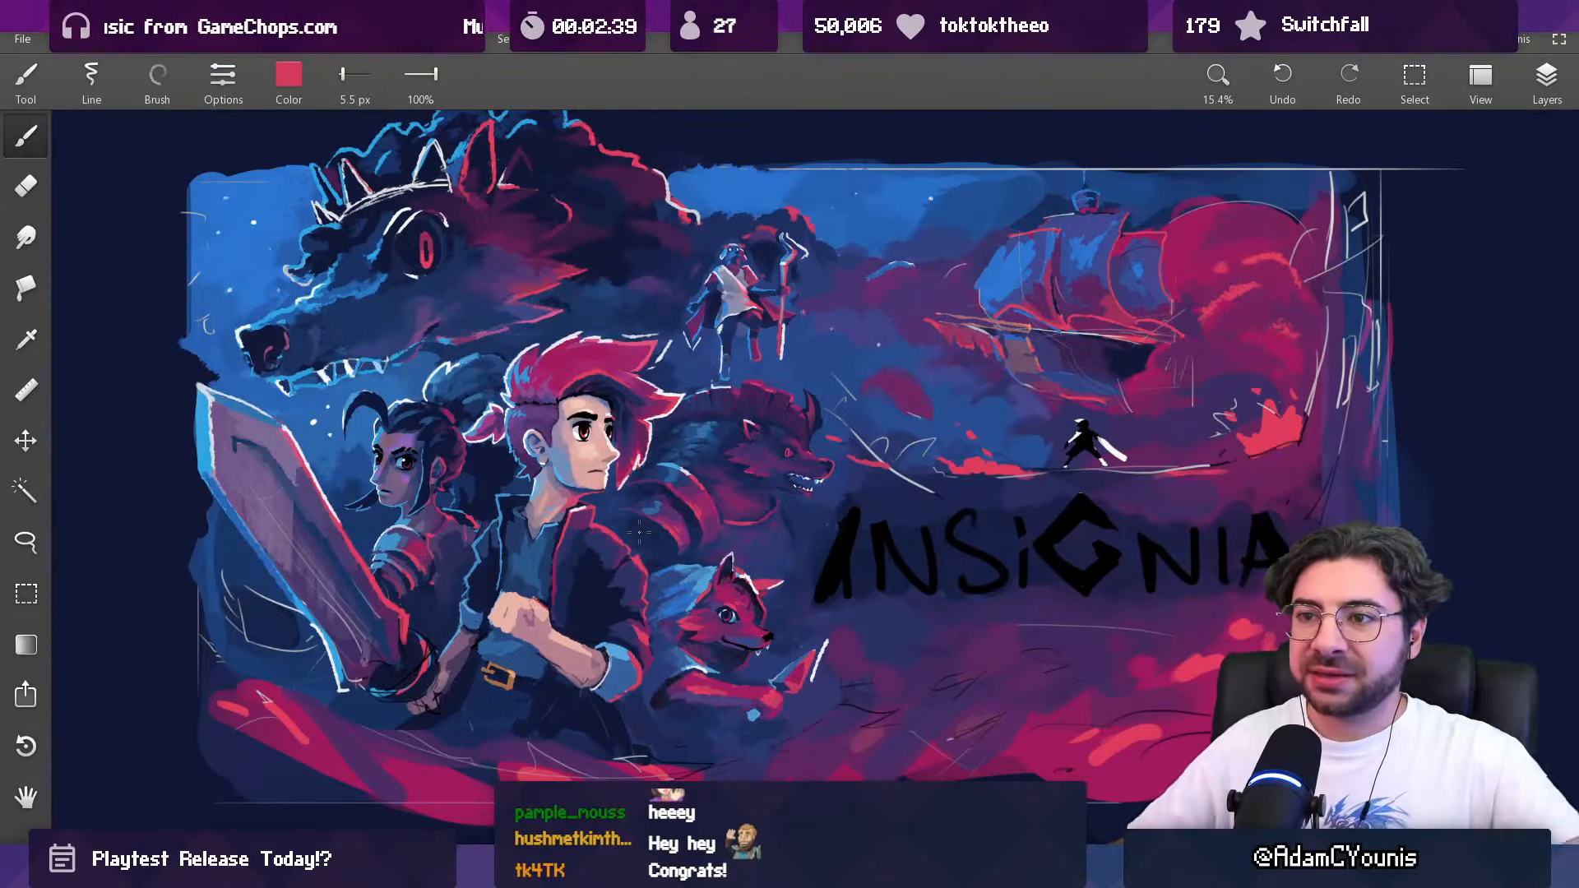
Step: Sample a mid blue from the artwork and paint it along the giant wolf's brow and snout with a 133 px, then 103 px brush
scroll(357, 243, up, 5)
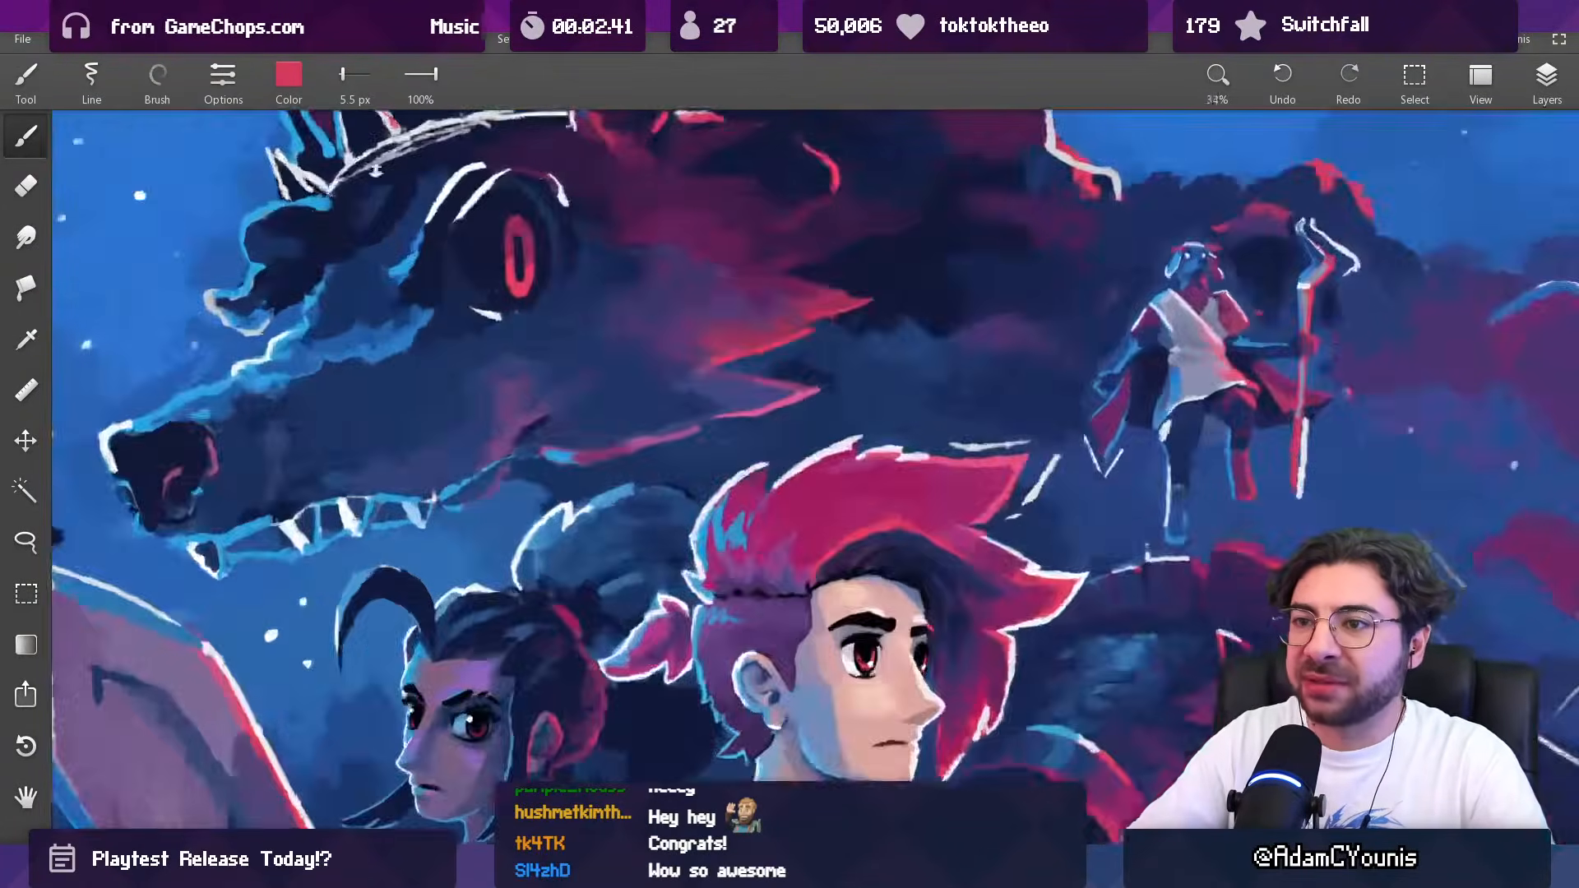
alt+click(350, 289)
mouse_move(361, 284)
mouse_down()
mouse_move(437, 269)
mouse_move(386, 292)
mouse_move(319, 658)
mouse_up()
mouse_move(471, 330)
mouse_down()
mouse_move(460, 356)
mouse_move(434, 296)
mouse_up()
scroll(420, 312, up, 3)
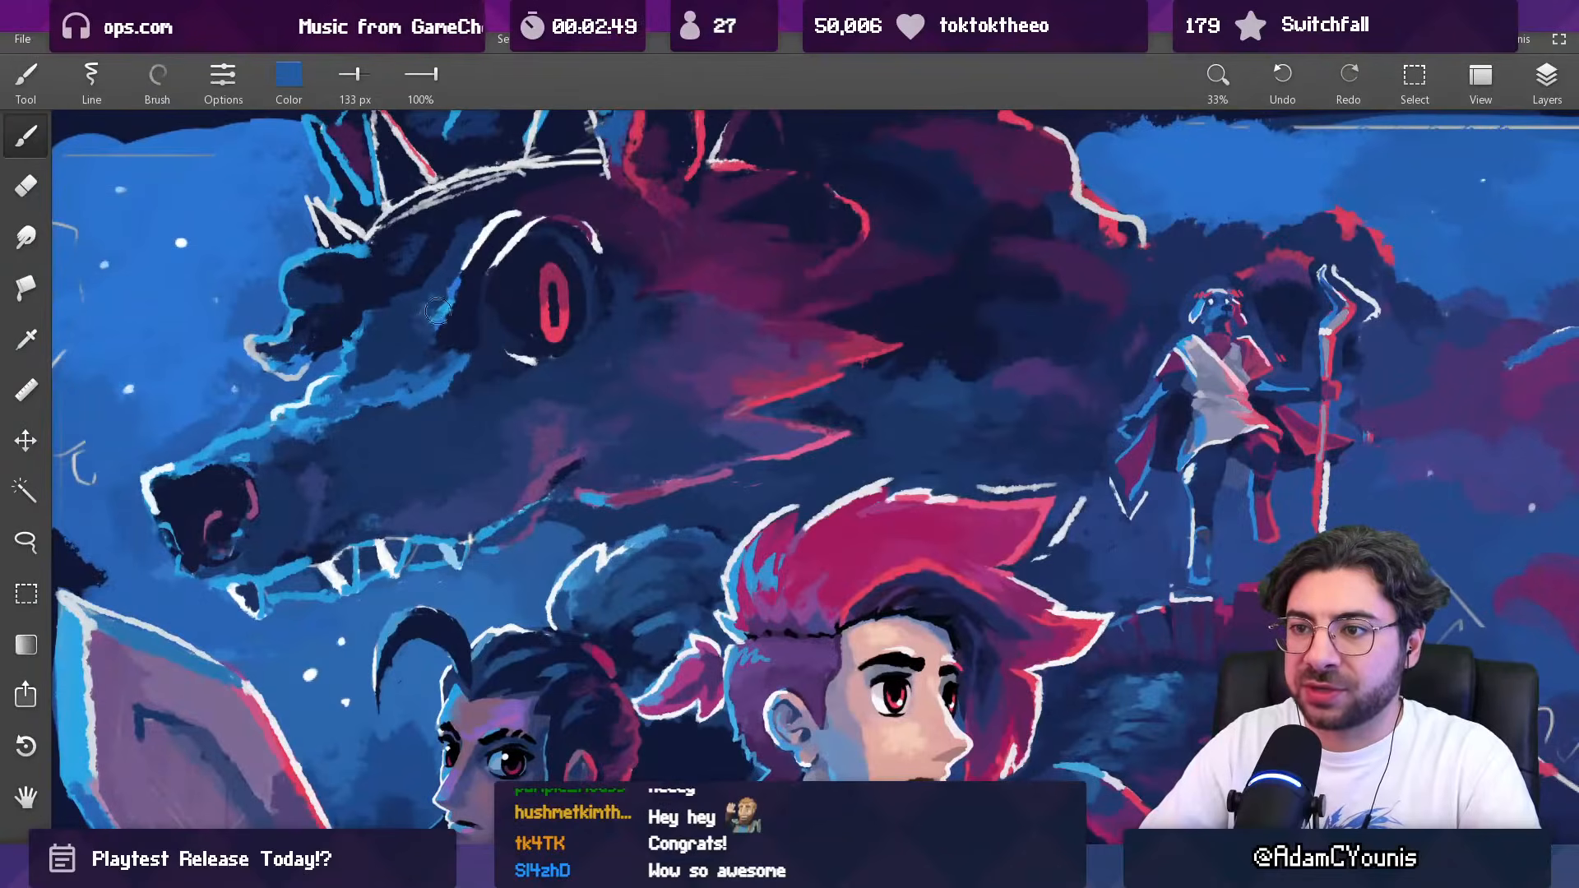
scroll(458, 331, down, 3)
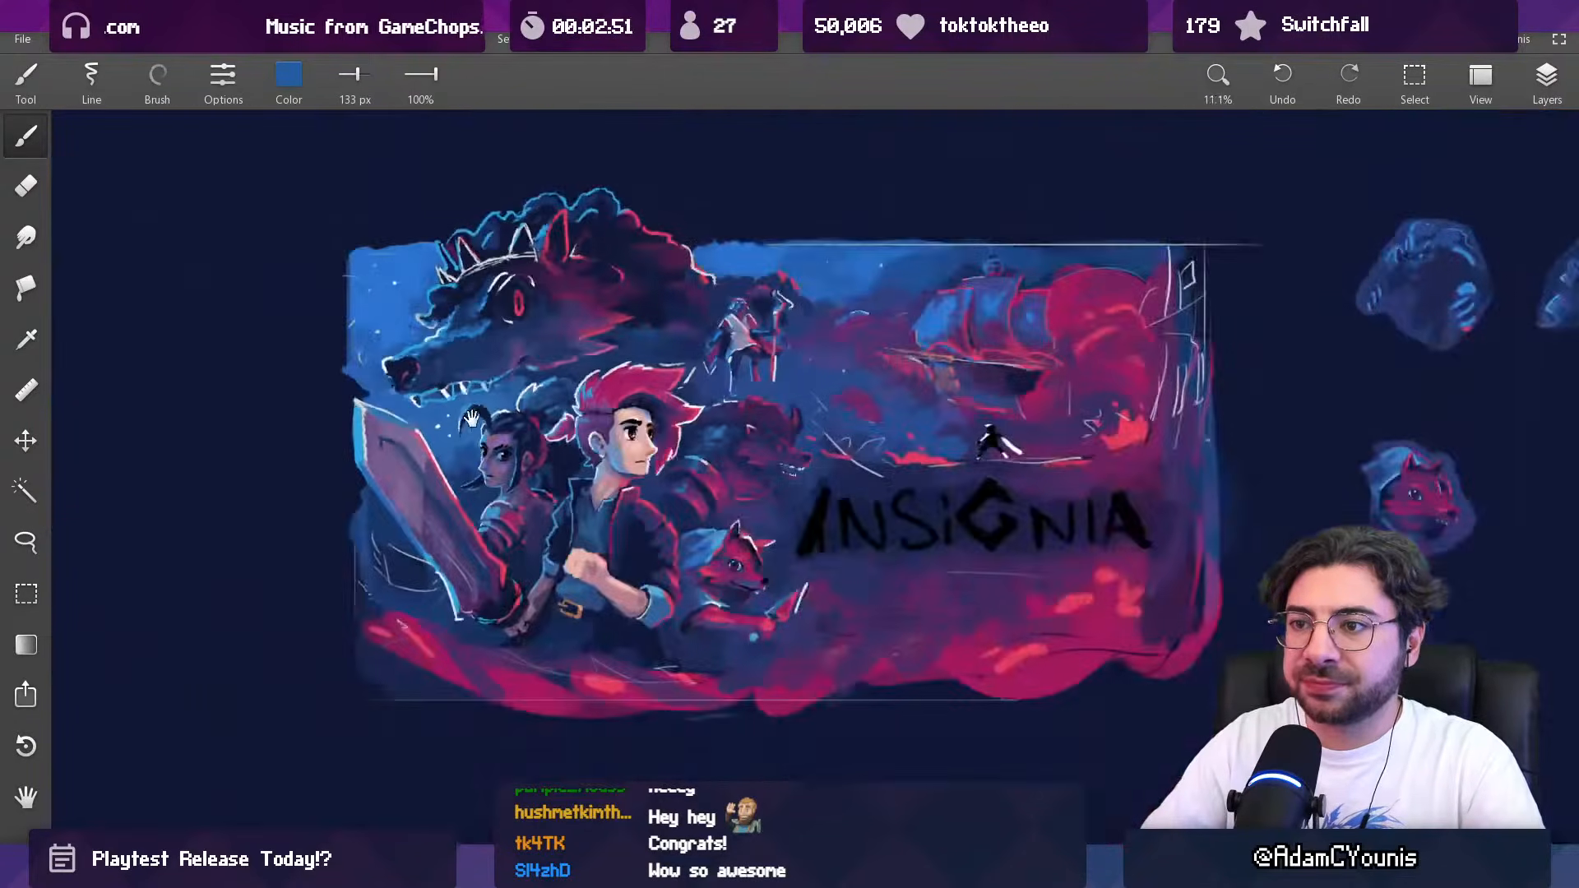
scroll(462, 201, up, 2)
scroll(448, 321, up, 2)
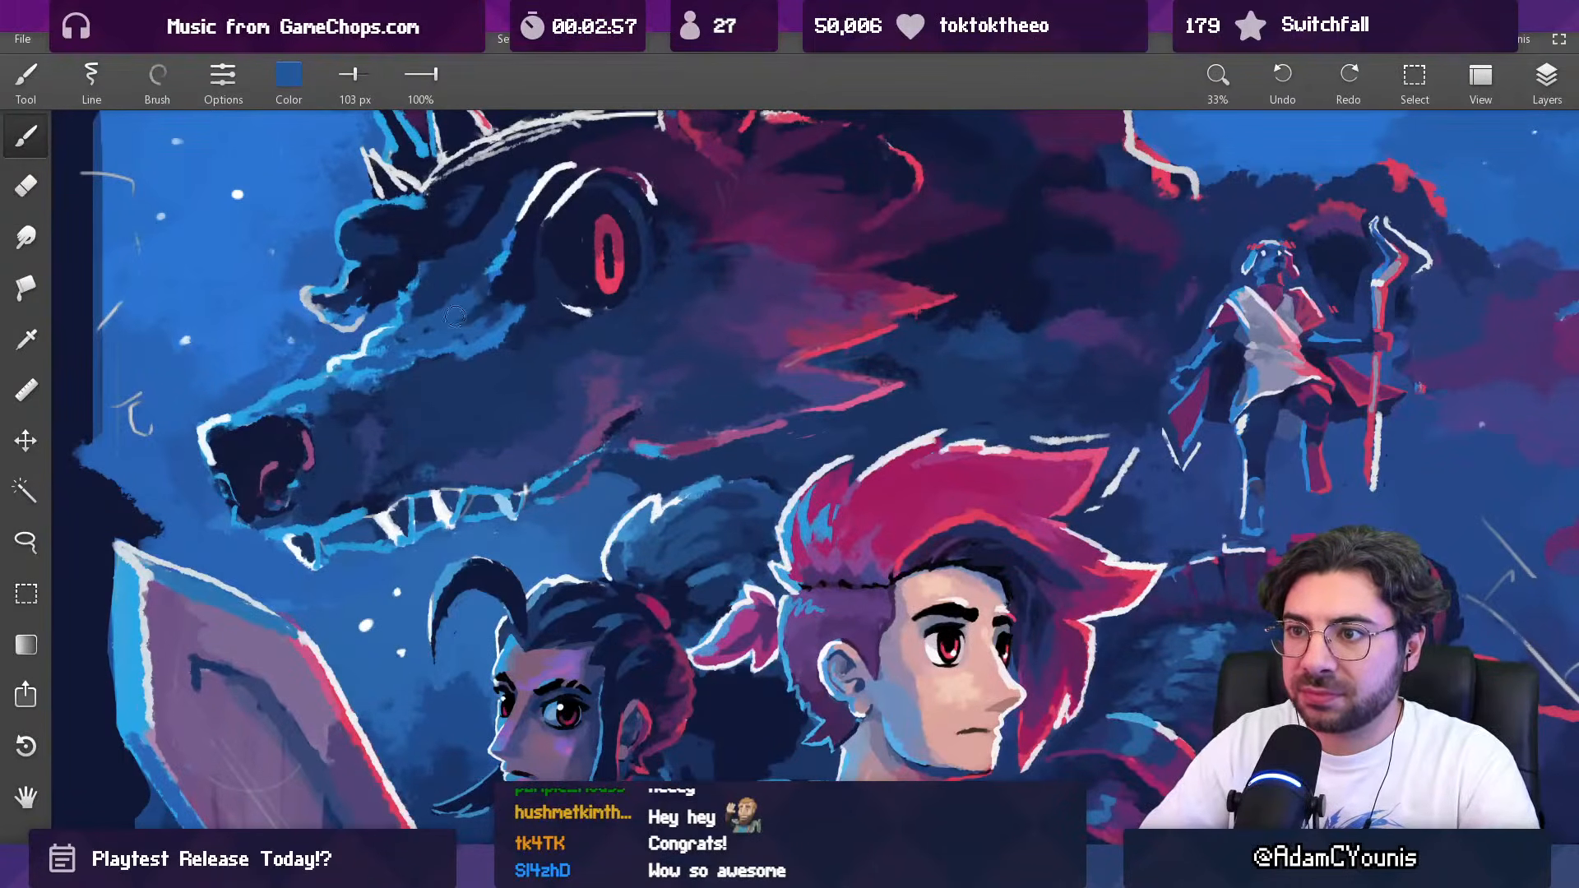
scroll(432, 331, down, 3)
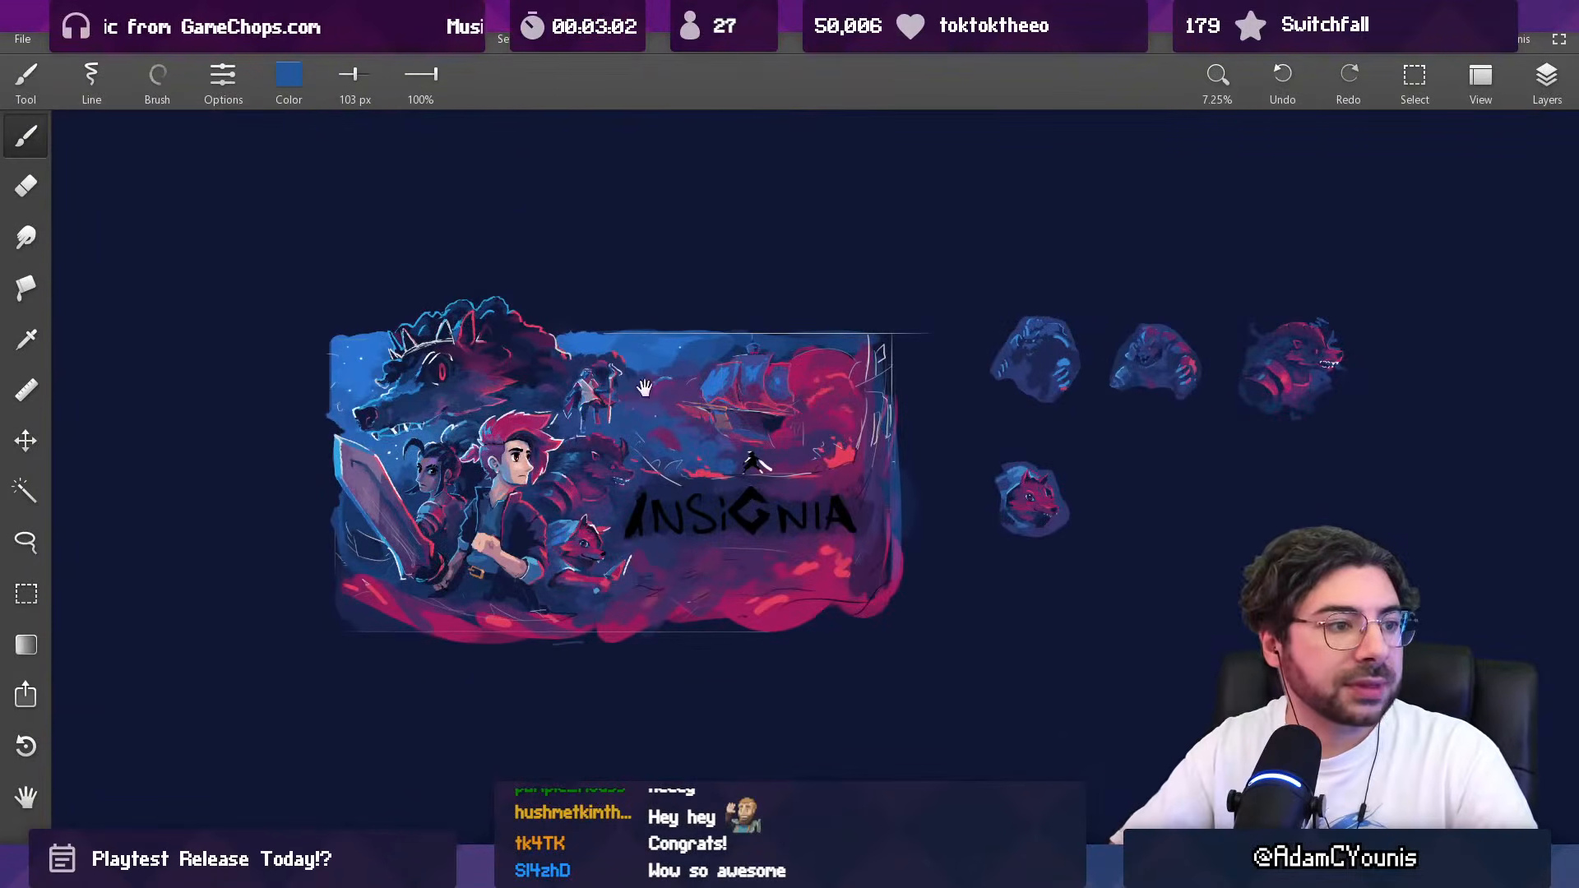
Step: Examine the overall composition and the group of characters around the red-haired hero
scroll(460, 411, up, 2)
drag(611, 209, 613, 148)
drag(588, 395, 611, 368)
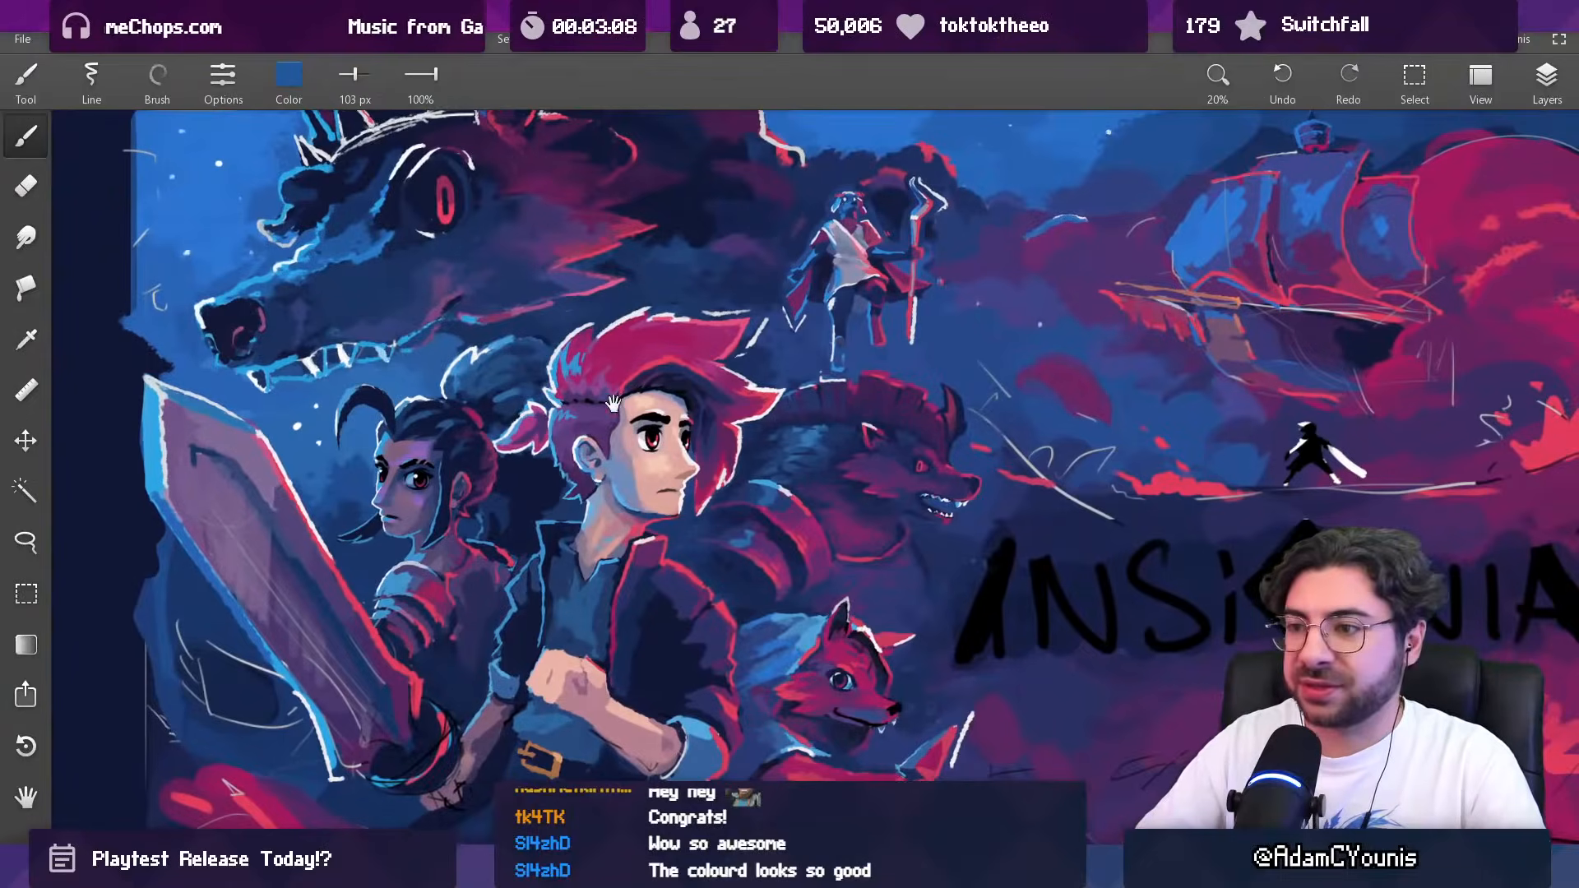
scroll(680, 341, down, 2)
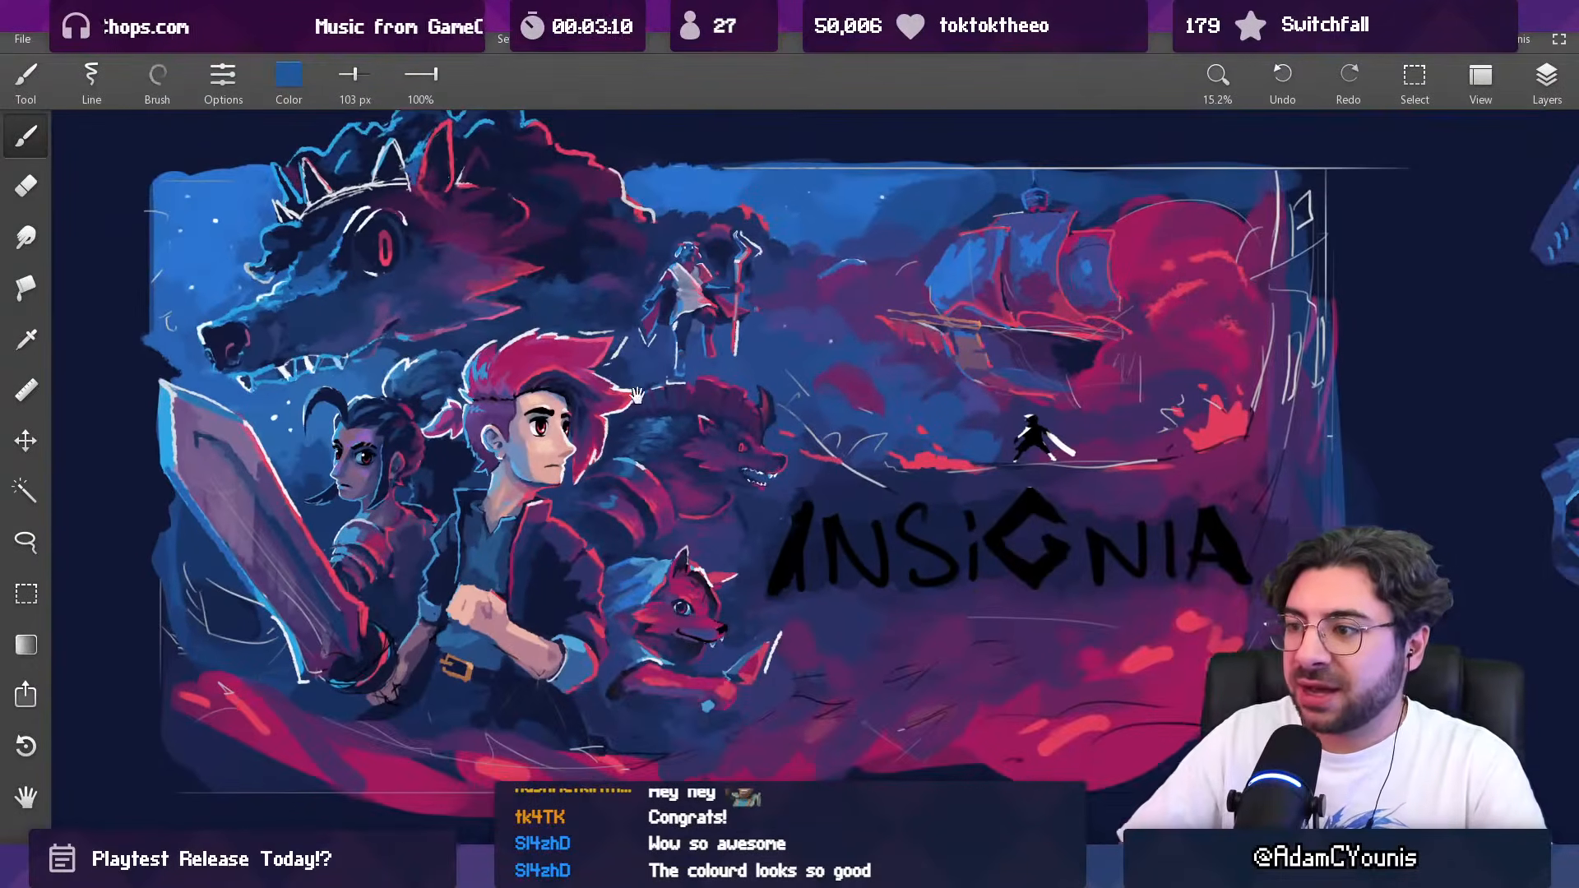
drag(728, 458, 707, 404)
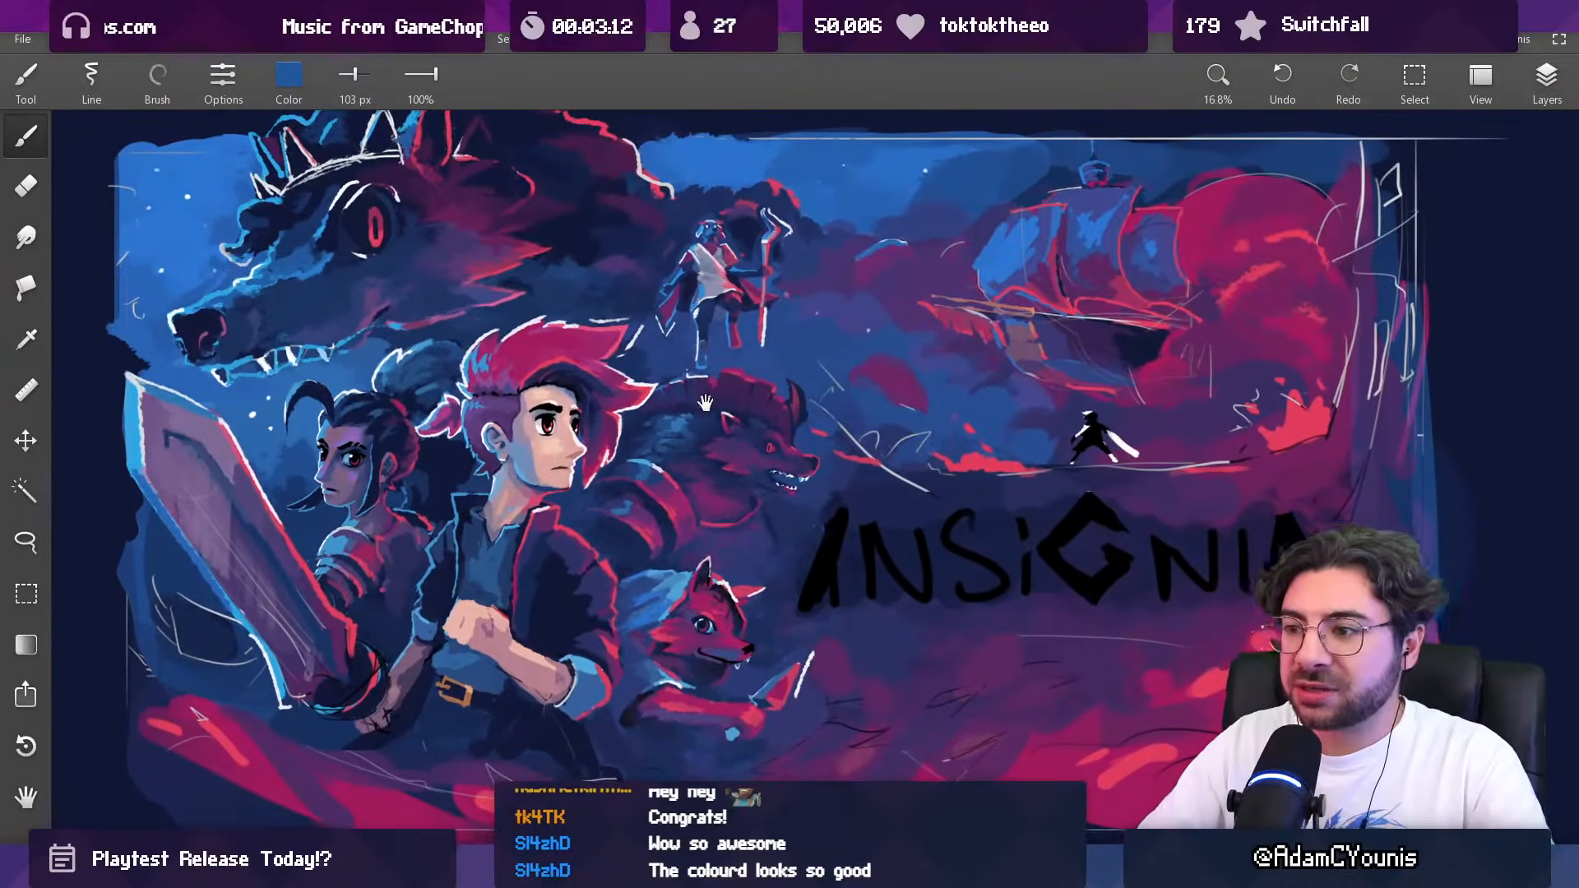
key(l)
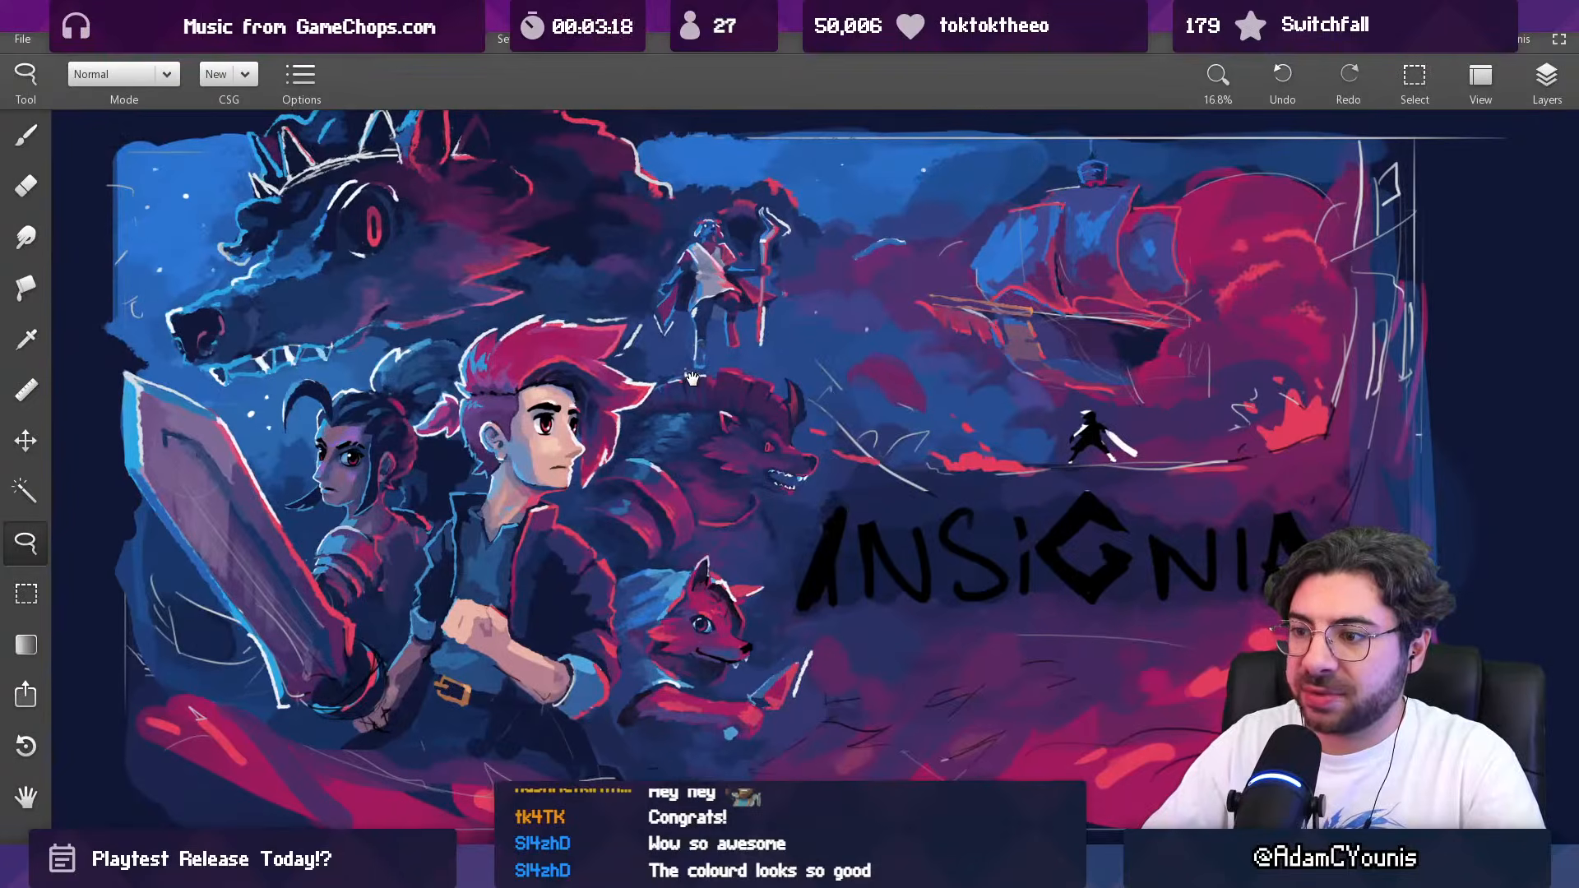
drag(690, 378, 800, 317)
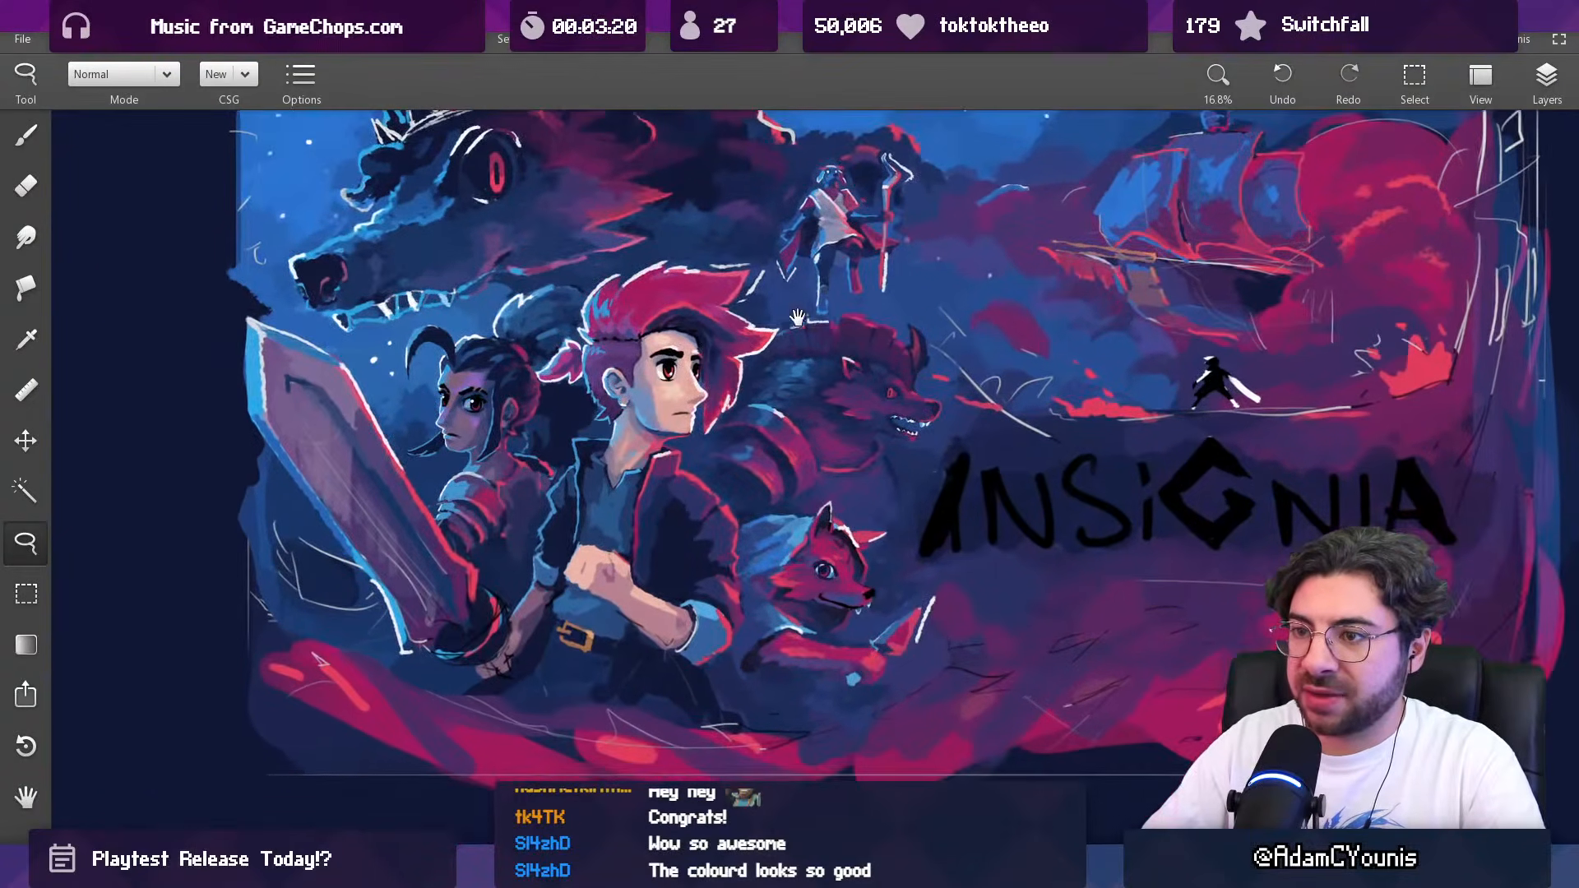
drag(759, 575, 790, 436)
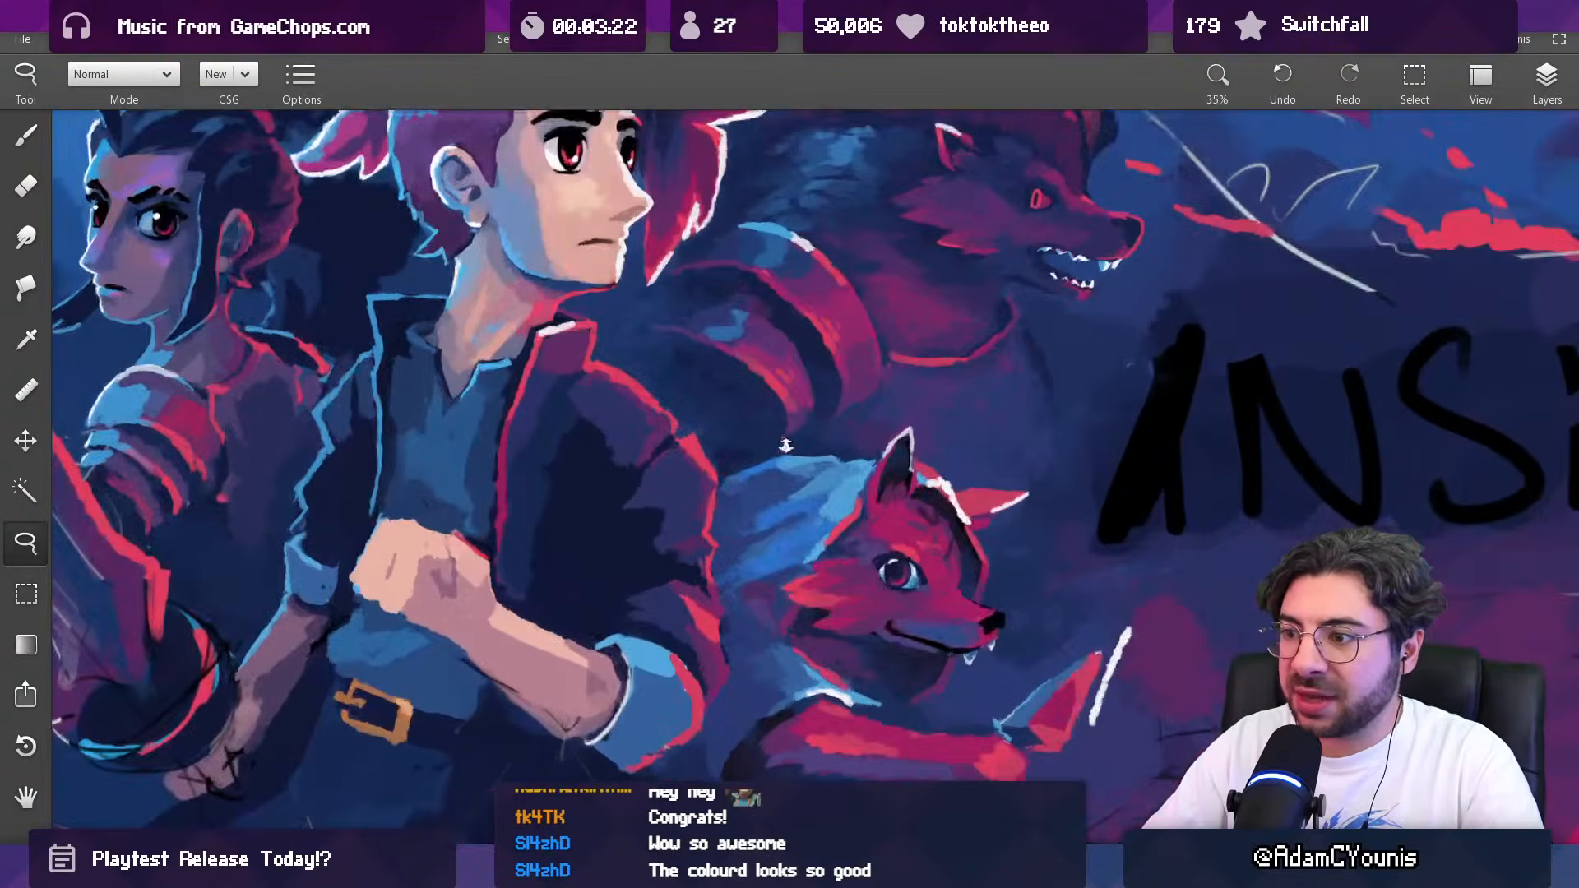
Step: Sample a dark blue beside the fox's cheek and paint shadow into the lower part of its blue hood with a 65 px brush
key(b)
drag(779, 607, 791, 470)
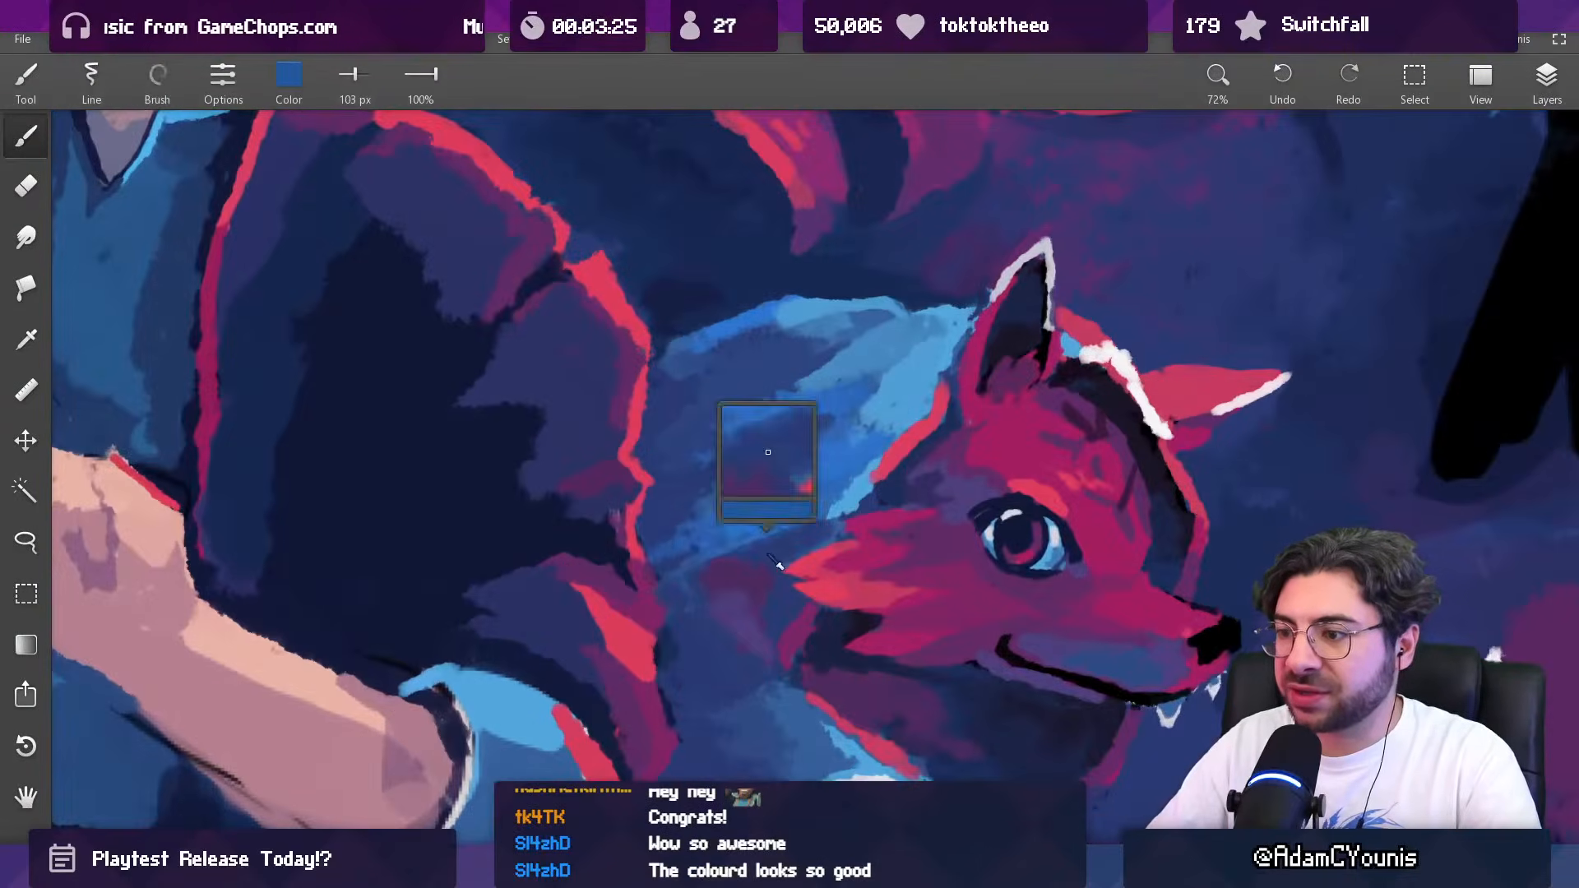
alt+click(767, 570)
drag(765, 561, 744, 556)
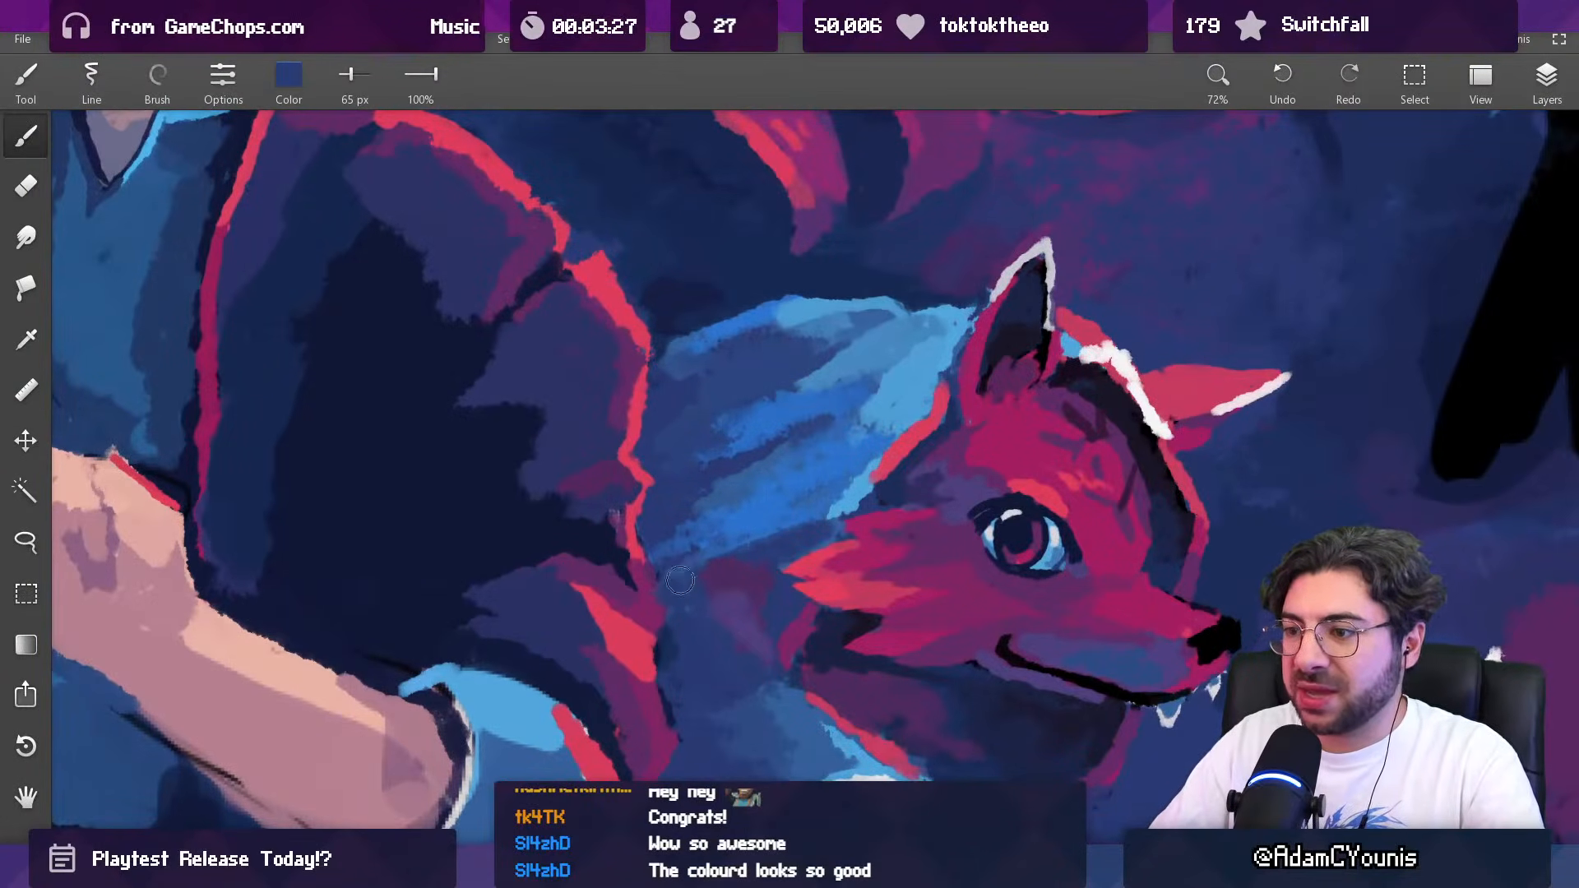
drag(819, 519, 775, 604)
drag(788, 472, 705, 579)
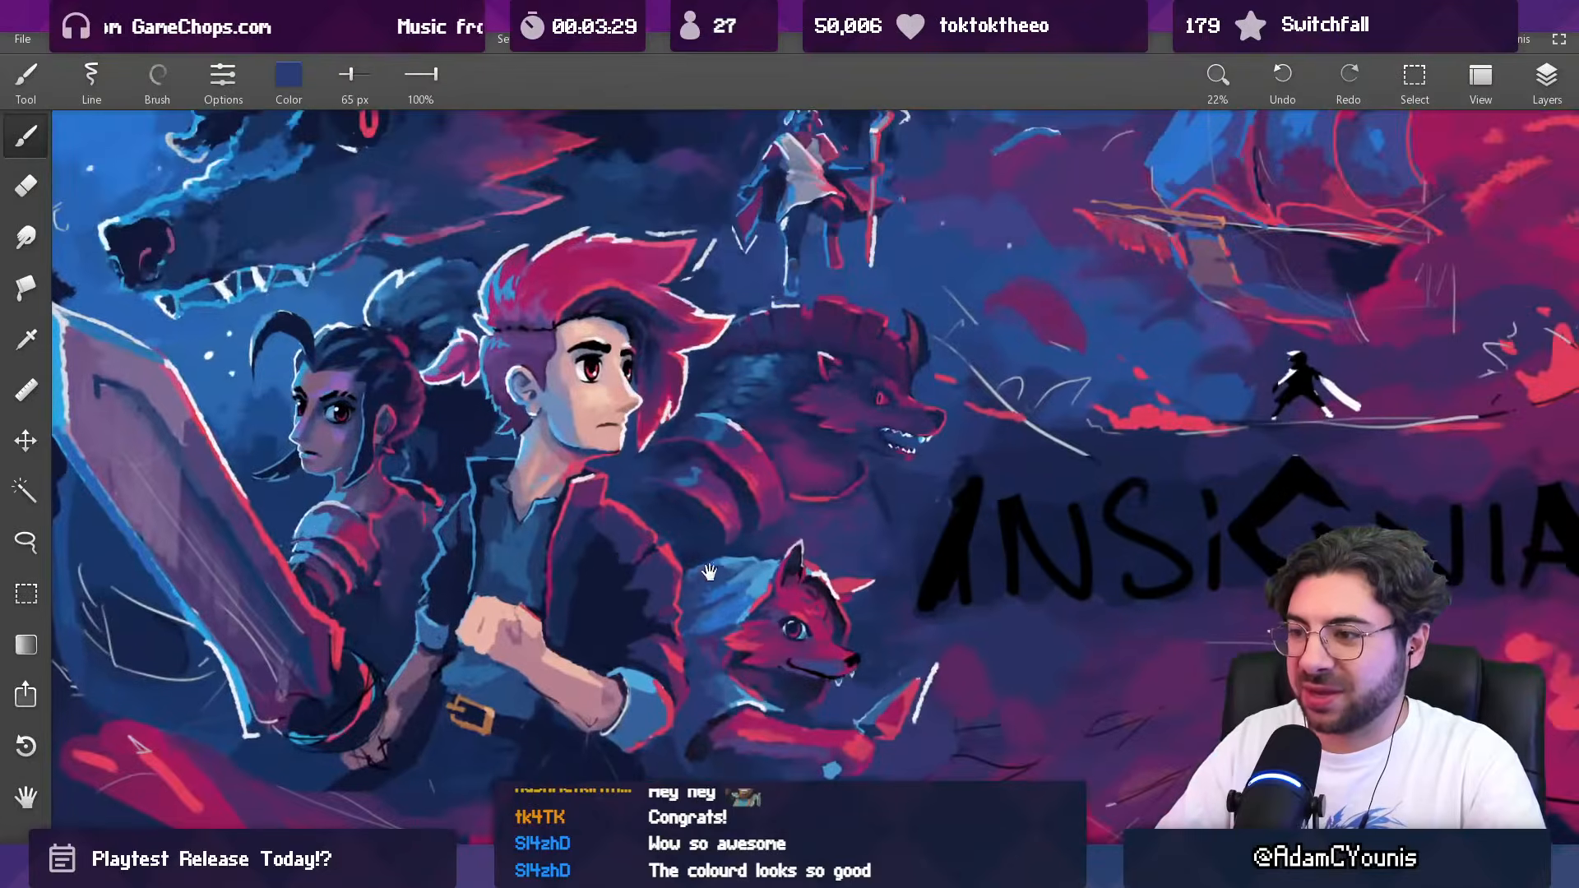
Step: Sample brighter blues from the fox's hood and paint strokes into its back and lower edge, using brush sizes of 42 px and 127 px
drag(712, 646, 727, 462)
alt+click(680, 608)
alt+click(672, 633)
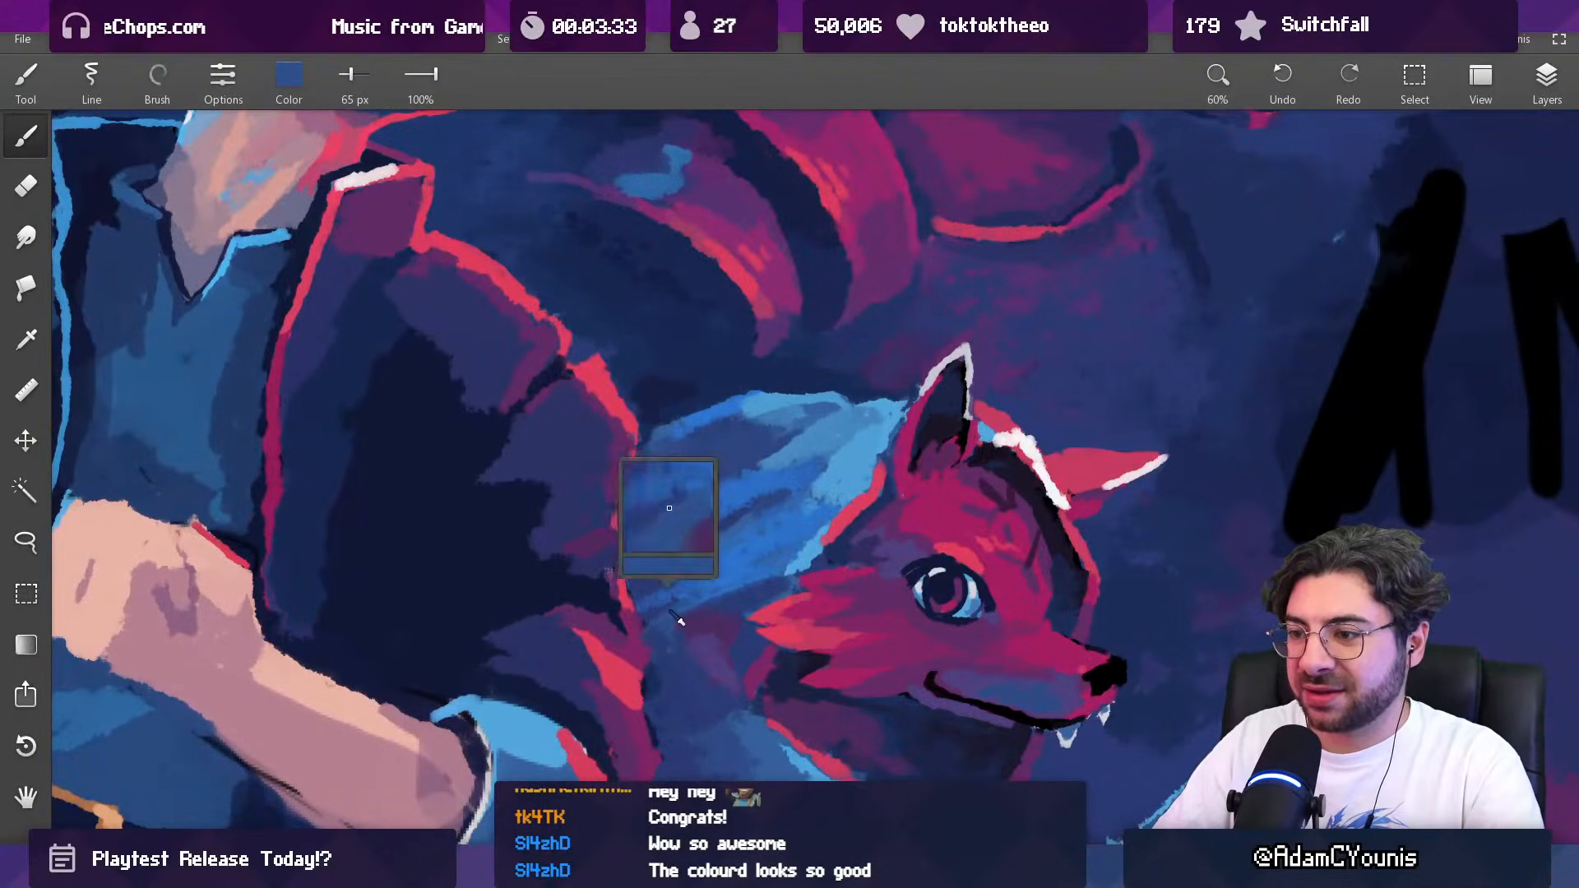
alt+click(700, 602)
drag(682, 617, 768, 586)
scroll(707, 590, down, 7)
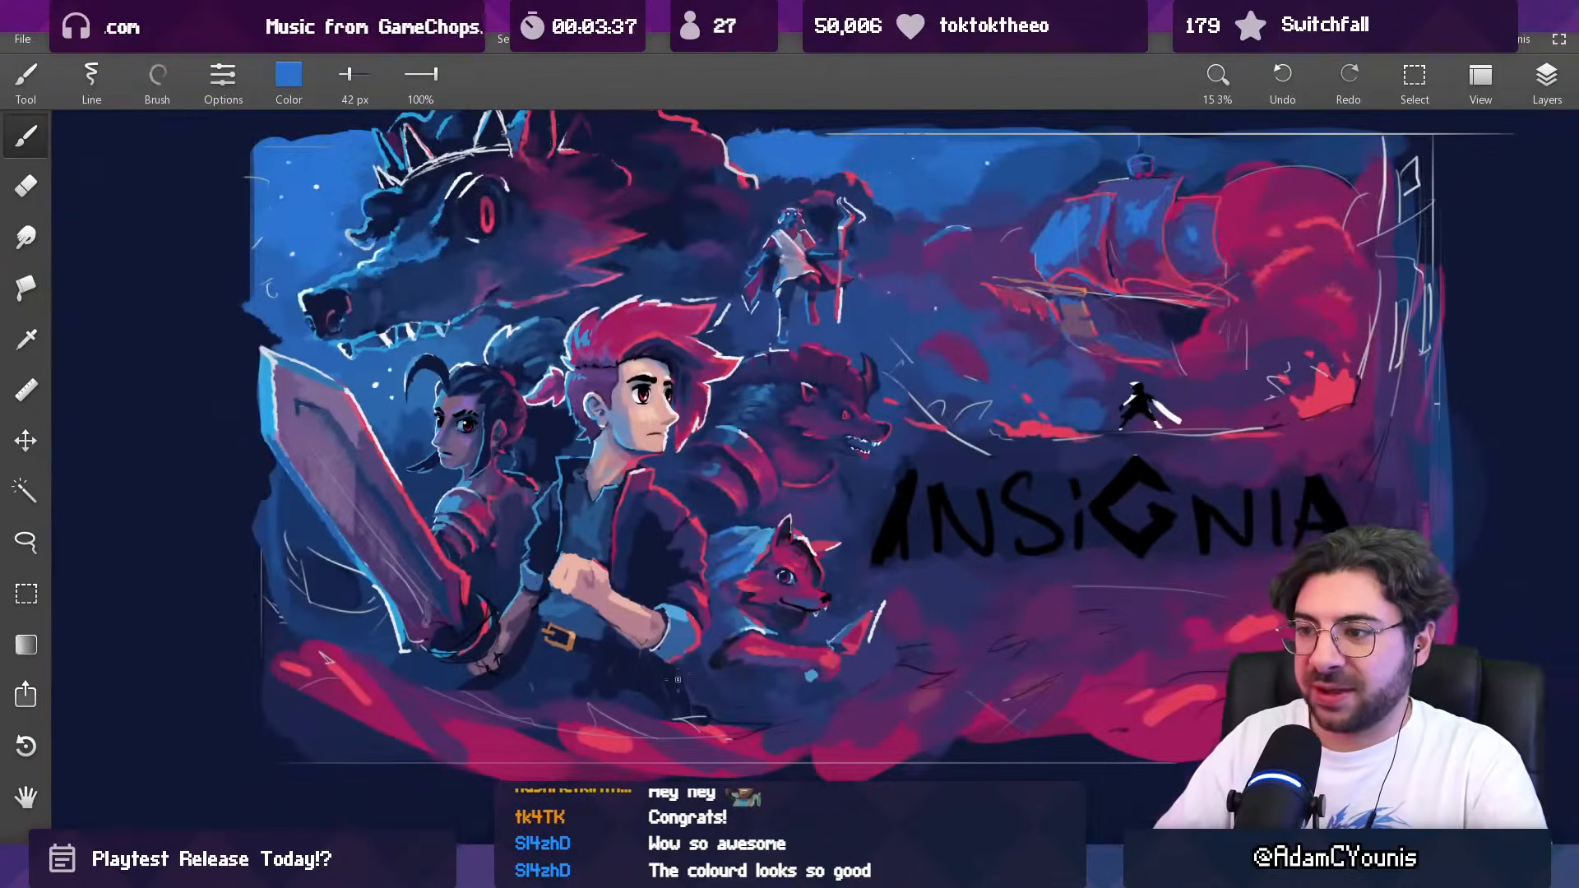
scroll(741, 489, up, 6)
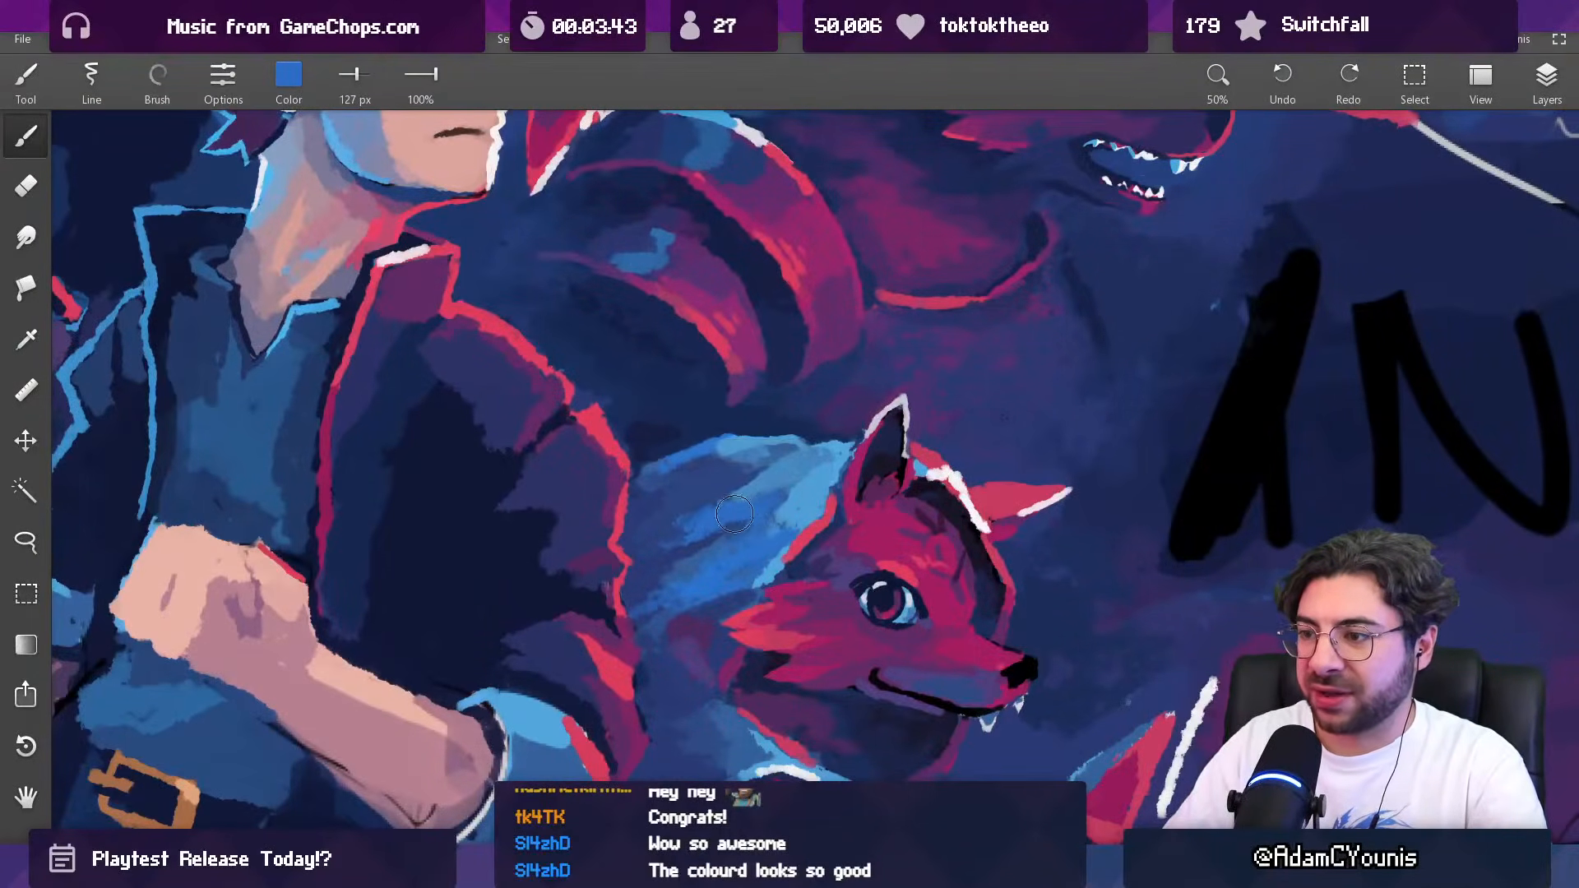
scroll(792, 472, down, 6)
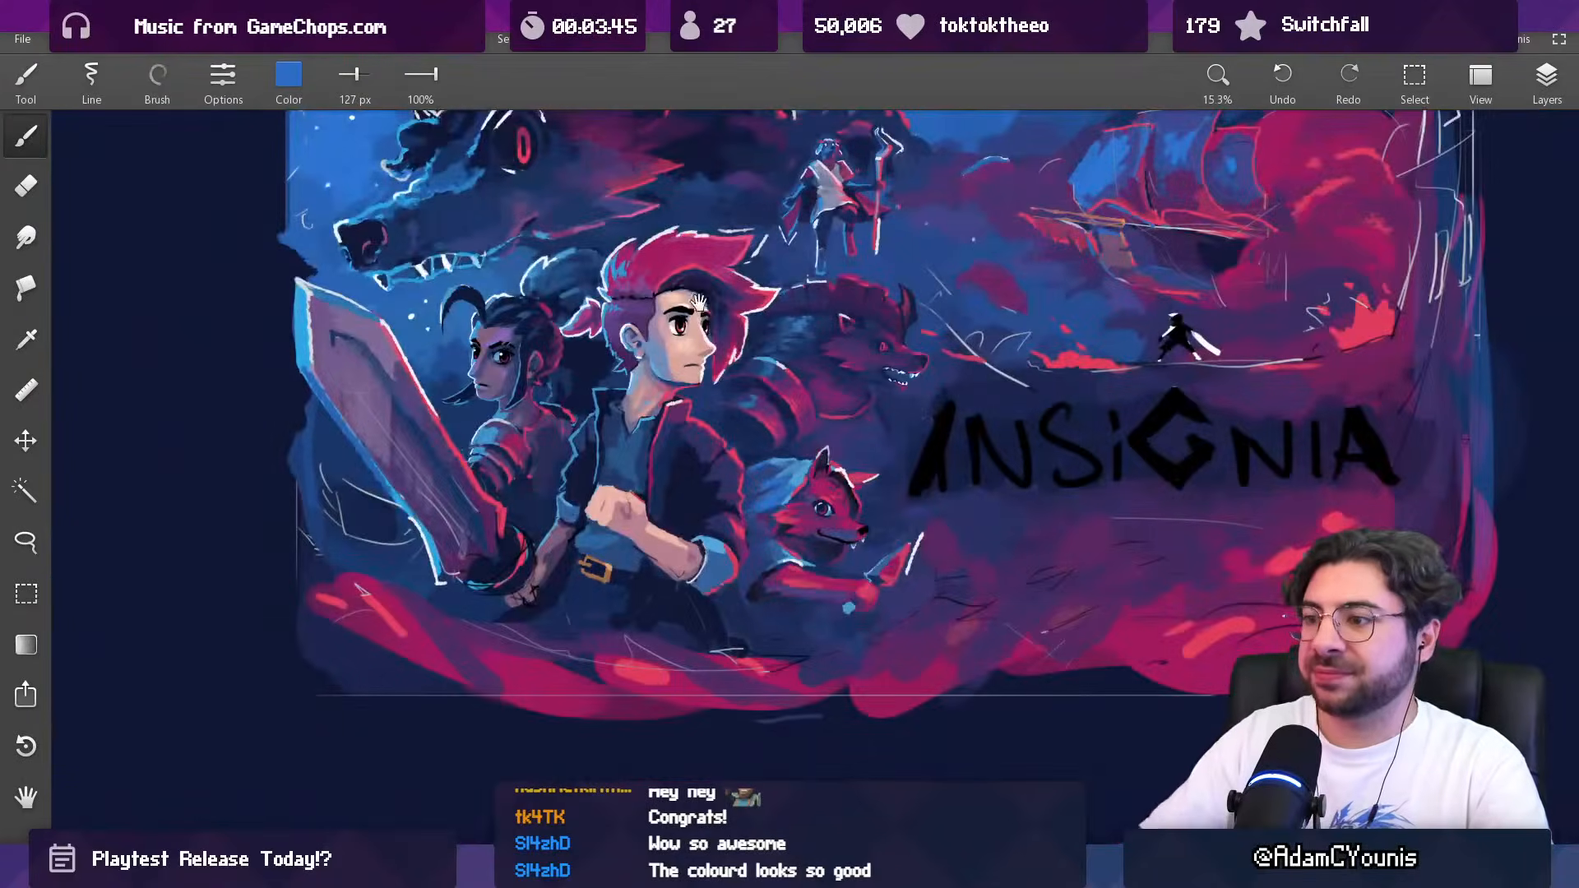
Step: Sample the bright red and rework the outline of the giant wolf's tall ear with a 74 px brush
drag(708, 302, 623, 469)
drag(650, 383, 656, 351)
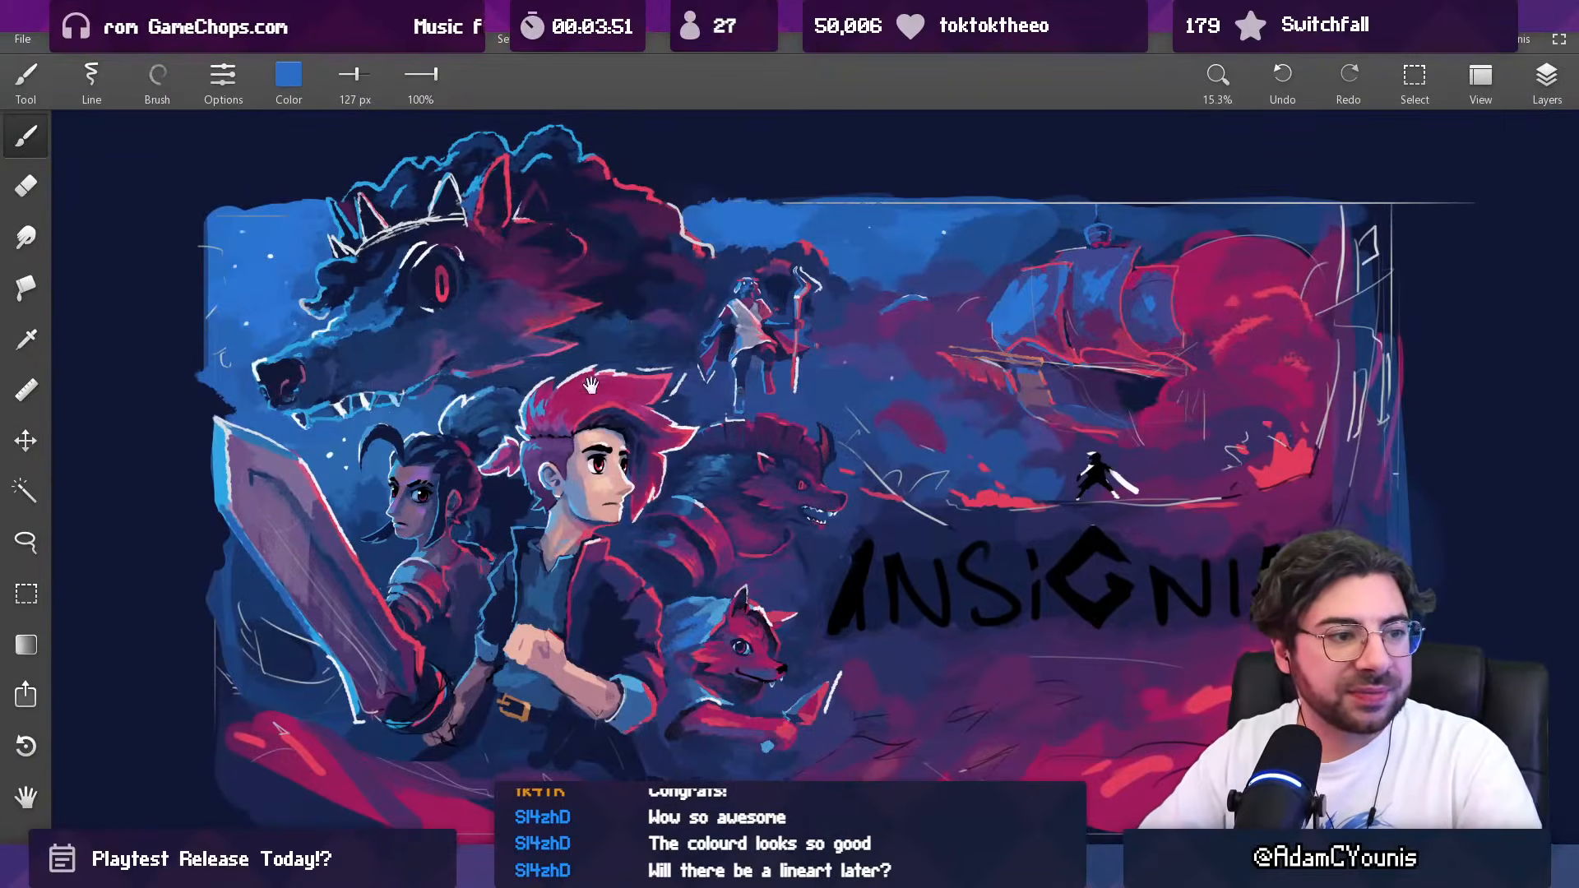
drag(620, 445, 636, 433)
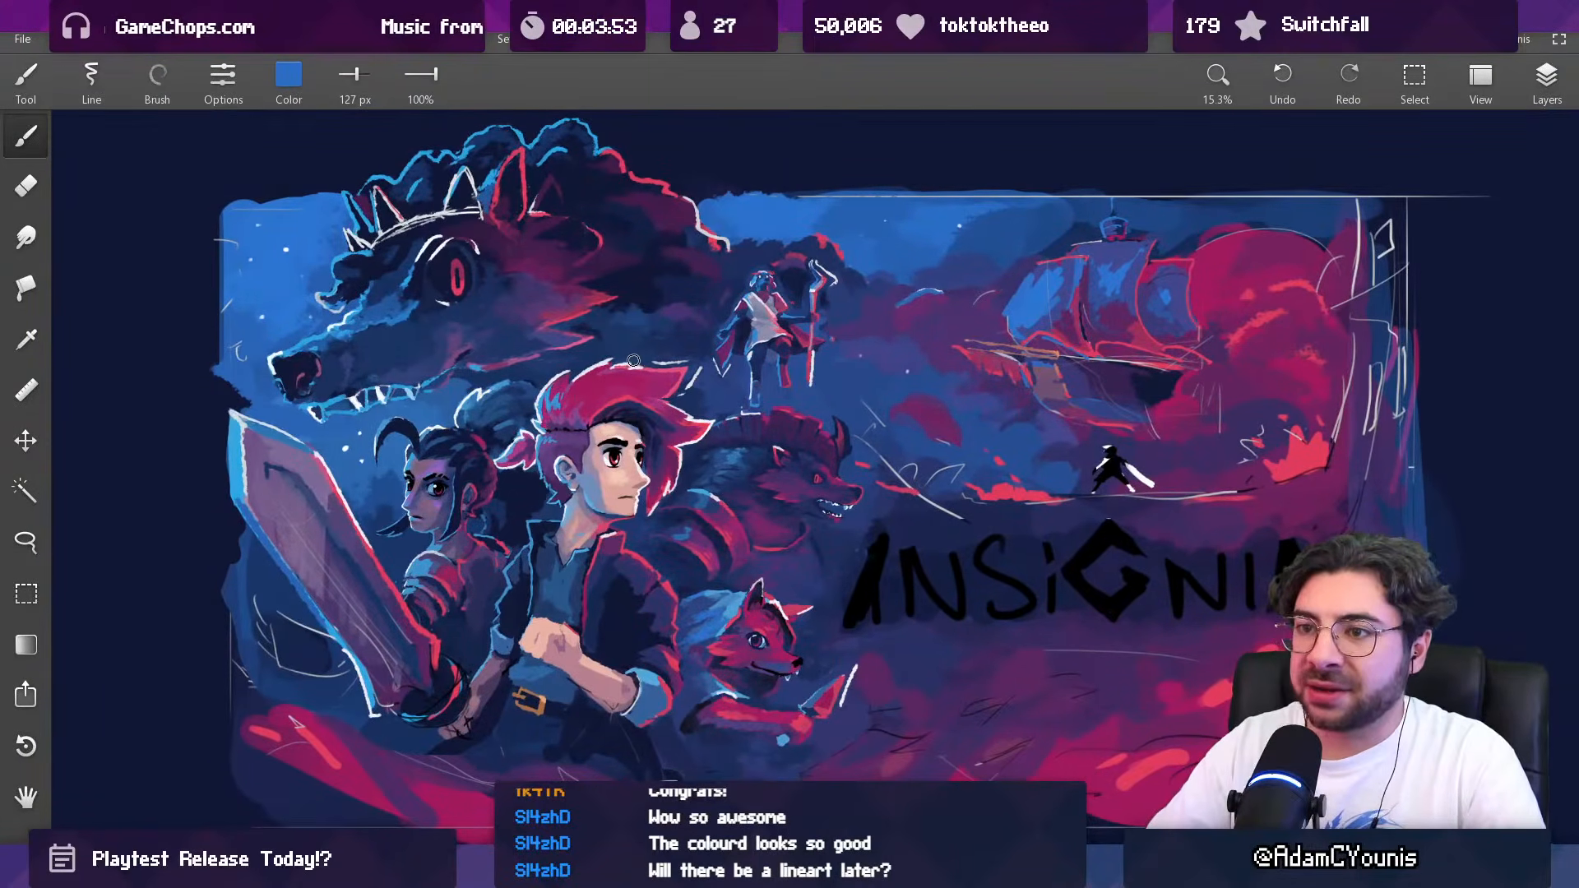
scroll(604, 448, up, 5)
mouse_move(543, 368)
mouse_down()
mouse_move(607, 379)
mouse_move(566, 491)
mouse_move(594, 460)
mouse_move(573, 464)
mouse_up()
scroll(571, 485, down, 3)
drag(556, 297, 640, 401)
scroll(551, 197, up, 6)
alt+click(565, 175)
key(m)
mouse_move(528, 203)
mouse_down()
mouse_move(585, 297)
mouse_move(551, 319)
mouse_up()
key(m)
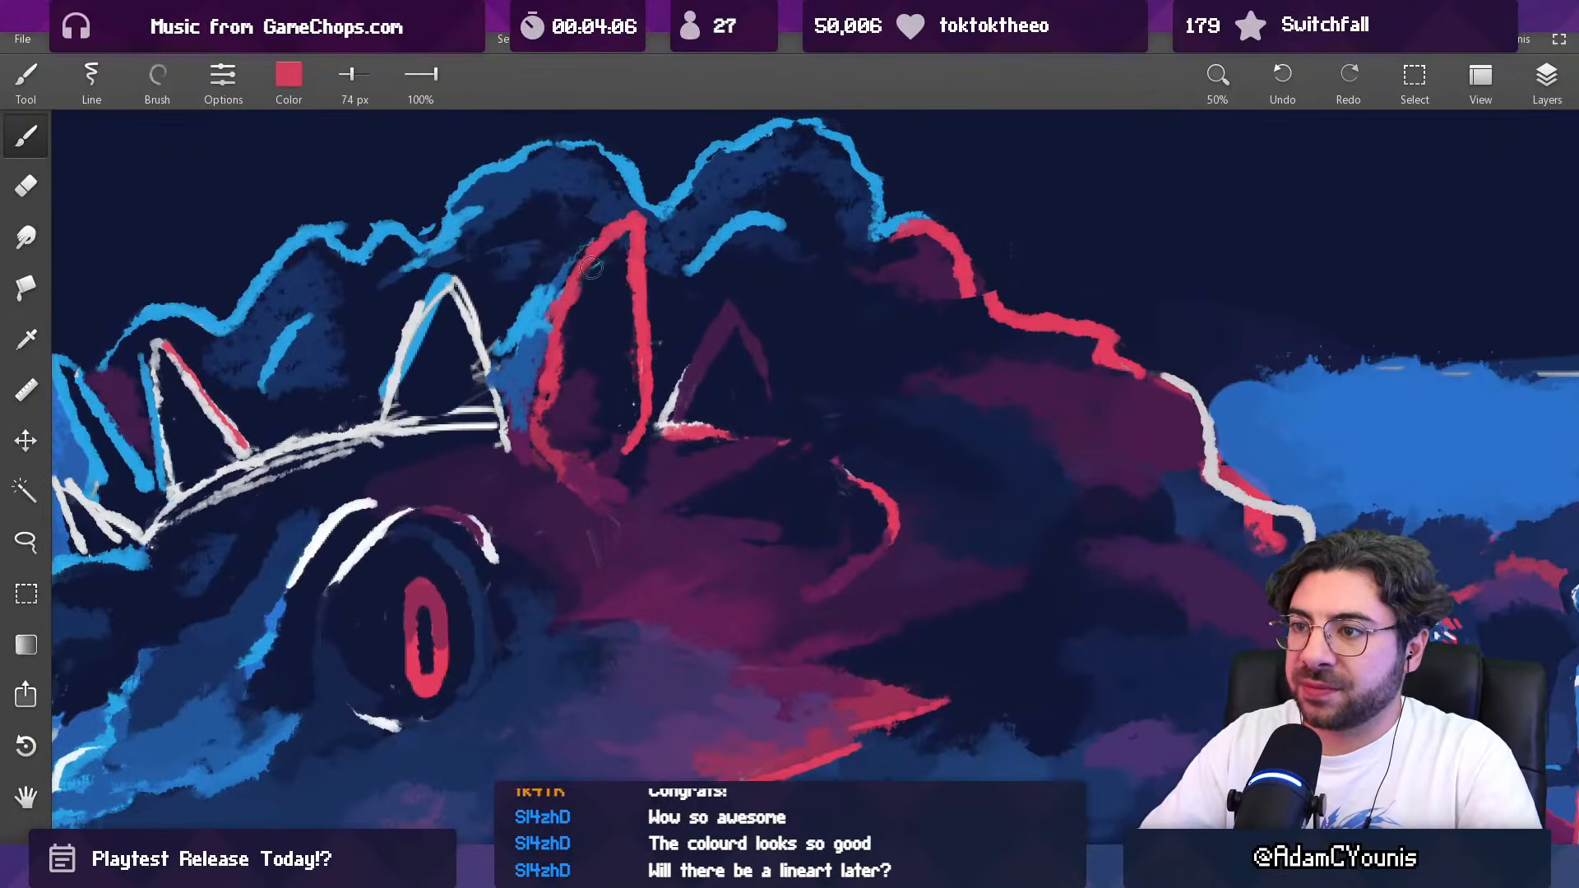
Step: Sample the dark navy and trim the edge of the wolf's tall ear with a 49 px brush
scroll(678, 190, down, 5)
scroll(620, 191, up, 4)
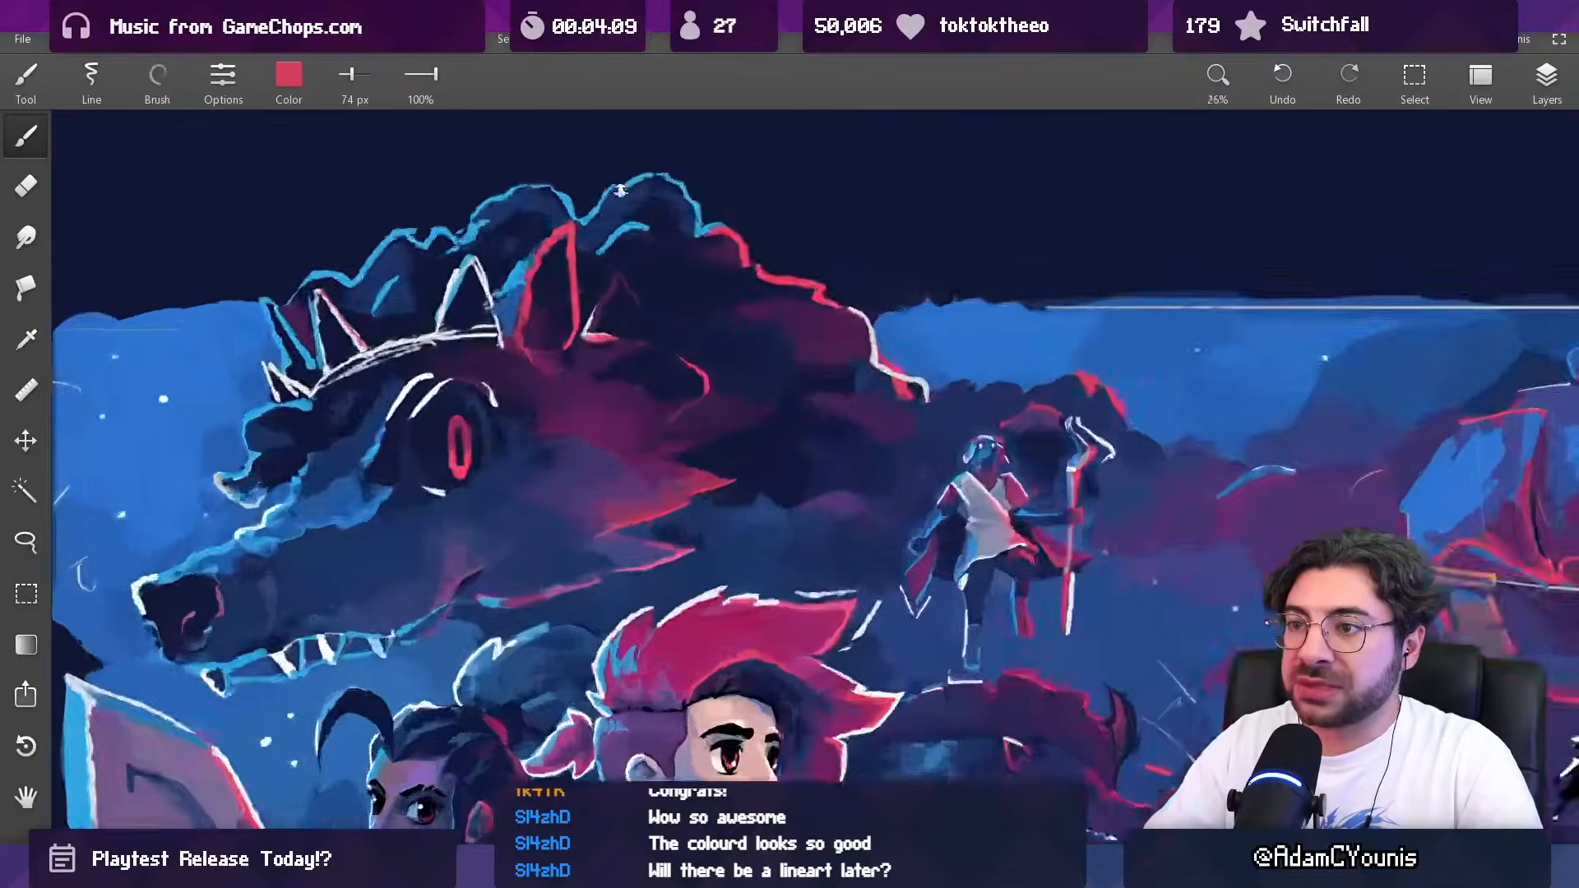
scroll(620, 191, up, 3)
alt+click(596, 244)
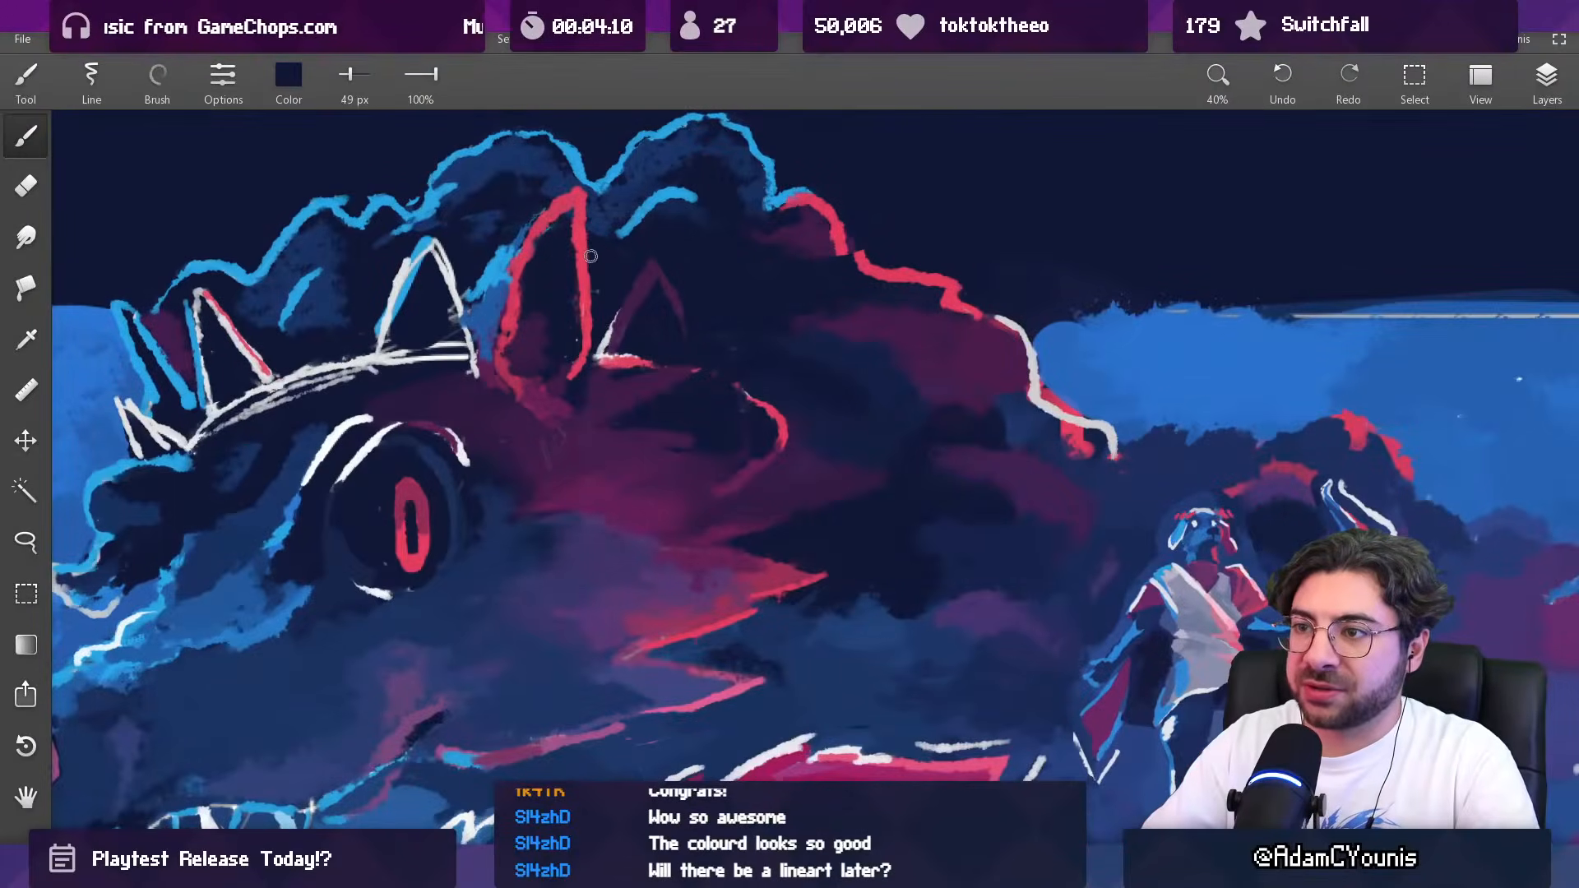
scroll(589, 318, down, 6)
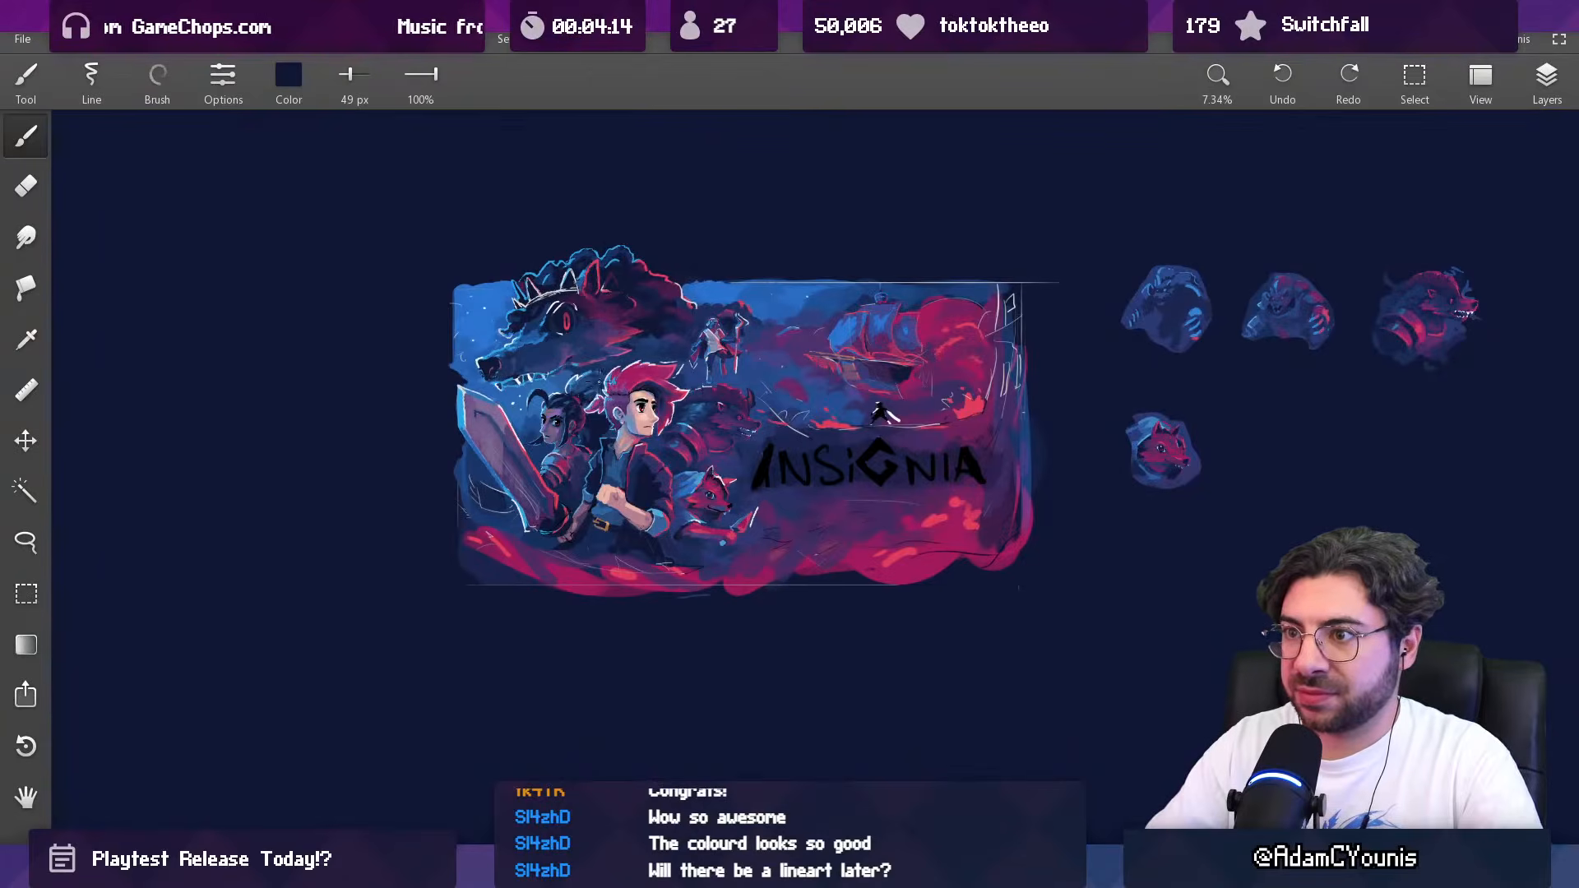
Step: Try a thick light-blue rim along the crown-side edge of the wolf's tall ear with a 92 px brush
scroll(593, 253, up, 5)
alt+click(635, 363)
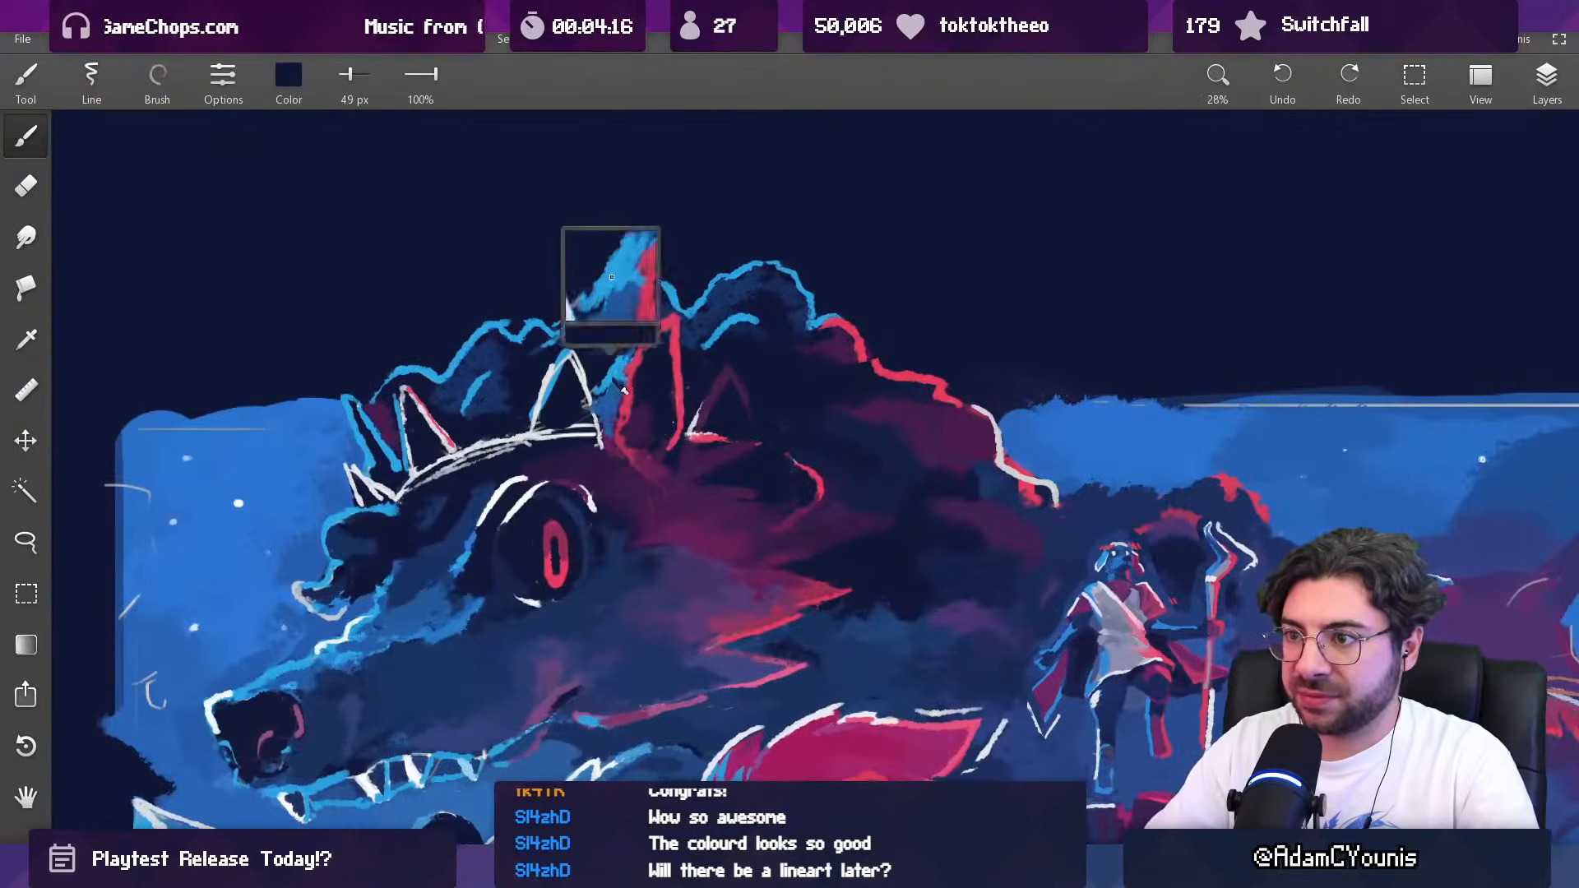
key(])
key(])
key(])
drag(661, 328, 626, 368)
alt+click(631, 352)
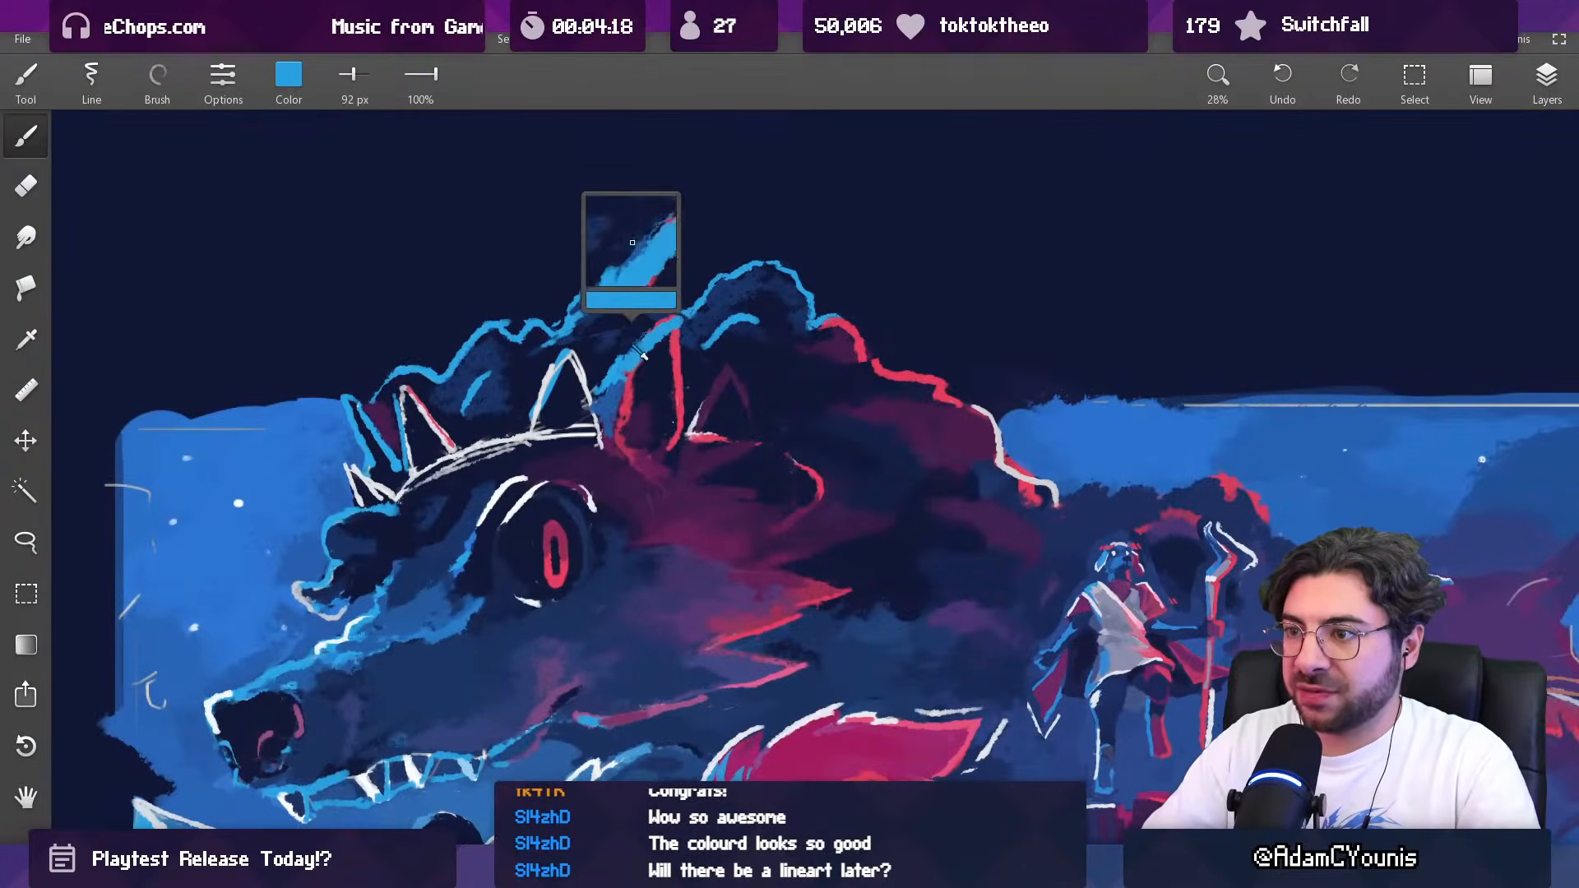
Step: Trim the ear's light-blue rim with dark navy and touch up its tip in light blue using a 69 px brush
key([)
key([)
alt+click(638, 325)
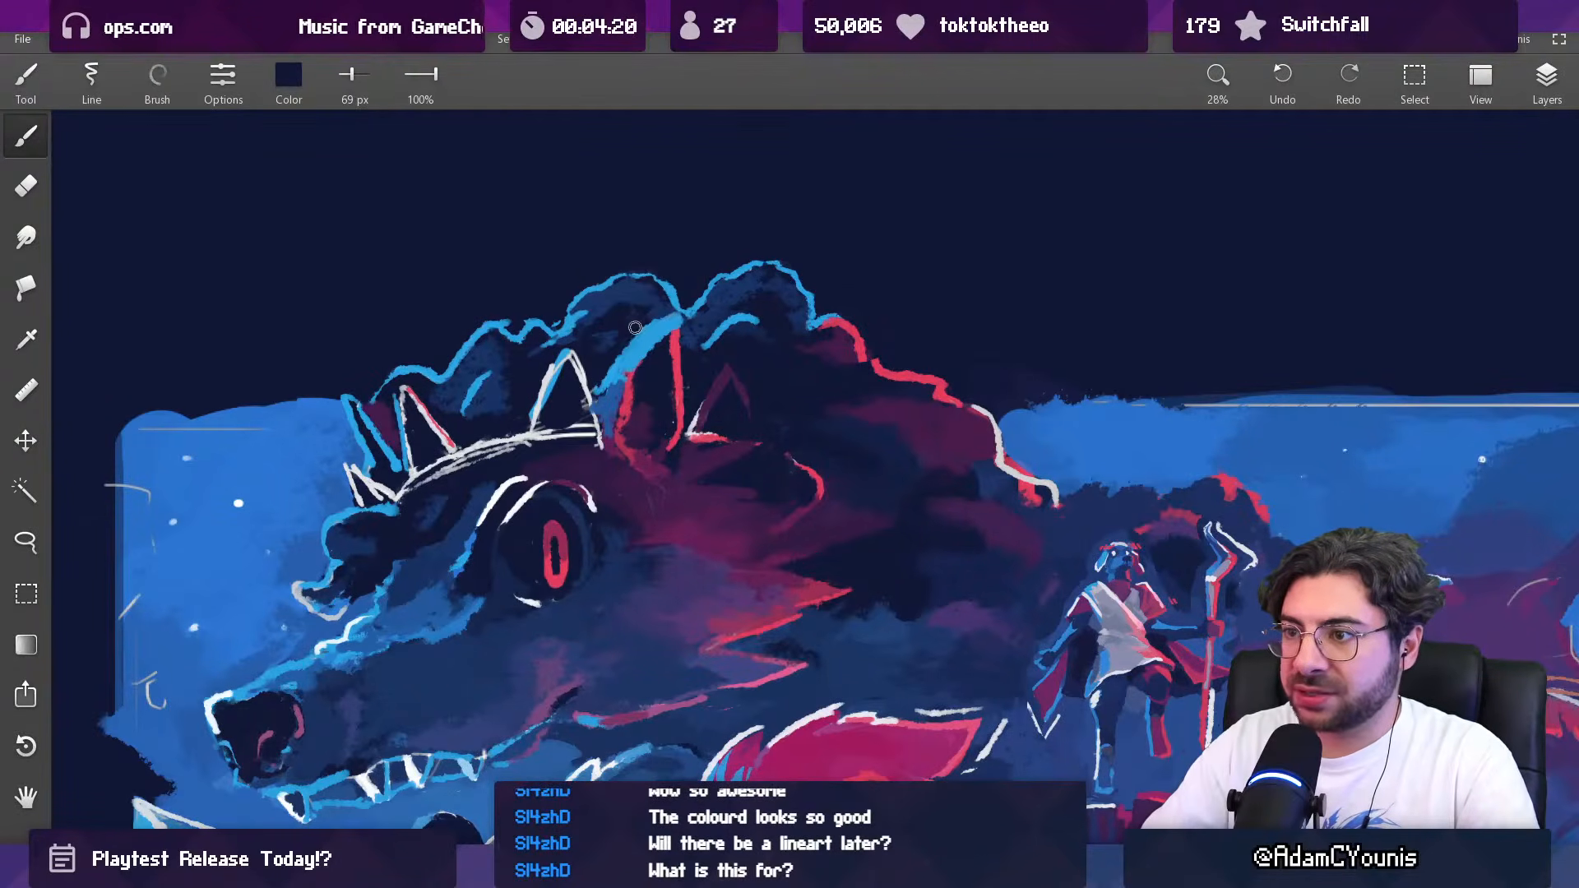
alt+click(658, 319)
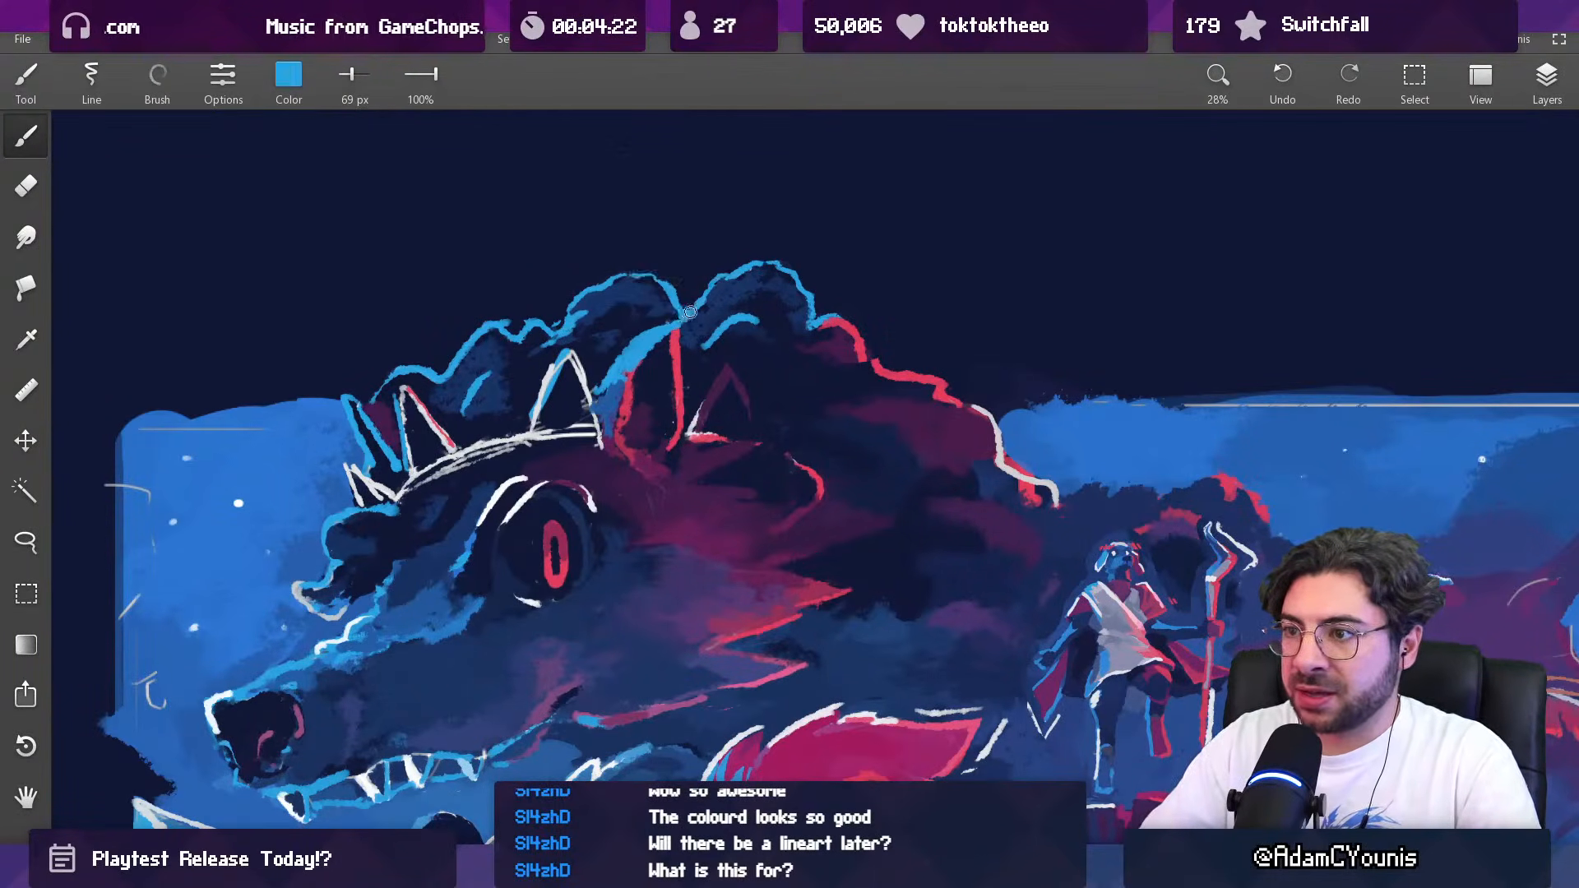
Step: Reshape the tip of the wolf's ear by alternating sampled dark navy and light-blue strokes at 69 px
scroll(683, 296, down, 5)
scroll(693, 285, up, 5)
alt+click(701, 350)
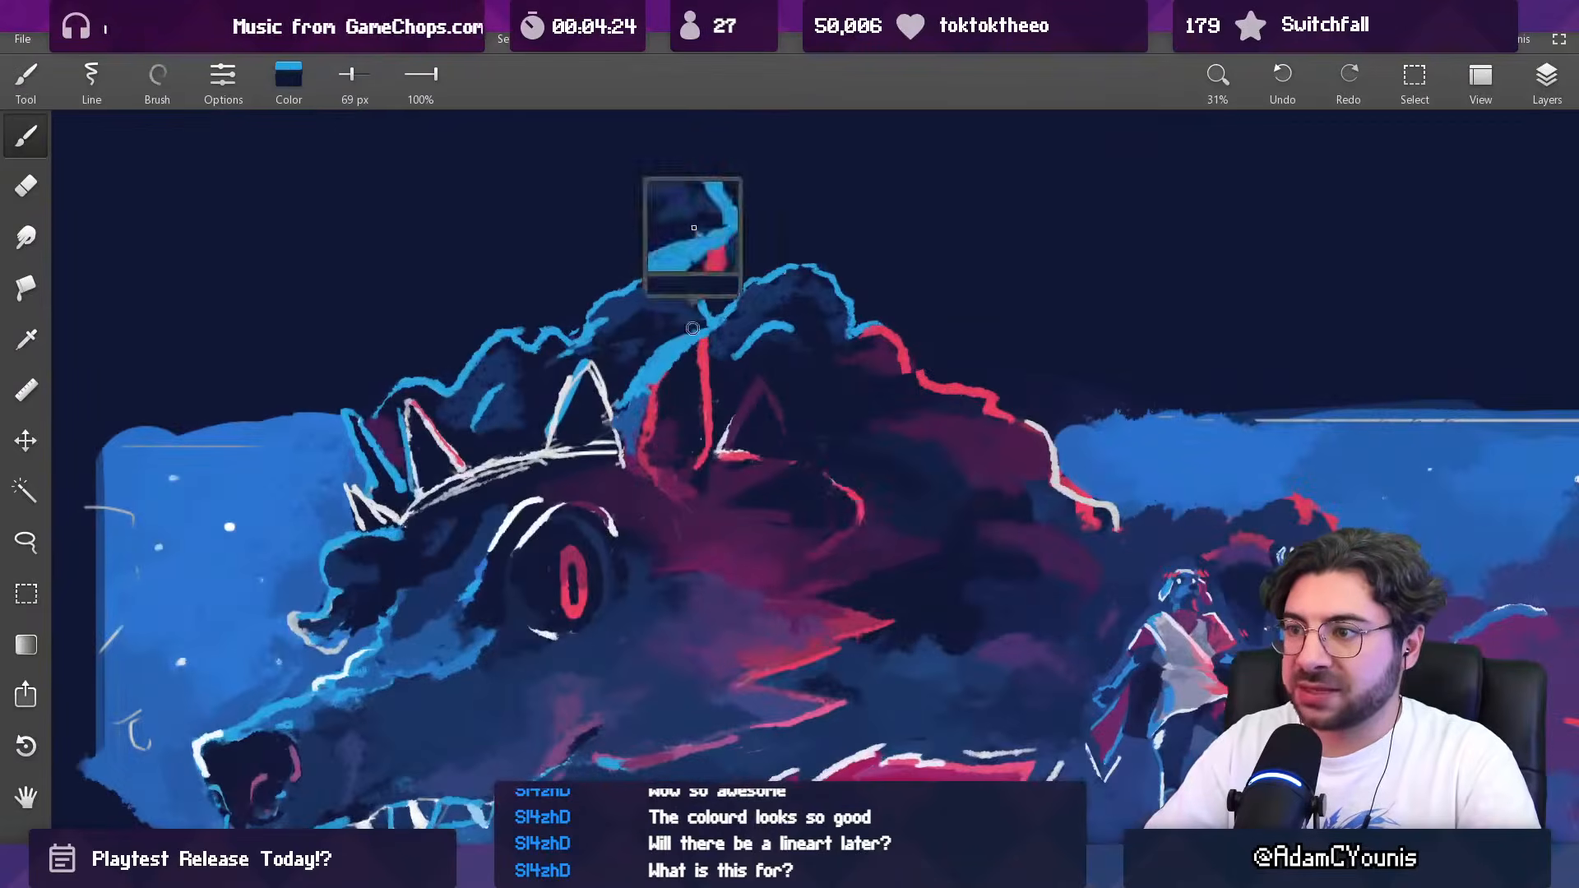
alt+click(699, 342)
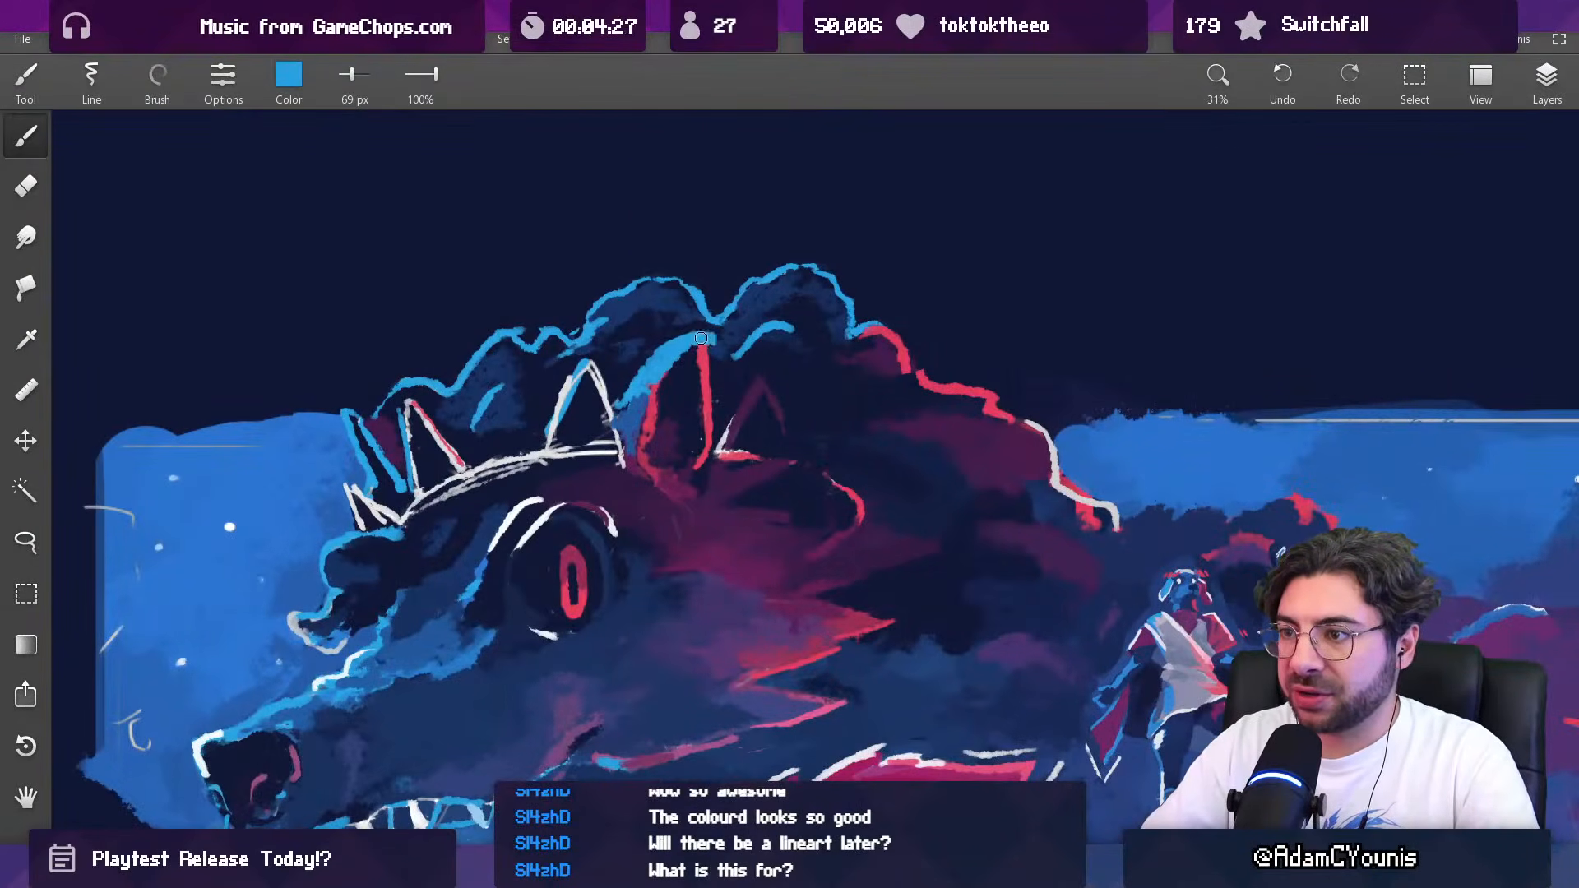
alt+click(703, 325)
alt+click(723, 323)
scroll(727, 313, down, 3)
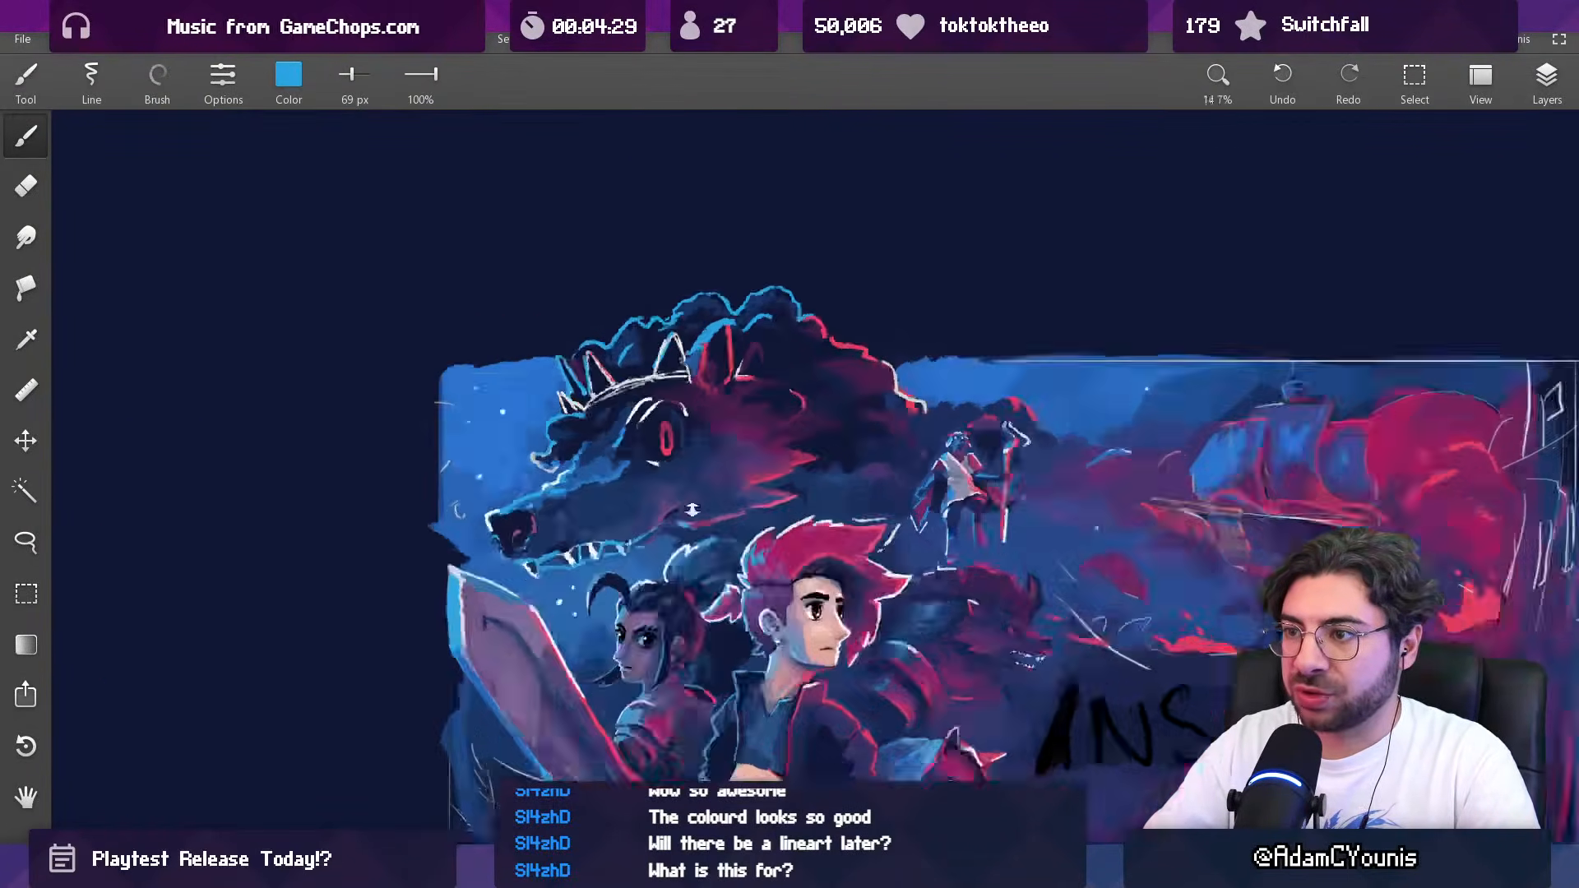
Step: Restore the red outline at the tip and crown-side edge of the wolf's ear with a 69 px brush
scroll(749, 247, up, 2)
scroll(742, 298, up, 3)
alt+click(699, 302)
mouse_move(704, 279)
mouse_down()
mouse_move(698, 304)
mouse_move(690, 282)
mouse_up()
alt+click(686, 299)
scroll(699, 274, down, 6)
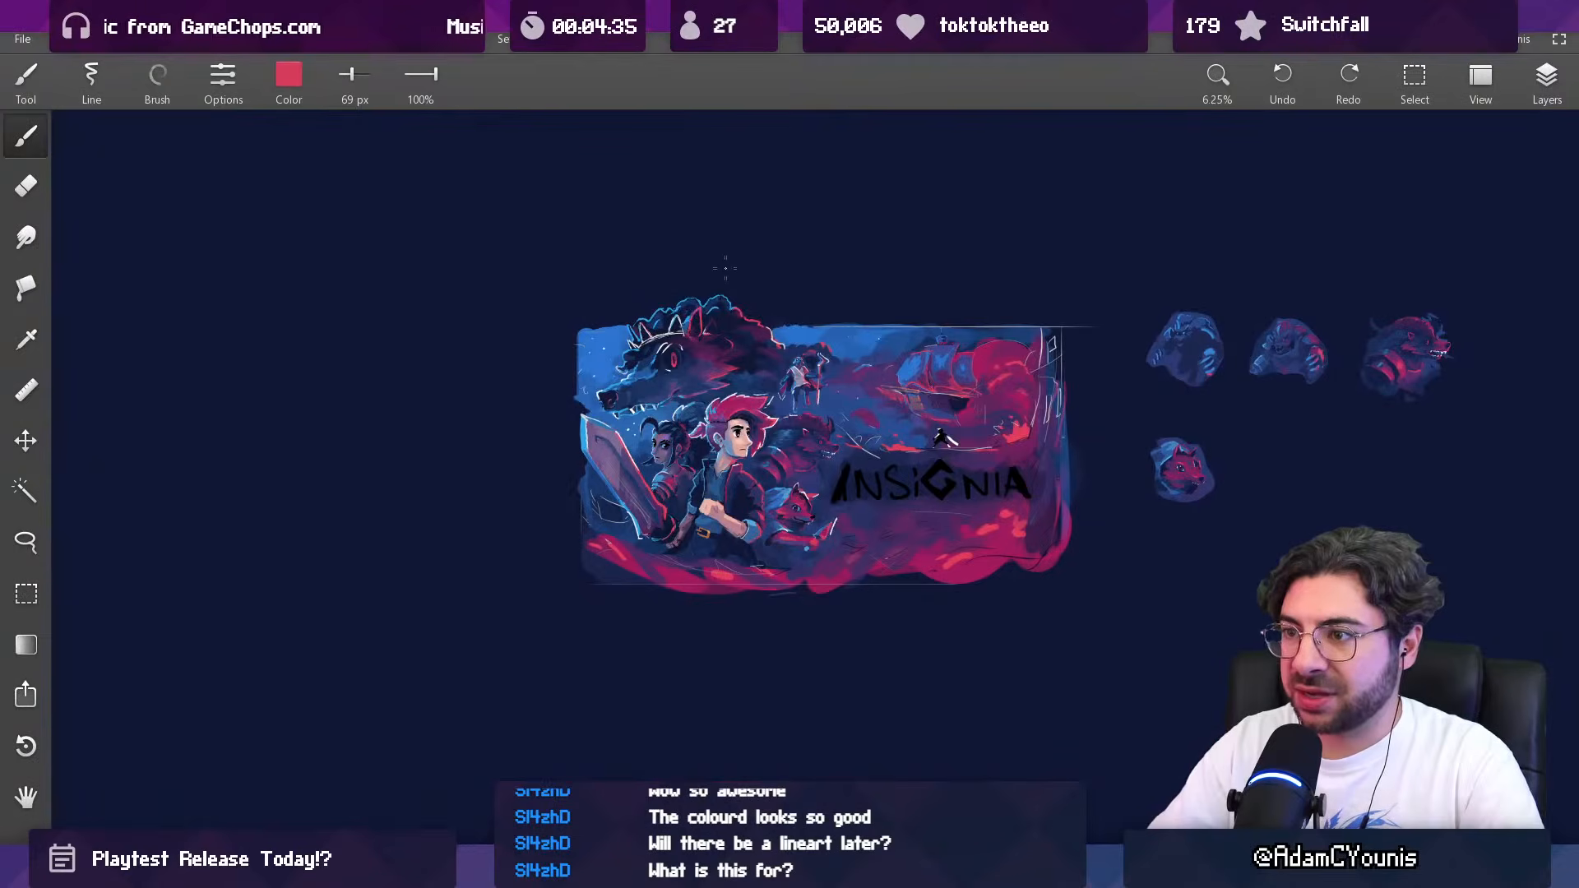
Step: Paint light blue between the crown and the wolf's tall ear with a 110 px brush and trim it with sampled navy at 70 px
scroll(724, 265, up, 4)
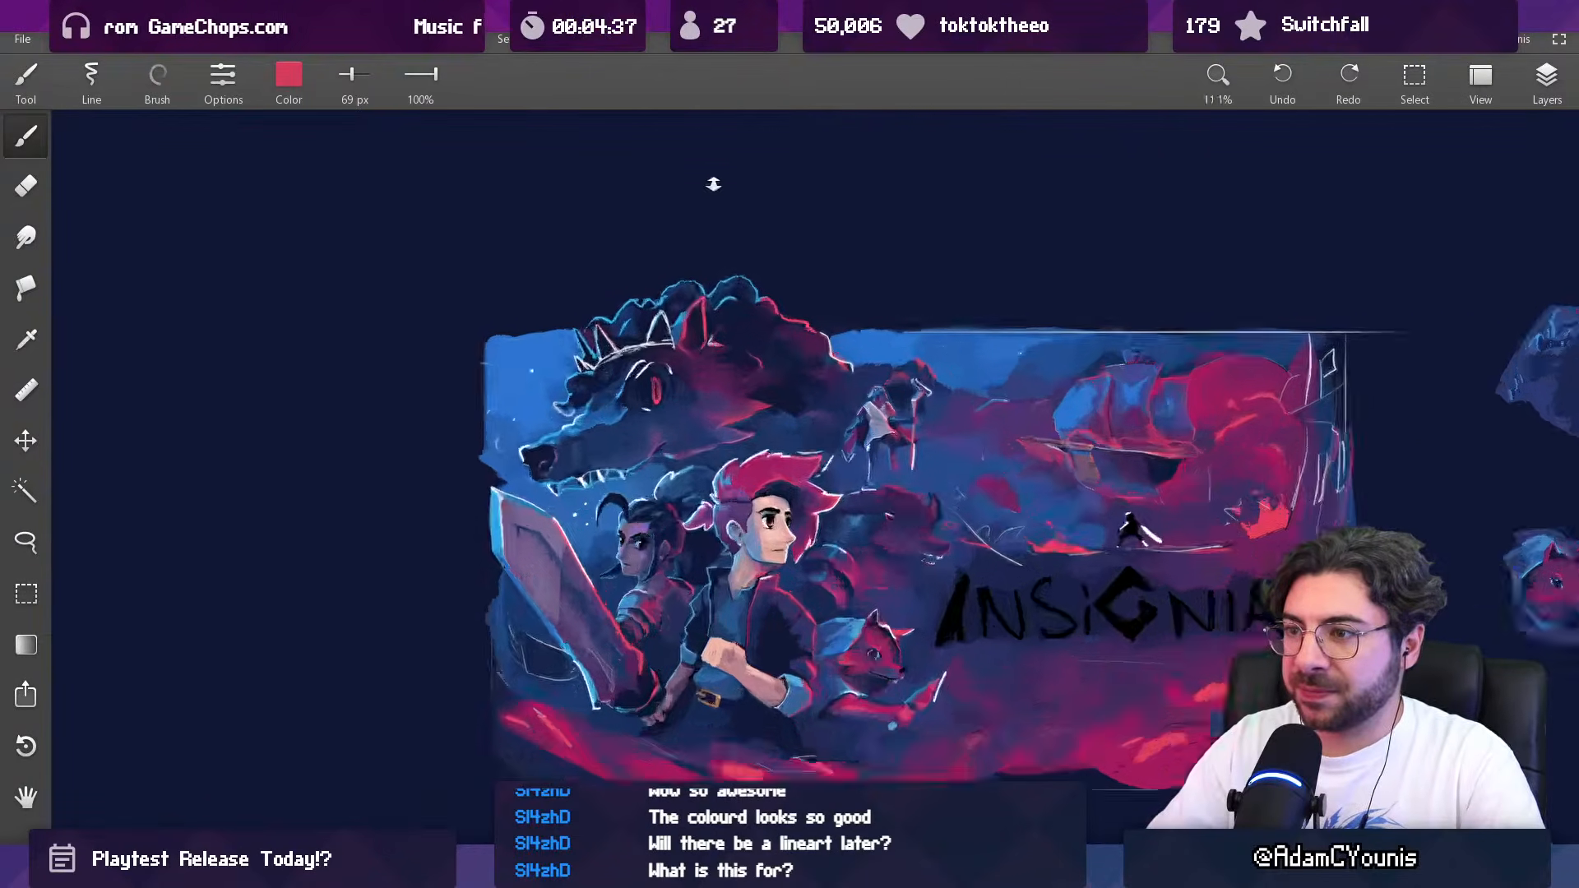
drag(699, 227, 700, 217)
alt+click(676, 374)
key(])
drag(650, 376, 703, 316)
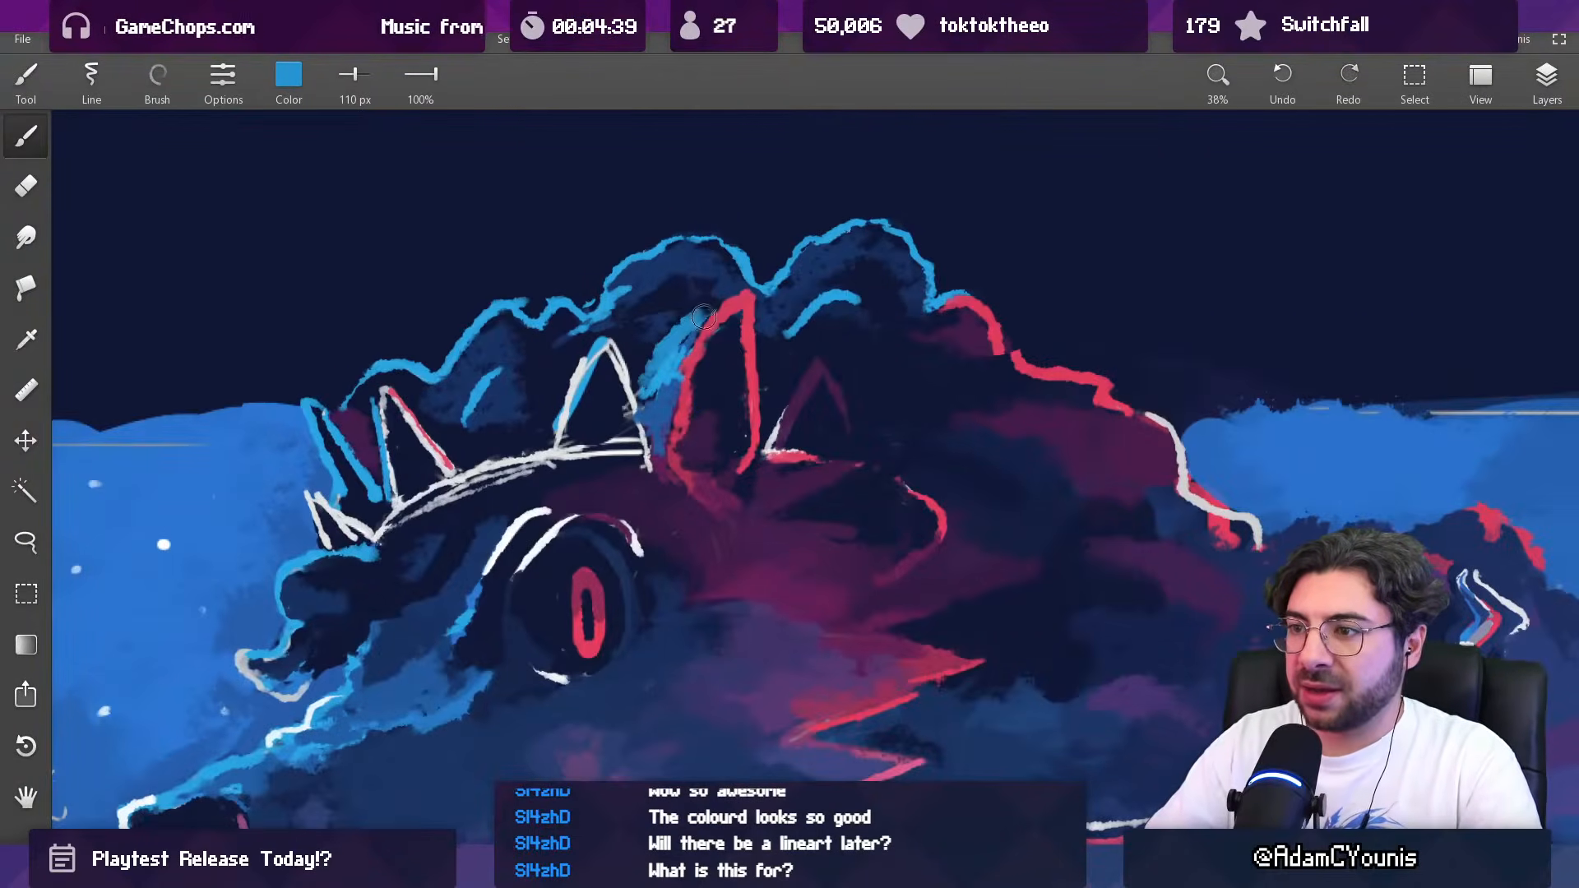
alt+click(663, 346)
key([)
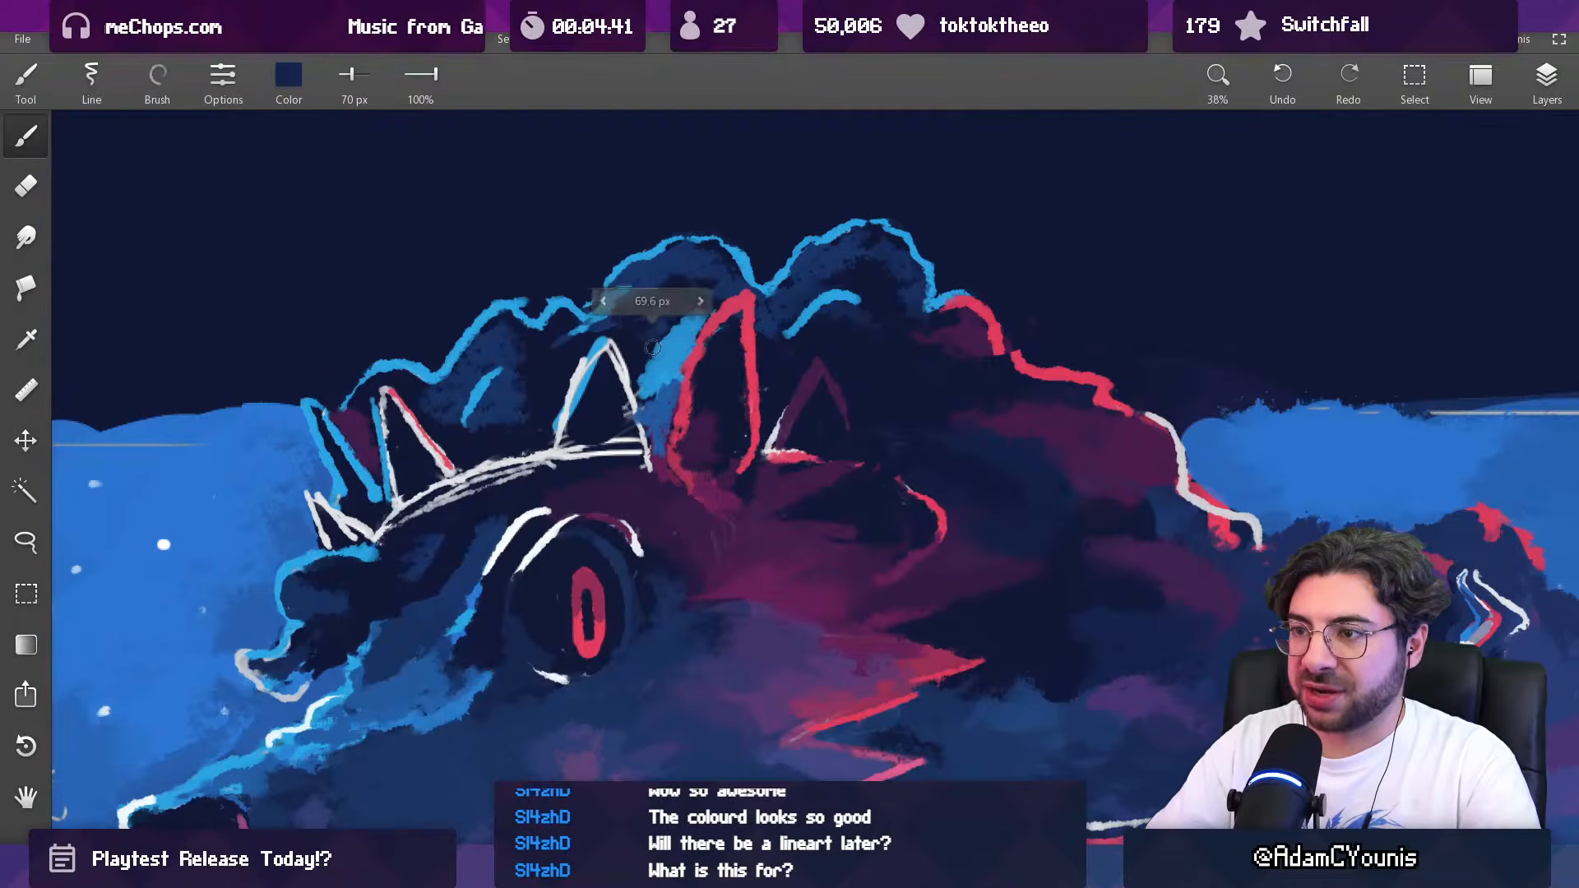
scroll(695, 312, down, 4)
scroll(630, 642, down, 2)
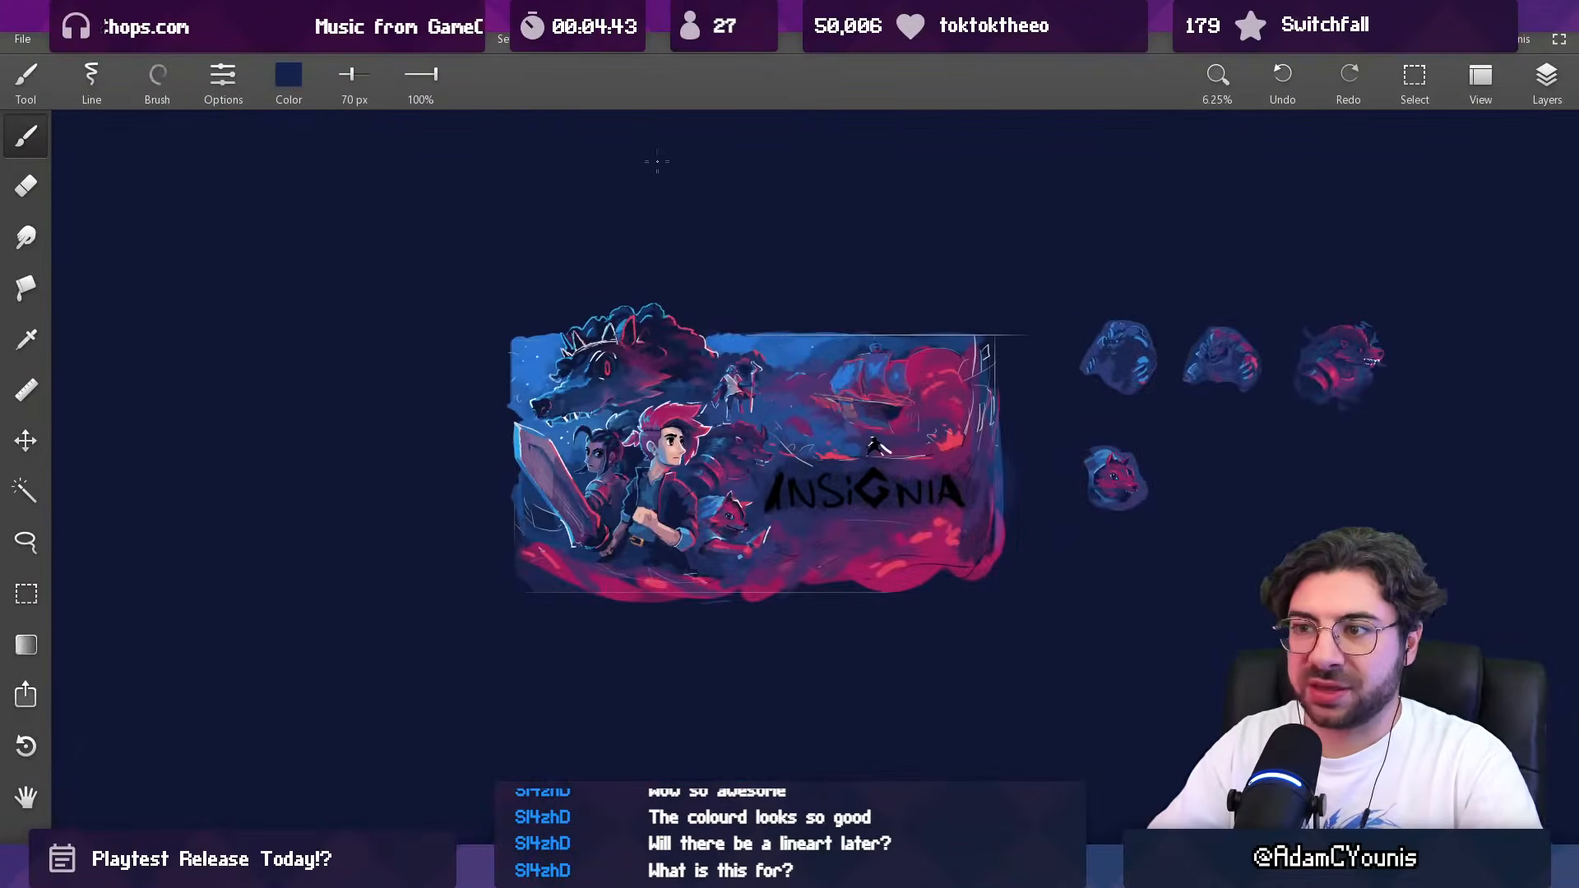
Step: Refine the white rim along the front edge of the wolf's nose with a 45 px brush
scroll(638, 409, up, 2)
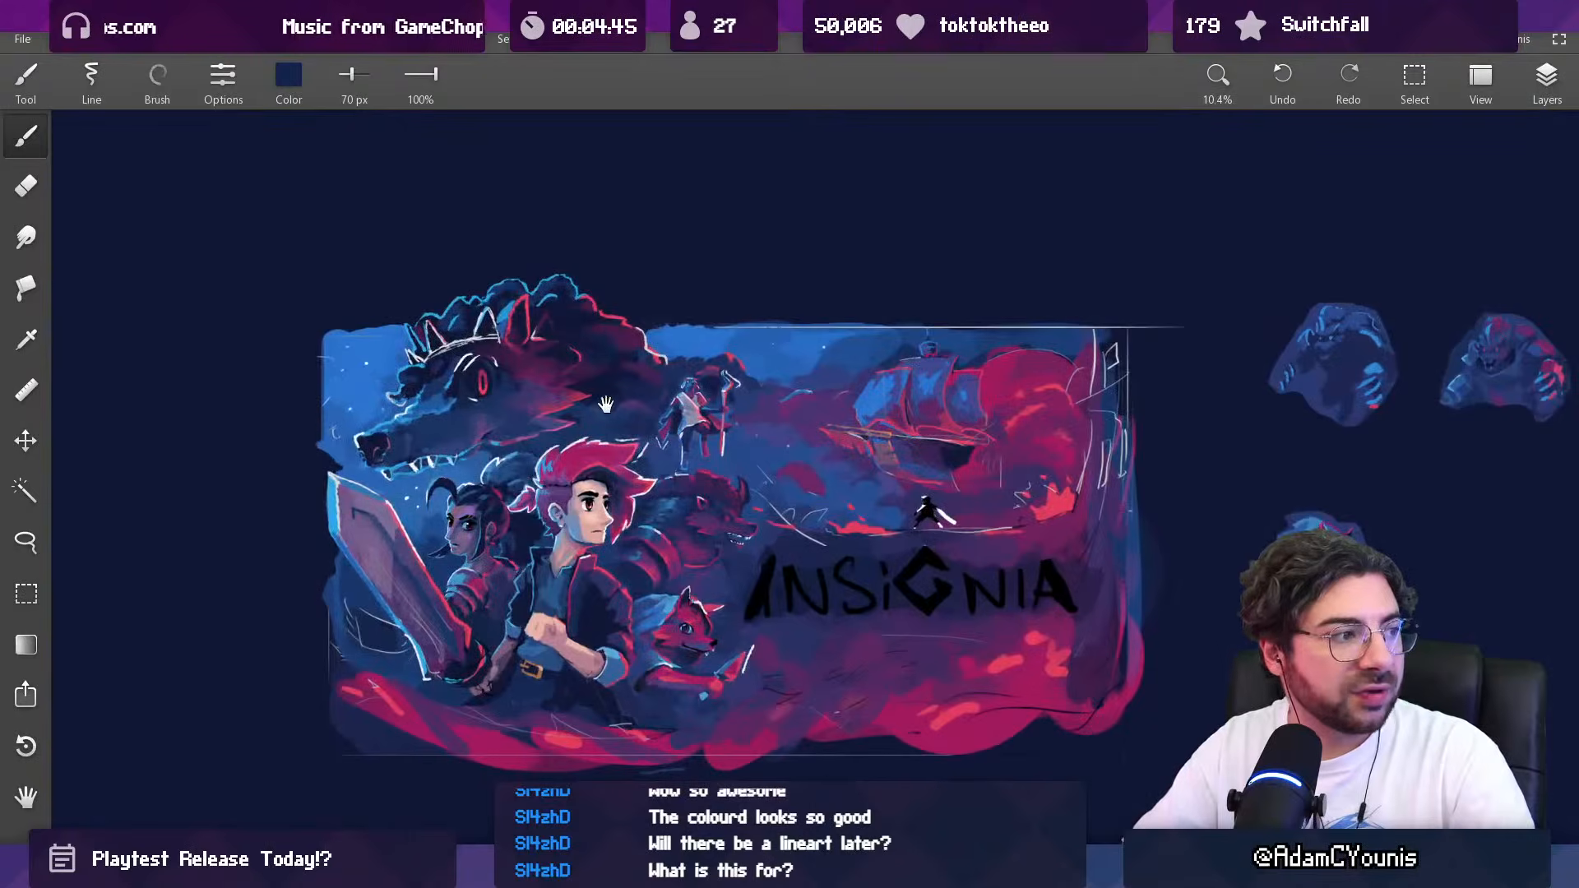
scroll(638, 410, up, 1)
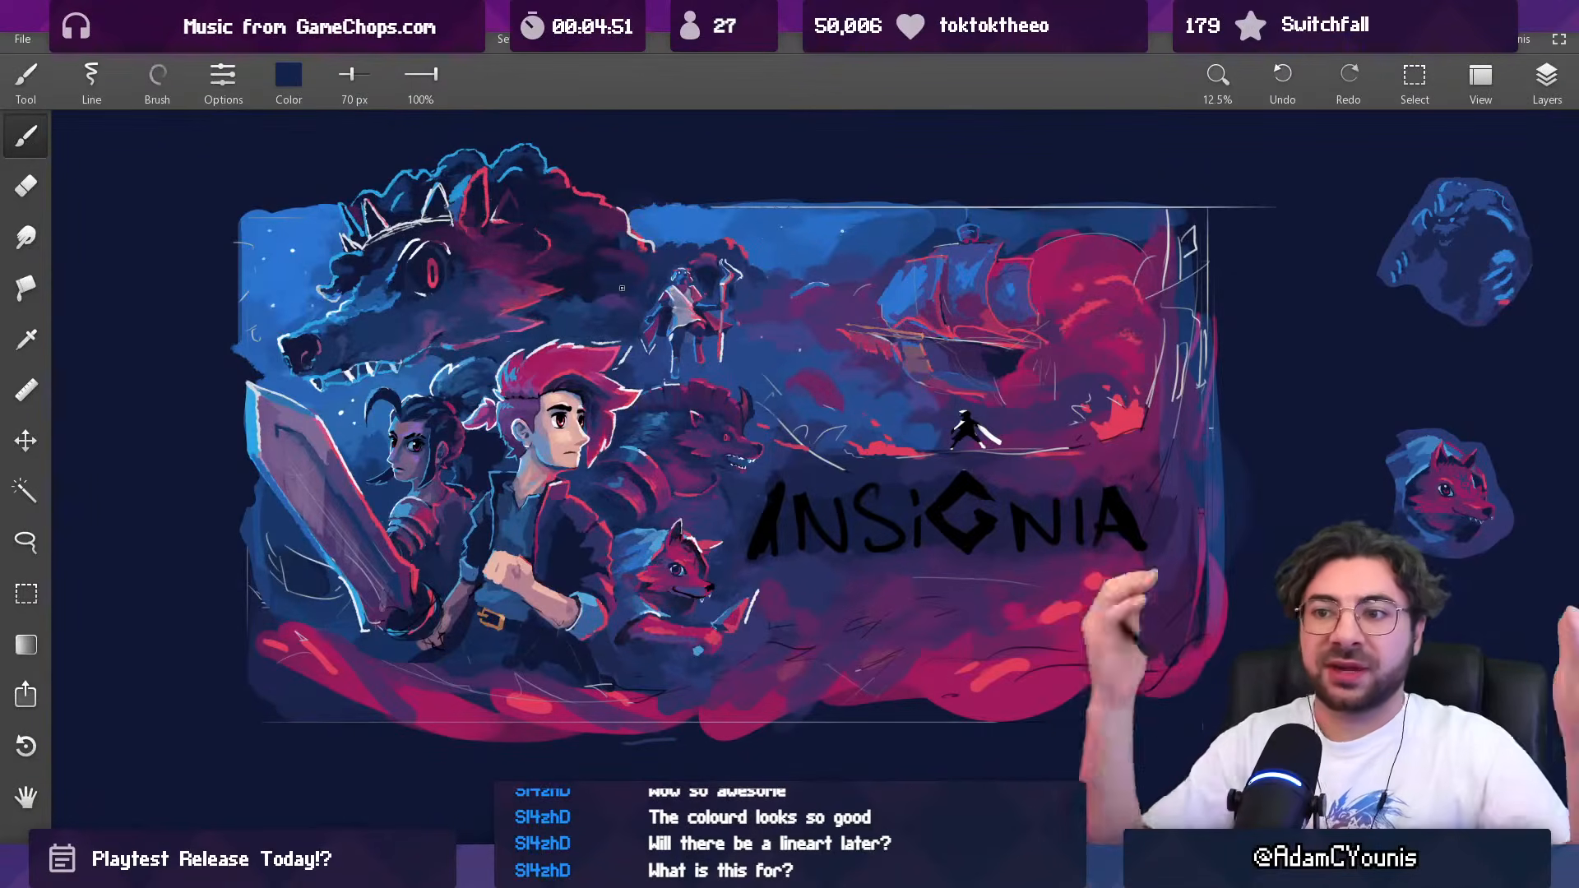
scroll(294, 368, up, 4)
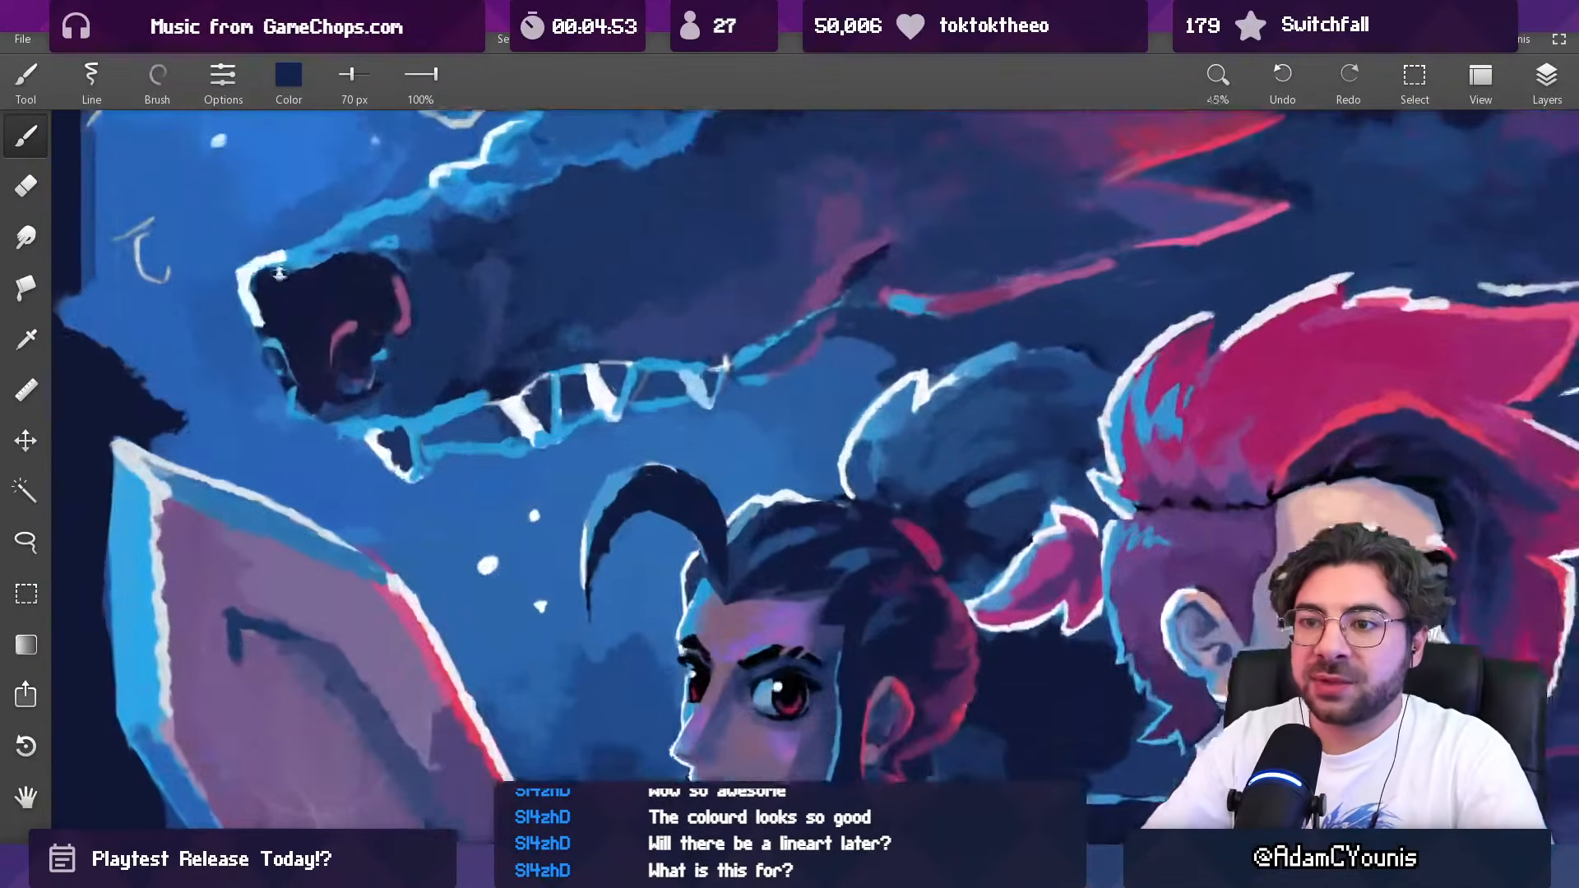
alt+click(379, 401)
drag(380, 403, 361, 401)
alt+click(362, 349)
alt+click(354, 385)
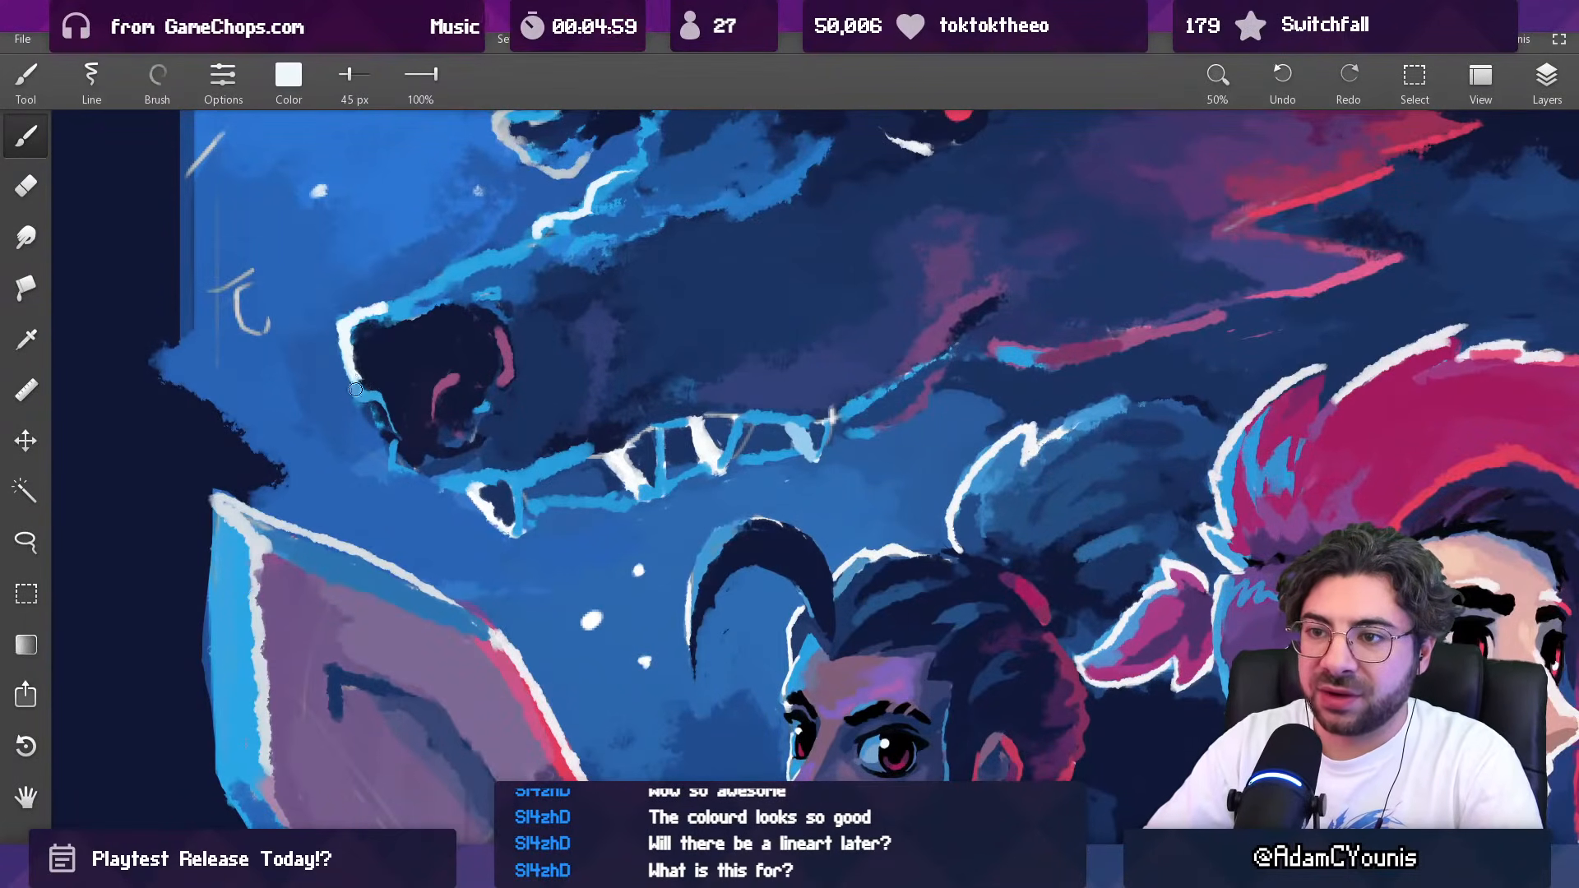
alt+click(359, 375)
Step: Smooth the sky in front of the wolf's snout and brow with sampled blues, enlarging the brush from 153 px to 474 px
key(alt)
key(alt)
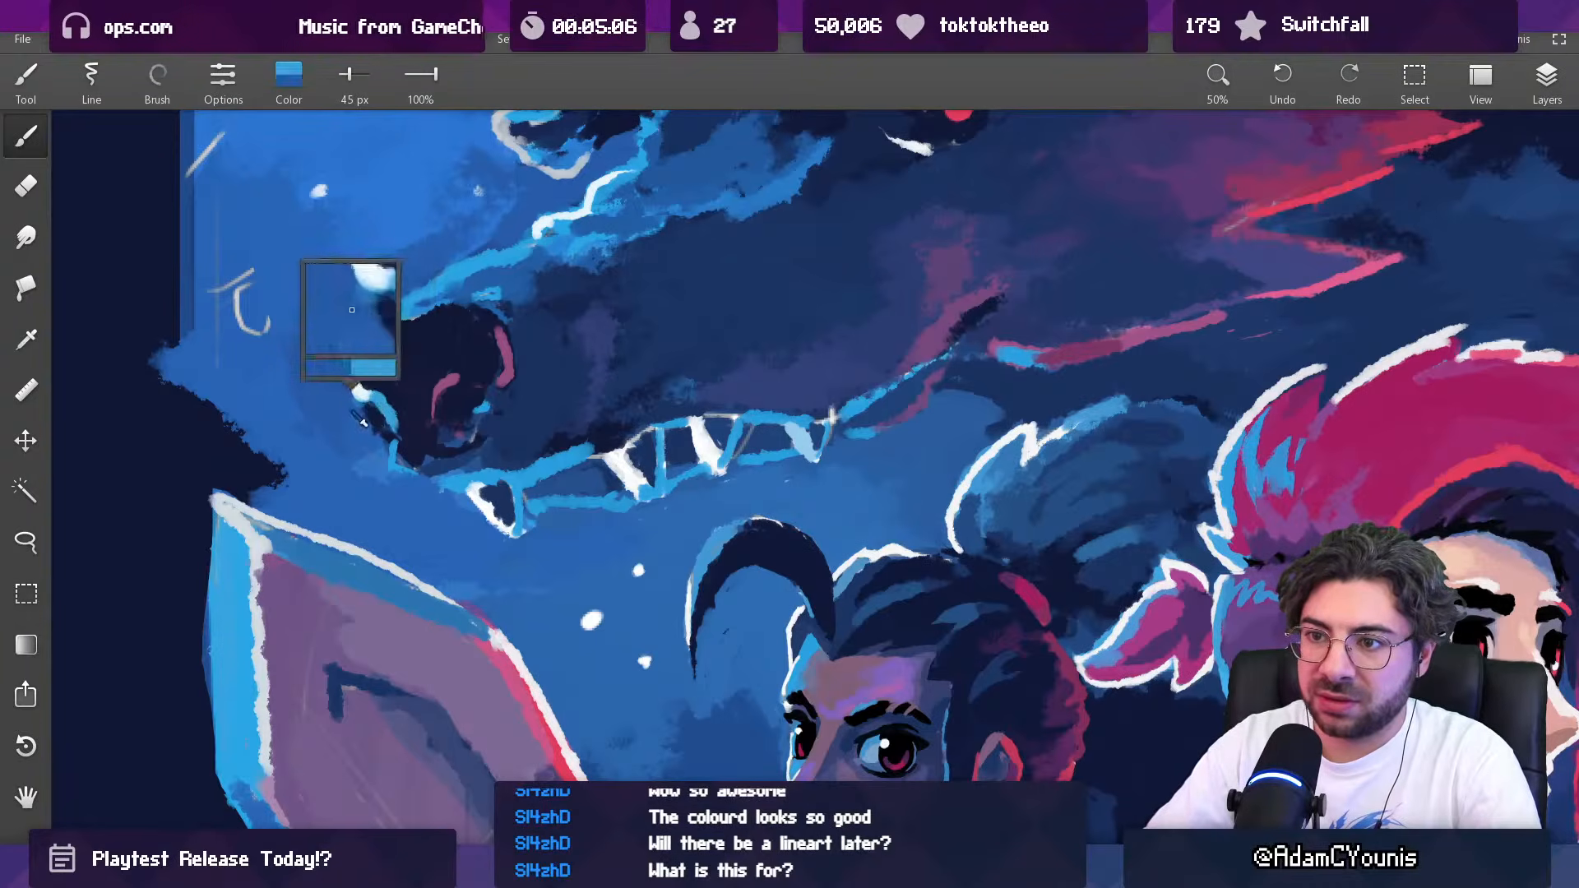
drag(413, 368, 413, 516)
mouse_move(456, 418)
mouse_down()
mouse_move(436, 421)
mouse_move(386, 201)
mouse_move(401, 314)
mouse_up()
key(alt)
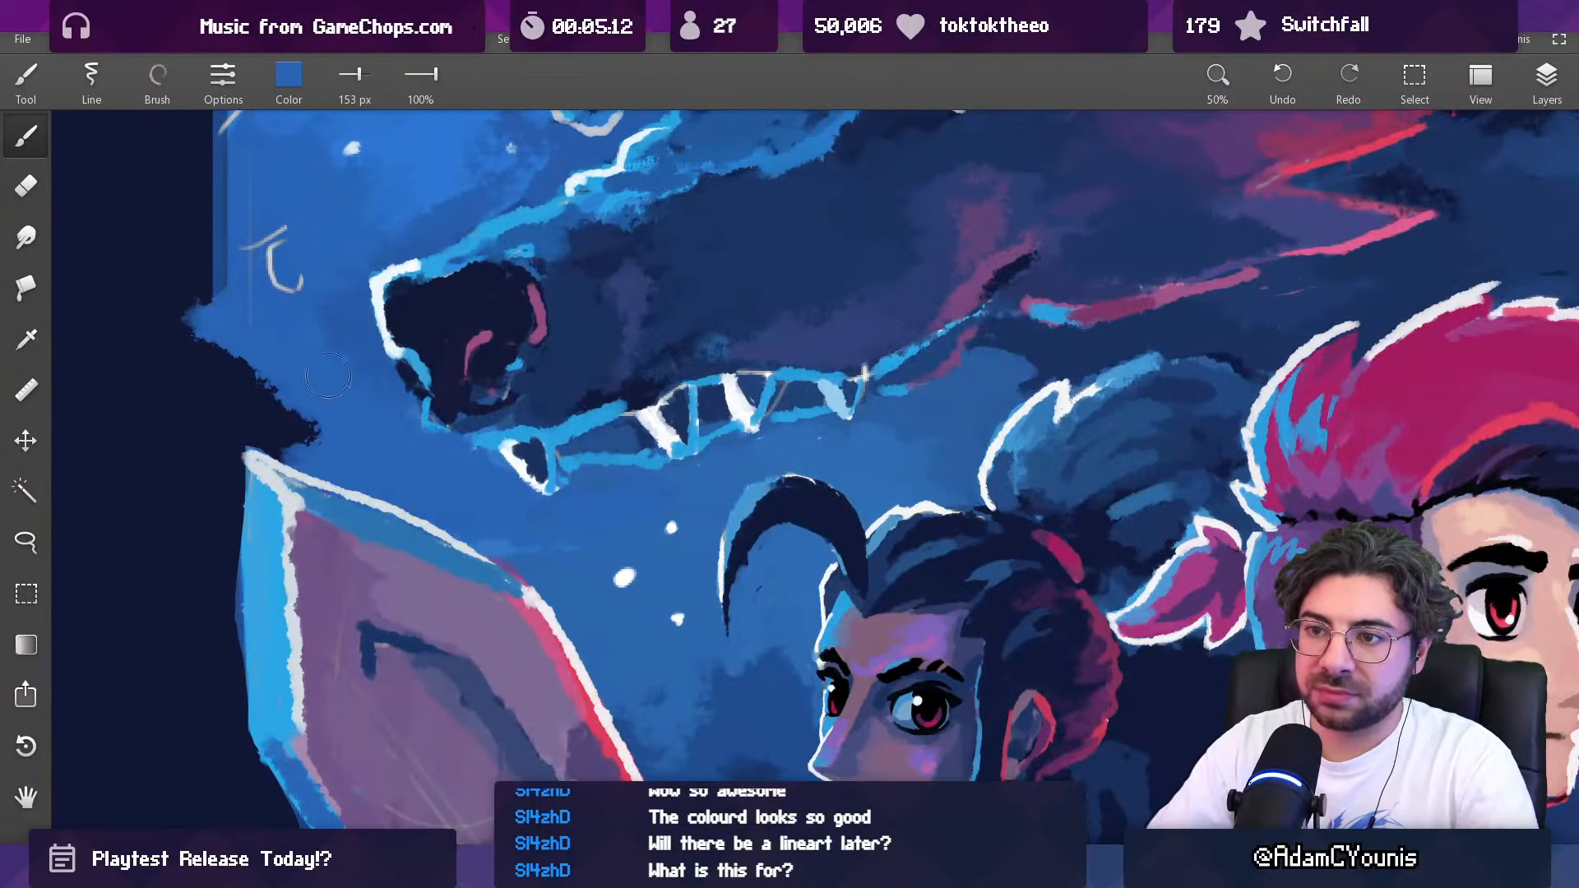
scroll(336, 367, down, 9)
drag(387, 740, 385, 840)
scroll(411, 395, up, 7)
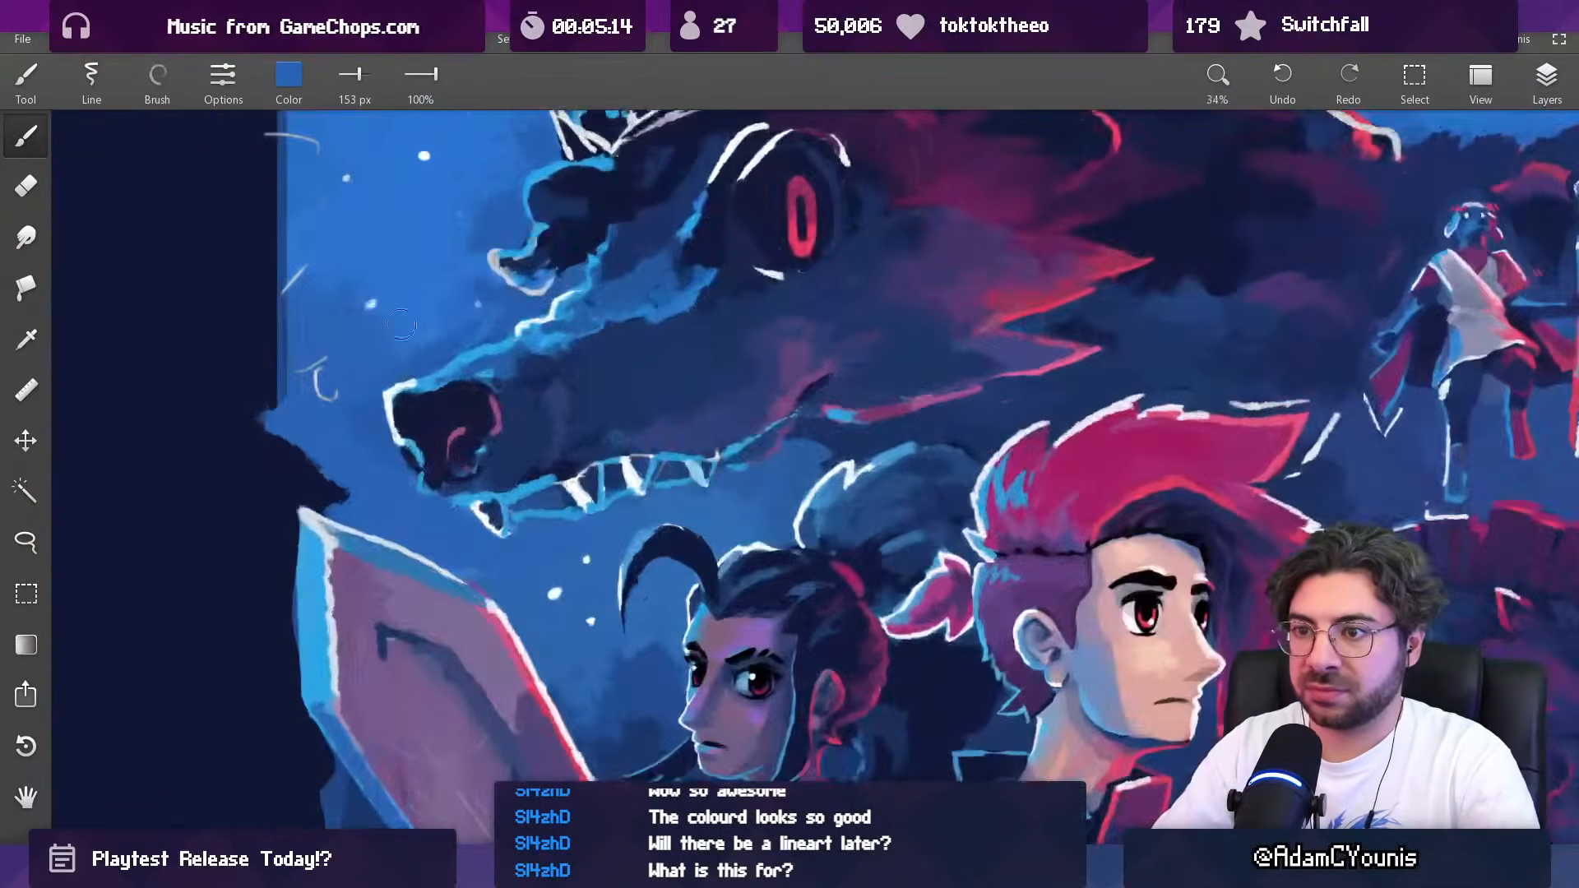
drag(425, 317, 441, 319)
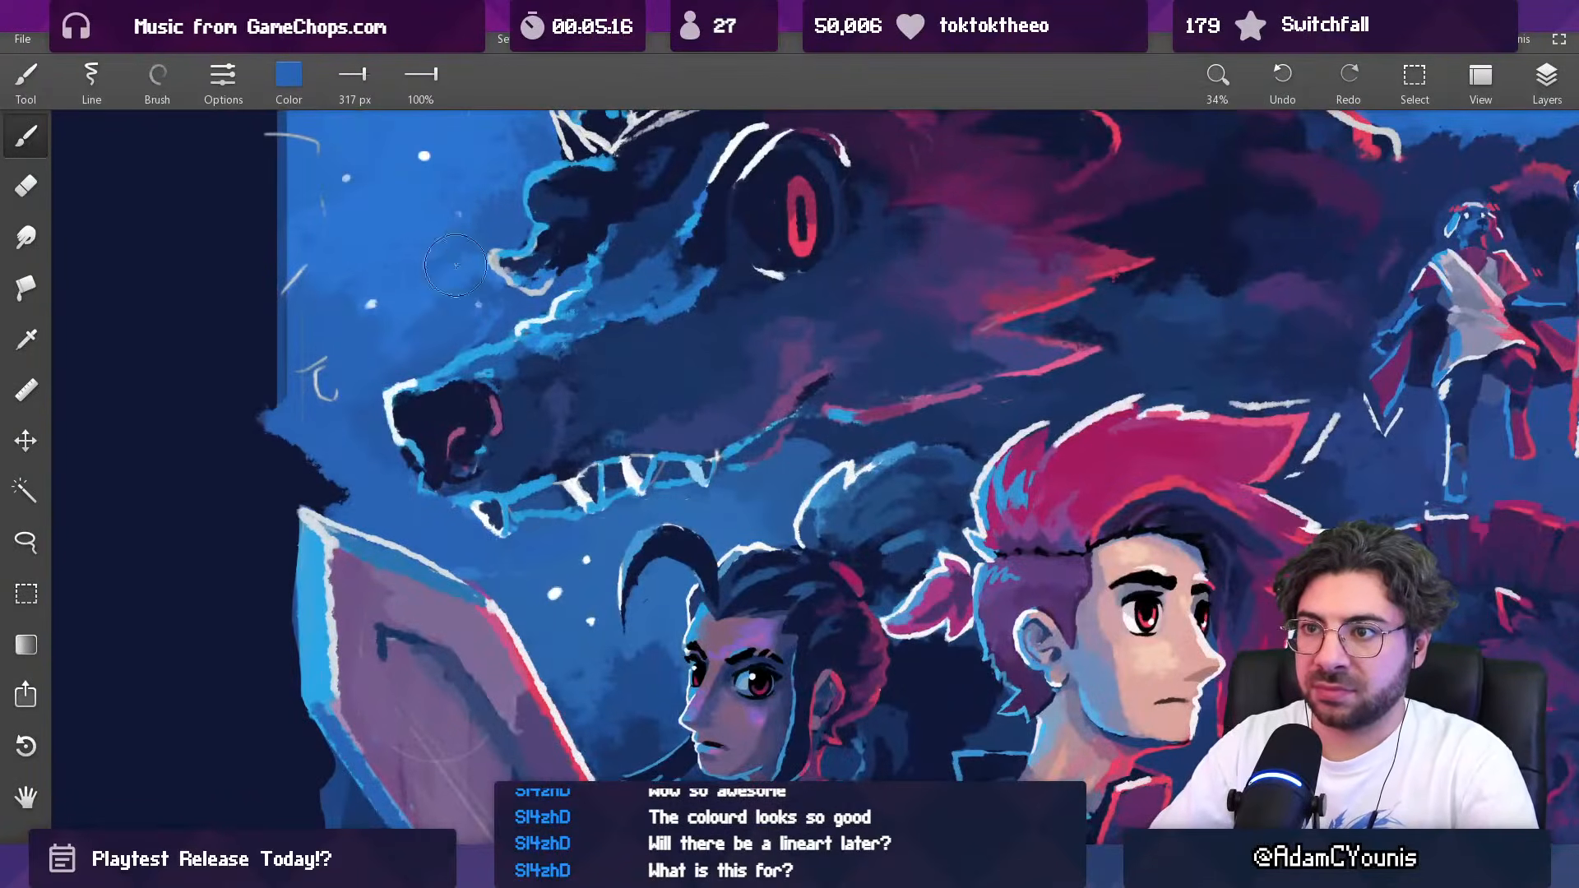
scroll(491, 254, down, 6)
scroll(326, 339, up, 5)
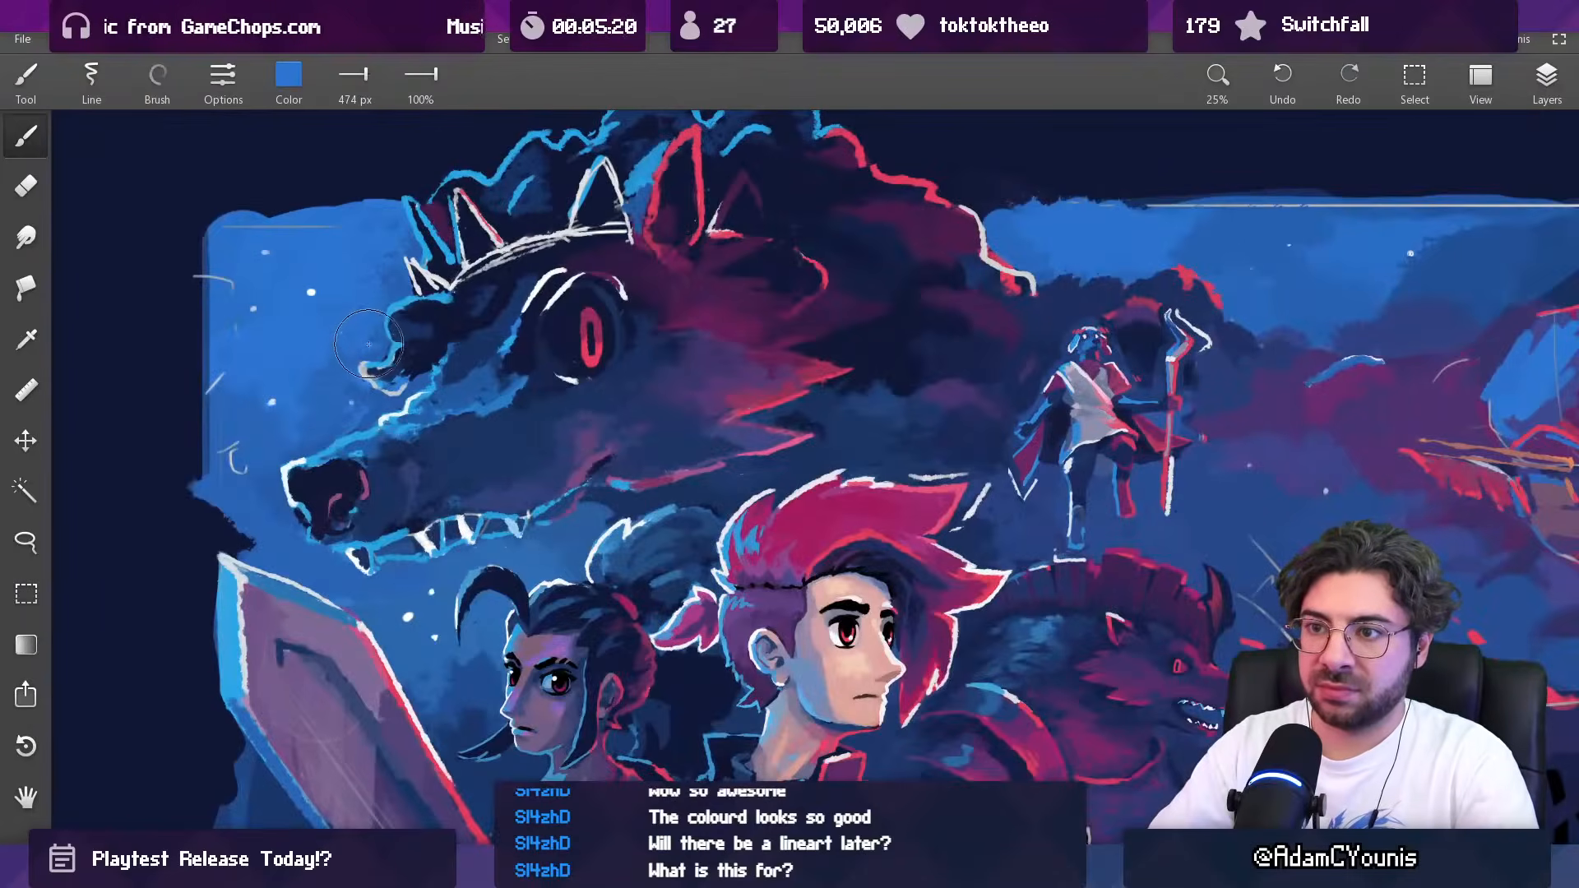
scroll(368, 343, down, 5)
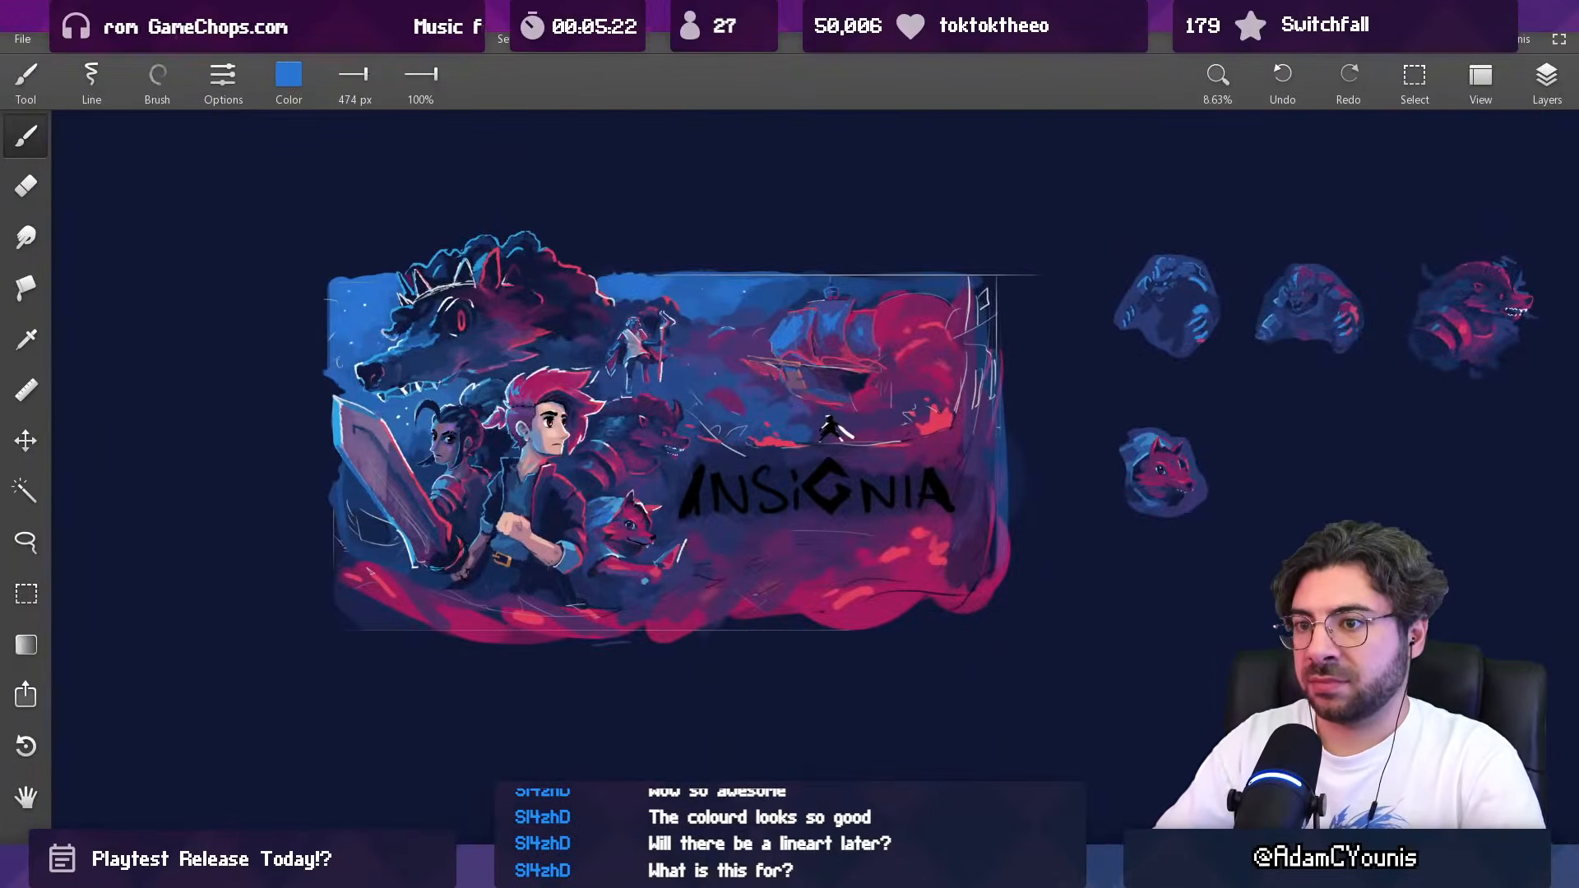
drag(401, 327, 483, 324)
drag(621, 349, 554, 332)
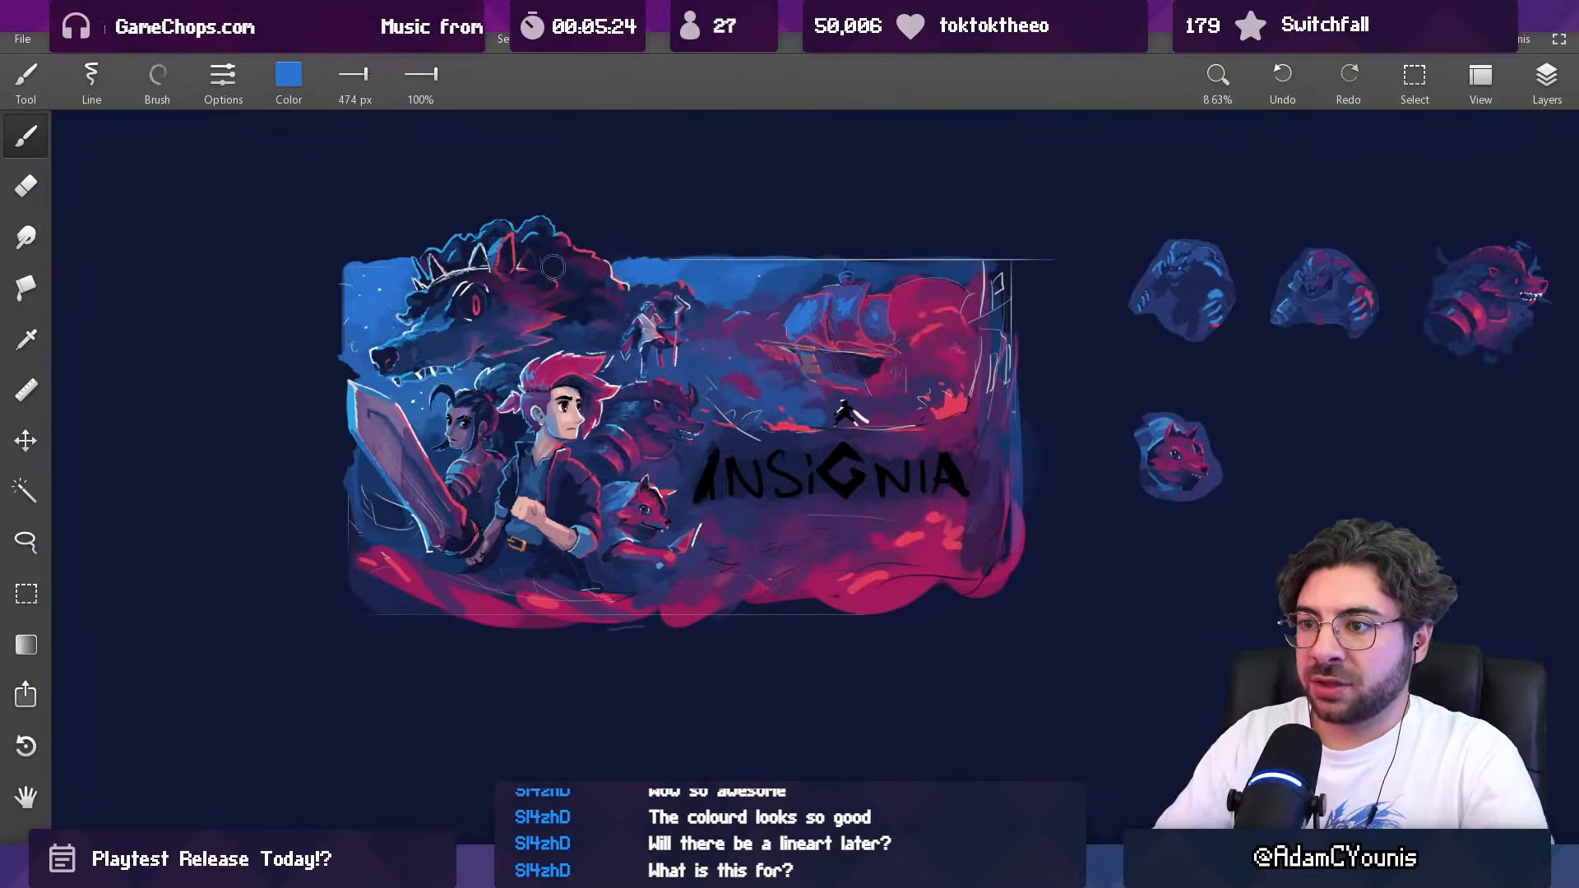
key(m)
drag(350, 202, 710, 659)
key(Escape)
Step: Select the whole Insignia artwork with a rectangle and place a duplicate directly below the original
drag(635, 464, 663, 390)
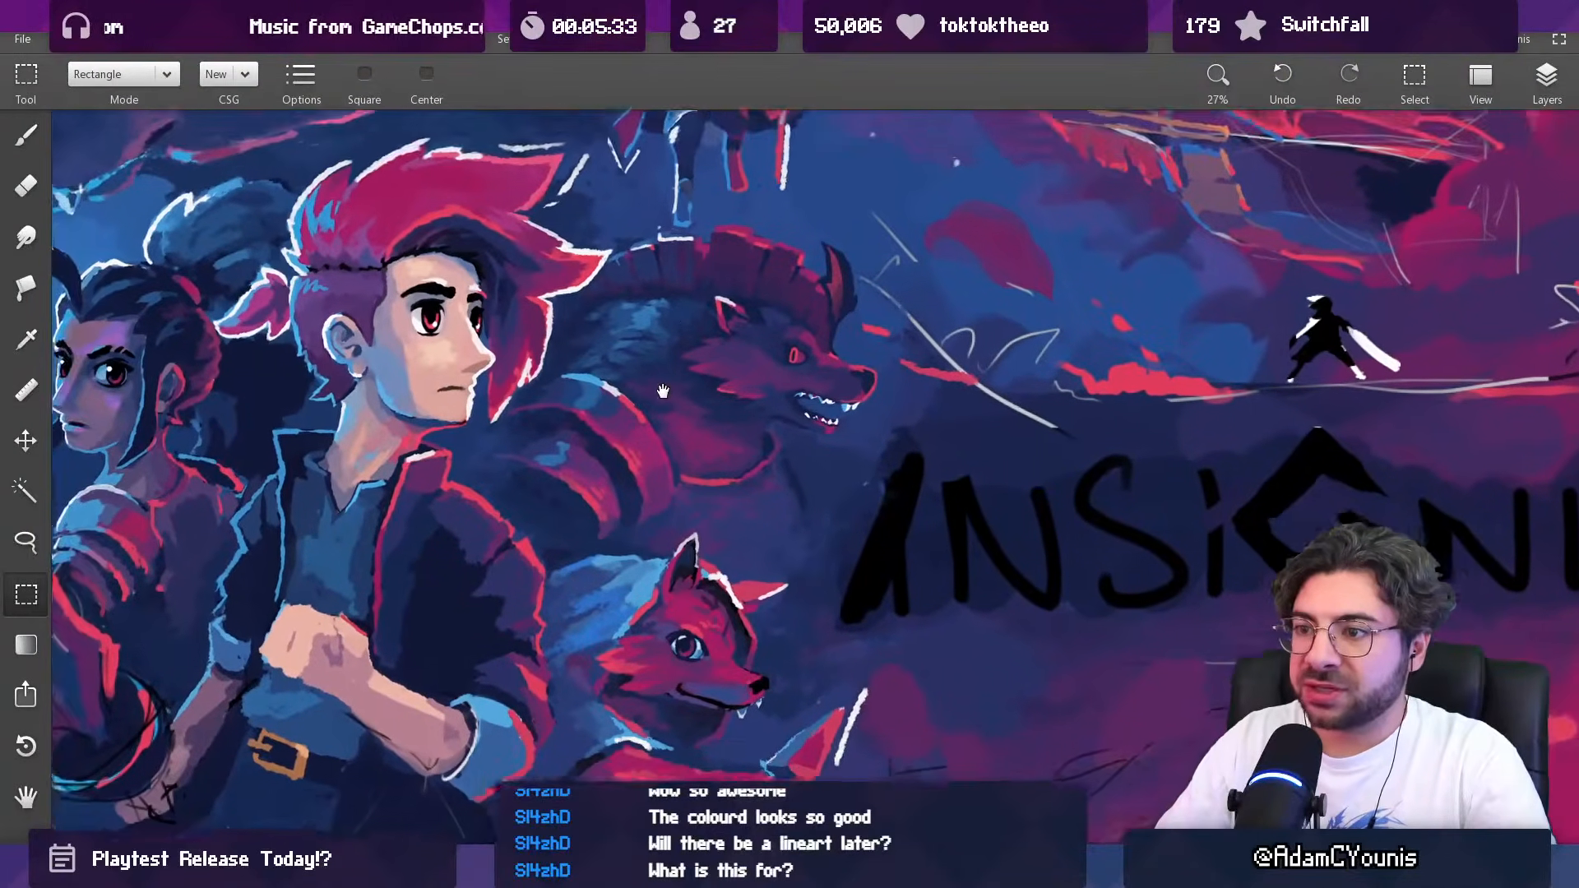
scroll(663, 390, down, 3)
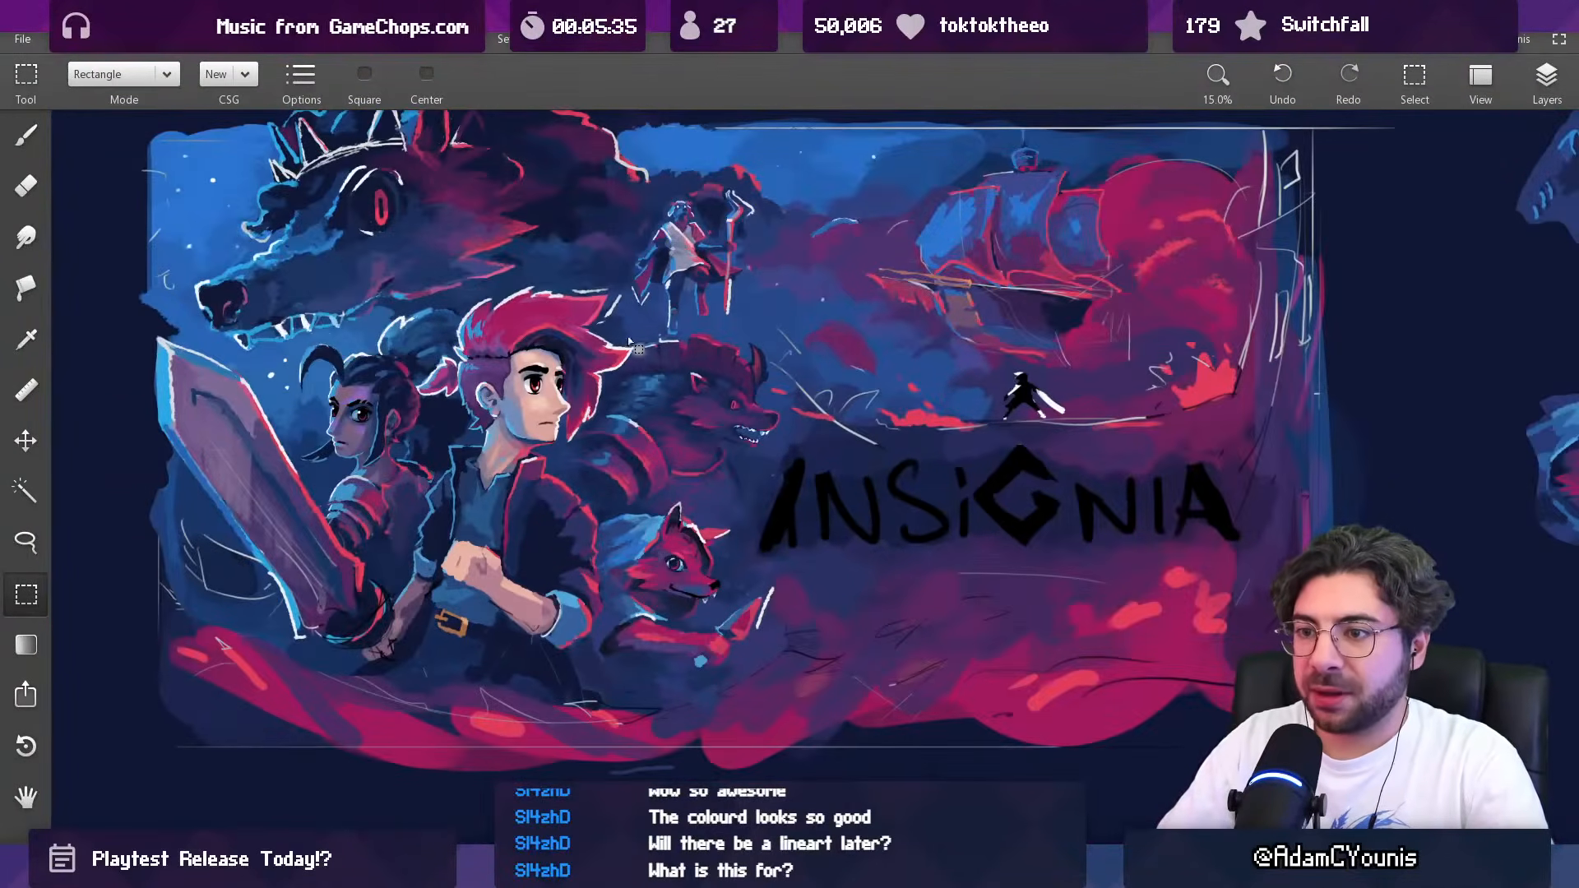
scroll(610, 299, down, 3)
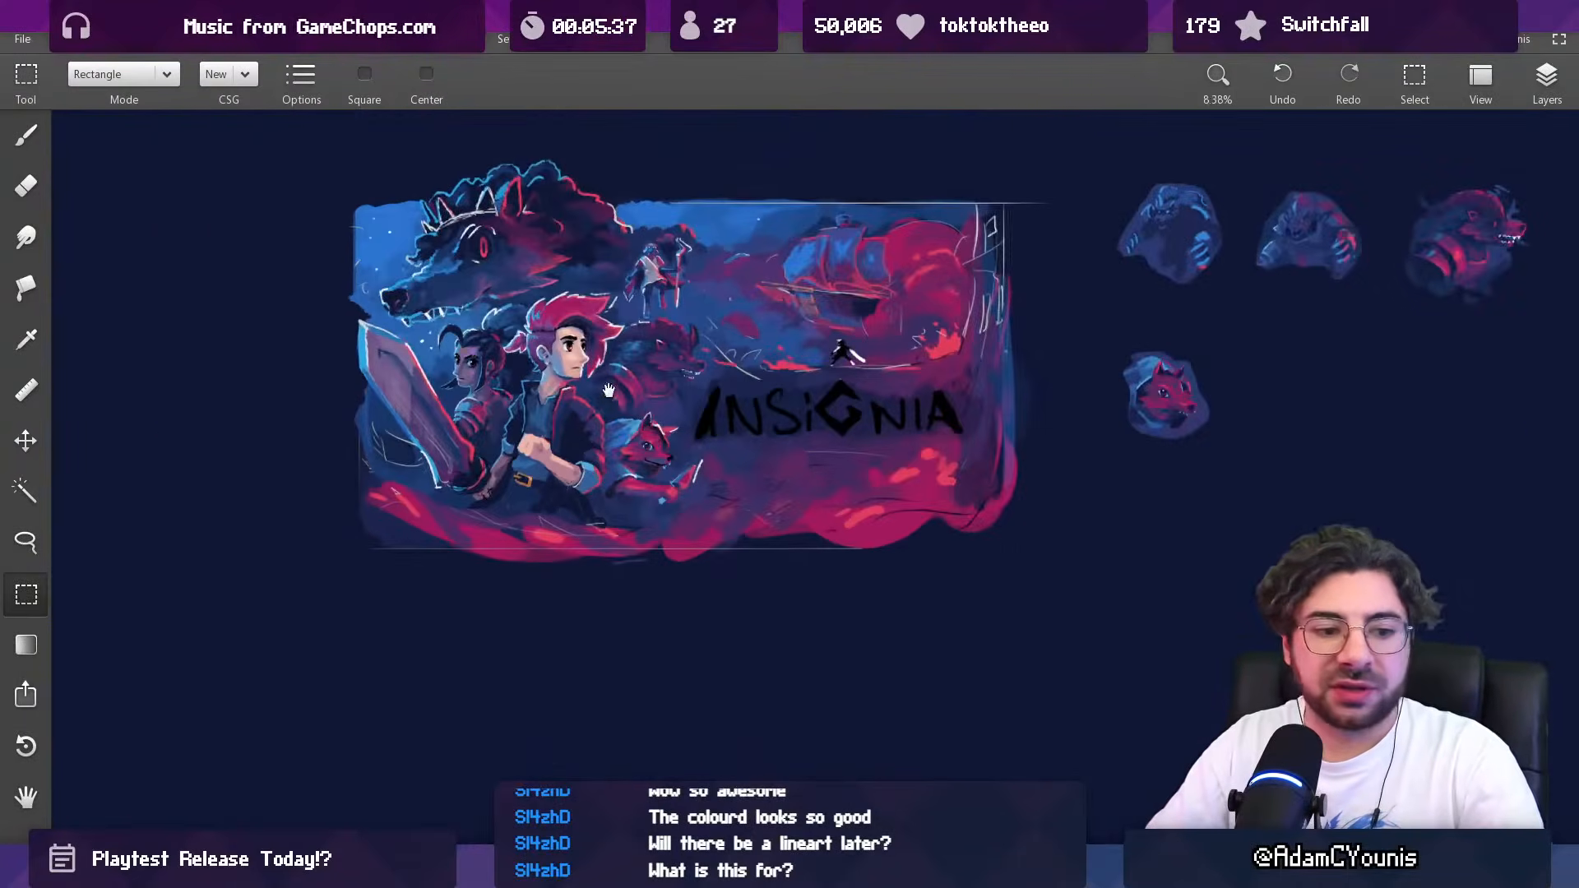
drag(608, 390, 623, 411)
drag(339, 183, 1069, 657)
drag(850, 575, 870, 300)
drag(738, 210, 734, 818)
drag(731, 658, 701, 470)
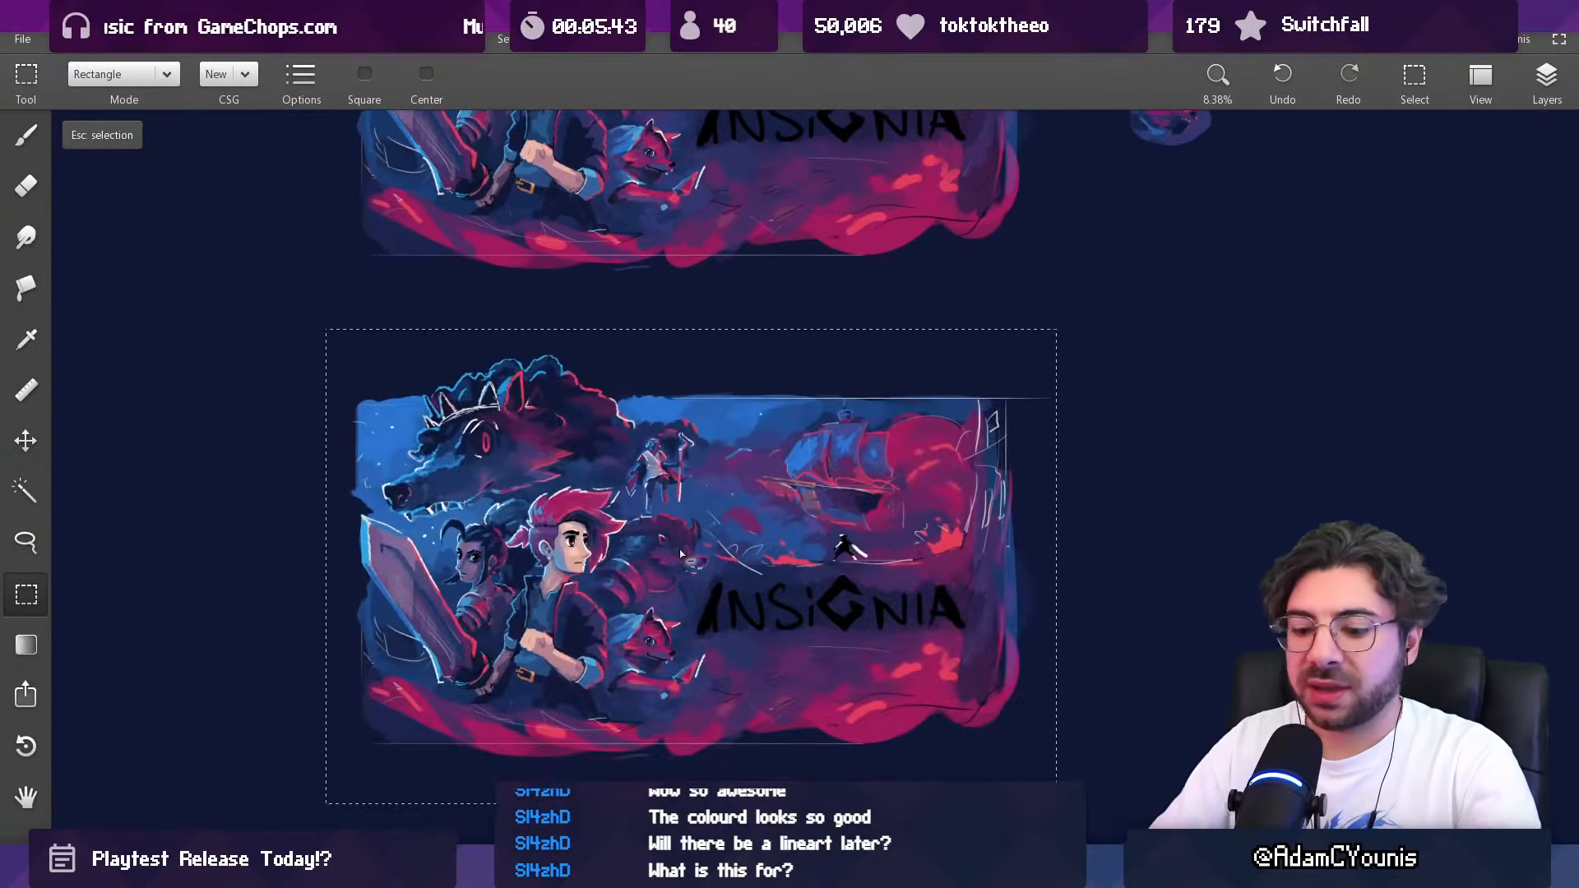
Step: Scale the duplicated artwork down to roughly a third of its size and apply the transform
key(ctrl+t)
drag(1054, 801, 550, 467)
key(Return)
drag(532, 395, 722, 499)
scroll(614, 482, up, 5)
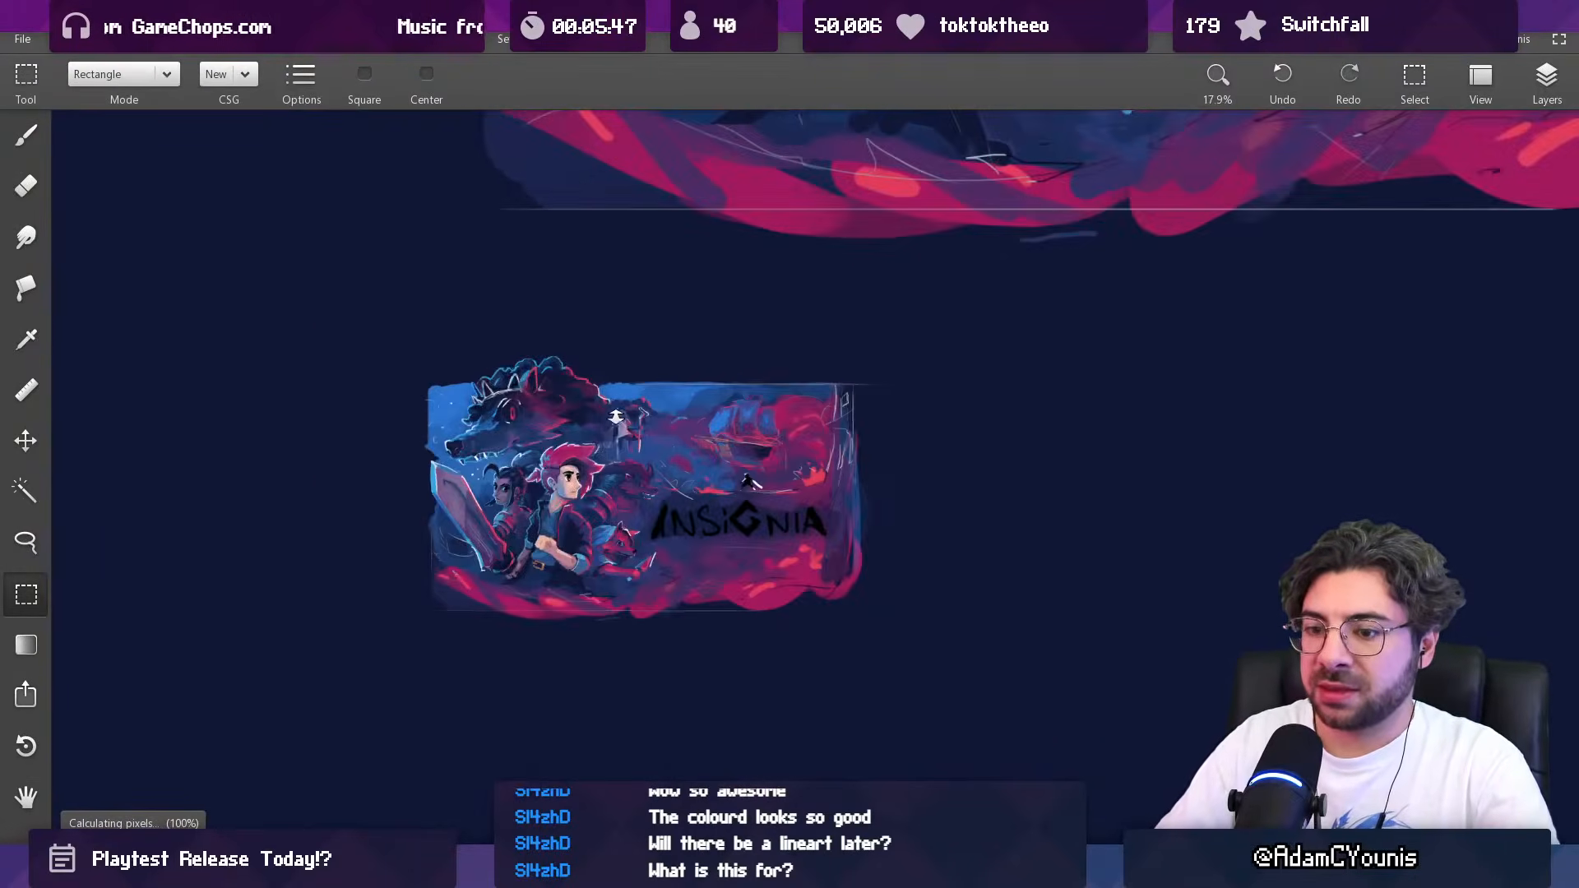
Step: Switch to the brush and set its colour to bright orange
key(b)
click(292, 46)
click(289, 83)
click(288, 87)
click(389, 186)
drag(281, 235, 268, 236)
drag(353, 284, 188, 285)
drag(265, 236, 309, 235)
click(289, 365)
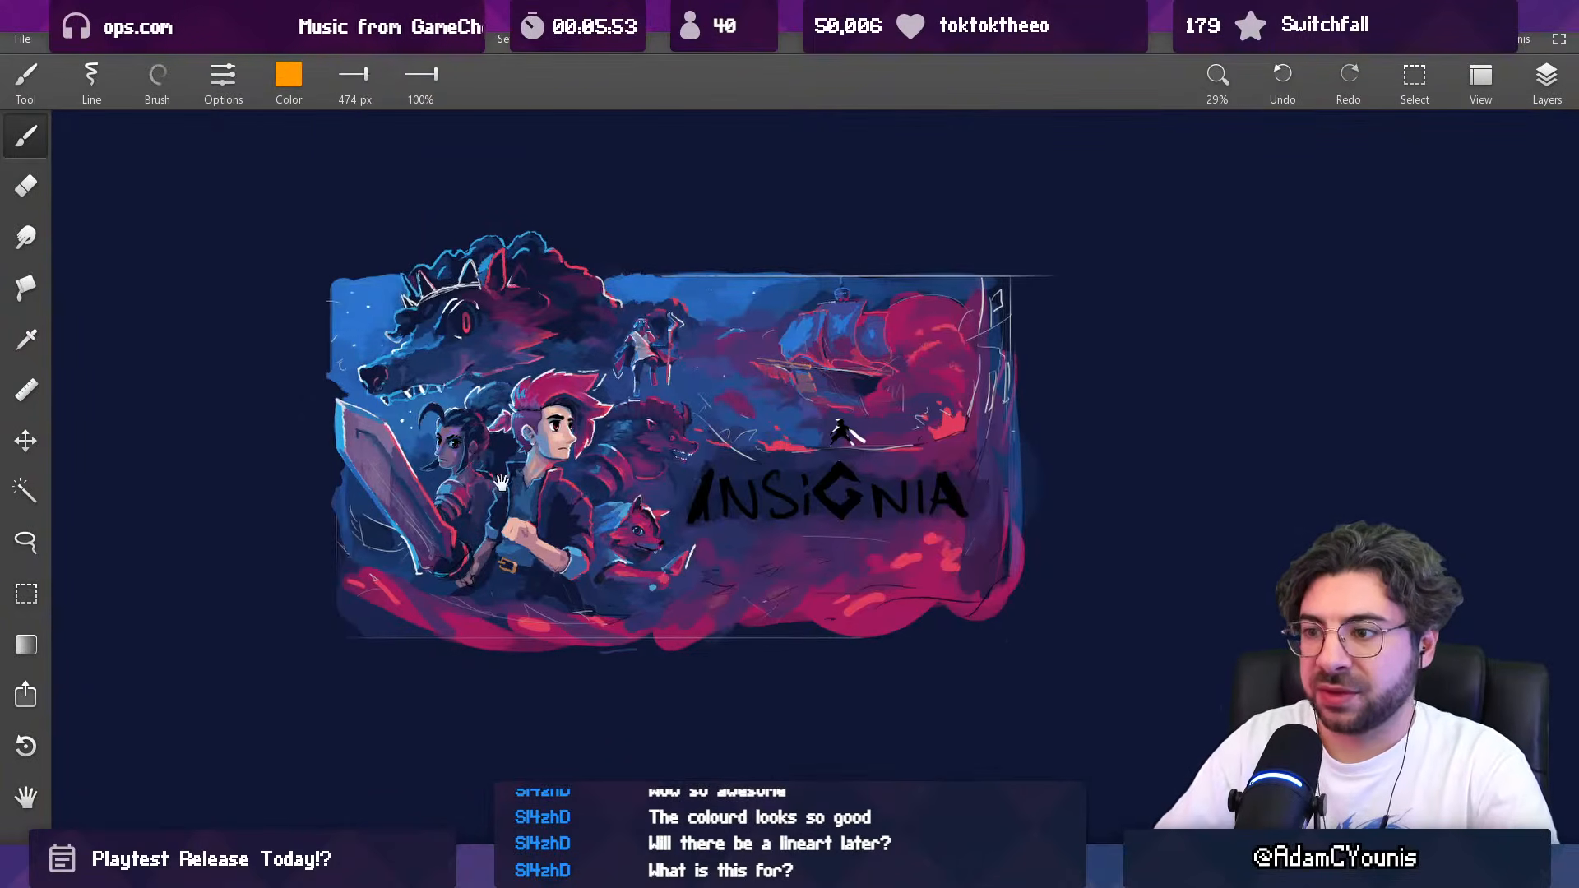
Step: On the small copy, circle the horned beast behind the hero and the woman's shoulder in orange with a 29 px brush
scroll(678, 358, up, 2)
mouse_move(675, 342)
mouse_down()
mouse_move(617, 390)
mouse_move(761, 414)
mouse_move(685, 359)
mouse_move(721, 486)
mouse_move(678, 331)
mouse_up()
key(ctrl+z)
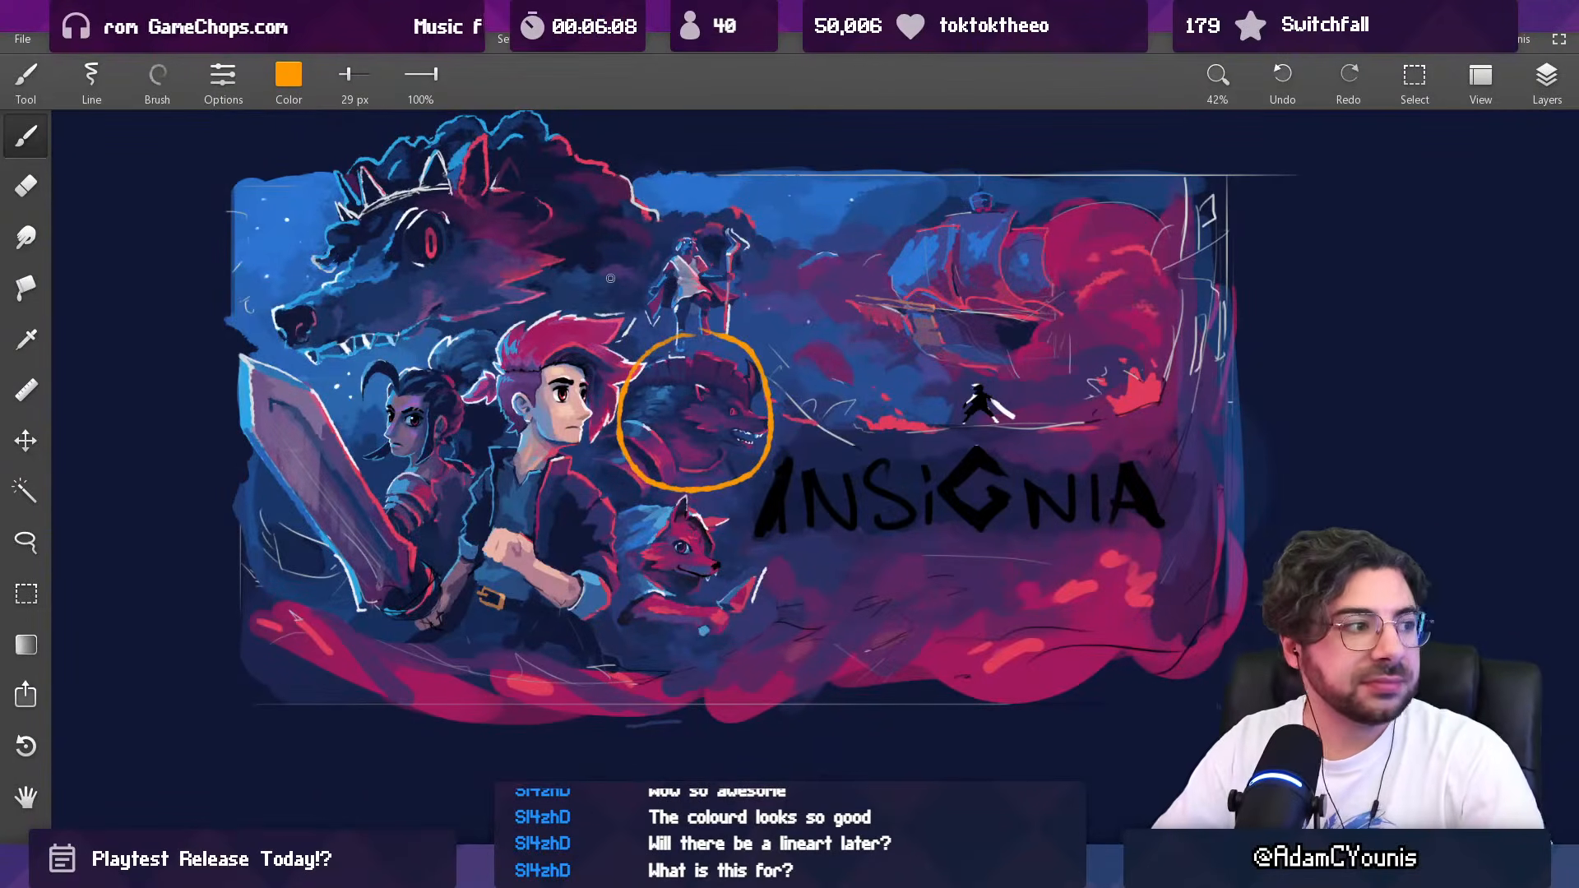
mouse_move(454, 450)
mouse_down()
mouse_move(415, 479)
mouse_move(462, 519)
mouse_move(447, 456)
mouse_move(467, 483)
mouse_up()
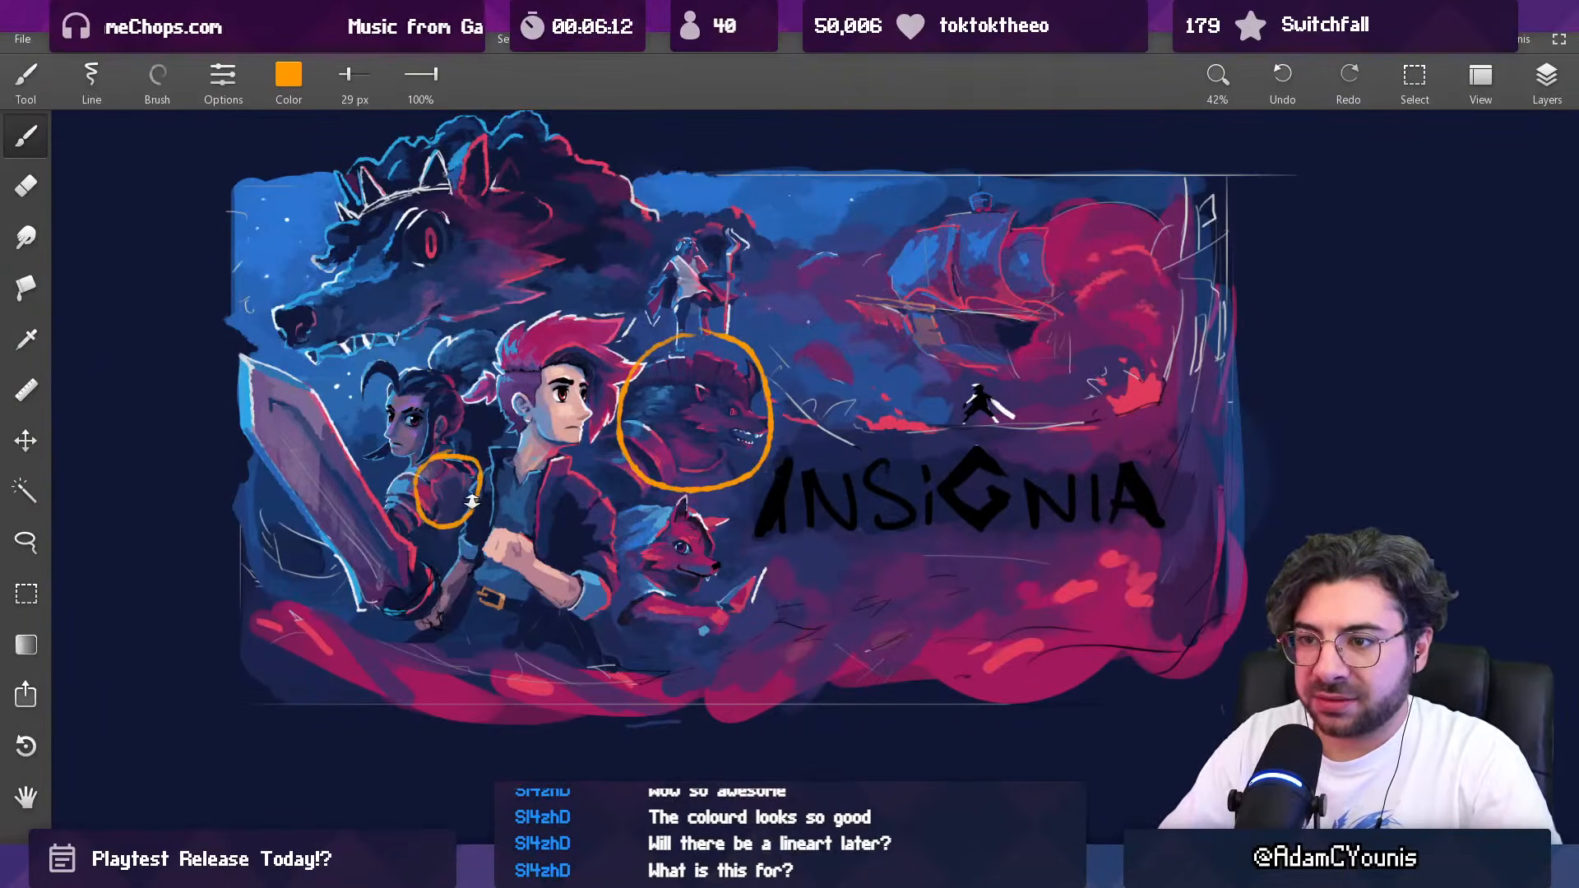
Step: Circle the rough sketched area beside the sword blade and the hand at the sword's hilt in orange at 29 px
scroll(472, 499, up, 3)
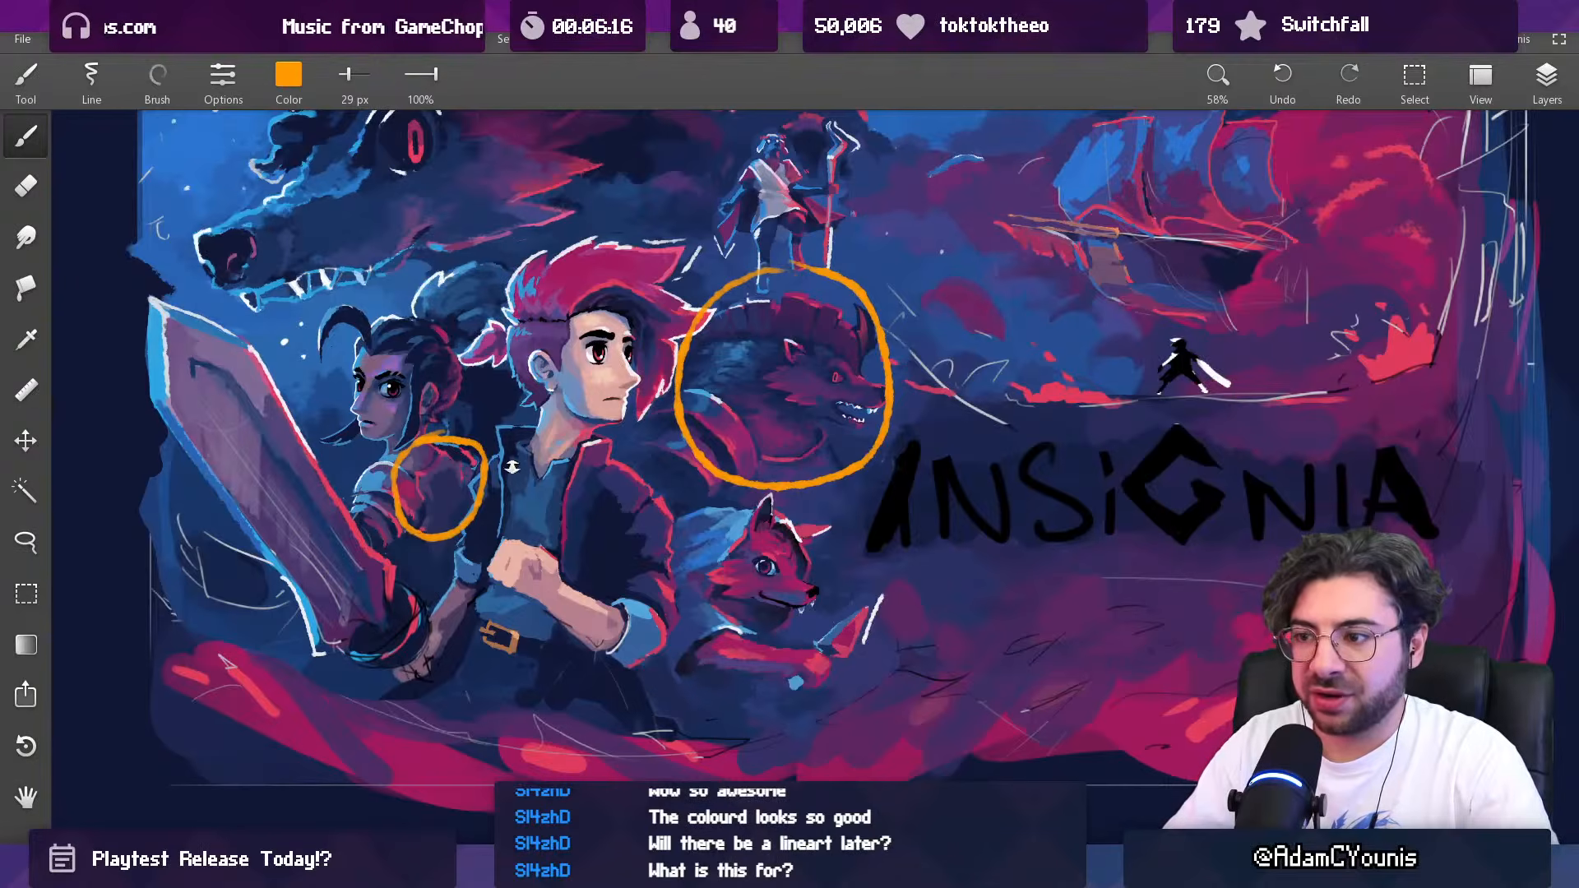
scroll(511, 460, down, 3)
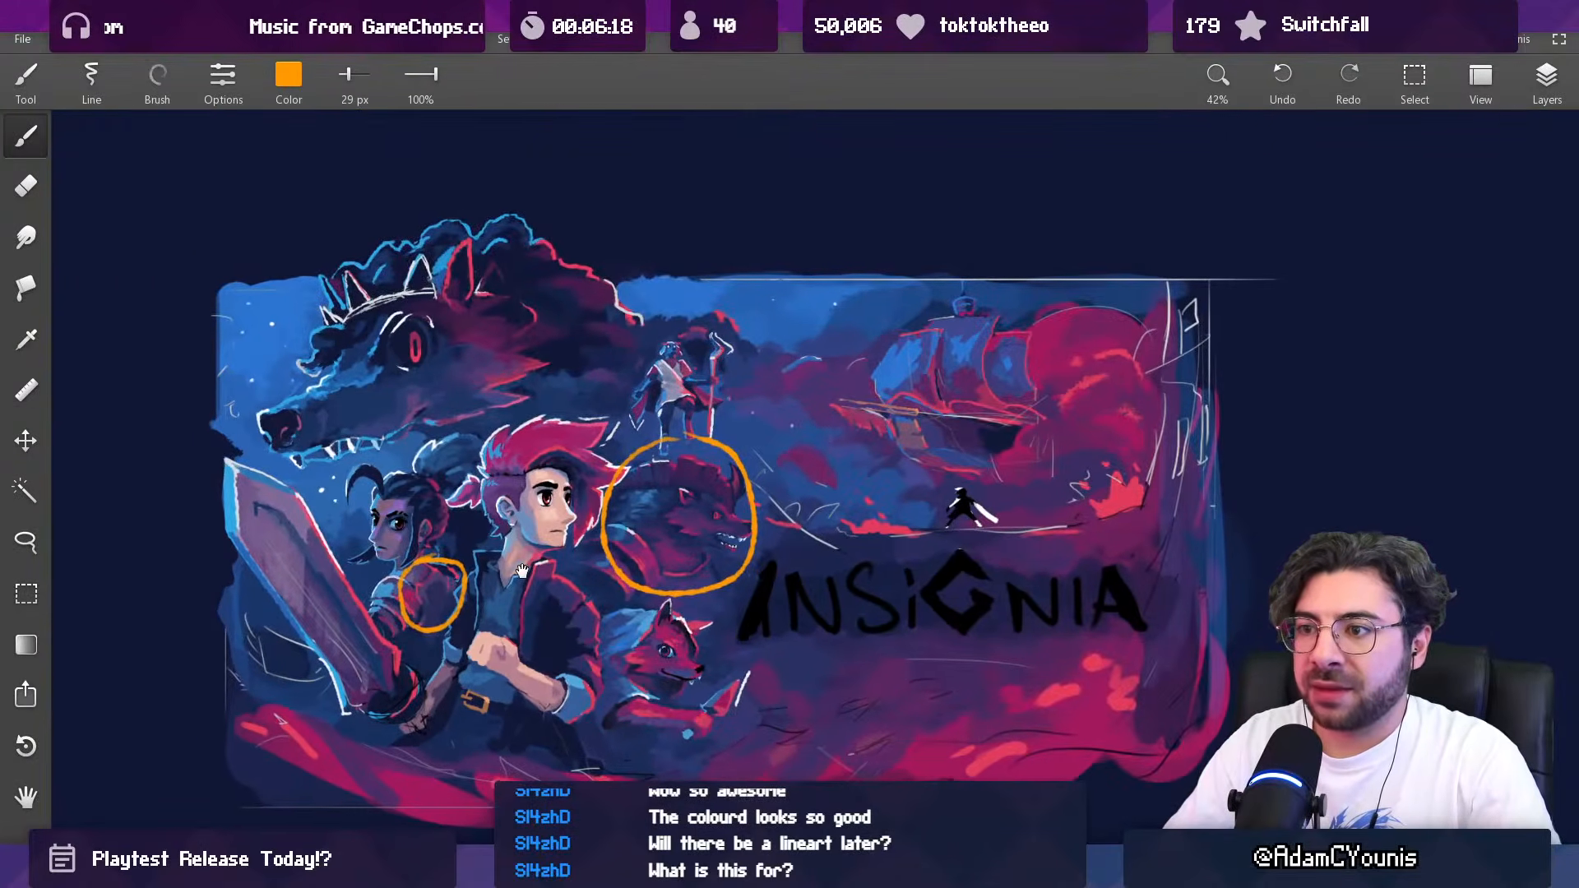
scroll(576, 424, down, 2)
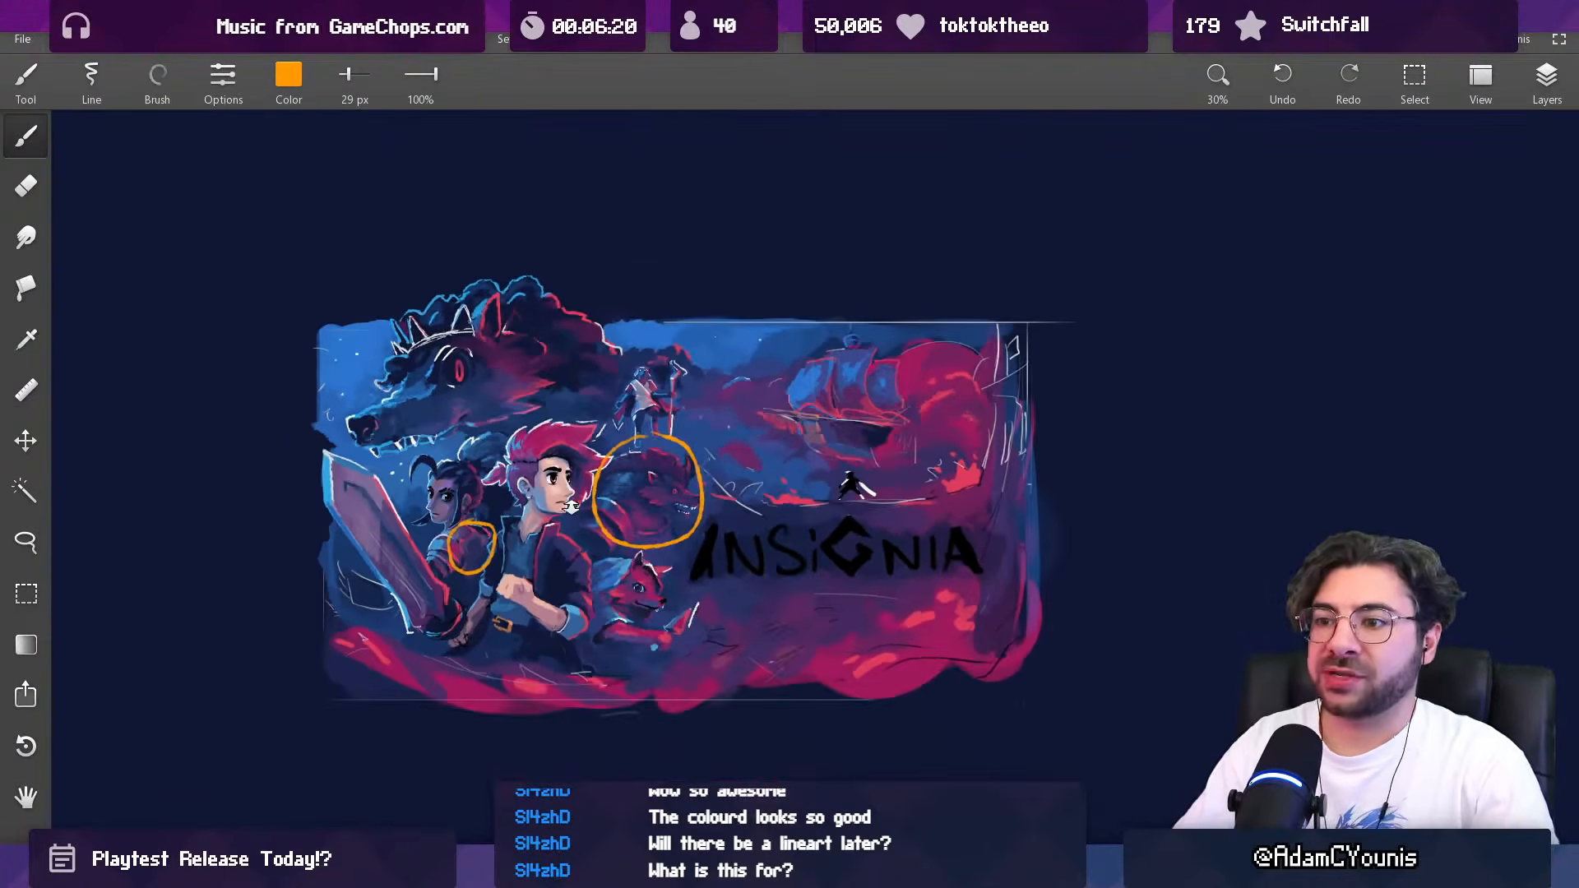
scroll(568, 425, up, 3)
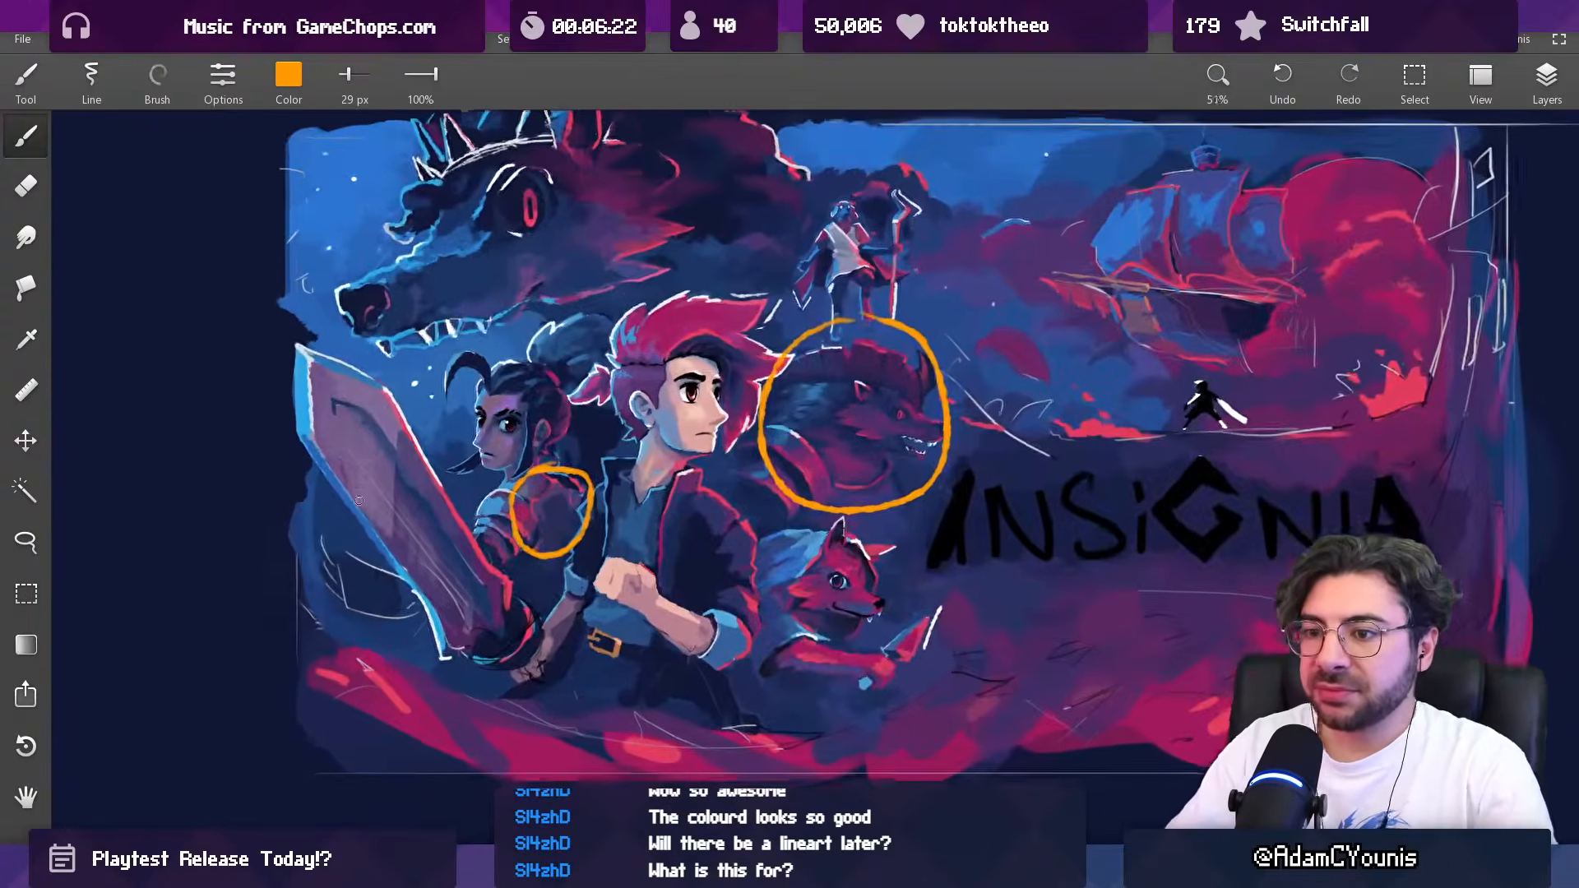
drag(355, 520, 362, 526)
scroll(492, 477, down, 2)
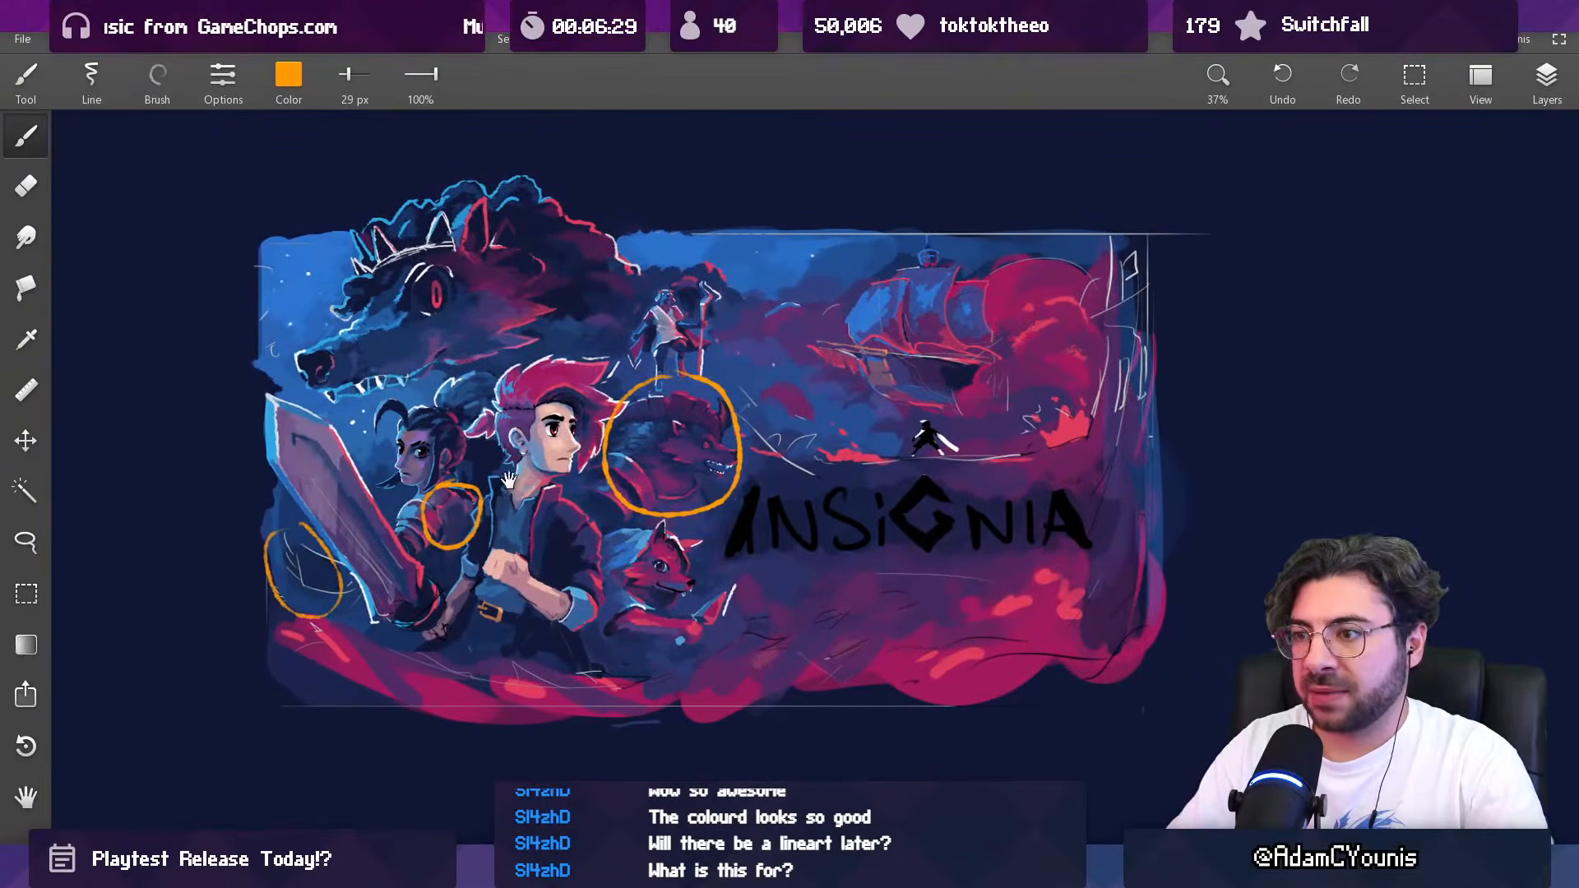
scroll(535, 473, down, 1)
drag(555, 474, 566, 458)
scroll(459, 556, up, 2)
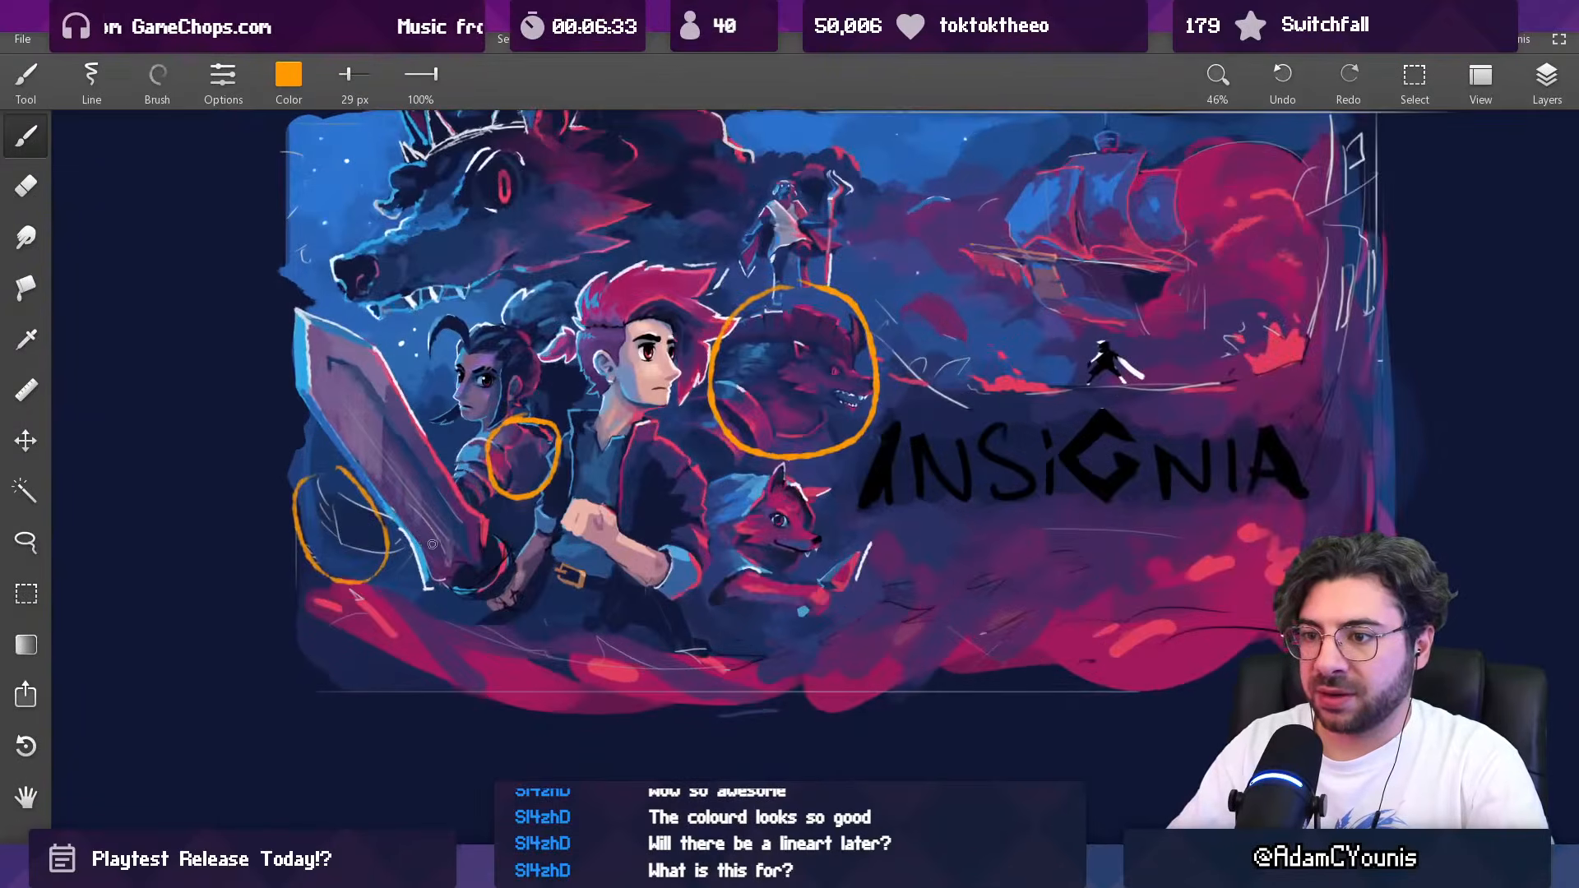
mouse_move(505, 552)
mouse_down()
mouse_move(445, 556)
mouse_move(495, 529)
mouse_up()
Step: Draw a jagged orange guide line along the red band at the artwork's lower edge with the 29 px brush
scroll(537, 497, down, 2)
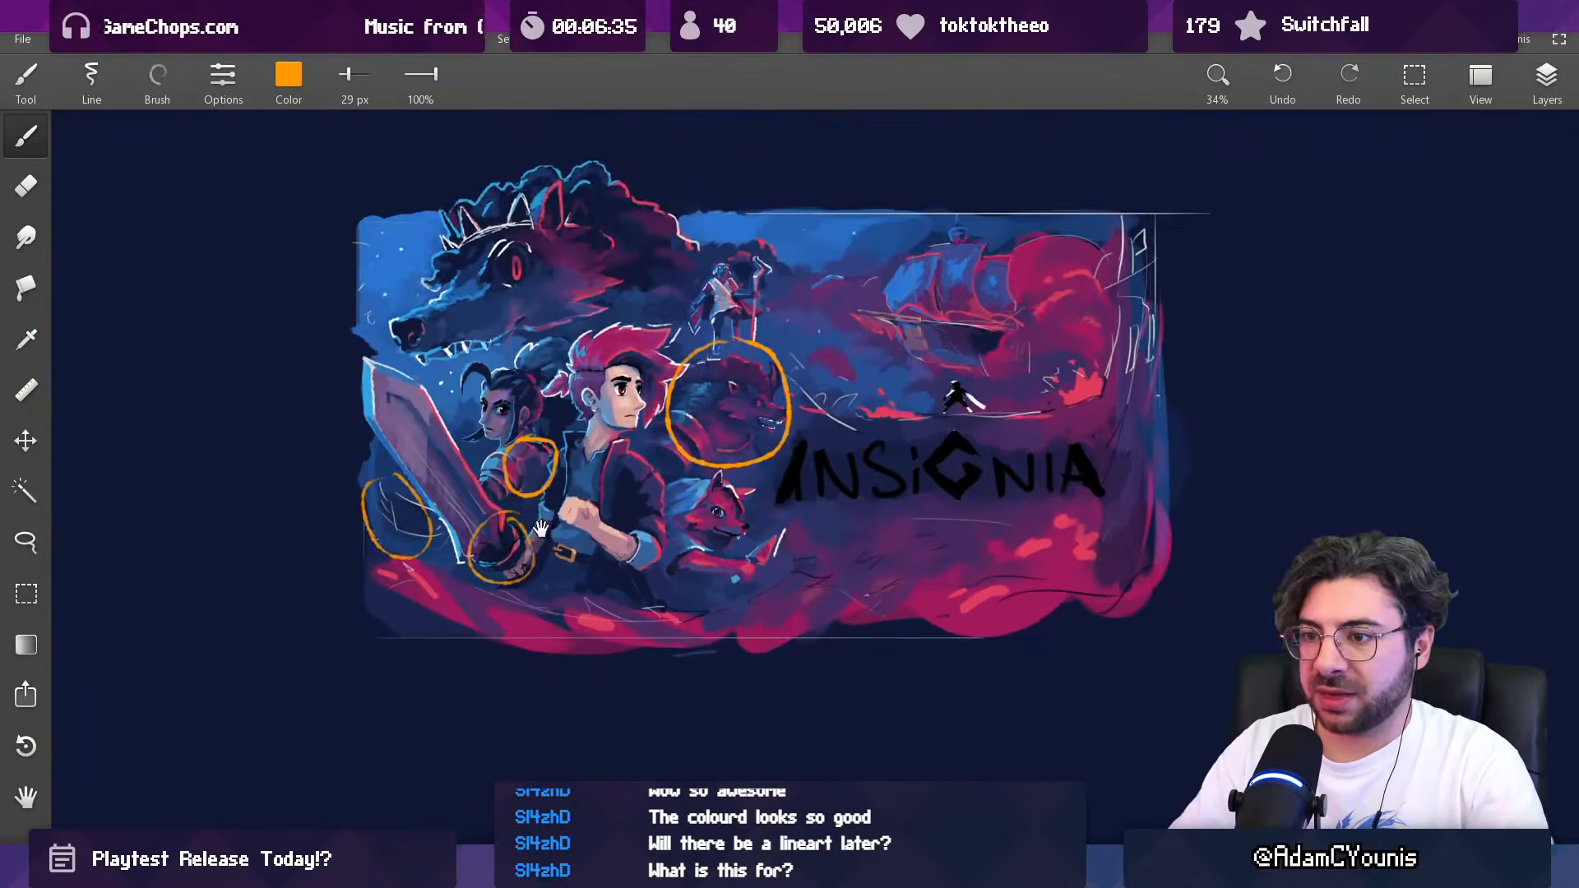
drag(536, 530, 538, 528)
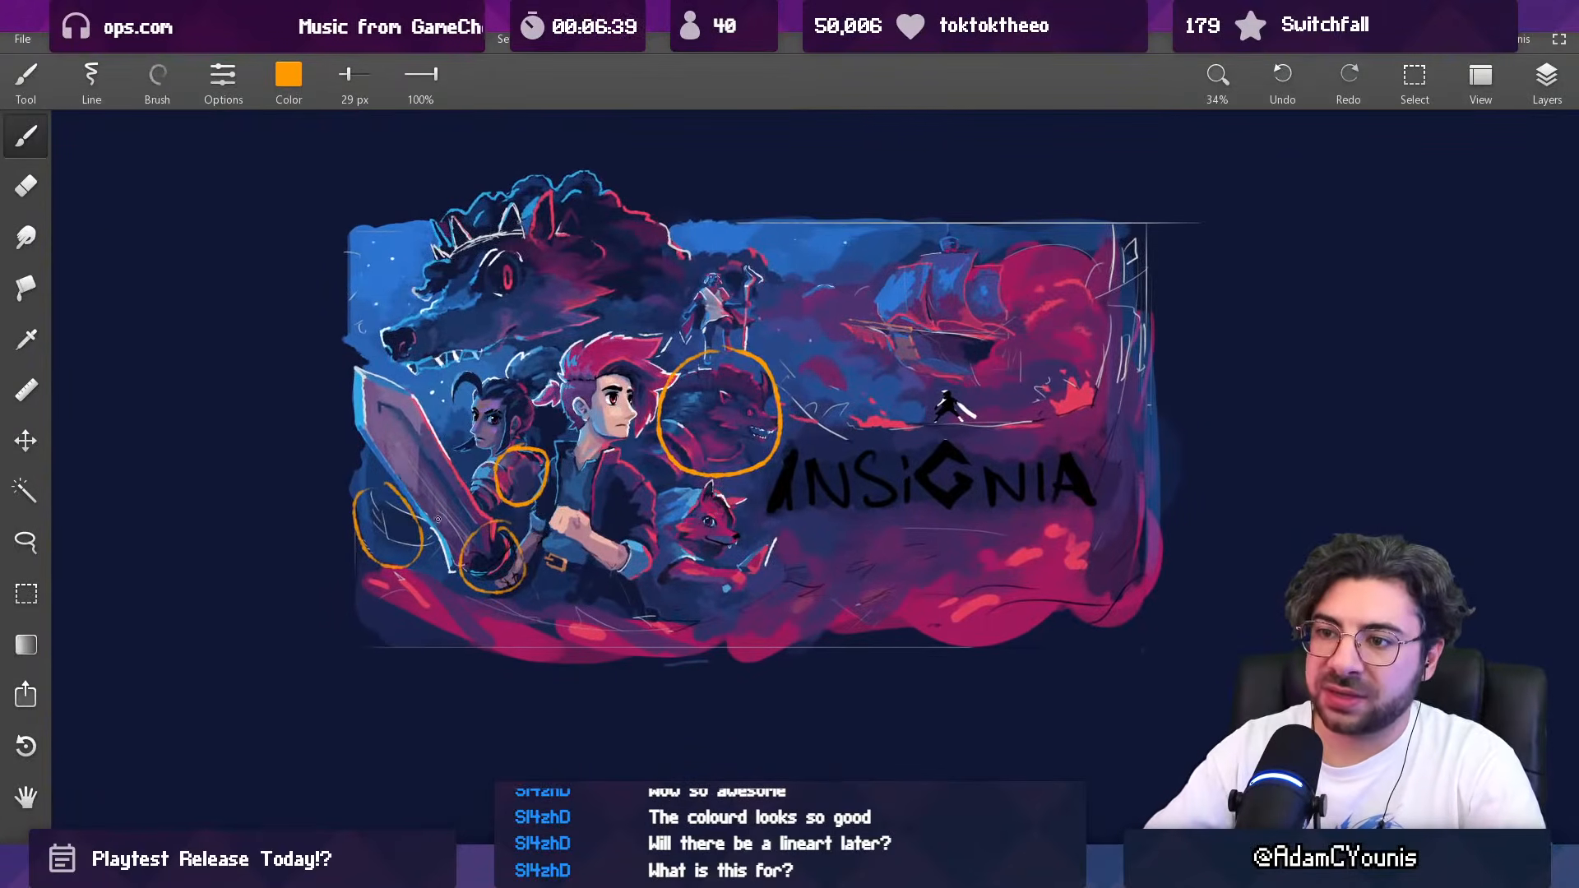
key(ctrl+z)
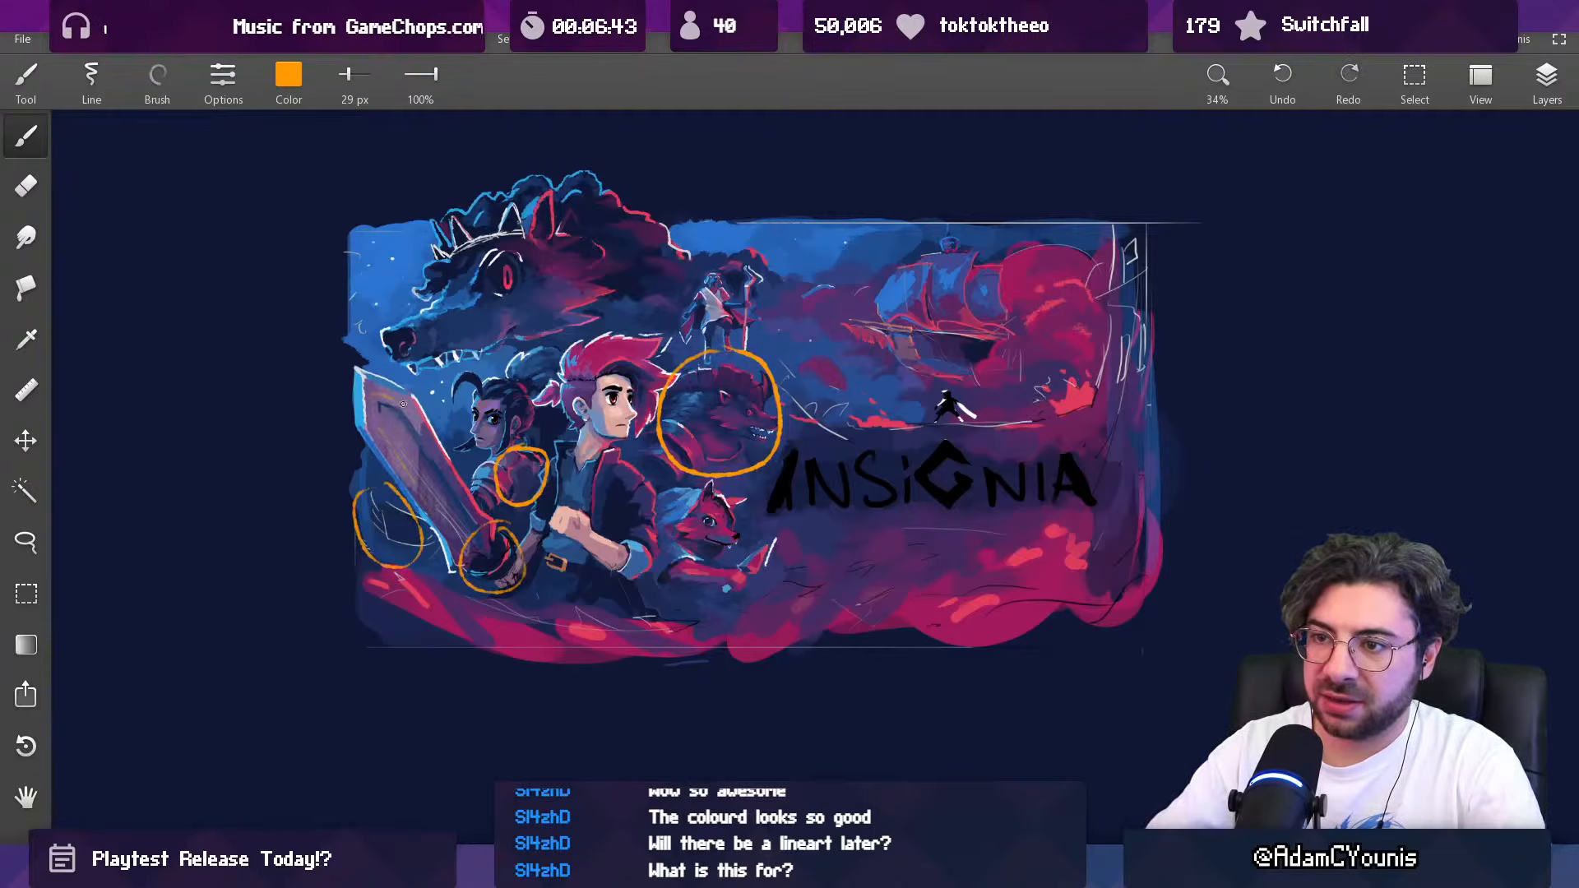
drag(561, 407, 539, 397)
mouse_move(326, 571)
mouse_down()
mouse_move(764, 610)
mouse_move(966, 594)
mouse_up()
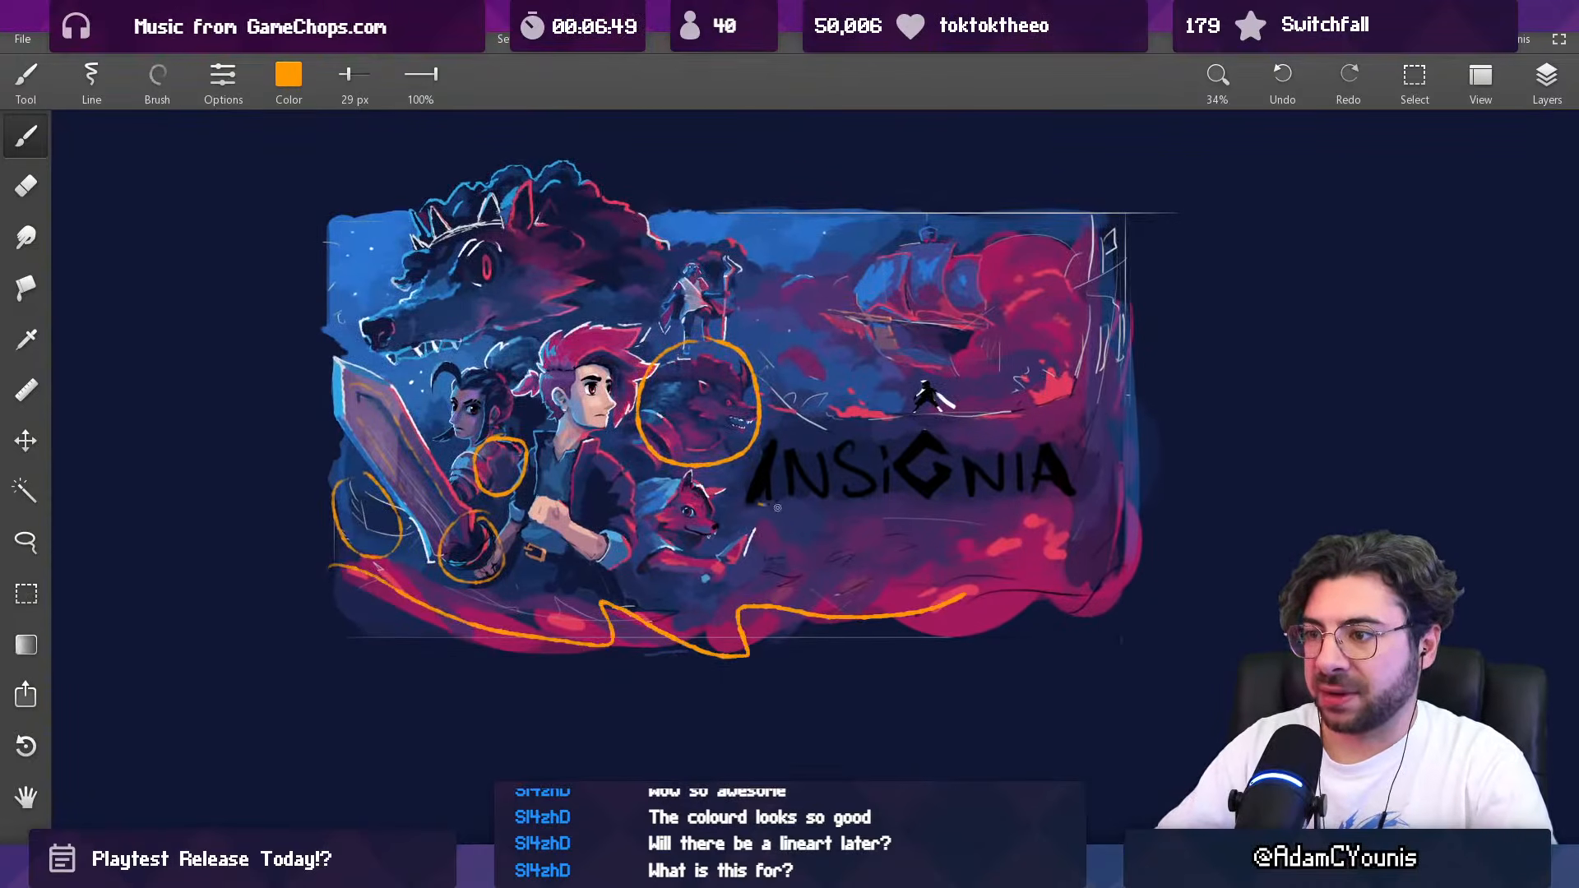
key(ctrl+z)
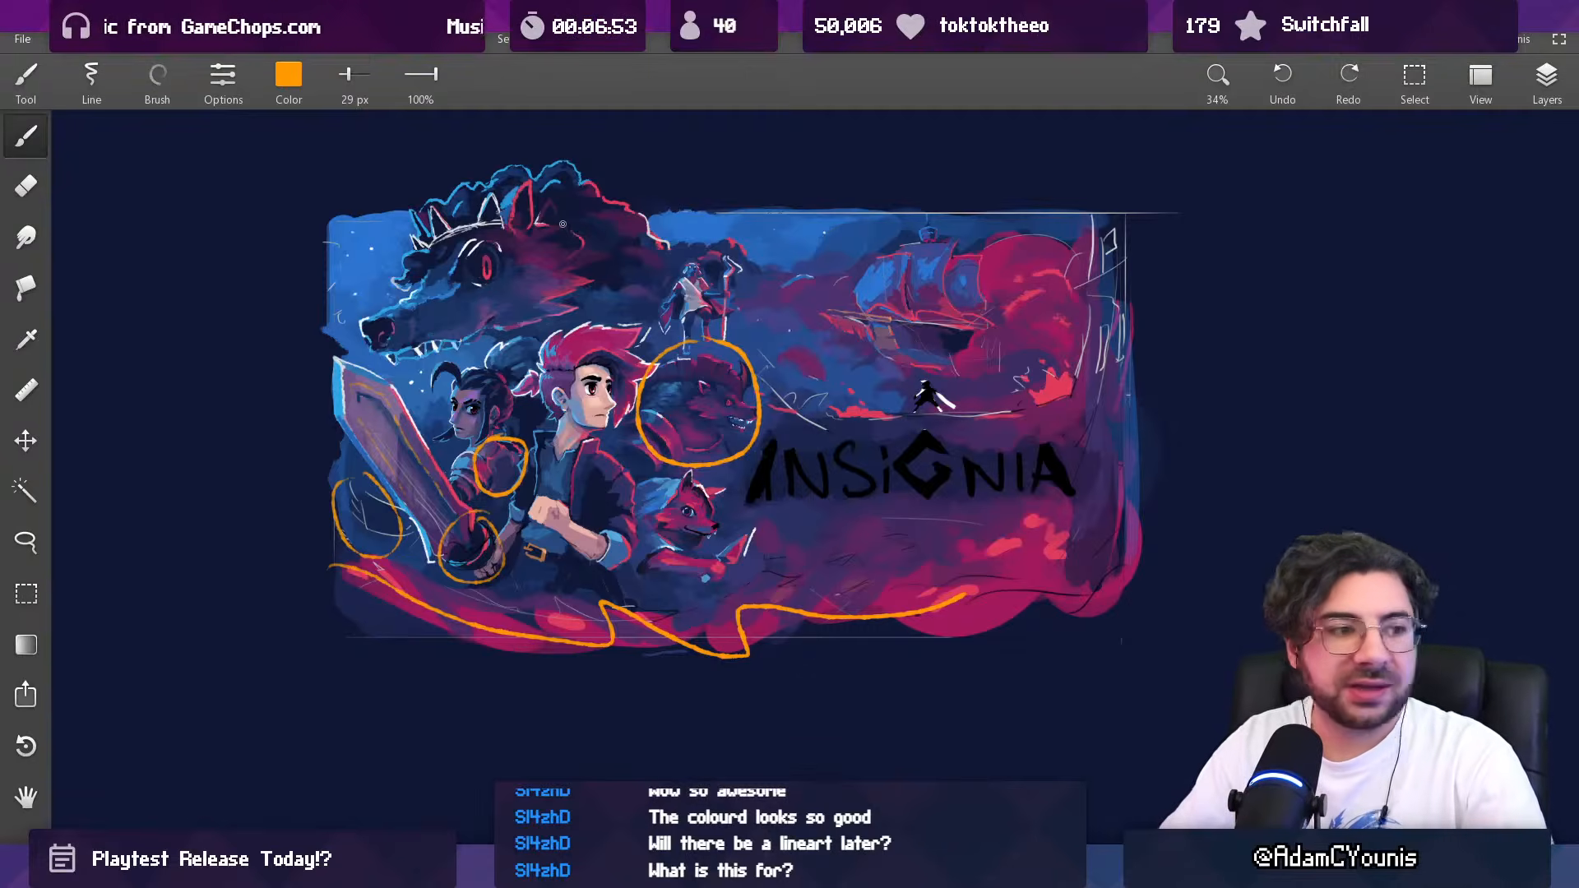
Step: Select the character half of the annotated artwork with a rectangle and place a duplicate beside it, on the wolf's snout side
key(m)
drag(311, 159, 776, 685)
scroll(741, 674, down, 4)
drag(692, 462, 339, 455)
drag(338, 455, 655, 405)
scroll(655, 405, up, 4)
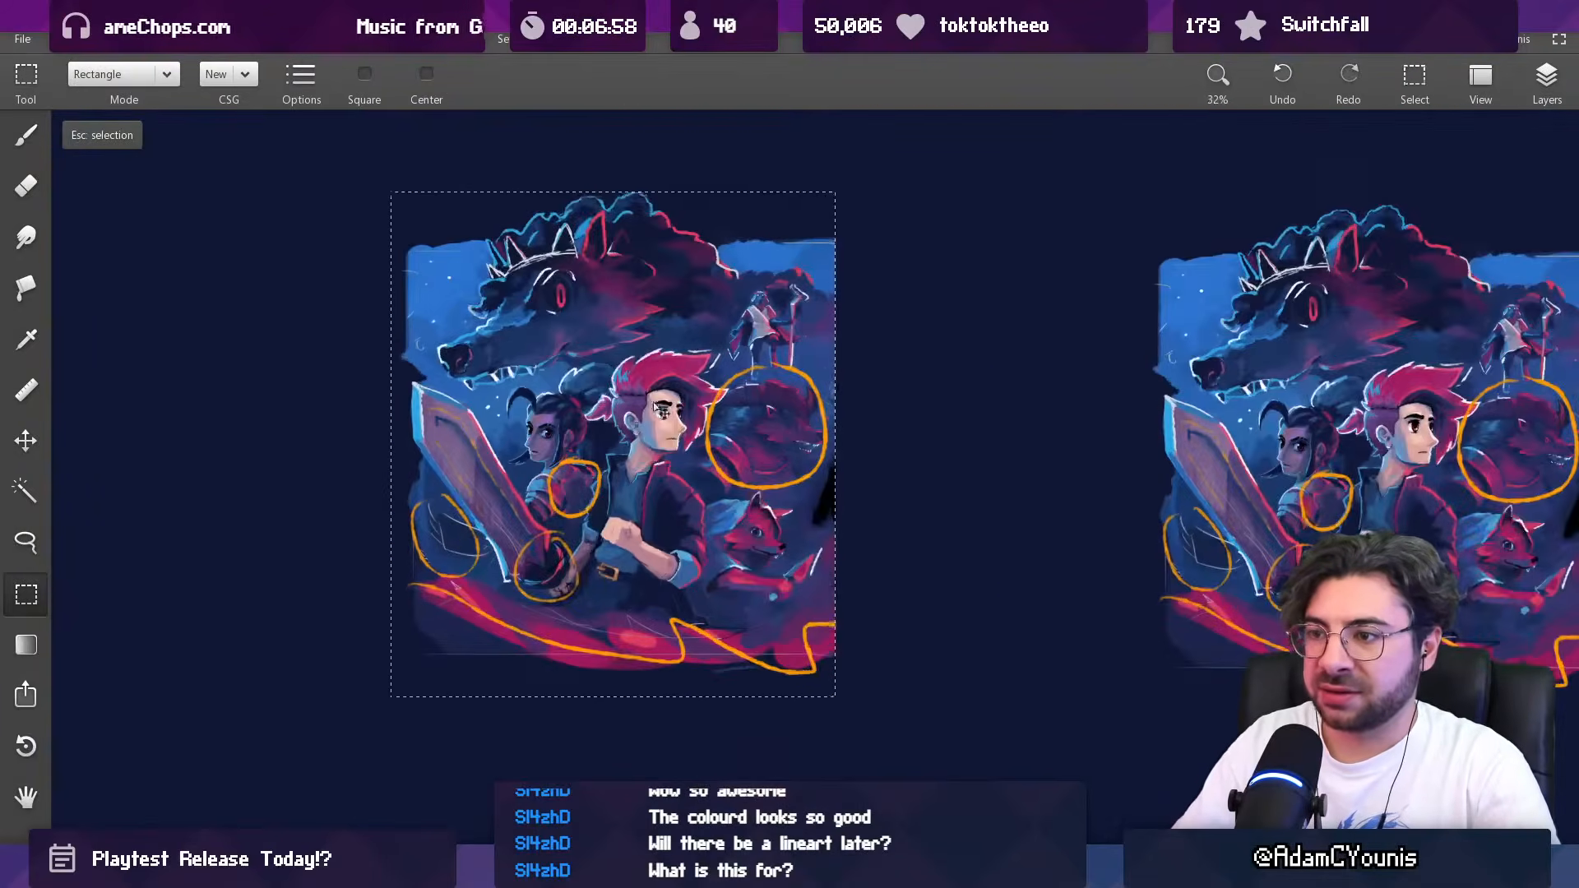
Step: Cut the annotated duplicate with a rectangular selection and undo the orange marks on the reduced artwork copy
click(626, 460)
drag(625, 444, 584, 492)
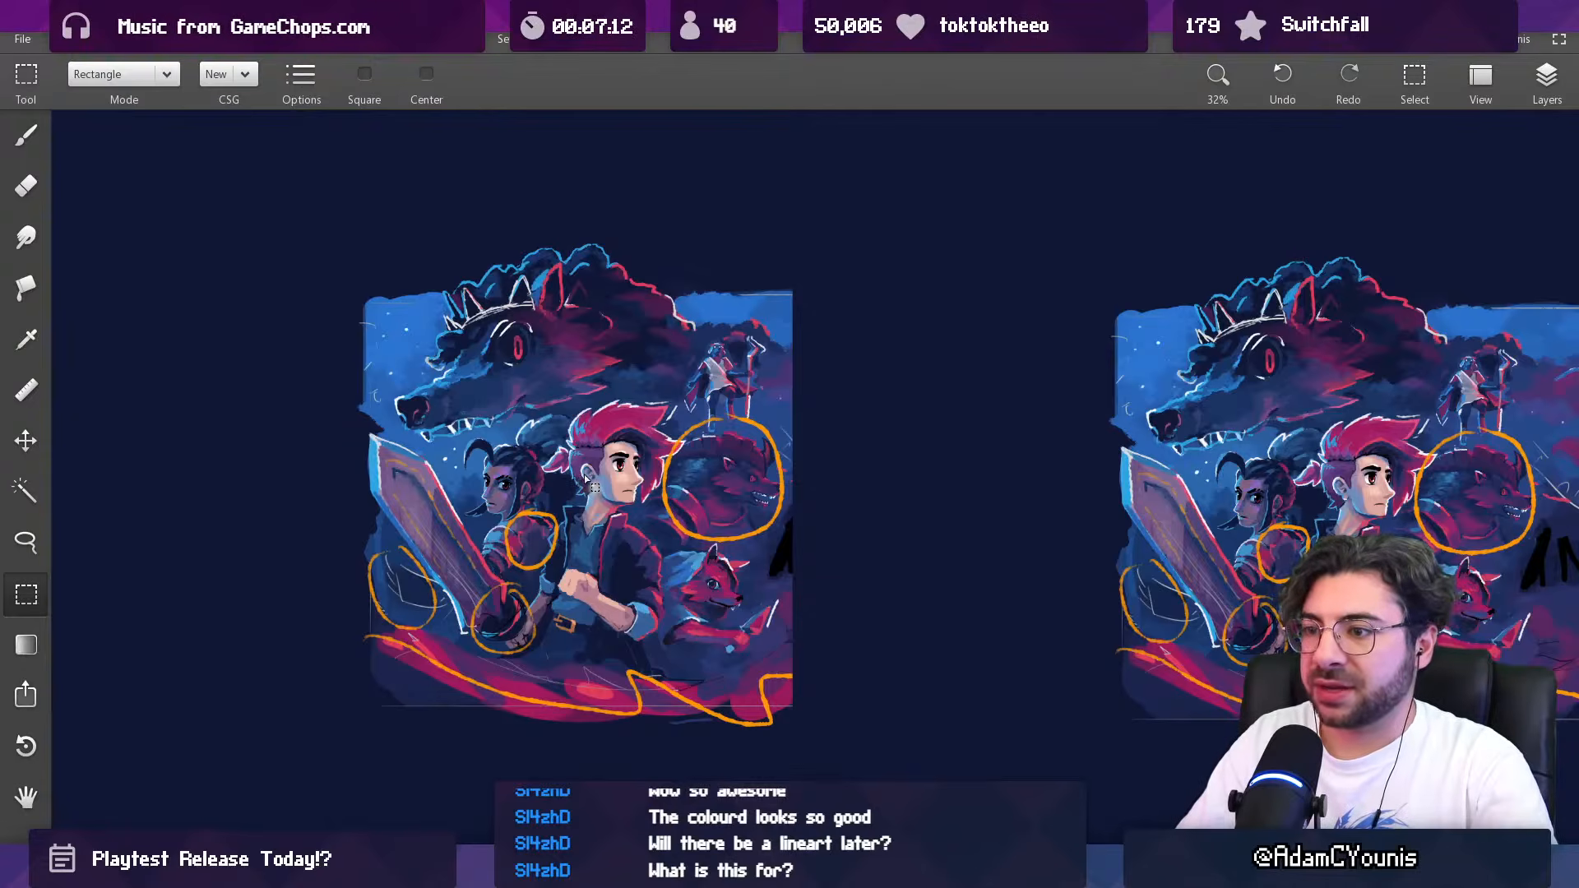
drag(328, 750, 831, 195)
key(Delete)
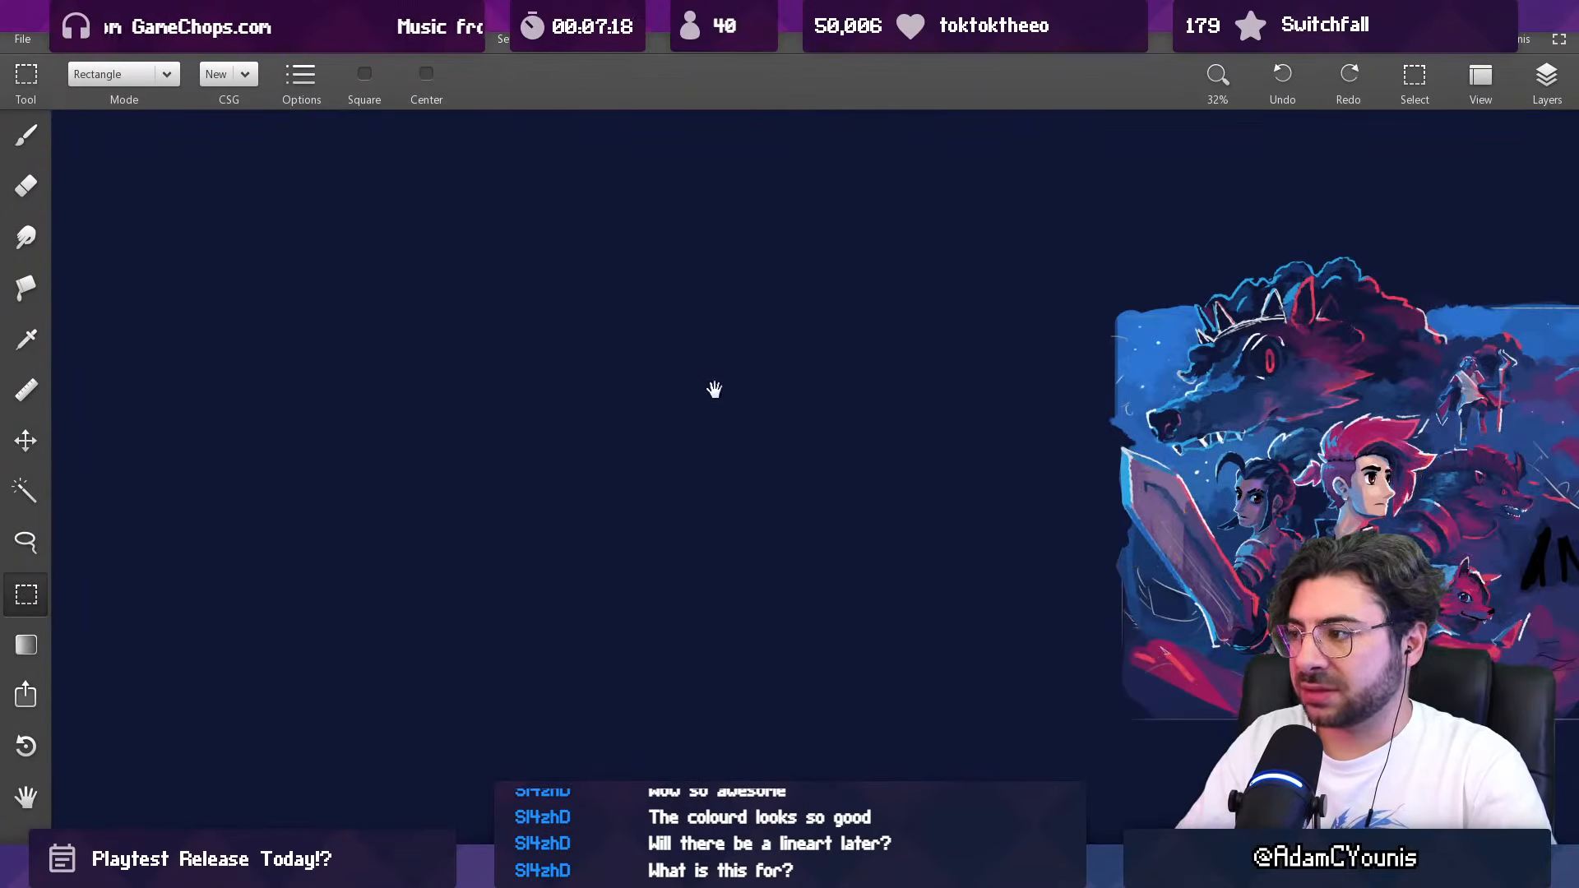
Step: Paste the annotated character half beside the clean reduced copy, on the wolf's snout side
drag(698, 388, 269, 377)
drag(664, 368, 460, 370)
drag(488, 437, 476, 406)
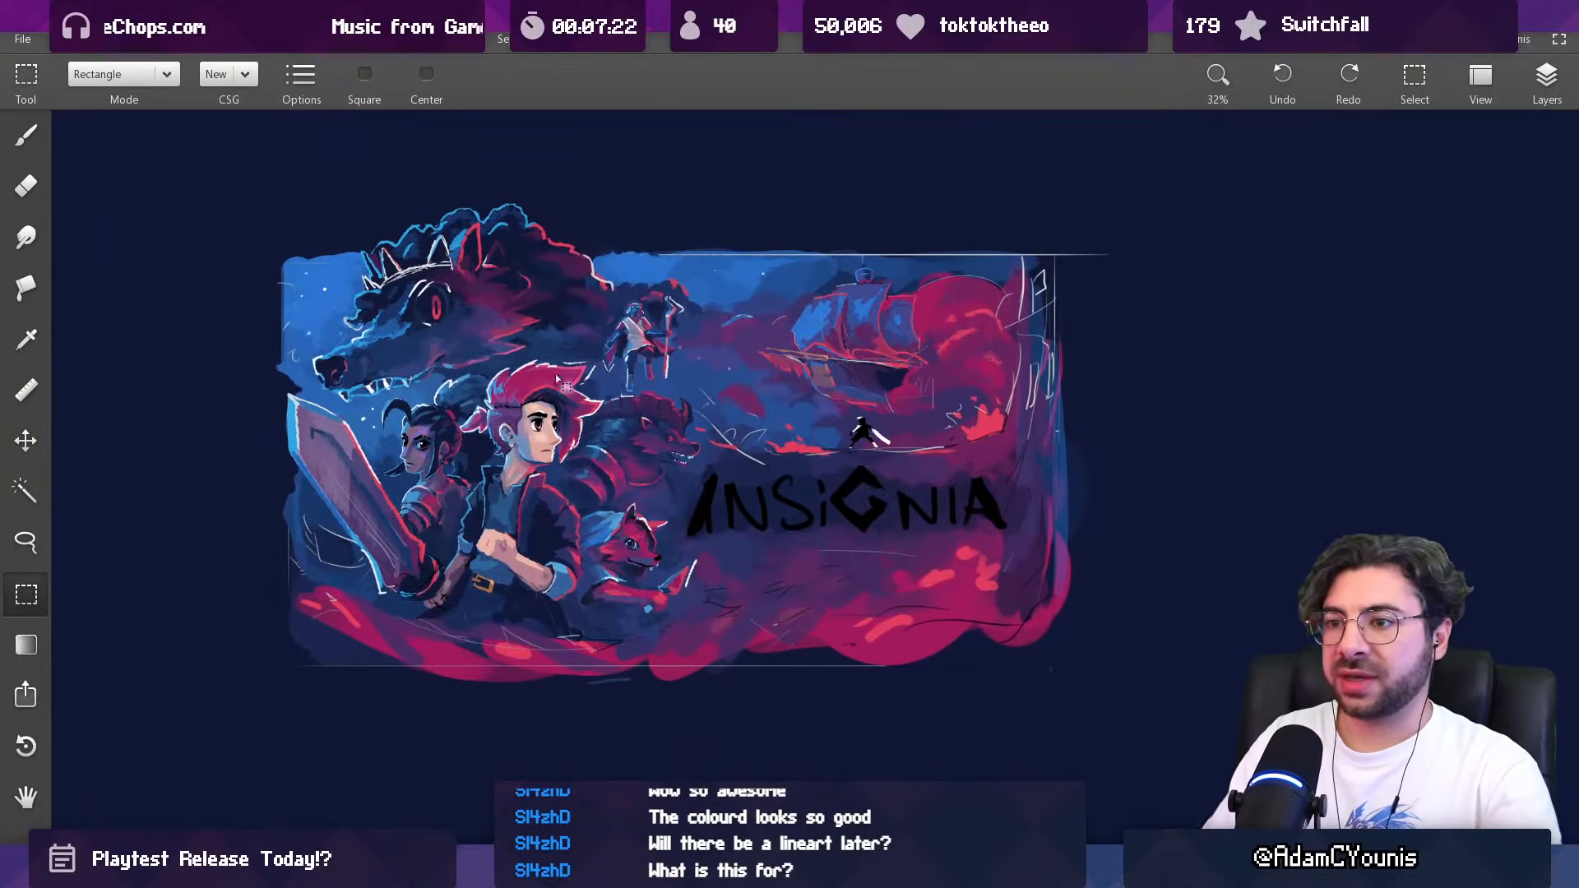
drag(624, 464, 581, 318)
drag(546, 465, 522, 540)
drag(354, 379, 777, 427)
mouse_move(734, 358)
mouse_down()
mouse_move(649, 494)
mouse_move(600, 661)
mouse_up()
key(ctrl+z)
key(ctrl+y)
key(ctrl+v)
mouse_move(783, 454)
mouse_down()
mouse_move(301, 503)
mouse_move(318, 523)
mouse_up()
mouse_move(449, 548)
mouse_down()
mouse_move(376, 470)
mouse_move(462, 469)
mouse_up()
Step: Paint the woman's shoulder on the clean reduced copy in red, magenta and purple with a brush of 16 to 23 px
key(b)
mouse_move(771, 520)
mouse_down()
mouse_move(778, 484)
mouse_move(791, 506)
mouse_move(770, 518)
mouse_up()
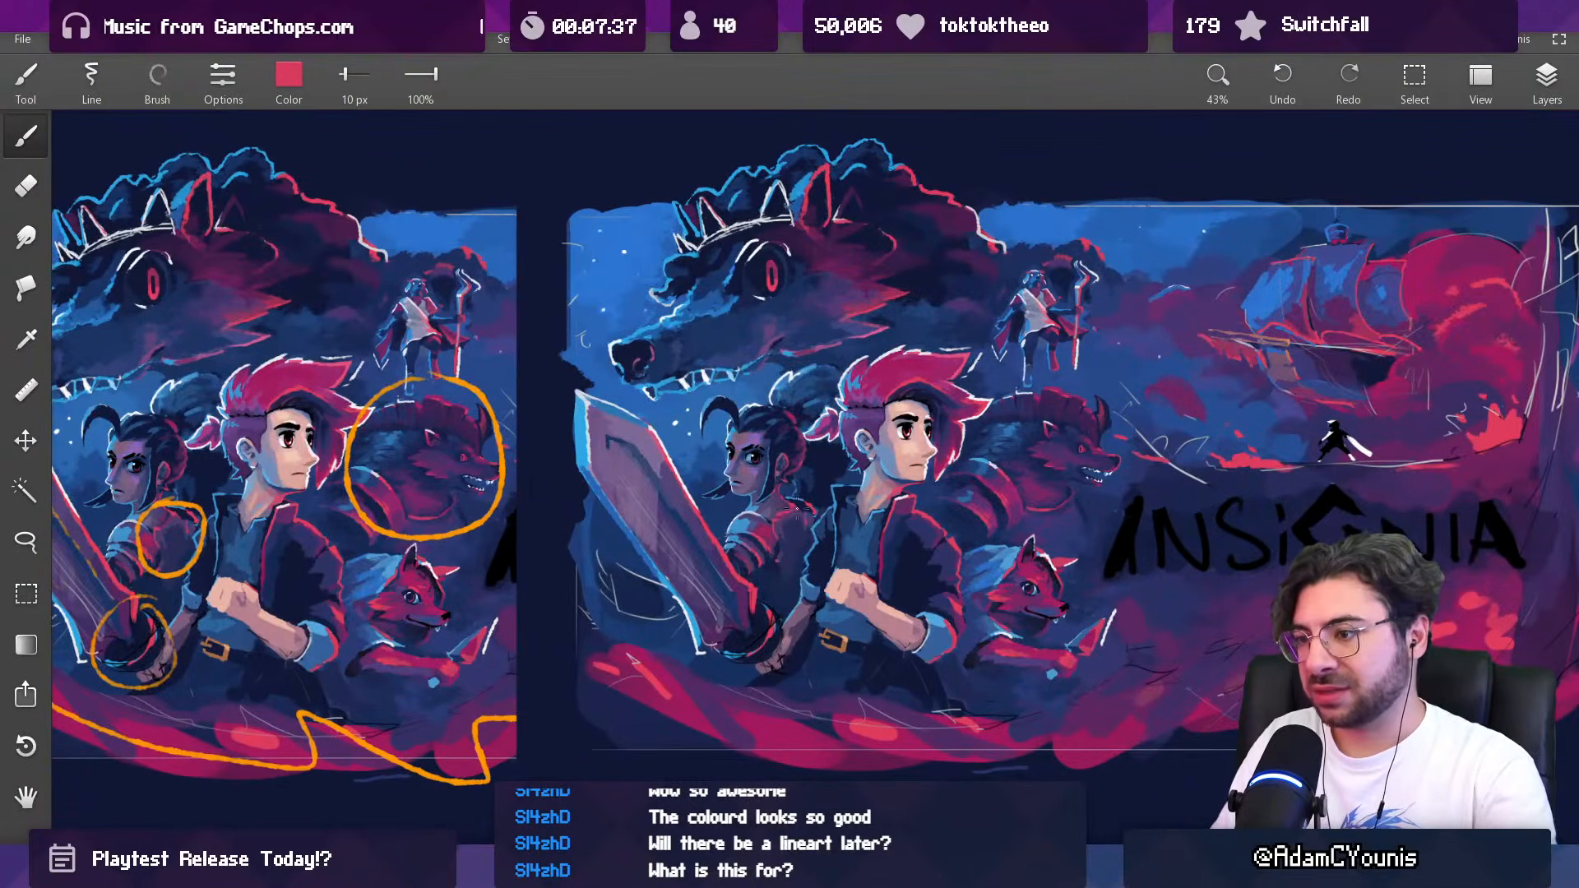
key(])
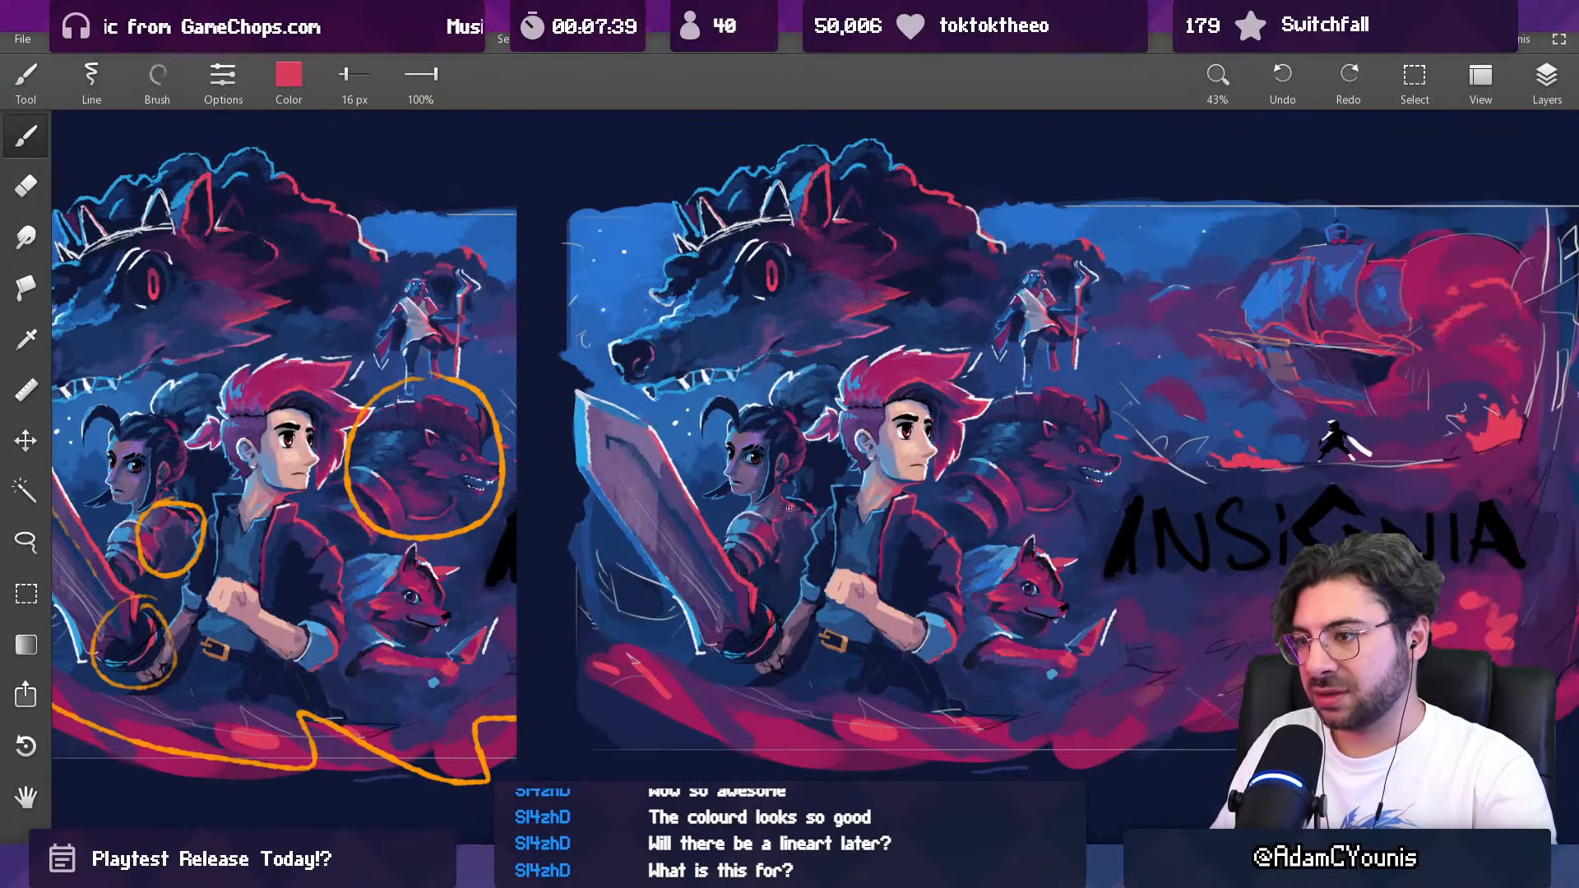
drag(779, 513, 794, 505)
mouse_move(814, 503)
mouse_down()
mouse_move(819, 469)
mouse_move(757, 524)
mouse_move(773, 526)
mouse_move(783, 488)
mouse_up()
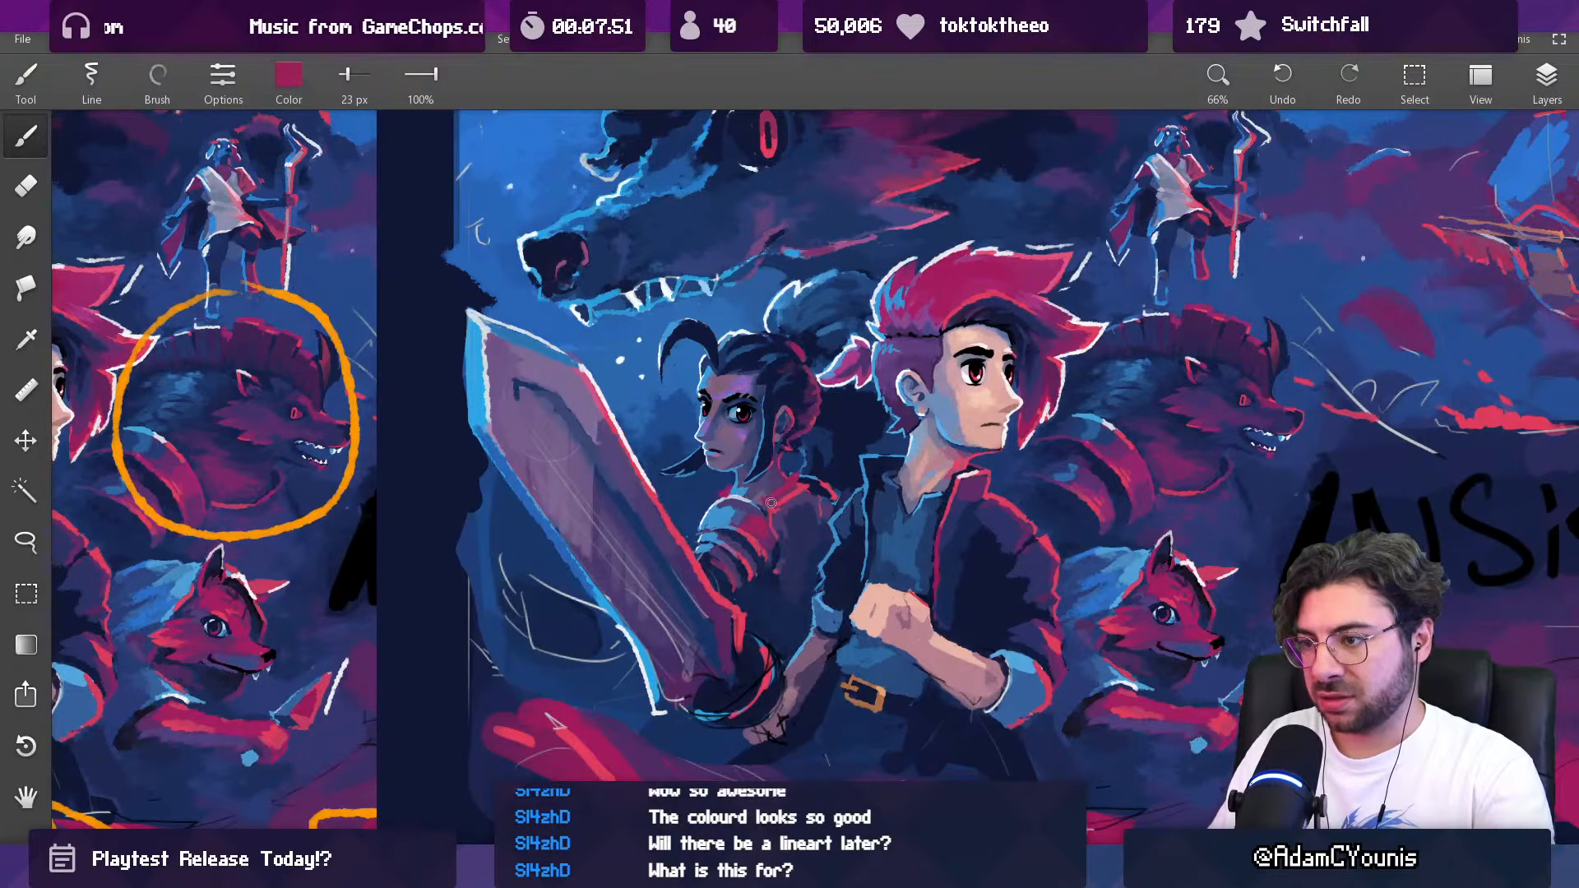
mouse_move(771, 491)
mouse_down()
mouse_move(791, 475)
mouse_move(742, 519)
mouse_up()
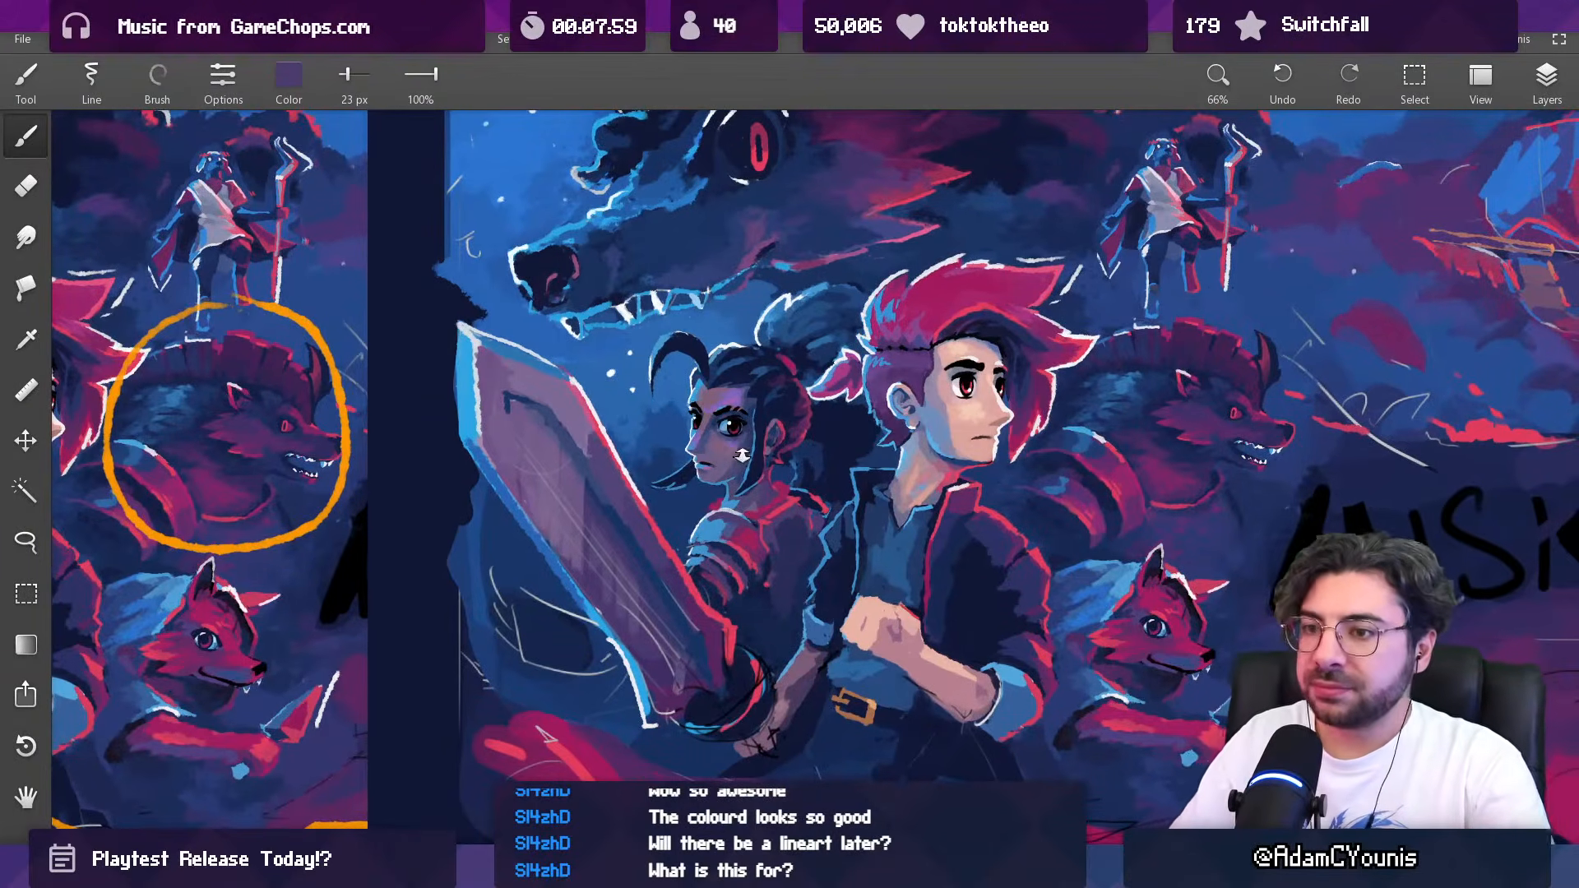
scroll(741, 457, down, 5)
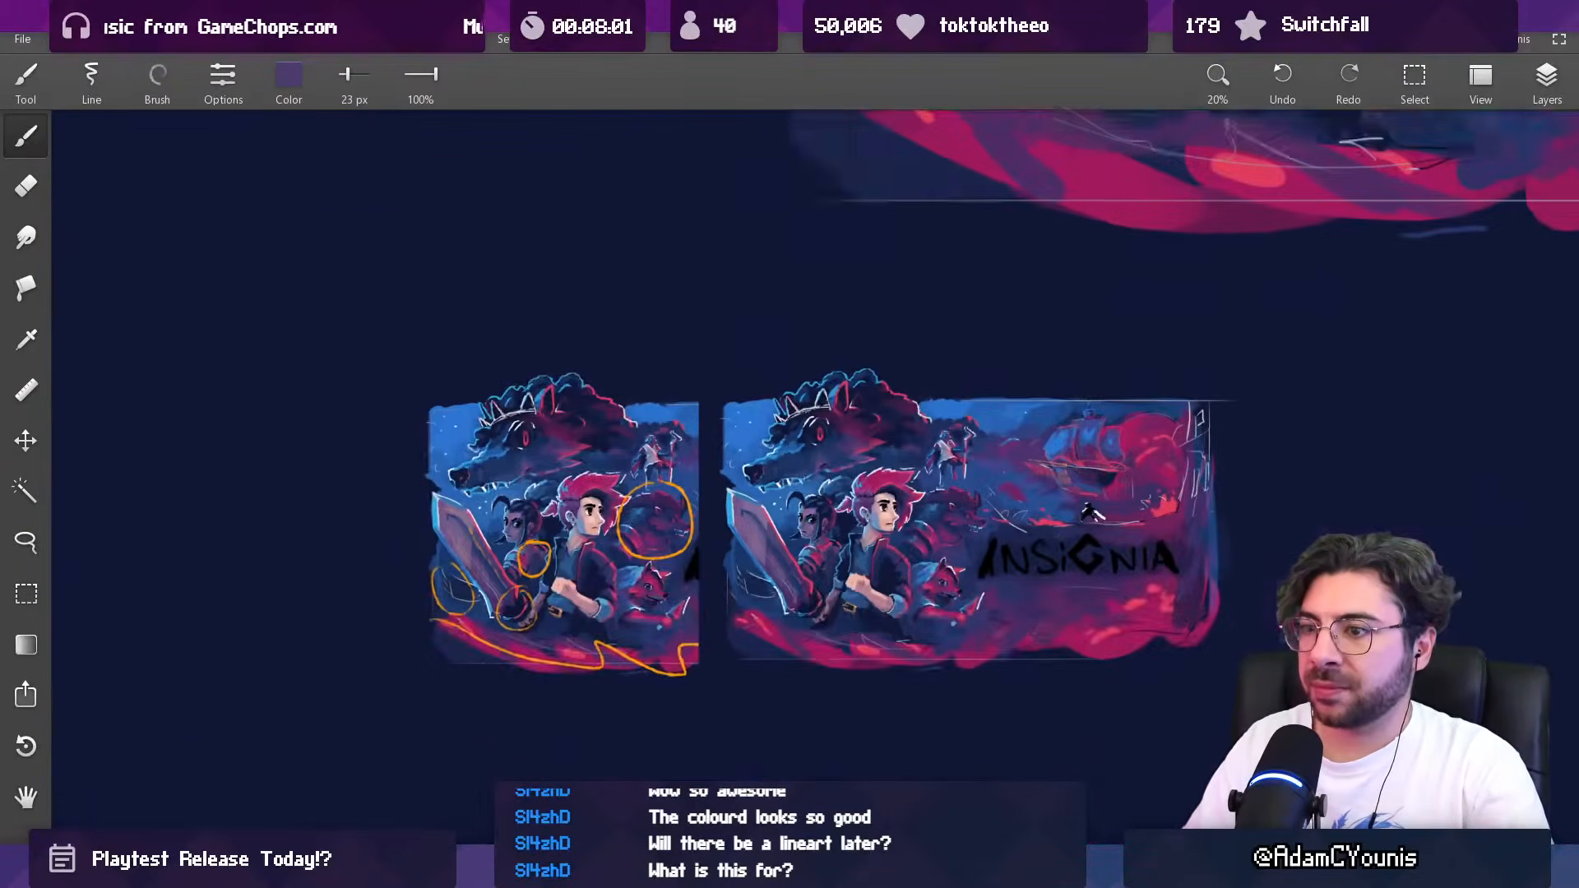
scroll(770, 464, up, 4)
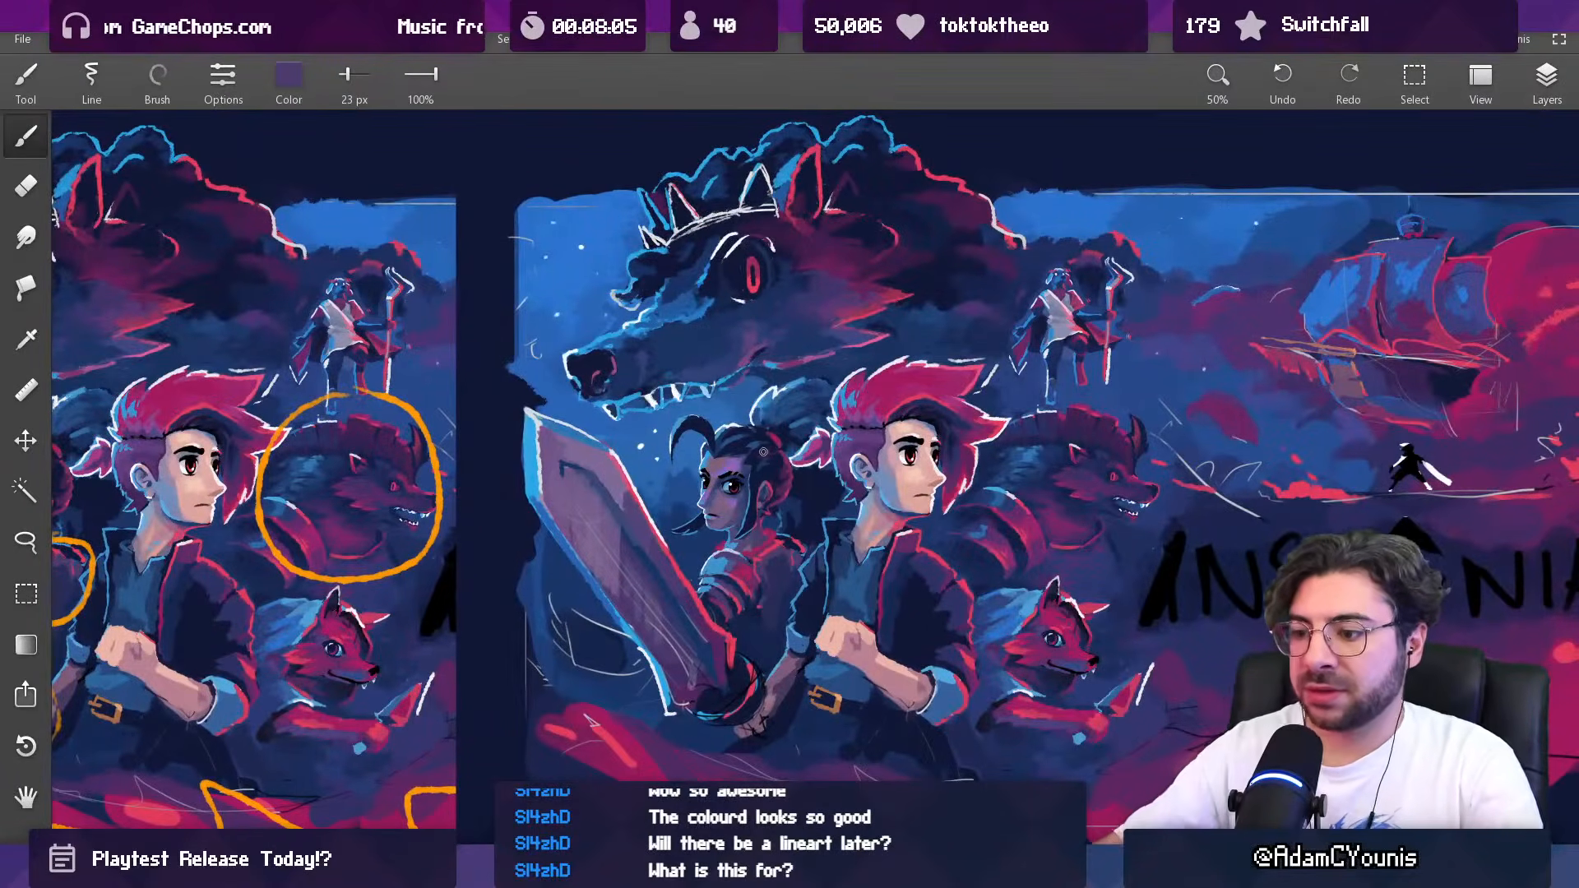
Step: Switch to the file search tool and search for "rekka .ase"
key(alt+Tab)
text(re)
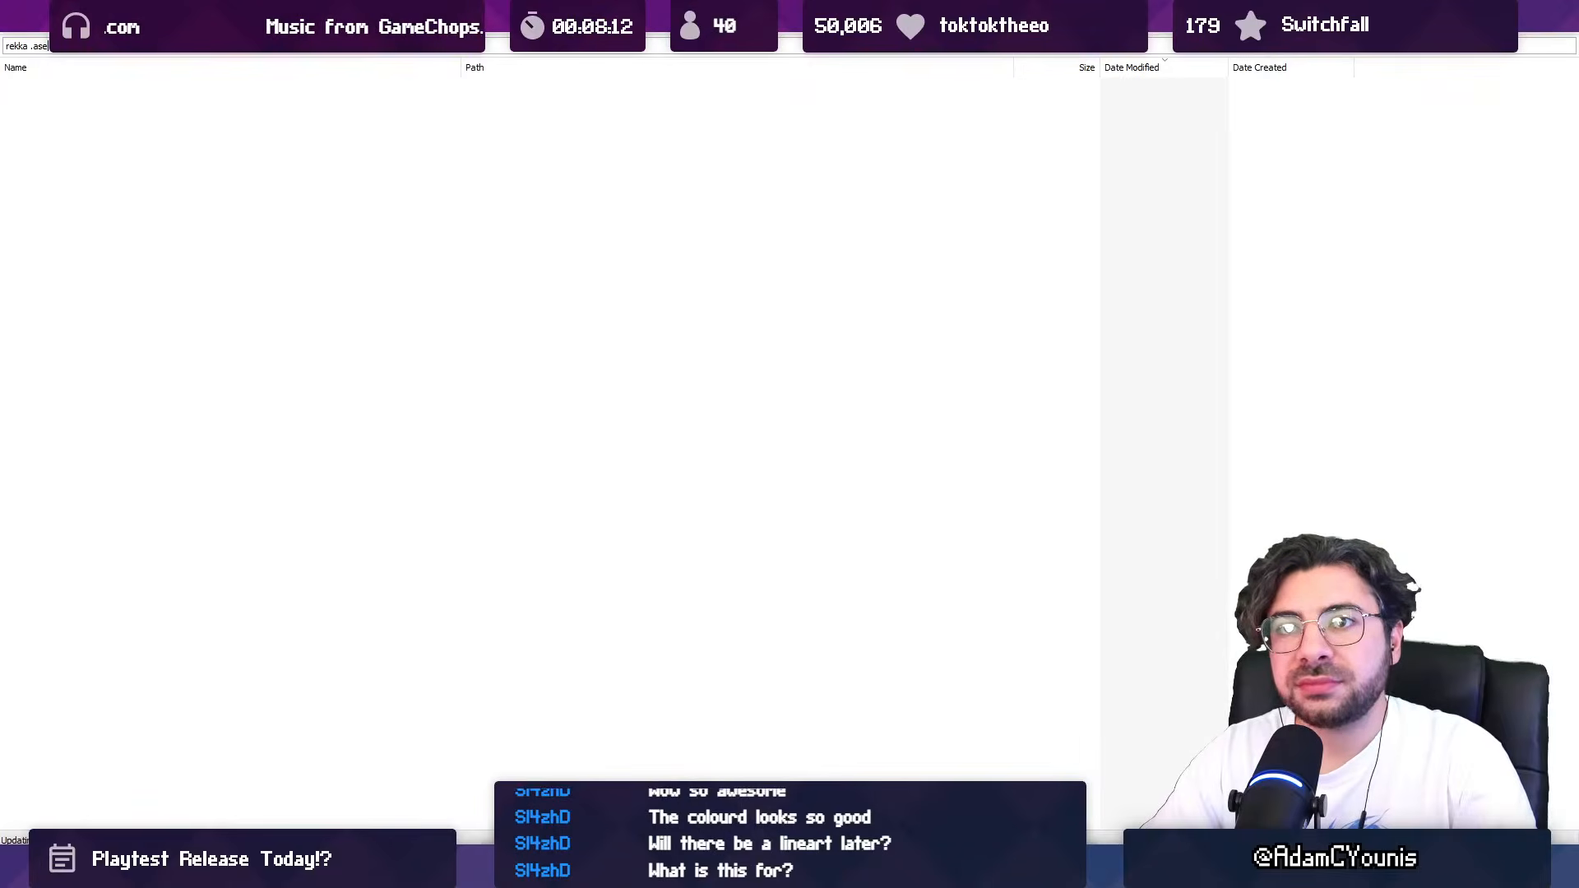
key(Down)
key(Return)
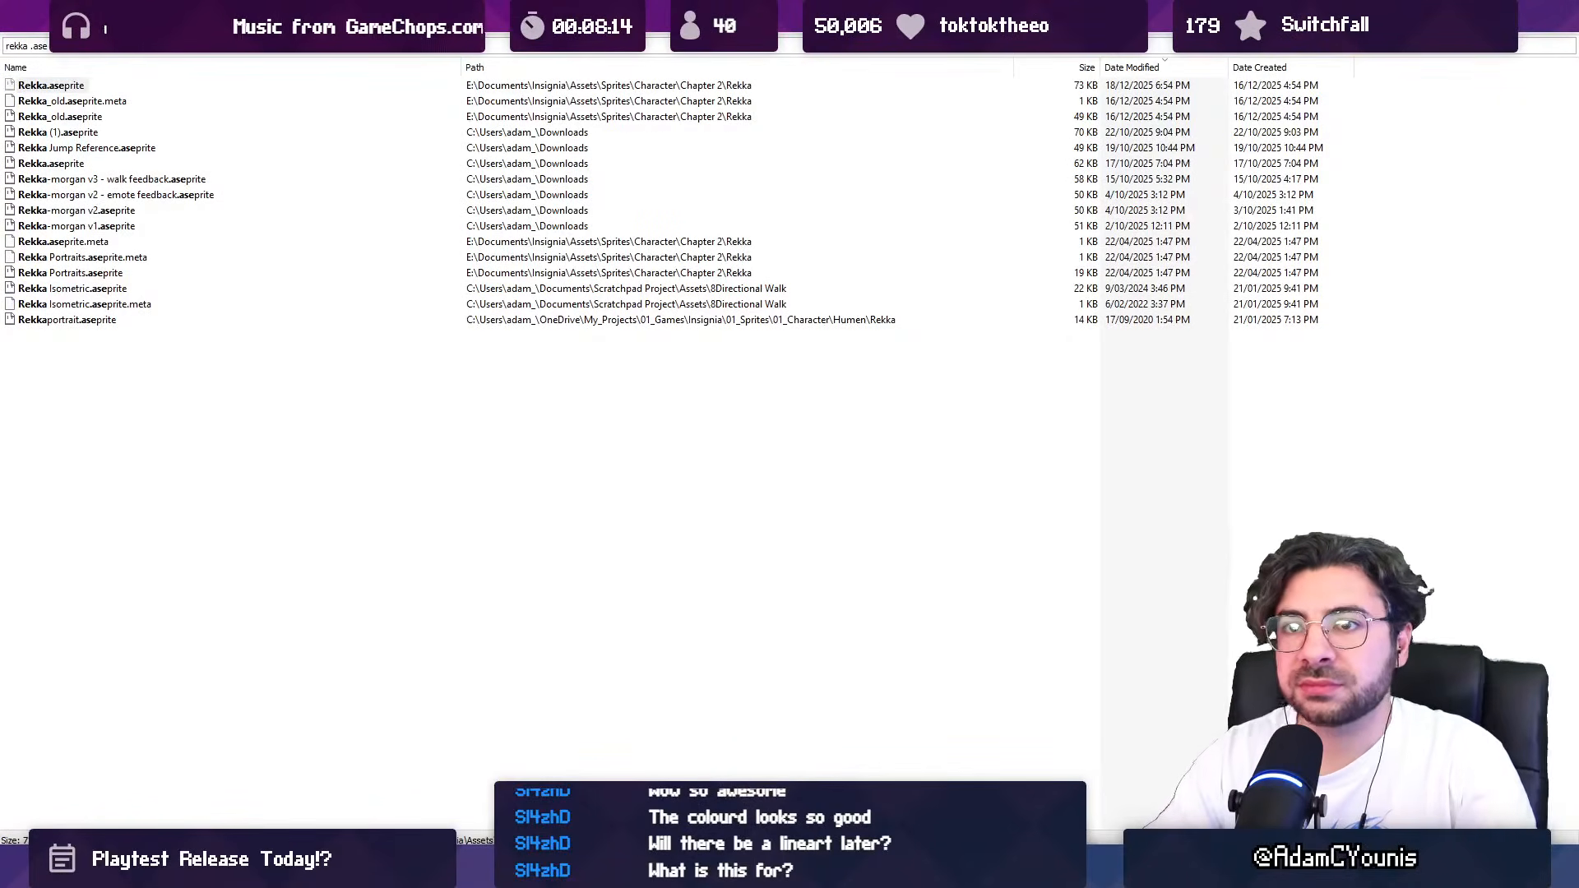
Step: Try to open Rekka Portraits.aseprite in Aseprite, look for recent files there, and return to the file search results
double_click(105, 273)
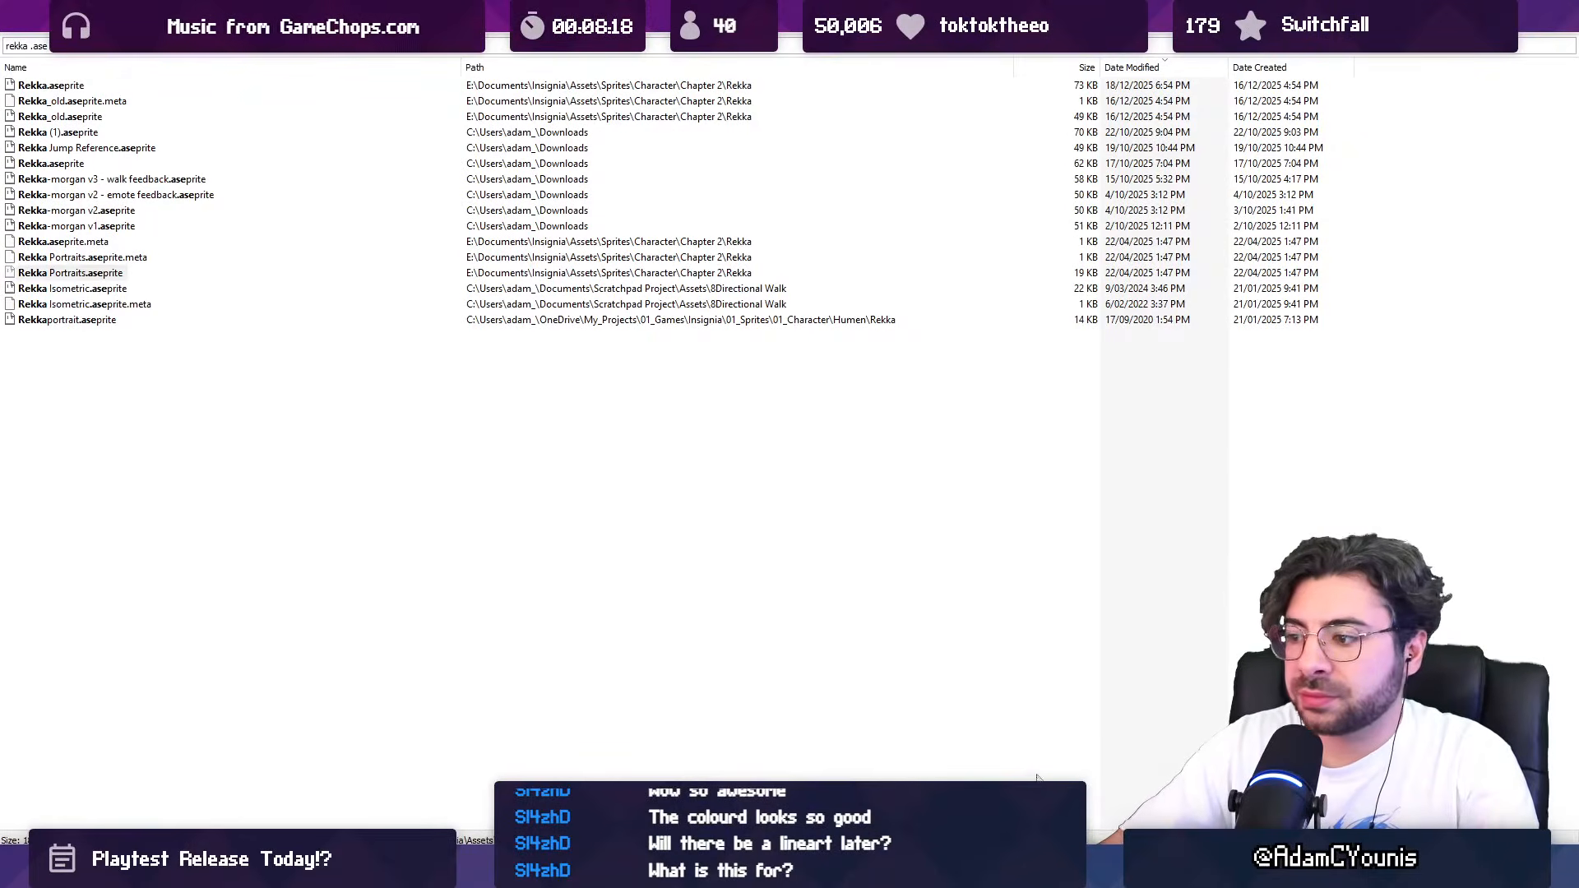
click(345, 458)
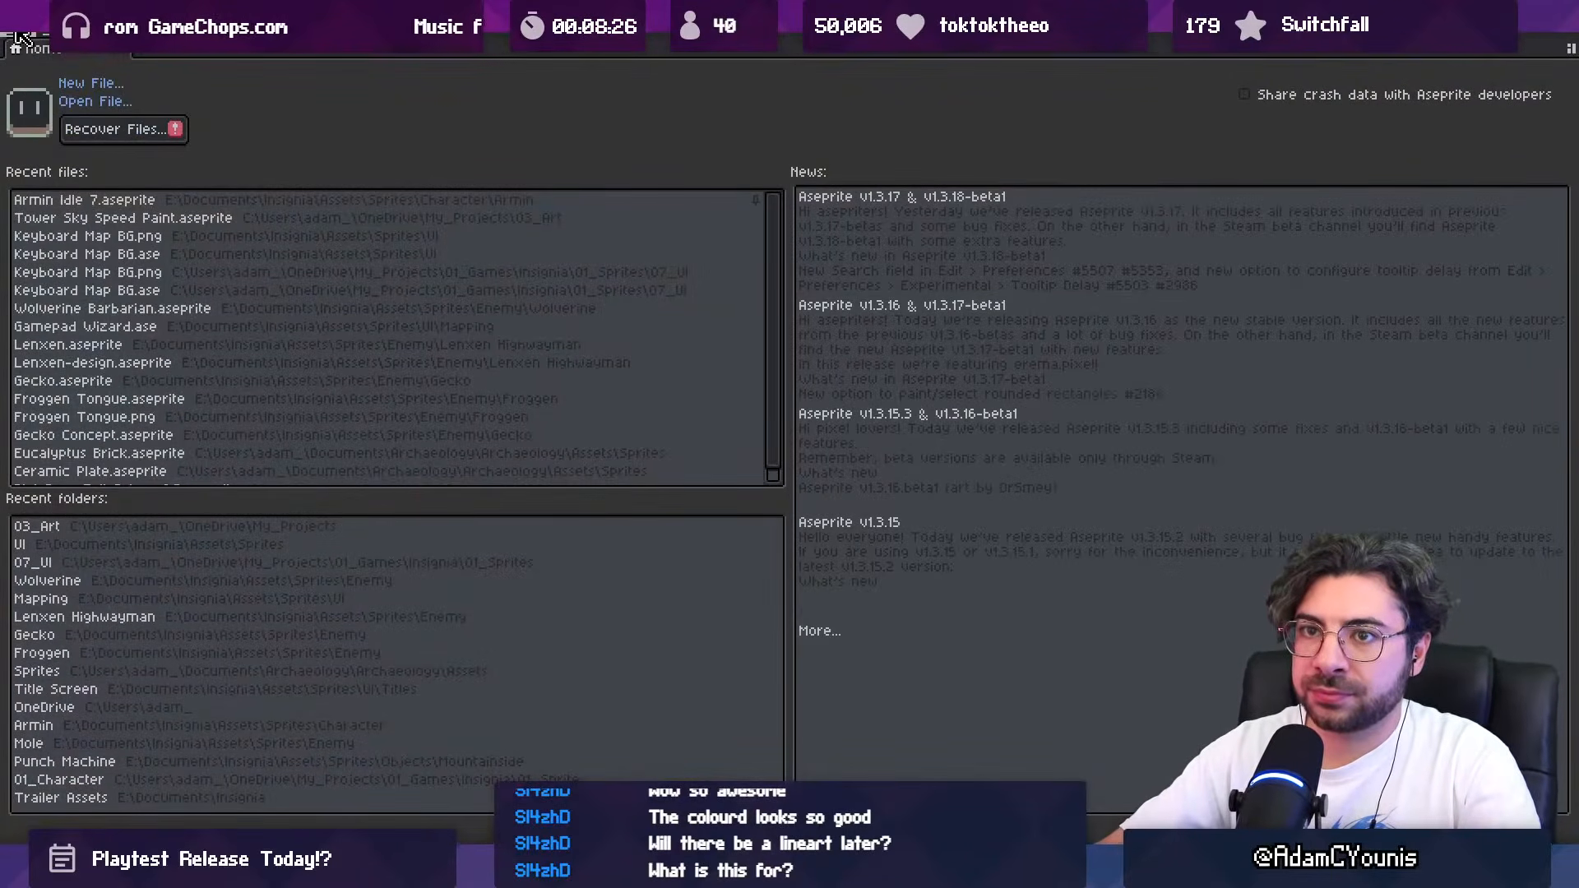
click(25, 39)
mouse_move(114, 95)
click(686, 751)
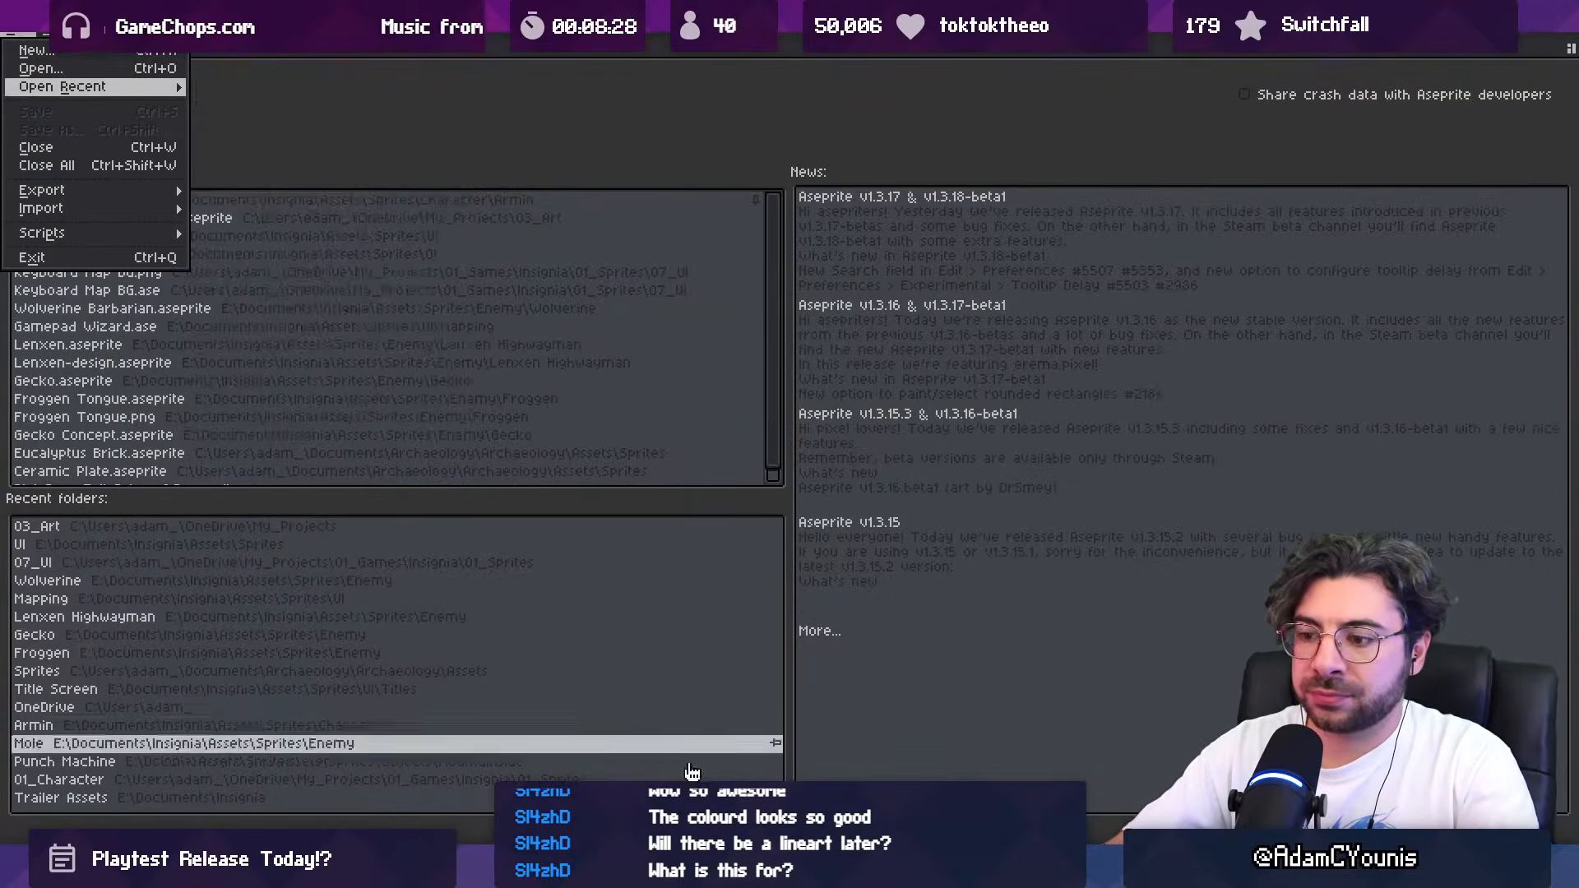
click(698, 868)
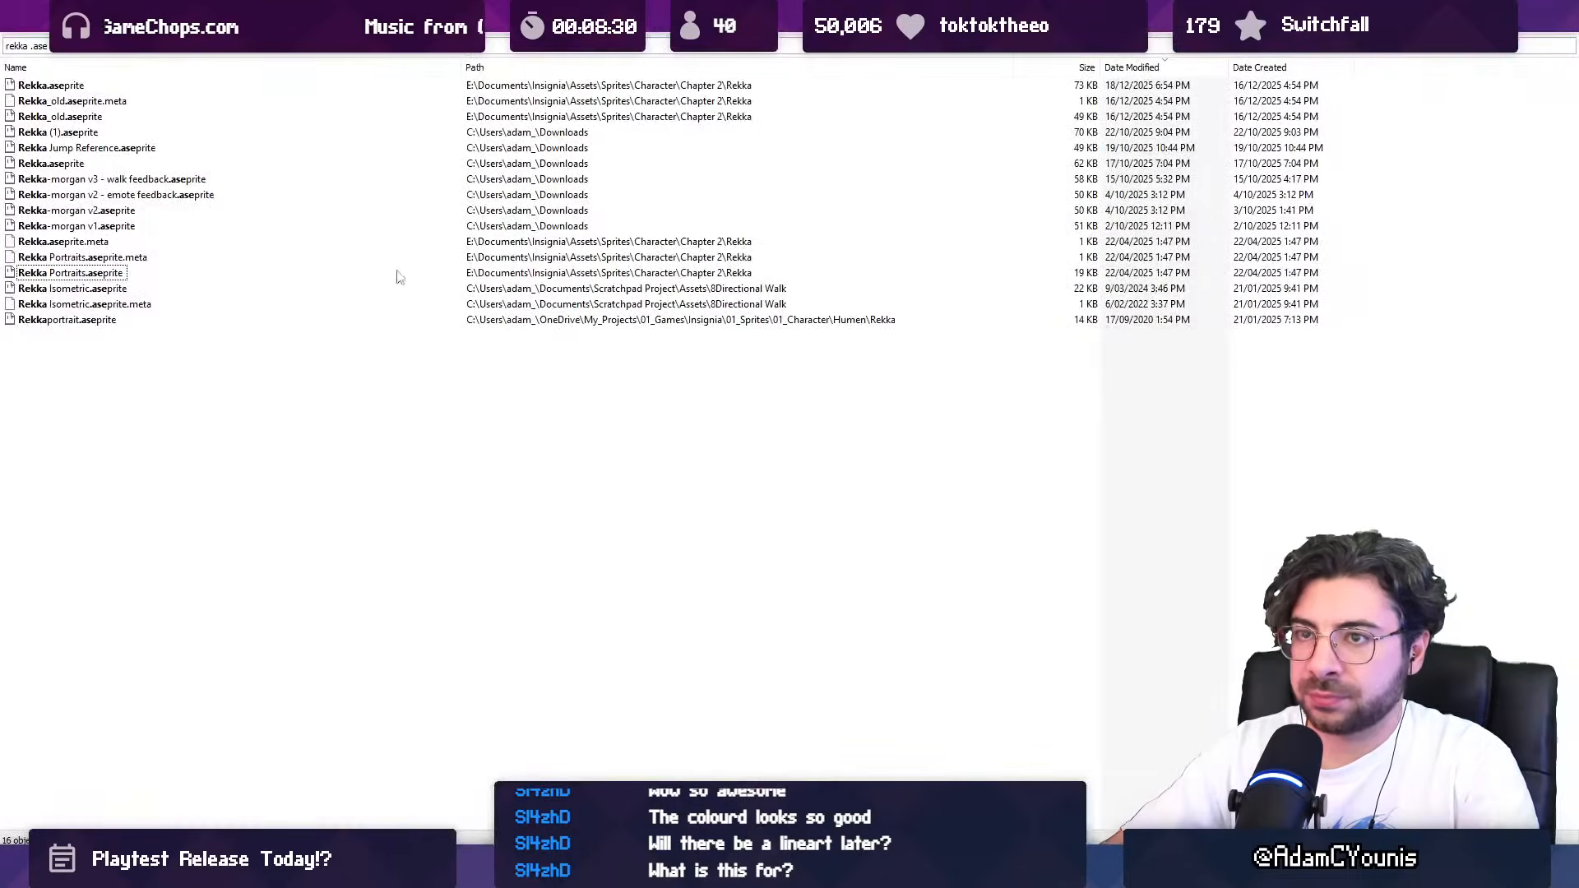
Step: Open Rekka.aseprite and Rekka Portraits.aseprite from the search results and go through portrait frames 2 to 9
double_click(63, 88)
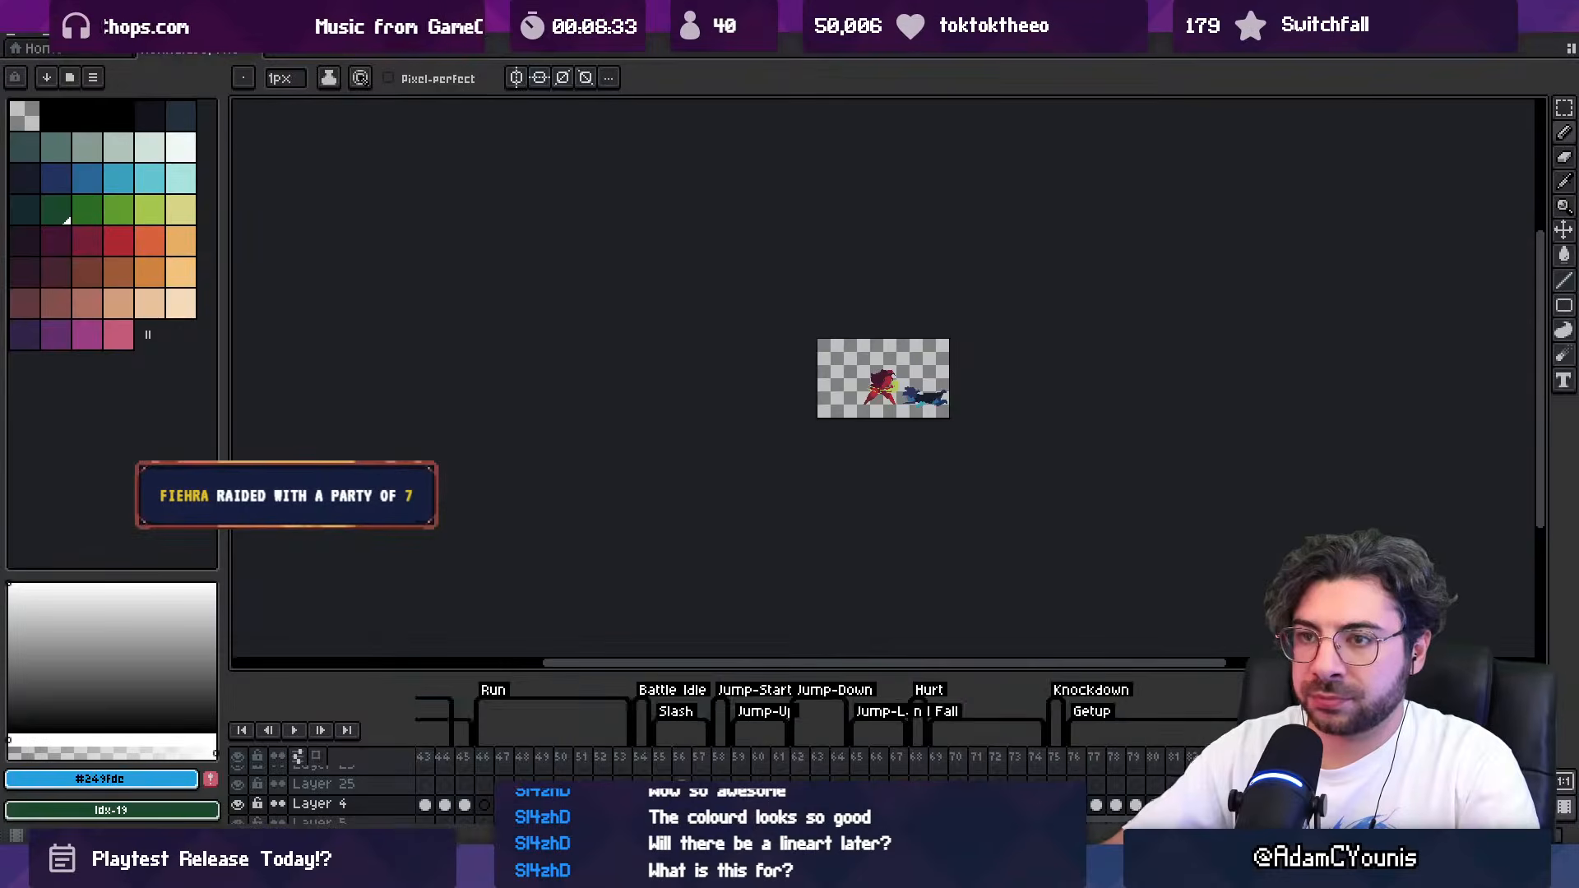
click(568, 869)
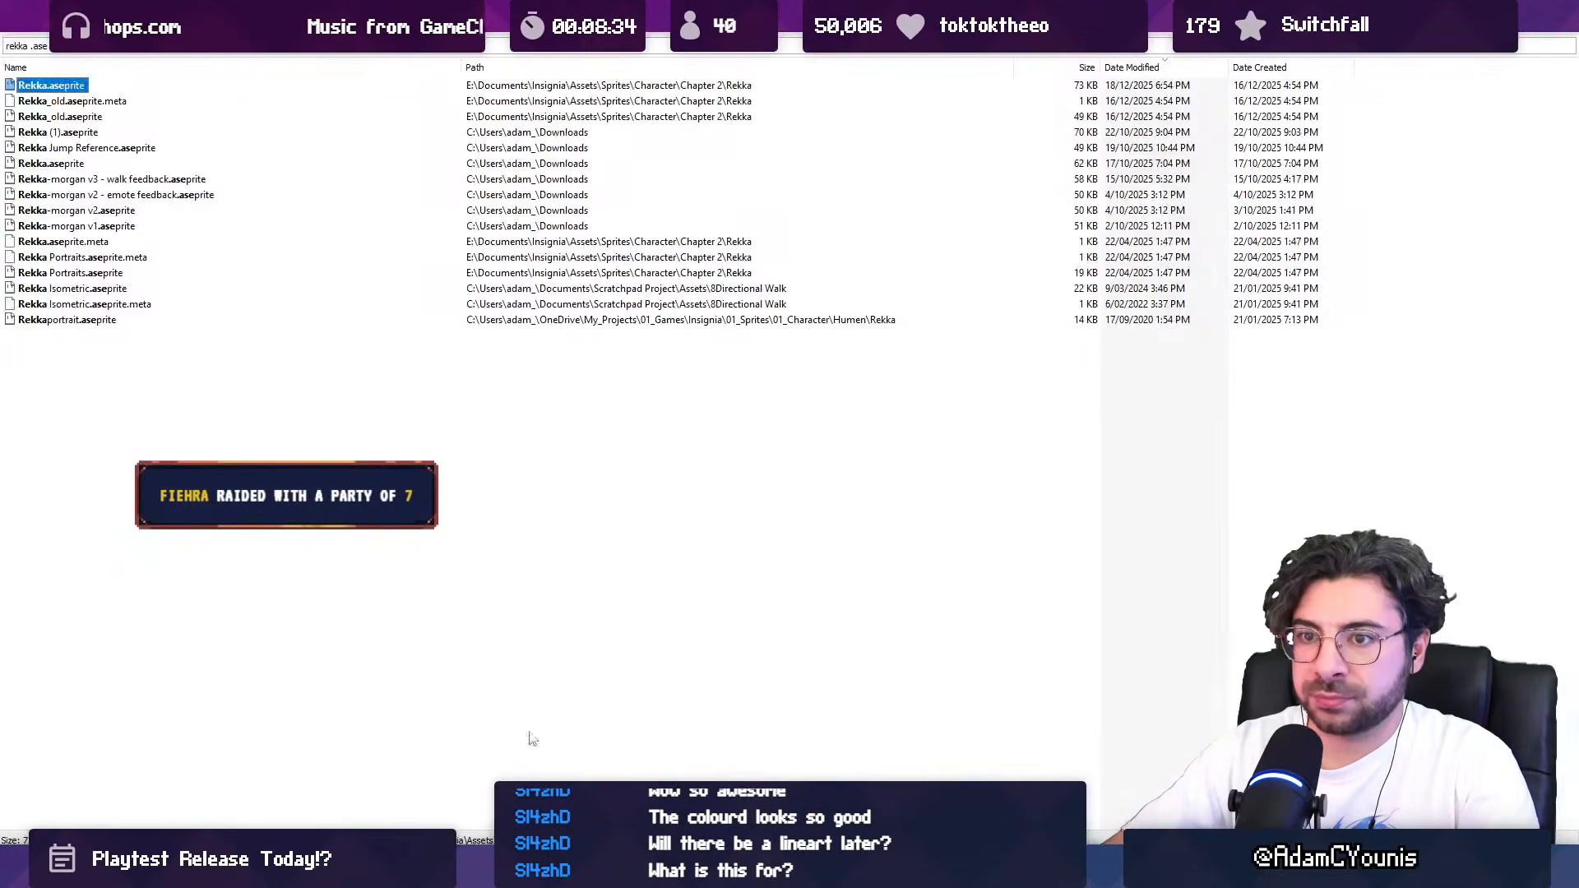
double_click(124, 273)
scroll(936, 352, up, 4)
drag(920, 352, 845, 337)
scroll(829, 351, down, 1)
drag(444, 713, 582, 712)
scroll(711, 481, down, 2)
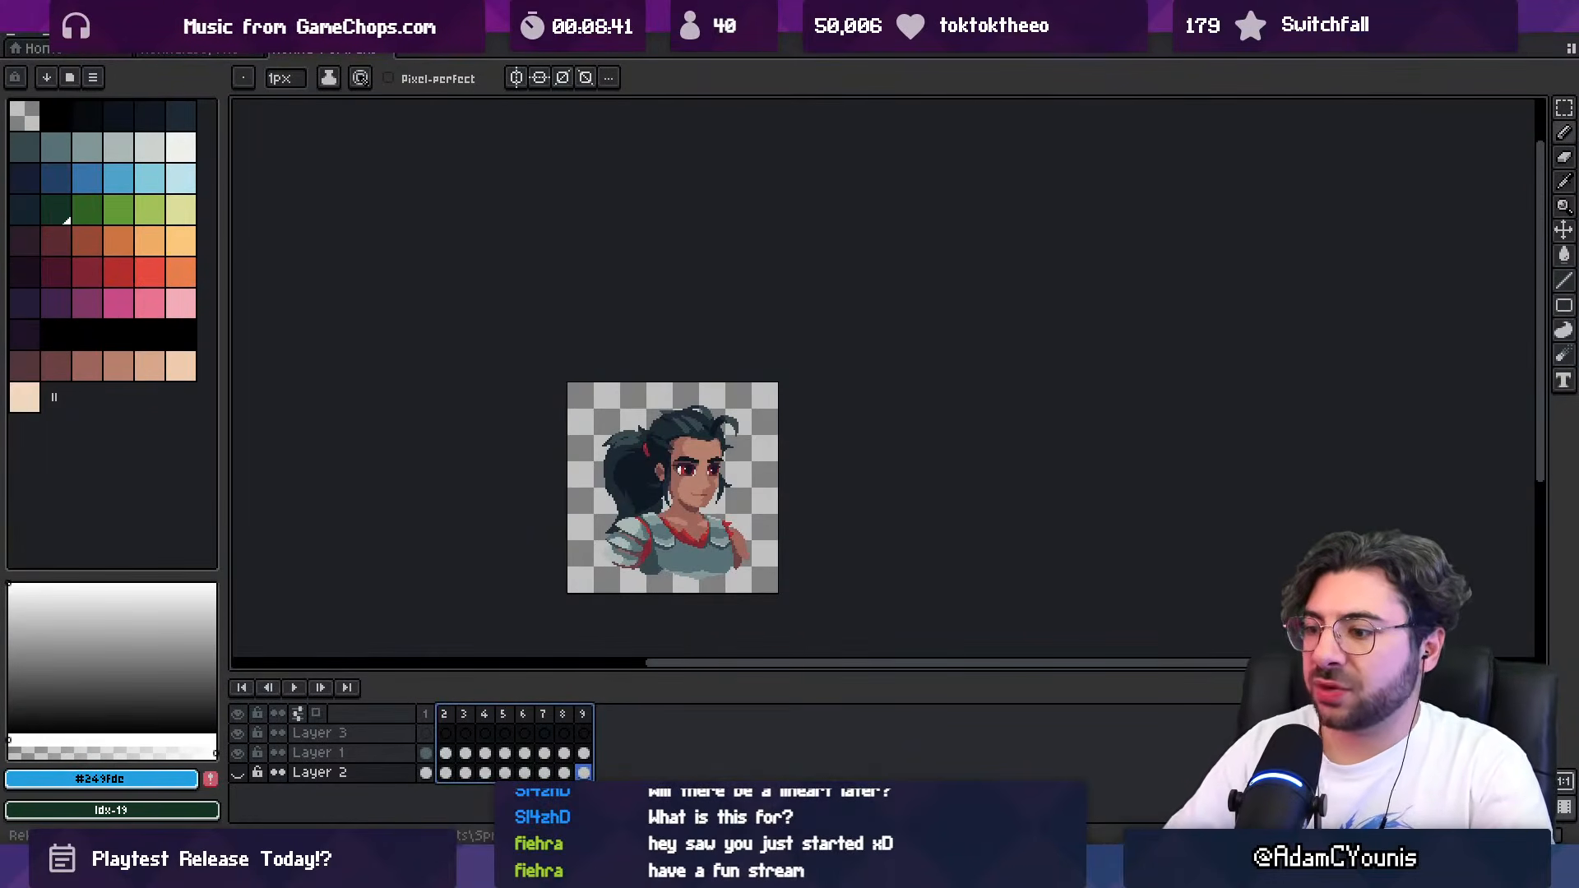
Step: Close the extra Aseprite window without a sprite and switch back to the Insignia painting
mouse_move(1043, 870)
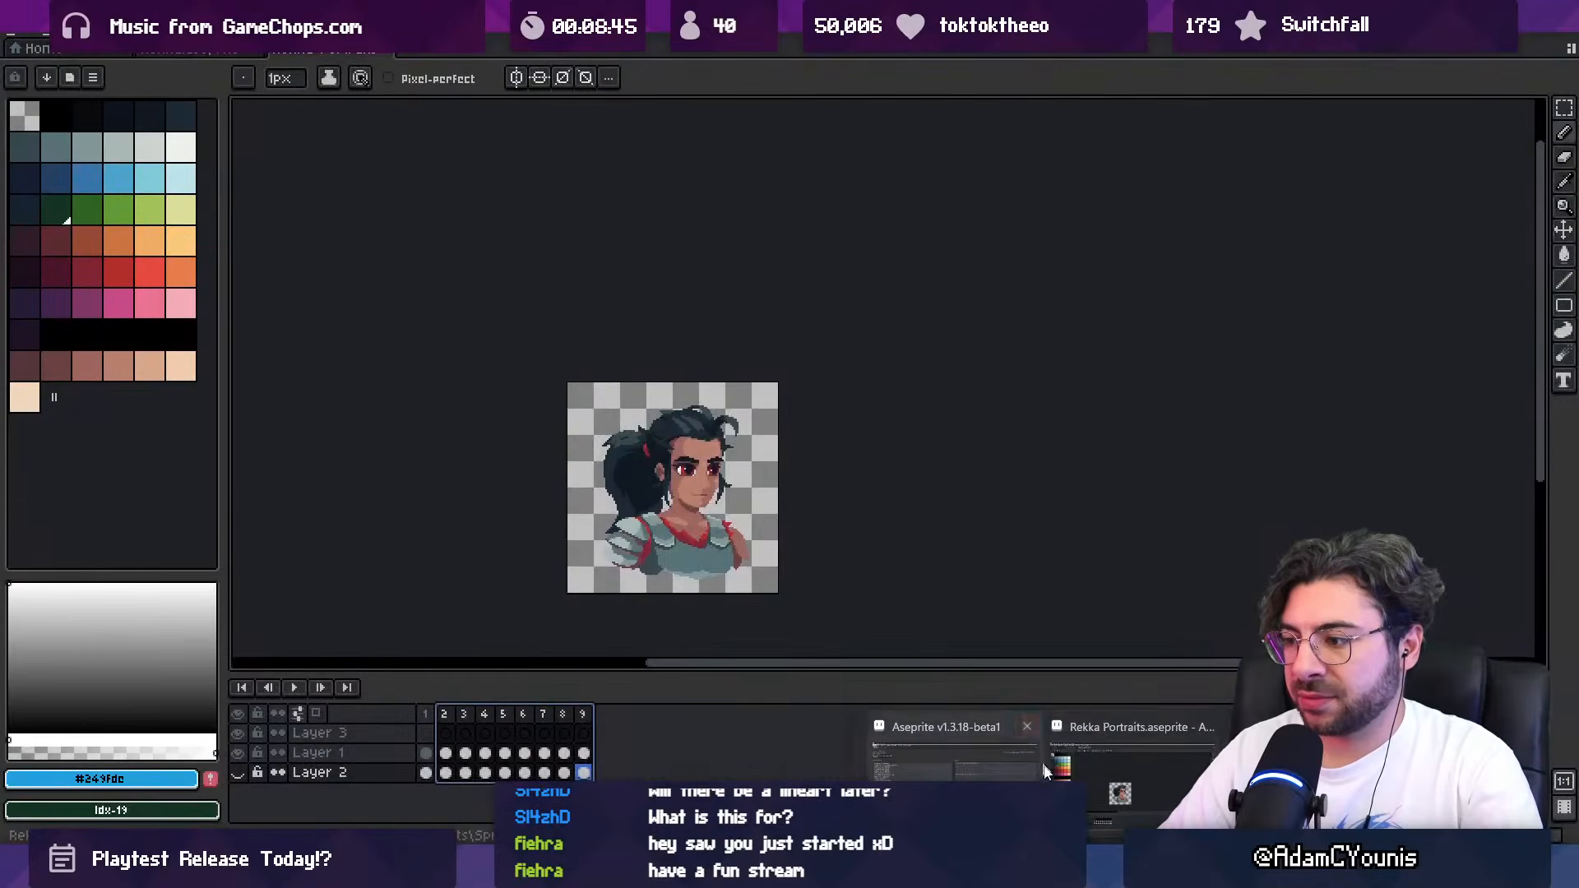
click(1023, 769)
click(1044, 870)
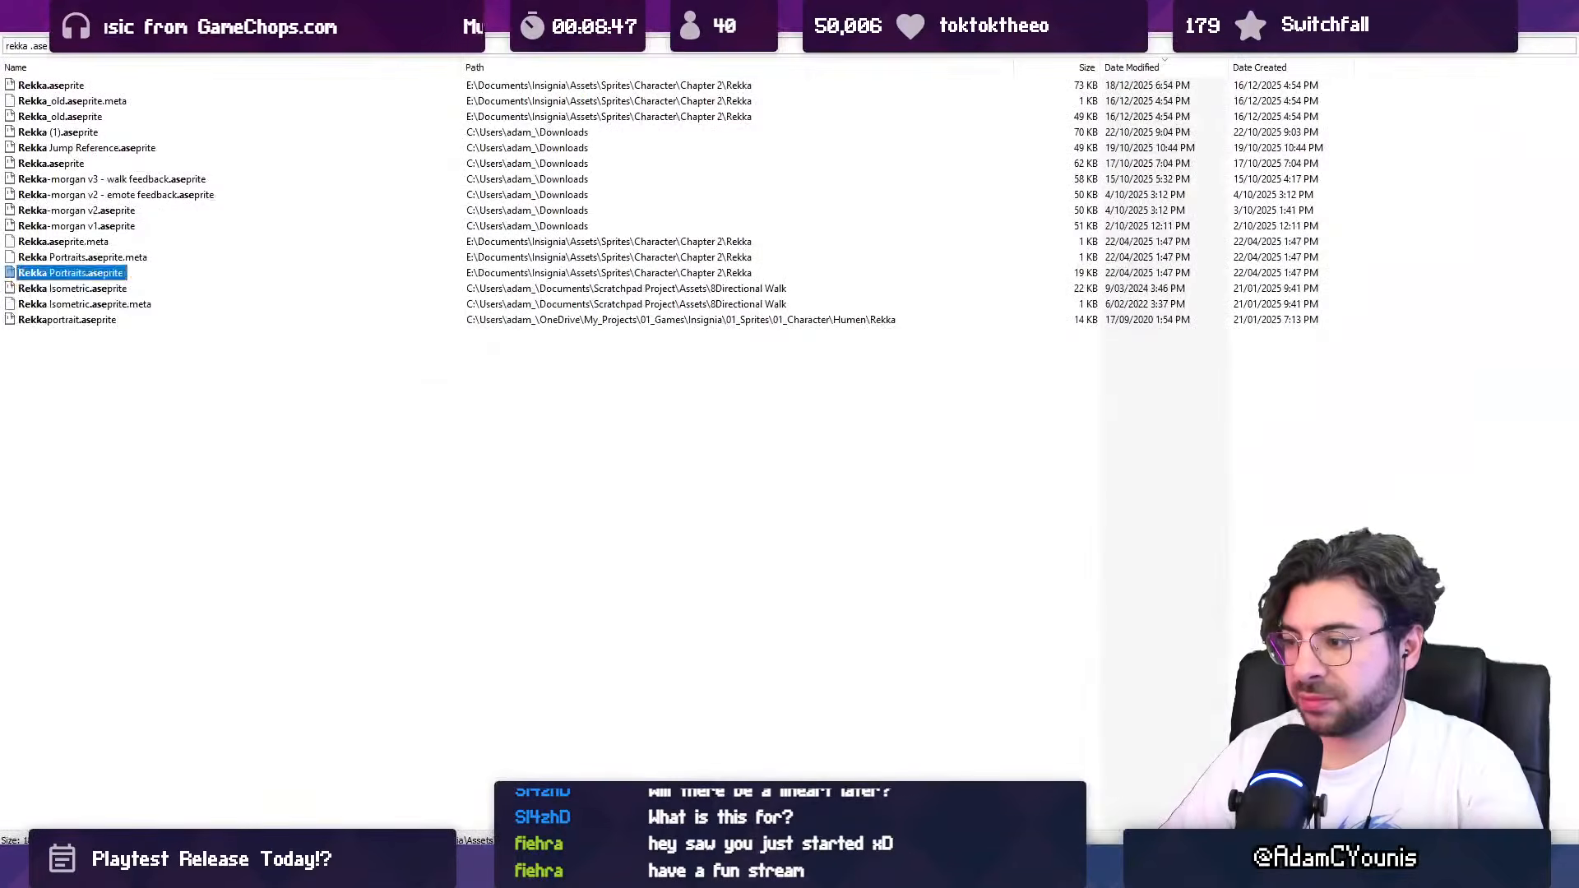
click(1044, 870)
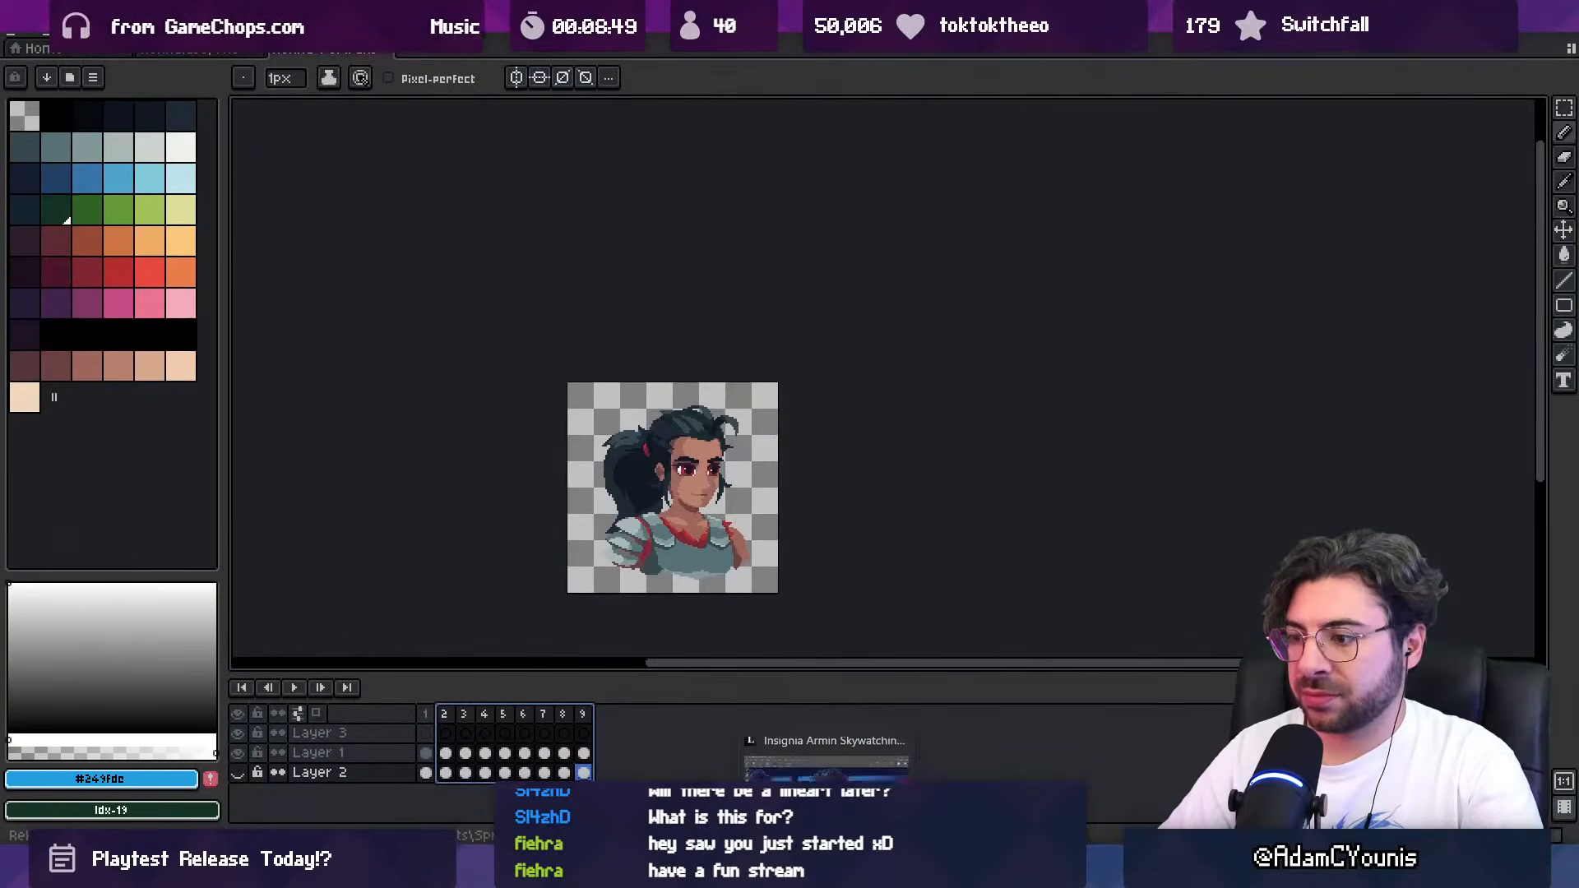
click(826, 870)
Step: Examine the woman's face and shoulder on the clean reduced copy, both close up and within the whole composition
drag(856, 570, 706, 541)
scroll(641, 493, up, 3)
drag(618, 448, 587, 436)
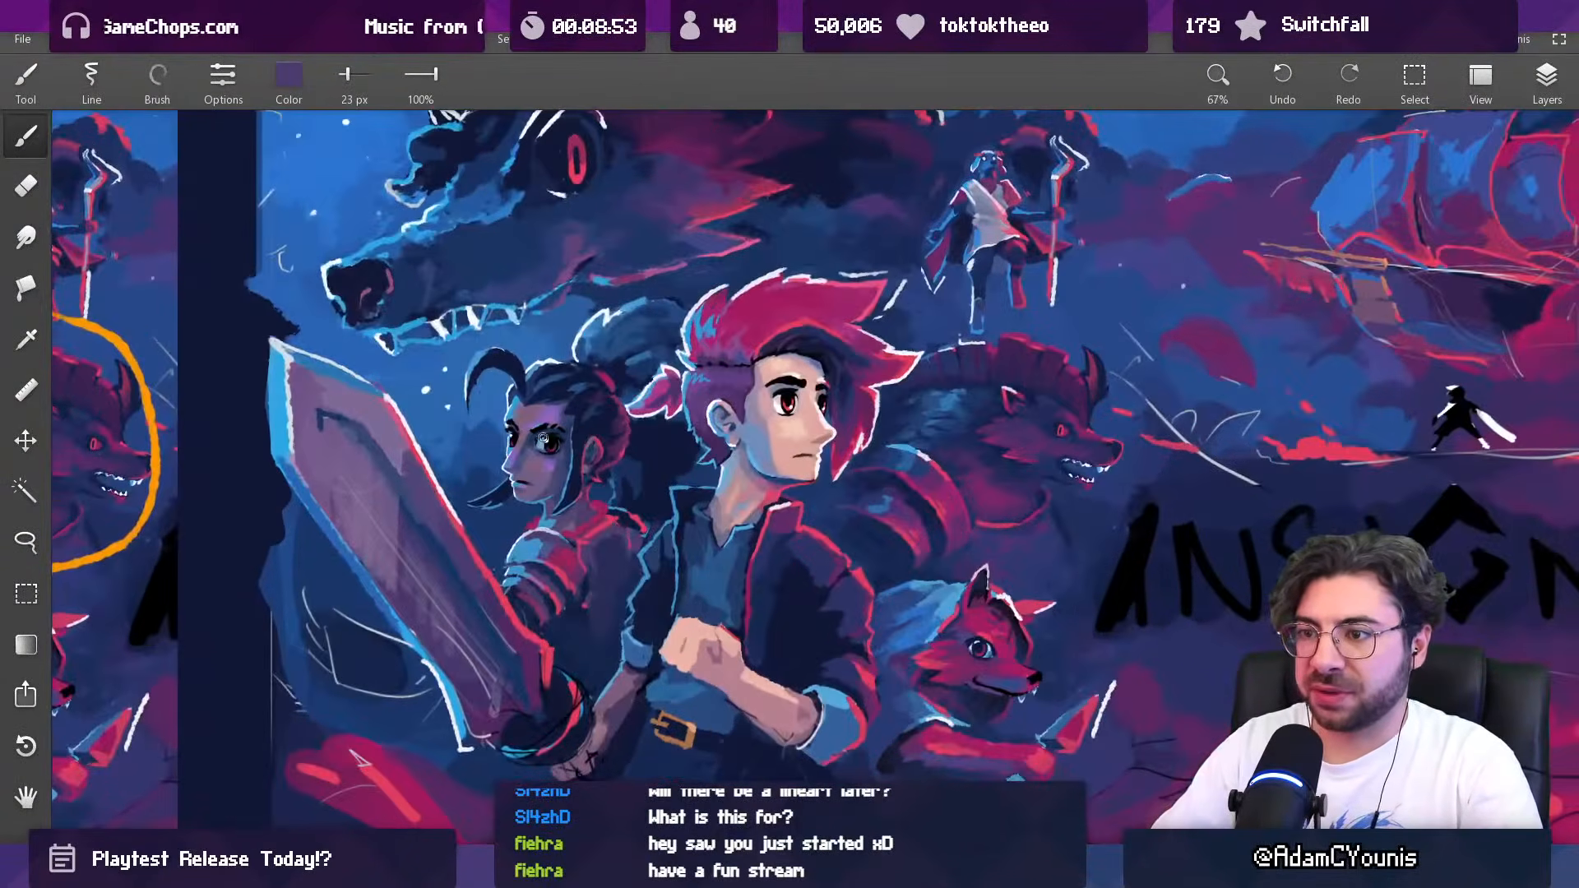
scroll(497, 370, up, 1)
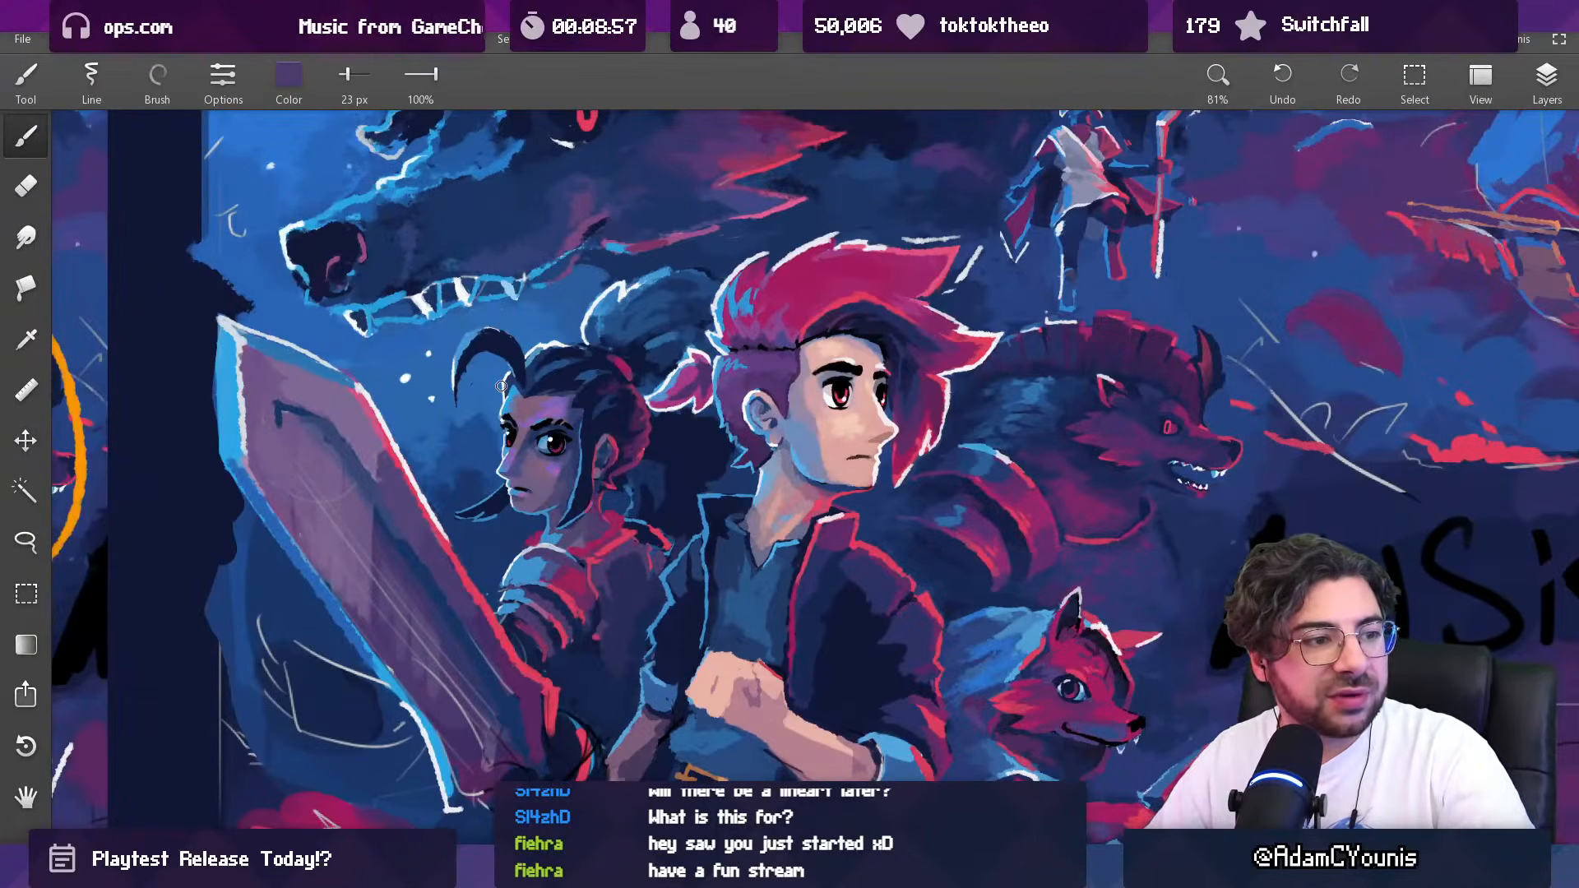
drag(534, 455, 498, 456)
mouse_move(516, 400)
mouse_down()
mouse_move(517, 489)
mouse_move(532, 449)
mouse_move(564, 468)
mouse_up()
drag(560, 444, 575, 298)
mouse_move(577, 401)
mouse_down()
mouse_move(547, 401)
mouse_move(594, 418)
mouse_move(584, 449)
mouse_up()
scroll(555, 458, up, 1)
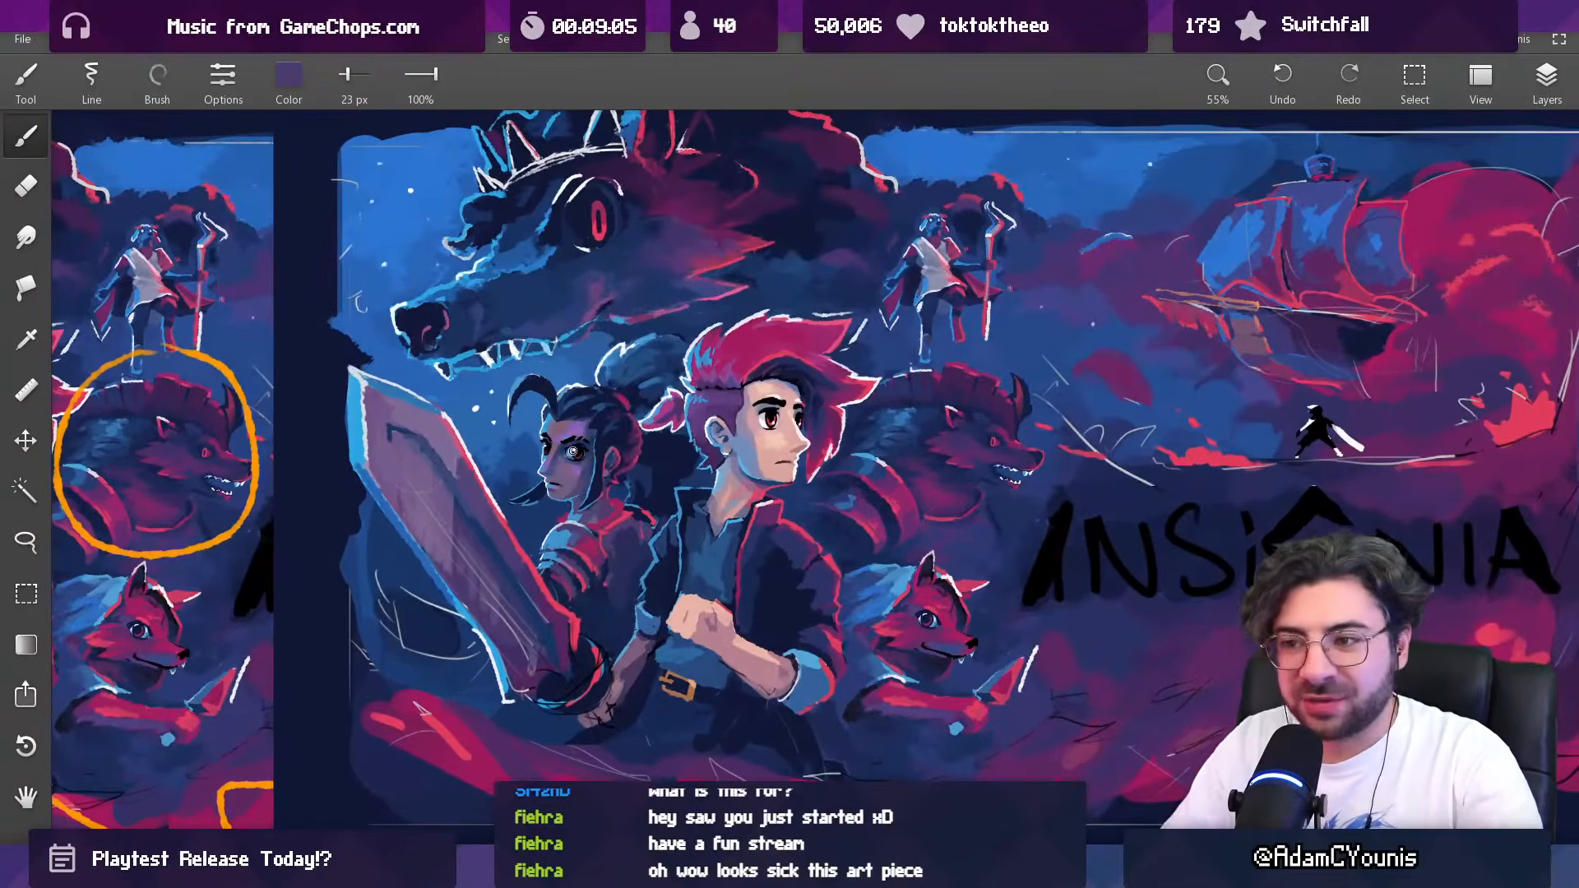
drag(608, 357, 615, 406)
drag(614, 406, 686, 455)
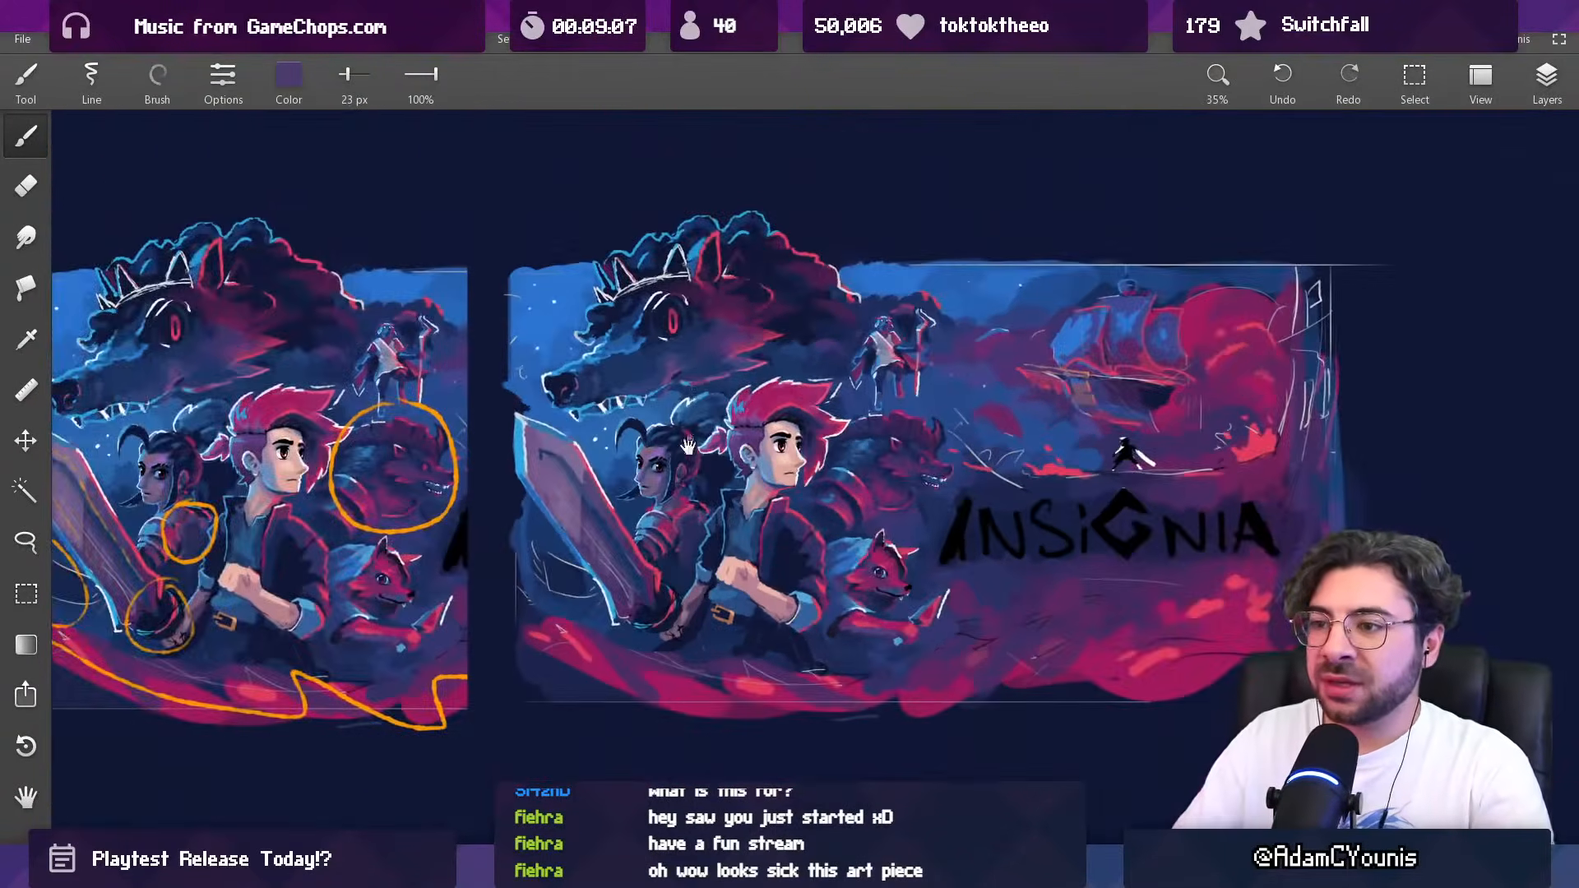
Step: Compare the painted woman's face and shoulder armour with the Rekka portrait in Aseprite
key(alt+Tab)
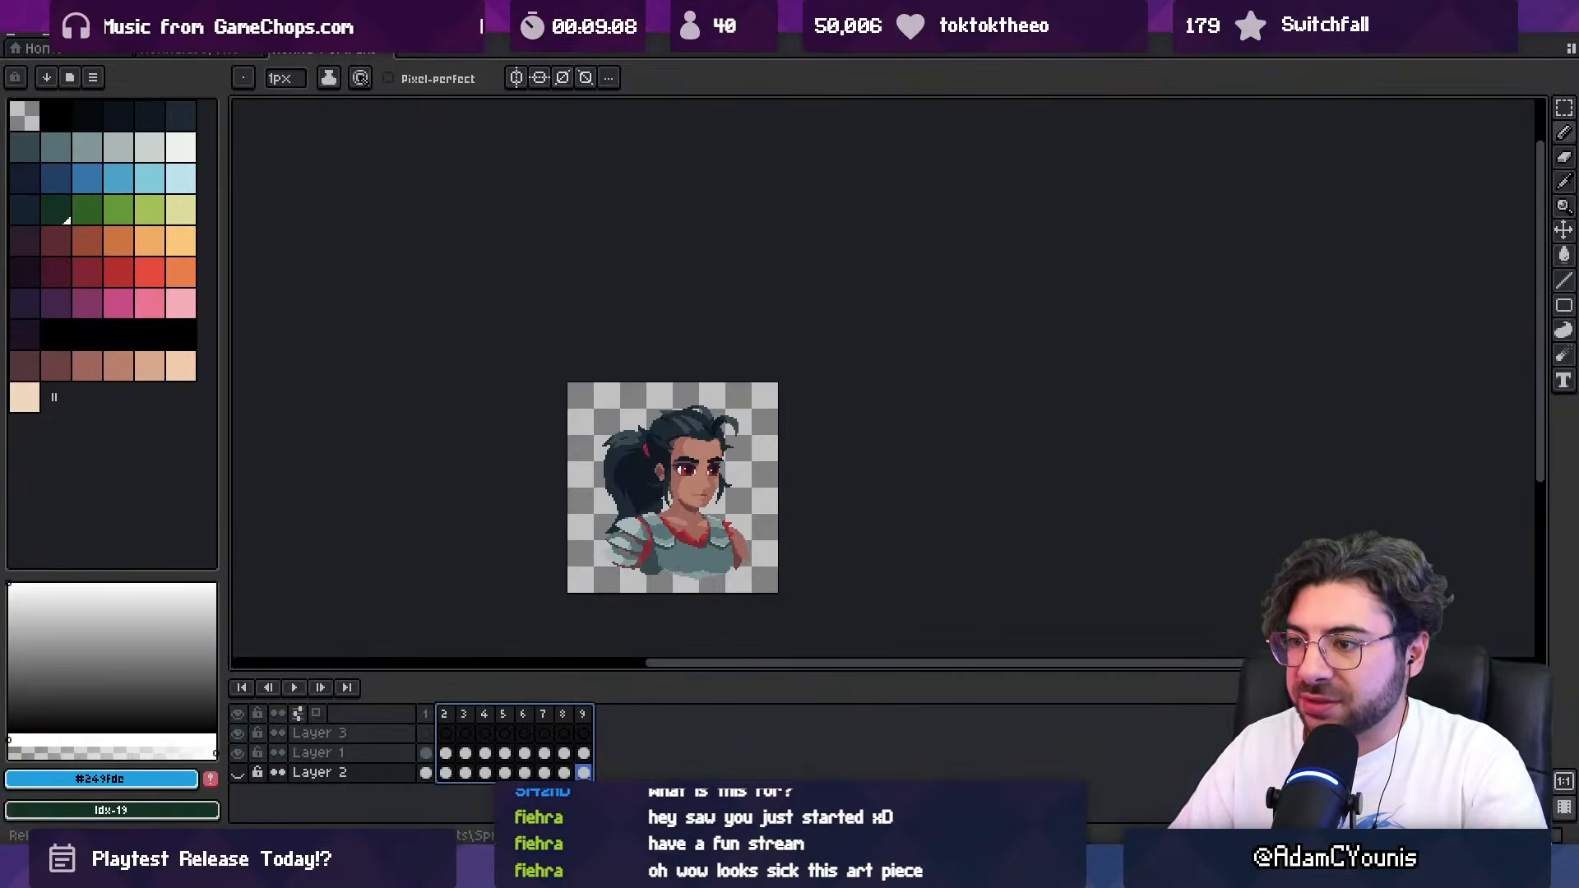
key(alt+Tab)
scroll(693, 490, up, 8)
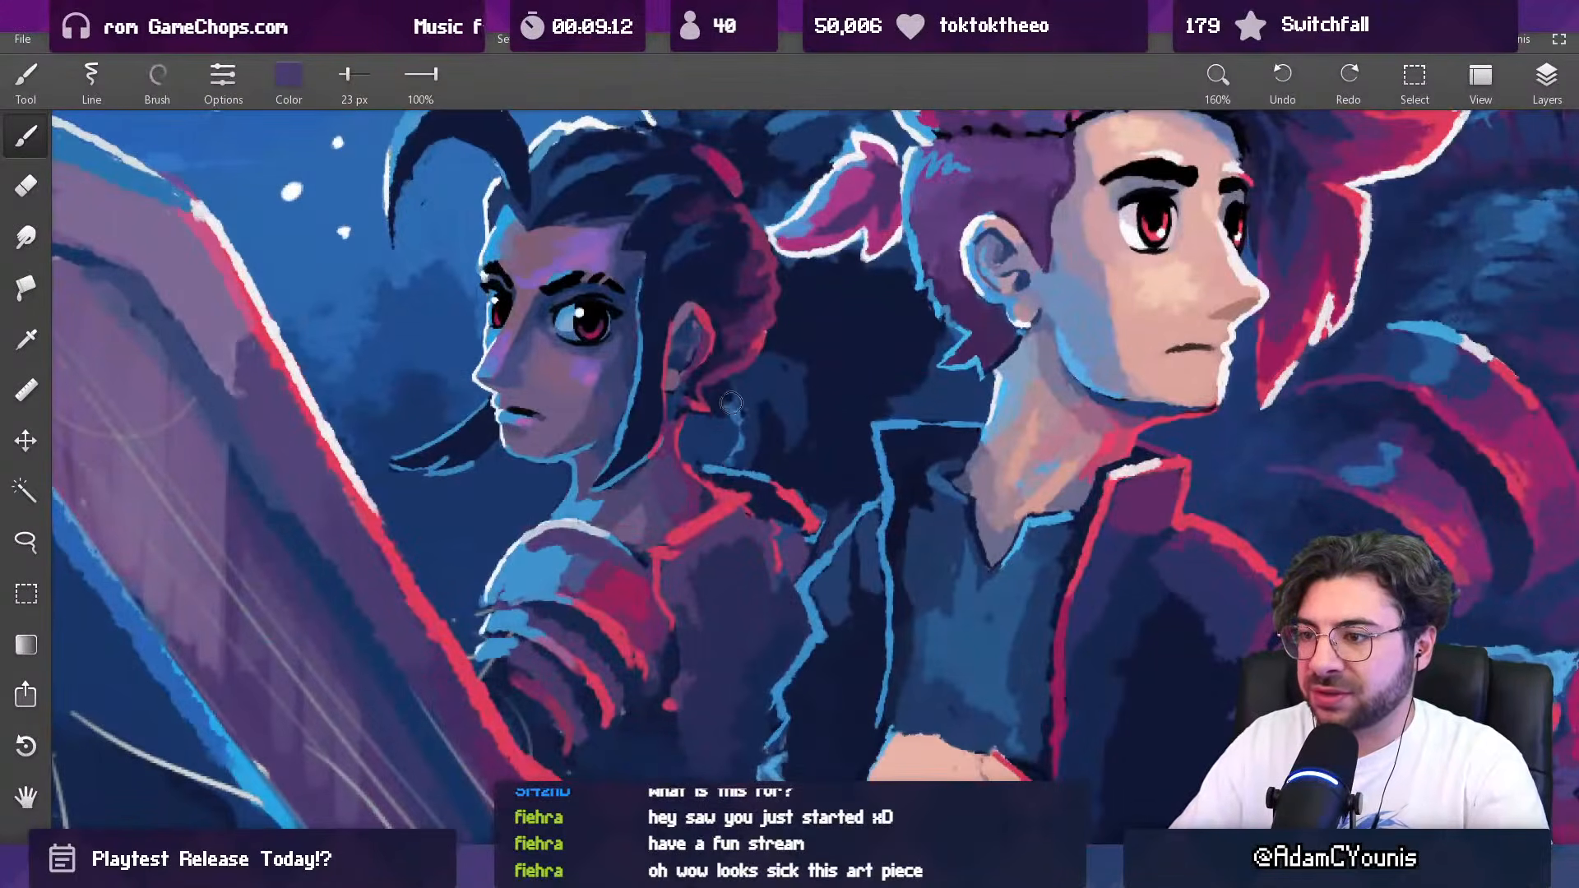
scroll(731, 401, down, 6)
key(alt+Tab)
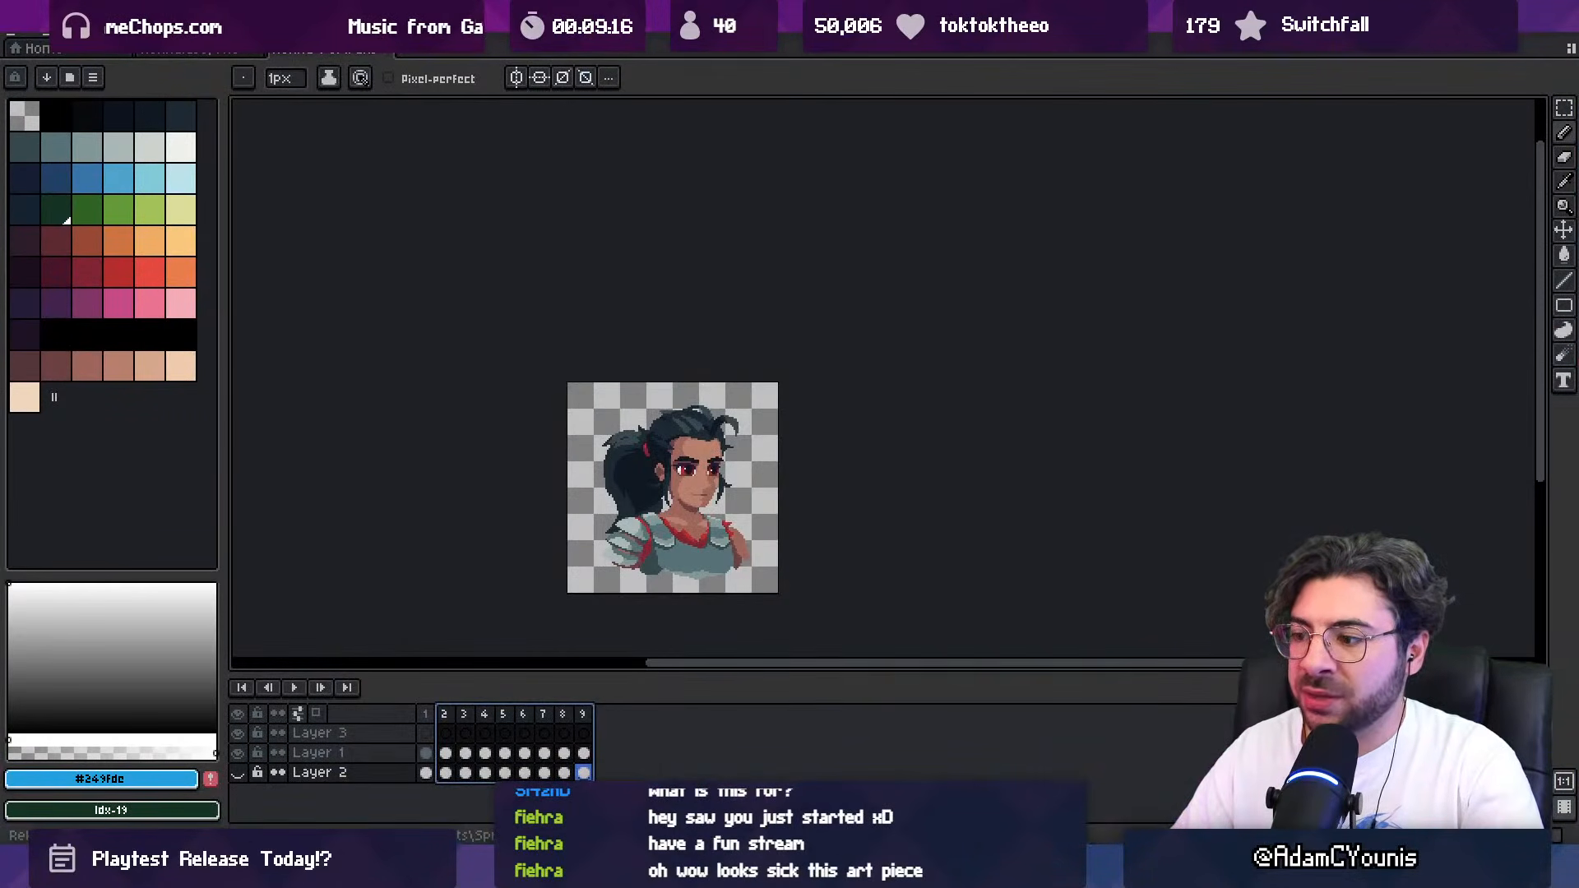
key(alt+Tab)
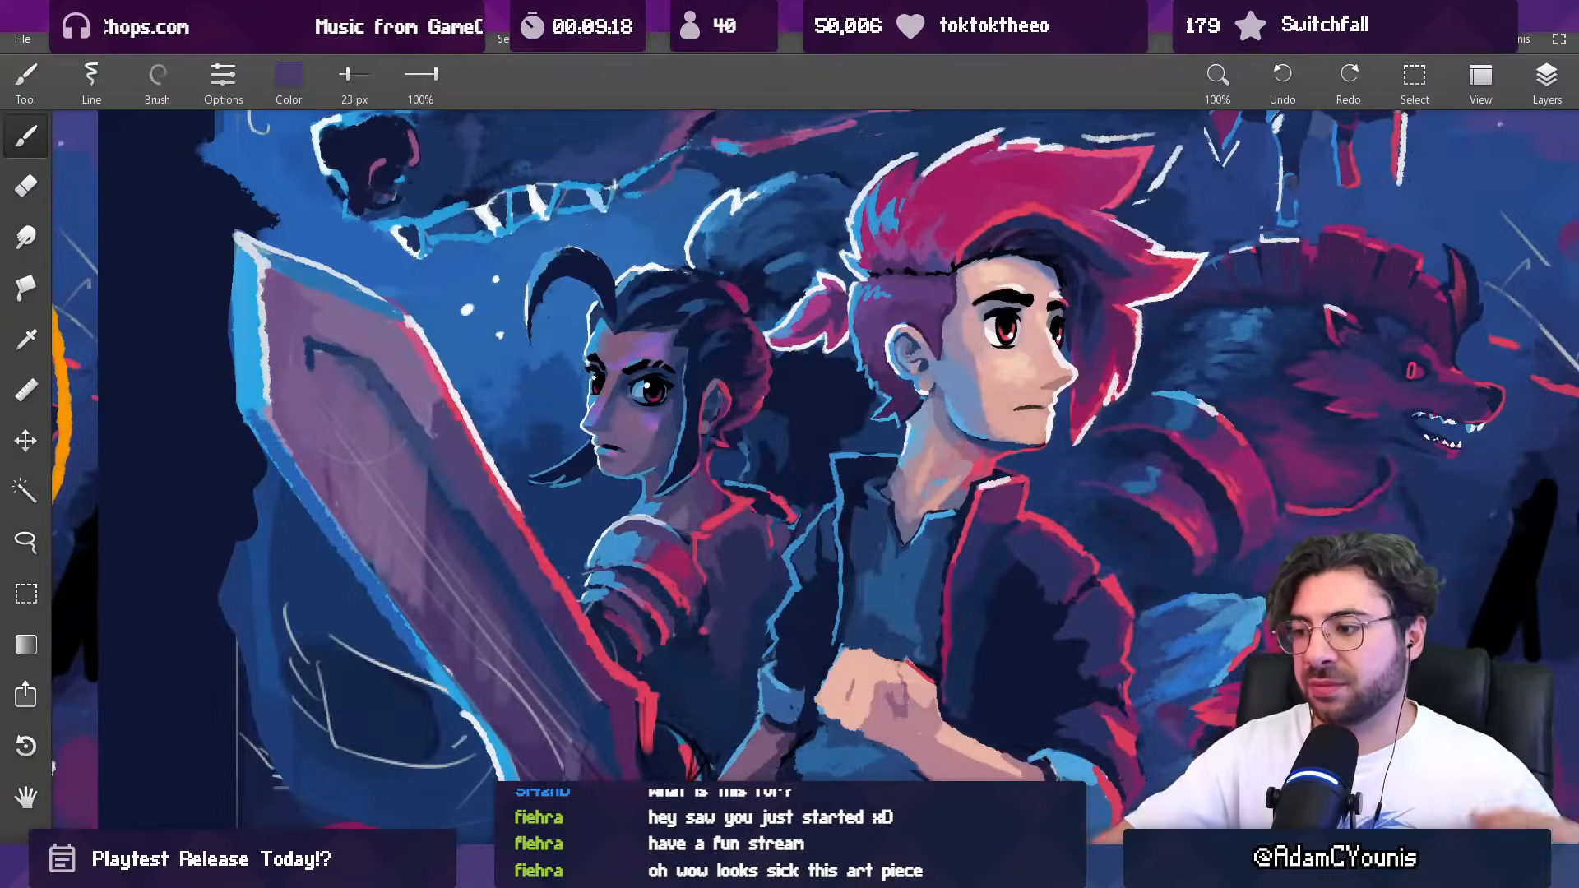
Step: Study the full-body character in Rekka.aseprite in Aseprite at the first Idle frame
key(alt+Tab)
click(202, 52)
scroll(933, 384, up, 3)
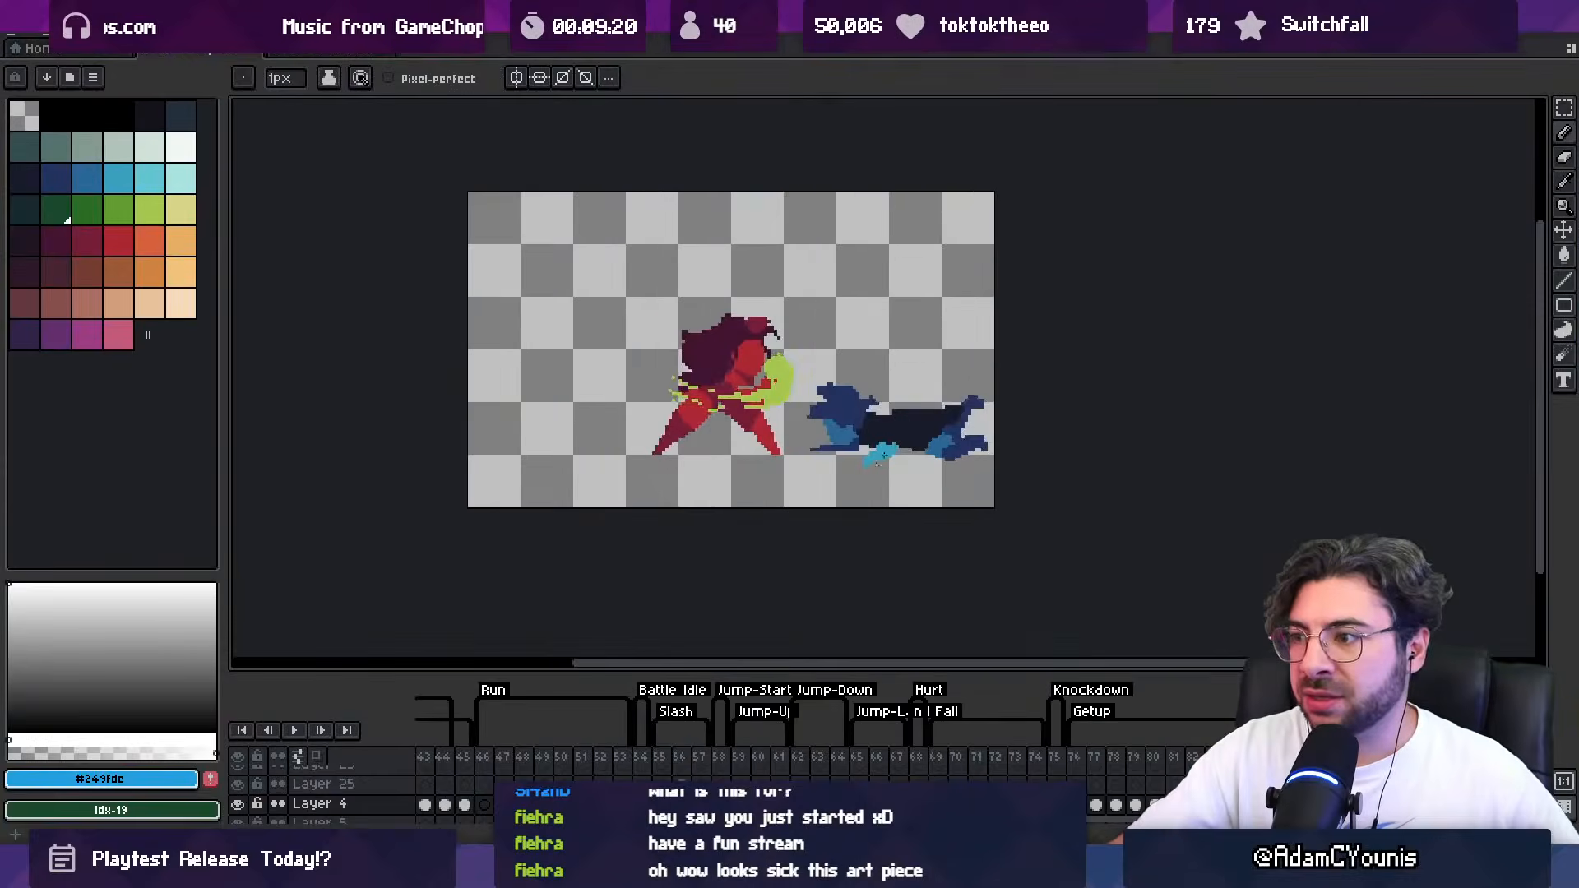
drag(543, 756, 234, 750)
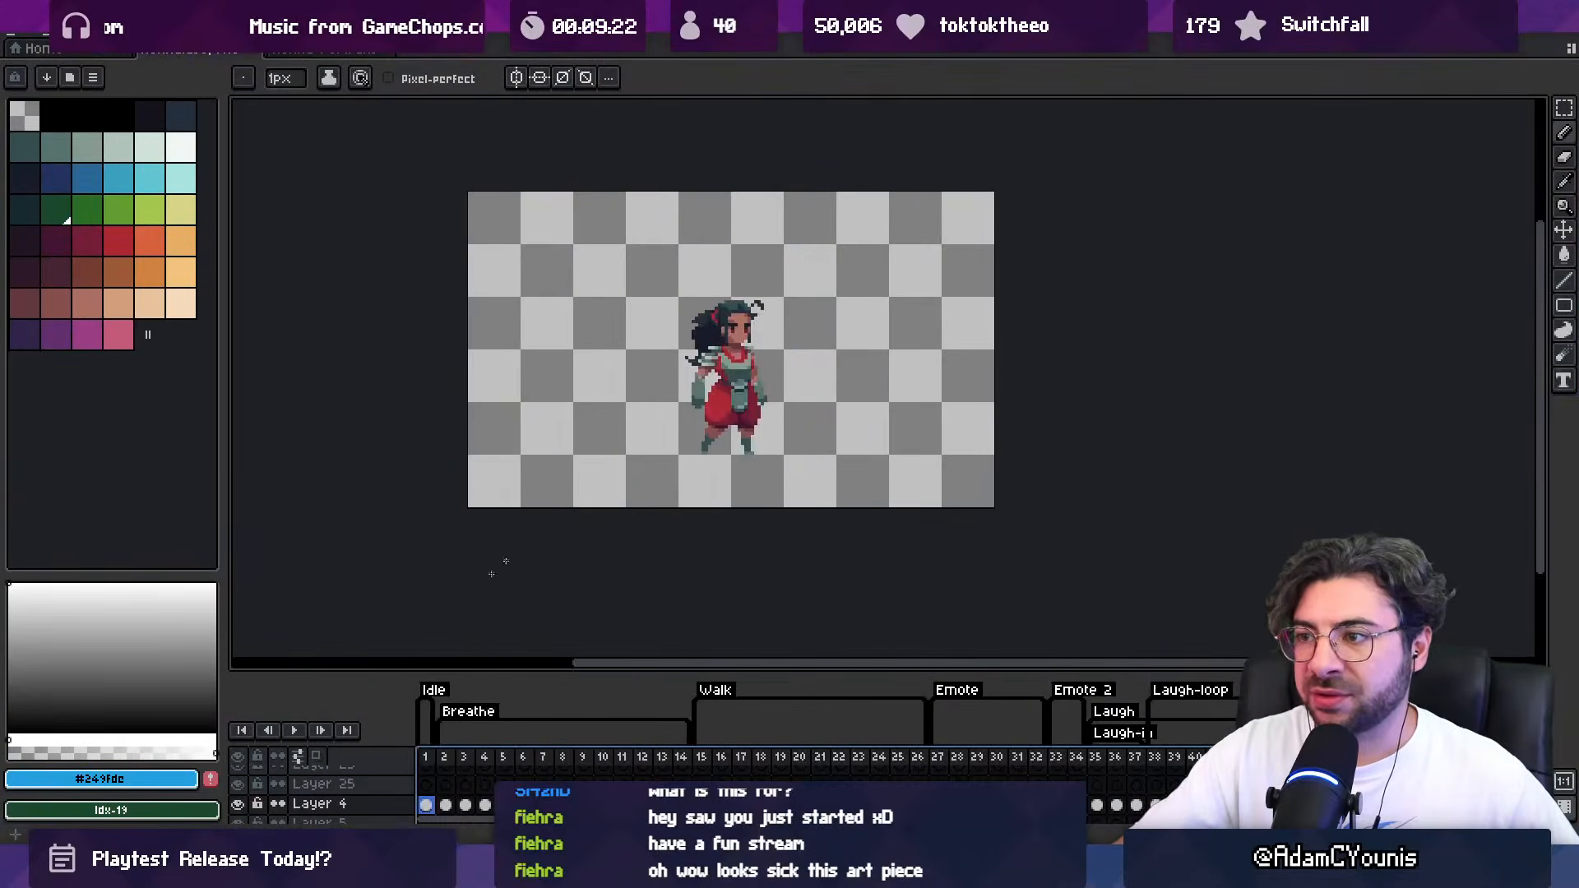
scroll(706, 385, up, 3)
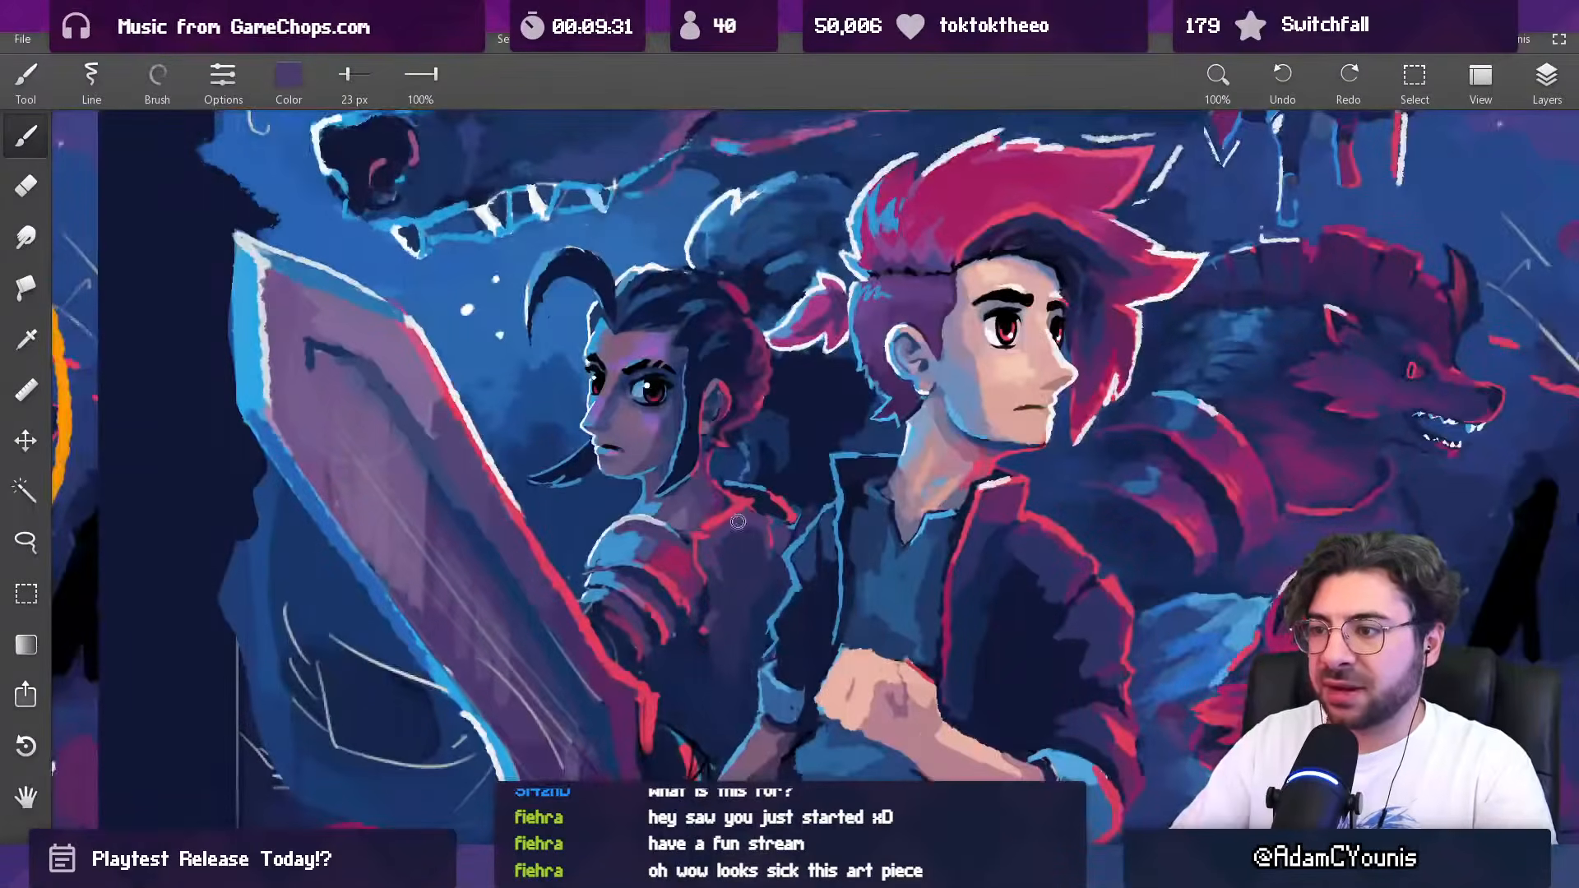
Step: Enlarge the brush to 59 px and sample crimson, red and muted purple around the woman's shoulder in the full-size painting
scroll(713, 535, up, 3)
alt+click(667, 568)
drag(769, 485, 753, 658)
drag(779, 543, 707, 734)
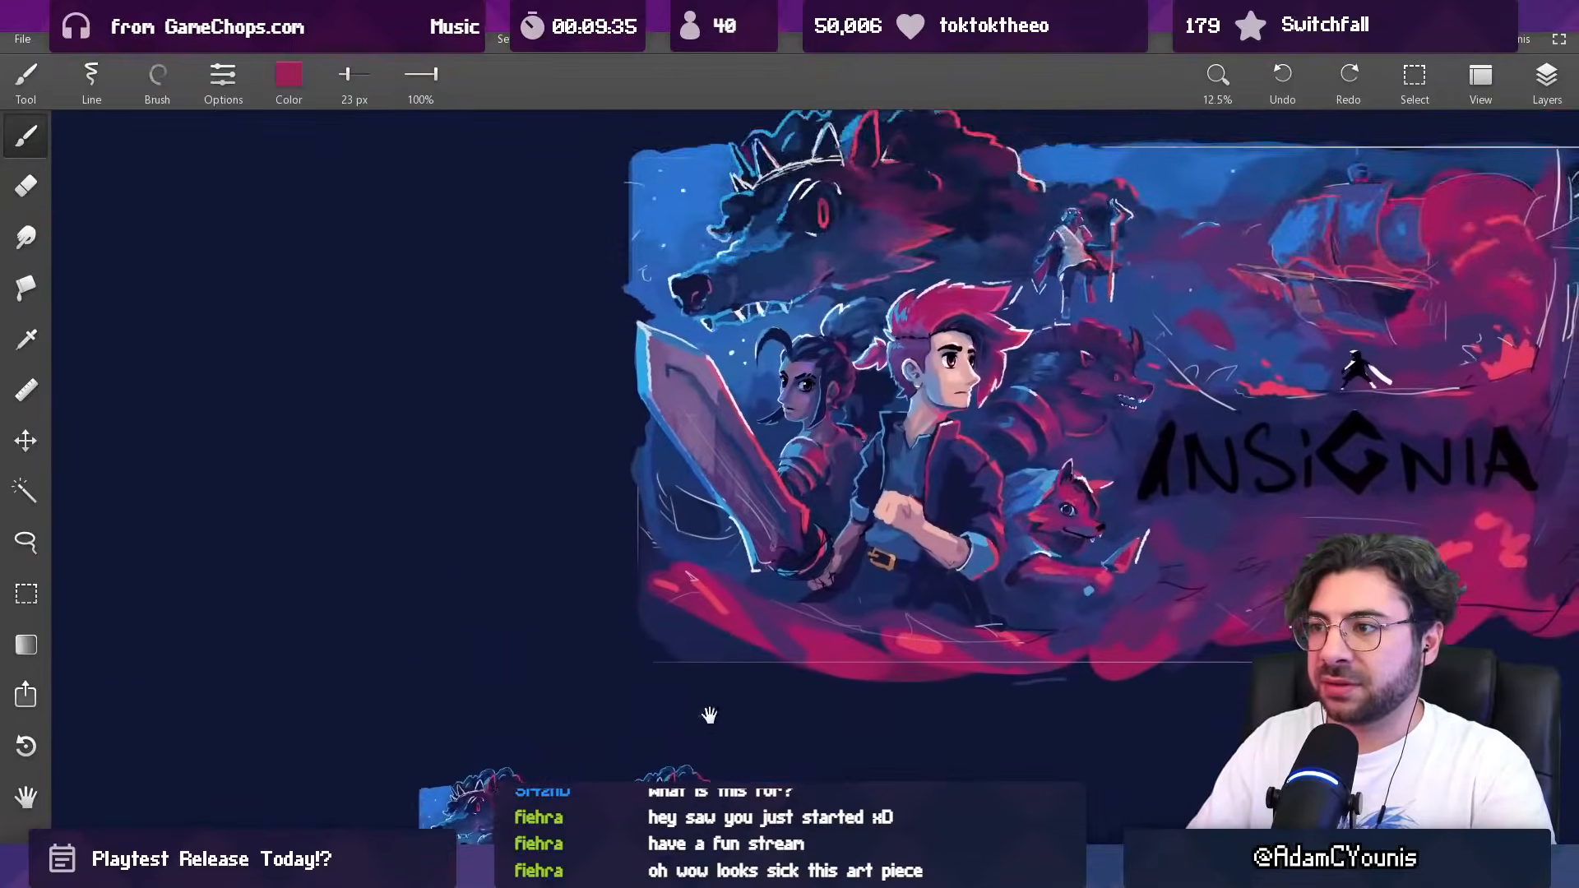
scroll(858, 476, up, 5)
drag(867, 356, 723, 511)
alt+click(641, 641)
key(])
key(])
scroll(673, 607, down, 4)
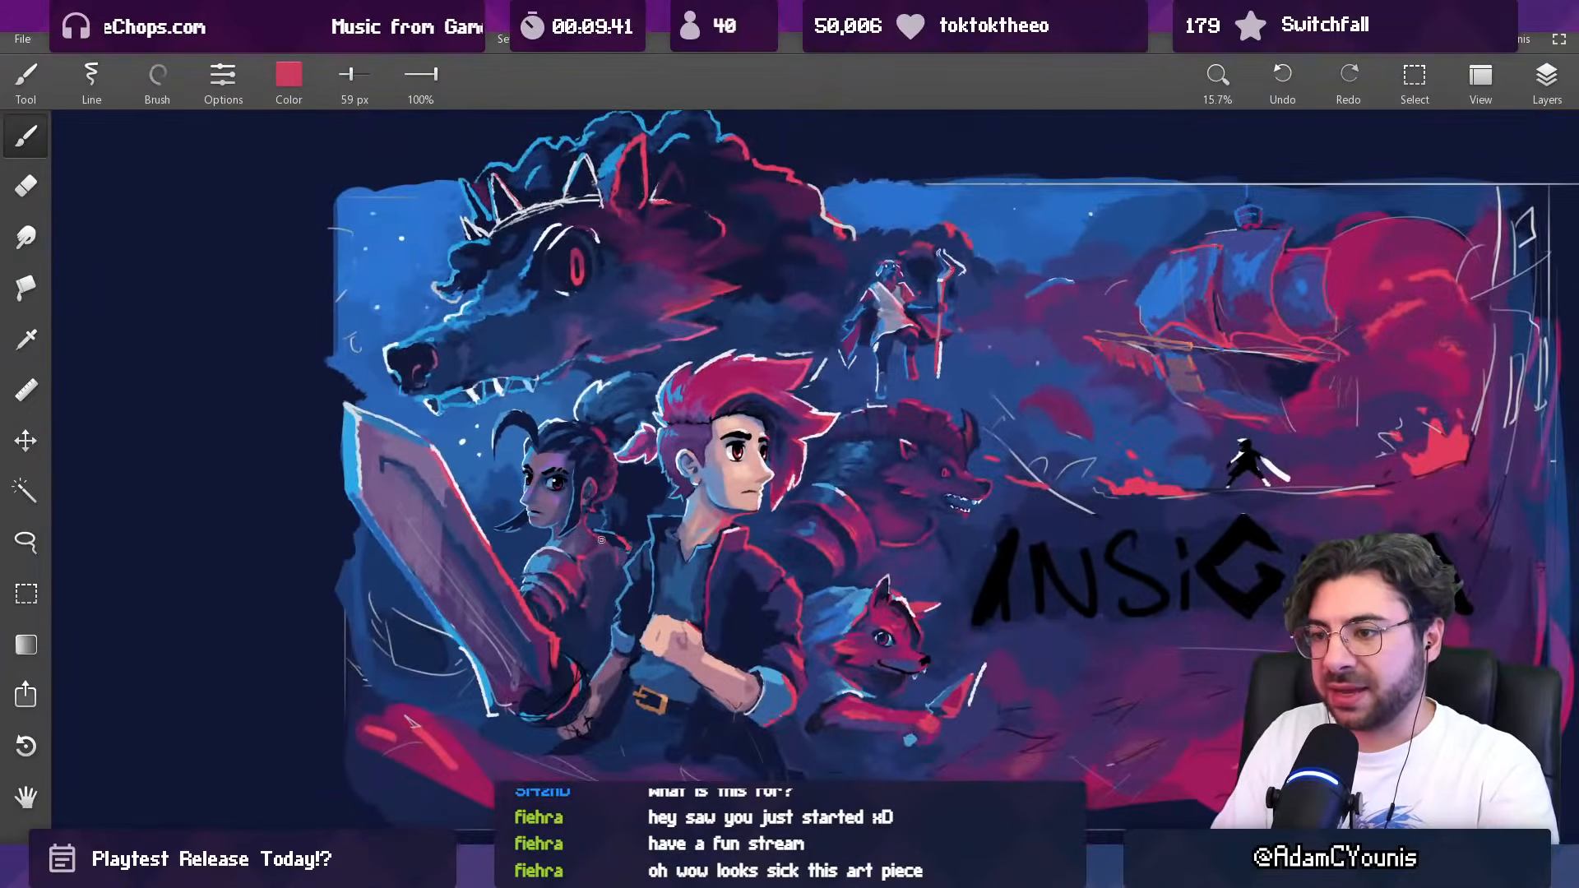
alt+click(604, 557)
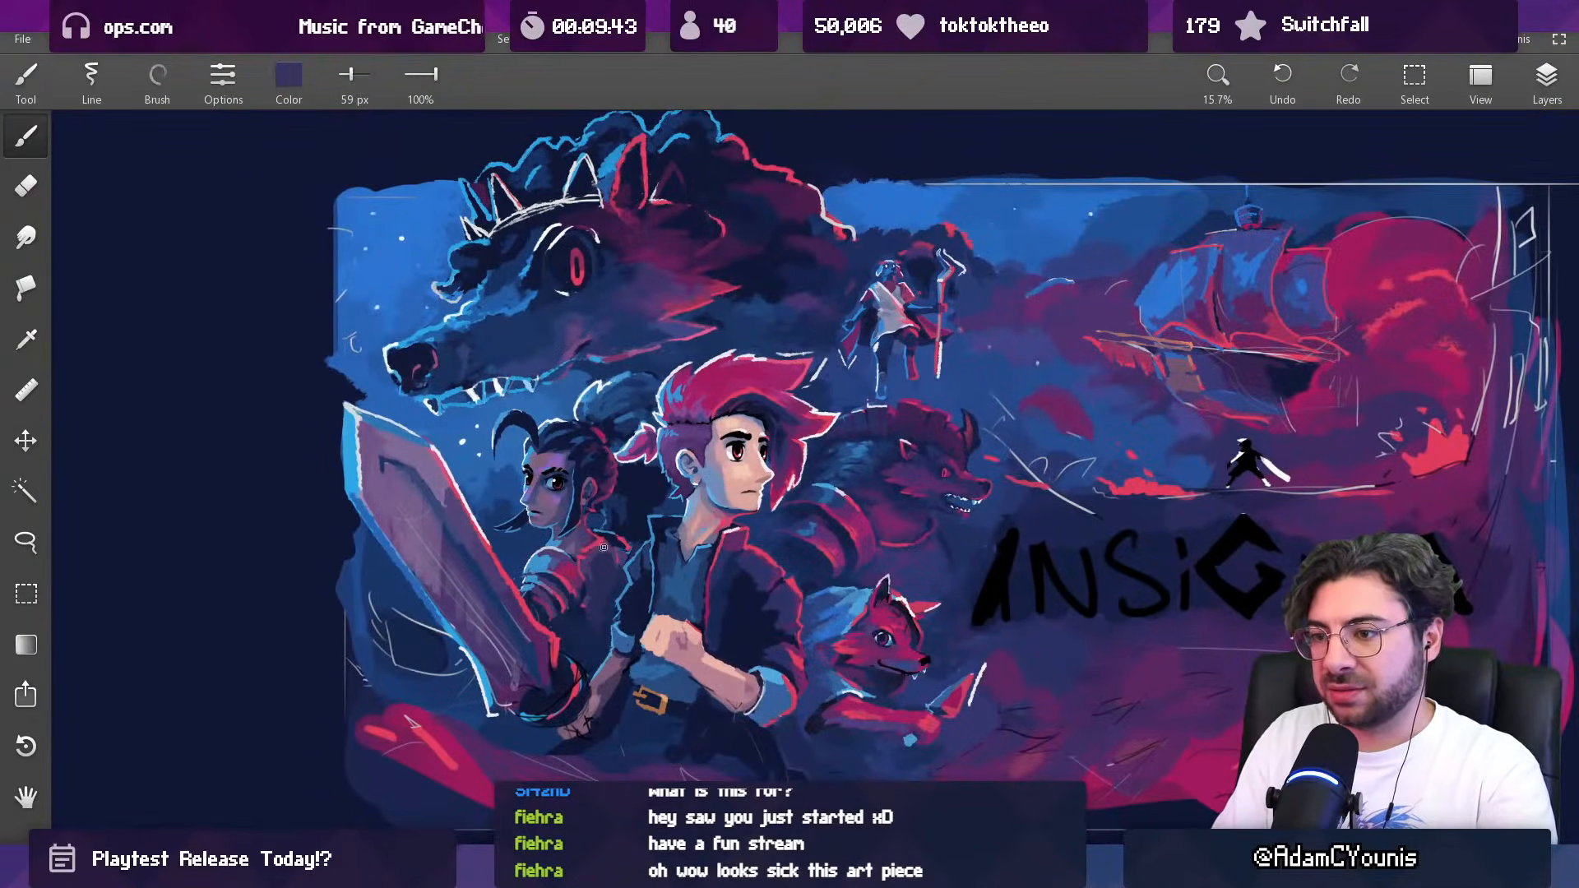
mouse_move(585, 554)
mouse_down()
mouse_move(580, 477)
mouse_move(574, 537)
mouse_move(592, 567)
mouse_move(502, 493)
mouse_move(478, 510)
mouse_move(481, 567)
mouse_move(500, 312)
mouse_up()
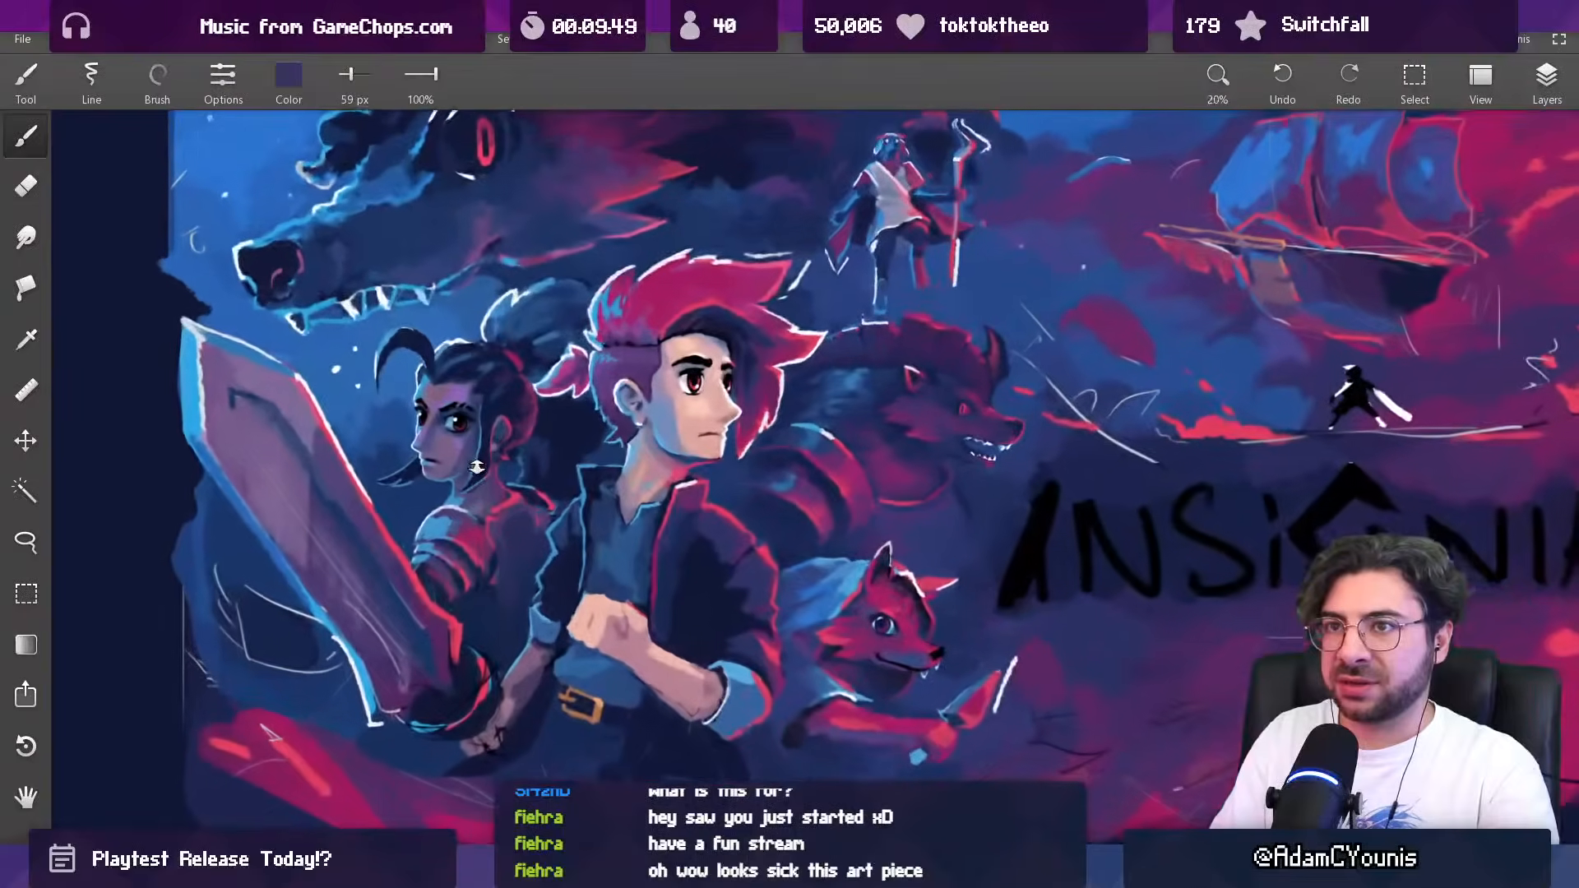
Step: Look through the program's settings and user interface scale options for a zoom-related option
click(503, 40)
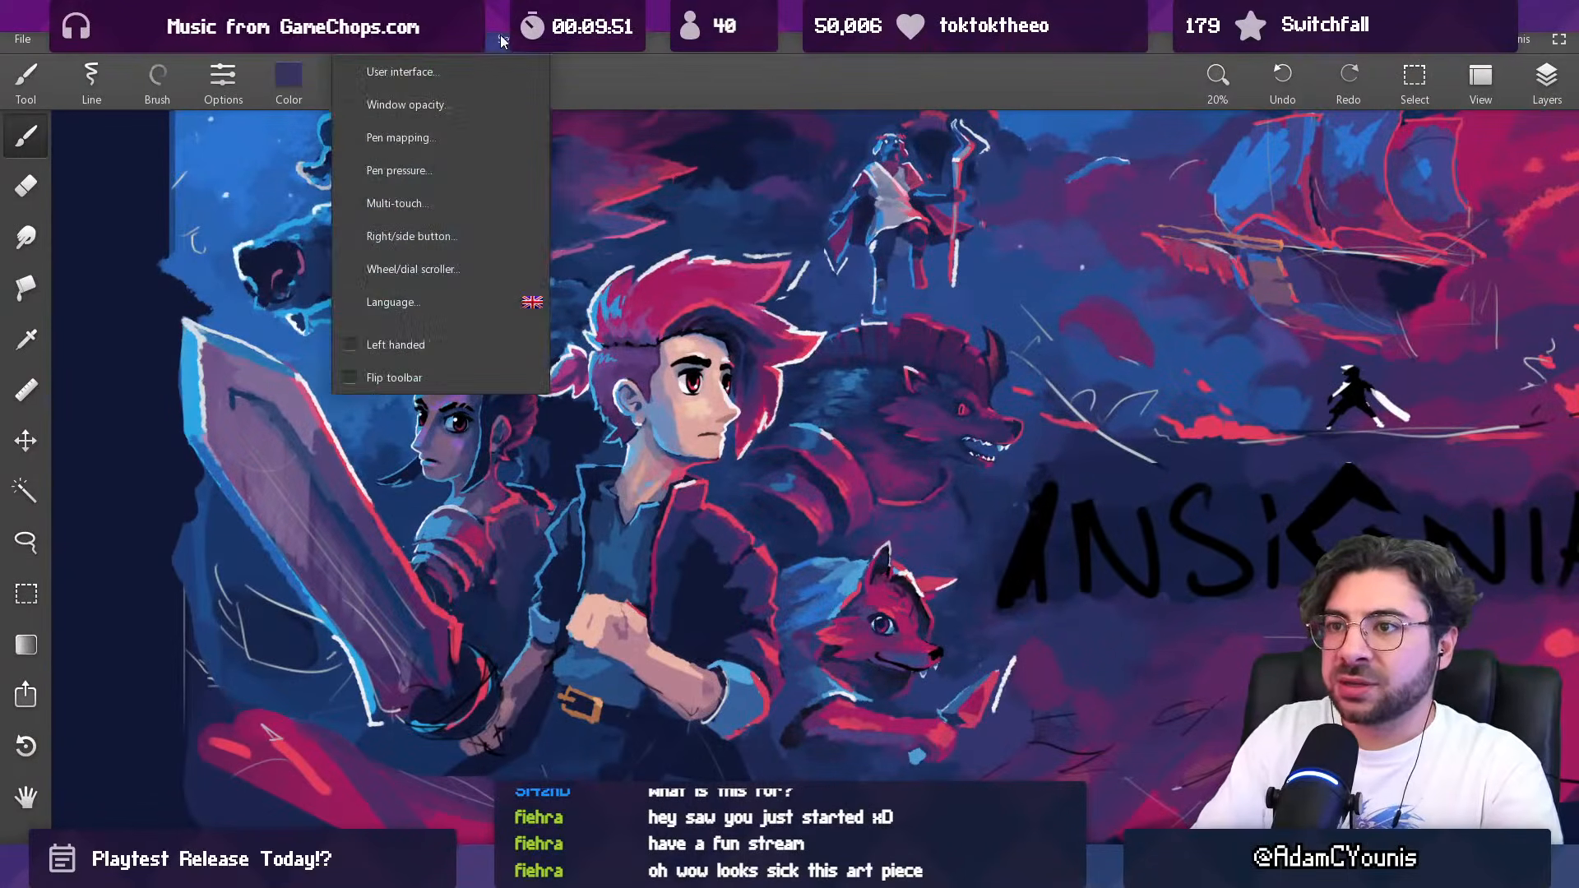
click(573, 87)
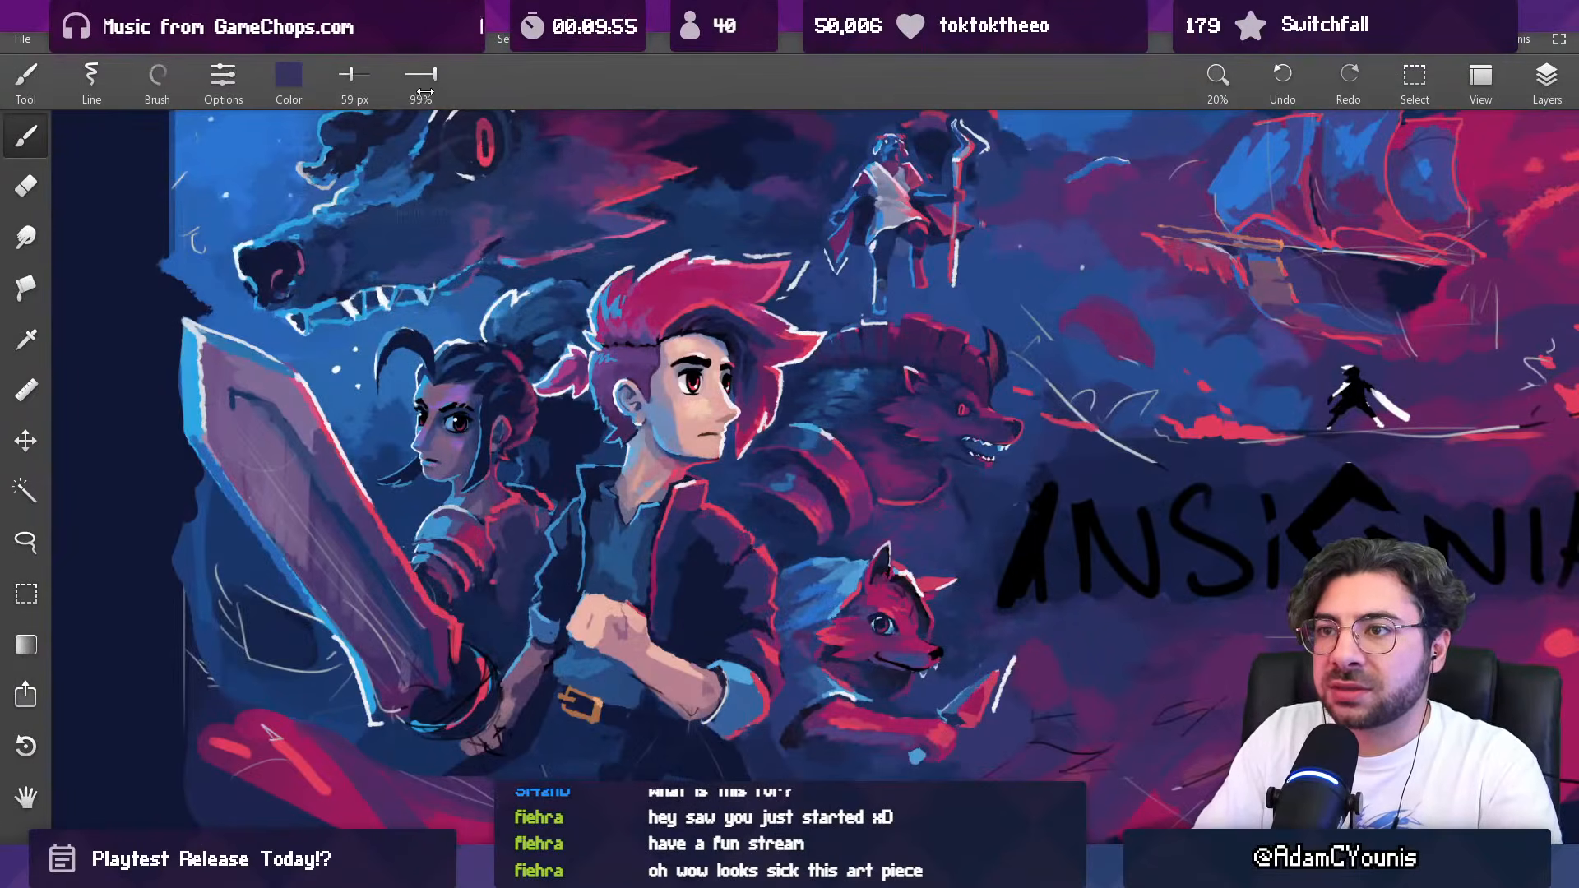
click(506, 41)
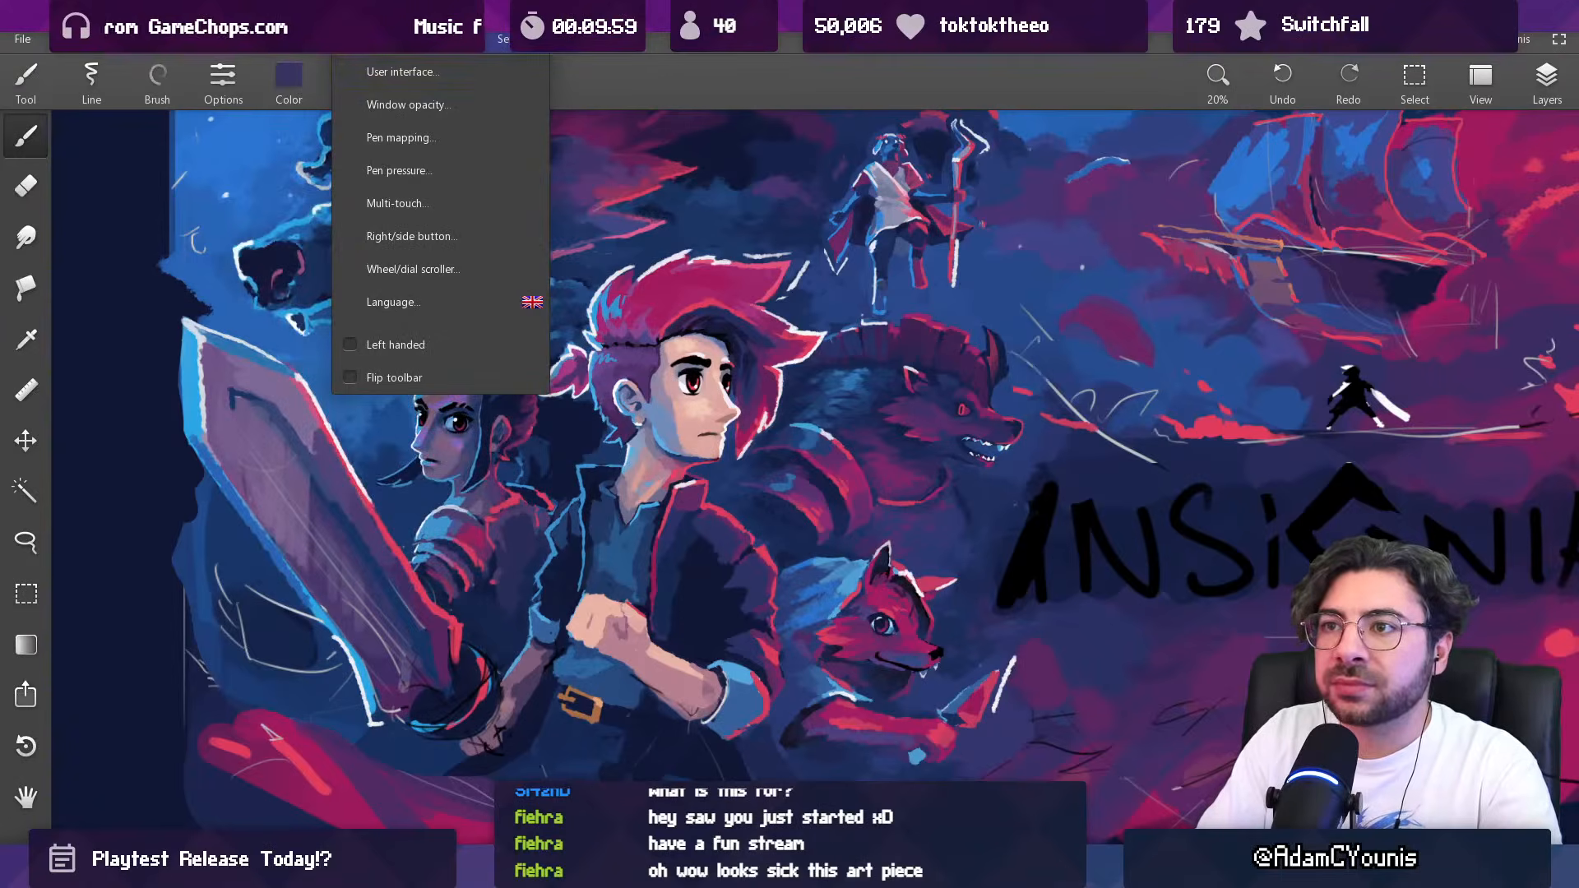
mouse_move(540, 47)
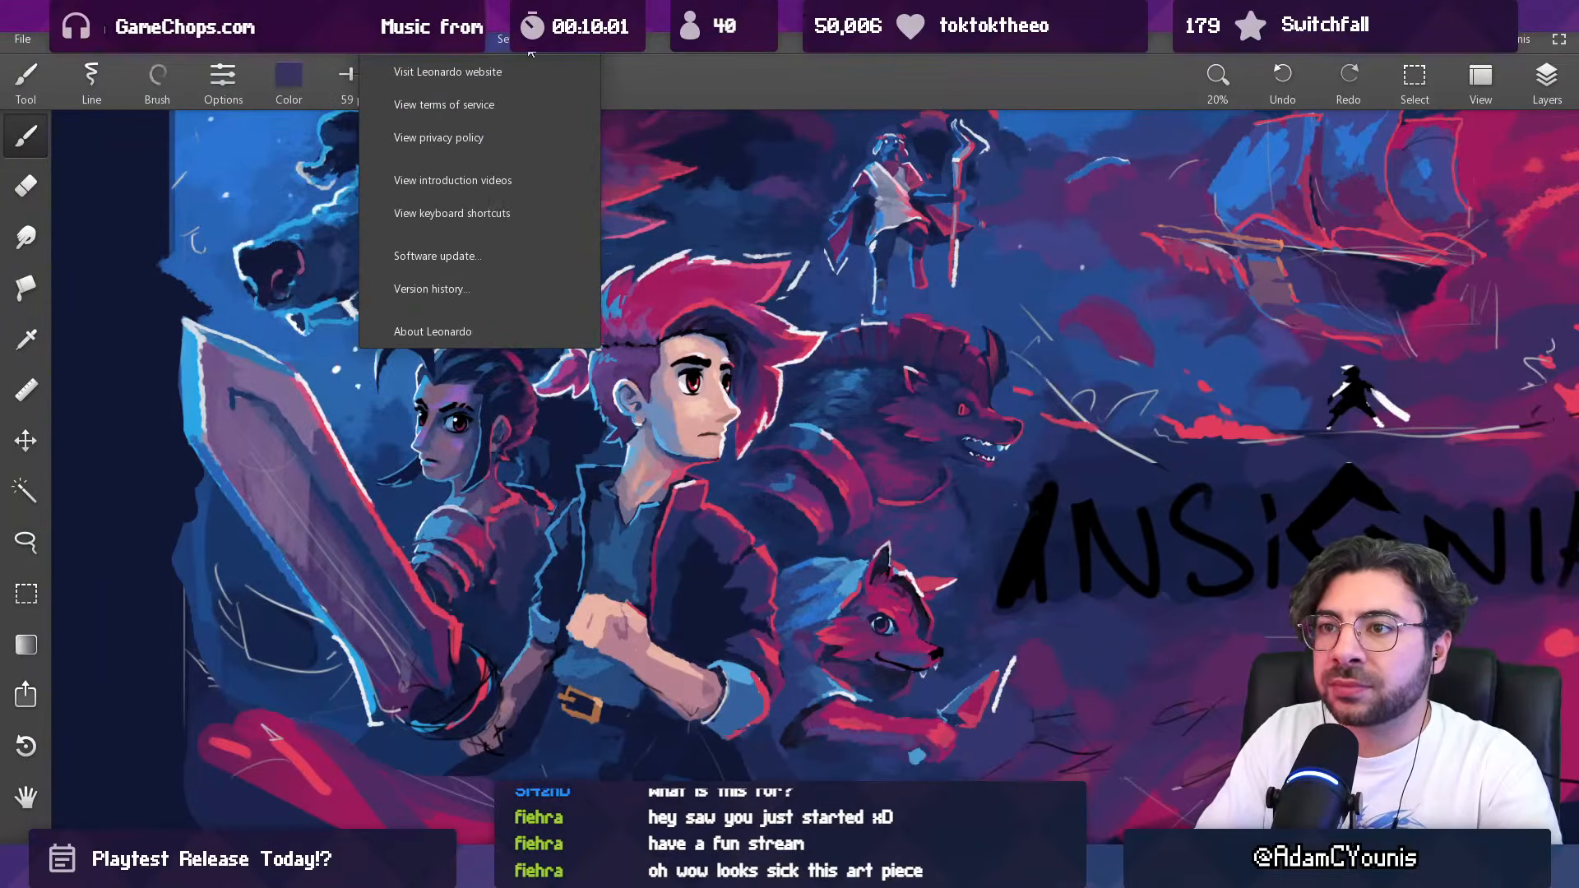
click(466, 75)
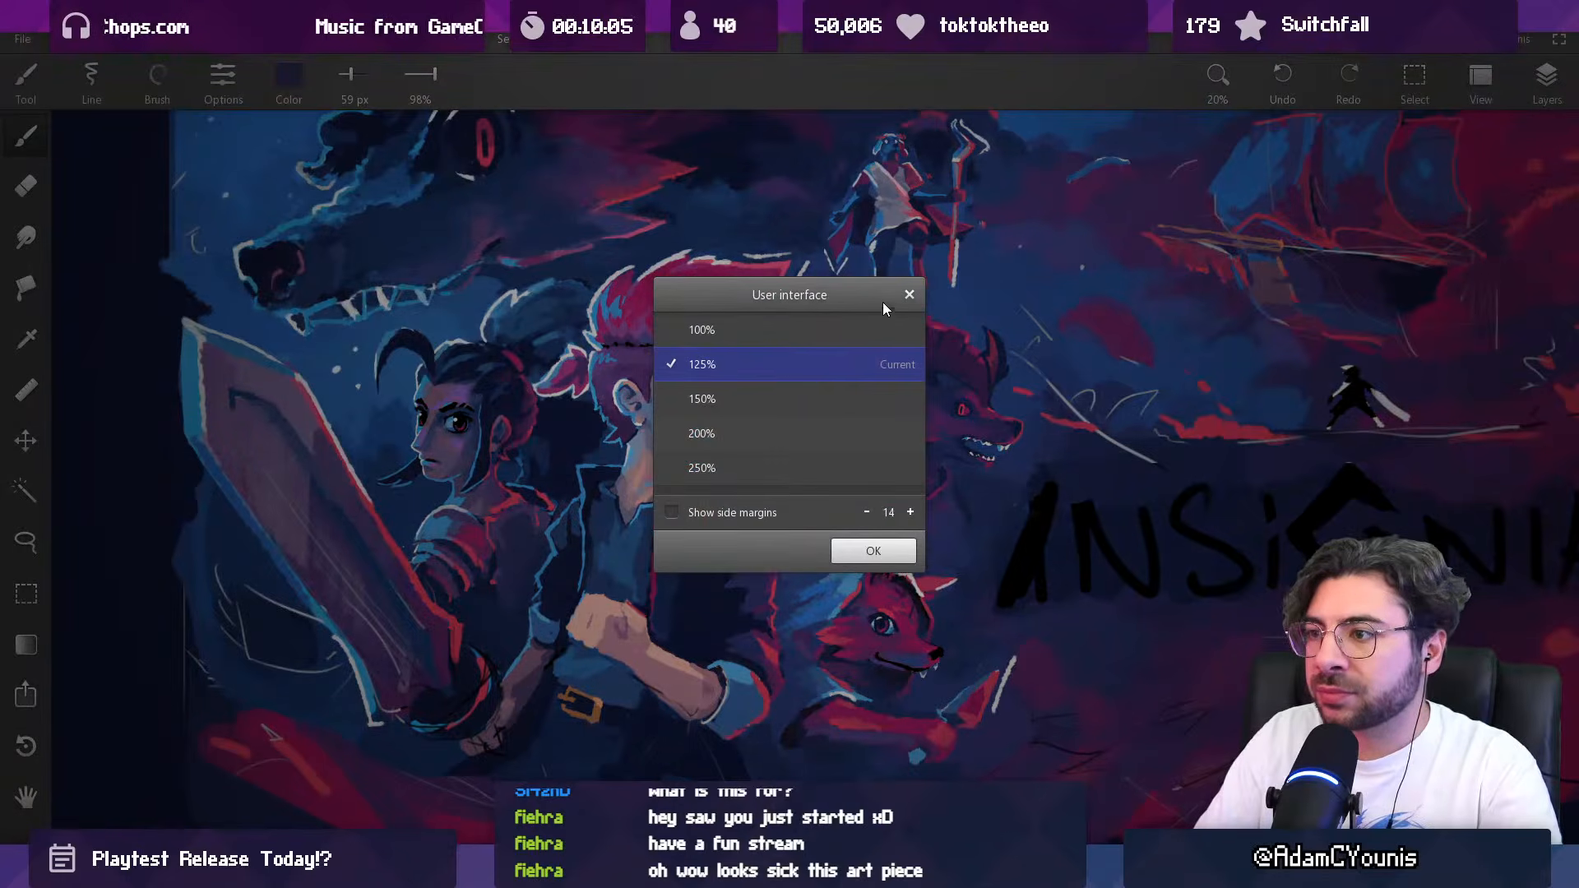
click(908, 295)
click(498, 51)
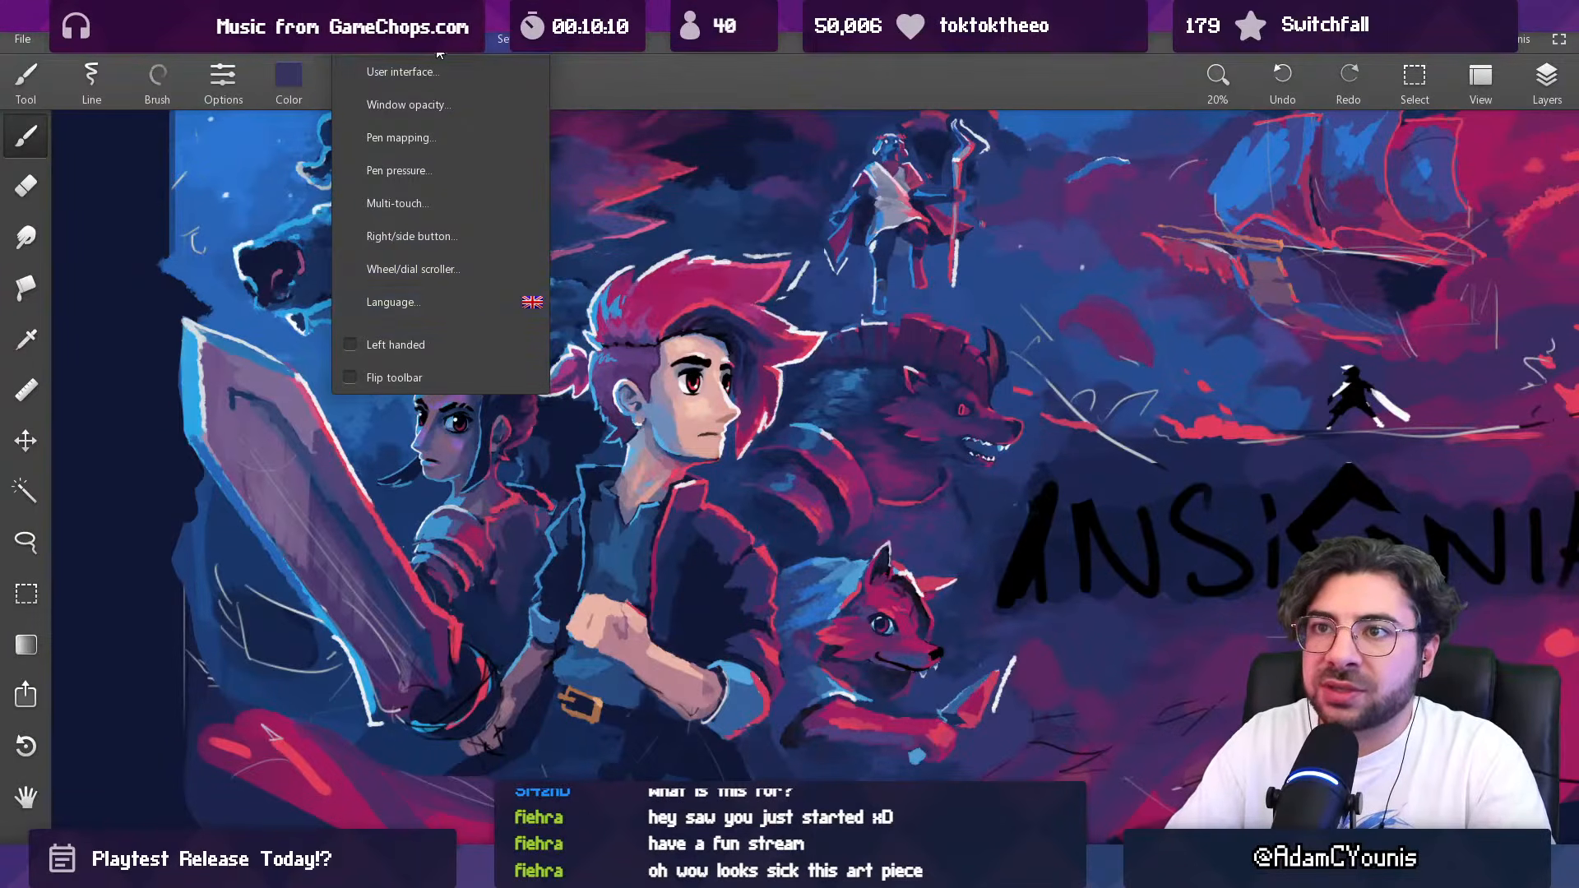
mouse_move(398, 48)
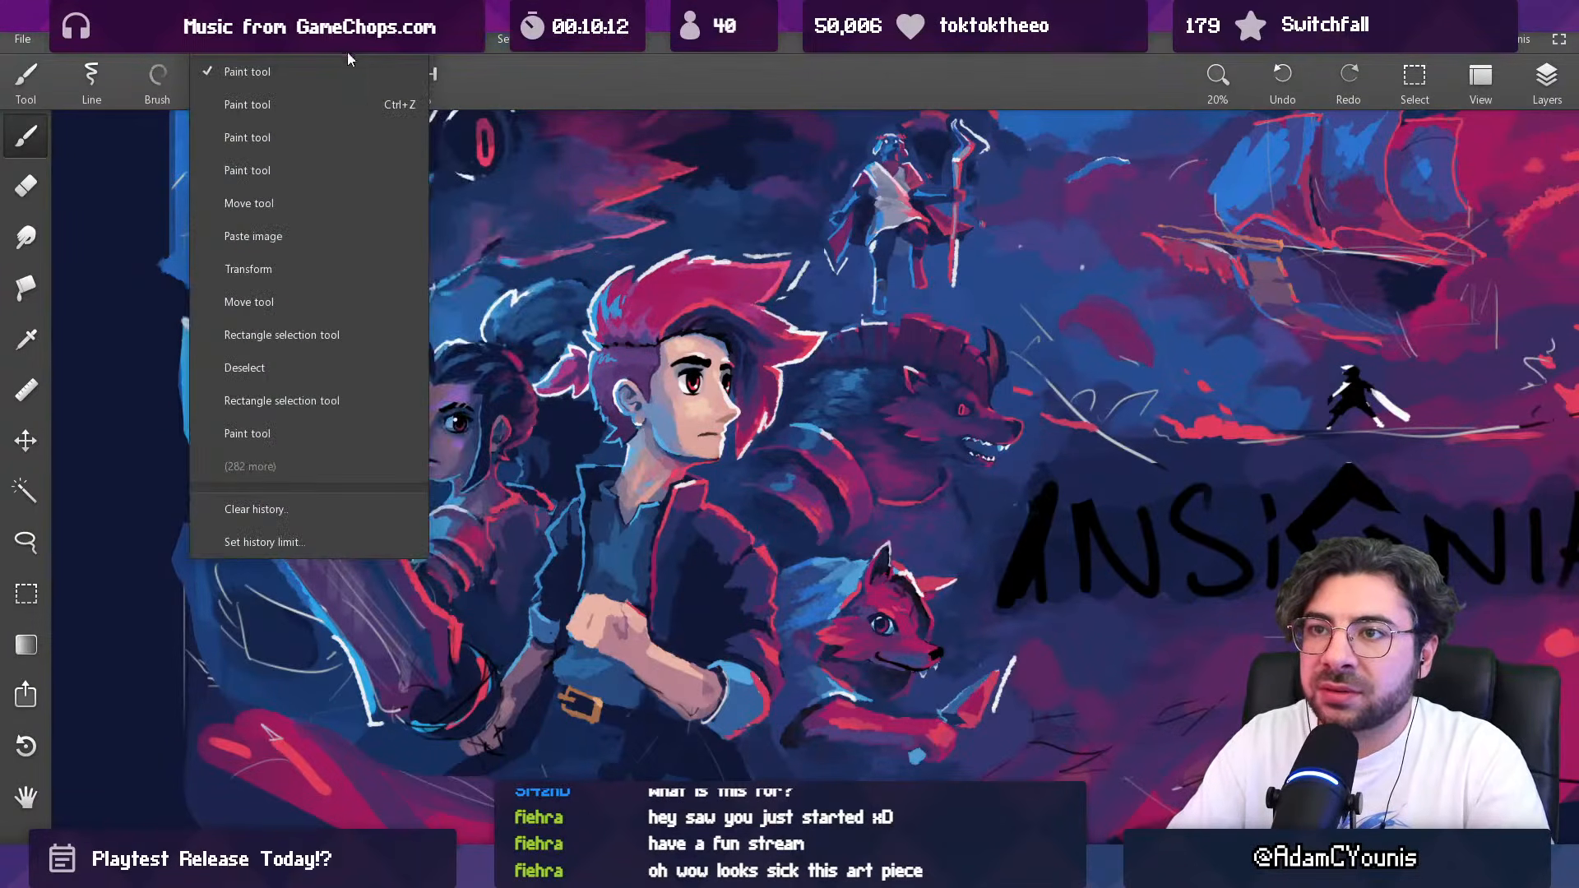
mouse_move(291, 46)
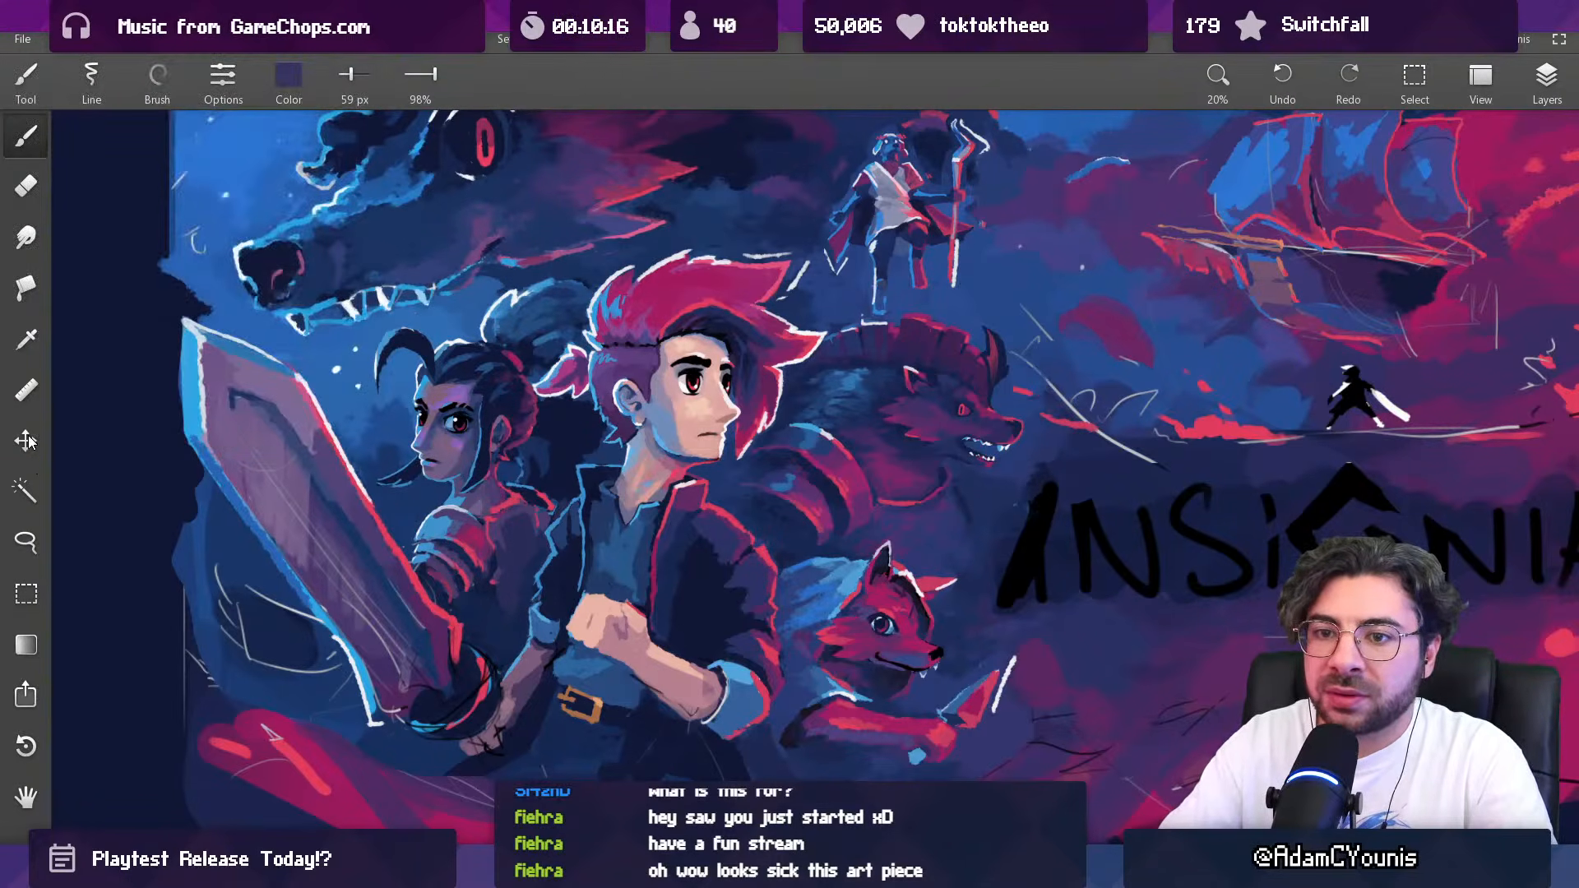
Step: Limit the maximum zoom in to 100% in the zoom options and test the limit on the woman's shoulder
scroll(425, 375, down, 2)
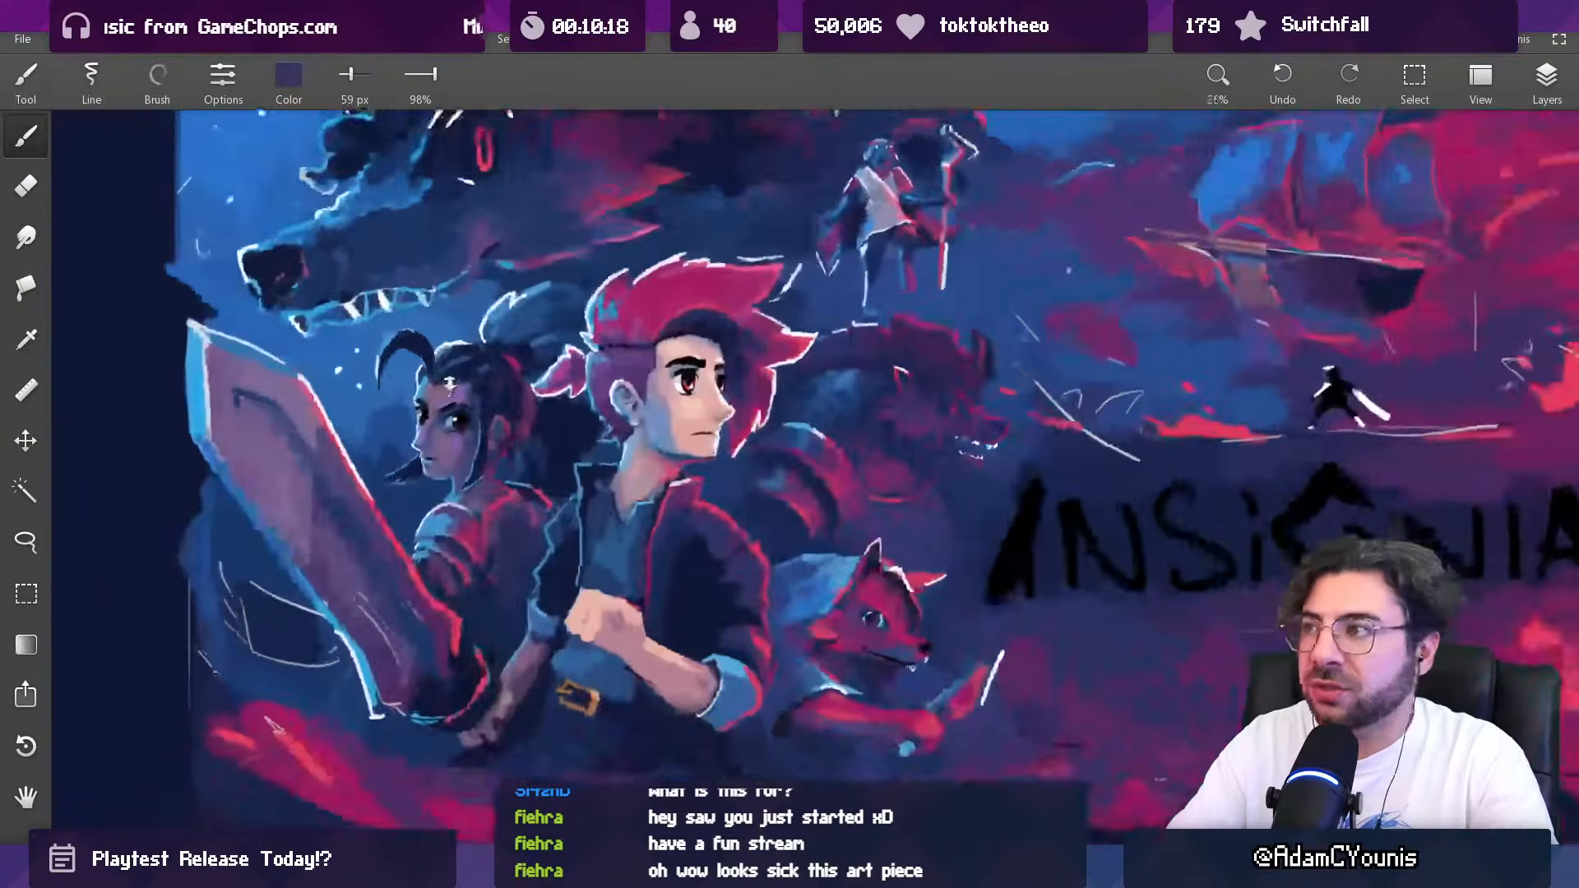
click(1218, 79)
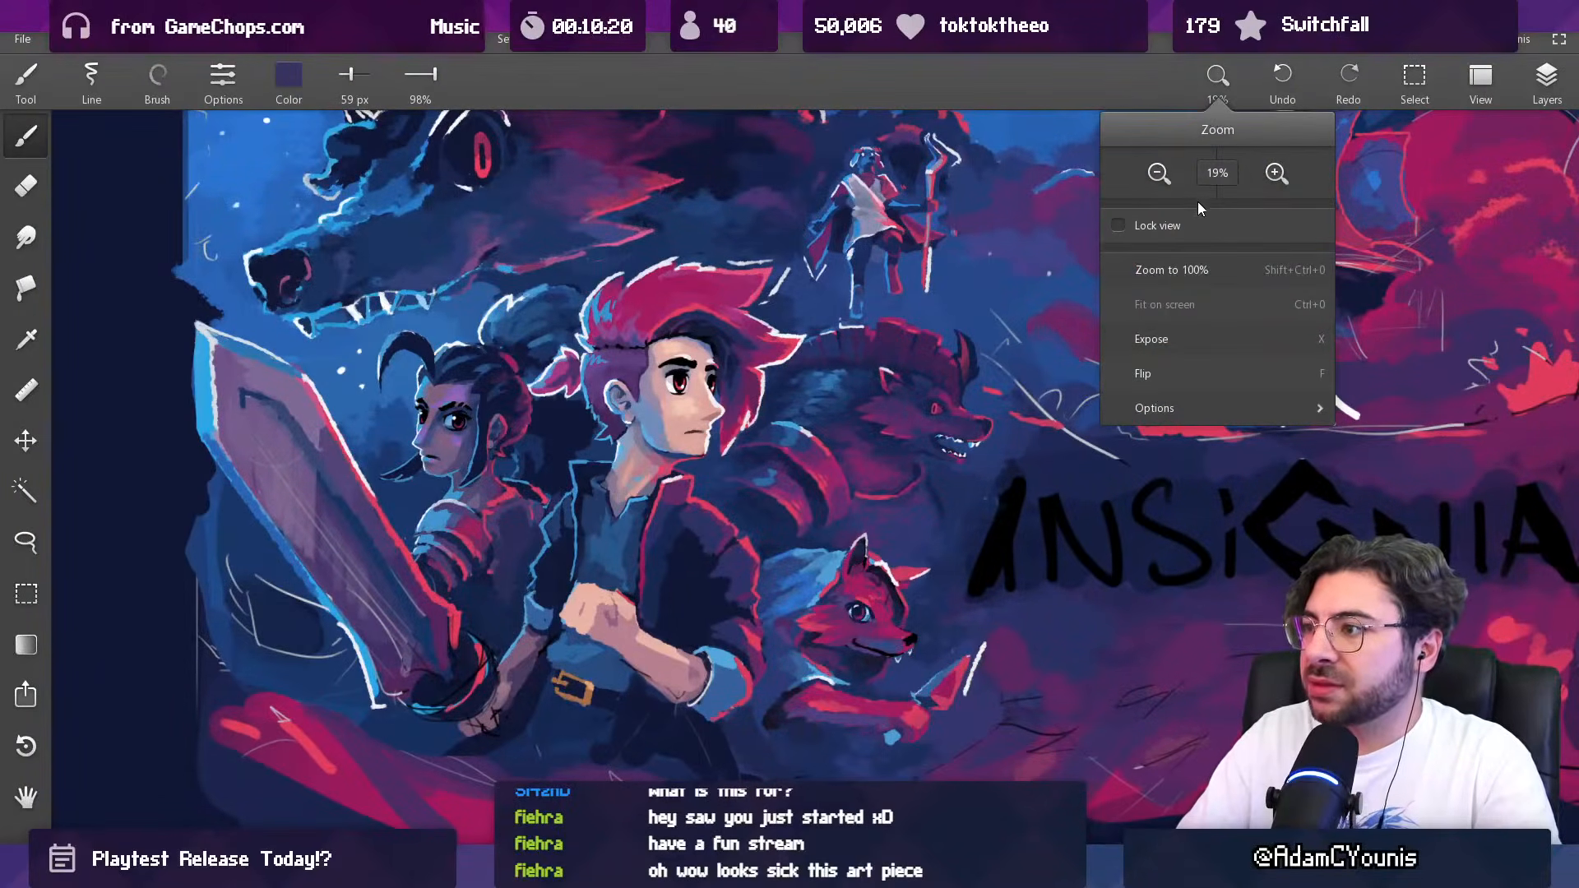
click(1211, 406)
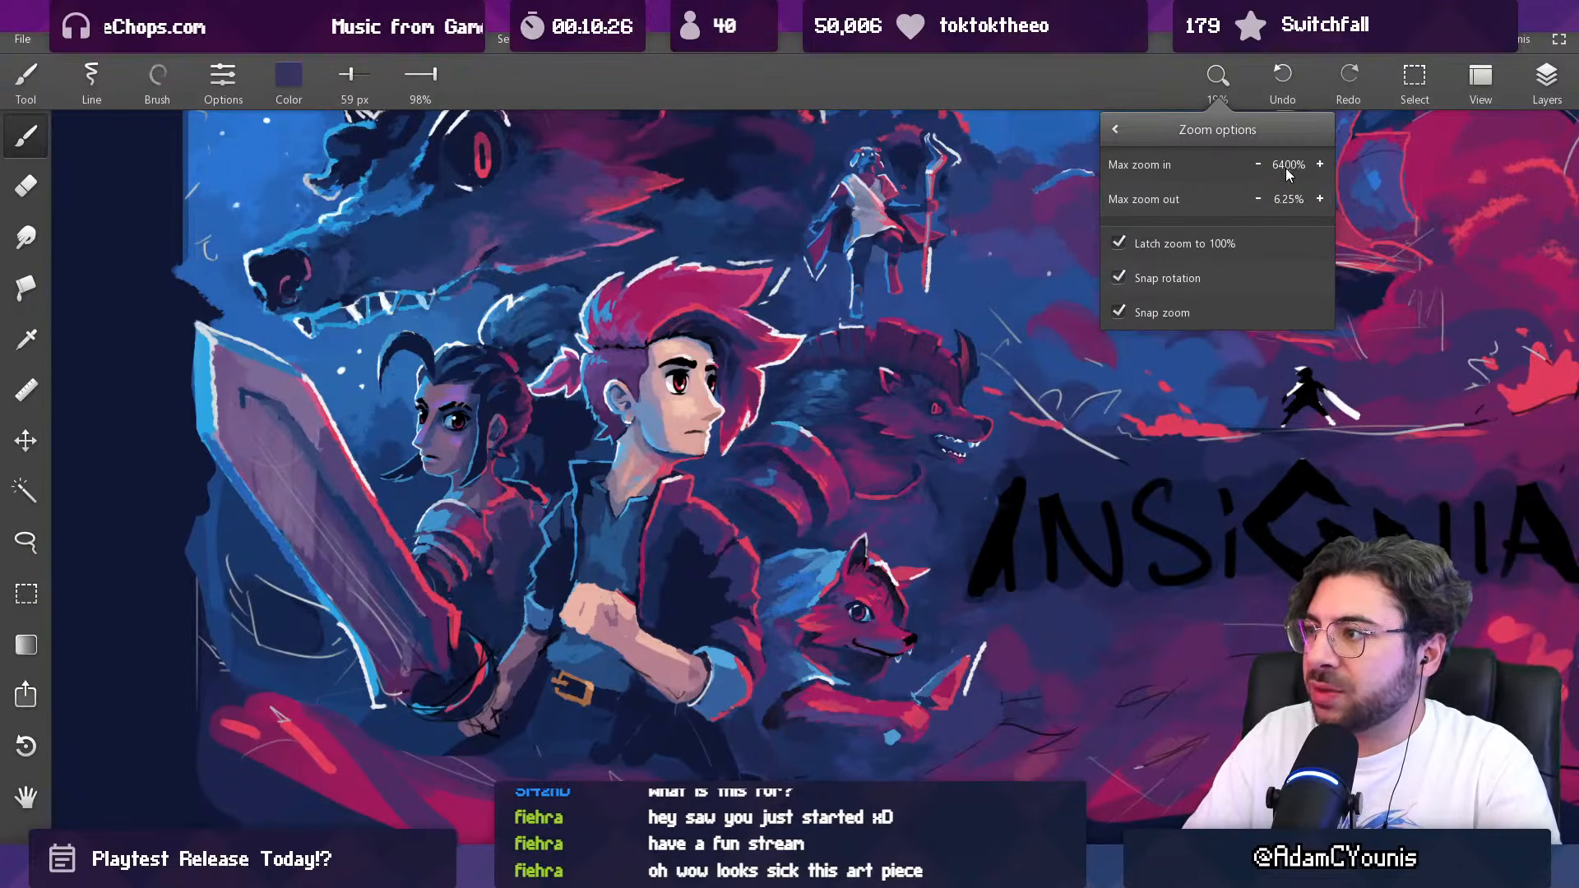
click(1258, 165)
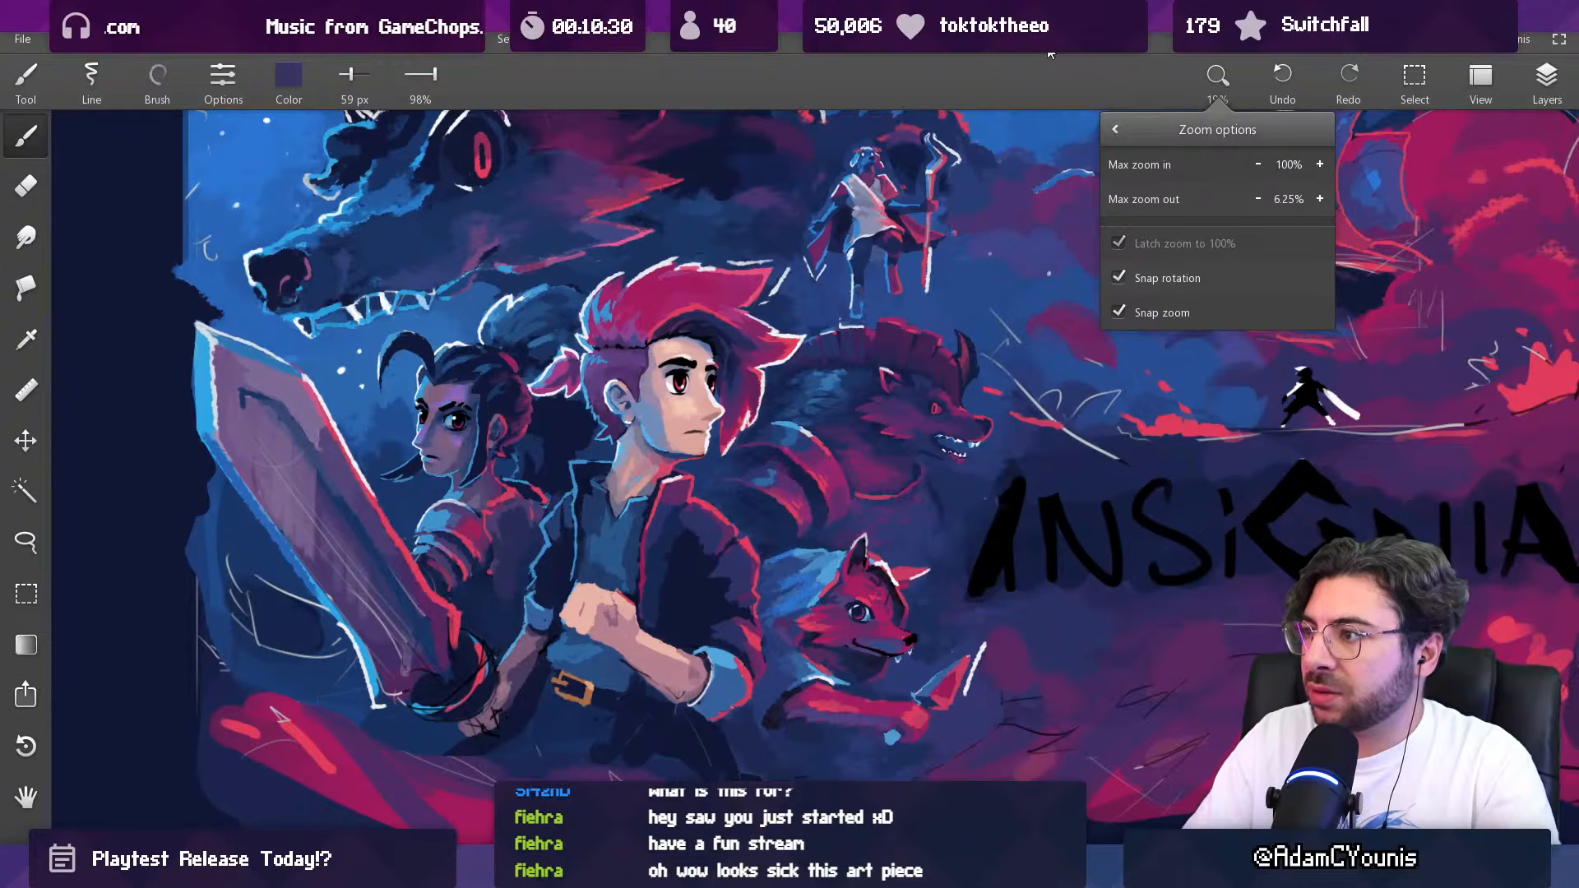
scroll(632, 201, up, 5)
scroll(632, 201, down, 3)
scroll(633, 201, up, 6)
scroll(633, 202, down, 4)
scroll(551, 248, up, 2)
scroll(550, 249, up, 3)
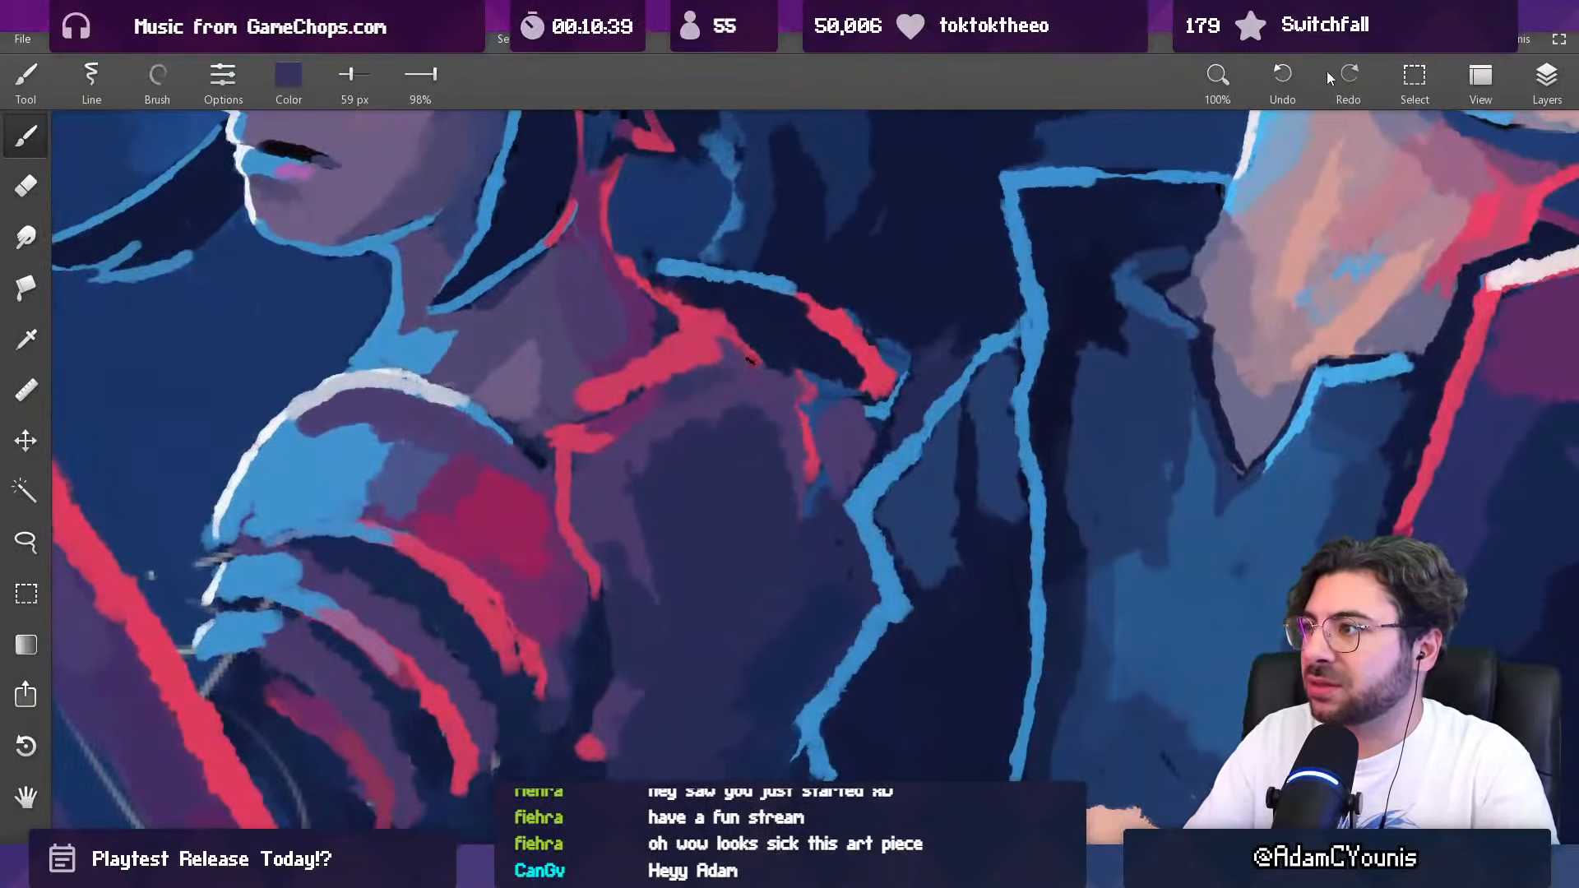
Step: Try a higher maximum zoom in and return it to 100%
click(1218, 79)
click(1217, 72)
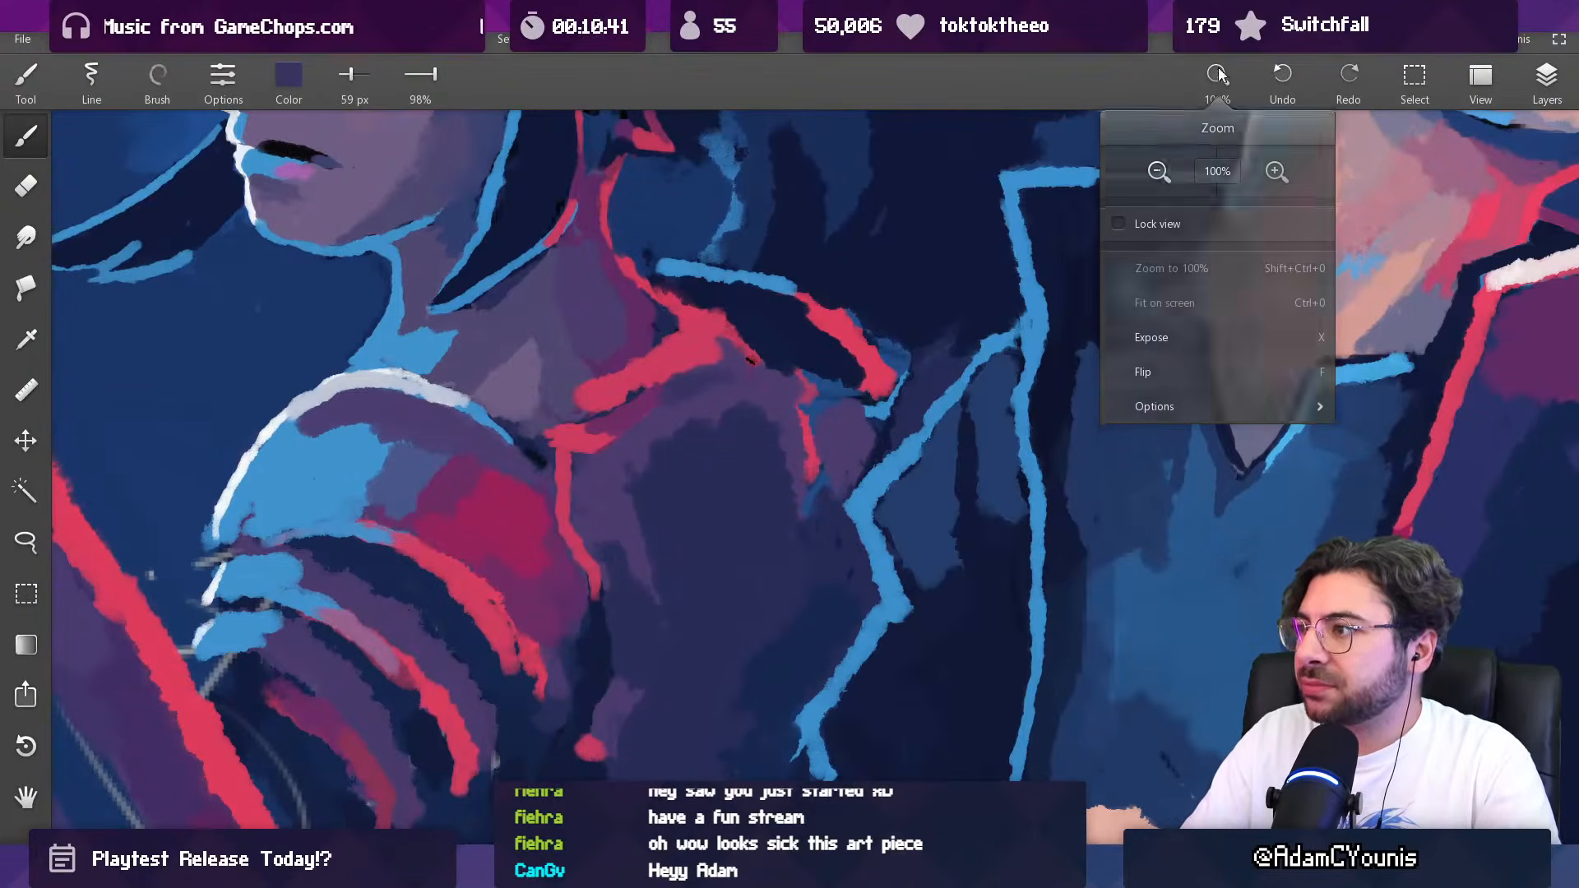
click(1212, 75)
click(1197, 408)
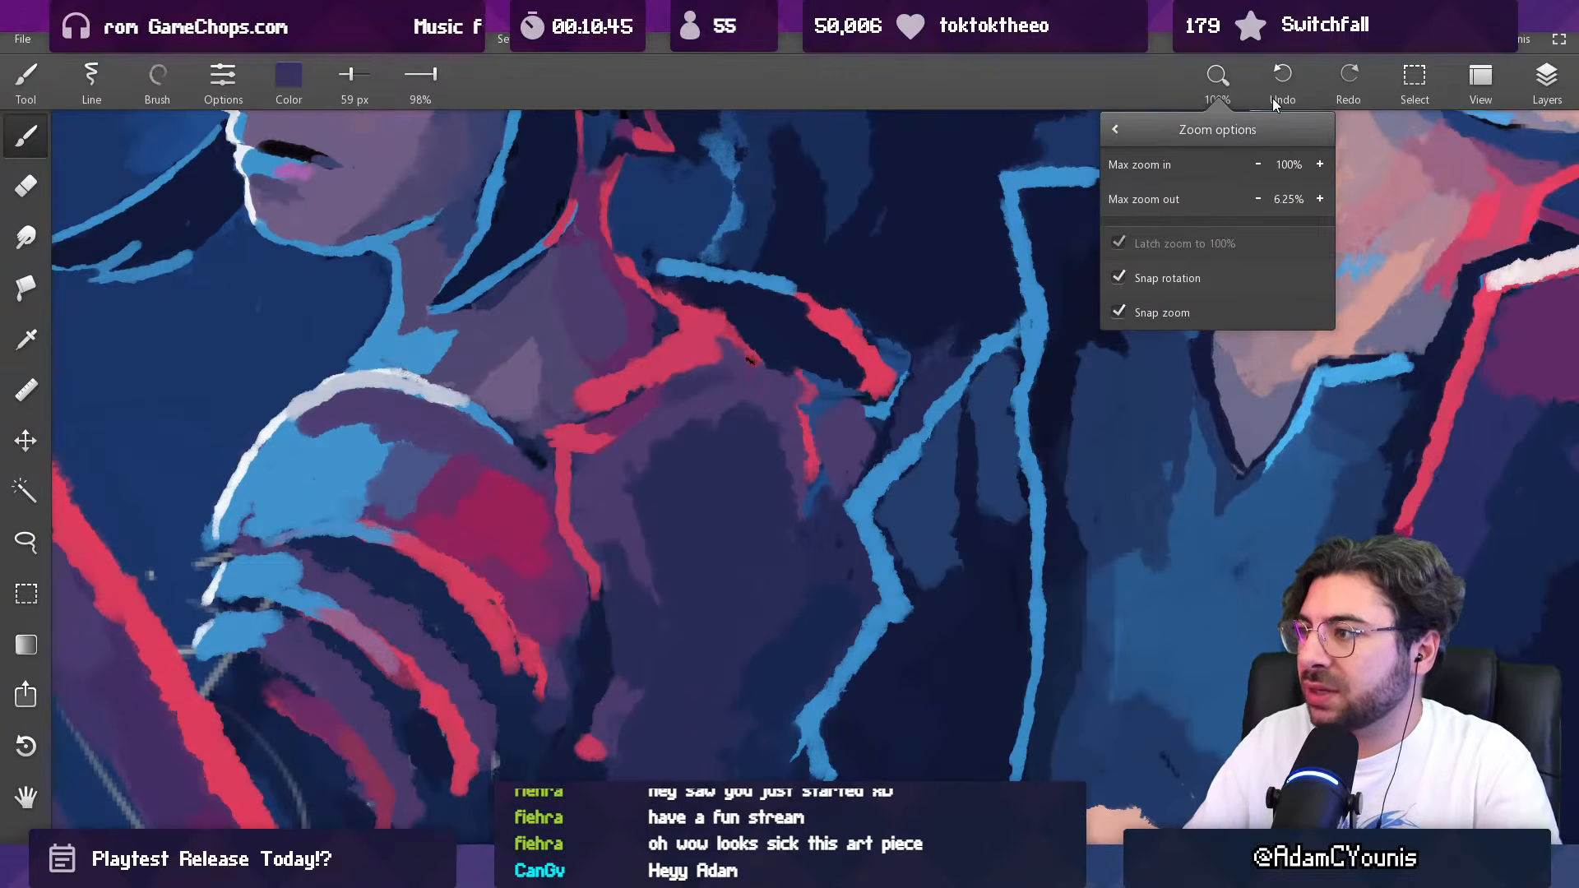
click(1319, 165)
click(1258, 164)
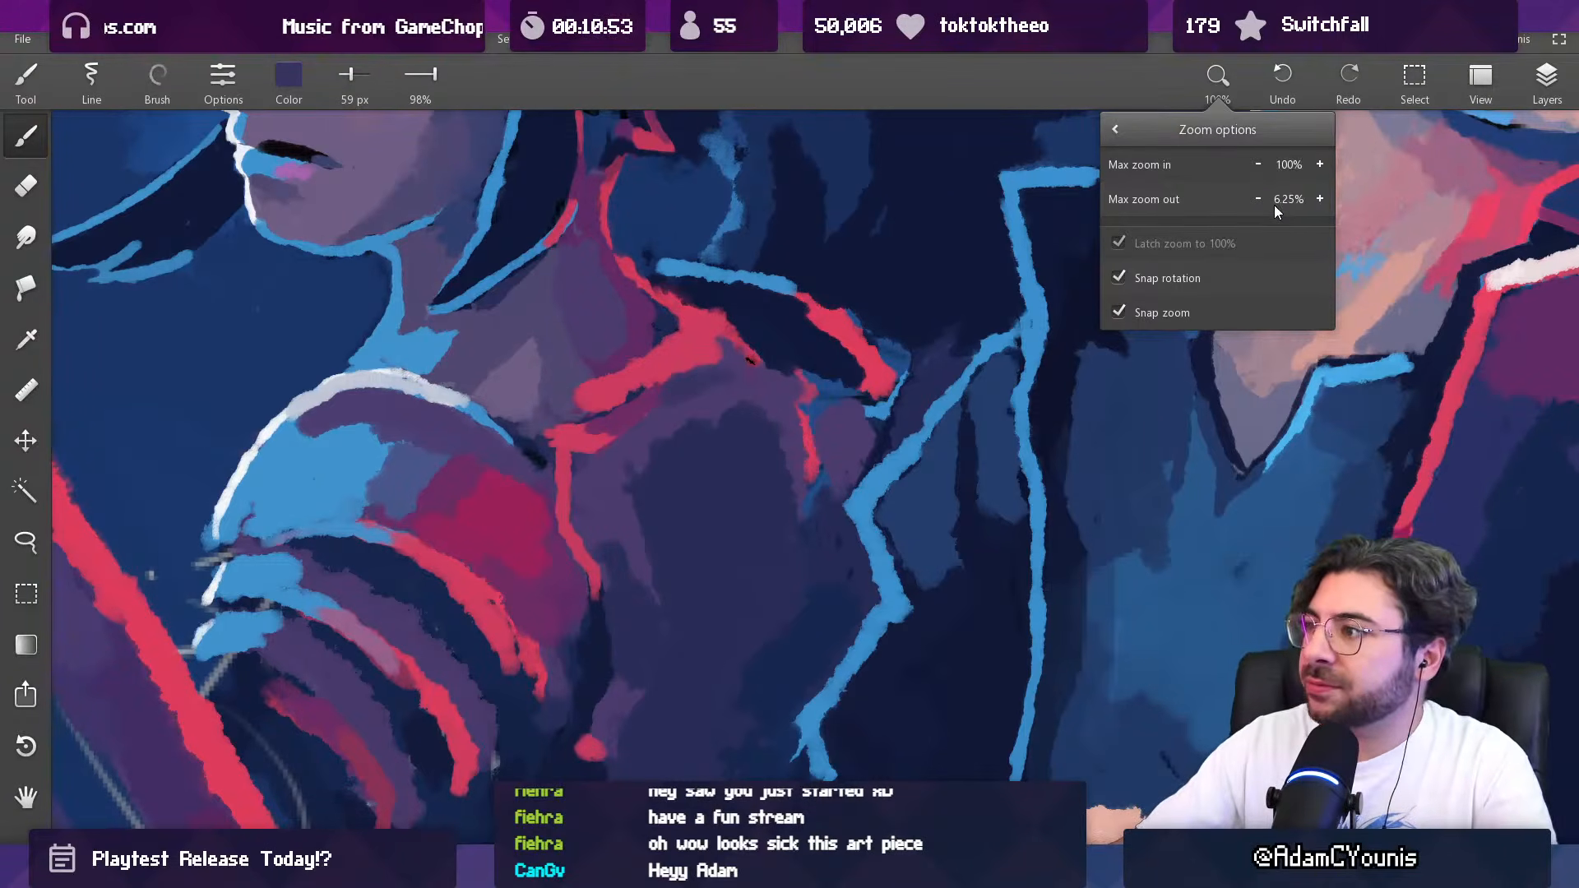
click(1048, 62)
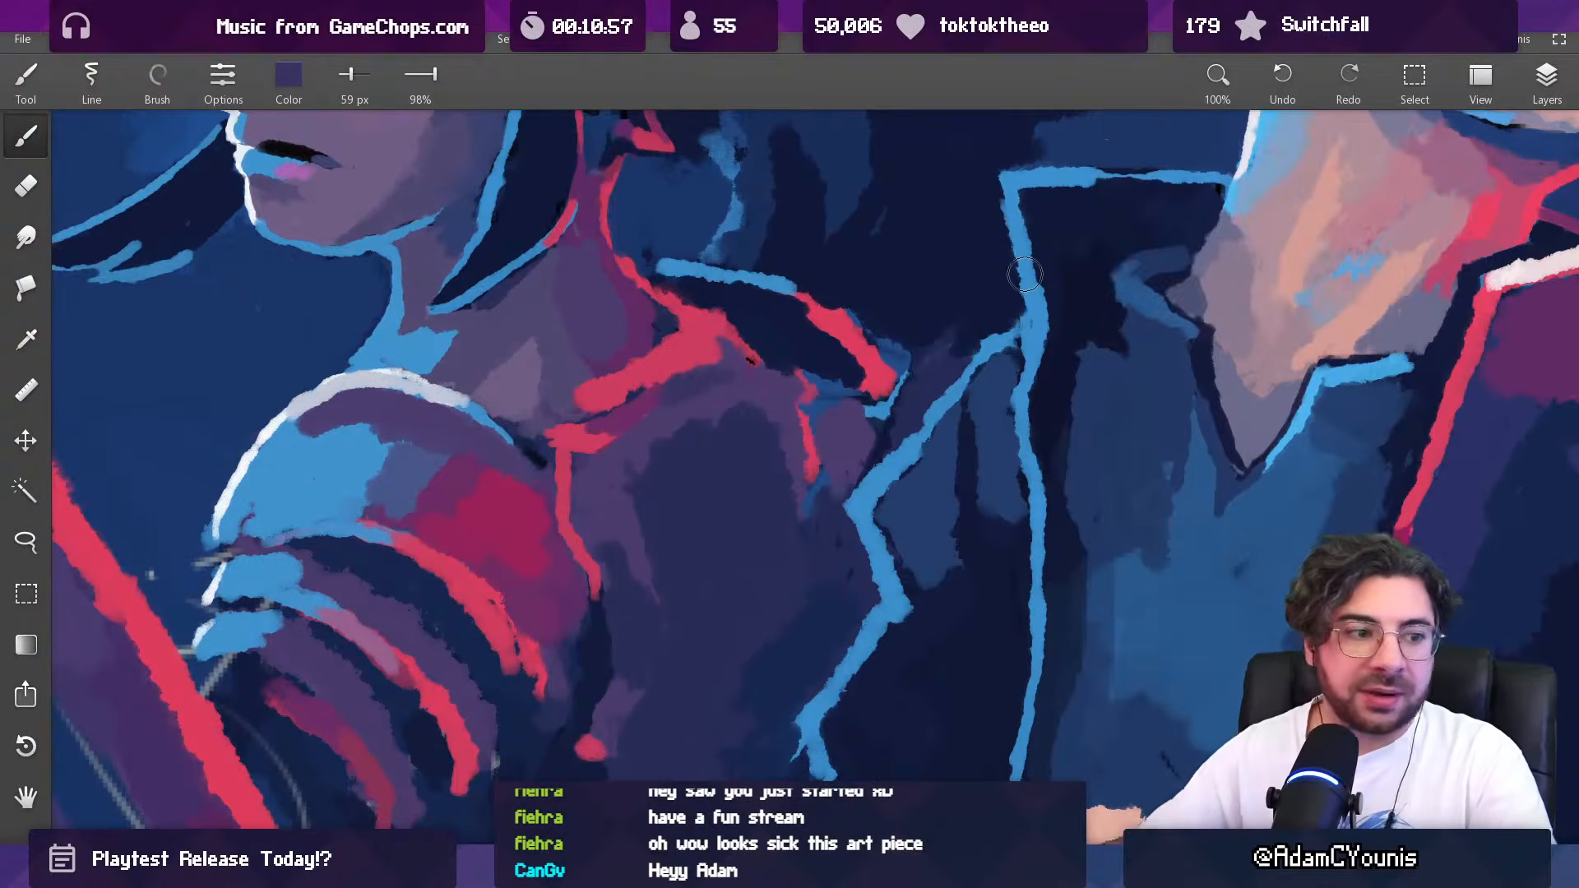
Step: Work purple and red touches into the woman's upper chest below the neck with the 59 px brush, undoing a stray stroke
scroll(574, 389, down, 5)
drag(581, 377, 585, 420)
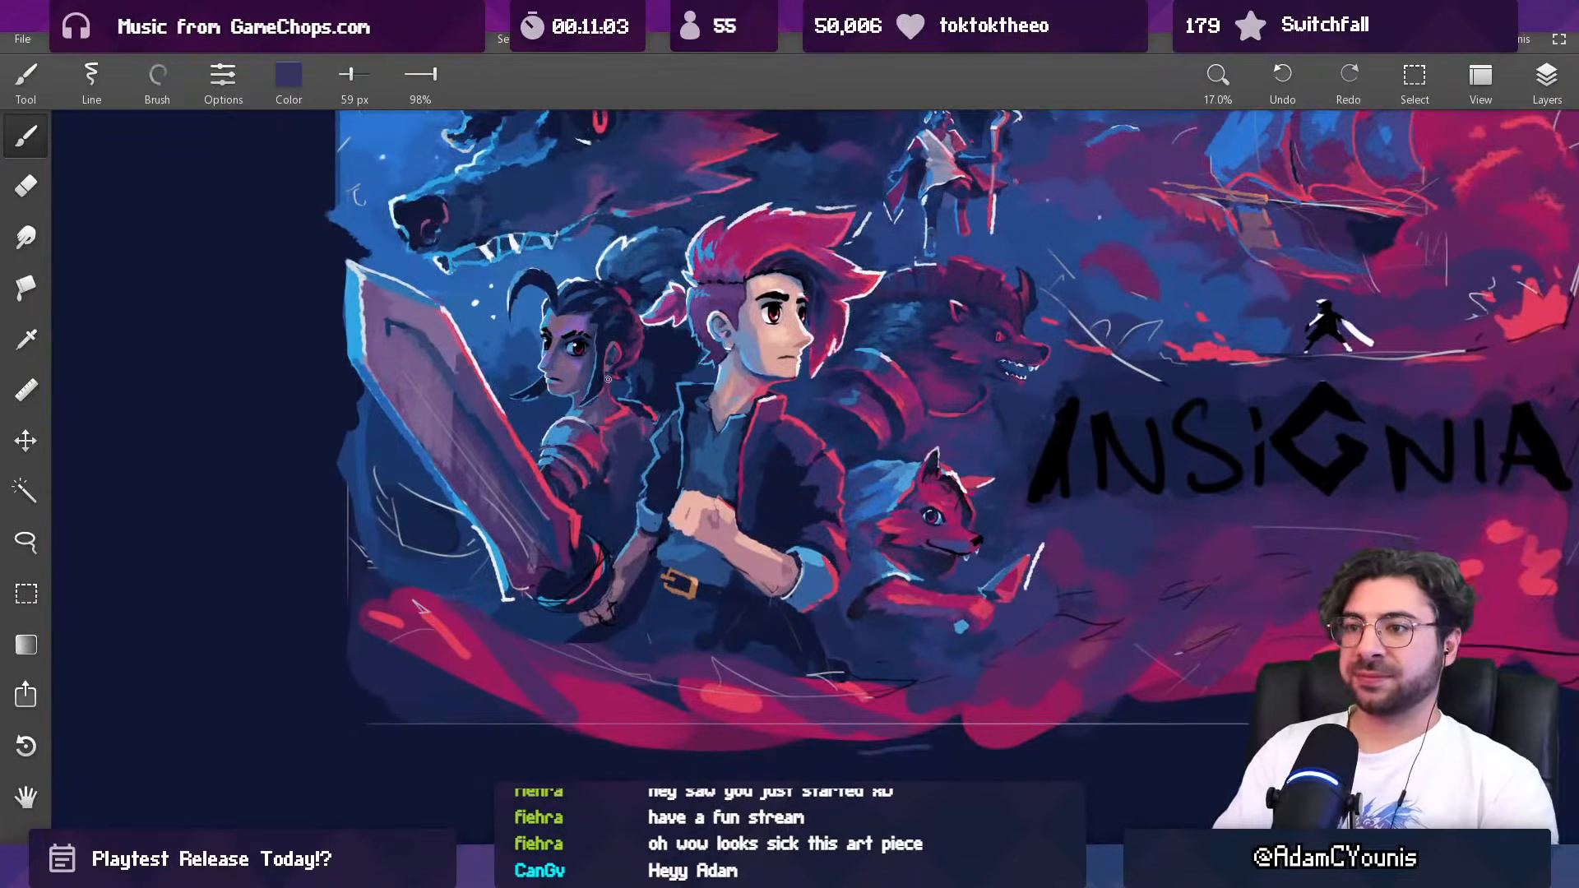
alt+click(595, 444)
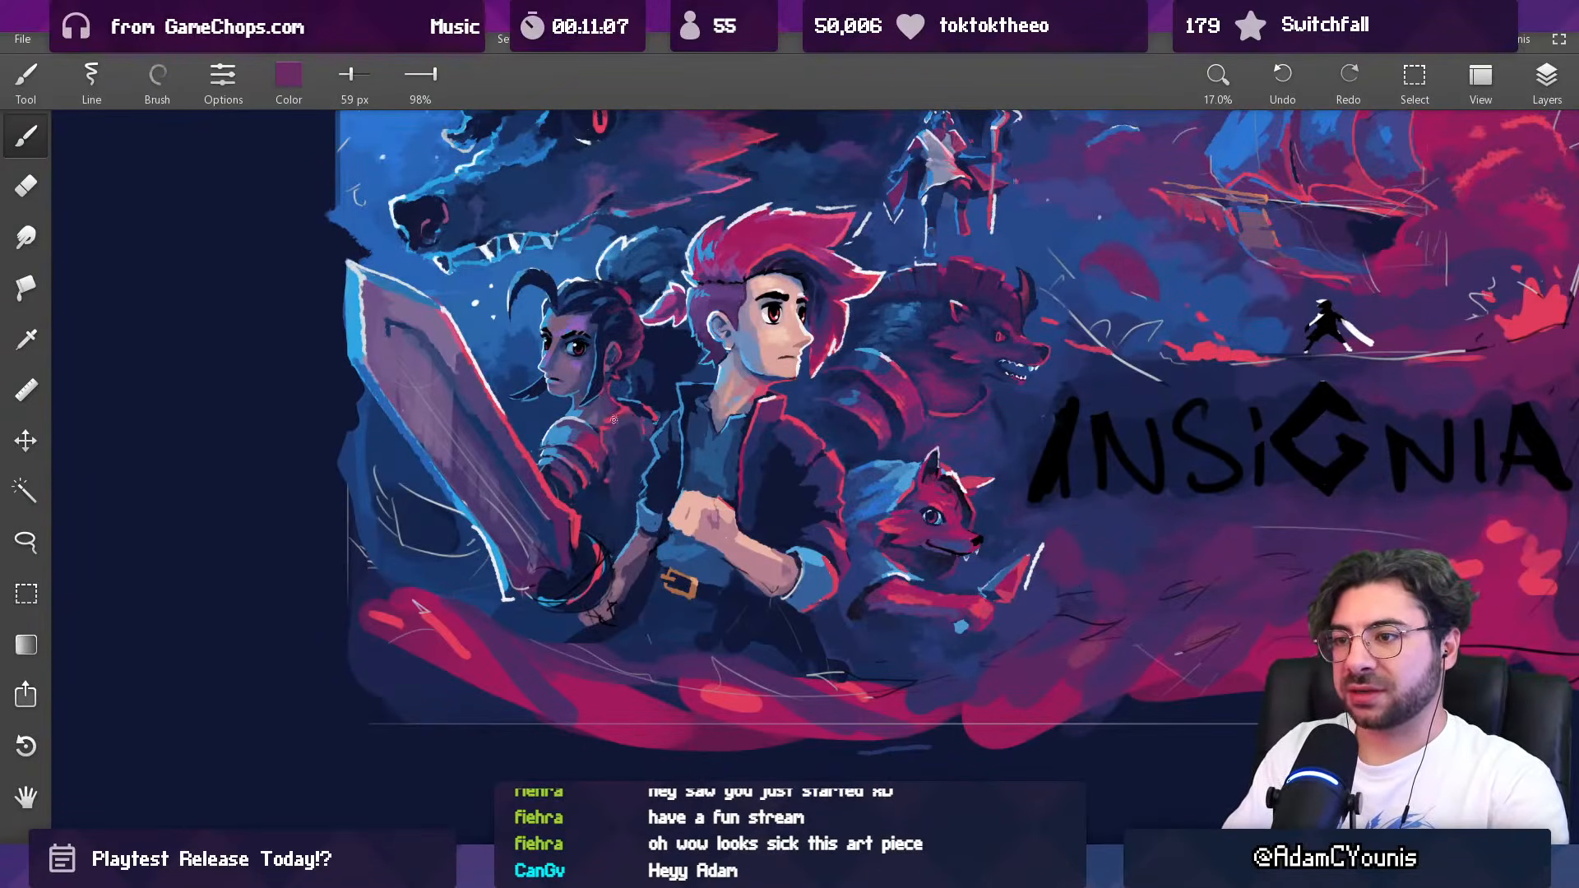
alt+click(617, 411)
key(ctrl+z)
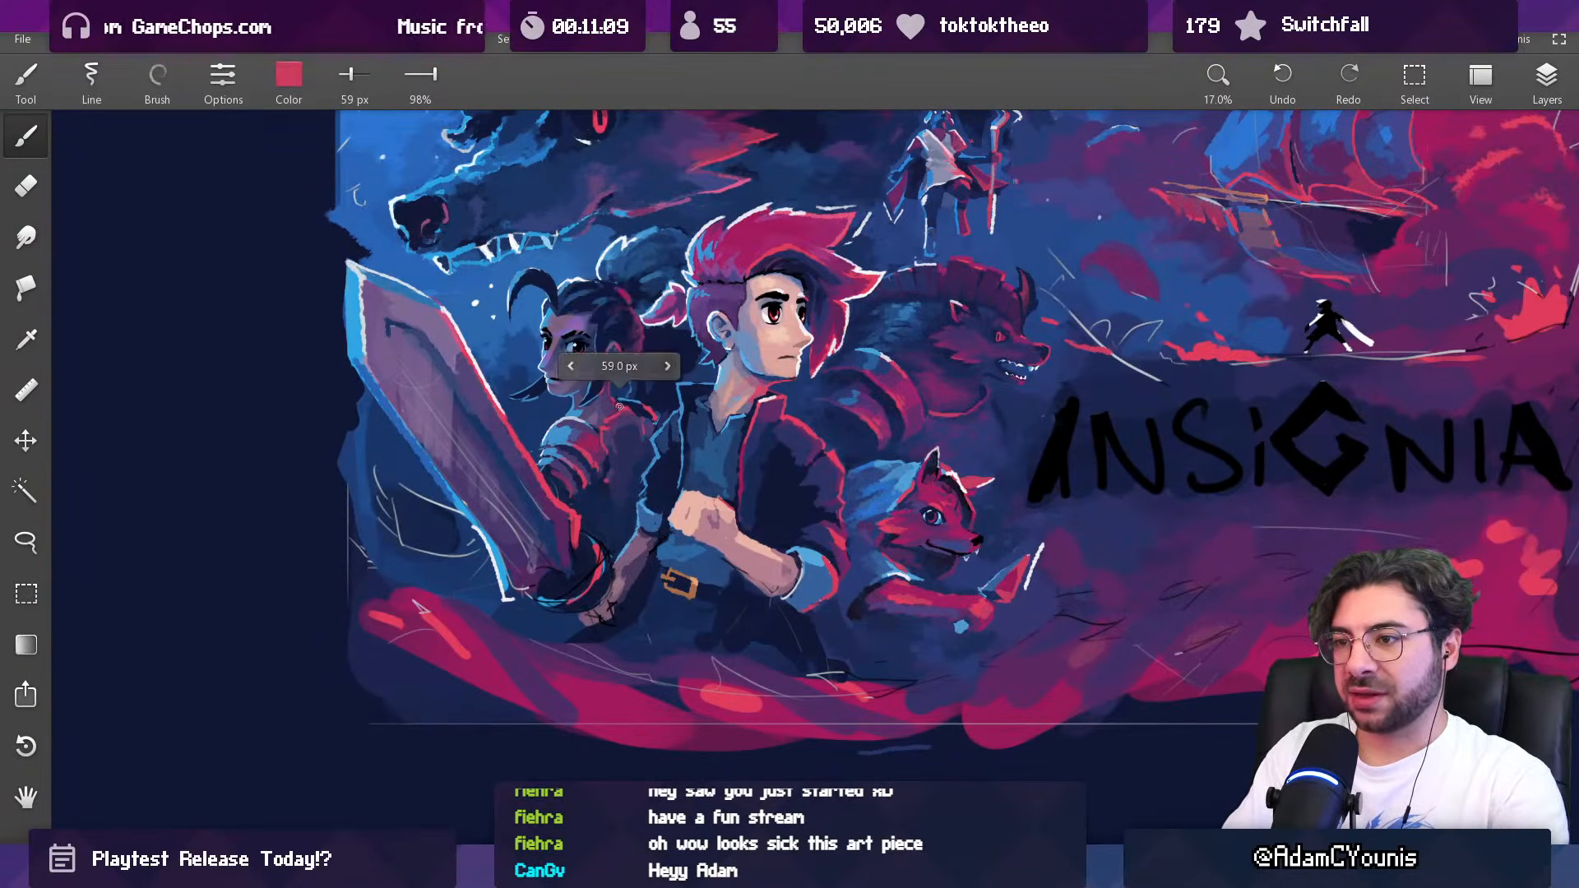
alt+click(606, 420)
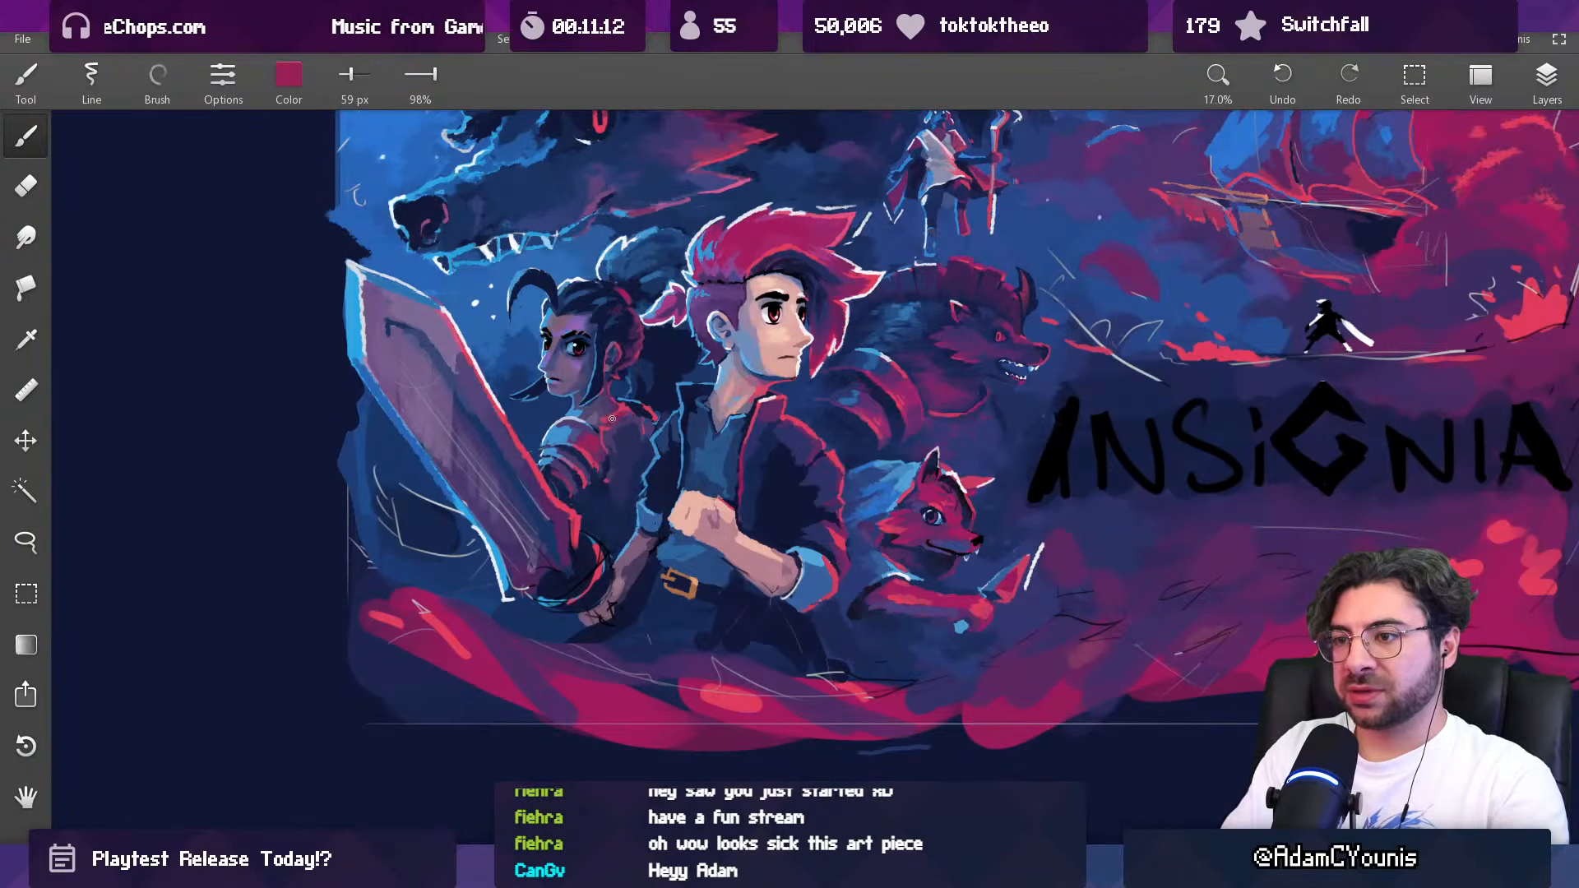
Step: Reduce the brush to 51 px and refine the woman's collarbone area with sampled red and crimson
alt+click(613, 417)
key(bracketleft)
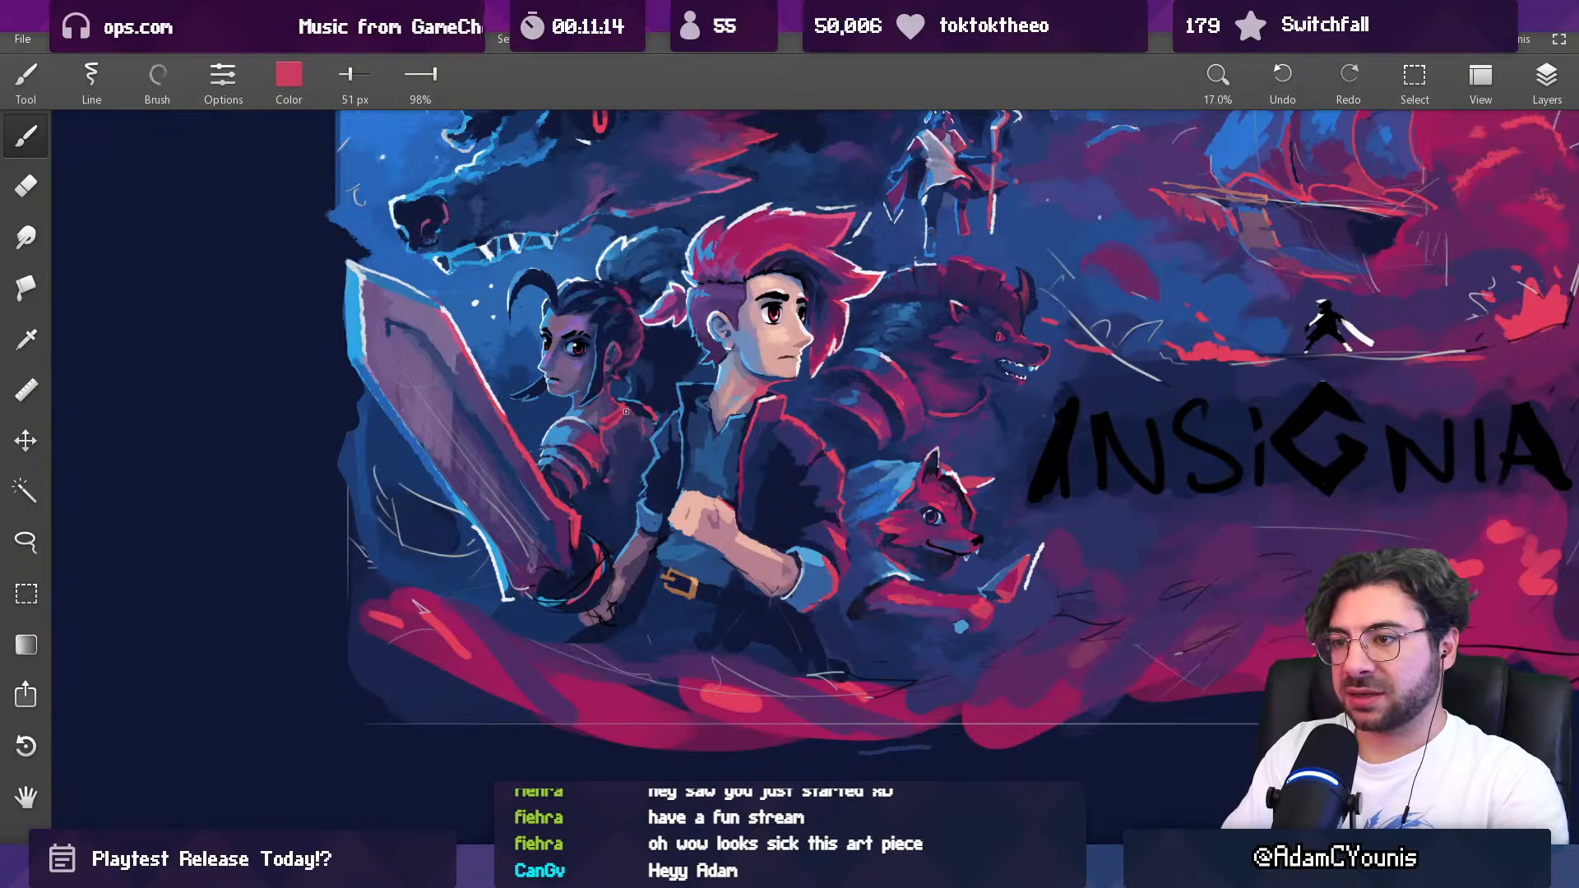
alt+click(615, 417)
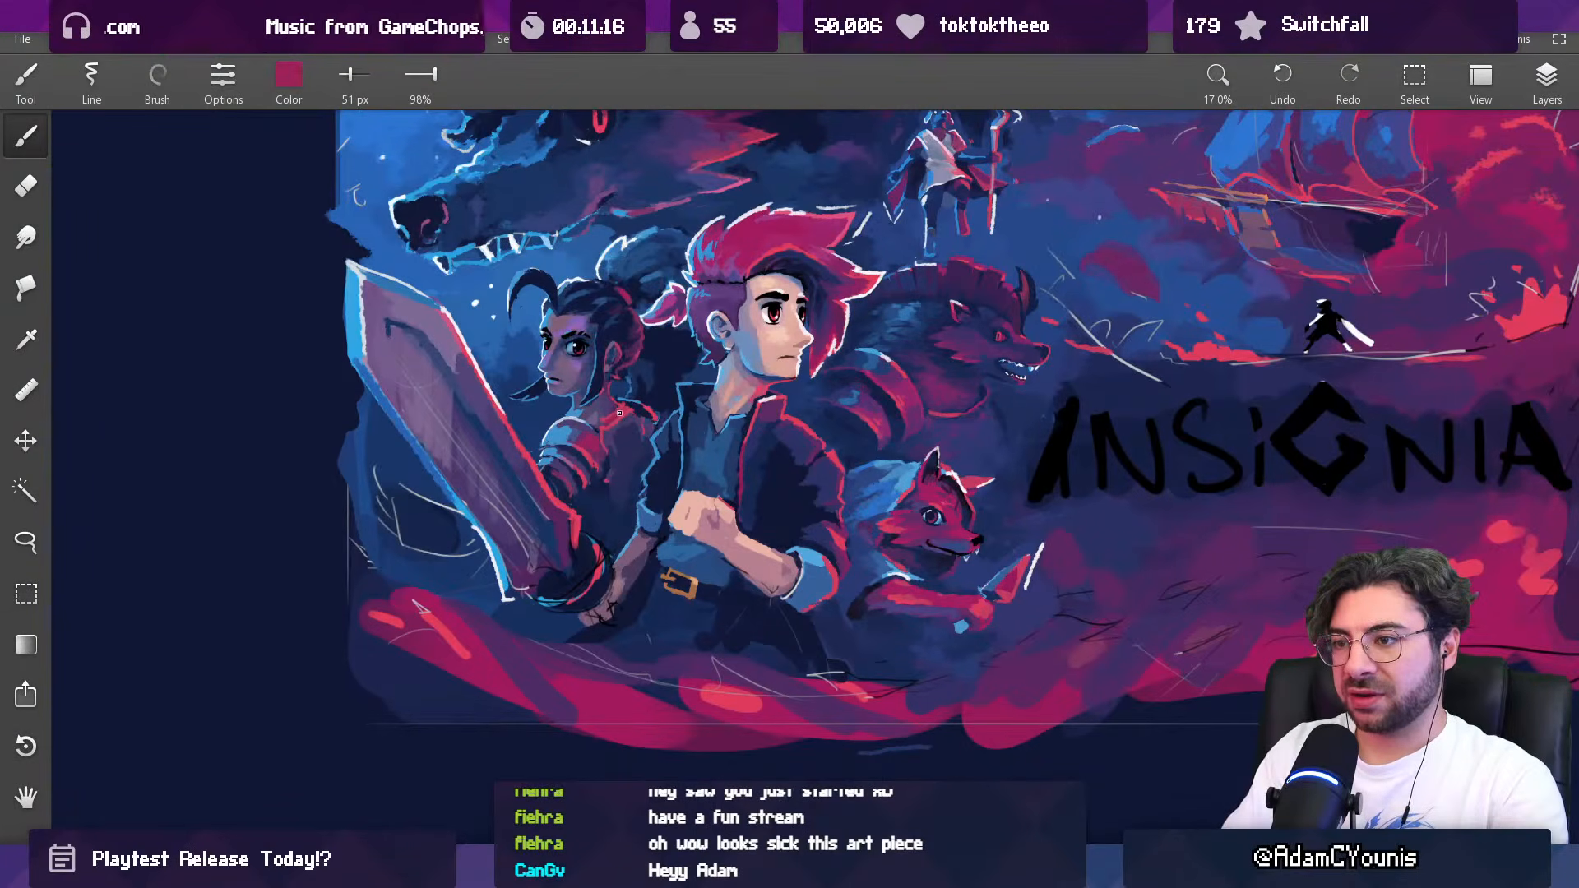
alt+click(606, 421)
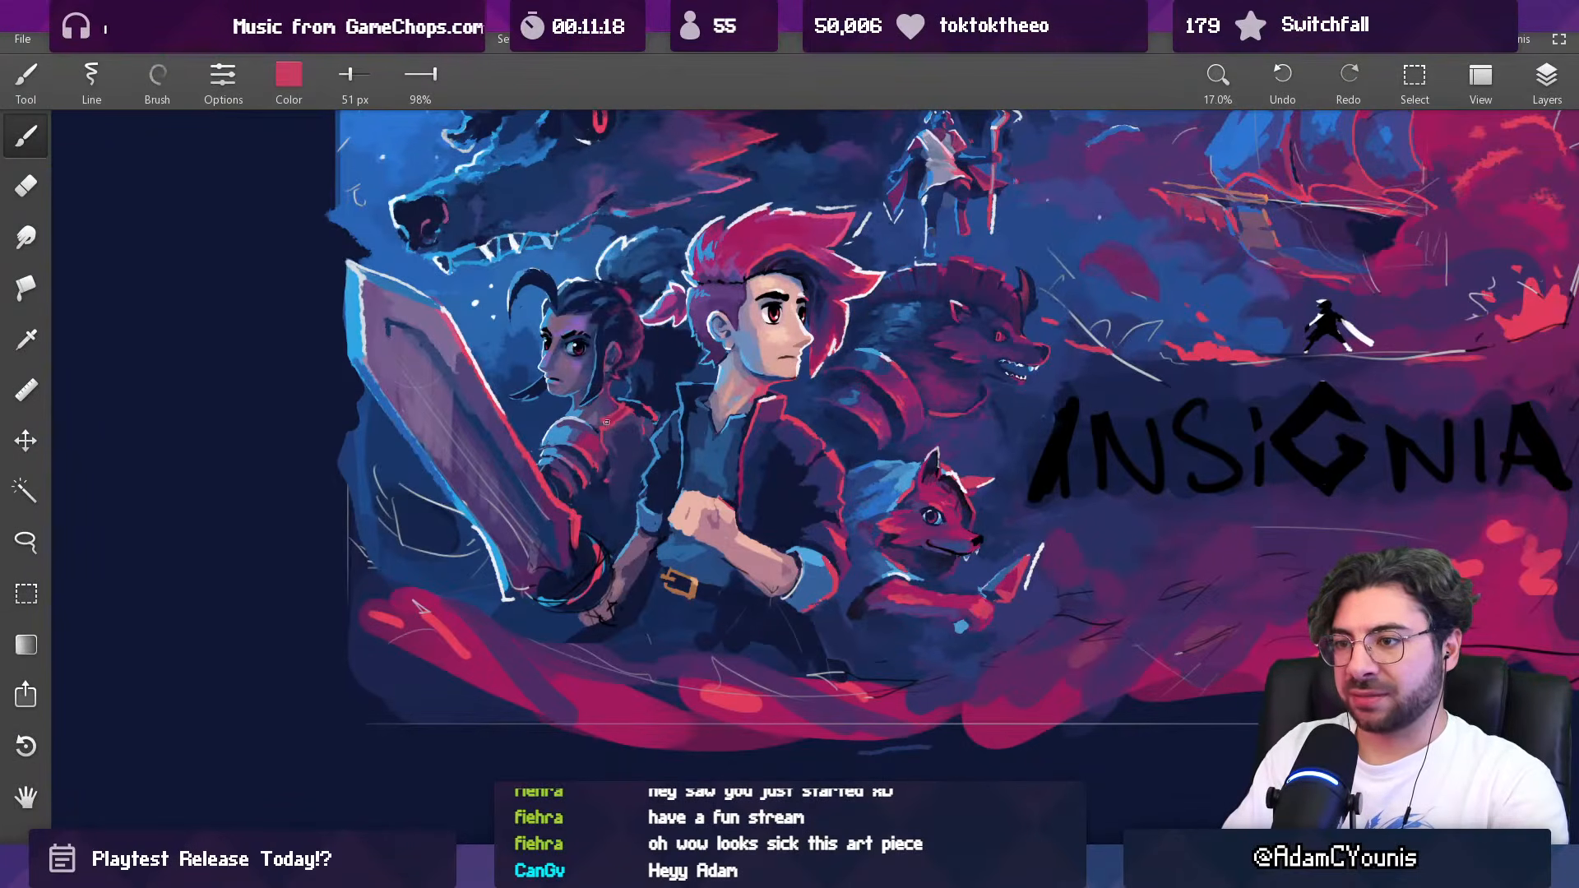
alt+click(599, 422)
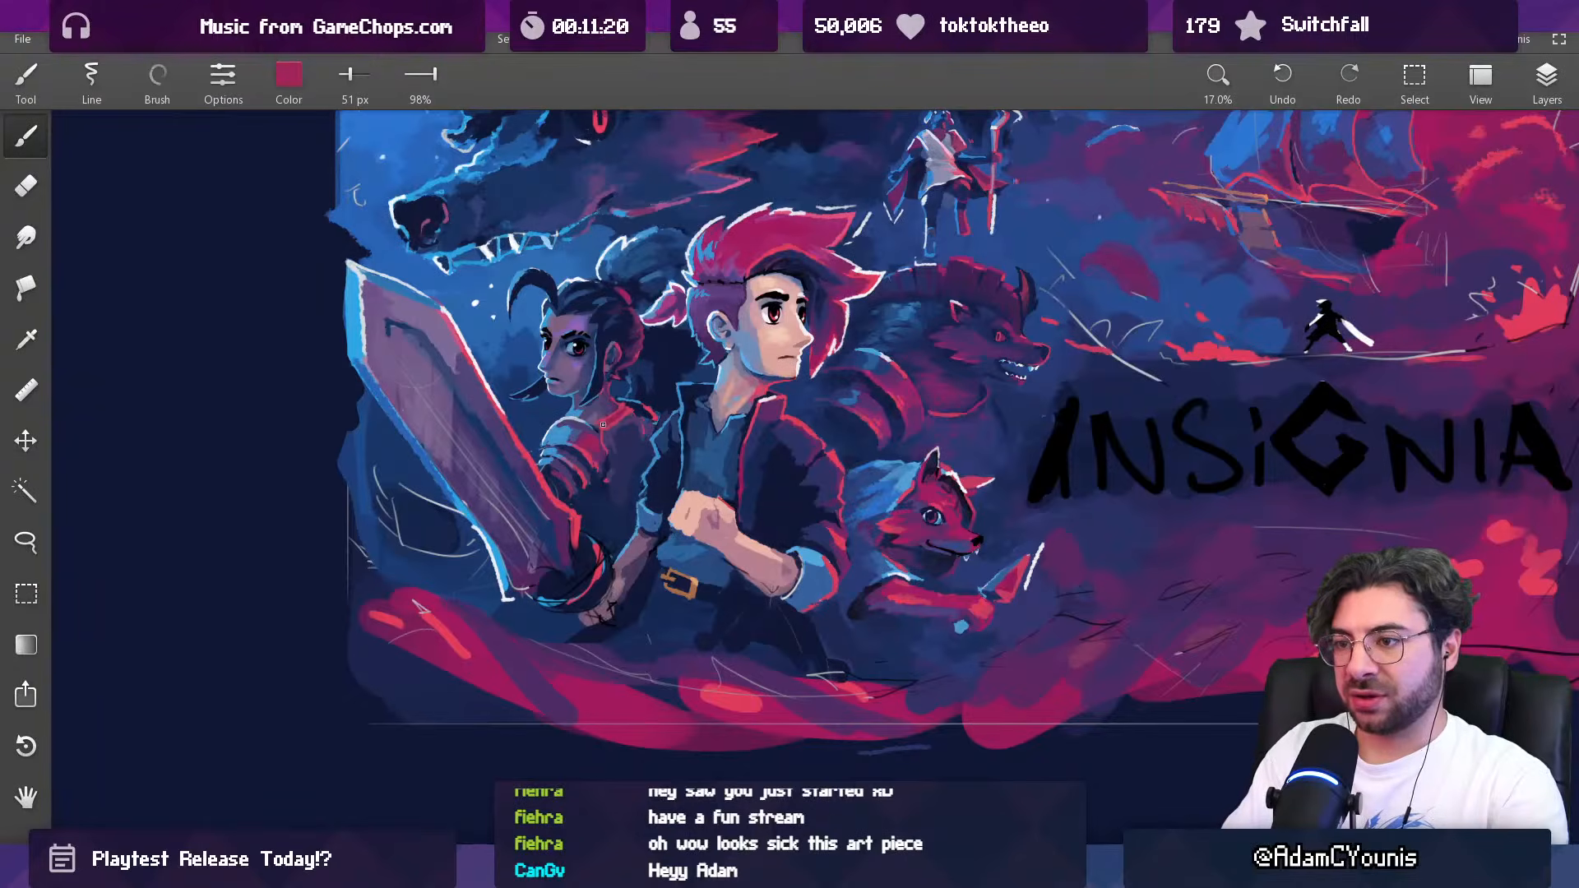
mouse_move(650, 395)
mouse_down()
mouse_move(518, 483)
mouse_move(540, 490)
mouse_up()
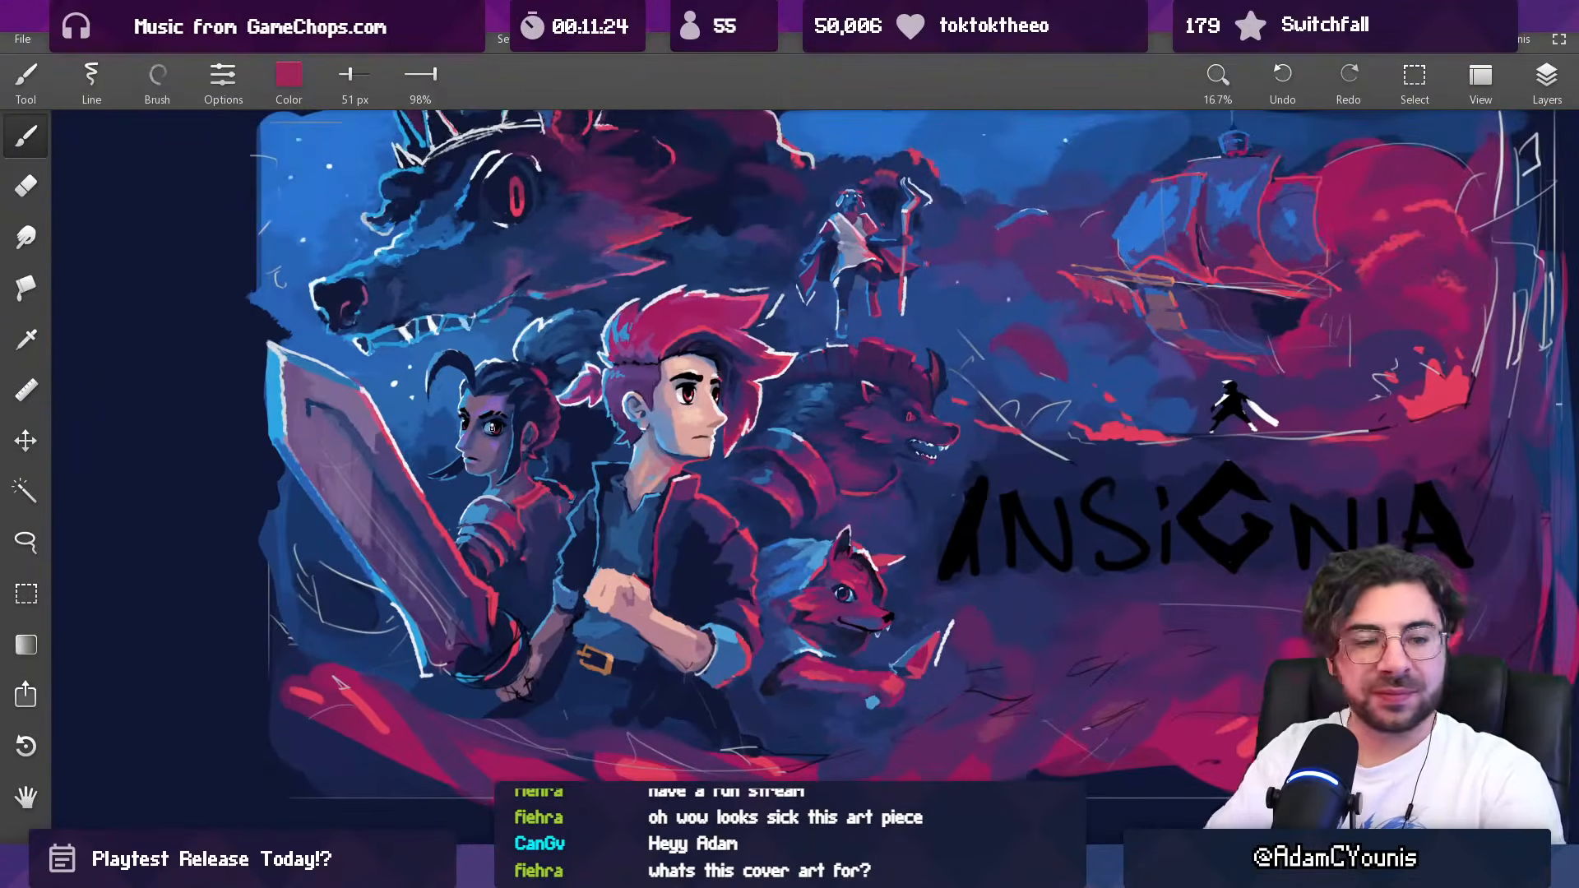
Step: Enlarge the brush to 65 px and rework the woman's chest beside the shoulder armour with sampled purple and crimson
alt+click(528, 489)
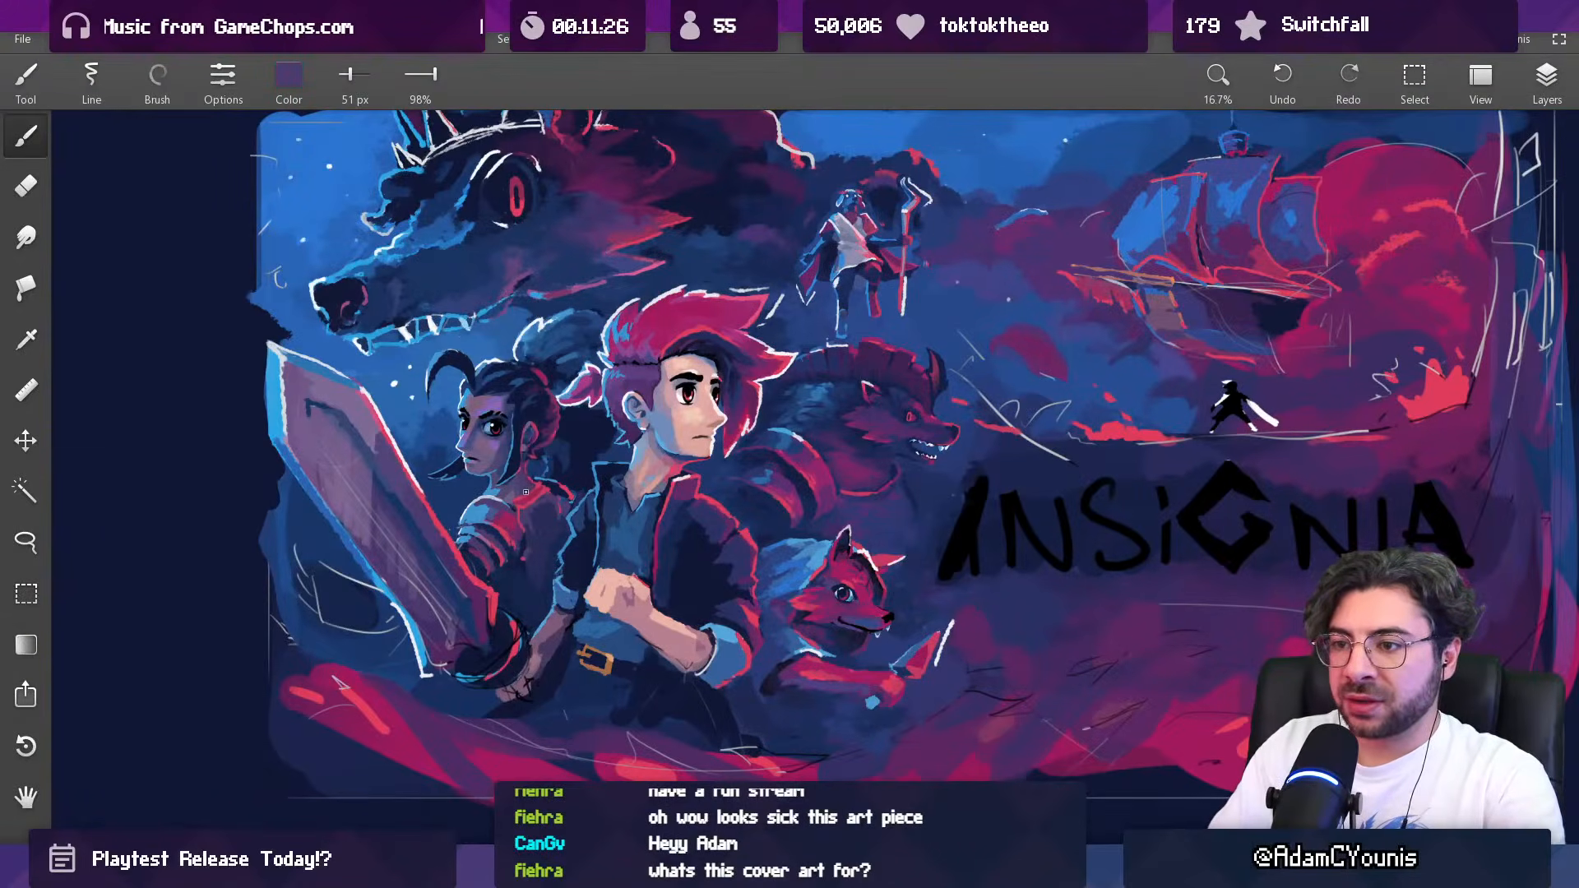
alt+click(519, 518)
key(bracketright)
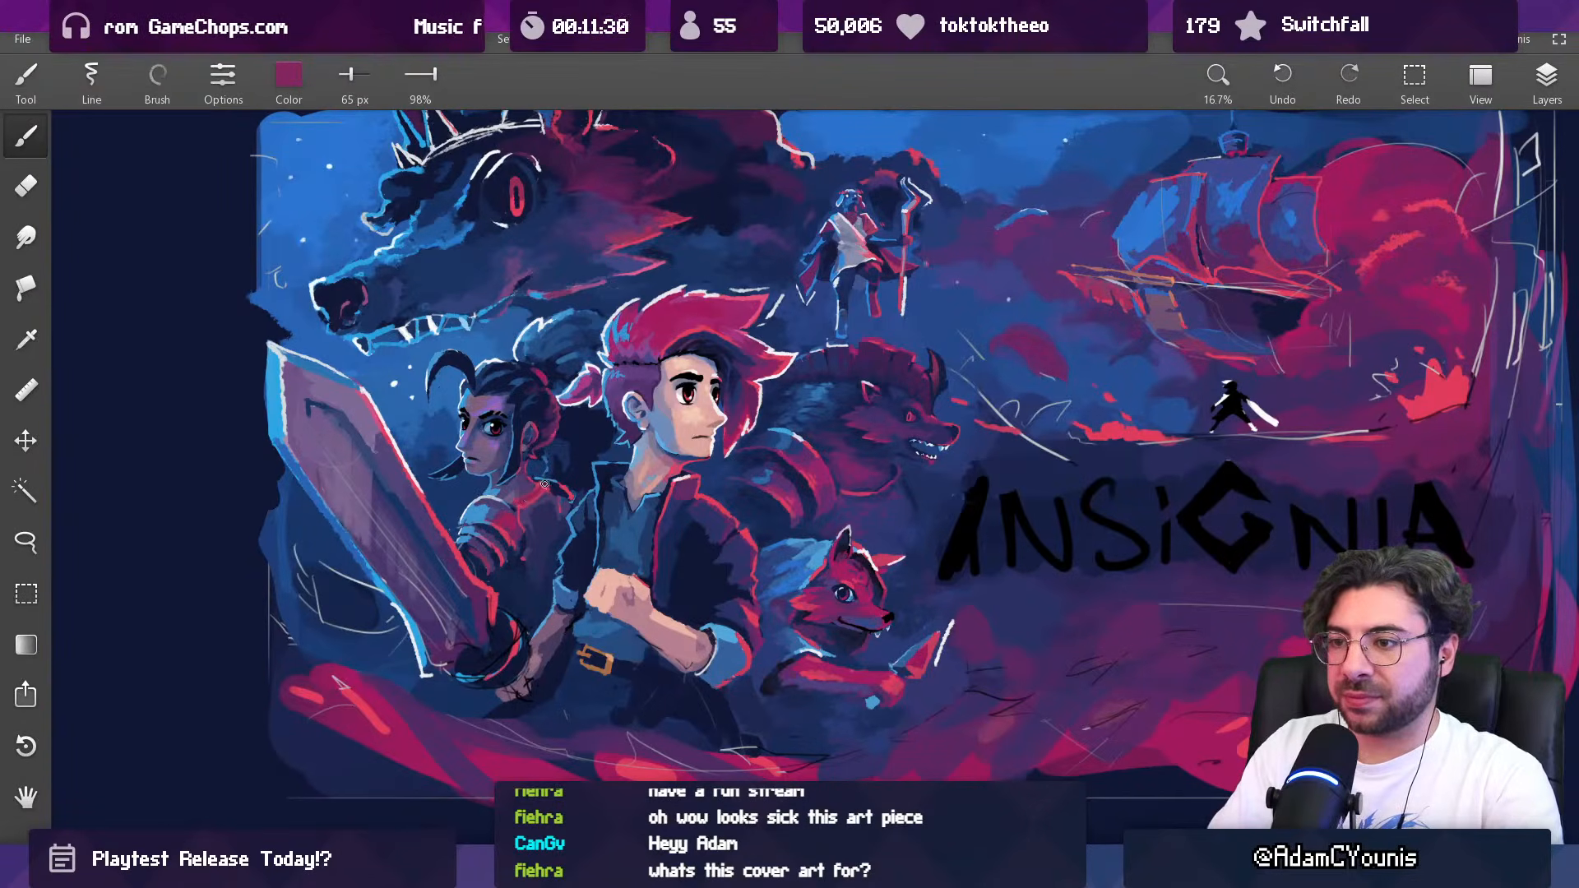
alt+click(517, 526)
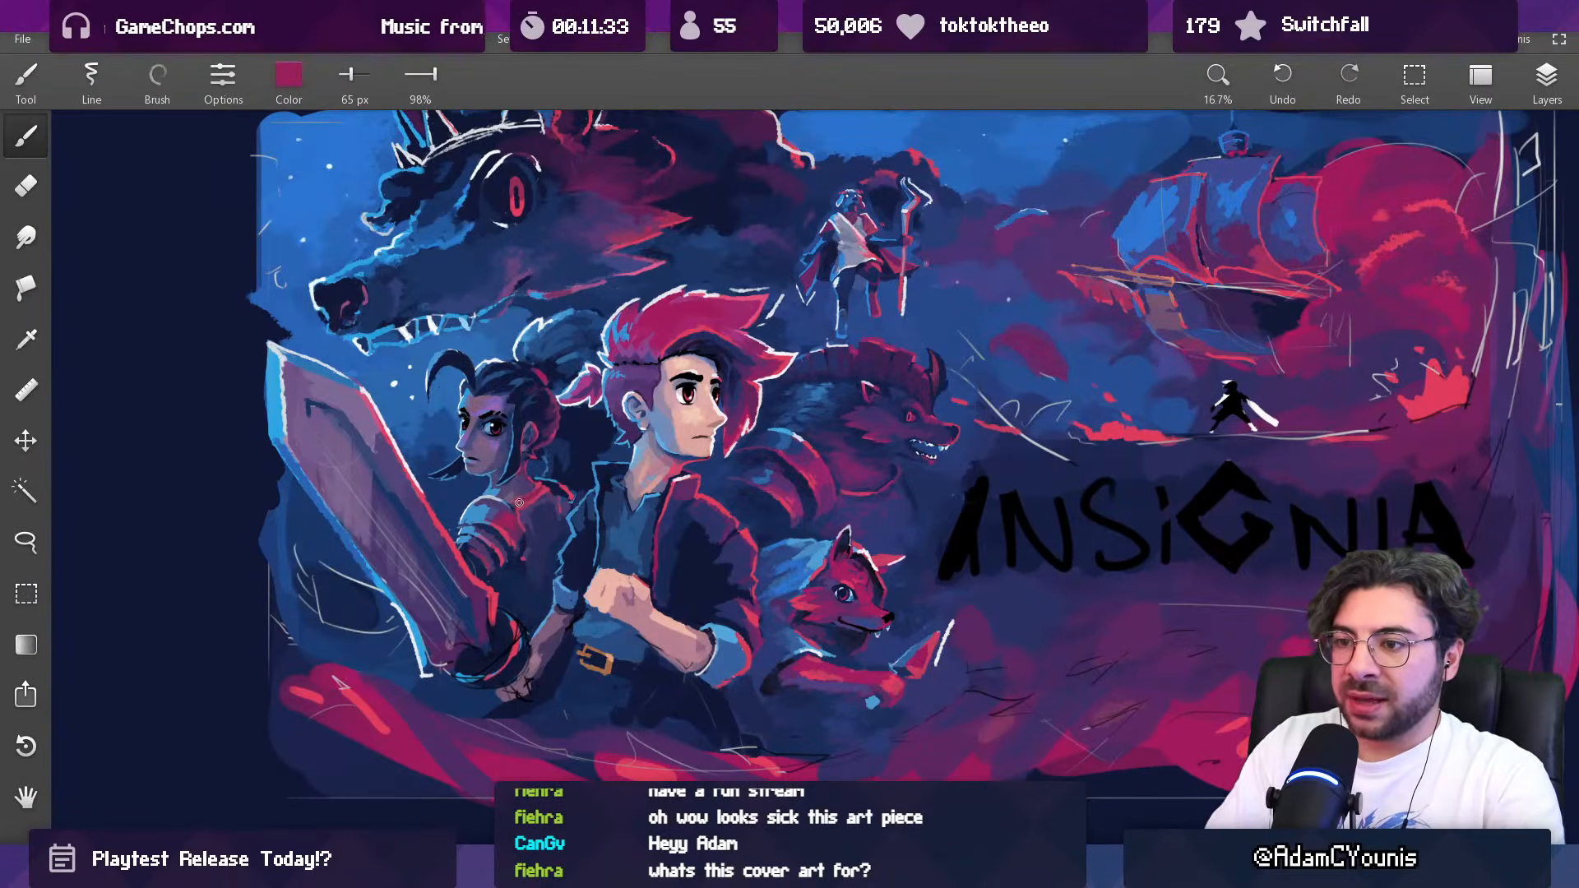
Step: Reduce the brush to 55 px and work sampled light blue and purple into the top of the woman's shoulder armour
alt+click(539, 490)
alt+click(497, 500)
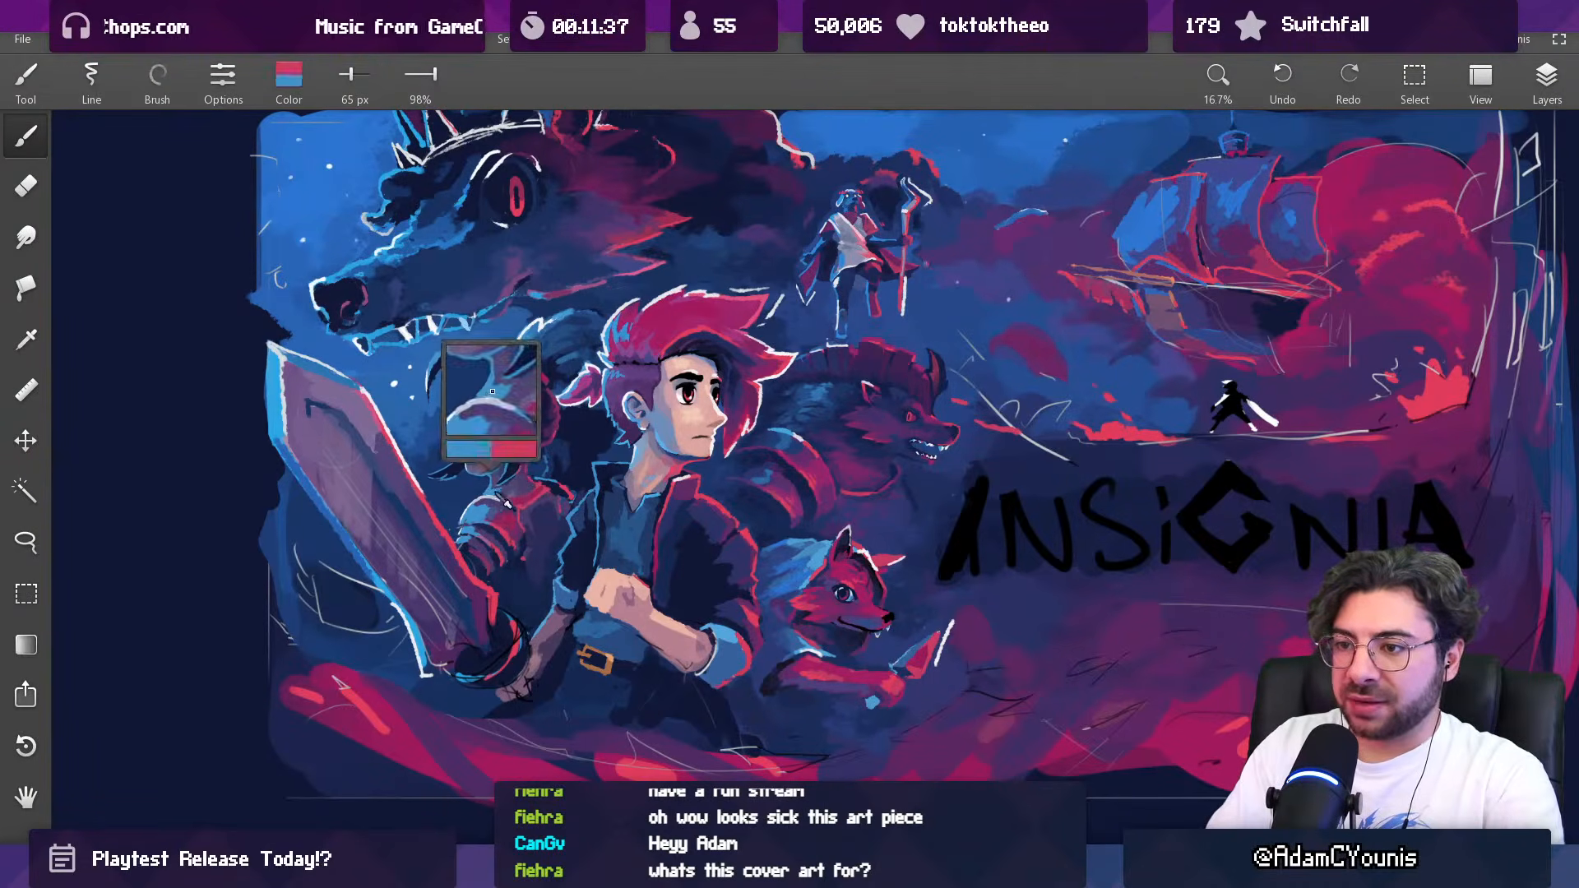
key(bracketleft)
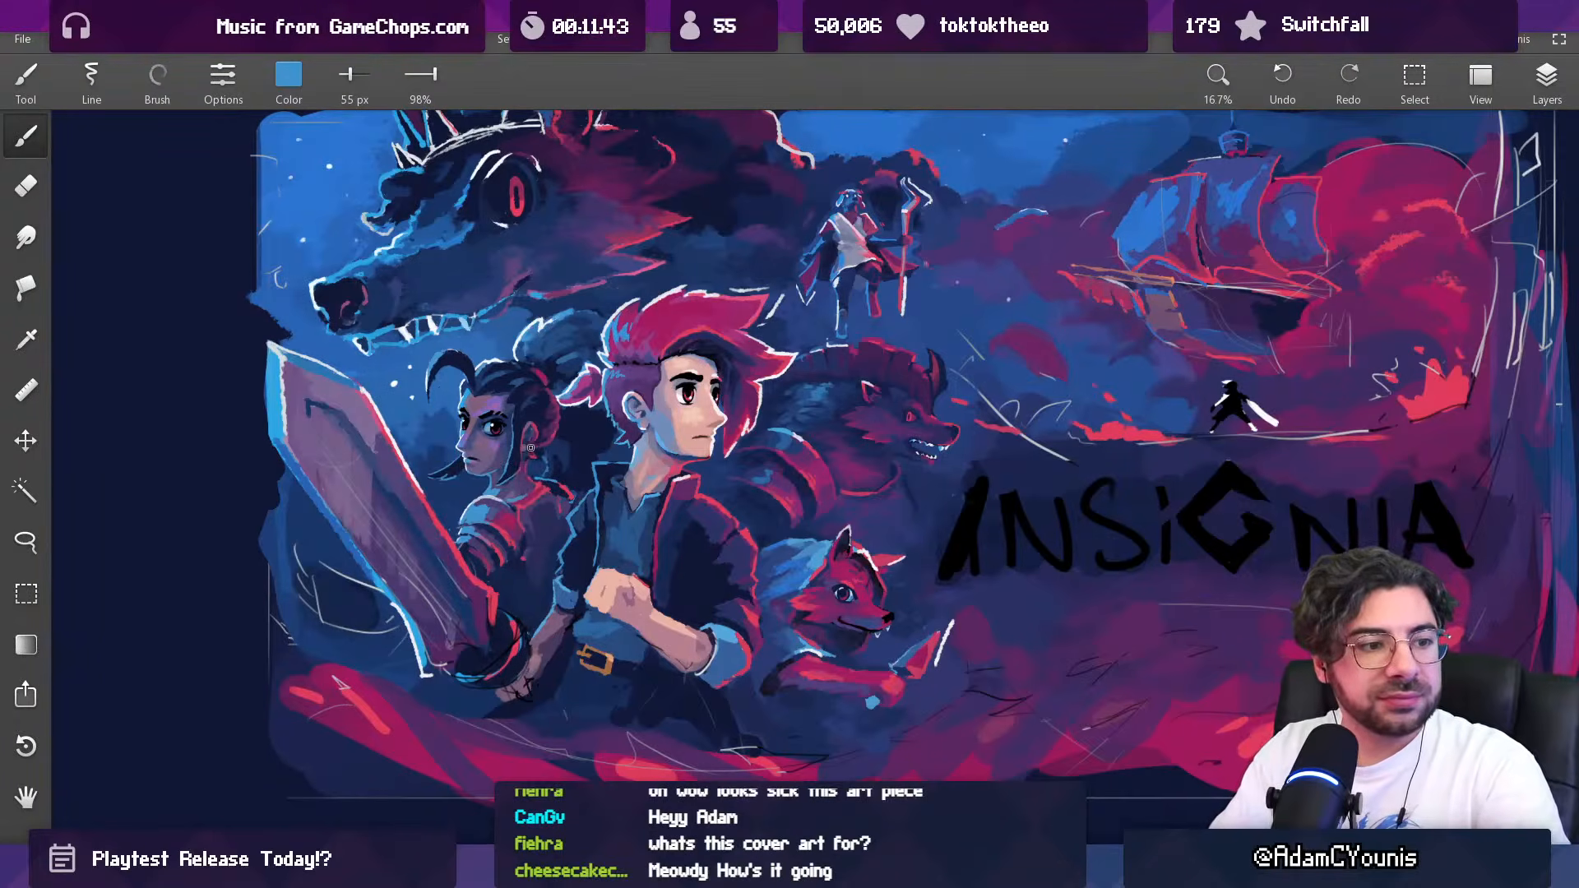
drag(572, 373, 568, 370)
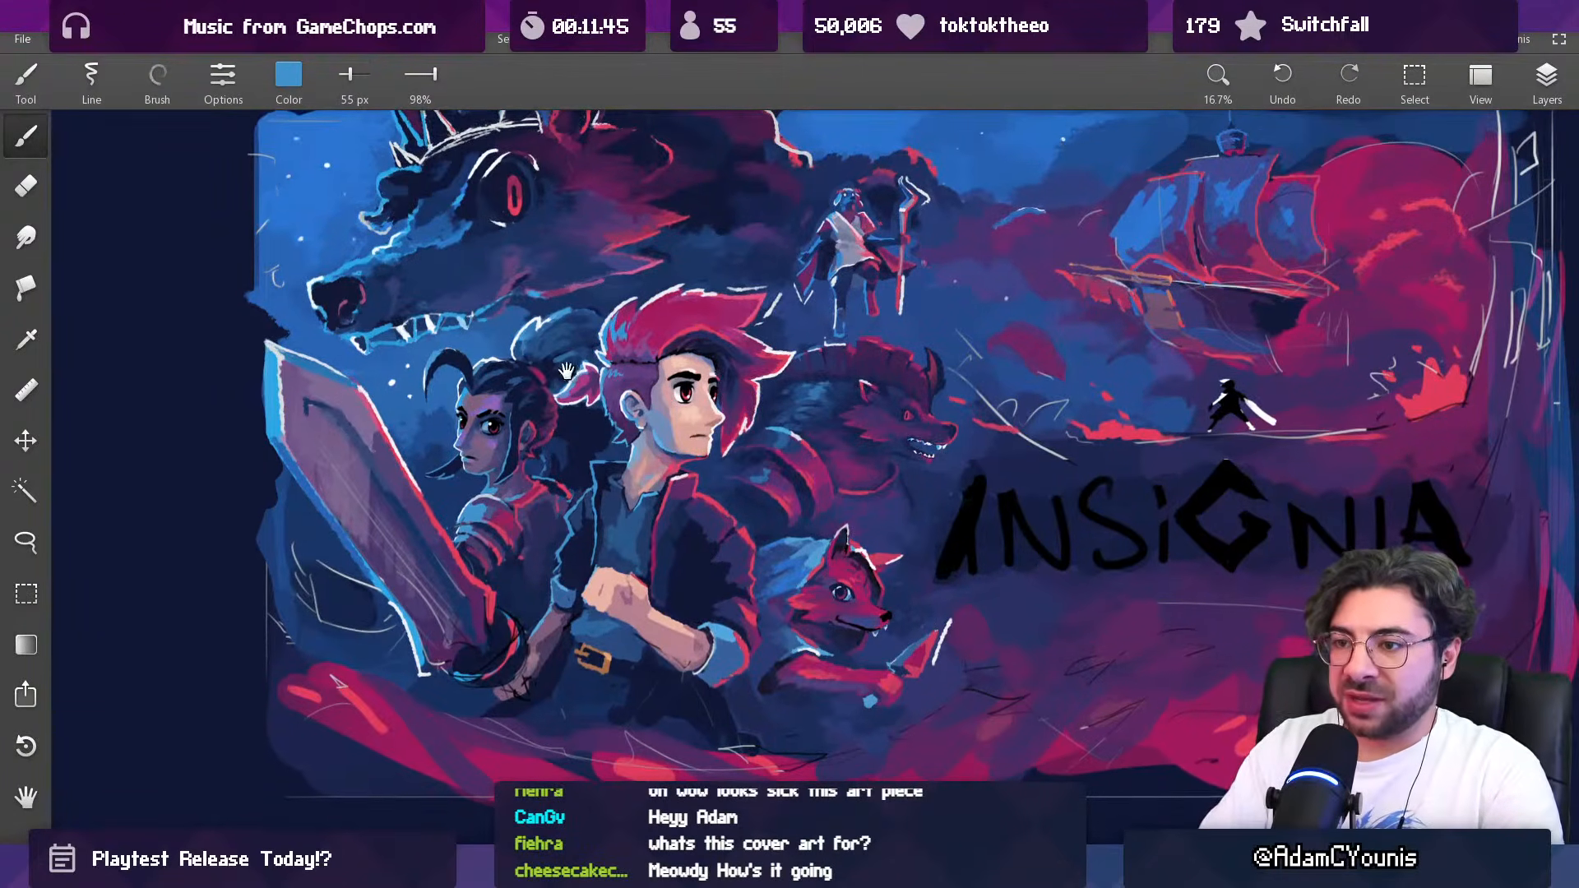
alt+click(495, 498)
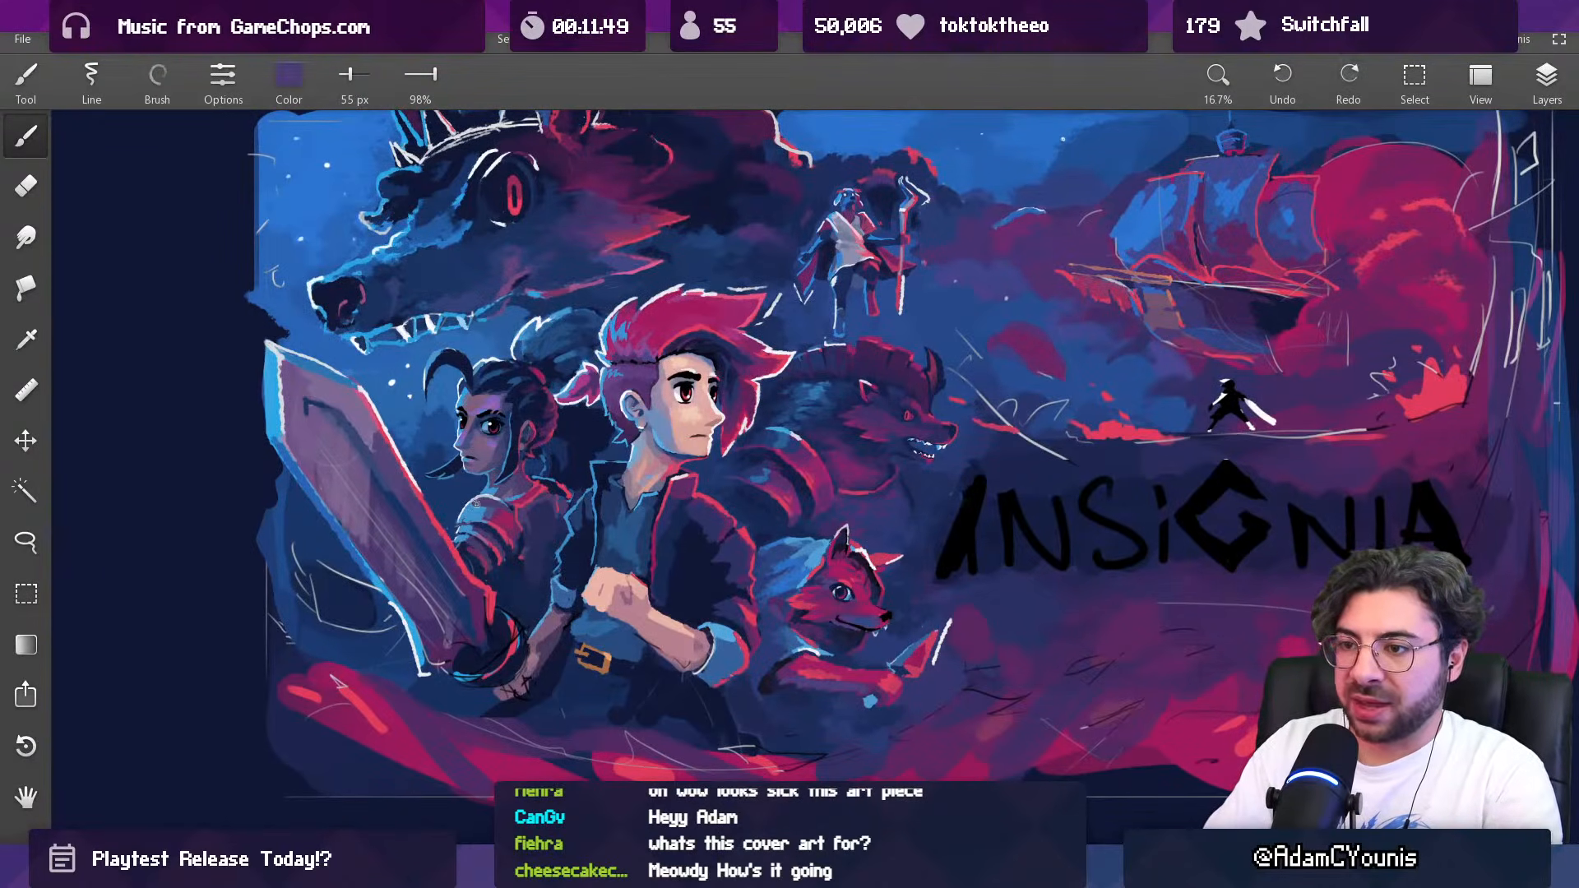
alt+click(474, 509)
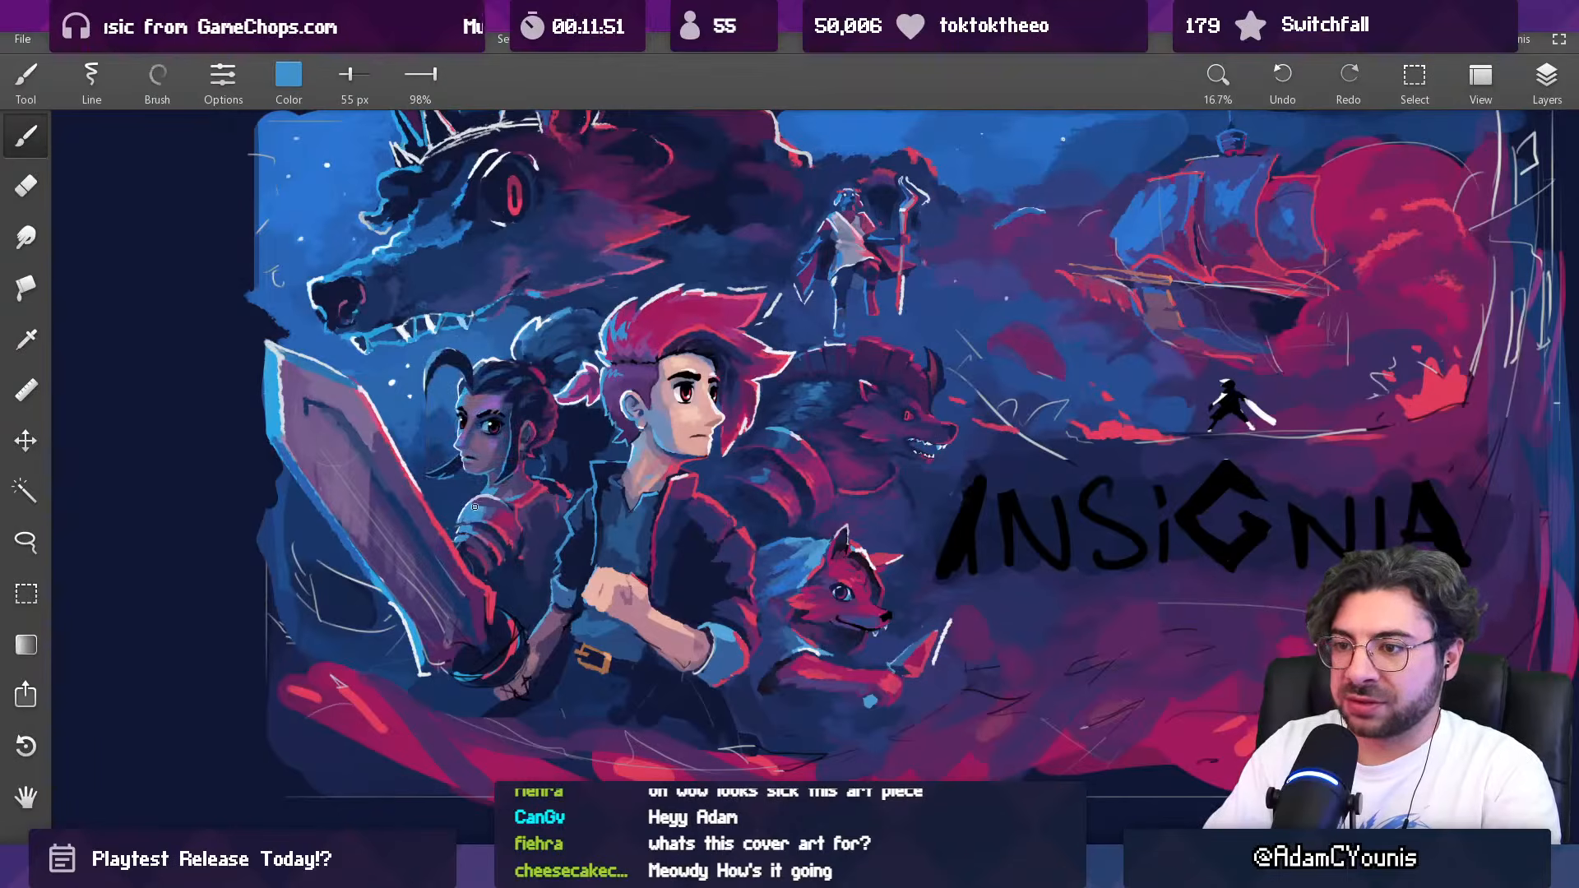
Step: Refine the woman's neck base and collarbone with sampled purple and crimson, using the 55 px brush
click(532, 476)
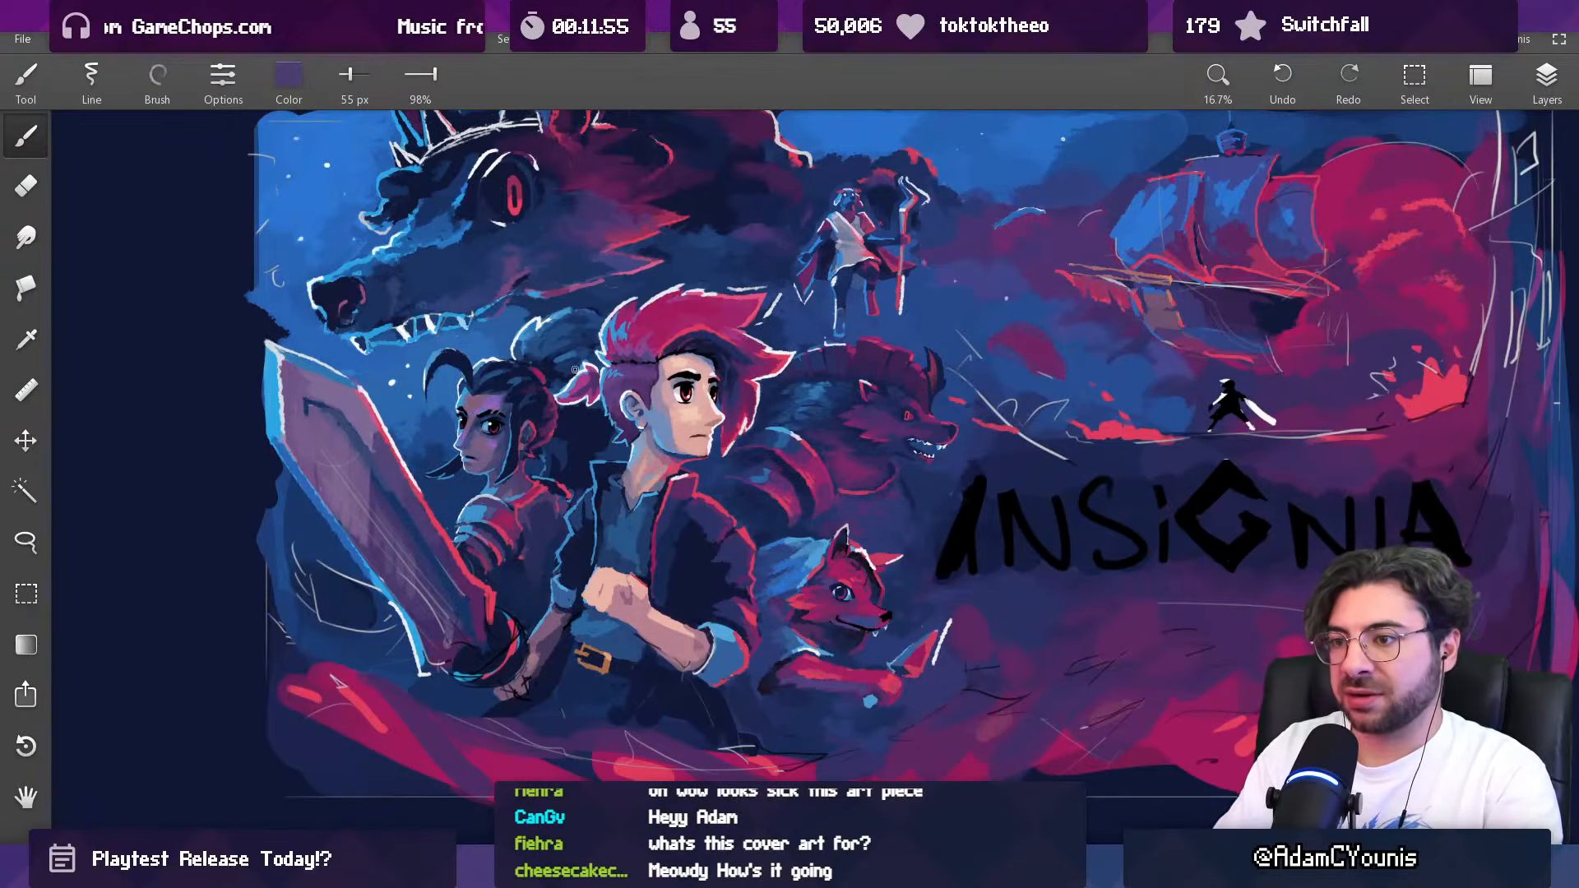
alt+click(515, 495)
alt+click(532, 492)
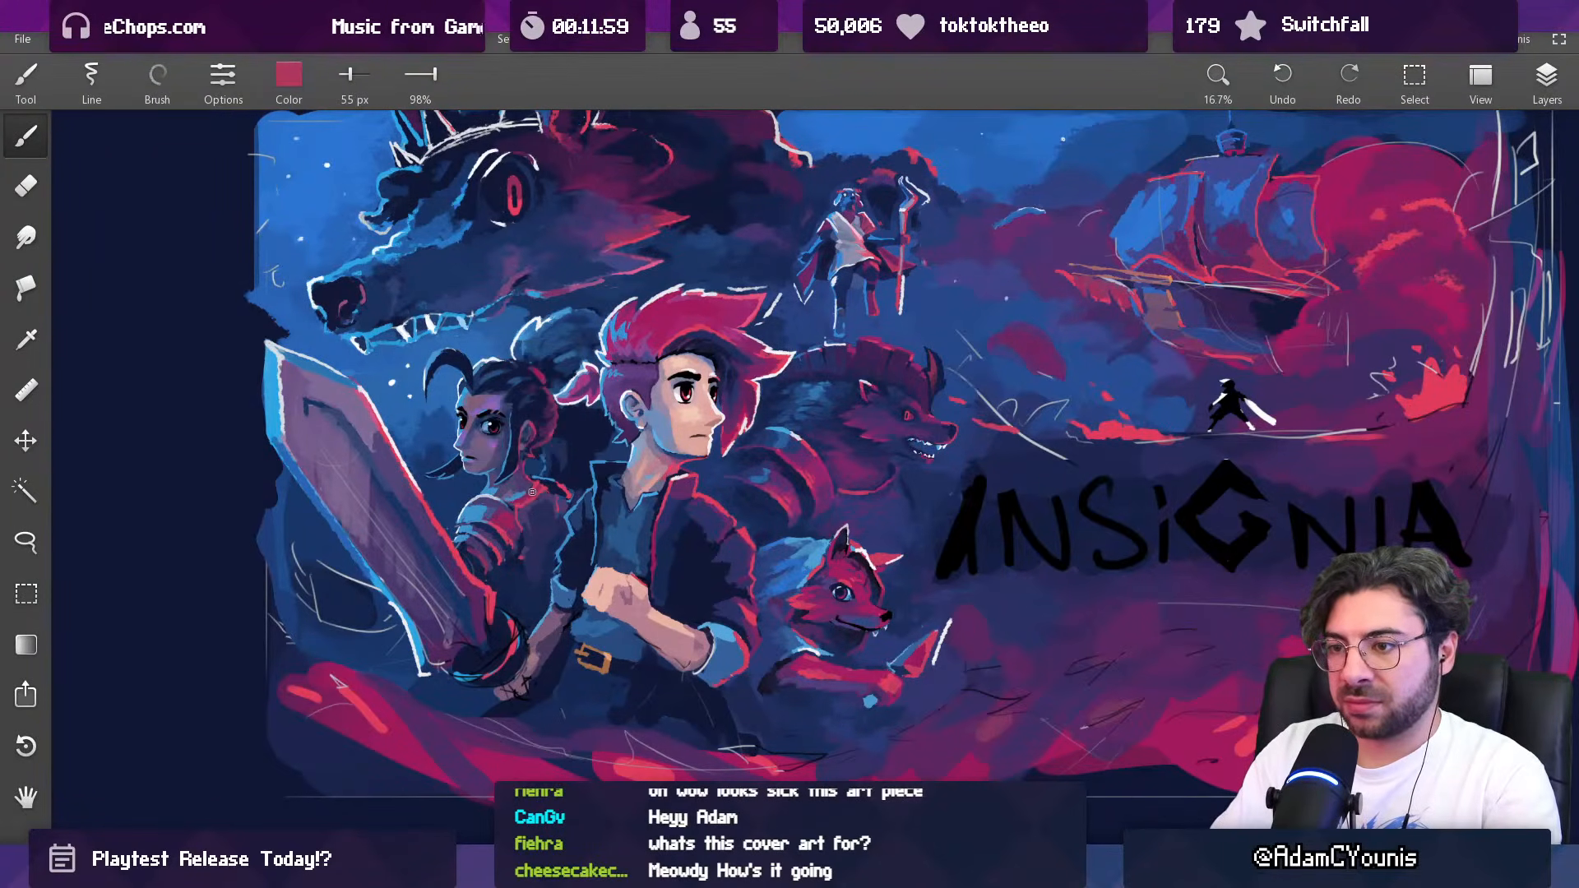
alt+click(520, 499)
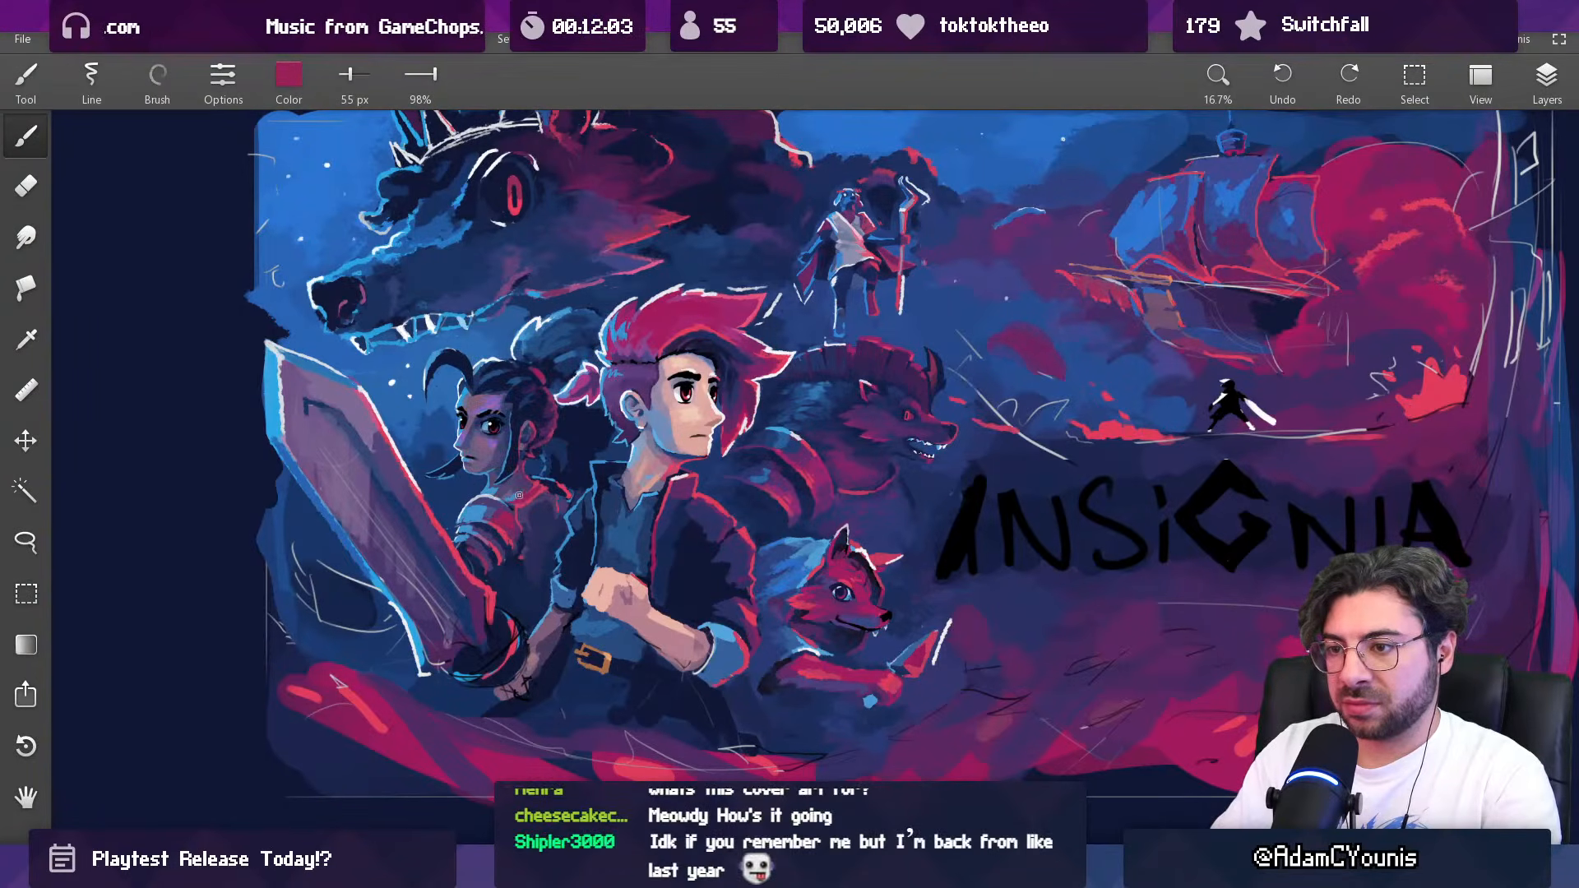
alt+click(537, 487)
alt+click(536, 485)
alt+click(536, 485)
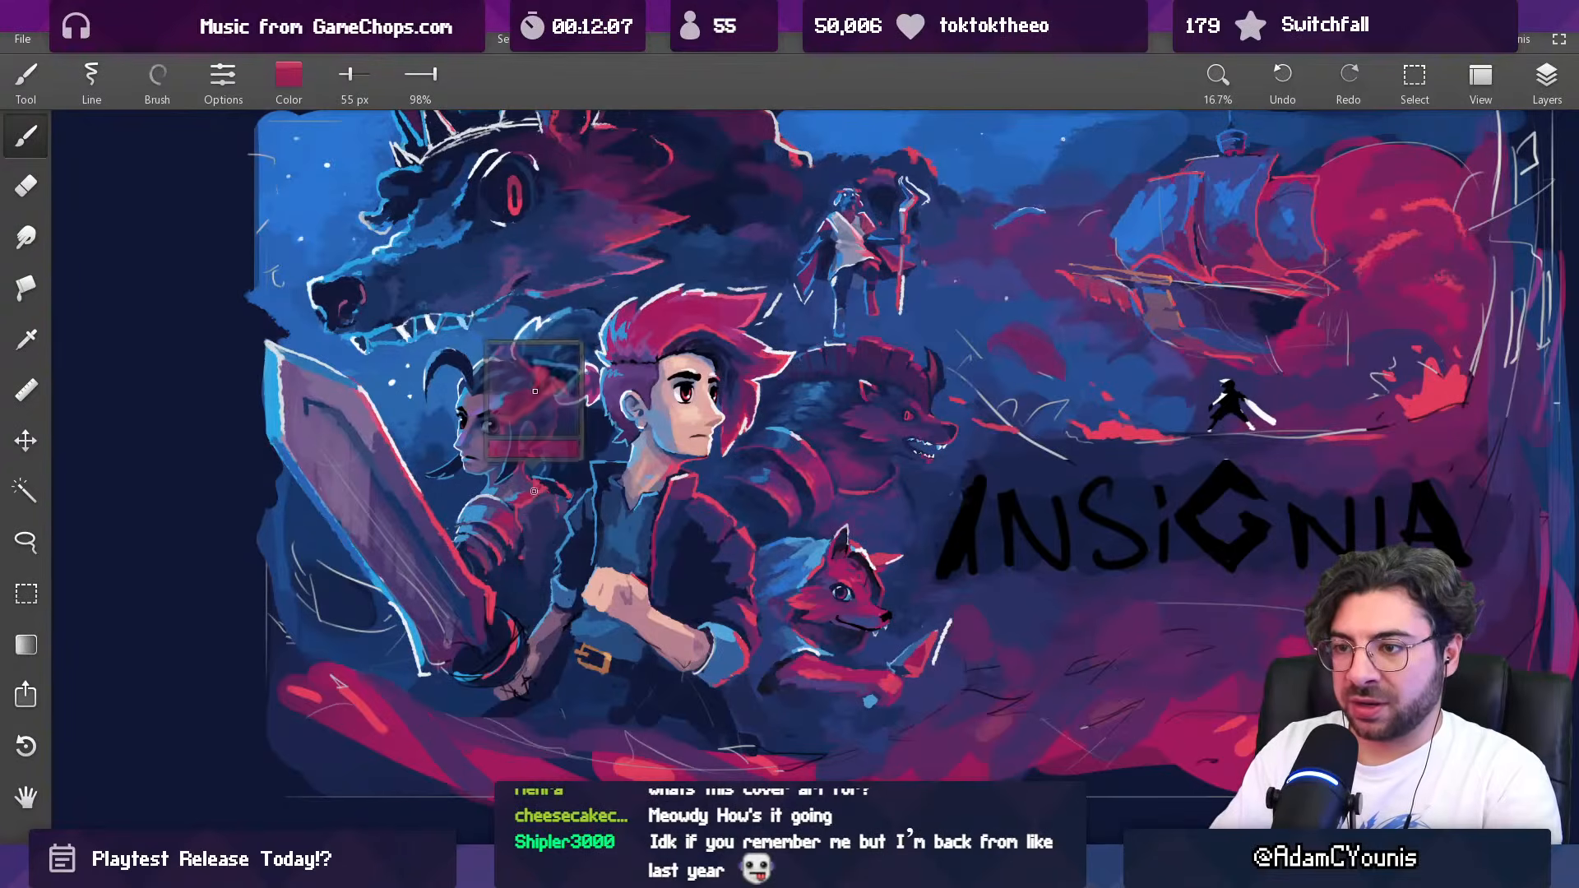
Step: Reduce the brush to 44 px and refine the woman's chest and collar edge with sampled plum and dark navy
alt+click(524, 508)
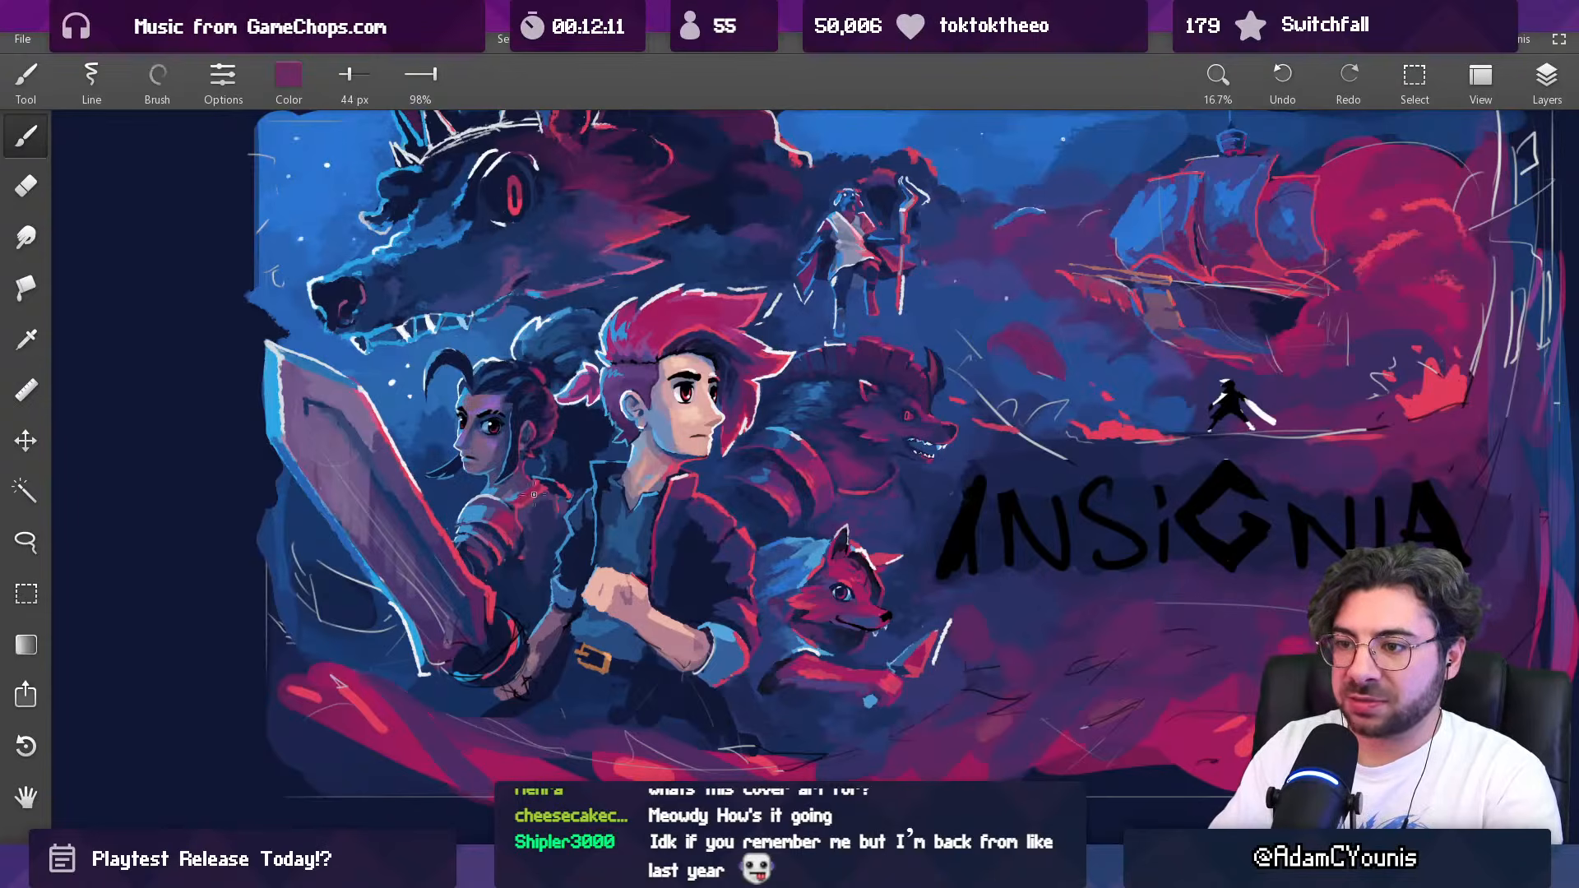
drag(582, 452, 535, 466)
alt+click(518, 503)
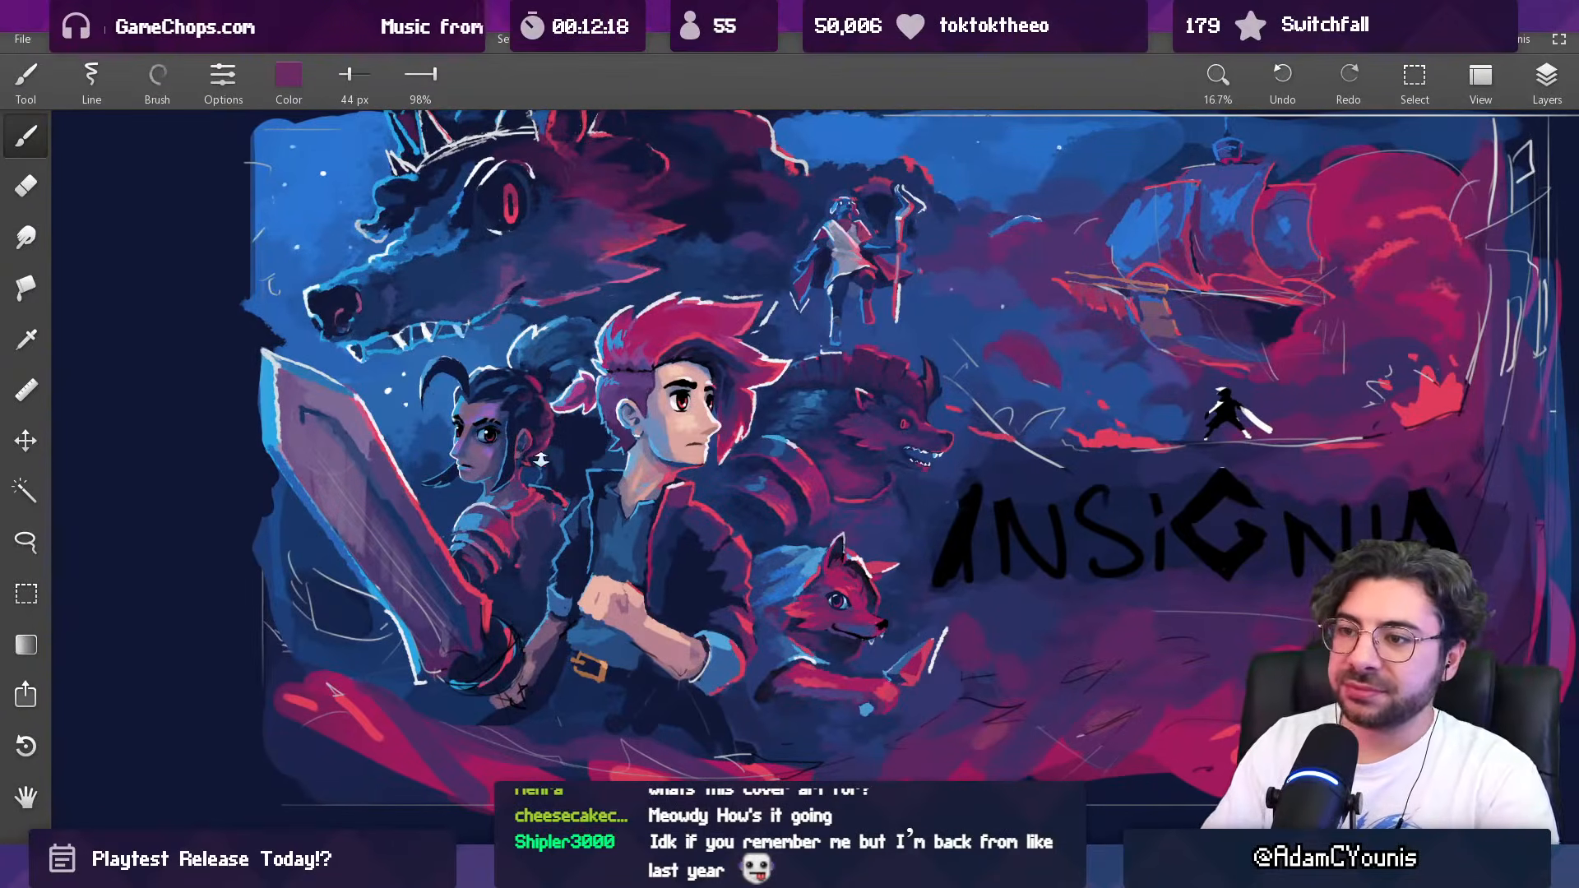
scroll(540, 465, up, 1)
scroll(535, 477, down, 1)
scroll(531, 487, up, 3)
alt+click(533, 488)
drag(545, 499, 536, 484)
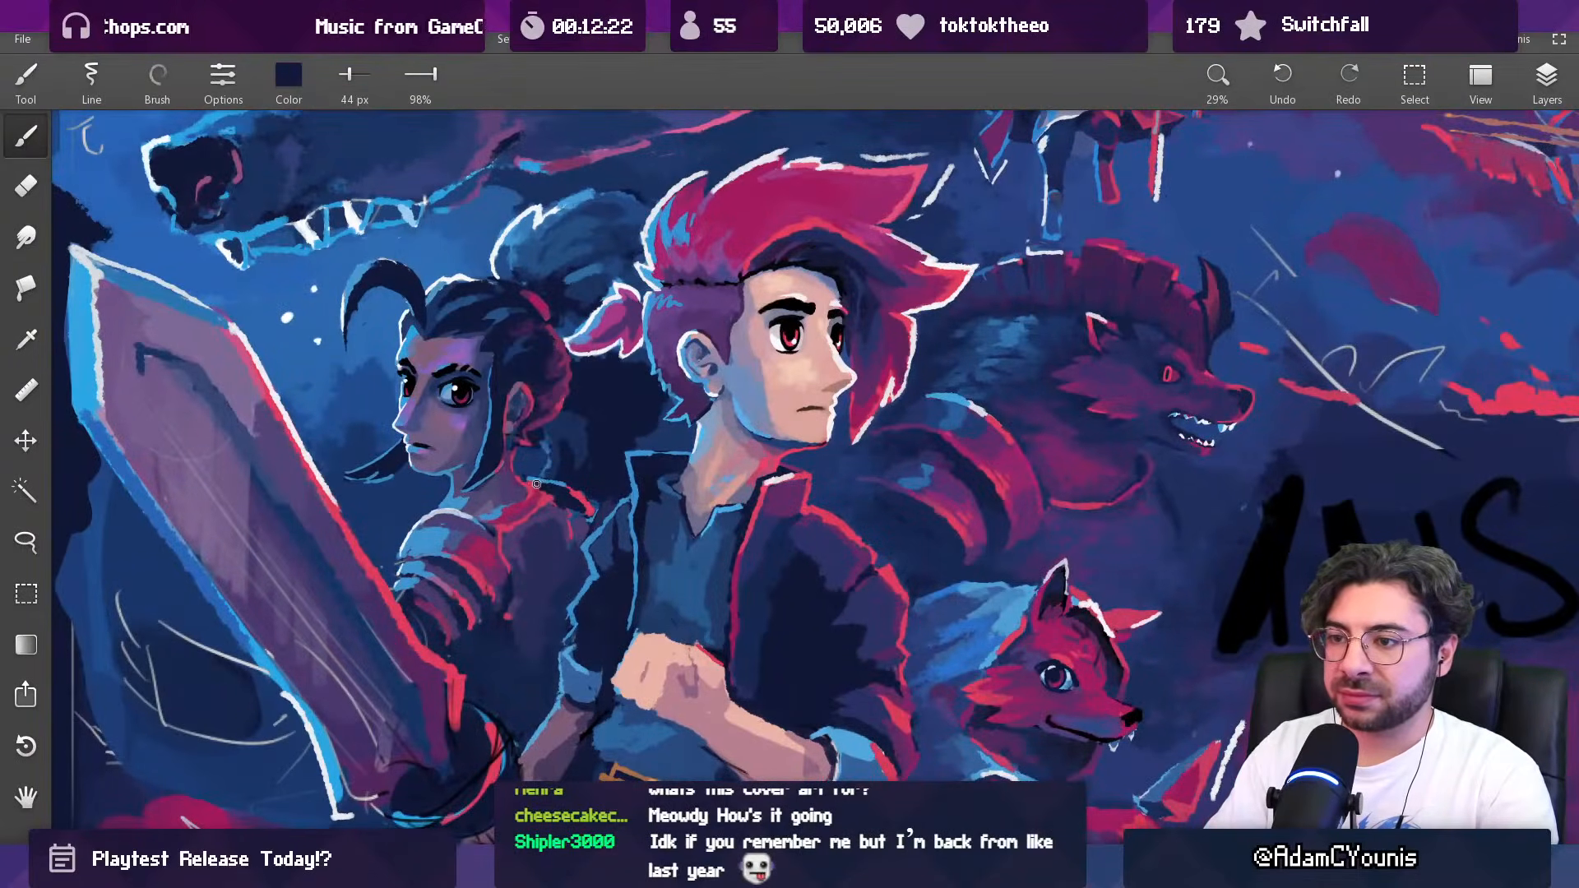
Step: Rework the woman's chest and shoulder with sampled purple and red, enlarging the brush to 66 px and reducing it to 56 px
scroll(596, 433, down, 4)
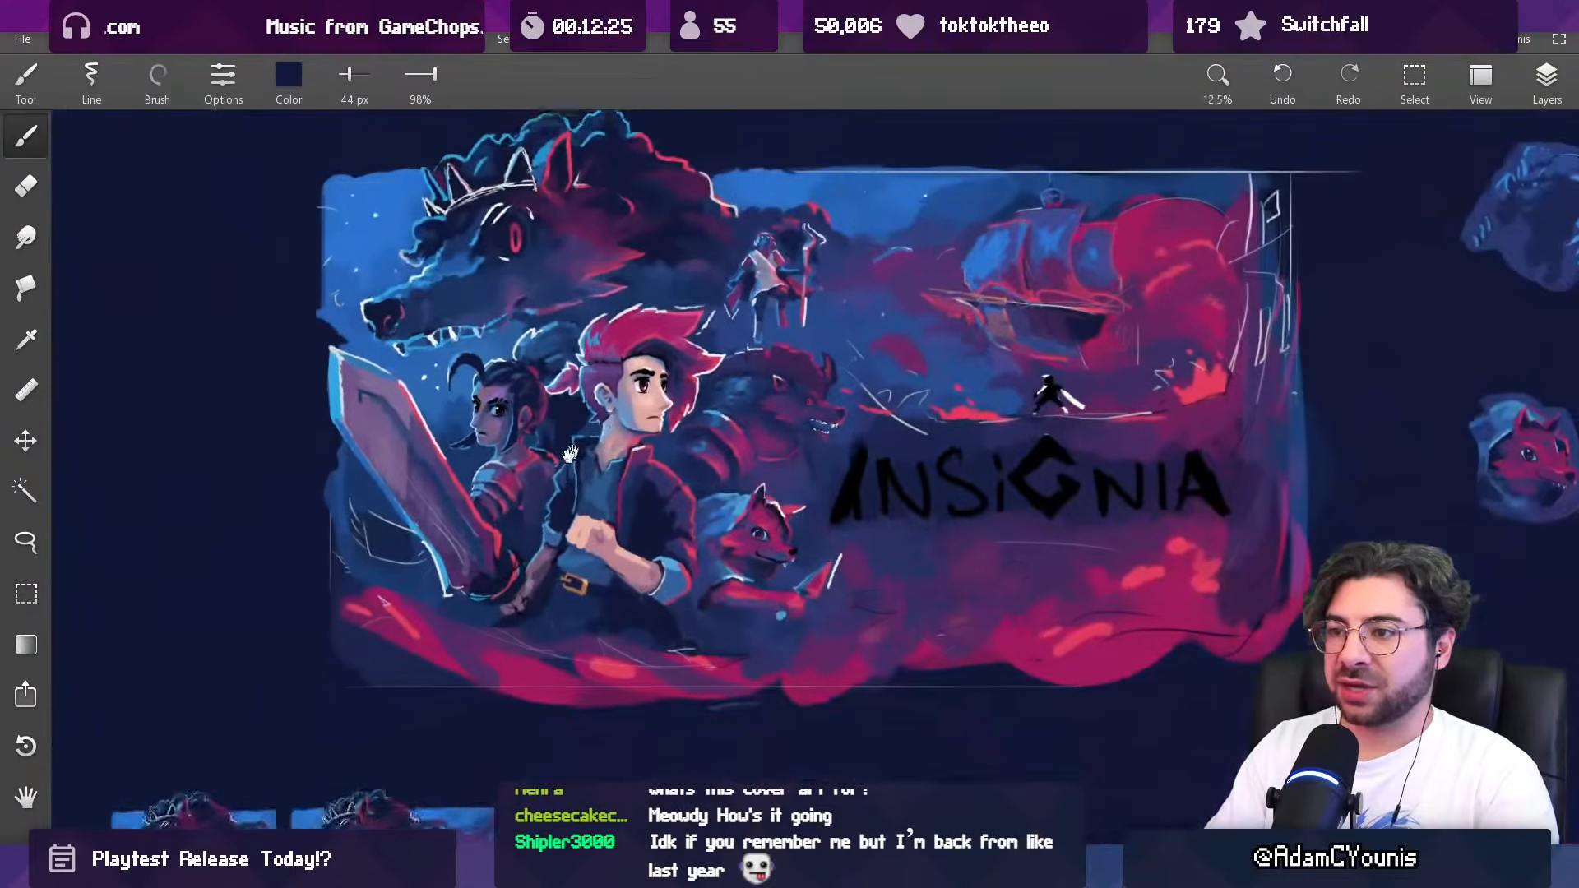
mouse_move(569, 454)
mouse_down()
mouse_move(536, 499)
mouse_move(551, 499)
mouse_up()
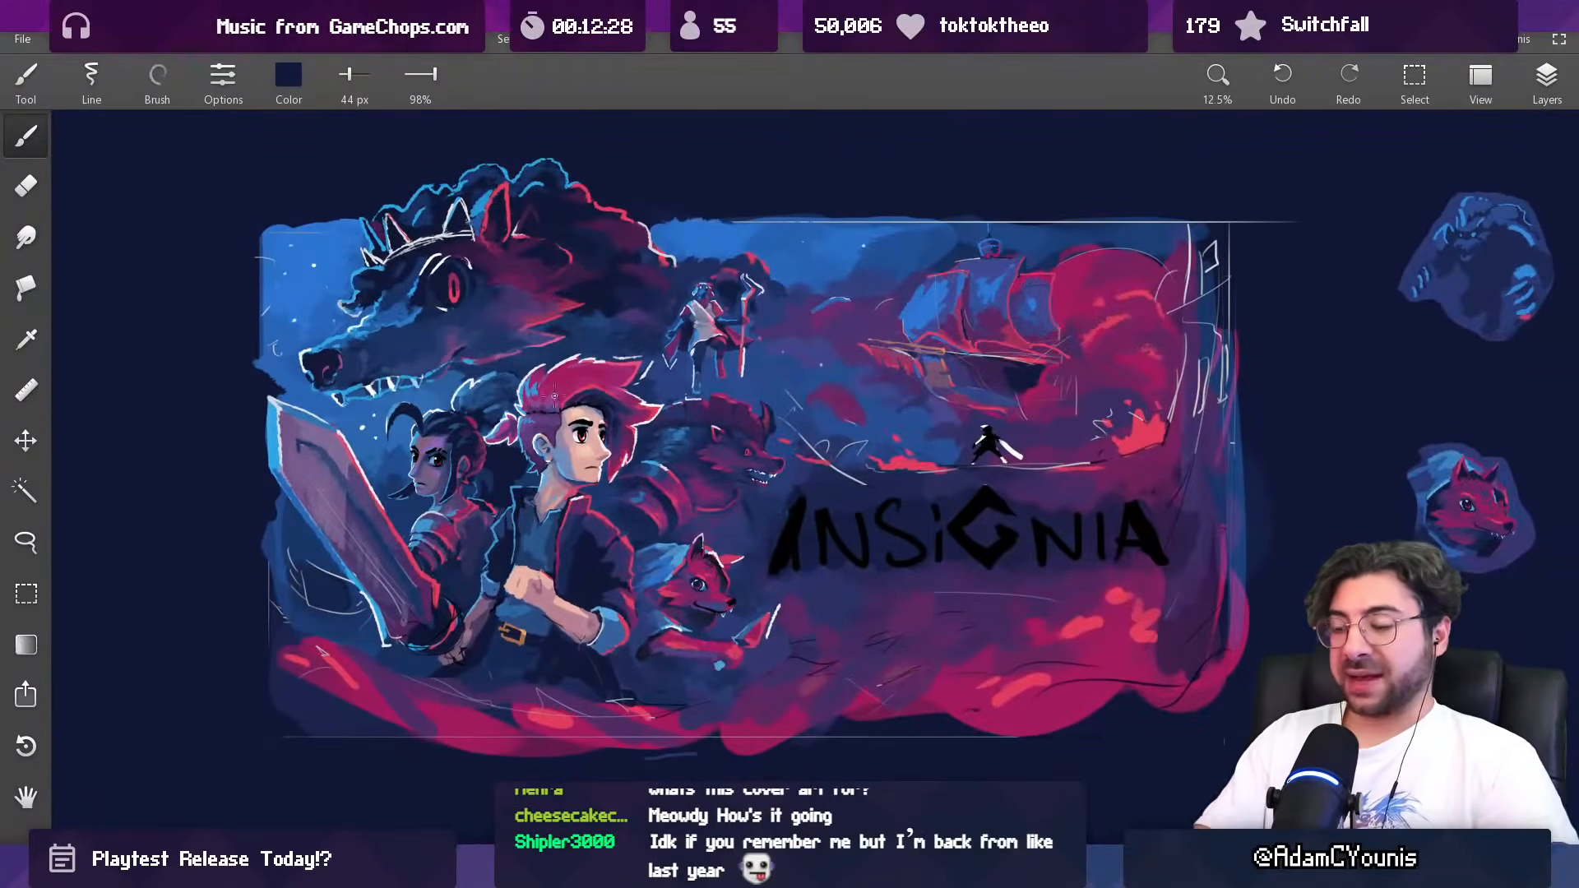
scroll(548, 395, down, 1)
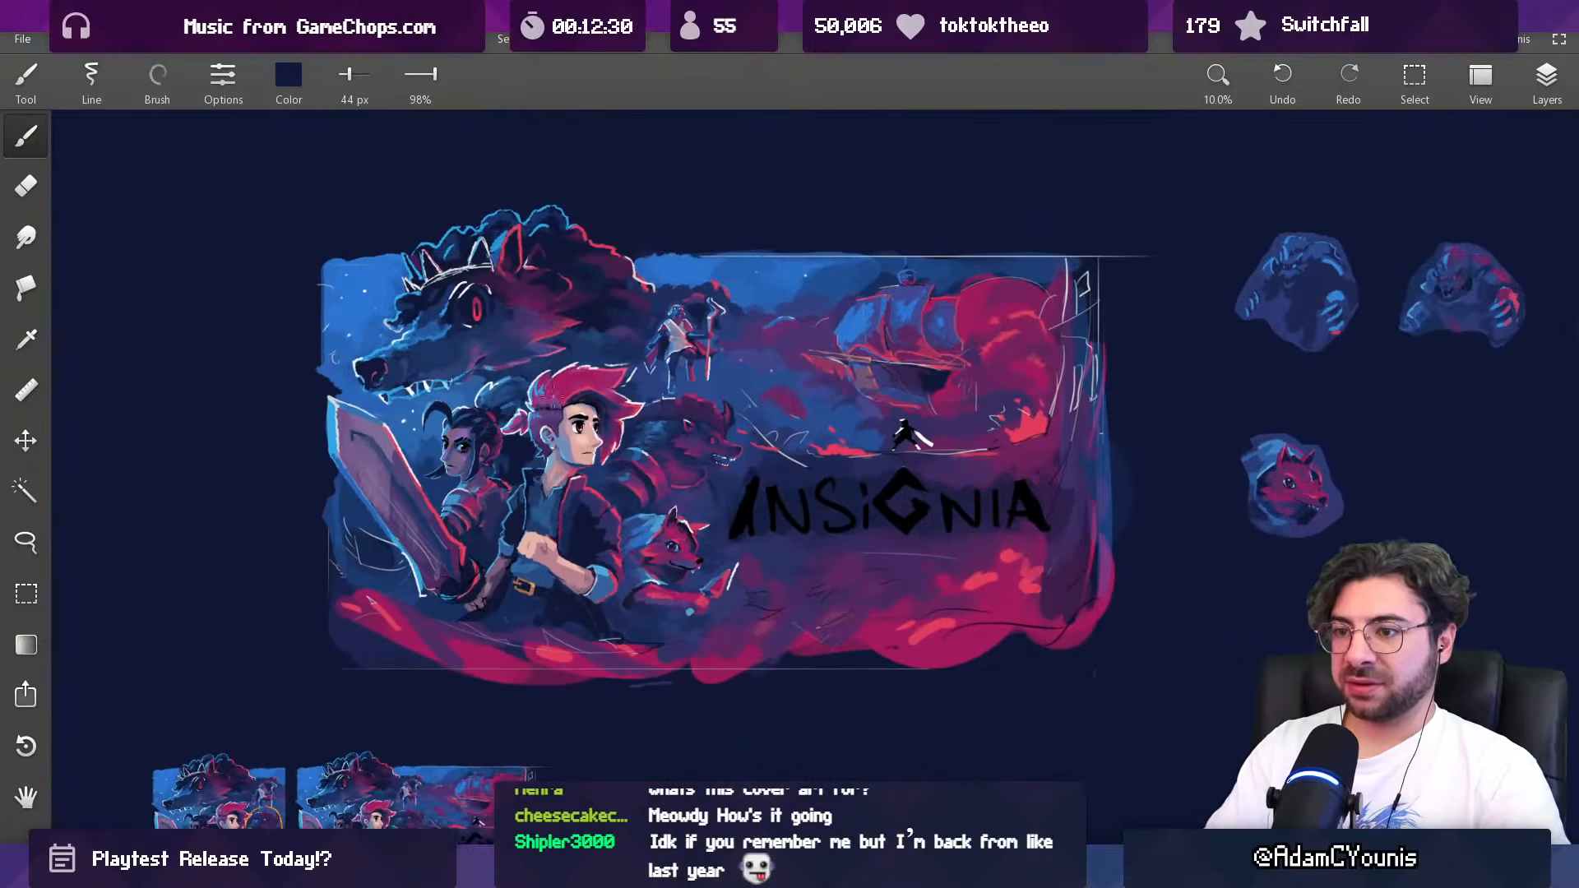
scroll(483, 483, up, 2)
key(])
key(])
key(])
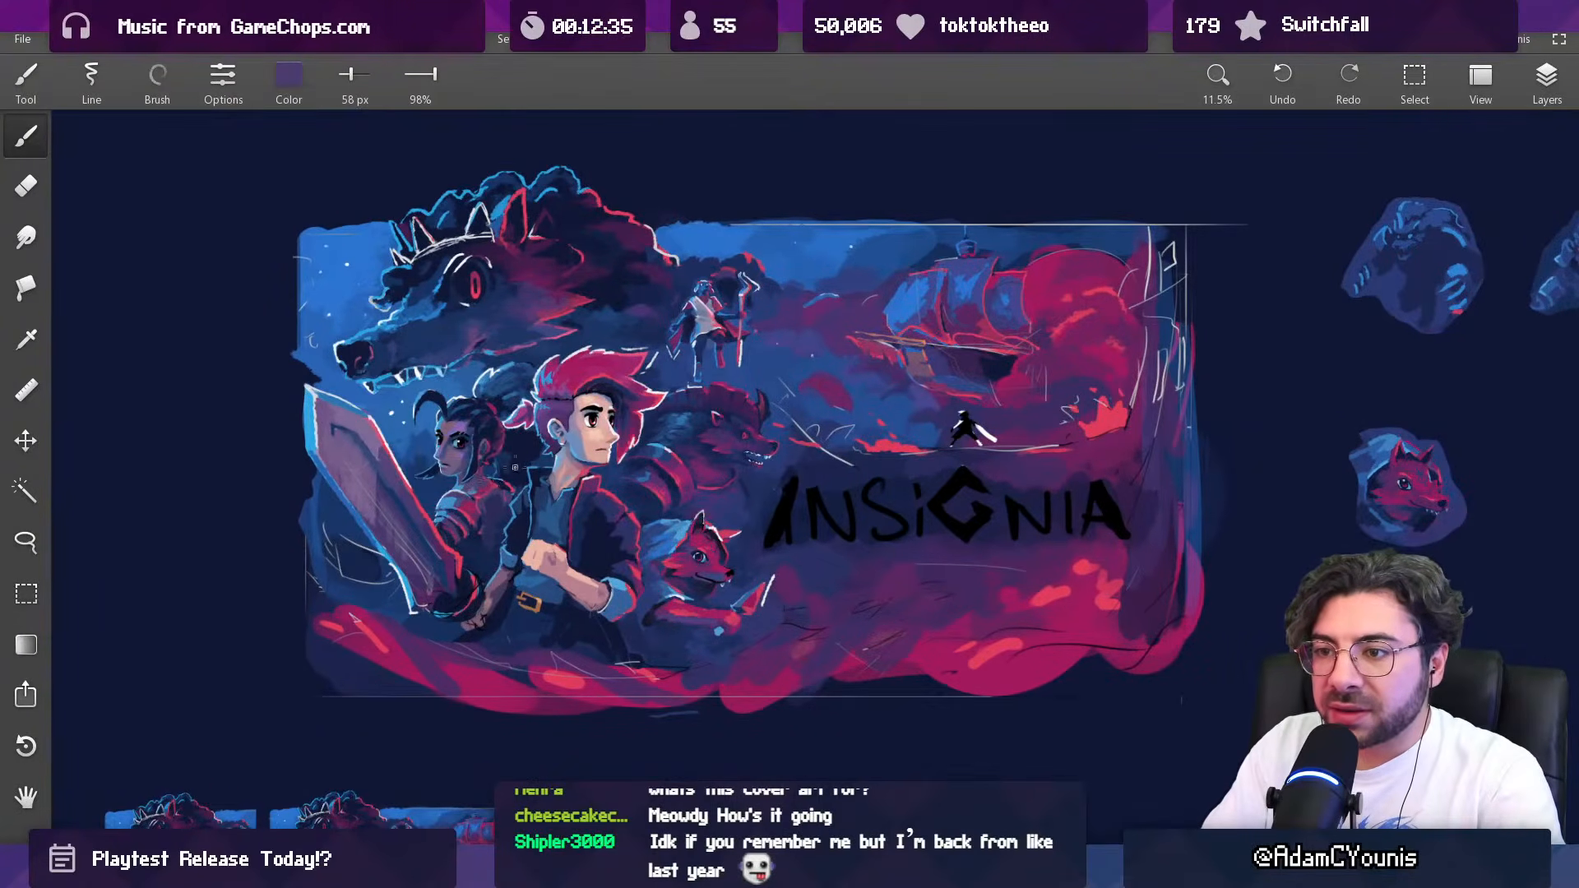
alt+click(498, 487)
key(])
key(])
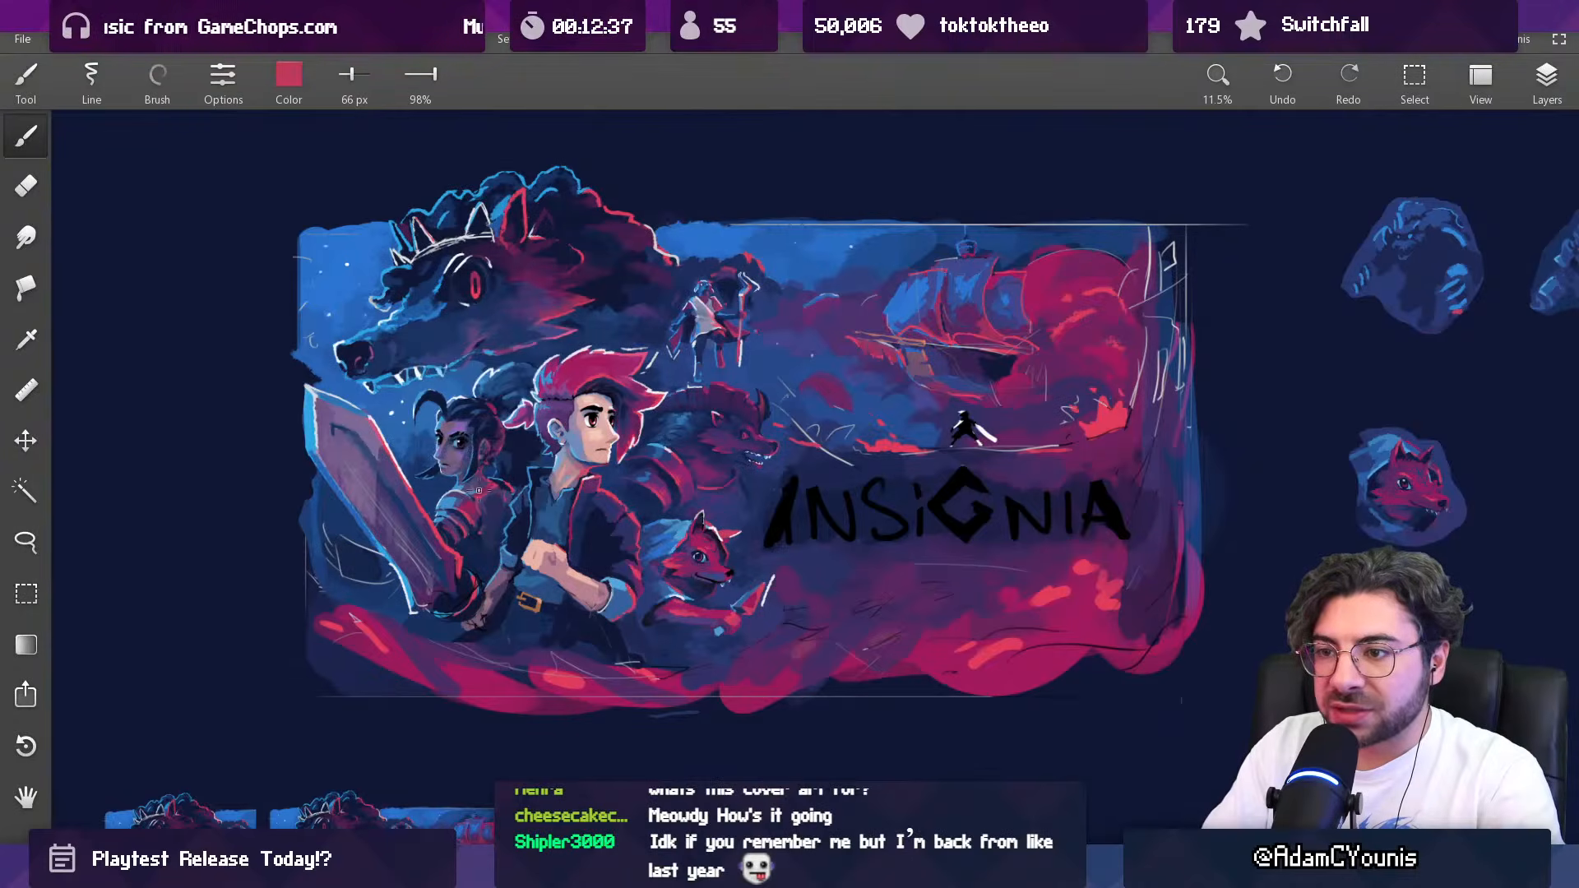
alt+click(485, 491)
key([)
key([)
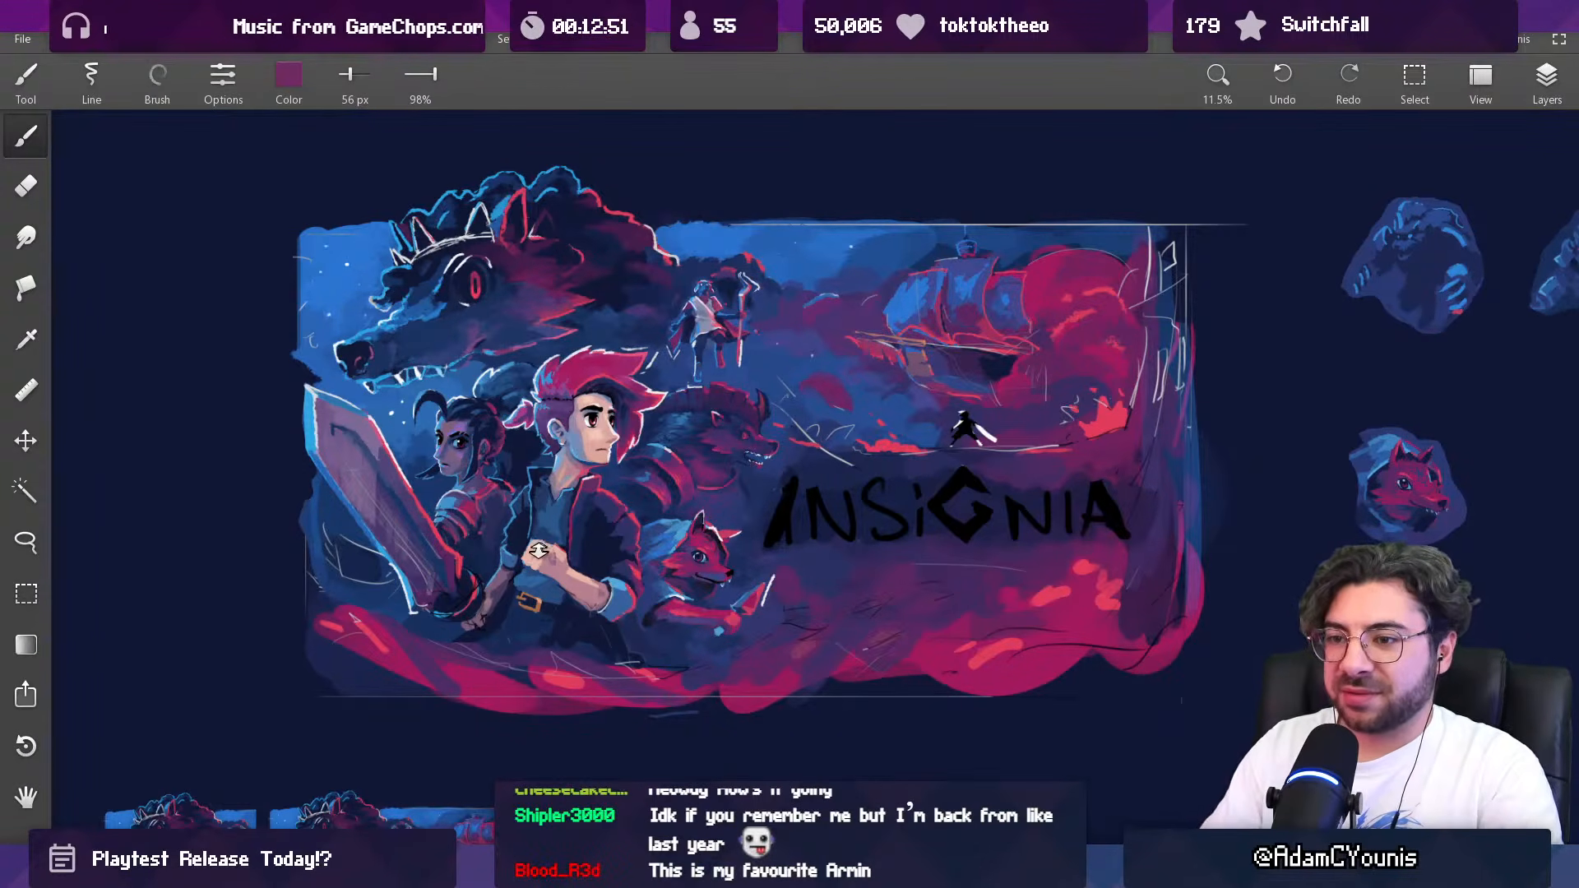
Step: Touch up the crowned wolf's front teeth with sampled white and dark blue, using a 37 px brush
scroll(412, 382, up, 2)
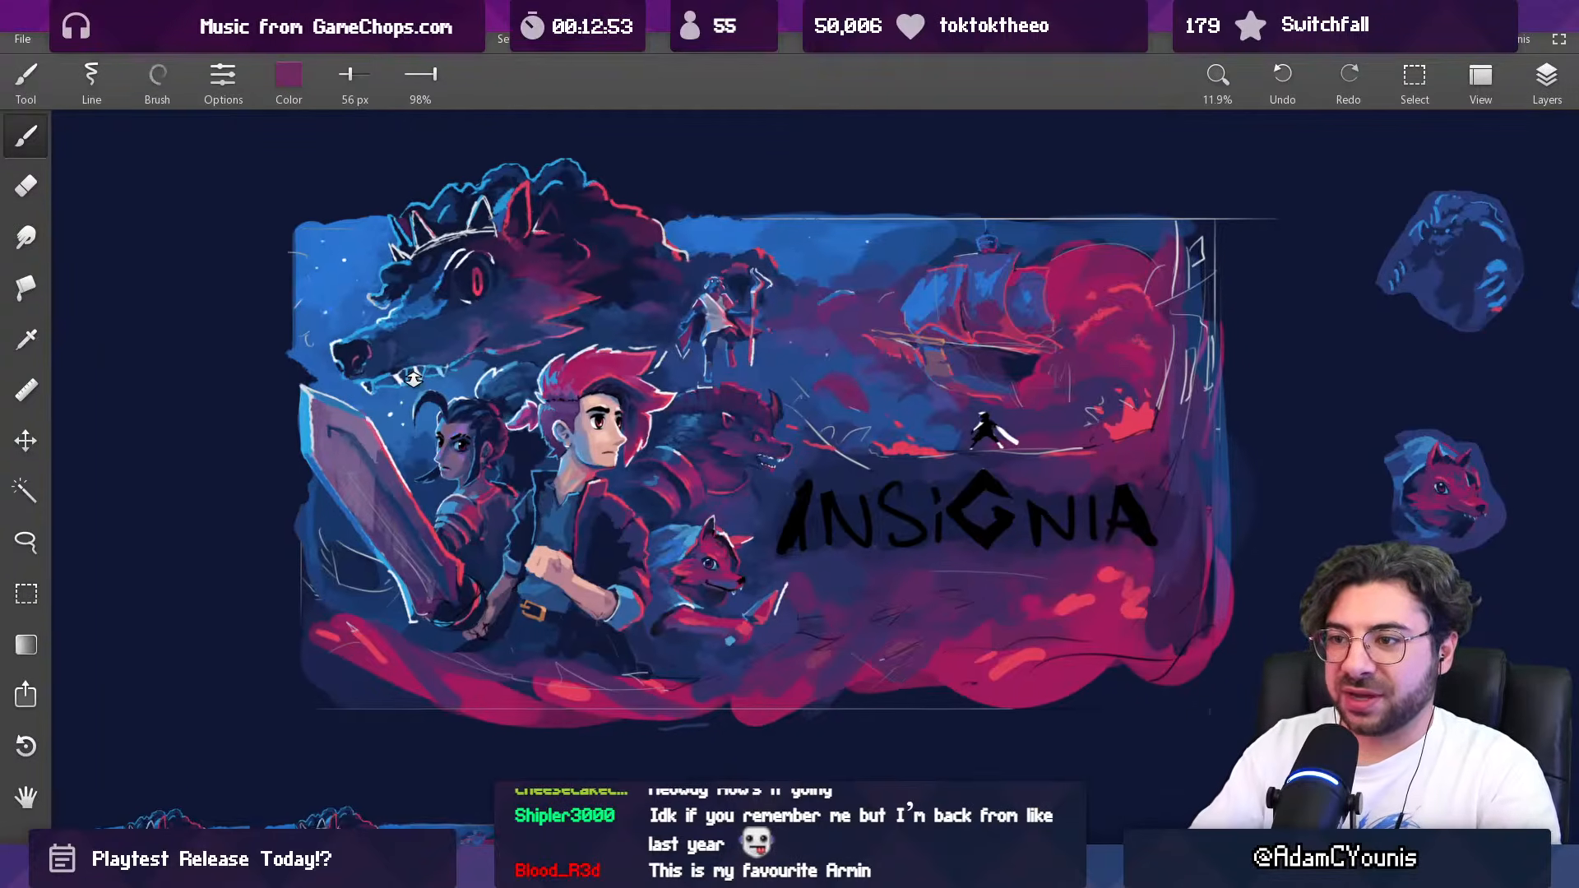
key(alt)
alt+click(388, 386)
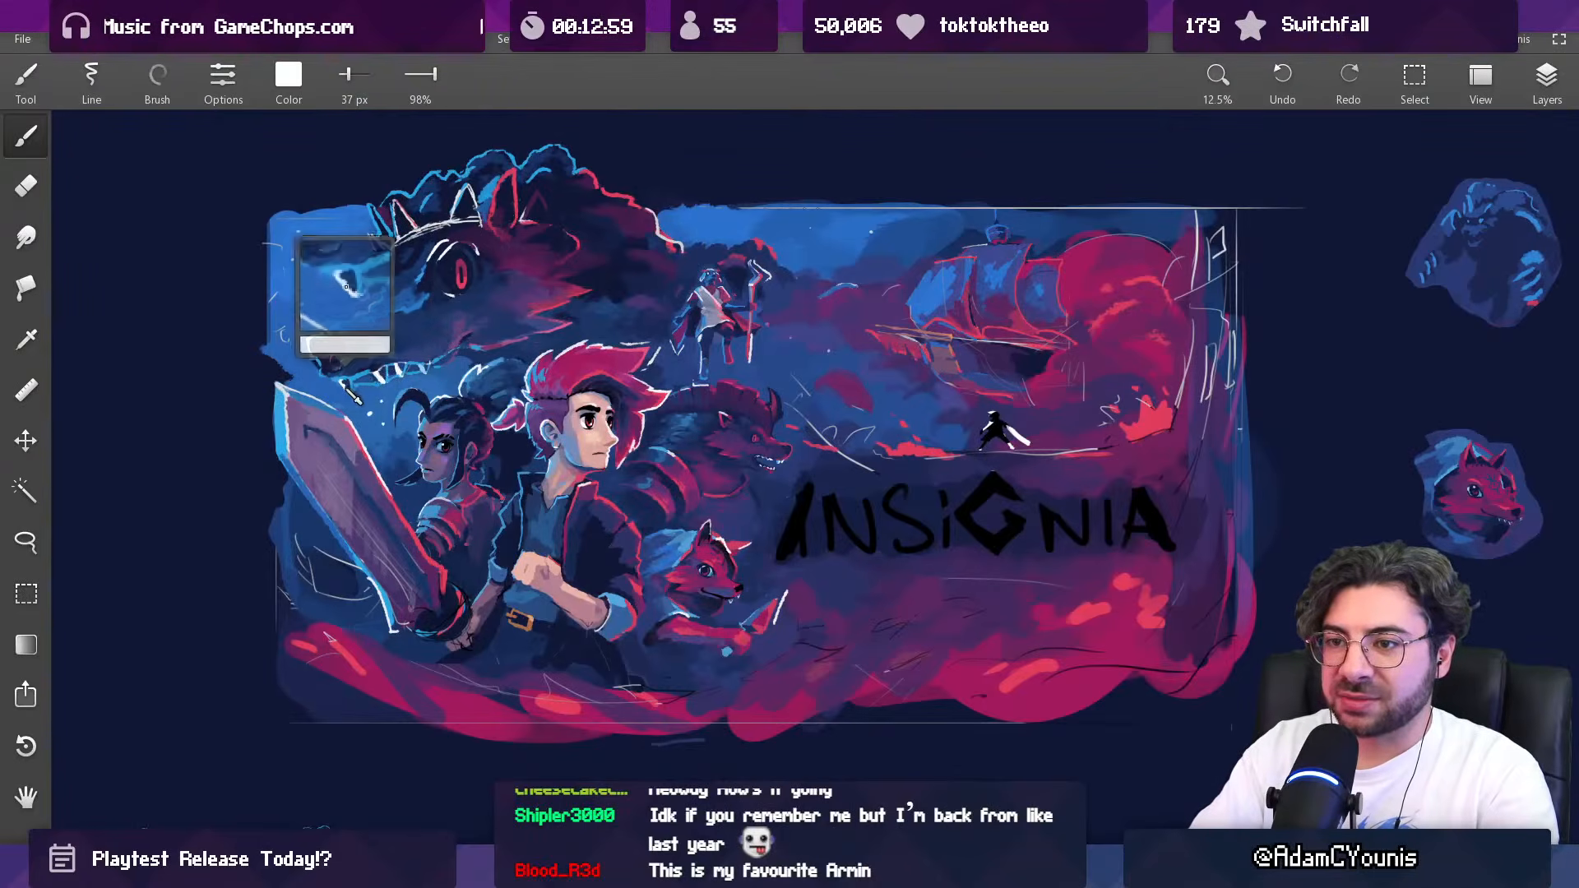
alt+click(345, 385)
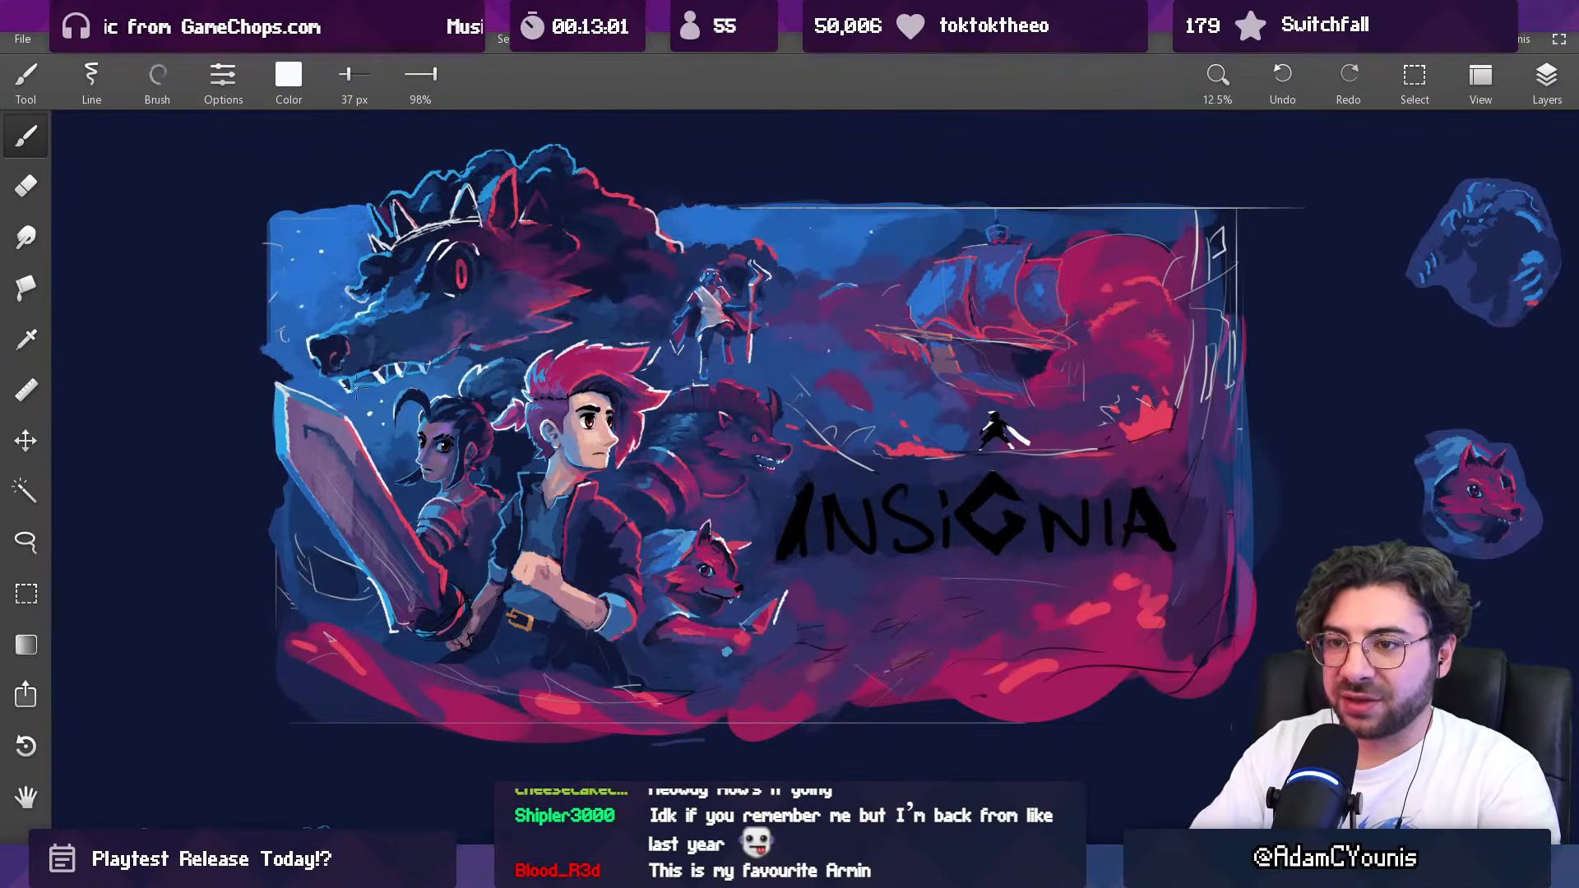
alt+click(345, 384)
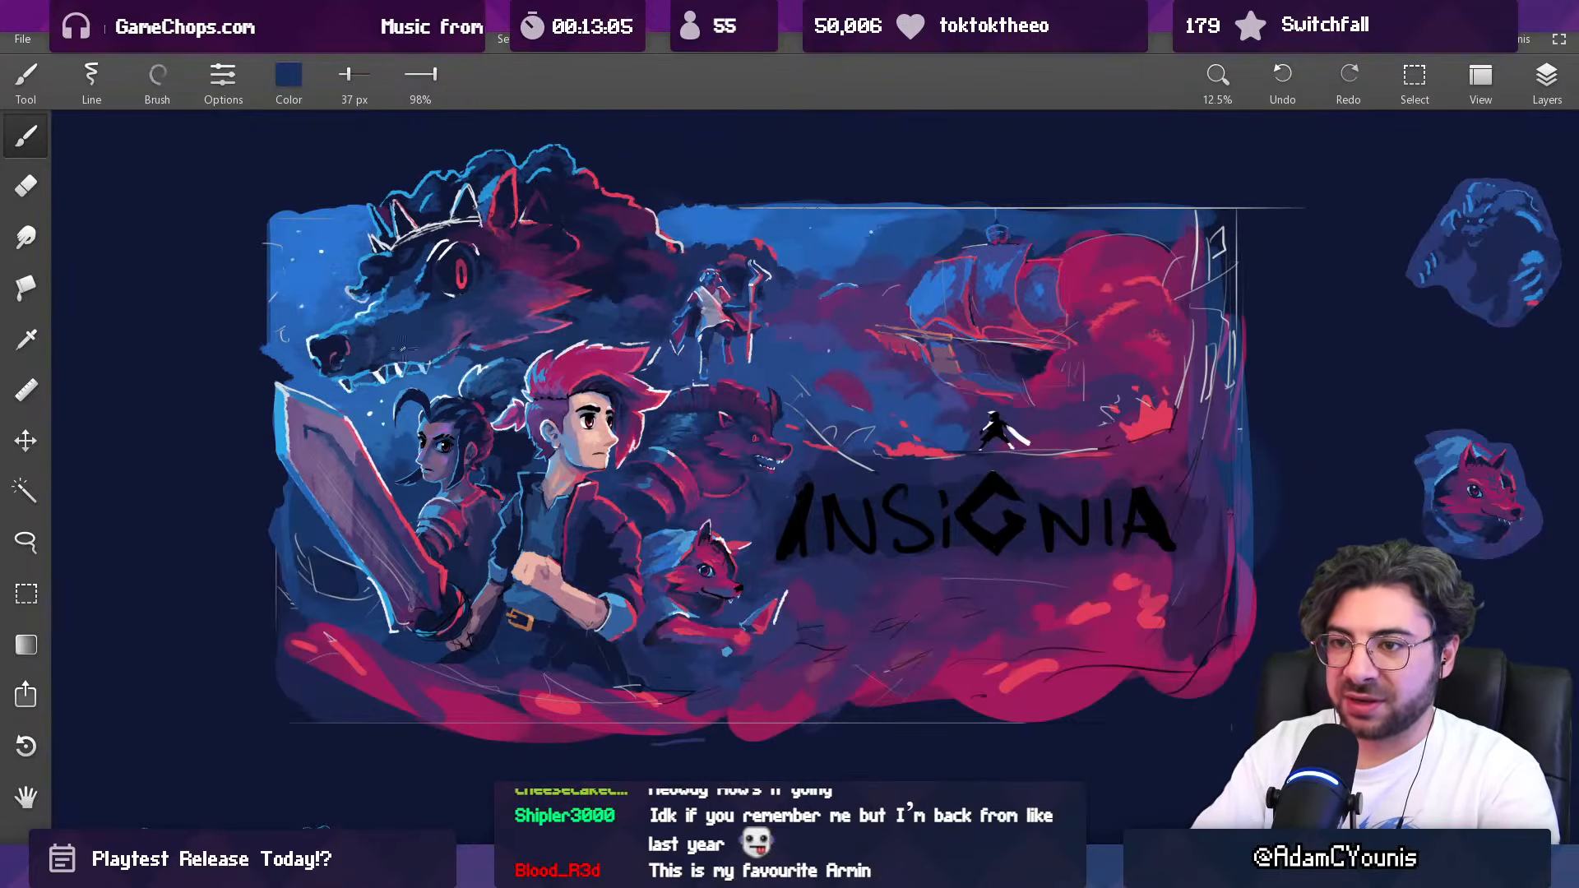
Step: Enlarge the brush to 62 px and refine the crowned wolf's lower jaw line with sampled light blue and dark blue
alt+click(360, 374)
drag(359, 373, 377, 373)
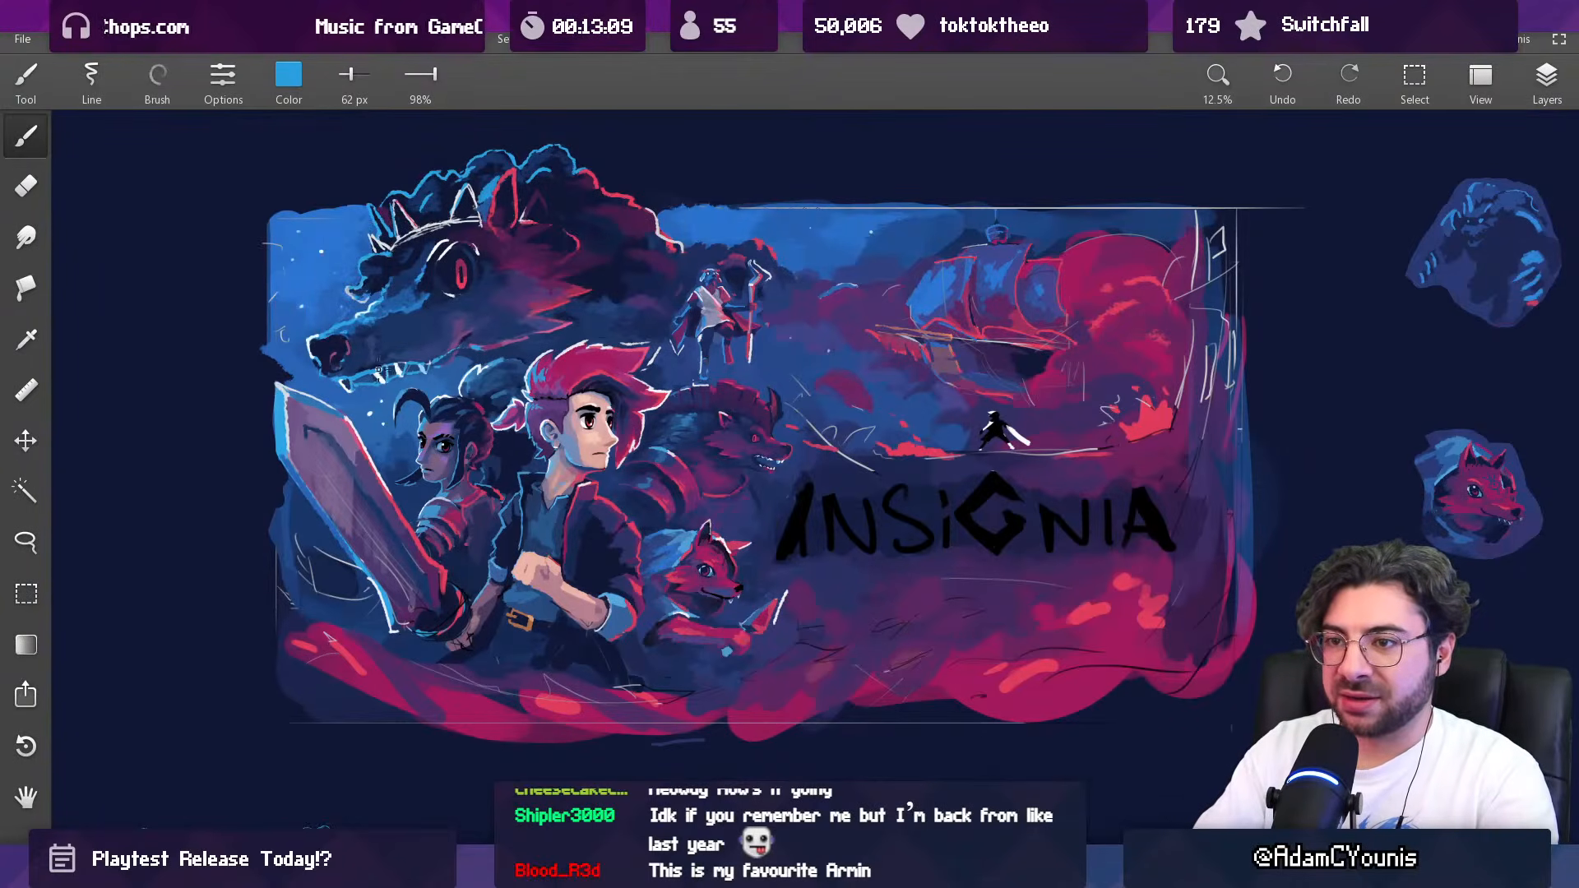
alt+click(384, 367)
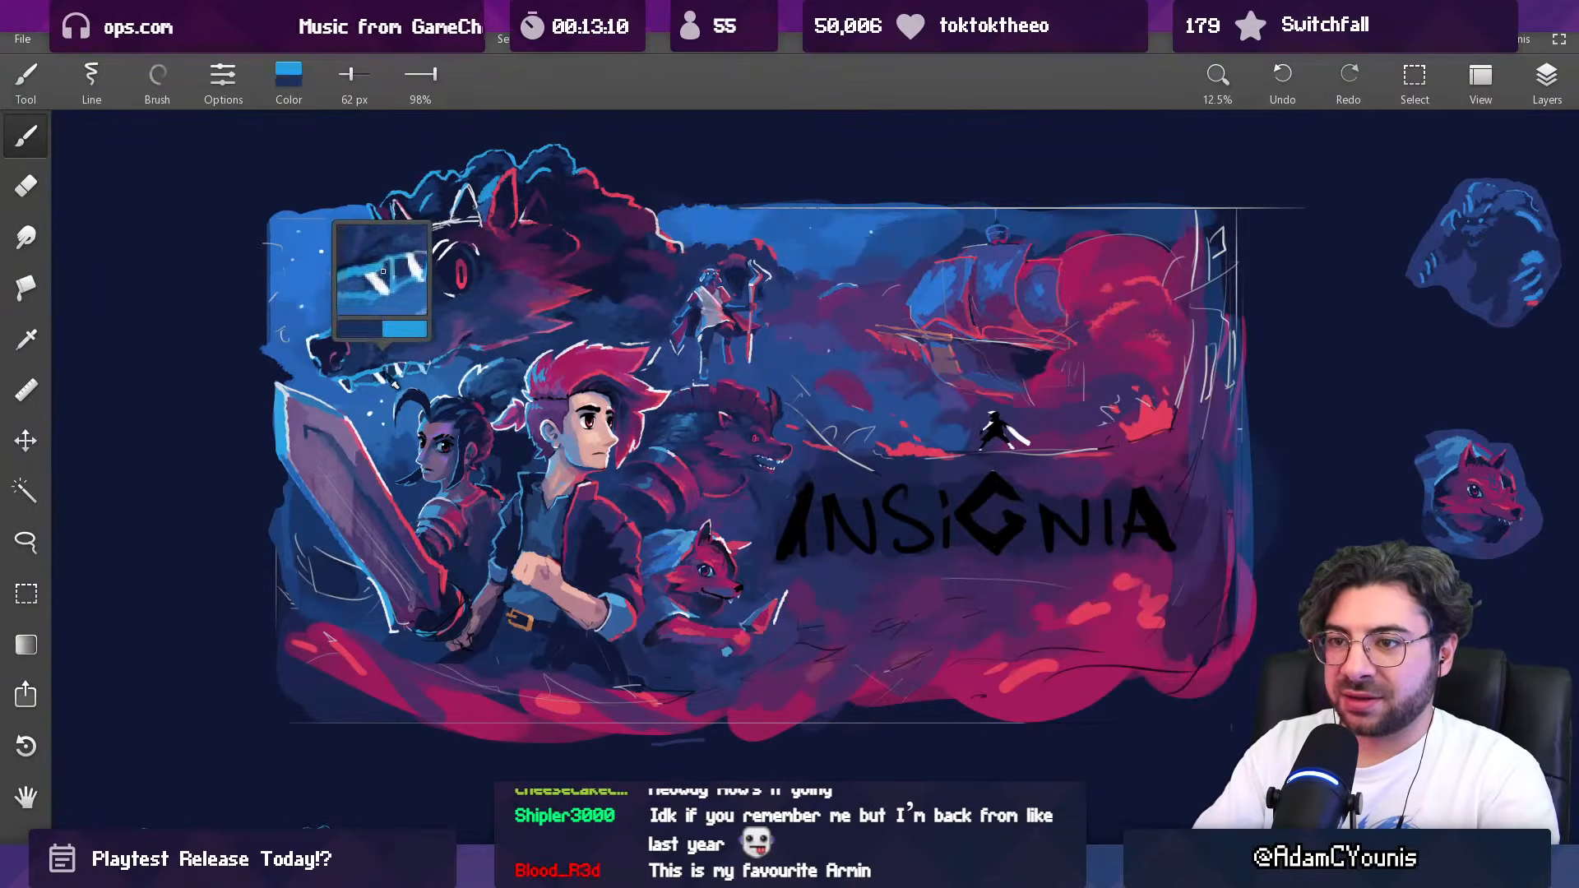
alt+click(403, 340)
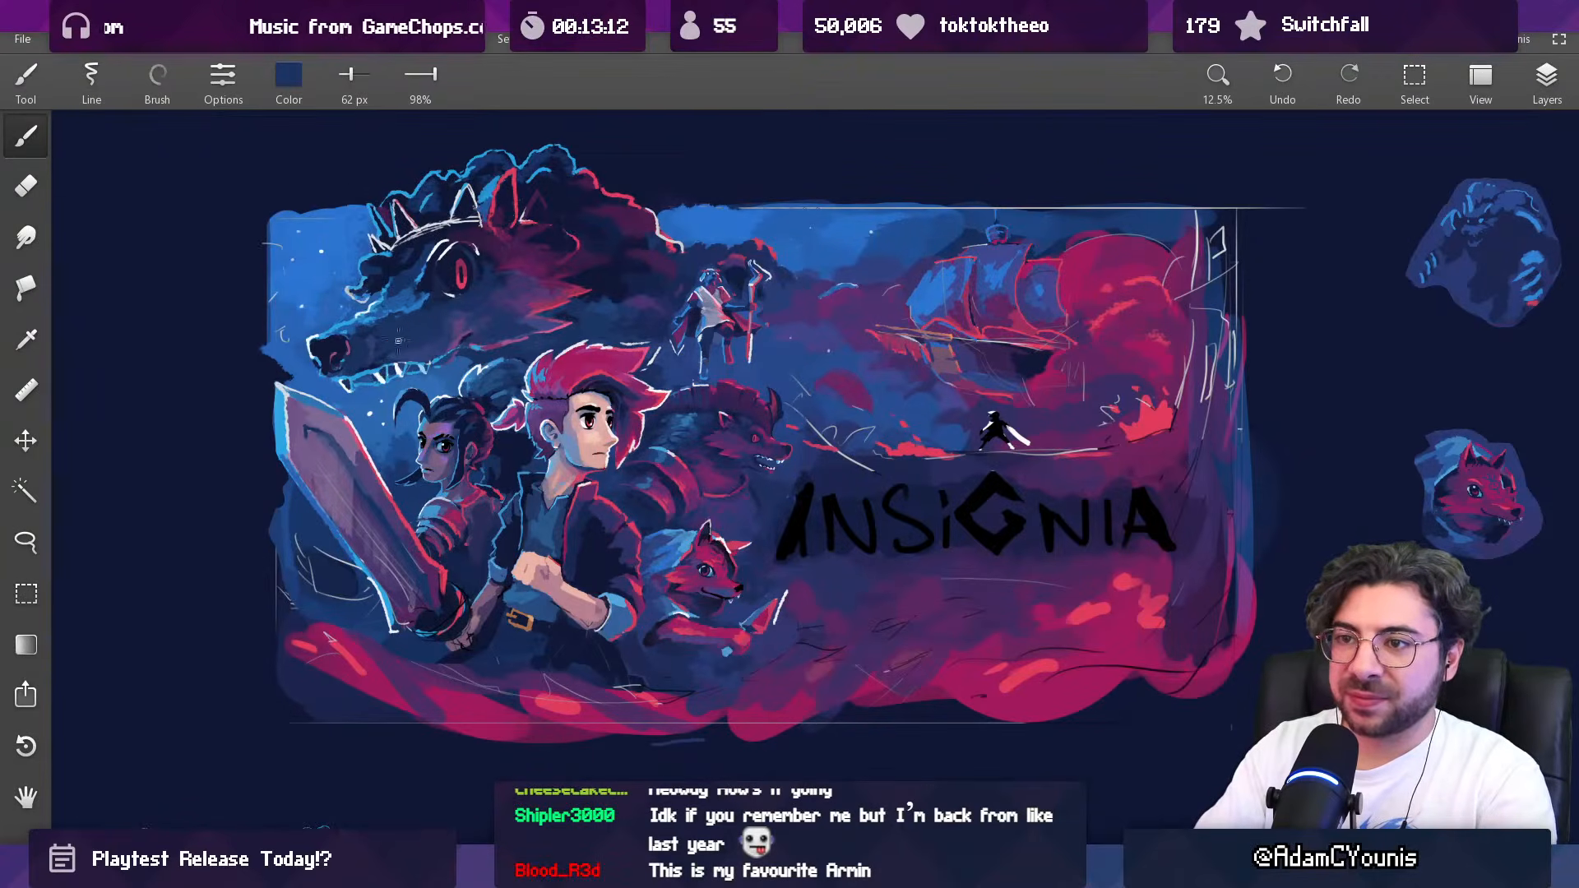
Step: Enlarge the brush to 159 px, then 216 px, and soften the shading on the crowned wolf's jaw with sampled blues
drag(403, 340, 420, 340)
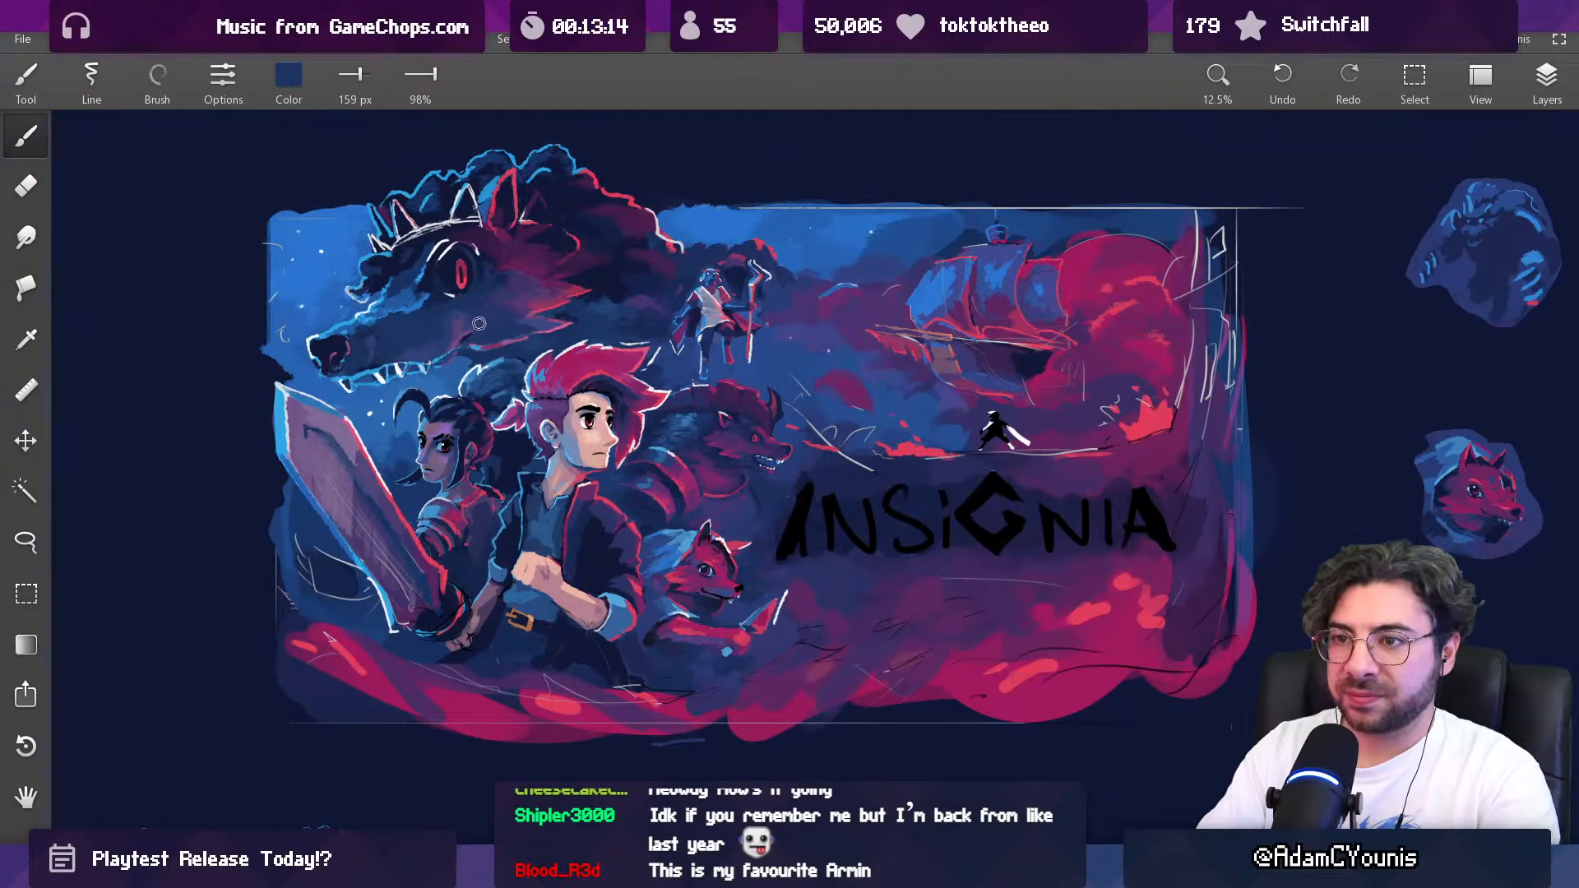
alt+click(386, 356)
key(])
alt+click(421, 361)
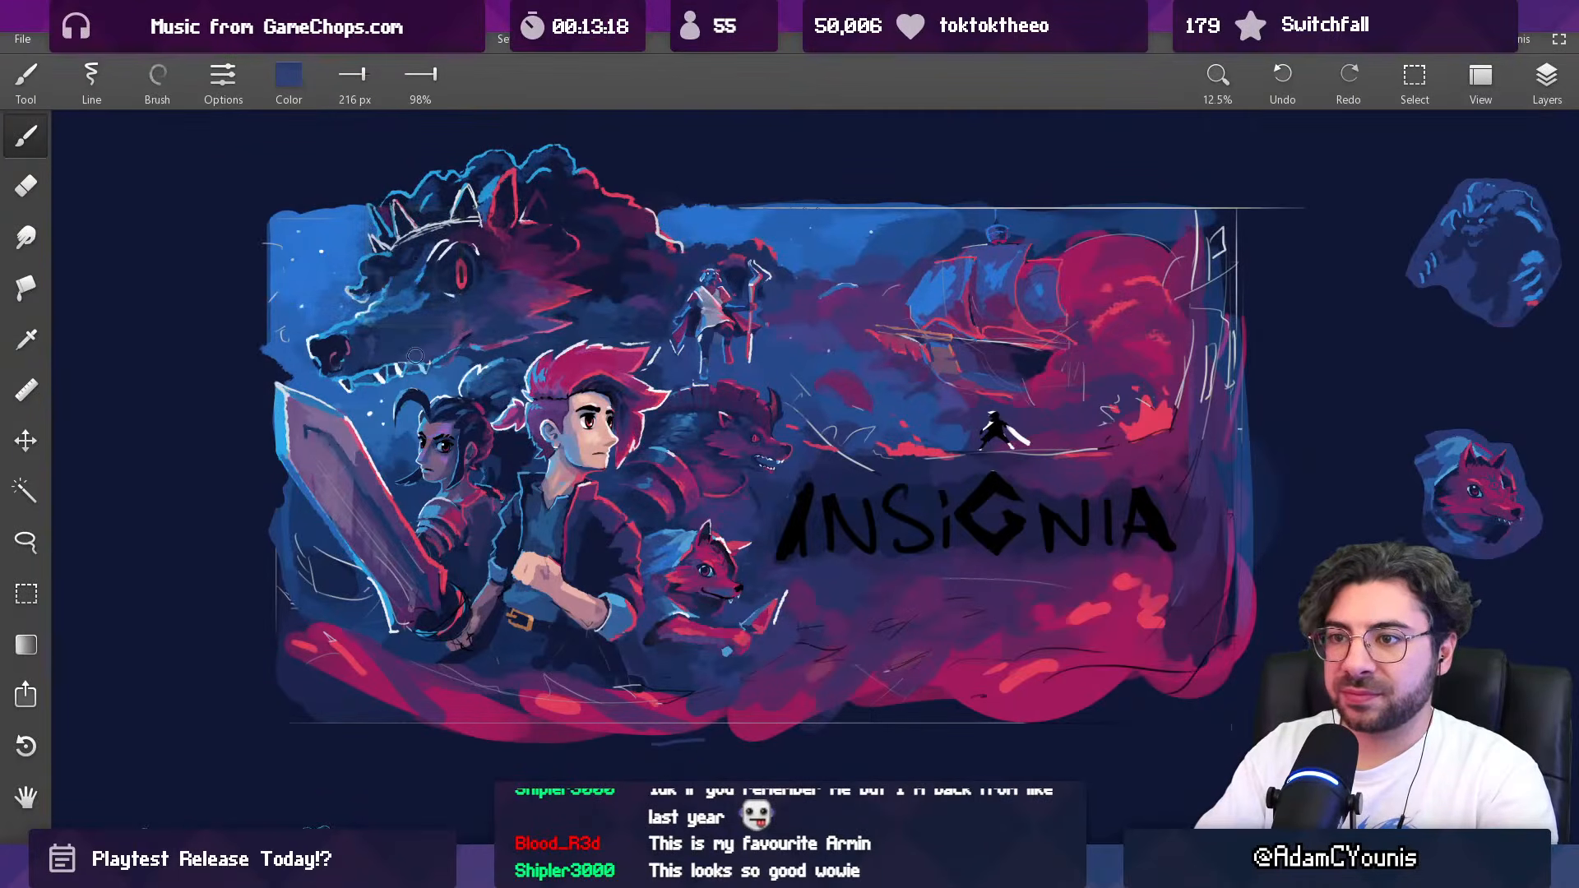
alt+click(412, 347)
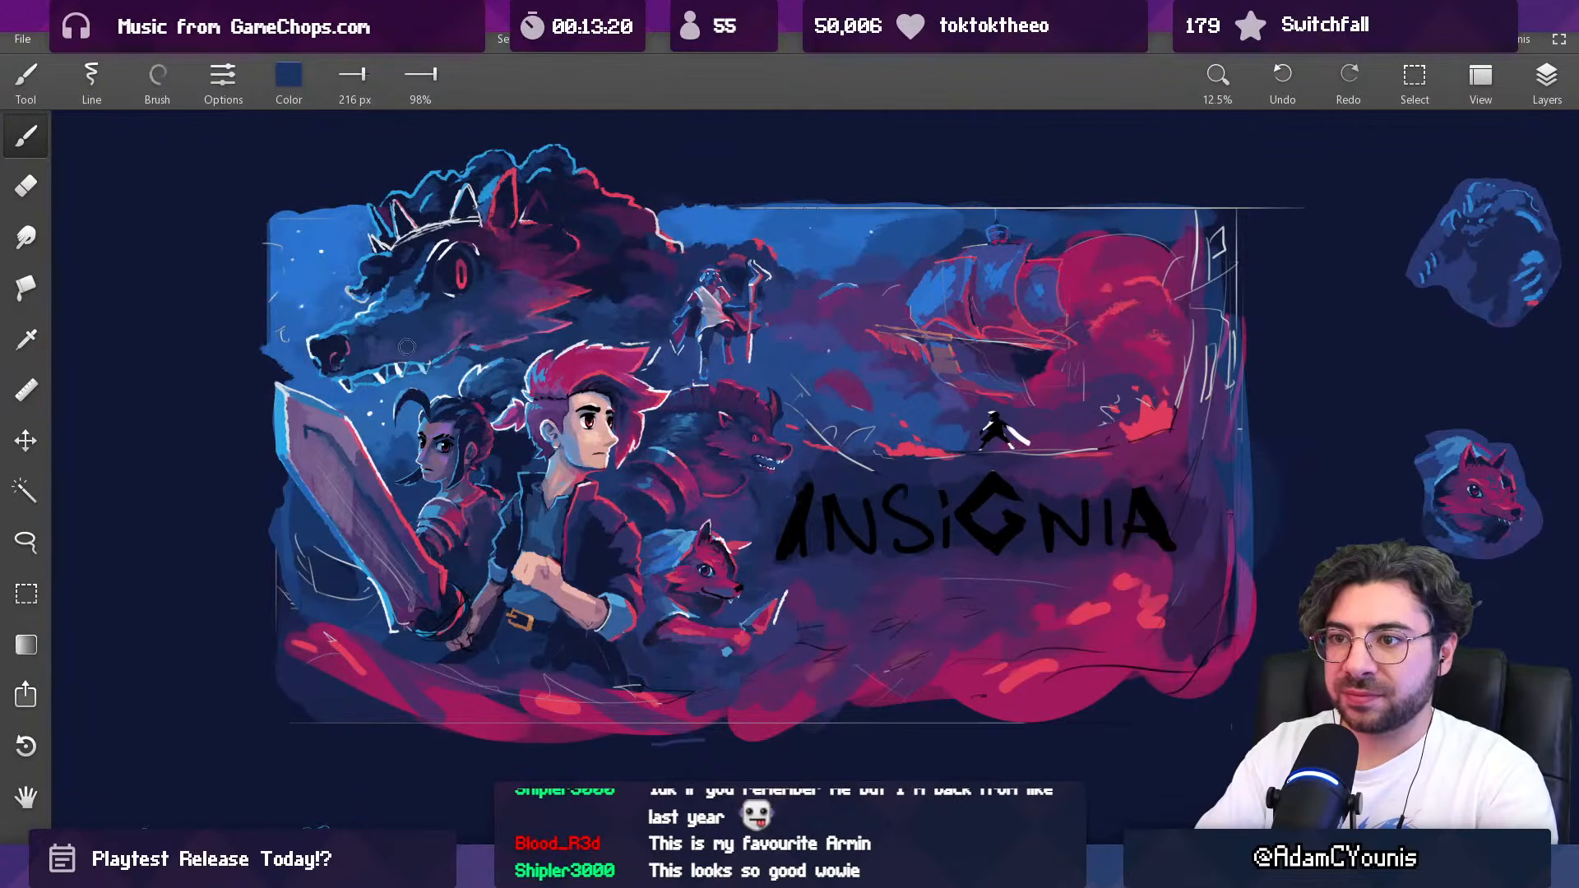
Step: Rework the background around the maned beast's snout with sampled purple, indigo and navy, reducing the brush from 117 px to 86 px
drag(501, 351, 420, 345)
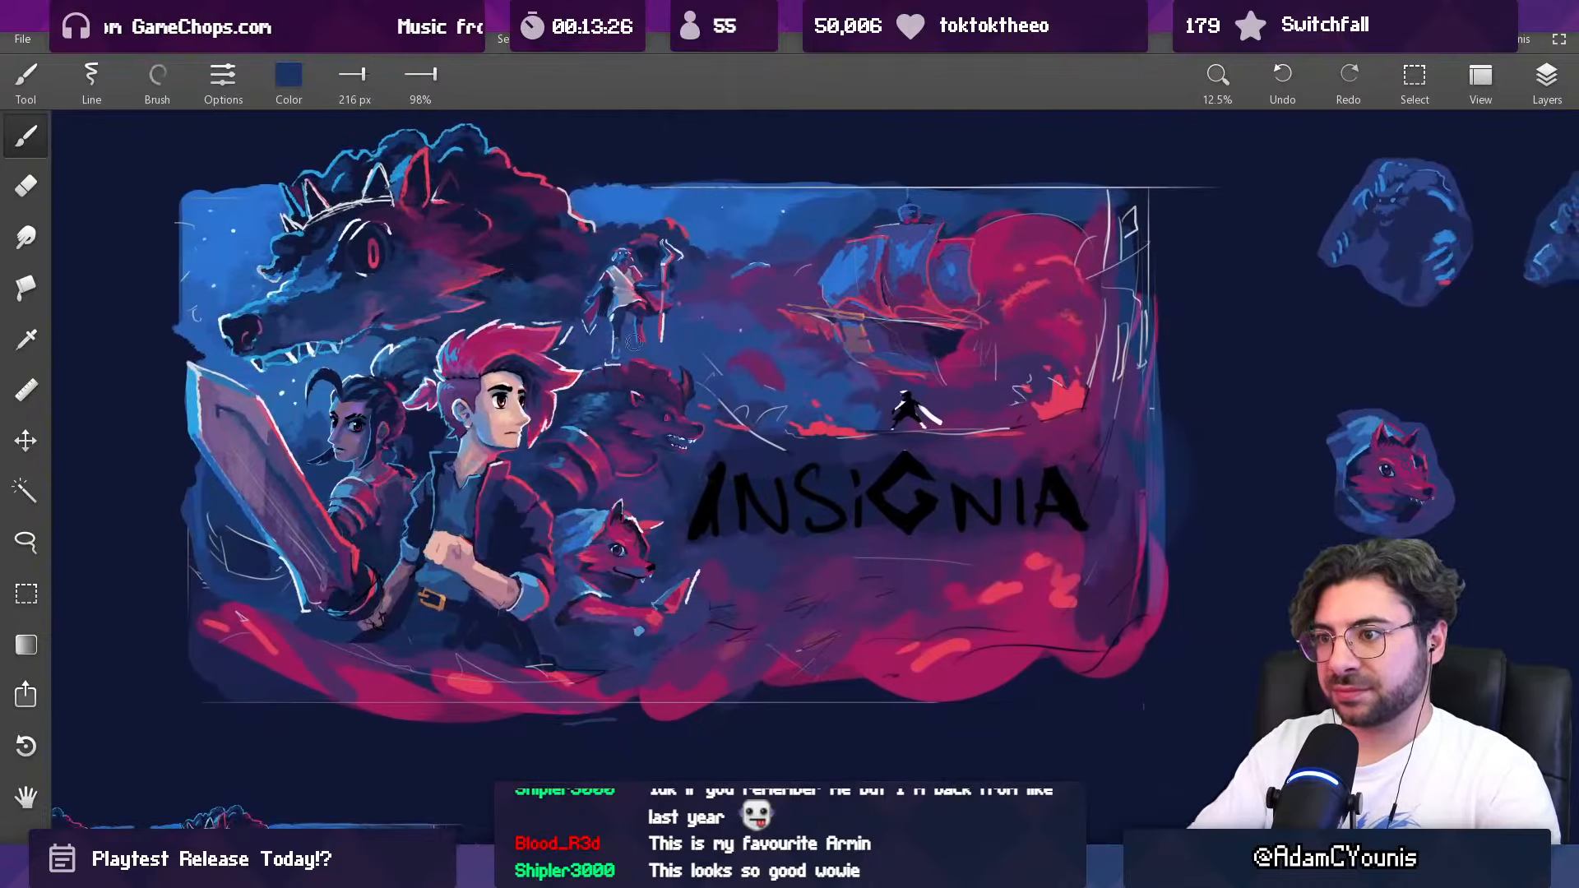
alt+click(649, 399)
drag(694, 424, 688, 427)
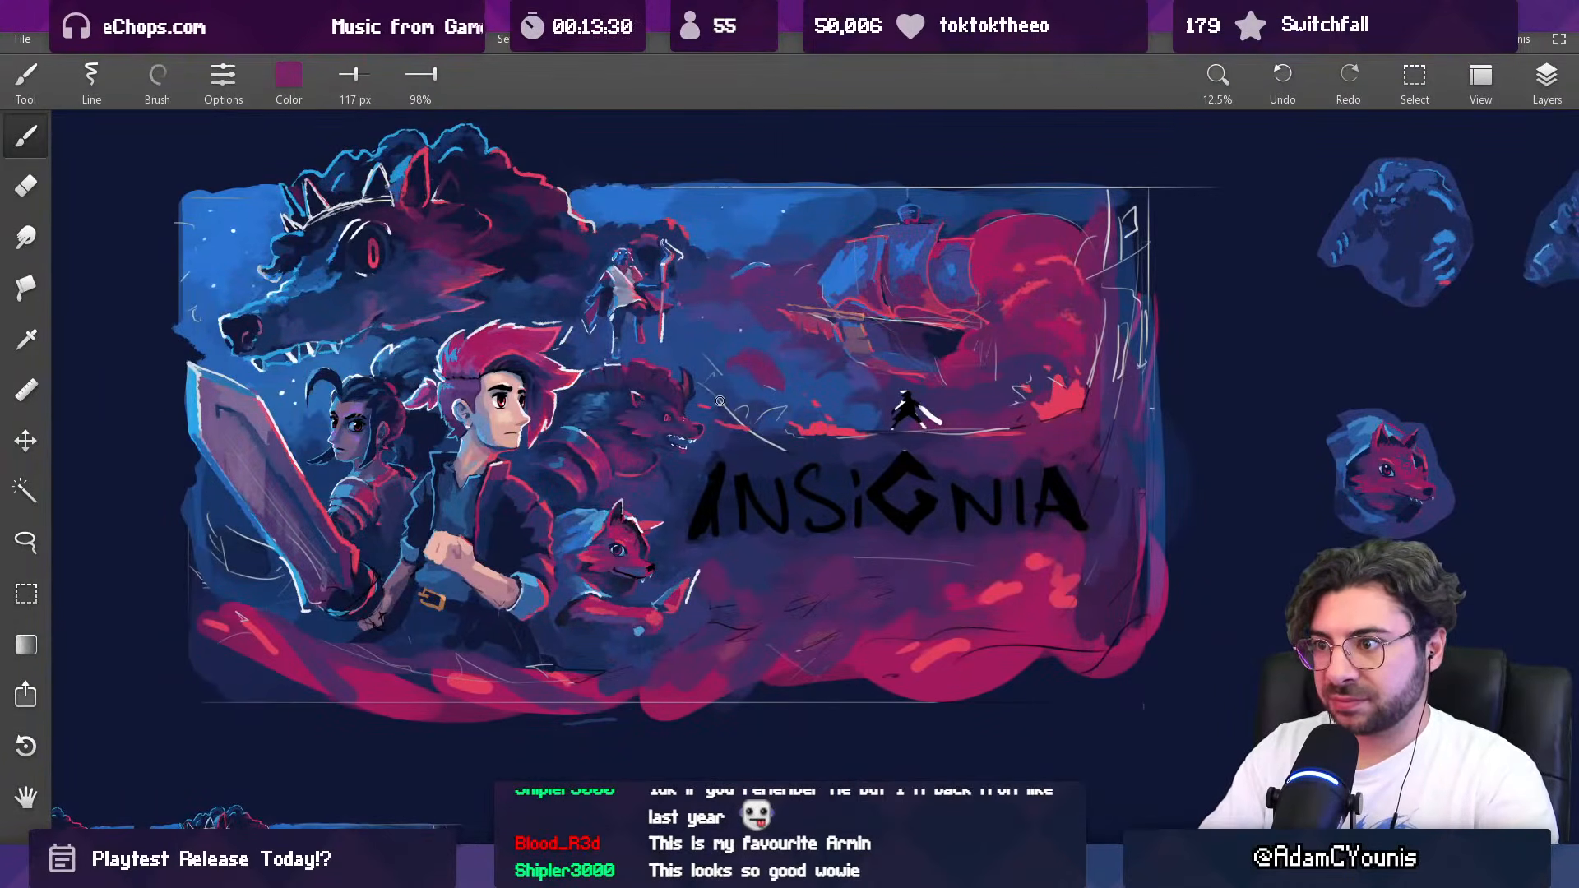
alt+click(685, 433)
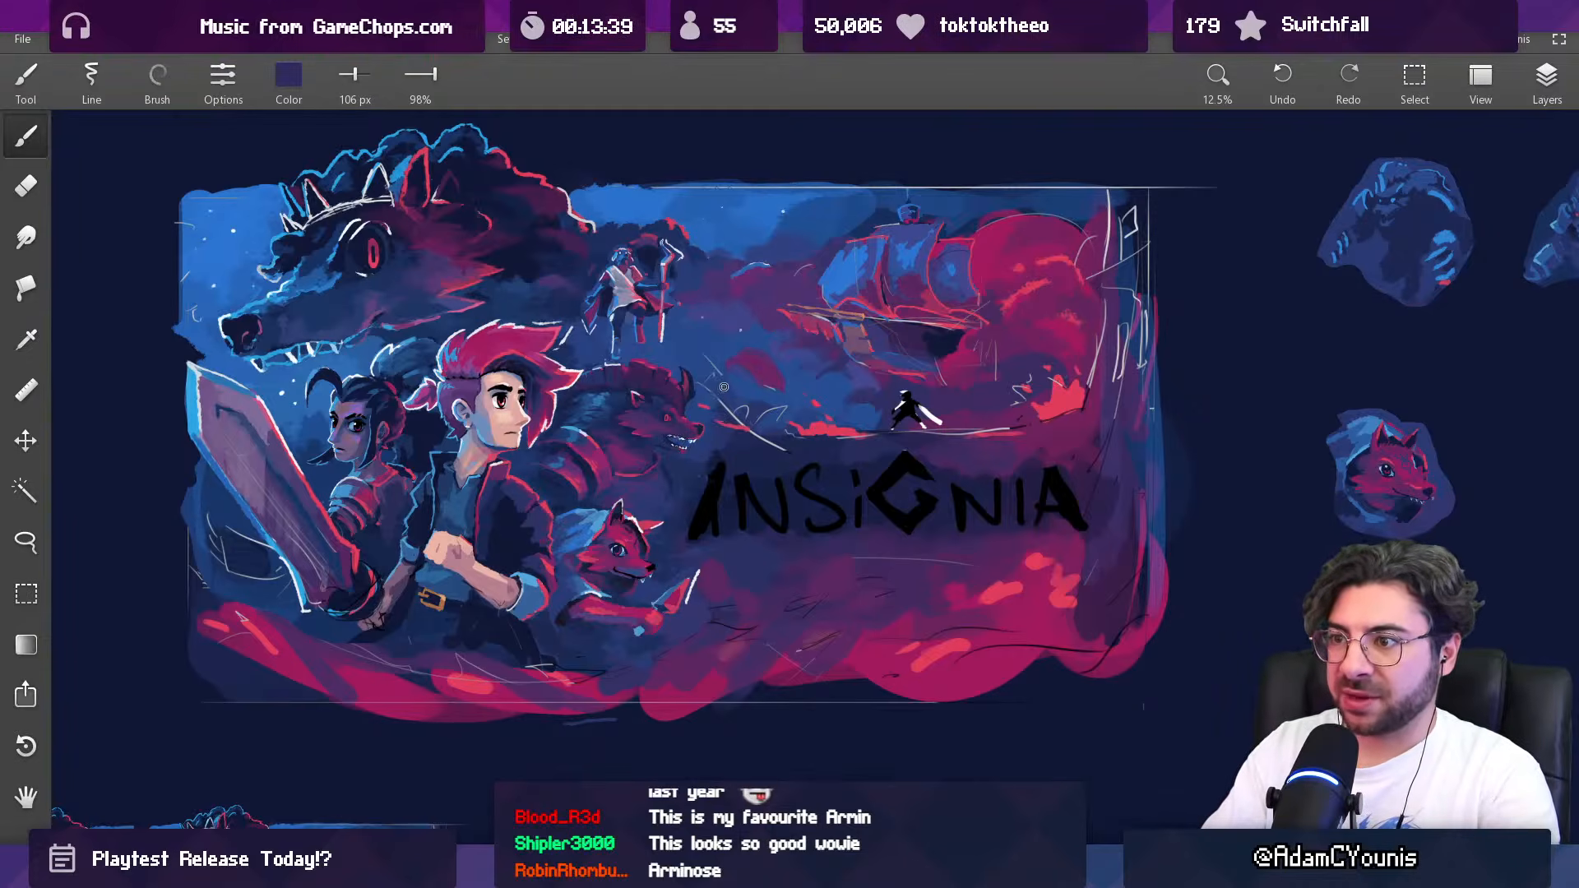
alt+click(704, 411)
key(bracketleft)
alt+click(698, 430)
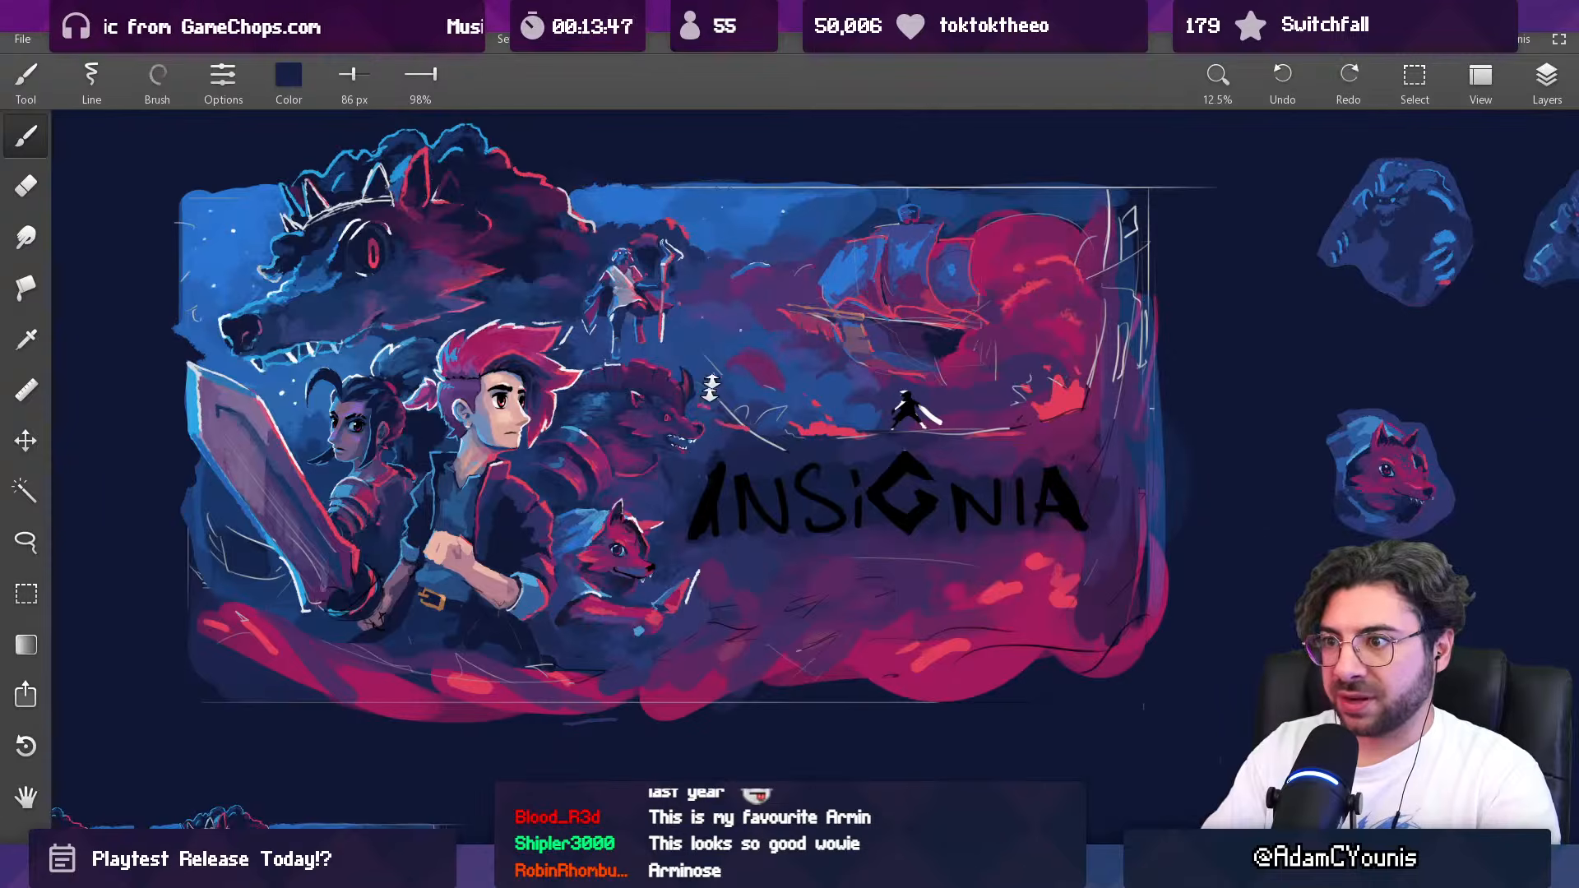
Step: Reduce the brush to 36 px and refine the maned beast's nose and its rim light with sampled pinkish red and navy
scroll(662, 403, up, 5)
alt+click(662, 427)
key([)
key([)
key([)
key([)
key([)
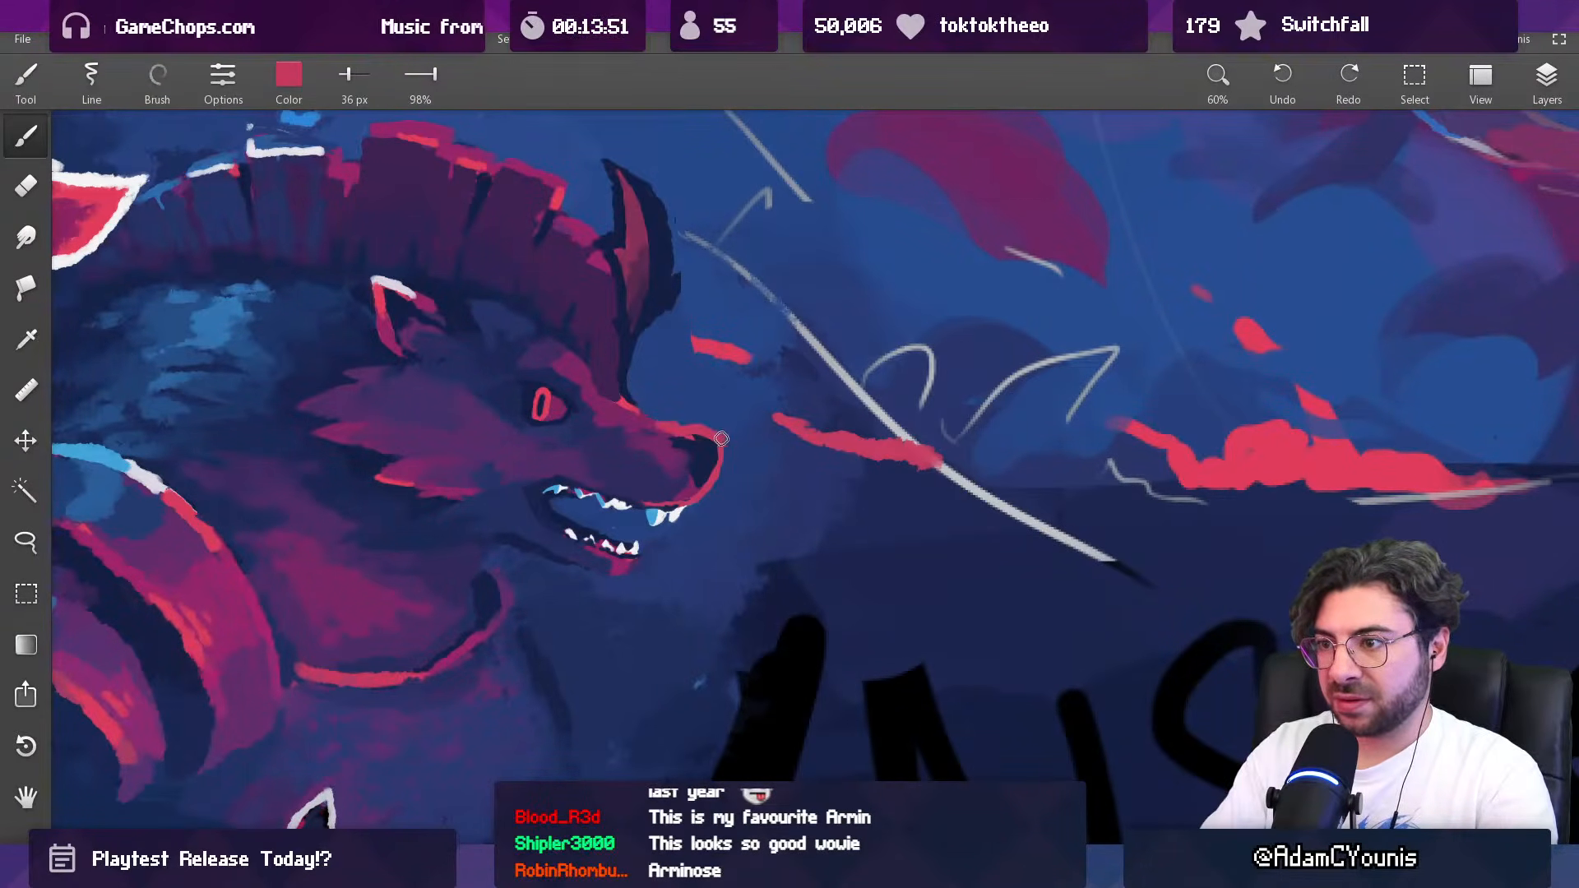
alt+click(708, 467)
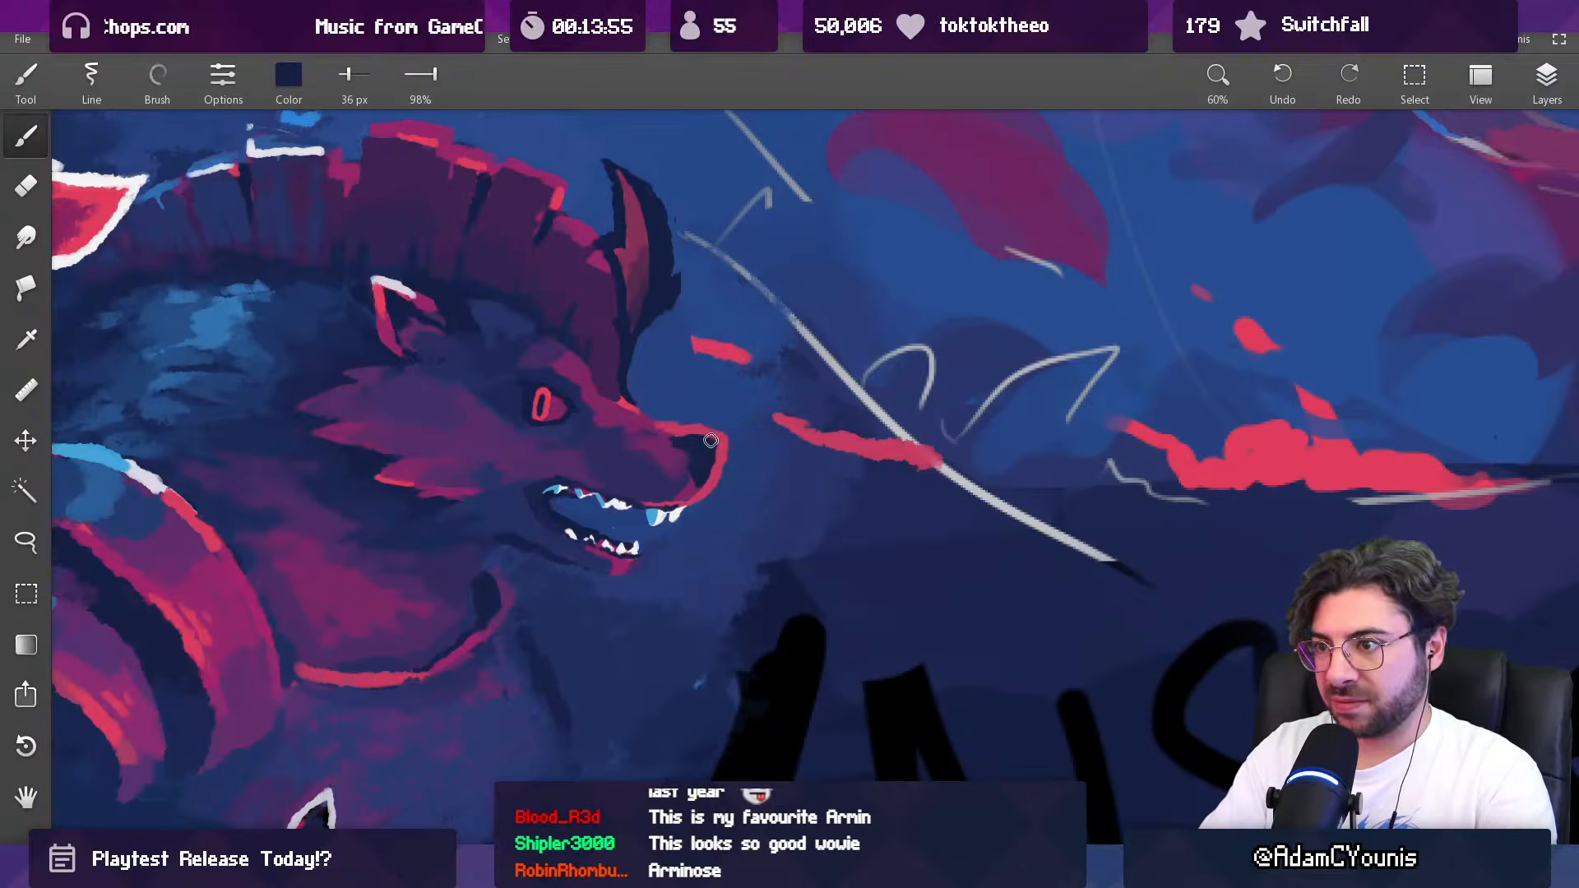
alt+click(689, 446)
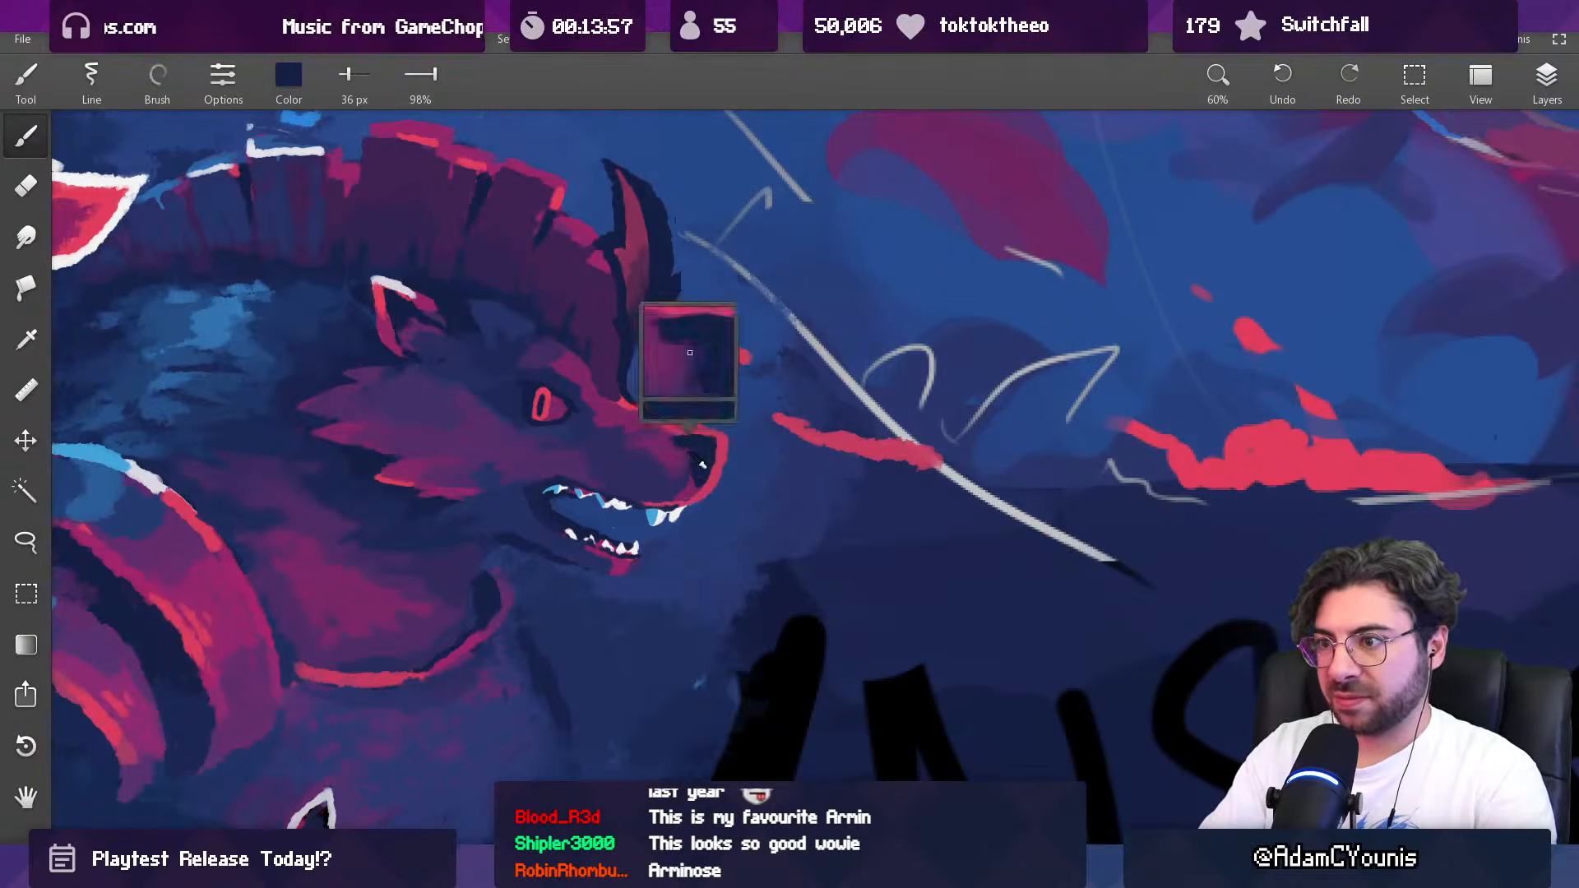
Step: Touch up the maned beast's lower jaw with sampled magenta, enlarging the brush to 45 px and 70 px
scroll(718, 437, down, 5)
drag(654, 469, 654, 527)
scroll(654, 526, down, 2)
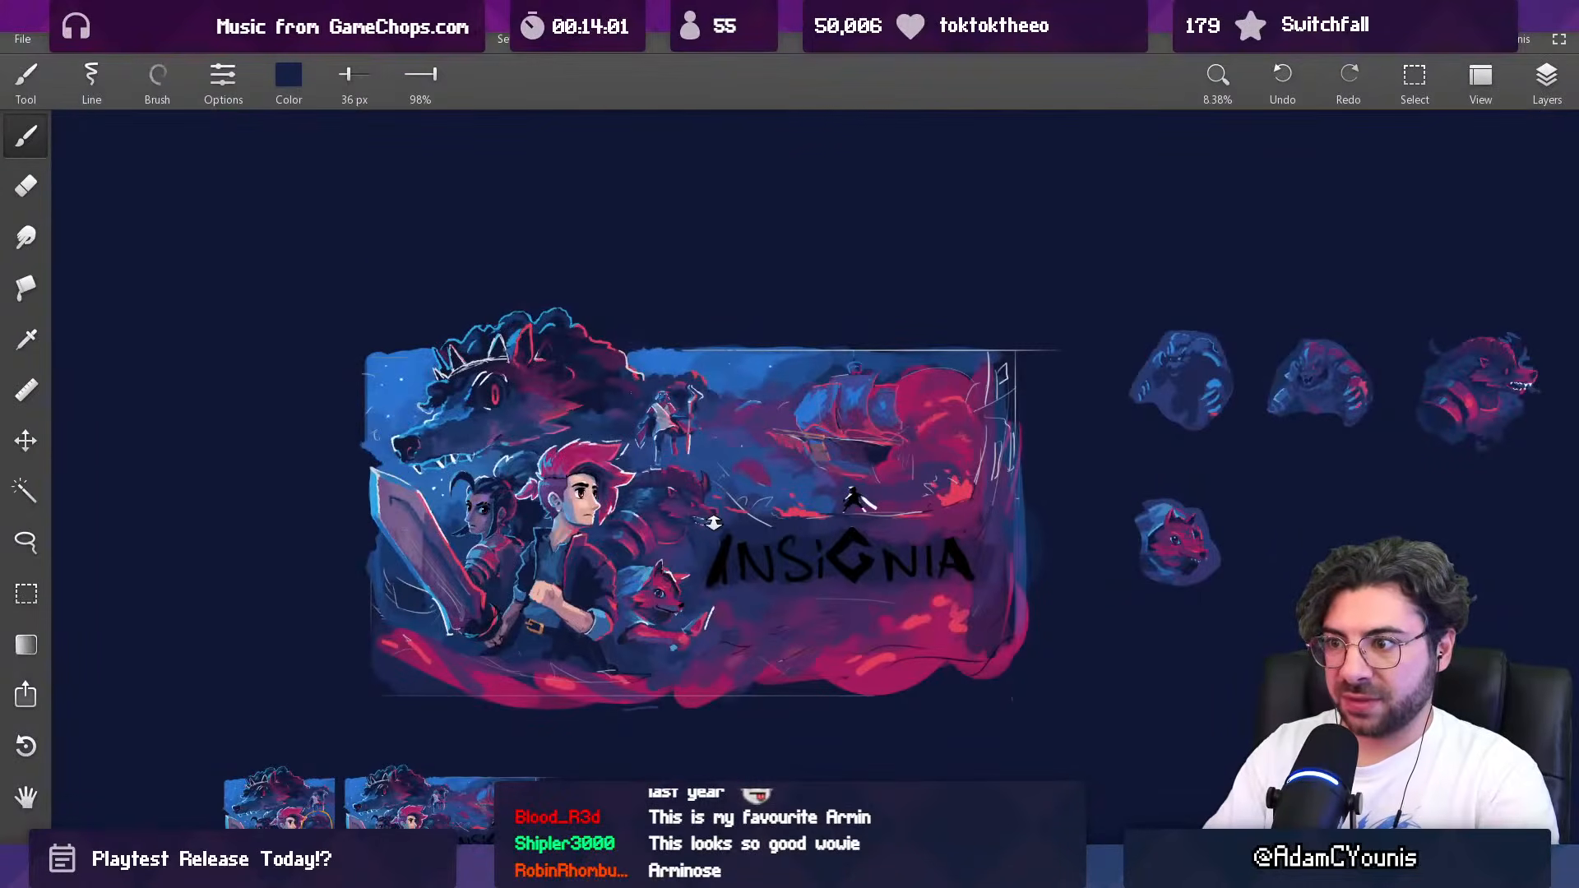
scroll(712, 520, up, 4)
drag(681, 526, 713, 547)
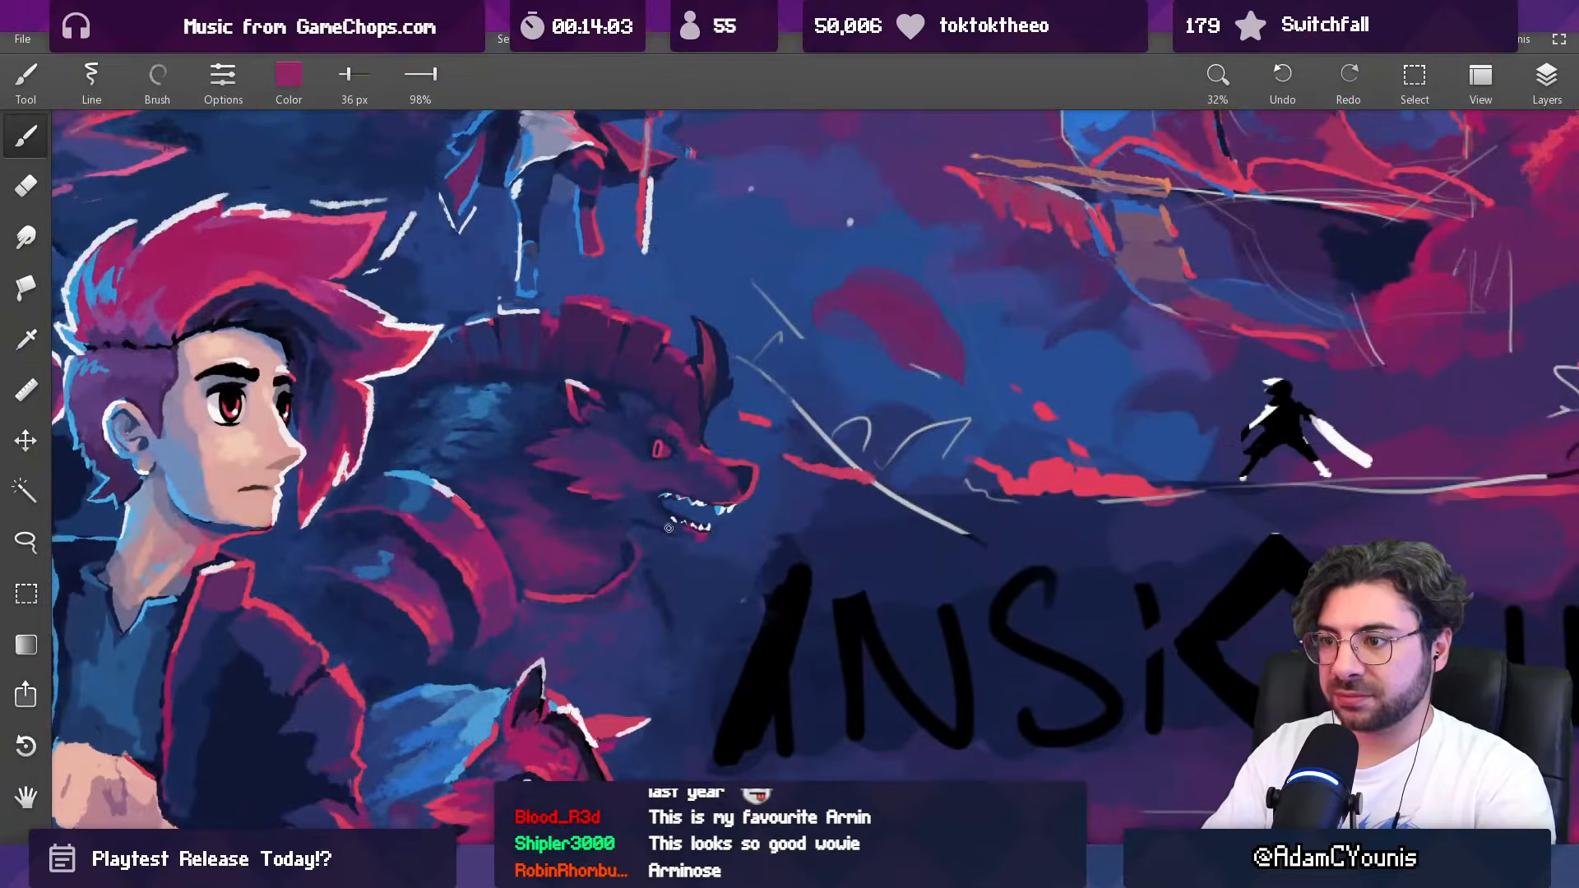
scroll(627, 720, down, 3)
scroll(627, 719, down, 2)
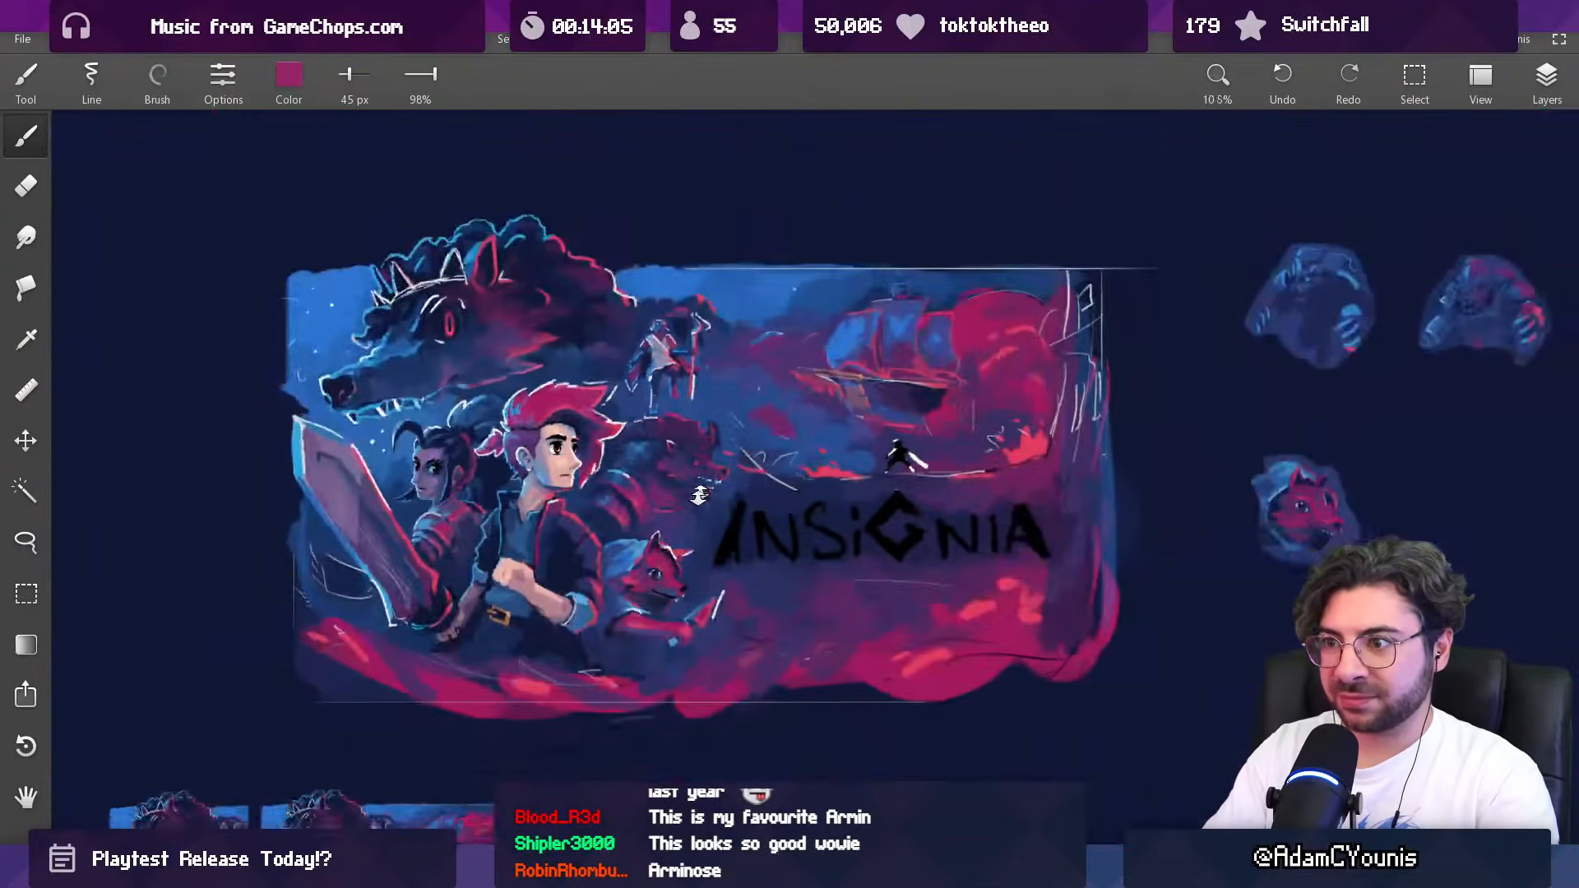
scroll(721, 294, up, 3)
scroll(687, 464, up, 2)
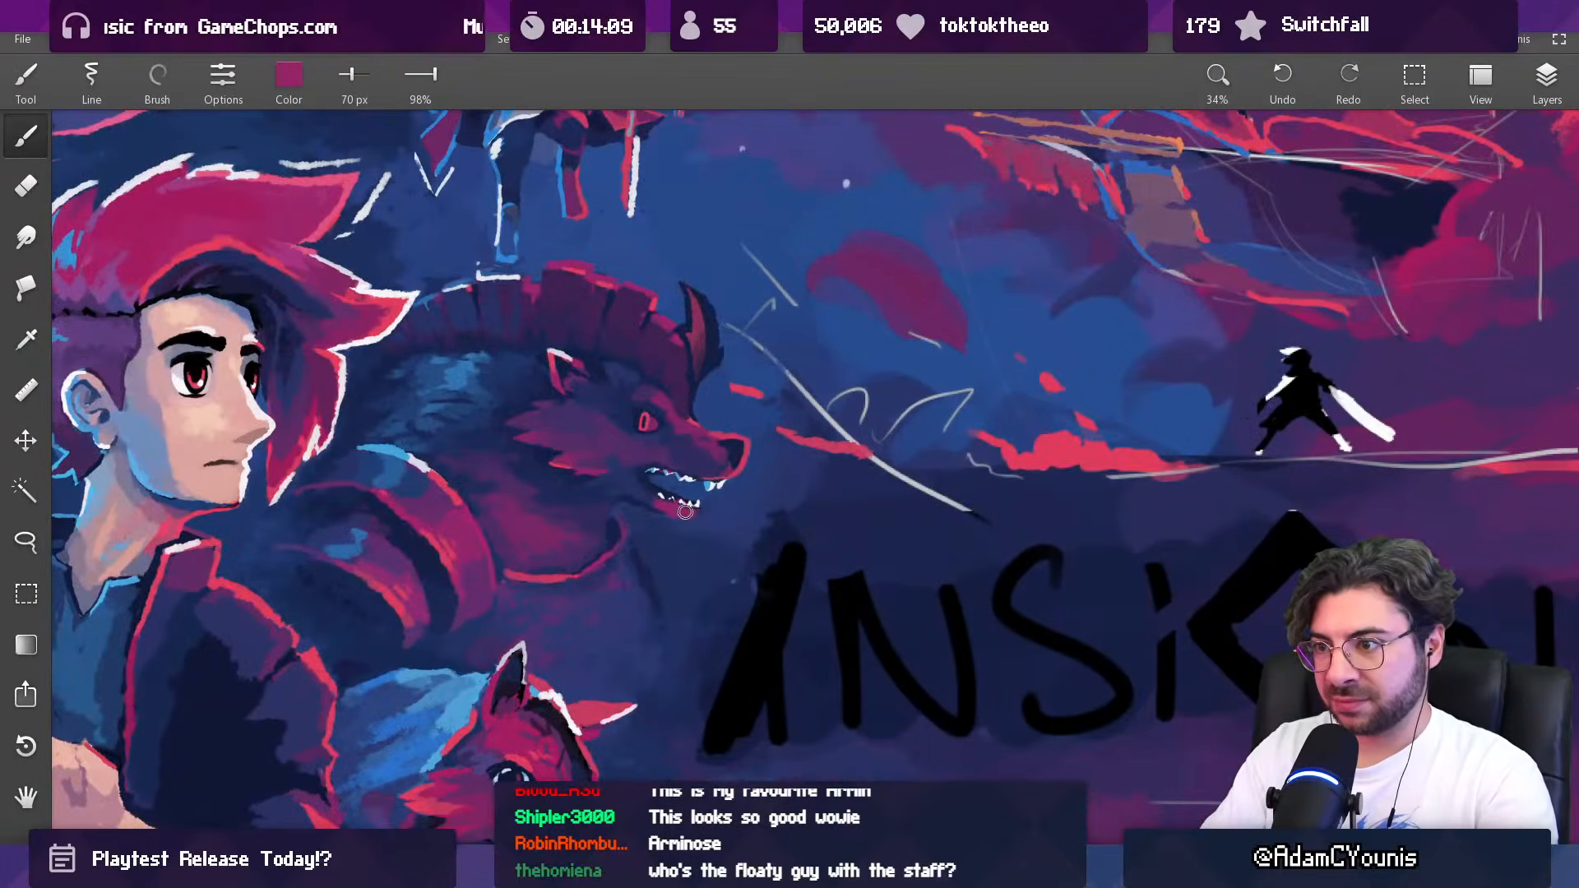
scroll(681, 514, down, 4)
scroll(631, 496, up, 1)
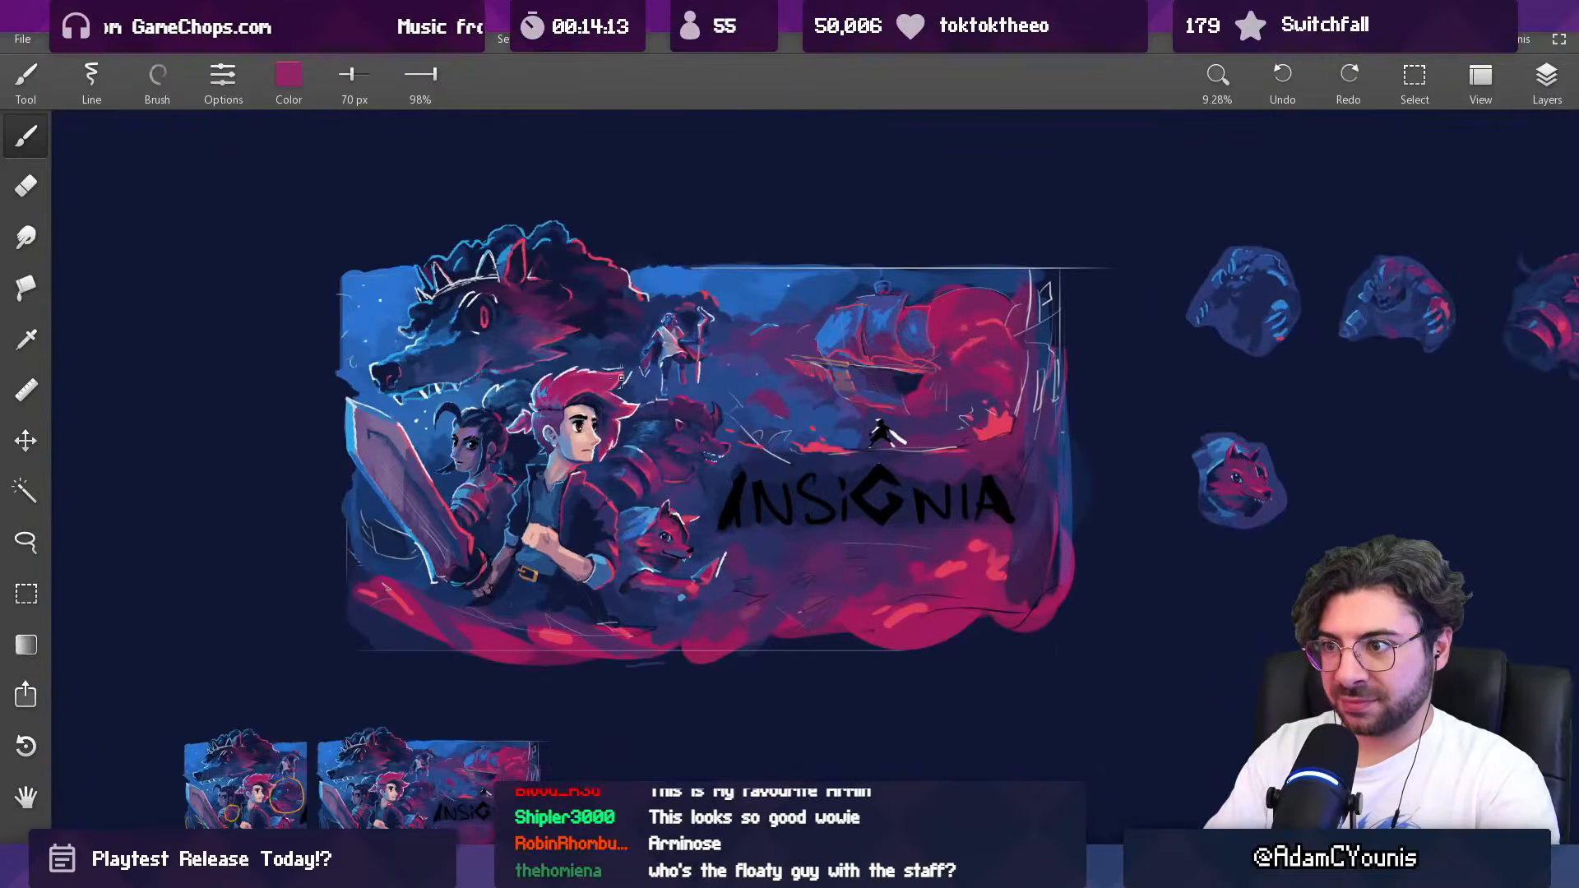
Step: Refine the shadow under the maned beast's jaw with sampled dark blue at 62 px, and undo the last stroke
scroll(621, 377, up, 7)
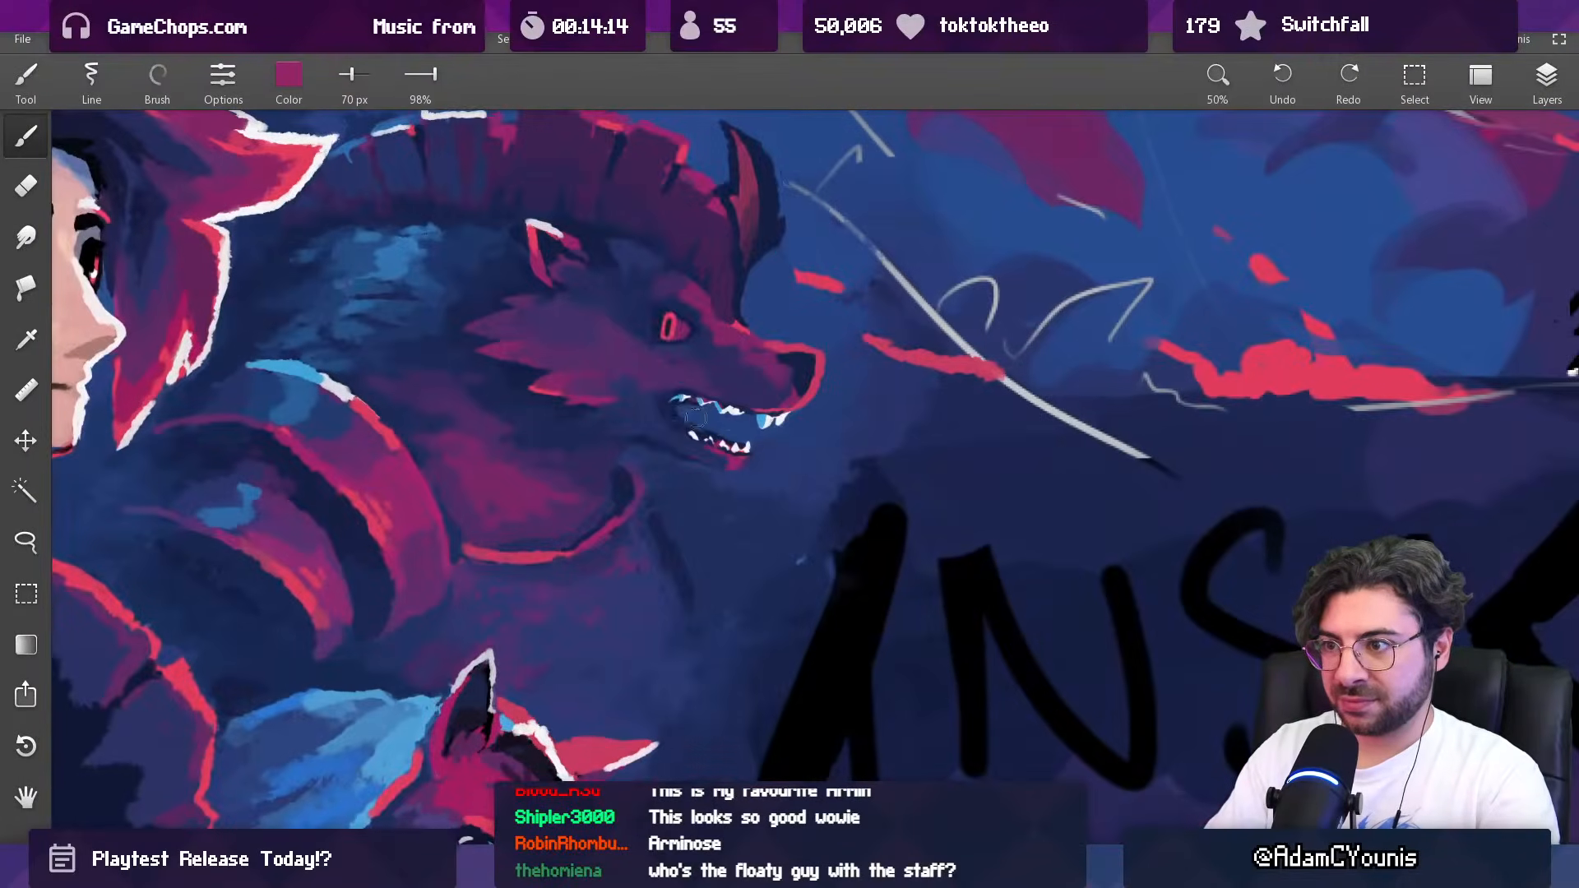
alt+click(650, 341)
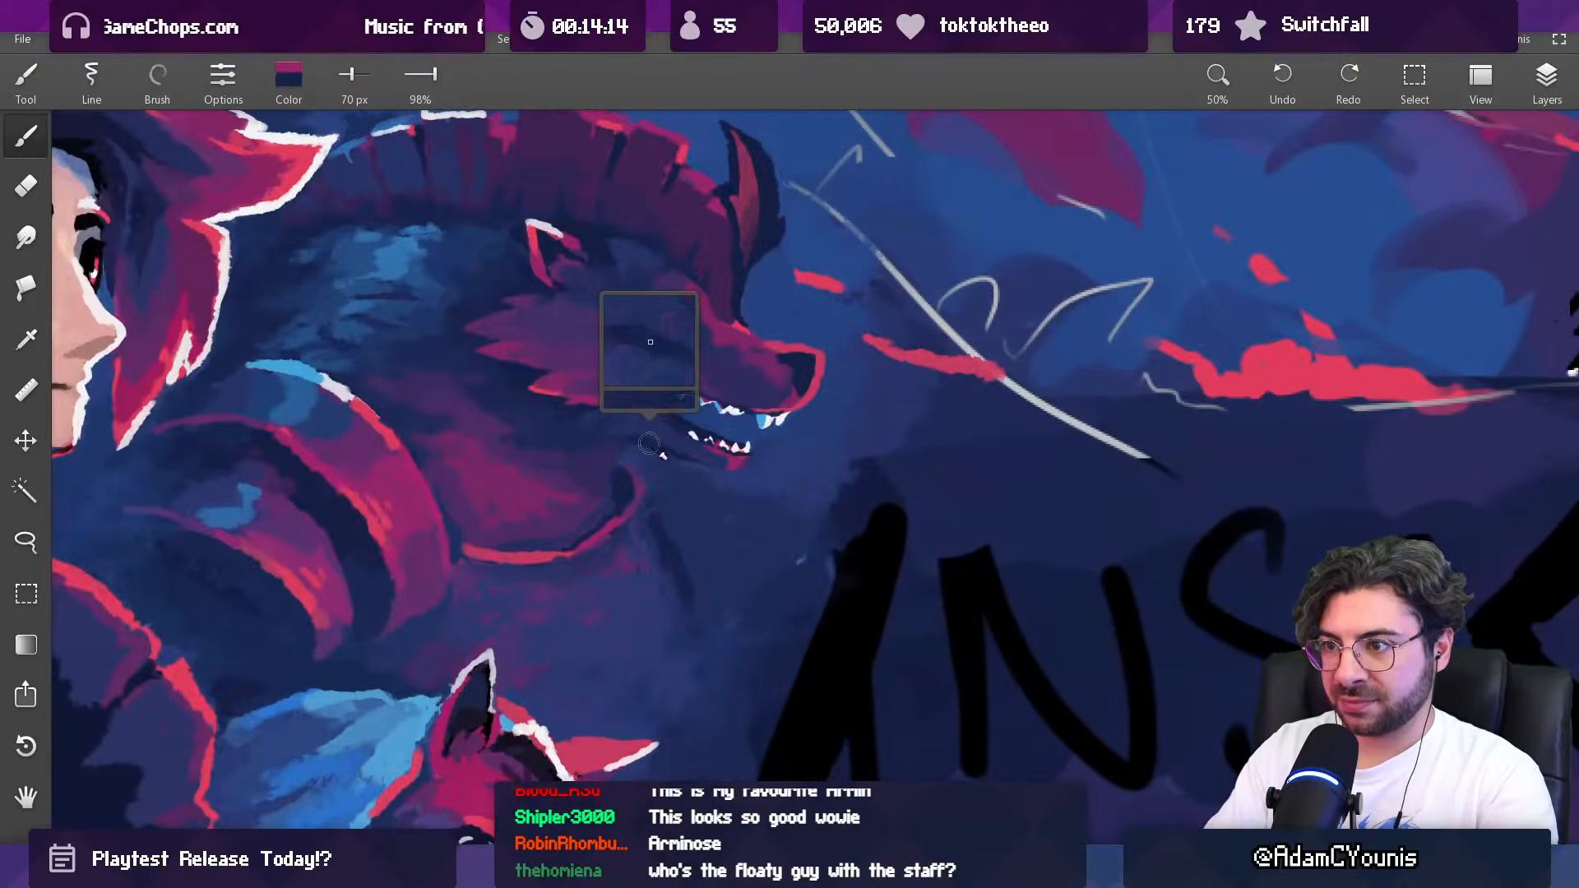
key([)
key([)
drag(658, 457, 705, 463)
alt+click(660, 434)
alt+click(667, 374)
key(ctrl+z)
Step: Enlarge the brush to 90 px and darken the area beneath the maned beast's jaw with sampled navy
scroll(684, 487, down, 5)
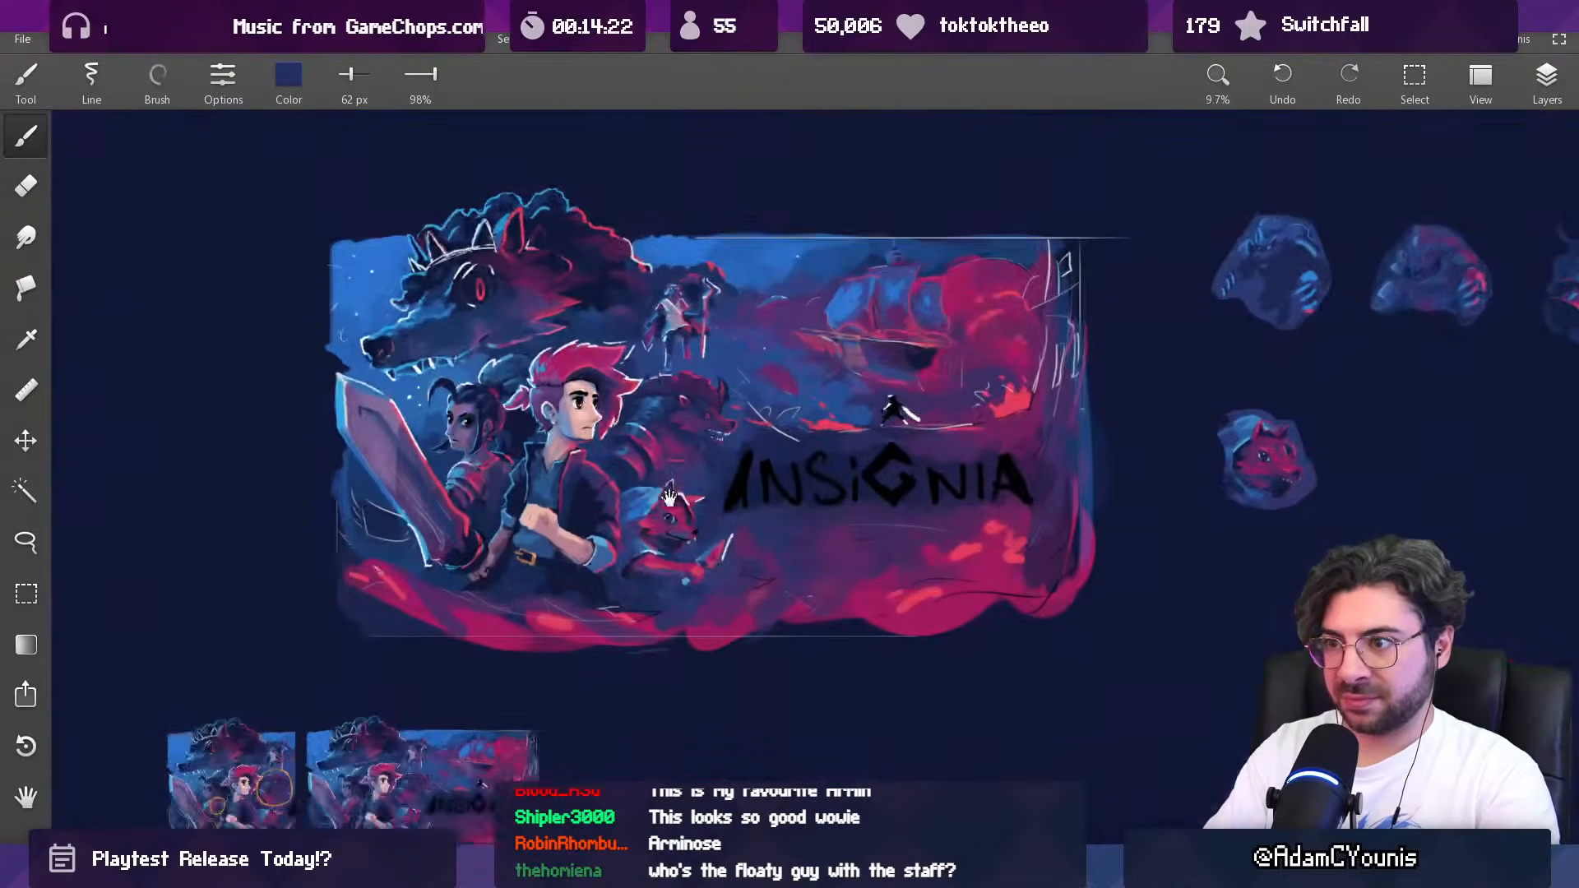
mouse_move(709, 479)
mouse_down()
mouse_move(679, 411)
mouse_move(679, 445)
mouse_up()
alt+click(669, 402)
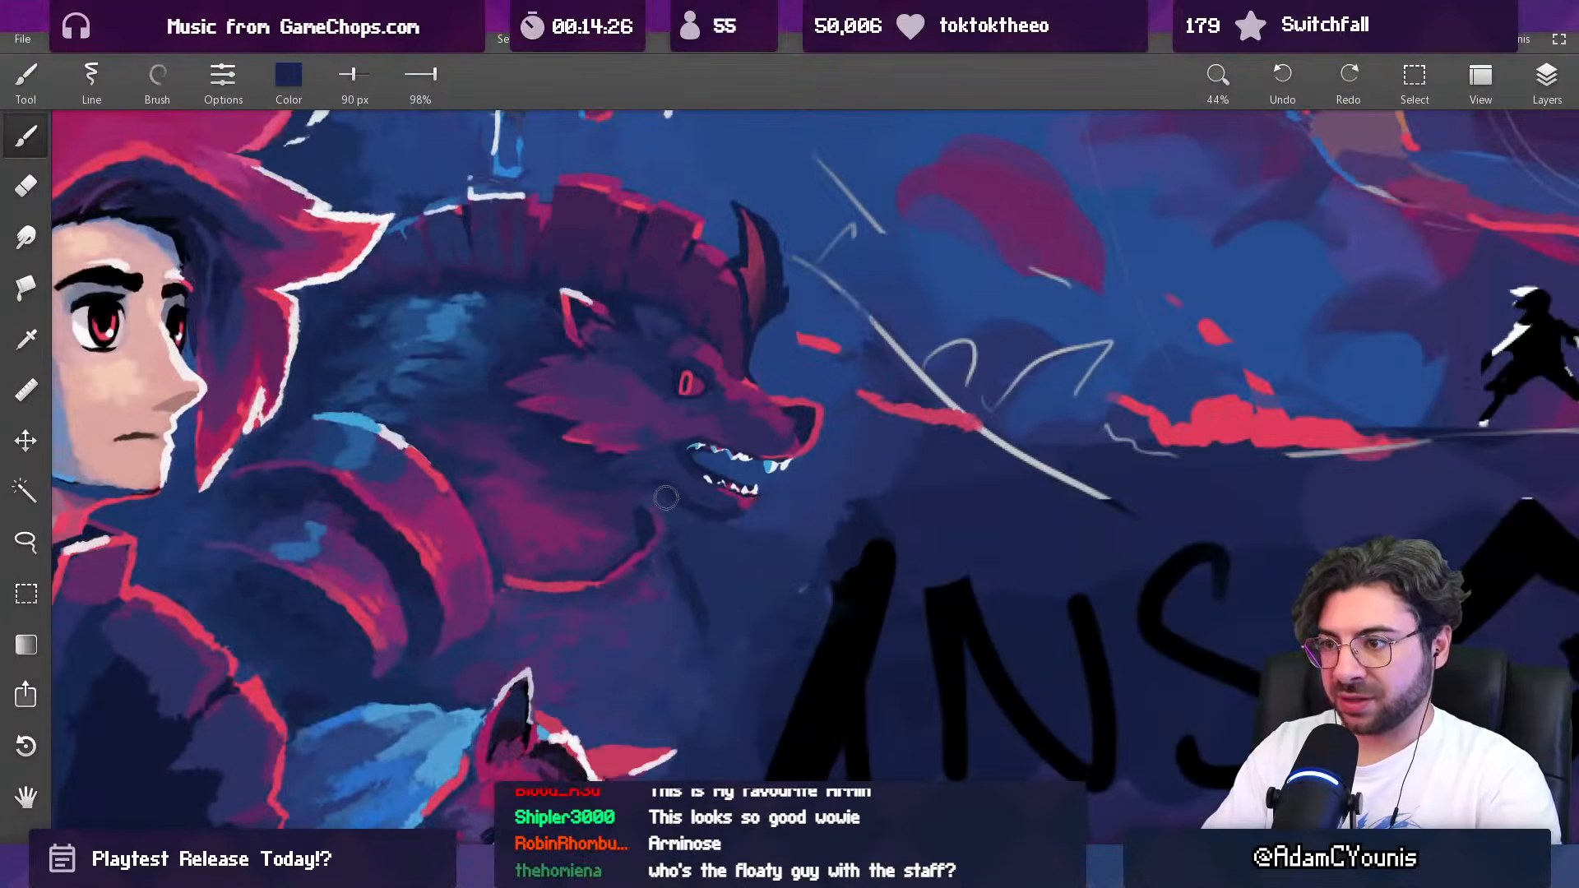
scroll(670, 547, down, 4)
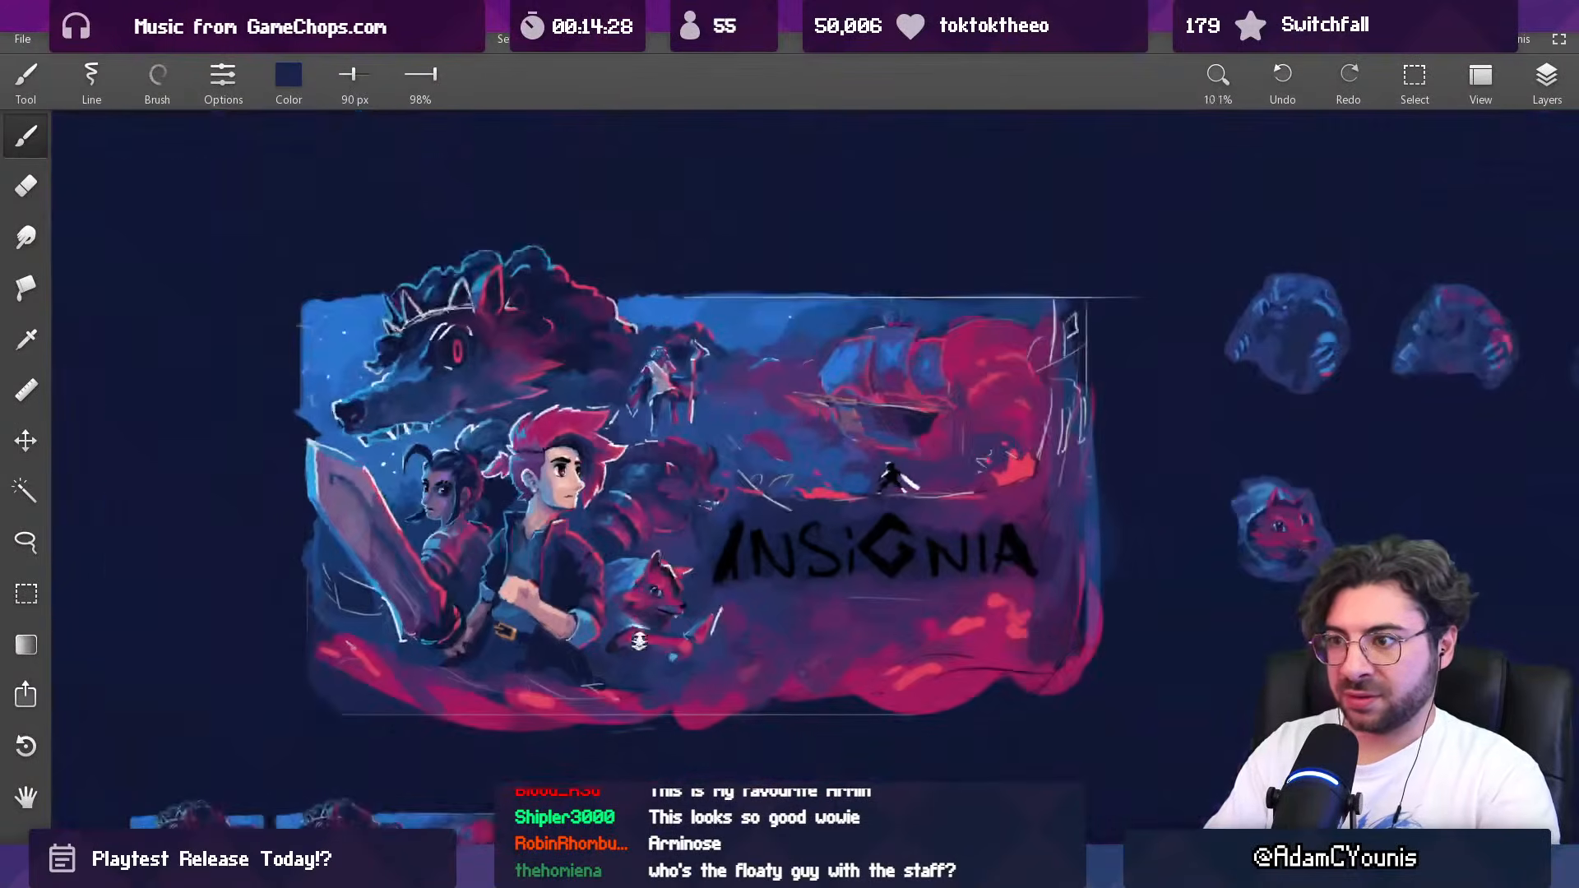
Step: Blend the background between the maned beast's chest and the title with sampled dark blues, using a 158 px brush
drag(713, 378, 720, 451)
alt+click(706, 521)
drag(694, 521, 704, 538)
alt+click(708, 516)
alt+click(693, 529)
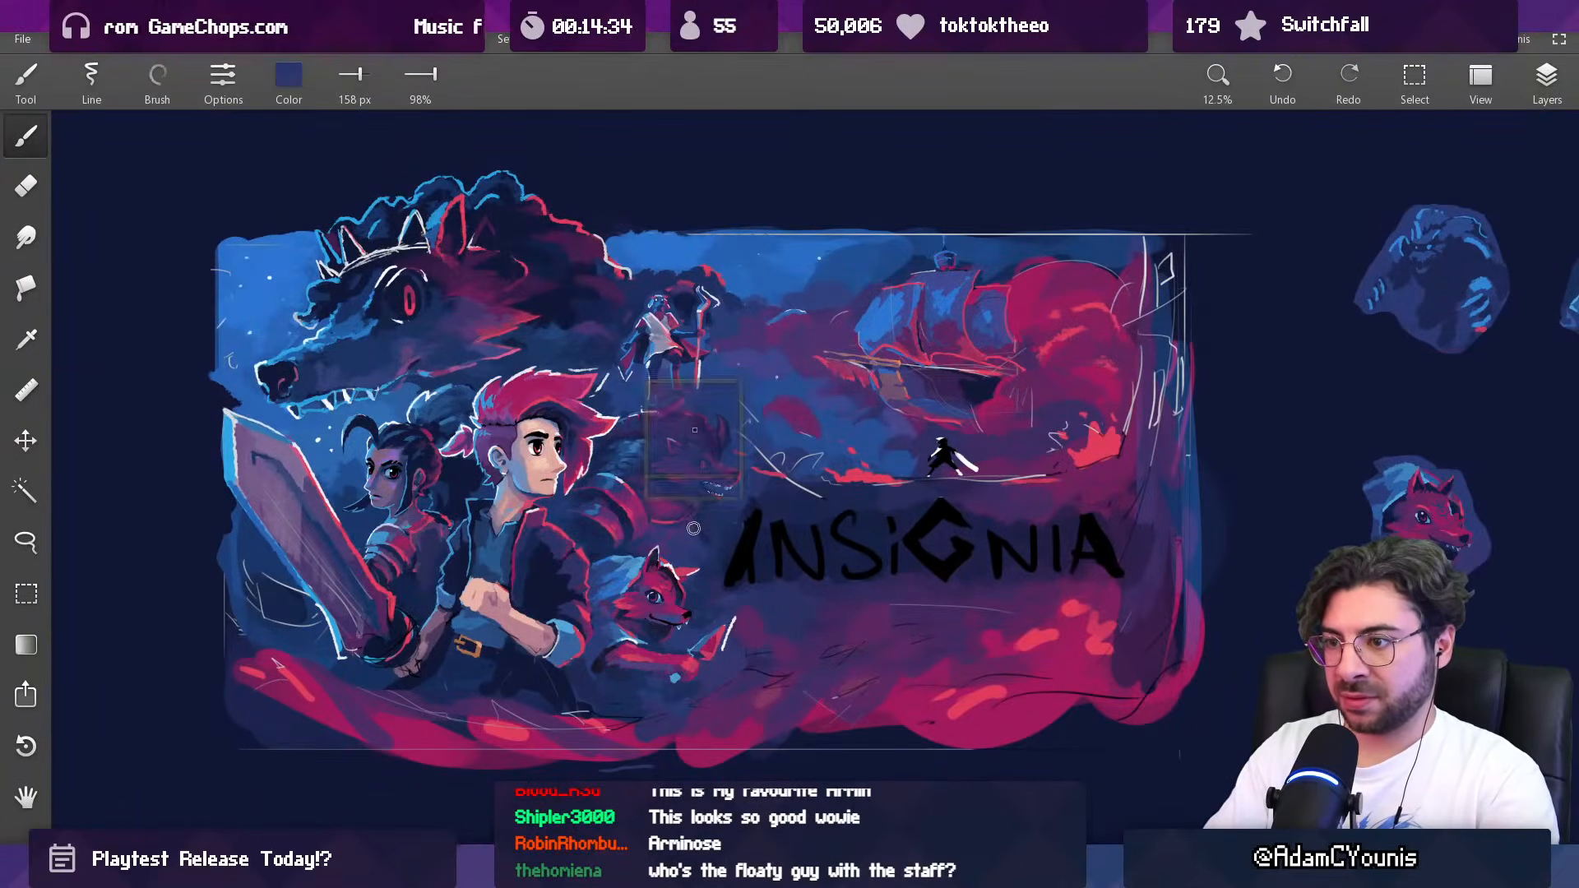
alt+click(721, 518)
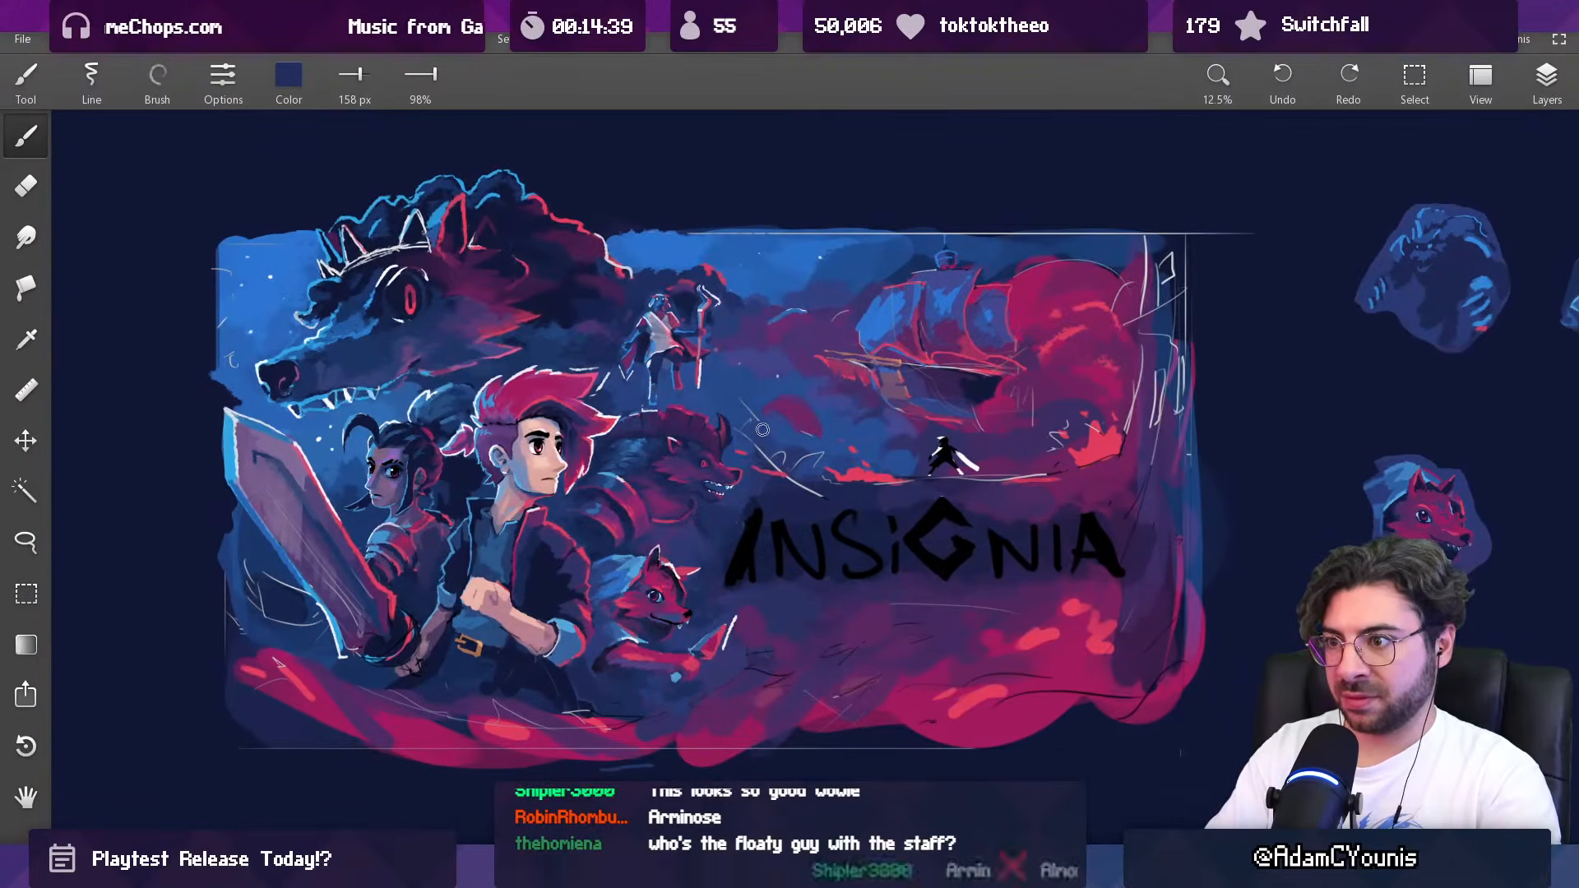
alt+click(716, 520)
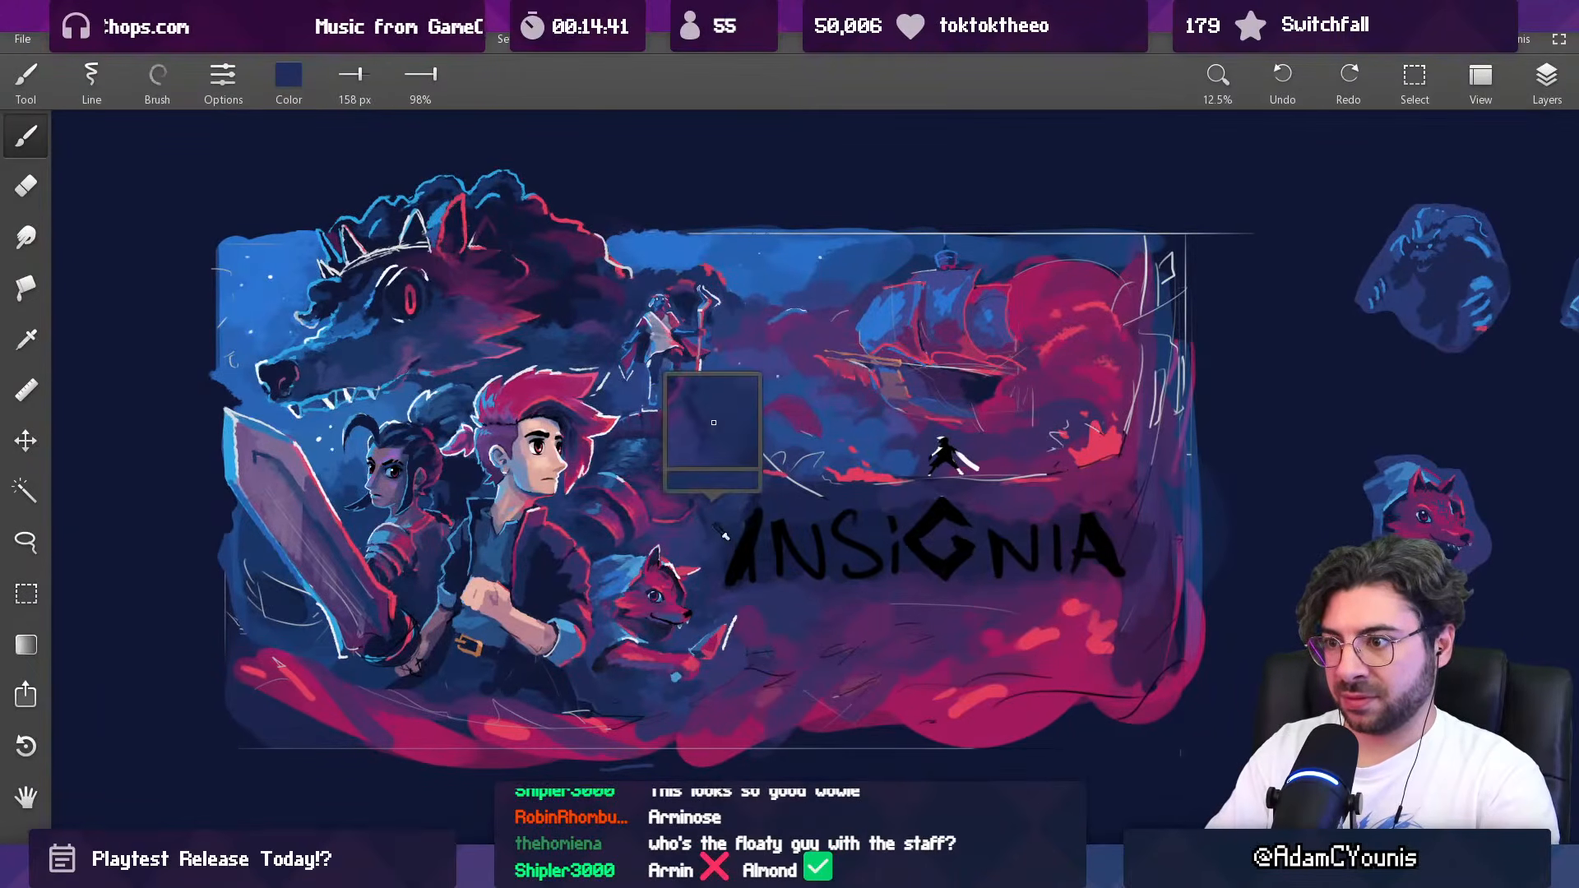
alt+click(720, 529)
Step: Enlarge the brush to 222 px and above, and soften the background below the maned beast's jaw with sampled blues
key(])
key(])
key(])
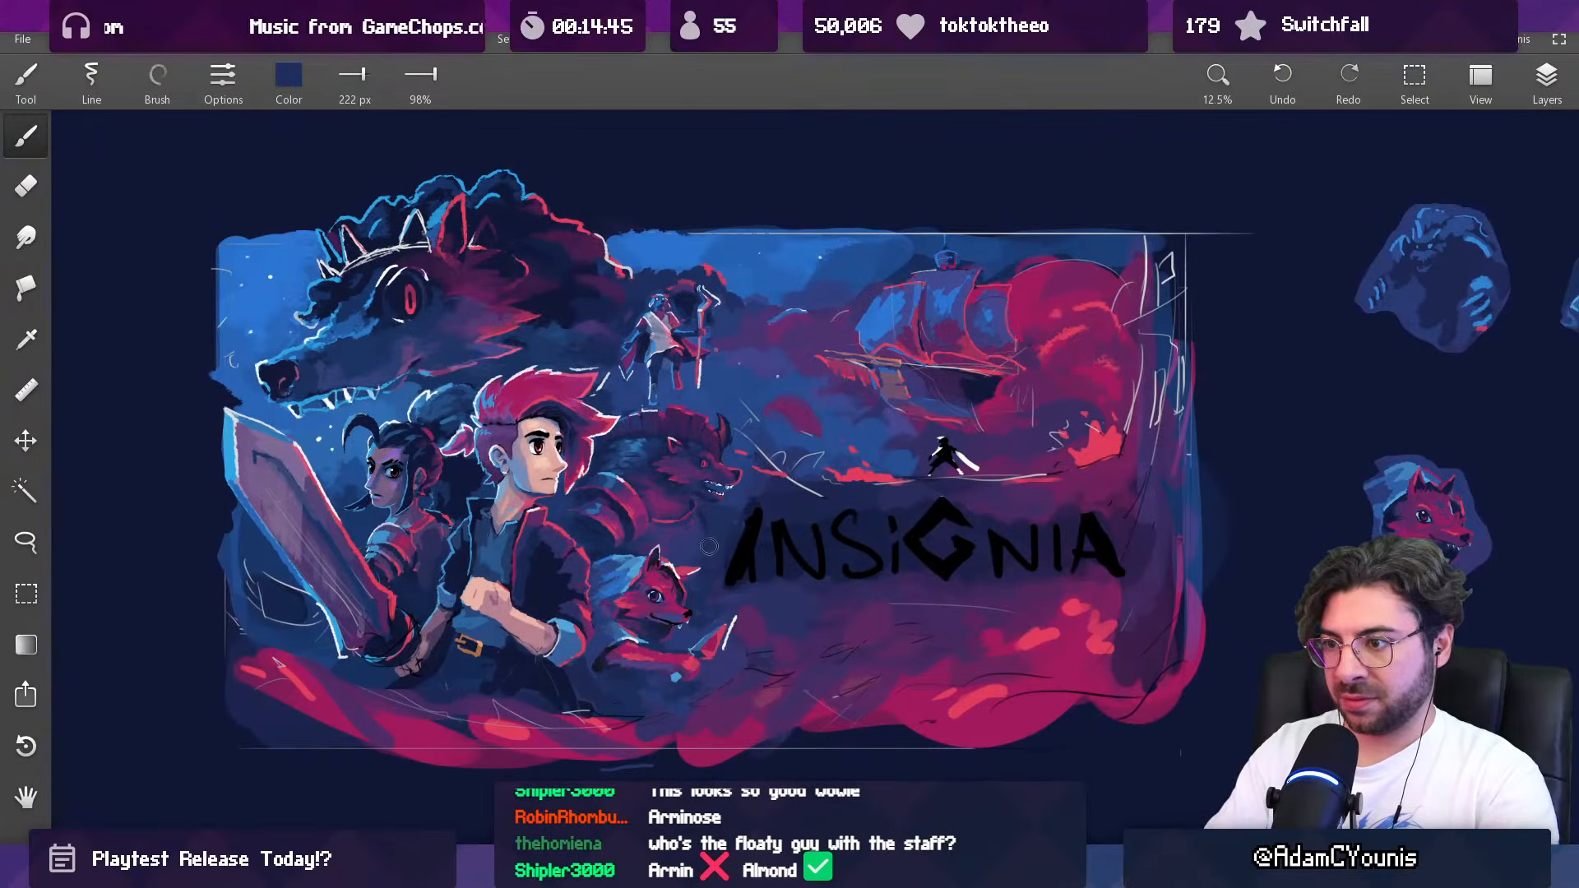
alt+click(722, 540)
key(])
alt+click(717, 526)
alt+click(693, 547)
Step: Reduce the brush to 75 px and rework the maned beast's chest with sampled purple
key([)
key([)
alt+click(690, 526)
alt+click(668, 510)
key([)
key([)
key([)
key([)
key([)
scroll(704, 515, down, 2)
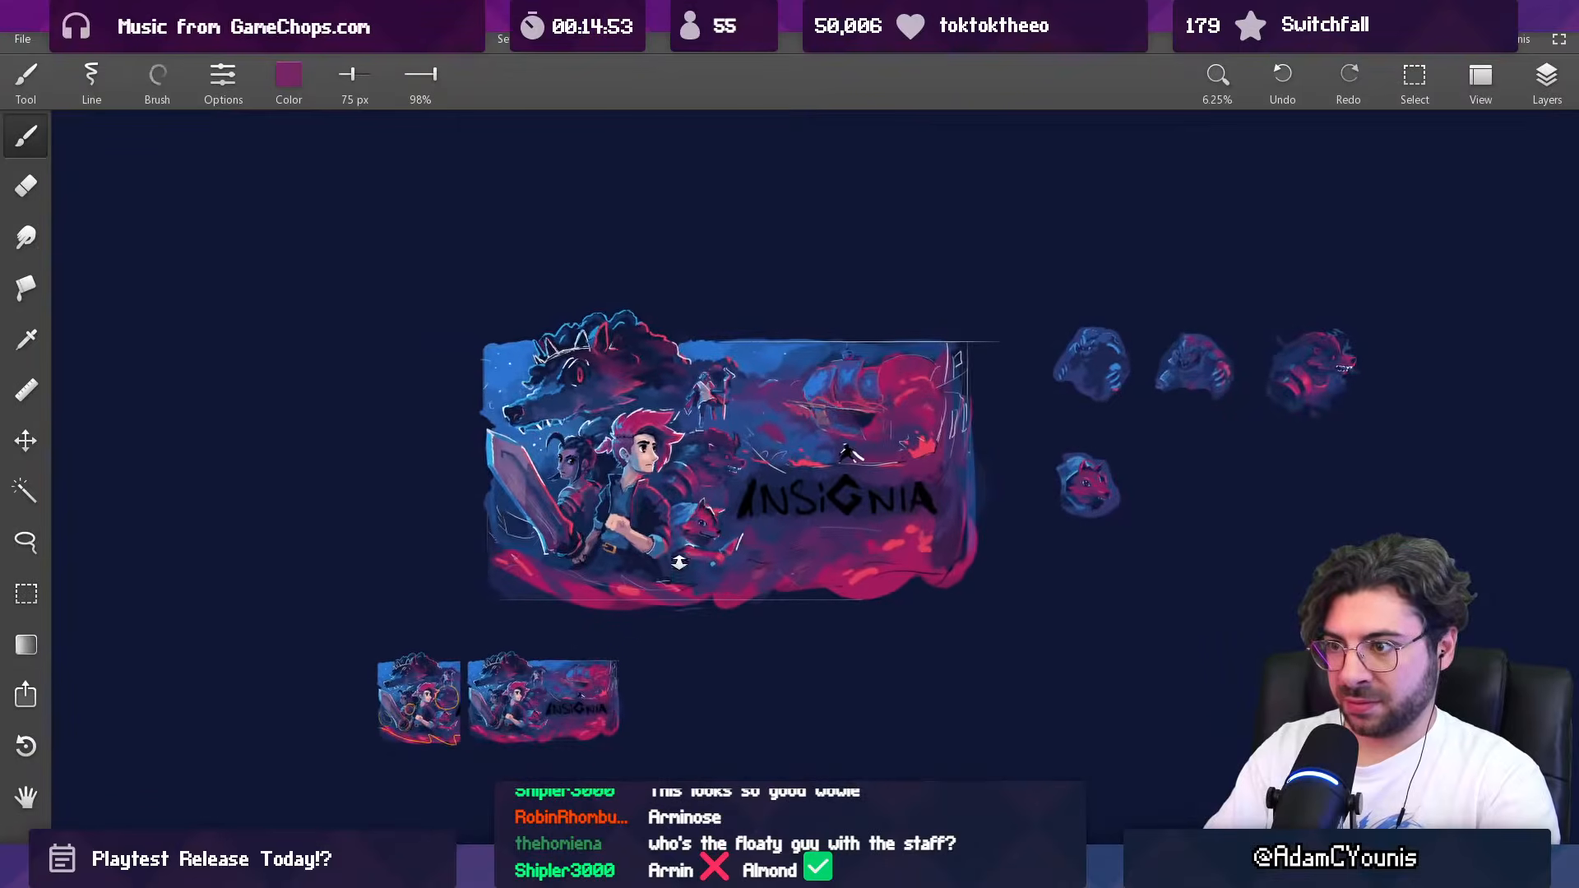
scroll(732, 494, up, 3)
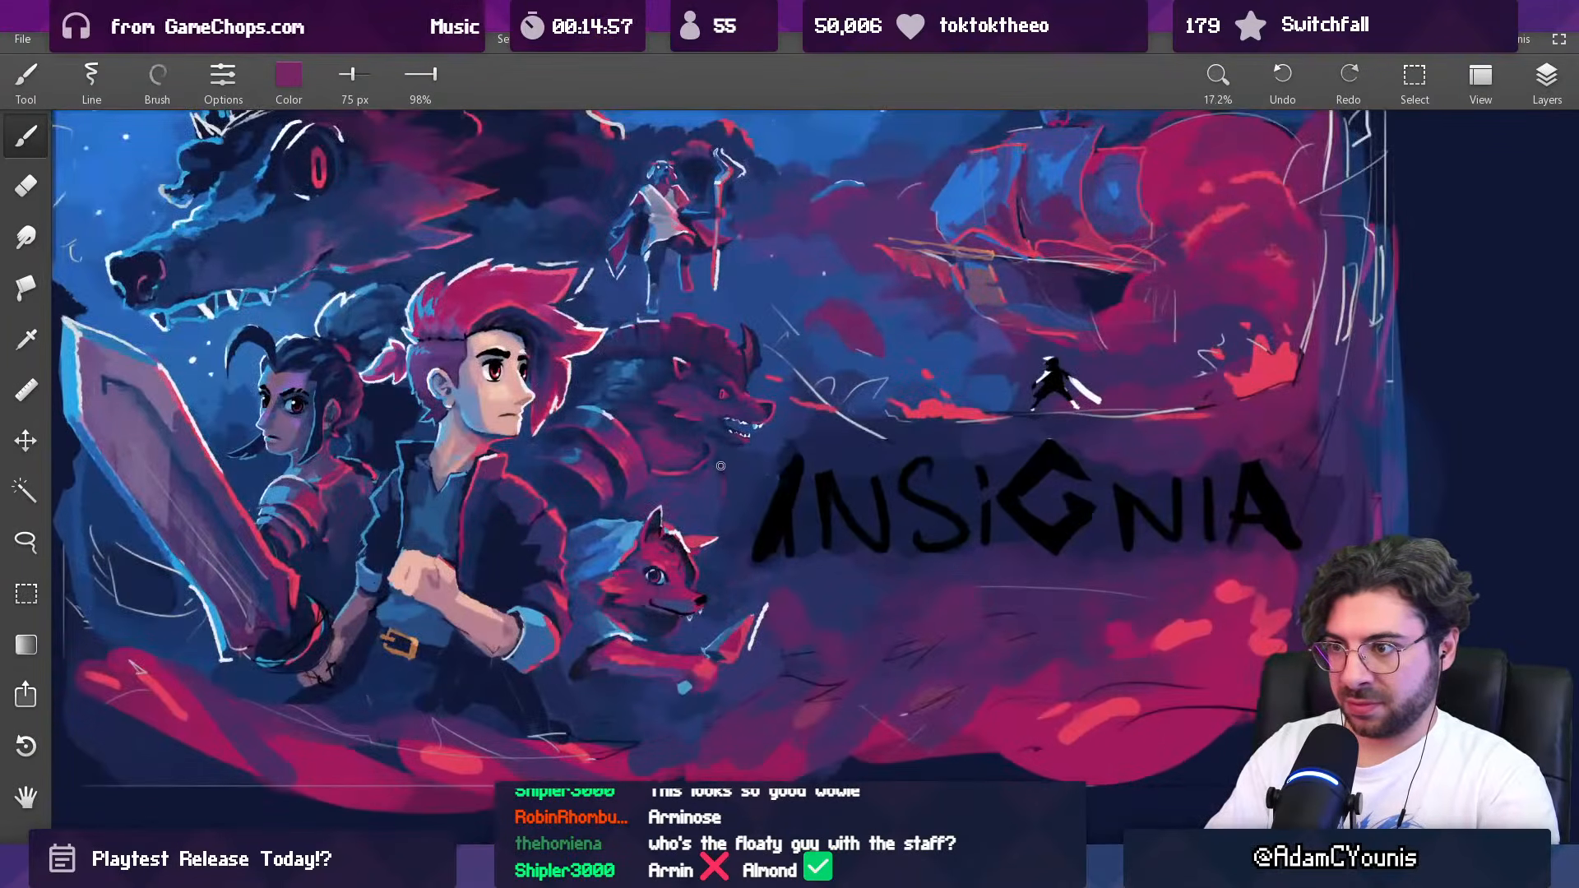
scroll(725, 486, down, 3)
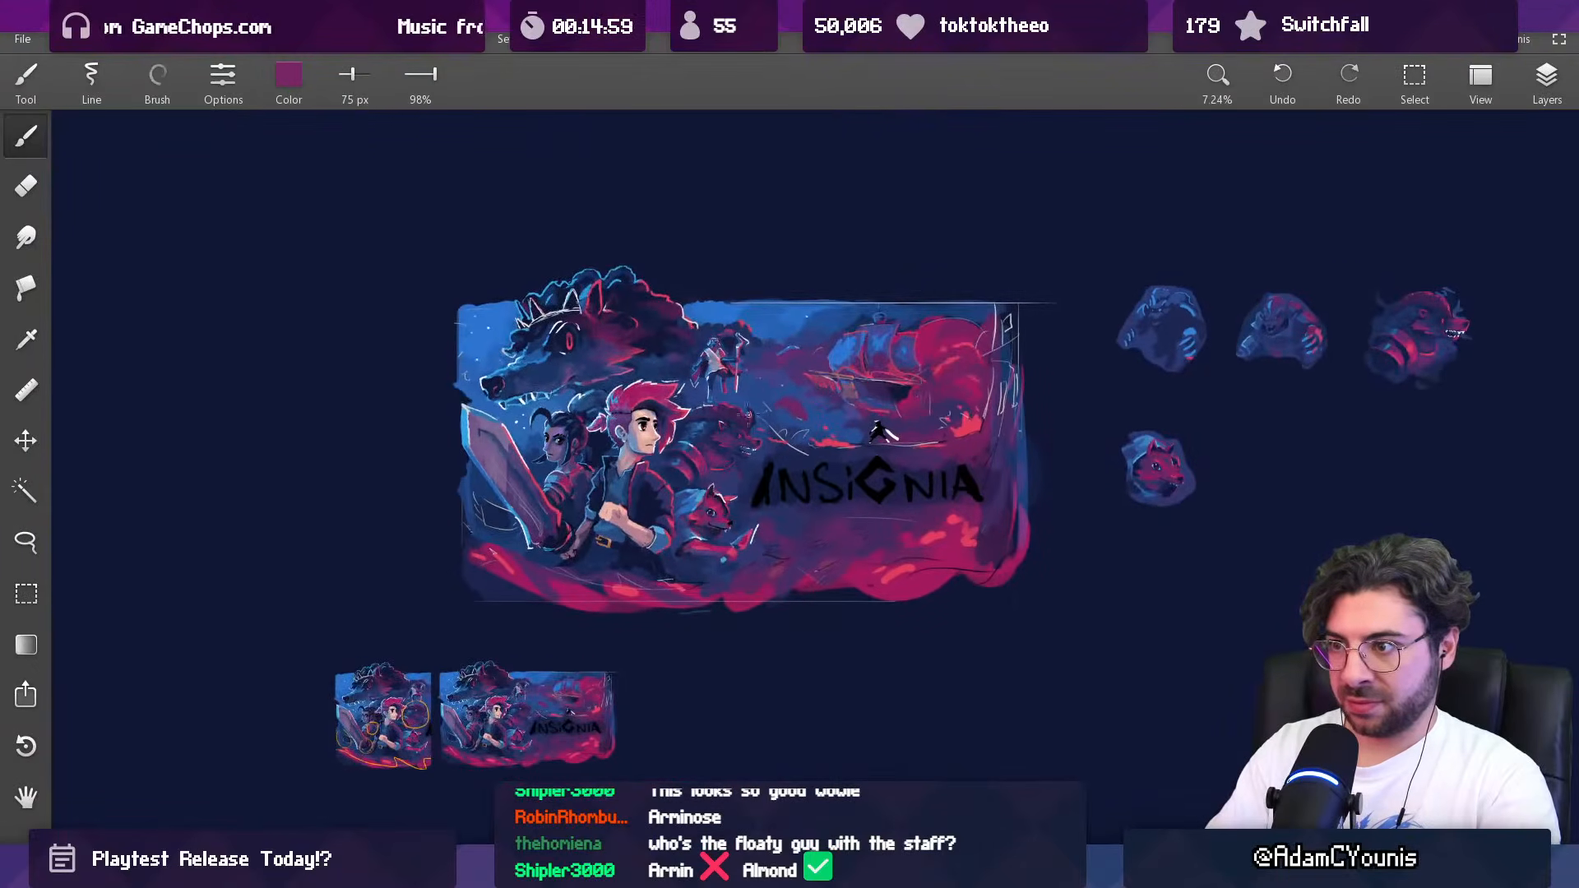
scroll(746, 450, up, 3)
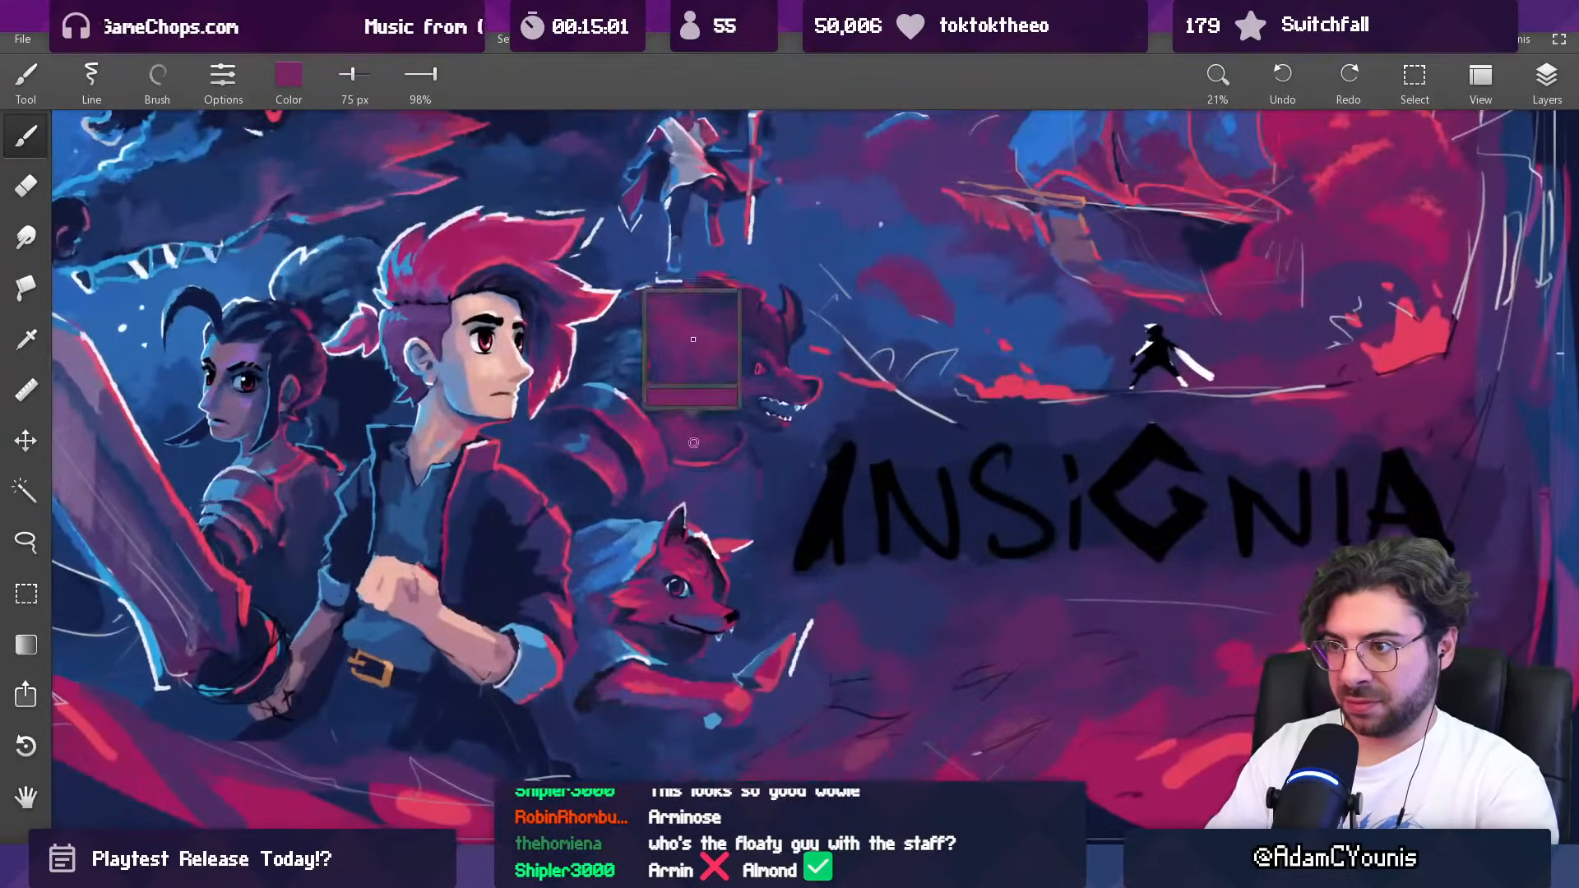
Step: Blend the area between the maned beast's chest and the fox with sampled purple and indigo, using a 118 px brush
mouse_move(751, 471)
mouse_down()
mouse_move(758, 487)
mouse_move(723, 460)
mouse_move(753, 487)
mouse_up()
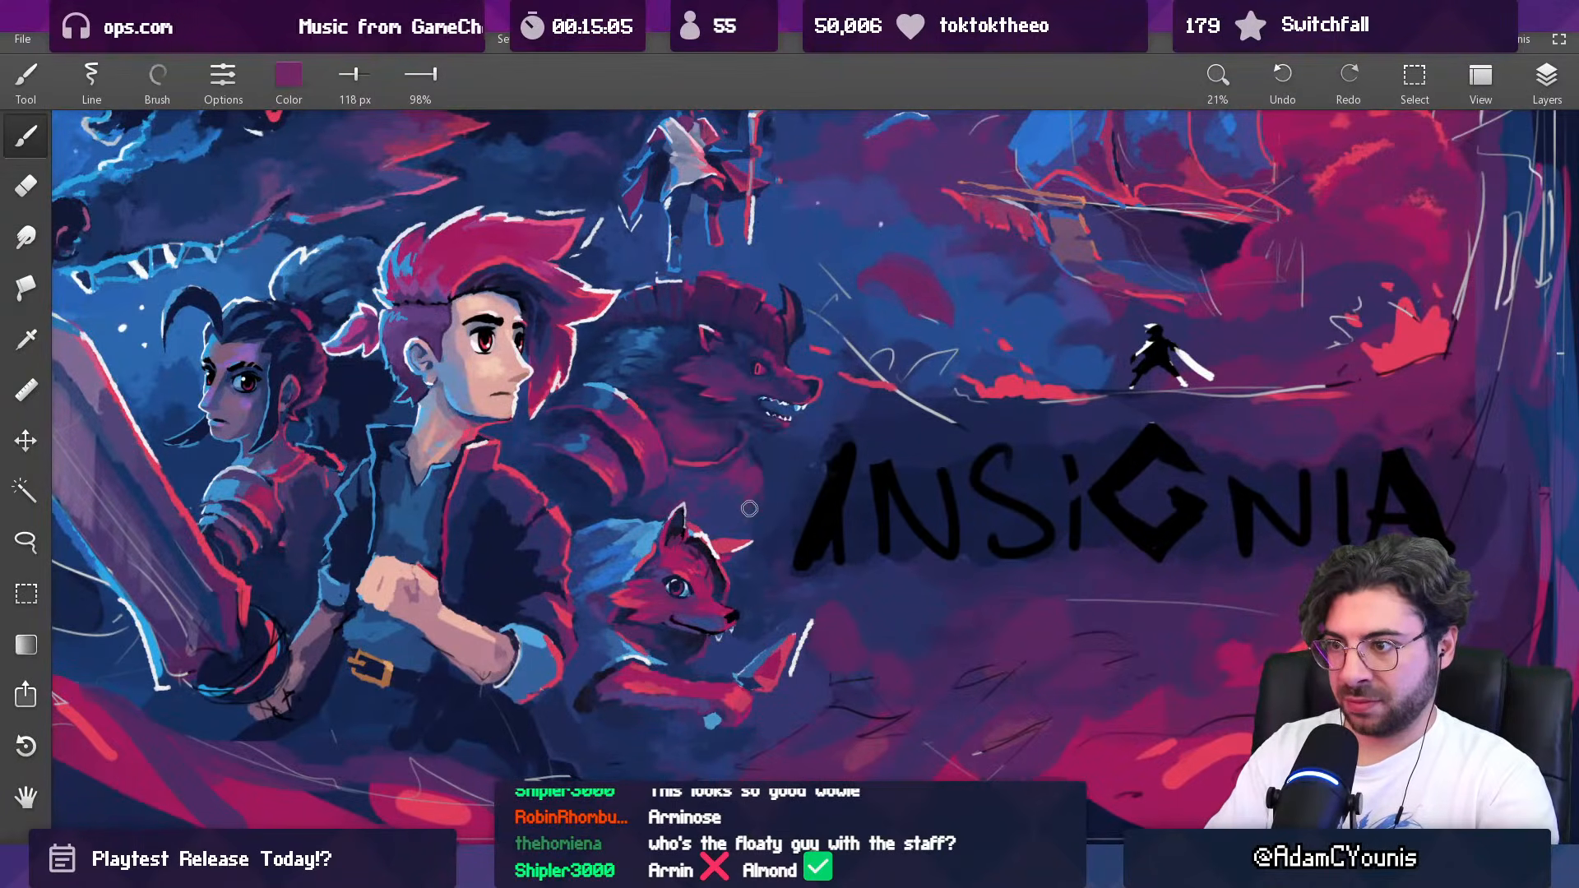
scroll(752, 493, down, 3)
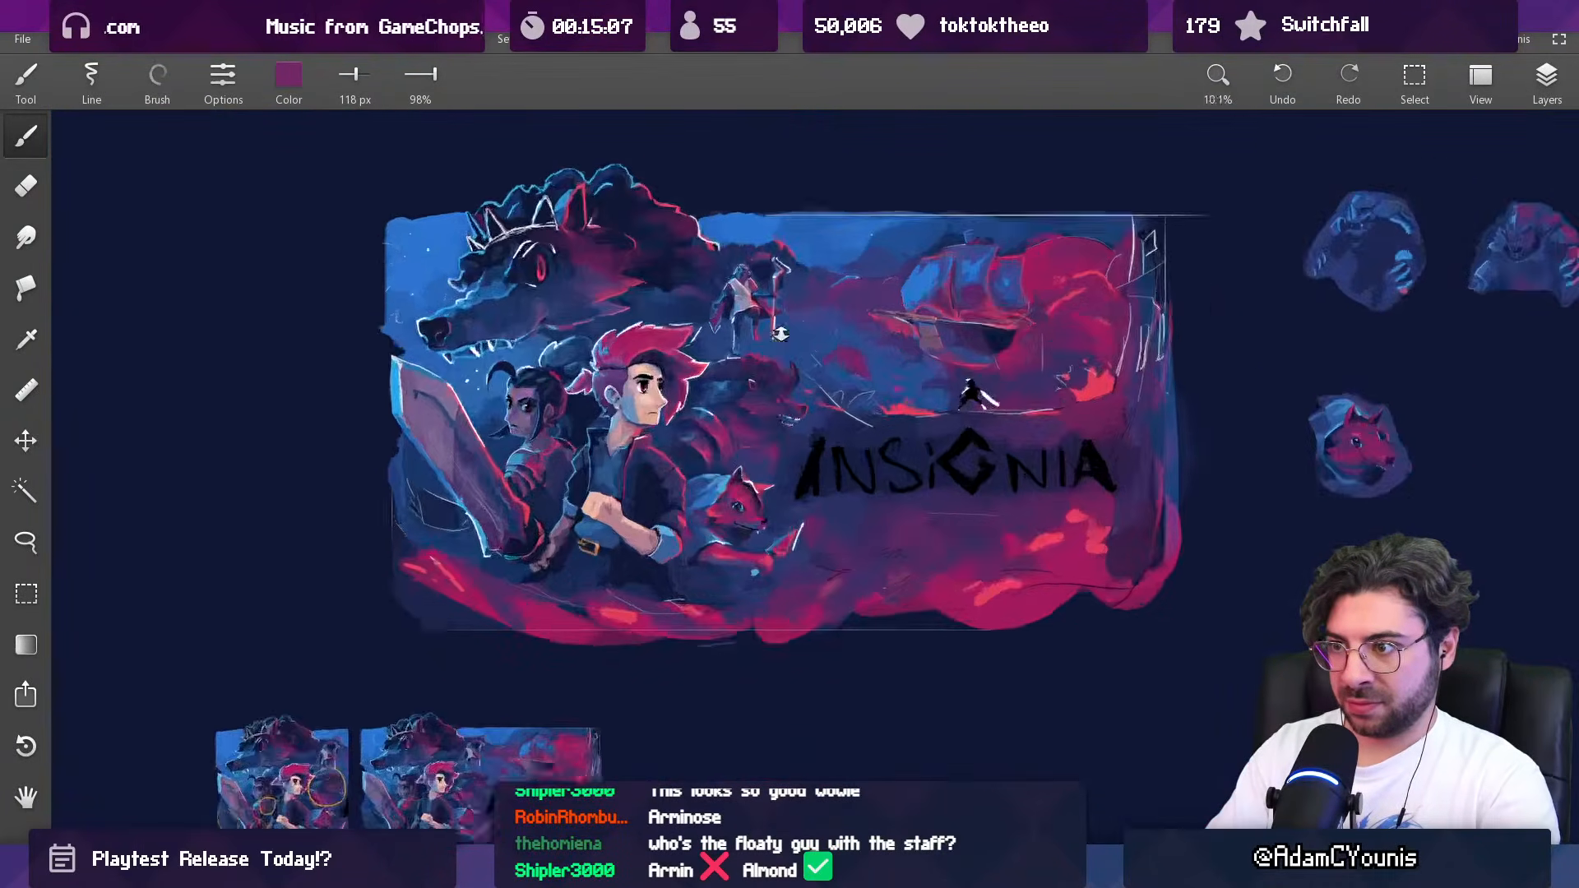
drag(779, 360, 777, 440)
alt+click(772, 488)
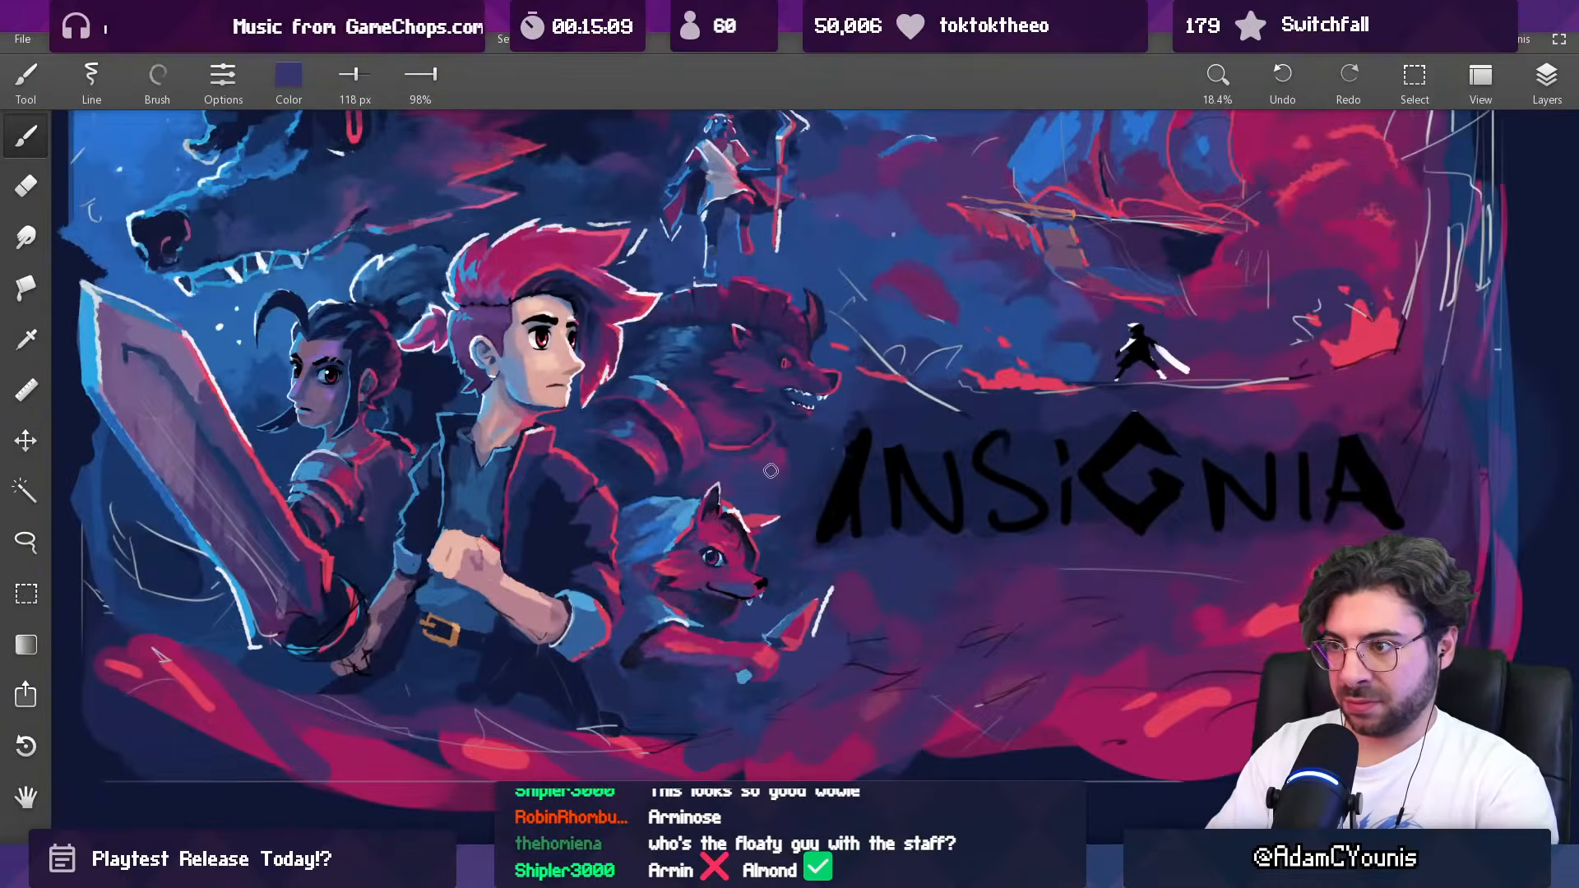
alt+click(777, 457)
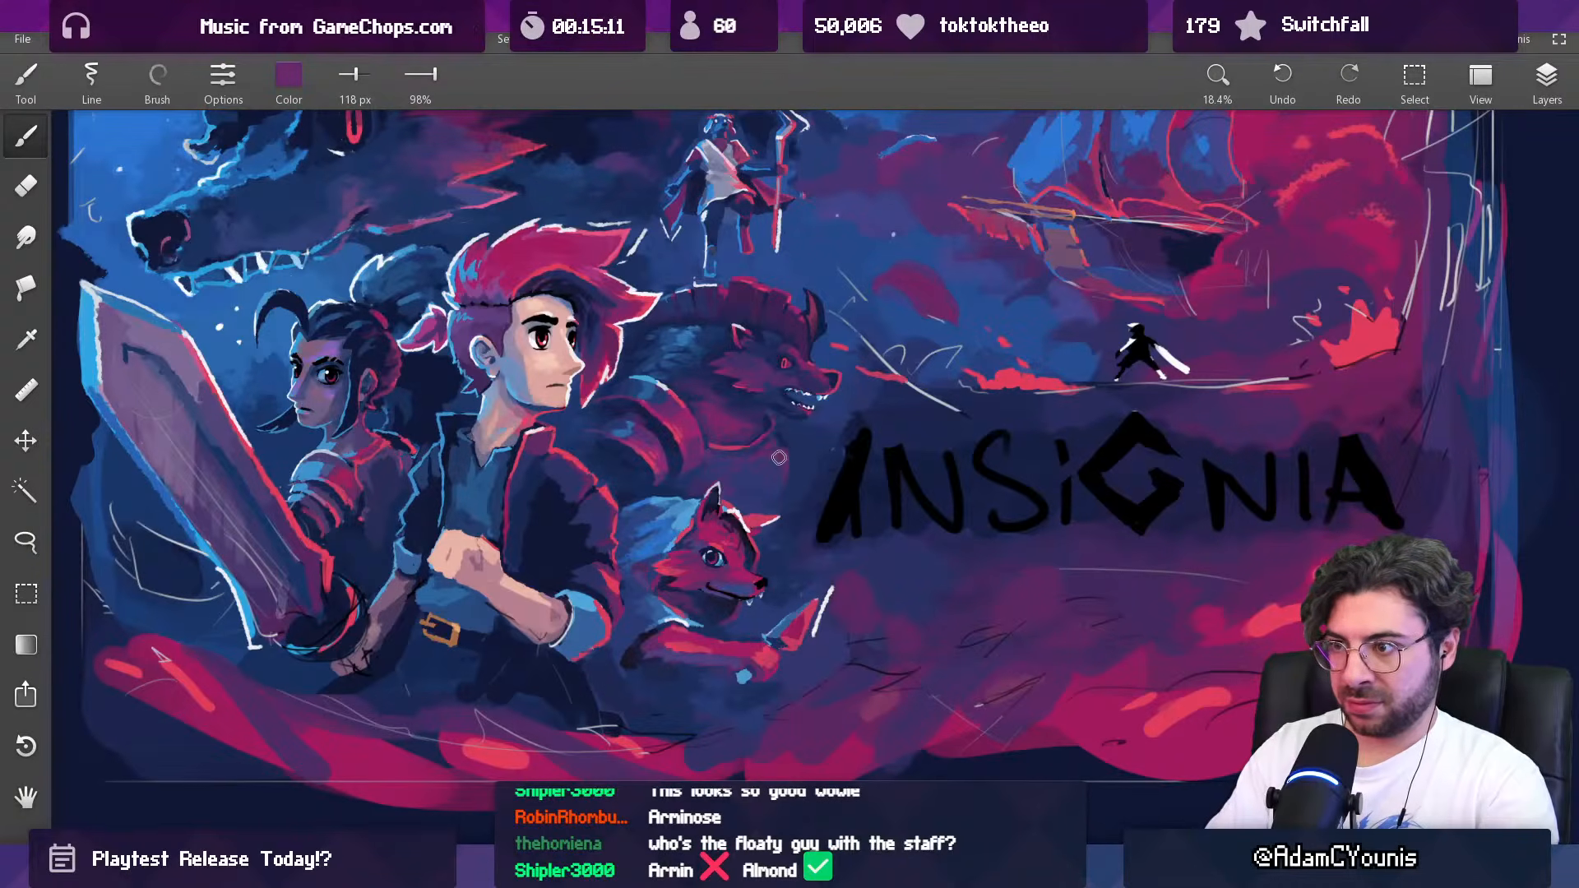
alt+click(778, 467)
mouse_move(778, 477)
mouse_down()
mouse_move(807, 480)
mouse_move(787, 454)
mouse_move(599, 452)
mouse_up()
Step: Deepen the shadows between the maned beast and the fox with sampled dark blue at 163 px, then indigo at 105 px
key(bracketright)
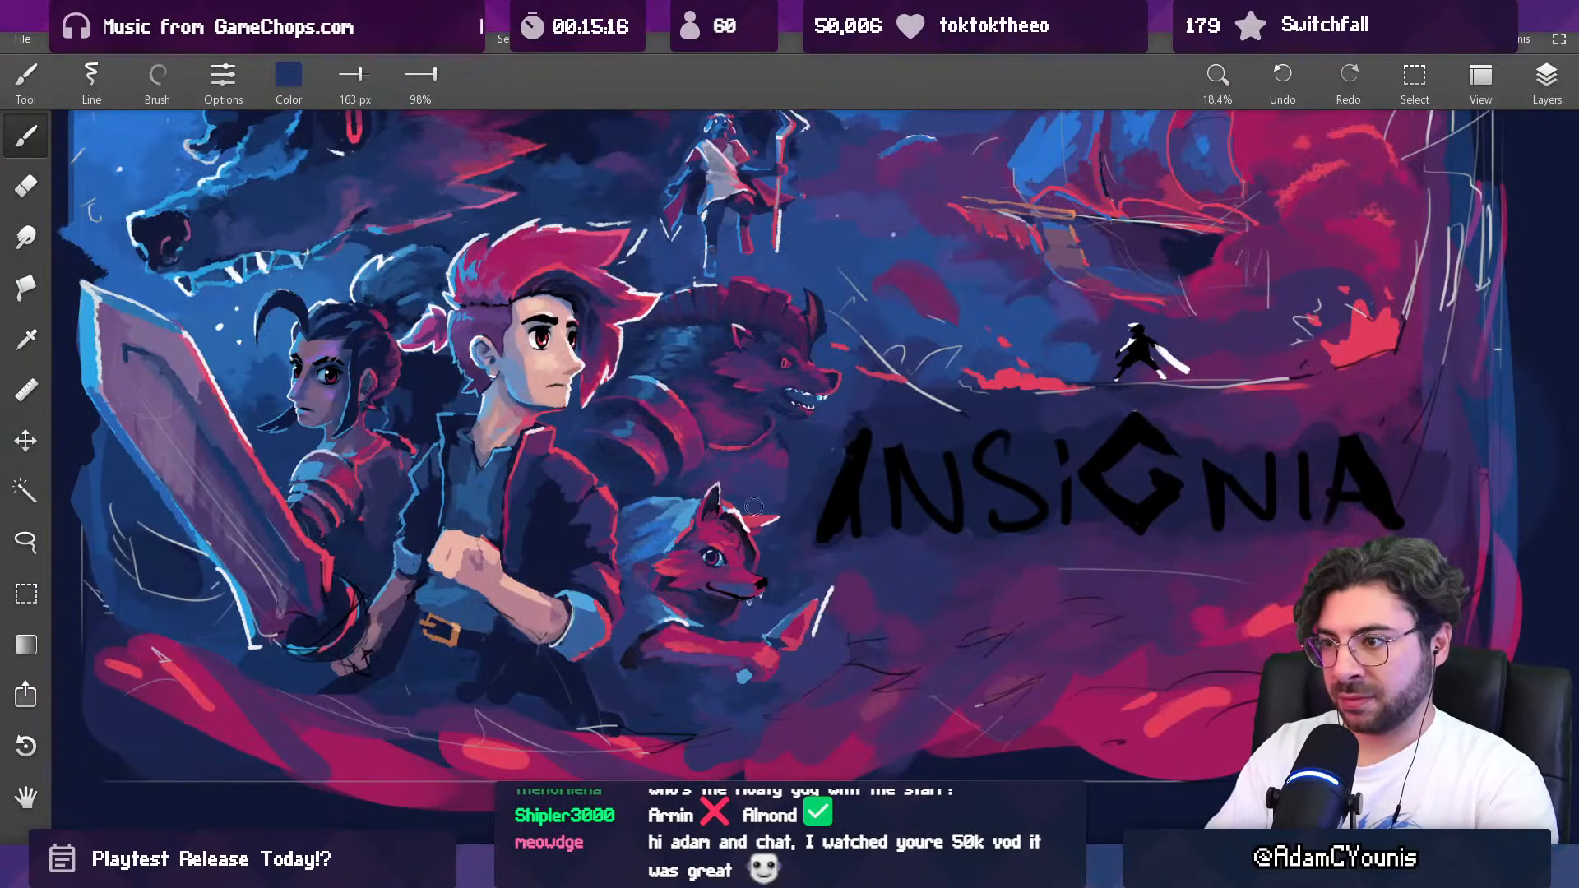
drag(703, 479, 683, 485)
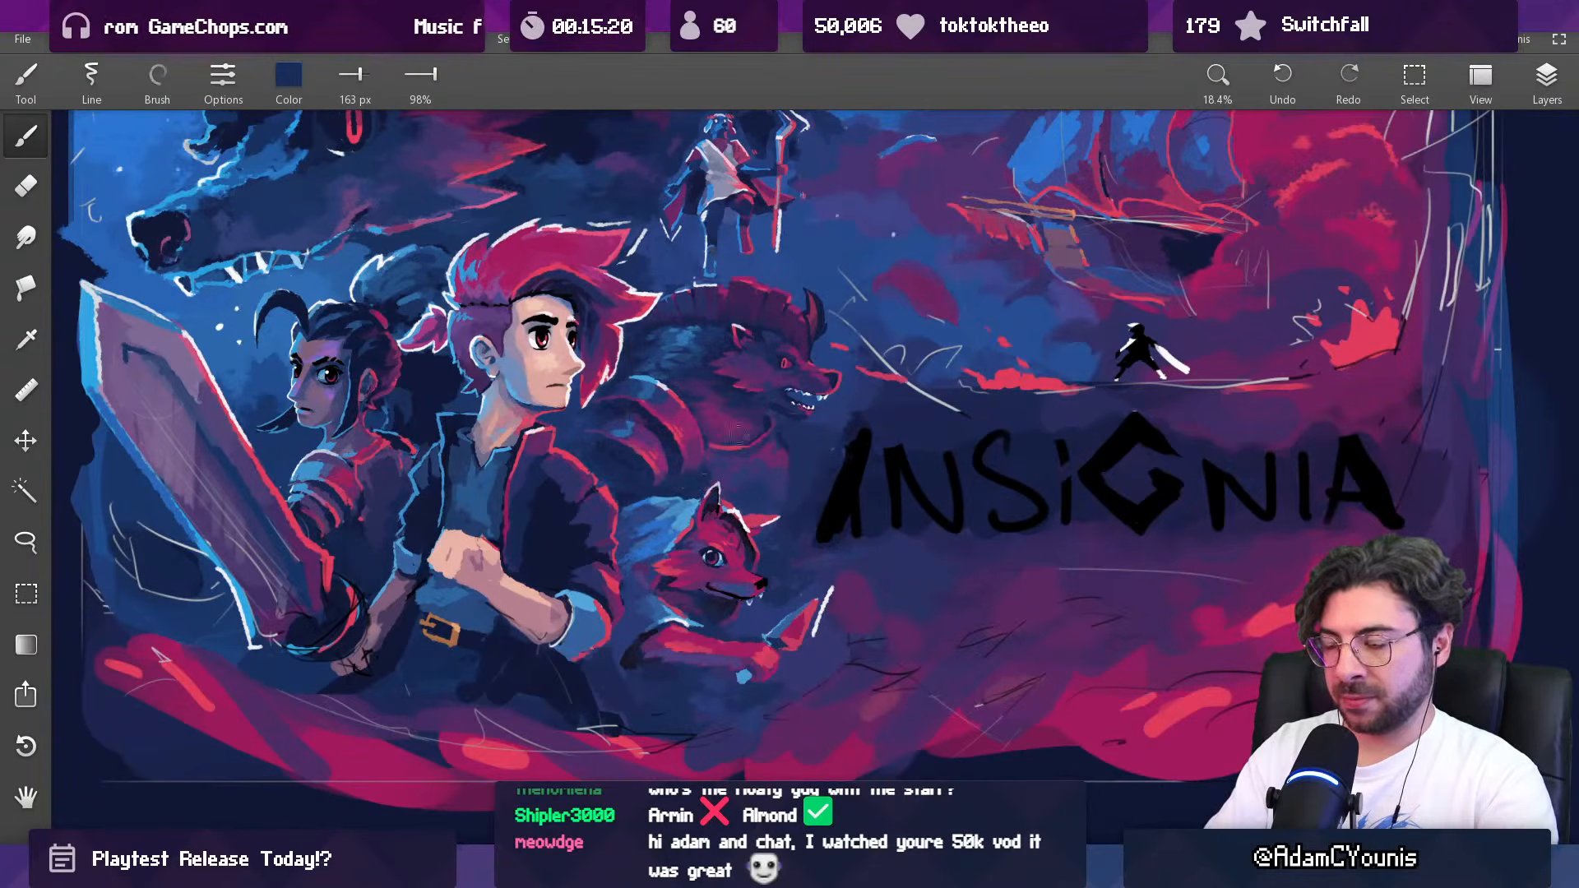
scroll(731, 441, down, 5)
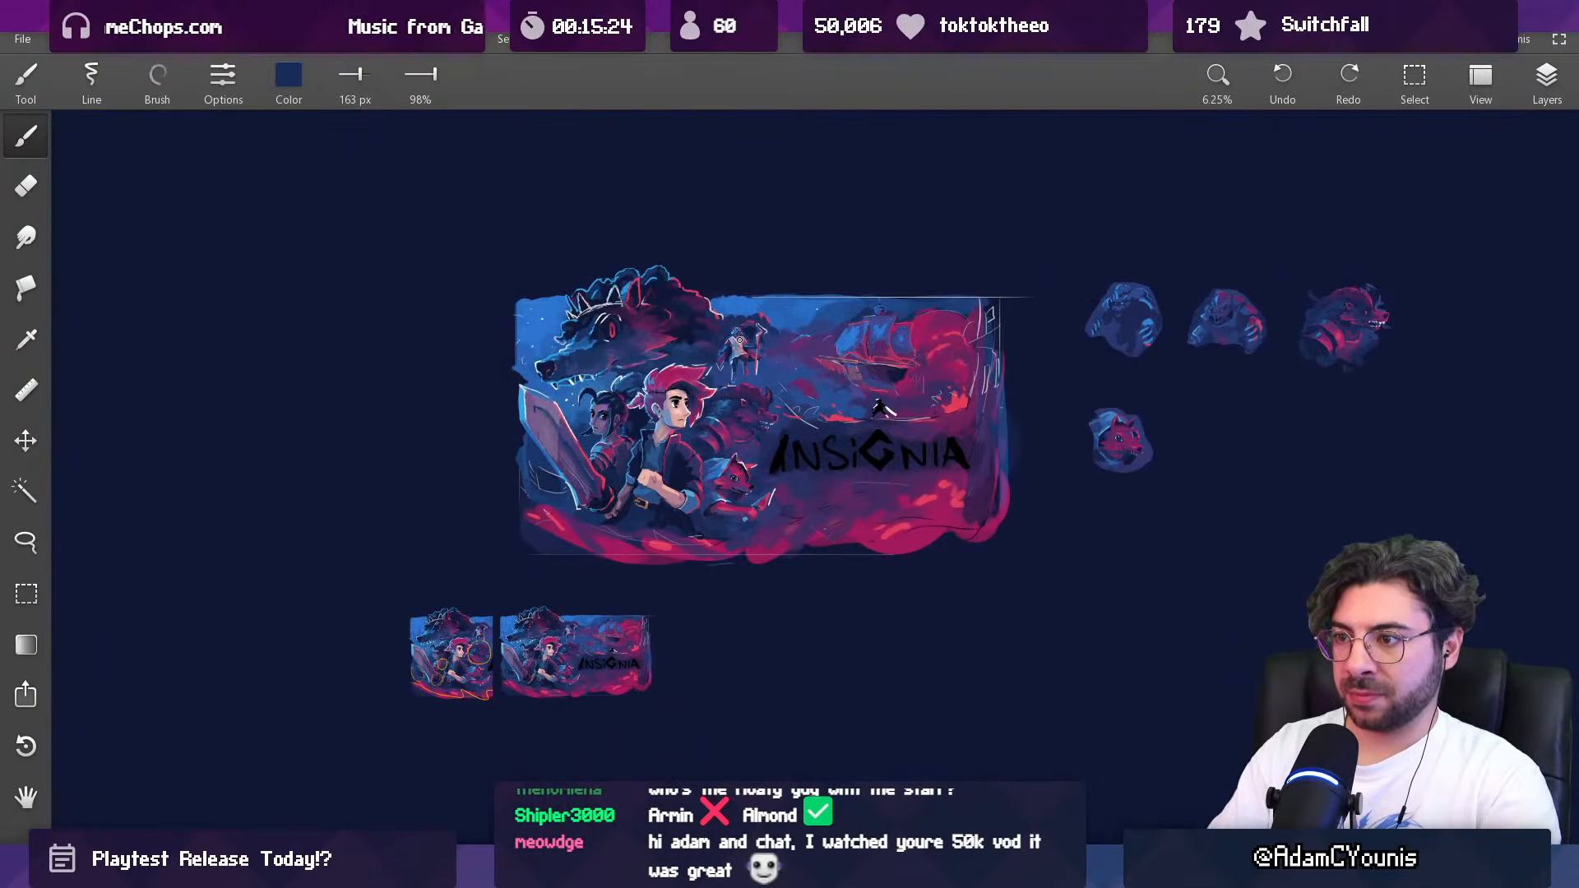
scroll(766, 467, up, 5)
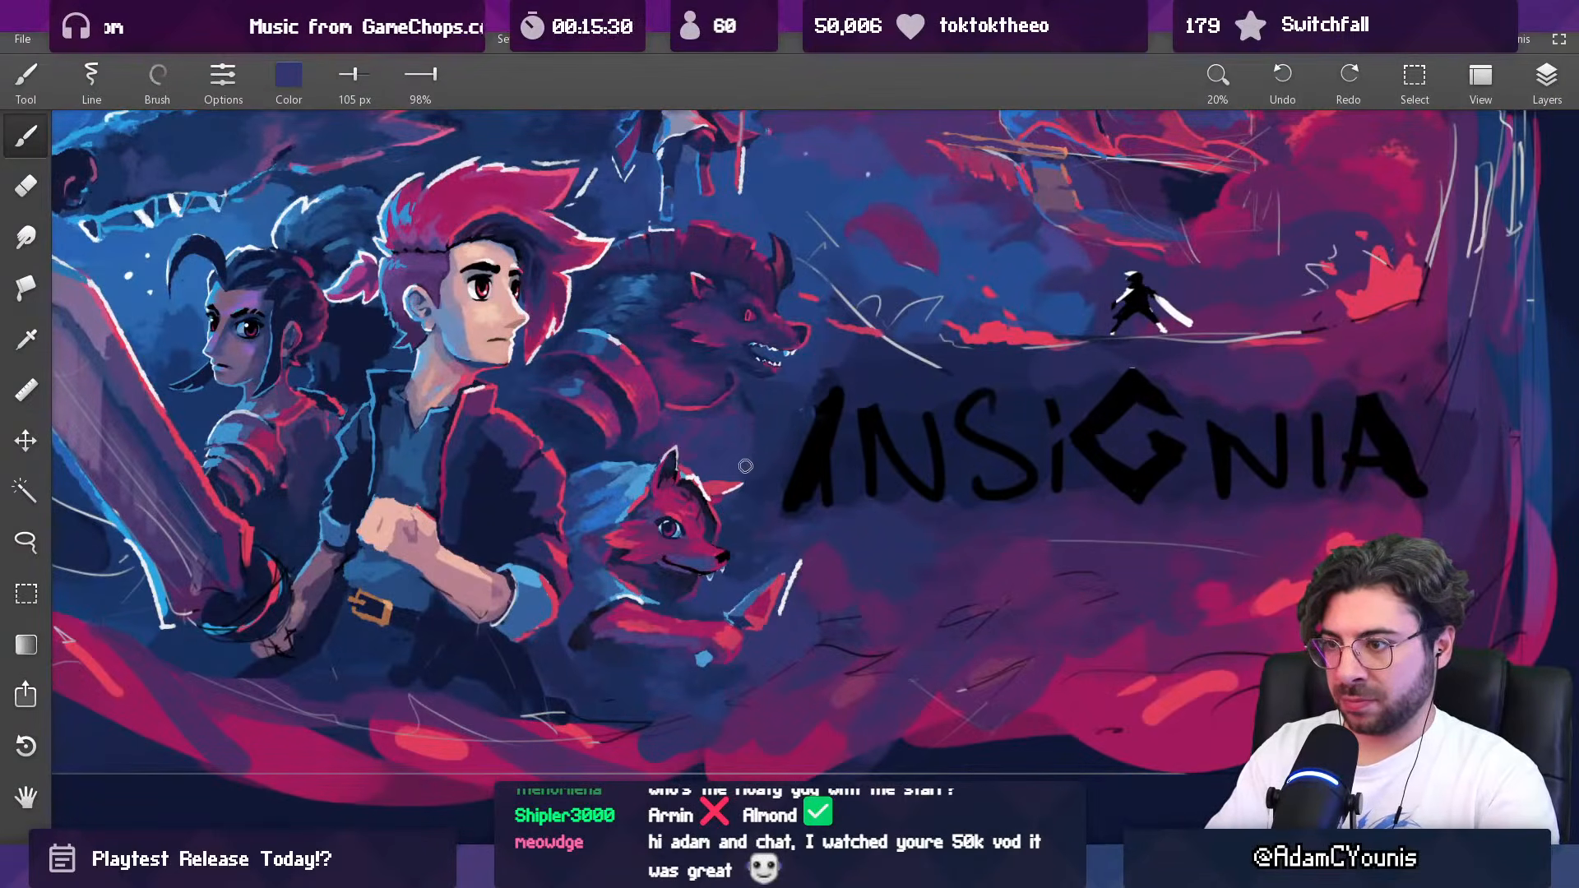
Step: Clean up the dark clouds around the staff-bearing figure's head and shoulder with sampled dark blue, reducing the brush to 76 px
scroll(744, 466, down, 4)
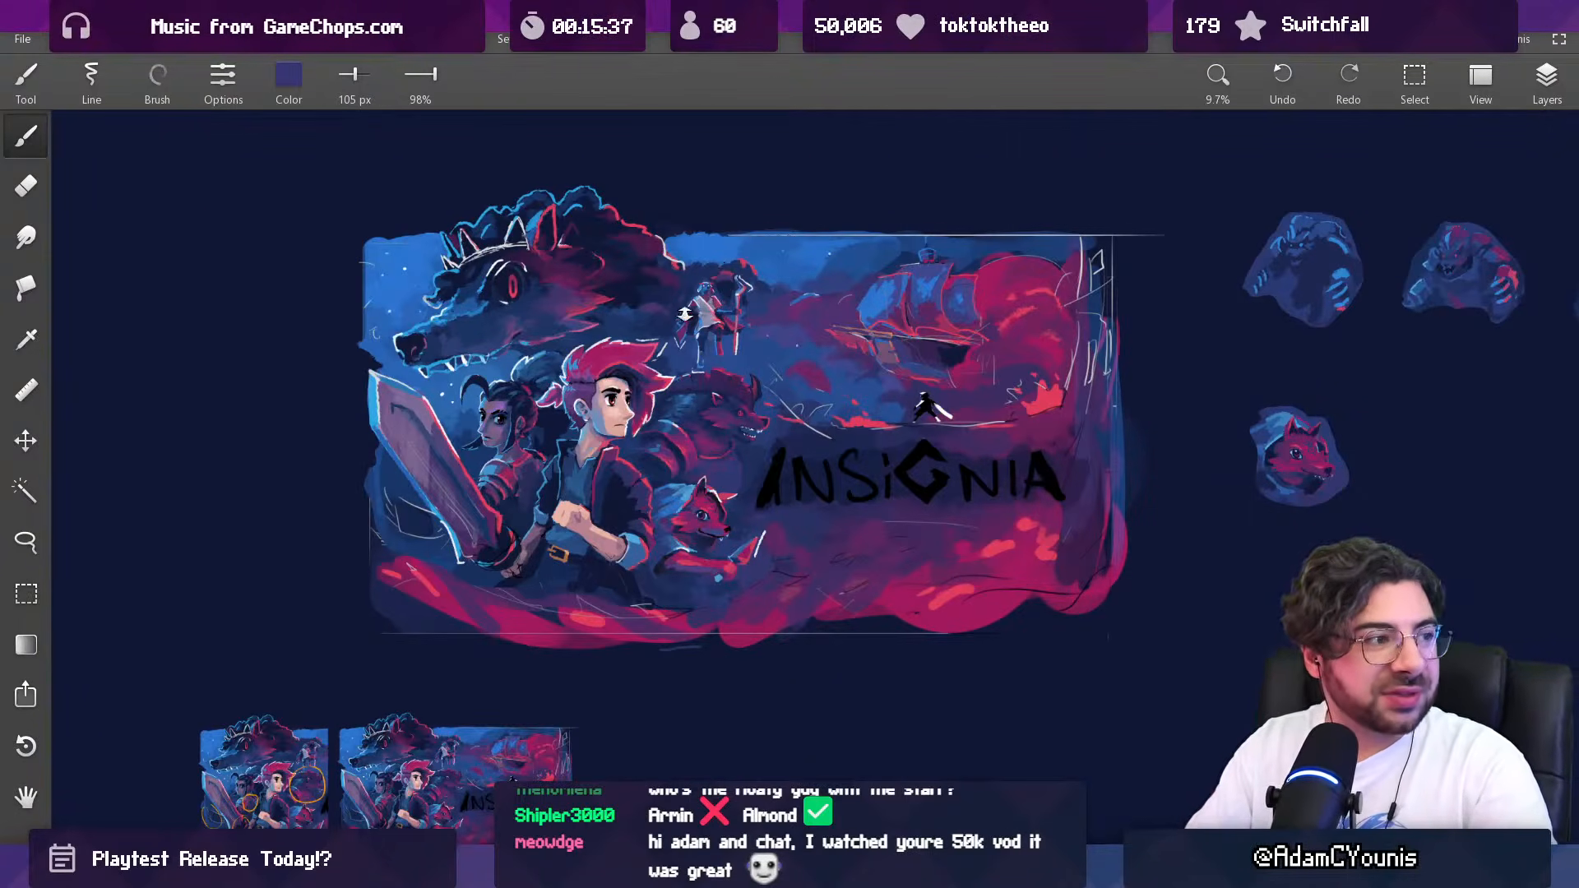
scroll(723, 212, up, 5)
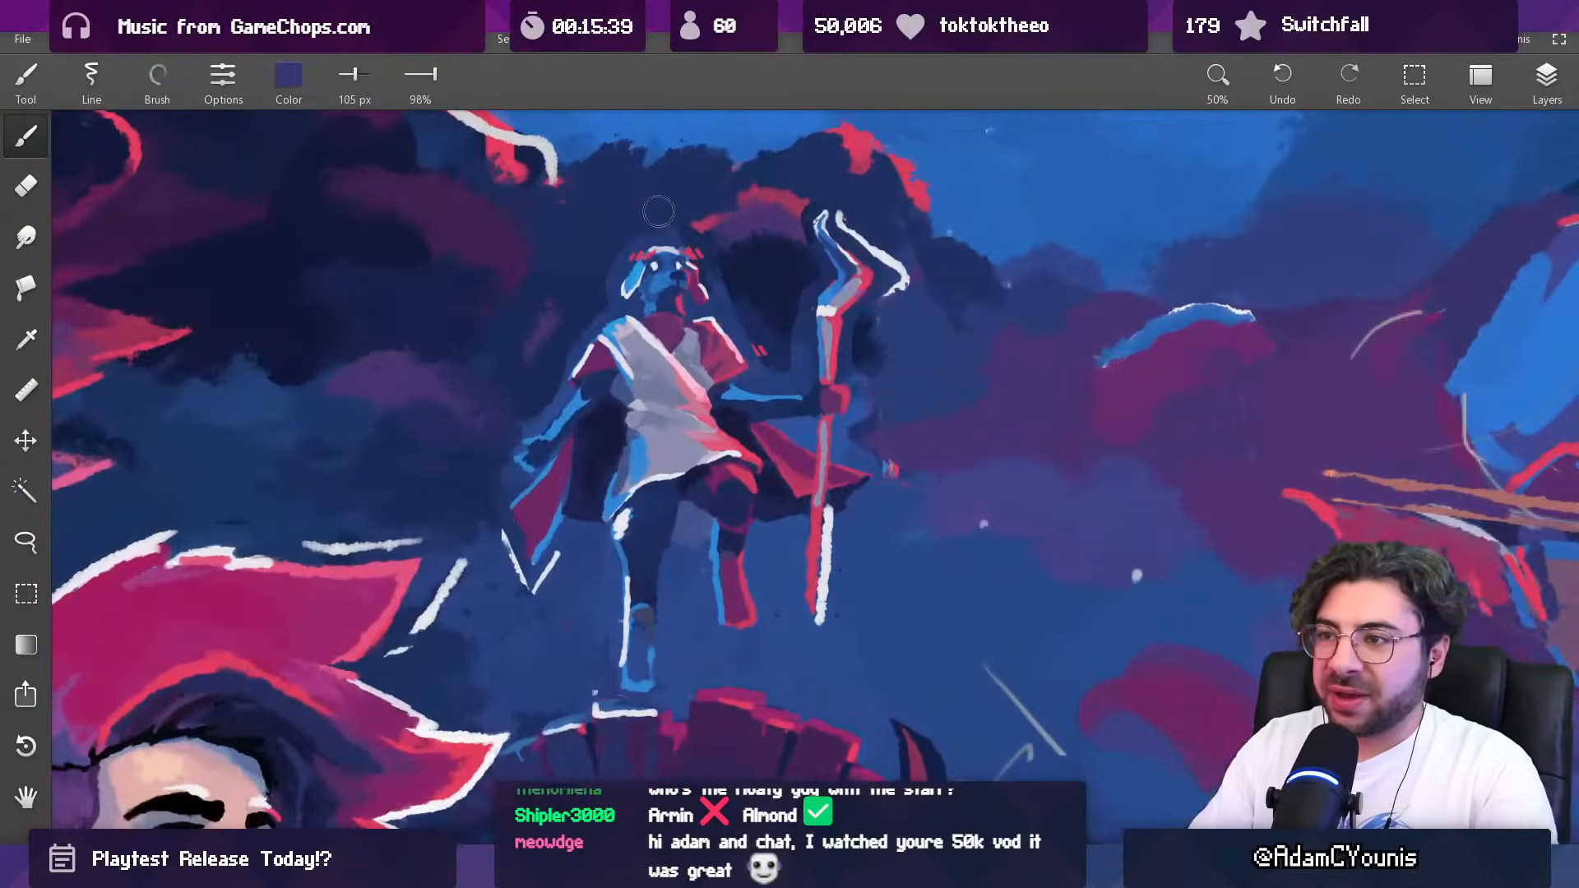
alt+click(655, 214)
key([)
key([)
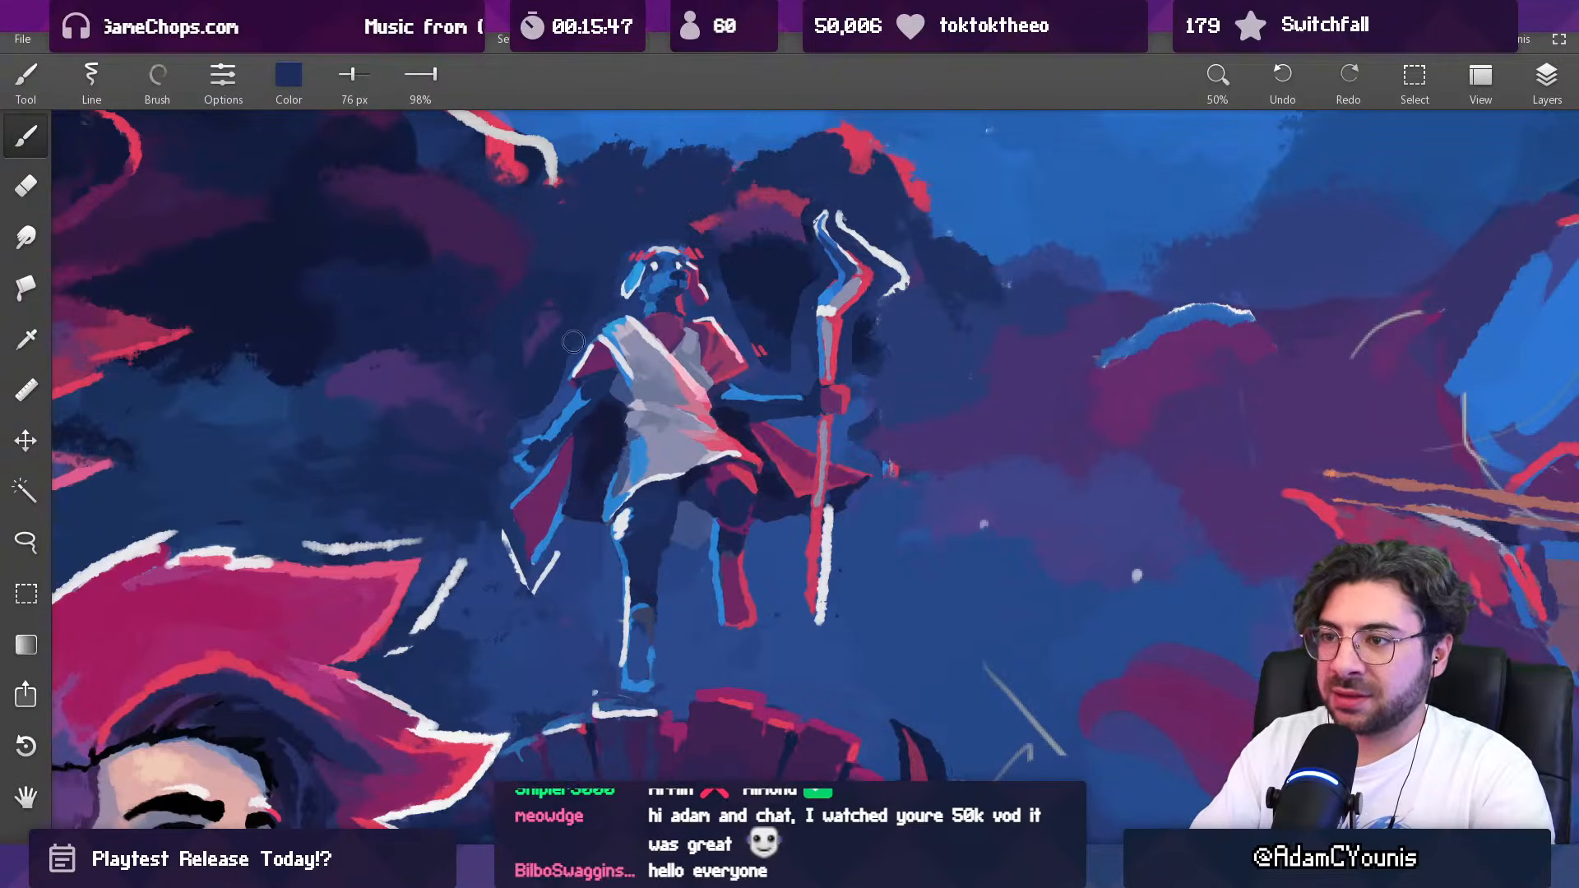
Step: Blend the clouds beside the staff-bearing figure's free arm and cape with sampled indigo at 138 px, reducing the brush to 69 px
key(])
key(])
key(])
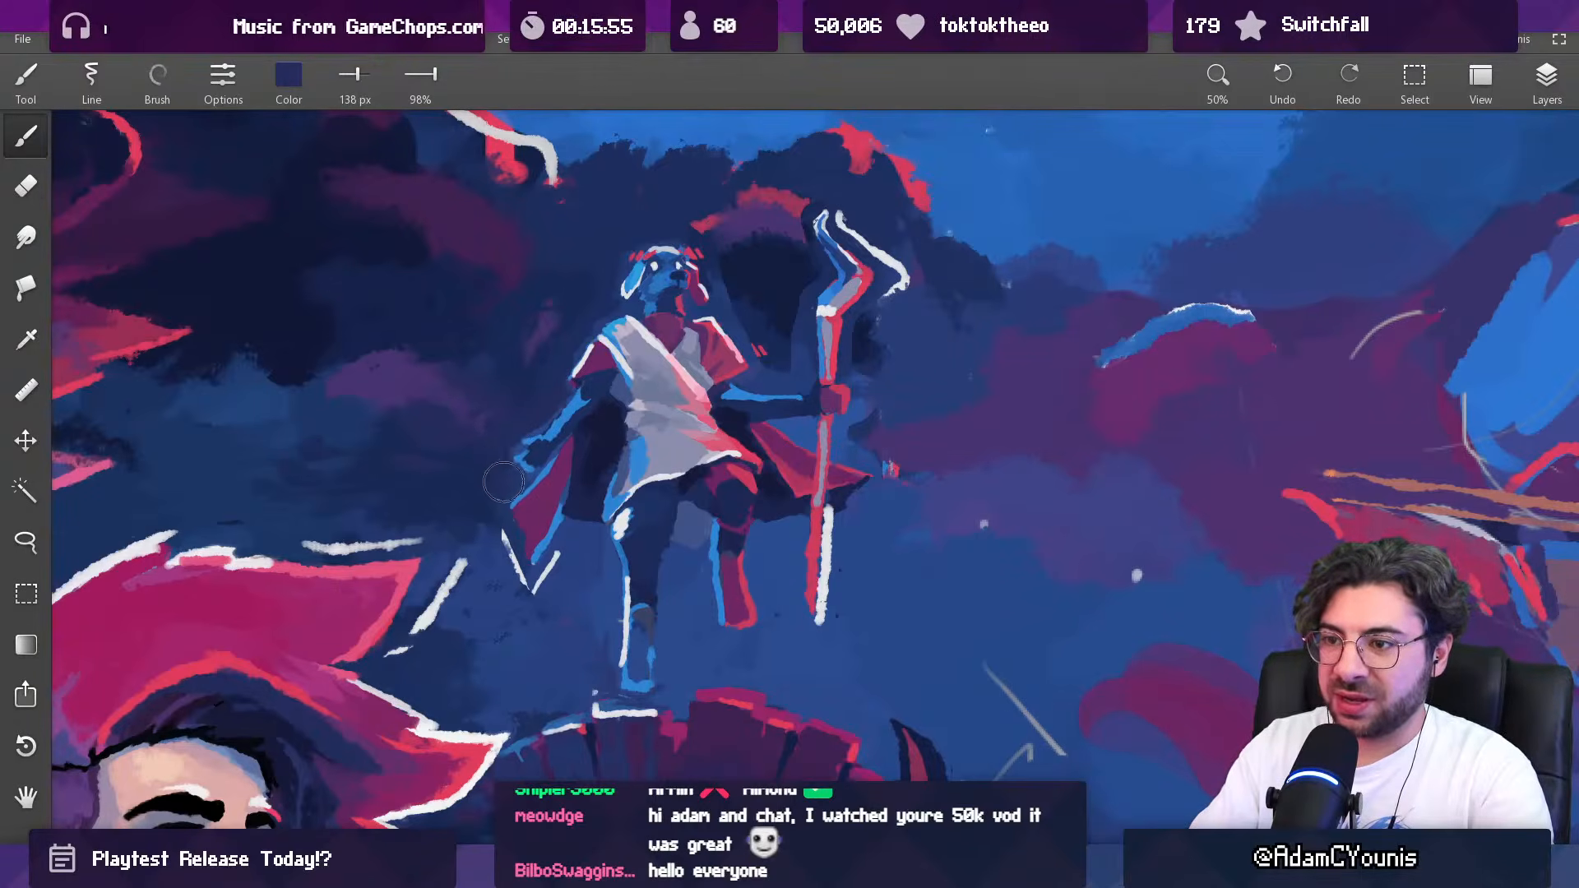
key([)
key([)
key([)
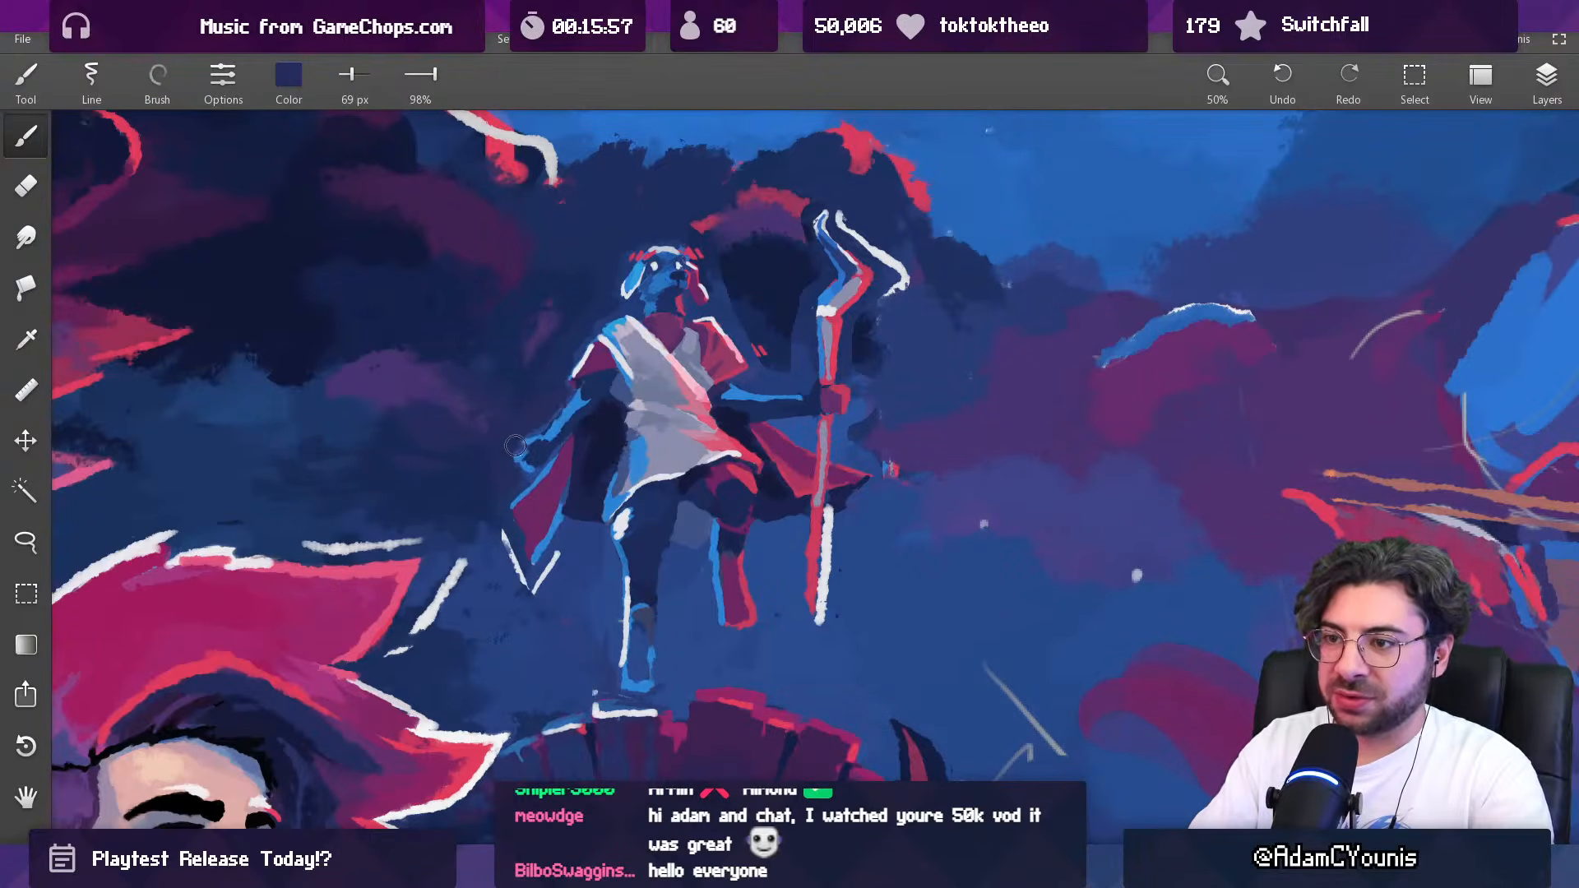
Step: Clean up around the figure's standing leg with sampled blue at 90 px, then touch up the leg at 53 px with blue and dark blue
scroll(573, 365, down, 3)
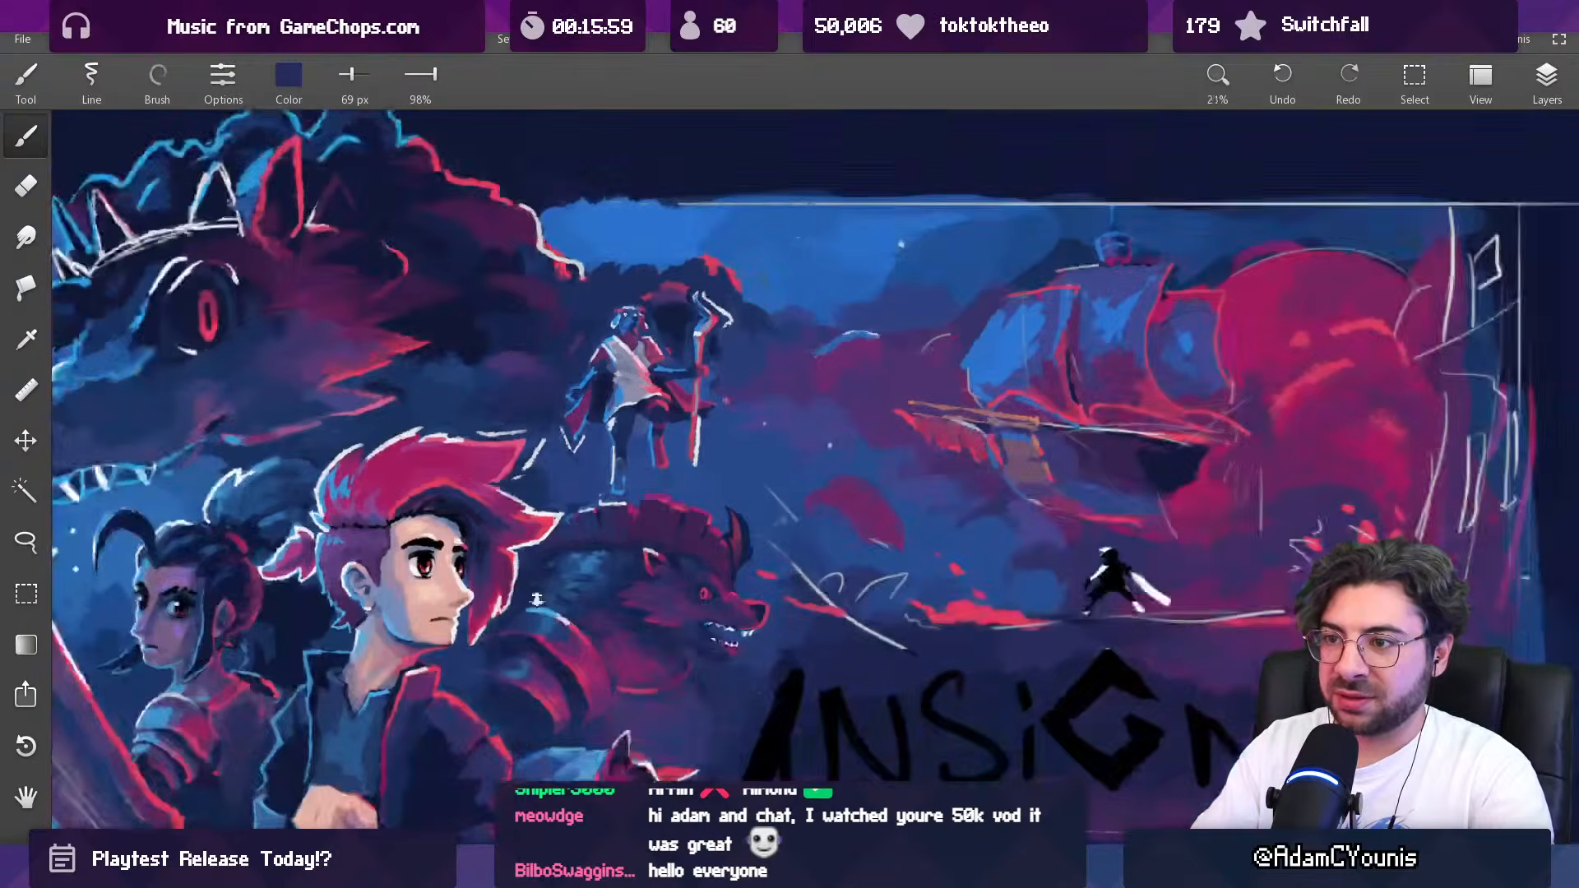
scroll(590, 449, up, 3)
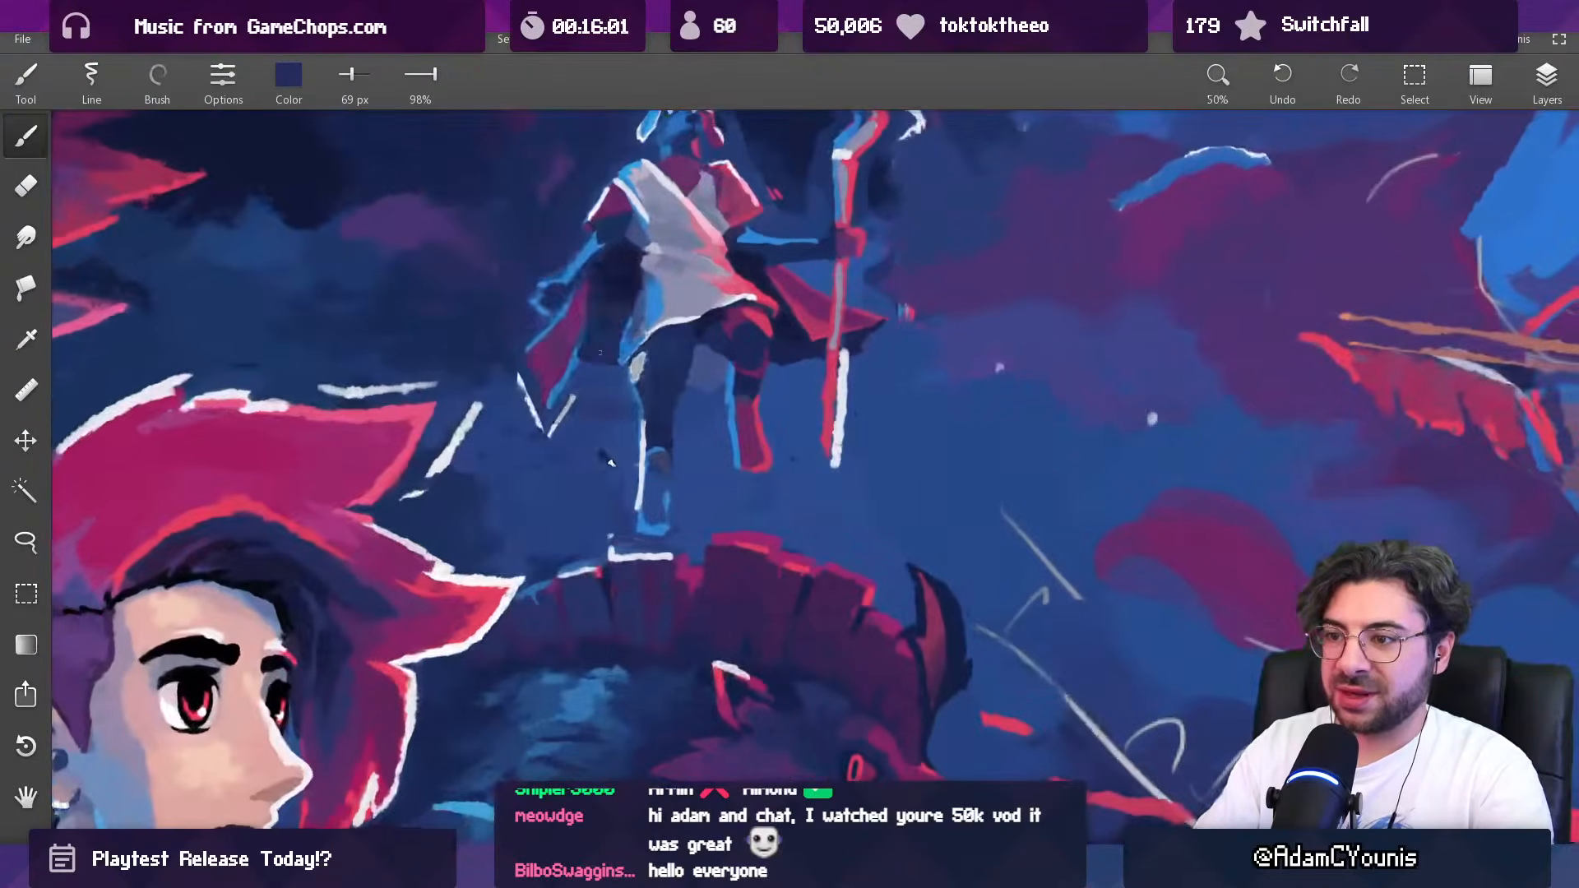
alt+click(615, 435)
key(])
alt+click(624, 523)
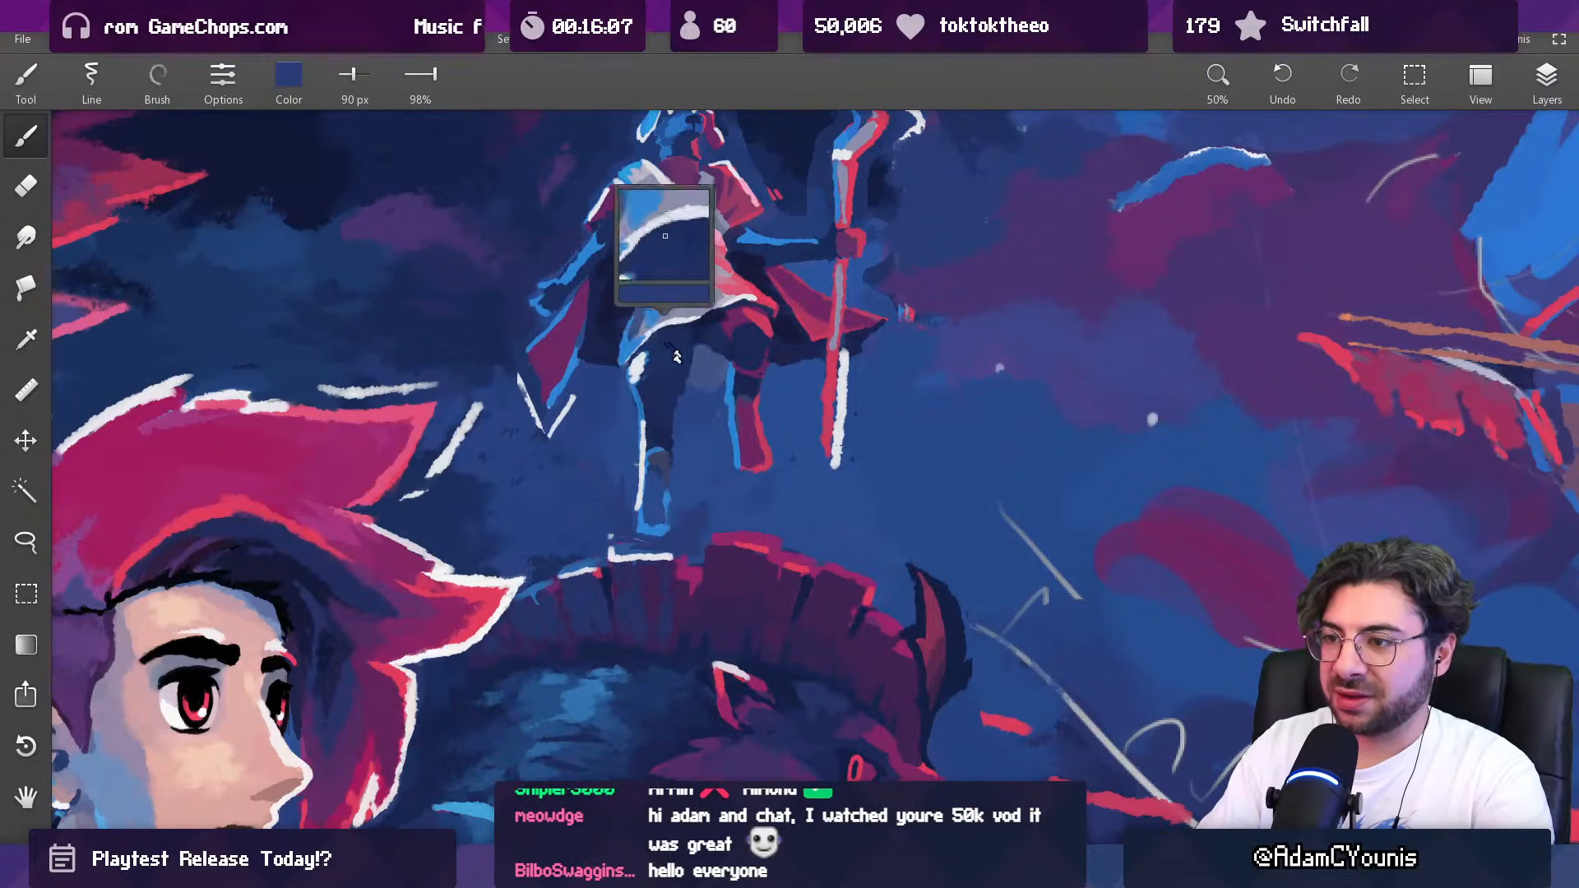
alt+click(658, 491)
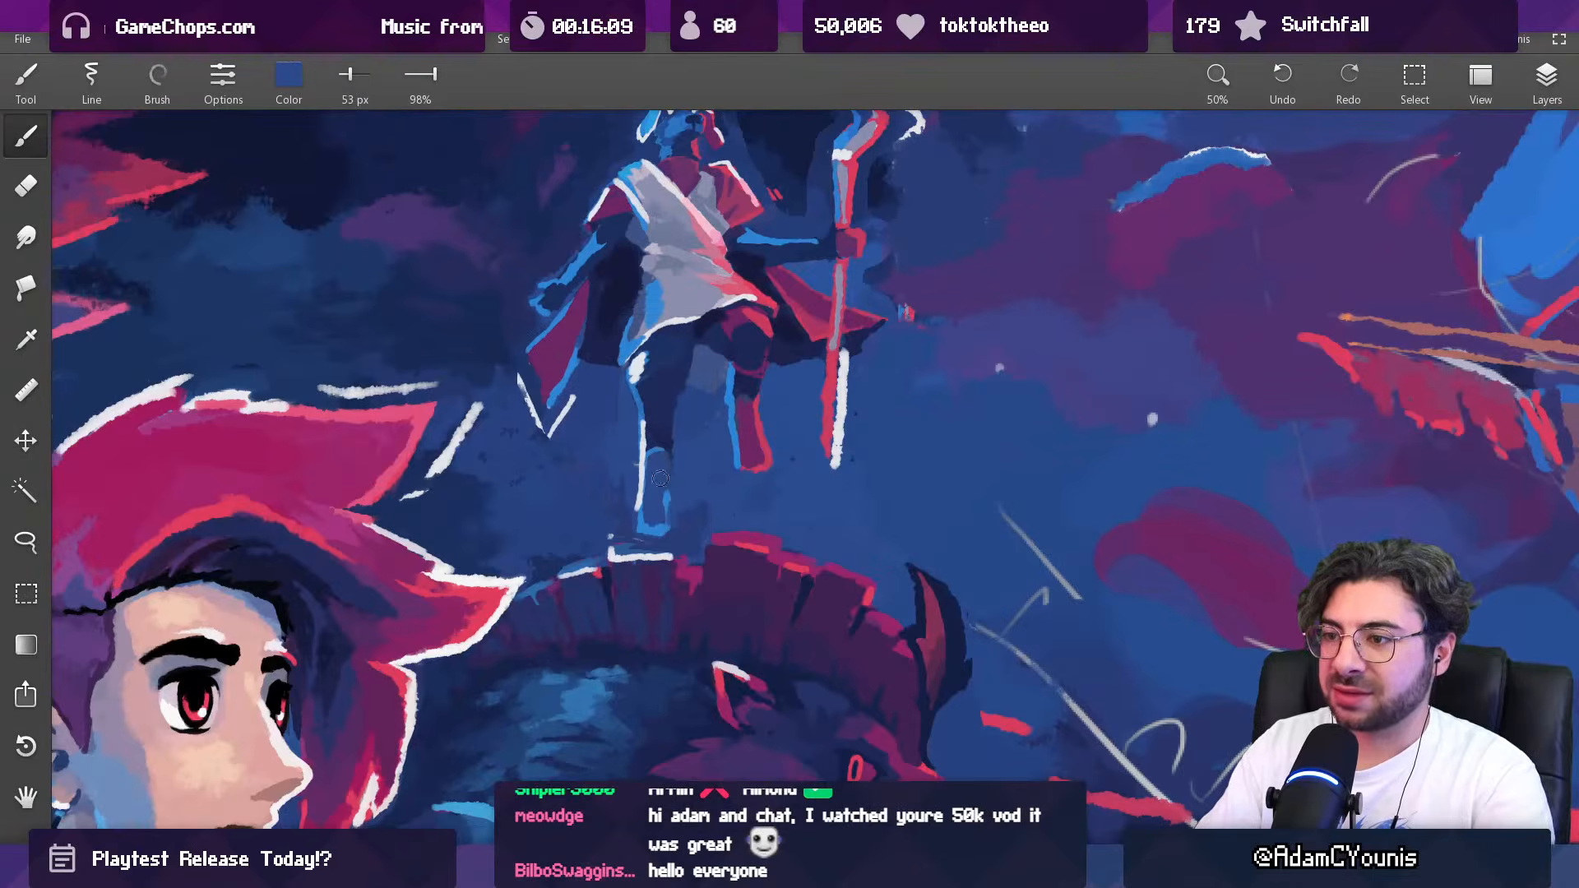
mouse_move(662, 448)
mouse_down()
mouse_move(761, 398)
mouse_move(746, 389)
mouse_up()
Step: Rework the figure's raised leg with sampled purple at 53 px, then sampled red, purple and background blue at 36 px
scroll(745, 394, down, 5)
scroll(765, 370, up, 4)
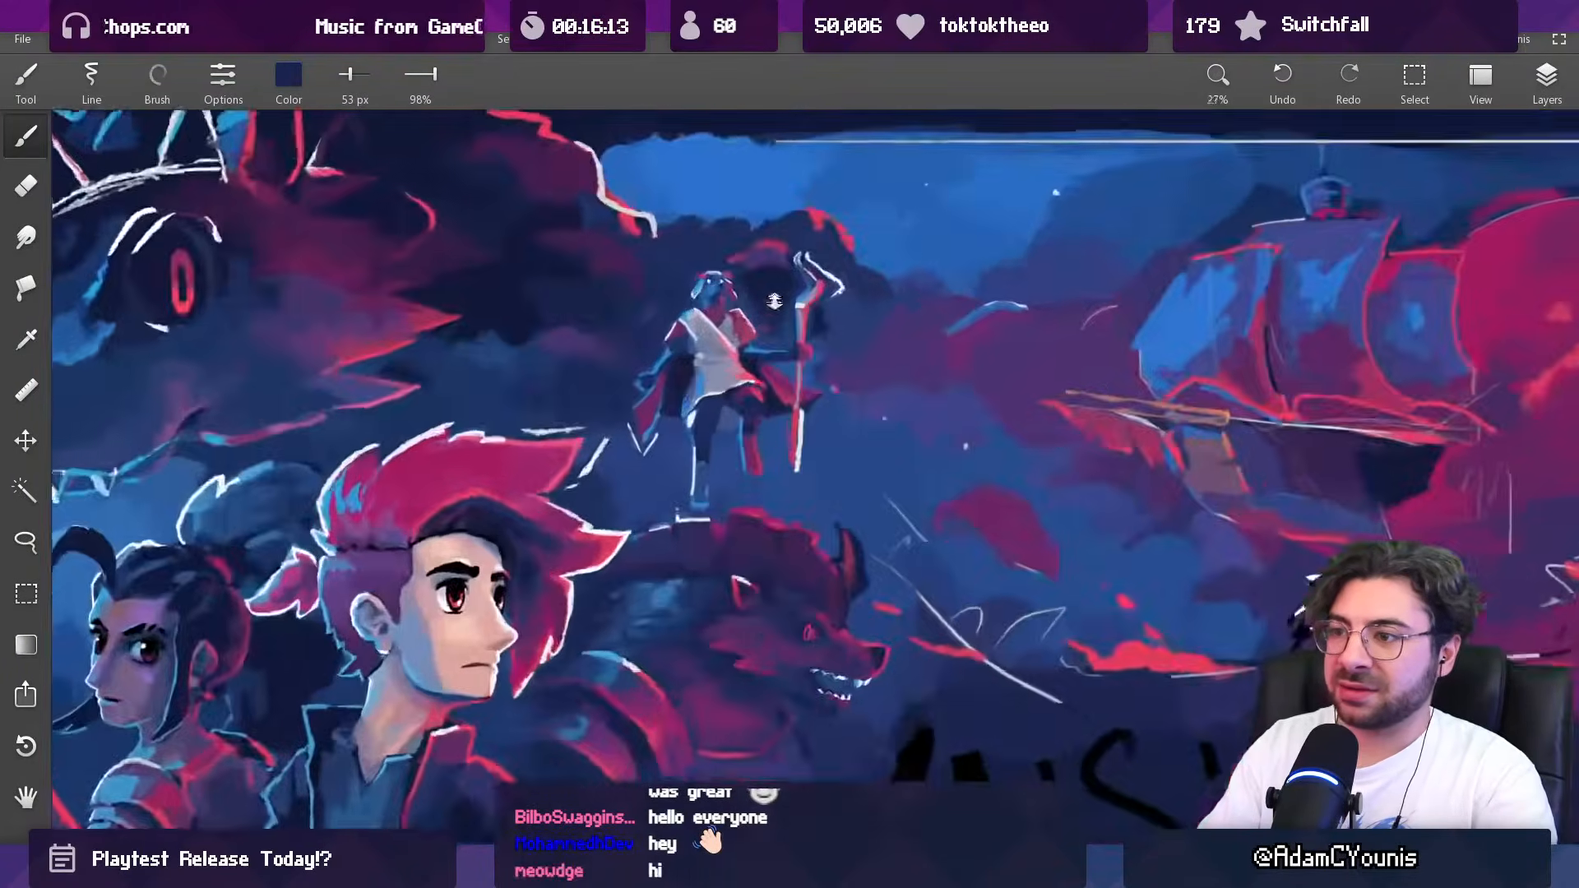
alt+click(748, 443)
drag(753, 419, 750, 420)
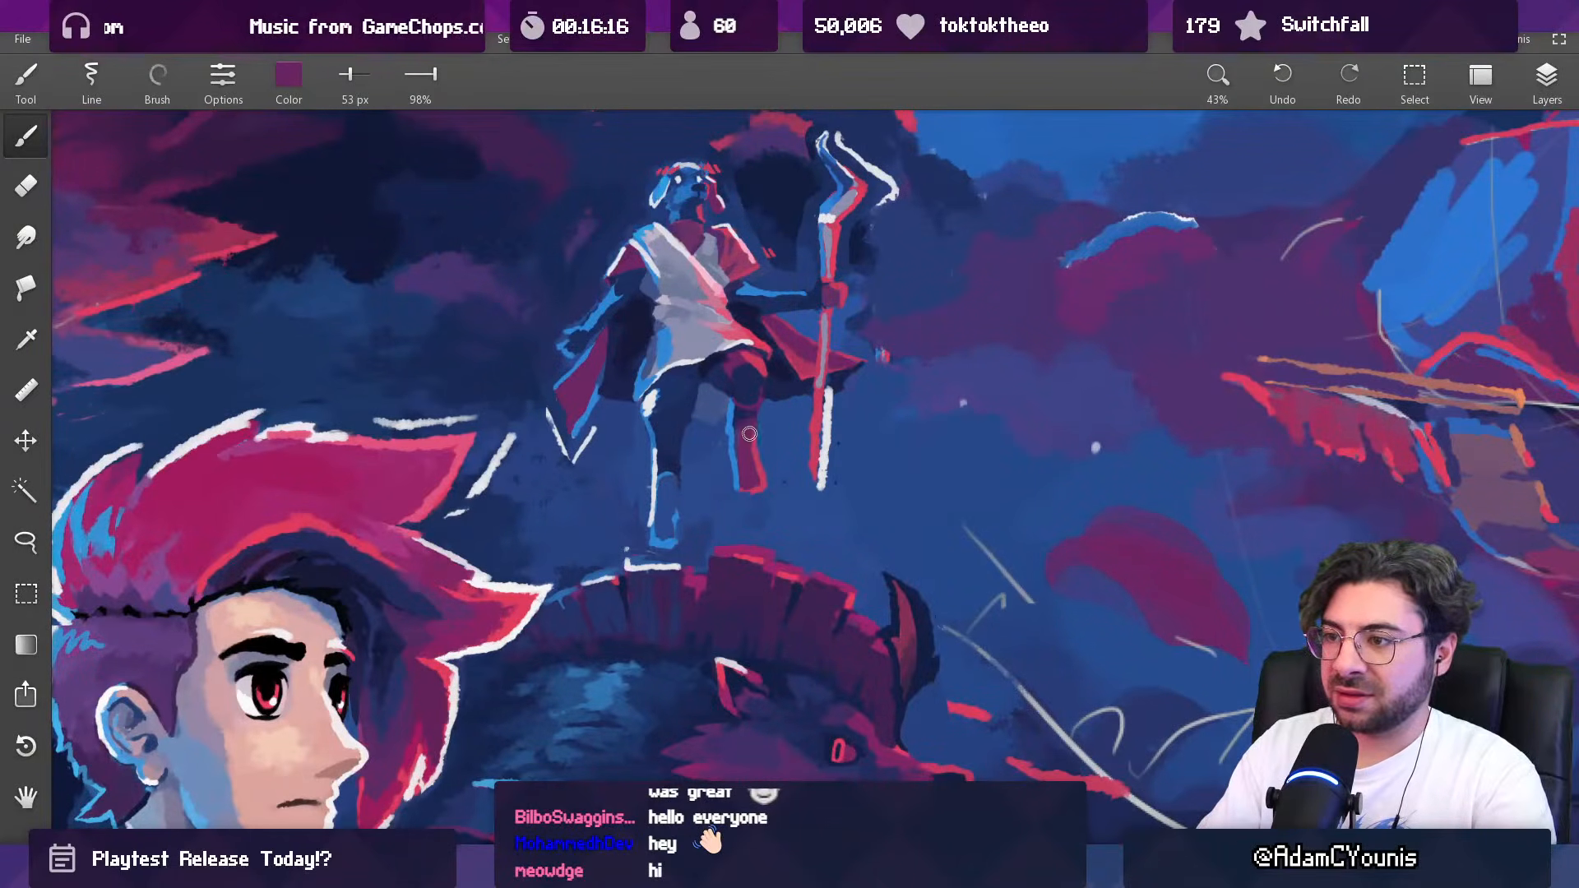
scroll(749, 434, down, 5)
scroll(758, 327, up, 6)
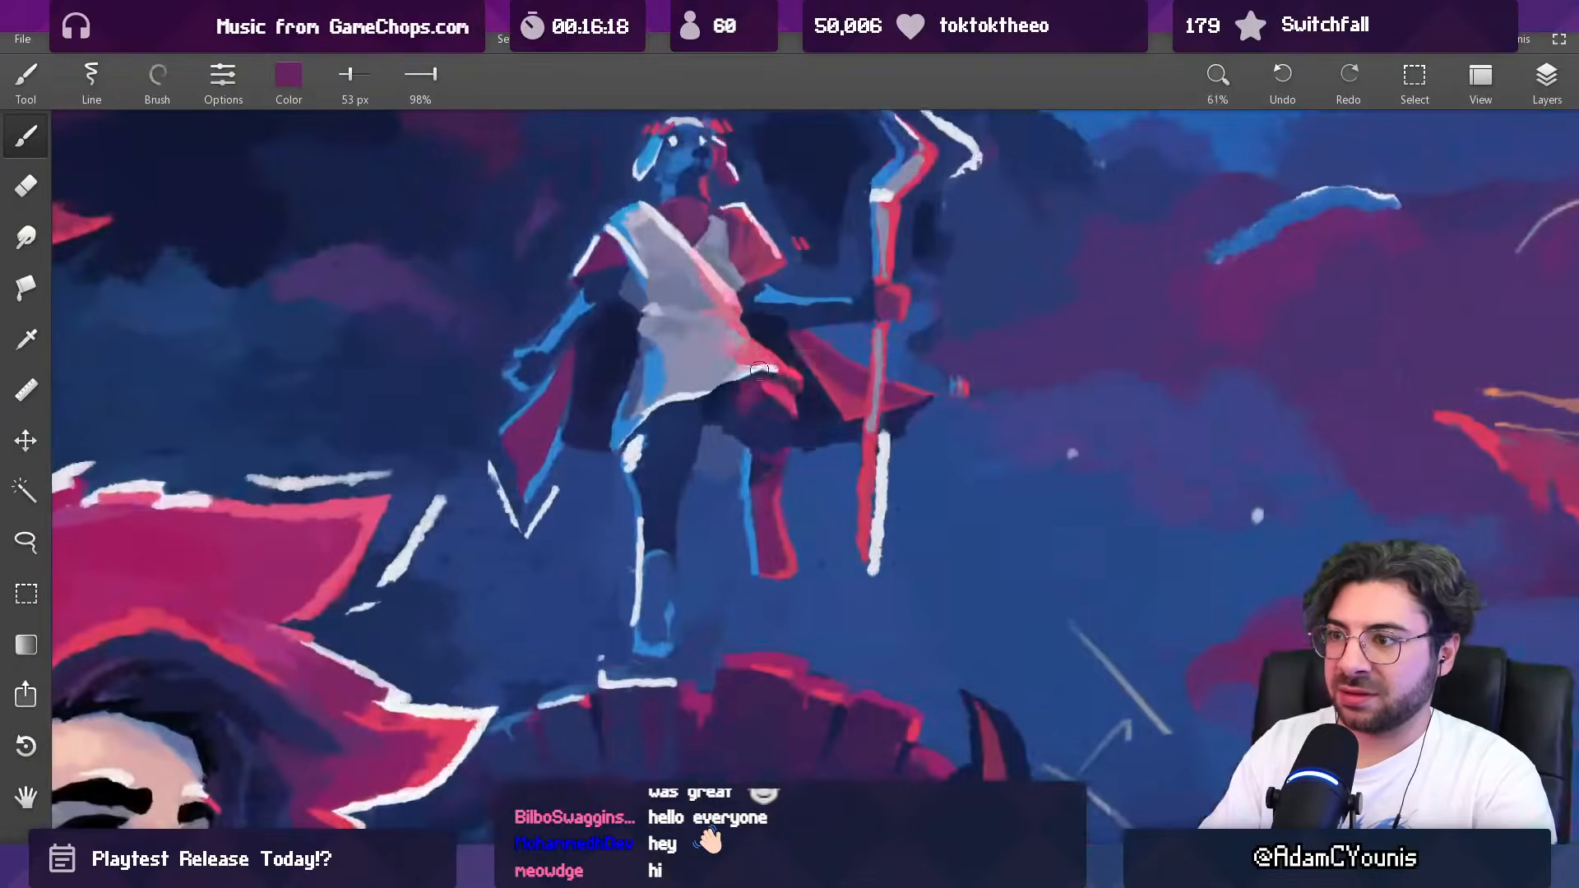
alt+click(786, 509)
key([)
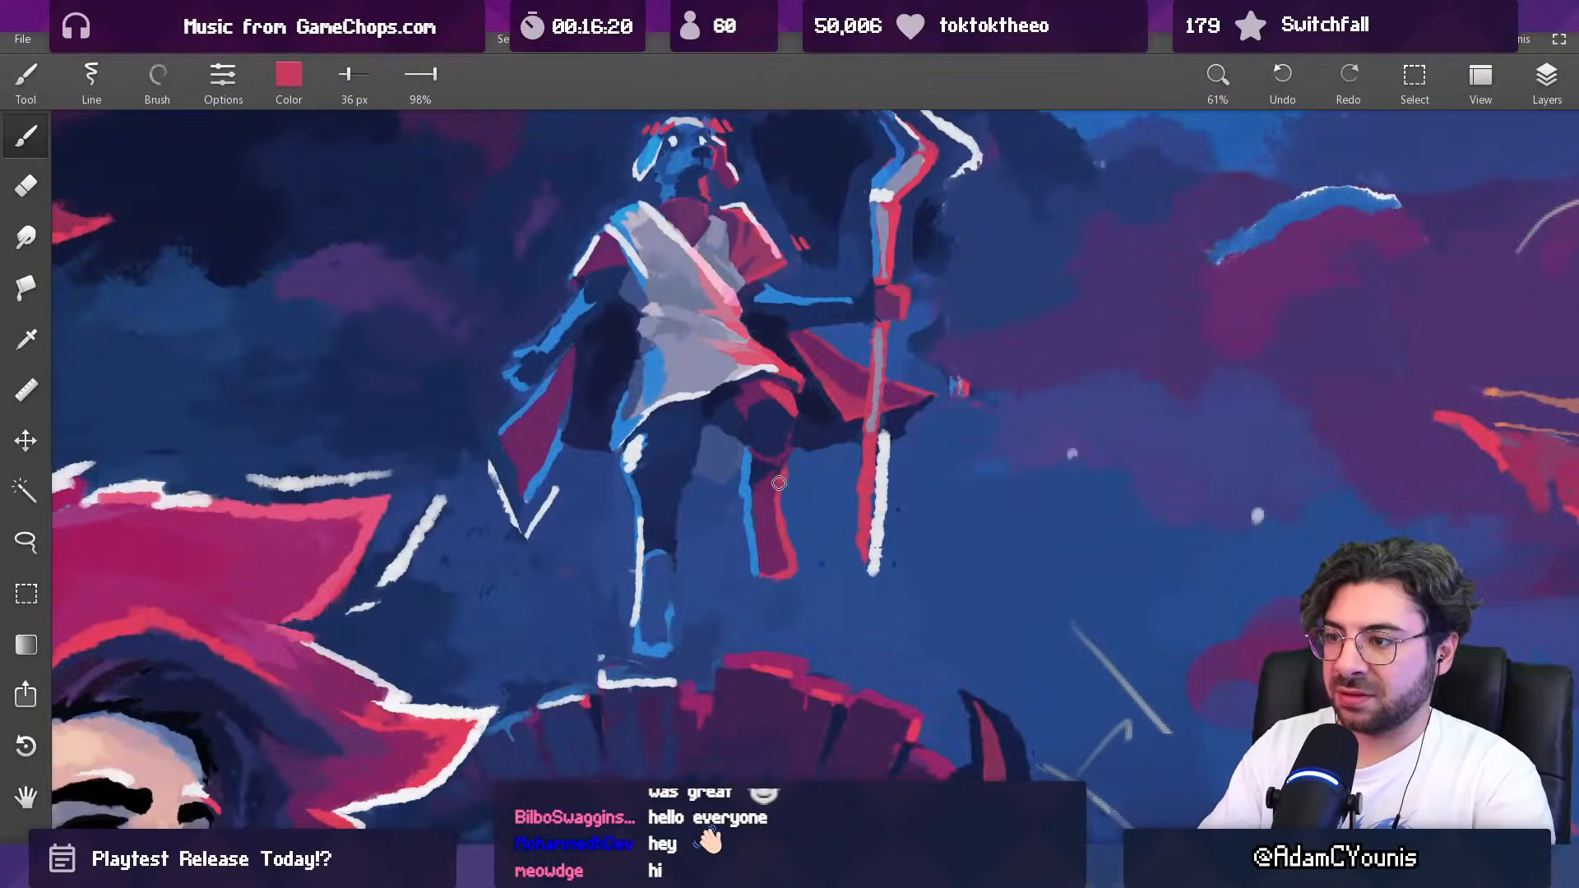
alt+click(772, 489)
scroll(772, 489, down, 6)
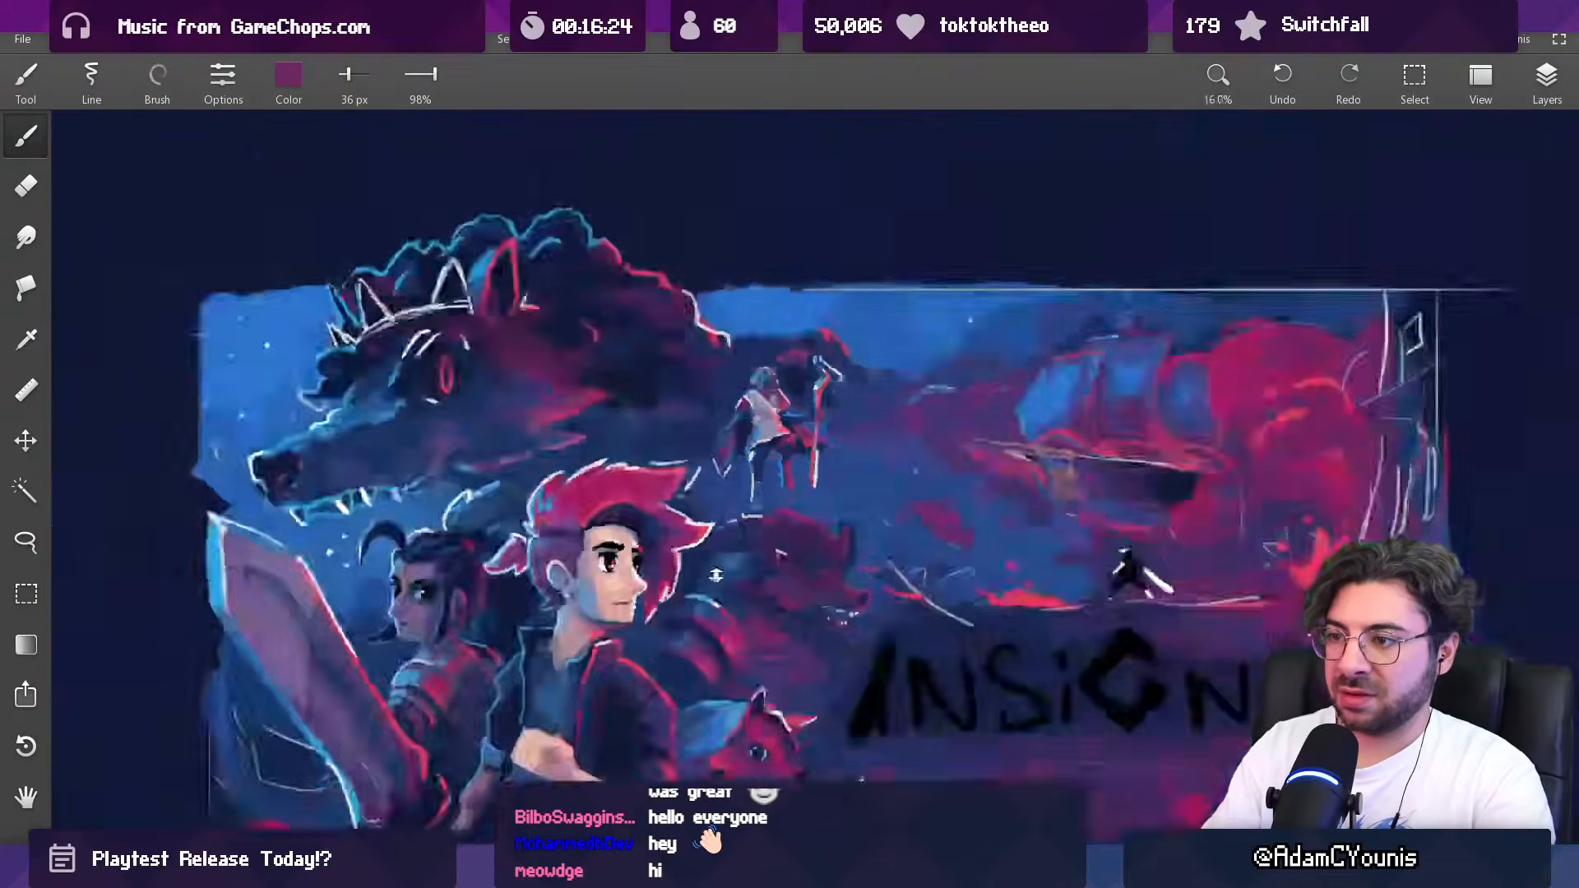
scroll(777, 398, up, 5)
alt+click(777, 398)
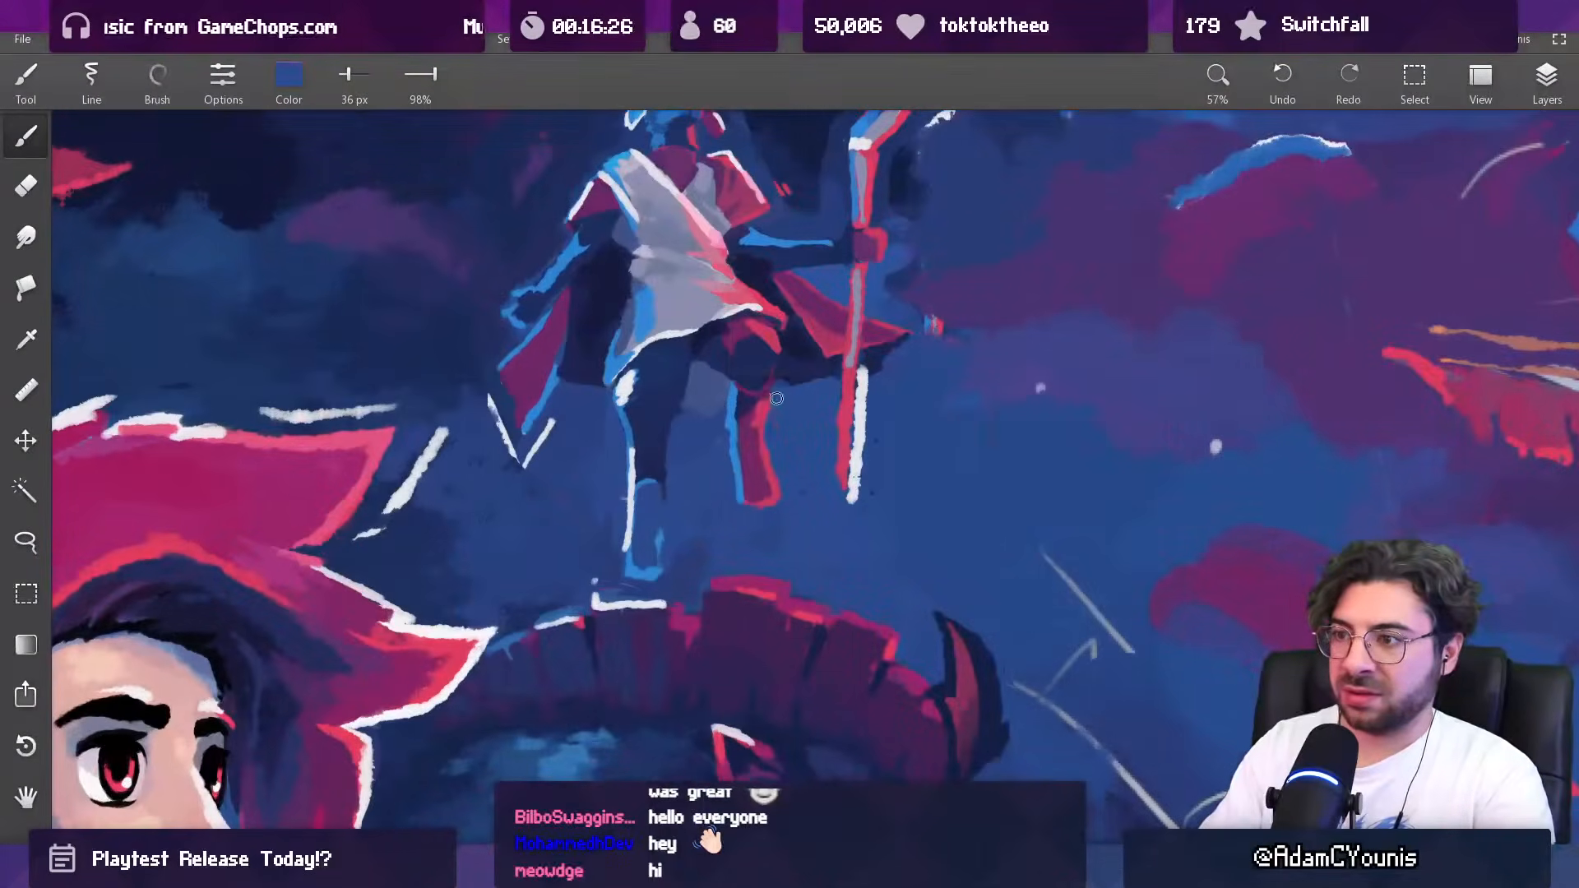
Step: Repaint the standing leg's shin and back edge with sampled purple, dark blue and red, using a 31 px brush
alt+click(746, 492)
key([)
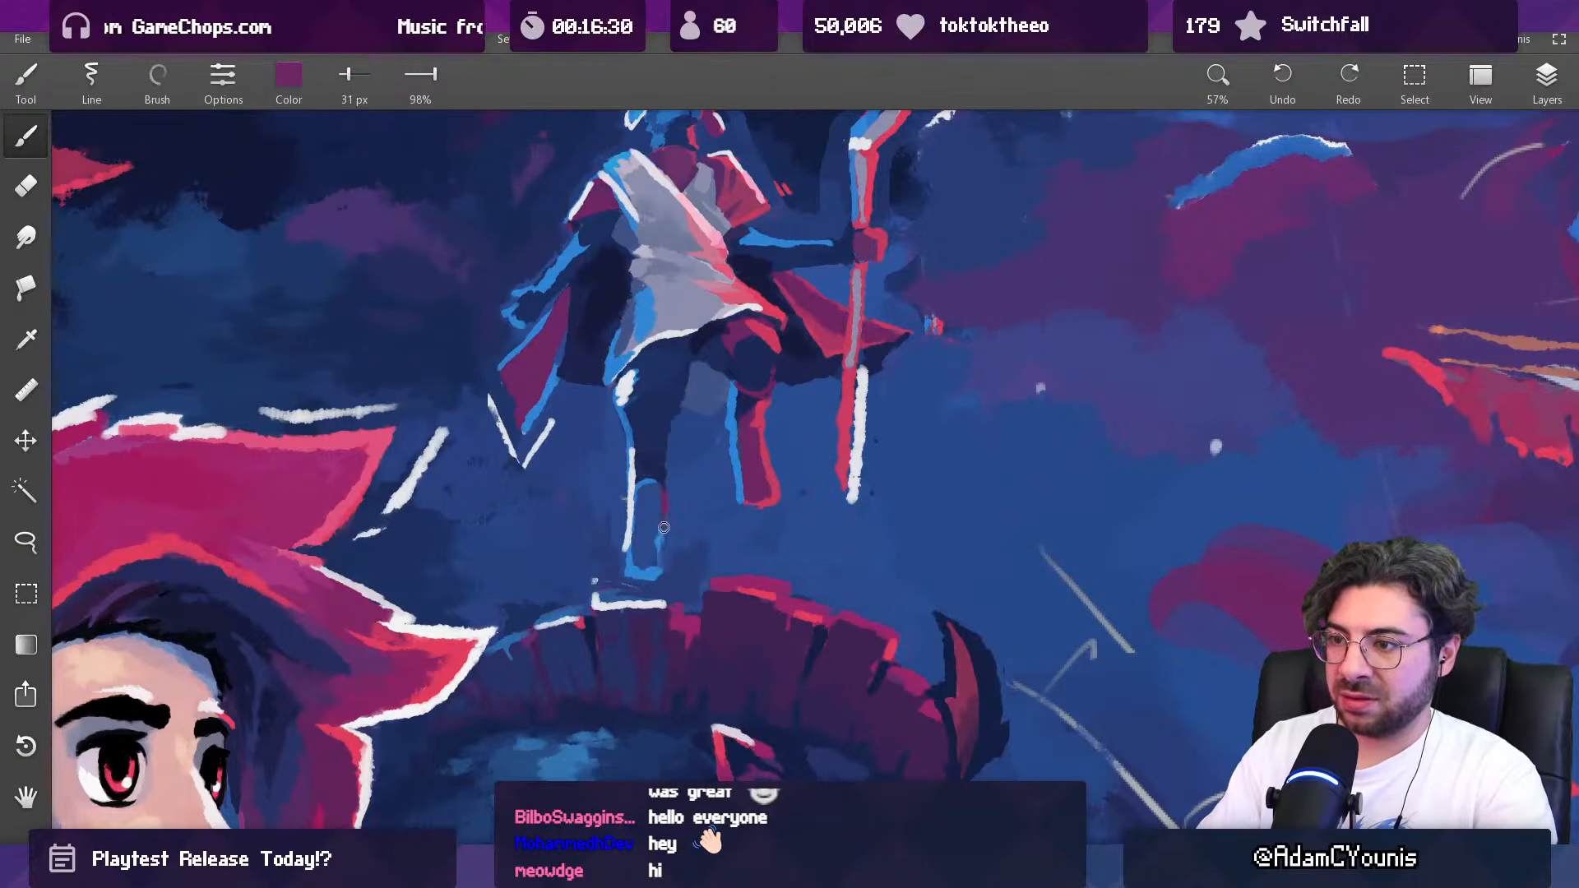
alt+click(664, 483)
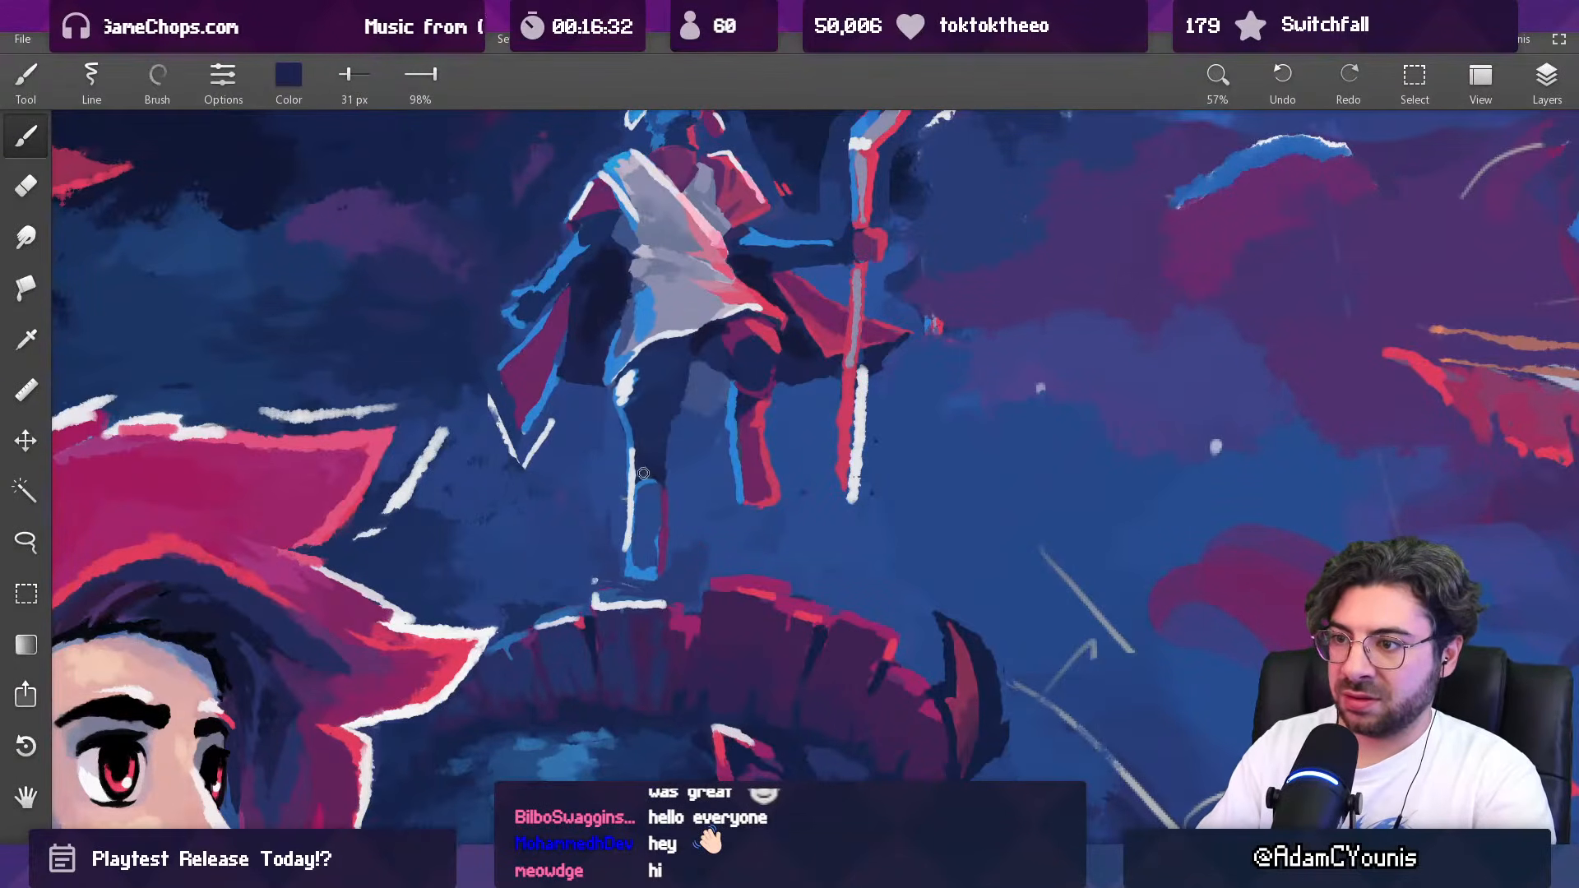
alt+click(646, 474)
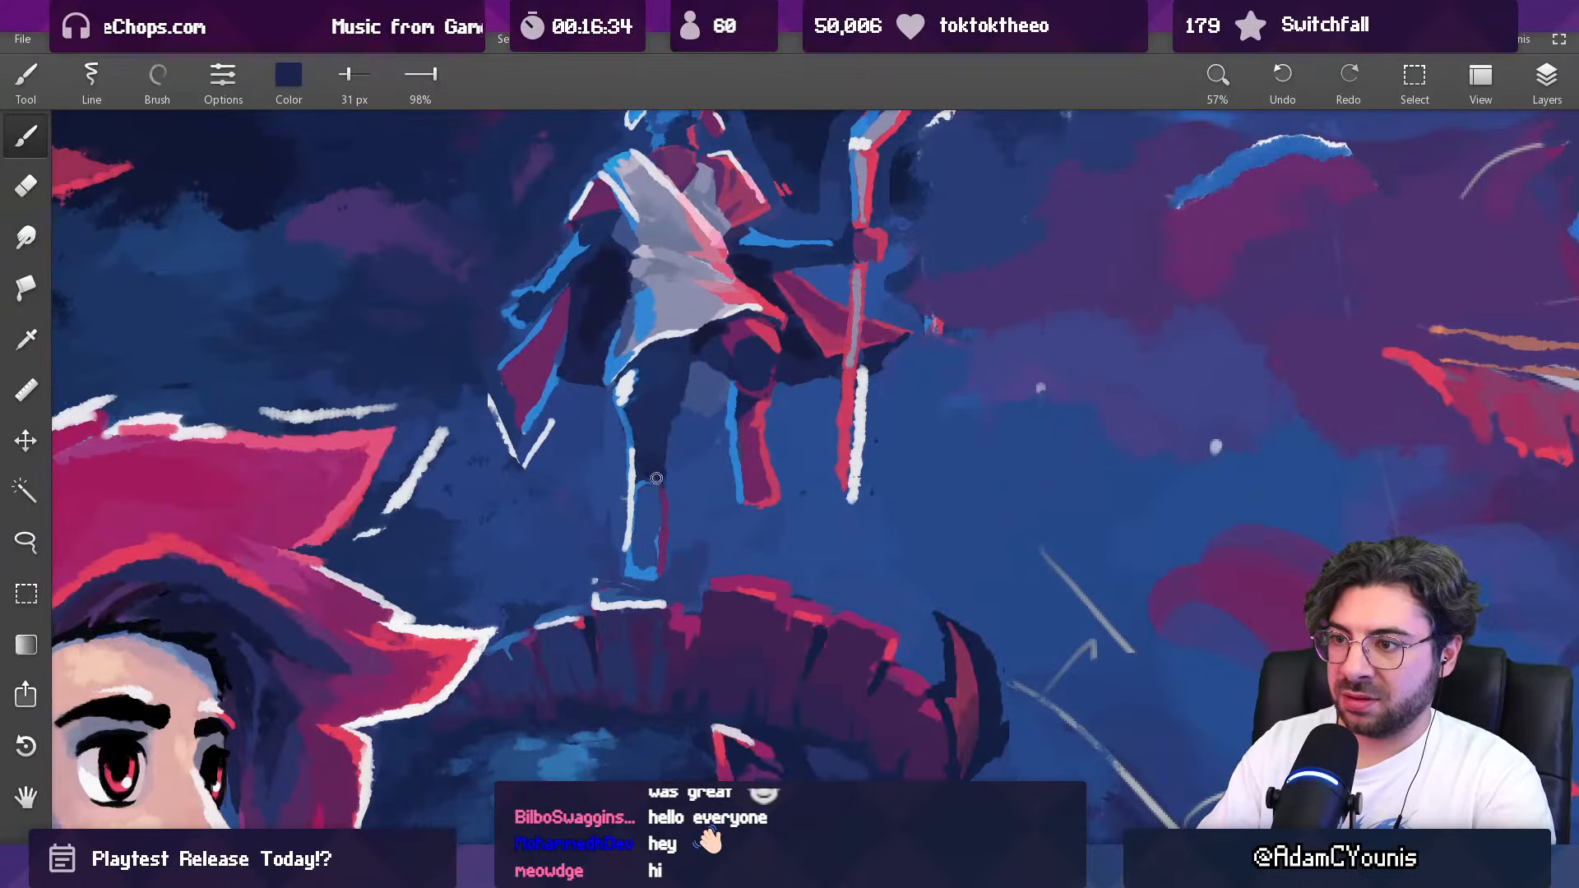
drag(646, 482, 780, 490)
drag(666, 525, 662, 564)
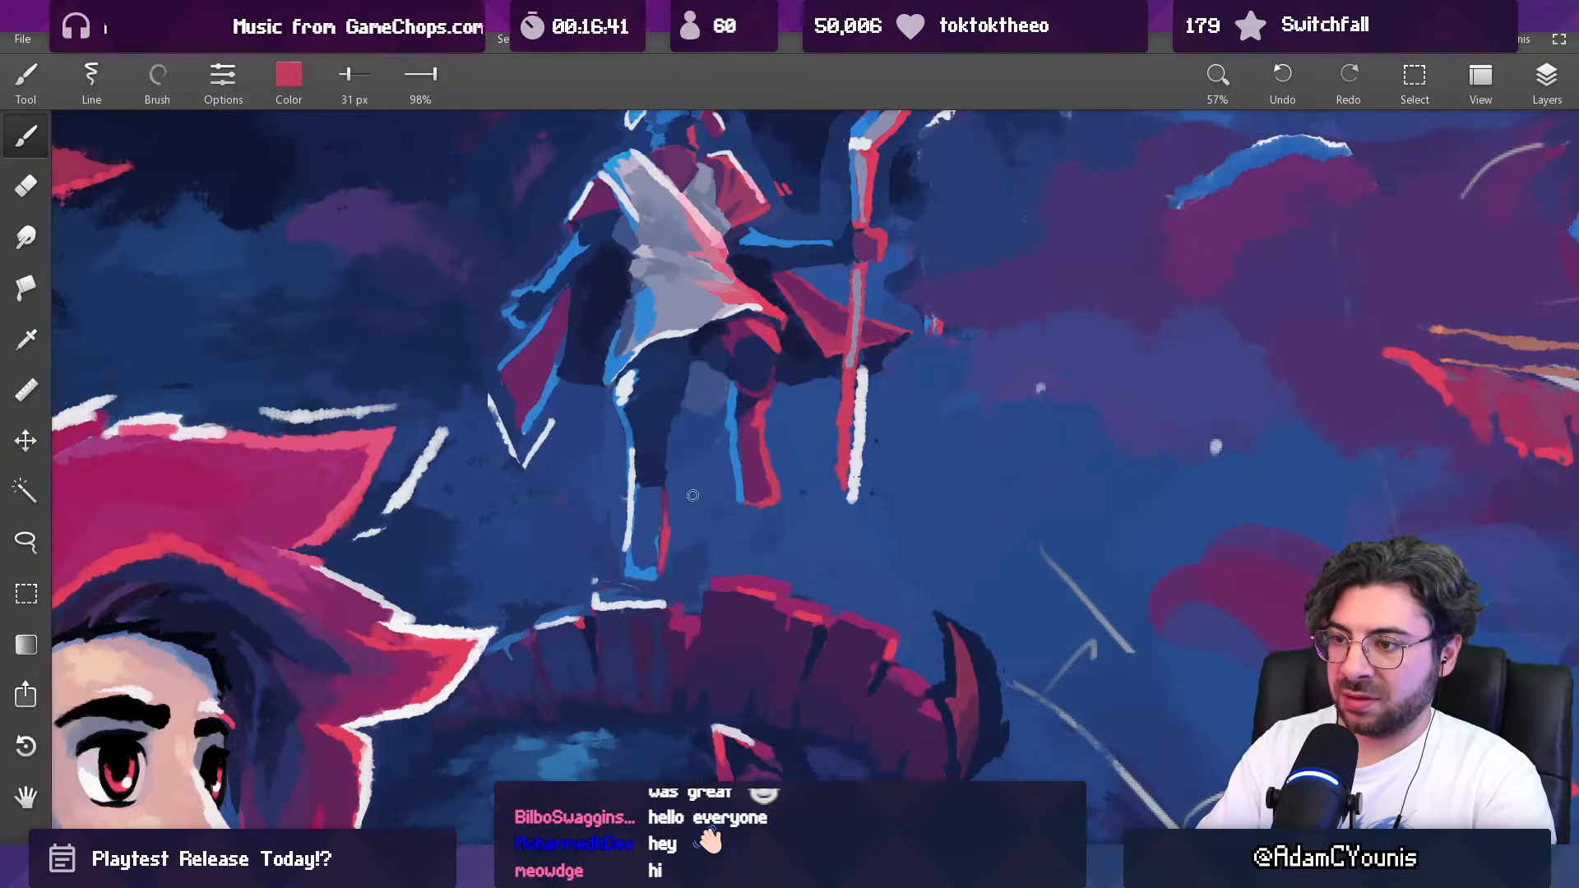
Step: Refine the forked head of the staff with white at 32 px and tidy its outer edge against the dark cloud
scroll(687, 503, down, 5)
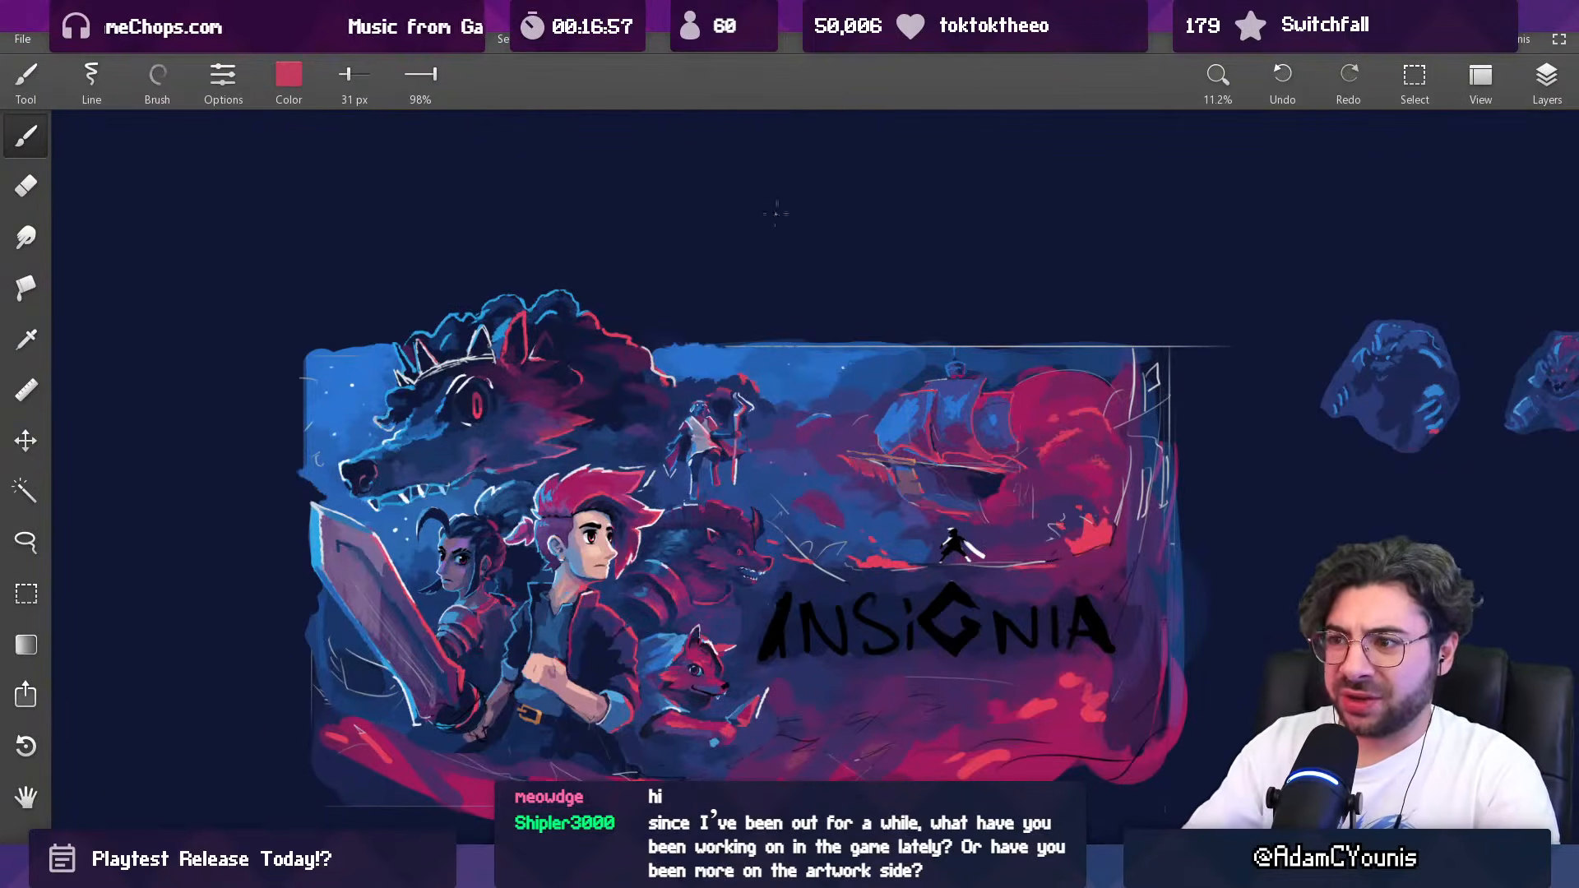
scroll(728, 354, up, 8)
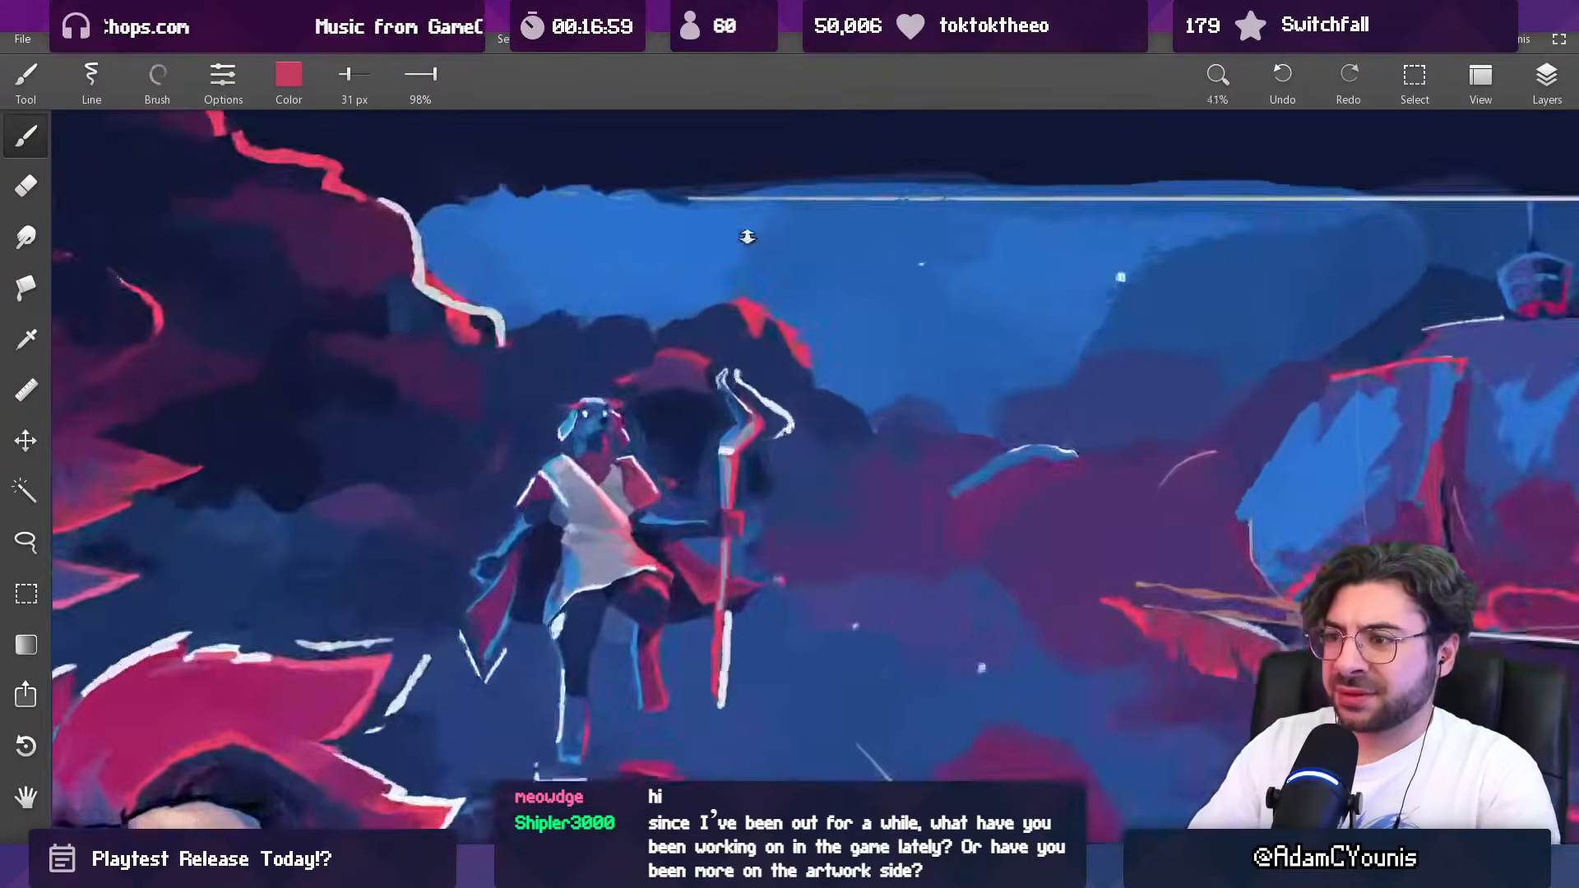
alt+click(729, 377)
key(bracketright)
alt+click(756, 392)
key(bracketleft)
drag(754, 355, 771, 403)
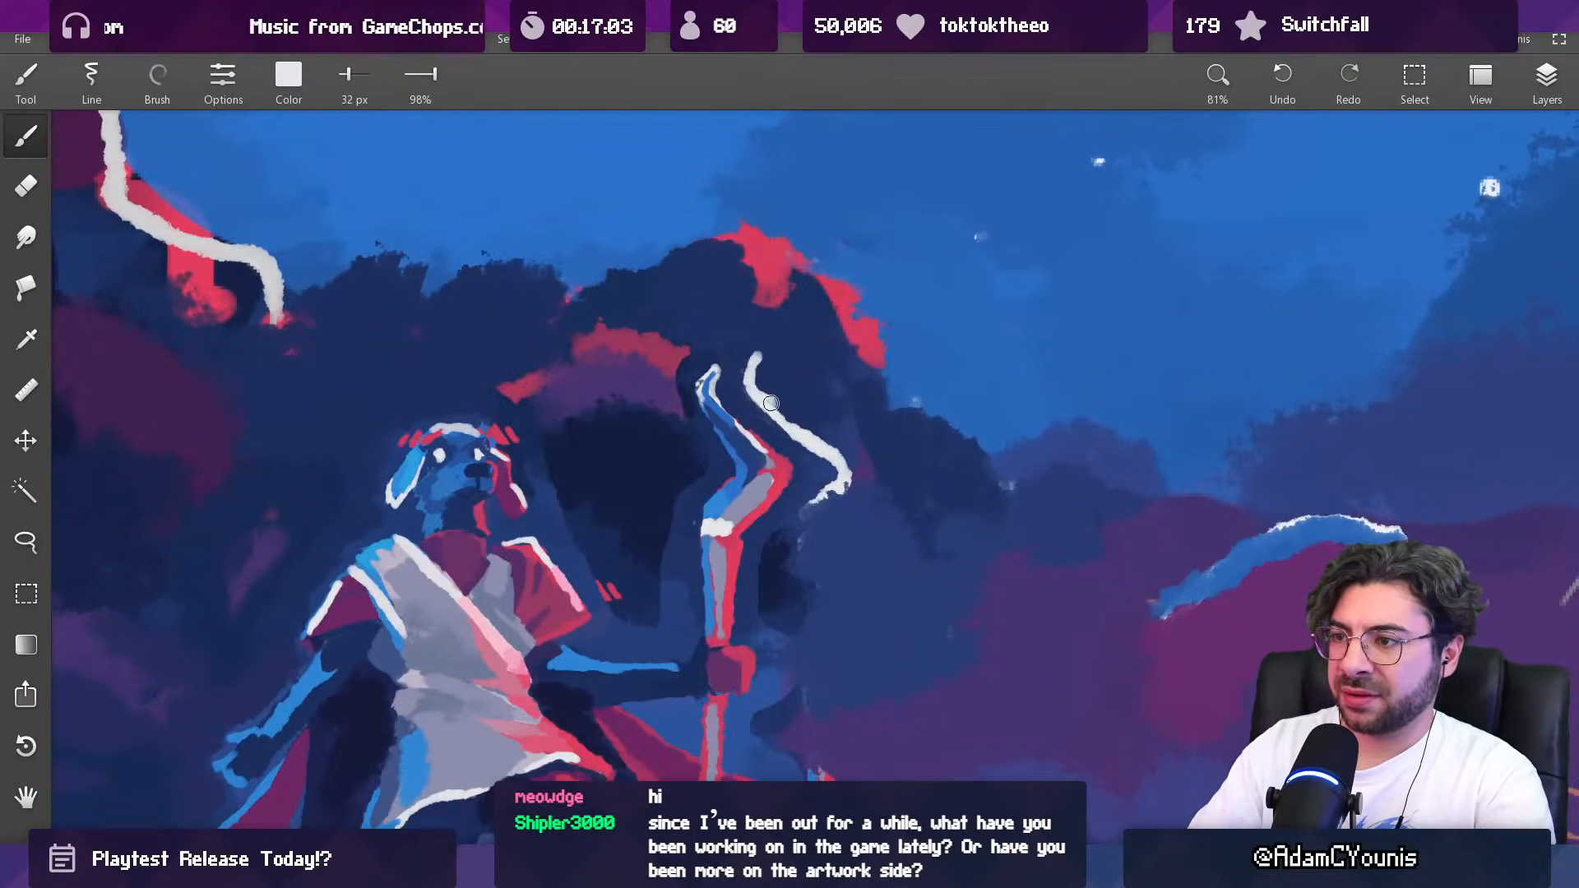
alt+click(760, 393)
alt+click(781, 370)
alt+click(714, 377)
key(bracketleft)
alt+click(665, 397)
key(bracketright)
mouse_move(671, 388)
mouse_down()
mouse_move(687, 400)
mouse_move(681, 388)
mouse_up()
Step: Extend the cloud's muted red rim toward the head of the staff, enlarging the brush to 73 px
alt+click(681, 347)
key(bracketright)
key(bracketright)
key(bracketright)
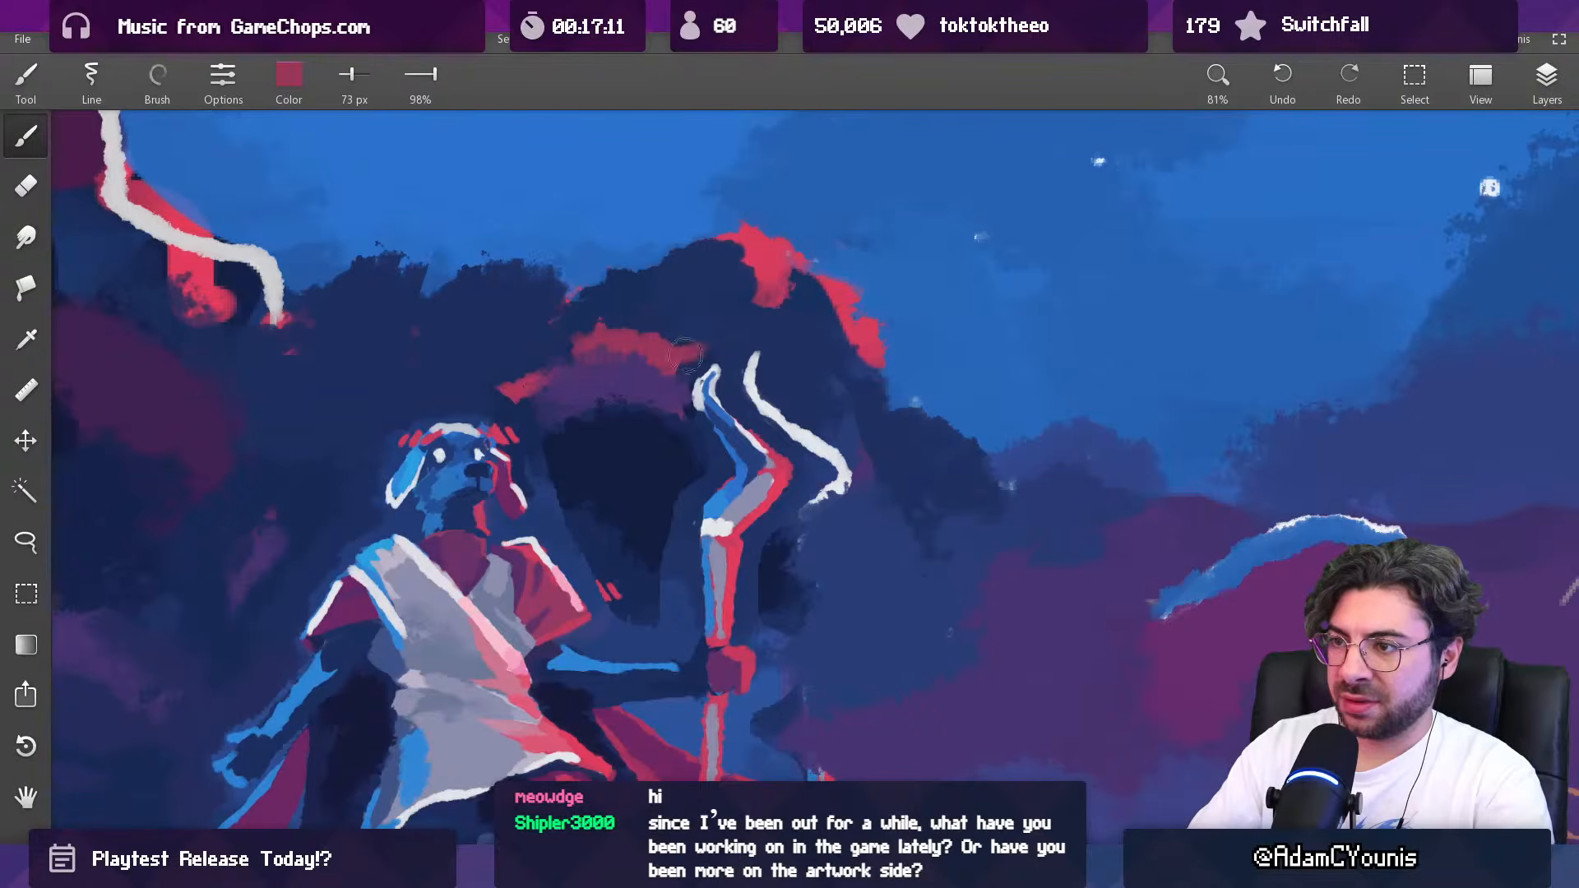
alt+click(701, 374)
mouse_move(696, 383)
mouse_down()
mouse_move(689, 416)
mouse_move(676, 404)
mouse_move(715, 446)
mouse_move(704, 497)
mouse_move(732, 202)
mouse_up()
Step: Cover the red rim and purple patch between the figure's head and staff with dark blue at 212 px, then sample blue at 162 px
alt+click(651, 388)
key(bracketright)
key(bracketright)
key(bracketright)
key(bracketright)
key(bracketright)
mouse_move(697, 379)
mouse_down()
mouse_move(748, 377)
mouse_move(715, 424)
mouse_up()
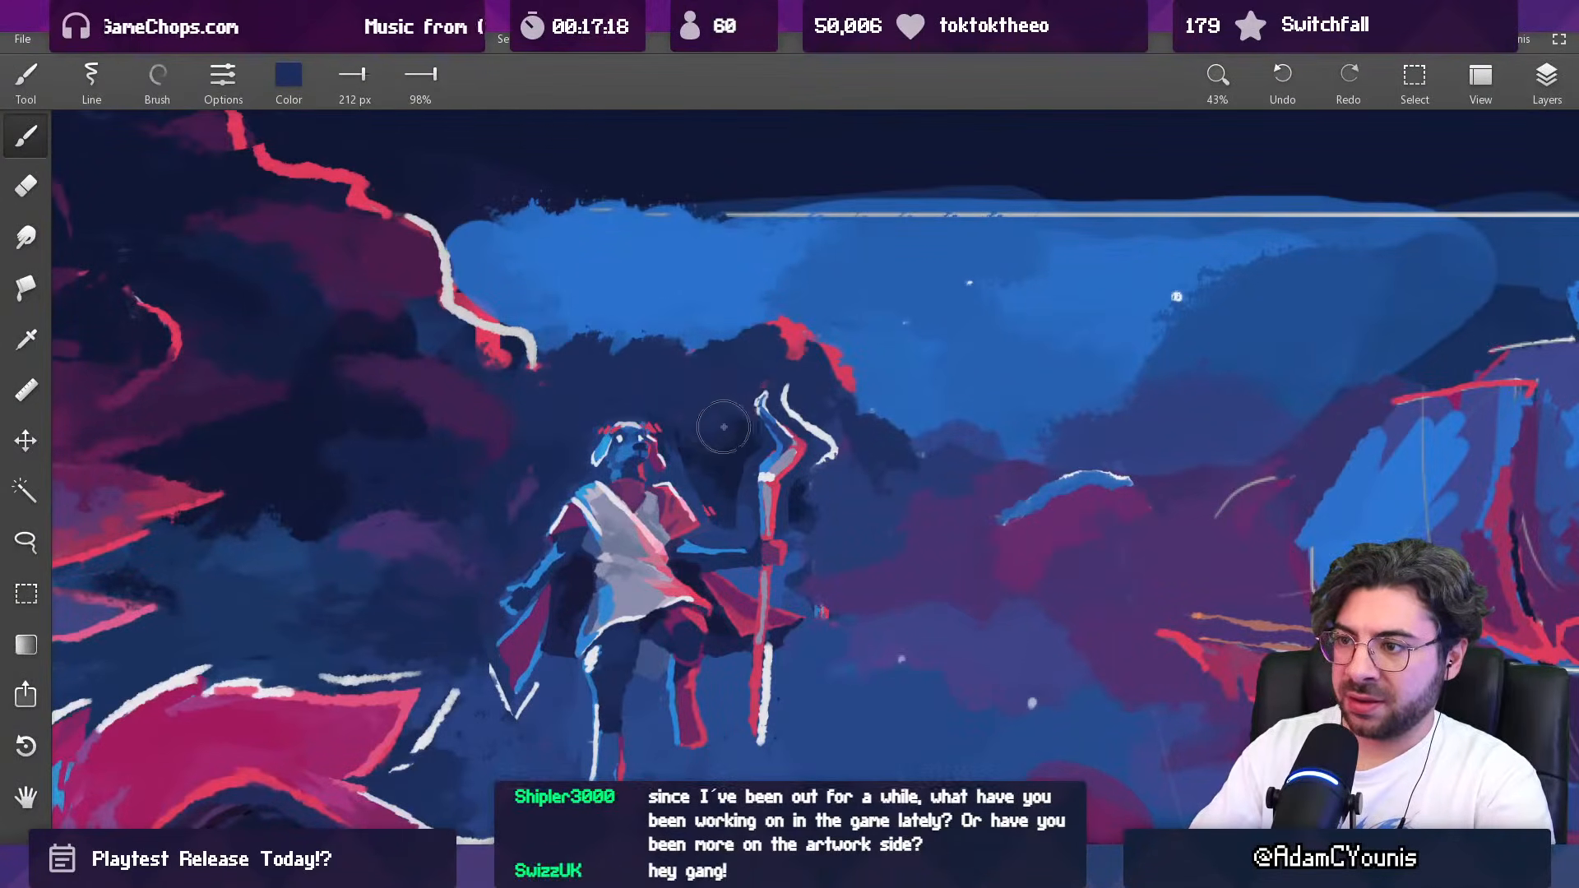
key(bracketleft)
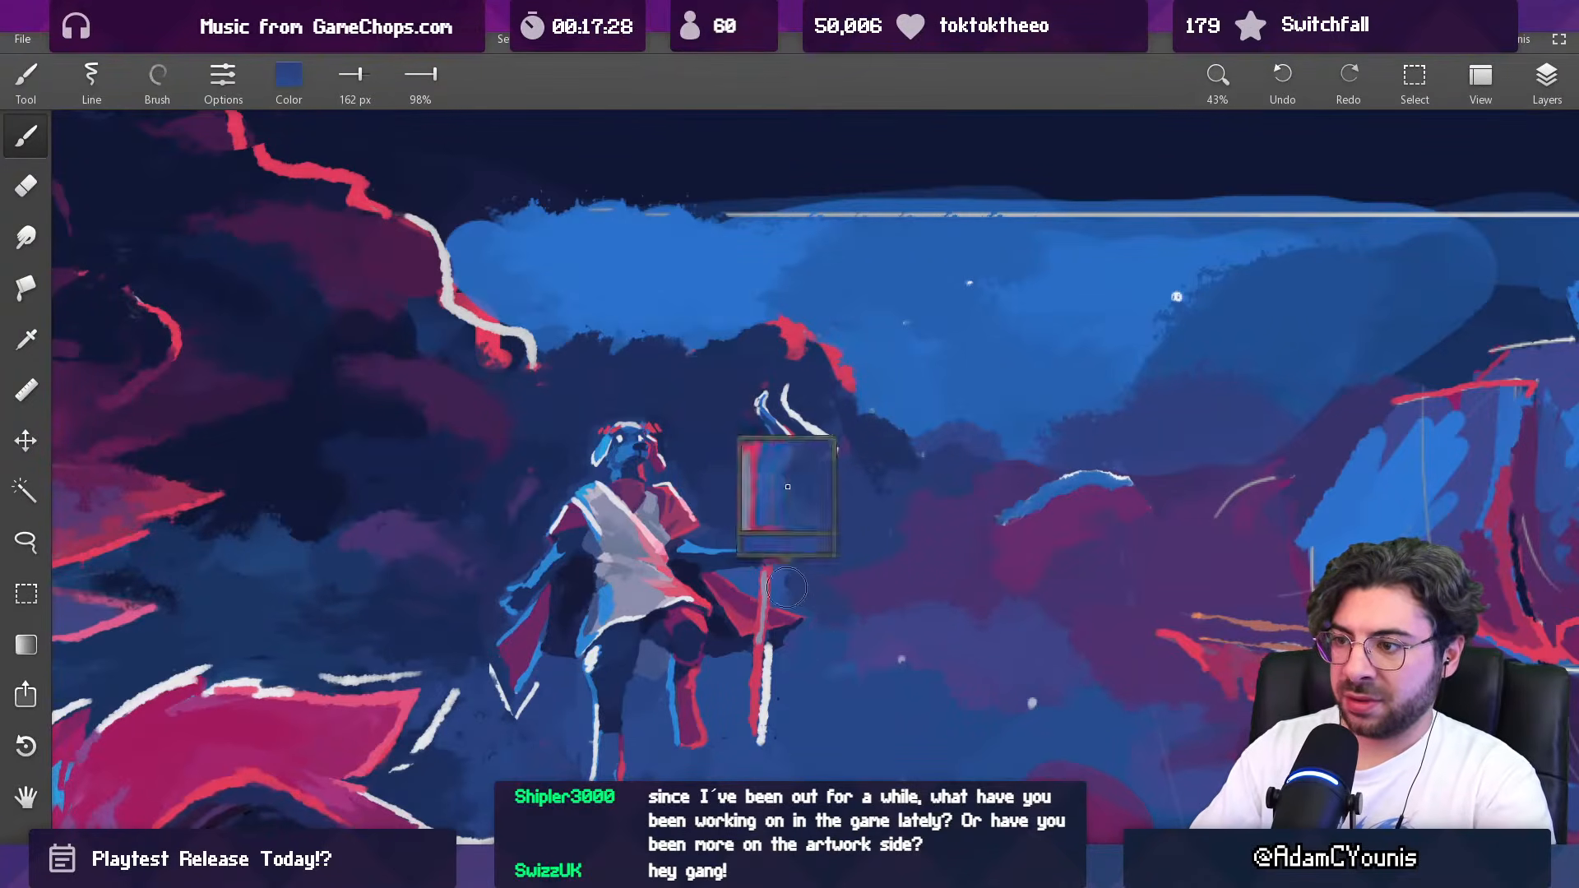
Step: Rework the cloud above the figure's head with sampled purples, using a 223 px brush reduced to 176 px
scroll(800, 506, down, 8)
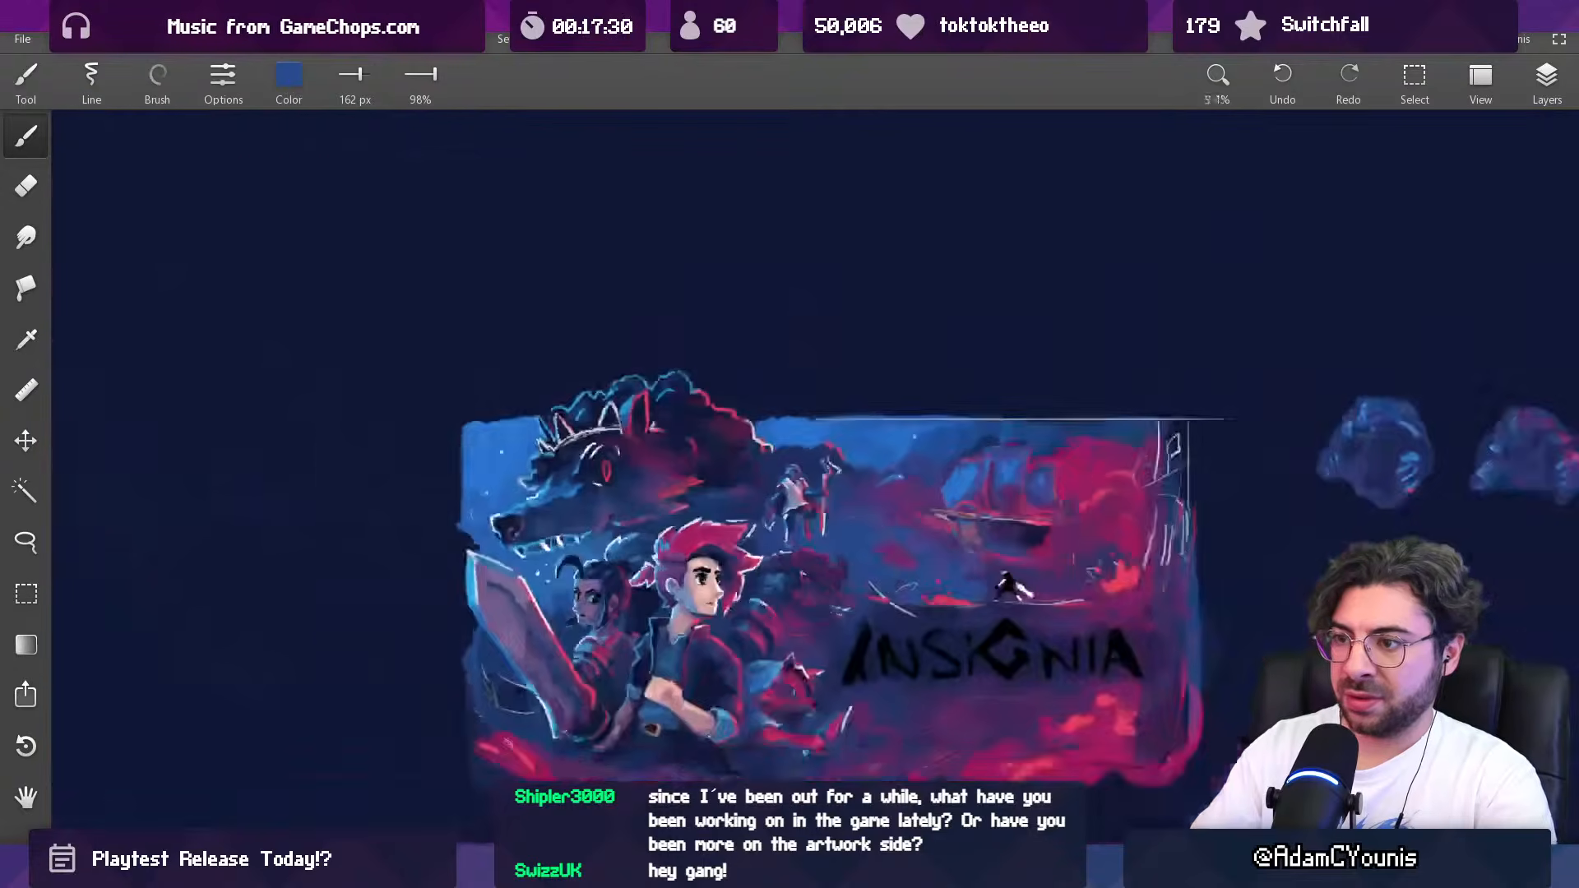
scroll(787, 476, up, 3)
alt+click(777, 444)
alt+click(757, 445)
key(bracketright)
drag(787, 434, 833, 418)
alt+click(750, 420)
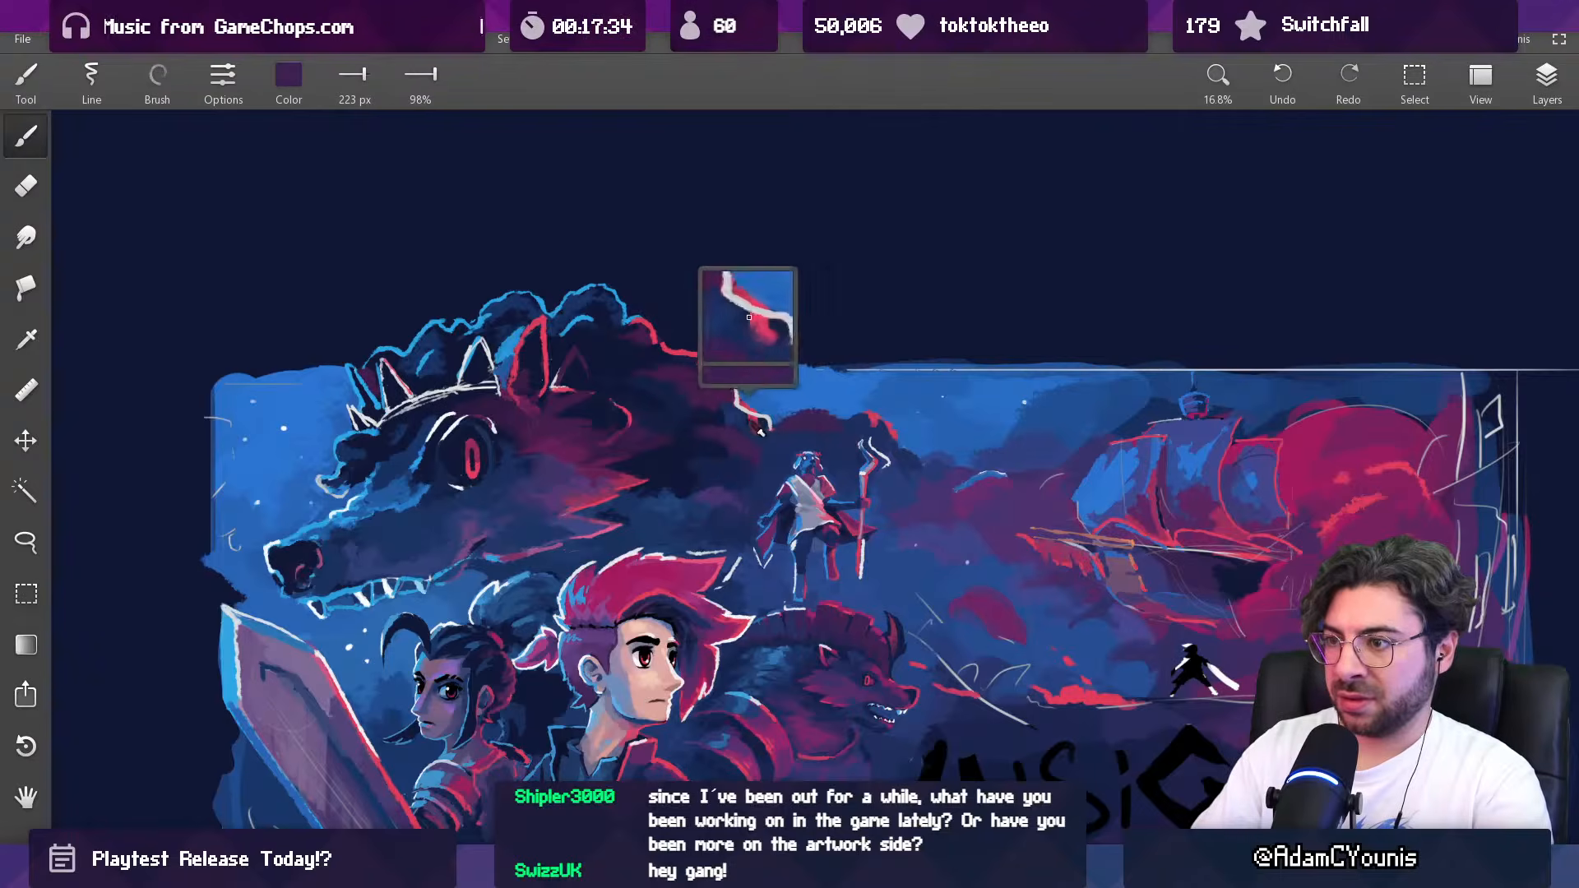
key(bracketleft)
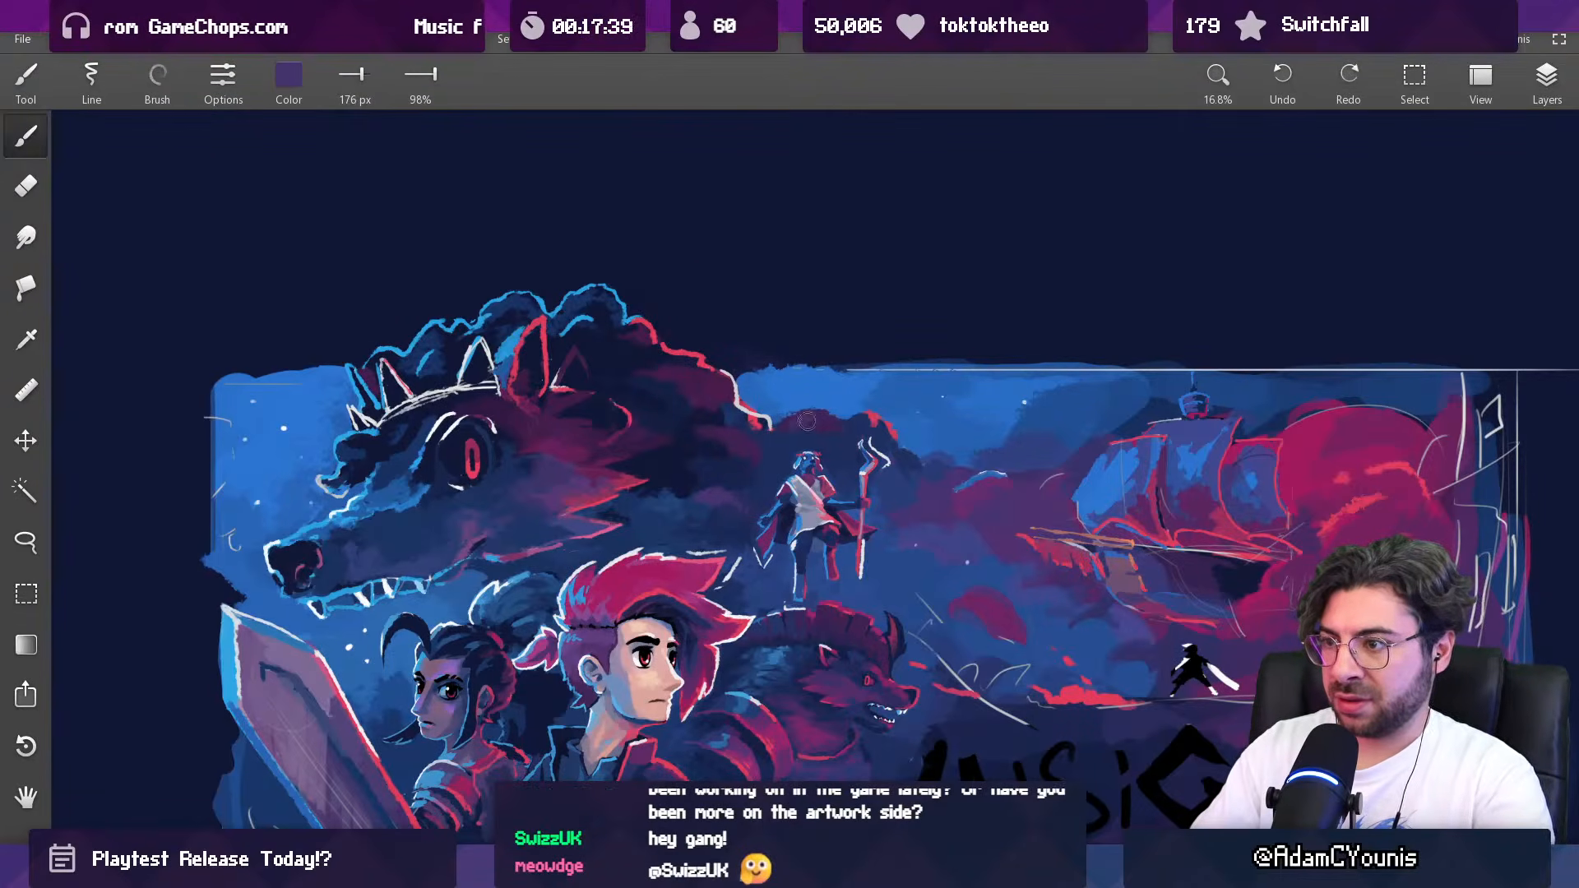
Step: Shade the cloud crest above the figure with sampled magenta at 127 px and outline its top edge in red at 62 px
mouse_move(810, 421)
mouse_down()
mouse_move(711, 365)
mouse_move(613, 443)
mouse_move(623, 485)
mouse_up()
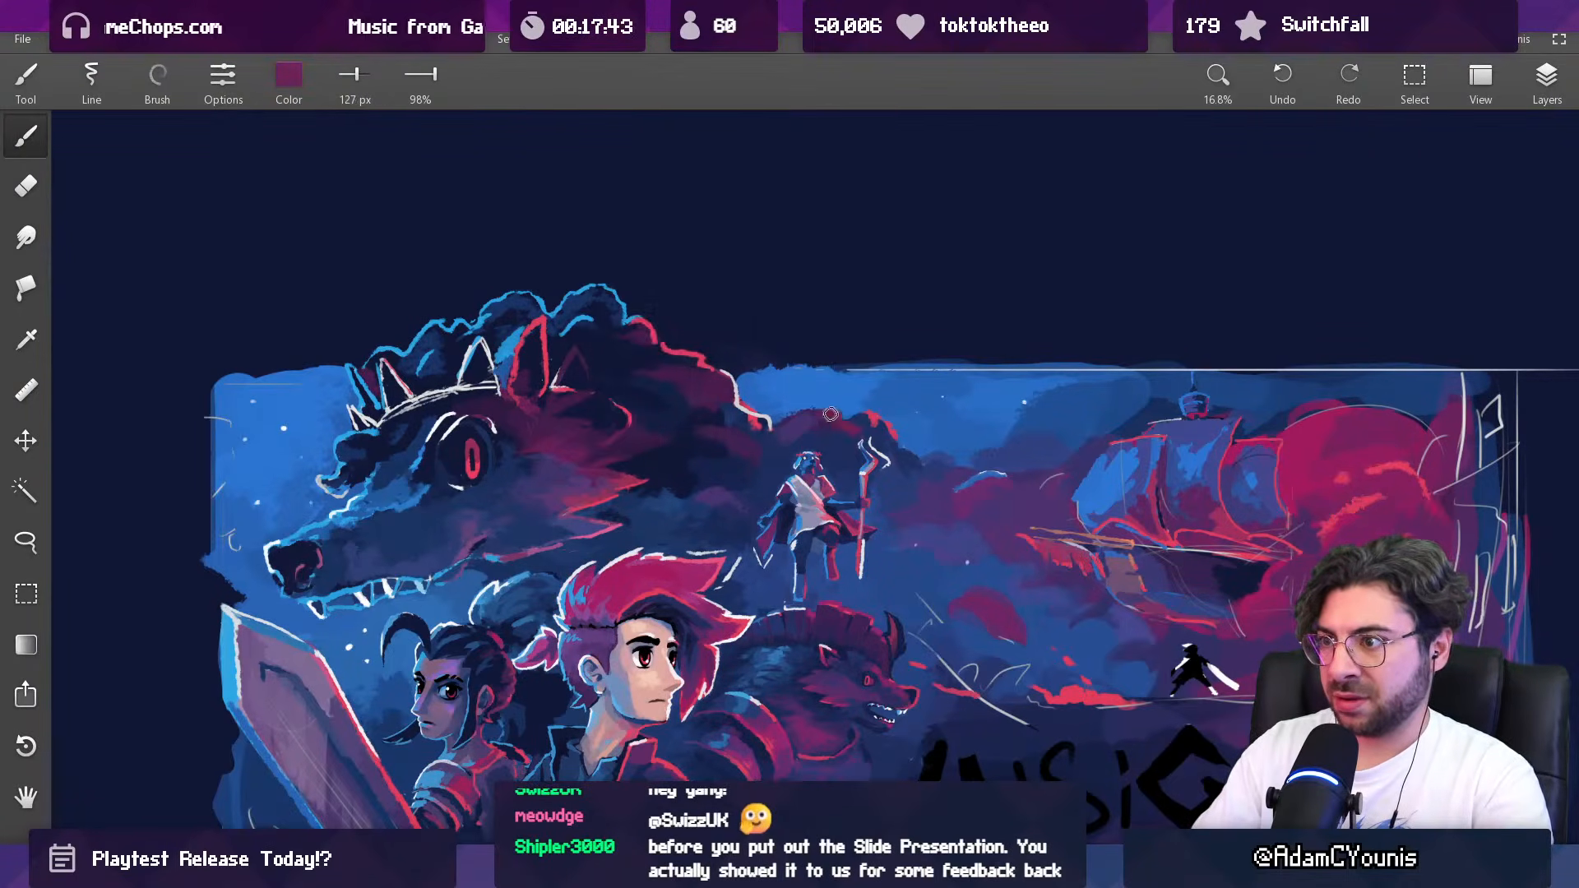
mouse_move(828, 416)
mouse_down()
mouse_move(832, 436)
mouse_move(847, 430)
mouse_up()
alt+click(849, 432)
alt+click(840, 457)
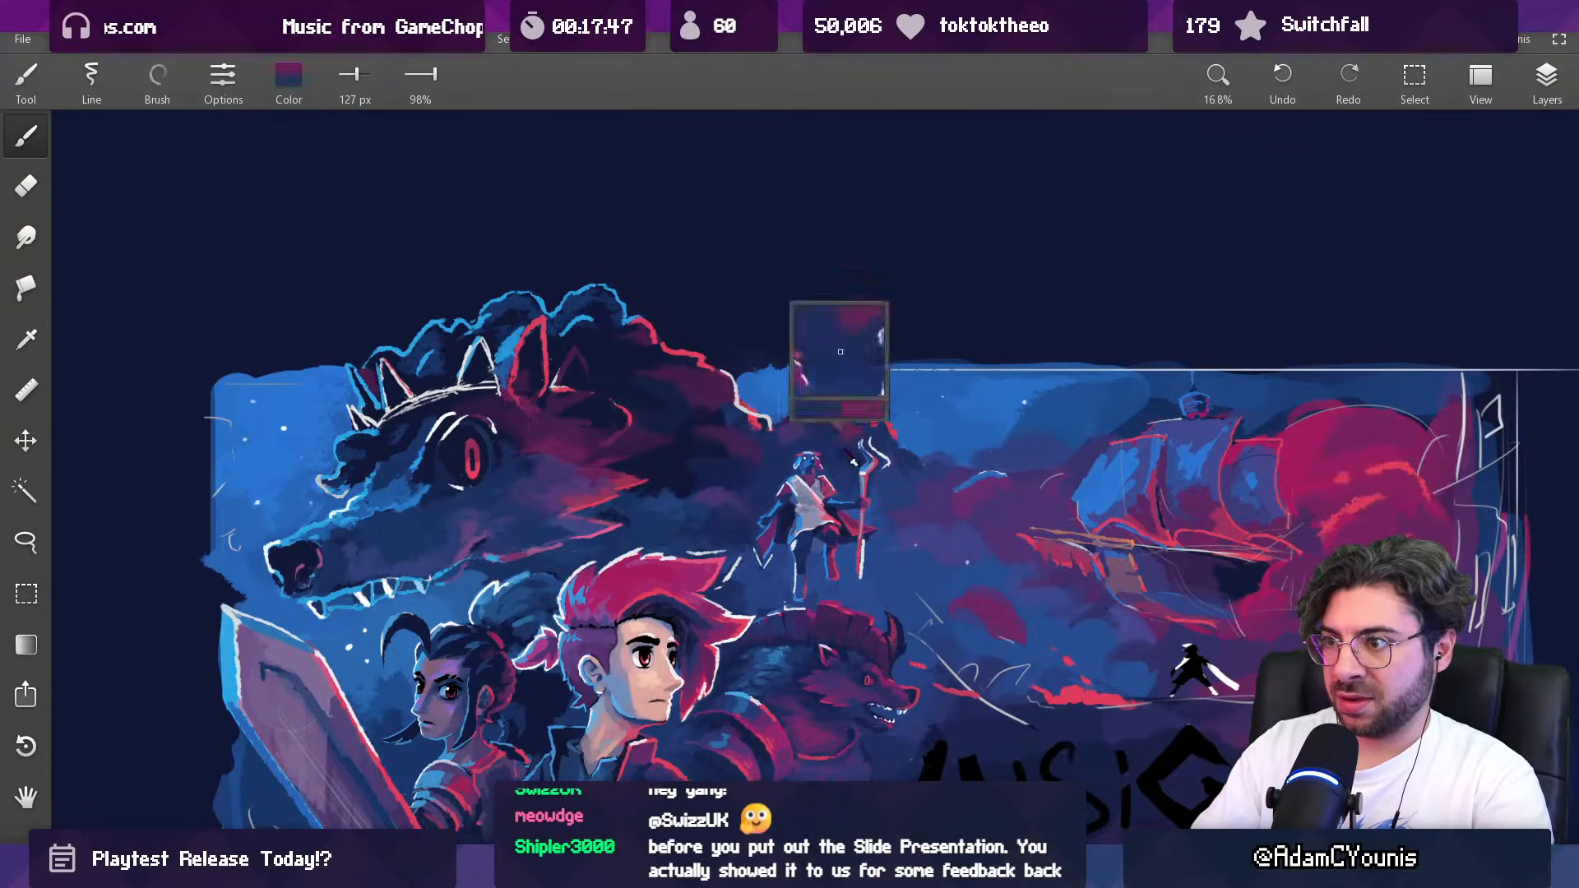
alt+click(869, 420)
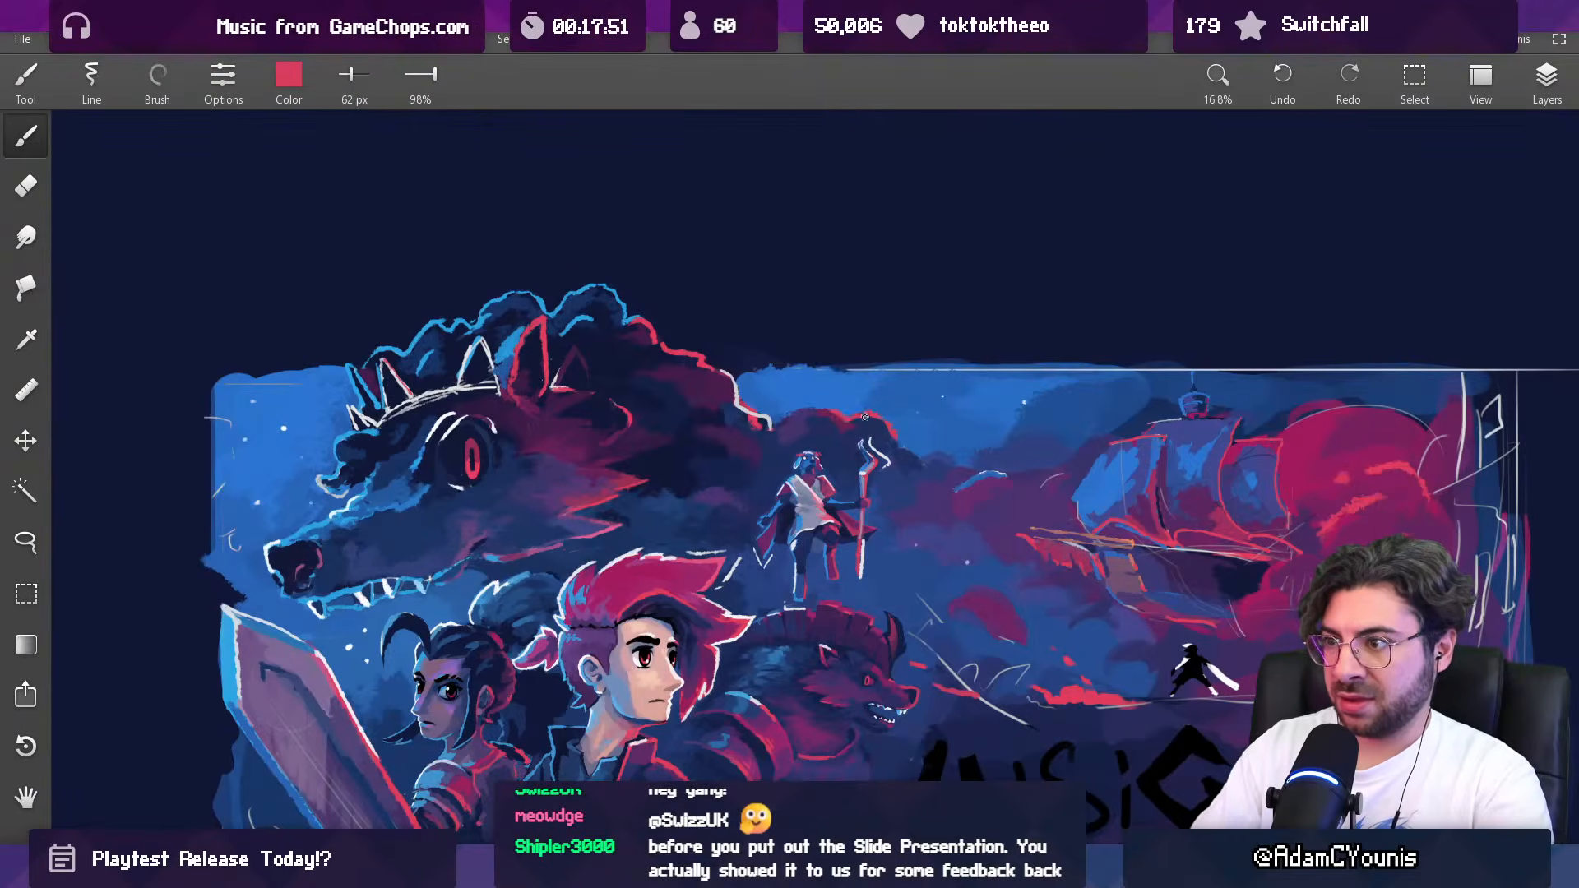
Step: Soften the dark background beside the figure's head and free arm with sampled blue, enlarging the brush from 62 px to 143 px
scroll(863, 417, down, 5)
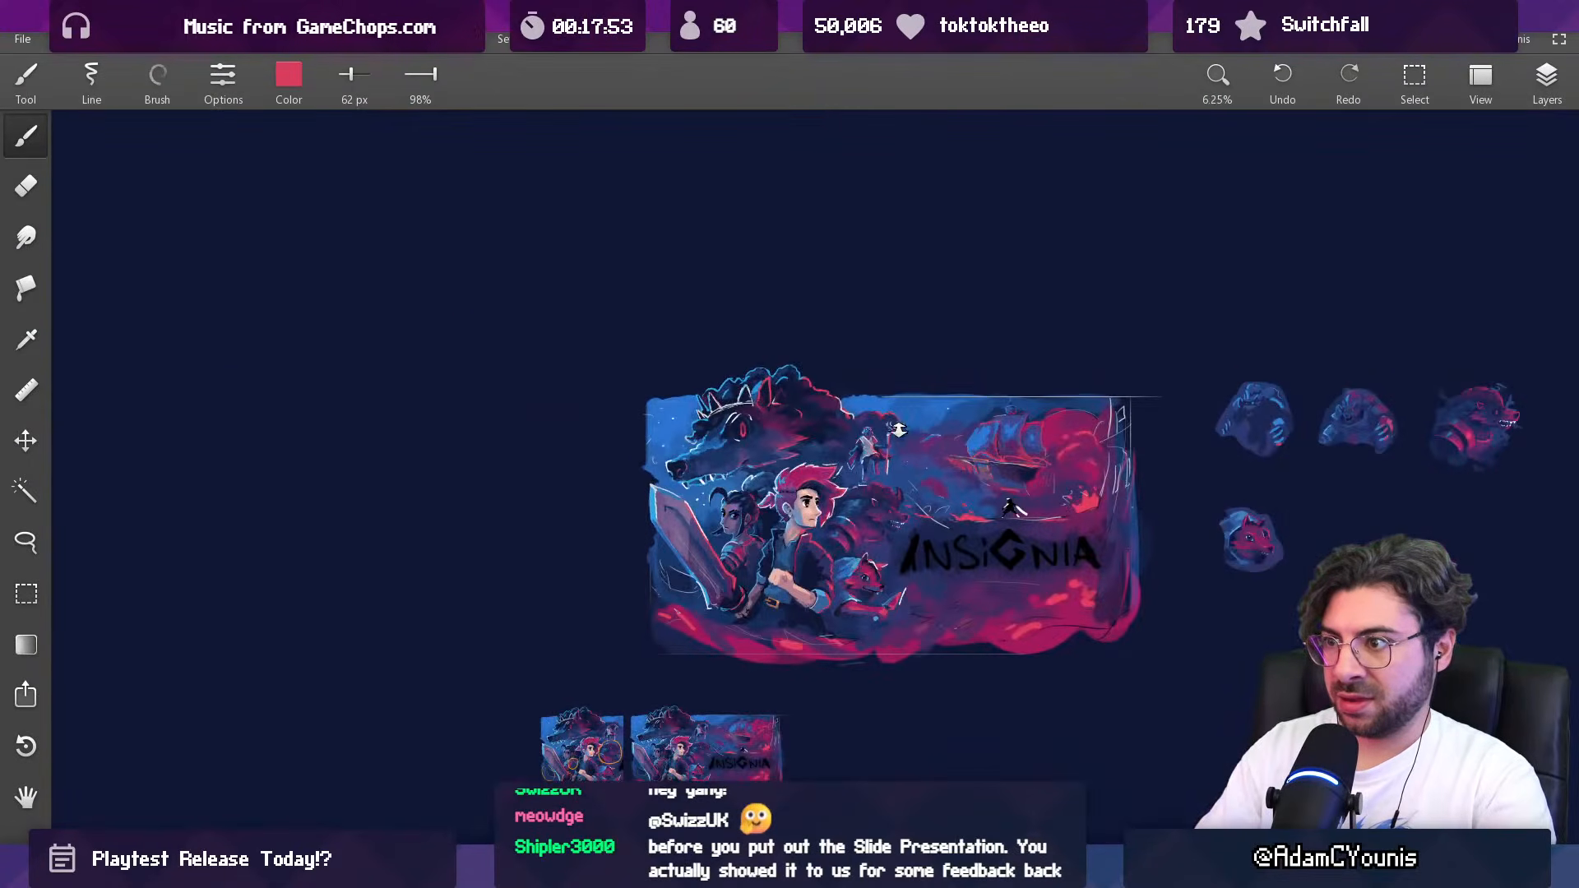
scroll(898, 428, up, 5)
alt+click(896, 469)
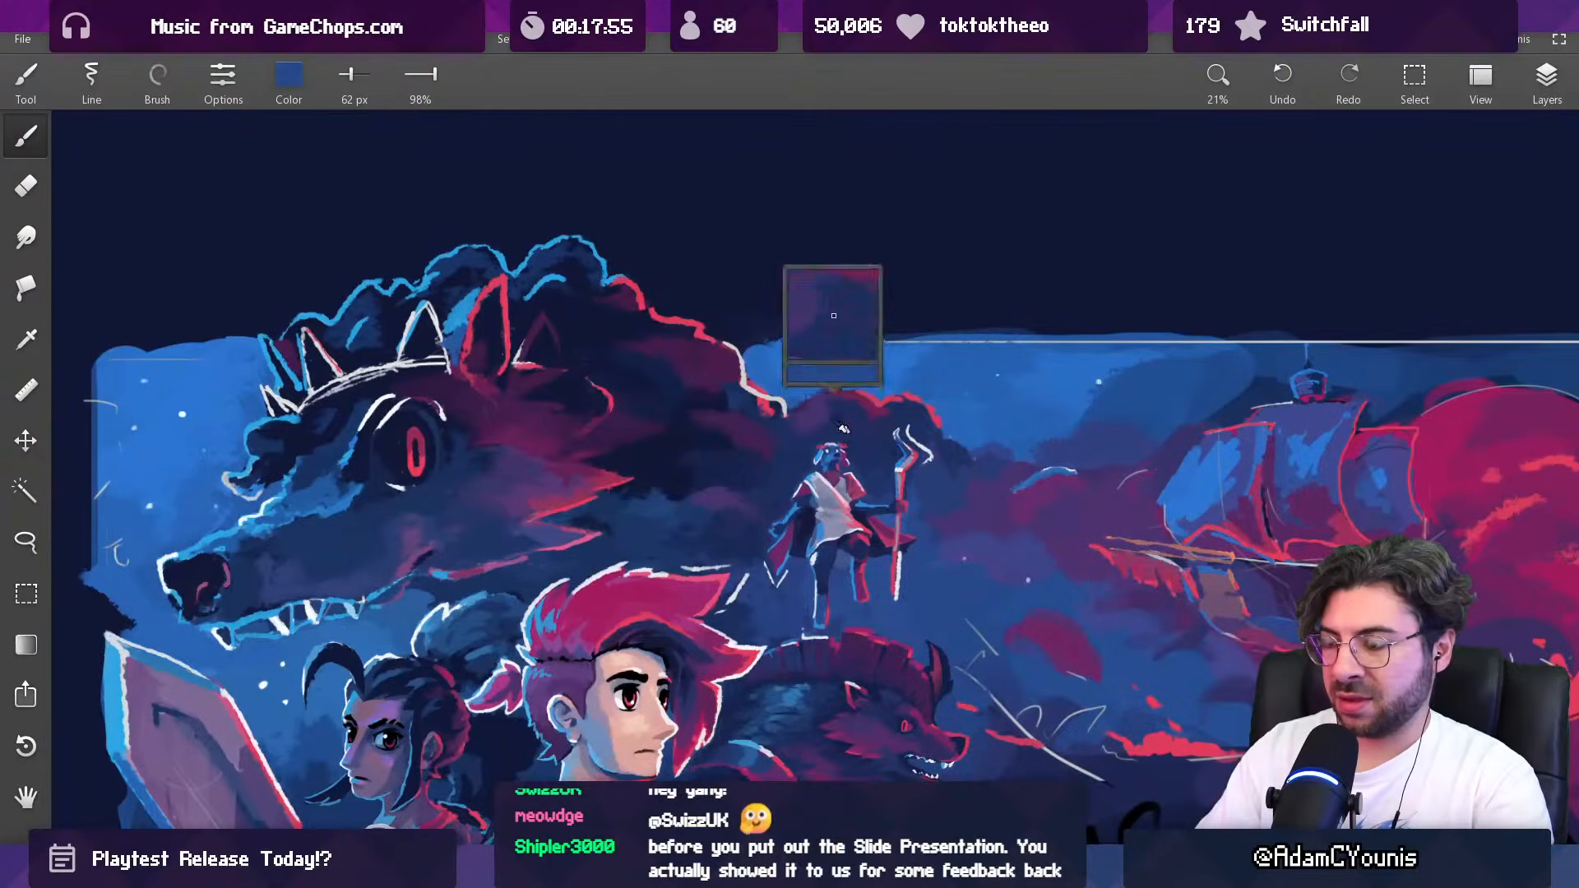
scroll(849, 429, up, 3)
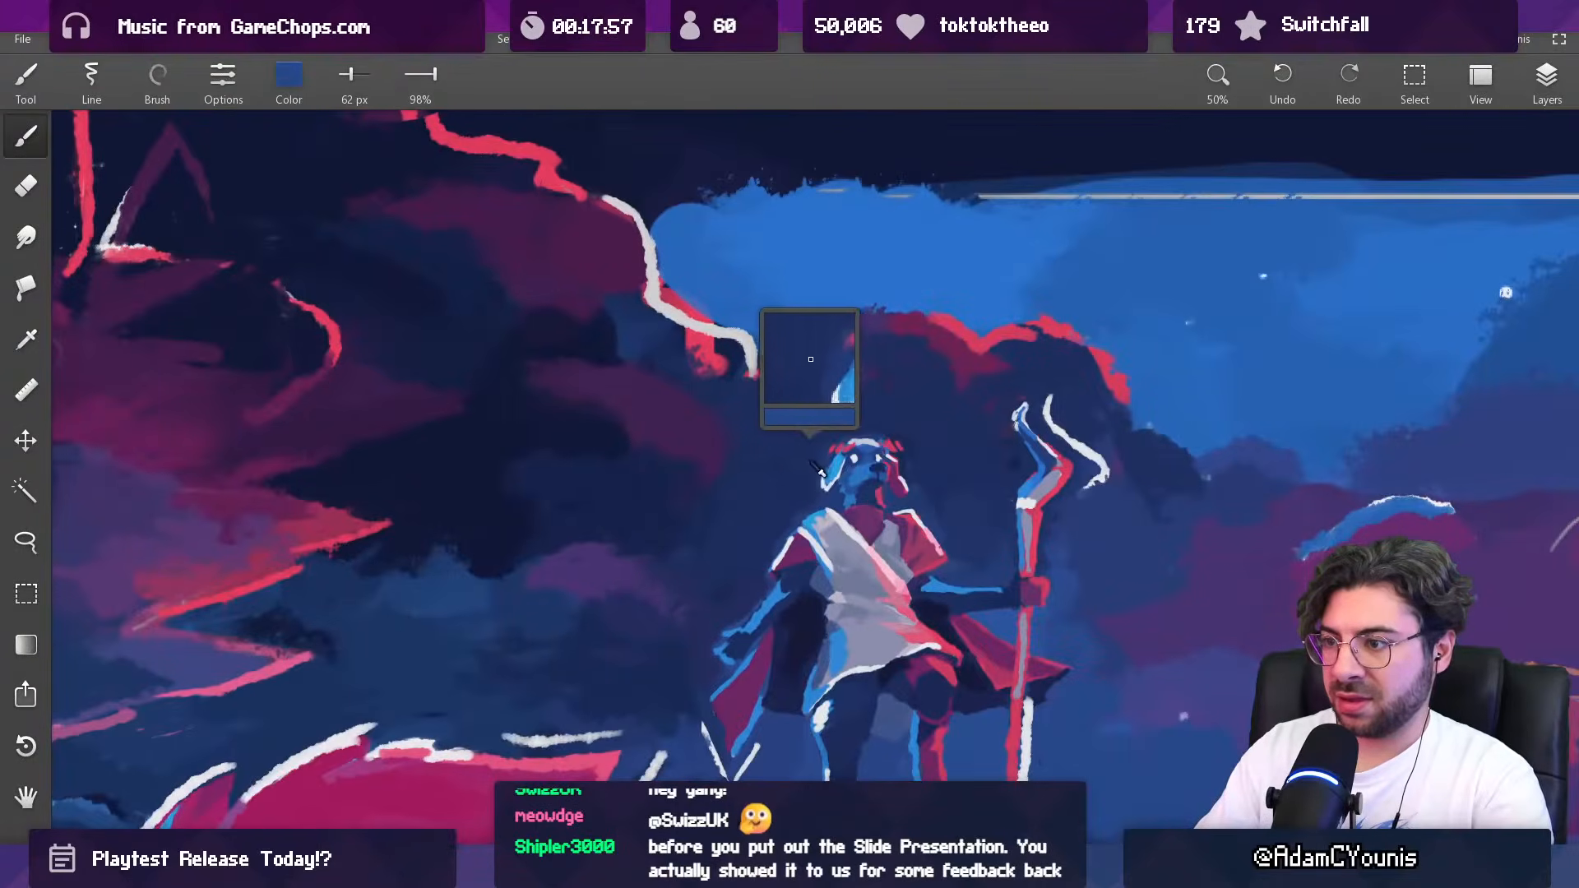
alt+click(779, 757)
key(])
key(])
key(])
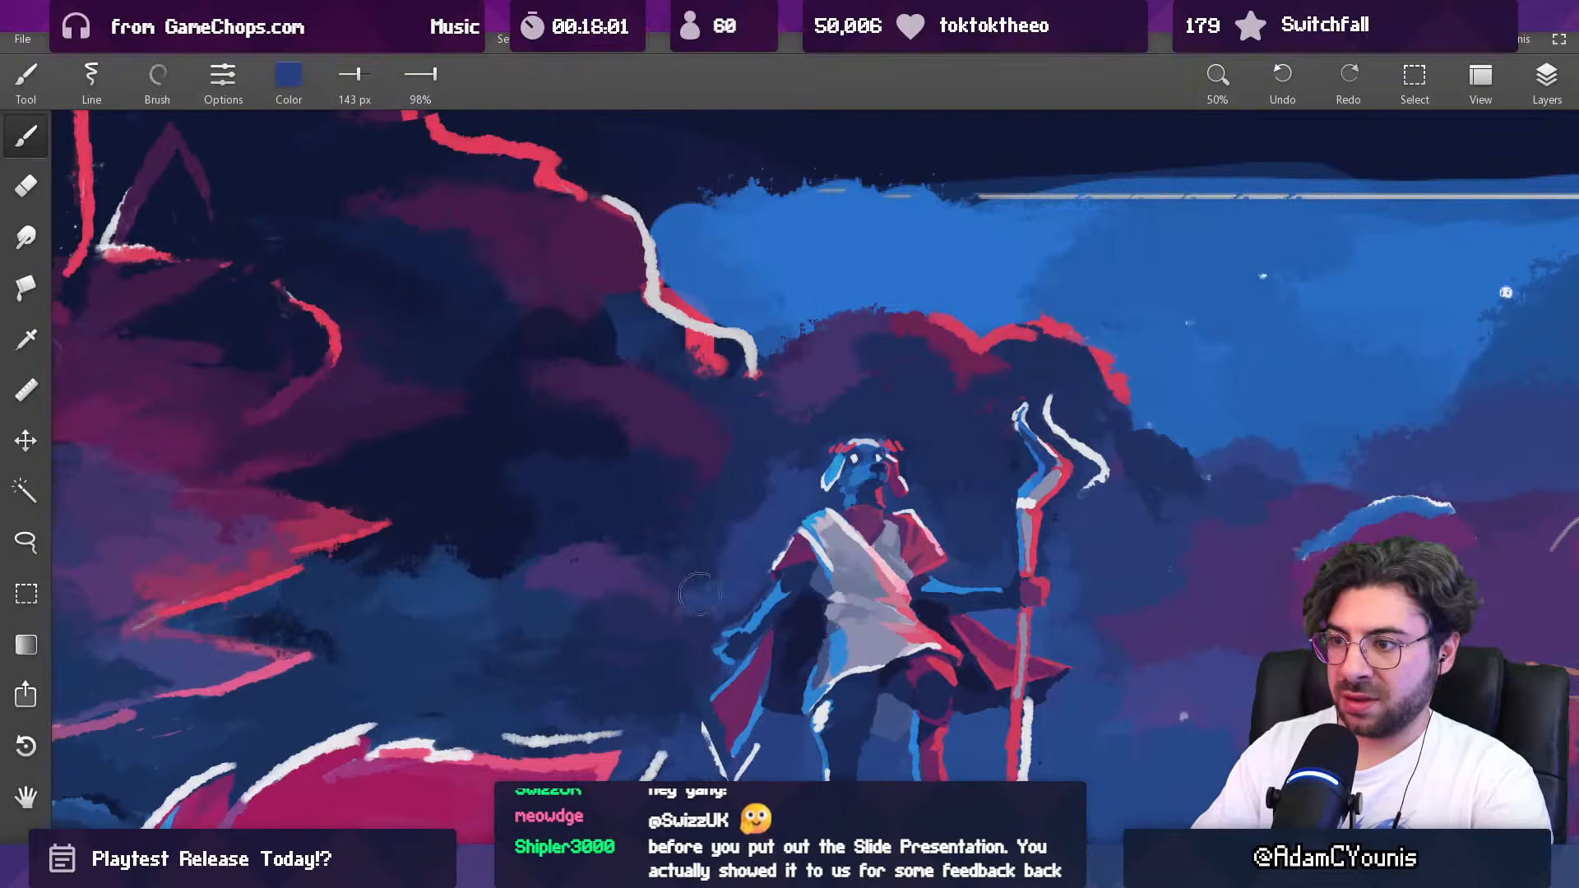
drag(810, 438, 788, 536)
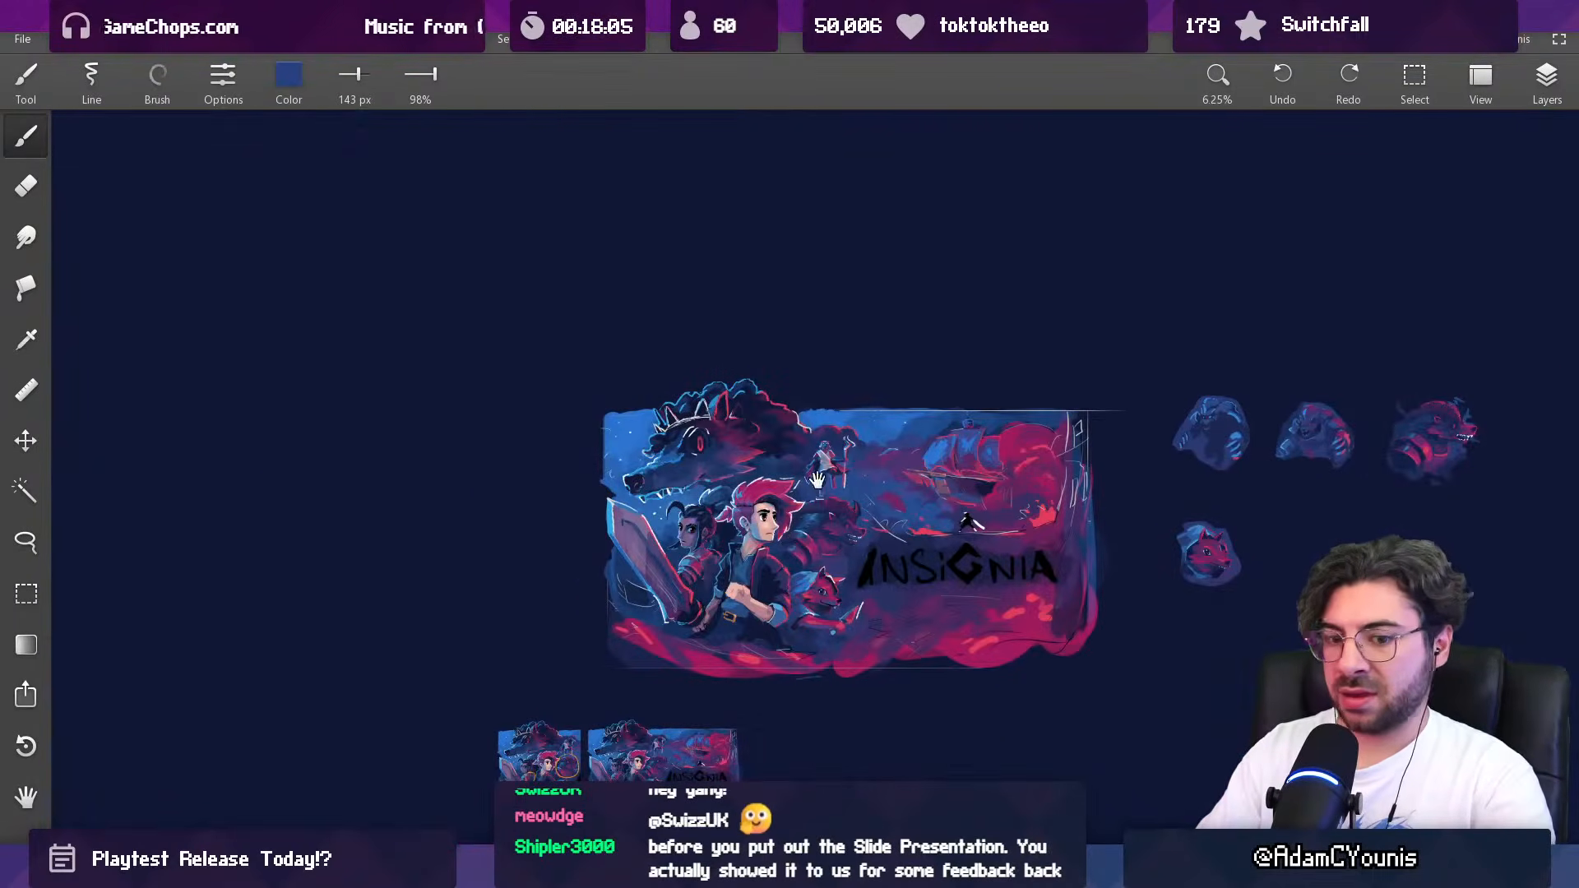
drag(816, 483, 789, 487)
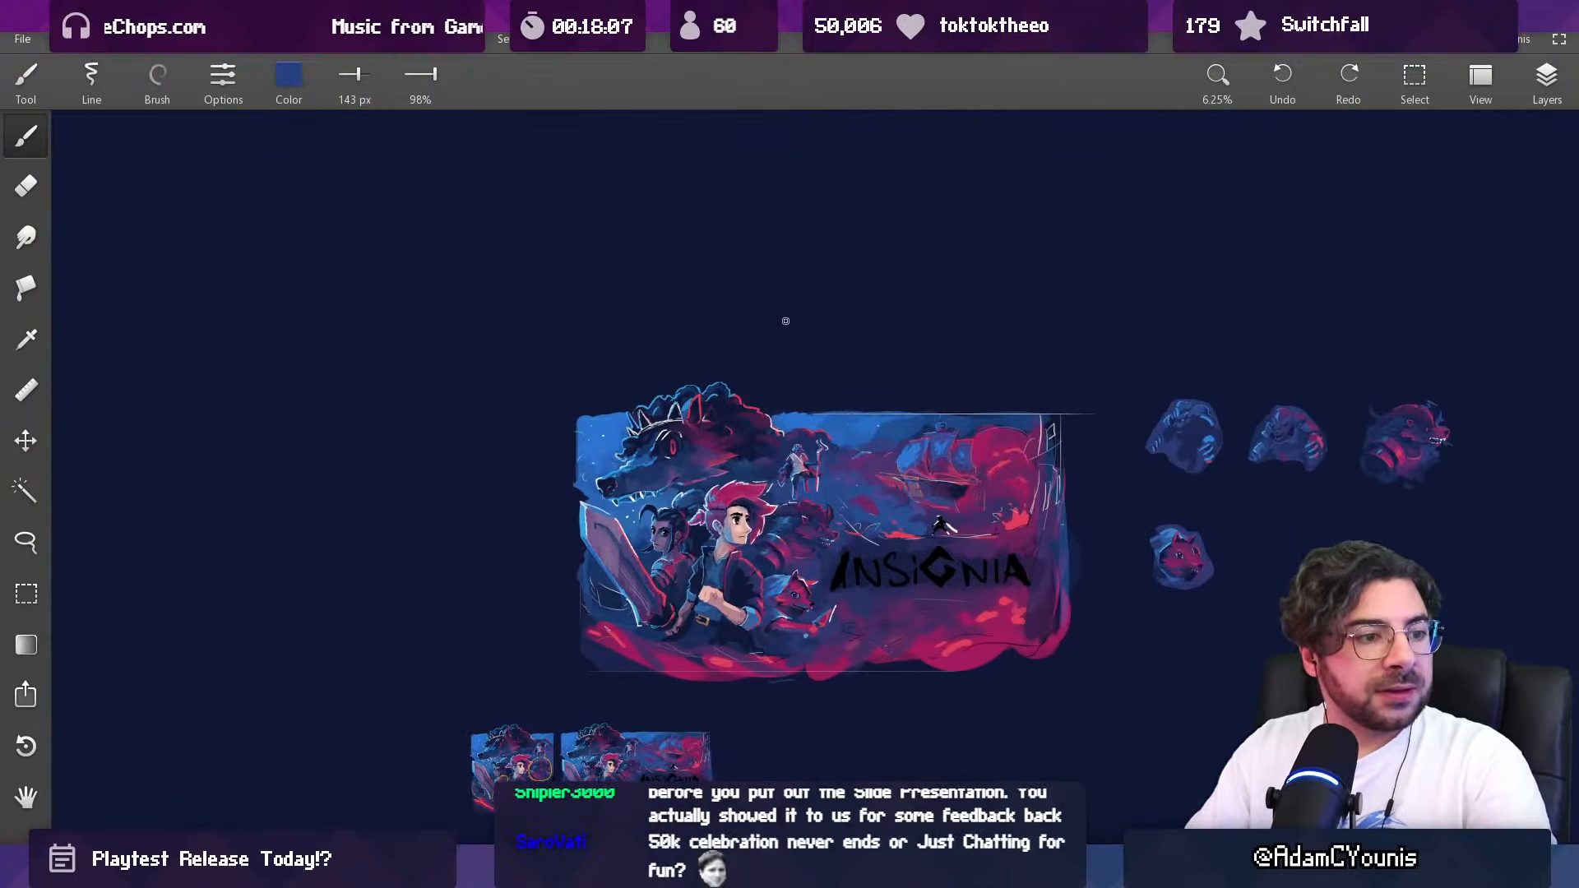
drag(787, 403, 779, 413)
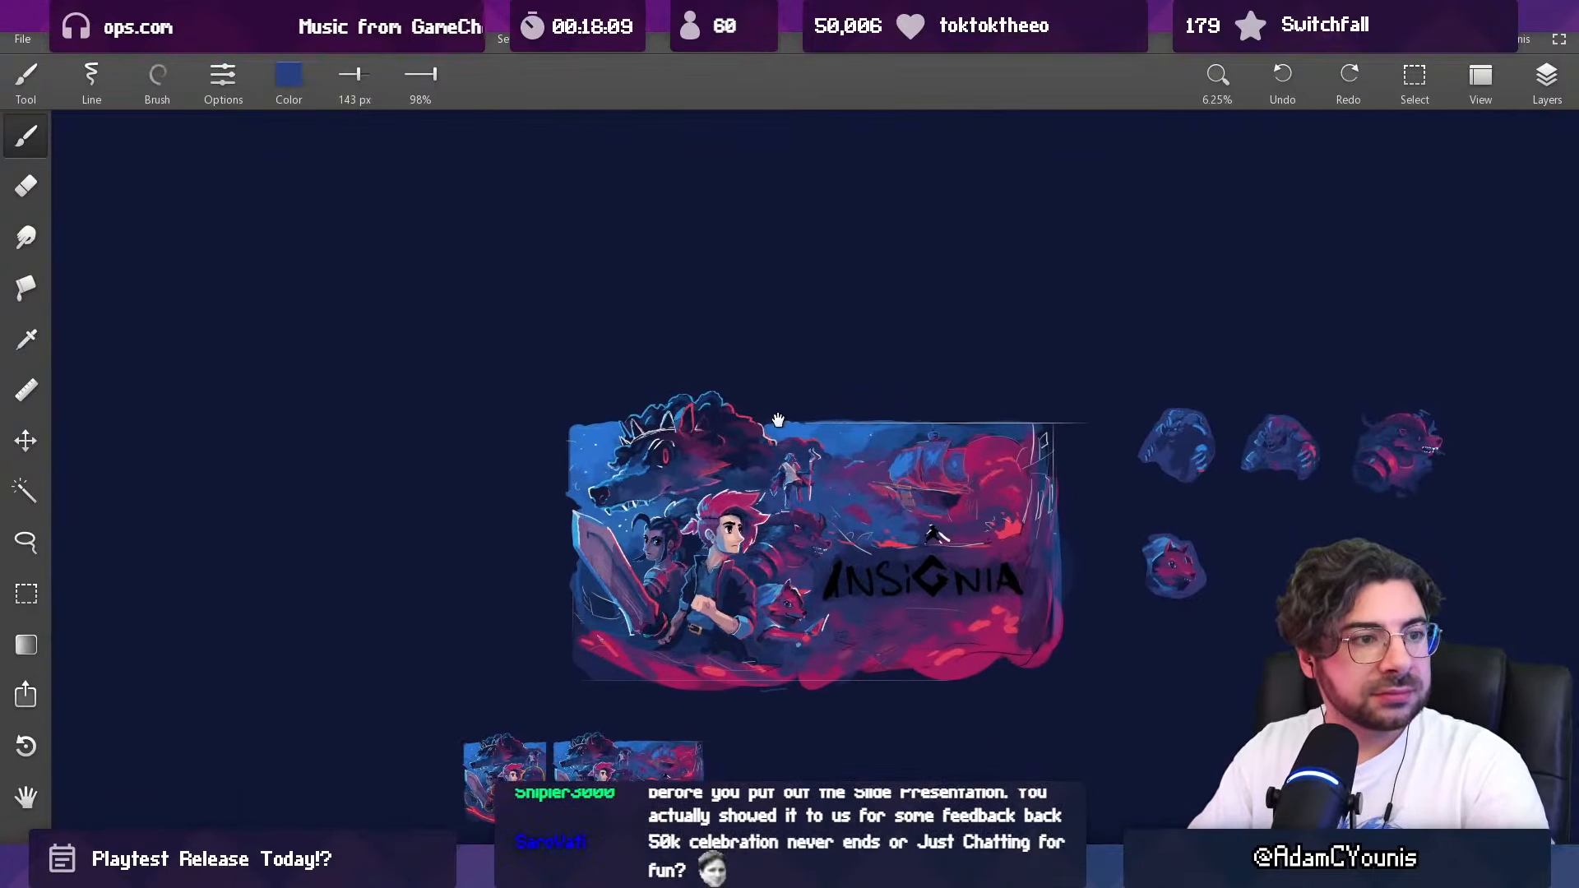
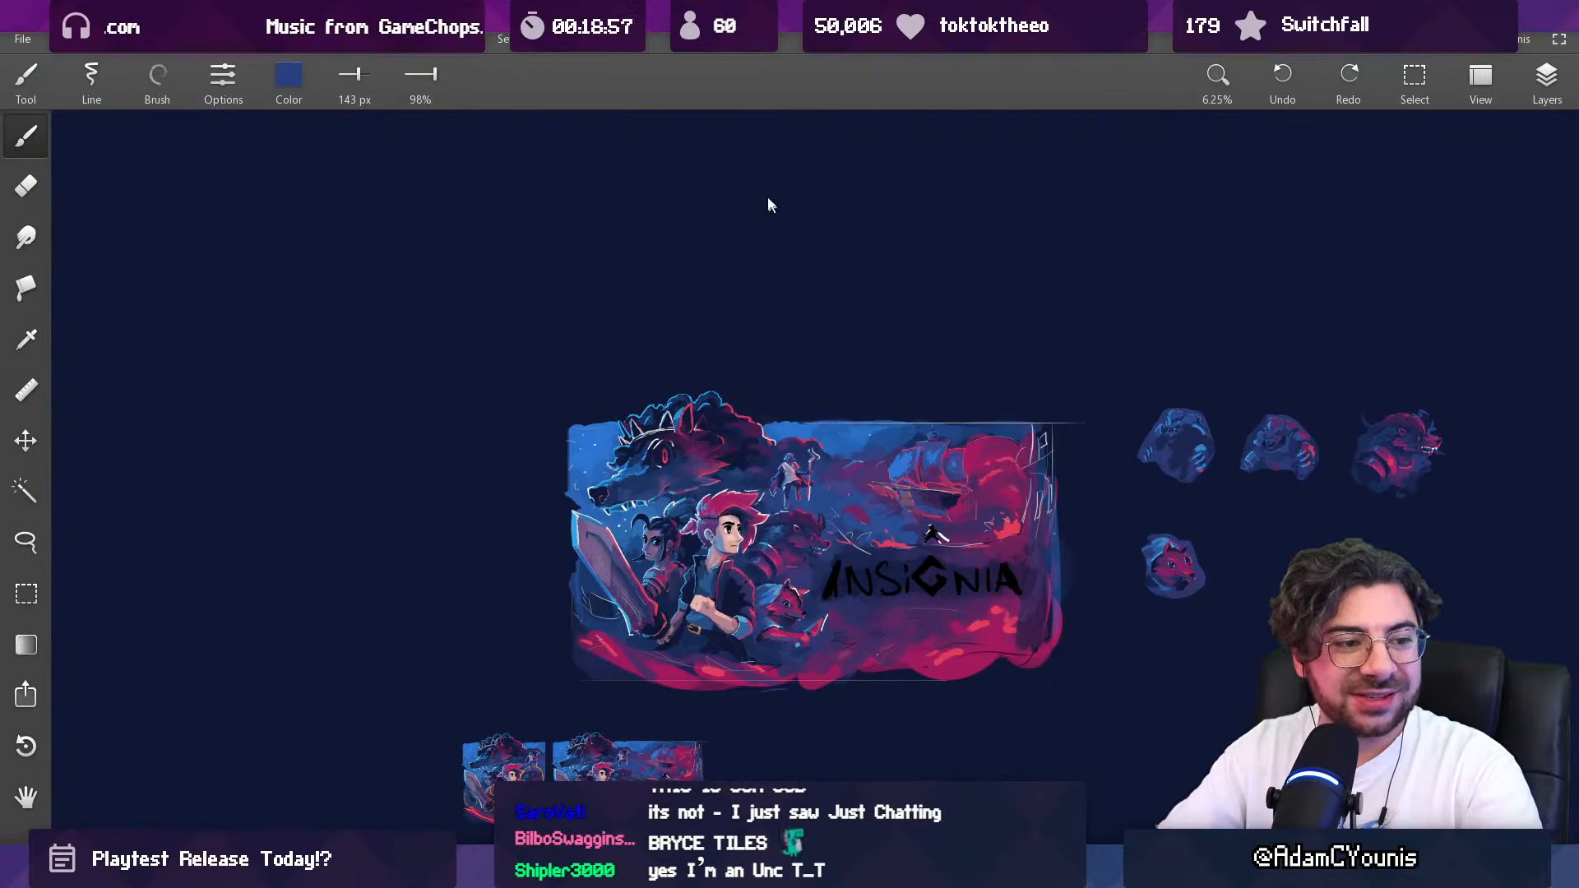
Step: Refine the rear edge of the large maned beast's lower jaw with sampled blues, reducing the brush from 133 px to 64 px
drag(787, 410, 751, 354)
drag(697, 419, 635, 330)
alt+click(569, 451)
key([)
key([)
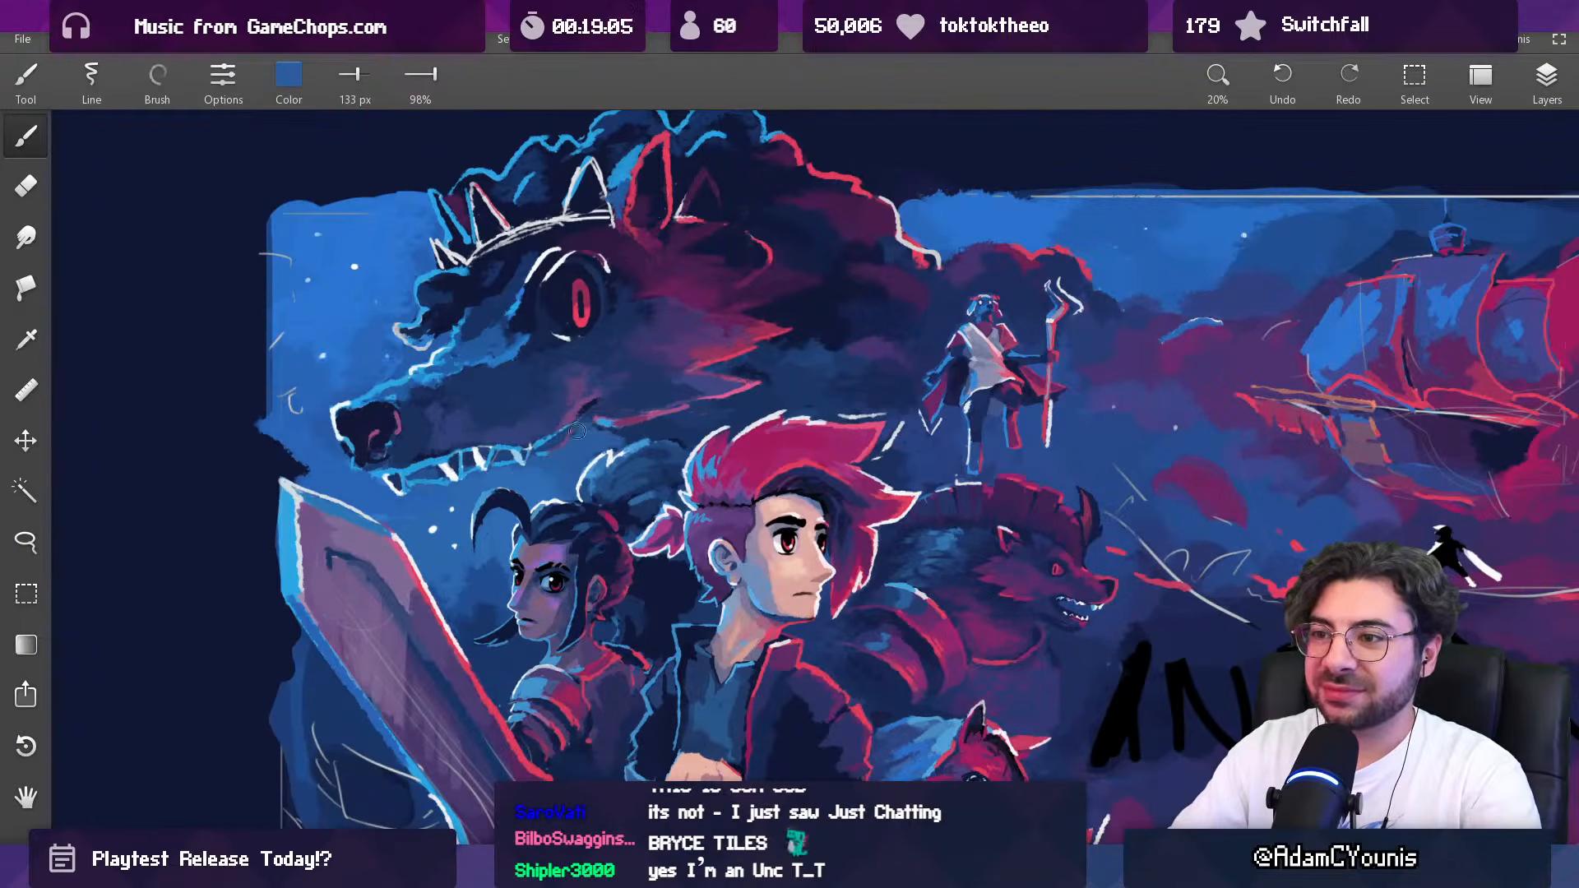
scroll(675, 417, down, 5)
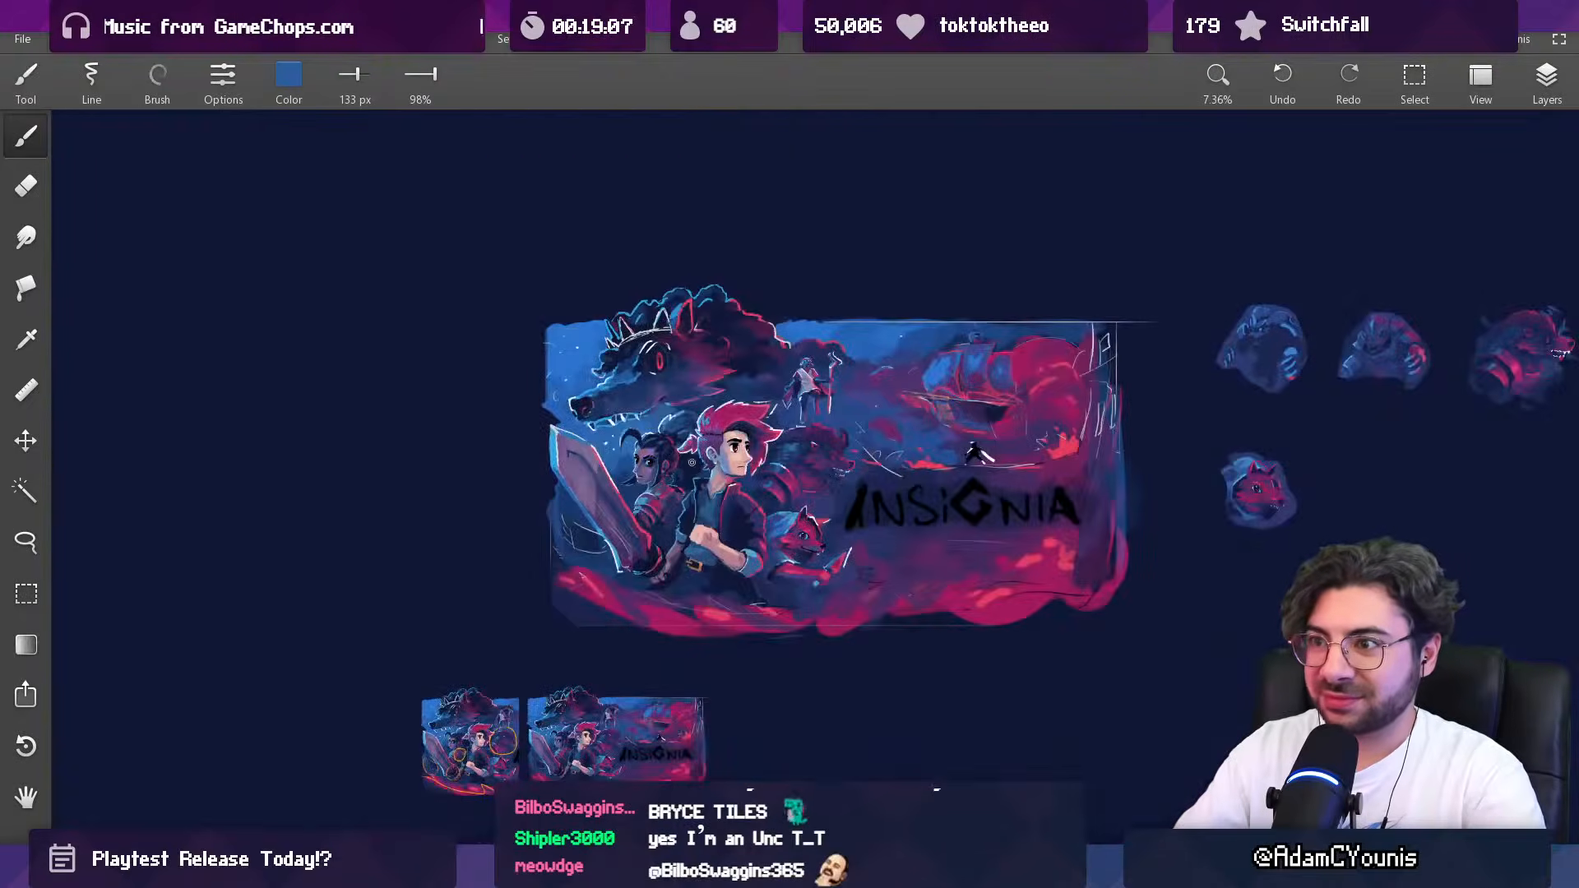
scroll(691, 415, up, 5)
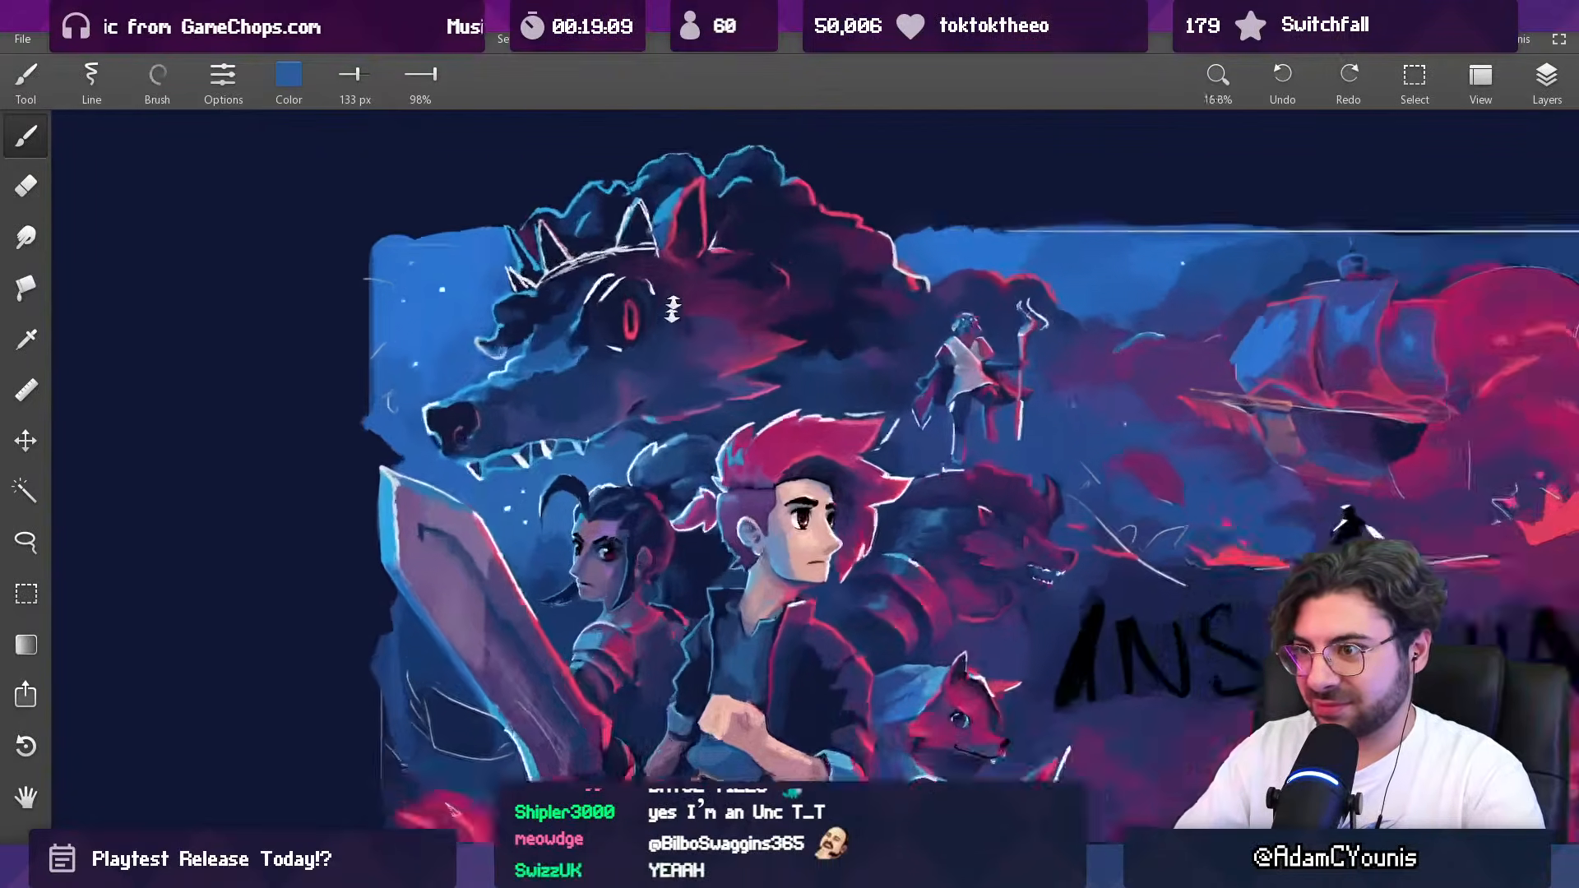
key(alt)
alt+click(622, 432)
key(bracketleft)
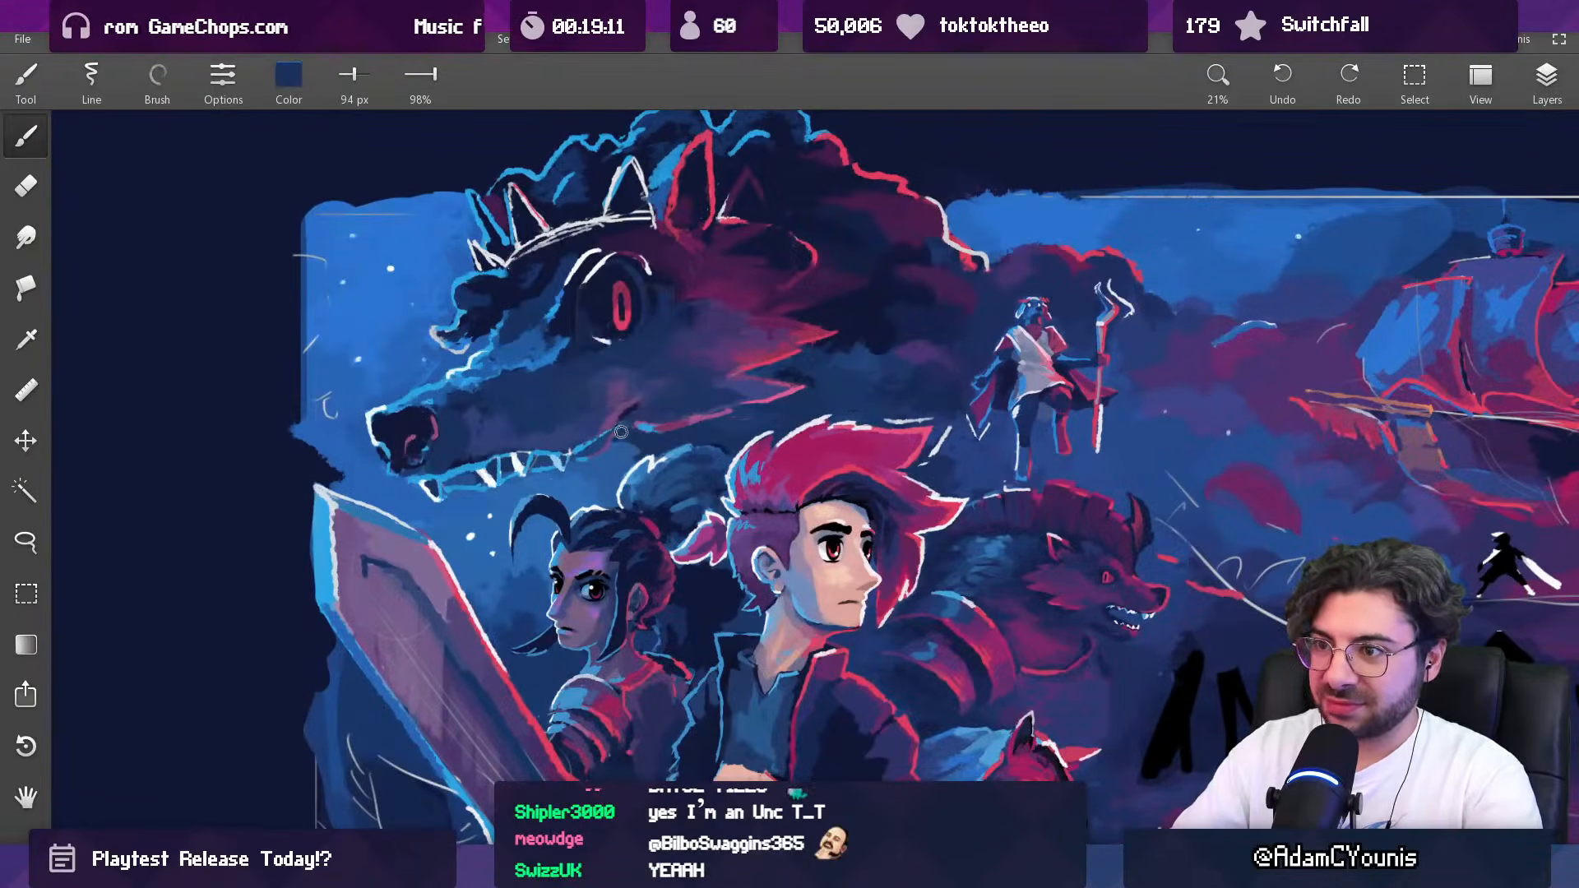
key(bracketleft)
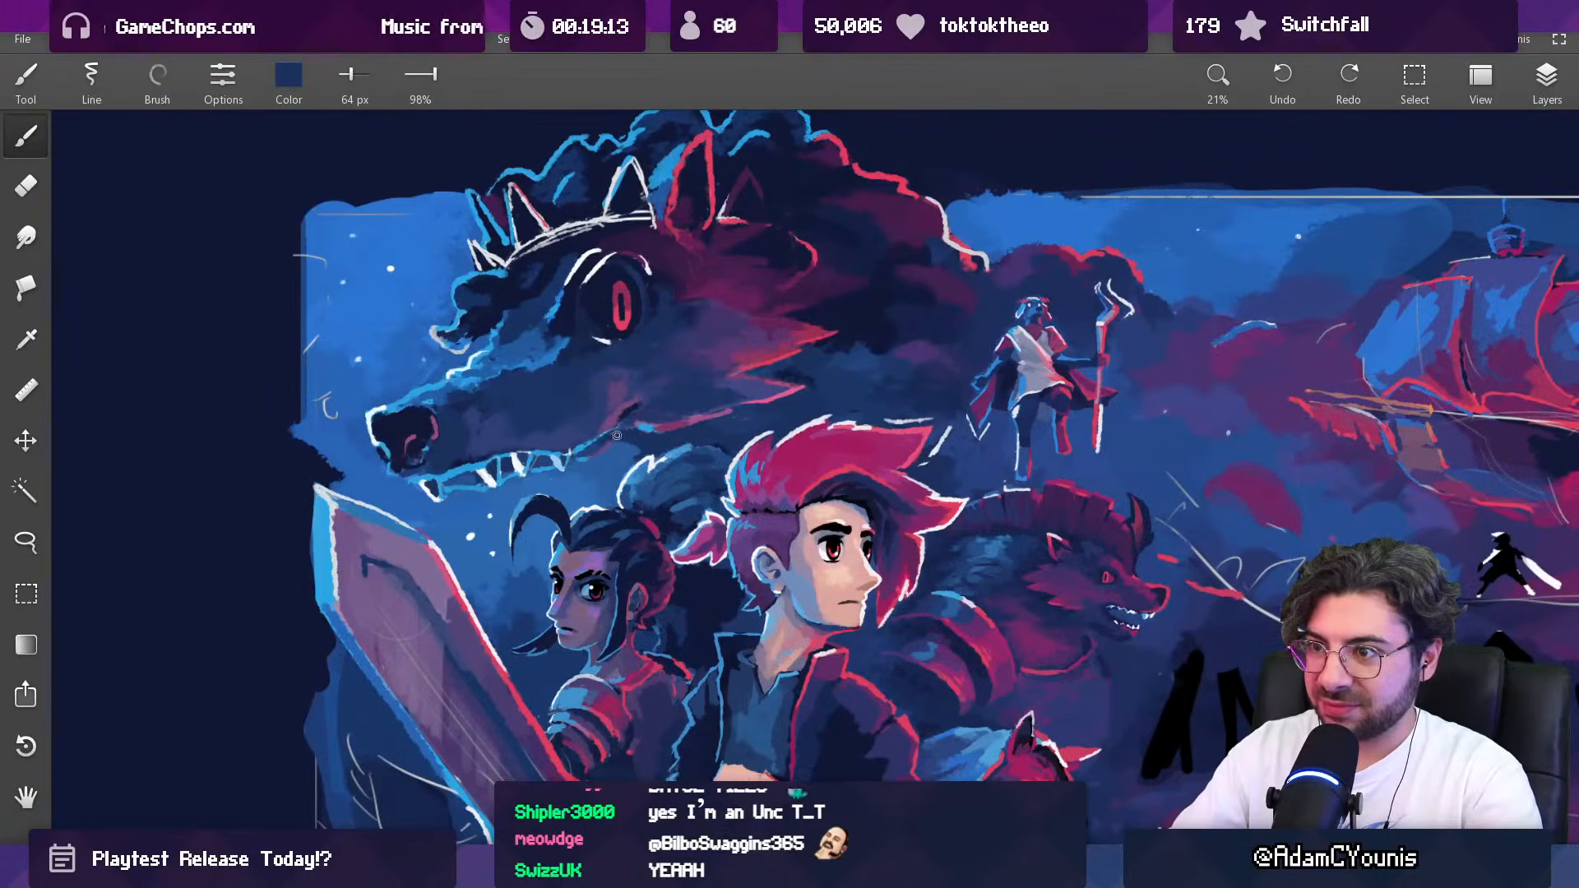
alt+click(630, 454)
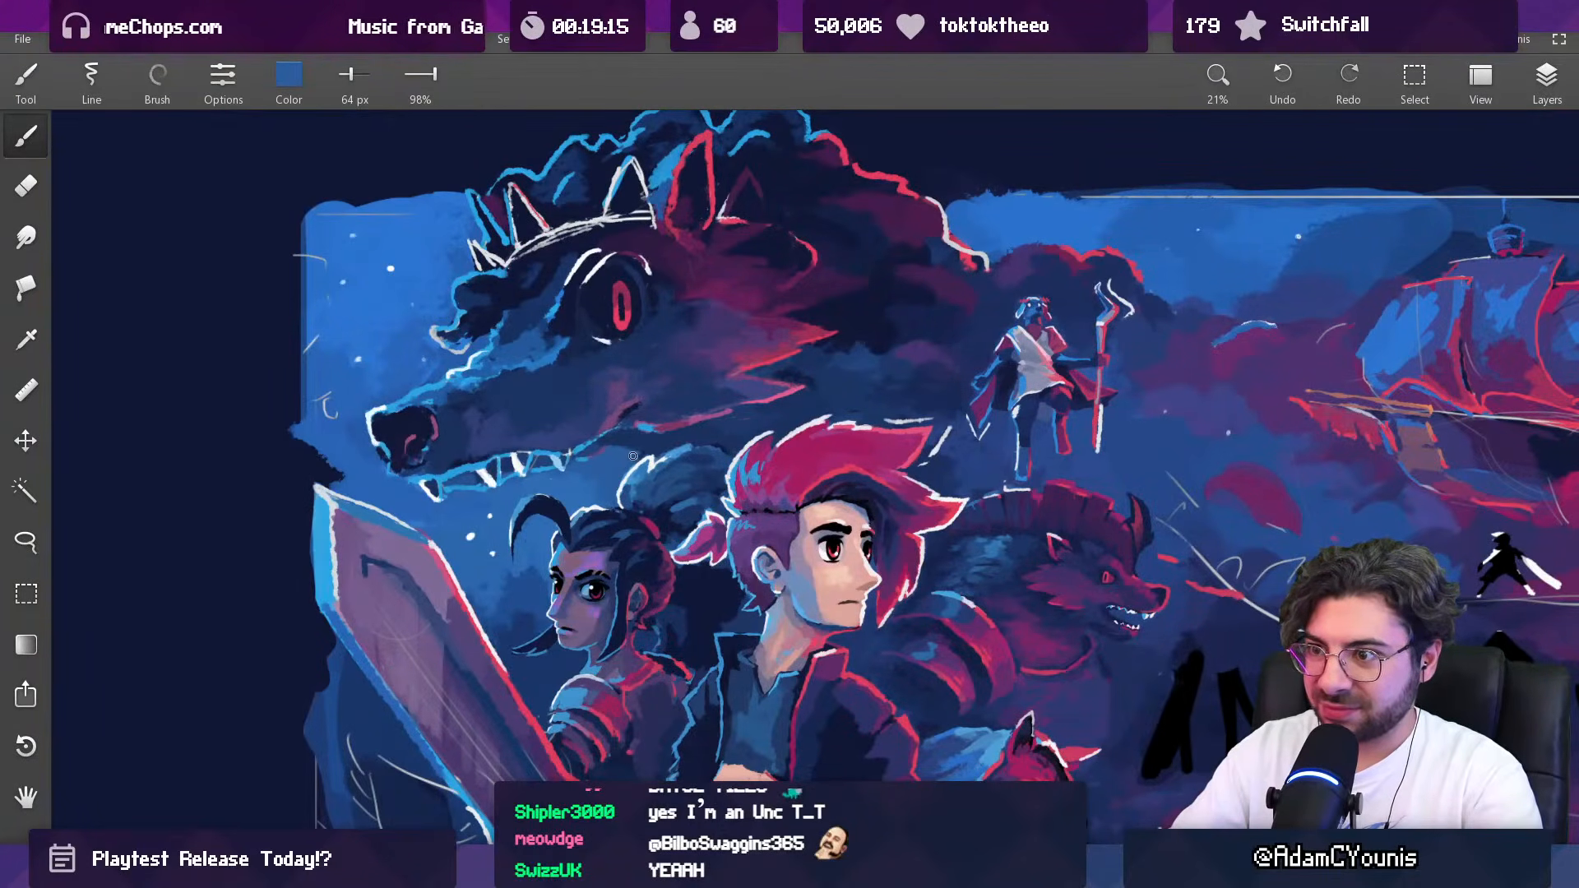
Step: Paint purple cloud highlights behind the maned beast's cheek with a 212 px brush
drag(703, 423, 796, 390)
mouse_move(796, 391)
mouse_down()
mouse_move(718, 375)
mouse_move(688, 342)
mouse_move(665, 262)
mouse_up()
alt+click(450, 333)
key(bracketright)
key(bracketright)
key(bracketright)
mouse_move(606, 389)
mouse_down()
mouse_move(604, 364)
mouse_move(570, 710)
mouse_up()
drag(678, 424, 656, 485)
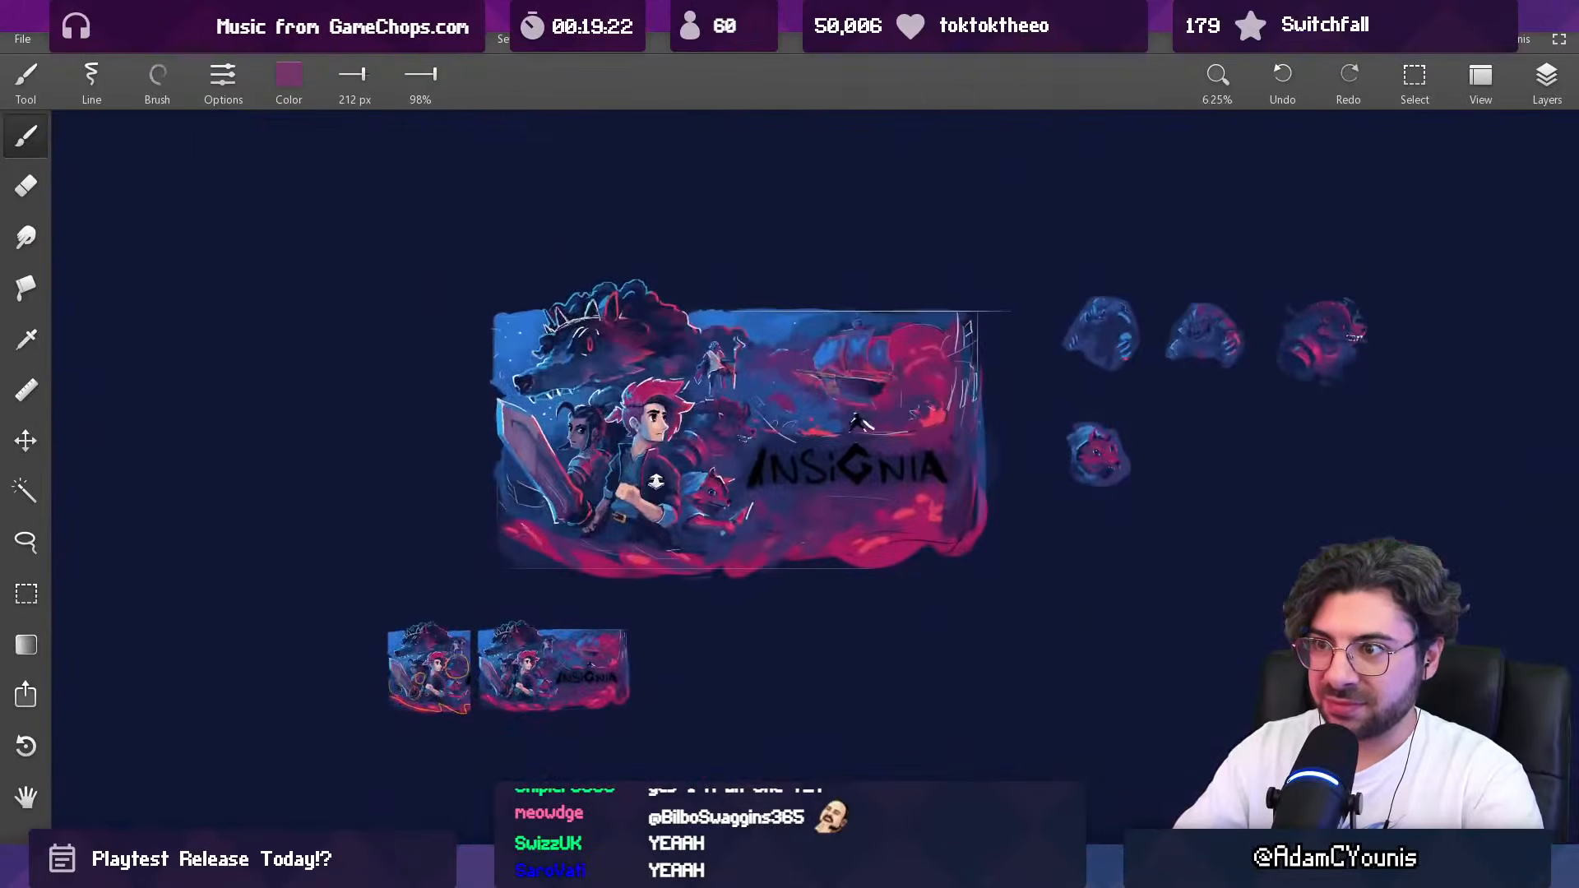
Step: Blend the clouds behind the maned beast's cheek with sampled dark blue, enlarging the brush from 212 px to 261 px
drag(688, 384, 643, 303)
alt+click(639, 367)
mouse_move(635, 375)
mouse_down()
mouse_move(597, 356)
mouse_move(683, 409)
mouse_move(658, 698)
mouse_up()
alt+click(579, 367)
alt+click(605, 379)
drag(722, 419, 670, 461)
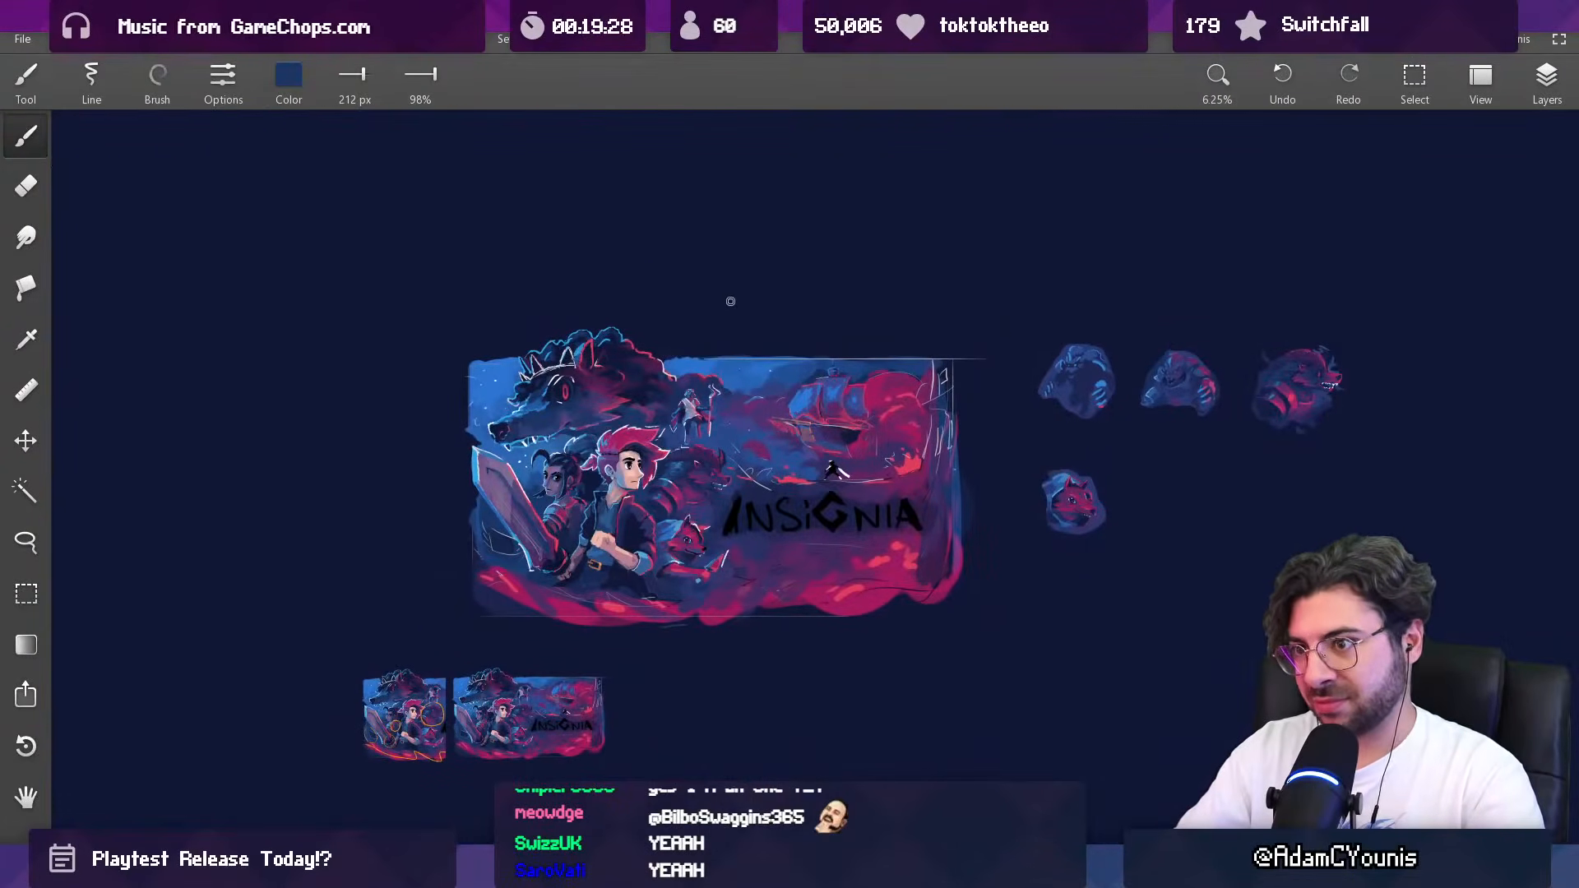
scroll(650, 407, up, 5)
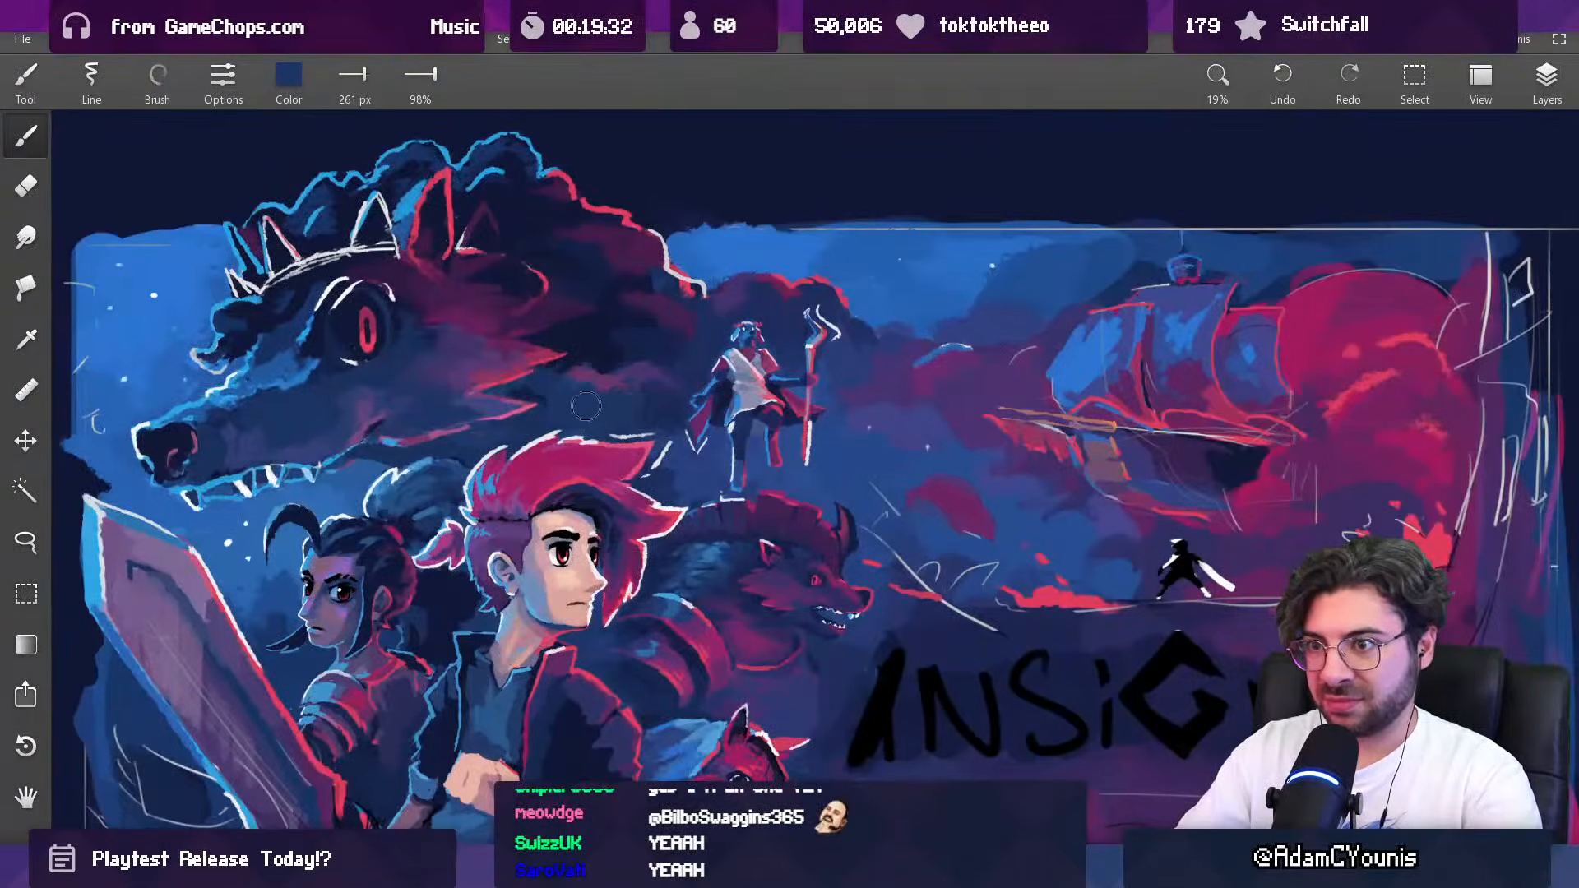
scroll(587, 405, down, 5)
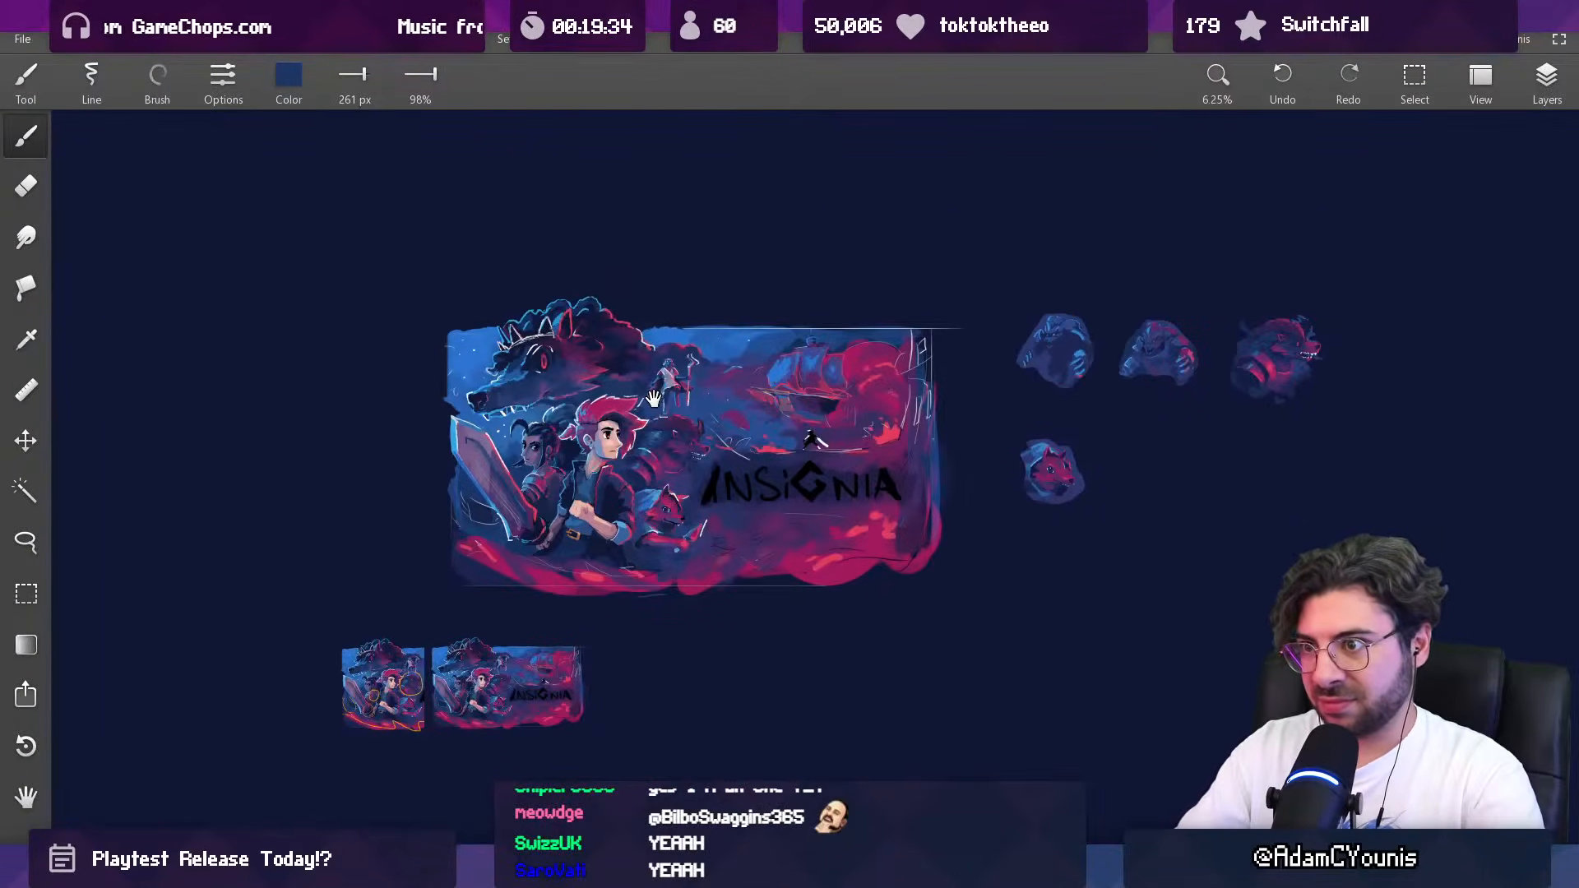
scroll(622, 354, up, 6)
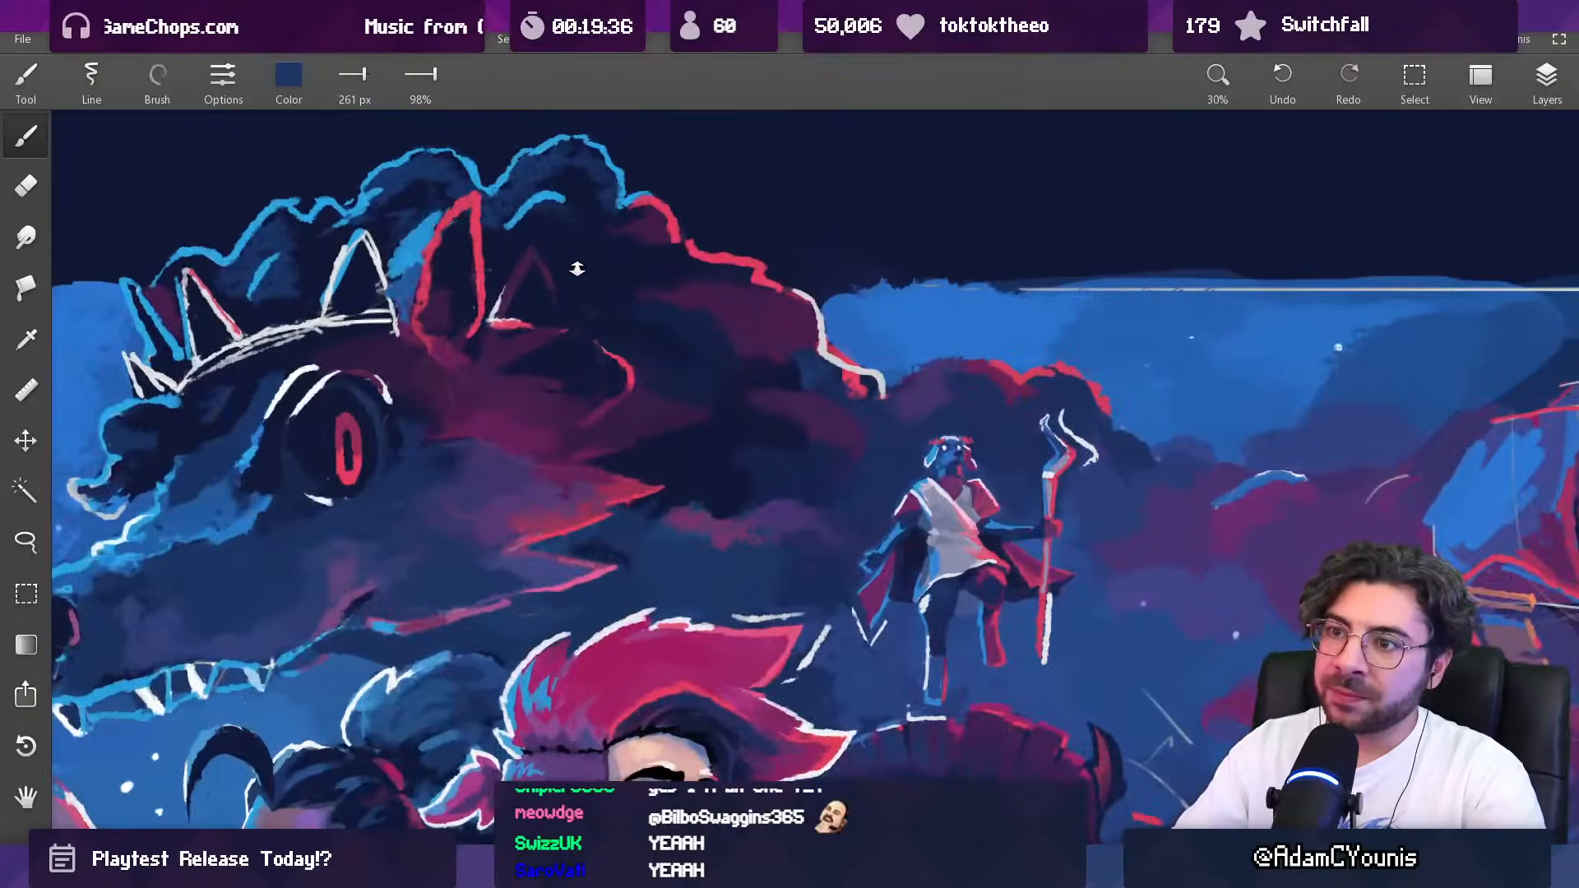
Step: Add a curved white highlight to the mane behind the large beast's ears with sampled white at 89 px
alt+click(327, 314)
key([)
key([)
key([)
key([)
key([)
drag(598, 343, 615, 401)
scroll(656, 364, down, 4)
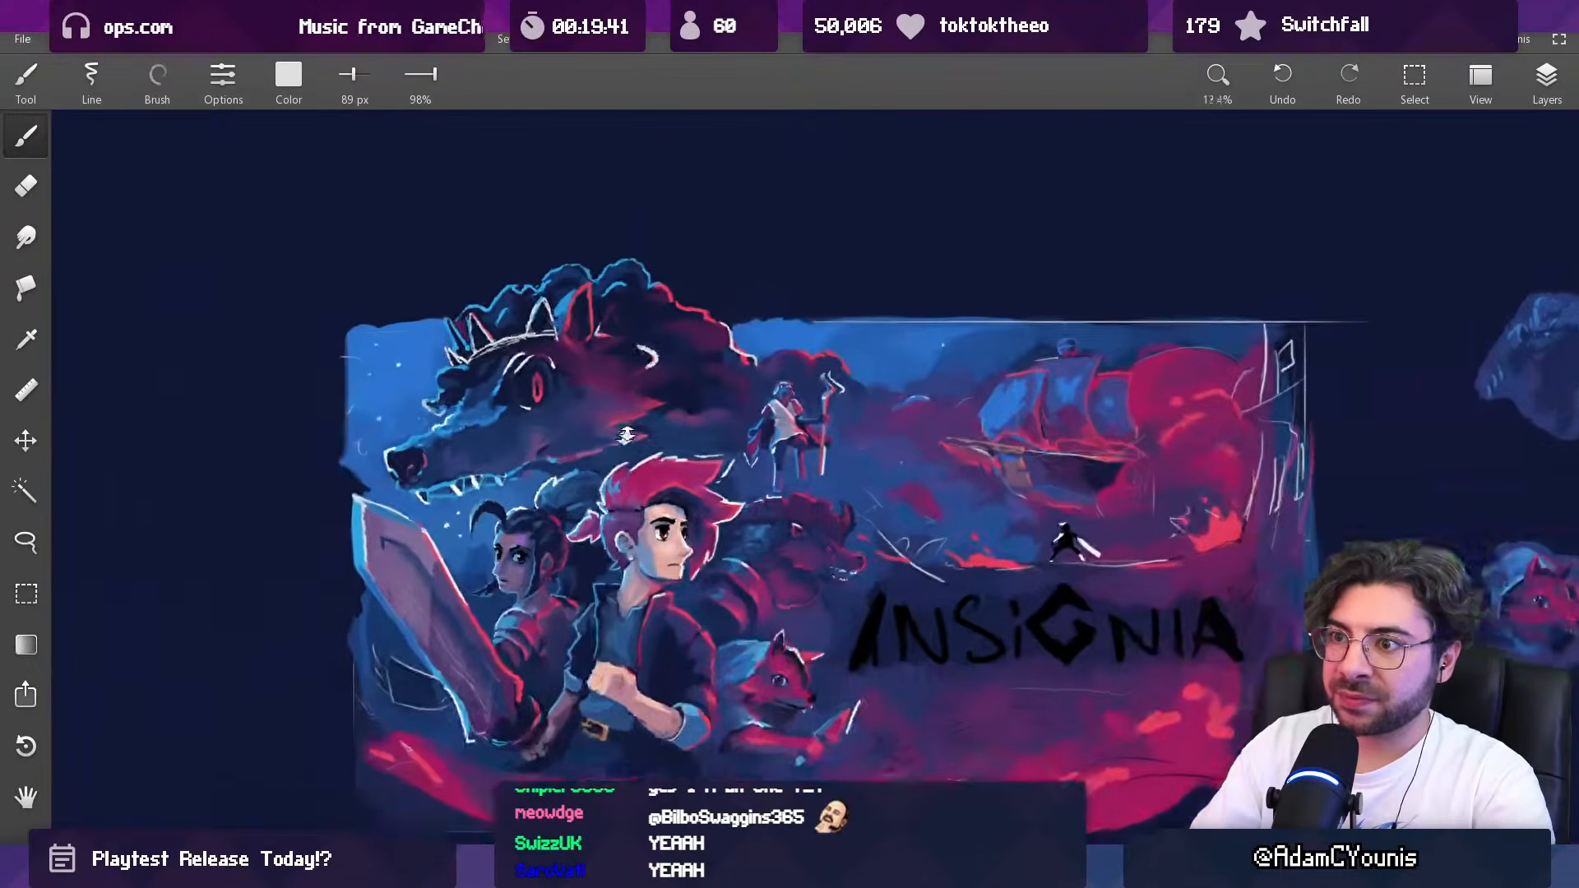
Step: Rim the large beast's rear ear with sampled light blue, using a 92 px brush
scroll(633, 384, up, 3)
alt+click(656, 371)
key(])
key(])
mouse_move(657, 372)
mouse_down()
mouse_move(609, 292)
mouse_move(603, 225)
mouse_move(573, 284)
mouse_move(528, 241)
mouse_move(489, 256)
mouse_move(557, 282)
mouse_move(590, 276)
mouse_up()
key([)
key([)
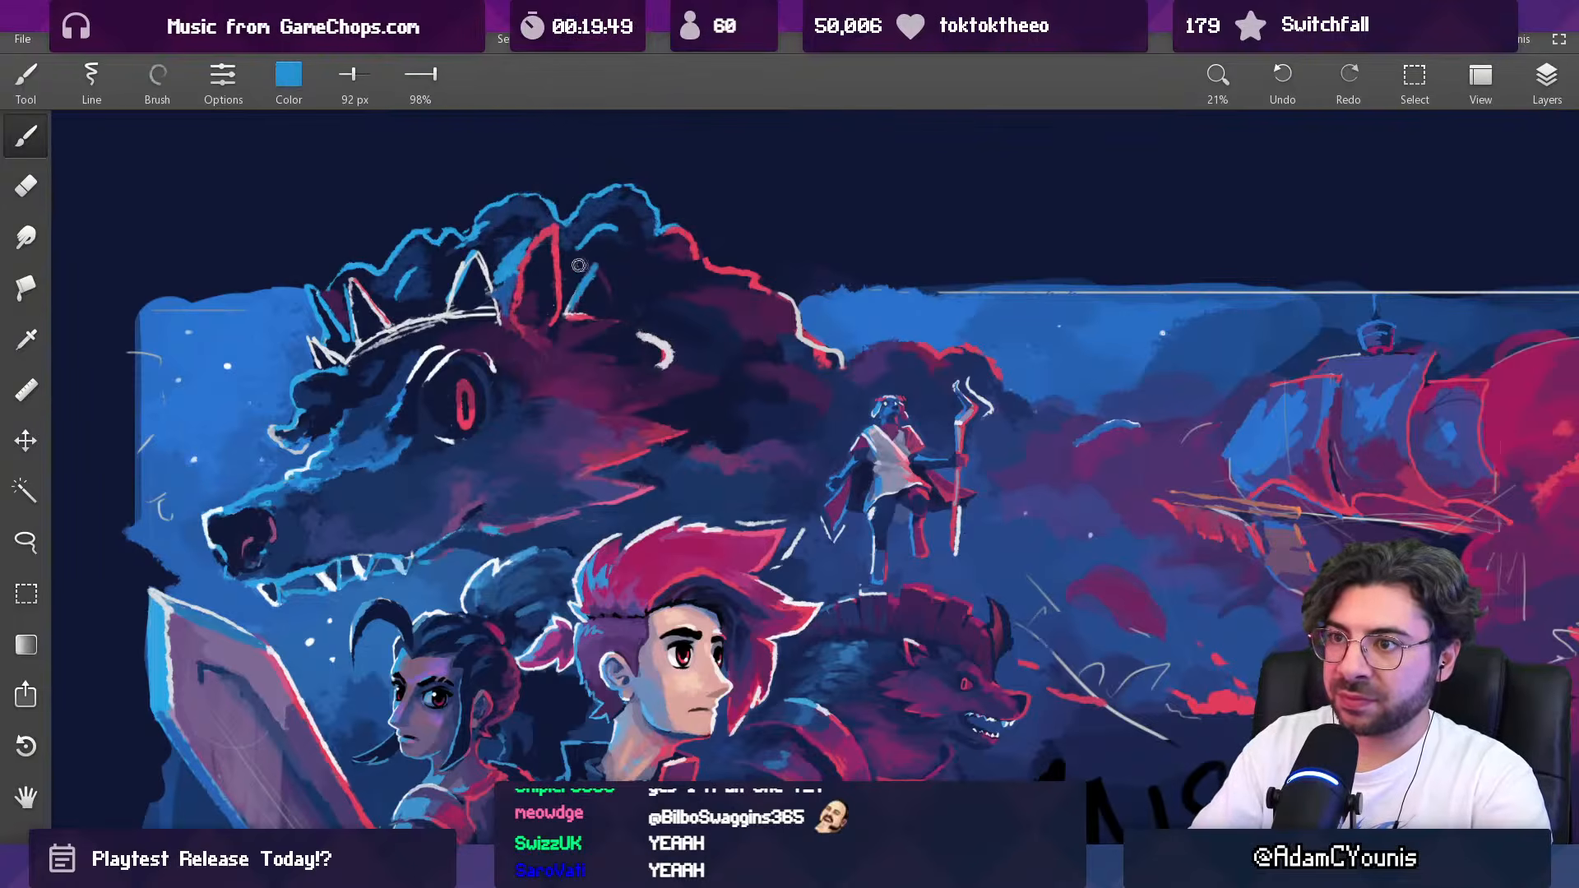
scroll(587, 264, down, 4)
drag(604, 323, 515, 343)
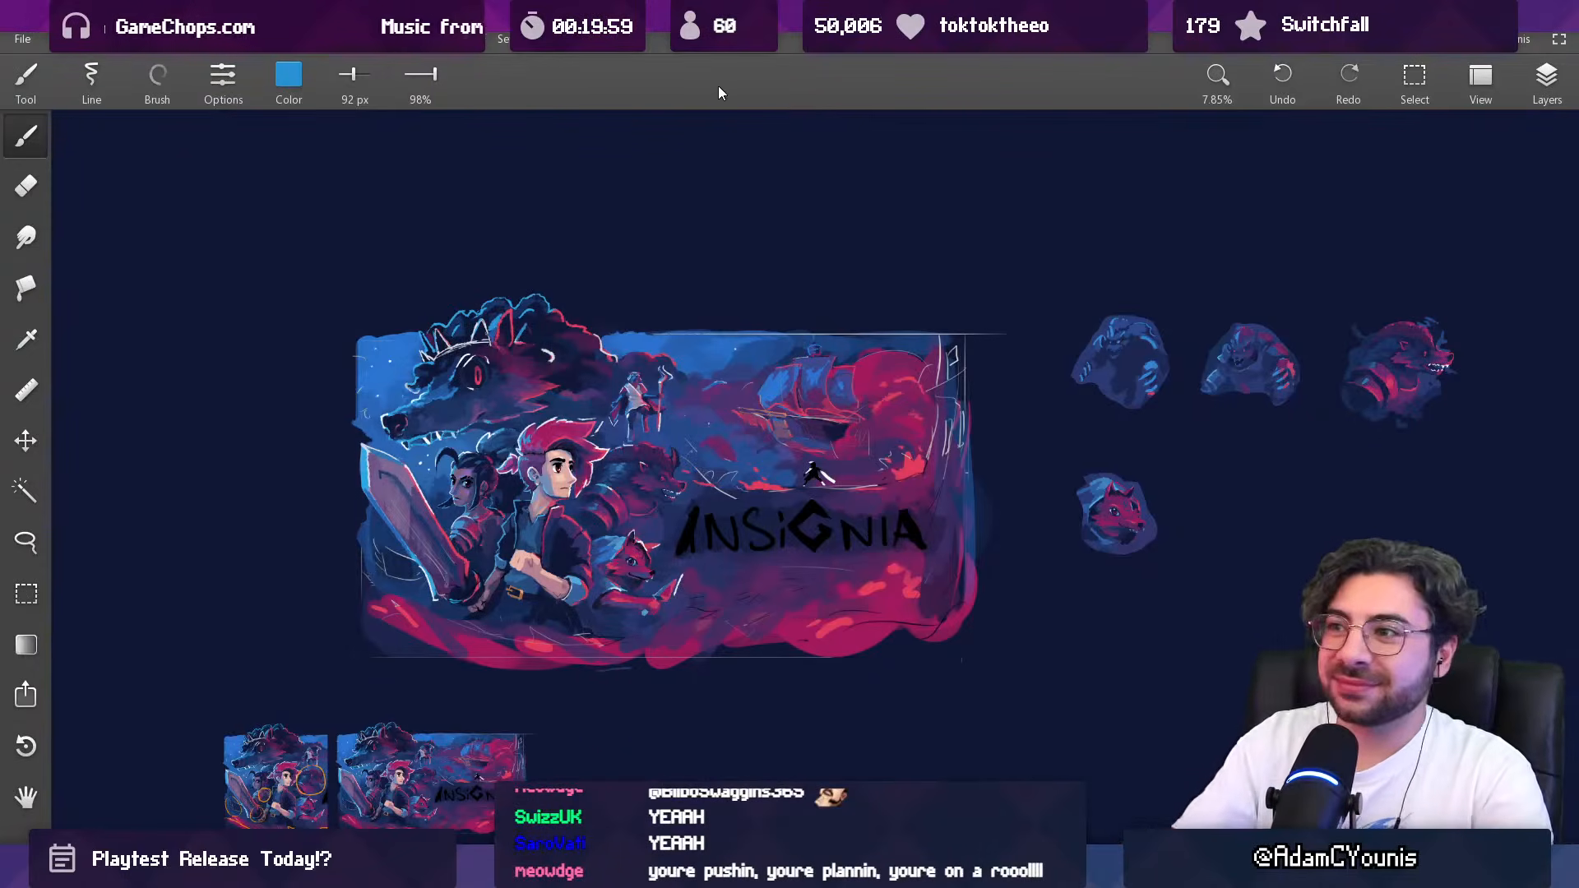
Step: Touch up the smaller horned beast's head around the ear with sampled crimson and purple at 59 px
scroll(636, 399, up, 3)
drag(636, 399, 705, 397)
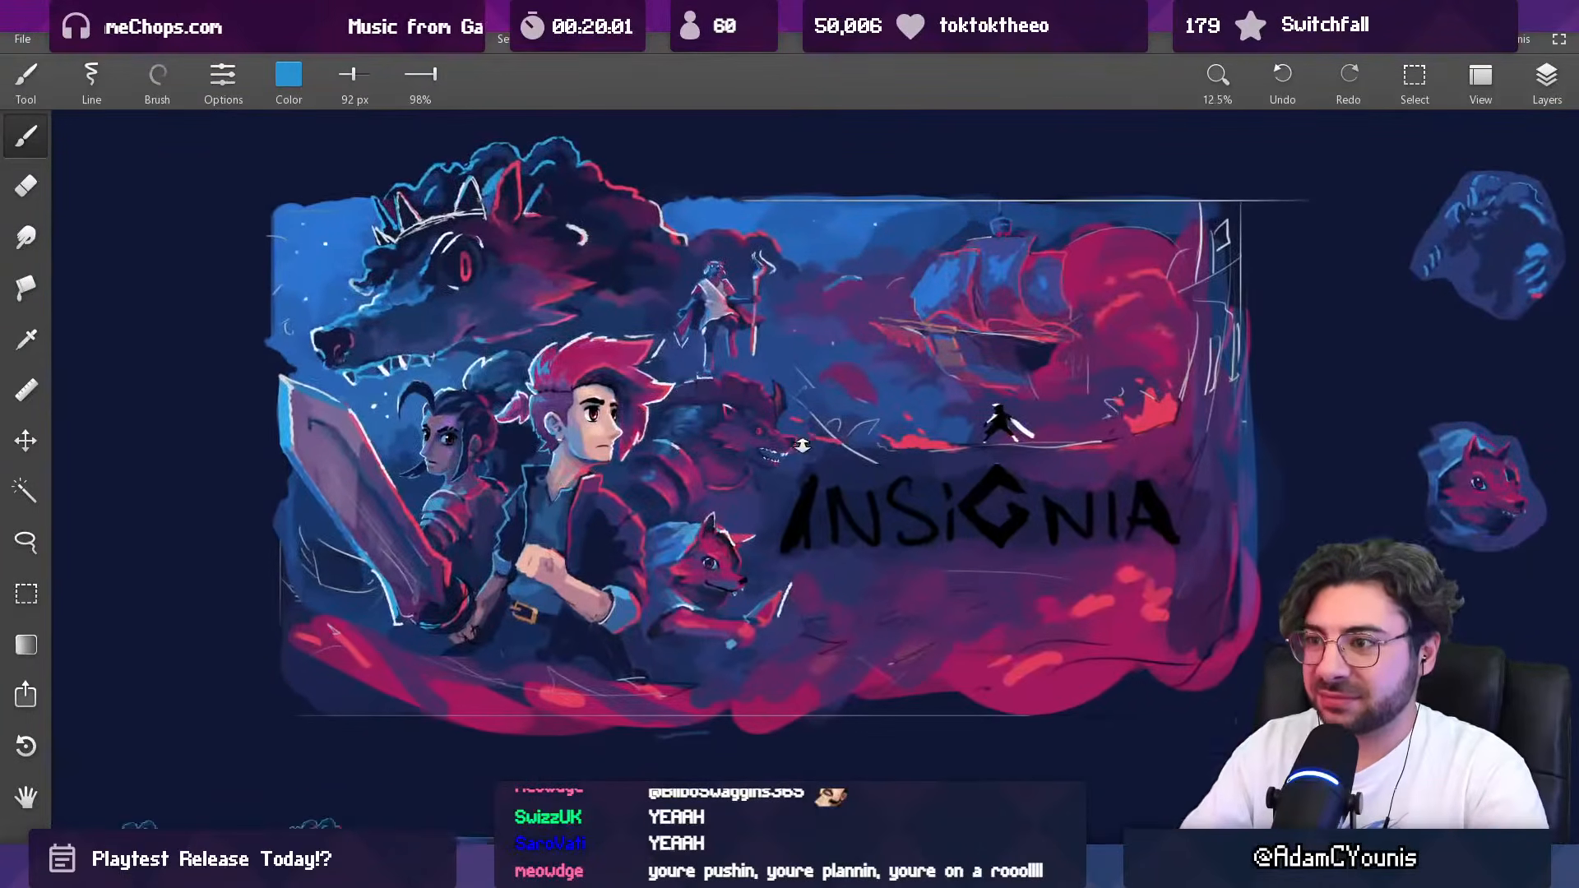
drag(801, 442, 778, 260)
alt+click(773, 363)
key([)
key([)
drag(693, 418, 714, 439)
scroll(707, 446, down, 5)
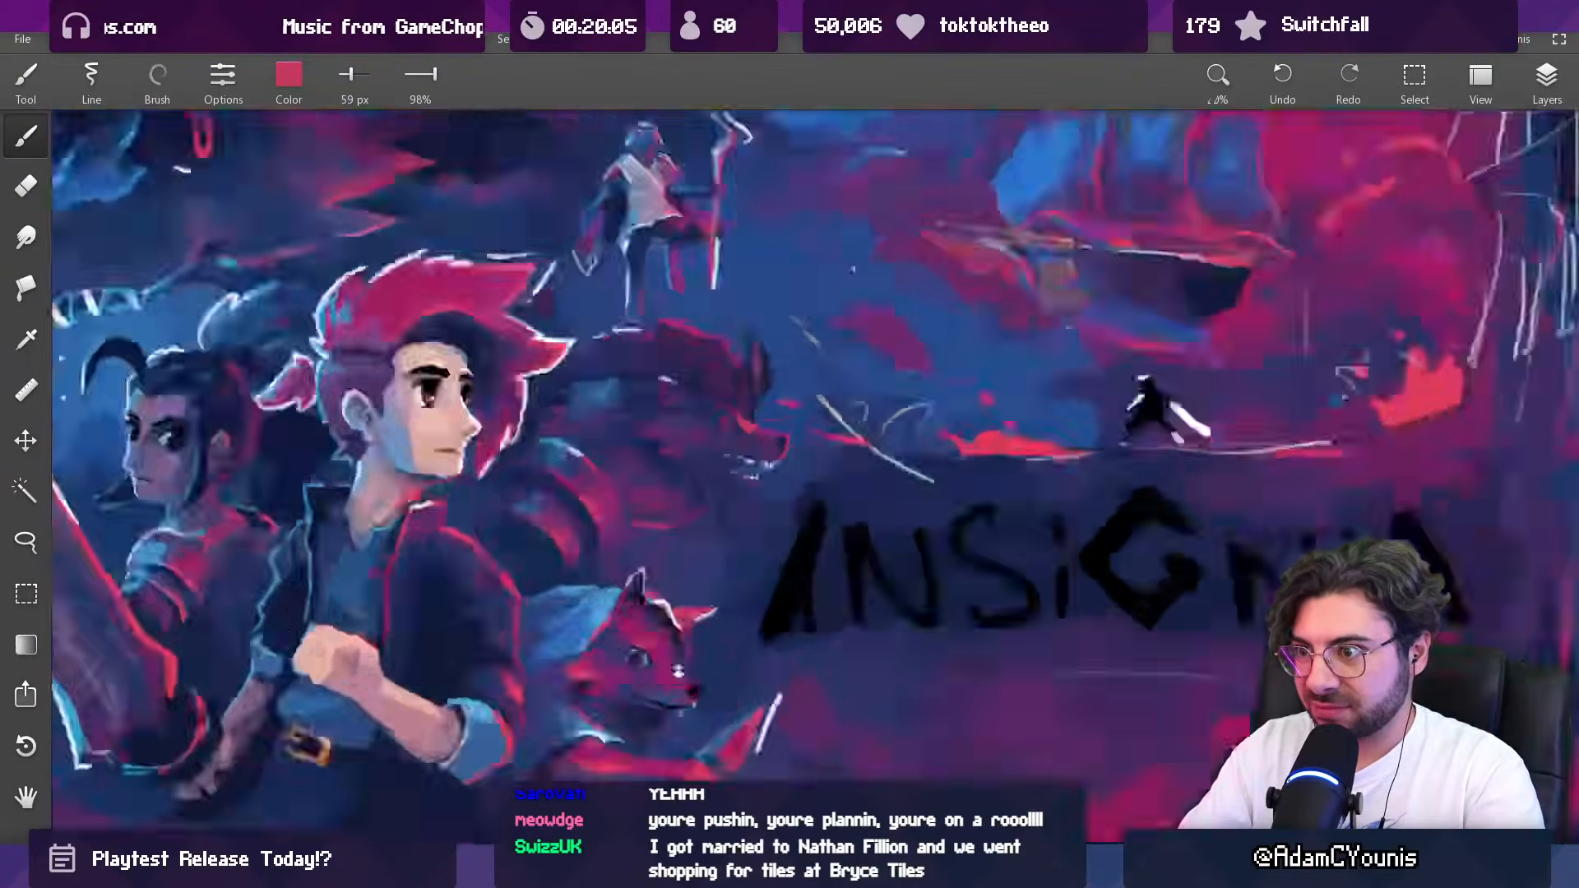
scroll(729, 466, up, 4)
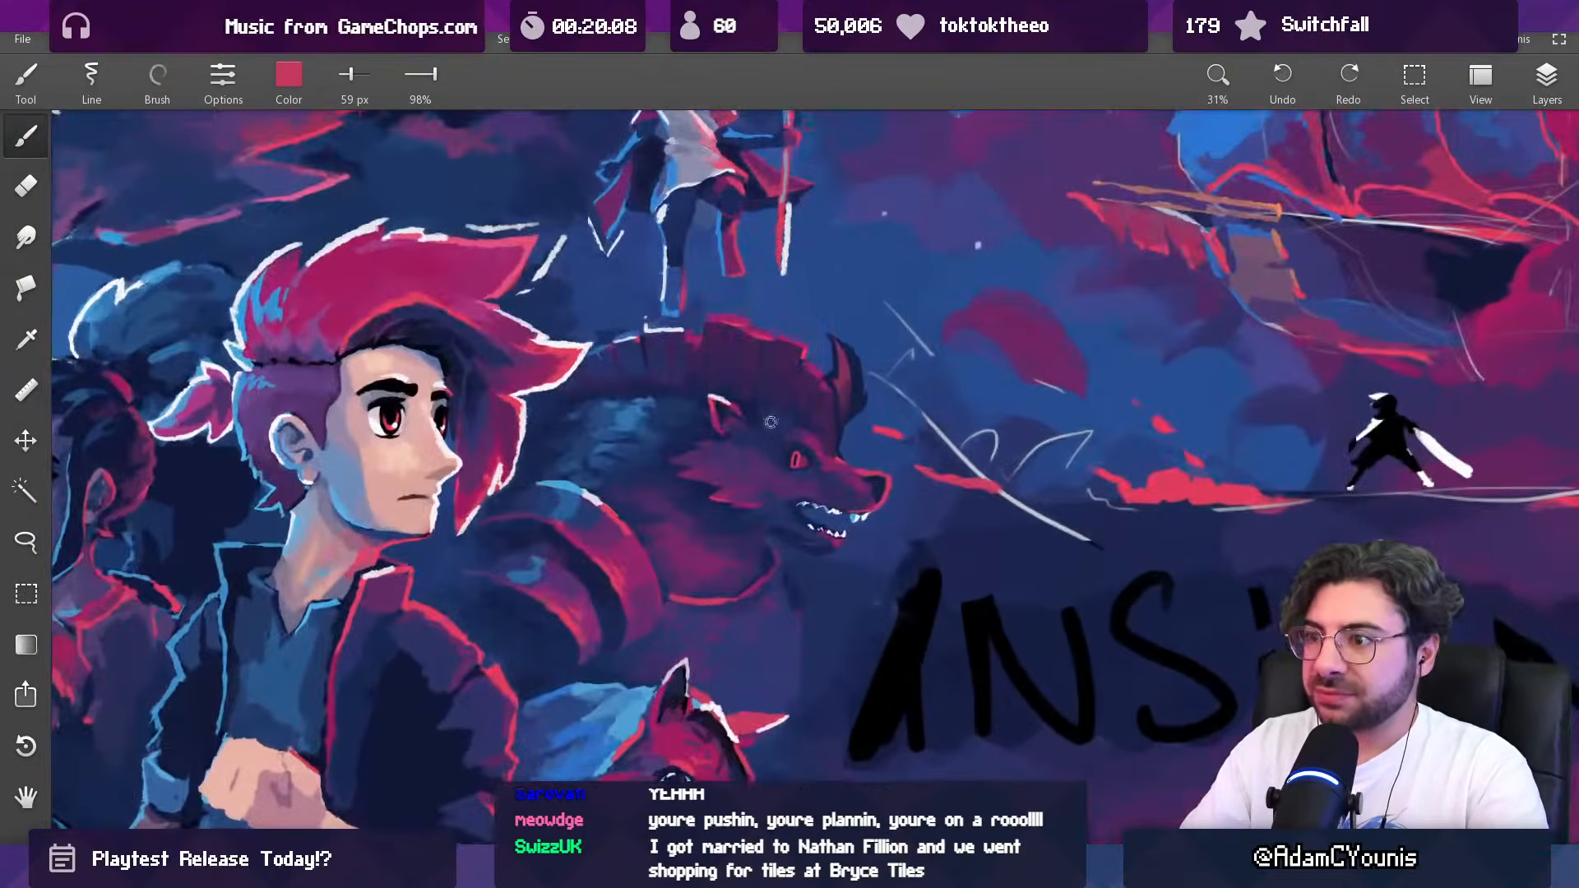
drag(770, 422, 741, 429)
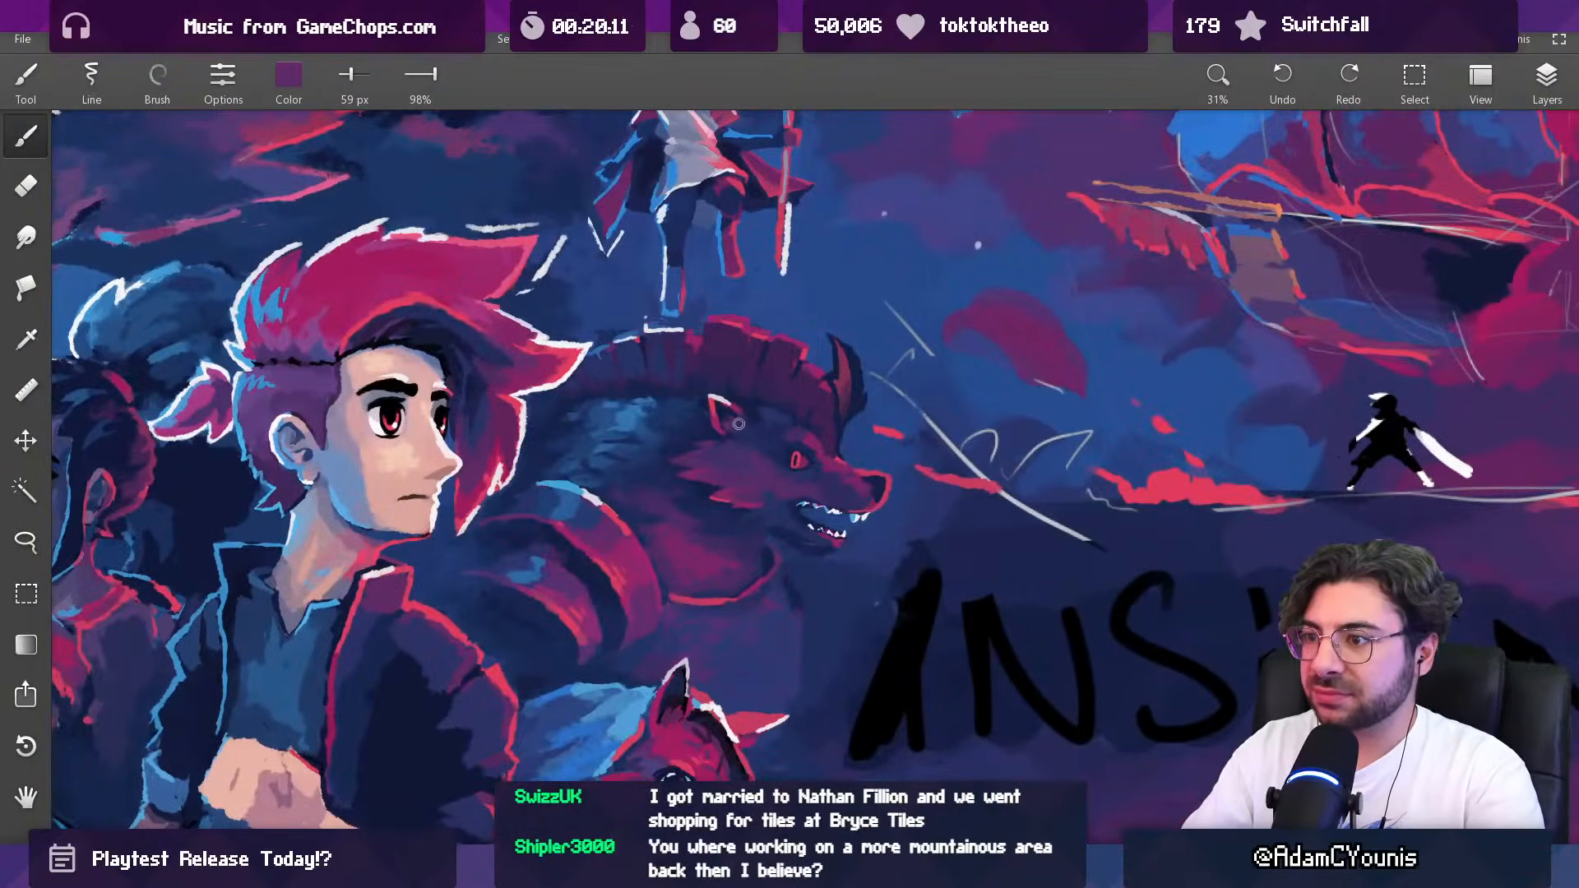
scroll(747, 433, down, 3)
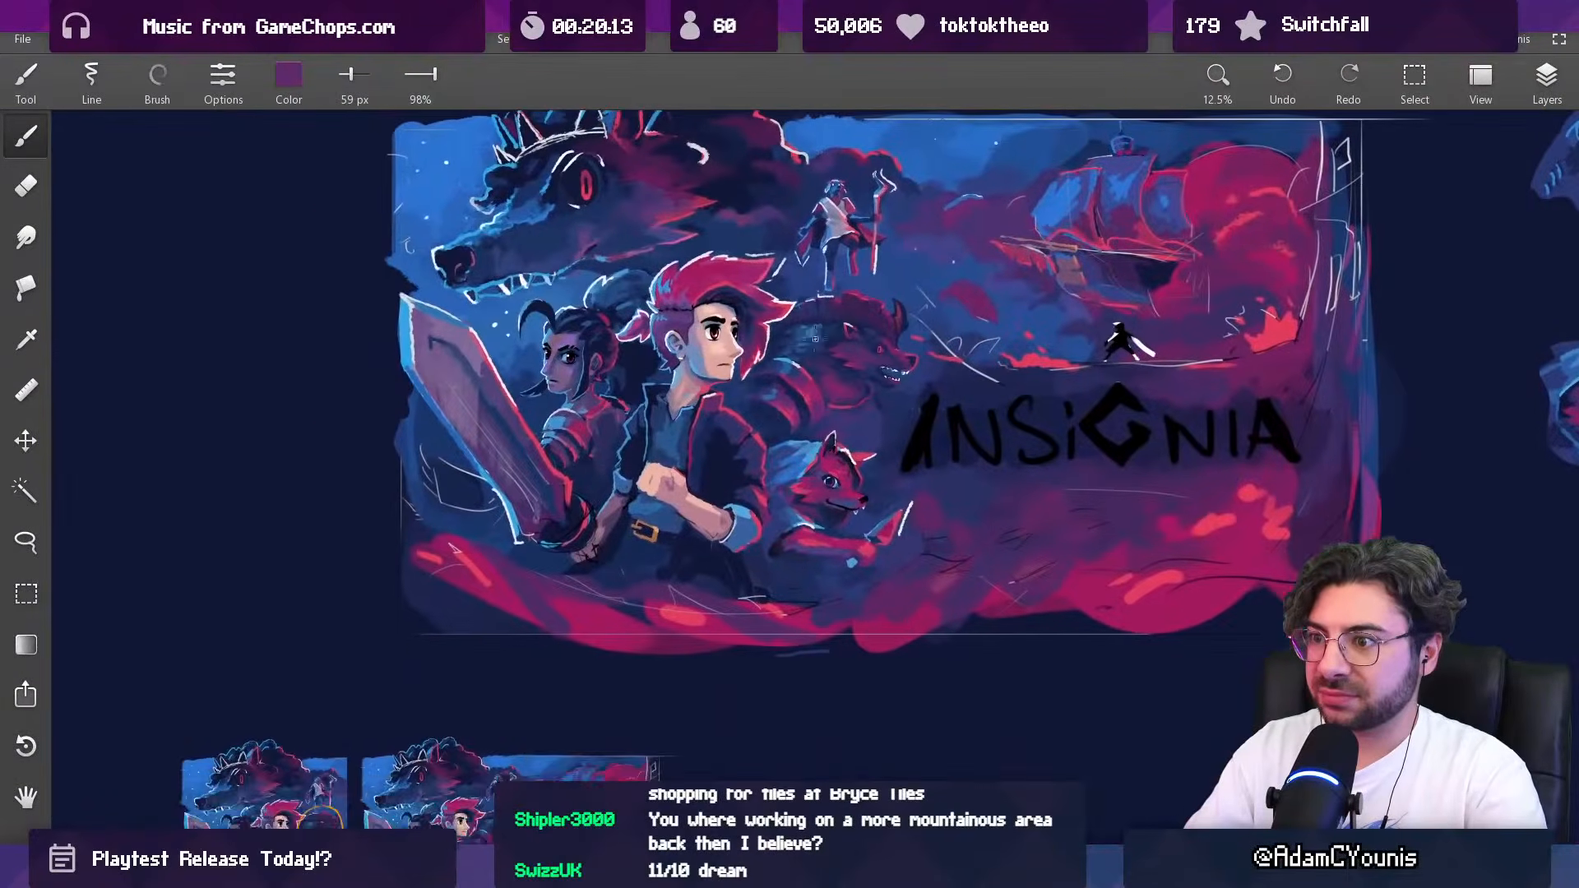
scroll(814, 338, down, 2)
drag(800, 479, 768, 427)
scroll(768, 426, up, 1)
drag(777, 362, 740, 522)
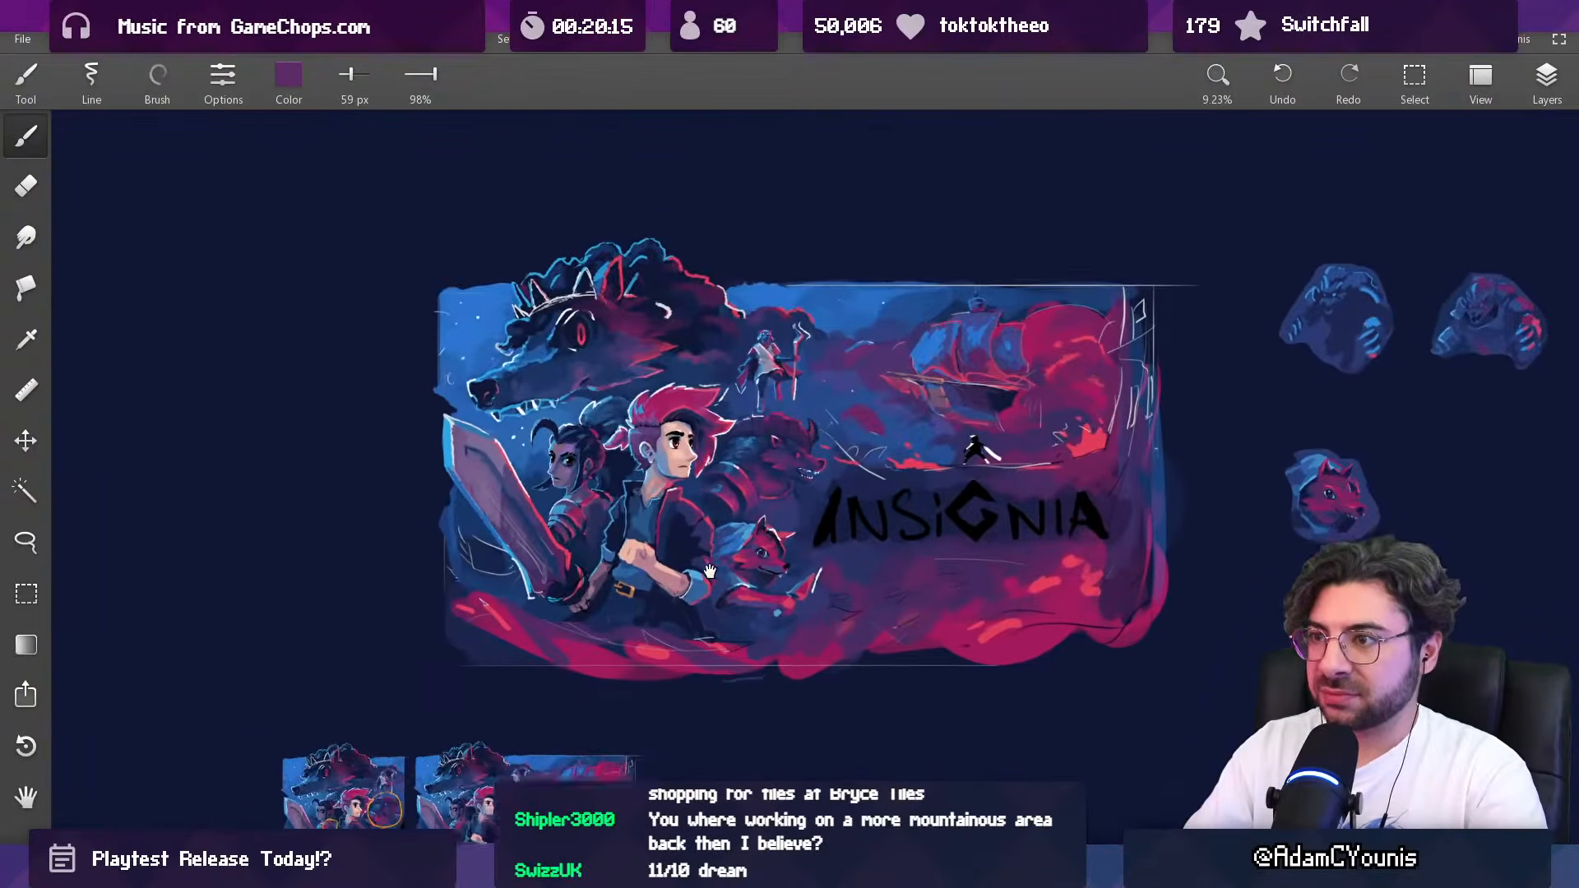
drag(825, 237, 740, 398)
drag(629, 506, 641, 461)
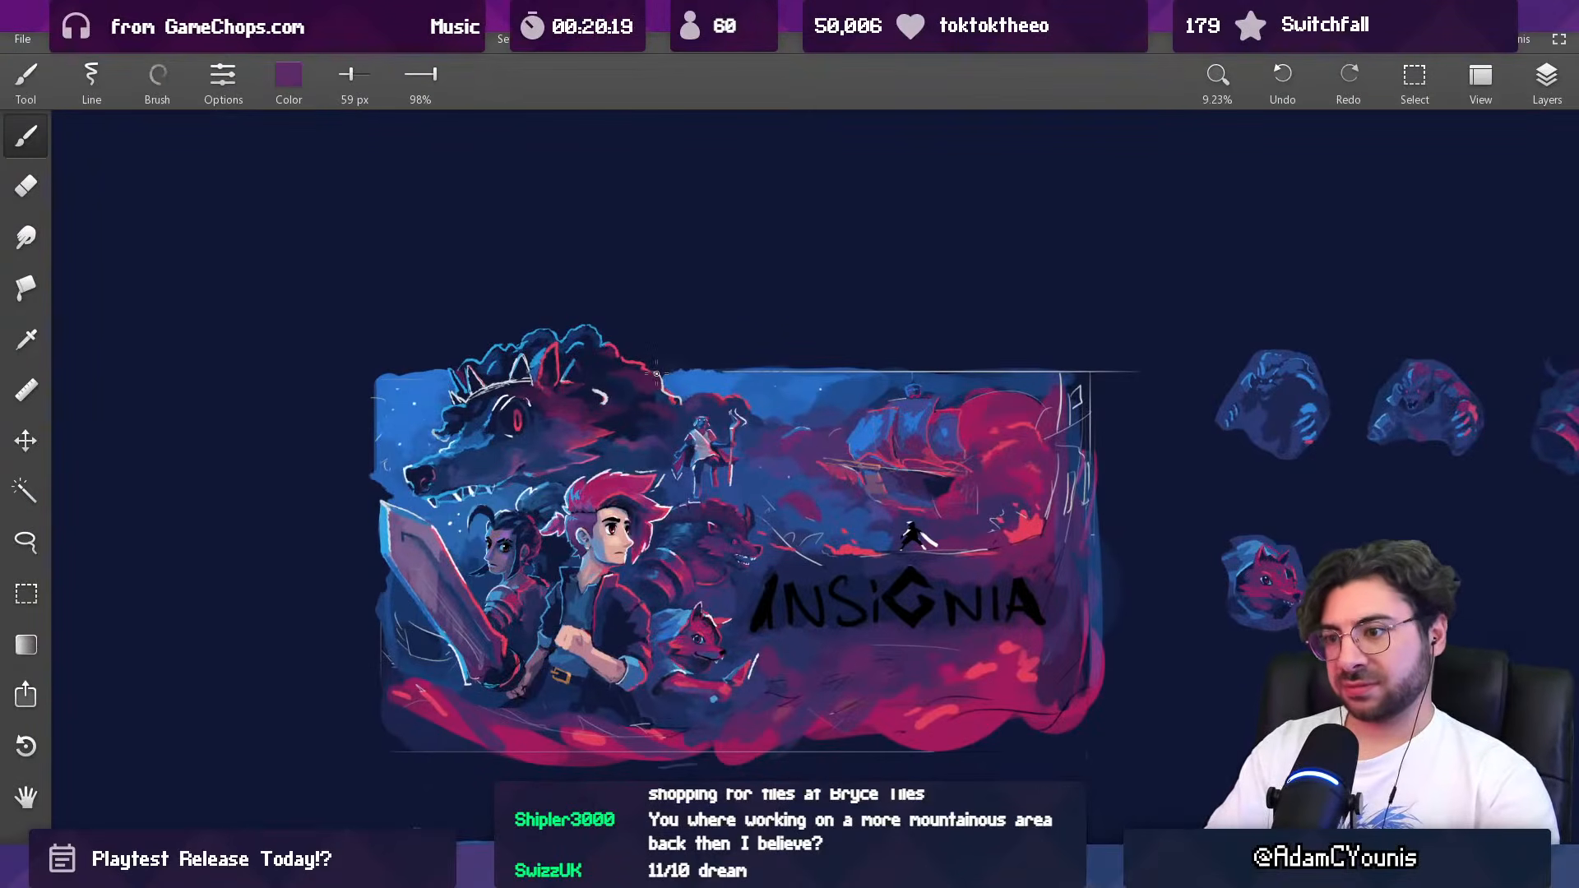
key(l)
mouse_move(699, 506)
mouse_down()
mouse_move(735, 584)
mouse_move(728, 510)
mouse_up()
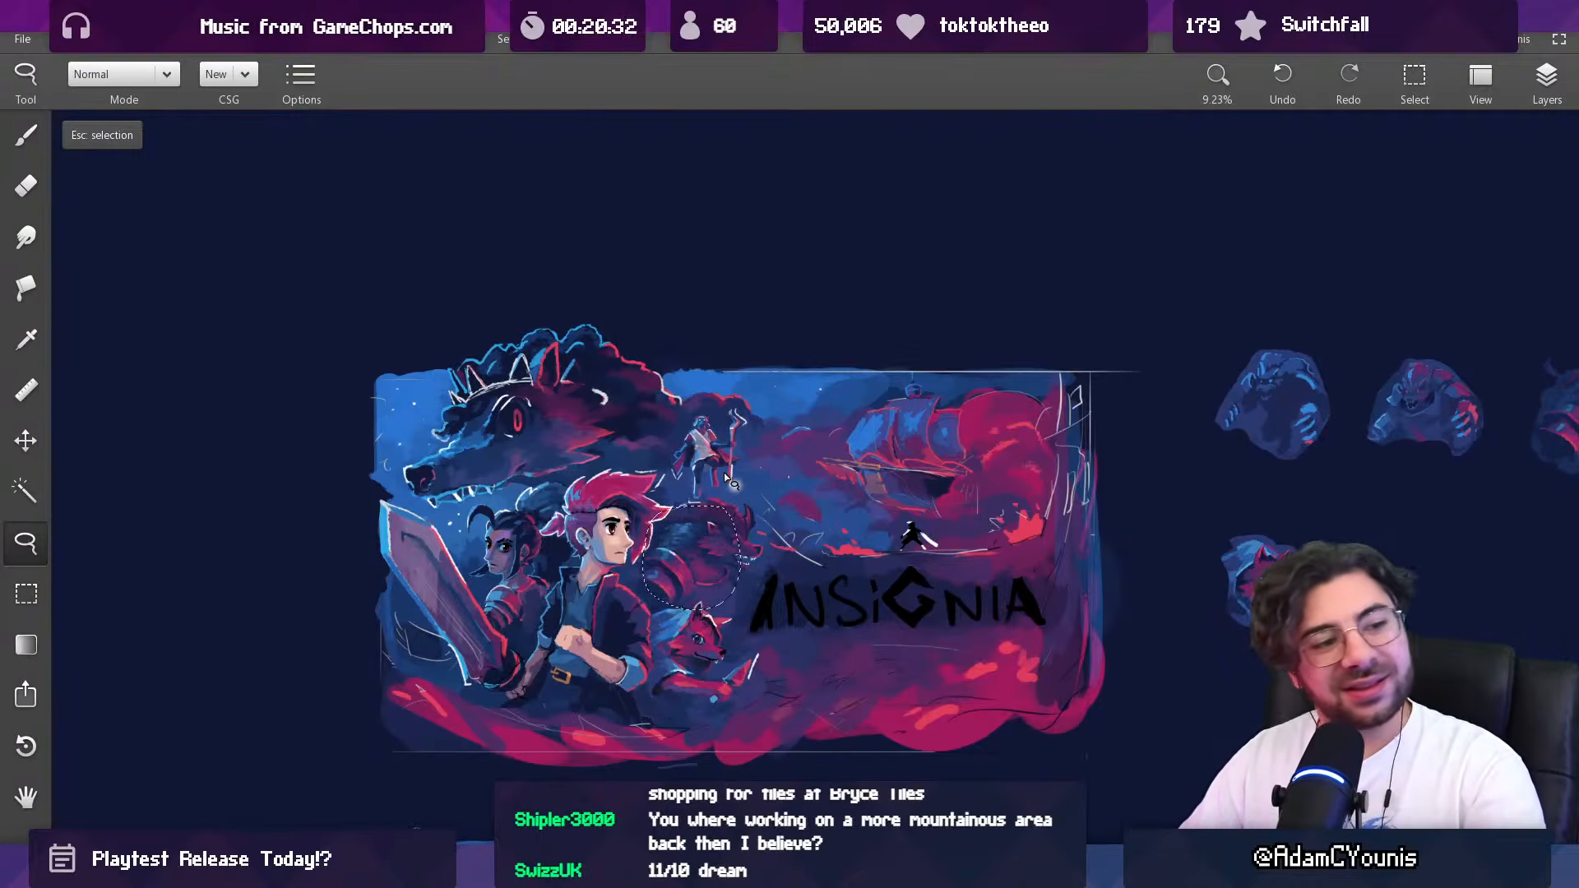
key(Escape)
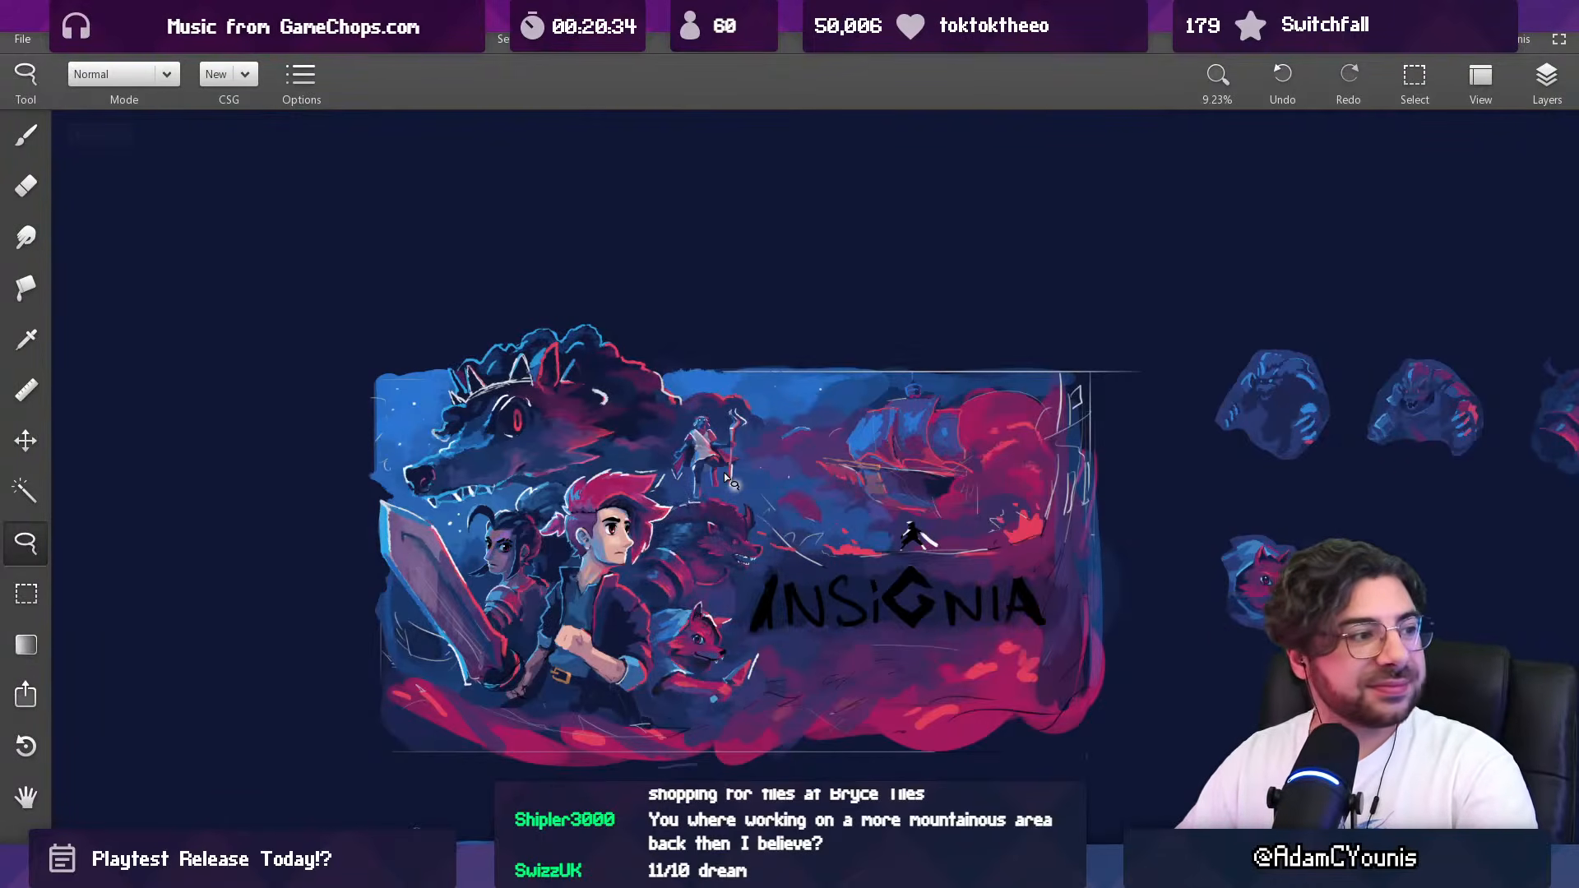
Step: Try recolouring the smaller beast's horn with sampled crimson at 68 px
scroll(748, 518, up, 5)
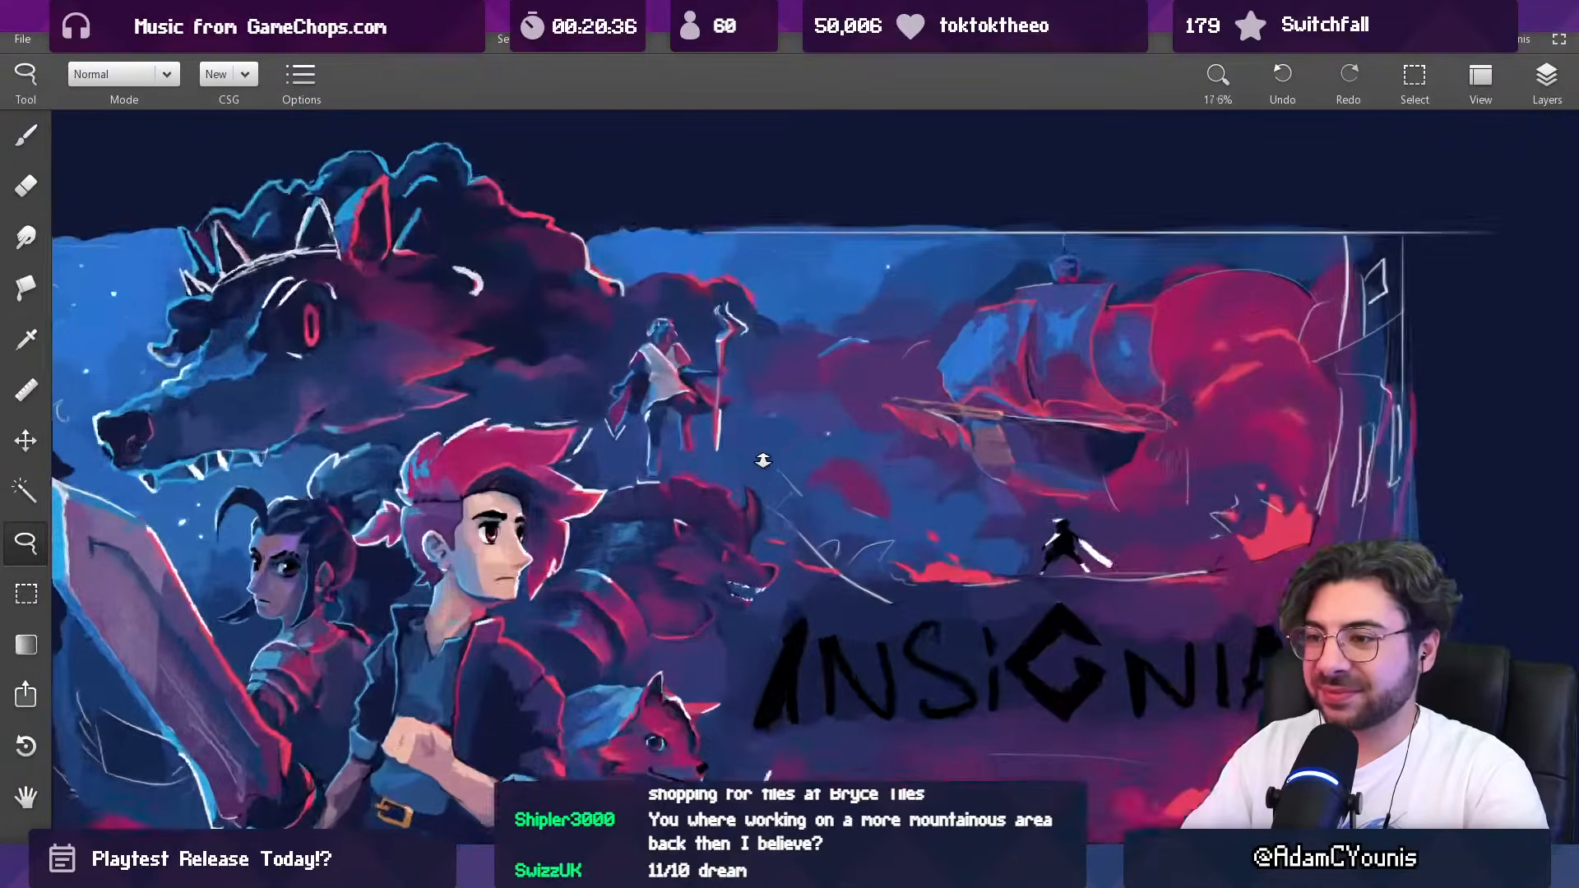
key(b)
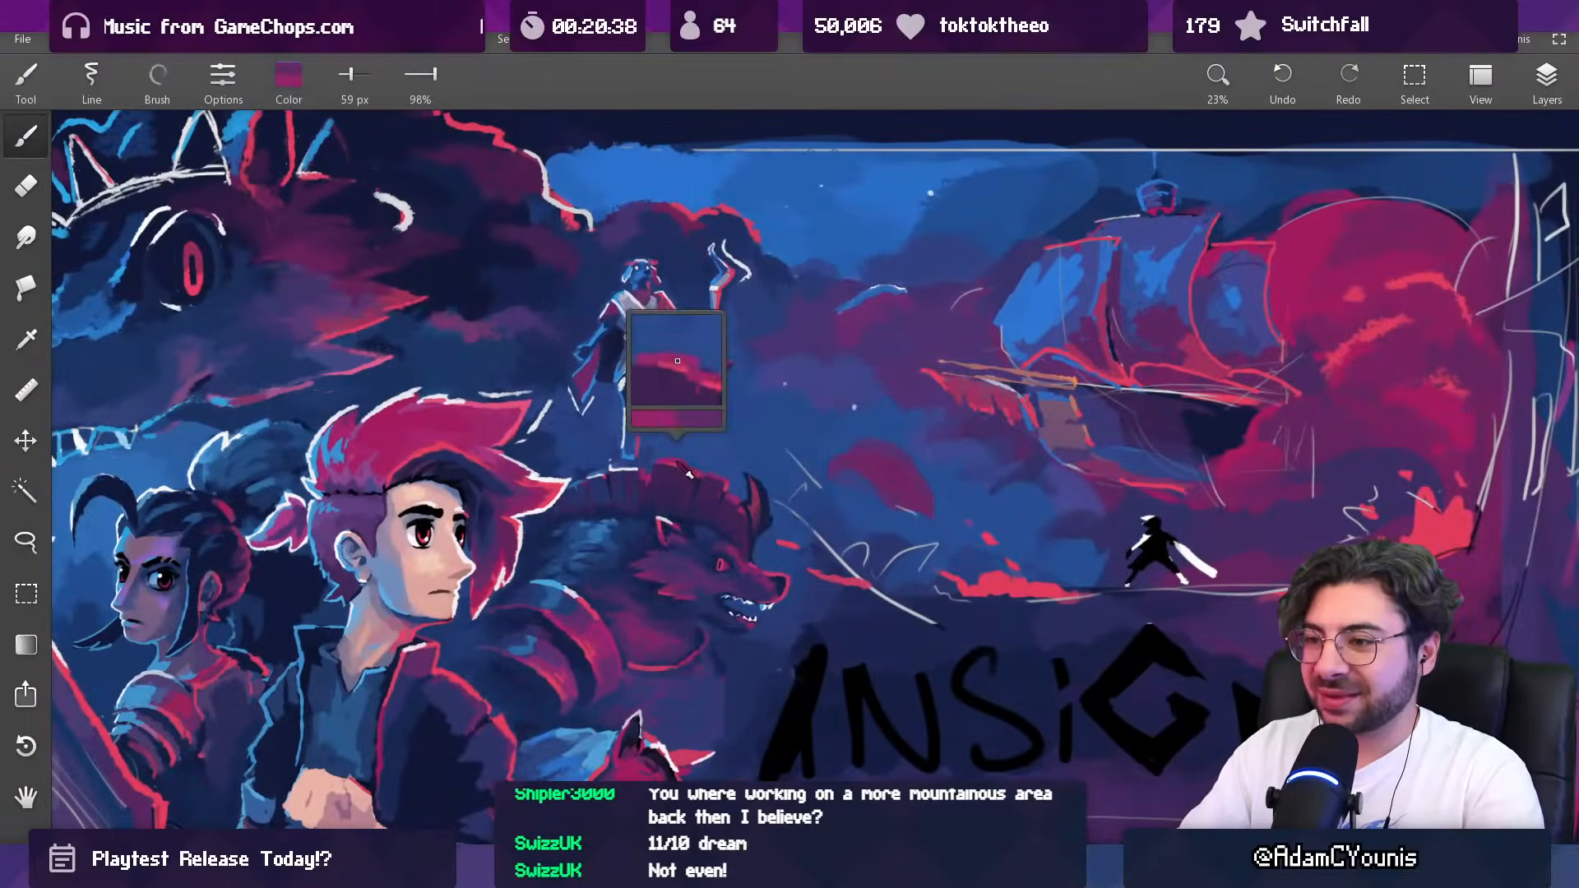
alt+click(745, 538)
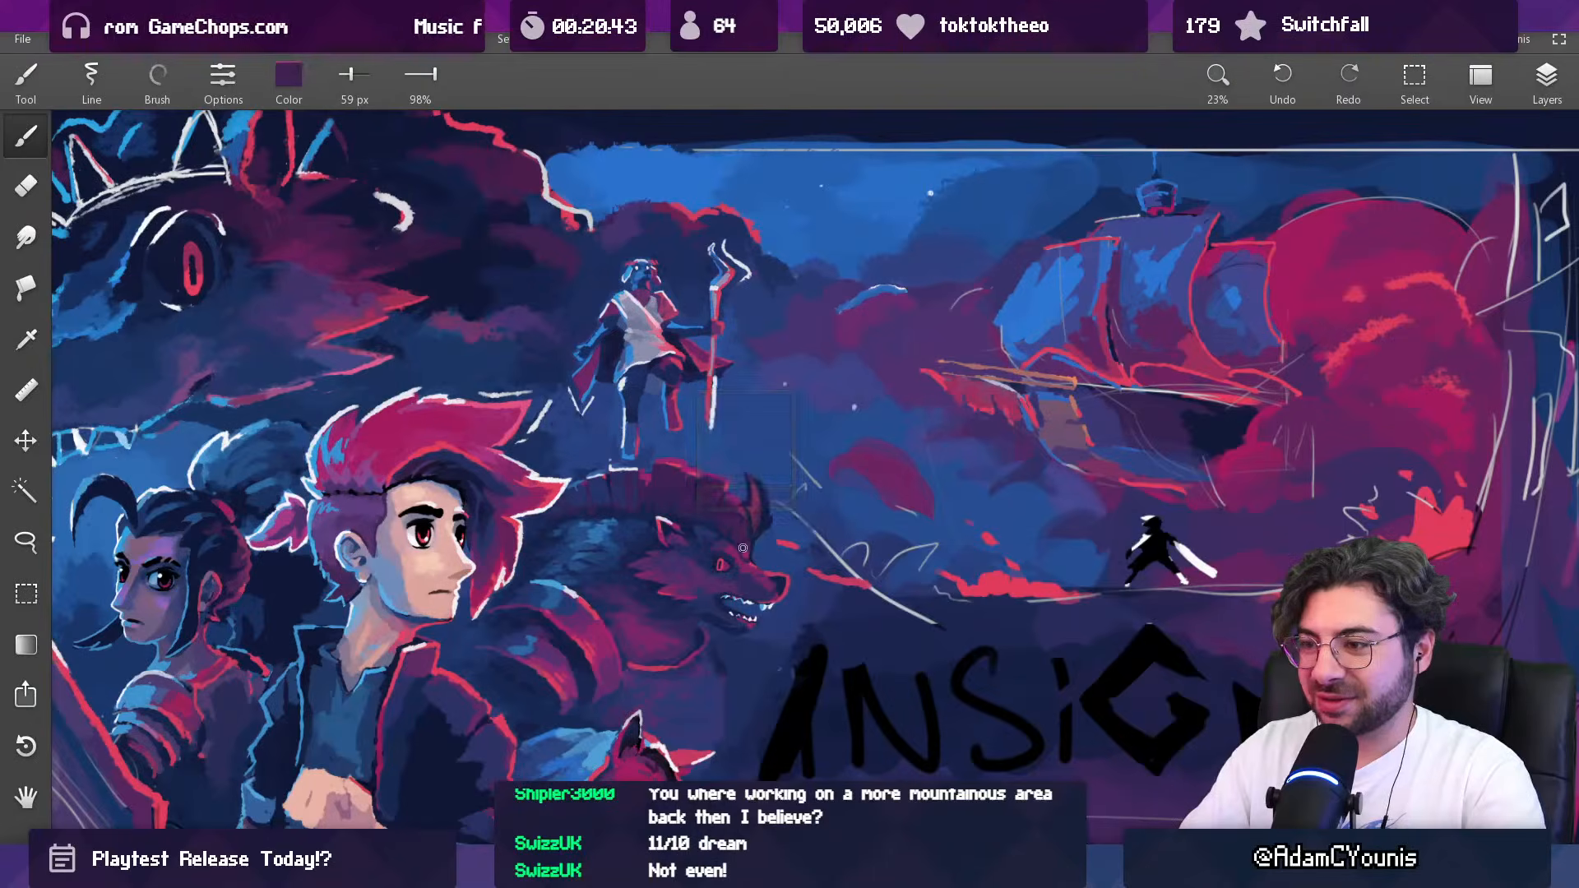
drag(790, 498, 735, 646)
drag(799, 495, 797, 349)
alt+click(808, 507)
mouse_move(775, 452)
mouse_down()
mouse_move(789, 451)
mouse_move(769, 446)
mouse_move(771, 486)
mouse_move(774, 460)
mouse_move(785, 480)
mouse_up()
key(ctrl+z)
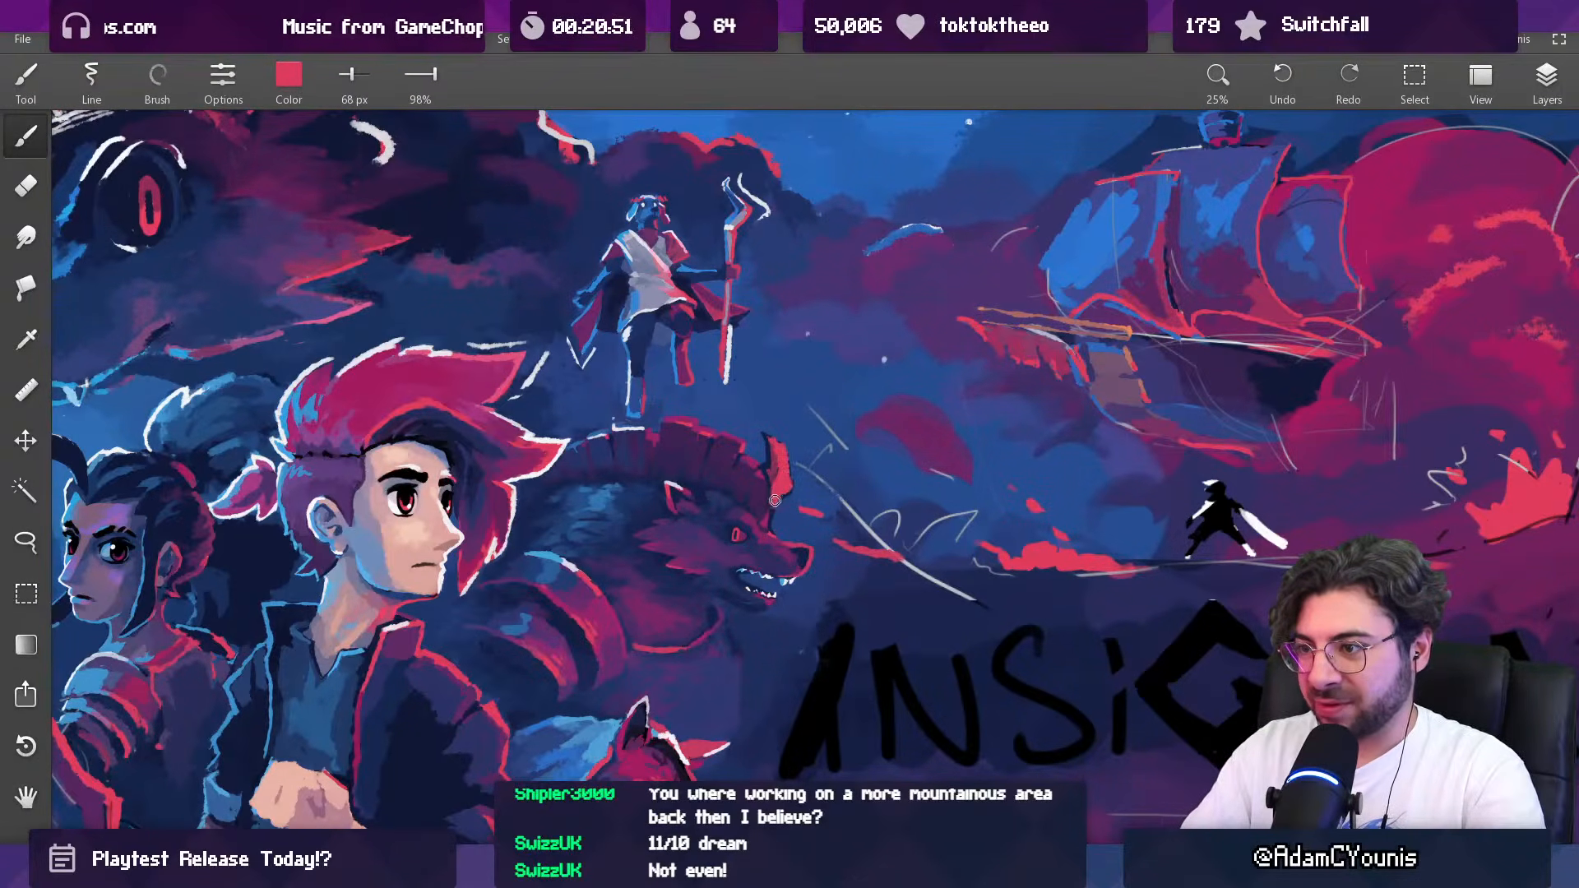
drag(825, 436, 752, 556)
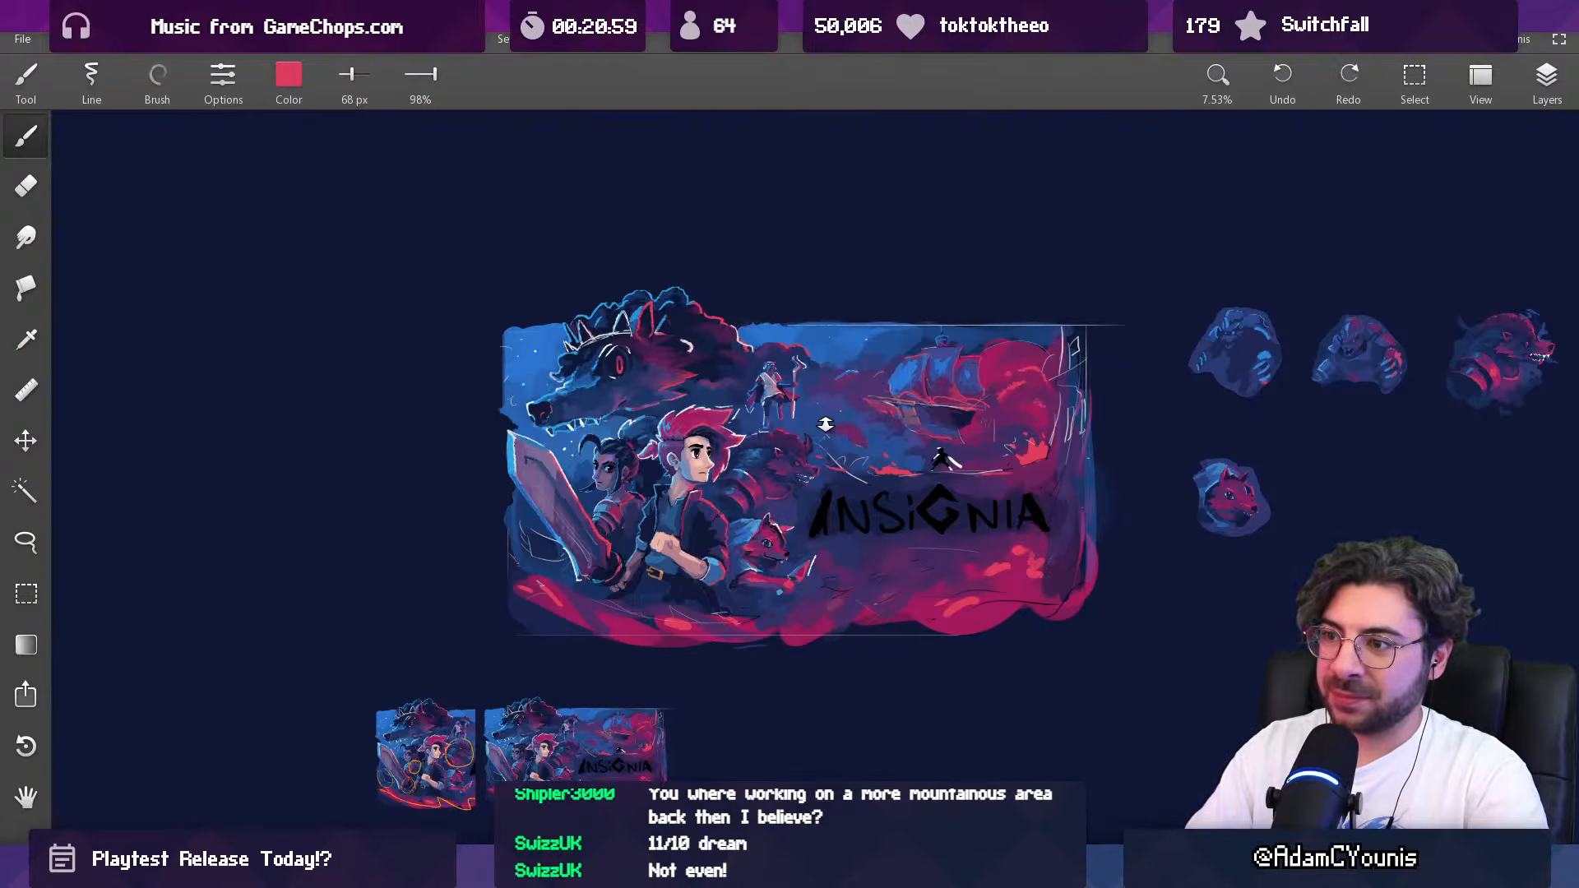
mouse_move(788, 546)
mouse_down()
mouse_move(770, 509)
mouse_move(802, 713)
mouse_up()
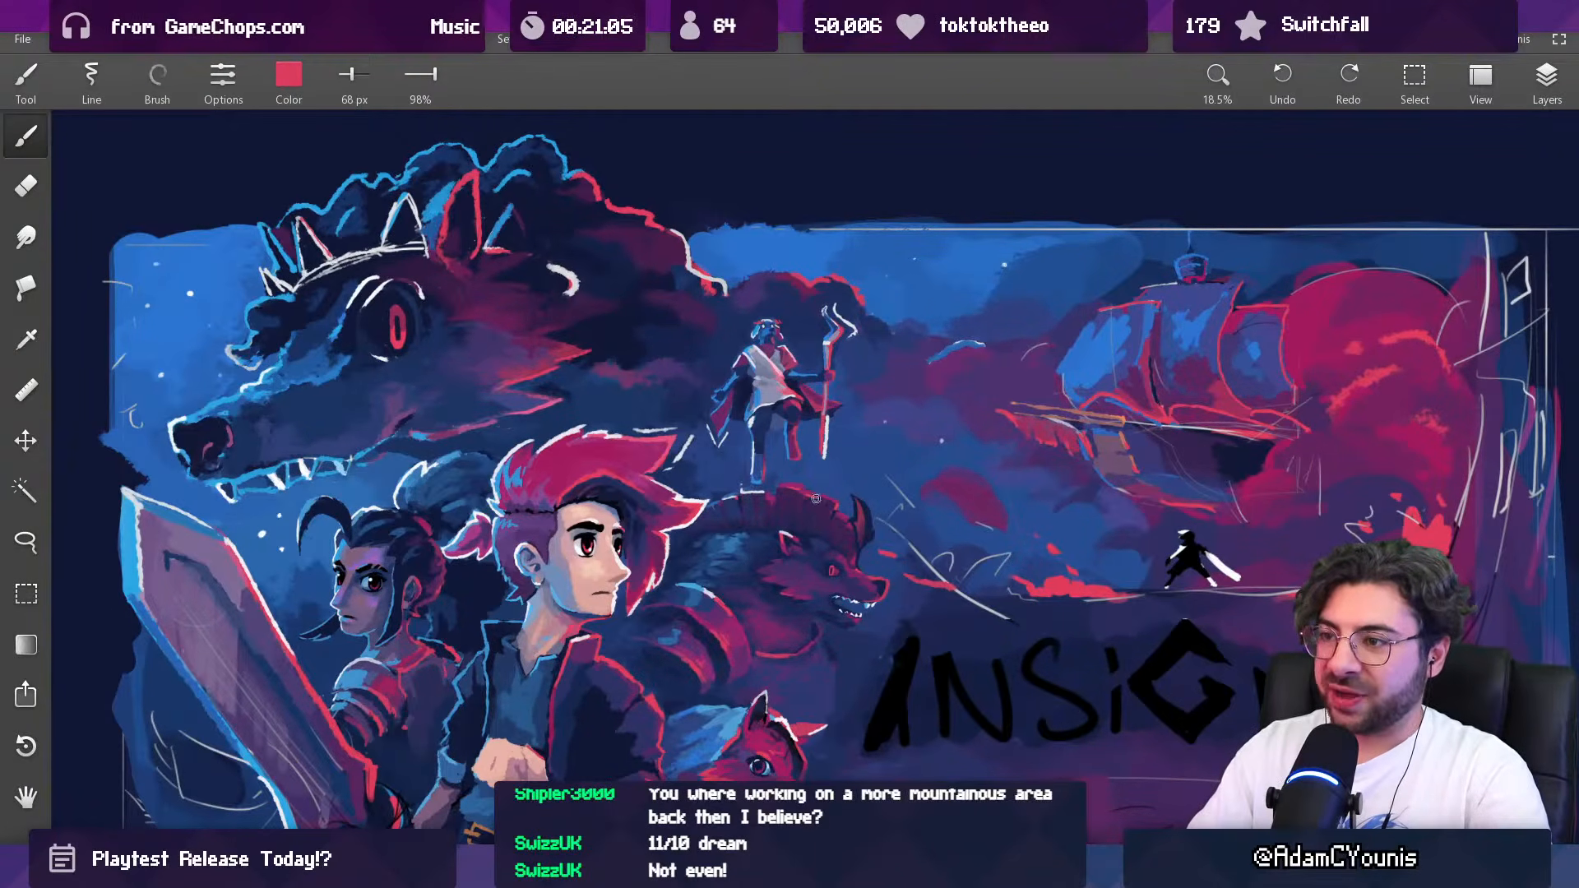
drag(795, 467, 749, 411)
drag(680, 480, 684, 451)
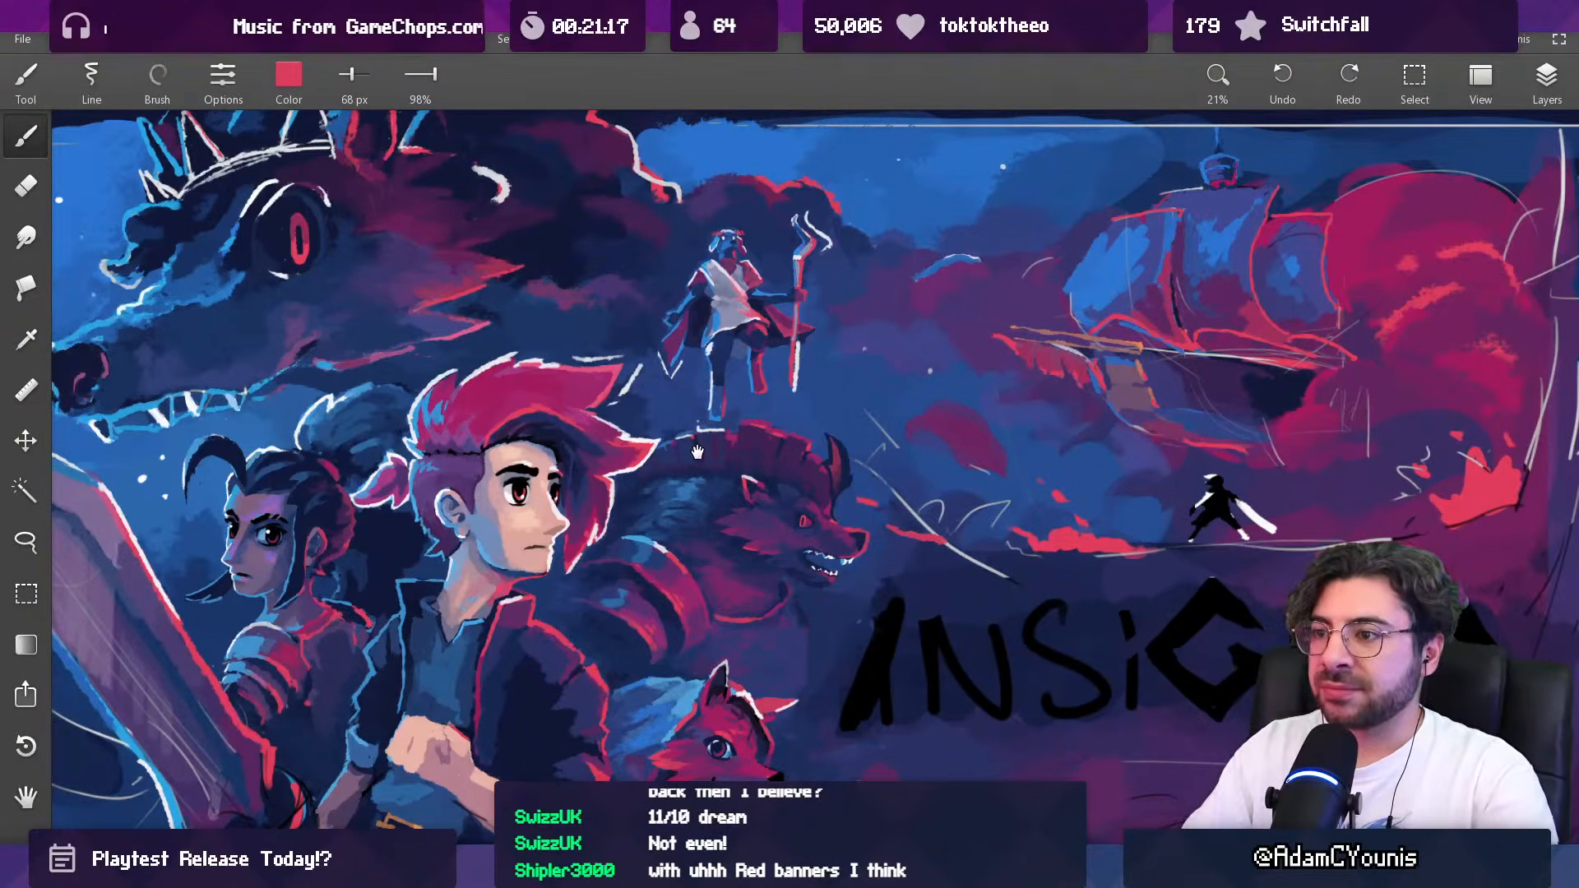
Step: Build up the blue fur highlights on the horned beast's back with sampled blue at 183 px
drag(695, 451, 692, 434)
alt+click(669, 484)
key(bracketright)
key(bracketright)
key(bracketright)
key(bracketright)
mouse_move(648, 471)
mouse_down()
mouse_move(706, 471)
mouse_move(649, 500)
mouse_move(671, 509)
mouse_up()
drag(731, 457, 640, 671)
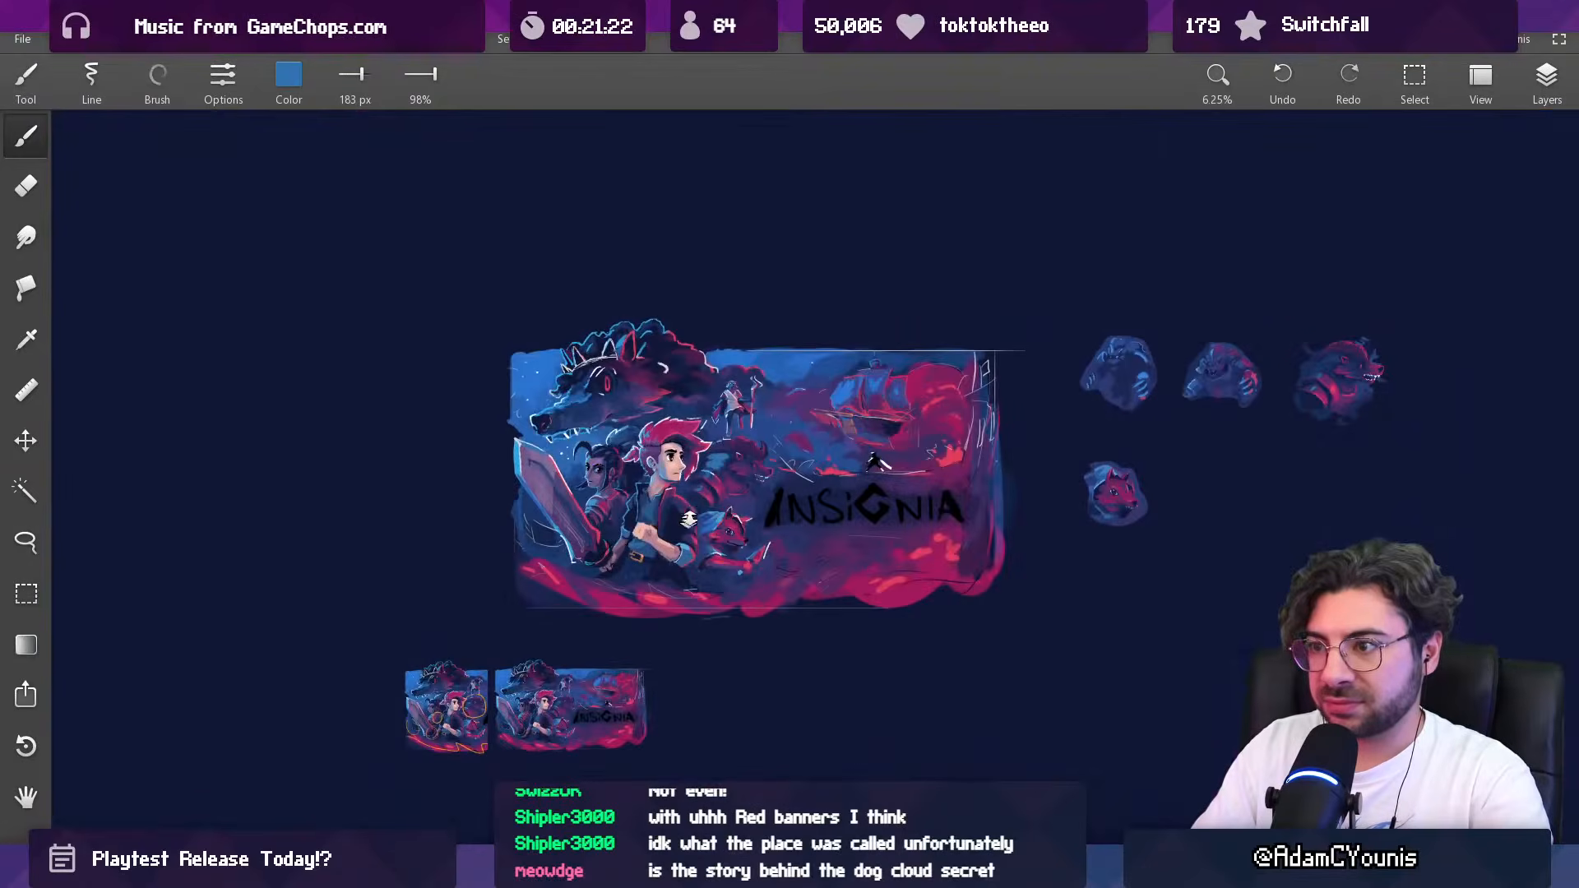
drag(716, 491, 742, 358)
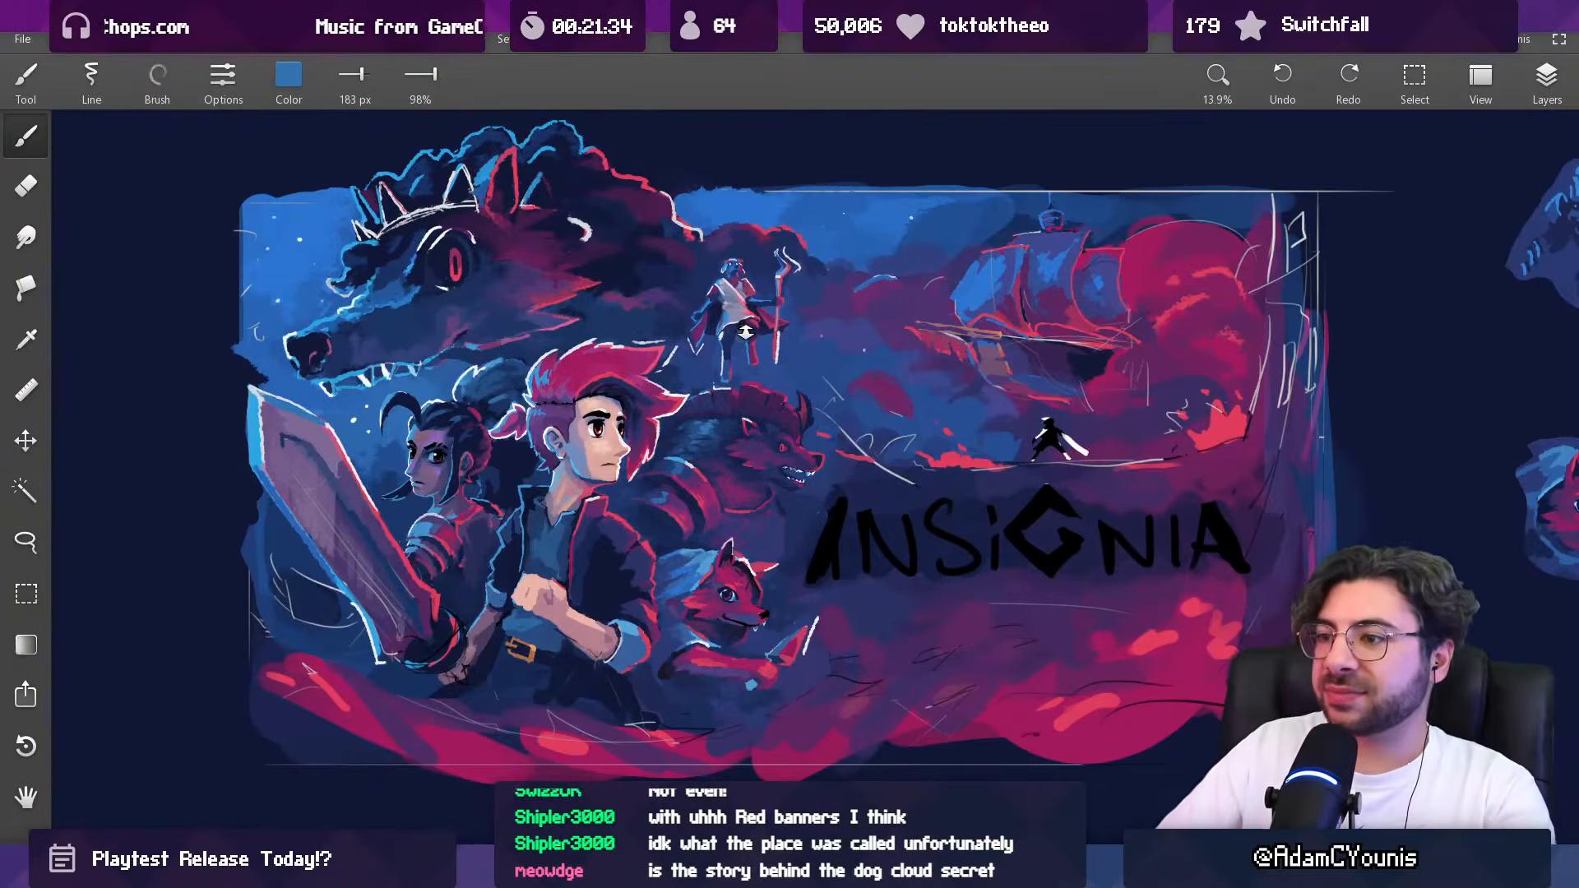
Step: Touch up the horned beast's cheek fur with sampled crimson at 51 px and its armour edge with light blue at 59 px
scroll(744, 442, up, 5)
drag(735, 585, 743, 588)
drag(778, 425, 766, 450)
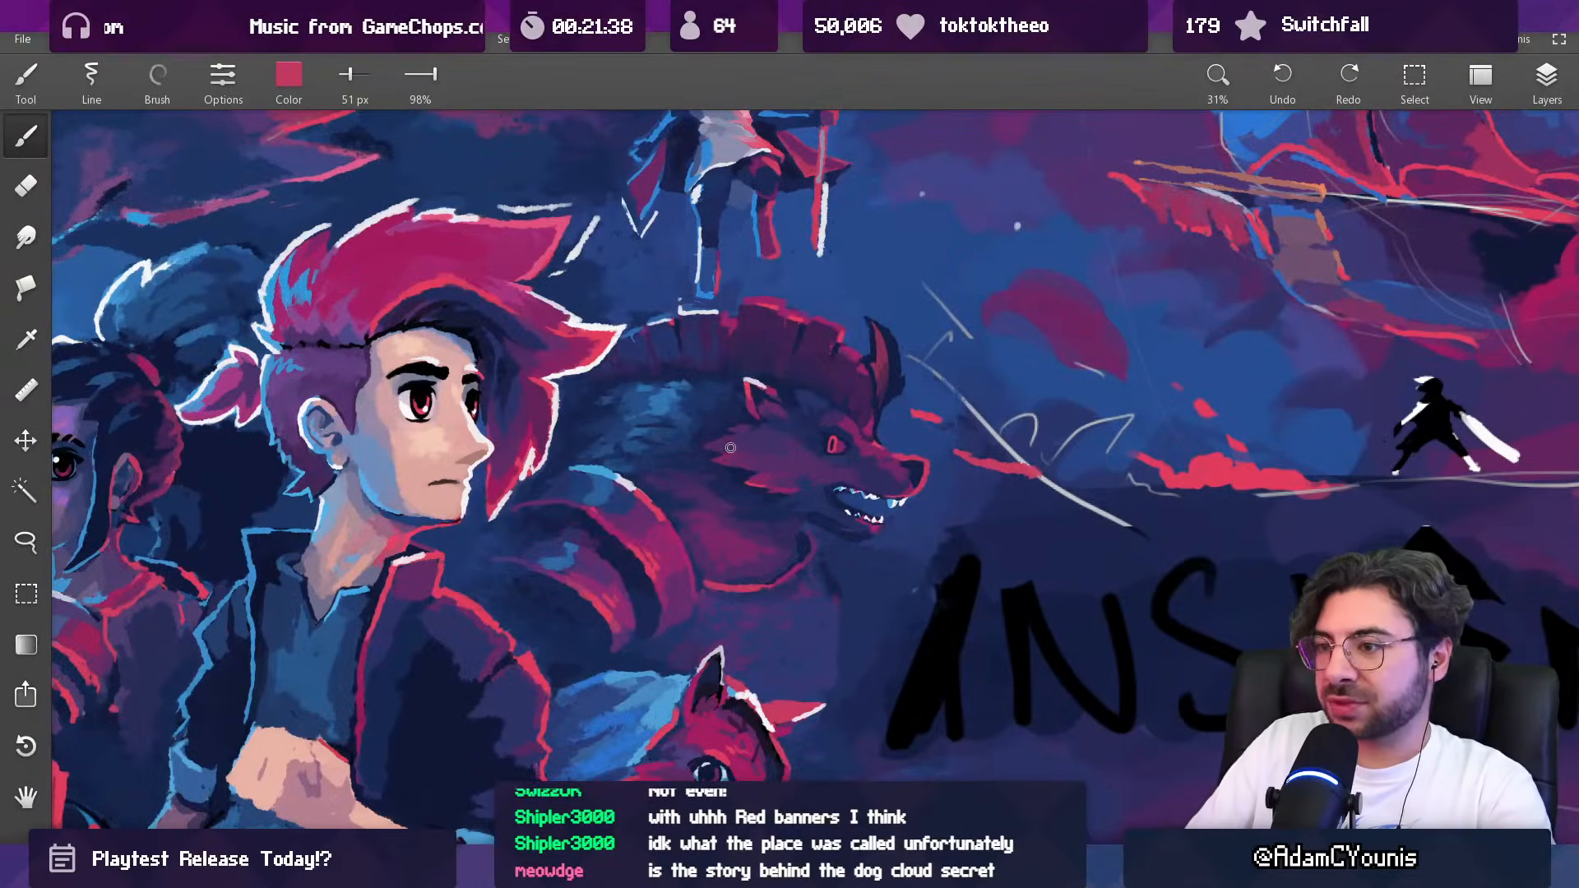
key(])
mouse_move(645, 605)
mouse_down()
mouse_move(655, 707)
mouse_move(640, 524)
mouse_move(604, 462)
mouse_up()
mouse_move(754, 422)
mouse_down()
mouse_move(705, 447)
mouse_move(742, 457)
mouse_move(712, 590)
mouse_up()
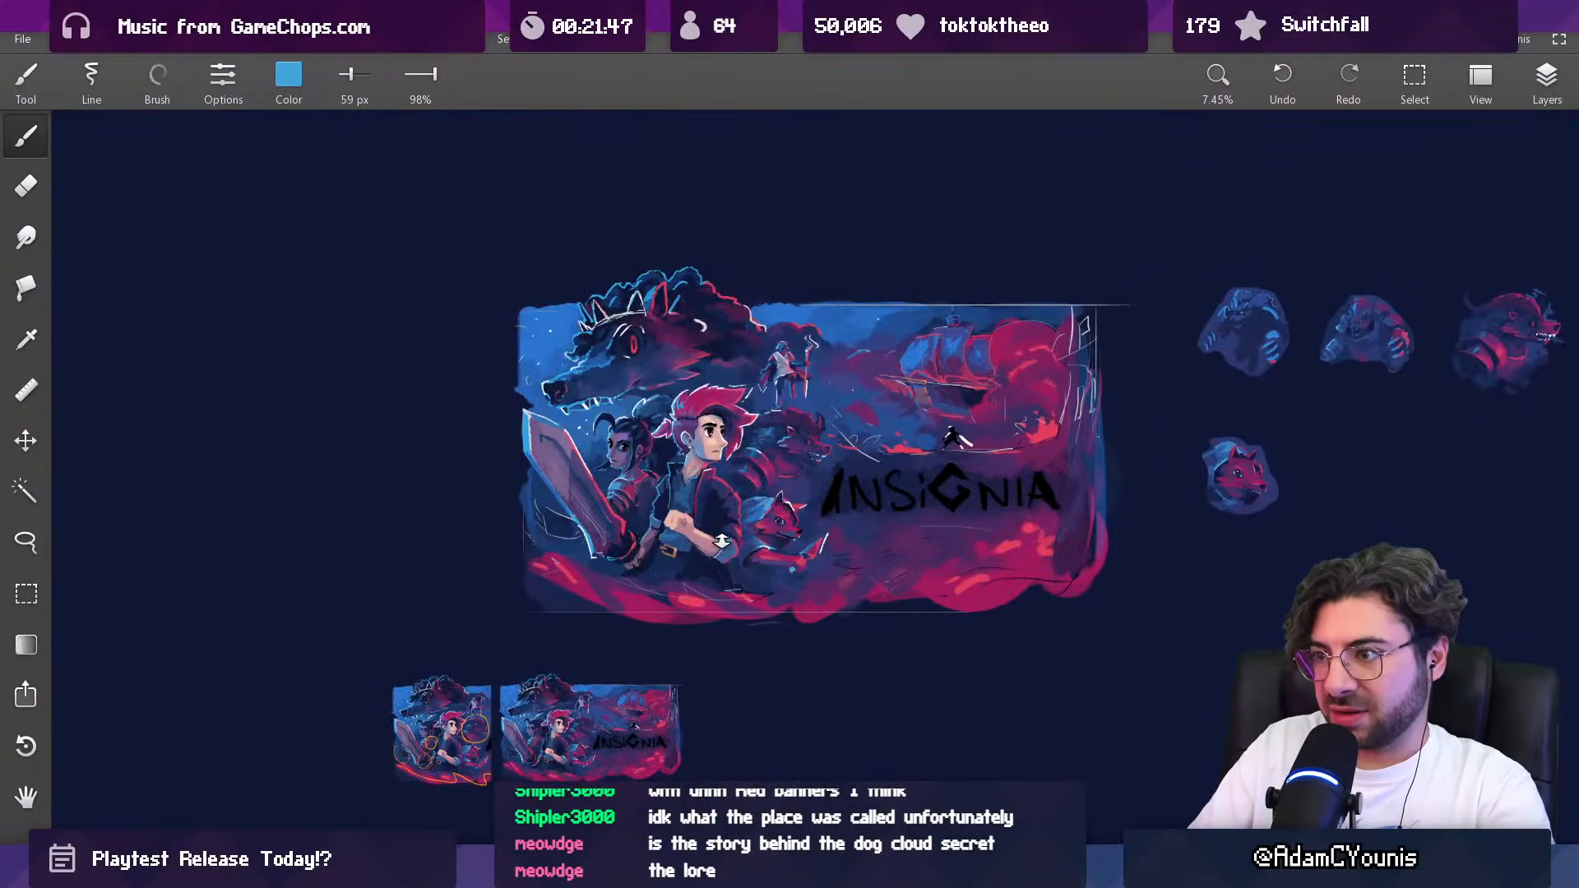
Step: Deepen the shadows on the horned beast with sampled navy at 59 px
drag(798, 435, 838, 329)
alt+click(777, 428)
drag(757, 439, 777, 457)
drag(786, 432, 758, 444)
scroll(777, 430, down, 5)
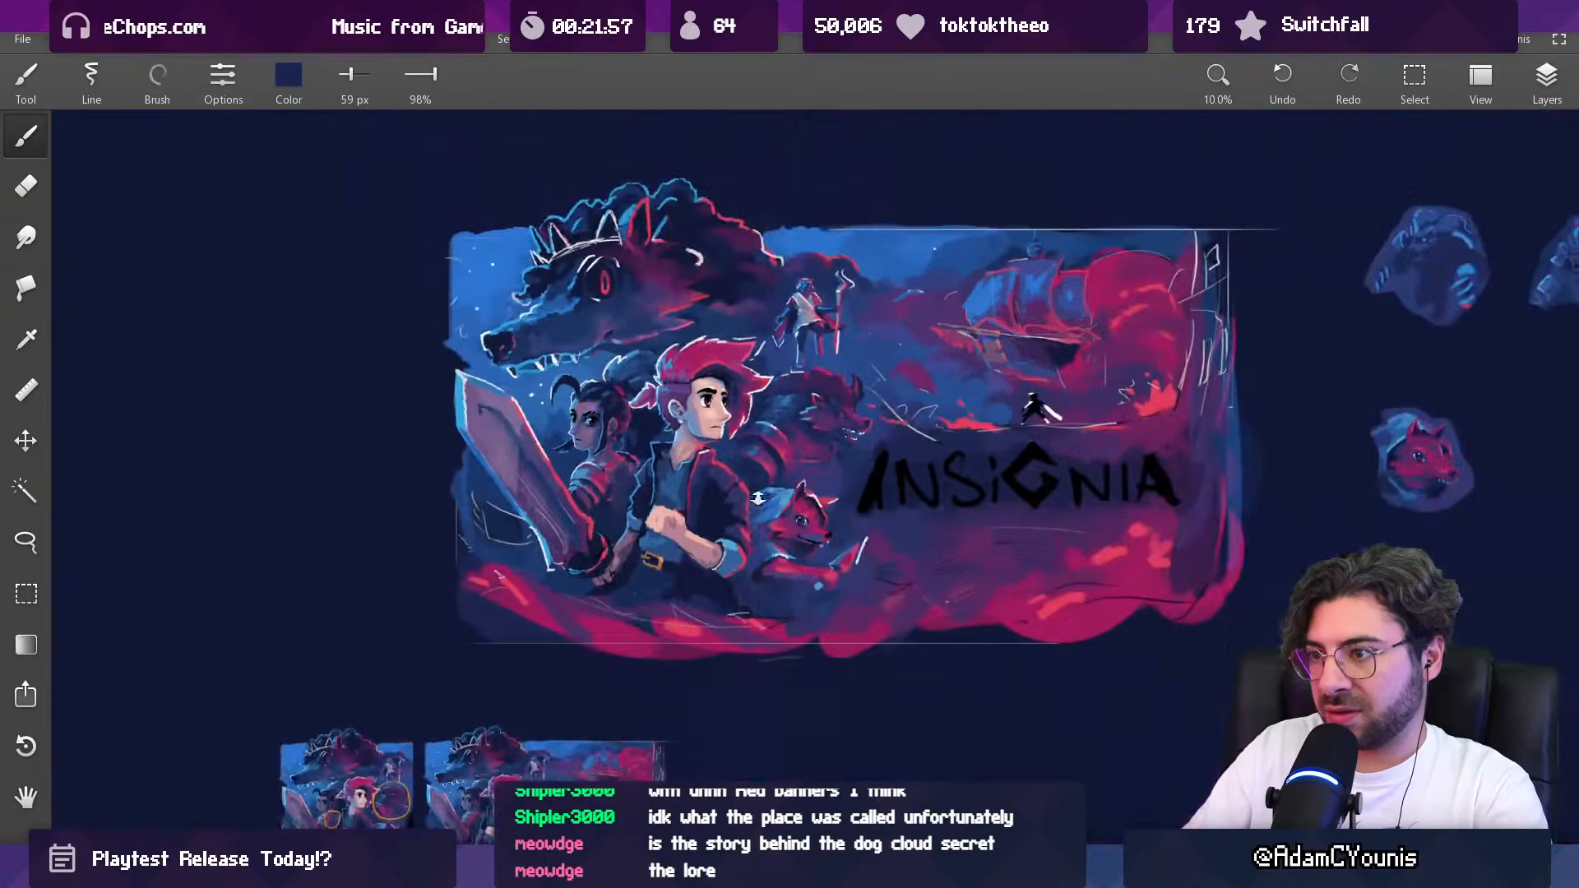
Step: Repaint the rim highlight on the horned beast's mane below the staff-bearer's foot with sampled light blue at 42 px
scroll(853, 351, down, 2)
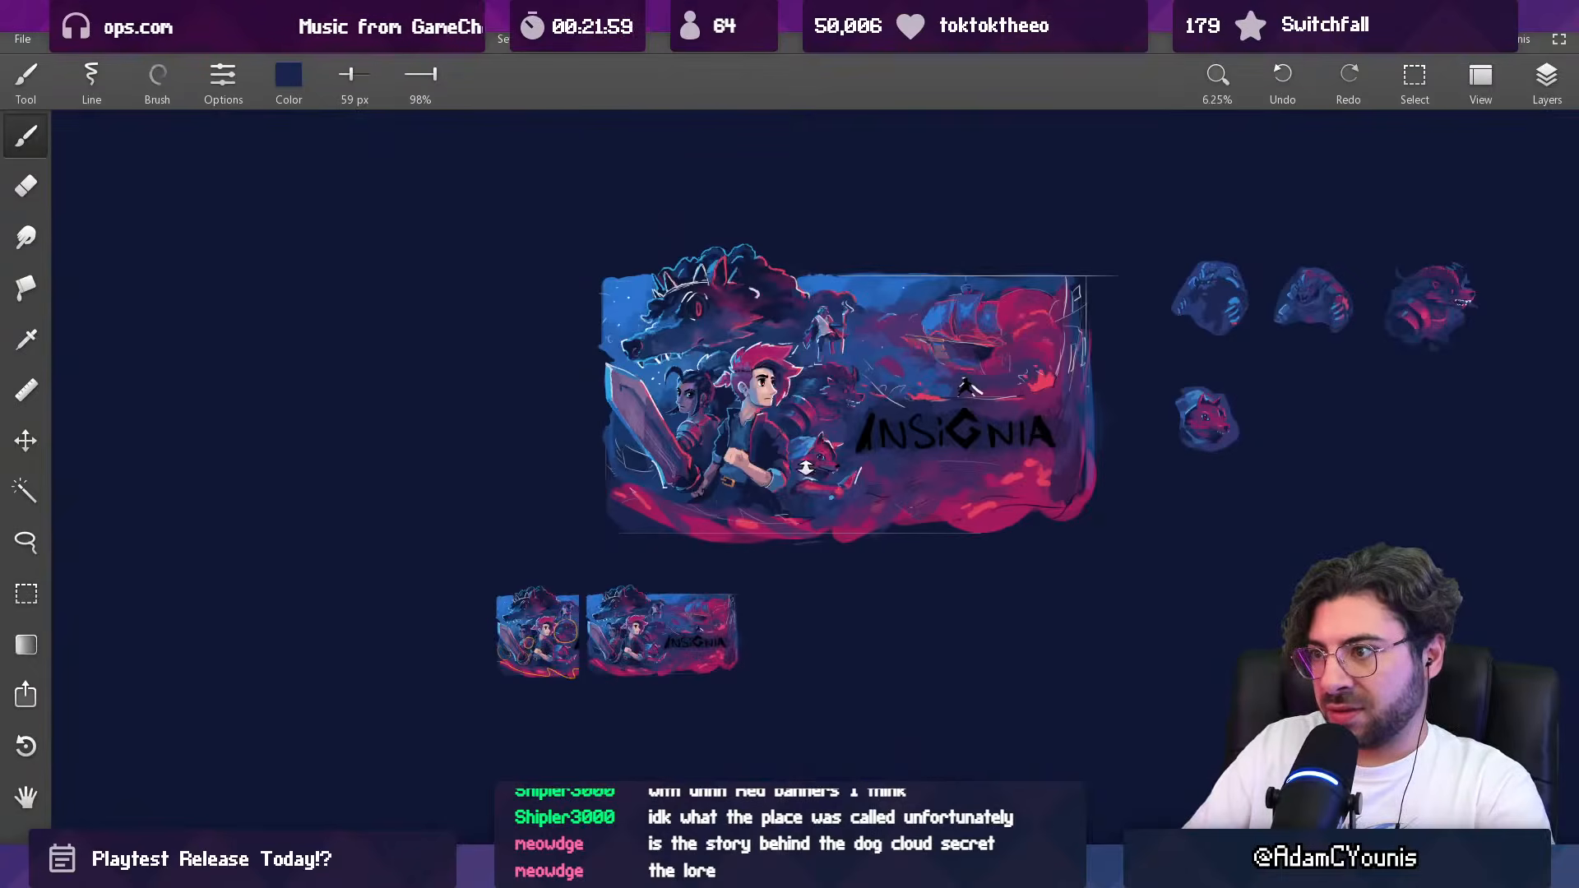
scroll(803, 471, up, 6)
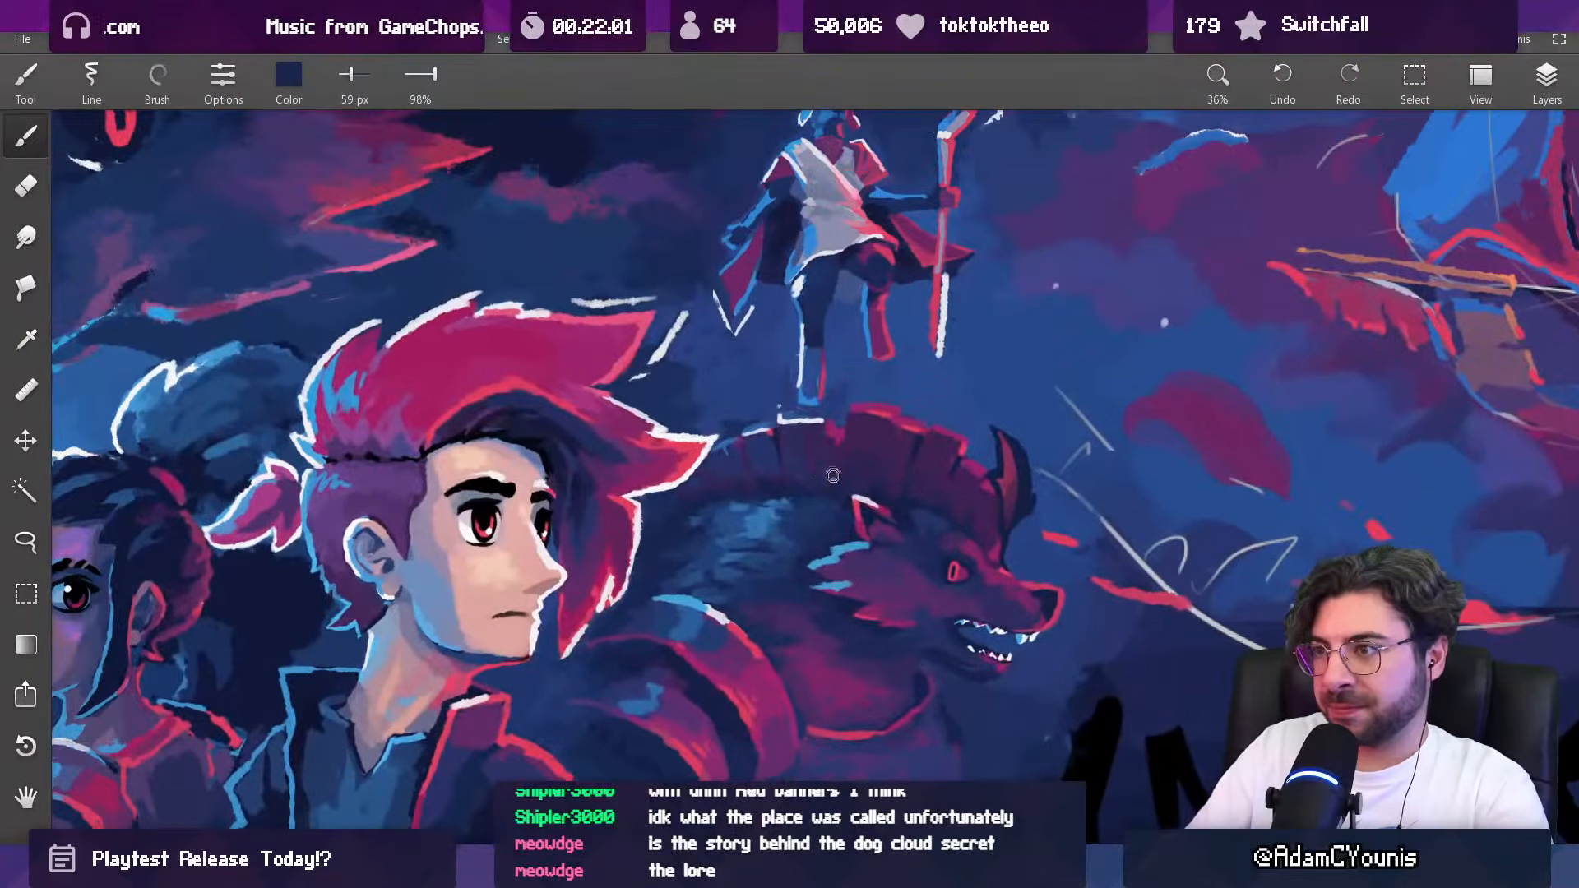
alt+click(848, 552)
key(bracketleft)
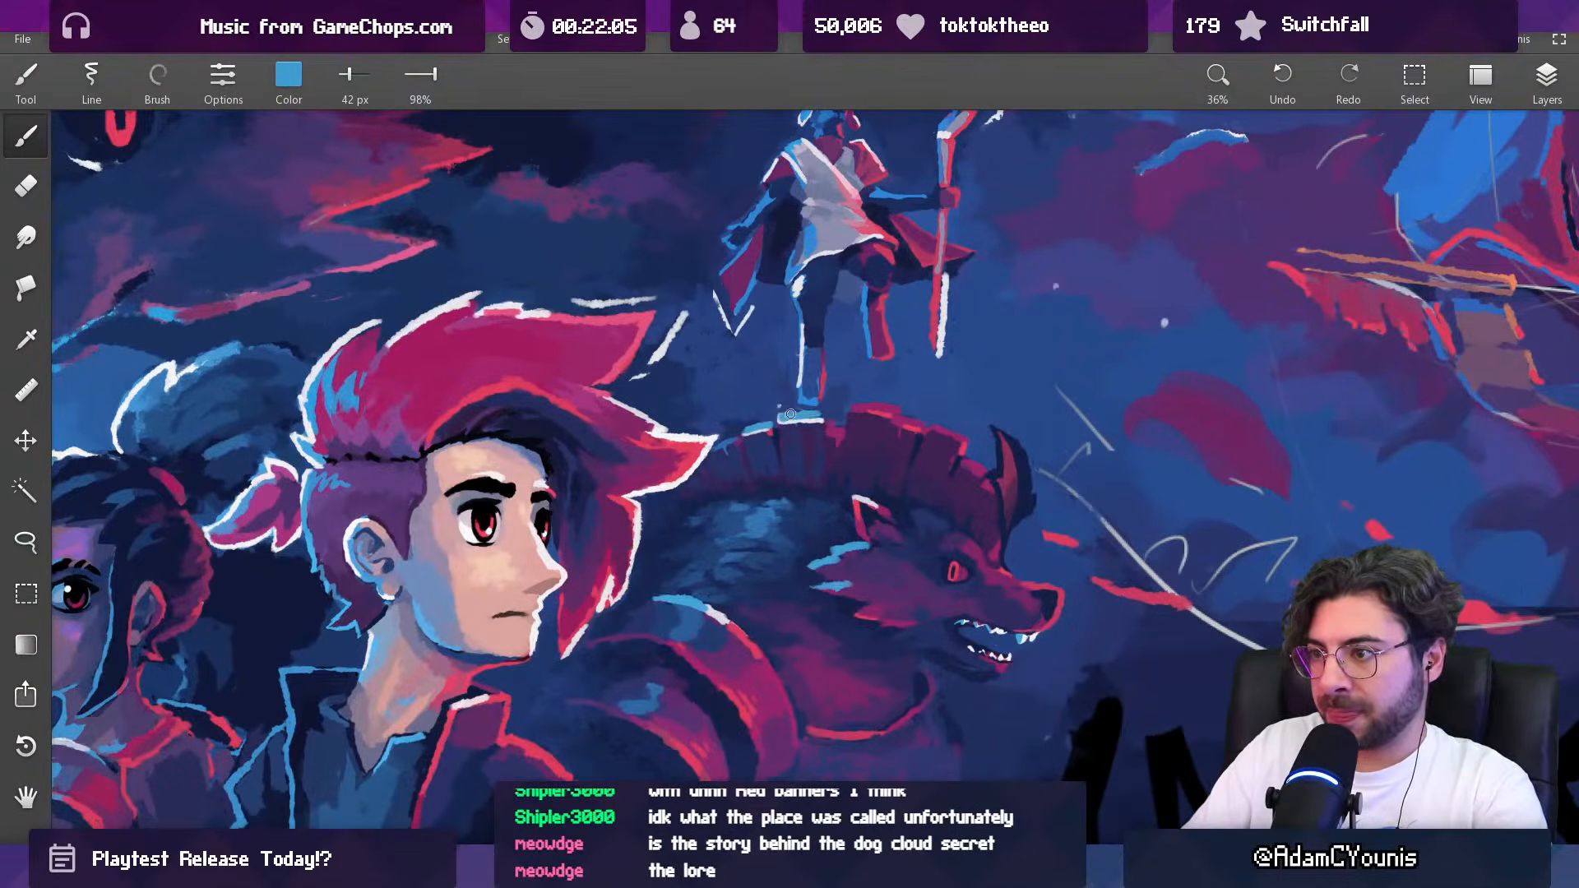
drag(813, 415, 814, 650)
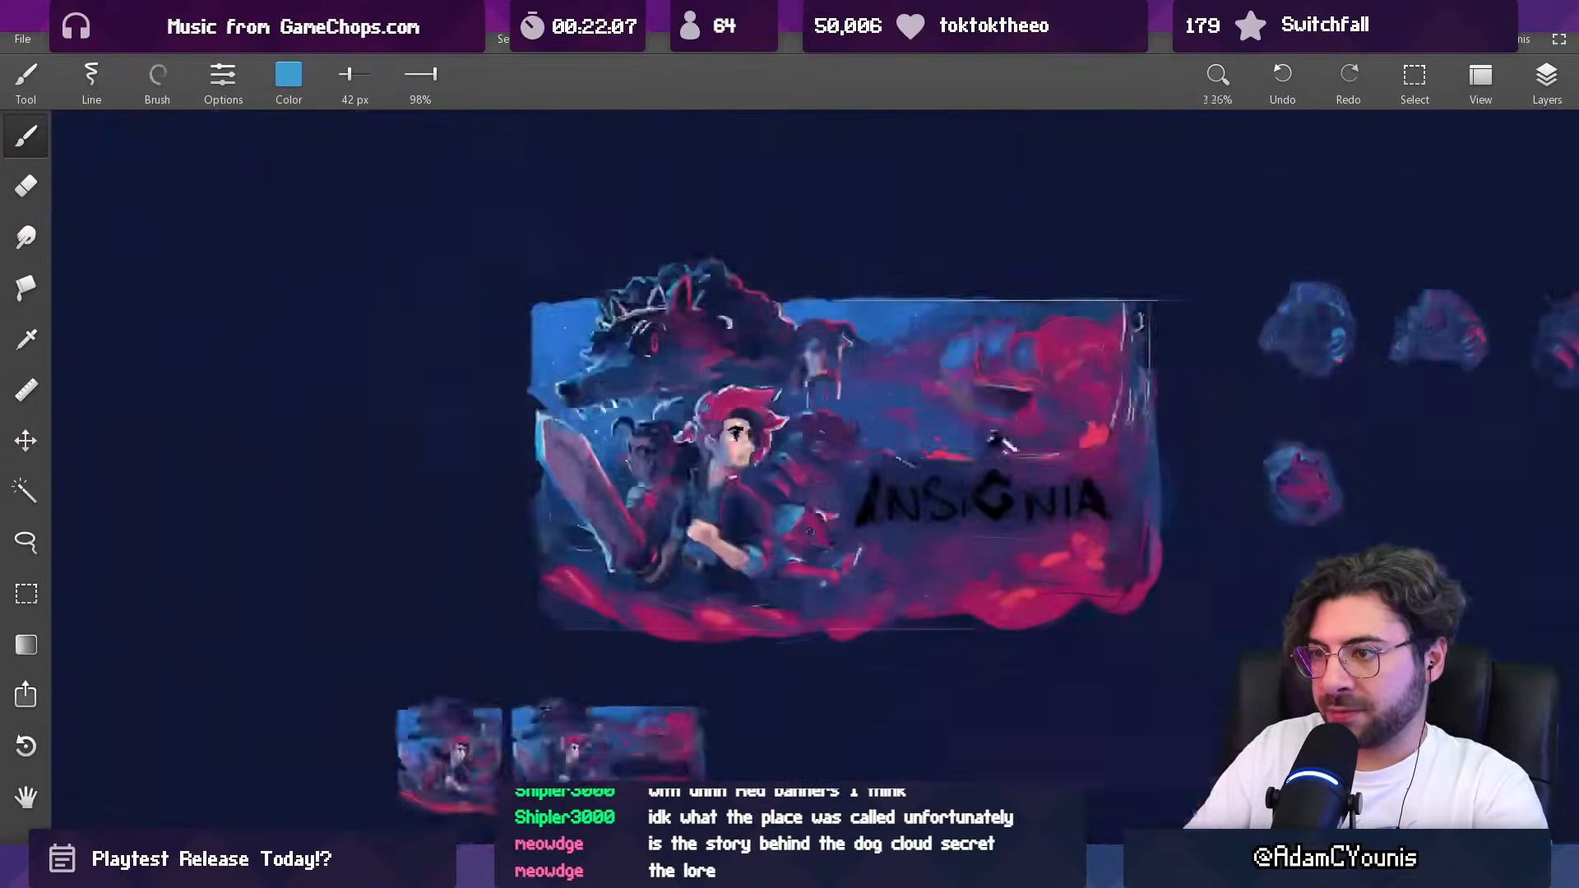
drag(817, 407, 831, 123)
Step: Fill in the horned beast's mane beneath the light-blue rim with sampled dark purple and navy at 68 px
alt+click(802, 446)
key(bracketright)
key(bracketright)
key(bracketright)
drag(766, 432, 794, 430)
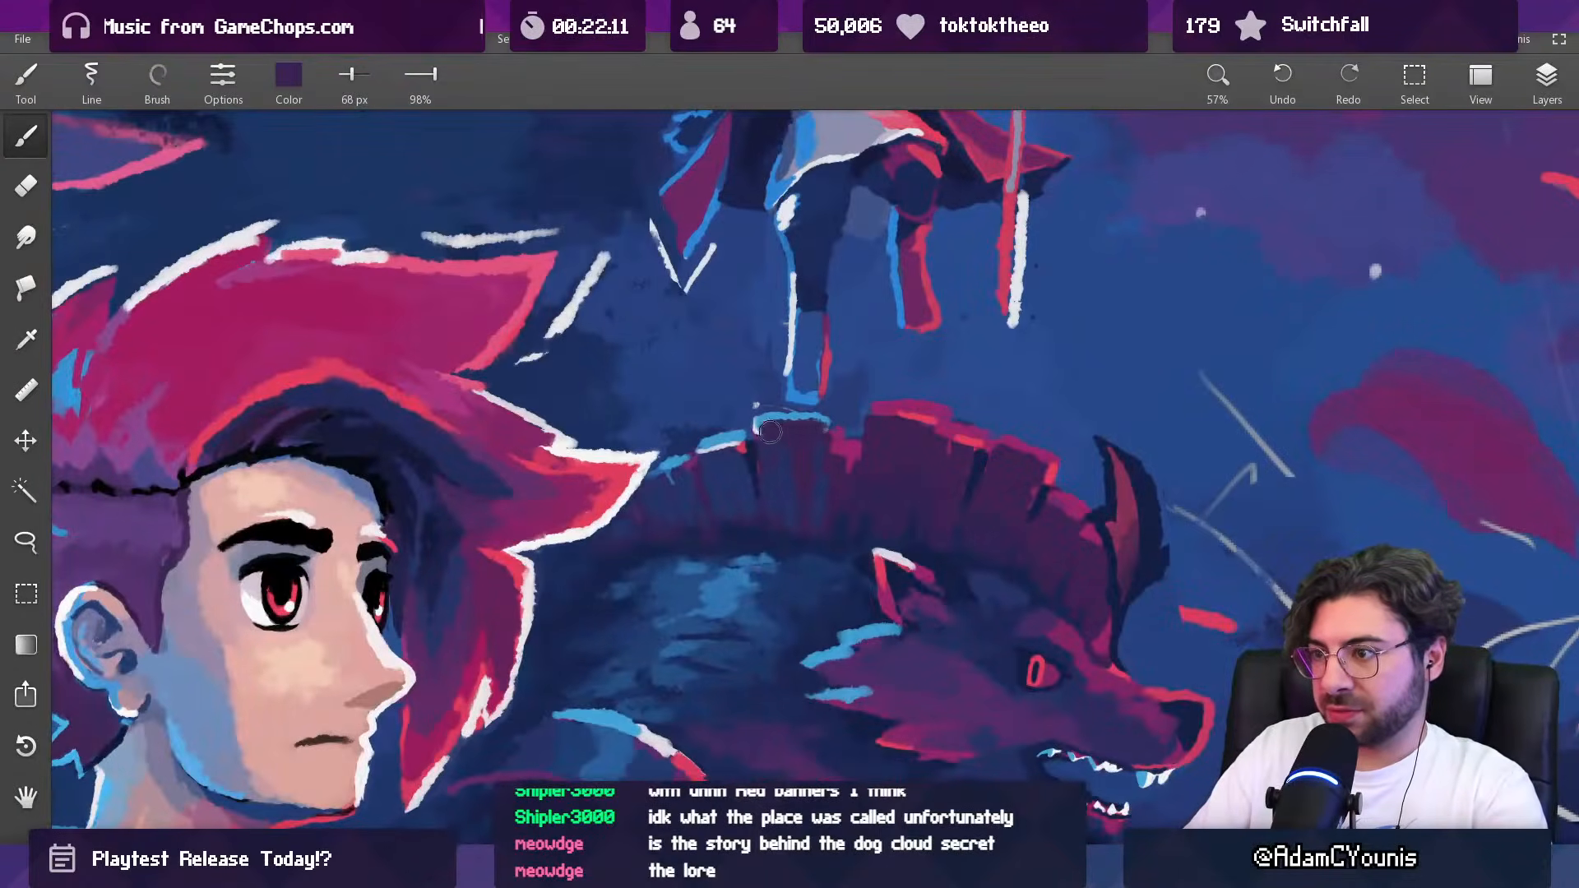
alt+click(728, 445)
drag(789, 428, 740, 670)
drag(775, 513, 763, 511)
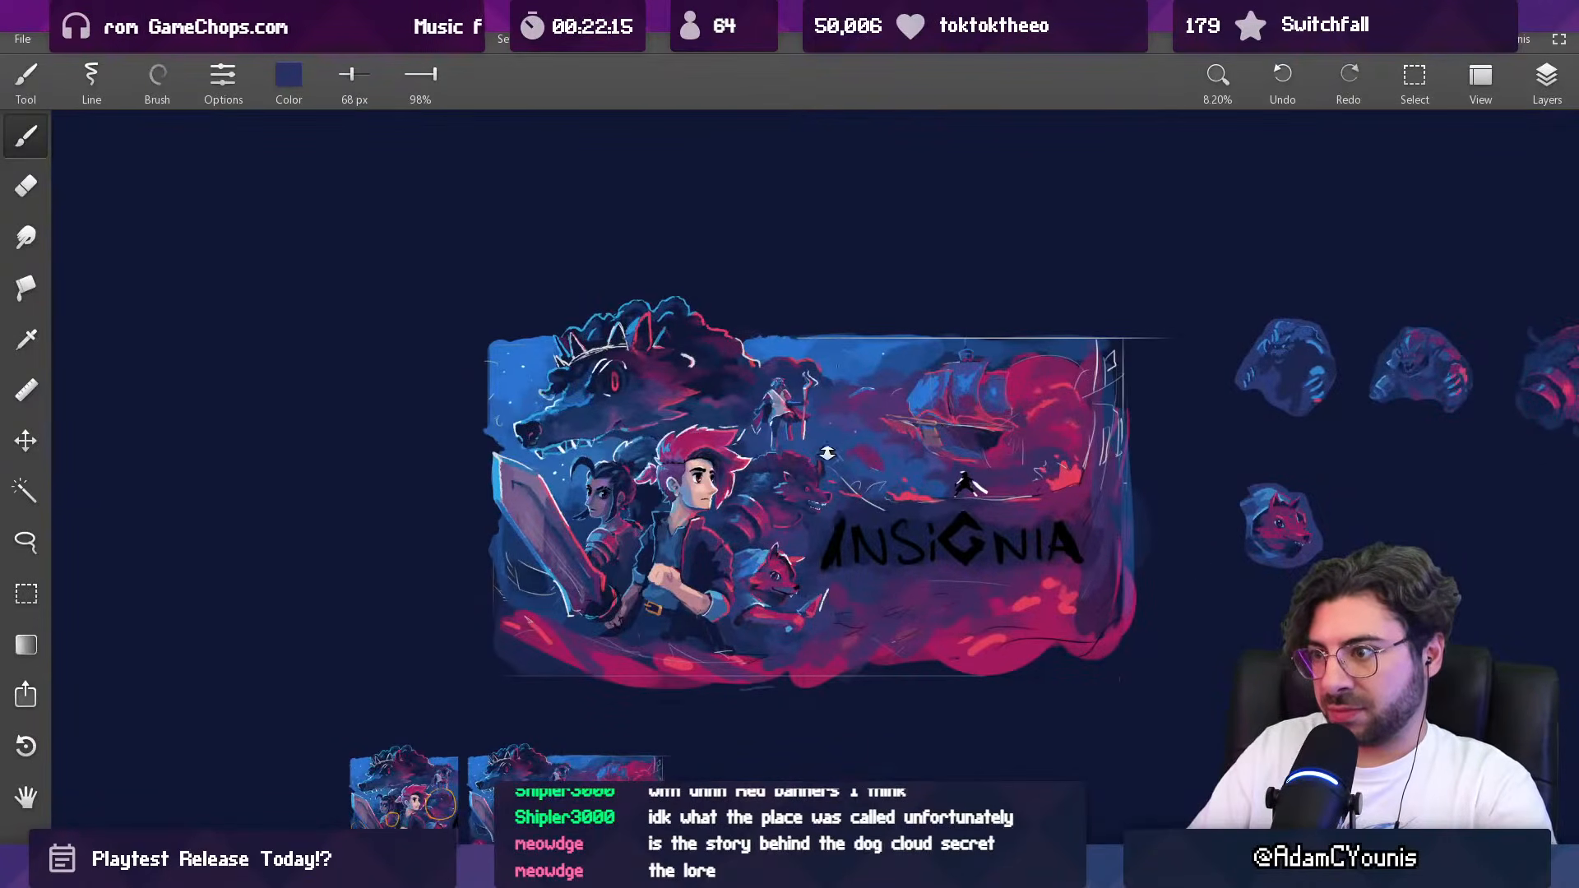
Step: Refine the horned beast's eye with a sampled off-white highlight and sampled navy touch-ups at 22 px
drag(828, 439, 813, 400)
drag(804, 476, 798, 392)
alt+click(651, 367)
mouse_move(807, 476)
mouse_down()
mouse_move(758, 613)
mouse_move(761, 518)
mouse_move(743, 615)
mouse_up()
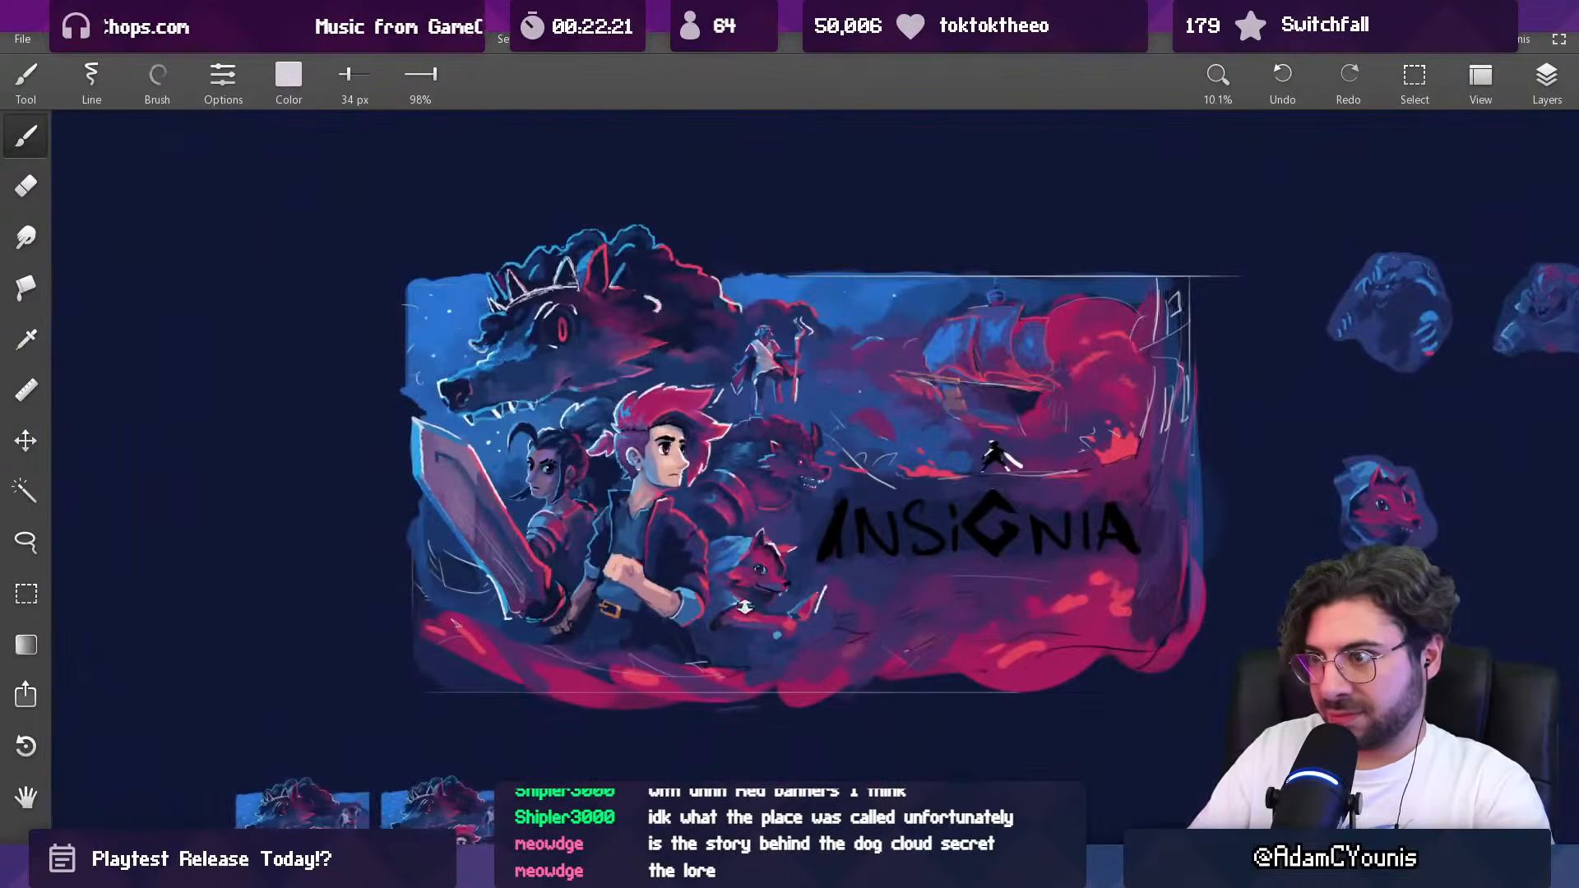
drag(721, 394, 723, 399)
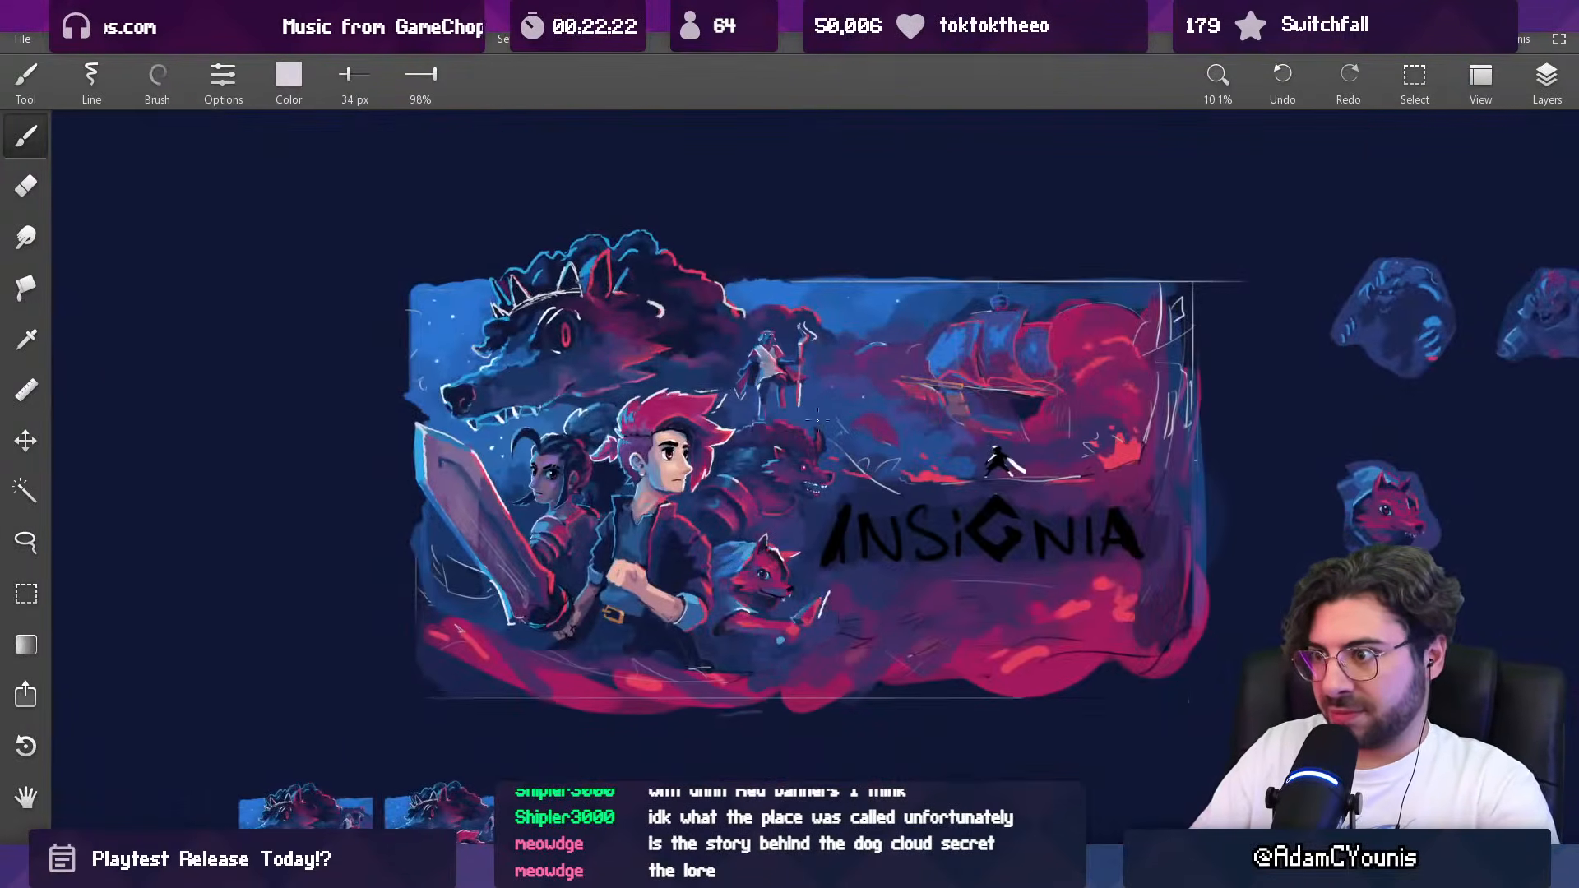
drag(812, 477, 801, 290)
alt+click(761, 409)
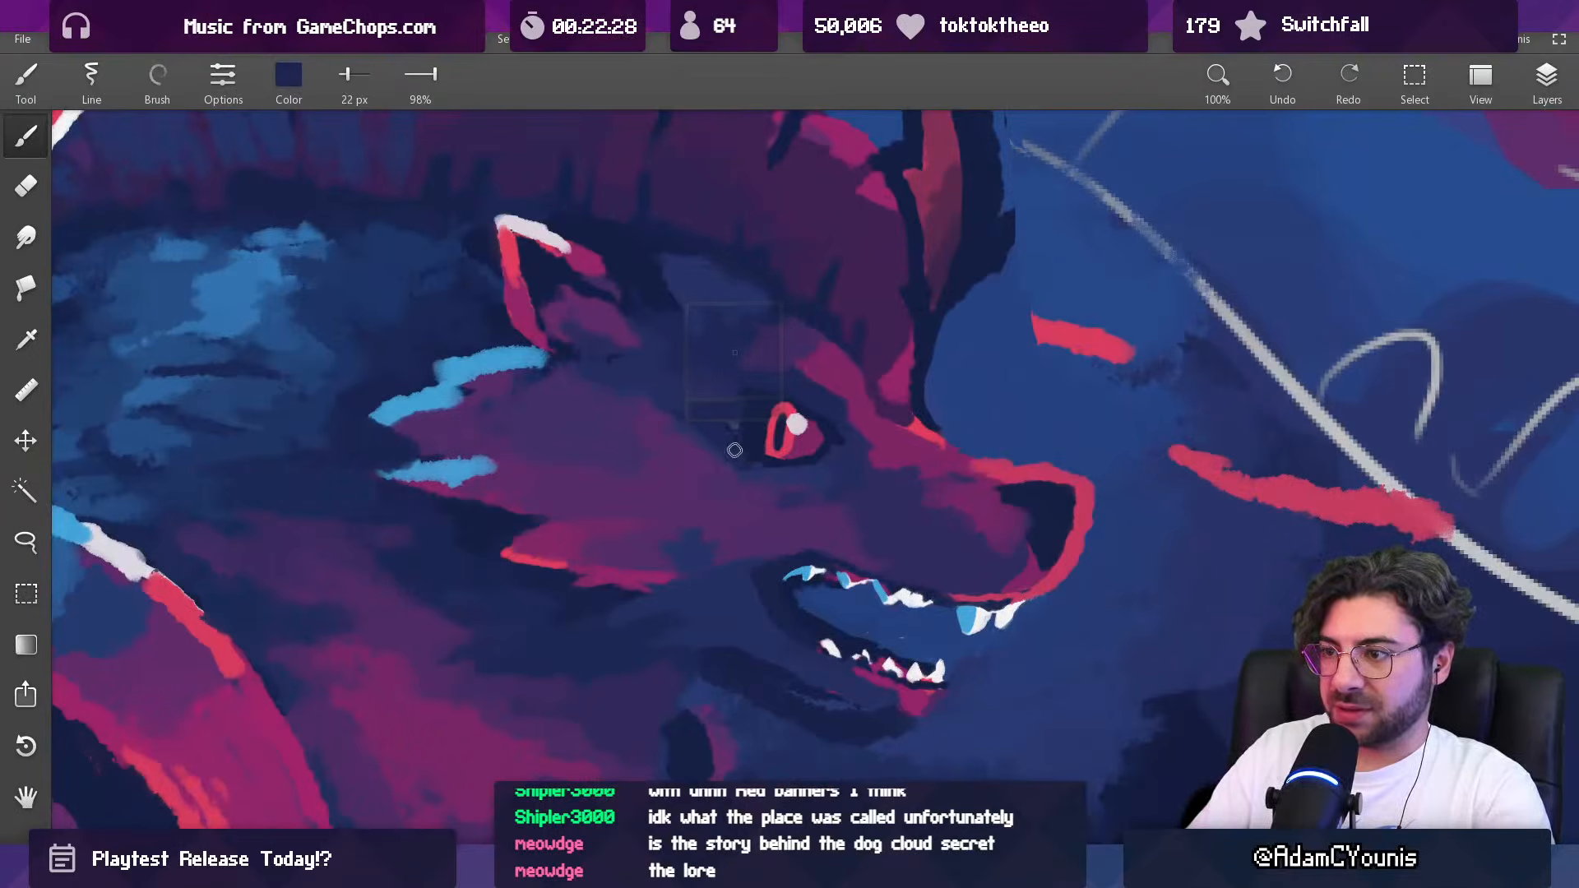
drag(829, 408, 732, 663)
drag(777, 469, 781, 495)
drag(781, 495, 764, 523)
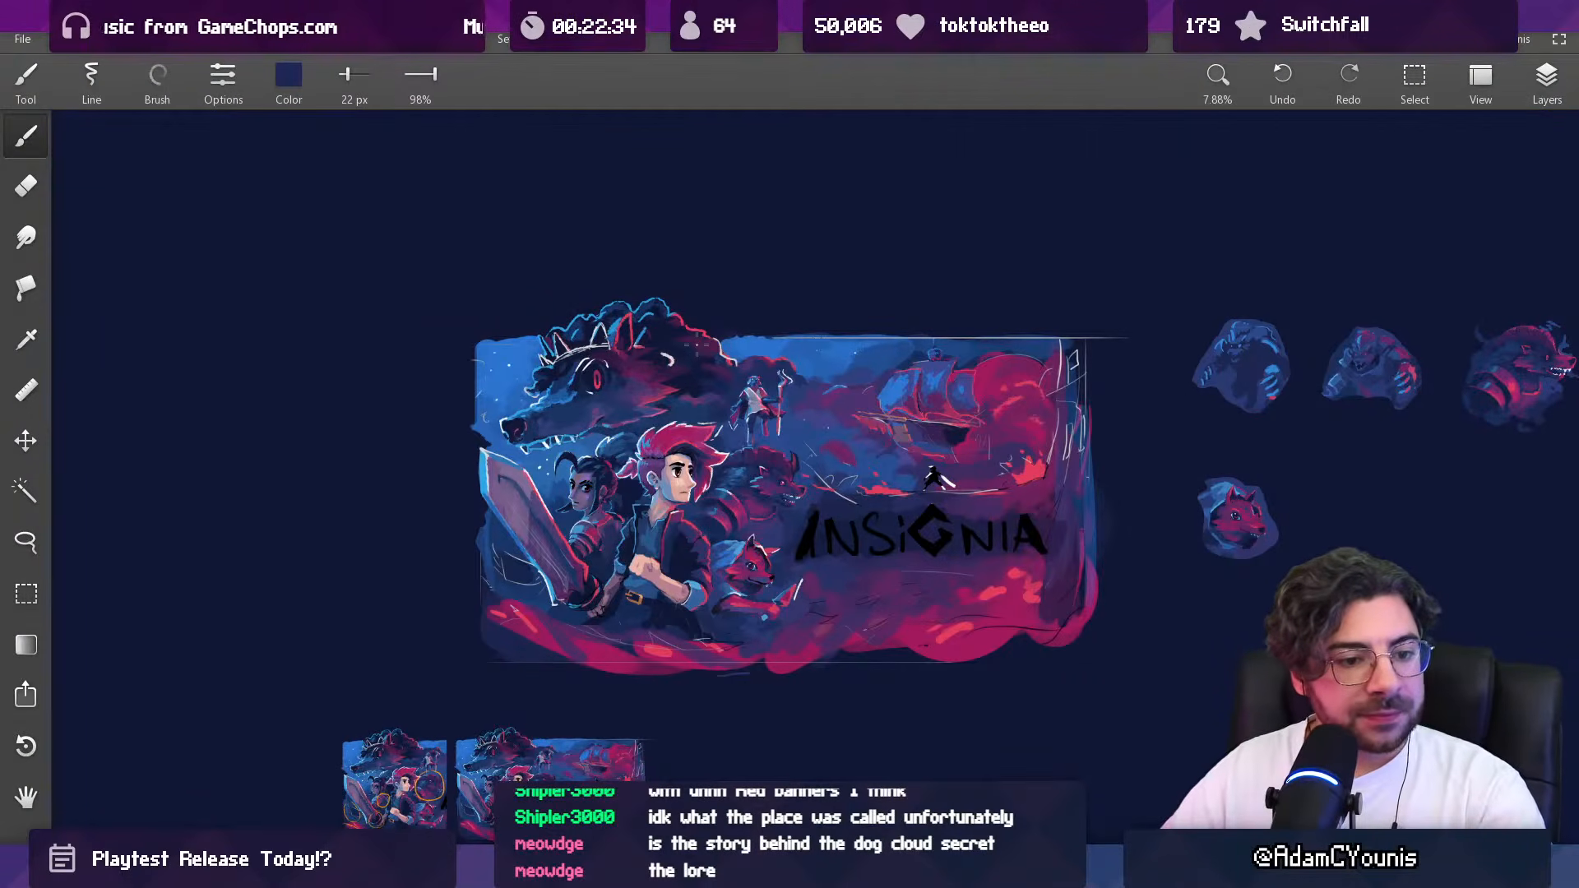
Step: Brighten the fur highlights on the horned beast's back with sampled light blue at 66 px
scroll(714, 386, up, 4)
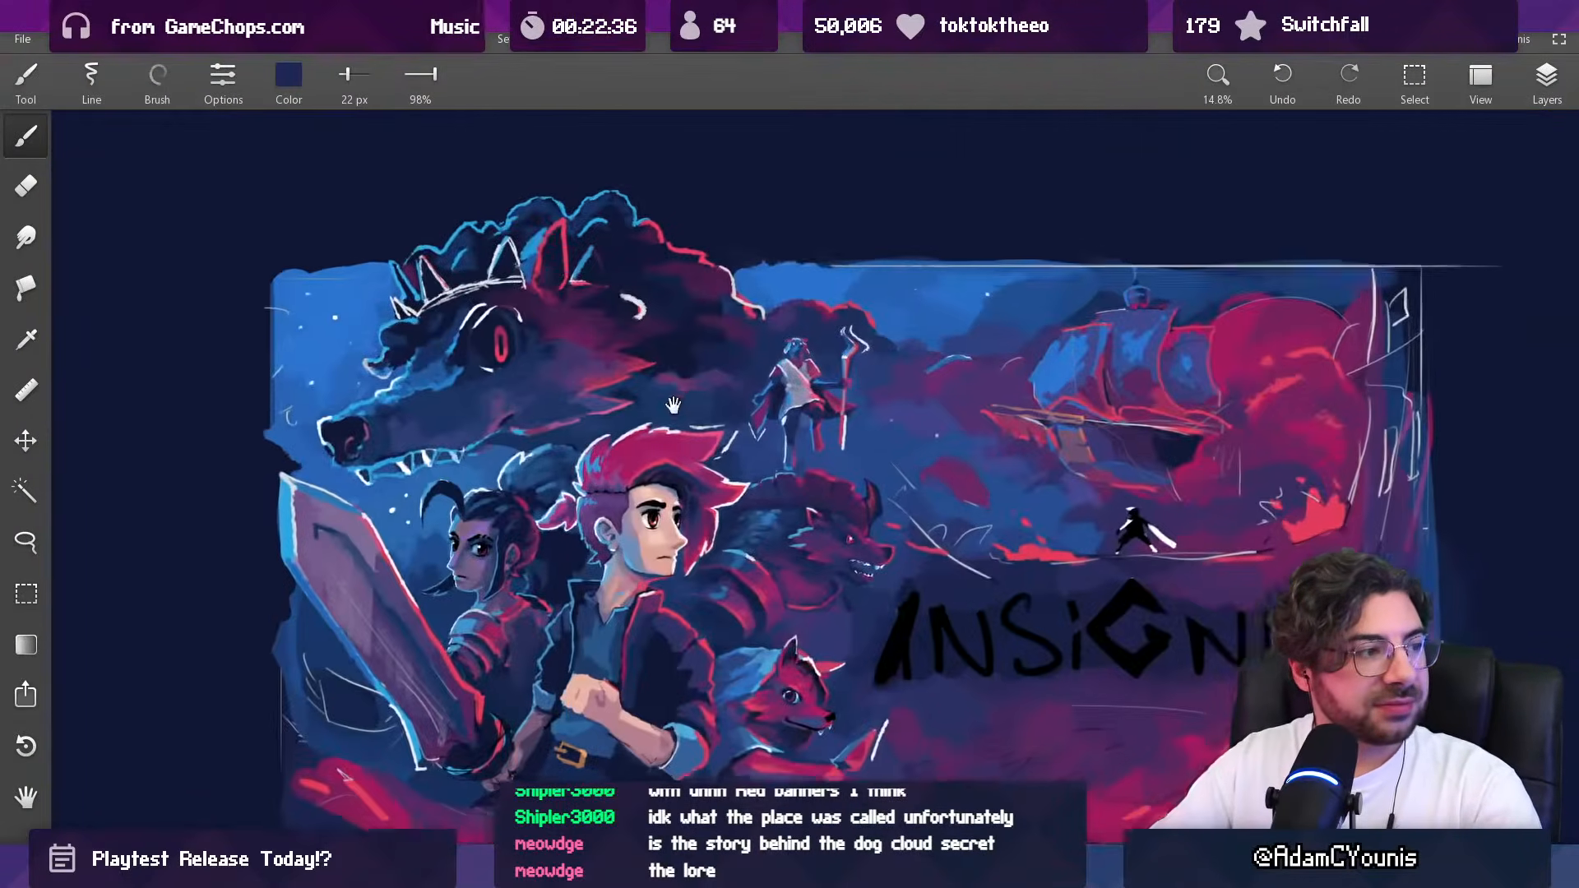
scroll(697, 386, up, 2)
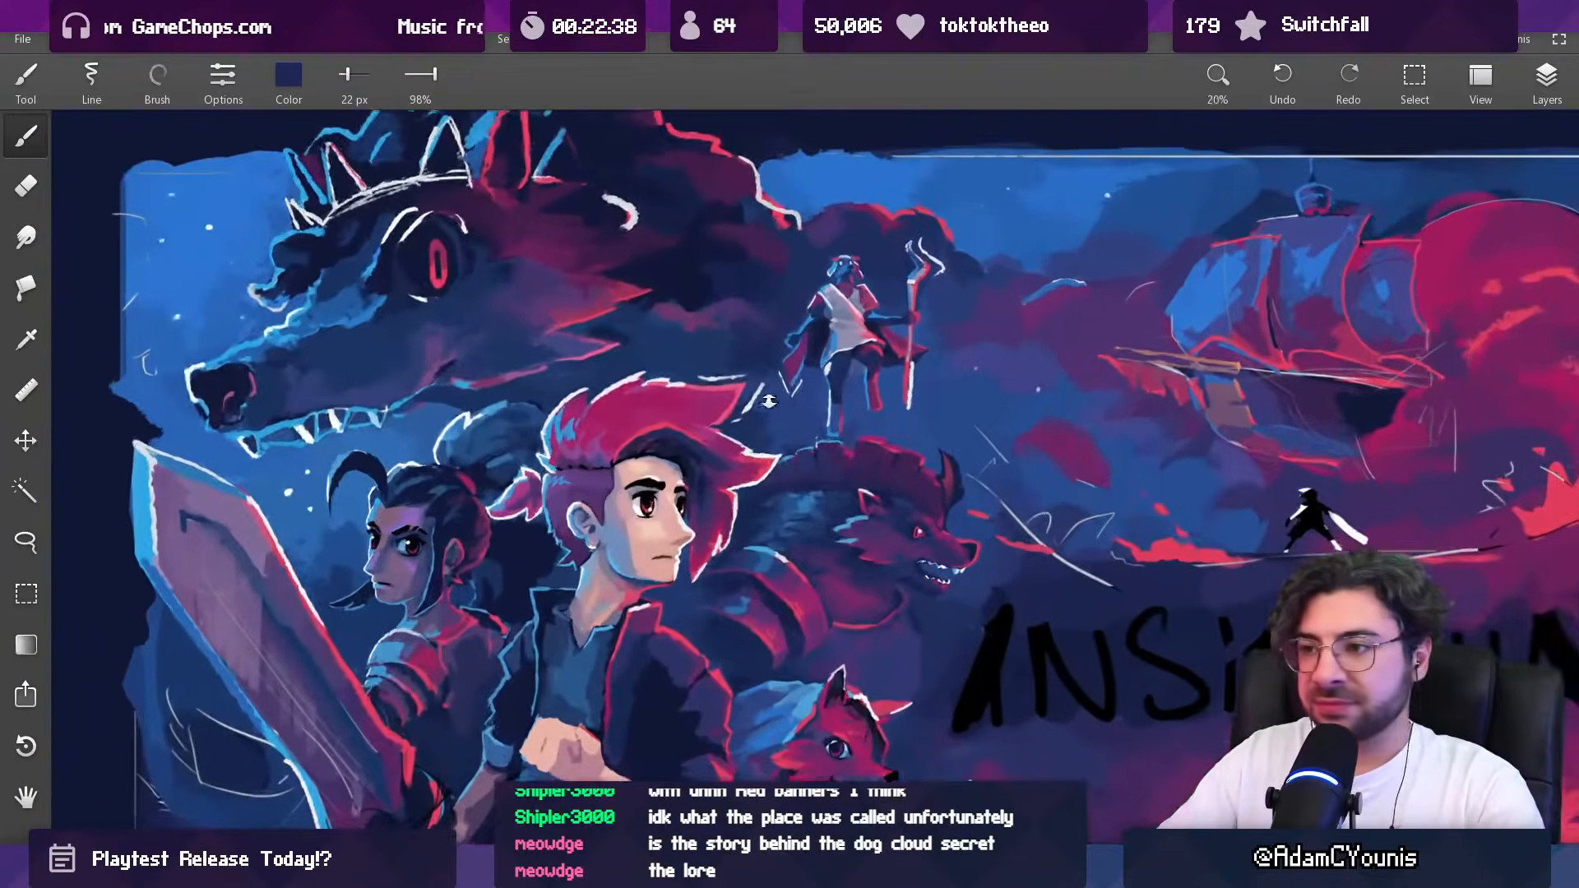
scroll(752, 421, up, 1)
scroll(751, 421, up, 1)
alt+click(887, 538)
key(])
key(])
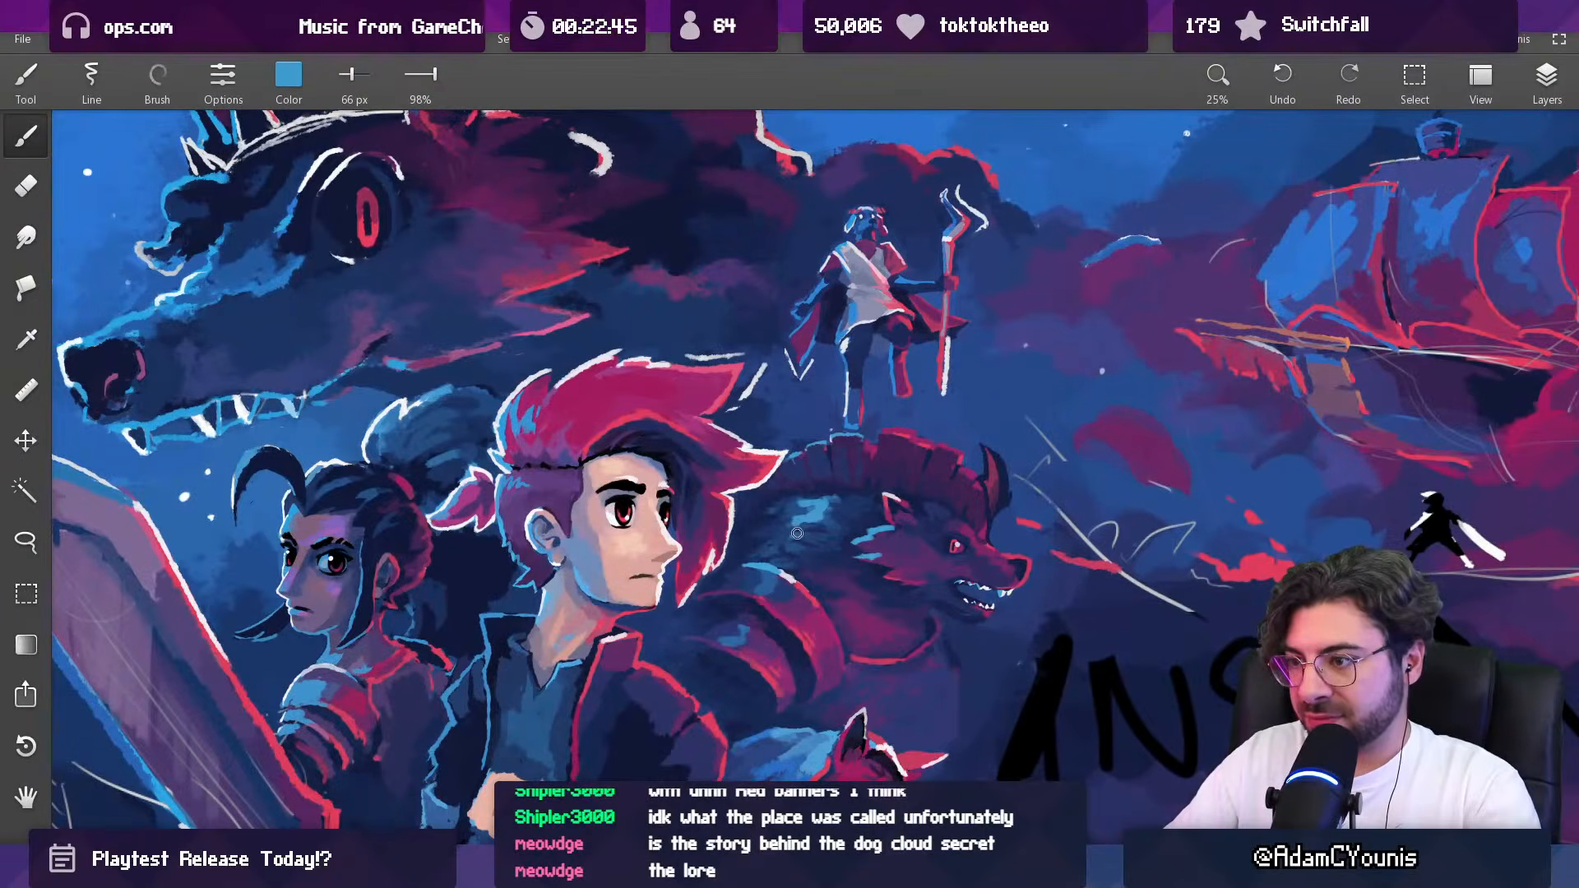
drag(802, 539, 770, 642)
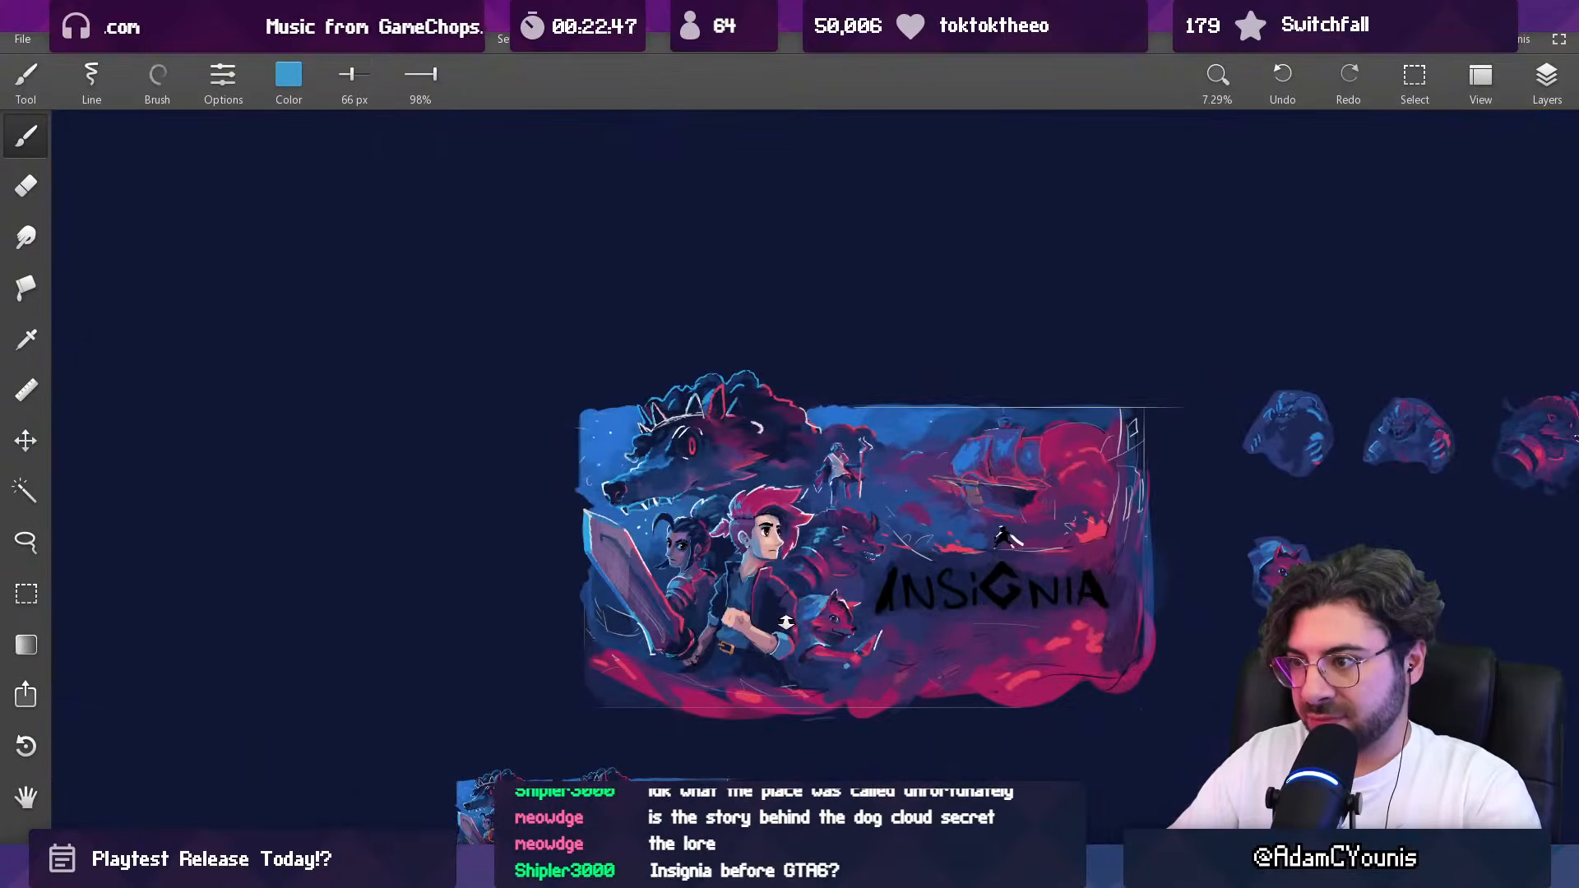
drag(834, 567, 854, 354)
Step: Blend the highlighted back fur of the horned beast using sampled mid and light blues at 66 px
alt+click(770, 494)
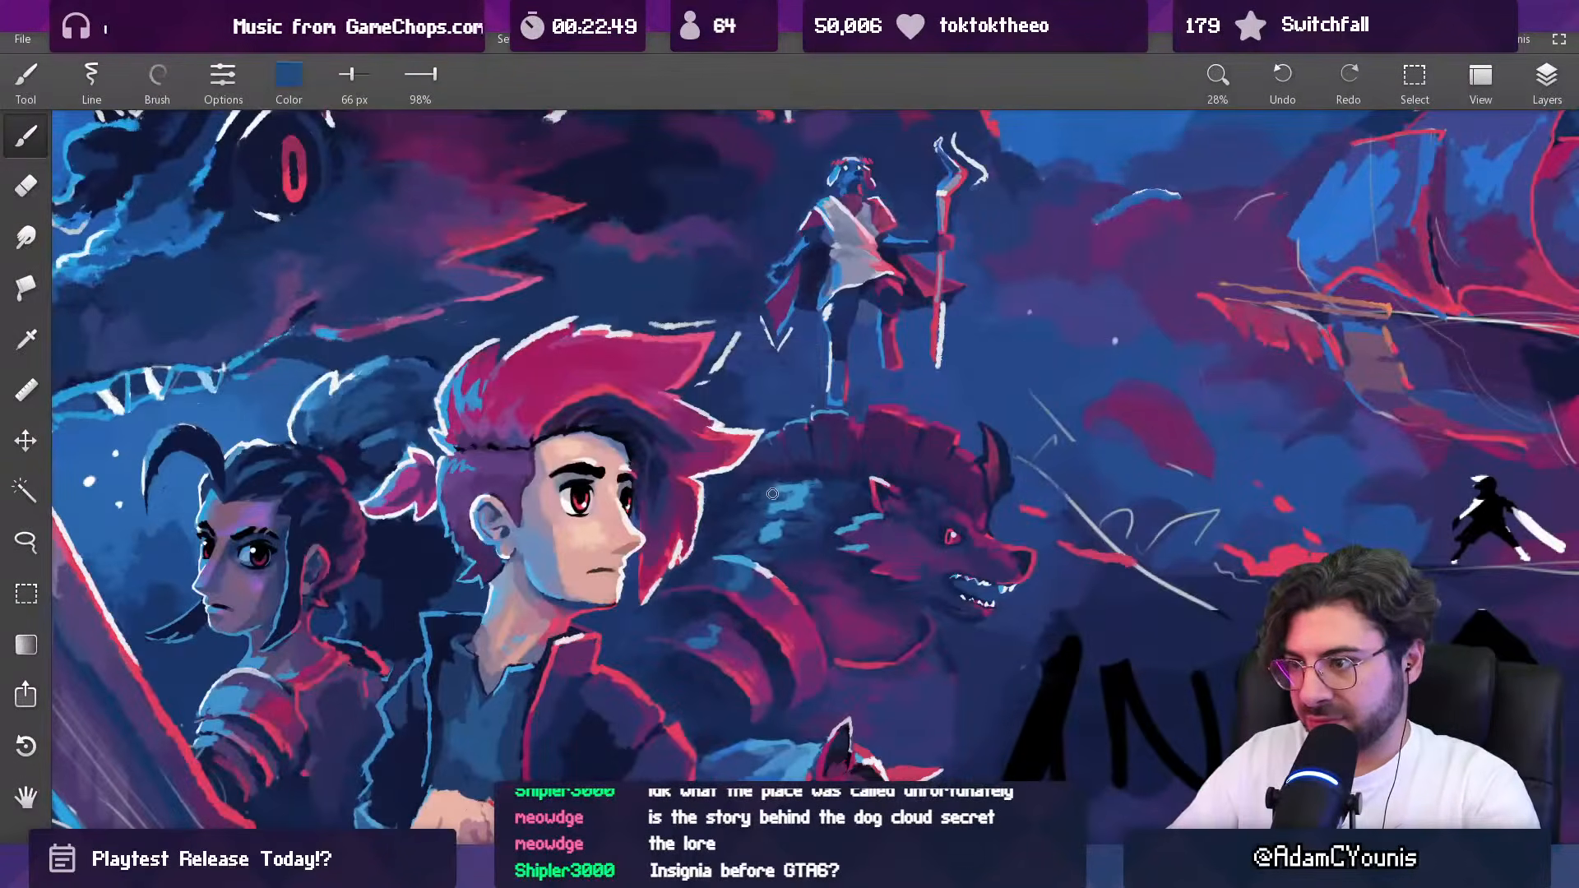
alt+click(796, 494)
alt+click(805, 490)
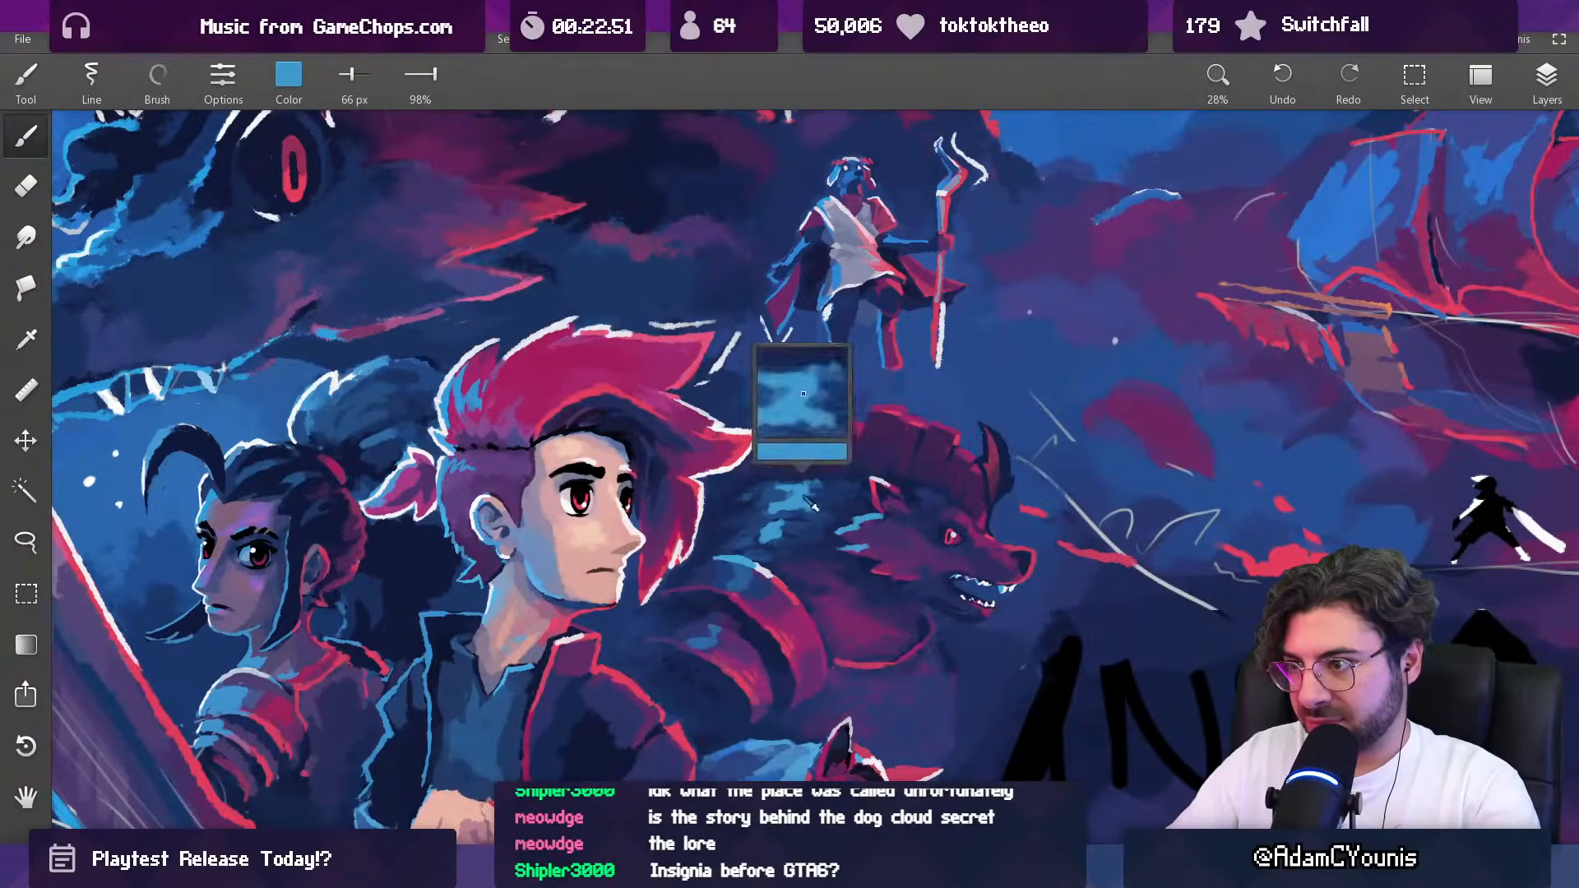
alt+click(823, 491)
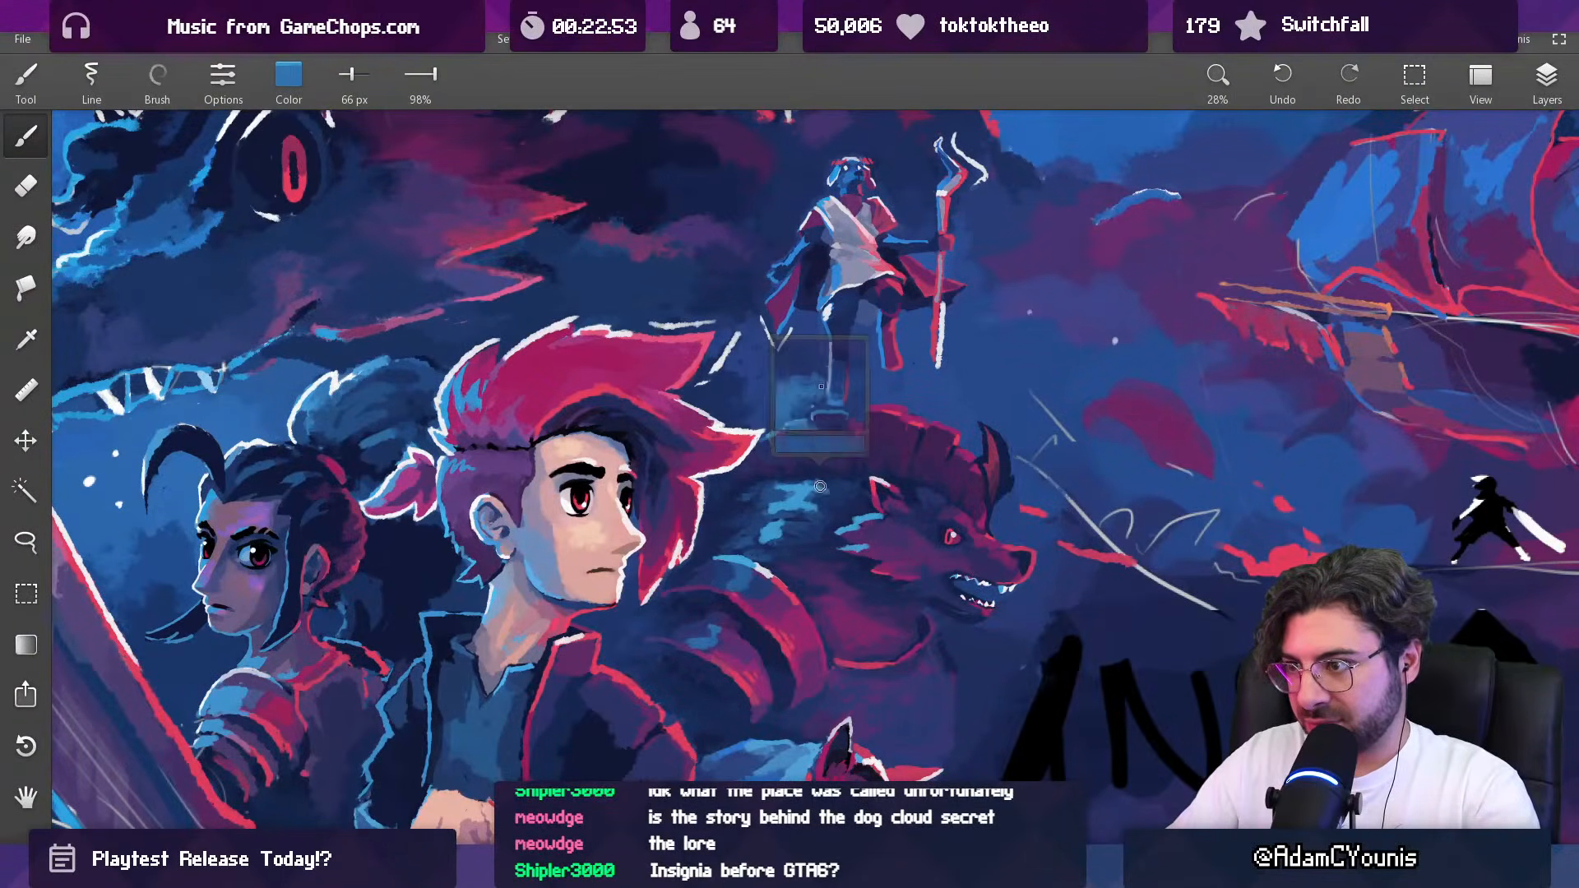
alt+click(795, 498)
alt+click(797, 502)
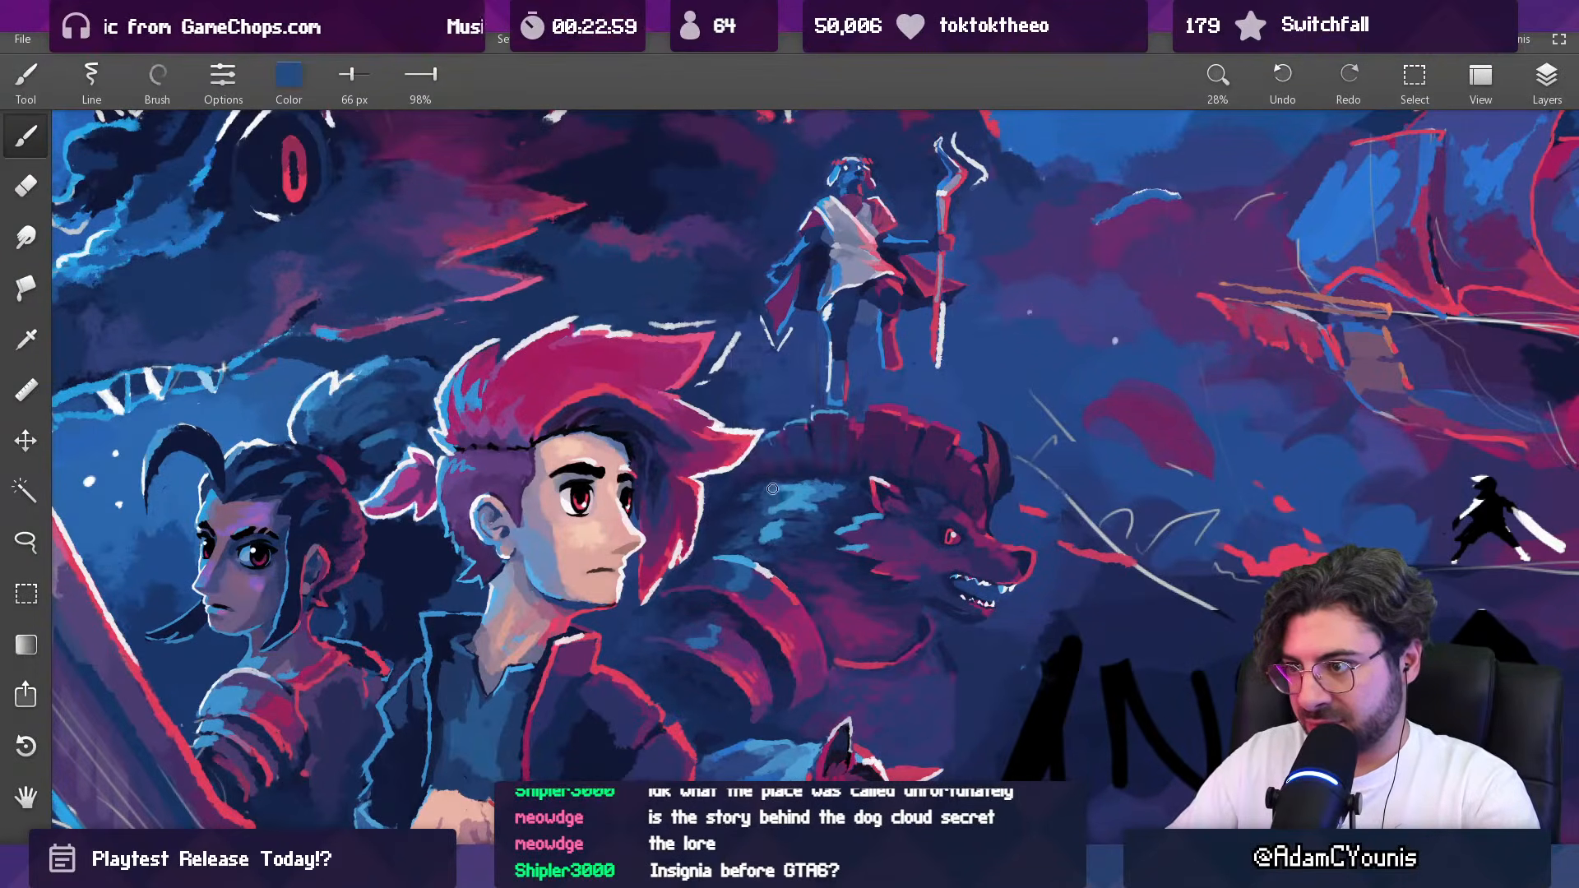
Step: Darken the area between the horned beast's back highlights and mane with sampled navy and dark purple at 66 px
alt+click(782, 484)
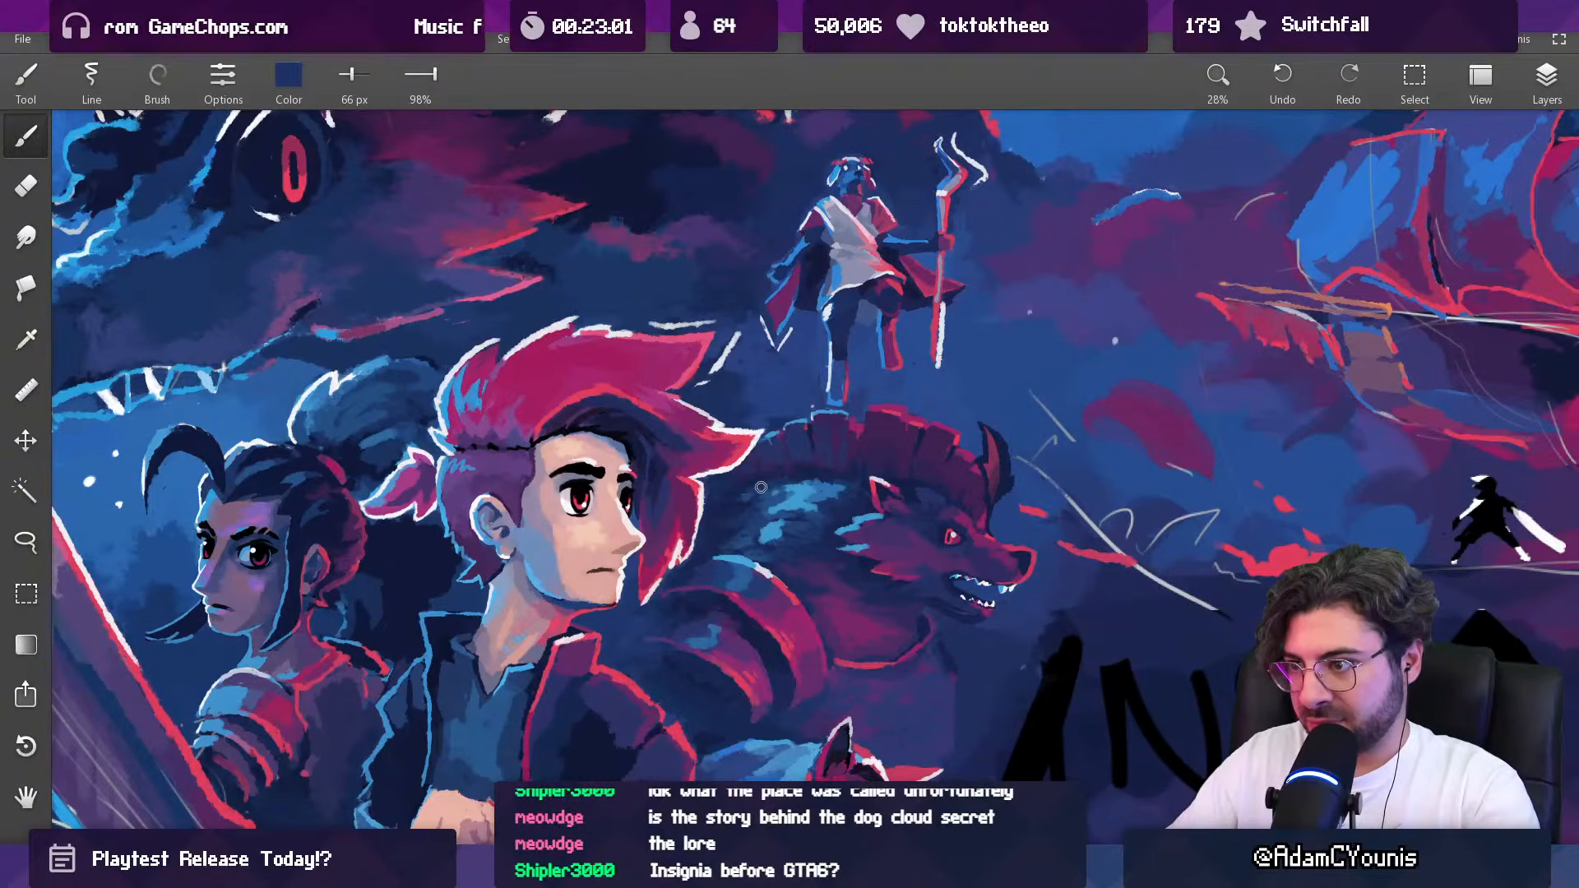
alt+click(778, 480)
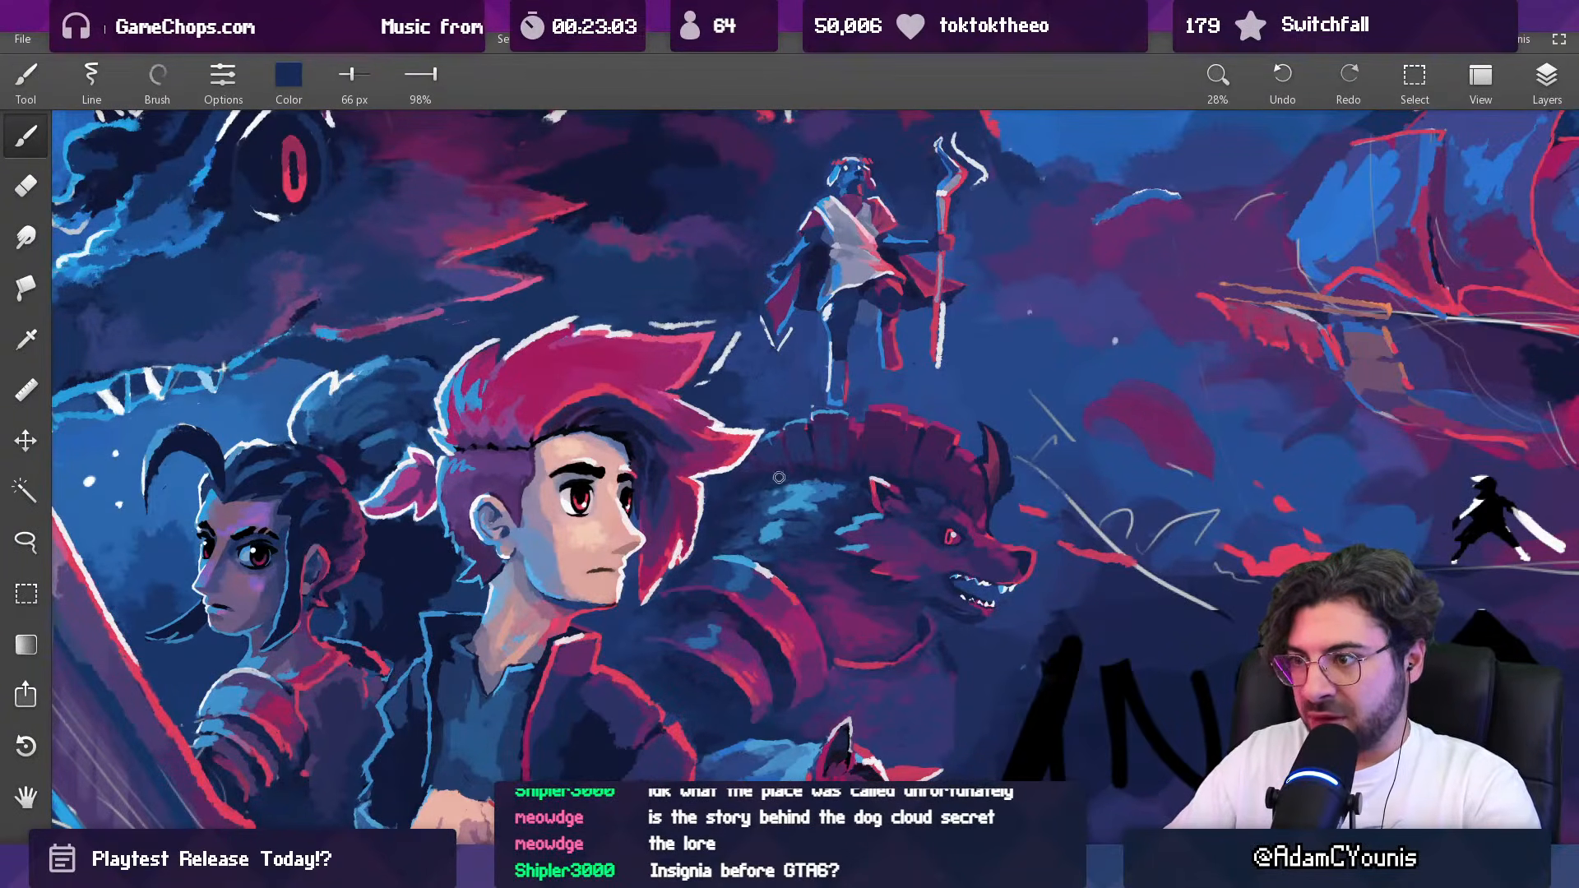
alt+click(758, 489)
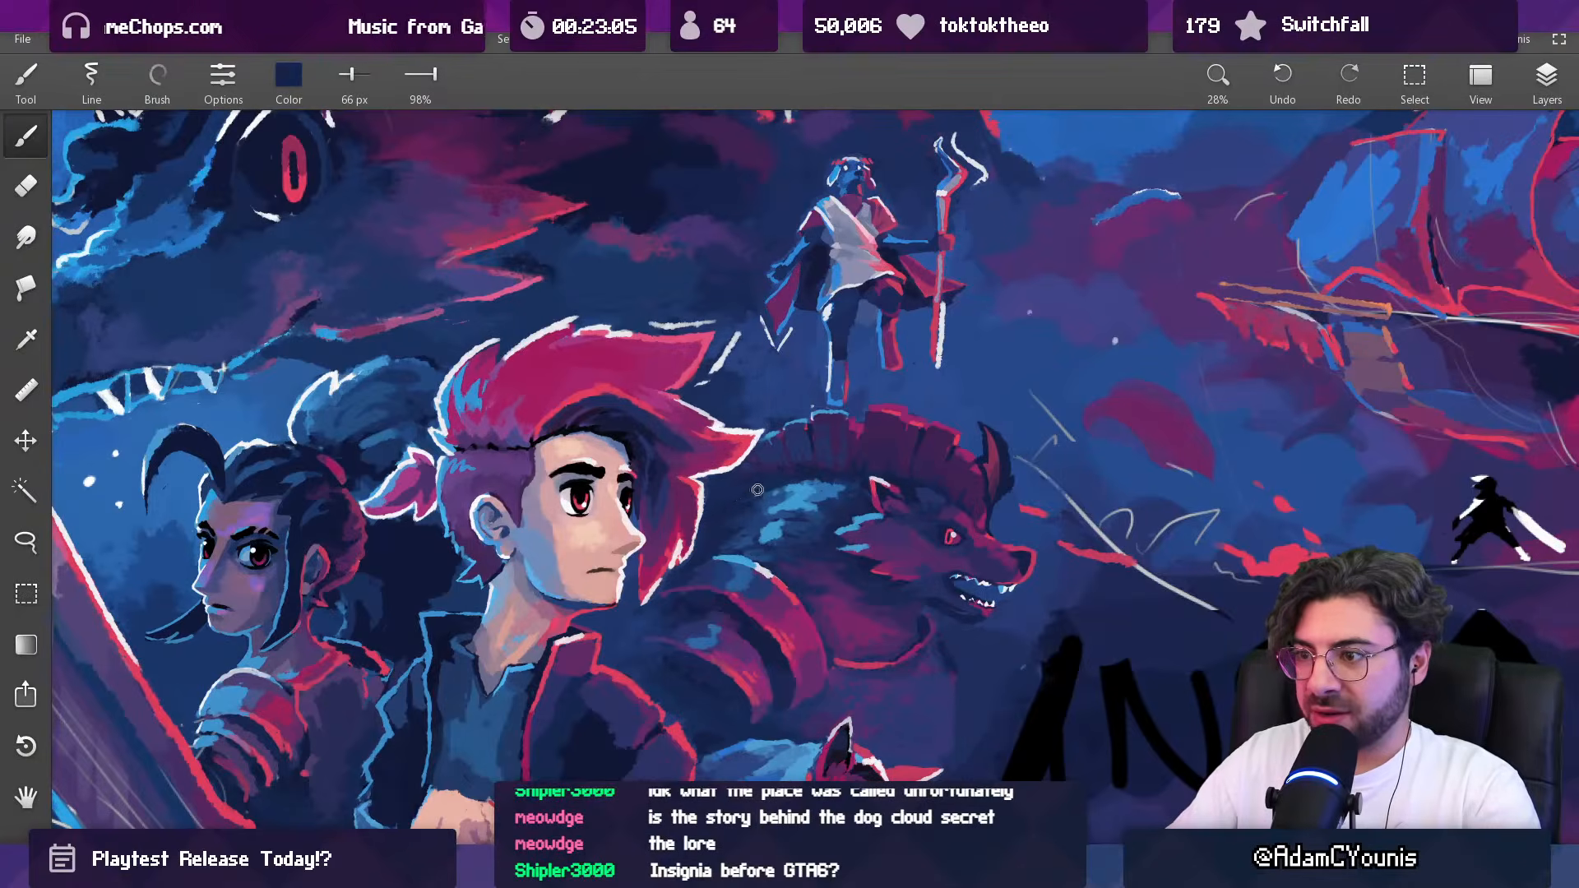
alt+click(779, 473)
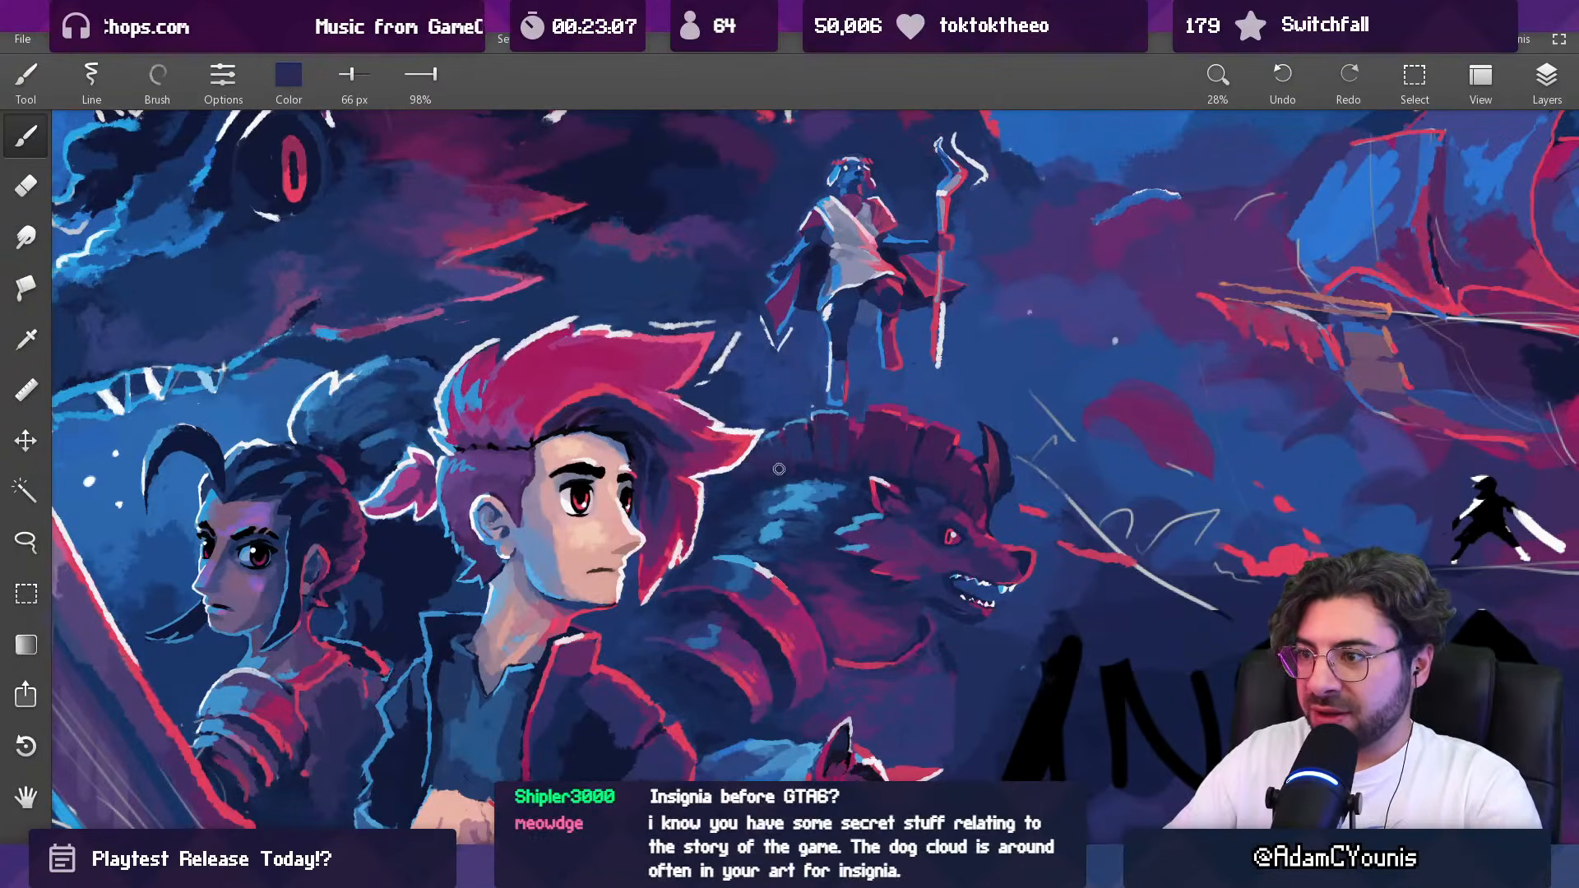
alt+click(800, 469)
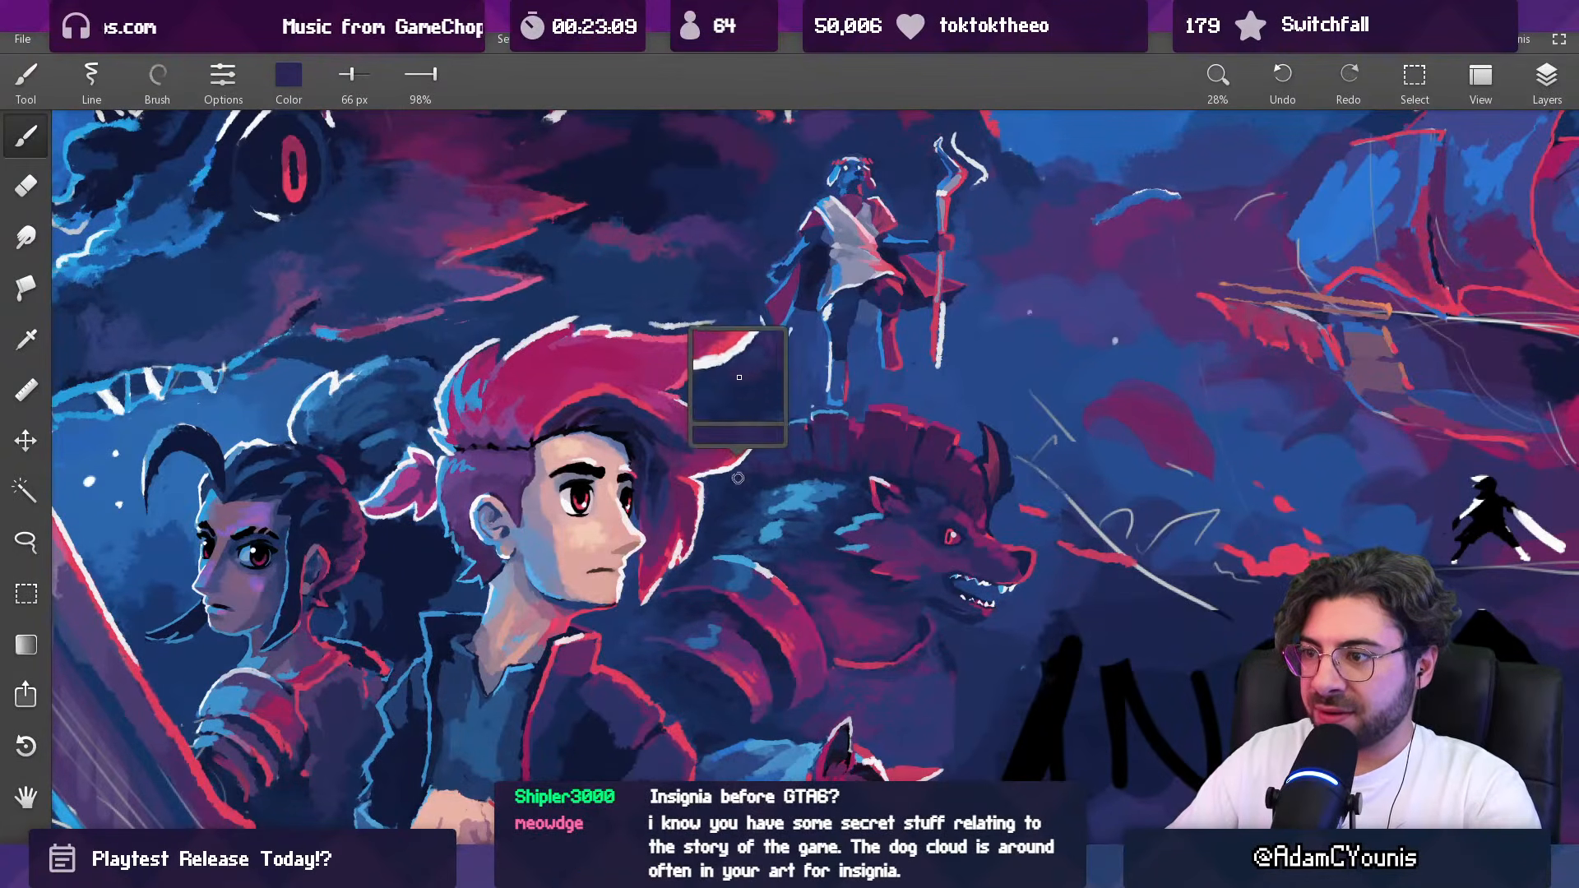
drag(855, 426, 808, 574)
drag(909, 349, 841, 372)
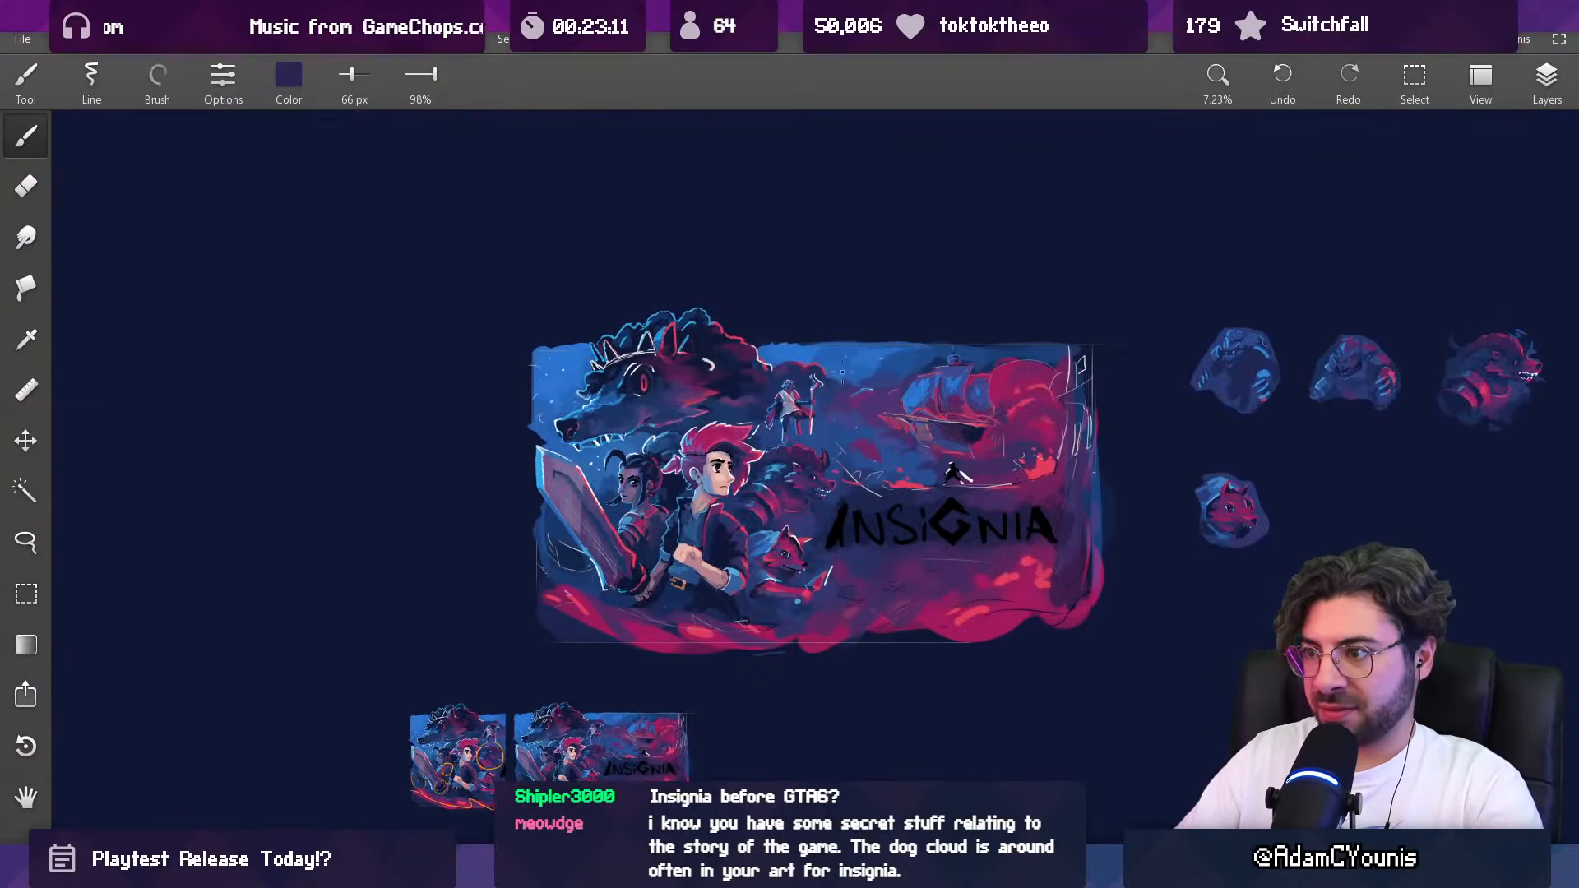
Step: Touch up the fur on the horned beast's flank below the highlights with sampled blue at 66 px
drag(781, 470, 810, 309)
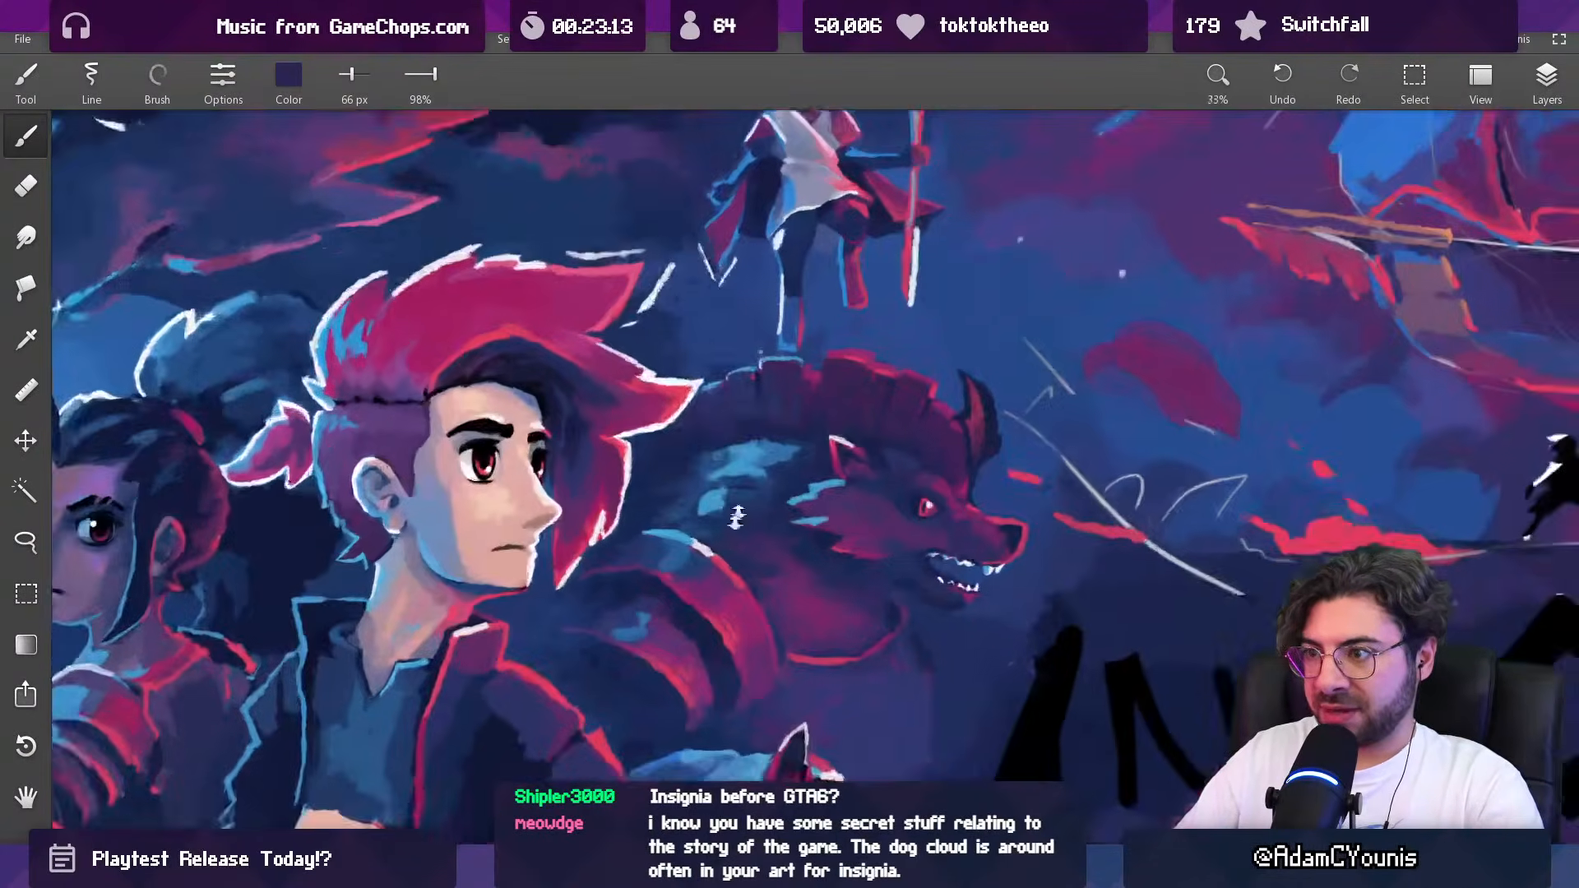
alt+click(714, 504)
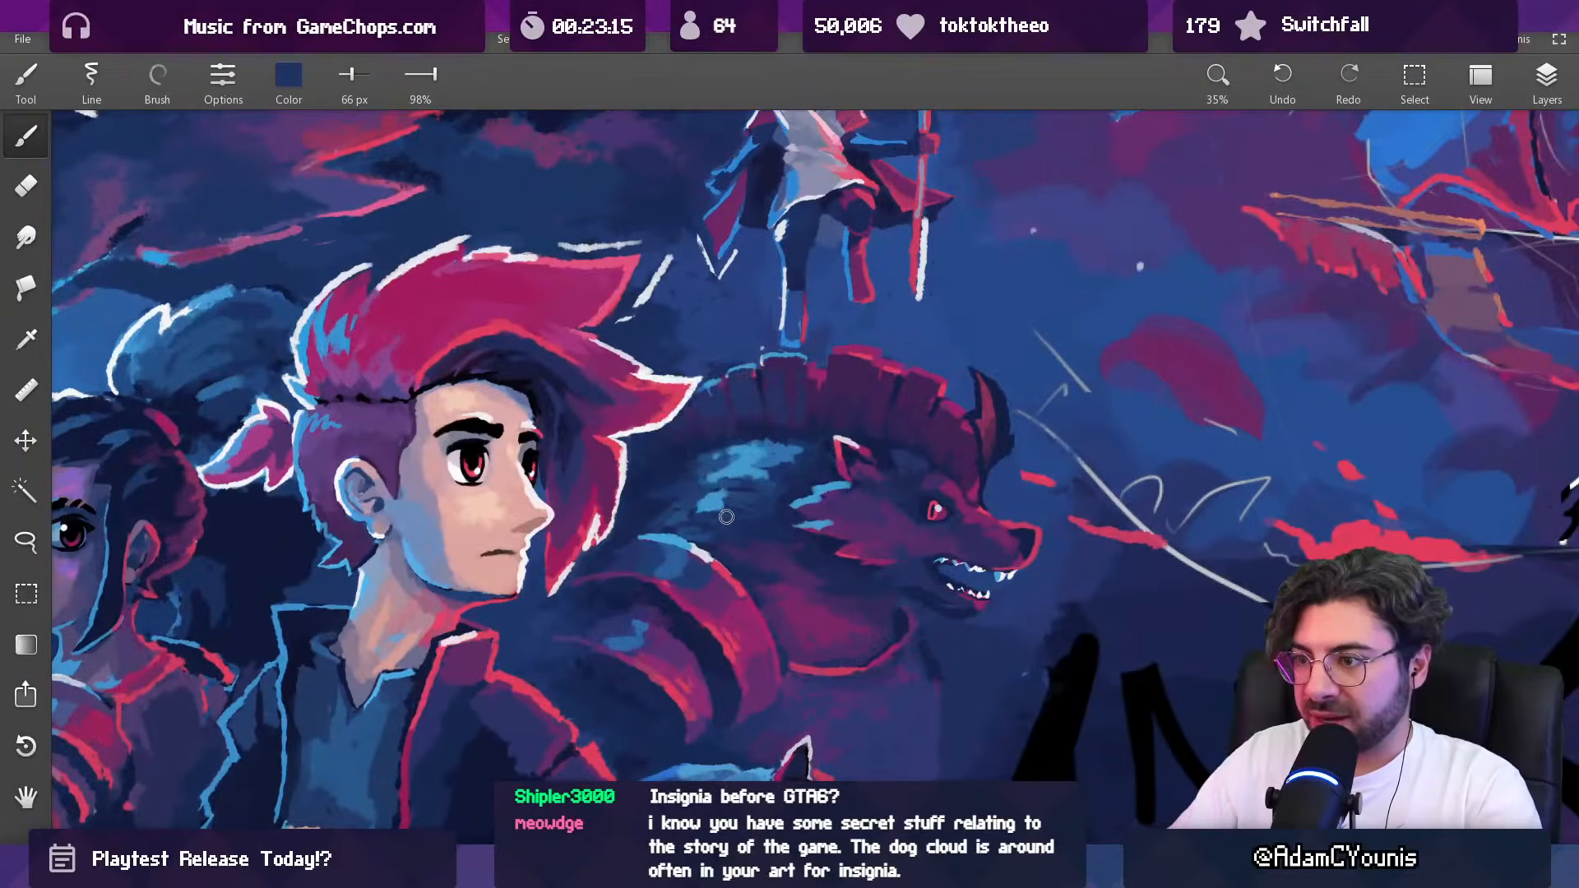
scroll(769, 486, down, 5)
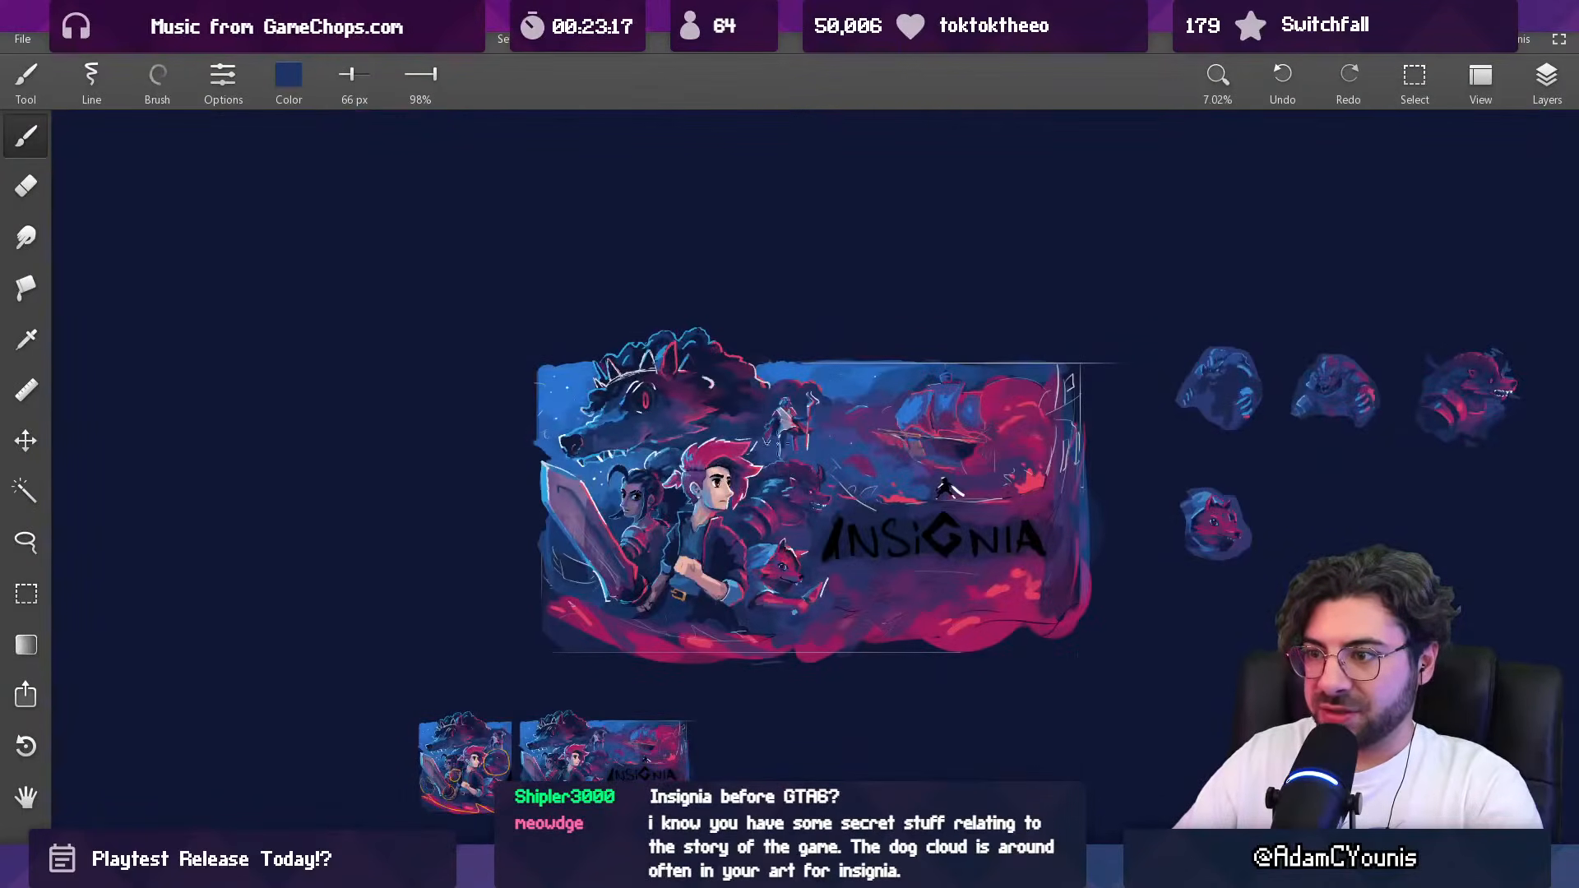
drag(753, 472, 732, 595)
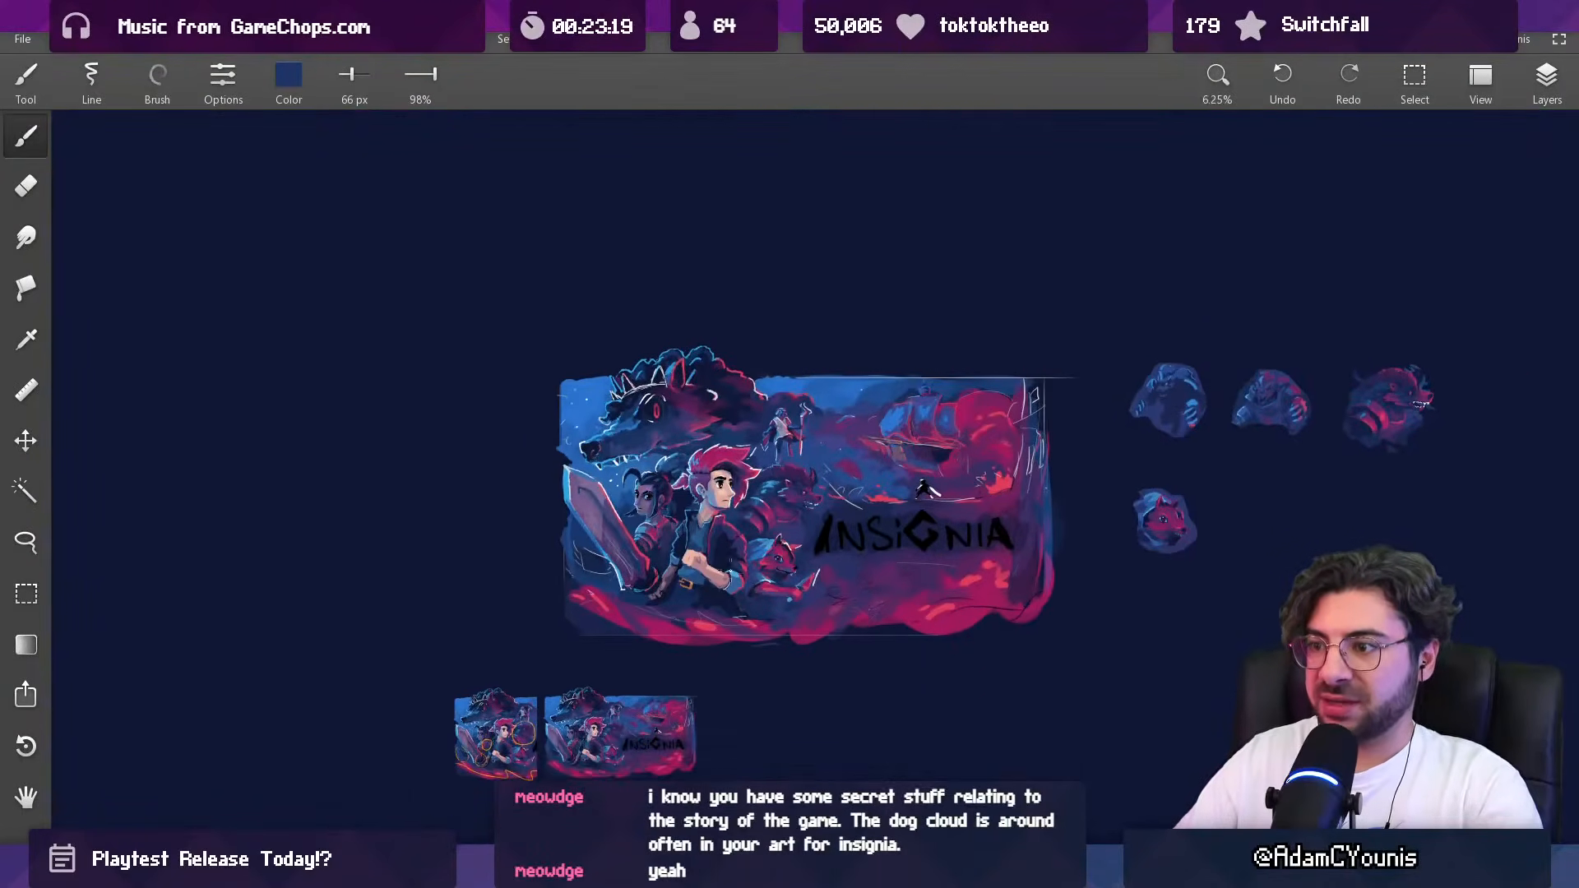
drag(770, 446, 801, 439)
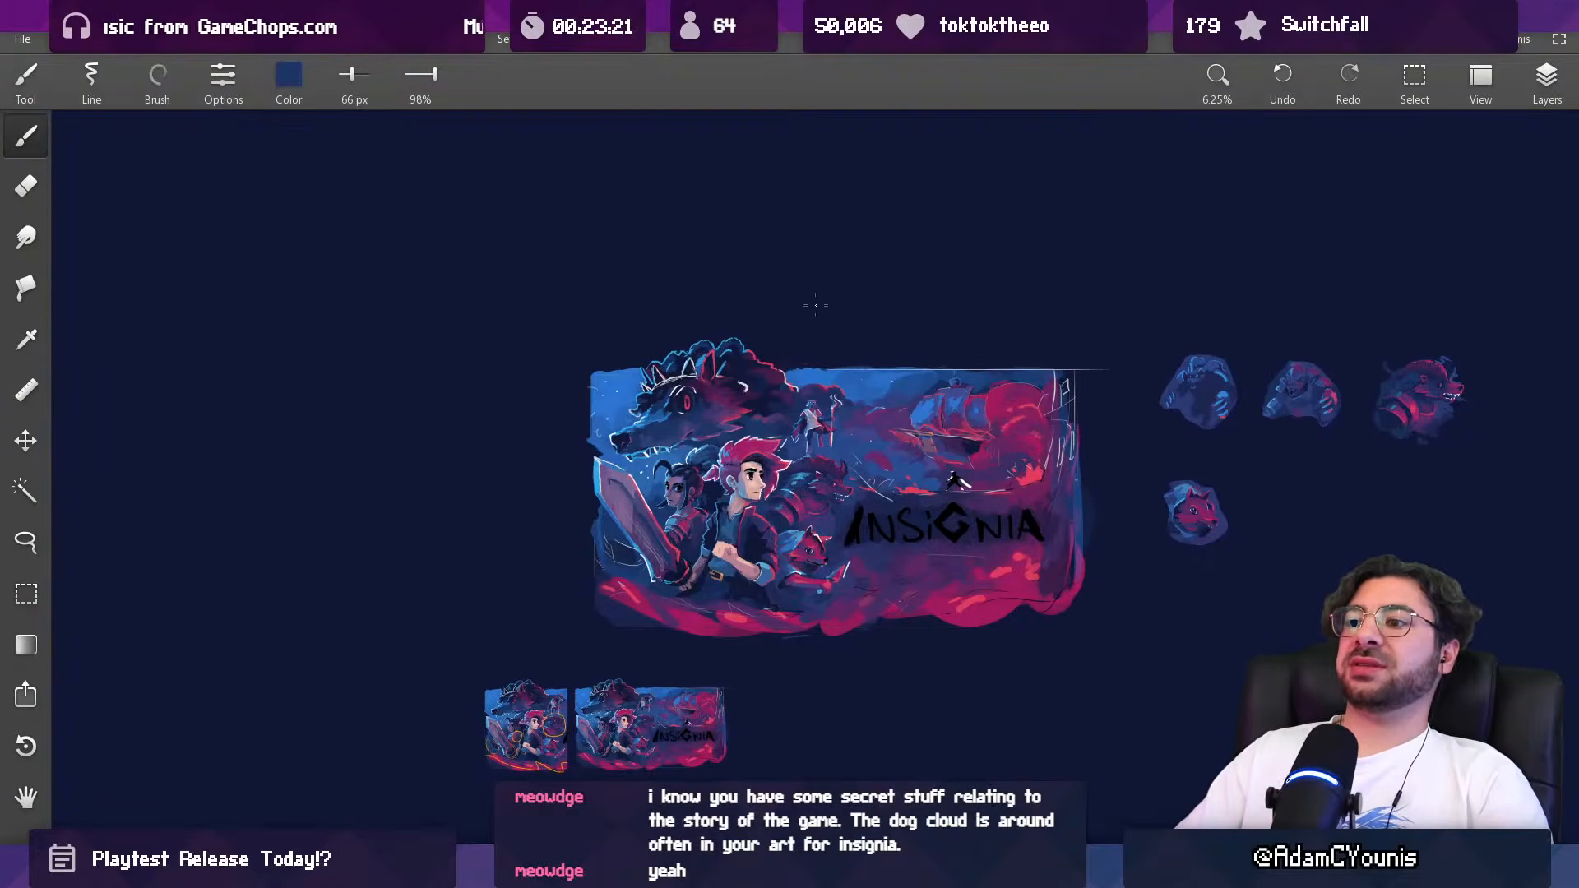
scroll(795, 487, up, 4)
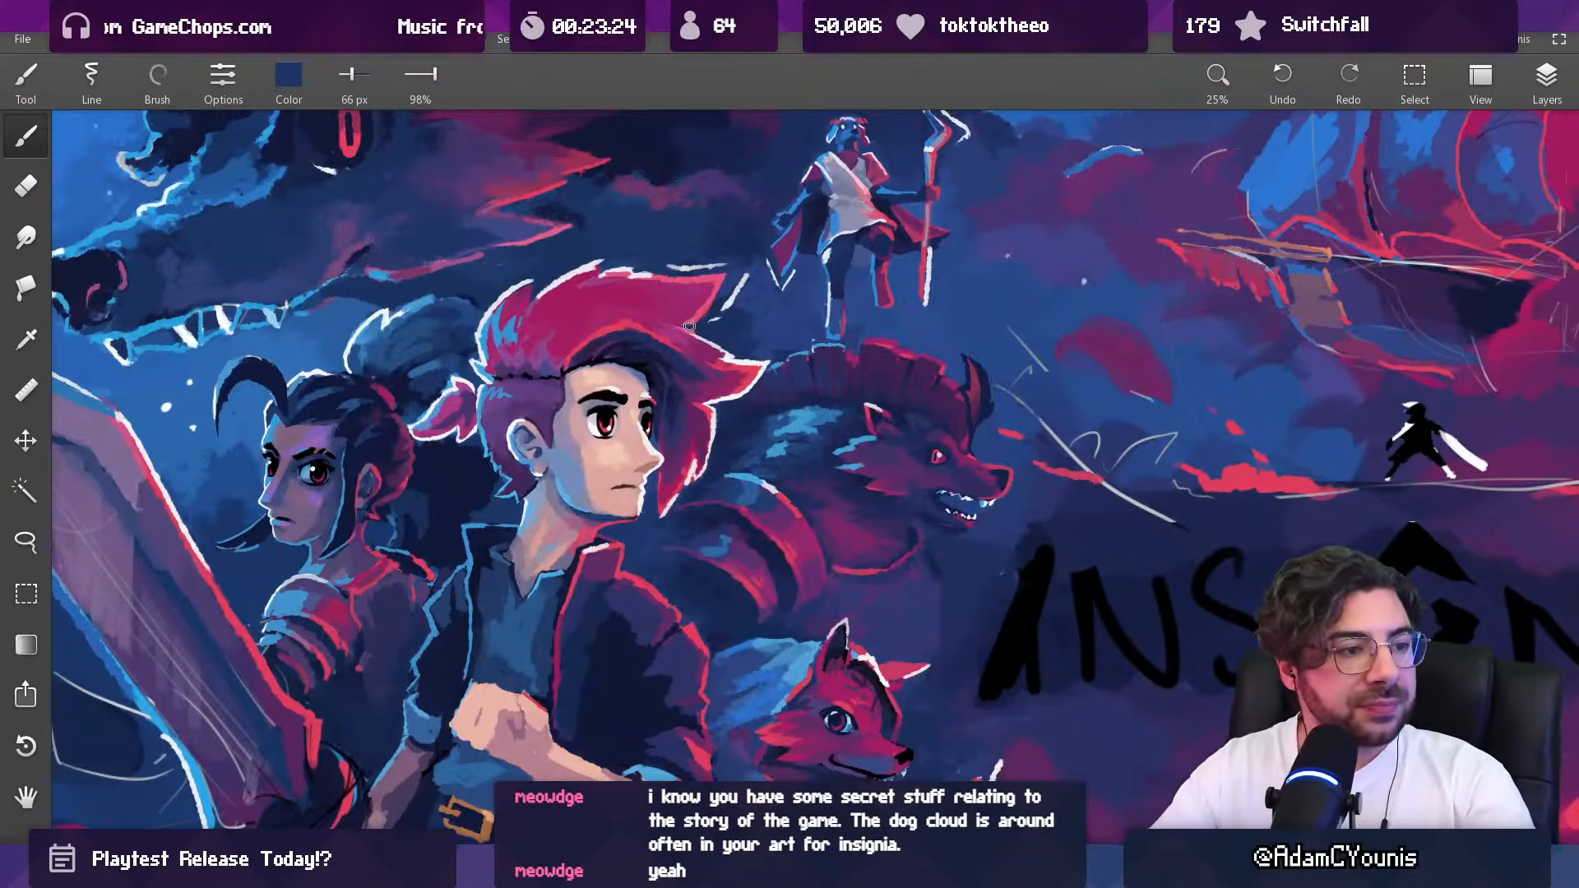
drag(741, 440, 758, 481)
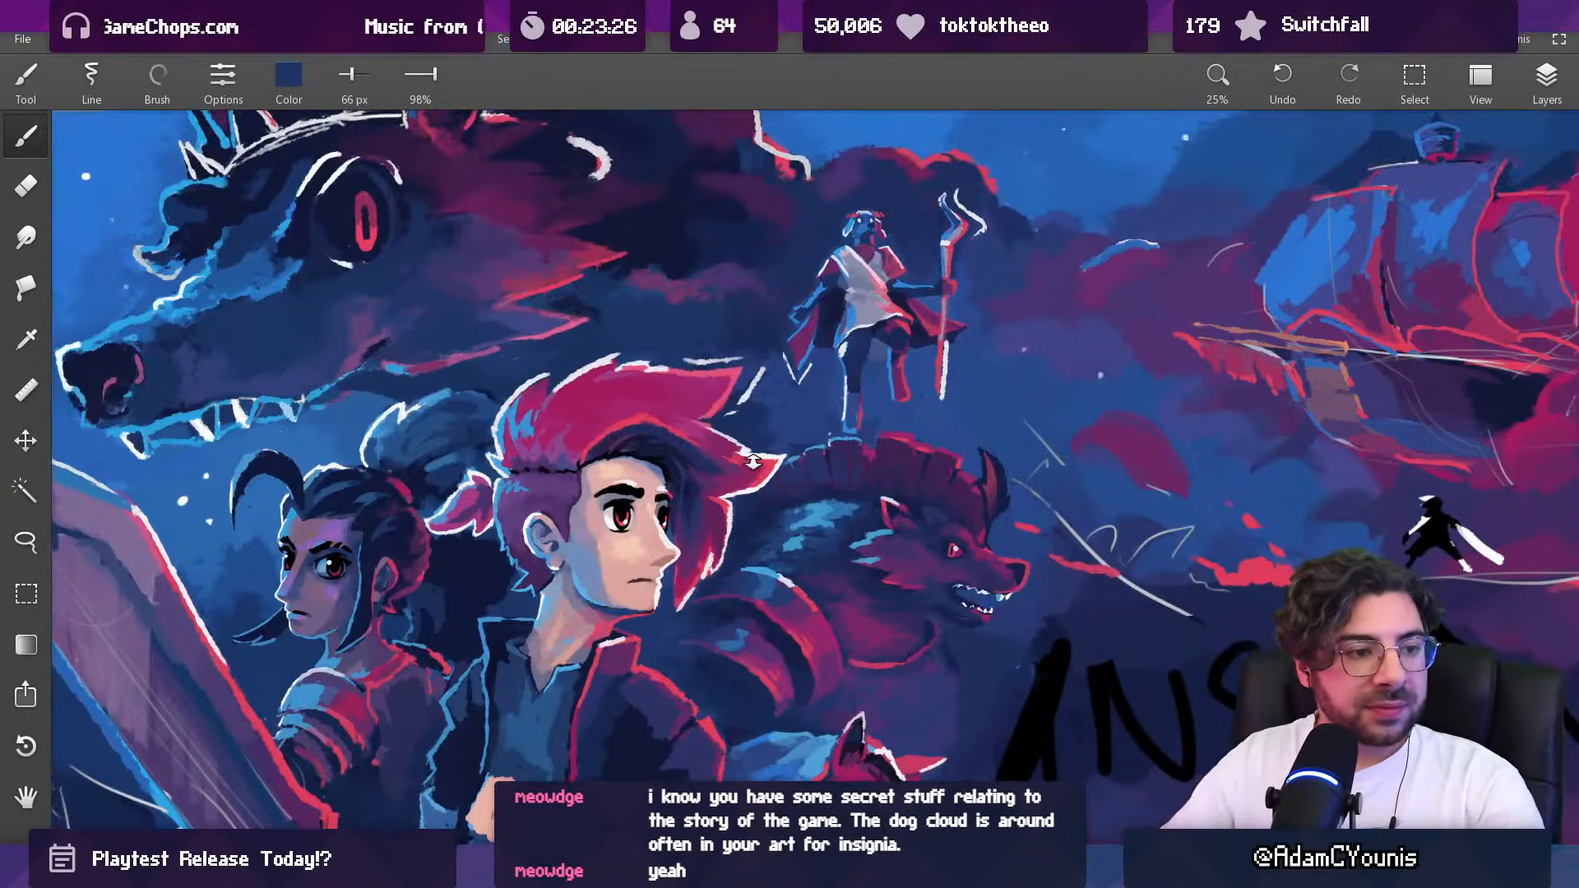
scroll(753, 462, down, 2)
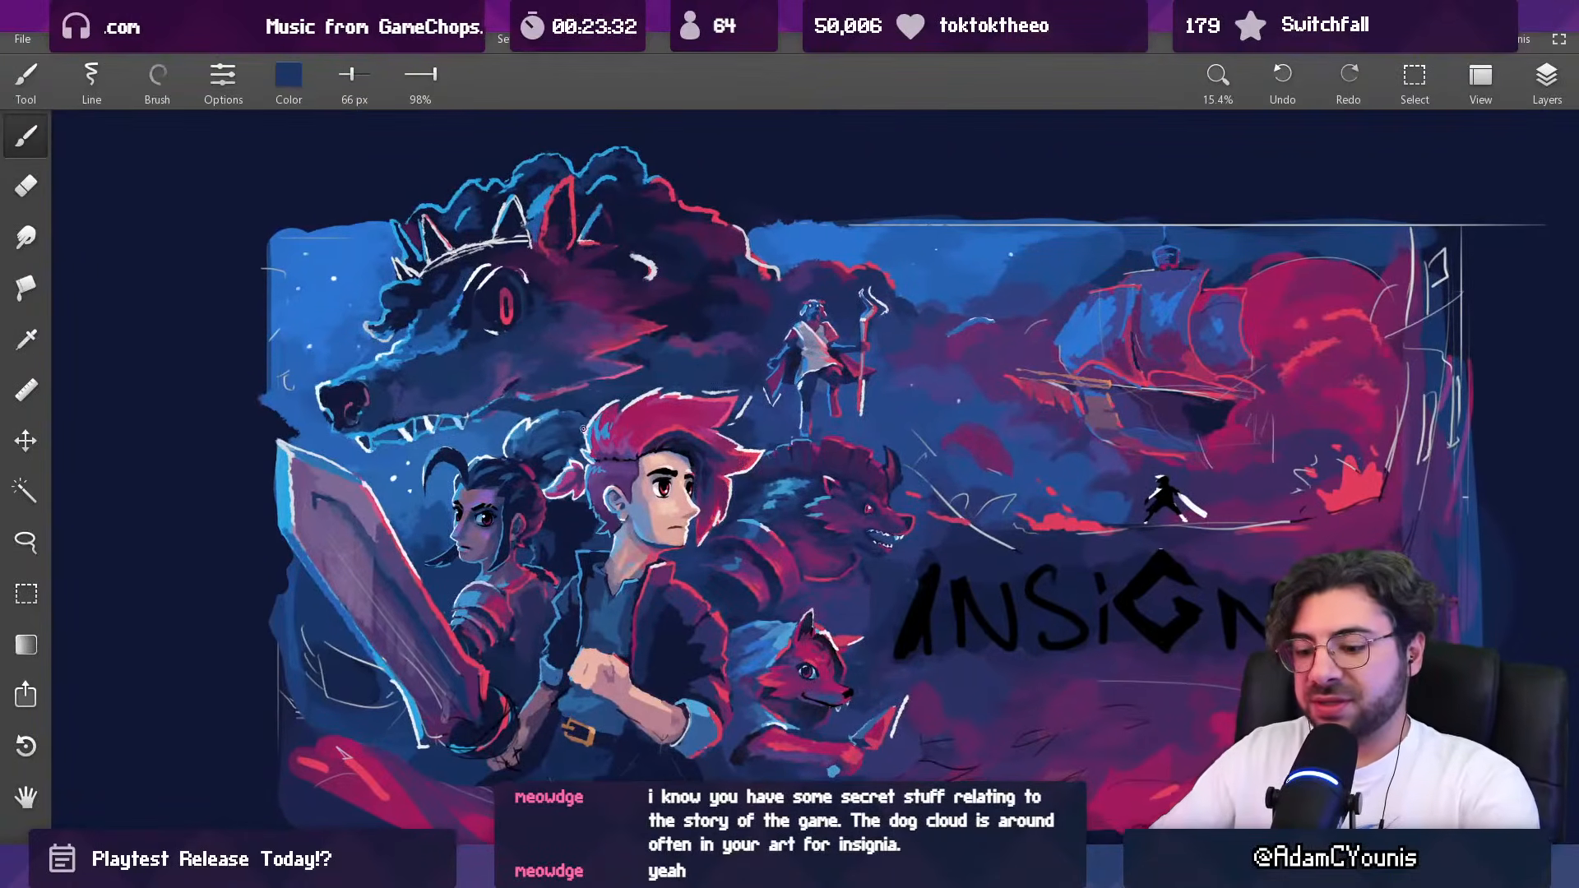
Step: Paint over the sky and clouds between the staff-bearing figure and the ship with sampled dark blue at 336 px
key(l)
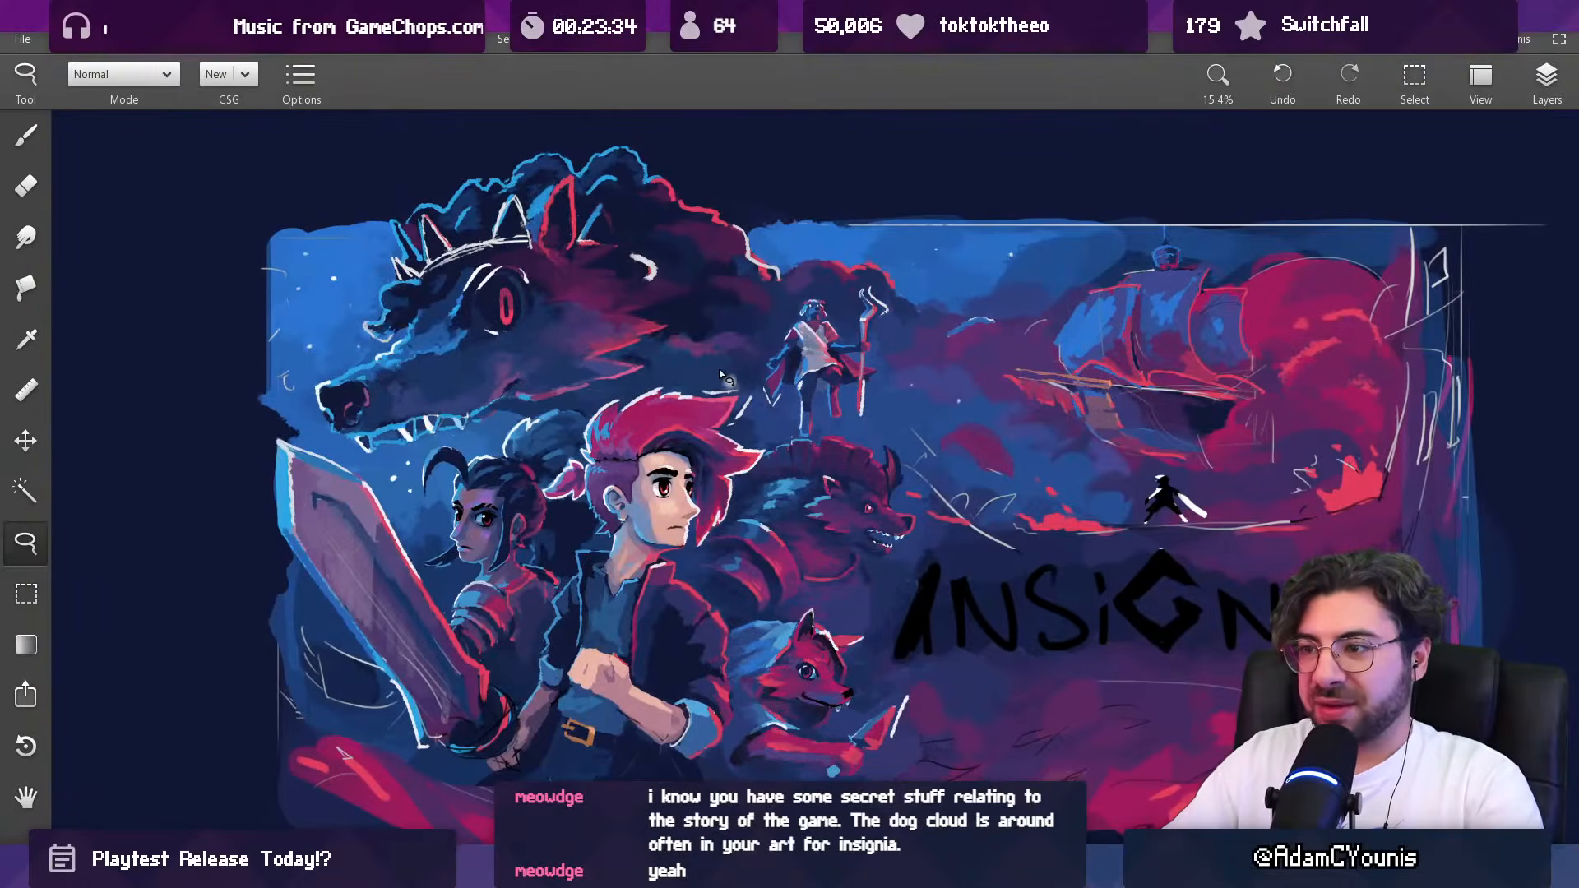
key(b)
alt+click(908, 310)
drag(907, 311, 1032, 295)
alt+click(1042, 297)
alt+click(1034, 276)
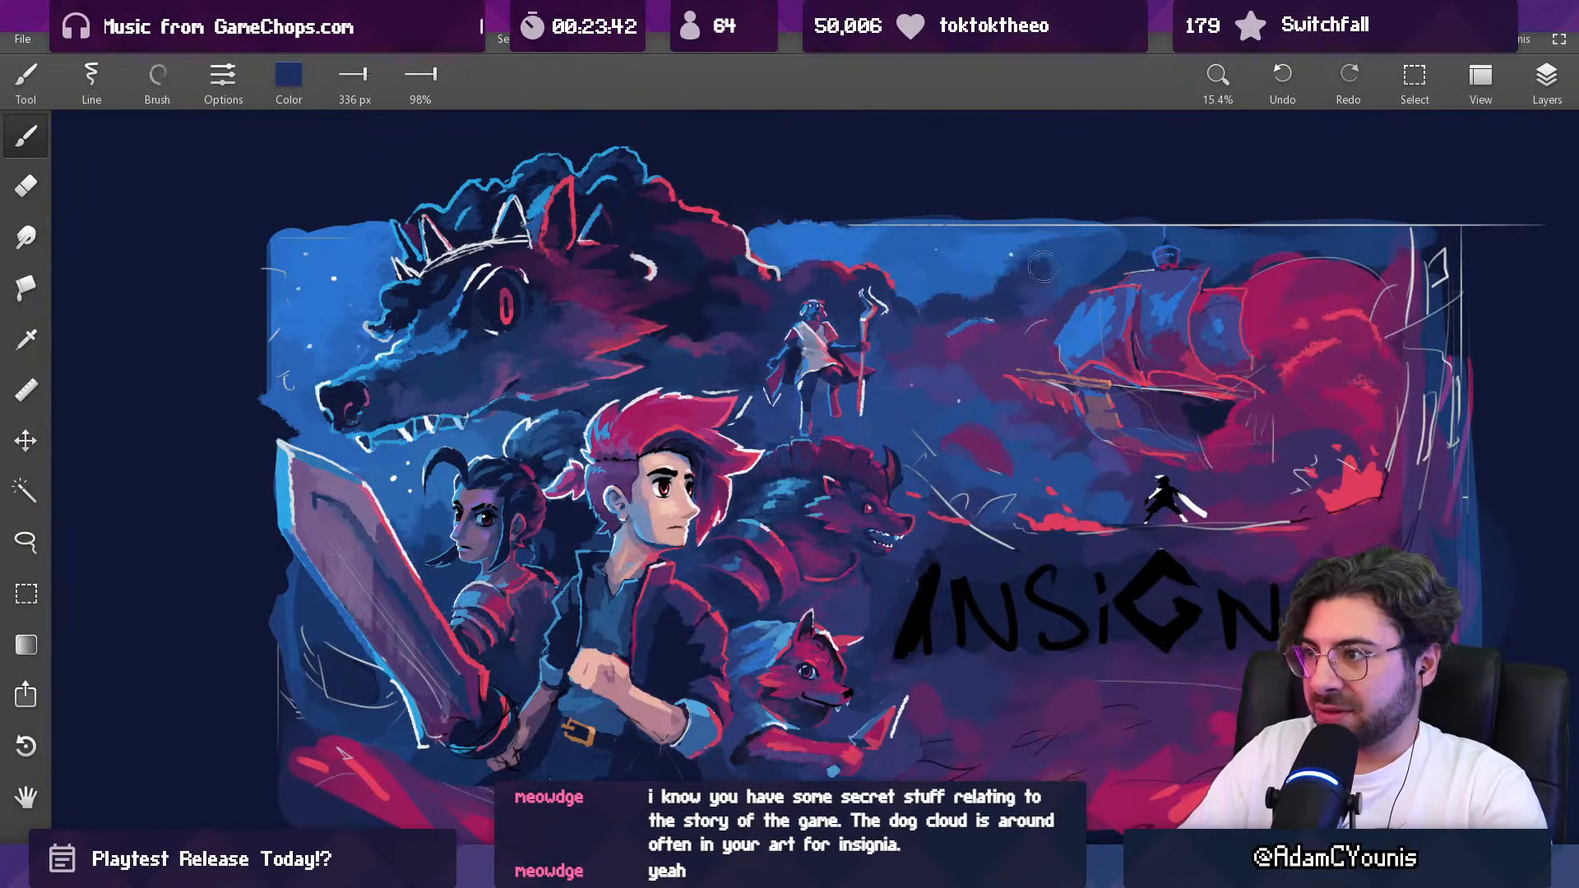
scroll(982, 303, down, 5)
drag(985, 311, 883, 284)
scroll(876, 290, up, 4)
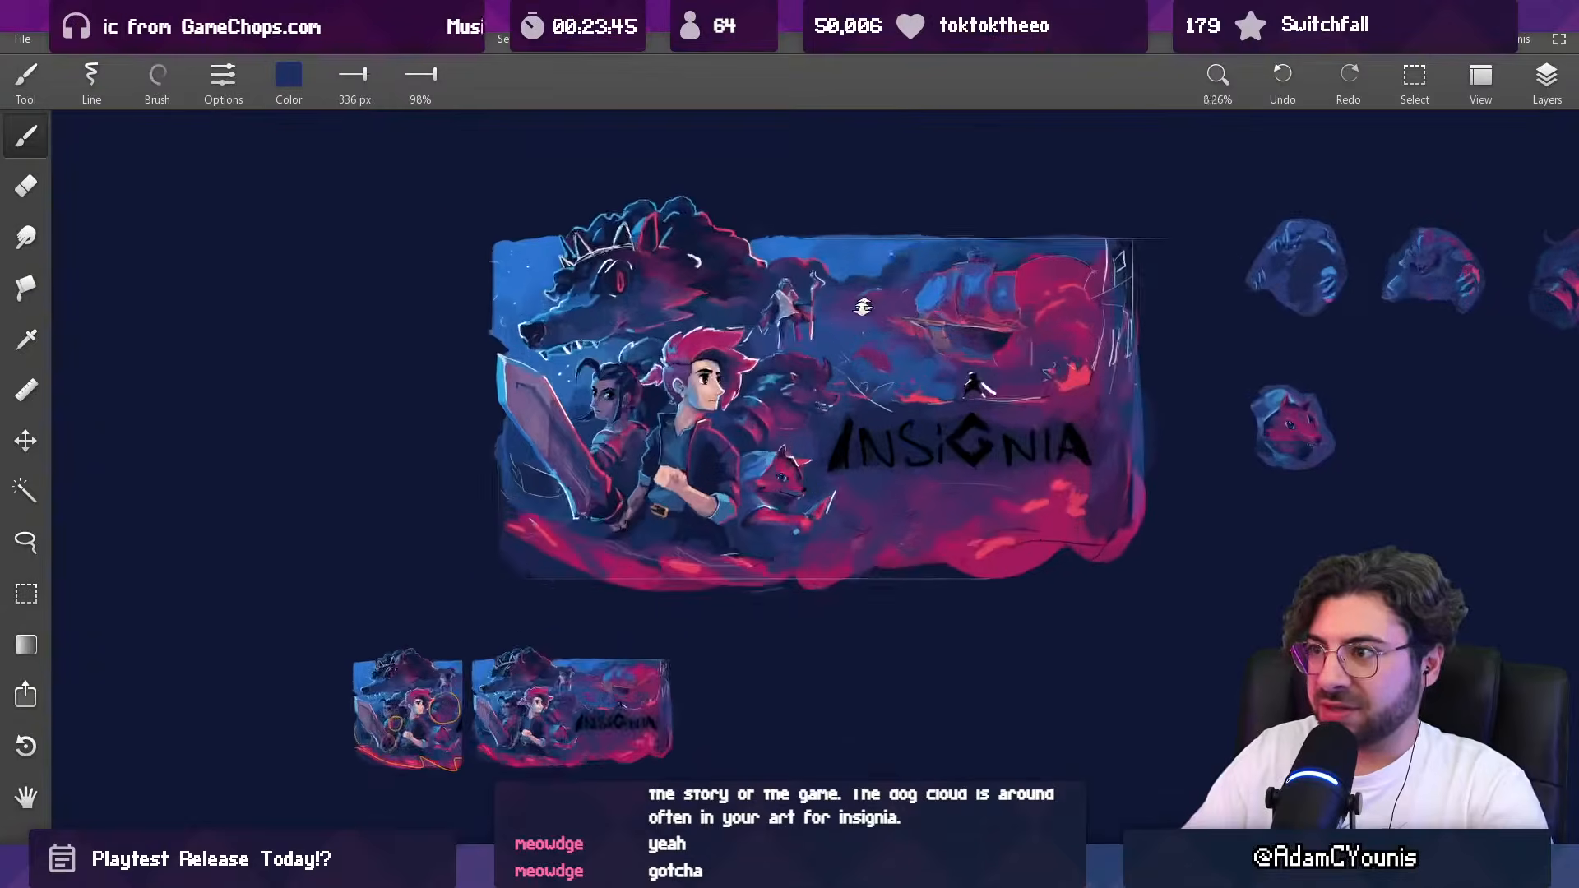
Step: Blend the clouds between the staff-bearing figure and the ship with sampled dark blue and indigo at 336 px
alt+click(862, 289)
alt+click(830, 340)
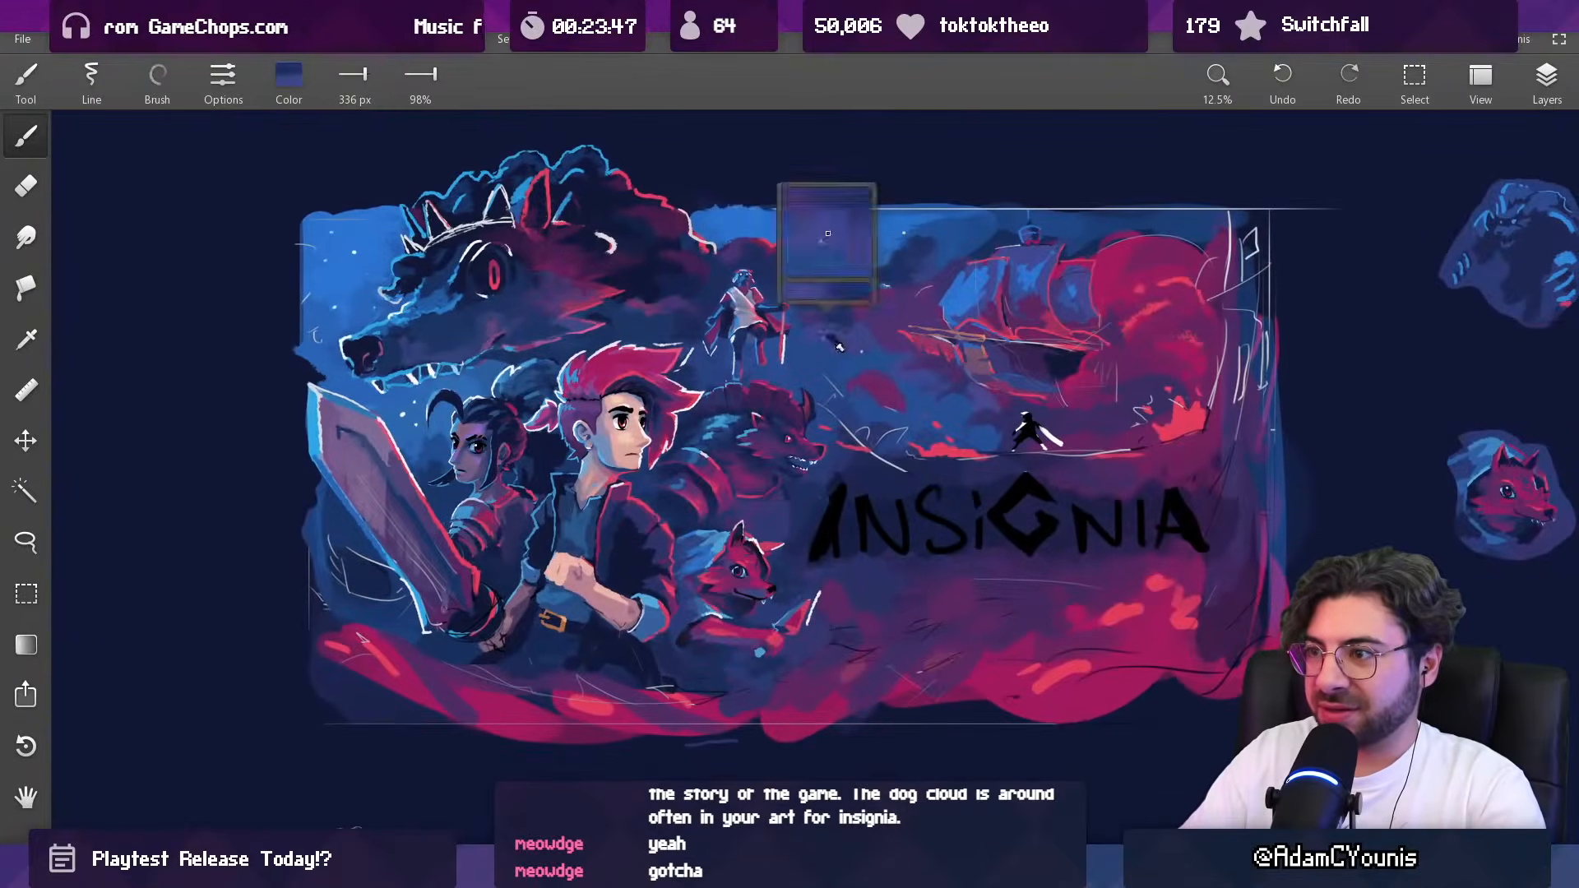
alt+click(823, 324)
alt+click(862, 323)
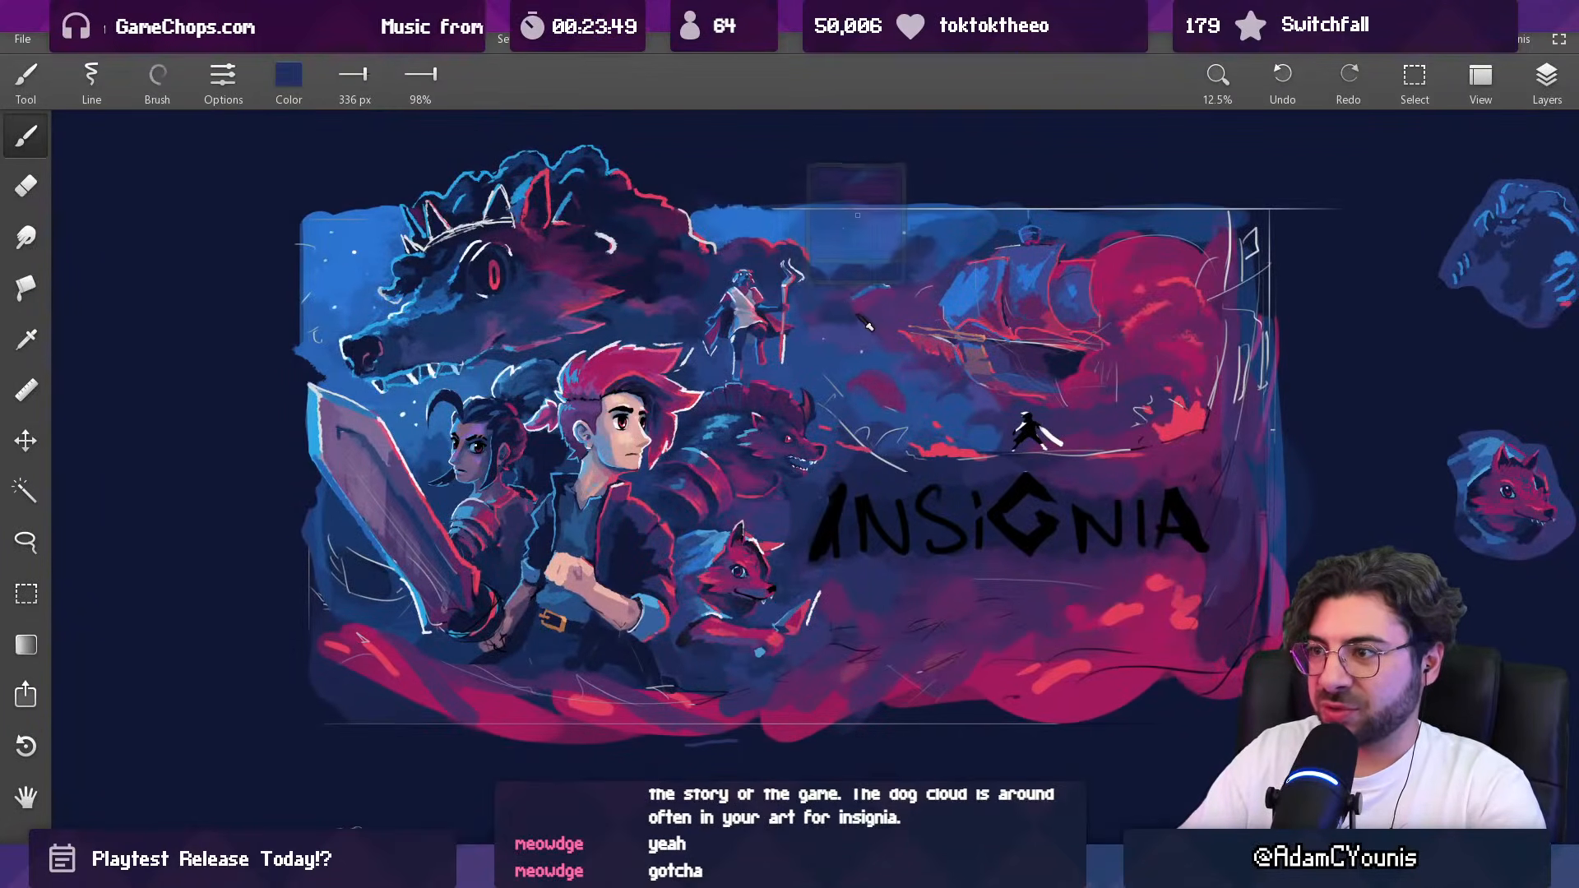
scroll(867, 311, down, 3)
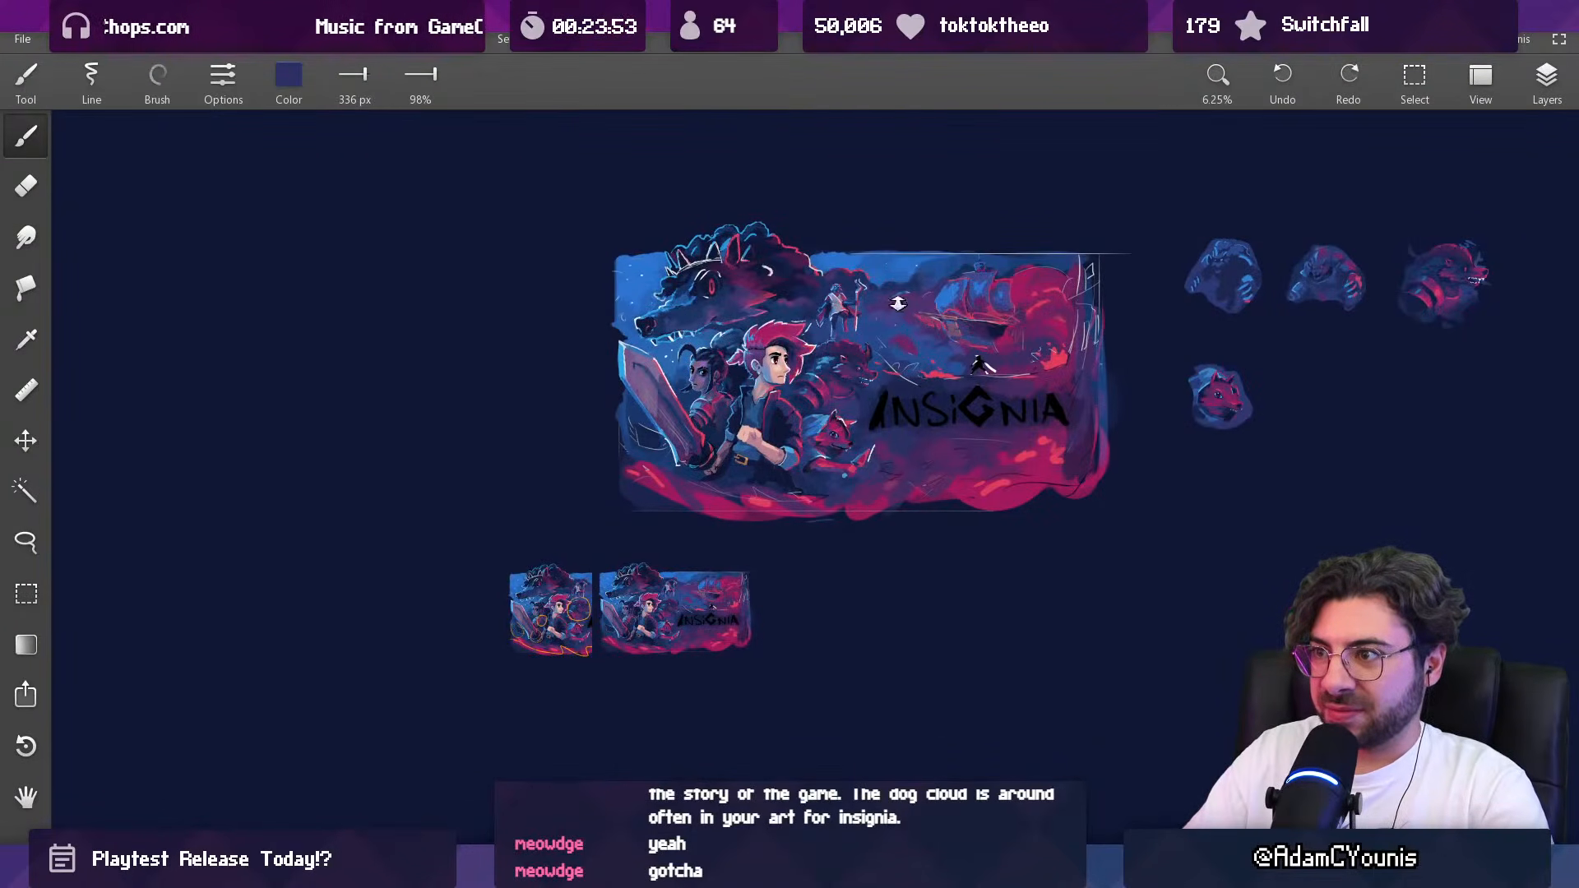
Step: Paint the upper sky between the staff-bearing figure and the ship with sampled brighter blue at 599 px
scroll(893, 235, up, 3)
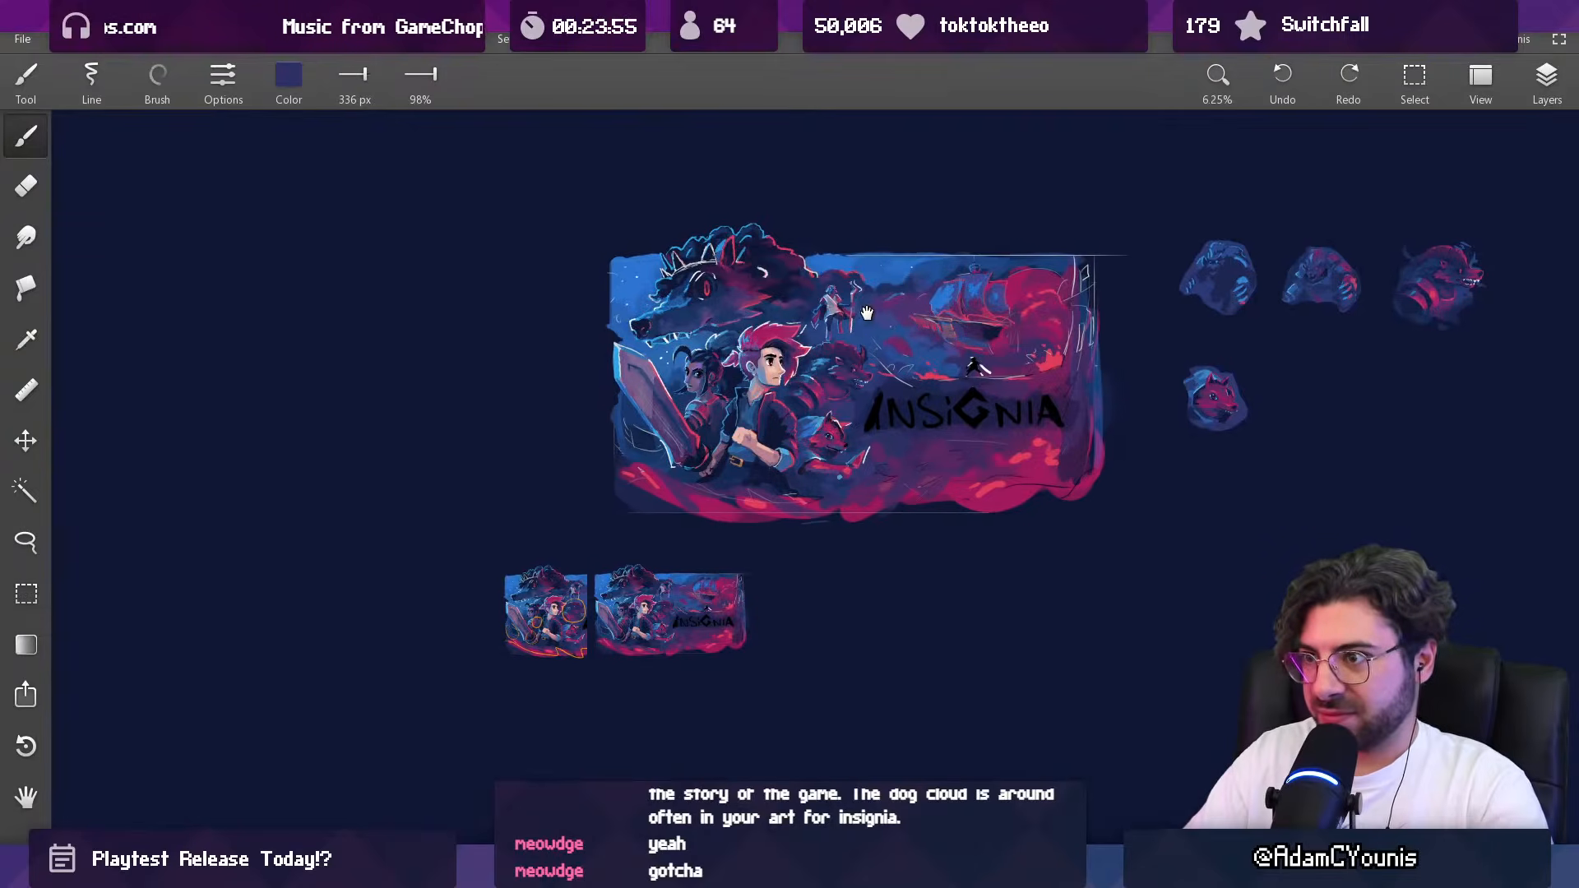
scroll(785, 273, up, 1)
alt+click(862, 275)
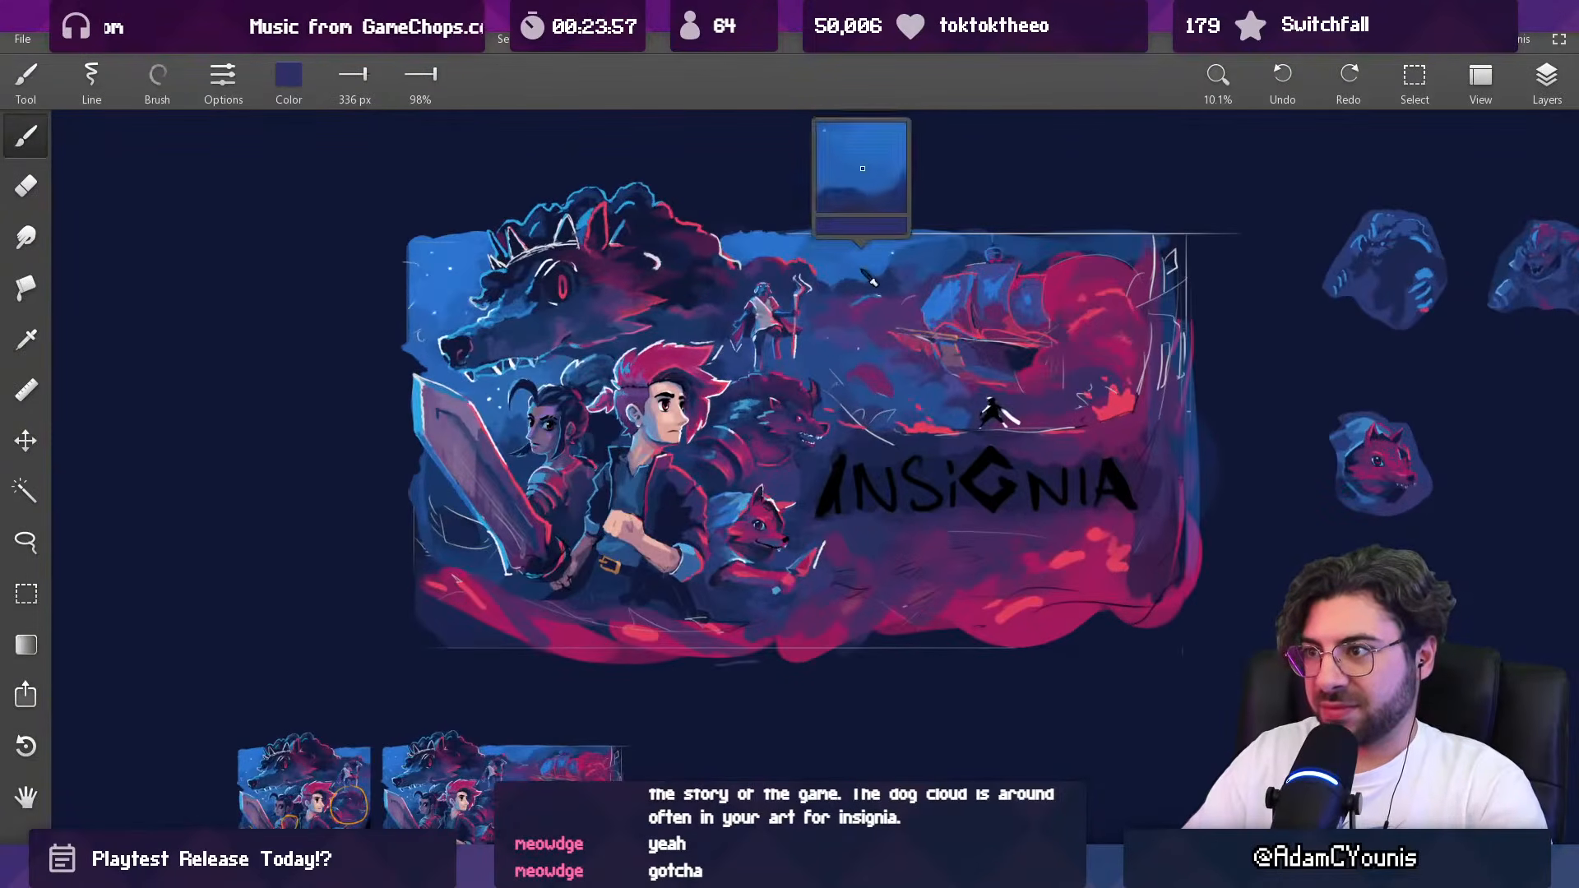
alt+click(884, 276)
alt+click(861, 269)
drag(875, 279, 884, 280)
alt+click(921, 261)
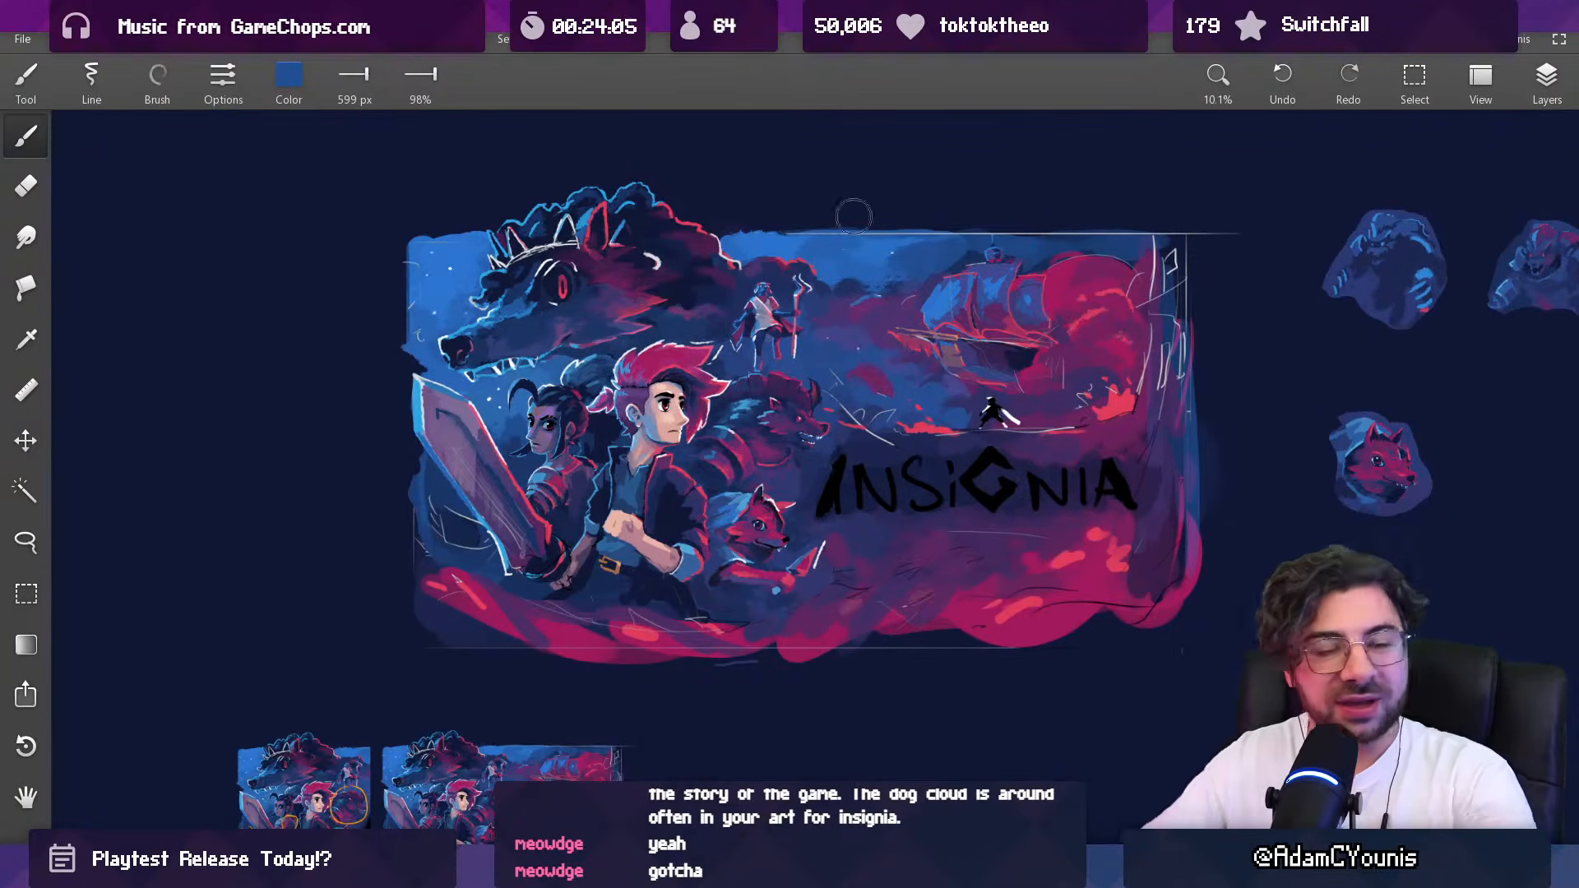
Step: Touch up the area between the maned beast's jaw and the dark-haired woman's ponytail with sampled dark blue at 73 and 150 px
alt+click(602, 332)
scroll(560, 374, up, 2)
alt+click(595, 353)
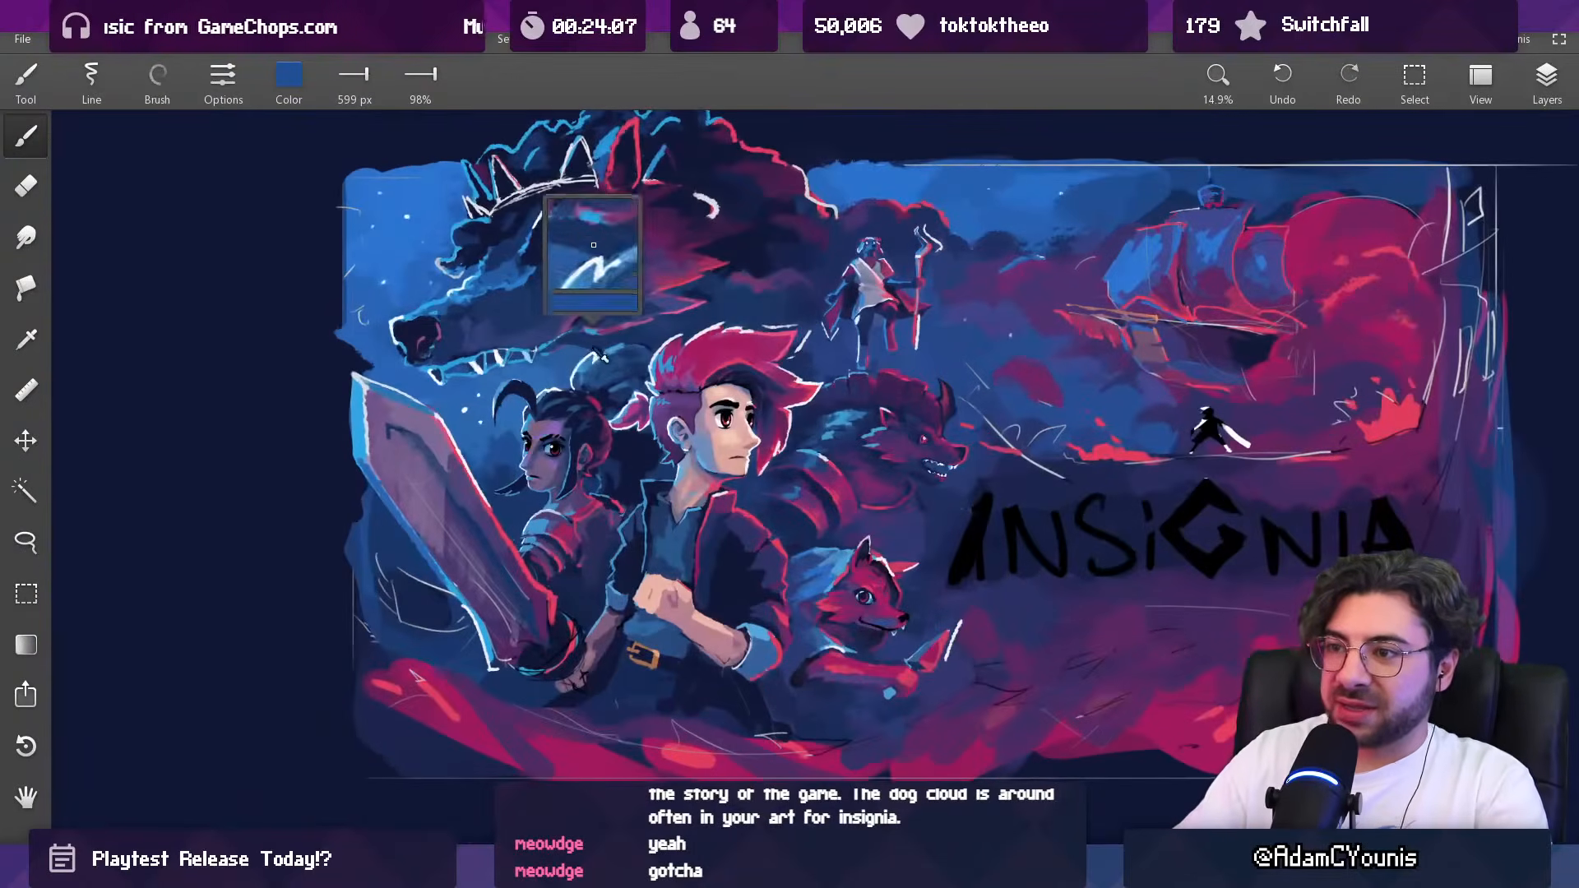
scroll(597, 313, up, 3)
key([)
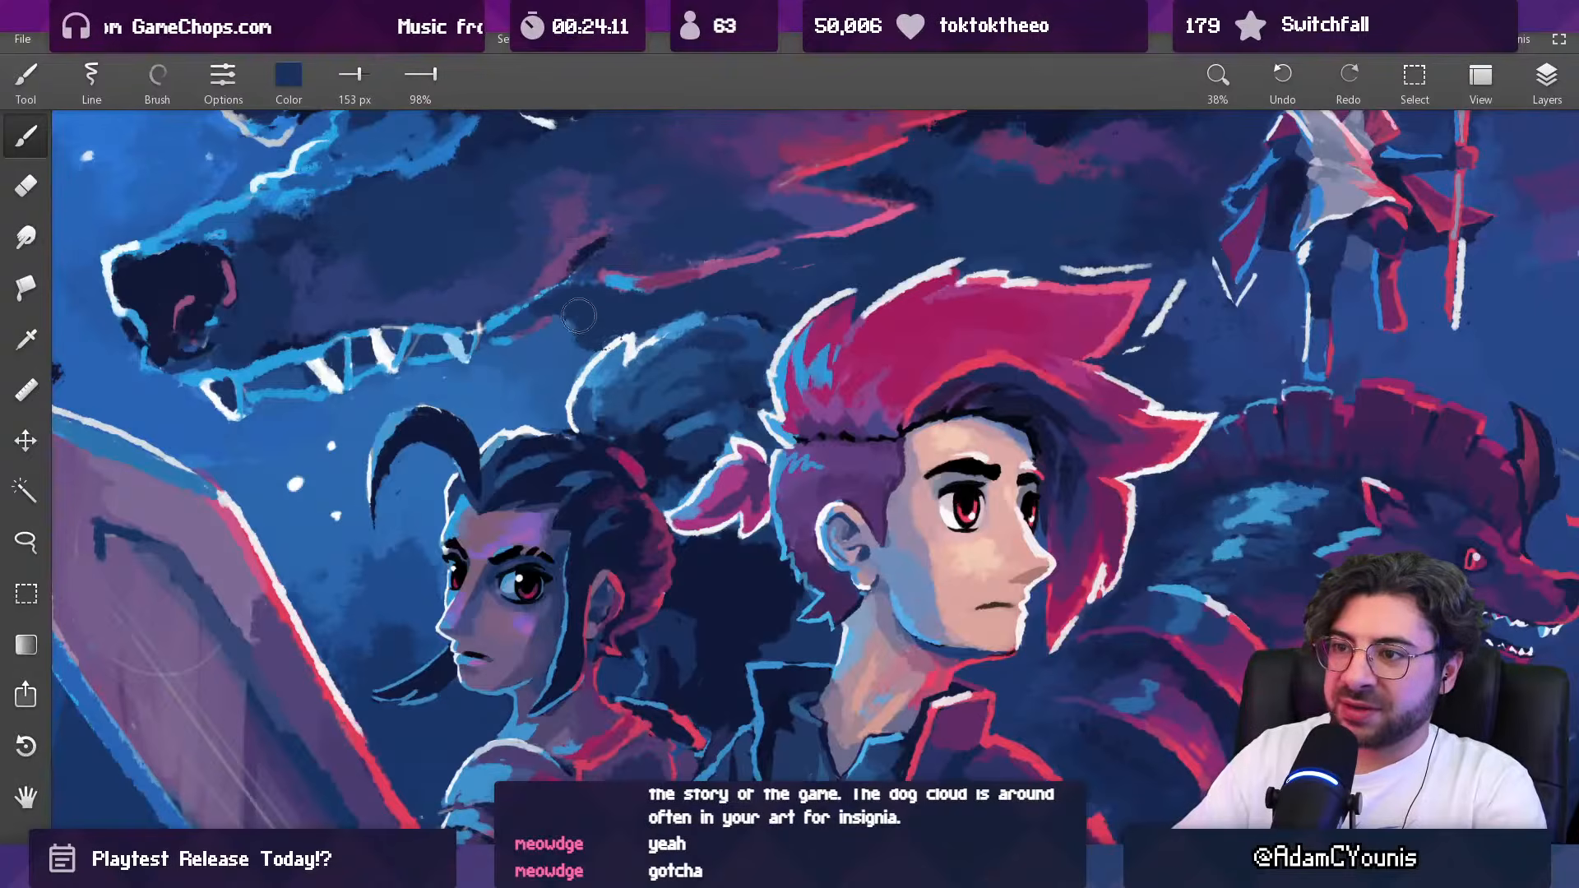
key([)
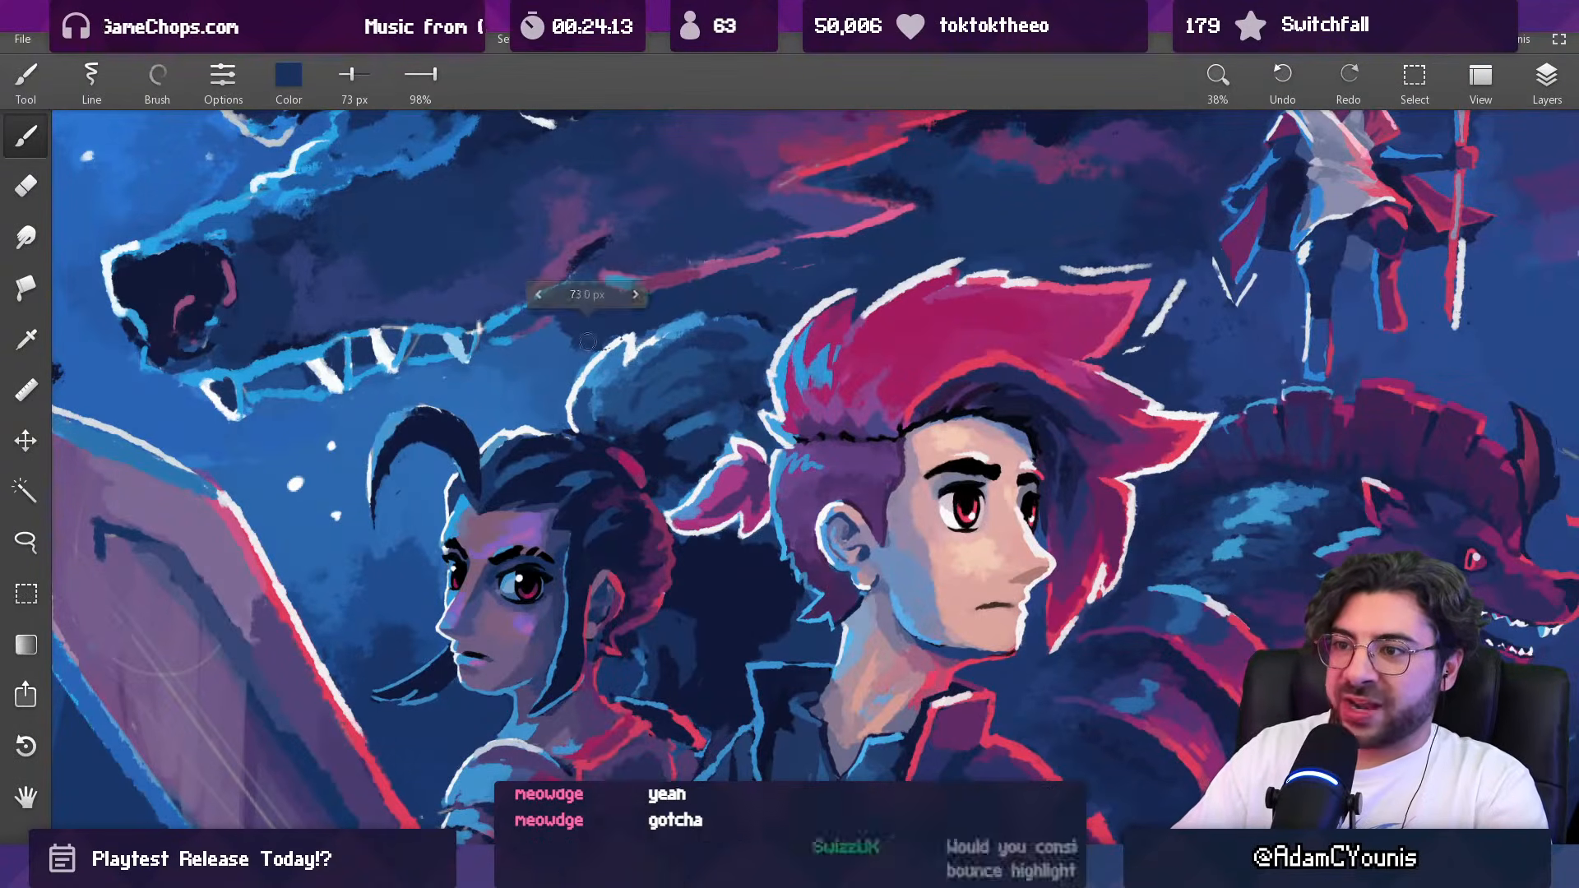
alt+click(569, 362)
key(bracketright)
alt+click(776, 279)
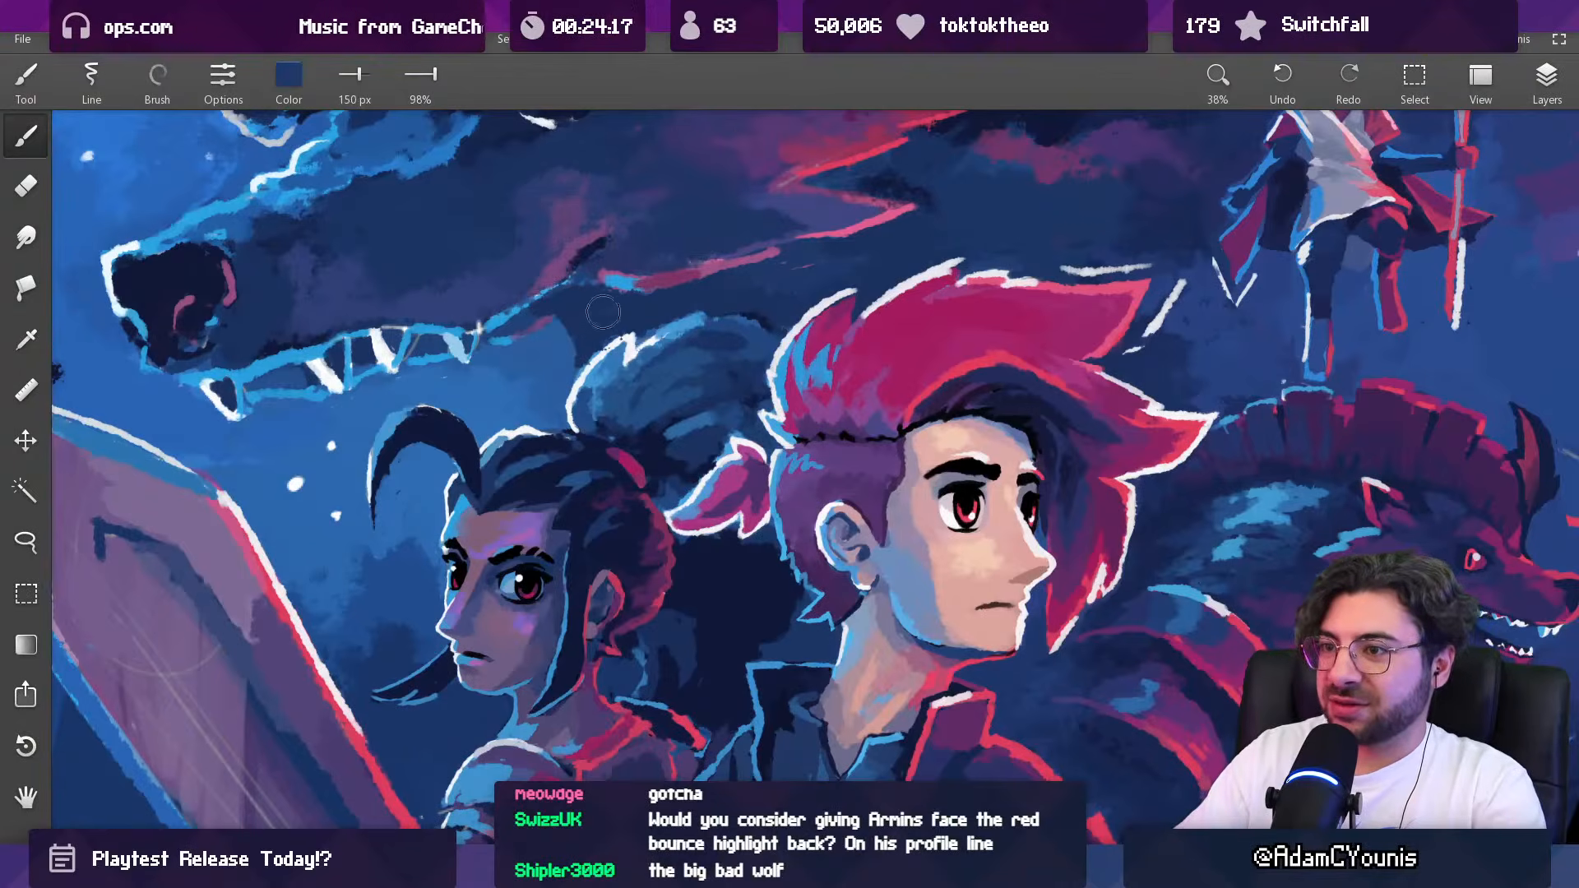
Step: Blend the sky beneath the maned beast's jaw and above the ponytail with sampled mid blue at 149 px
alt+click(591, 330)
key(bracketleft)
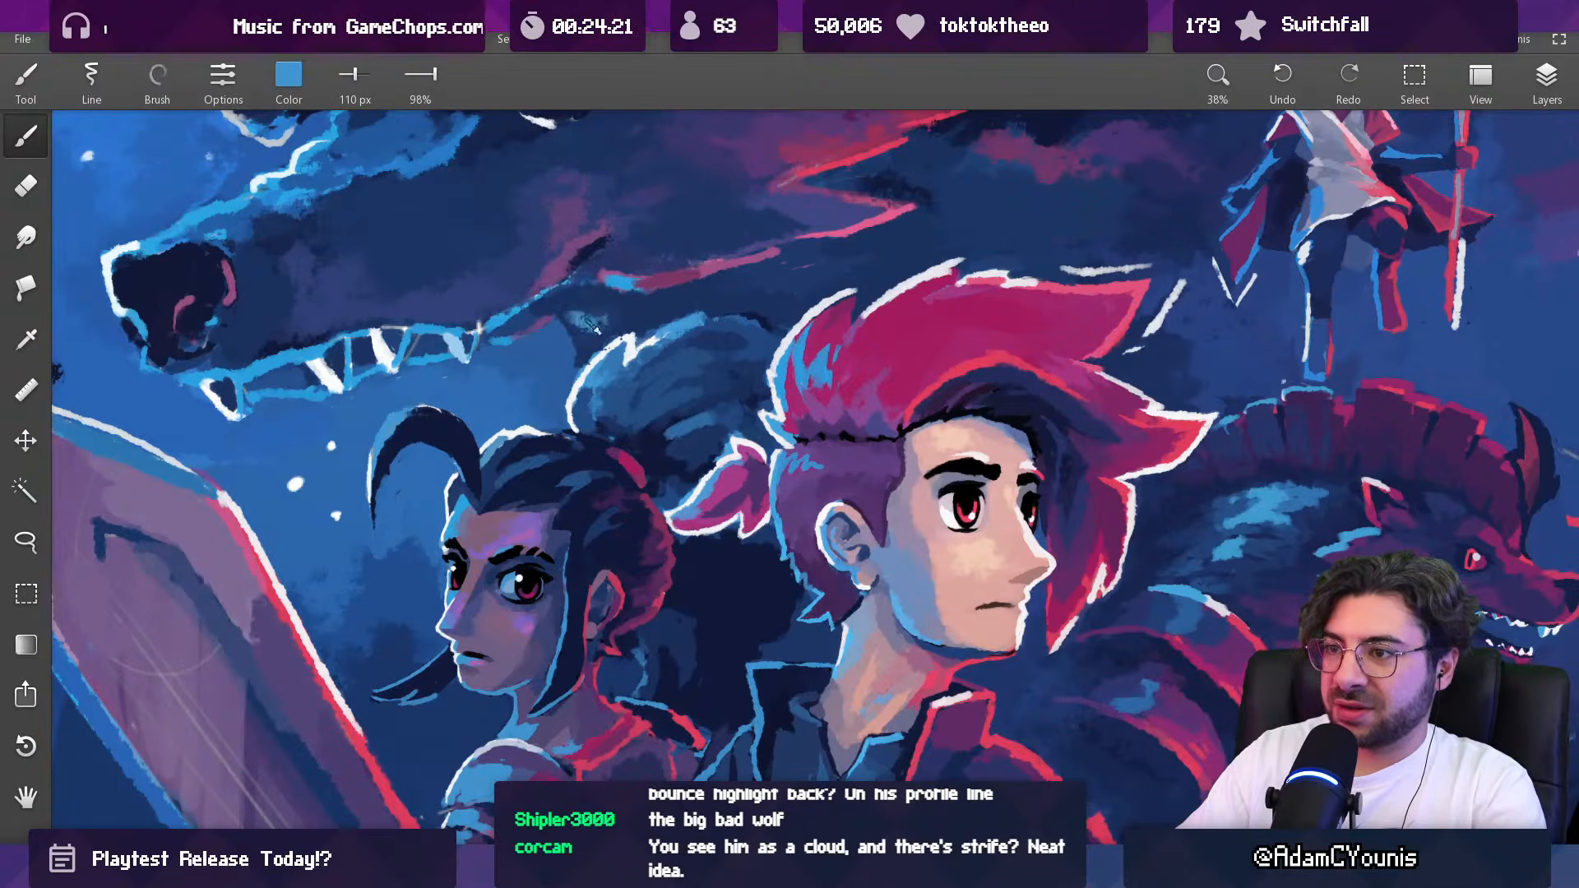
key(bracketright)
alt+click(615, 321)
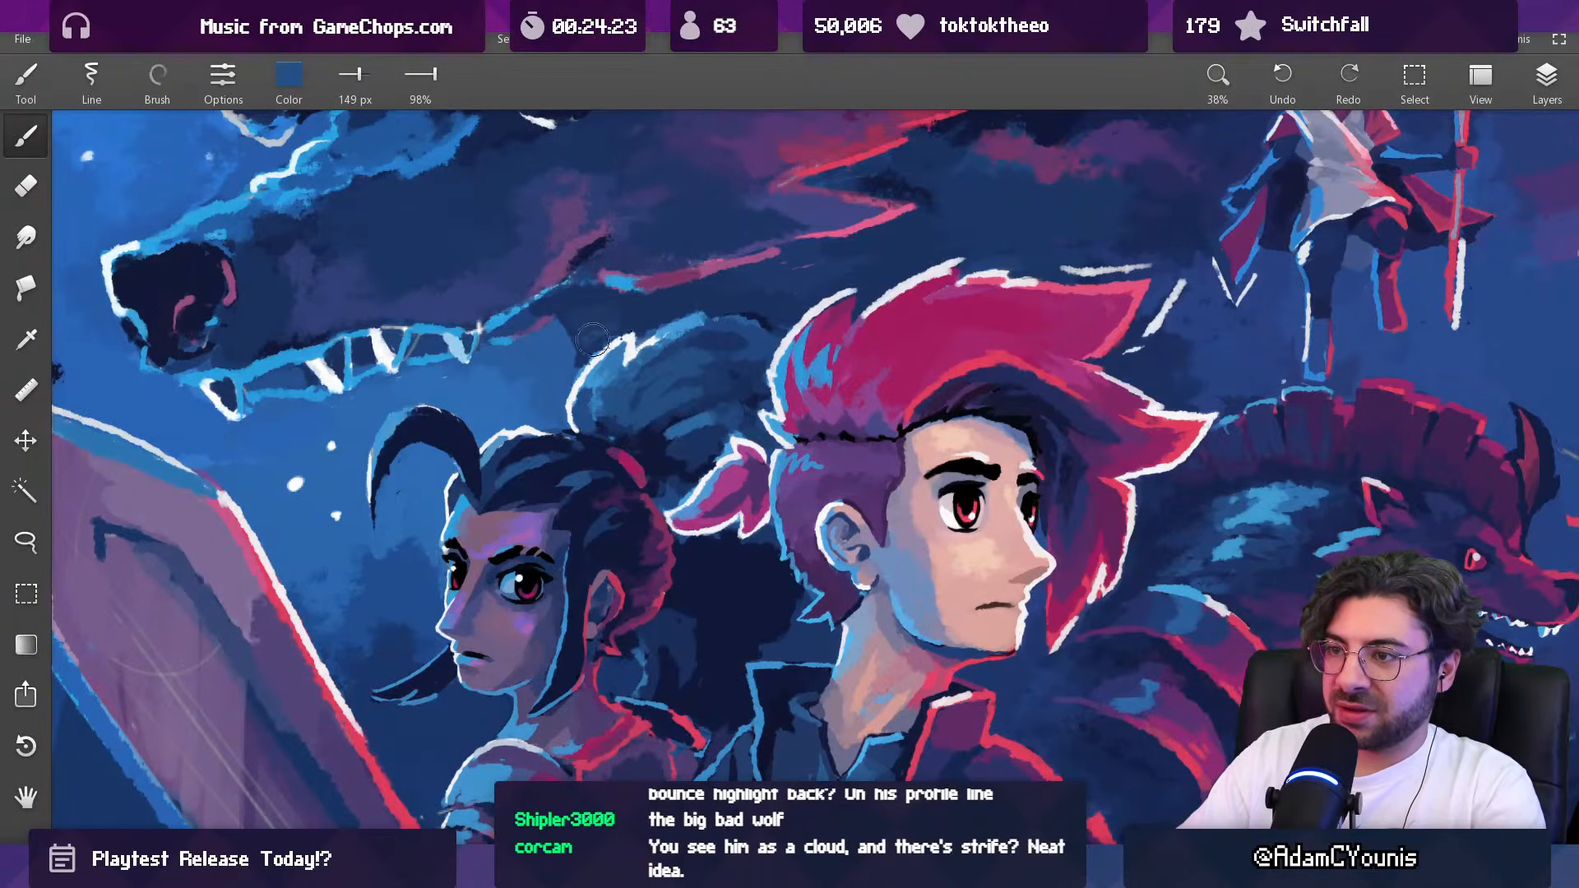
alt+click(581, 309)
drag(582, 316, 671, 315)
alt+click(643, 328)
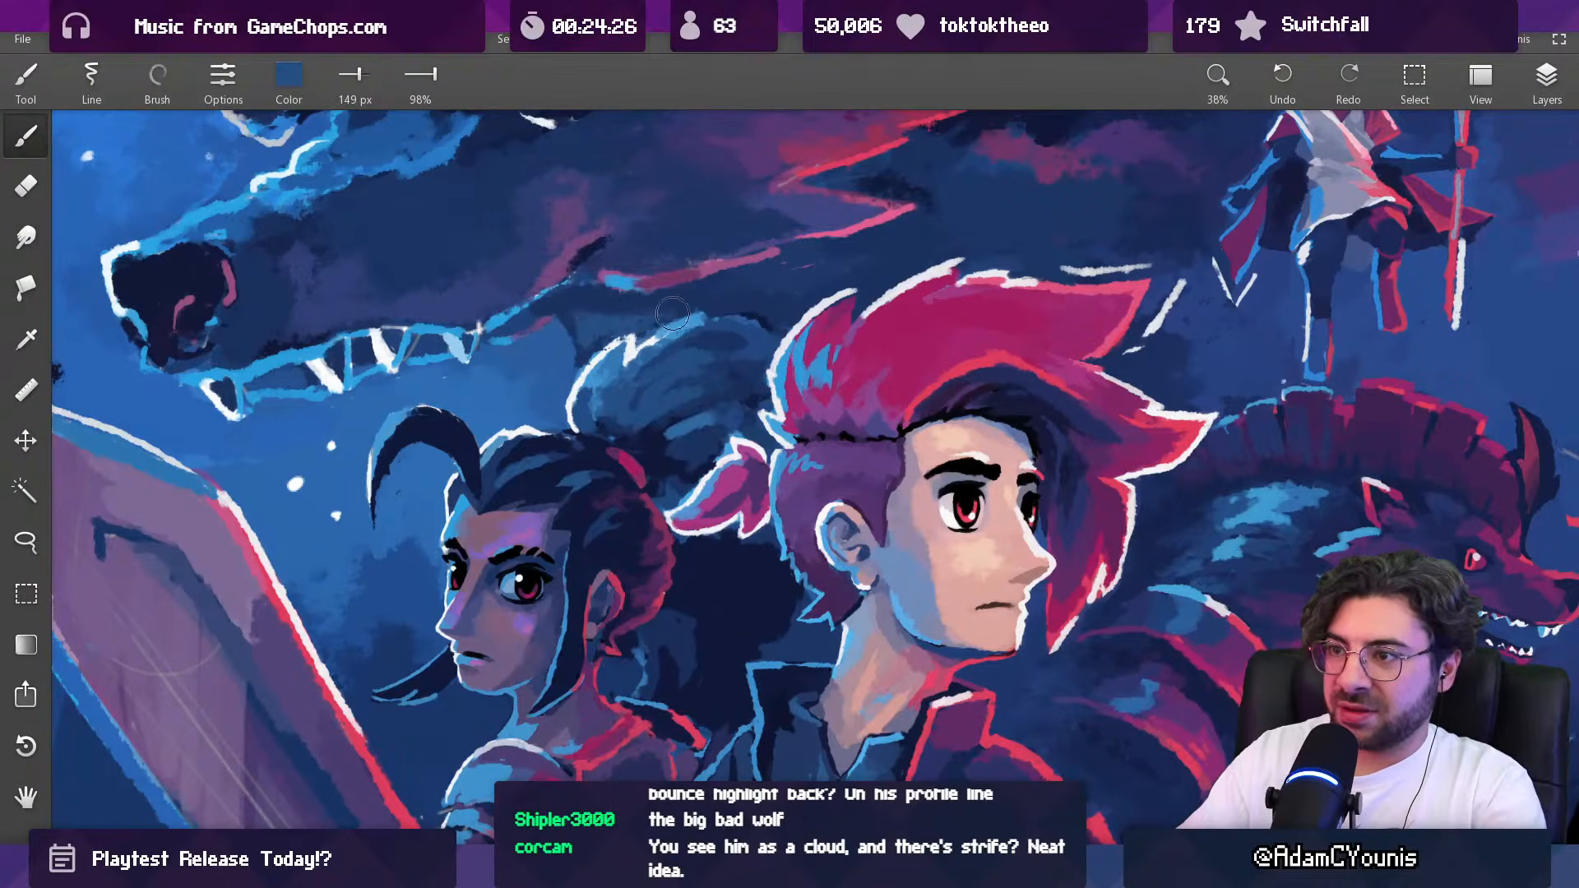
key(bracketleft)
key(bracketleft)
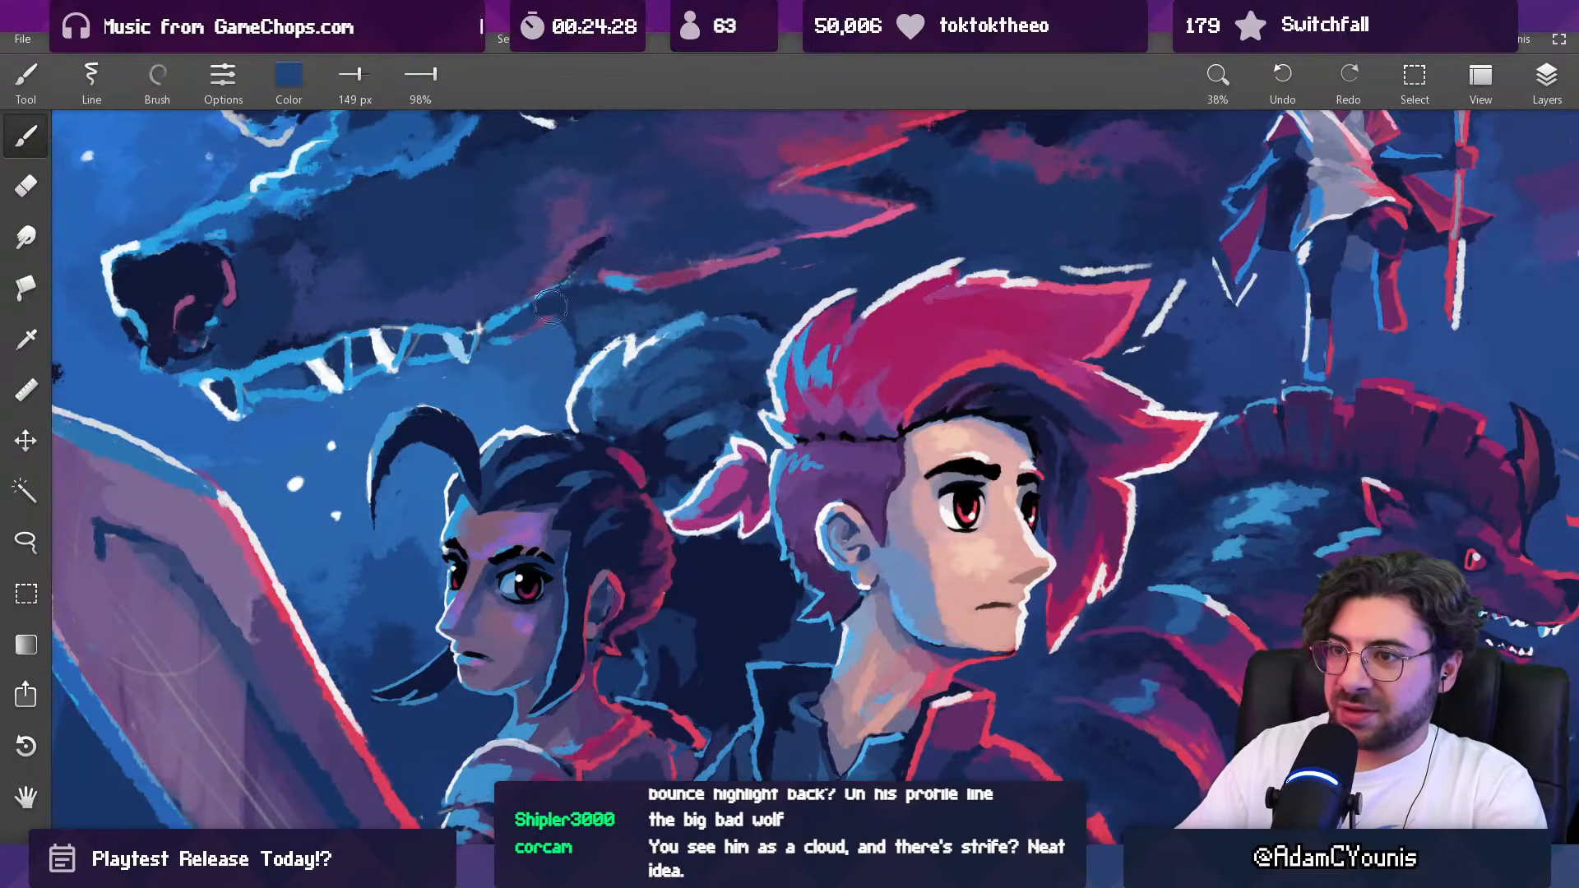
scroll(619, 298, down, 6)
drag(625, 342, 620, 472)
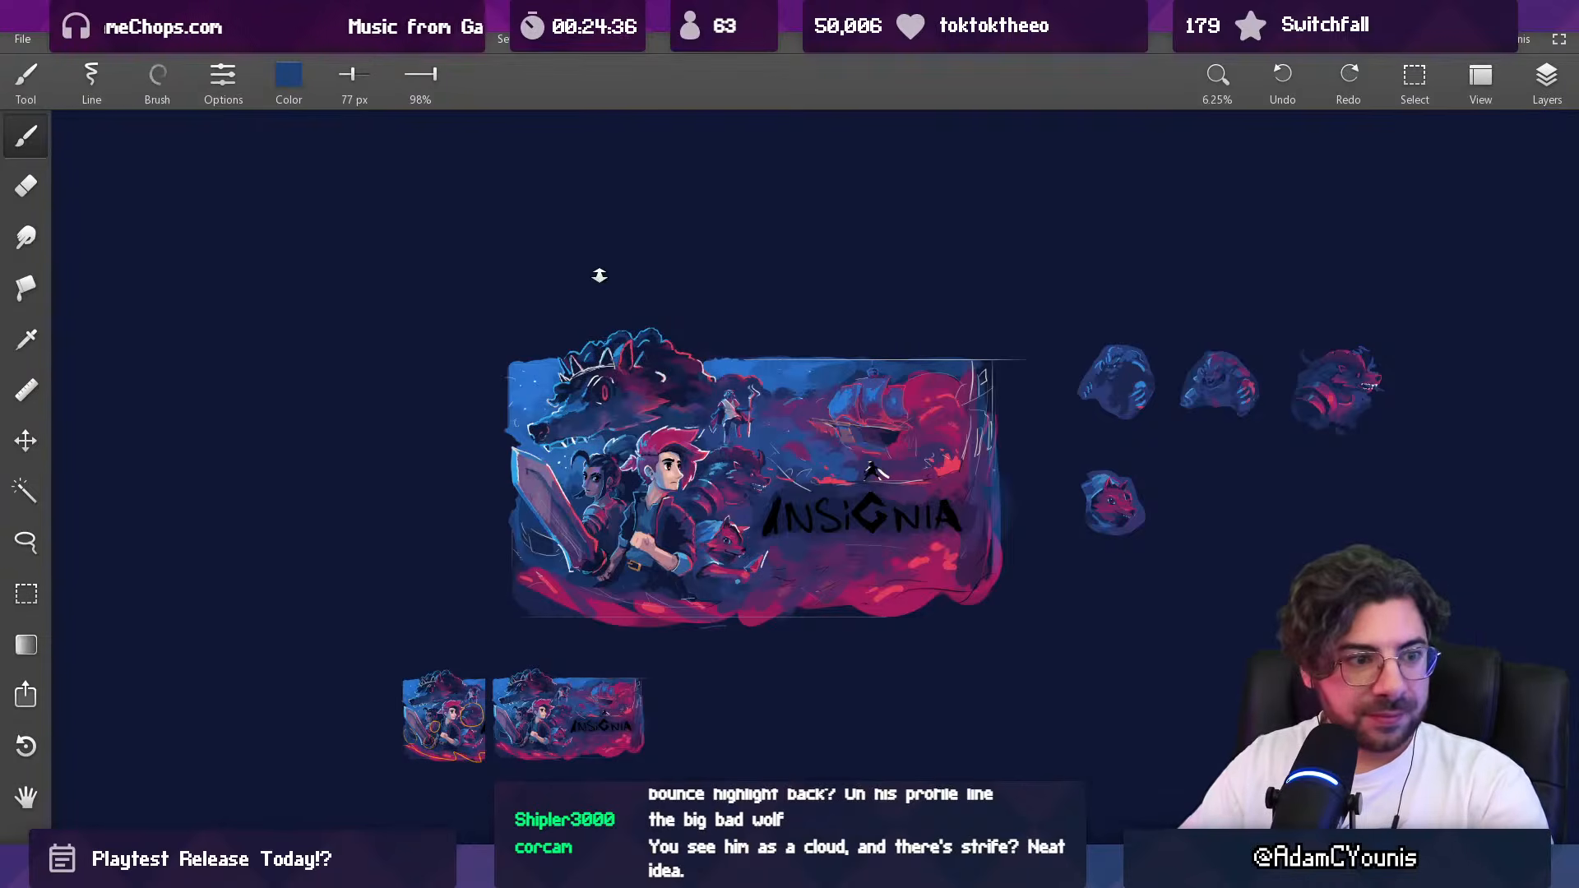
drag(609, 424, 573, 426)
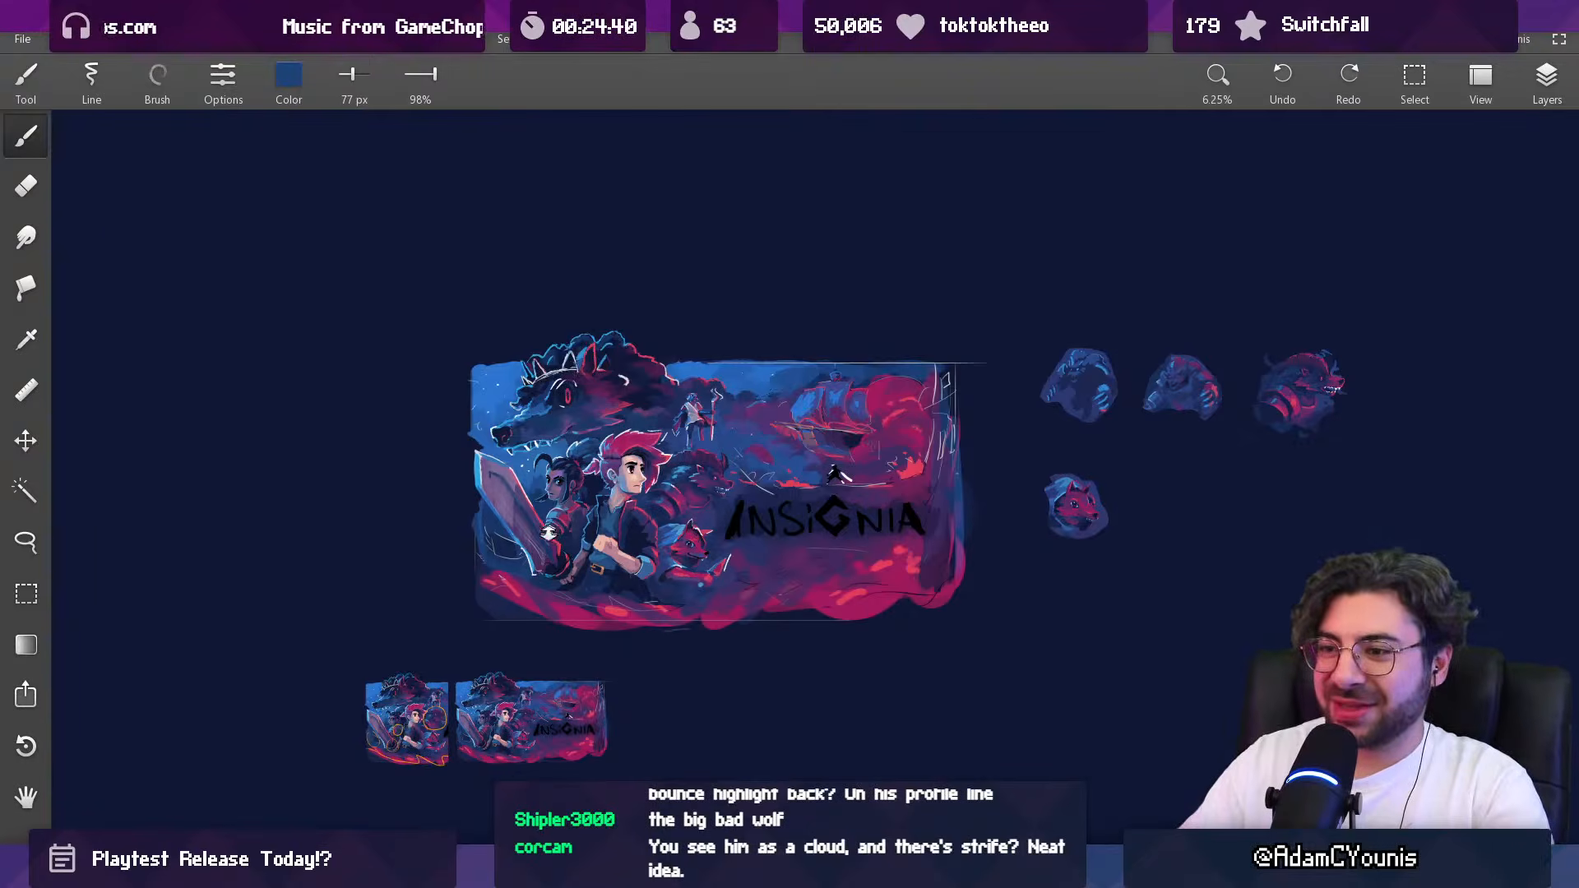
Step: Sample the red of the dark-haired woman's collar and check her outfit on the character sprite in the pixel-art editor
scroll(550, 528, up, 10)
key([)
alt+click(630, 512)
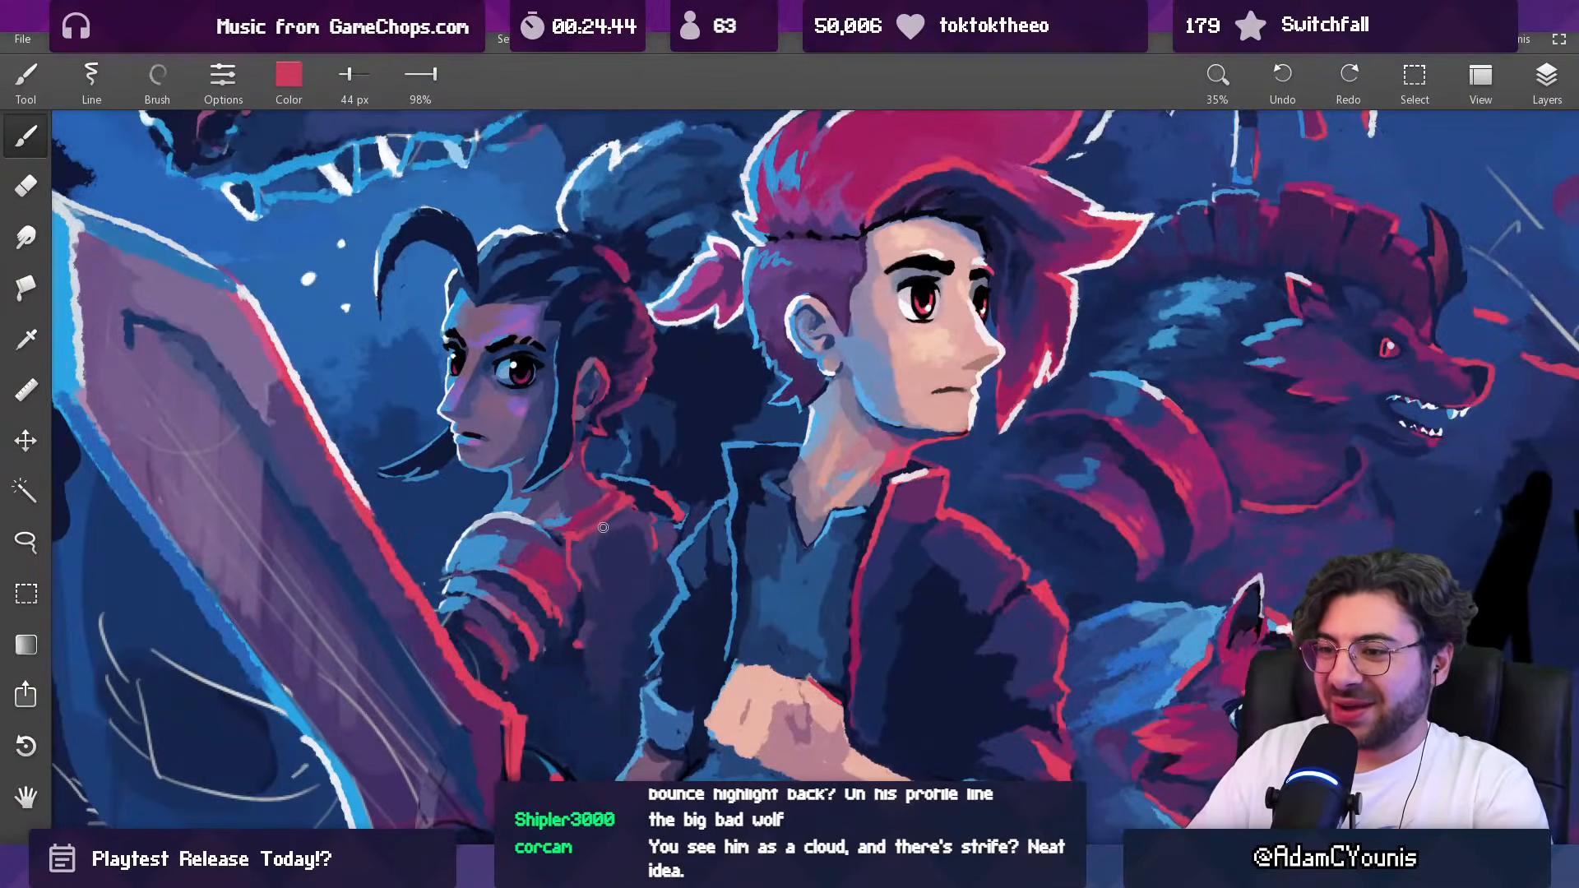
key(alt+Tab)
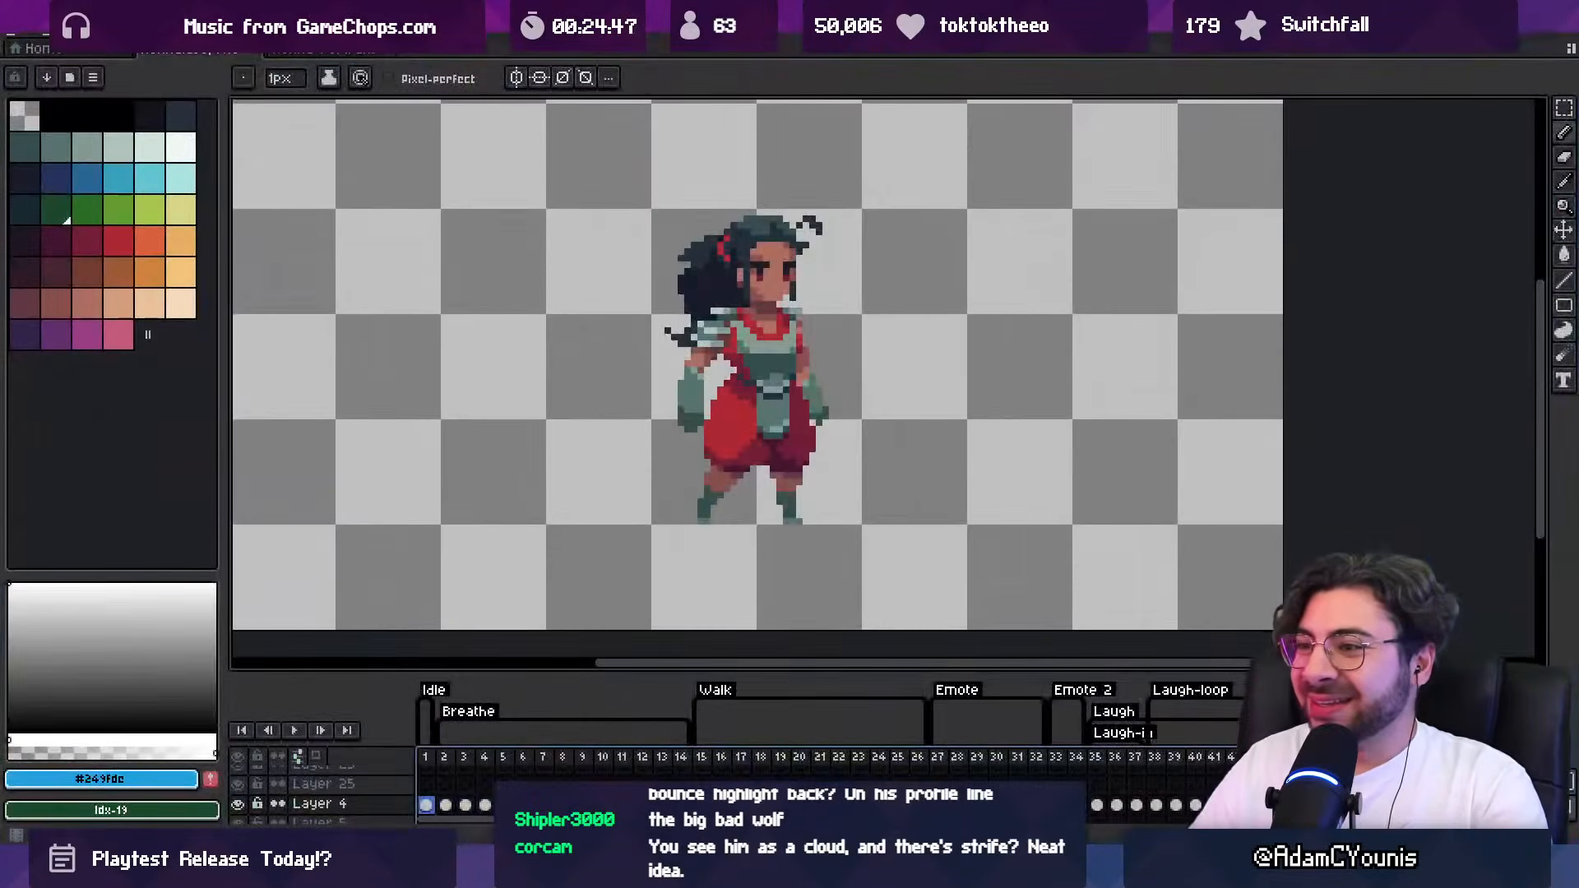
key(alt+Tab)
Step: Rework the dark-haired woman's collar and its edge above the upper back with sampled red at 36 px
alt+click(600, 520)
key(])
key(])
drag(587, 528, 607, 520)
alt+click(585, 542)
key([)
key([)
key([)
key([)
key([)
key([)
key([)
key([)
key([)
key([)
key([)
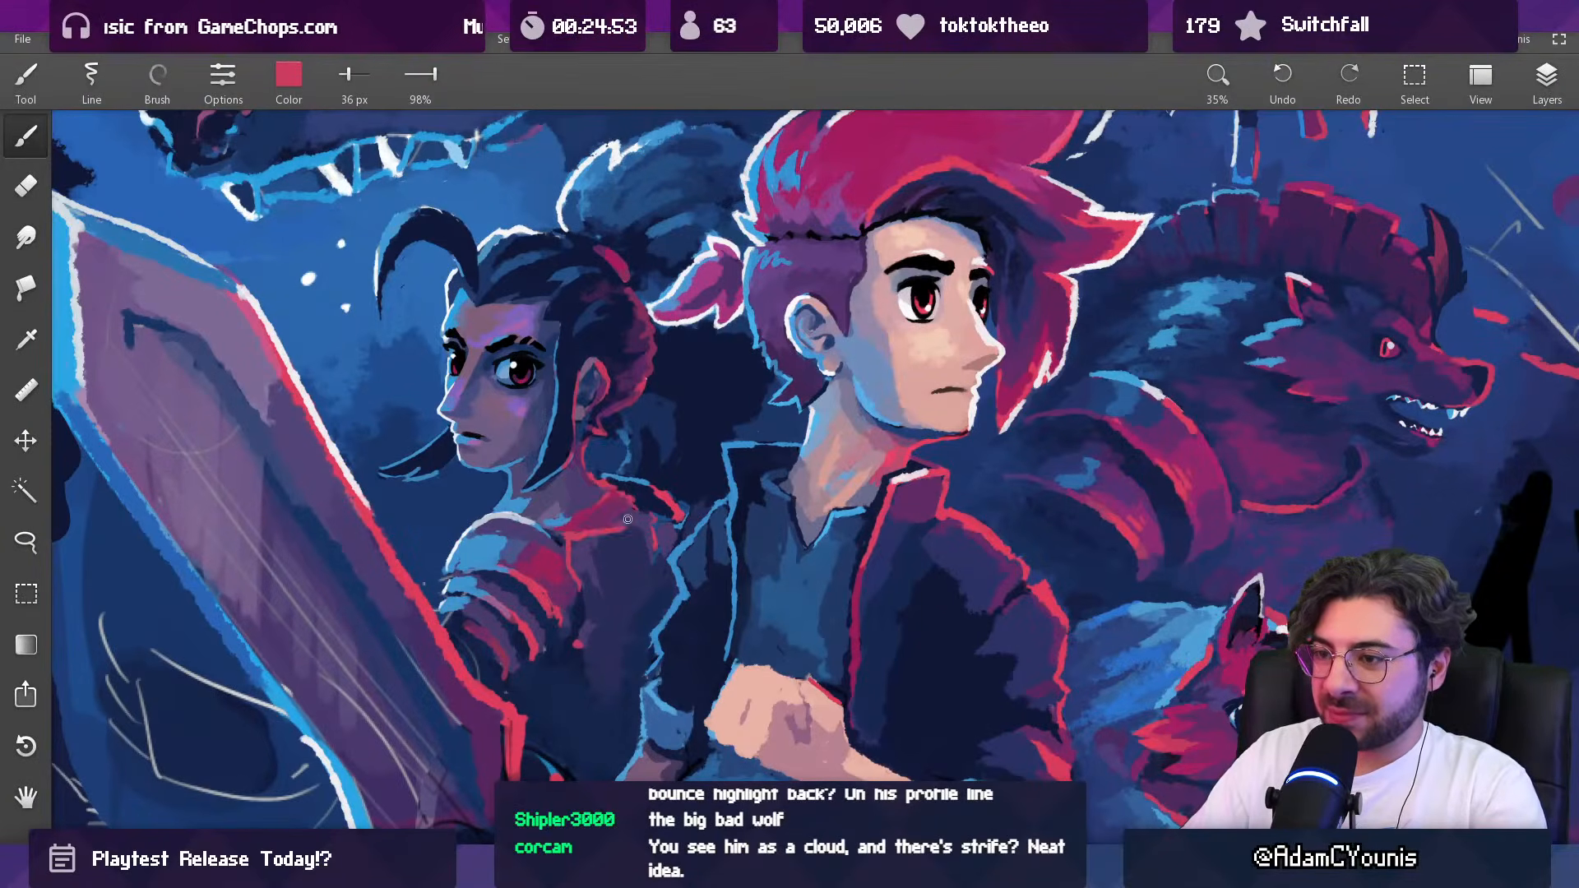
Step: Shade the dark-haired woman's collar with sampled purple and magenta at 42 px
key(bracketright)
key(bracketright)
key(bracketright)
key(bracketright)
key(bracketright)
key(bracketright)
key(bracketright)
key(bracketright)
key(bracketright)
key(bracketright)
drag(658, 487, 655, 722)
drag(632, 545, 655, 319)
alt+click(673, 484)
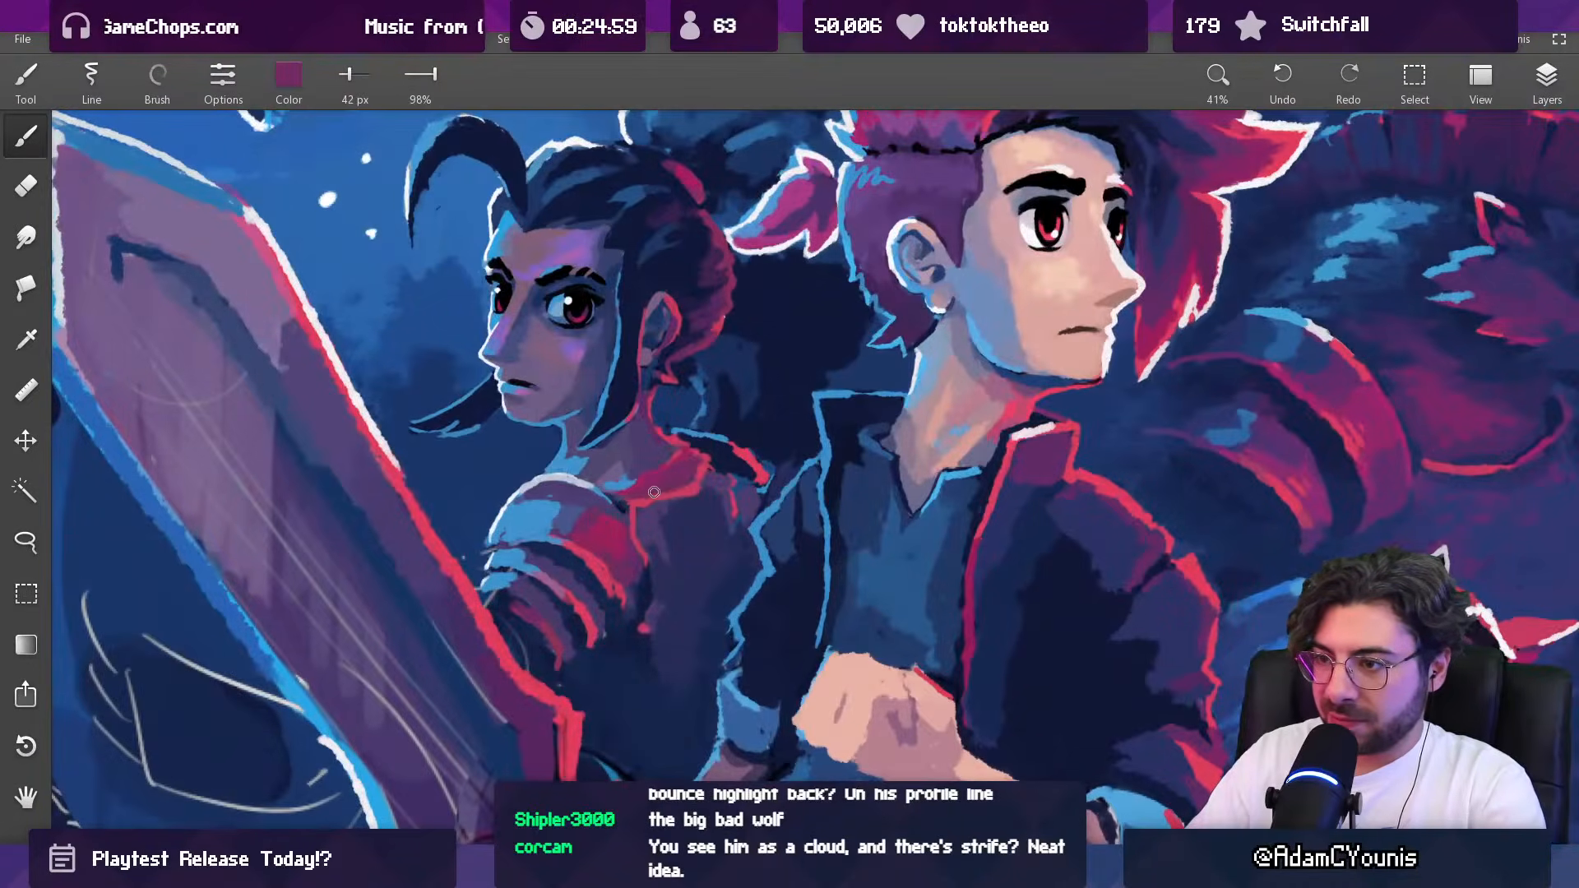
alt+click(681, 479)
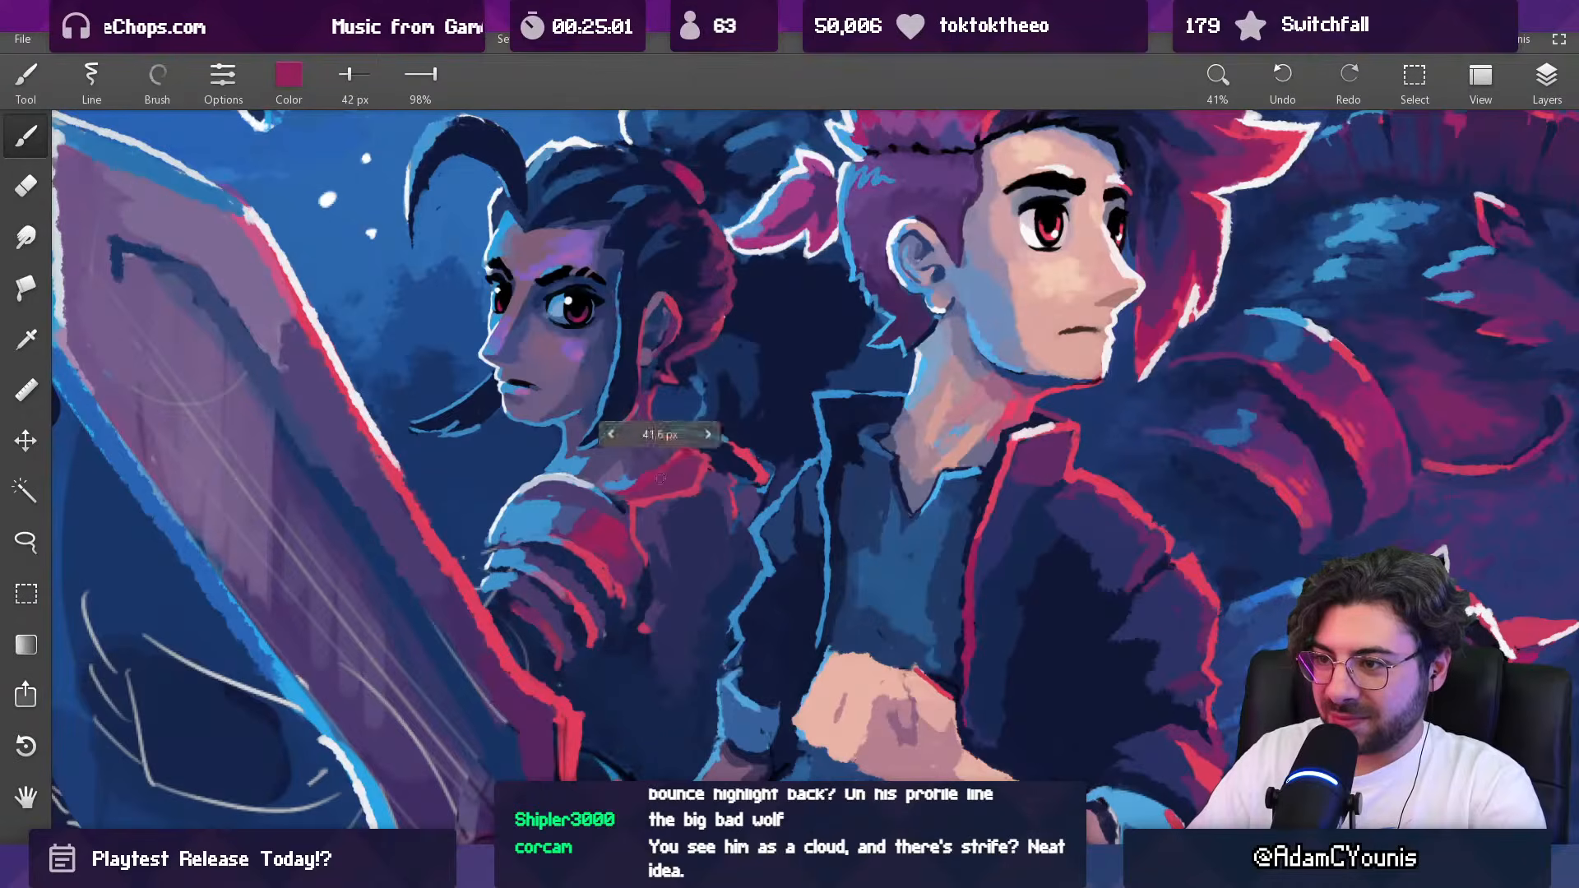
alt+click(660, 458)
Step: Paint reddish bounce light on the back of the dark-haired woman's neck with sampled reds at 96 and 65 px
mouse_move(644, 390)
mouse_down()
mouse_move(646, 425)
mouse_move(684, 458)
mouse_move(633, 513)
mouse_move(670, 325)
mouse_move(653, 351)
mouse_move(687, 339)
mouse_move(665, 370)
mouse_up()
key(])
key(])
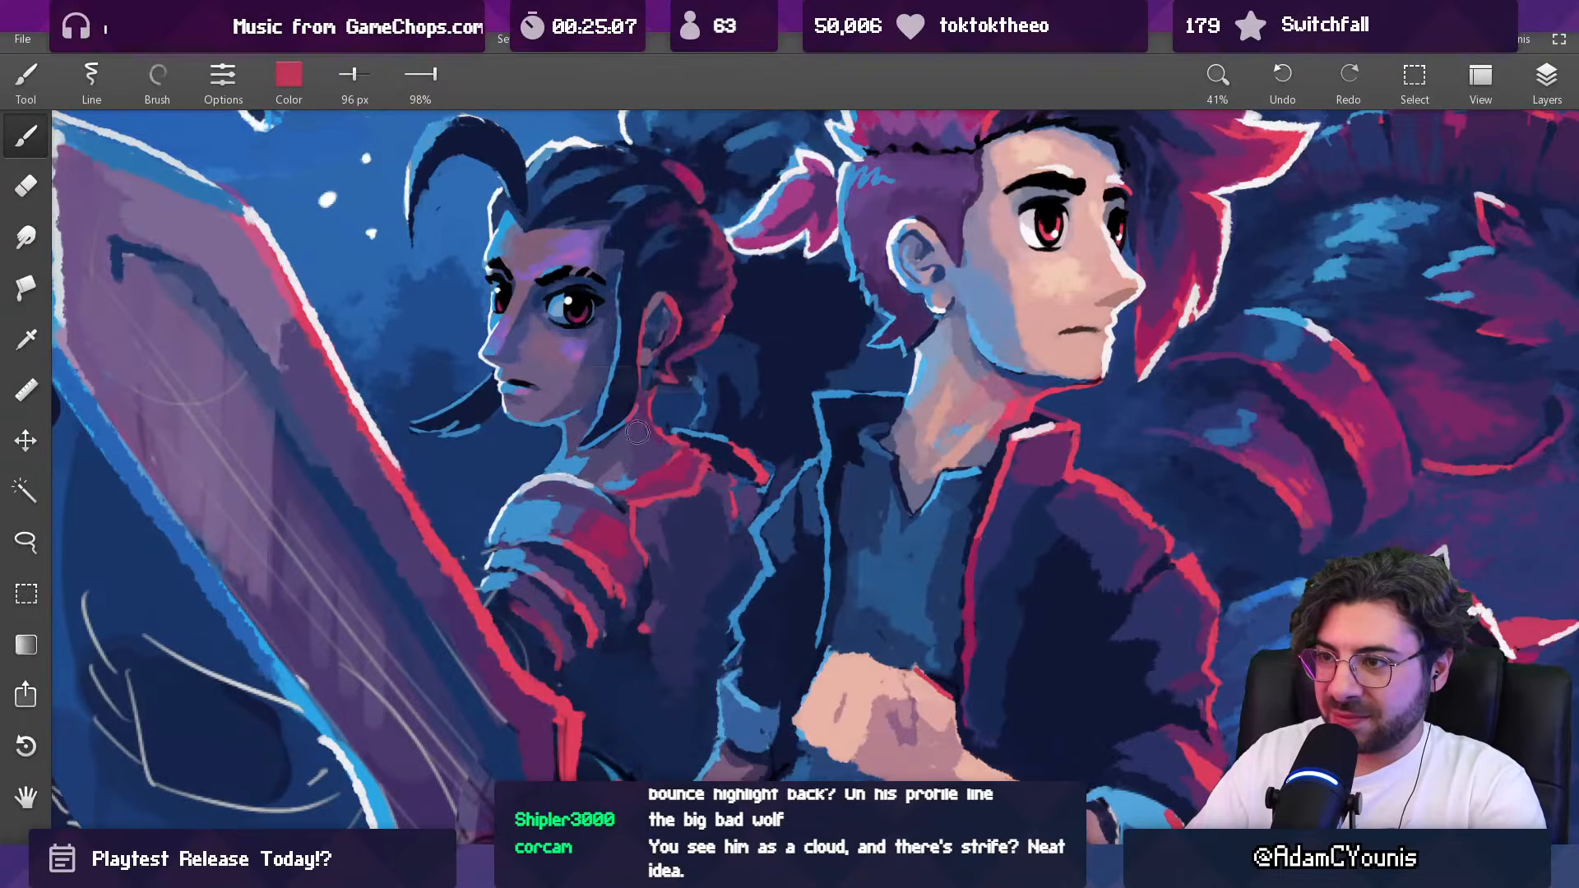
key([)
key([)
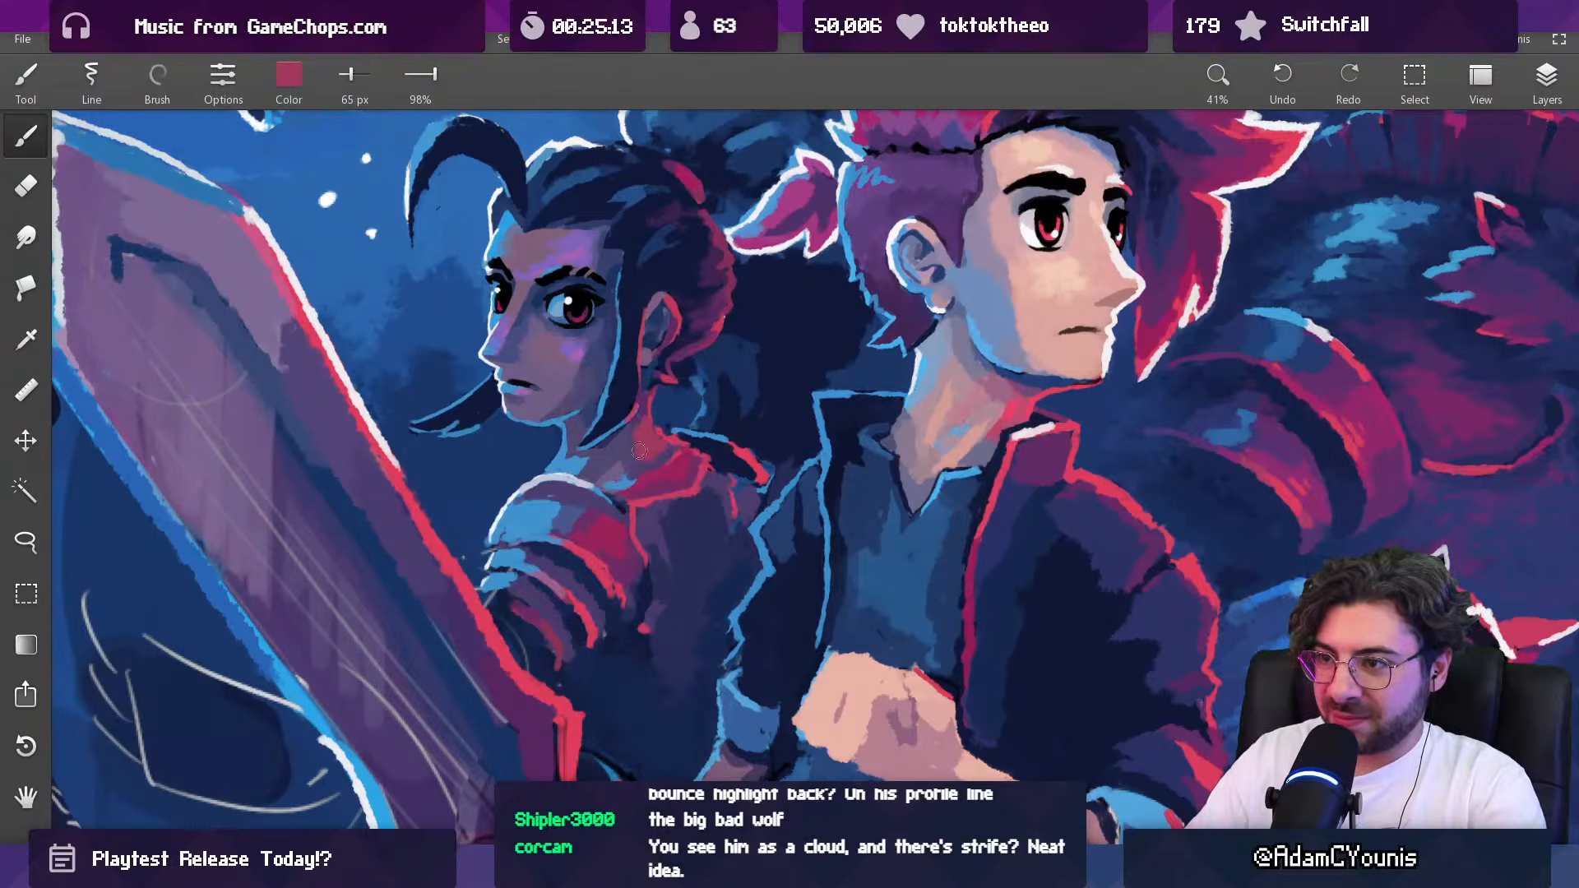
drag(665, 442, 632, 508)
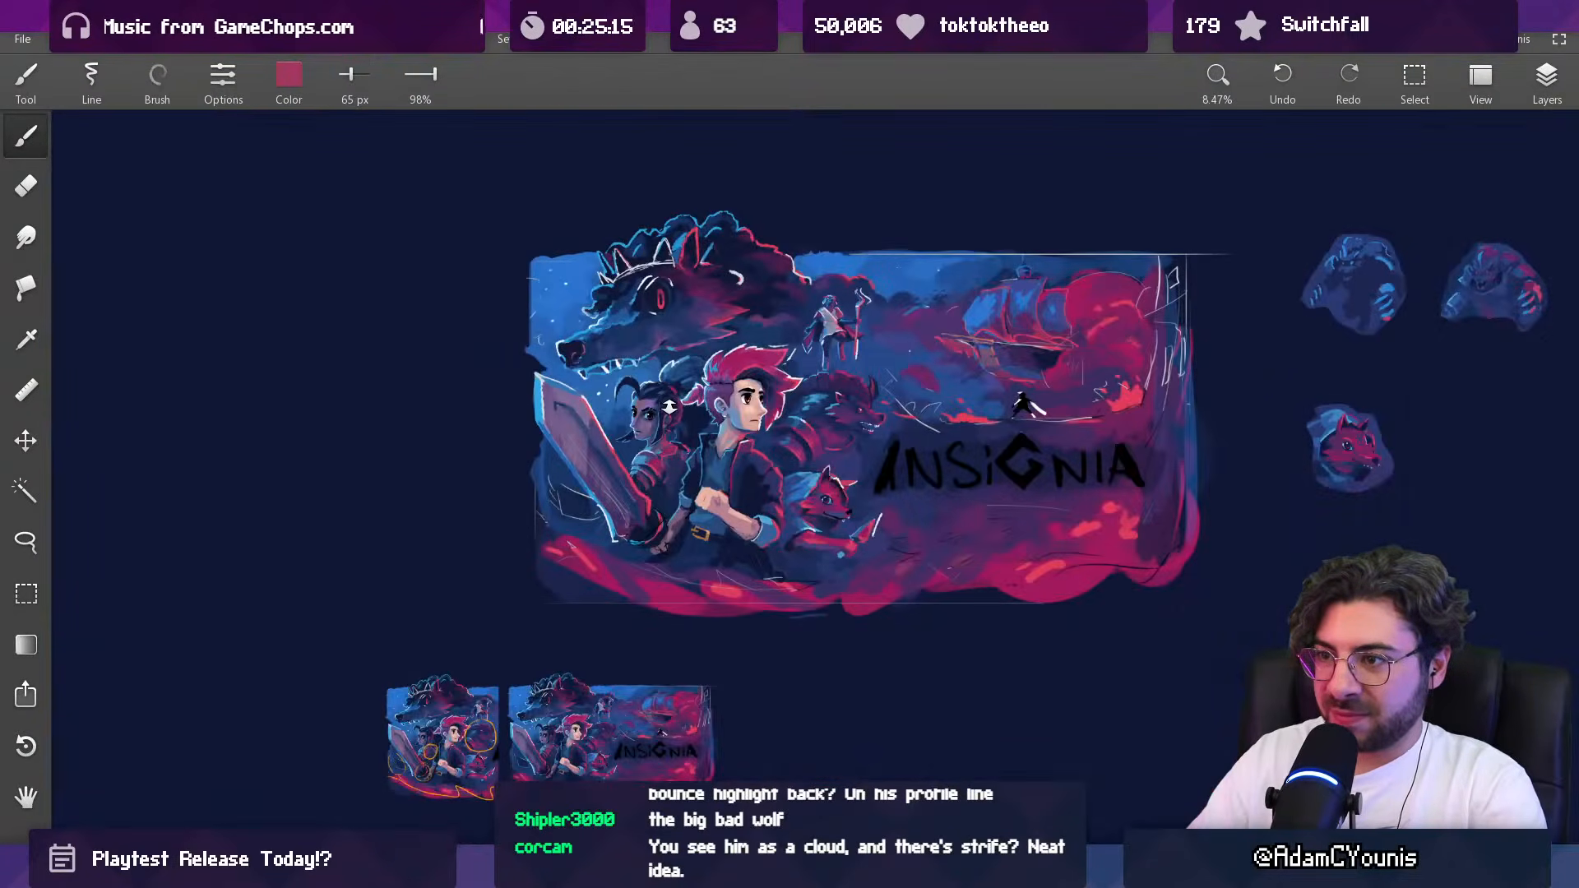
Step: Blend the shadow on the dark-haired woman's neck above the collar with sampled purples at 90 and 60 px
drag(670, 400, 683, 276)
drag(647, 470, 663, 353)
alt+click(686, 362)
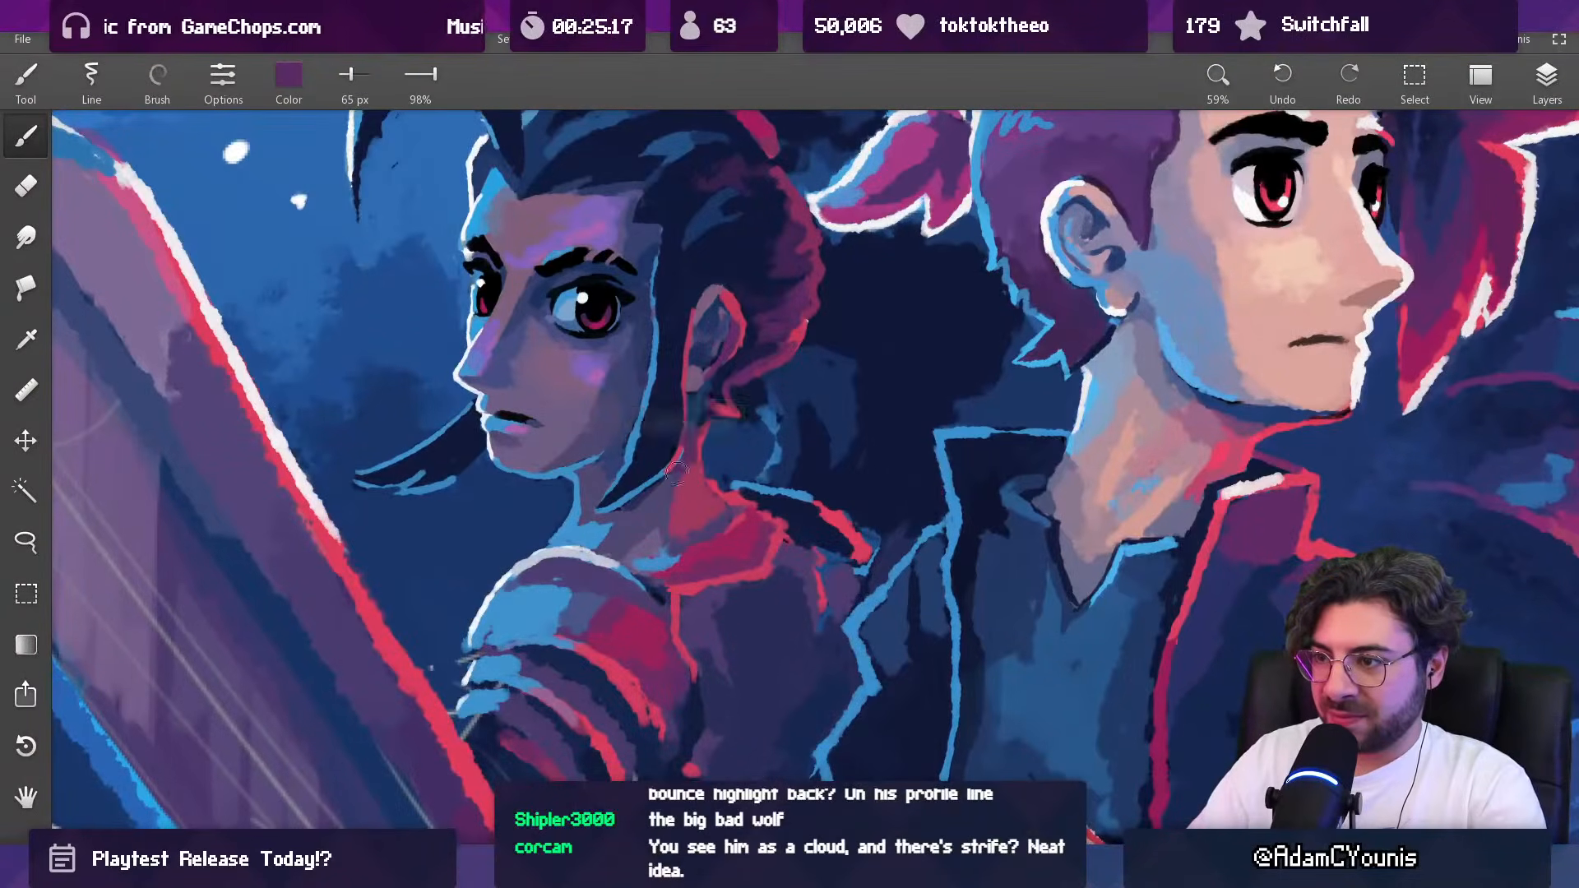
drag(688, 533, 684, 505)
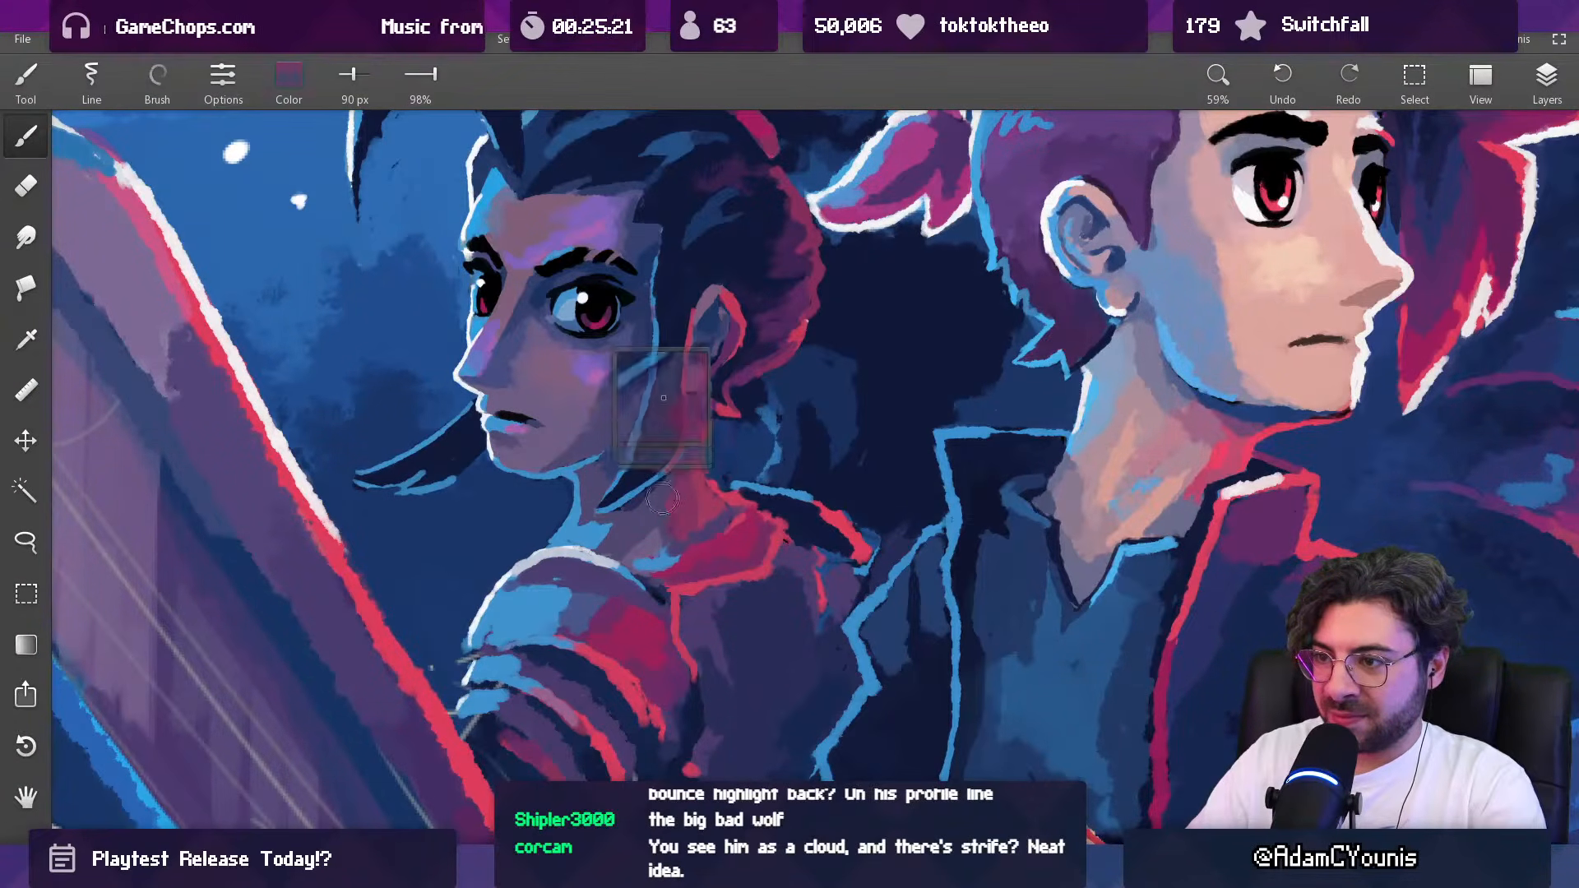
drag(680, 475, 706, 489)
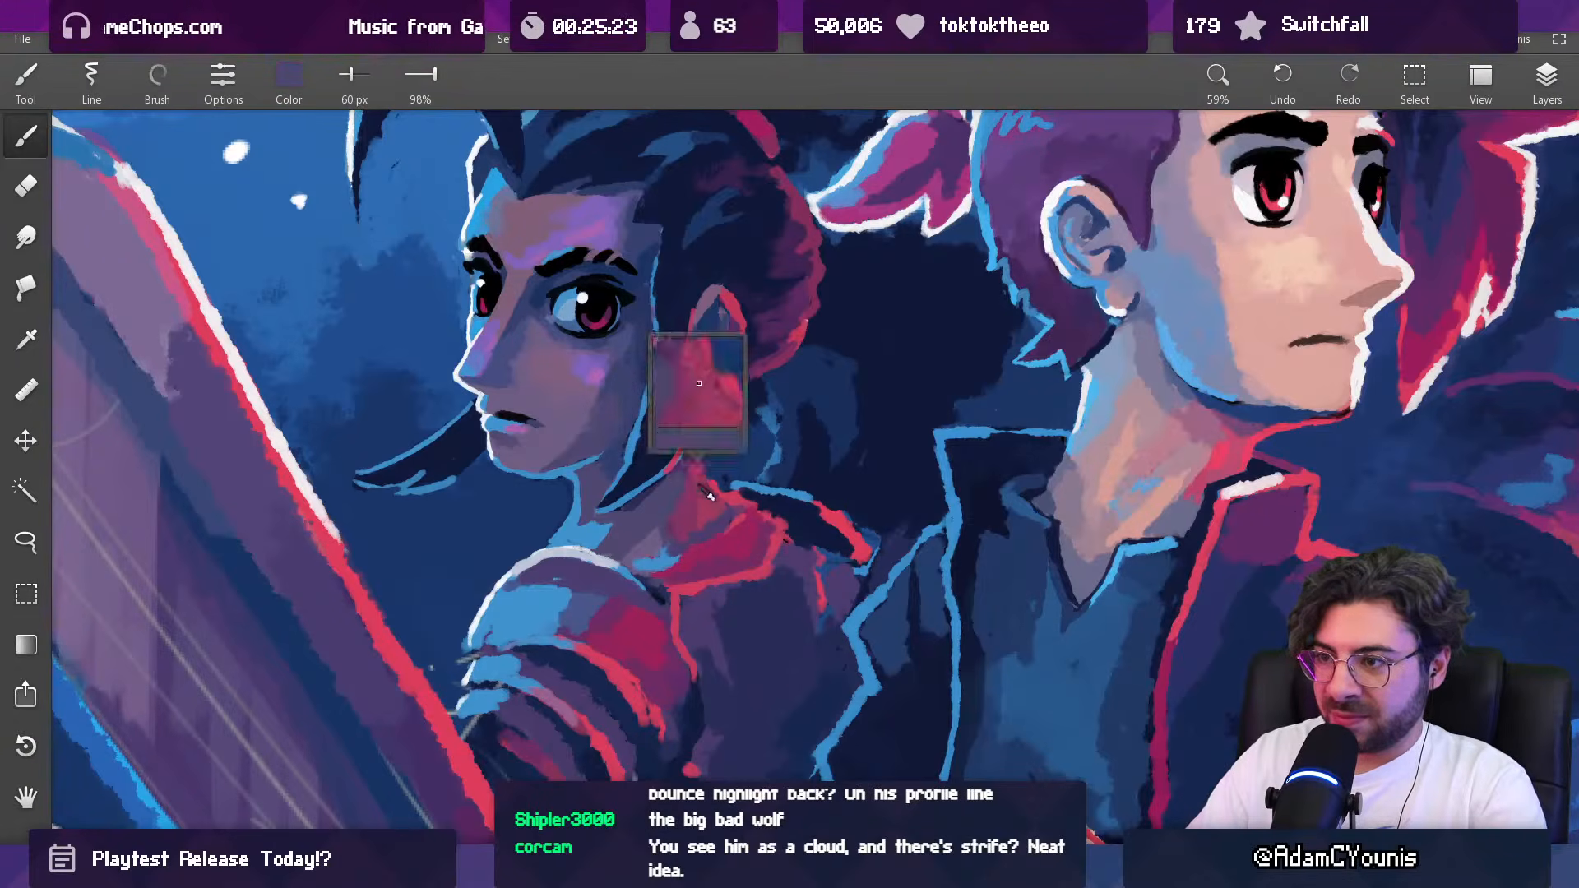
key([)
alt+click(713, 501)
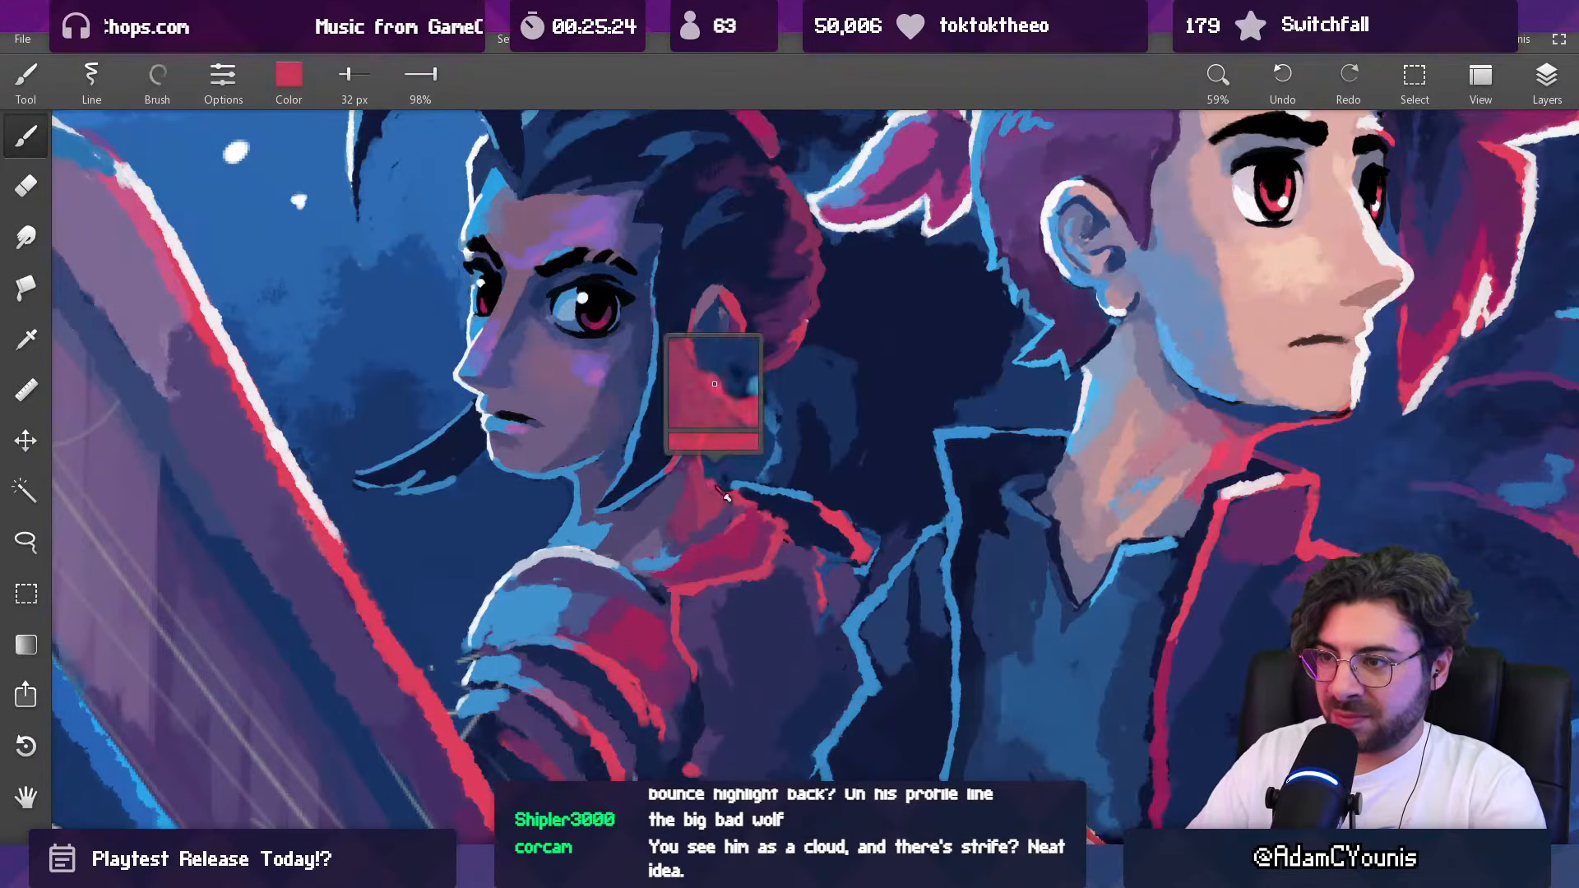
Step: Refine the dark-haired woman's neck edge behind the hair strand with sampled purple and red at 32 and 41 px
alt+click(690, 461)
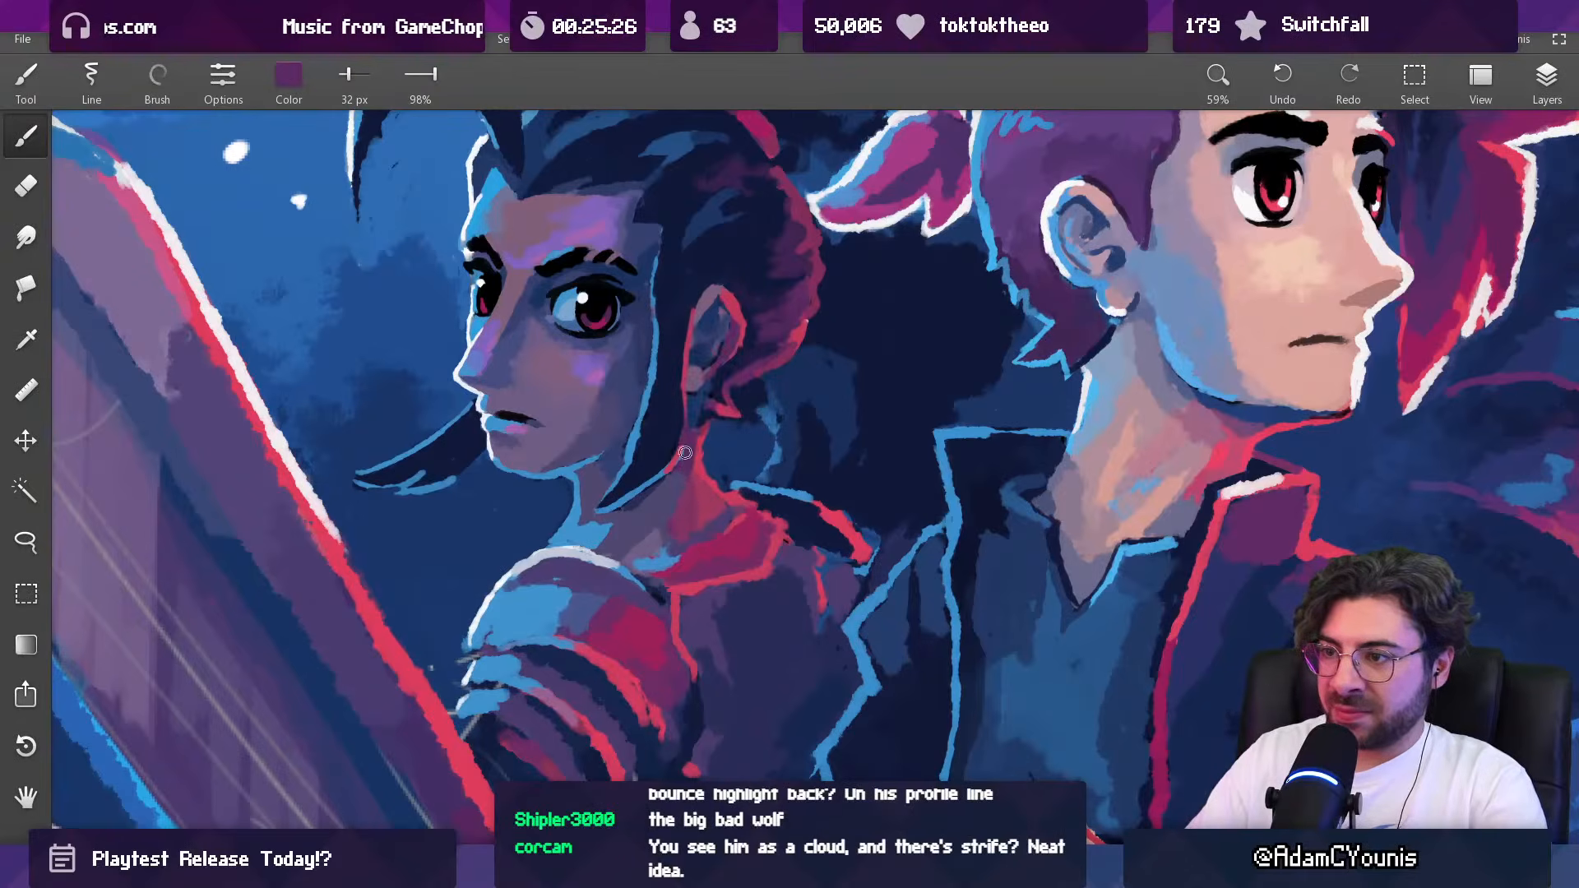
drag(682, 462, 650, 672)
drag(737, 406, 690, 365)
alt+click(715, 433)
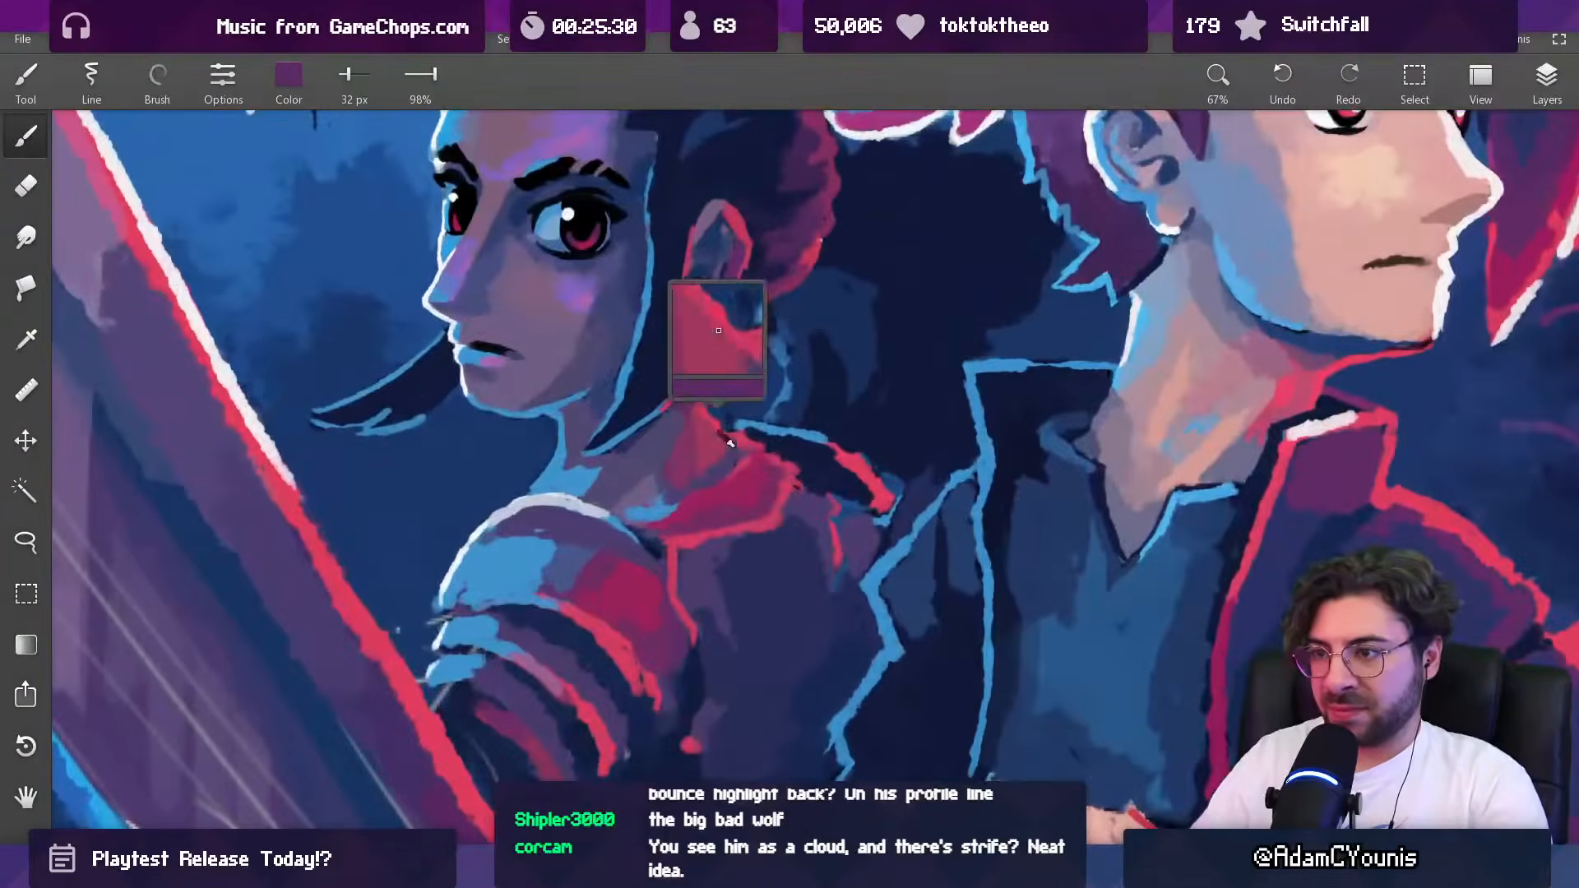
key(])
mouse_move(613, 520)
mouse_down()
mouse_move(643, 548)
mouse_move(629, 534)
mouse_move(645, 592)
mouse_move(638, 628)
mouse_move(616, 631)
mouse_up()
key(ctrl+z)
key(])
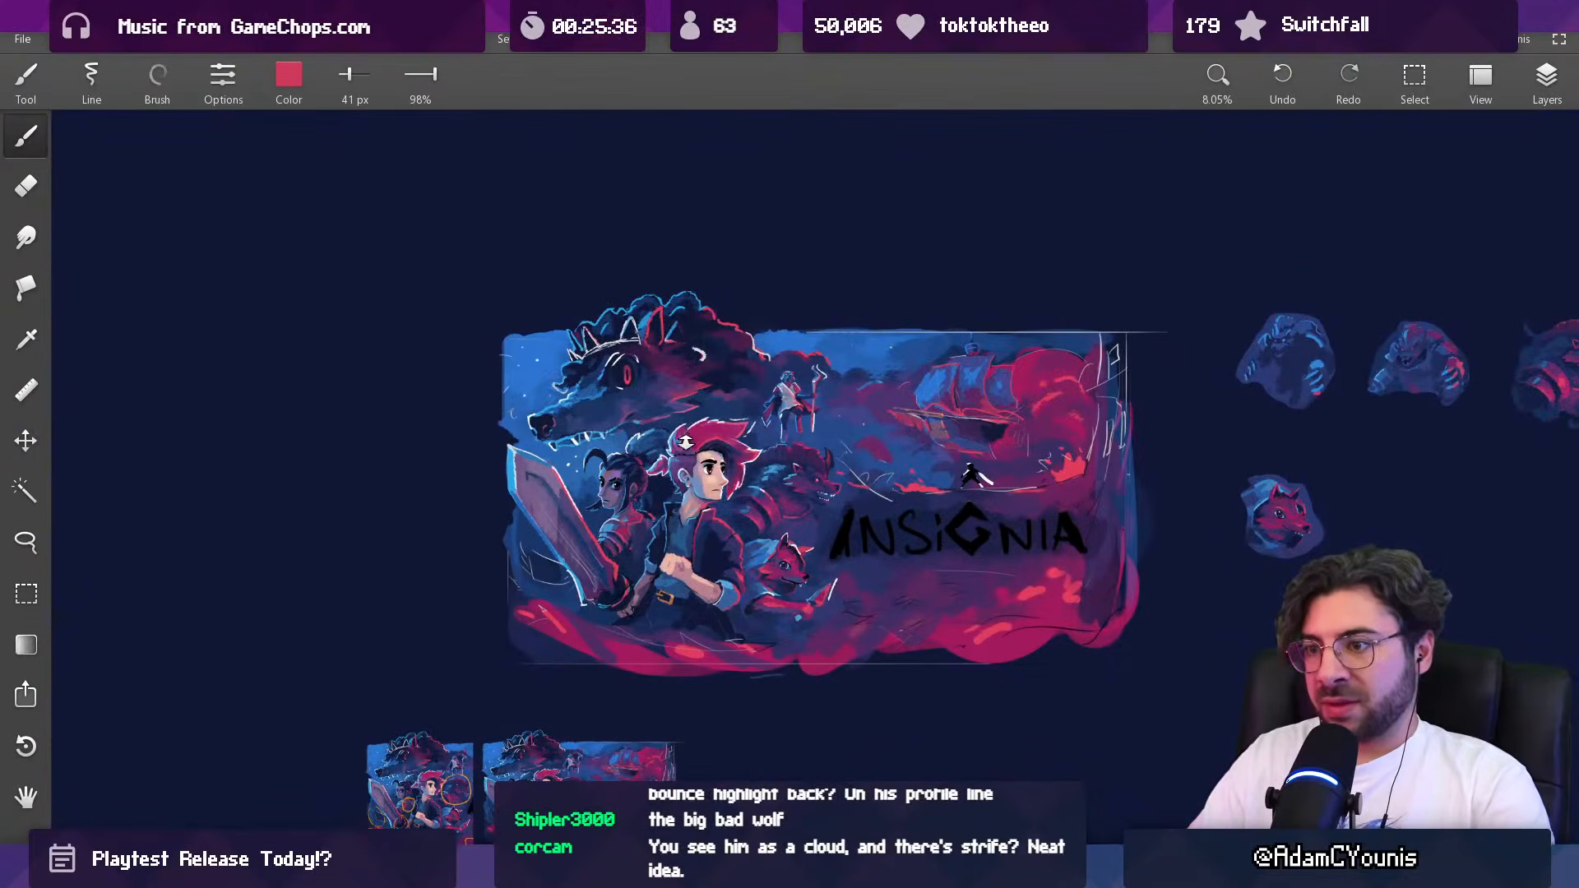
Step: Paint the area along the lower edge of the dark-haired woman's collar with sampled magenta and dark purple at 80 px
mouse_move(712, 433)
mouse_down()
mouse_move(658, 470)
mouse_move(672, 560)
mouse_move(609, 534)
mouse_move(606, 495)
mouse_up()
alt+click(597, 502)
drag(589, 549, 598, 546)
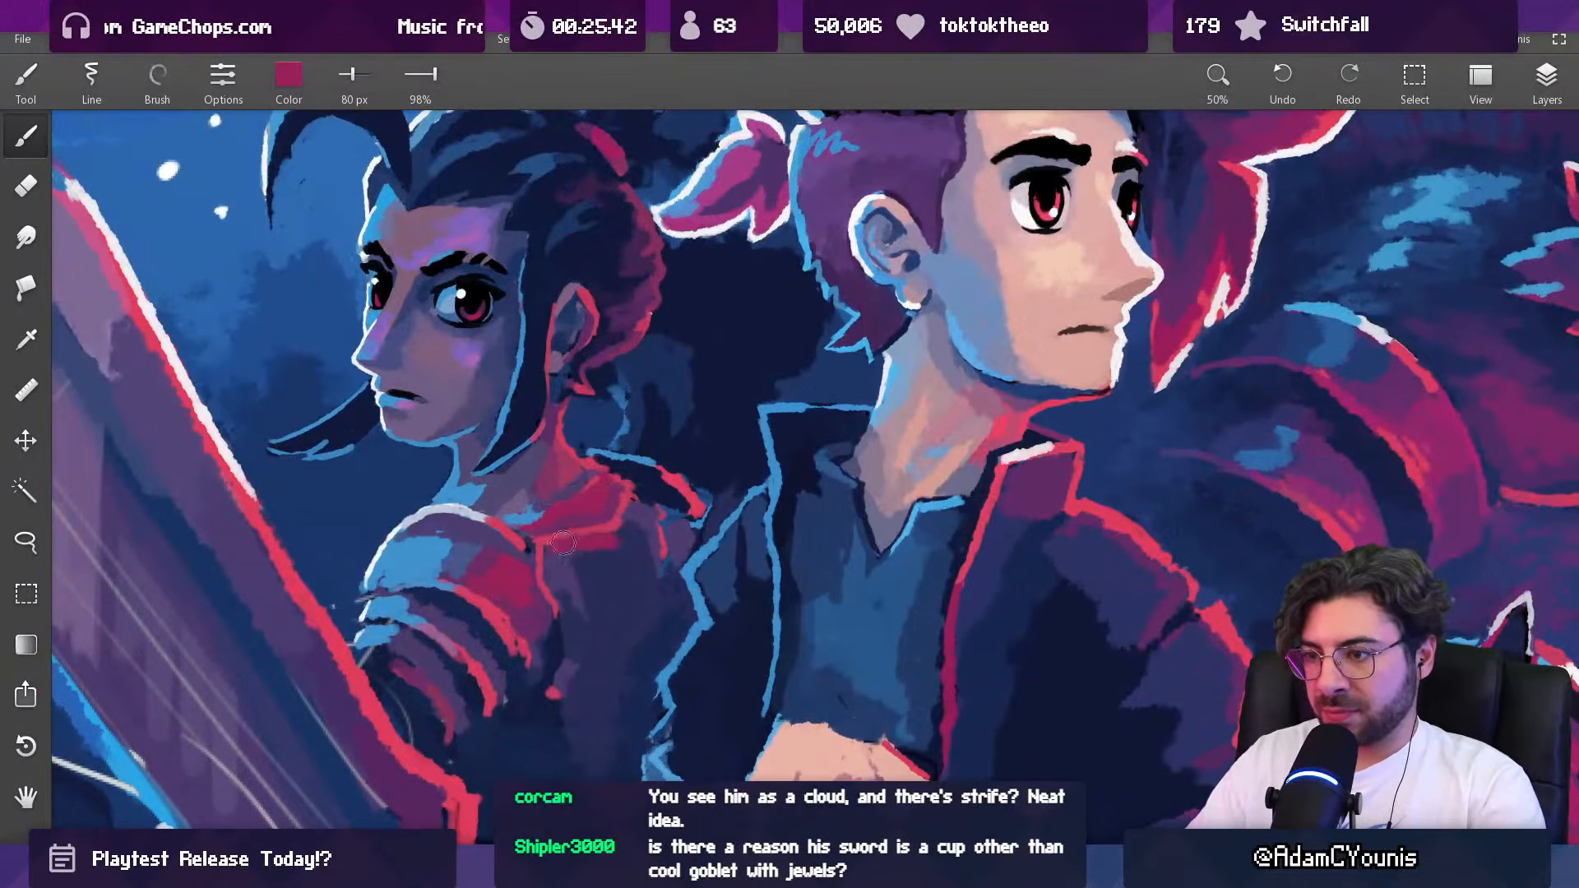
alt+click(628, 512)
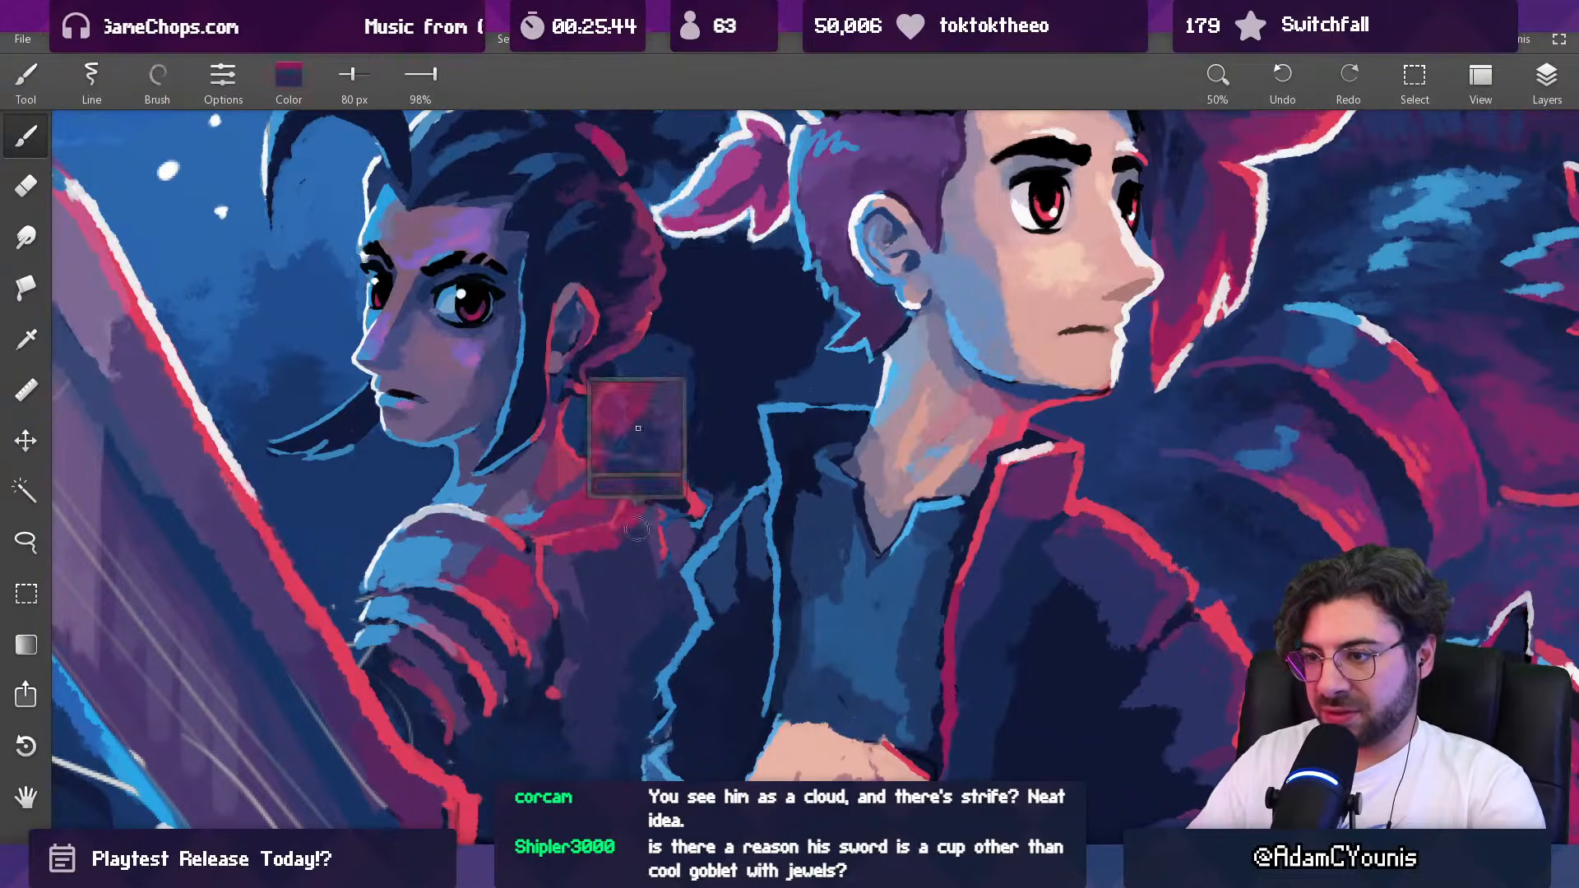
drag(644, 526, 638, 525)
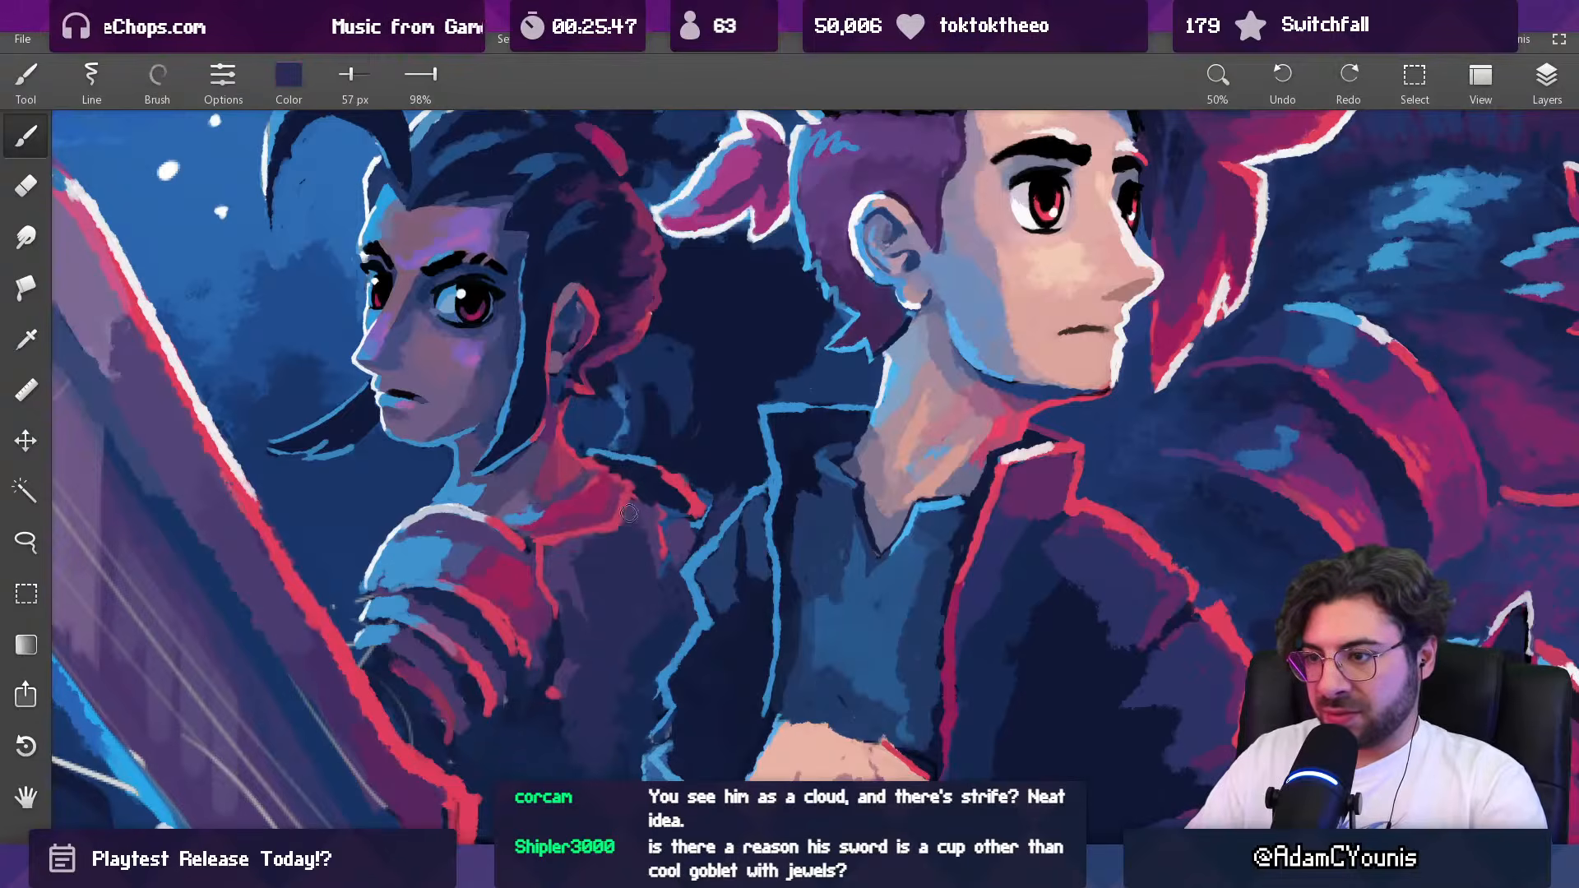
Step: Reshape the outer corner of the dark-haired woman's collar with sampled magenta and navy at 57 px, and touch up its lower rim with red at 43 px
alt+click(633, 506)
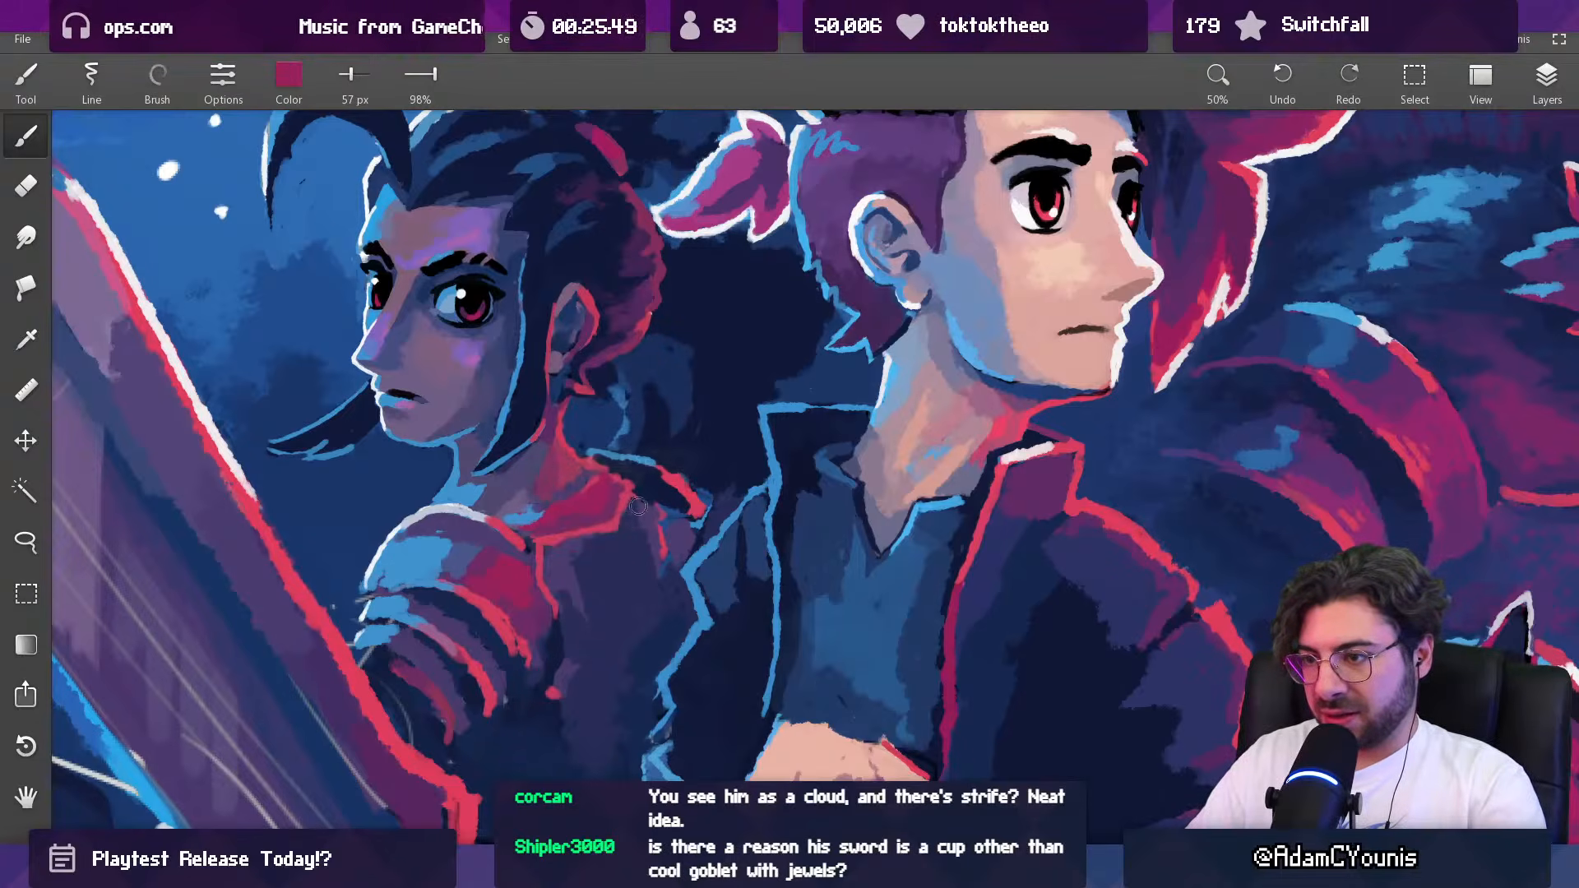
alt+click(643, 488)
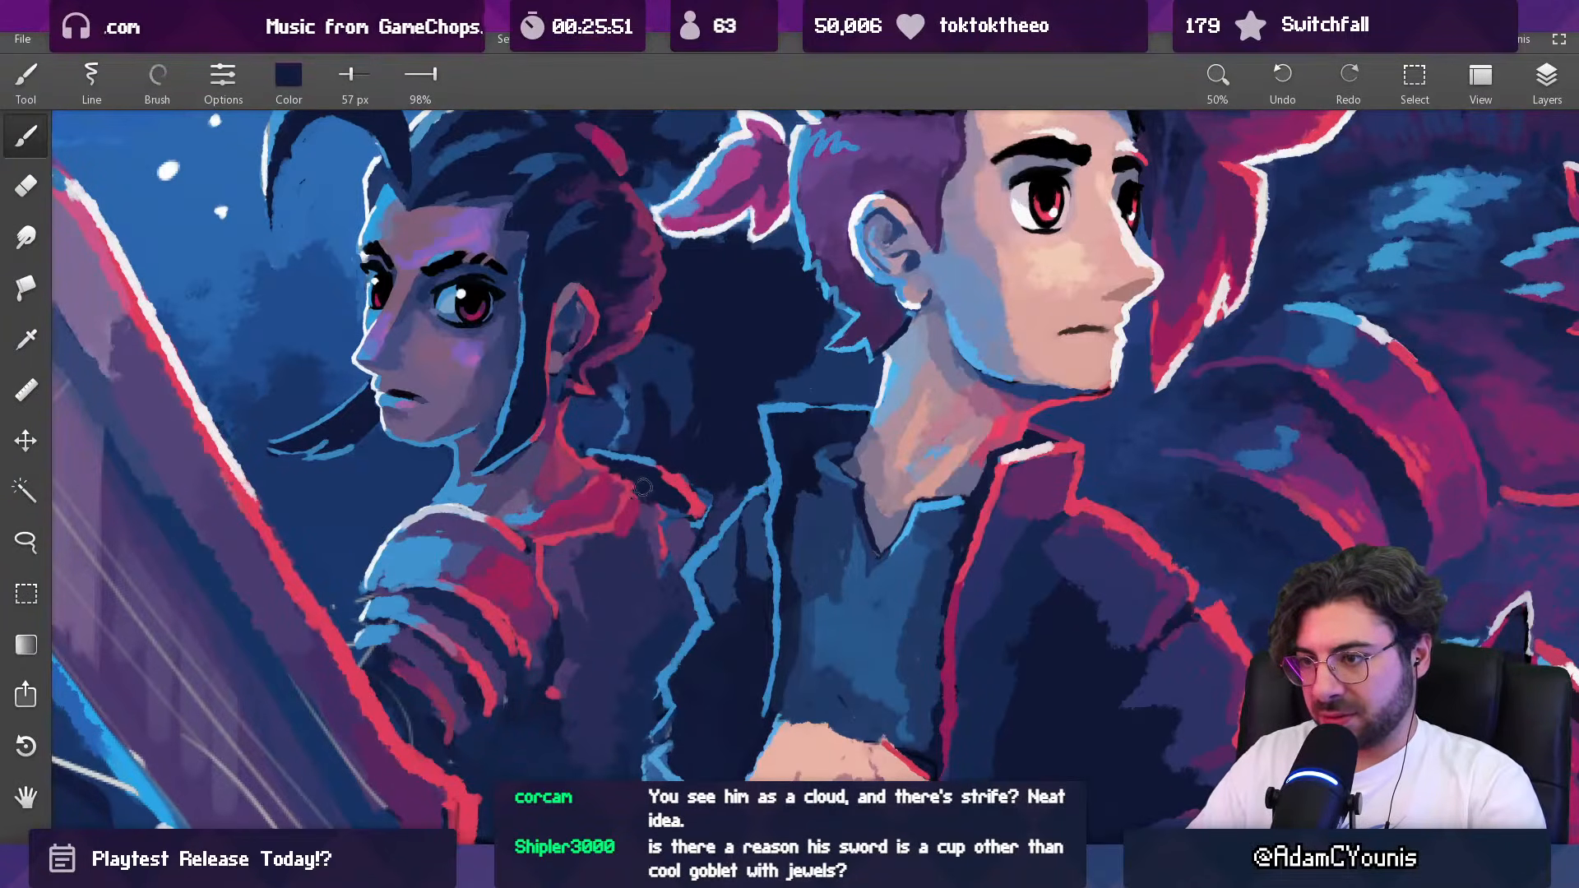
alt+click(638, 501)
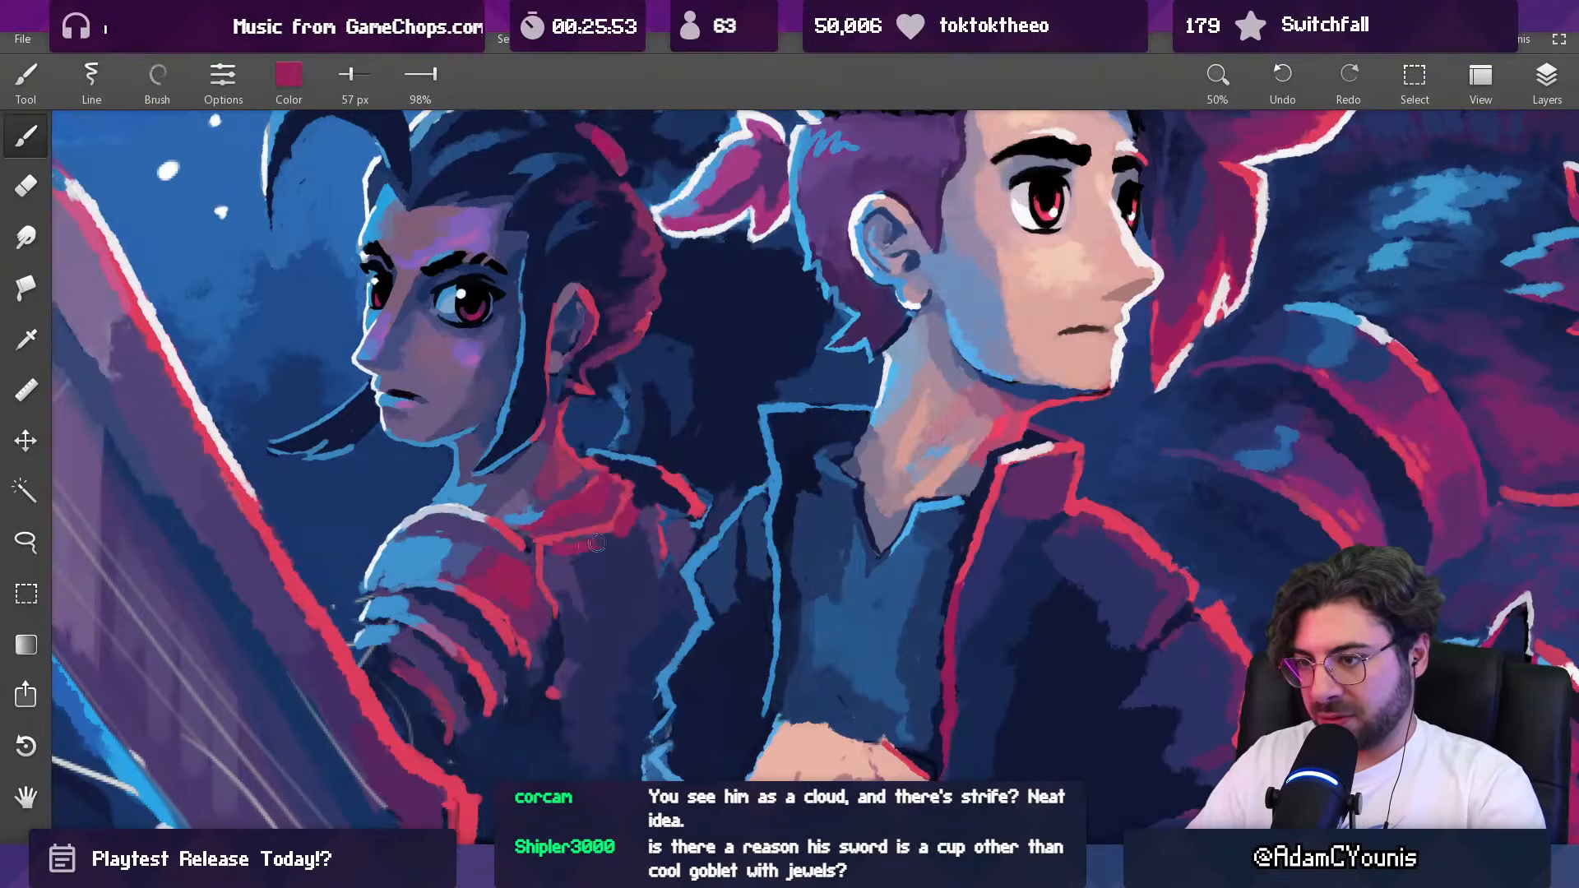
alt+click(608, 532)
drag(565, 536, 605, 528)
scroll(605, 528, down, 6)
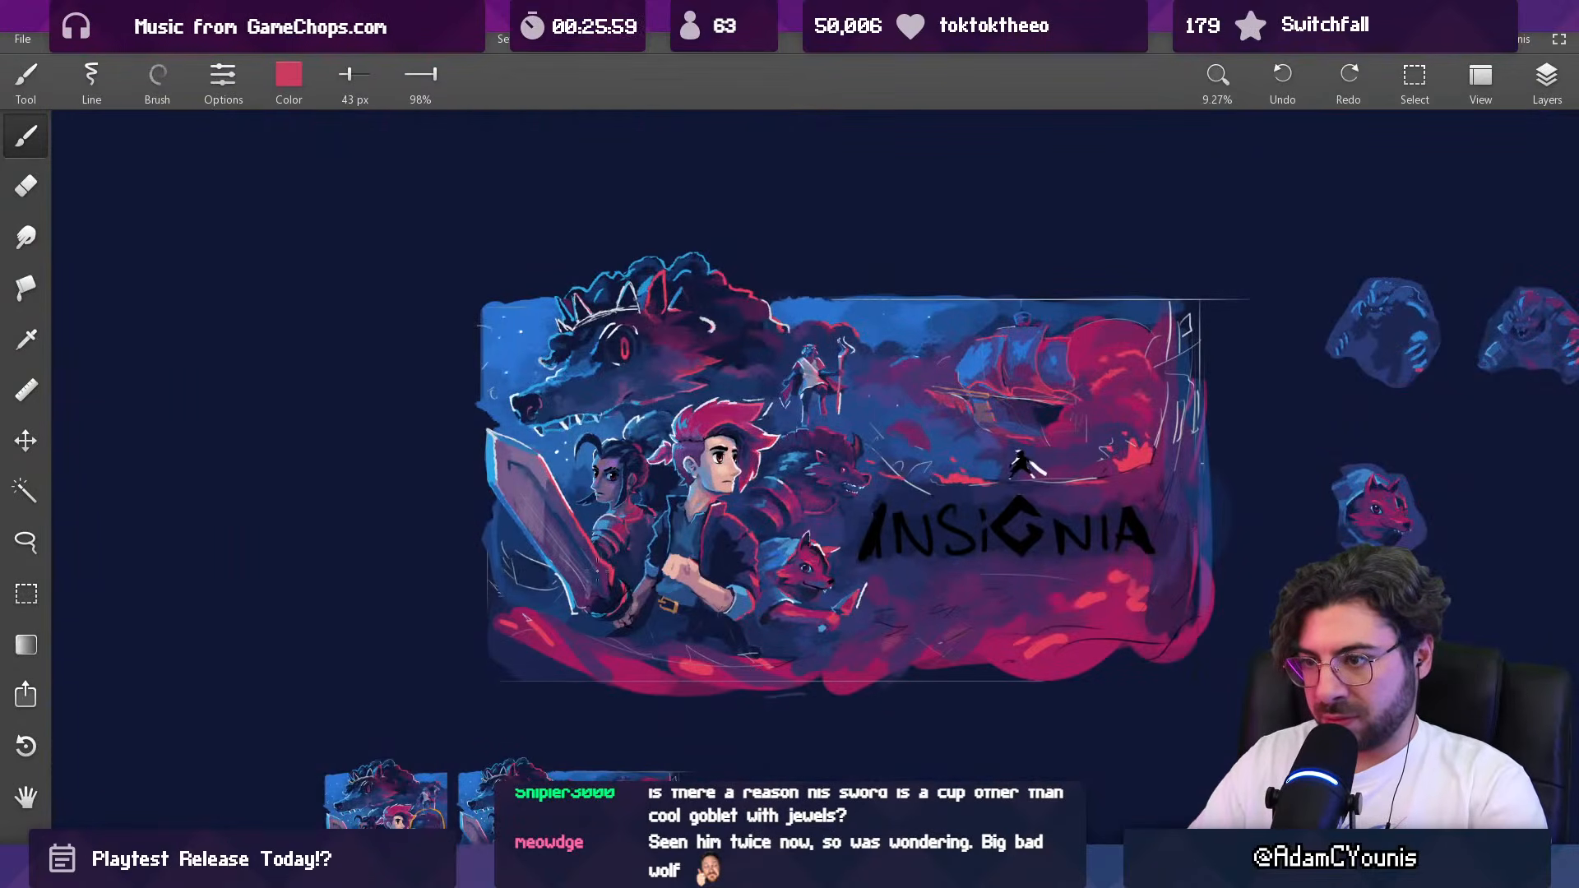
Step: Paint a patch of reflected light on the dark-haired woman's far shoulder with sampled magenta at 68 px
scroll(642, 508, up, 6)
alt+click(601, 515)
key(])
key(])
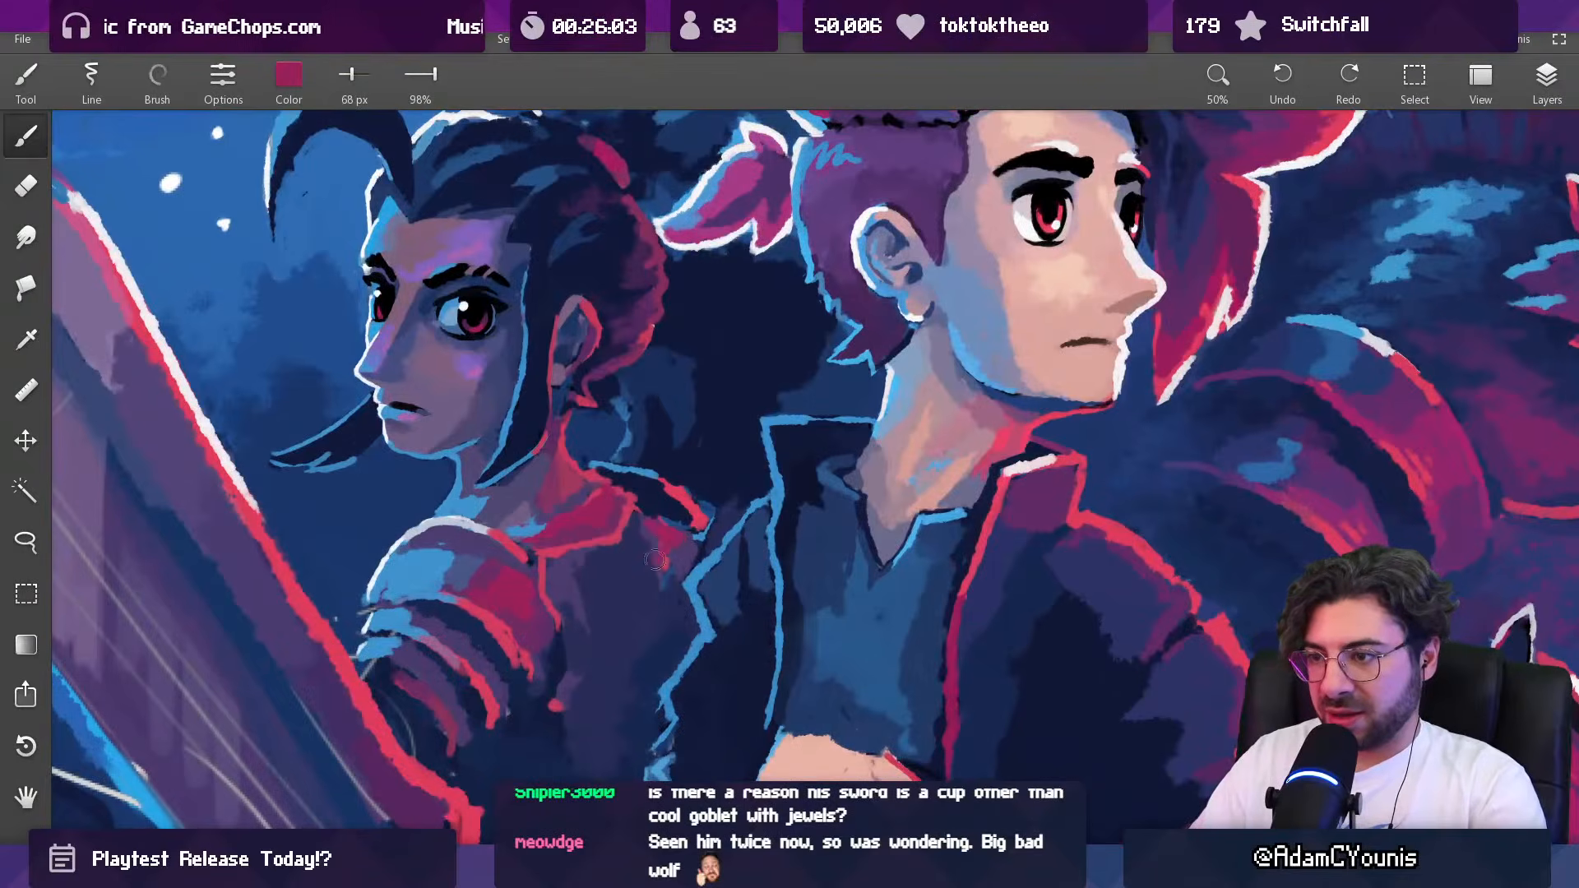
drag(639, 538, 650, 529)
Step: Clean up the gap between the dark-haired woman's collar and far shoulder with sampled navy at 58 px and red at 33 px
alt+click(652, 505)
key([)
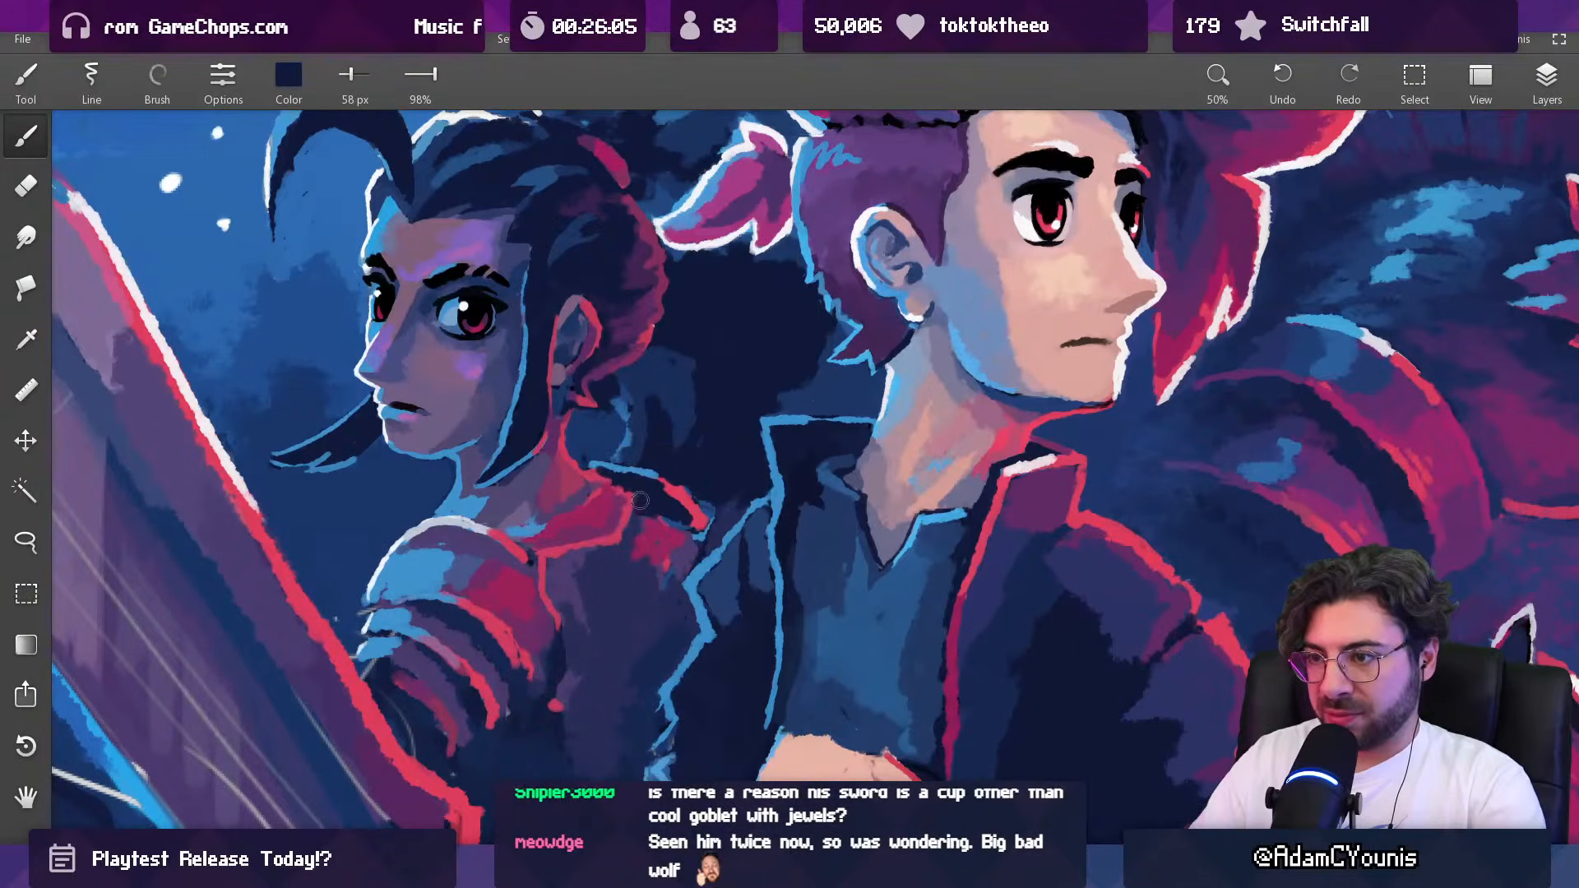
alt+click(643, 512)
key([)
key([)
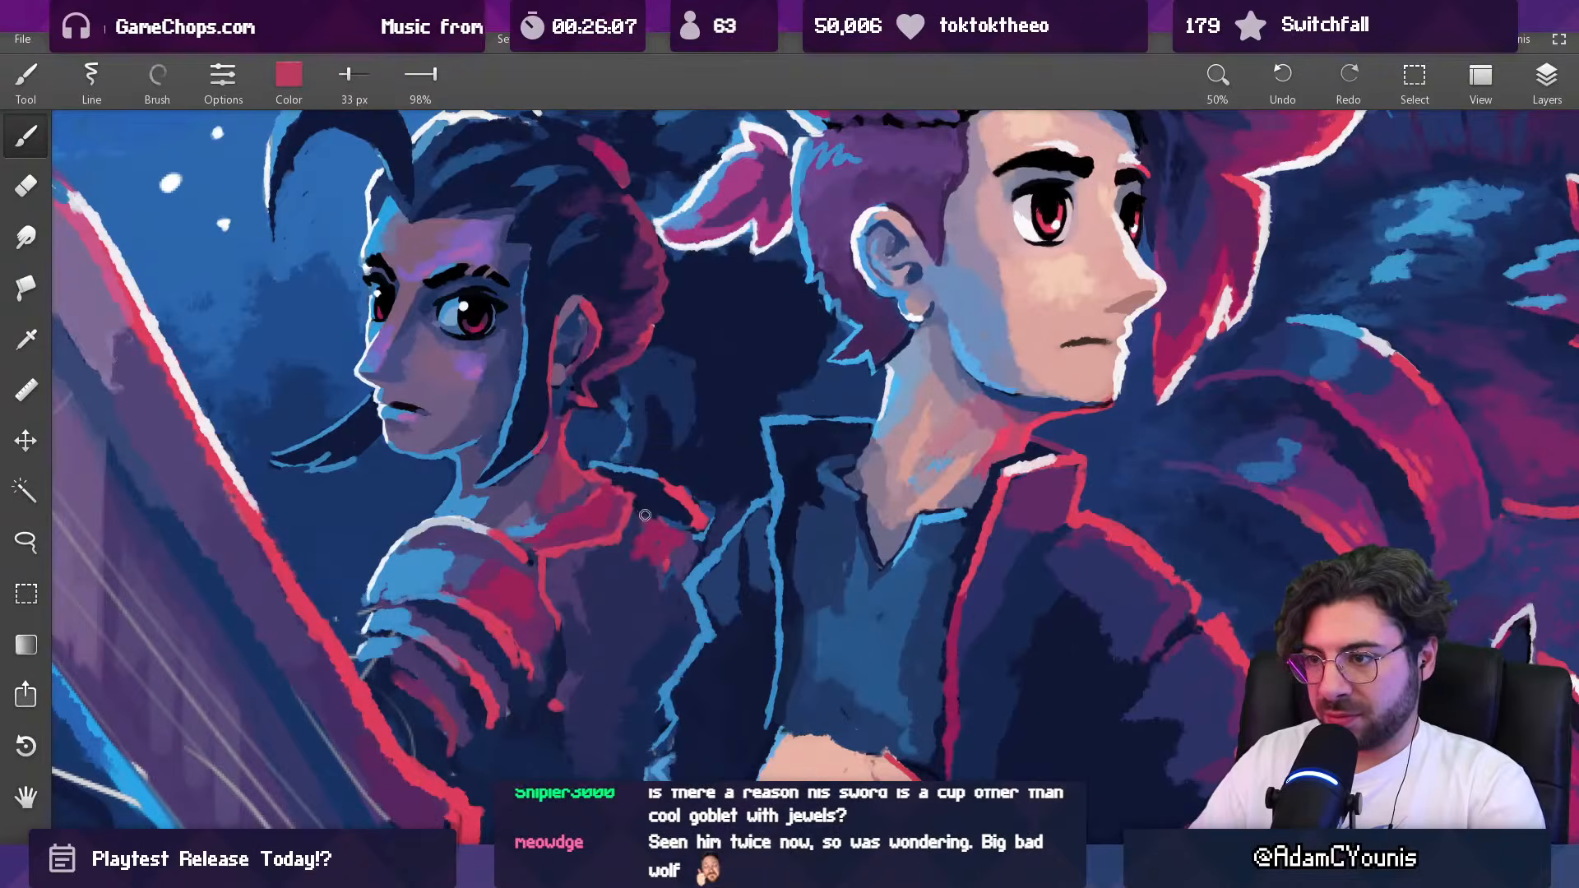
drag(692, 494, 651, 710)
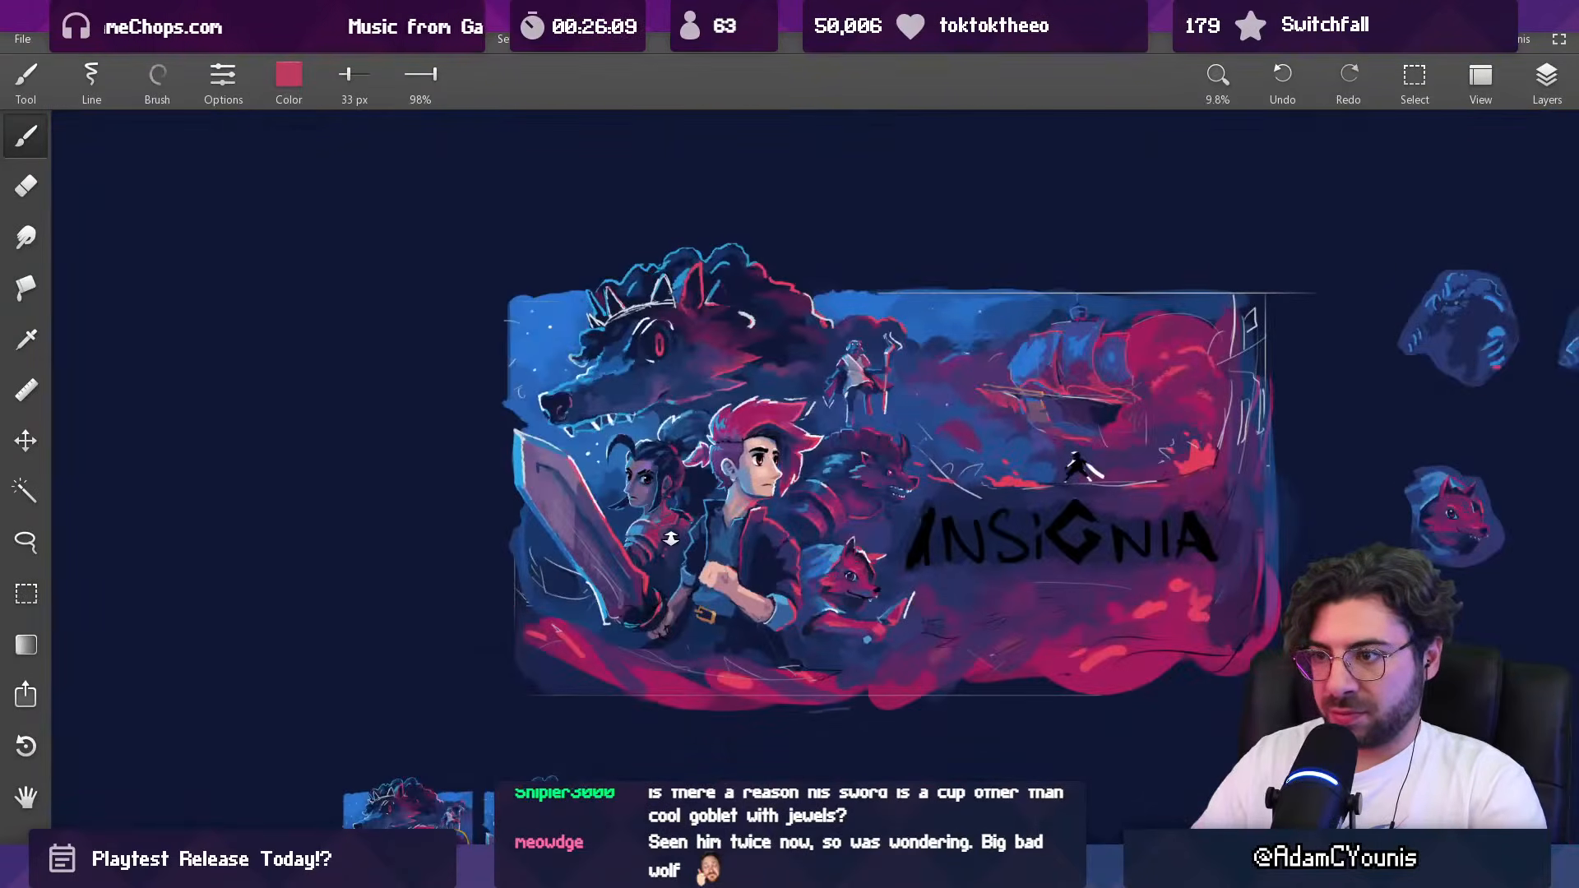
Step: Wash the dark-haired woman's upper torso below the collar with sampled purple at 262 px
drag(669, 545, 704, 436)
alt+click(708, 435)
key(])
key(])
alt+click(634, 472)
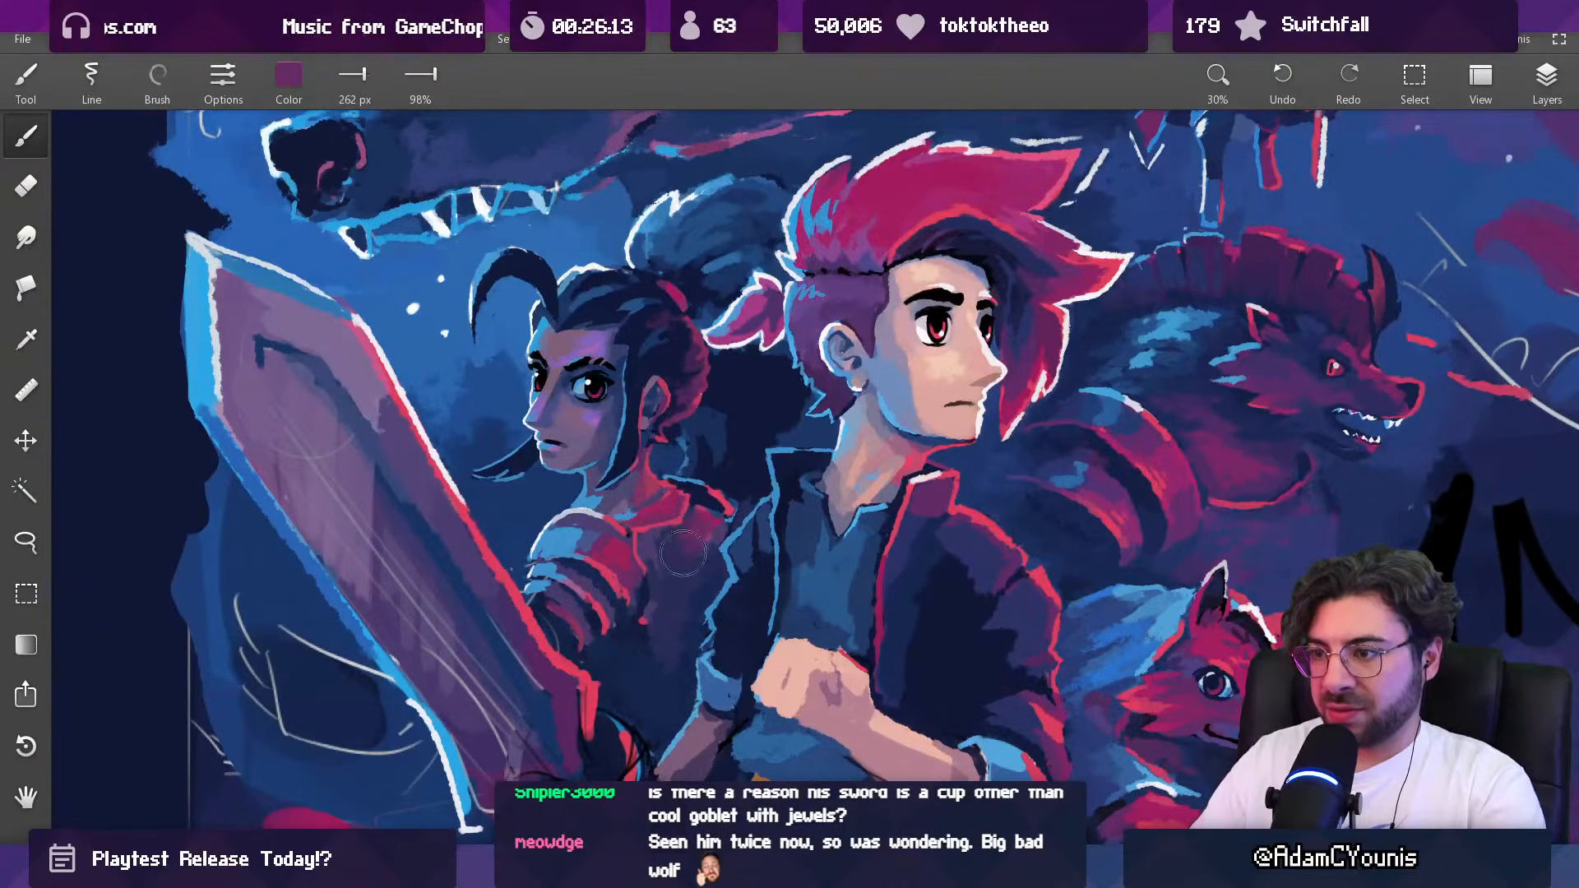
drag(707, 524, 597, 716)
drag(712, 524, 727, 421)
Step: Refine the dark-haired woman's far shoulder with sampled navy at 69 px and purple at 50 px
alt+click(705, 403)
key([)
key([)
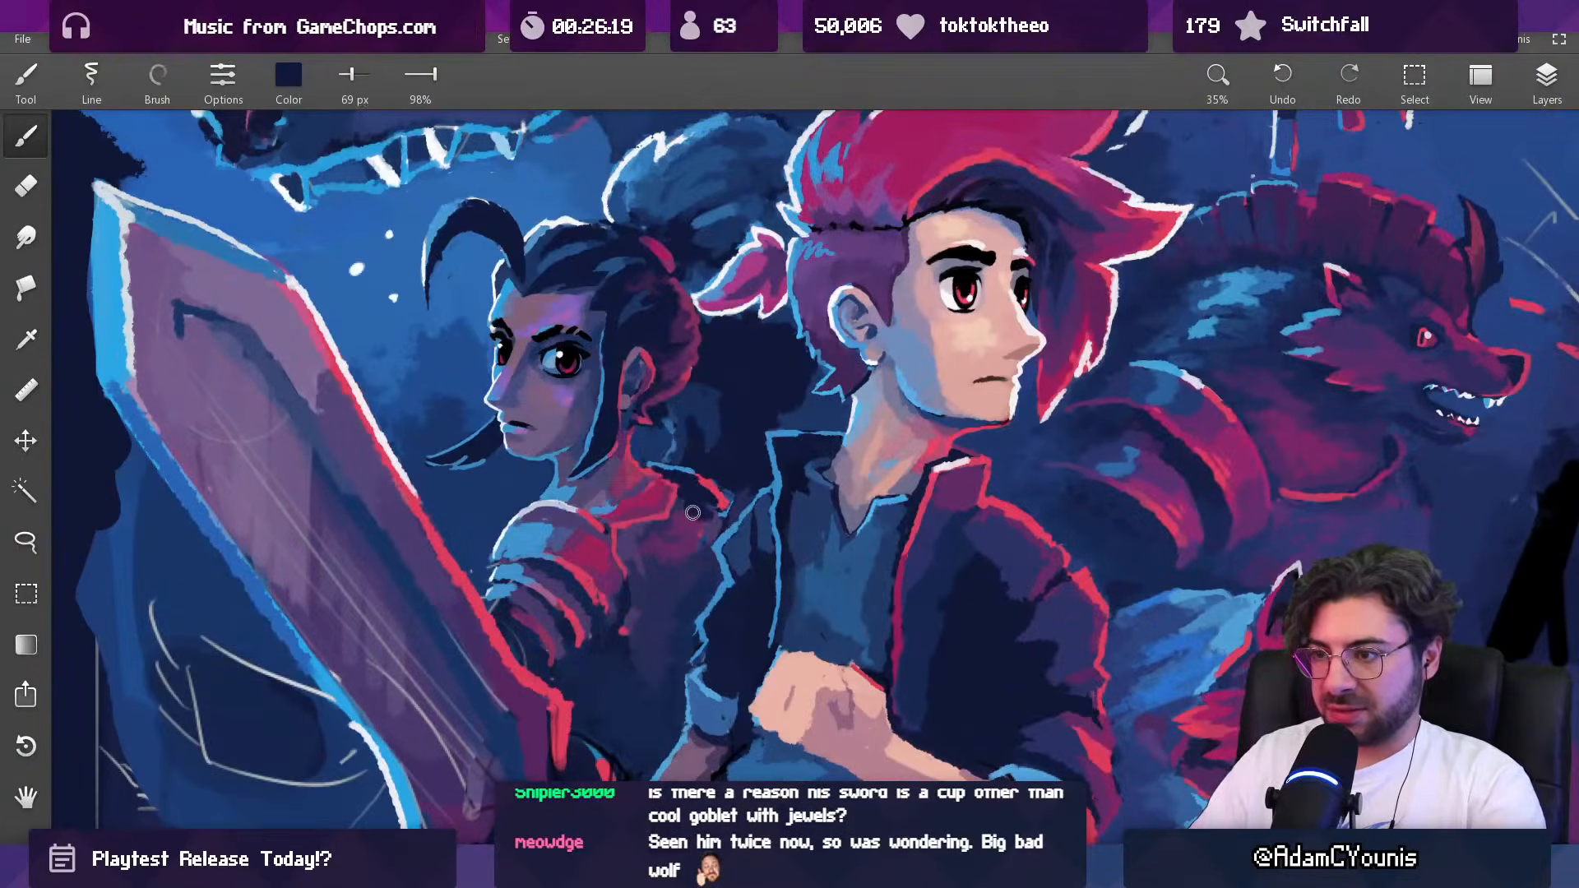
drag(700, 491, 714, 456)
alt+click(700, 487)
alt+click(713, 485)
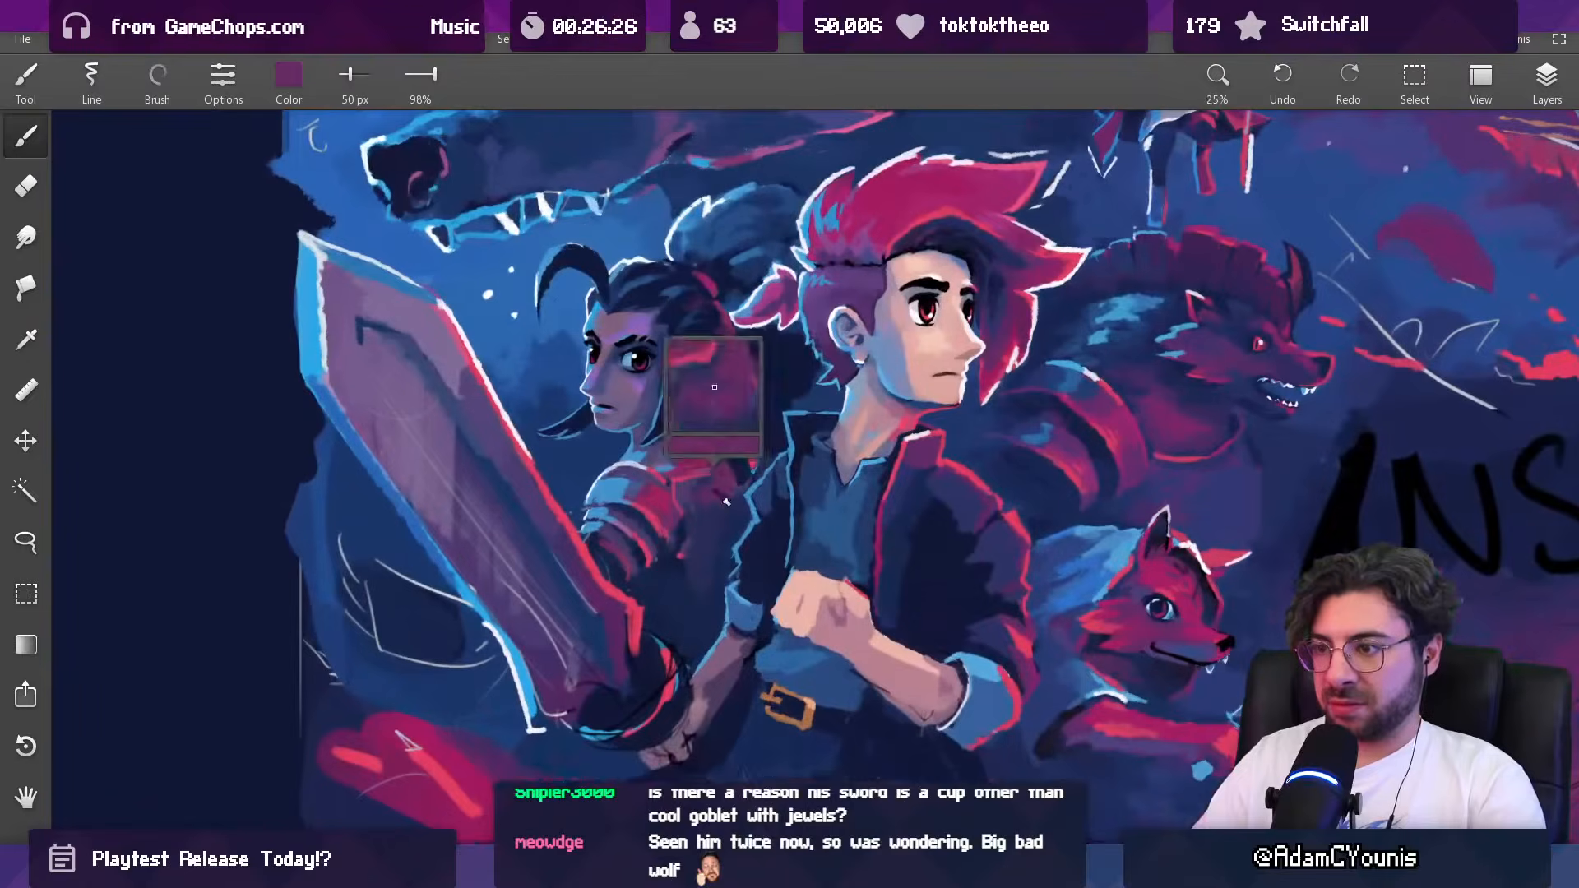
Step: Blend the dark-haired woman's torso with sampled muted purple at 145 px
key(])
alt+click(687, 489)
key(])
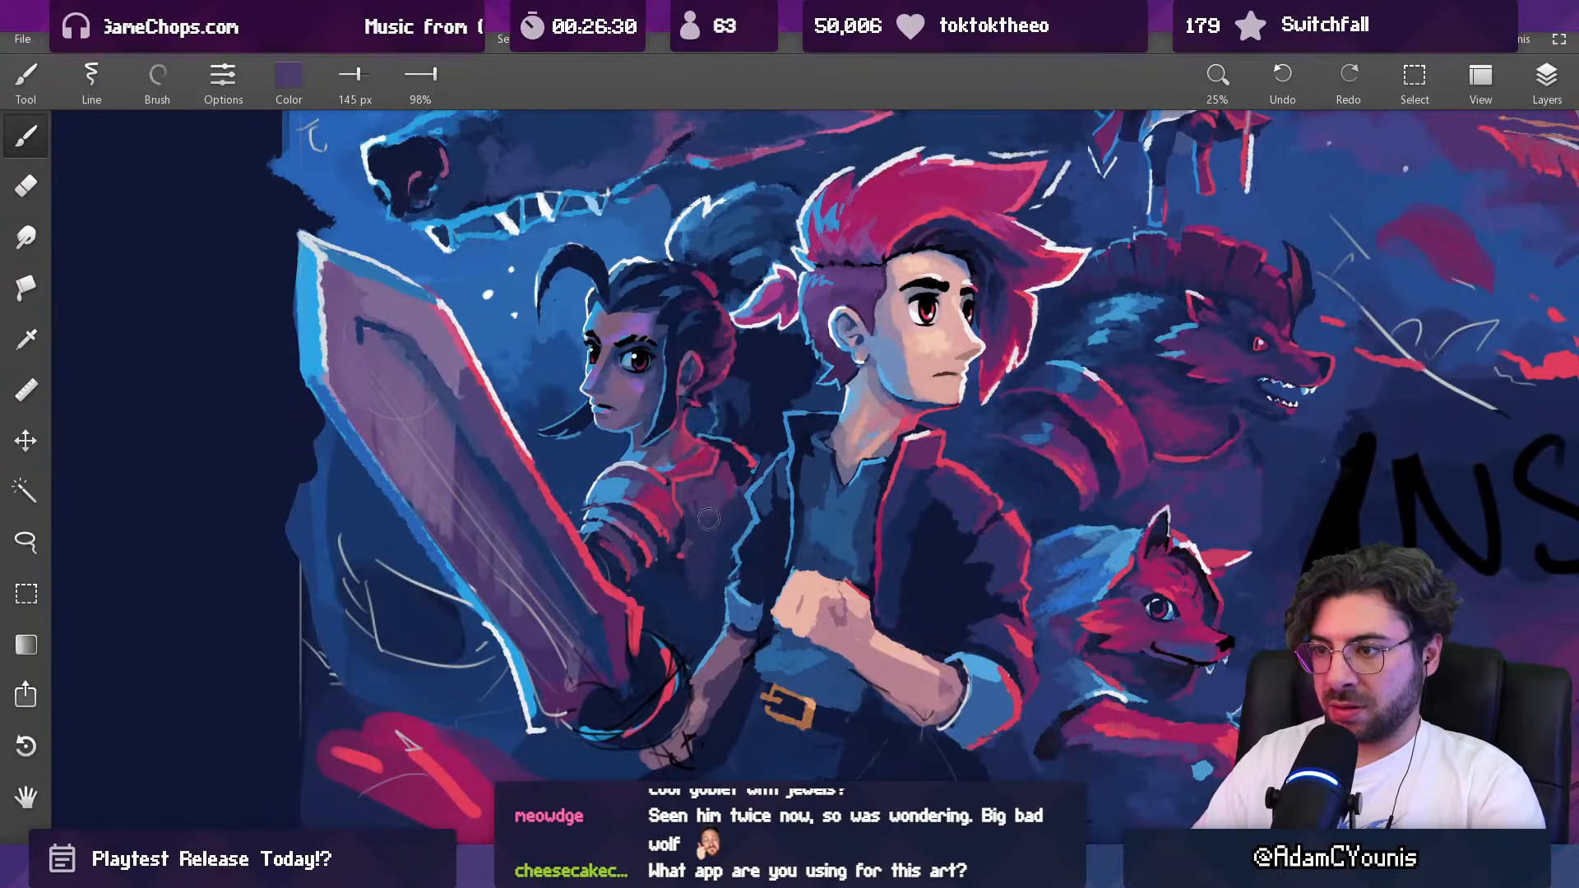
drag(697, 575, 717, 606)
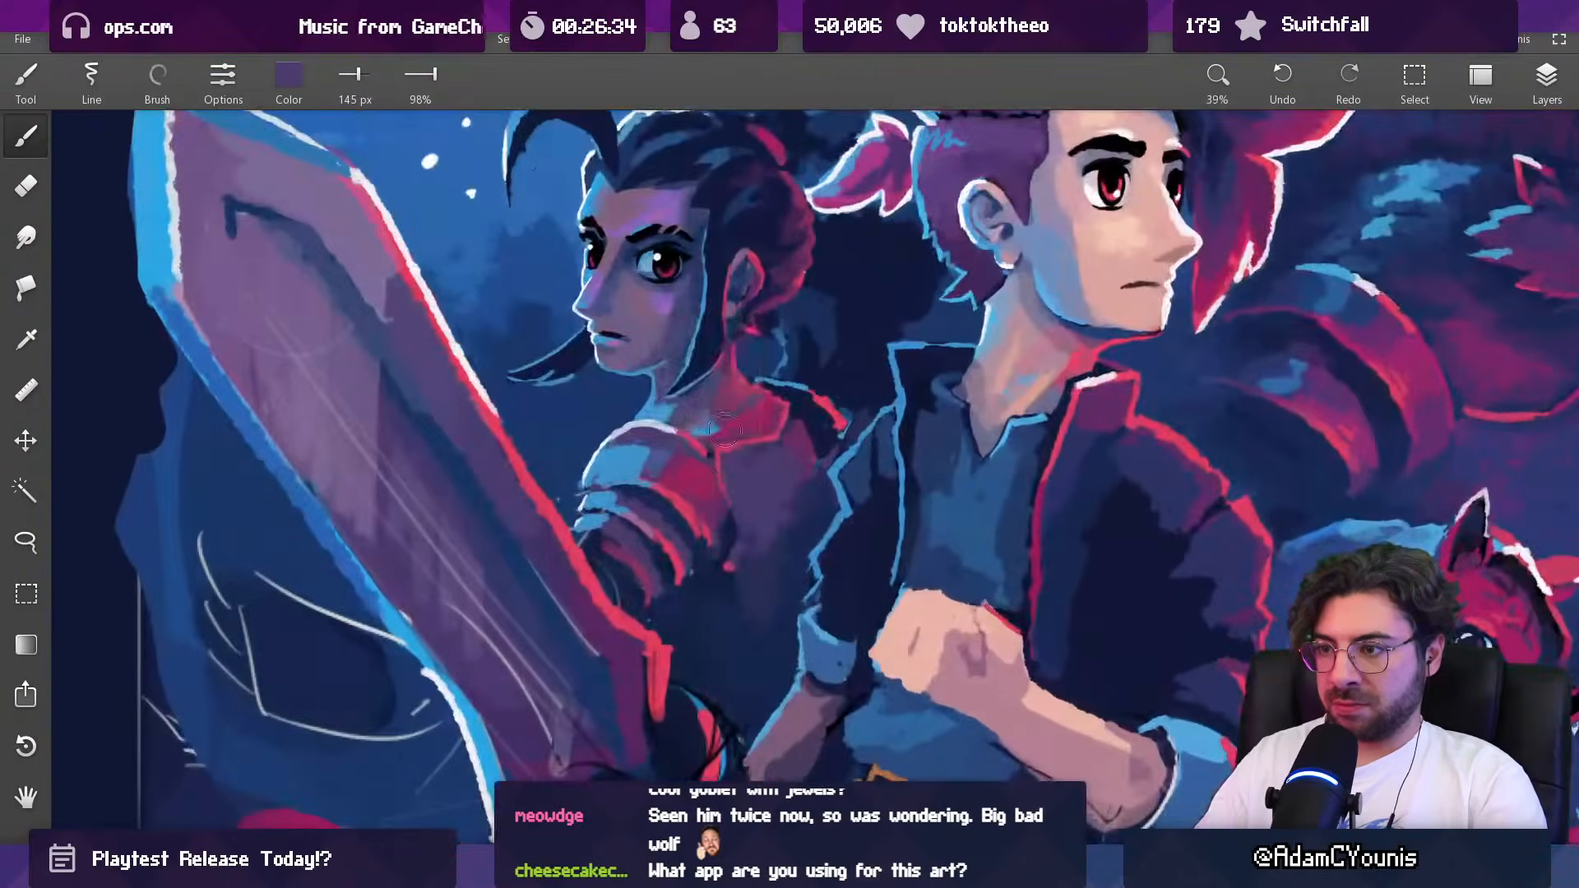
Step: Refine the area between the dark-haired woman's collar and shoulder armor with sampled red at 58 px and purple at 38 px
alt+click(716, 367)
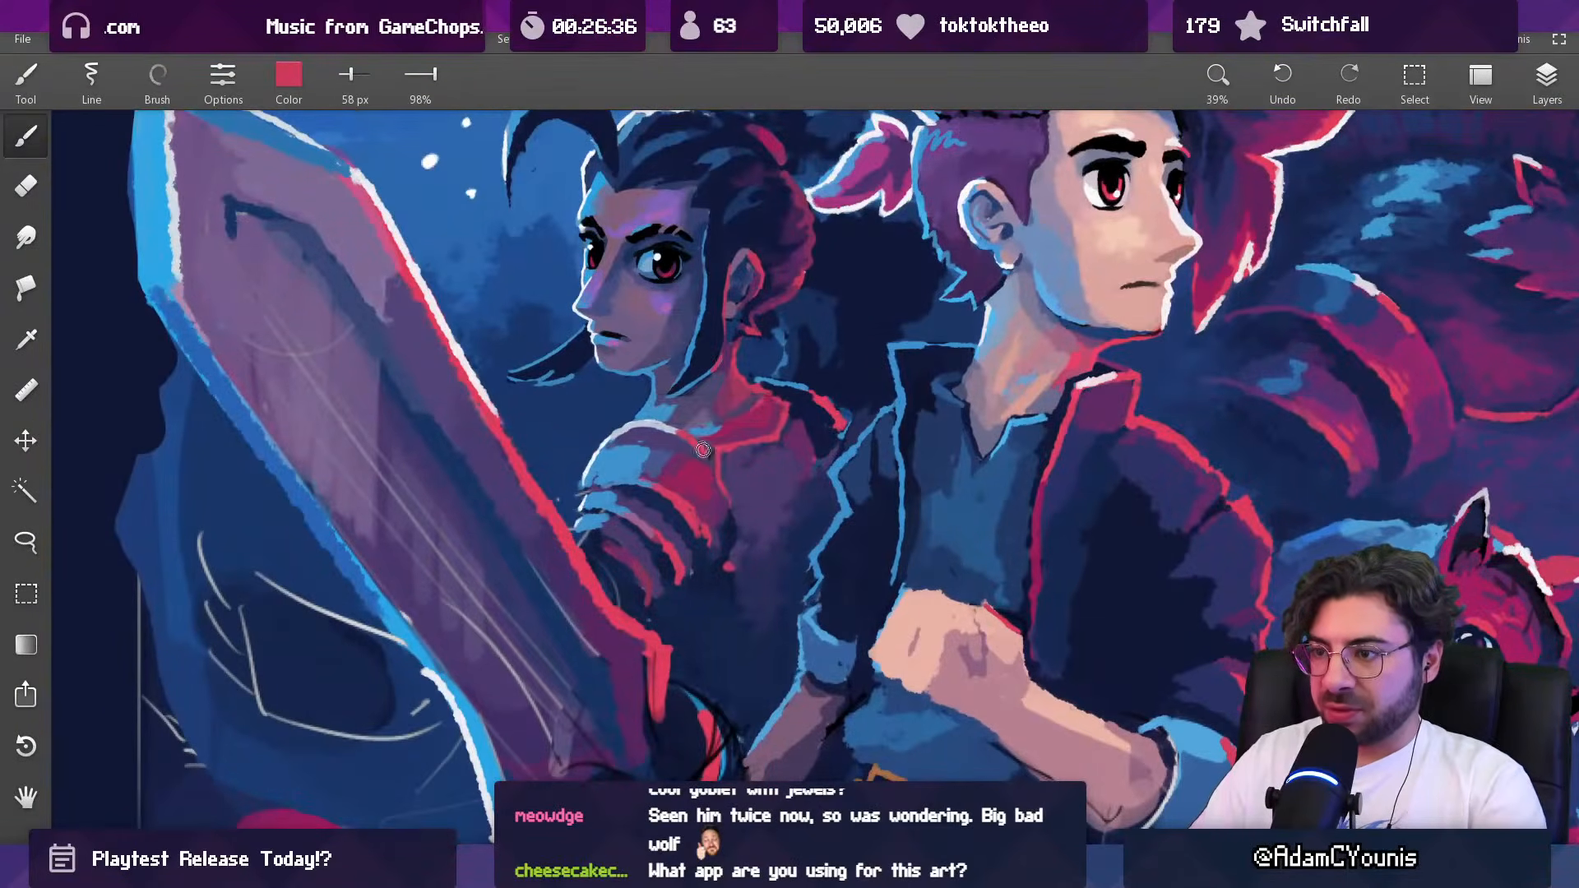
alt+click(714, 477)
key([)
key([)
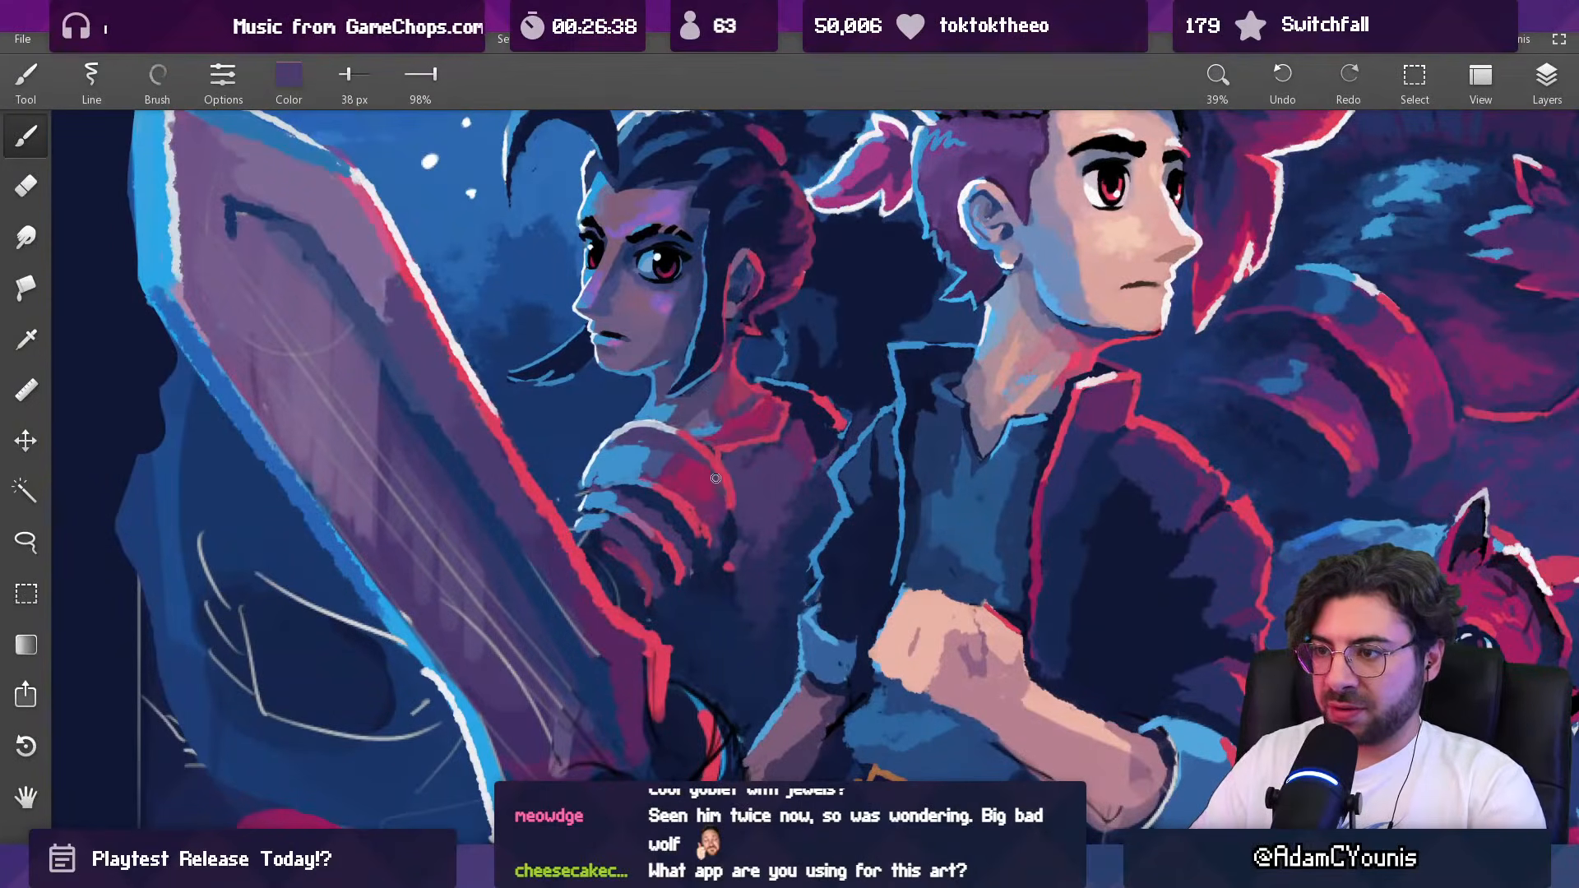
drag(713, 553, 721, 503)
Step: Deepen the shadows on the dark-haired woman's torso beside the shoulder armor with sampled navy at 89 and 122 px
drag(728, 437, 717, 510)
alt+click(712, 529)
key(])
key(])
key(])
key(])
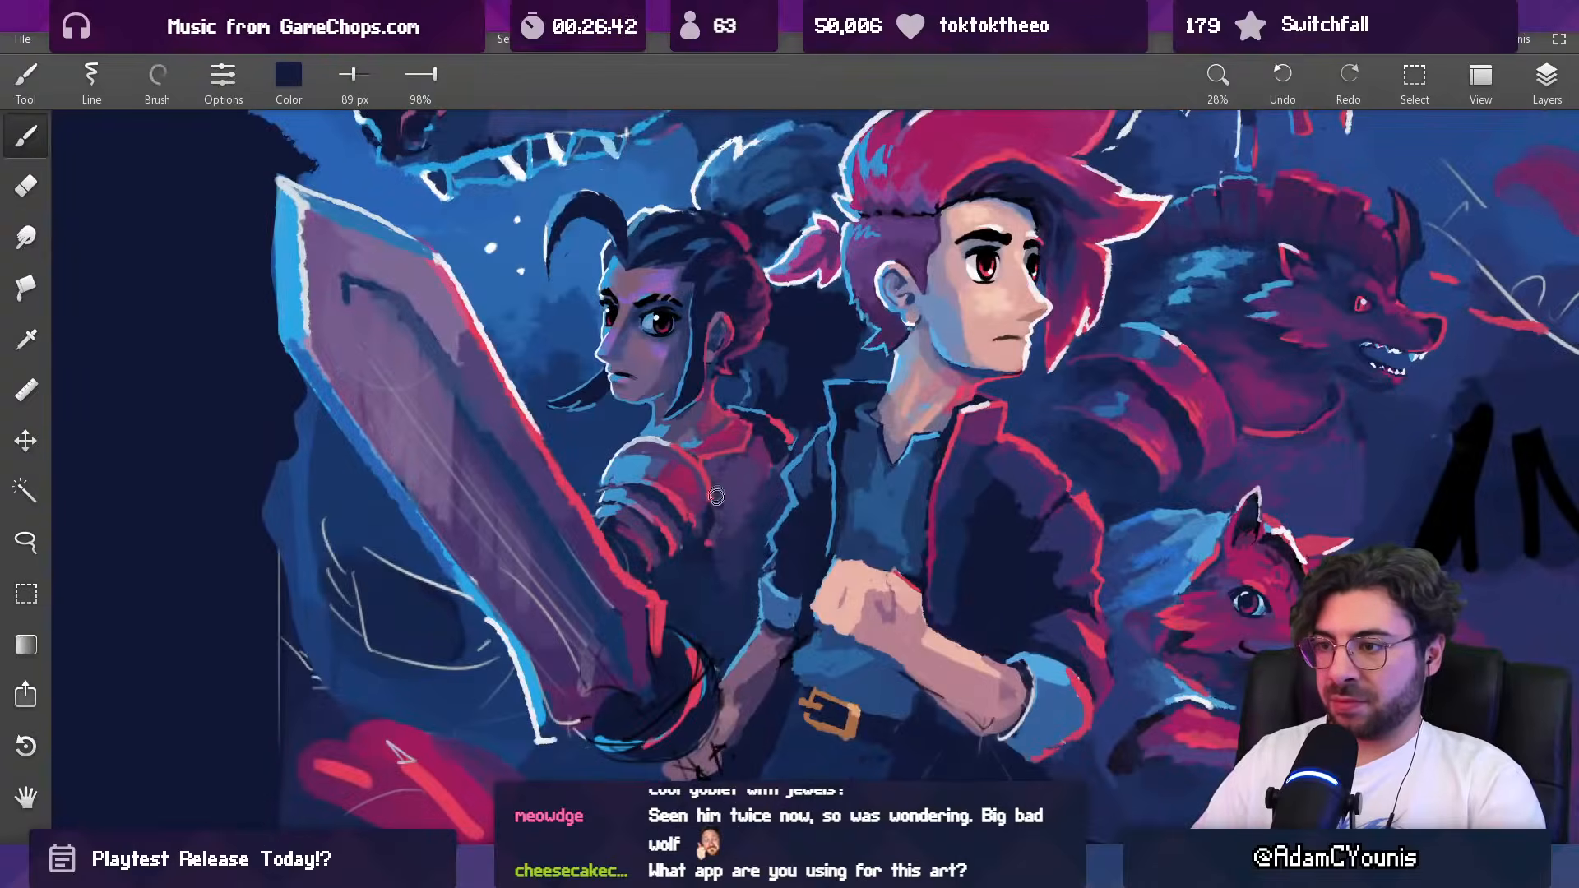
alt+click(717, 566)
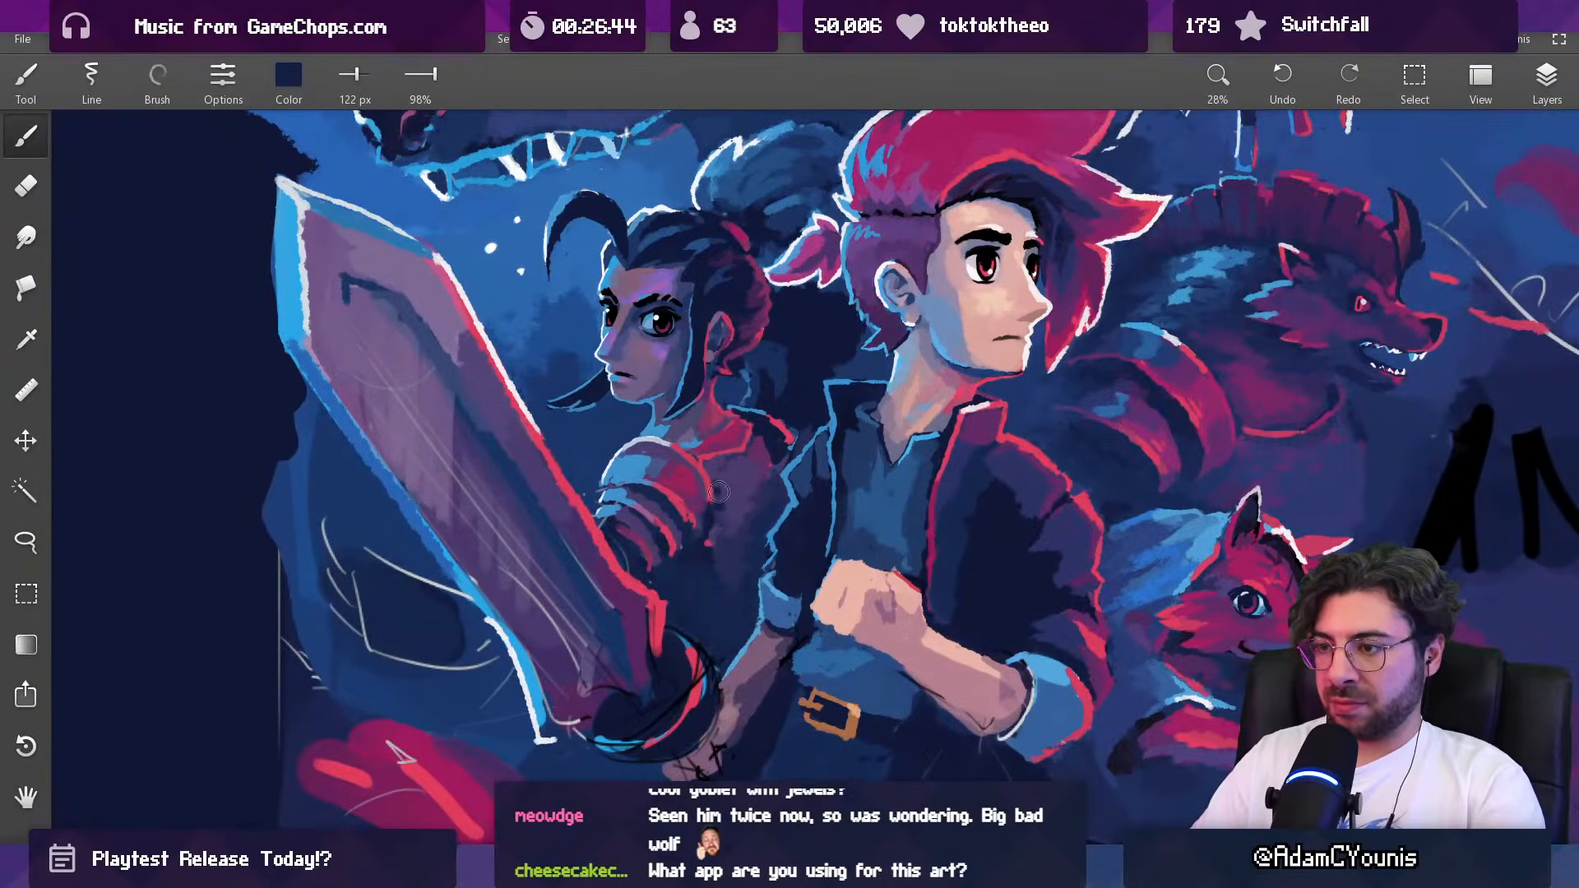
drag(750, 506, 677, 606)
Step: Touch up the lower edge of the dark-haired woman's shoulder armor with sampled magenta at 52 px
drag(737, 500, 757, 411)
alt+click(727, 525)
mouse_move(728, 525)
mouse_down()
mouse_move(700, 554)
mouse_move(713, 588)
mouse_up()
alt+click(684, 558)
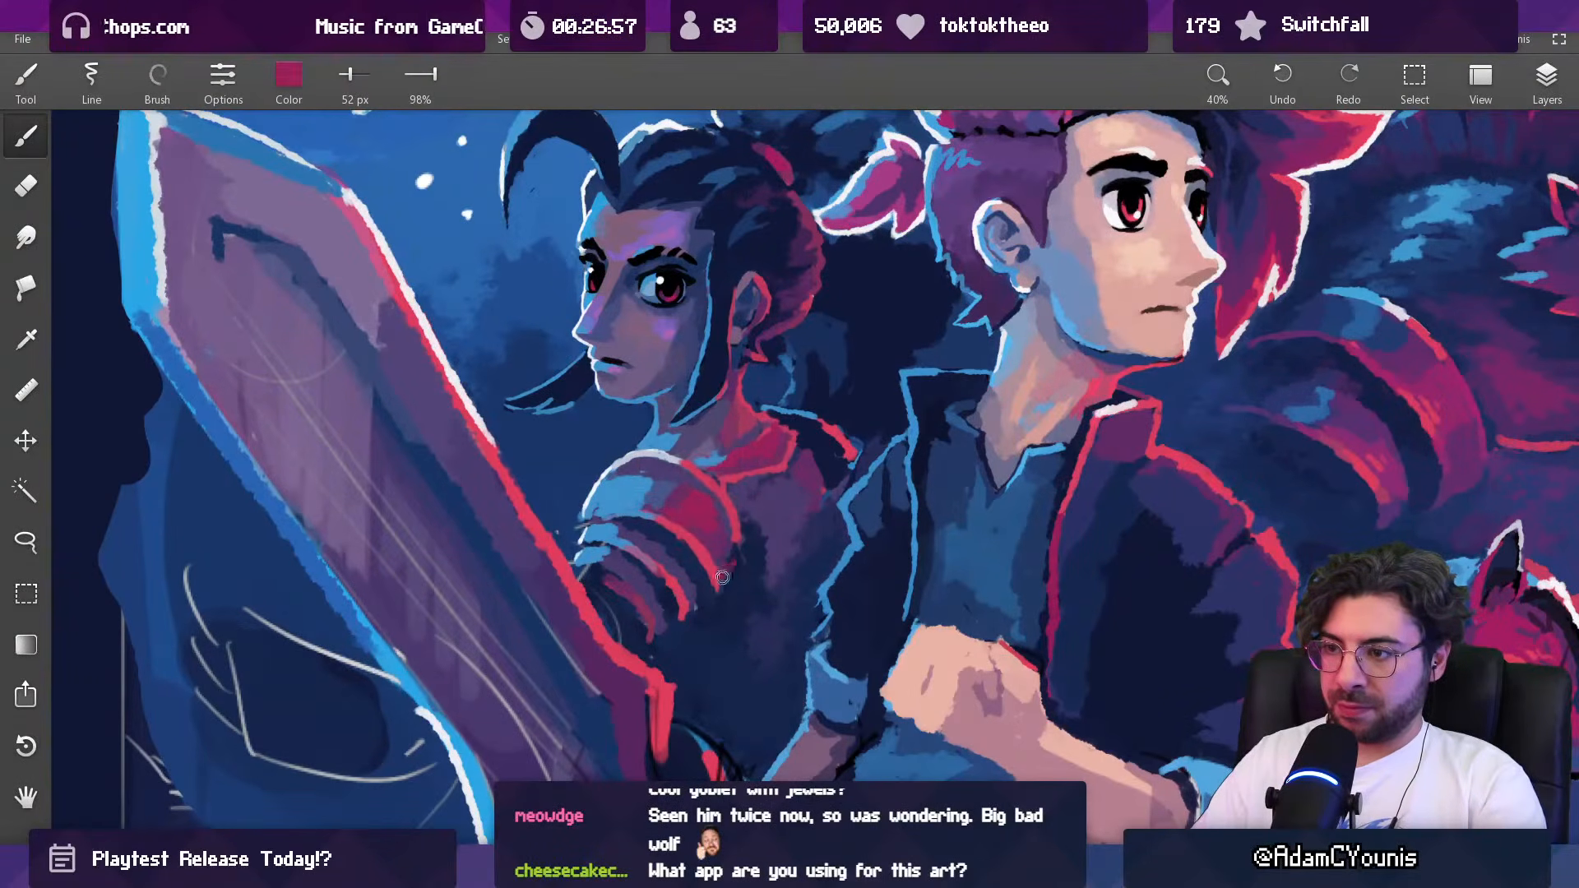
mouse_move(728, 566)
mouse_down()
mouse_move(655, 744)
mouse_move(656, 797)
mouse_move(723, 581)
mouse_move(746, 396)
mouse_move(740, 414)
mouse_up()
Step: Shade the upper plate of the dark-haired woman's shoulder armor with sampled magenta at 80 px
alt+click(700, 518)
alt+click(708, 500)
drag(709, 499, 722, 525)
alt+click(684, 509)
alt+click(651, 503)
key(bracketright)
key(bracketright)
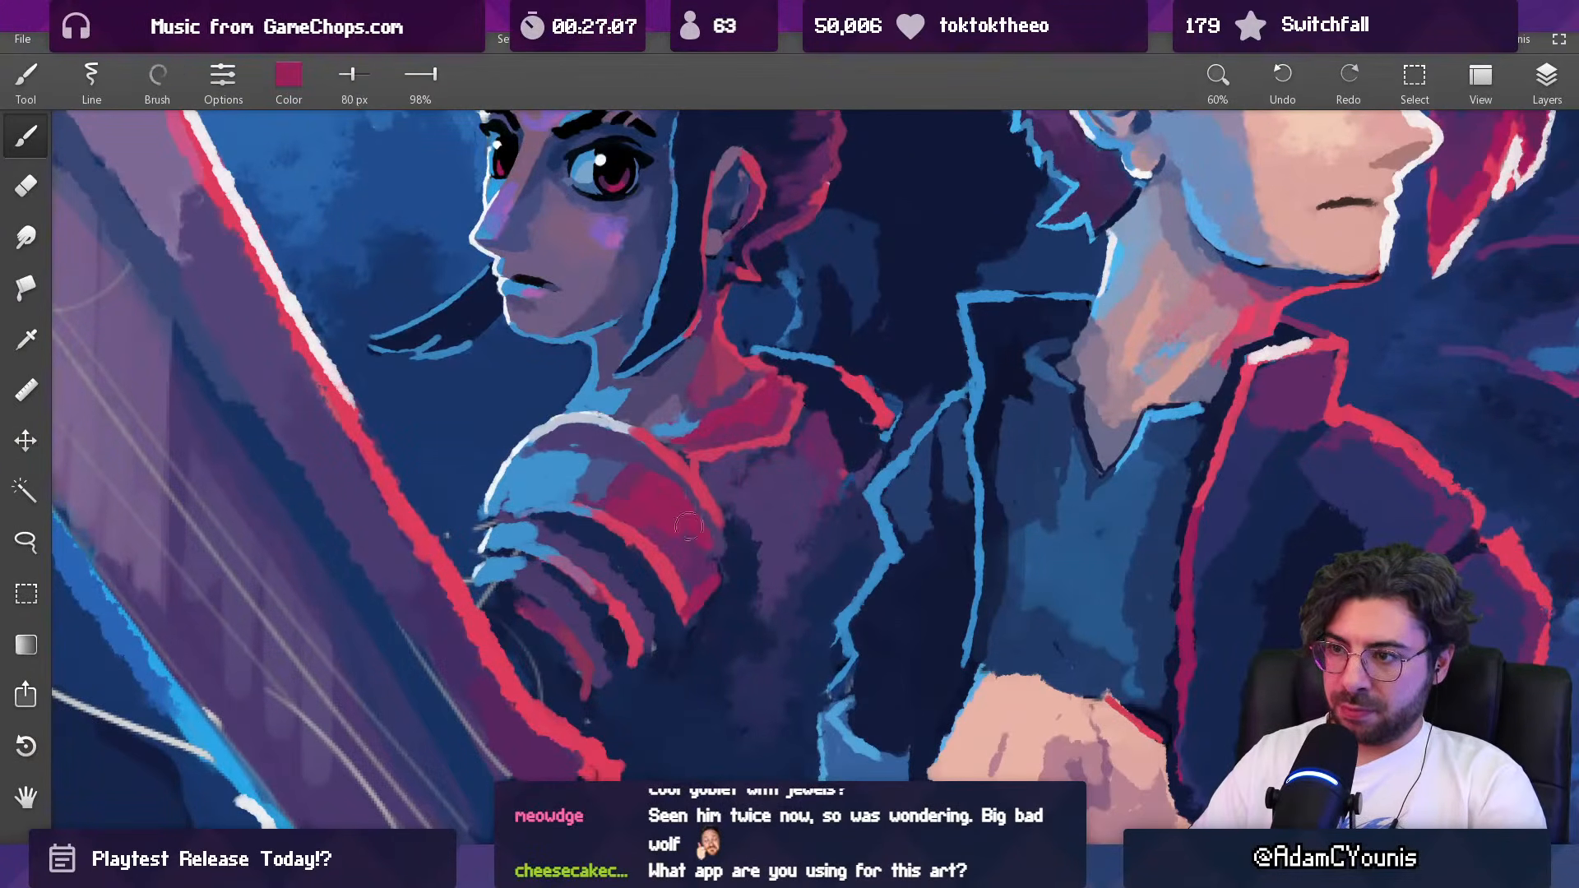
drag(728, 466, 647, 722)
Step: Soften the dark-haired woman's torso next to the shoulder armor with sampled purple at 104 px and check the whole artwork
mouse_move(730, 526)
mouse_down()
mouse_move(703, 543)
mouse_move(732, 349)
mouse_up()
alt+click(695, 473)
key(bracketright)
key(bracketright)
drag(716, 430, 690, 510)
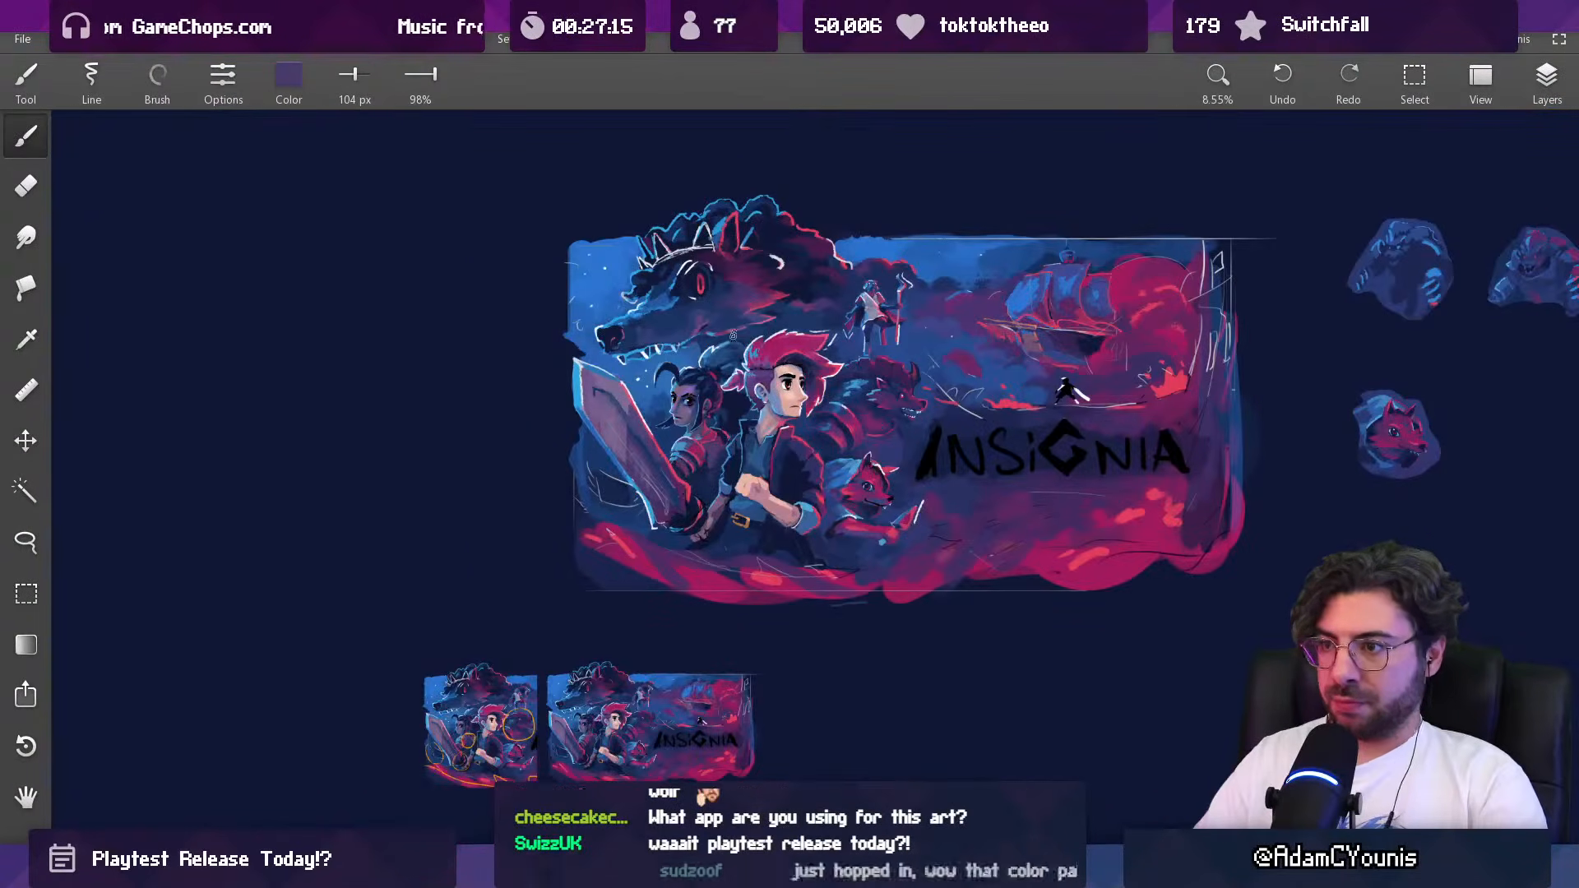
drag(731, 339, 716, 393)
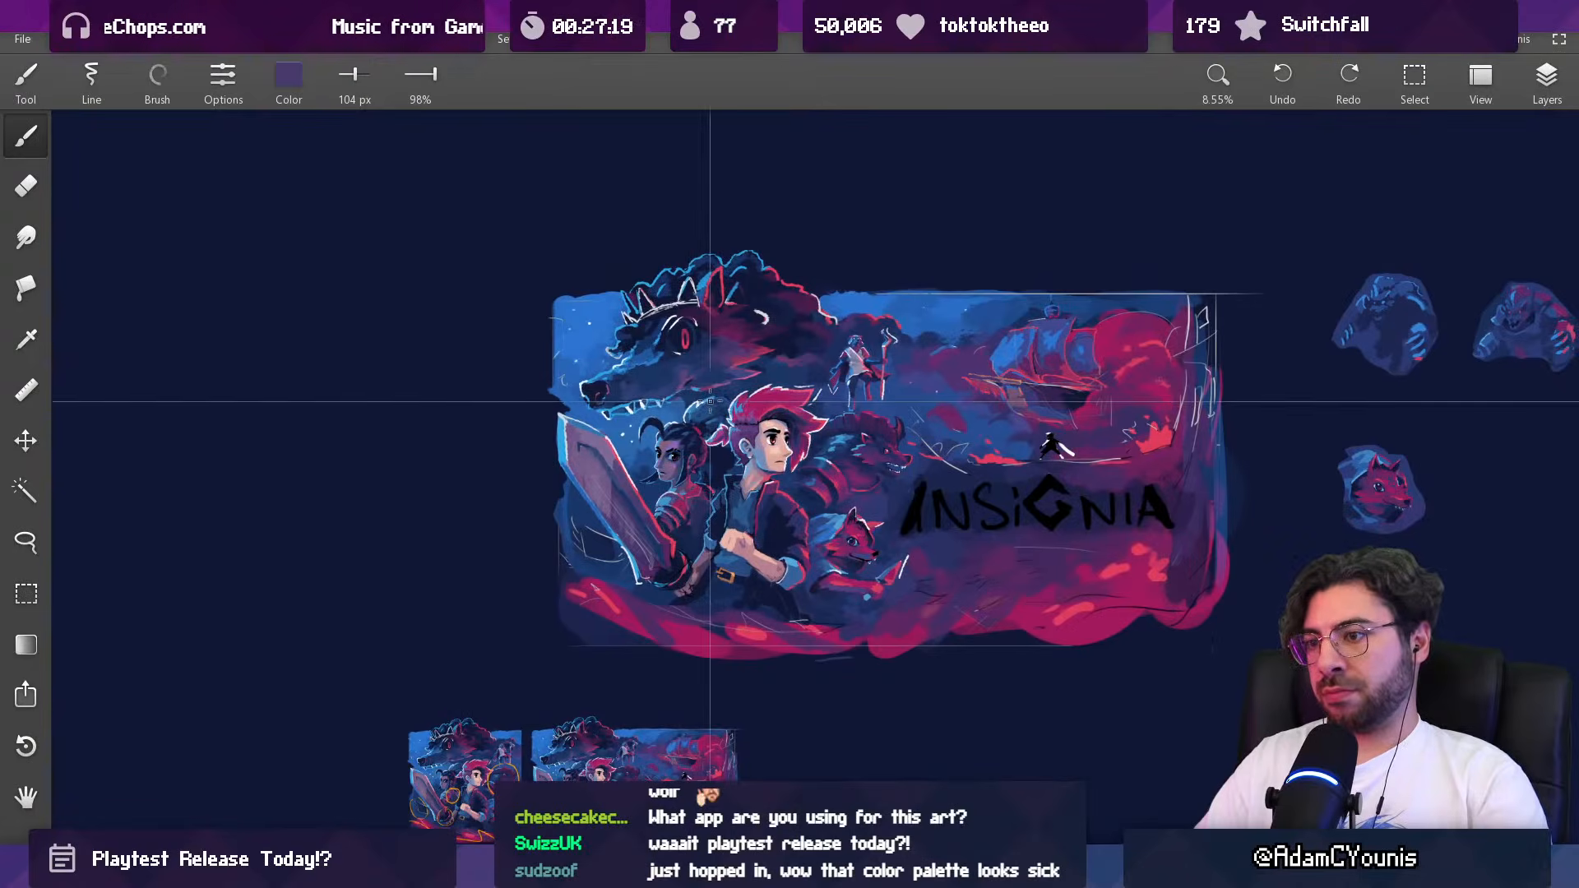
drag(694, 519, 708, 445)
Step: Darken the lower part of the dark-haired woman's torso with sampled navy at 220 px
alt+click(729, 472)
key(bracketright)
key(bracketright)
key(bracketright)
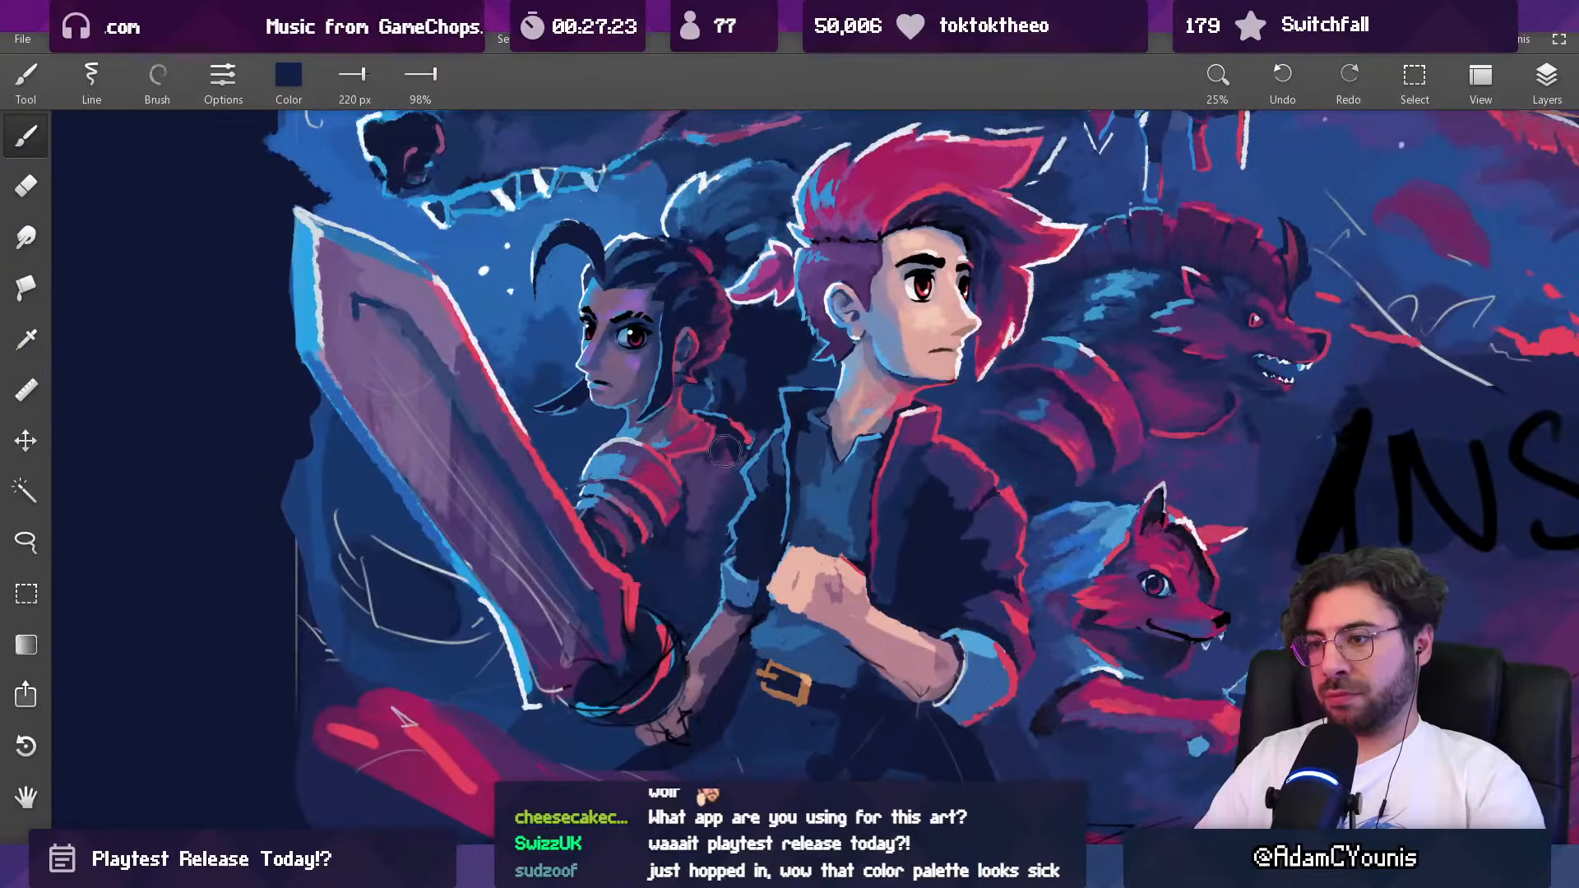
alt+click(700, 513)
mouse_move(704, 511)
mouse_down()
mouse_move(679, 545)
mouse_move(692, 500)
mouse_up()
alt+click(668, 551)
alt+click(711, 518)
Step: Blend the dark-haired woman's mid-torso with sampled dark purple at 126 px
alt+click(700, 501)
key(bracketleft)
key(bracketleft)
key(bracketleft)
drag(697, 489, 705, 474)
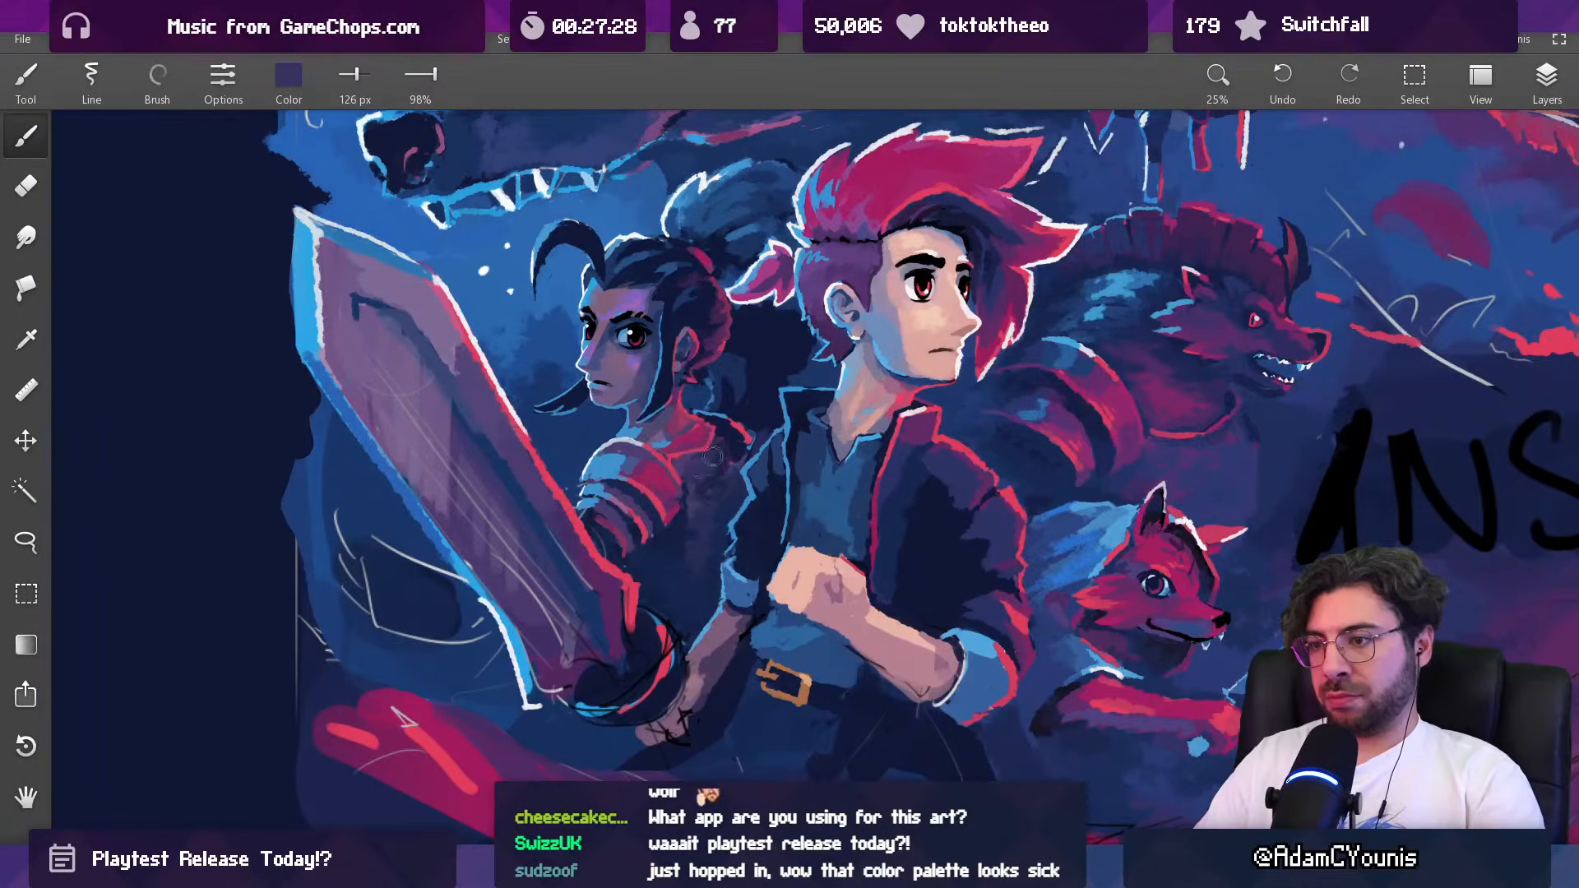
Step: Define the shadow beneath the dark-haired woman's far shoulder with sampled navy at 126 and 61 px, blending with dark purple
alt+click(723, 438)
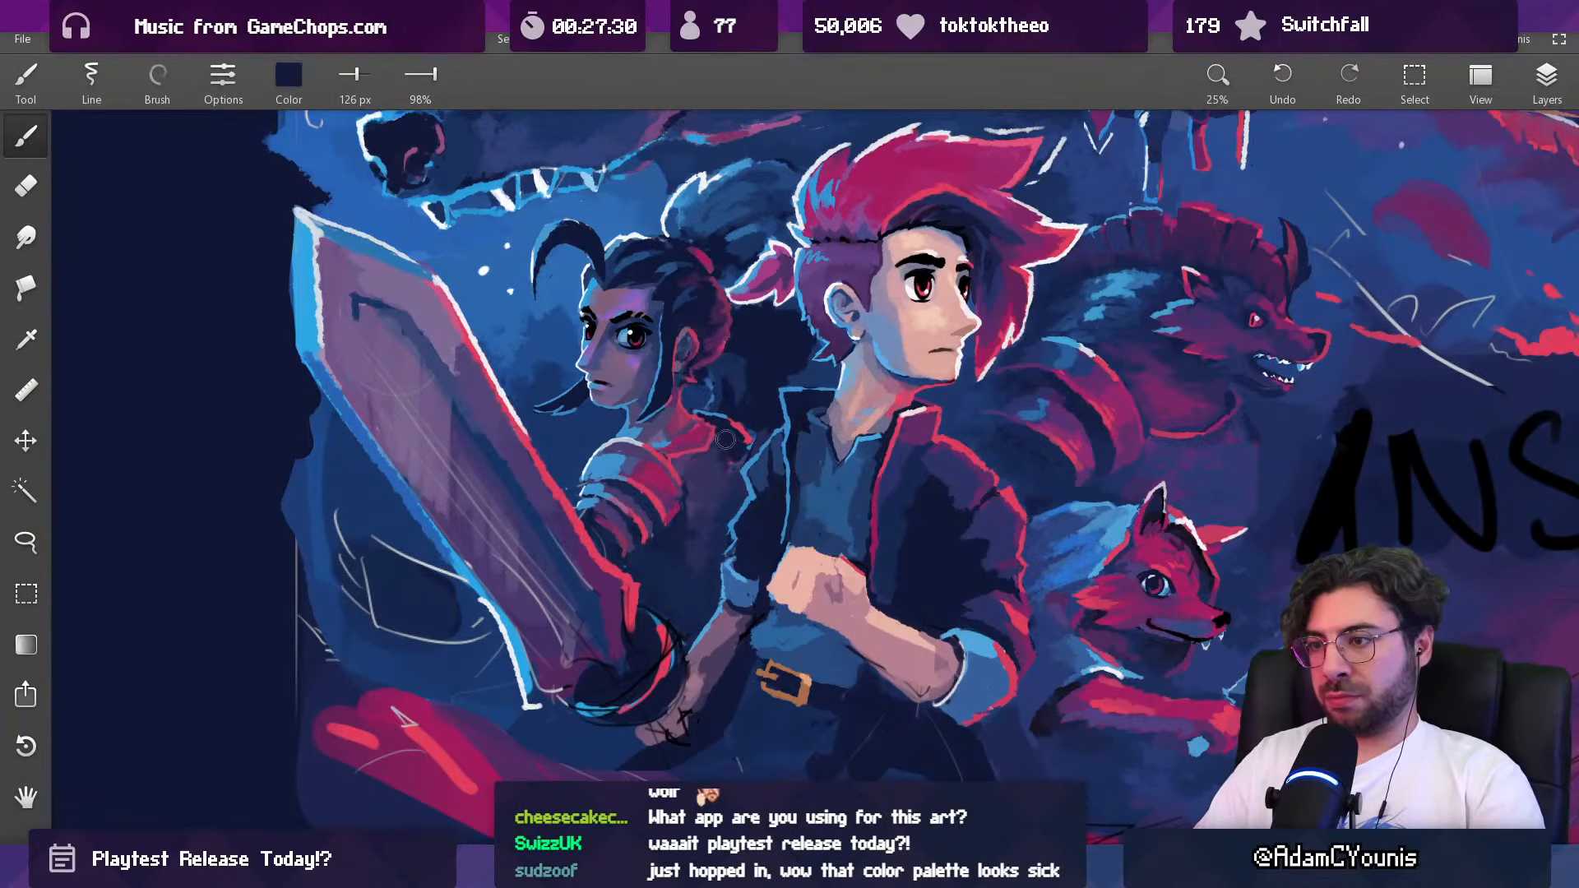
alt+click(709, 472)
mouse_move(717, 468)
mouse_down()
mouse_move(737, 466)
mouse_move(725, 480)
mouse_up()
alt+click(738, 463)
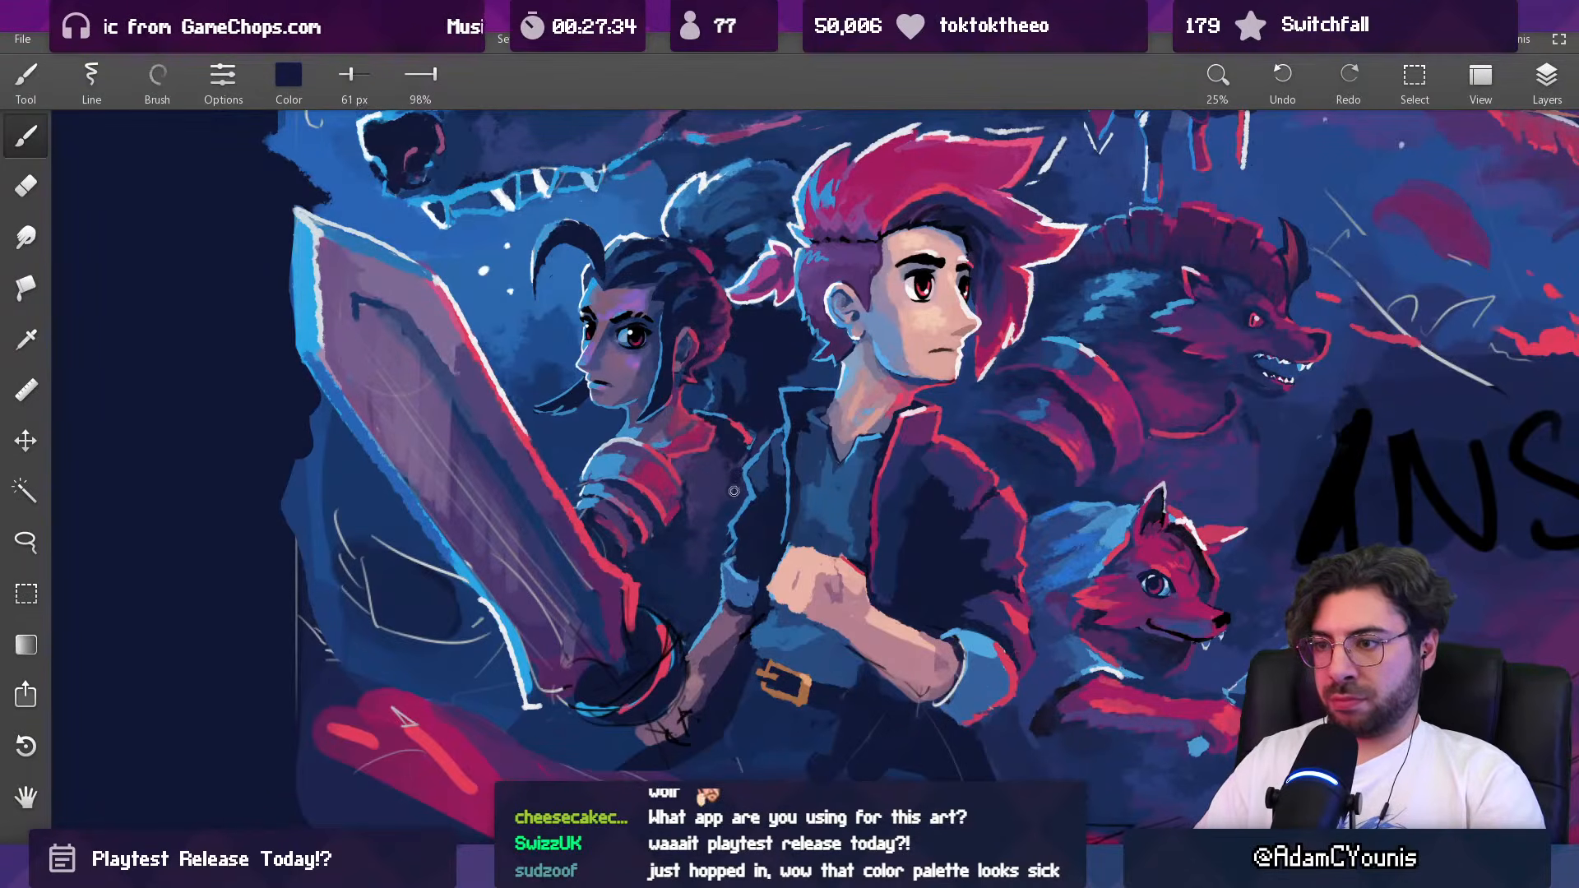
alt+click(698, 508)
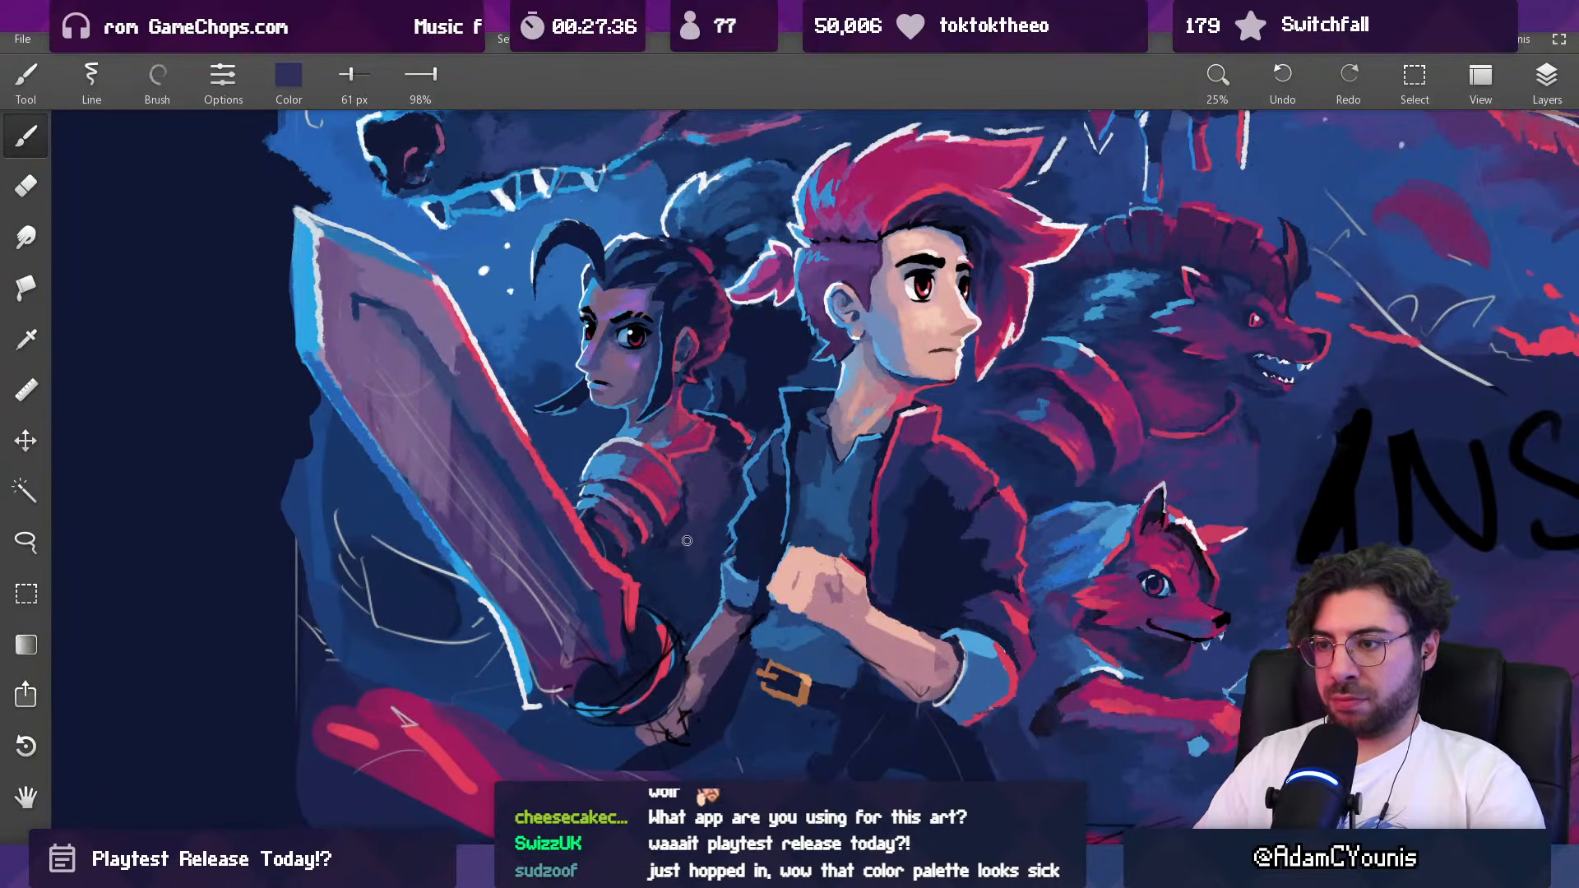
Step: Warm the dark-haired woman's chest beside the shoulder armor with sampled purple at 143 px
drag(728, 497, 697, 400)
mouse_move(648, 508)
mouse_down()
mouse_move(637, 438)
mouse_move(732, 422)
mouse_move(641, 467)
mouse_move(720, 403)
mouse_move(682, 440)
mouse_up()
alt+click(632, 436)
alt+click(690, 424)
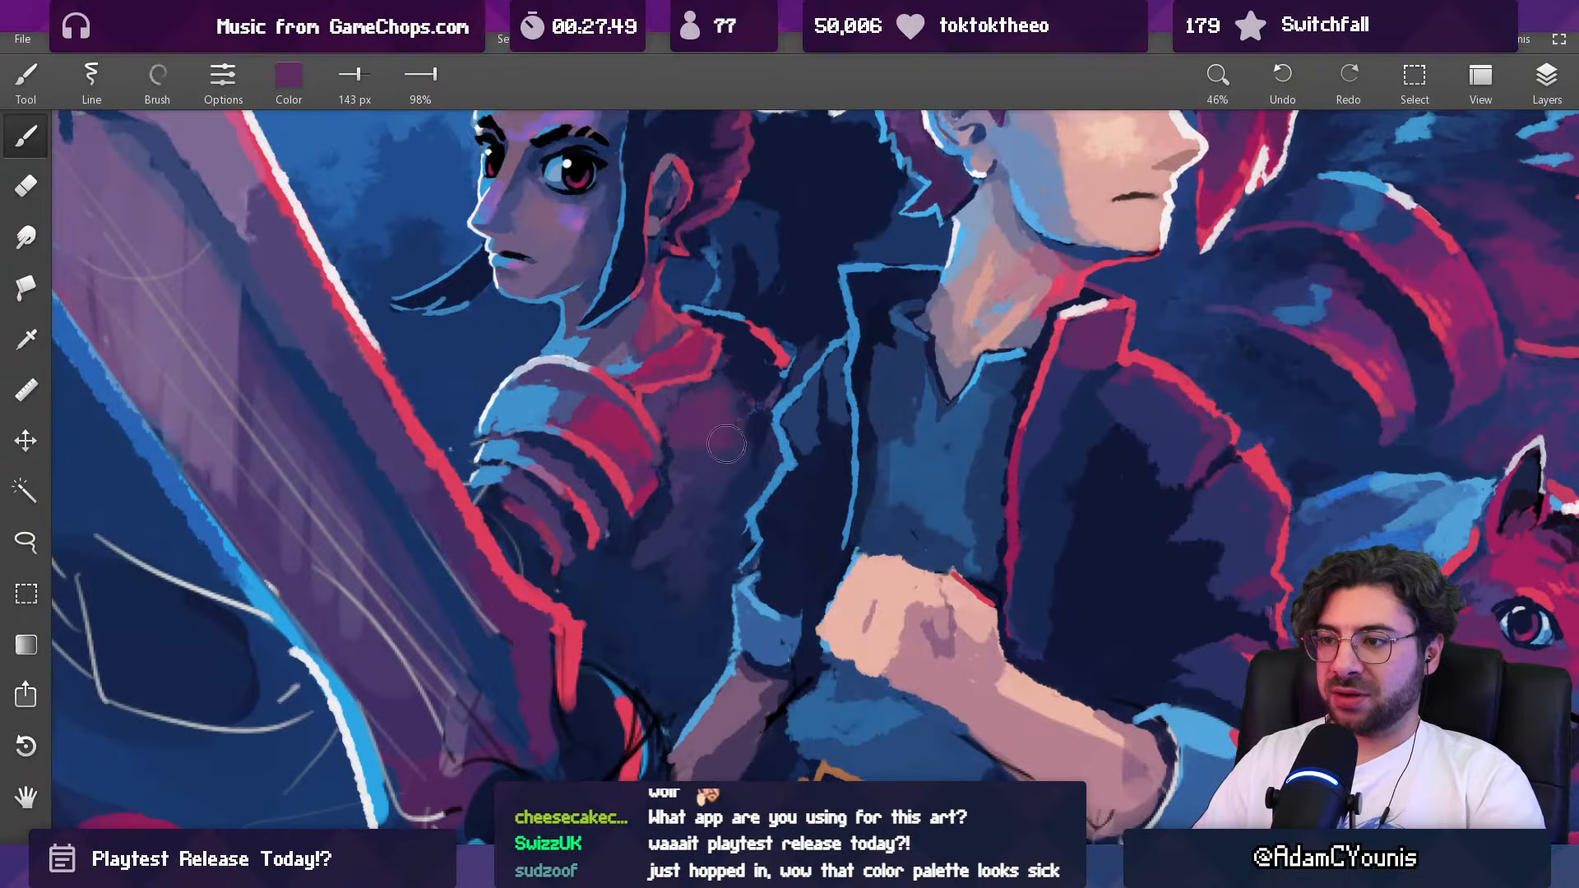
scroll(720, 448, down, 10)
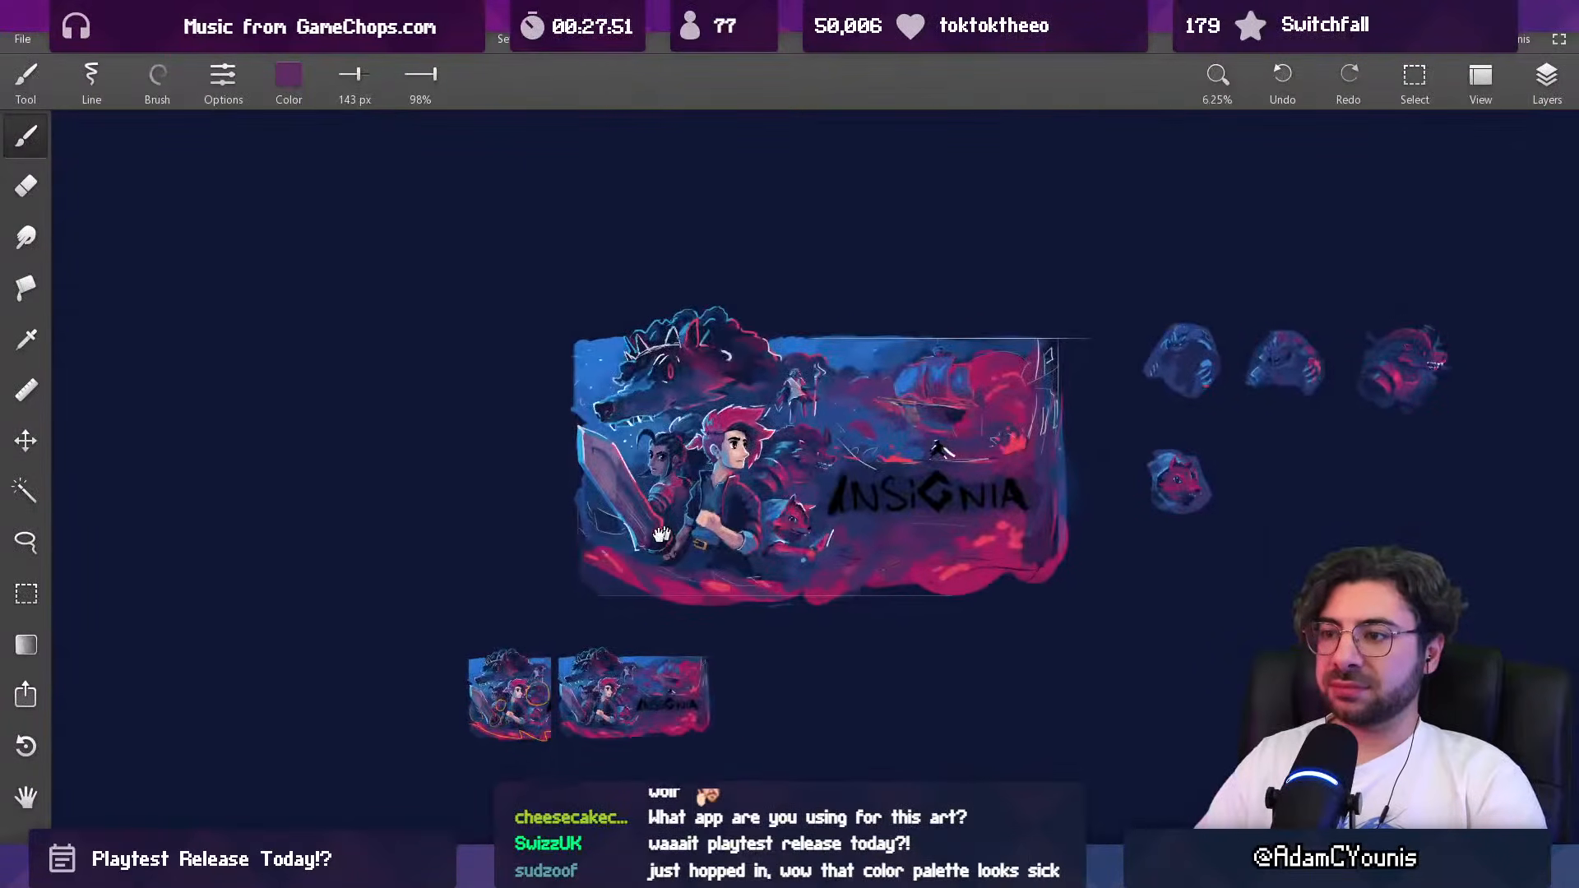
Step: Add reddish light to the dark-haired woman's collar area and far shoulder with sampled magenta at 143 and 44 px
scroll(673, 528, up, 8)
alt+click(607, 491)
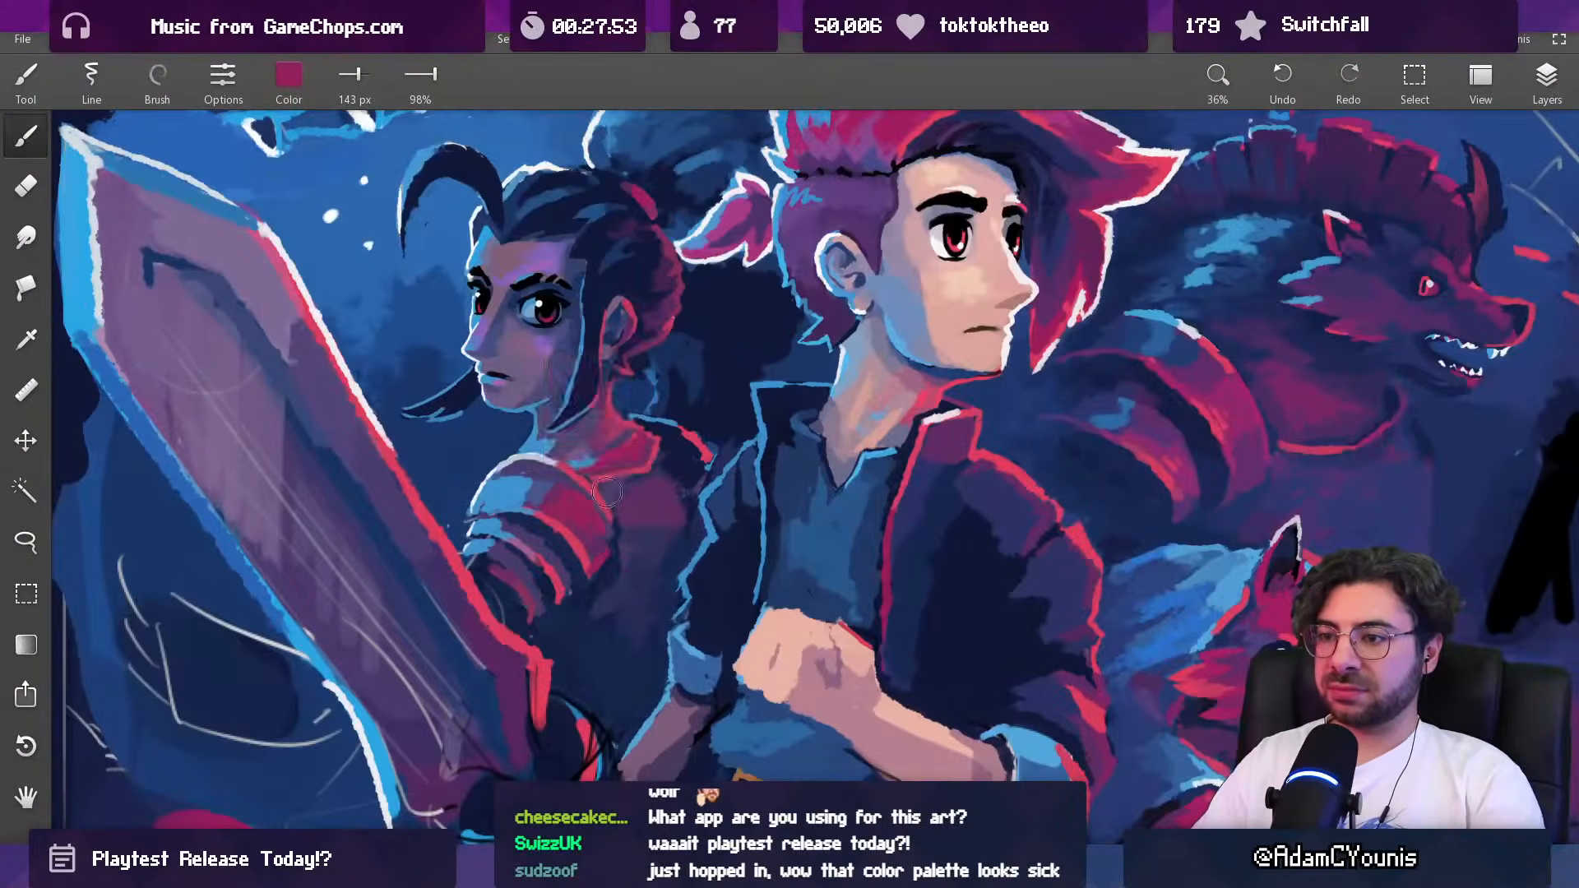
alt+click(574, 506)
key(bracketleft)
key(bracketleft)
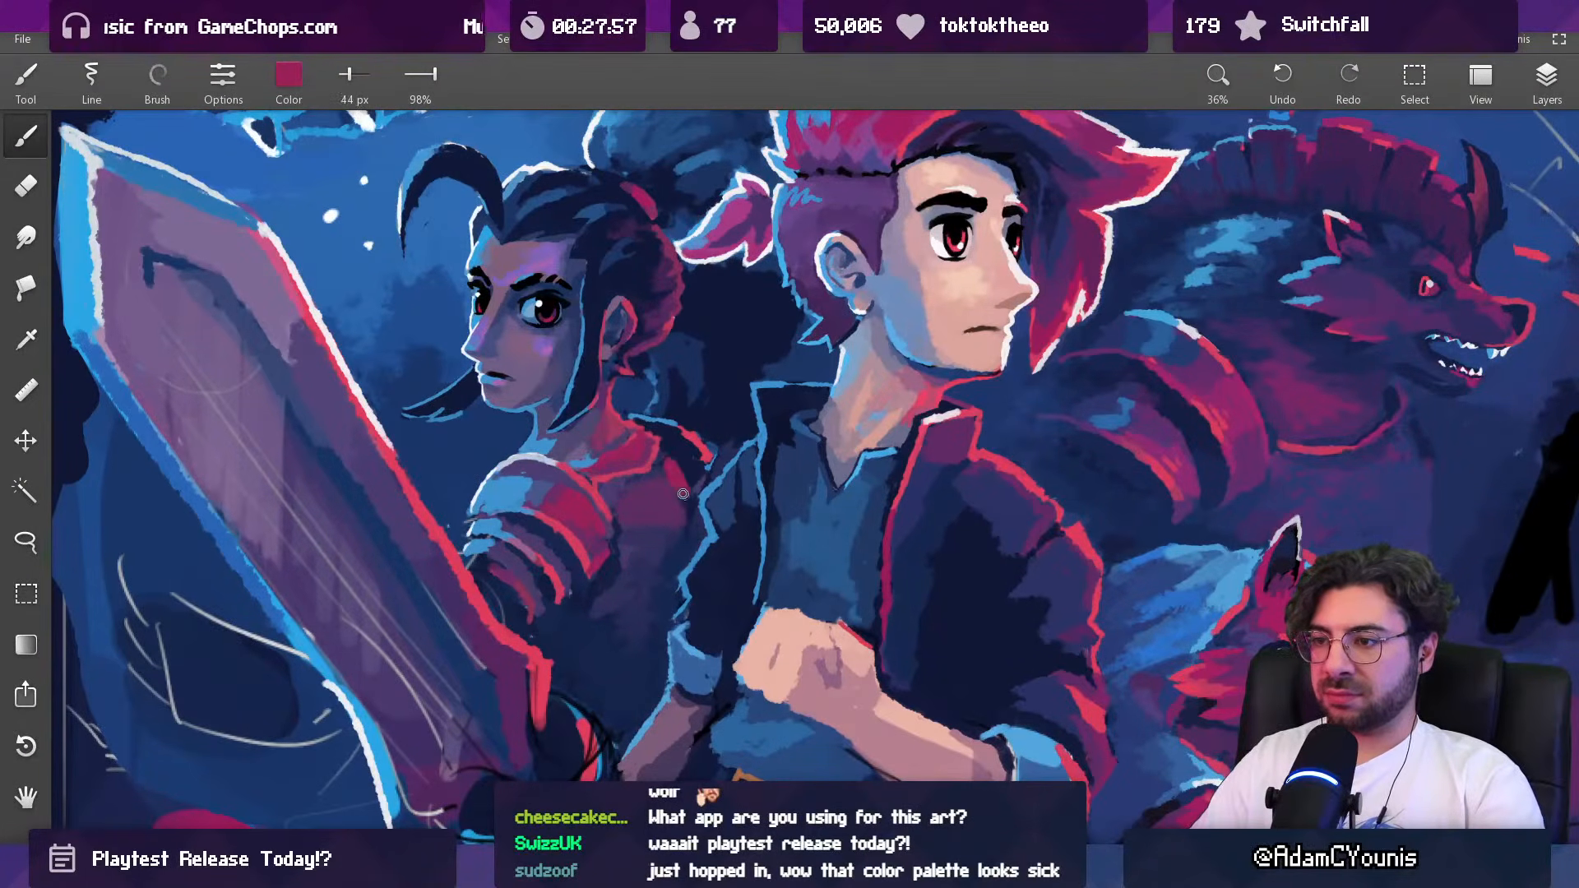
scroll(674, 505, down, 7)
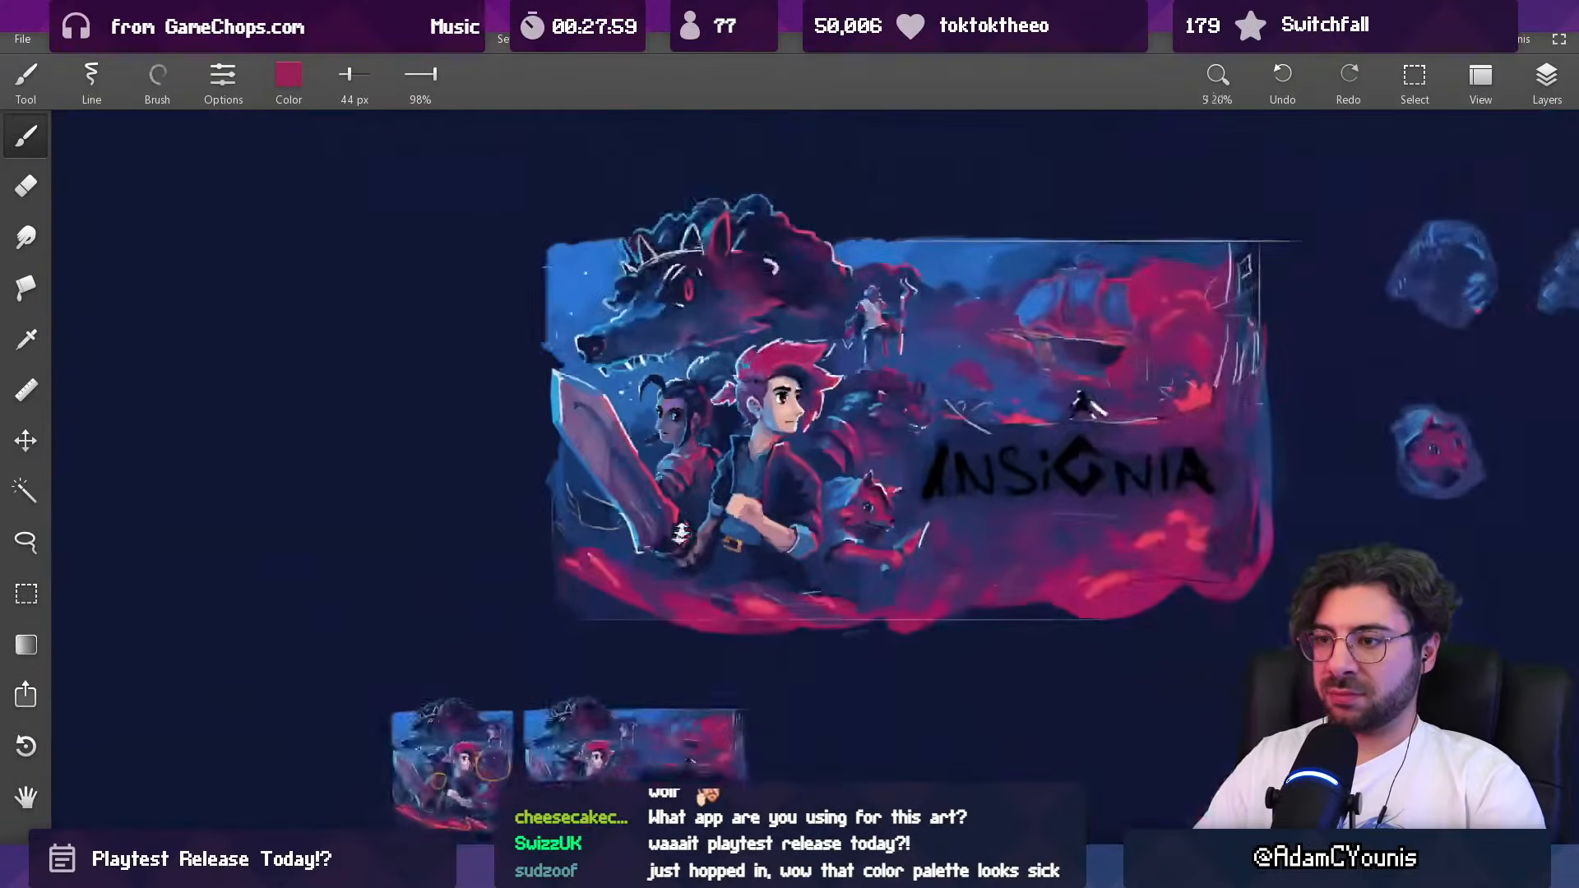
scroll(693, 496, up, 3)
scroll(693, 496, up, 5)
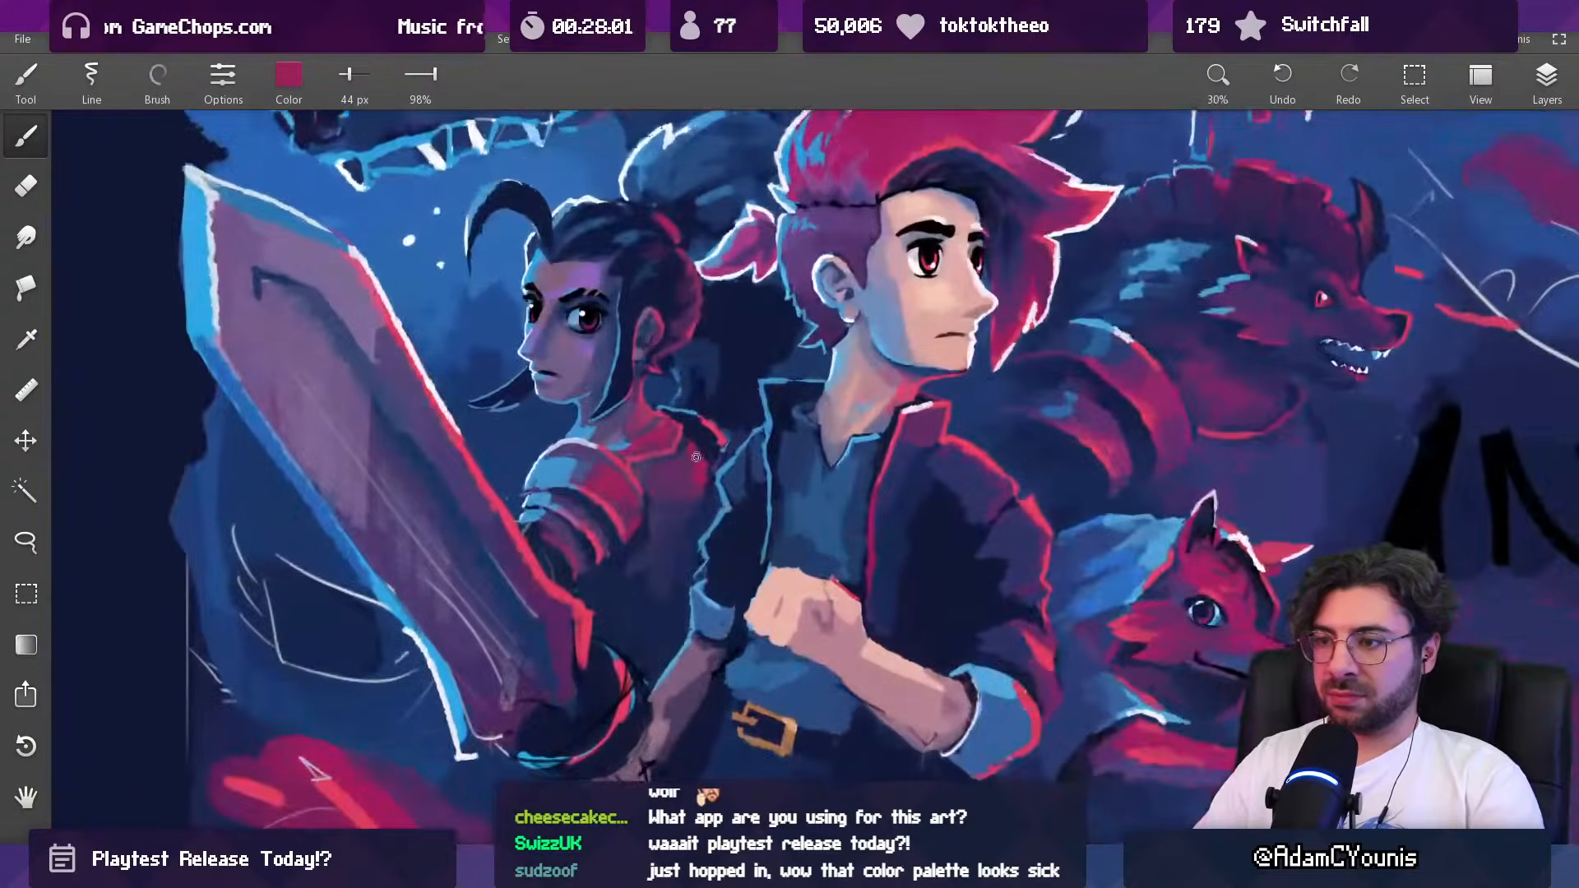
Step: Clean up the area between the dark-haired woman's neck and far shoulder with sampled navy at 68 px and dark blue at 49 px
alt+click(693, 444)
scroll(712, 445, down, 6)
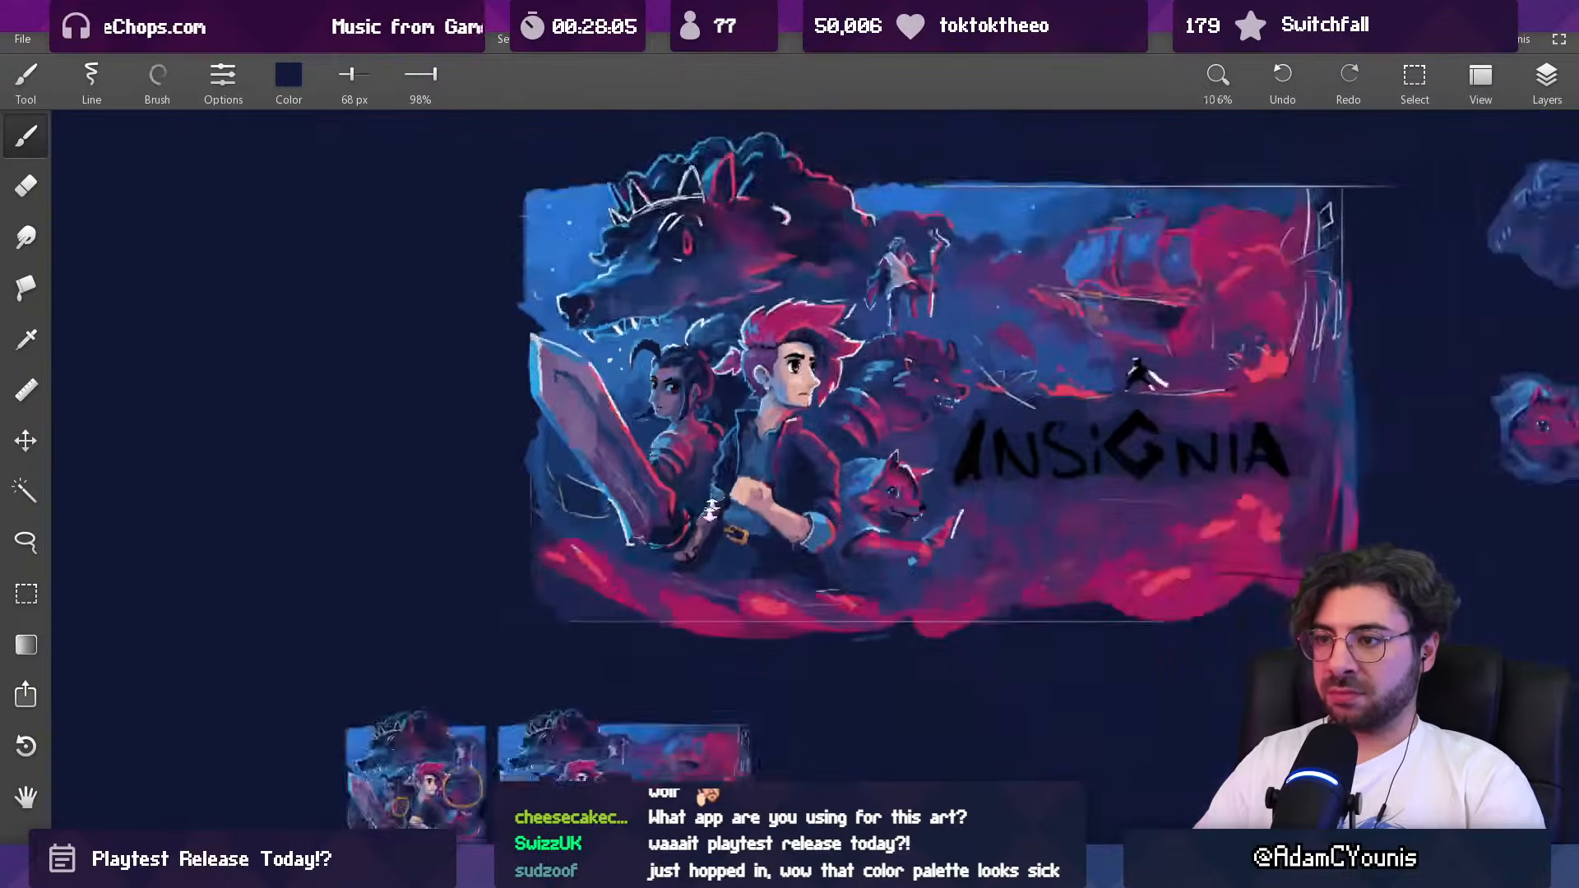
scroll(739, 347, up, 2)
scroll(739, 348, up, 10)
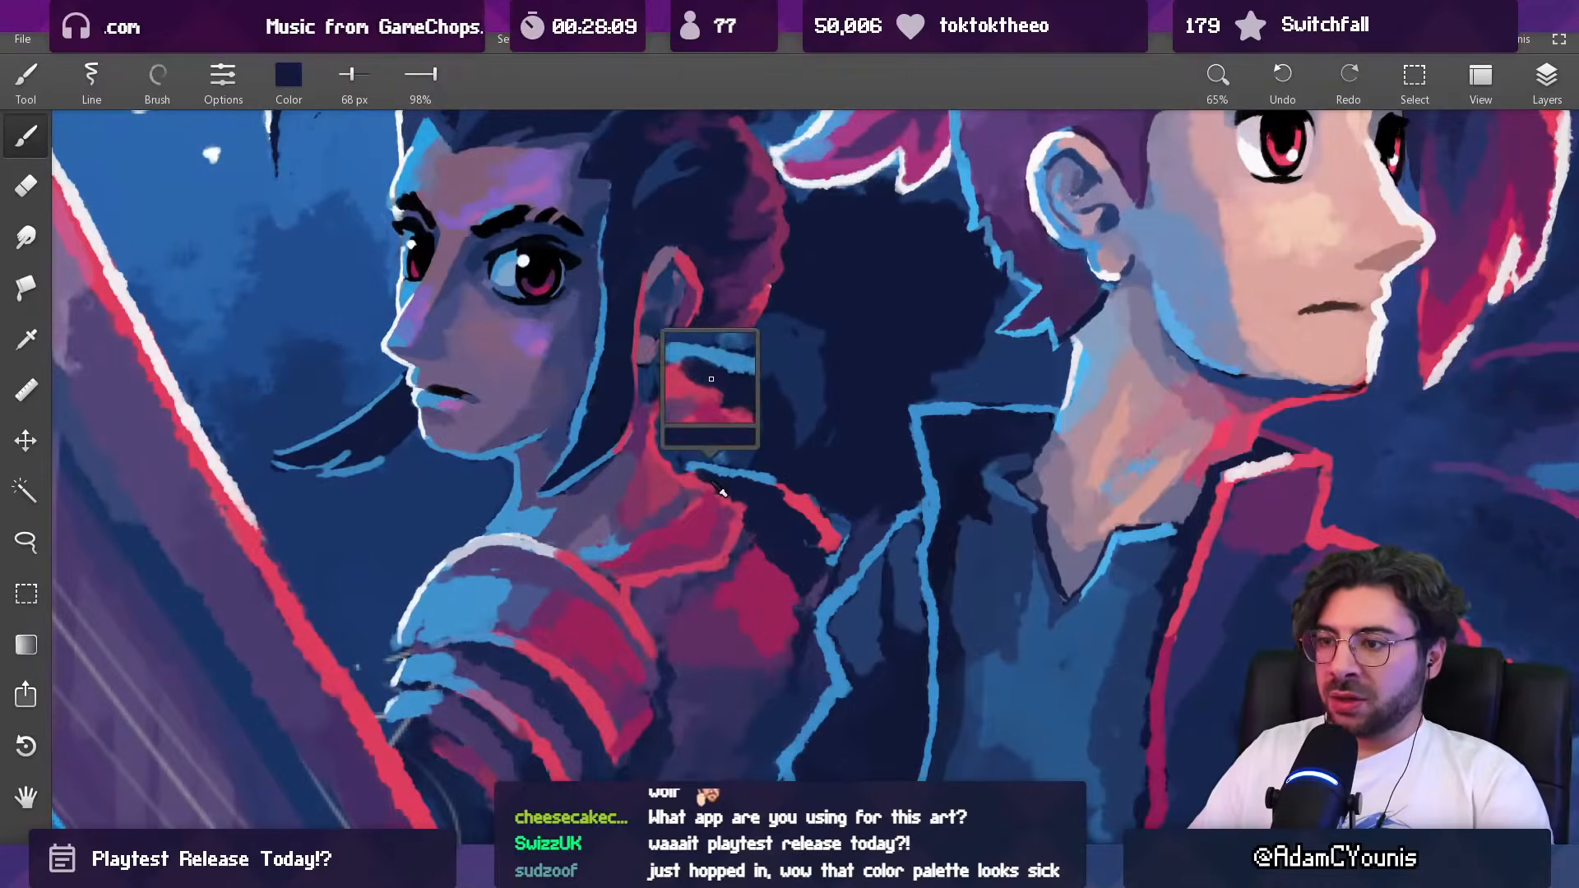
alt+click(674, 450)
scroll(687, 438, down, 5)
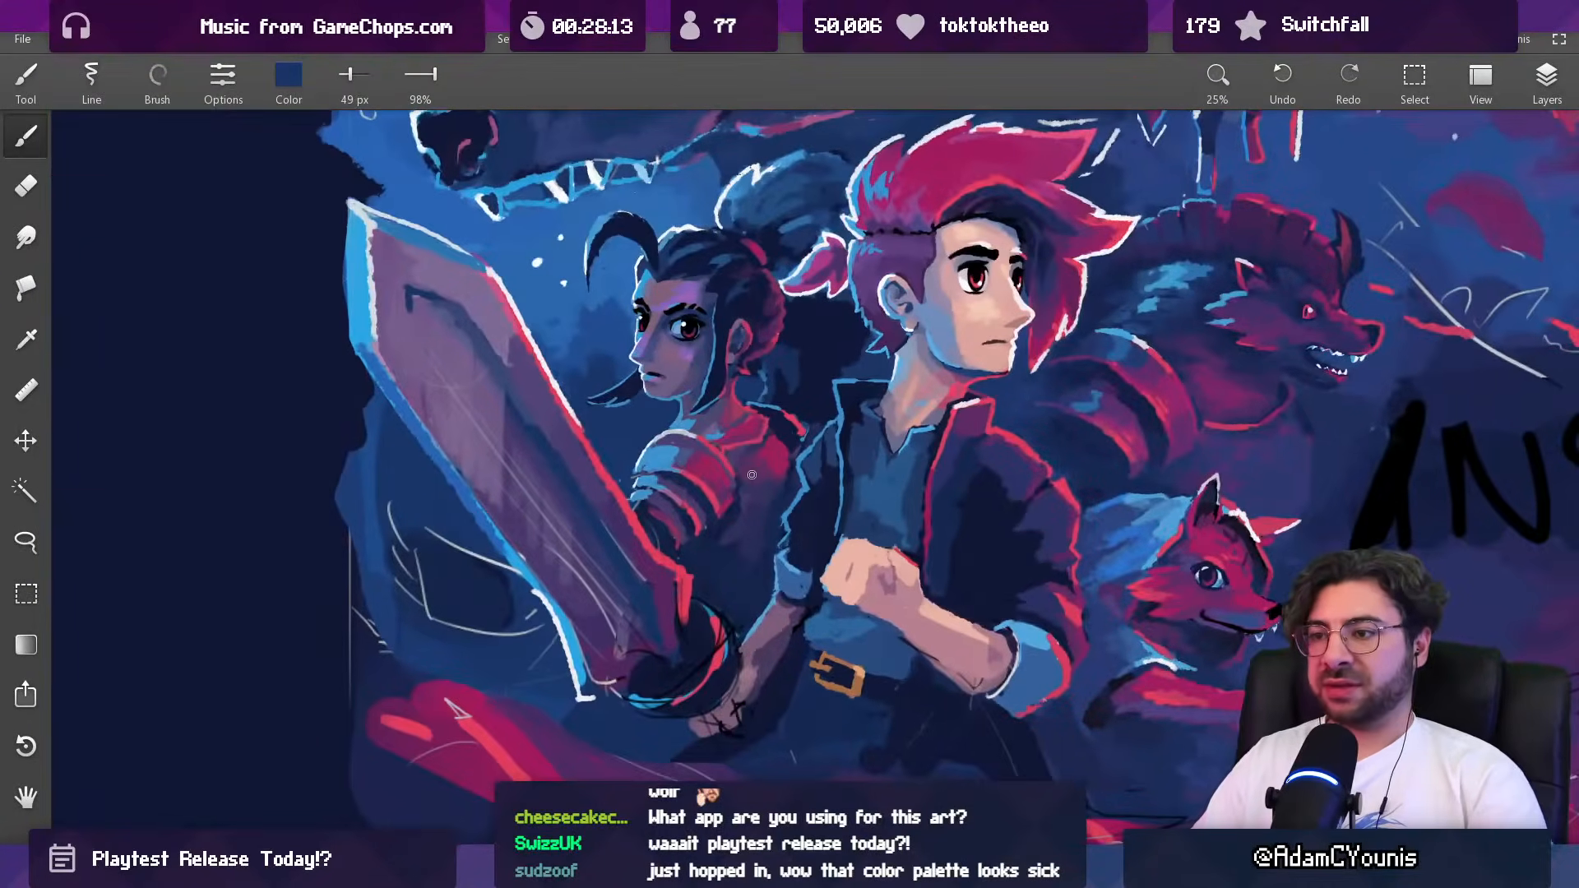
Step: Undo the last two strokes and tone down the dark-haired woman's chest with sampled dark purple at 49 px
key(ctrl+z)
key(ctrl+z)
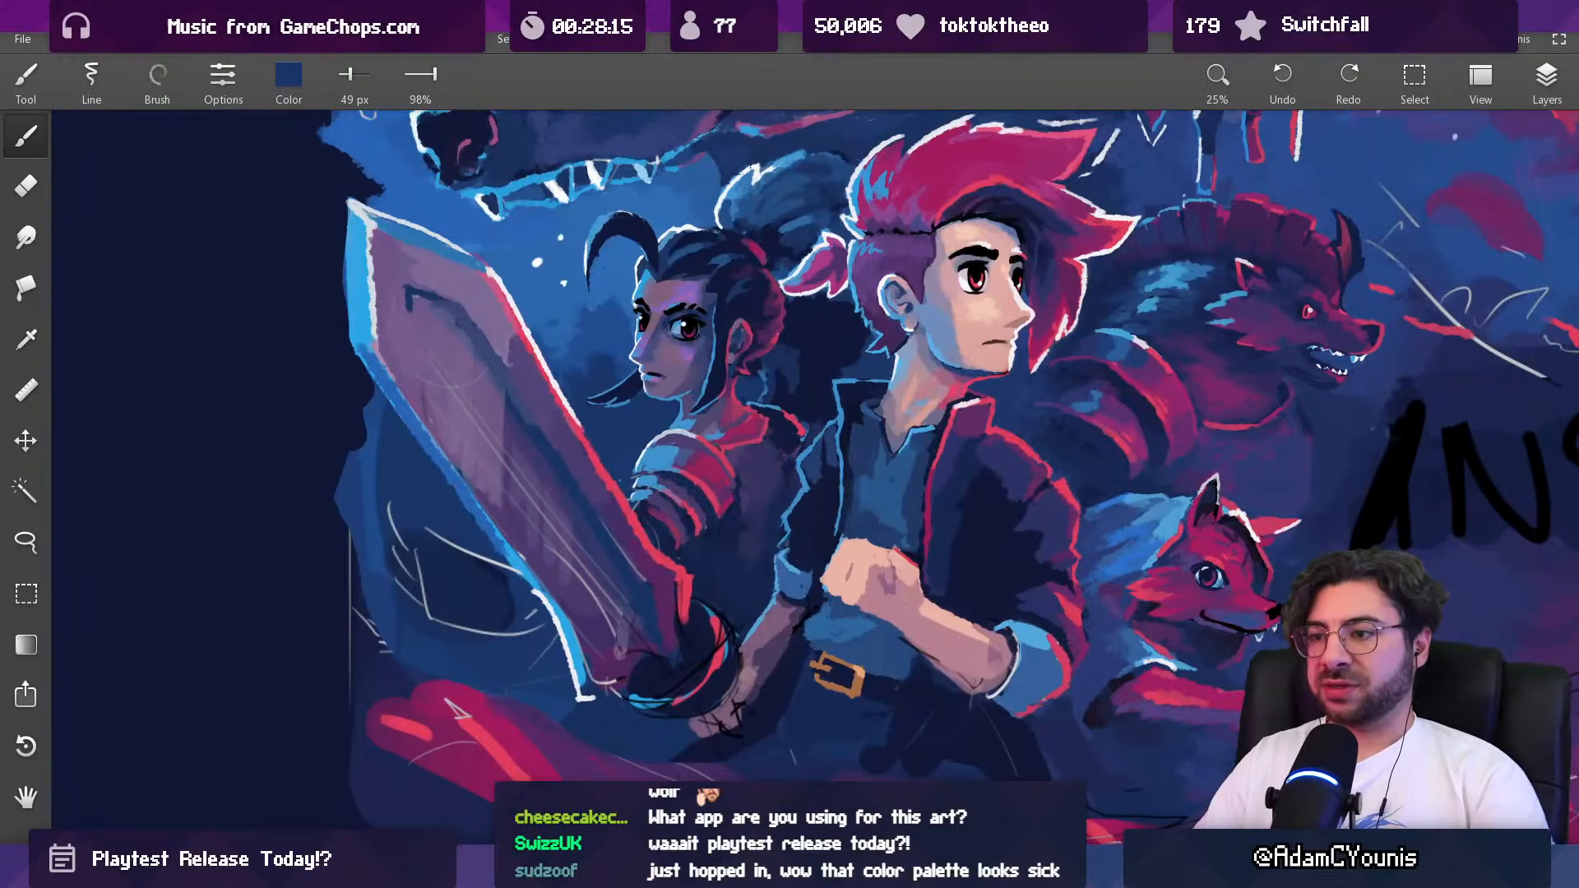
alt+click(741, 461)
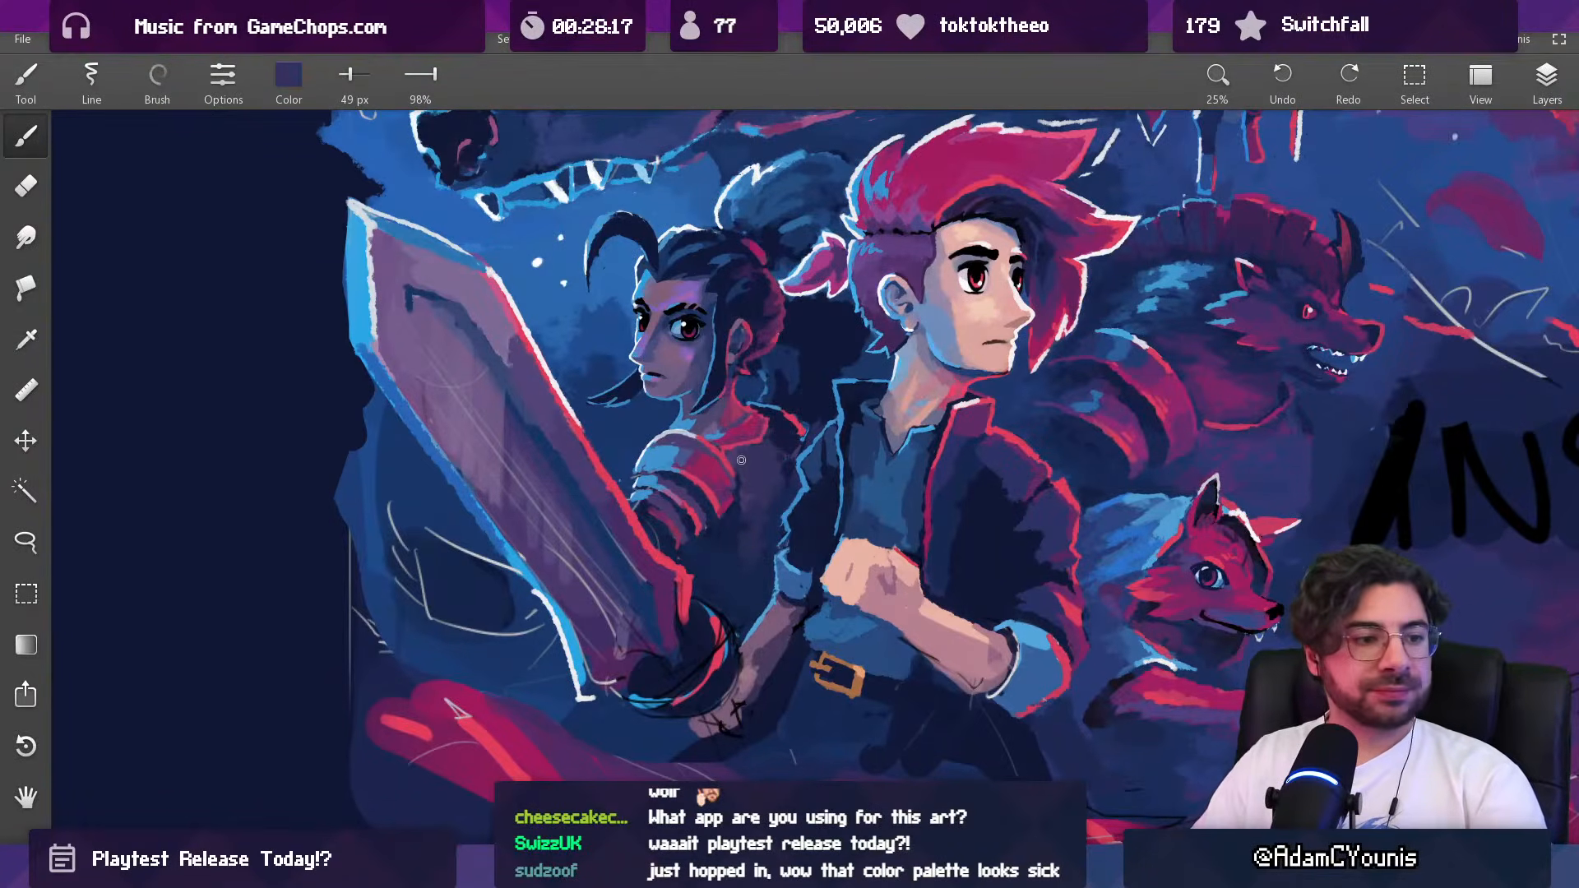
scroll(728, 442, down, 3)
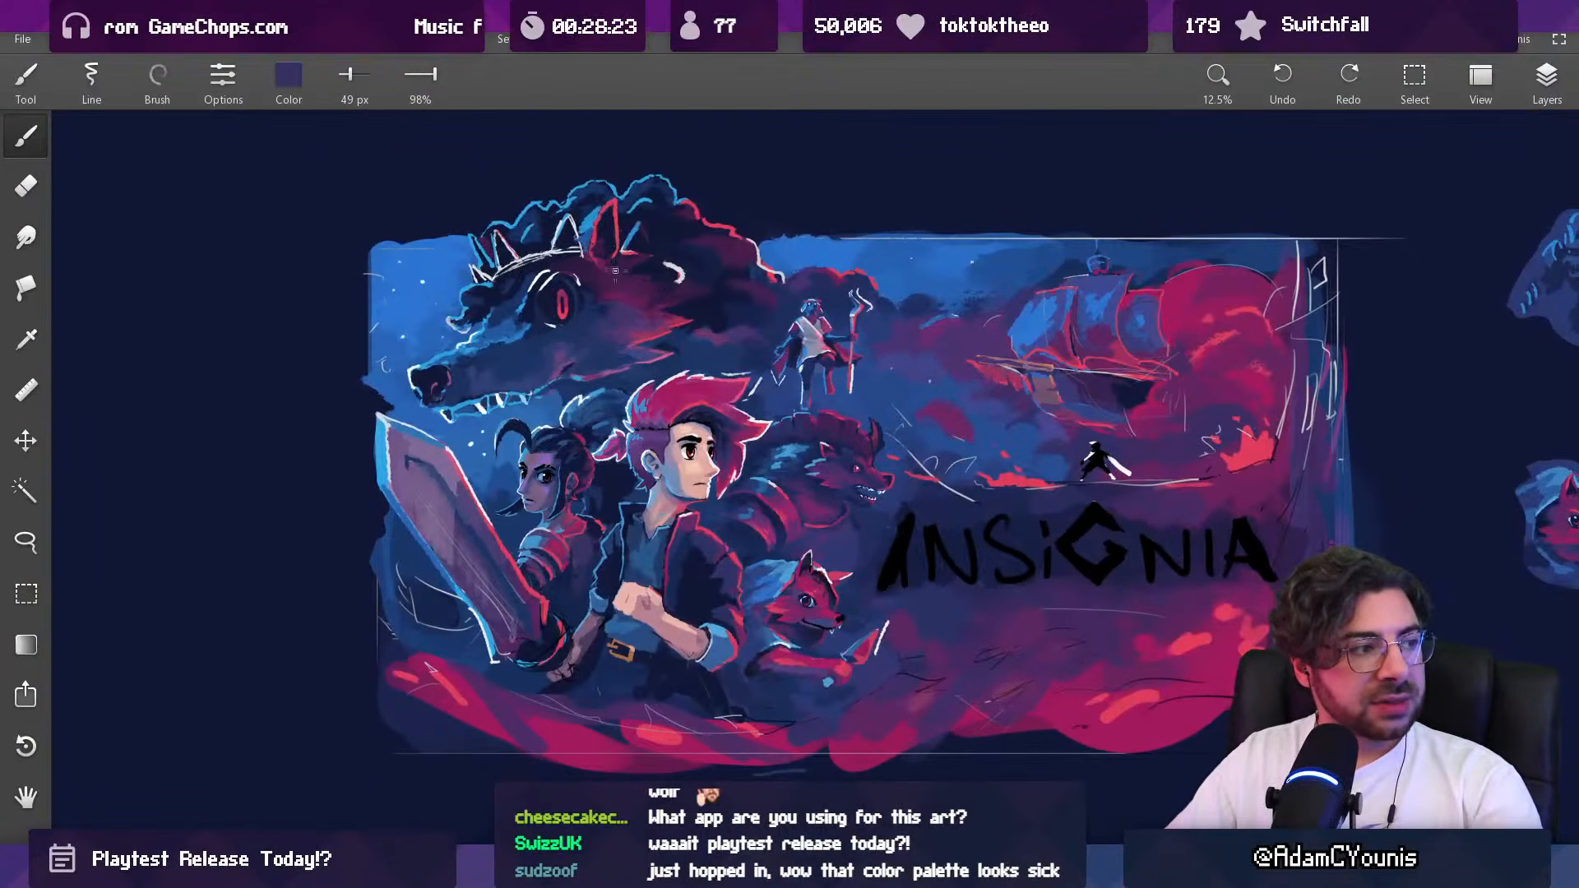
scroll(560, 526, up, 4)
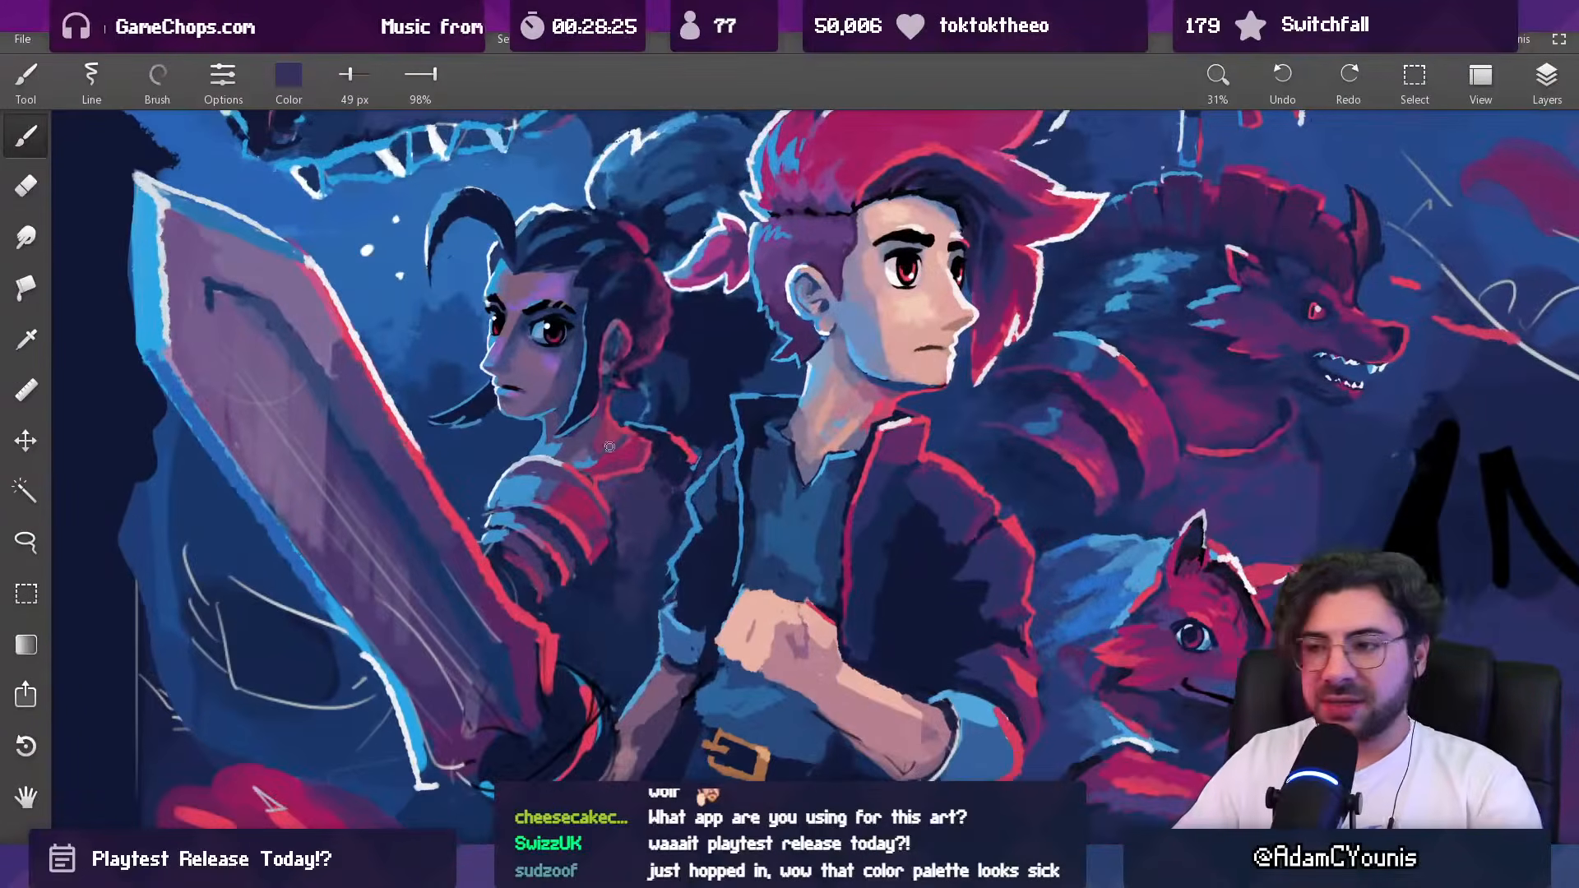
Step: Add red light to the dark-haired woman's shoulder armor with sampled red at 105 px
alt+click(682, 441)
key(])
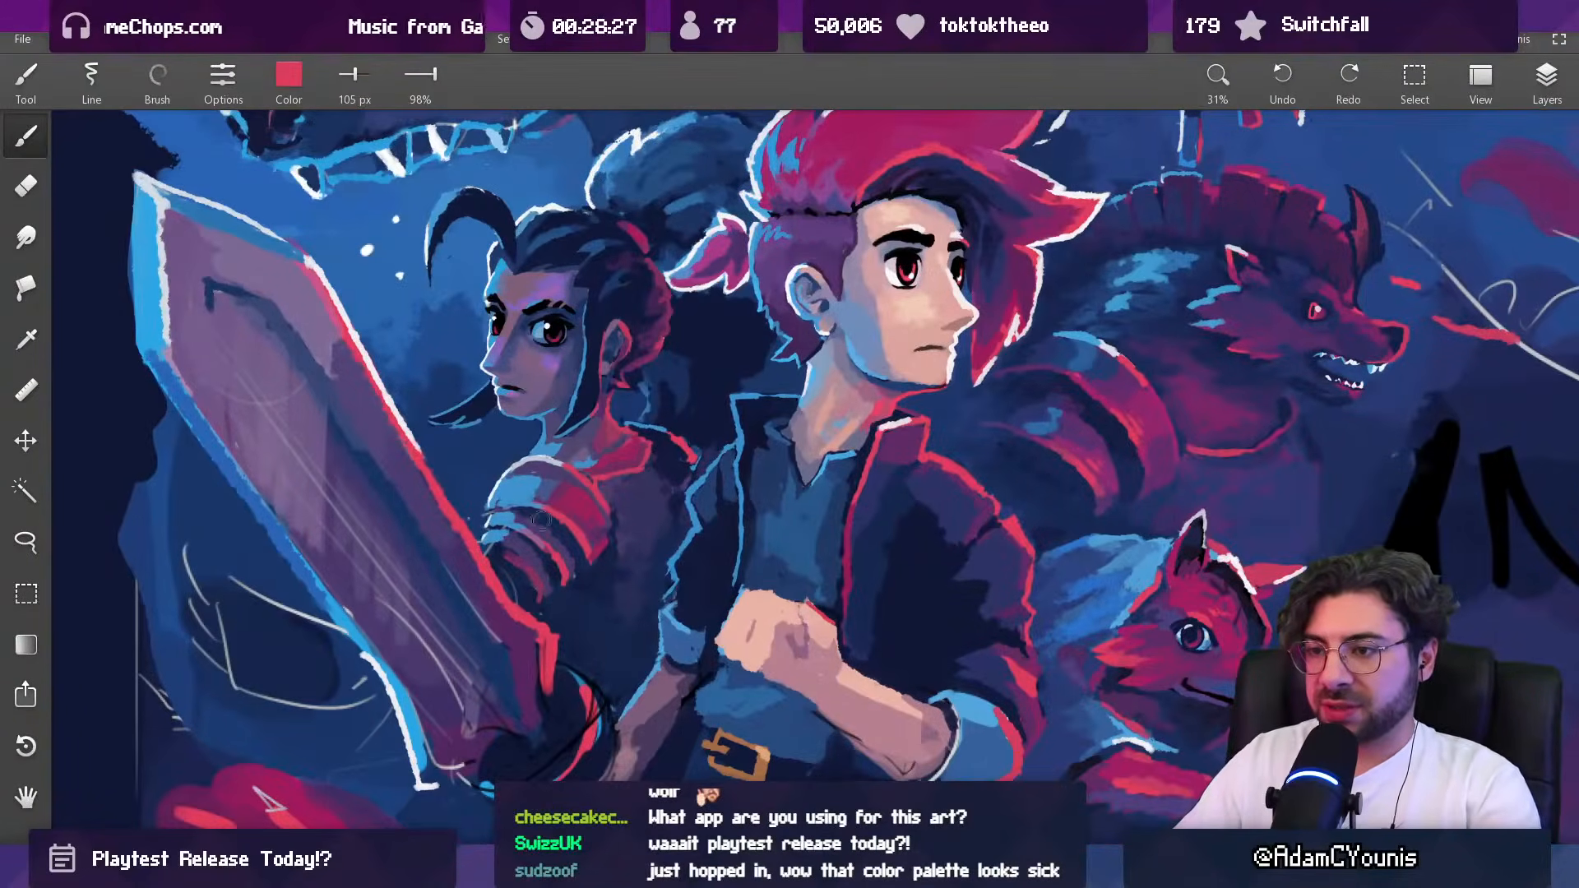
drag(521, 514, 540, 503)
scroll(686, 431, down, 5)
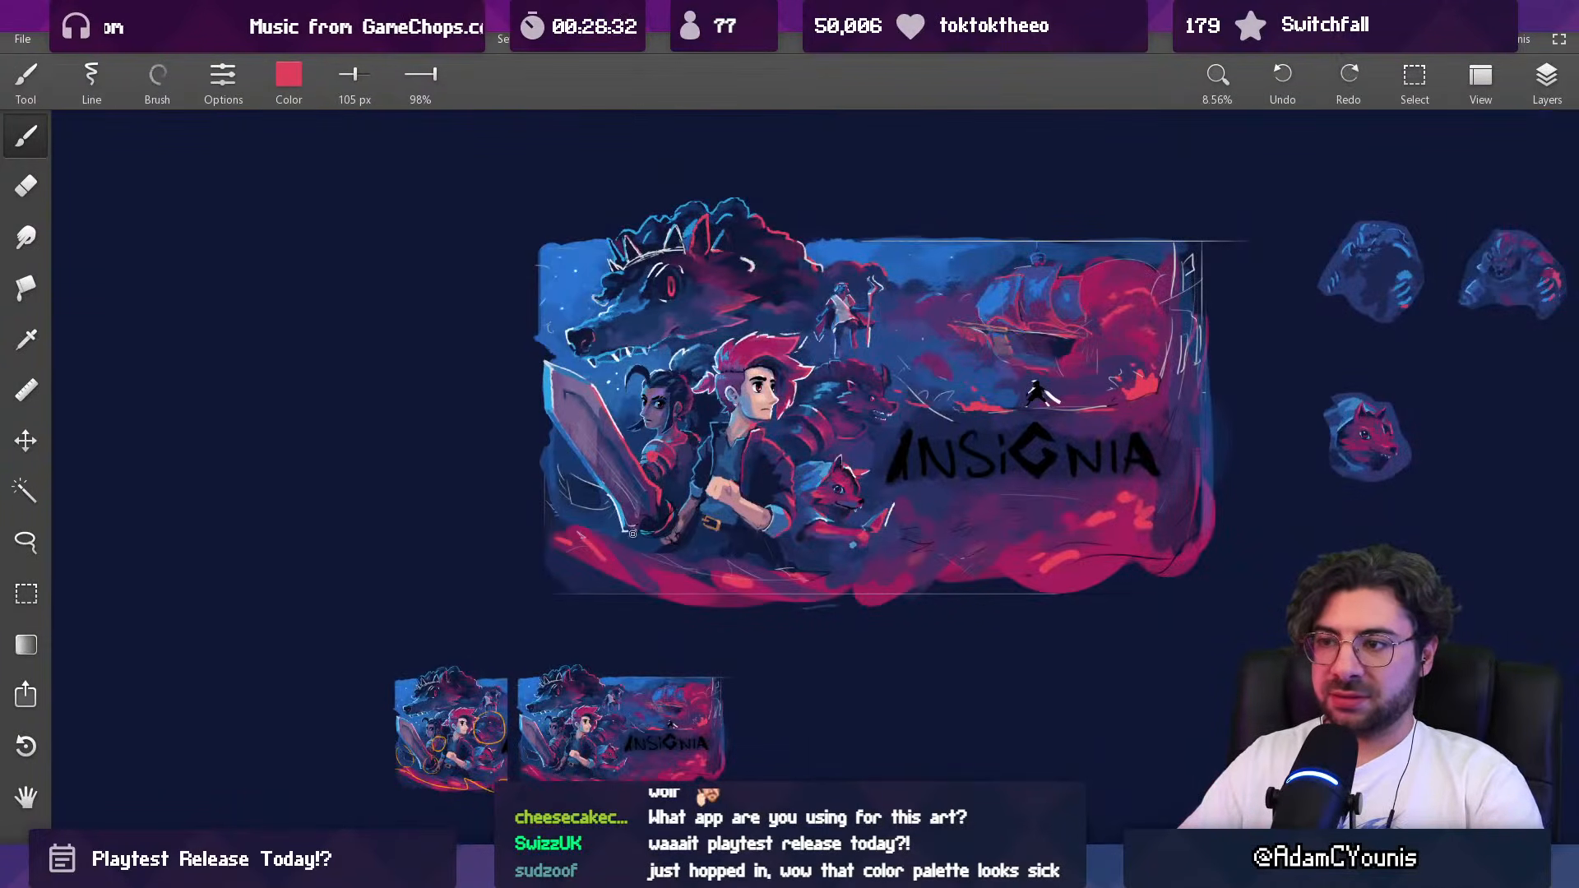
Step: Paint over the rim of the dark-haired woman's far shoulder with sampled navy and a larger brush
scroll(682, 452, up, 5)
alt+click(684, 434)
key(])
key(])
key(])
Step: Draw a new pale highlight arc for the dark-haired woman's far shoulder with light blue-gray sampled from the shoulder armor at 69 px
alt+click(586, 475)
key([)
key([)
key([)
key([)
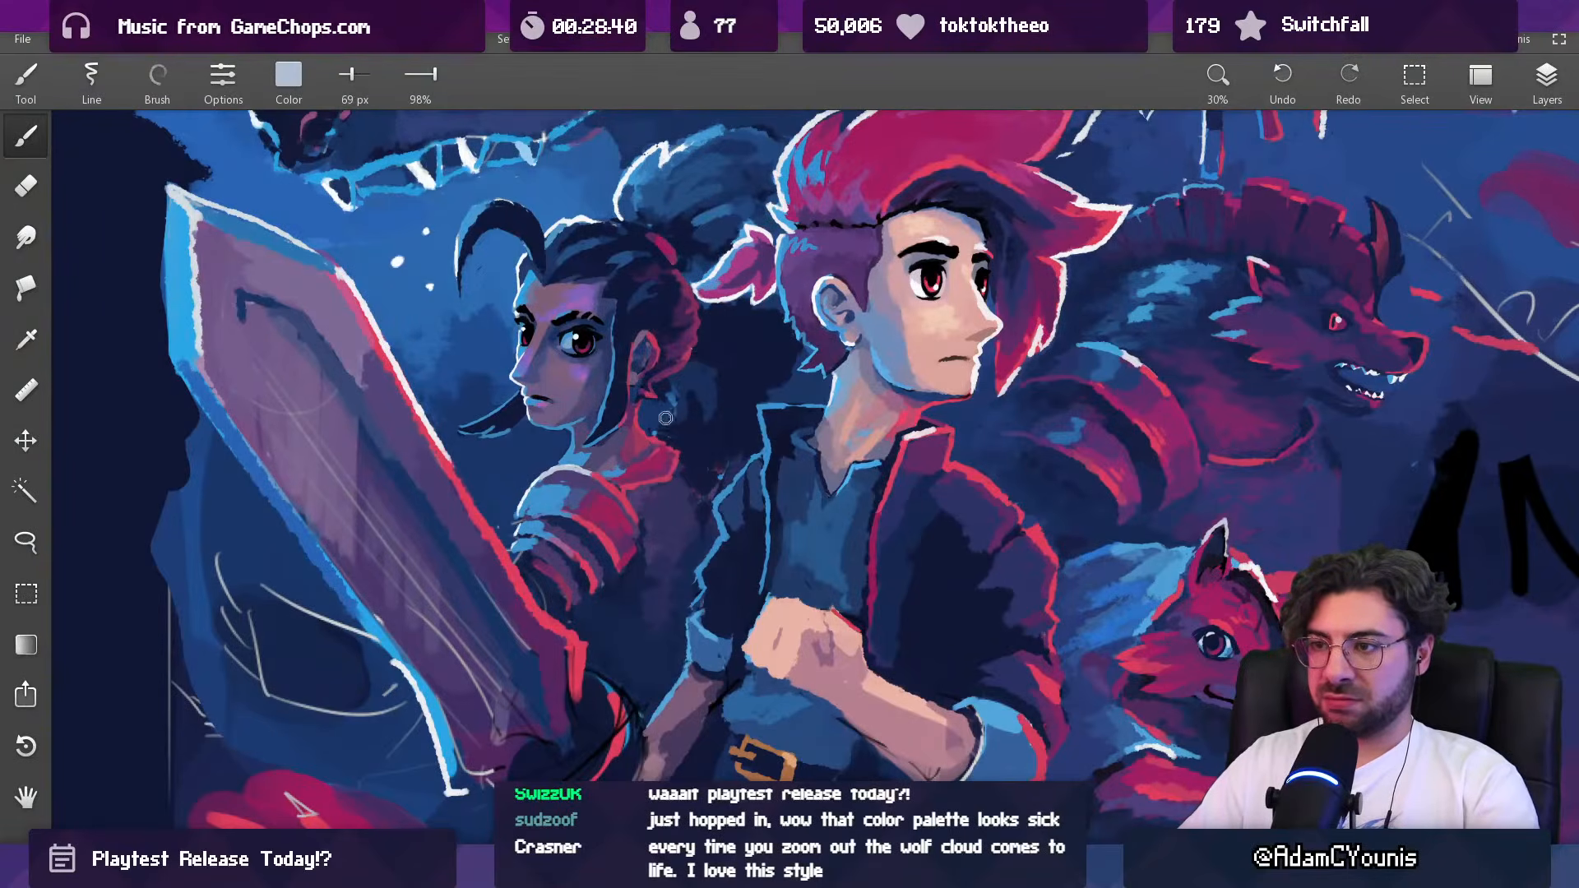
drag(751, 414, 676, 600)
drag(743, 430, 758, 261)
Step: Extend the dark-haired woman's far-shoulder rim light with sampled light blue at 43 px
alt+click(587, 471)
key([)
key([)
key([)
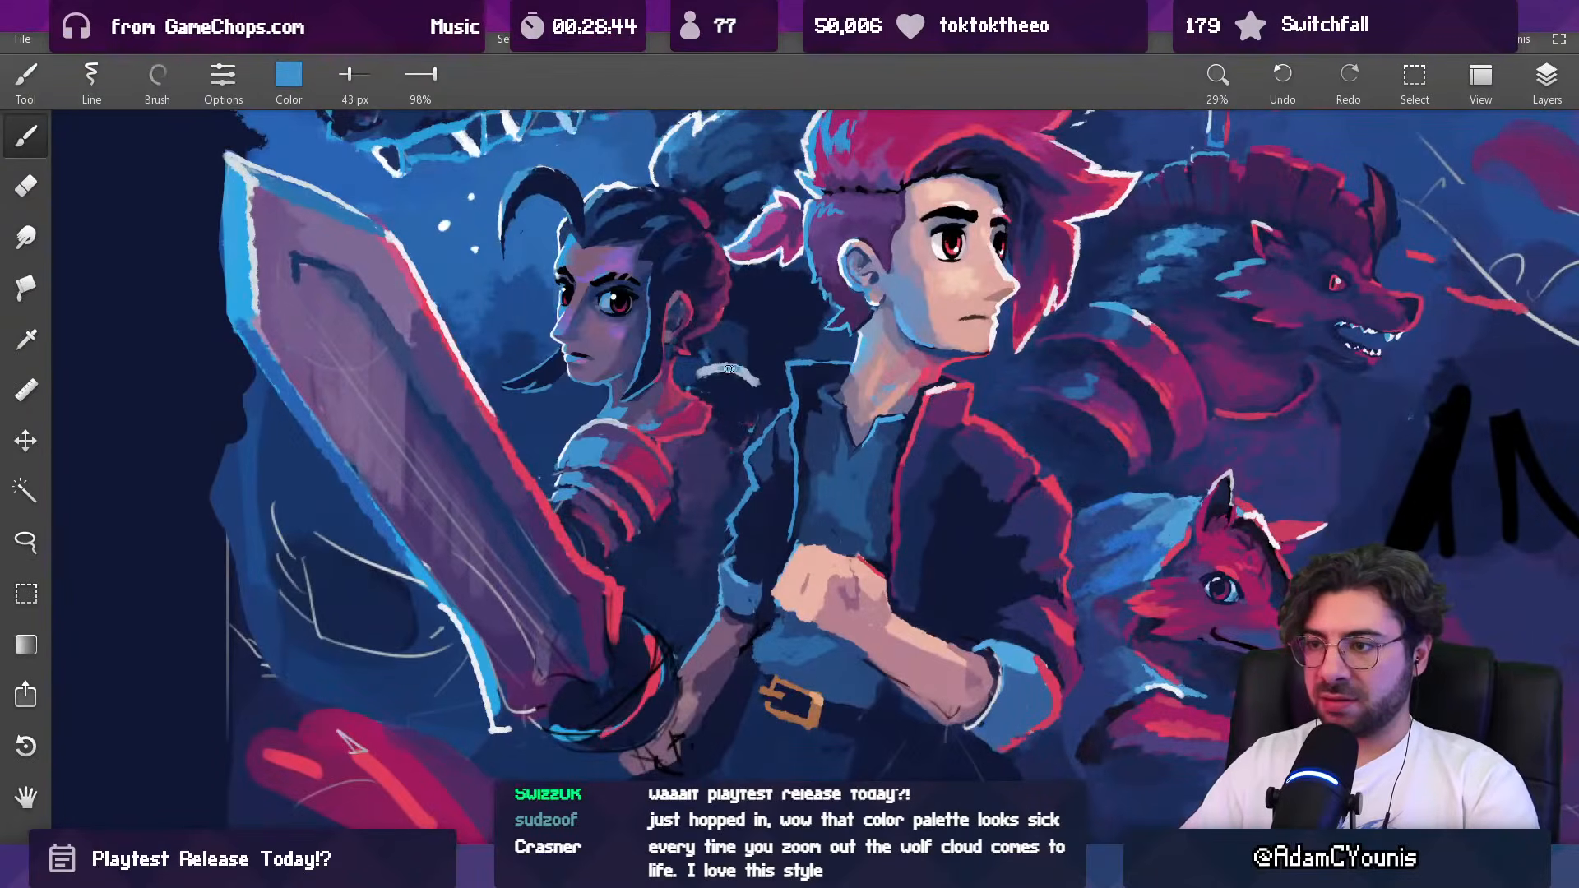
mouse_move(698, 412)
mouse_down()
mouse_move(946, 365)
mouse_move(976, 417)
mouse_move(960, 420)
mouse_up()
Step: Add a red rim to the outer end of the dark-haired woman's far shoulder with sampled red at 80 and 44 px
key(])
mouse_move(751, 376)
mouse_down()
mouse_move(764, 404)
mouse_move(703, 522)
mouse_up()
key(])
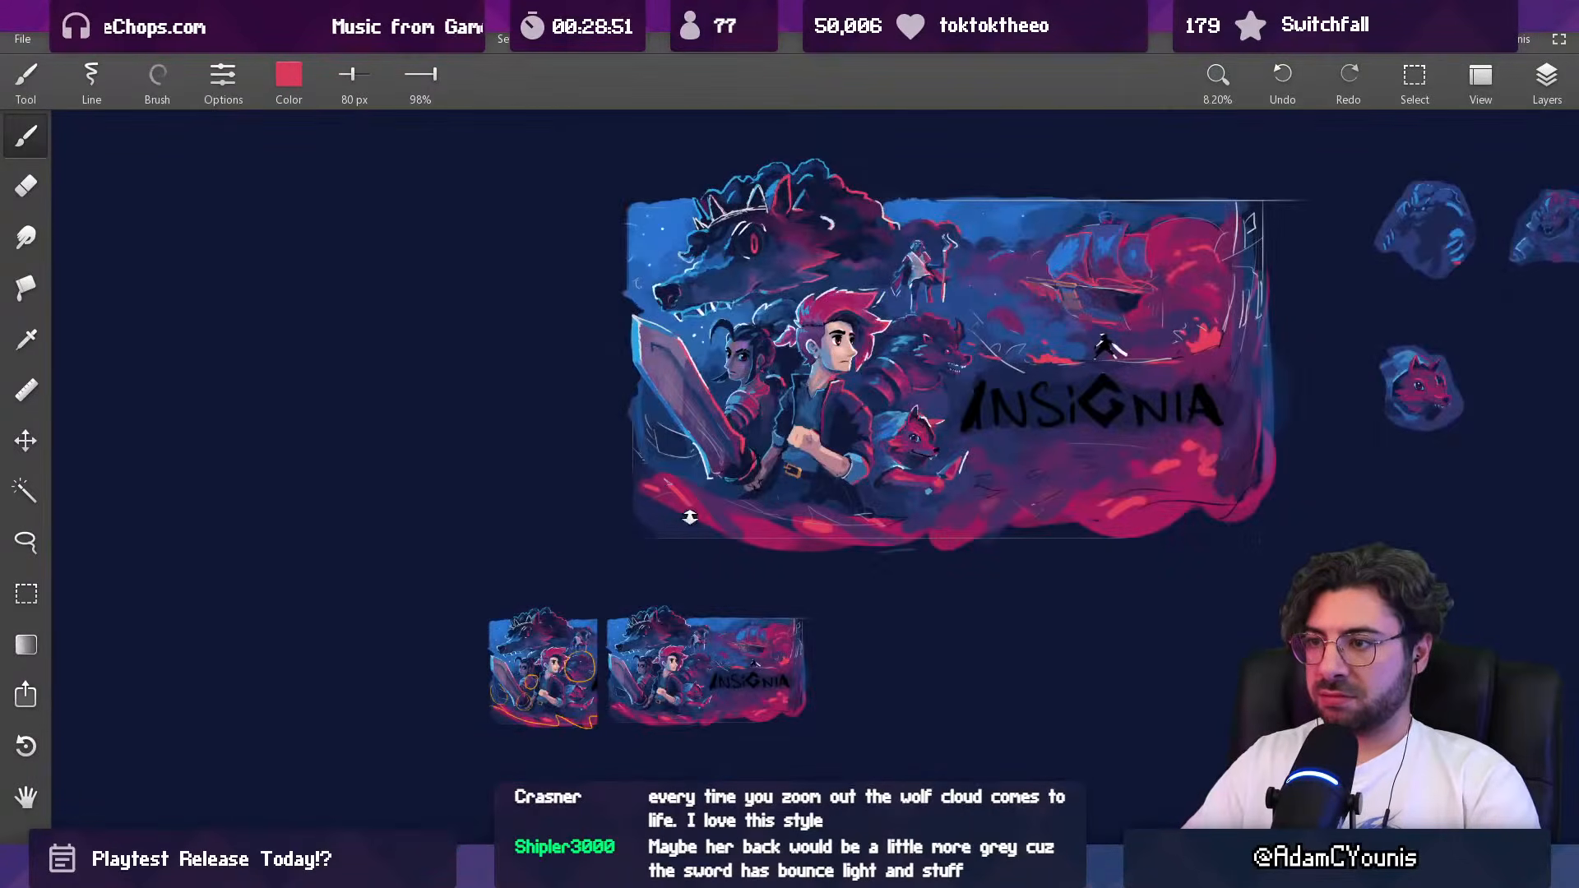
drag(774, 385, 761, 263)
mouse_move(740, 432)
mouse_down()
mouse_move(725, 432)
mouse_move(756, 415)
mouse_move(762, 384)
mouse_move(725, 362)
mouse_move(754, 380)
mouse_move(739, 360)
mouse_up()
key([)
key([)
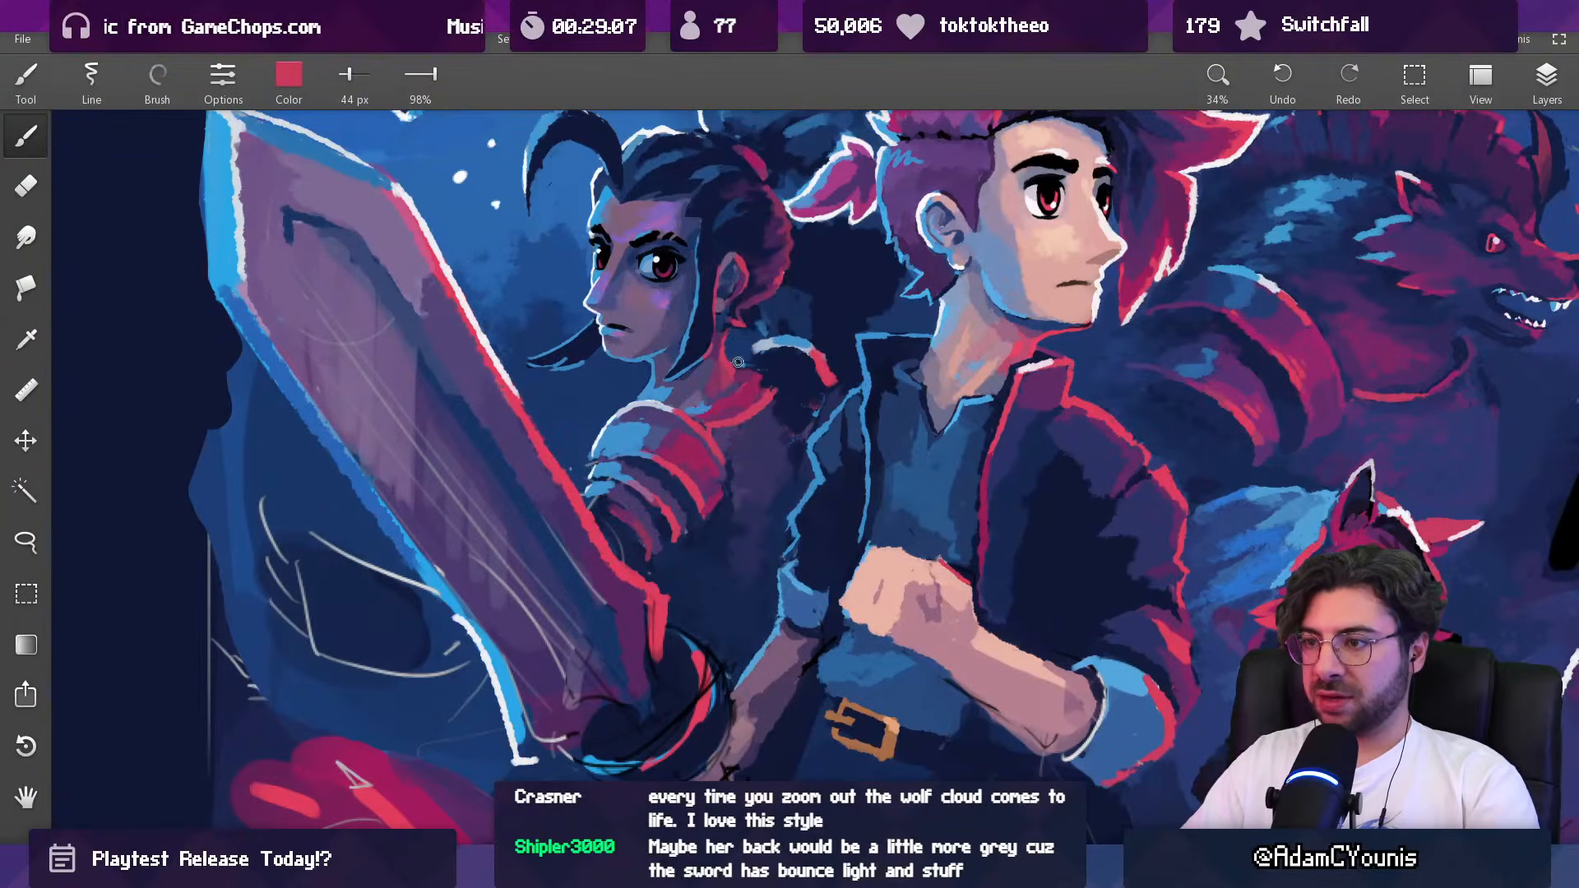
Step: Touch up the background between the dark-haired woman's neck and far shoulder with sampled dark blue at 44 px
click(737, 352)
scroll(759, 346, down, 6)
drag(734, 423, 661, 523)
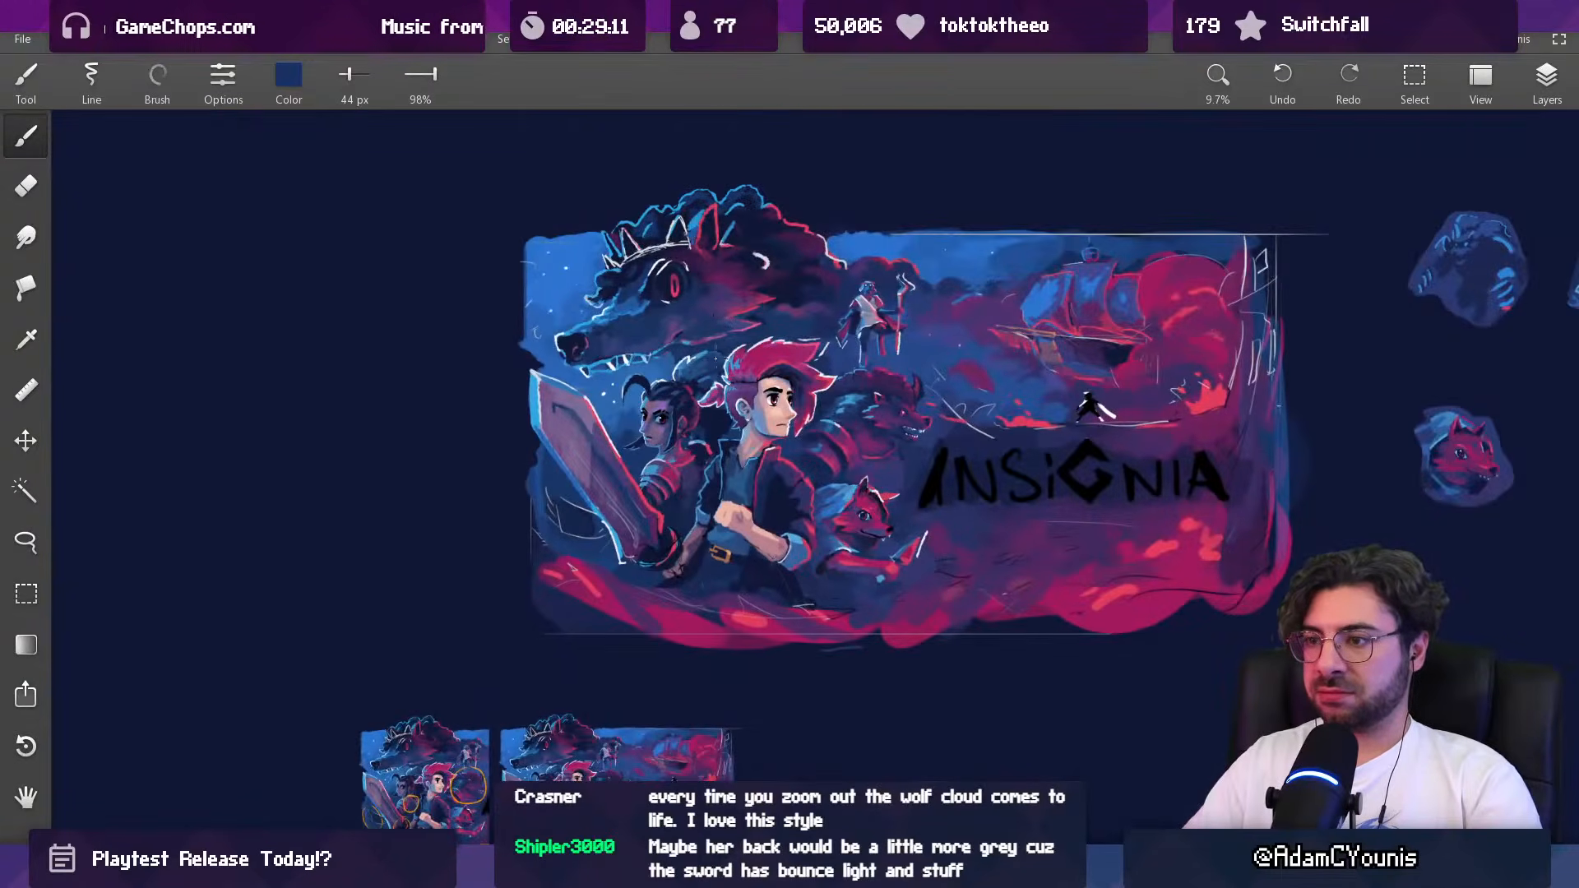
Step: Darken the area beneath the dark-haired woman's far-shoulder rim with sampled navy at 79 and 32 px
scroll(698, 439, up, 5)
alt+click(697, 474)
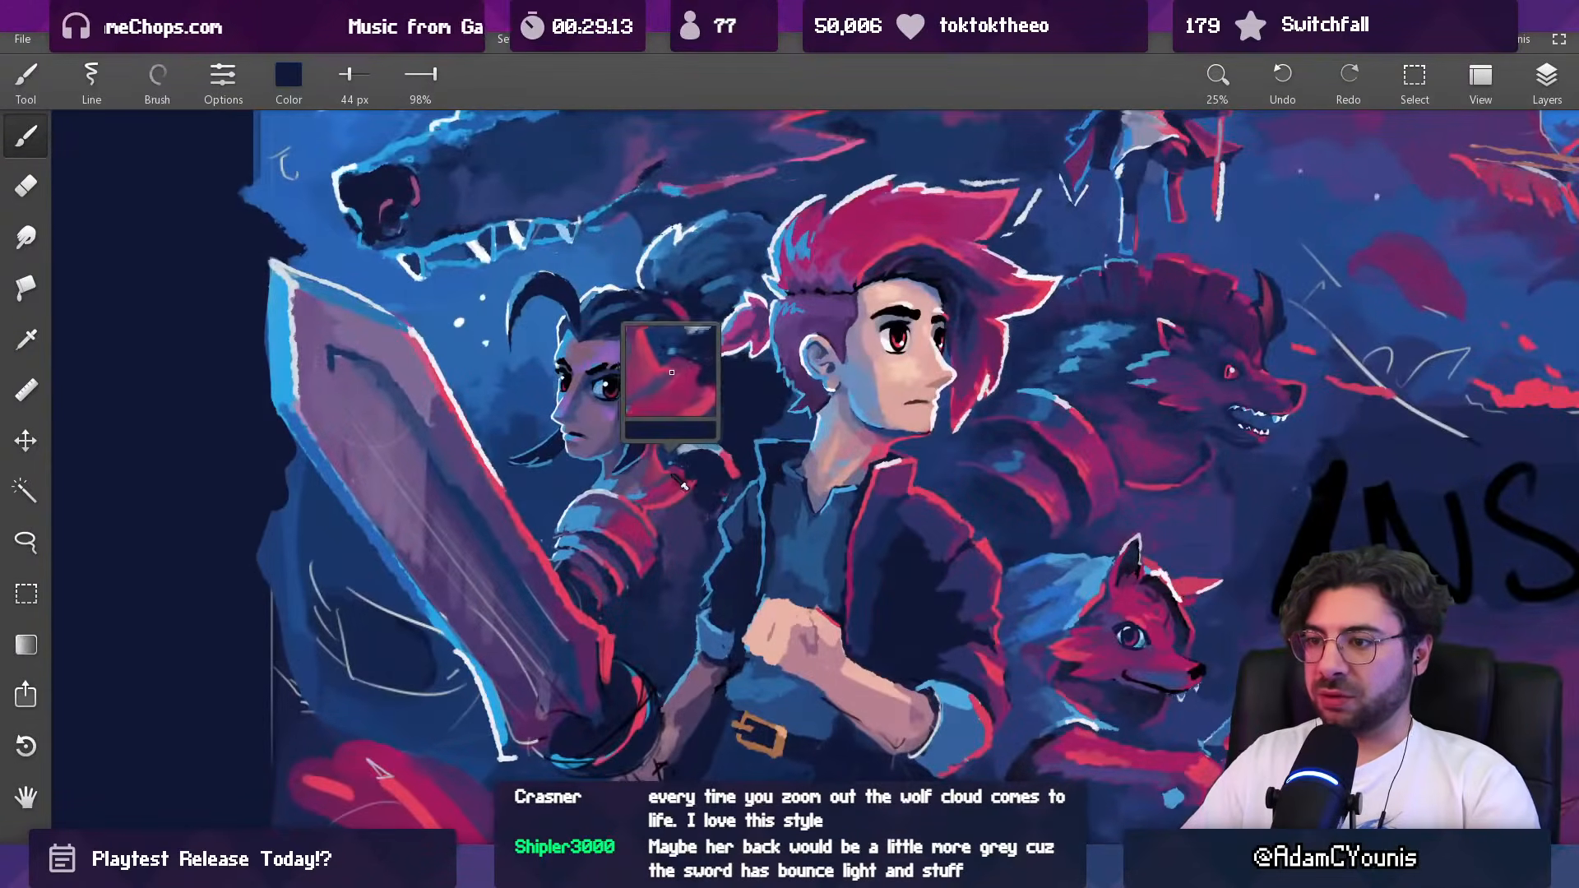
alt+click(682, 510)
key(])
key(])
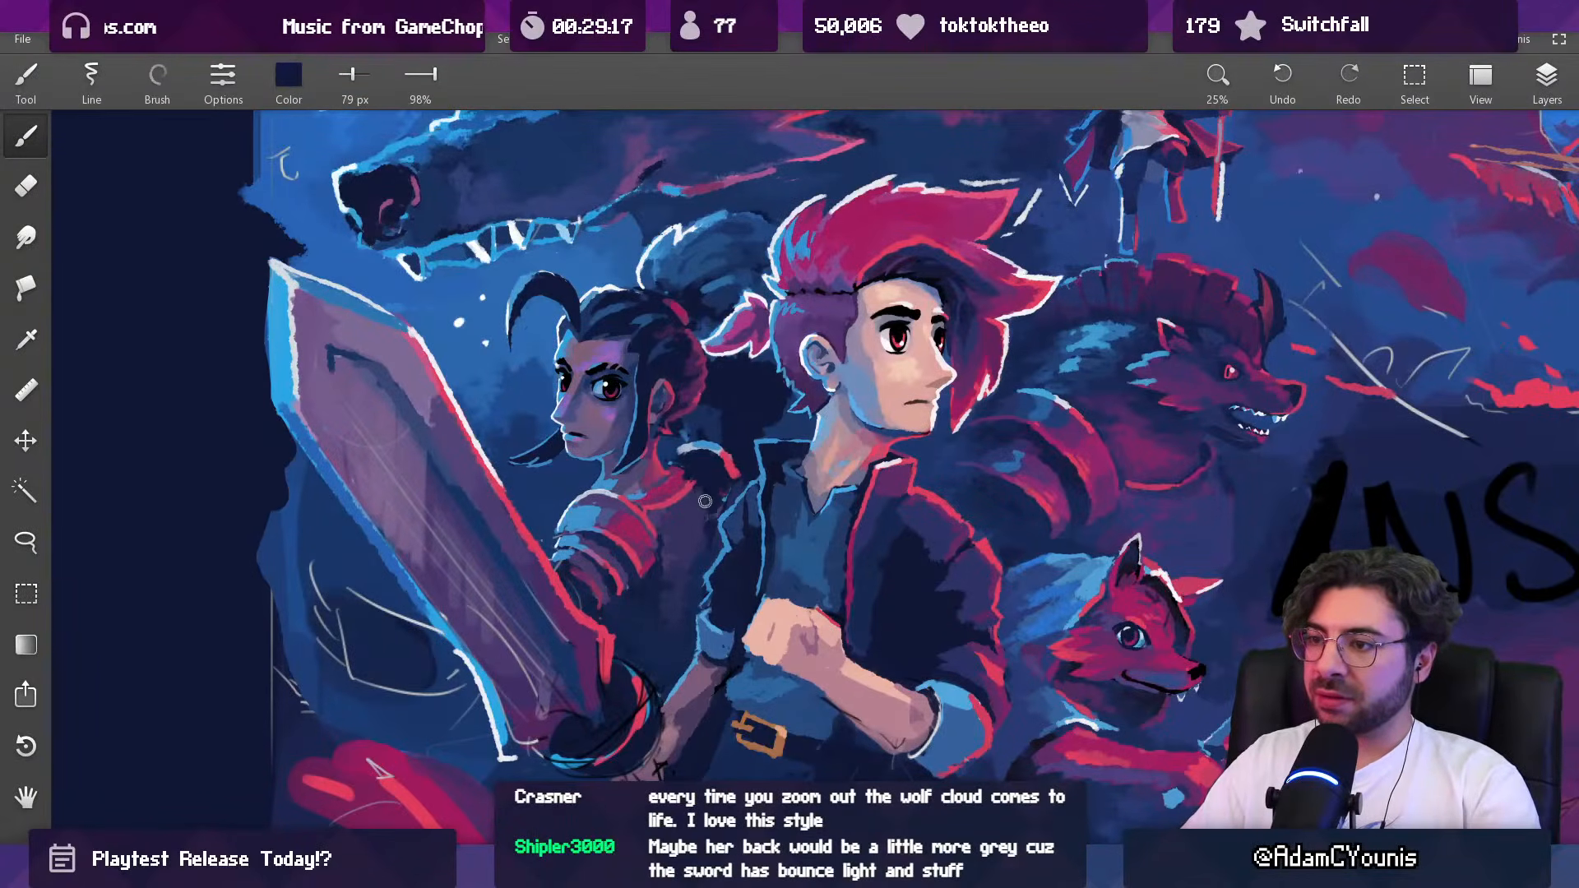
alt+click(691, 481)
key([)
key([)
key([)
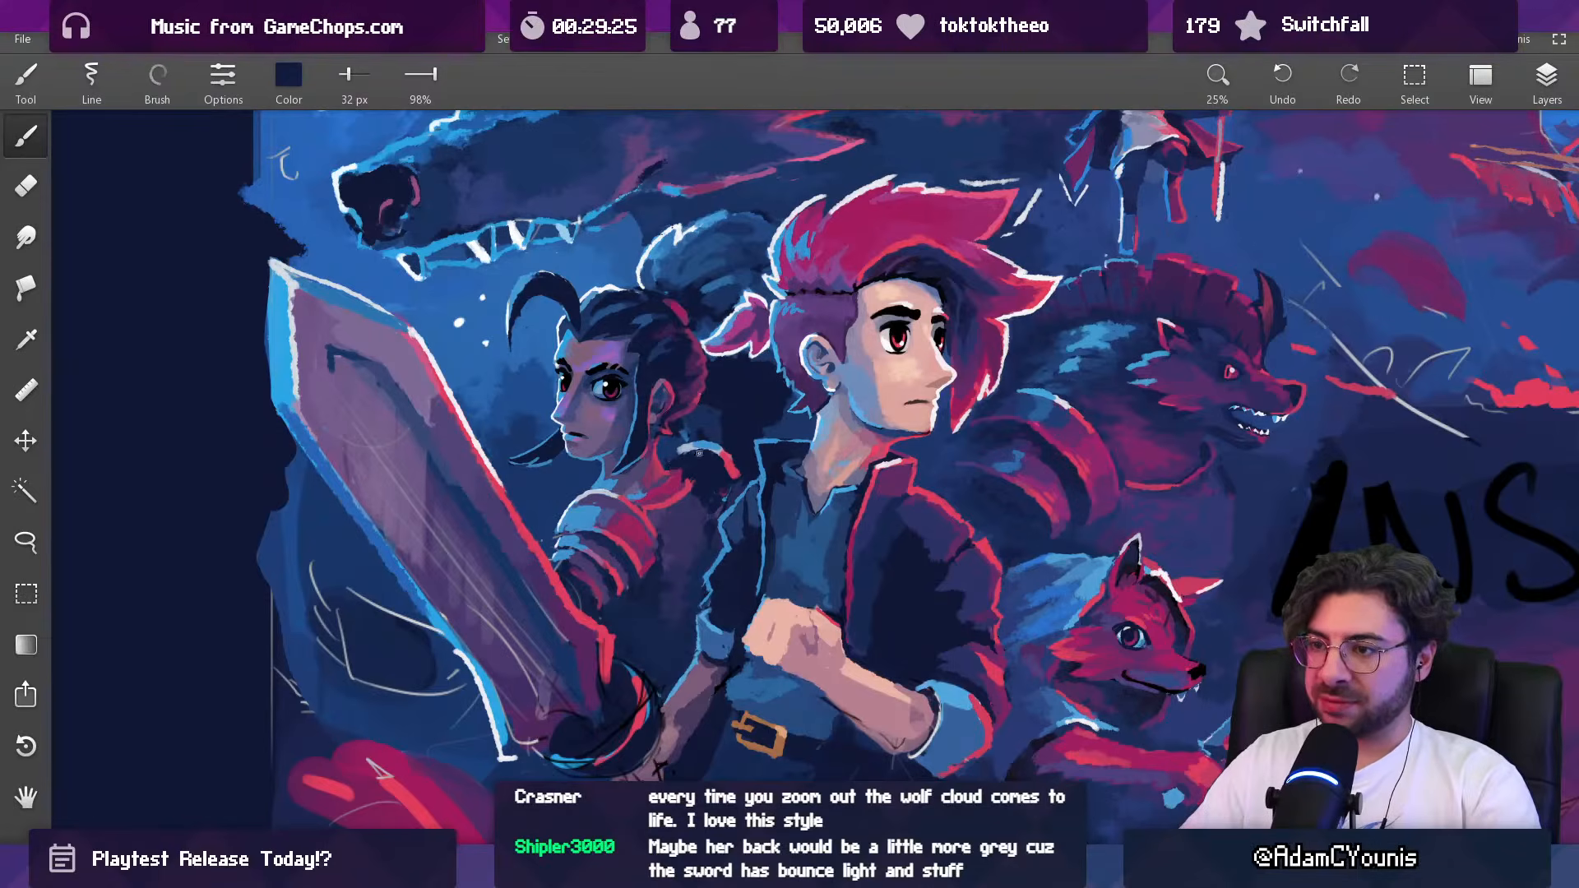
Step: Fill the inside of the dark-haired woman's far shoulder with sampled muted purple at 88 and 54 px
scroll(699, 452, down, 5)
scroll(707, 369, up, 1)
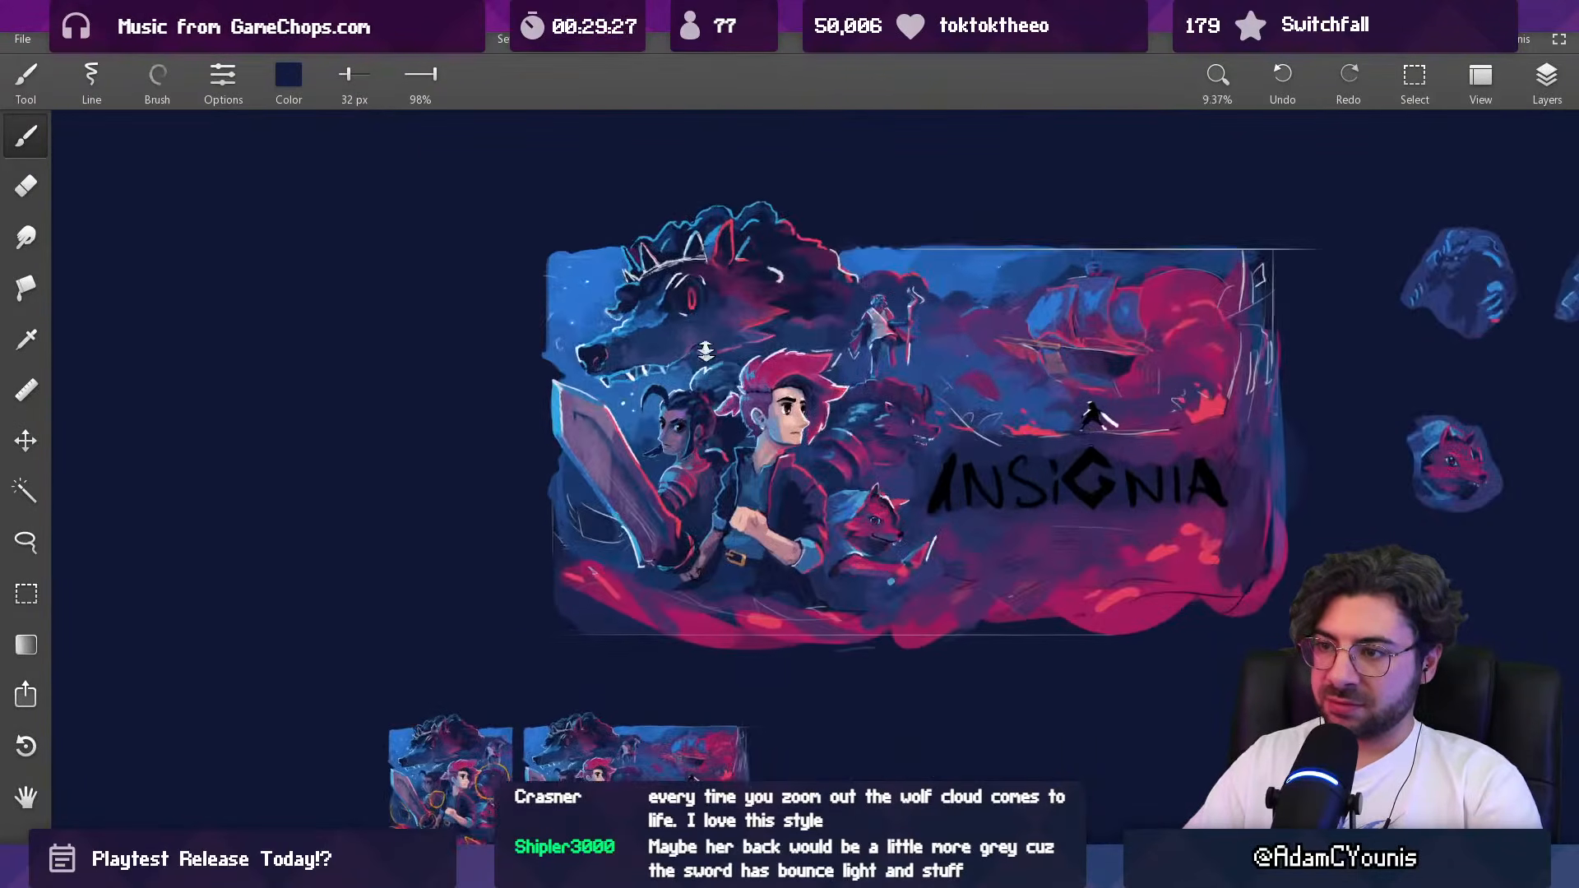
scroll(727, 457, up, 5)
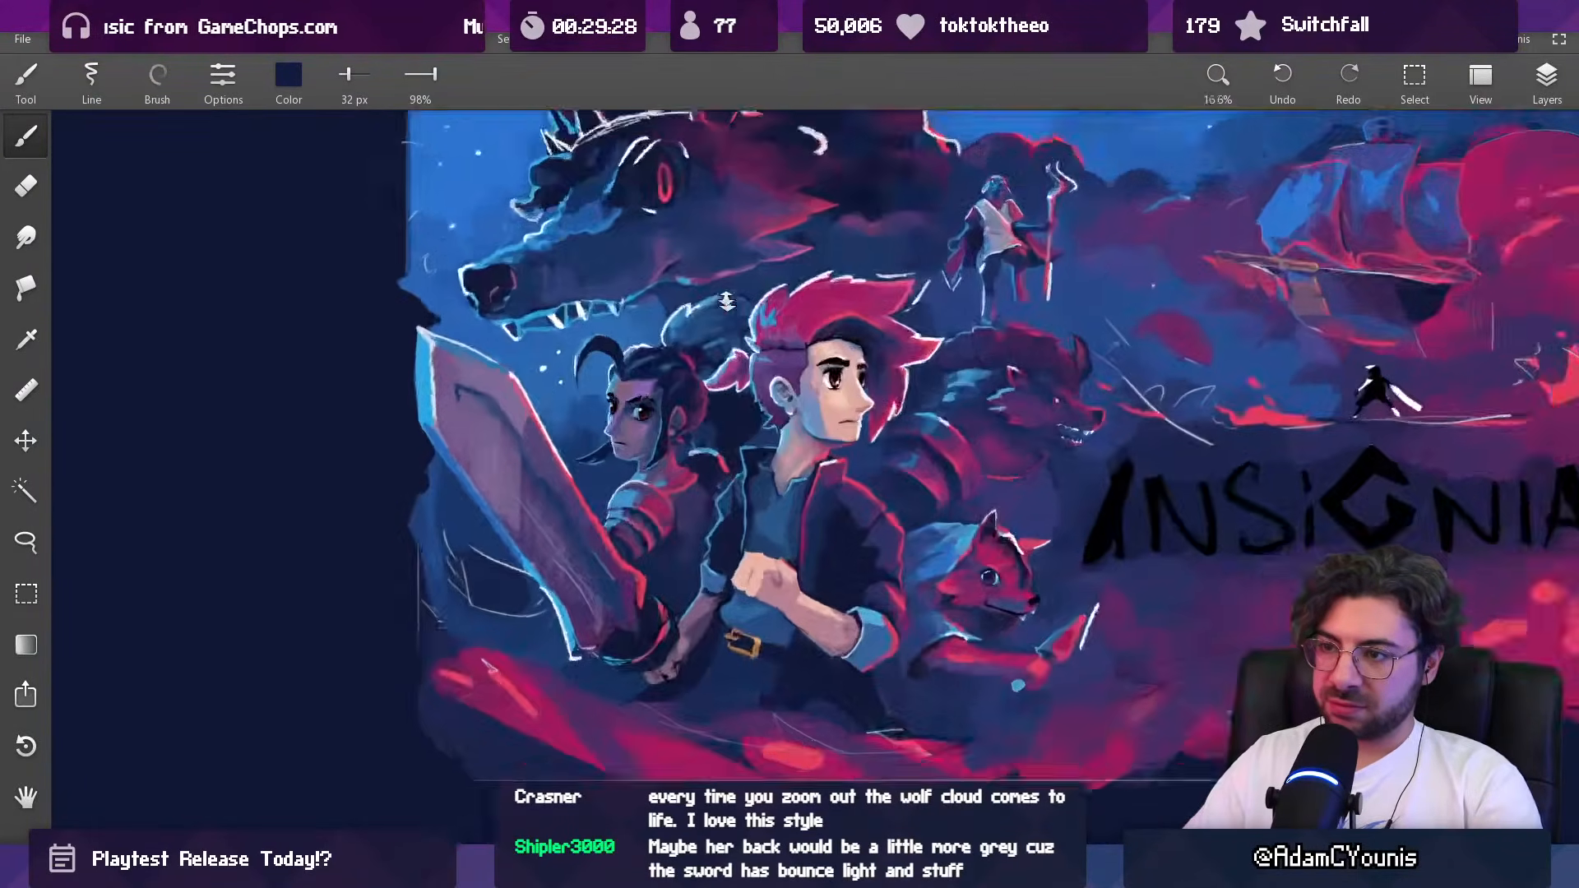
mouse_move(722, 461)
mouse_down()
mouse_move(678, 485)
mouse_move(699, 448)
mouse_move(665, 489)
mouse_move(654, 446)
mouse_move(615, 484)
mouse_move(689, 480)
mouse_up()
key(bracketright)
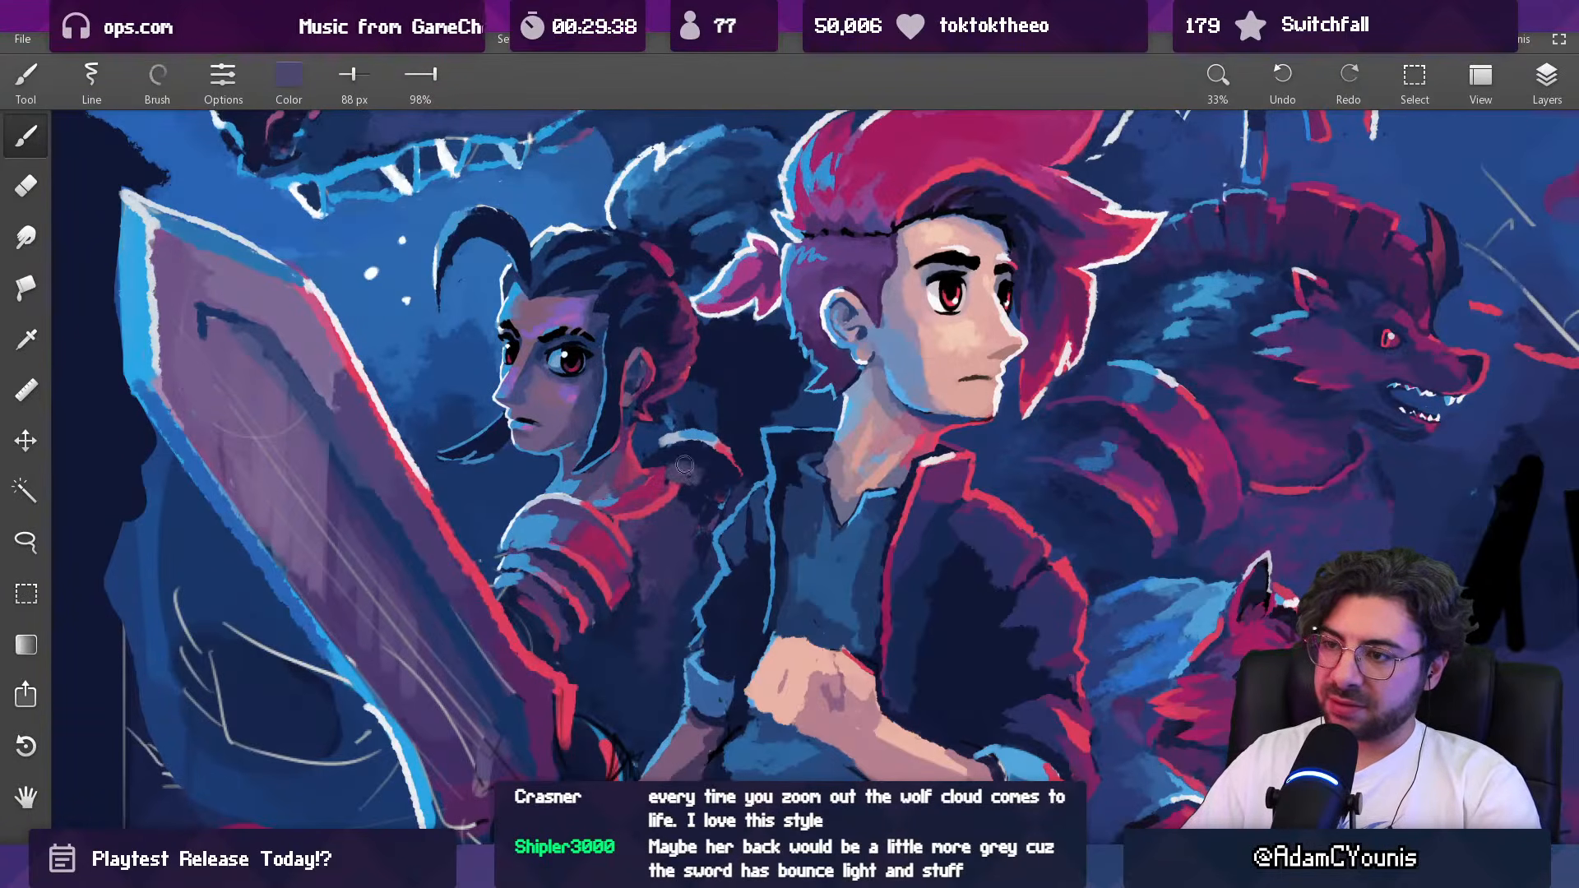
key(bracketleft)
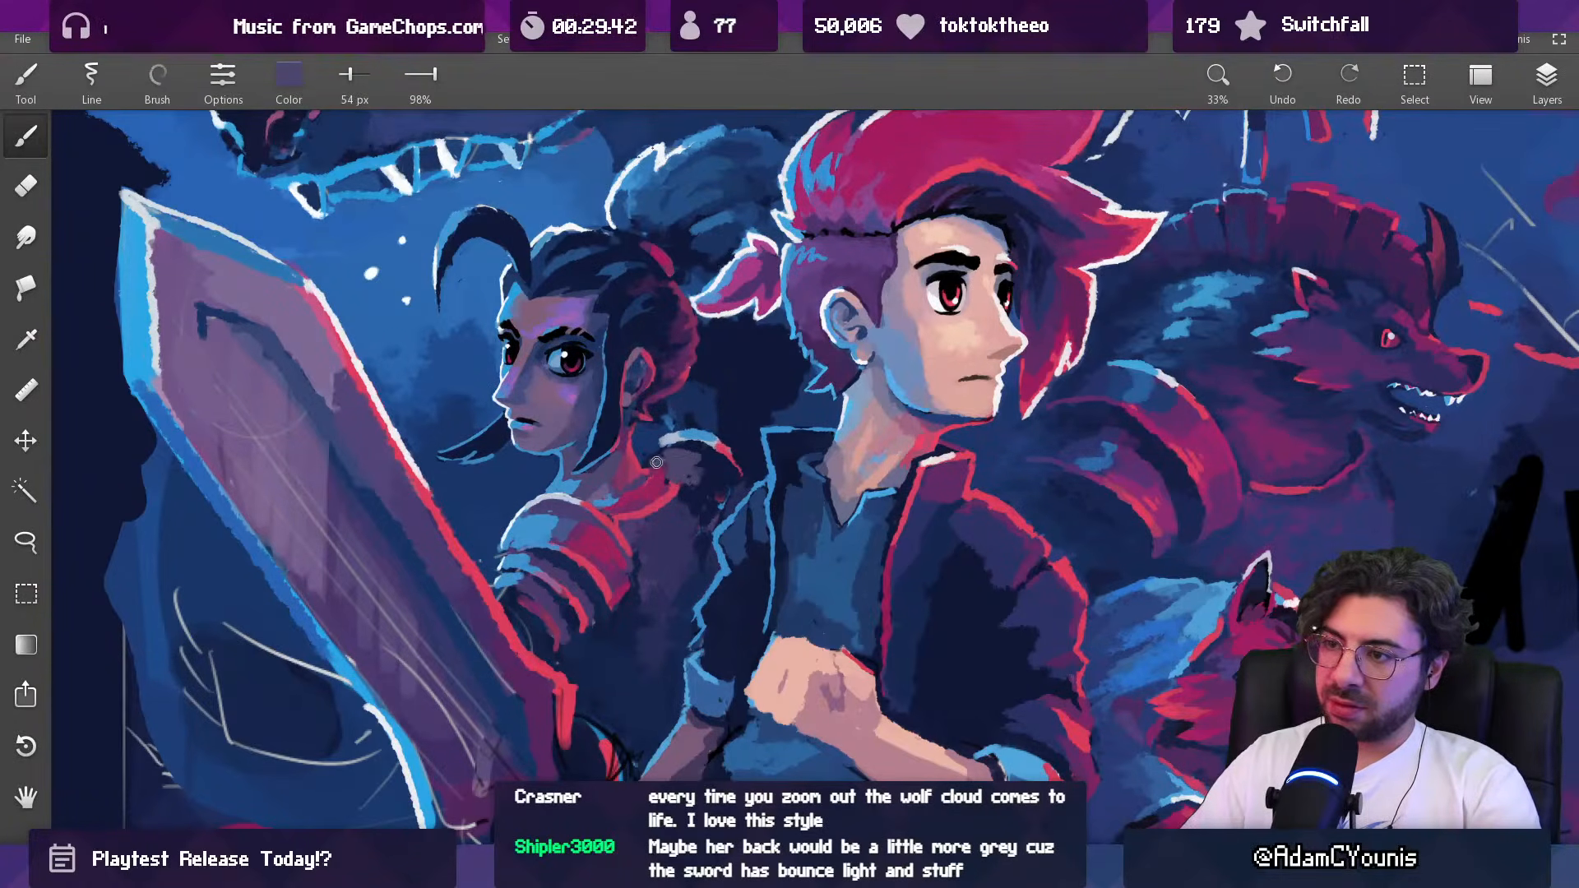
Step: Refine the muted purple patch beneath the dark-haired woman's far-shoulder highlight at 24 and 53 px
scroll(680, 458, down, 5)
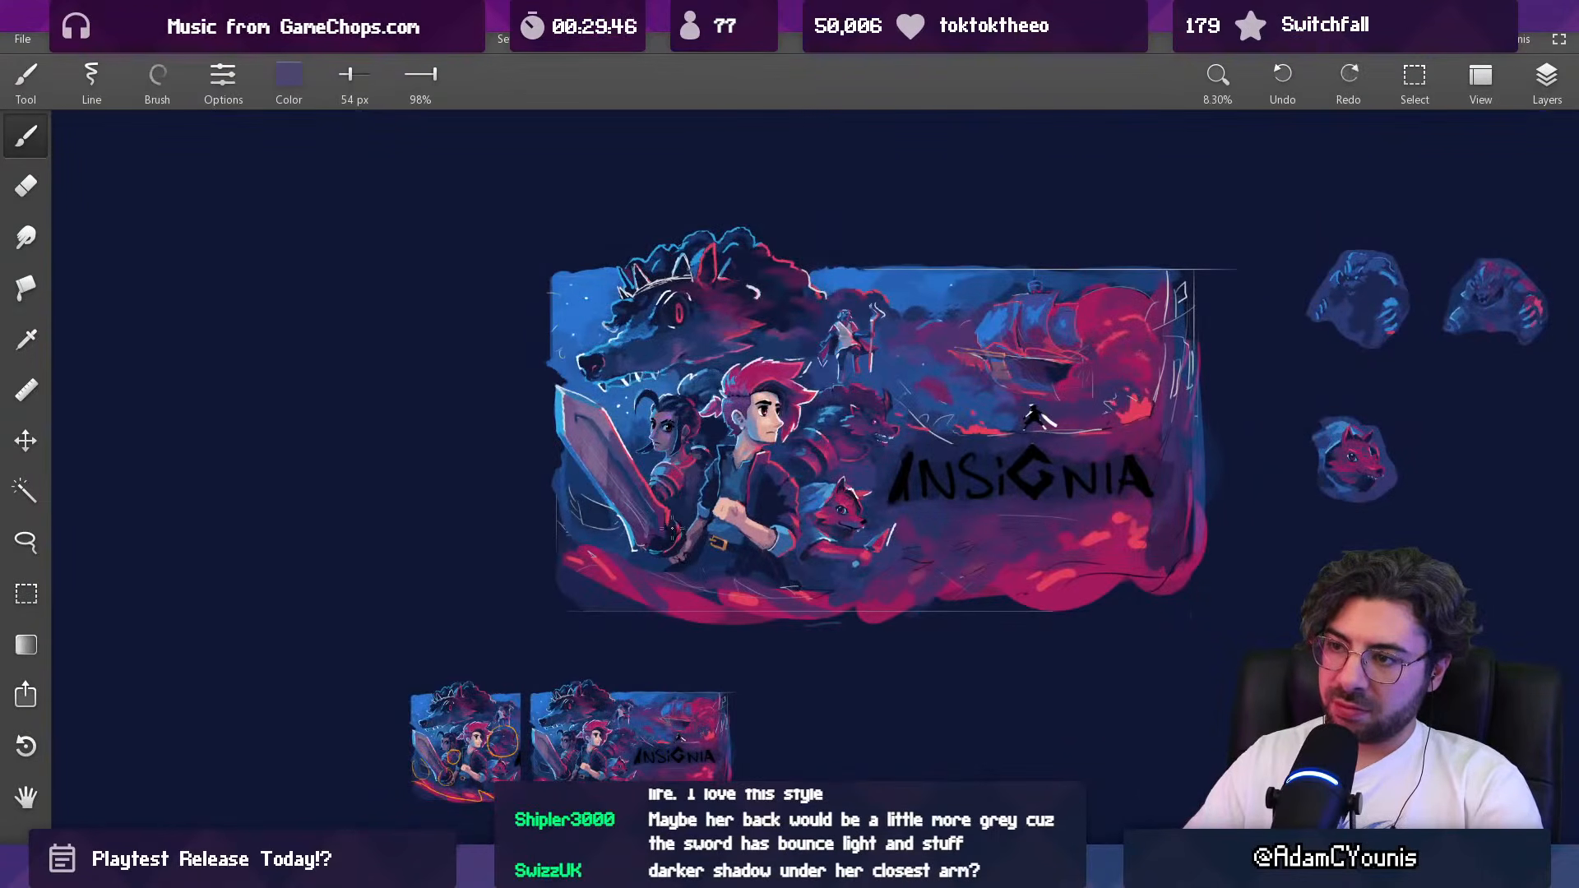
scroll(694, 455, up, 5)
alt+click(695, 448)
key(bracketleft)
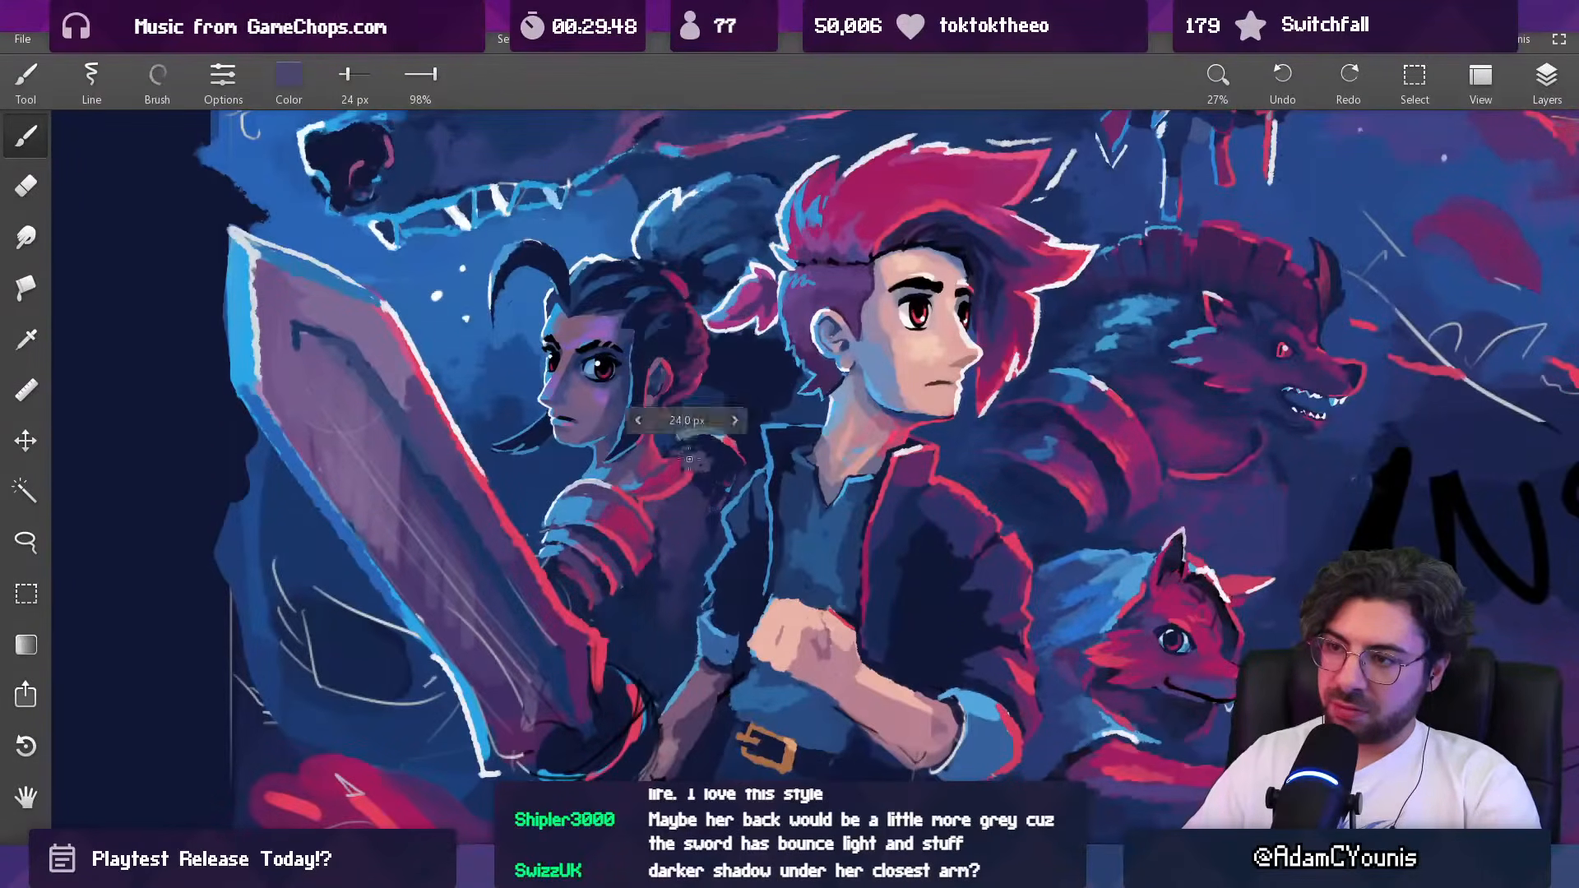
key(bracketright)
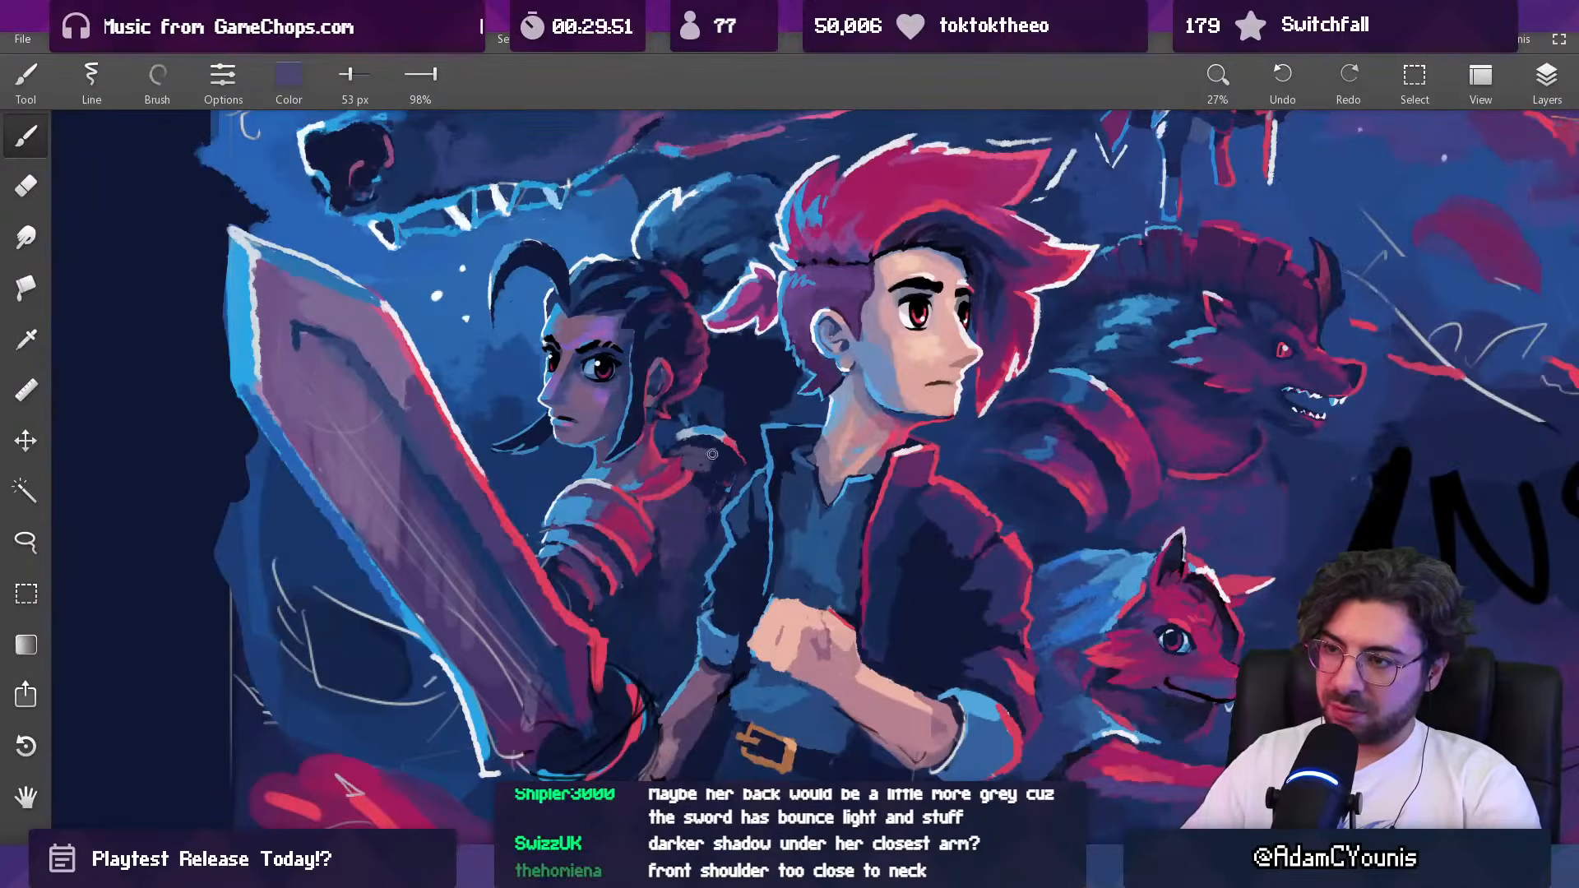
Step: Blend the dark-haired woman's far shoulder into her torso with sampled dark purple and navy at 82 px
key(bracketright)
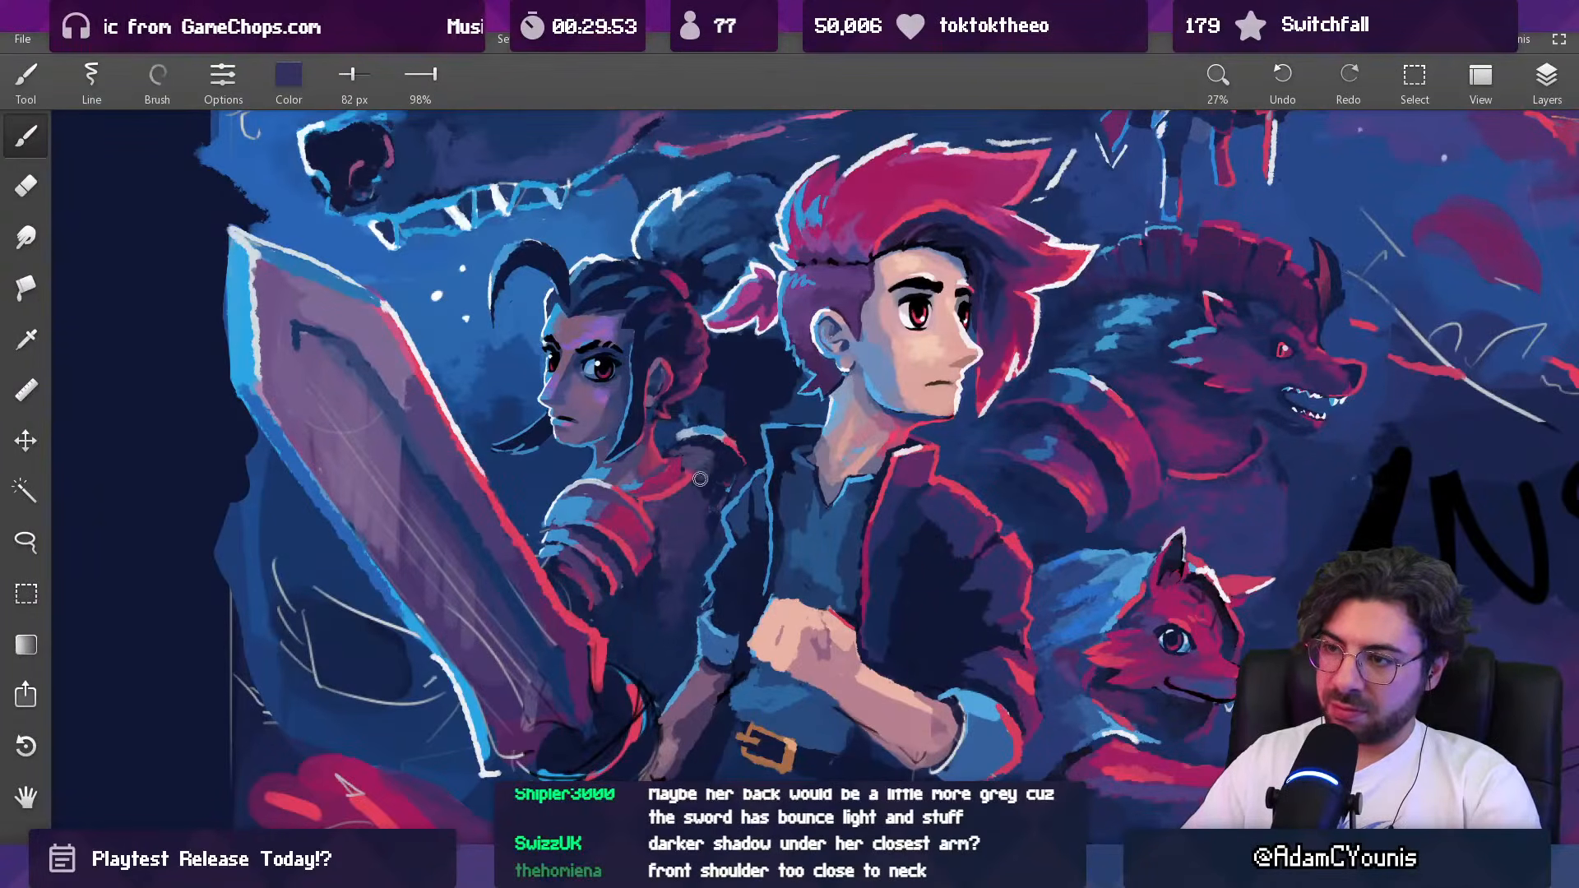
alt+click(705, 450)
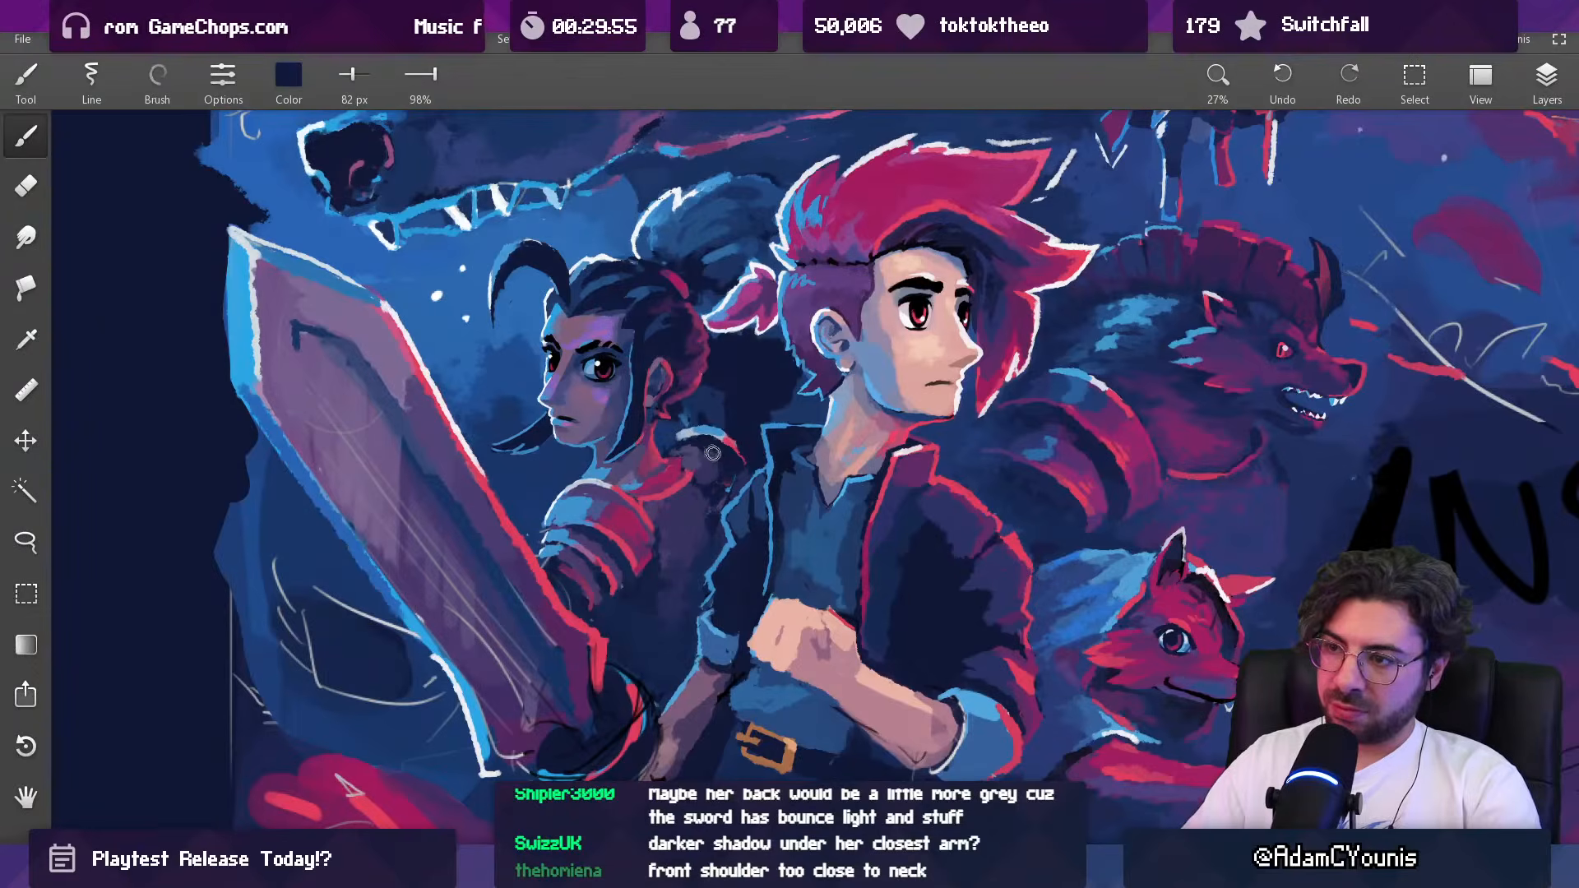
alt+click(711, 451)
Step: Refine the neck-side end of the dark-haired woman's far-shoulder rim with light blue at 51 px and dark blue at 38 px
key(bracketleft)
alt+click(685, 436)
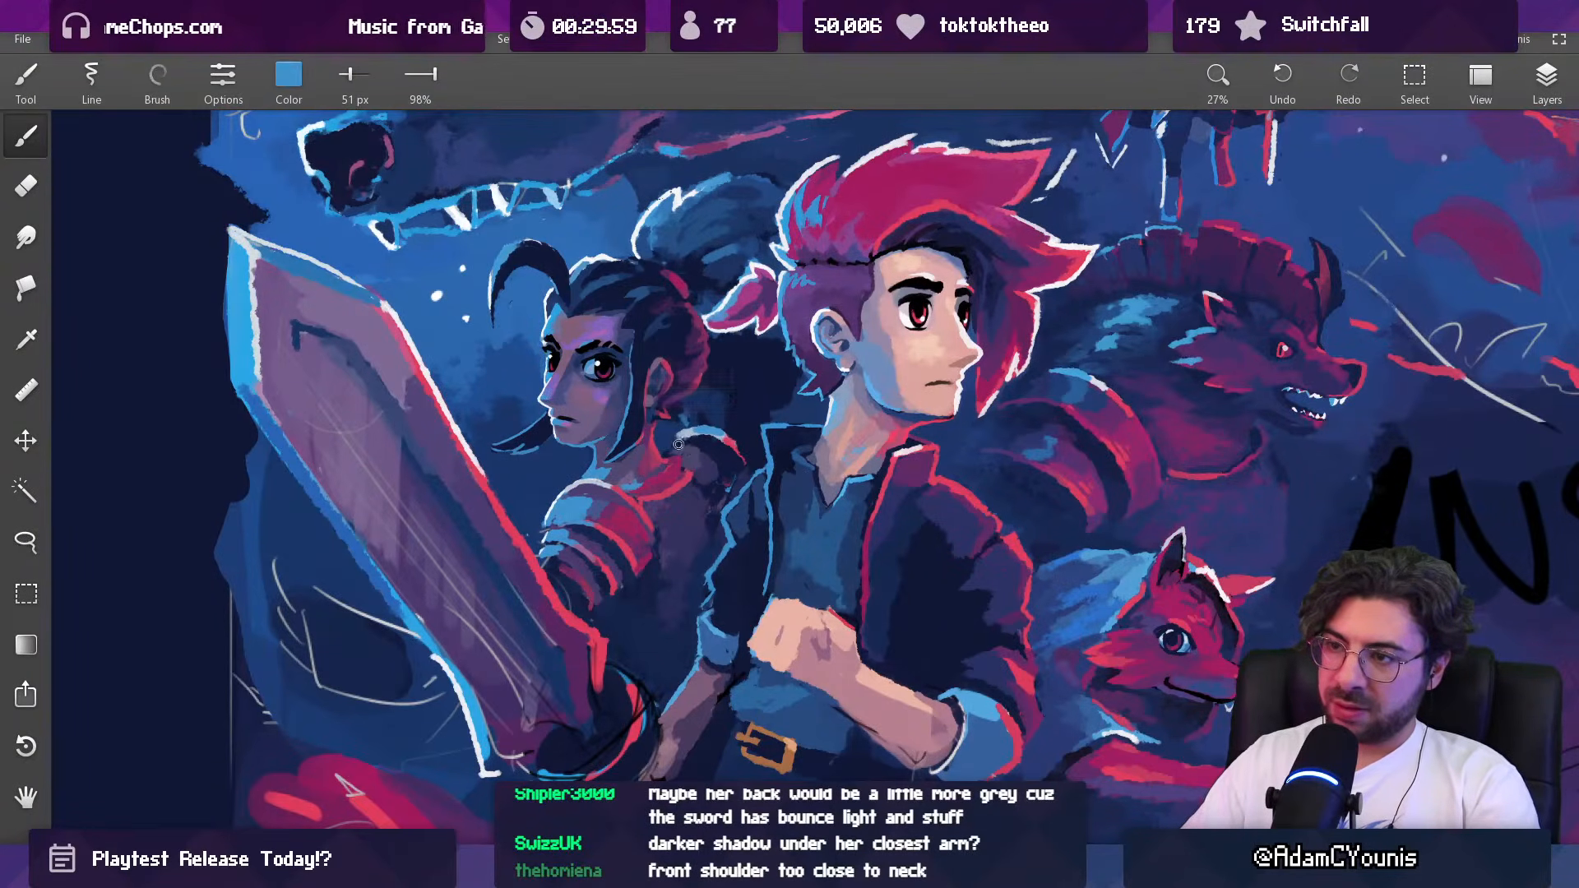
alt+click(679, 435)
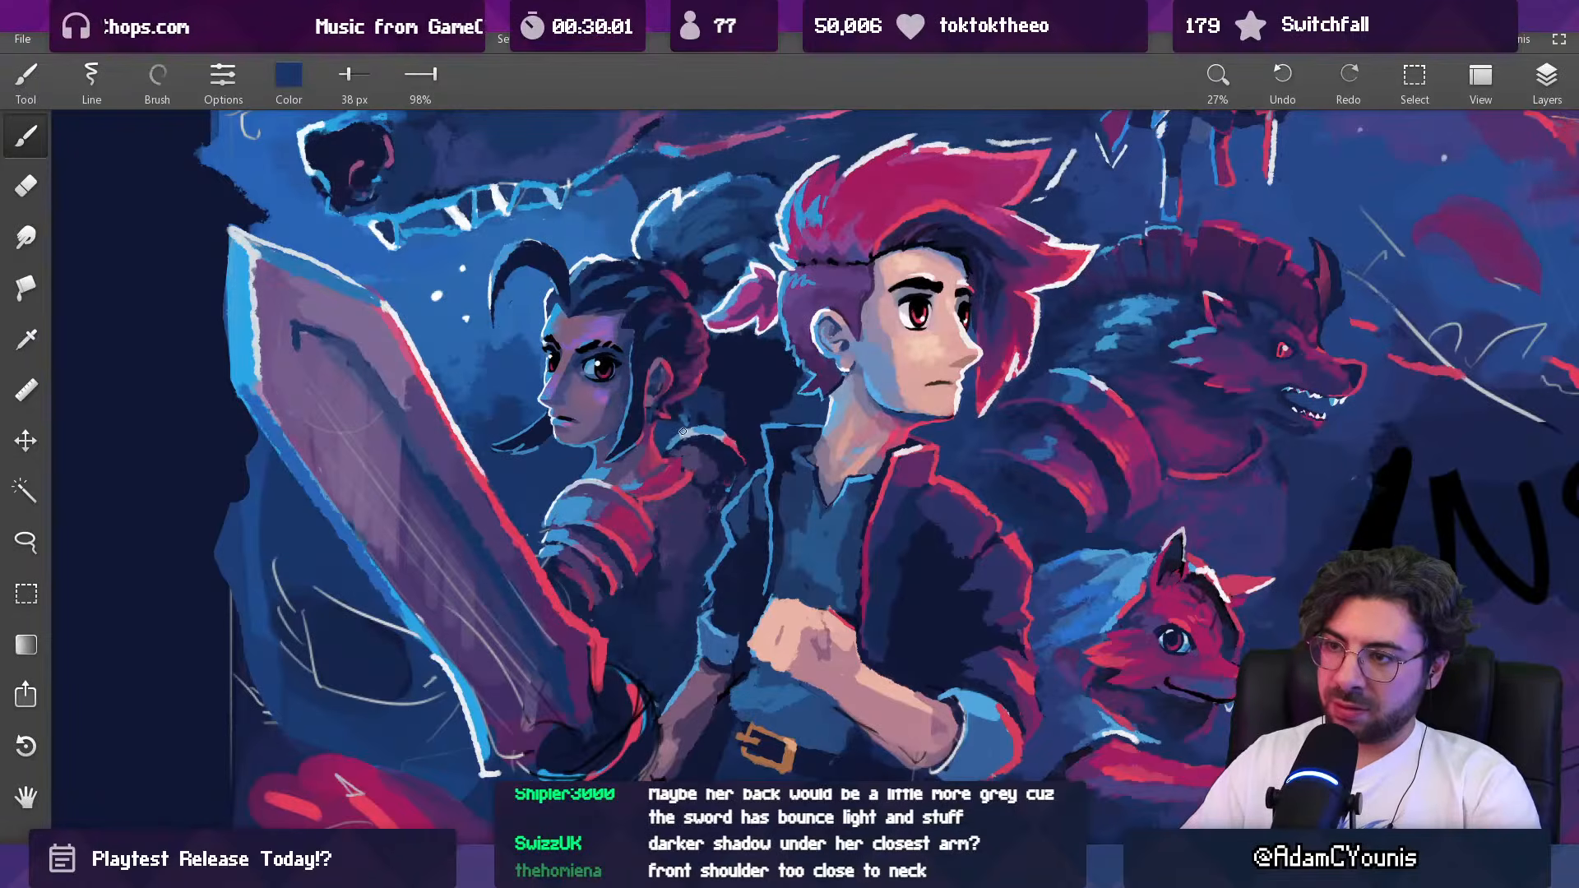
Step: Smooth the dark-haired woman's upper torso below the far shoulder with sampled dark purple at 101 and 156 px
drag(766, 400, 682, 394)
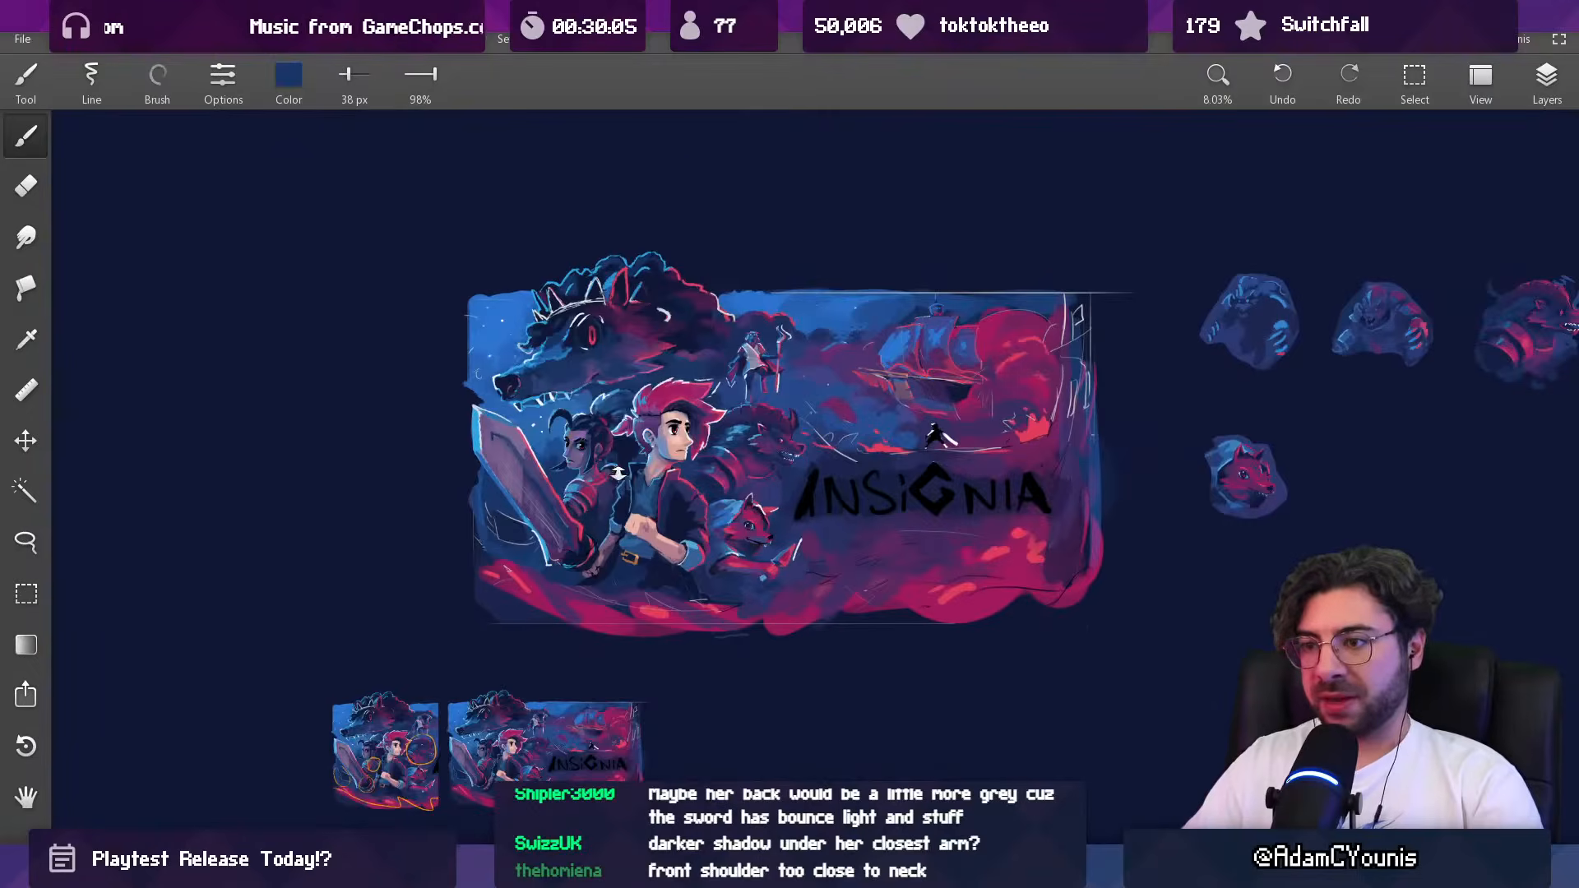
drag(621, 466, 633, 378)
alt+click(630, 370)
drag(615, 468, 649, 530)
drag(655, 467, 658, 403)
alt+click(651, 459)
key(bracketright)
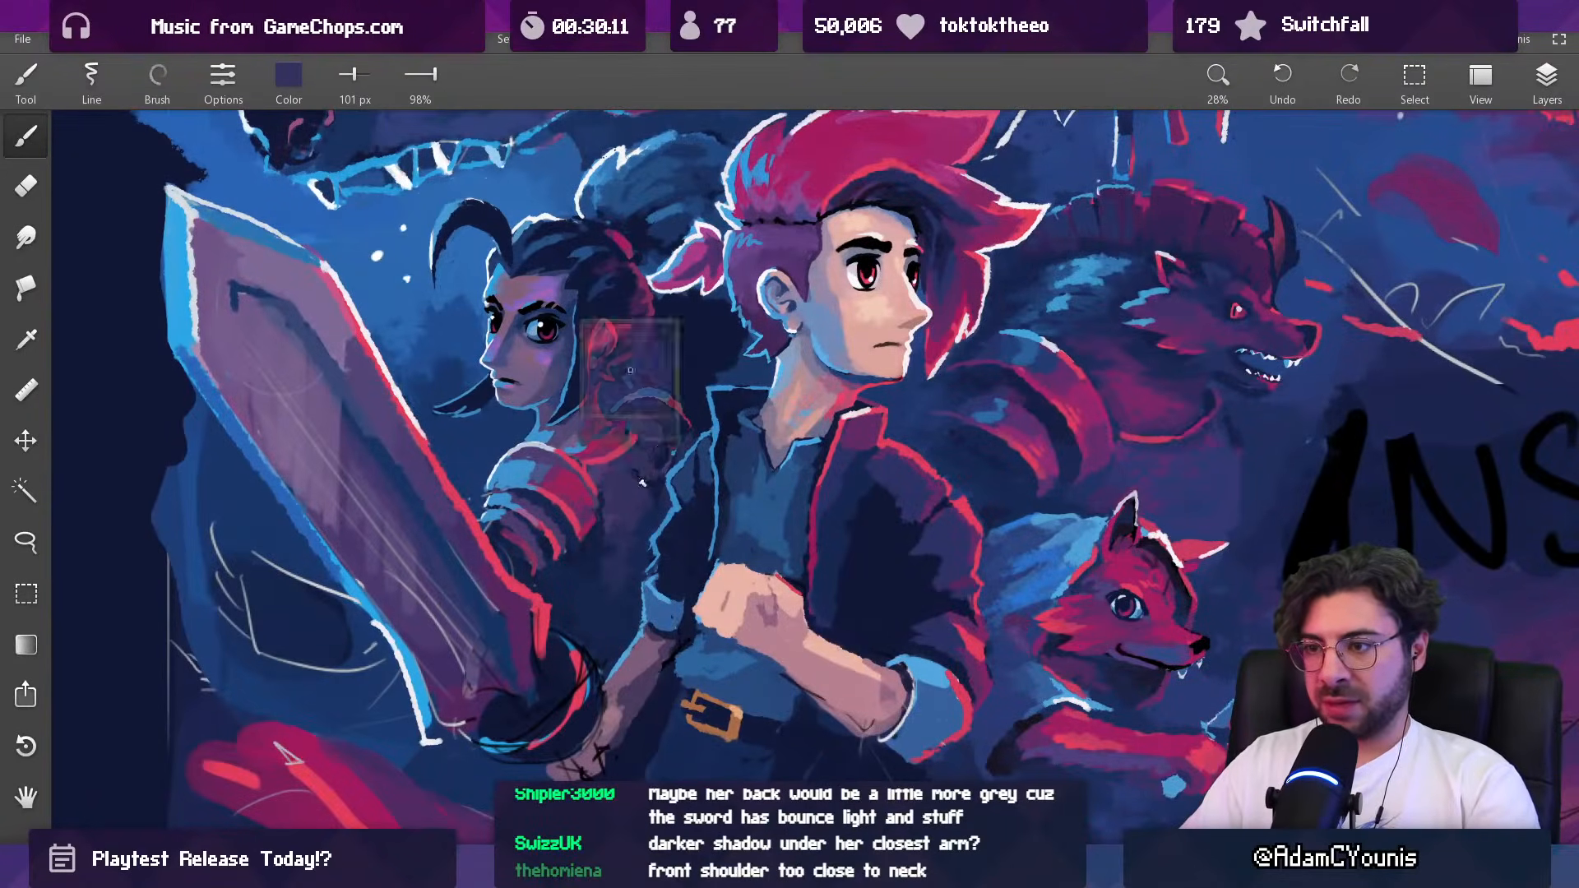
scroll(682, 426, up, 5)
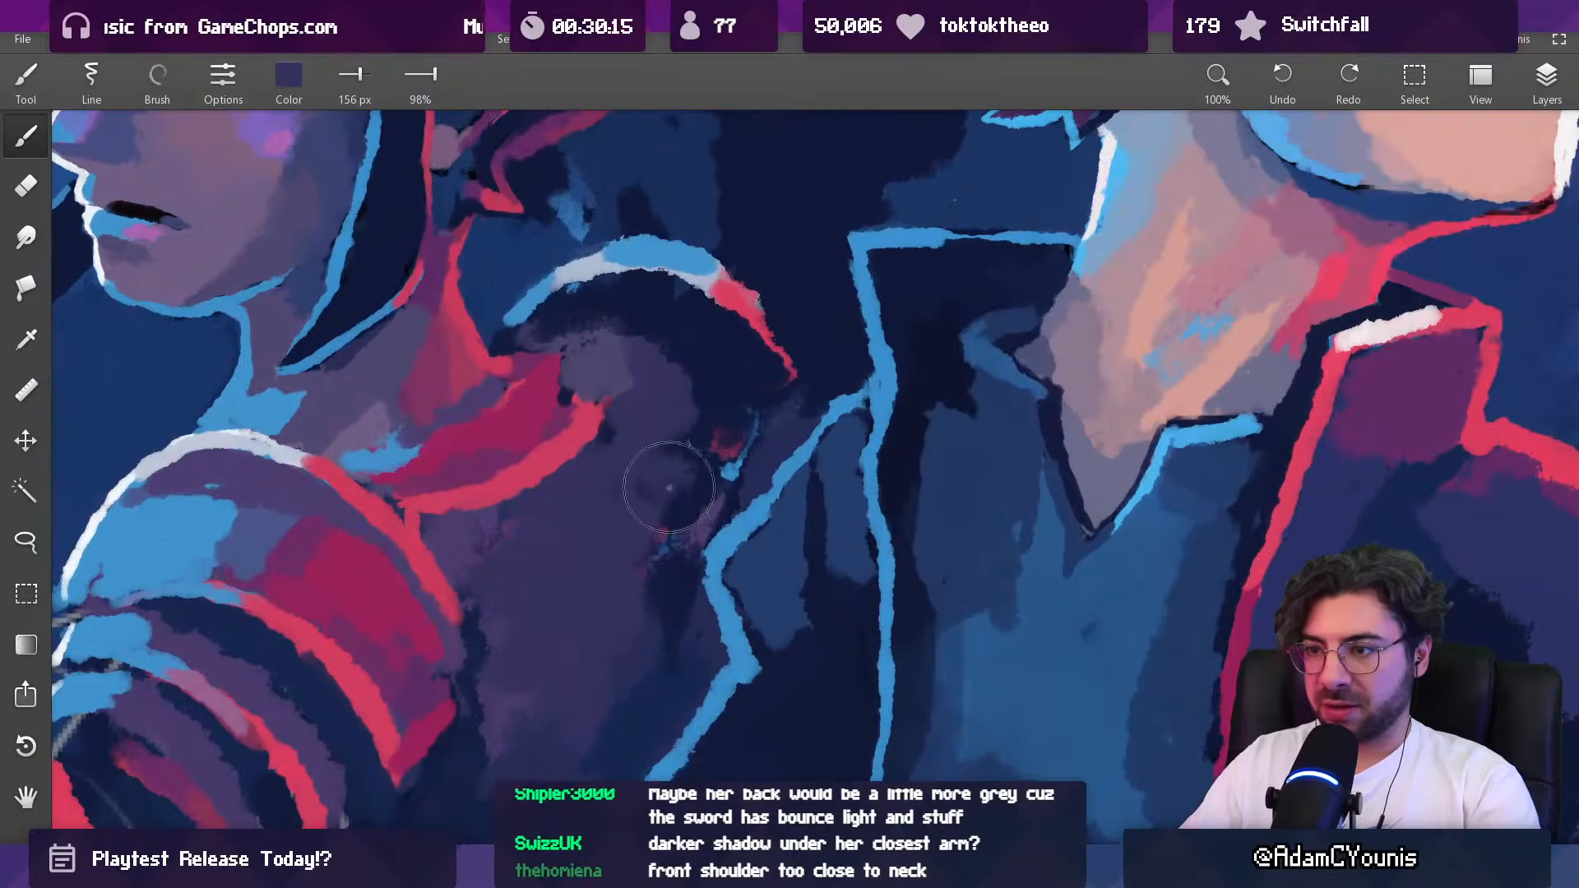
Step: Clean up stray marks between the dark-haired woman's torso and the hero's jacket with dark purple at 78 px and navy at 46 px
scroll(611, 436, down, 10)
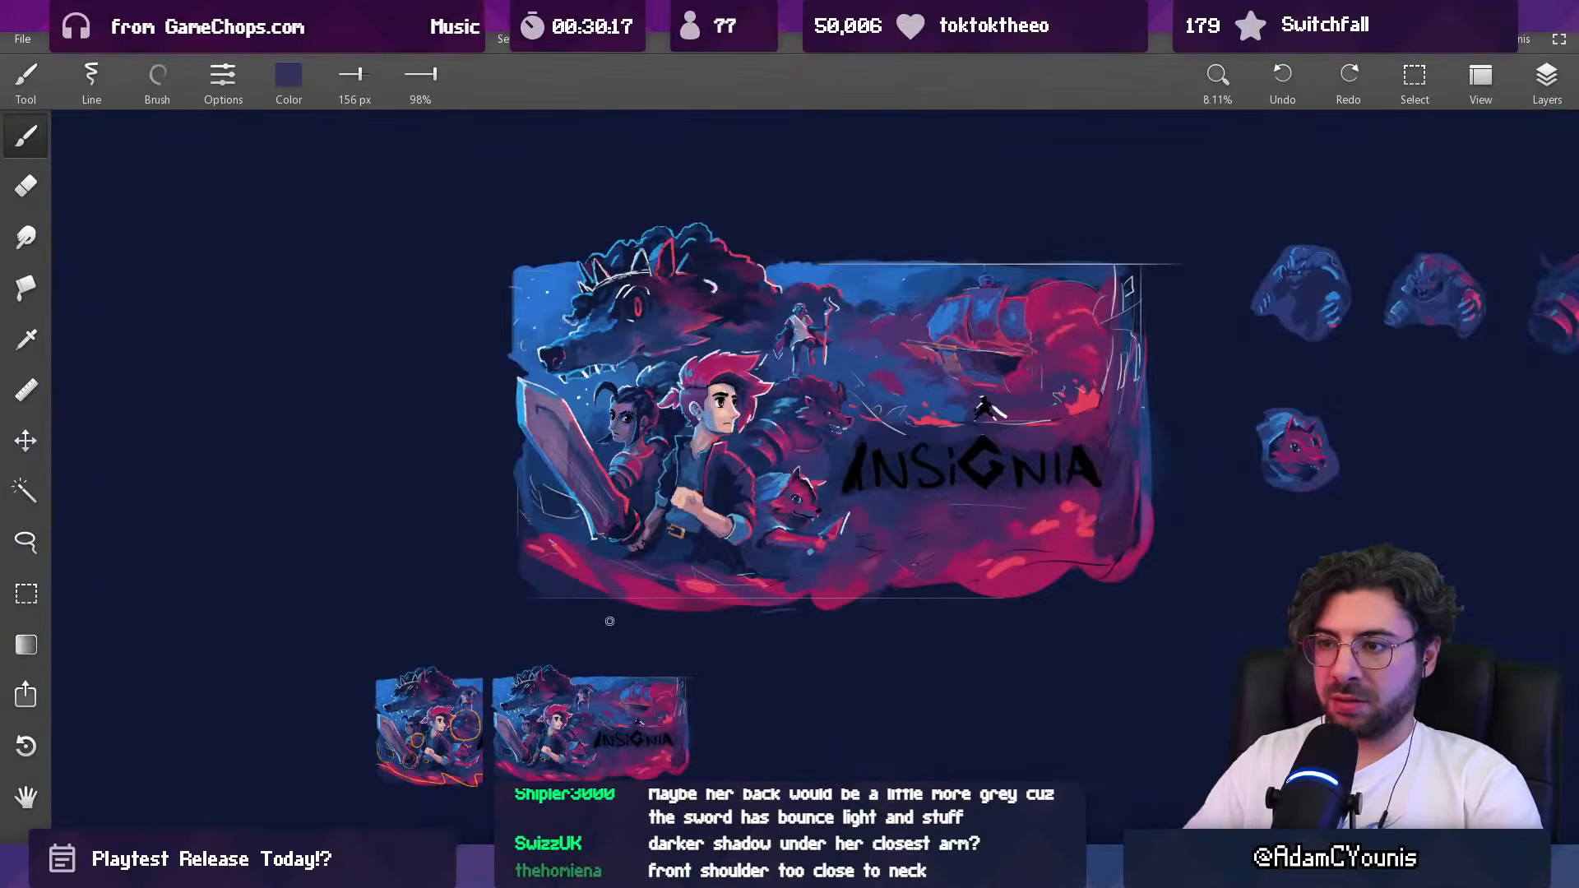
scroll(649, 460, up, 6)
key(bracketleft)
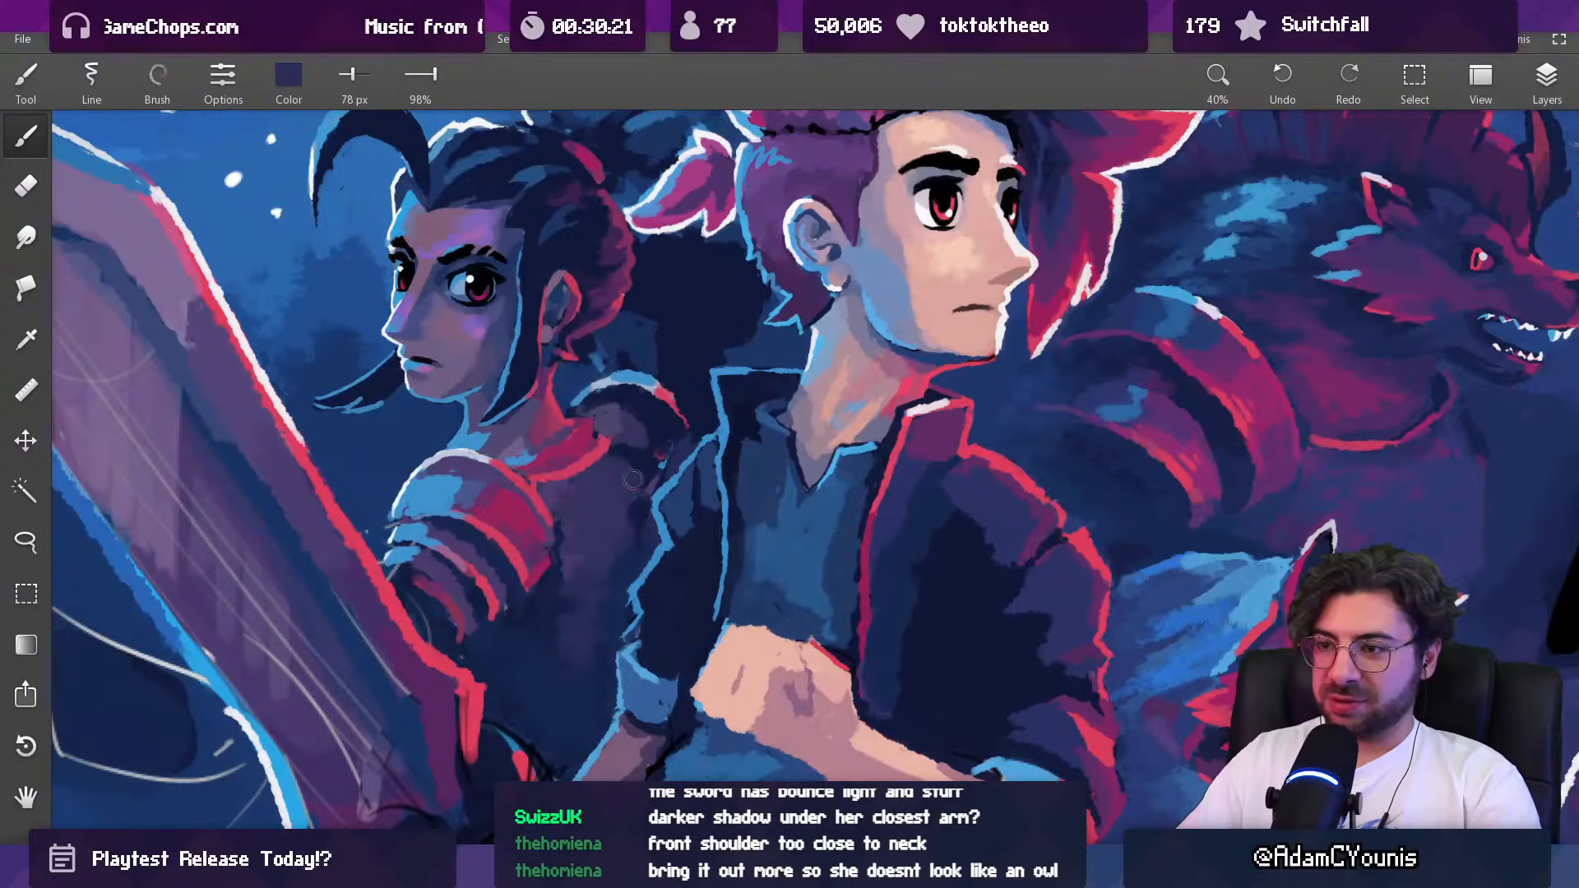
alt+click(660, 452)
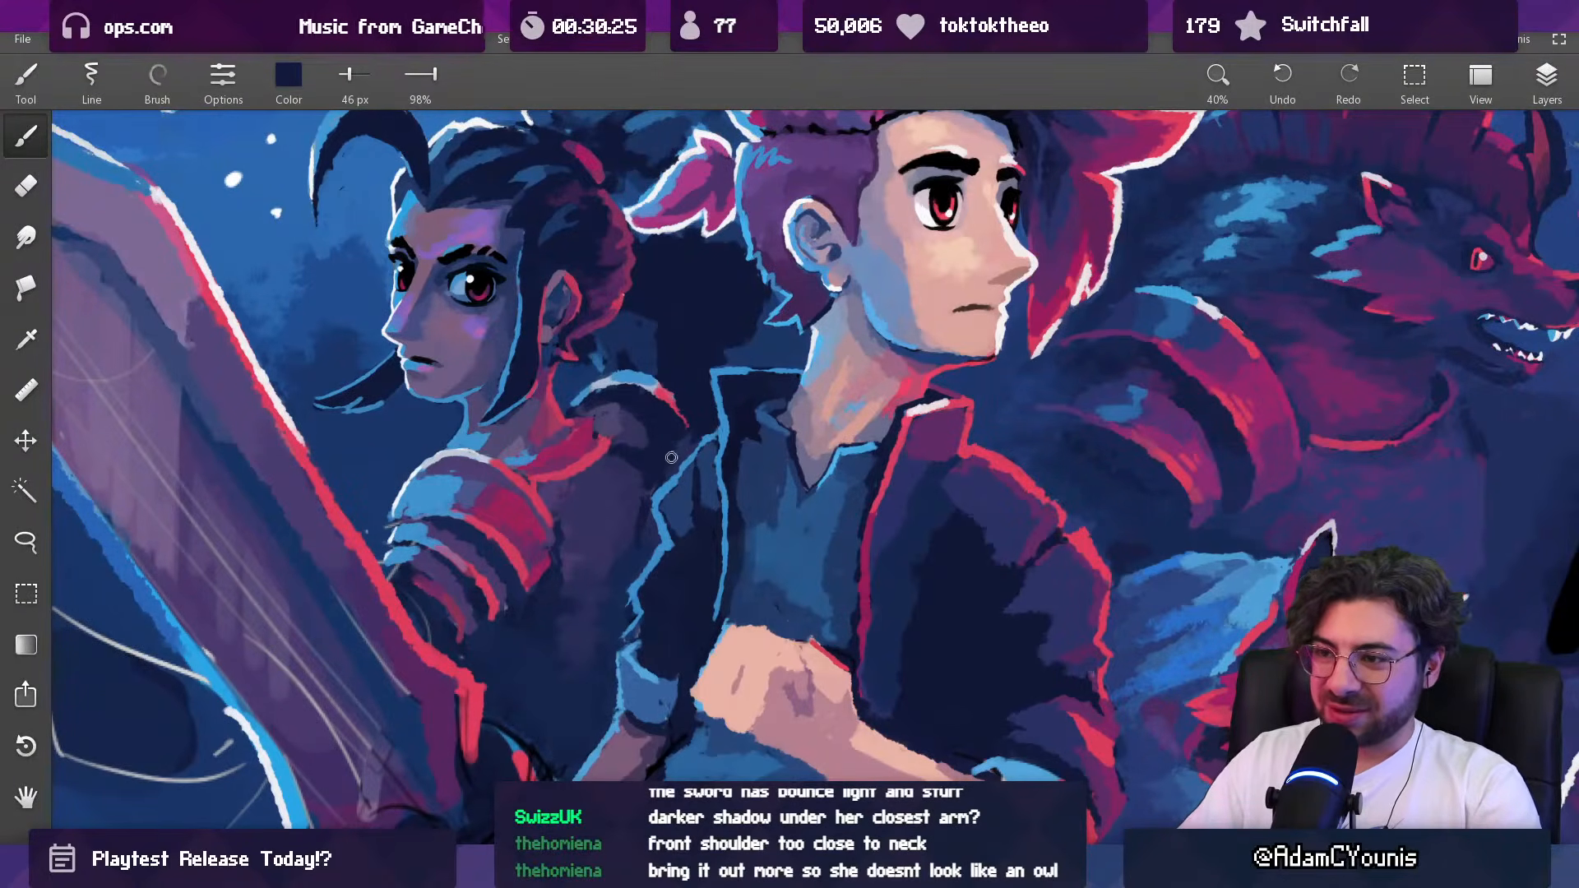
Step: Deepen the shadow beneath the dark-haired woman's far shoulder pad with navy at 156 px and 83 px
alt+click(636, 436)
key(])
alt+click(631, 448)
alt+click(637, 445)
key([)
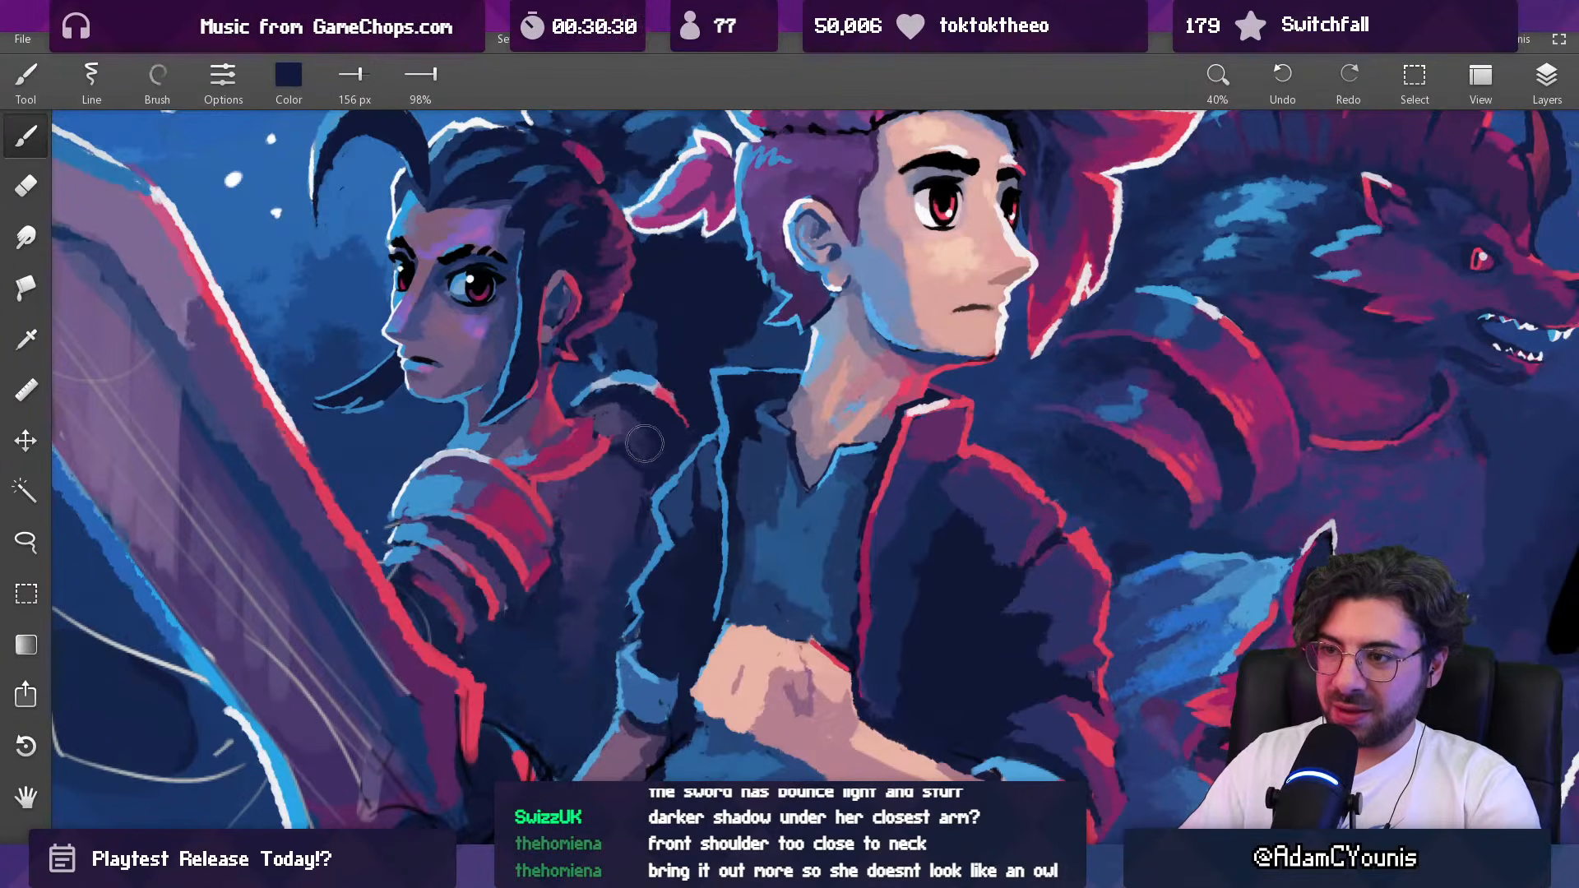
key([)
key([)
key([)
key([)
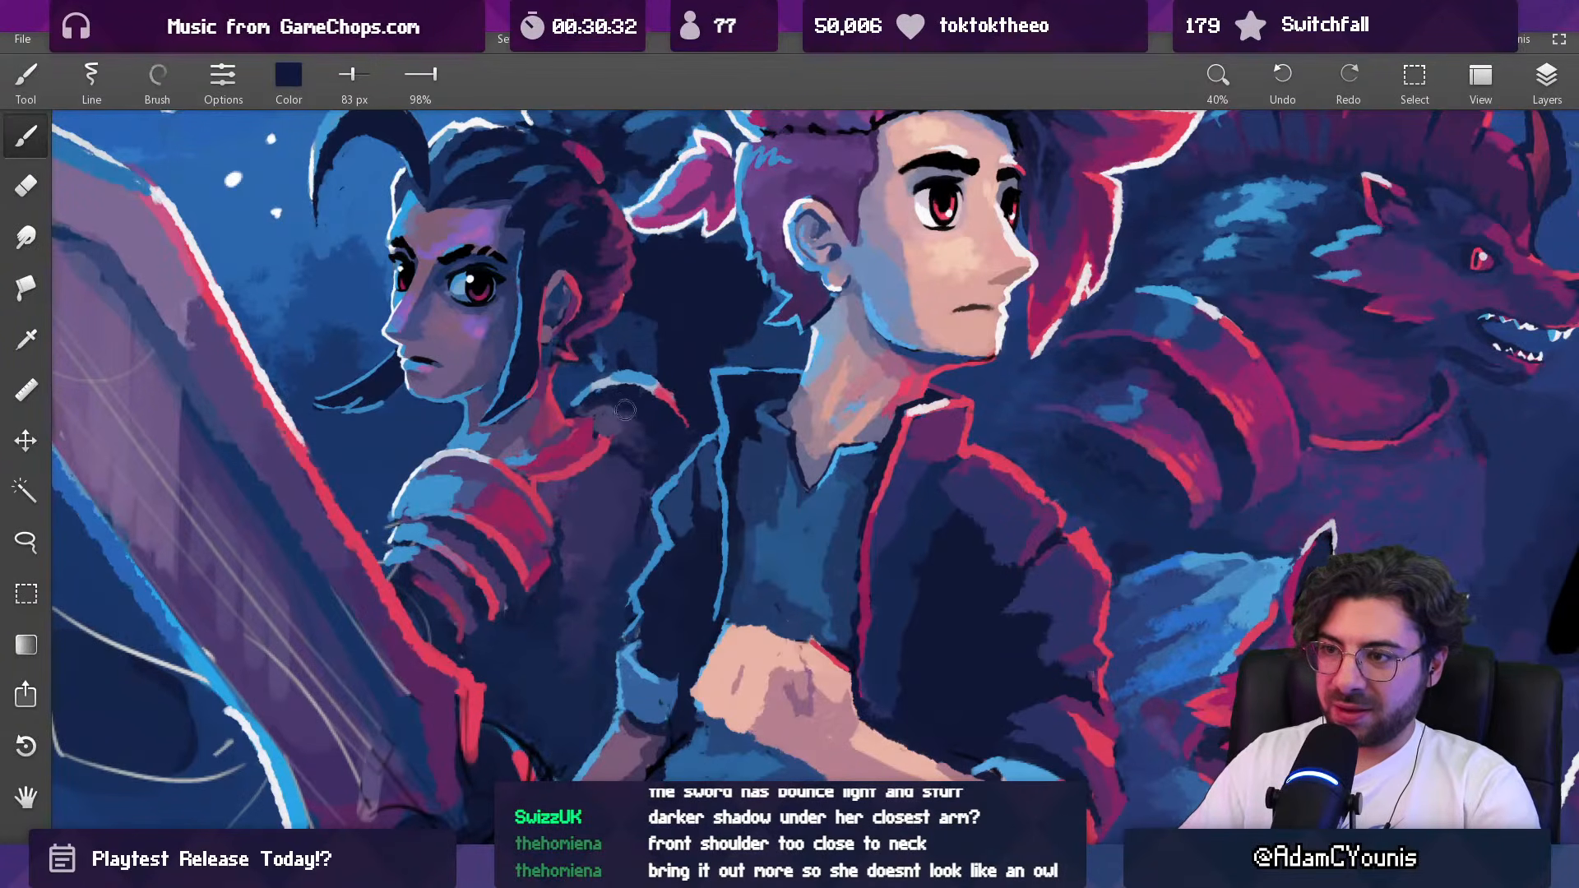
scroll(624, 409, down, 8)
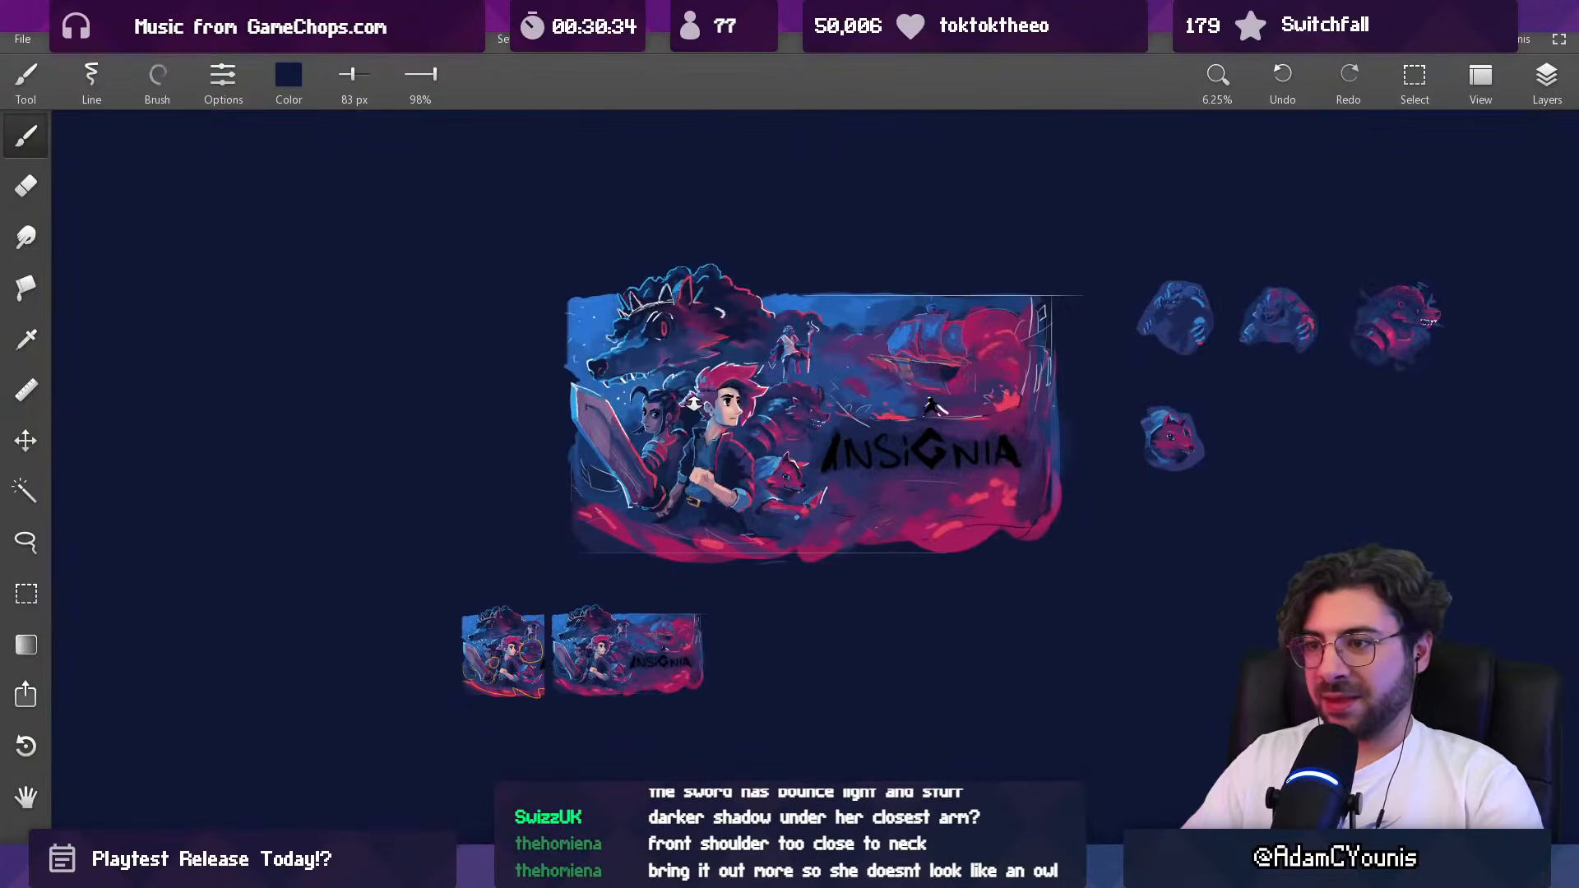
Step: Add a crimson edge between the dark-haired woman's upper torso and far shoulder pad at 35 px
scroll(693, 403, up, 8)
alt+click(637, 448)
key([)
key([)
key([)
key([)
key([)
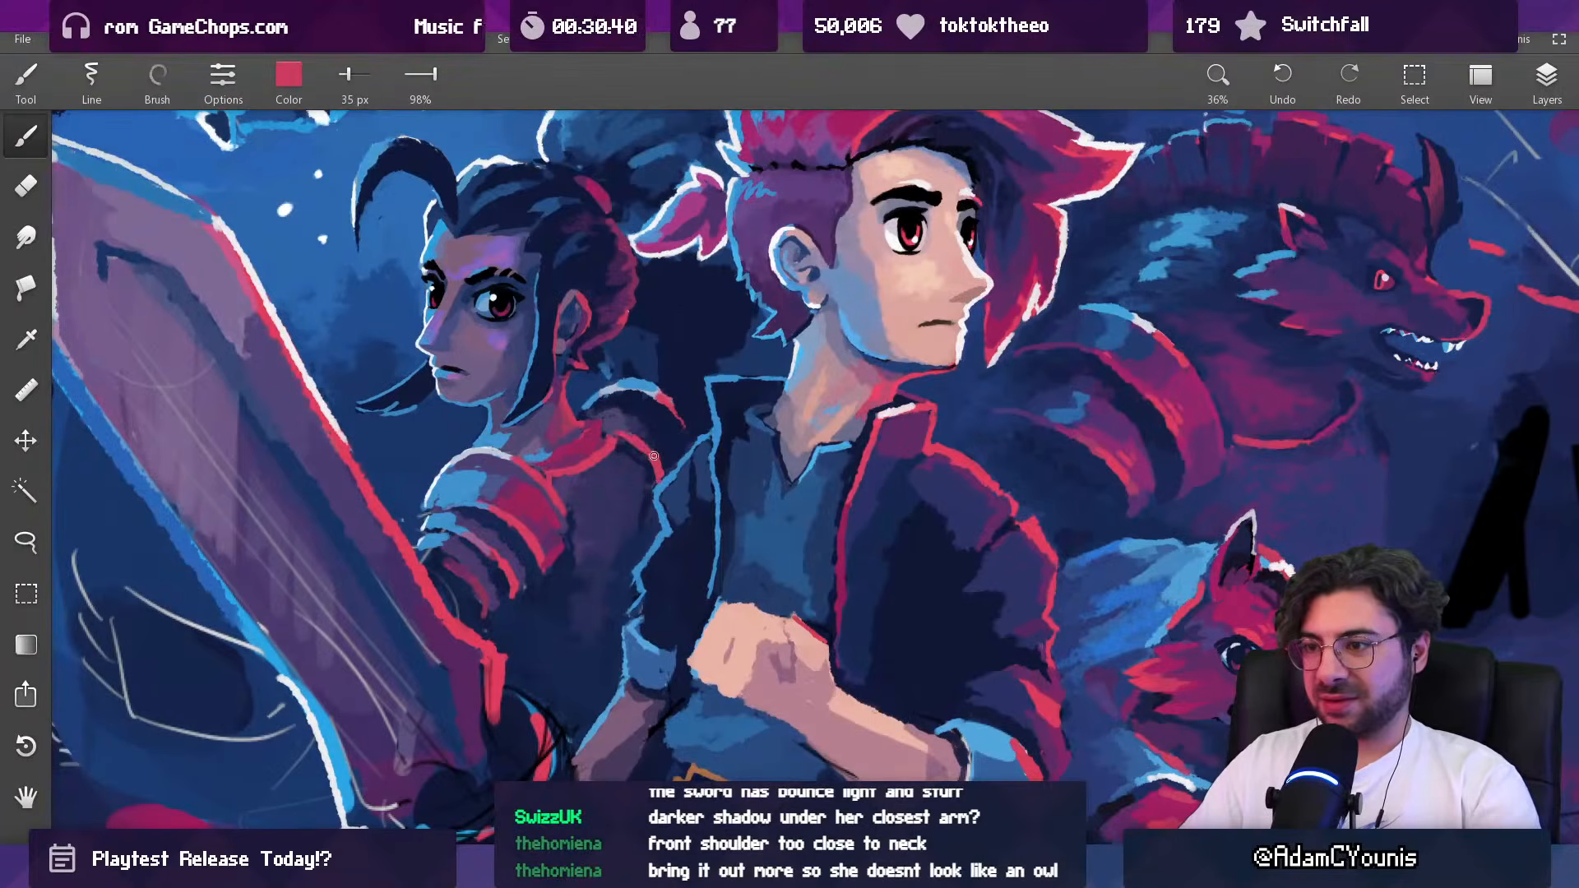
scroll(651, 454, down, 8)
scroll(661, 469, up, 8)
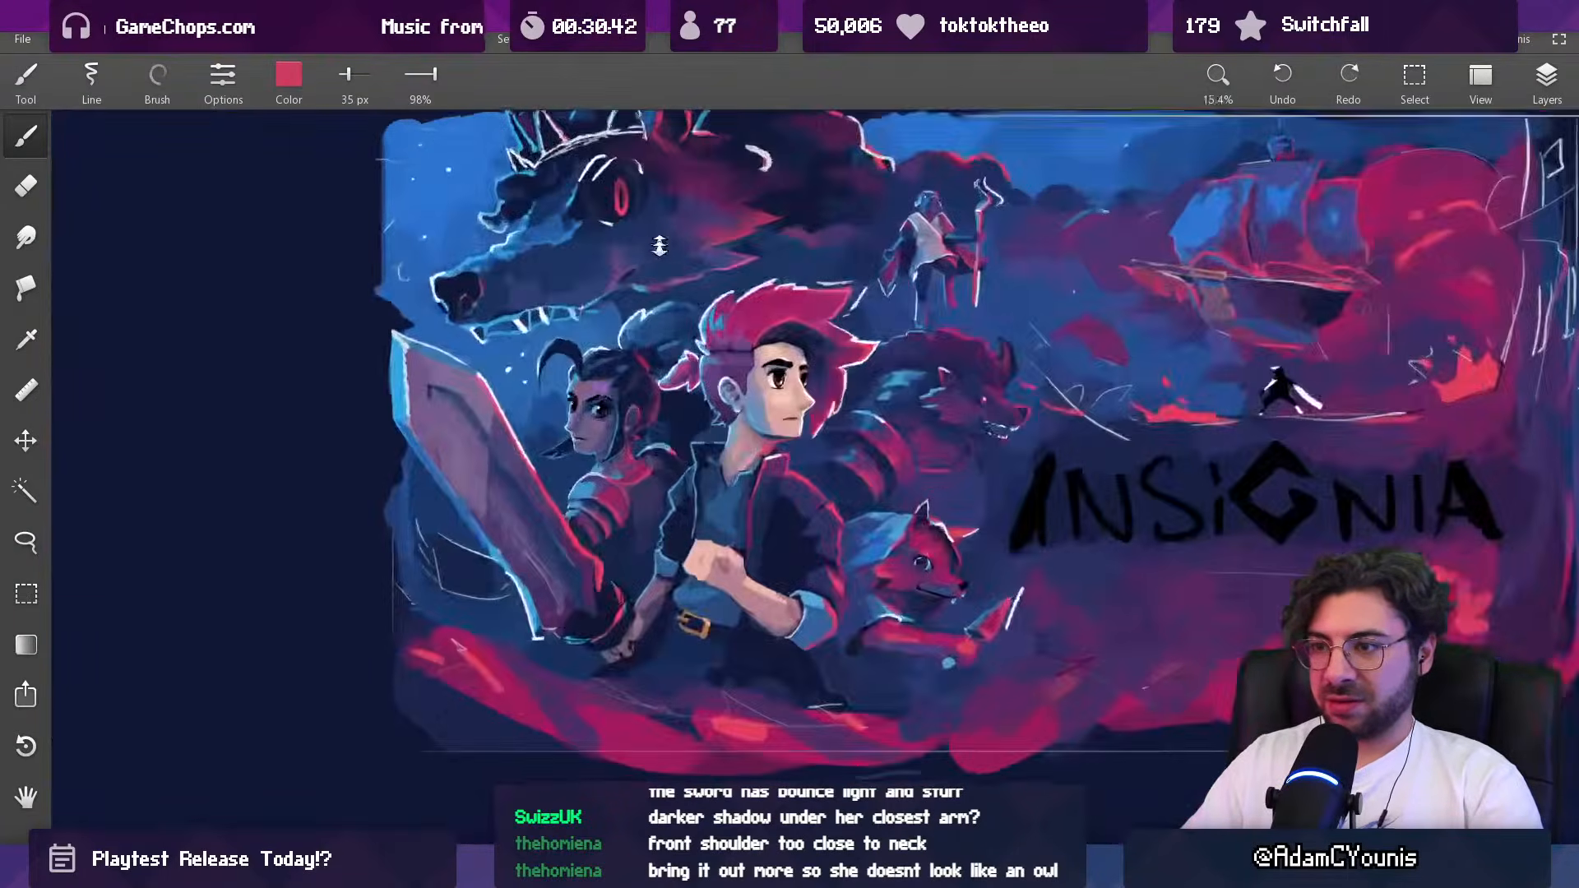
Step: Soften the crimson edge below the dark-haired woman's far shoulder with sampled dark magenta and dark purple at 61 px
key(])
key(])
key(])
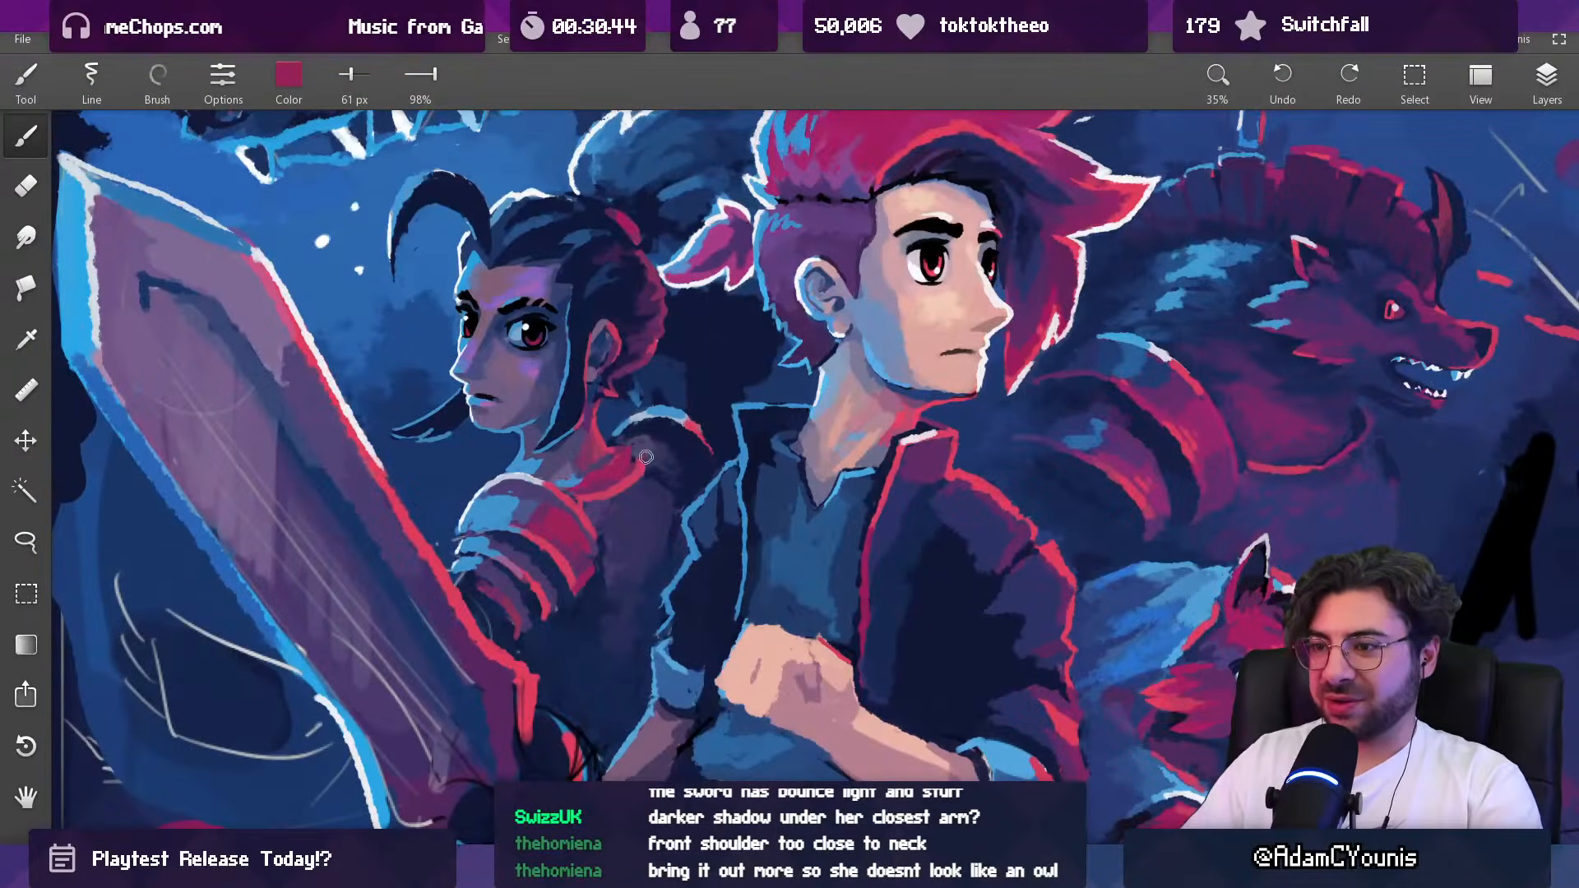
scroll(679, 474, down, 7)
scroll(684, 430, up, 6)
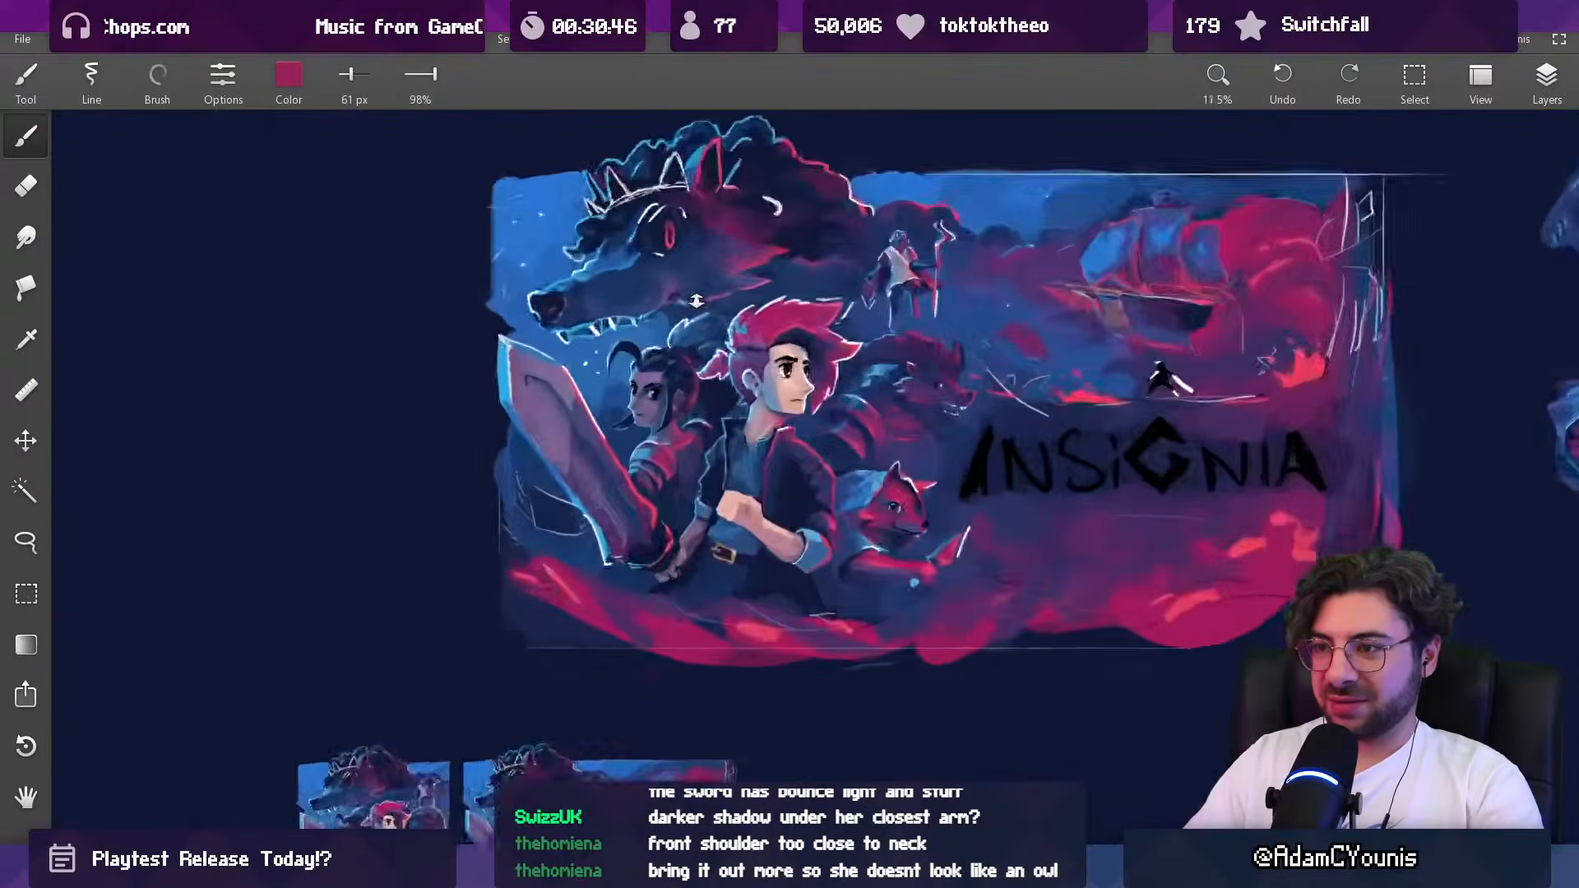
alt+click(685, 446)
drag(689, 444, 698, 462)
alt+click(699, 423)
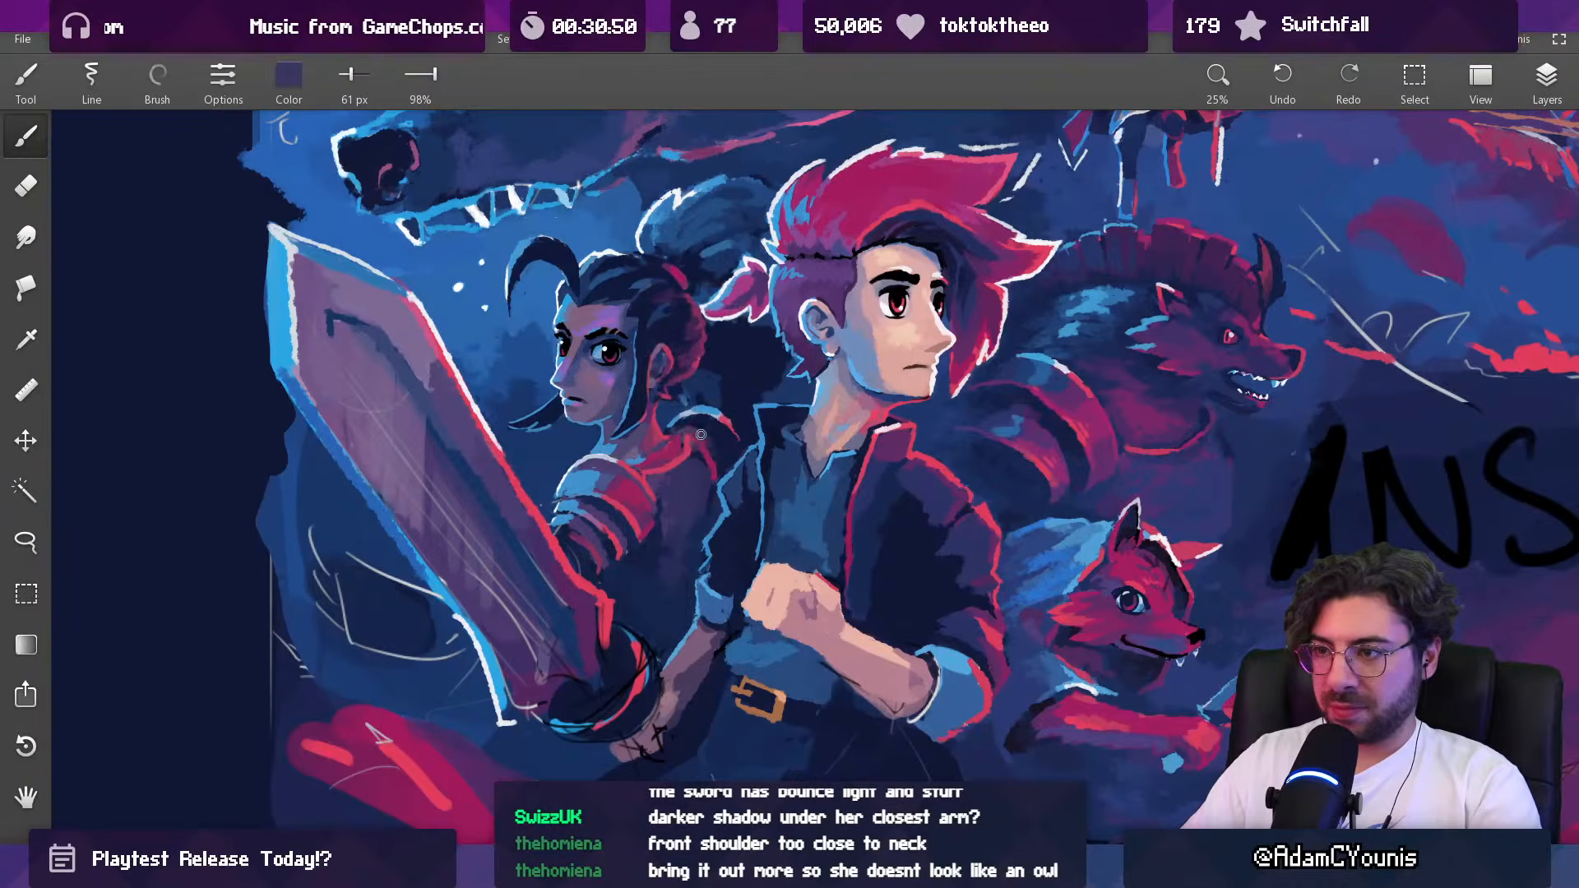
scroll(702, 433, down, 5)
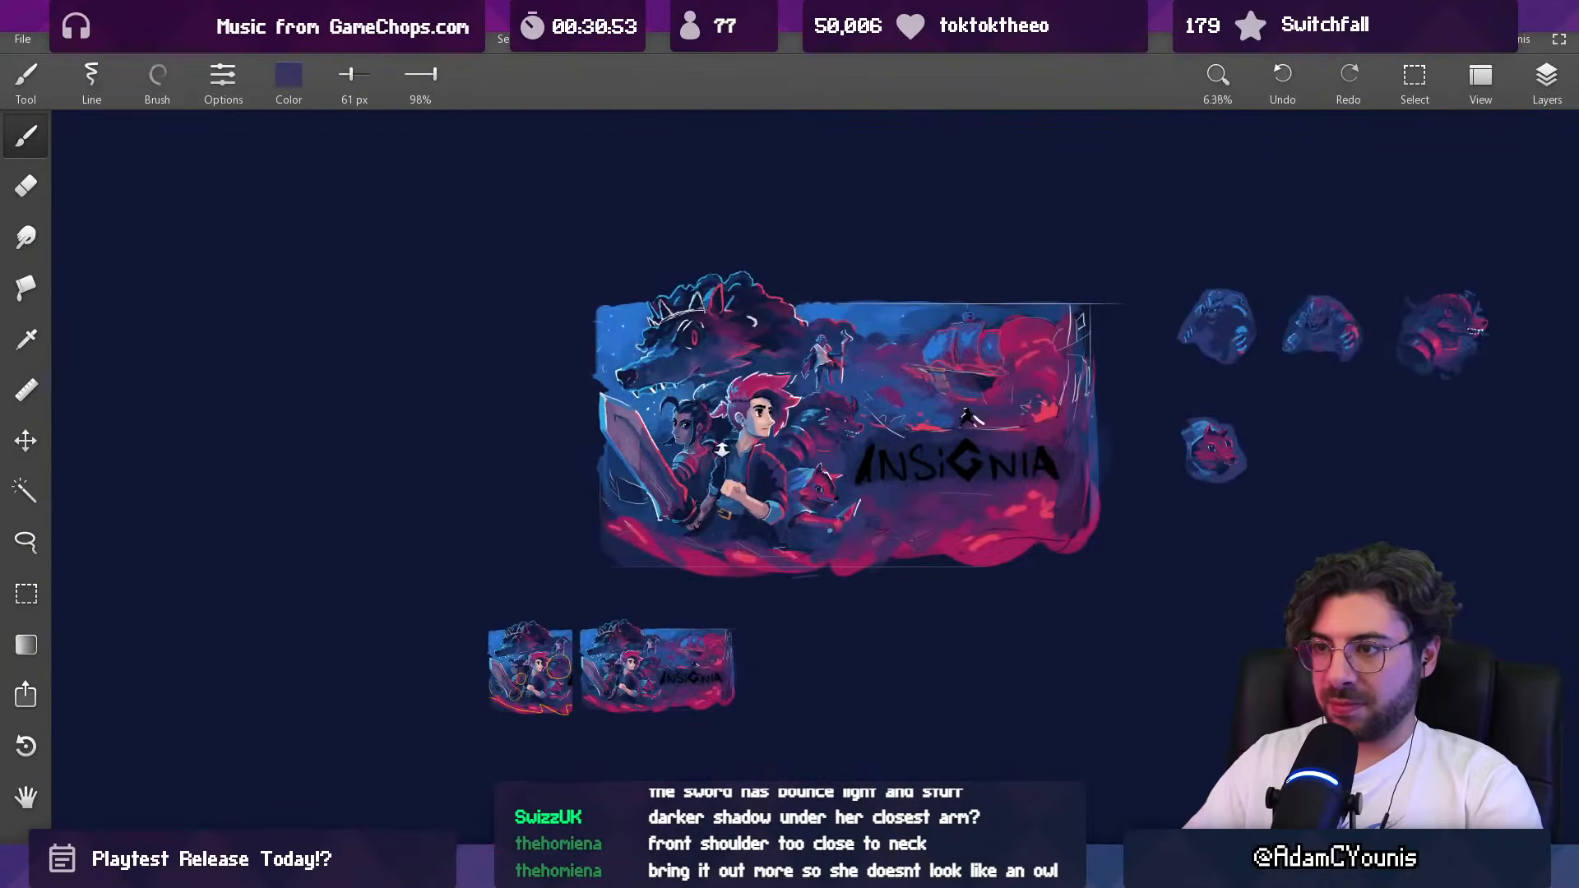
Step: Rework the dark-haired woman's collar and adjoining far-shoulder edge with light blue at 47 px and sampled dark magenta at 47 and 61 px
scroll(722, 458, up, 6)
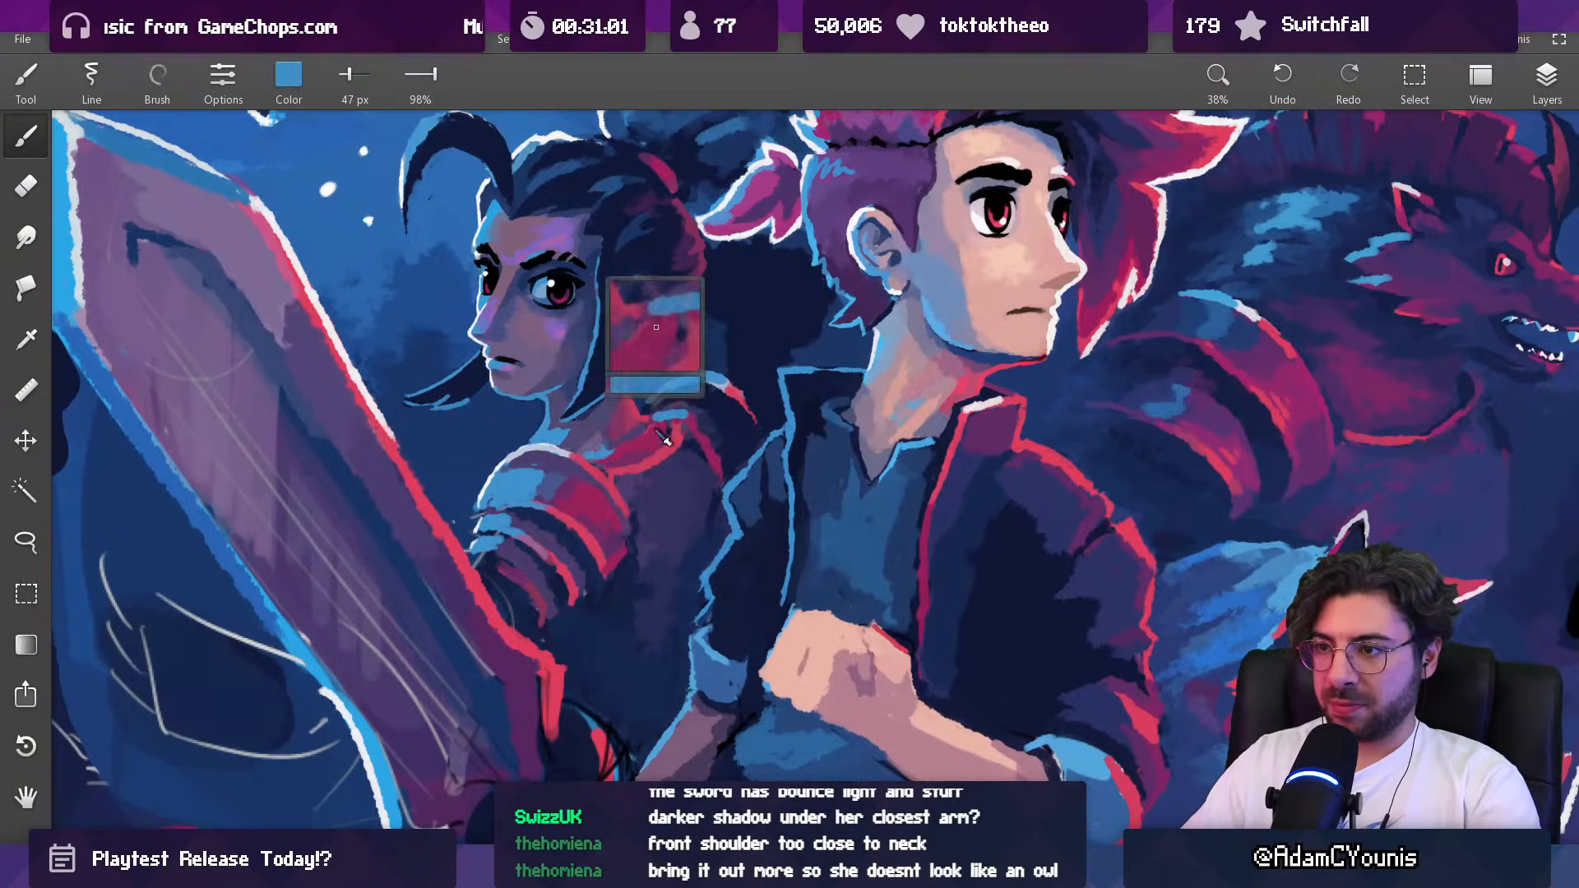
scroll(664, 424, down, 6)
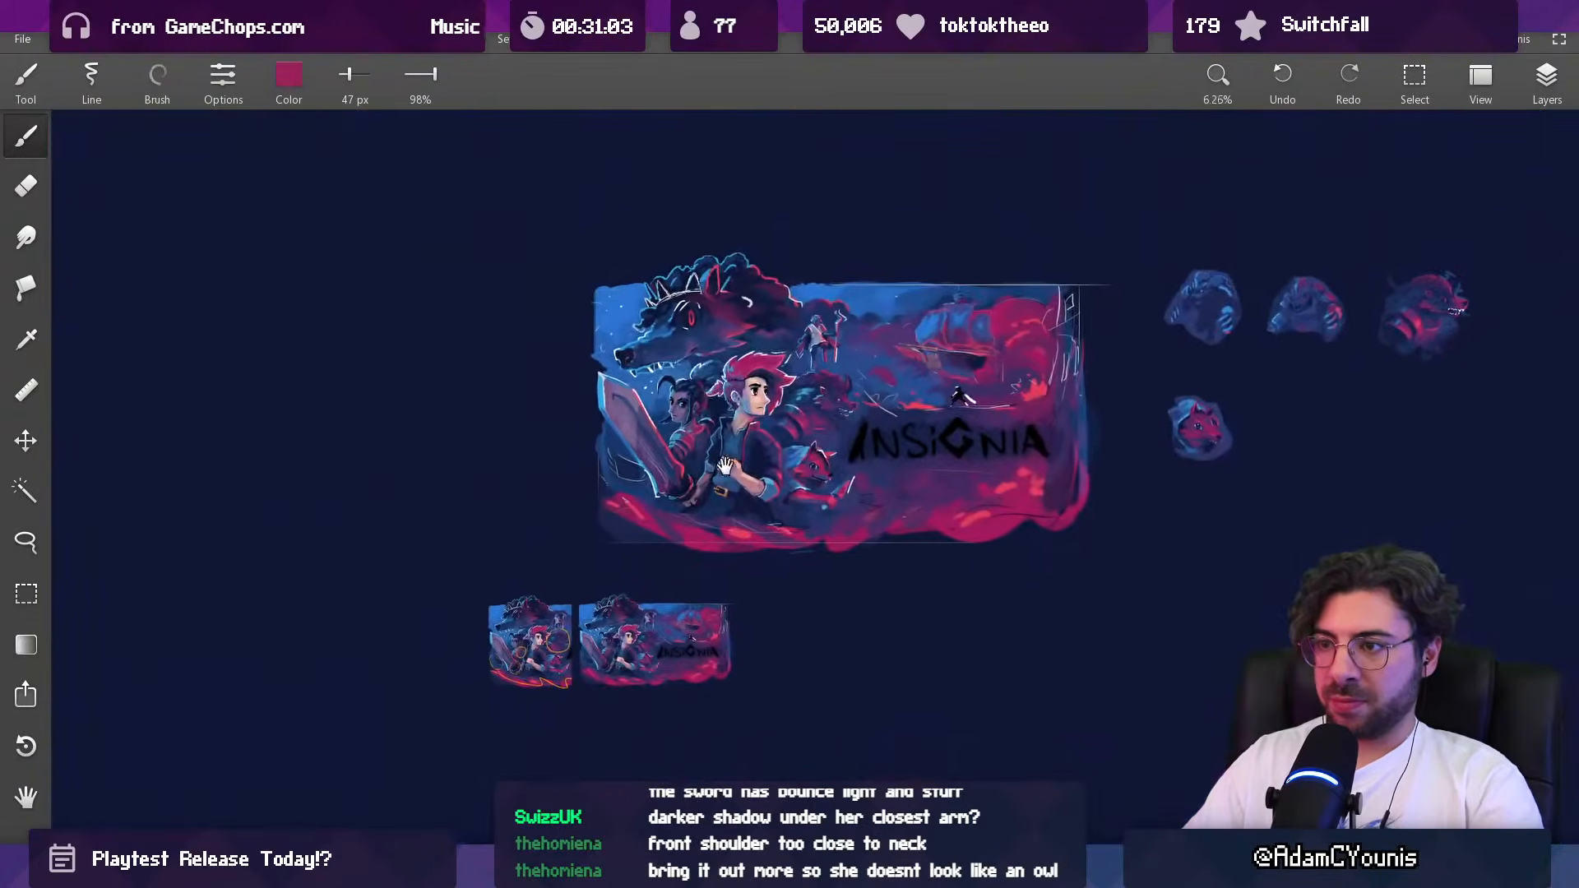
scroll(704, 430, up, 6)
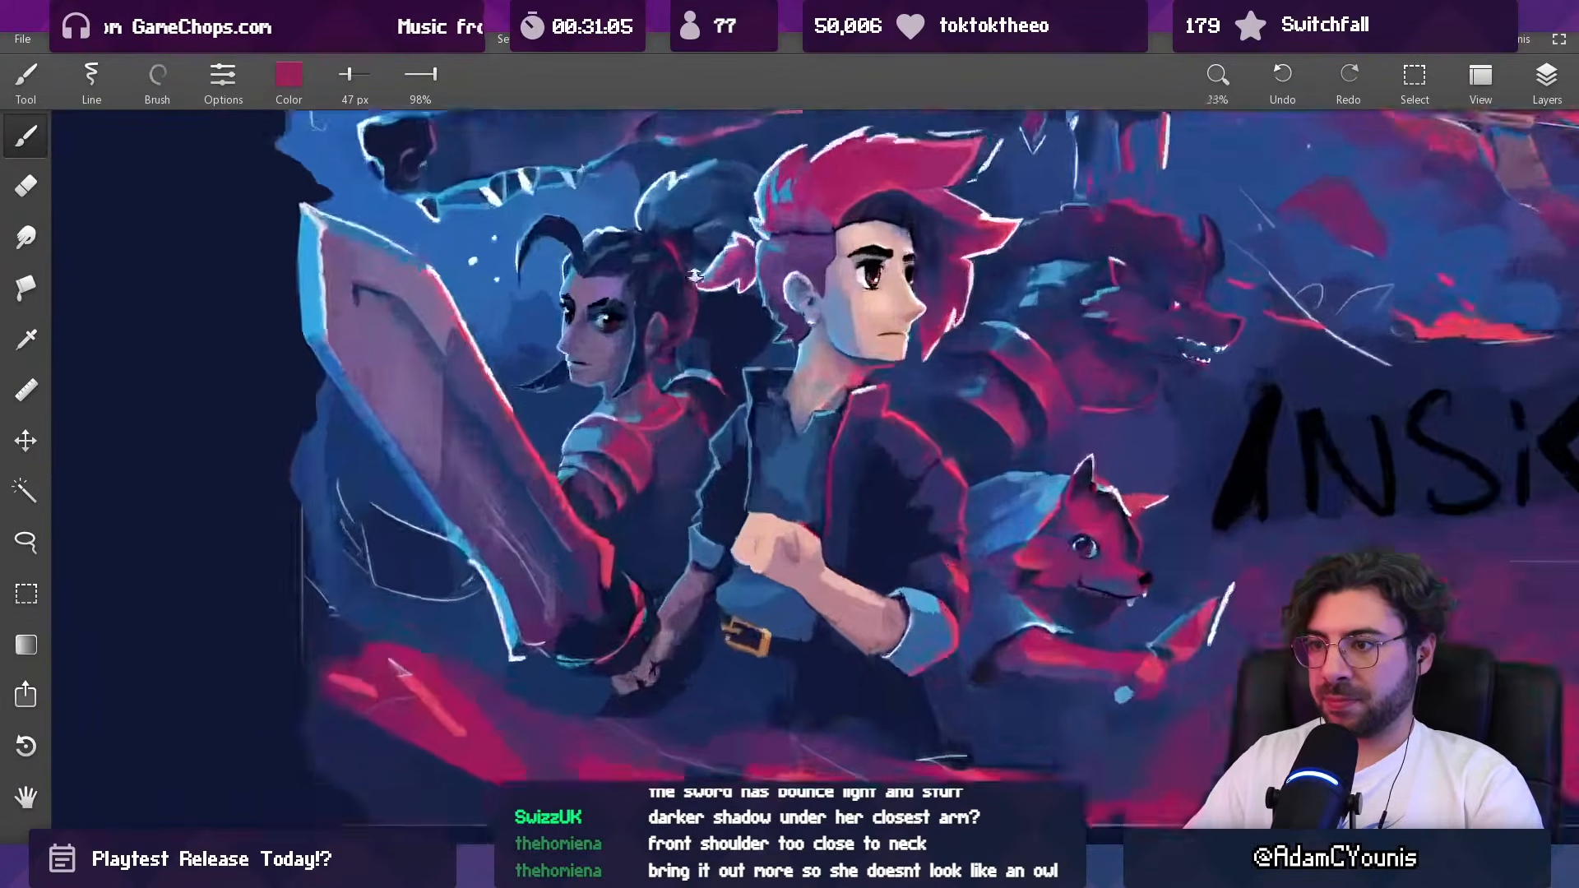
alt+click(612, 419)
drag(696, 400, 707, 401)
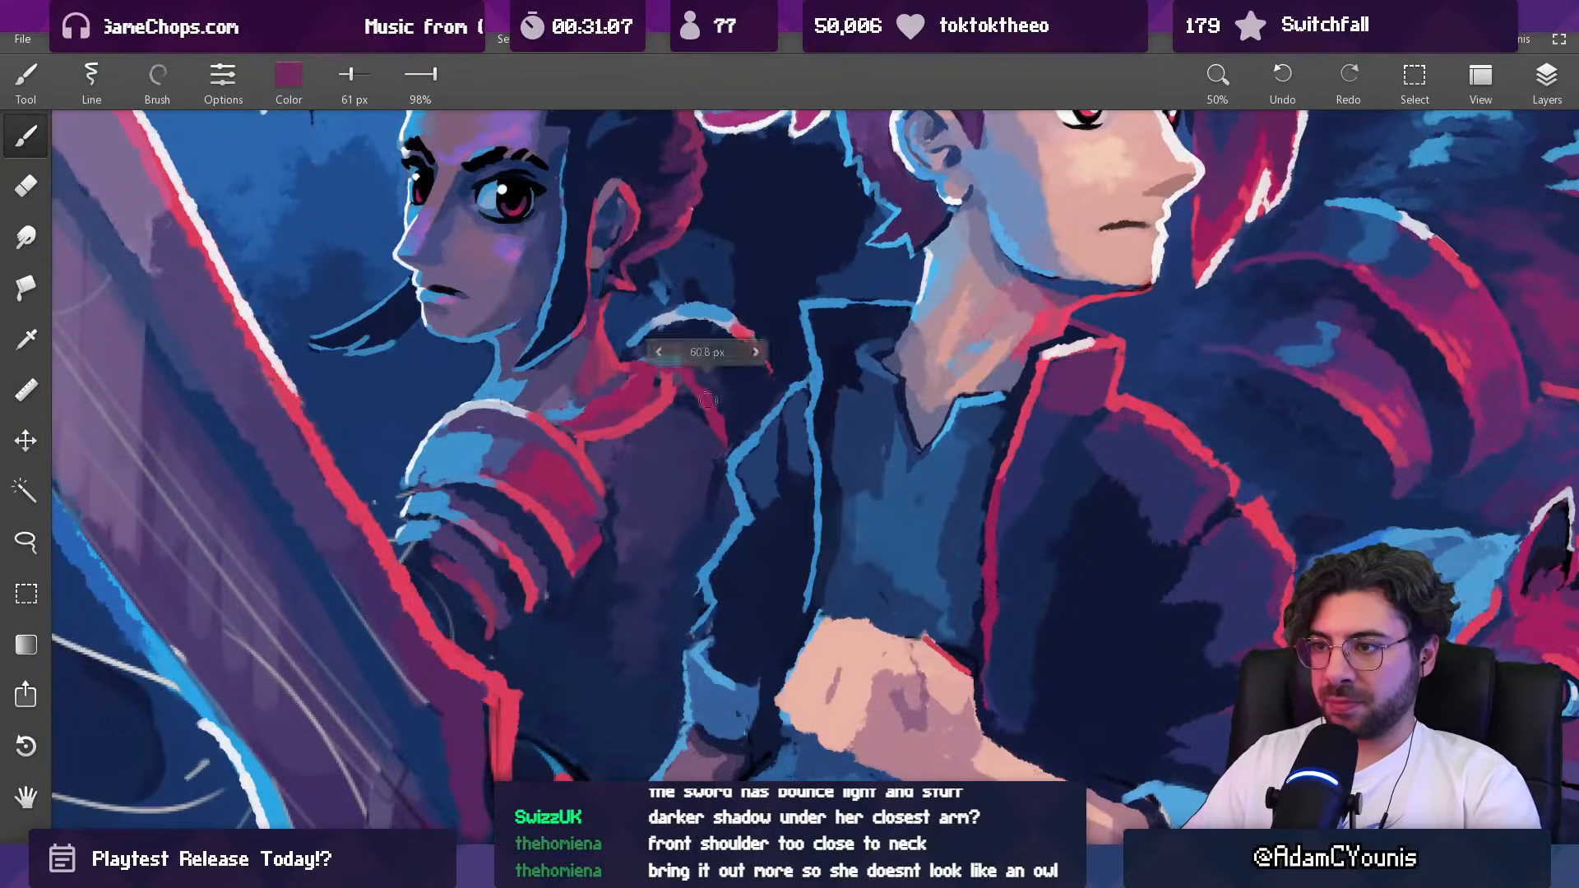
alt+click(711, 377)
alt+click(710, 418)
alt+click(685, 403)
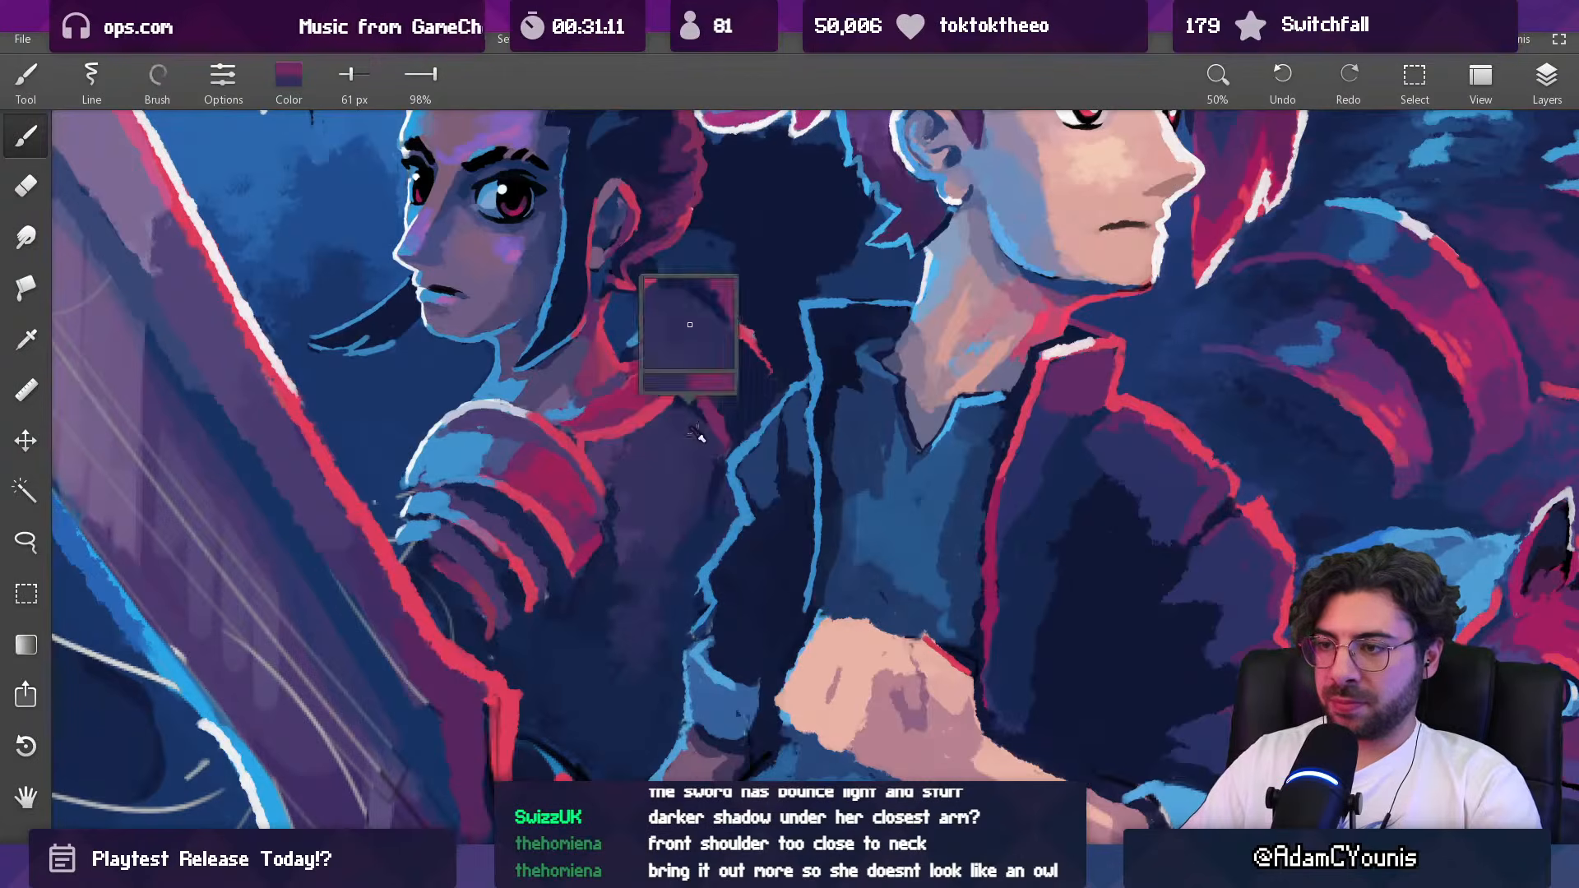
scroll(684, 403, down, 5)
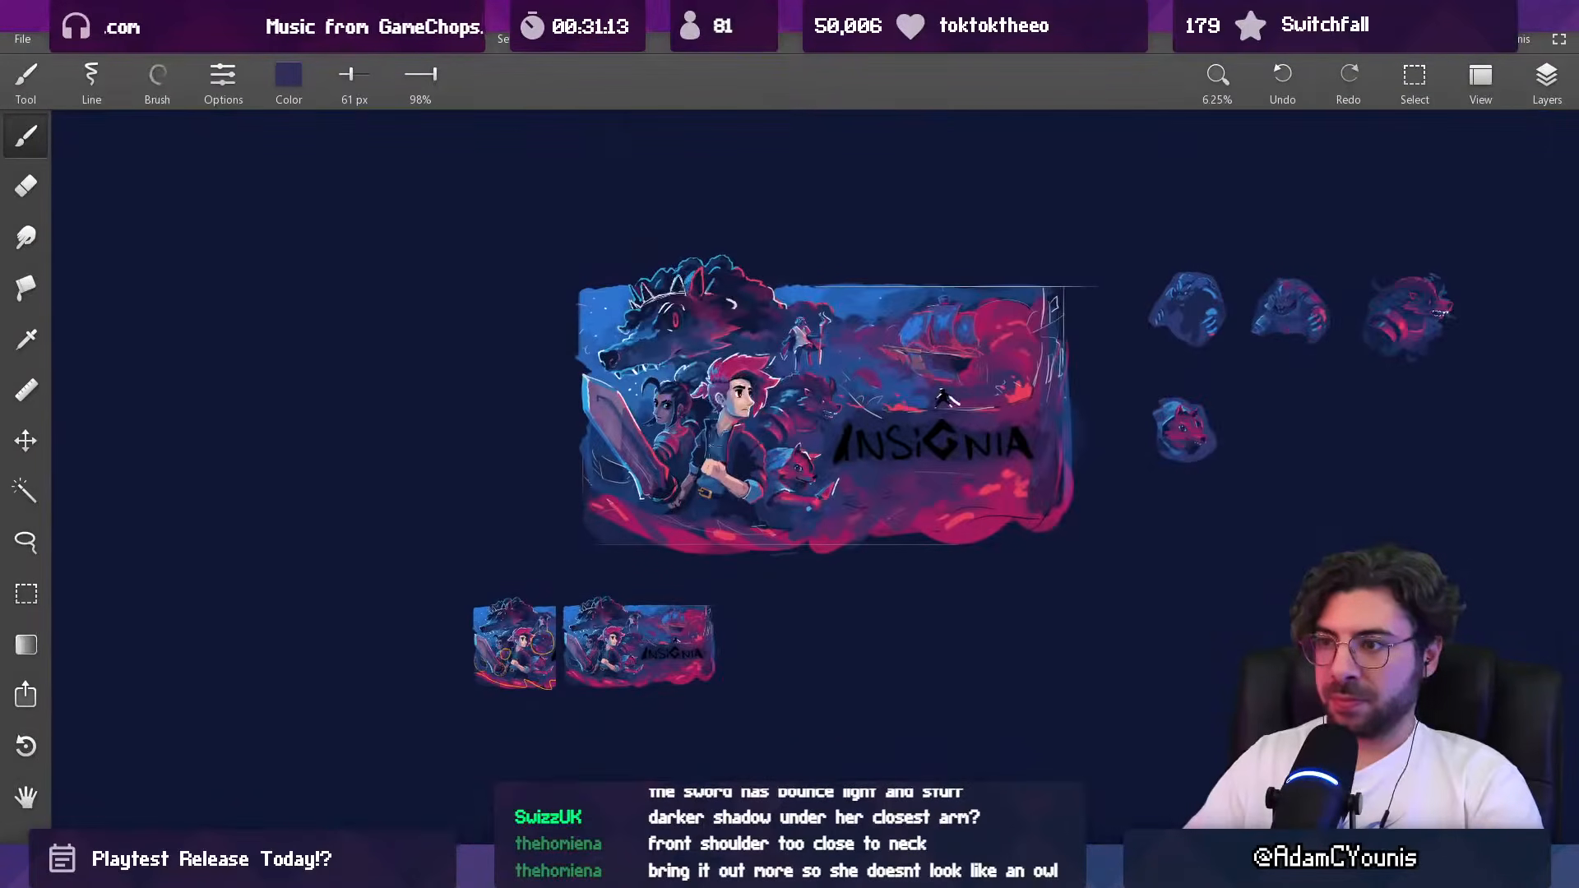
Step: Warm the dark-haired woman's upper torso beside the near shoulder armor with sampled dark magenta at 101 px
scroll(706, 405, up, 5)
alt+click(731, 397)
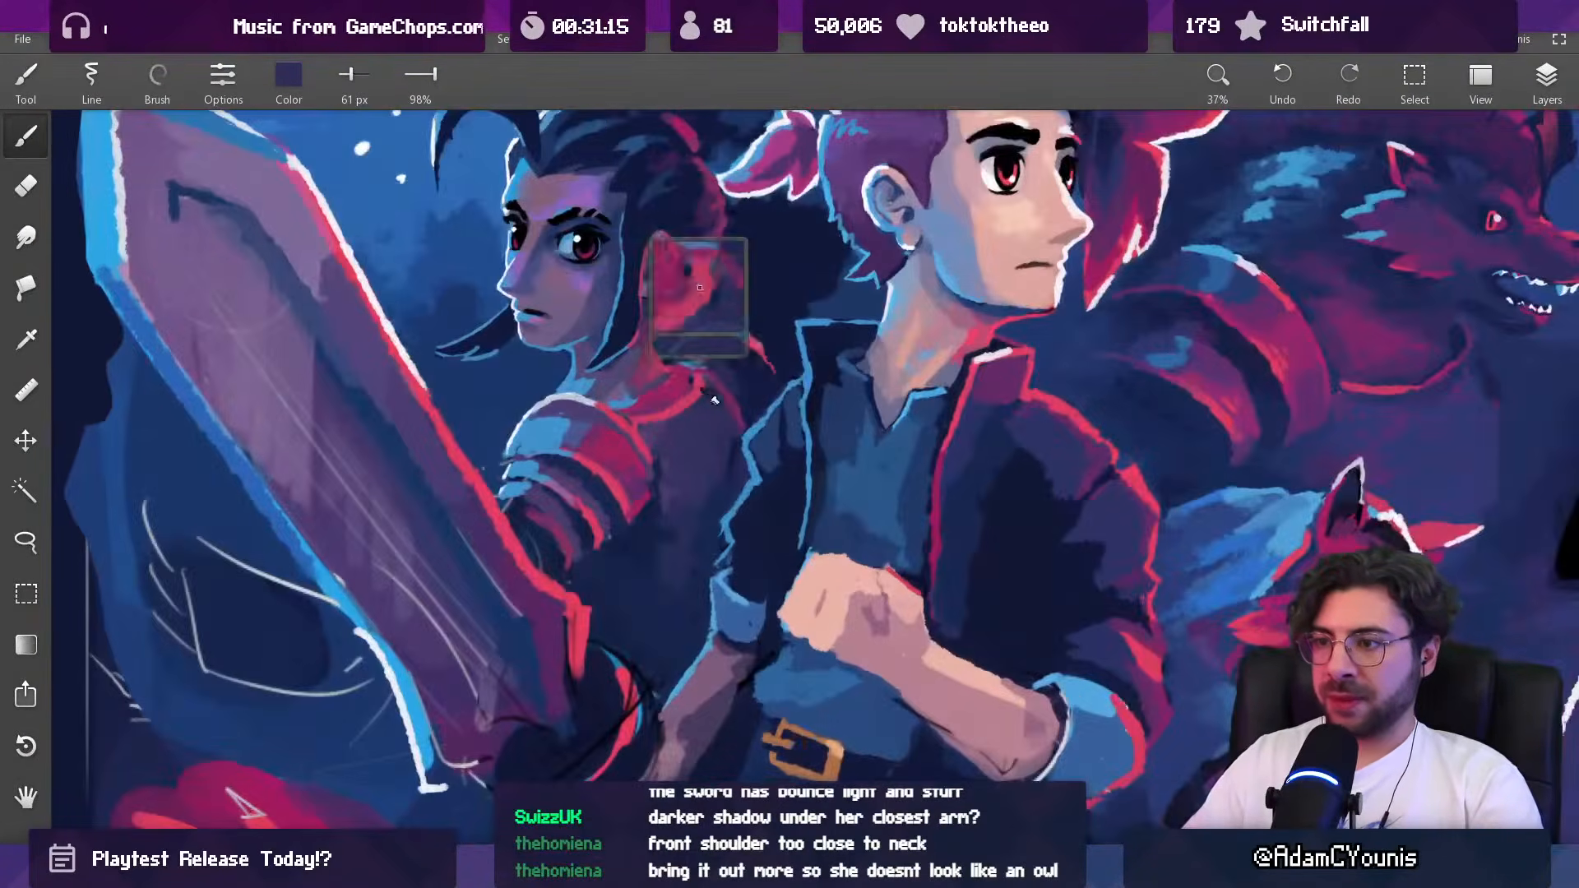
key(])
key(])
key(])
key(])
alt+click(652, 431)
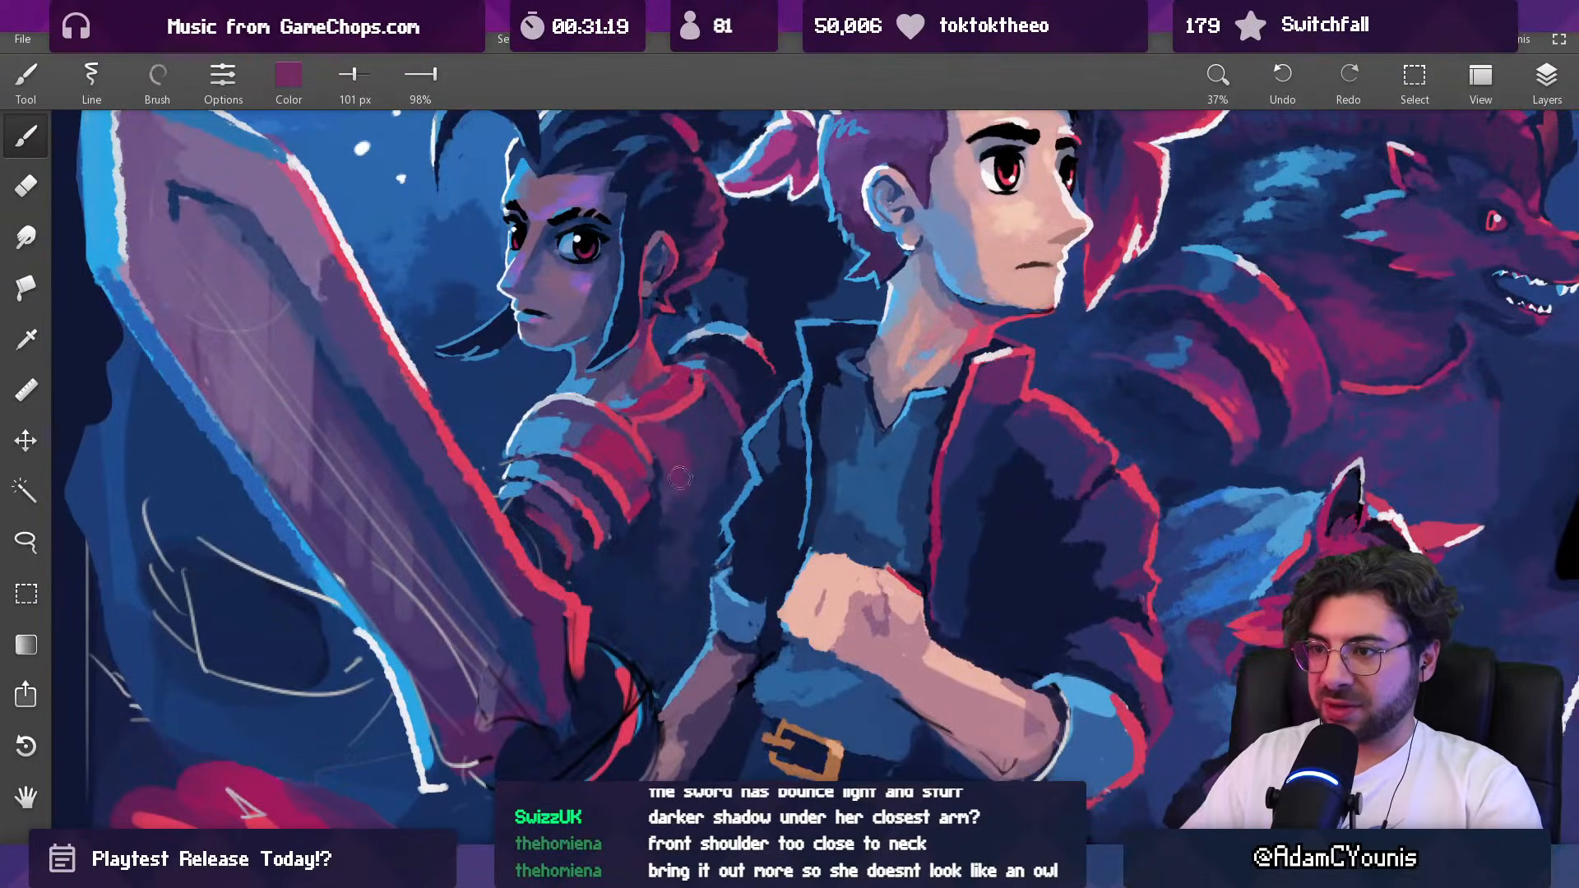
scroll(676, 457, down, 5)
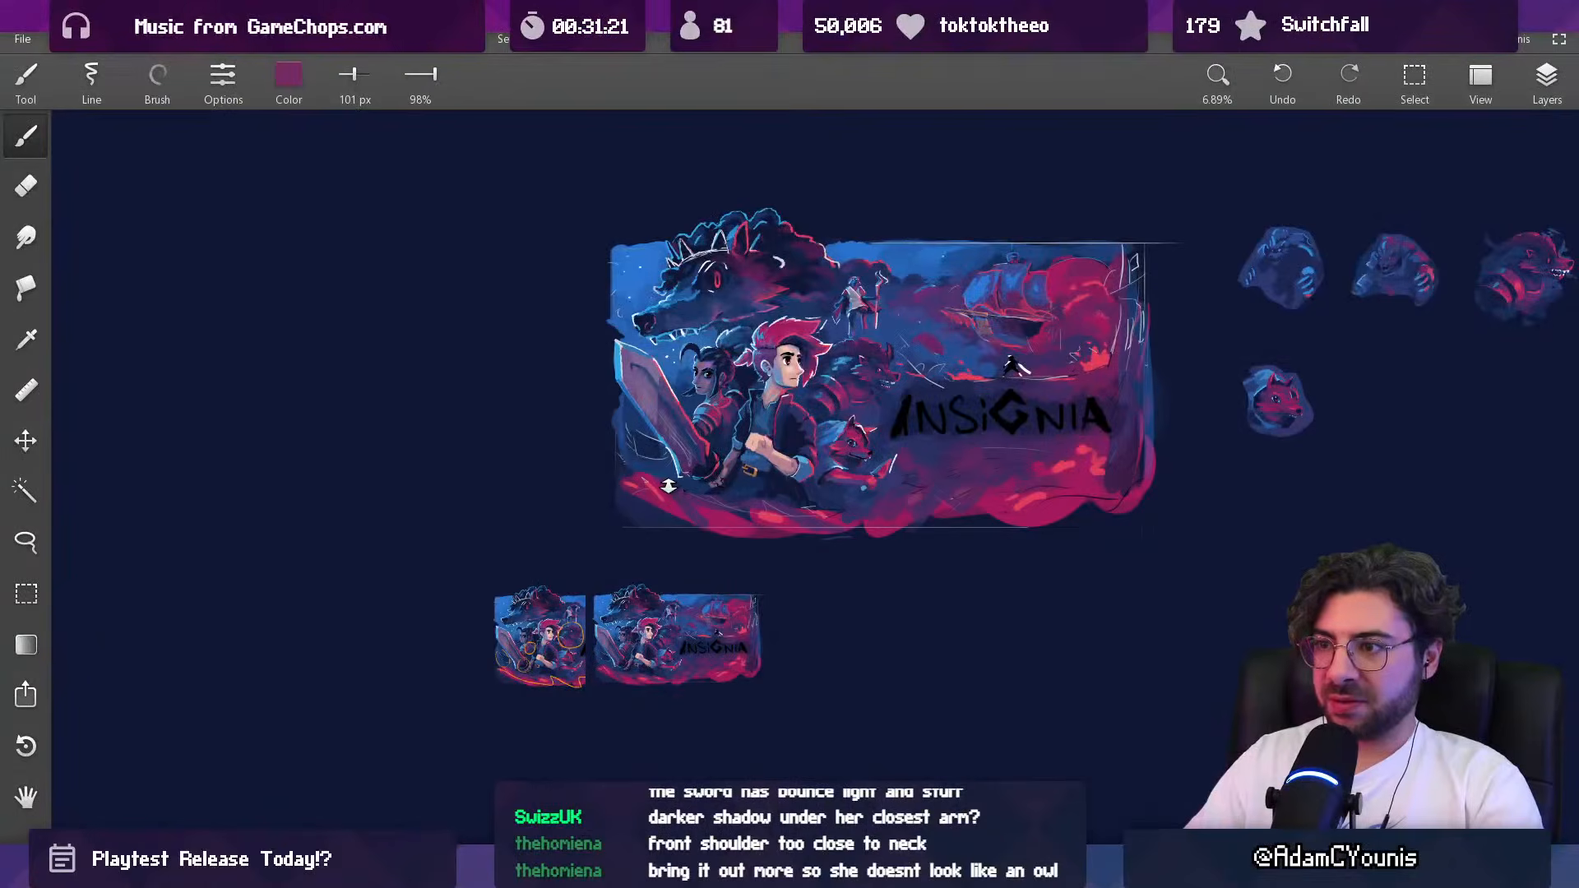
Step: Broaden the torso's magenta glow with sampled dark purple and magenta at 190 px and muted purple at 124 px
scroll(707, 430, up, 5)
alt+click(742, 418)
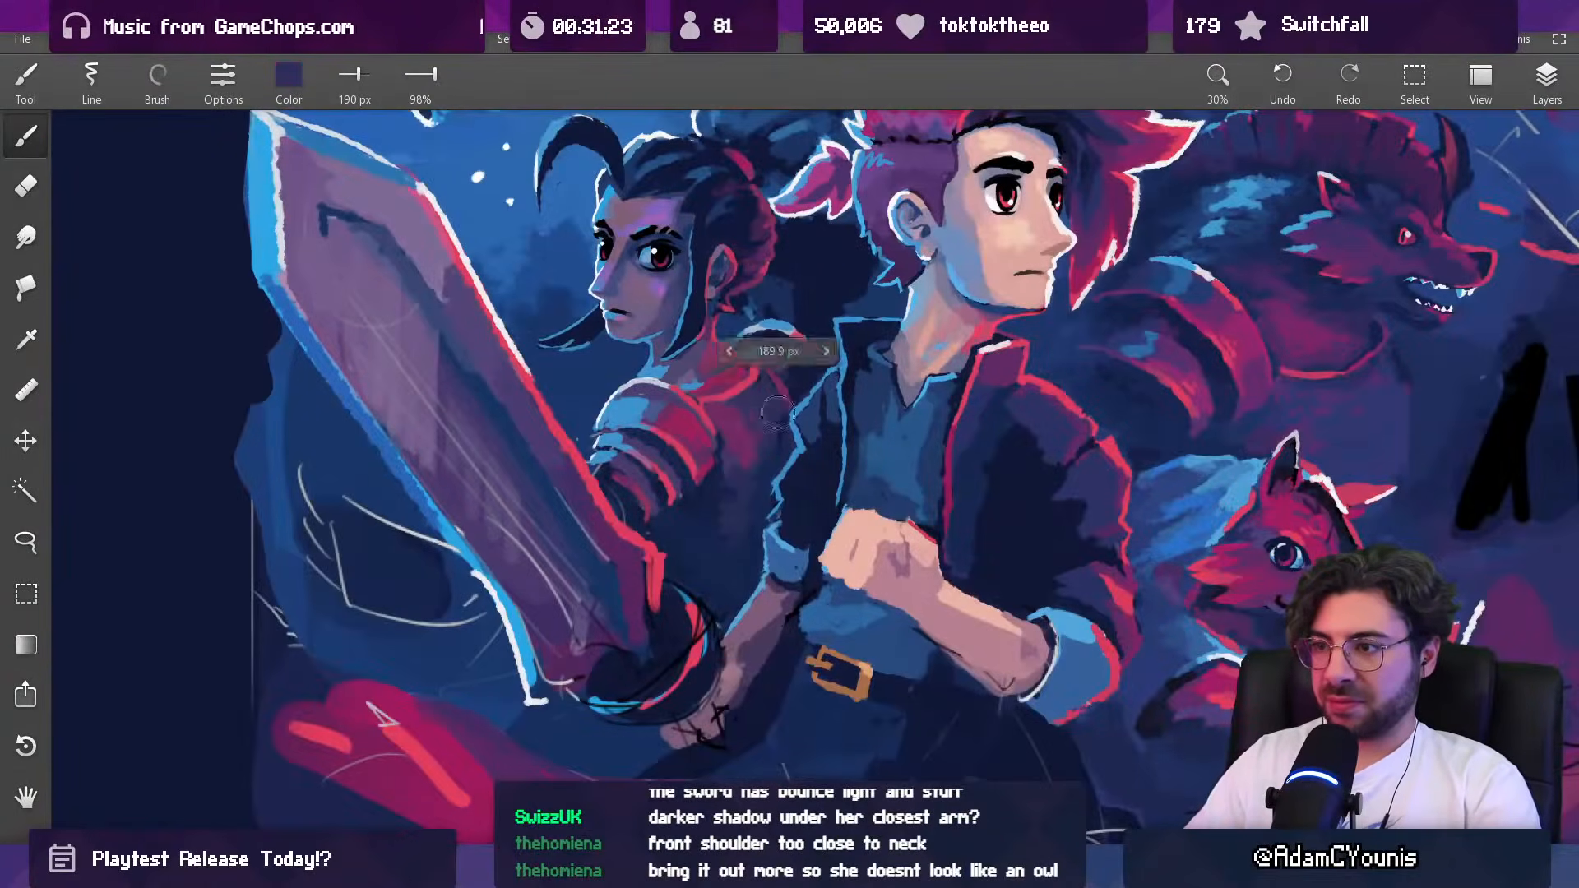
alt+click(738, 451)
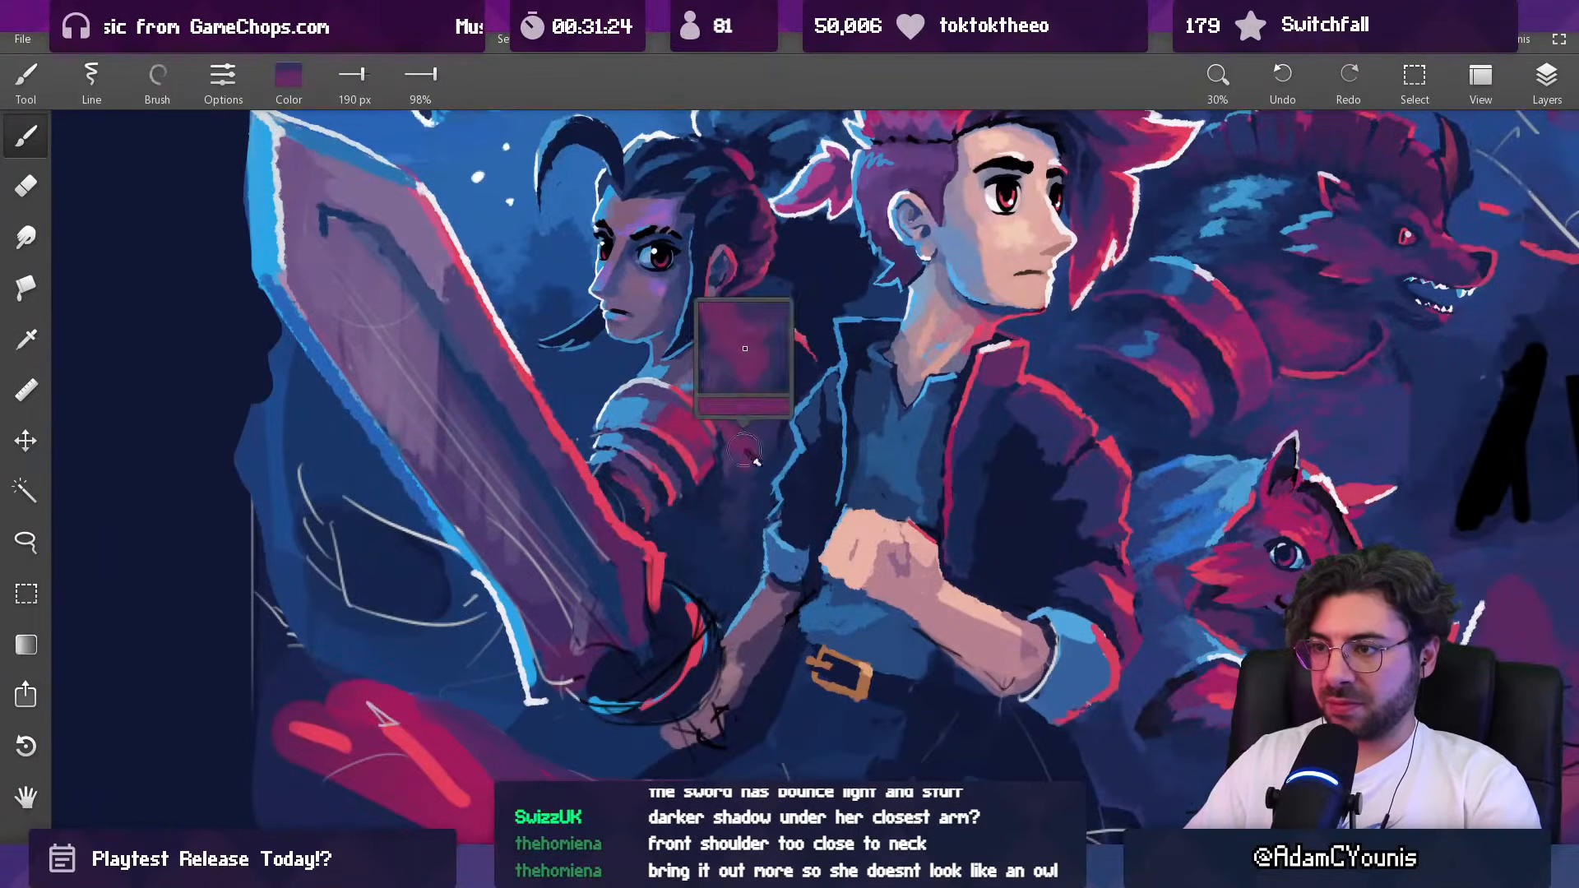
alt+click(712, 466)
drag(765, 452, 752, 456)
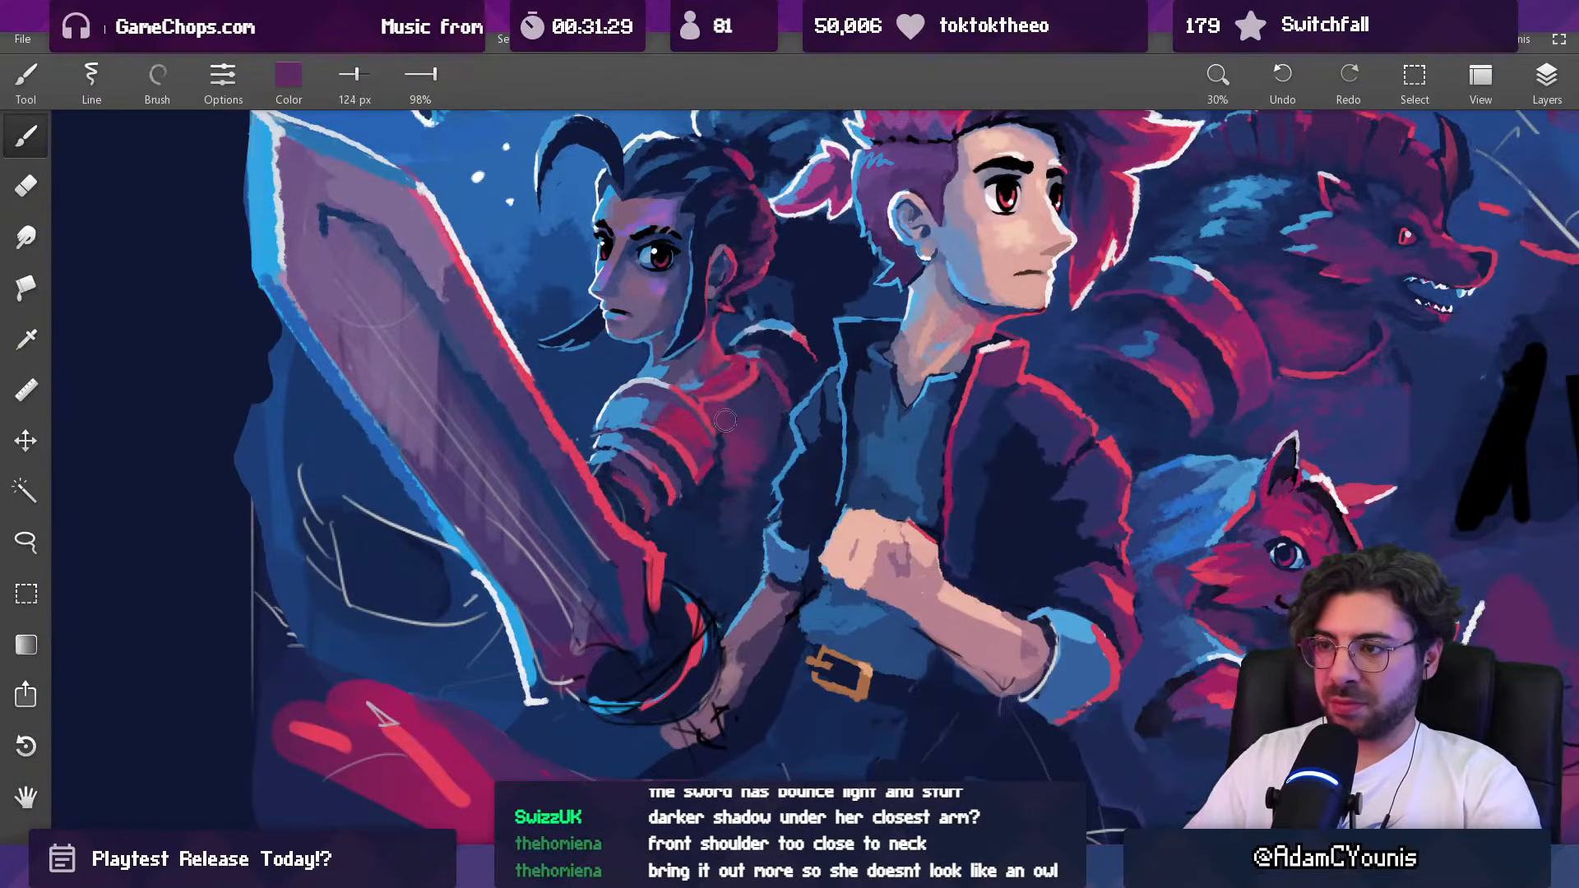
scroll(746, 425, down, 5)
drag(744, 438, 583, 584)
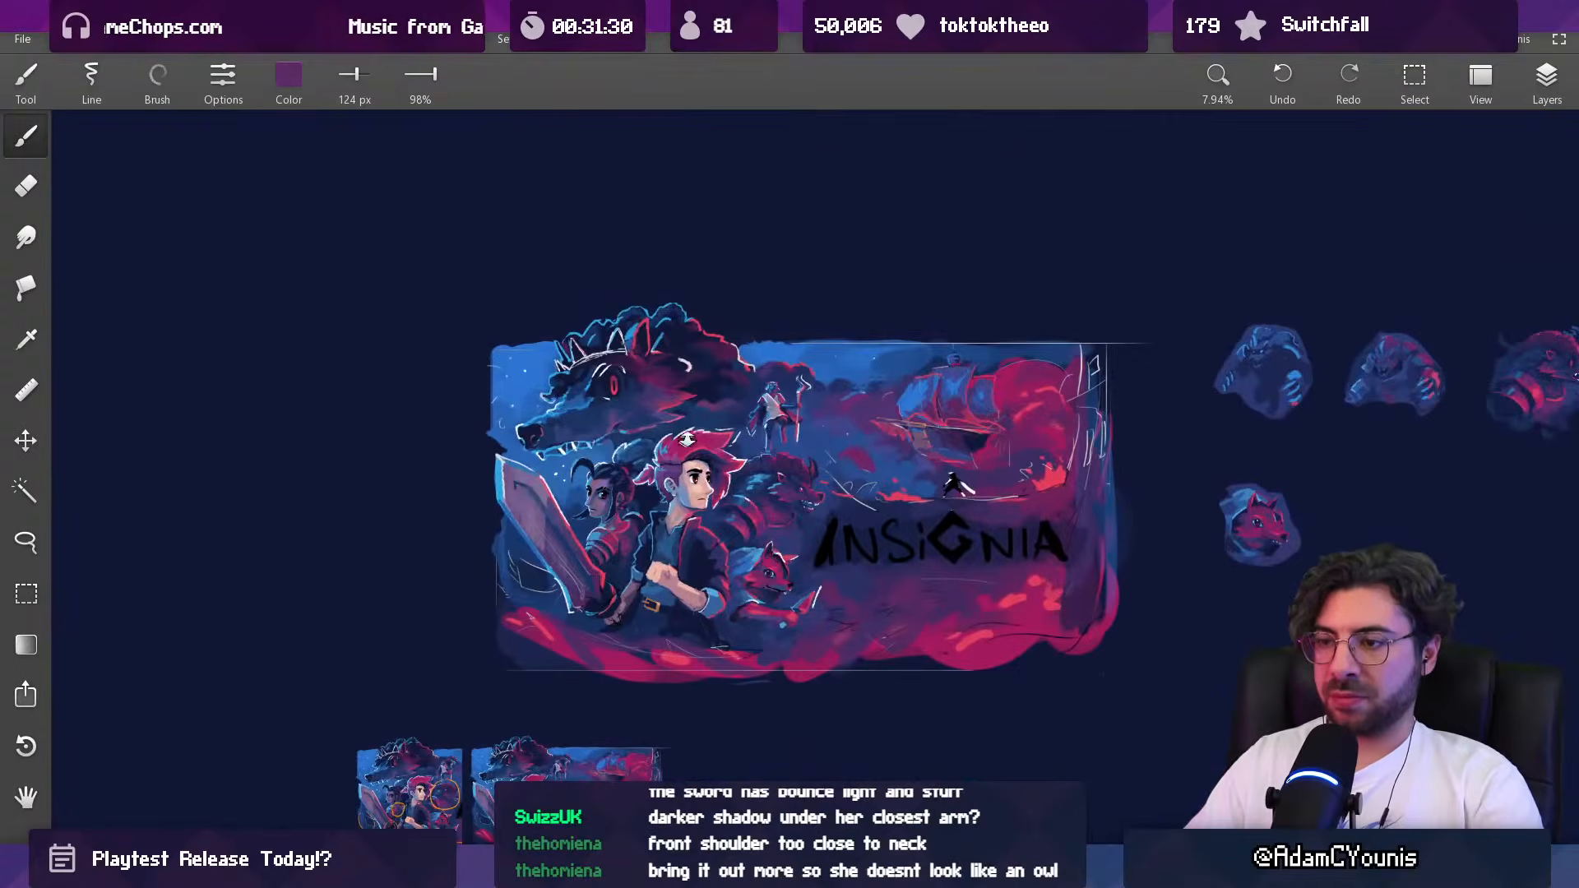
scroll(672, 442, down, 1)
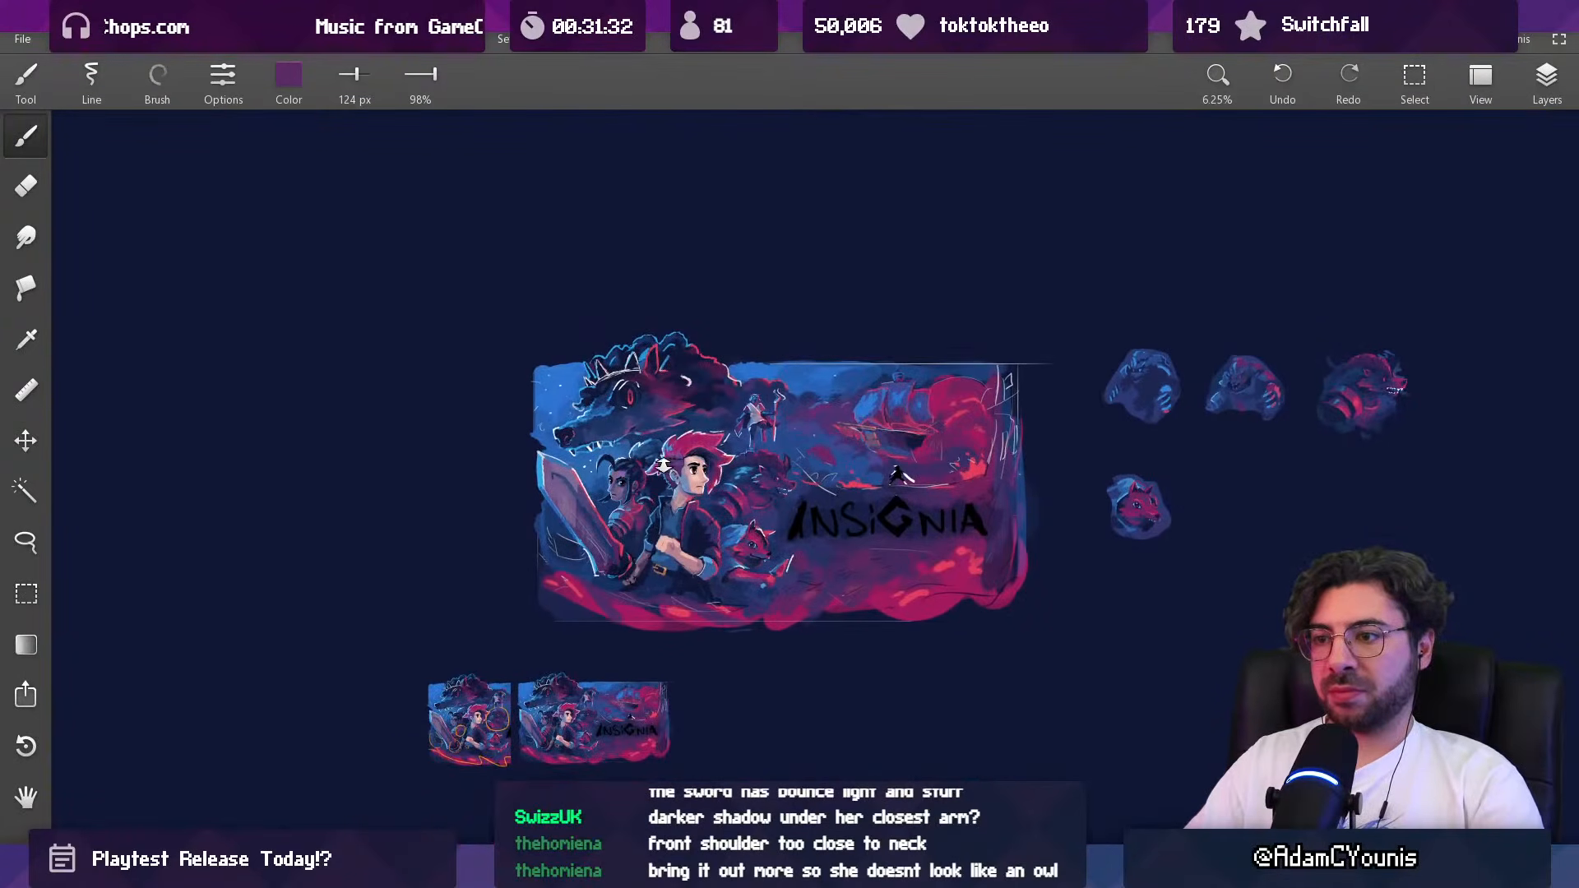
Step: Blend the dark-haired woman's torso toward the hero's jacket with sampled dark purple and muted purple at 124 px
scroll(647, 465, up, 1)
scroll(646, 465, up, 10)
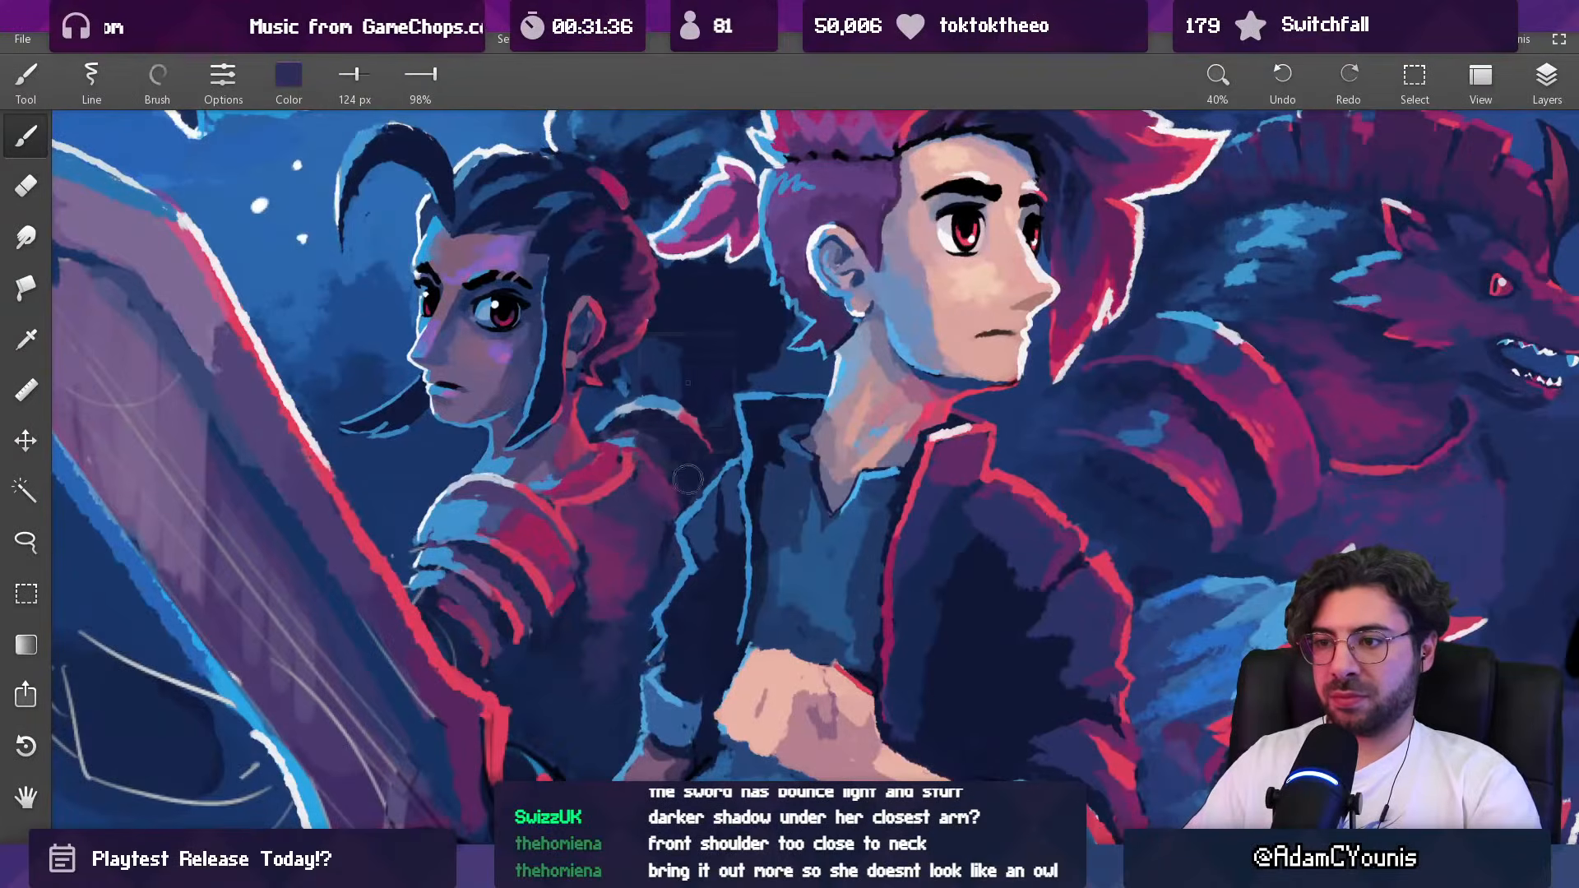
scroll(668, 518, down, 7)
scroll(704, 467, down, 1)
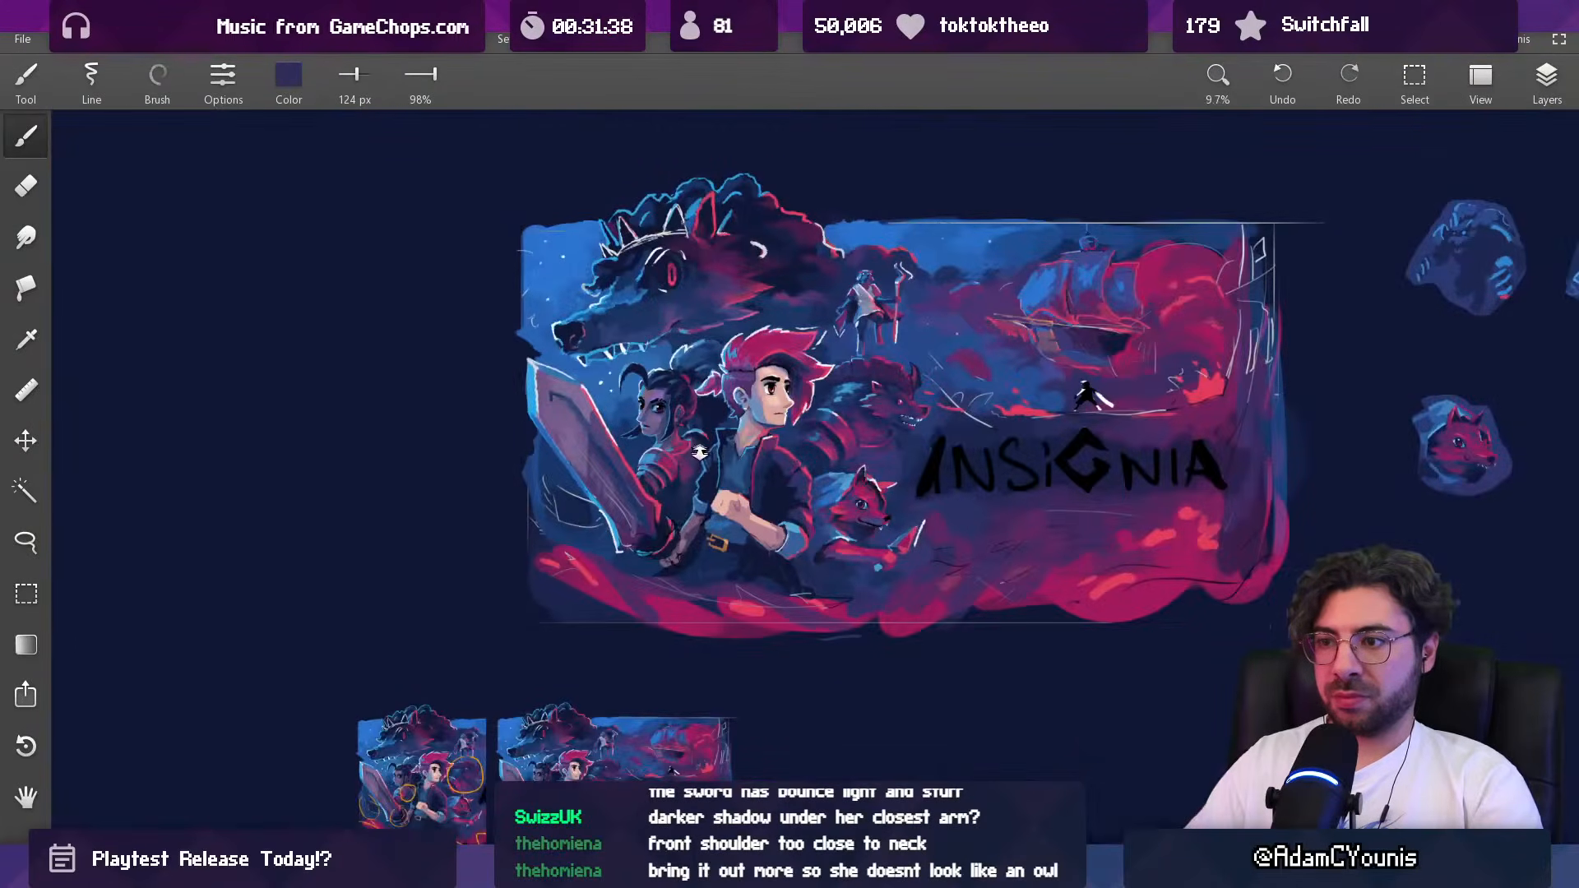
drag(692, 465, 662, 555)
alt+click(672, 398)
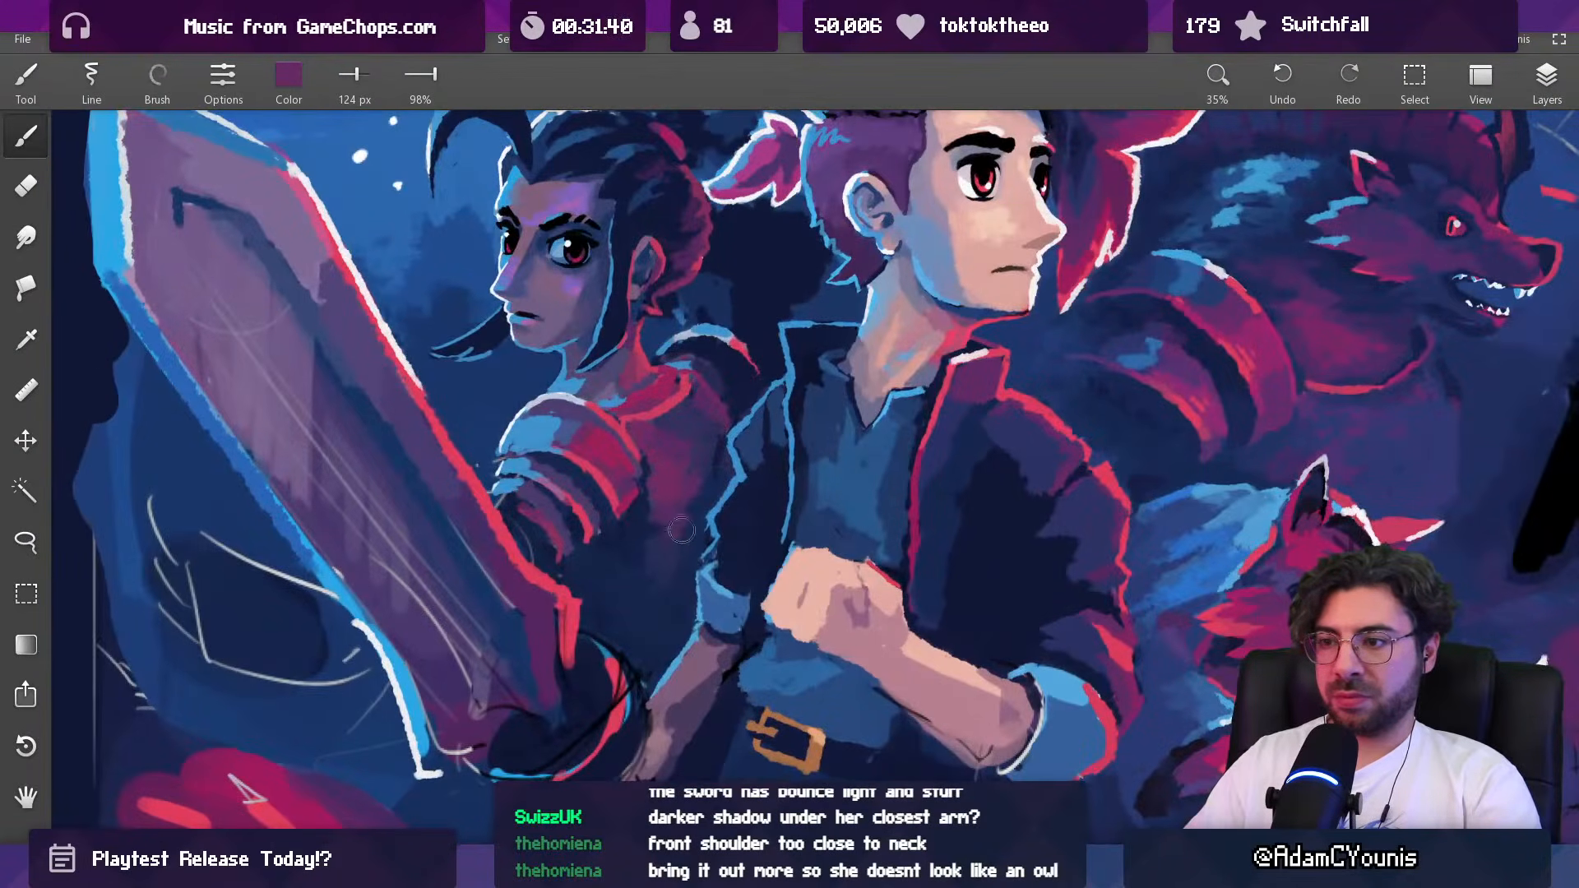
alt+click(680, 435)
Step: Add blue bounce light beneath the dark-haired woman's near shoulder armor, using light blue at 61 px and navy at 58 px
alt+click(543, 436)
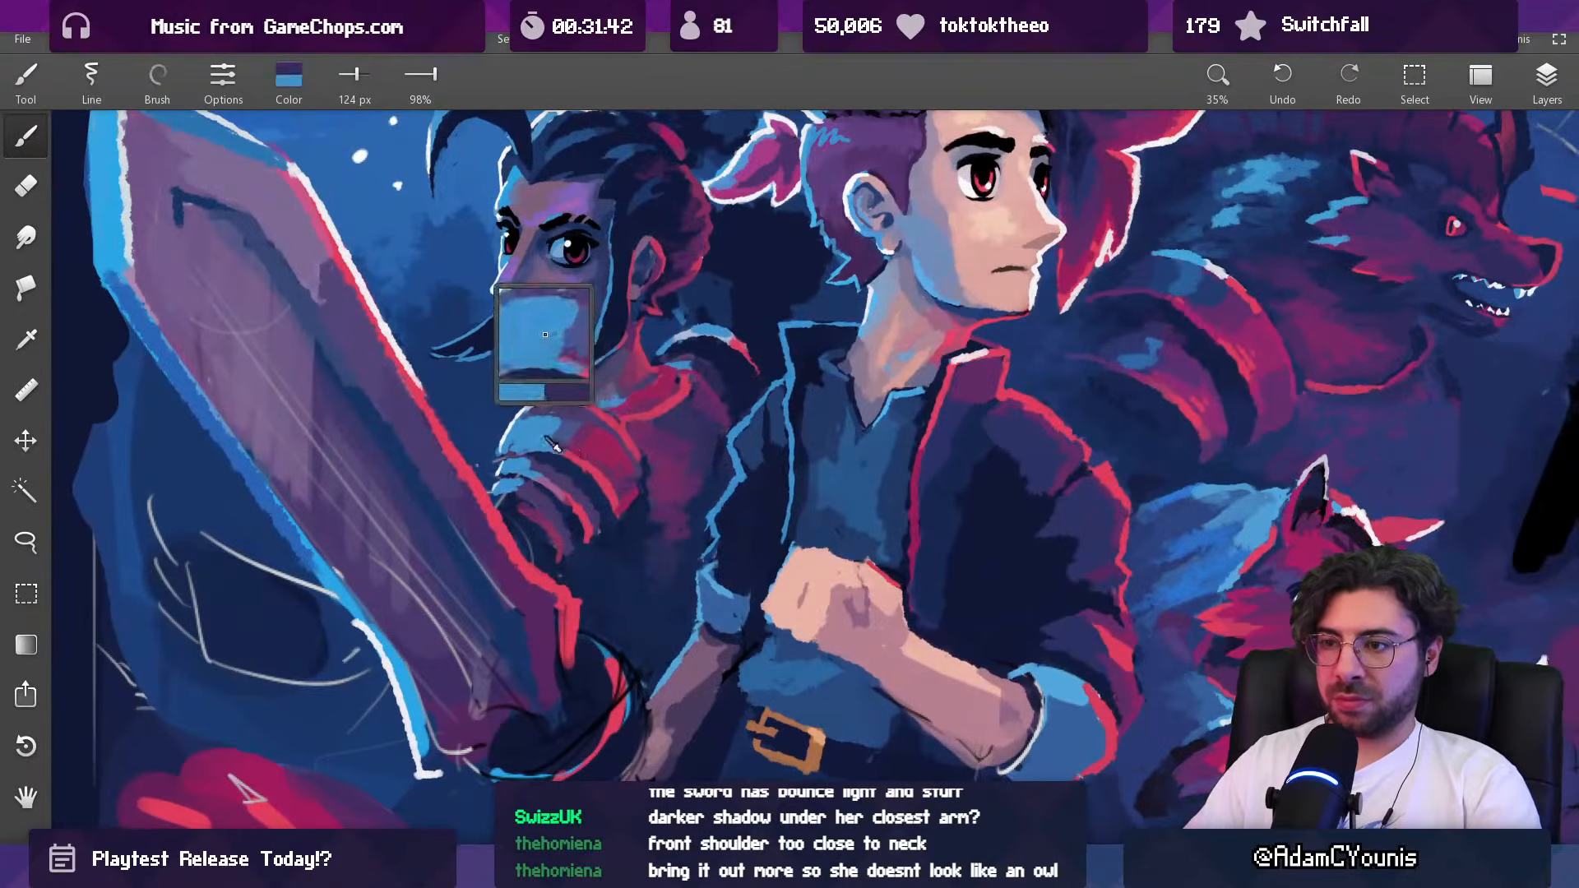
key([)
key([)
key([)
drag(685, 485, 660, 541)
scroll(682, 498, up, 5)
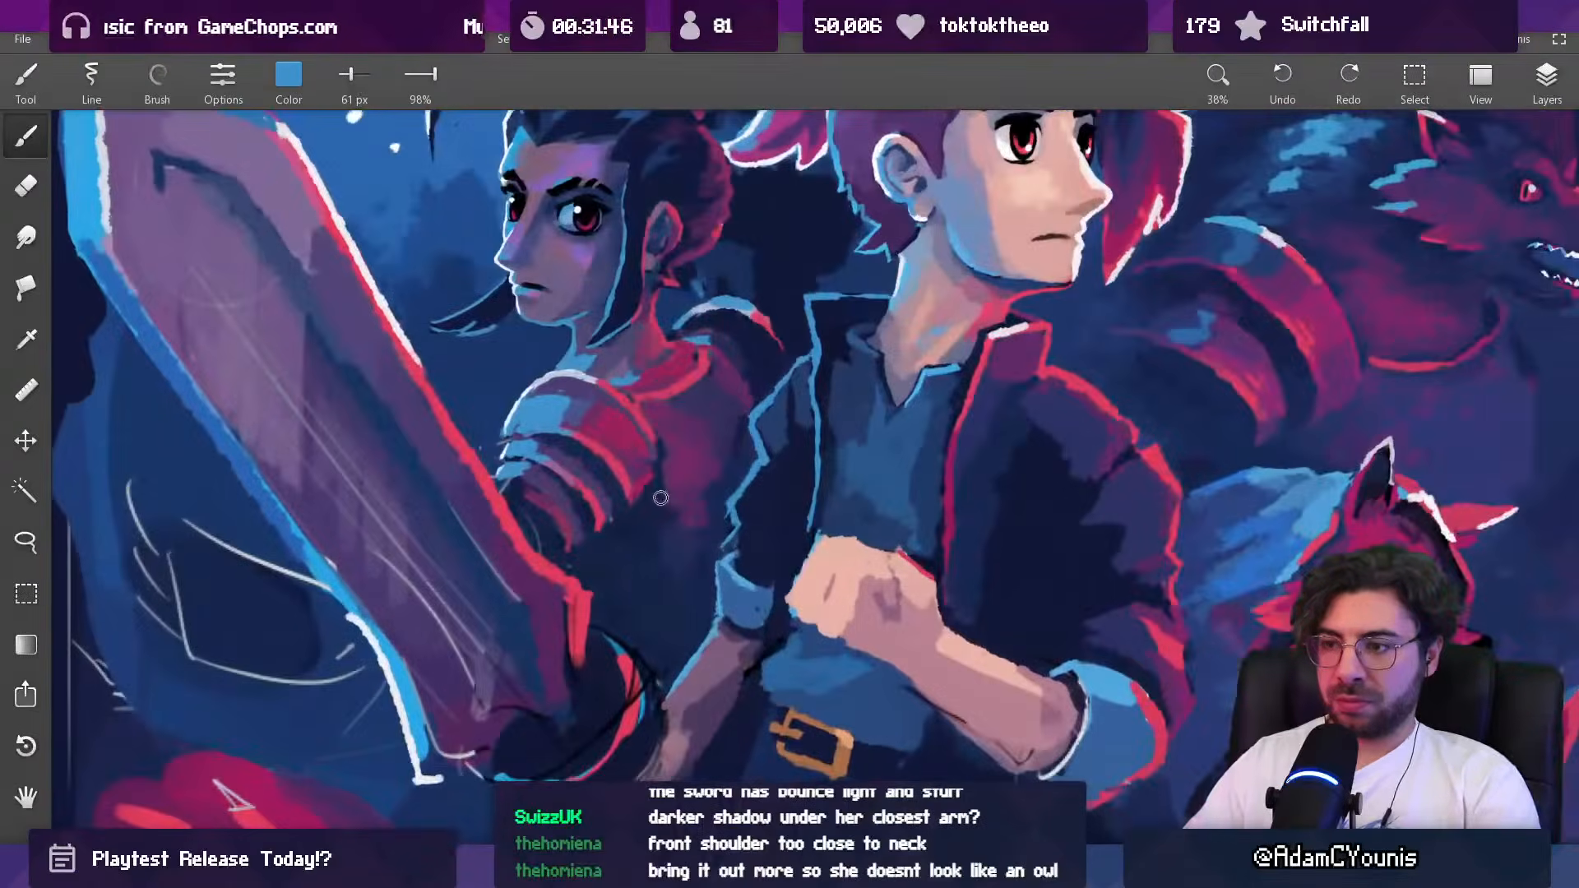
drag(685, 468, 655, 591)
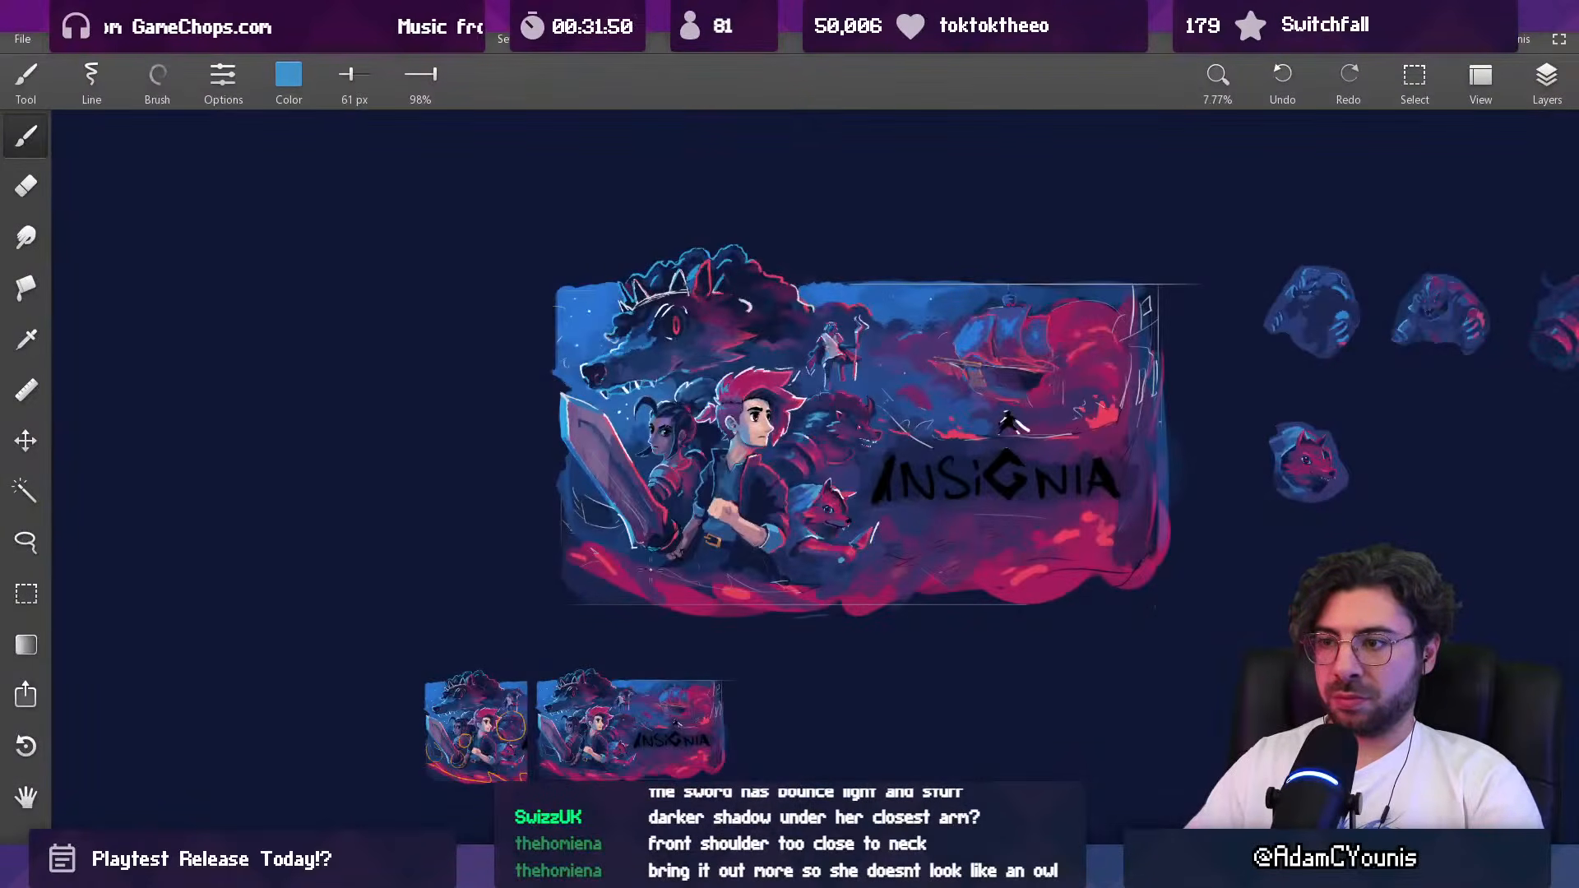
scroll(687, 503, up, 10)
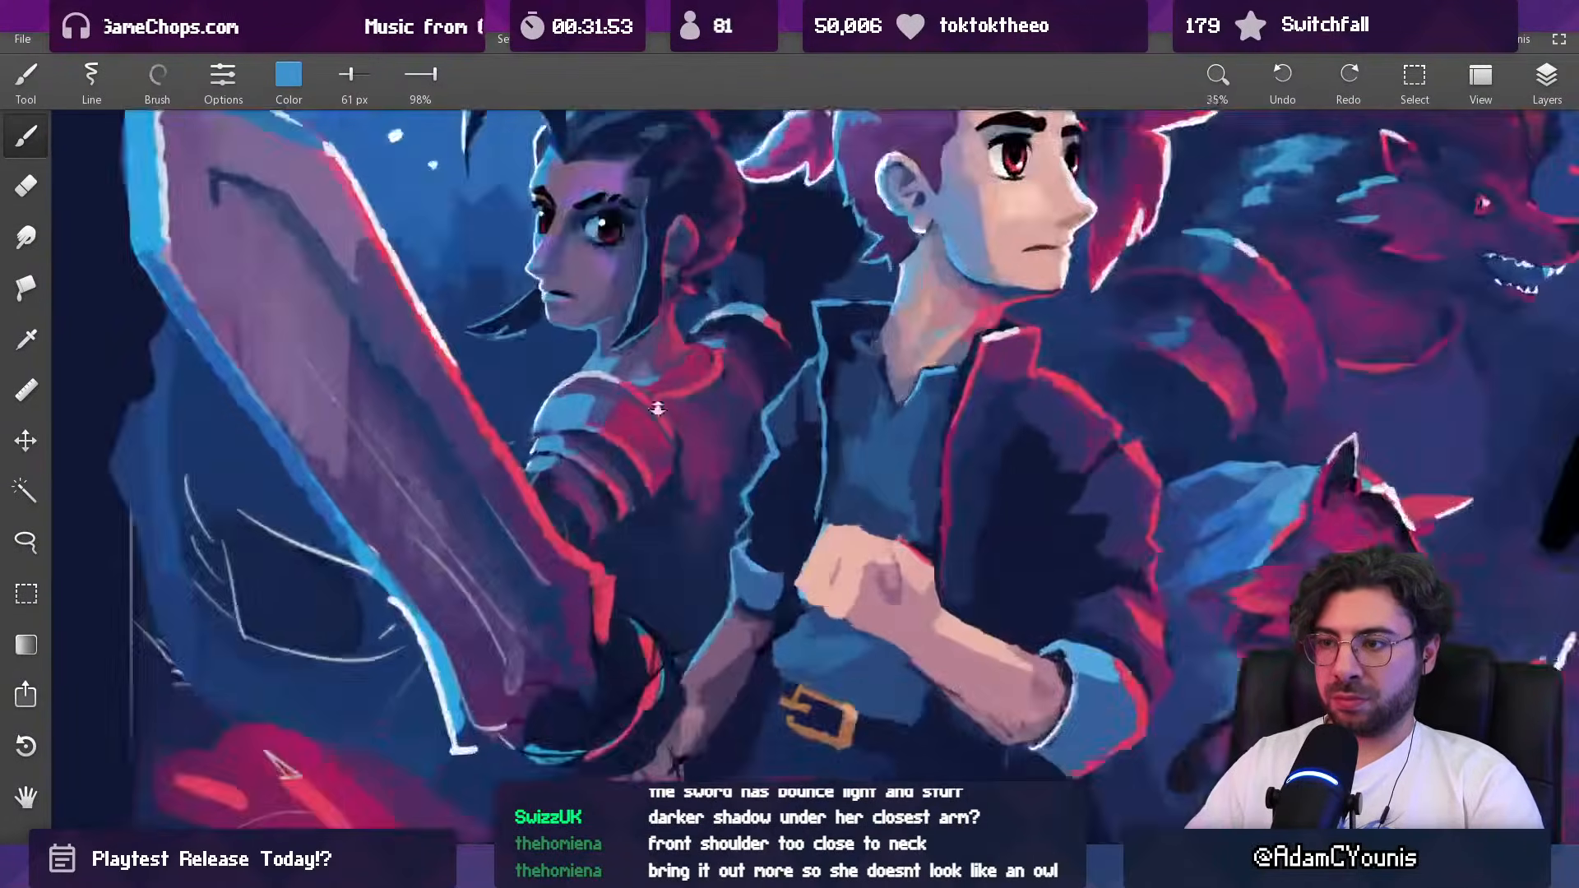
alt+click(457, 192)
key([)
alt+click(654, 567)
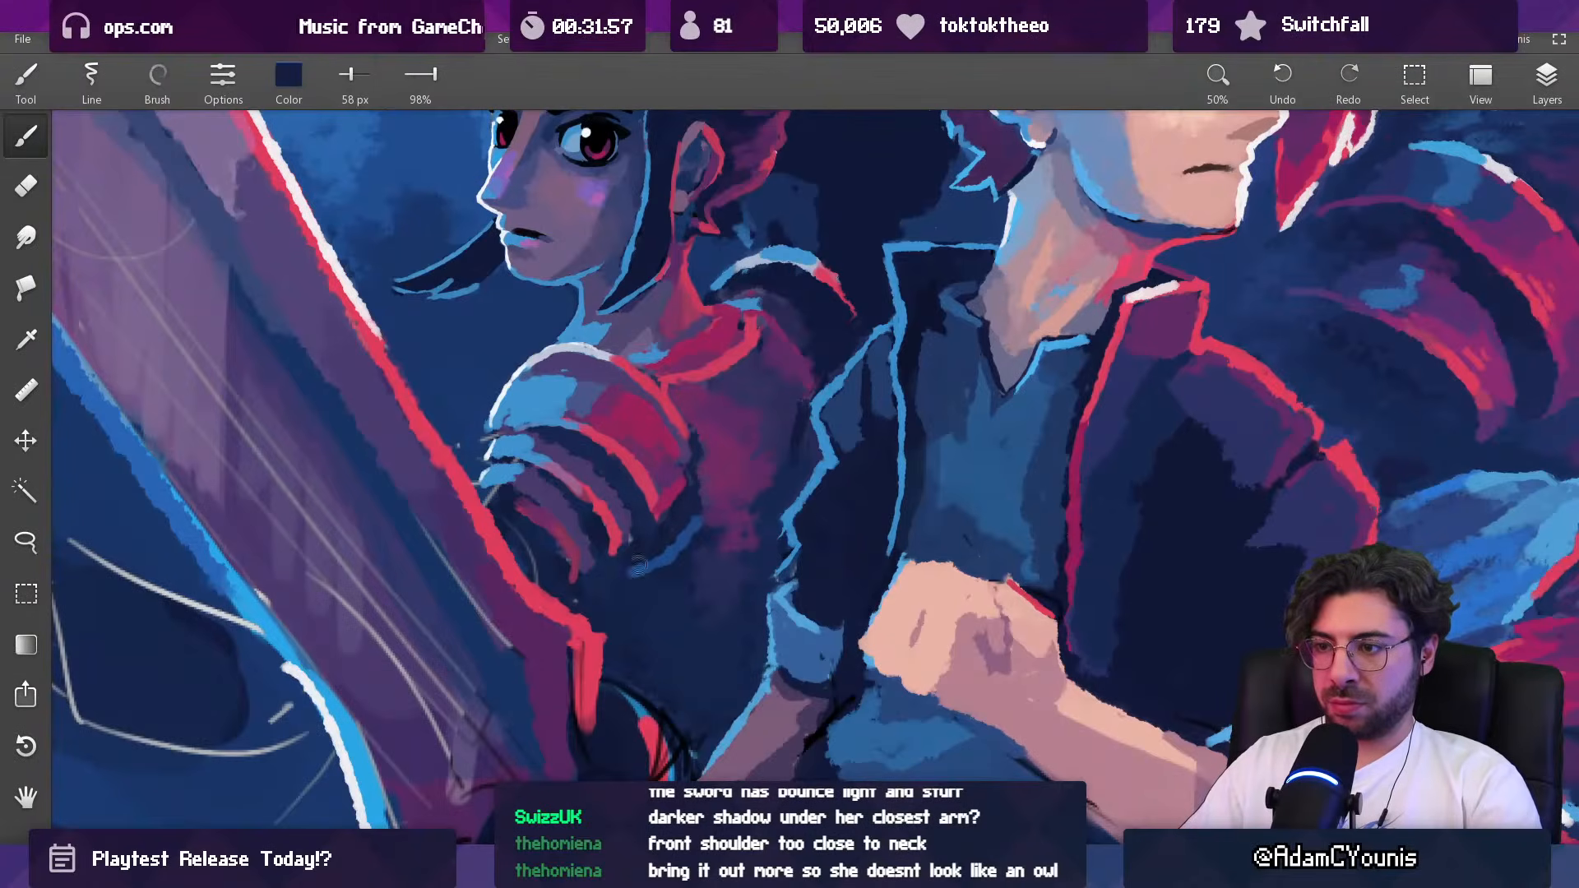
scroll(650, 575, down, 3)
scroll(645, 719, down, 4)
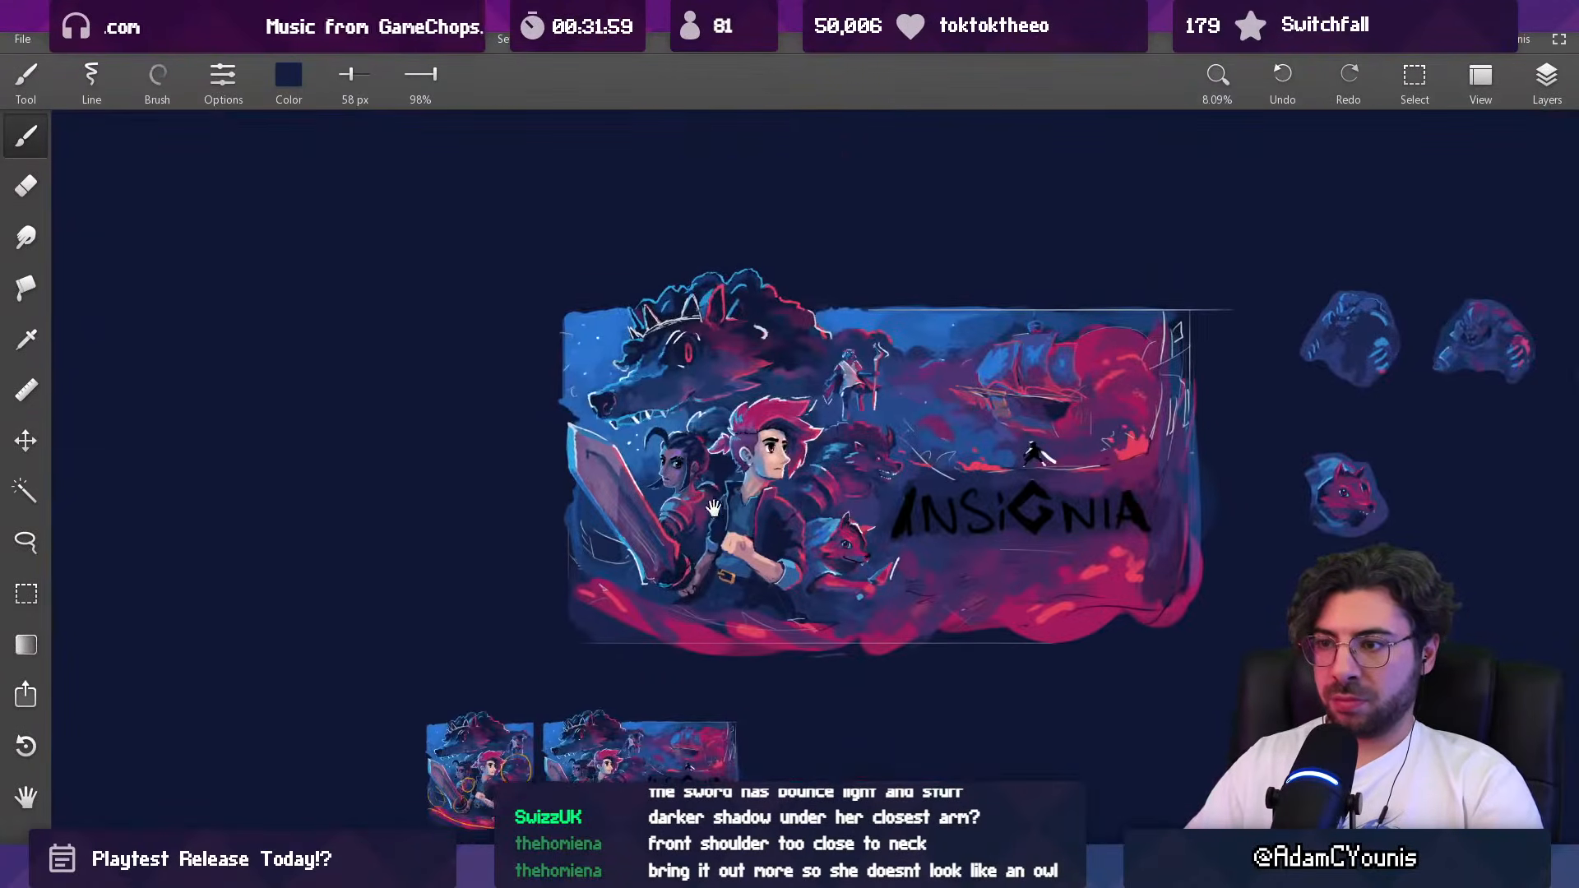
Step: Smooth the dark-haired woman's lower torso shadow beside the hero's sleeve with sampled navy and dark purple at 182 px
scroll(712, 526, up, 4)
alt+click(699, 523)
key(])
key(])
key(])
key(])
key(])
key(])
key(])
key(])
key(])
key(])
alt+click(684, 502)
alt+click(699, 511)
key([)
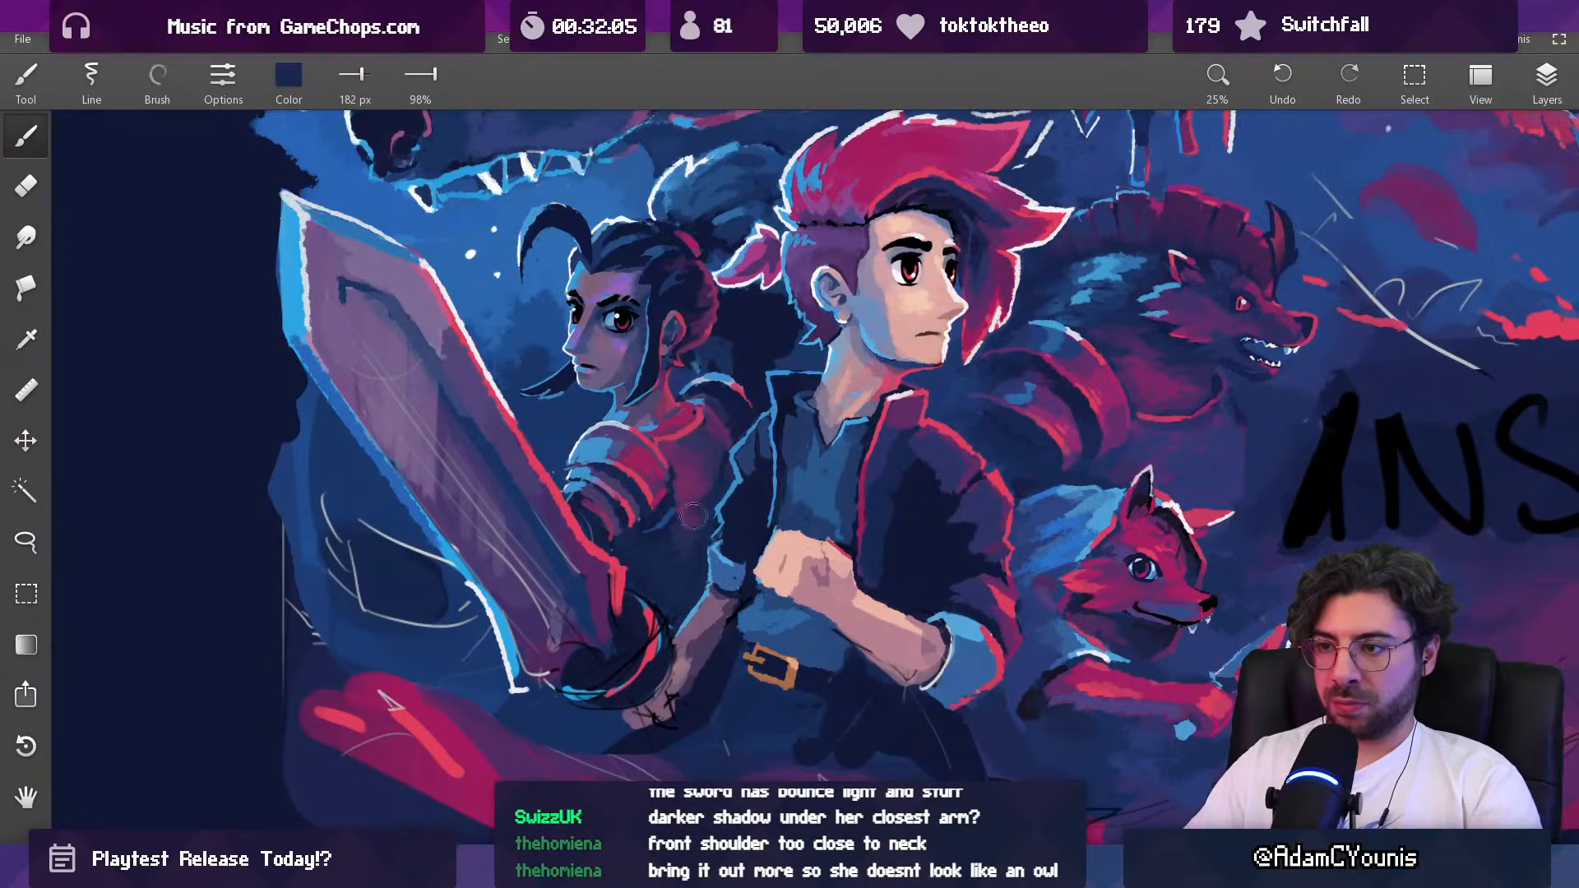
alt+click(693, 515)
alt+click(699, 508)
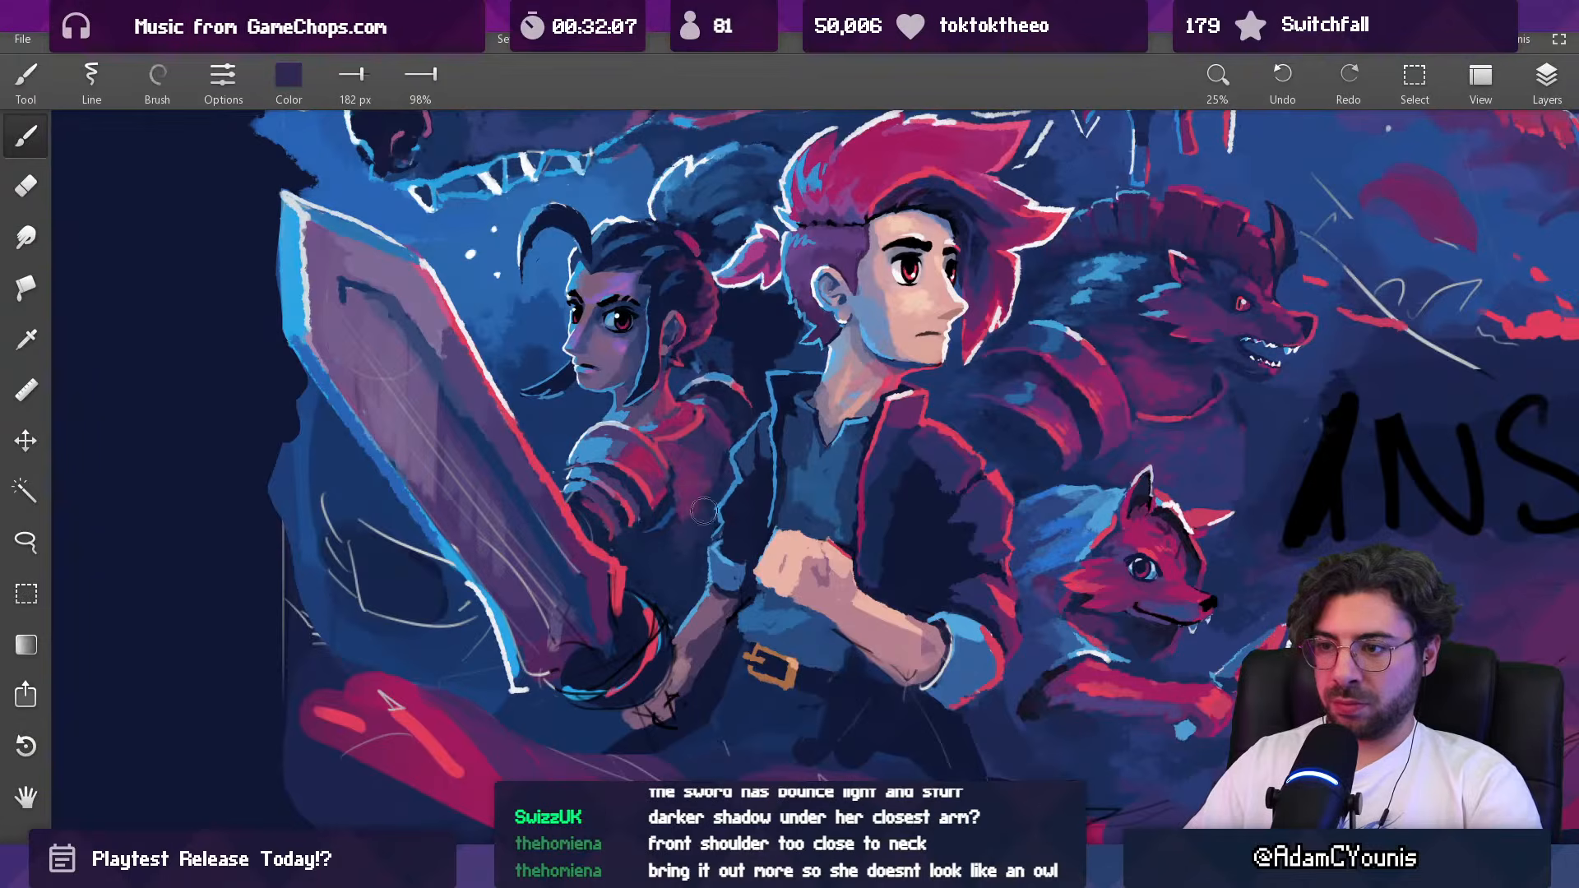
Step: Refine the shadow edge between the dark-haired woman's near shoulder armor and torso with sampled dark purple at 53 px and navy and magenta at 43 px
alt+click(672, 488)
key([)
key([)
key([)
key([)
key([)
key([)
key([)
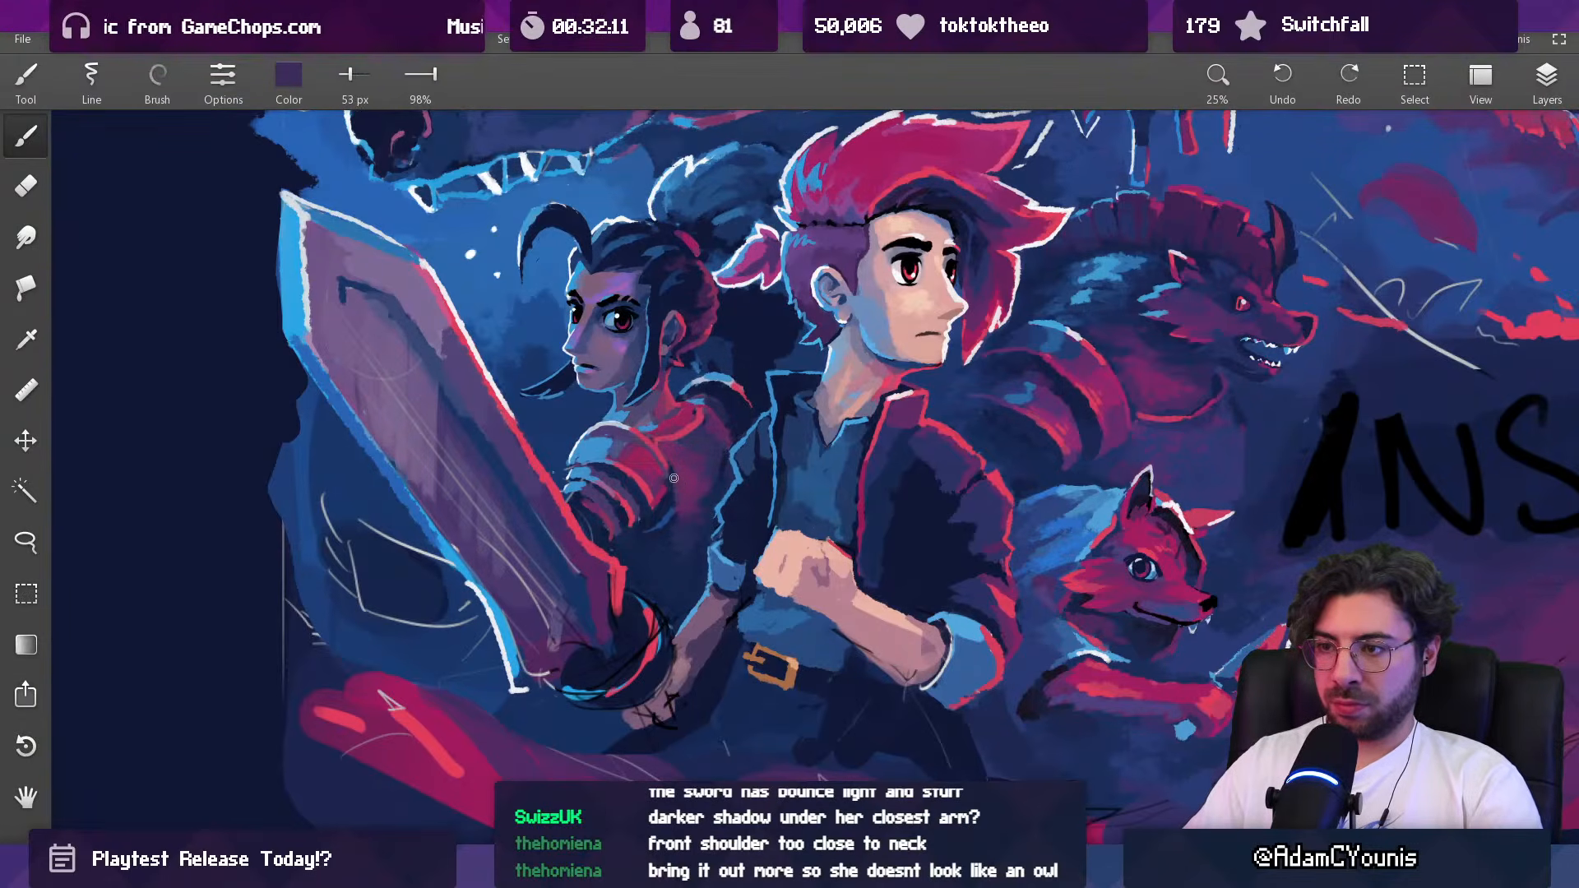
scroll(685, 472, up, 5)
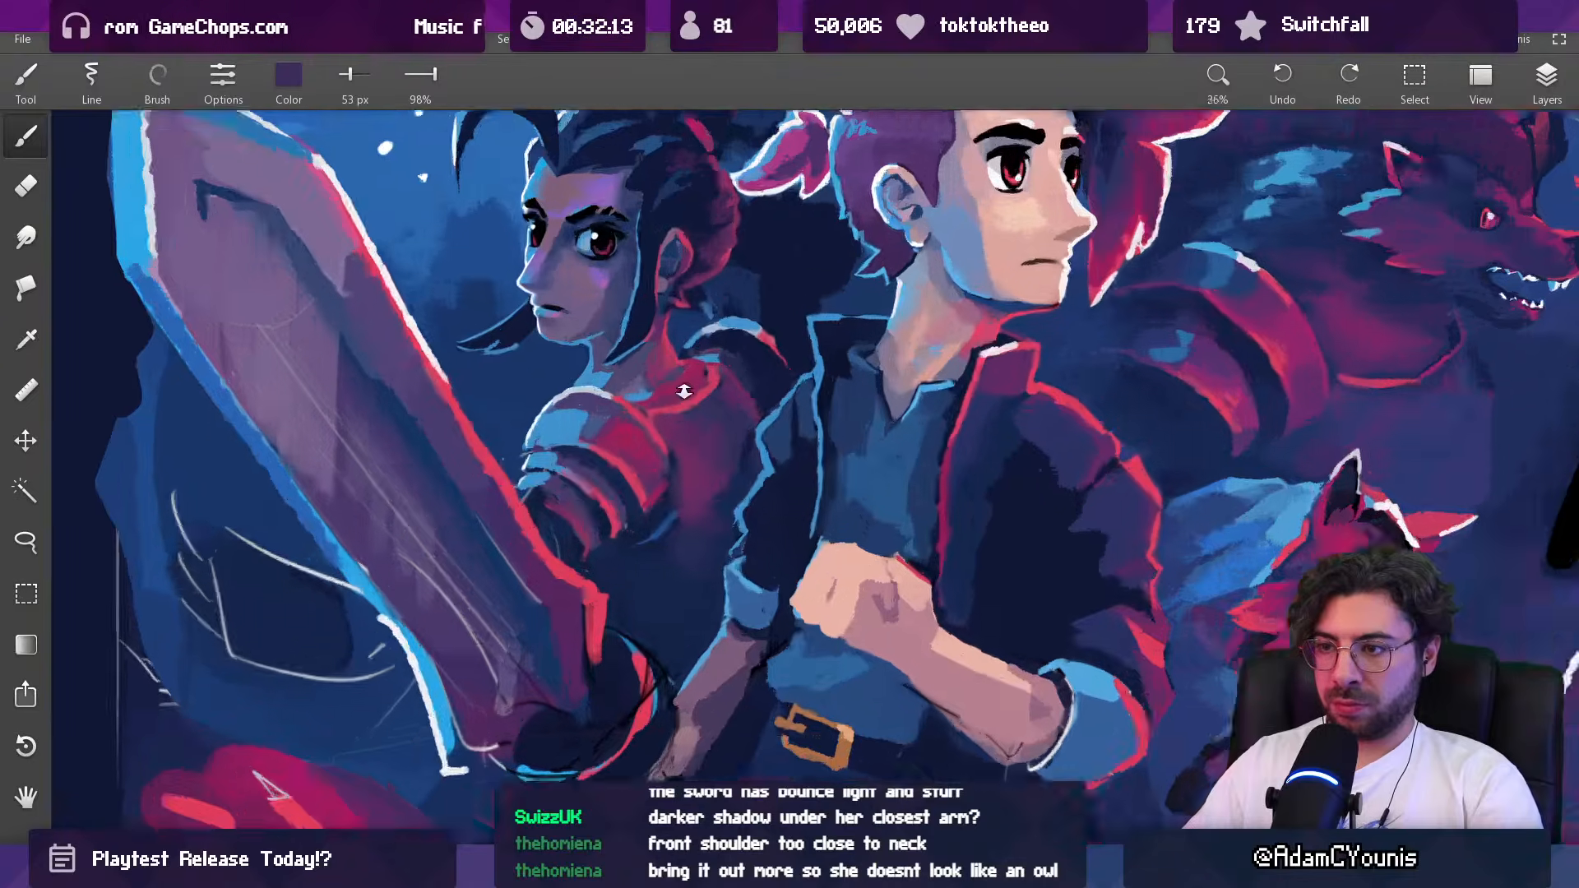
alt+click(675, 468)
key([)
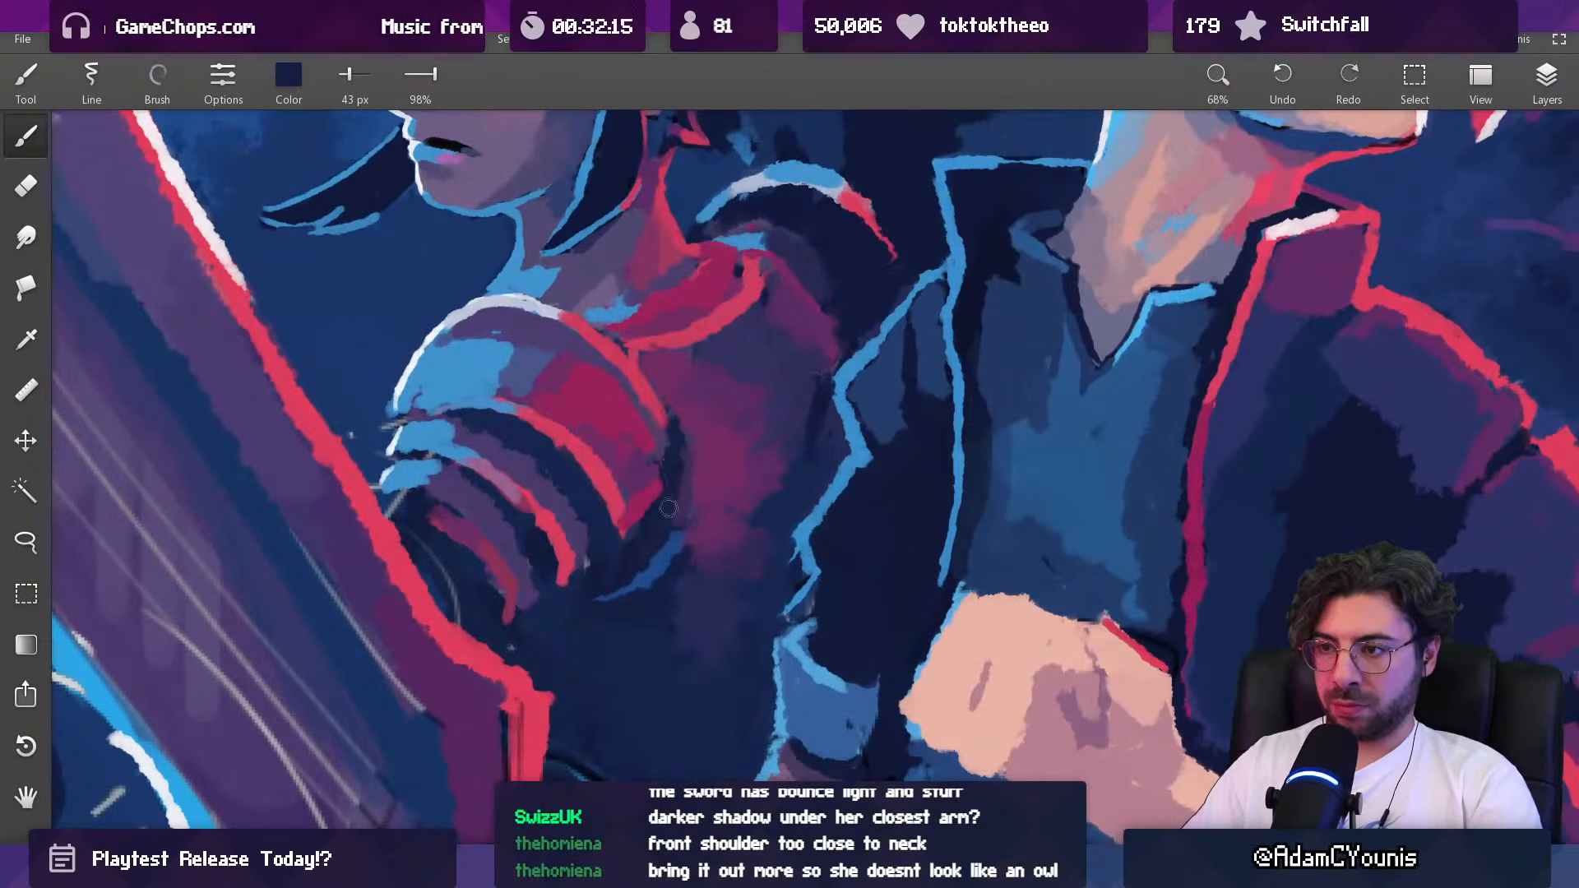
alt+click(673, 471)
alt+click(651, 434)
Step: Select the dark-haired woman's near shoulder armor with a freehand lasso outline
scroll(654, 458, down, 10)
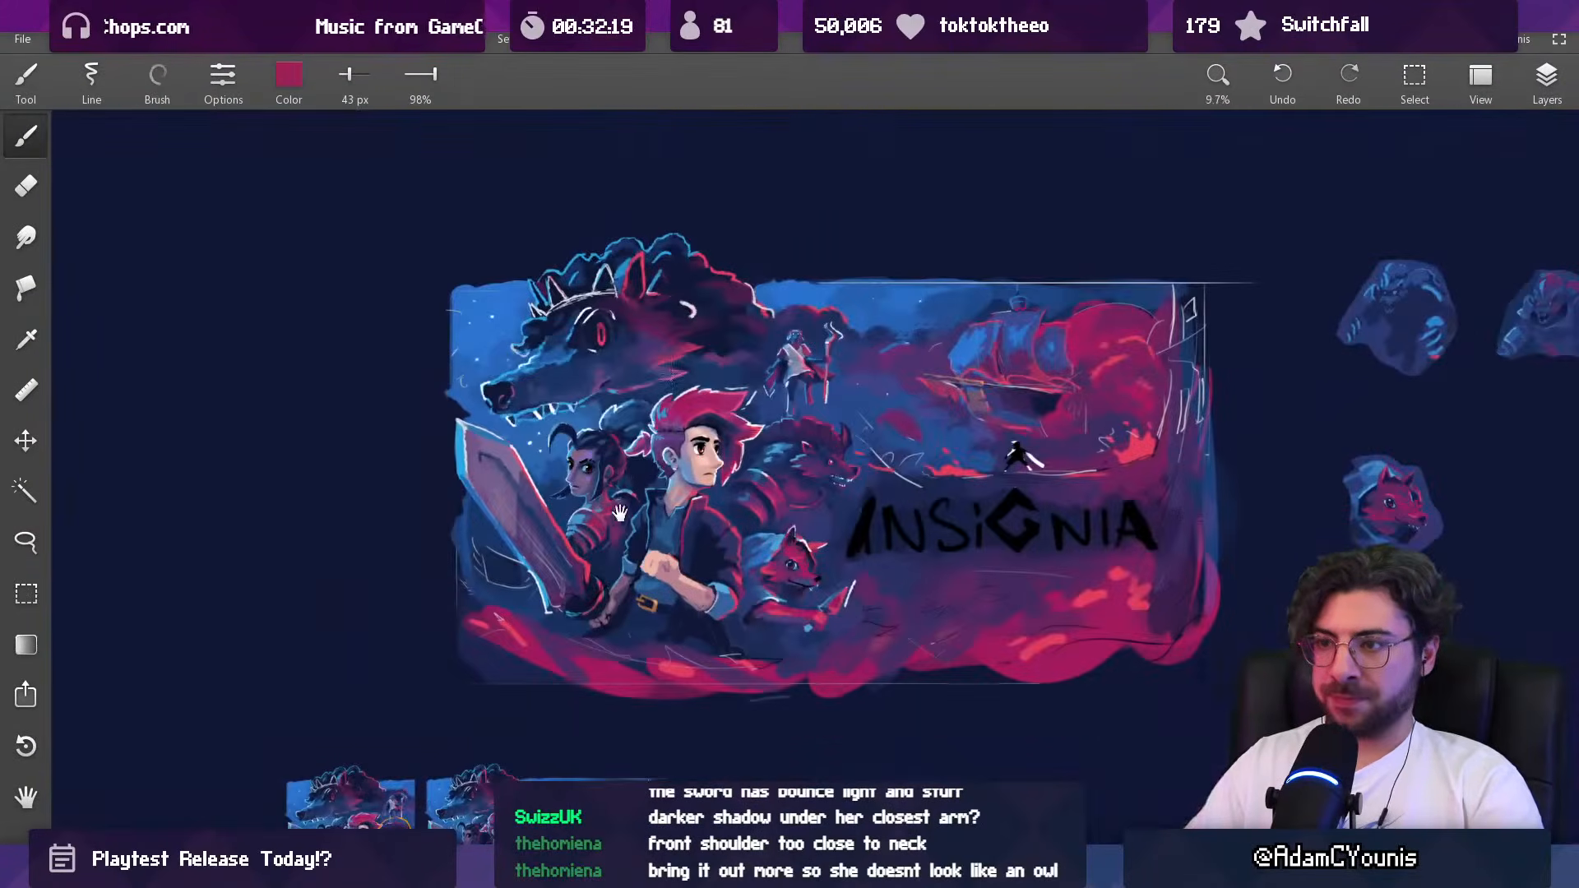
drag(648, 393, 615, 405)
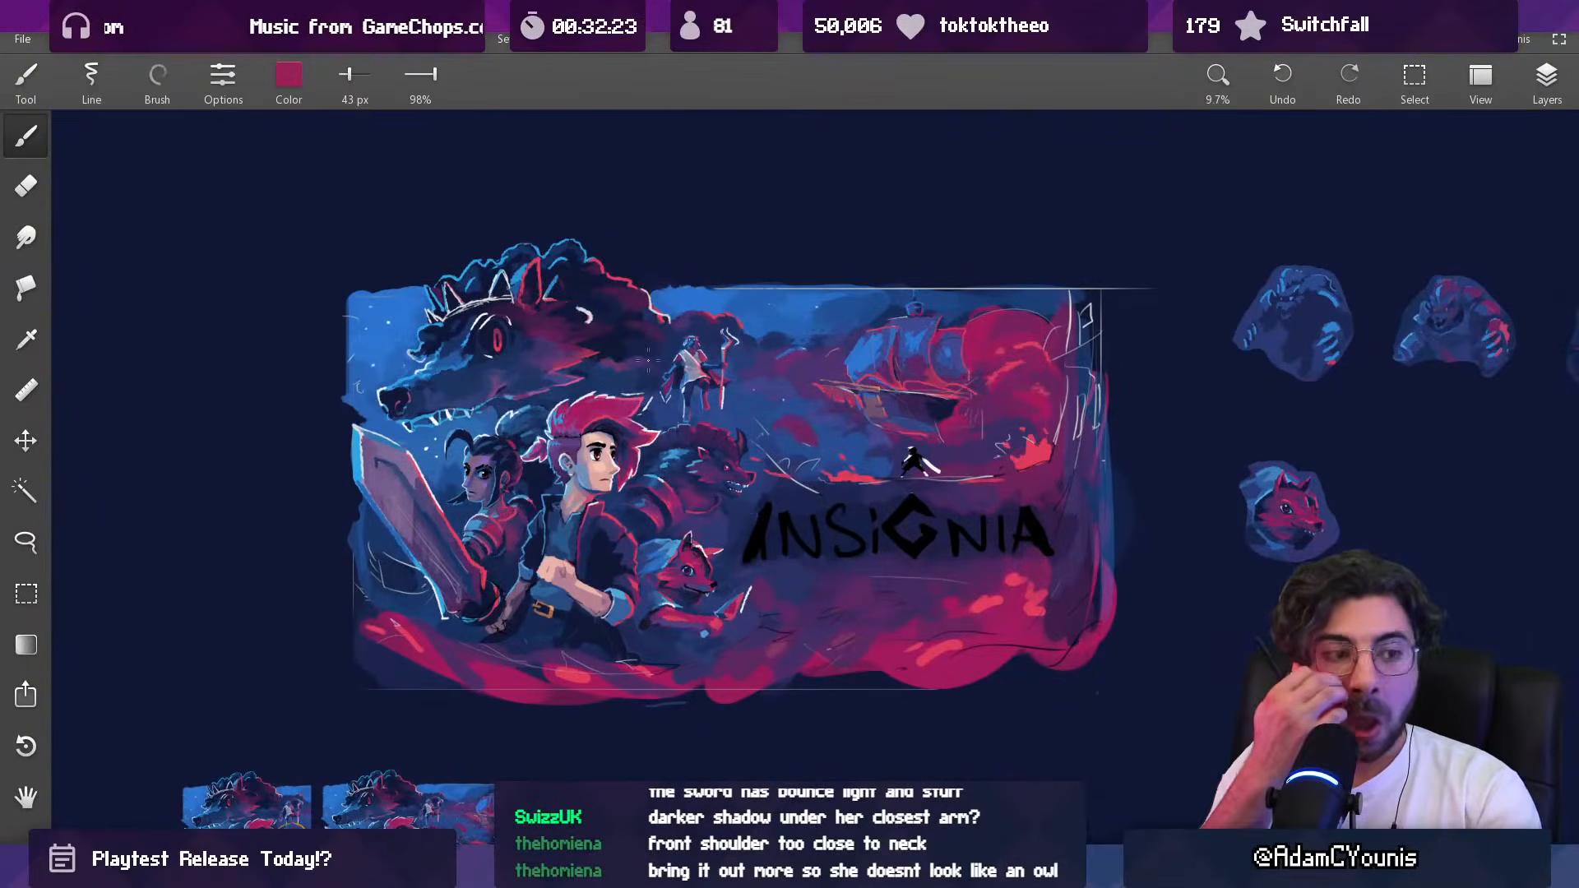
scroll(604, 433, down, 2)
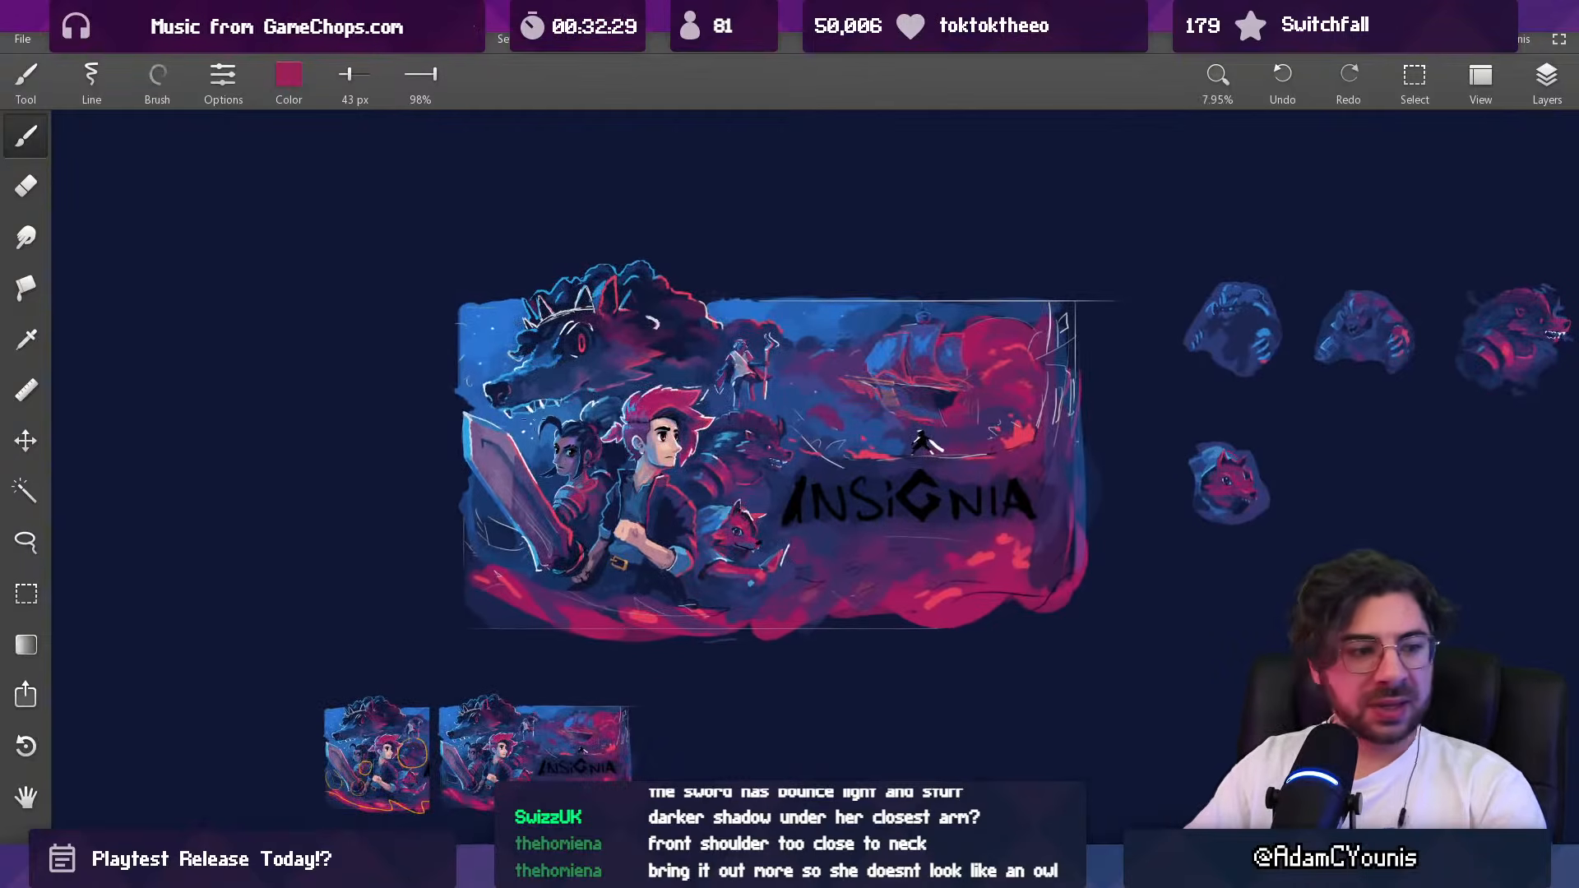
scroll(542, 449, up, 5)
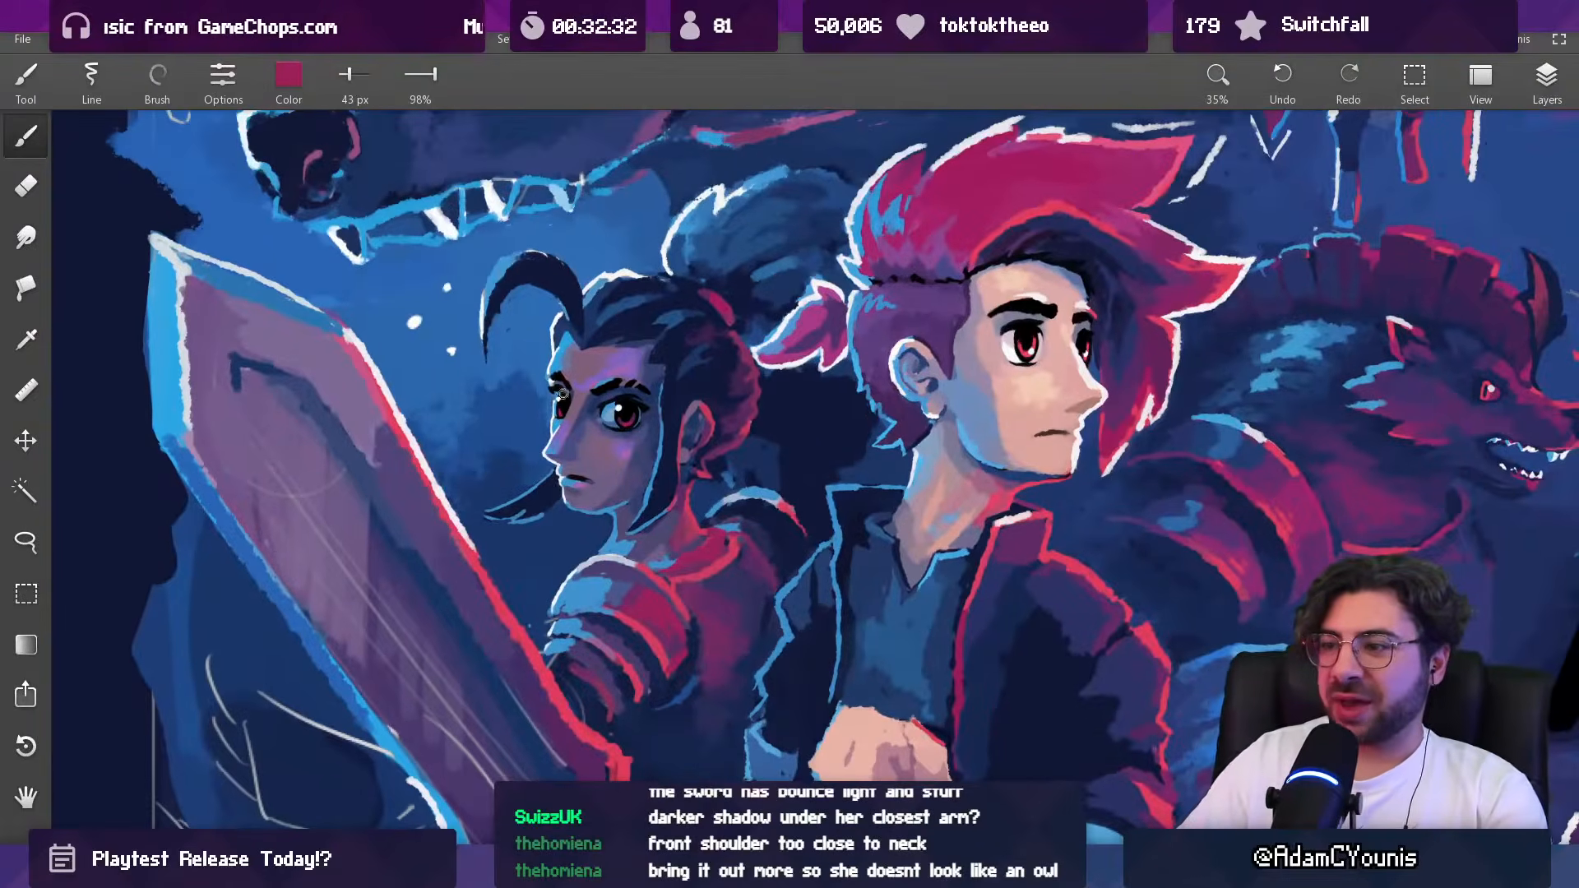
key(l)
mouse_move(529, 592)
mouse_down()
mouse_move(625, 555)
mouse_move(691, 608)
mouse_up()
drag(724, 705, 698, 740)
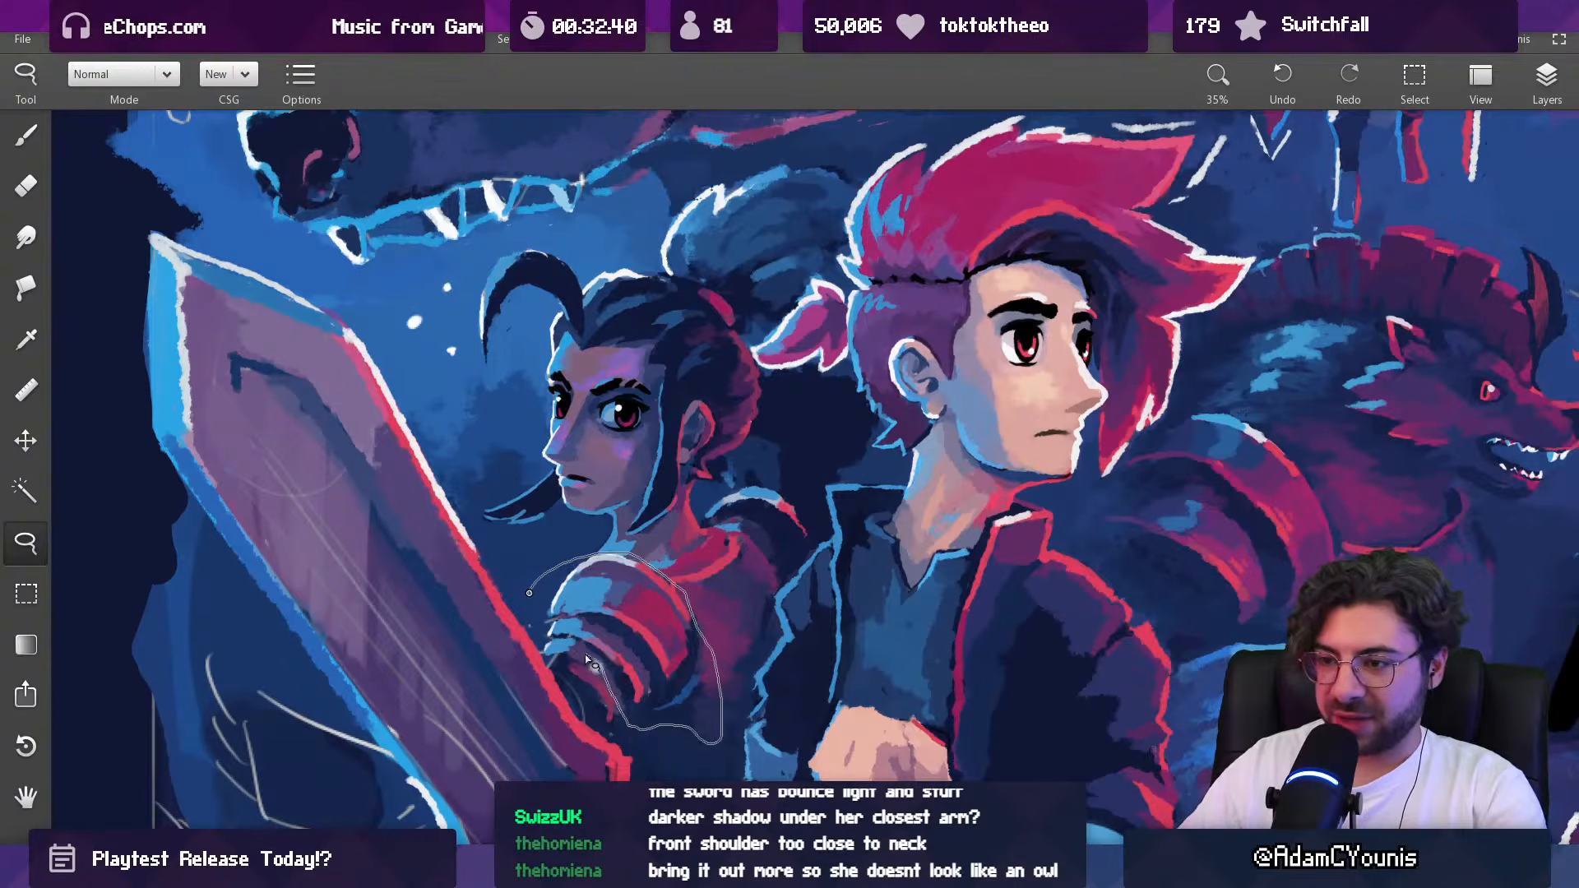
drag(544, 640, 537, 625)
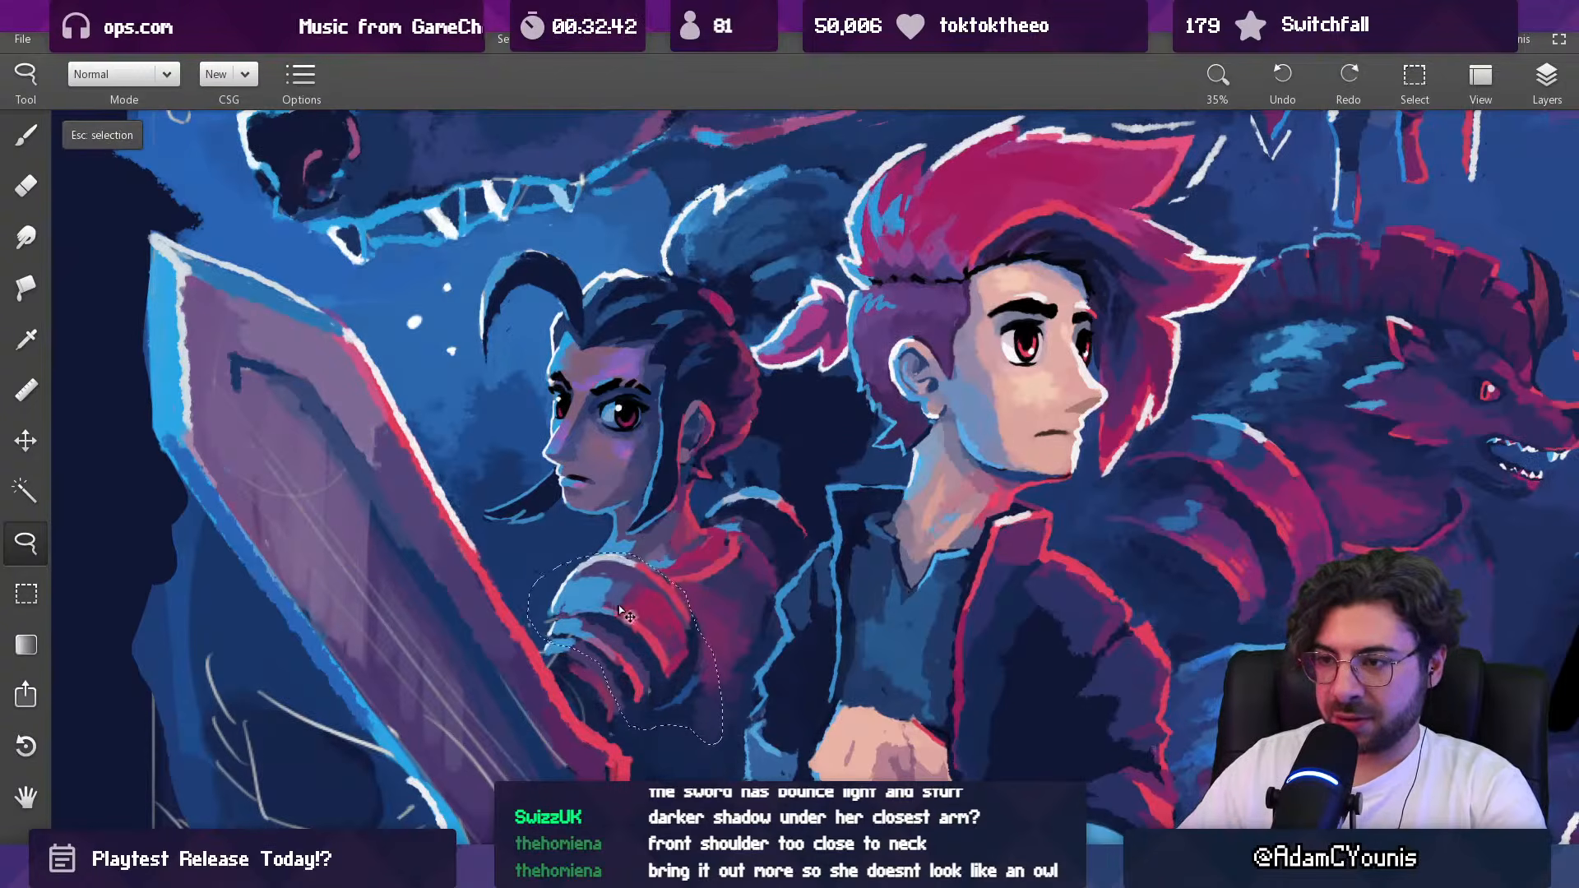
Step: Shift the selected shoulder armor slightly down and toward the sword on the Clipboard 1 layer, and clear the selection
click(1542, 86)
drag(1382, 234, 1390, 271)
key(ctrl+e)
click(1359, 262)
click(1359, 262)
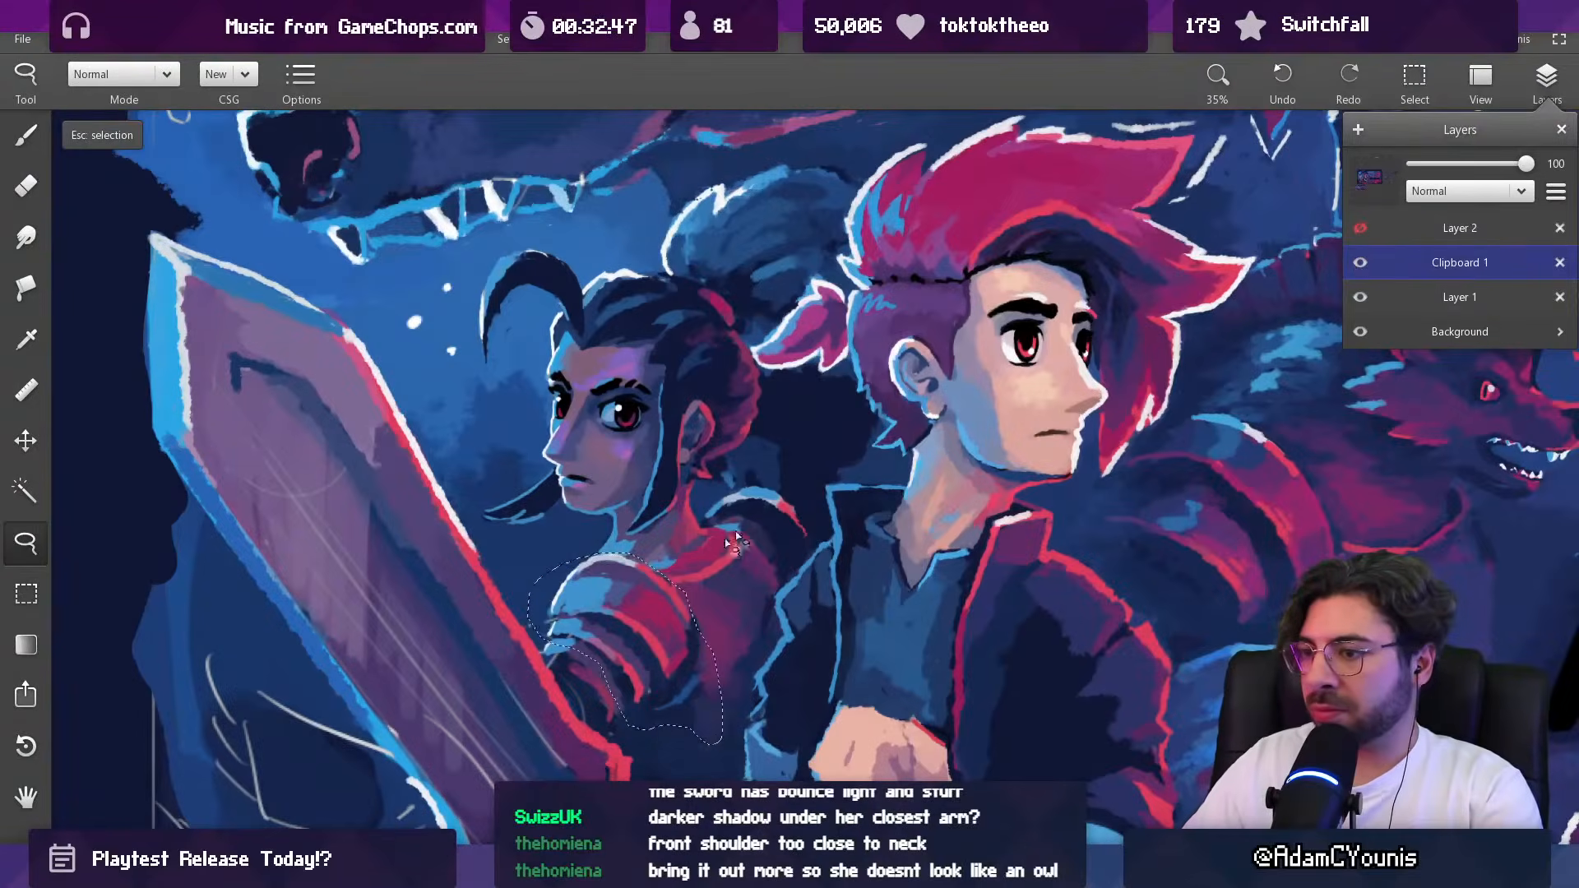
click(634, 613)
drag(633, 613, 629, 630)
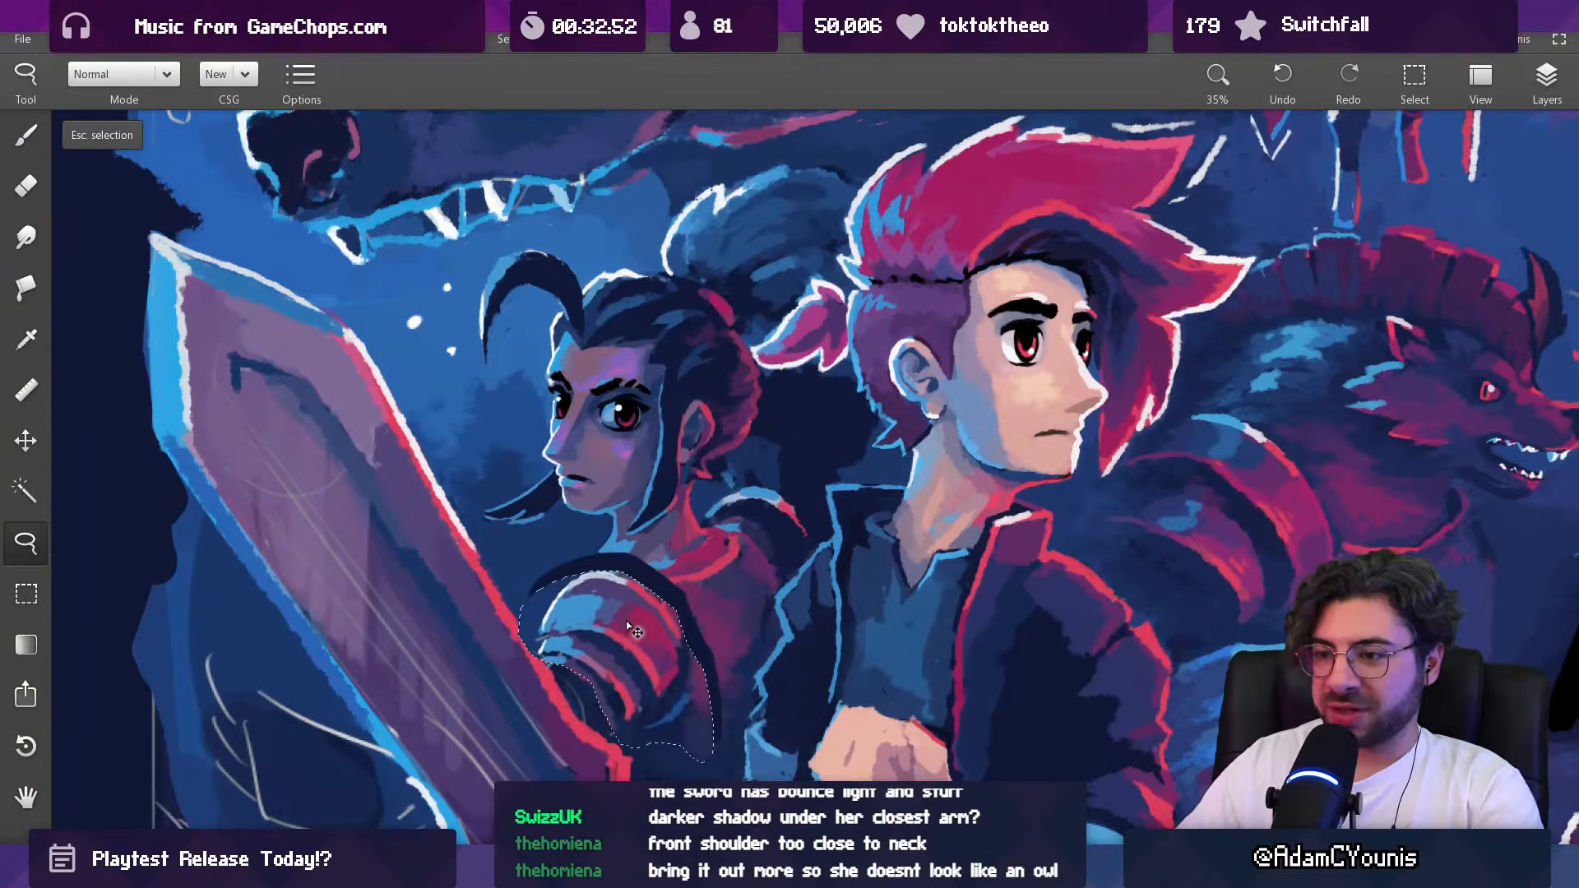
key(Escape)
Step: Paint over the dark gap above the moved shoulder armor with sampled background blue at 104 px
drag(665, 537, 602, 705)
drag(622, 572, 604, 514)
key(b)
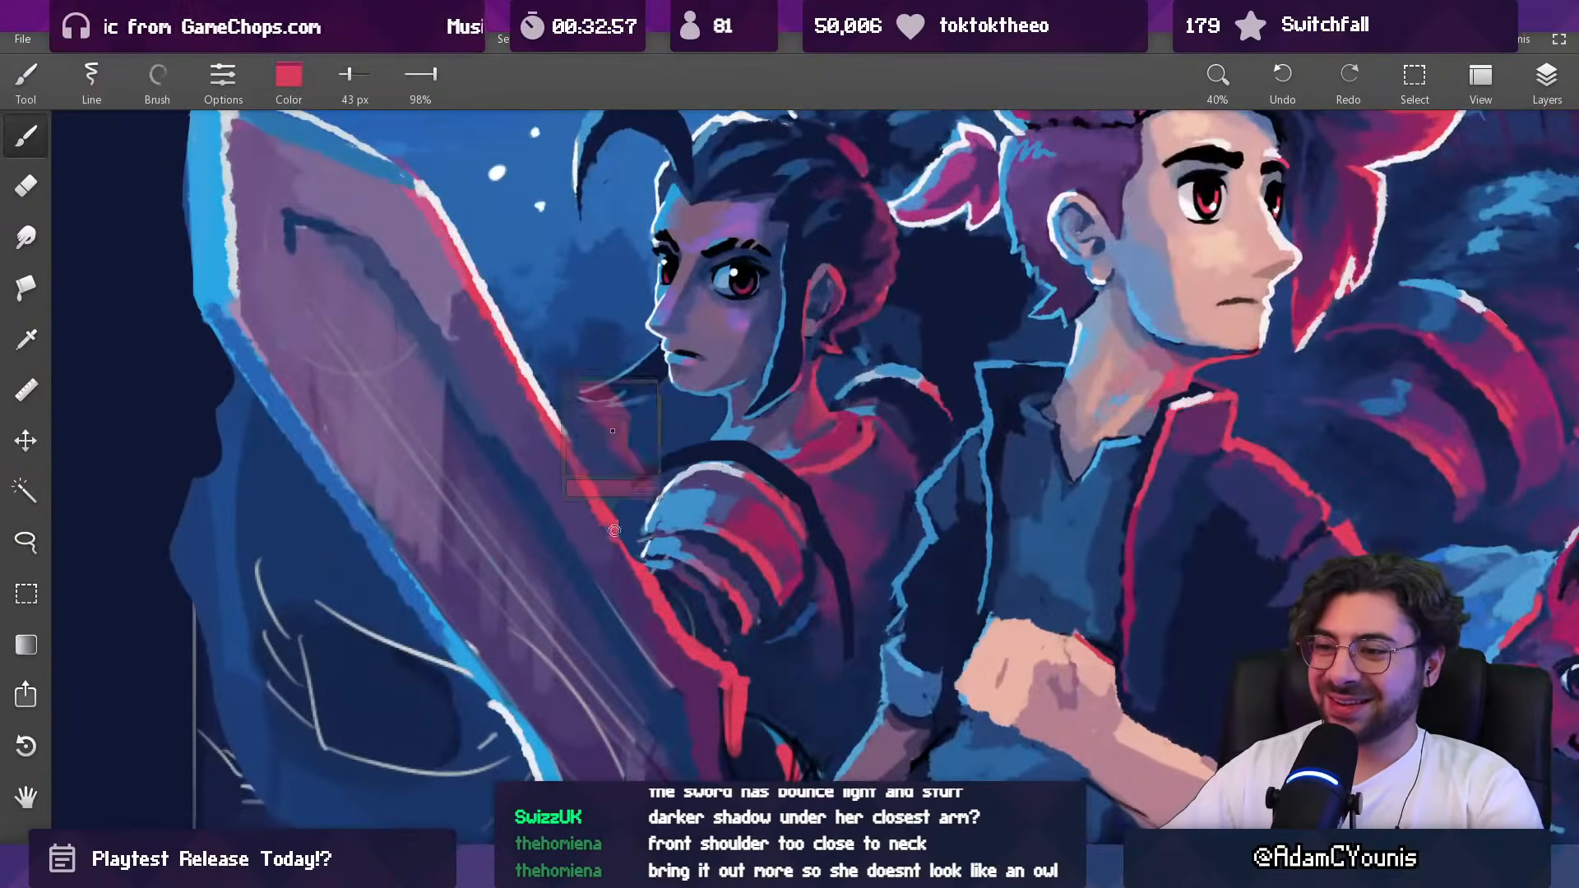
alt+click(660, 497)
key(])
drag(643, 479, 685, 448)
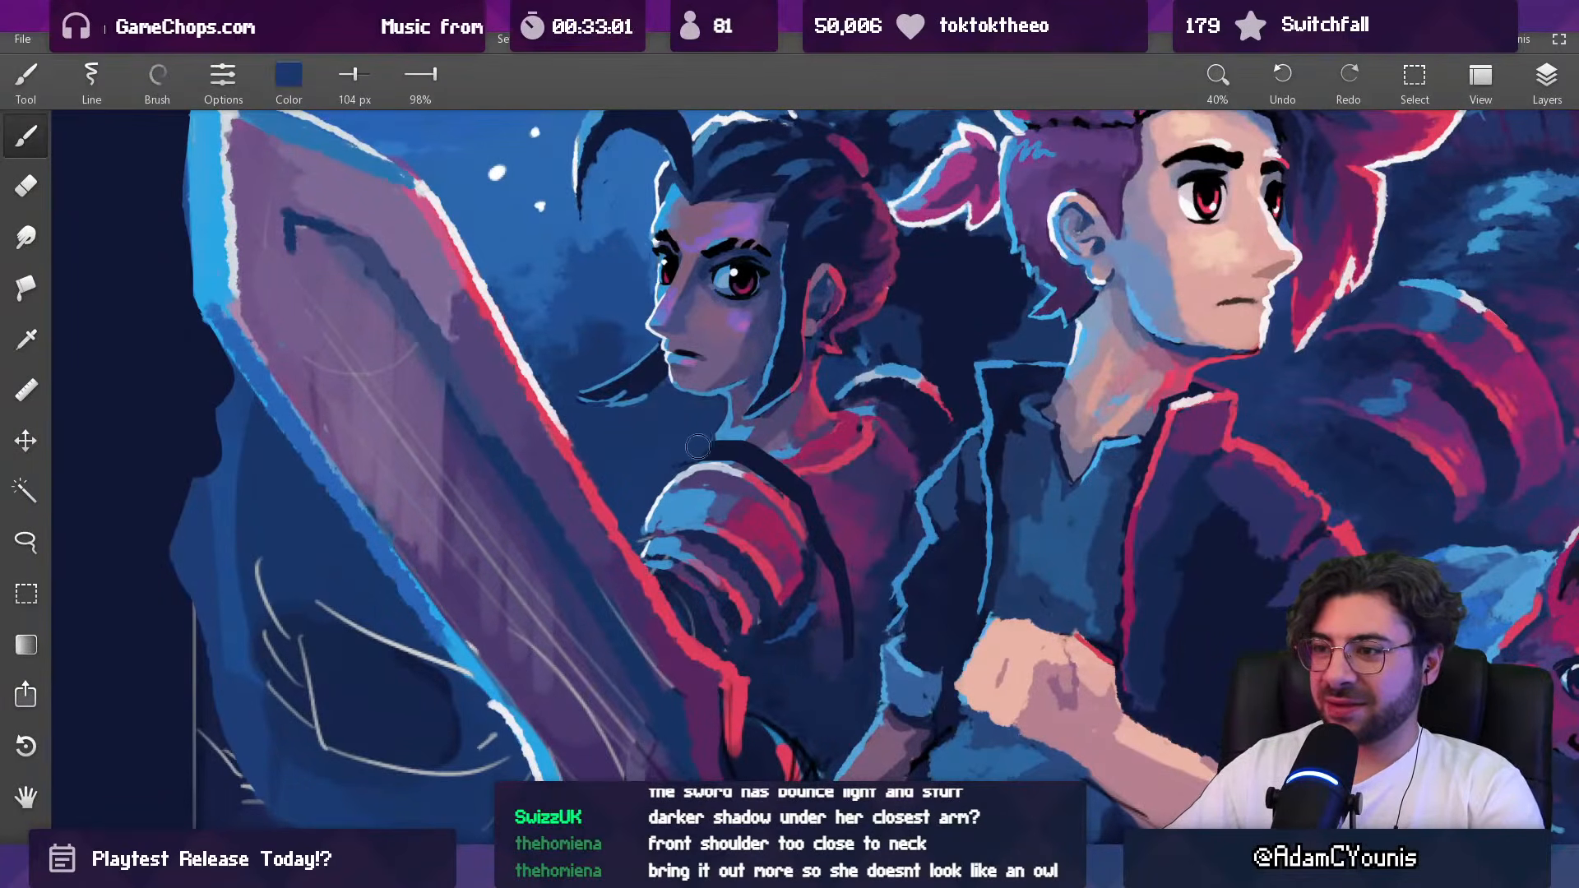
Step: Extend the light-blue lighting at the base of the neck and trim its outline with background blue, using a 53 px brush
key([)
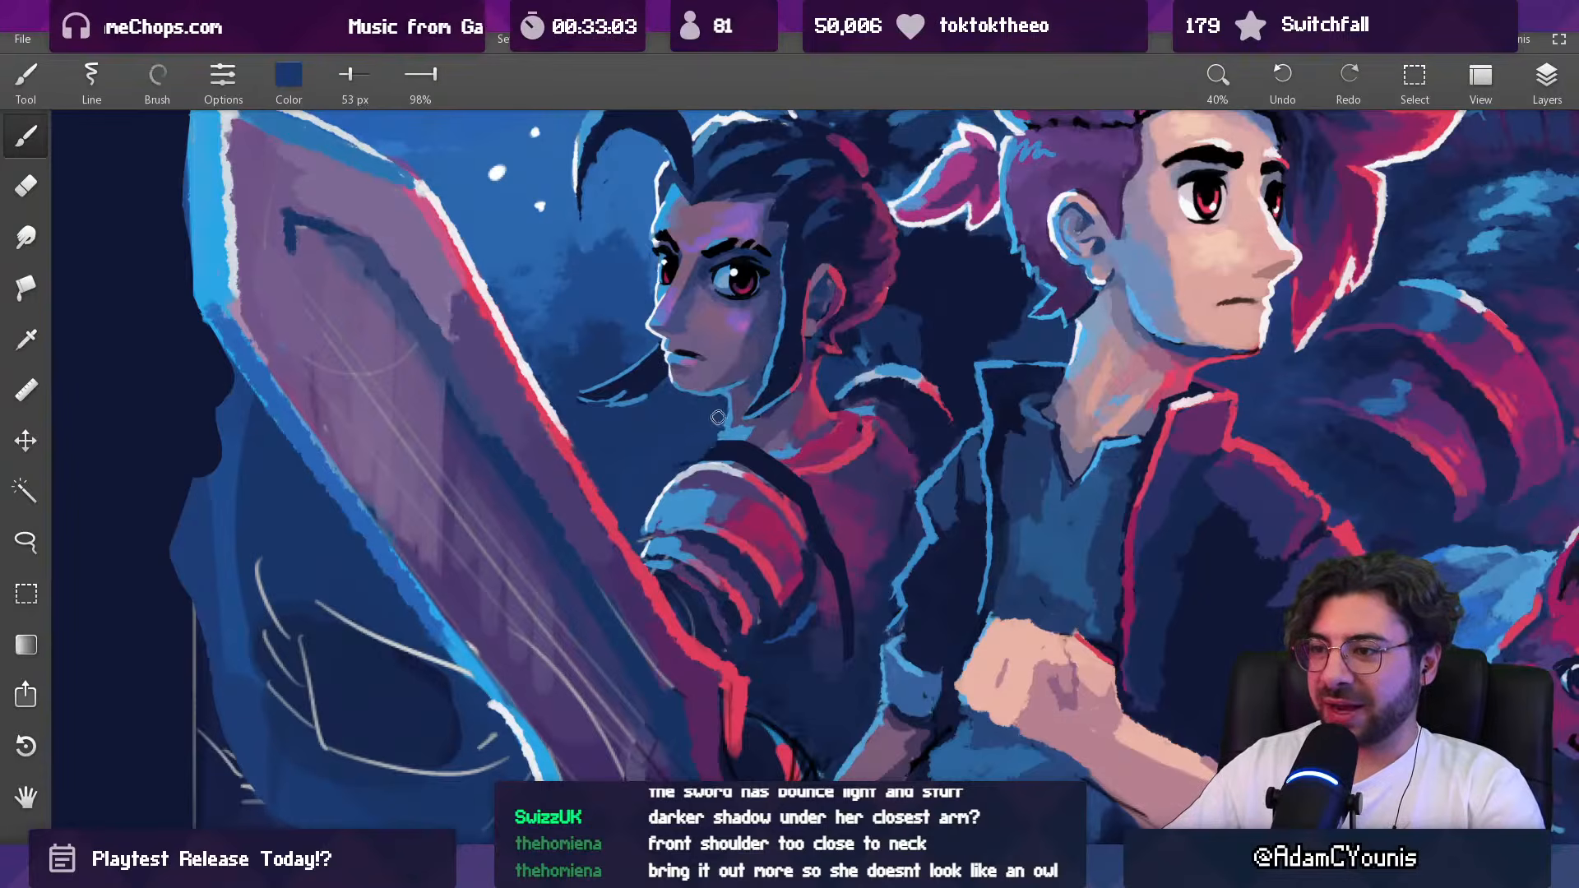
alt+click(718, 433)
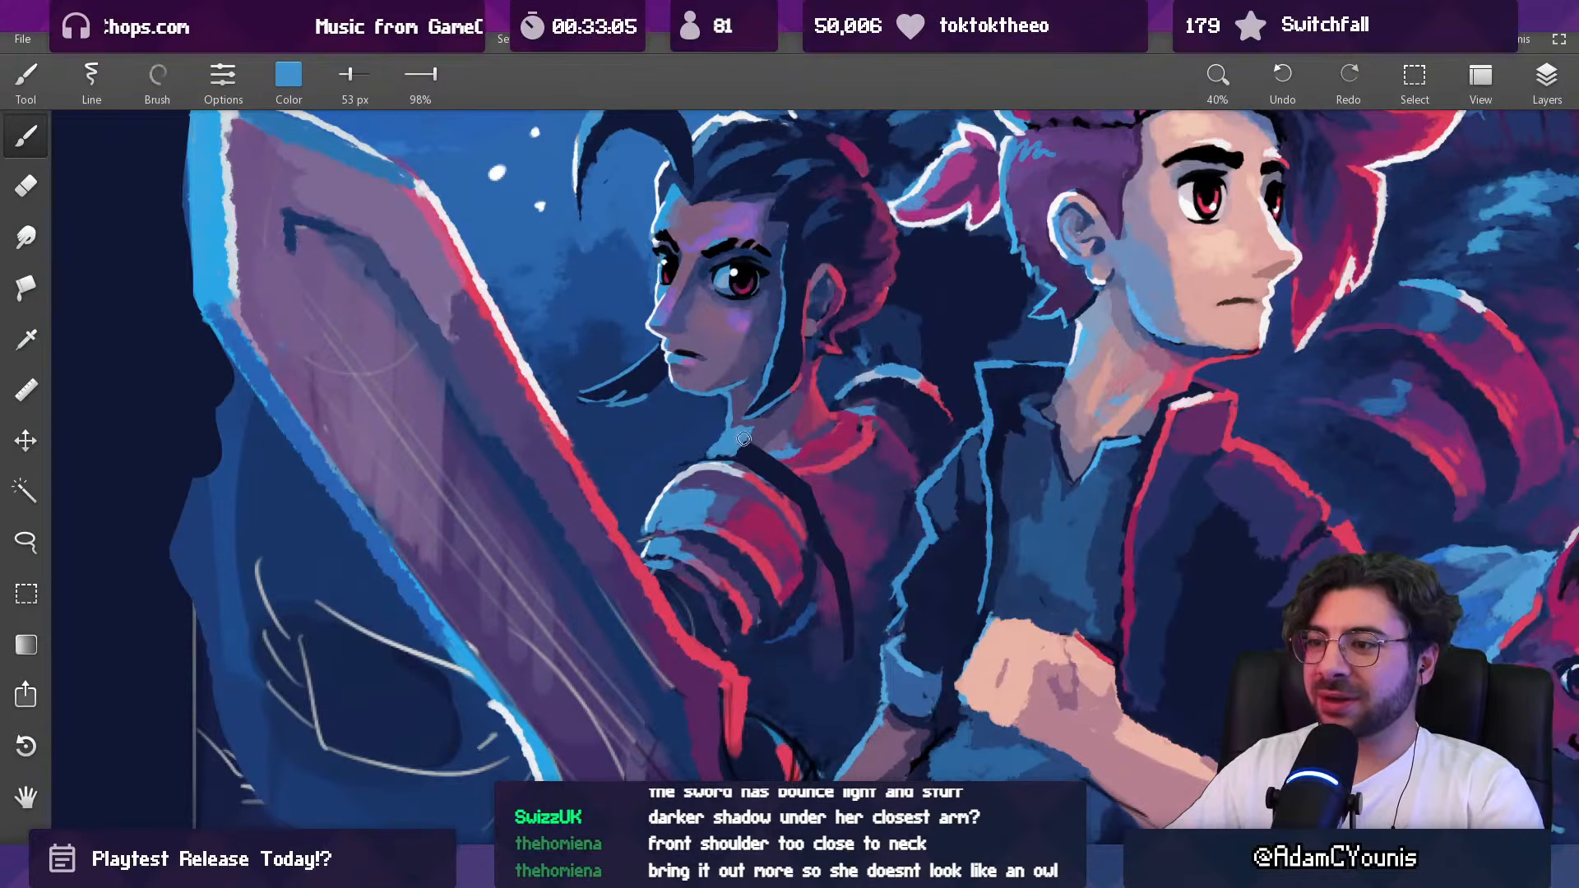
alt+click(706, 428)
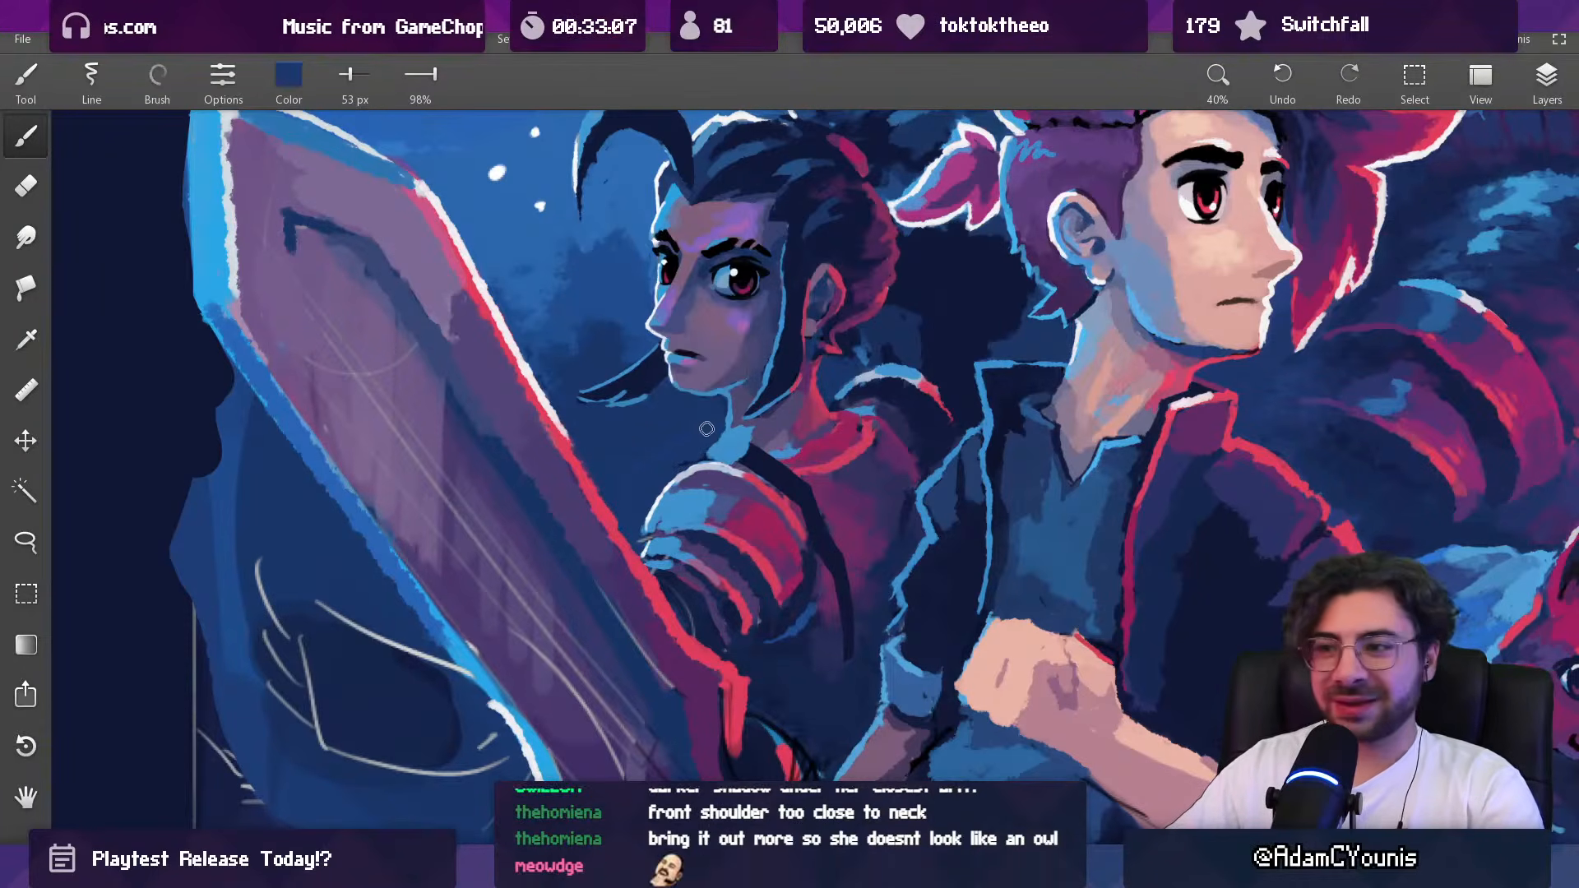
scroll(722, 435, down, 10)
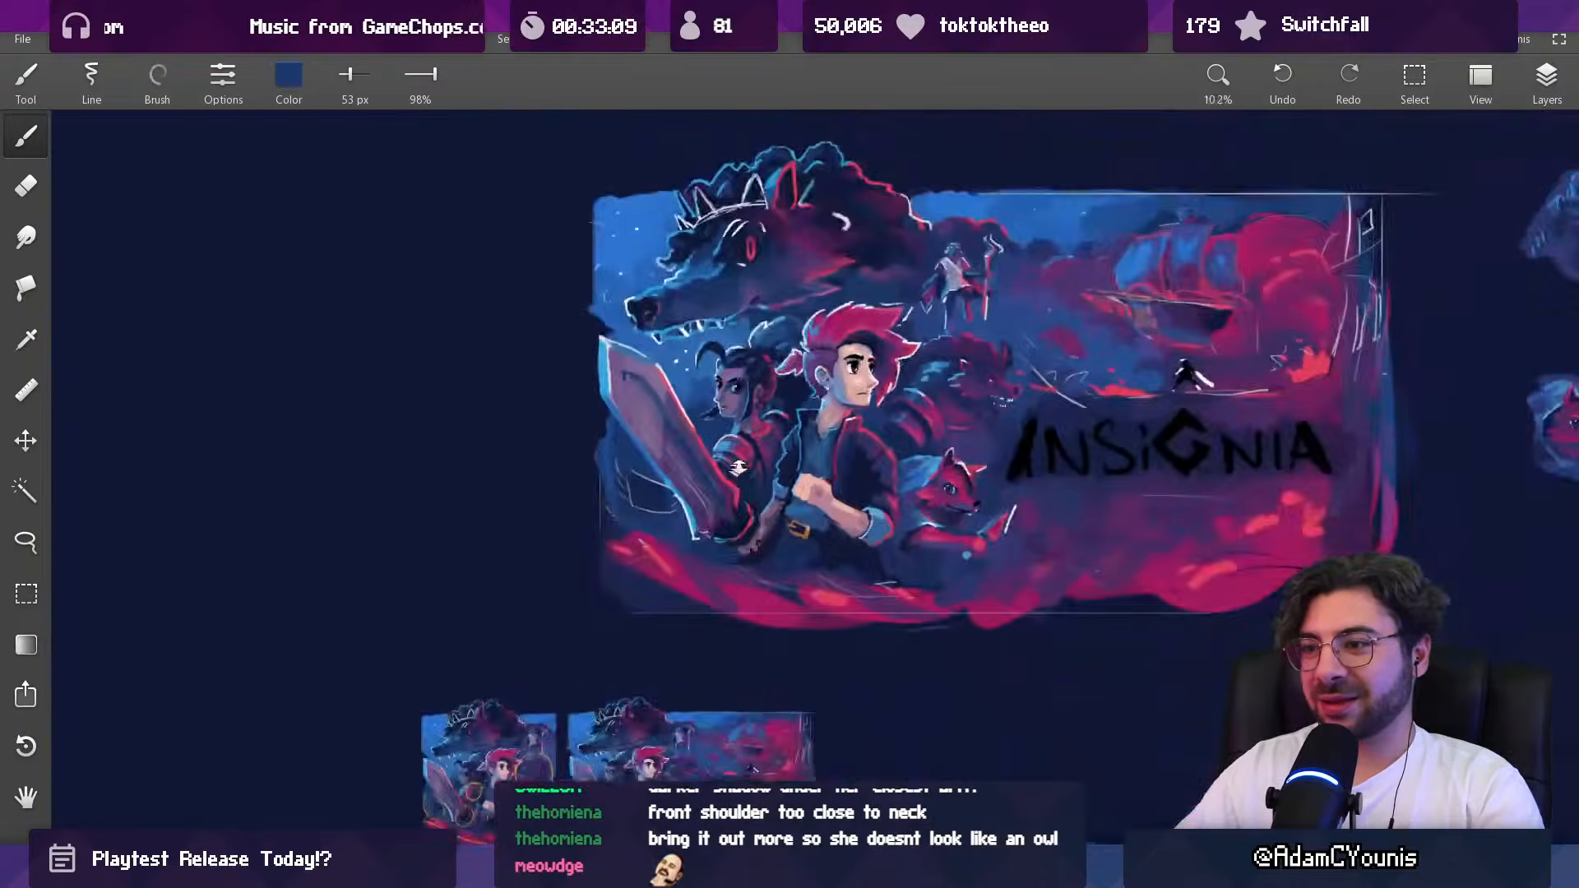
Step: Fill the gap between the dark-haired woman's neck and near shoulder armor with sampled light blue and muted purples at 54 px
scroll(745, 430, up, 11)
alt+click(724, 423)
mouse_move(714, 431)
mouse_down()
mouse_move(699, 454)
mouse_move(755, 442)
mouse_move(714, 458)
mouse_up()
alt+click(727, 438)
alt+click(764, 444)
alt+click(695, 458)
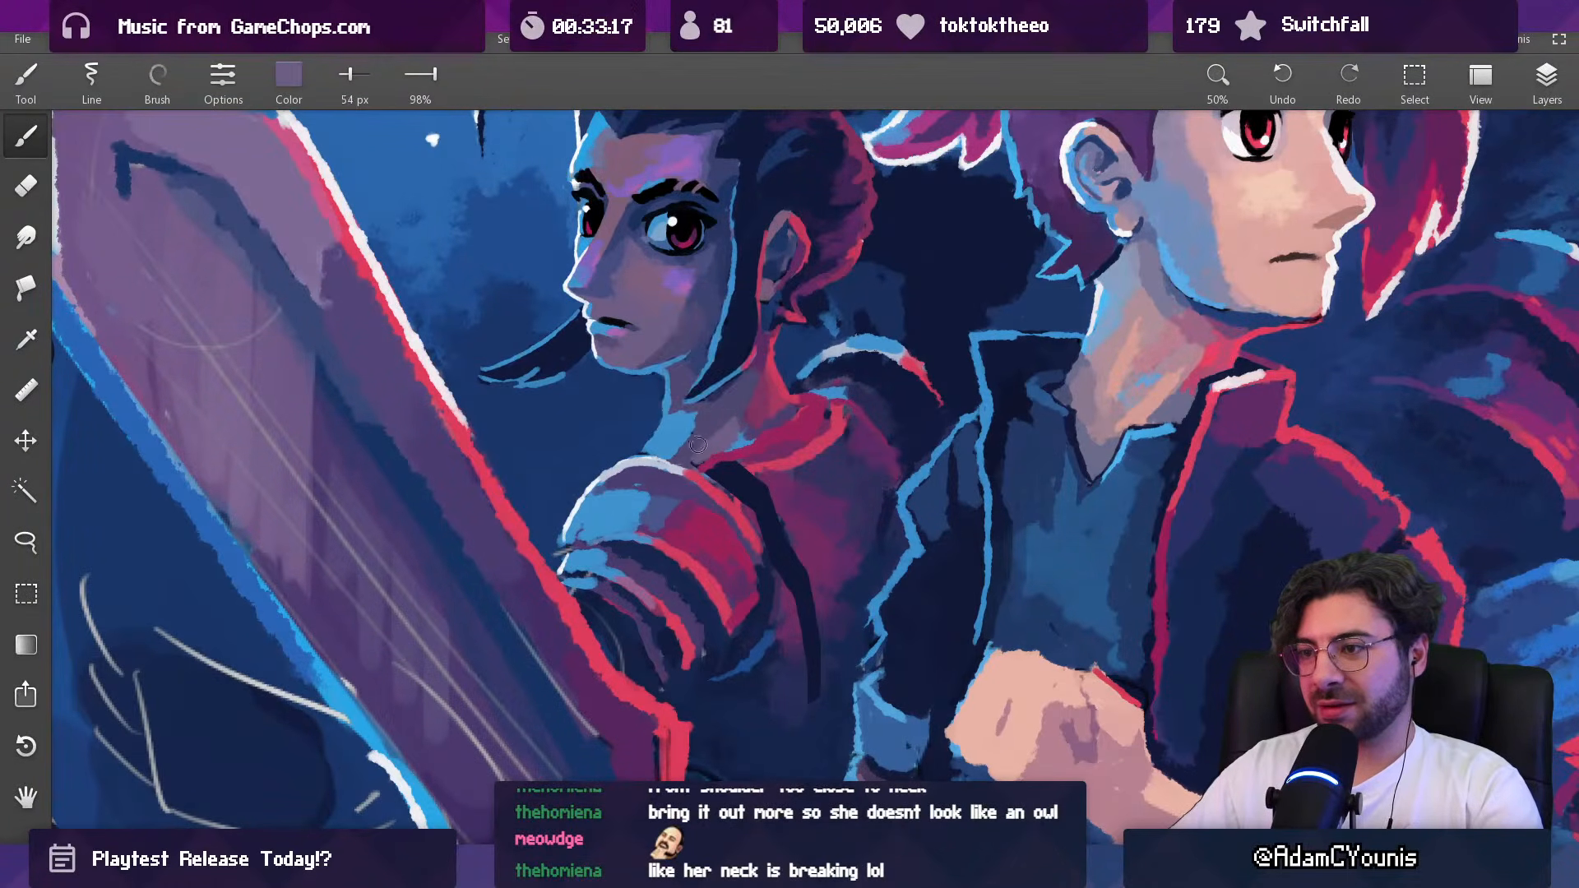
alt+click(737, 430)
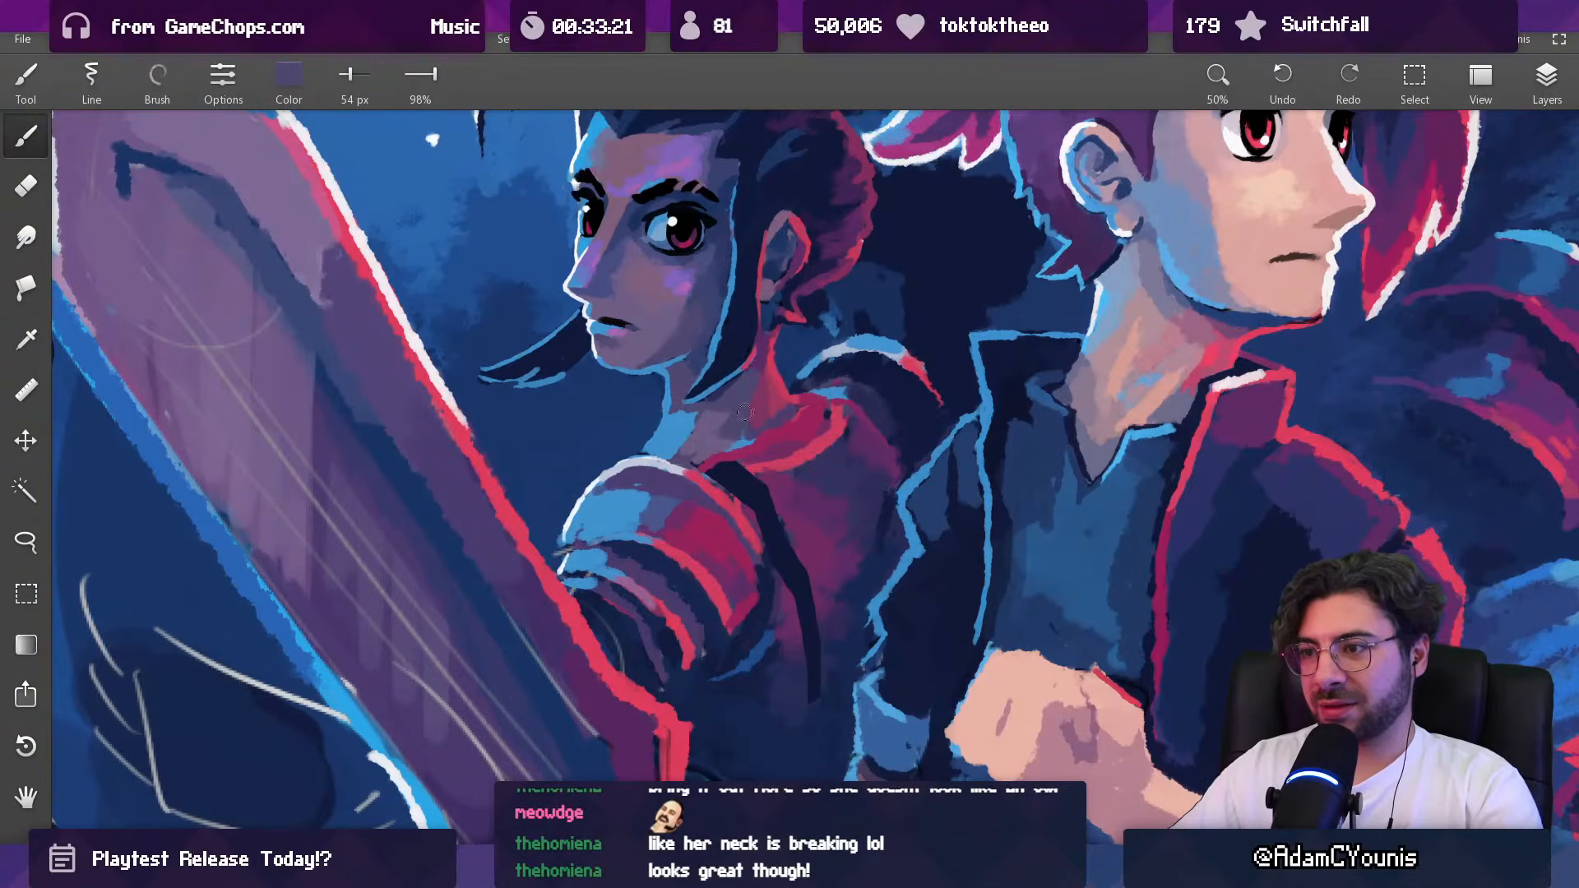
drag(782, 369, 726, 476)
mouse_move(782, 398)
mouse_down()
mouse_move(754, 512)
mouse_move(757, 336)
mouse_move(683, 297)
mouse_up()
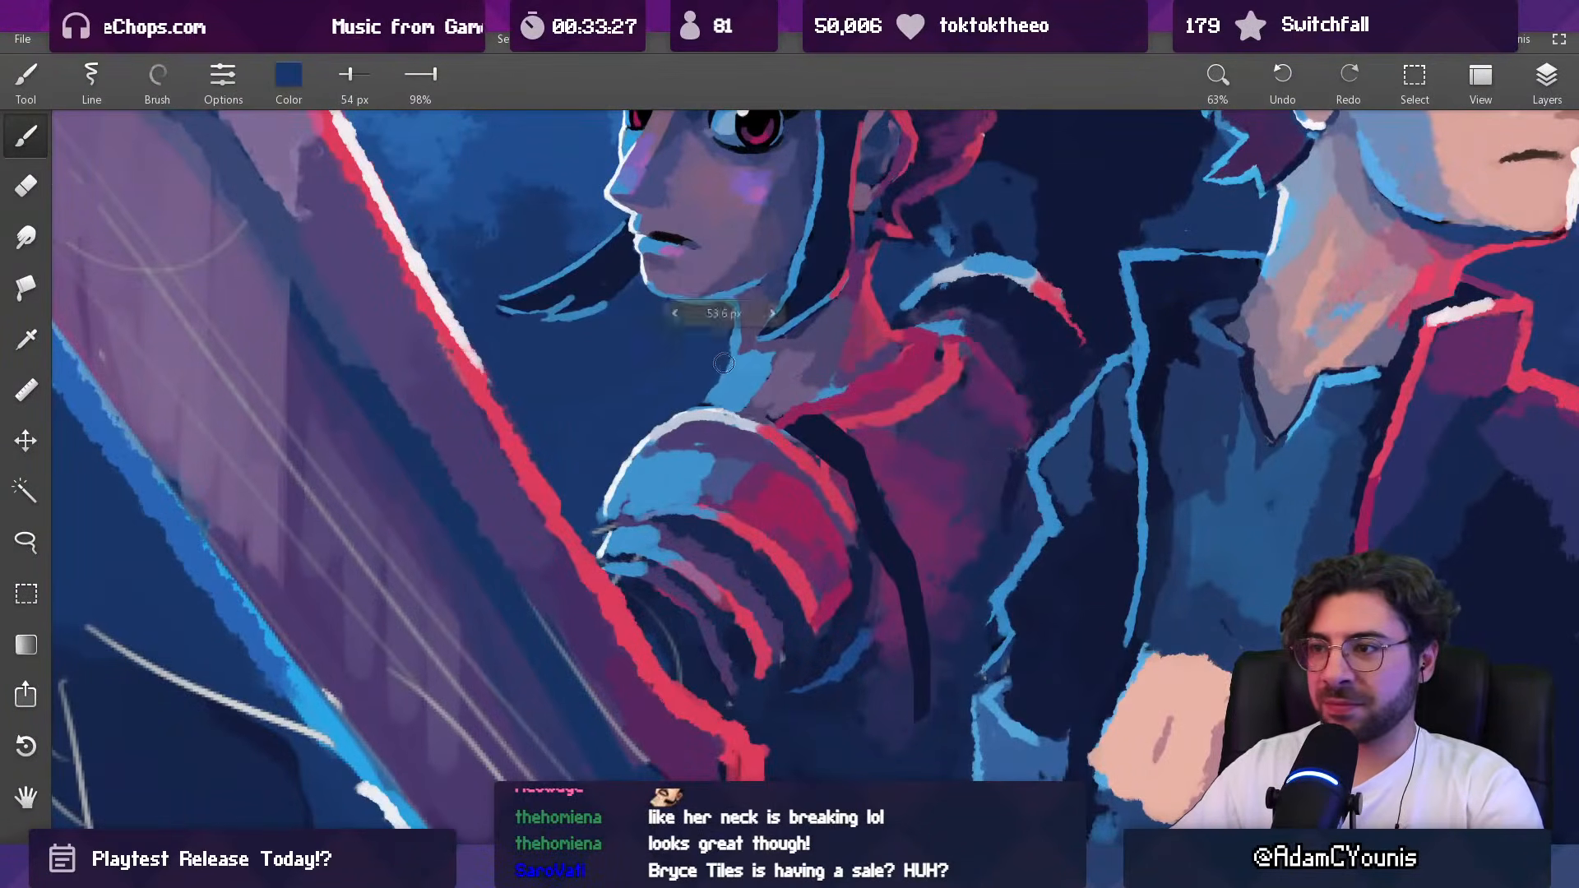
Step: Reshape the front contour of the dark-haired woman's neck below the chin with sampled colors and a smaller brush
alt+click(738, 309)
key(bracketleft)
key(bracketleft)
key(bracketleft)
key(bracketleft)
drag(749, 357, 736, 261)
alt+click(726, 306)
Step: Blend the front and base of the dark-haired woman's neck with sampled muted purple at 40 px
key(bracketright)
key(bracketright)
key(bracketright)
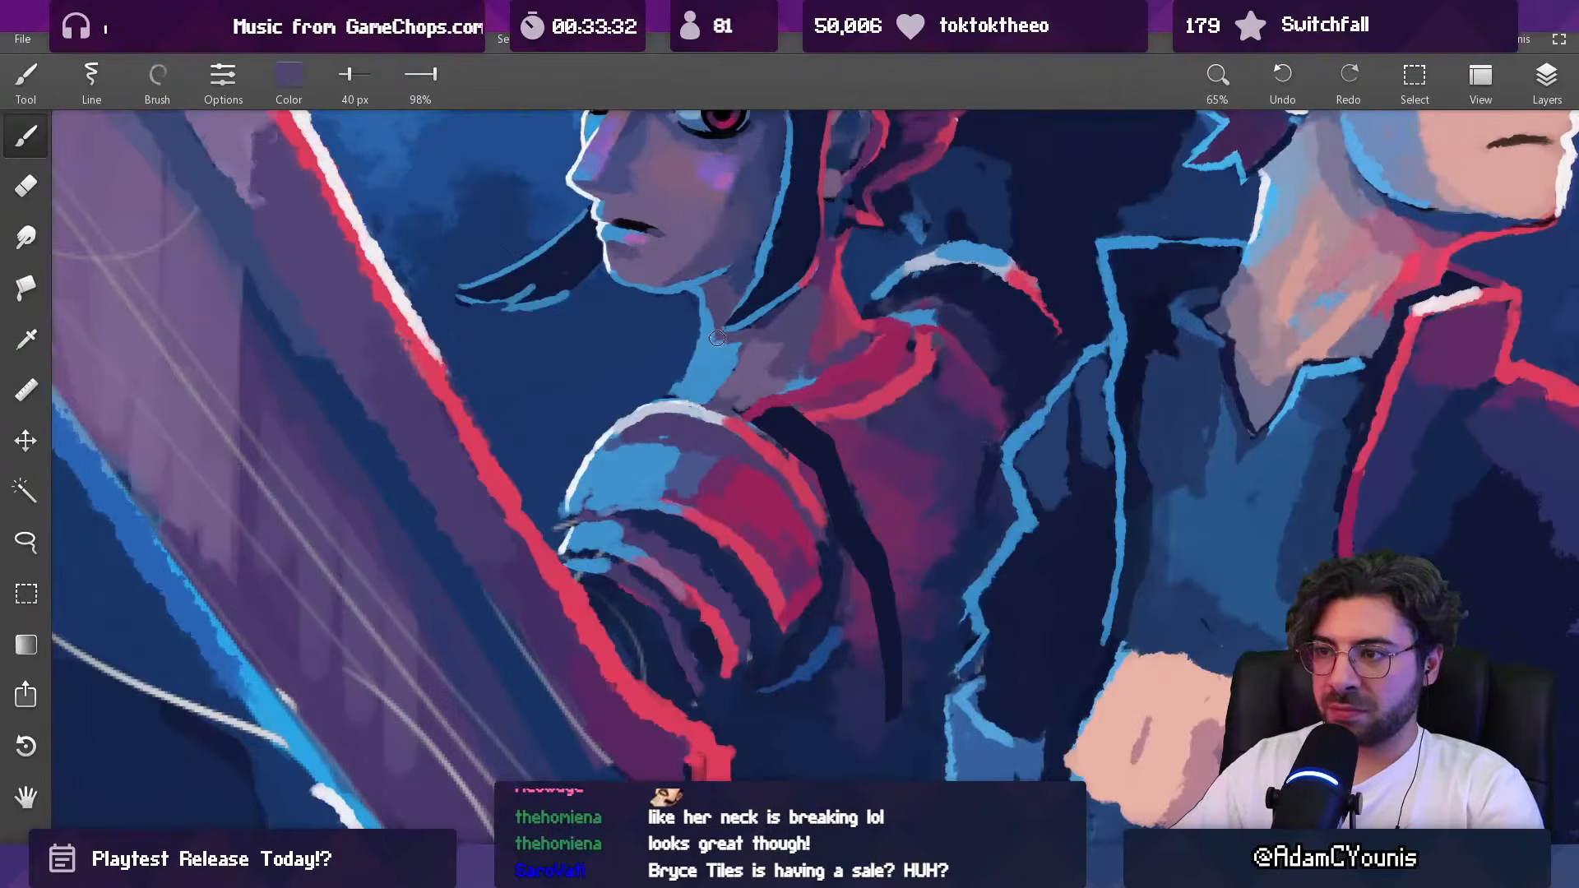
alt+click(715, 357)
mouse_move(712, 331)
mouse_down()
mouse_move(701, 364)
mouse_move(743, 409)
mouse_up()
alt+click(734, 414)
alt+click(743, 408)
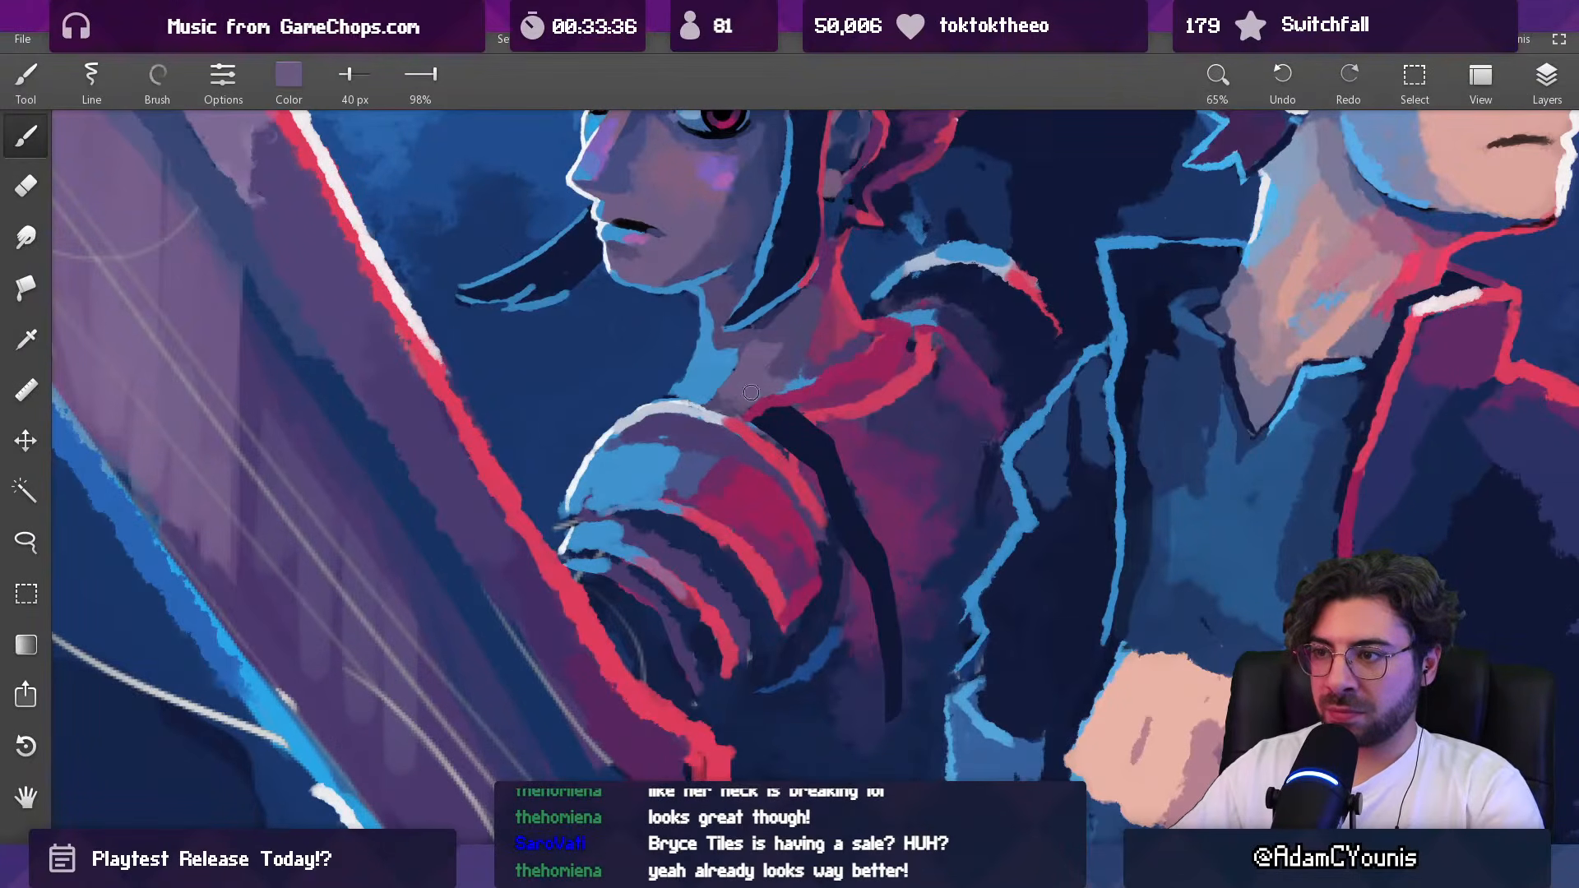
Step: Extend the dark-haired woman's collar toward the near shoulder armor with sampled magenta tones at 40 px
alt+click(821, 405)
alt+click(823, 399)
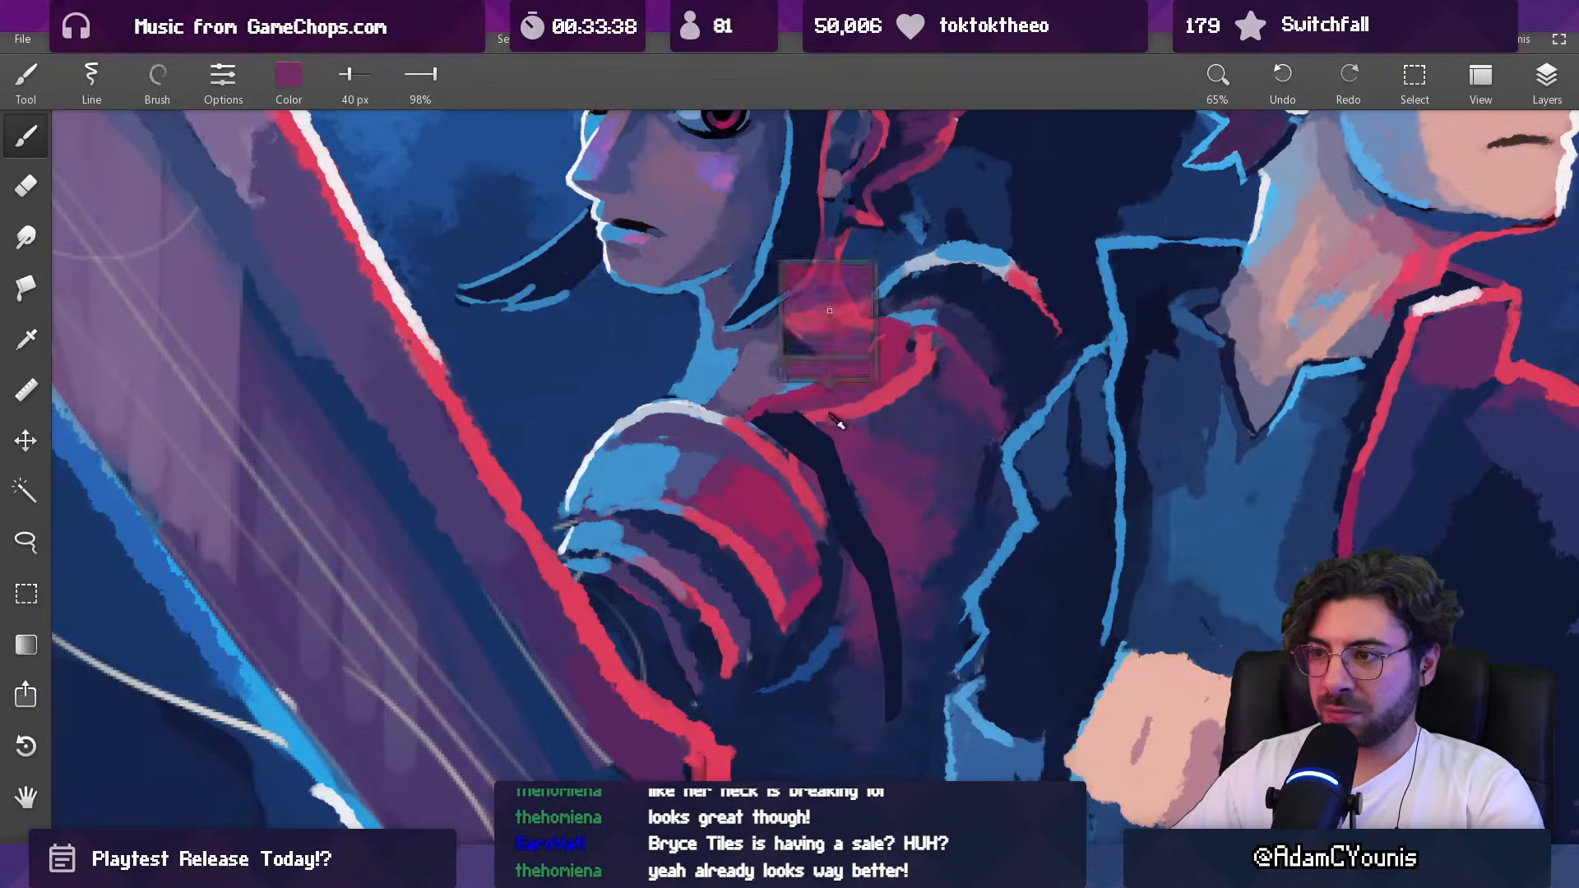
alt+click(822, 409)
alt+click(771, 413)
alt+click(755, 403)
alt+click(800, 388)
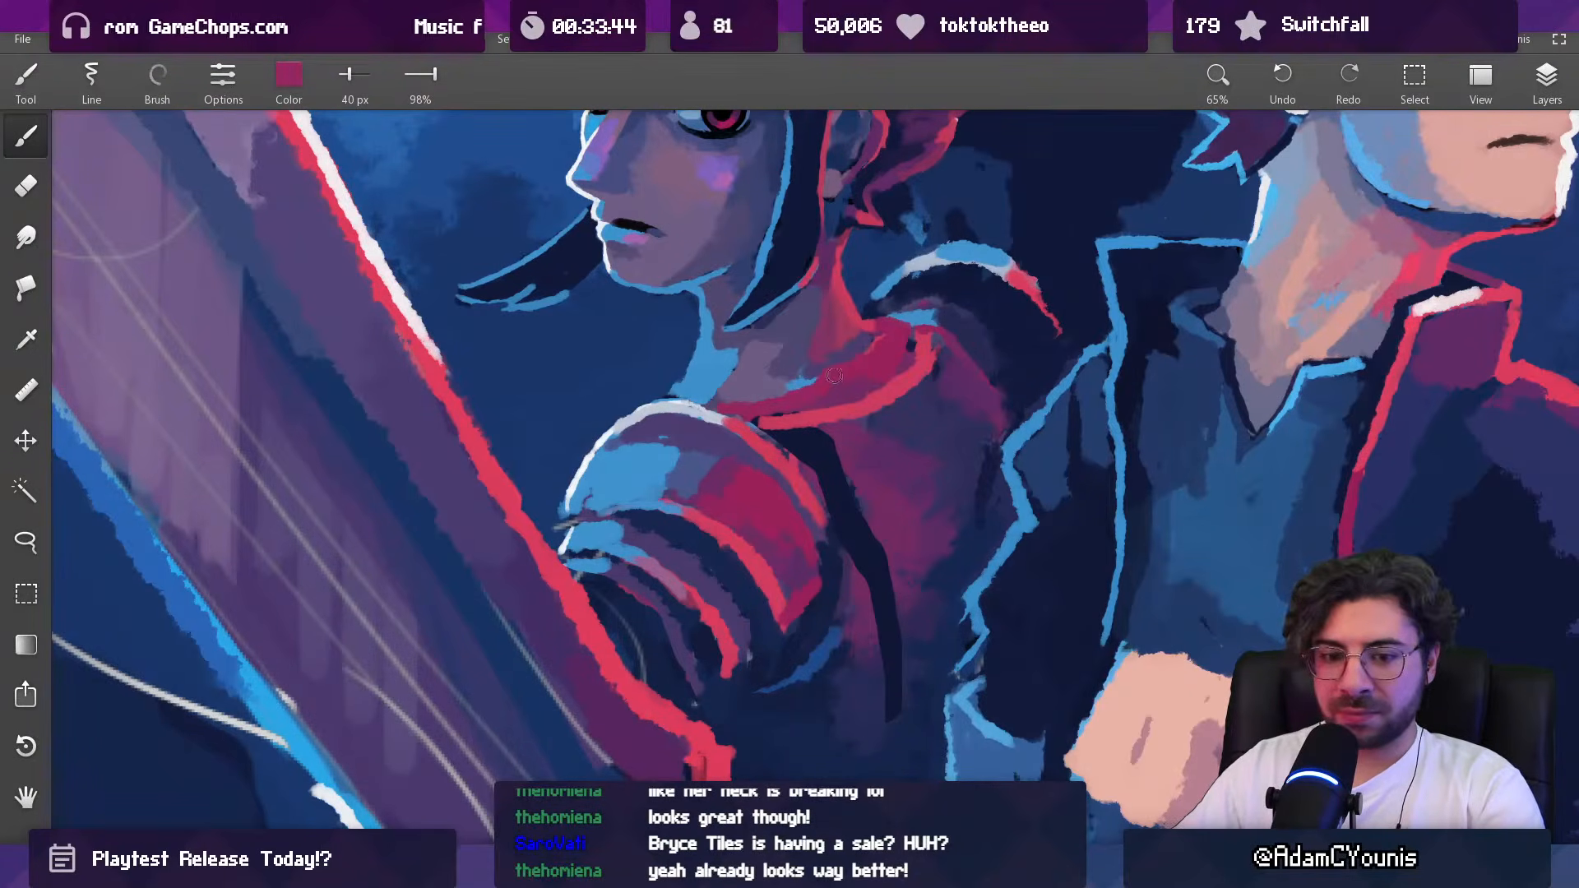
Step: Soften the junction between the dark-haired woman's neck and inner collar with sampled magenta and muted purple at 40 px
alt+click(853, 356)
alt+click(842, 348)
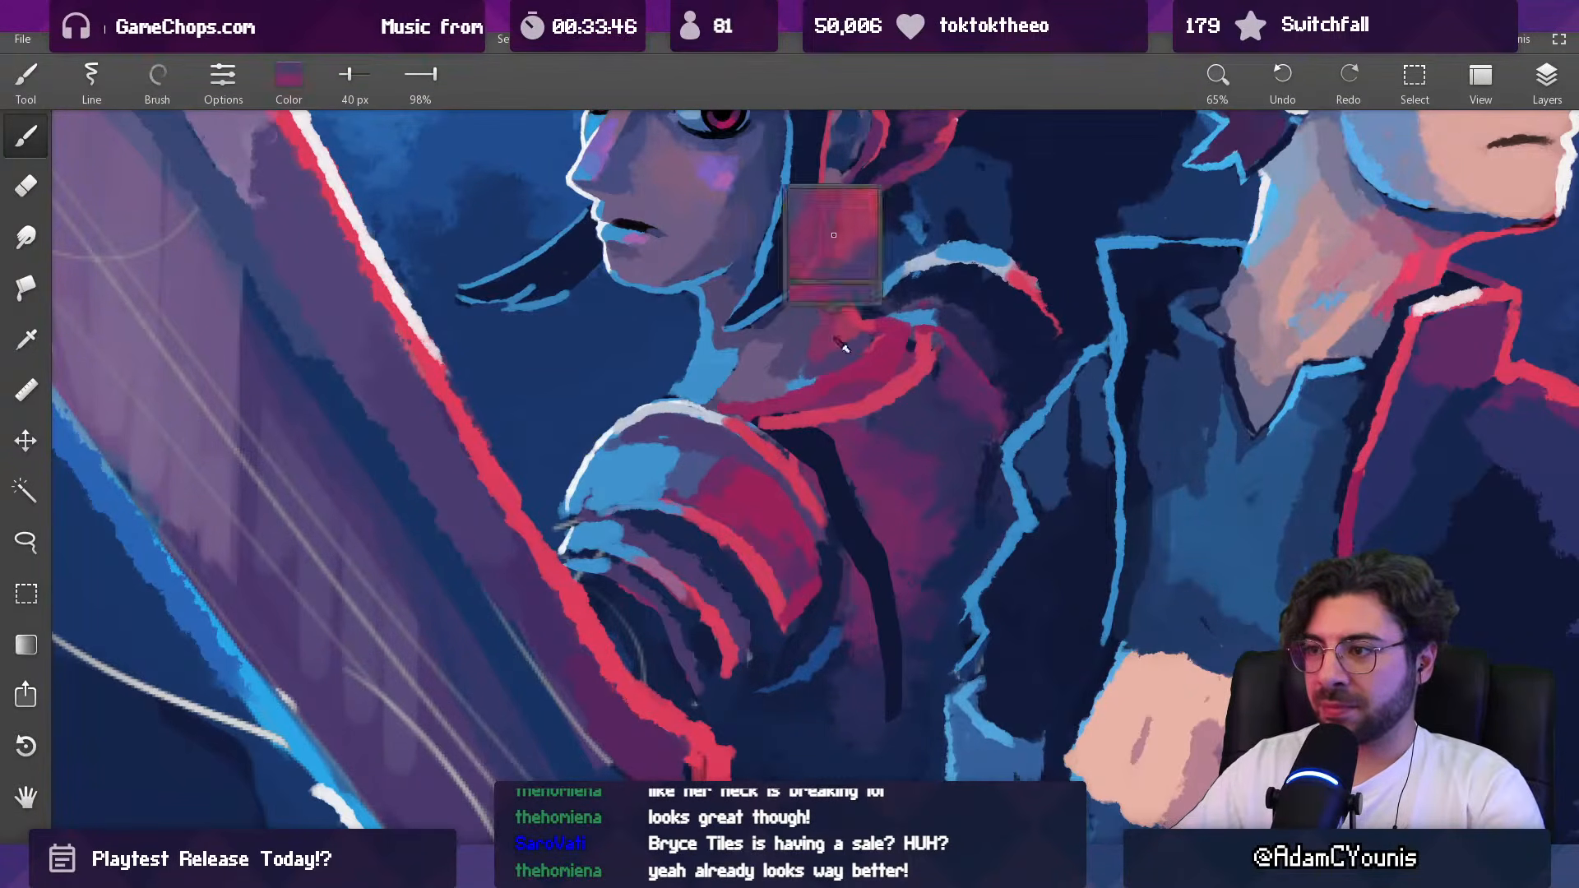
alt+click(848, 355)
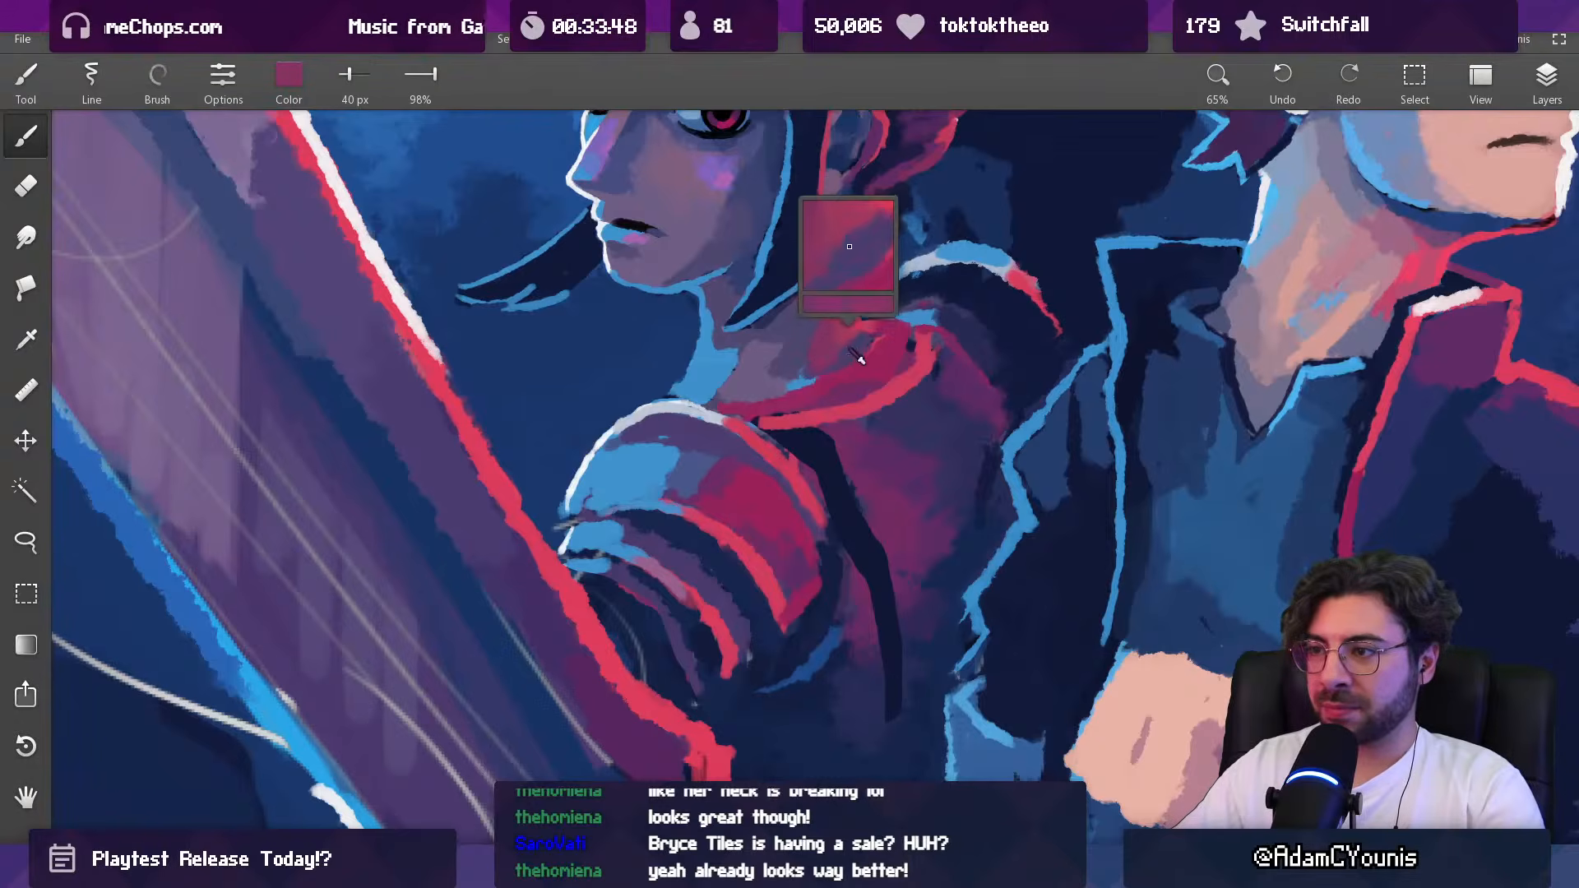
alt+click(817, 359)
alt+click(806, 351)
alt+click(794, 383)
Step: Add a light-blue highlight along the front edge of the dark-haired woman's collar with a smaller brush
alt+click(719, 378)
key([)
mouse_move(728, 408)
mouse_down()
mouse_move(809, 393)
mouse_move(748, 409)
mouse_up()
drag(845, 351, 824, 538)
drag(850, 365, 857, 135)
Step: Refine the red-lit side of the neck and inner collar with sampled dark purple at 24 px and muted magenta at 31 px
alt+click(818, 345)
key([)
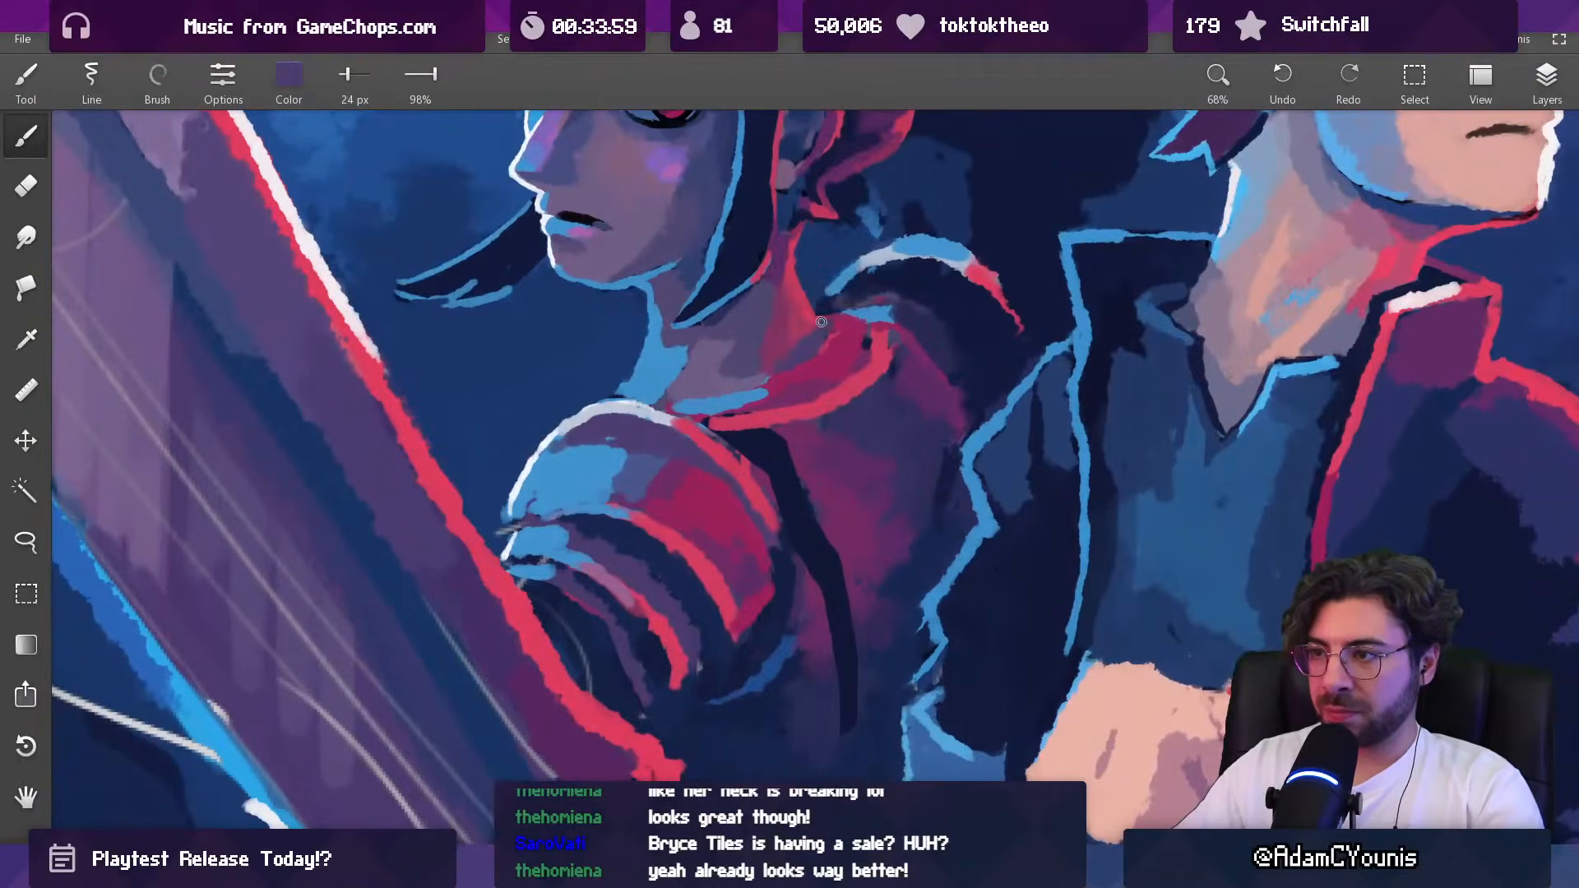
key(])
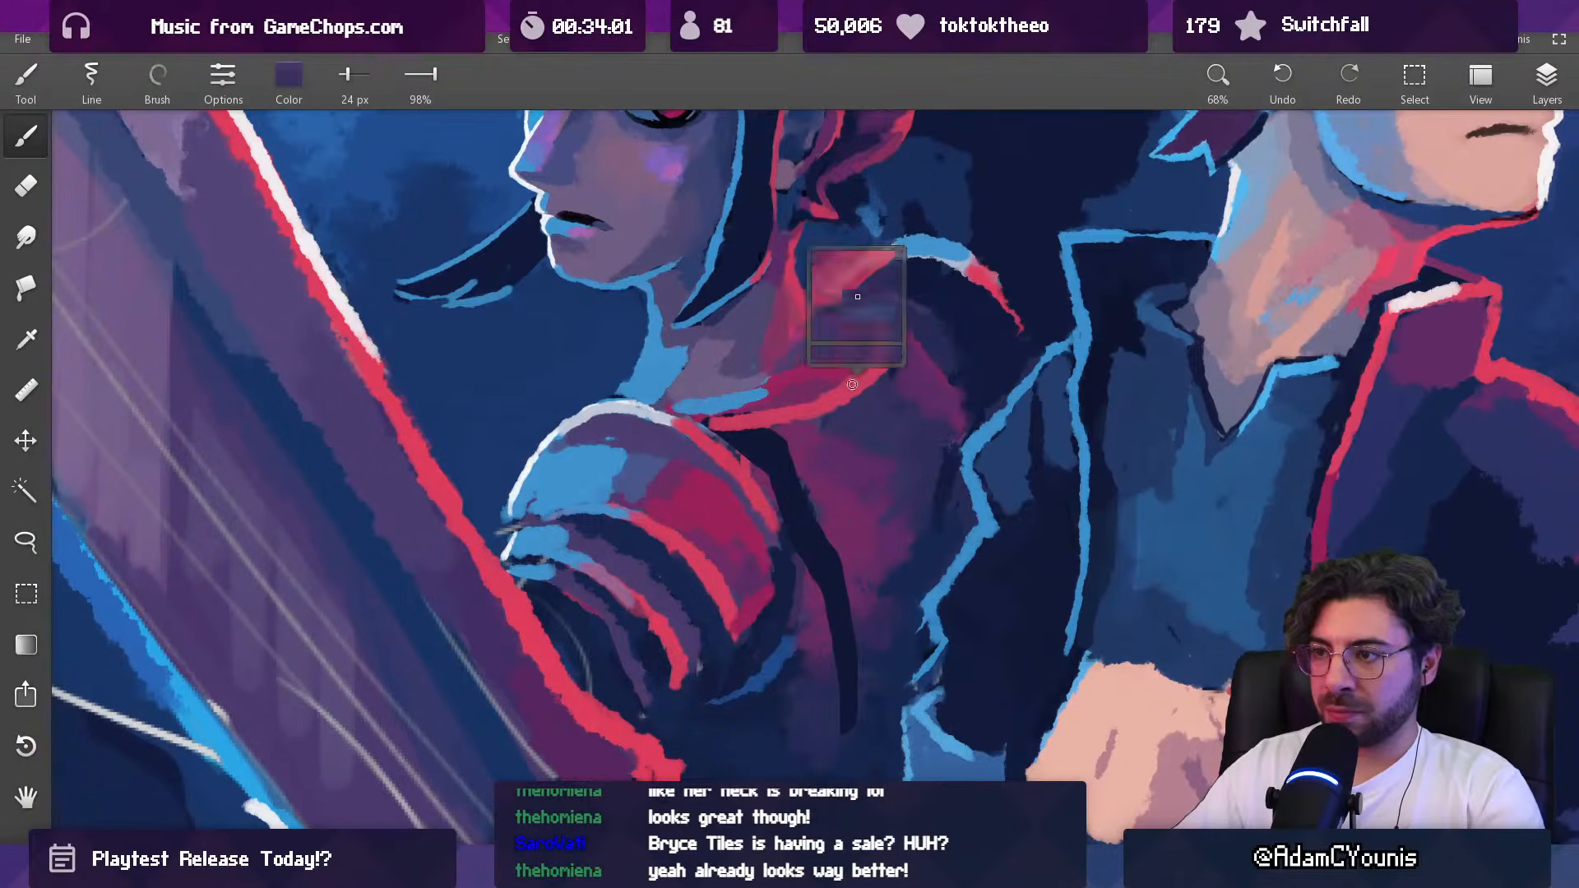
alt+click(810, 354)
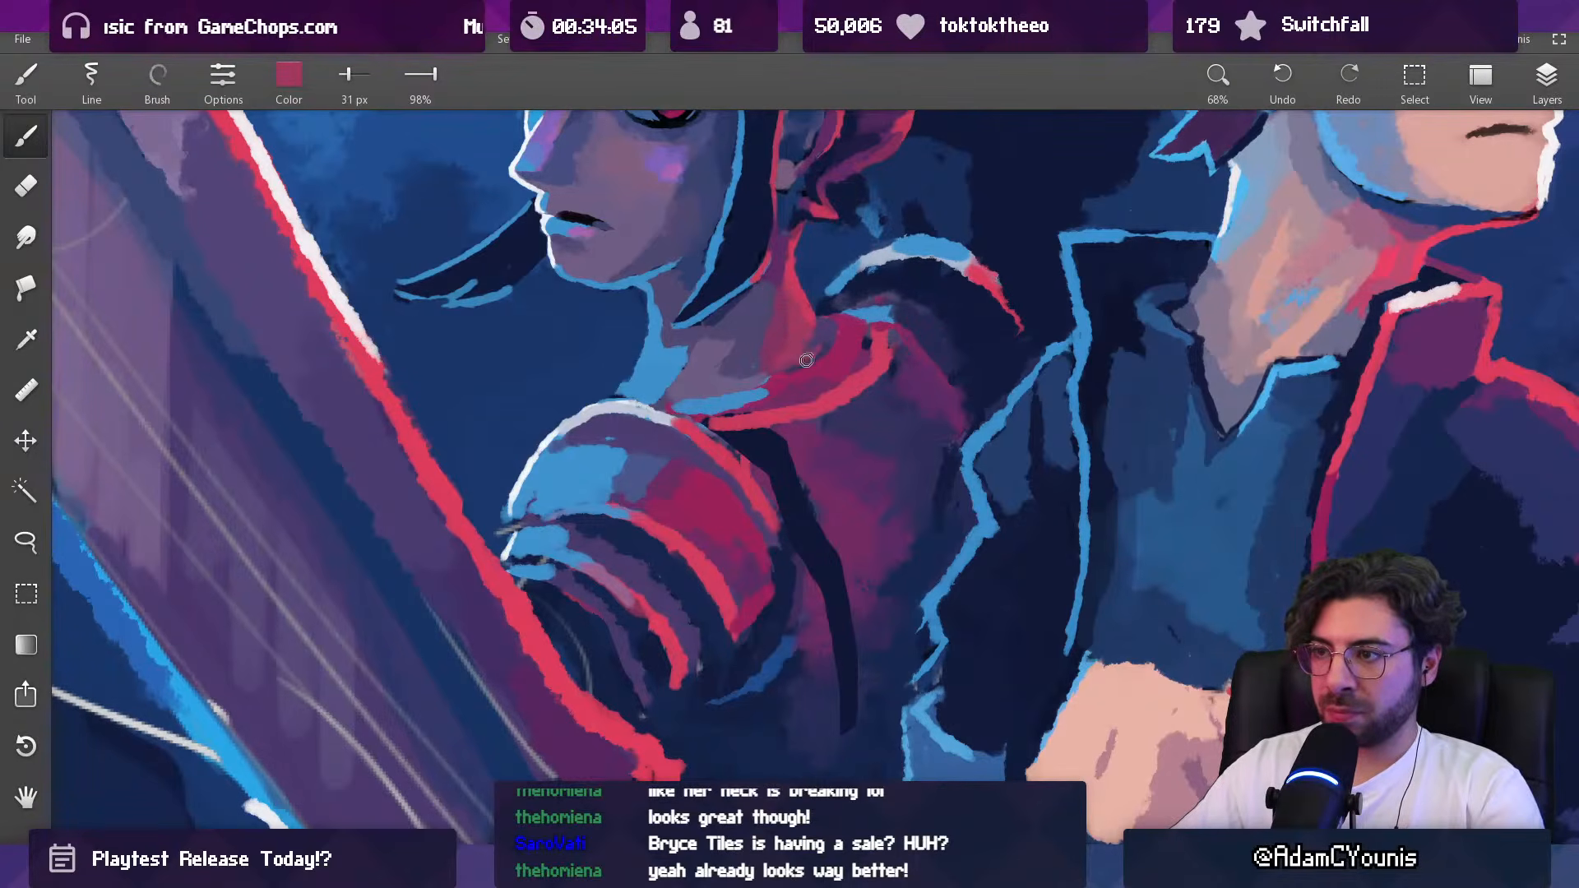
alt+click(799, 336)
drag(824, 345, 763, 460)
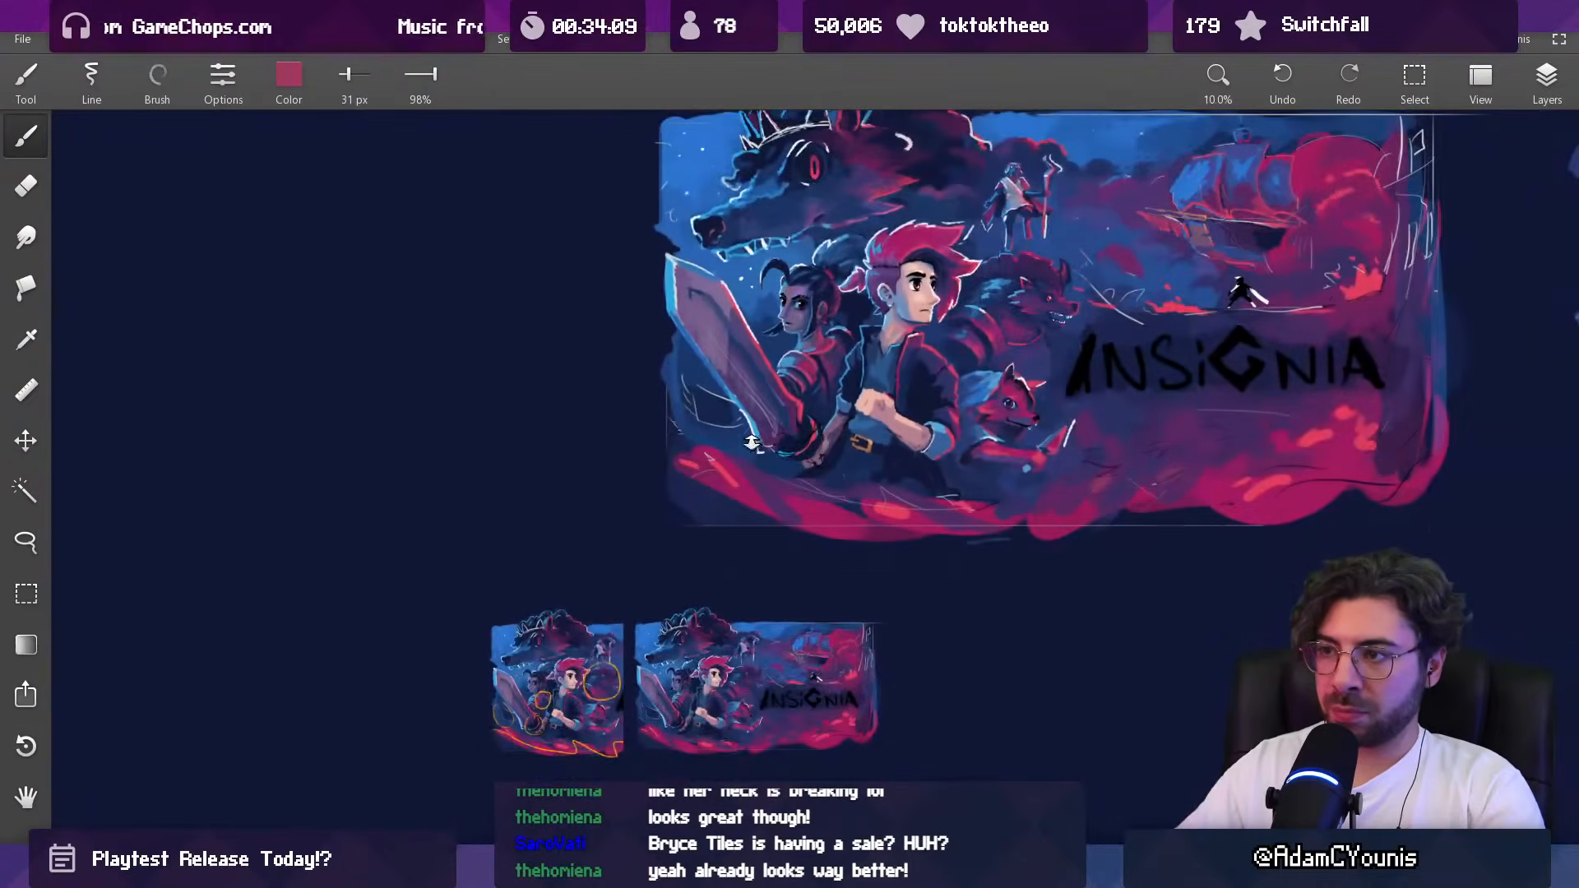
drag(825, 339, 823, 242)
alt+click(792, 350)
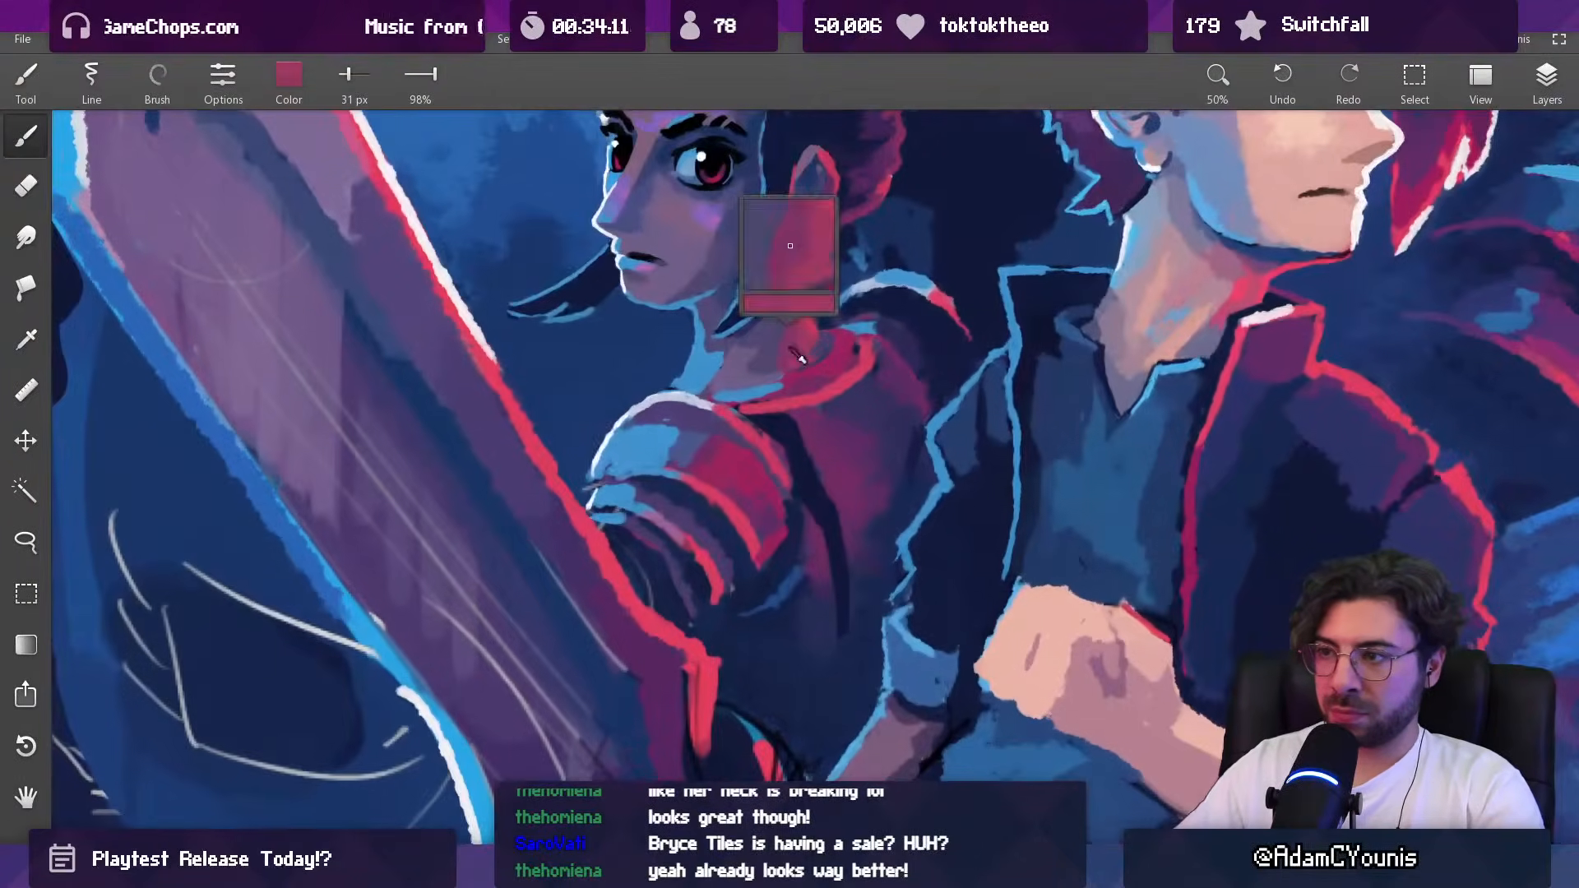
drag(740, 371, 778, 363)
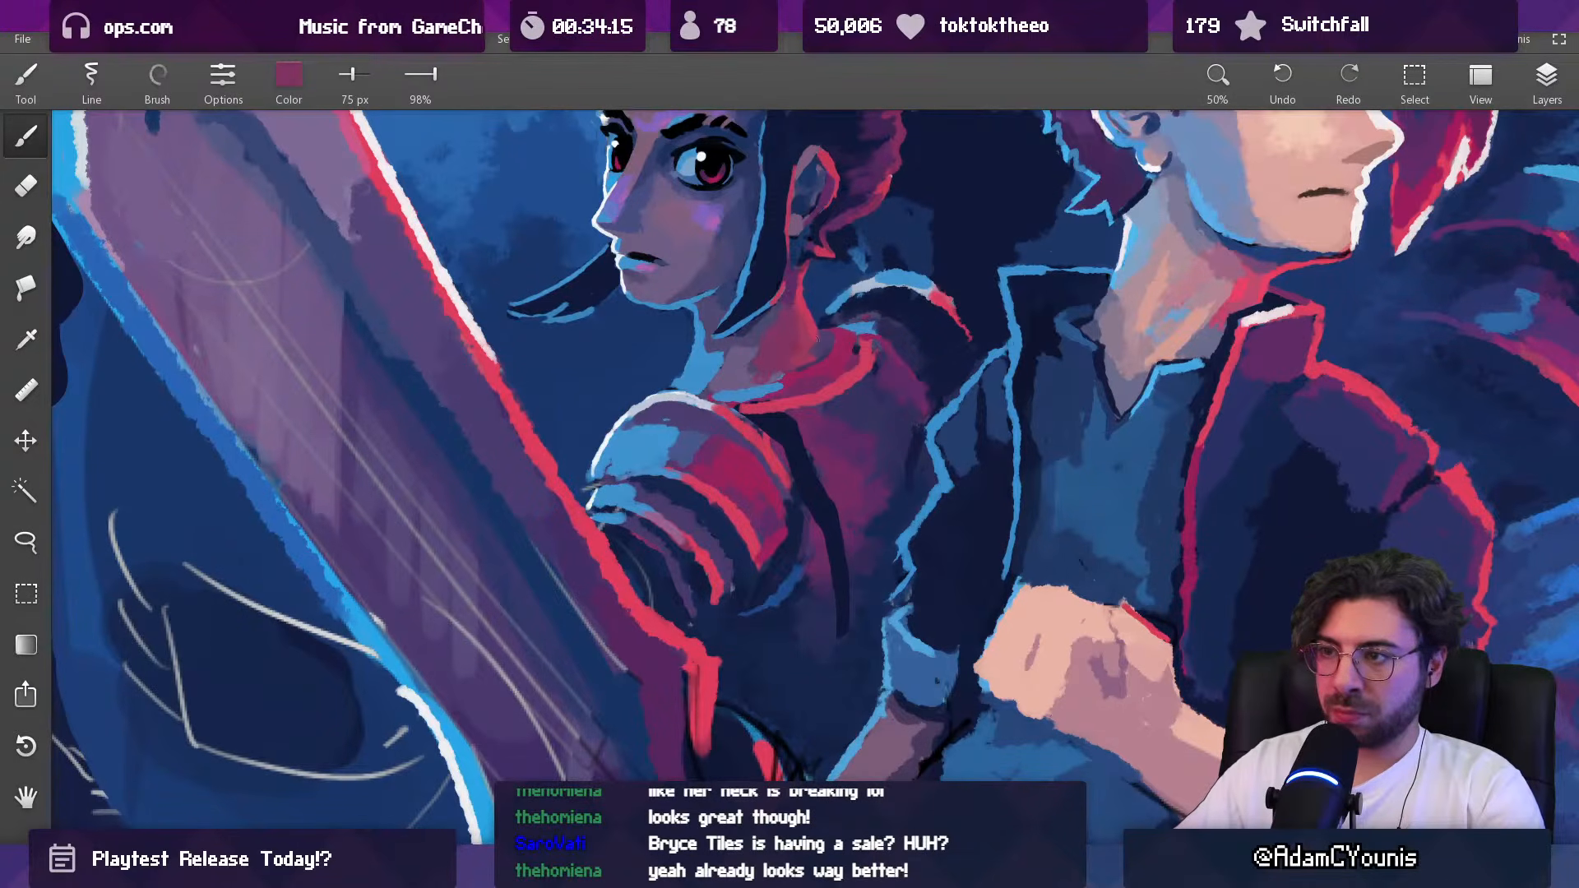
Step: Paint over the upper part of the dark strip beside the shoulder armor with sampled magenta-purple, starting at 75 px
alt+click(813, 433)
alt+click(817, 472)
alt+click(827, 539)
key(bracketright)
mouse_move(822, 489)
mouse_down()
mouse_move(832, 546)
mouse_move(804, 437)
mouse_up()
alt+click(808, 483)
alt+click(800, 490)
key(bracketleft)
drag(802, 515, 781, 422)
alt+click(800, 449)
Step: Blend the torso shadow around the remaining dark strip with sampled dark purple at 46 px, and undo the last stroke
key(bracketleft)
key(bracketleft)
alt+click(877, 416)
key(bracketleft)
key(bracketleft)
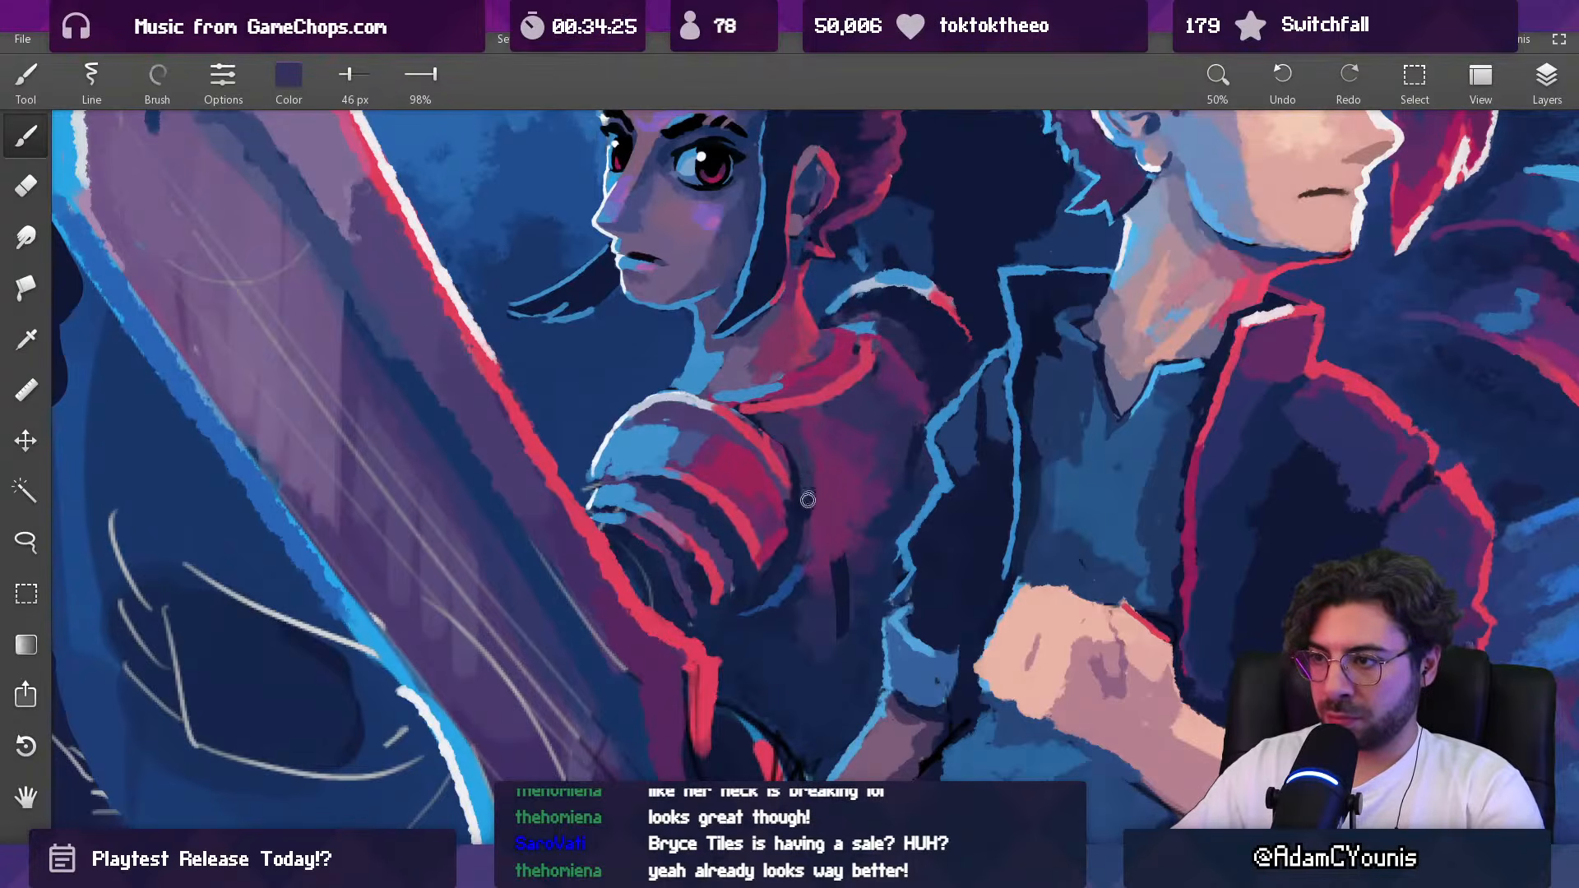
mouse_move(796, 471)
mouse_down()
mouse_move(808, 504)
mouse_move(843, 517)
mouse_up()
alt+click(842, 550)
alt+click(867, 571)
mouse_move(839, 573)
mouse_down()
mouse_move(850, 626)
mouse_move(832, 565)
mouse_up()
key(ctrl+z)
Step: Cover the lower end of the dark strip and smooth the lower torso with sampled shadow colors and progressively larger brushes
key(bracketright)
key(bracketright)
key(bracketright)
key(bracketright)
key(bracketright)
alt+click(835, 533)
alt+click(816, 610)
key(bracketright)
key(bracketright)
key(bracketright)
key(bracketright)
key(bracketright)
alt+click(839, 669)
key(bracketright)
key(bracketright)
key(bracketright)
key(bracketright)
drag(837, 646, 802, 631)
Step: Smooth the woman's torso beside the shoulder armor with sampled magenta-purple at 77 px and dark purple at 42 px
alt+click(835, 467)
key(bracketleft)
key(bracketleft)
key(bracketleft)
key(bracketleft)
key(bracketleft)
key(bracketleft)
key(bracketleft)
key(bracketleft)
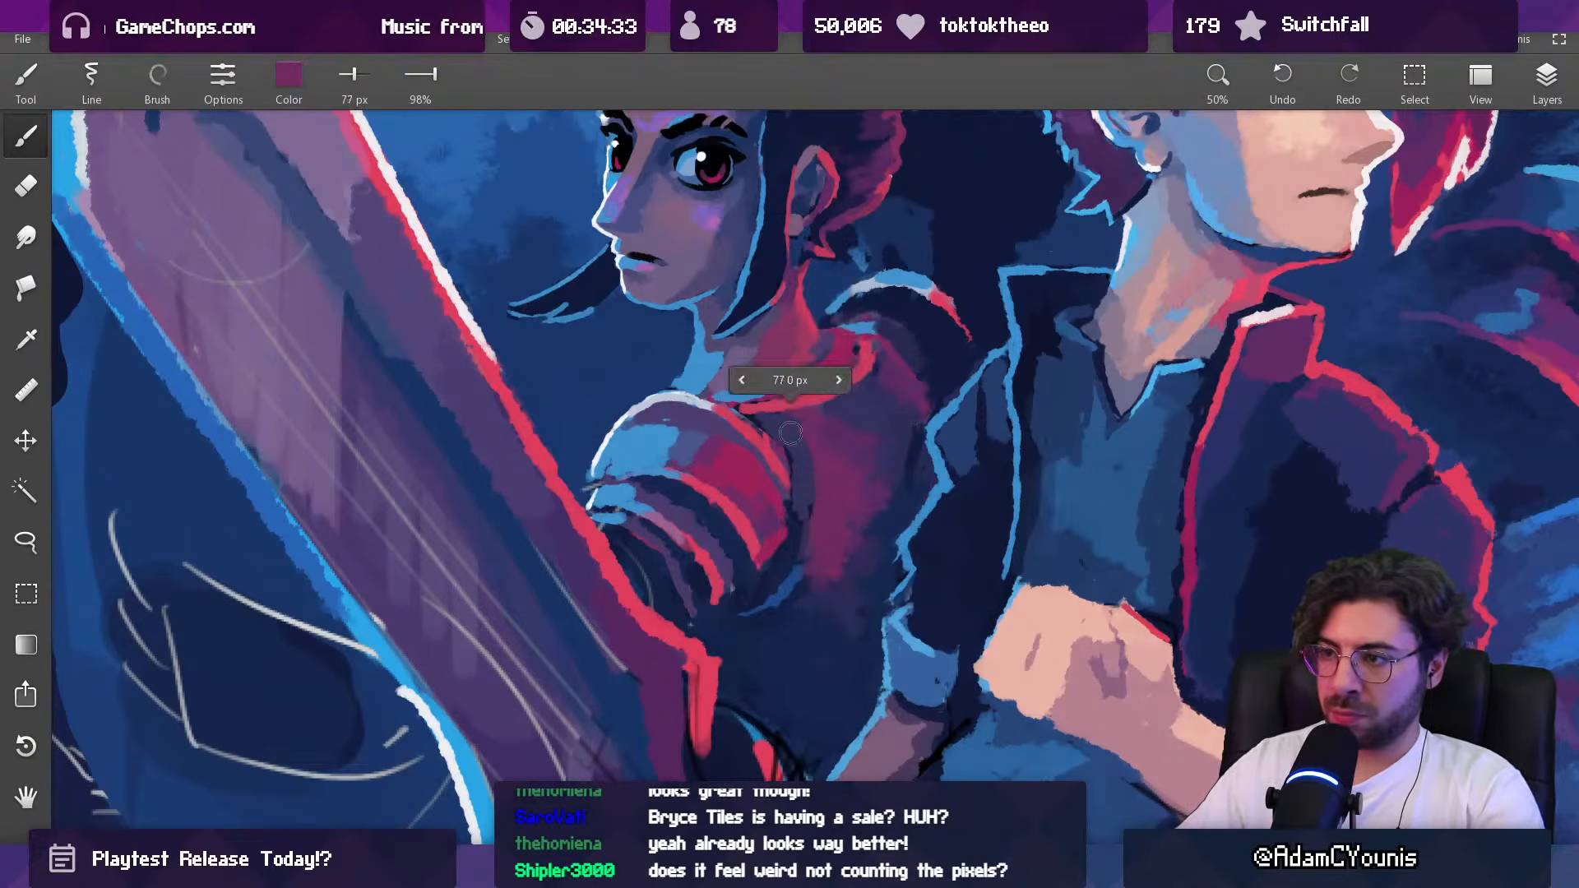
alt+click(771, 408)
key(bracketleft)
key(bracketleft)
key(bracketleft)
key(bracketleft)
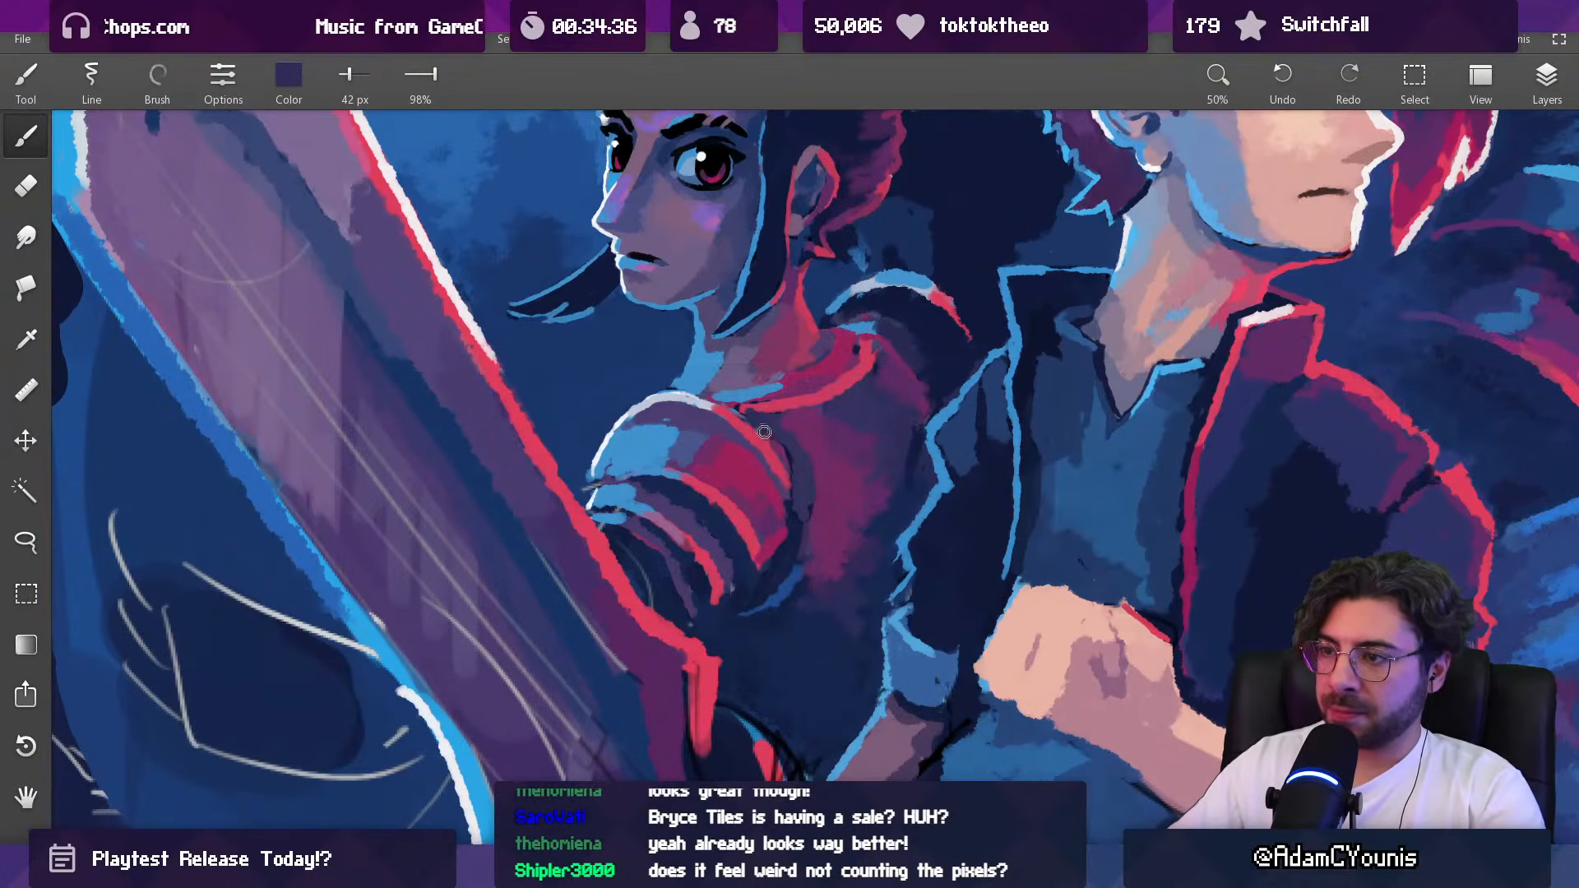
Step: Refine the red-lit edge between the shoulder armor and torso with sampled red at 63 px
alt+click(764, 449)
key(bracketright)
key(bracketright)
key(bracketright)
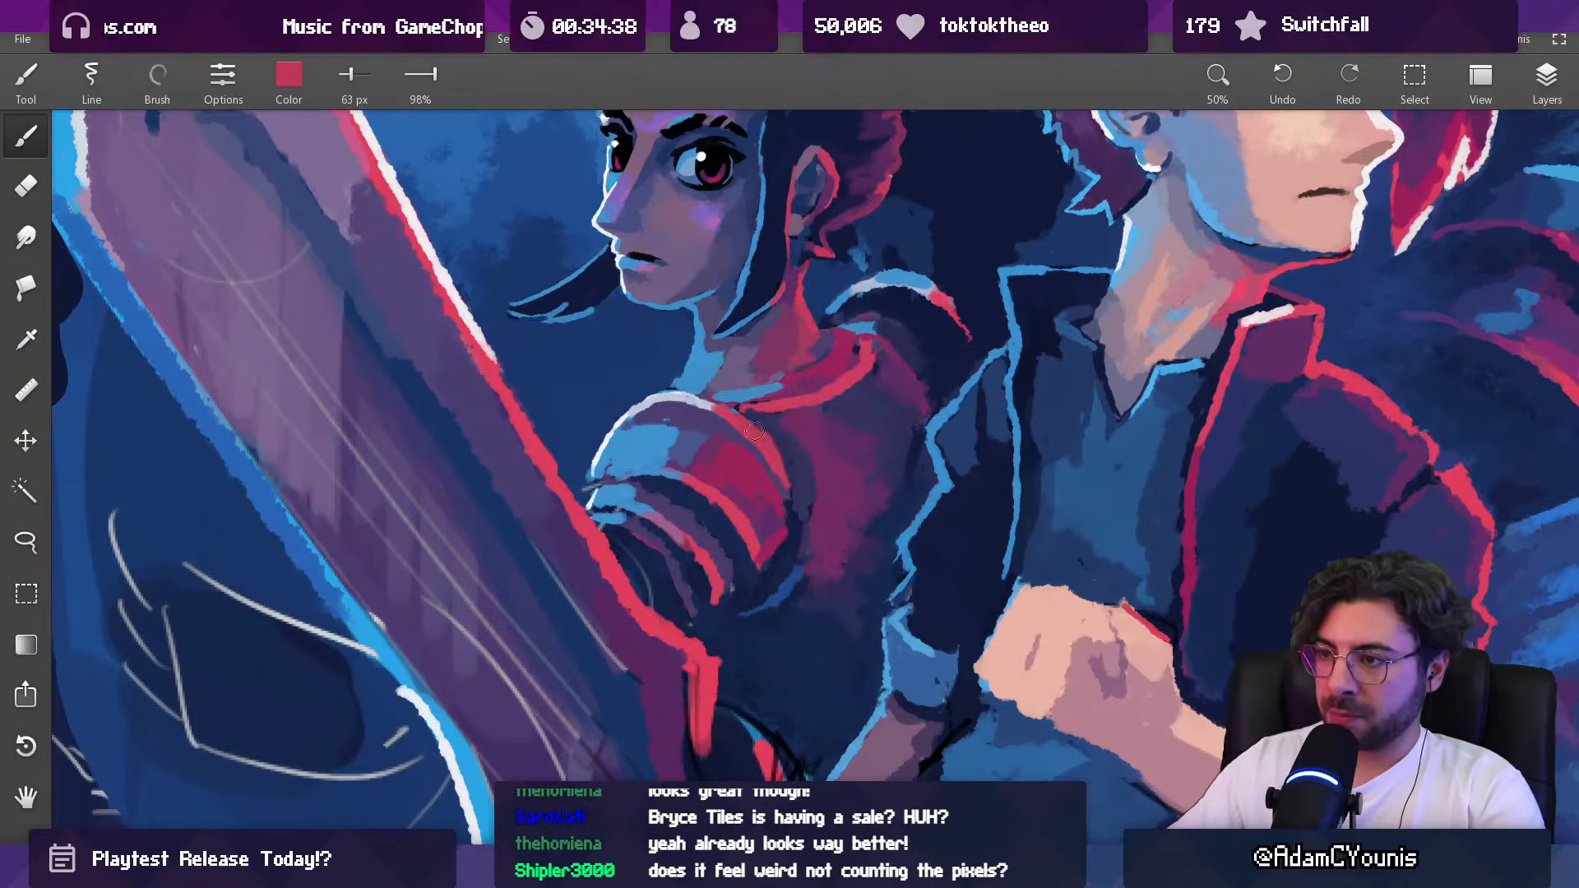
drag(815, 430, 782, 551)
drag(822, 459, 783, 506)
drag(812, 374, 784, 501)
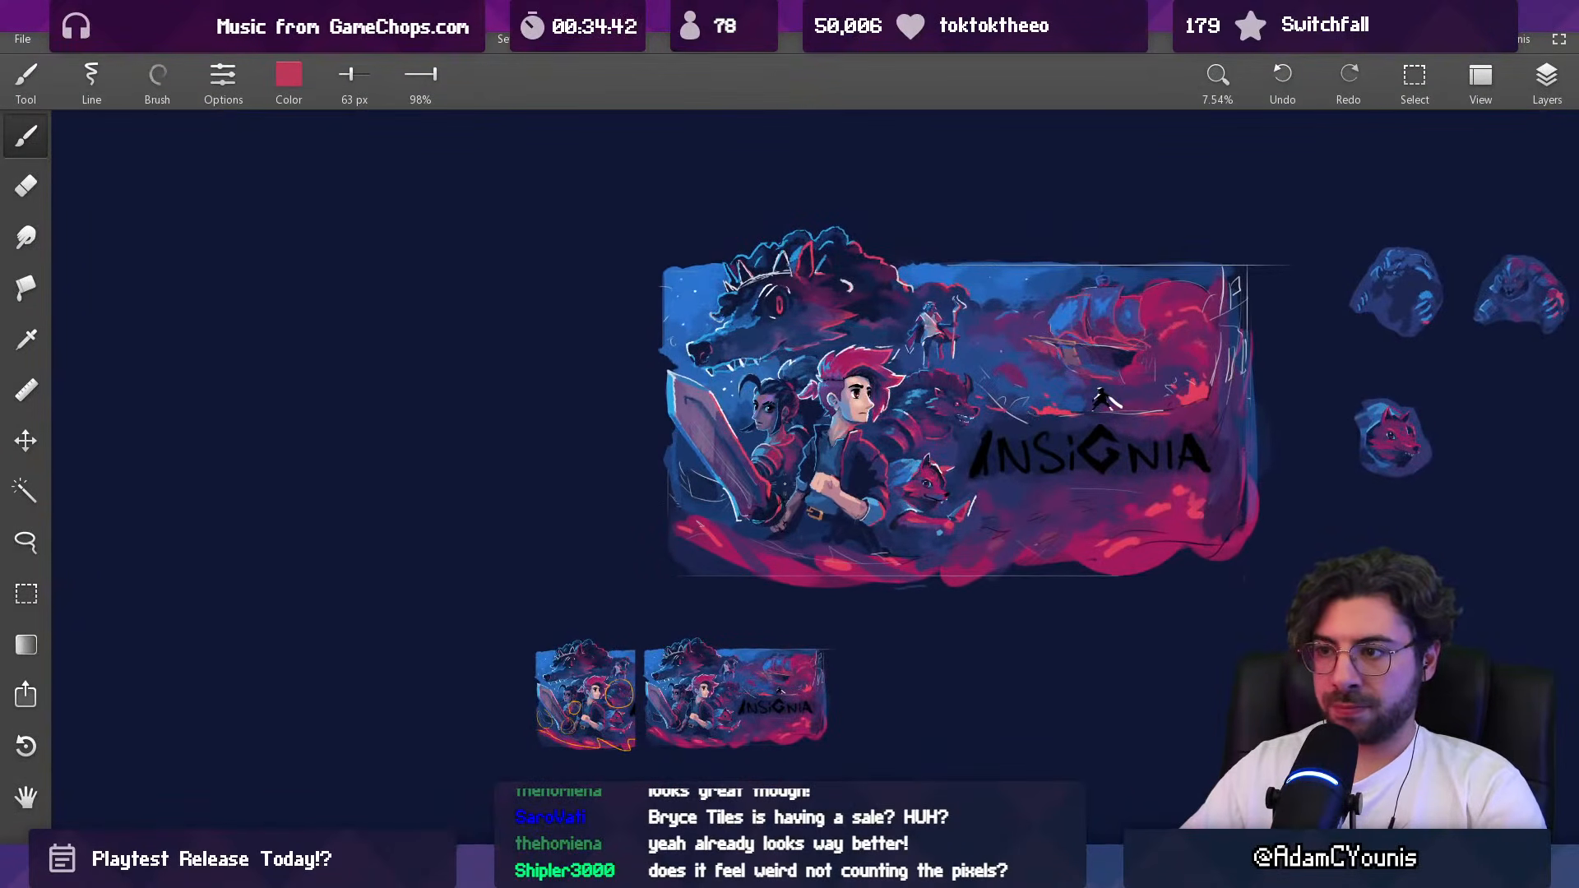
Step: Extend the white rim highlight along the top of the near shoulder armor toward the collar with sampled off-white at 26 px
drag(802, 429, 762, 446)
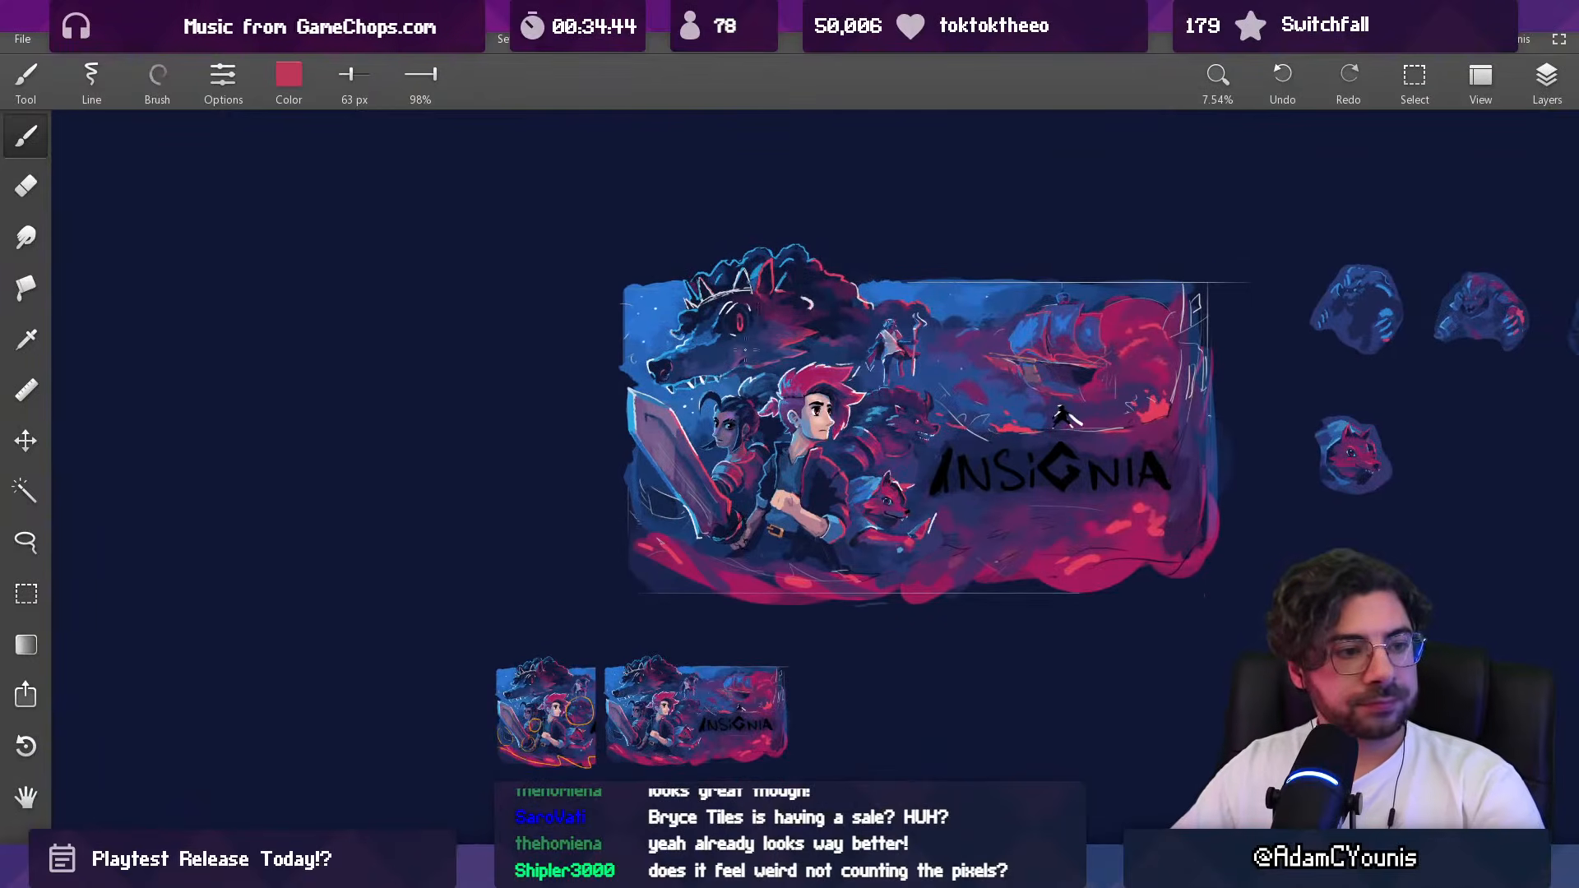
drag(778, 377, 763, 320)
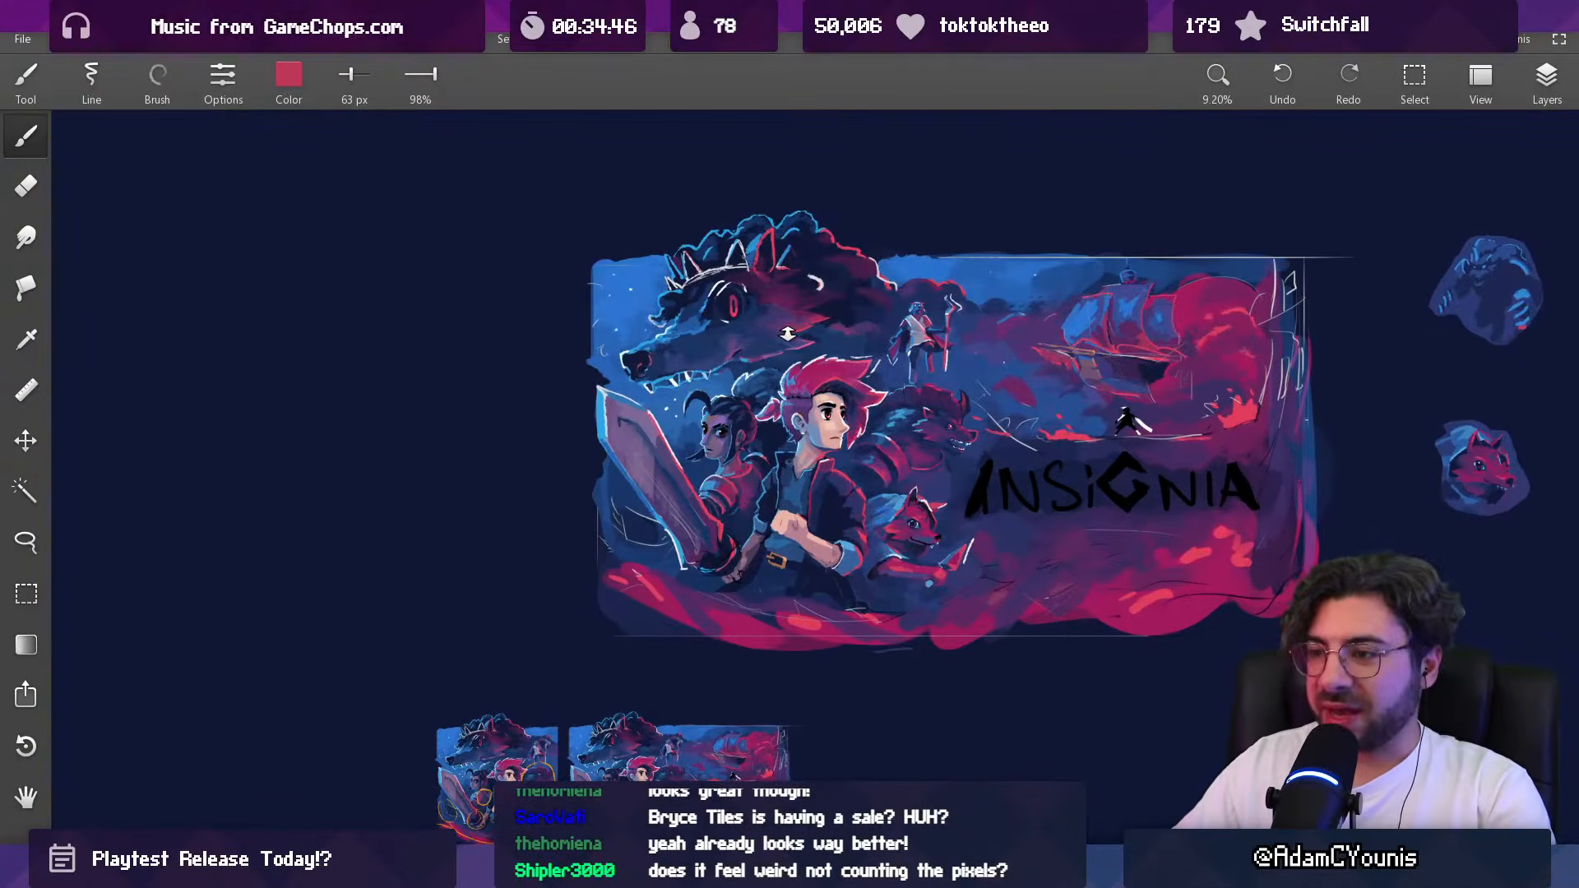
drag(728, 463, 708, 247)
alt+click(659, 528)
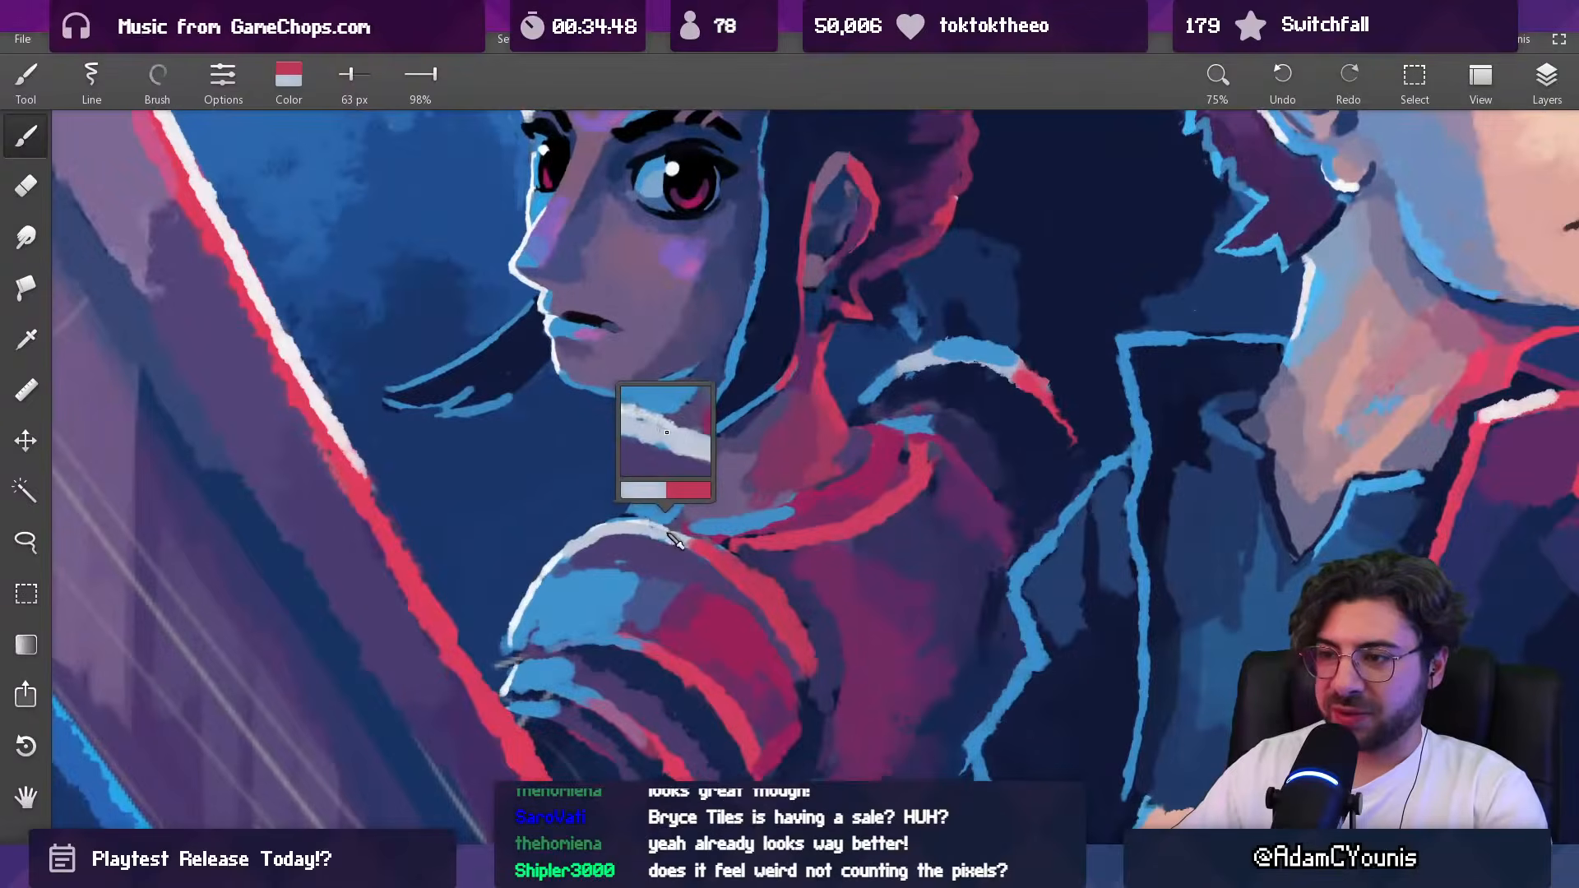
drag(670, 529, 653, 528)
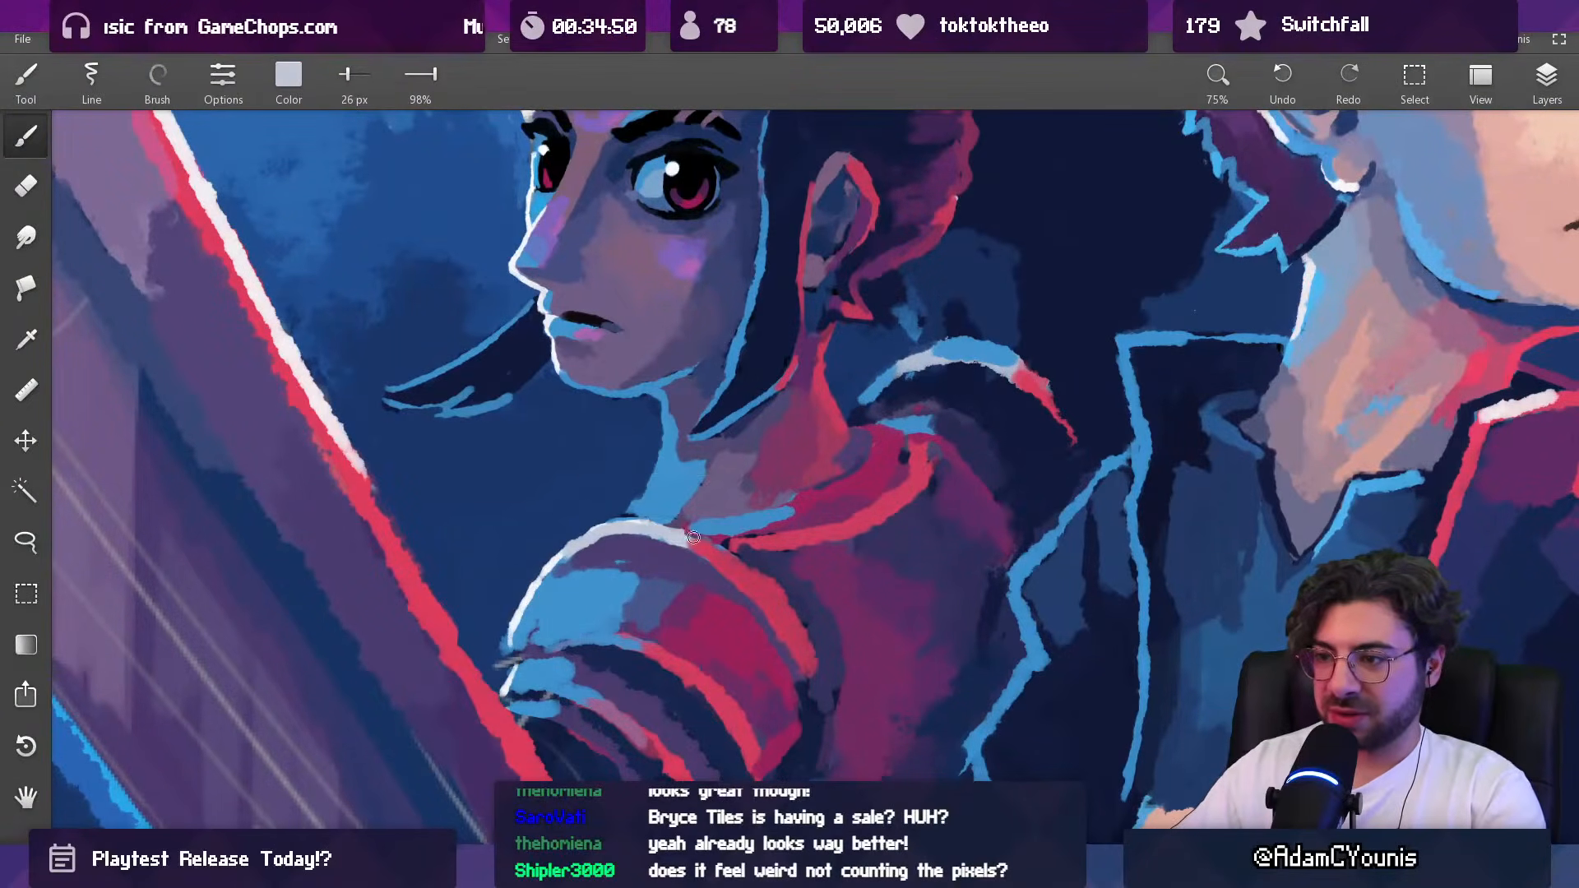
alt+click(689, 518)
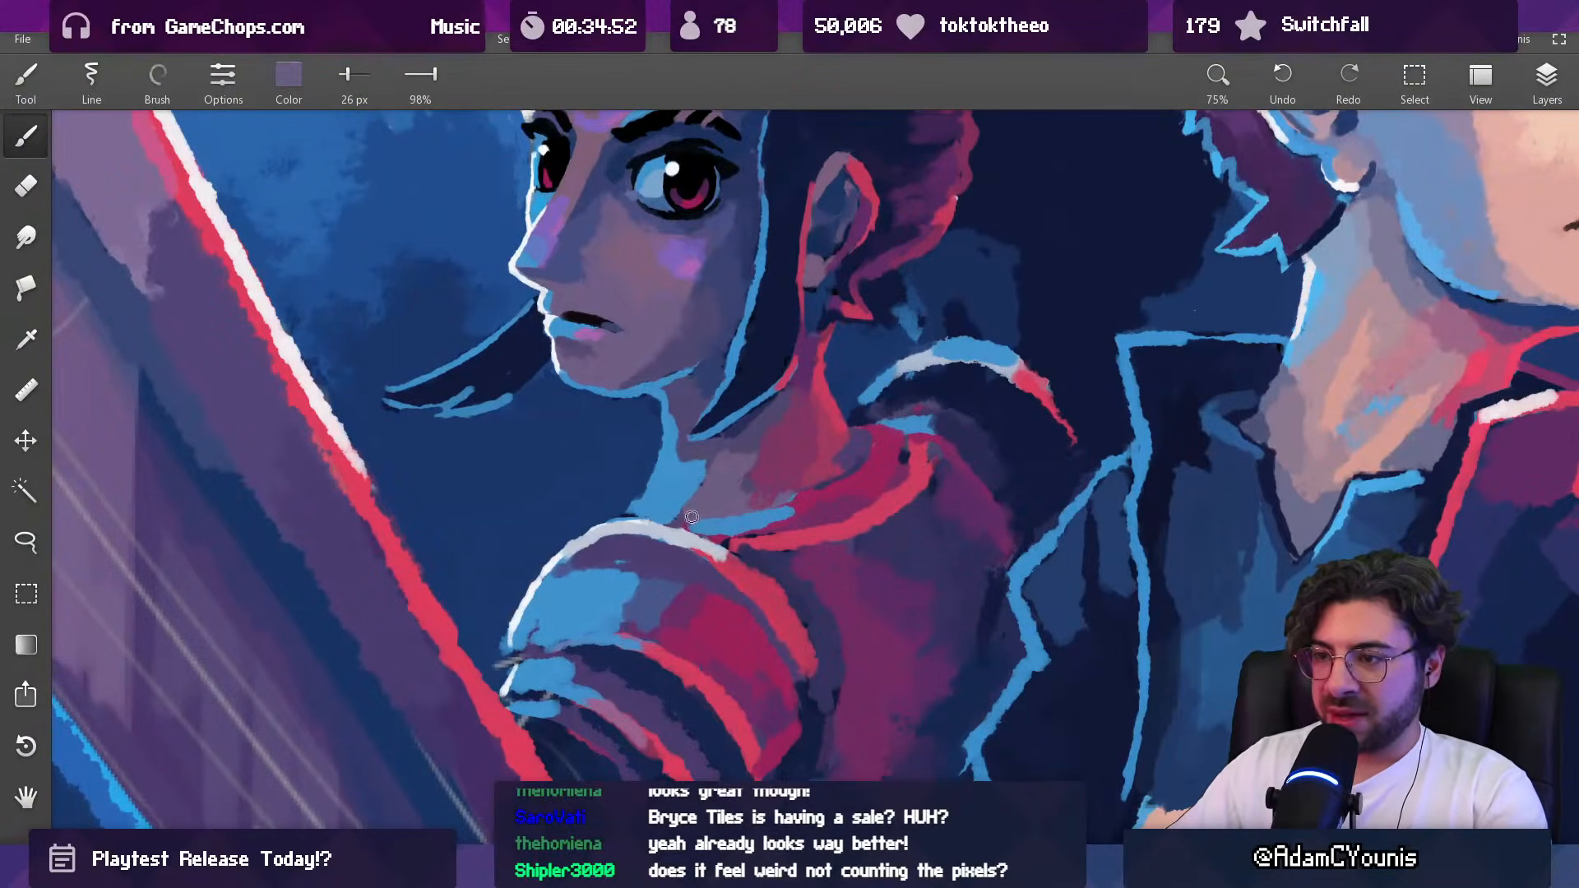
Step: Touch up the base of the neck and the collar edge above the shoulder armor with sampled purple tones, using up to 38 px
alt+click(706, 524)
mouse_move(705, 526)
mouse_down()
mouse_move(684, 526)
mouse_move(726, 511)
mouse_up()
alt+click(704, 505)
alt+click(714, 493)
alt+click(689, 490)
drag(623, 517, 637, 505)
alt+click(631, 500)
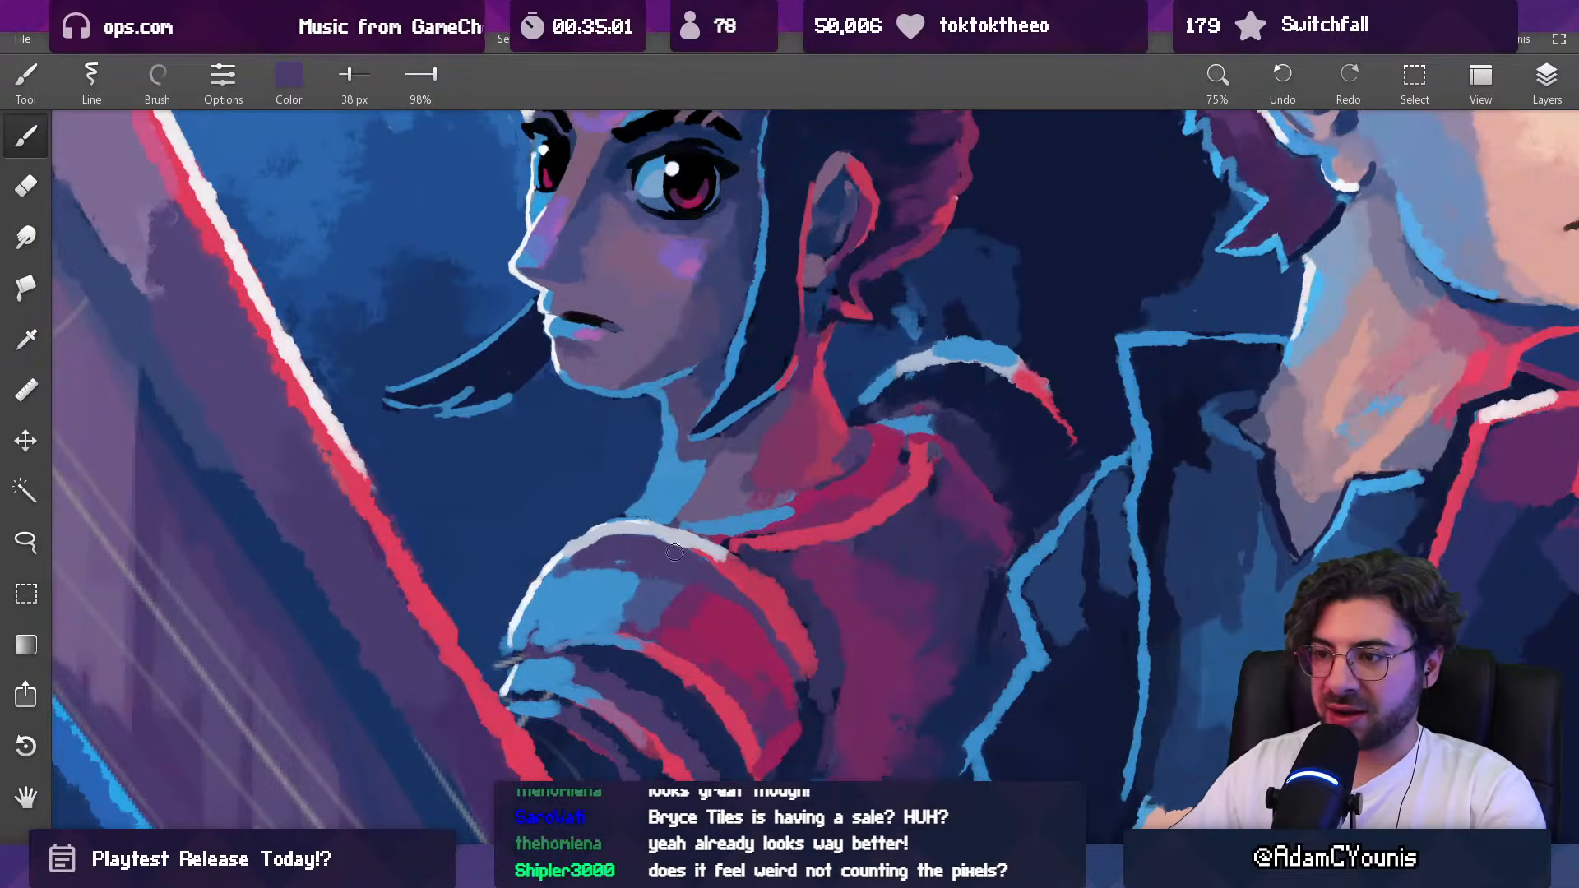
Step: Blend the blue light and purple shadow on the upper shoulder armor plate with sampled colors, enlarging the brush to 63 px
scroll(691, 557, down, 5)
scroll(669, 481, up, 4)
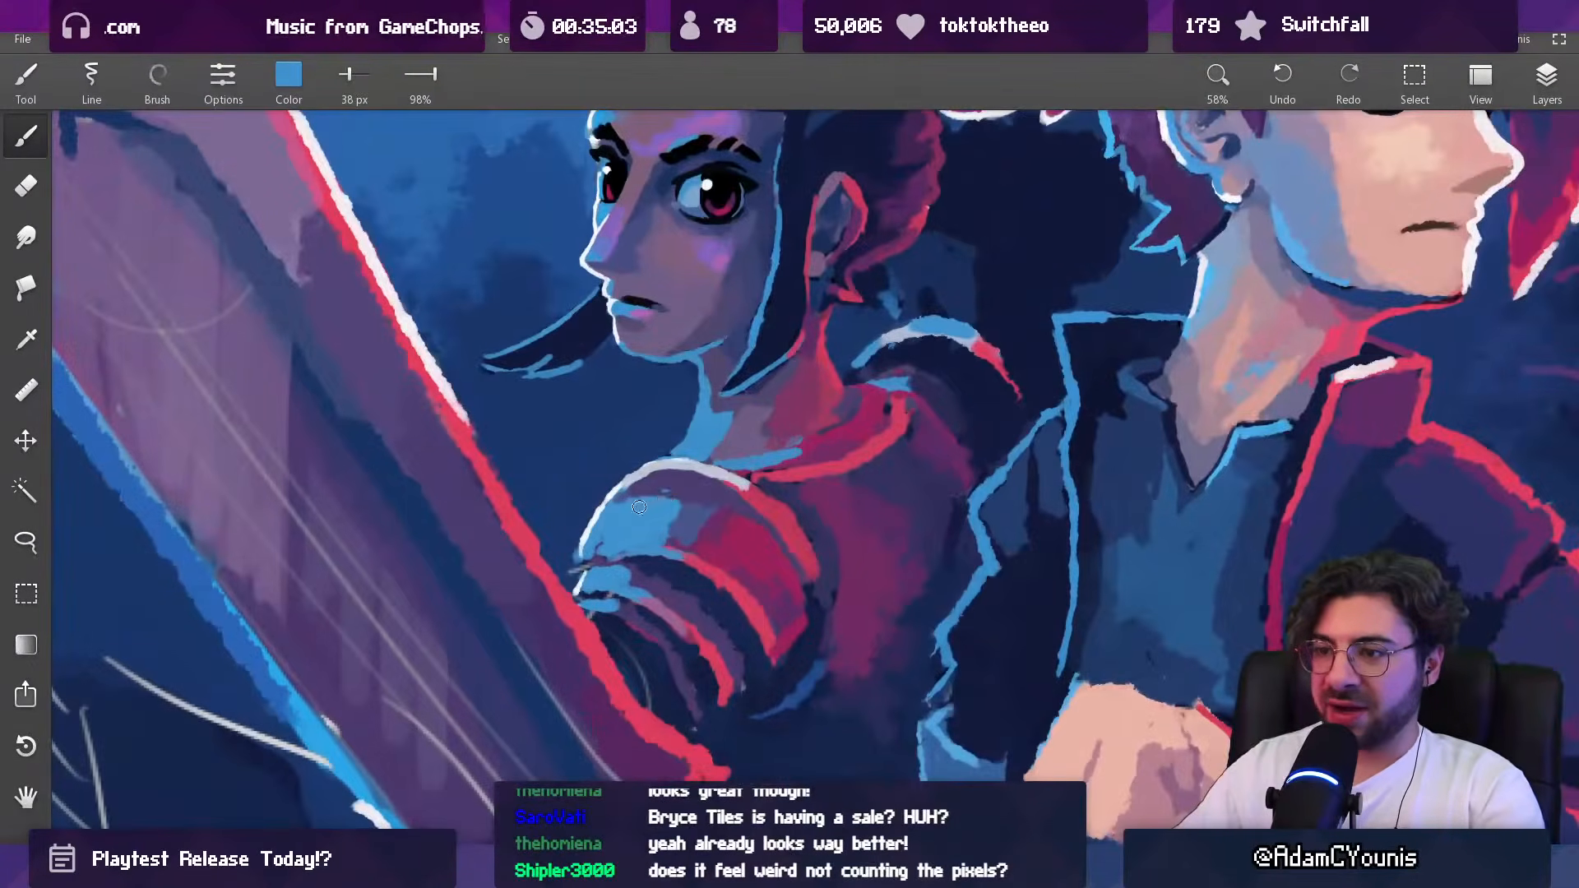
alt+click(697, 495)
alt+click(685, 486)
alt+click(658, 484)
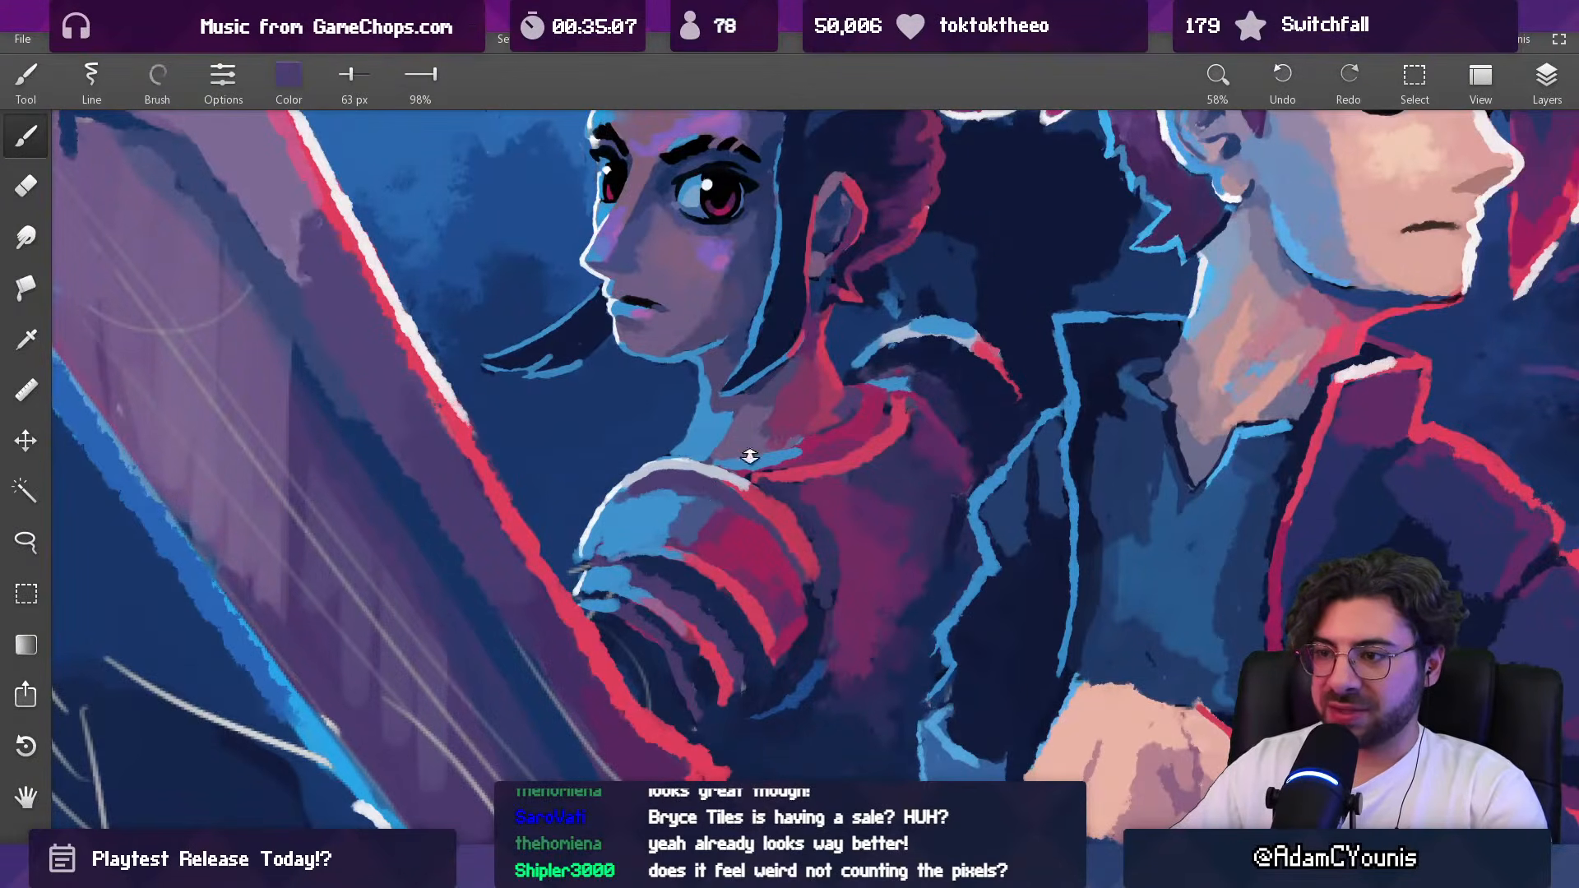
Step: Review the full composition and examine the orange-circled problem areas on the annotated reference copy
scroll(748, 454, down, 8)
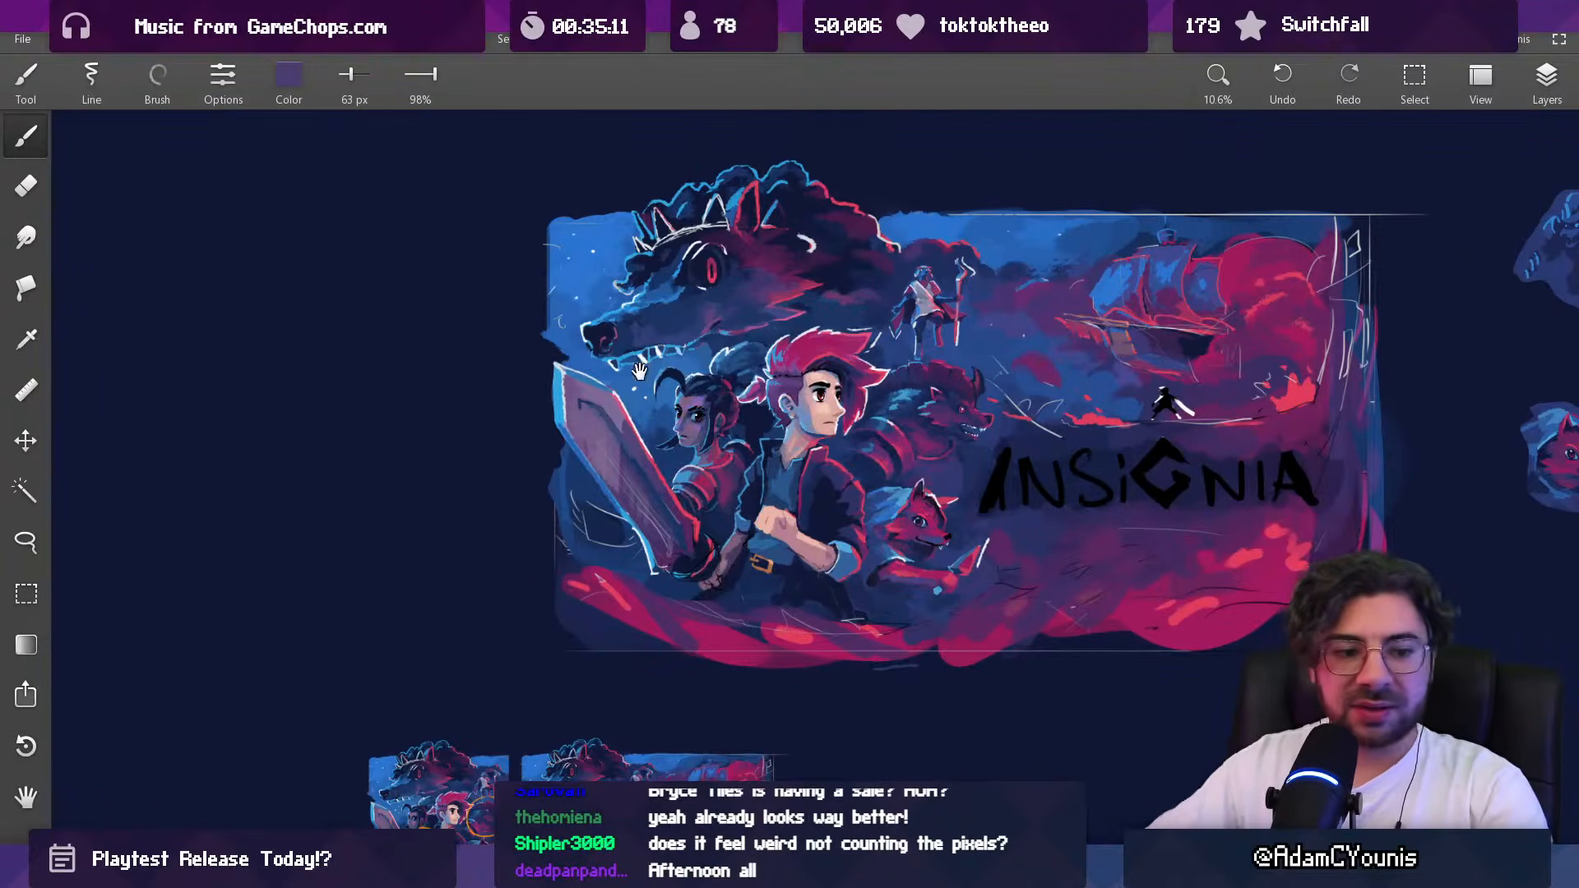
drag(721, 381, 690, 336)
drag(702, 404, 699, 409)
drag(362, 790, 552, 458)
drag(553, 457, 582, 201)
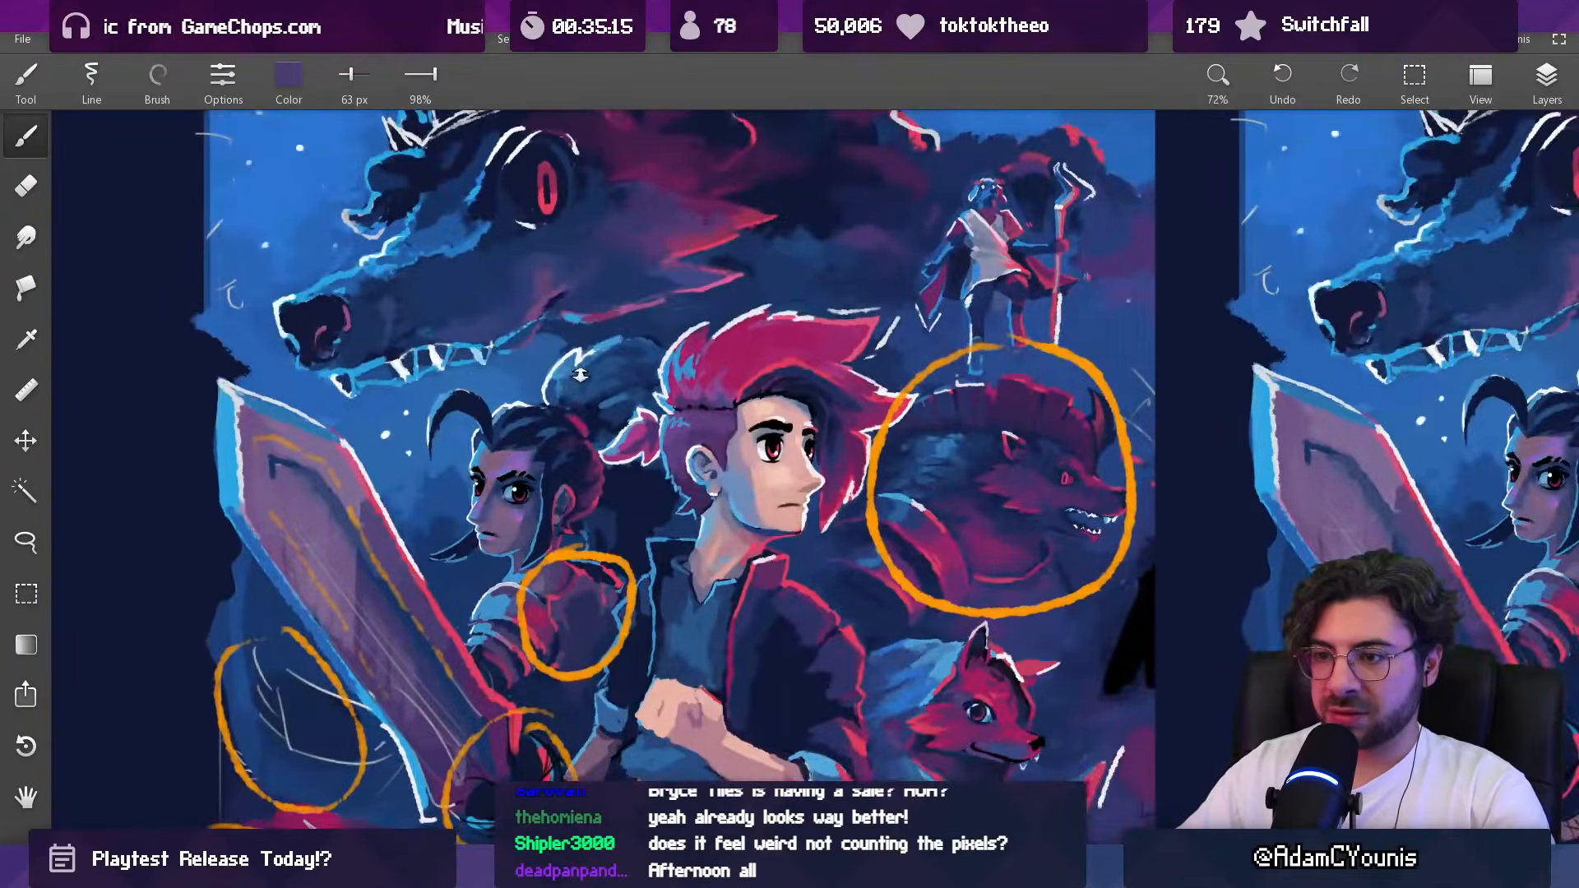
drag(579, 374, 559, 540)
mouse_move(629, 390)
mouse_down()
mouse_move(582, 431)
mouse_move(498, 721)
mouse_up()
drag(670, 406, 663, 567)
mouse_move(764, 362)
mouse_down()
mouse_move(429, 794)
mouse_move(344, 878)
mouse_up()
drag(781, 445, 776, 523)
mouse_move(784, 381)
mouse_down()
mouse_move(679, 364)
mouse_move(651, 407)
mouse_up()
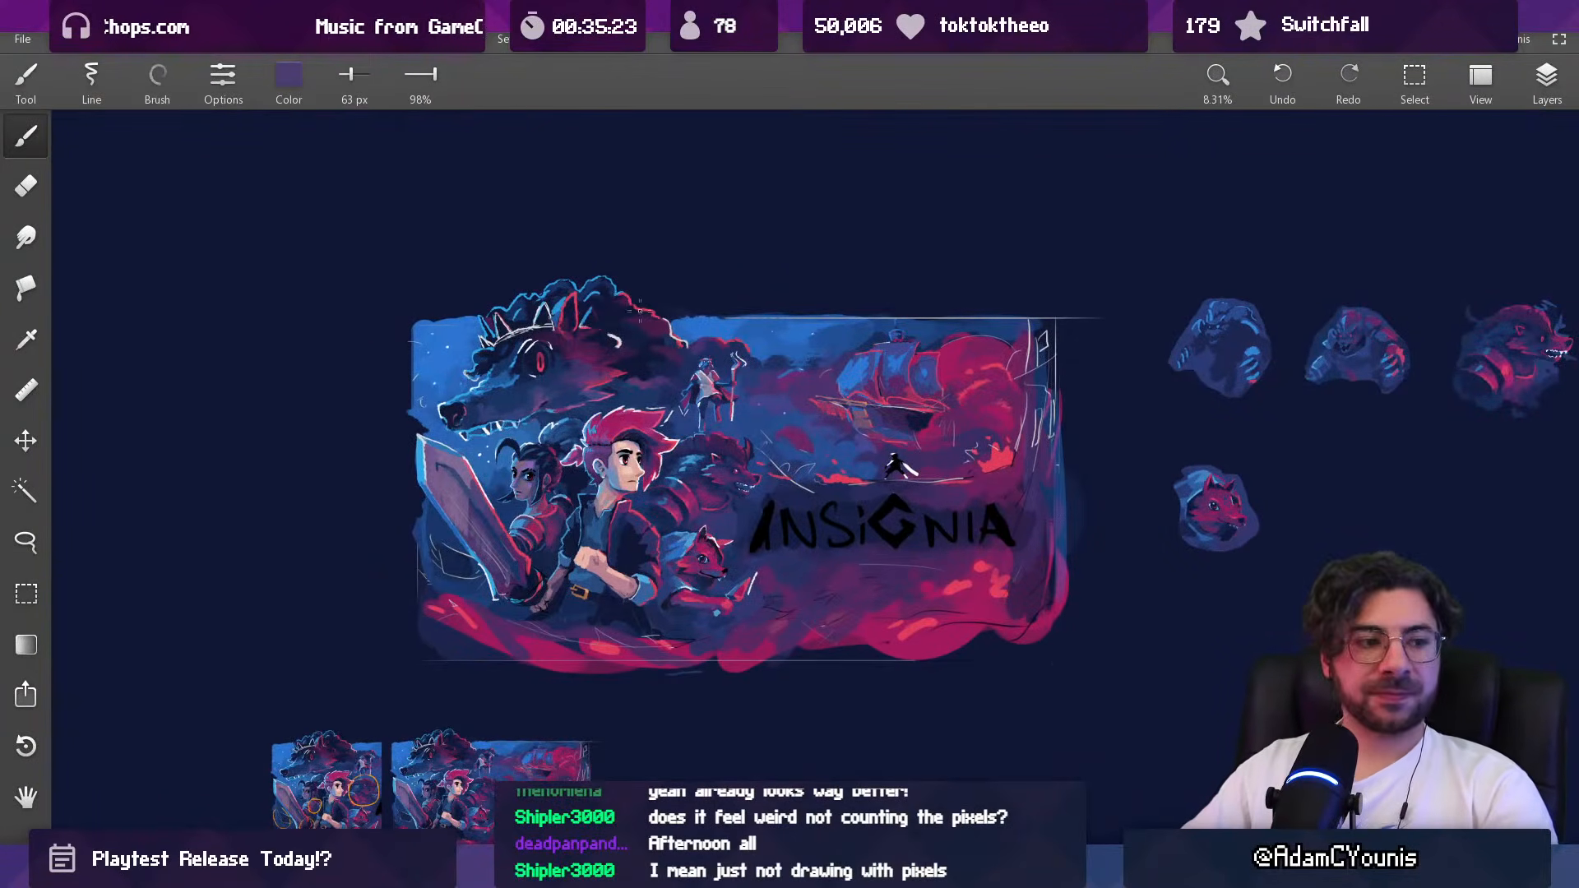
drag(611, 390, 610, 310)
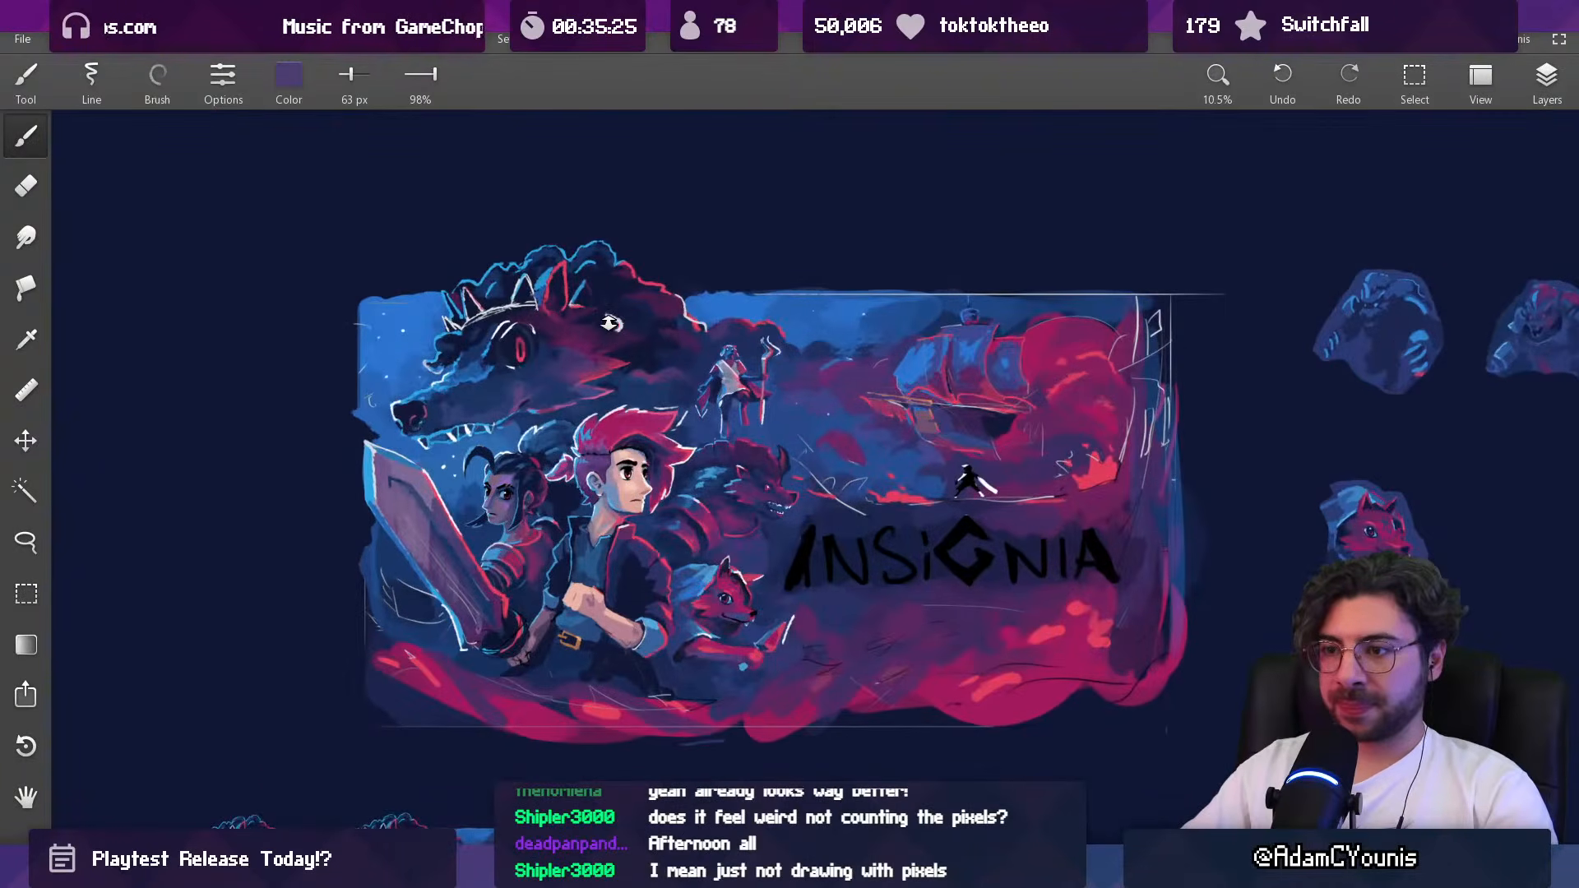
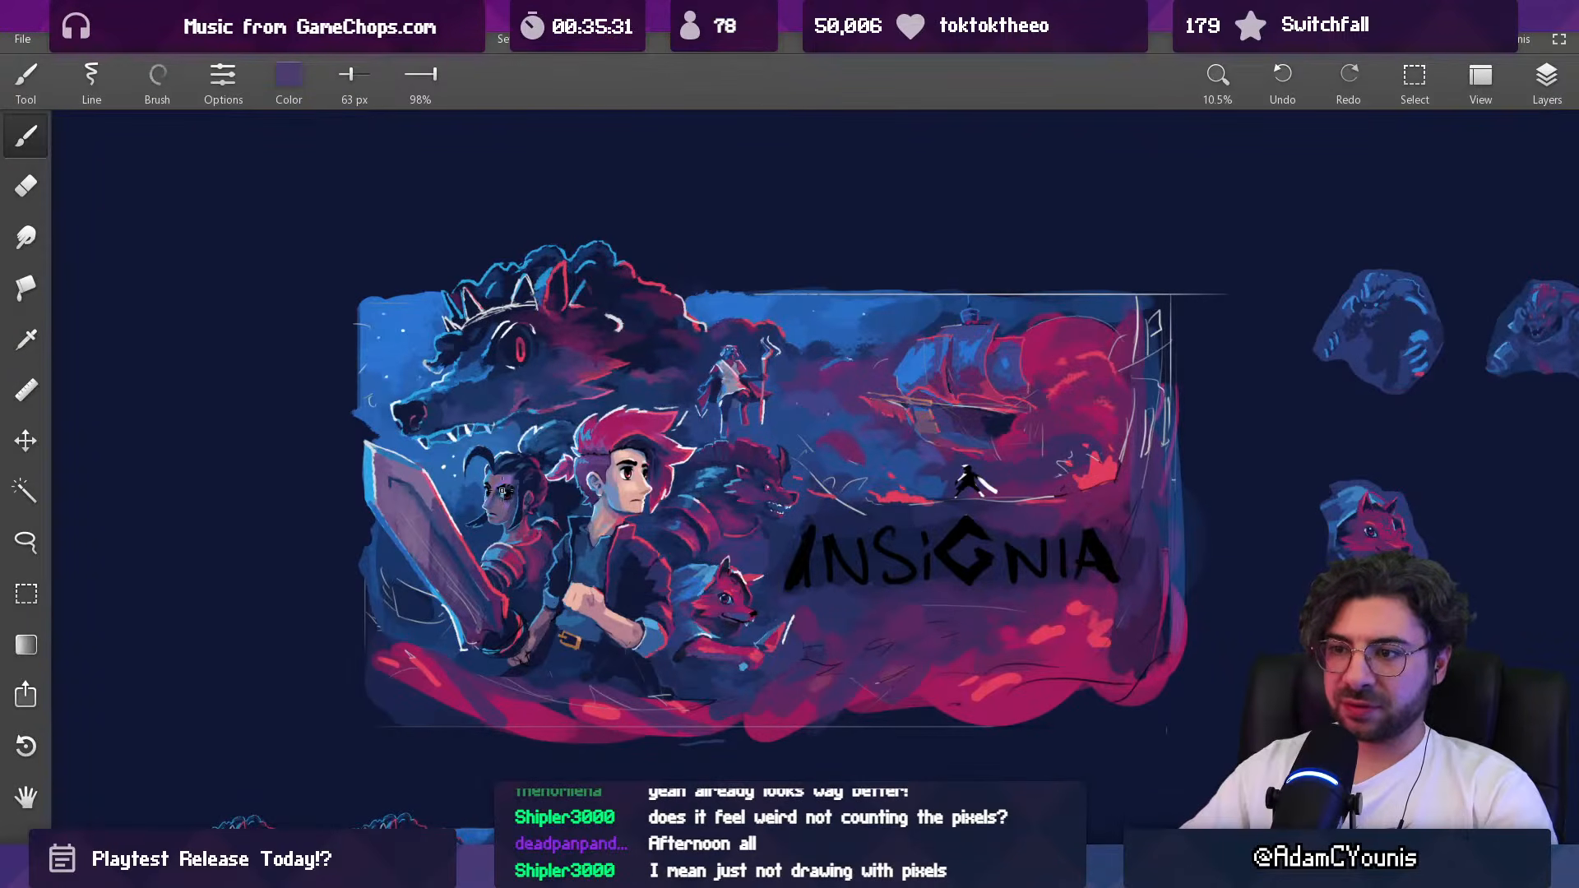
Step: Paint white catchlights in the dark-haired woman's eyes with the brush at 46 px
drag(519, 492, 551, 442)
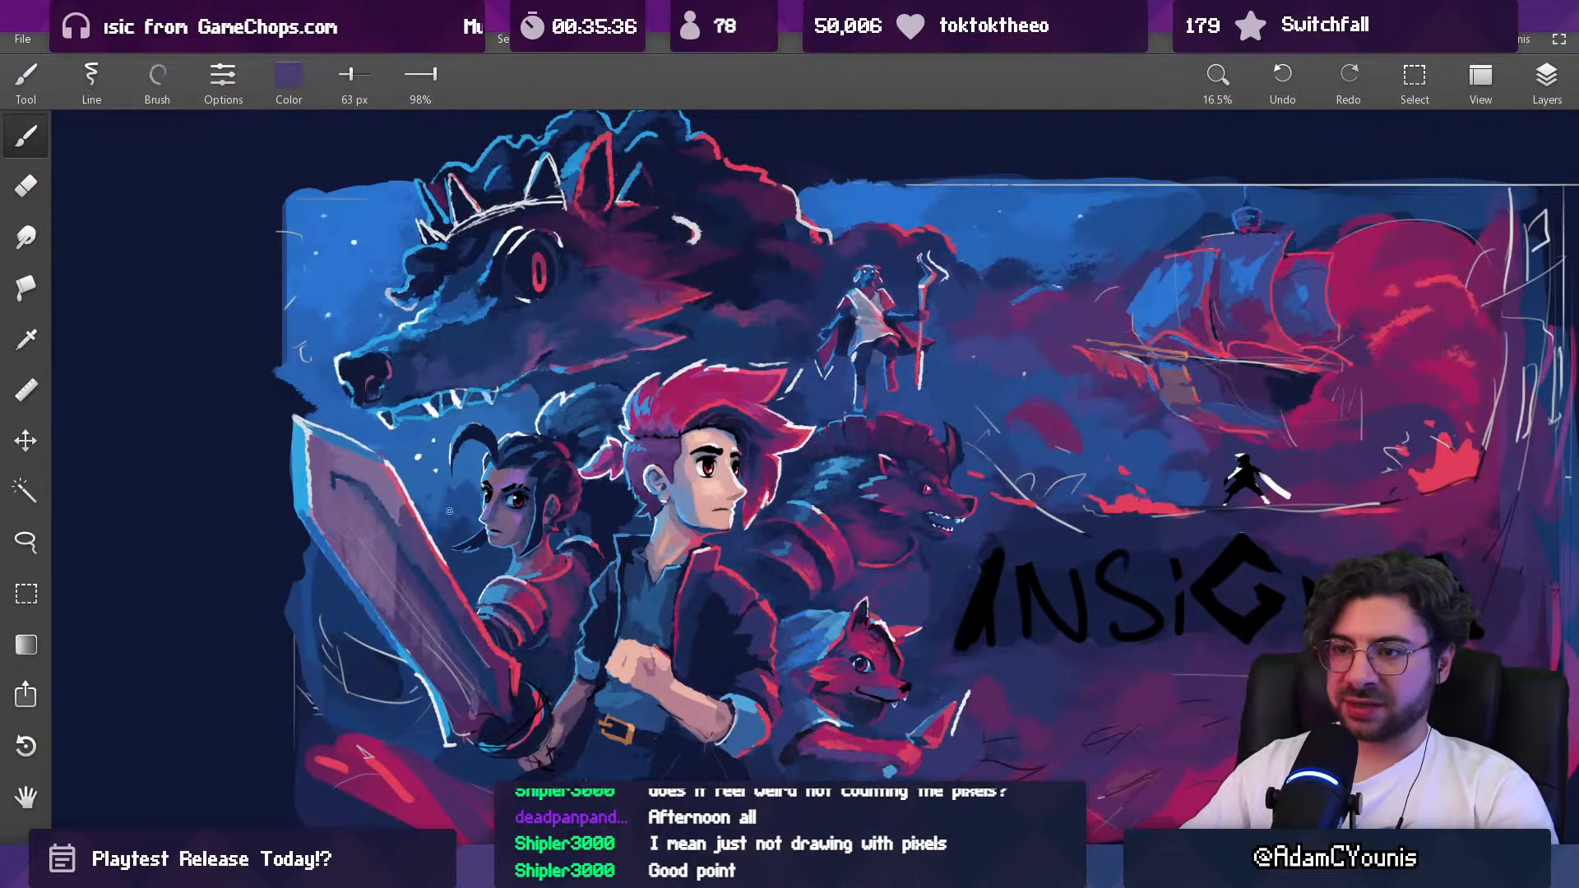
mouse_move(461, 553)
mouse_down()
mouse_move(494, 451)
mouse_move(539, 396)
mouse_move(520, 445)
mouse_move(564, 543)
mouse_move(609, 540)
mouse_move(633, 379)
mouse_up()
alt+click(544, 383)
key(ctrl+z)
click(516, 489)
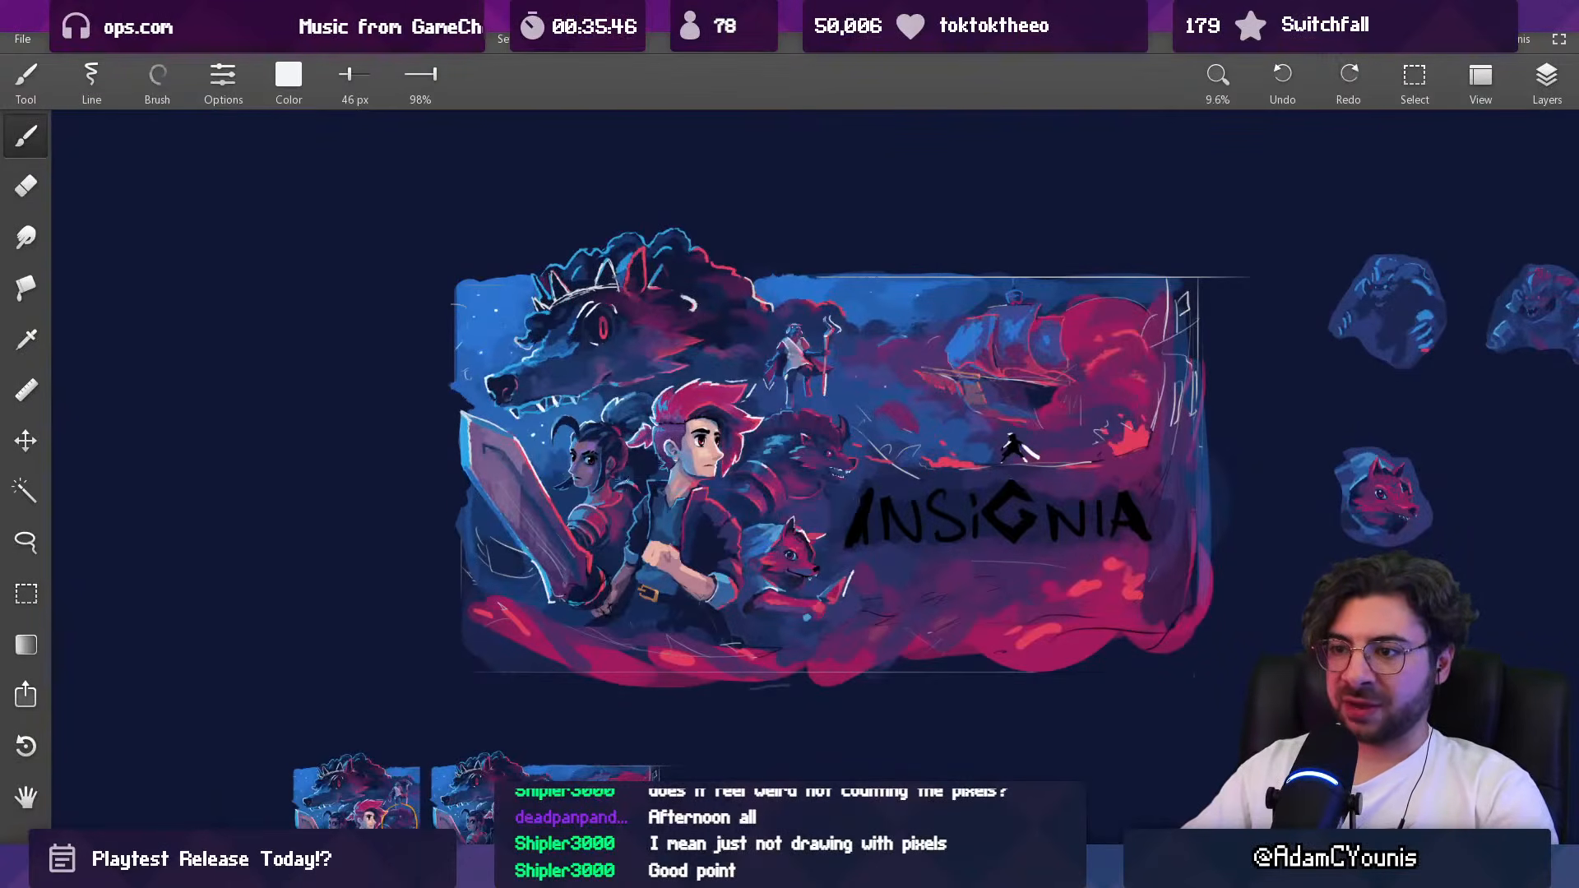
drag(666, 444, 649, 457)
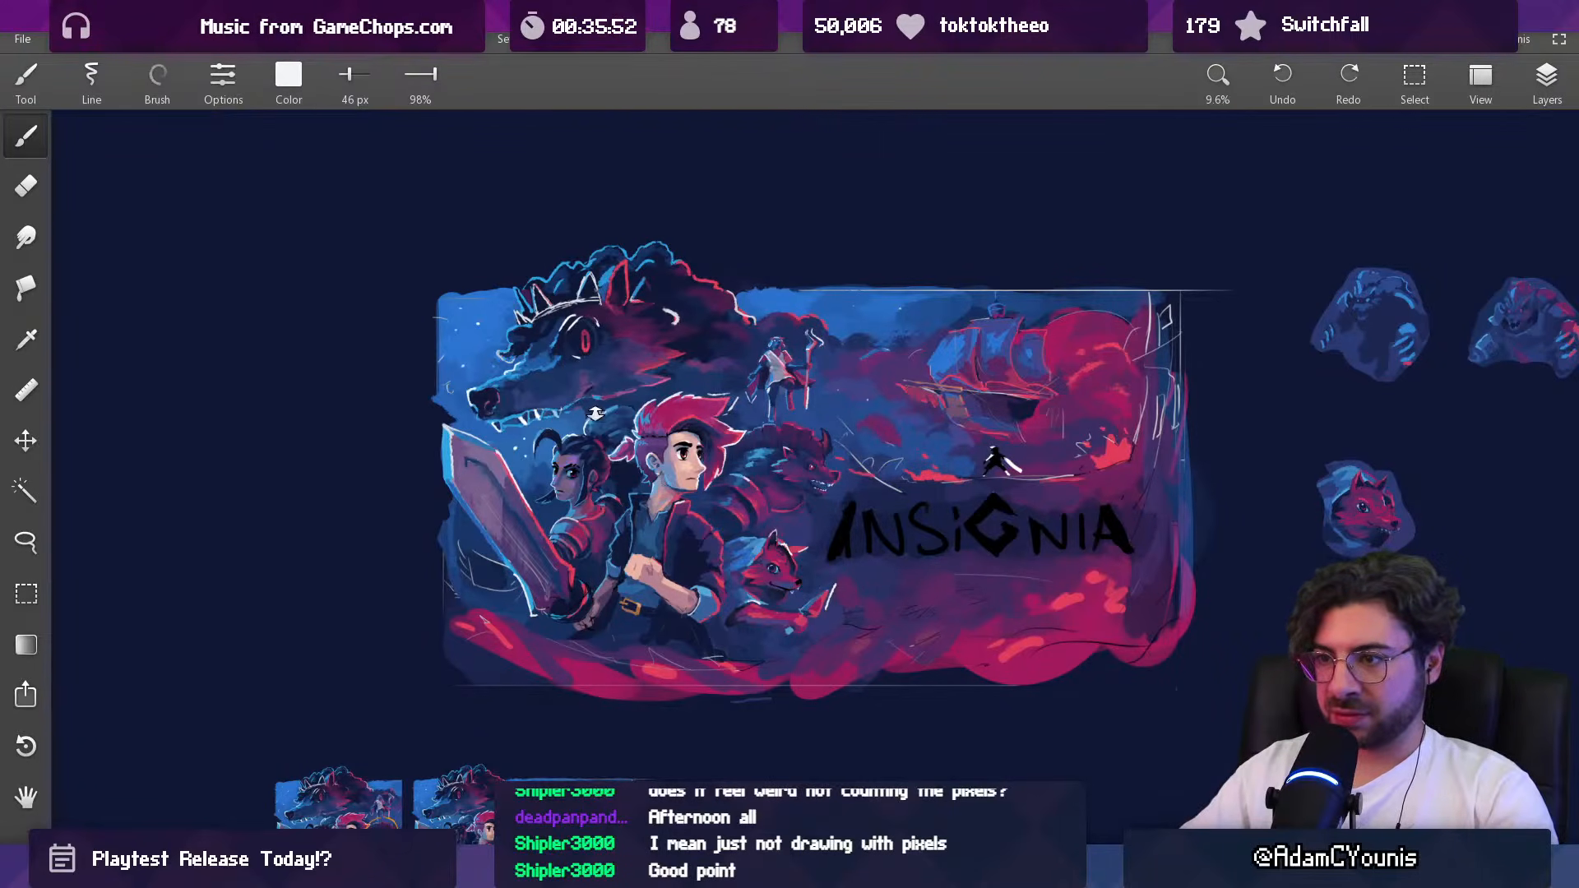
scroll(595, 409, up, 10)
Step: Tone down the catchlights in the dark-haired woman's eyes with sampled black at 38 px and 26% opacity
key(alt)
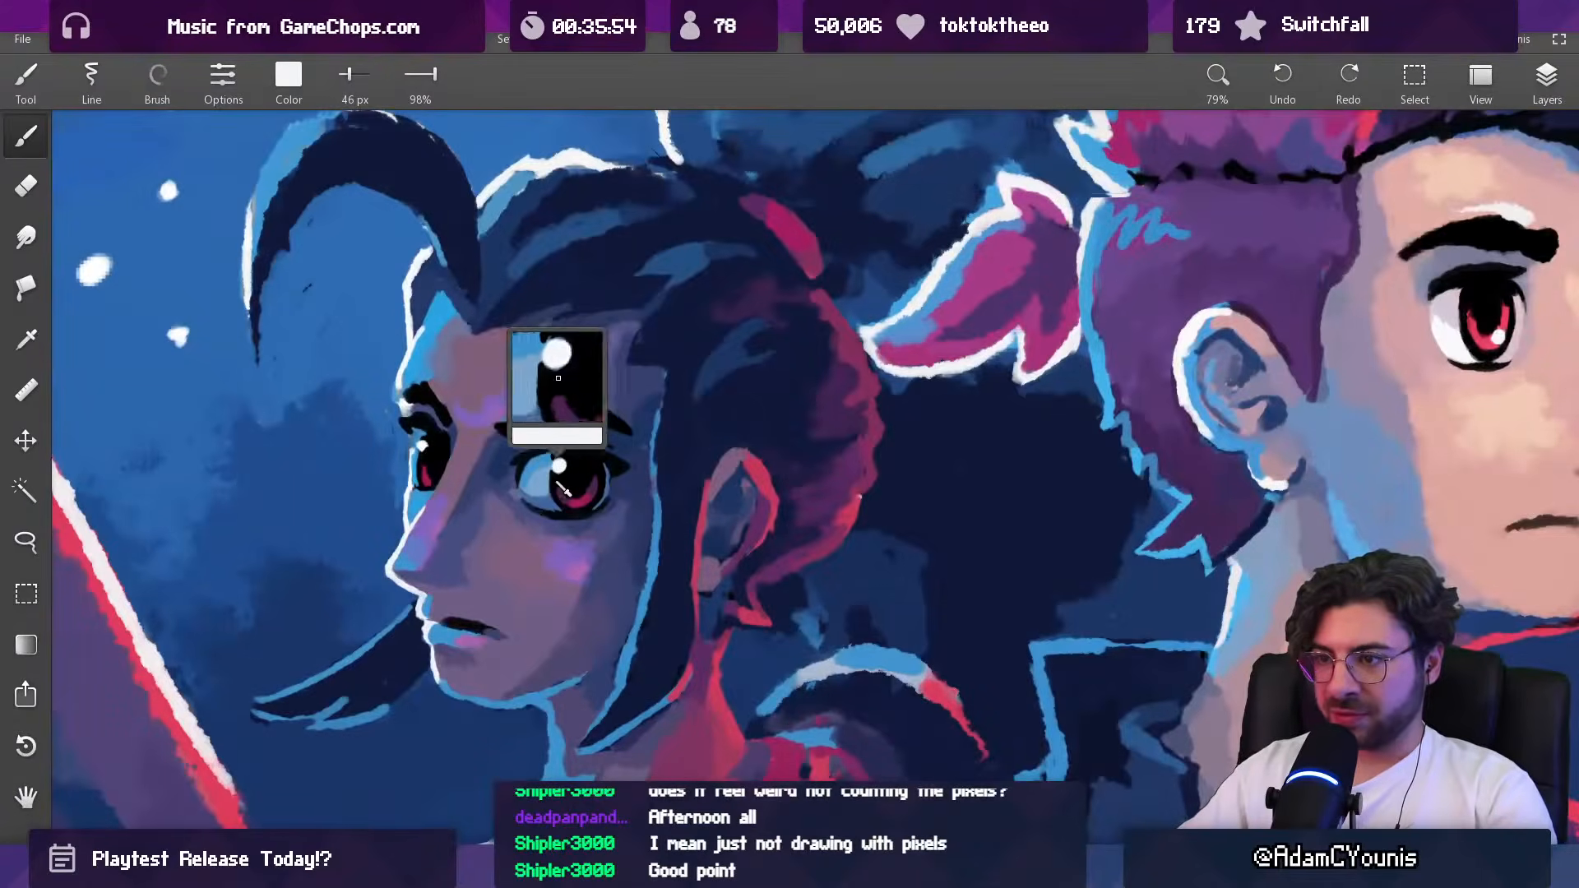
alt+click(563, 485)
scroll(575, 484, up, 2)
alt+click(587, 484)
drag(420, 78, 344, 97)
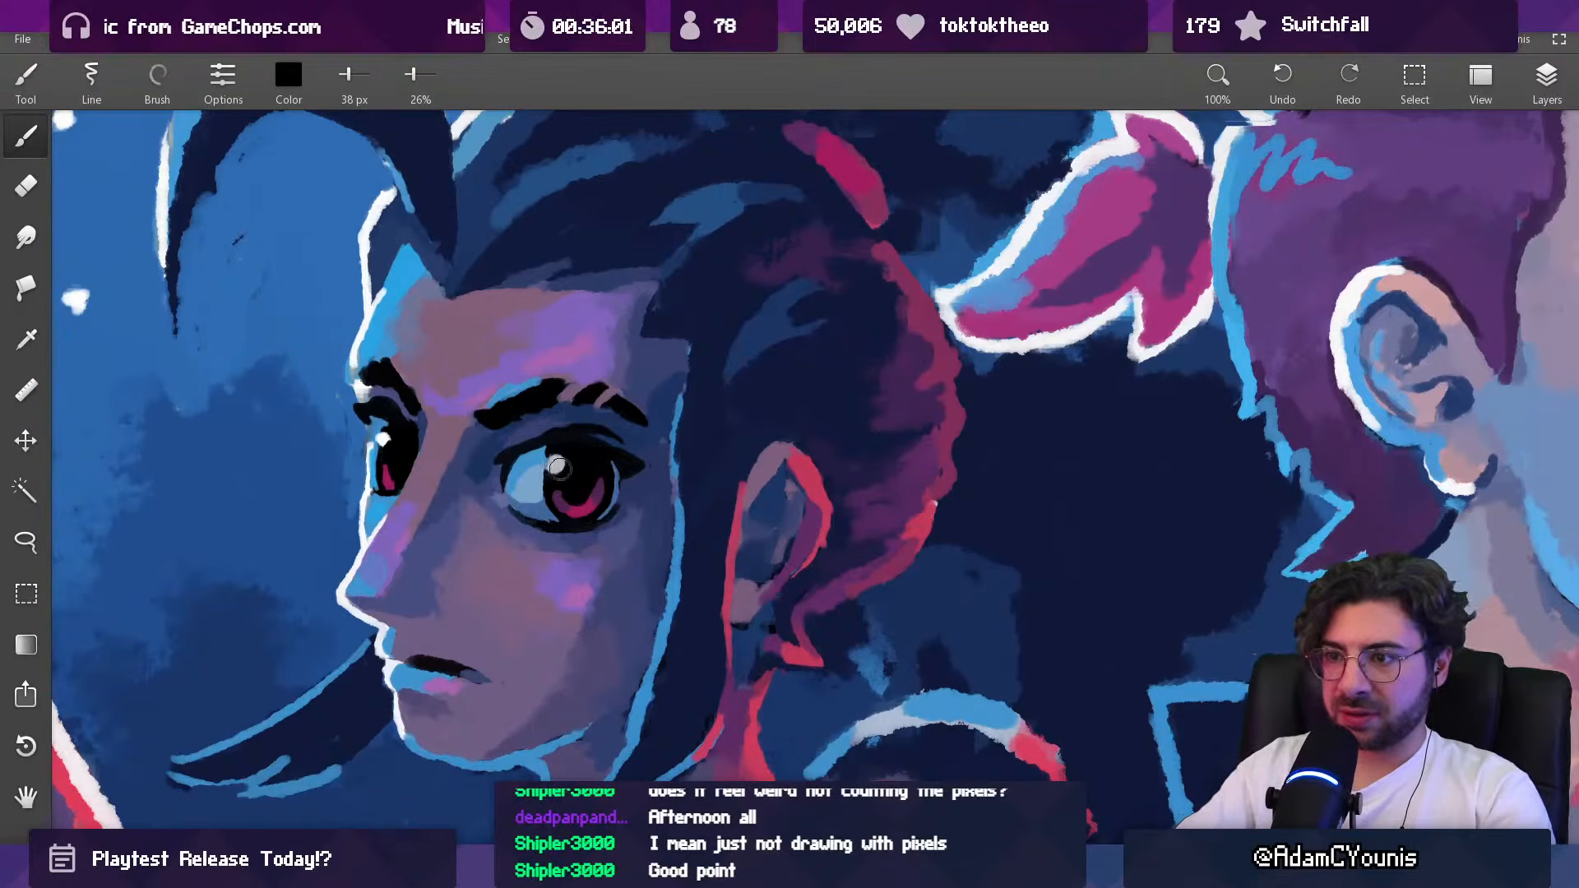
scroll(558, 467, down, 10)
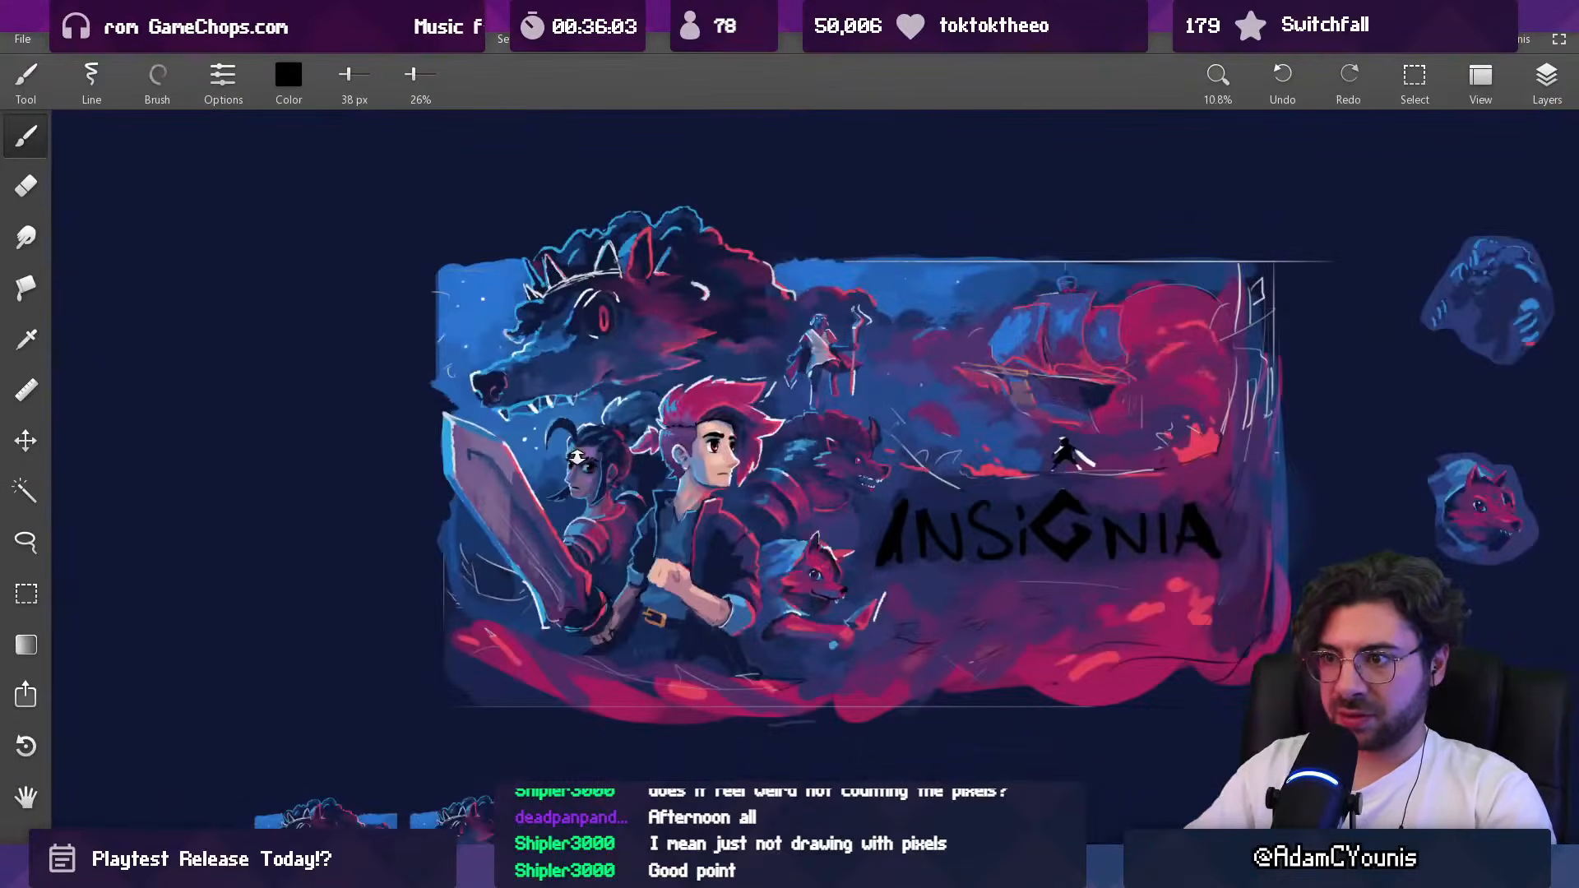
scroll(573, 457, up, 10)
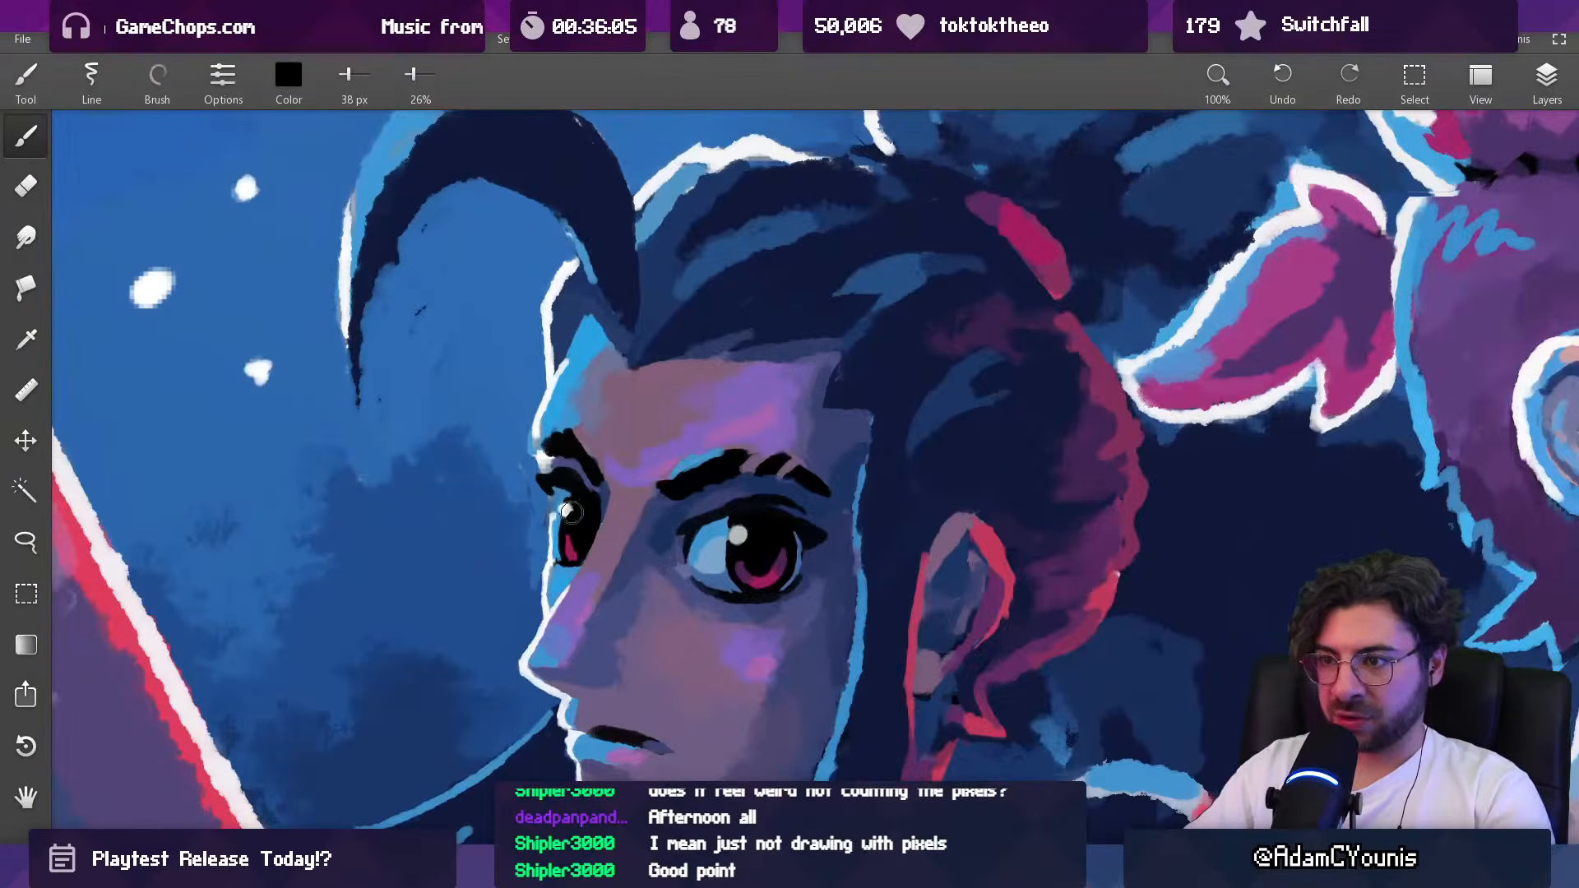
scroll(601, 477, down, 10)
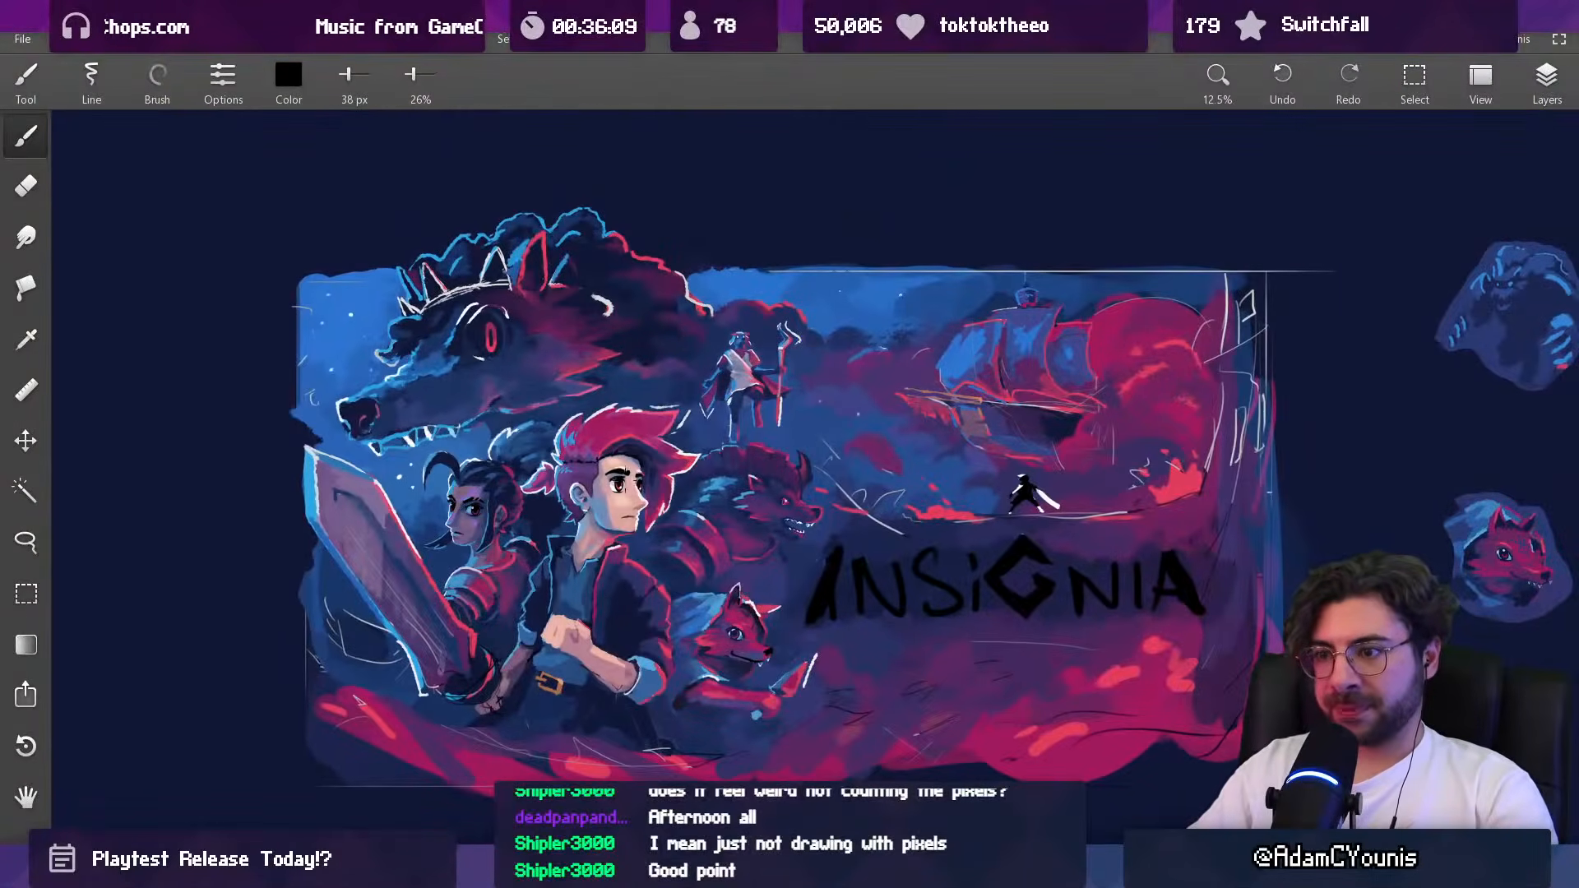
Step: Soften the highlight in the fox's eye with sampled navy and light blue at 26% opacity, reducing the brush to 23 px
scroll(730, 633, up, 10)
alt+click(663, 485)
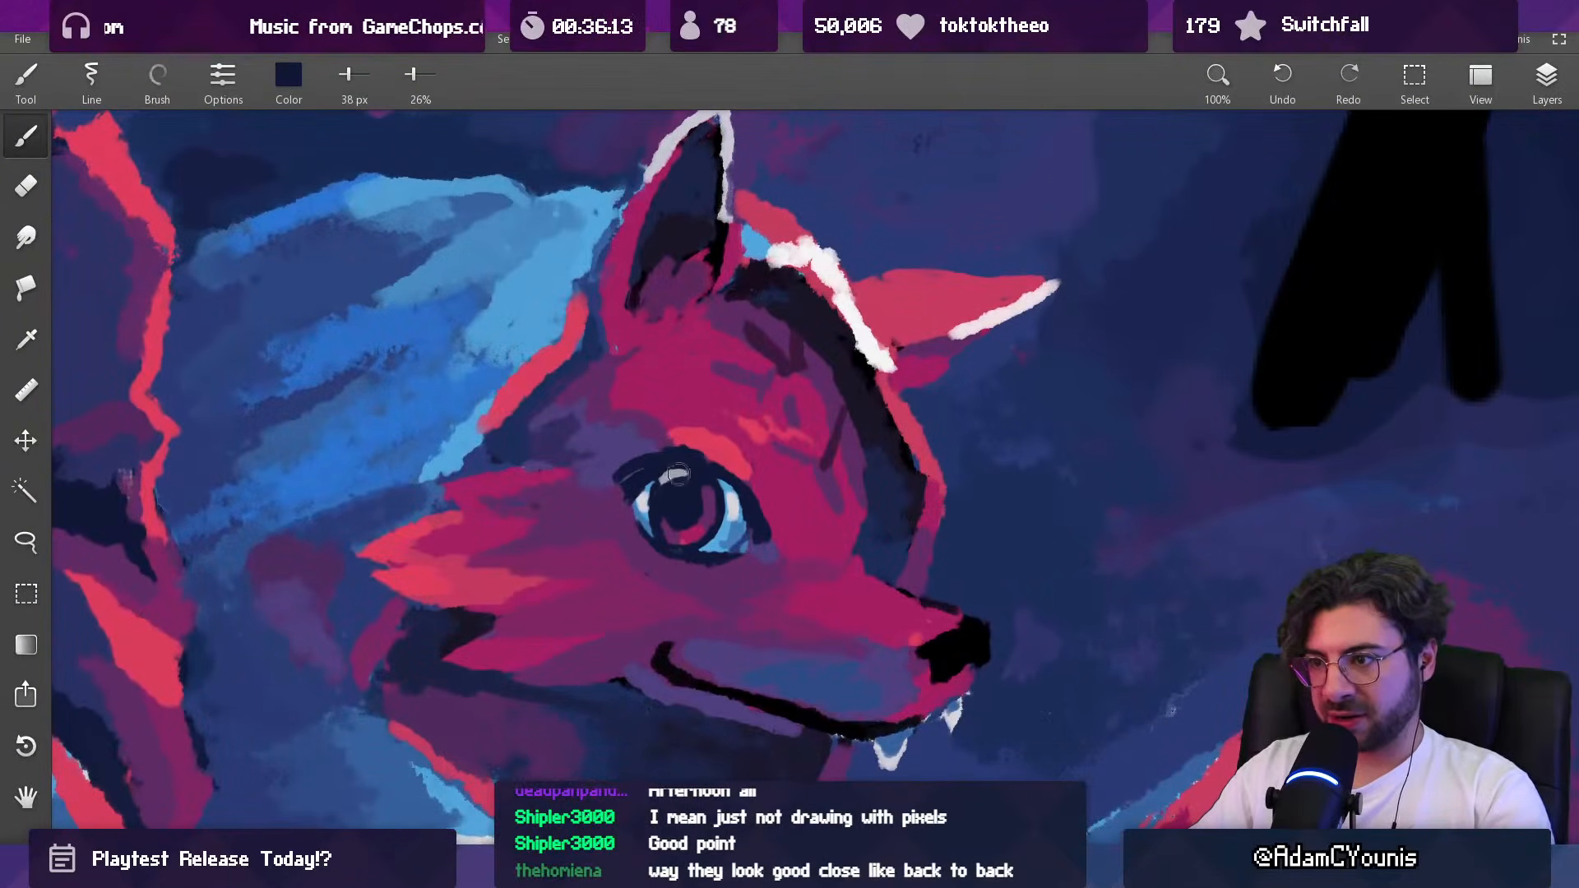
alt+click(726, 493)
drag(749, 496, 722, 496)
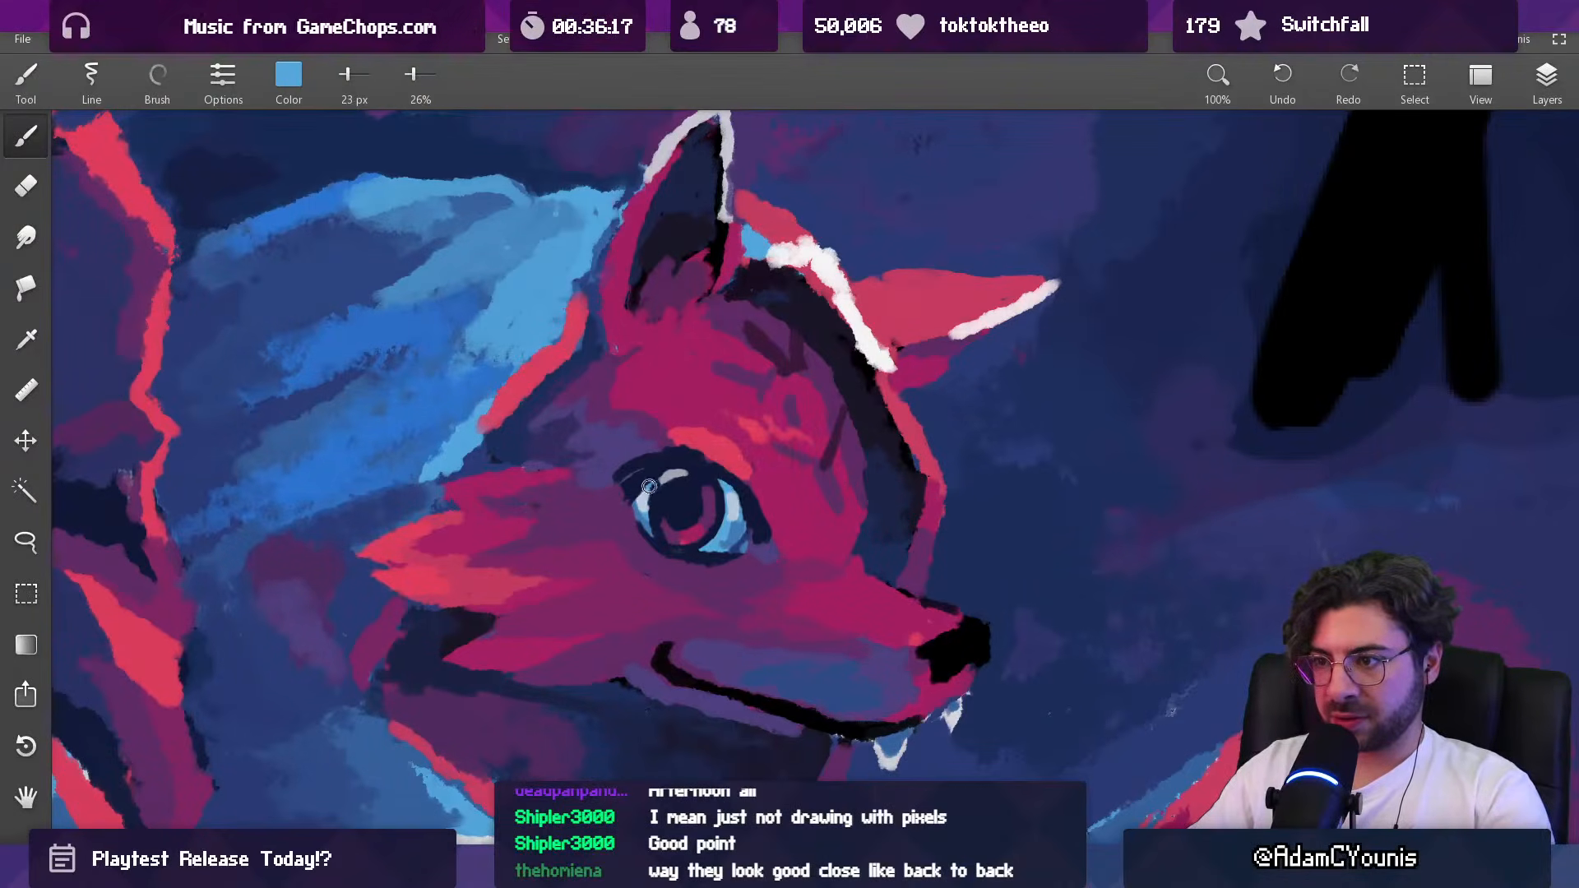
scroll(647, 490, down, 10)
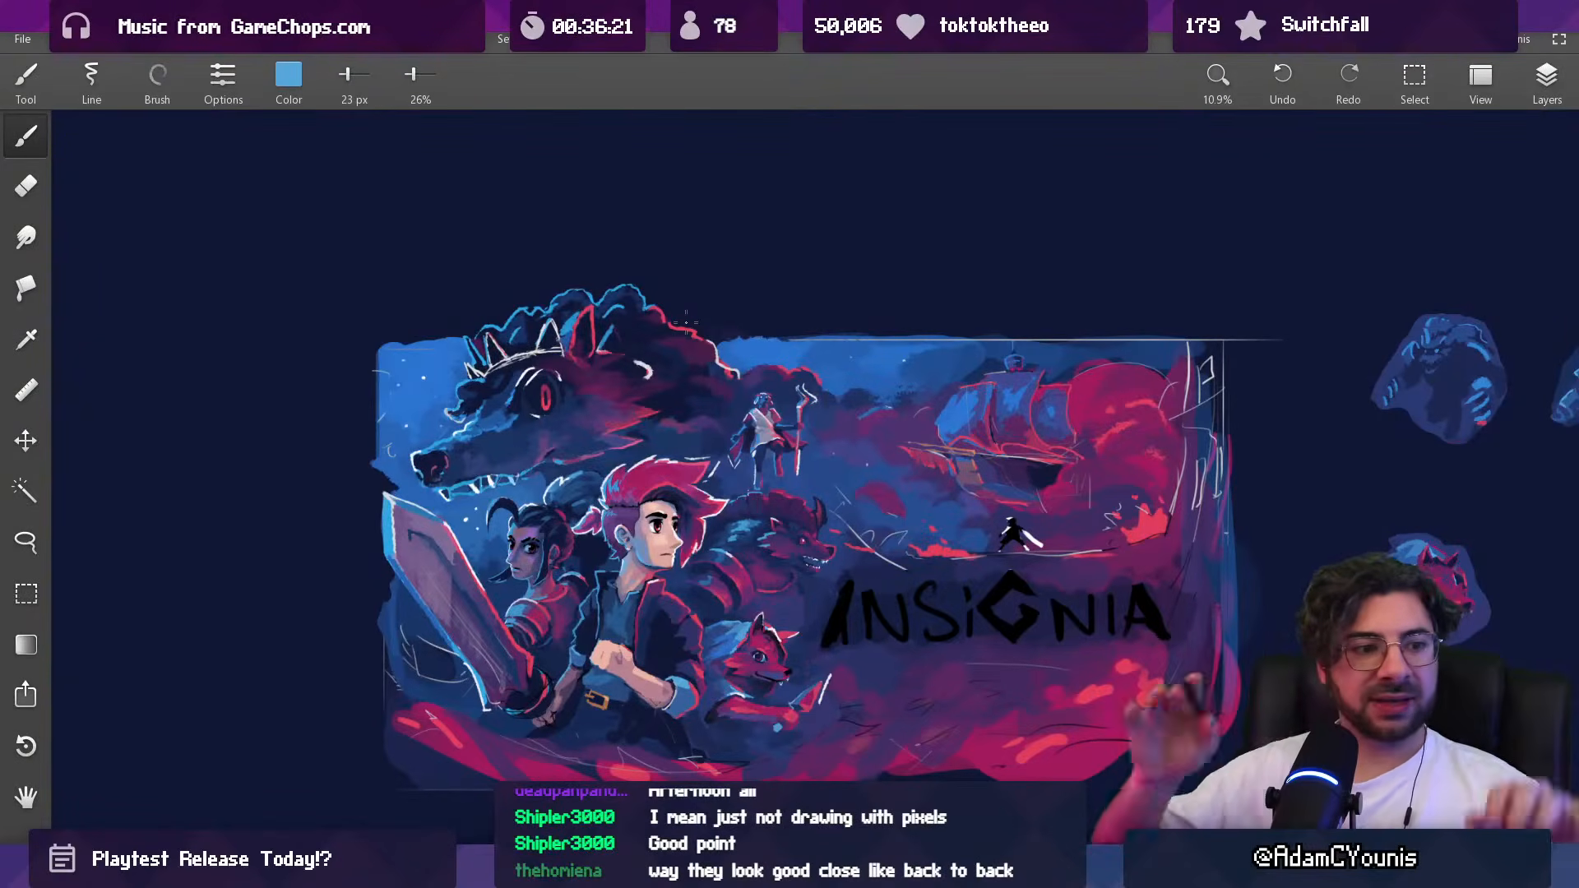
drag(598, 535, 600, 489)
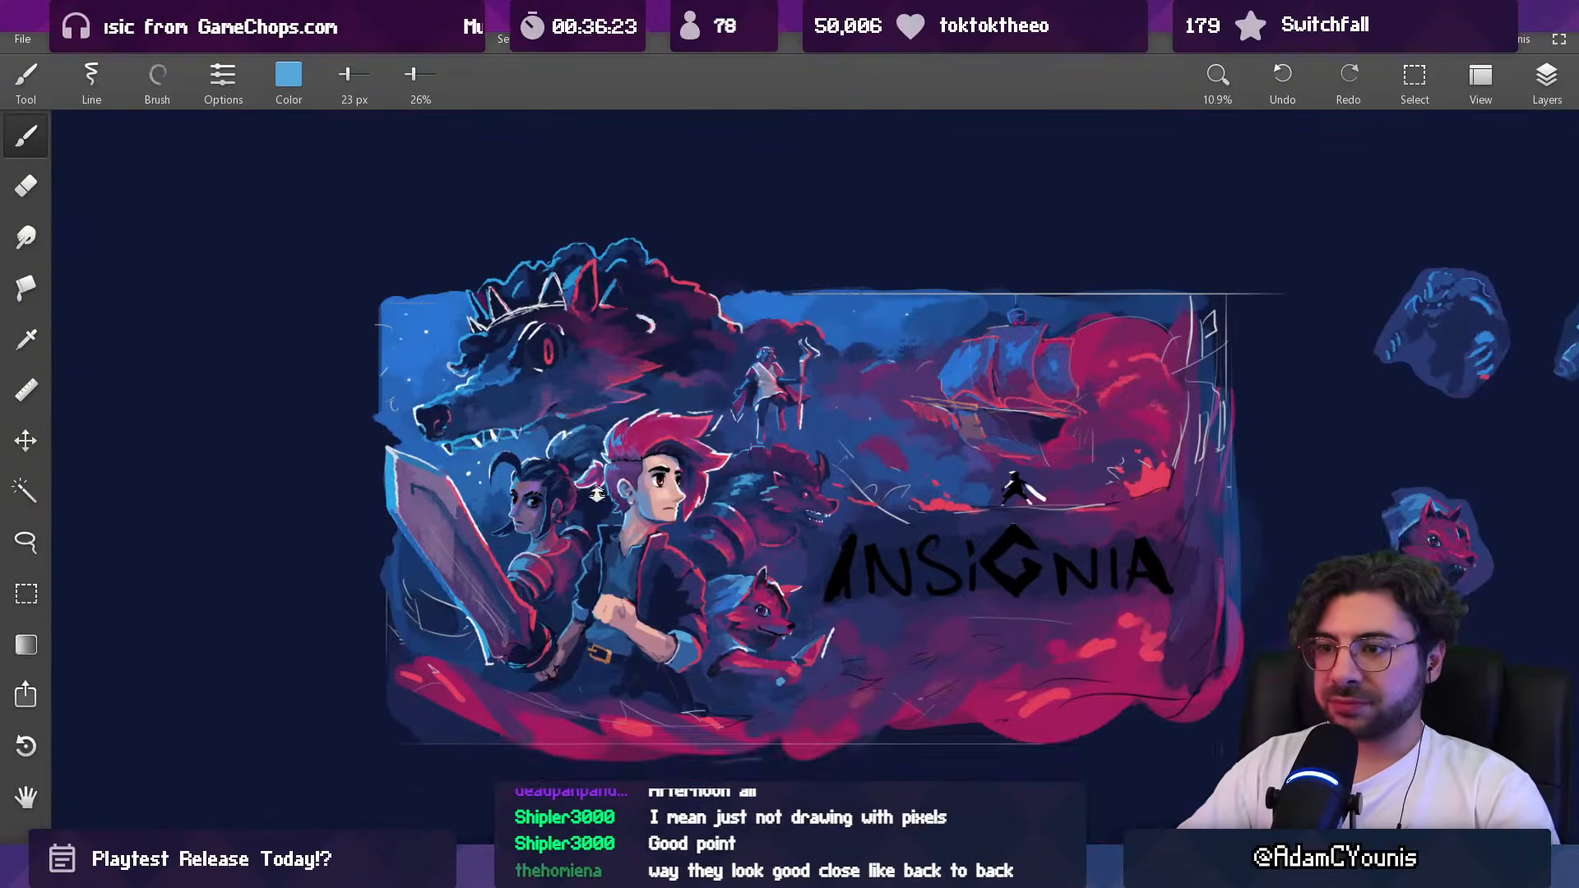
Step: Repaint the rim light and dark surface of the woman's far shoulder armor with sampled colors, starting with blue at 39 px
scroll(600, 489, up, 9)
key(])
key(])
key(])
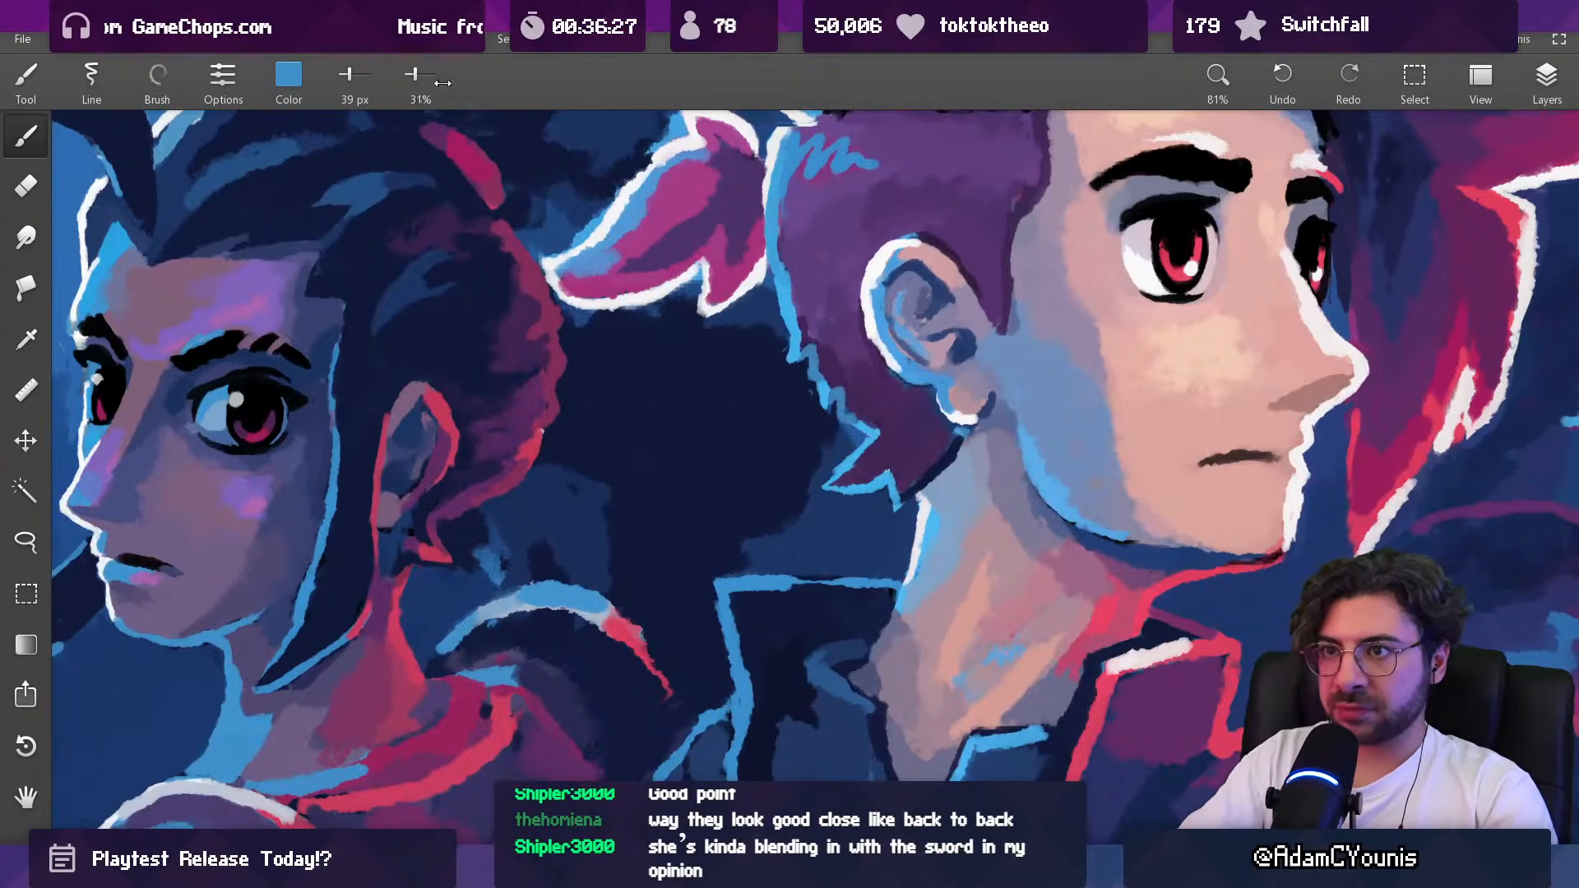
mouse_move(465, 626)
mouse_down()
mouse_move(543, 592)
mouse_move(475, 616)
mouse_move(553, 600)
mouse_move(488, 632)
mouse_move(575, 613)
mouse_move(558, 605)
mouse_move(609, 619)
mouse_move(596, 611)
mouse_move(661, 684)
mouse_up()
alt+click(514, 629)
alt+click(566, 600)
alt+click(597, 612)
alt+click(650, 617)
alt+click(615, 618)
alt+click(665, 619)
alt+click(632, 665)
alt+click(651, 647)
Step: Blend the blue-to-red transition along the far shoulder armor's rim with magenta at 59 px and blue at 40 px, both at 100% opacity
scroll(646, 658, down, 8)
drag(642, 566, 592, 510)
scroll(621, 588, up, 6)
mouse_move(1056, 699)
alt+mouse_down()
mouse_move(1166, 678)
mouse_move(1155, 670)
alt+mouse_up()
ctrl+alt+drag(595, 631, 611, 631)
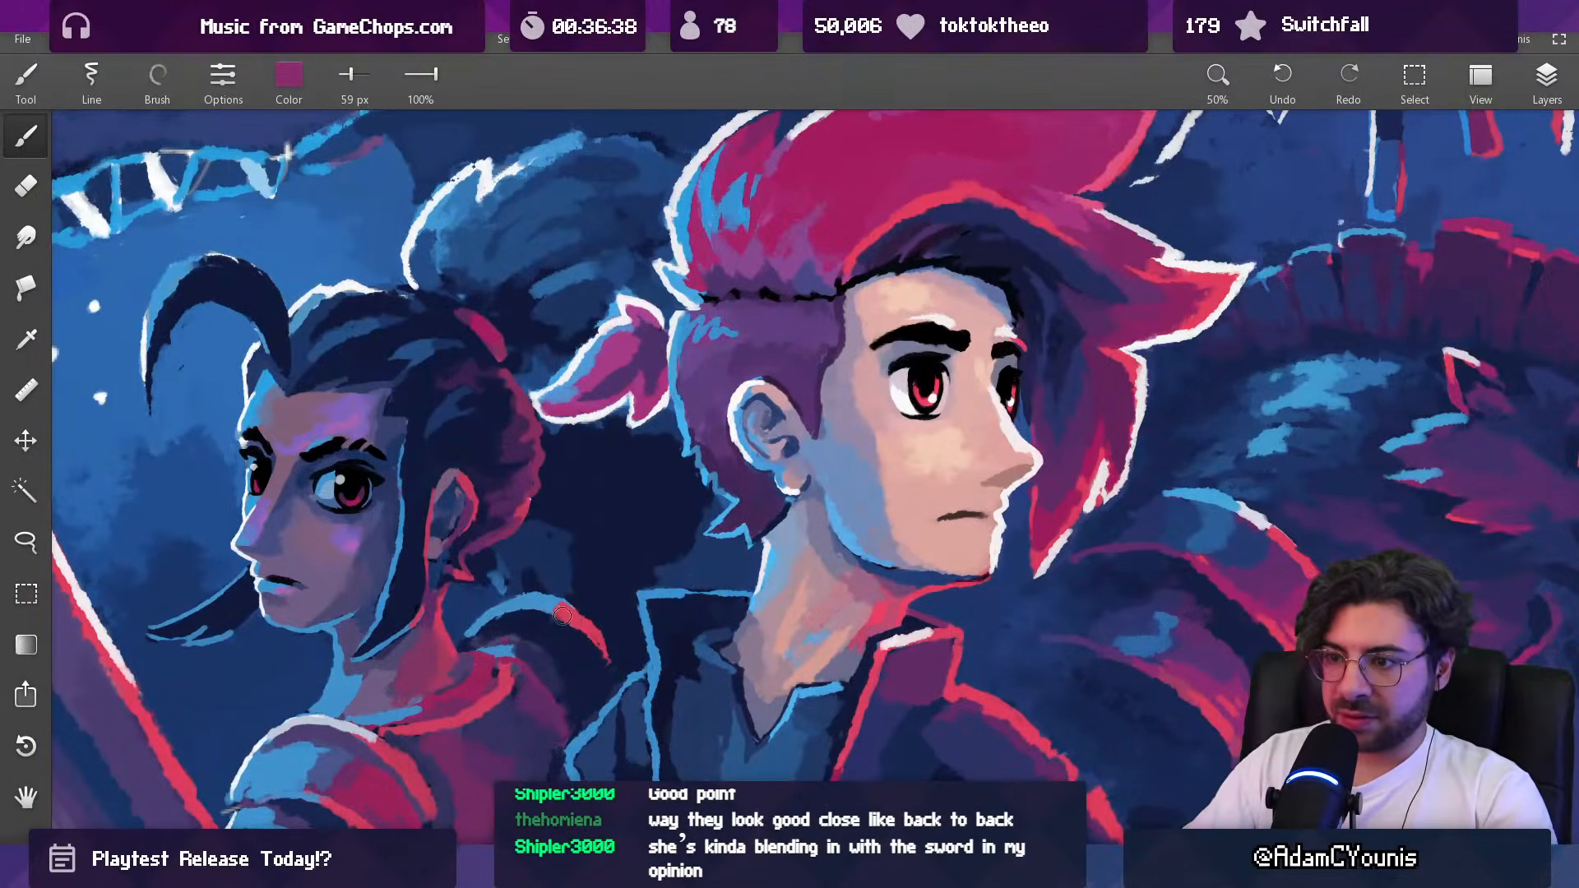
alt+drag(580, 627, 533, 601)
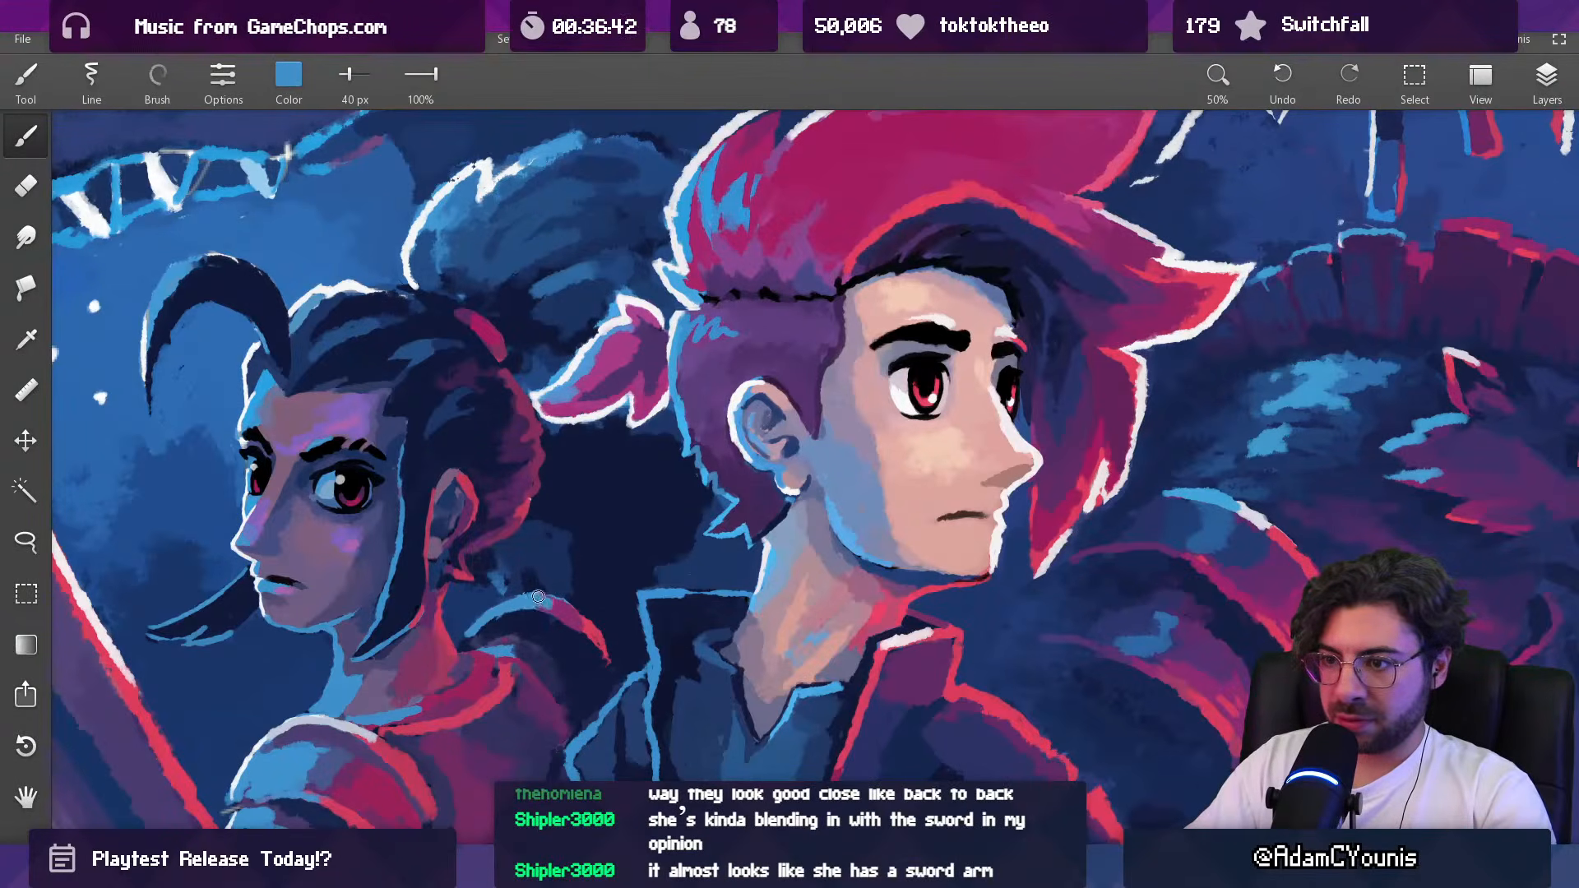
Step: Examine how the dark-haired woman reads against the sword and the full composition
scroll(552, 610, down, 10)
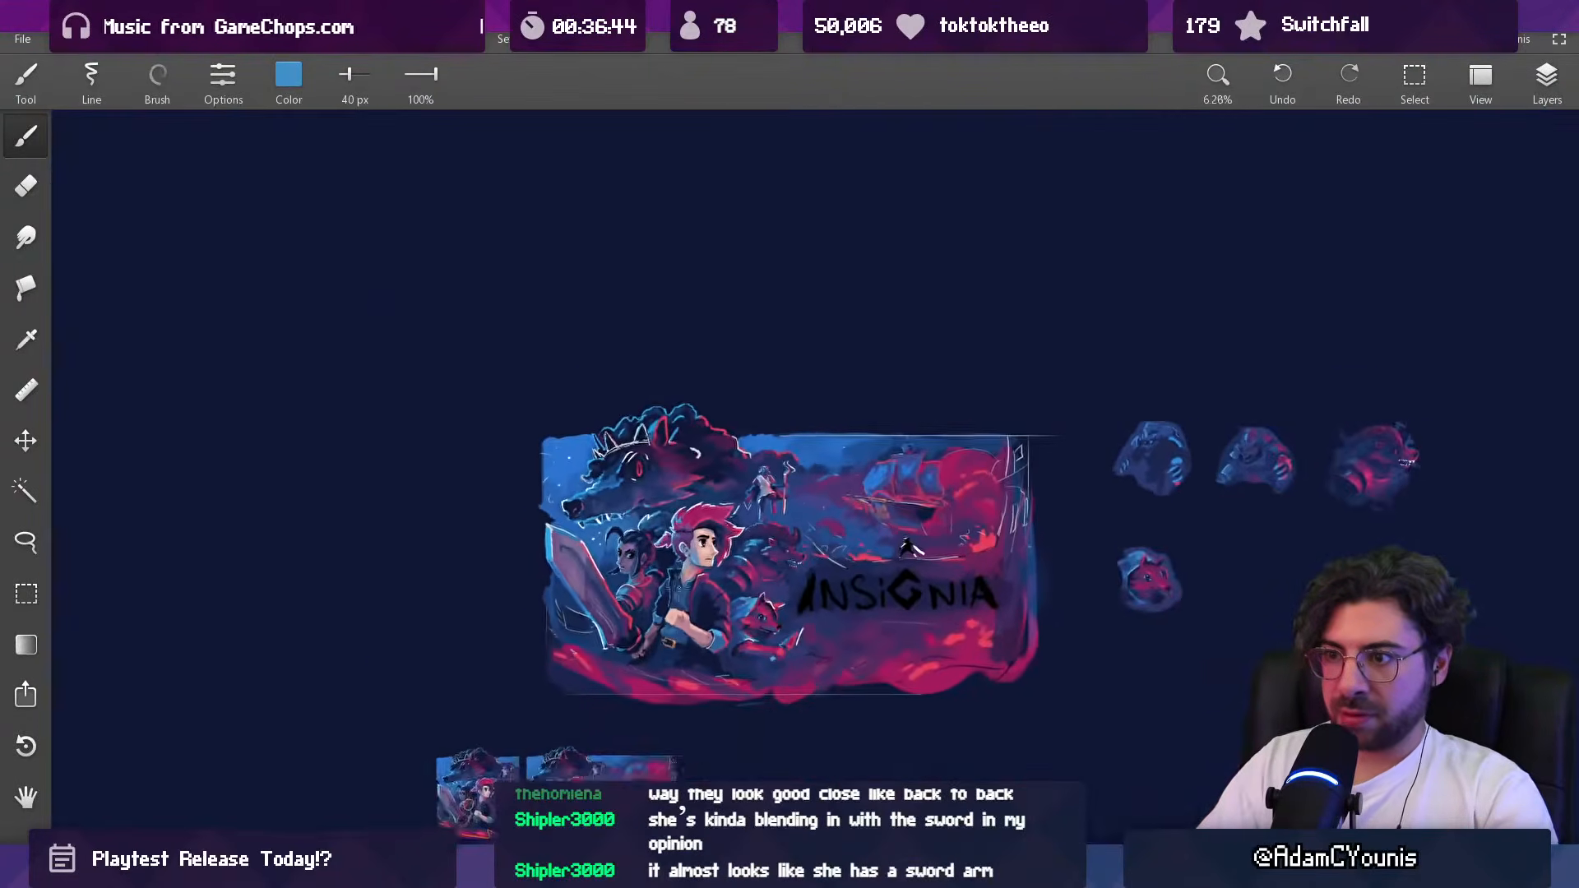
scroll(674, 541, up, 5)
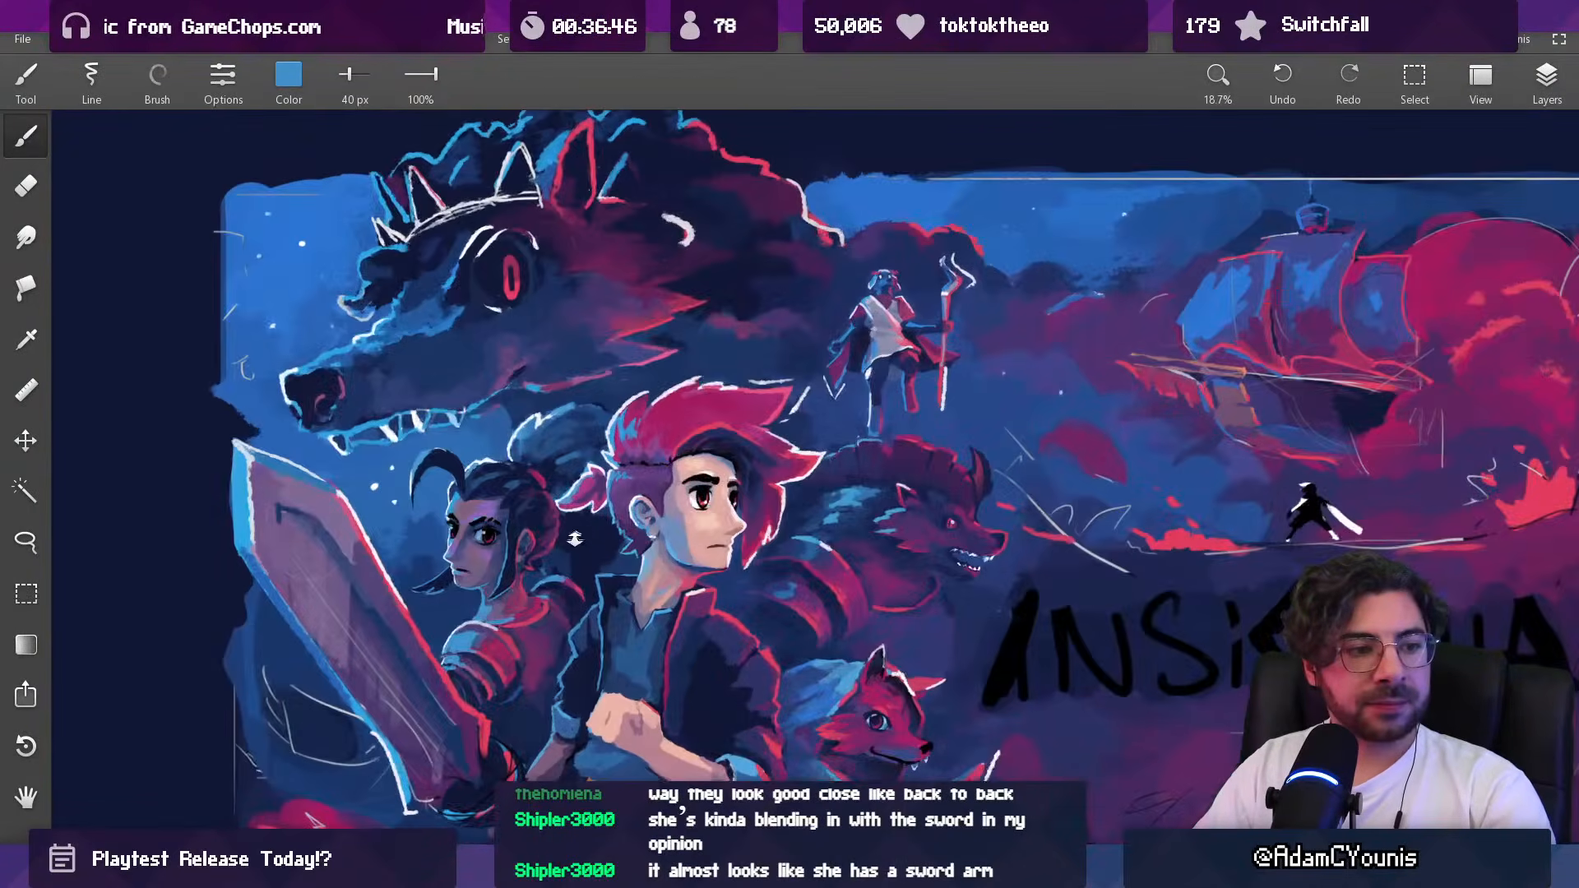
drag(572, 545, 599, 428)
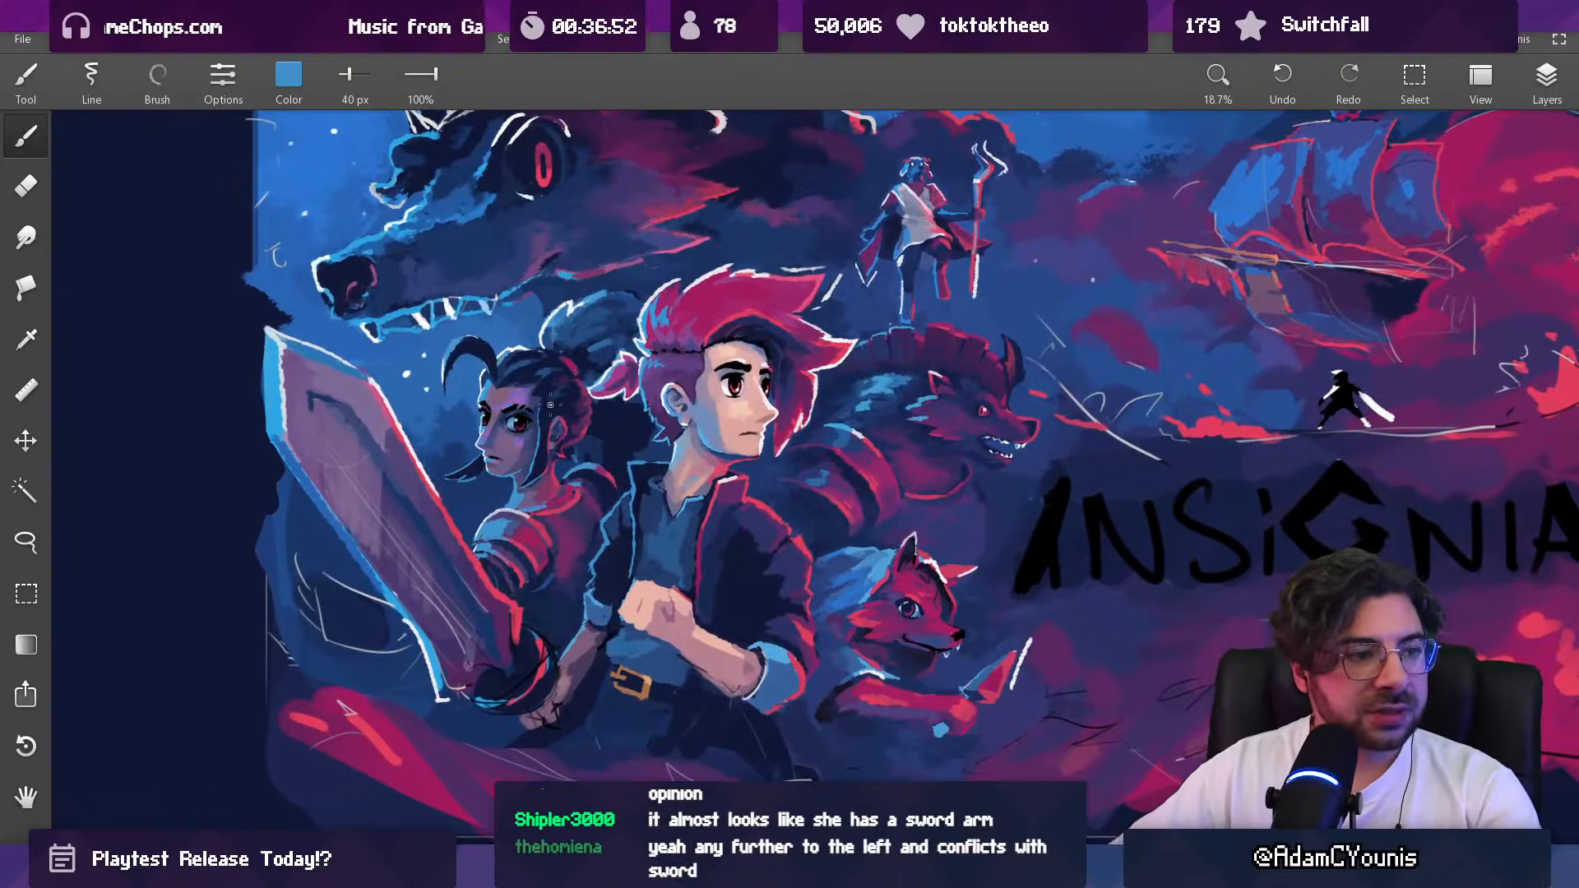
drag(659, 438, 629, 539)
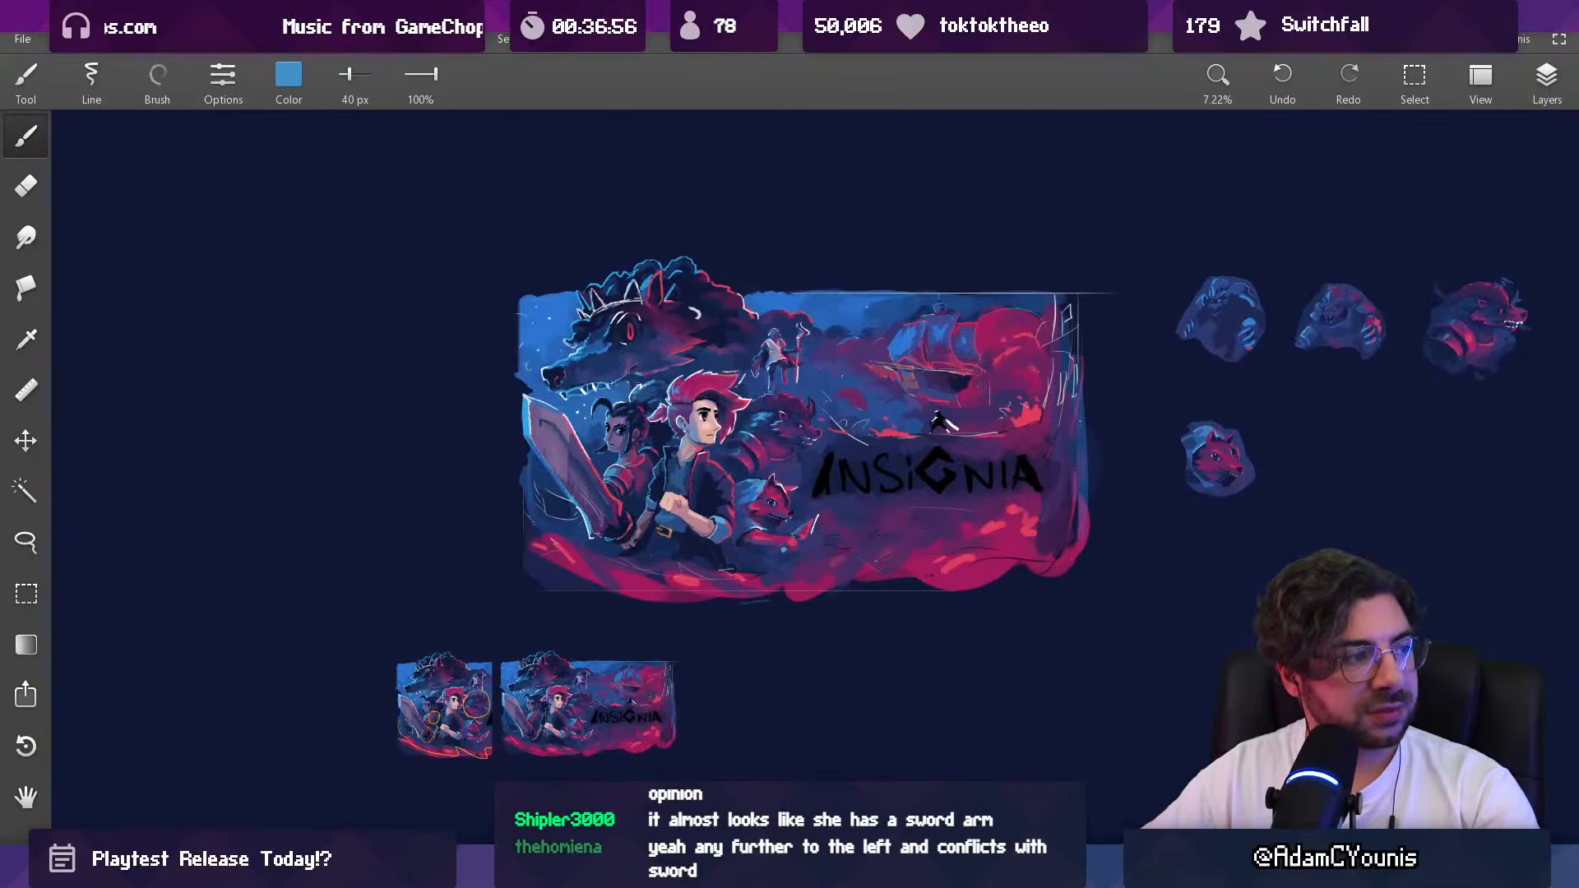
drag(611, 491, 537, 462)
key(alt)
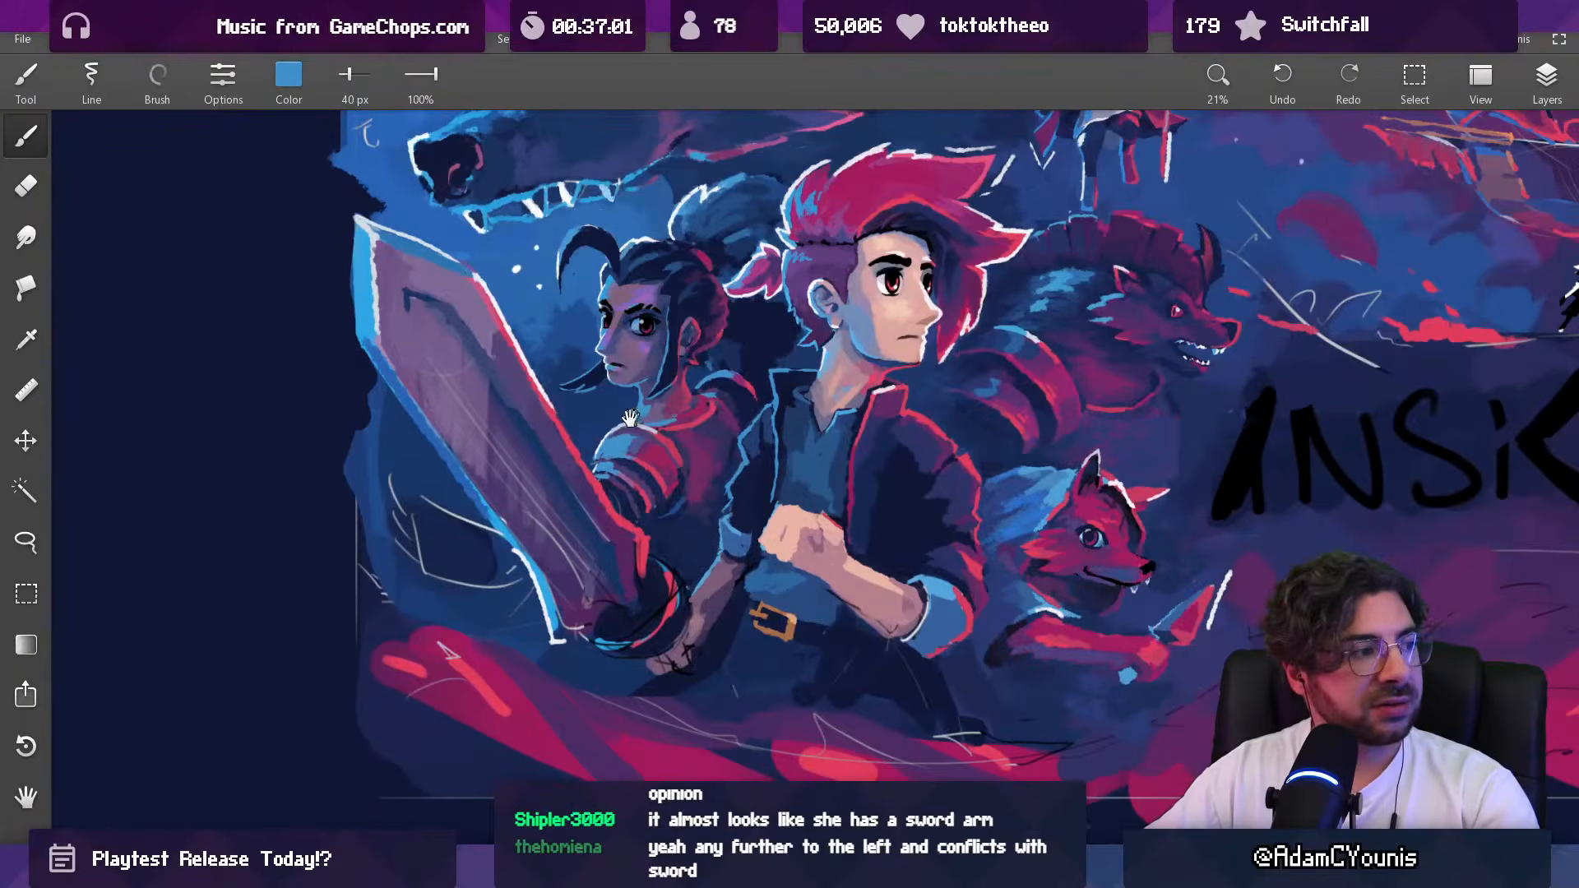
drag(638, 407, 550, 475)
mouse_move(582, 423)
mouse_down()
mouse_move(555, 436)
mouse_move(609, 407)
mouse_up()
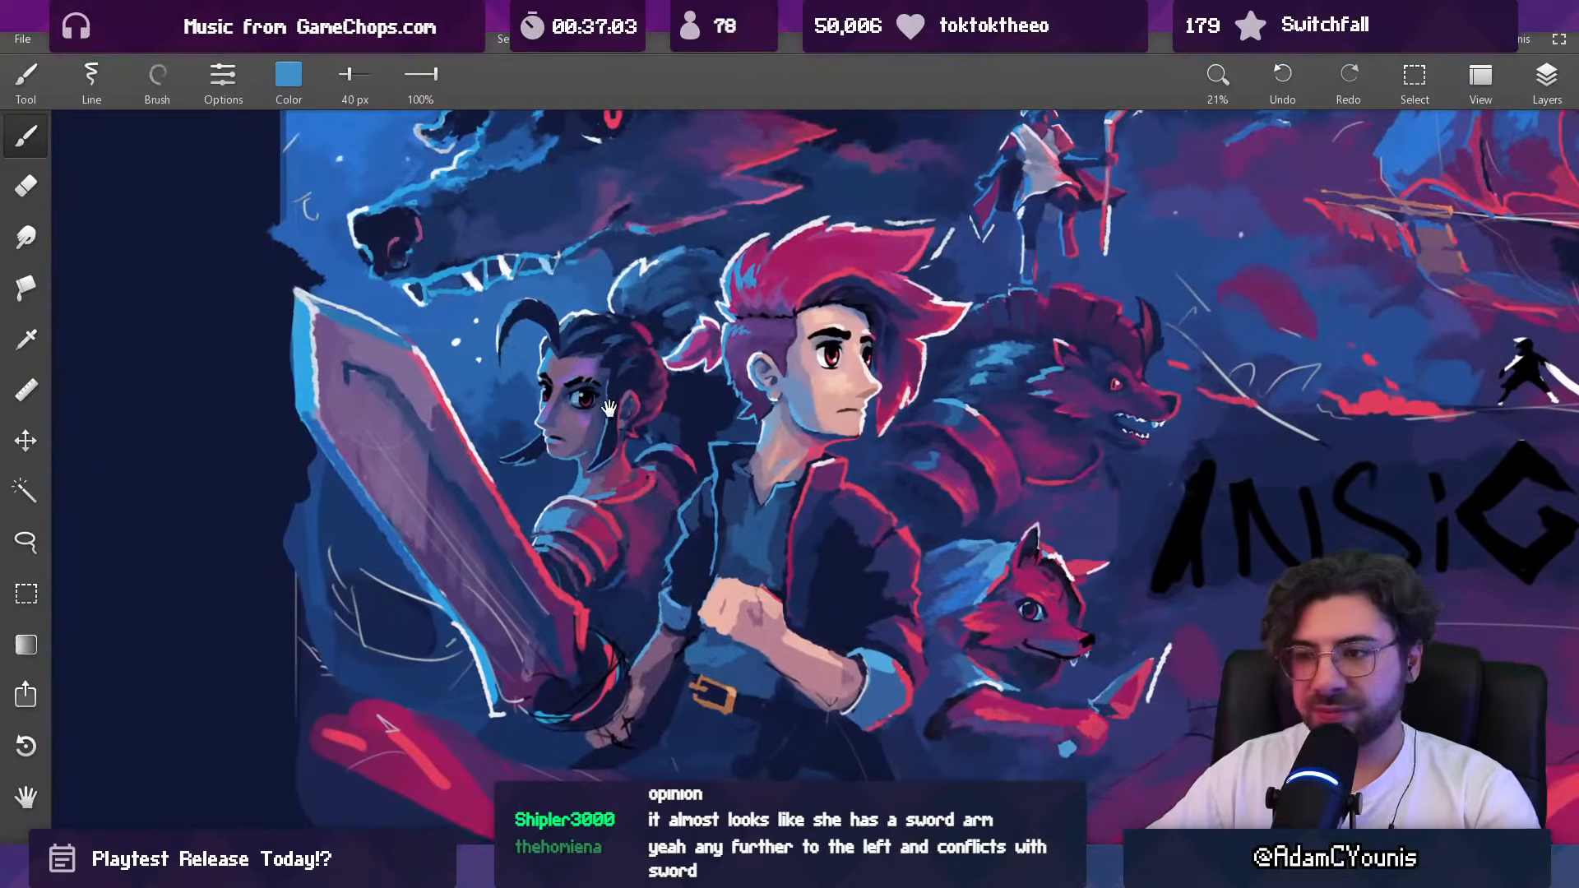
Step: Darken the lower plates of the woman's near shoulder armor beside the sword with sampled navy, enlarging the brush to 61 px
scroll(587, 533, up, 3)
alt+click(535, 548)
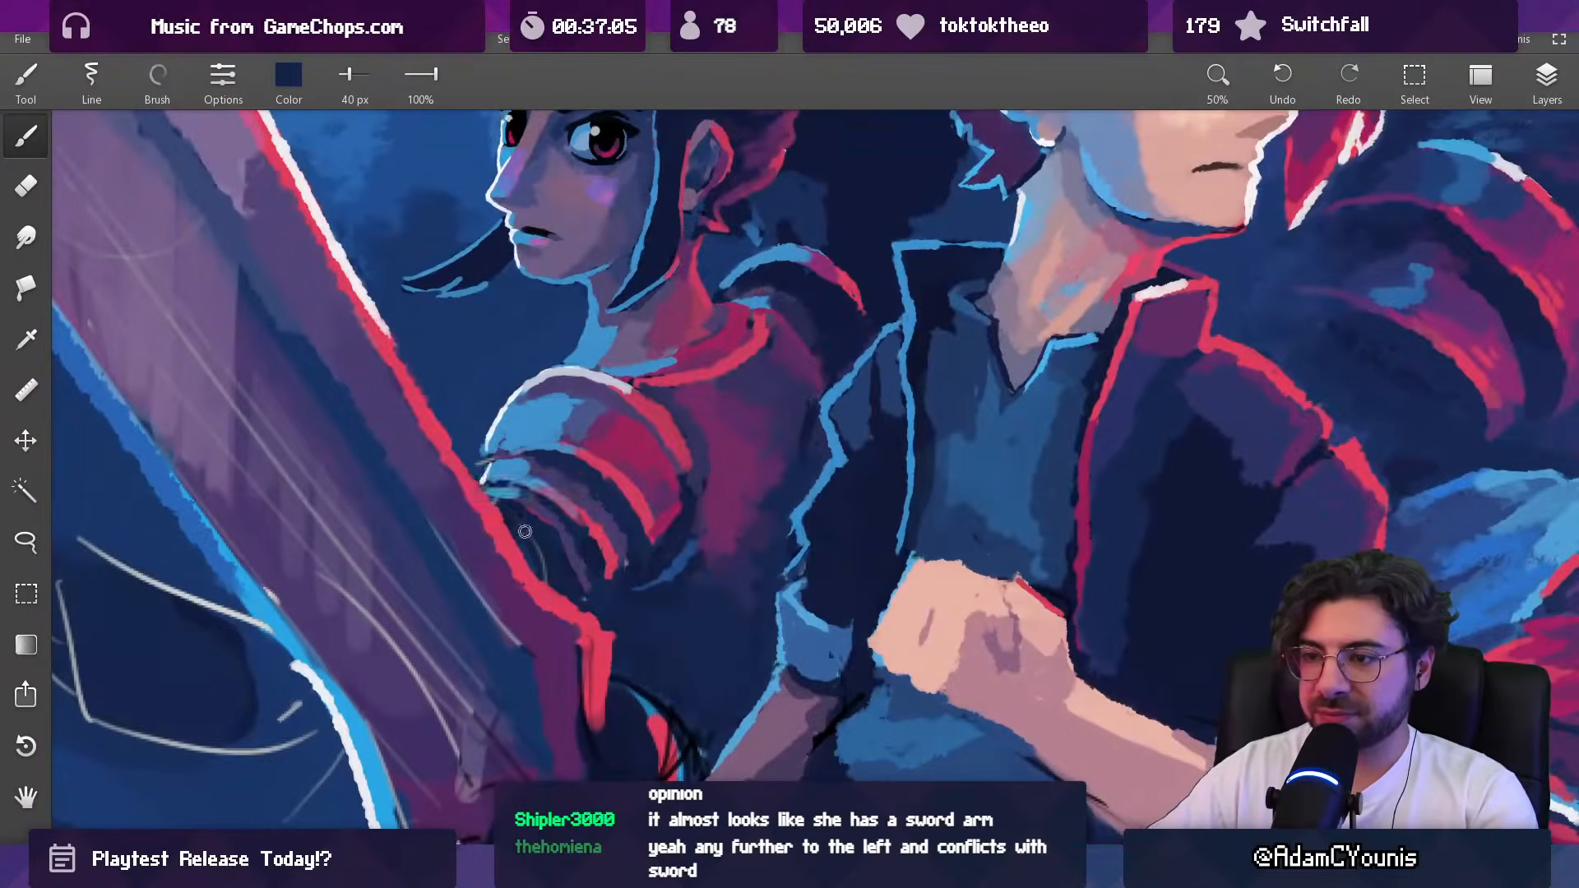
drag(529, 518, 559, 546)
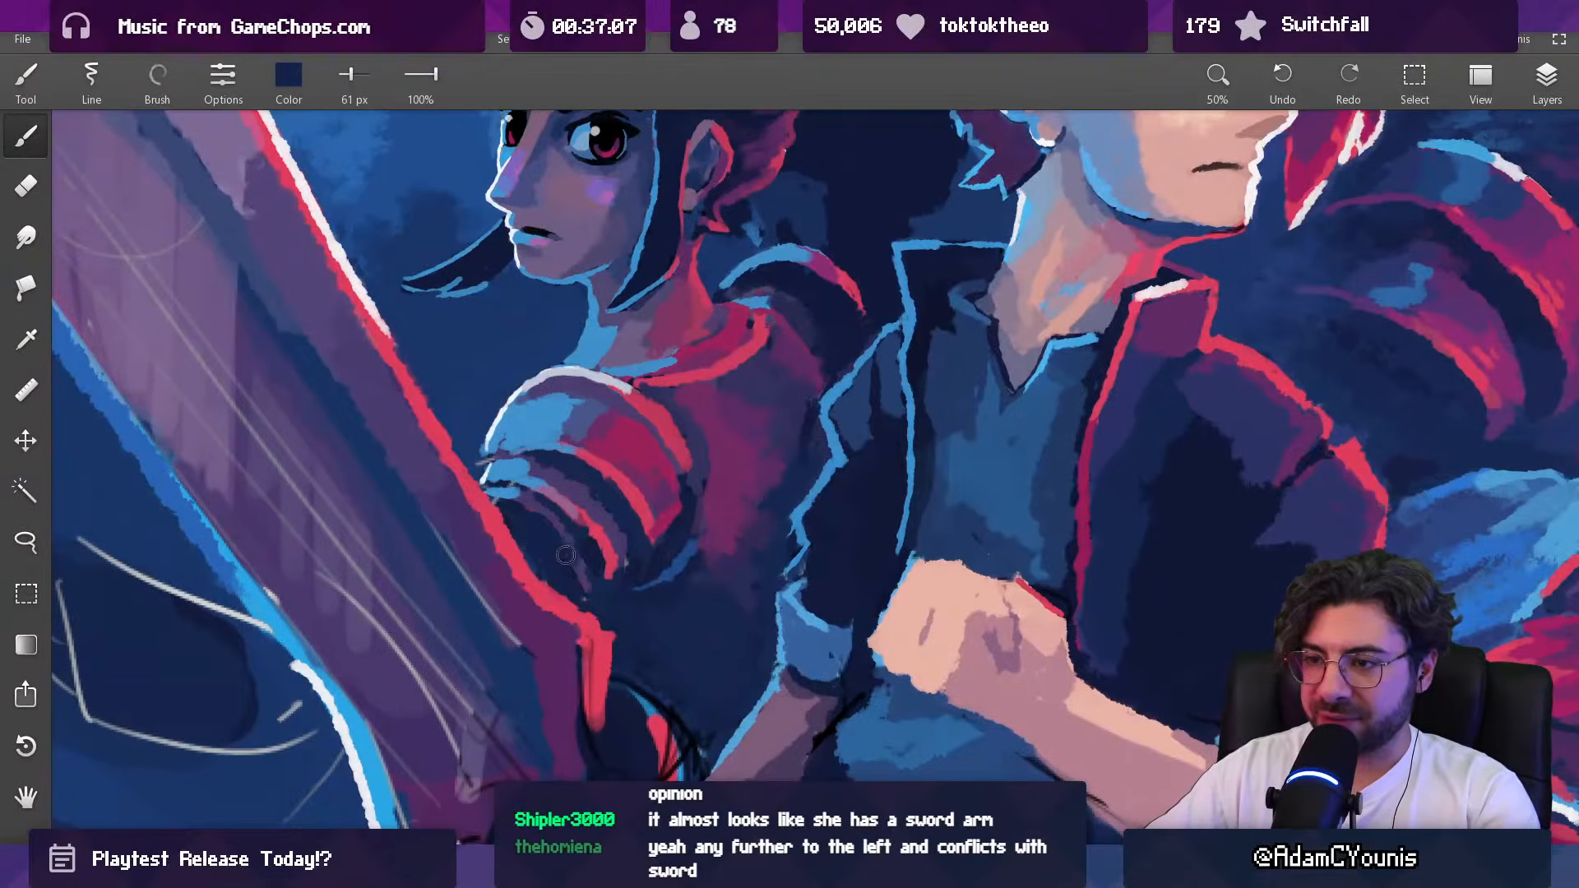
scroll(648, 456, down, 5)
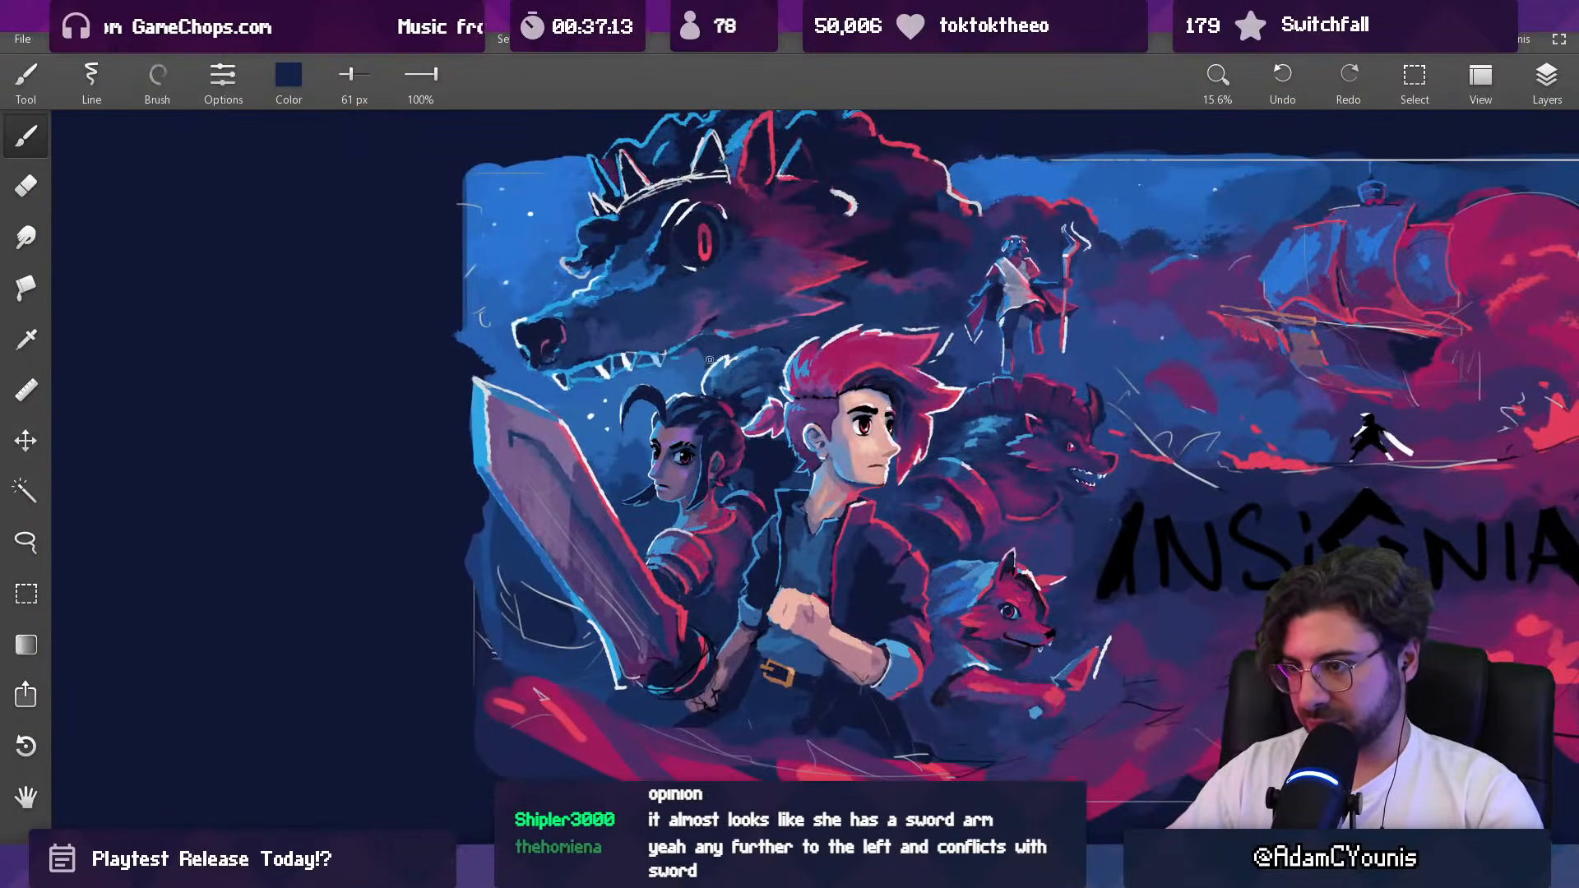
Step: Retouch the shadows along the woman's back and far shoulder armor with sampled dark indigo, using up to 38 px
mouse_move(720, 530)
mouse_down()
mouse_move(718, 475)
mouse_move(717, 502)
mouse_up()
alt+click(722, 494)
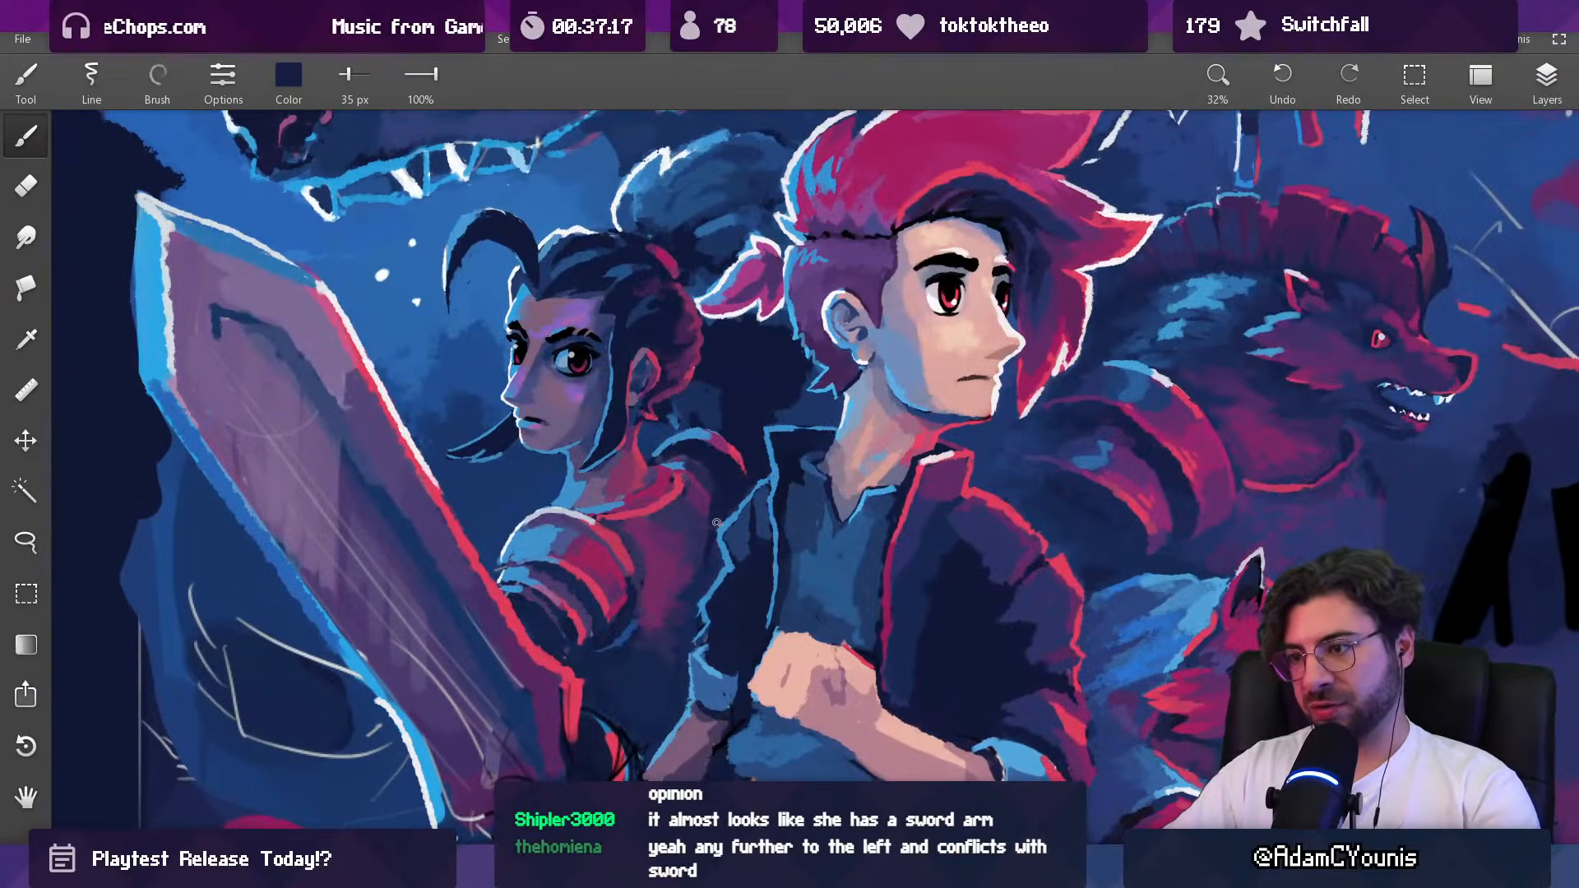
mouse_move(711, 573)
mouse_down()
mouse_move(731, 525)
mouse_move(710, 634)
mouse_up()
mouse_move(733, 504)
mouse_down()
mouse_move(773, 410)
mouse_move(761, 456)
mouse_up()
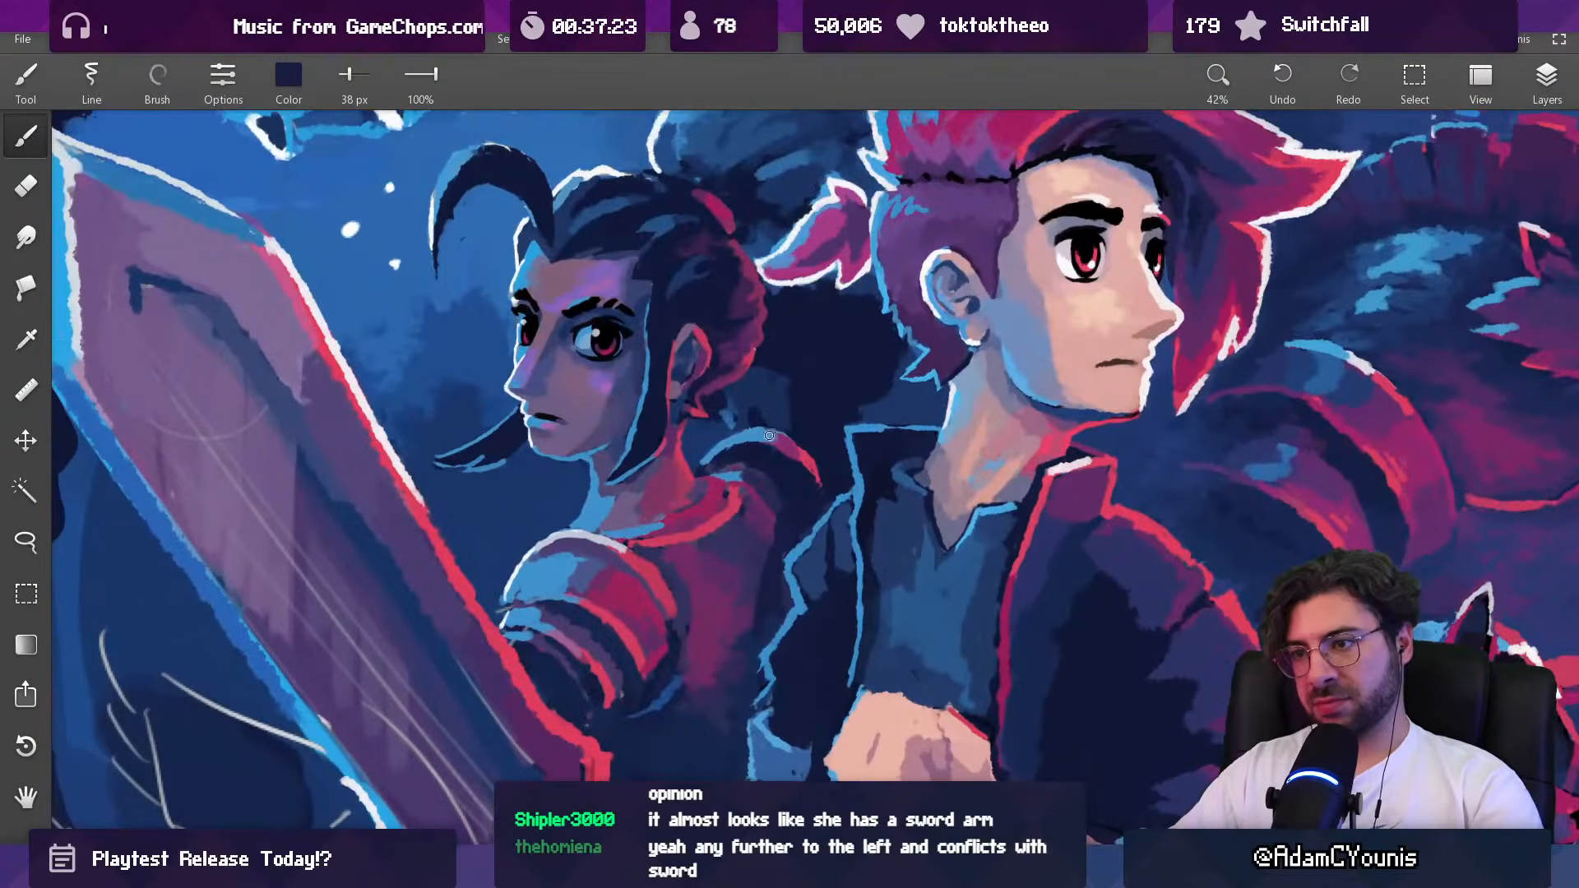
Step: Lasso the woman's torso and both shoulder armor pieces, nudge them slightly toward the sword, and clear the selection
mouse_move(669, 483)
mouse_down()
mouse_move(762, 459)
mouse_move(760, 484)
mouse_up()
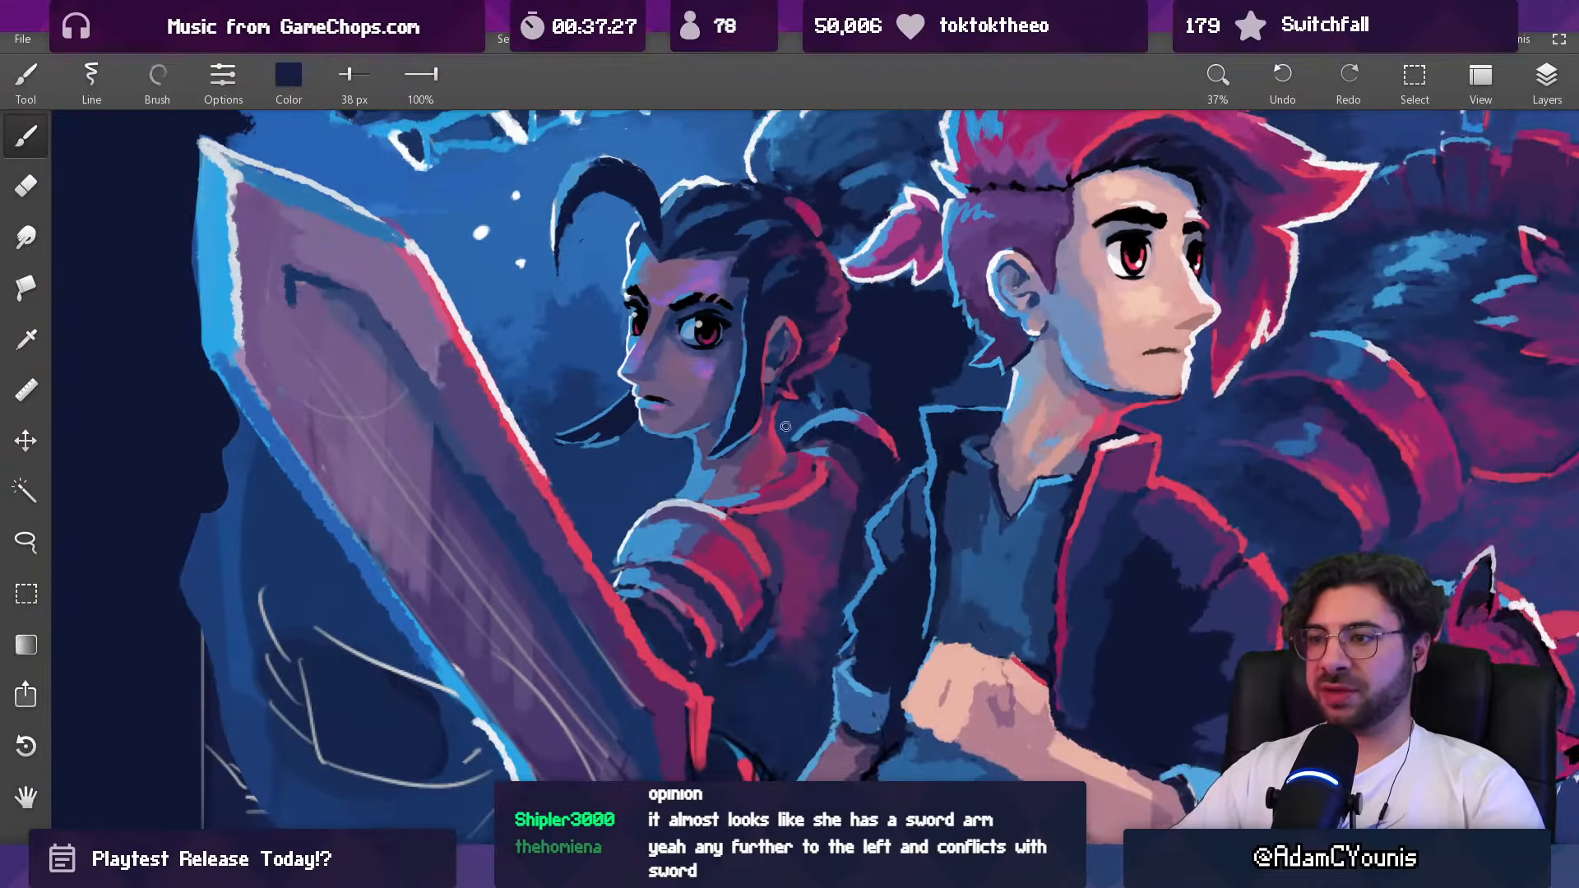
drag(728, 426, 699, 482)
mouse_move(703, 540)
mouse_down()
mouse_move(647, 477)
mouse_move(771, 479)
mouse_move(802, 453)
mouse_move(767, 427)
mouse_move(847, 388)
mouse_move(884, 417)
mouse_move(889, 450)
mouse_move(848, 505)
mouse_move(832, 596)
mouse_move(764, 690)
mouse_move(659, 656)
mouse_move(596, 557)
mouse_move(588, 501)
mouse_move(700, 532)
mouse_up()
key(l)
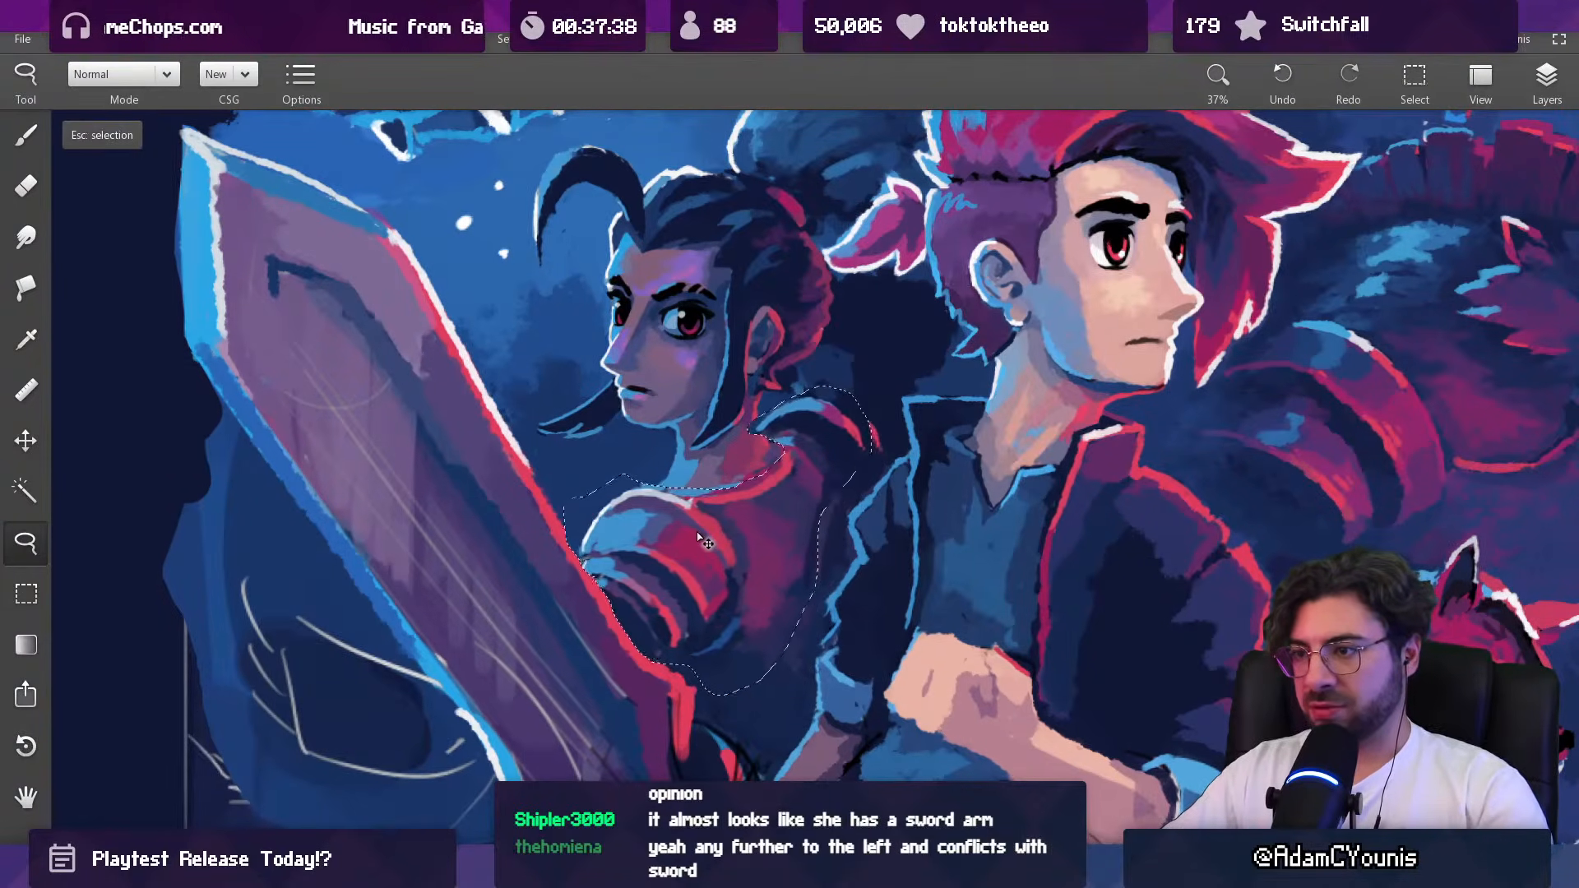
scroll(715, 559, down, 5)
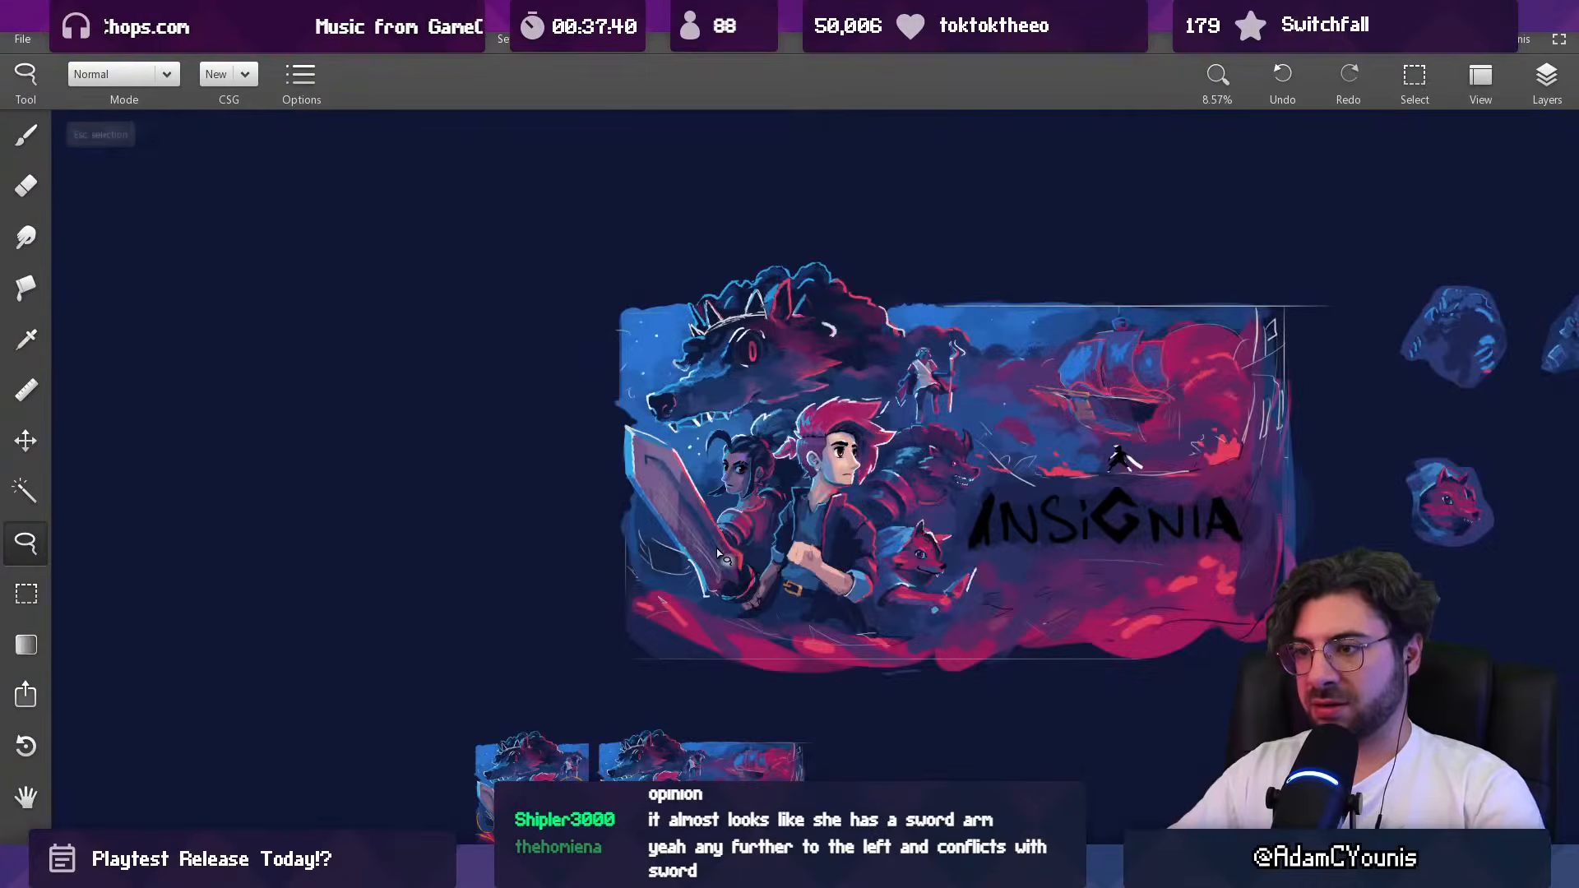
drag(754, 567, 753, 569)
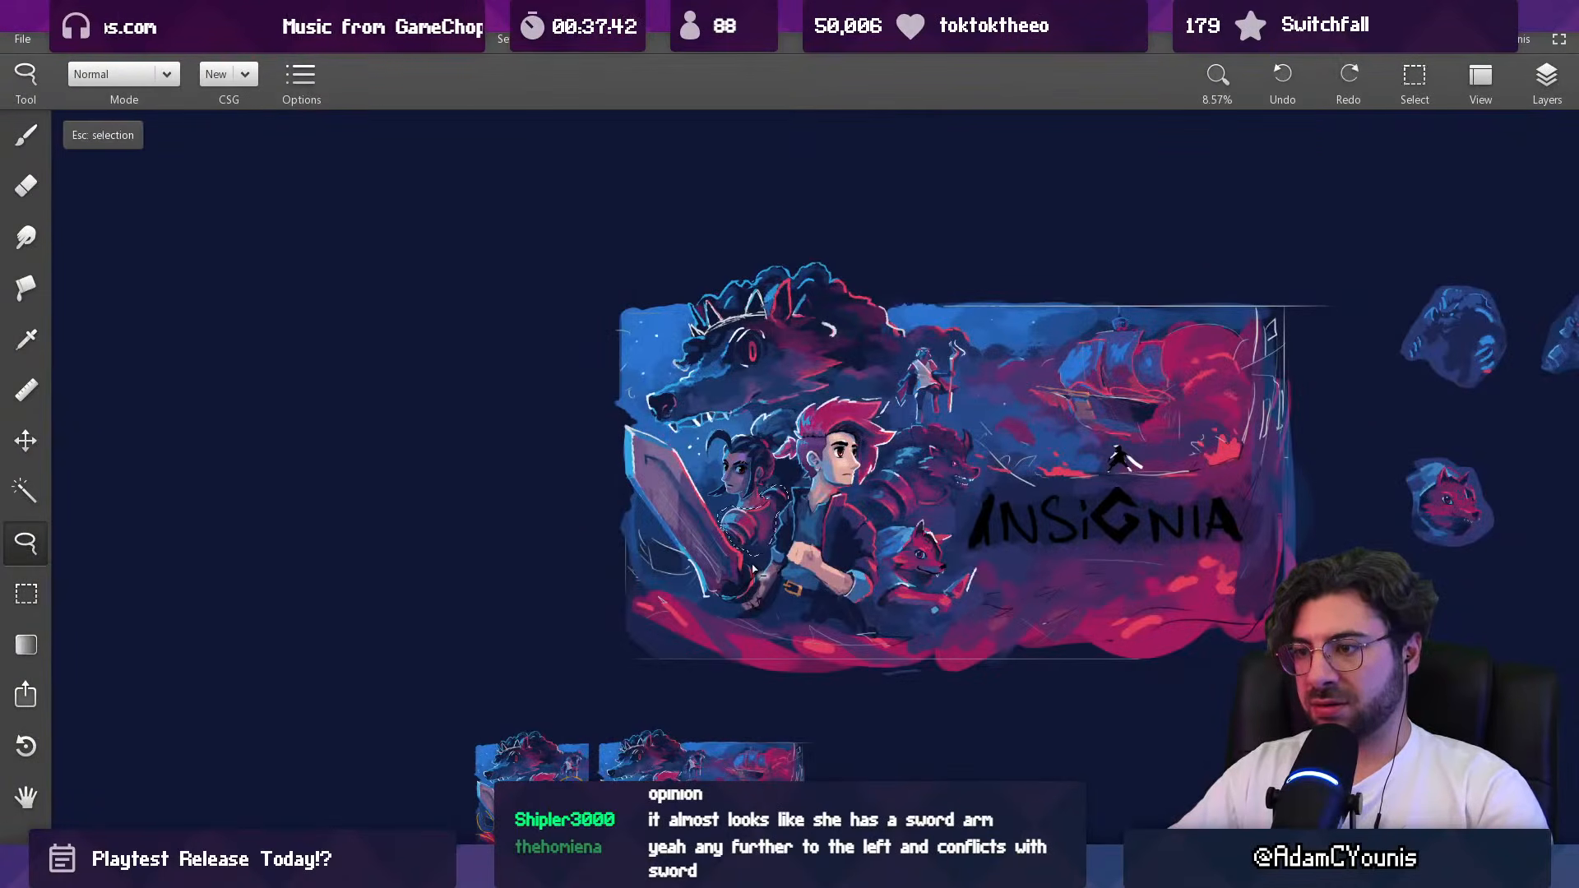
scroll(753, 564, up, 2)
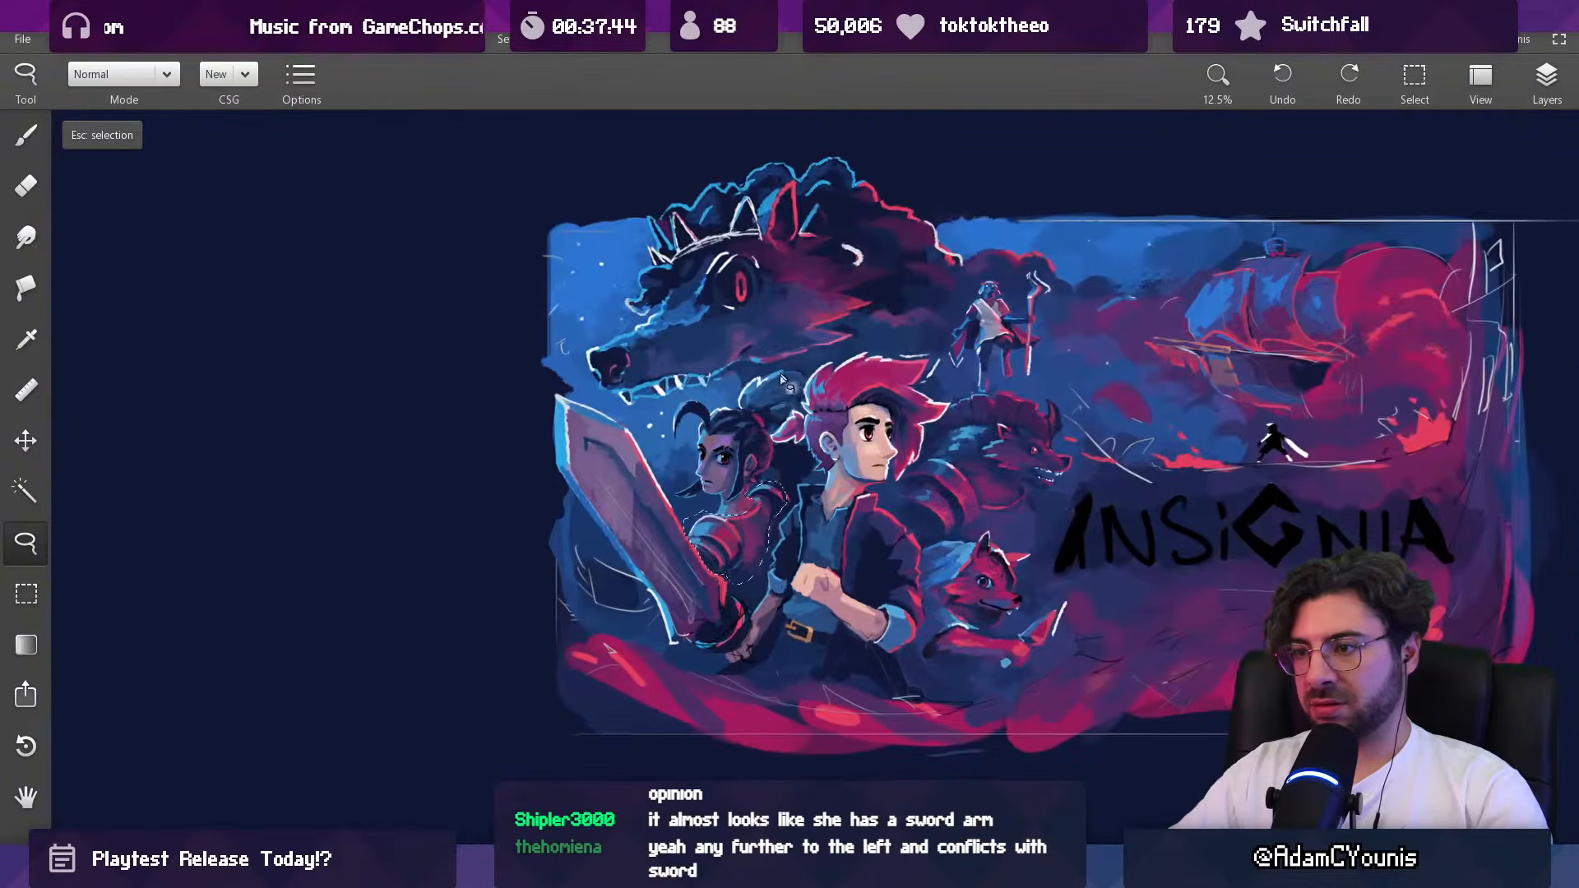
key(Escape)
Step: Repaint the back of the woman's neck below the ear with sampled plum and red tones at about 32 px
scroll(753, 564, up, 4)
alt+click(732, 501)
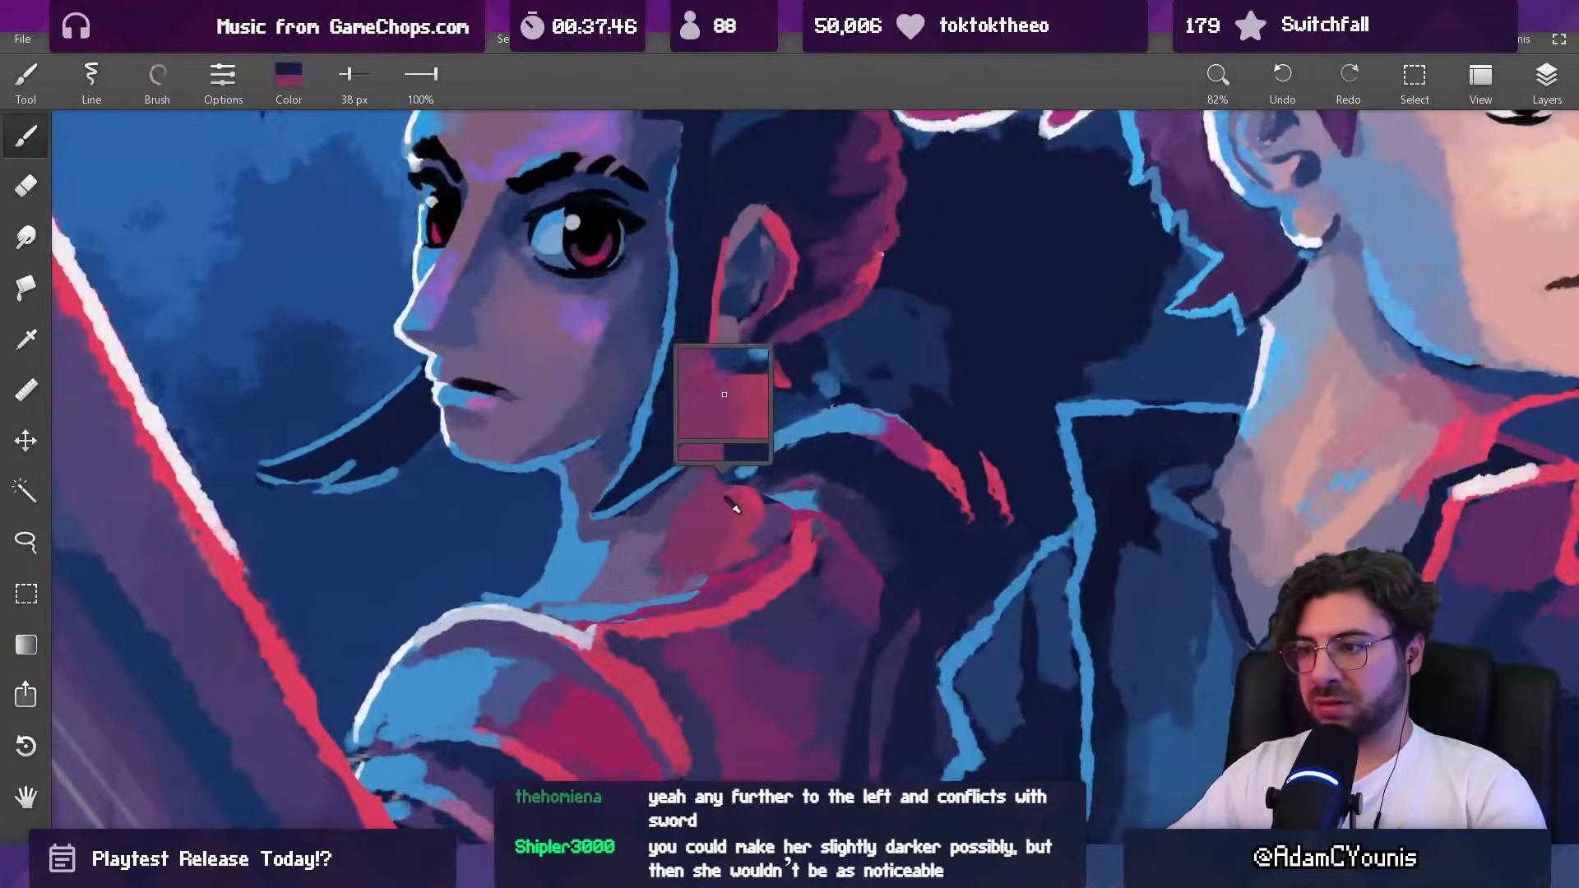
key(bracketright)
key(bracketright)
key(bracketleft)
key(bracketleft)
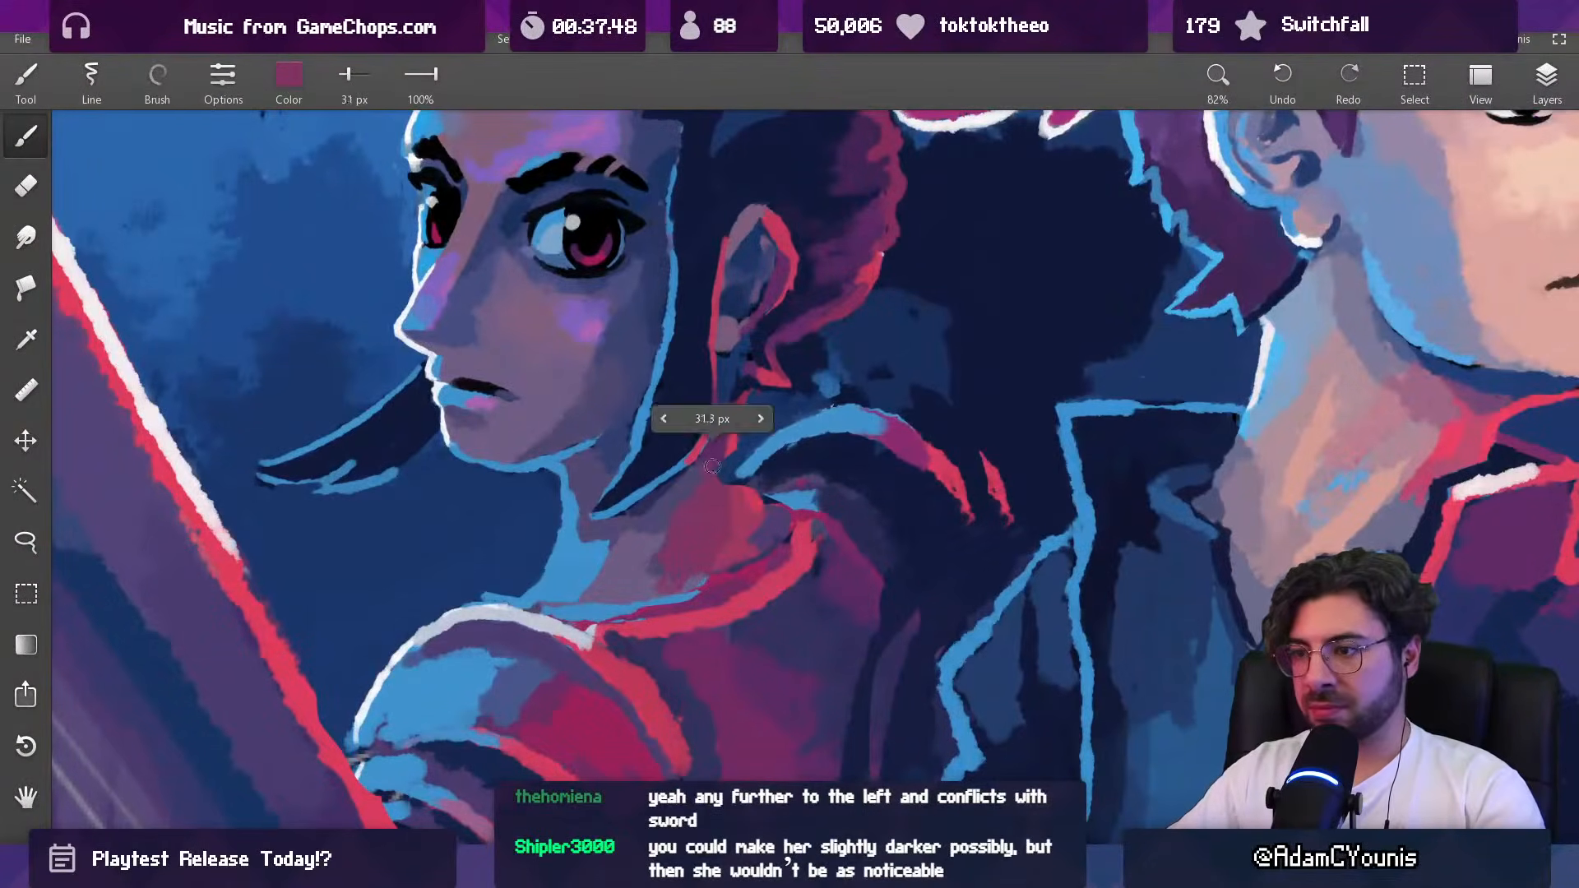
alt+click(731, 440)
alt+click(755, 496)
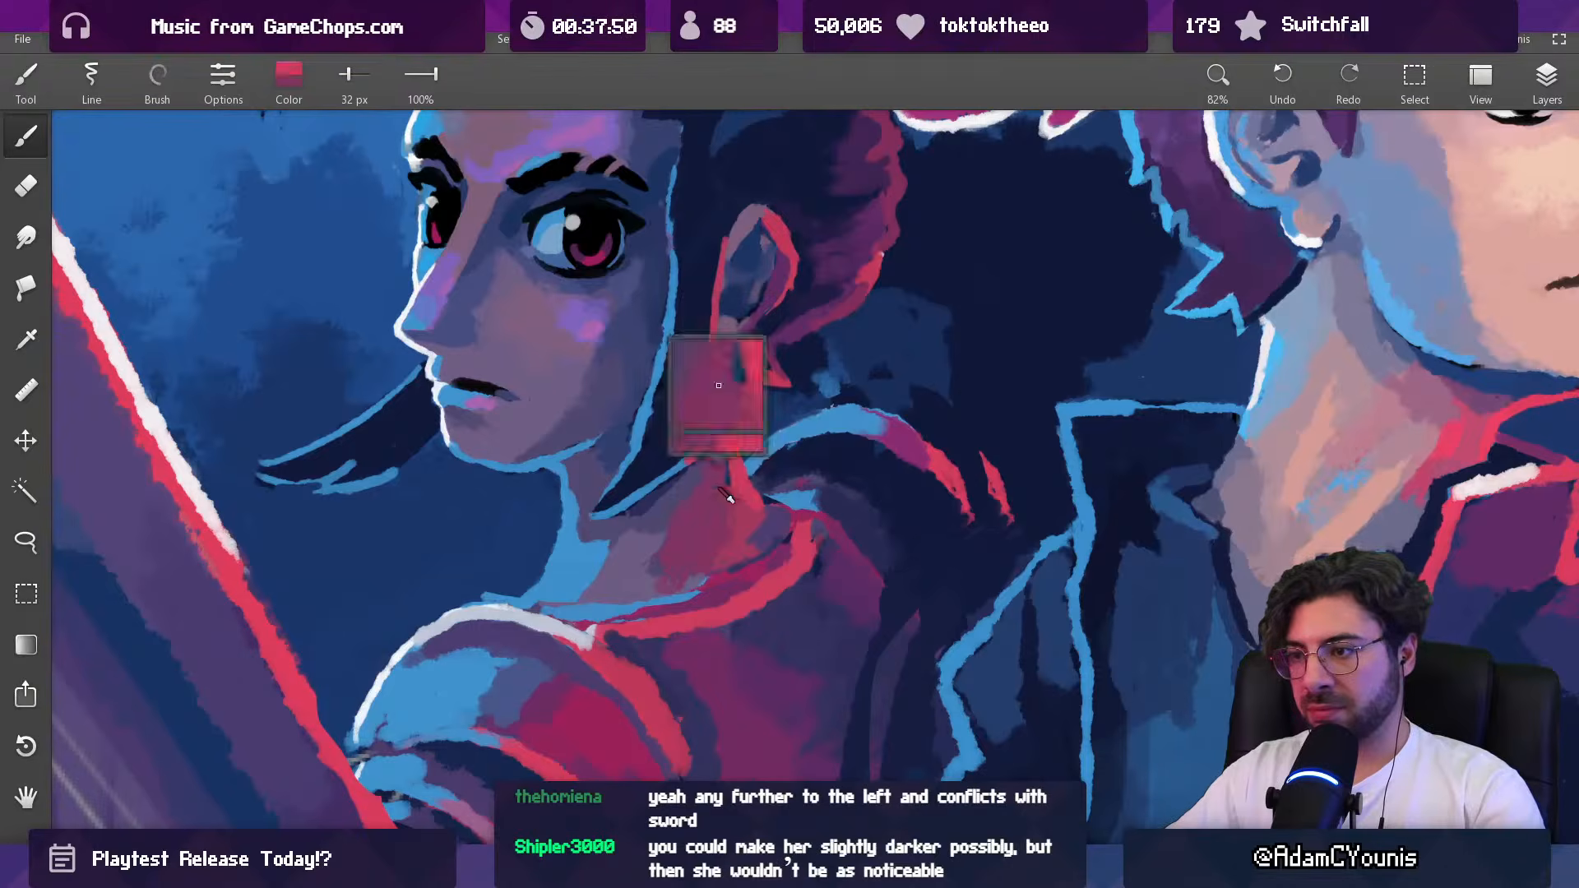
scroll(760, 509, down, 8)
drag(771, 533, 741, 554)
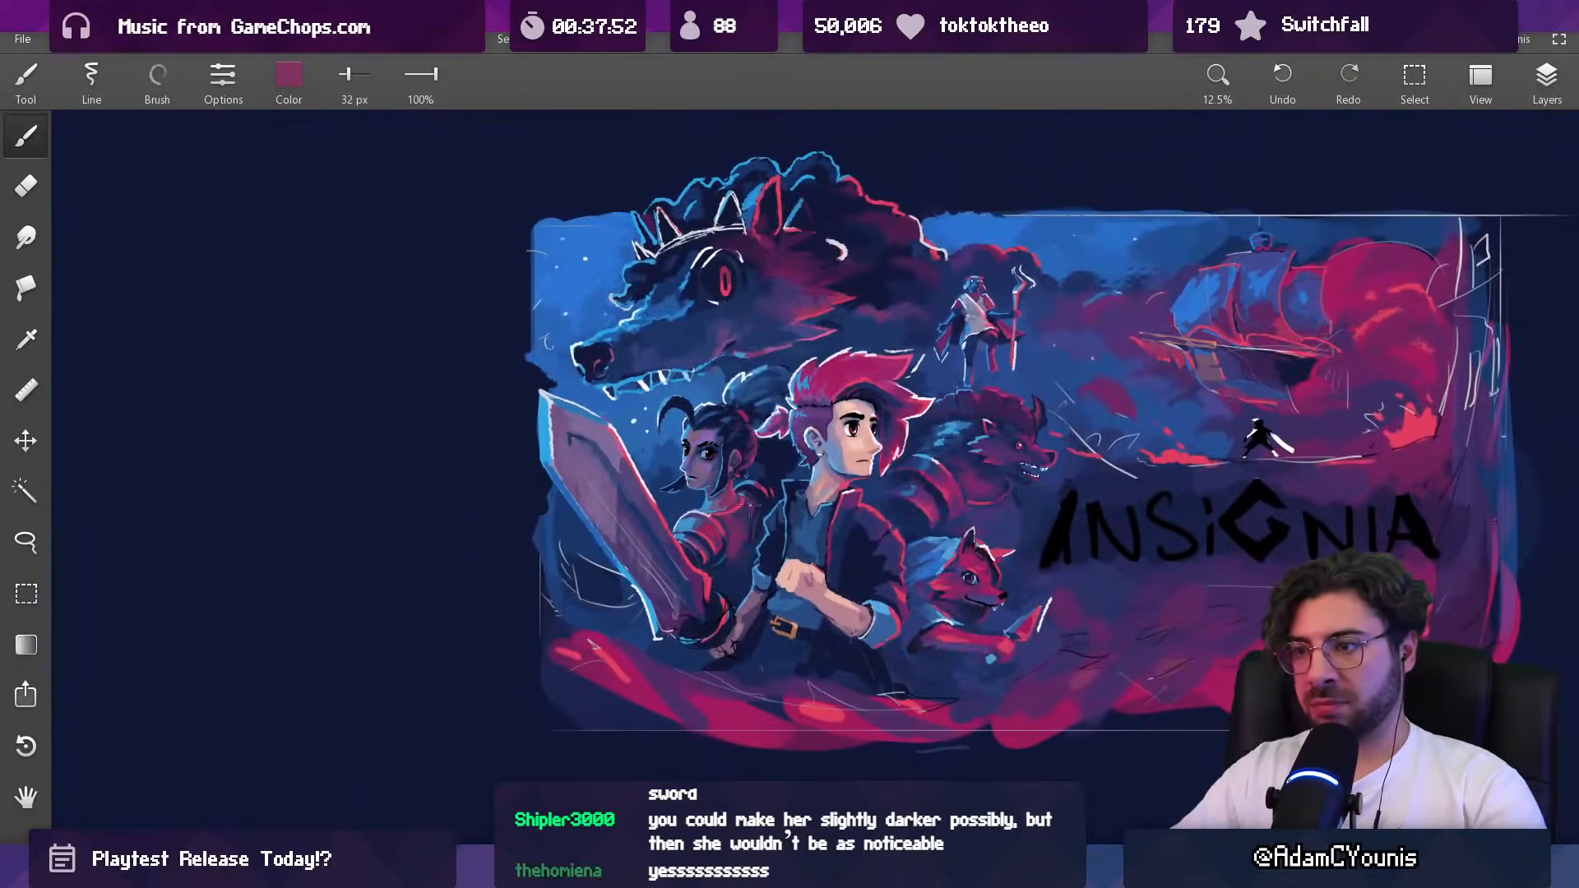
drag(737, 439, 736, 456)
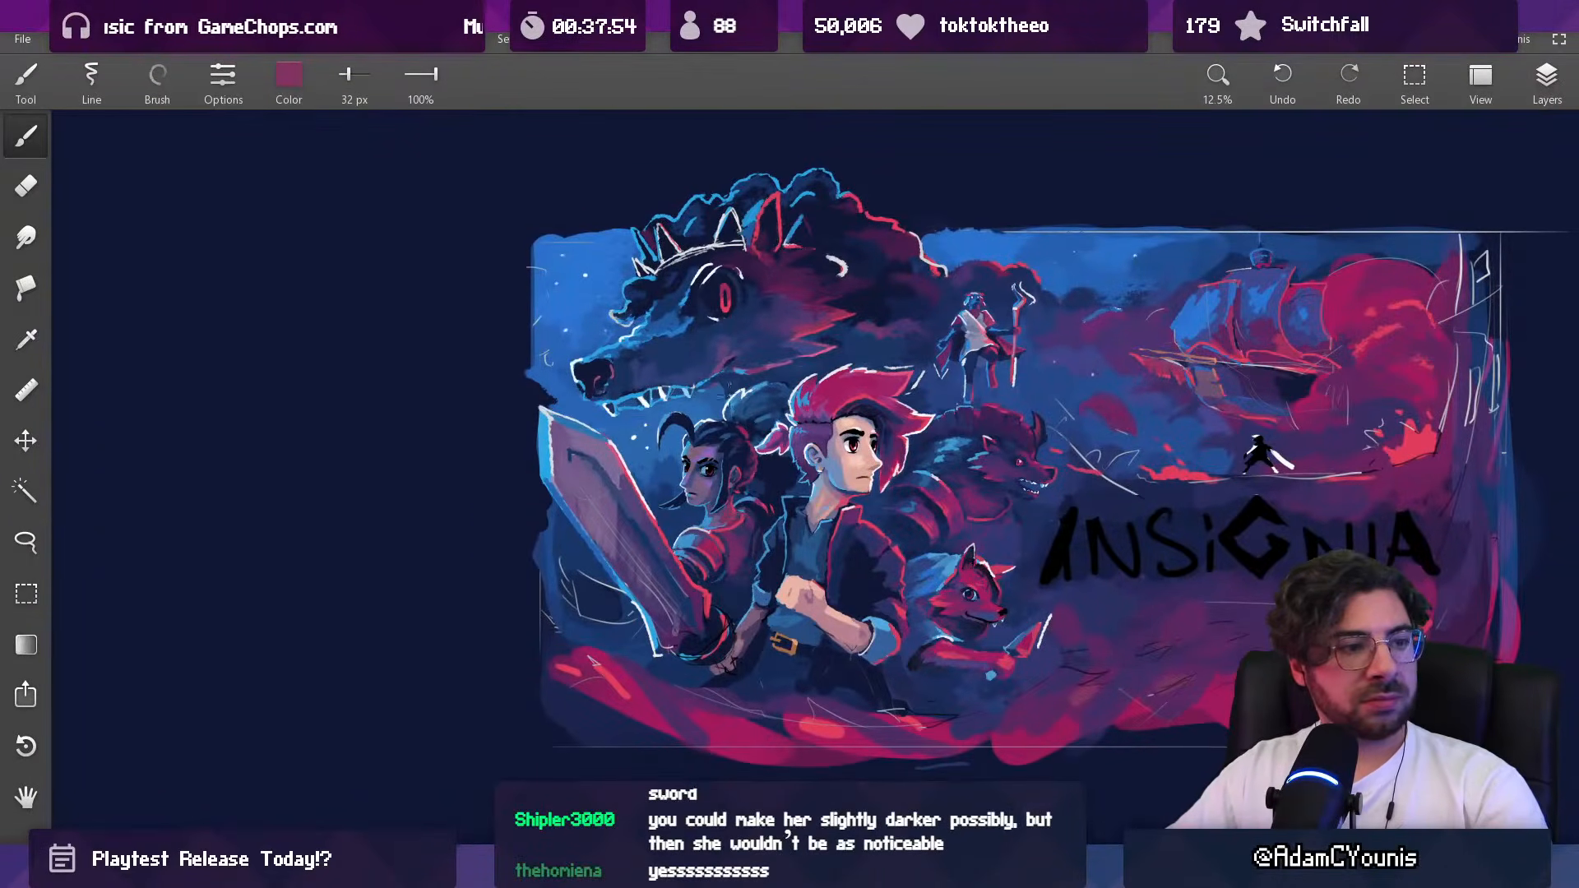
scroll(698, 493, up, 2)
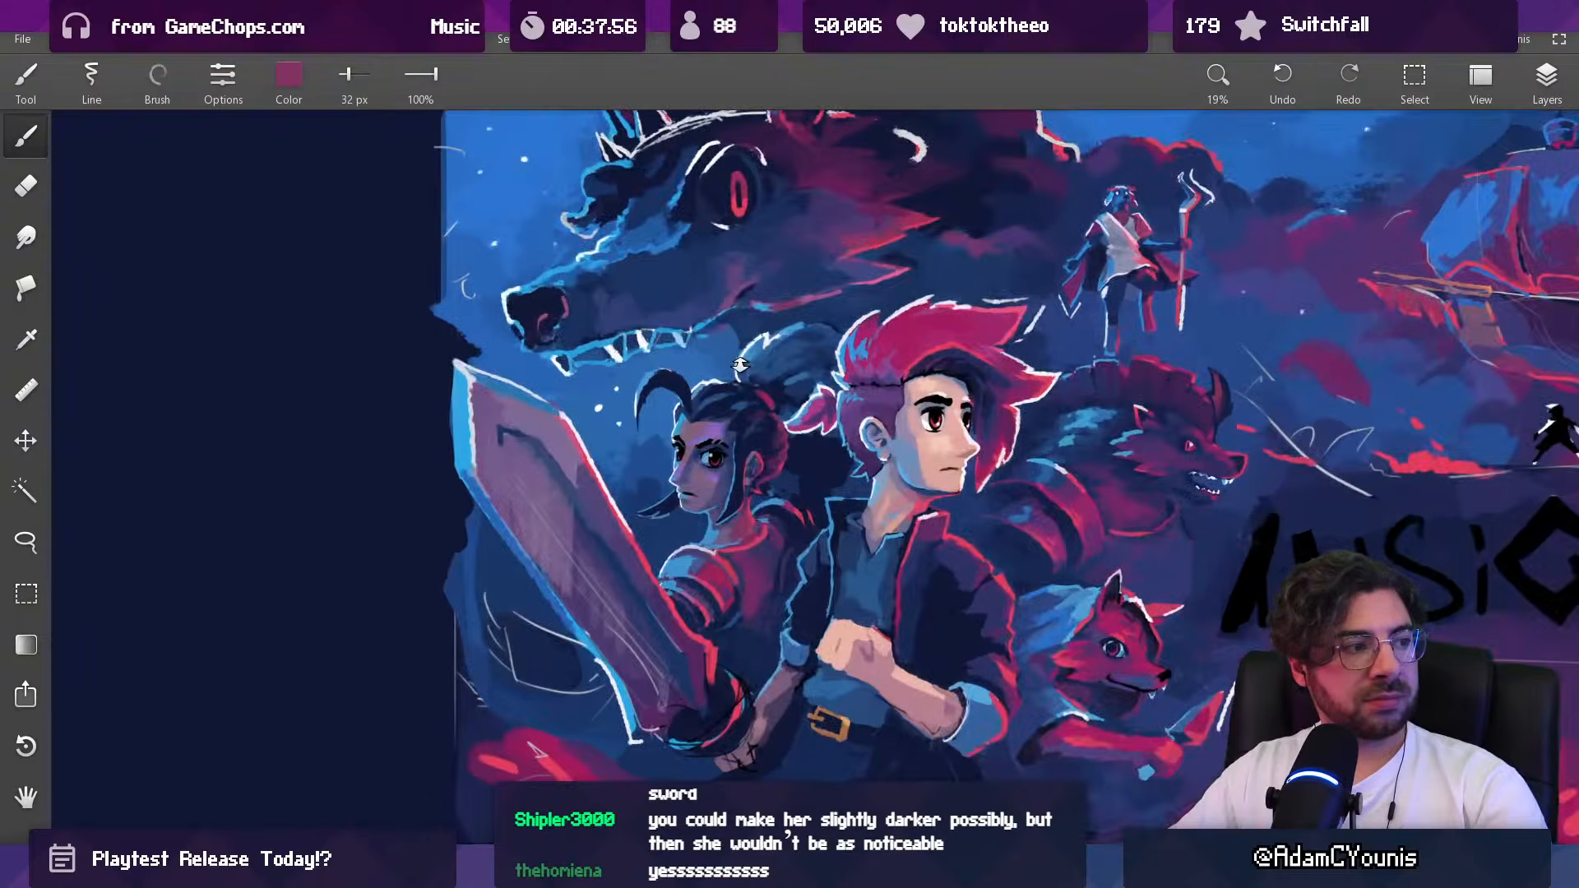
drag(758, 458, 747, 444)
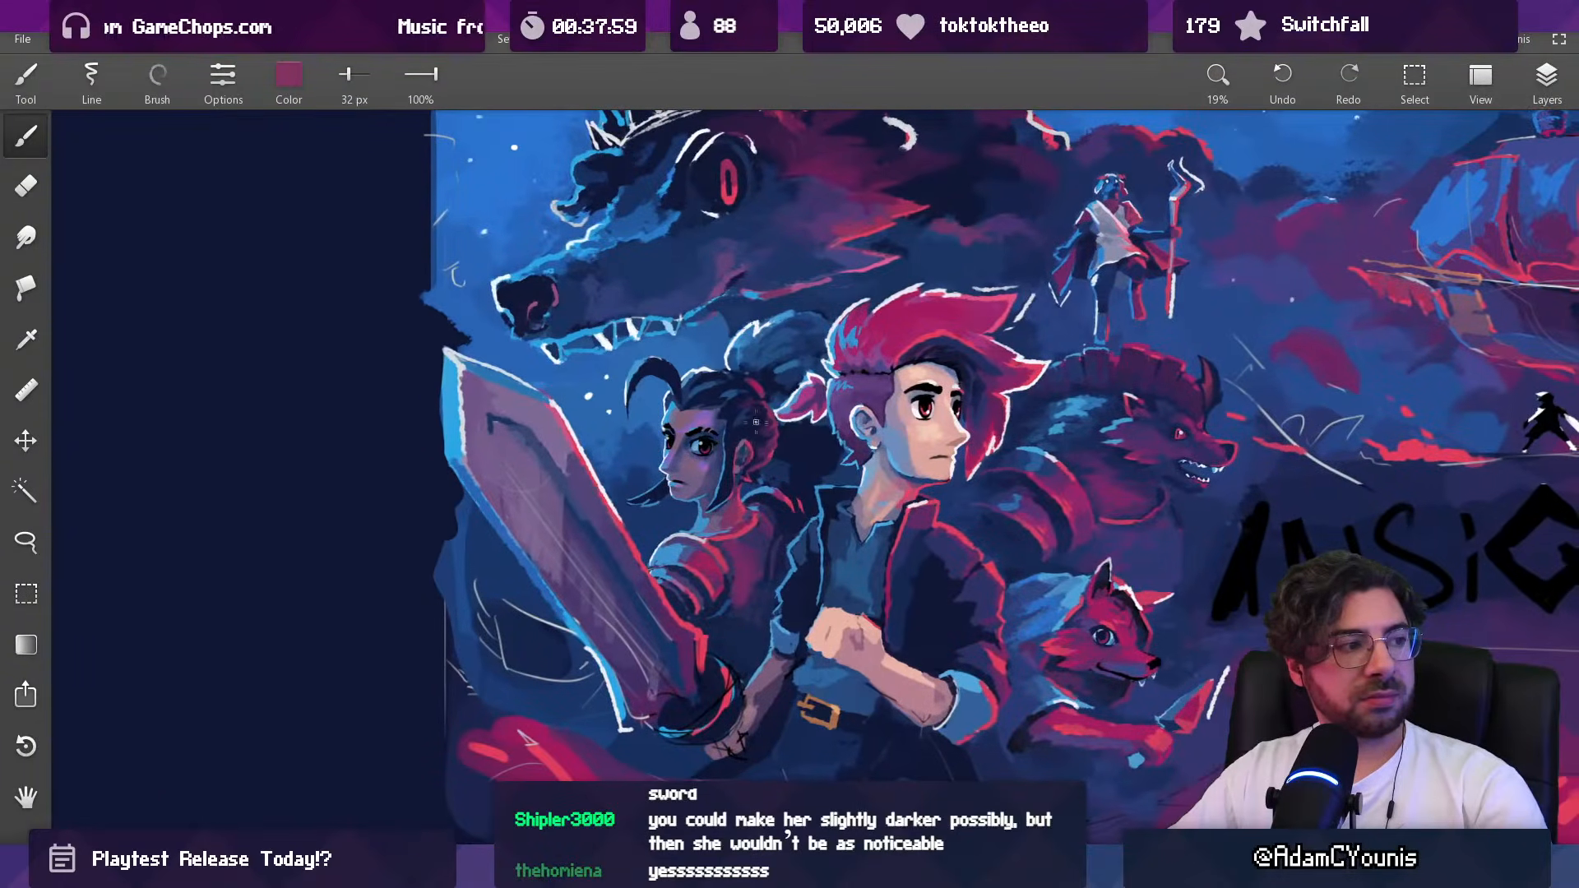
drag(794, 356, 773, 378)
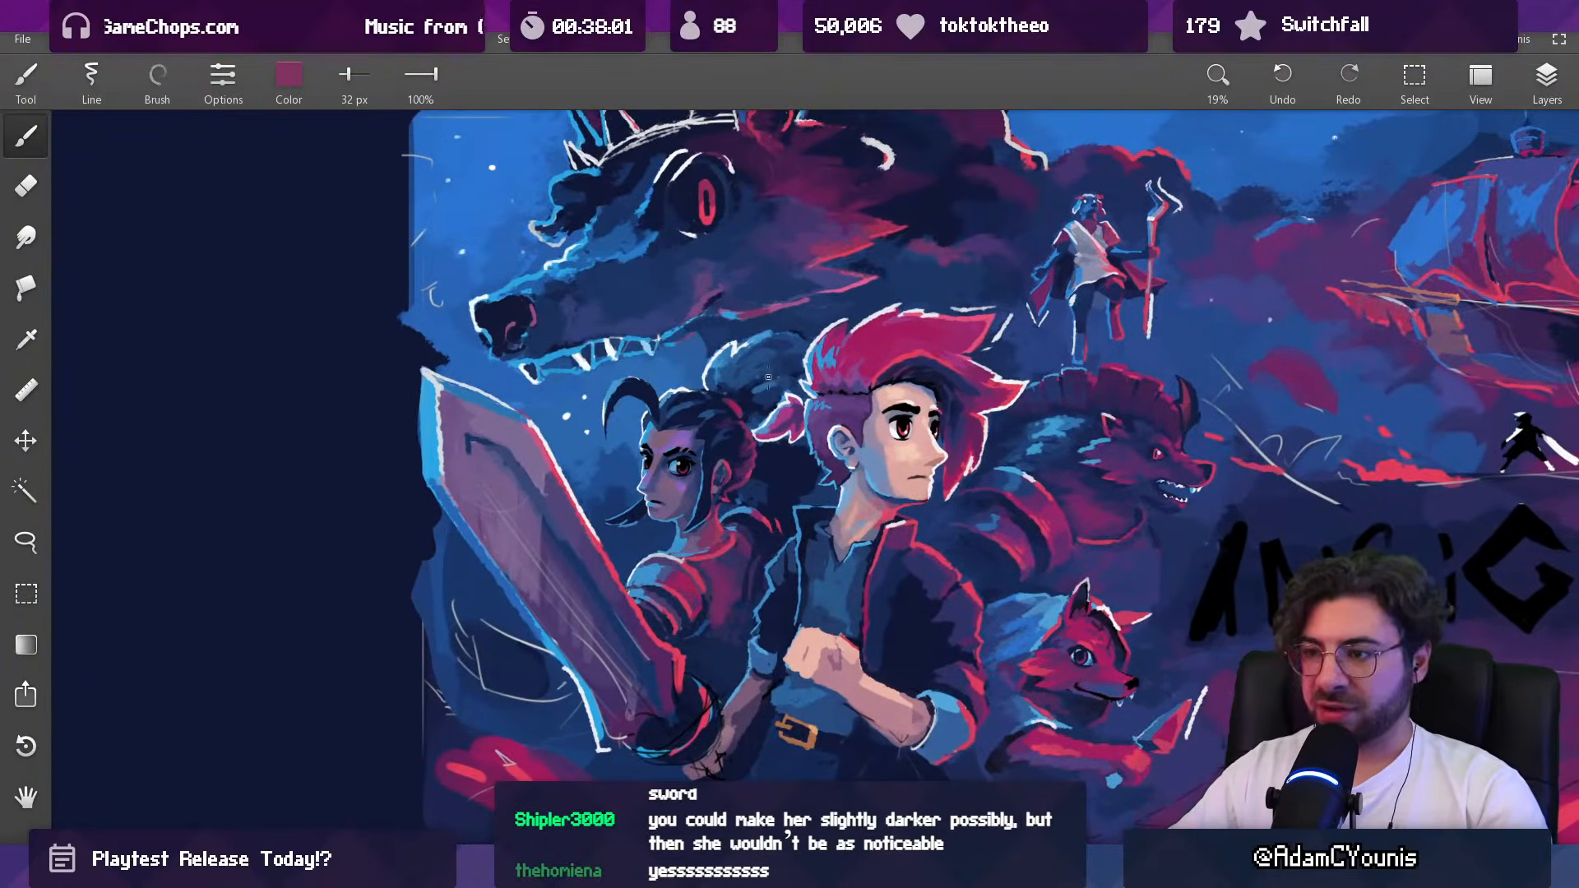
scroll(706, 480, up, 2)
drag(706, 480, 709, 532)
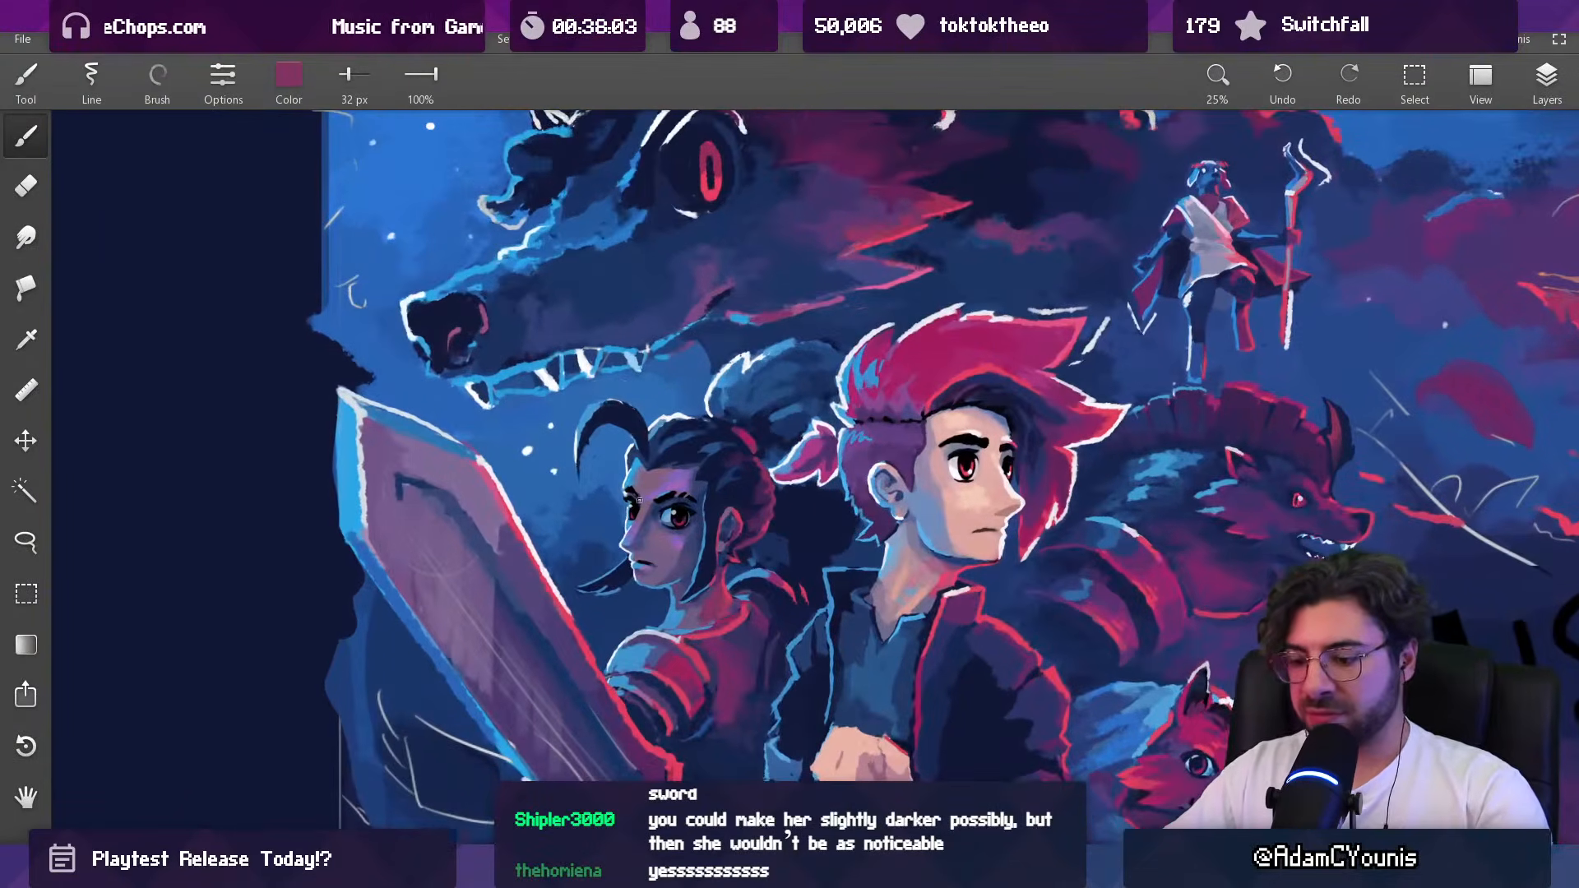
key(l)
mouse_move(595, 556)
mouse_down()
mouse_move(574, 592)
mouse_move(633, 616)
mouse_move(785, 533)
mouse_move(799, 500)
mouse_up()
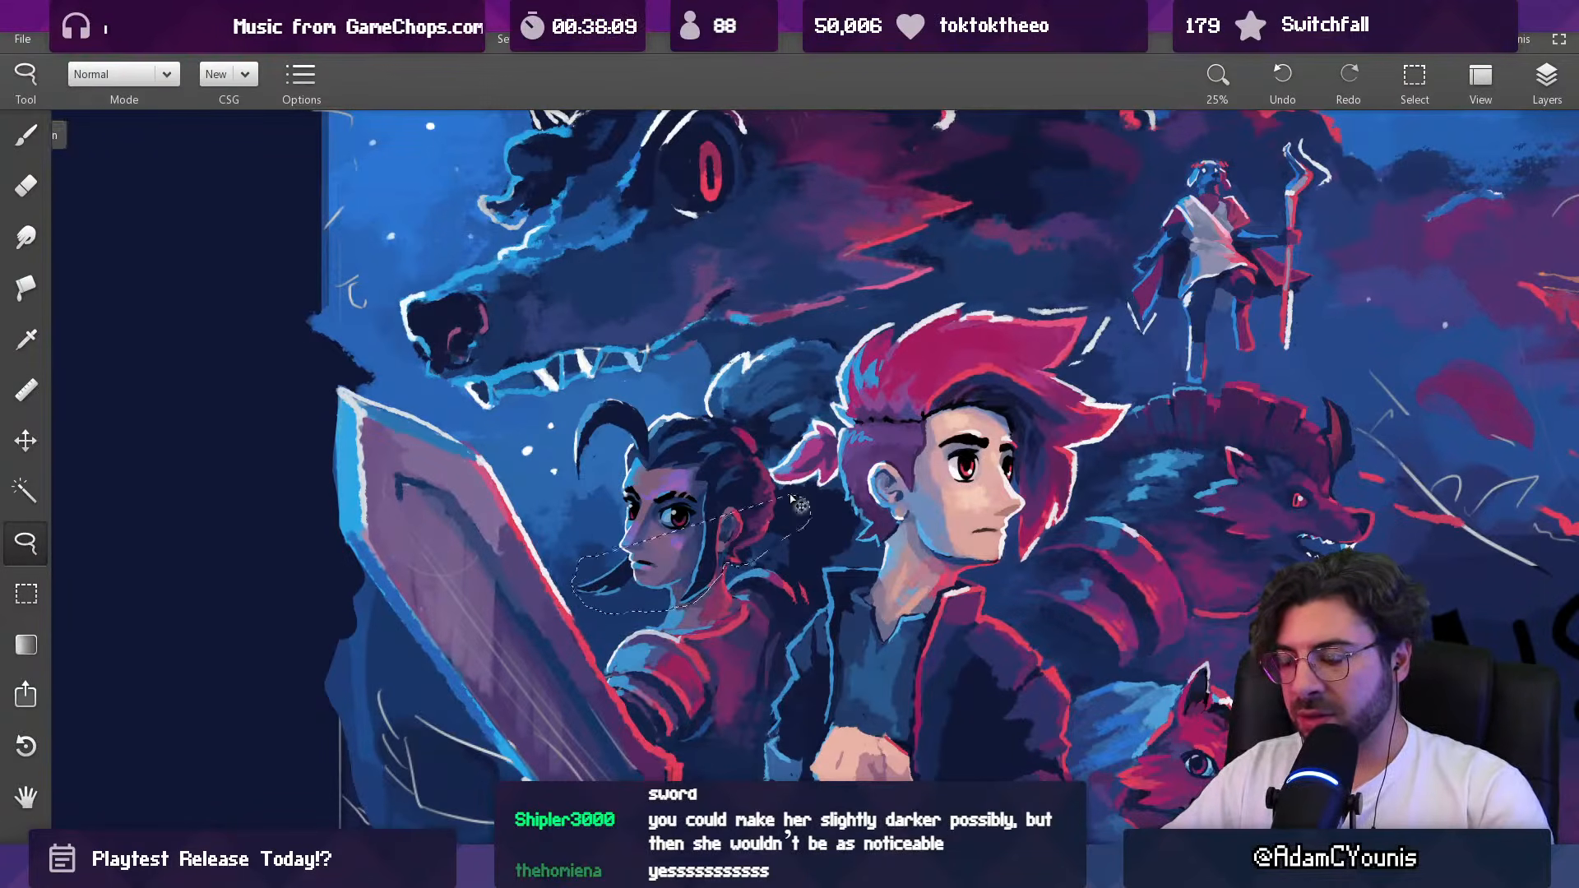
key(ctrl+d)
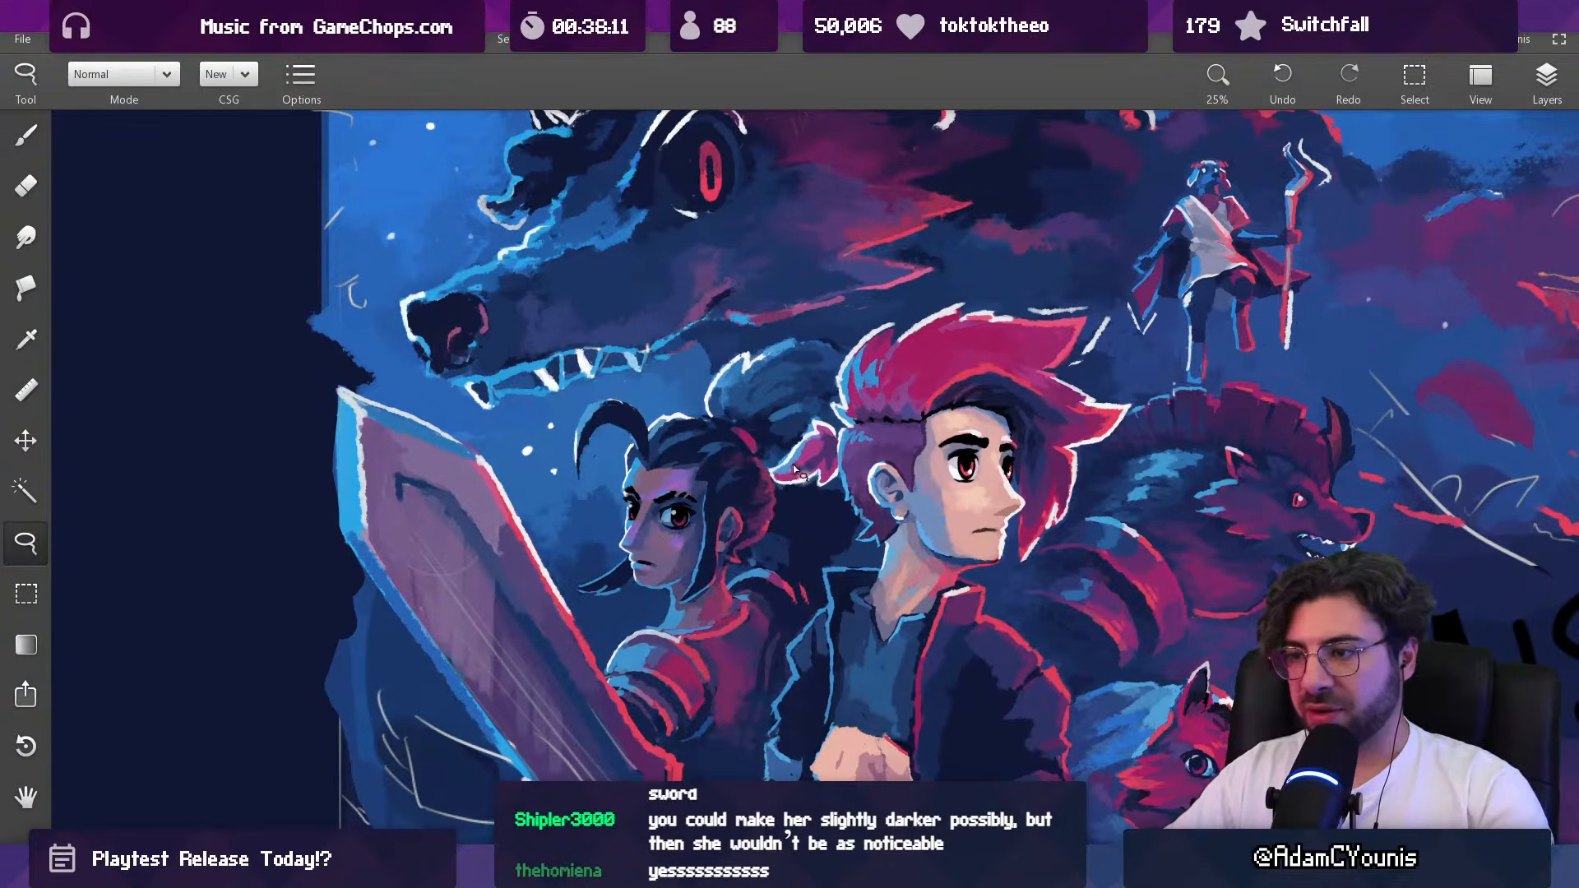
Step: Darken the woman's back between her far shoulder armor and the hero's jacket with sampled dark indigo, enlarging the brush to 104 px
mouse_move(708, 584)
mouse_down()
mouse_move(713, 474)
mouse_move(676, 548)
mouse_move(691, 531)
mouse_up()
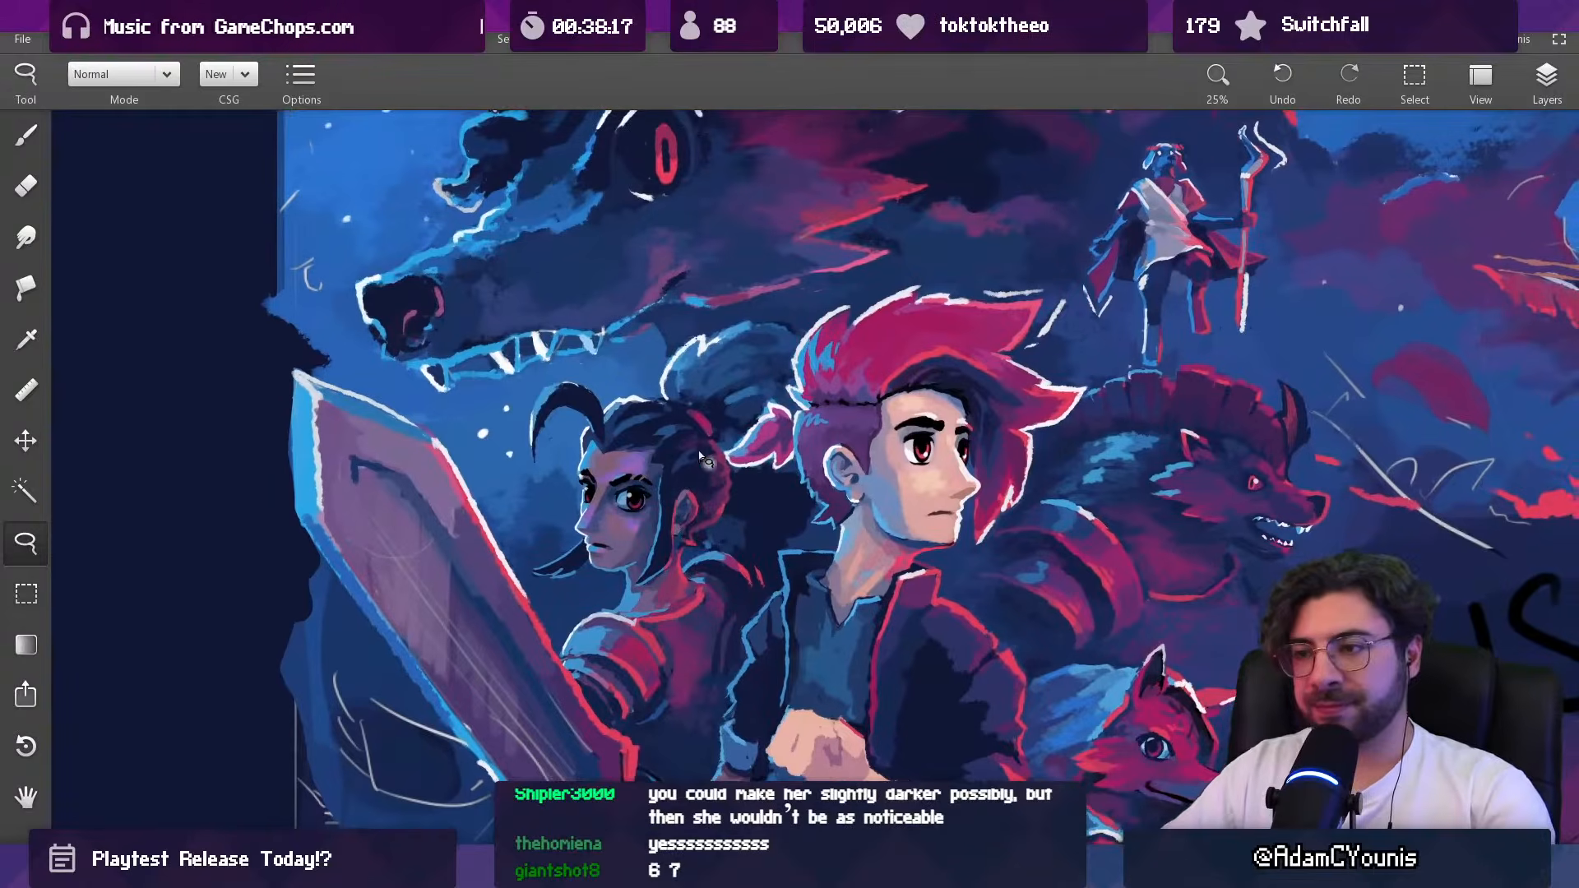
scroll(695, 444, down, 5)
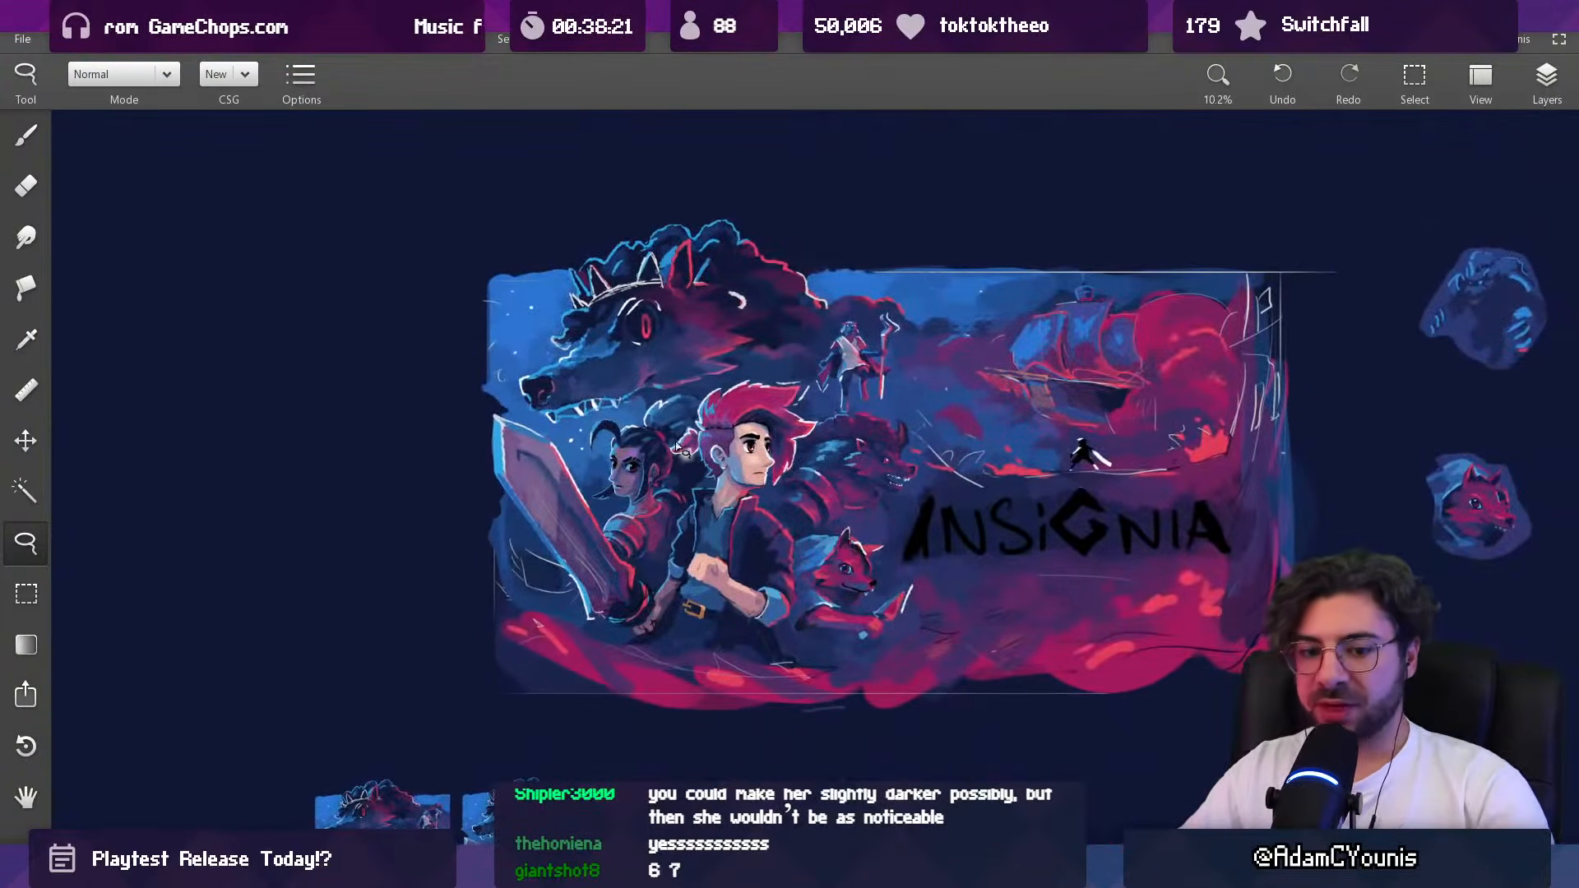
scroll(673, 500, up, 6)
key(b)
key(bracketright)
key(bracketright)
key(bracketright)
mouse_move(681, 492)
mouse_down()
mouse_move(678, 533)
mouse_move(646, 573)
mouse_up()
alt+click(666, 495)
alt+click(654, 471)
key(bracketright)
key(bracketright)
alt+click(618, 570)
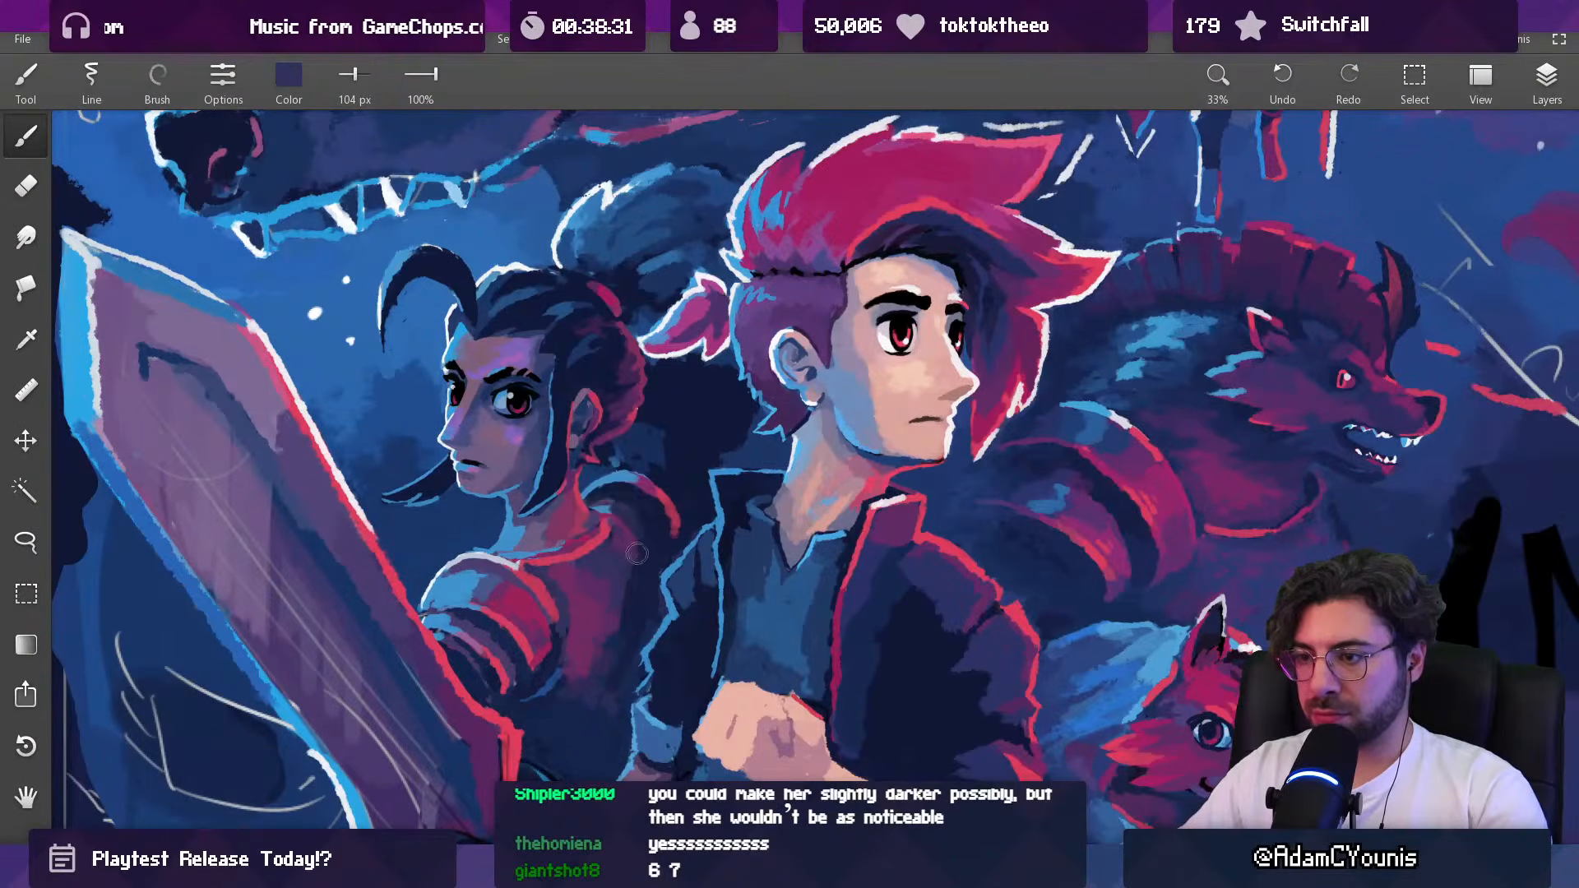
Step: Blend sampled purple into the shaded side of the woman's torso at 69 px, enlarging the brush to 122 px
key(bracketleft)
key(bracketleft)
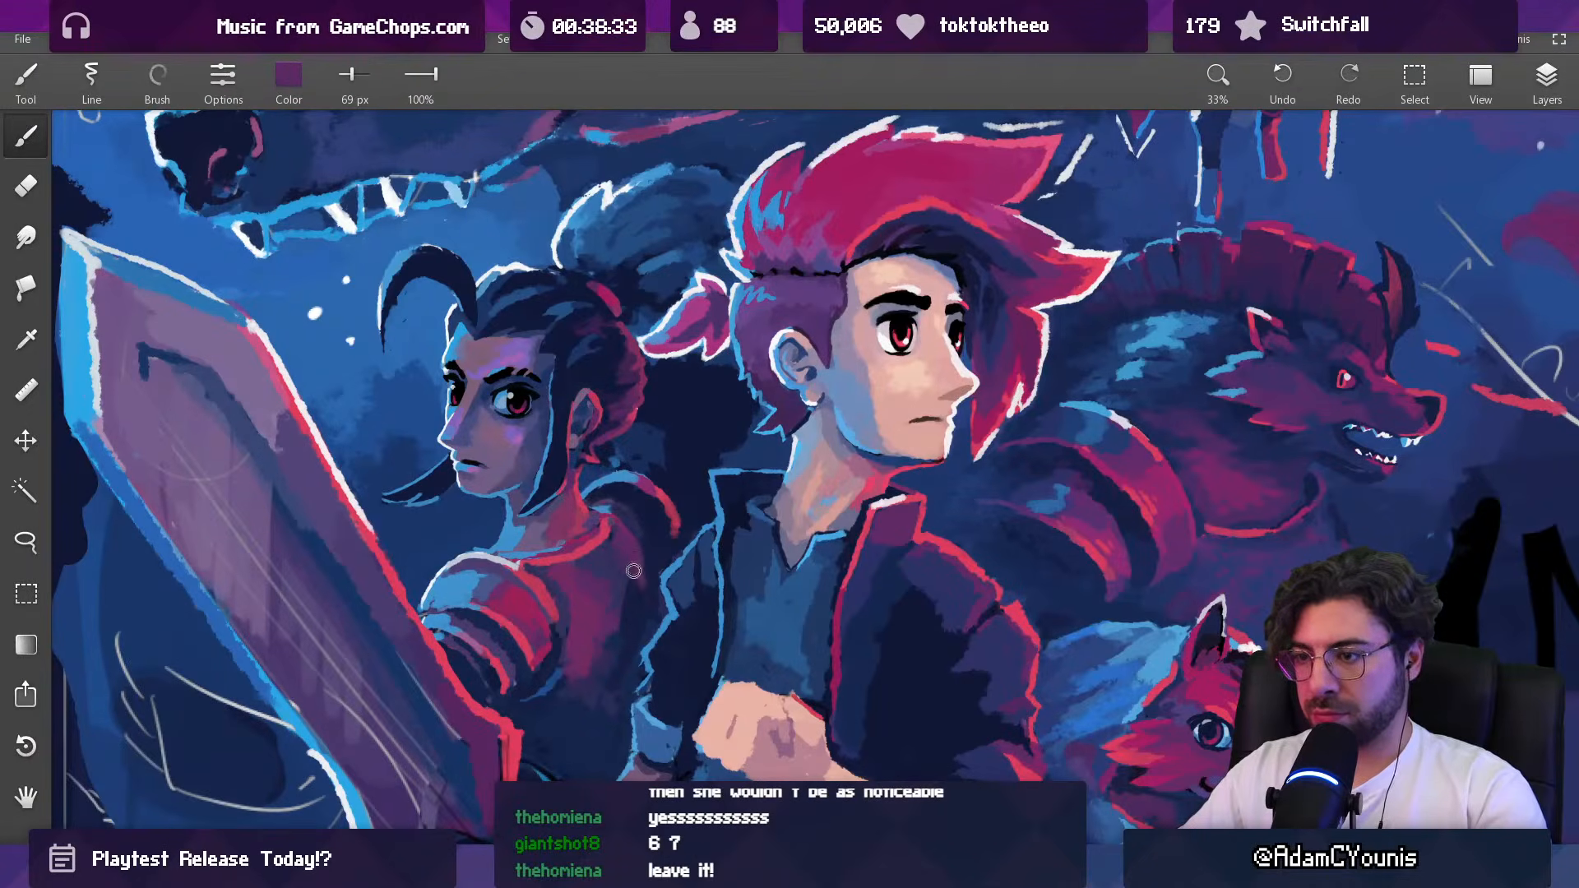
alt+click(643, 545)
alt+click(632, 576)
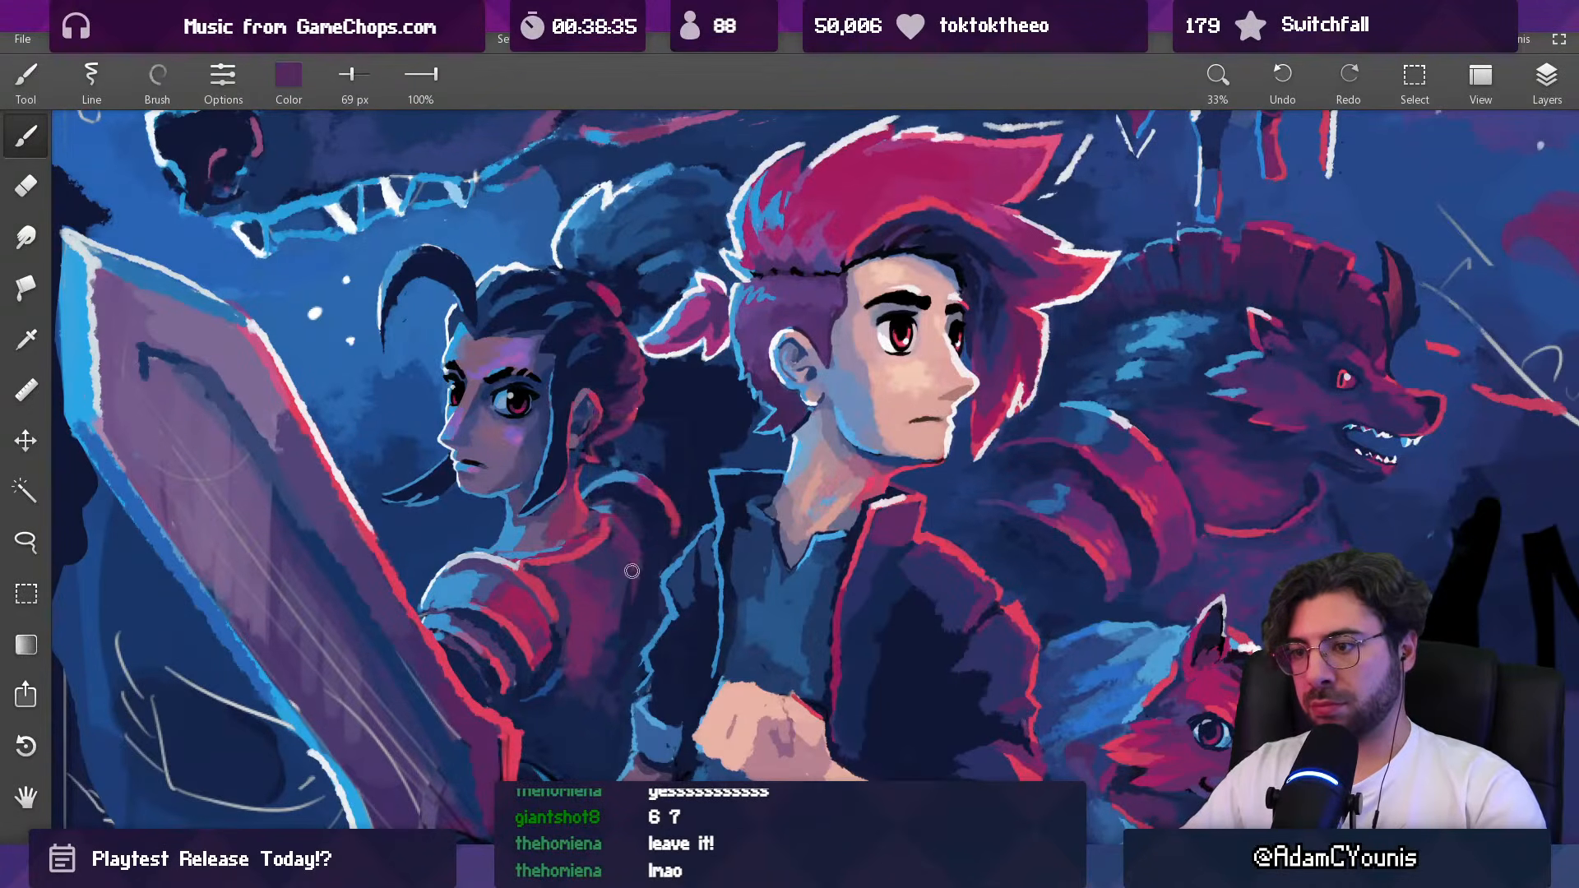
alt+click(629, 609)
key(])
key(])
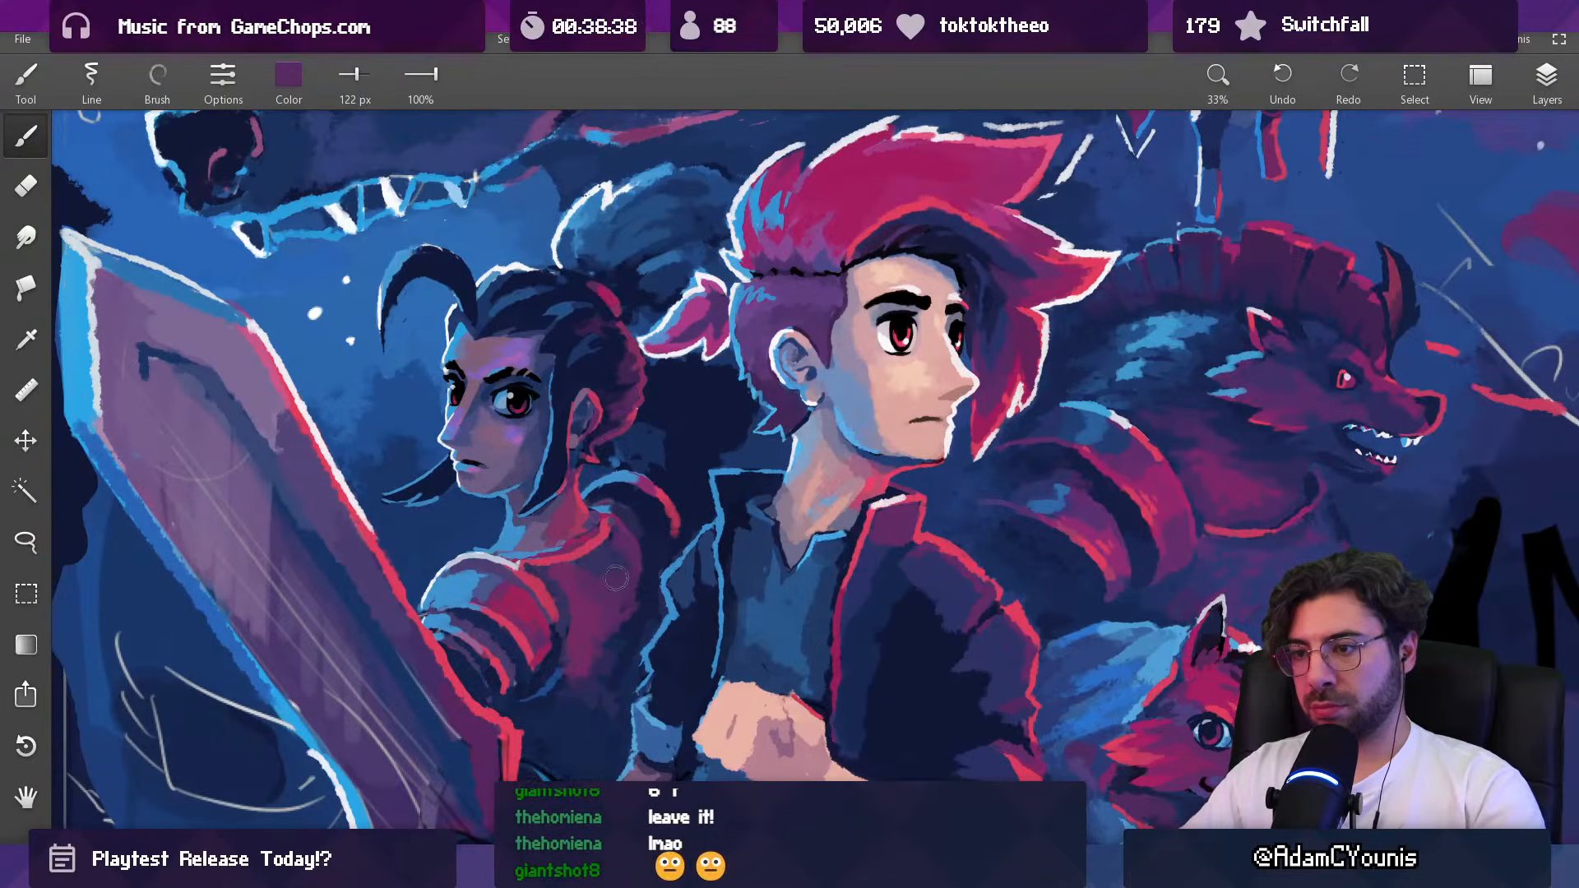
Step: Soften the transition from red to navy on the woman's lower torso with sampled plum, using the brush at 122 px and larger
scroll(650, 580, down, 5)
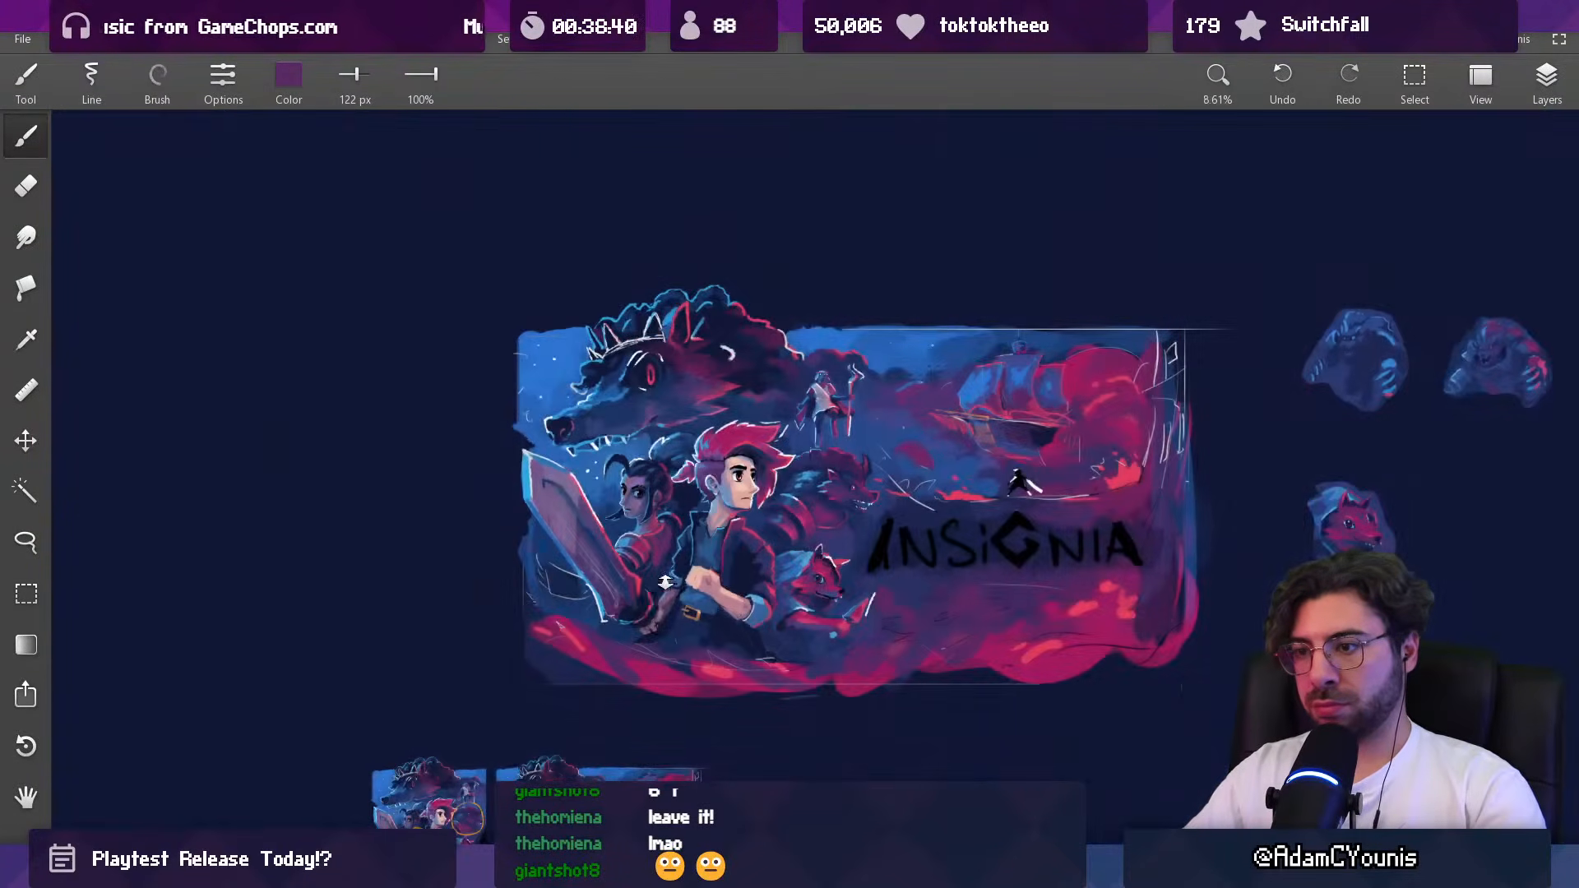
scroll(648, 607, up, 4)
alt+click(668, 566)
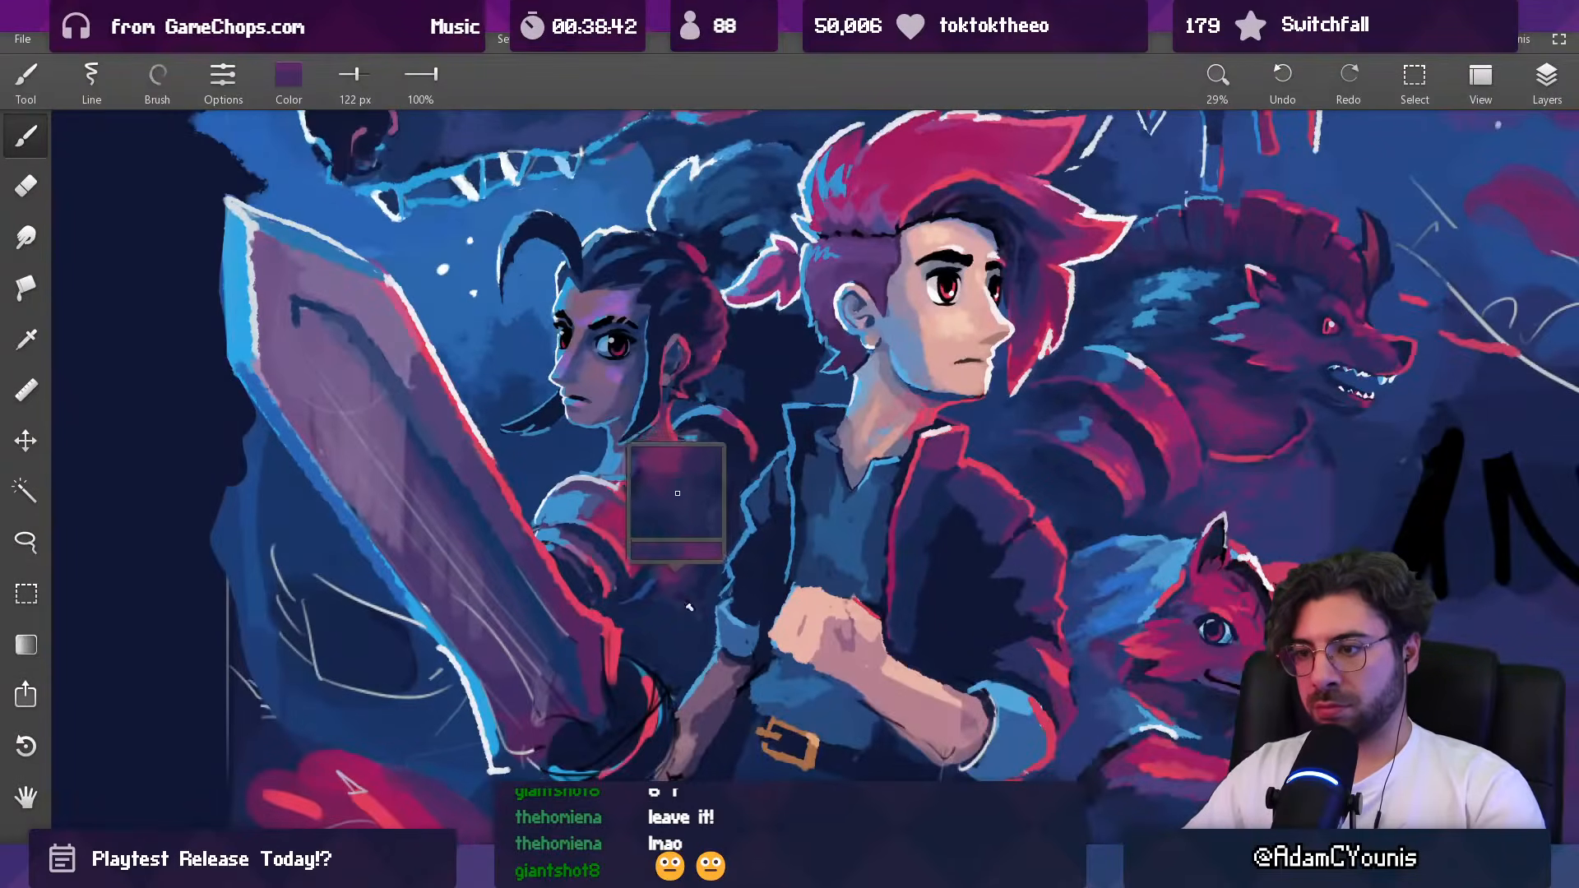
alt+click(663, 532)
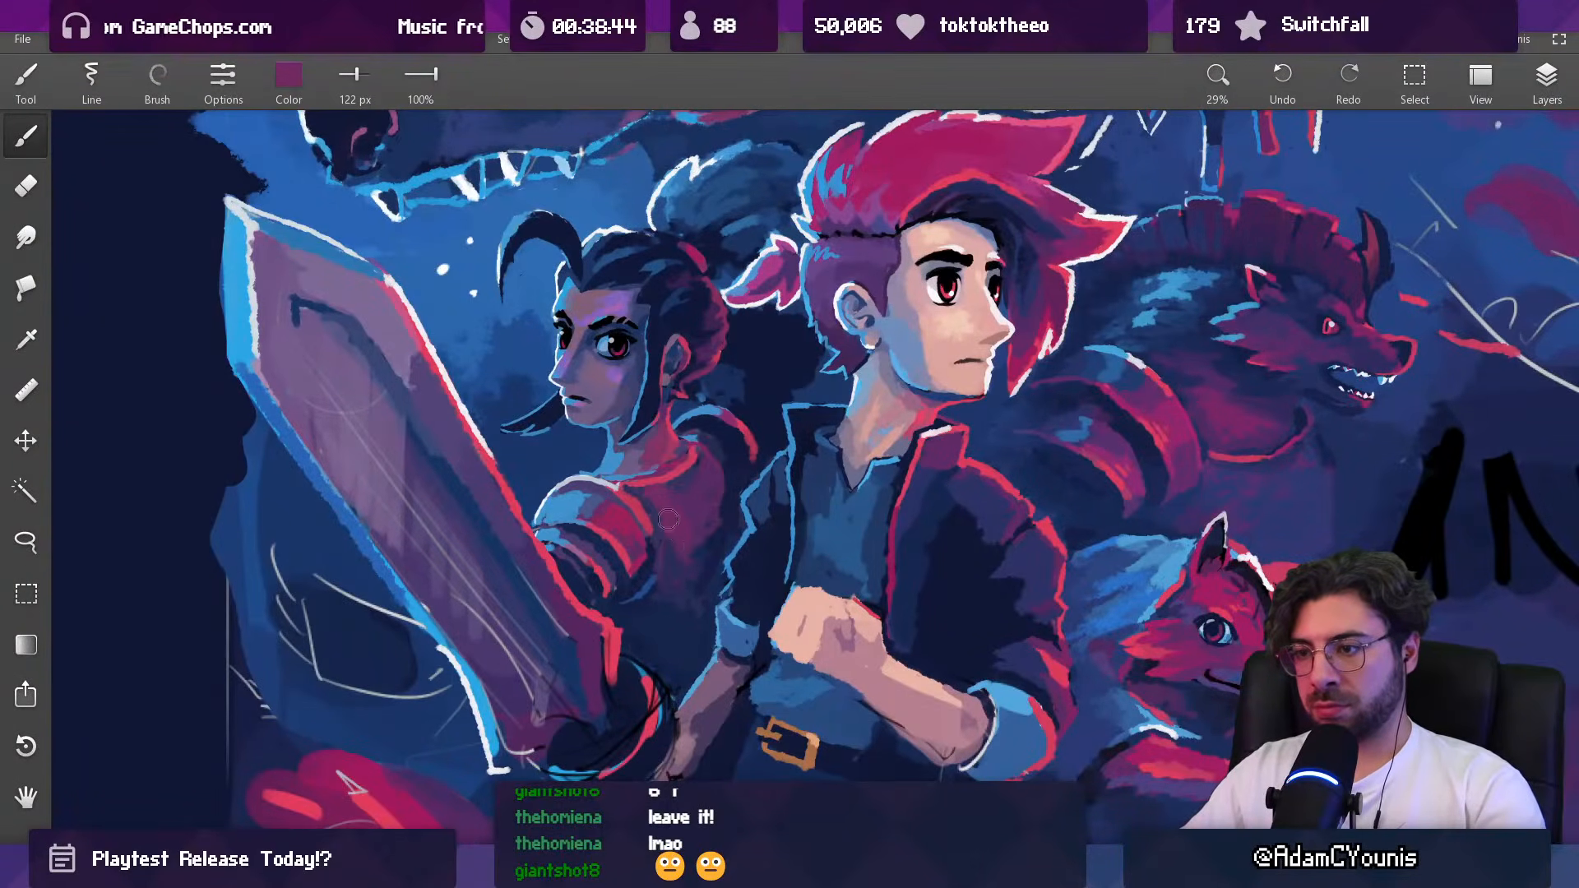
alt+click(692, 571)
key(])
mouse_move(686, 565)
mouse_down()
mouse_move(695, 545)
mouse_move(694, 609)
mouse_move(667, 672)
mouse_move(669, 587)
mouse_up()
alt+click(715, 565)
key(bracketleft)
Step: Add a muted rose bounce light along the woman's cheek and jaw beside the hair strand with the brush at 68 px
drag(705, 491, 638, 348)
drag(610, 596, 610, 466)
alt+click(652, 634)
key(bracketleft)
key(bracketleft)
key(bracketleft)
key(bracketleft)
key(bracketleft)
key(bracketleft)
key(bracketleft)
key(bracketright)
alt+click(573, 487)
key(bracketleft)
key(bracketleft)
key(bracketleft)
key(bracketleft)
key(bracketleft)
key(bracketleft)
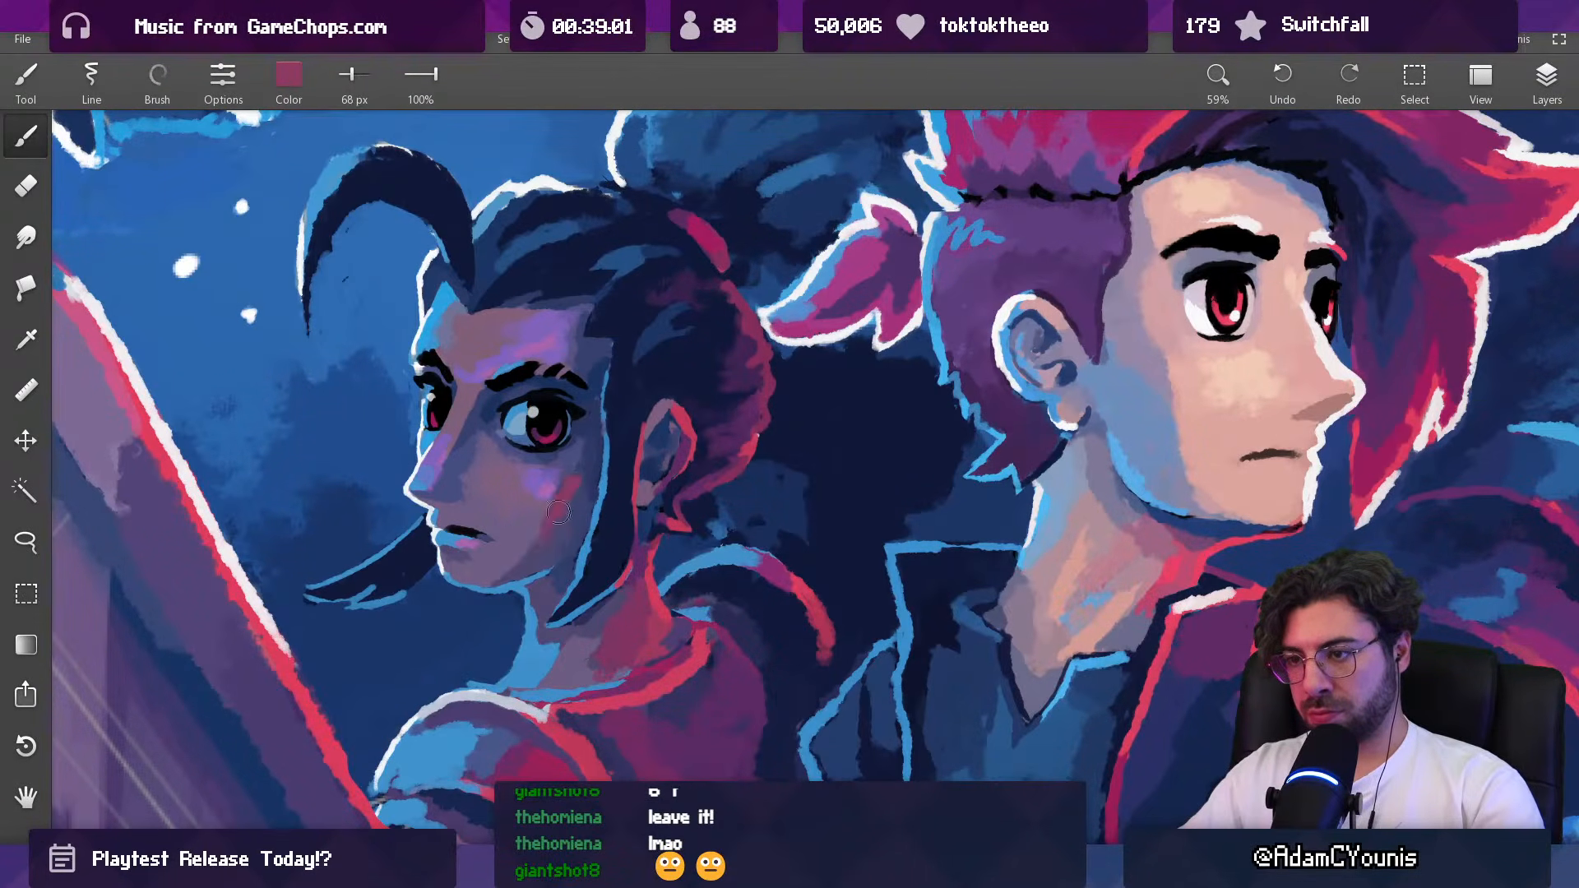
drag(568, 541, 603, 584)
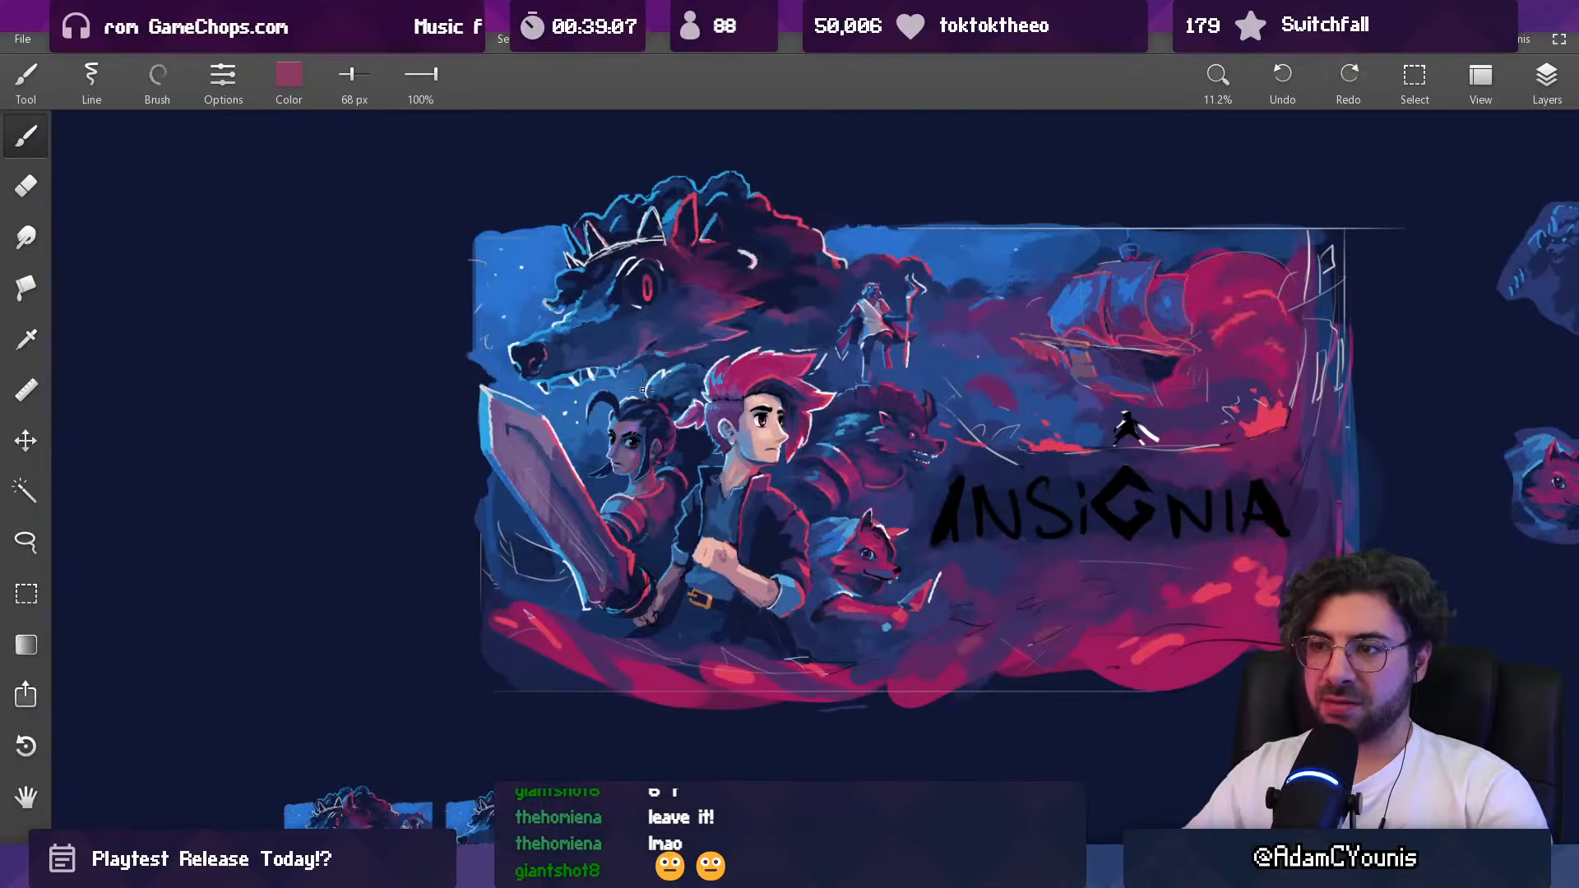
Step: Refine the horned beast's eye with sampled red and plum at 45 px, and add a pink highlight at 21 px
drag(639, 421, 664, 650)
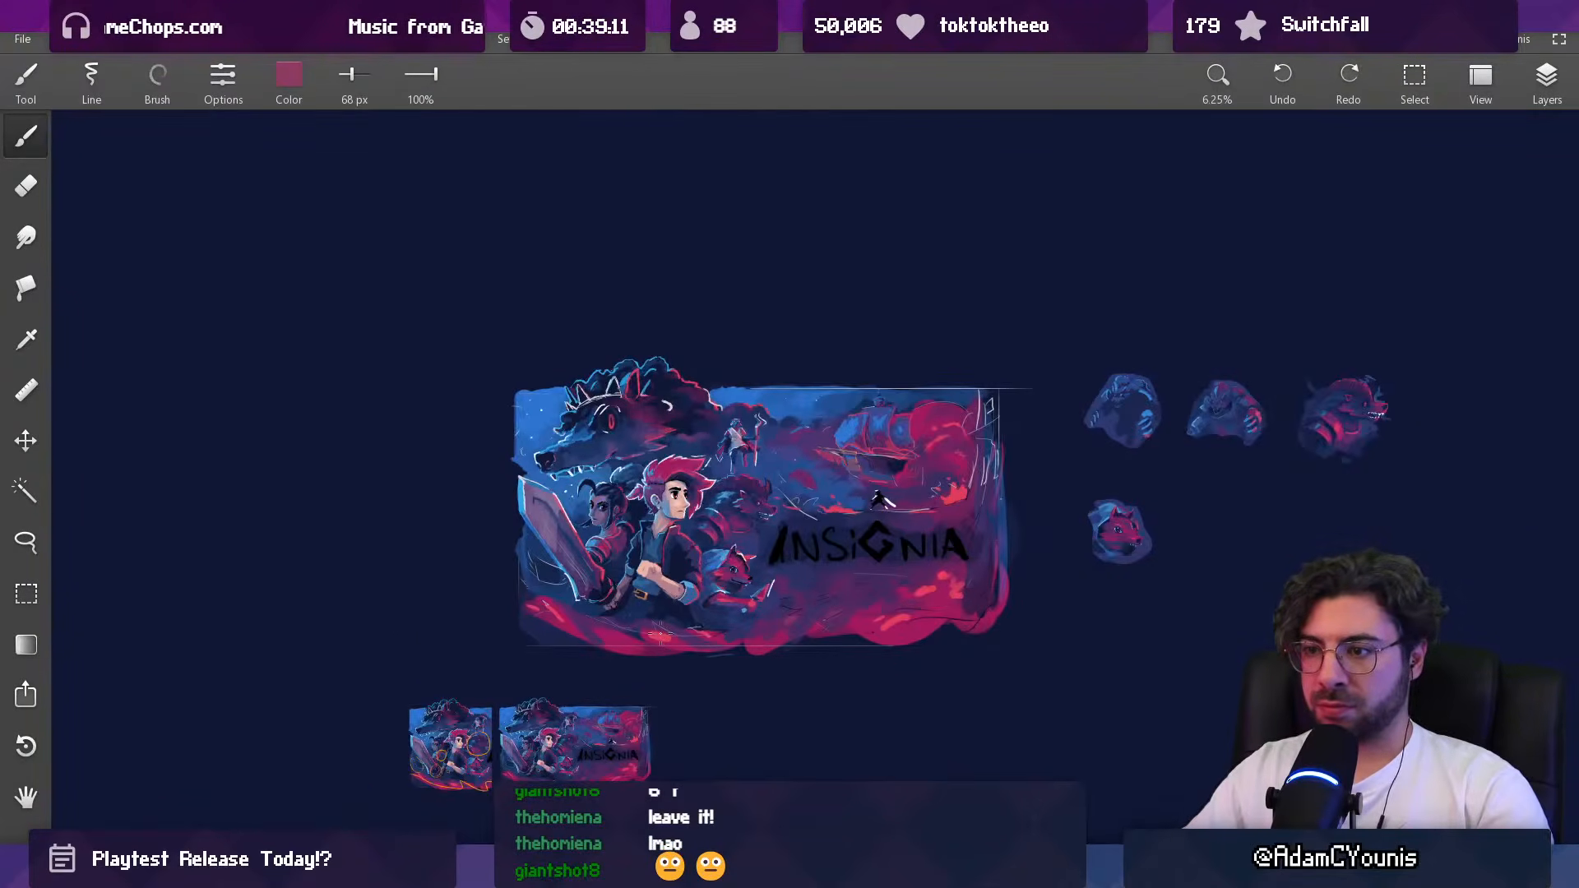
mouse_move(663, 533)
mouse_down()
mouse_move(656, 582)
mouse_move(673, 516)
mouse_move(657, 503)
mouse_move(640, 526)
mouse_move(634, 438)
mouse_up()
mouse_move(797, 459)
mouse_down()
mouse_move(792, 317)
mouse_move(740, 511)
mouse_move(730, 438)
mouse_up()
alt+click(730, 449)
key([)
drag(742, 514, 732, 528)
alt+click(716, 513)
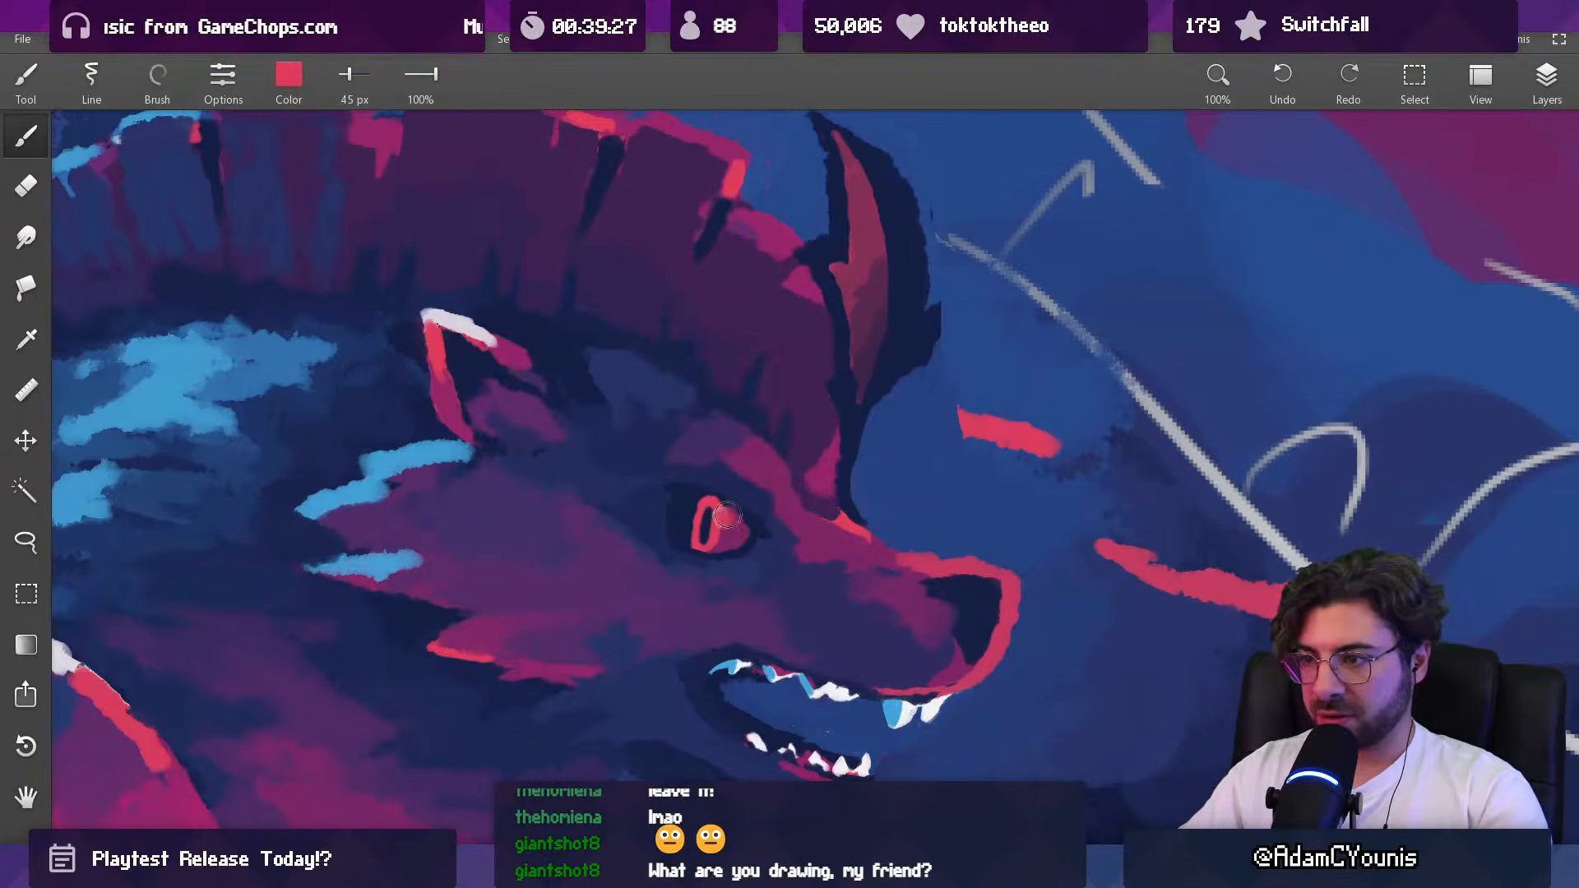
drag(975, 599, 712, 535)
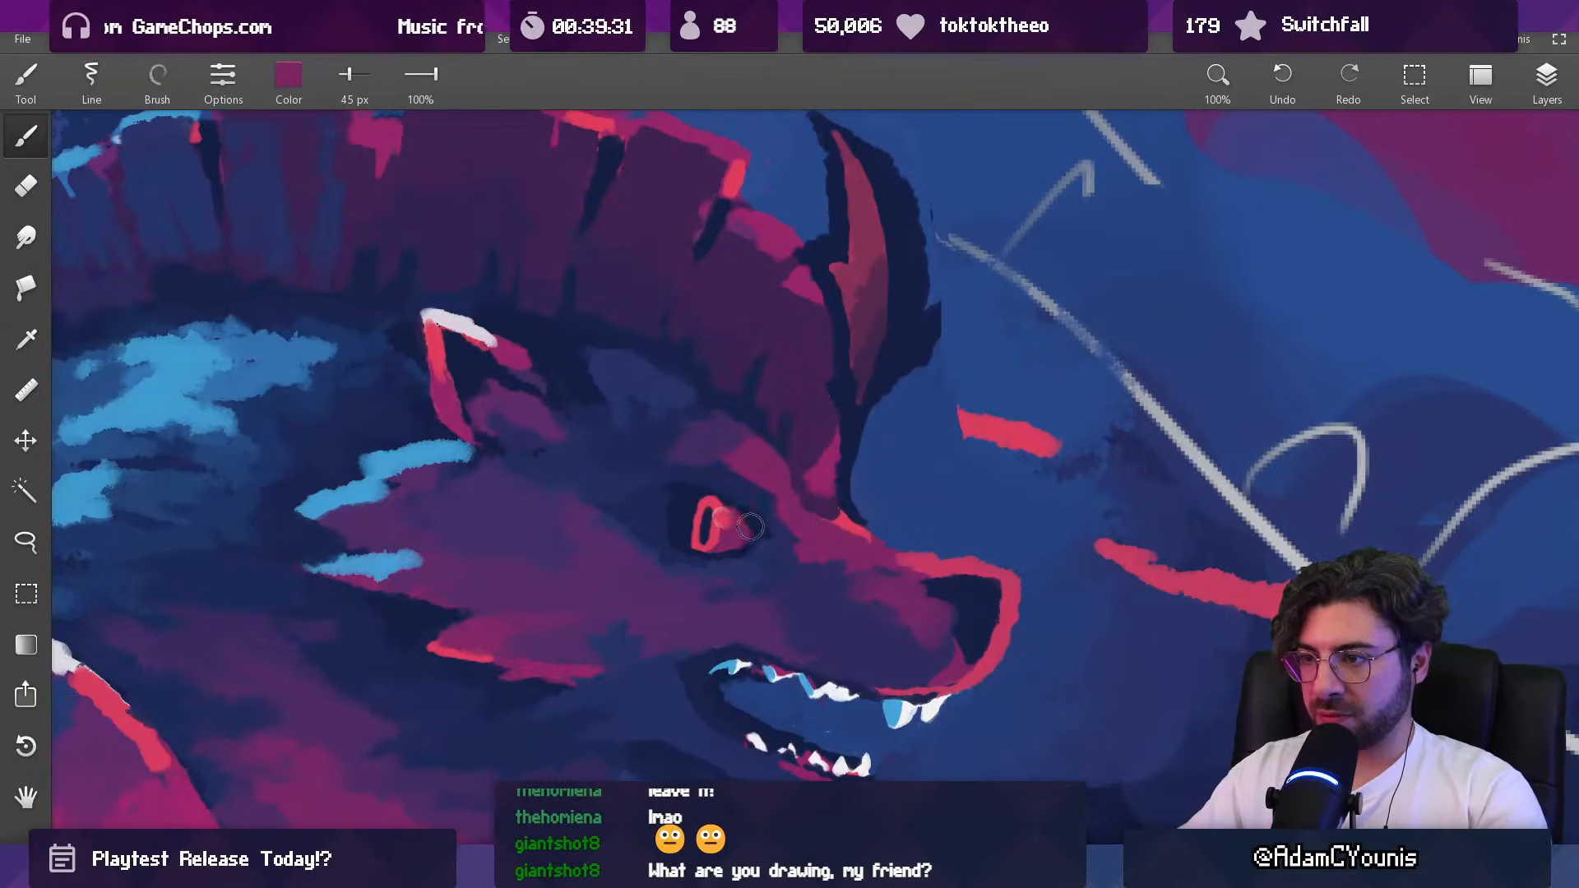
mouse_move(732, 530)
mouse_down()
mouse_move(706, 474)
mouse_move(738, 428)
mouse_move(455, 345)
mouse_move(459, 330)
mouse_up()
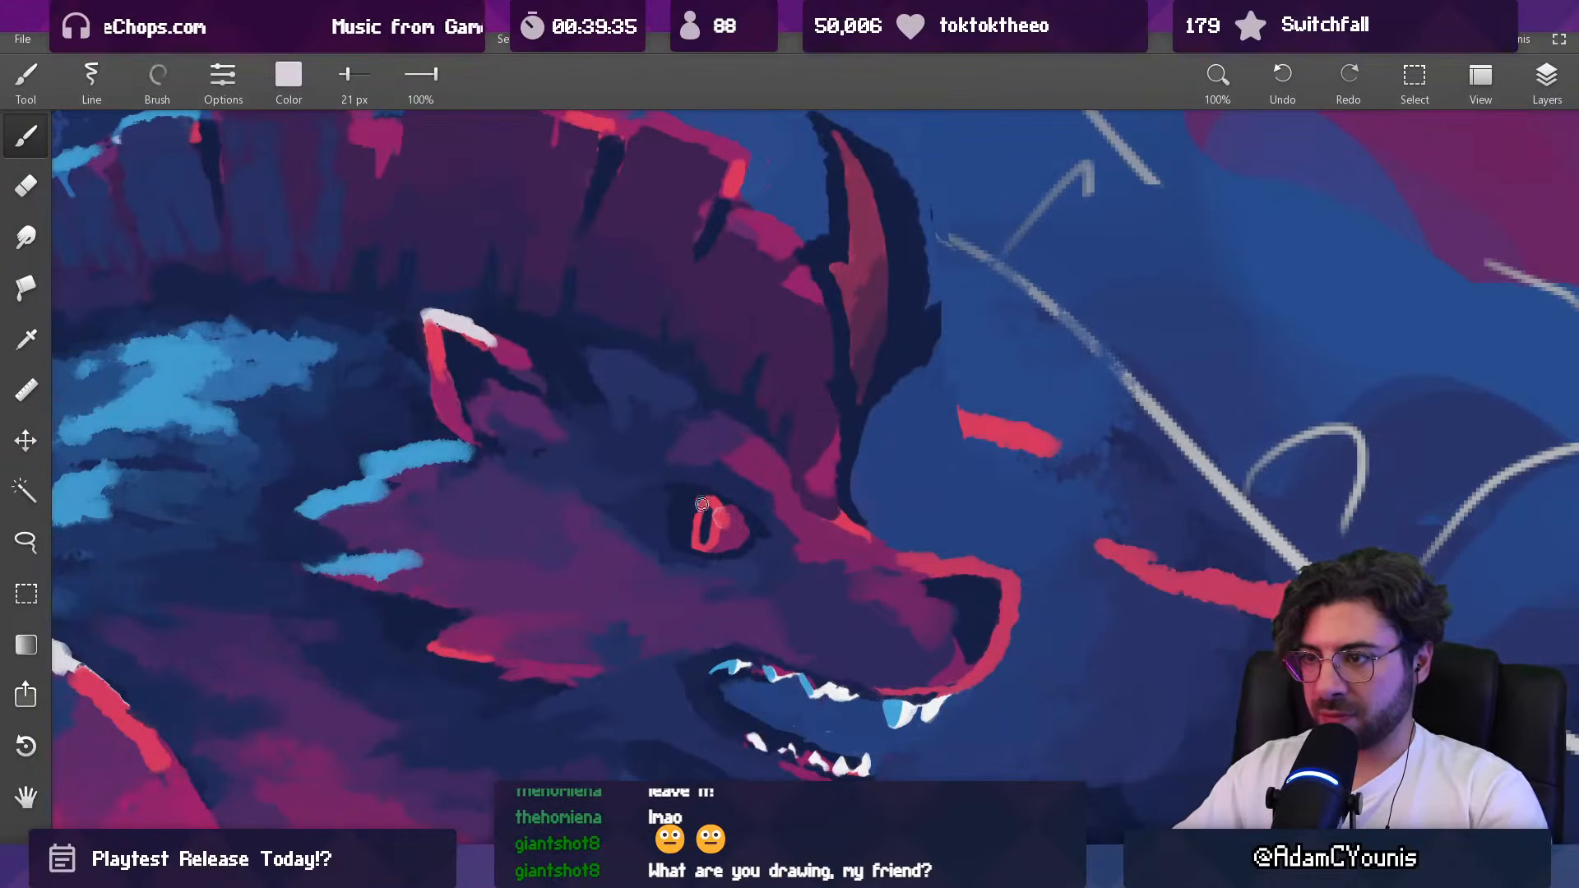
drag(728, 520, 718, 514)
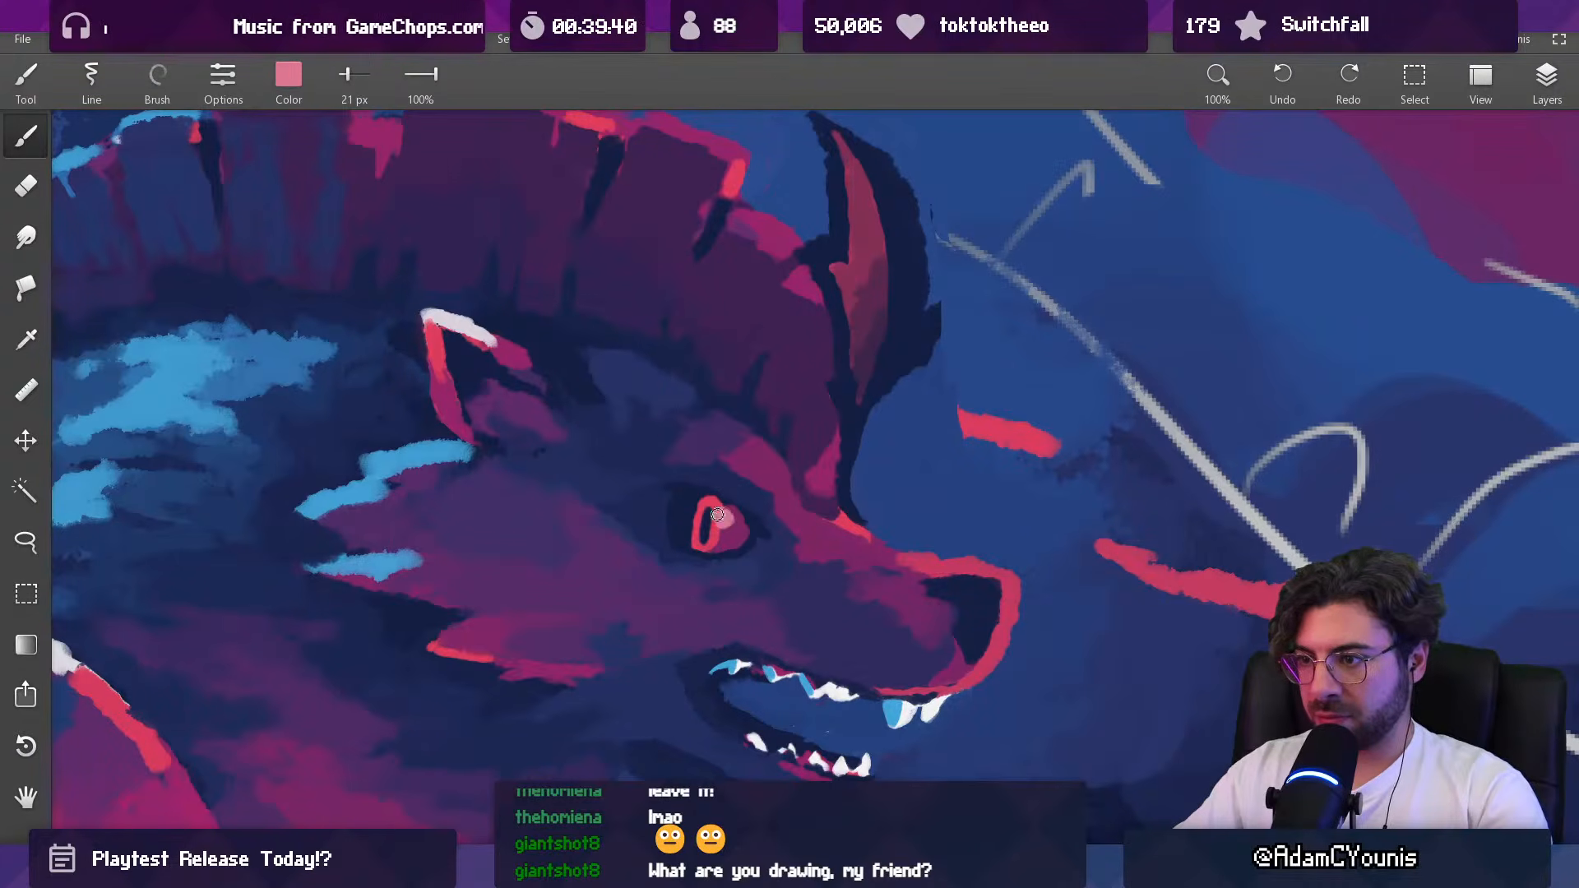
Step: Repaint the rim light along the top of the horned beast's mane with sampled red at 29 px
scroll(757, 480, down, 8)
drag(640, 362, 709, 466)
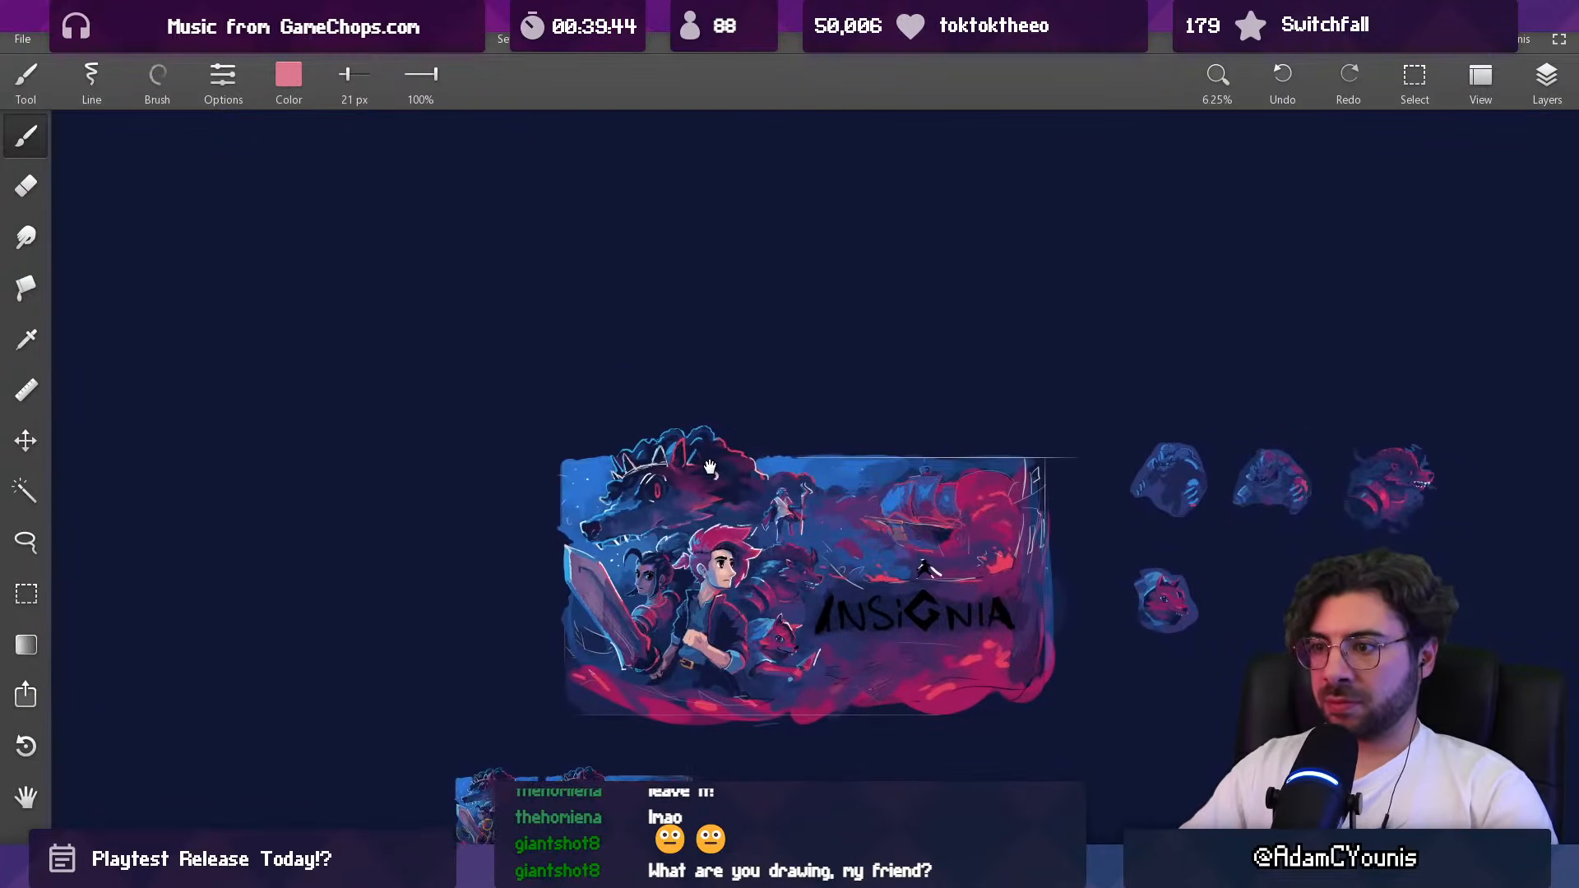
scroll(764, 585, up, 1)
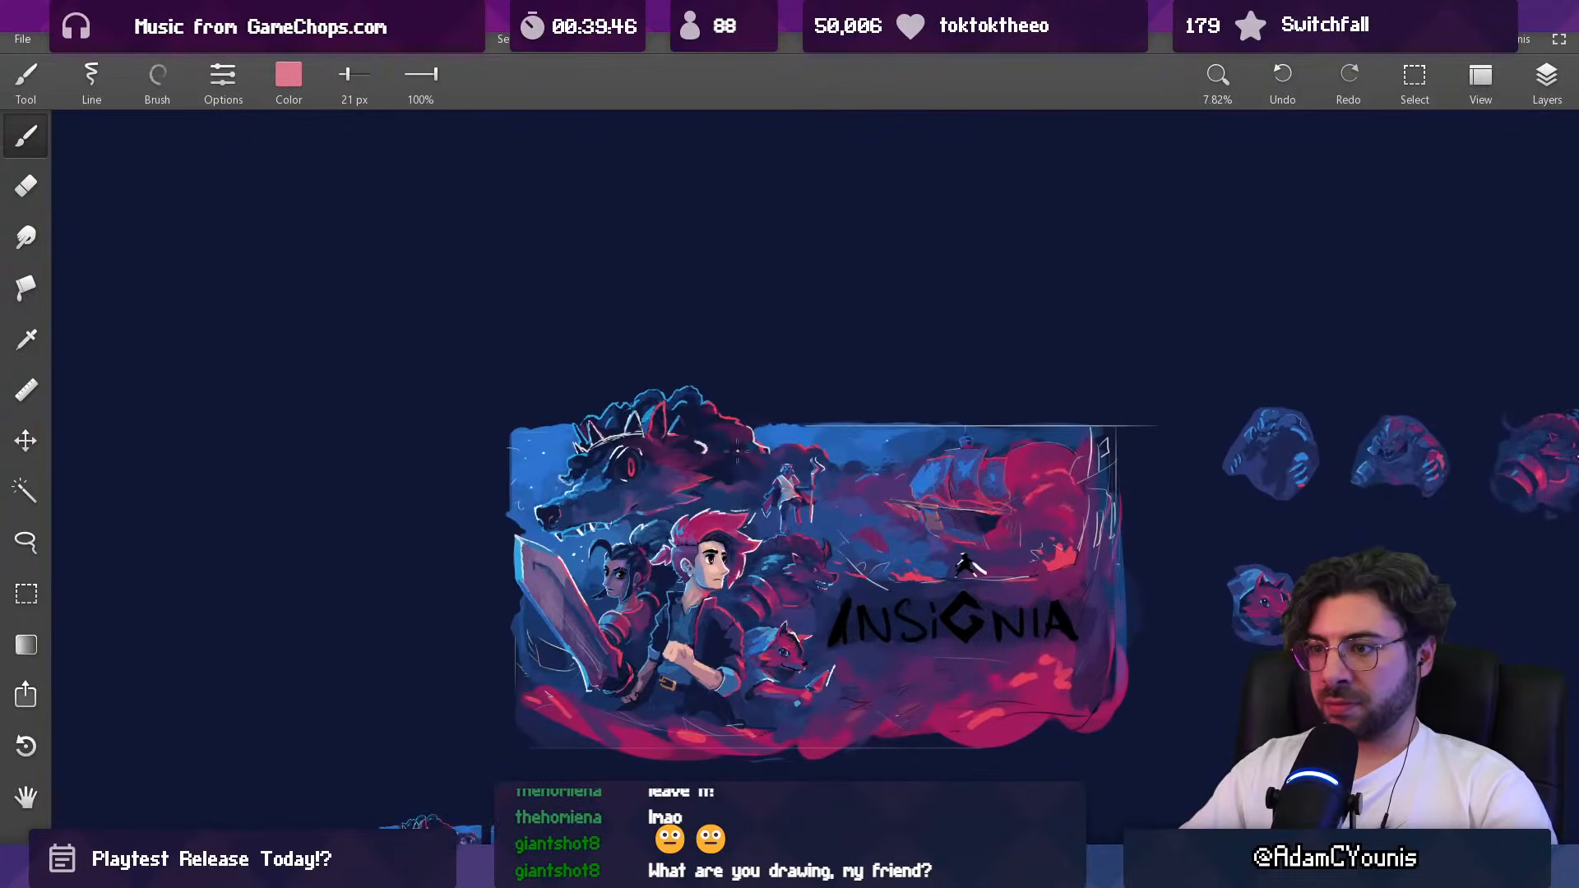
drag(830, 570, 791, 259)
alt+click(666, 483)
key(])
key(])
key(])
key(ctrl+z)
alt+click(690, 448)
key([)
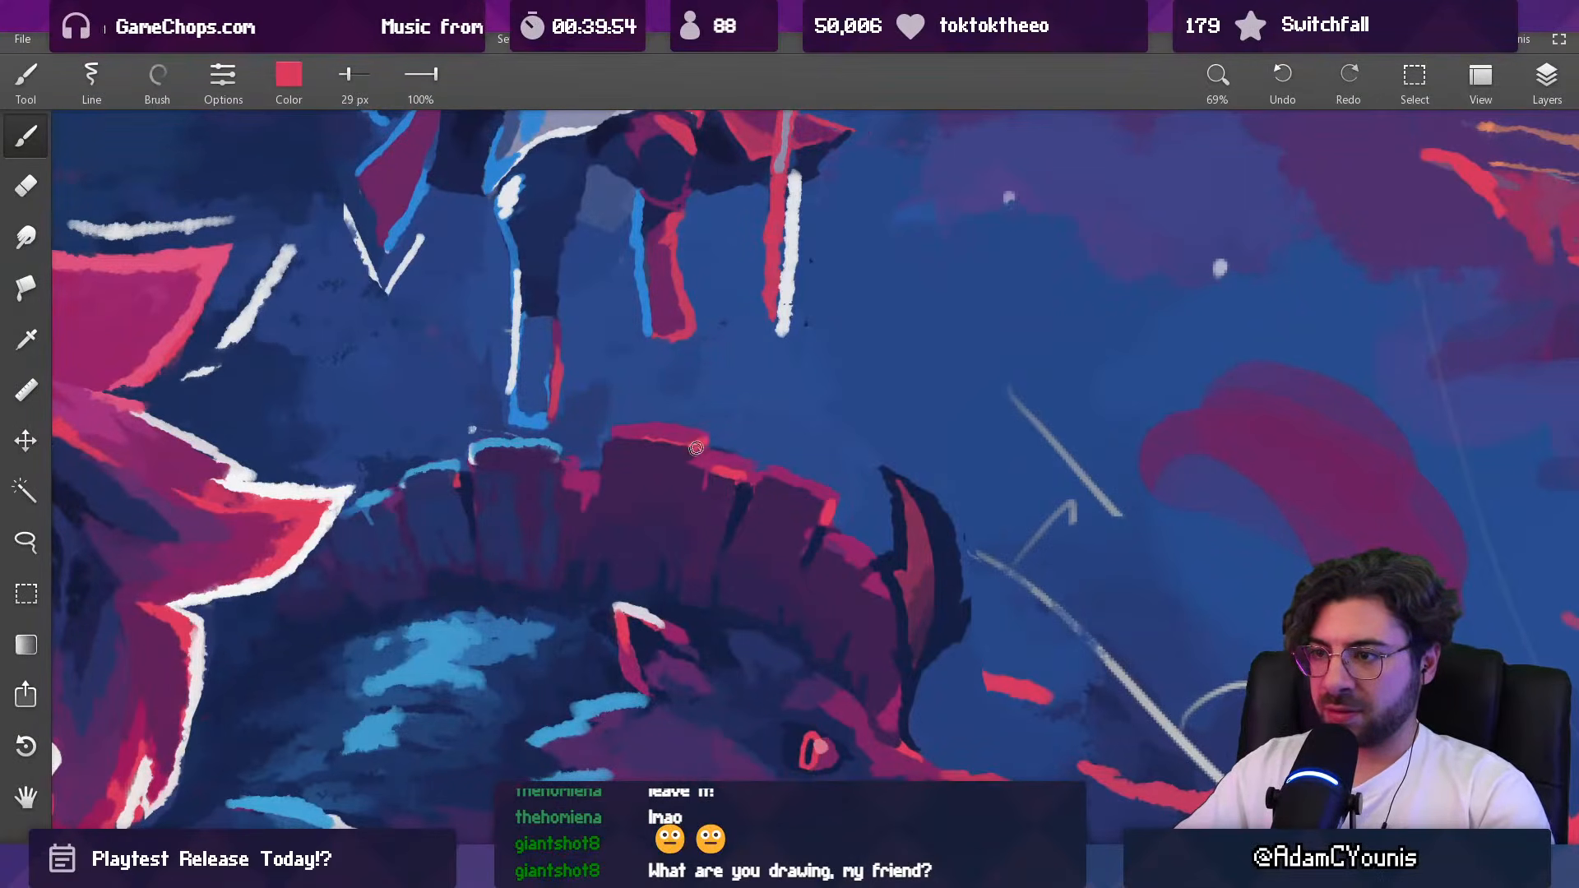
Step: Clean up the background edge above the beast's mane with sampled blue, using the brush at 45 px and 25 px
alt+click(664, 463)
alt+click(661, 419)
drag(689, 449, 690, 598)
key(])
key(])
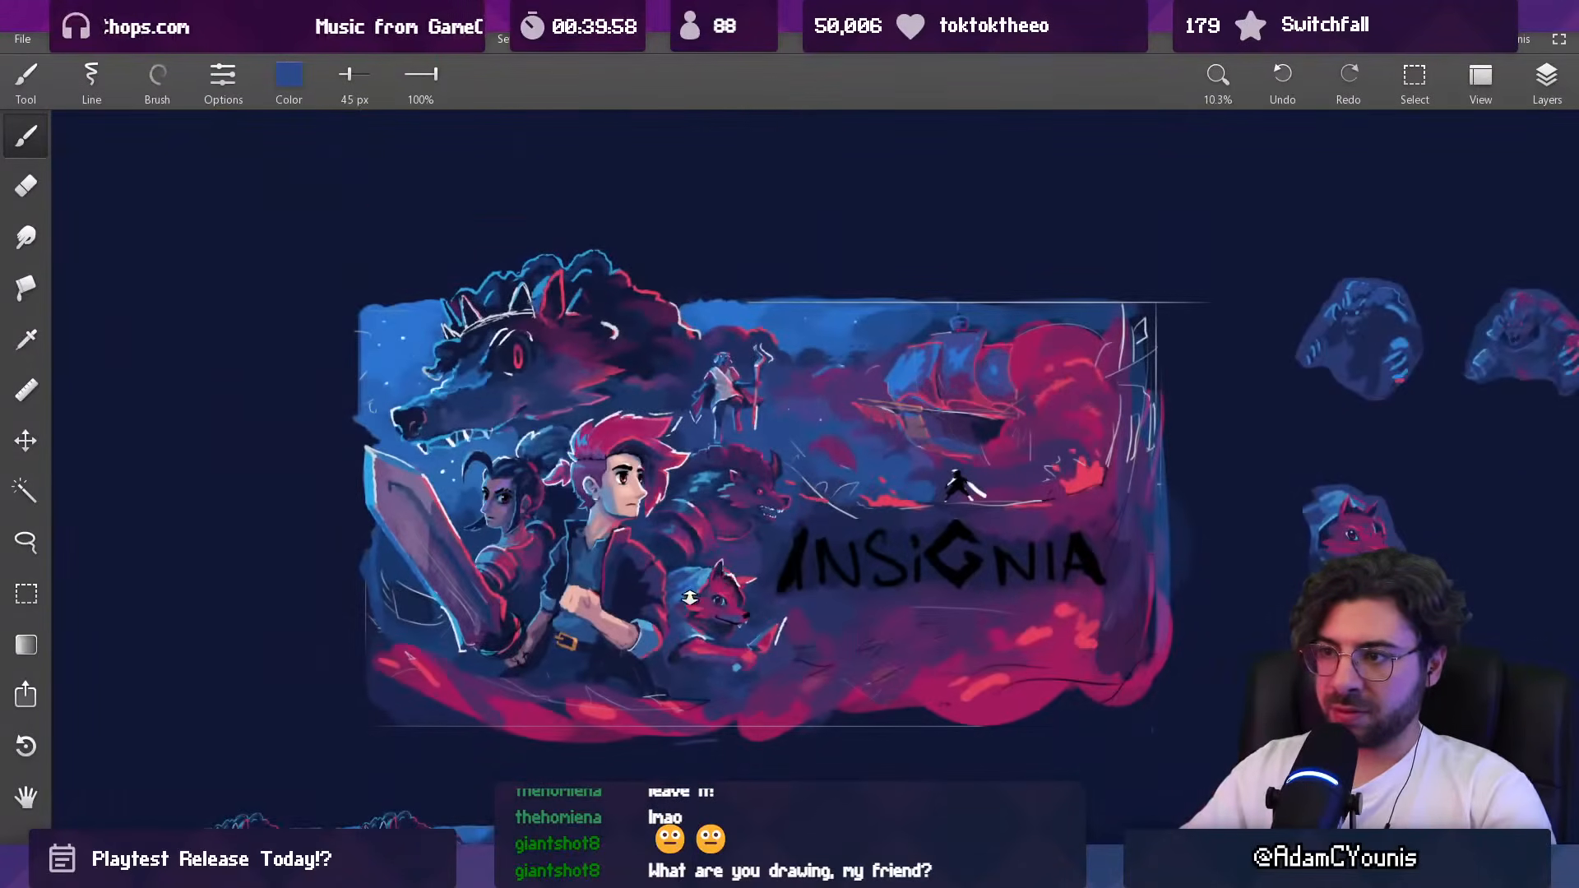
drag(741, 461, 760, 205)
alt+click(731, 386)
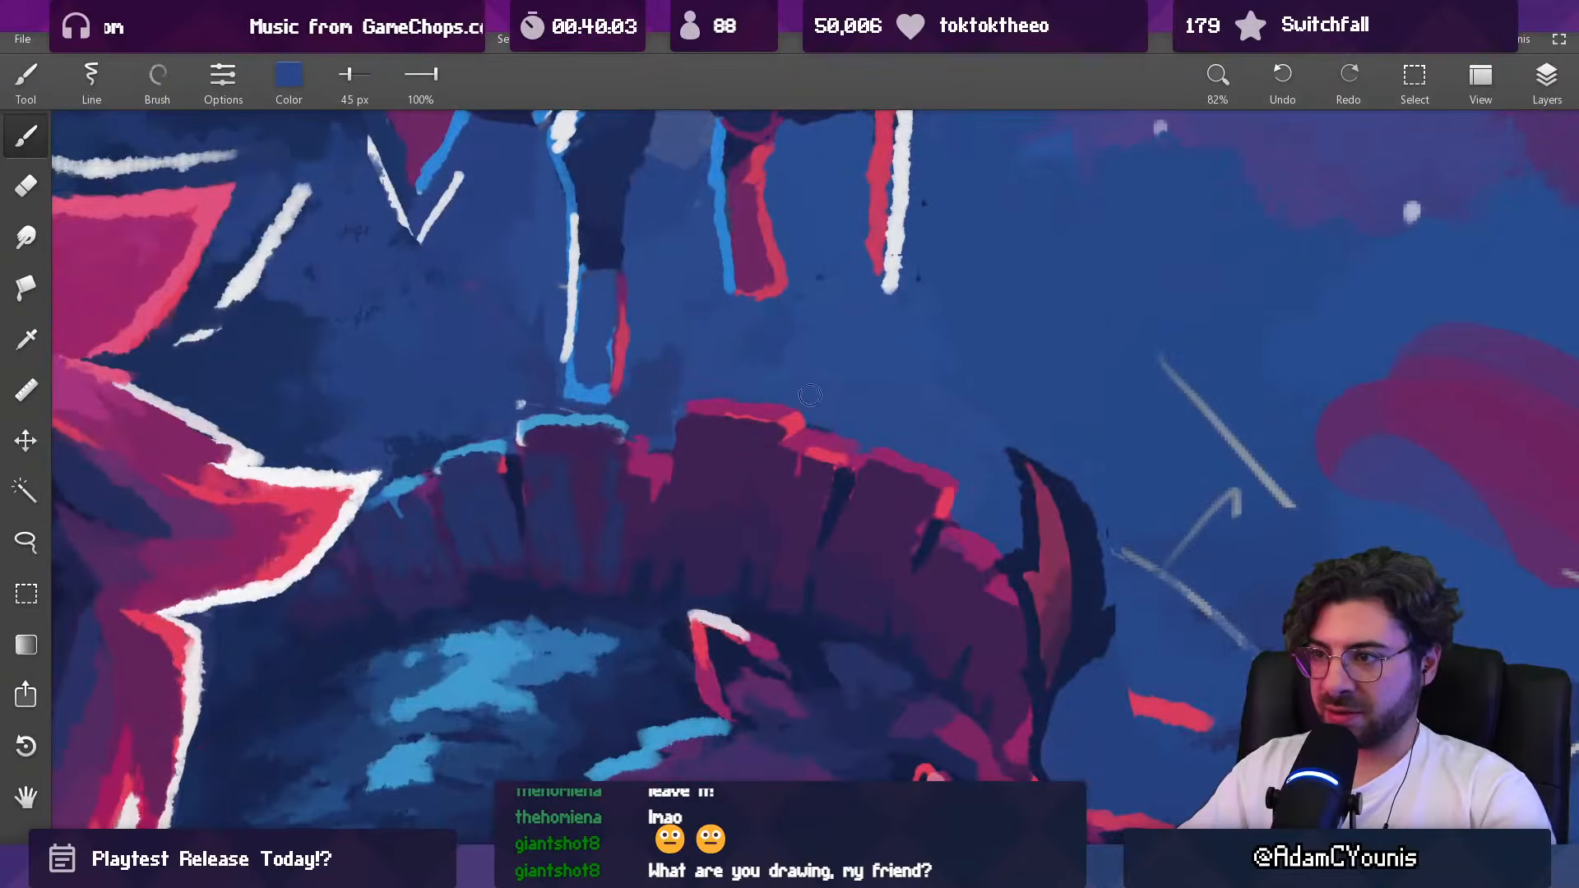
key([)
key([)
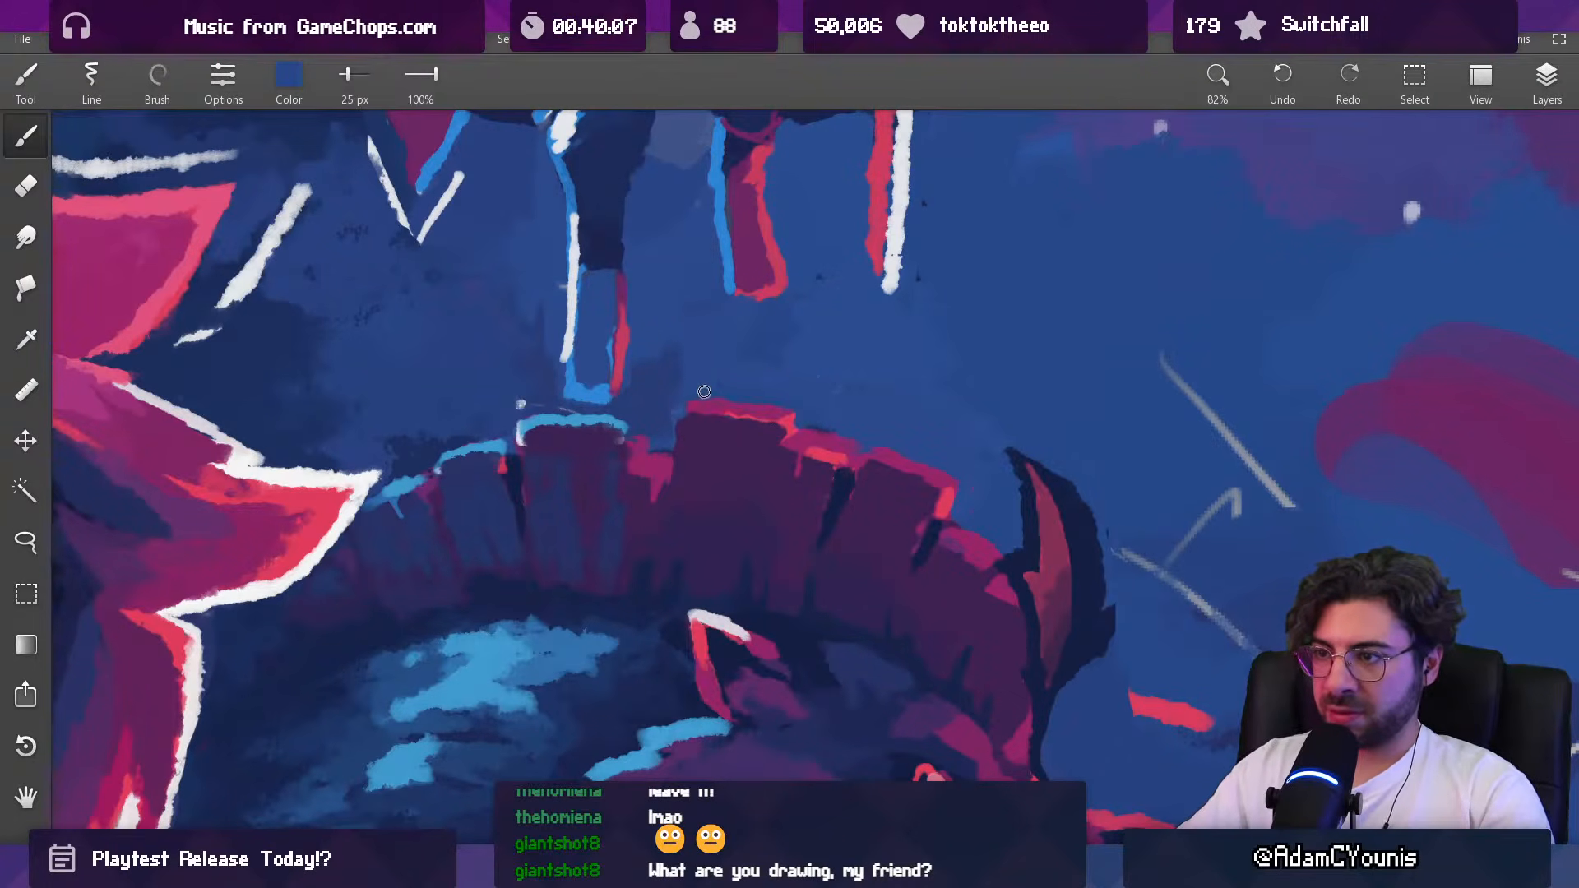
Step: Enlarge the brush to 89 px and cover the stray white mark above the mane's blue-lit edge with sampled background blue
key(])
key(])
key(])
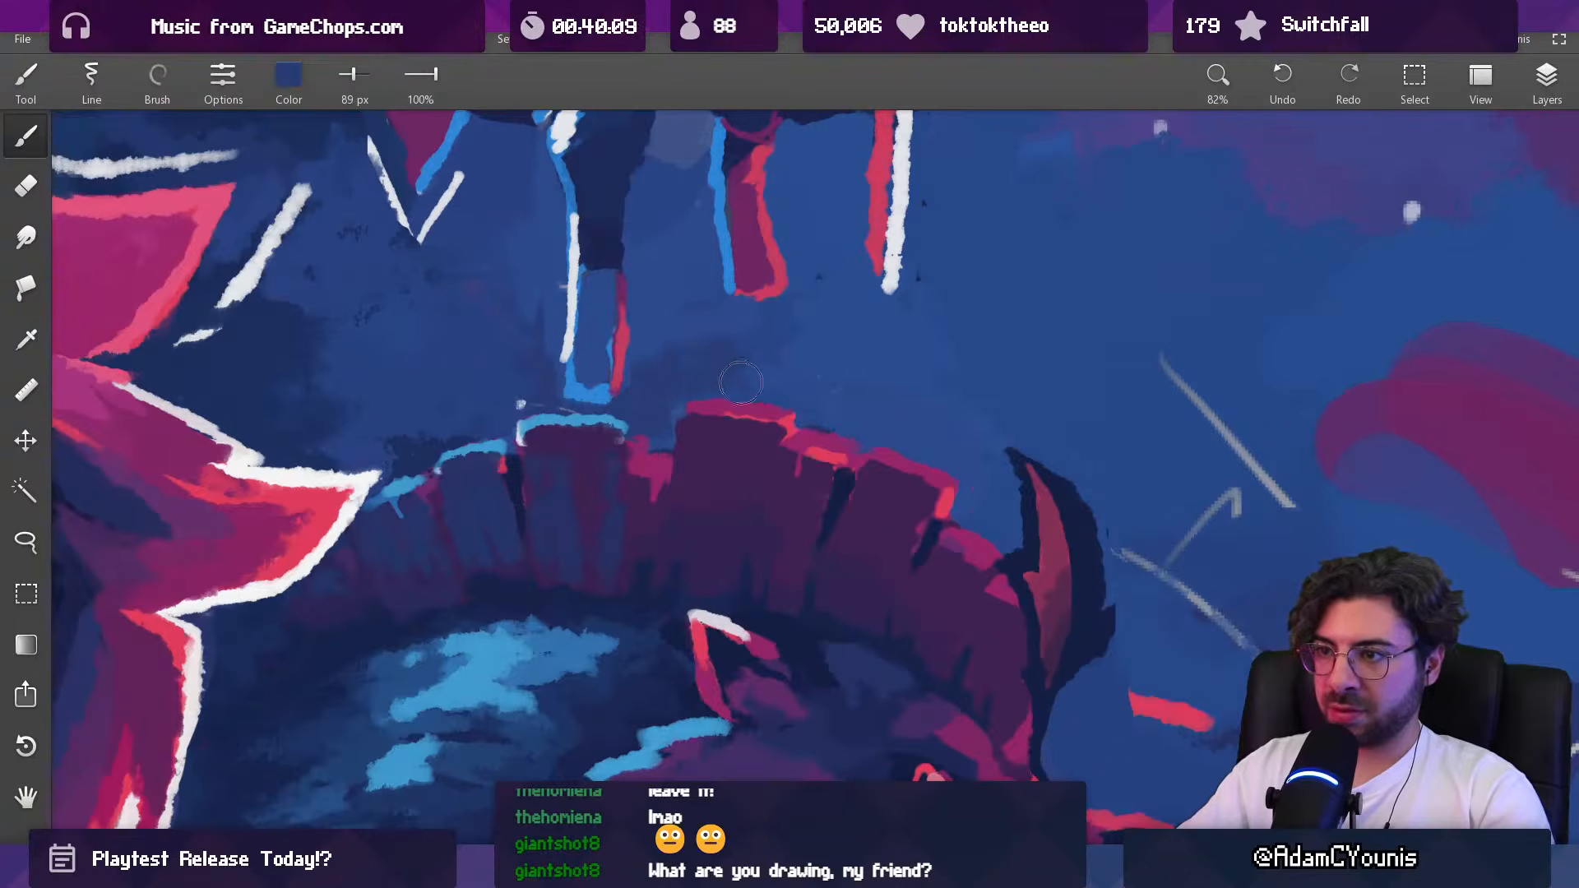
key(ctrl+z)
alt+click(521, 392)
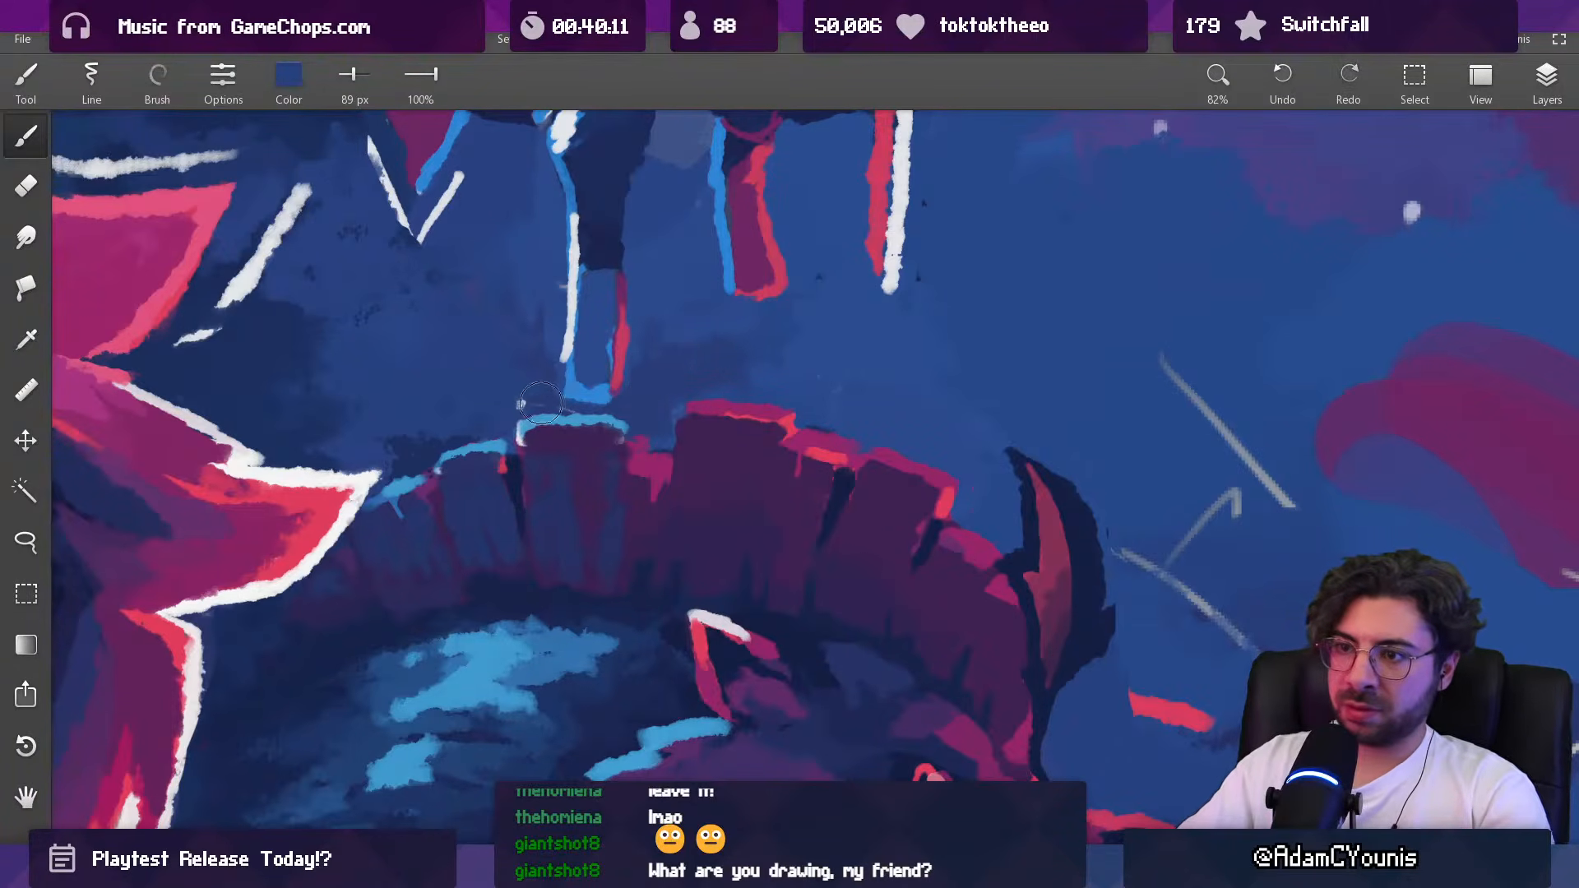
key([)
Step: Smooth the background between the hero's hair and the staff figure's legs with sampled navy, enlarging the brush from 99 to 253 px
mouse_move(518, 403)
mouse_down()
mouse_move(540, 387)
mouse_move(579, 553)
mouse_up()
alt+click(527, 514)
key(])
key(])
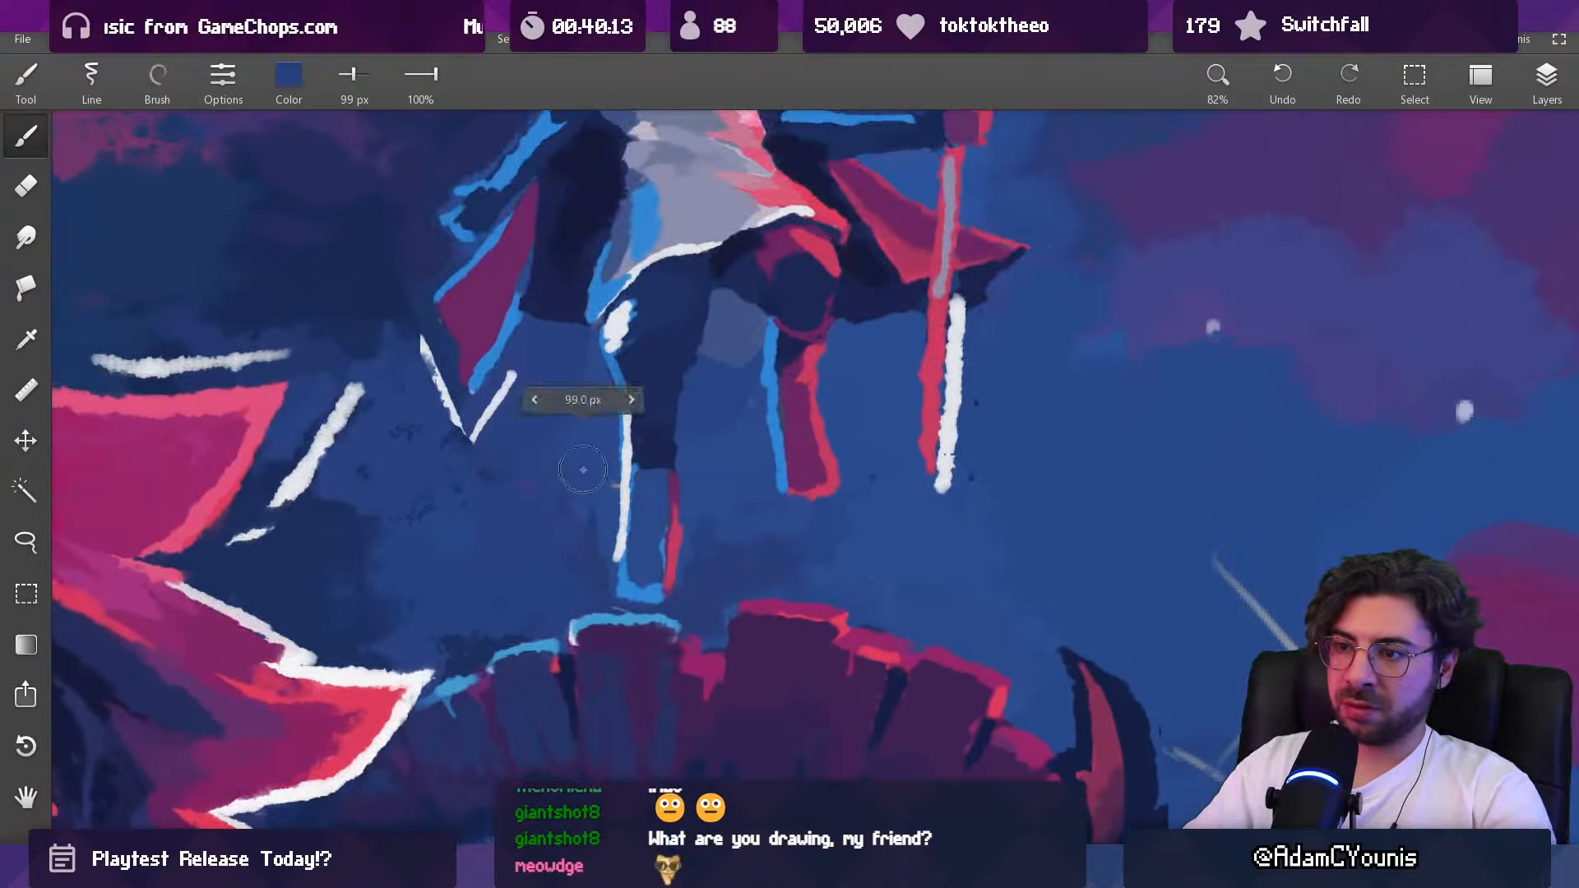
key(])
key(])
key(])
key(])
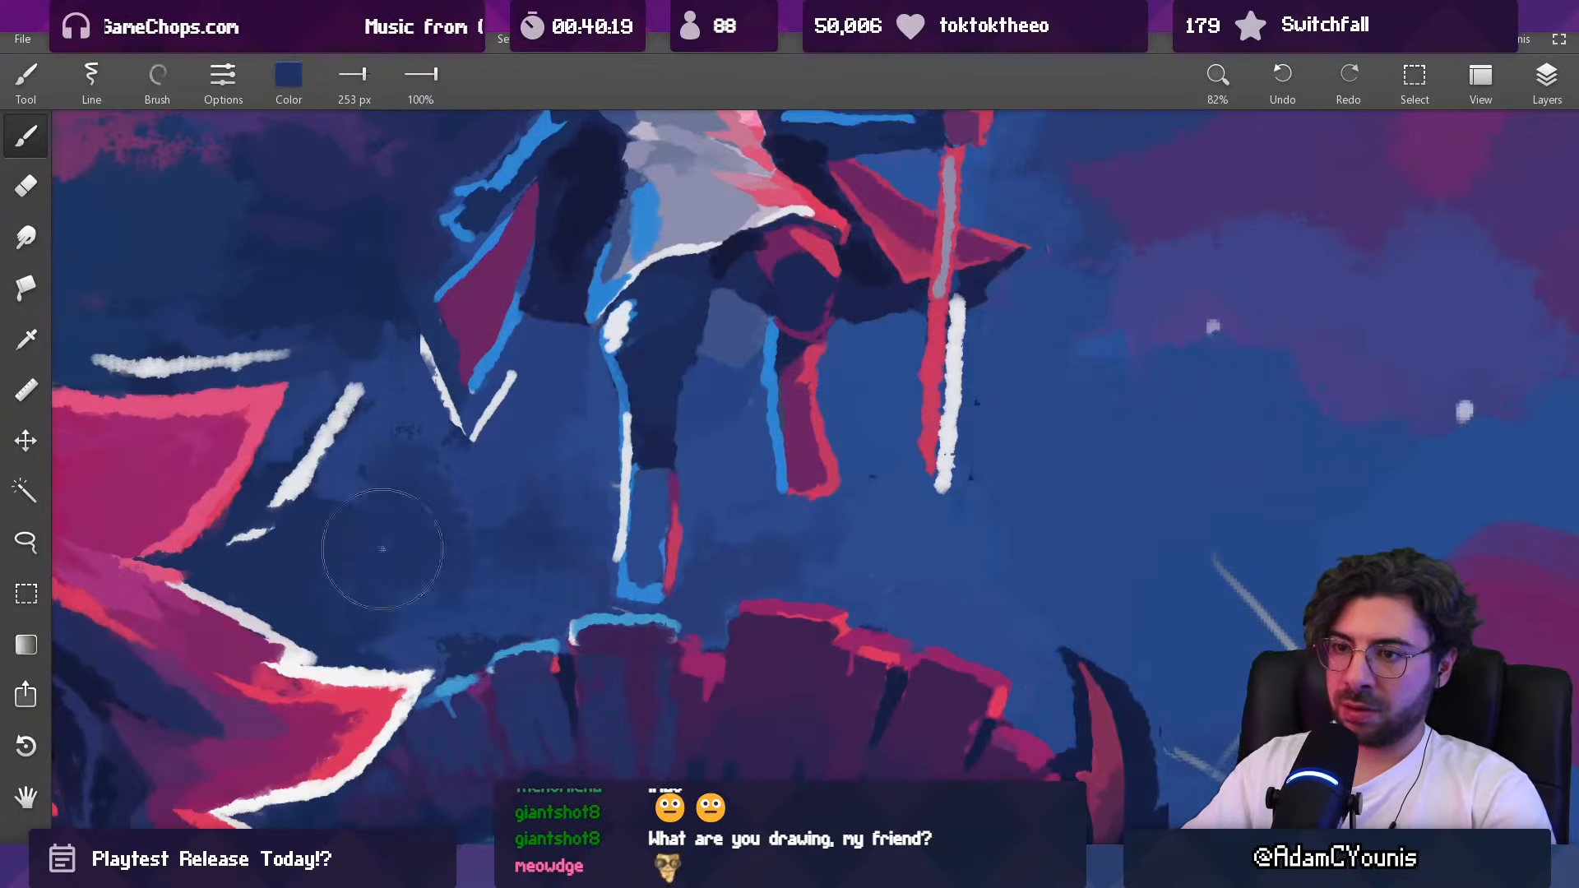
Step: Sketch a white zigzag outline above the front of the beast's mane beside its horn with the brush at 33 px
mouse_move(511, 476)
mouse_down()
mouse_move(655, 525)
mouse_move(796, 470)
mouse_move(772, 381)
mouse_up()
alt+click(679, 331)
key(bracketleft)
key(bracketleft)
key(bracketleft)
key(bracketleft)
key(bracketleft)
key(bracketleft)
key(bracketleft)
key(bracketleft)
key(bracketleft)
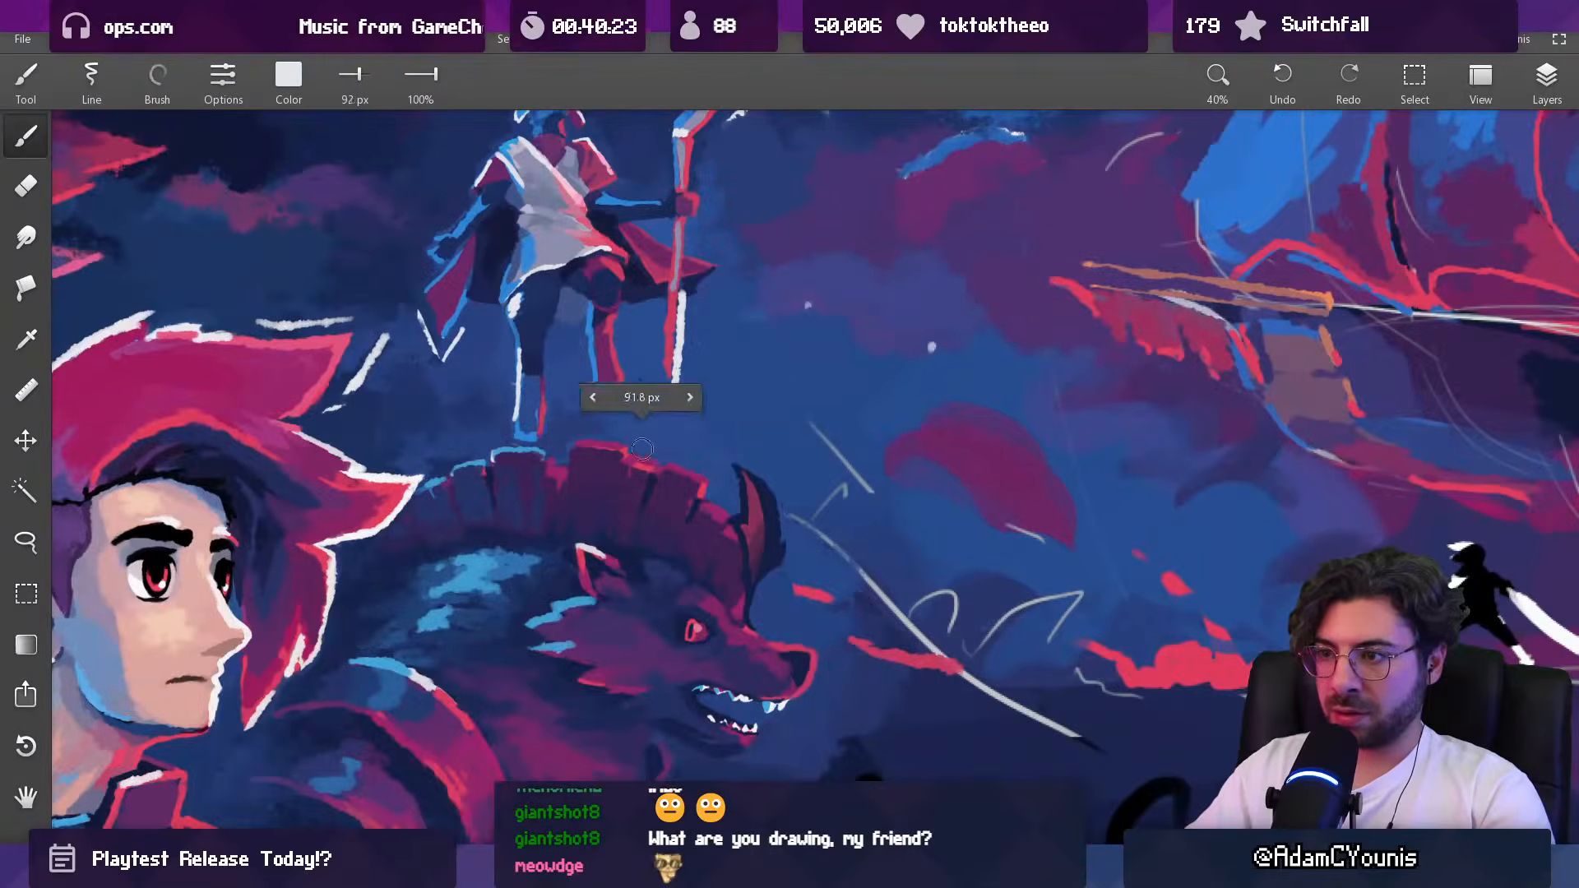
mouse_move(697, 462)
mouse_down()
mouse_move(726, 491)
mouse_move(762, 467)
mouse_up()
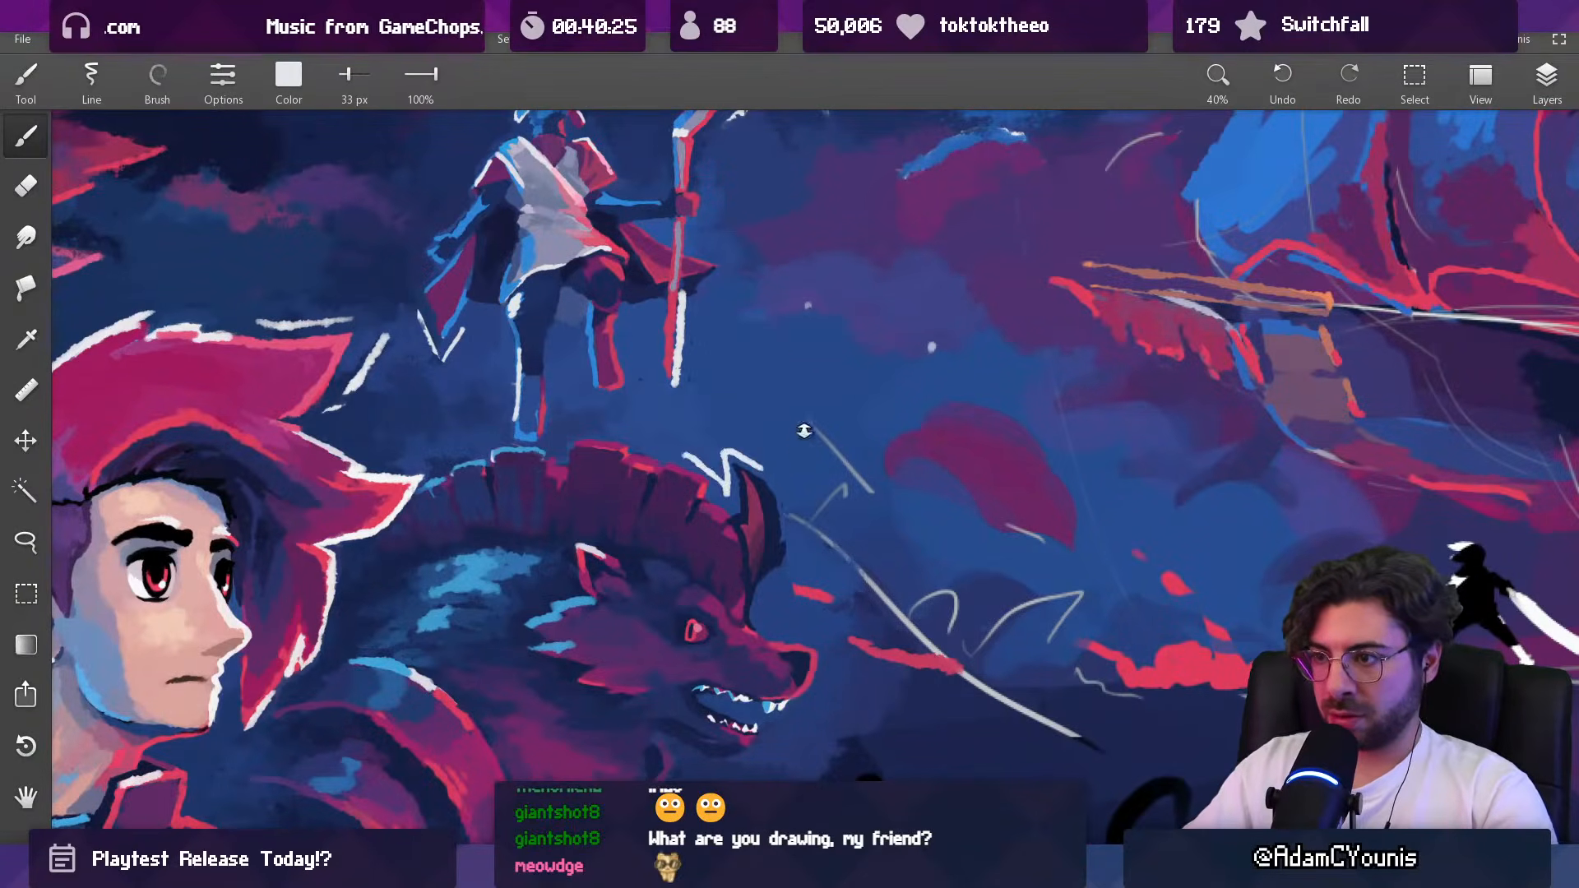
Step: Undo the white zigzag outline above the front of the beast's mane
drag(815, 421, 814, 345)
drag(823, 438, 823, 494)
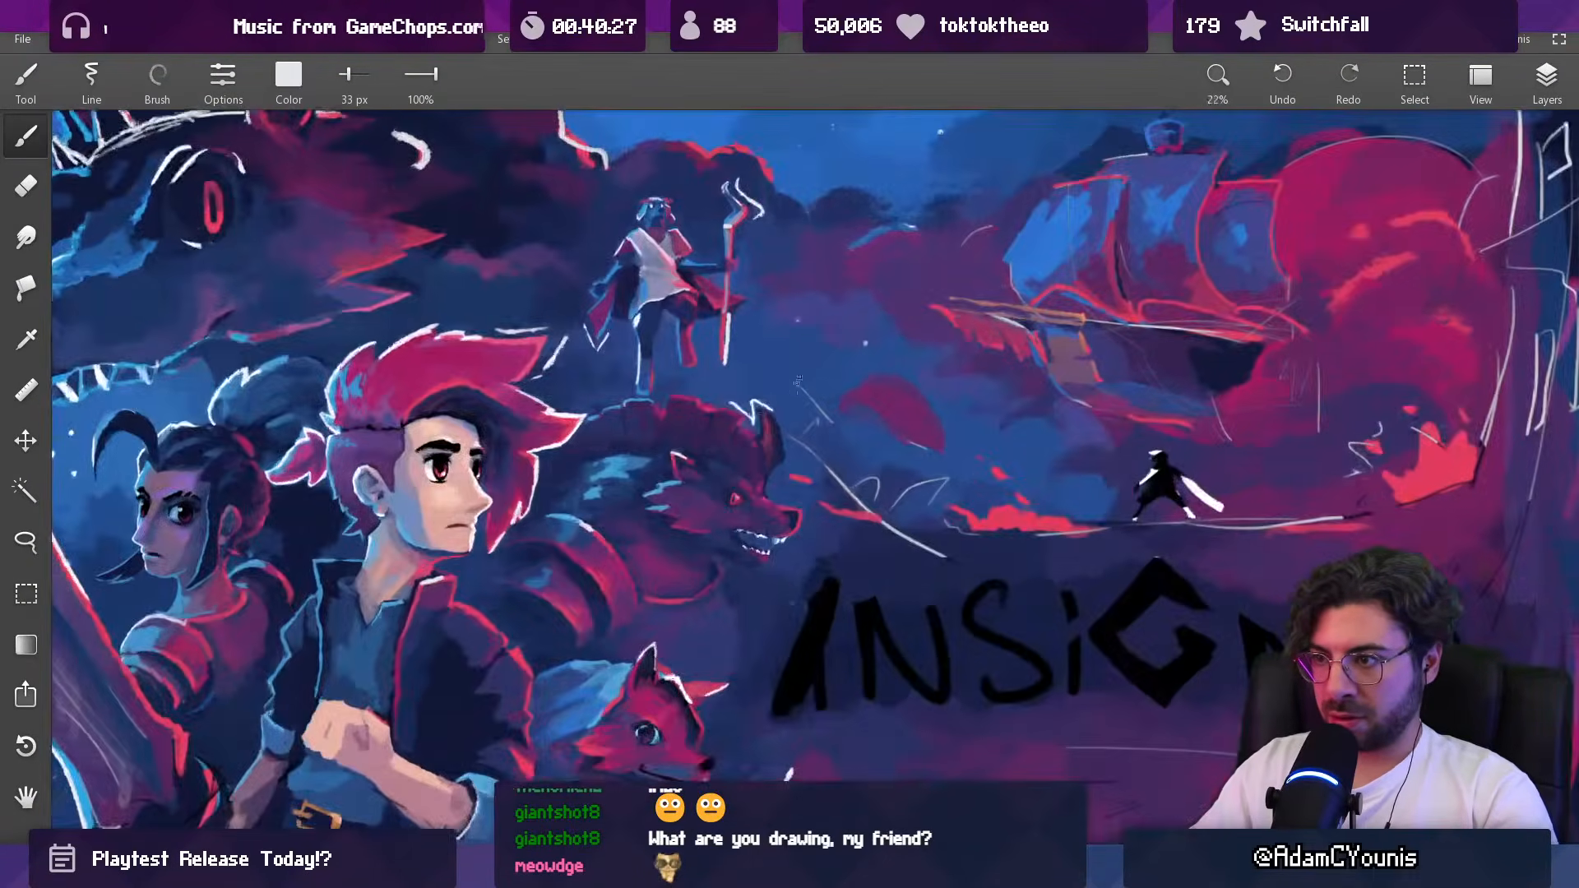
key(ctrl+z)
drag(752, 398, 793, 471)
key(ctrl+z)
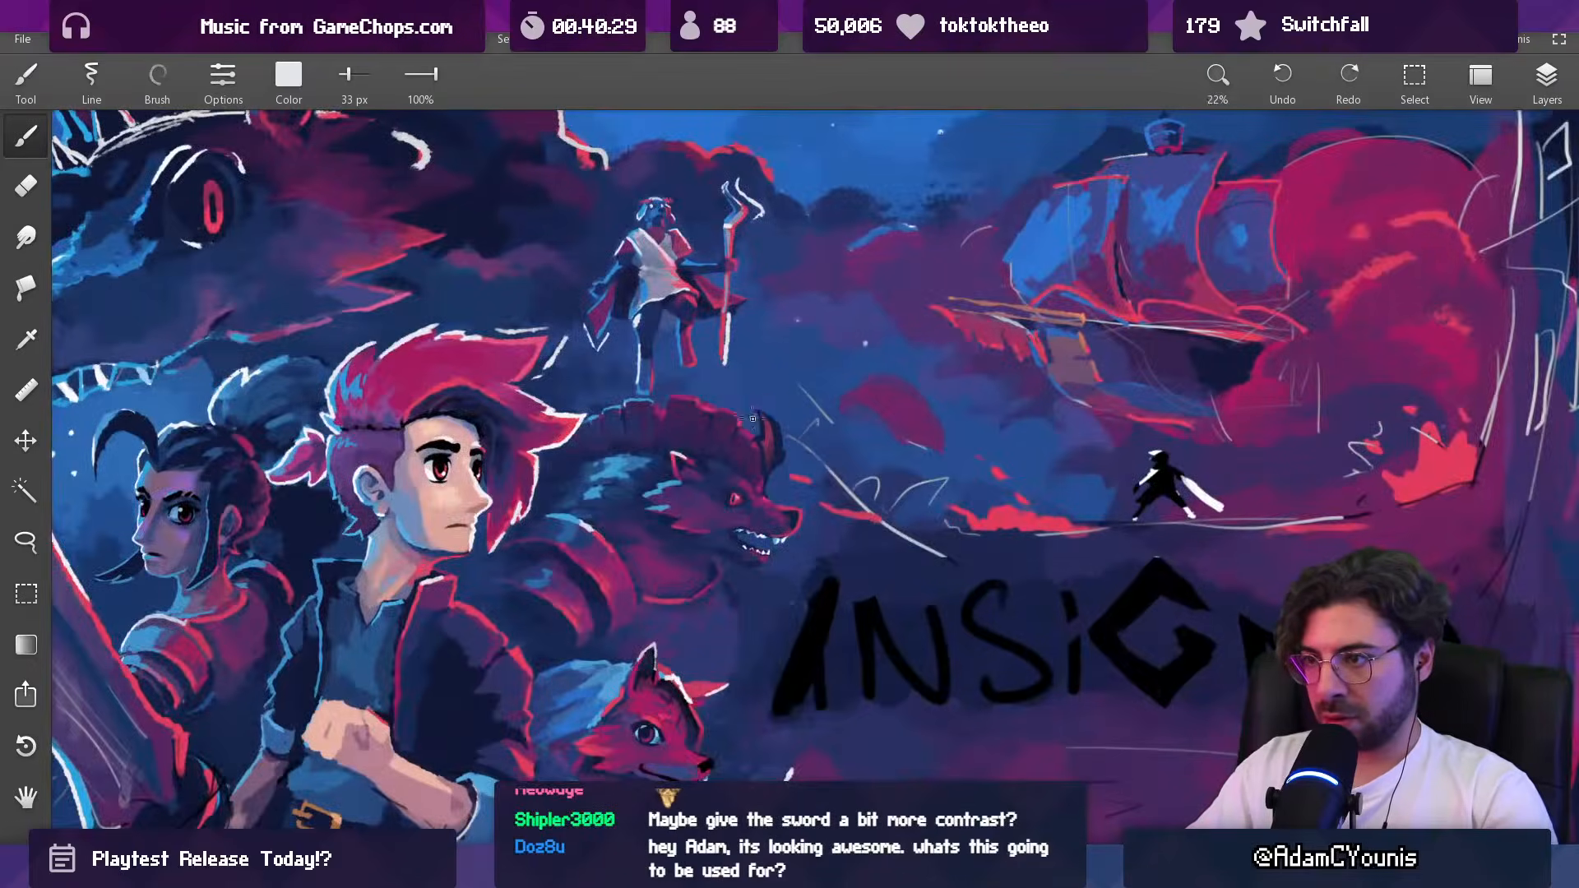
Step: Paint a white outline along the mane-side edge of the beast's horn with the brush at 28 px
mouse_move(819, 406)
mouse_down()
mouse_move(733, 577)
mouse_move(729, 559)
mouse_up()
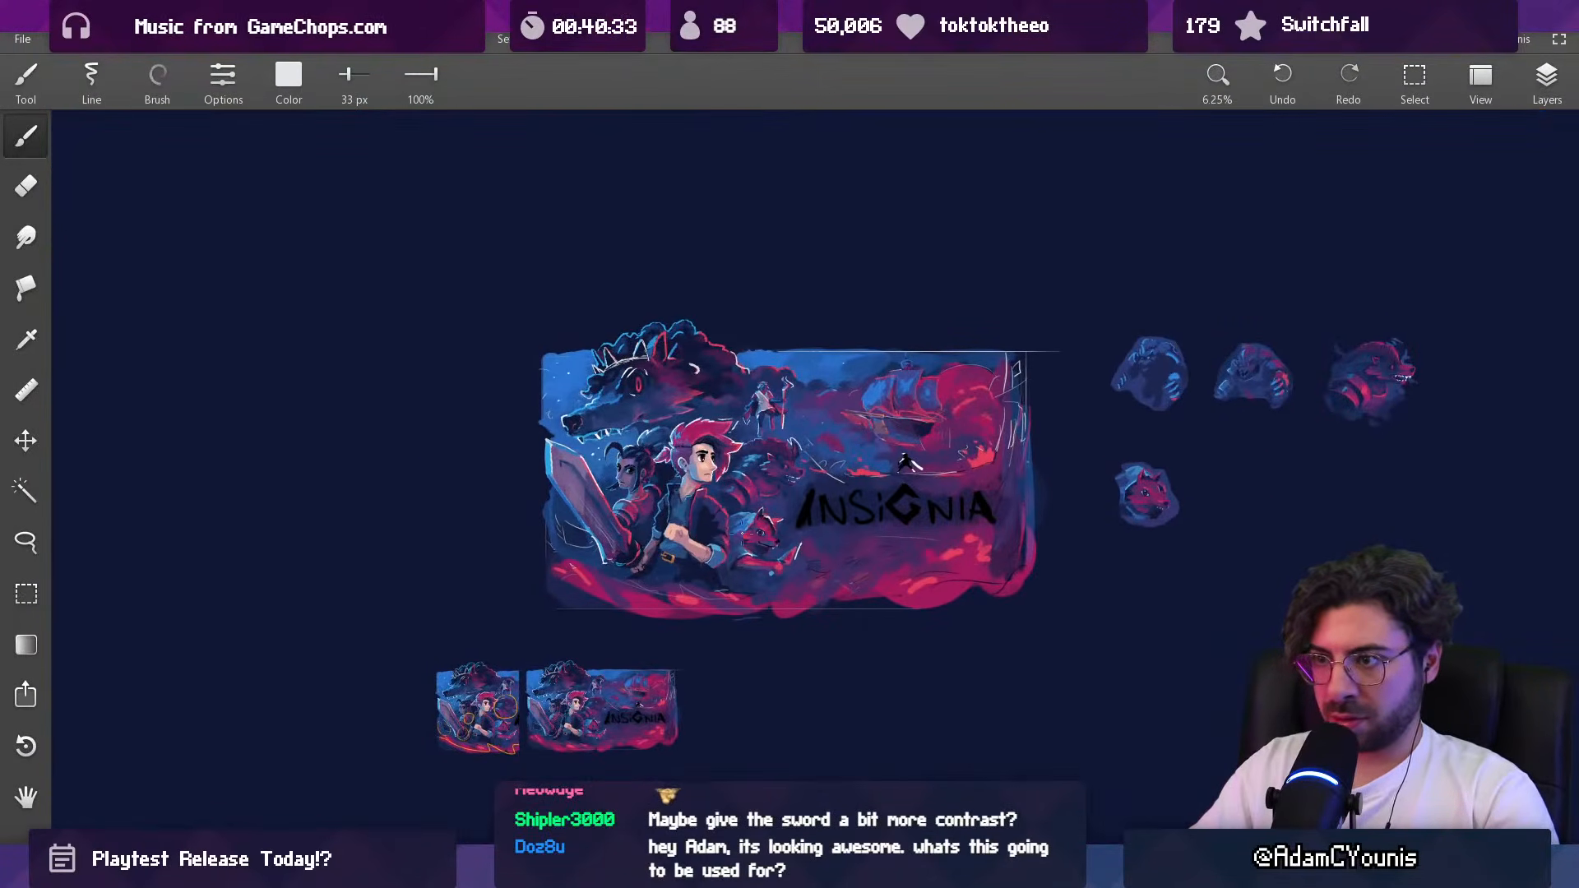
drag(814, 471, 795, 279)
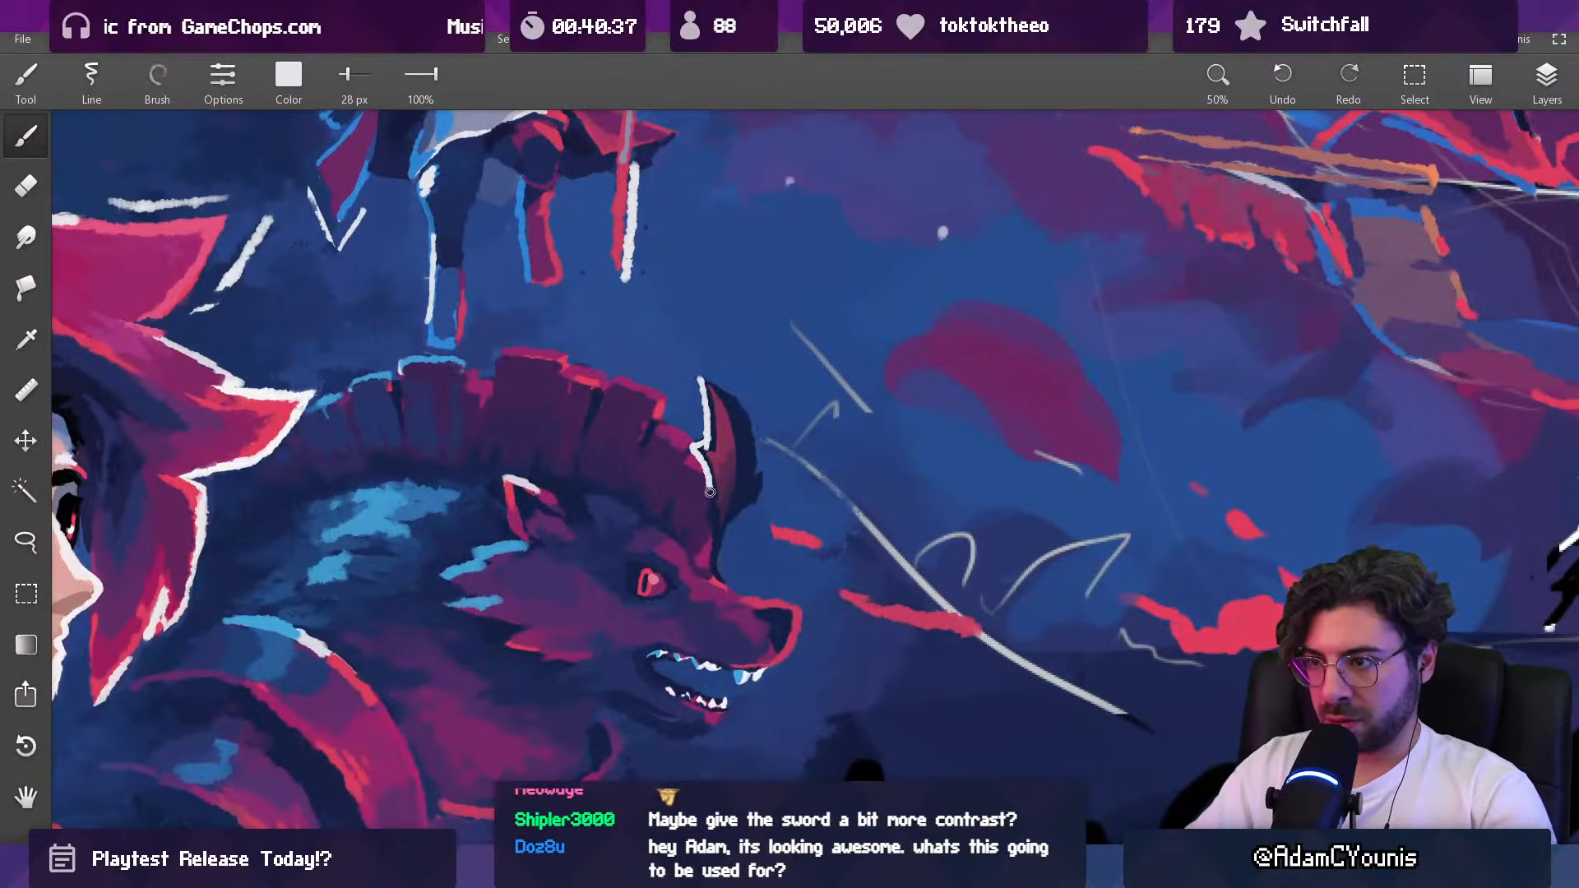
drag(754, 428, 710, 582)
drag(729, 472, 724, 522)
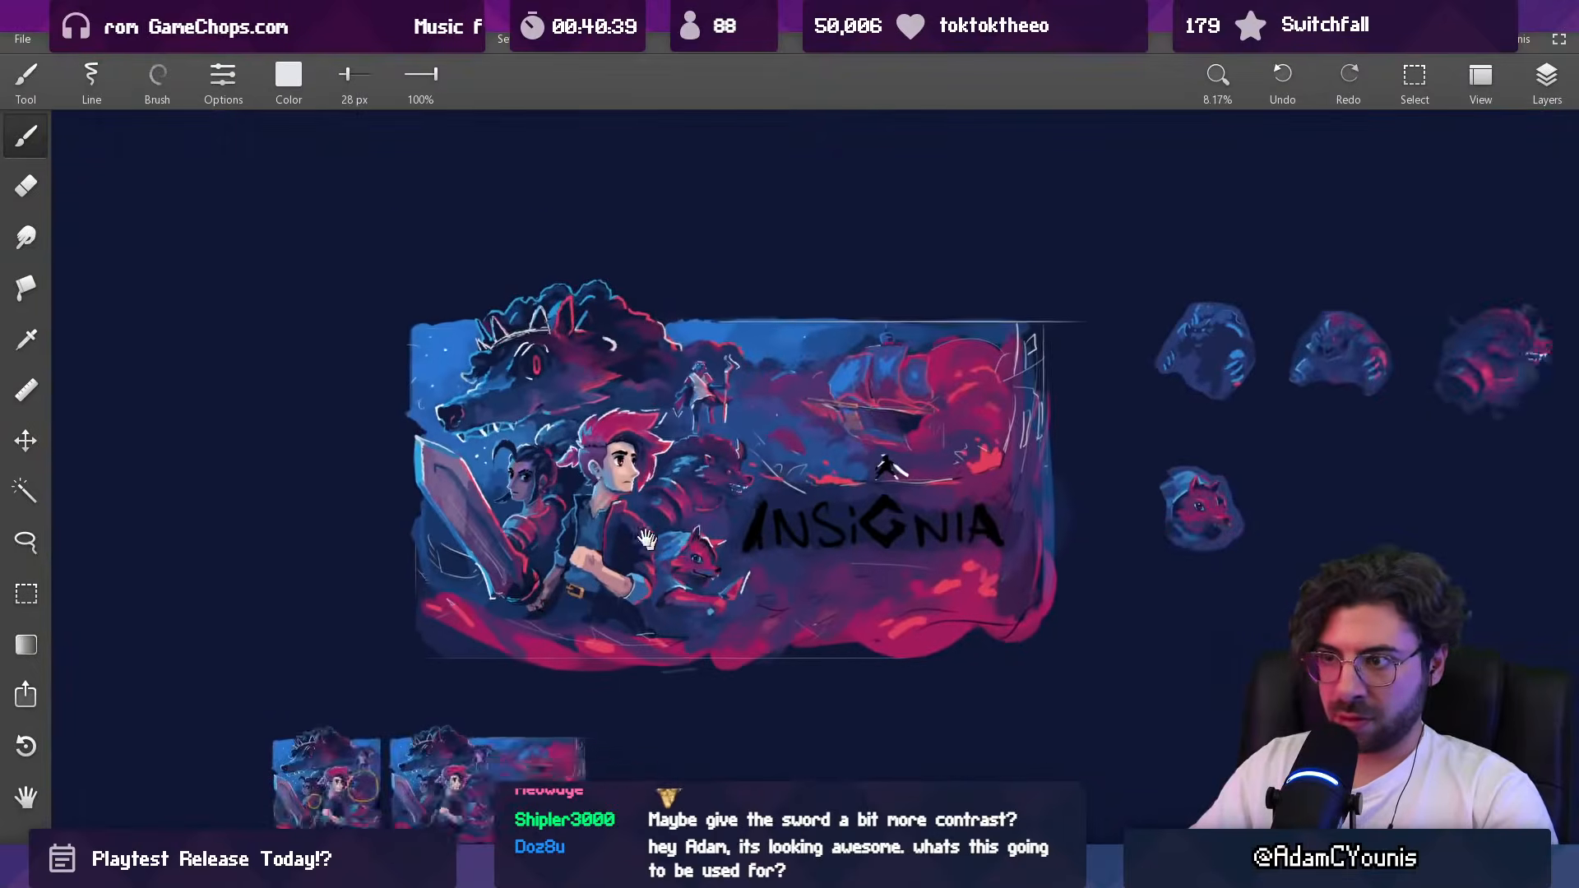
Step: Examine the full key art composition and the small thumbnail versions below it for overall readability
drag(627, 524, 792, 548)
drag(903, 444, 852, 465)
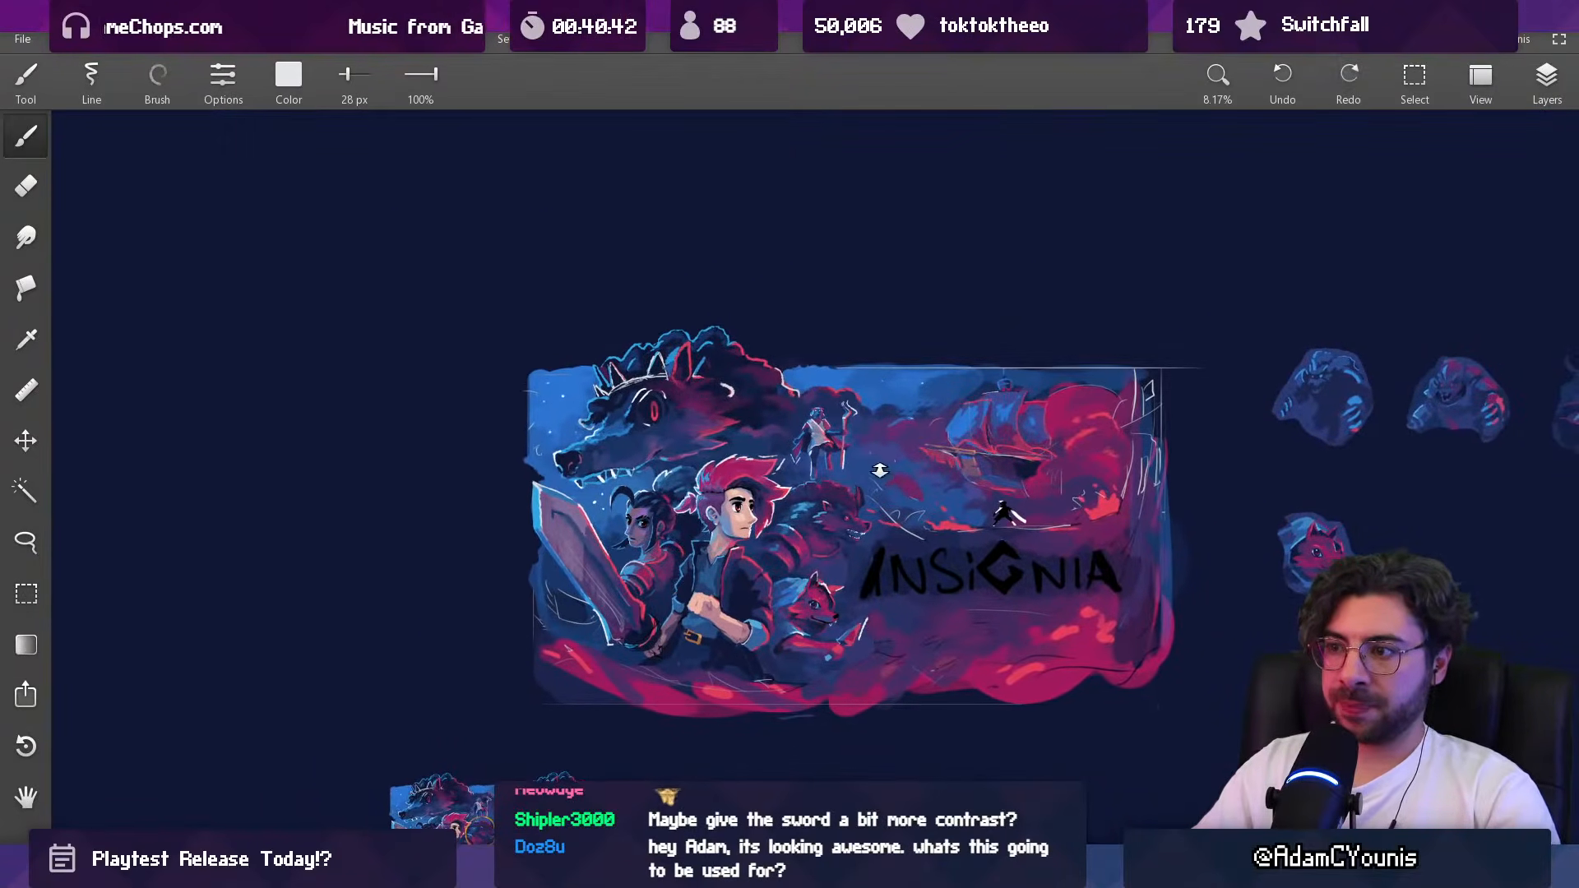
drag(790, 508, 758, 513)
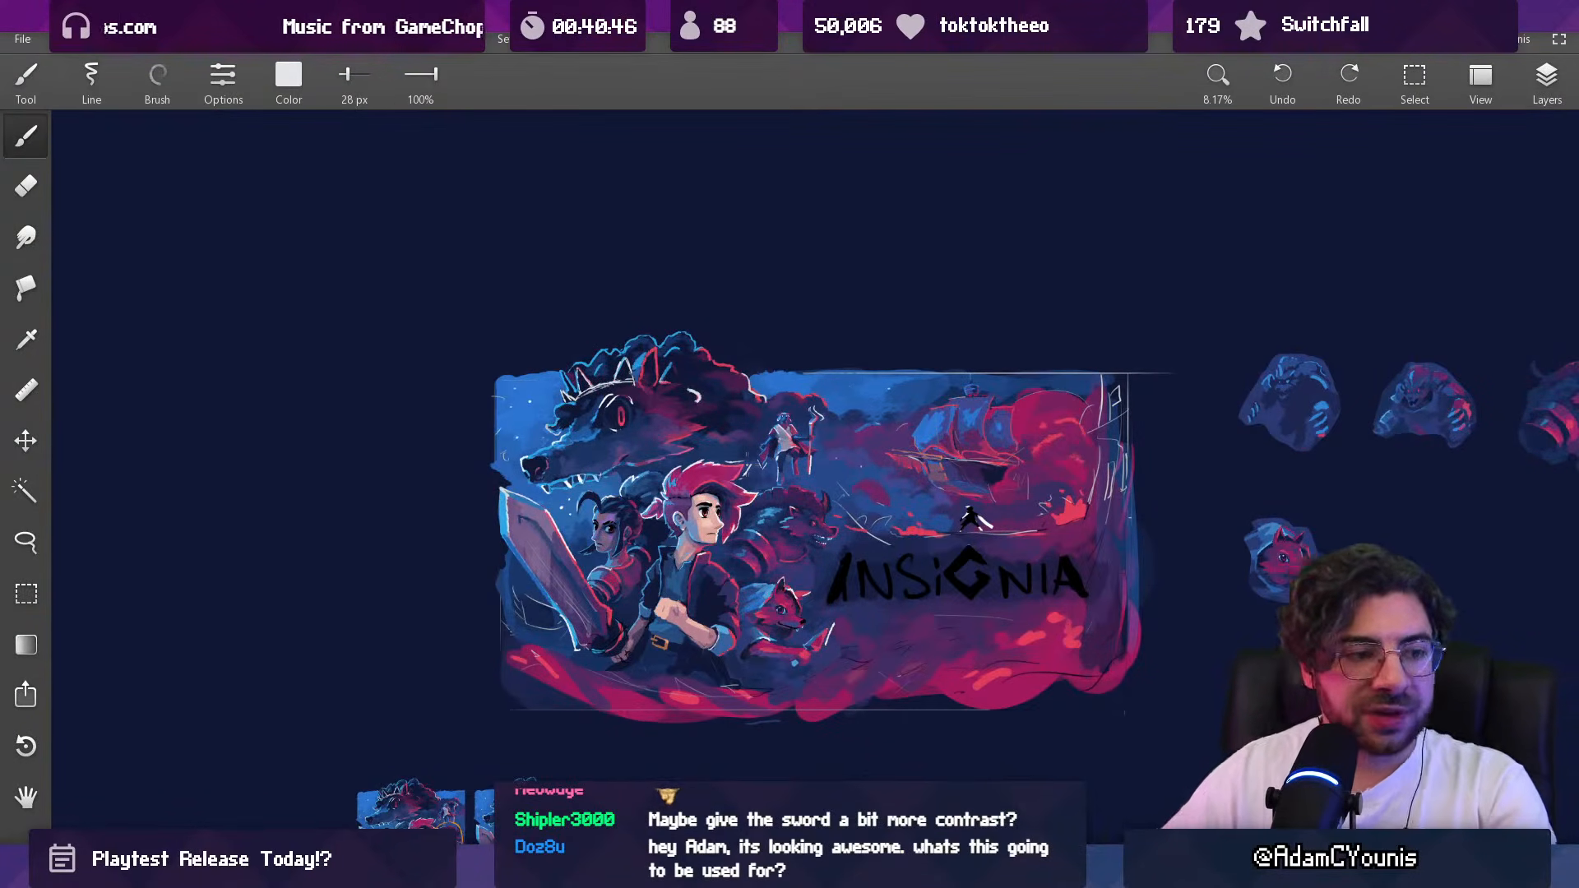
drag(449, 768, 513, 460)
scroll(592, 411, up, 8)
scroll(444, 596, down, 5)
drag(591, 377, 398, 803)
mouse_move(723, 311)
mouse_down()
mouse_move(531, 539)
mouse_move(493, 526)
mouse_move(541, 454)
mouse_move(523, 434)
mouse_up()
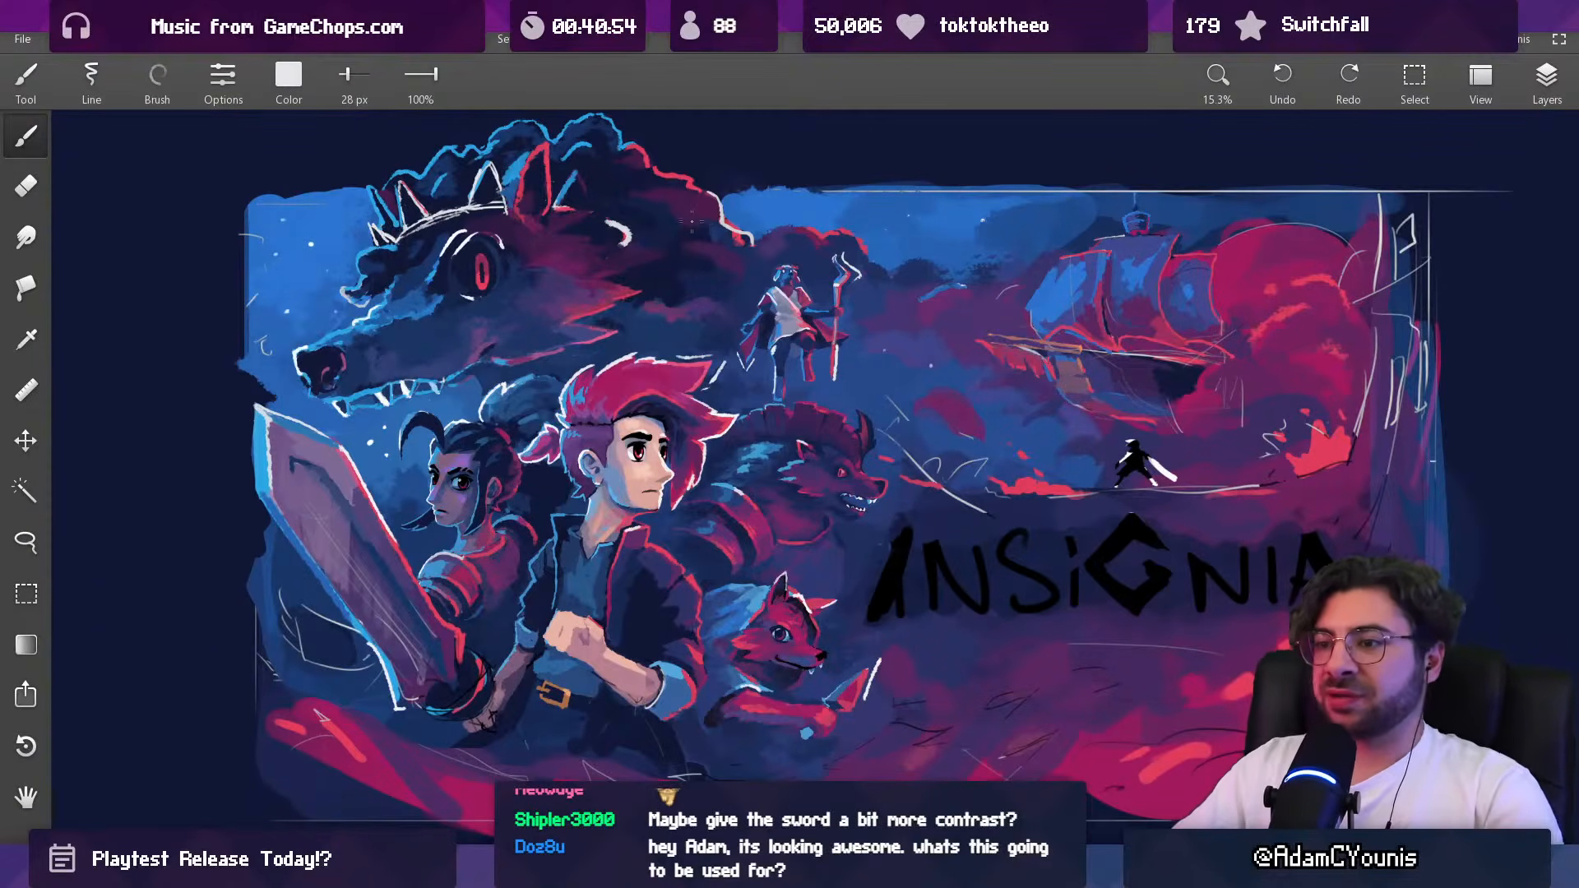
mouse_move(745, 432)
mouse_down()
mouse_move(765, 441)
mouse_move(728, 420)
mouse_up()
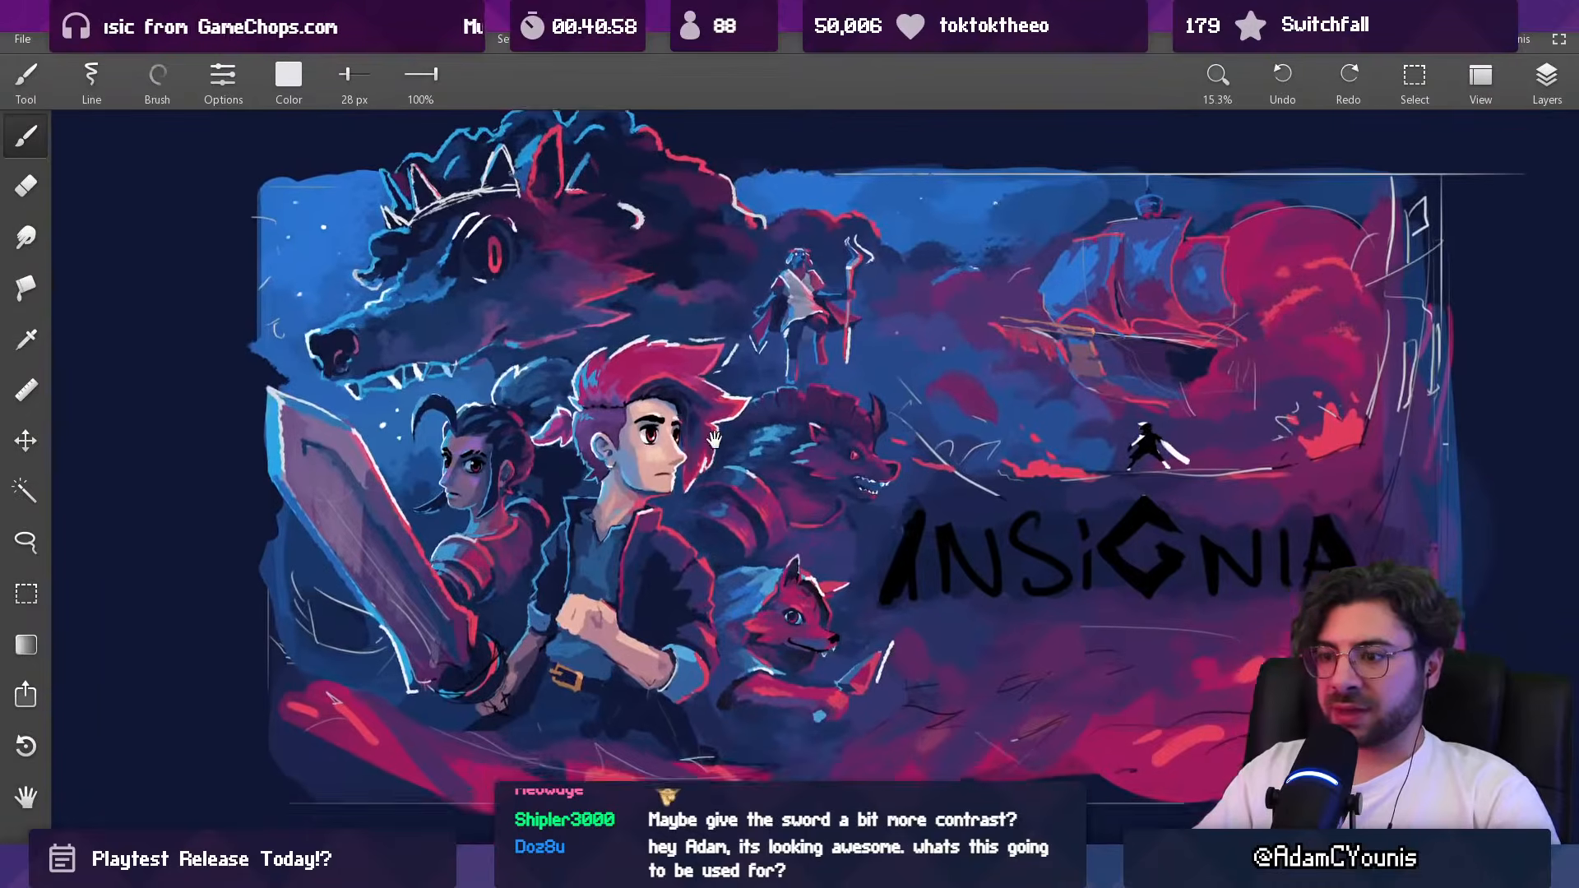
scroll(733, 421, down, 1)
Step: Try framing the character group with a rectangular selection of about 4968x5580, and undo the circle mark on the sword blade
key(m)
drag(363, 729, 874, 162)
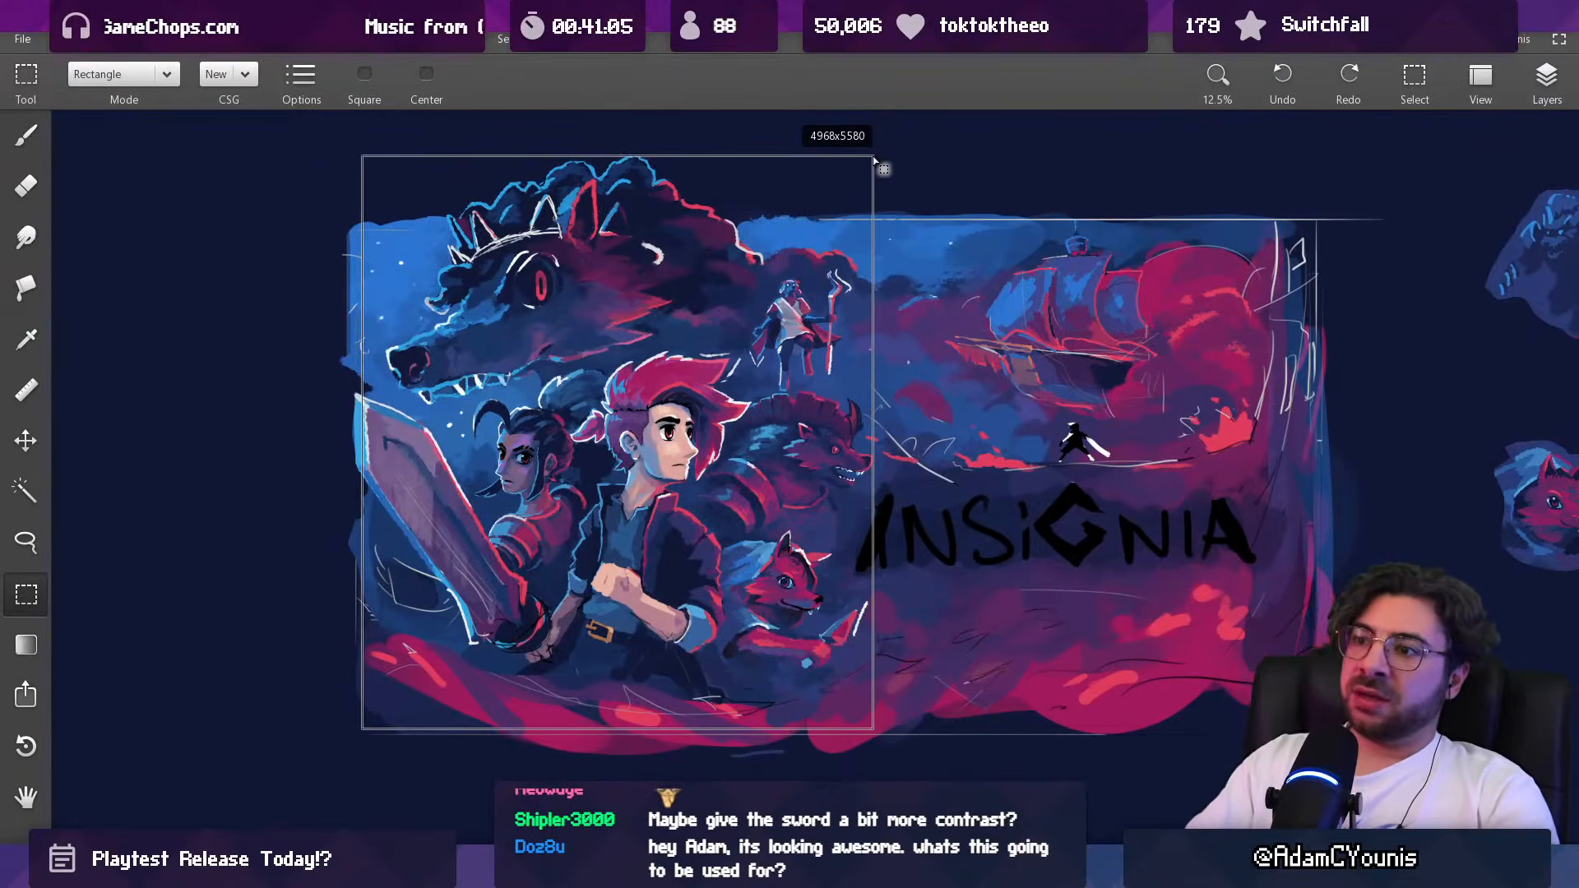
drag(874, 162, 874, 161)
key(ctrl+d)
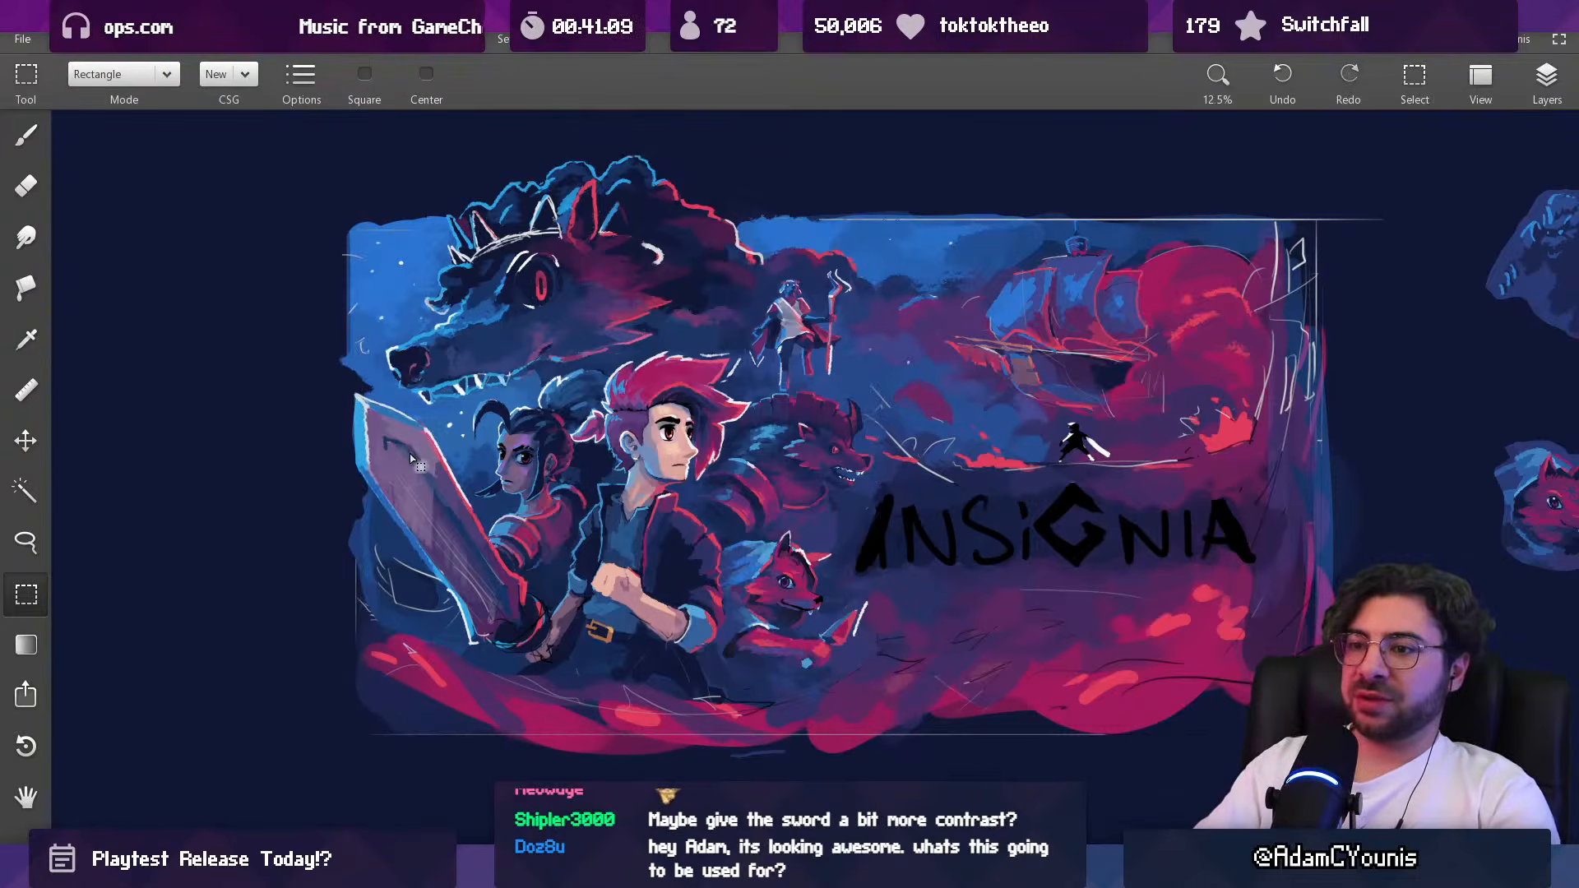
key(b)
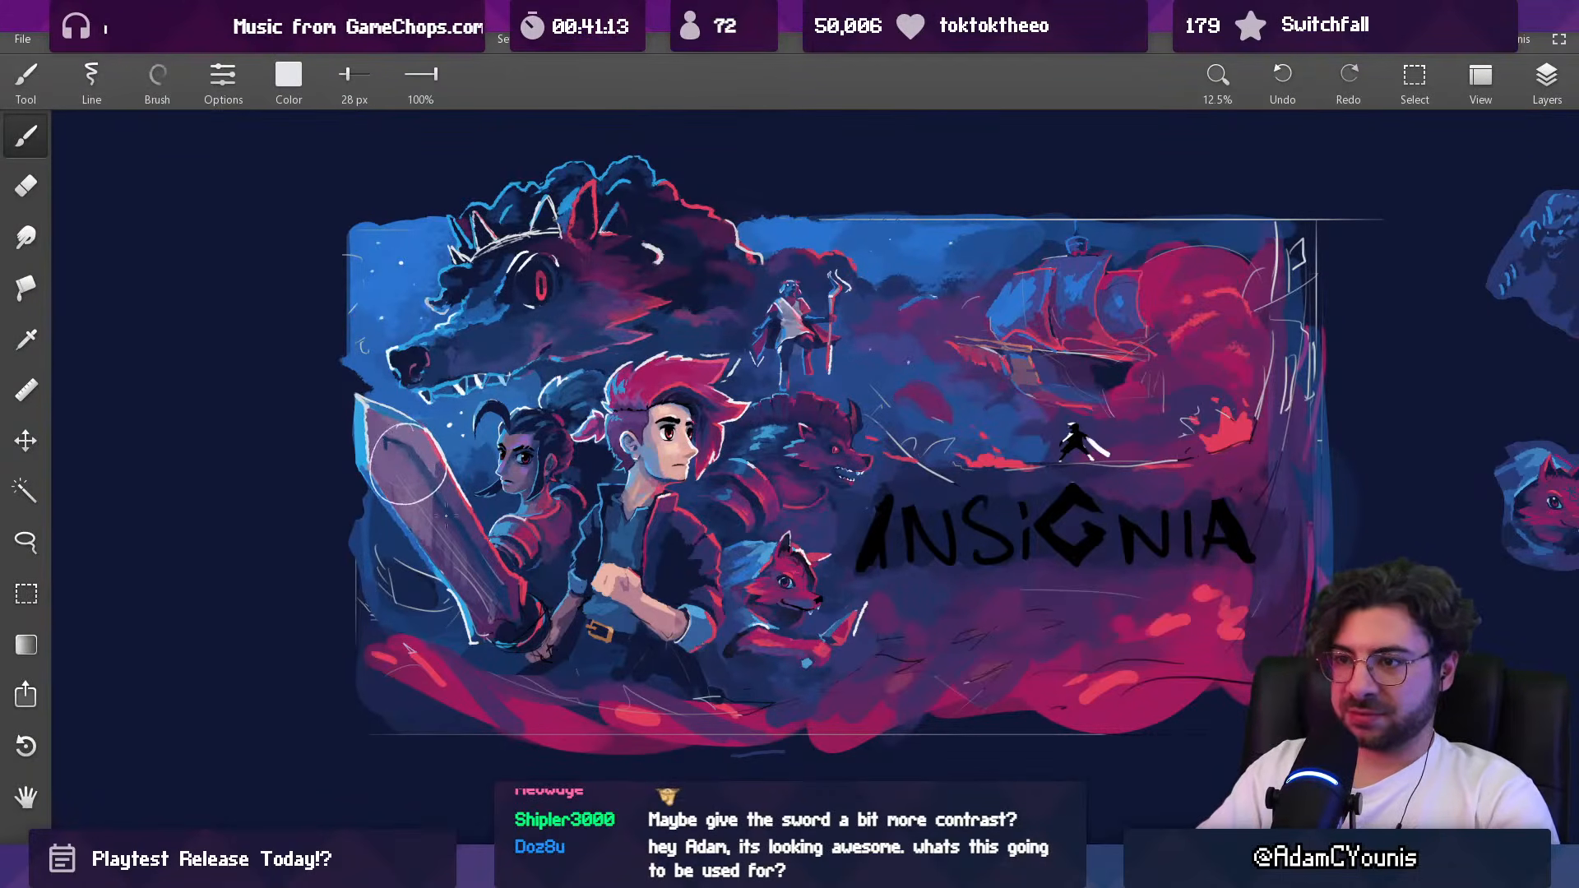
key(ctrl+z)
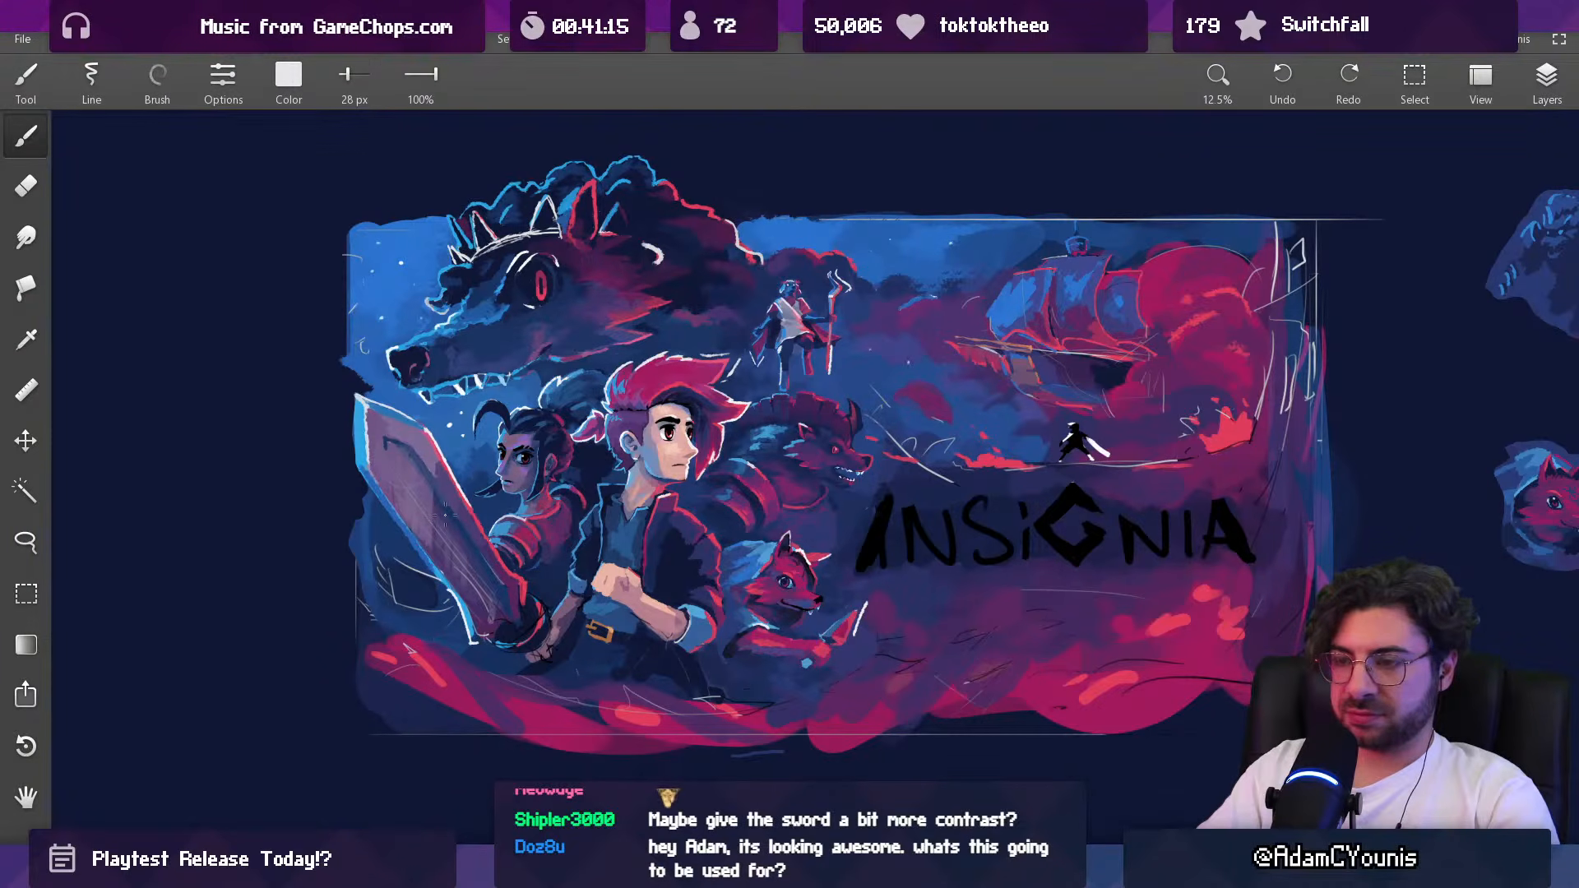
Step: Select the hero's sword, including its blade and guard, with a freehand lasso outline
scroll(418, 485, up, 3)
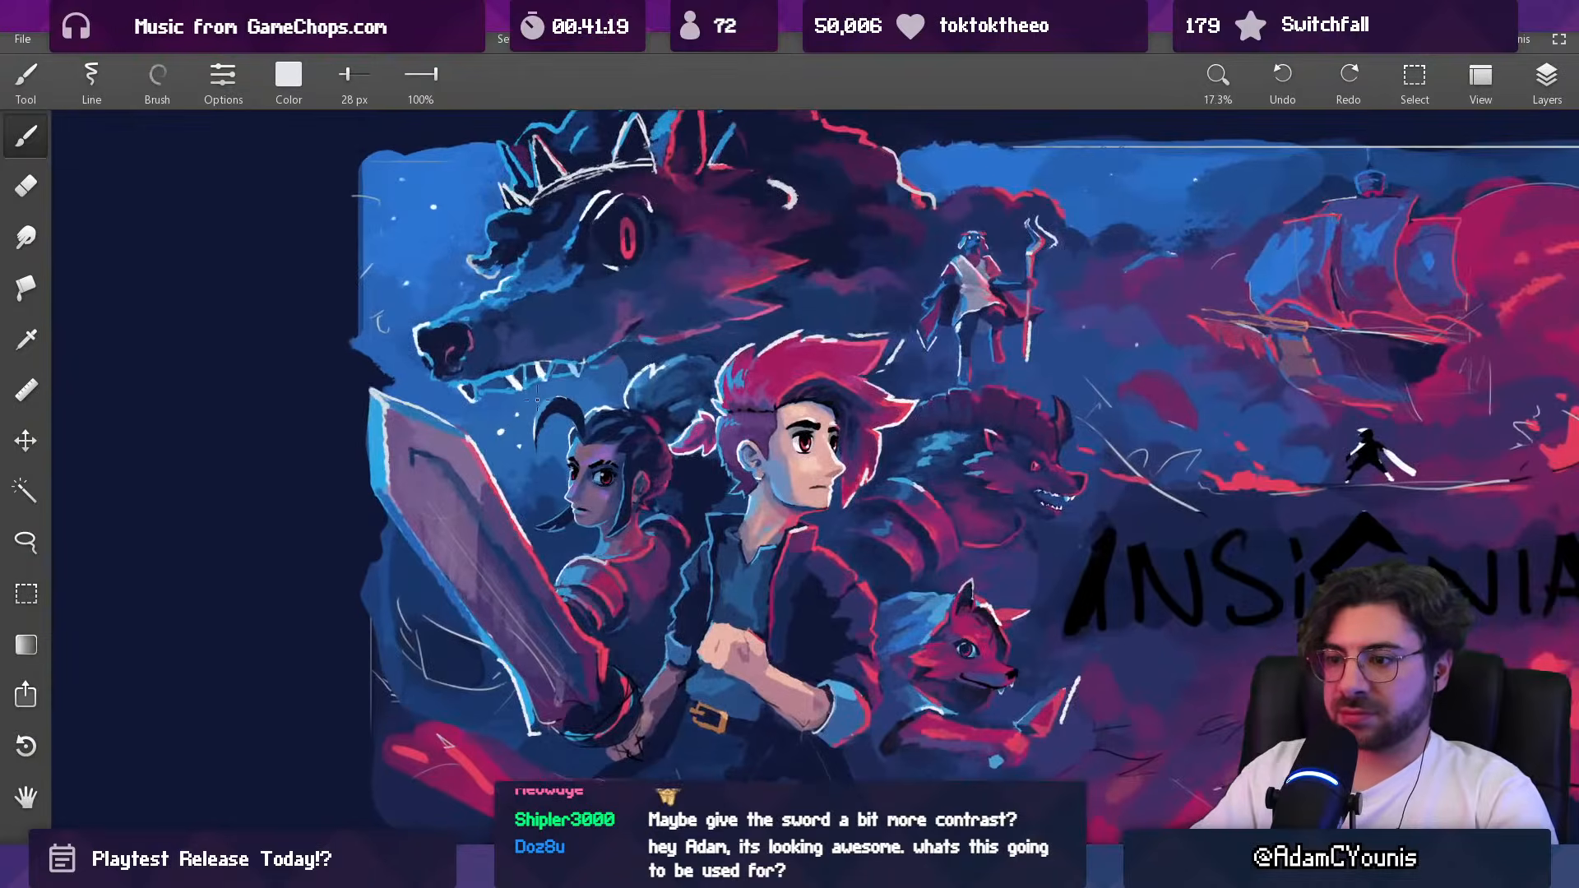
key(l)
mouse_move(422, 381)
mouse_down()
mouse_move(506, 465)
mouse_move(550, 563)
mouse_up()
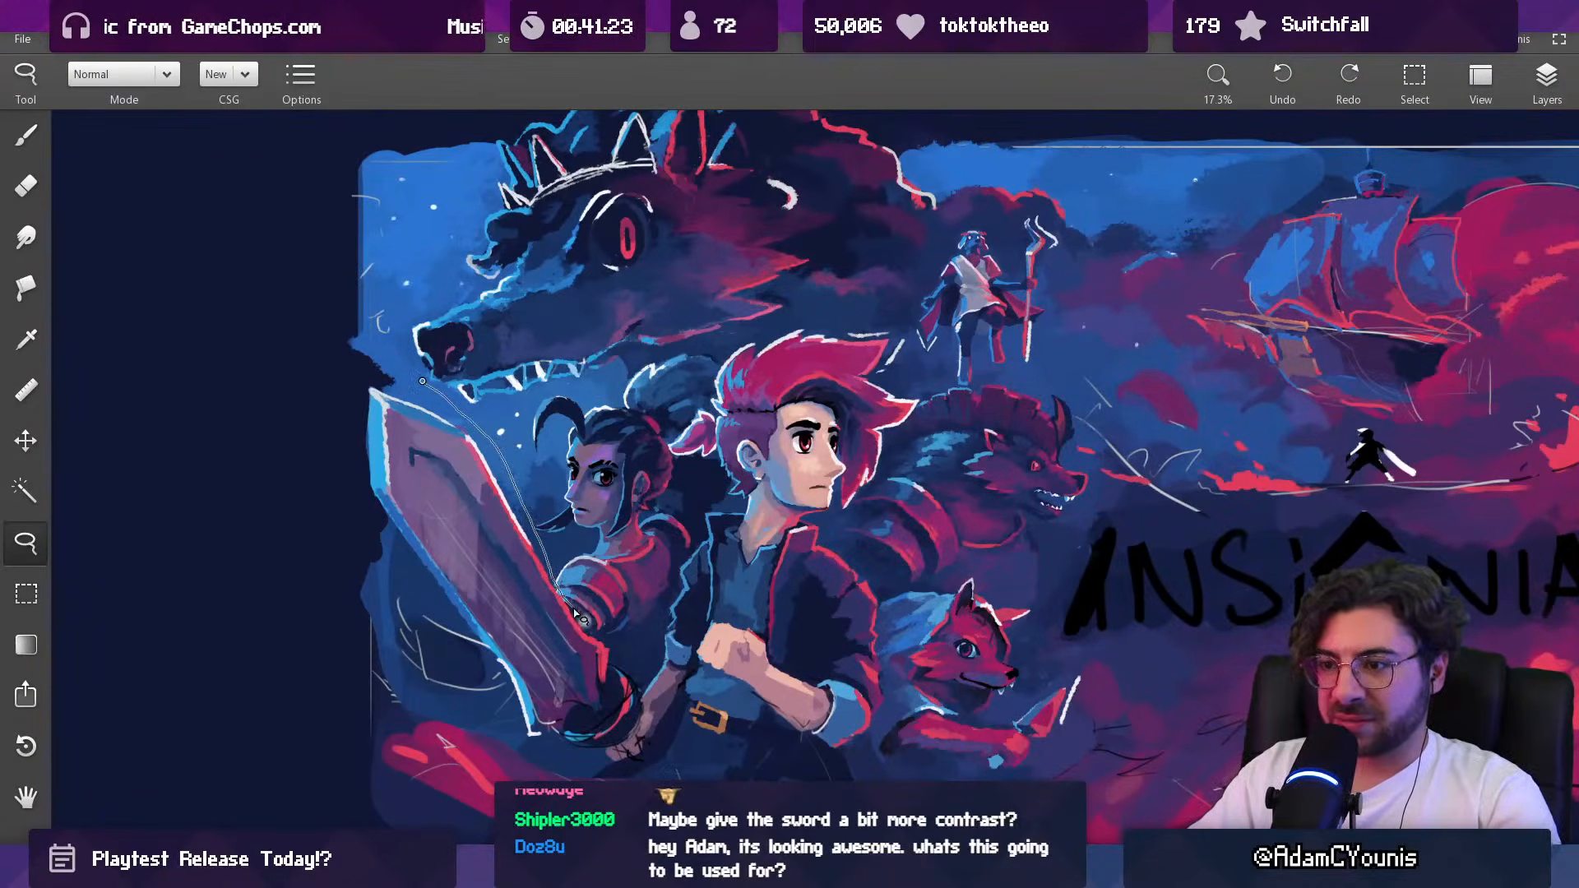
mouse_move(613, 645)
mouse_down()
mouse_move(641, 715)
mouse_move(604, 765)
mouse_up()
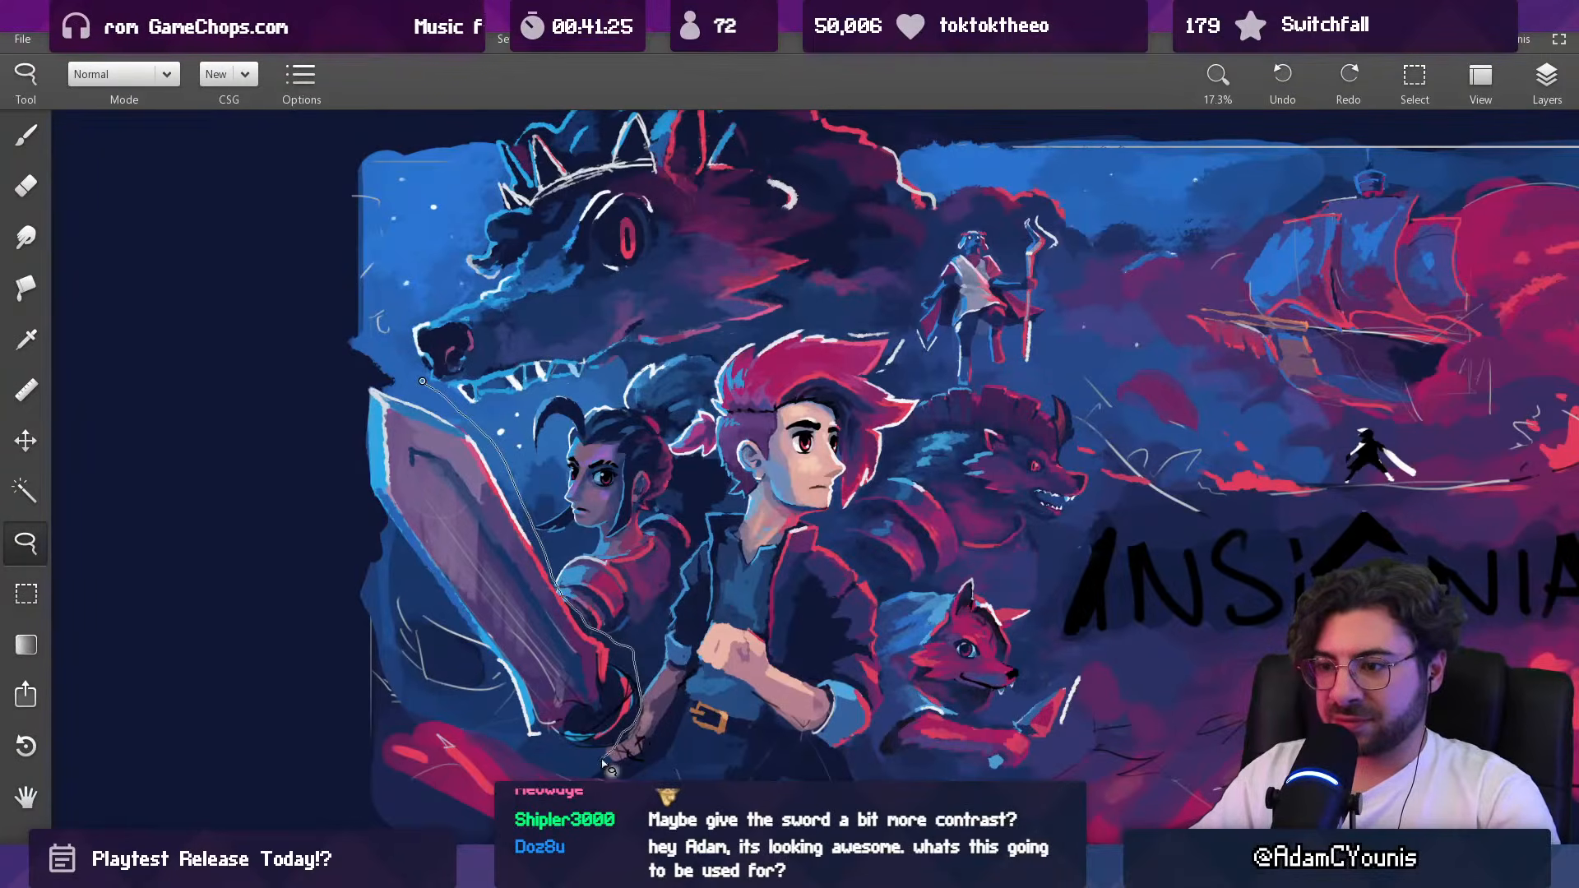
drag(495, 658, 442, 597)
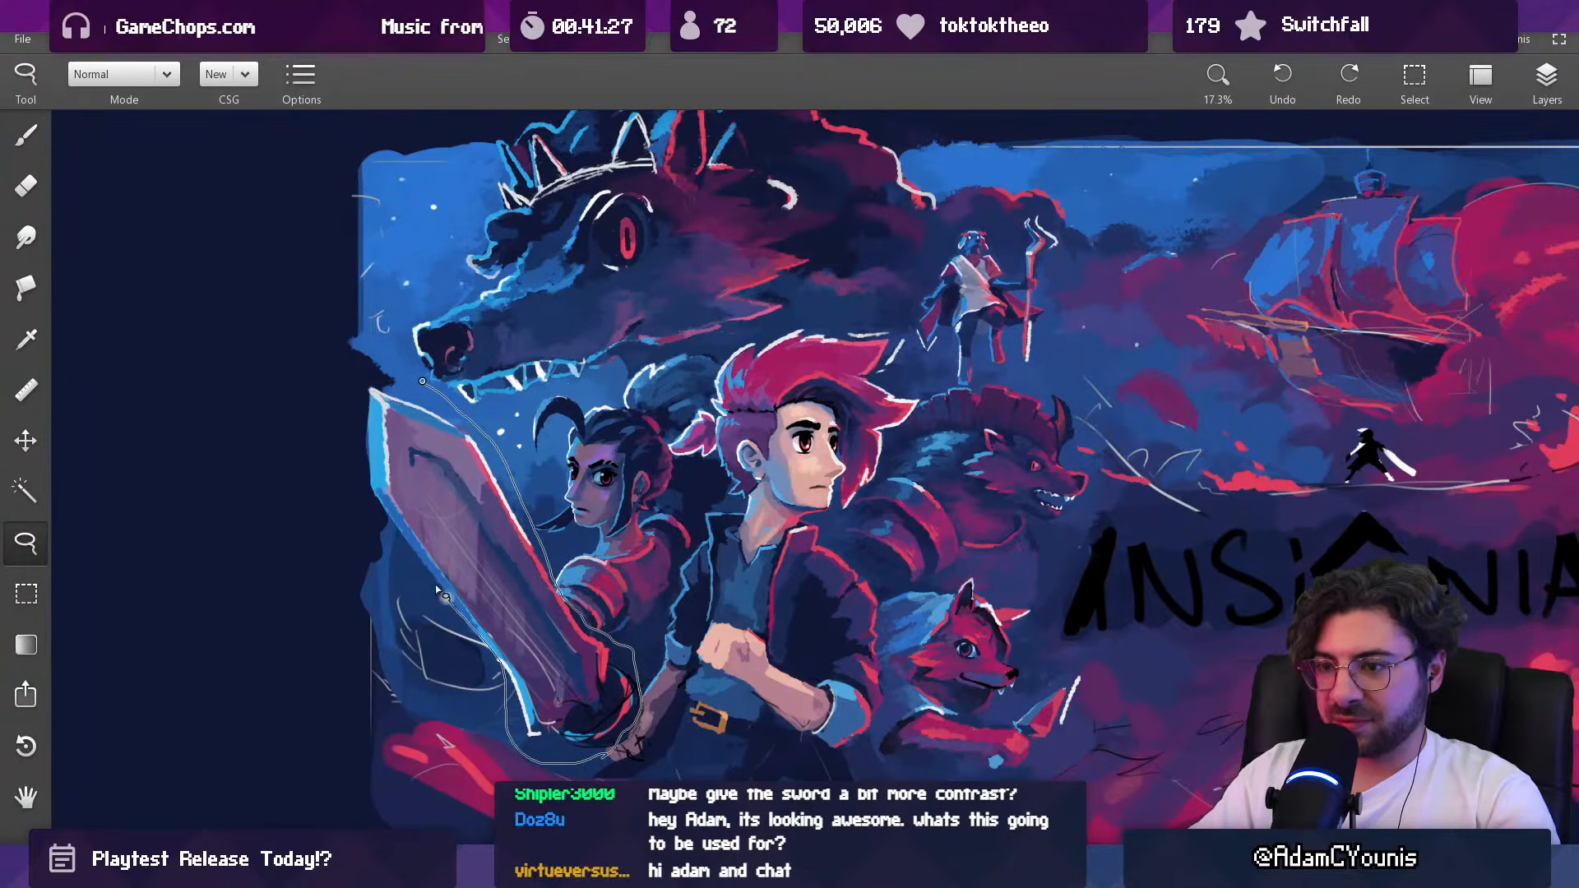
mouse_move(401, 535)
mouse_down()
mouse_move(358, 419)
mouse_move(430, 382)
mouse_up()
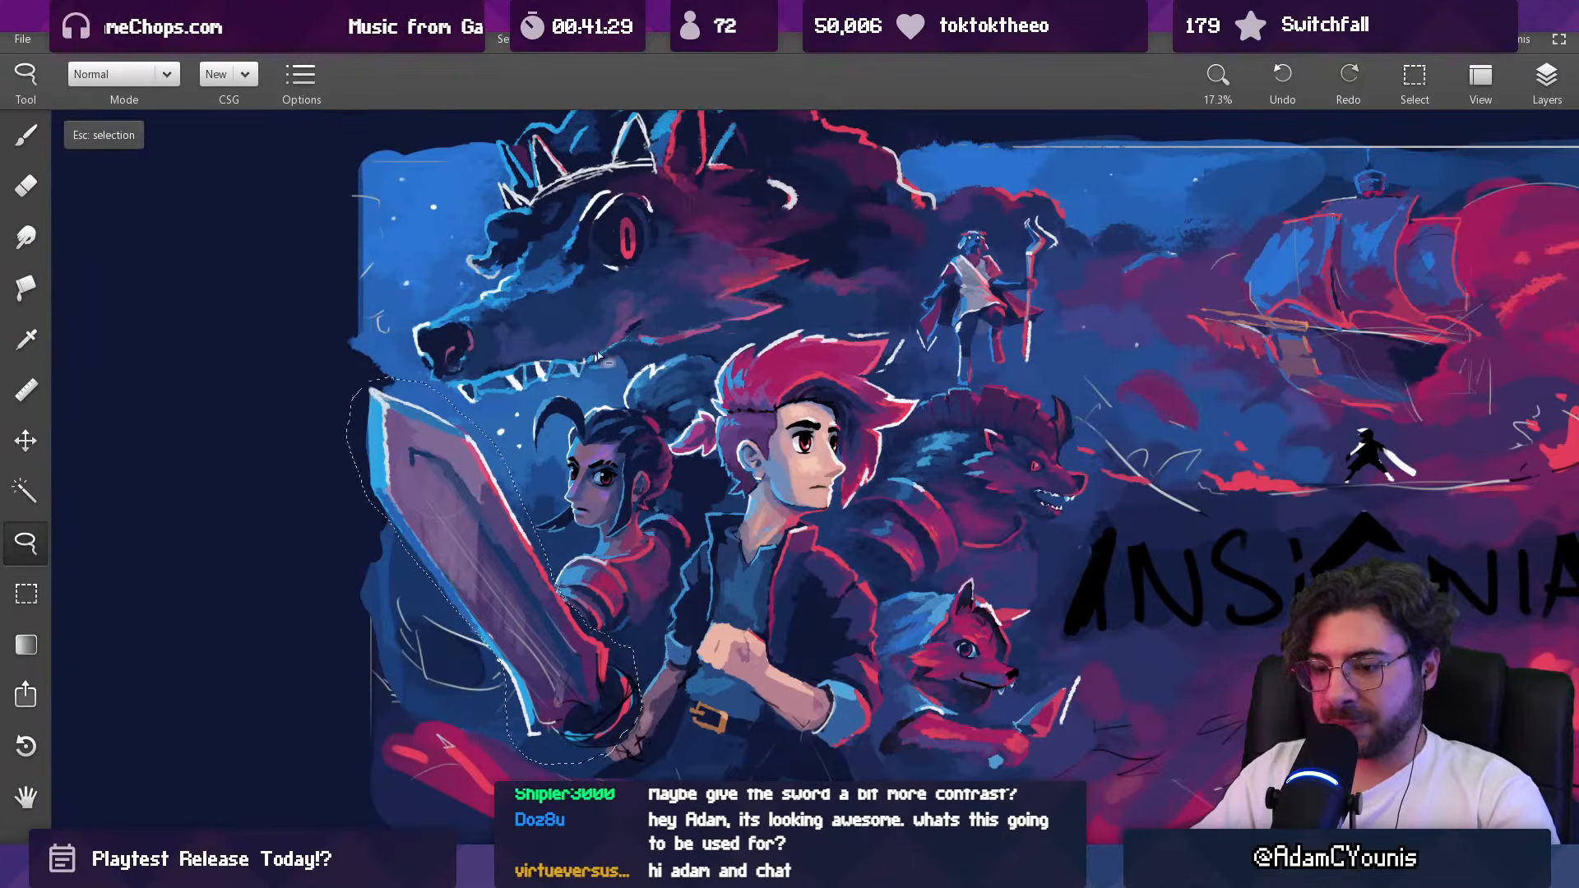
Step: Try rotating the selected sword slightly clockwise and nudging it toward the dark-haired woman
key(ctrl+t)
drag(689, 356, 708, 374)
drag(588, 462, 598, 453)
scroll(597, 454, down, 5)
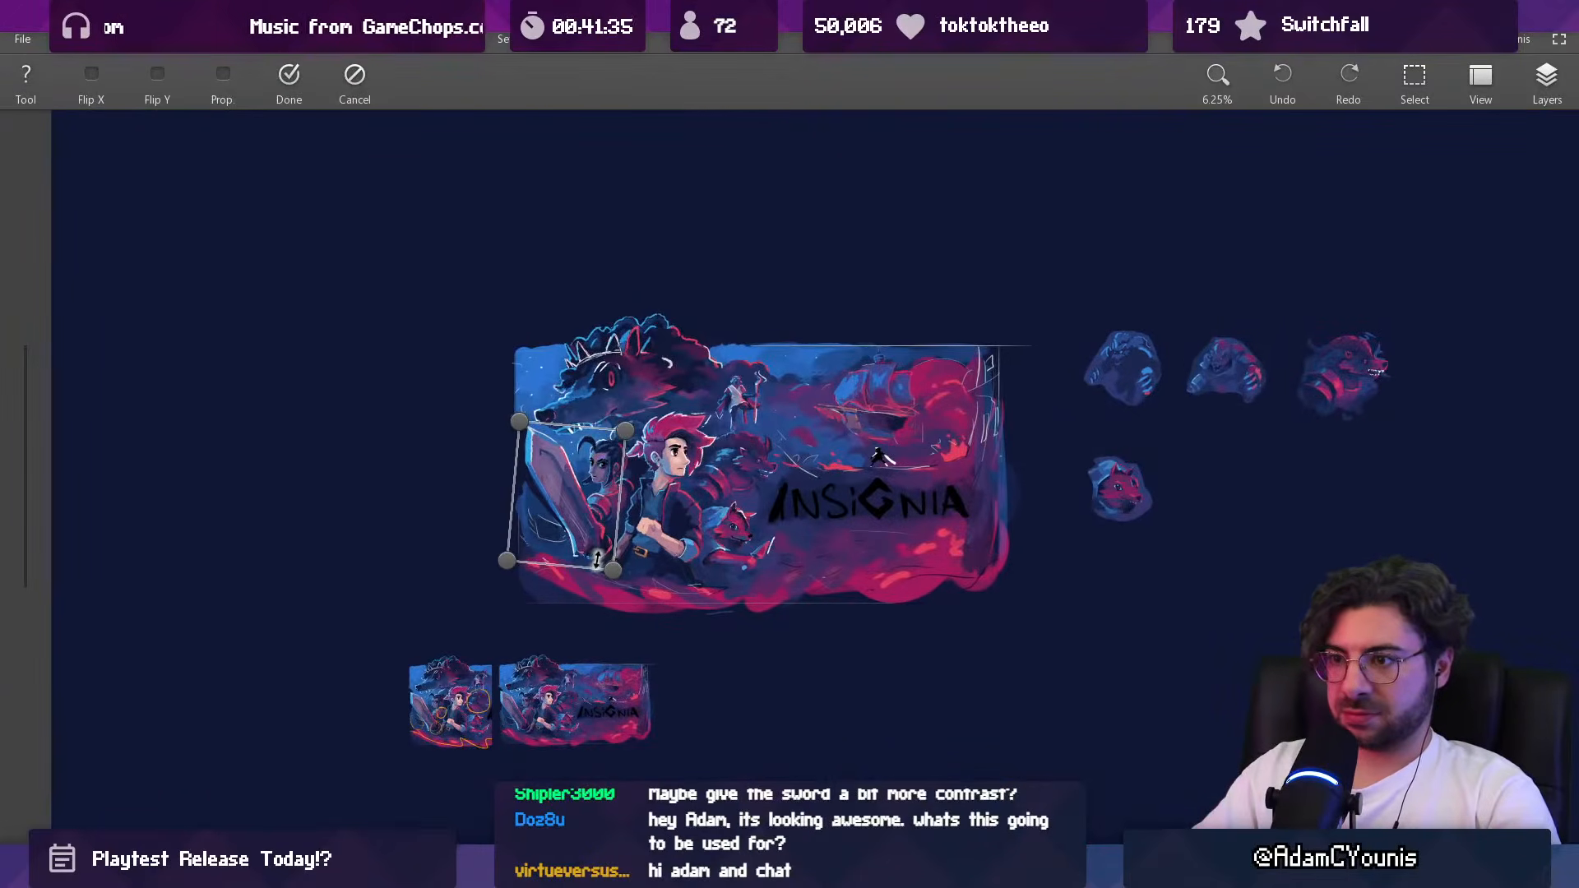
key(Return)
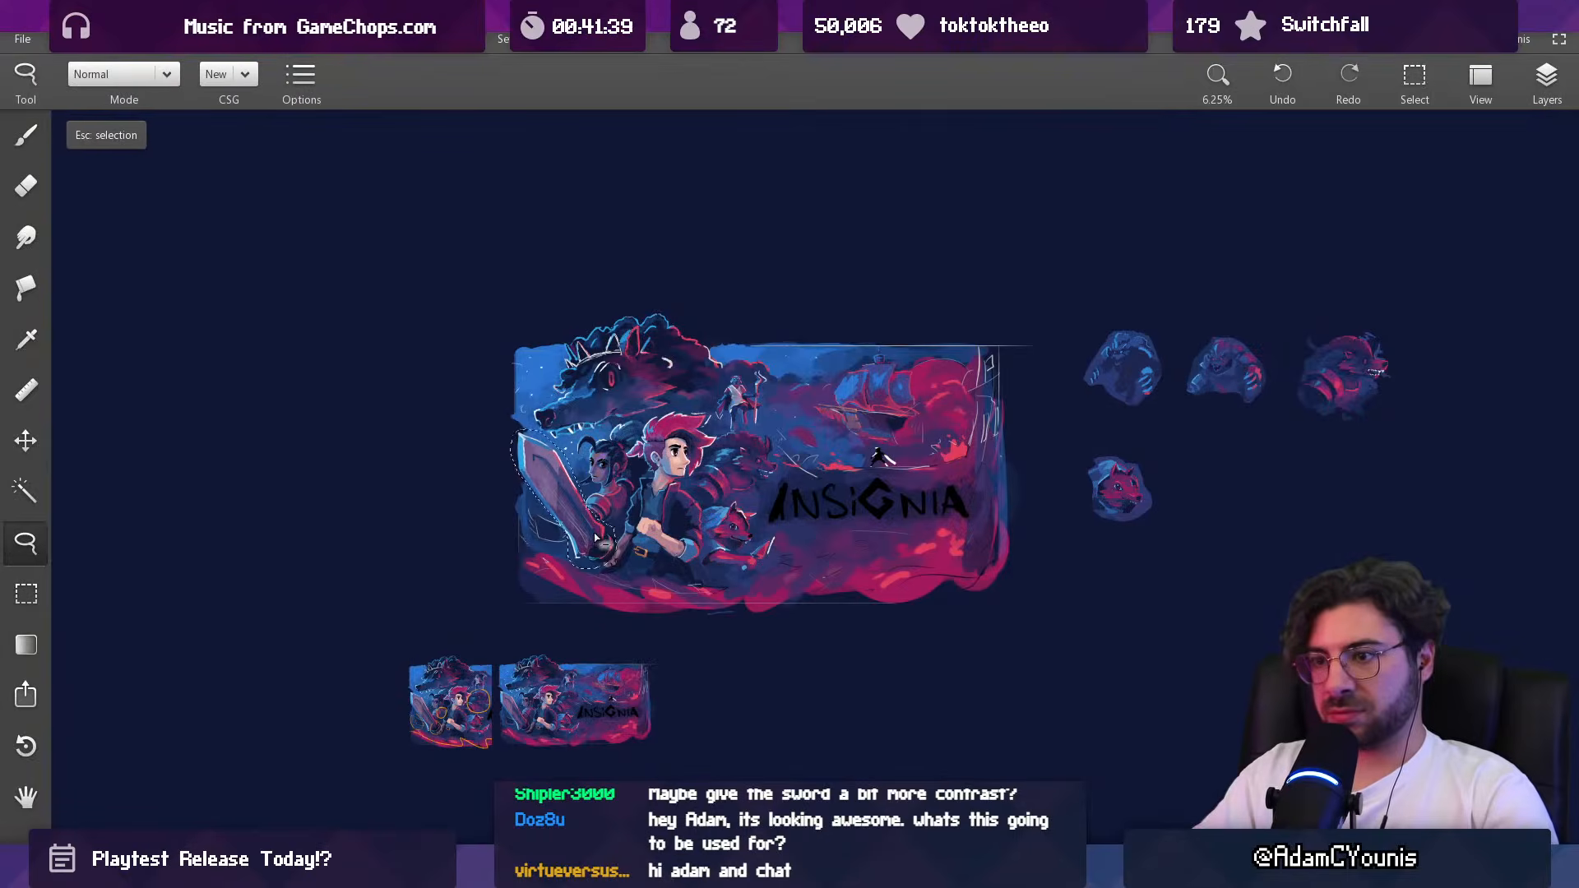
scroll(588, 510, up, 5)
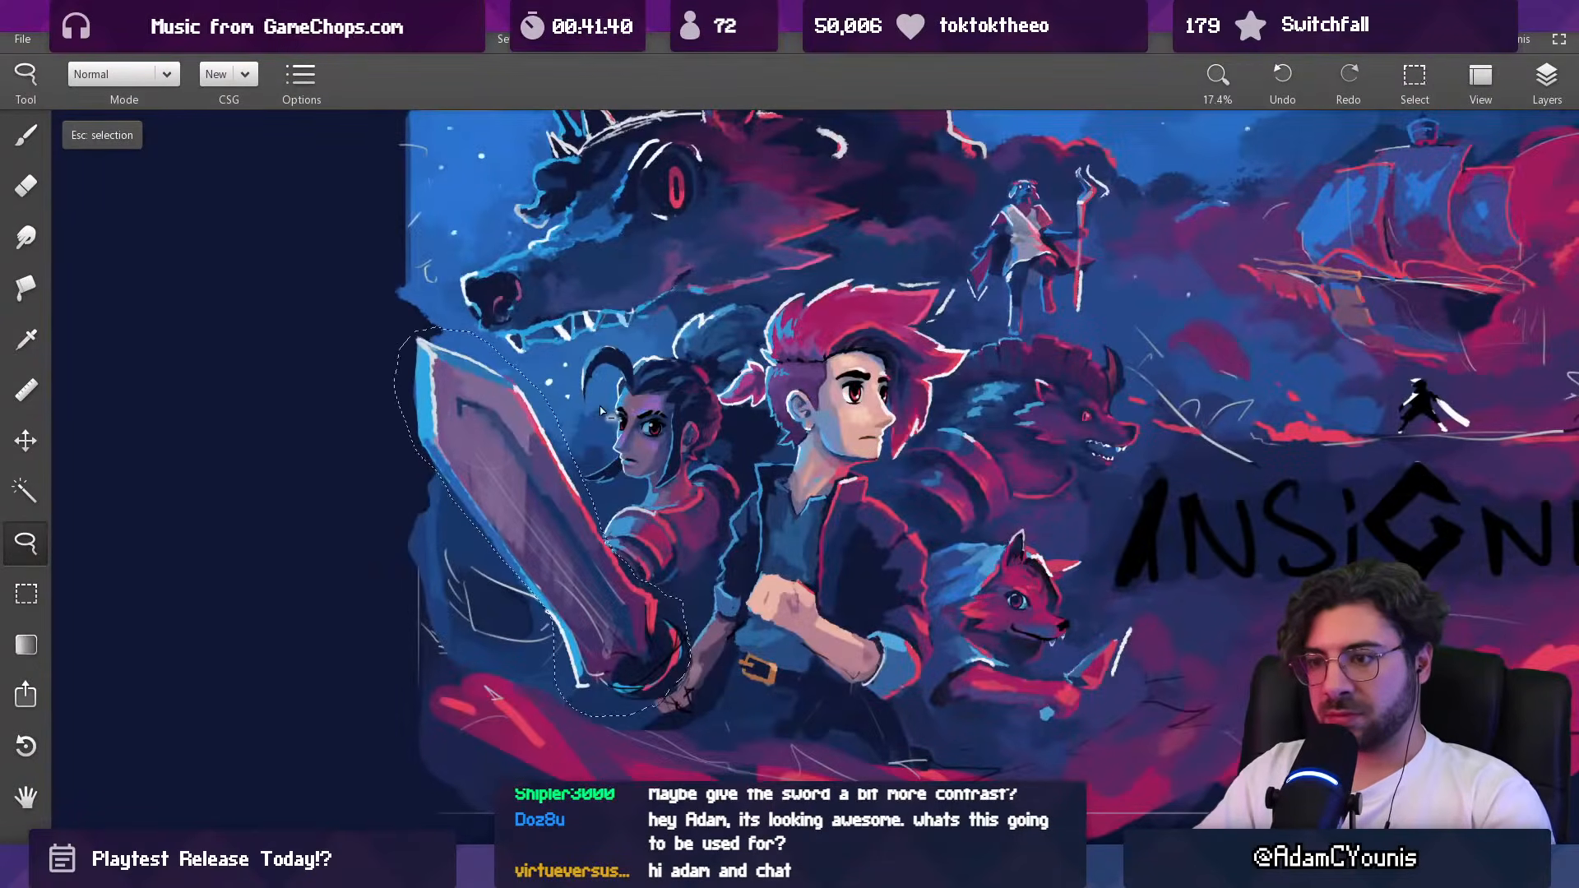
Step: Try a second clockwise rotation of the sword, shifting it up and inward, and clear the selection
key(ctrl+t)
drag(728, 321, 749, 335)
drag(527, 522, 545, 497)
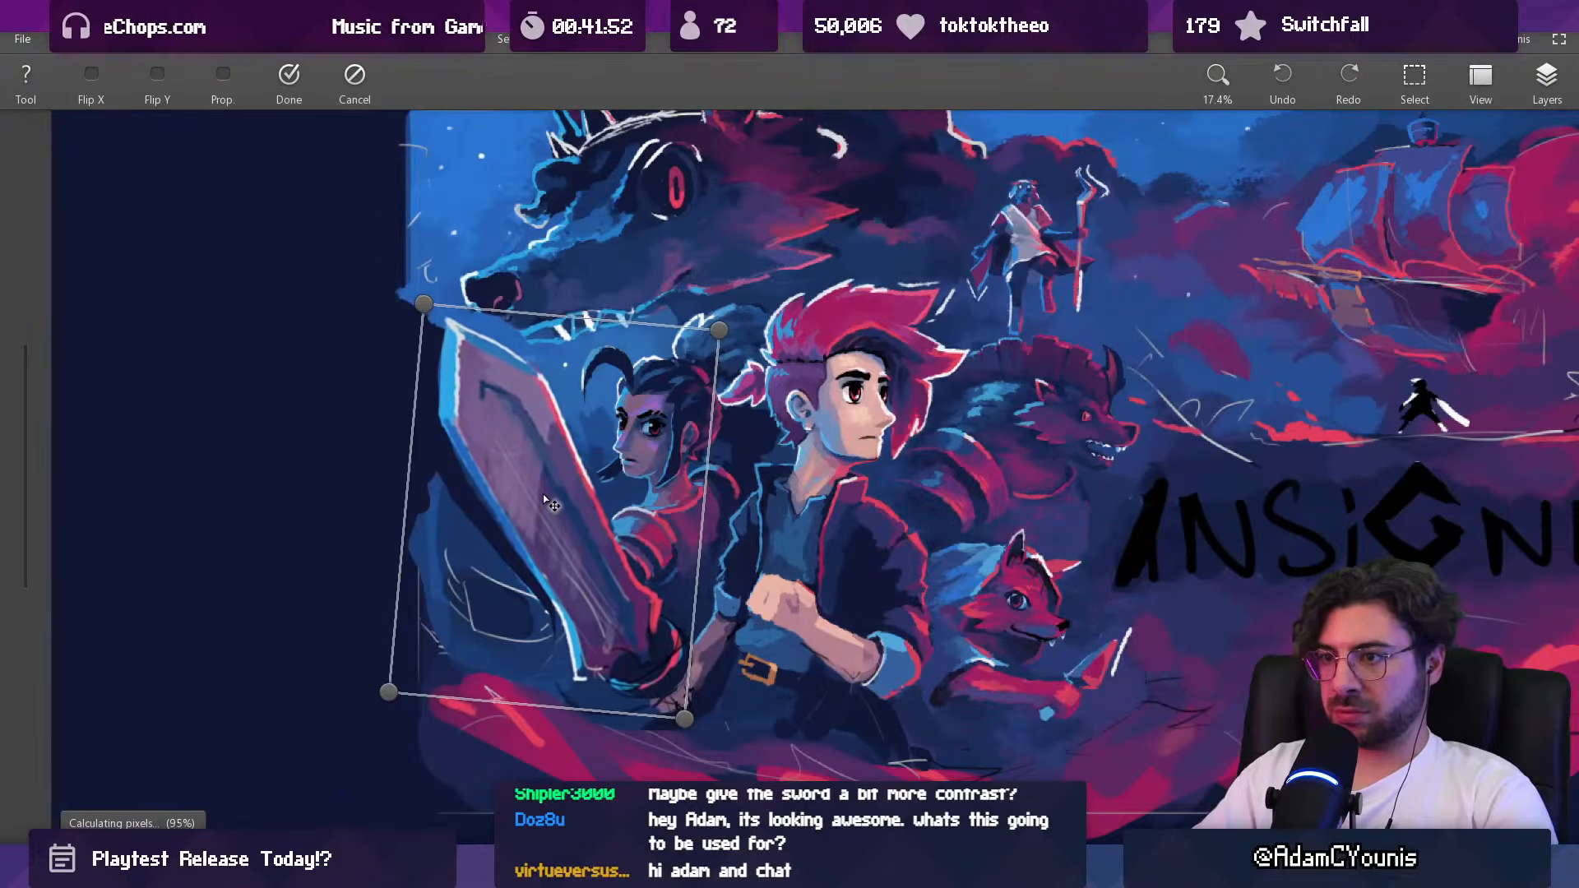
key(Return)
key(Escape)
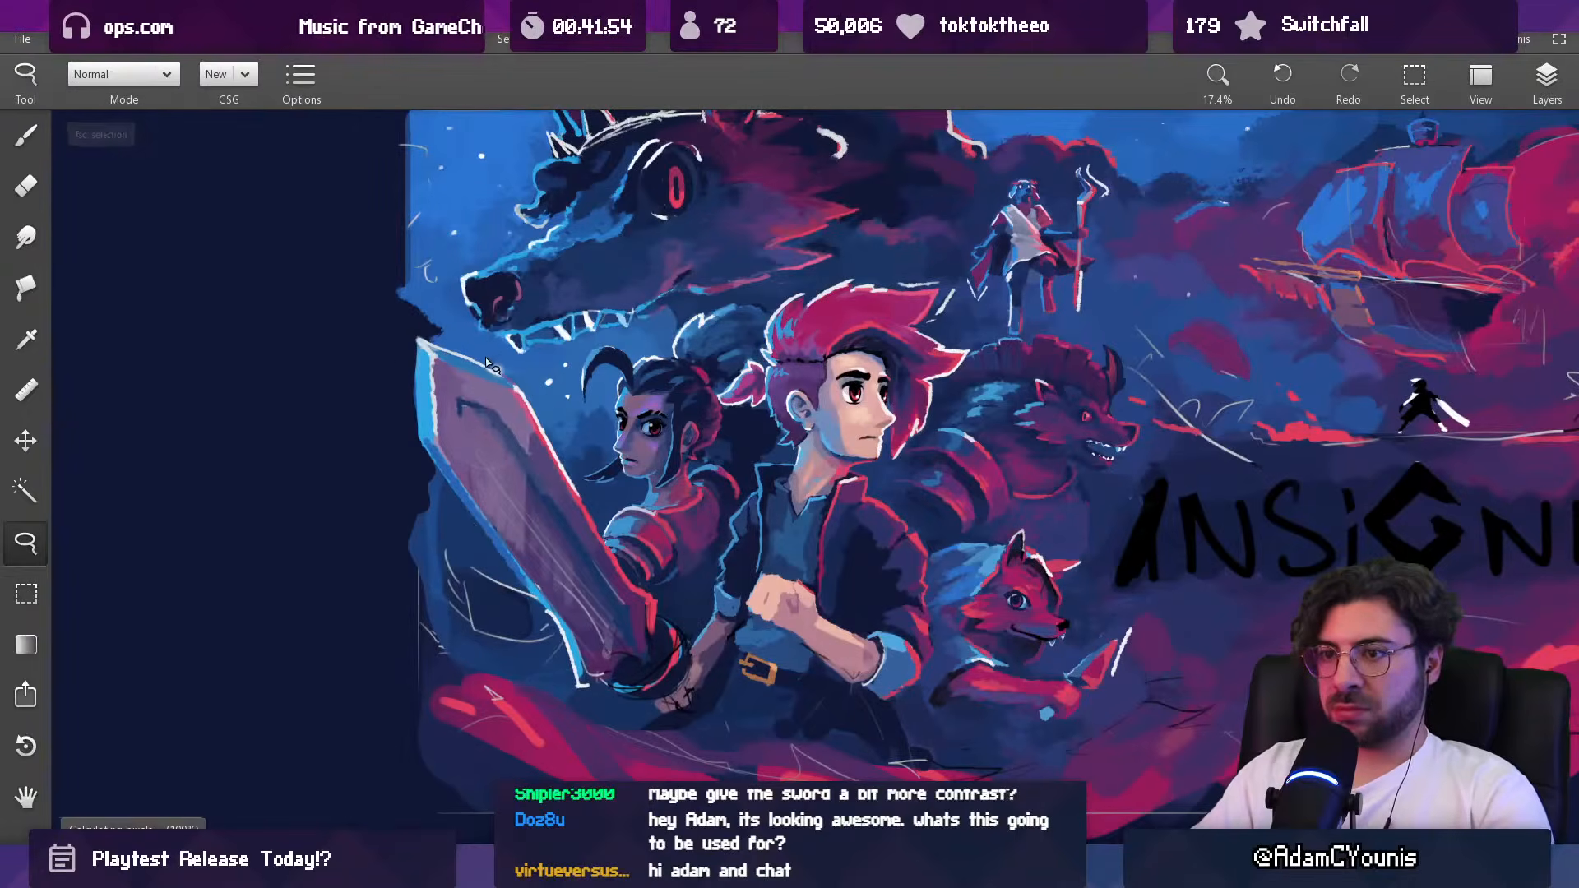
Step: Reselect the sword with a tighter lasso outline and try tilting it clockwise with a small shift inward
mouse_move(396, 324)
mouse_down()
mouse_move(516, 378)
mouse_move(569, 460)
mouse_up()
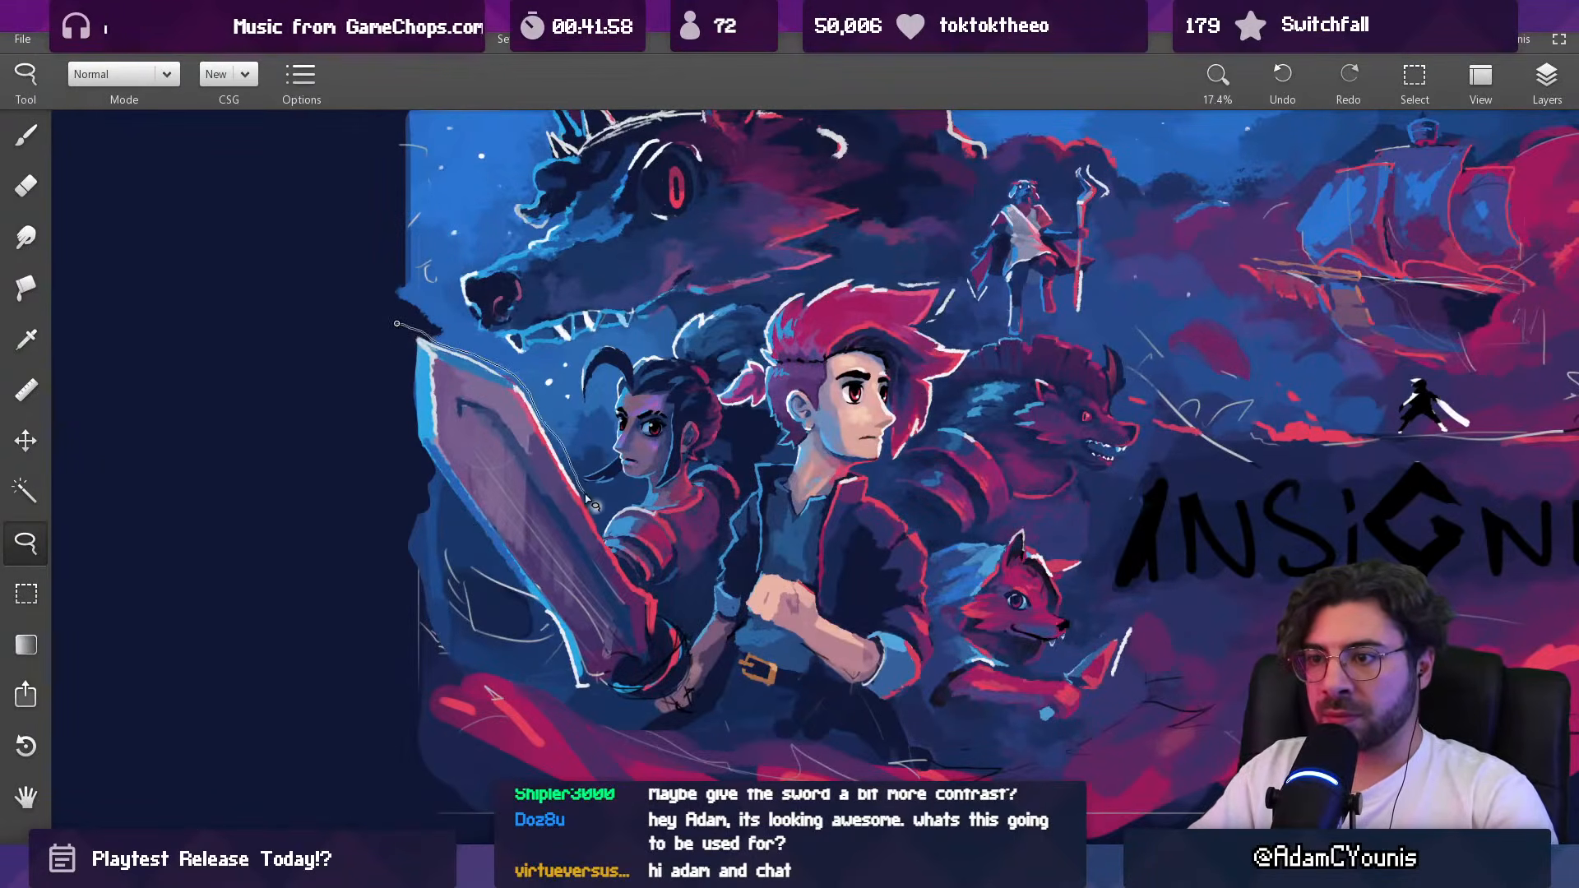
mouse_move(603, 539)
mouse_down()
mouse_move(695, 662)
mouse_move(674, 699)
mouse_move(582, 697)
mouse_move(403, 386)
mouse_up()
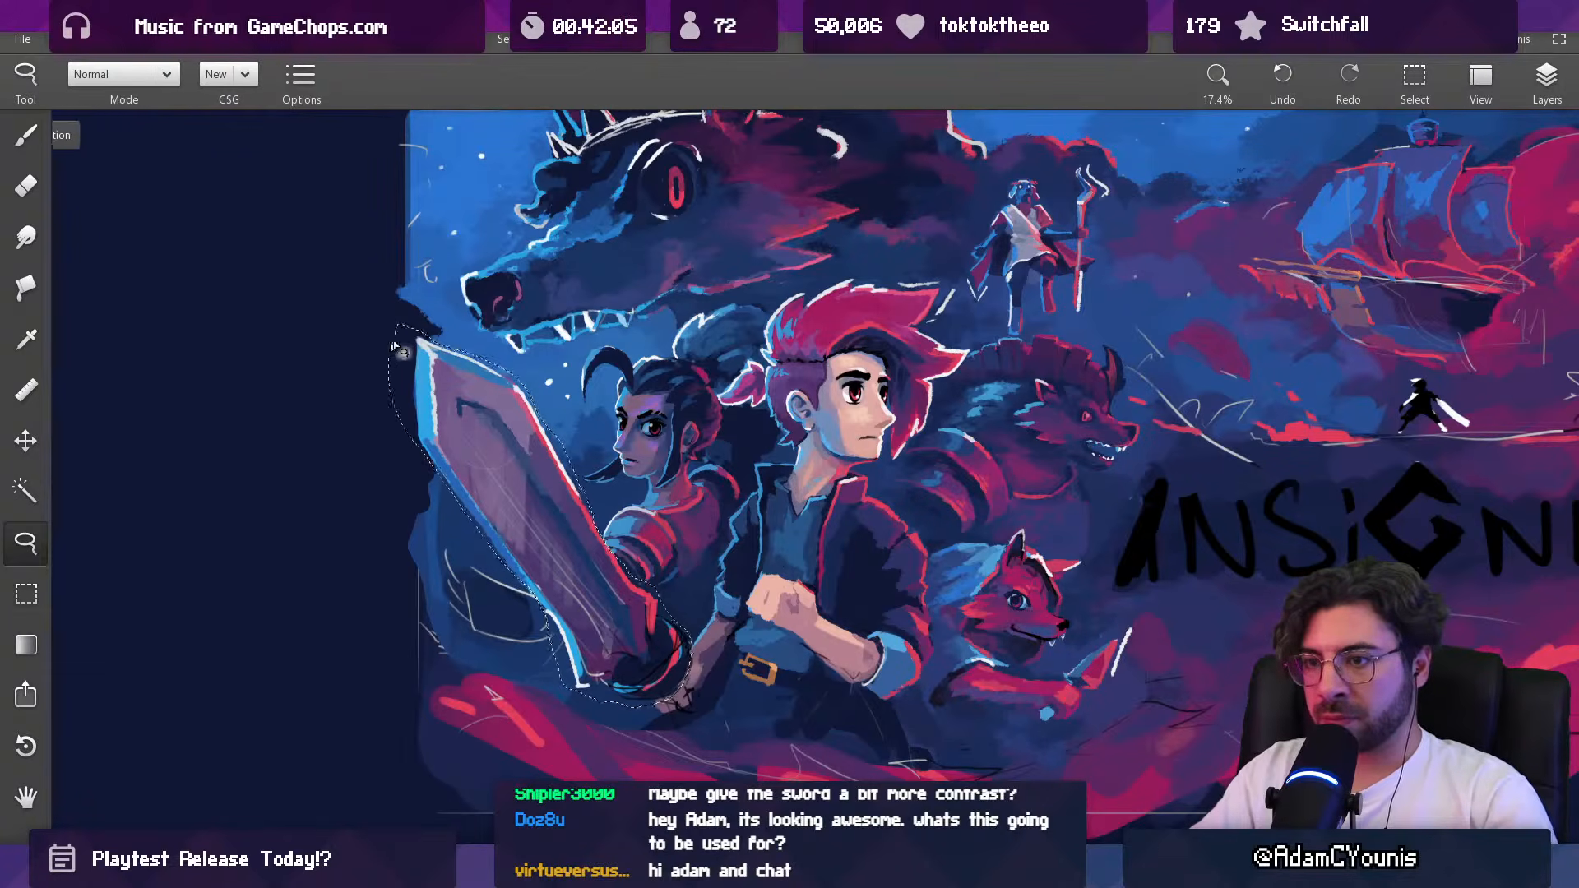
key(ctrl+t)
drag(733, 293, 743, 322)
drag(530, 539, 547, 540)
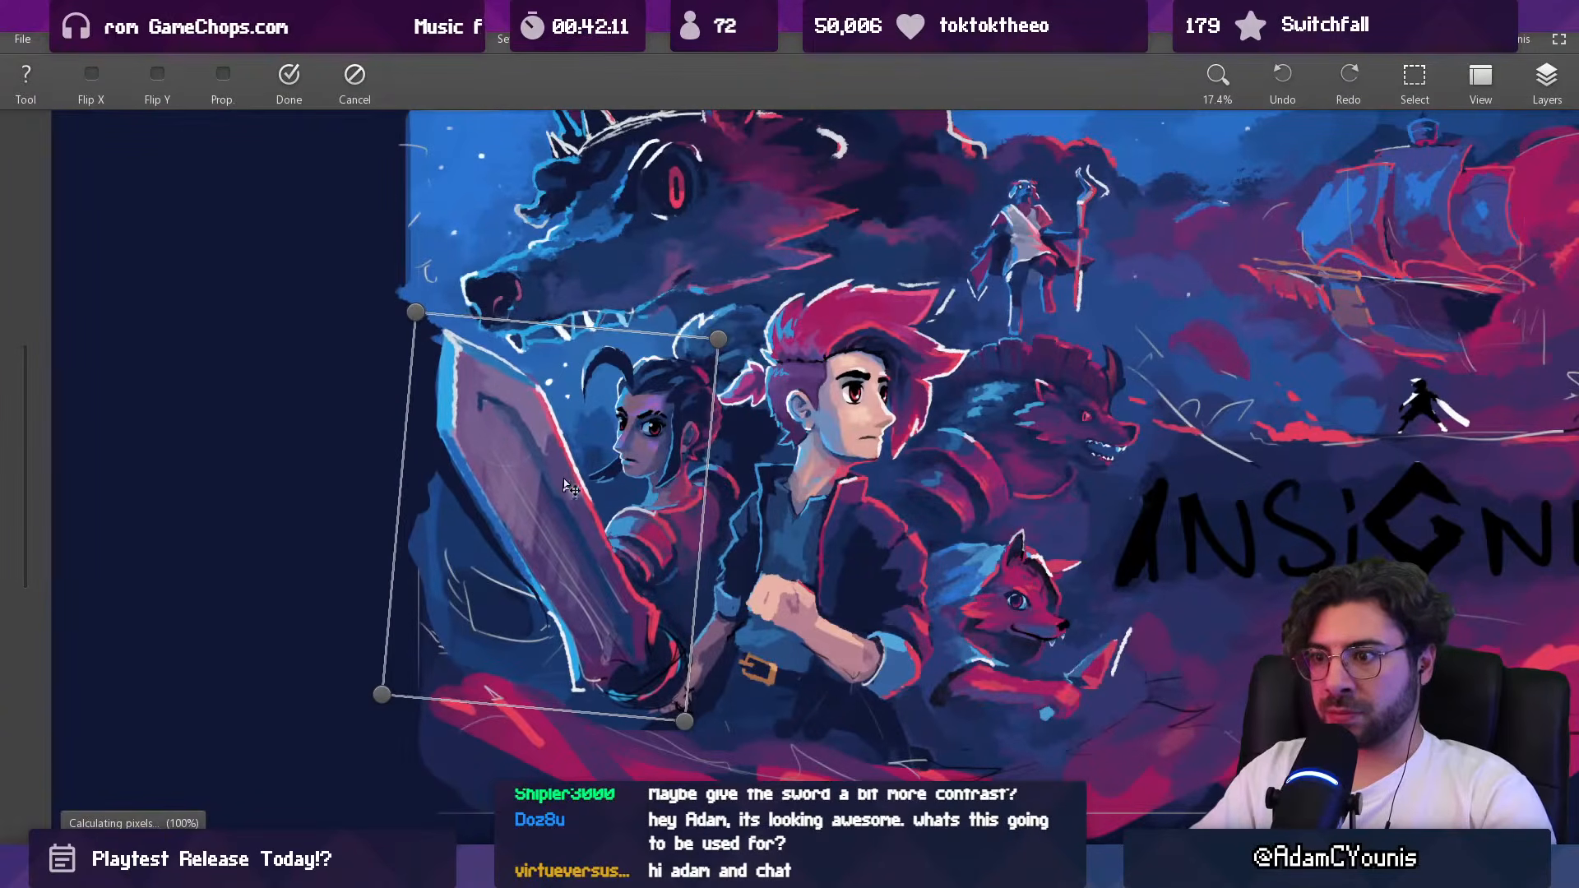
key(Return)
Step: Transform the lassoed sword again with a slight clockwise rotation and a small inward nudge, and clear the selection
scroll(670, 352, down, 5)
scroll(662, 444, up, 3)
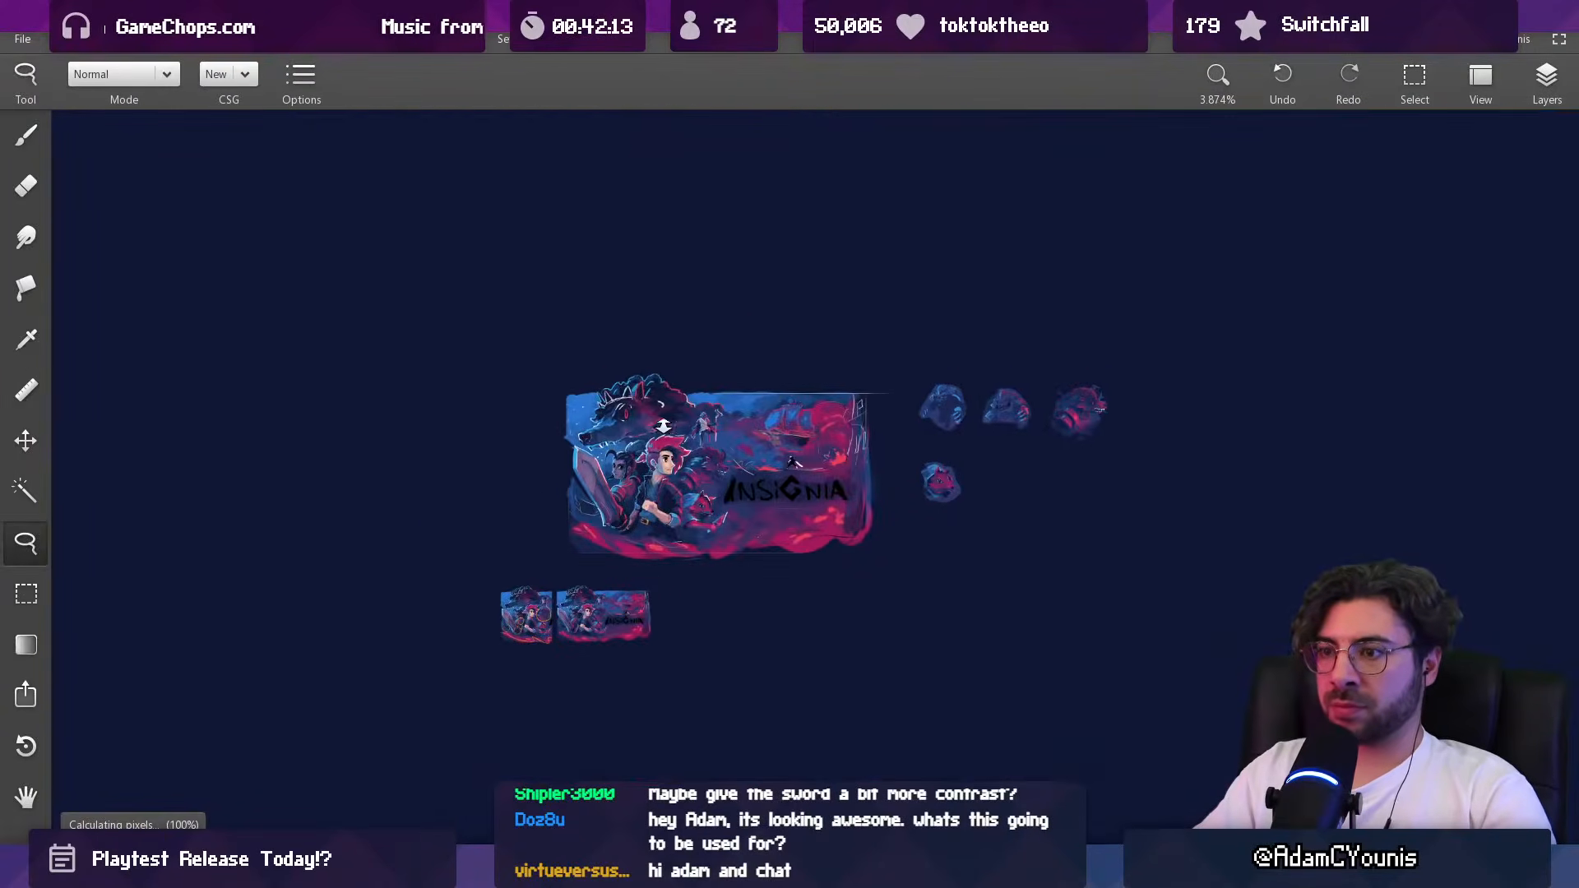
scroll(660, 453, up, 2)
key(ctrl+t)
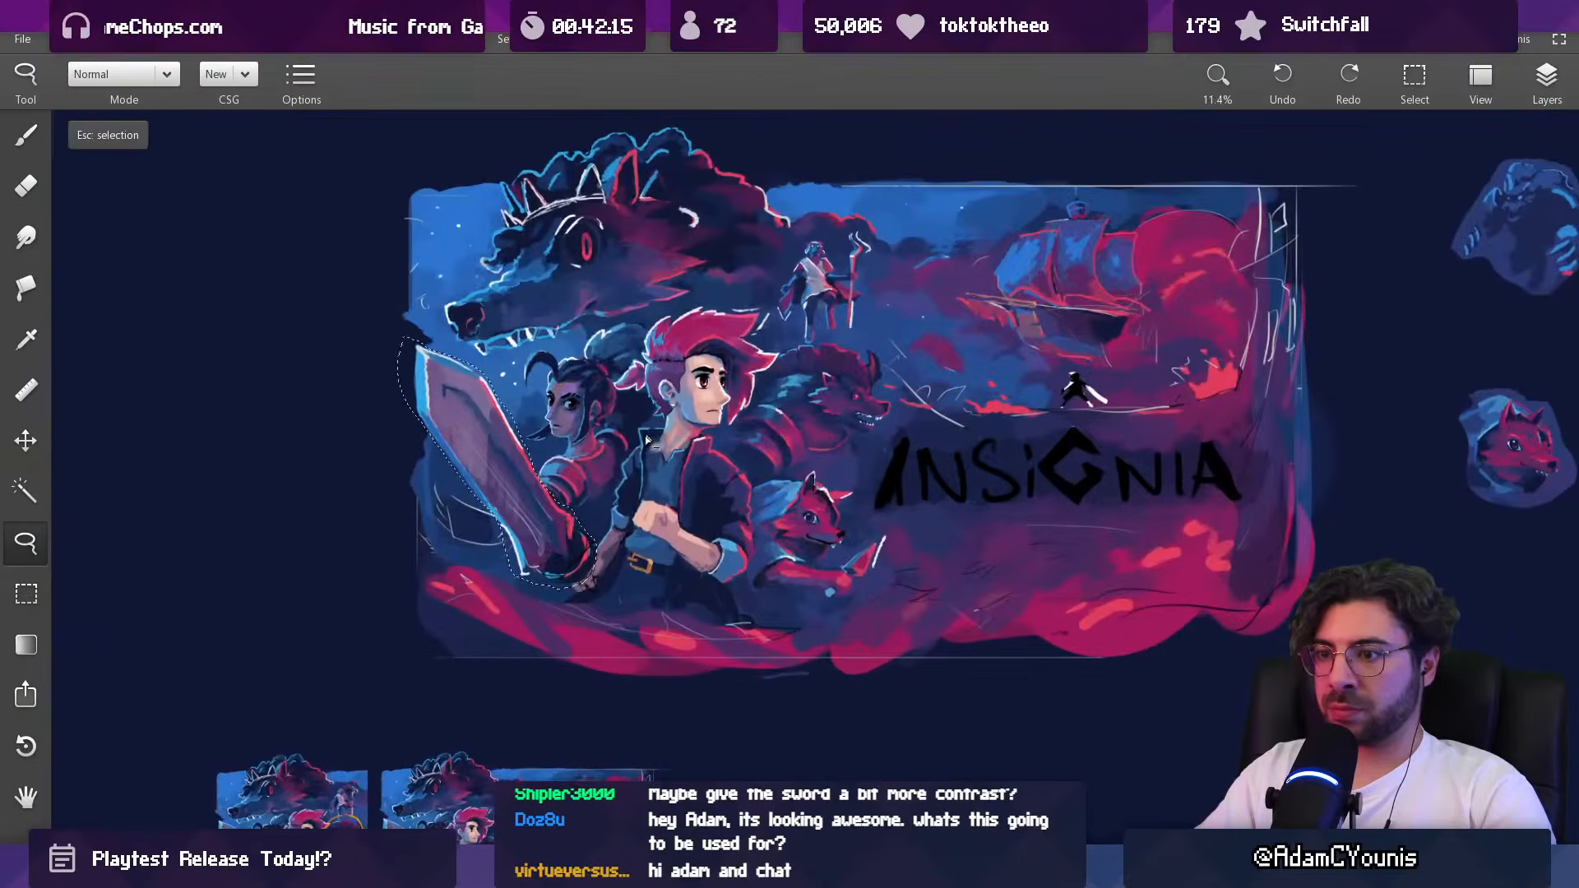
drag(629, 315, 626, 330)
drag(506, 475, 511, 473)
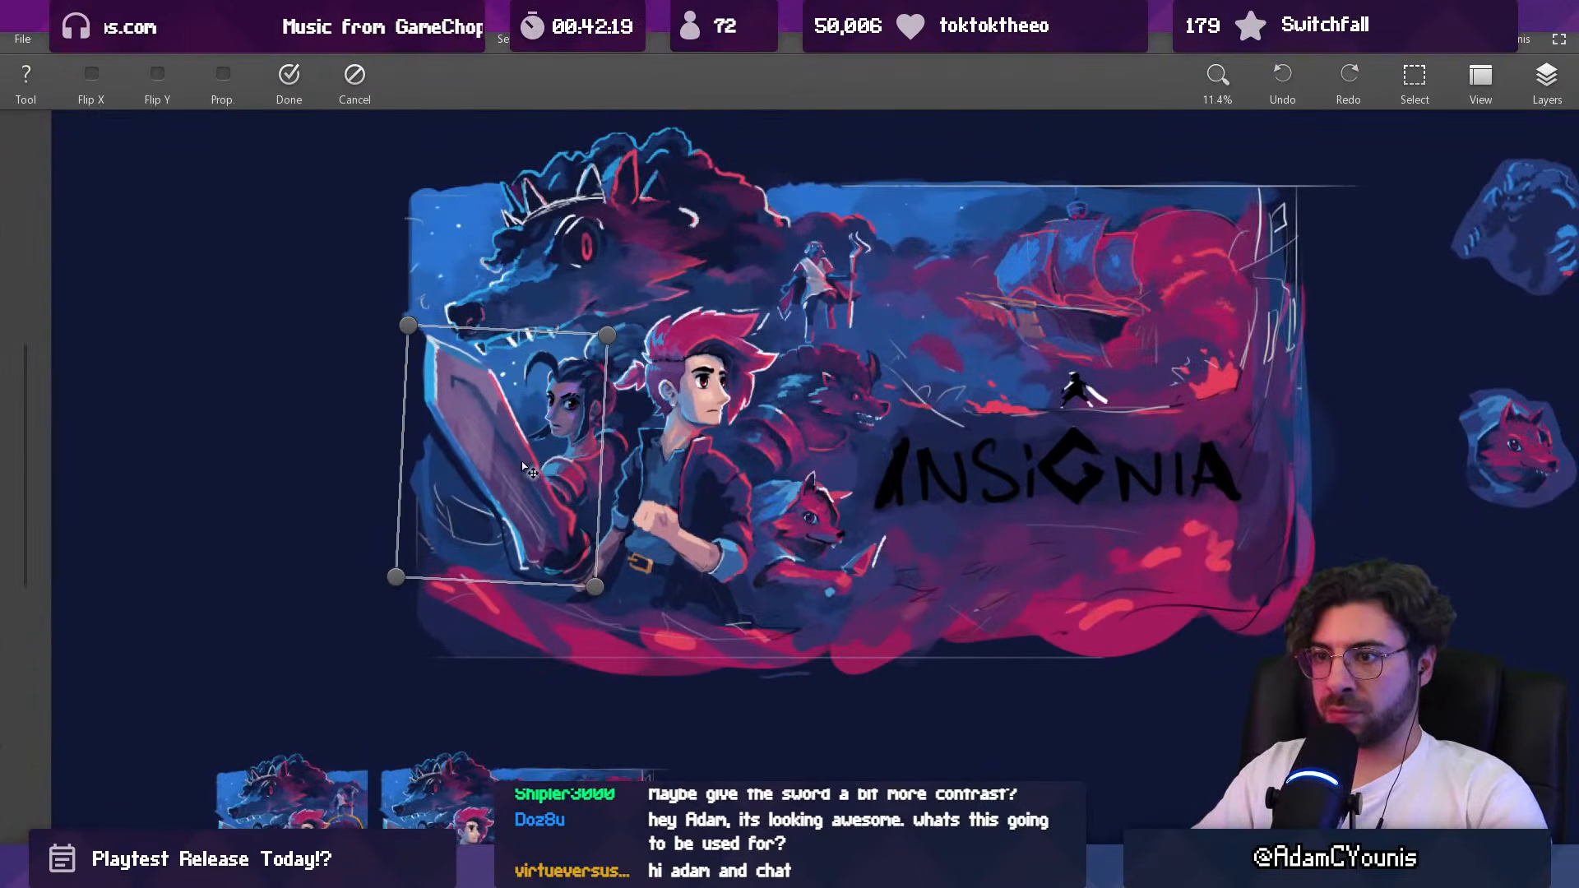
key(Return)
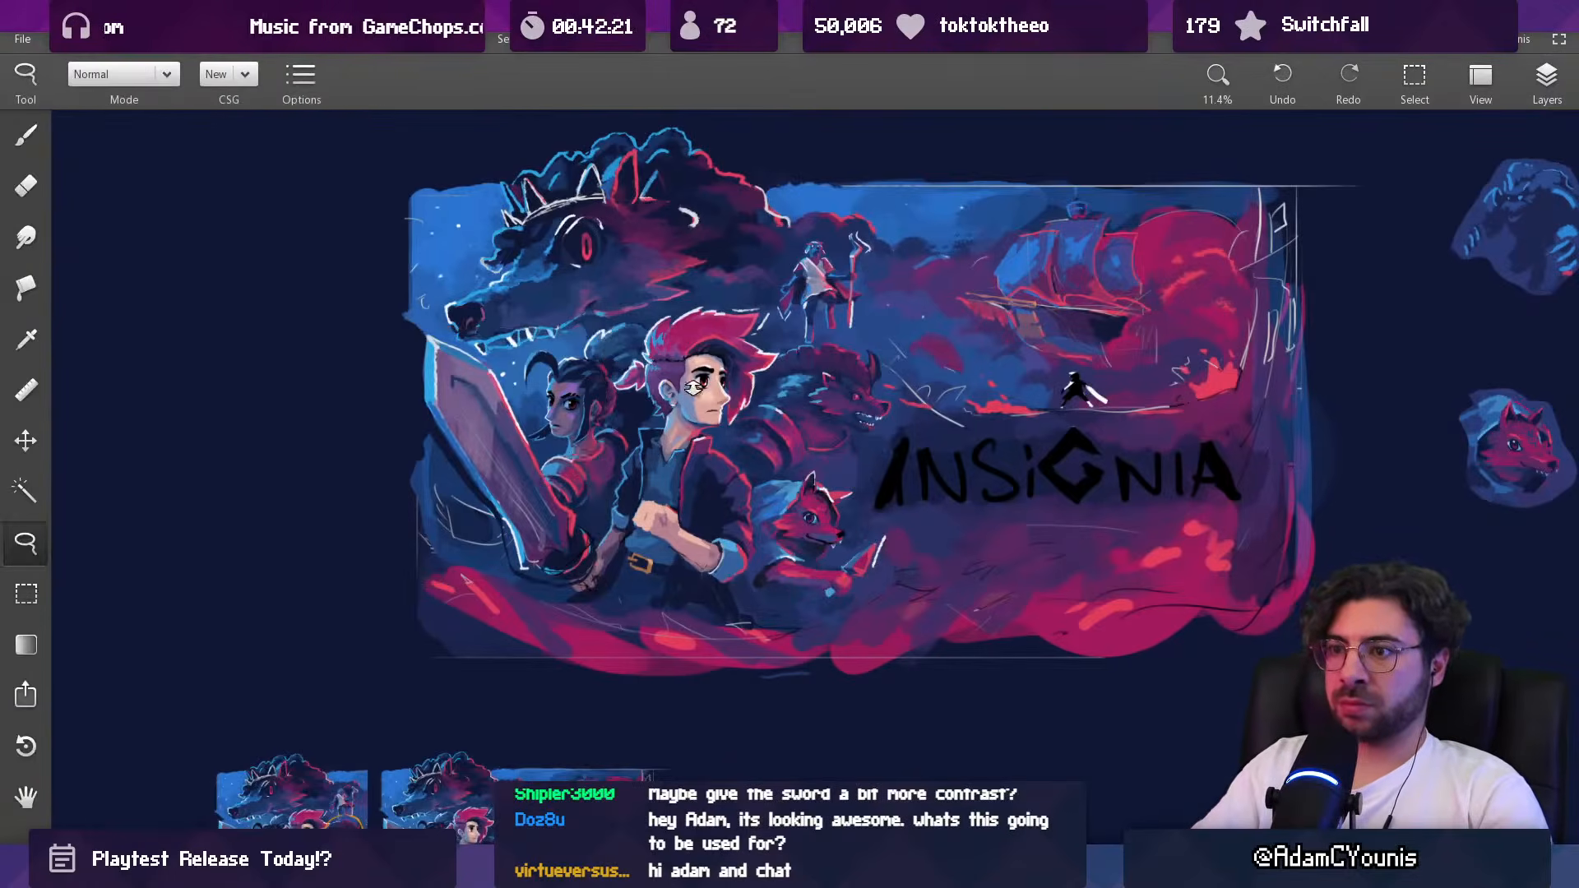
Step: Compare the full composition with and without the rotated sword, and undo the rotation
drag(693, 385, 633, 546)
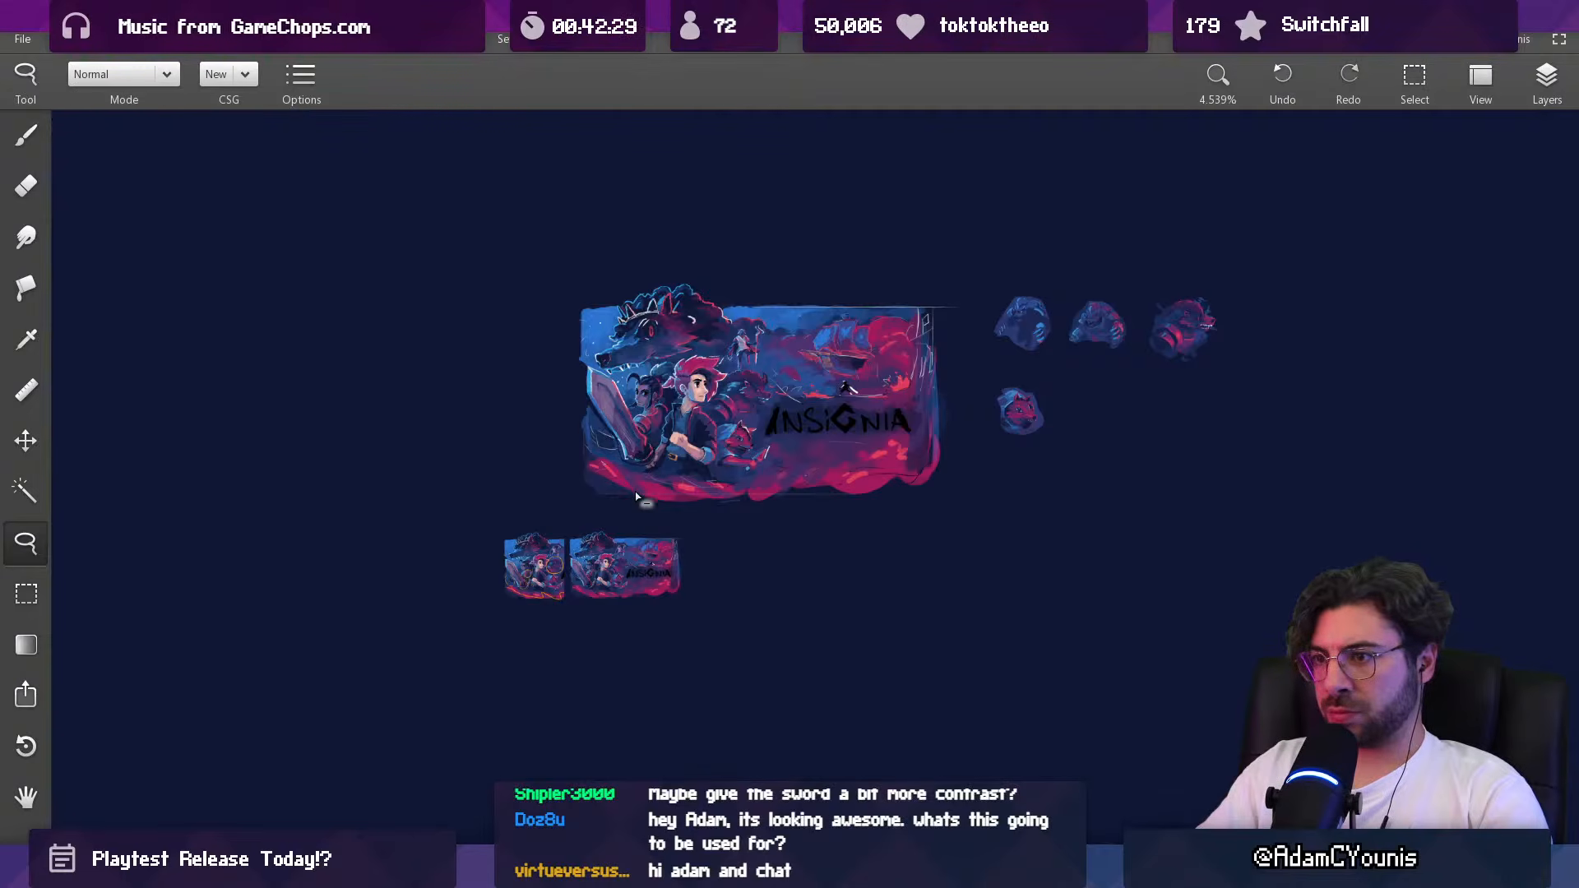
key(ctrl+shift+z)
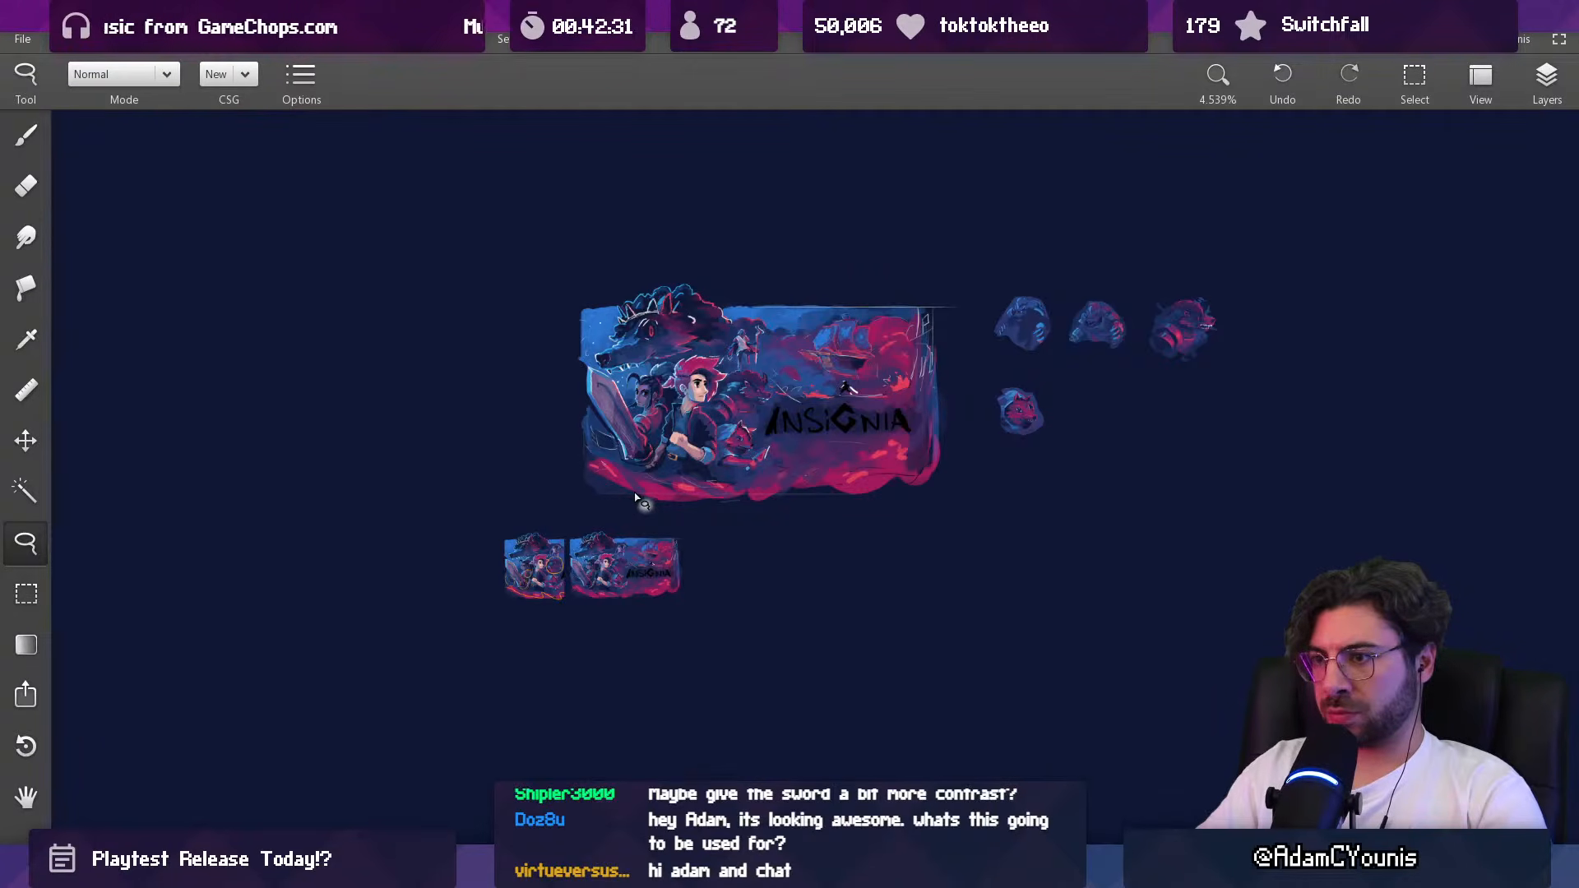
key(b)
scroll(638, 483, up, 2)
scroll(627, 368, up, 2)
mouse_move(628, 369)
mouse_down()
mouse_move(644, 330)
mouse_move(635, 374)
mouse_up()
scroll(635, 374, up, 1)
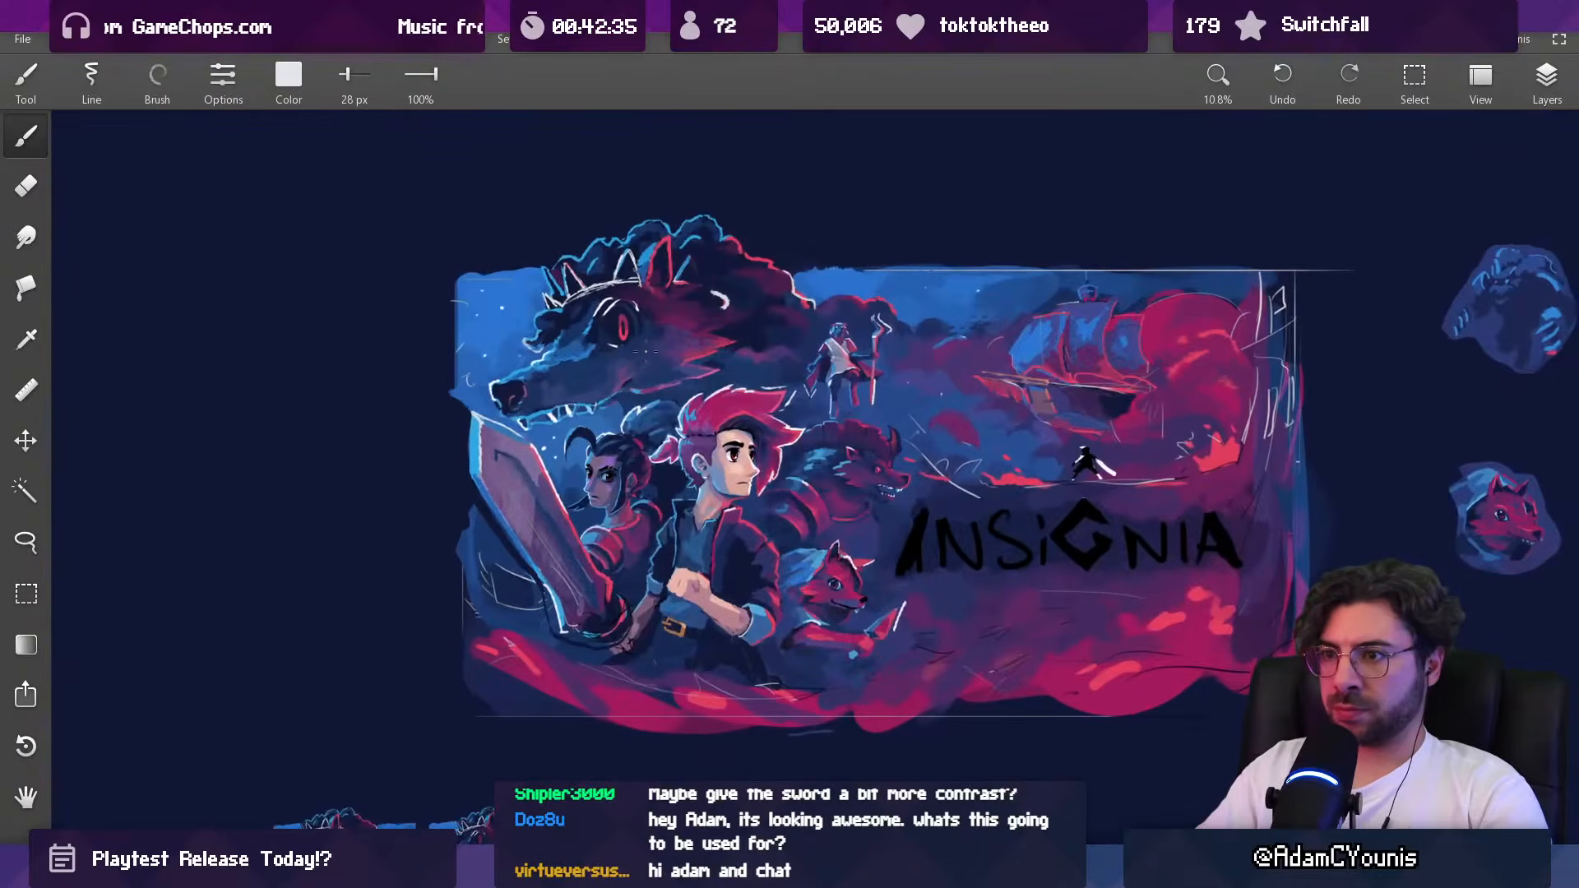
key(ctrl+z)
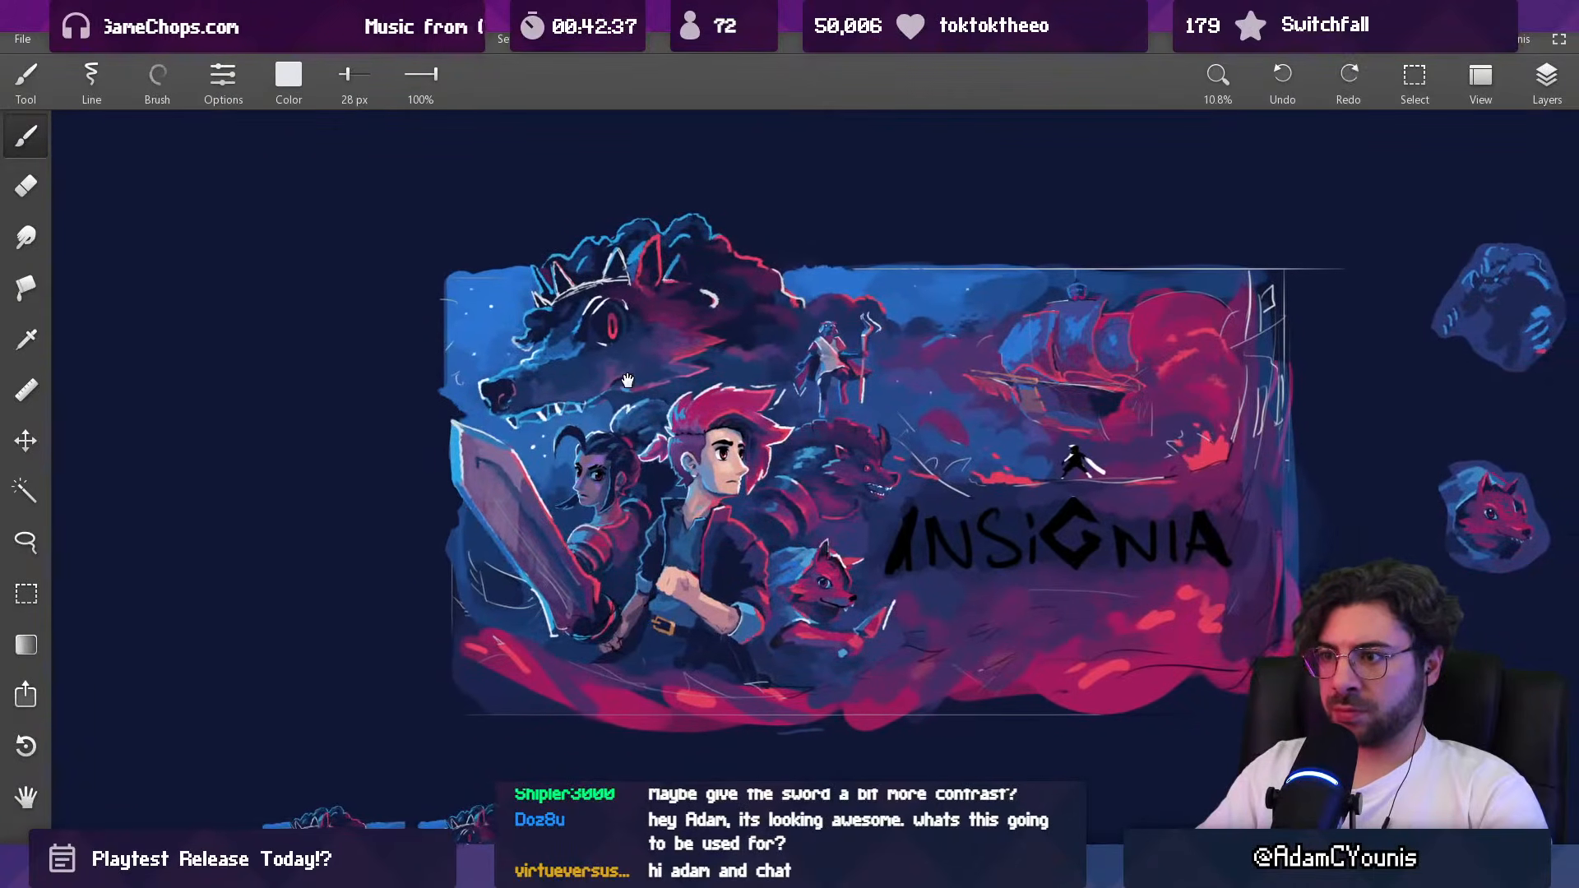
drag(634, 374, 563, 369)
scroll(696, 431, up, 1)
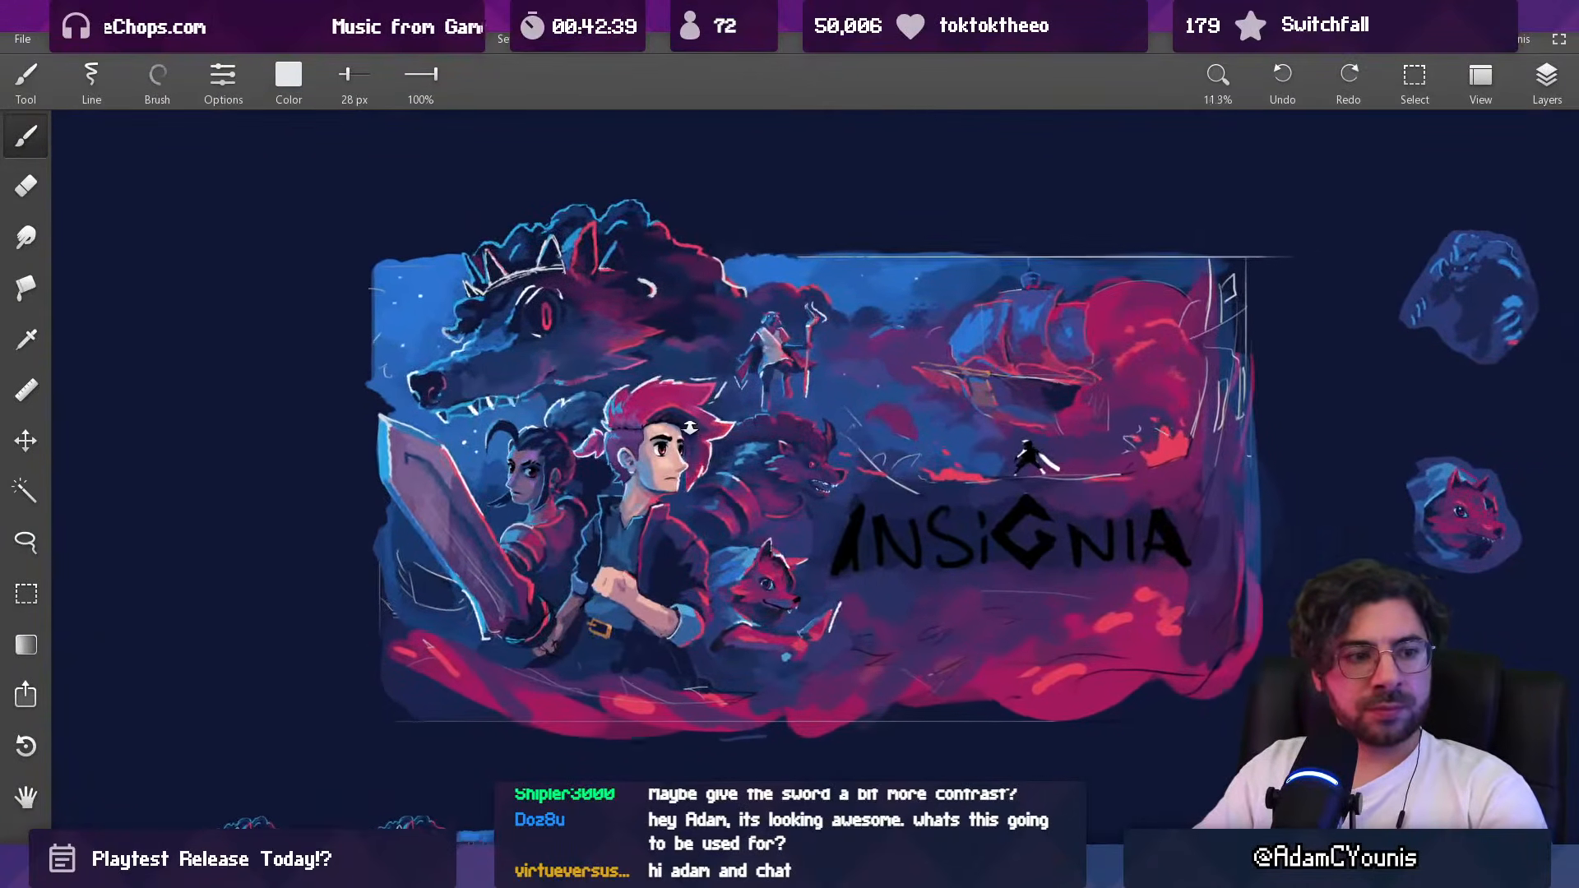
Step: Try rough white lines for a long oval shape beside the logo and a stroke across the hero's sword, and undo them
key(l)
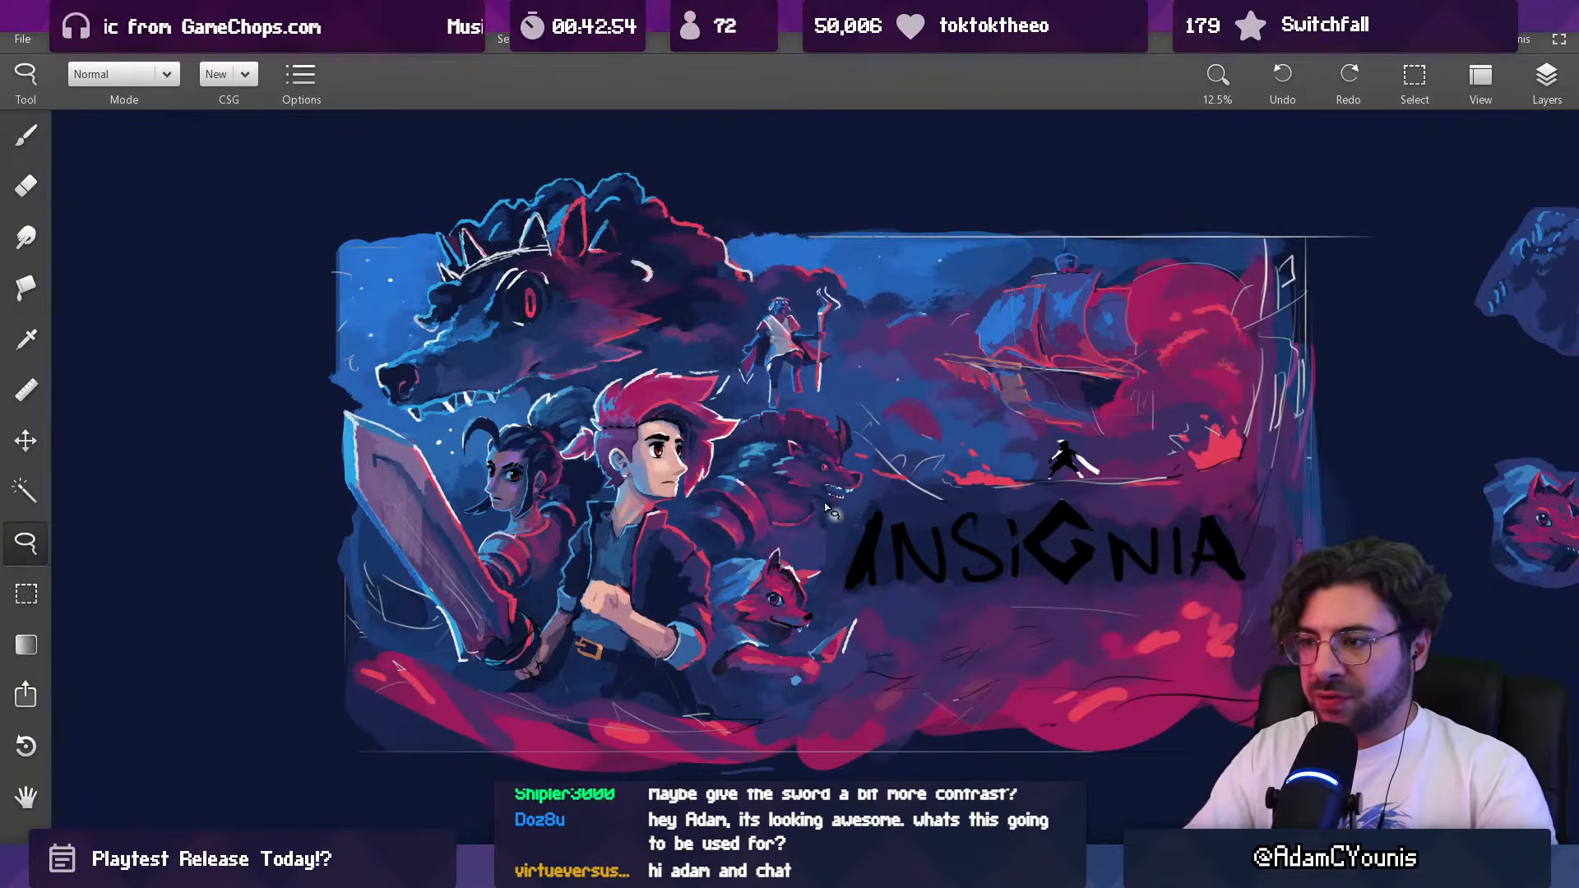
key(b)
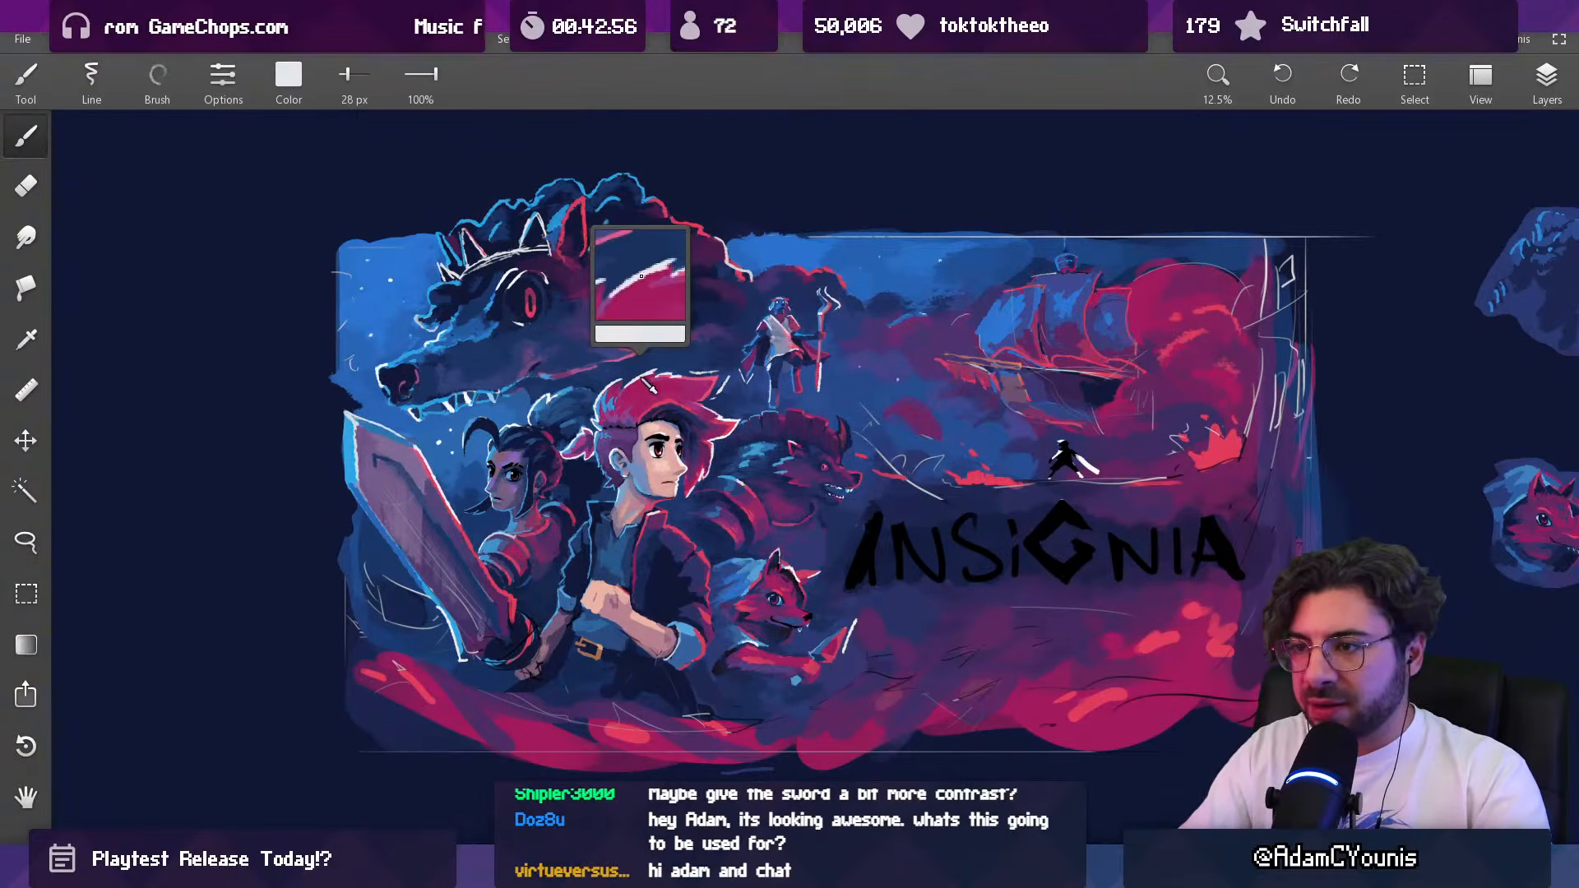
drag(863, 497, 817, 534)
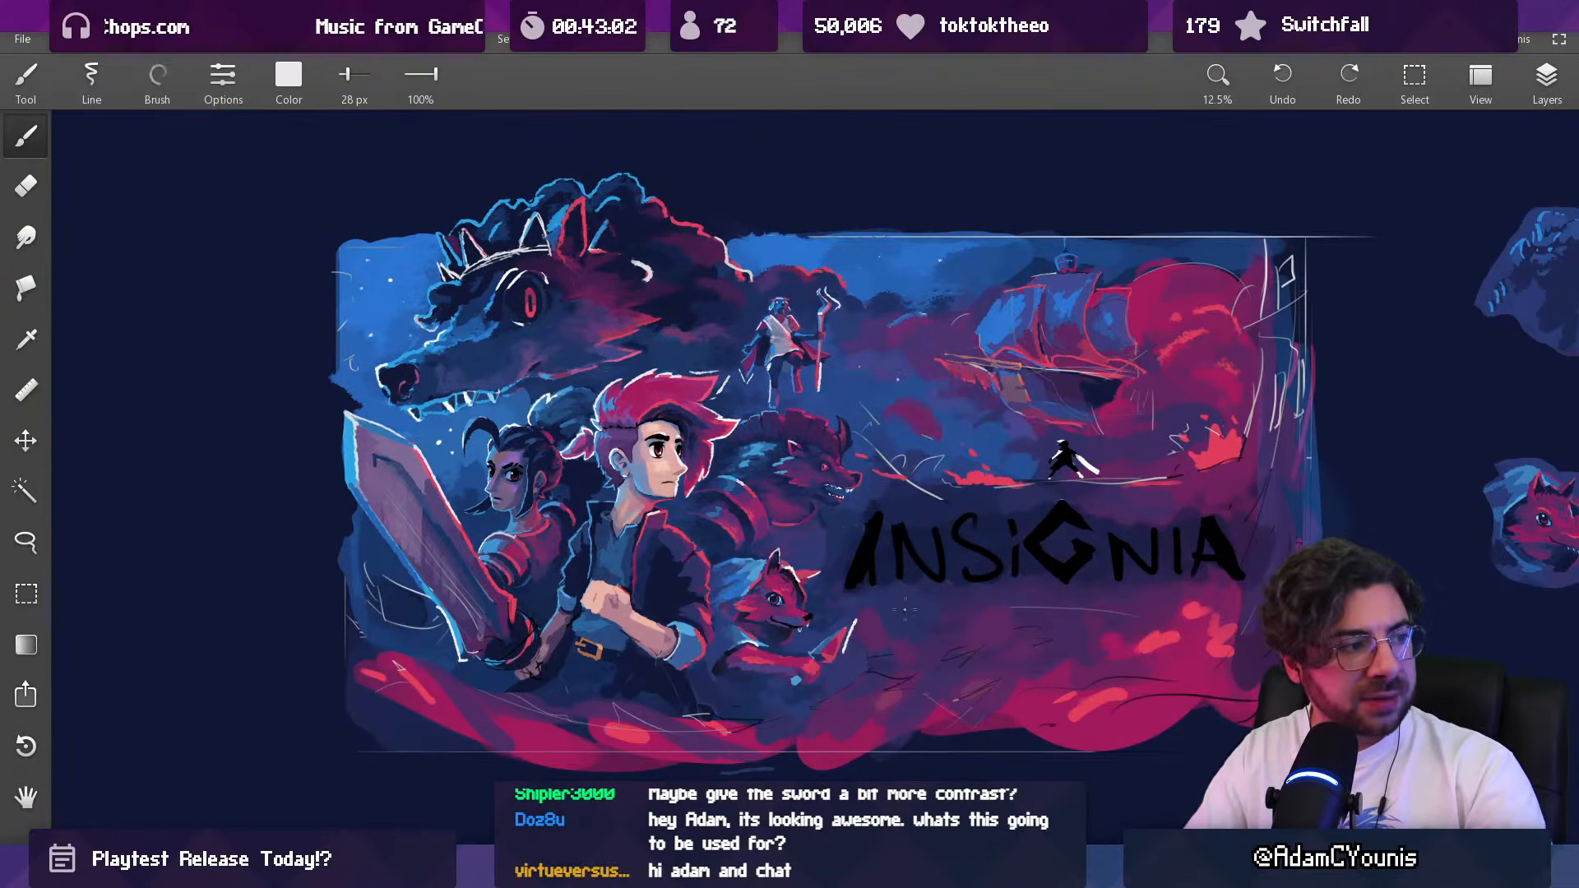
drag(844, 528, 909, 622)
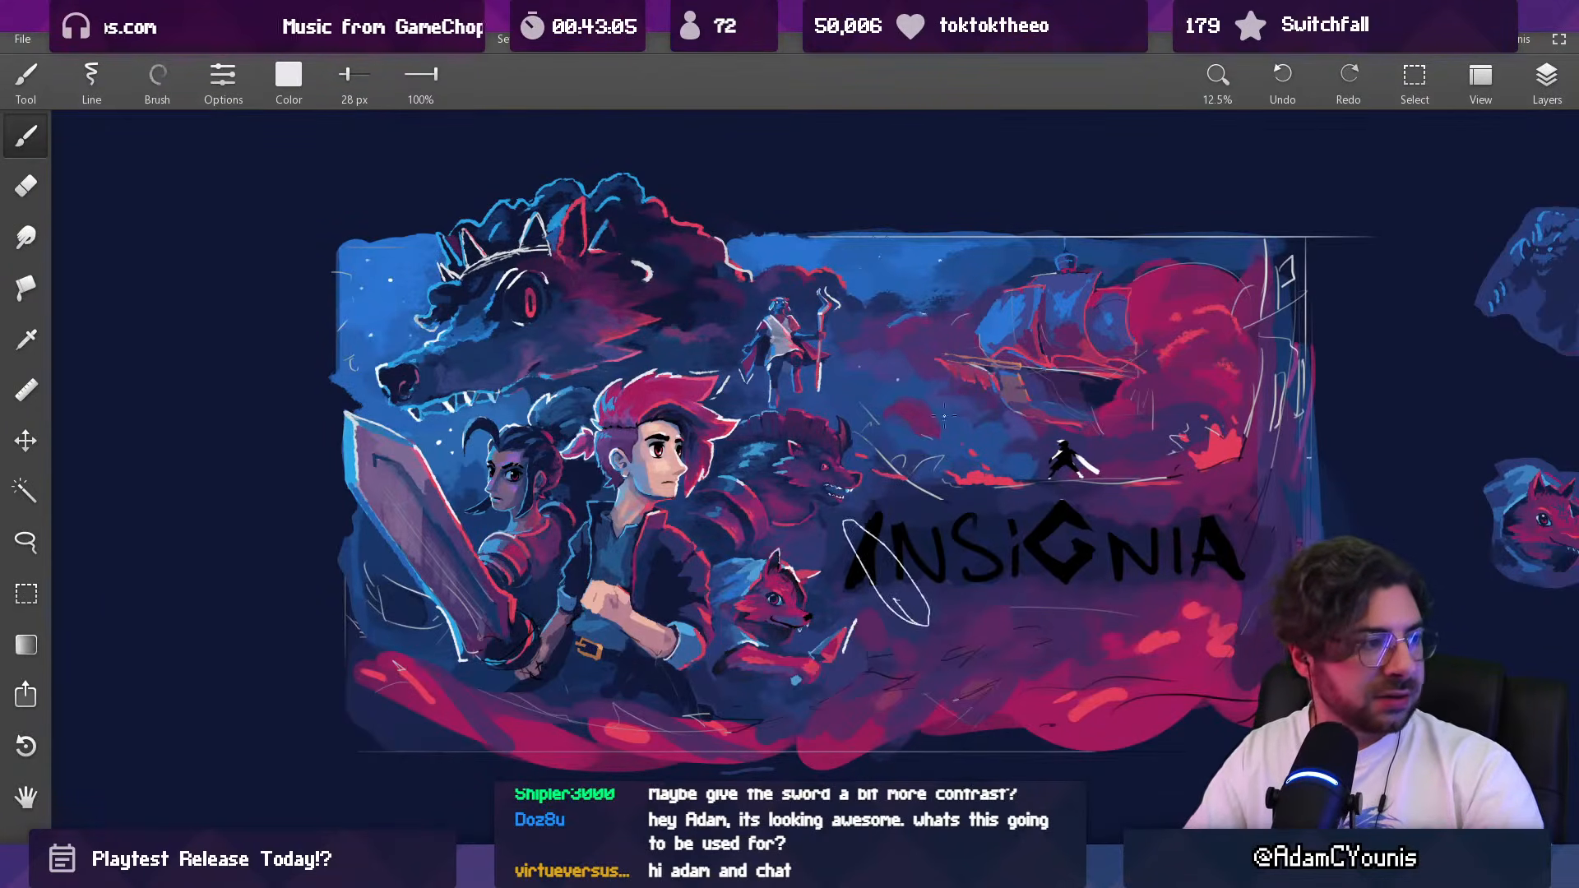
drag(413, 610, 523, 539)
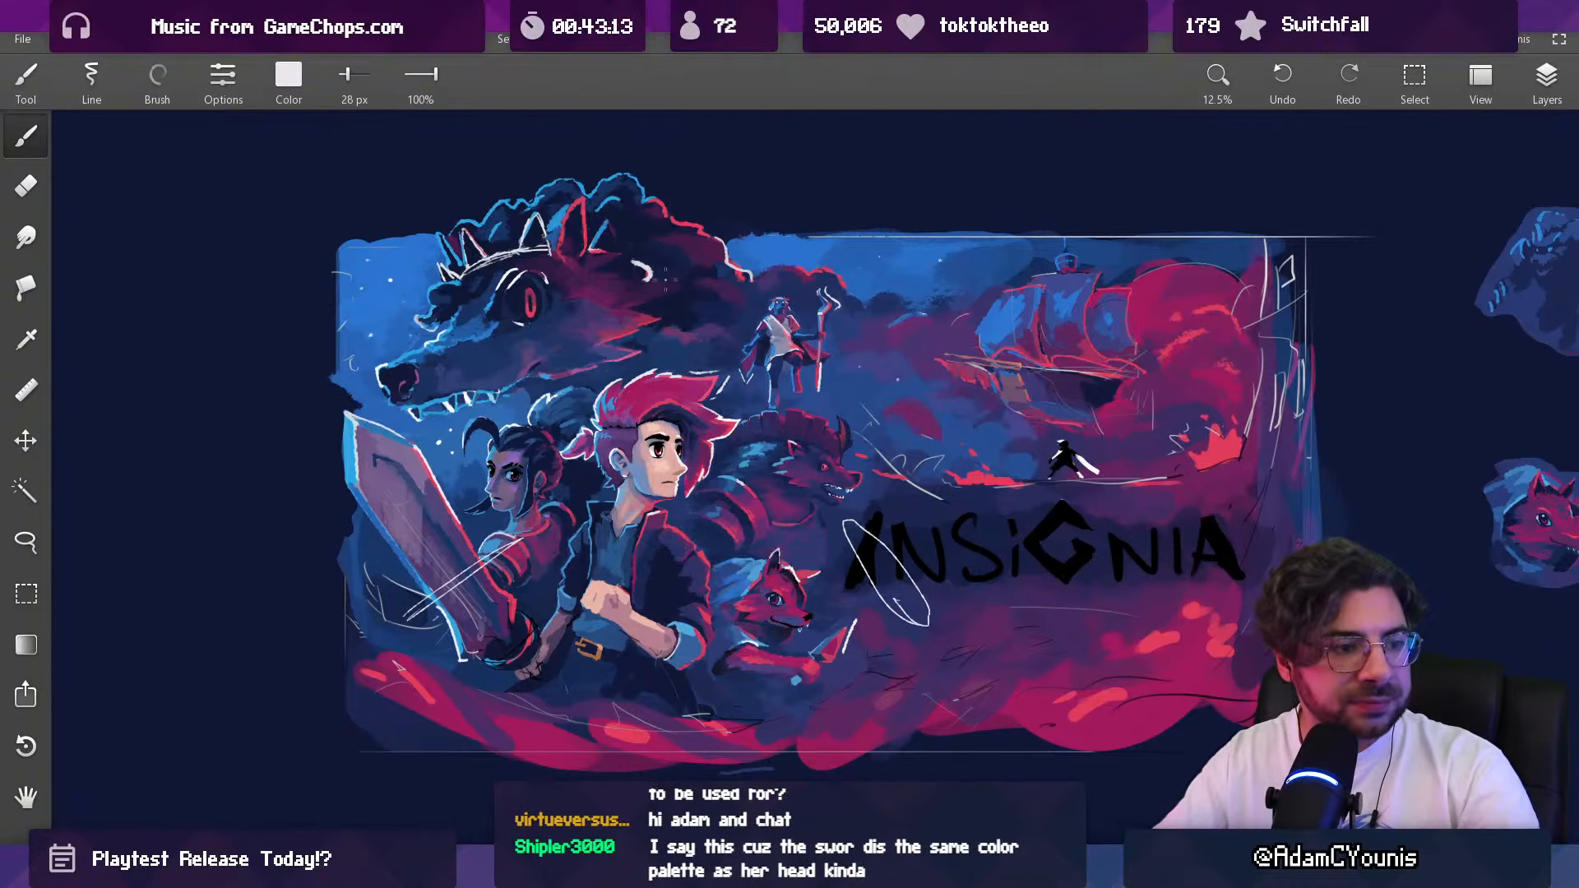
key(ctrl+z)
key(ctrl+z)
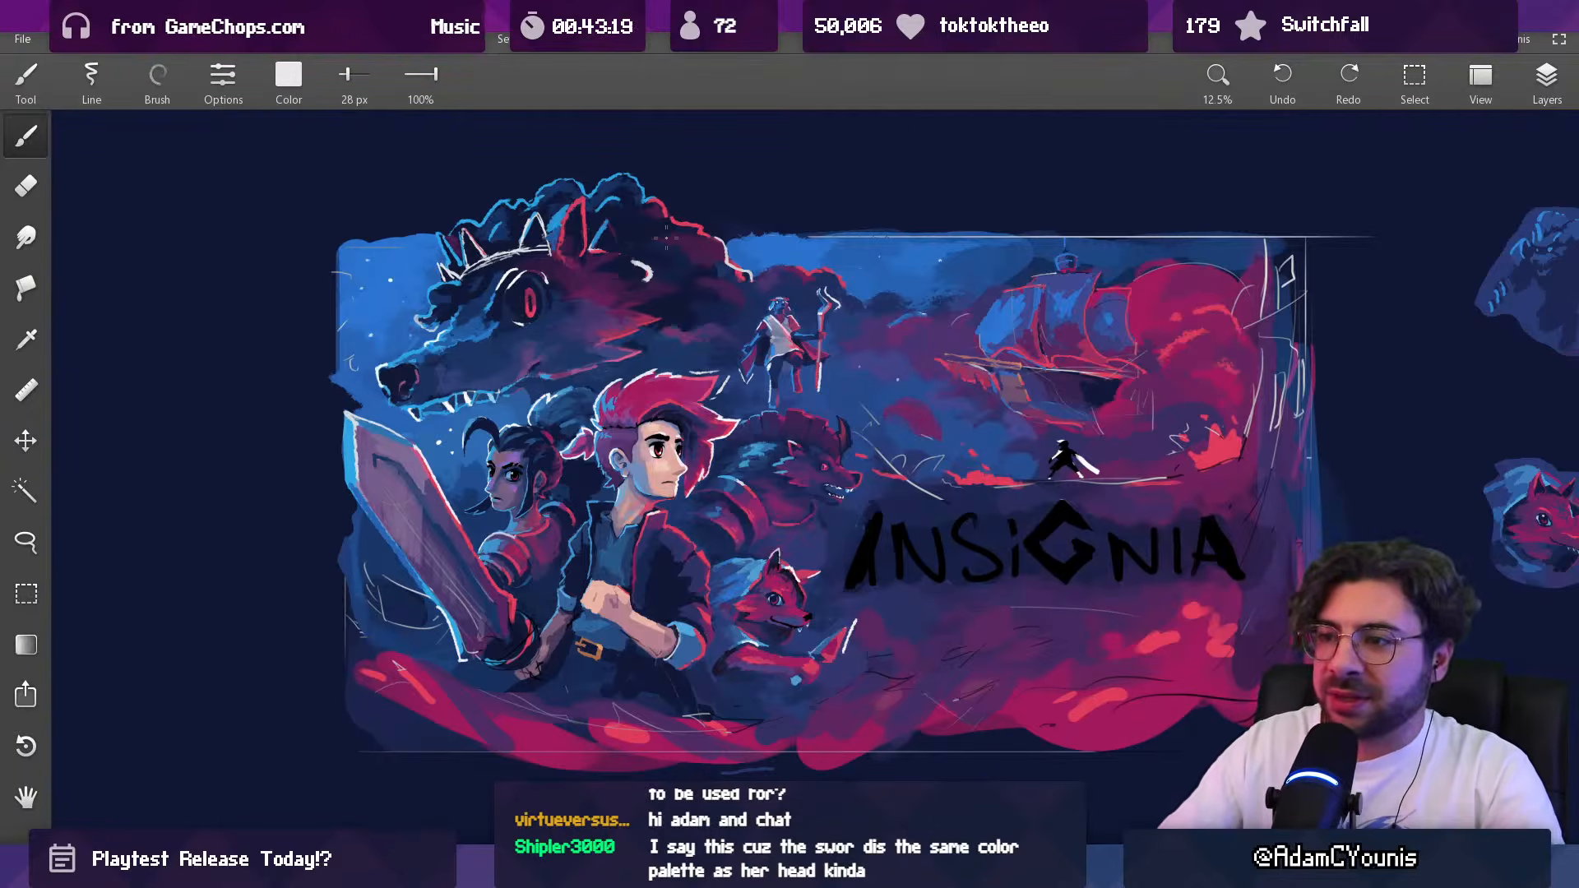
Step: Circle the faces of the dark-haired woman and the fox with a 132 px white brush, and undo the marks
drag(632, 437, 630, 430)
scroll(638, 468, down, 5)
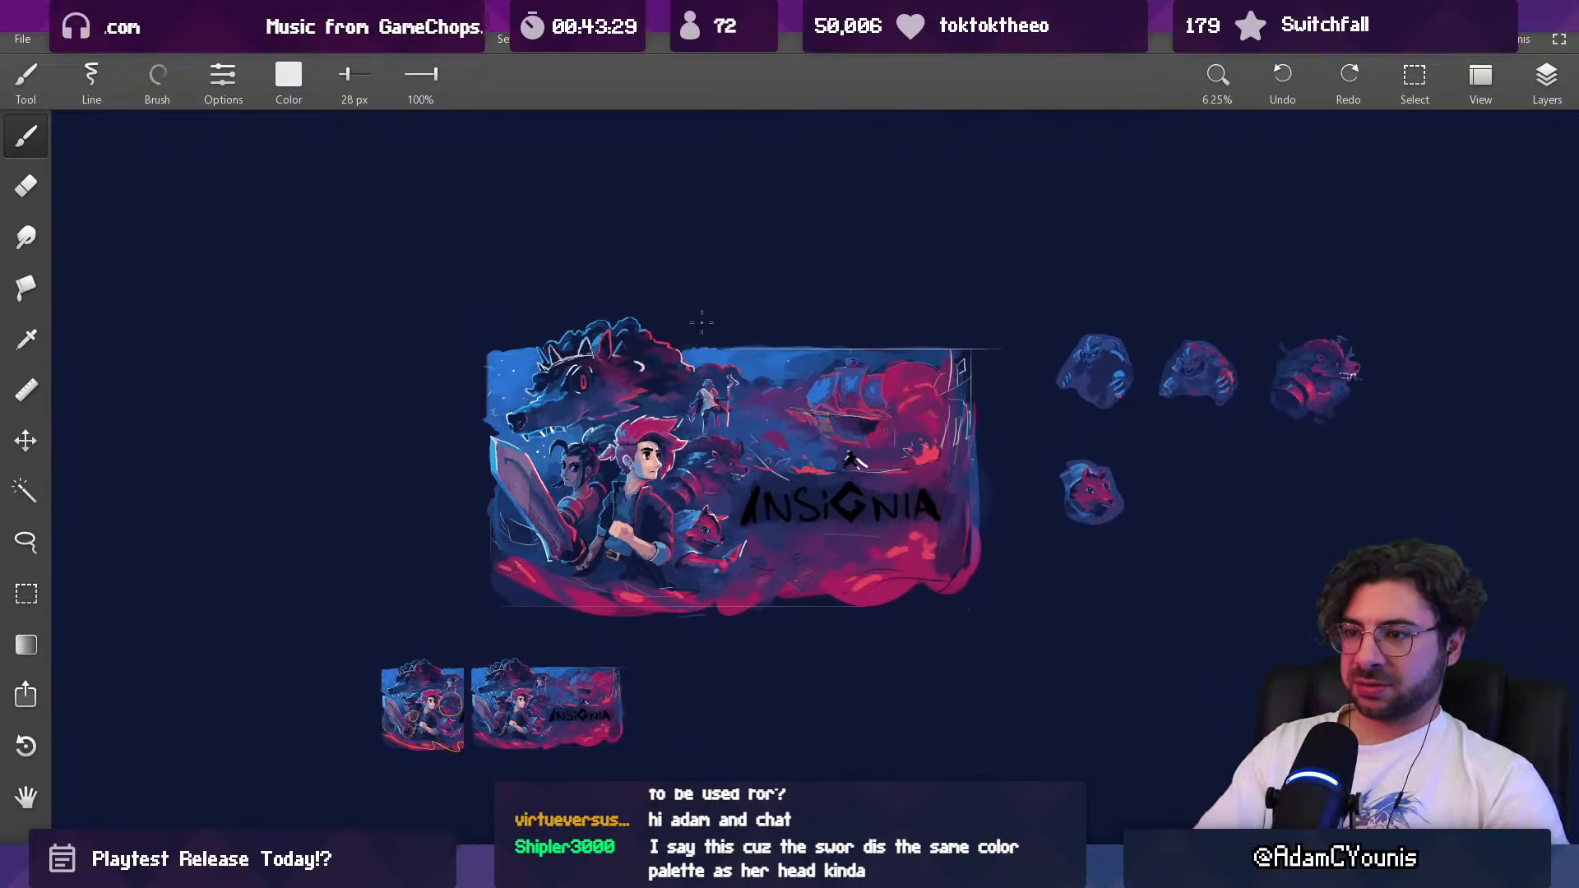
scroll(662, 510, up, 3)
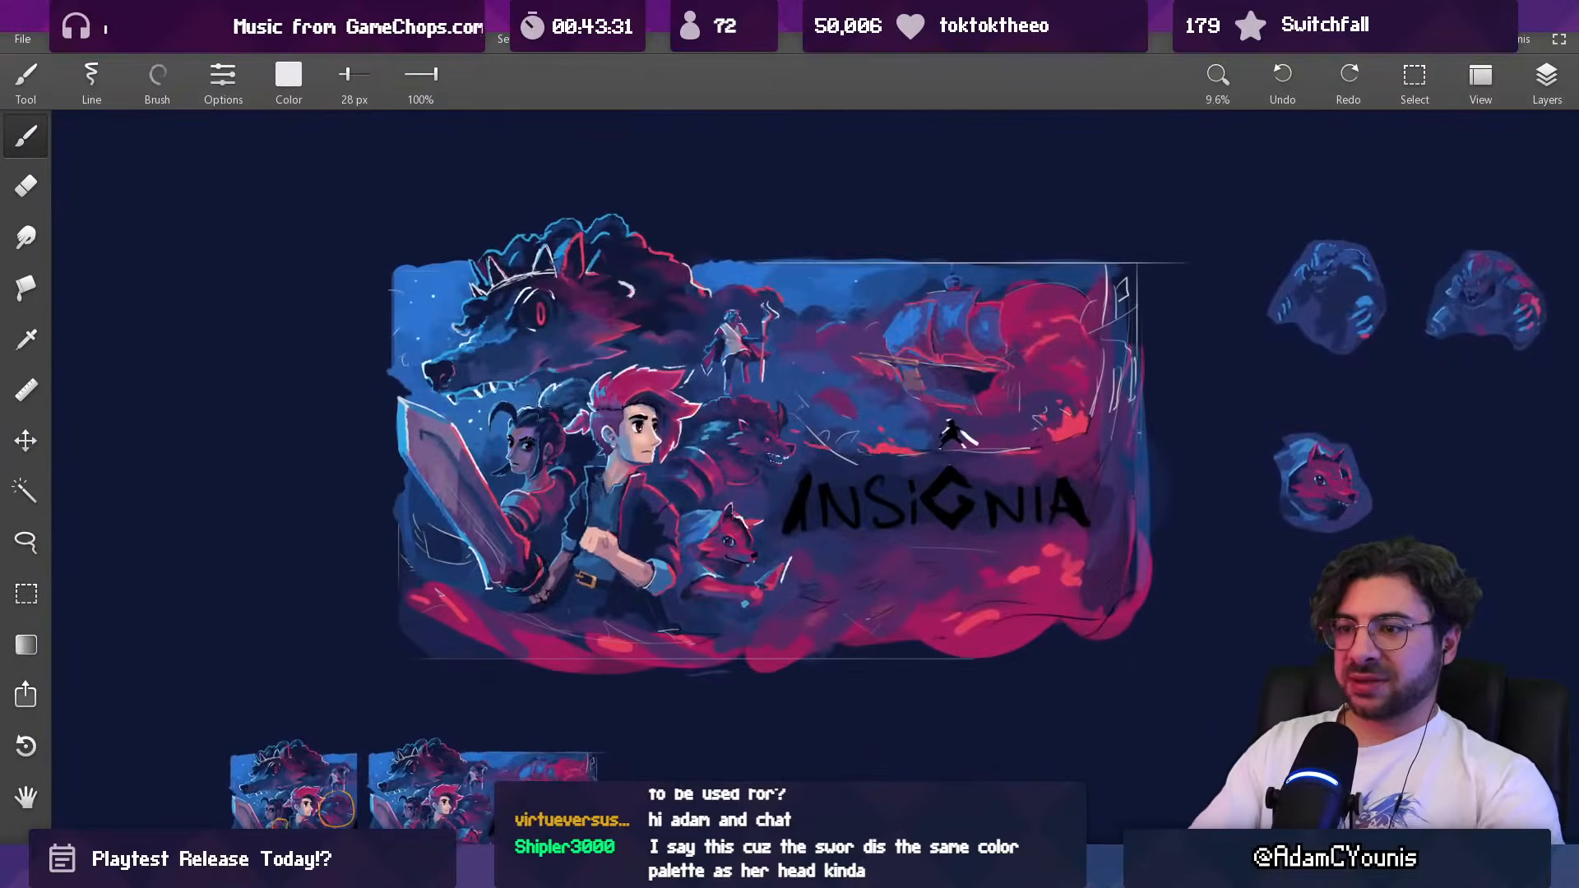
drag(660, 443, 699, 411)
key(])
mouse_move(536, 427)
mouse_down()
mouse_move(513, 434)
mouse_move(535, 426)
mouse_up()
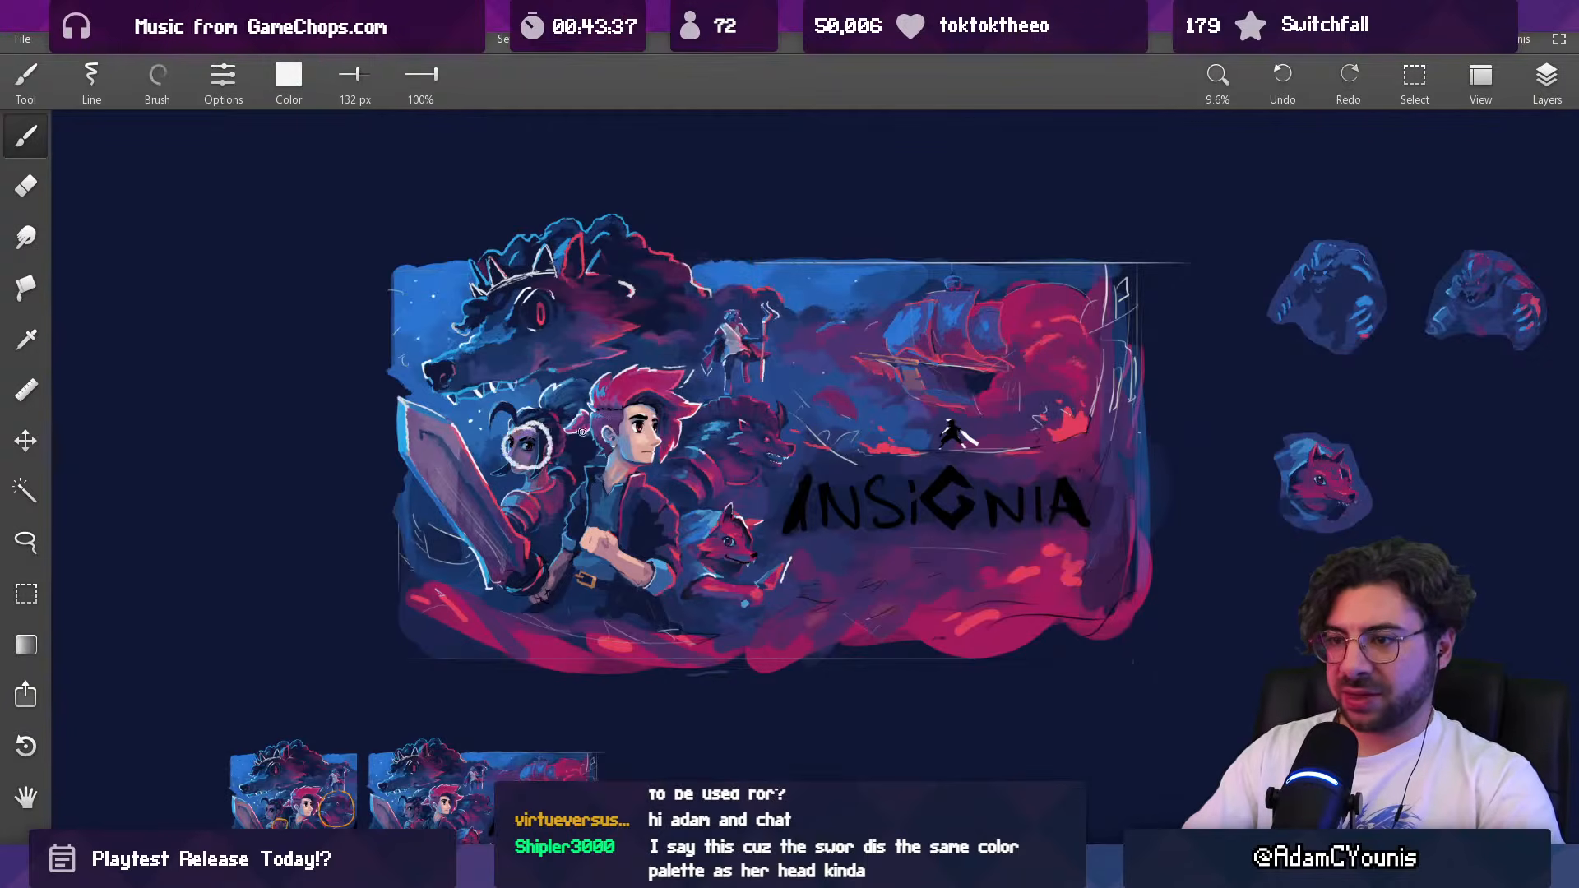
scroll(679, 505, up, 3)
mouse_move(799, 549)
mouse_down()
mouse_move(798, 602)
mouse_move(802, 549)
mouse_up()
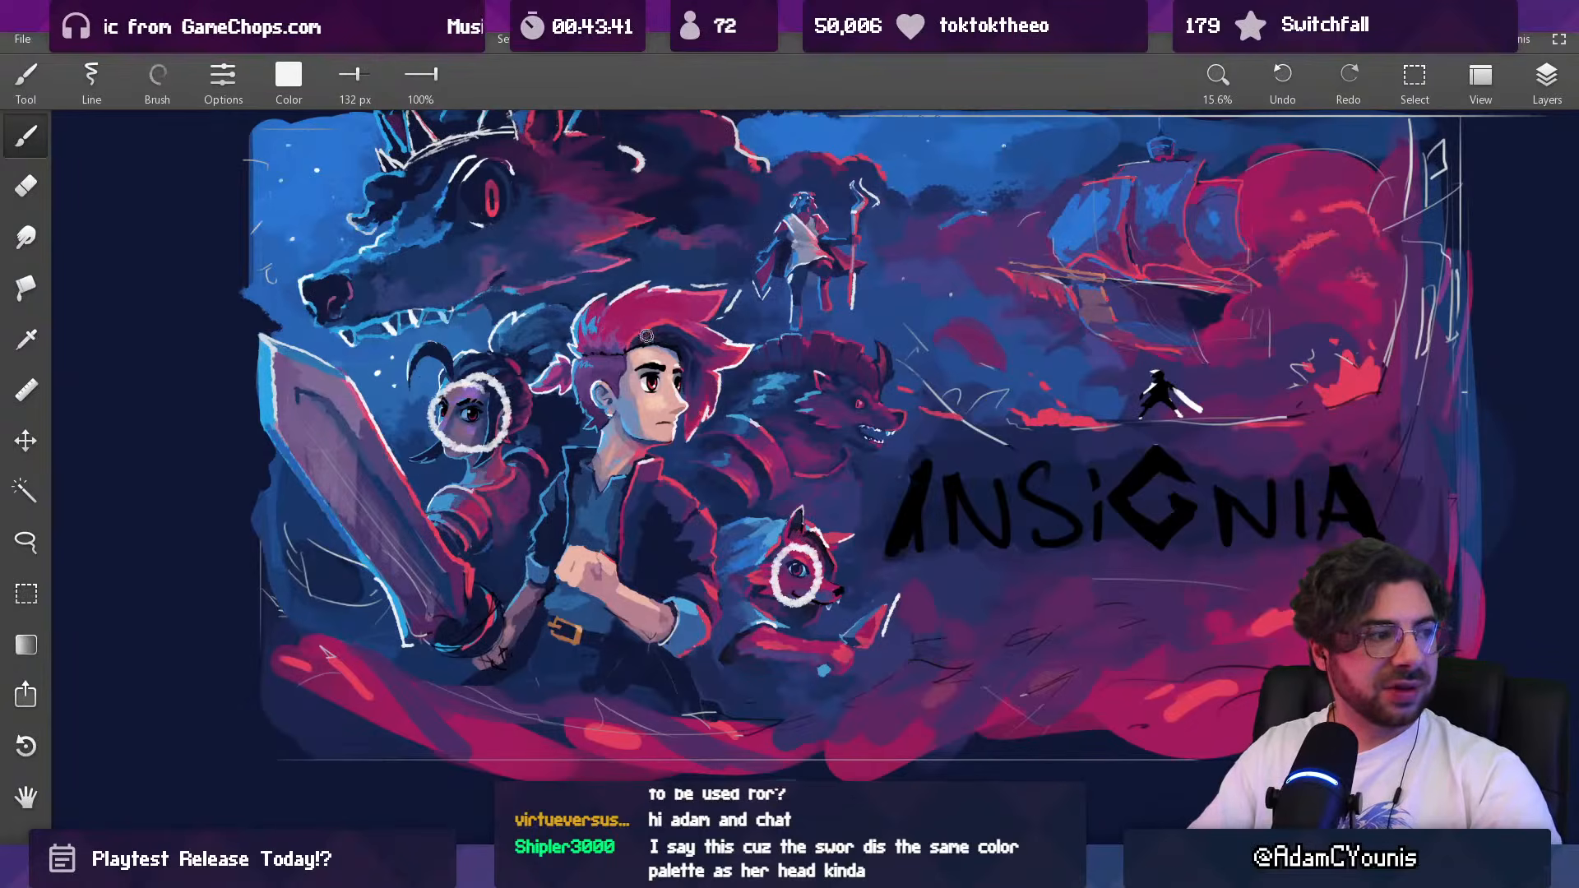
drag(646, 338, 605, 574)
key(ctrl+z)
key(ctrl+z)
key(ctrl+z)
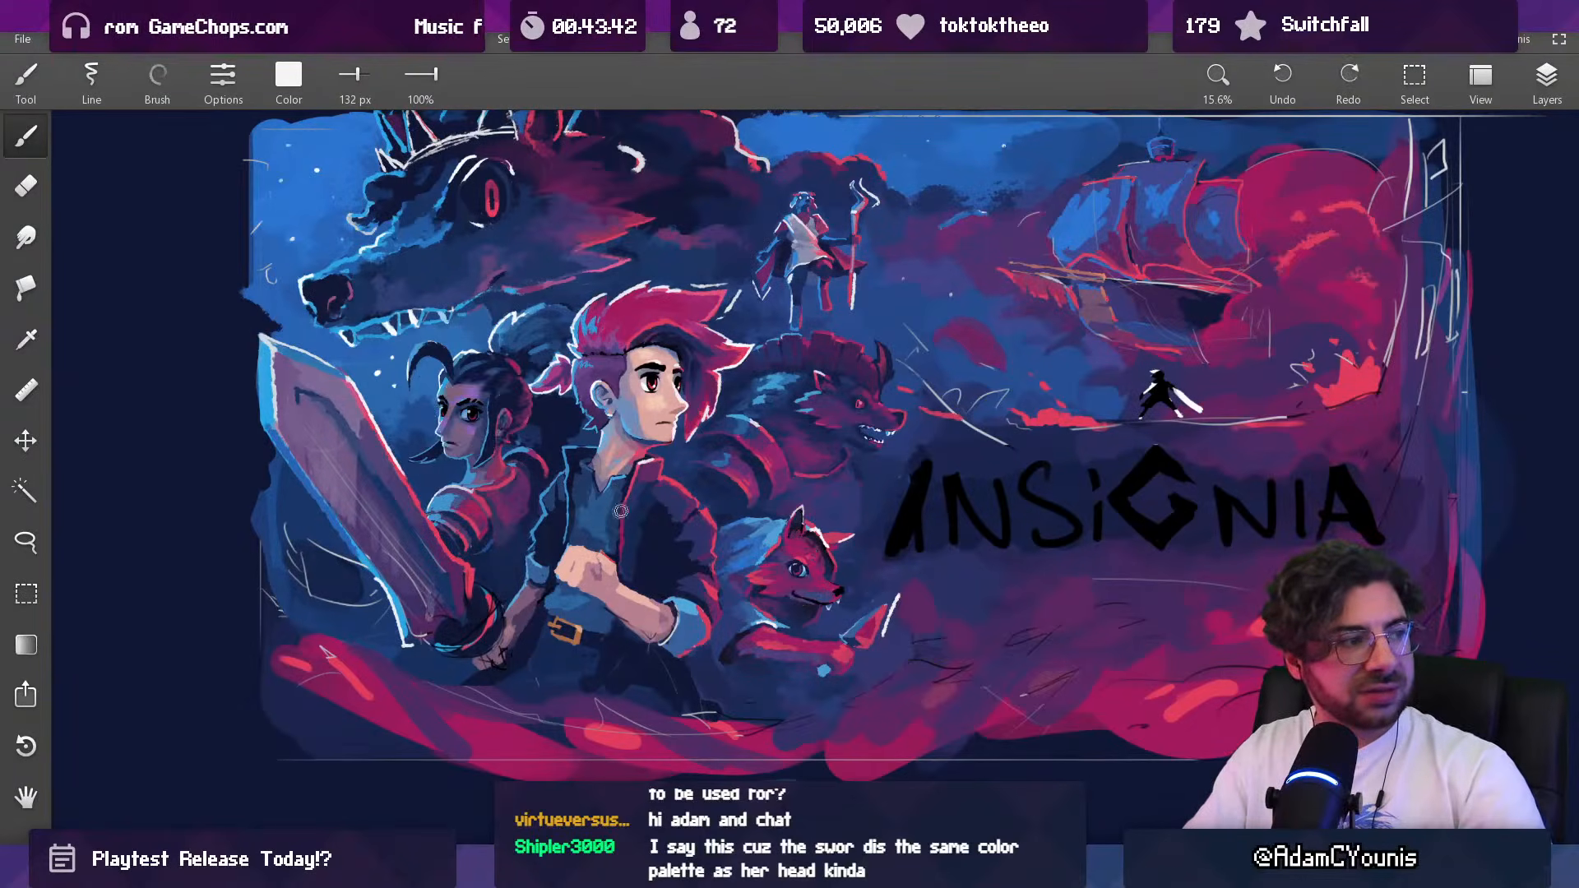
Step: Lasso the horned beast behind the hero, try moving it up and away from him, and undo the move
scroll(639, 614, down, 3)
scroll(683, 510, up, 2)
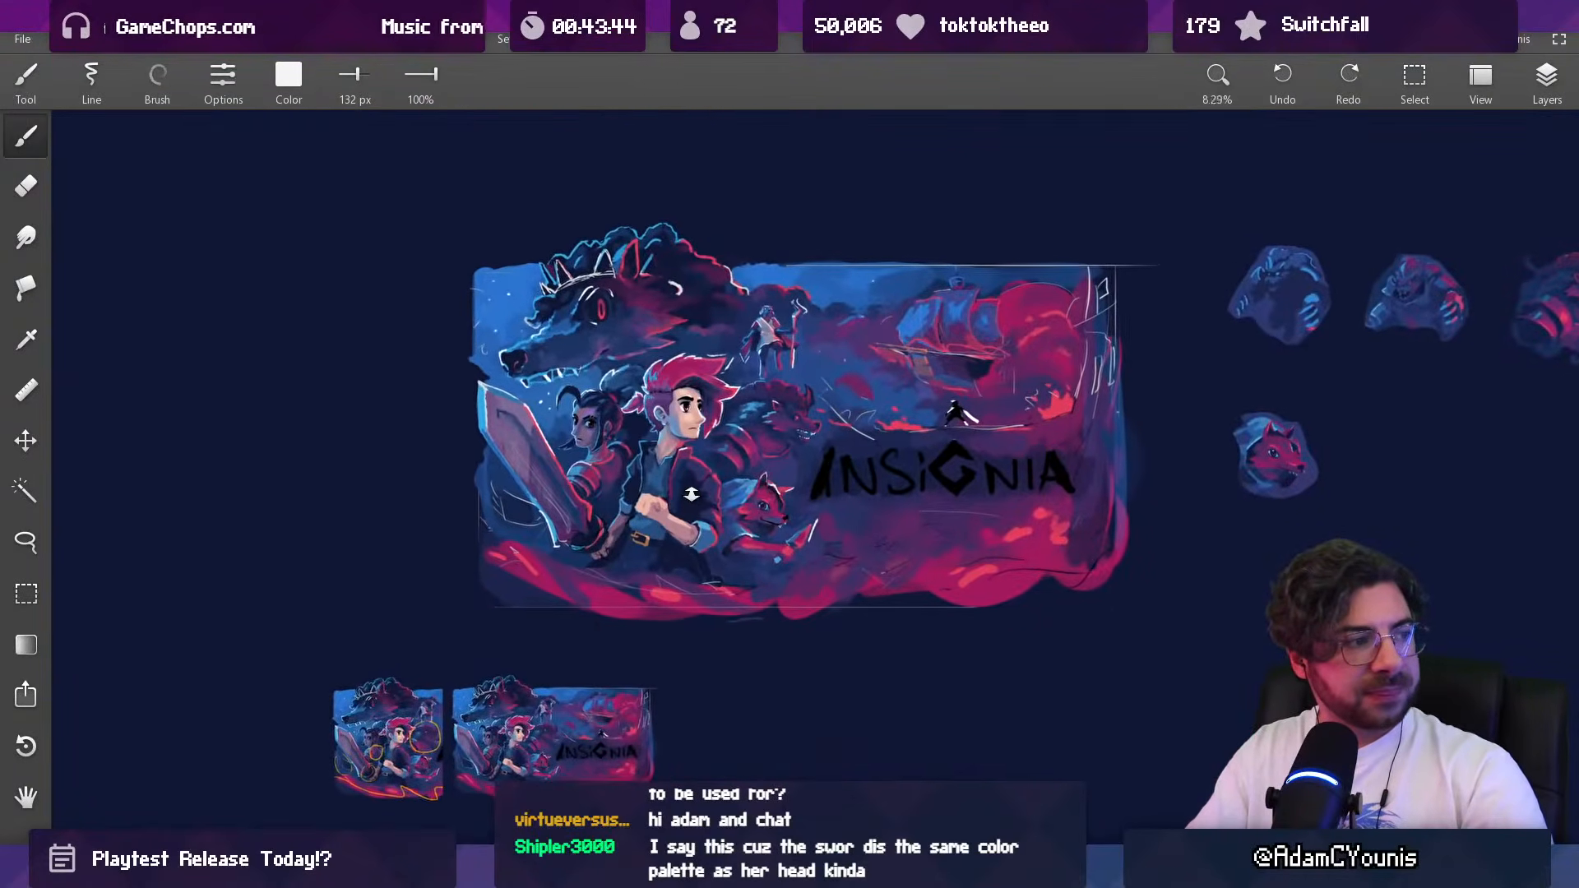
scroll(690, 484, up, 3)
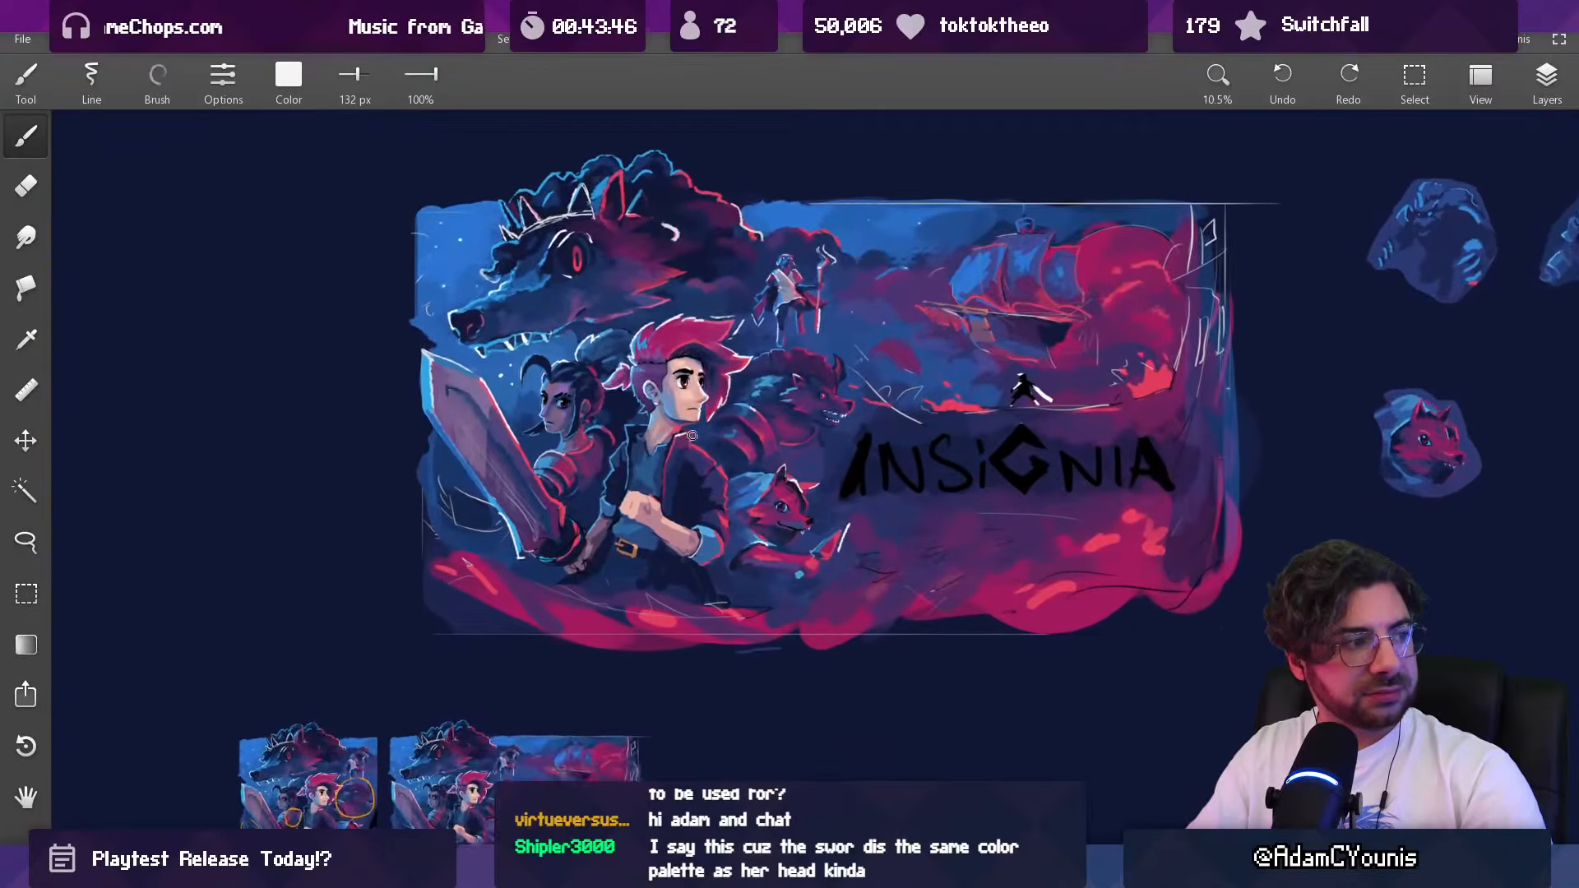
scroll(683, 491, up, 2)
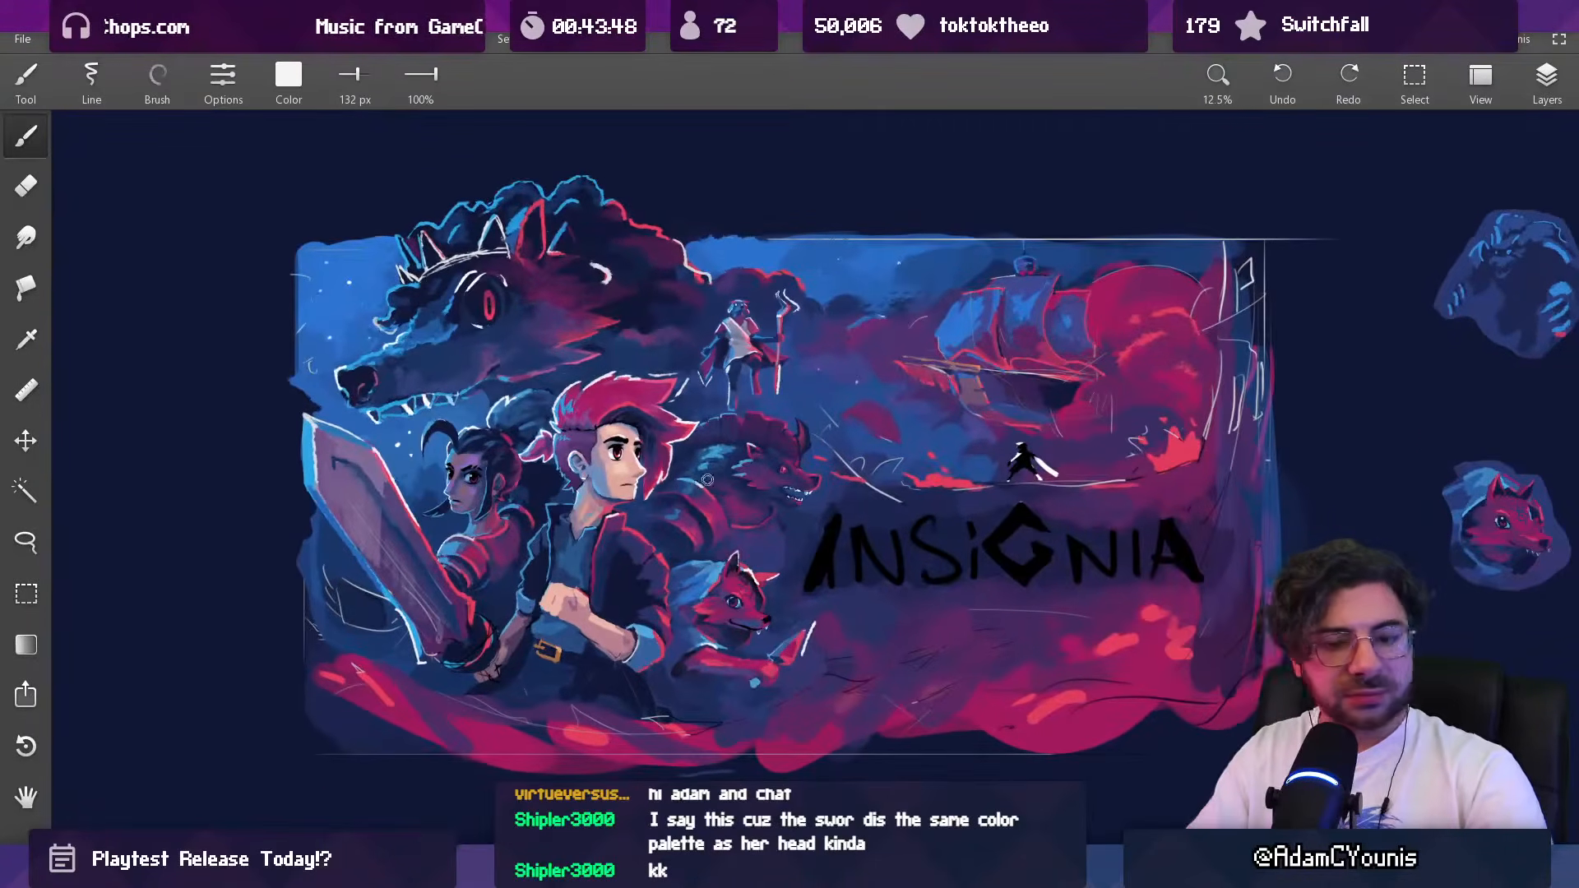
key(l)
mouse_move(702, 425)
mouse_down()
mouse_move(648, 534)
mouse_move(692, 557)
mouse_move(802, 551)
mouse_move(822, 452)
mouse_move(773, 390)
mouse_move(703, 407)
mouse_up()
drag(740, 473, 773, 444)
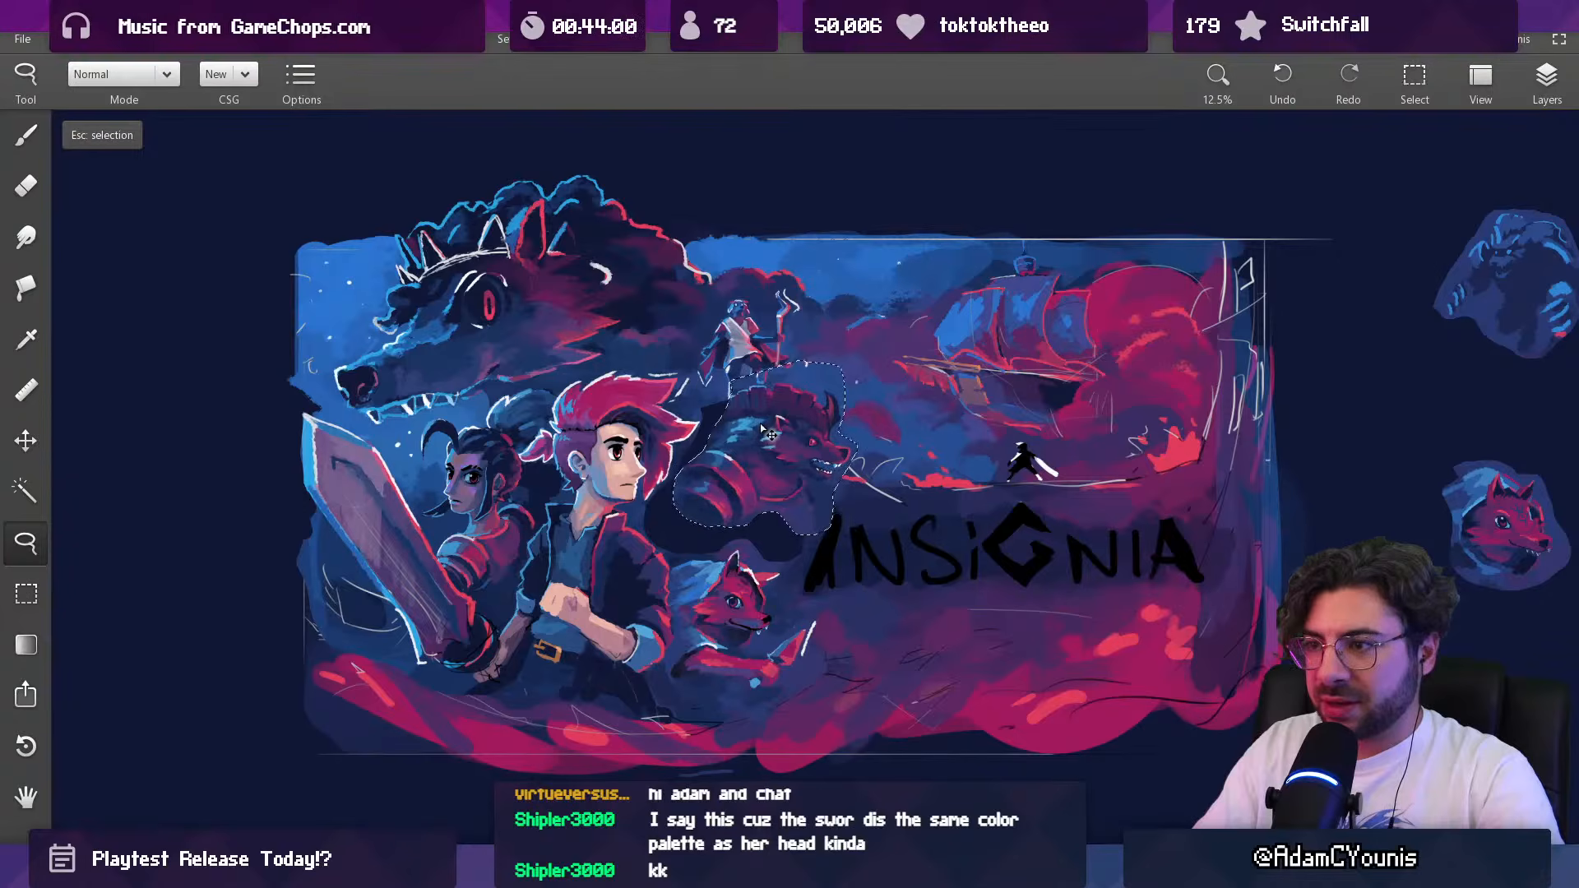
key(ctrl+z)
key(ctrl+z)
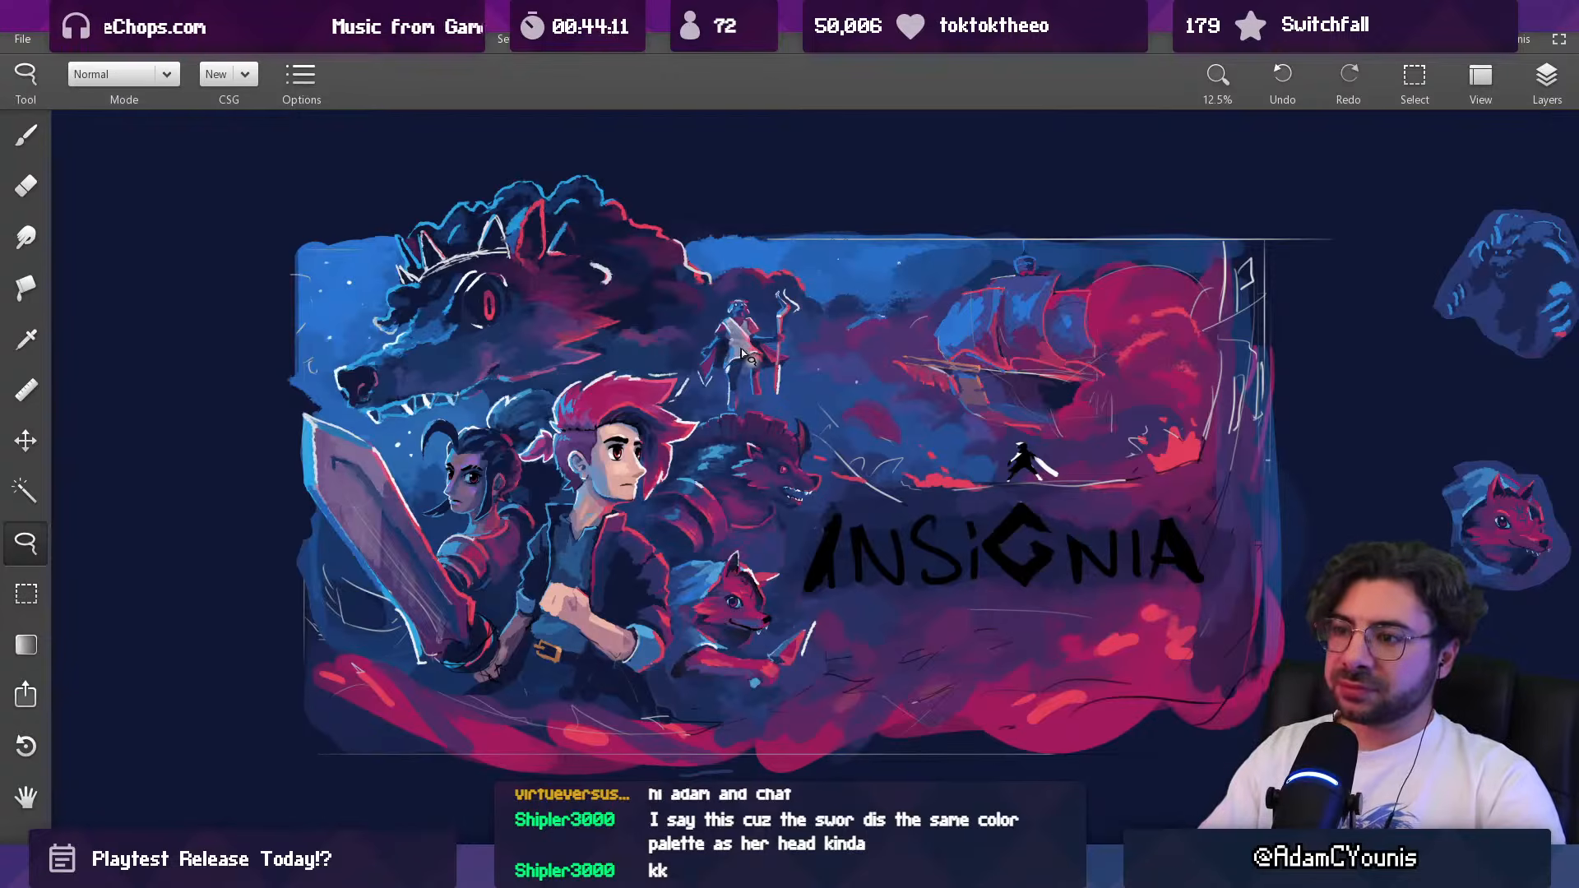
Step: Examine the beast and fox studies beside the artwork and compare them with the full composition
scroll(819, 378, down, 1)
drag(979, 342, 390, 457)
scroll(898, 434, up, 3)
drag(946, 366, 630, 341)
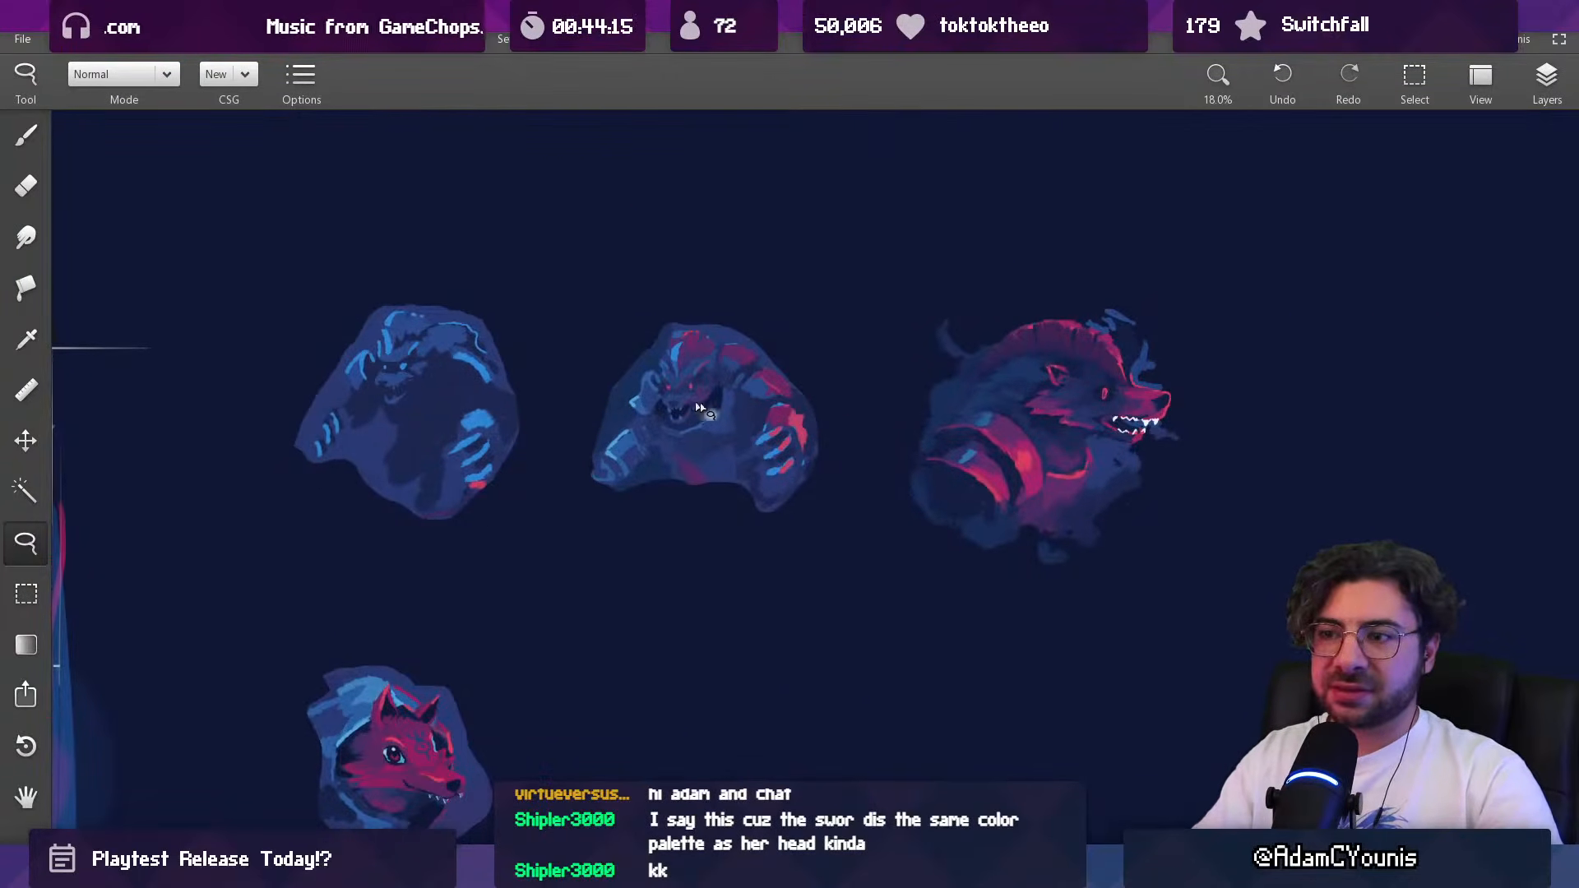
drag(440, 415, 802, 421)
drag(419, 450, 776, 436)
mouse_move(246, 575)
mouse_down()
mouse_move(771, 402)
mouse_move(904, 378)
mouse_up()
scroll(772, 416, down, 2)
drag(705, 404, 734, 385)
scroll(733, 385, down, 1)
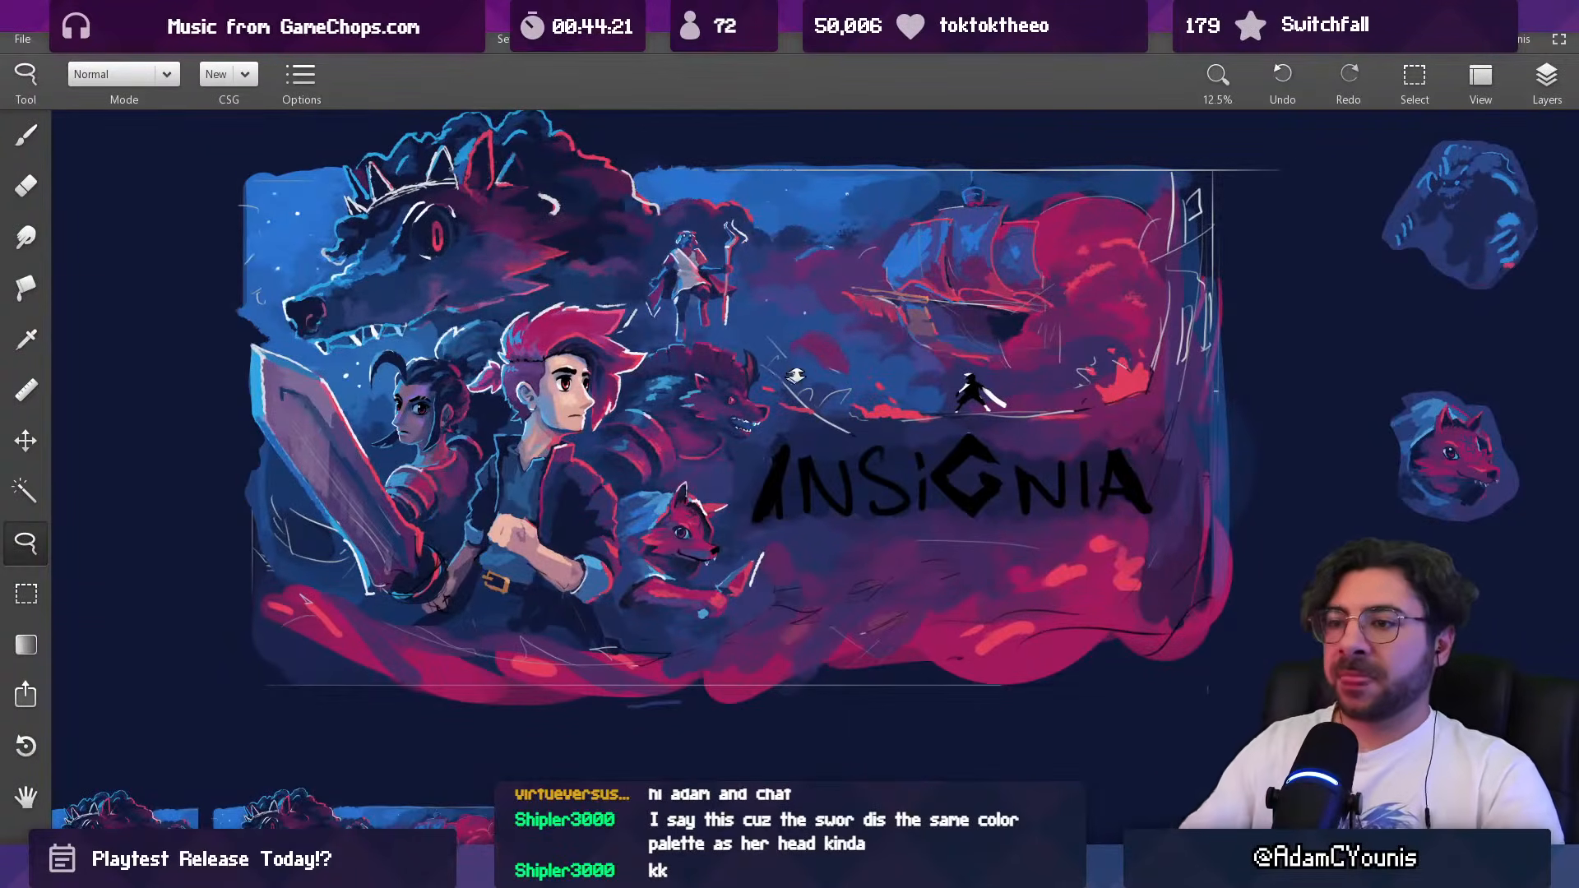
Step: Paint over the horned beast in the smaller wide copy with a sampled background blue and a 170 px brush
scroll(592, 389, down, 3)
drag(487, 592, 641, 482)
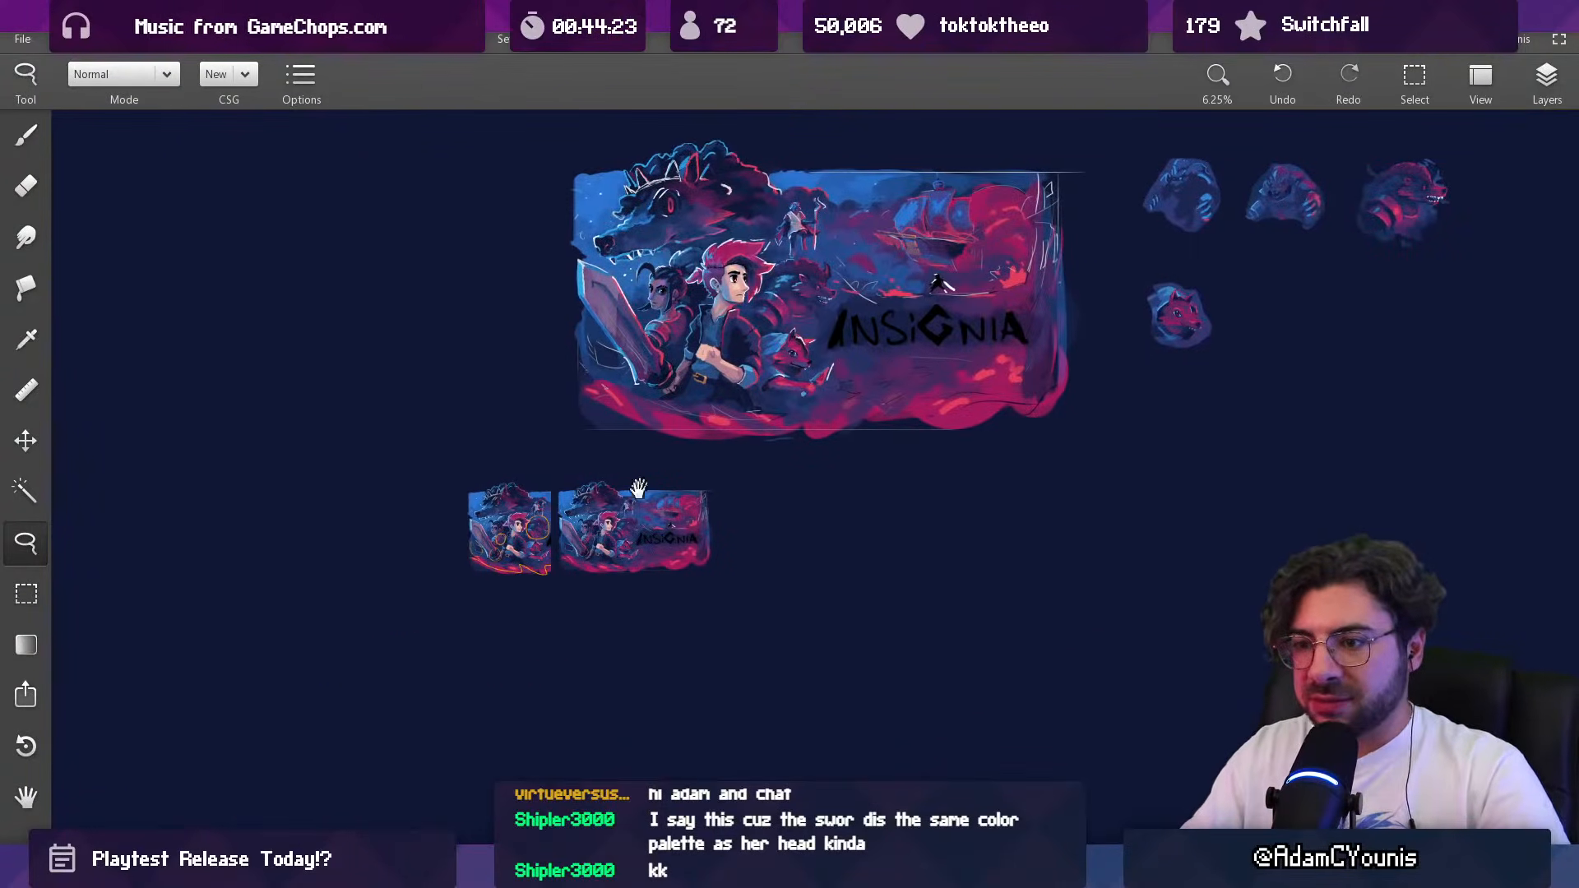
scroll(615, 516, up, 8)
key(b)
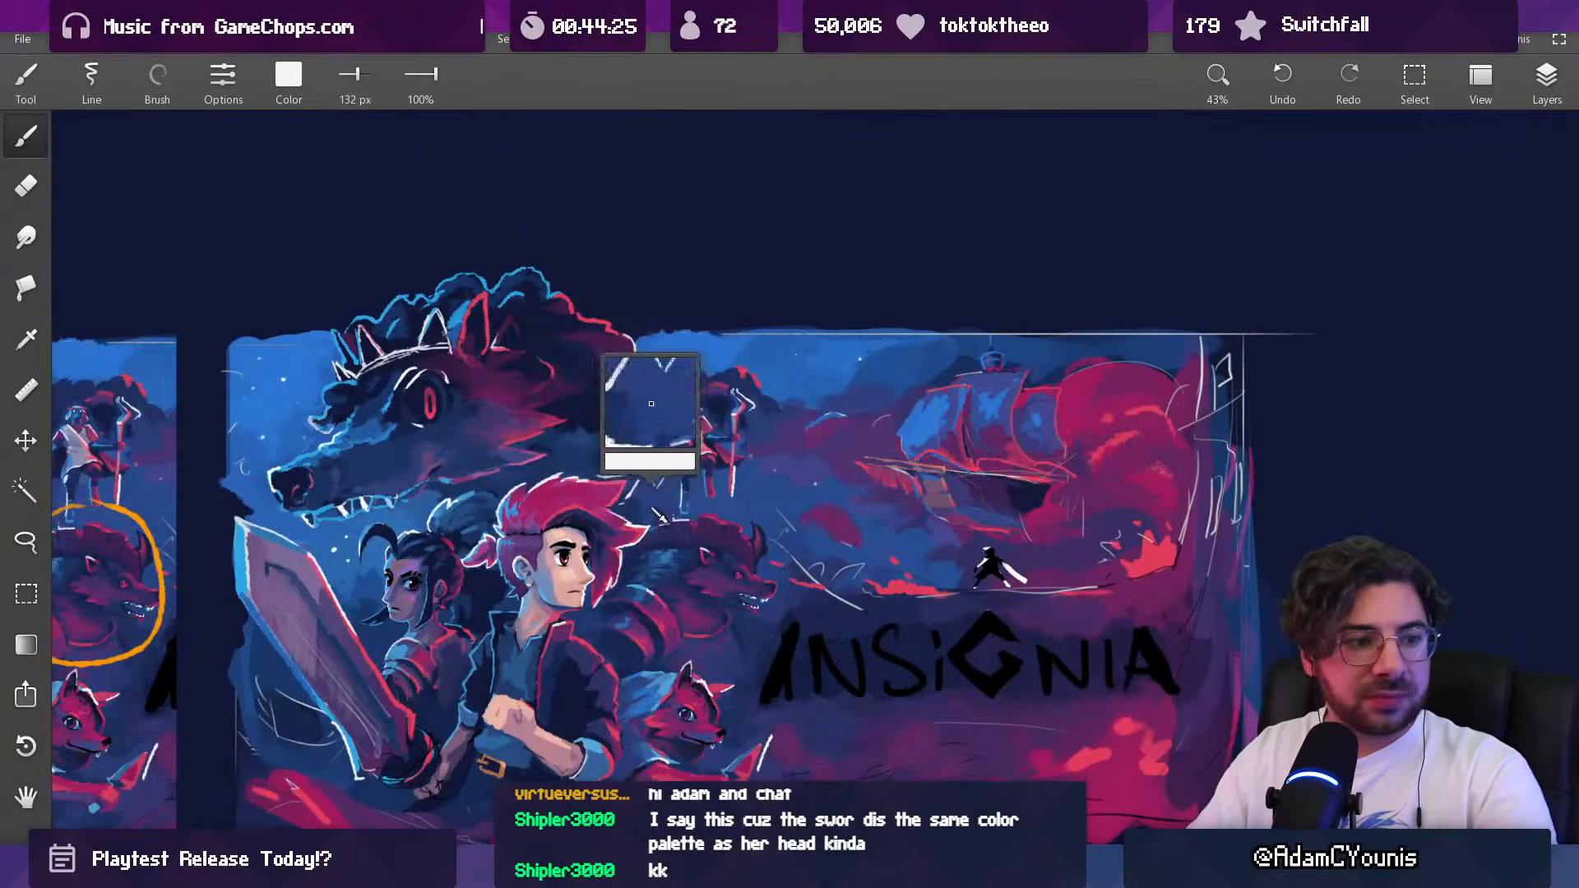
alt+click(655, 514)
mouse_move(655, 514)
mouse_down()
mouse_move(703, 532)
mouse_move(741, 520)
mouse_move(716, 556)
mouse_move(761, 588)
mouse_move(723, 581)
mouse_move(629, 612)
mouse_move(667, 556)
mouse_up()
alt+click(737, 517)
key(])
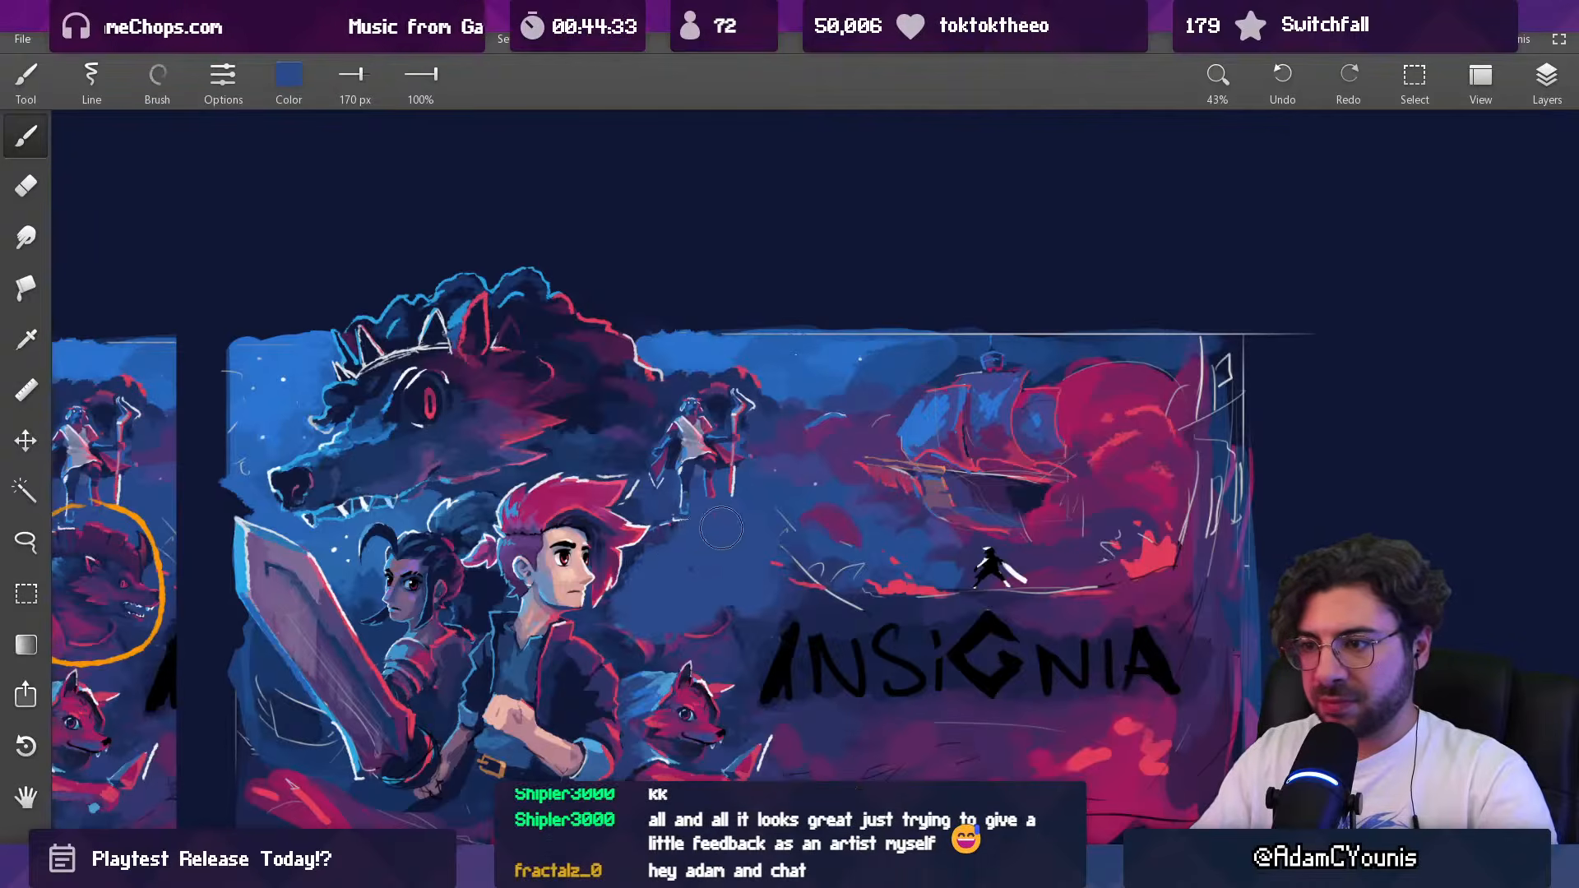
mouse_move(695, 614)
mouse_down()
mouse_move(728, 633)
mouse_move(647, 640)
mouse_up()
Step: Sample a pale colour, reduce the brush to 13 px, and sketch a small round form in the cleared area beside the hero
key(alt)
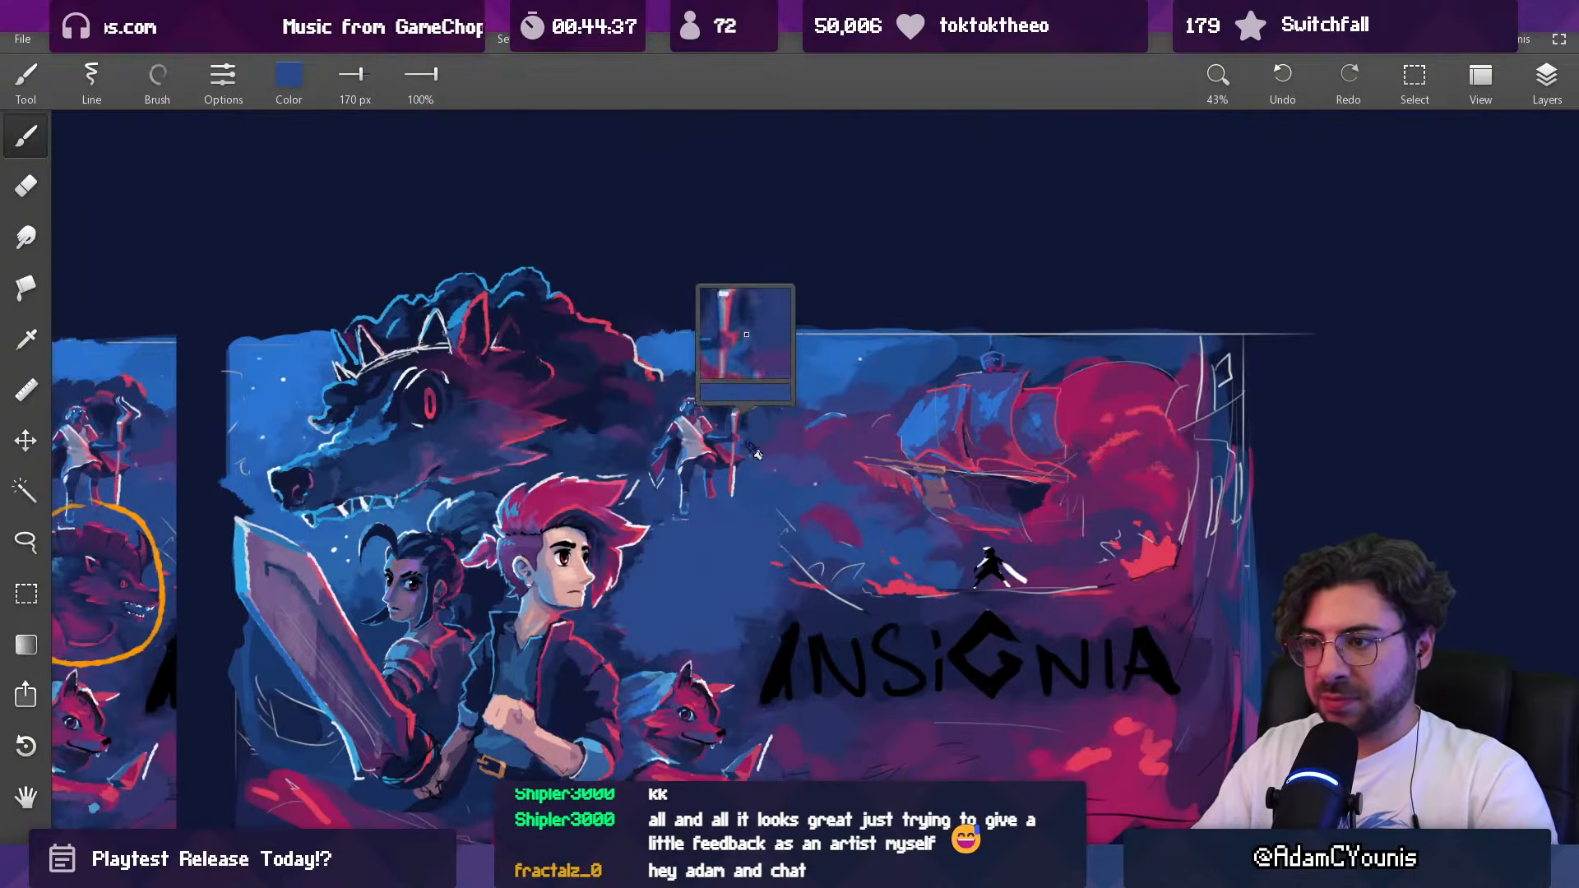
alt+click(733, 479)
key([)
key([)
key([)
key([)
key([)
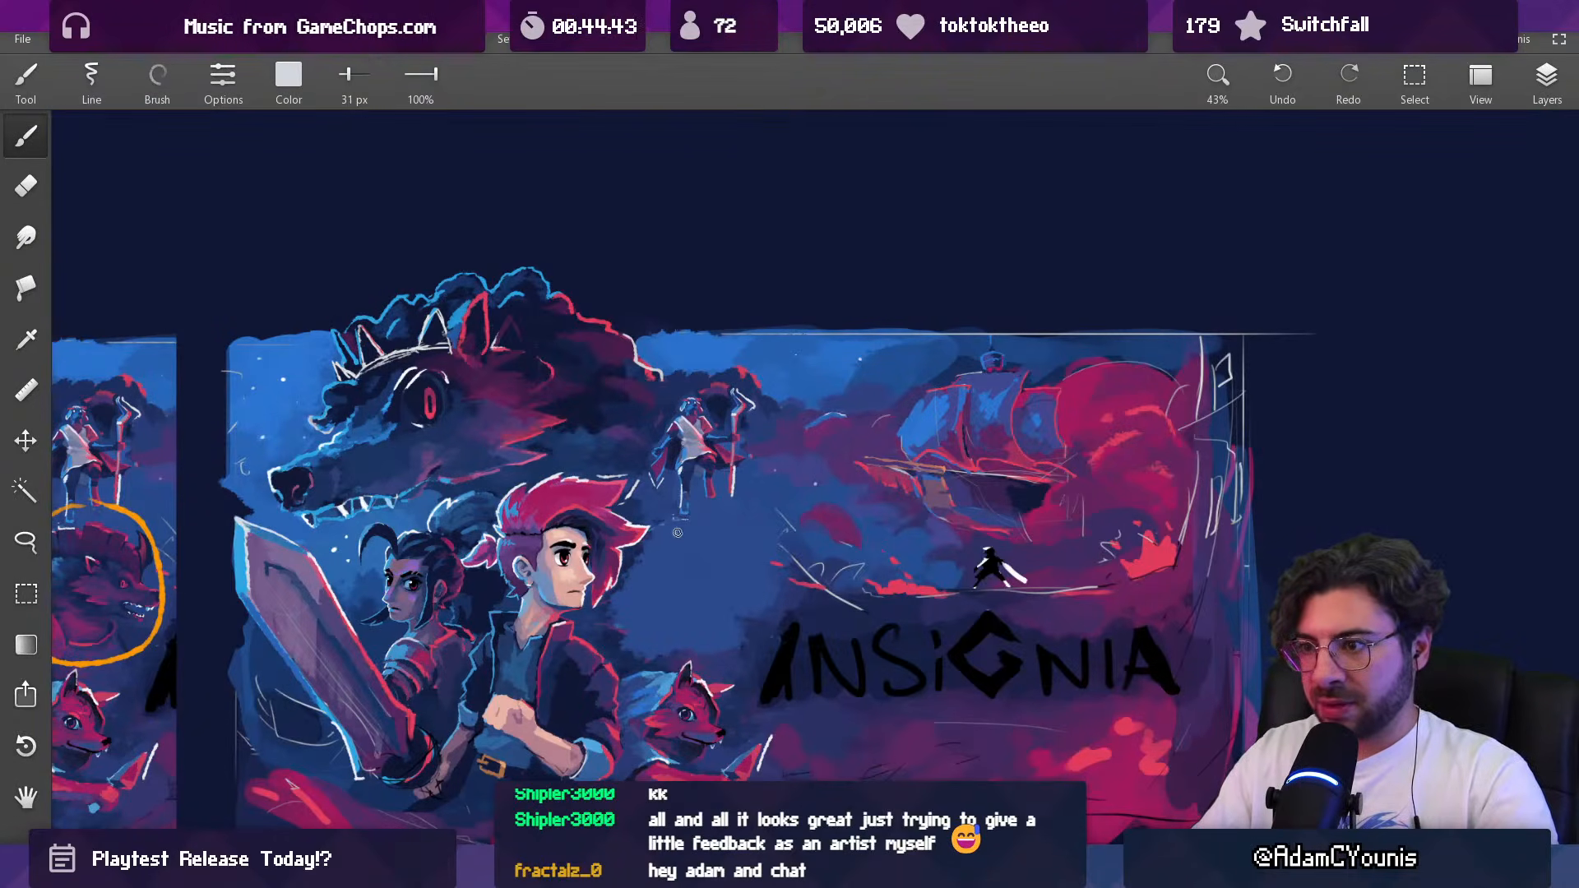
key([)
key([)
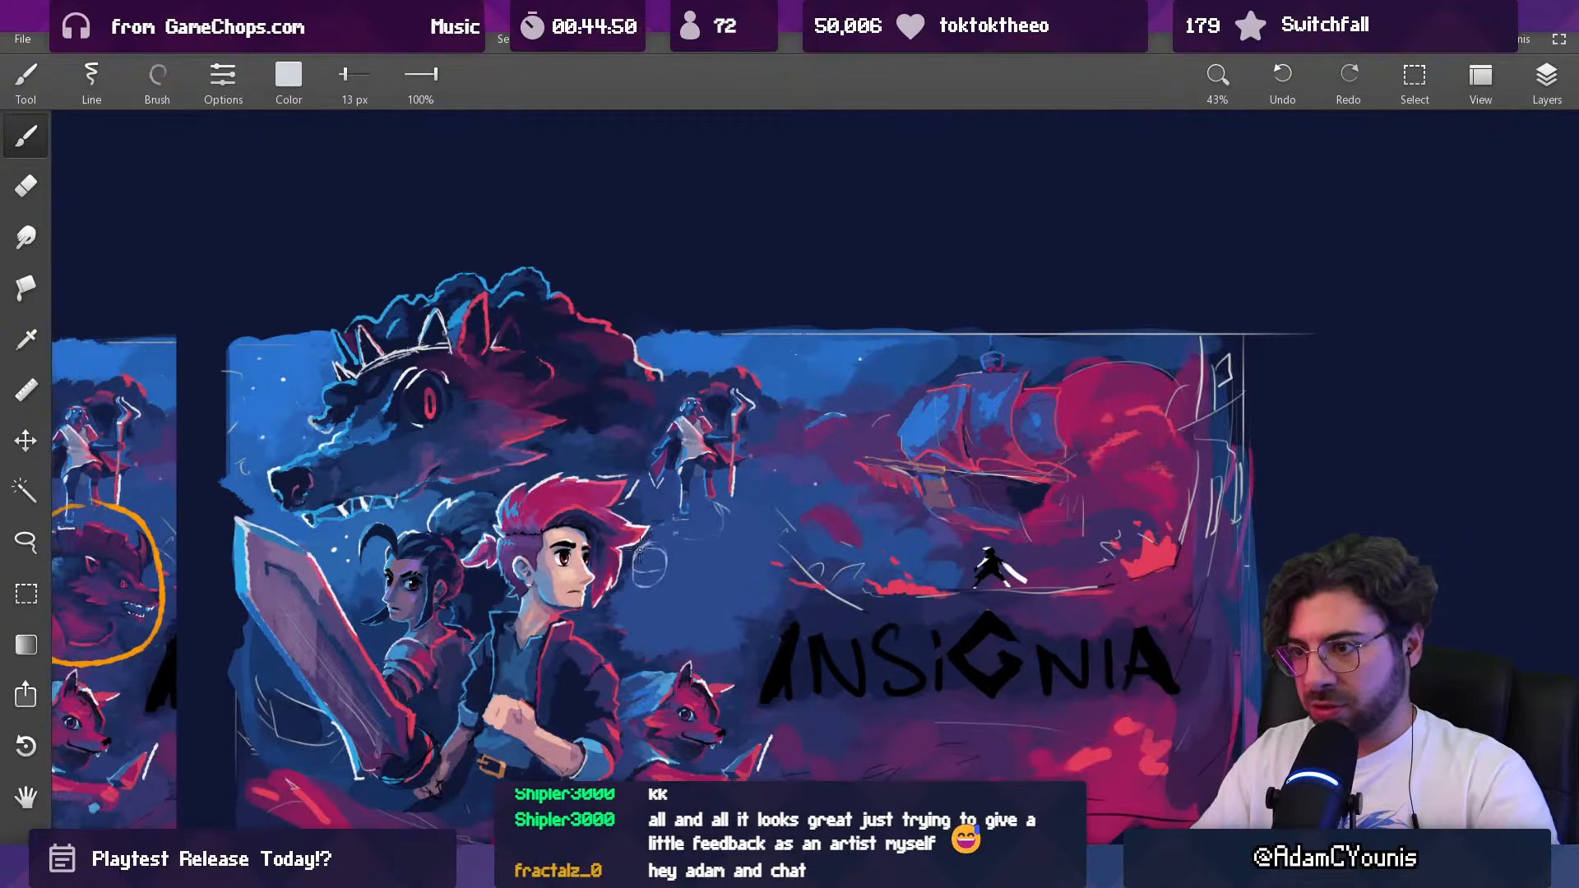
key(ctrl+z)
drag(662, 575, 665, 573)
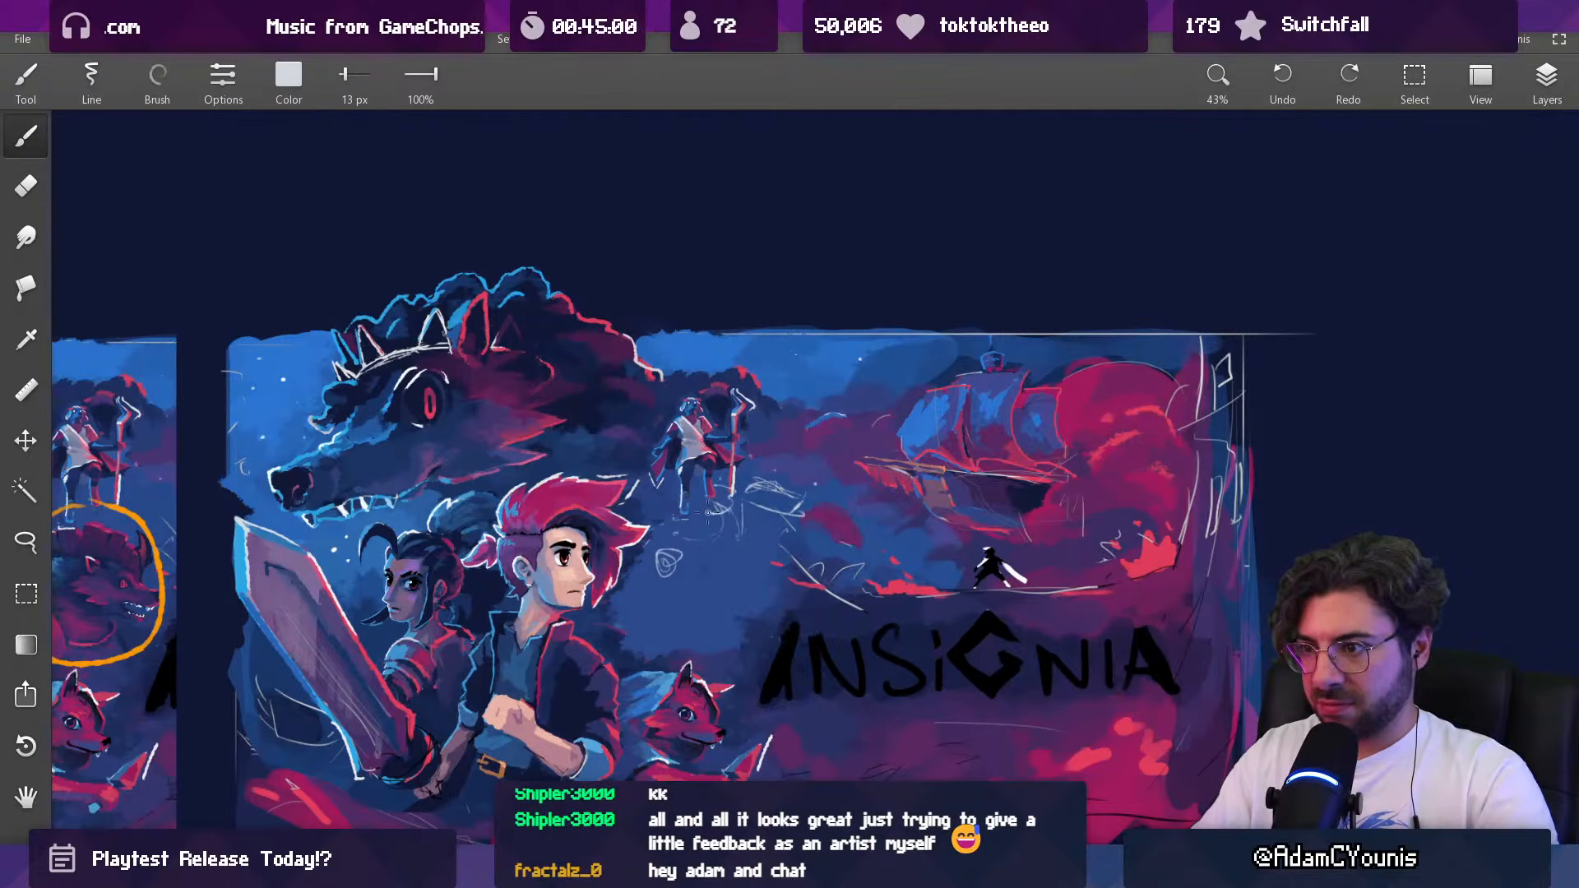
Step: Sketch the rounded body and lower lines of the new figure below the staff bearer, and check them in the whole thumbnail
drag(701, 513, 730, 520)
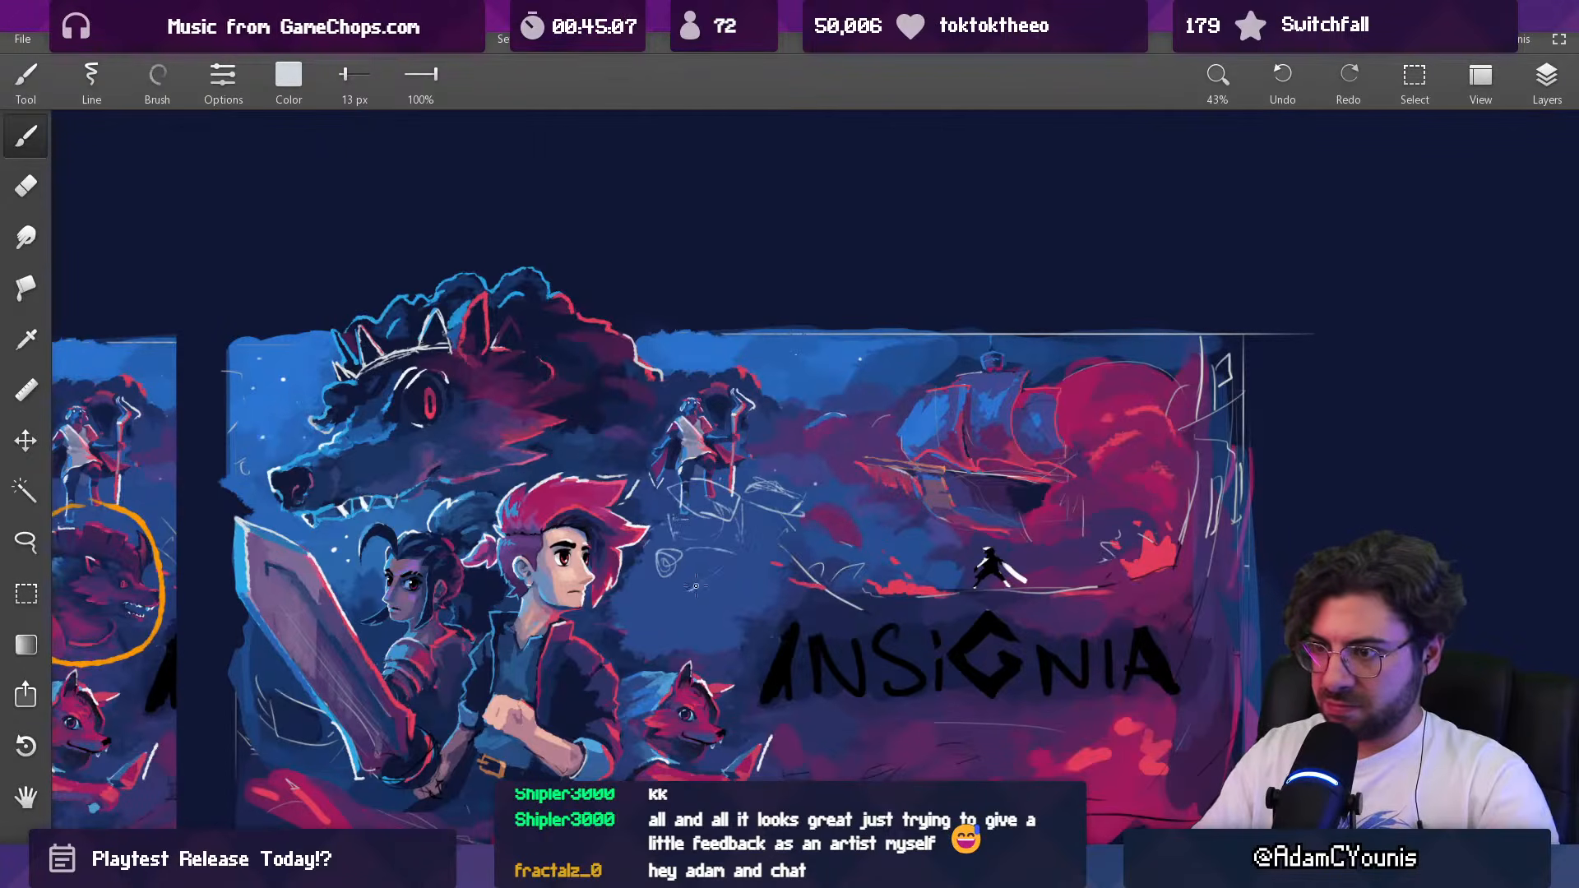
key(ctrl+z)
drag(698, 591, 745, 525)
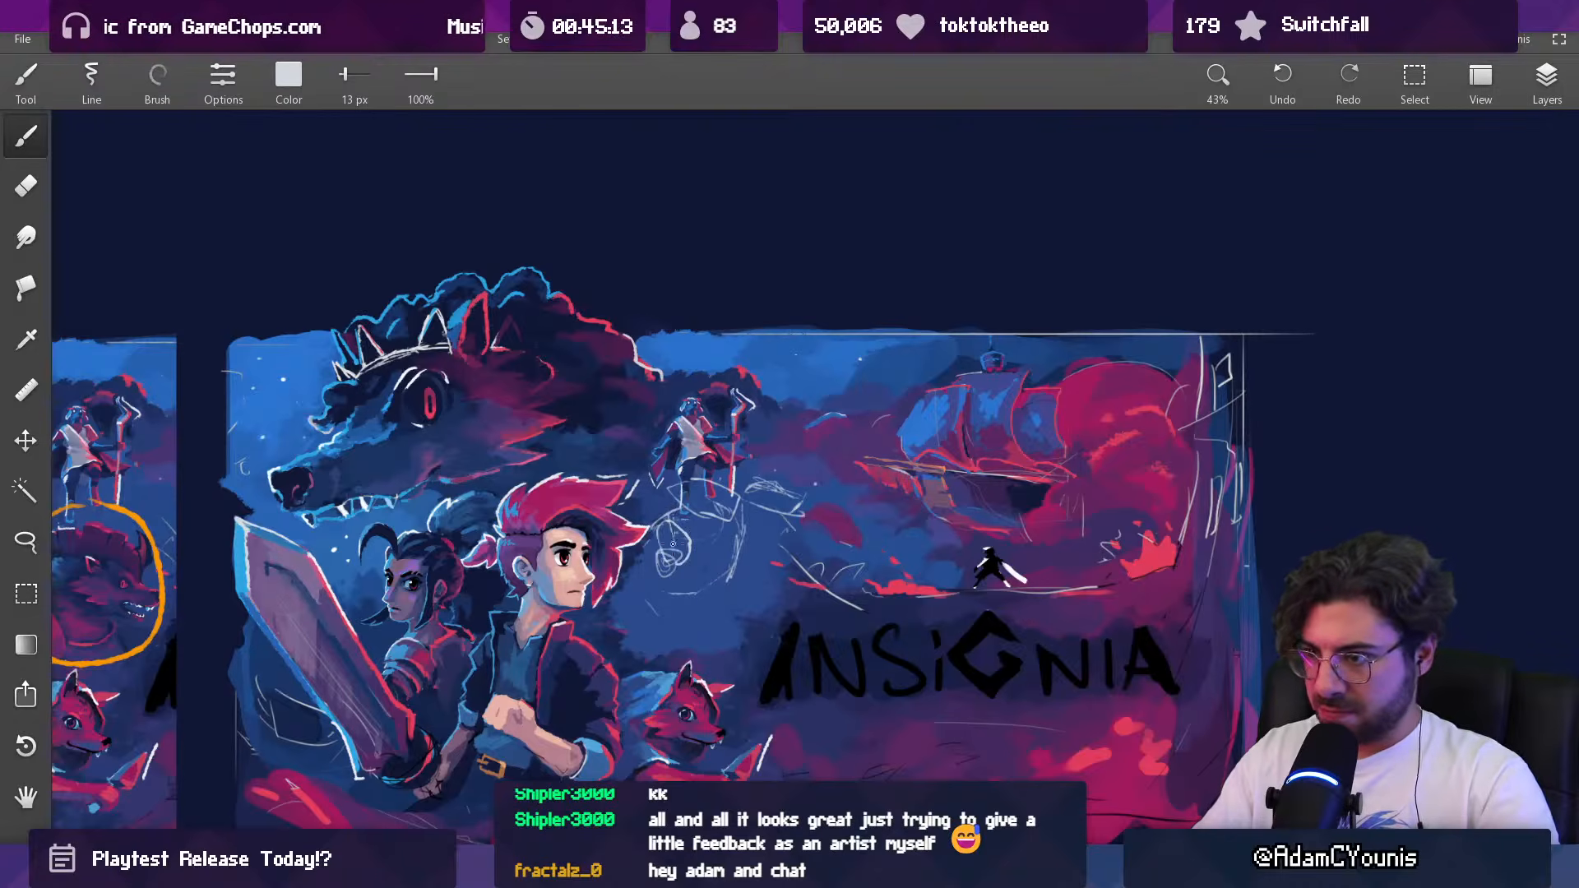
drag(650, 592, 671, 639)
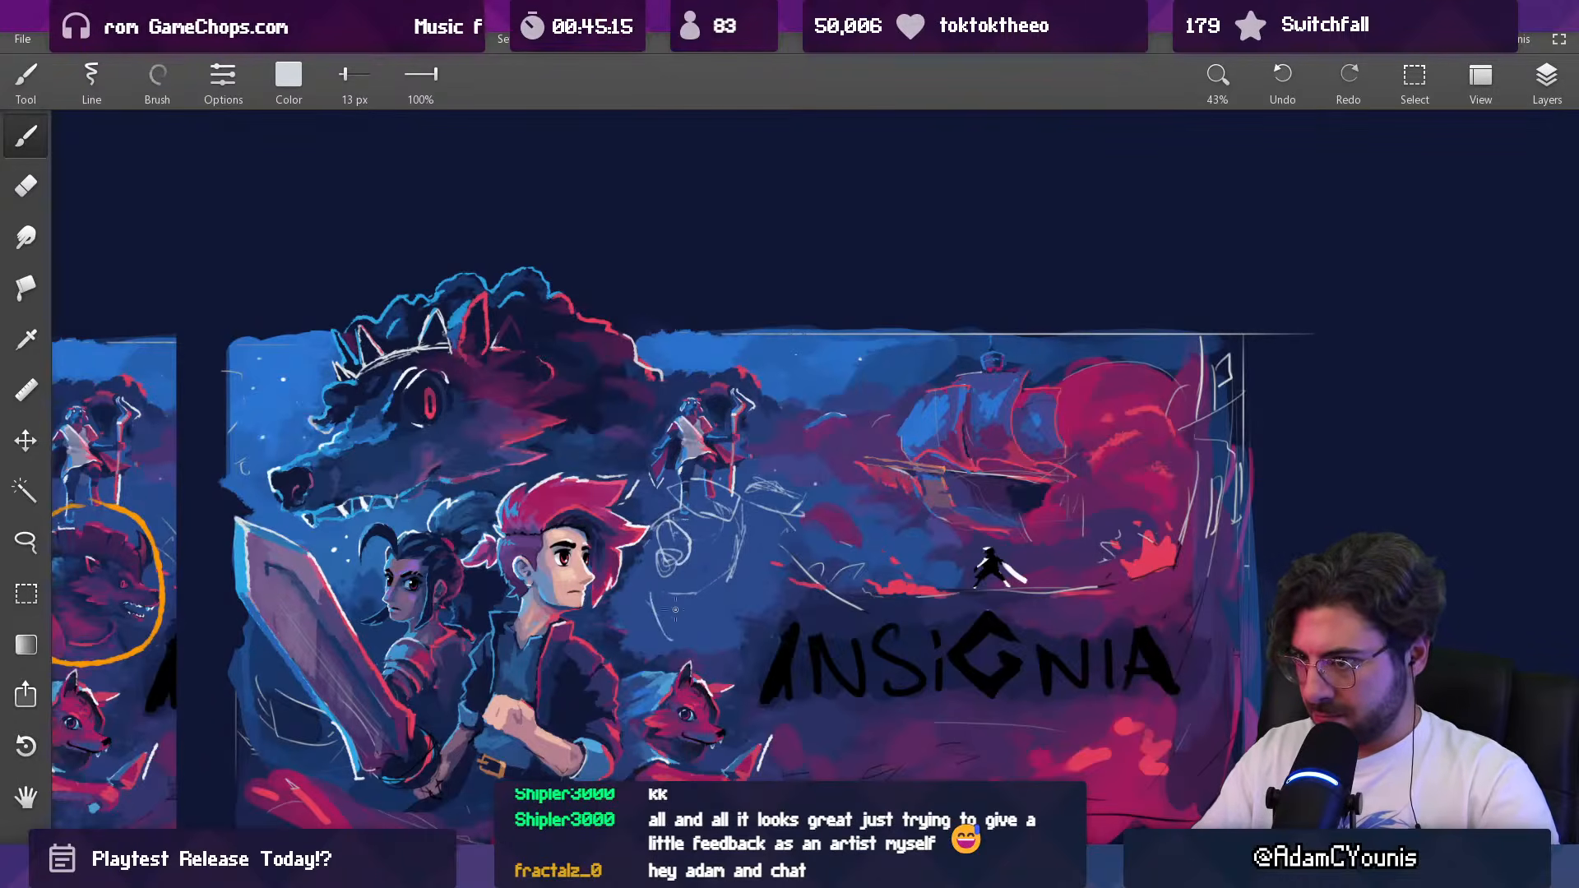
scroll(755, 552, down, 3)
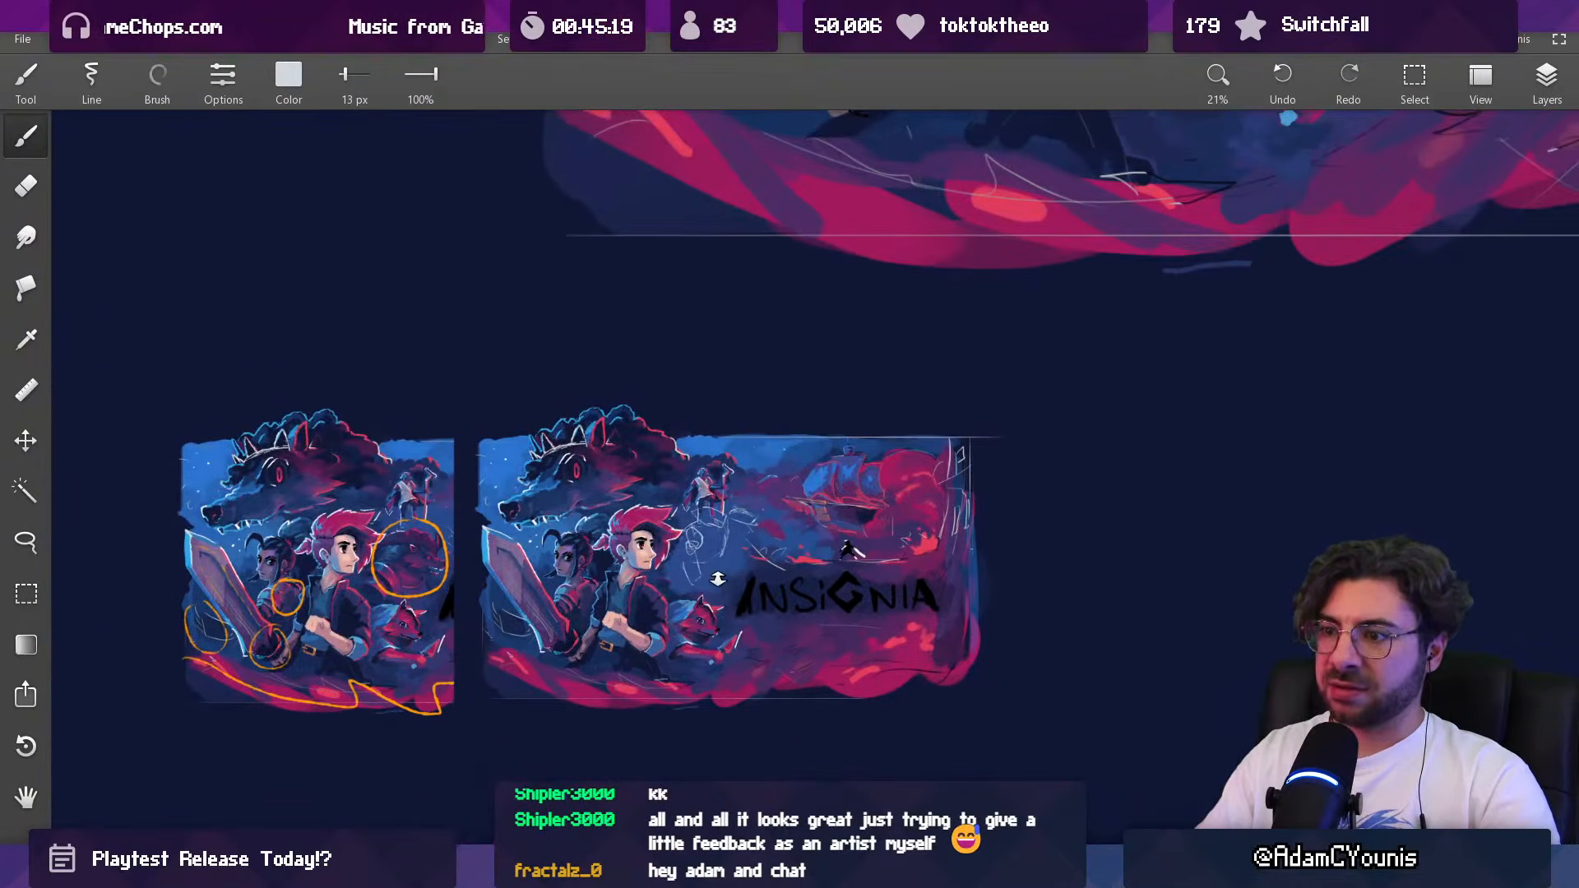
scroll(715, 580, up, 4)
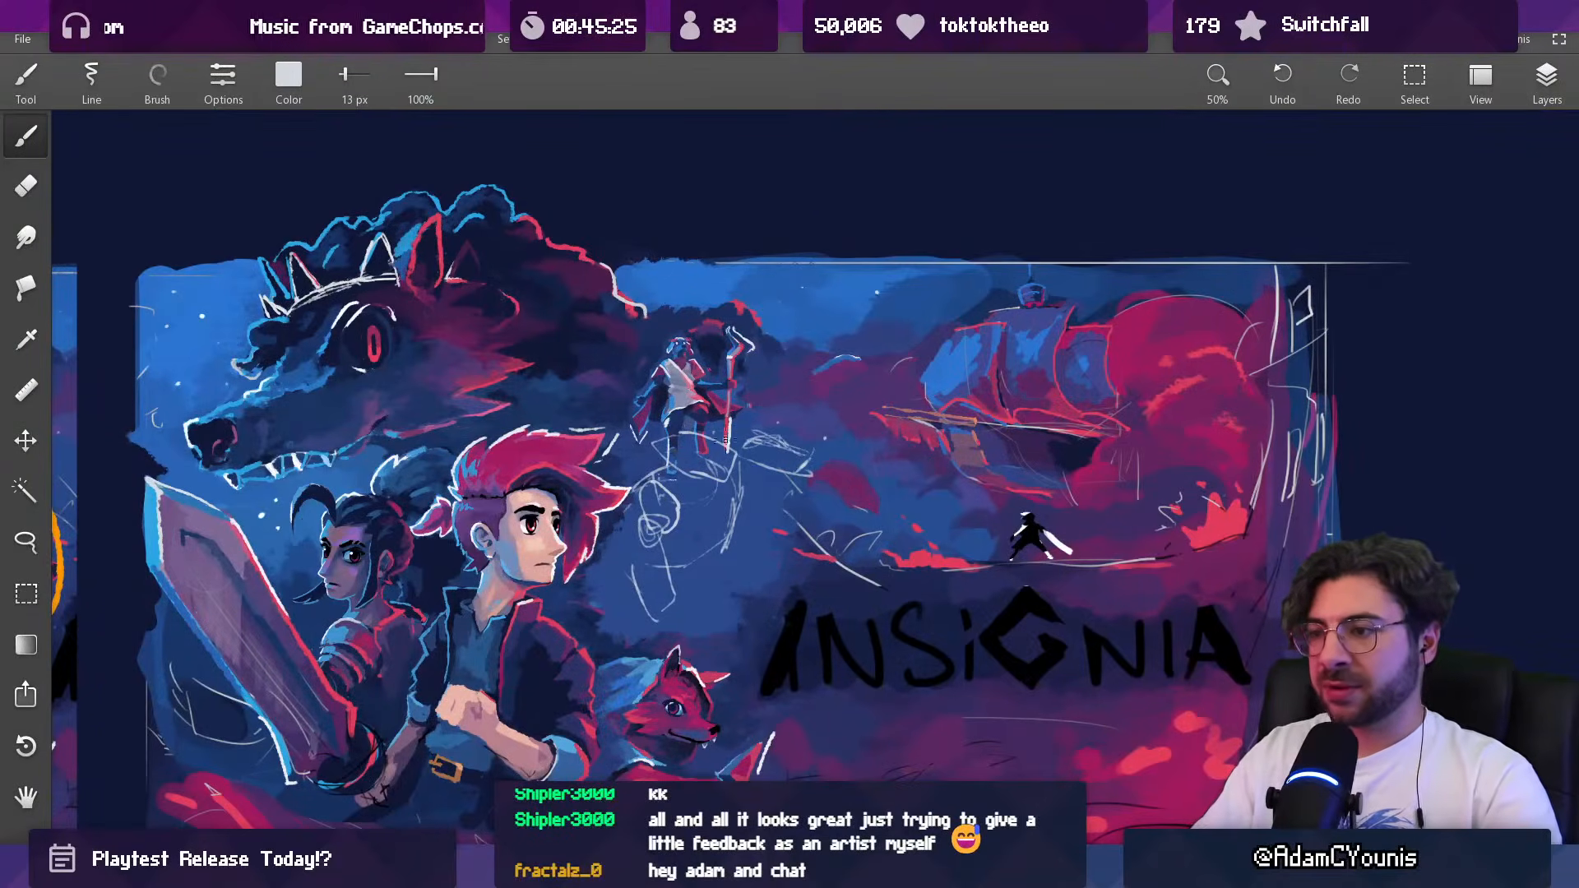
Step: Rework the figure's upper body lines below the staff bearer with sampled blues and pale tones, using 8.7 px and 19 px brushes
alt+click(680, 445)
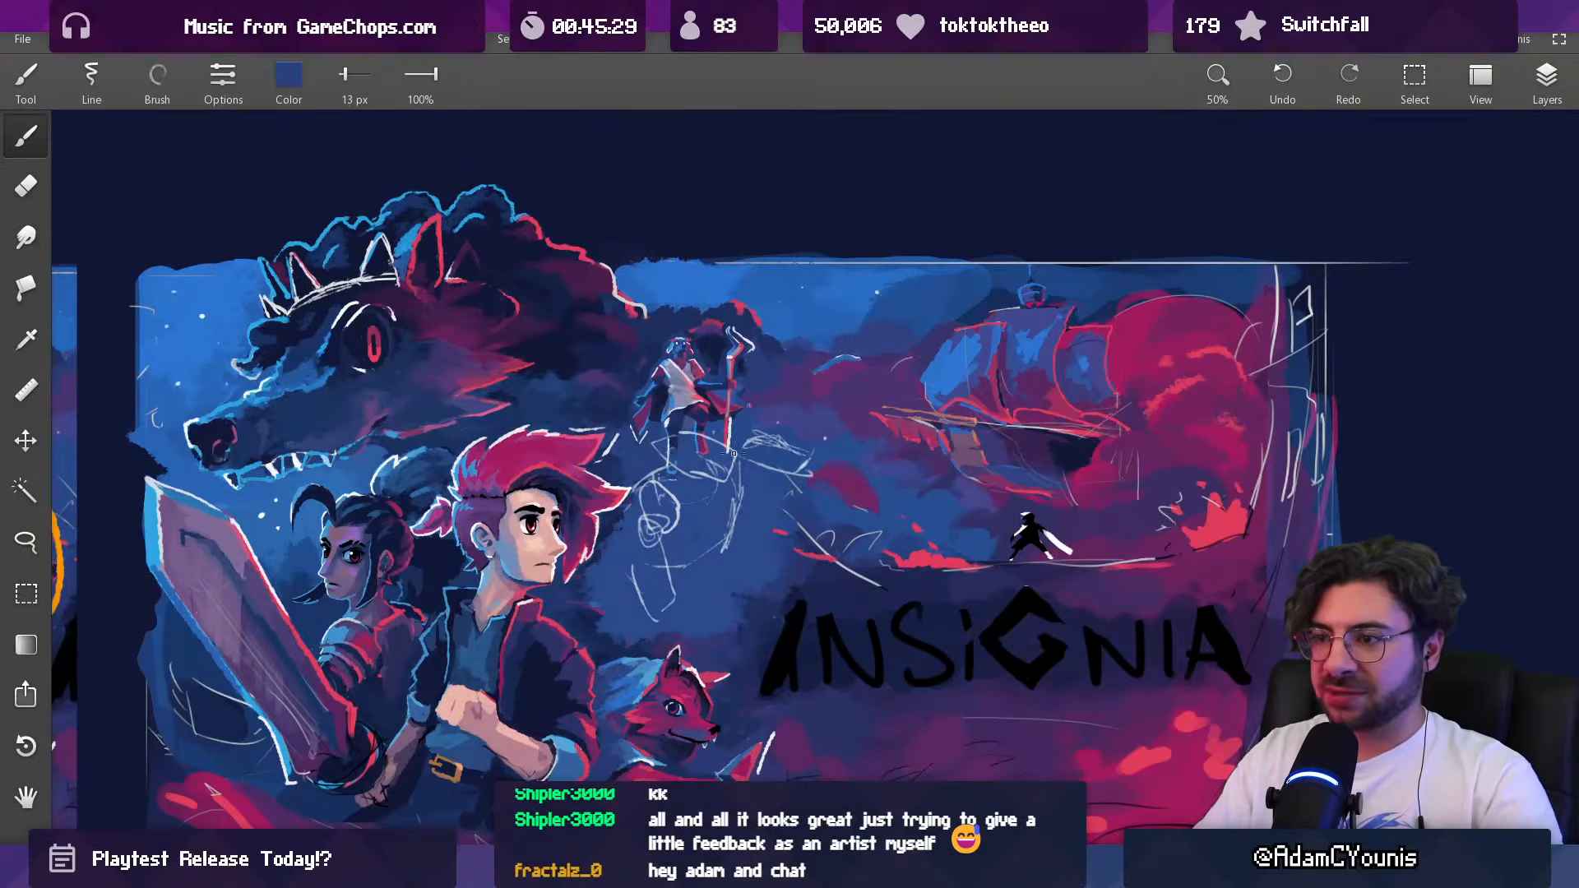
alt+click(680, 488)
key(bracketleft)
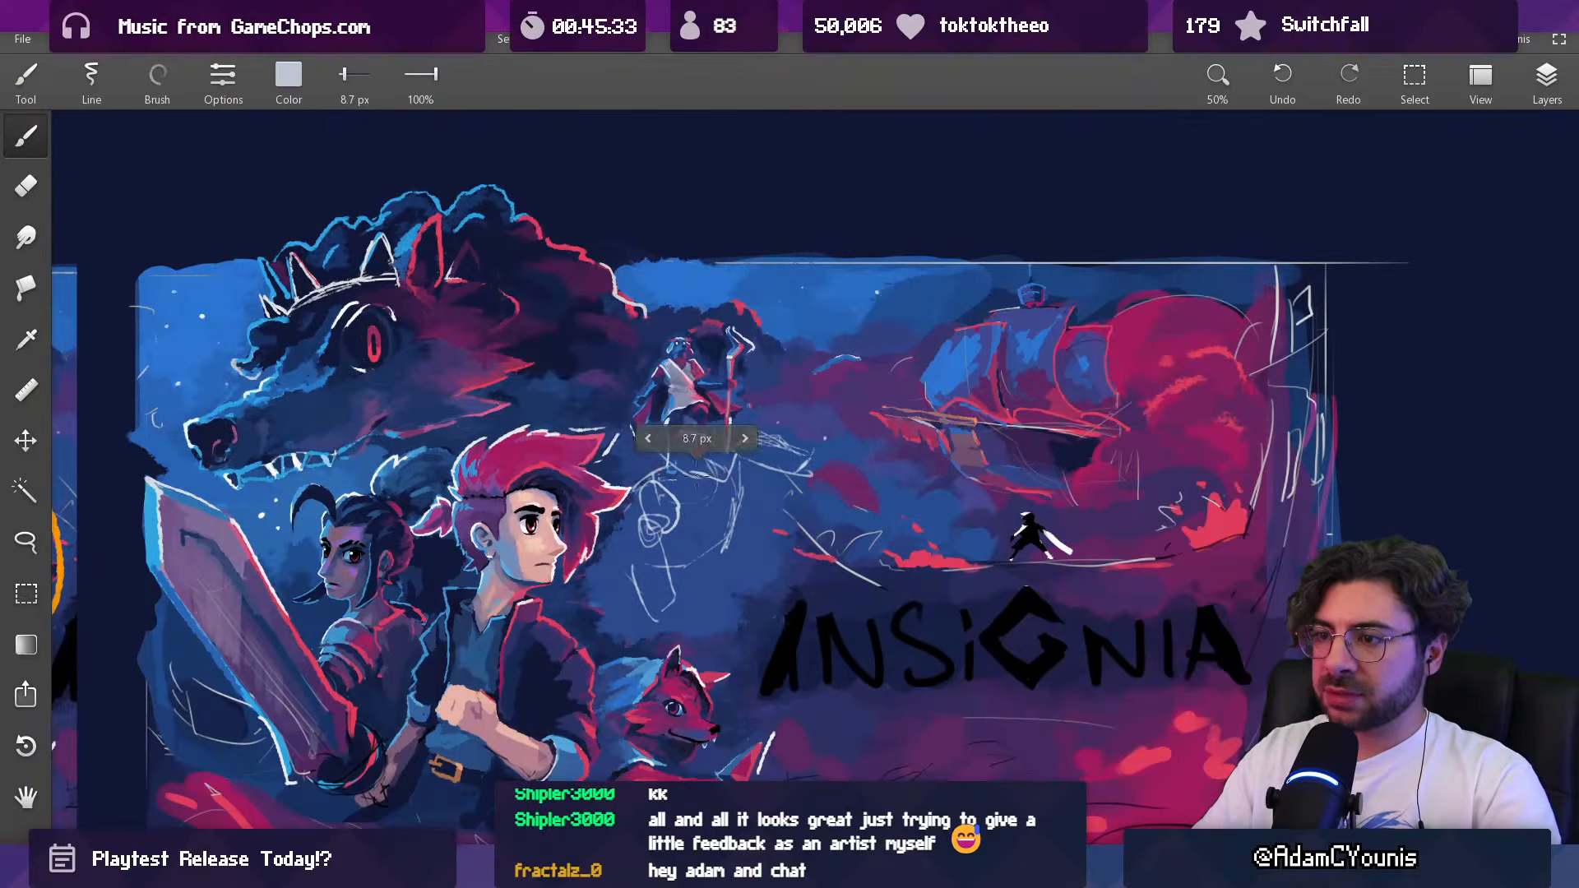
alt+click(727, 485)
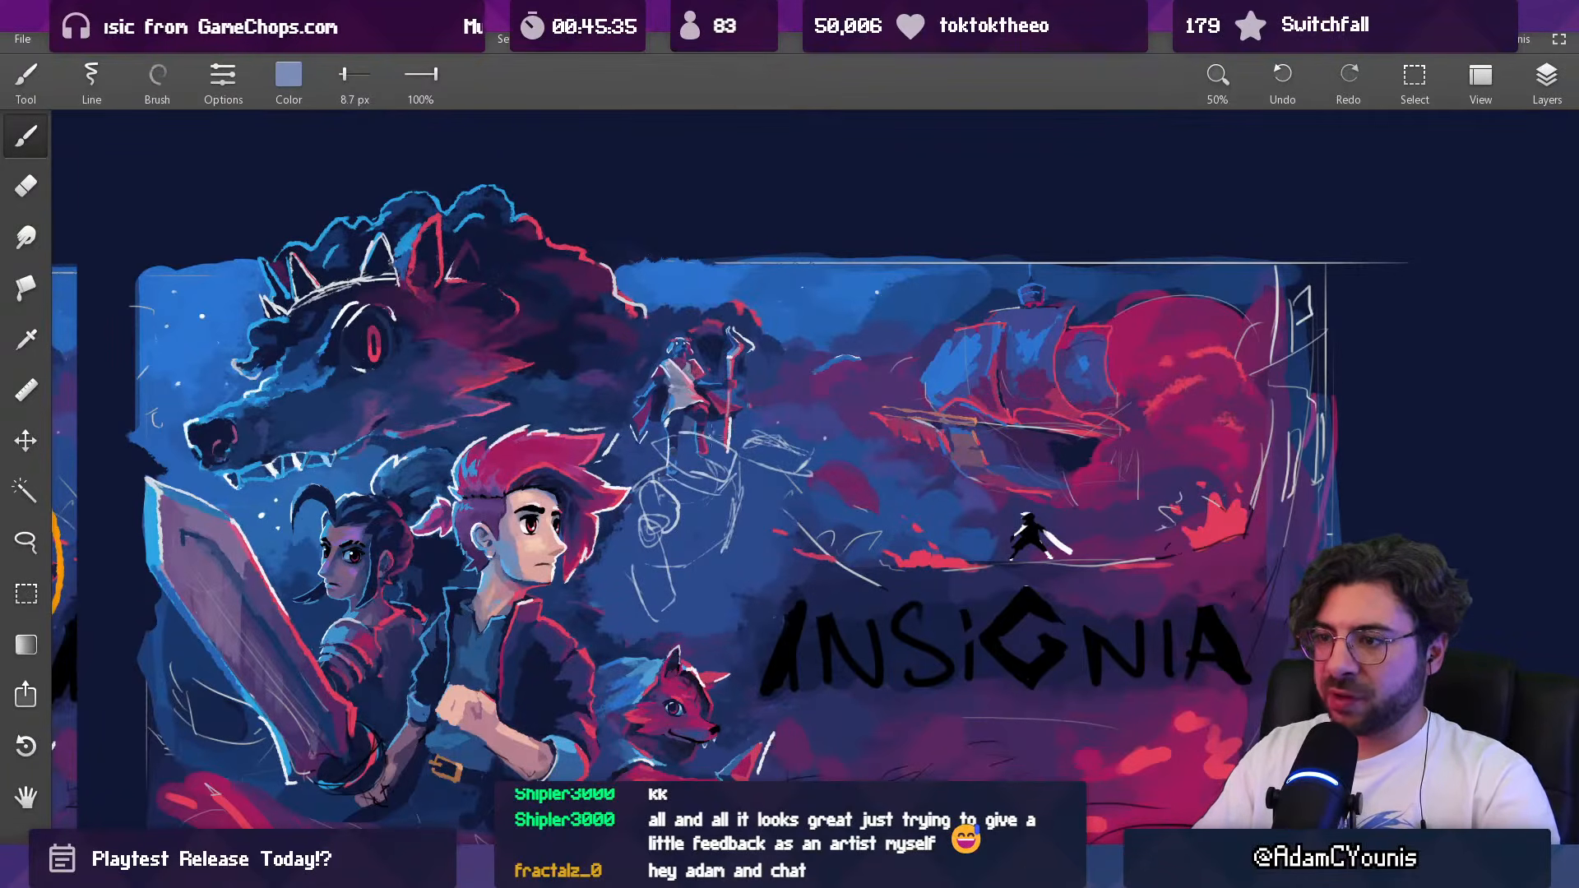
alt+click(716, 446)
key(bracketright)
key(bracketright)
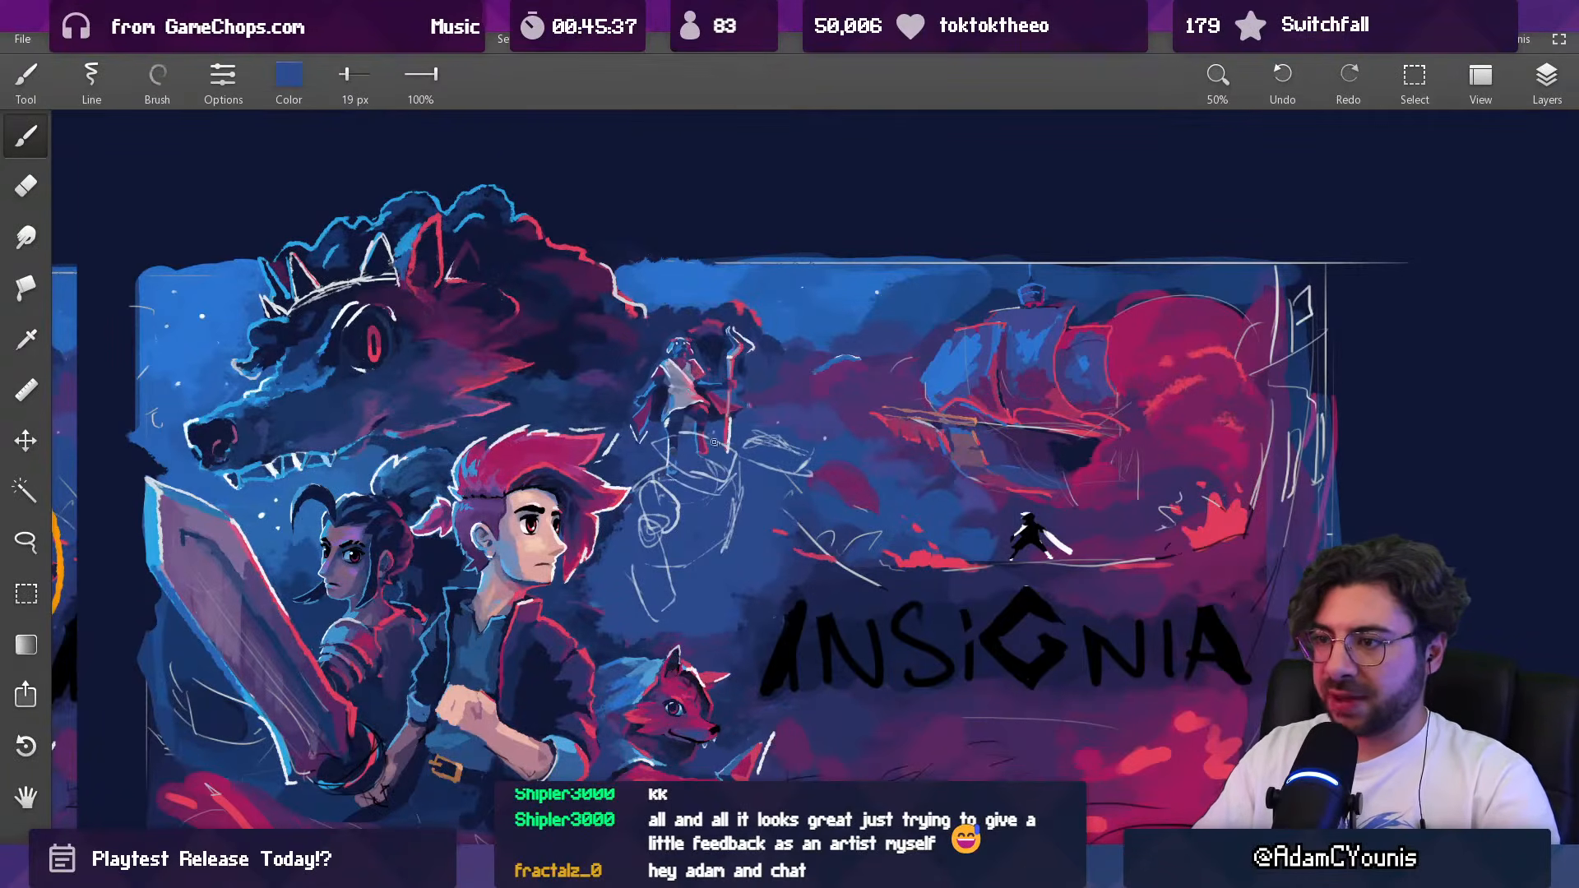
alt+click(721, 464)
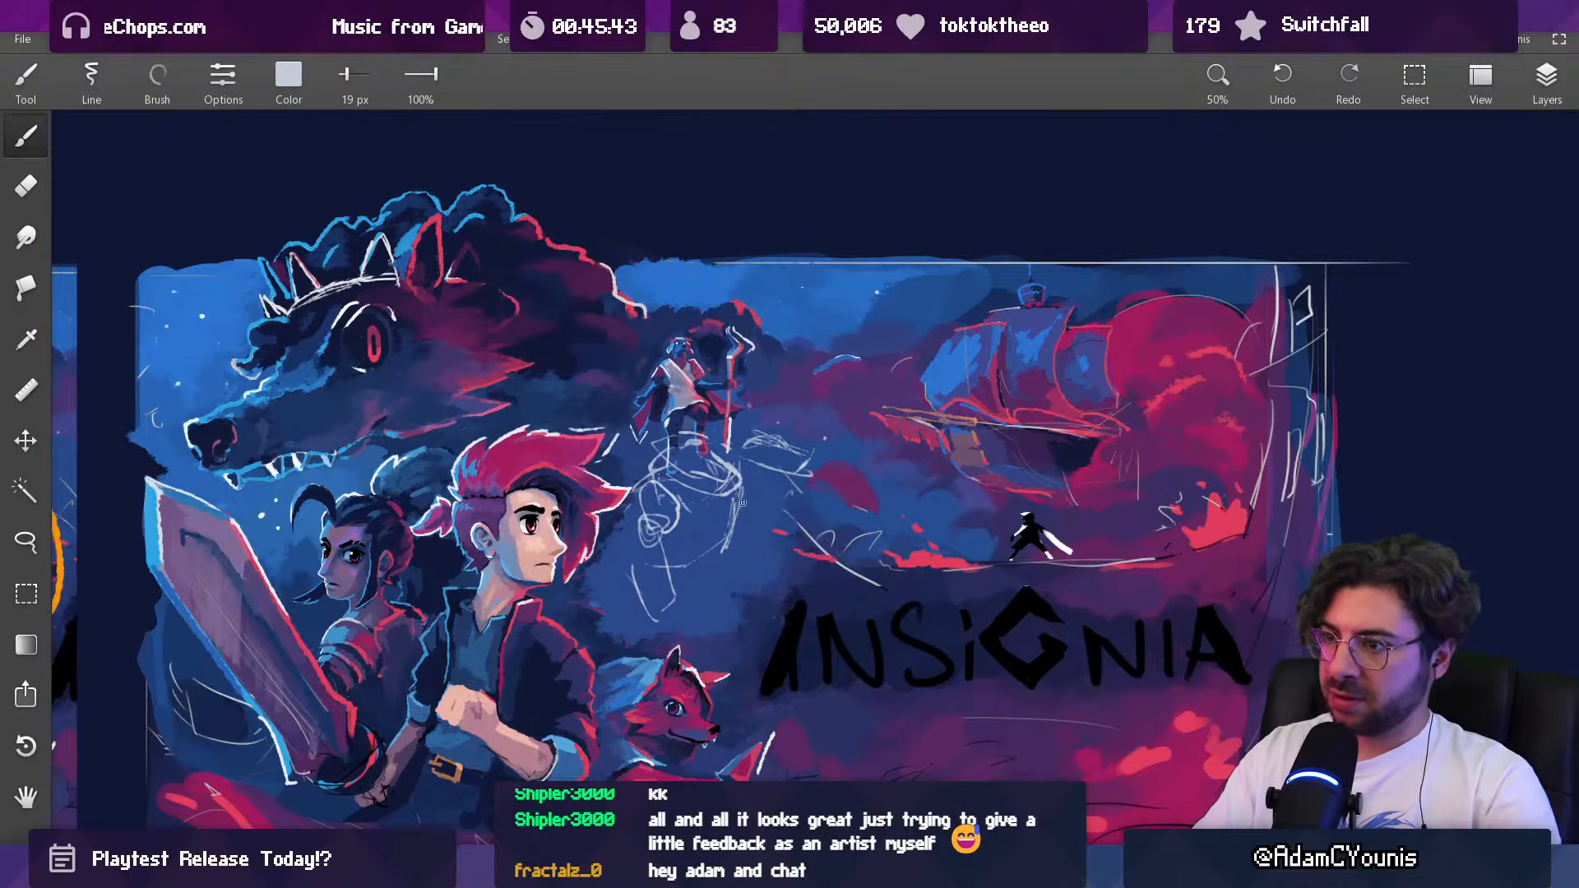
Step: Try pale lower body and leg strokes on the figure with the 19 px brush, and undo them
mouse_move(743, 502)
mouse_down()
mouse_move(708, 559)
mouse_move(668, 537)
mouse_move(690, 574)
mouse_move(752, 518)
mouse_move(708, 597)
mouse_move(704, 571)
mouse_move(712, 551)
mouse_move(736, 591)
mouse_move(720, 631)
mouse_up()
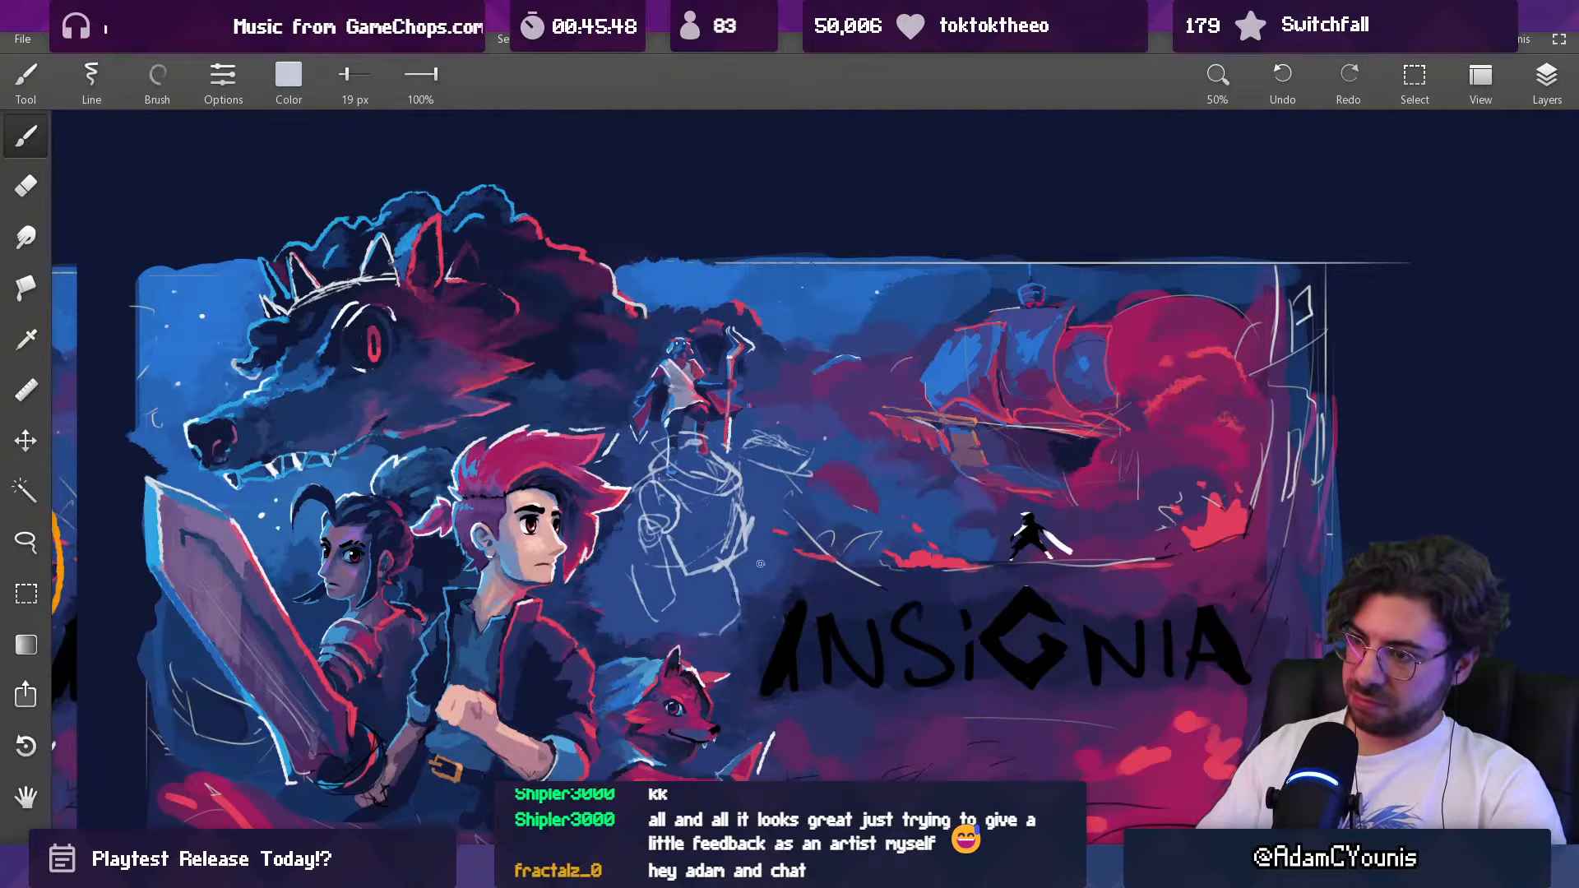
key(ctrl+z)
drag(674, 556, 731, 568)
key(ctrl+z)
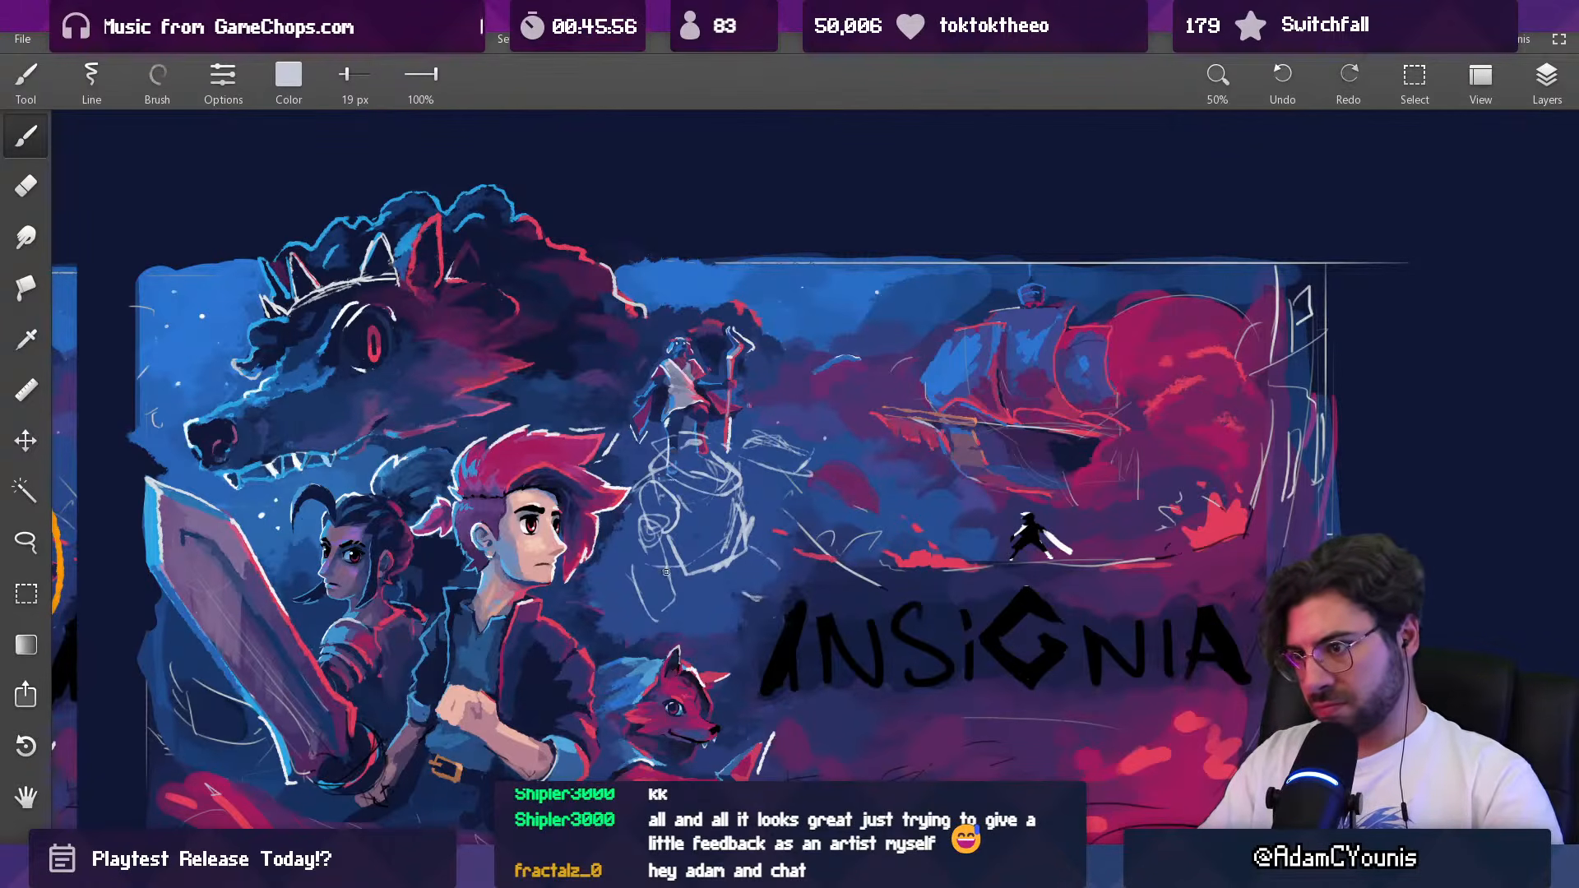
Step: Restart the figure as a few angled pale lines below the staff bearer, and undo the last strokes
scroll(704, 598, down, 5)
scroll(727, 514, up, 1)
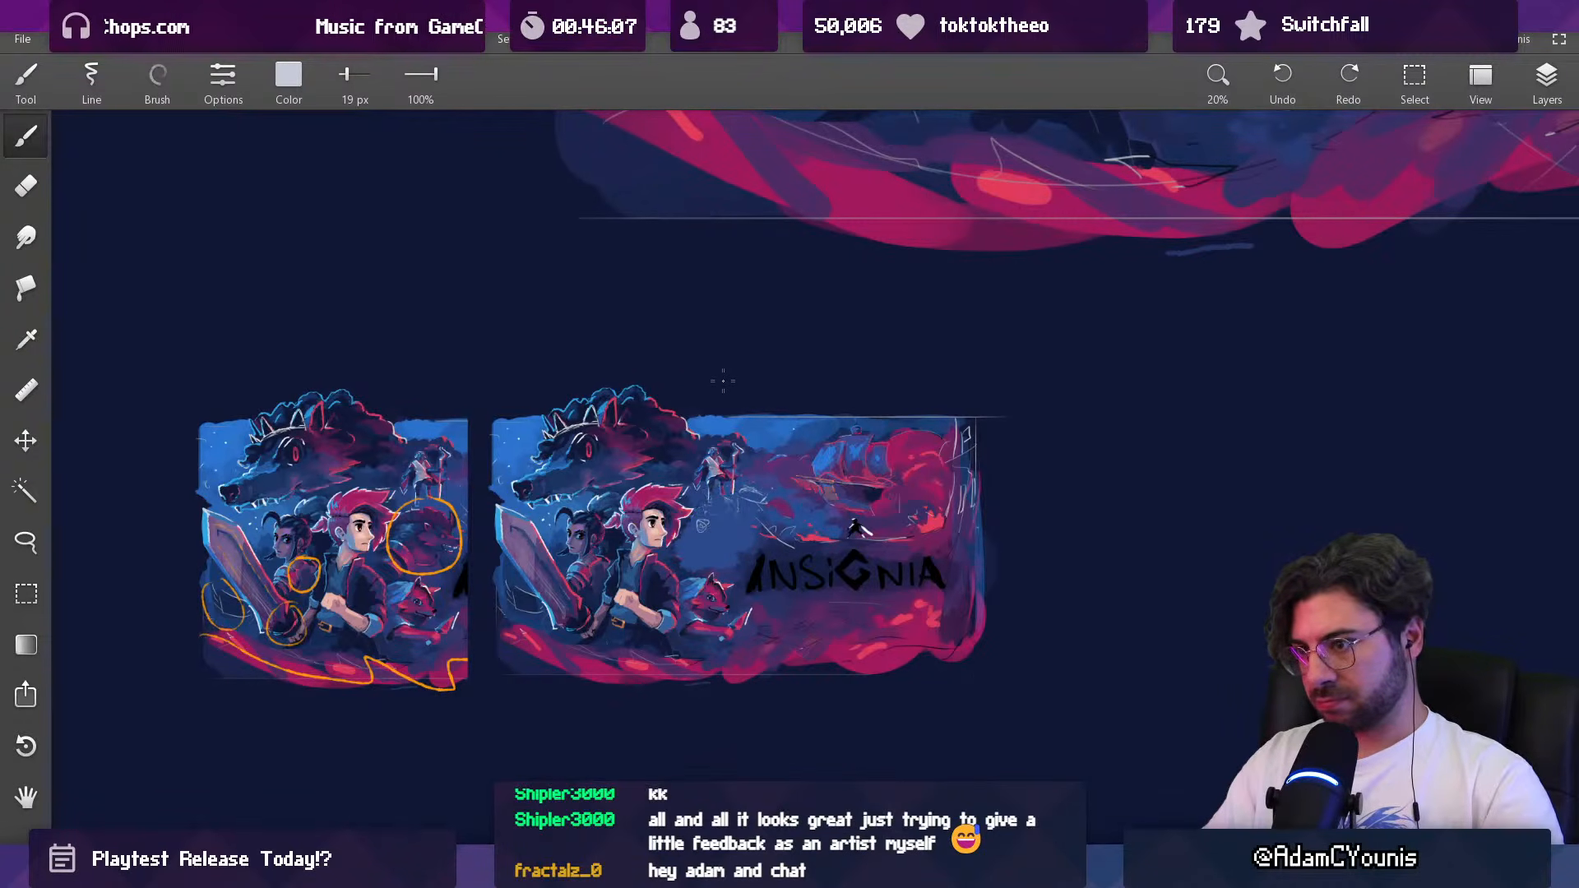
scroll(716, 493, up, 2)
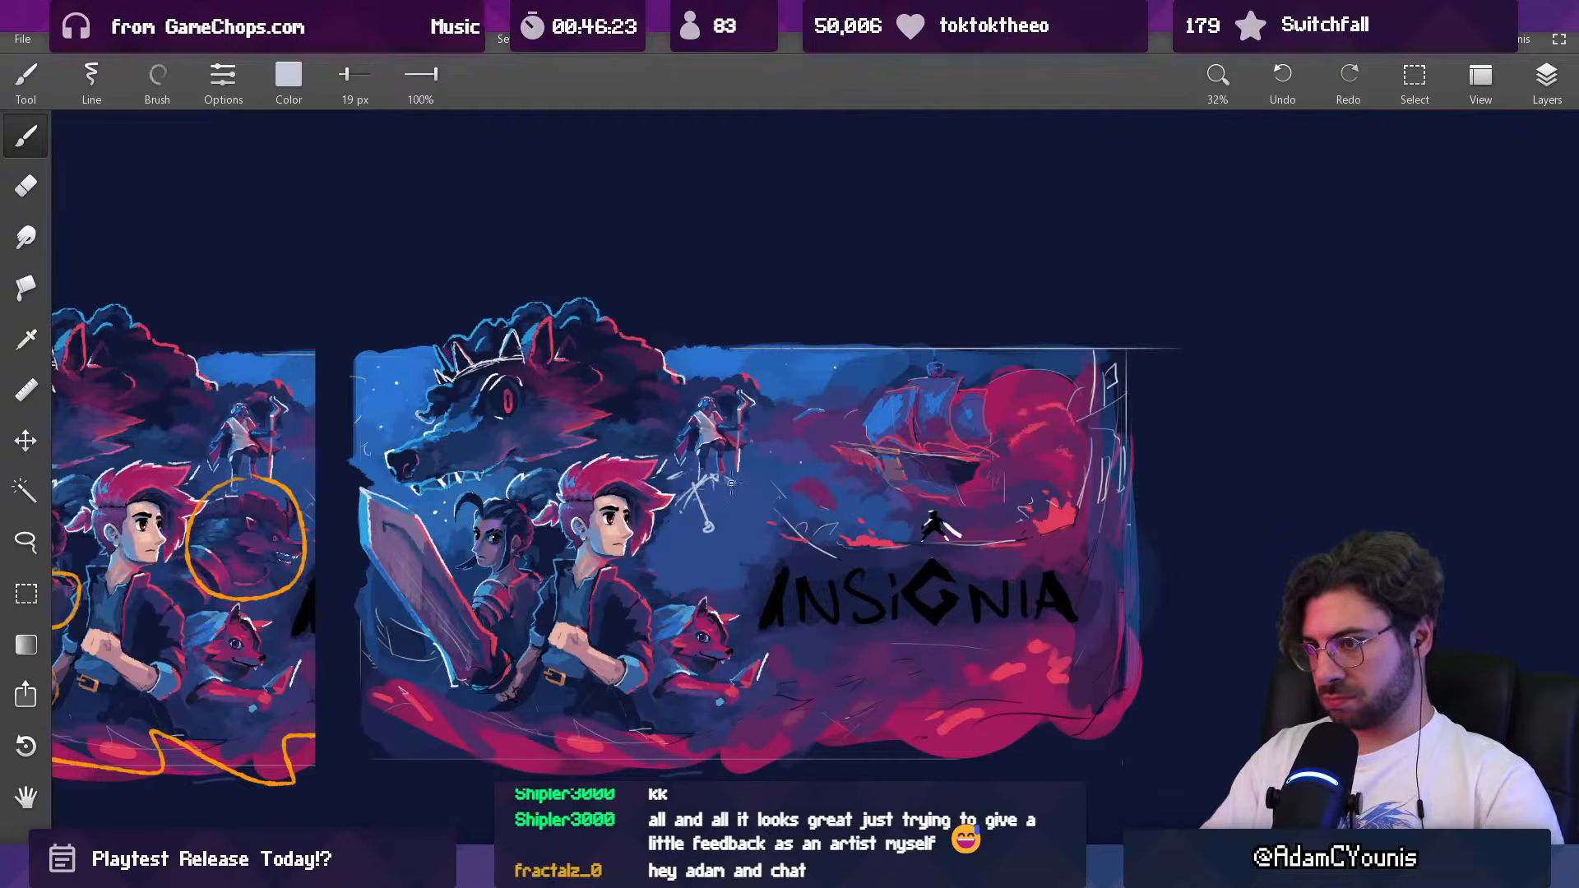
key(ctrl+z)
key(ctrl+z)
key(ctrl+z)
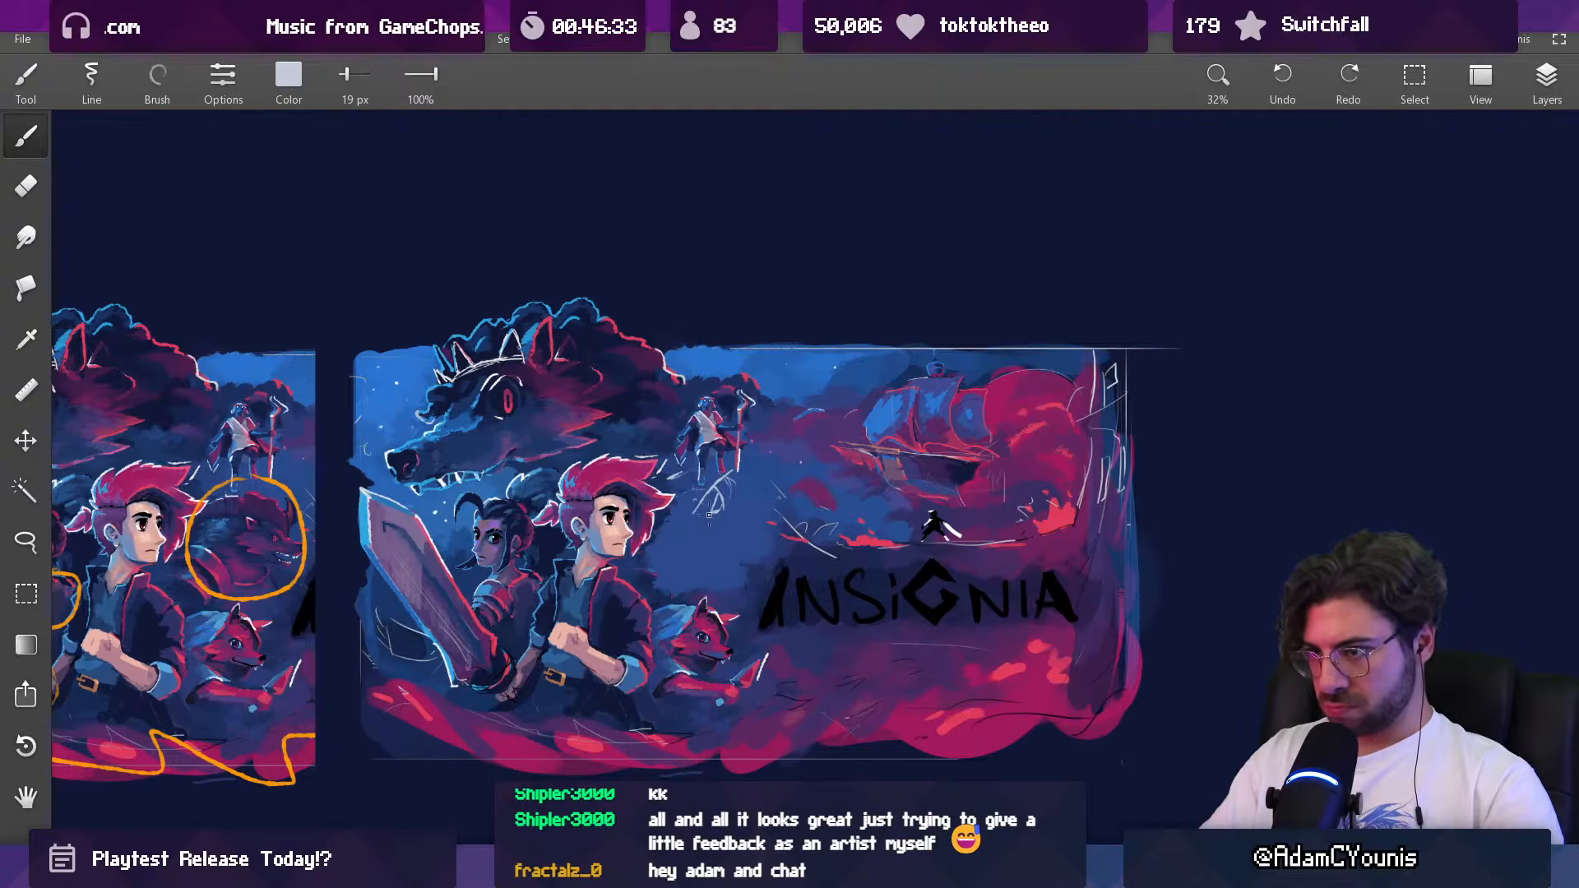
Step: Sketch a round body with splayed limb lines below the staff bearer using the 19 px brush, and check it in the whole thumbnail
drag(703, 525, 704, 575)
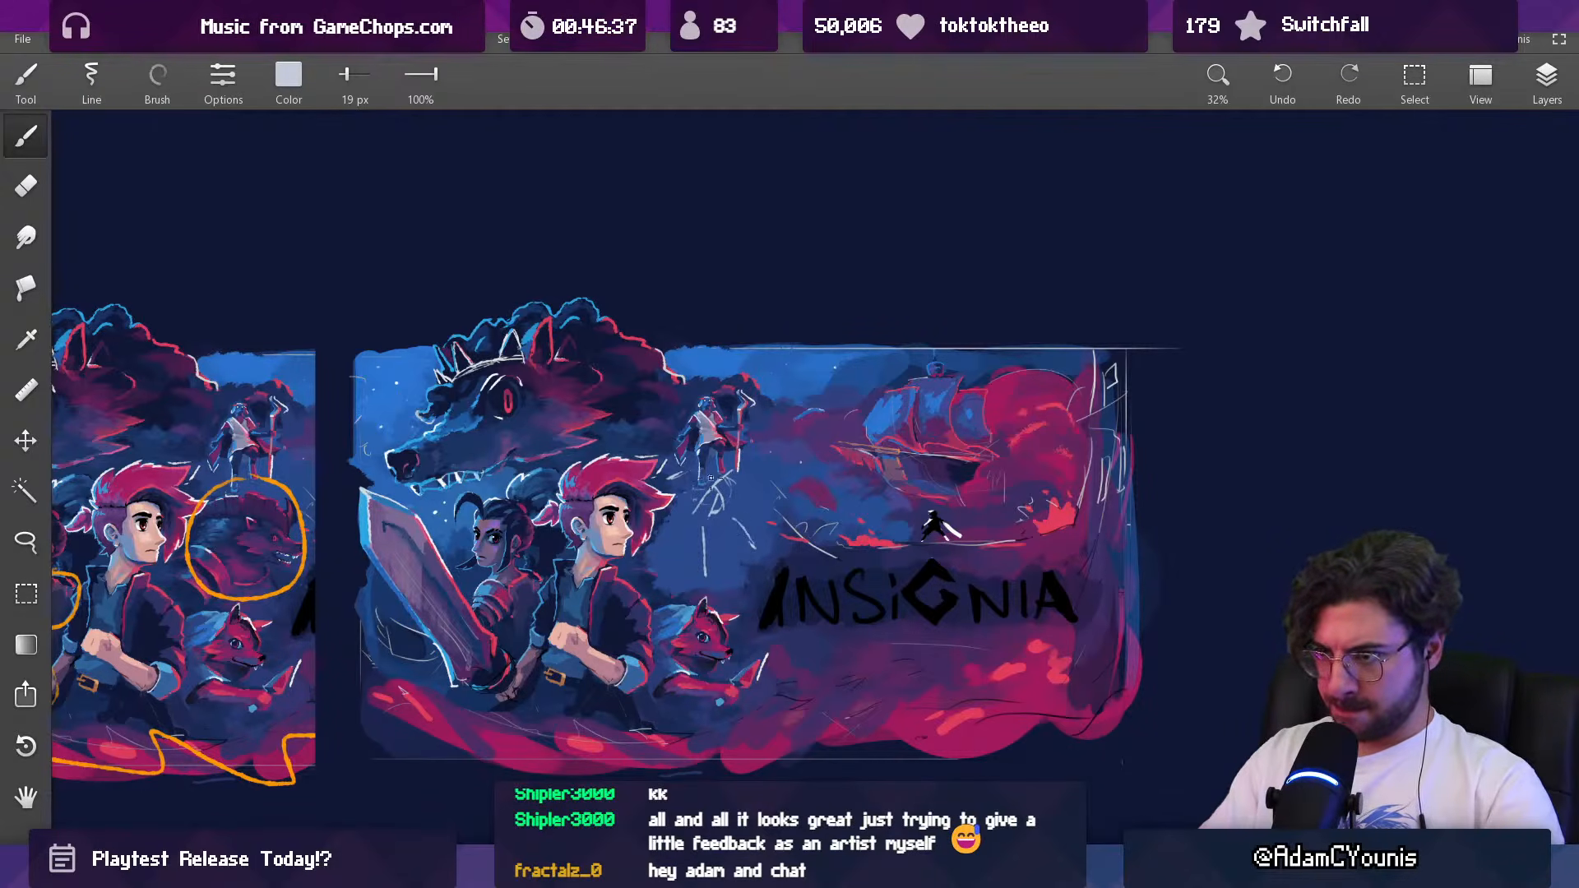
key(ctrl+z)
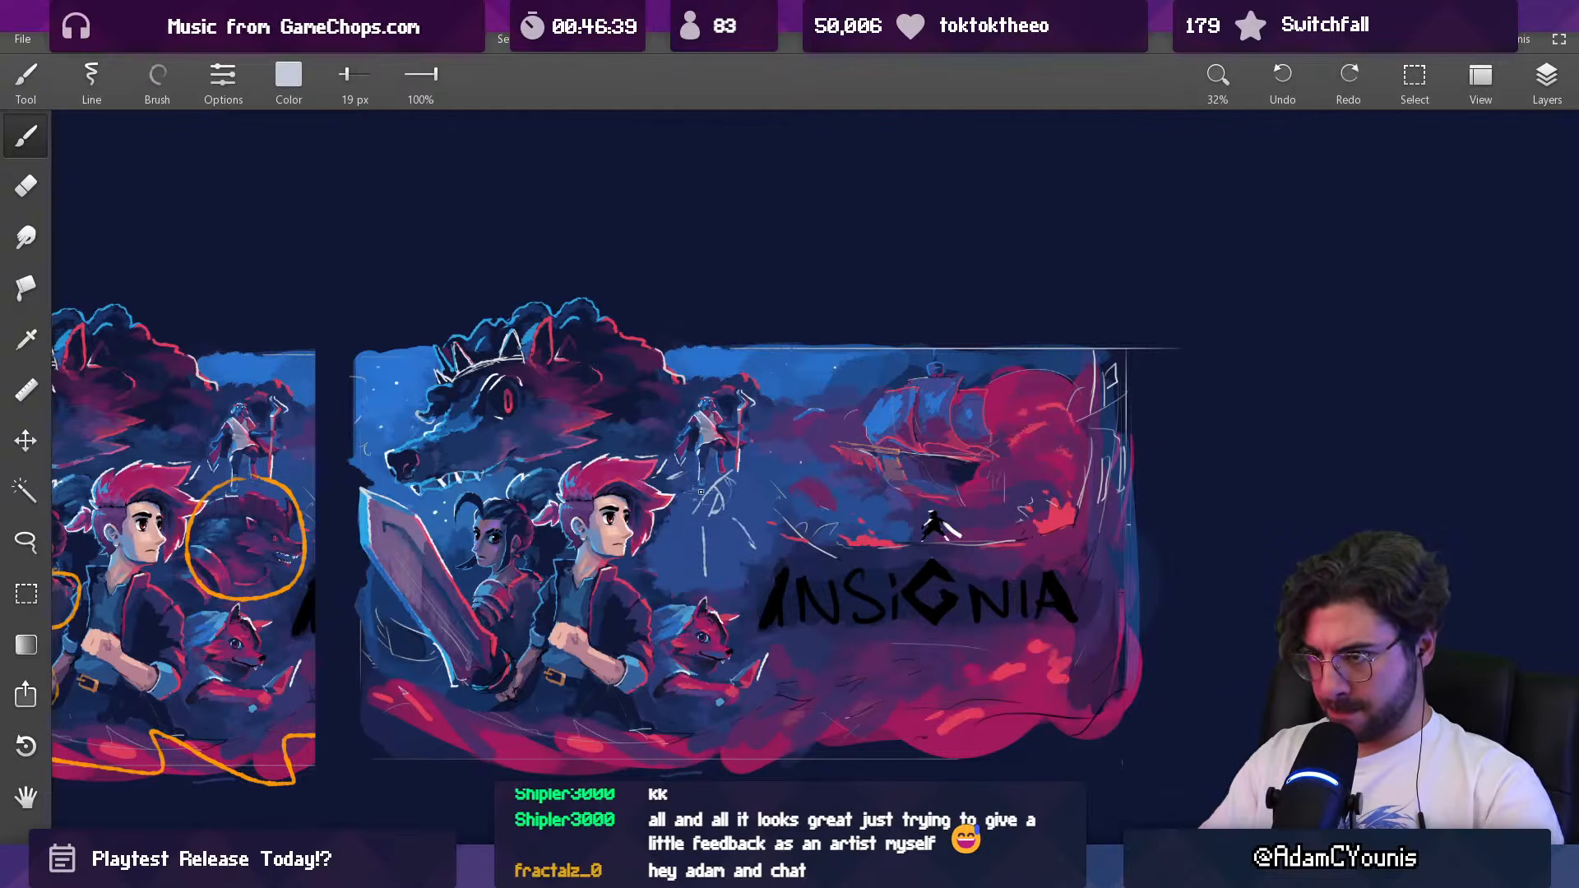
mouse_move(741, 486)
mouse_down()
mouse_move(737, 465)
mouse_move(701, 471)
mouse_move(665, 537)
mouse_move(696, 517)
mouse_up()
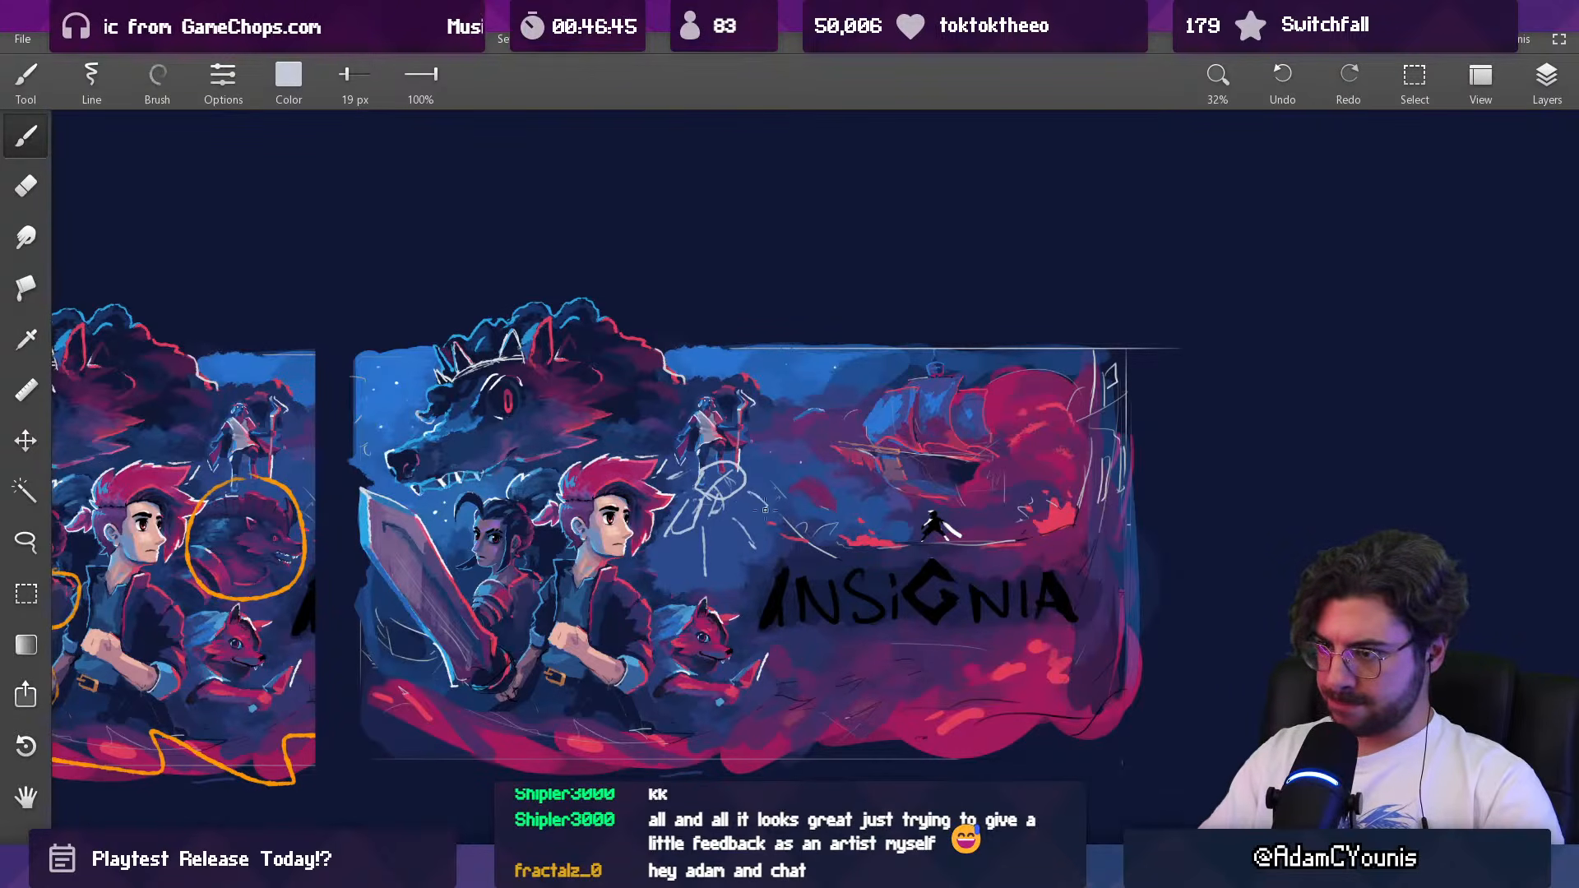
scroll(757, 537, down, 6)
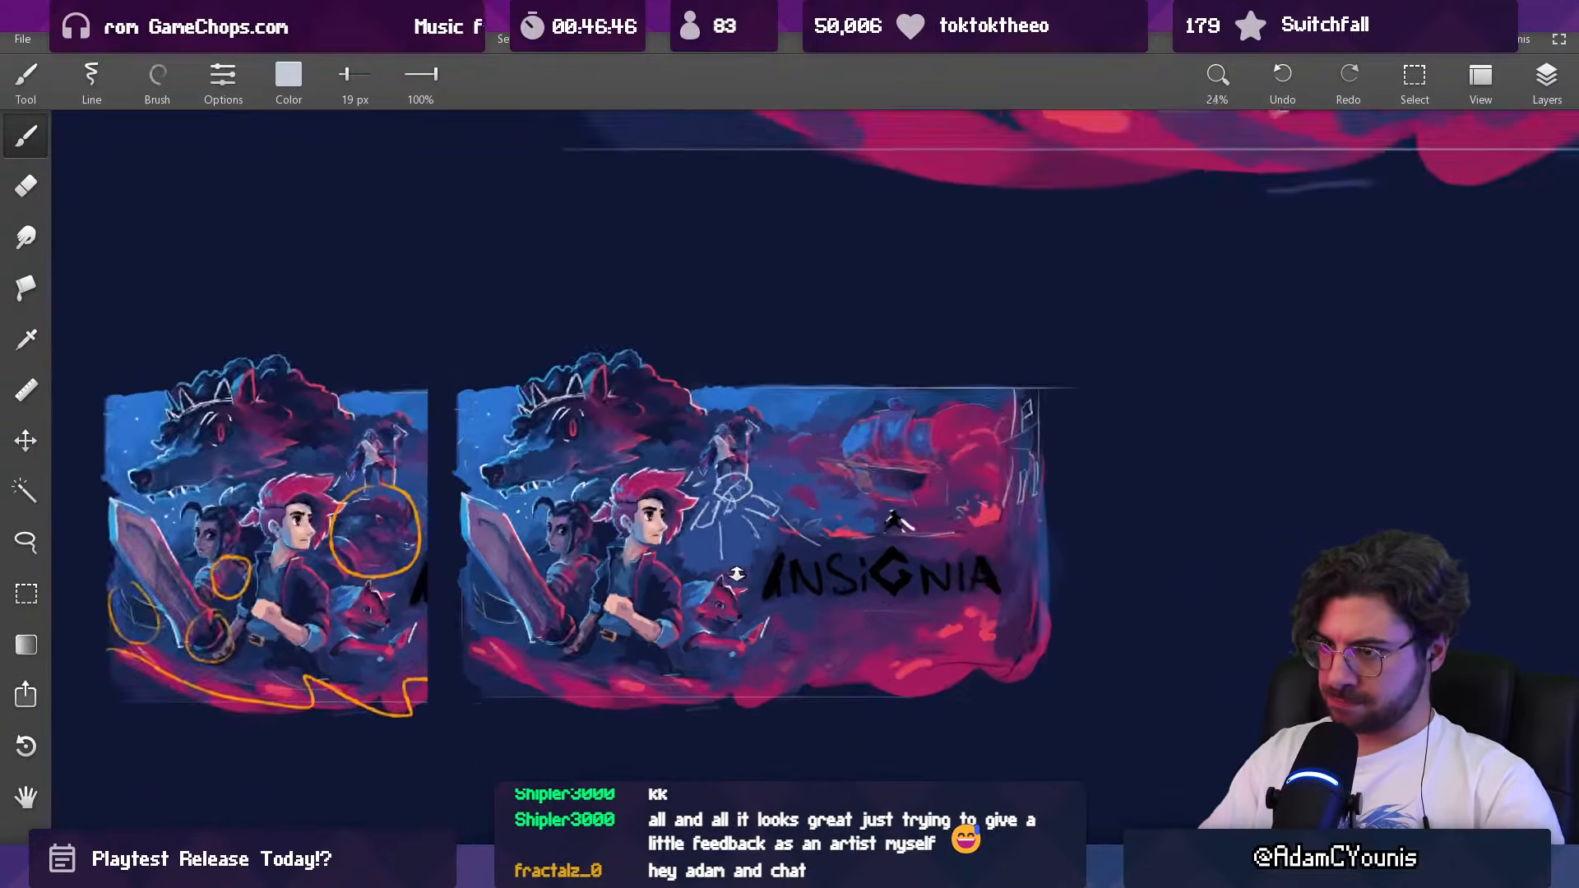
scroll(727, 547, up, 6)
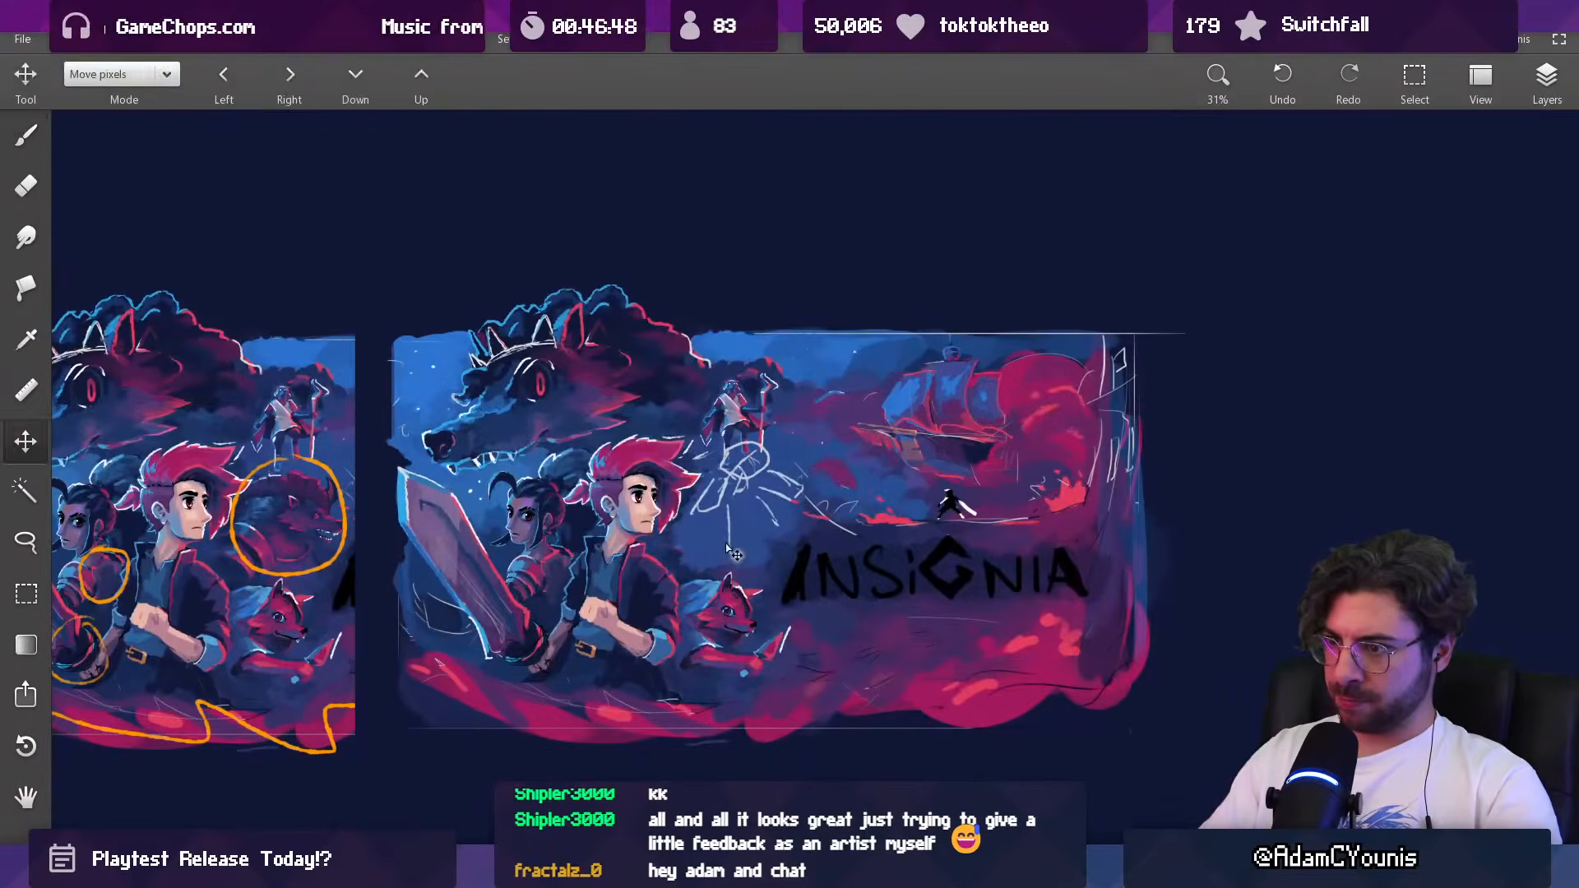
drag(723, 536, 722, 561)
scroll(757, 526, down, 5)
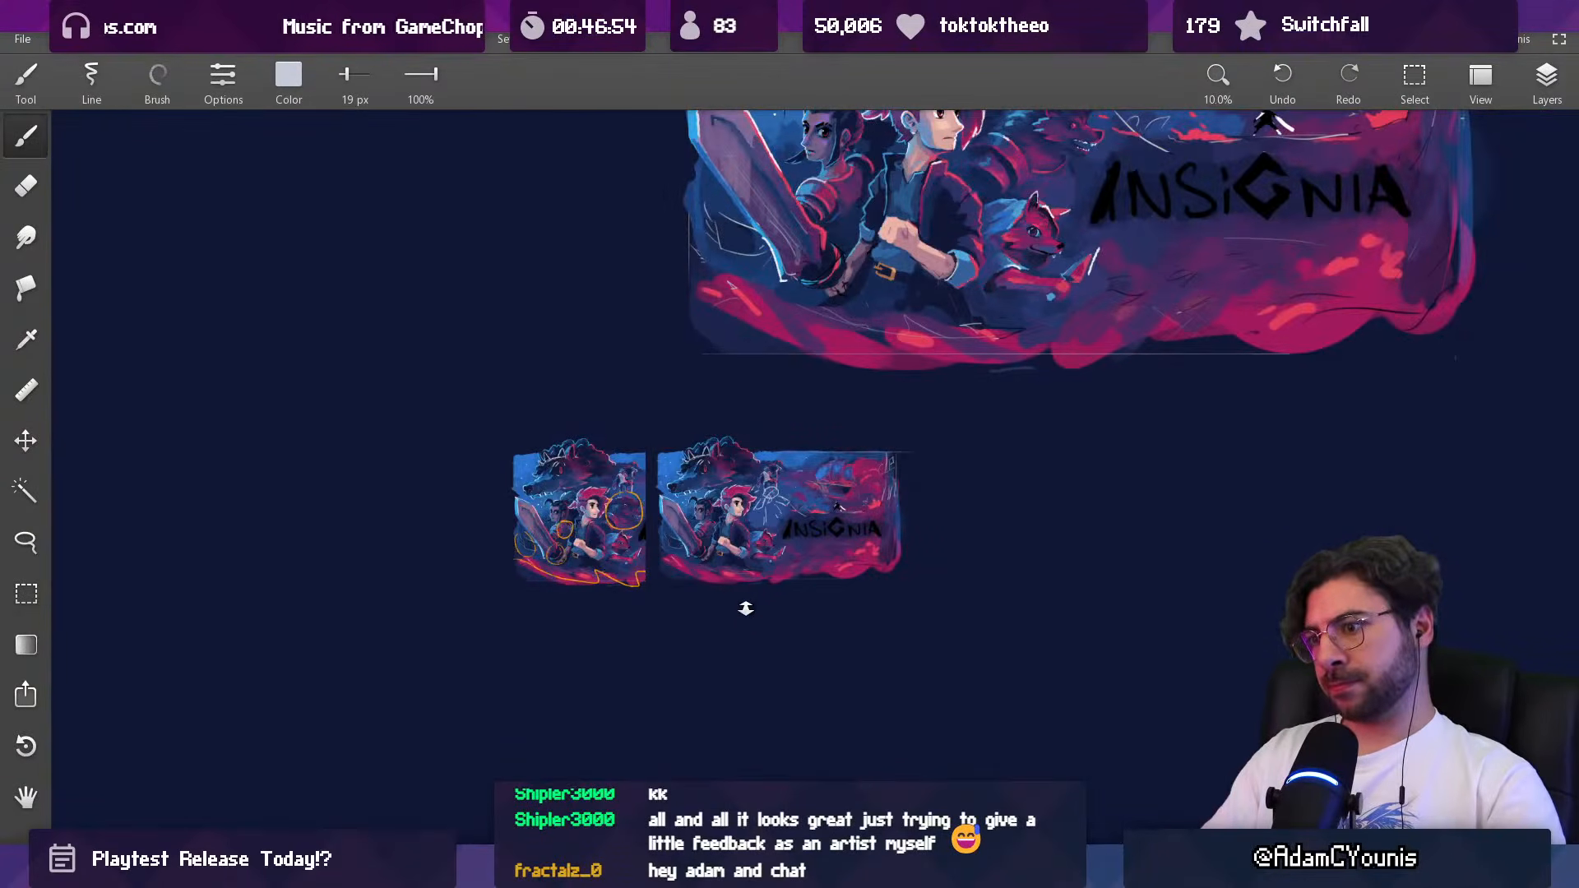
scroll(772, 519, up, 5)
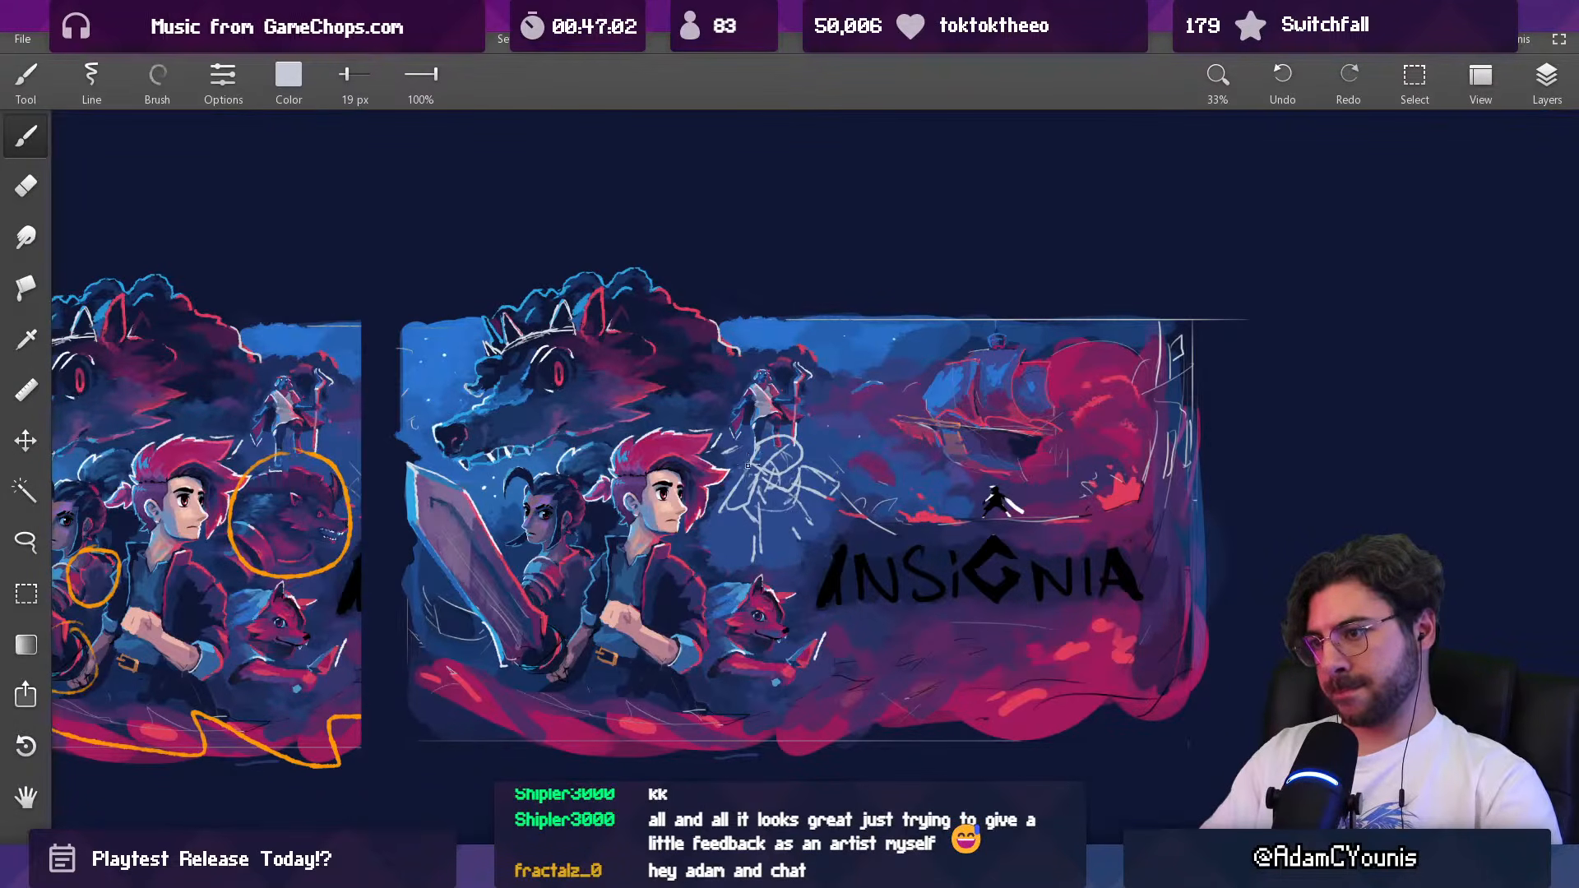
key(e)
drag(746, 475, 721, 509)
key(ctrl+z)
Step: Shape a thick pale fist on the figure's hero-side arm with sampled blue and pale colours, using 42 px and 51 px brushes
alt+click(726, 515)
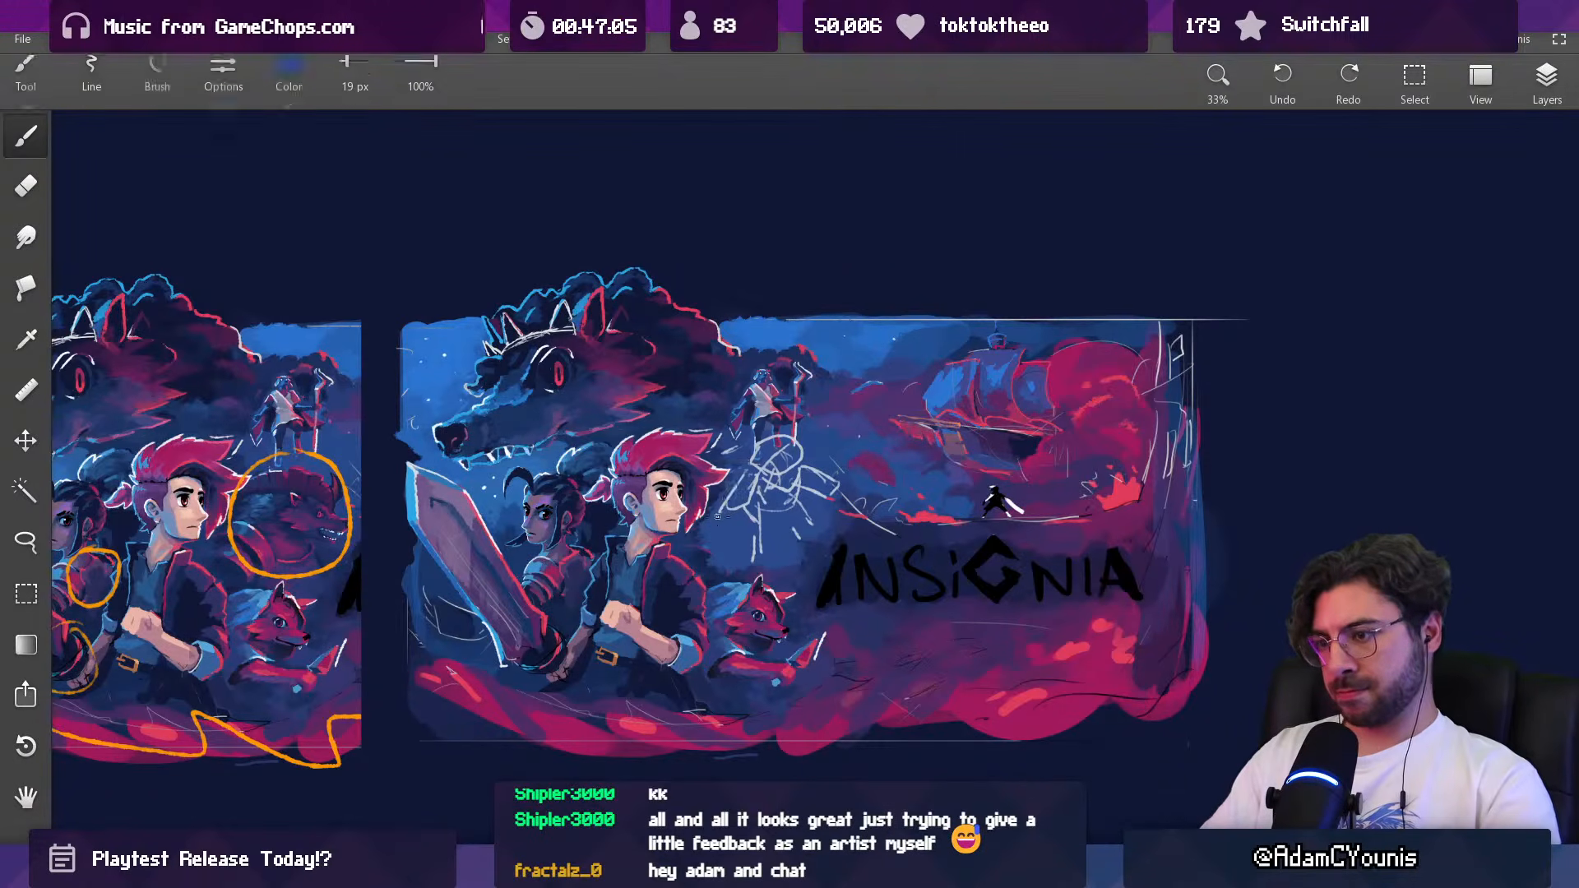
alt+click(753, 485)
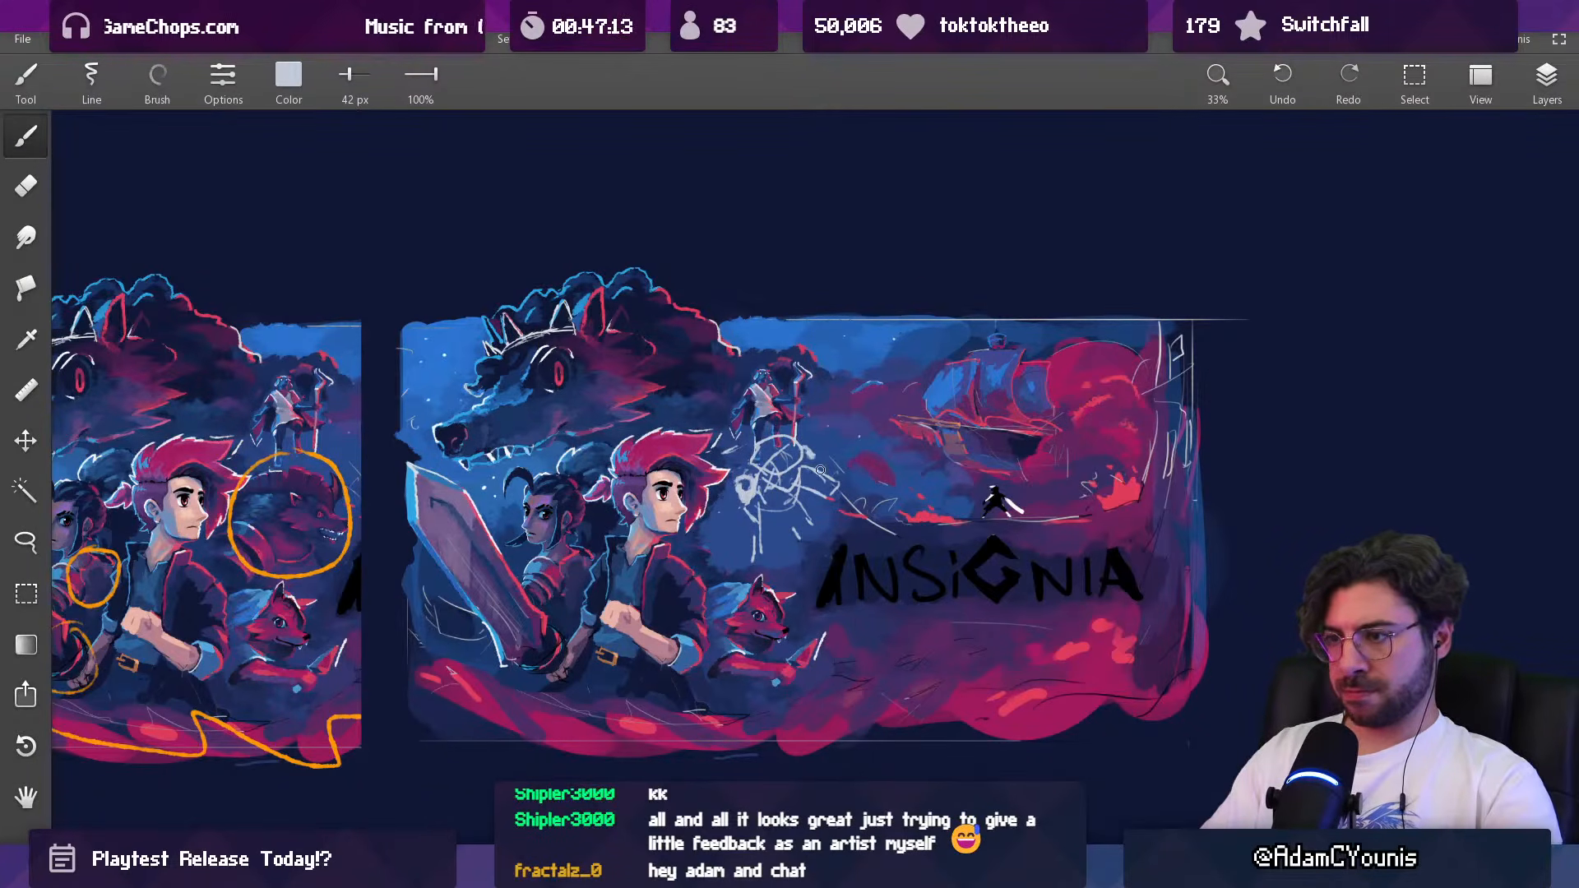
alt+click(745, 469)
alt+click(724, 490)
key(bracketright)
drag(745, 476, 756, 497)
alt+click(746, 491)
alt+click(756, 494)
alt+click(734, 495)
alt+click(751, 481)
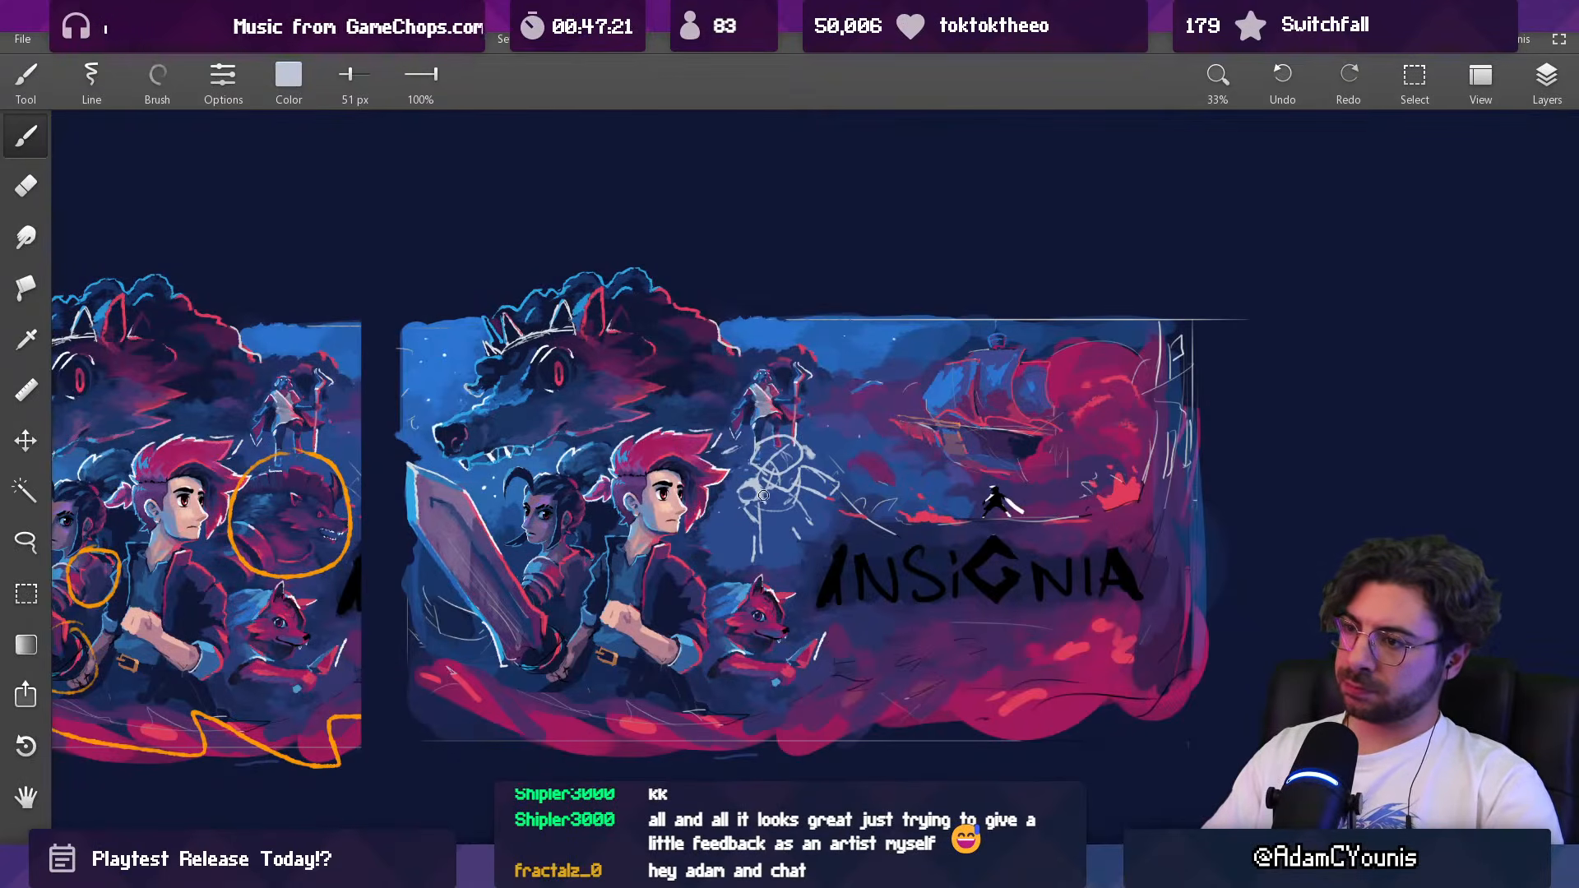
Step: Paint thick pale strokes for the figure's legs and far arm with the 51 px brush, and check them in the whole thumbnail
alt+click(752, 543)
alt+click(766, 508)
alt+click(759, 491)
mouse_move(759, 500)
mouse_down()
mouse_move(779, 542)
mouse_move(813, 505)
mouse_move(770, 561)
mouse_move(769, 530)
mouse_up()
key(ctrl+z)
key(ctrl+z)
mouse_move(804, 503)
mouse_down()
mouse_move(822, 520)
mouse_move(814, 509)
mouse_up()
scroll(826, 493, down, 3)
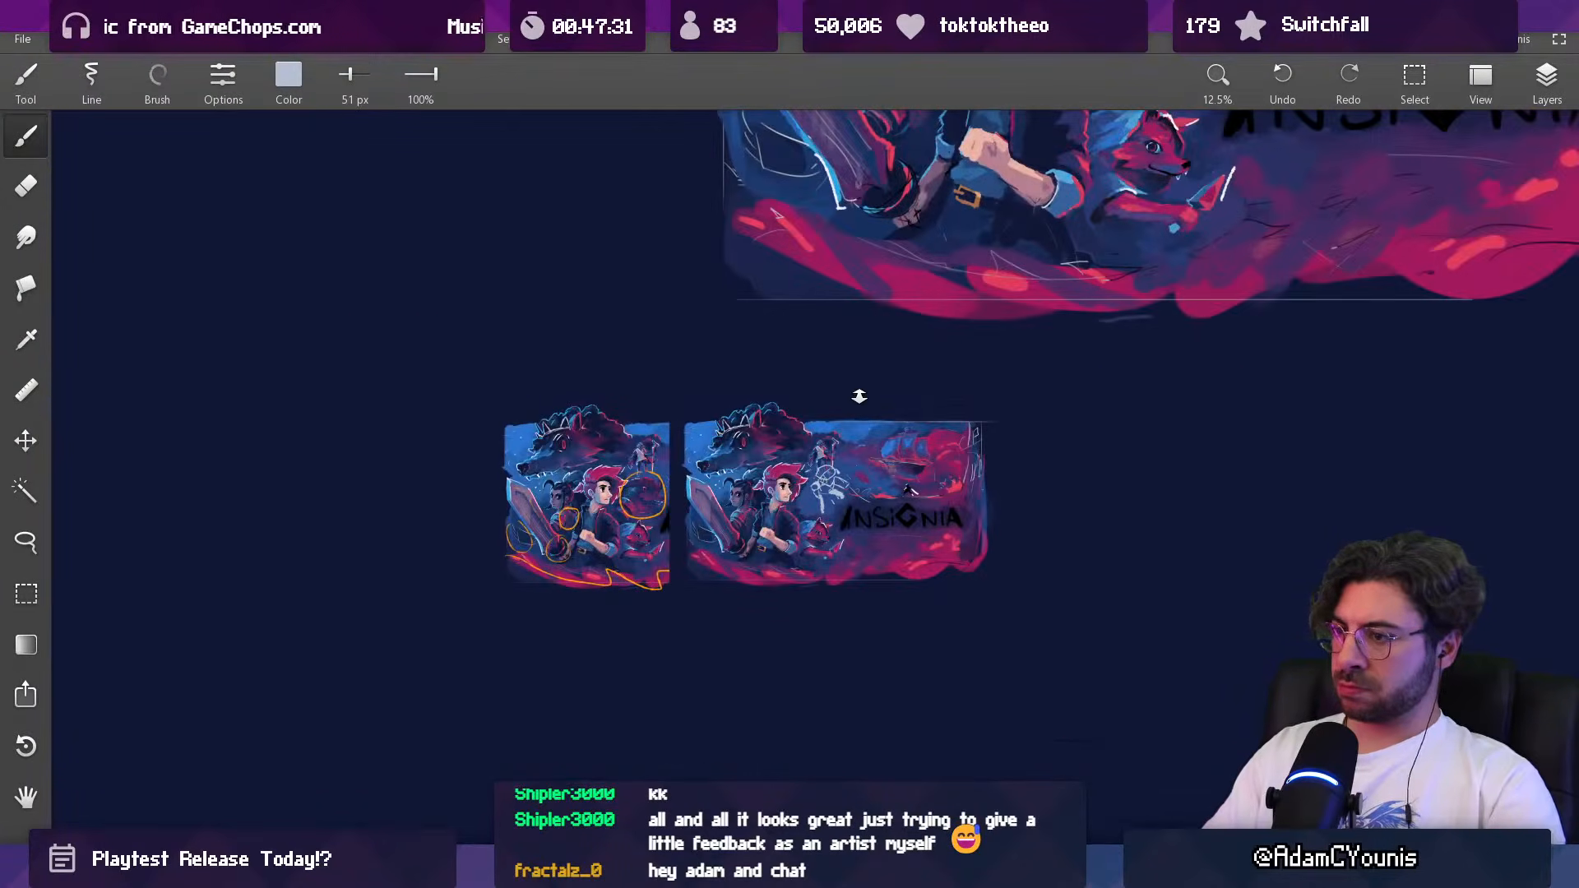
scroll(851, 457, up, 4)
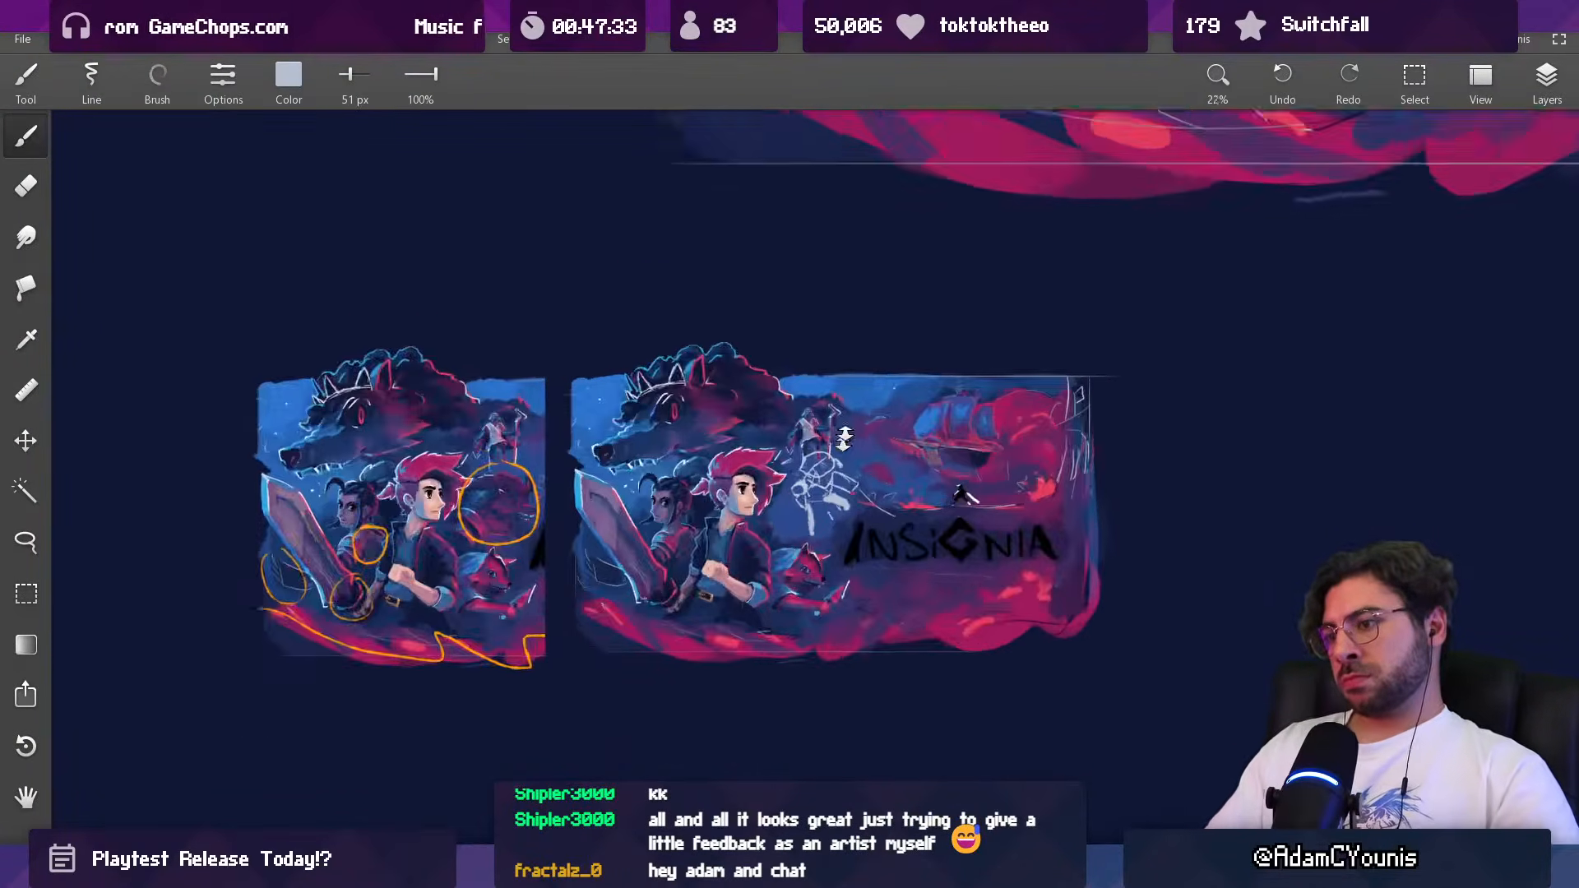
Step: Undo the entire pale figure sketch back to the plain blue cleared area
key(ctrl+z)
key(ctrl+z)
key(ctrl+z)
key(ctrl+z)
key(ctrl+z)
key(ctrl+z)
key(ctrl+z)
key(ctrl+z)
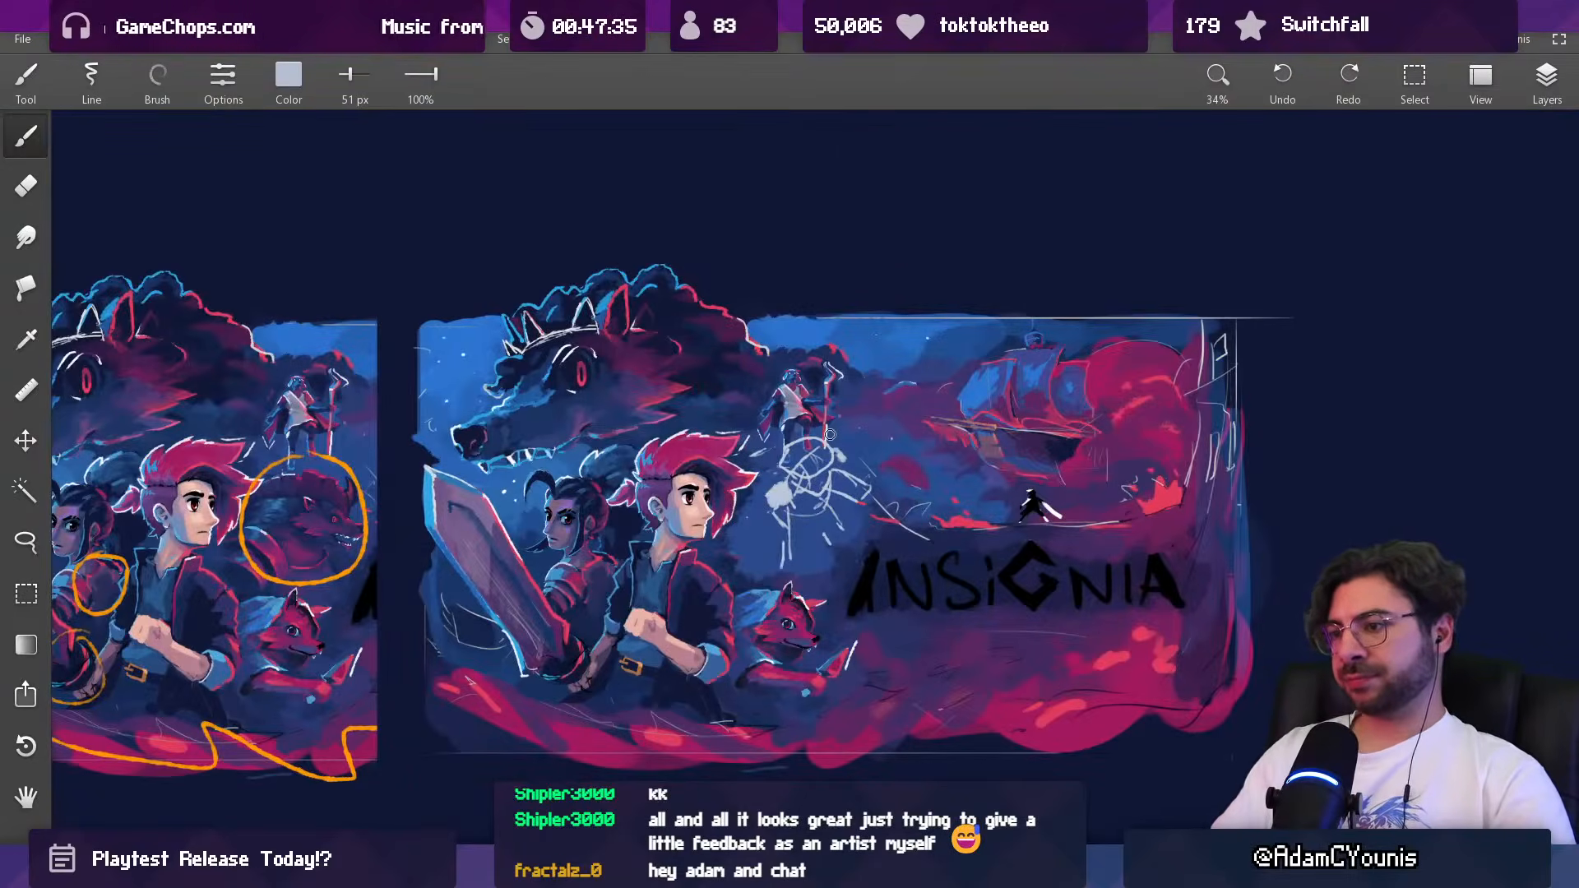
key(ctrl+z)
key(ctrl+z)
key(ctrl+z)
key(ctrl+z)
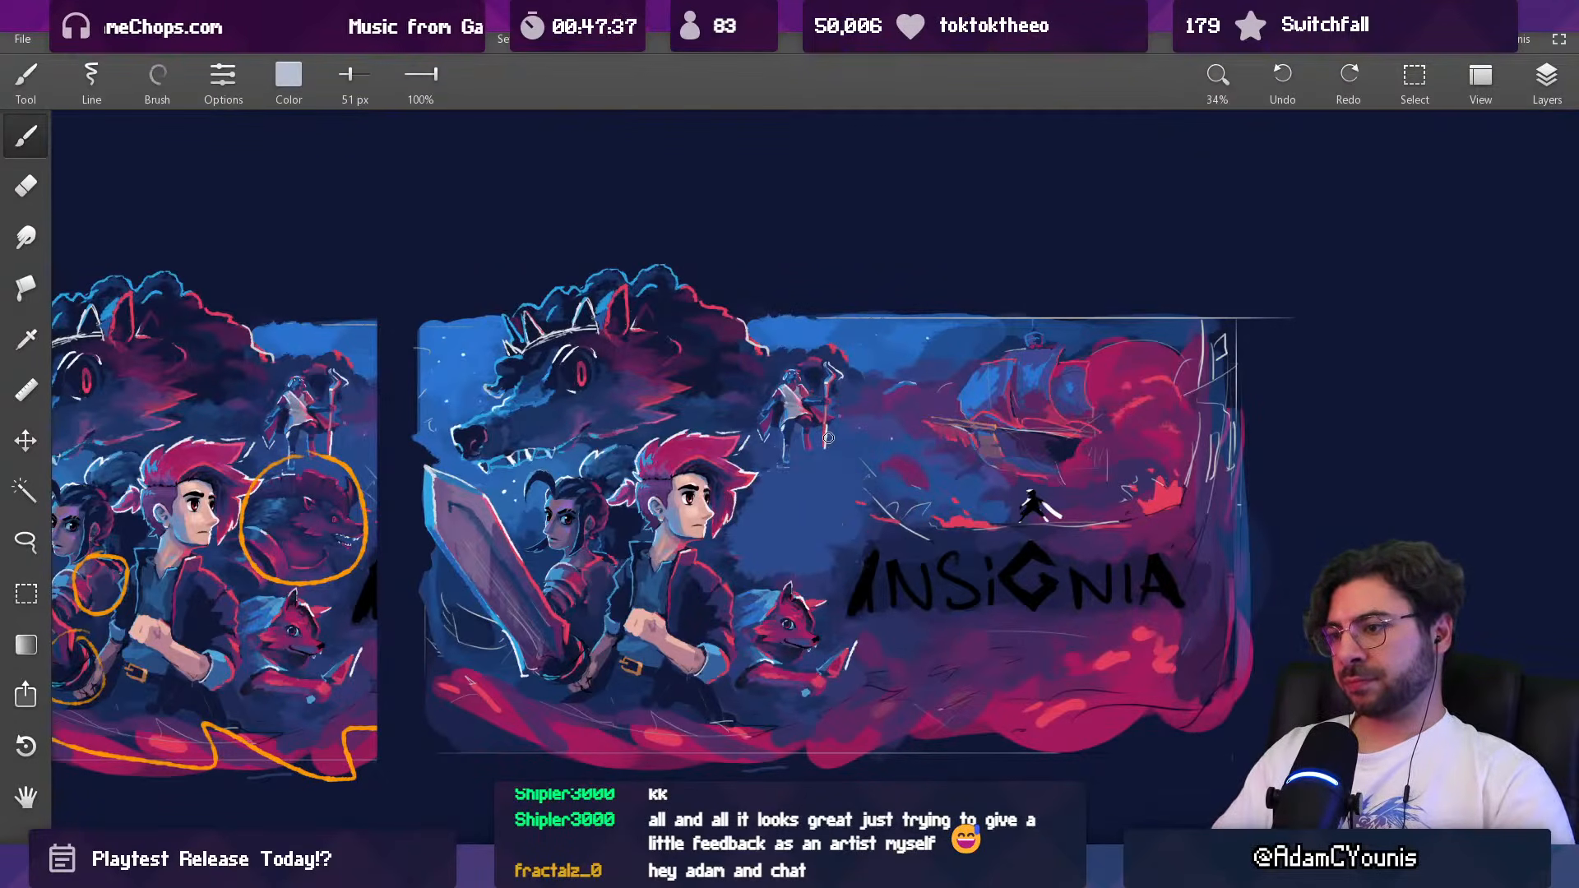
Step: Block in the upper body of a new figure in a darker blue within the cleared area below the staff bearer
click(1545, 78)
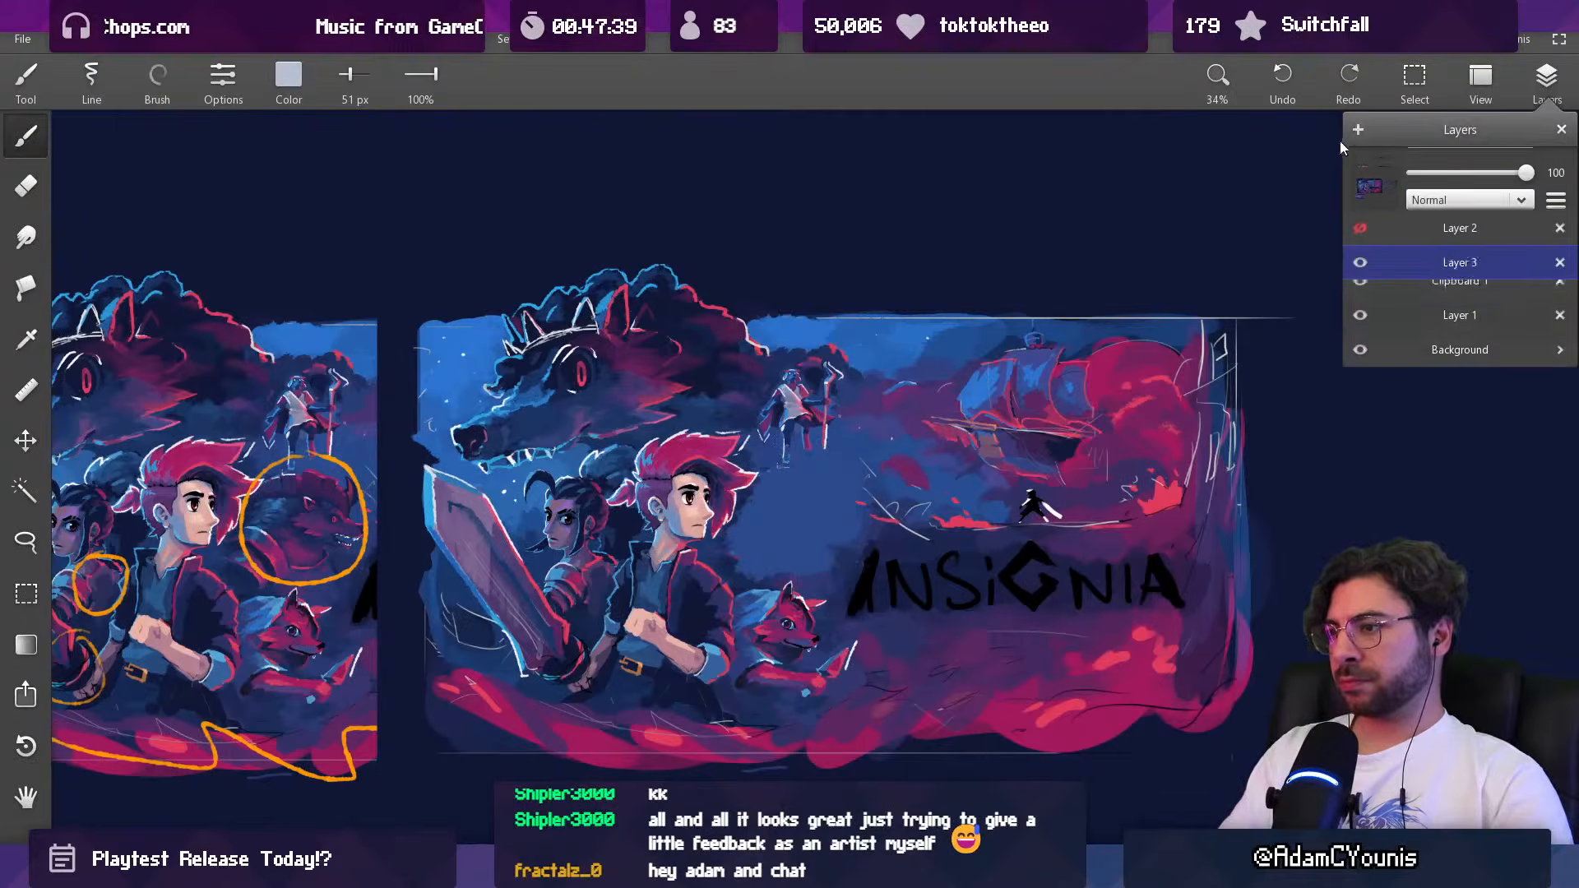
key([)
key([)
key([)
key(])
key(])
alt+click(874, 540)
key(])
mouse_move(827, 473)
mouse_down()
mouse_move(807, 508)
mouse_move(844, 452)
mouse_move(838, 487)
mouse_up()
alt+click(803, 472)
alt+click(803, 493)
key([)
Step: Add dark blue limb strokes beneath the silhouette's upper body with a 53 px brush
drag(762, 523, 776, 547)
alt+click(771, 541)
alt+click(840, 484)
drag(838, 482, 797, 549)
alt+click(787, 511)
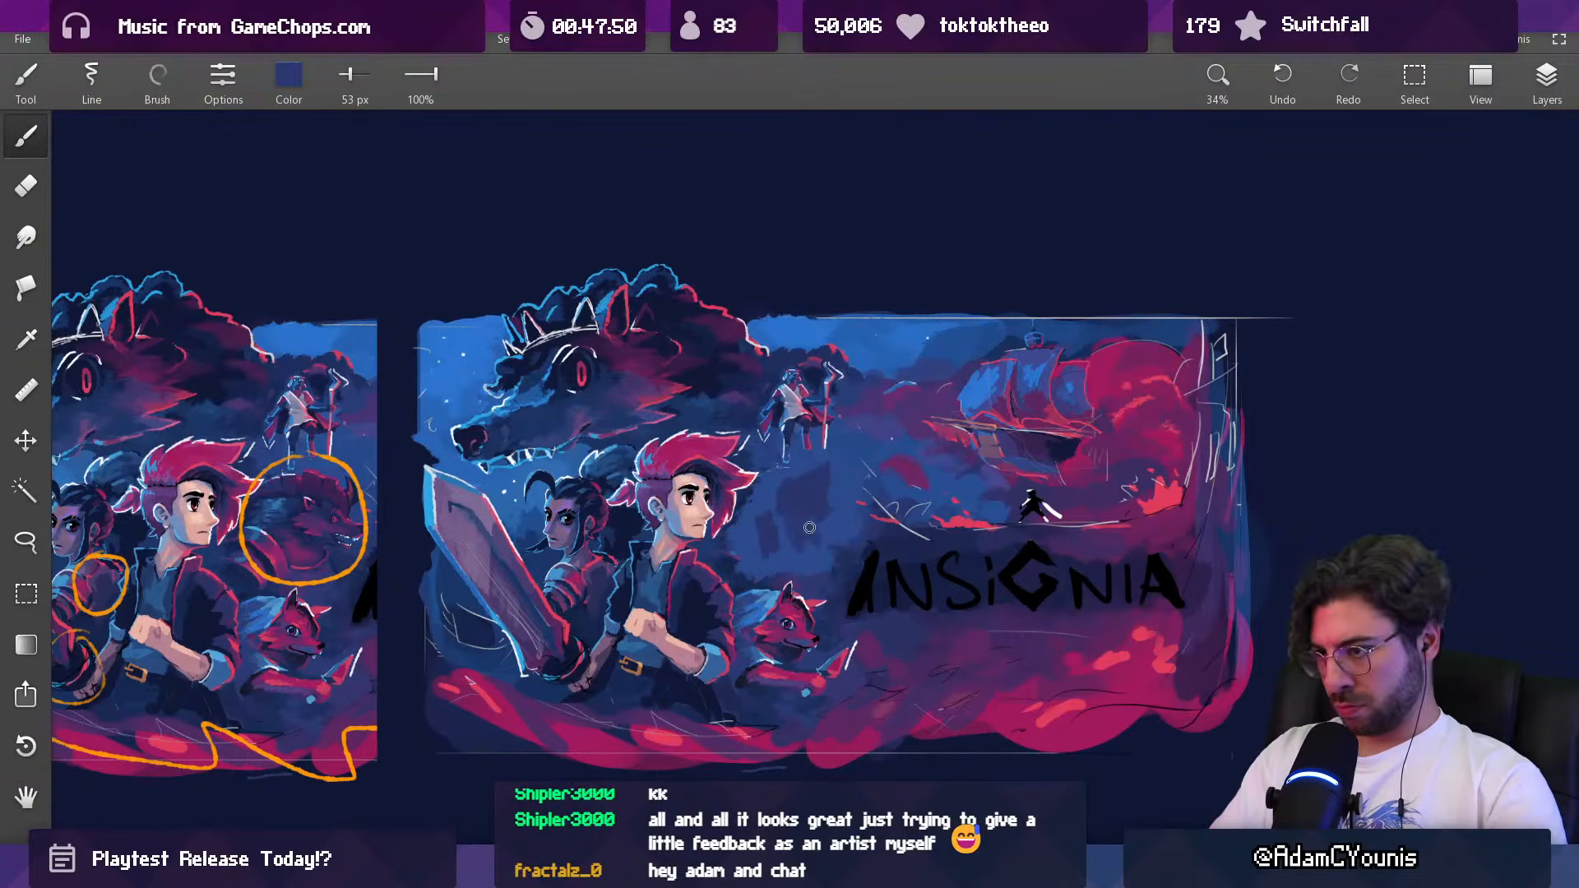
alt+click(819, 500)
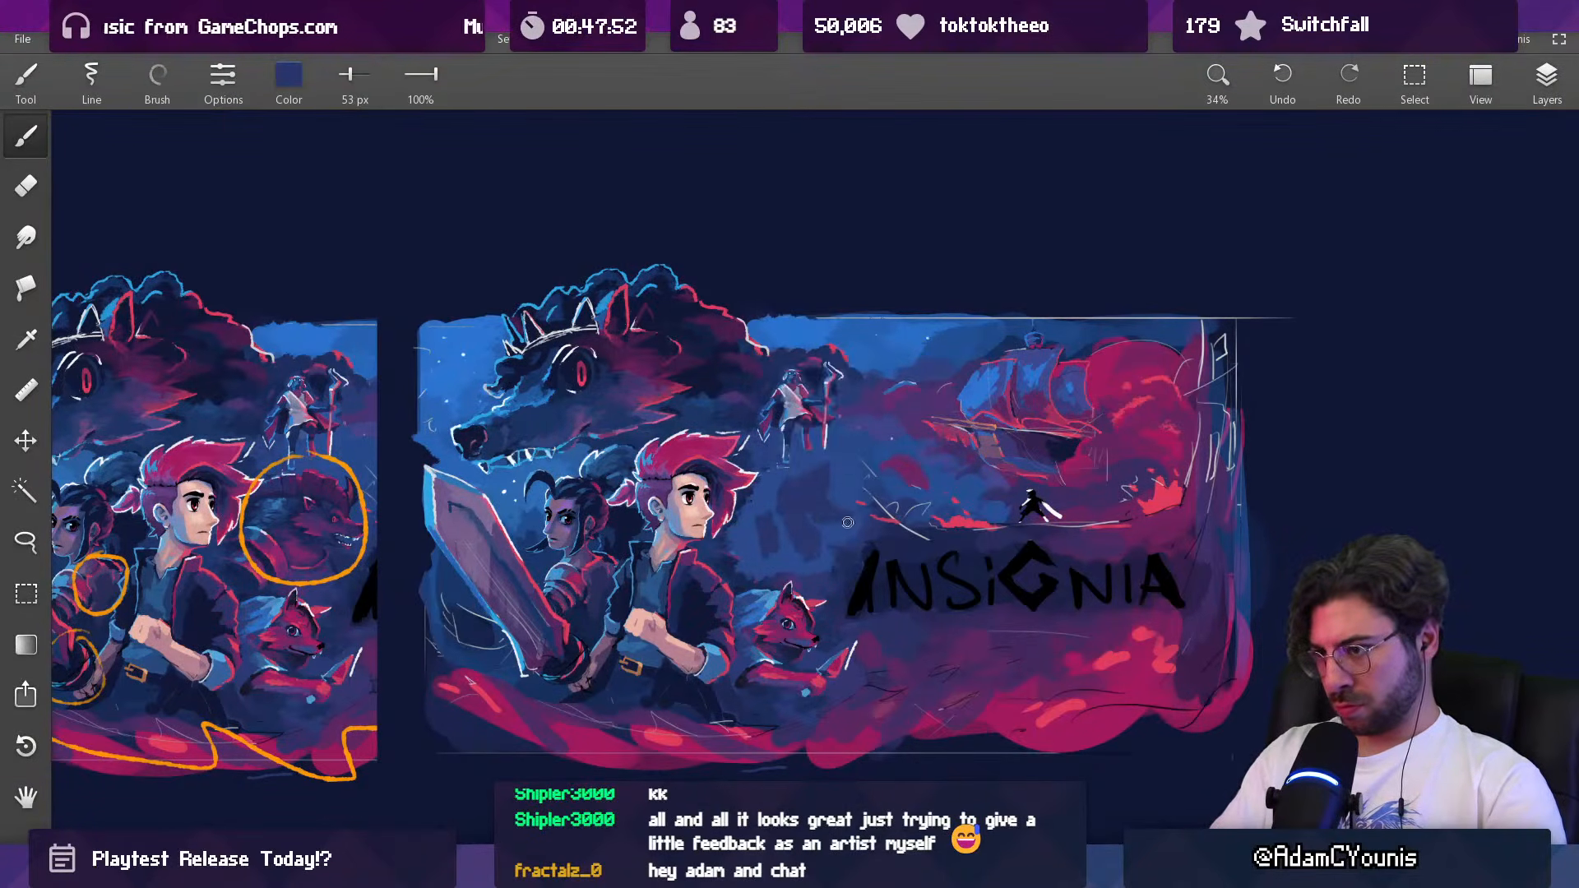
alt+click(817, 458)
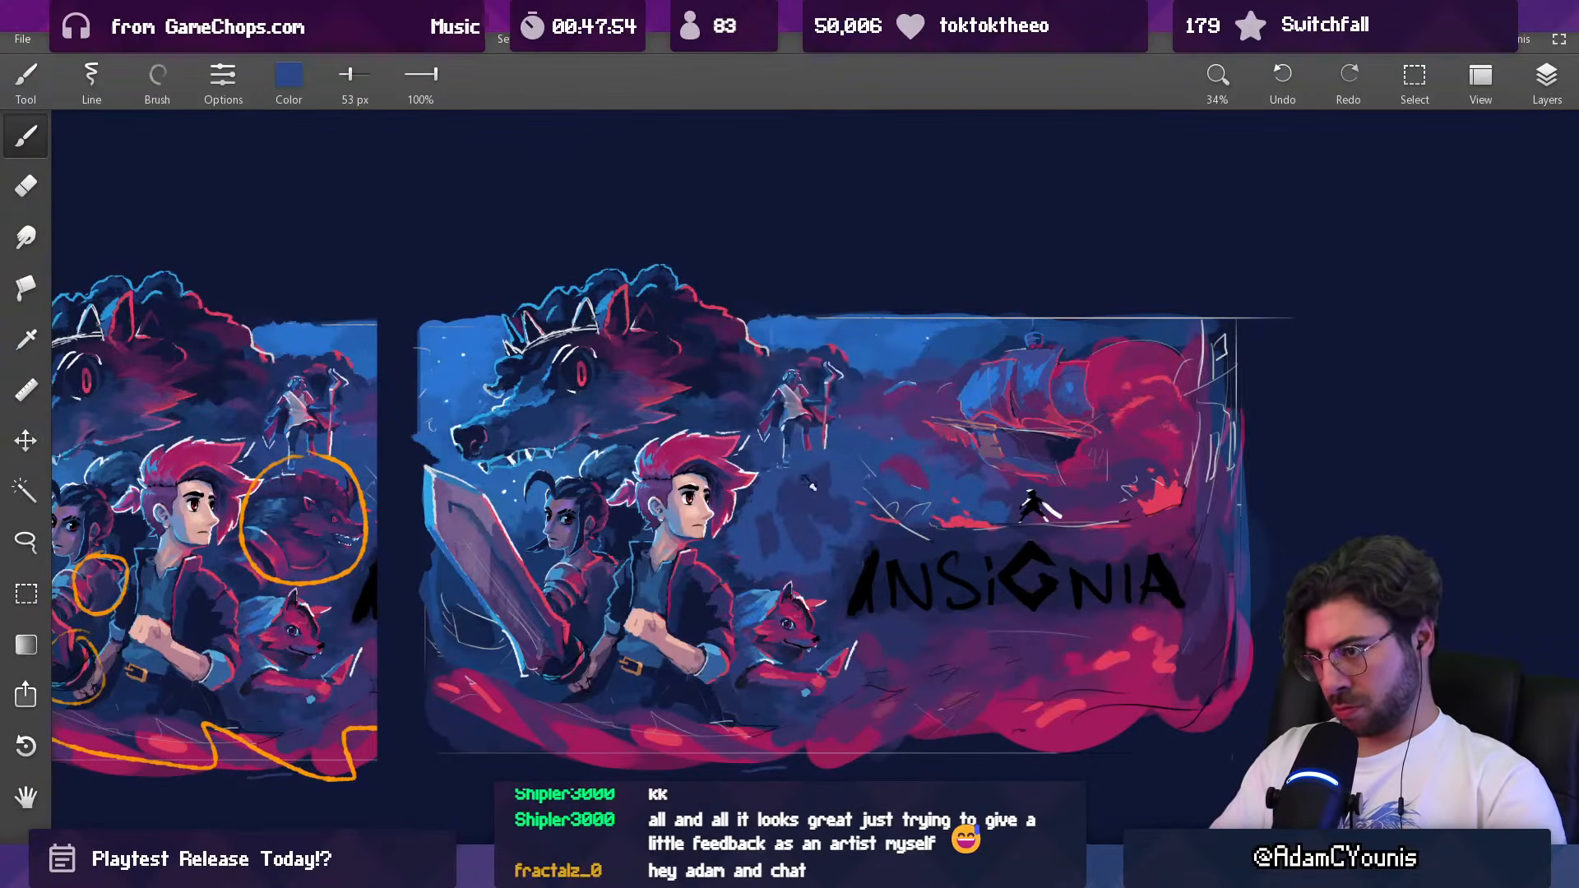
Step: Paint a rounded near-white shape on top of the dark blue silhouette with a 78 px brush
alt+click(796, 459)
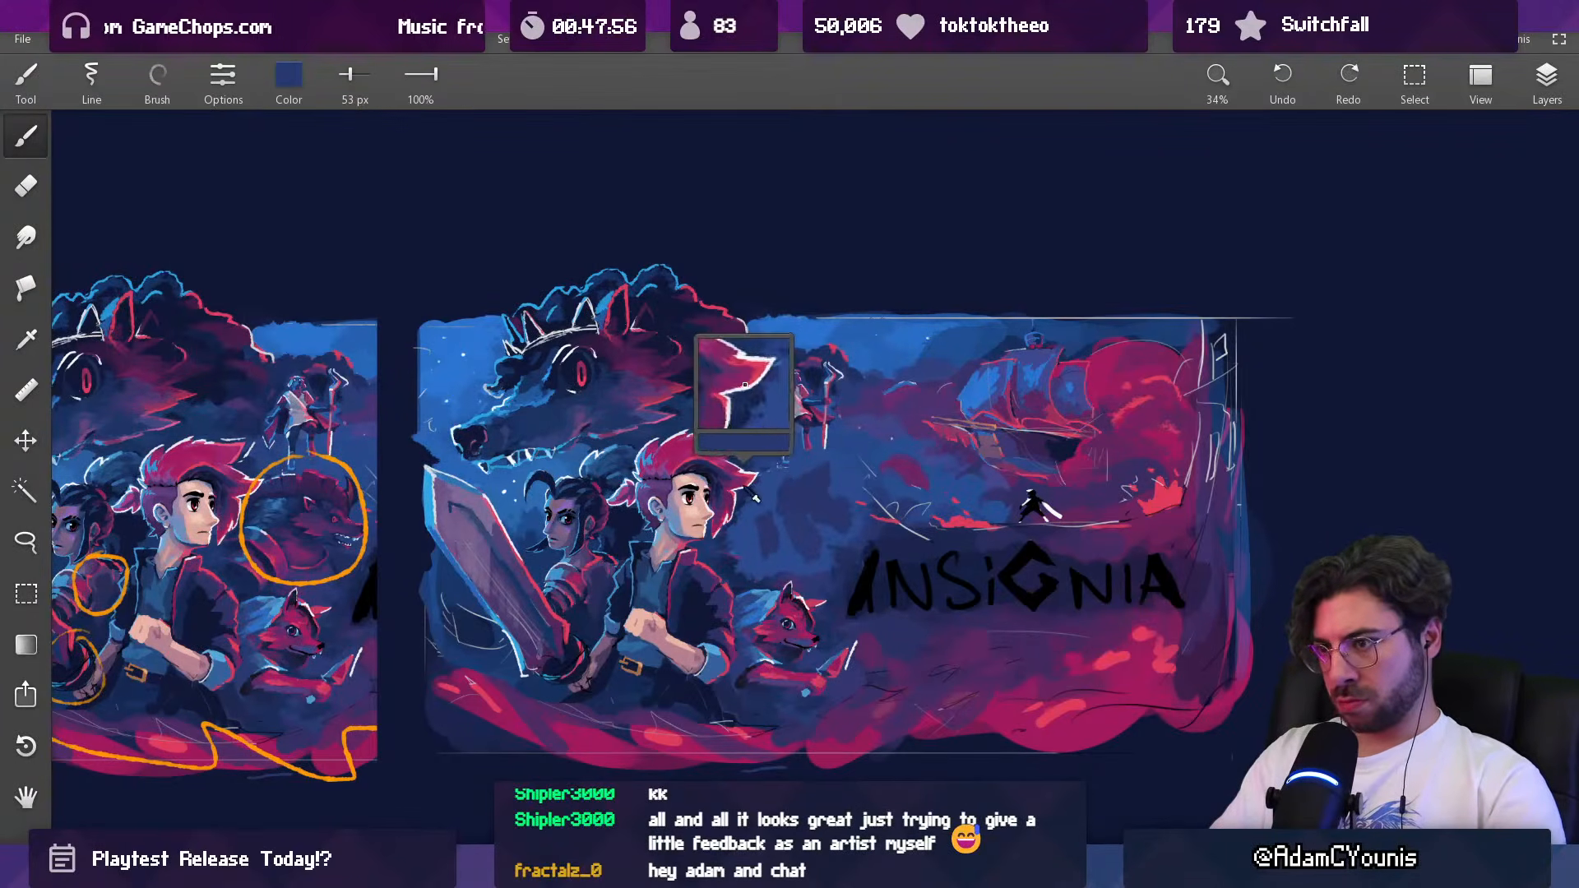
key(])
key(])
key(])
key(])
drag(798, 454, 794, 462)
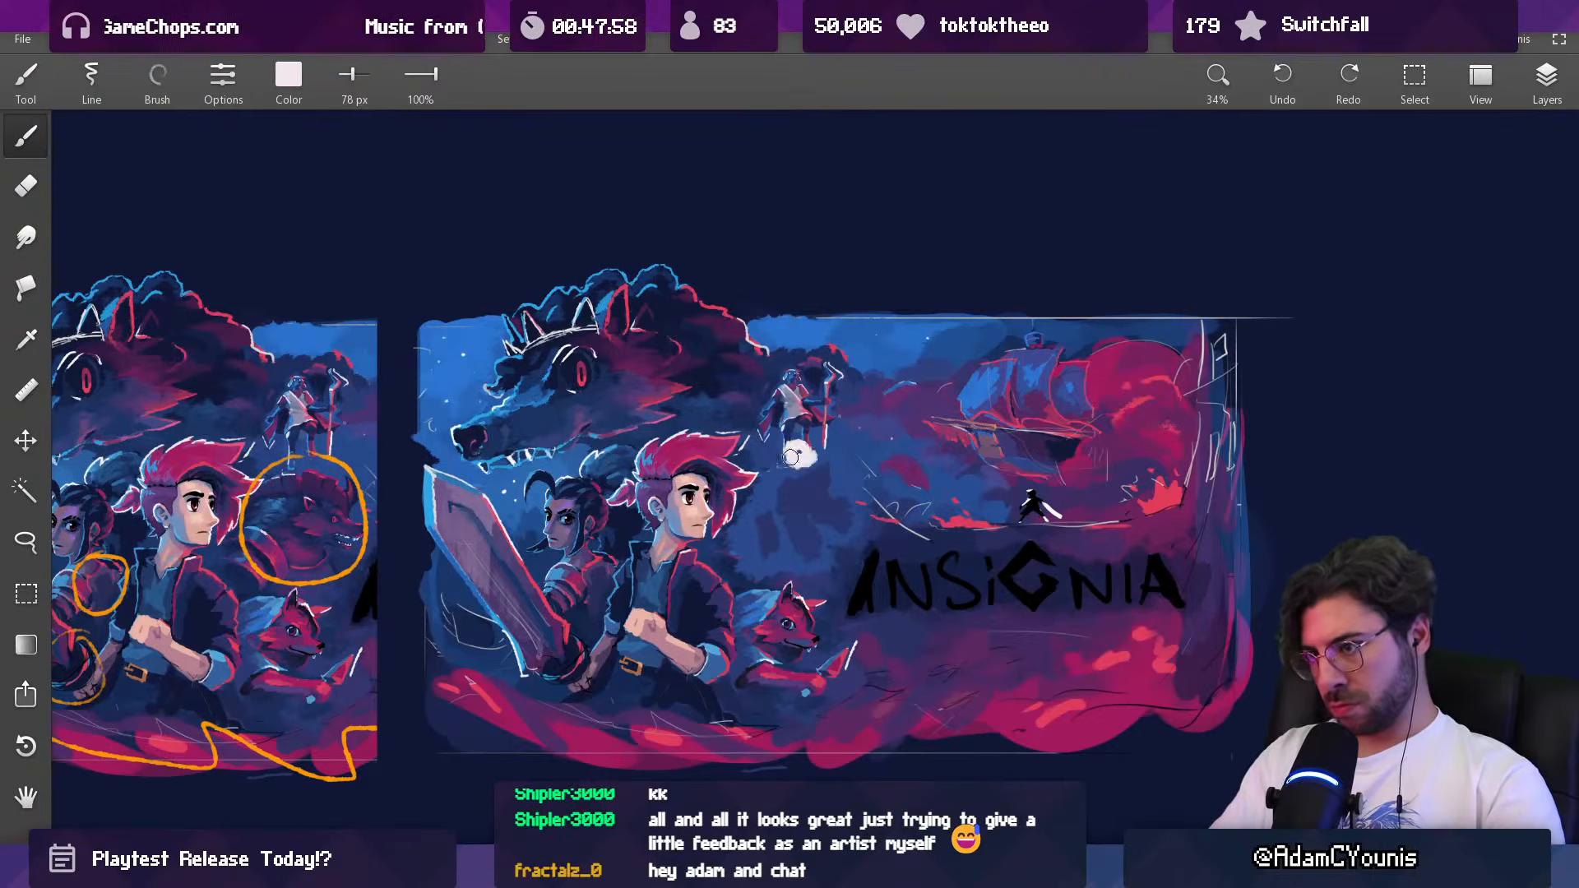
Step: Carve the near-white shape's lower edge with sampled blue and a 45 px brush, retouching it in pale colour
alt+click(841, 465)
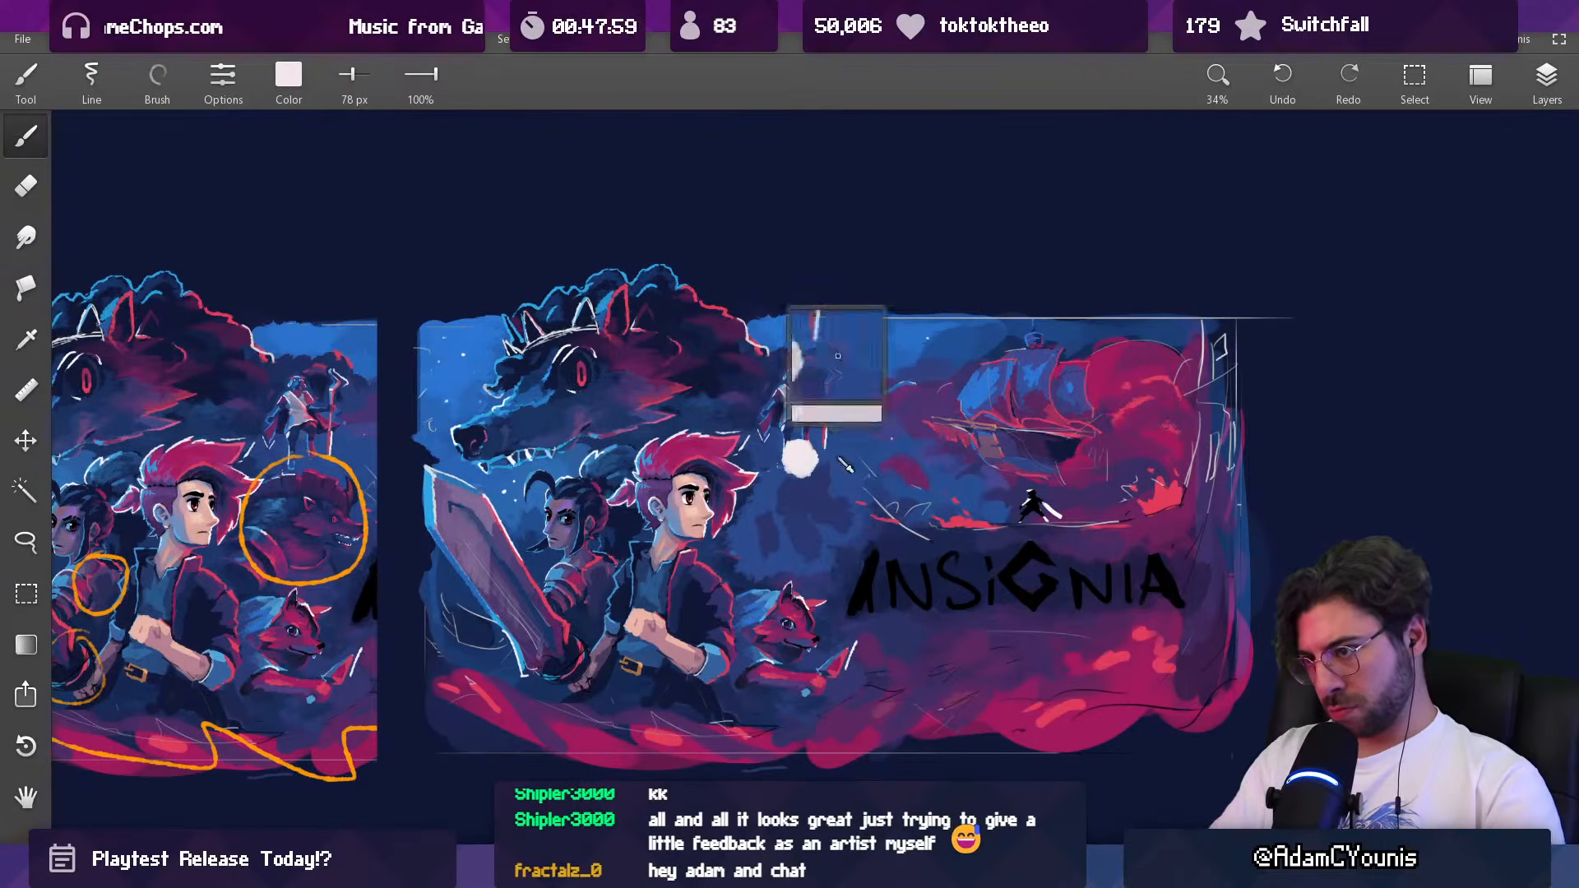
alt+click(810, 457)
key([)
key([)
key([)
key([)
key([)
key([)
alt+click(814, 473)
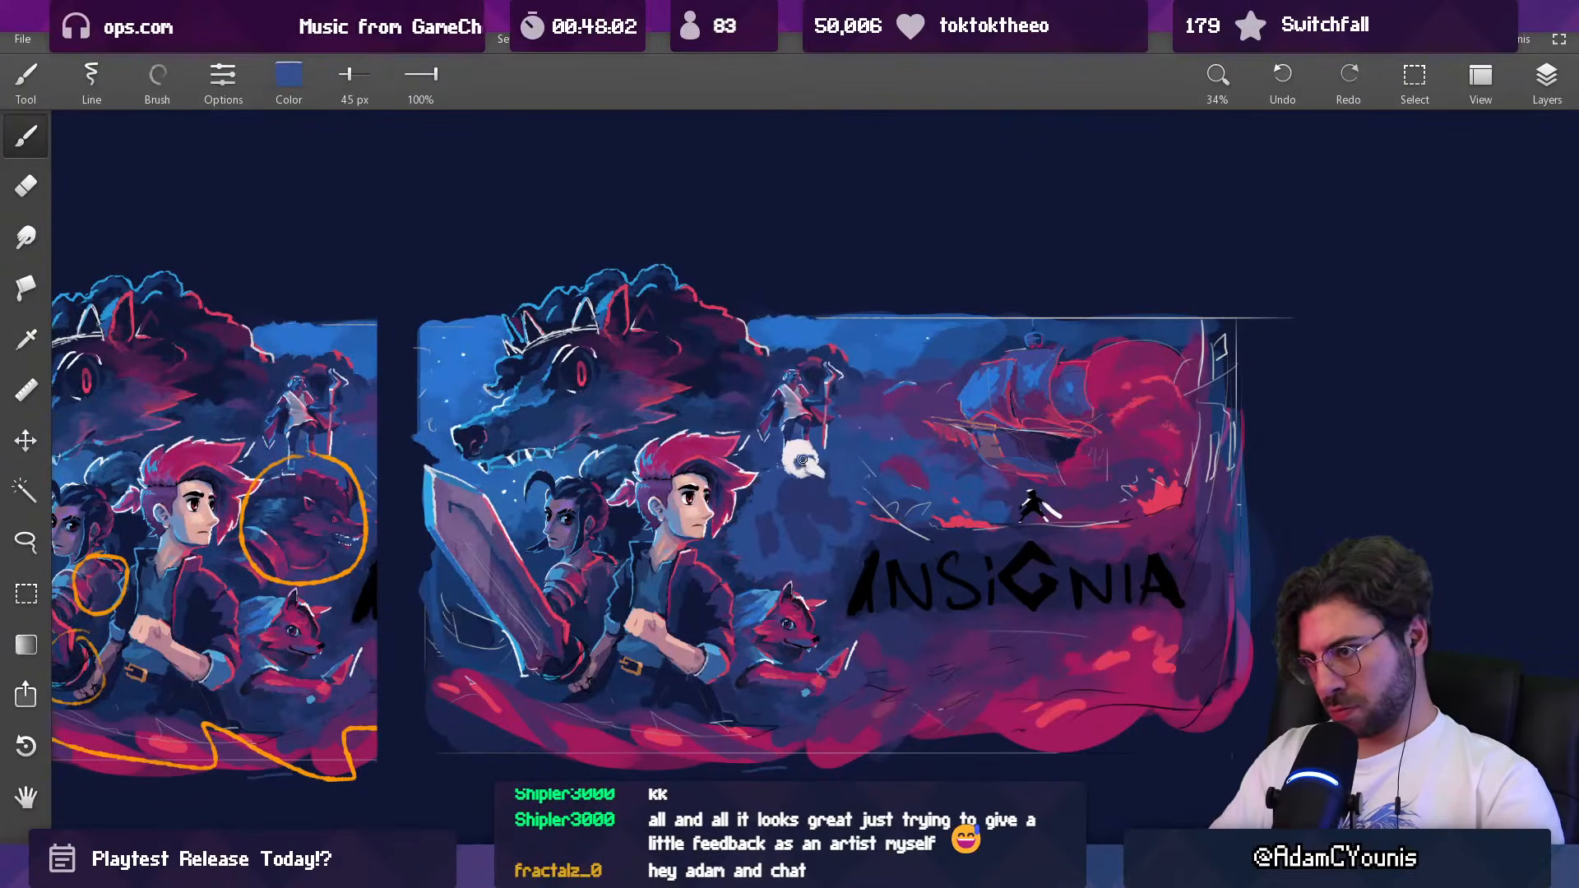
alt+click(803, 458)
drag(803, 471, 827, 471)
alt+click(810, 471)
alt+click(819, 463)
Step: Extend the white shape with a thin pale curve using a 21 px brush, and add a 40 px white spot on its hero side
key([)
key([)
key([)
key([)
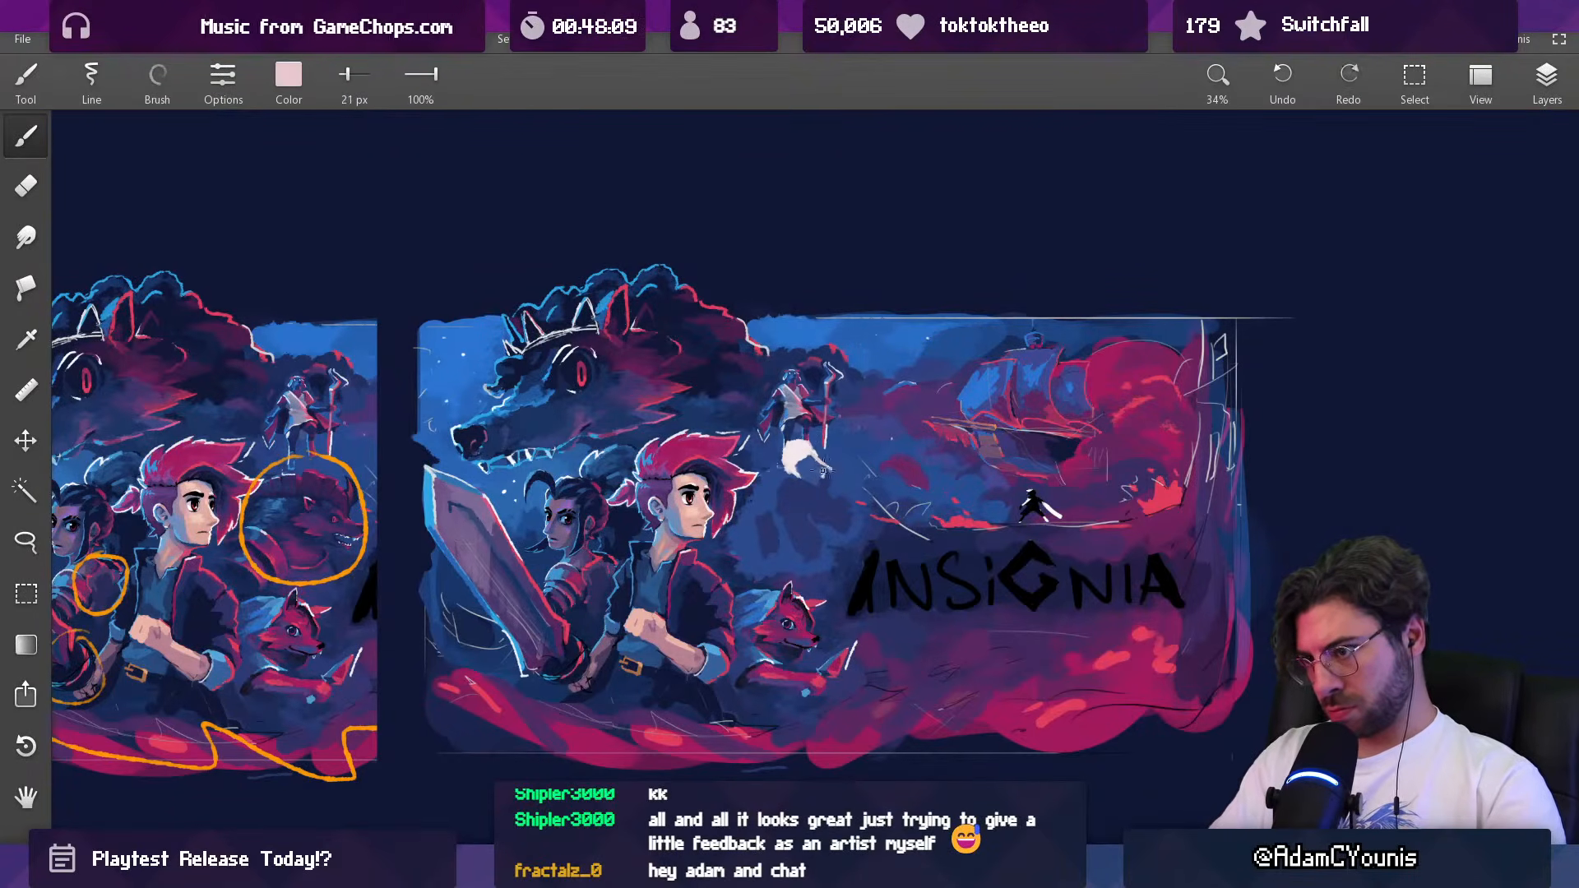
mouse_move(823, 465)
mouse_down()
mouse_move(801, 464)
mouse_move(867, 423)
mouse_move(773, 487)
mouse_up()
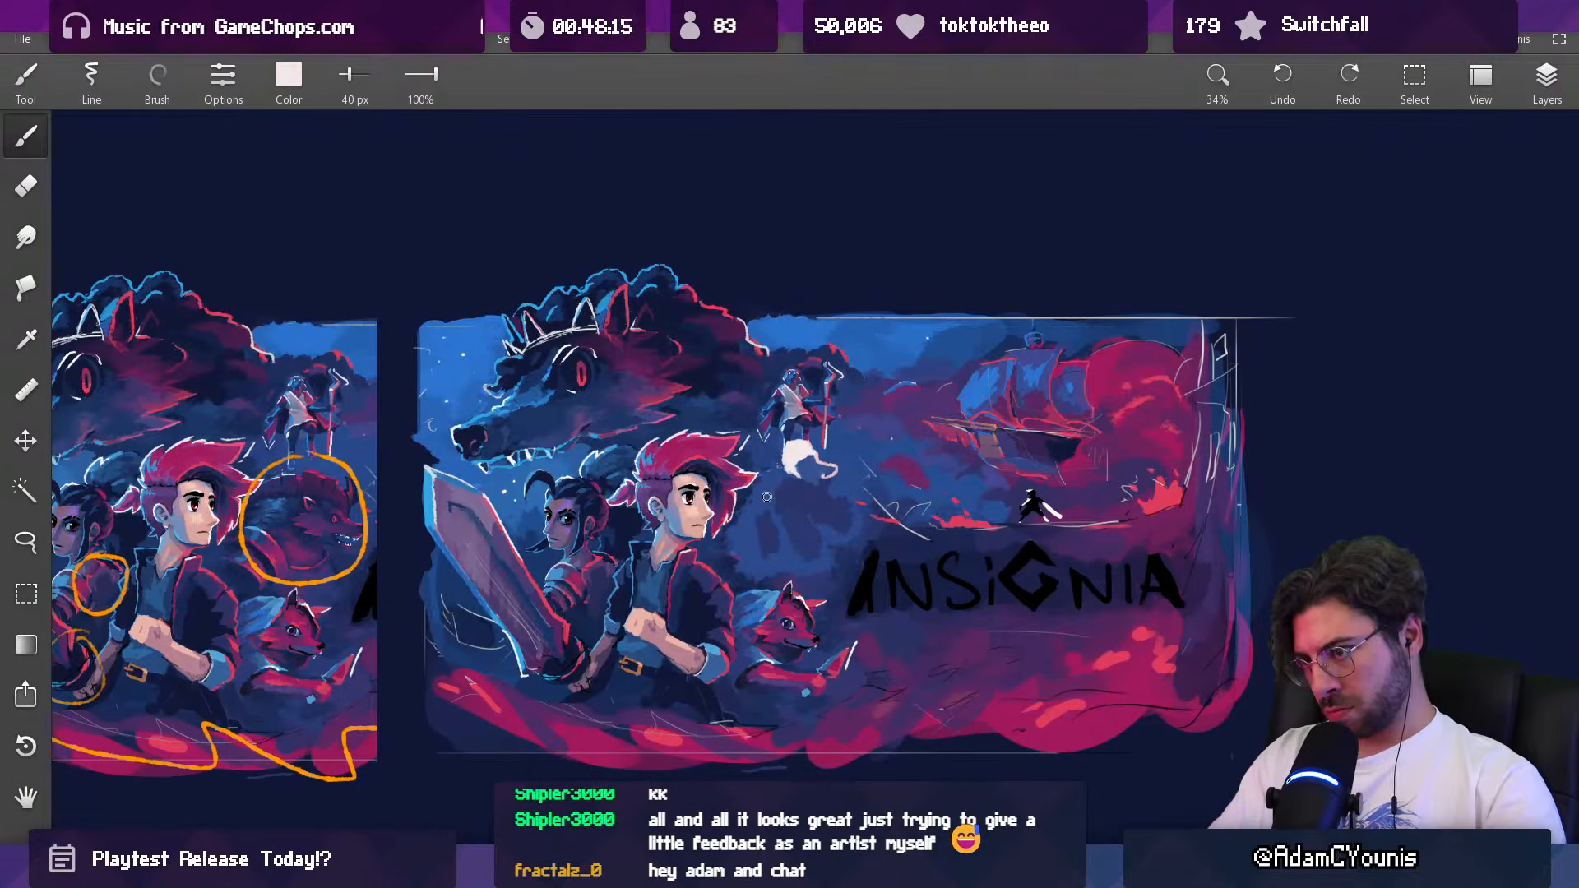
drag(777, 490, 776, 493)
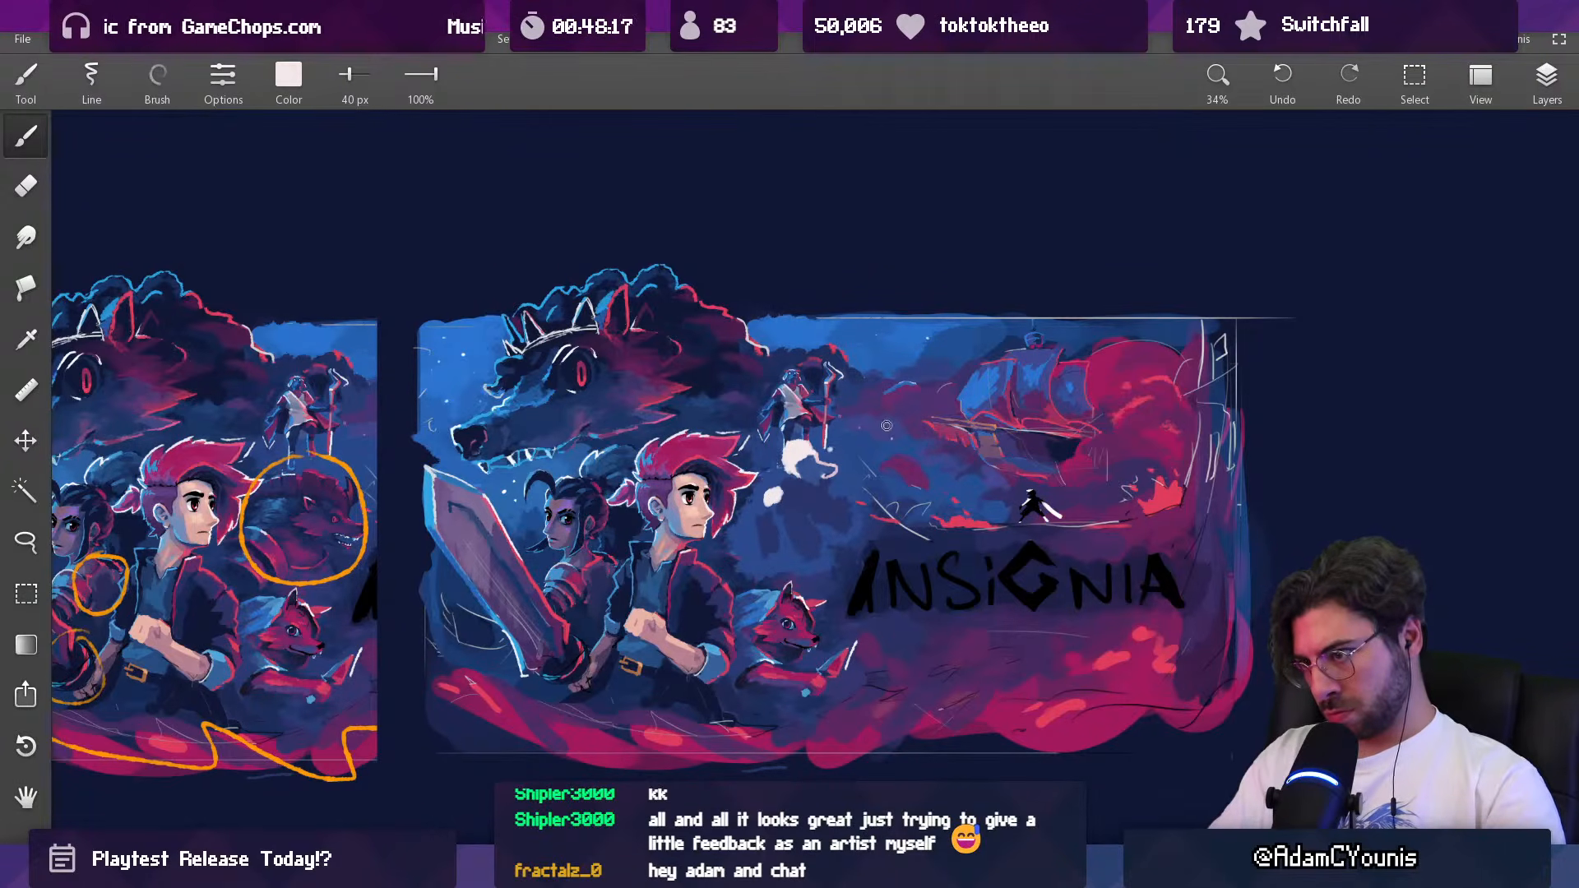
Step: Add thin pale strokes around the silhouette's head with a 22 px brush
mouse_move(872, 445)
mouse_down()
mouse_move(810, 491)
mouse_move(864, 427)
mouse_move(820, 467)
mouse_move(806, 451)
mouse_up()
key(e)
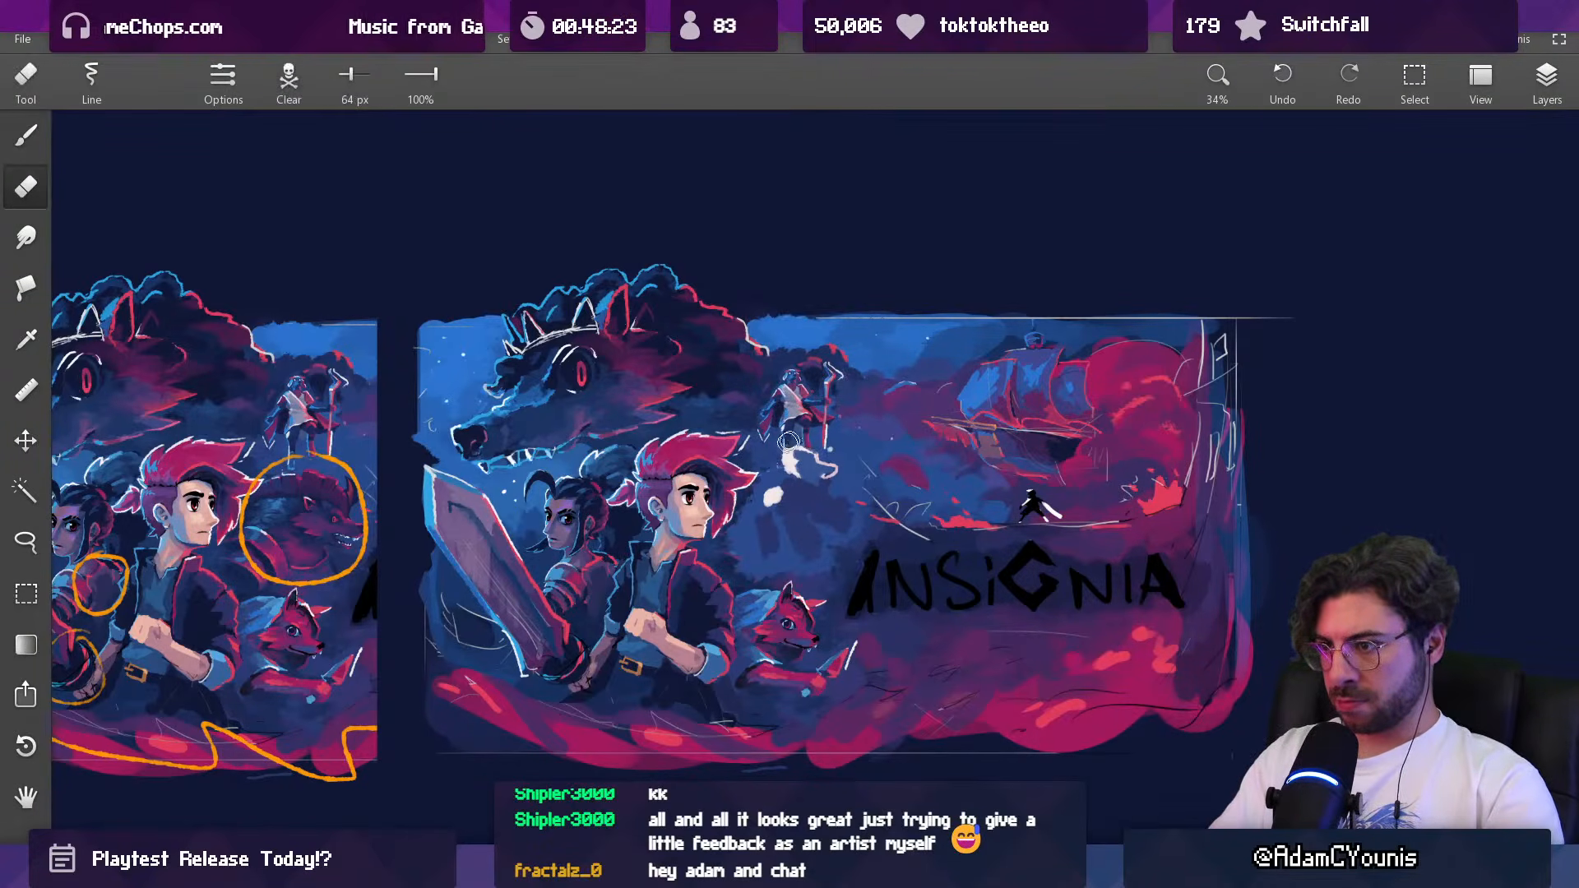
key(b)
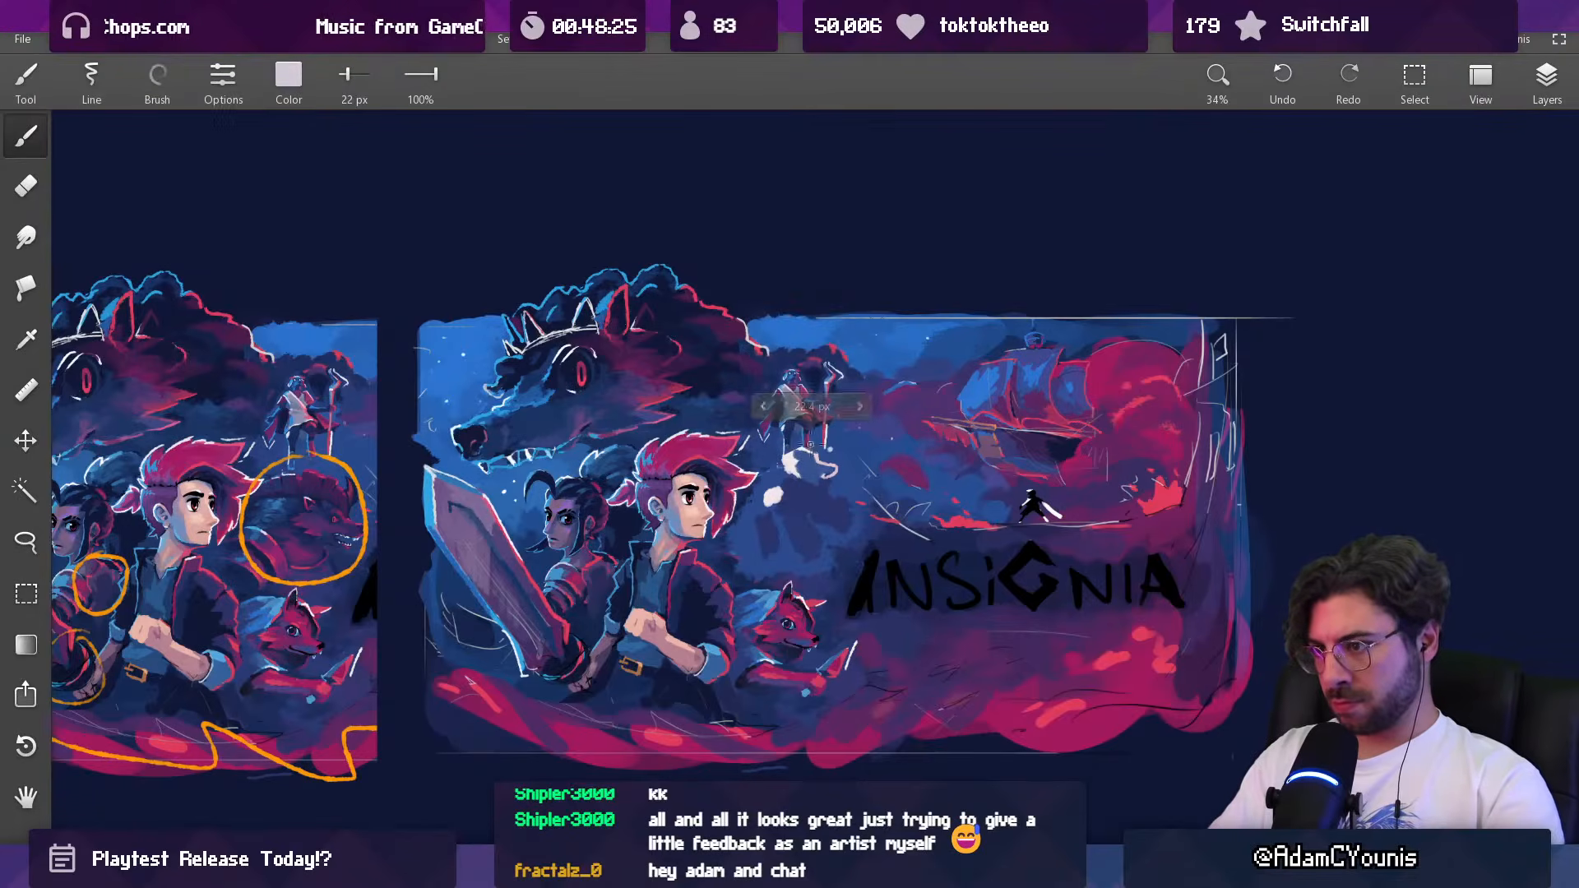
drag(791, 448, 789, 472)
alt+click(810, 461)
Step: Carve the white head and hero-side shoulder shapes down to thin outlines, using sampled blues and a brush of 42 to 53 px
key(])
key(])
alt+click(774, 489)
key(bracketleft)
key(bracketleft)
key(])
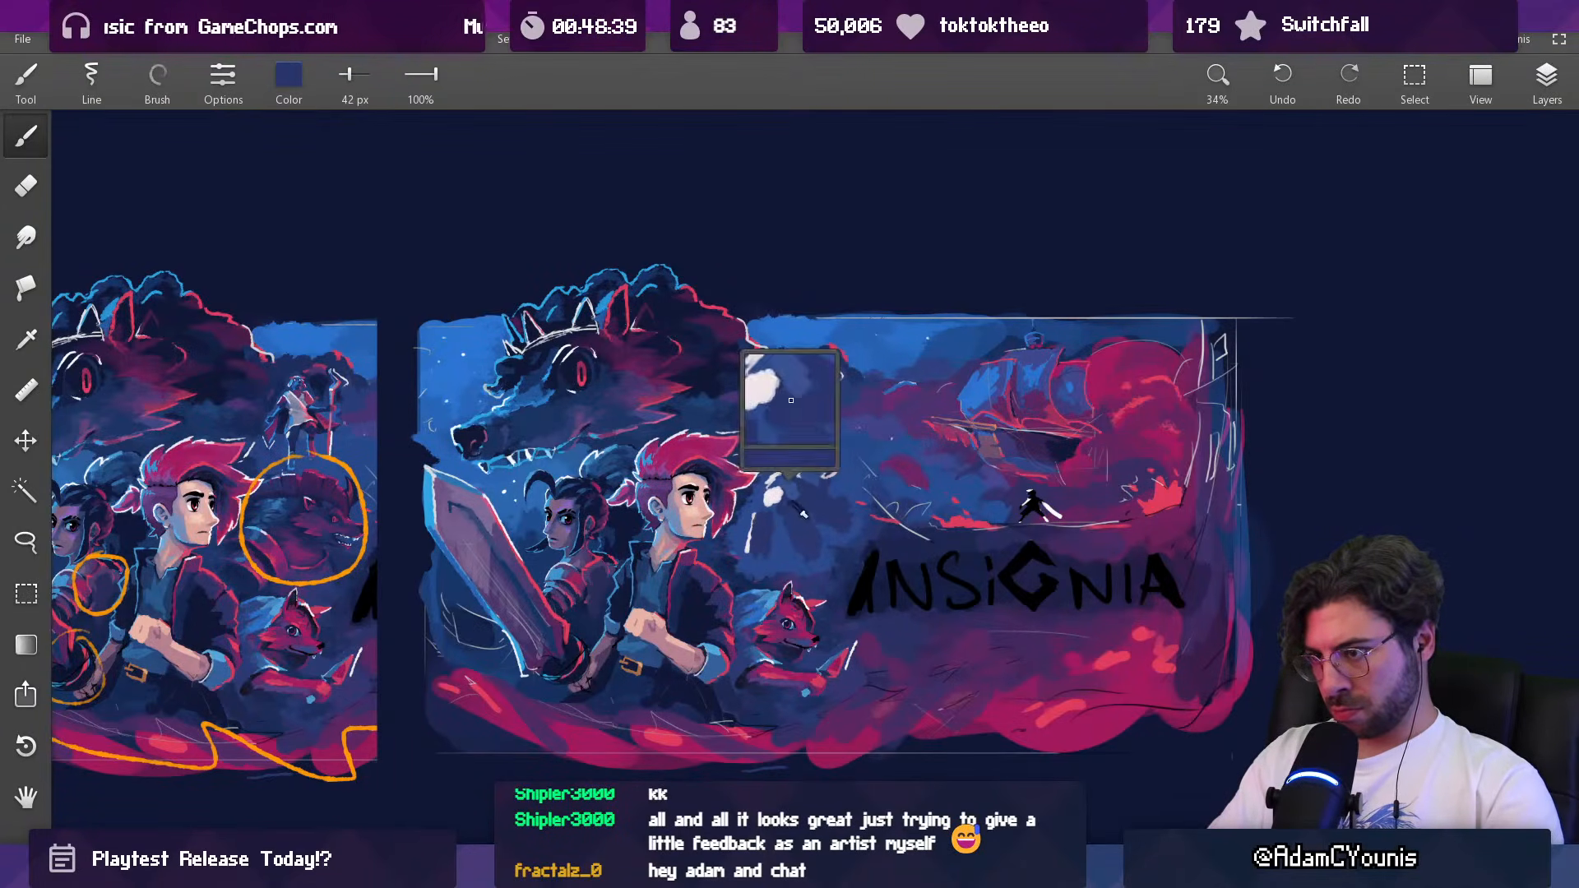
key(])
key(])
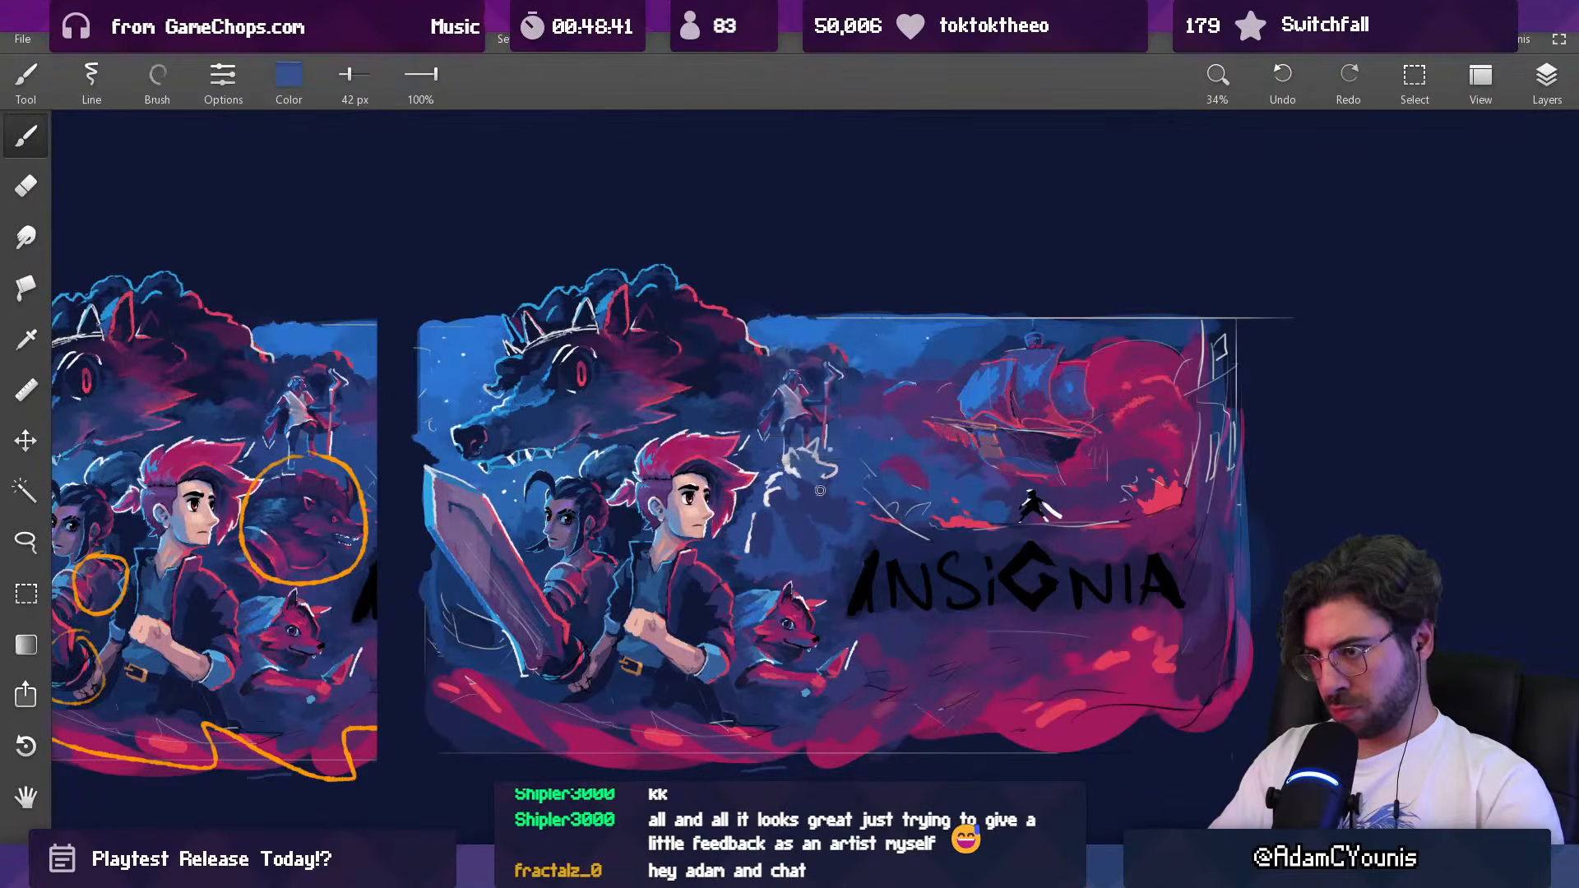
key(])
key(])
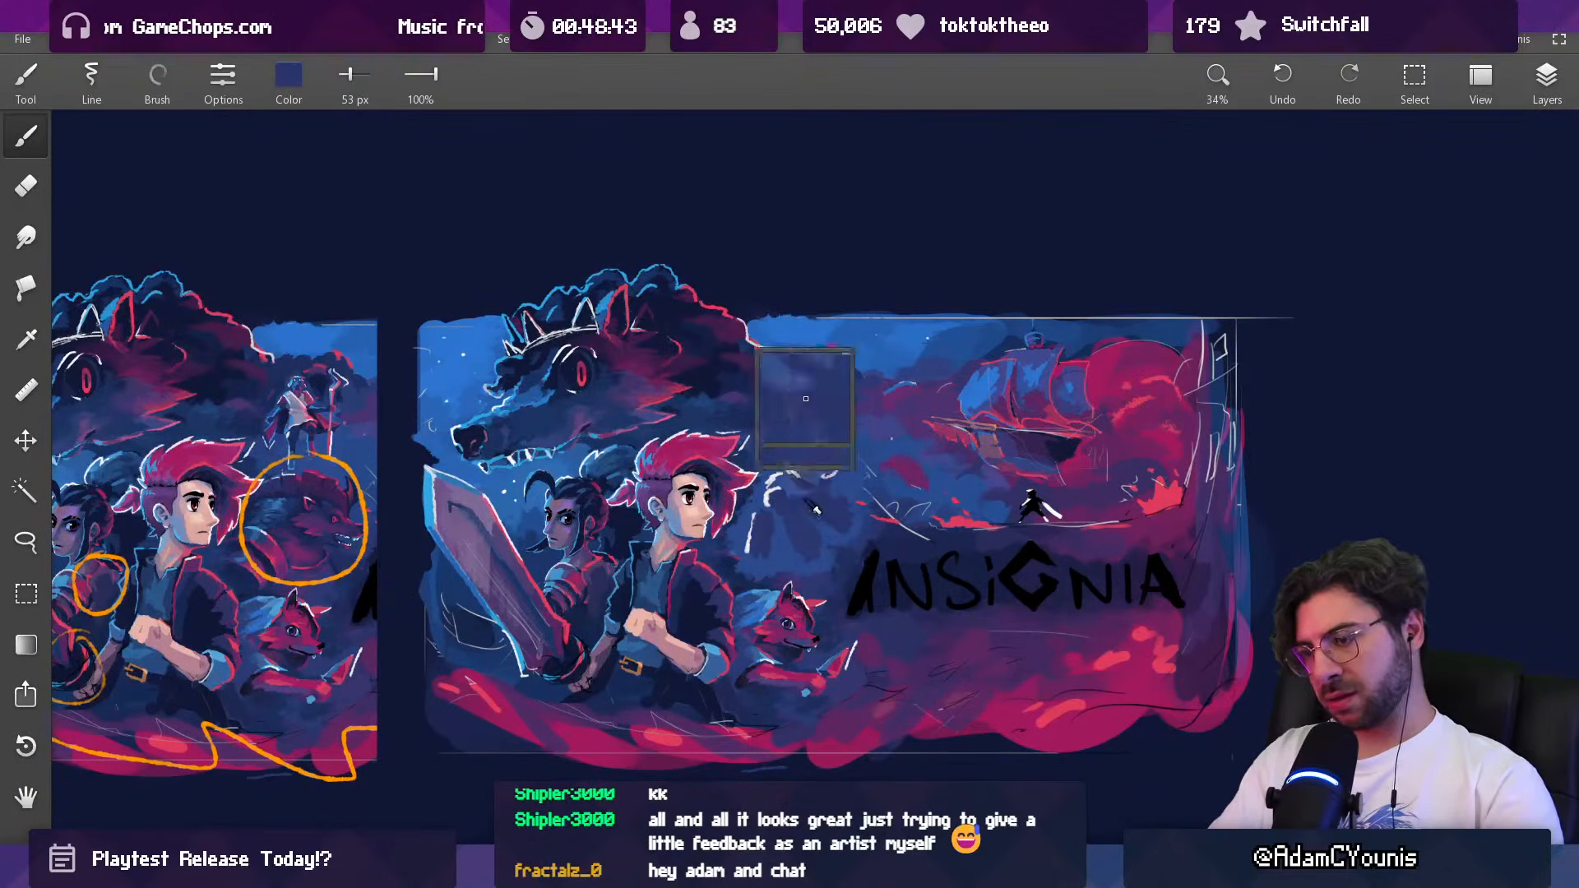
Step: Fill out the silhouette's torso and limbs below the pale outlines with sampled blues, using 65 px and 49 px brushes
alt+click(785, 534)
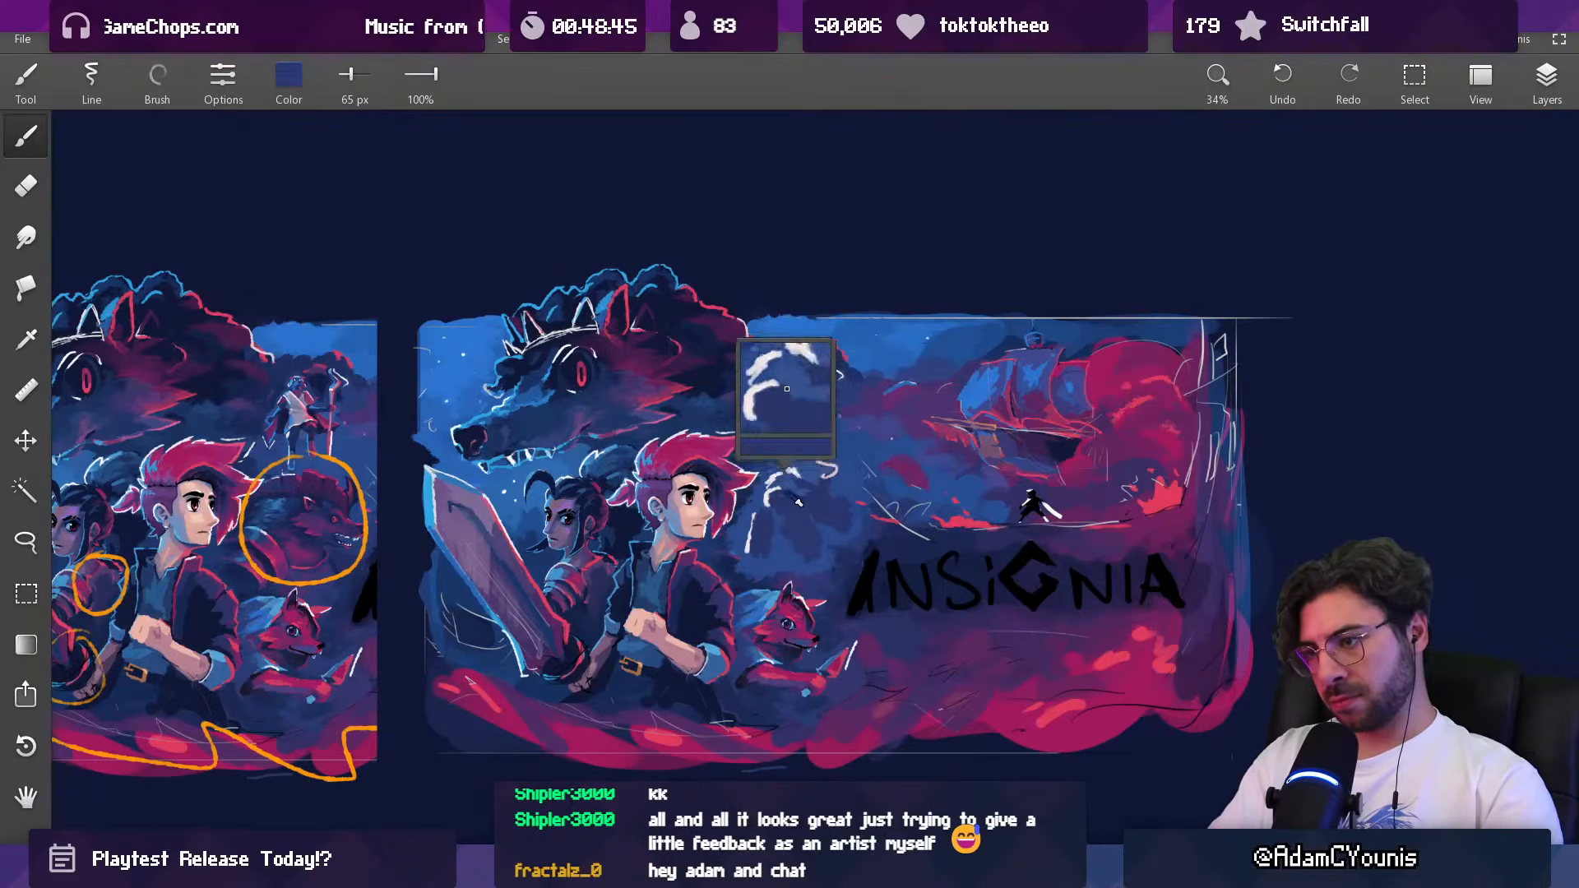
alt+click(783, 491)
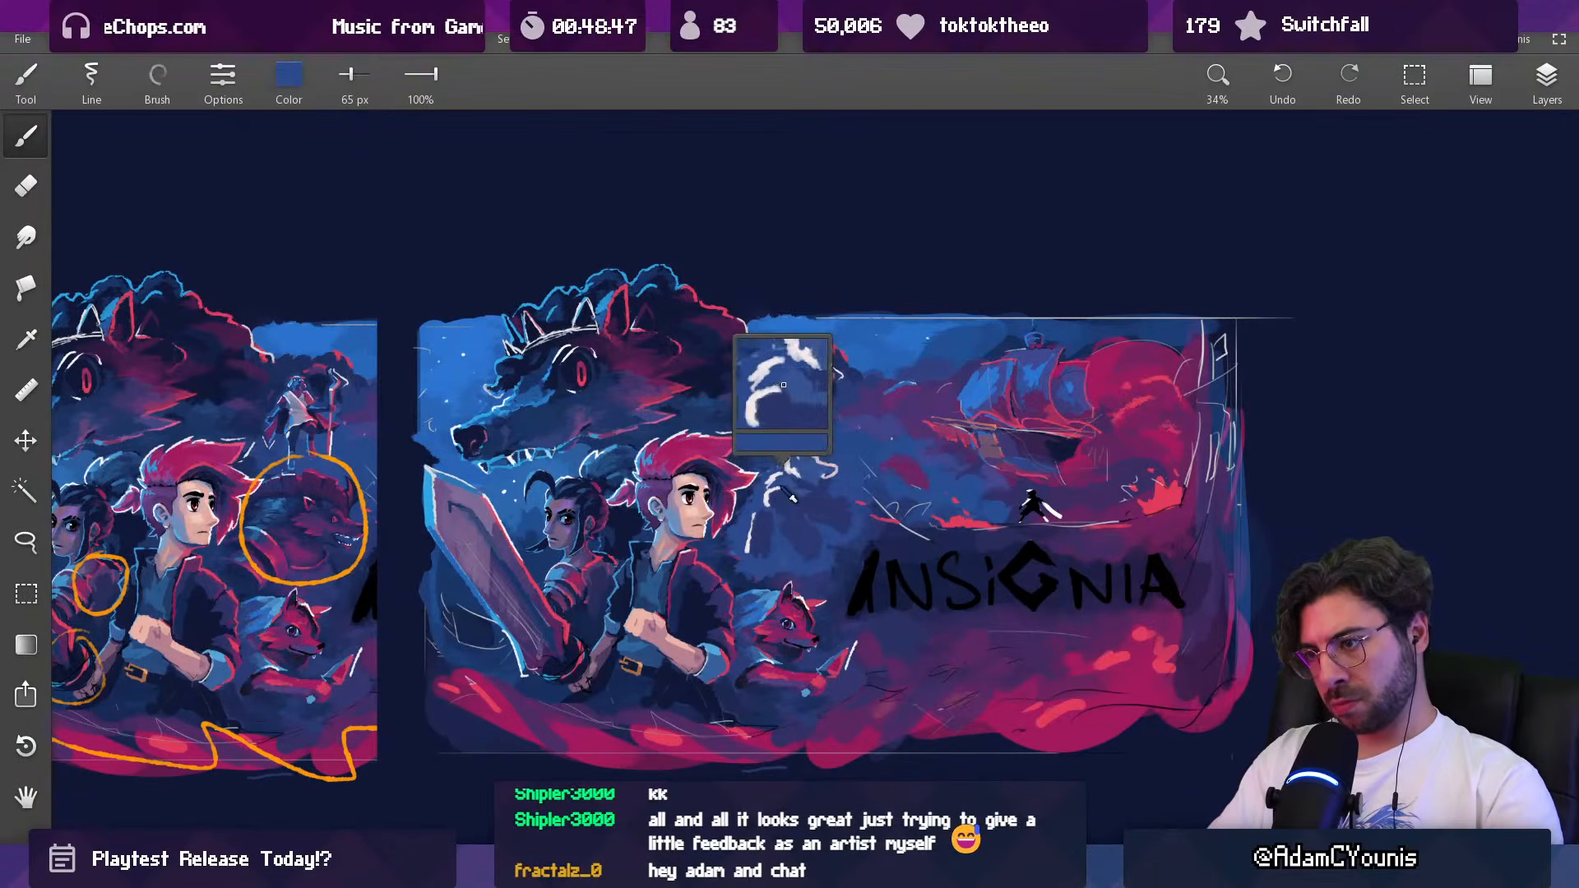
key([)
key([)
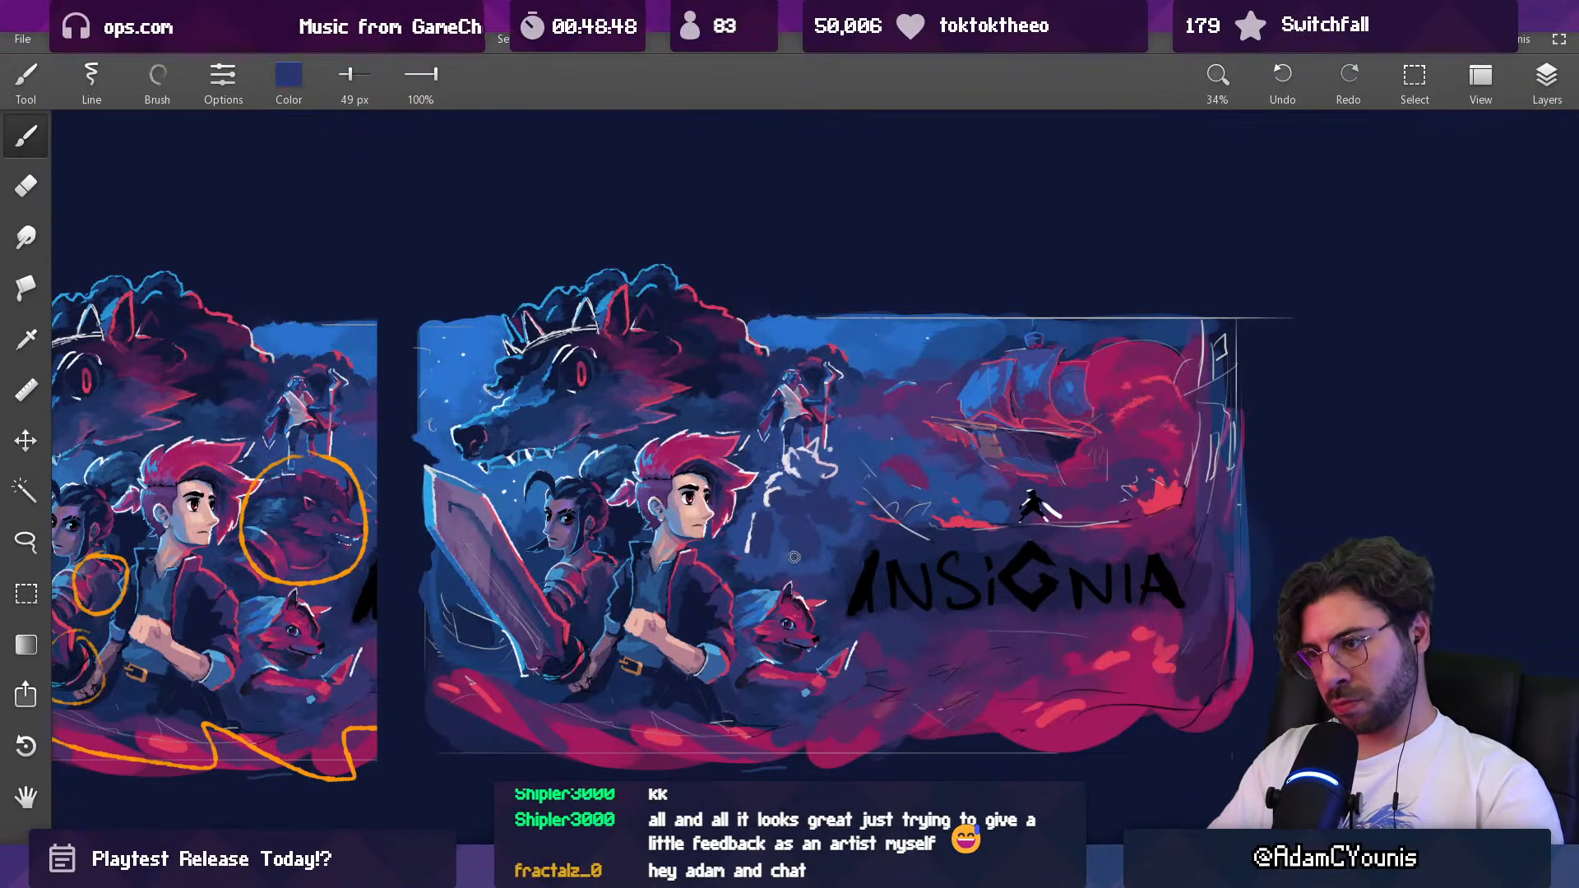
alt+click(795, 523)
drag(788, 529, 792, 547)
alt+click(827, 521)
alt+click(829, 516)
alt+click(841, 528)
mouse_move(842, 530)
mouse_down()
mouse_move(843, 491)
mouse_move(831, 503)
mouse_move(852, 516)
mouse_move(792, 599)
mouse_up()
alt+click(838, 513)
alt+click(850, 491)
alt+click(832, 503)
Step: Paint the silhouette's hero-side shoulder and arm in sampled bright blue with a 27 to 33 px brush
drag(869, 498, 893, 330)
alt+click(795, 280)
key([)
key([)
key([)
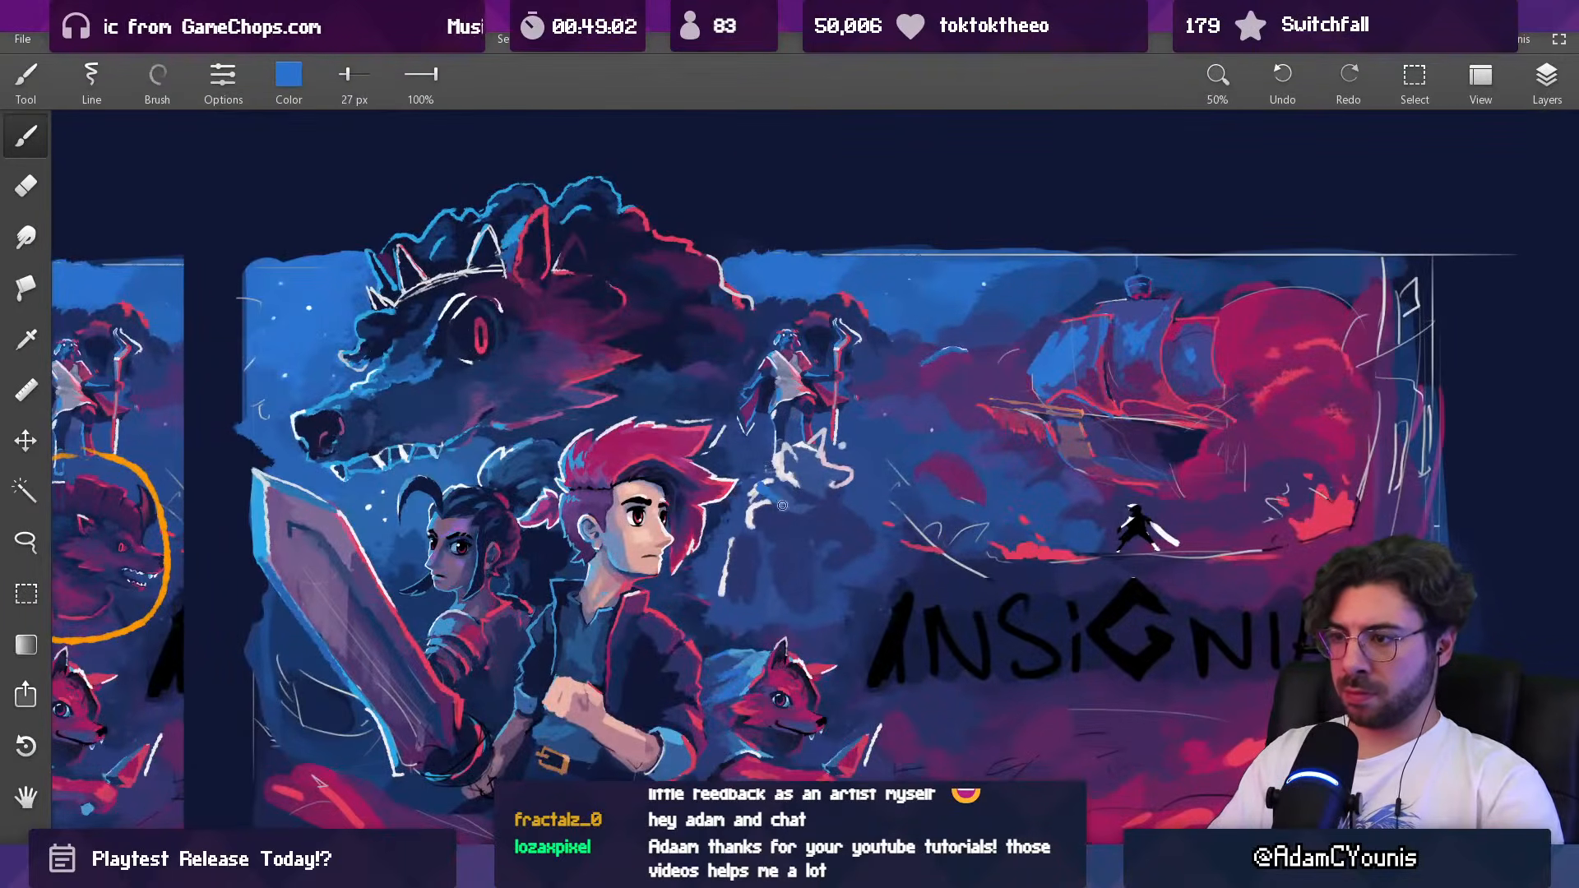
mouse_move(783, 495)
mouse_down()
mouse_move(750, 525)
mouse_move(728, 587)
mouse_move(744, 560)
mouse_up()
key(])
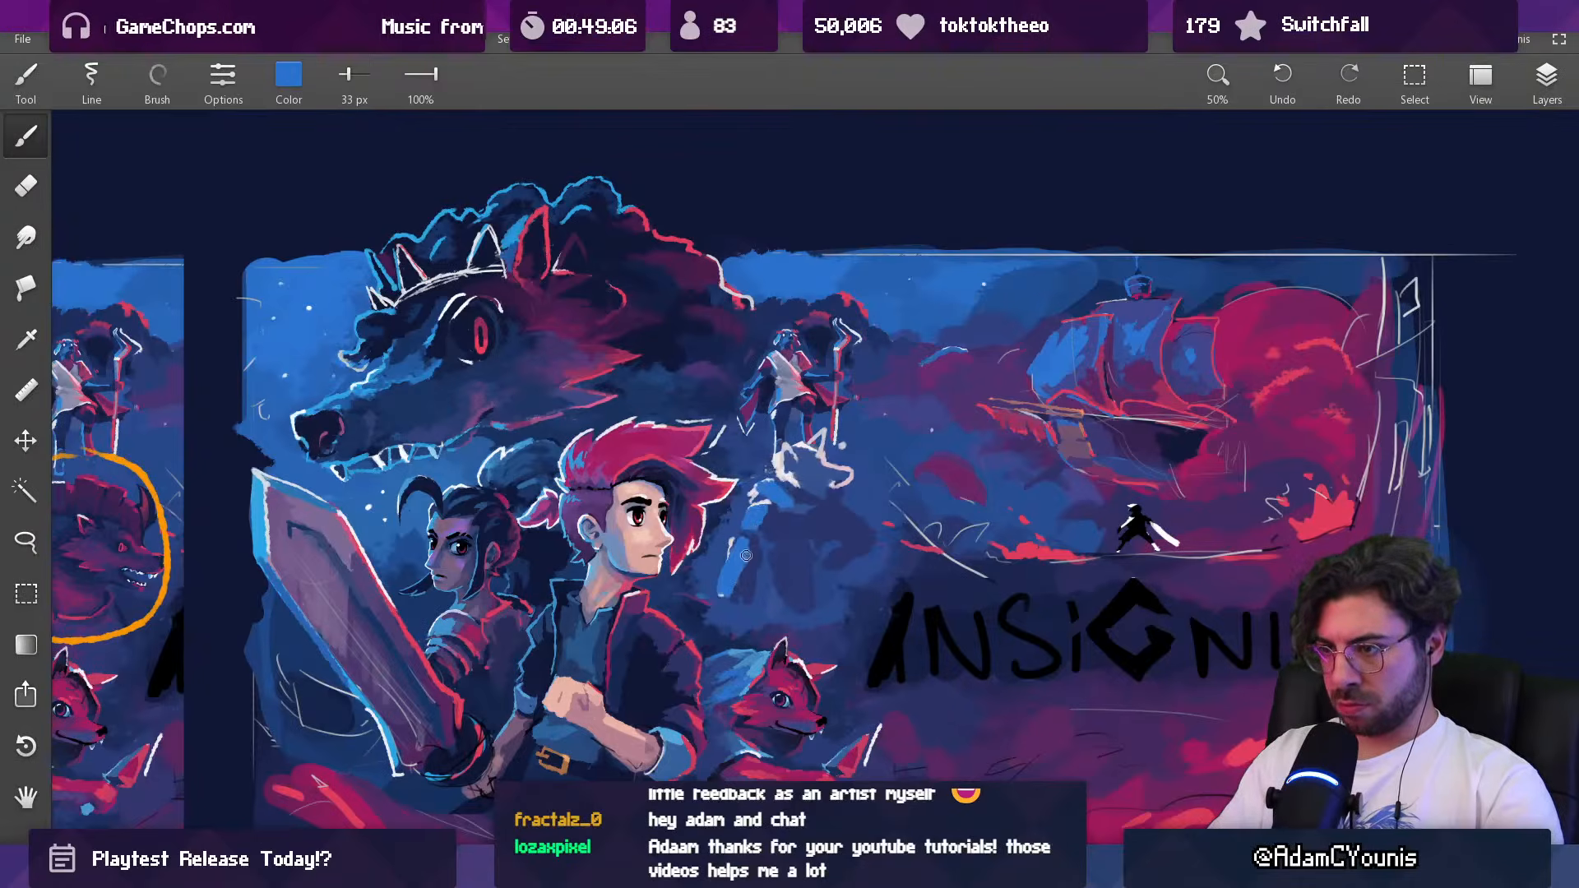
Step: Rework the silhouette's pale eared head with sampled blue and near-white, using a 25 px brush
alt+click(830, 463)
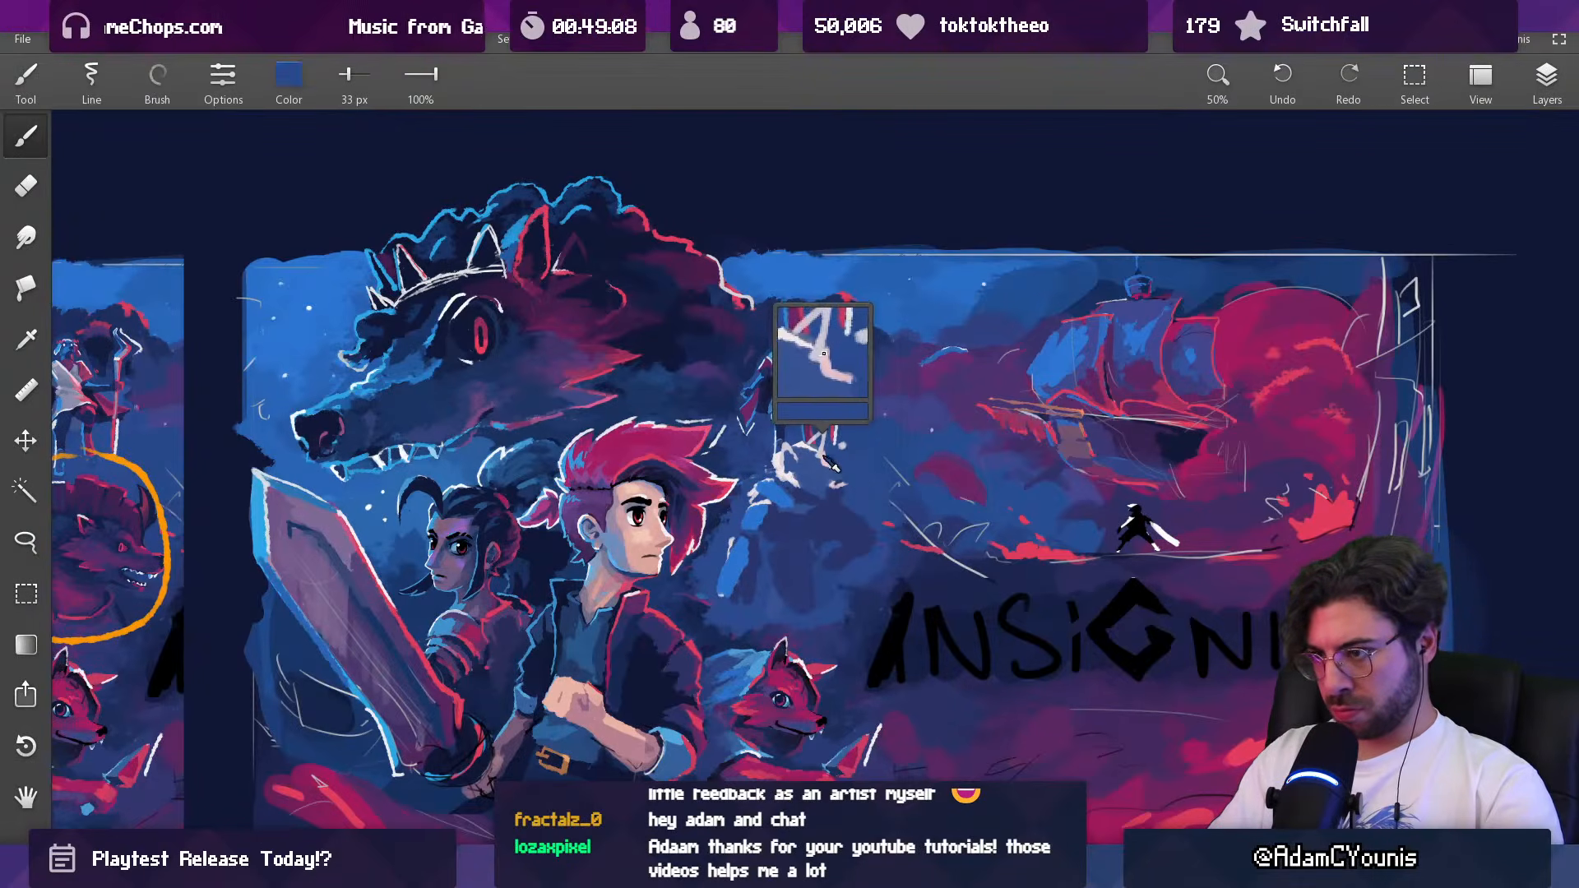
key([)
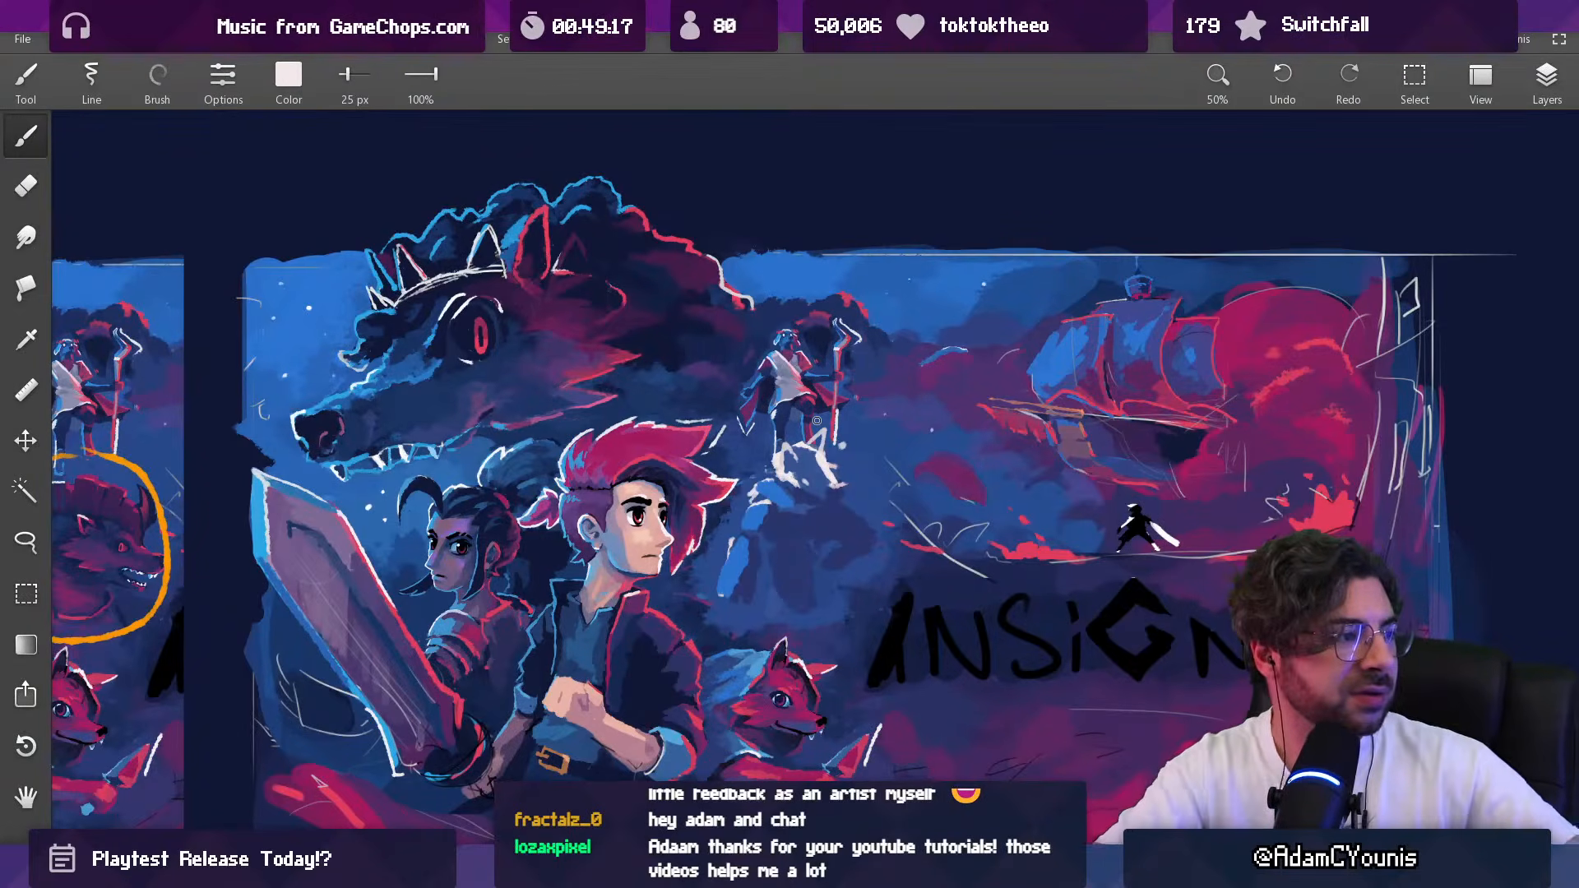
scroll(714, 514, down, 8)
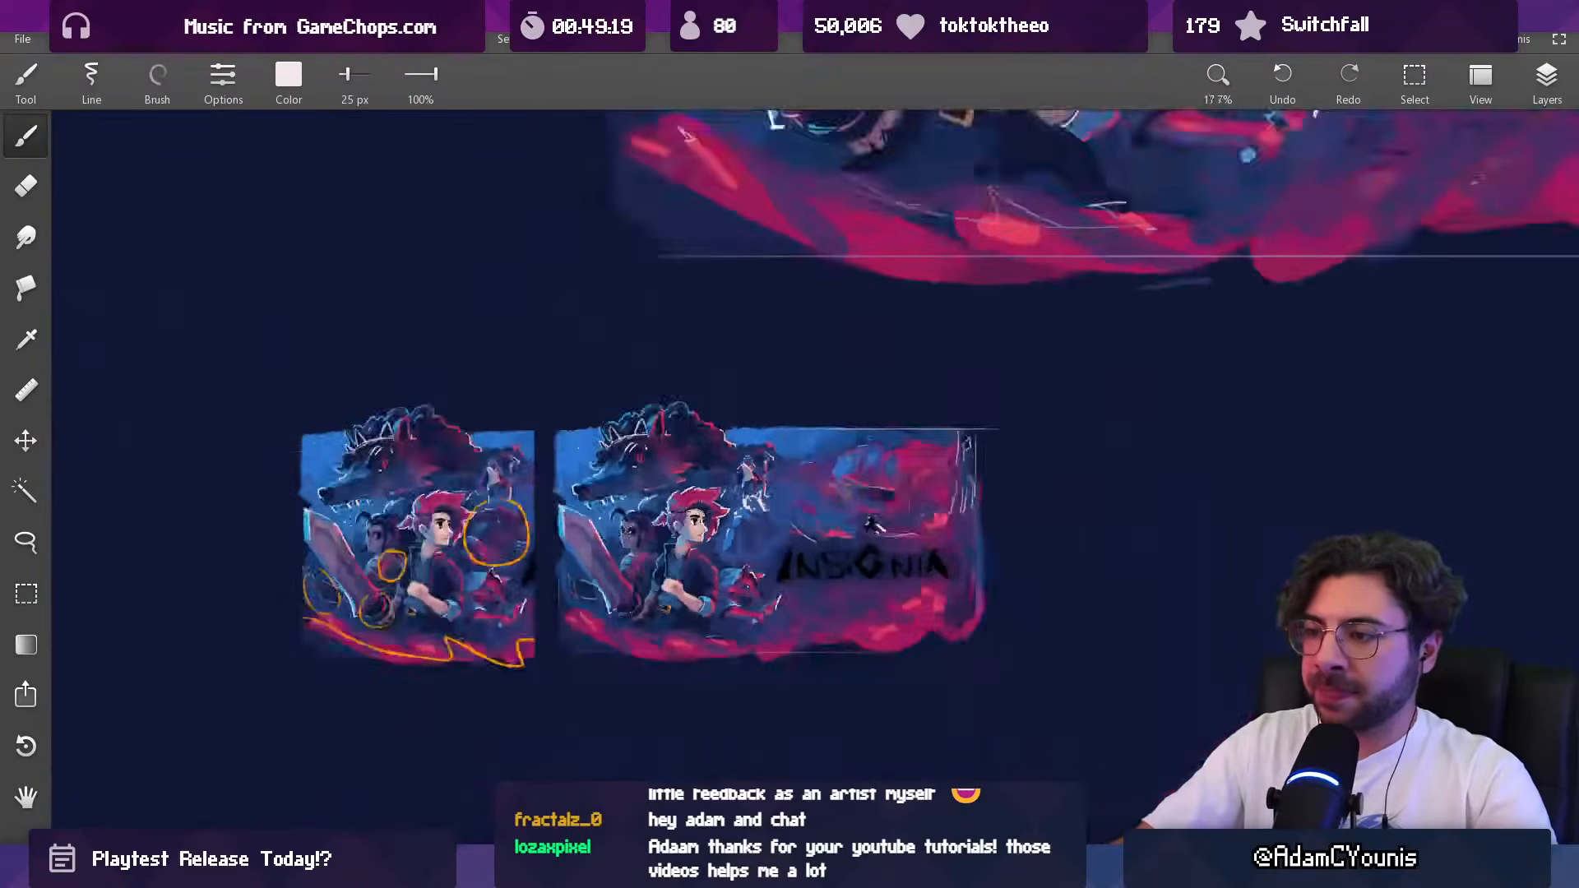
scroll(733, 479, up, 1)
scroll(699, 544, up, 1)
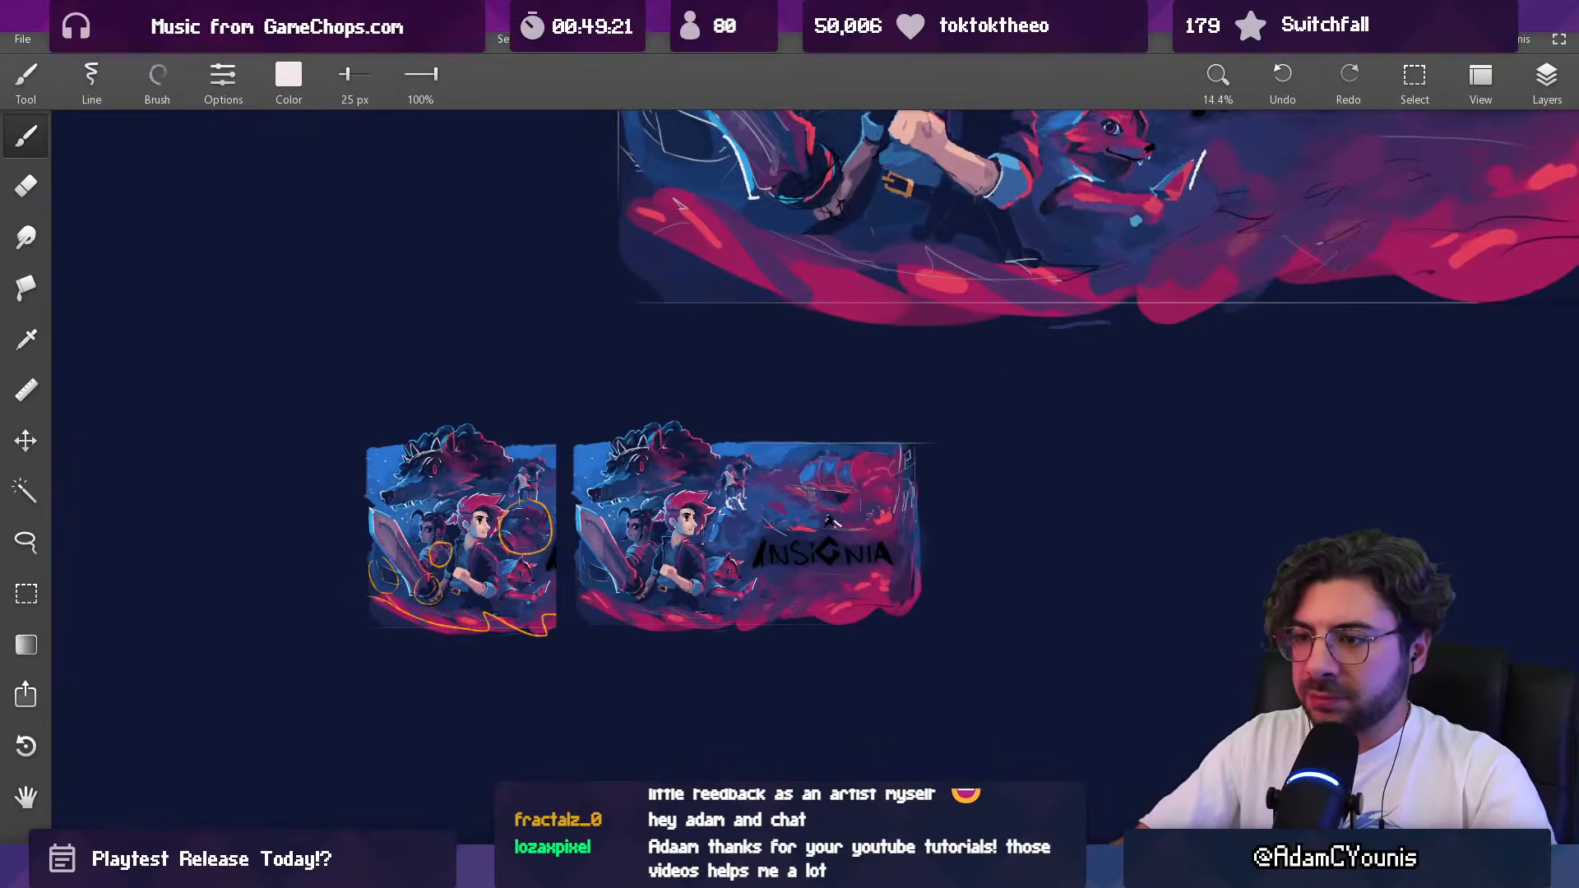
scroll(716, 539, up, 8)
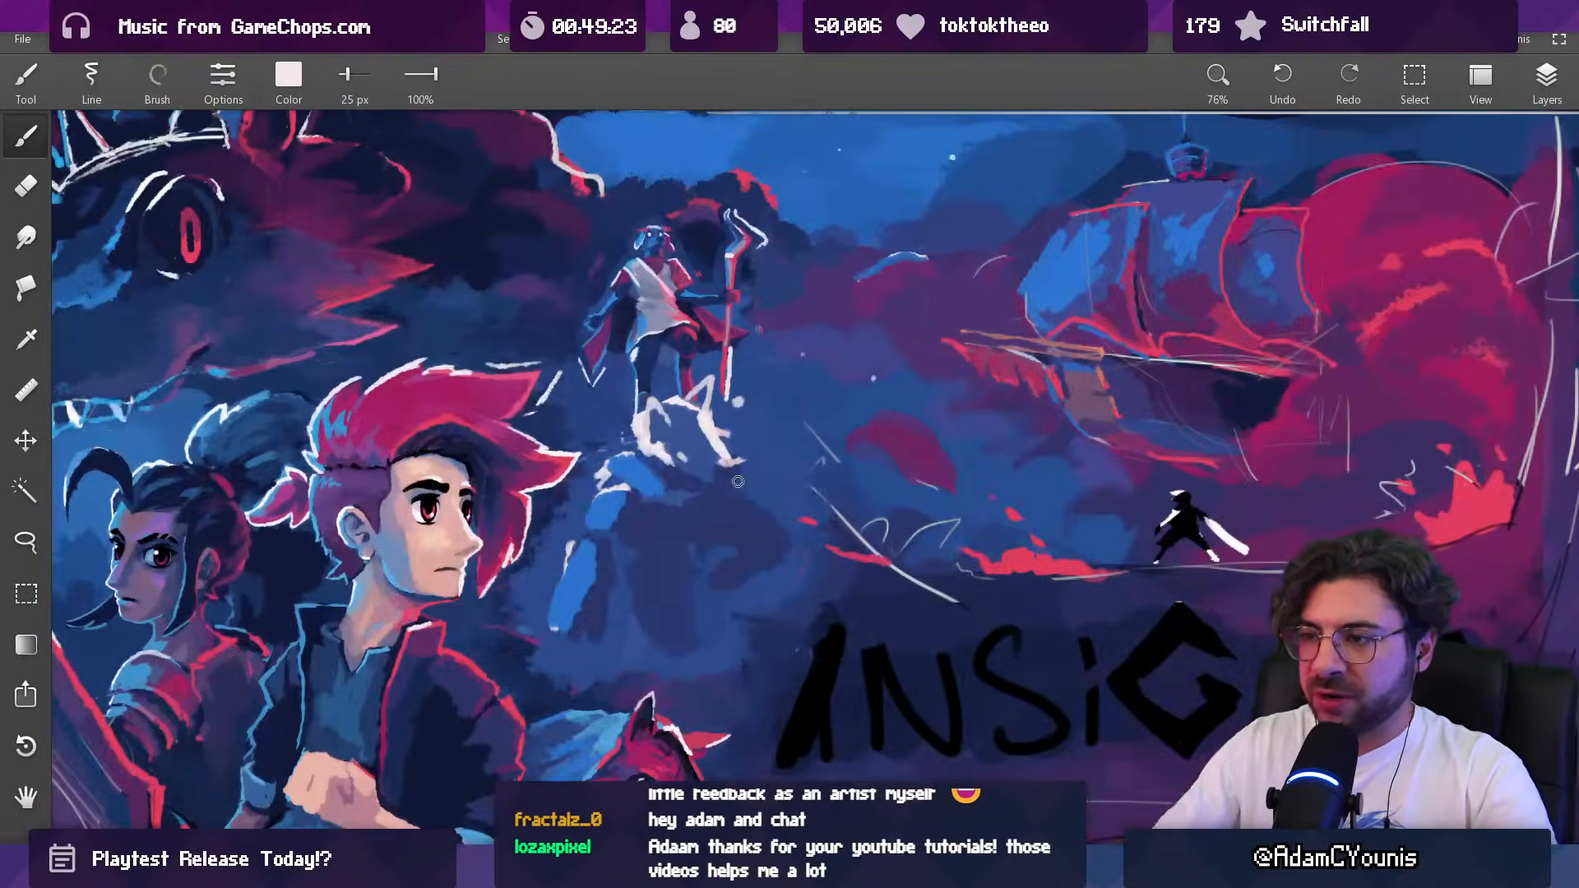
Step: Reshape the pale head's muzzle and lower edge with sampled blues and a 25 px brush
alt+click(737, 481)
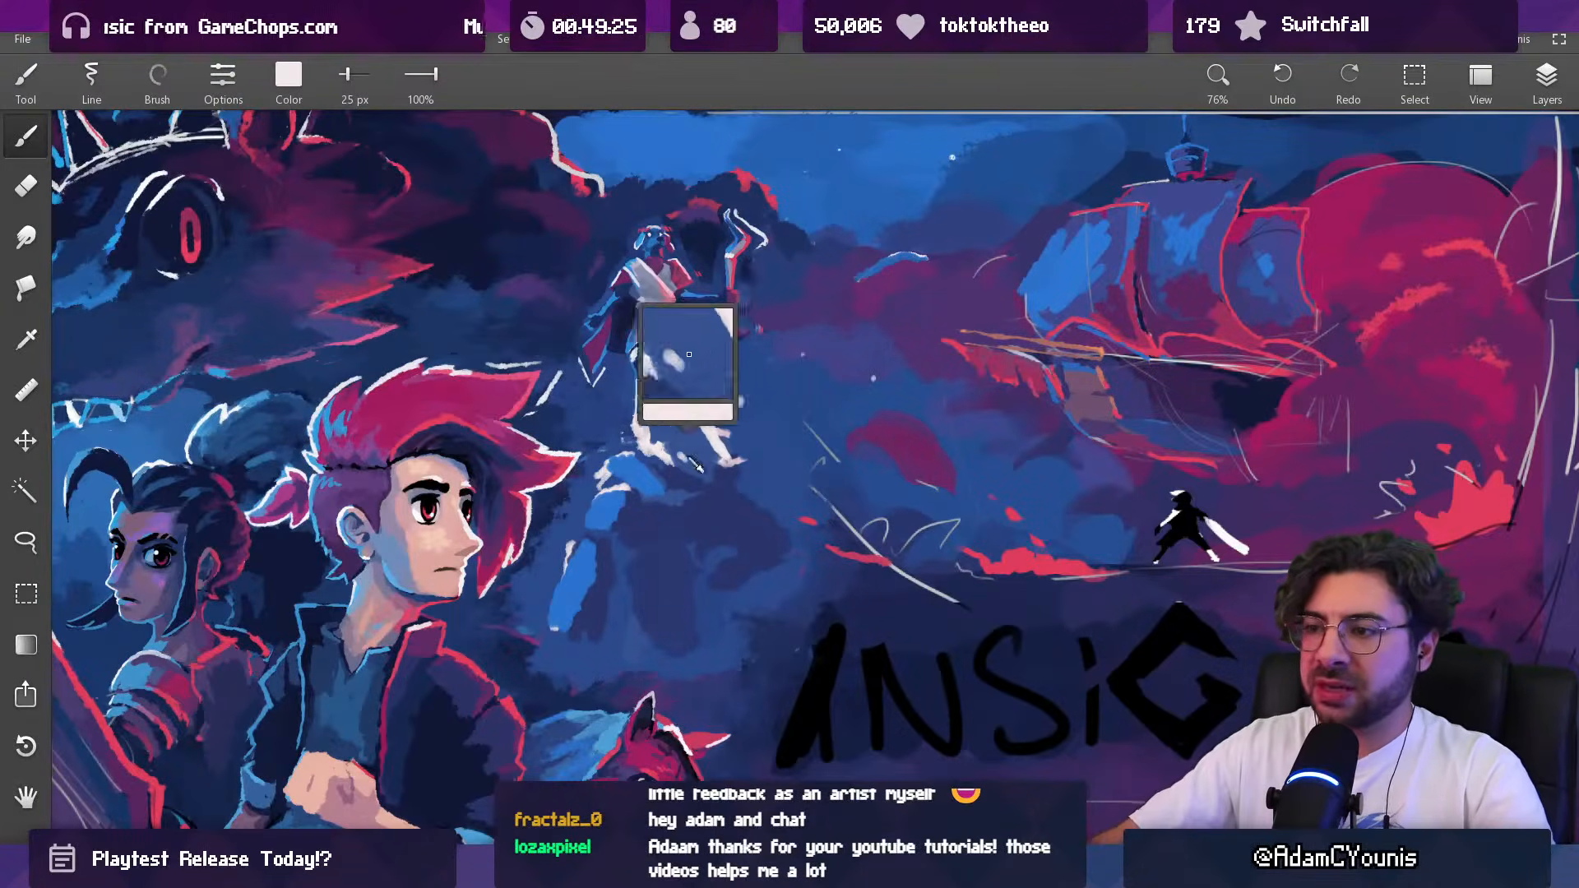
mouse_move(709, 434)
mouse_down()
mouse_move(726, 450)
mouse_move(719, 421)
mouse_up()
alt+click(735, 429)
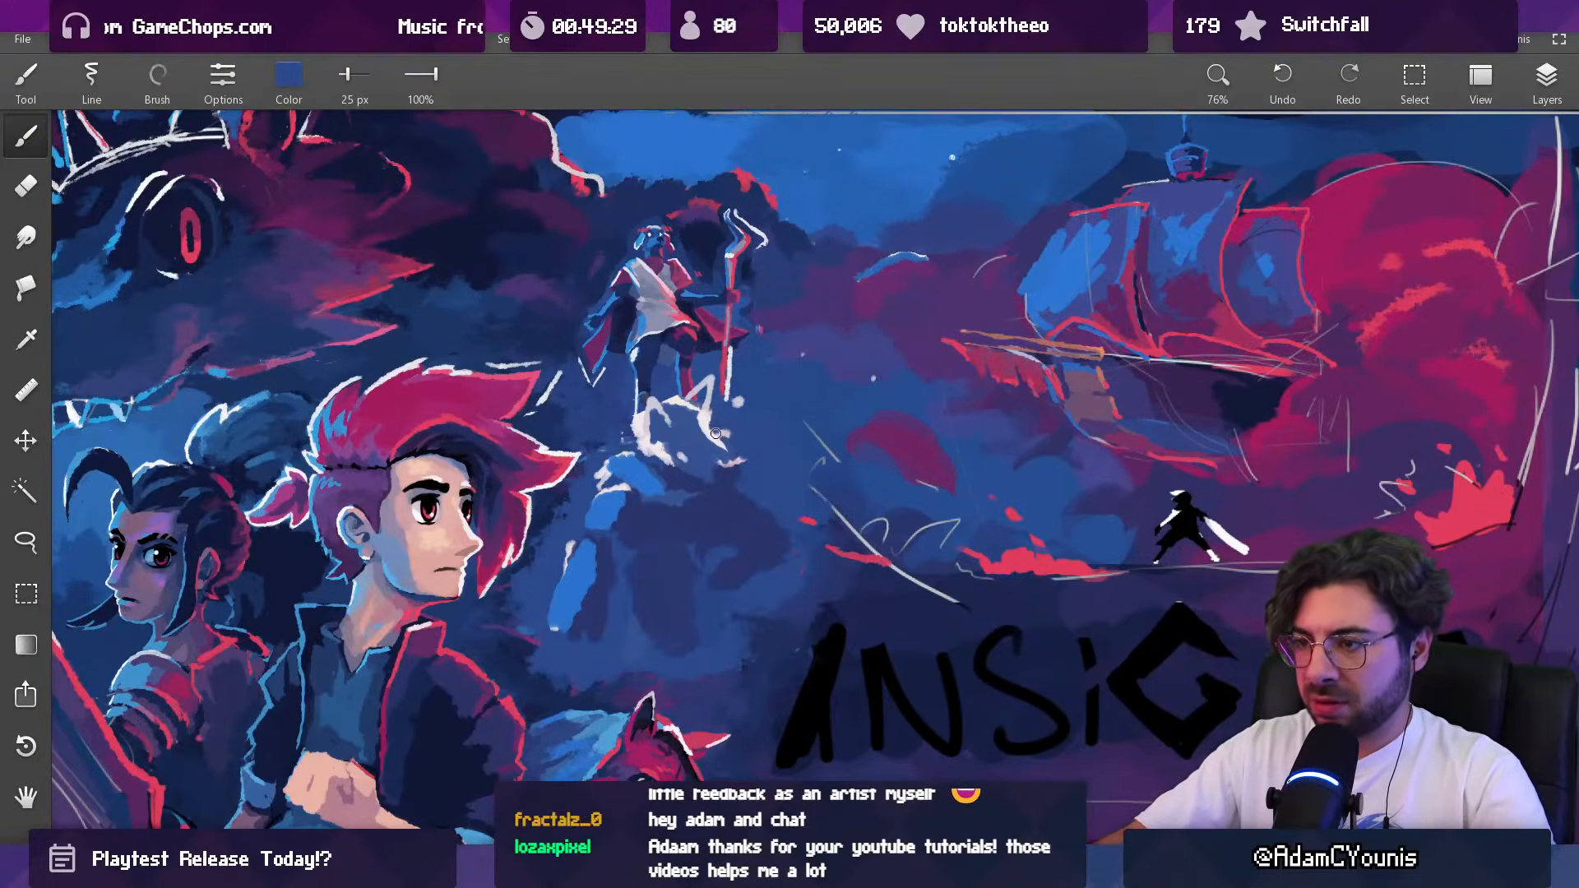
alt+click(735, 482)
drag(734, 475, 717, 453)
alt+click(715, 451)
alt+click(744, 487)
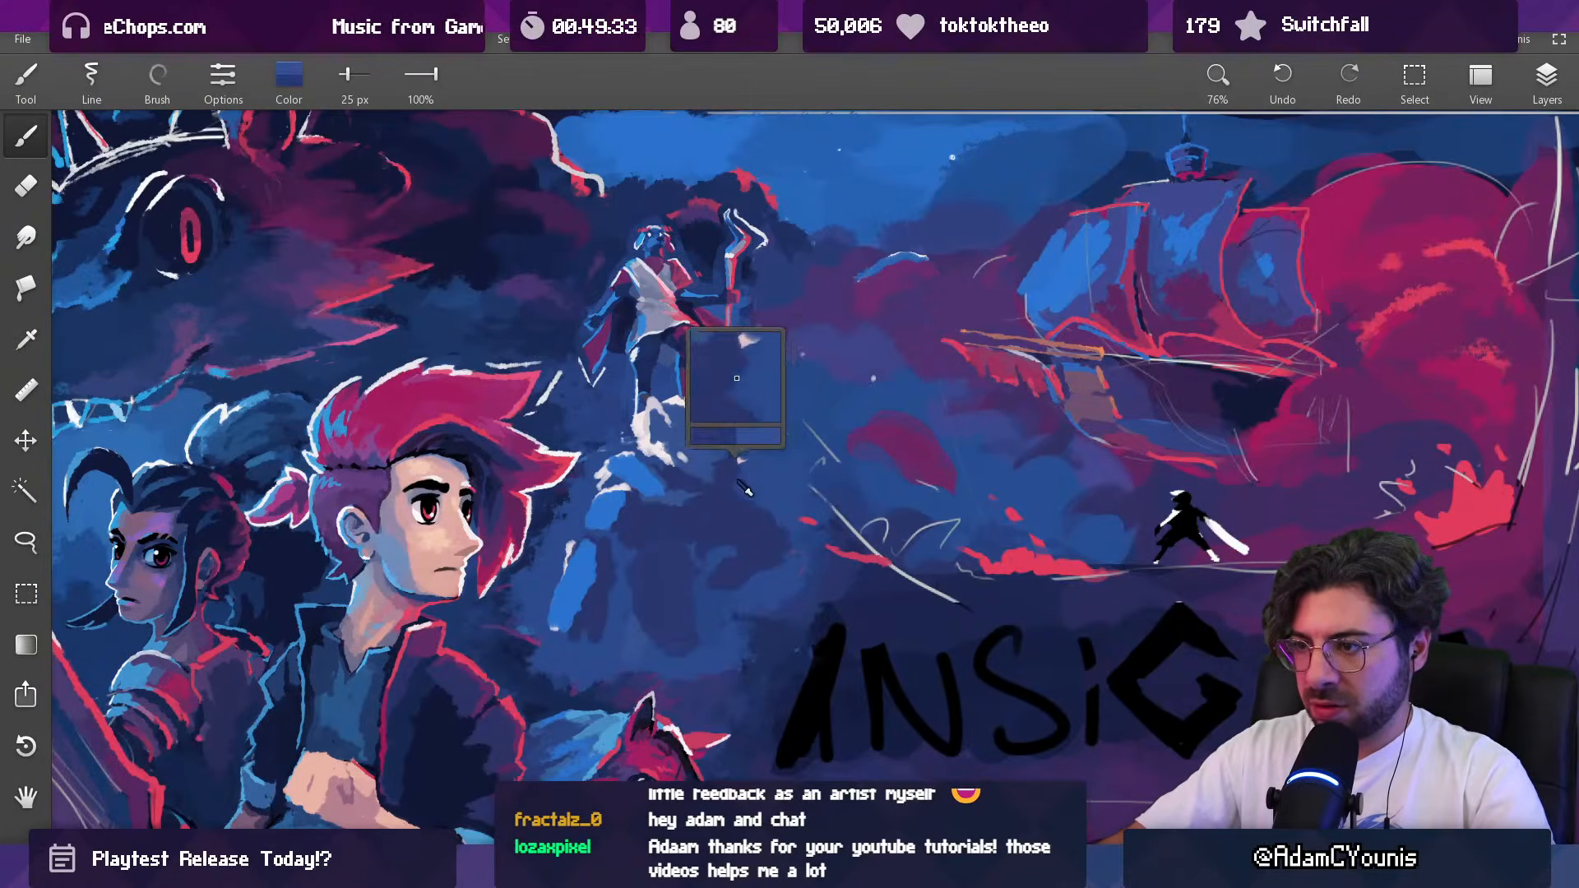
Step: Add bright red accent strokes to the silhouette's shoulder and ship-side arm with a 25 px brush
scroll(742, 462, down, 5)
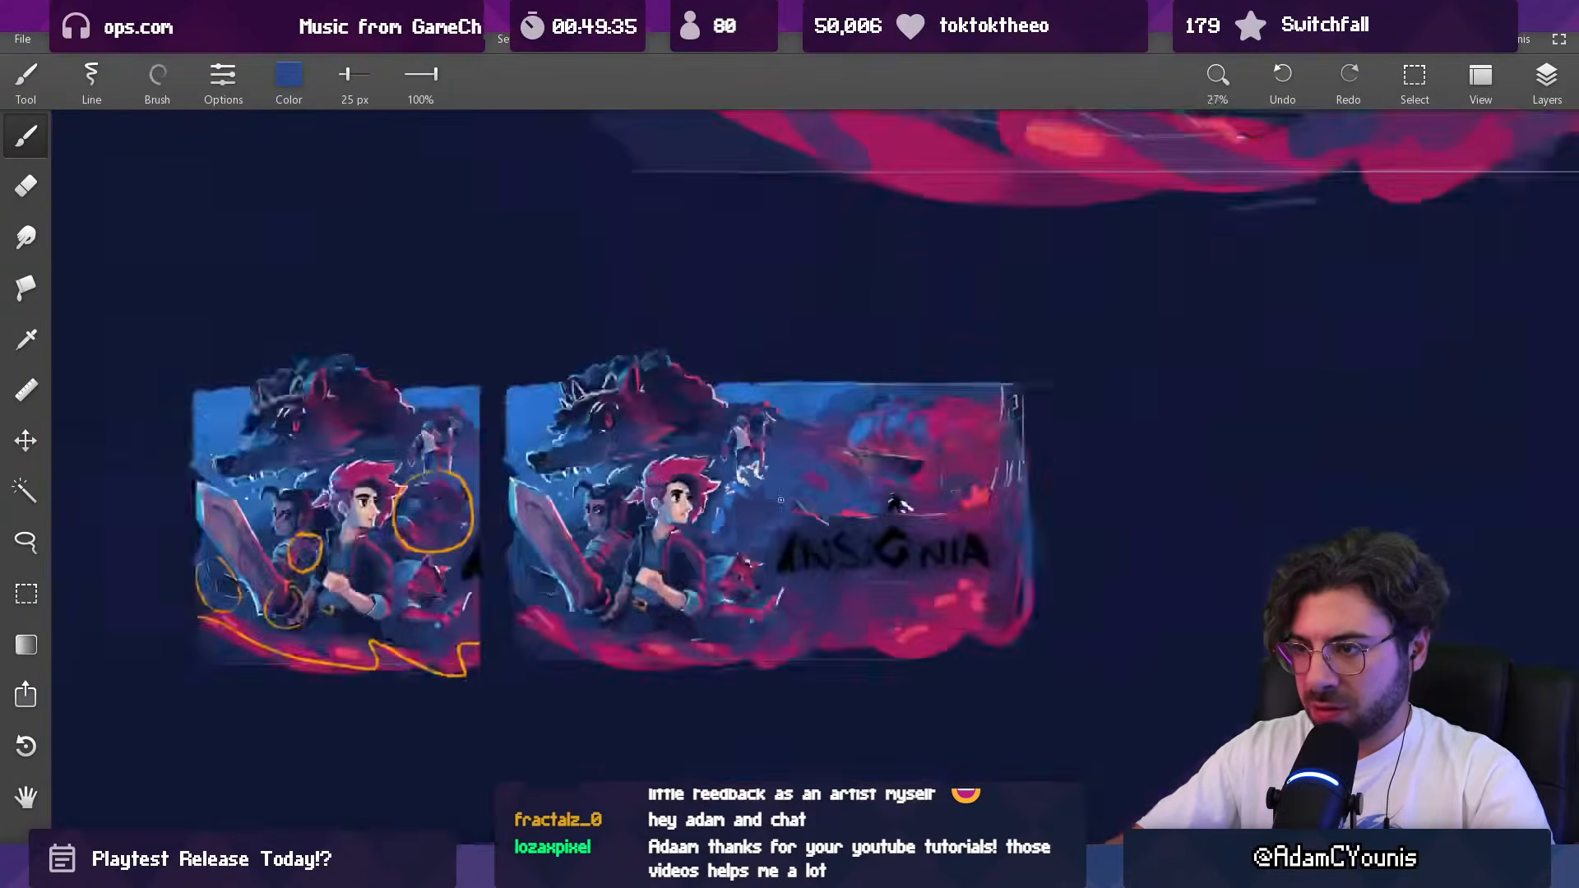
scroll(855, 499, up, 5)
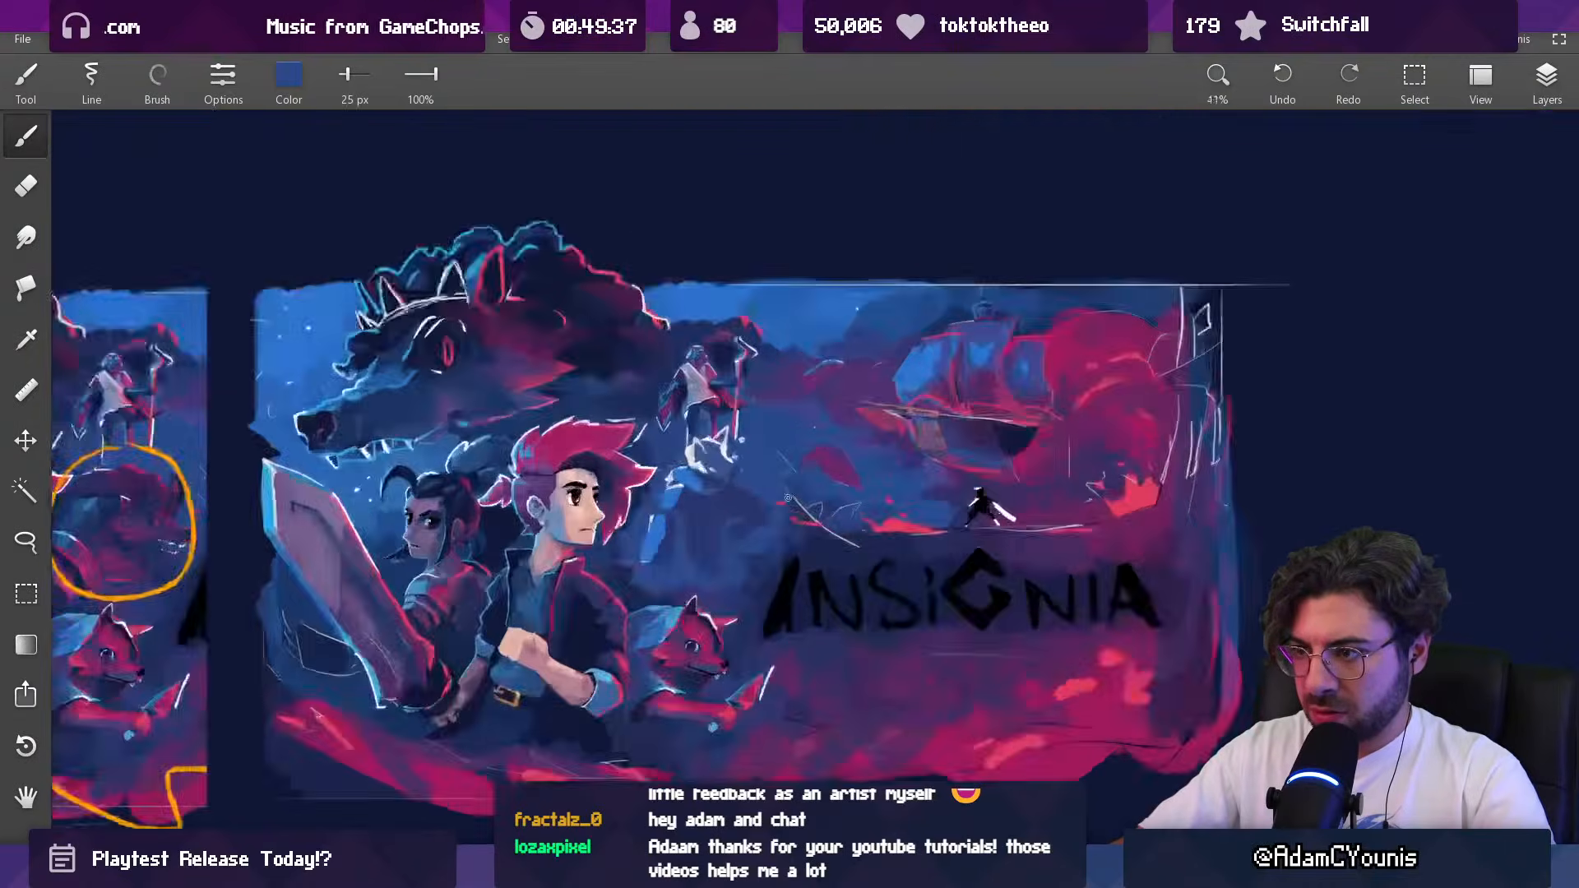
alt+click(1023, 561)
mouse_move(692, 477)
mouse_down()
mouse_move(746, 522)
mouse_move(654, 586)
mouse_move(654, 604)
mouse_up()
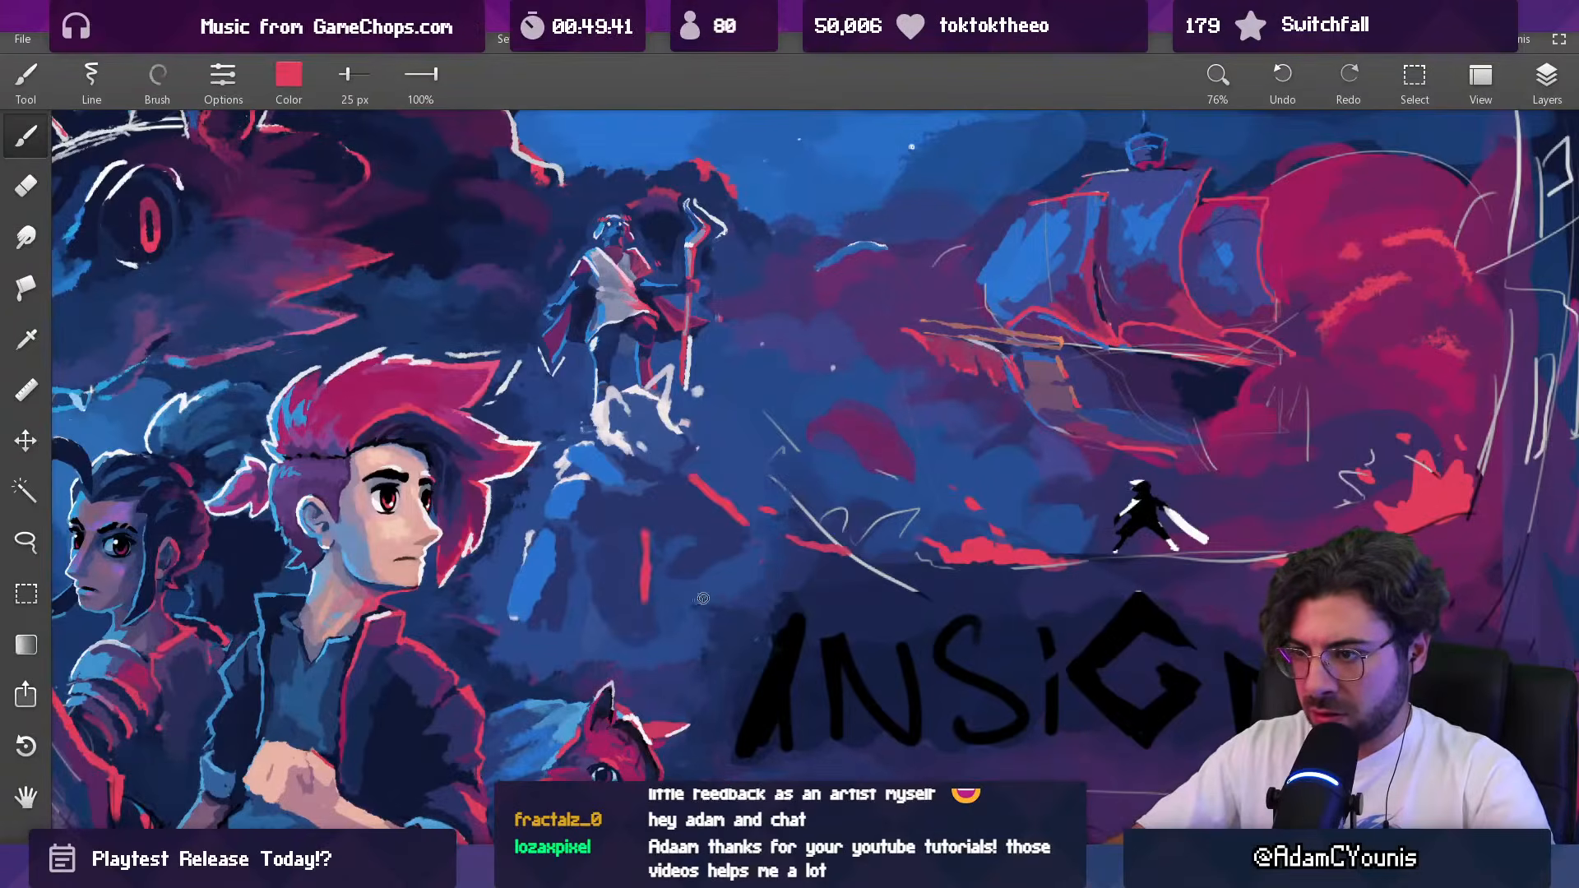
scroll(687, 604, down, 5)
scroll(719, 532, up, 6)
mouse_move(719, 531)
mouse_down()
mouse_move(719, 498)
mouse_move(726, 529)
mouse_up()
Step: Compare the reworked thumbnail with the annotated copy and the full-size key art at several zoom levels
scroll(726, 530, down, 5)
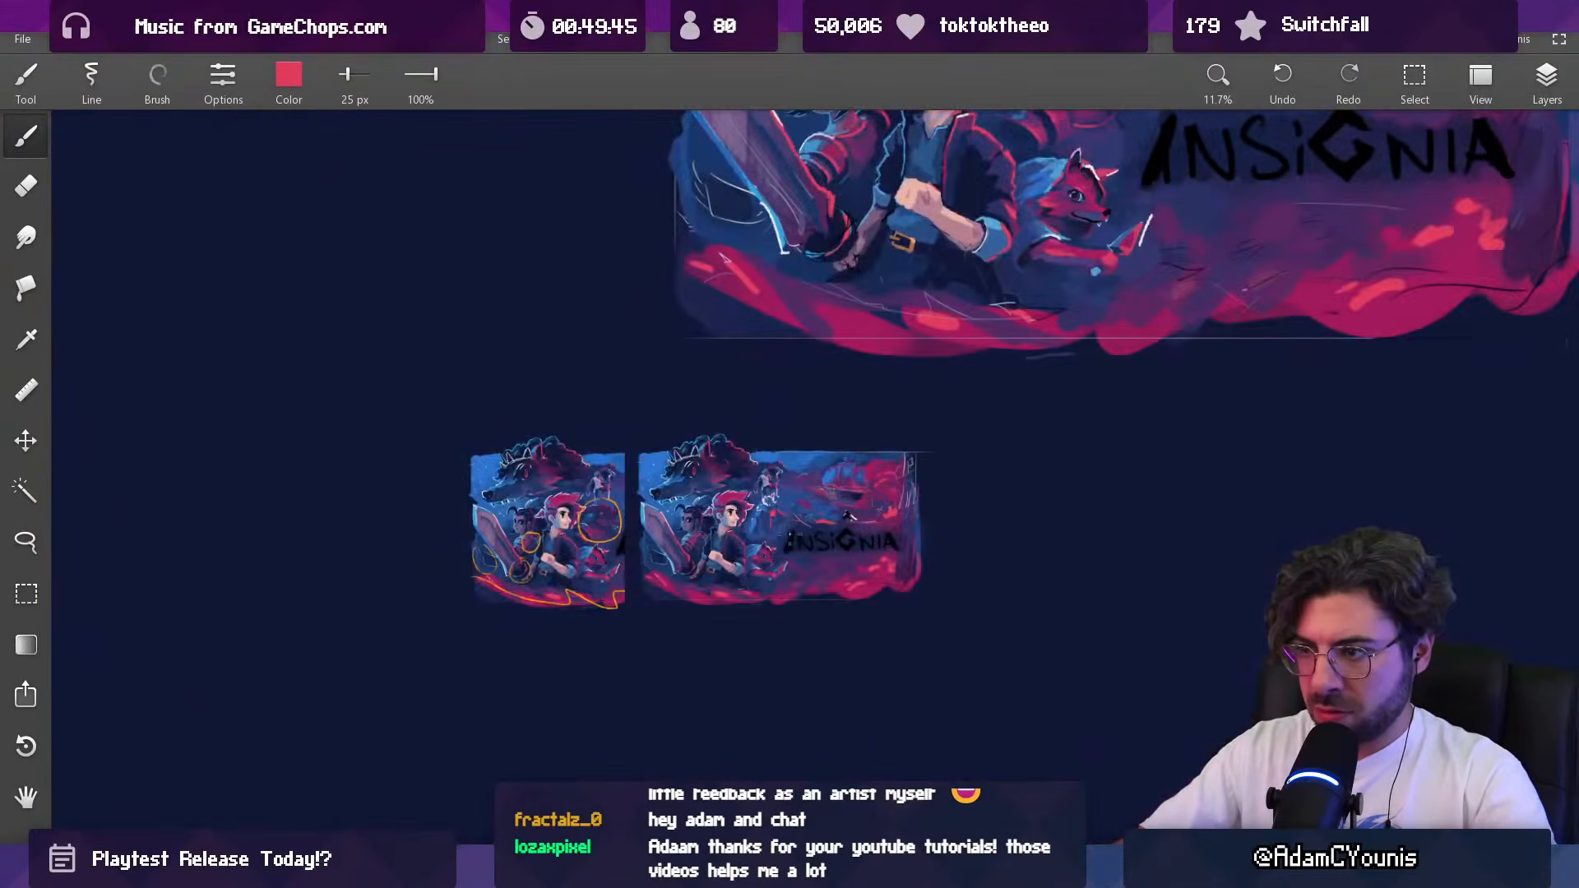
scroll(782, 569, up, 3)
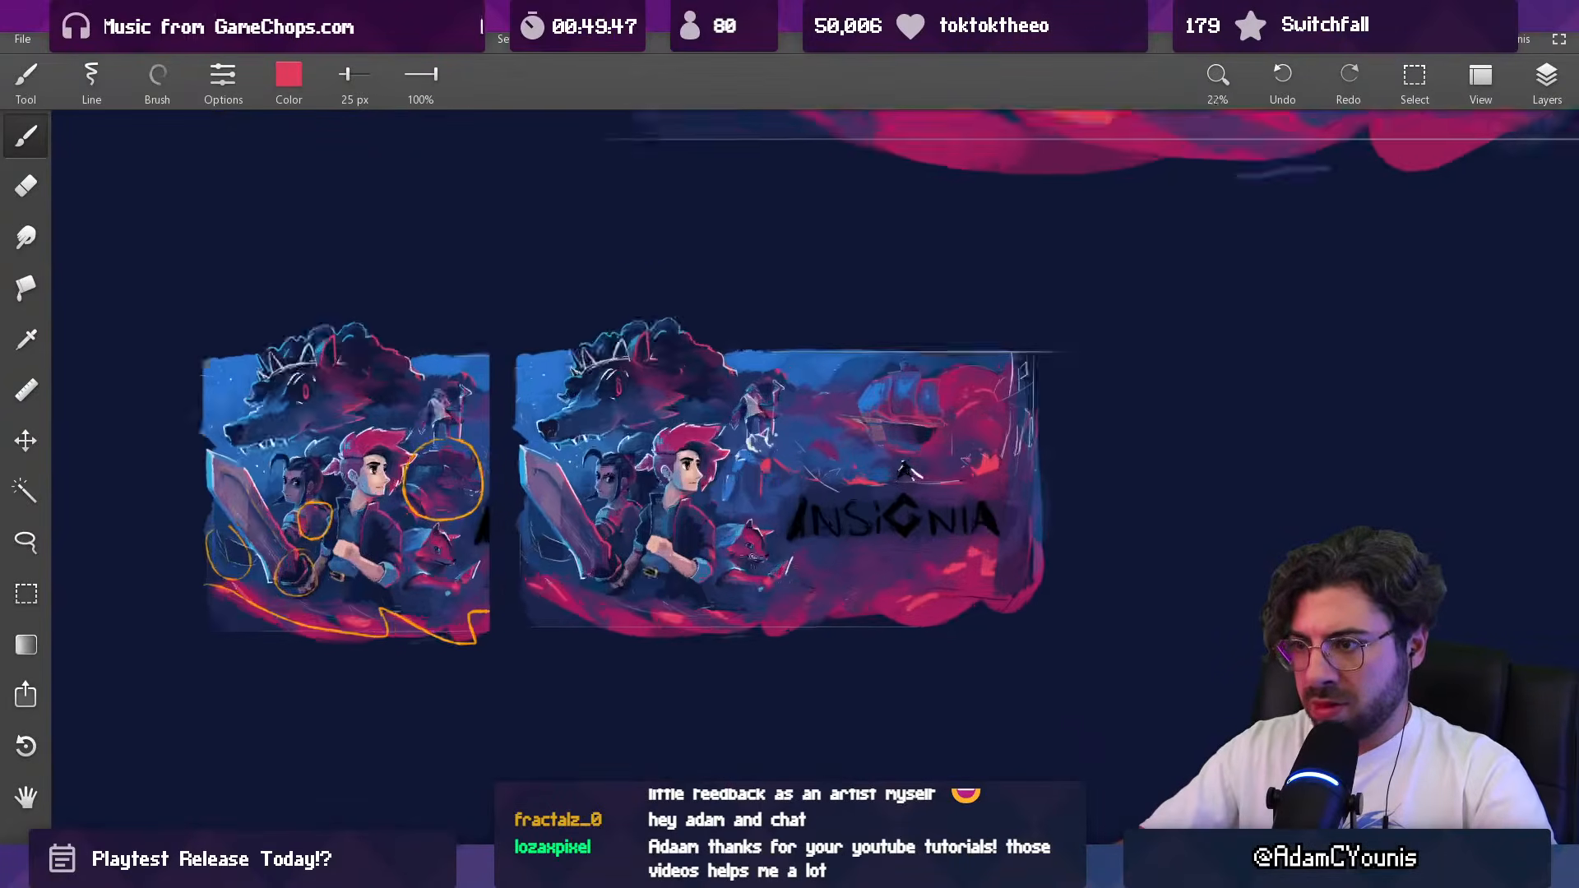
scroll(719, 527, down, 2)
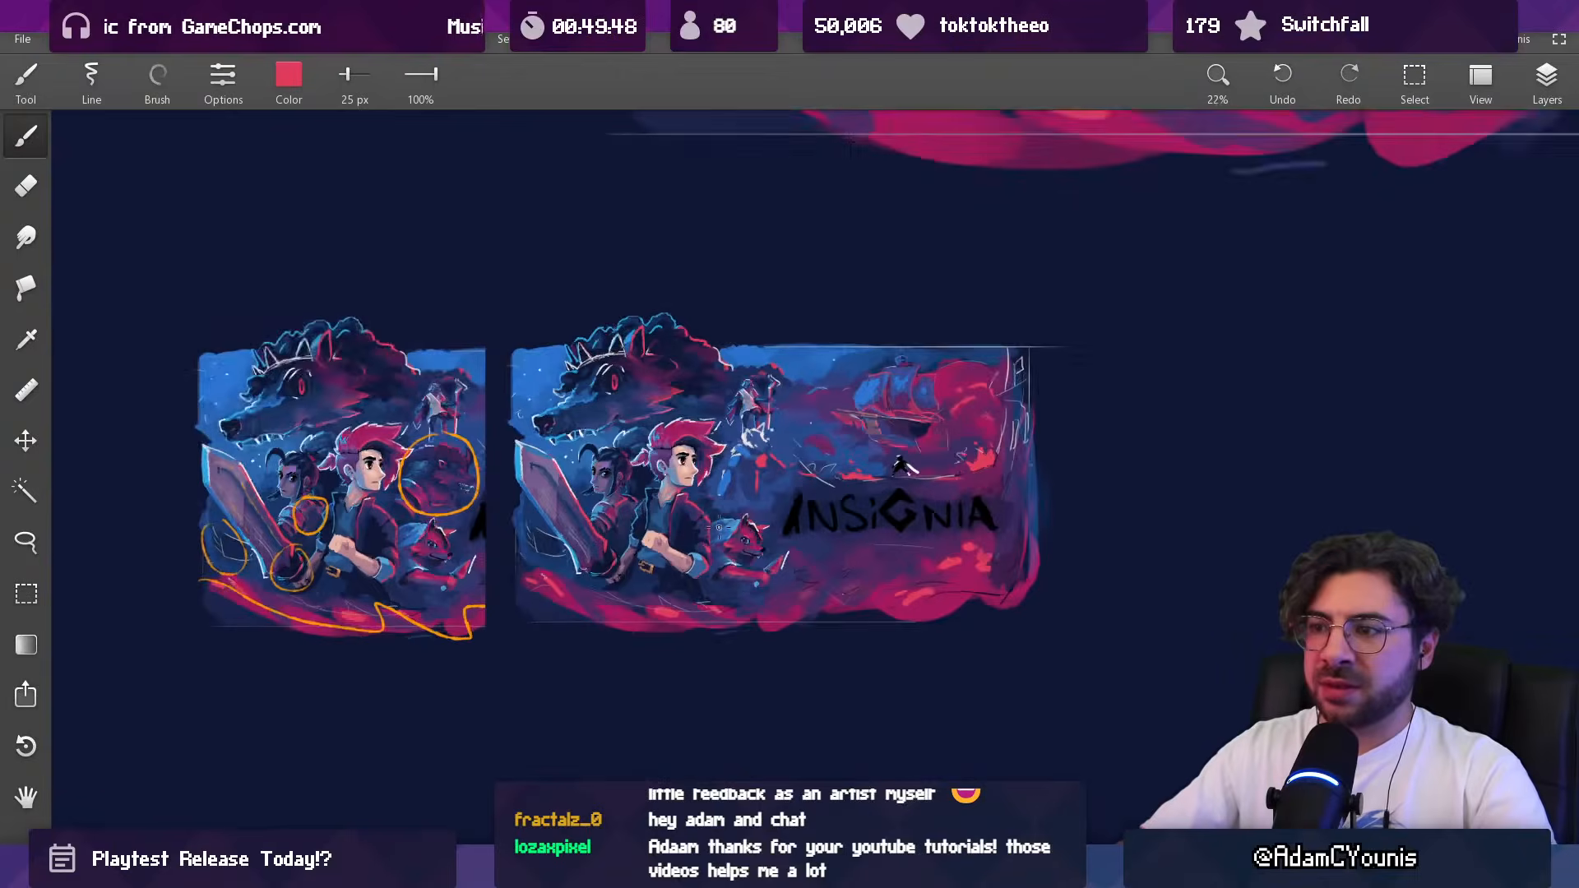
scroll(629, 477, down, 3)
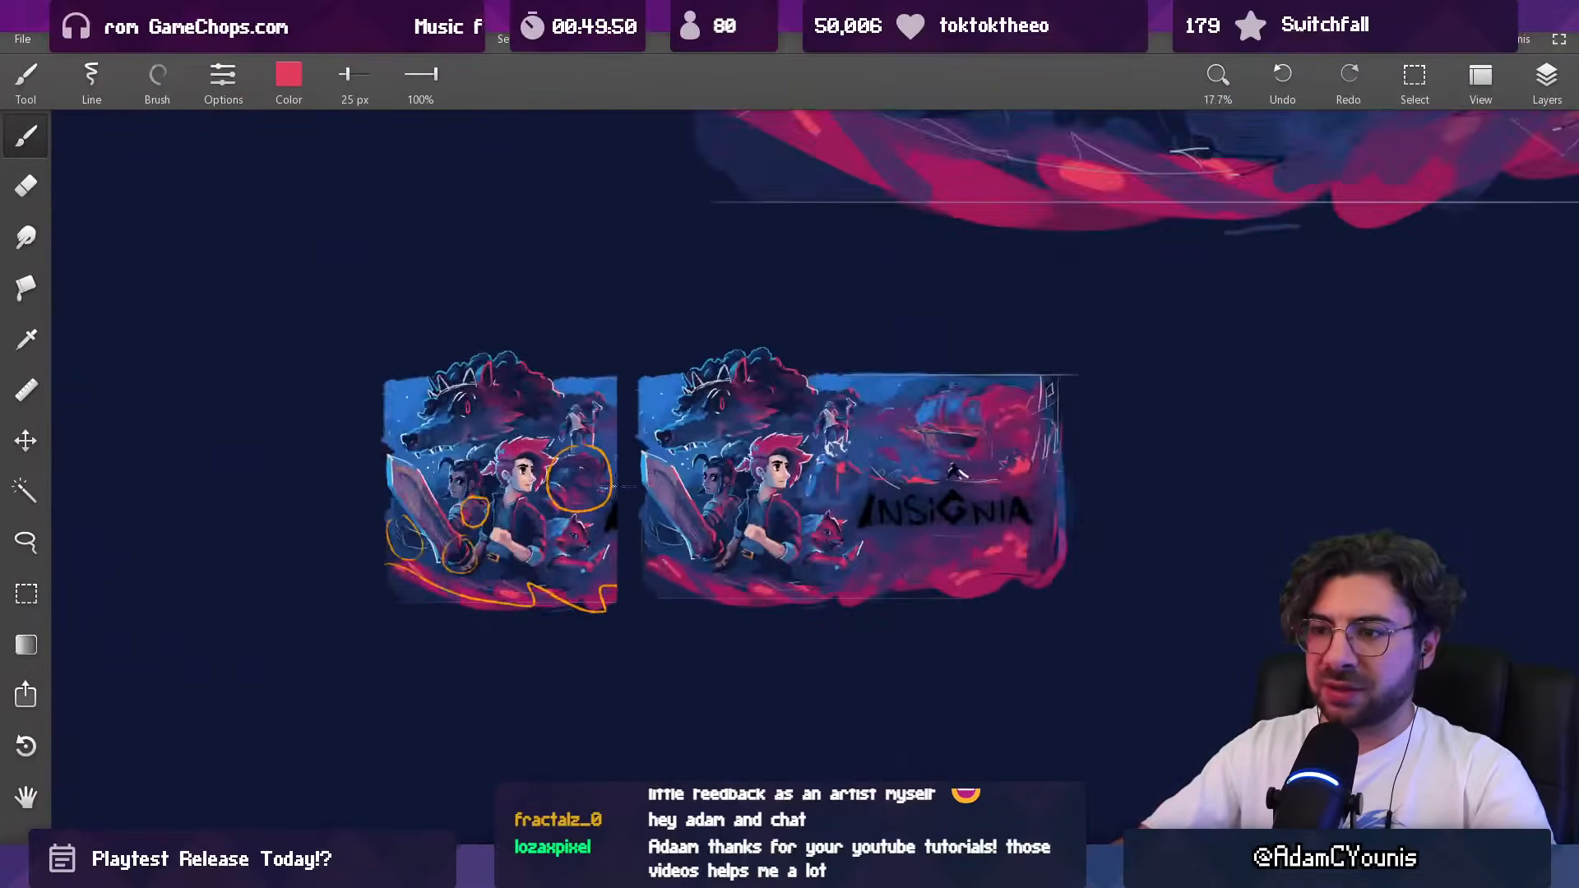
scroll(817, 268, up, 3)
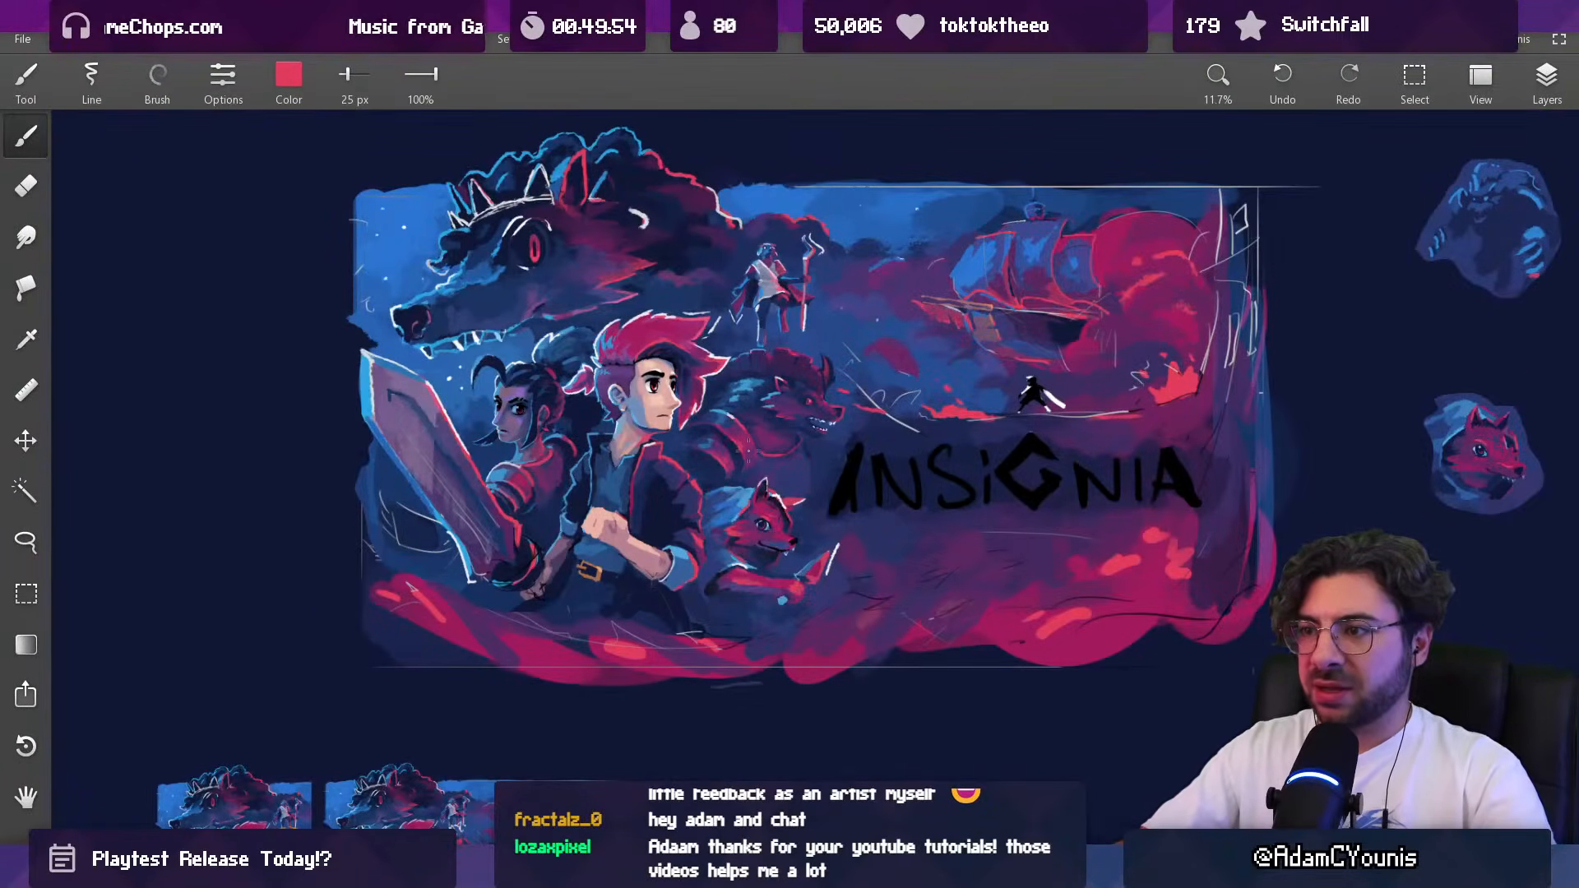
scroll(769, 269, up, 6)
scroll(767, 304, down, 7)
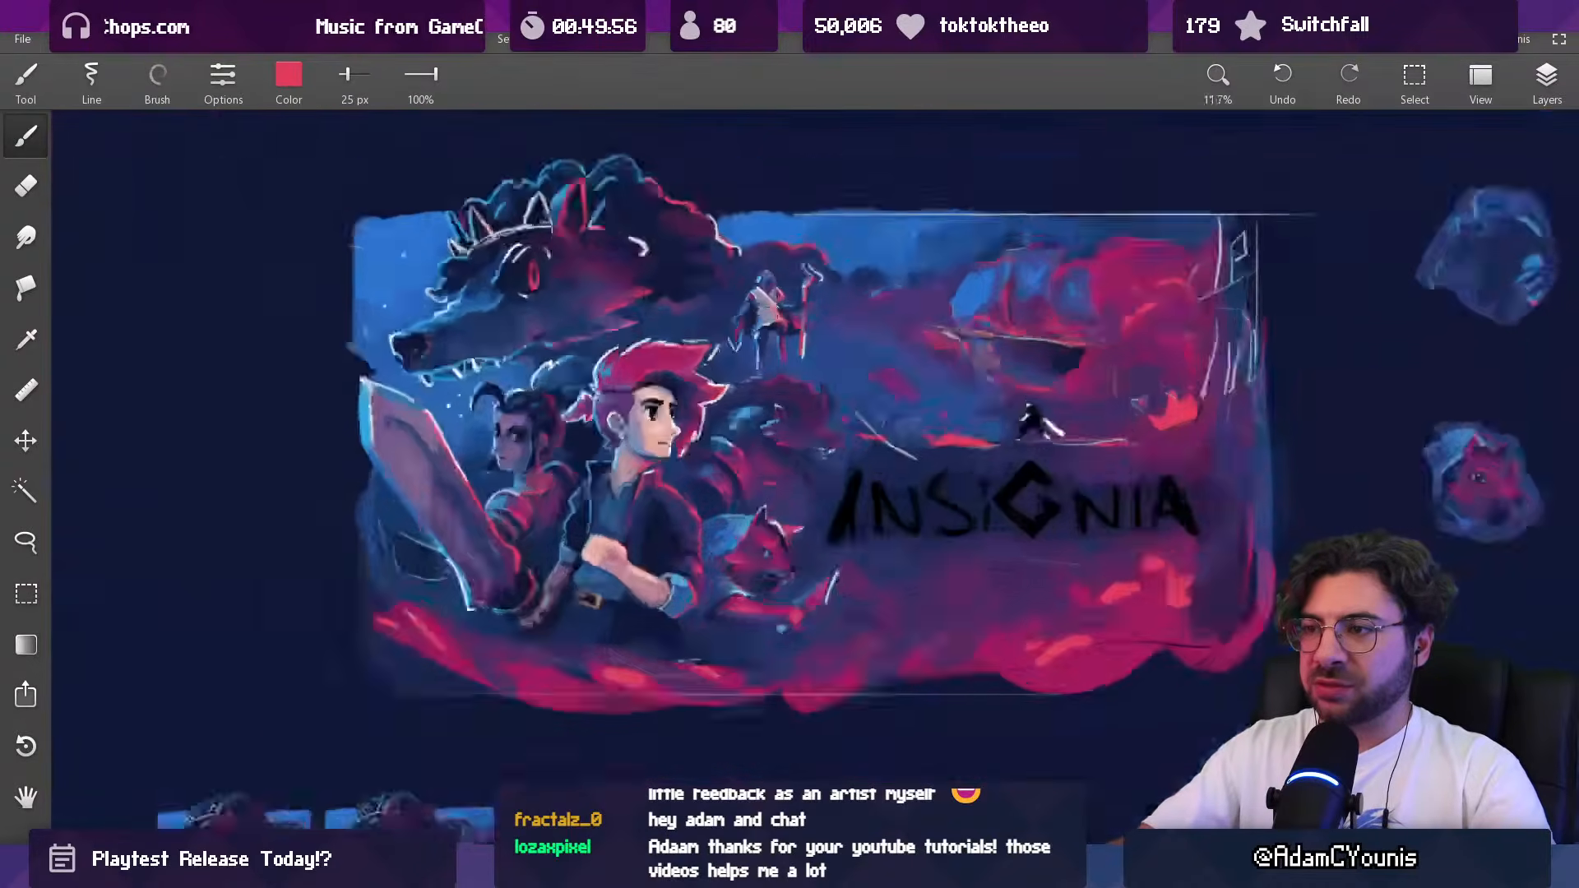
scroll(448, 824, up, 5)
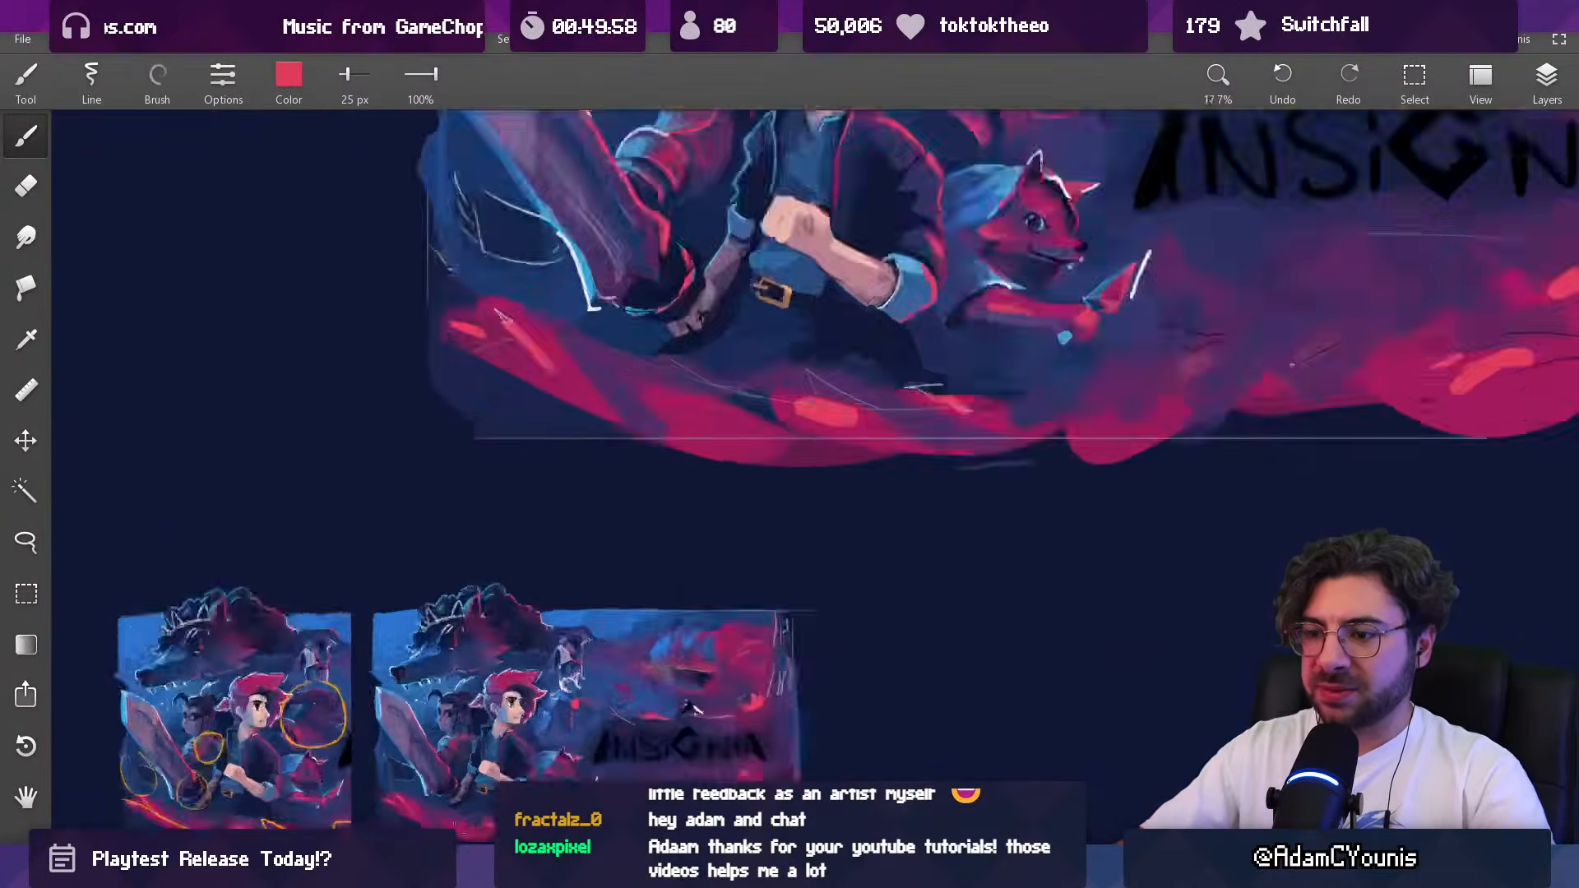
drag(446, 727, 535, 622)
scroll(571, 601, up, 2)
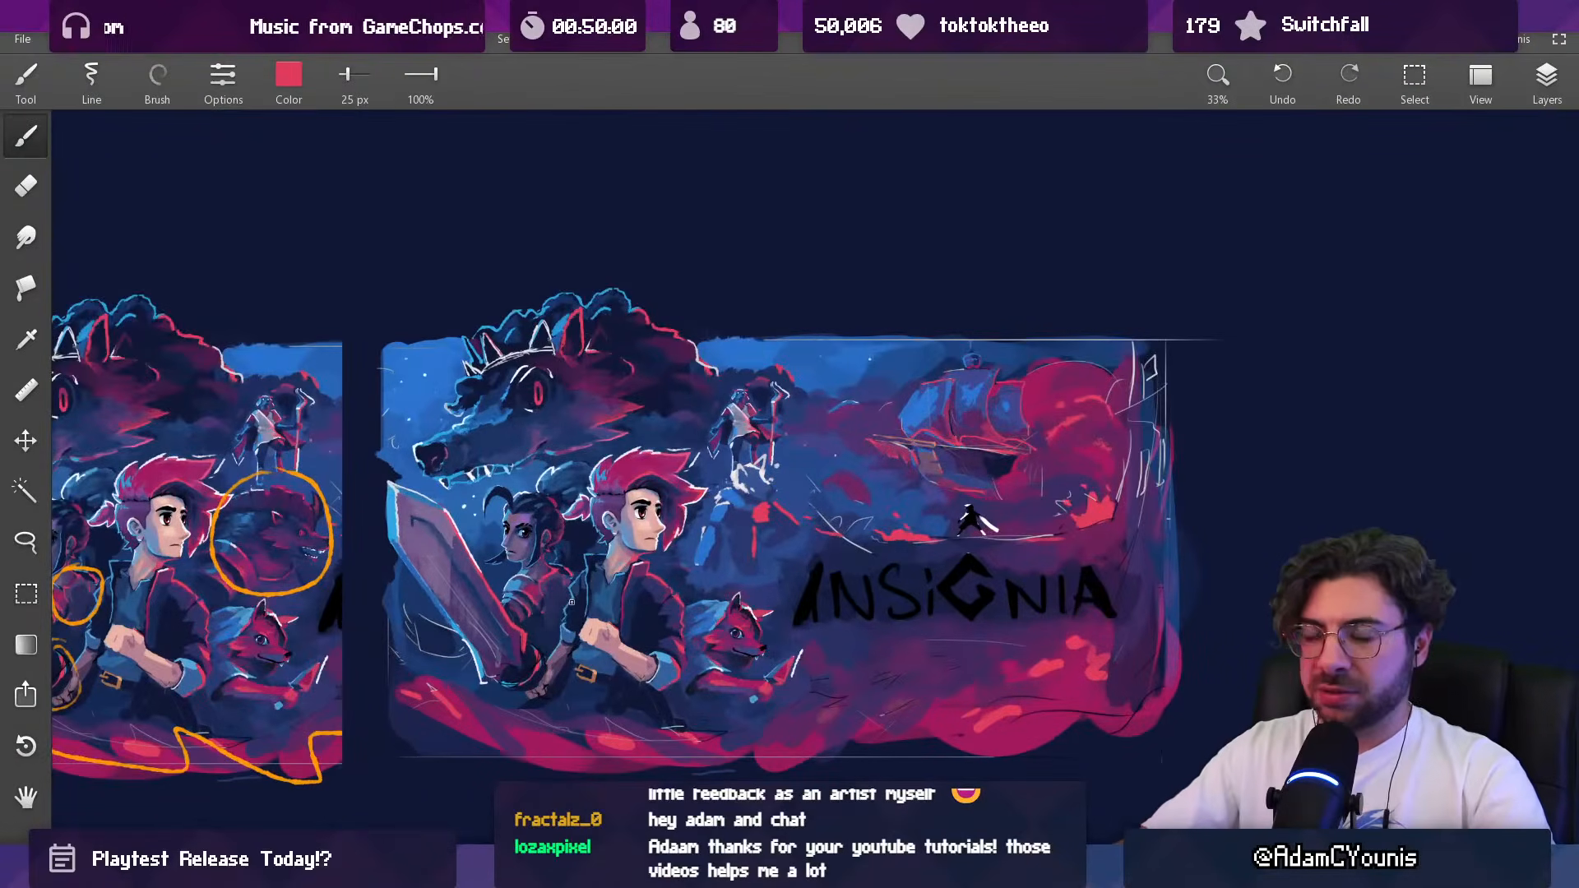
drag(632, 509, 647, 524)
mouse_move(575, 482)
mouse_down()
mouse_move(814, 555)
mouse_move(604, 383)
mouse_up()
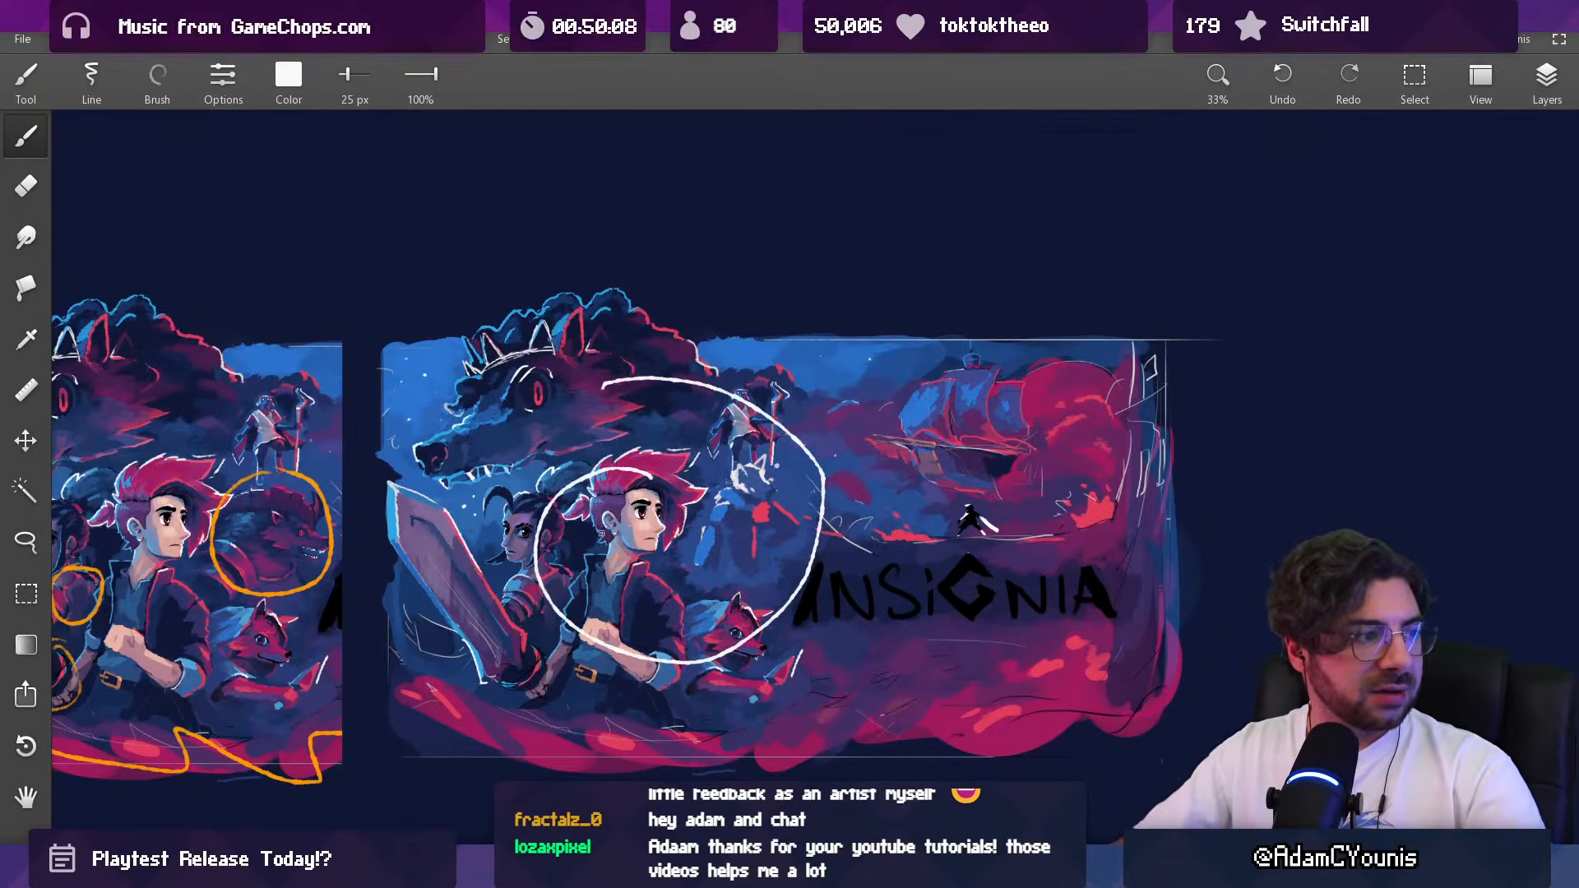
scroll(600, 533, up, 2)
key(ctrl+z)
mouse_move(663, 442)
mouse_down()
mouse_move(645, 423)
mouse_move(640, 465)
mouse_up()
key(ctrl+z)
drag(511, 470, 536, 487)
drag(765, 601, 771, 622)
drag(794, 467, 811, 491)
drag(804, 487, 800, 512)
drag(778, 317, 754, 354)
drag(597, 316, 575, 345)
key(ctrl+z)
key(ctrl+z)
key(ctrl+z)
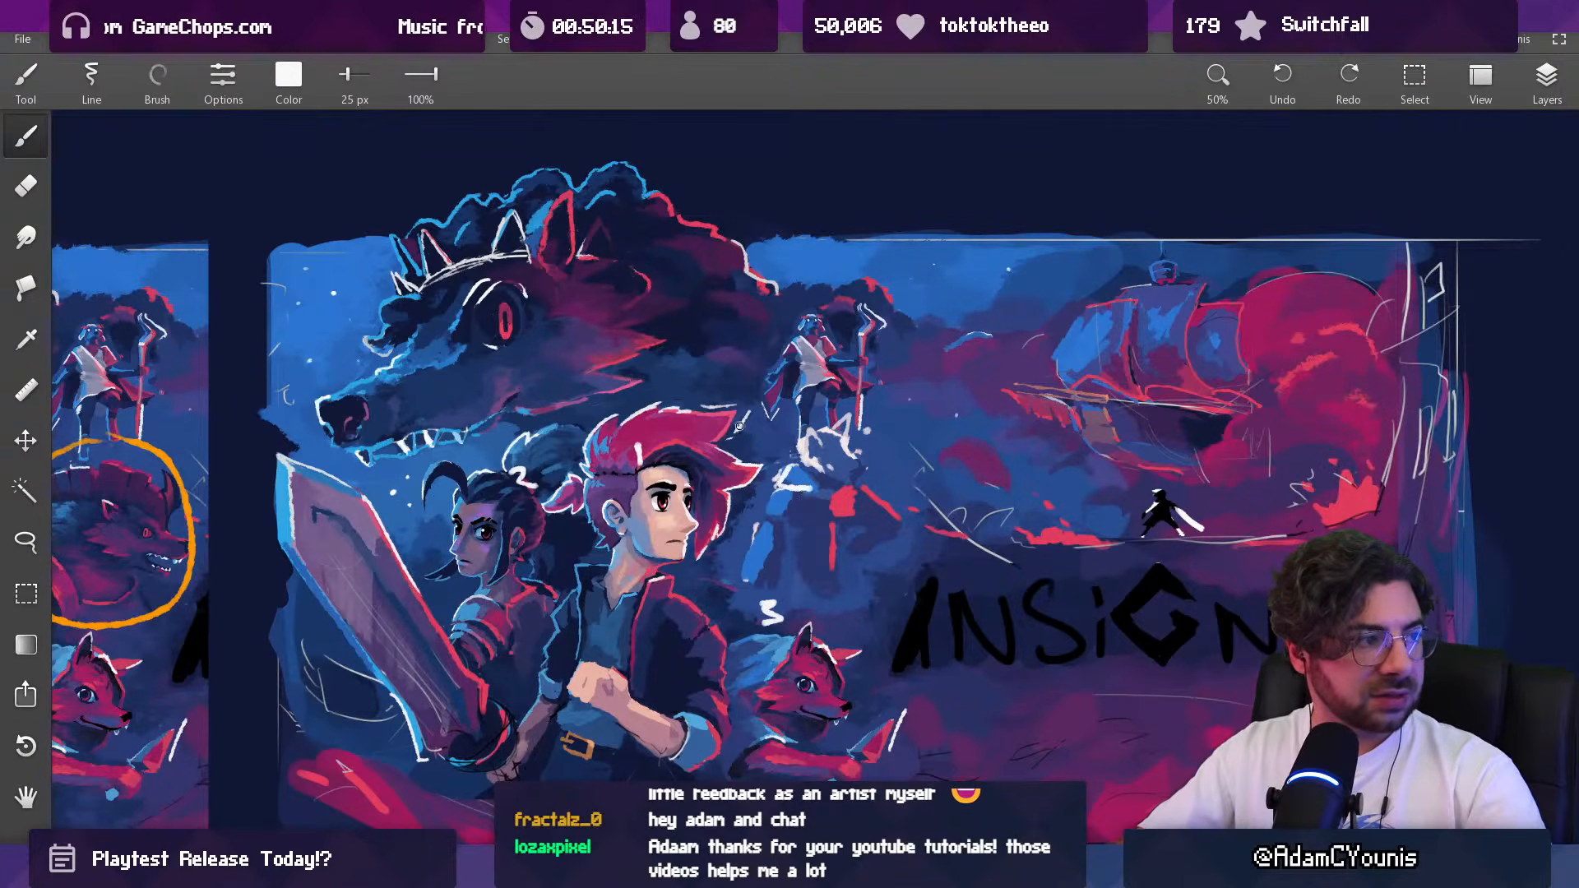
key(ctrl+z)
key(ctrl+z)
key(ctrl+z)
Step: Reposition and slightly resize the eared silhouette beneath the staff-bearing figure in the thumbnail copy, and apply the transform
scroll(697, 415, down, 5)
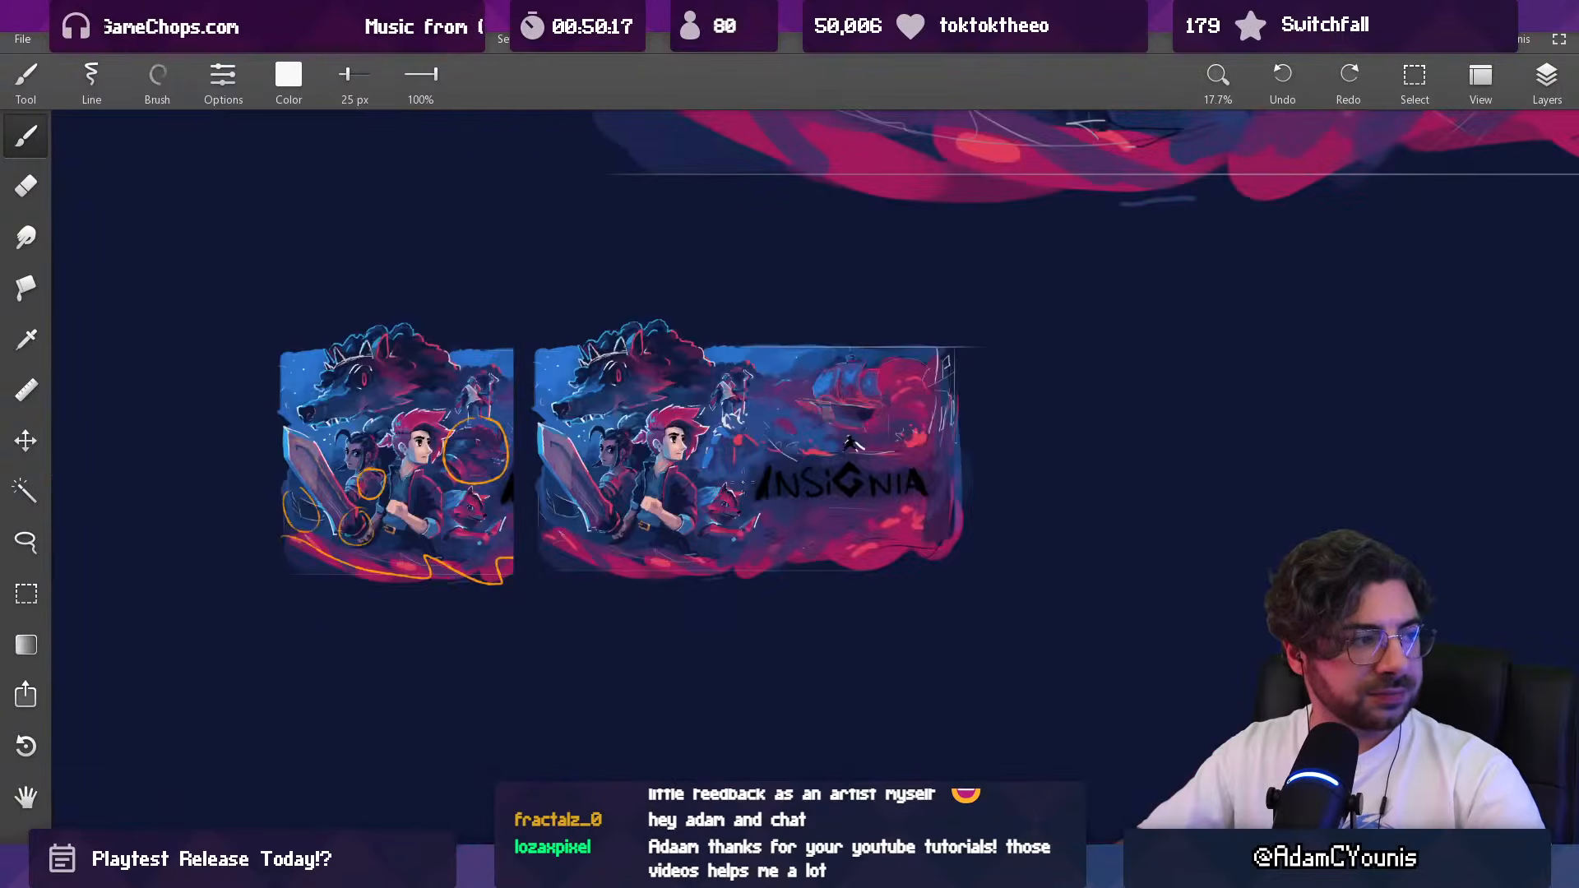
scroll(745, 485, up, 2)
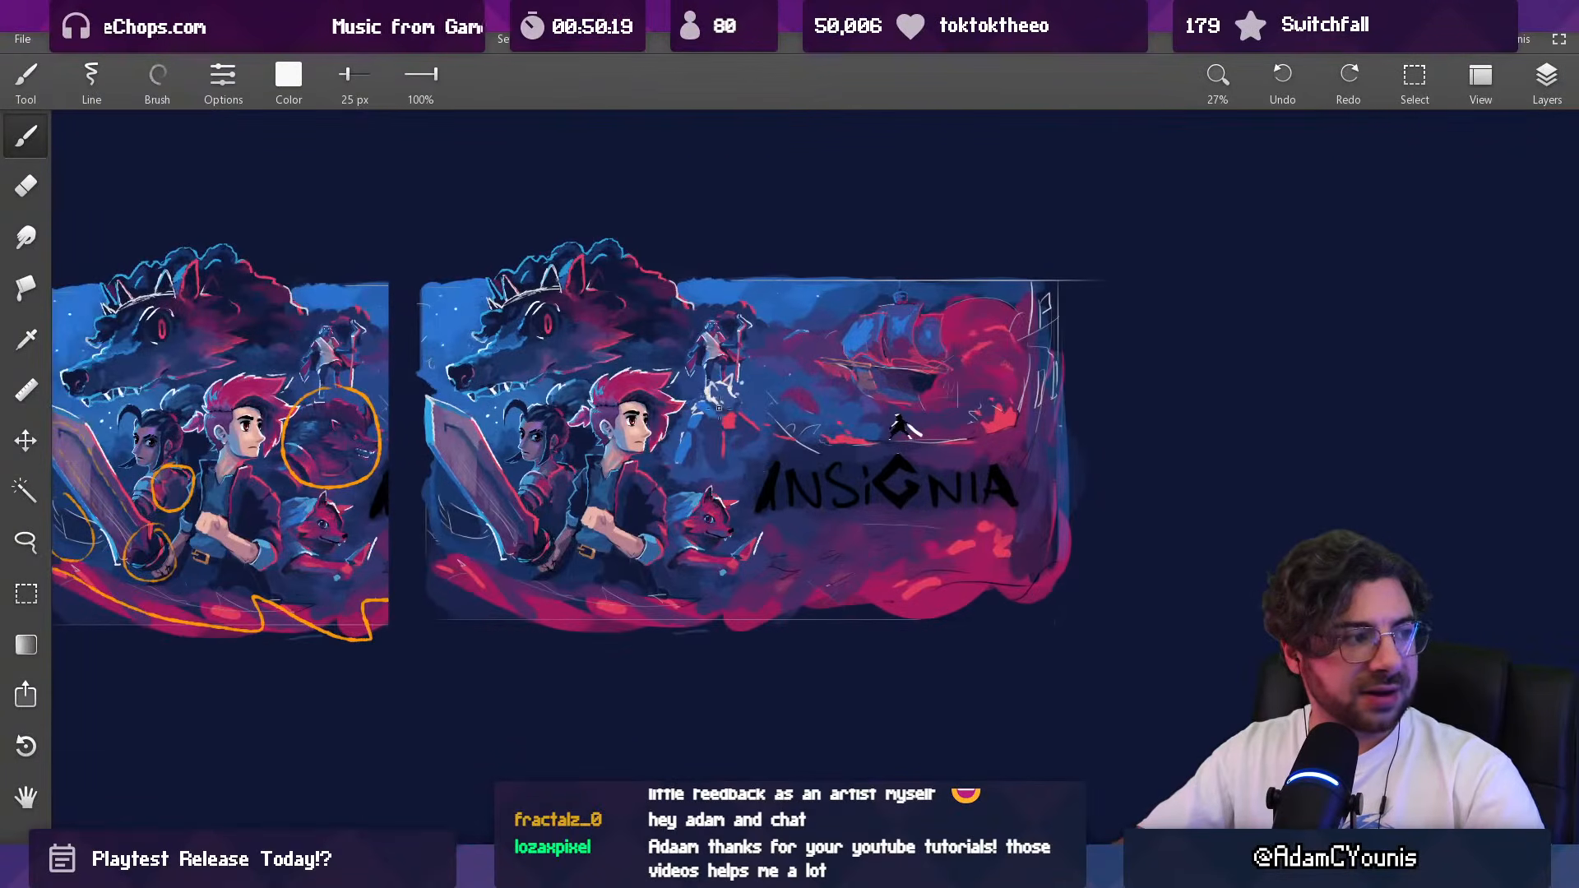
scroll(716, 405, up, 4)
key(v)
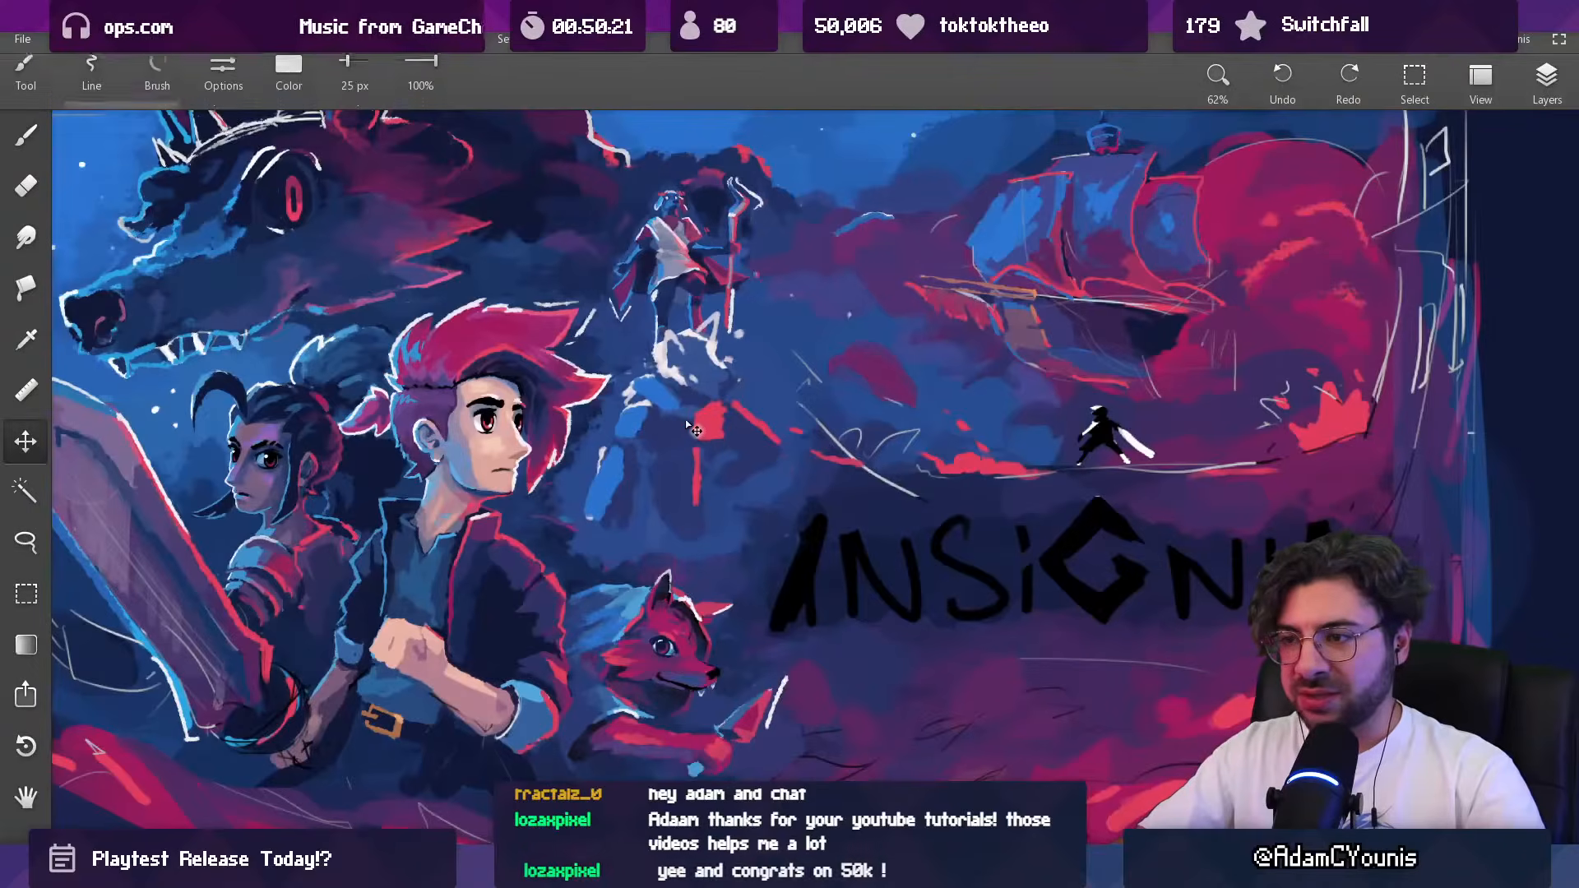
drag(702, 430, 707, 433)
key(ctrl+t)
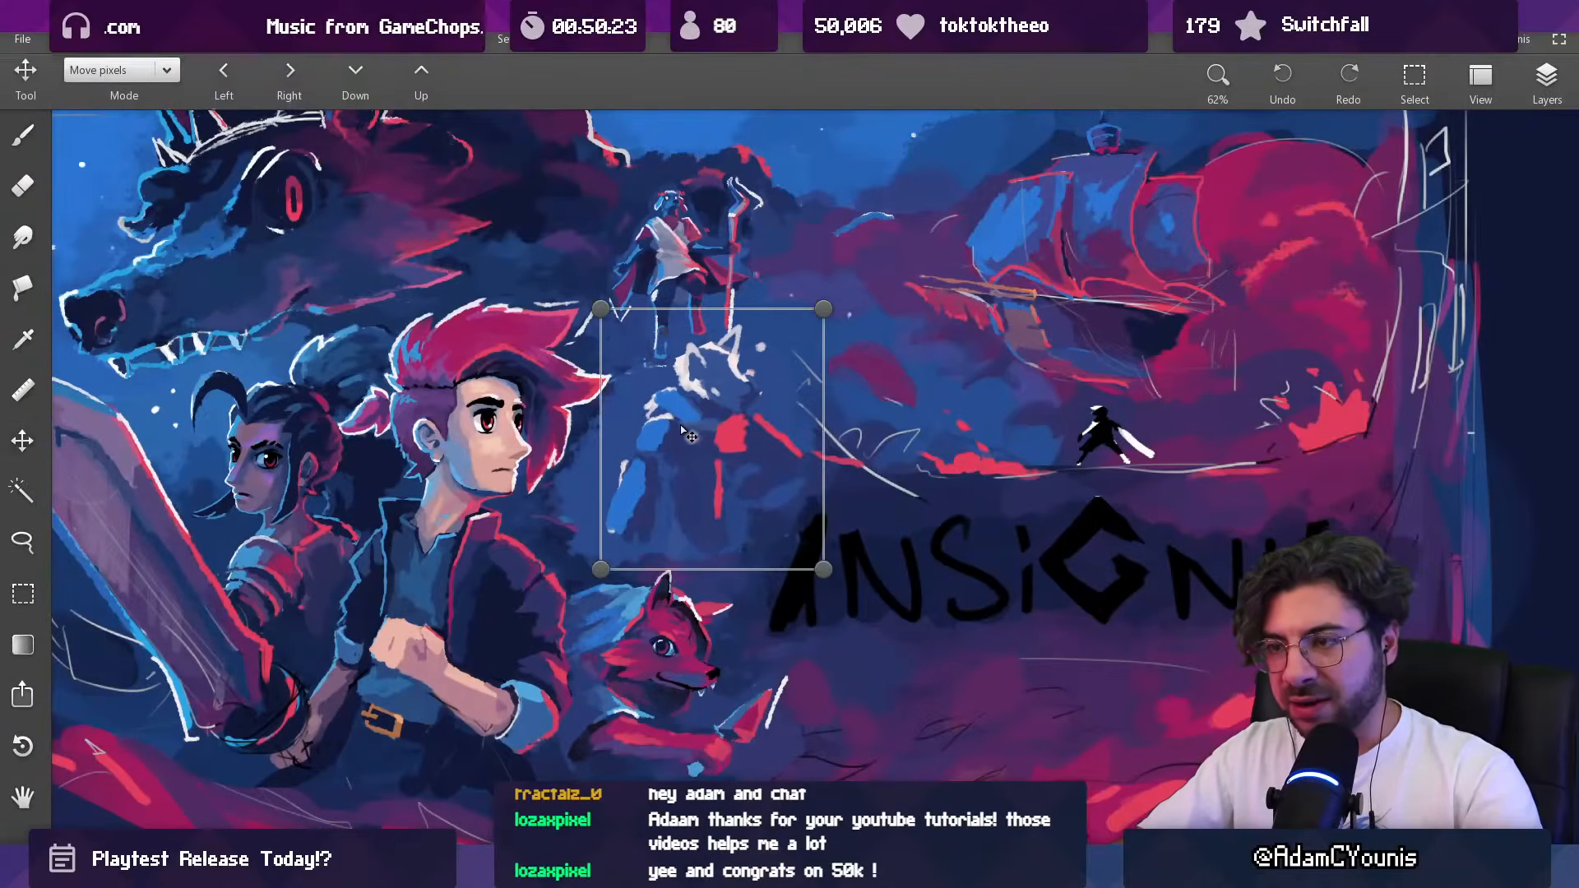
drag(588, 297, 564, 274)
drag(779, 299, 815, 327)
drag(732, 406, 743, 402)
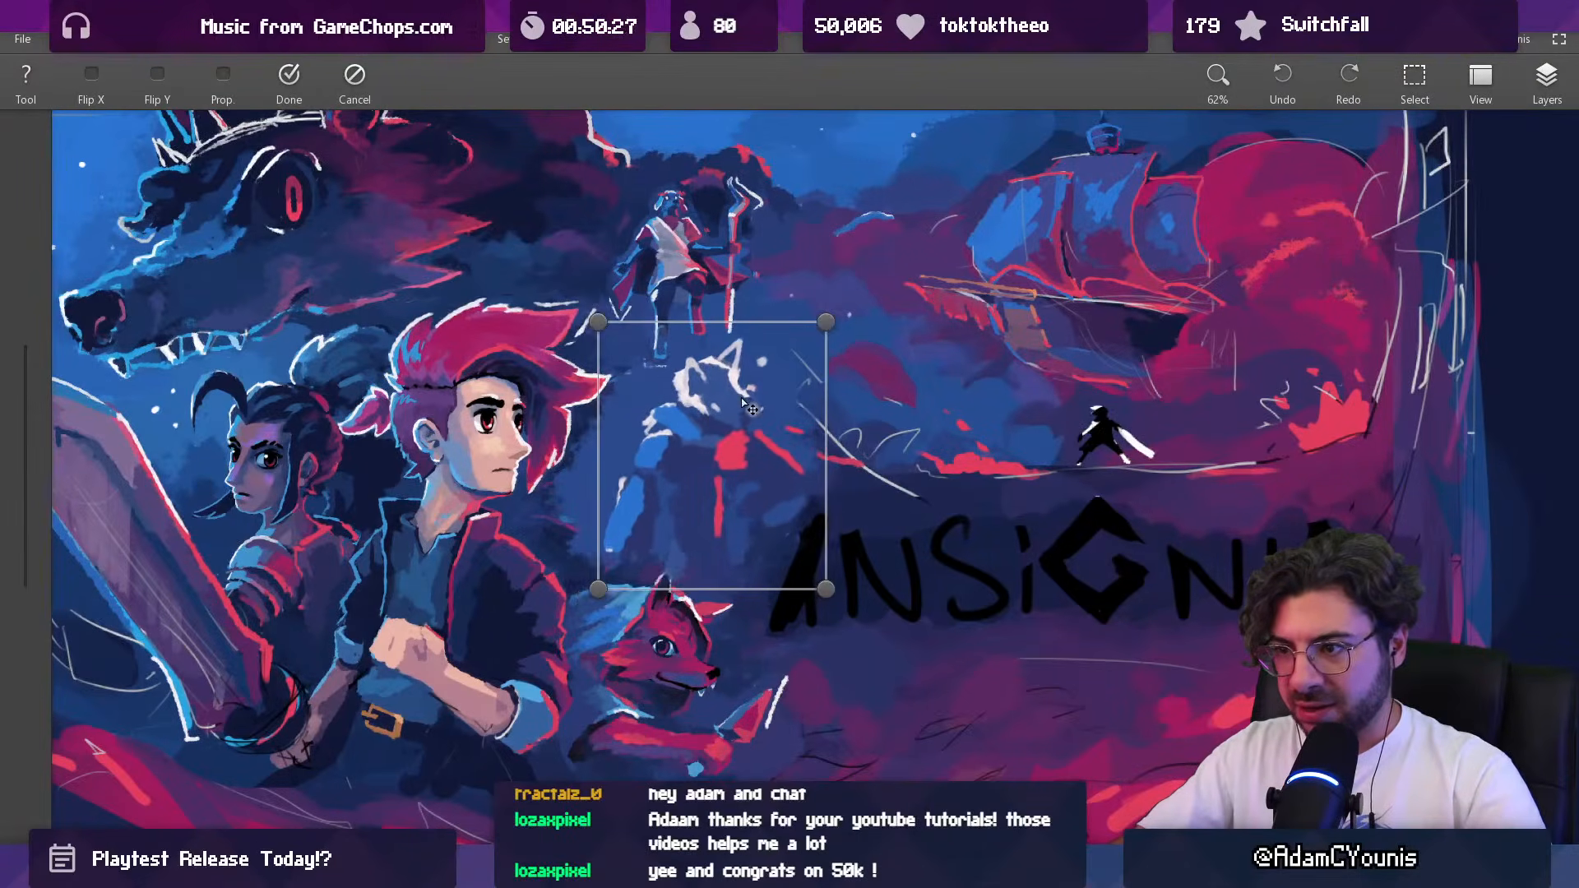
scroll(714, 493, down, 4)
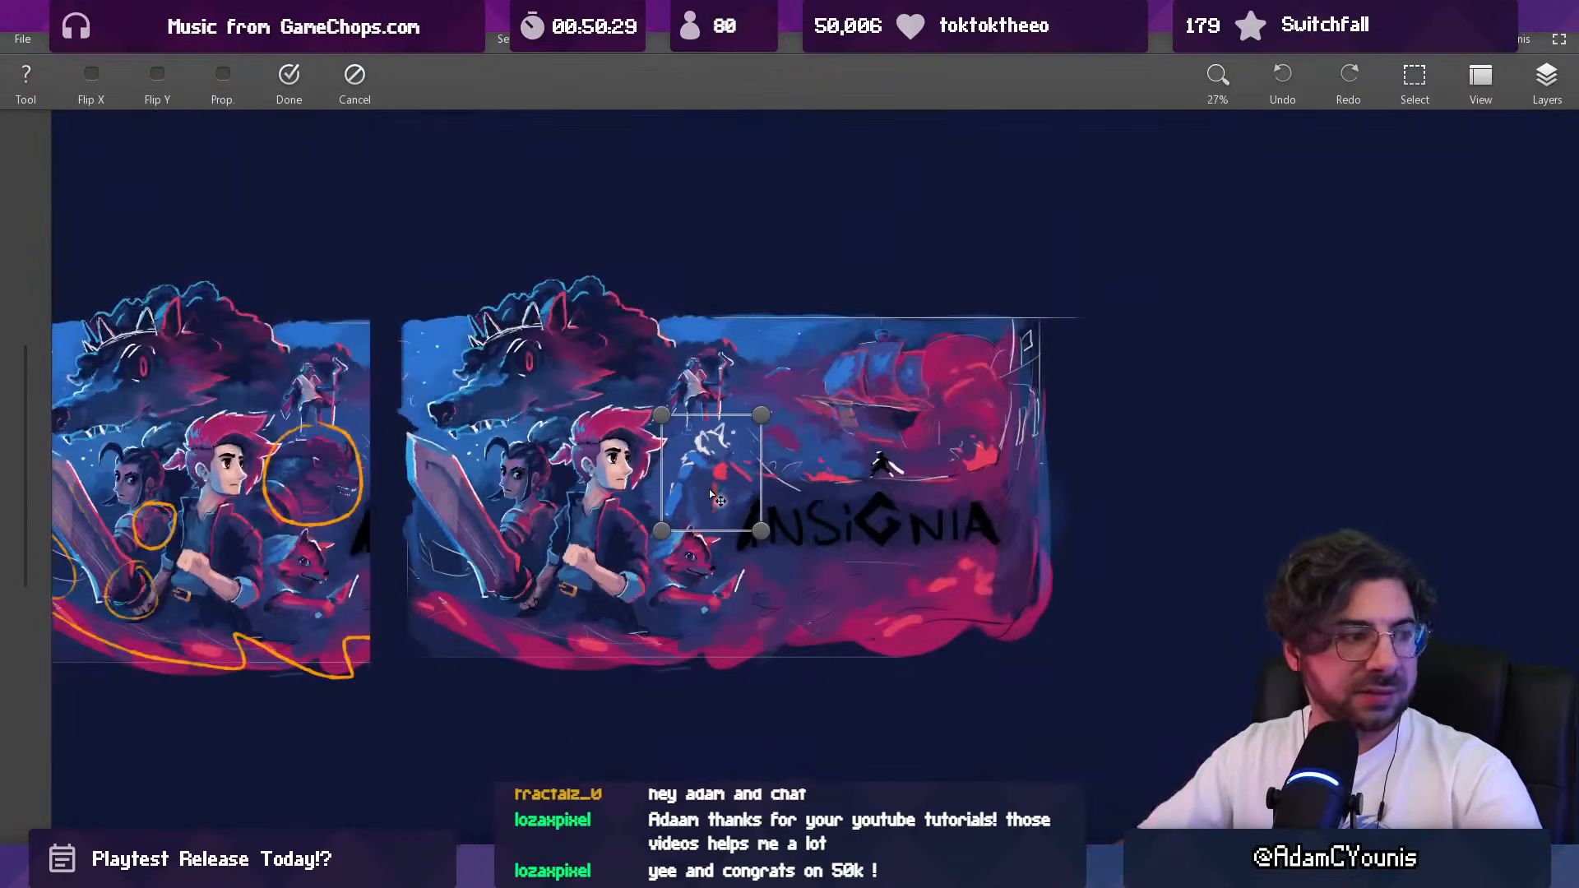
drag(662, 531, 701, 508)
key(Return)
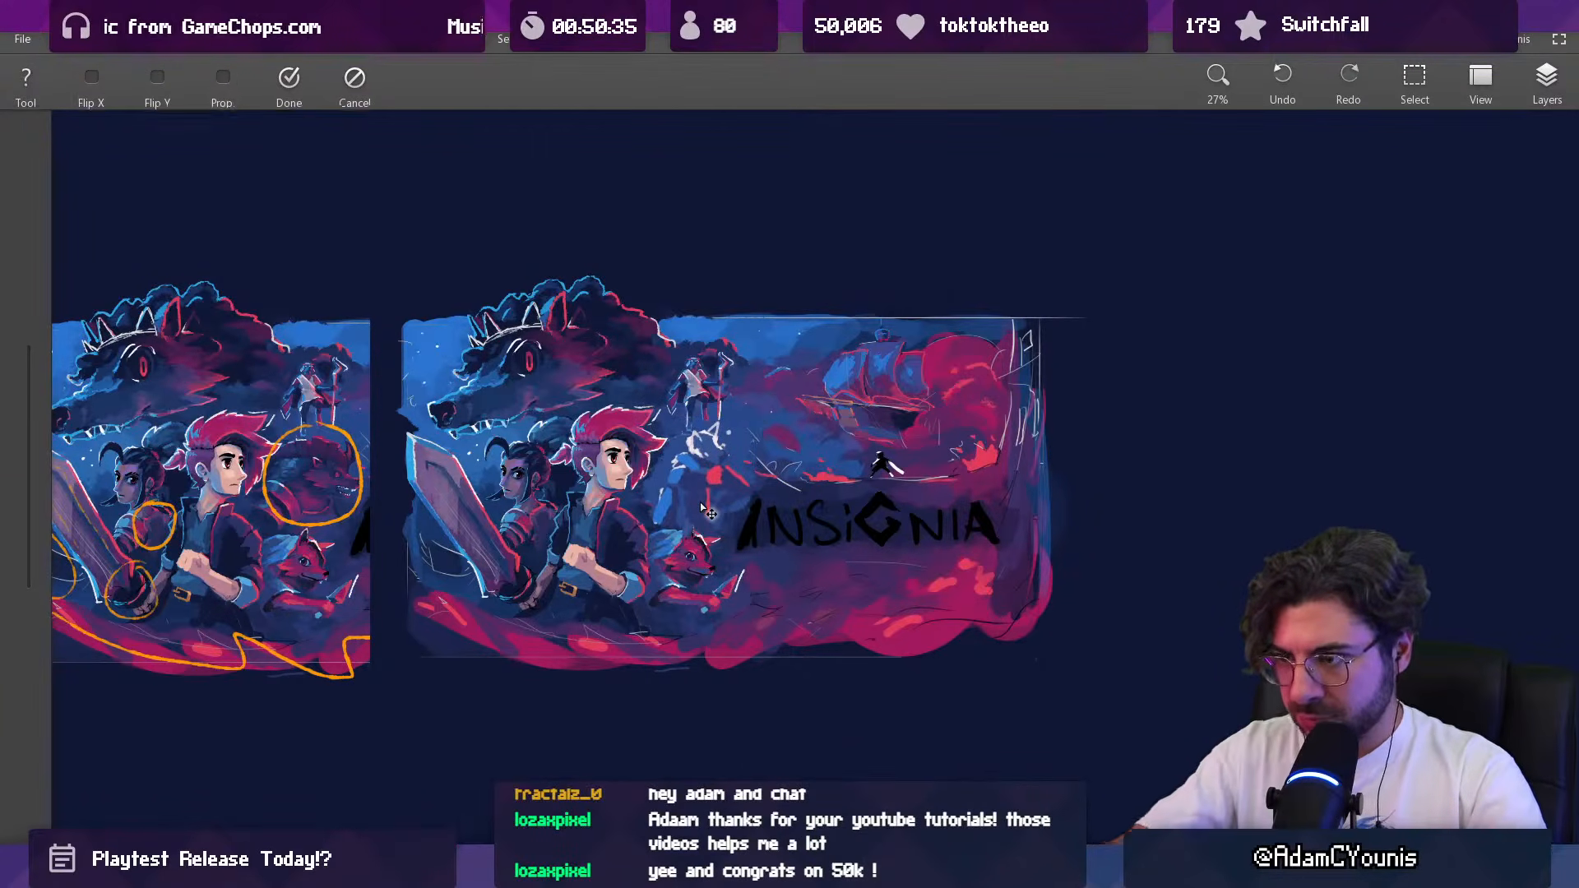
key(e)
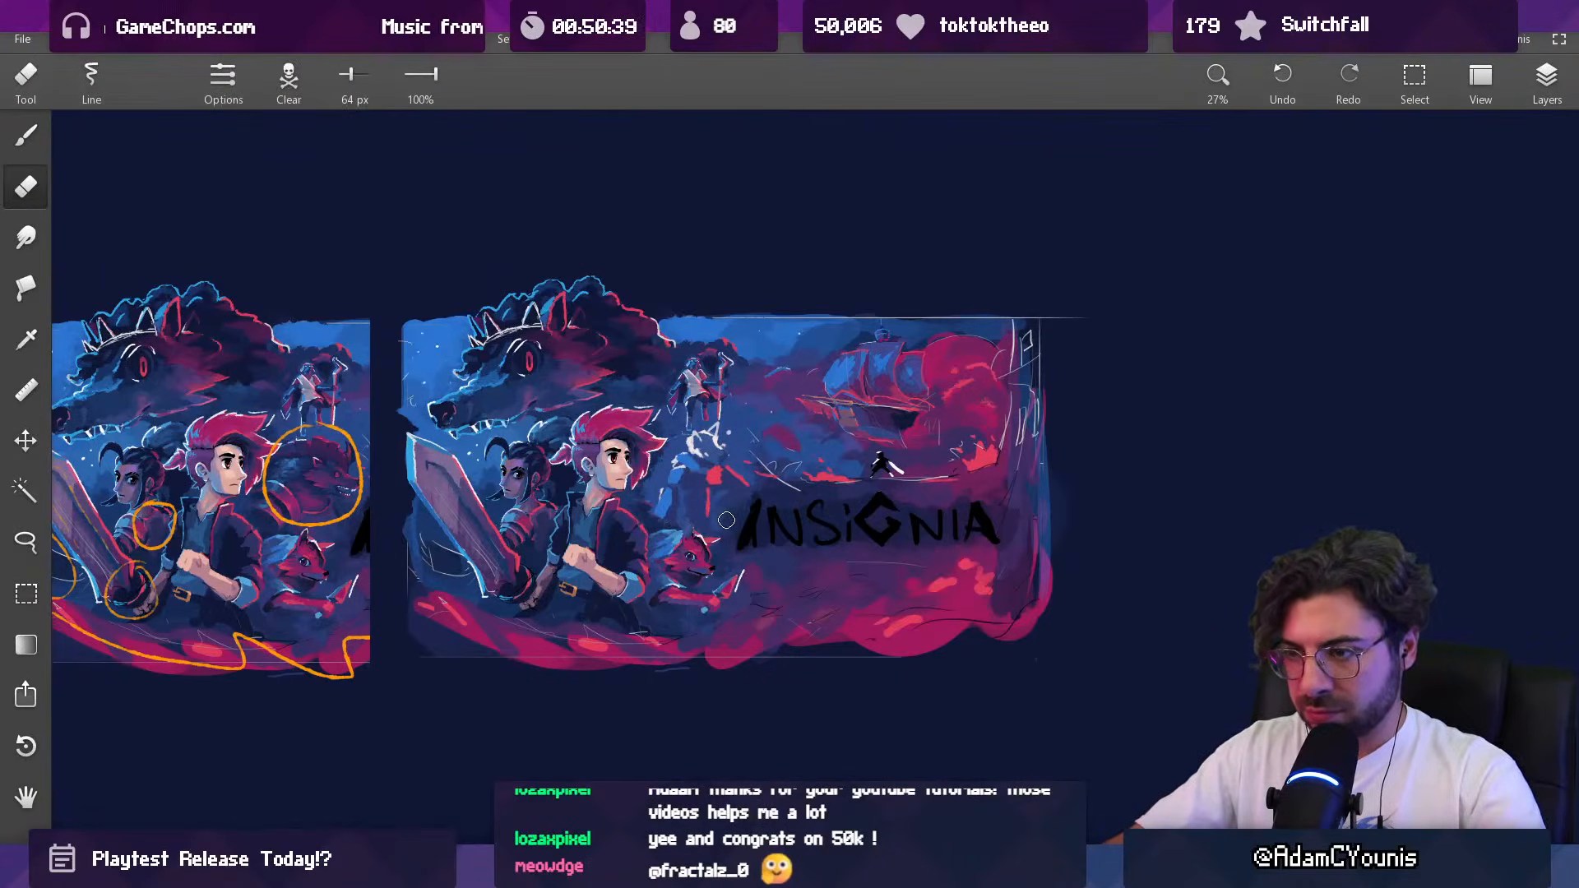
scroll(727, 518, down, 3)
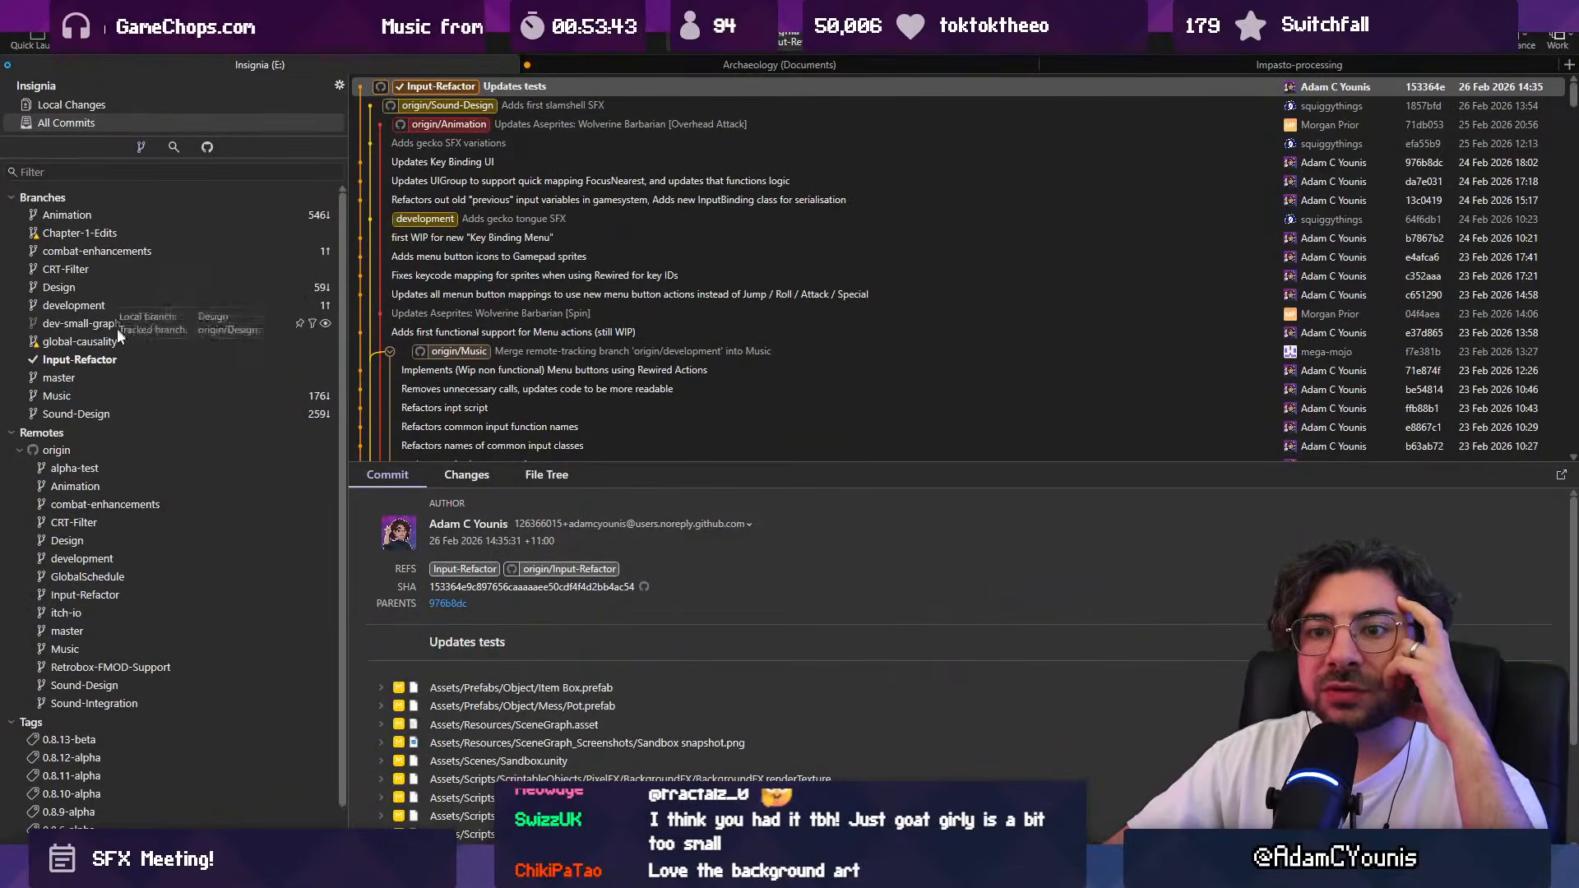
Step: Switch to Fork, check out the Insignia repository's Sound-Design branch and dismiss the Git error
click(111, 413)
scroll(448, 222, up, 10)
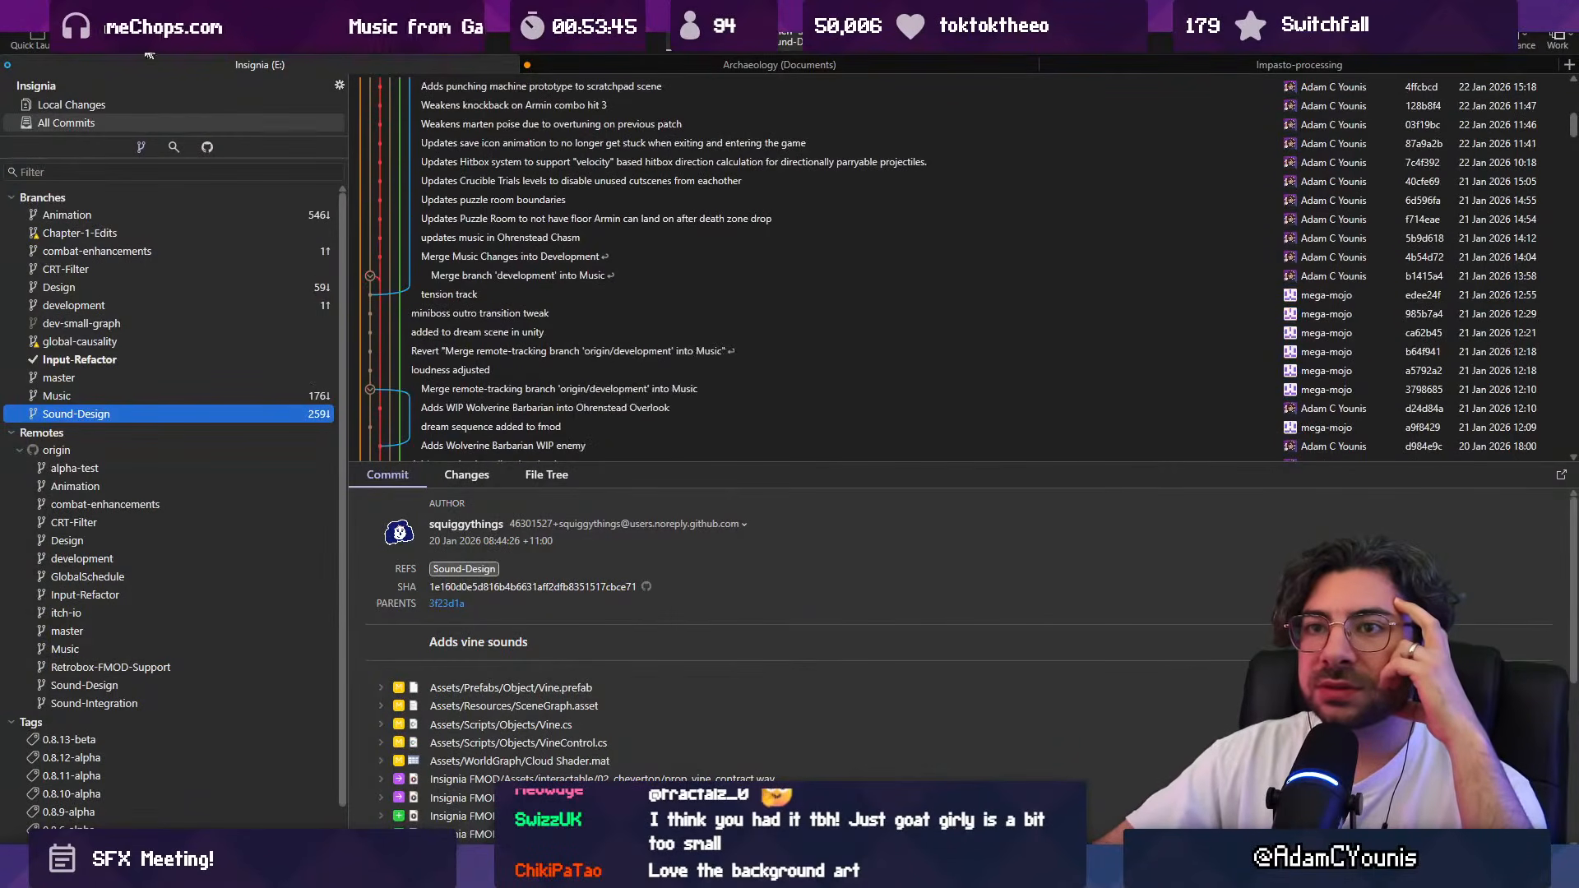
click(148, 40)
key(Escape)
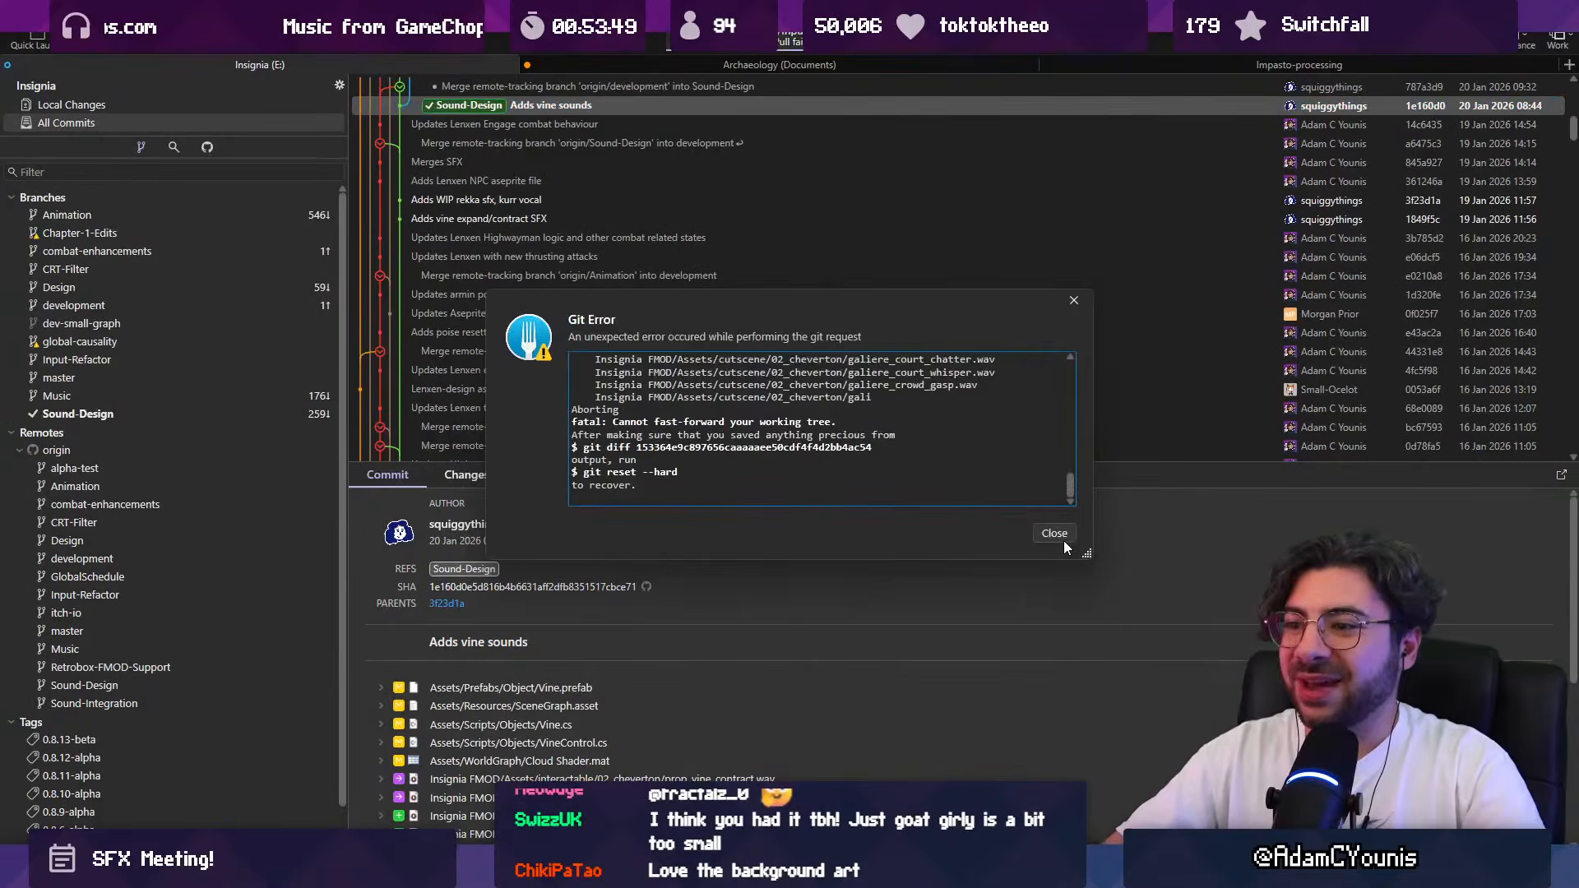
click(1062, 539)
Step: Pull the latest remote commits into the Sound-Design branch and check the newest entries of the commit history
scroll(679, 273, up, 8)
scroll(679, 273, down, 4)
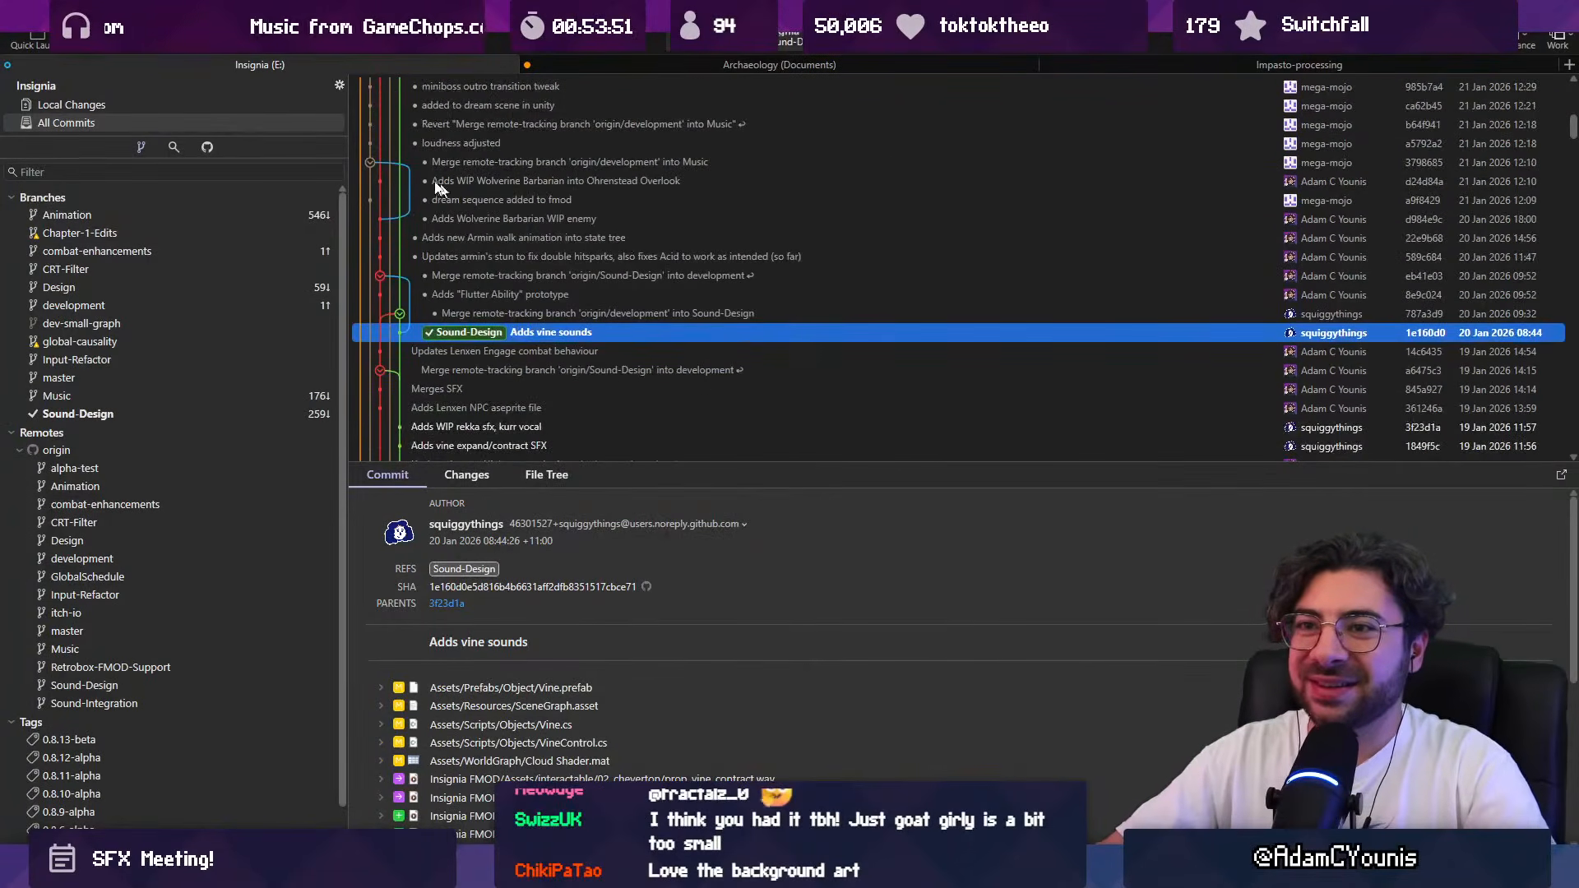
click(137, 54)
key(Return)
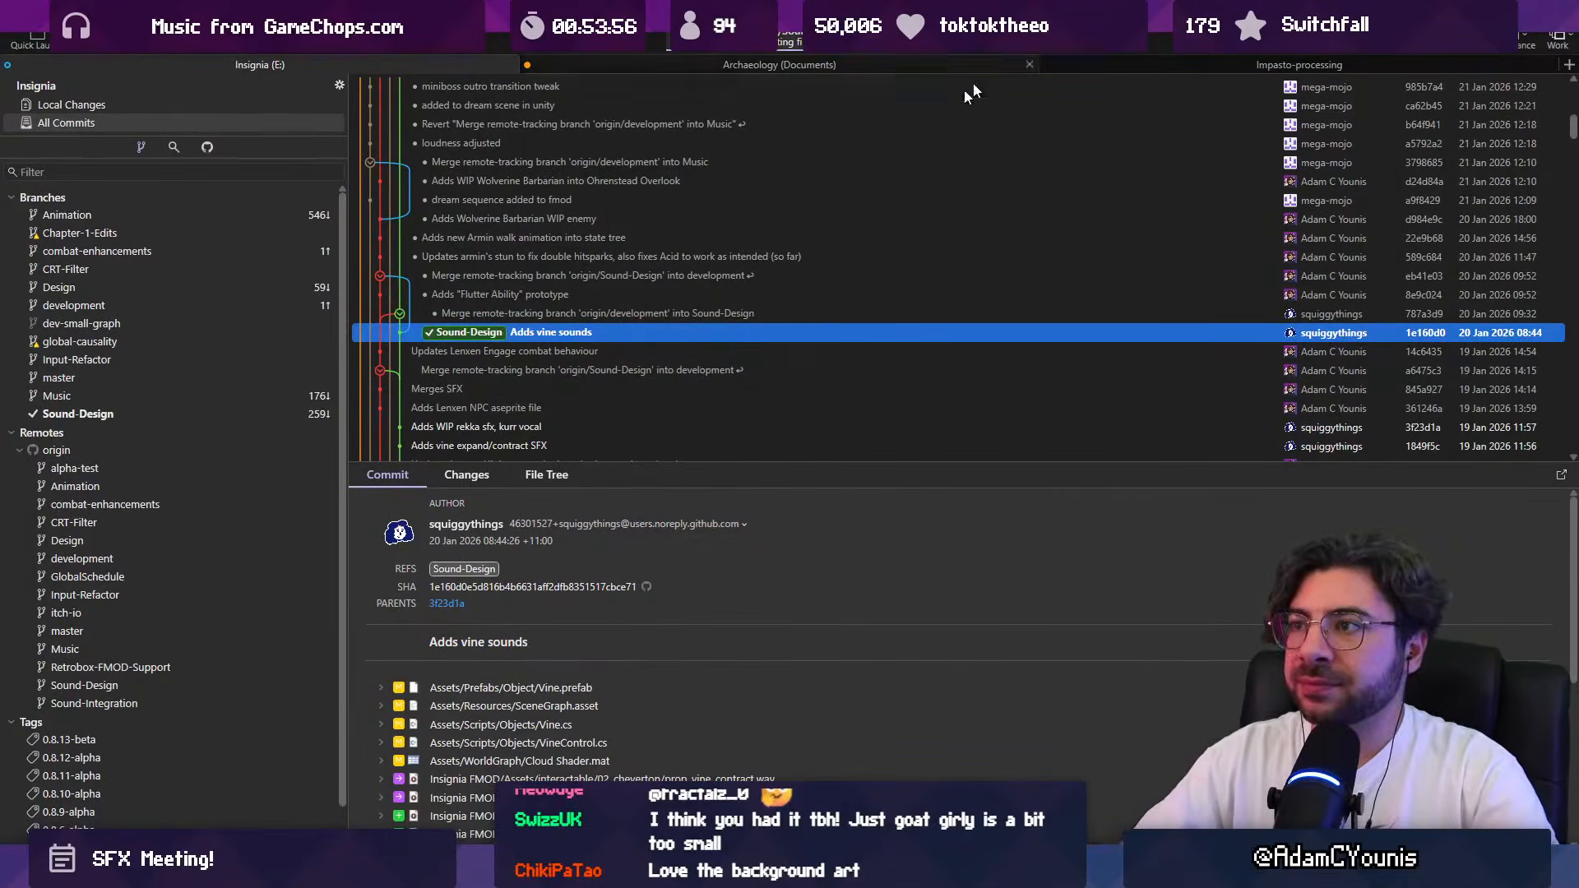
scroll(782, 185, up, 15)
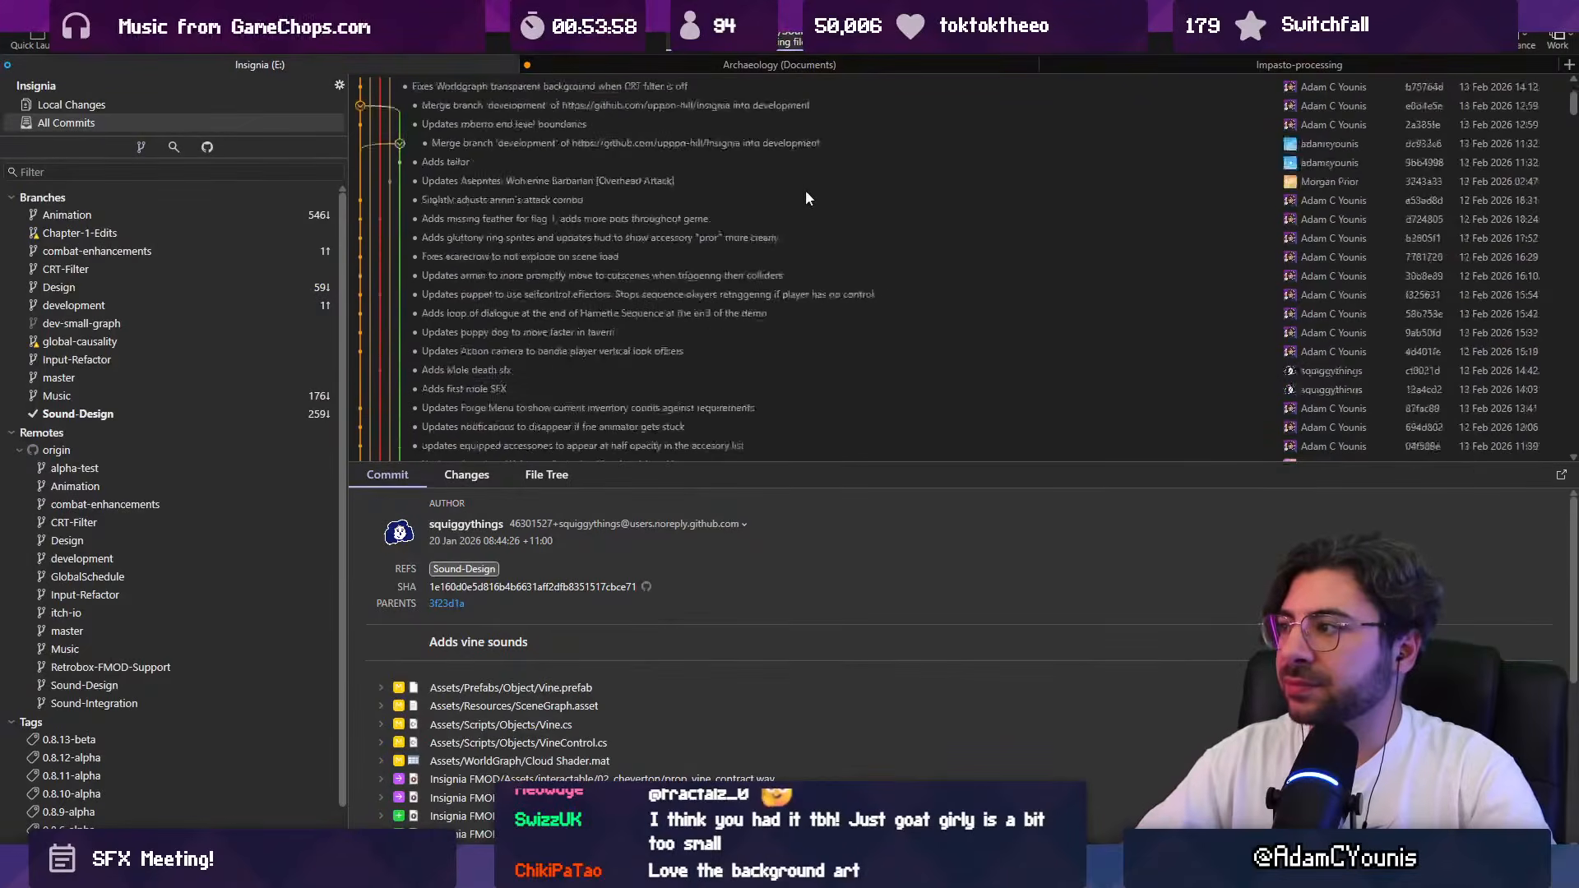
scroll(736, 173, up, 10)
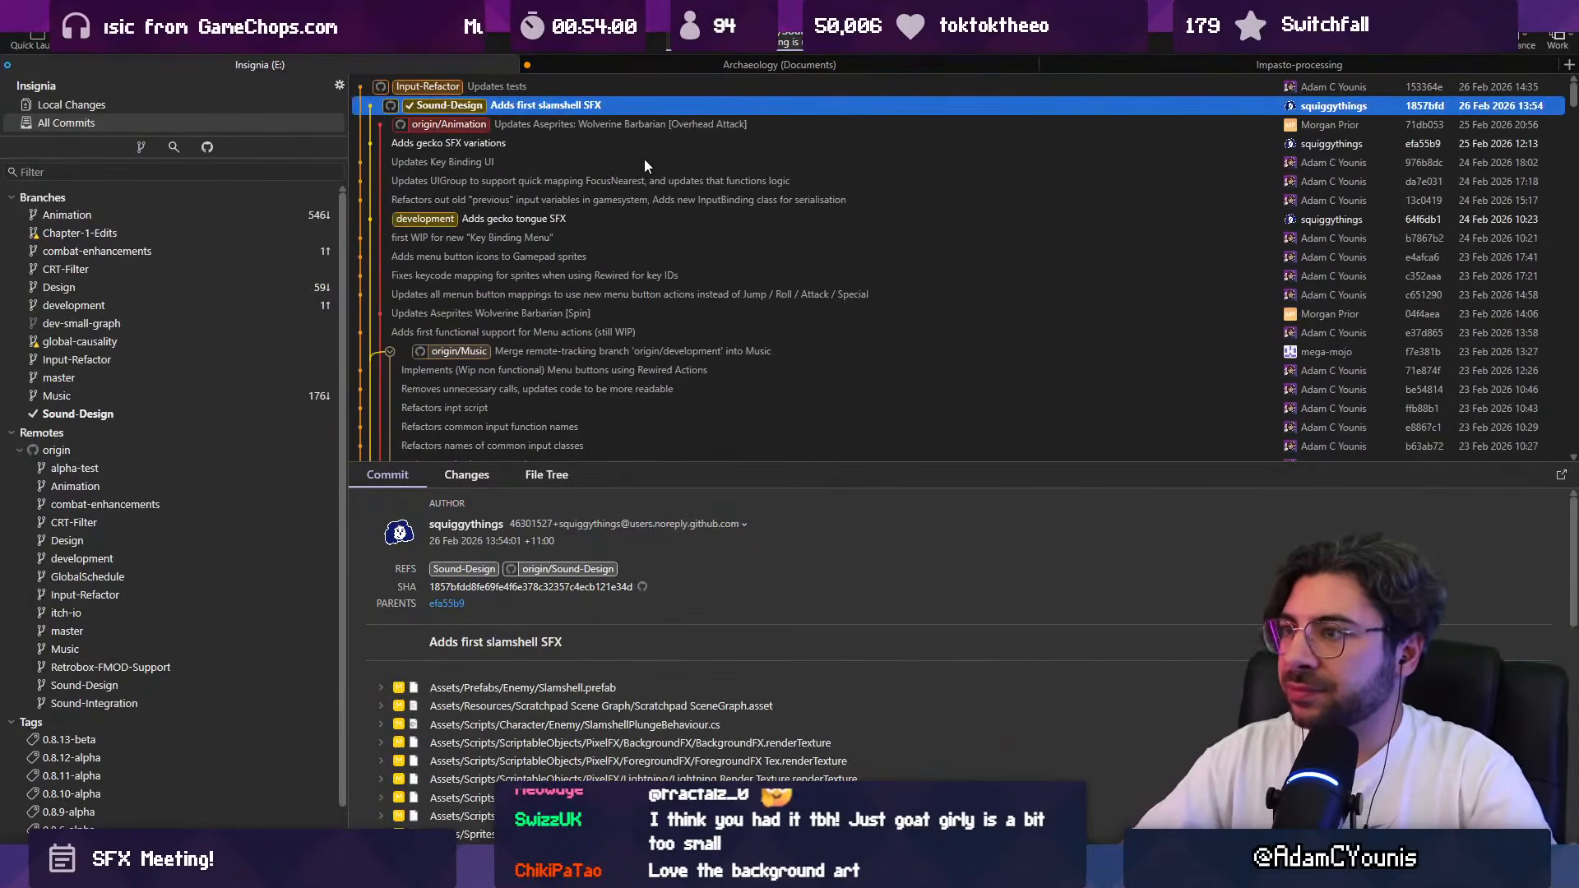
click(138, 37)
key(Escape)
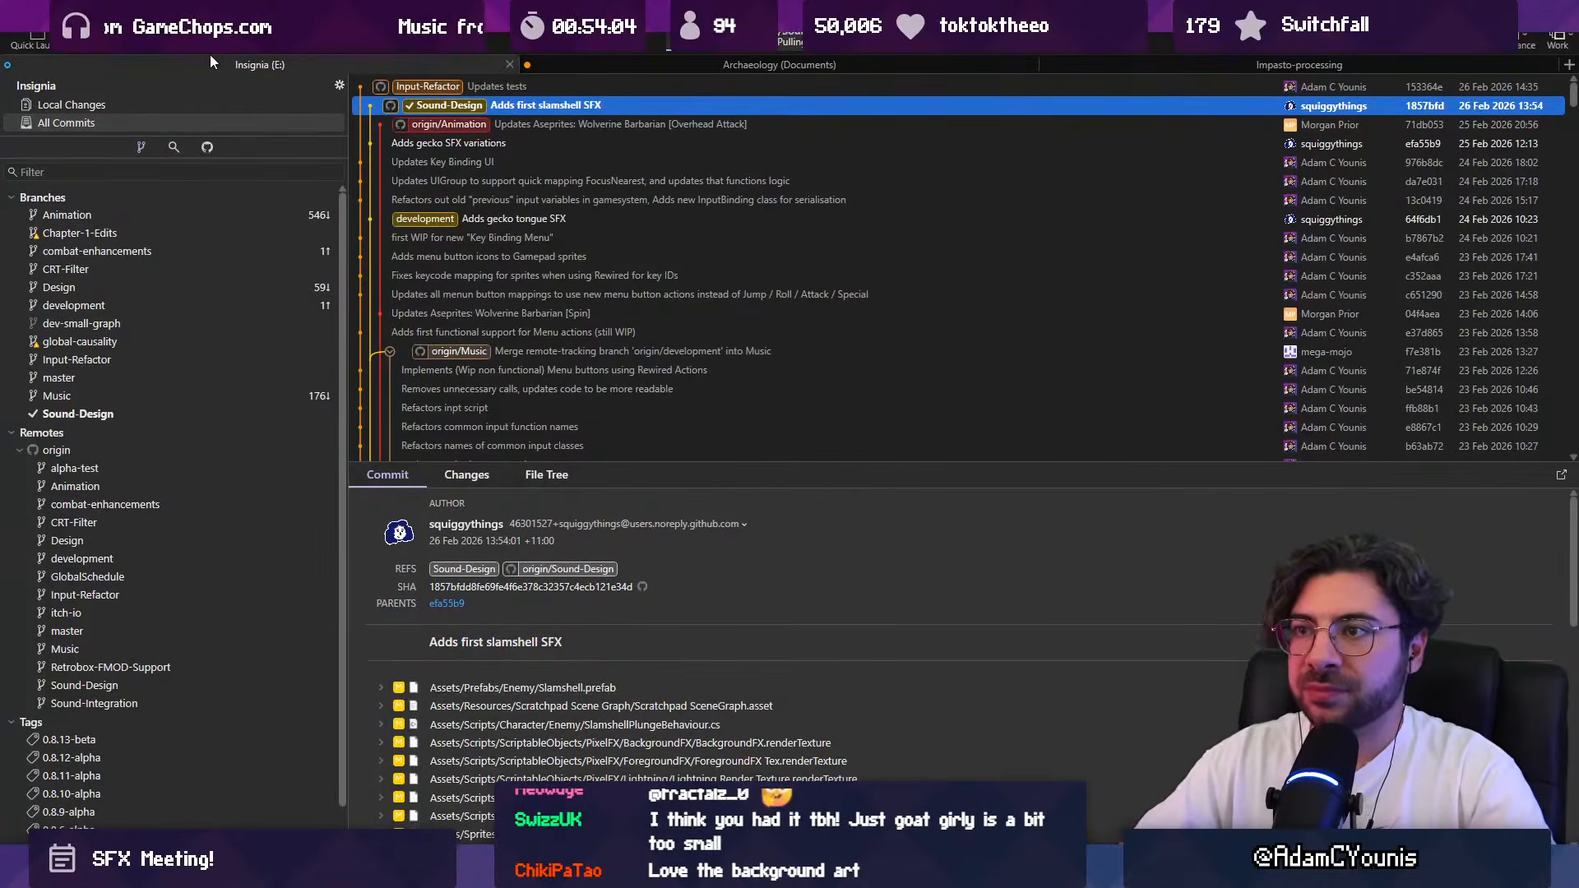
Step: Launch FMOD Studio 2.02.26 and close its welcome window
key(super)
text(fmod)
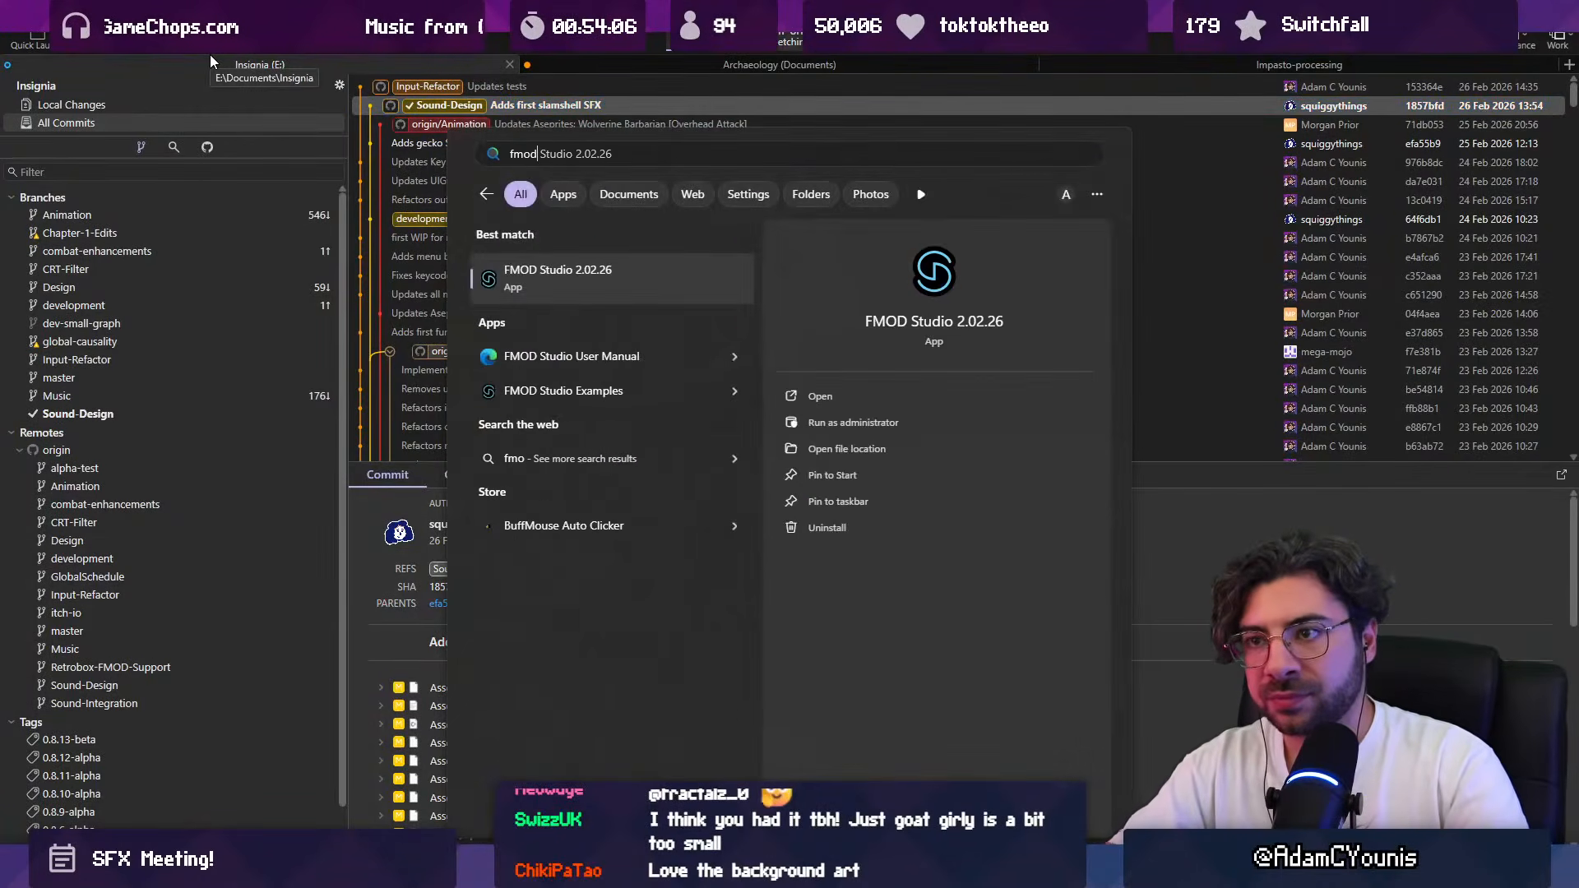
key(Return)
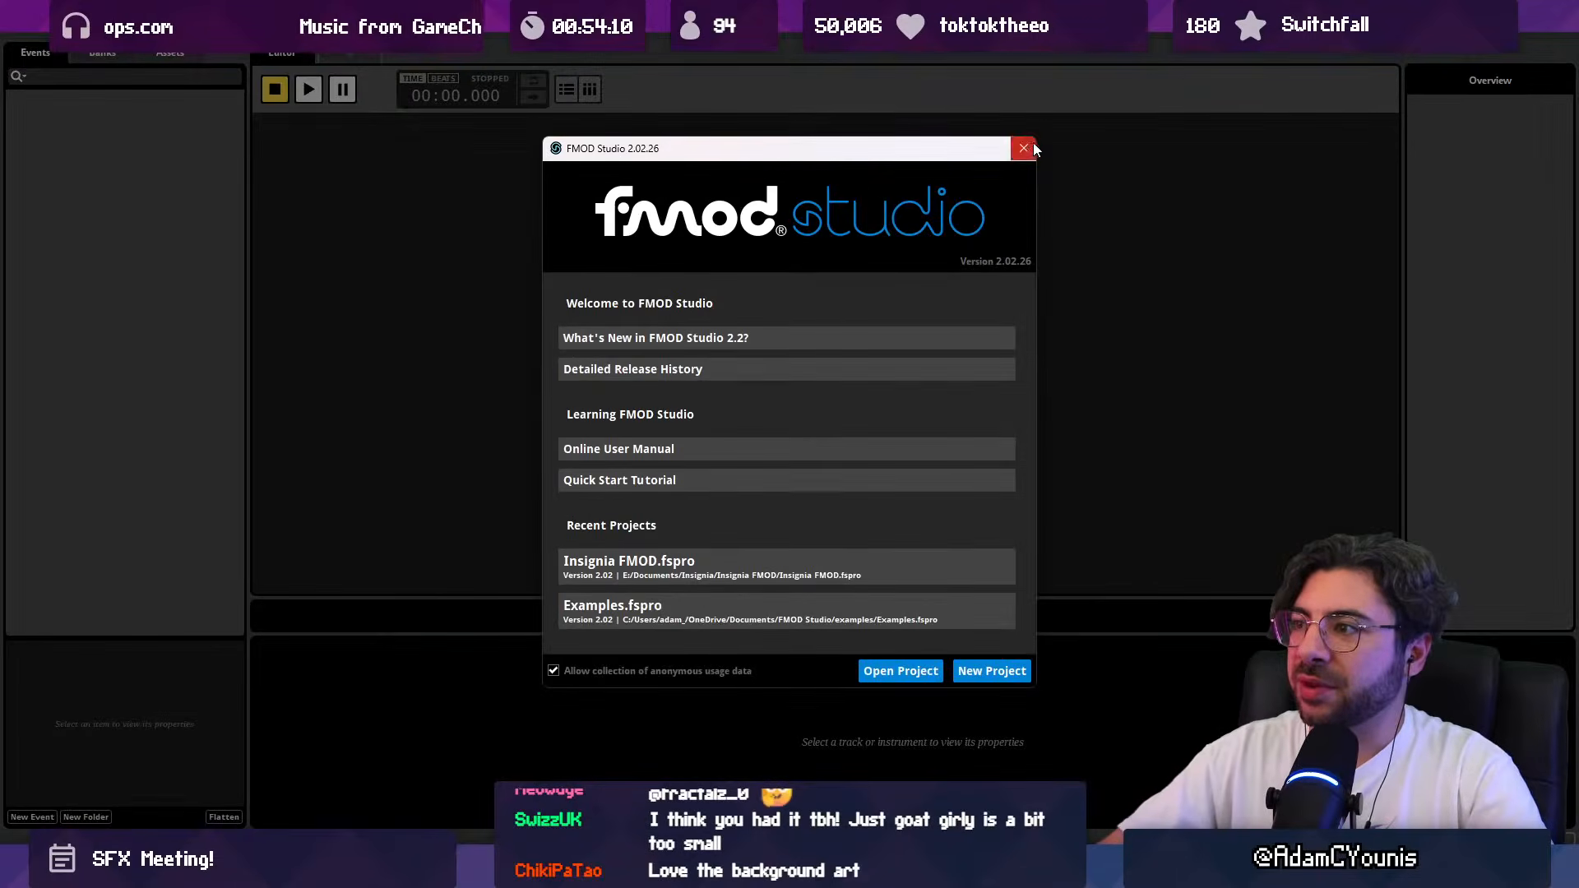
click(1023, 148)
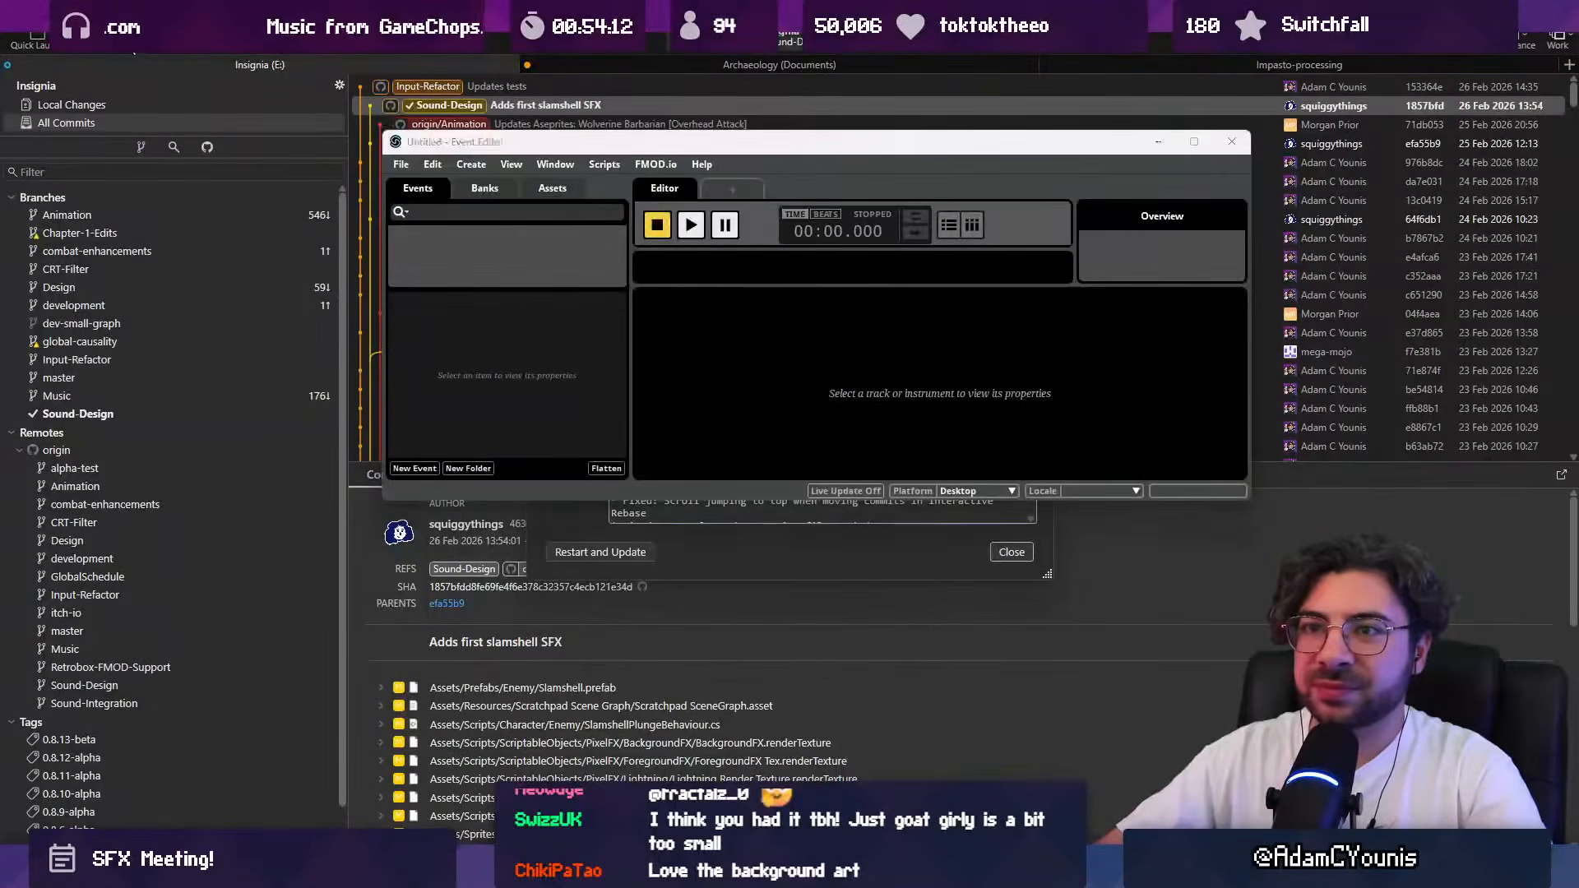
Step: Dismiss Fork's update notice and pull the Sound-Design branch again
click(1011, 552)
click(125, 39)
click(910, 490)
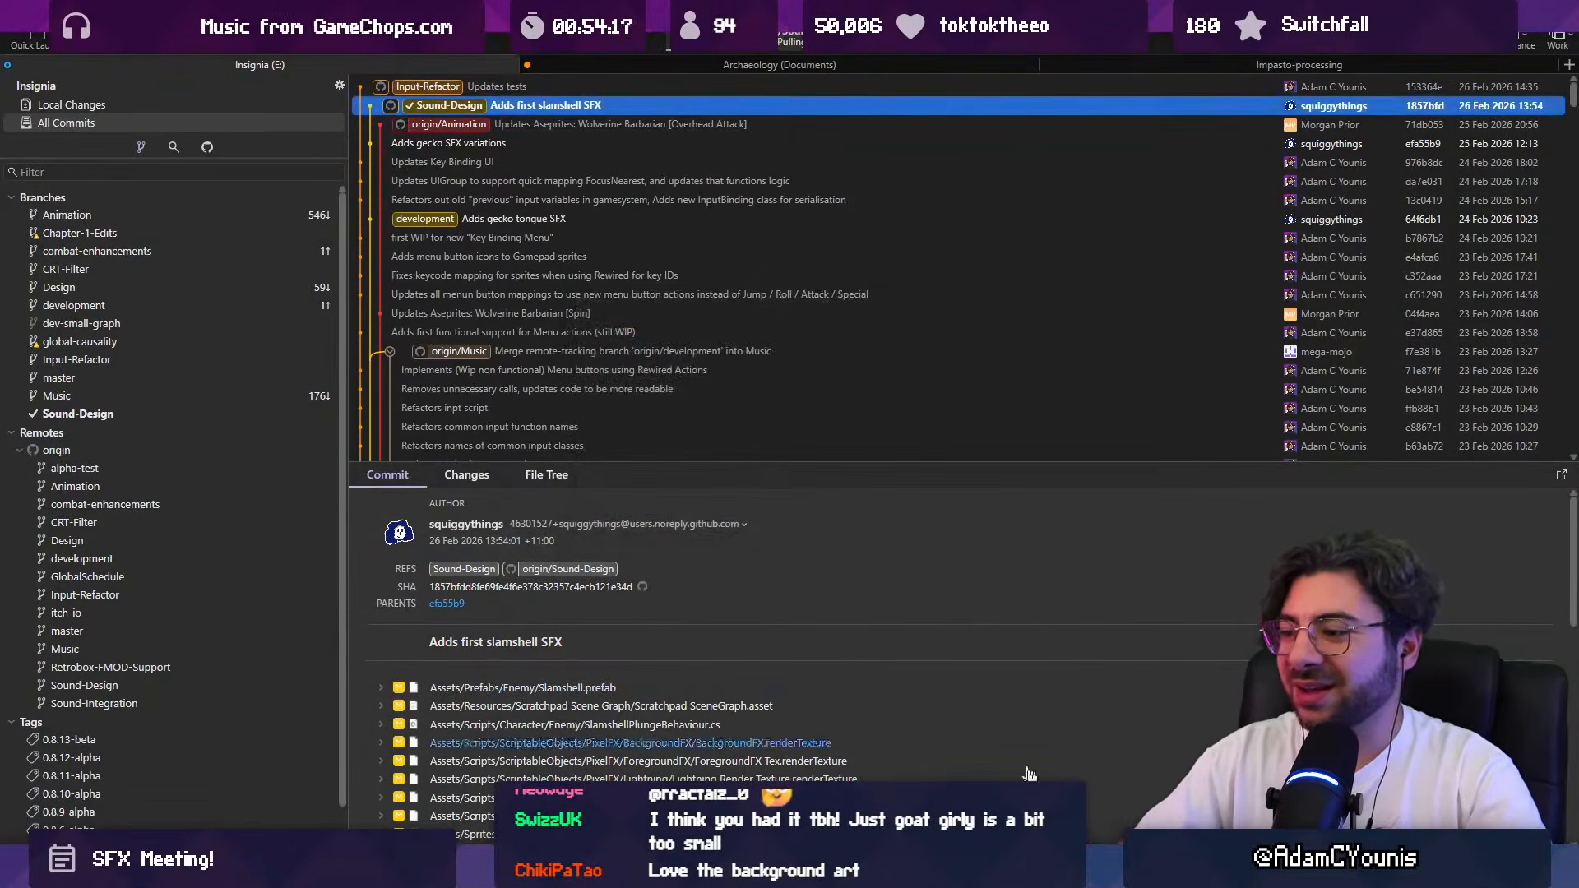
Step: Switch to Unity, accept the FMOD renamed-events prompts and close the event reference updater without scanning
click(810, 870)
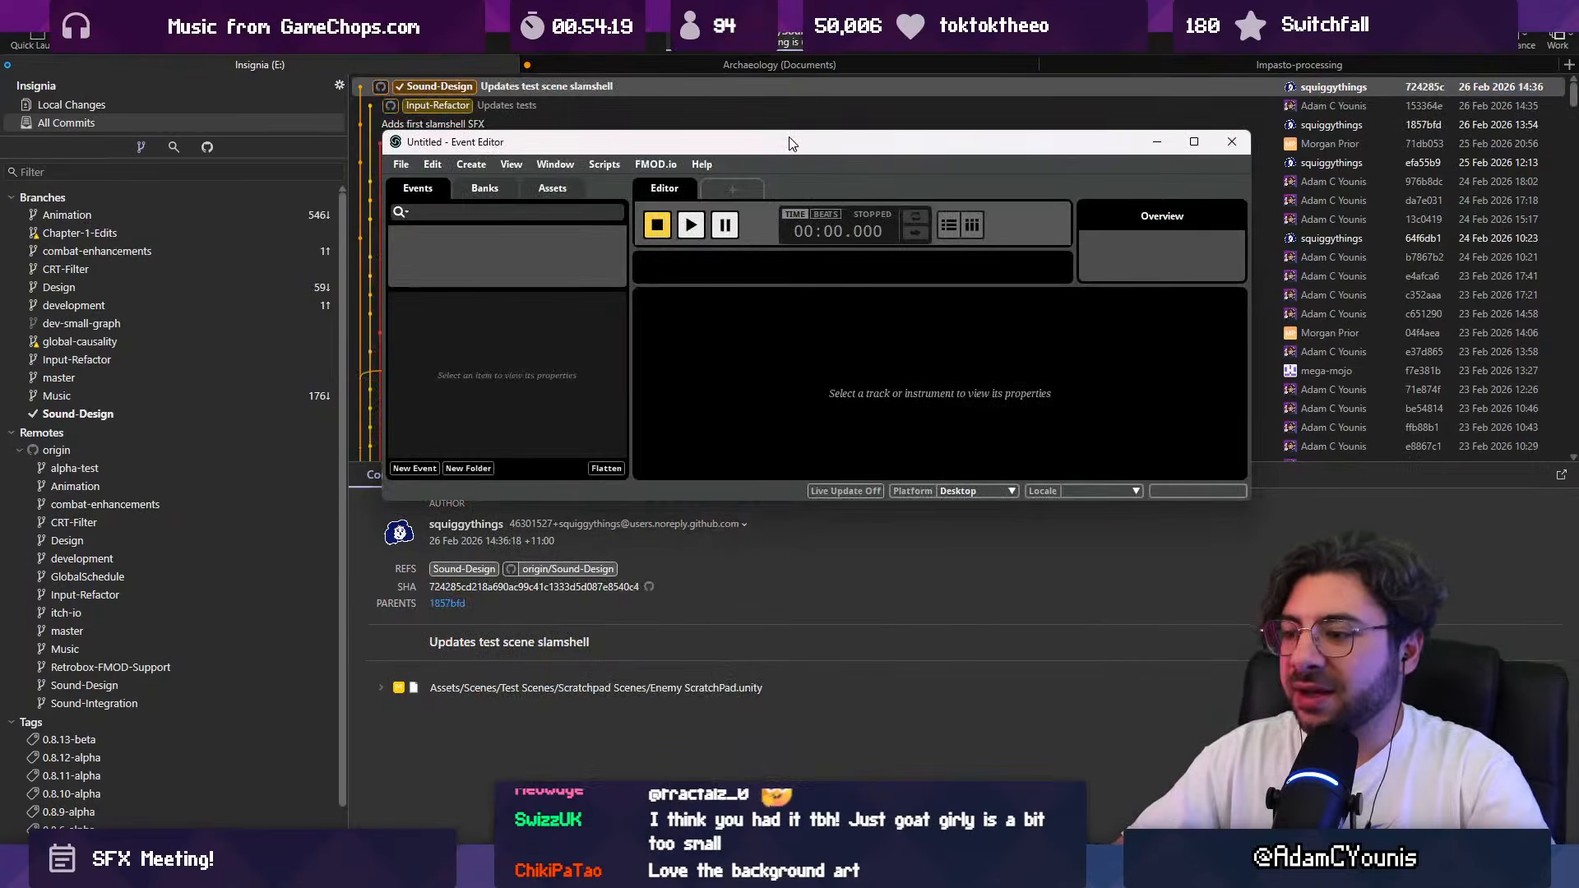
click(839, 870)
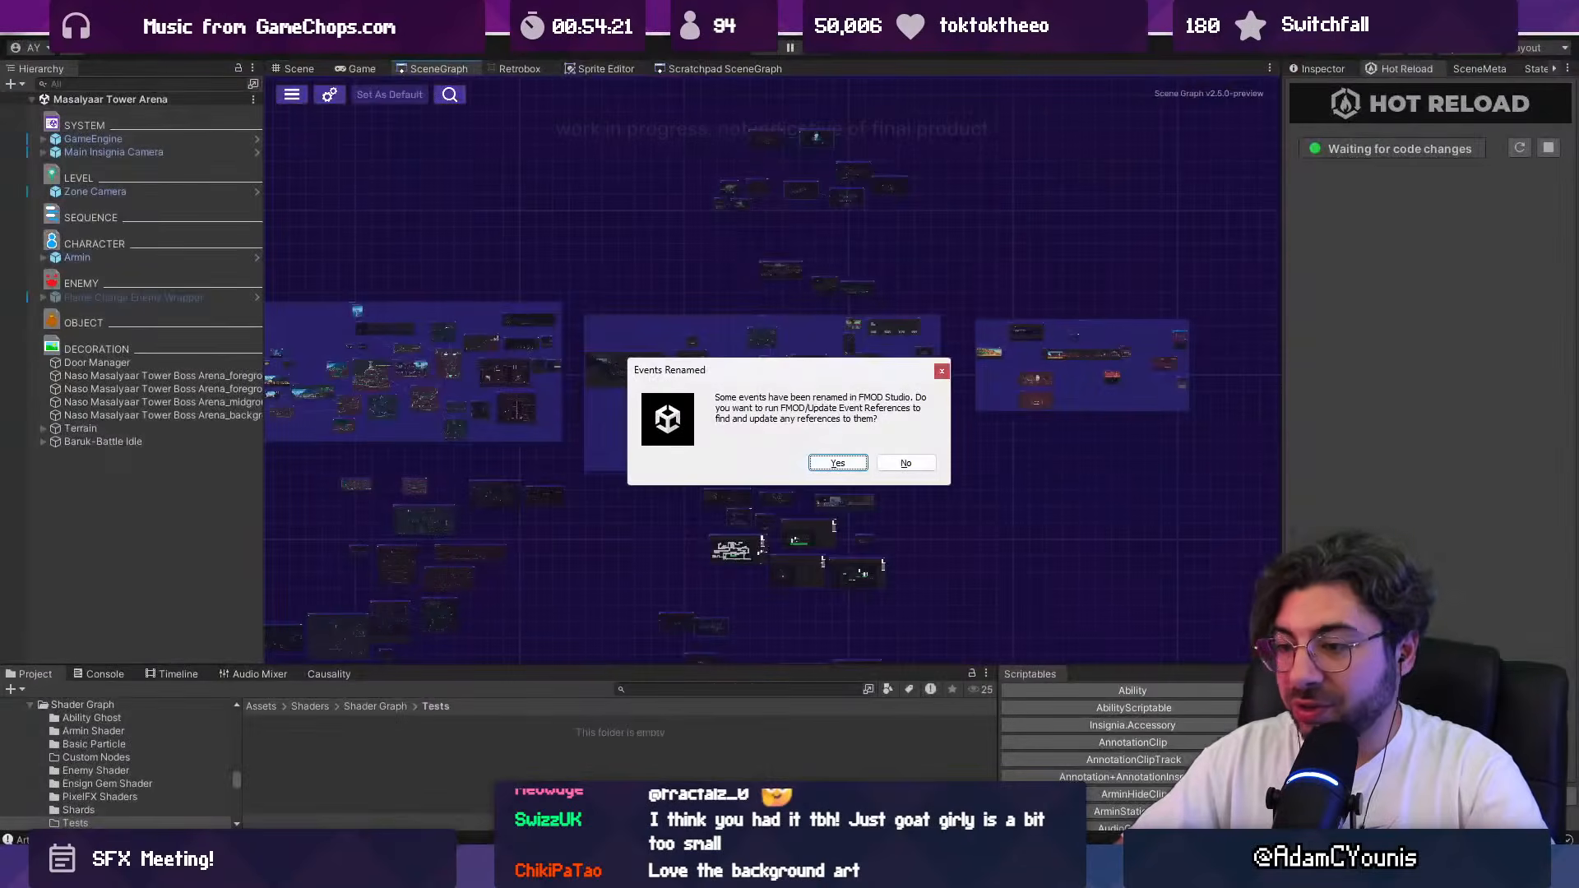
click(838, 463)
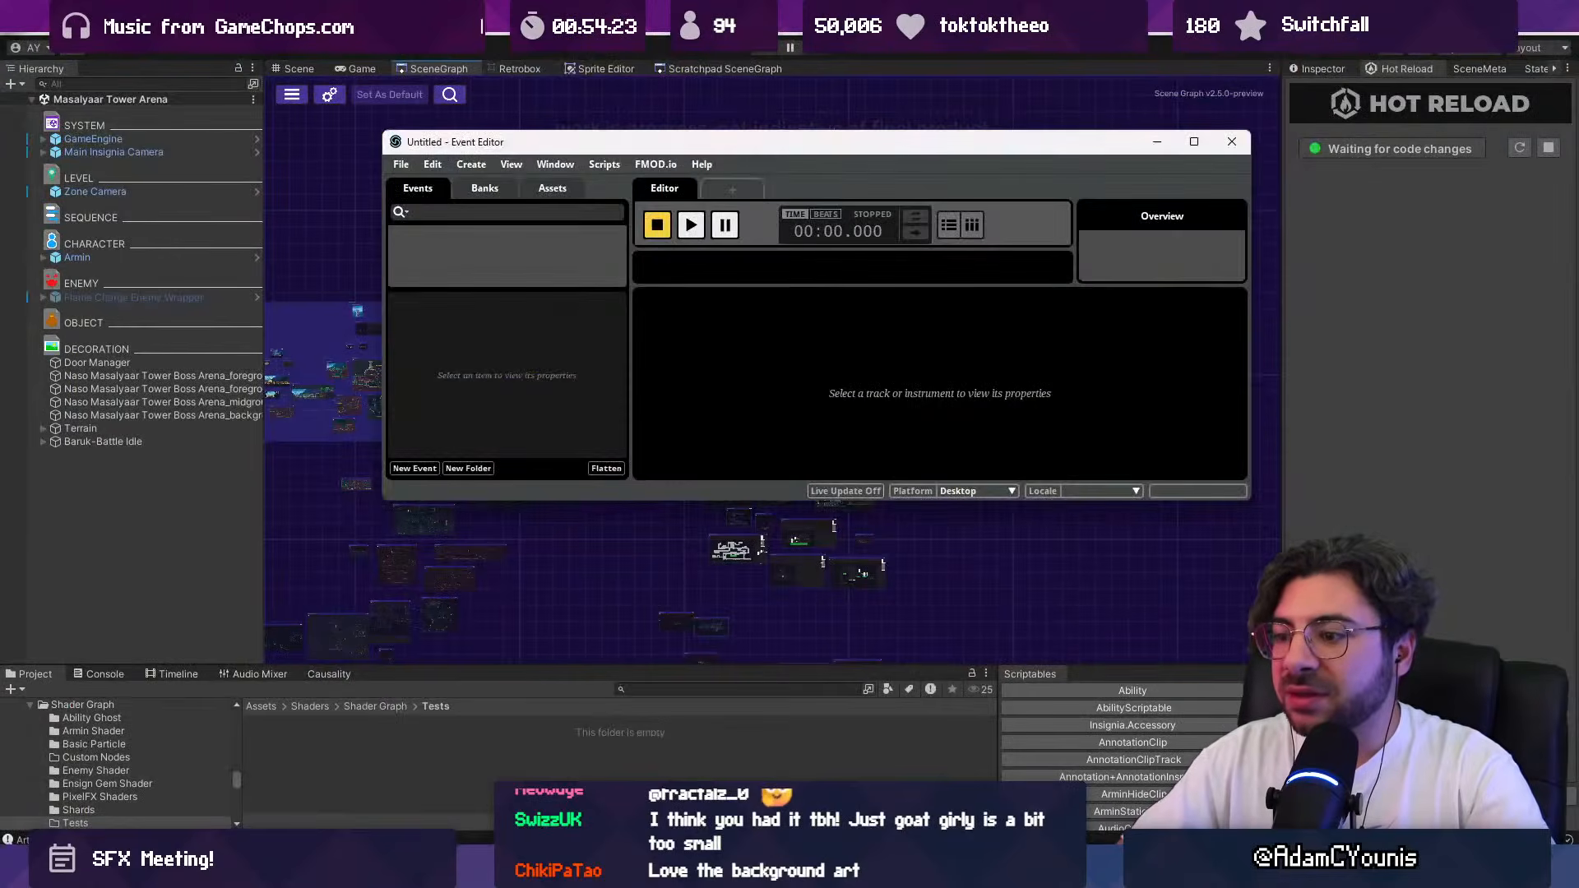
click(831, 870)
click(829, 460)
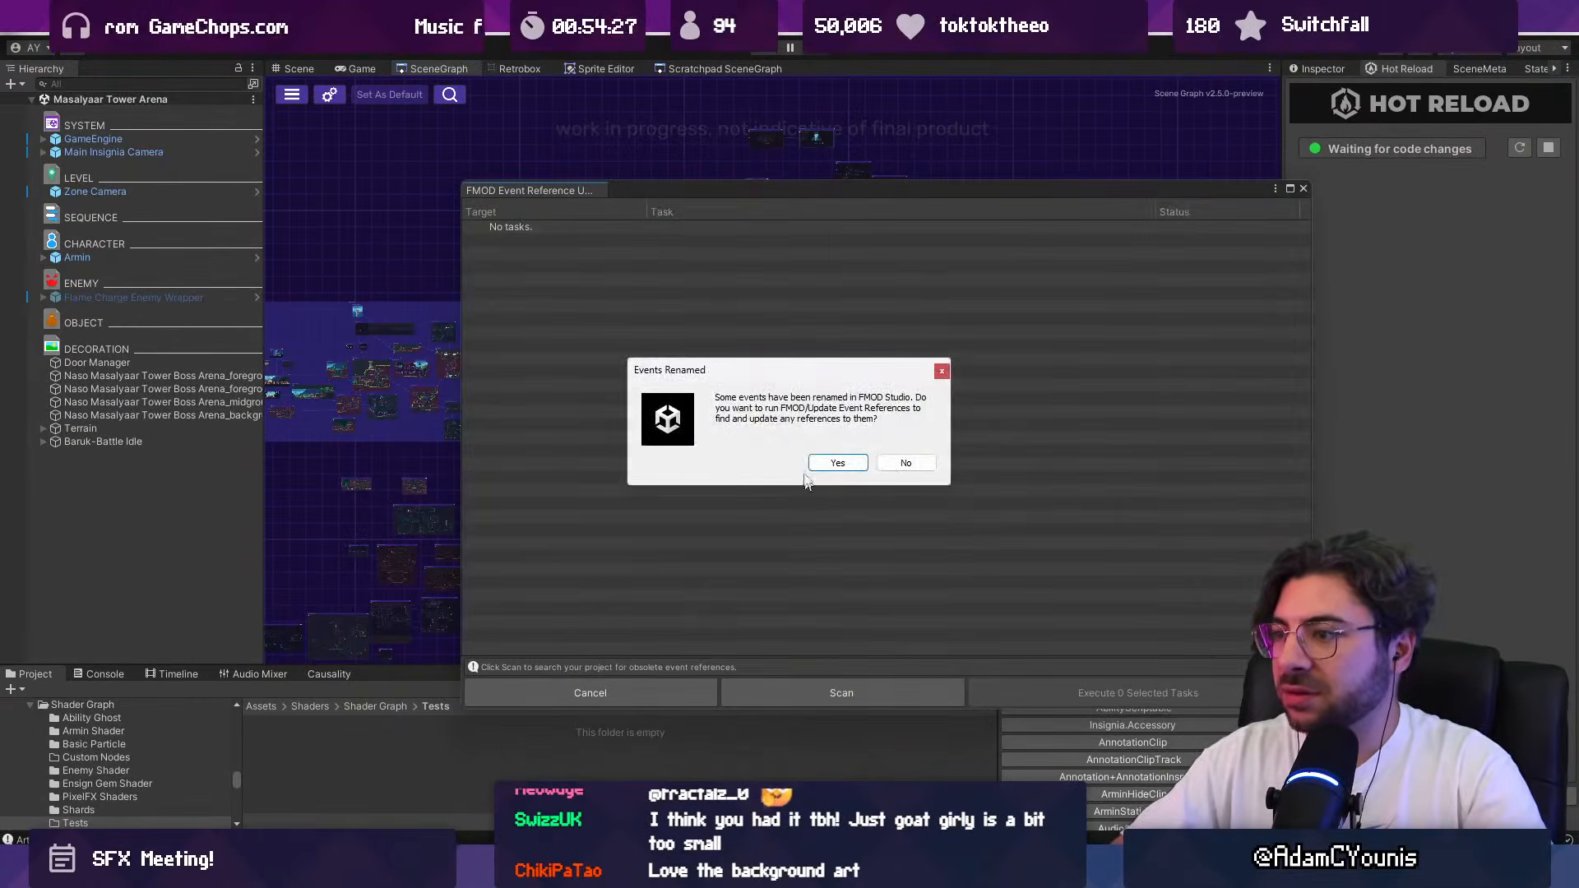
click(836, 463)
click(1303, 189)
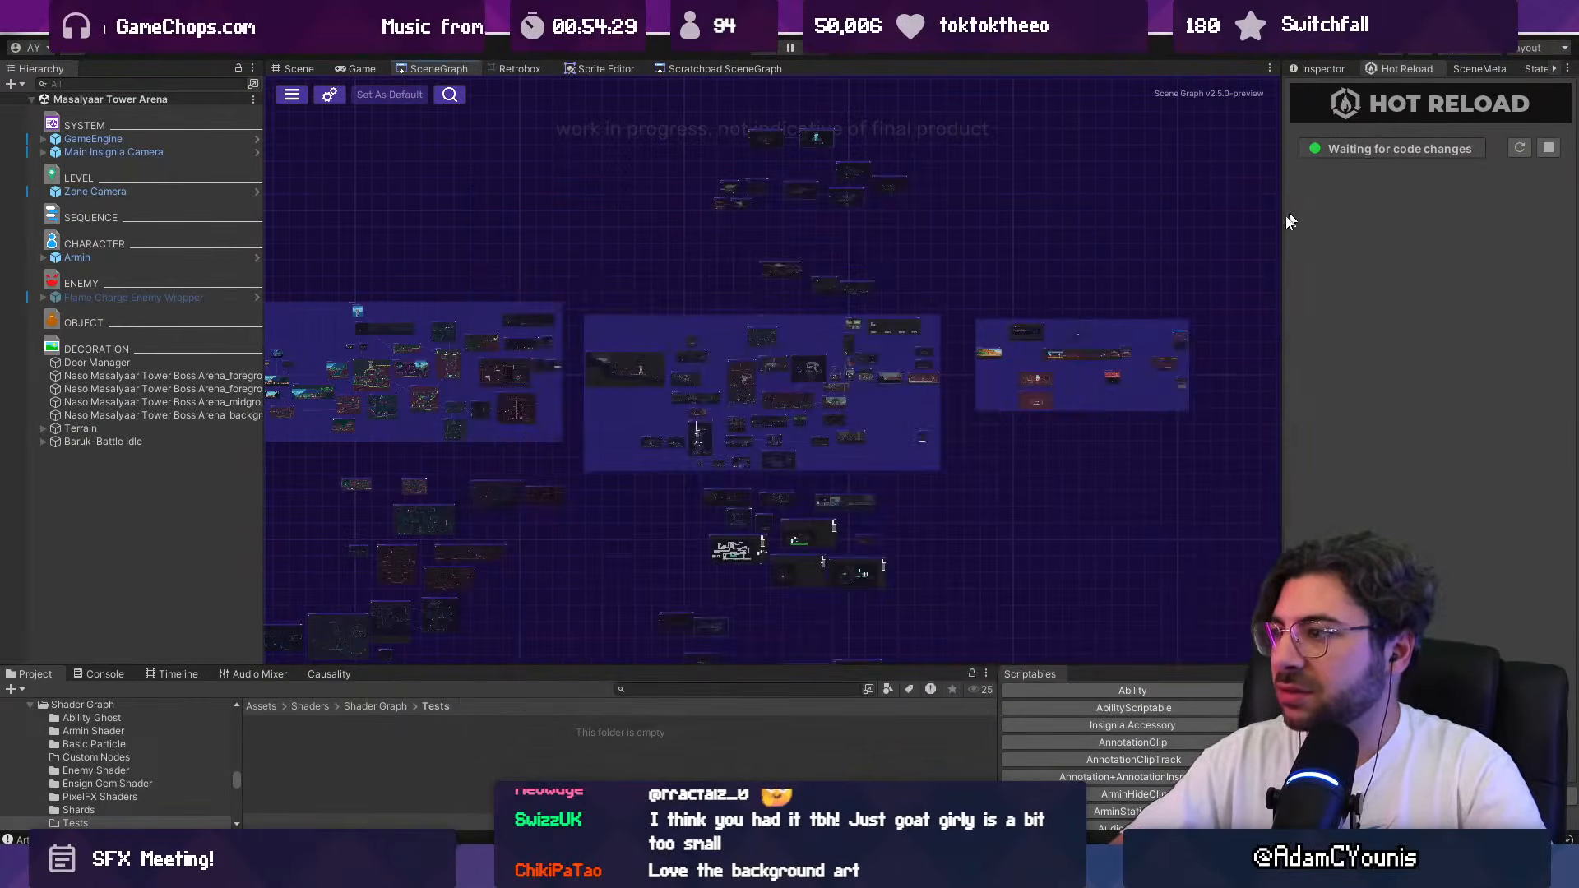
Step: Open the Enemy ScratchPad scene from the scratchpad scene graph and select the Slamshell enemy
click(722, 69)
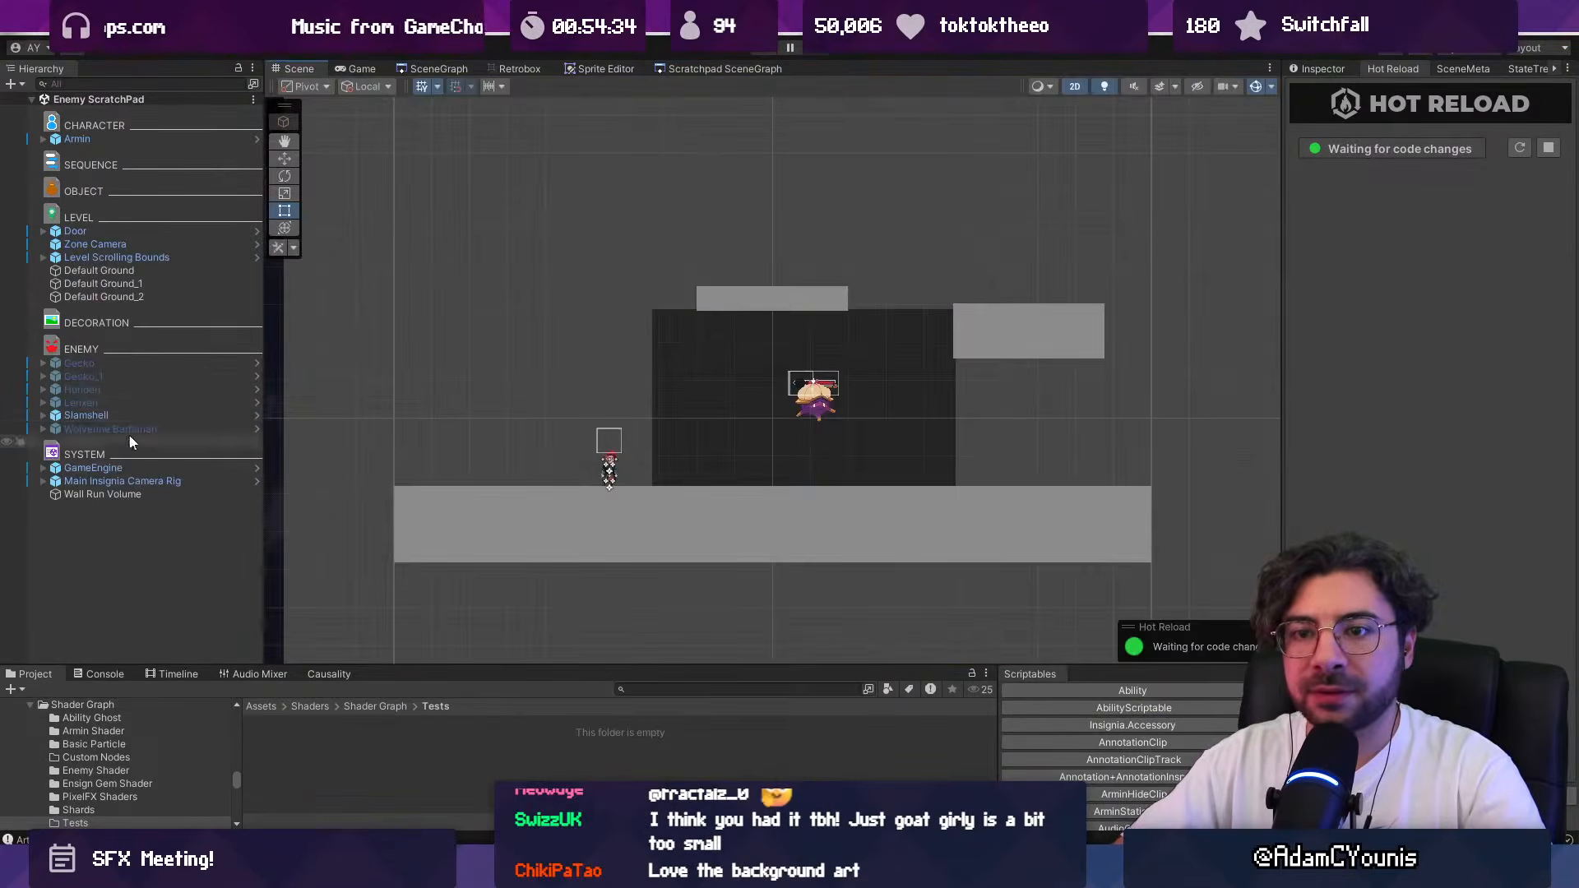
click(140, 414)
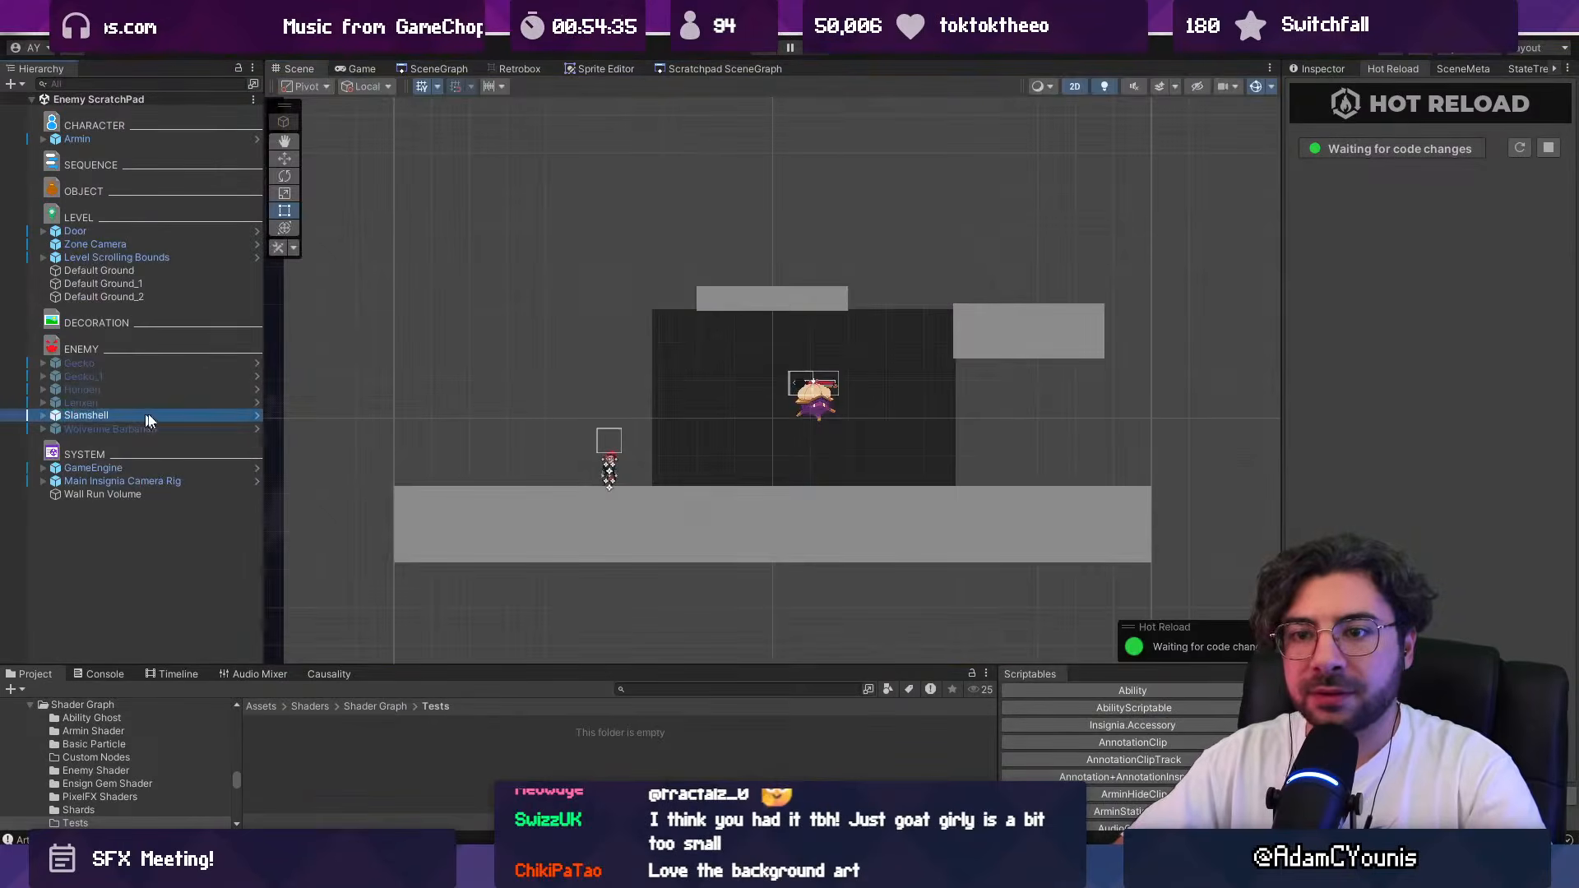
Step: Run the scene and move Armin back and forth beneath the Slamshell to test its slam attack, leaving the full-screen game view
click(767, 49)
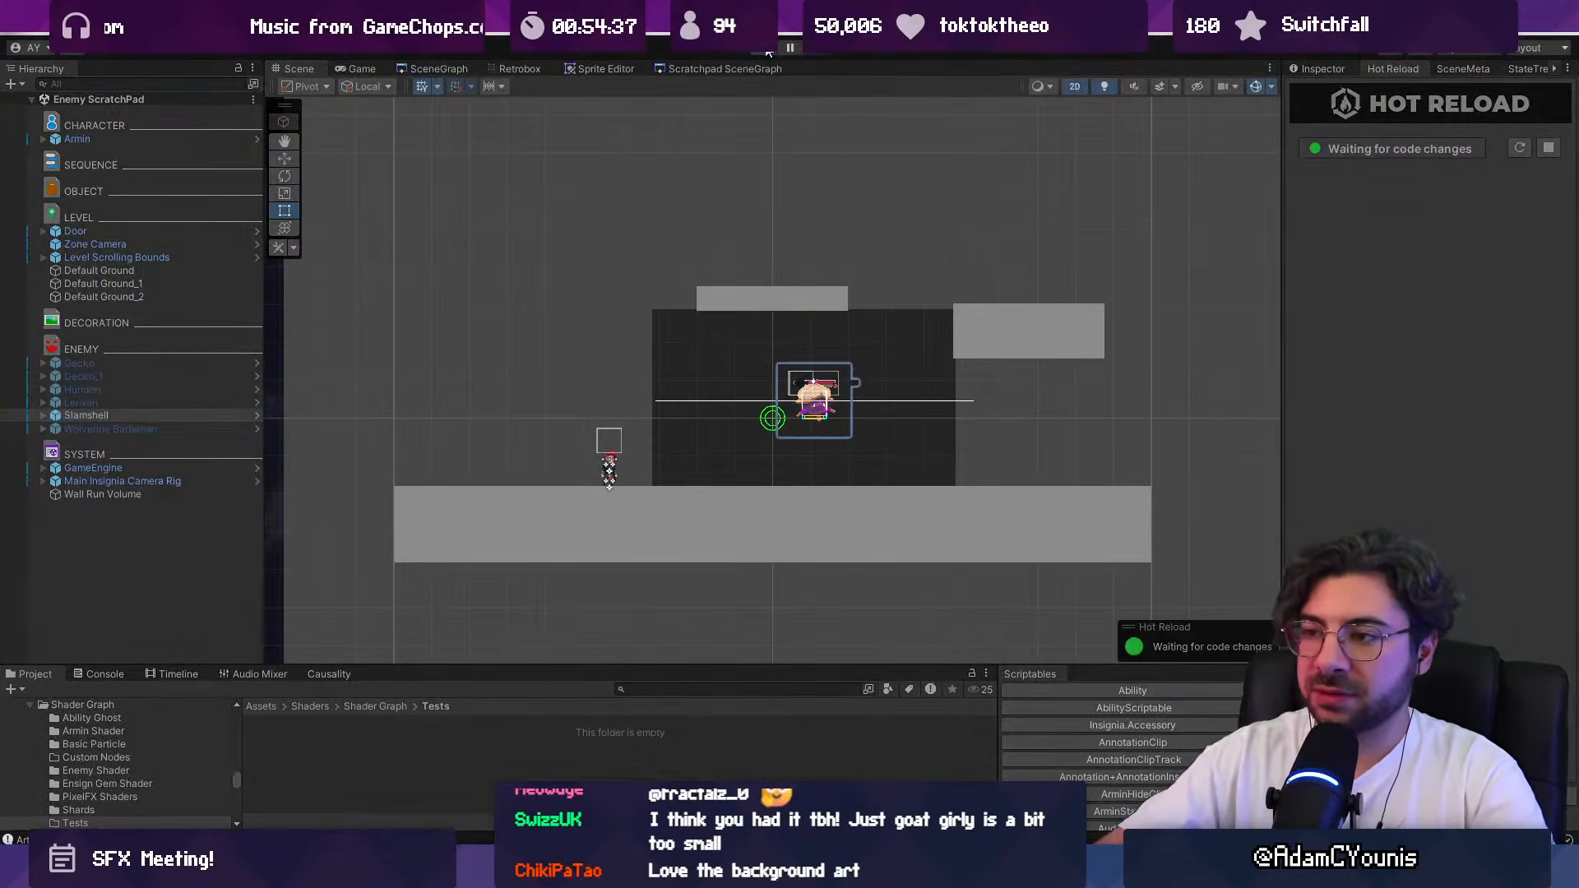
key(Right)
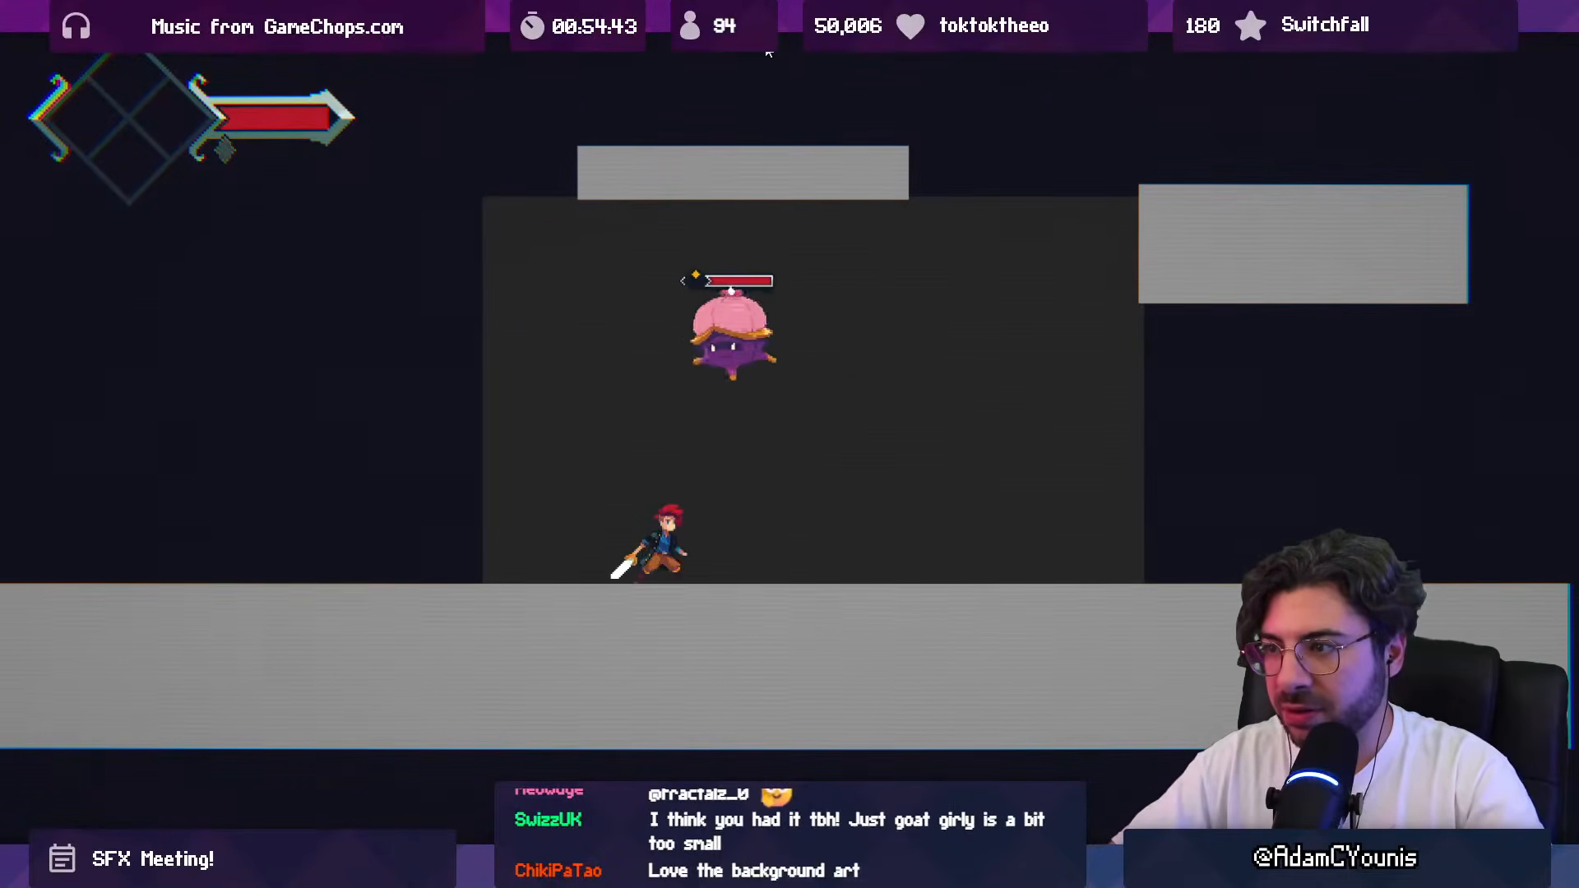
key(Right)
key(Left)
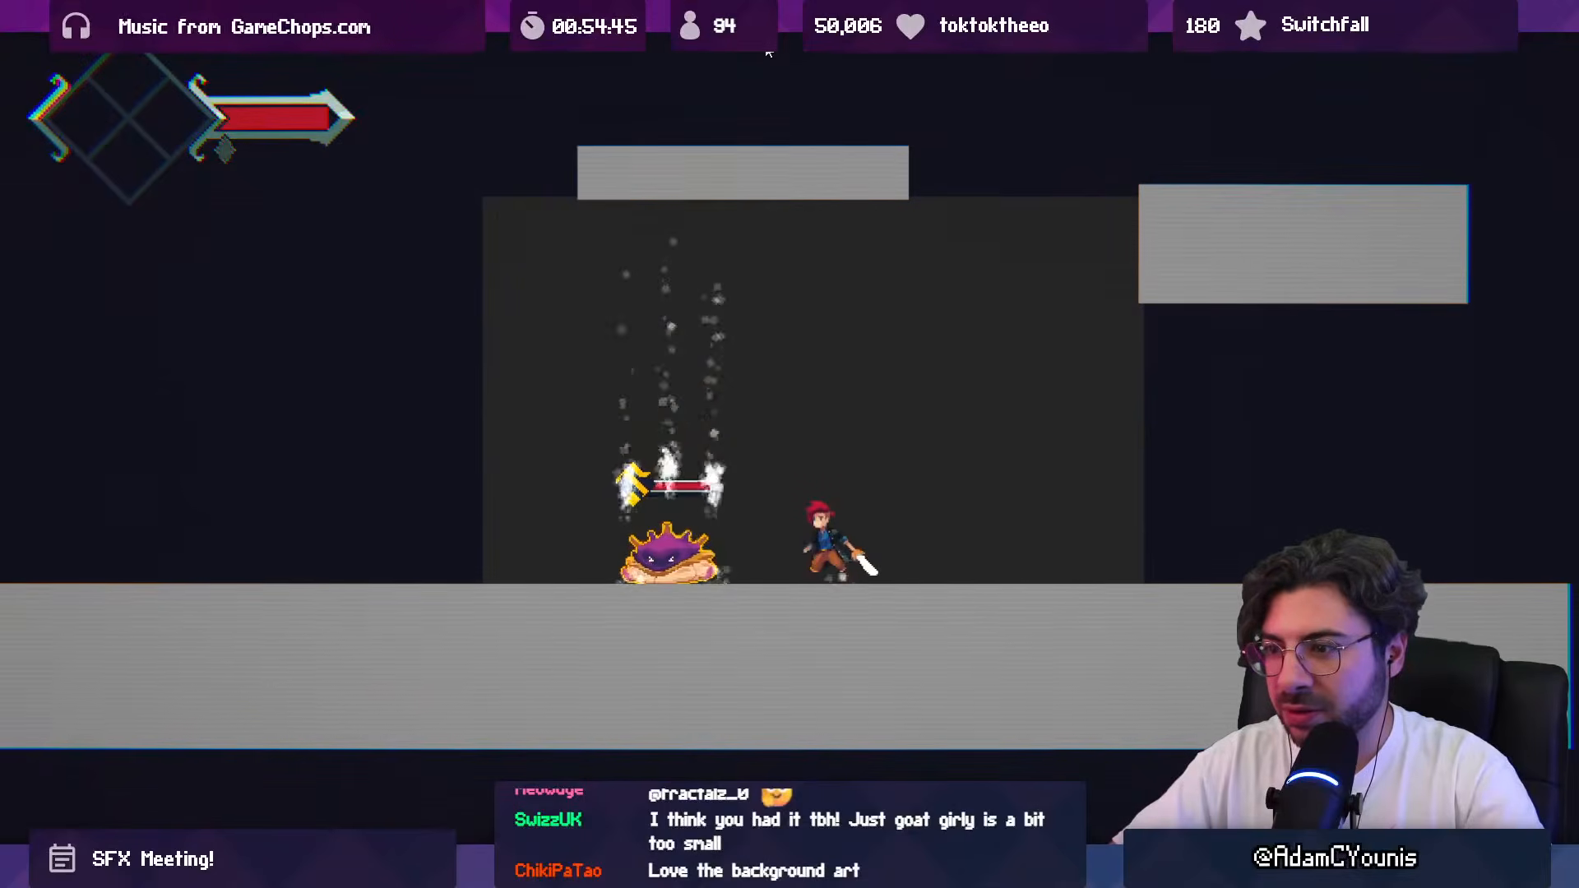
key(Left)
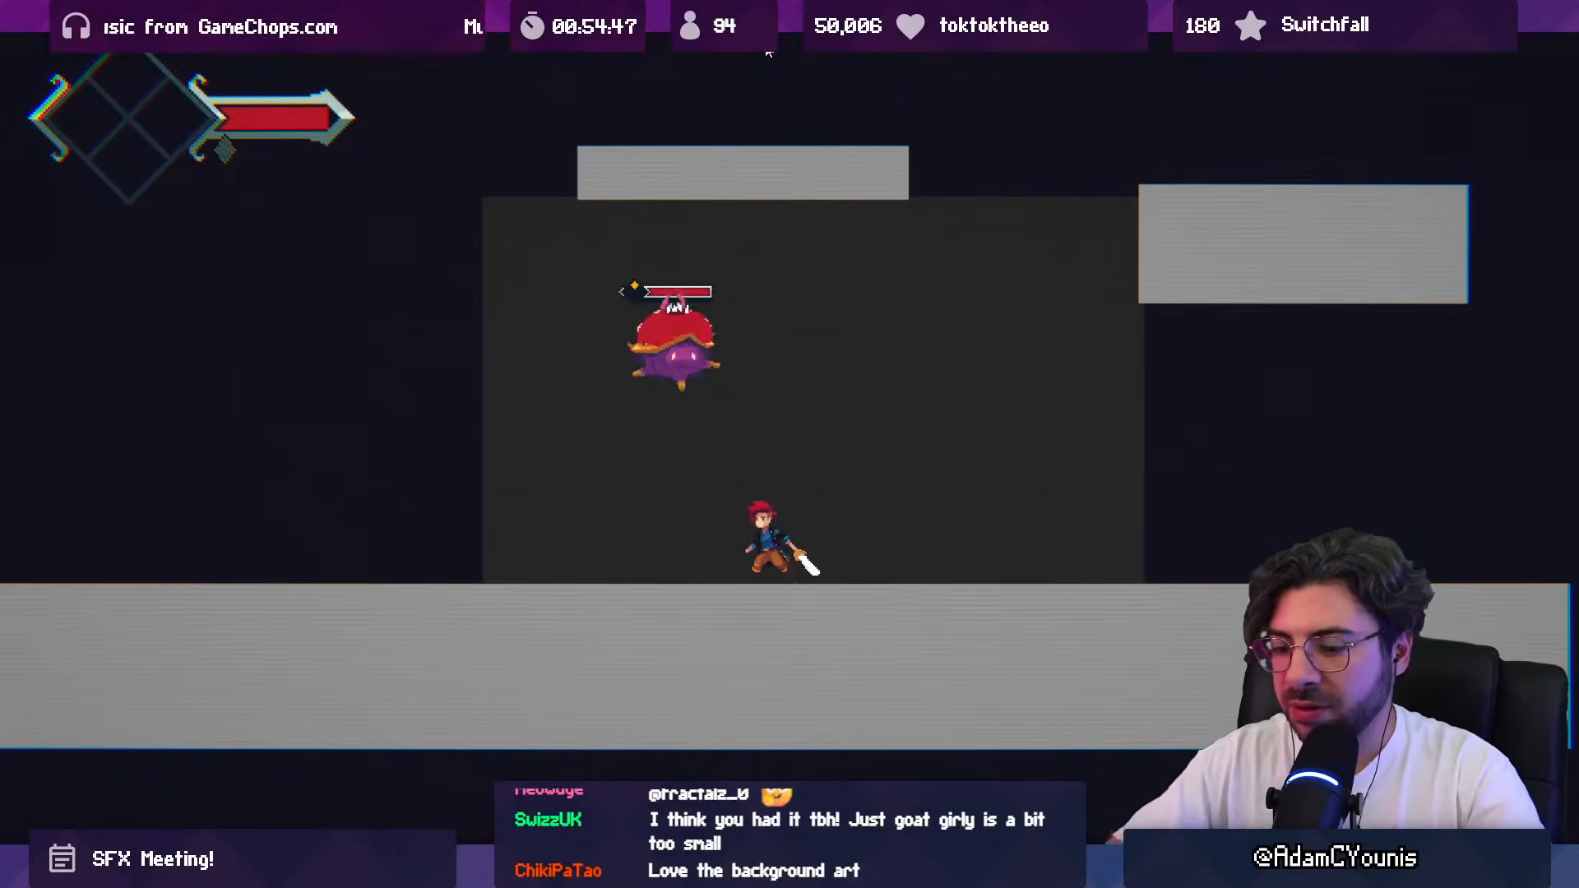
key(F10)
key(Left)
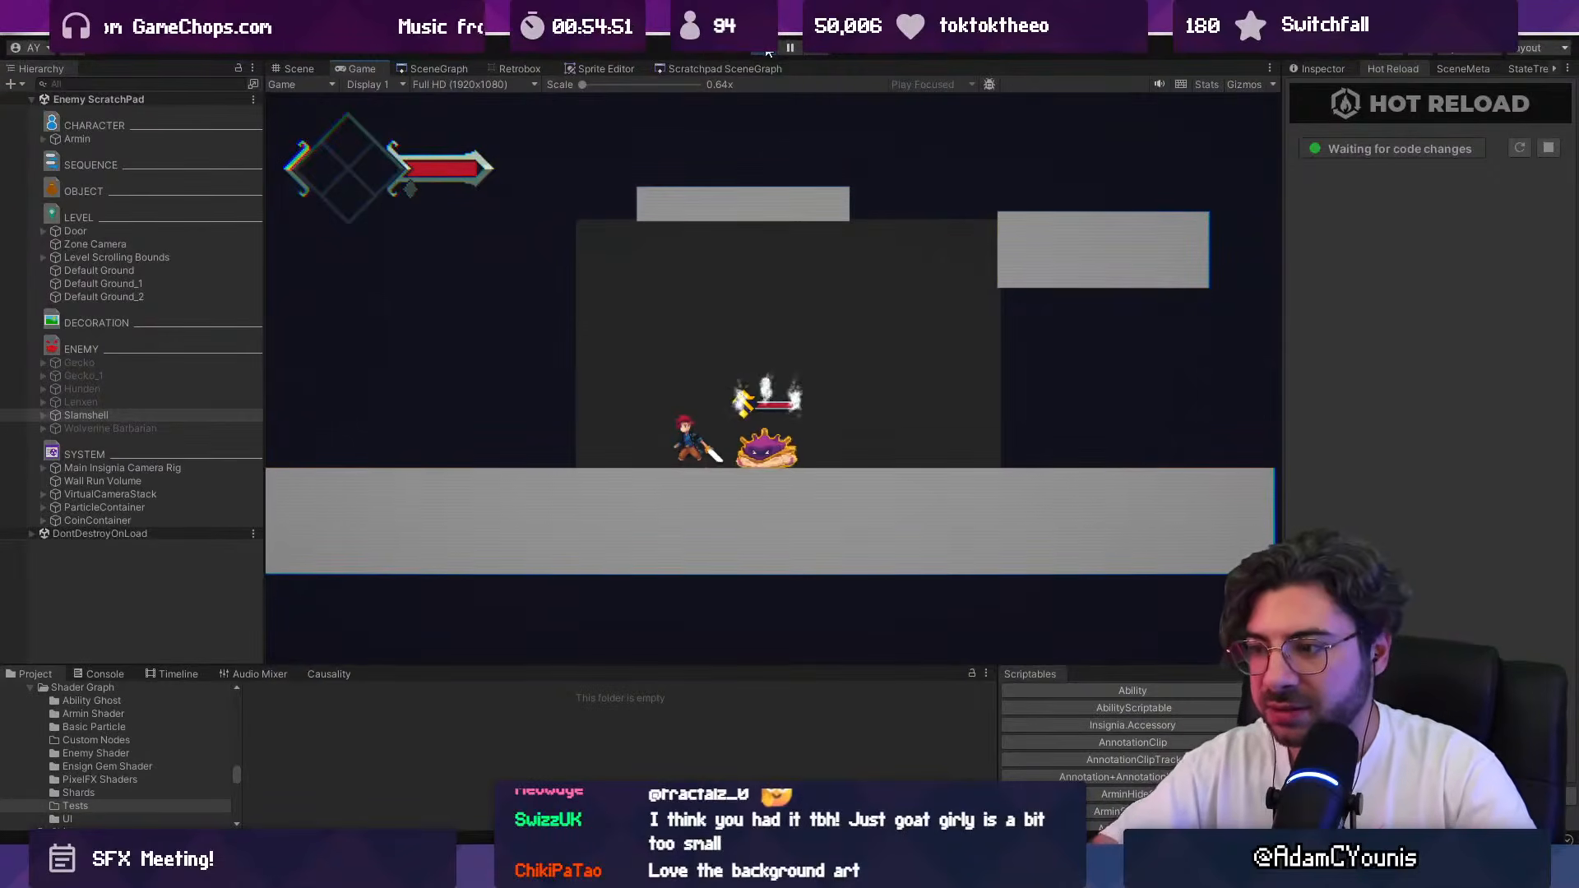
Step: Pause the game and open its Audio settings
key(Escape)
key(Down)
key(Down)
key(Right)
key(z)
key(z)
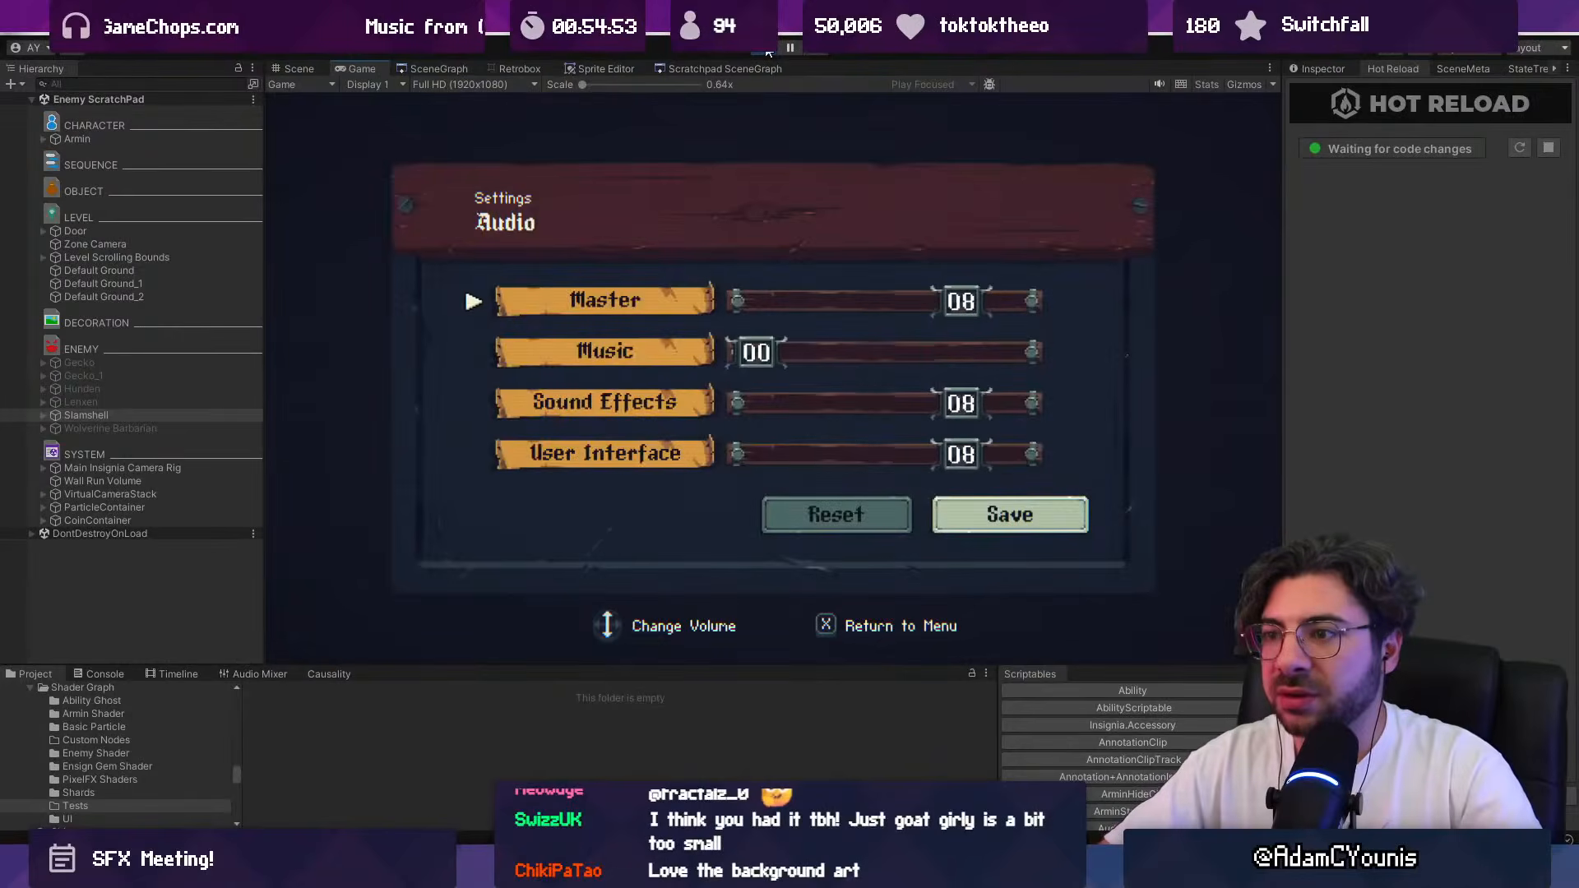
Step: Set the Master, Sound Effects and User Interface volumes to 10 and save the audio settings
key(Right)
key(Right)
key(Down)
key(Right)
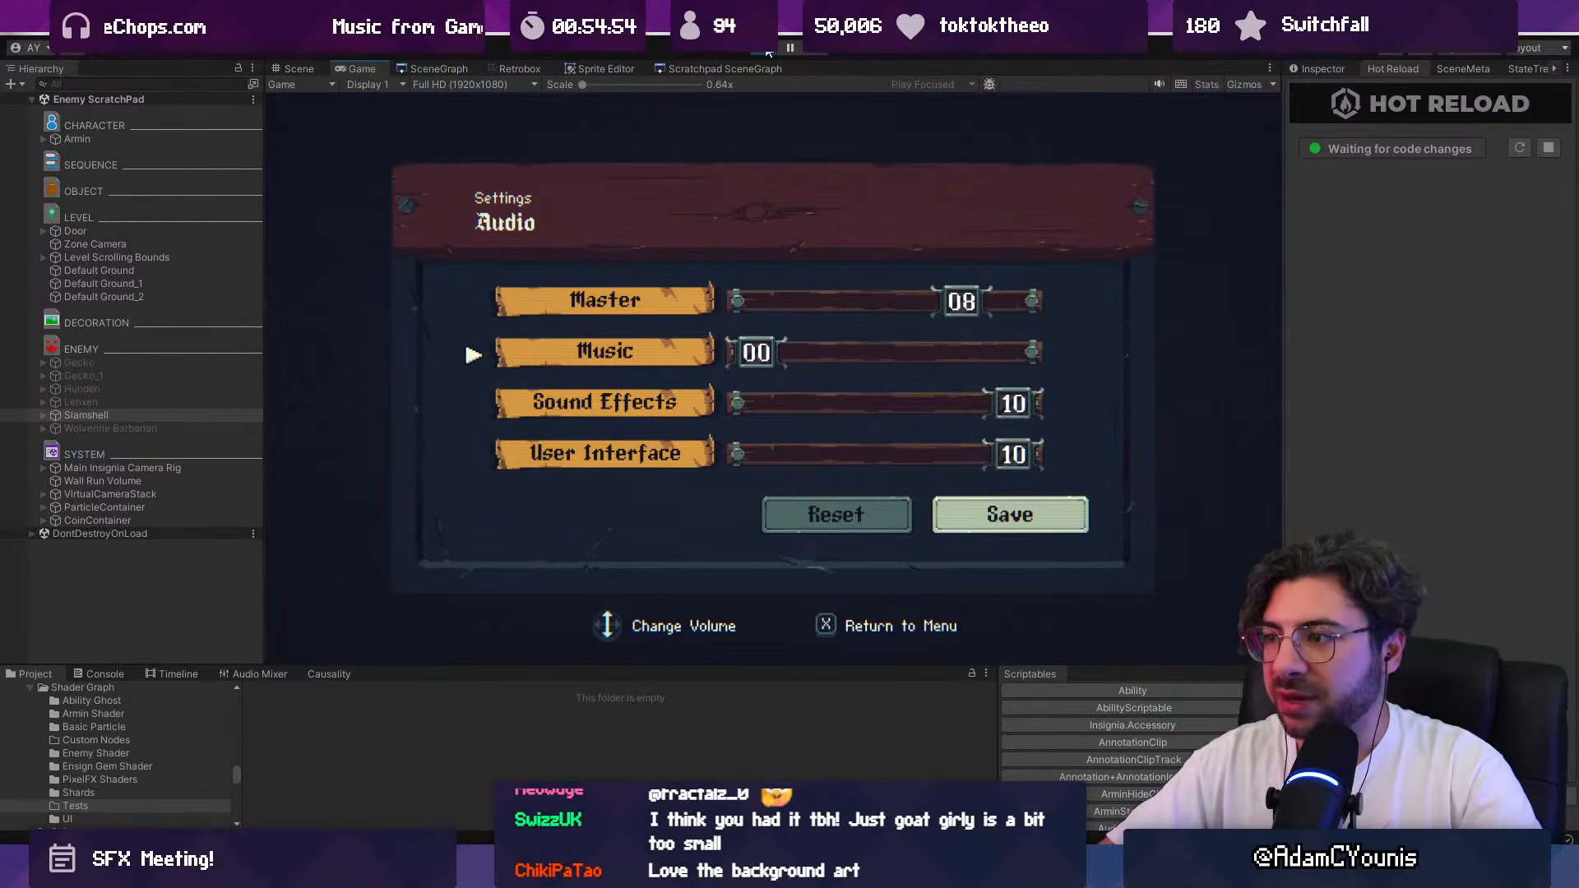
key(Up)
key(Right)
key(Right)
key(z)
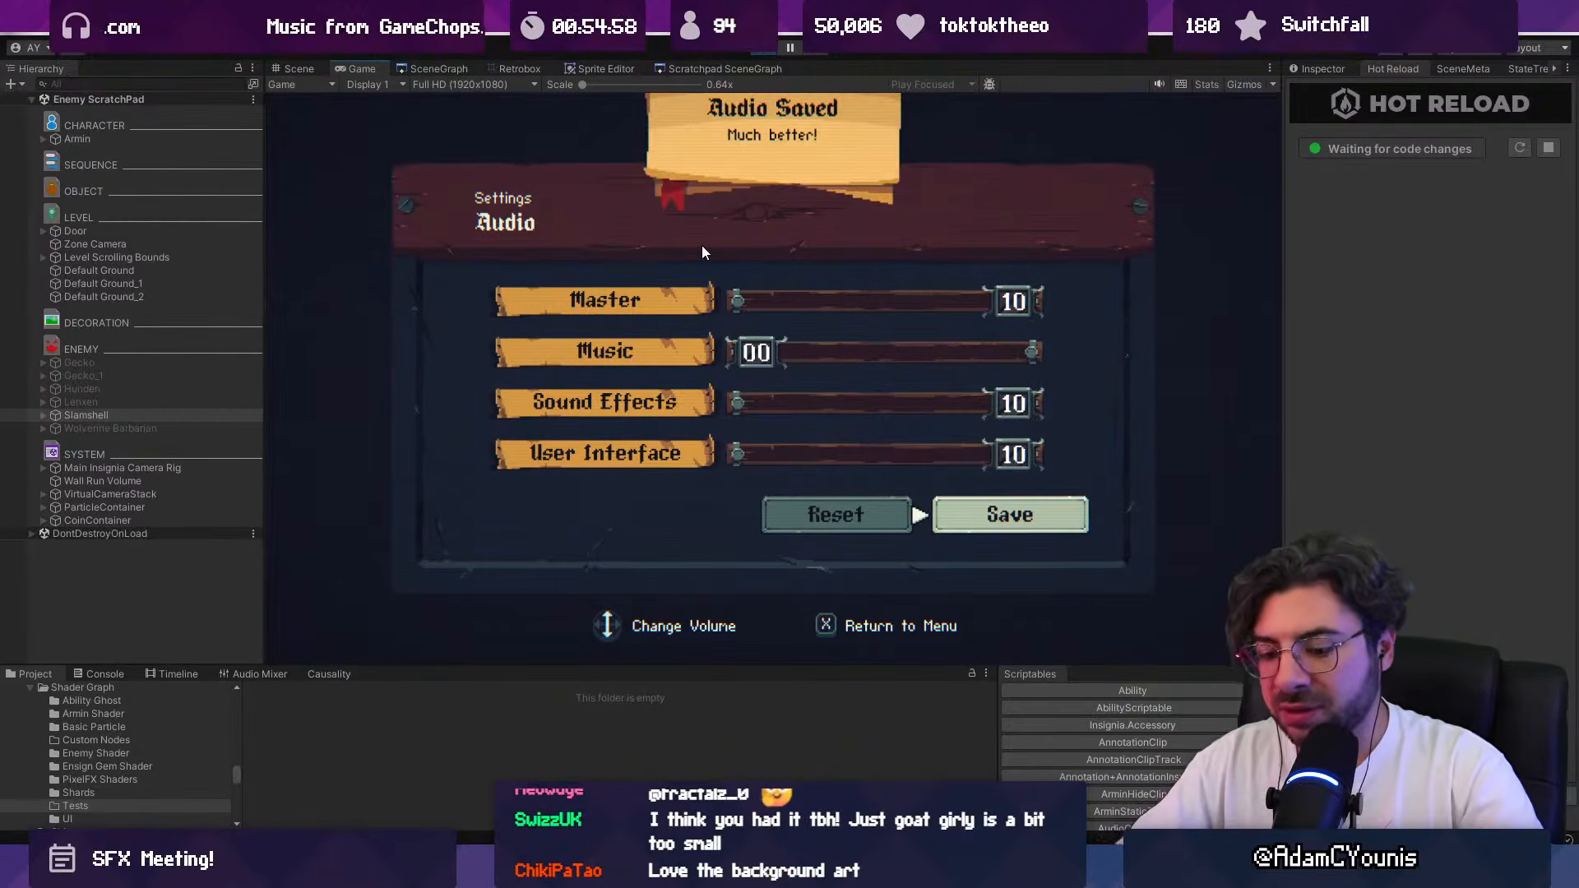
Step: Leave the audio settings, resume the game and stop the running scene
key(x)
key(x)
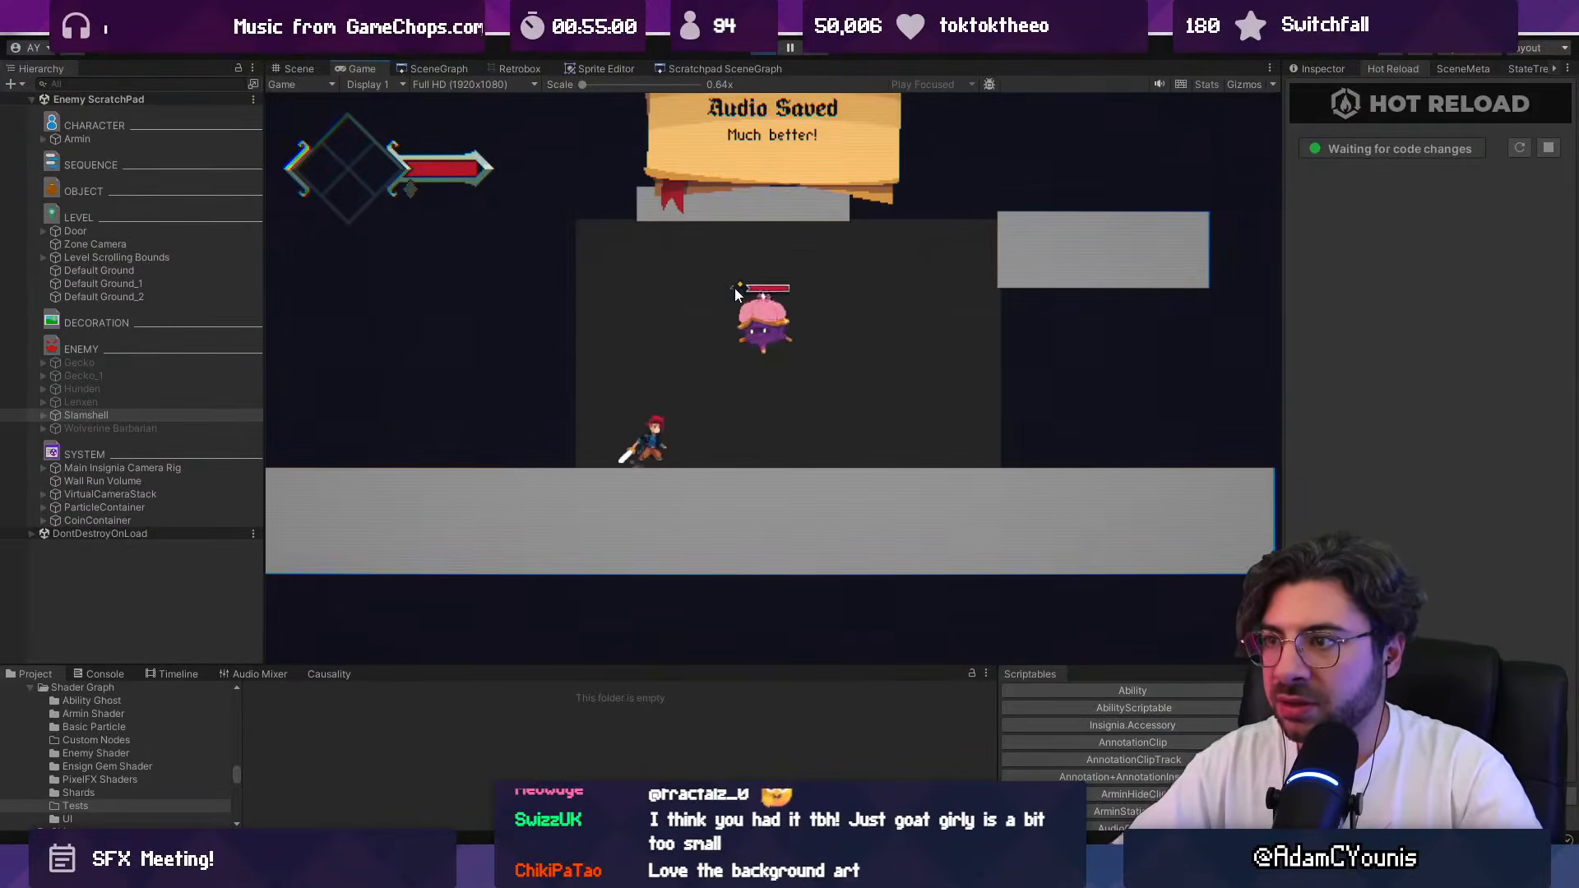
click(772, 46)
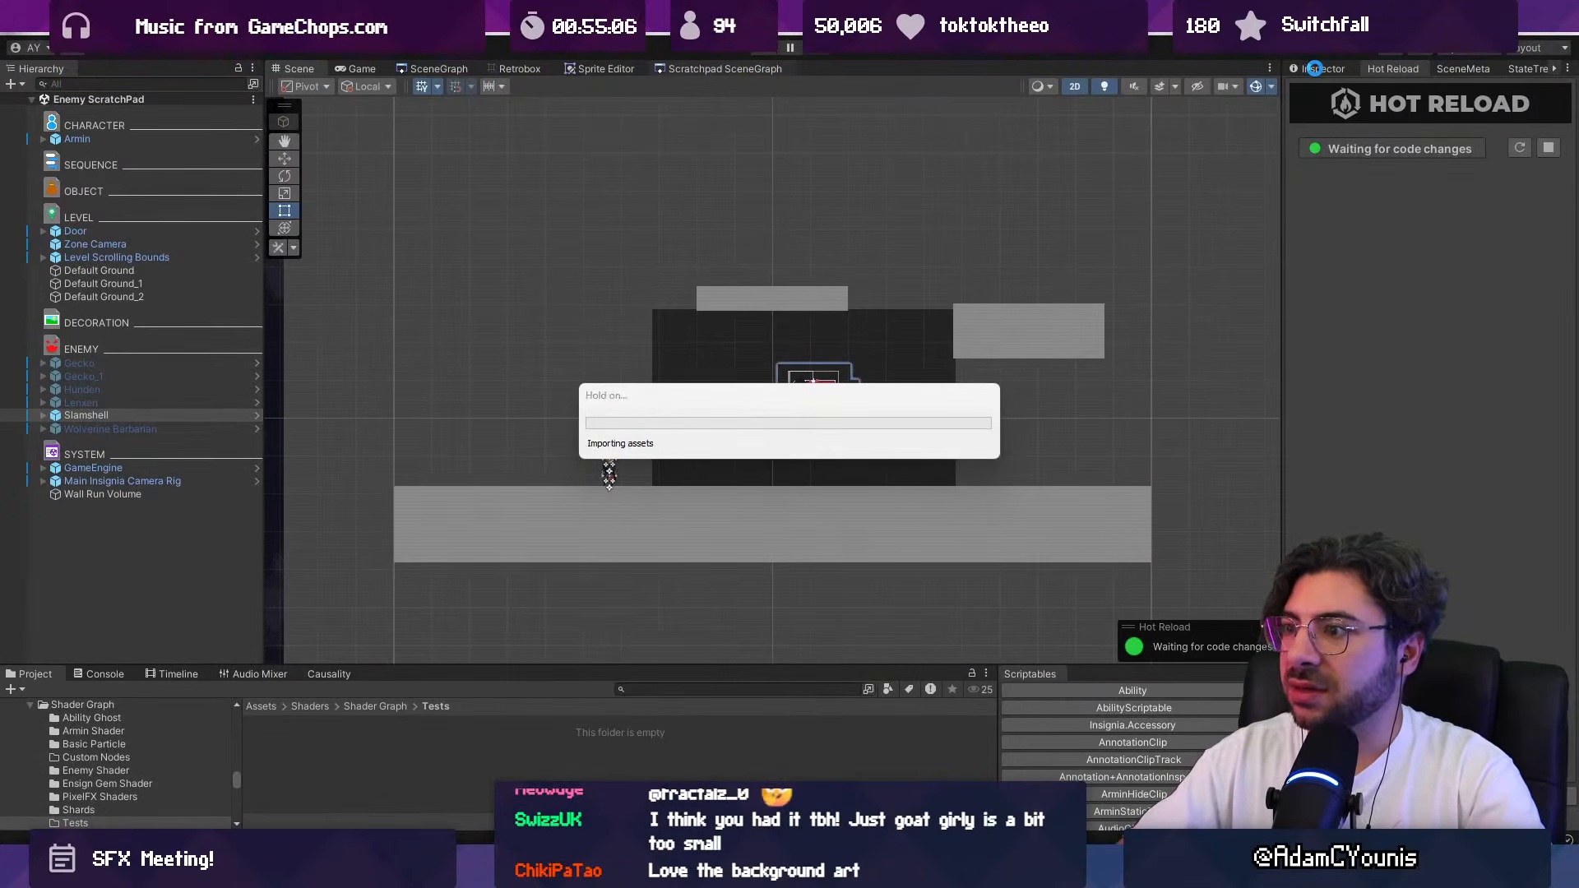
Step: Switch to the Git client for the Sound-Design branch's "Updates test scene slamshell" commit, then return to Unity and reload the Enemy ScratchPad scene
key(alt+Tab)
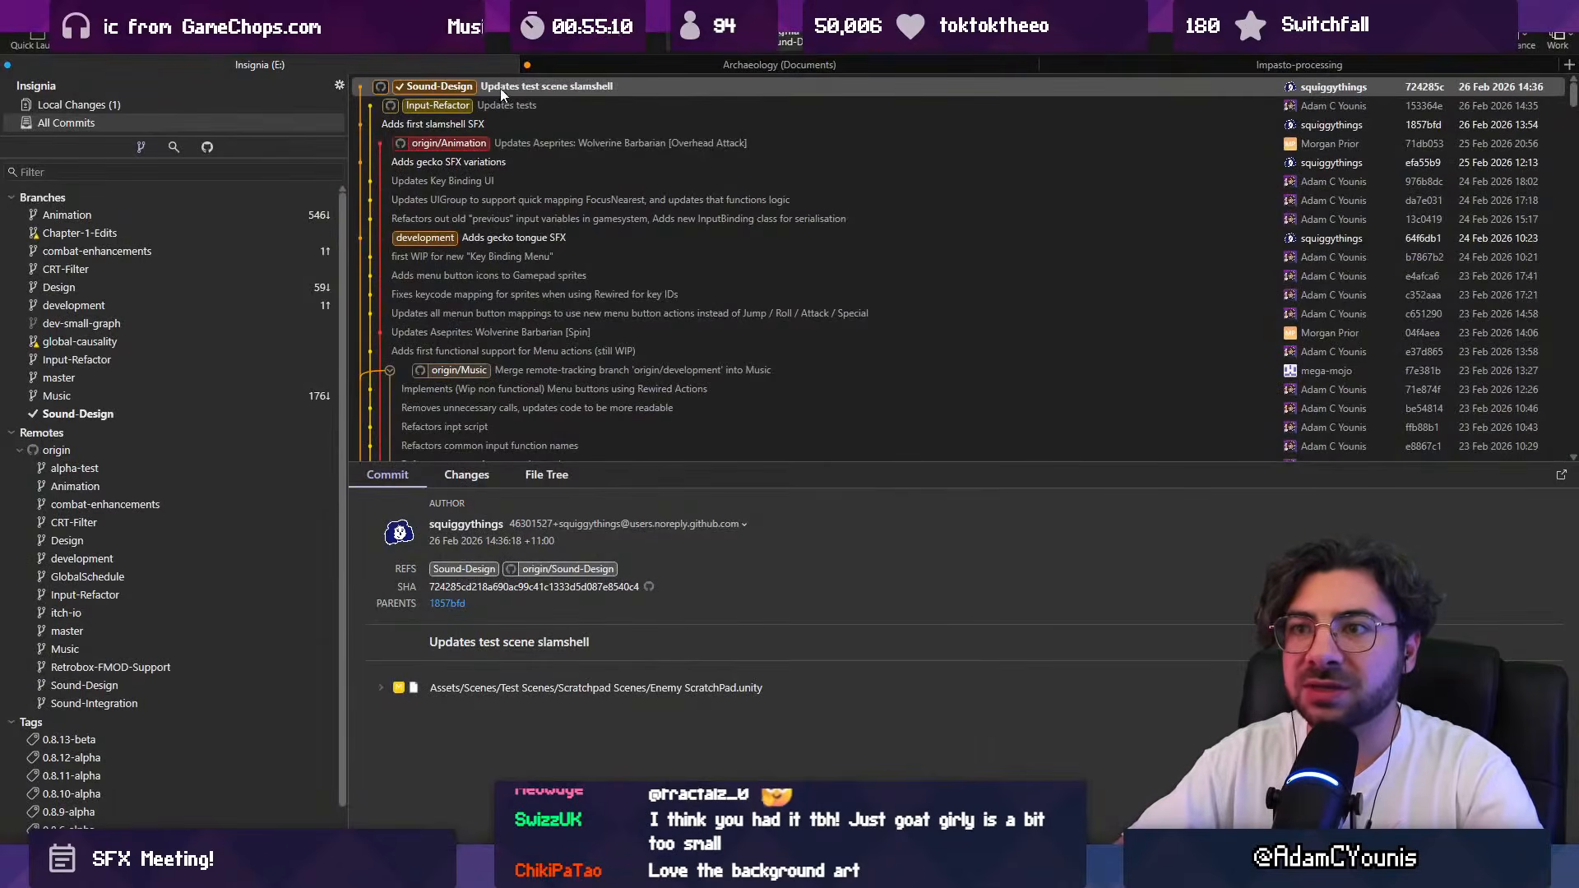
click(1028, 865)
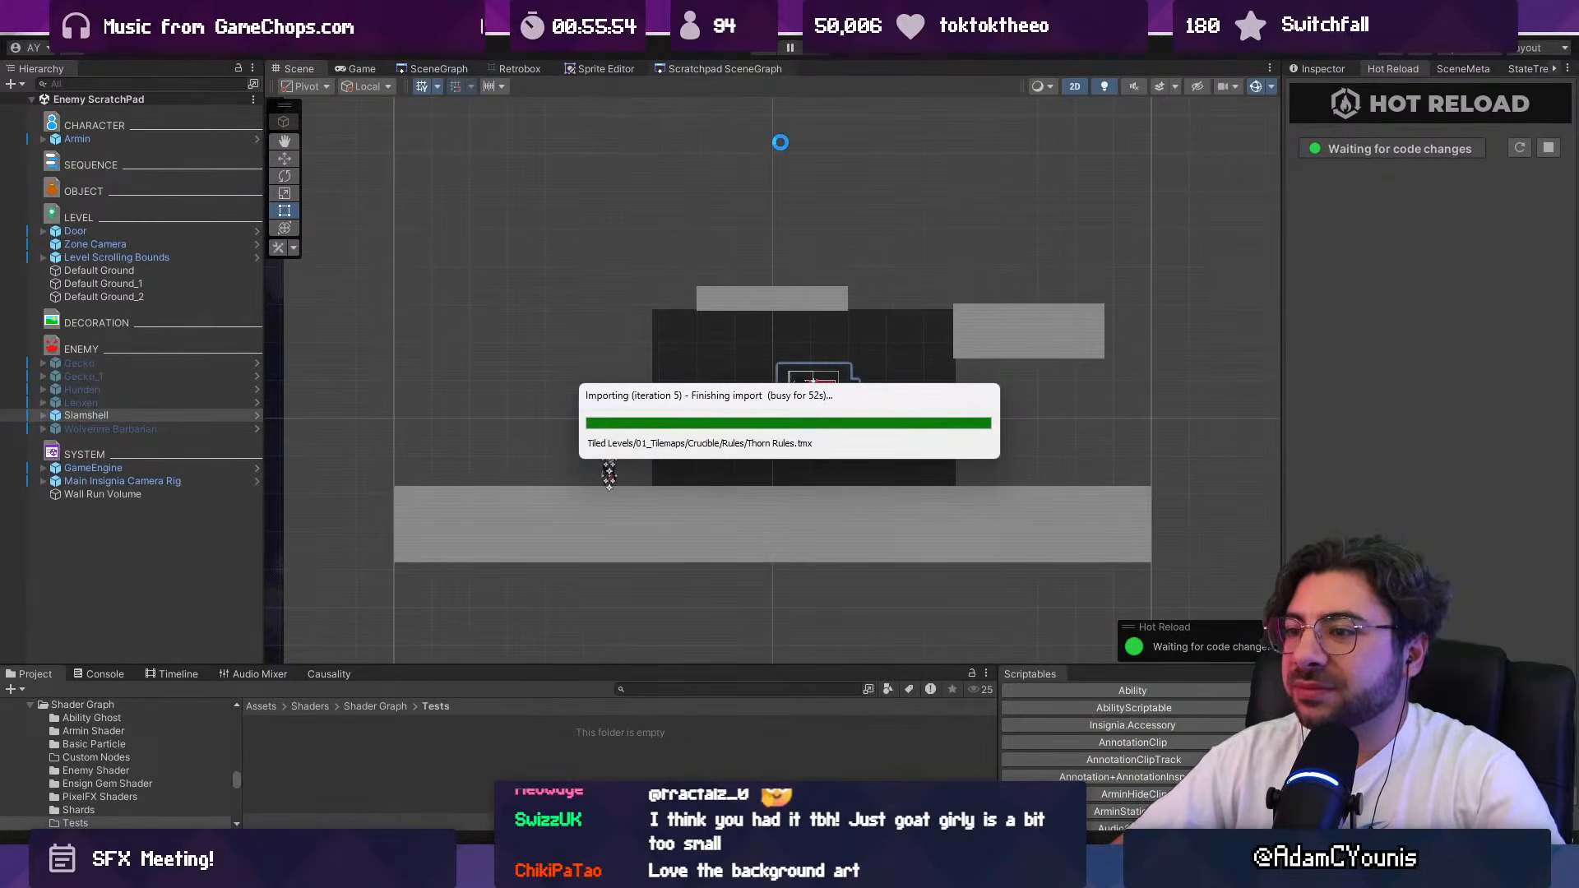
drag(775, 403, 703, 352)
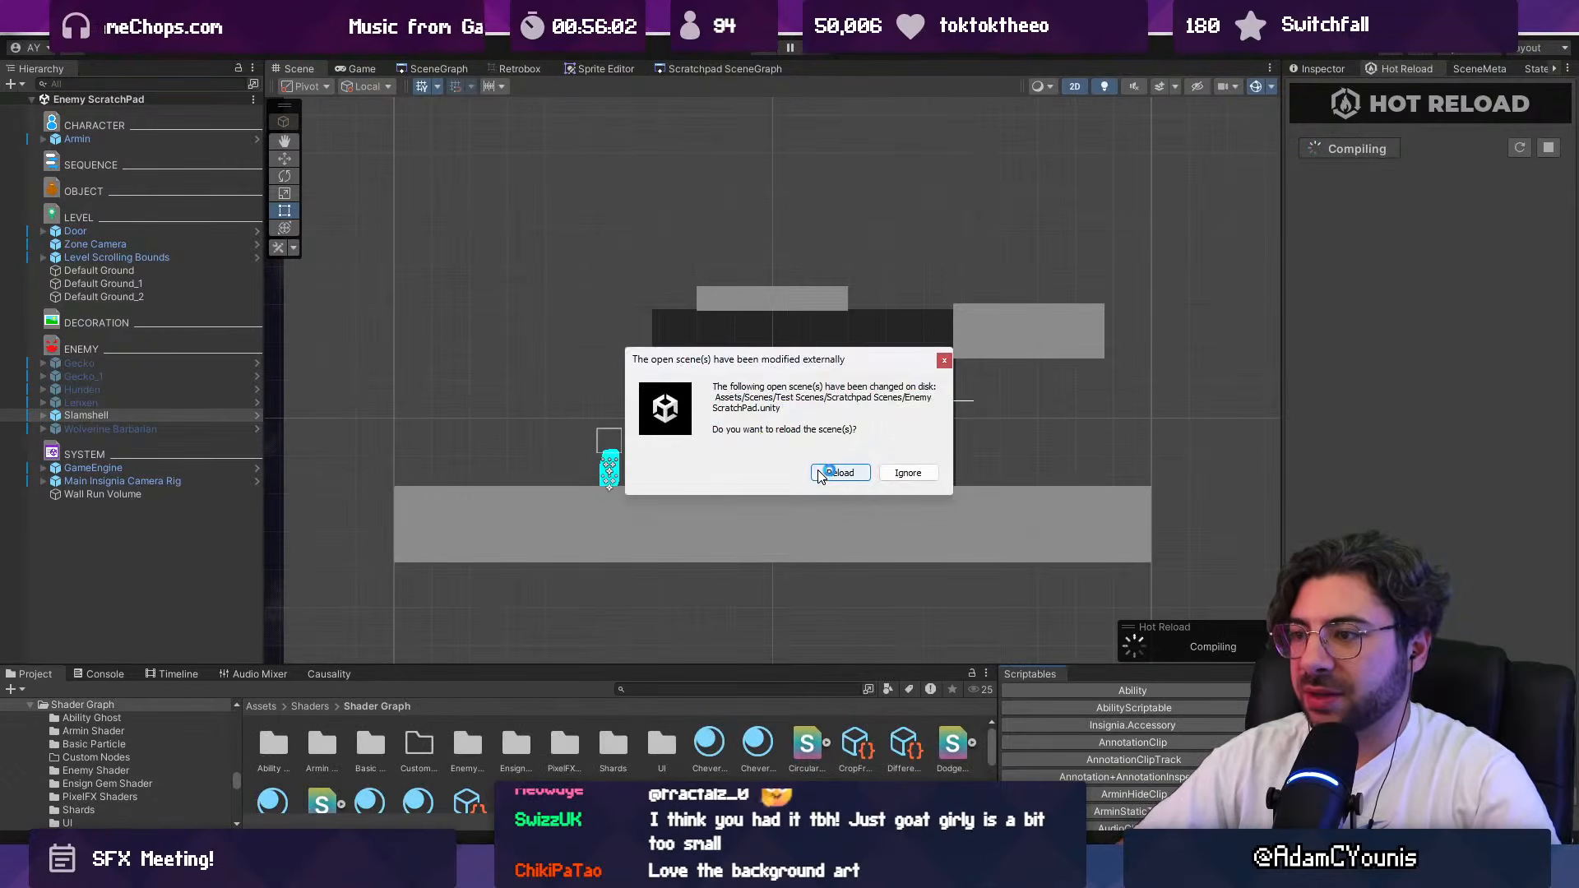
click(818, 467)
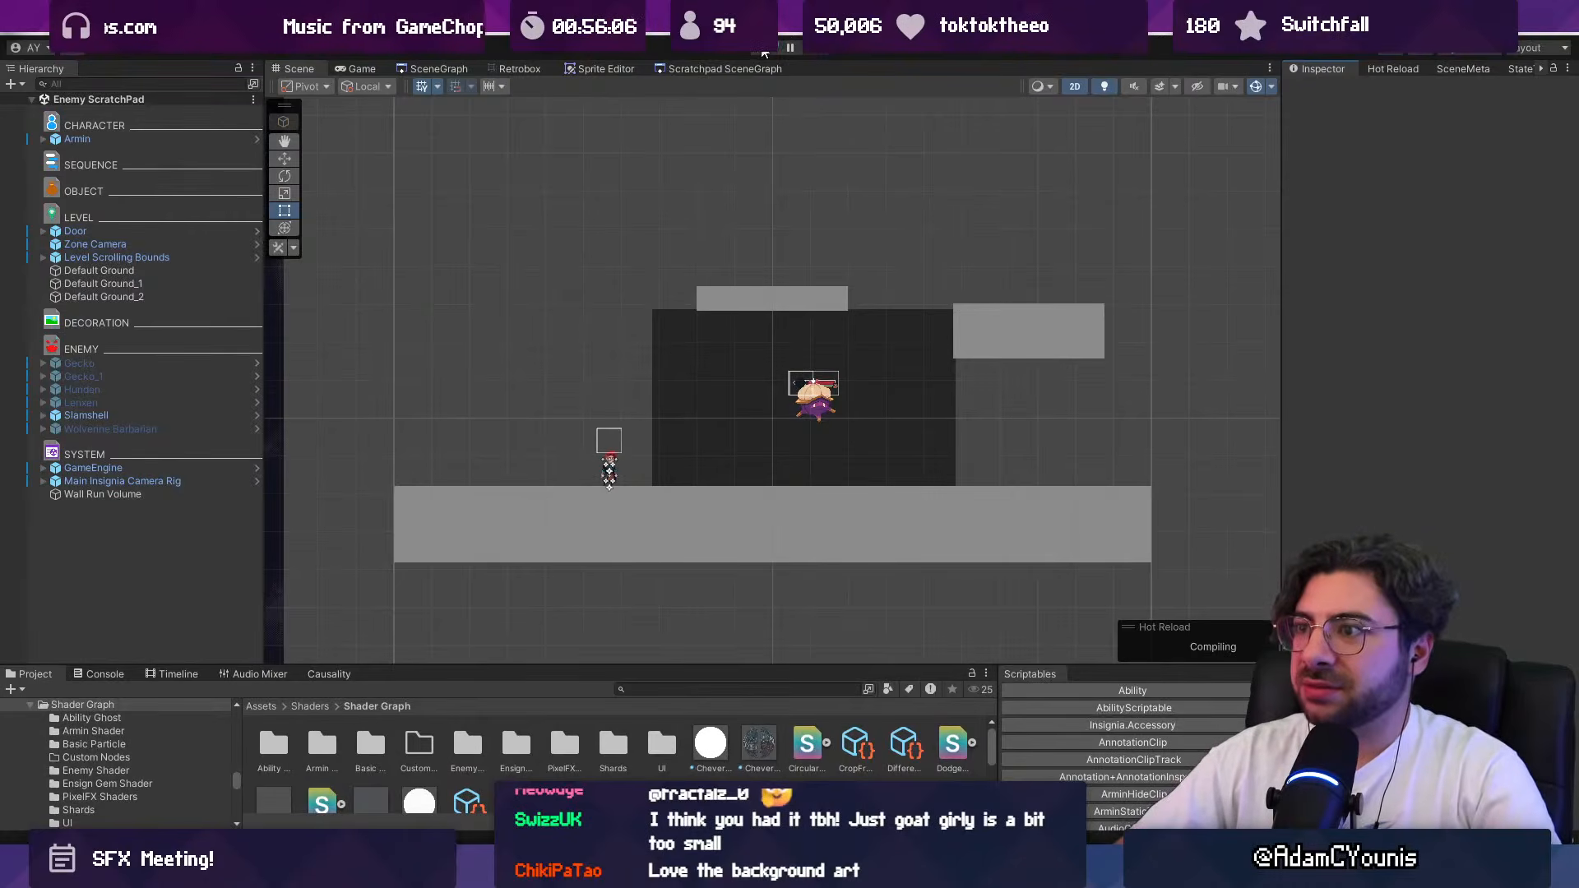
Step: Run the reloaded Enemy ScratchPad scene and move Armin under and away from the Slamshell to trigger its slam attack
click(764, 50)
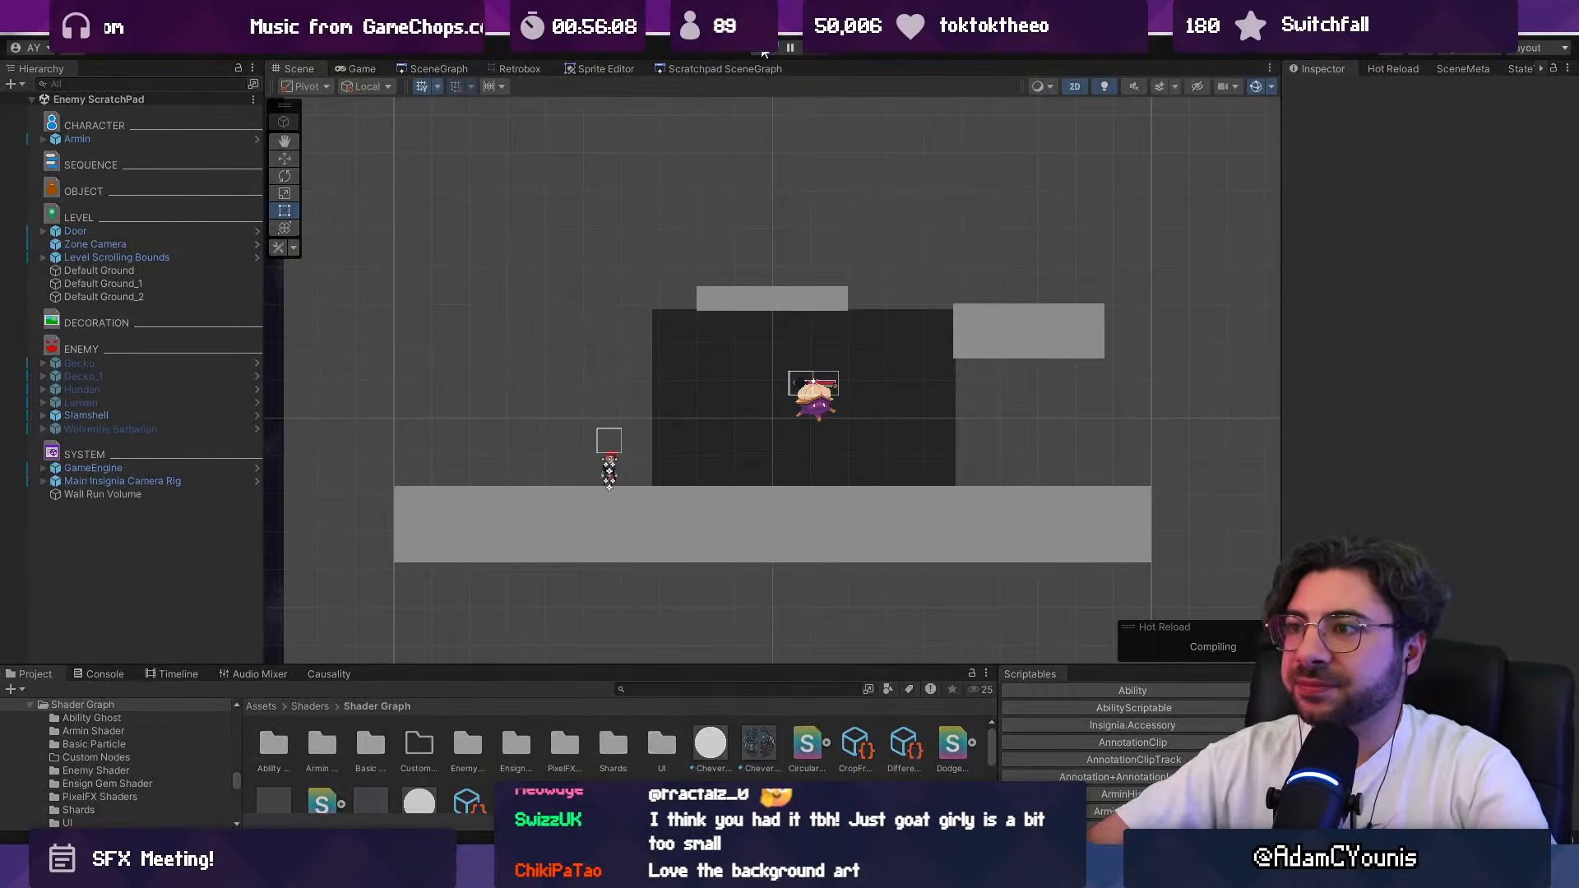
key(Right)
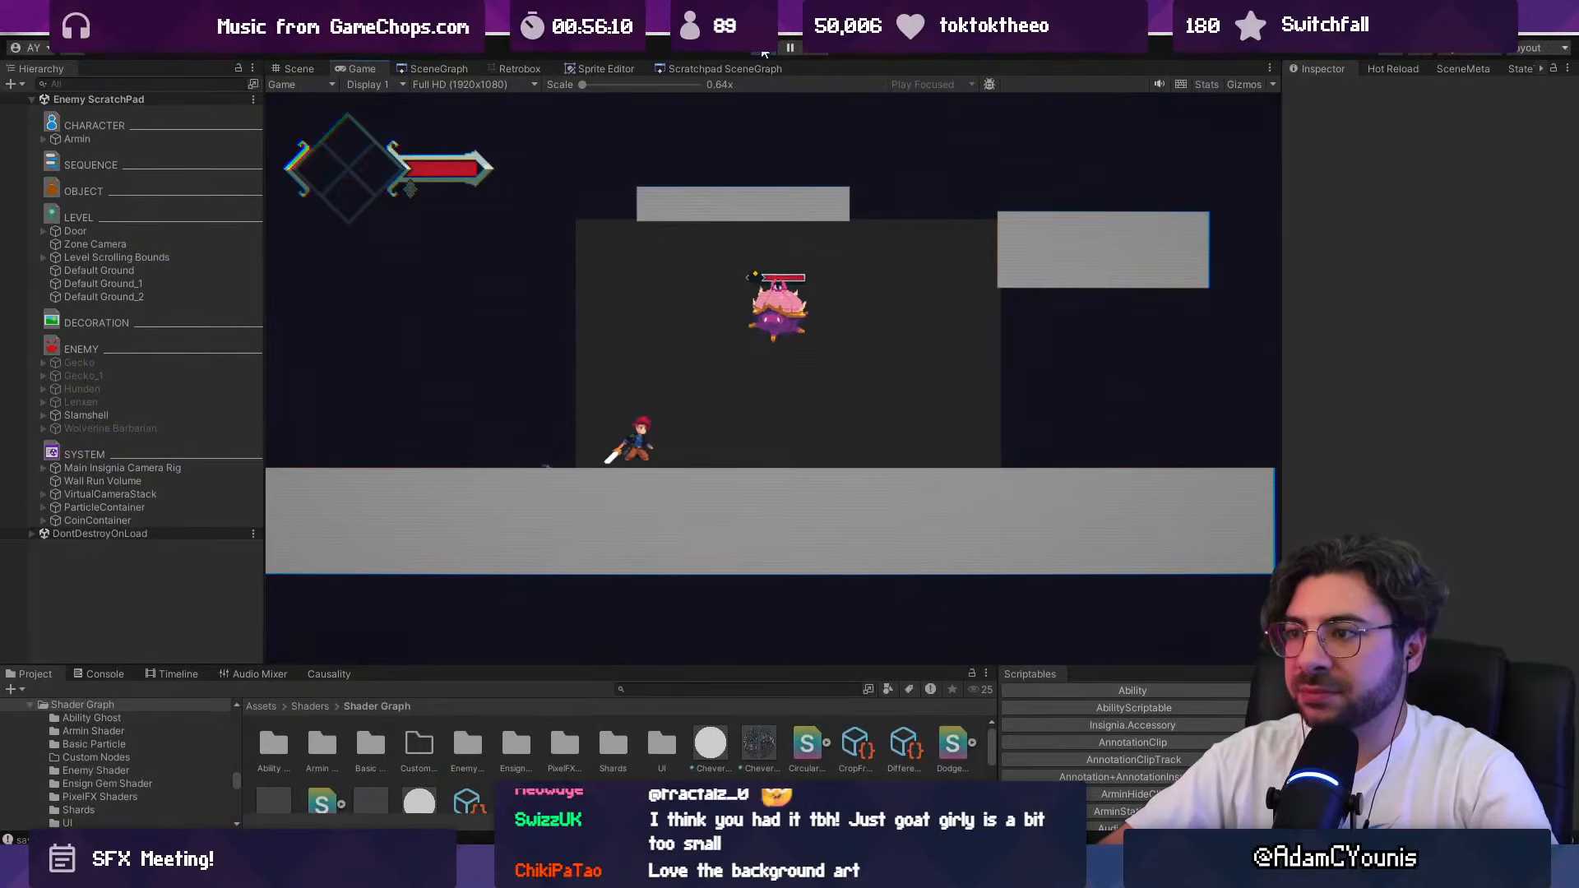
key(Left)
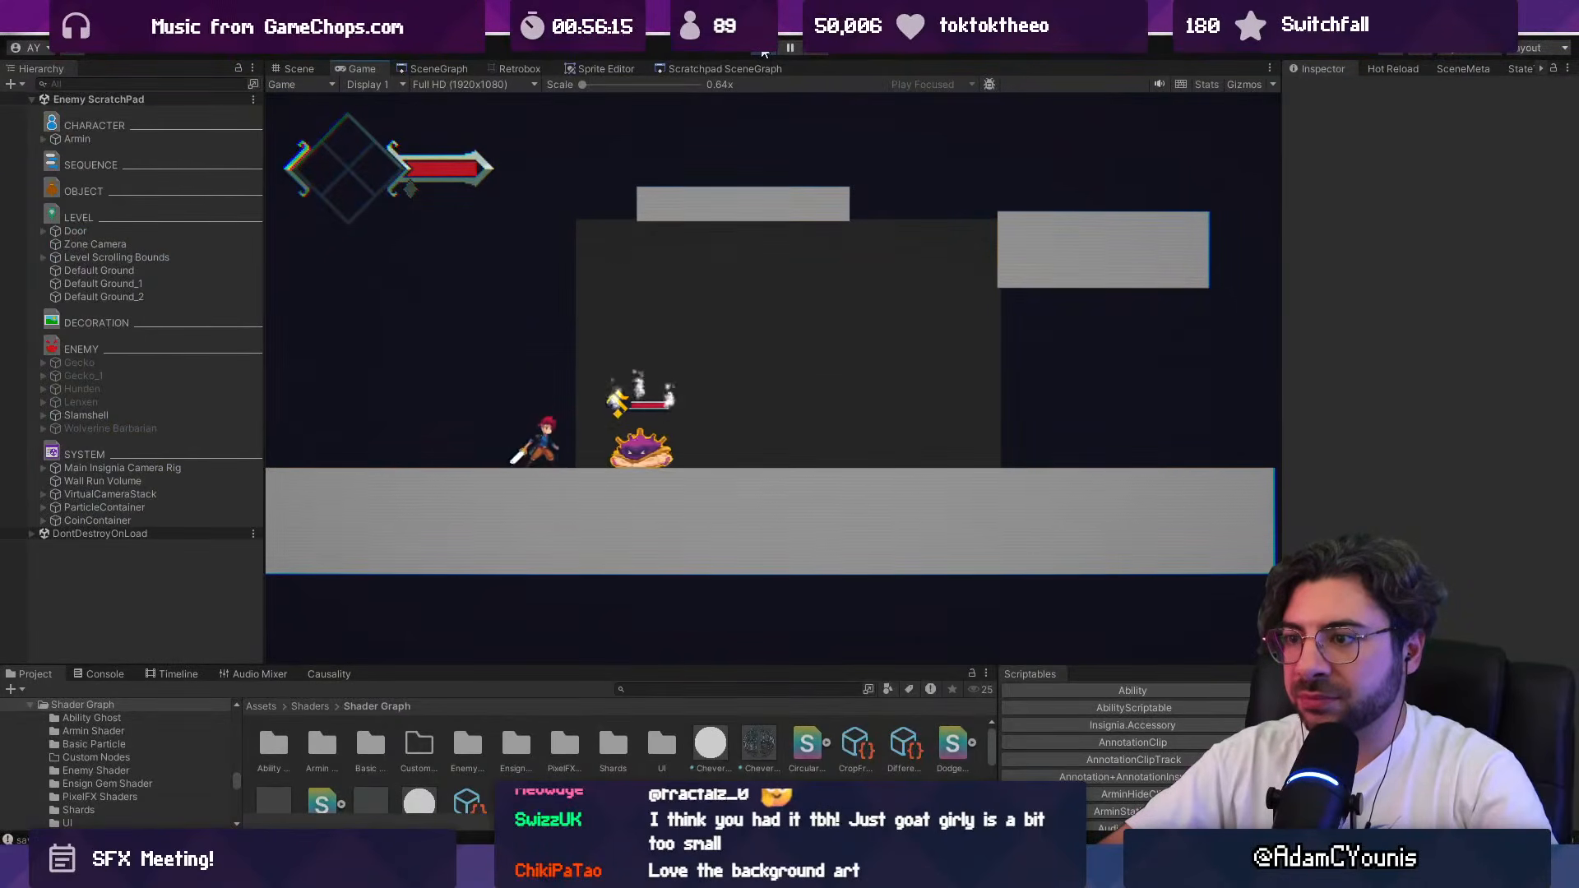
key(Right)
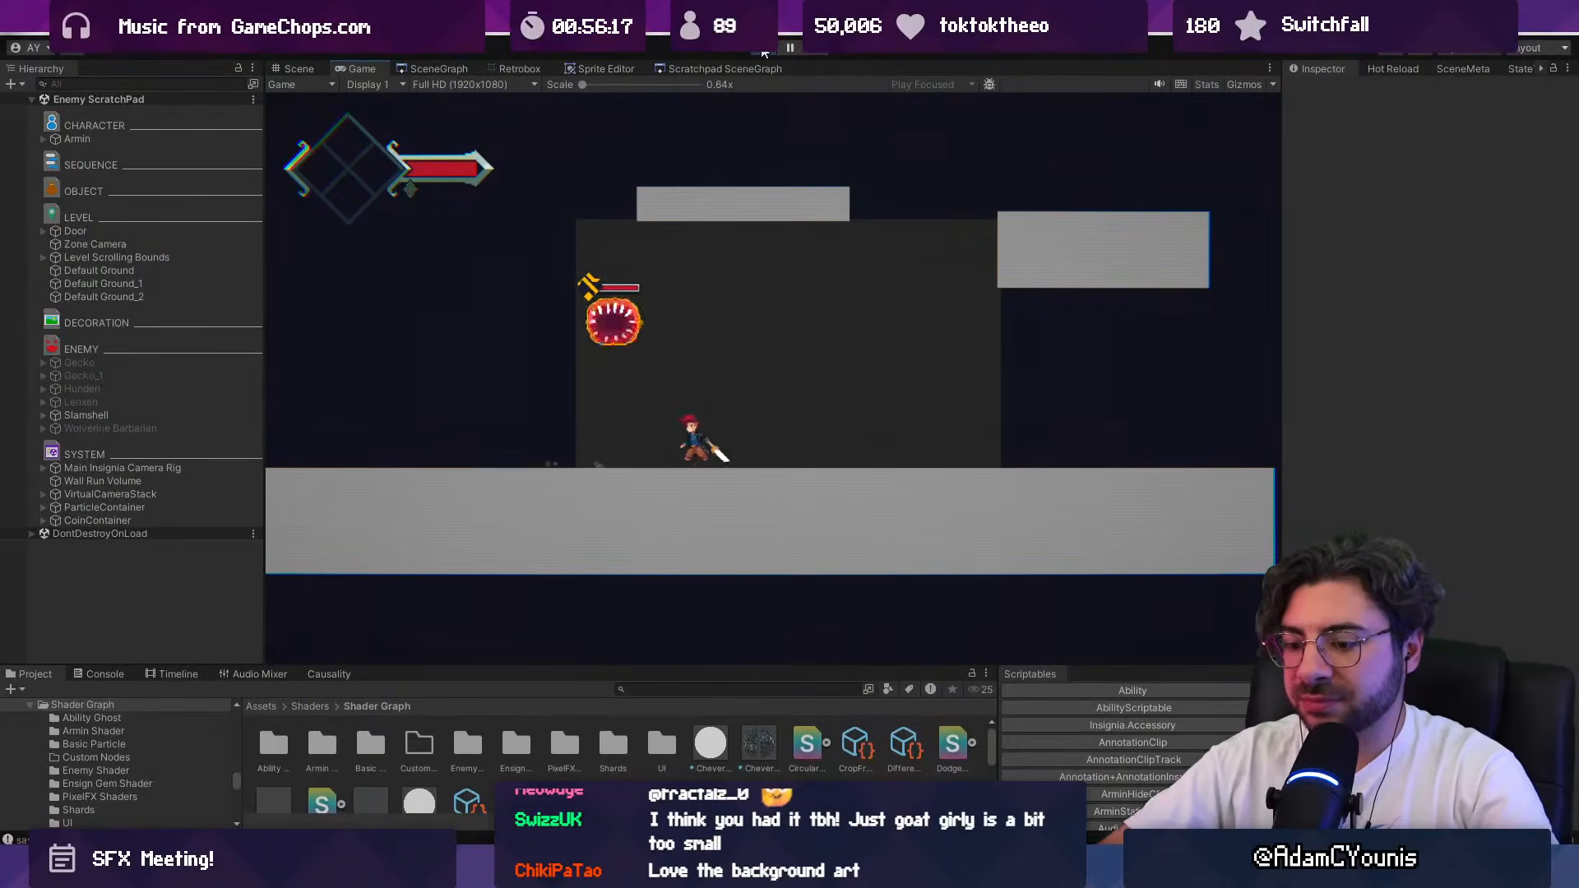
Step: Show the game full screen and run Armin across the arena to trigger the Slamshell's attack again
key(F10)
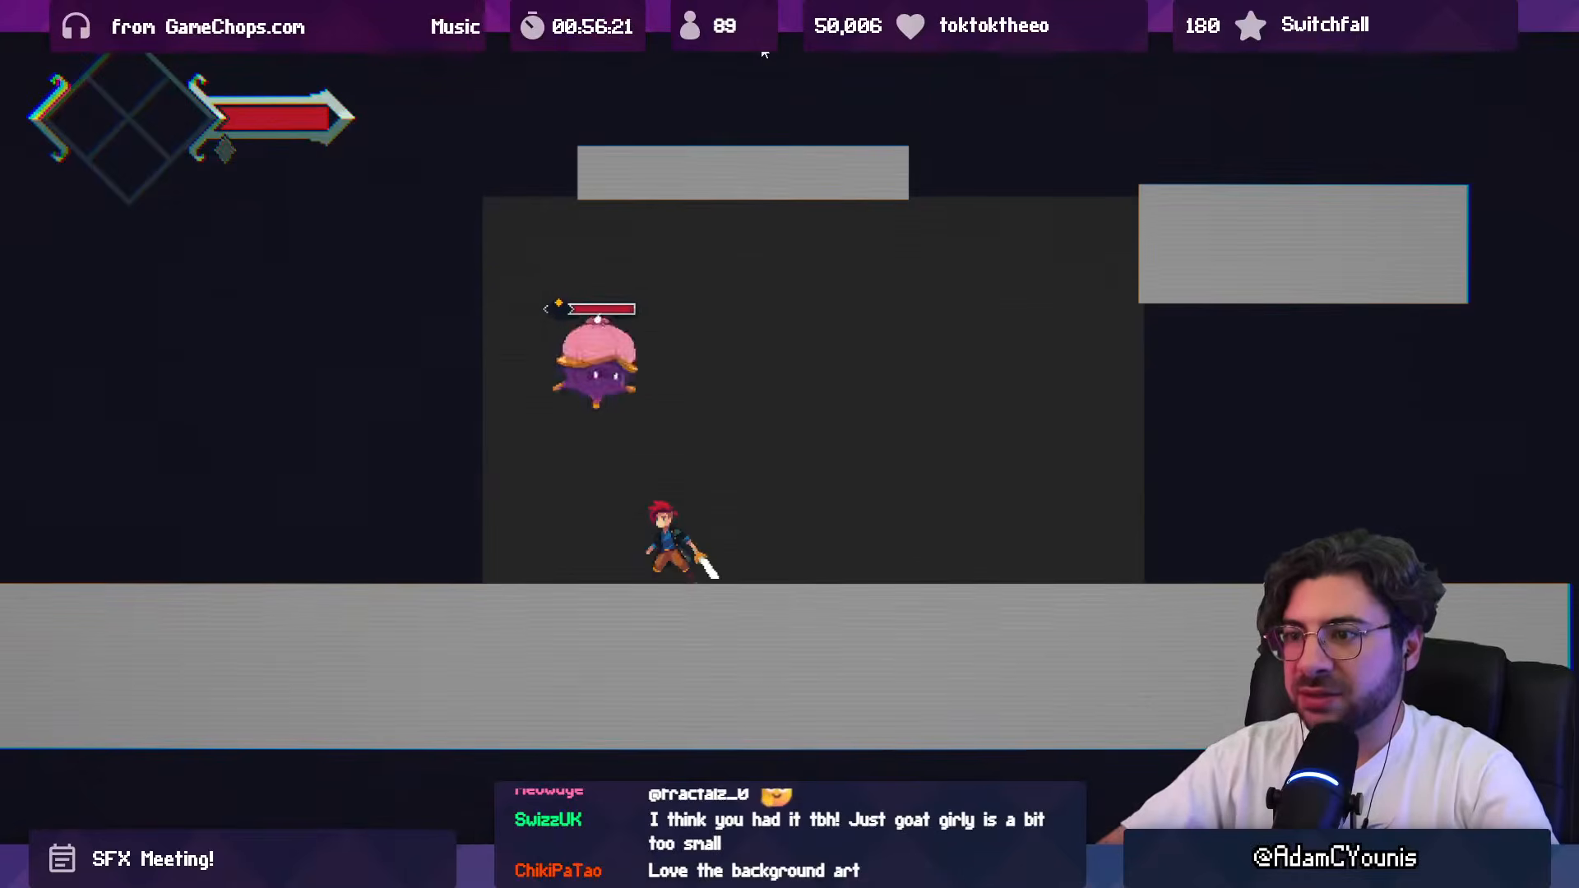
key(Escape)
key(Escape)
key(Right)
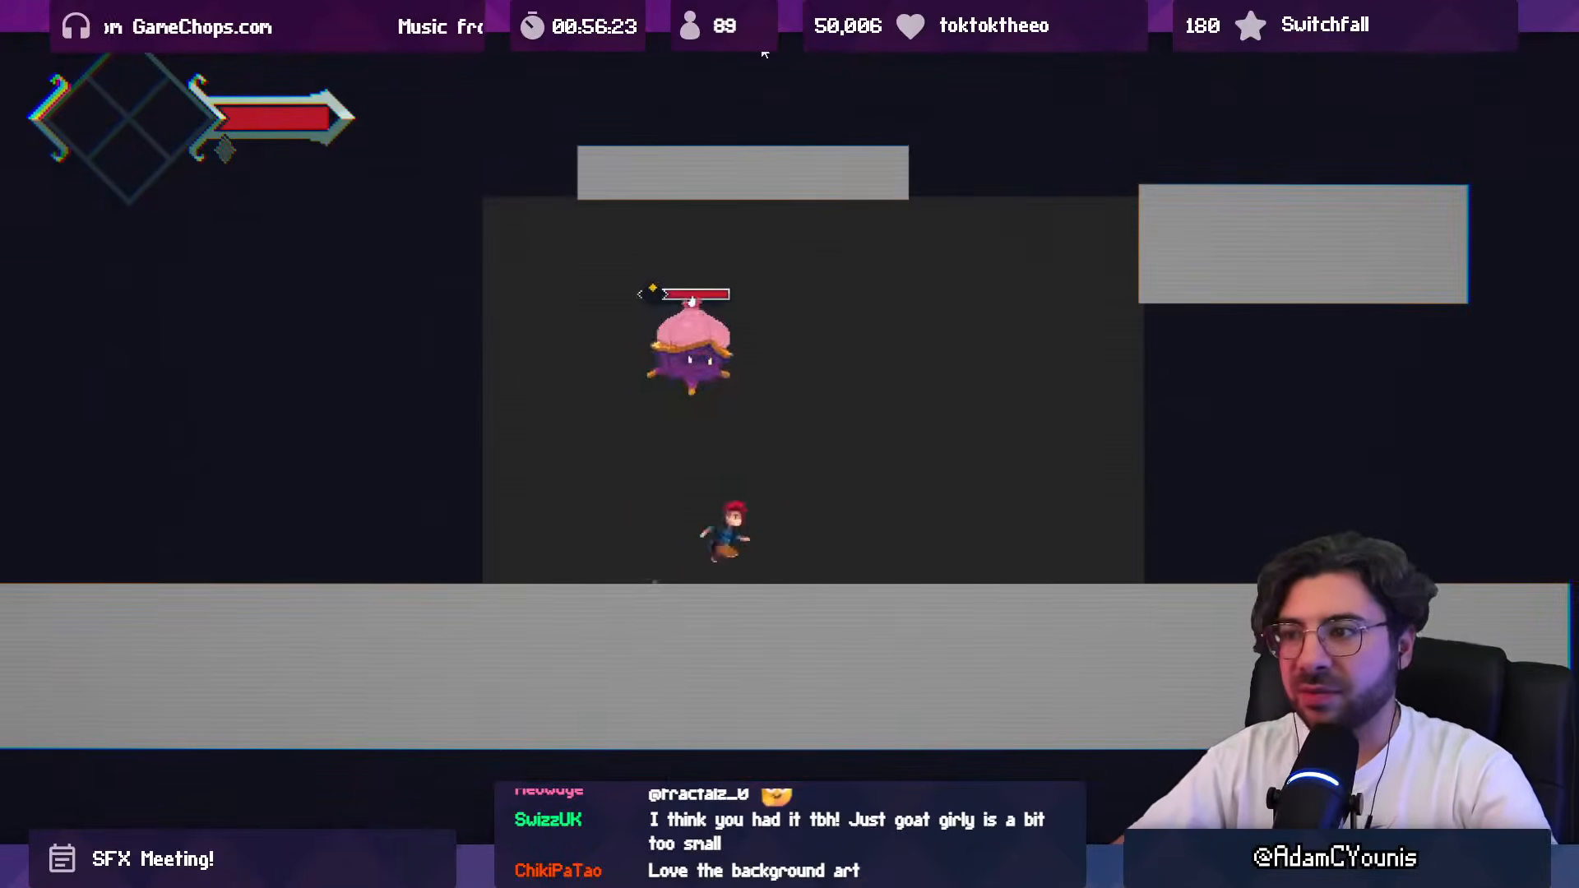
key(Left)
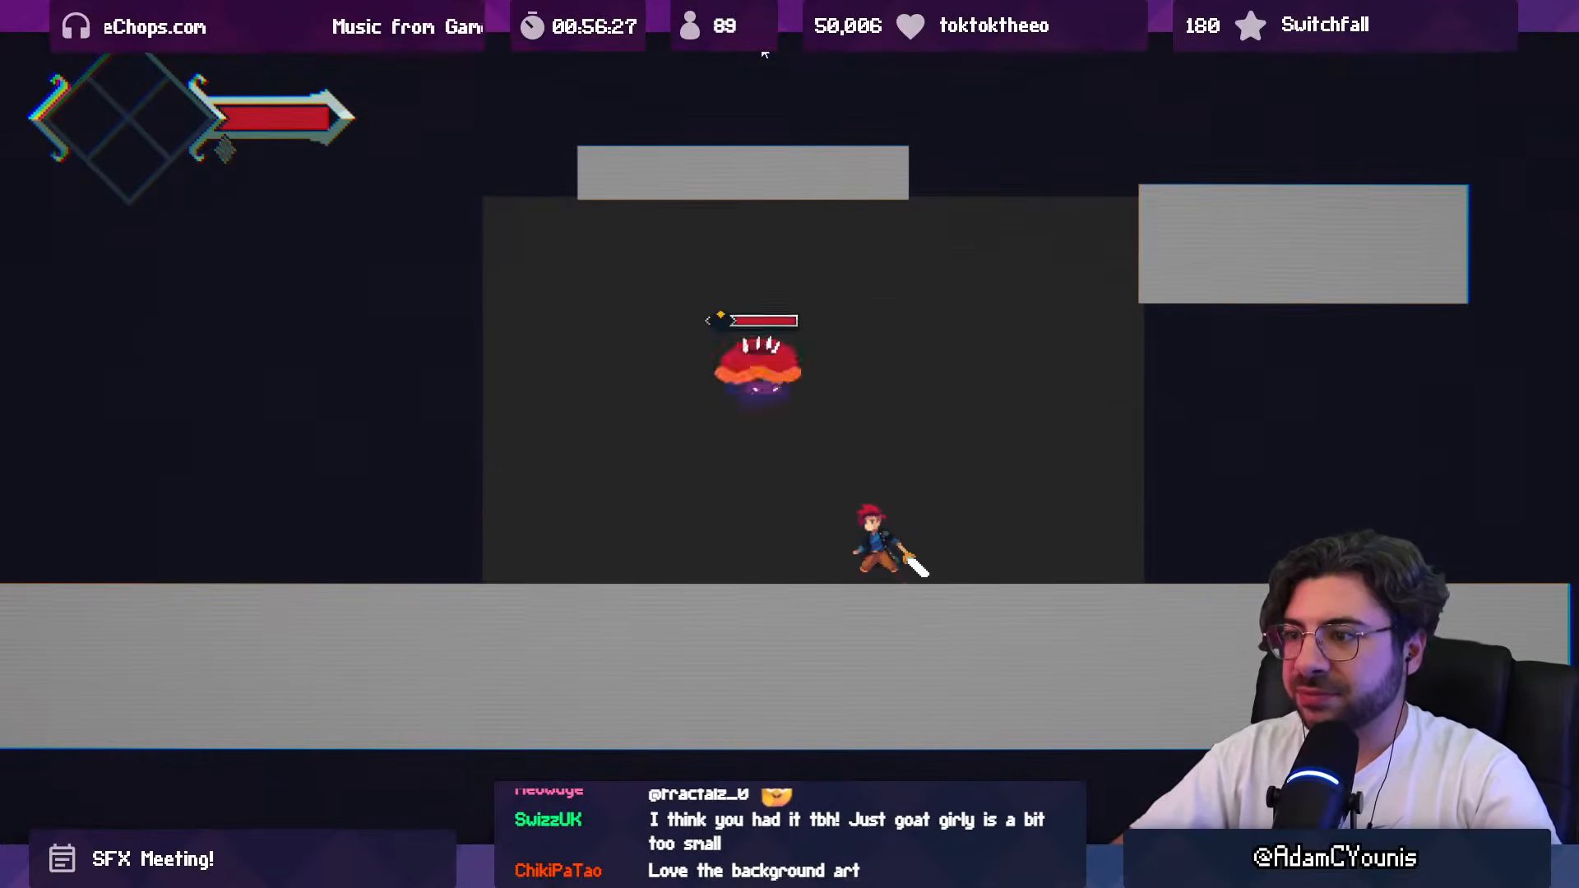
key(Right)
key(Right)
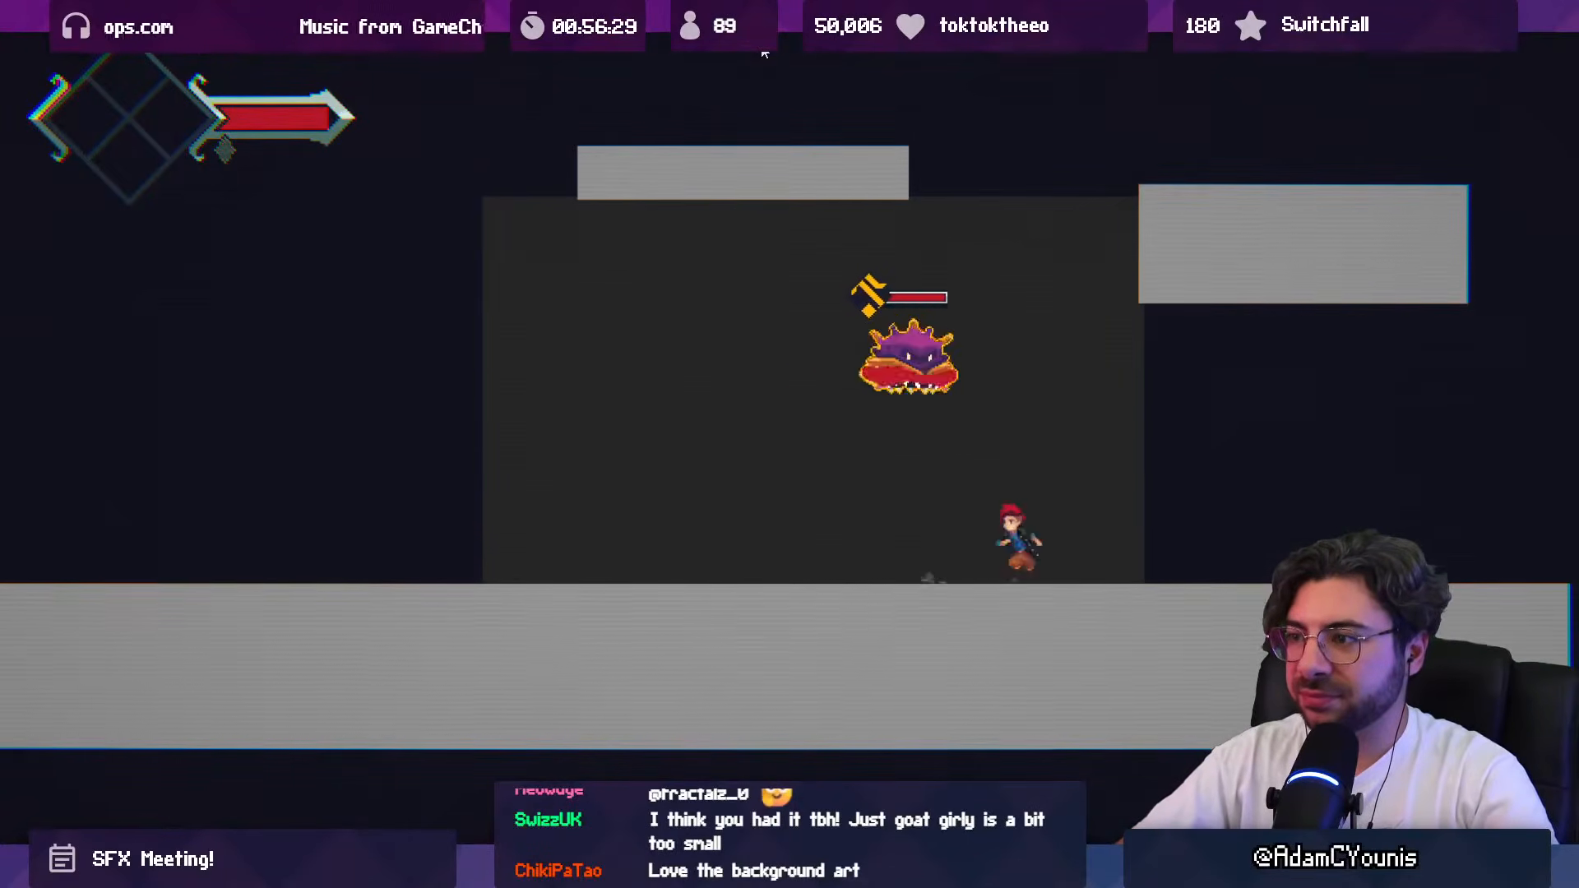
Step: Lure the Slamshell back and forth across the arena with Armin, dodging repeated slams to examine the attack's sound effects
key(Left)
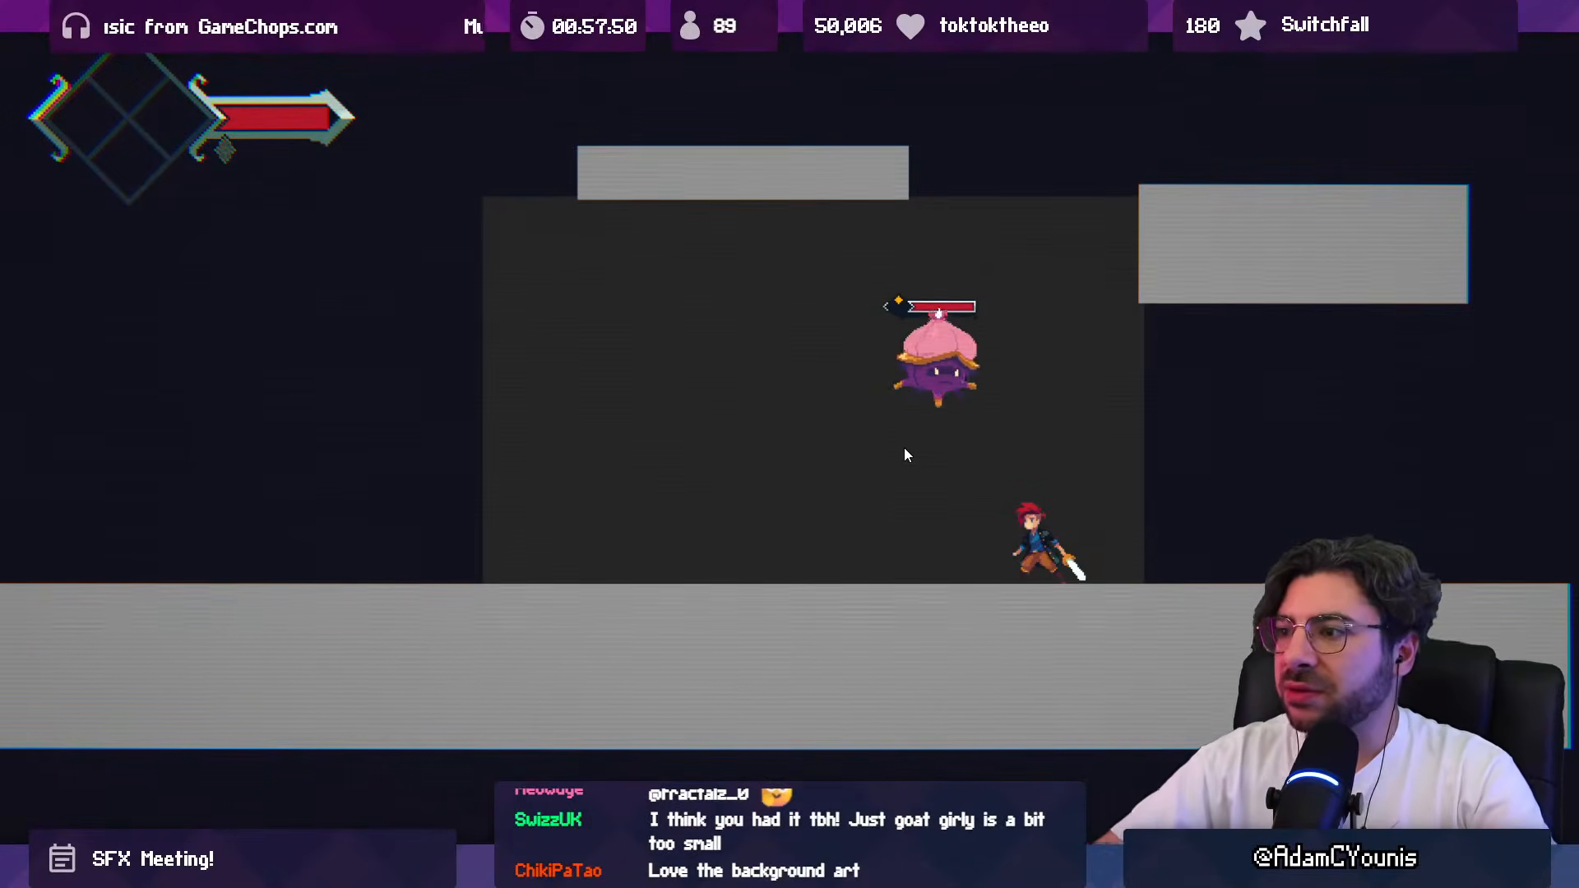
key(Left)
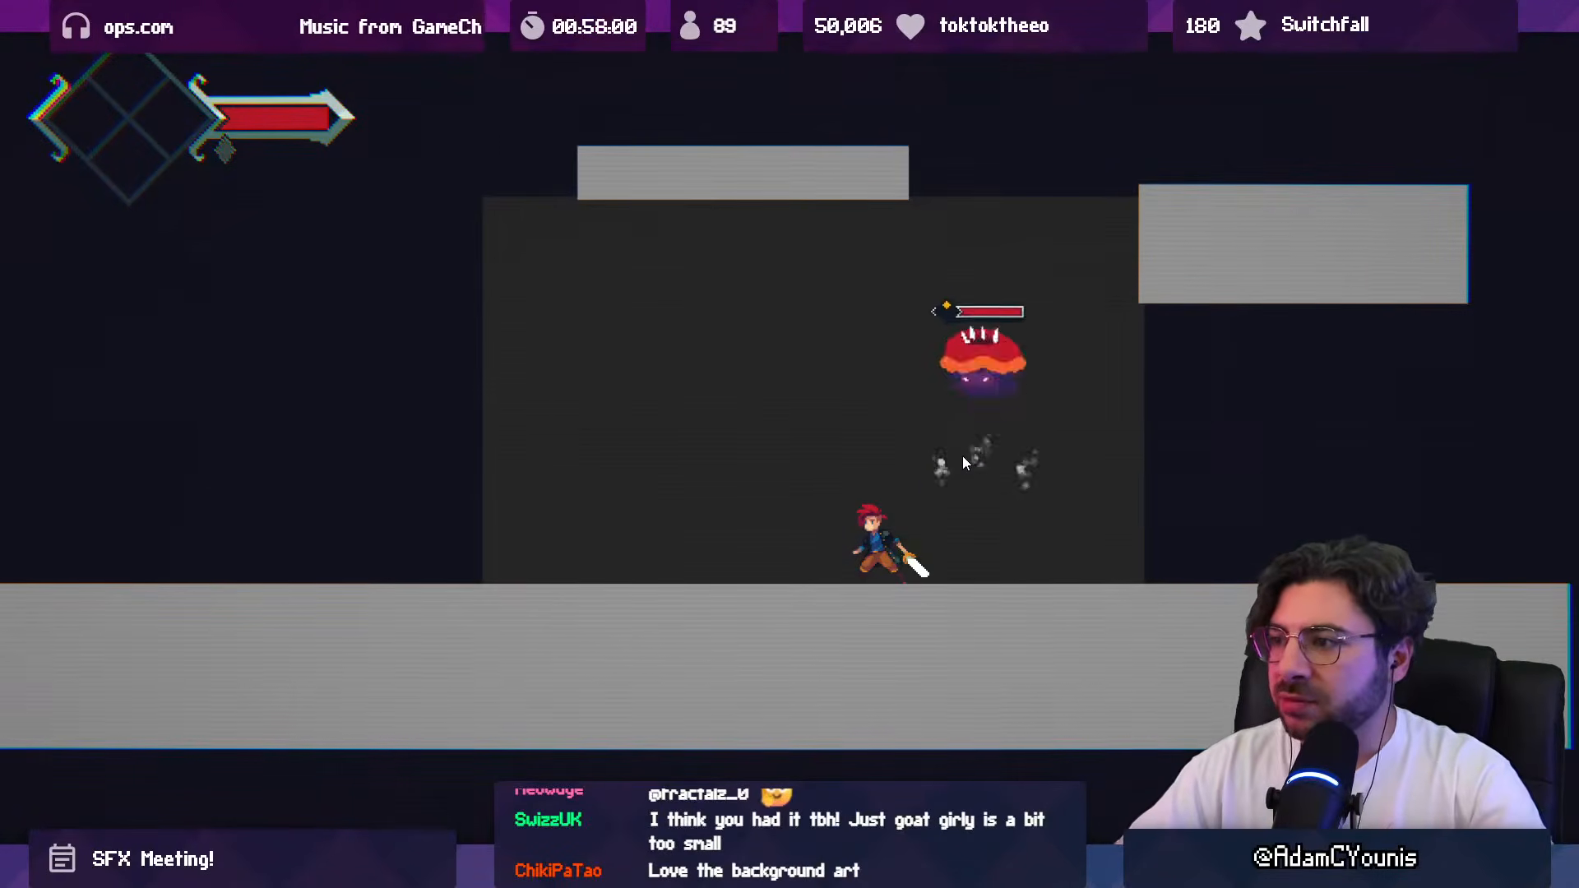
key(Left)
key(Left)
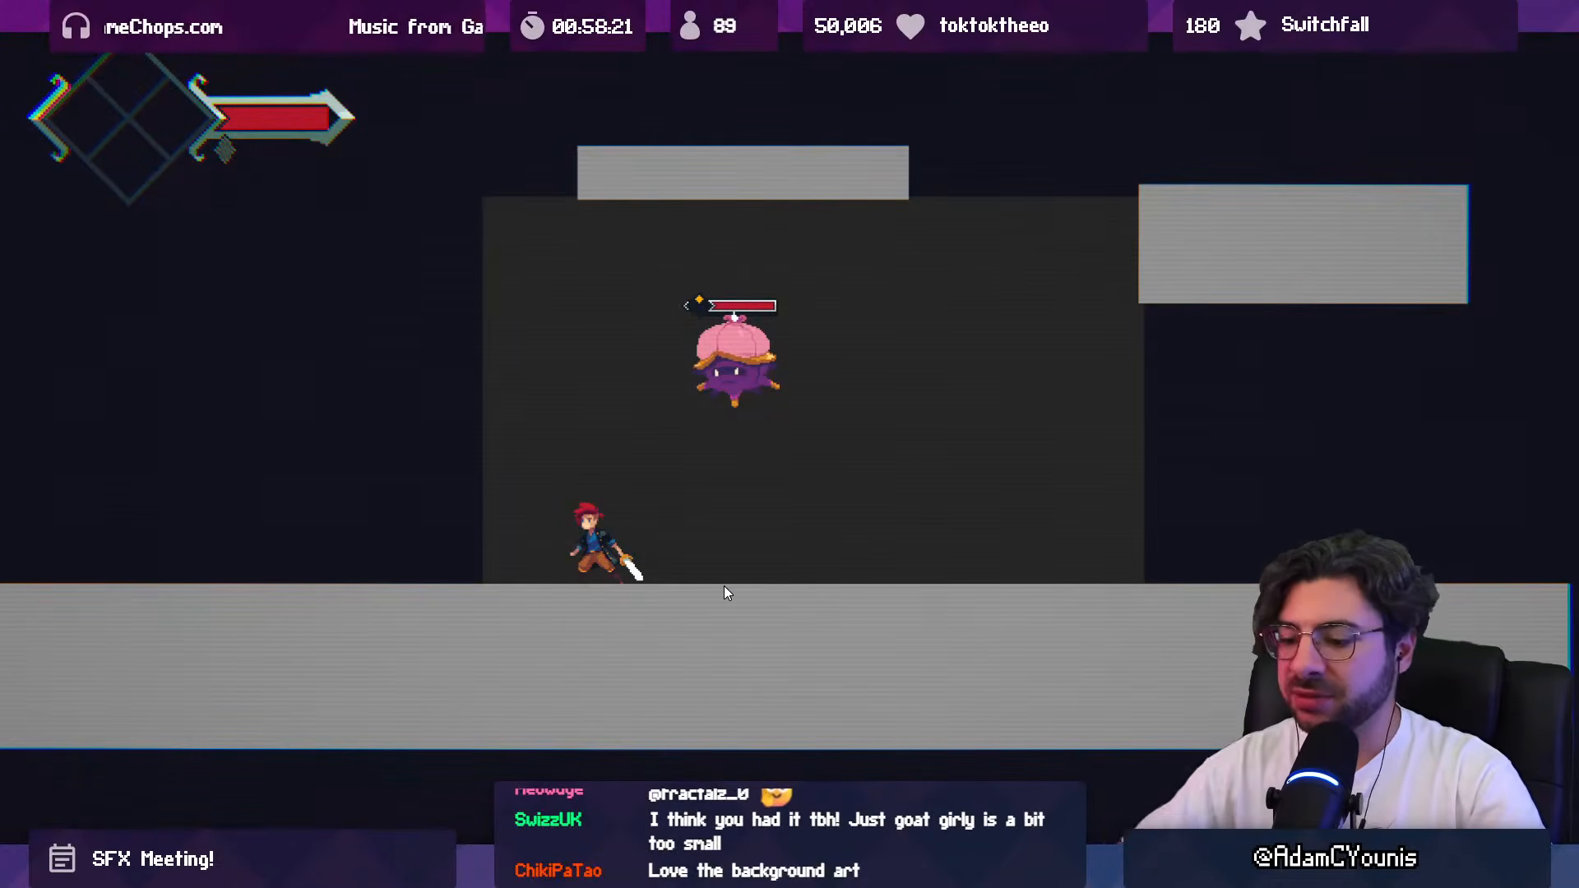
key(Right)
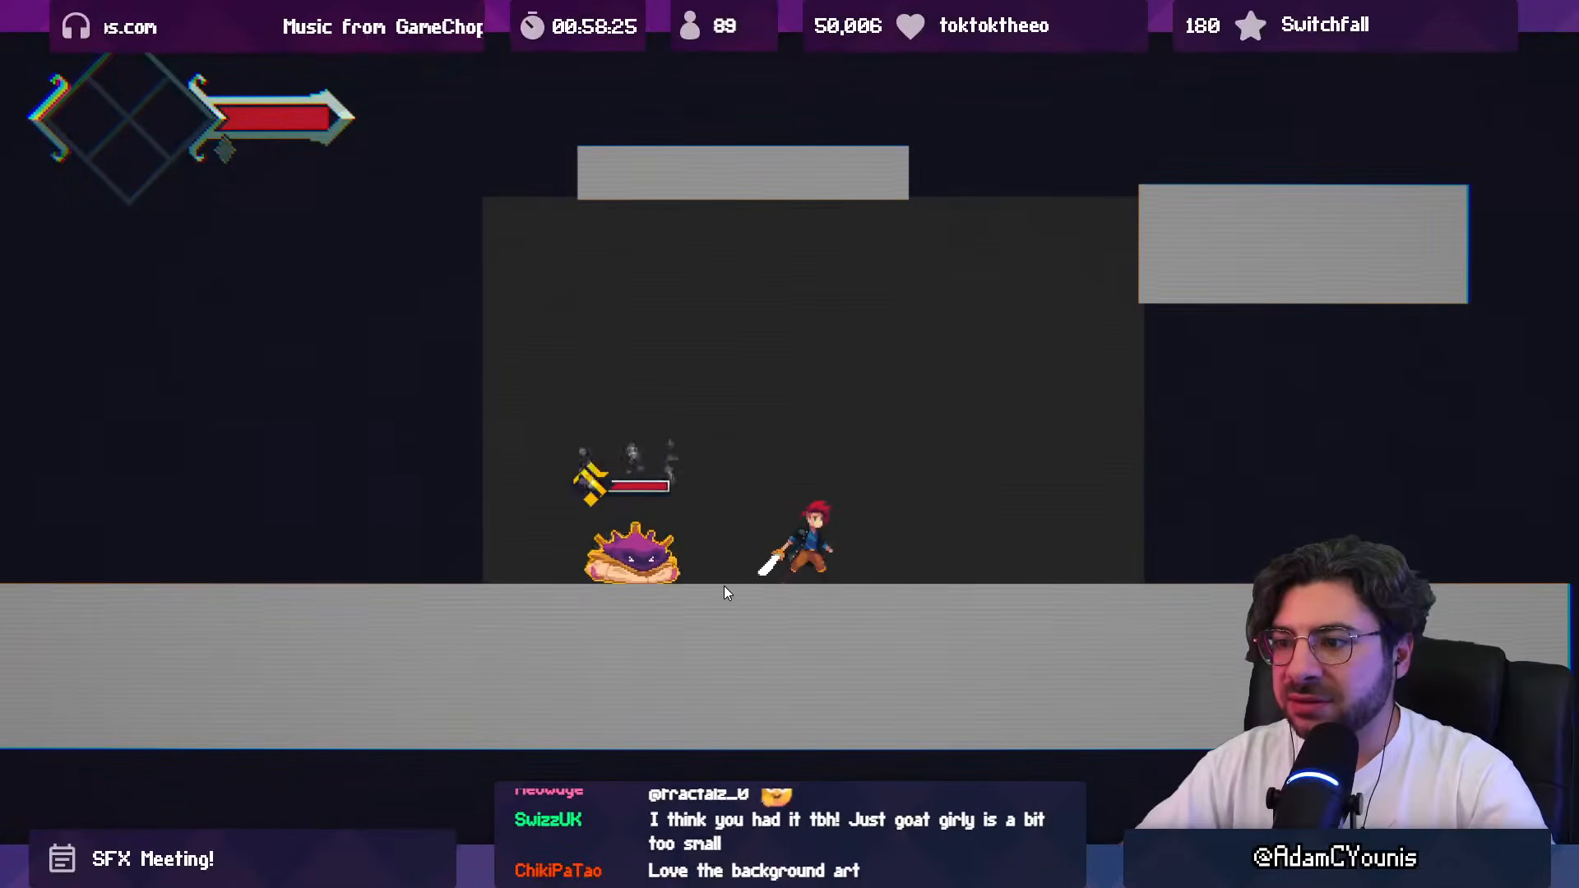
key(Right)
key(Left)
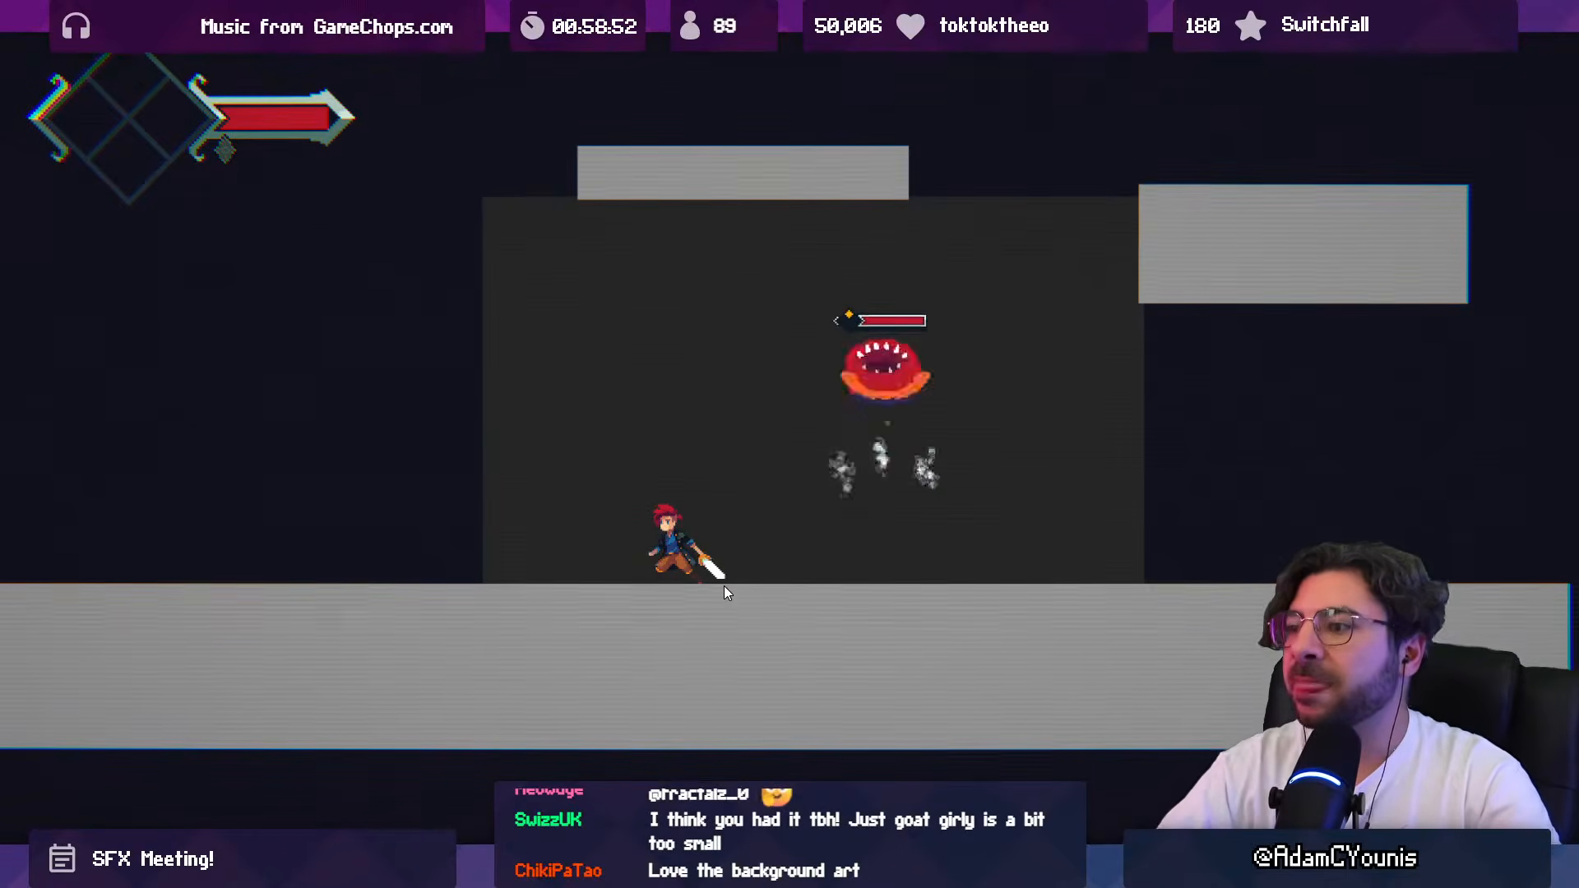
key(Left)
key(Right)
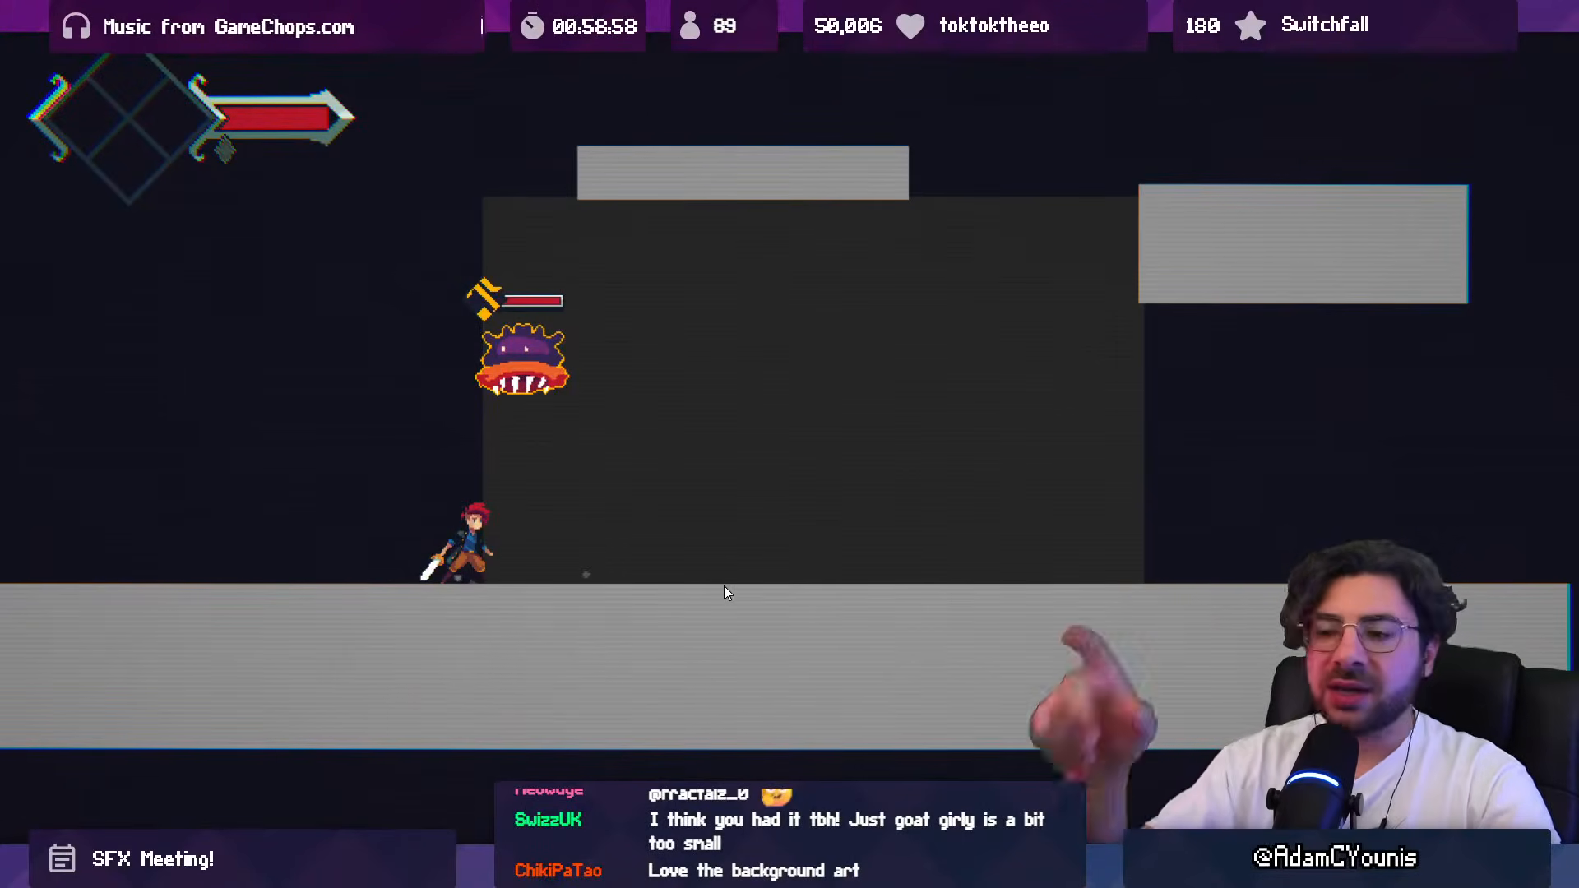
key(Left)
key(Right)
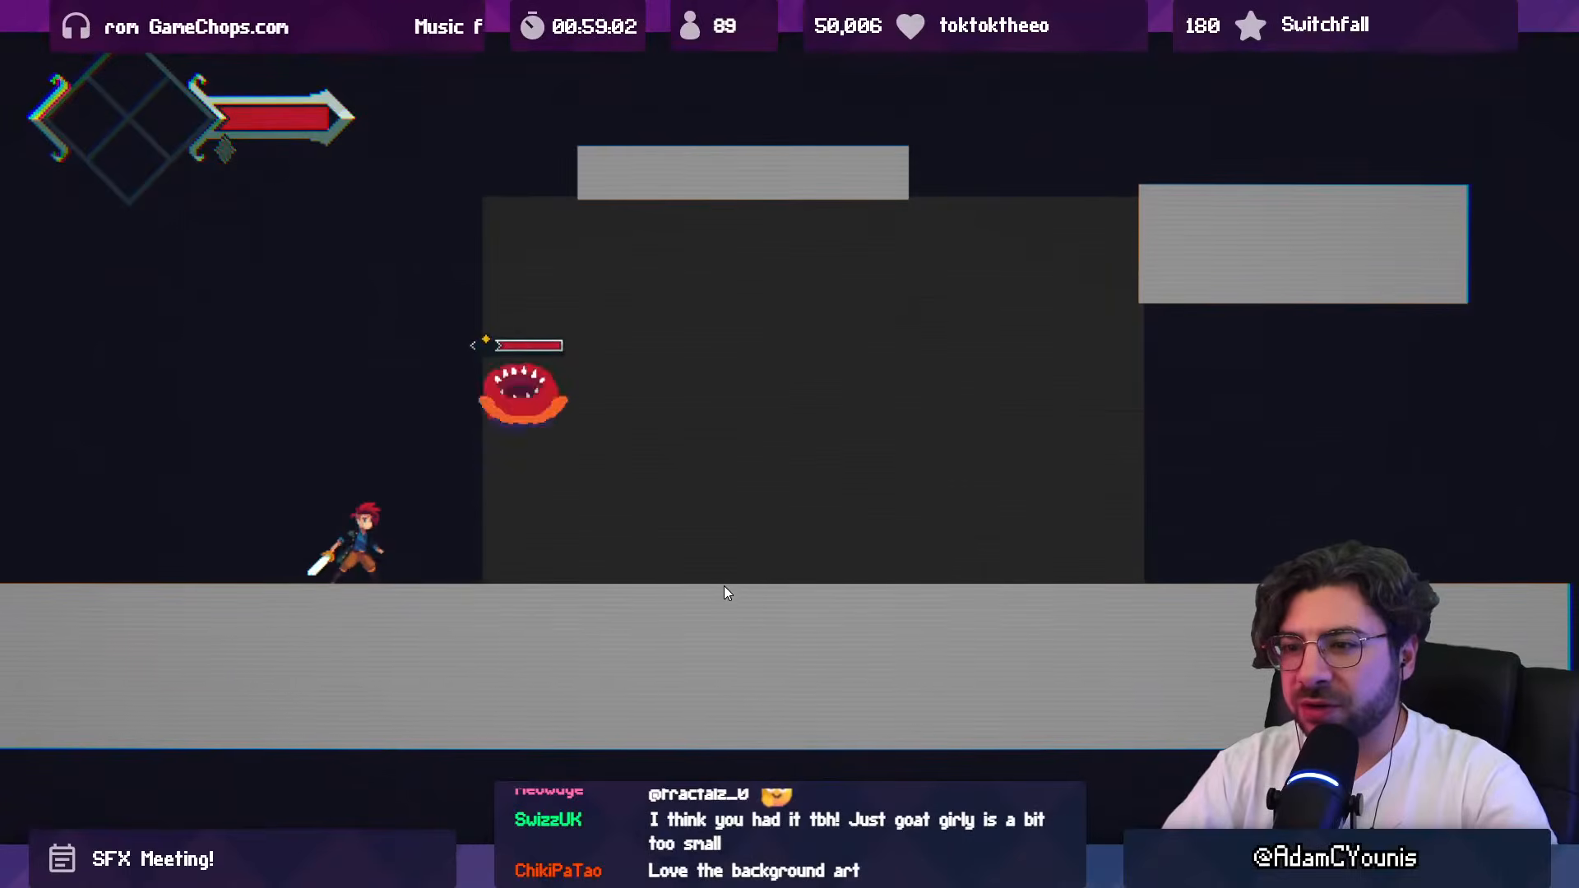
key(Right)
key(Right)
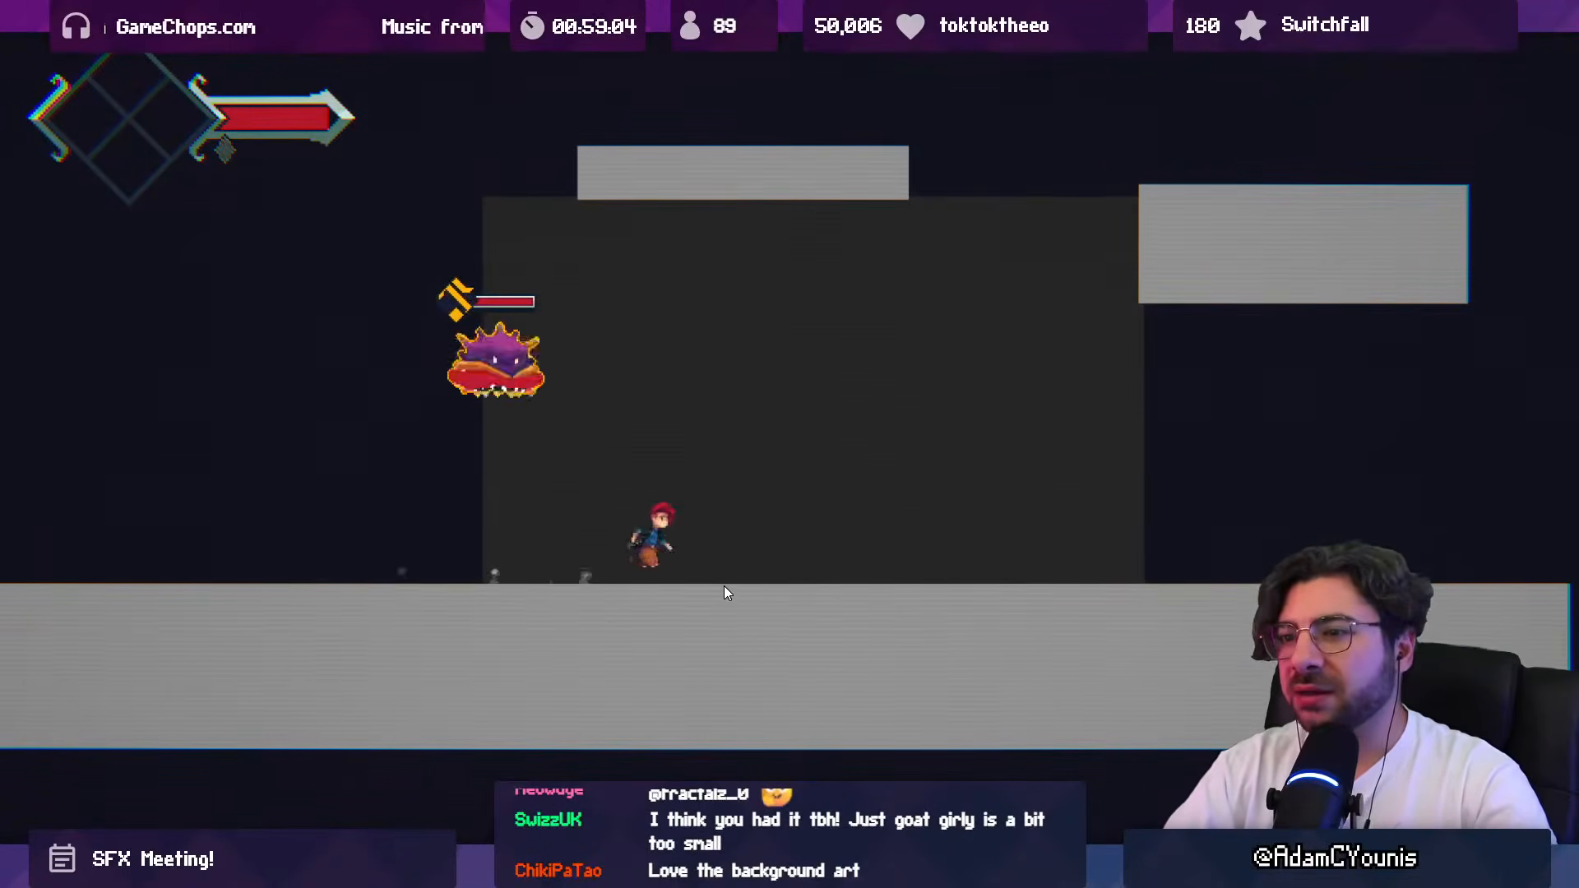
key(x)
key(Left)
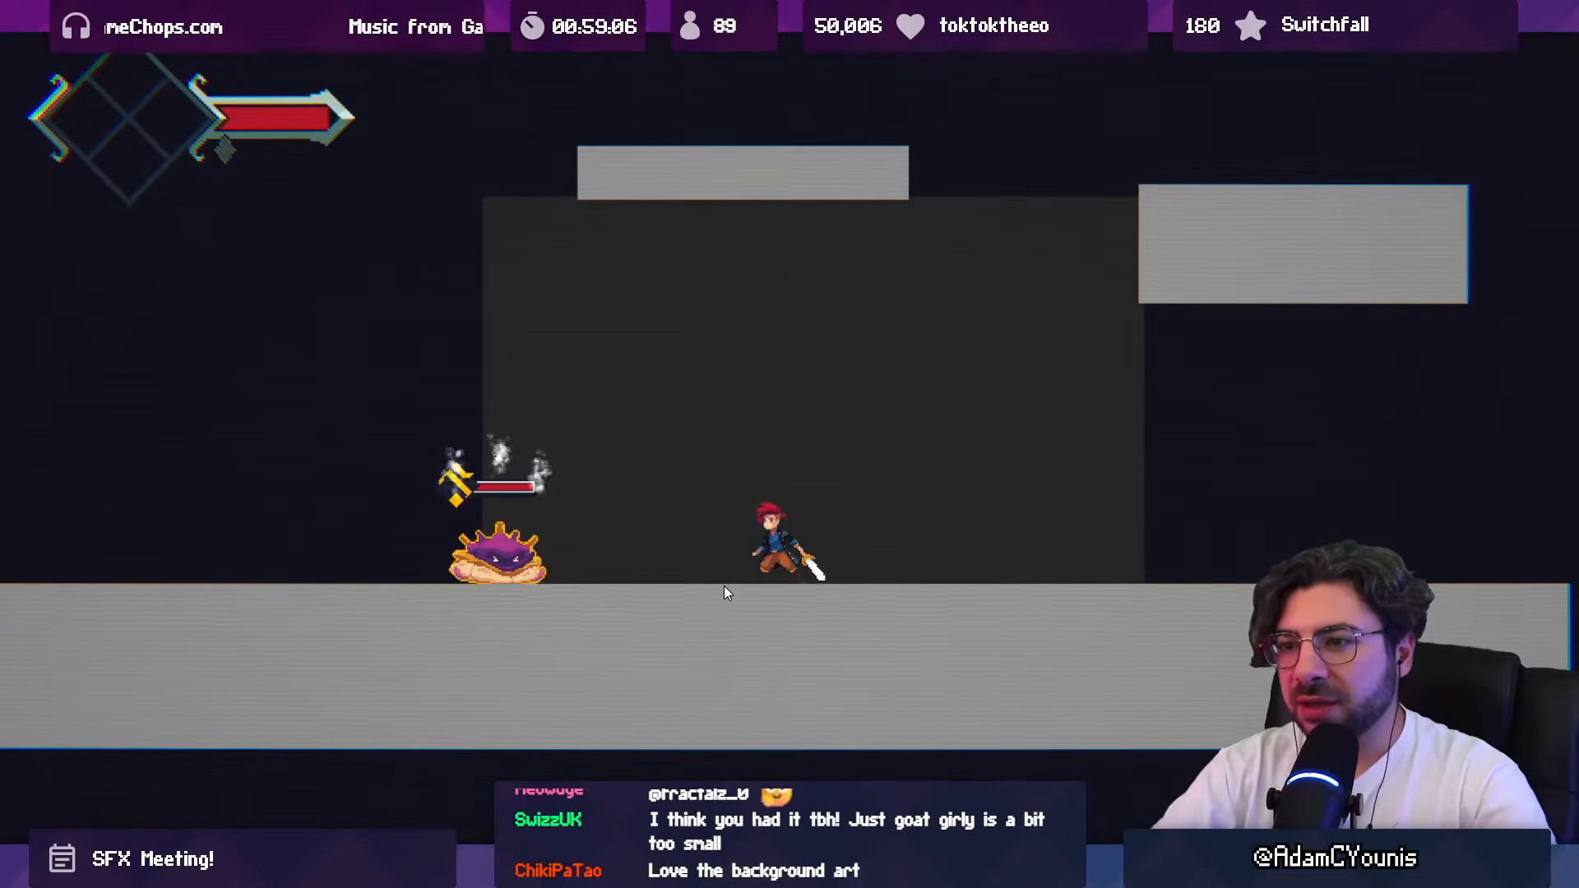
key(Right)
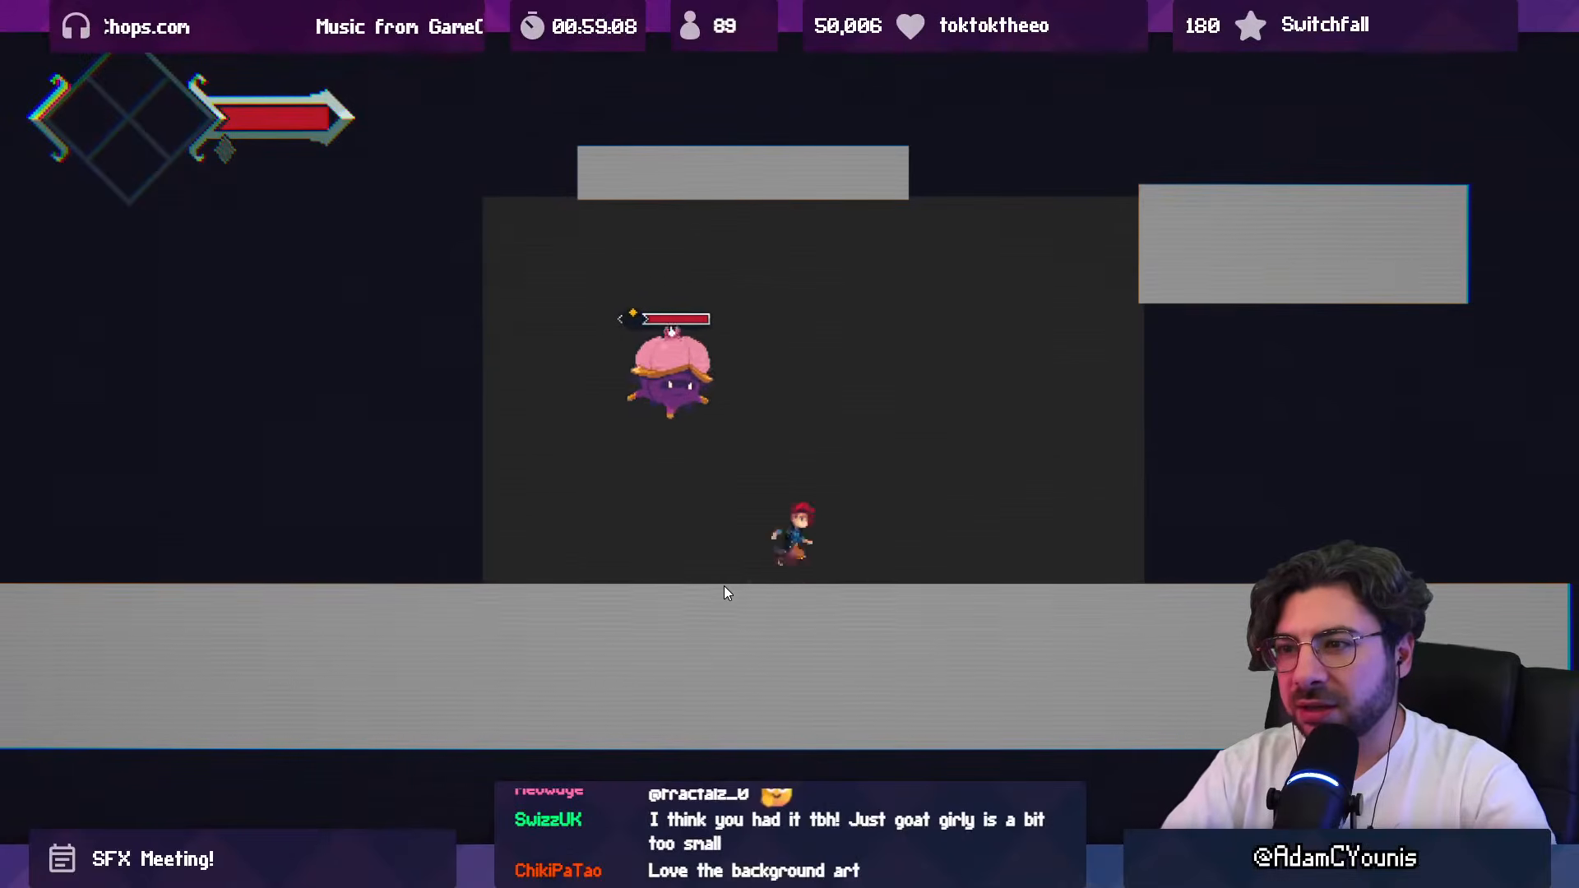
key(Left)
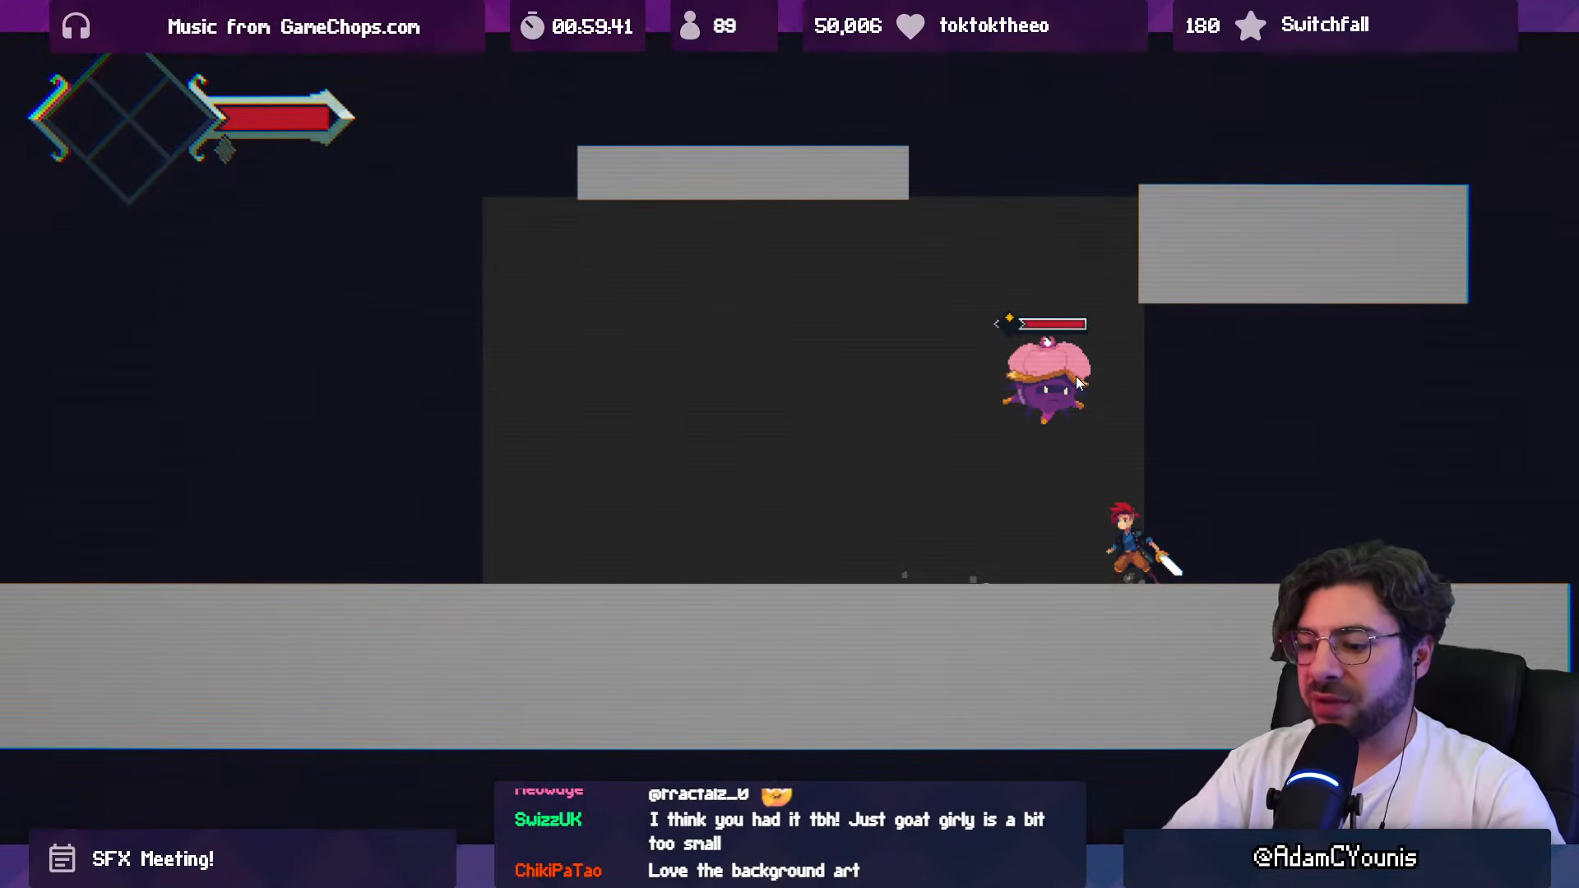
key(Left)
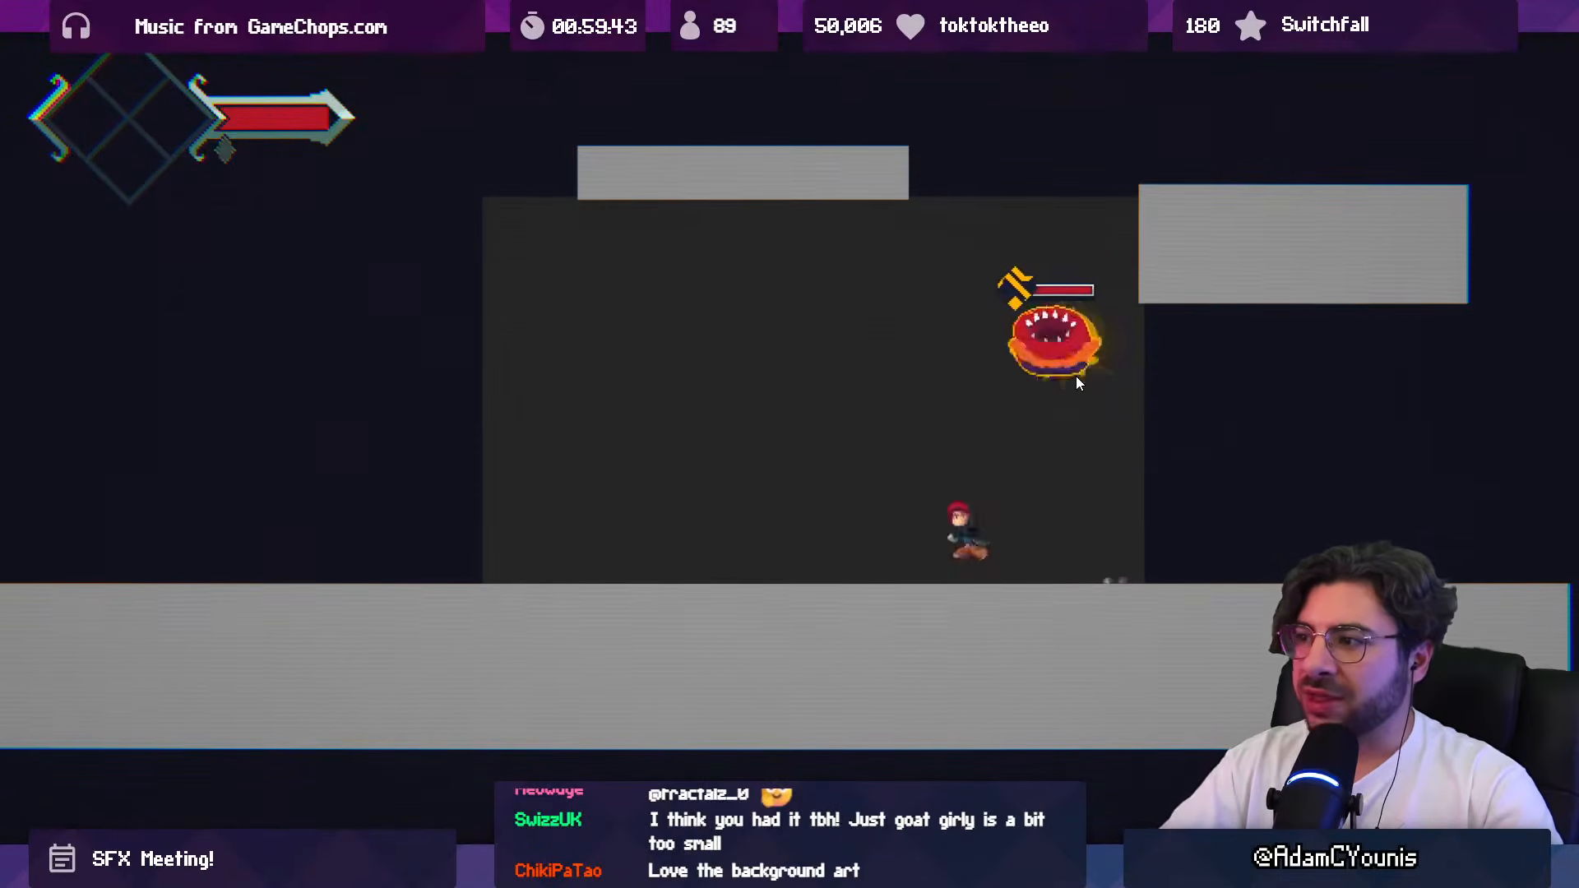
key(space)
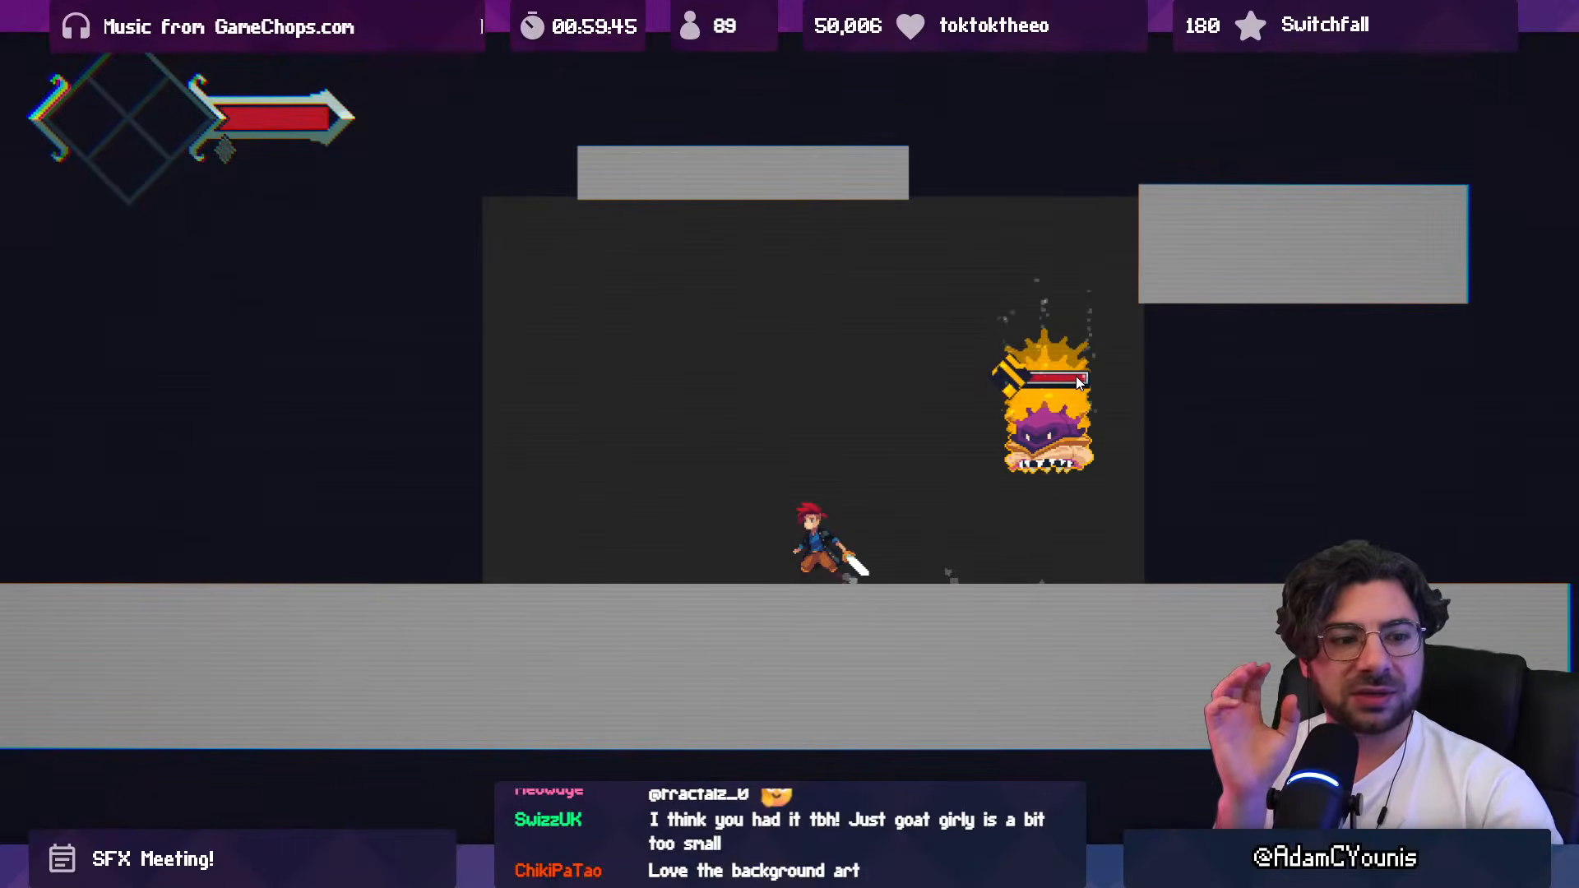
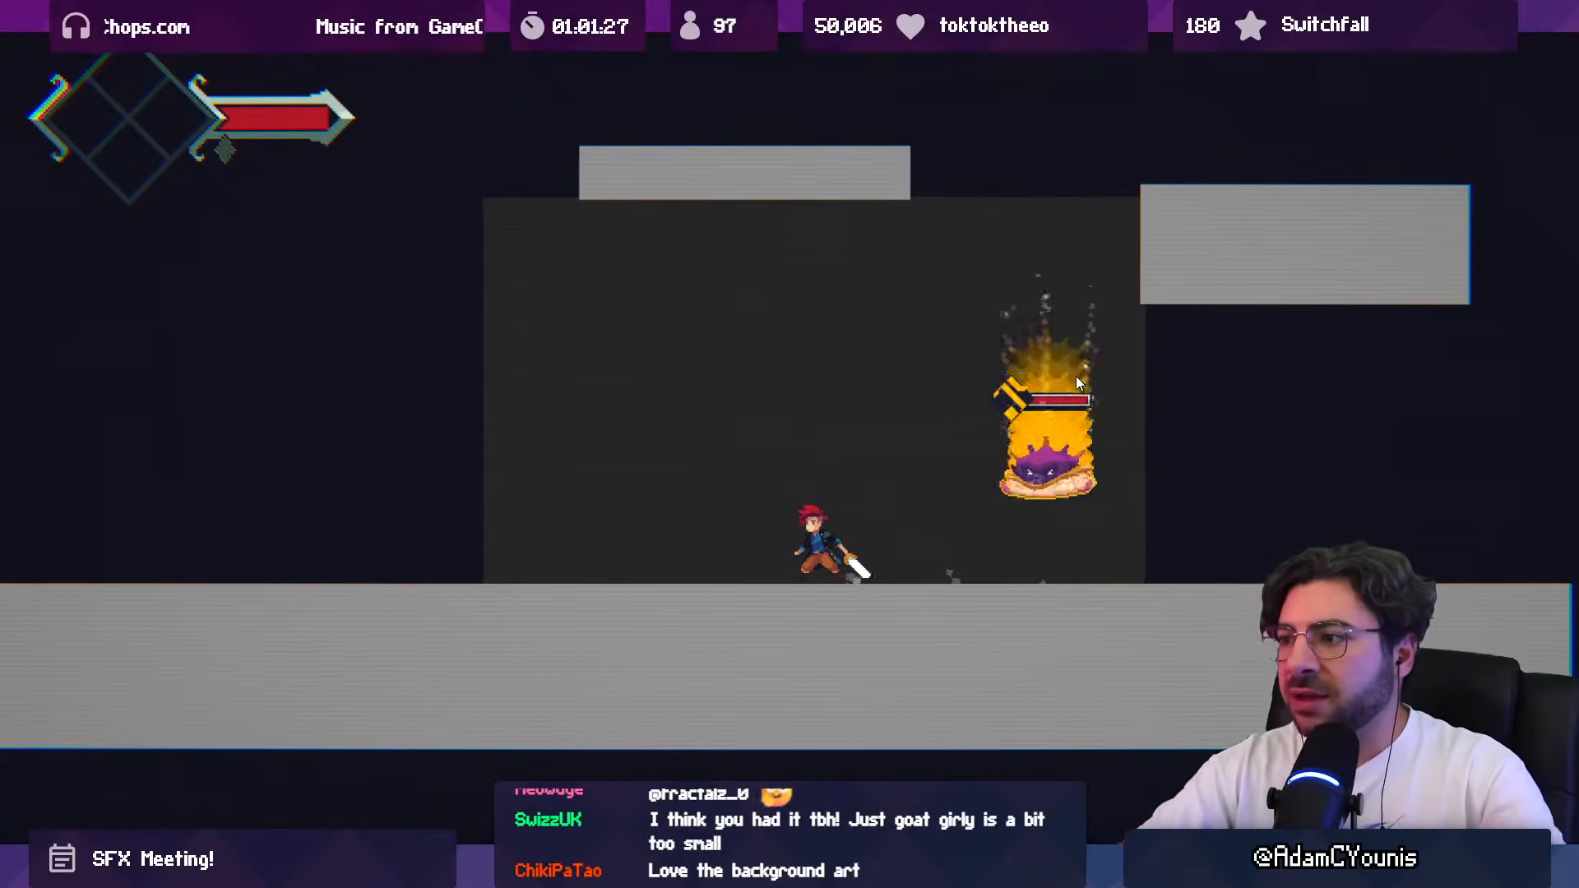
Step: Draw the Slamshell back across the arena with Armin, finish reviewing its attack sounds, and restore the editor layout around the game
key(Left)
key(Right)
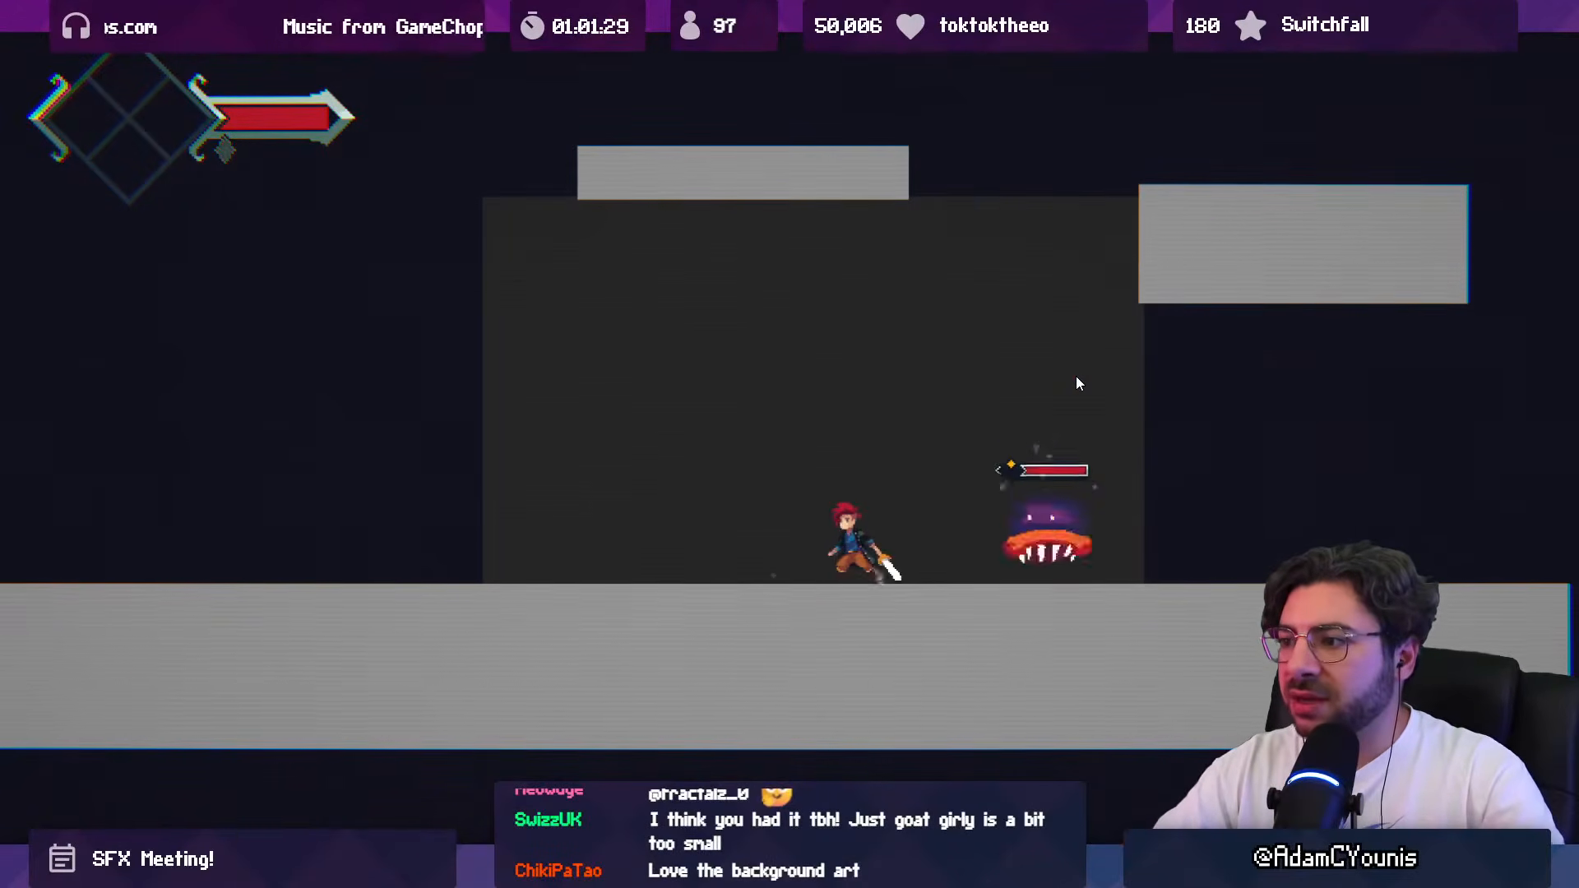
key(Left)
key(Left)
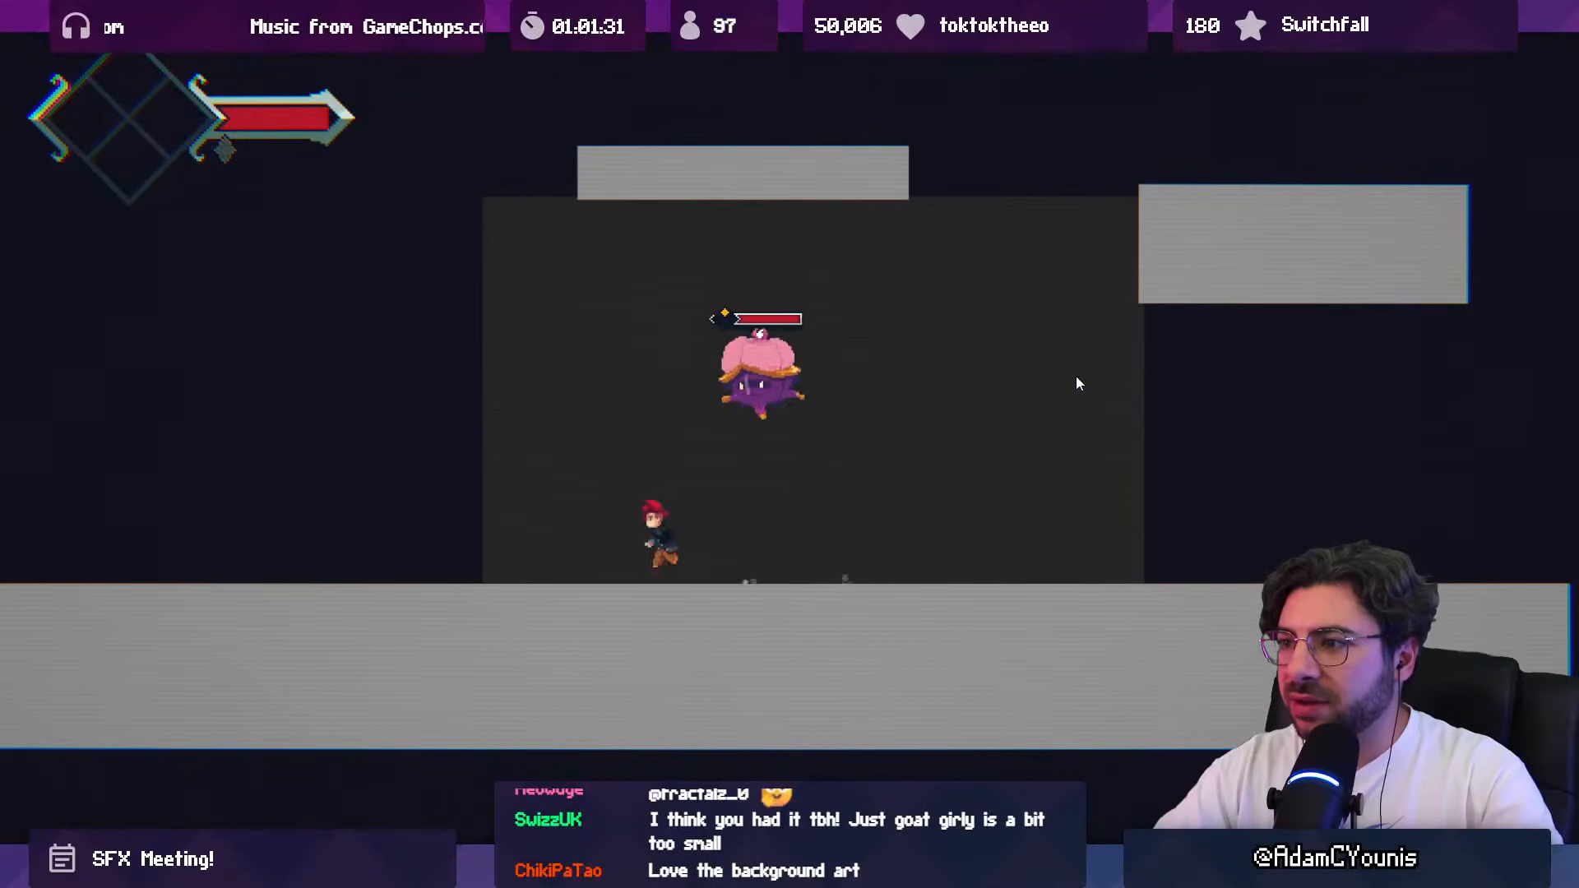
key(Right)
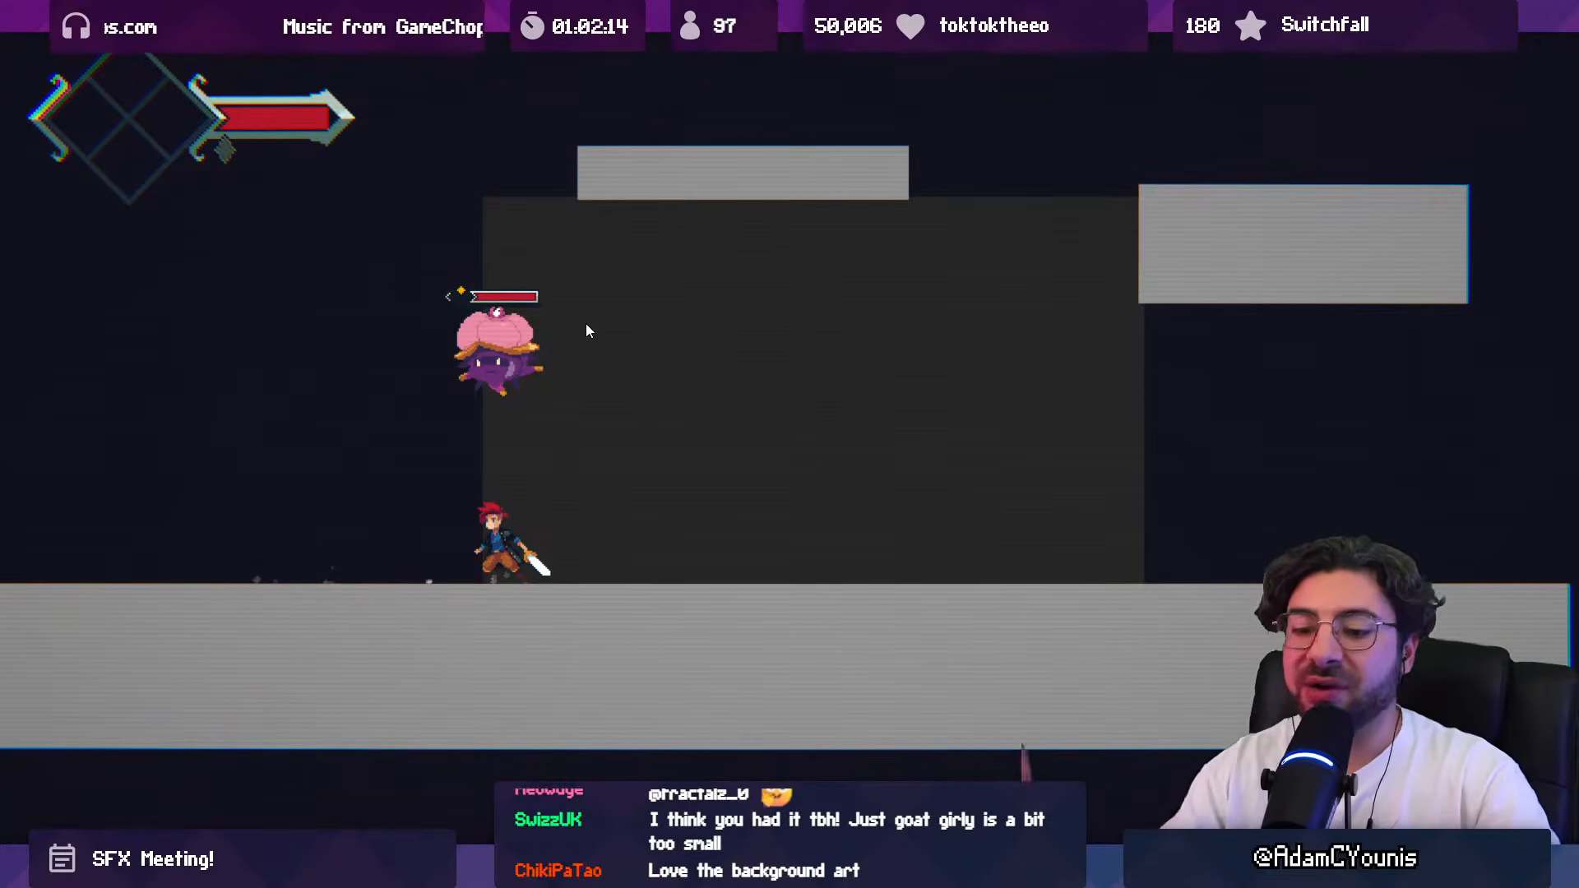
key(shift+space)
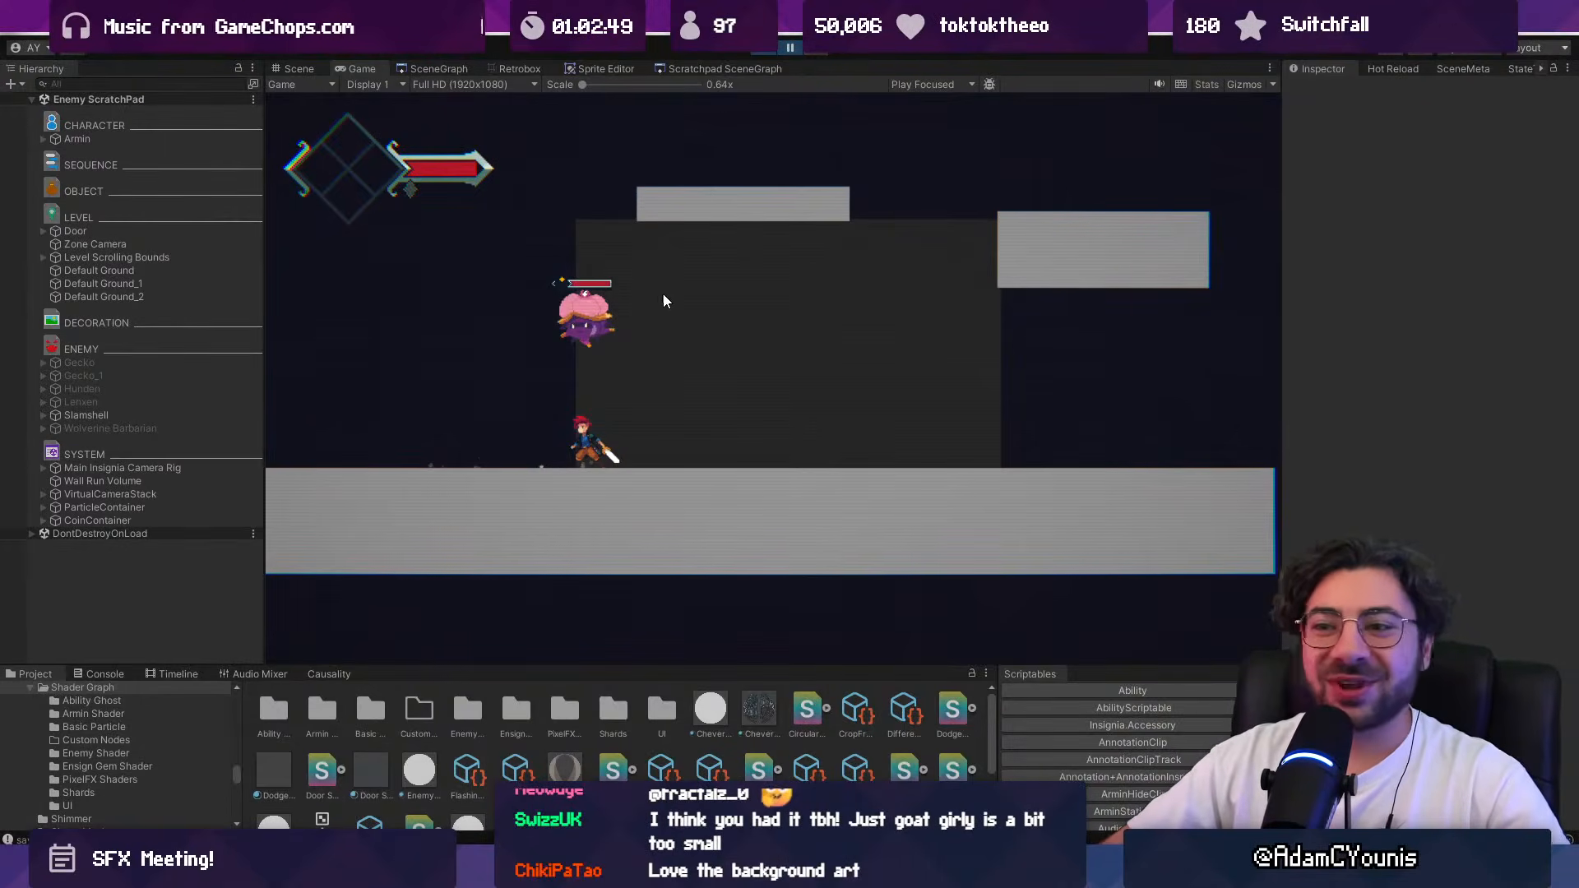
Step: Switch to the Google Meet "Insignia - SFX Review" call, leave the meeting, and close its page
mouse_move(1025, 872)
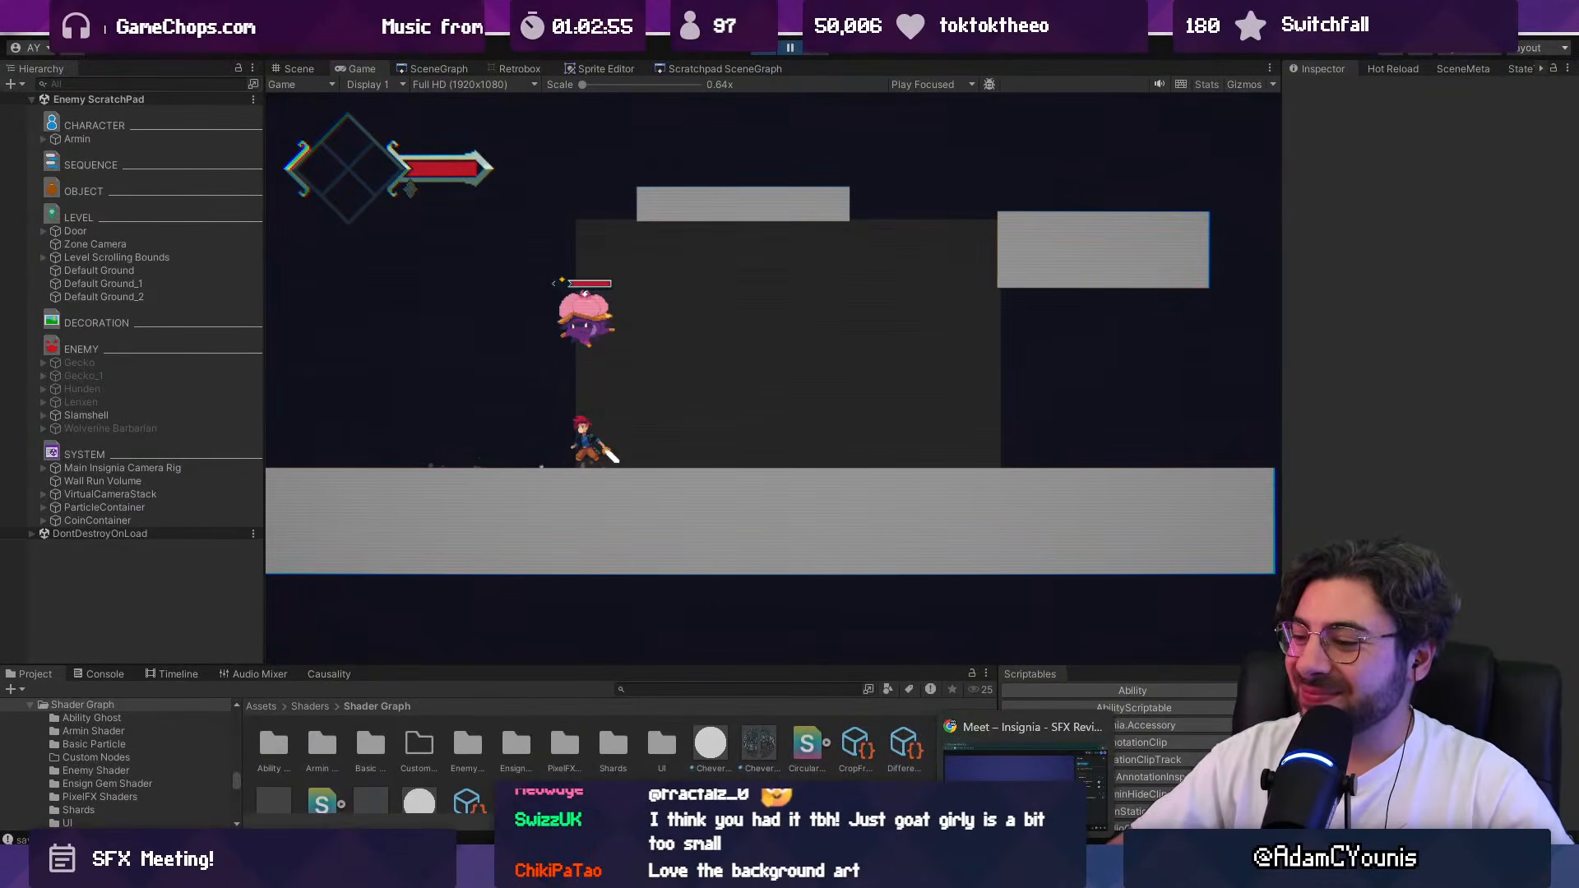
click(1025, 870)
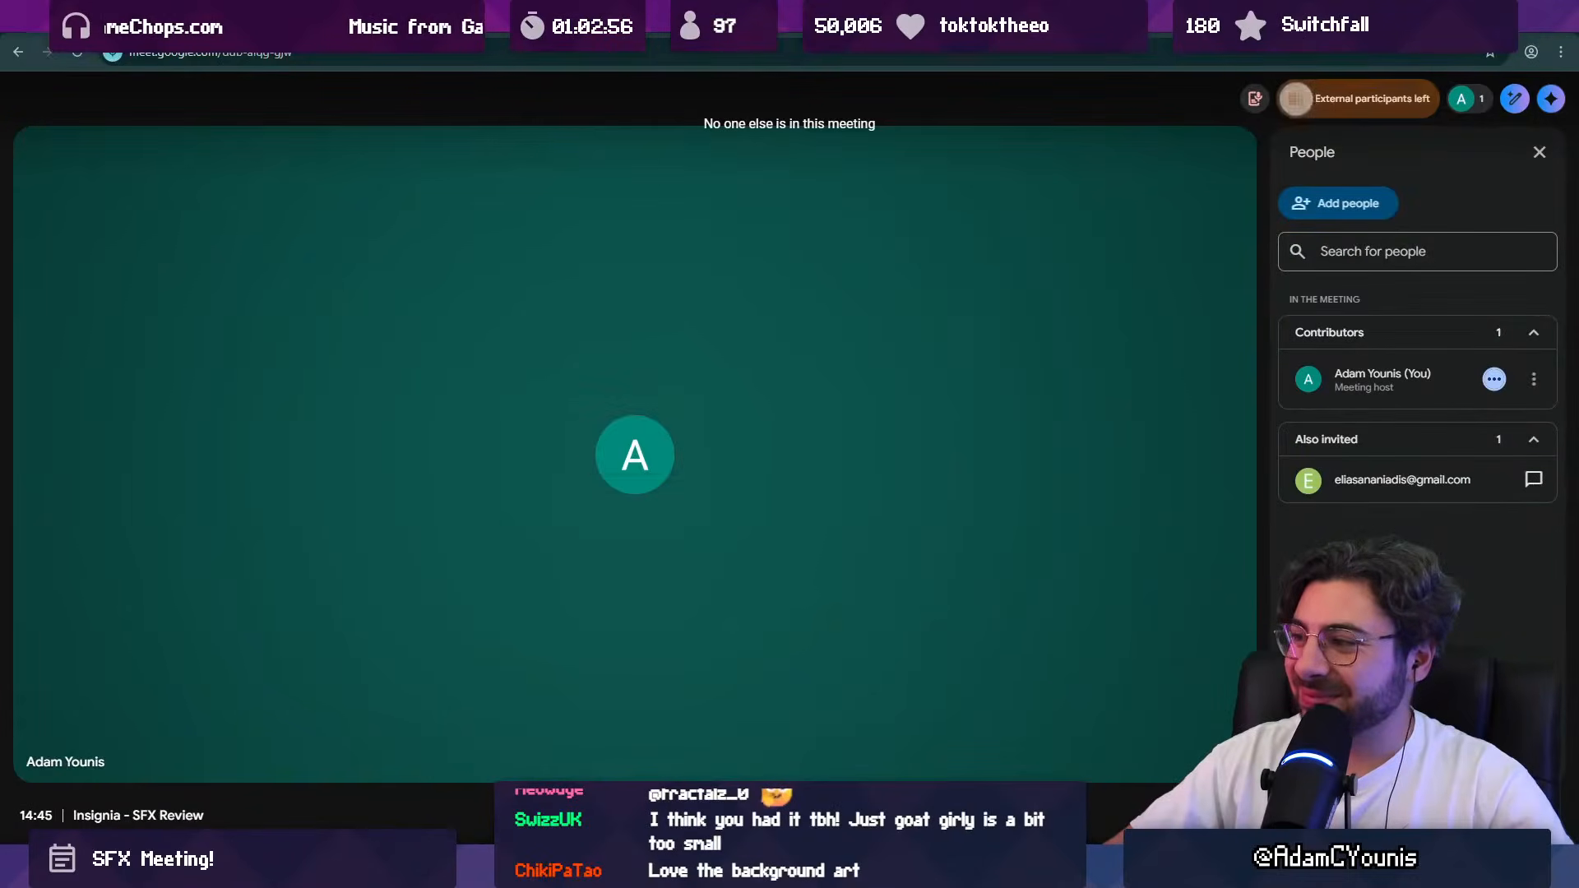
click(991, 812)
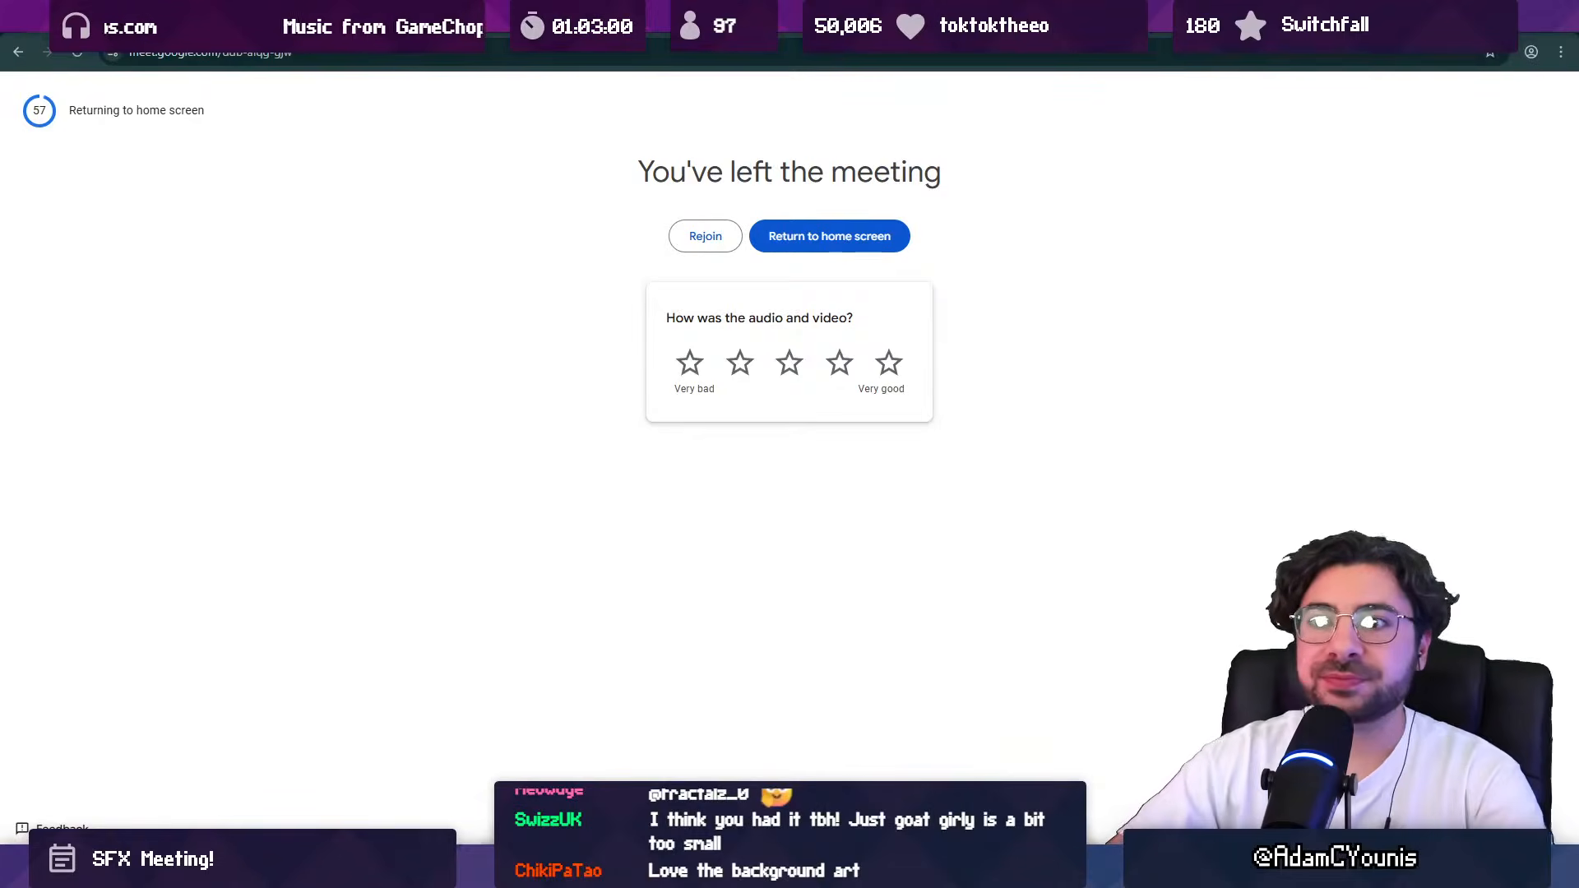
triple_click(789, 172)
key(ctrl+w)
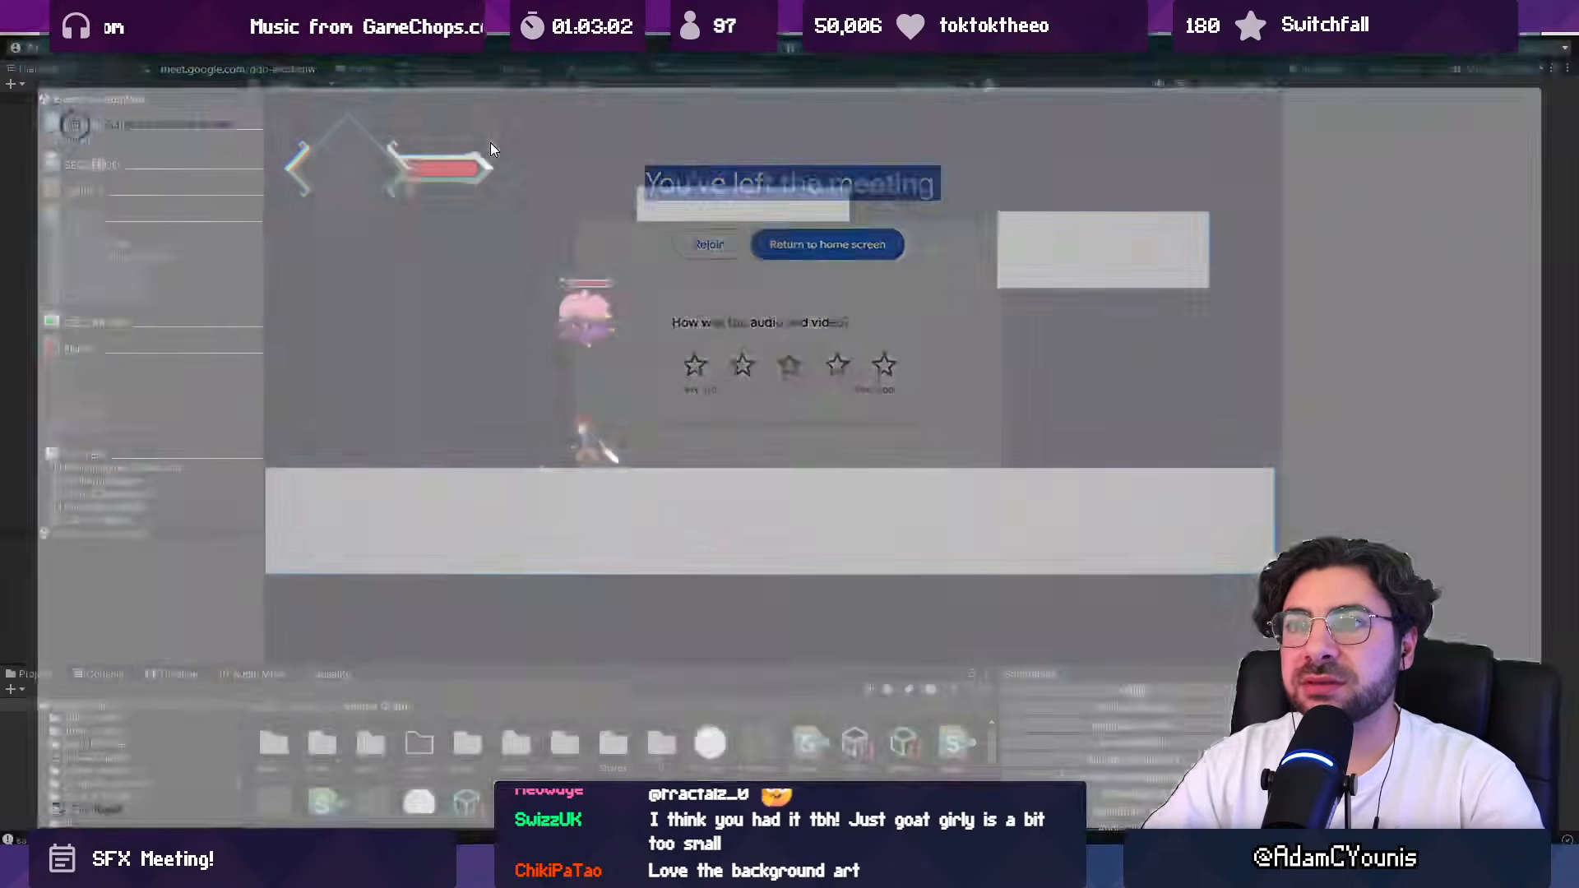
Step: Replace the text in stream-title.txt with "Artworking", save the file, and close it
key(alt+Tab)
key(ctrl+a)
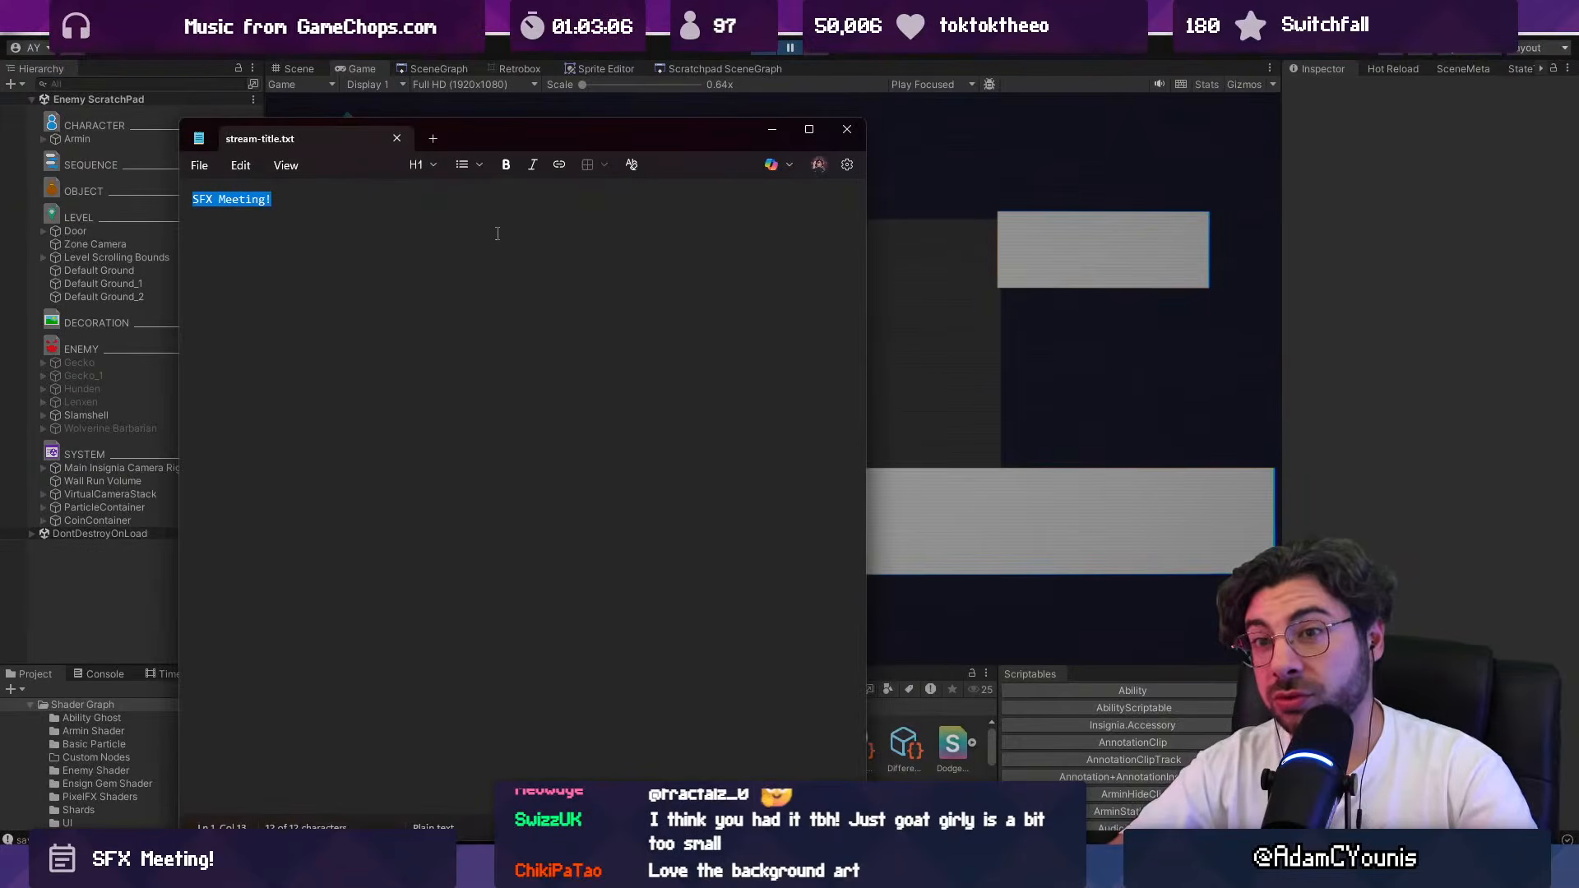
text(Art)
key(ctrl+s)
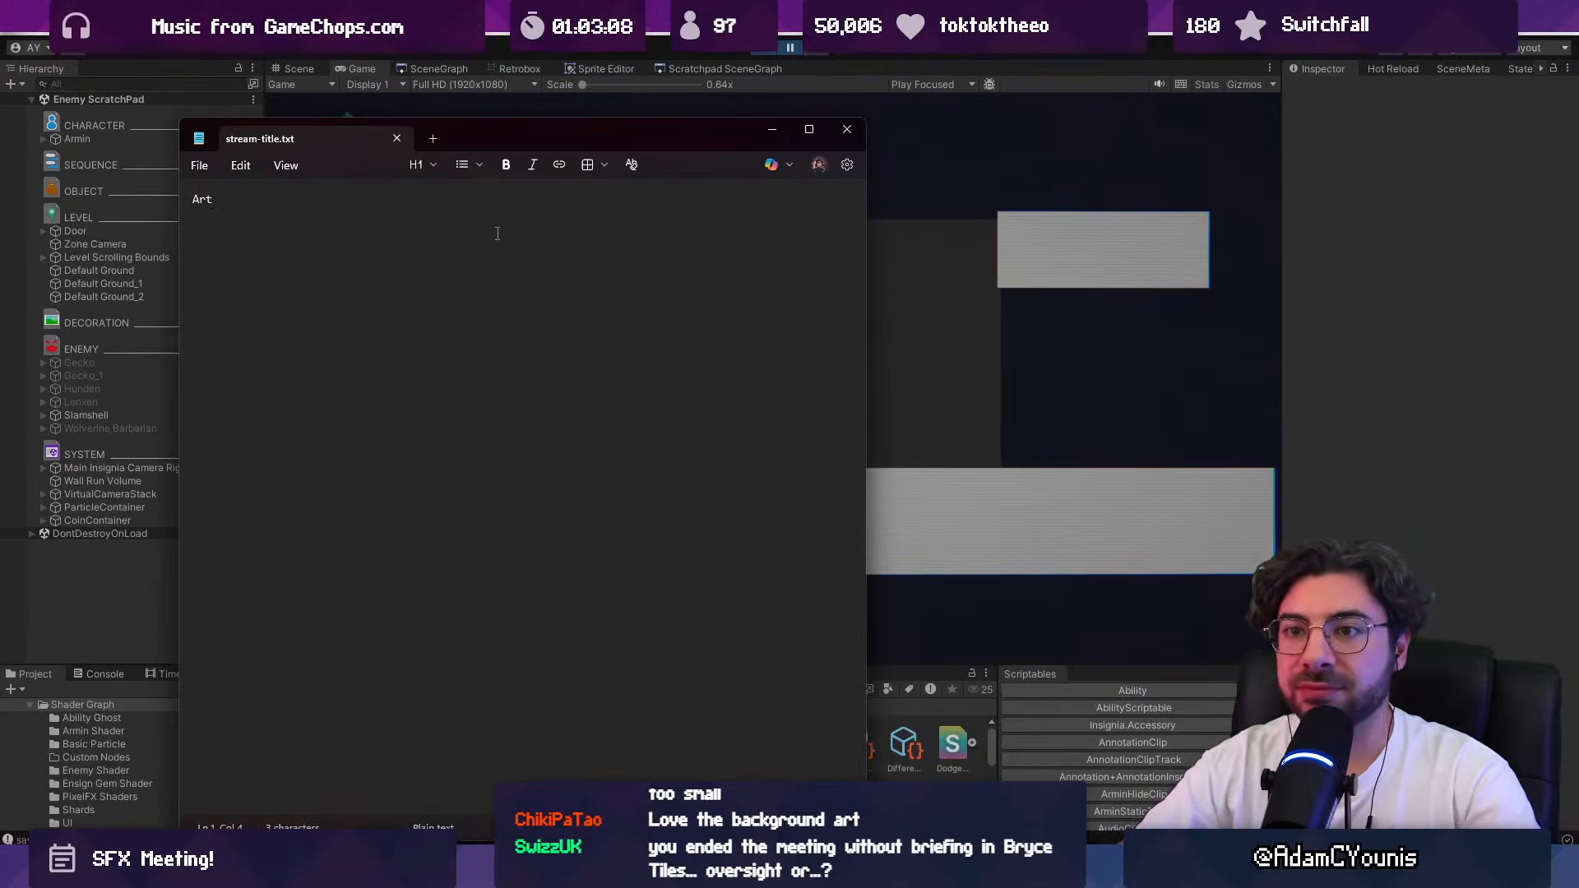
key(alt+F4)
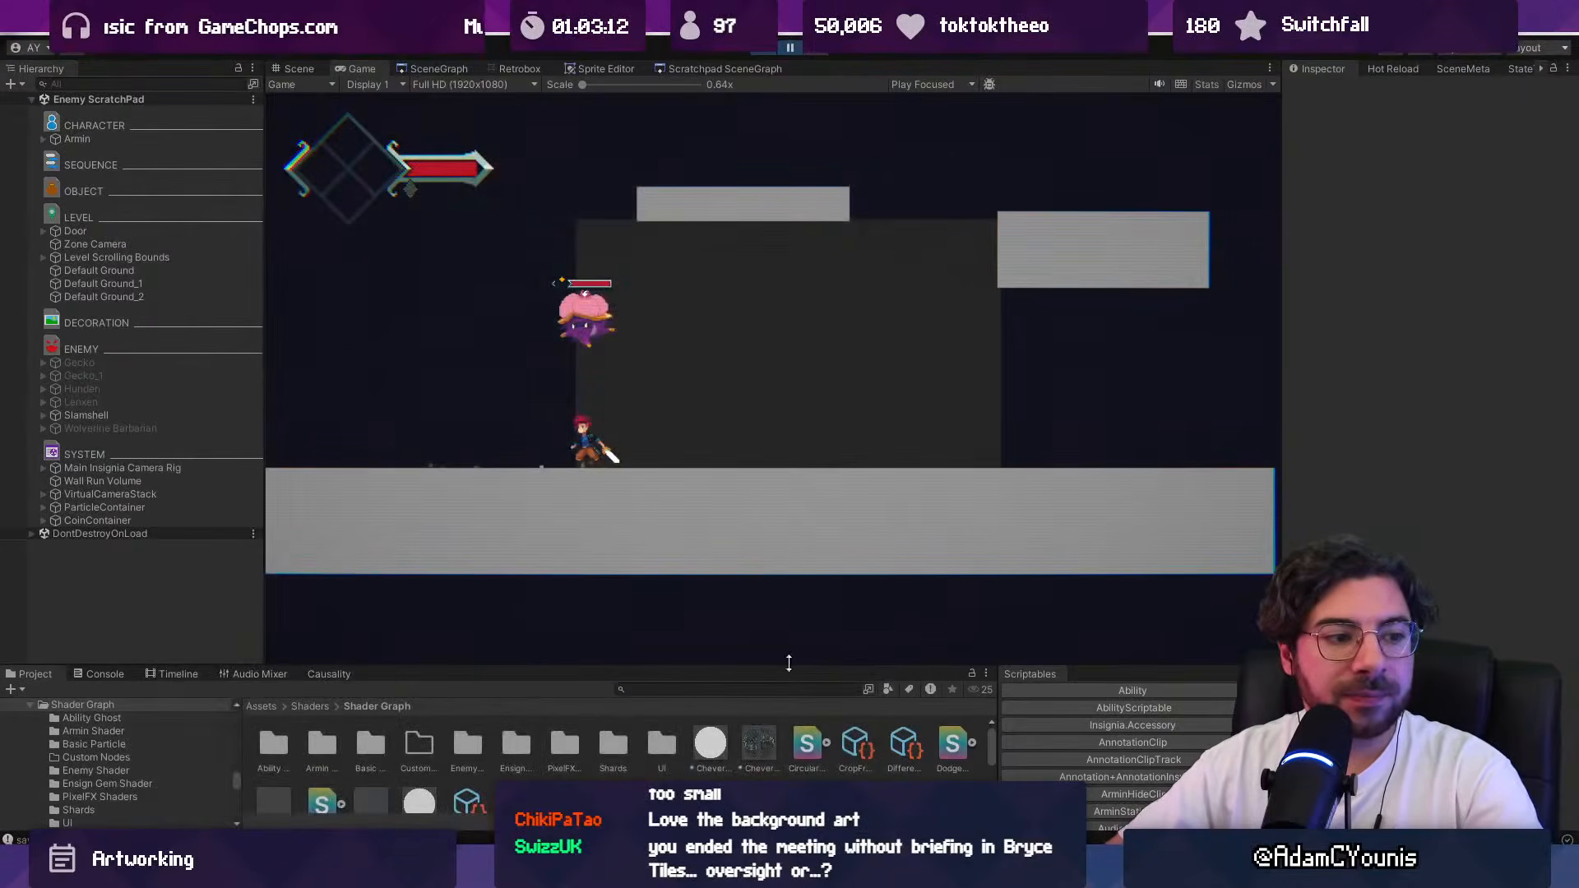
Step: Raise the stream music volume slightly in Windows Media Player, and return to Unity to stop the running Enemy ScratchPad scene
key(alt+Tab)
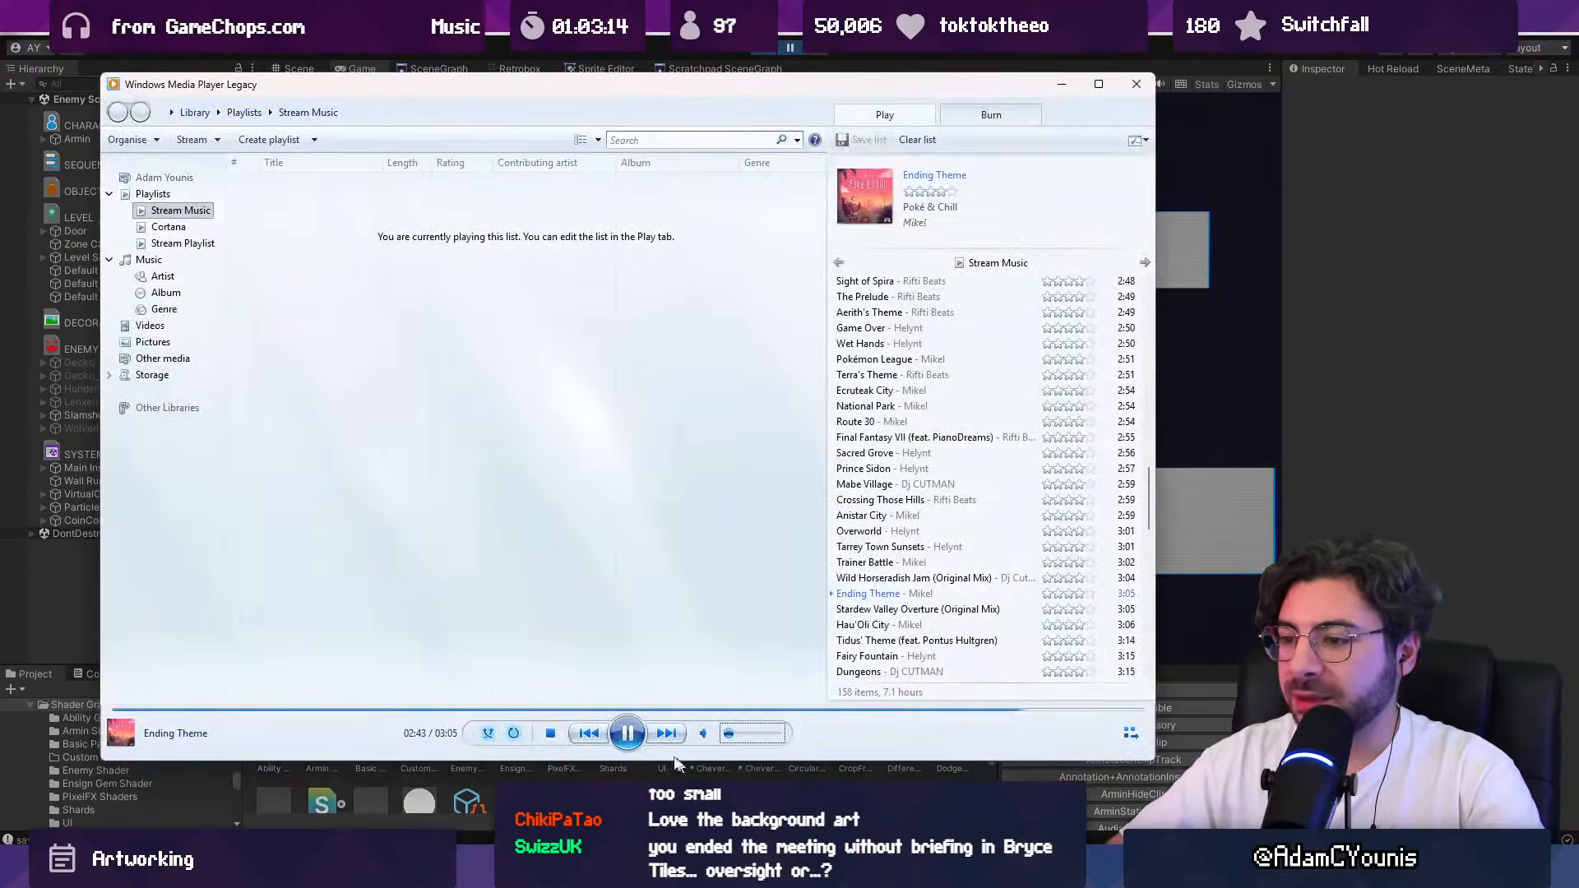
click(732, 734)
drag(733, 734, 737, 734)
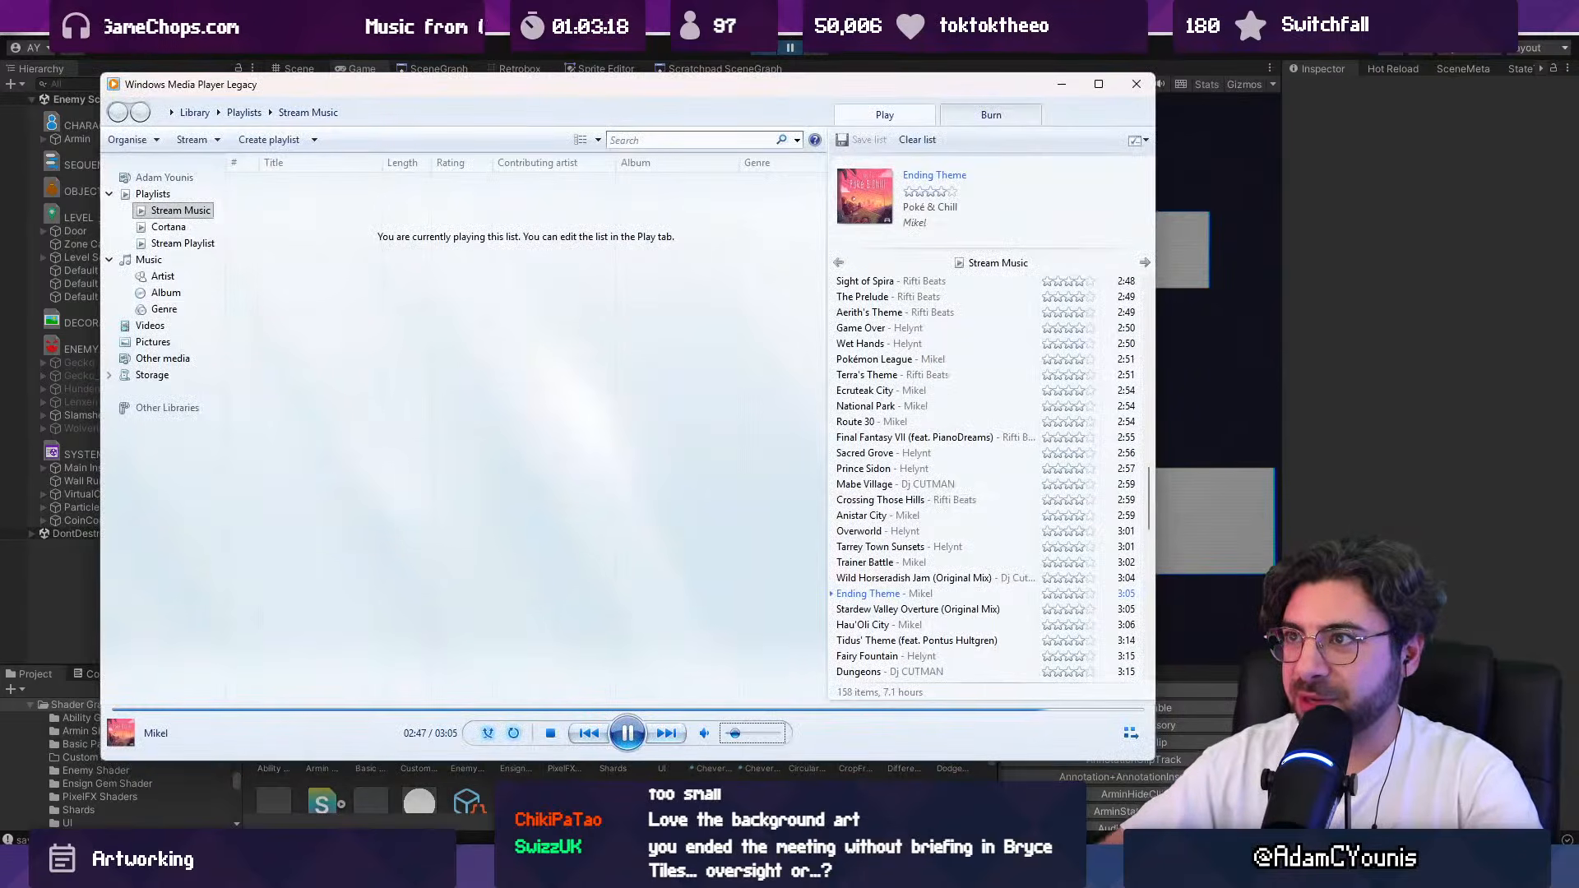
key(alt+Tab)
click(773, 52)
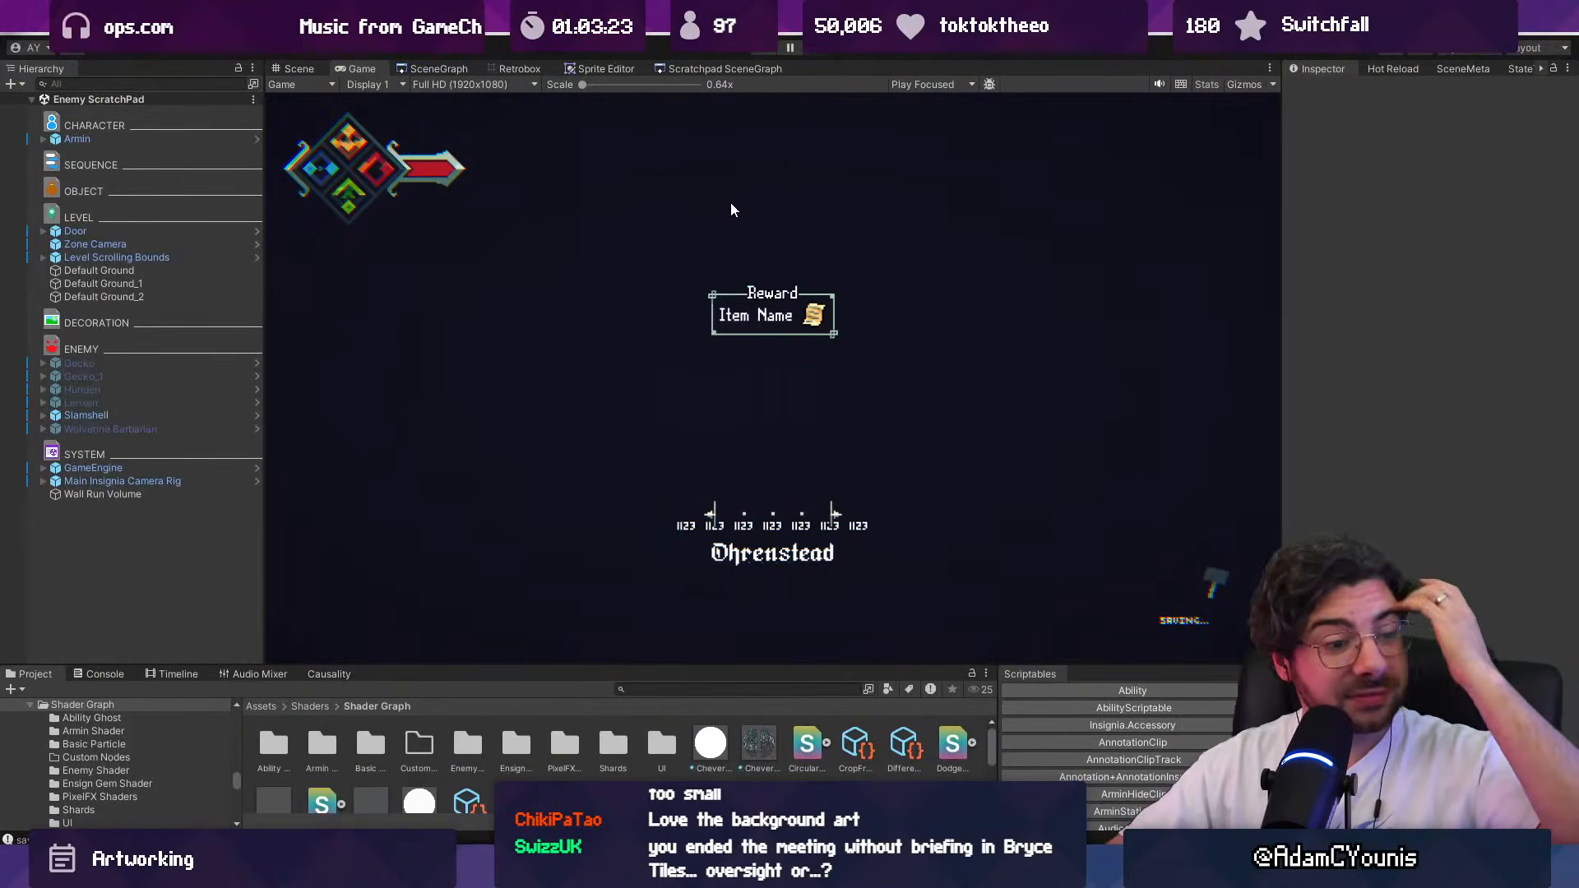
Step: Switch to the Insignia key art in the painting app and clear the selection around the sketched wolf-like figure
key(alt+Tab)
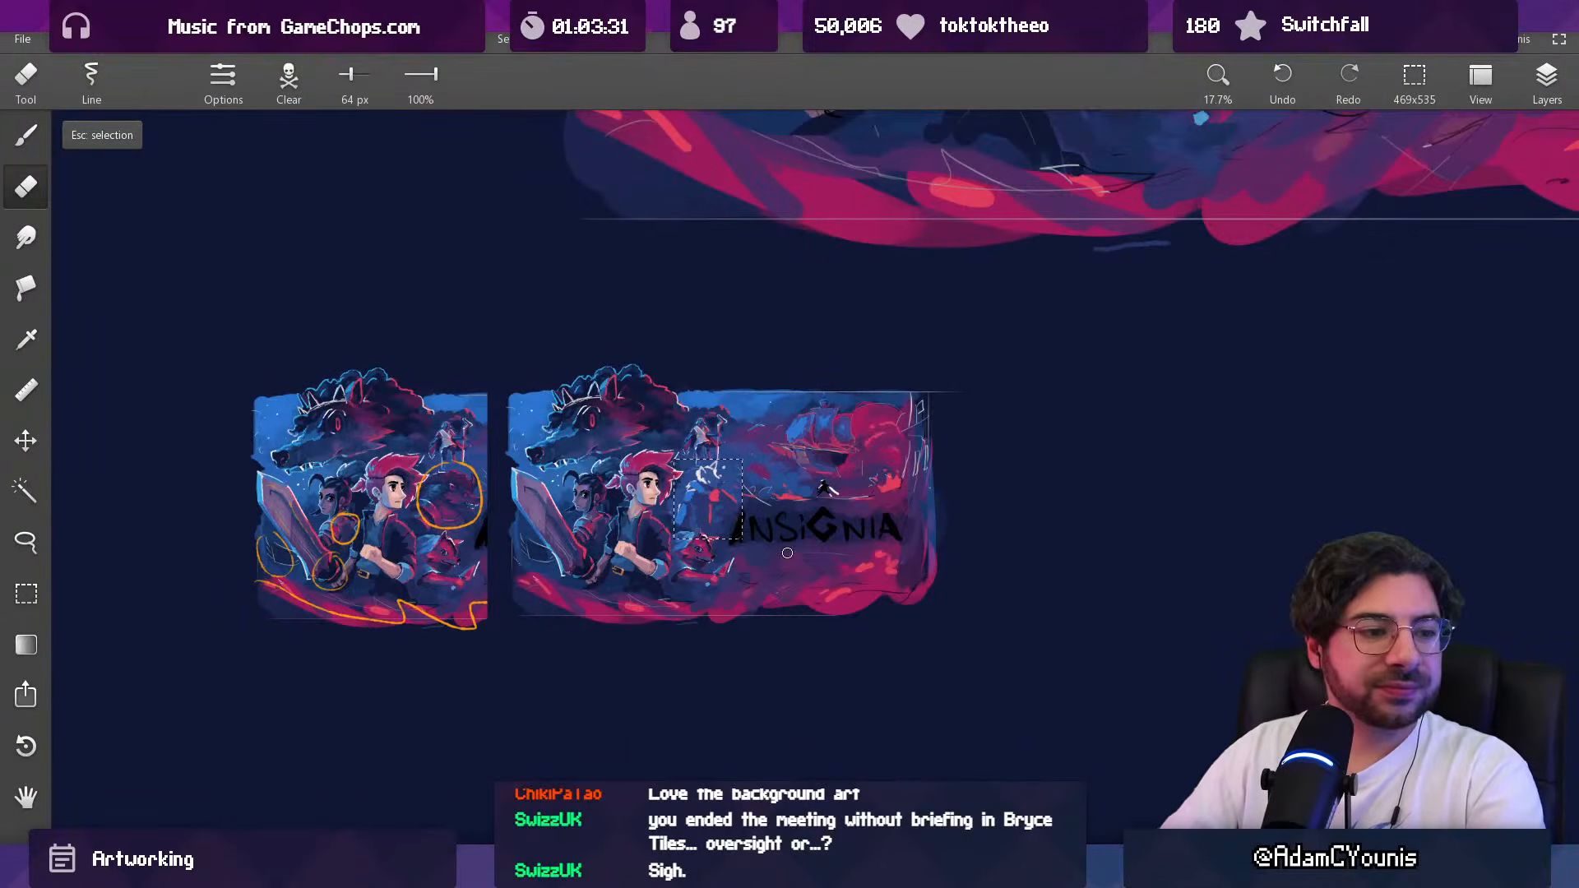
drag(689, 486, 686, 417)
scroll(686, 417, up, 2)
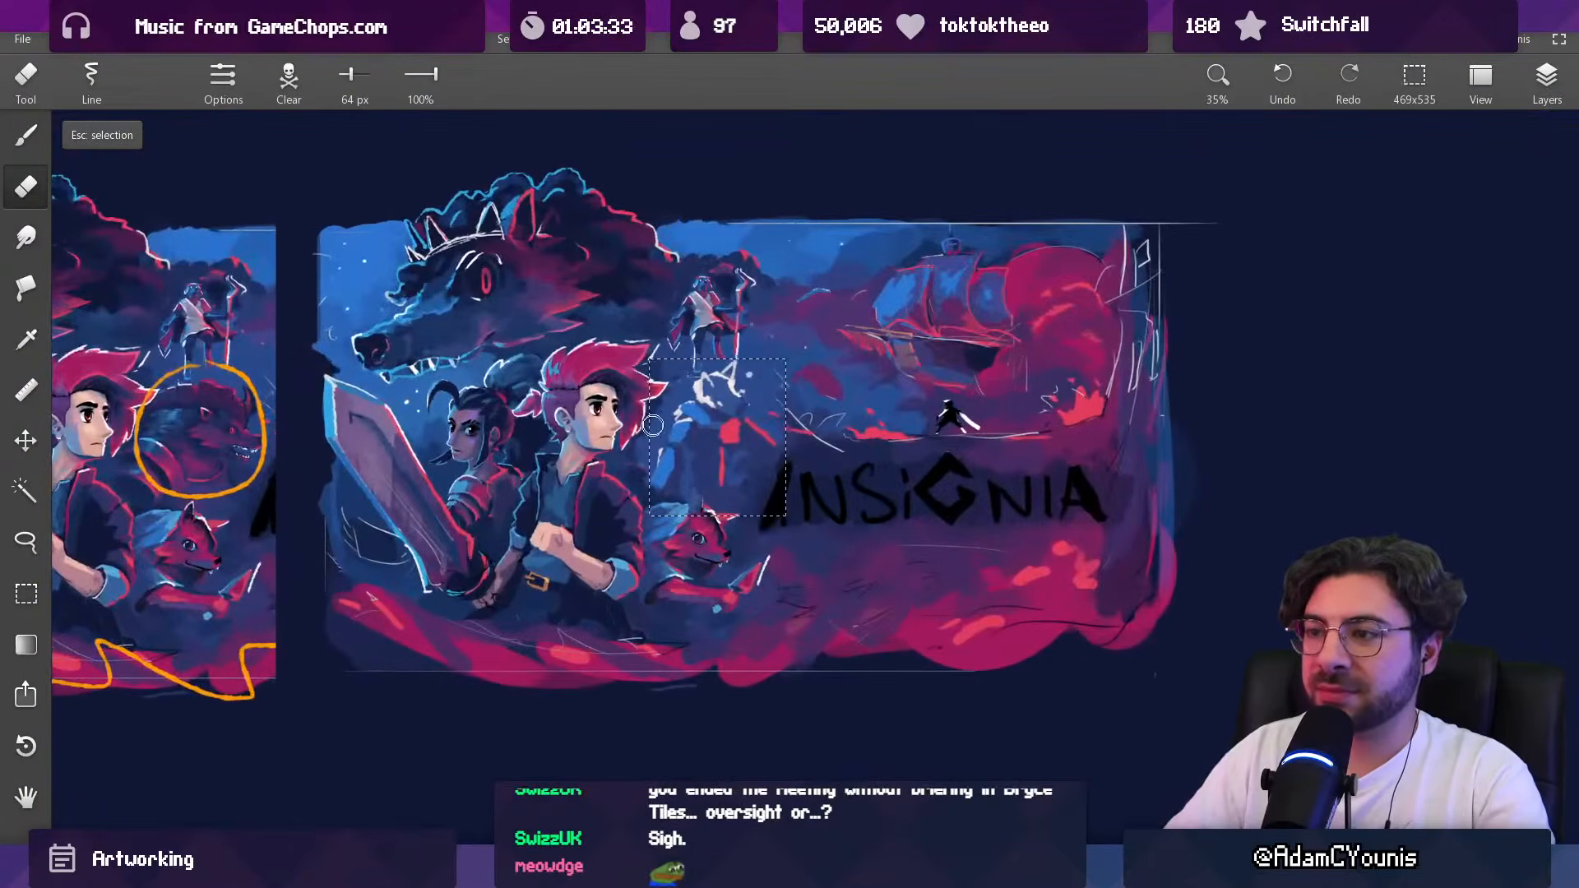
scroll(649, 397, up, 2)
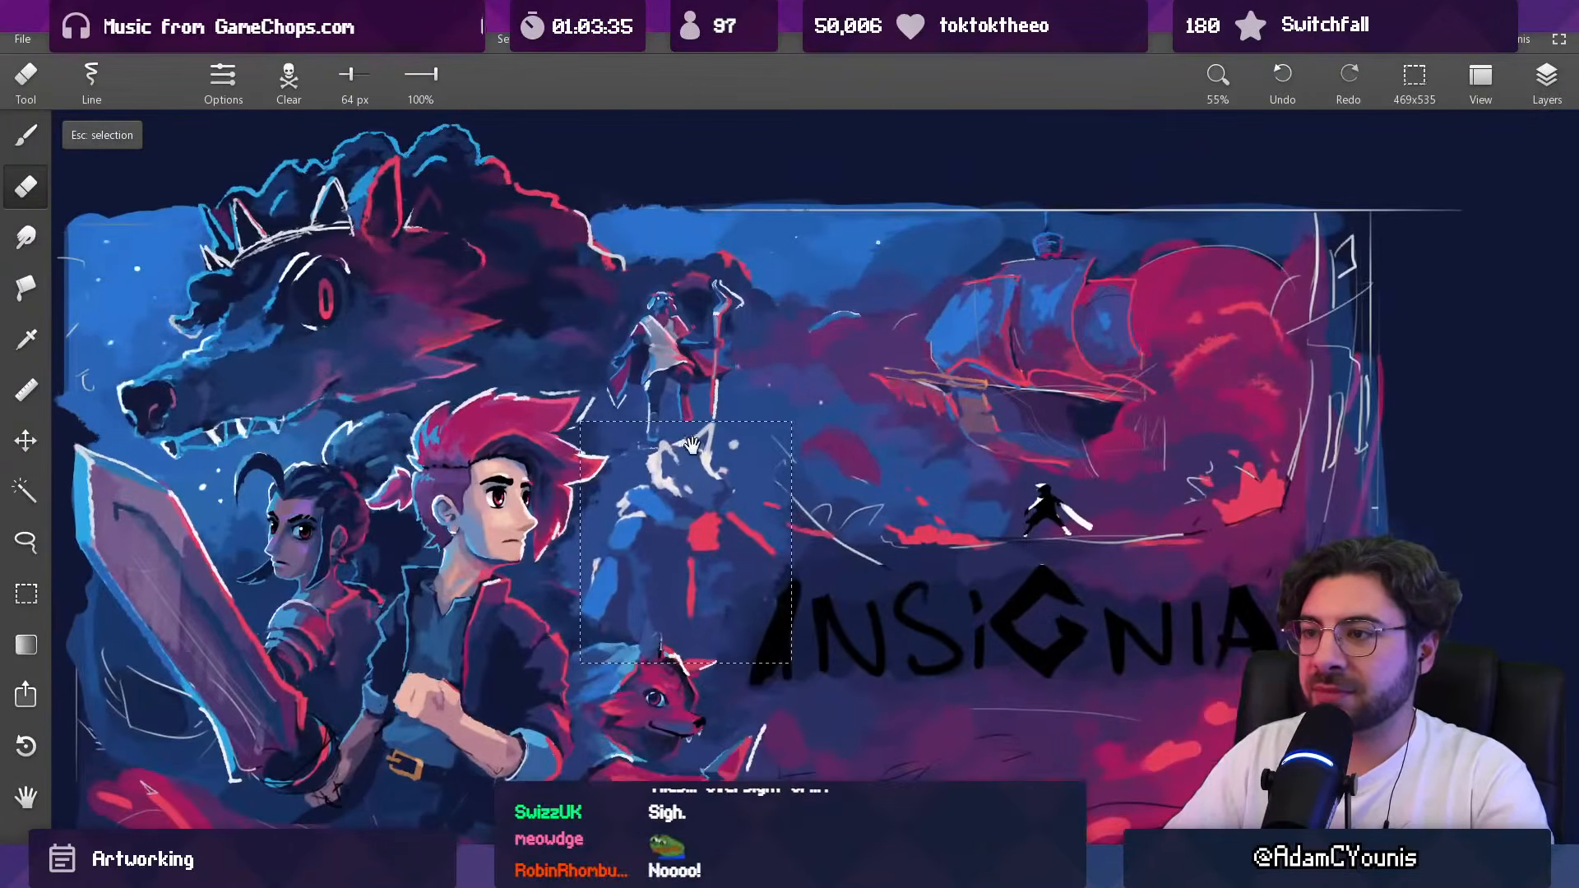
key(Escape)
drag(697, 436, 689, 420)
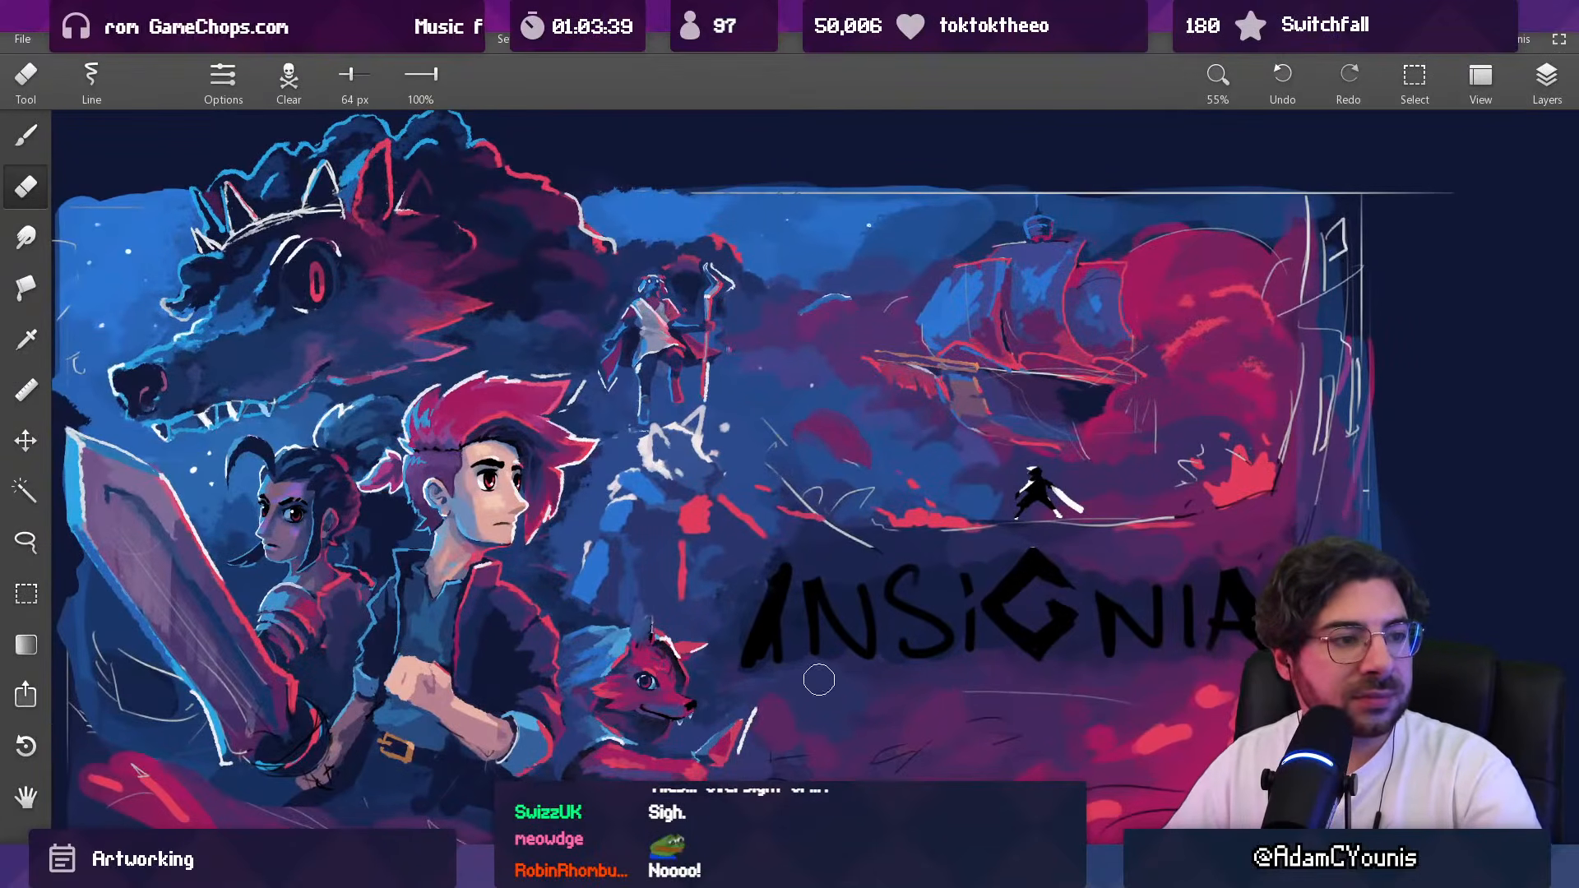
Step: Examine the unfinished figure beside the red-haired hero, both up close and within the whole key art composition
drag(804, 574, 777, 621)
drag(720, 565, 716, 503)
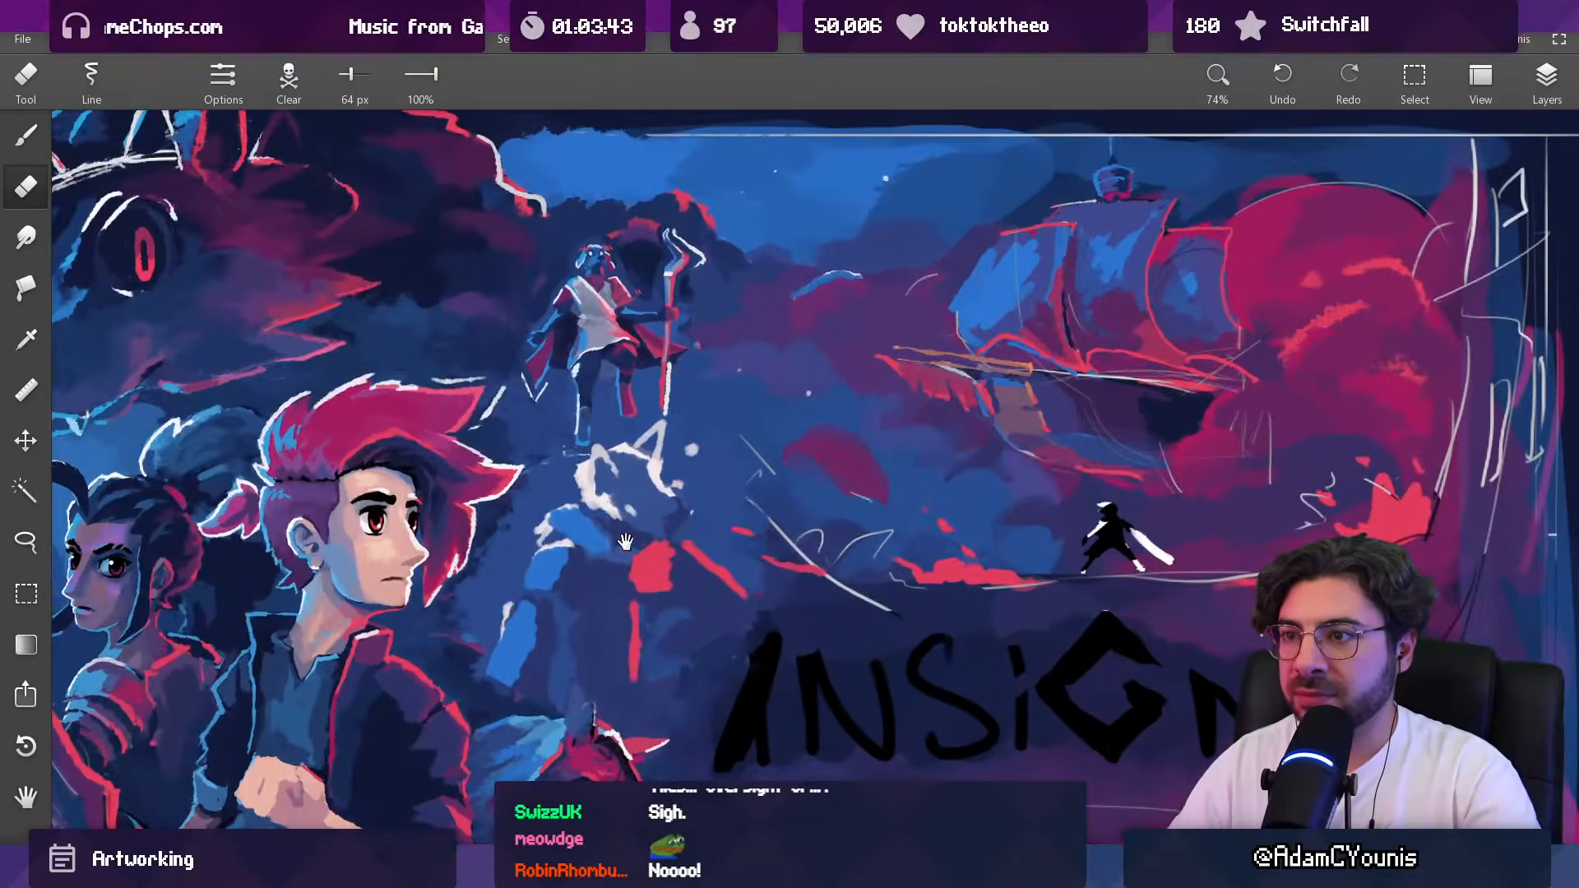
drag(630, 543, 612, 344)
drag(611, 344, 625, 508)
key(v)
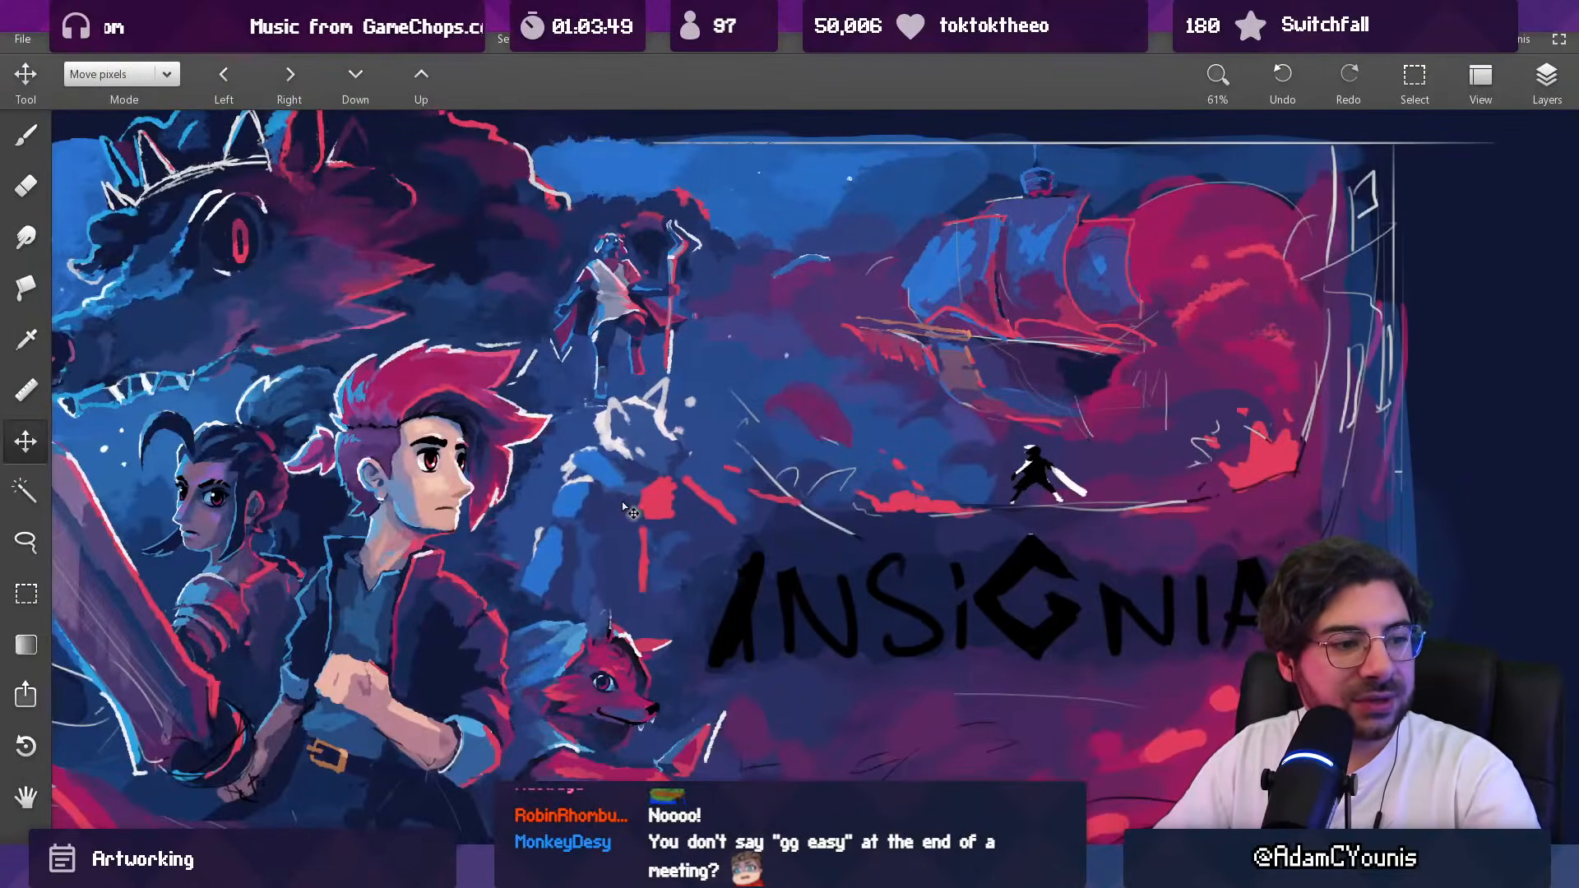
mouse_move(621, 502)
mouse_down()
mouse_move(633, 487)
mouse_move(606, 575)
mouse_move(620, 556)
mouse_up()
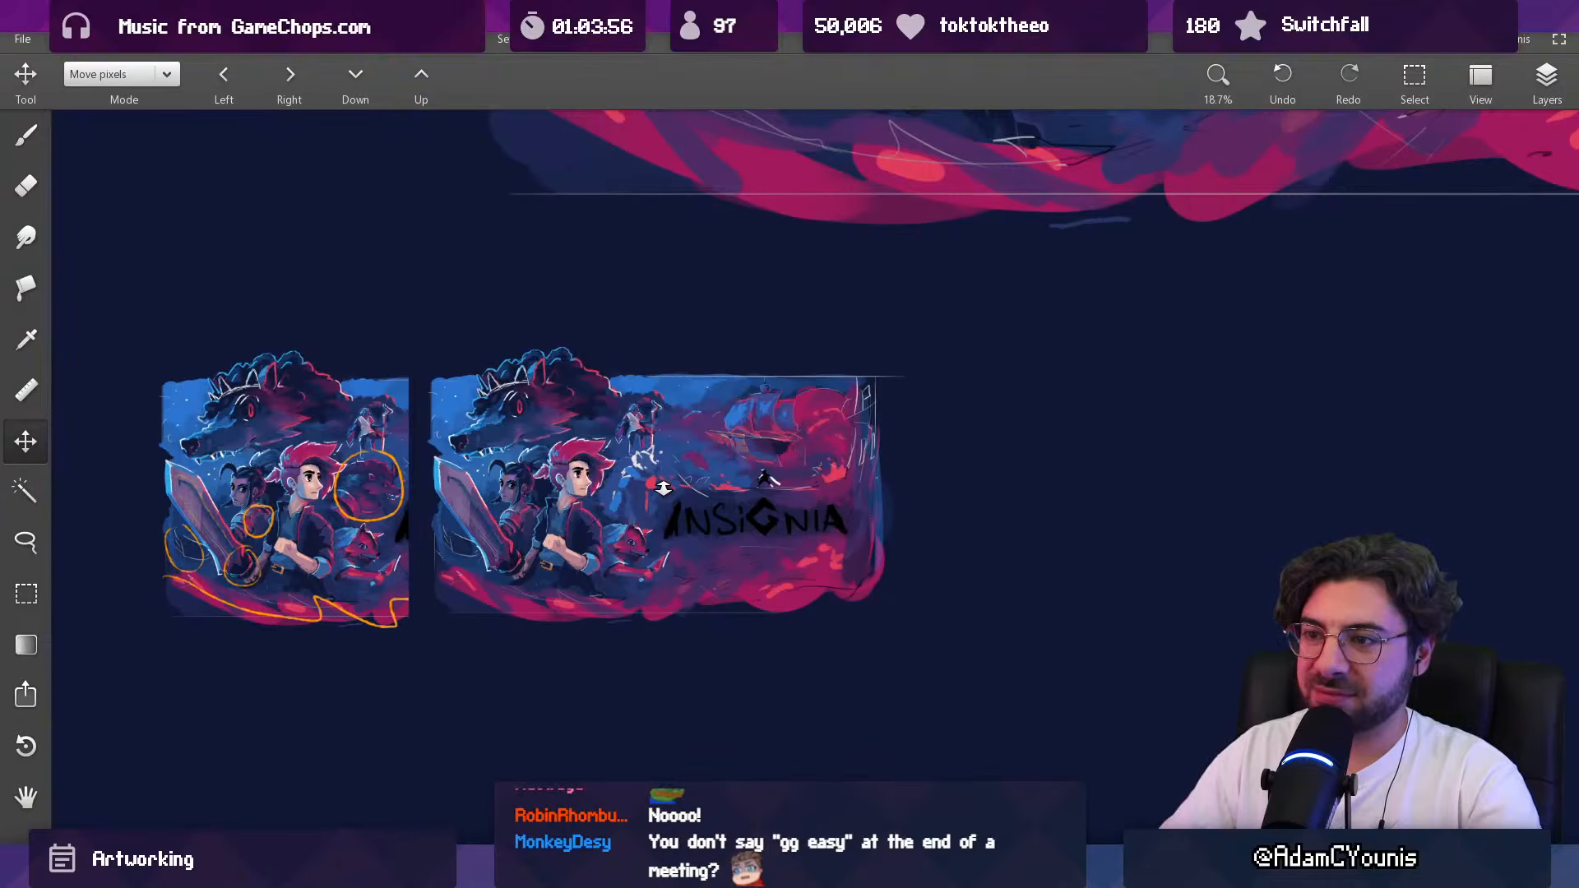
mouse_move(641, 449)
mouse_down()
mouse_move(637, 472)
mouse_move(632, 422)
mouse_up()
Step: Set the brush to 100% opacity and a smaller size, and add white highlight strokes along the sketched figure's upper arm
key(b)
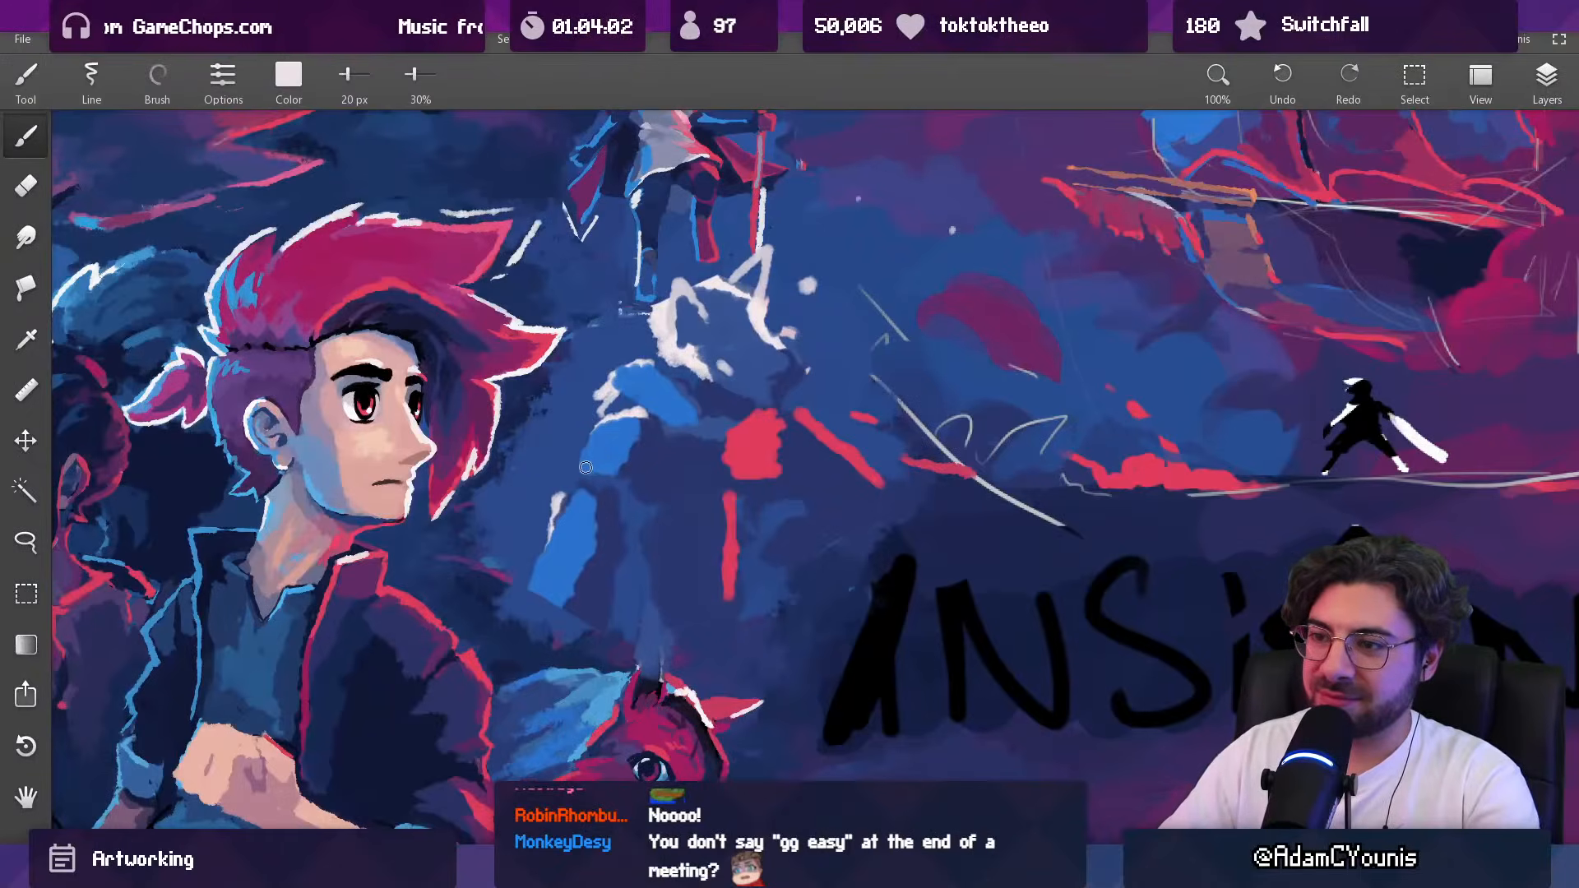
drag(578, 458, 615, 463)
drag(416, 76, 450, 77)
key(bracketleft)
key(bracketleft)
drag(577, 455, 630, 468)
drag(627, 376, 598, 409)
drag(594, 415, 645, 440)
Step: Enlarge the brush, touch up the figure's arm, and pick up the forearm's blue as the paint color
key(bracketright)
key(bracketright)
drag(585, 501, 657, 393)
alt+click(576, 558)
scroll(582, 492, down, 4)
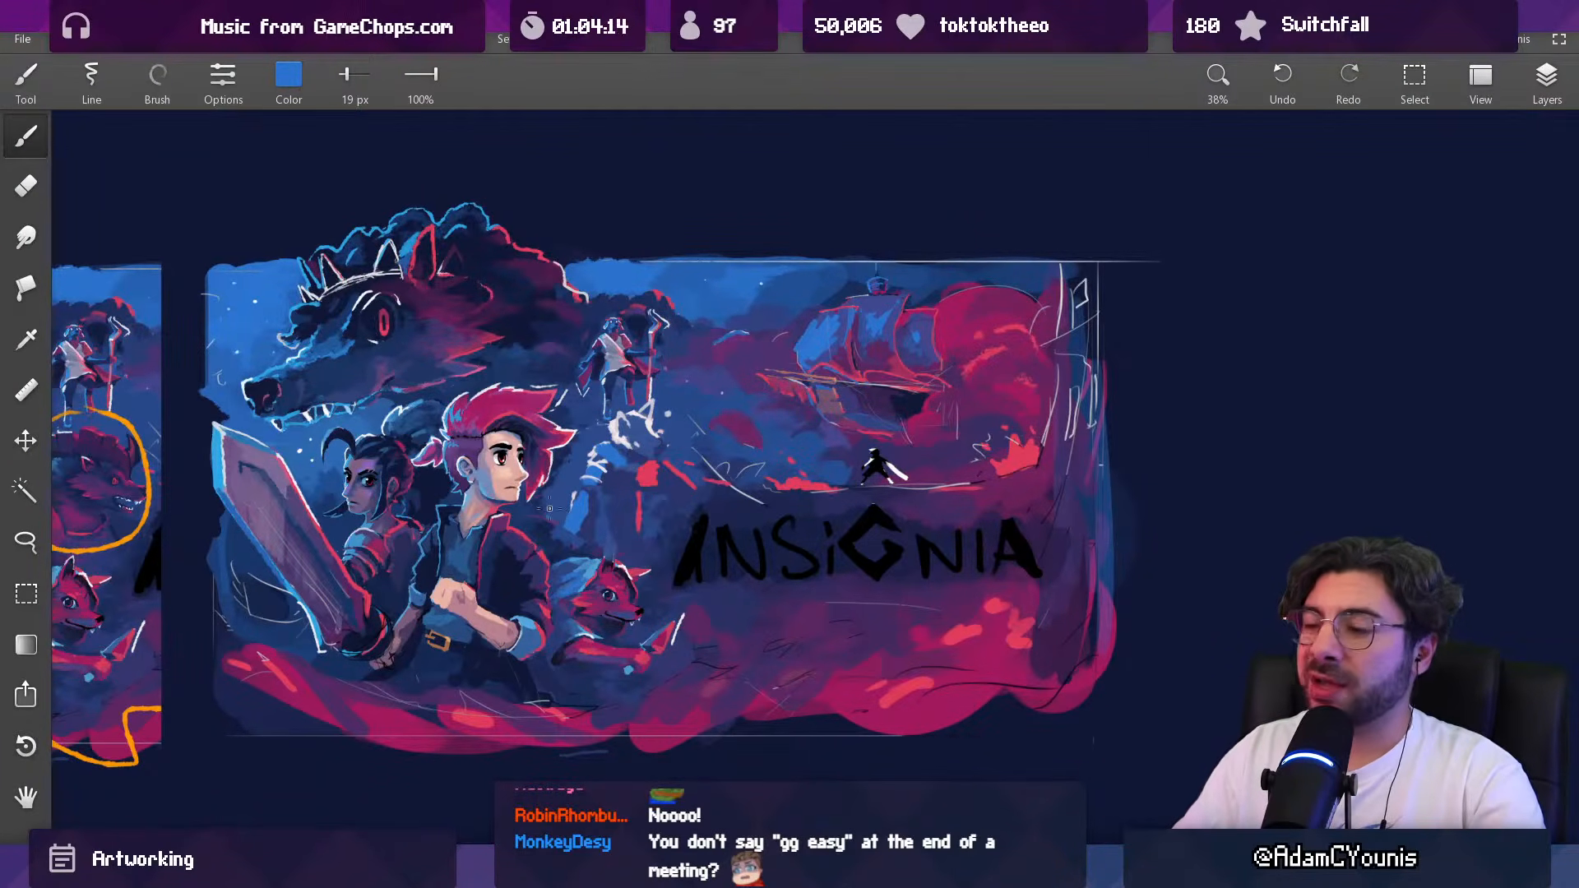
Step: Search the computer's files for "baruk" and open Baruk.aseprite in Aseprite as a character reference
key(alt+Tab)
key(ctrl+f)
text(baruk)
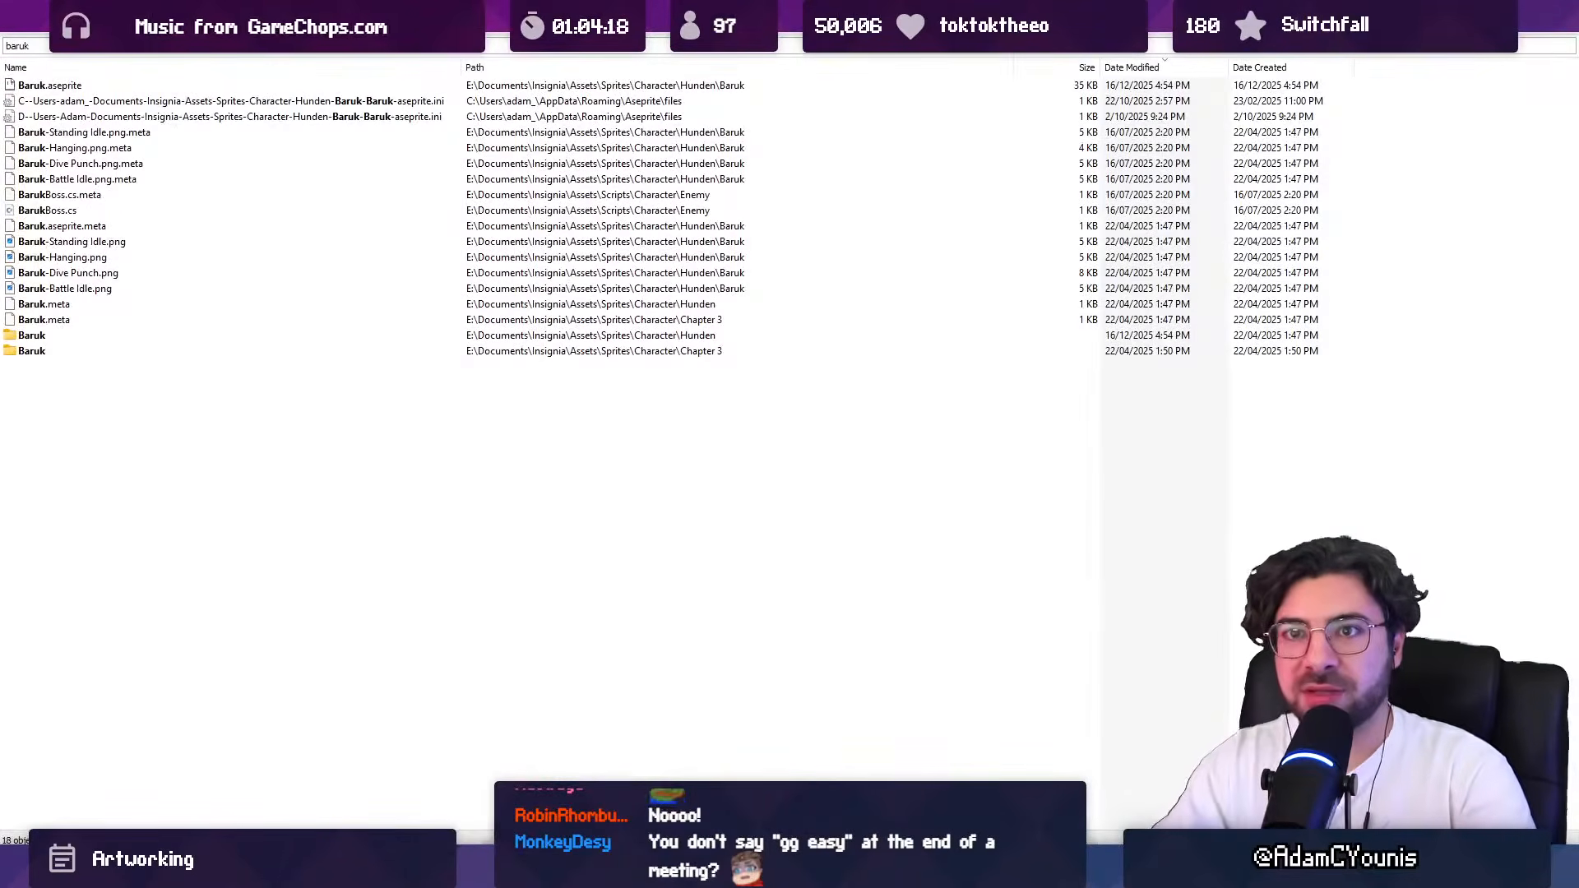
key(Down)
key(Return)
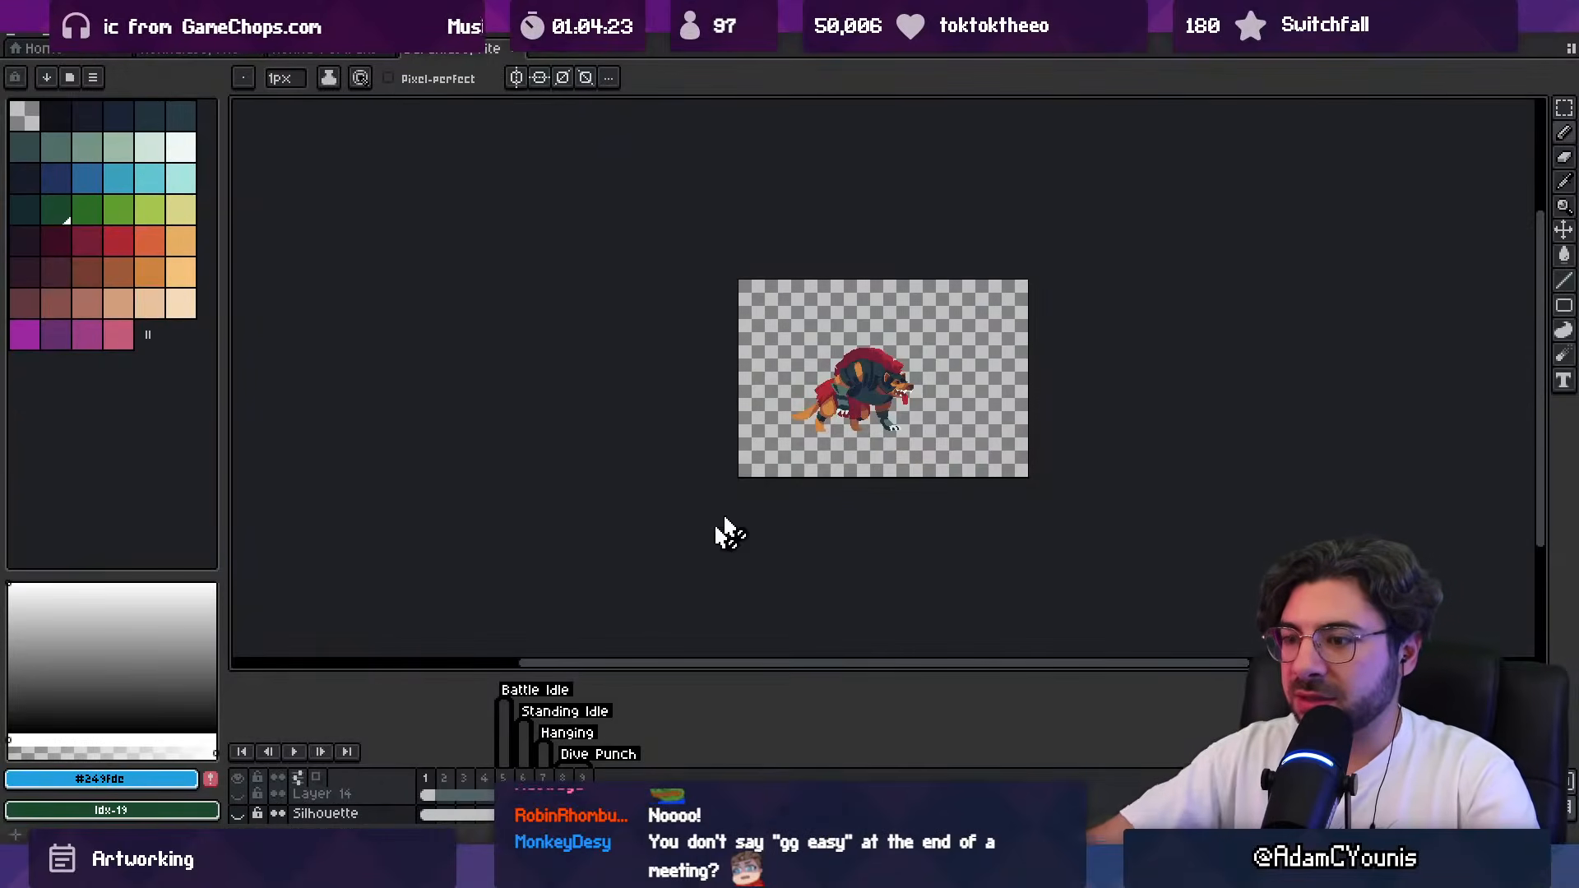
Step: Examine Baruk's armour and arm wrapping up close in the Battle Idle and Standing Idle frames
drag(447, 777, 492, 758)
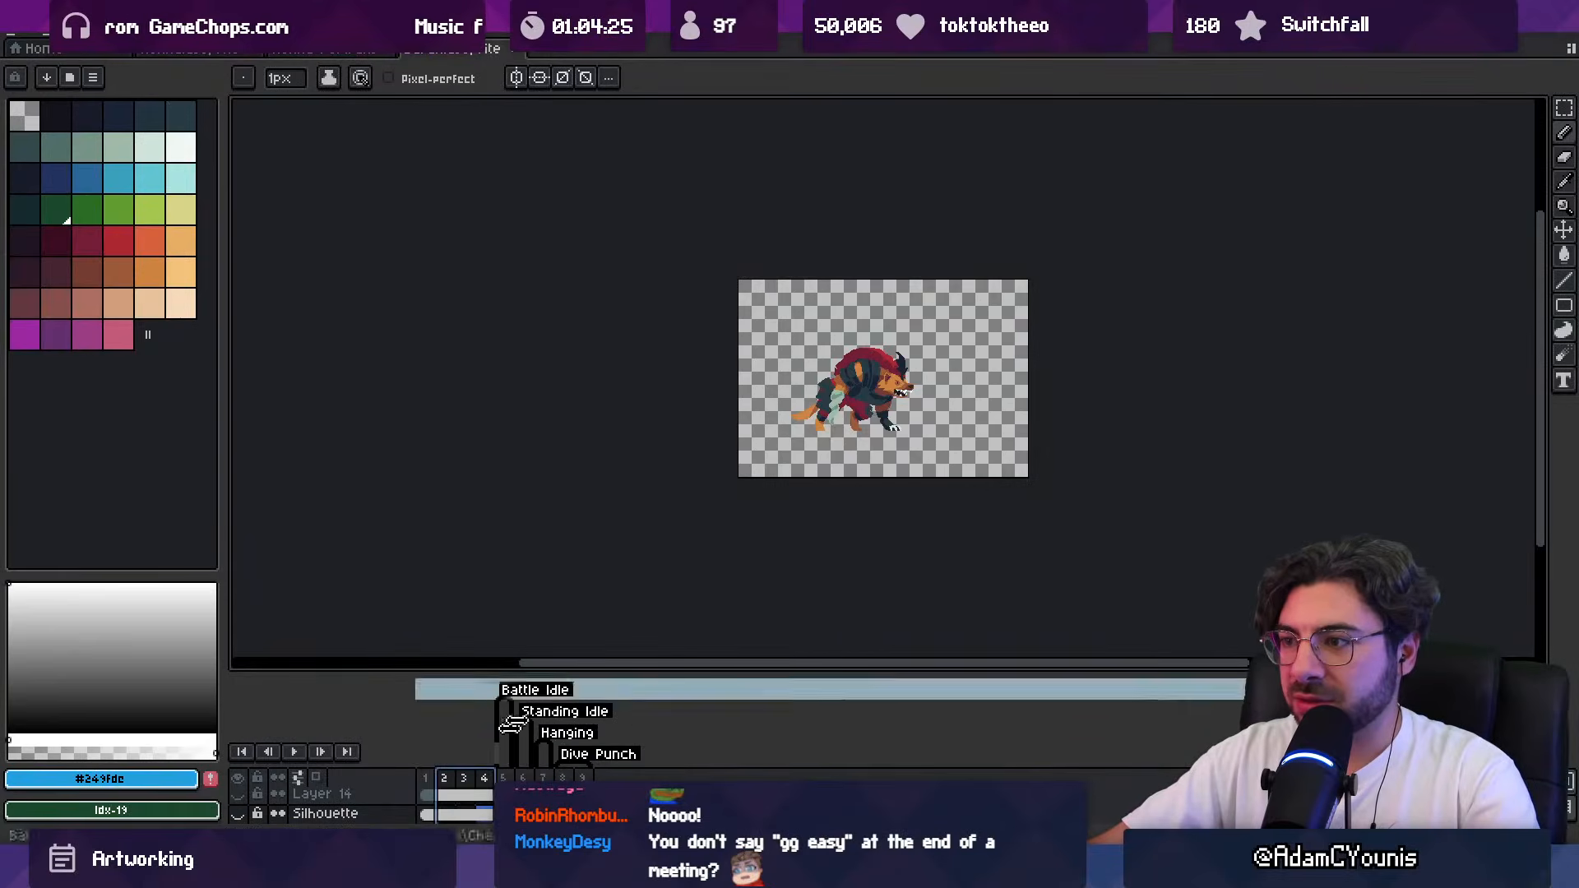
scroll(818, 463, up, 3)
drag(874, 406, 628, 519)
scroll(627, 519, down, 1)
drag(649, 447, 556, 524)
key(Escape)
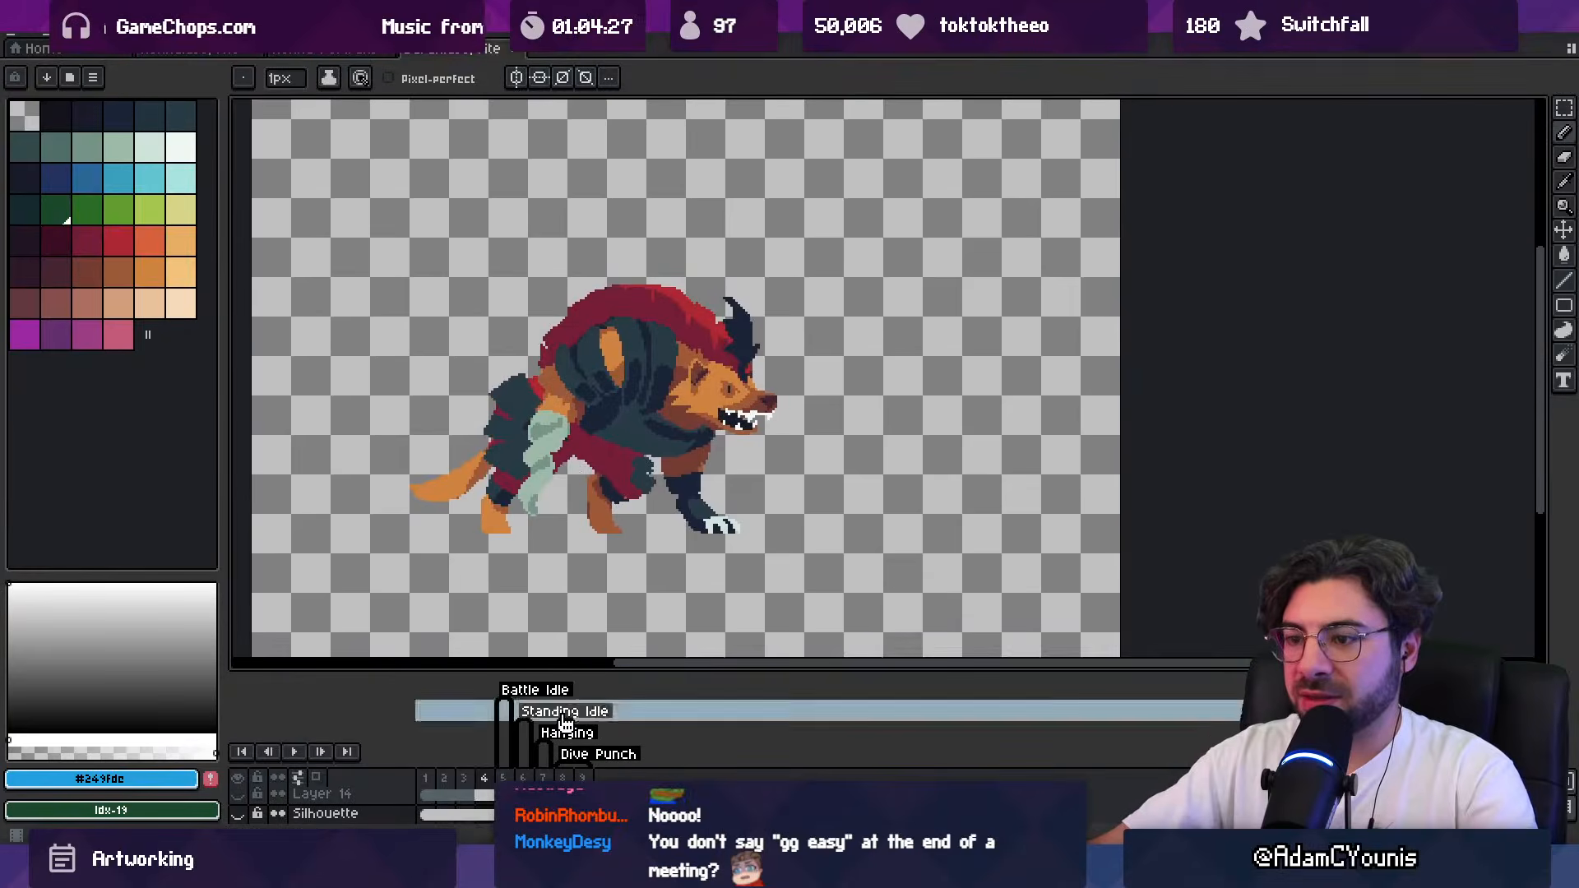
drag(504, 776, 539, 777)
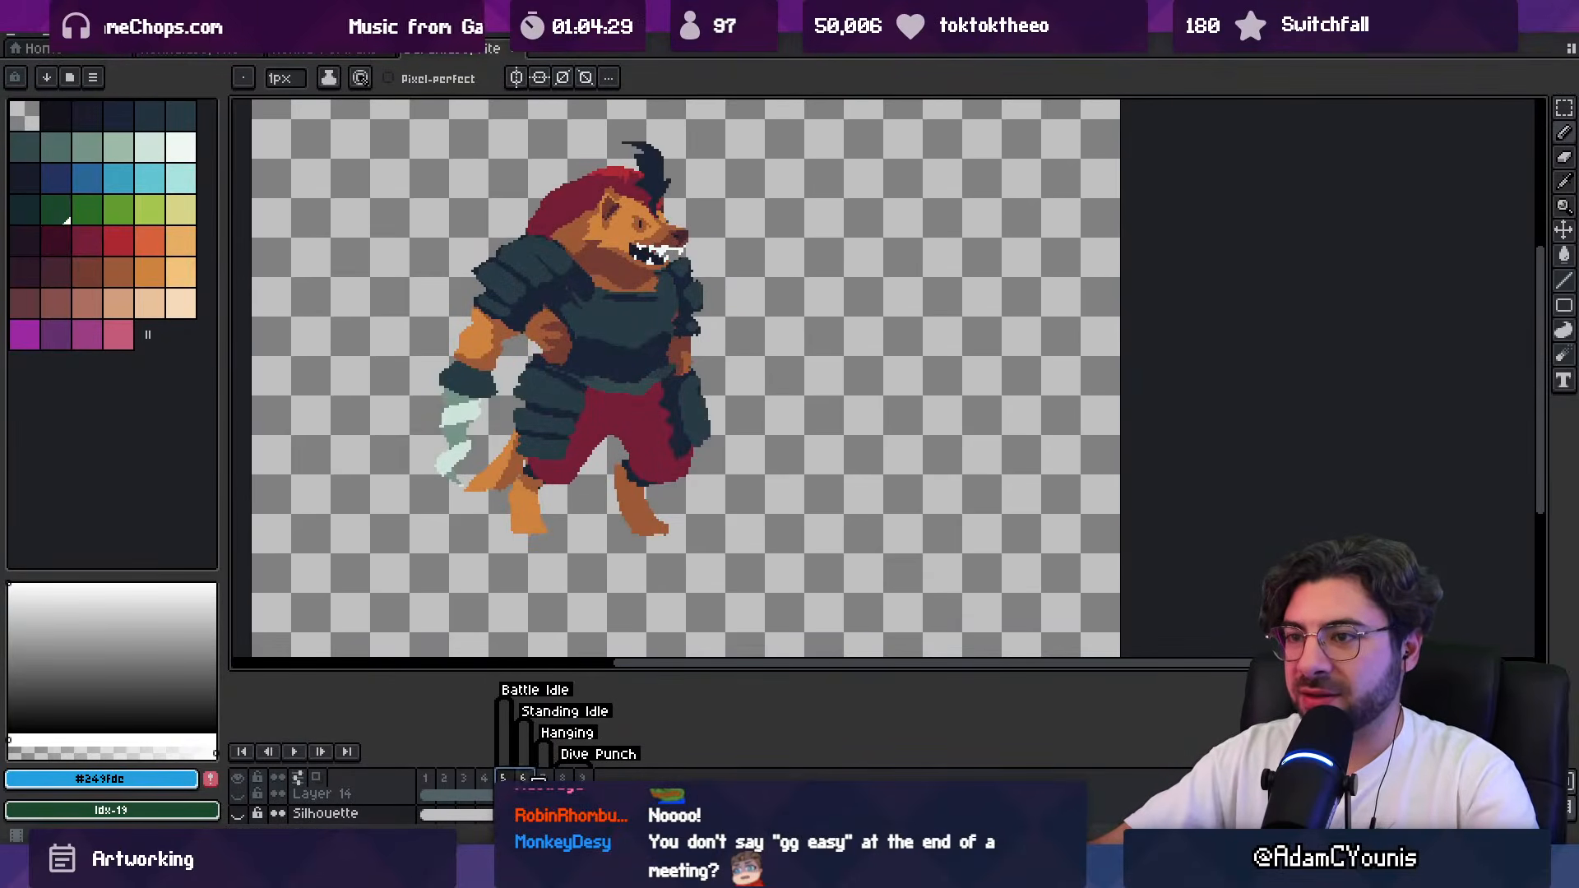
Step: Return to the key art and reshape the sketched Baruk figure's arm with a larger brush
key(alt+Tab)
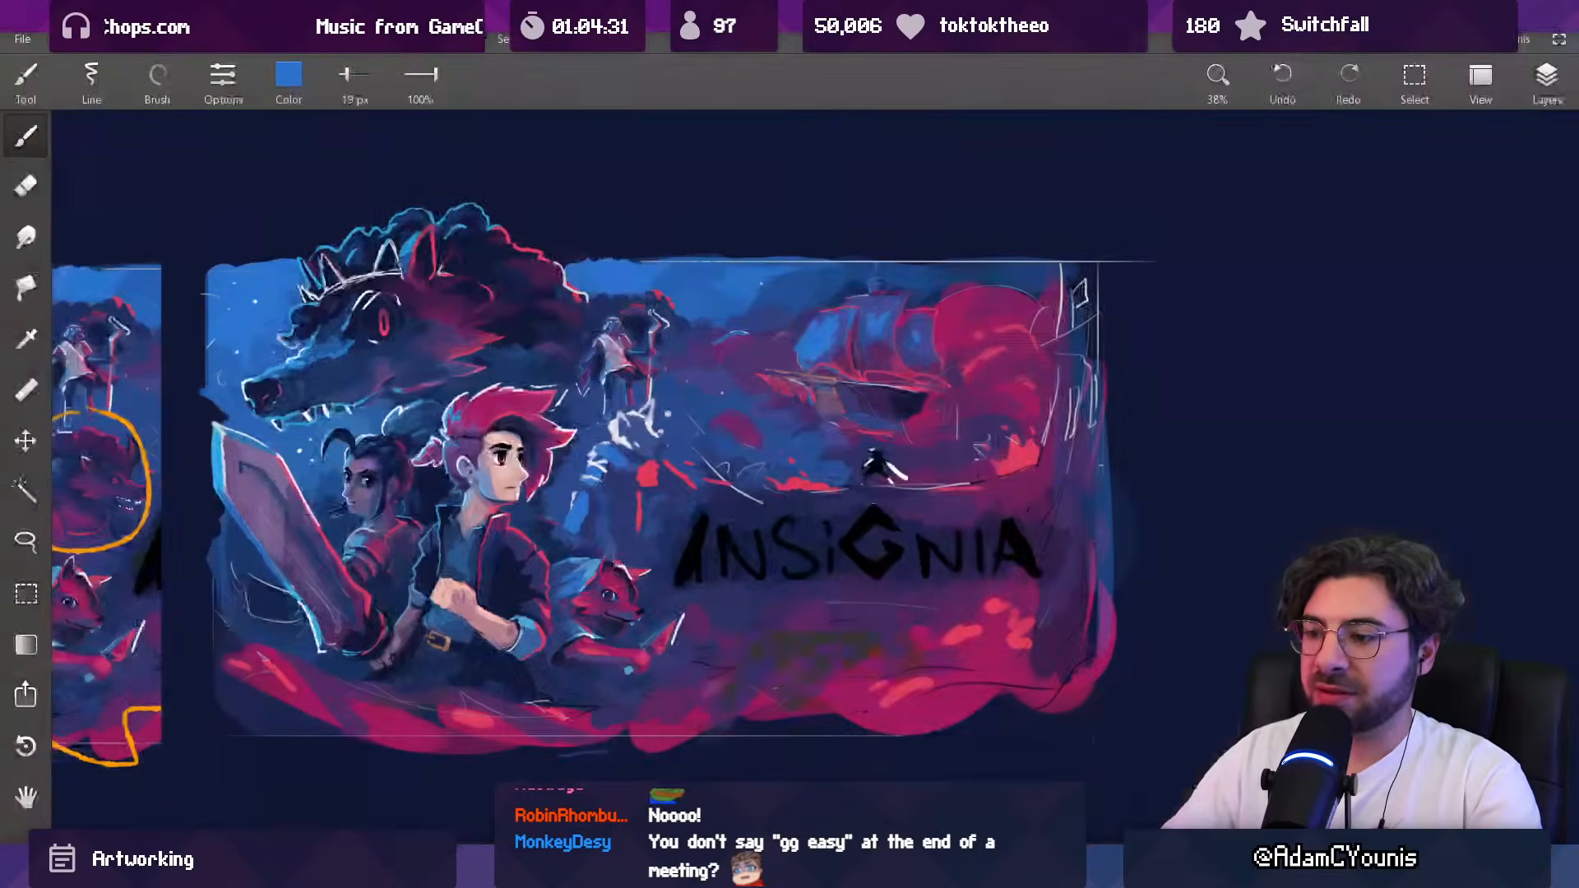
drag(594, 462, 595, 371)
mouse_move(560, 535)
mouse_down()
mouse_move(609, 553)
mouse_move(574, 554)
mouse_move(577, 575)
mouse_move(550, 589)
mouse_up()
key(])
key(])
drag(604, 448, 586, 479)
alt+click(548, 583)
Step: Refine the Baruk figure's forearm with short strokes from a smaller brush
key([)
key([)
drag(552, 552, 537, 575)
drag(573, 625, 572, 588)
alt+click(523, 534)
Step: Enlarge the brush to 34 px and rework the Baruk figure's forearm into twisting blue bands like the sprite's wrapping
key(])
key(])
mouse_move(548, 509)
mouse_down()
mouse_move(525, 597)
mouse_move(546, 590)
mouse_move(565, 618)
mouse_move(563, 590)
mouse_move(599, 592)
mouse_move(564, 582)
mouse_move(569, 567)
mouse_move(594, 562)
mouse_move(589, 606)
mouse_up()
alt+click(571, 607)
alt+click(563, 590)
alt+click(597, 588)
alt+click(564, 559)
alt+click(568, 562)
alt+click(590, 556)
alt+click(611, 598)
alt+click(574, 535)
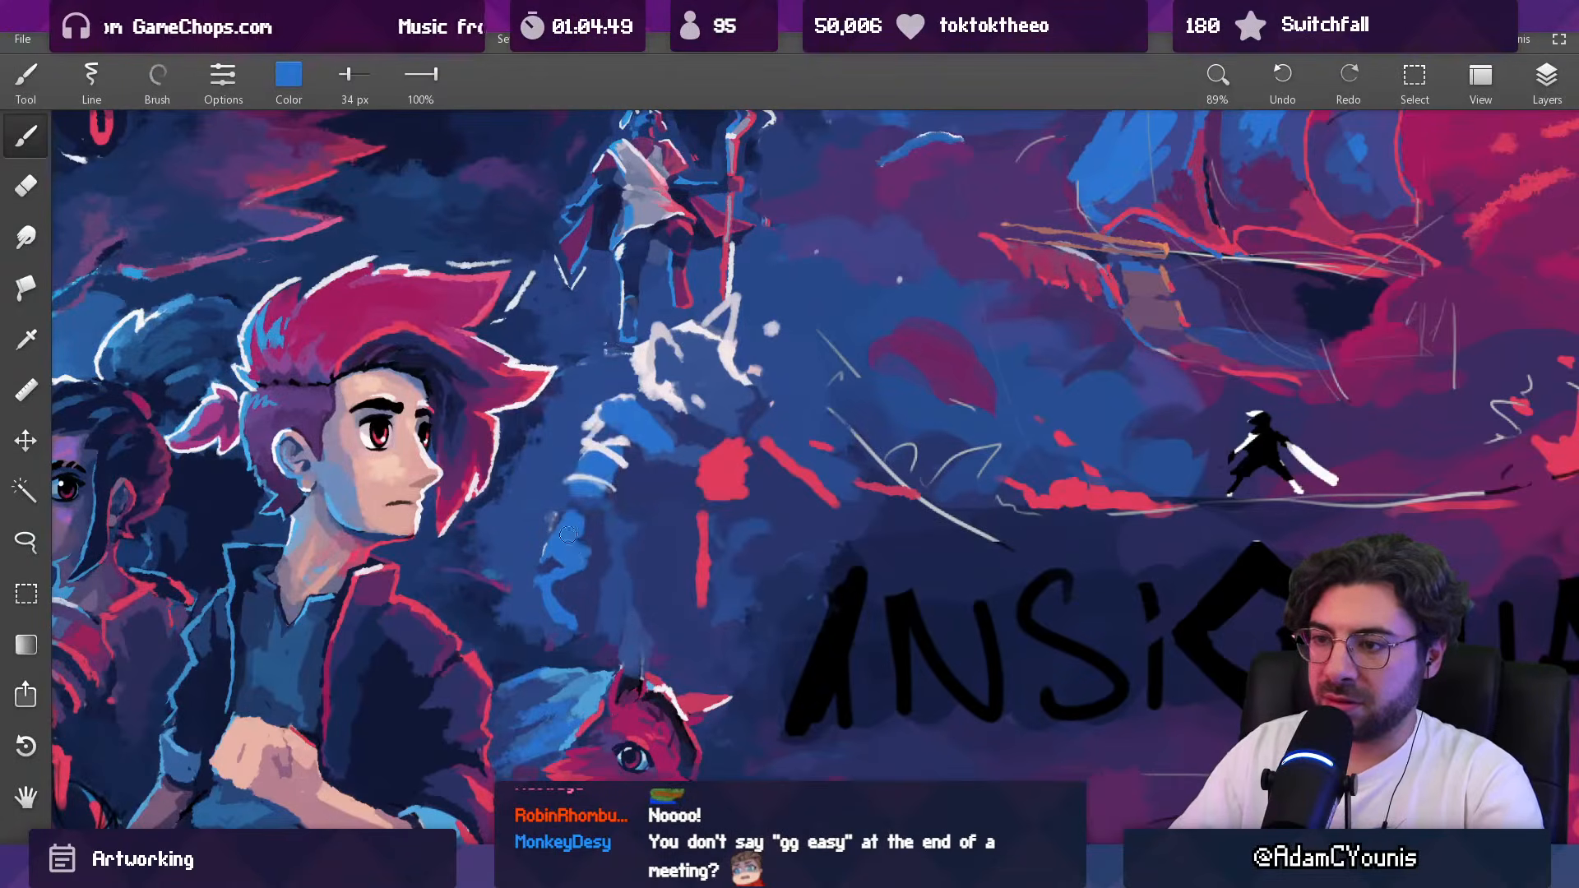
alt+click(575, 542)
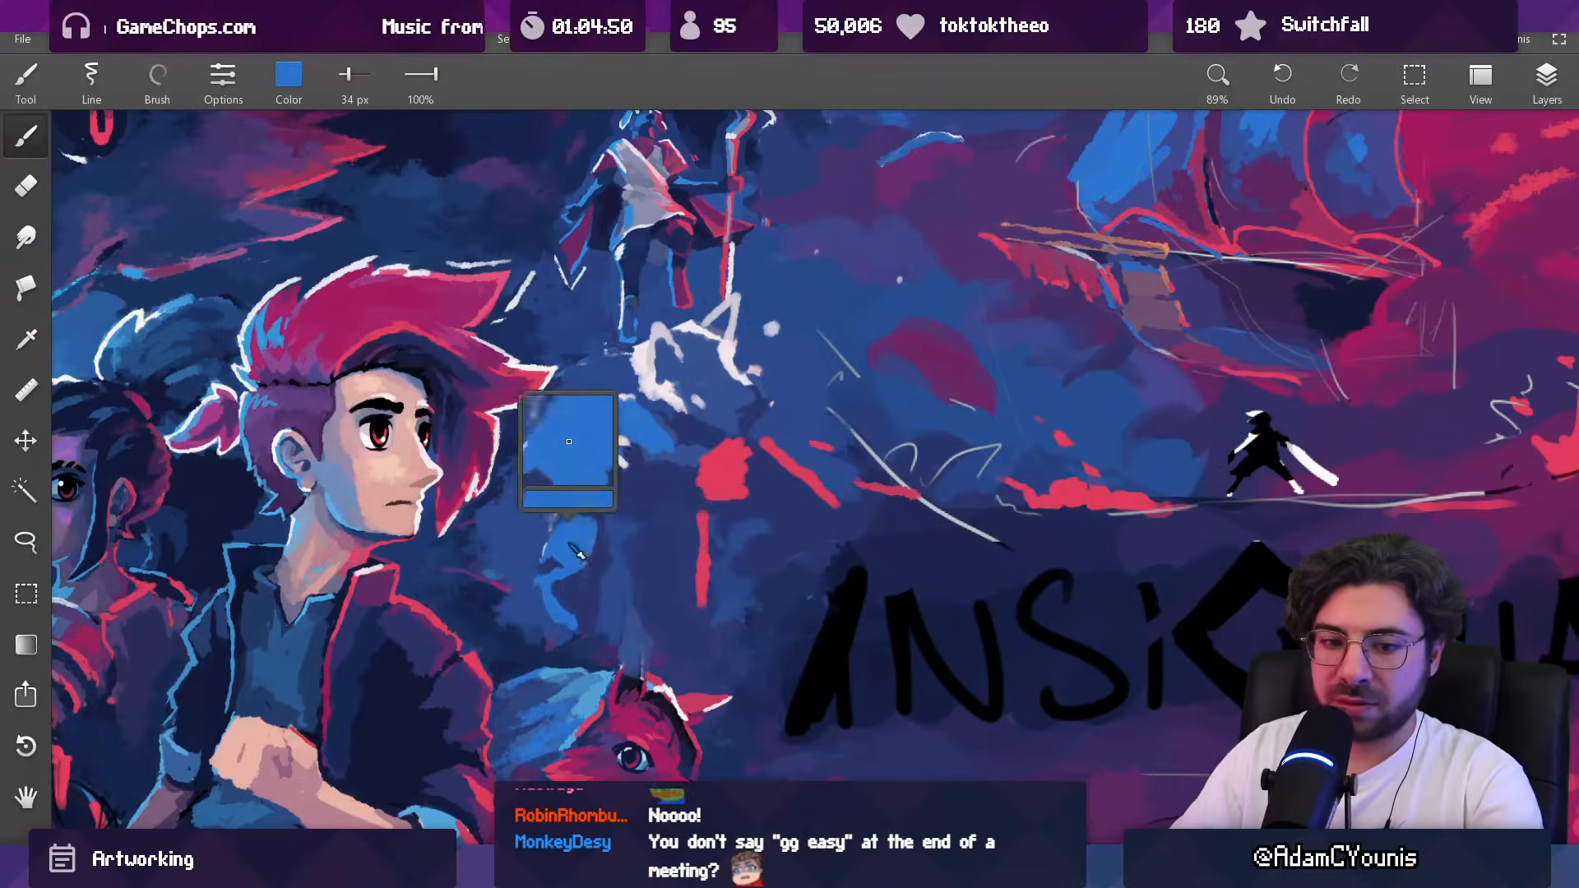
Step: Shape the lower end of the forearm with dark blue touches and check it against the whole composition
drag(558, 599, 571, 607)
alt+click(578, 615)
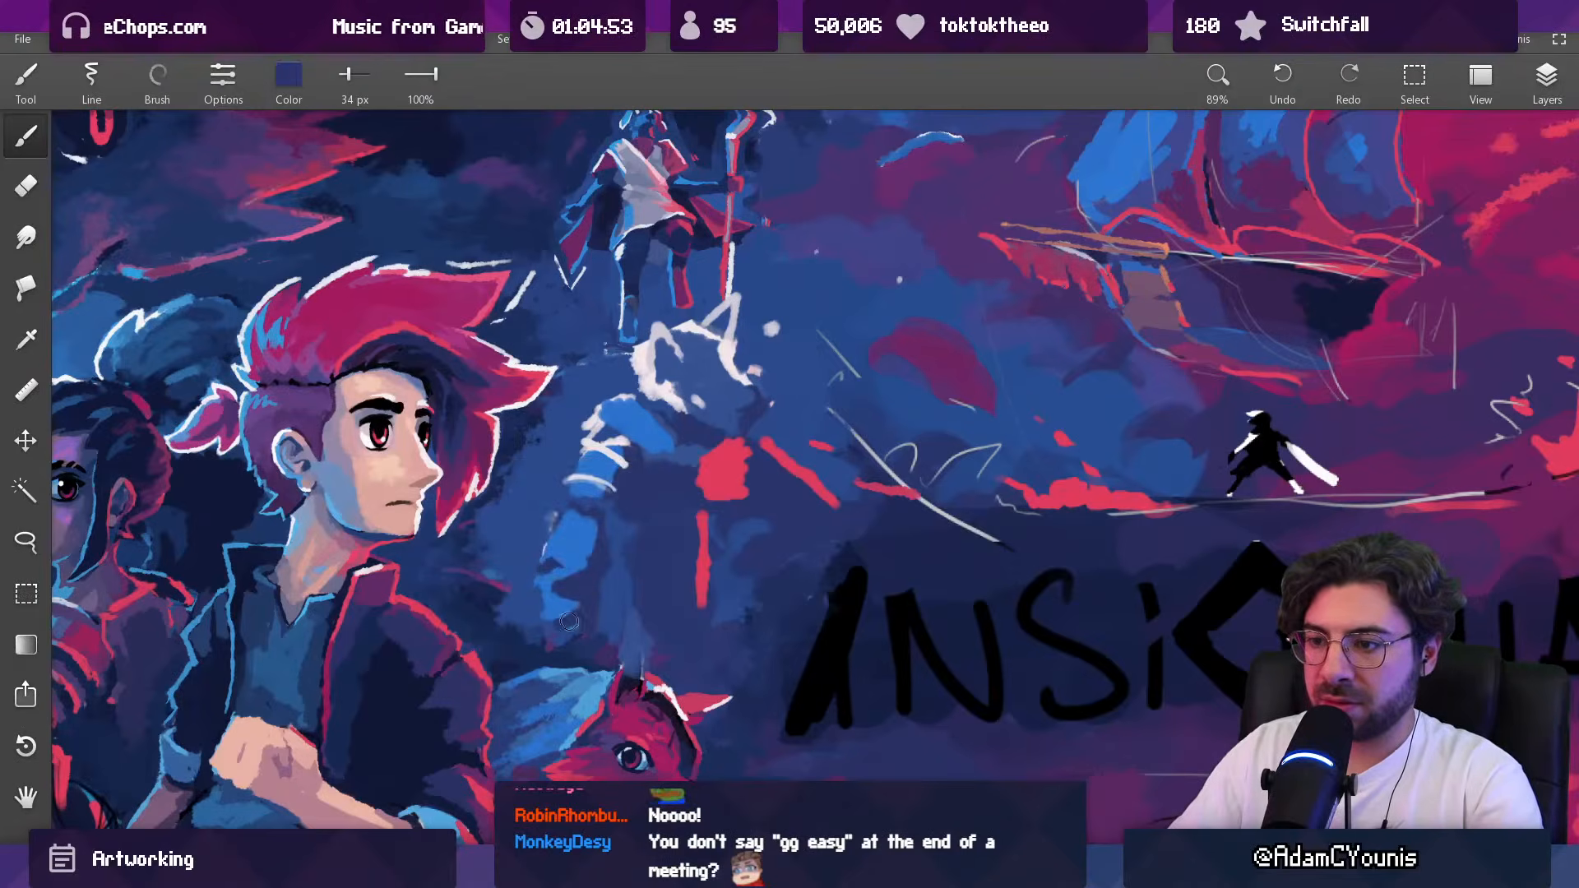
scroll(611, 583, down, 5)
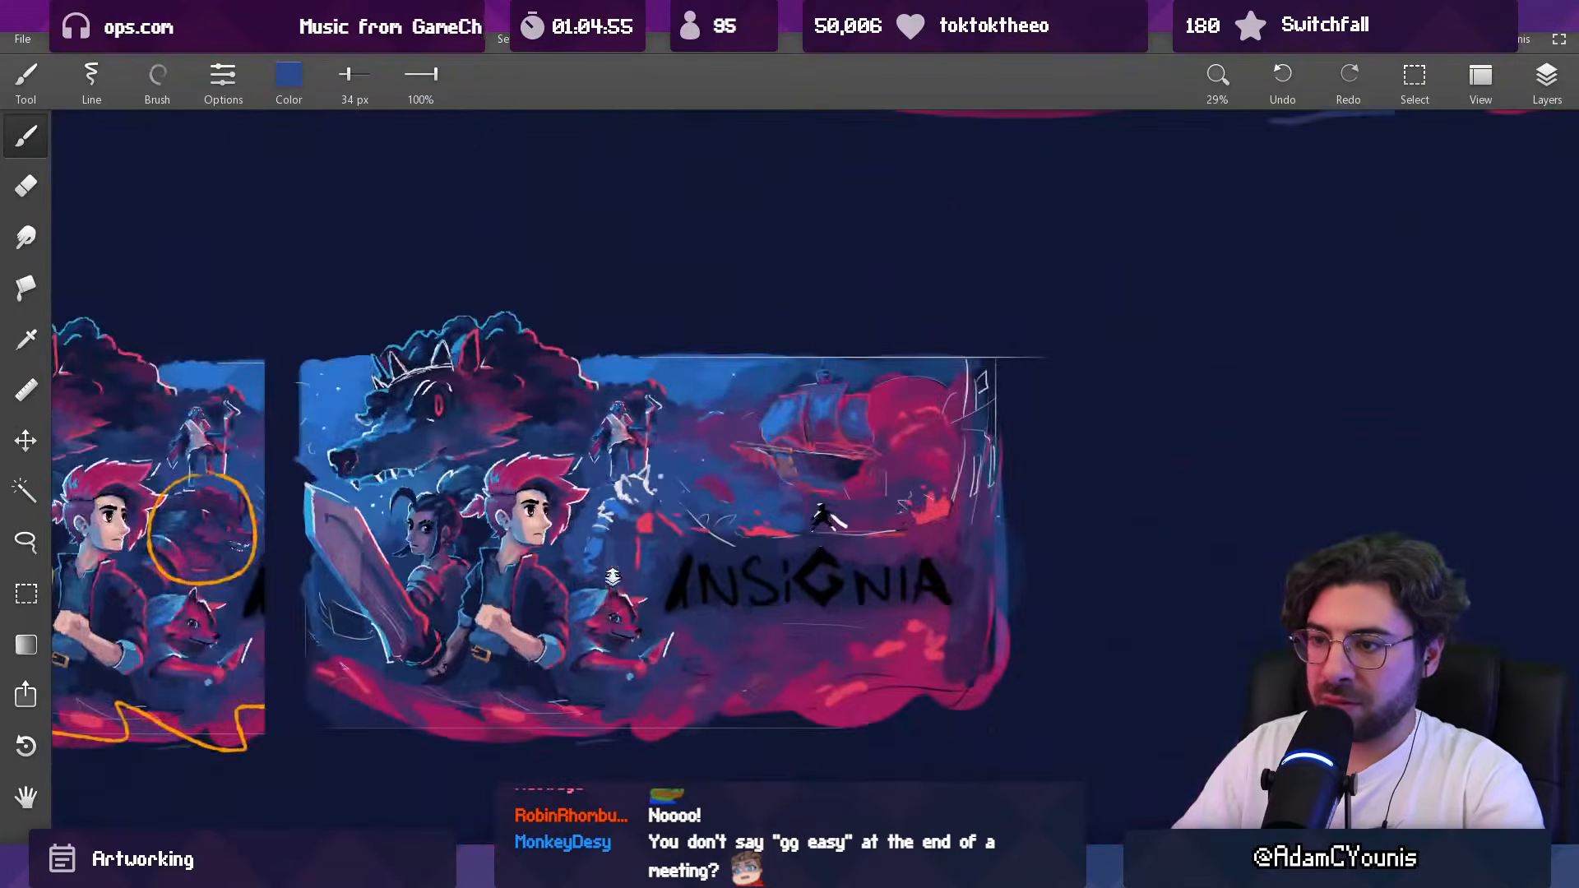
scroll(611, 584, up, 4)
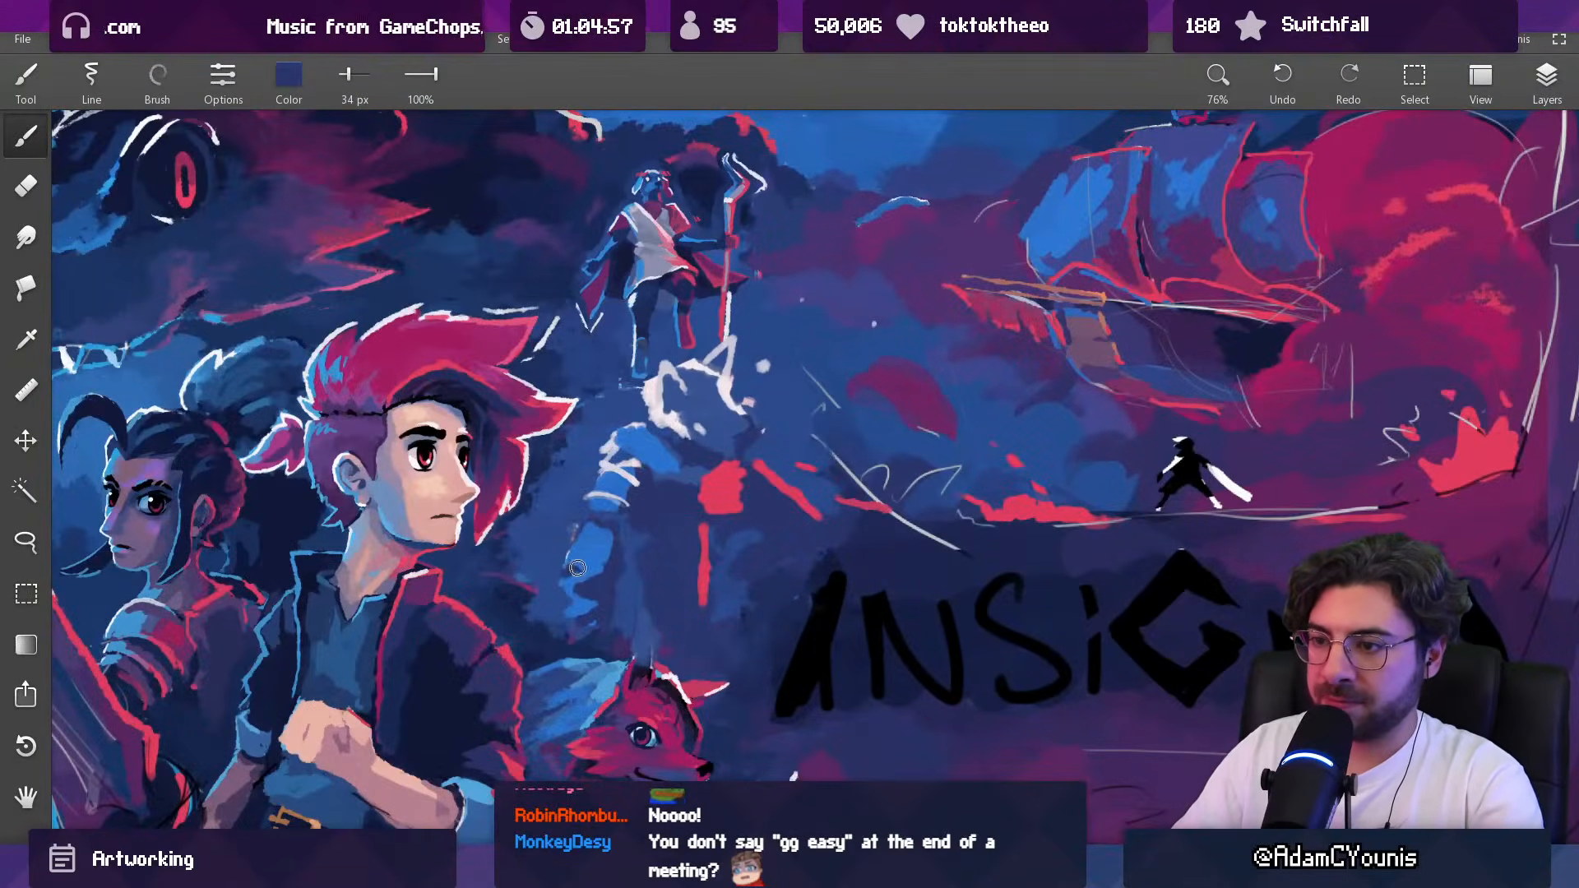
scroll(599, 601, down, 5)
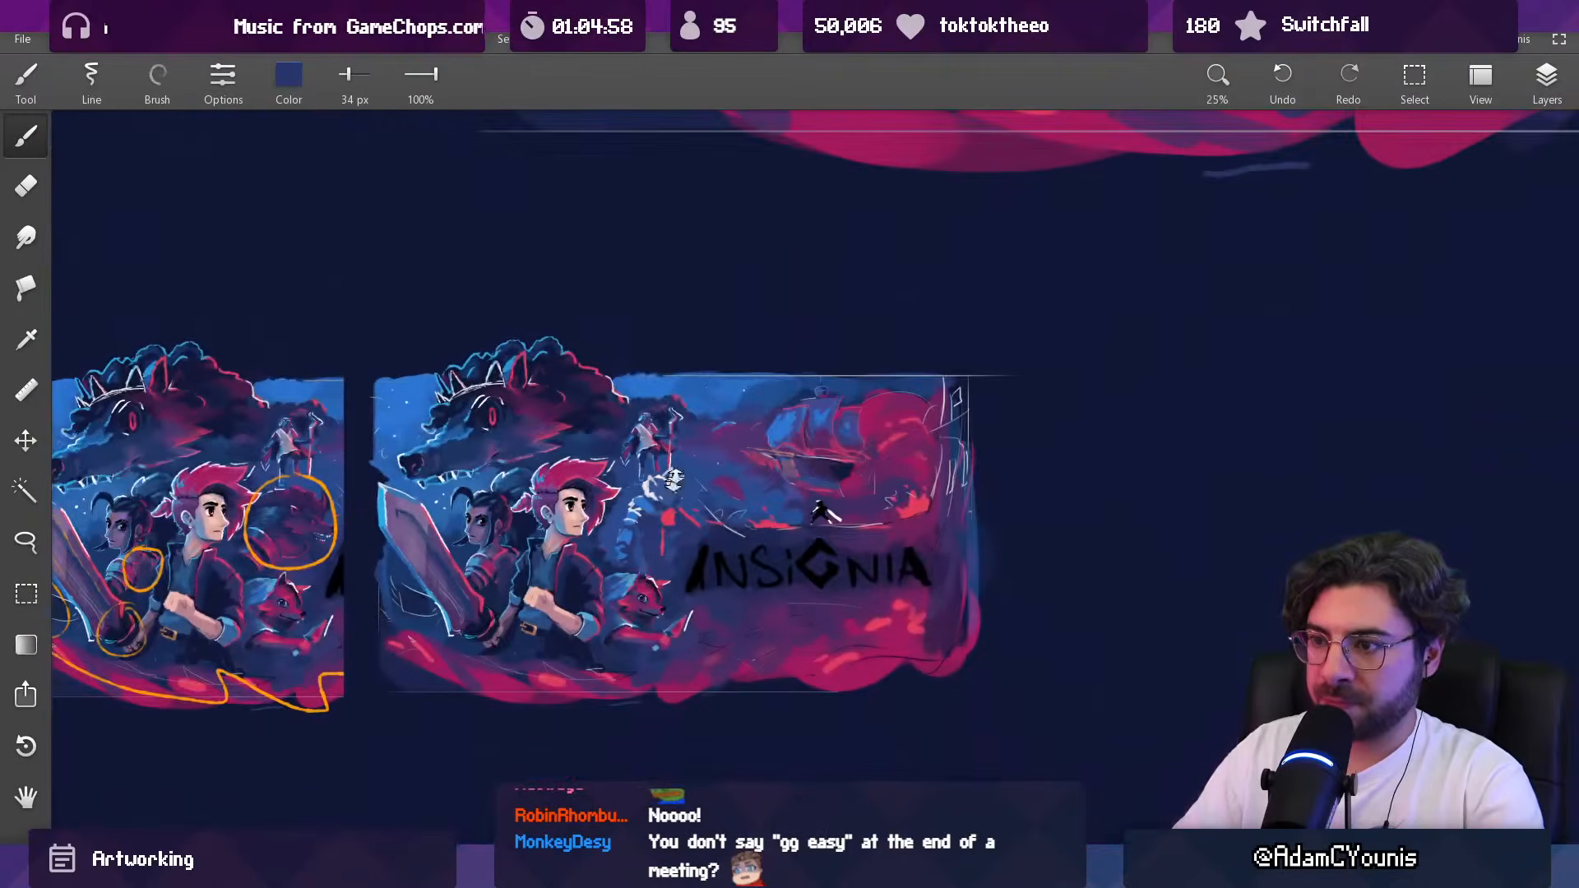
Step: Broaden the Baruk figure's shoulder and upper arm with bright blue strokes, reducing the brush to 24 px
drag(632, 497, 652, 510)
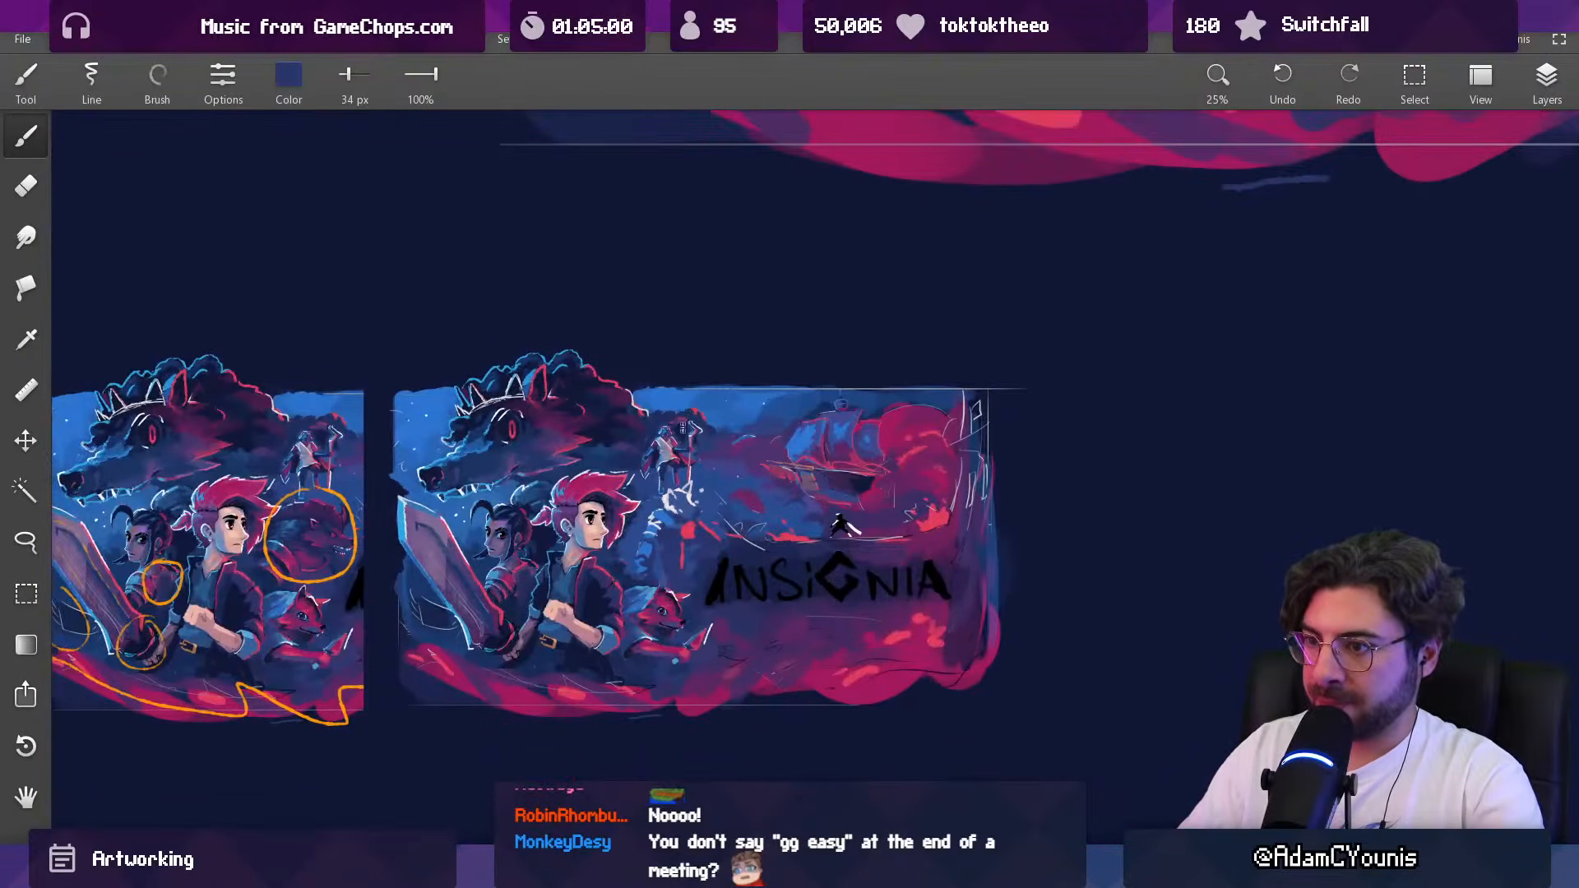
scroll(688, 544, up, 2)
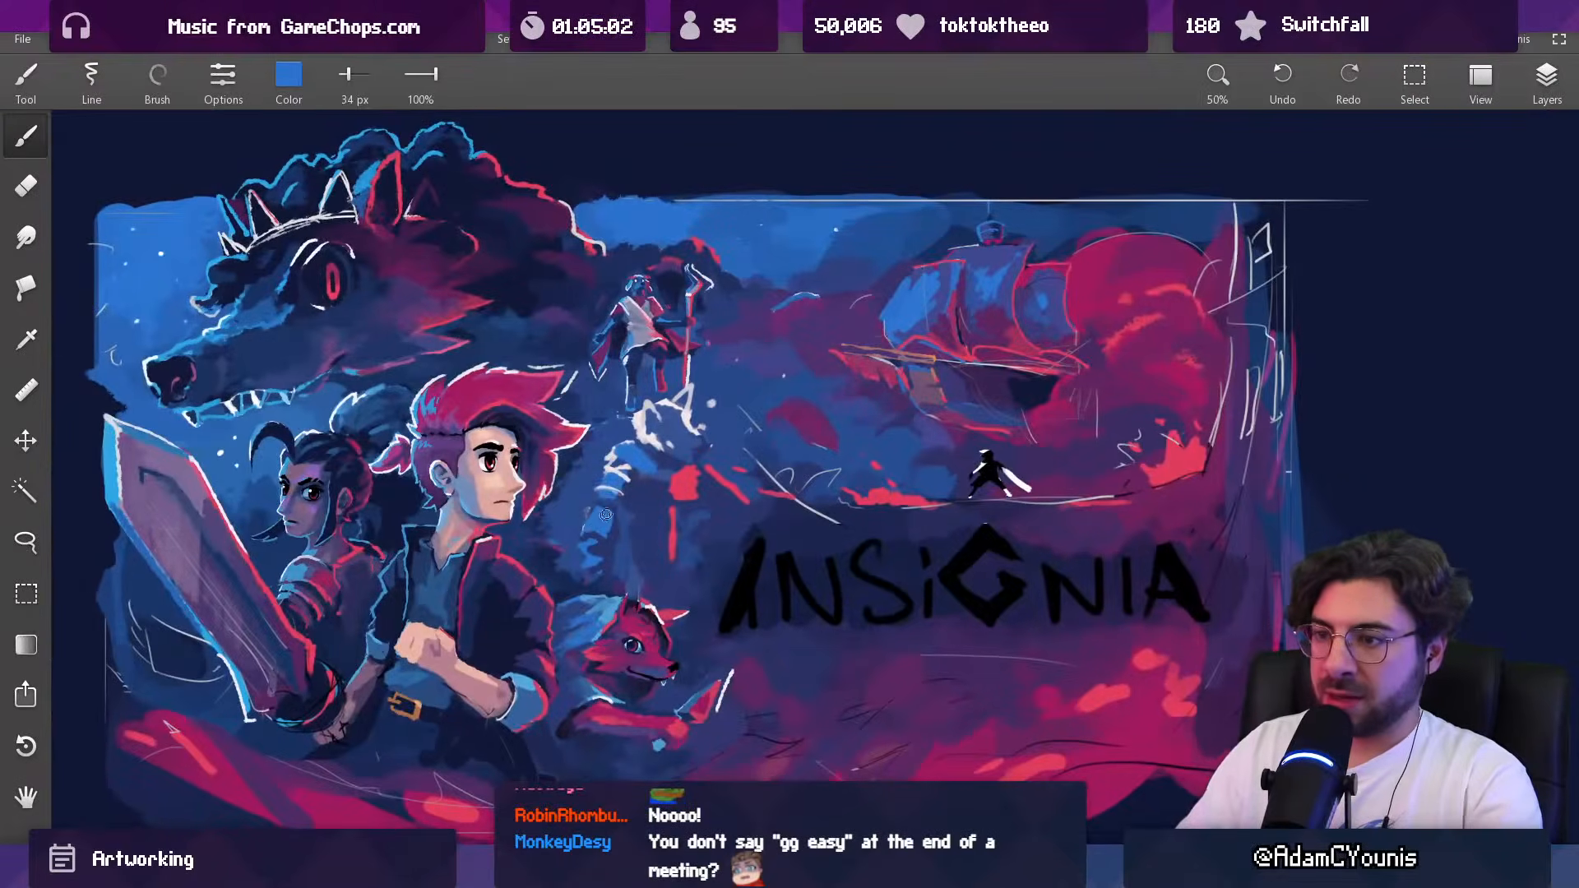
alt+click(612, 530)
alt+click(593, 491)
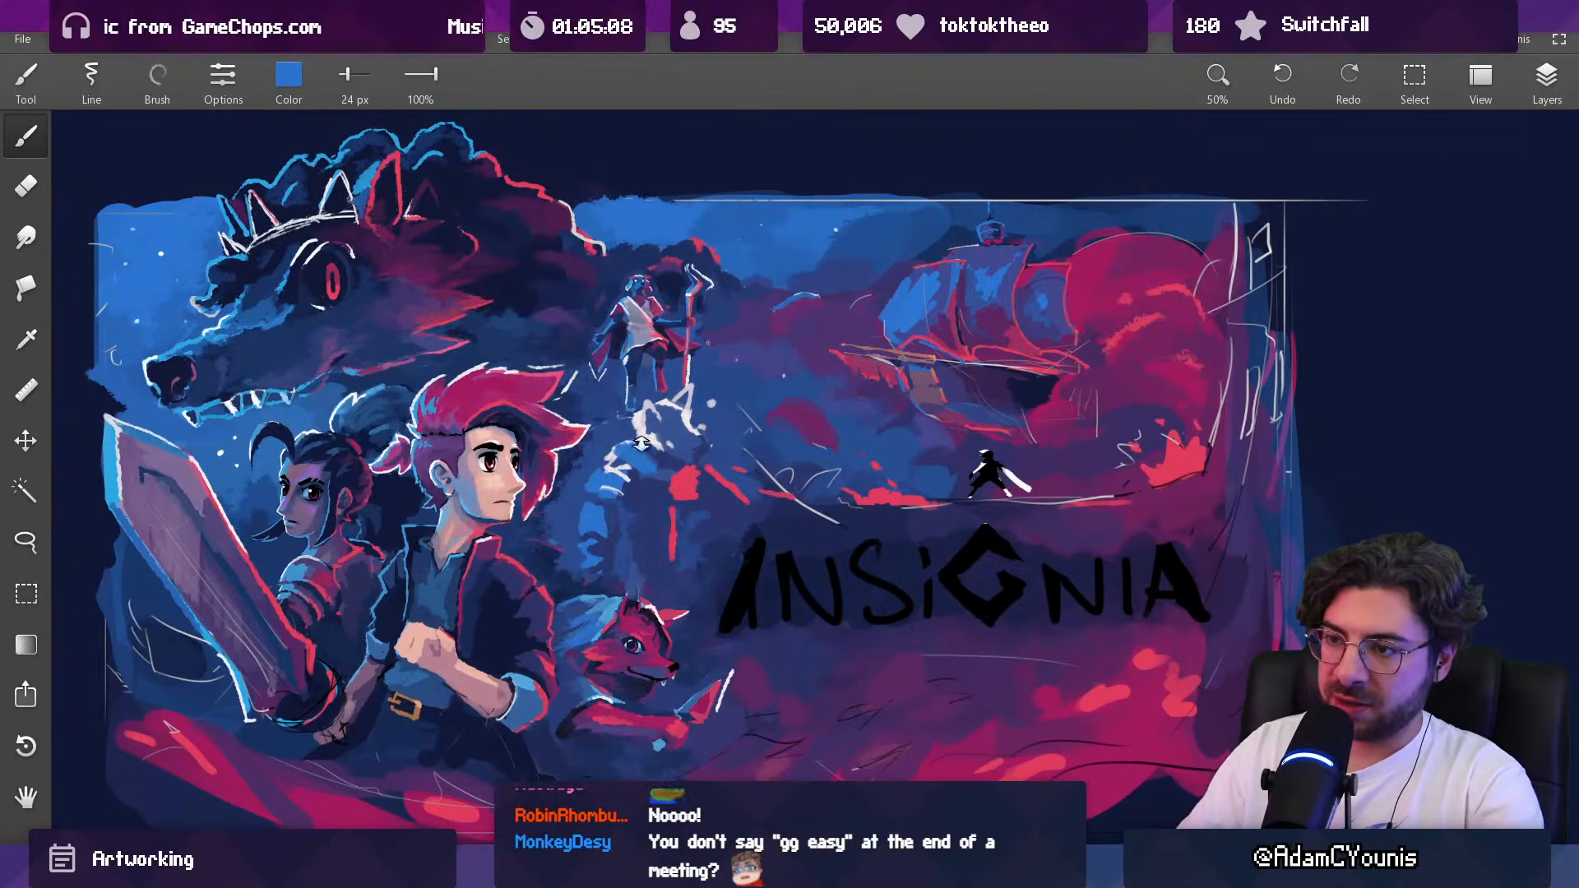
scroll(684, 518, down, 2)
scroll(695, 430, up, 3)
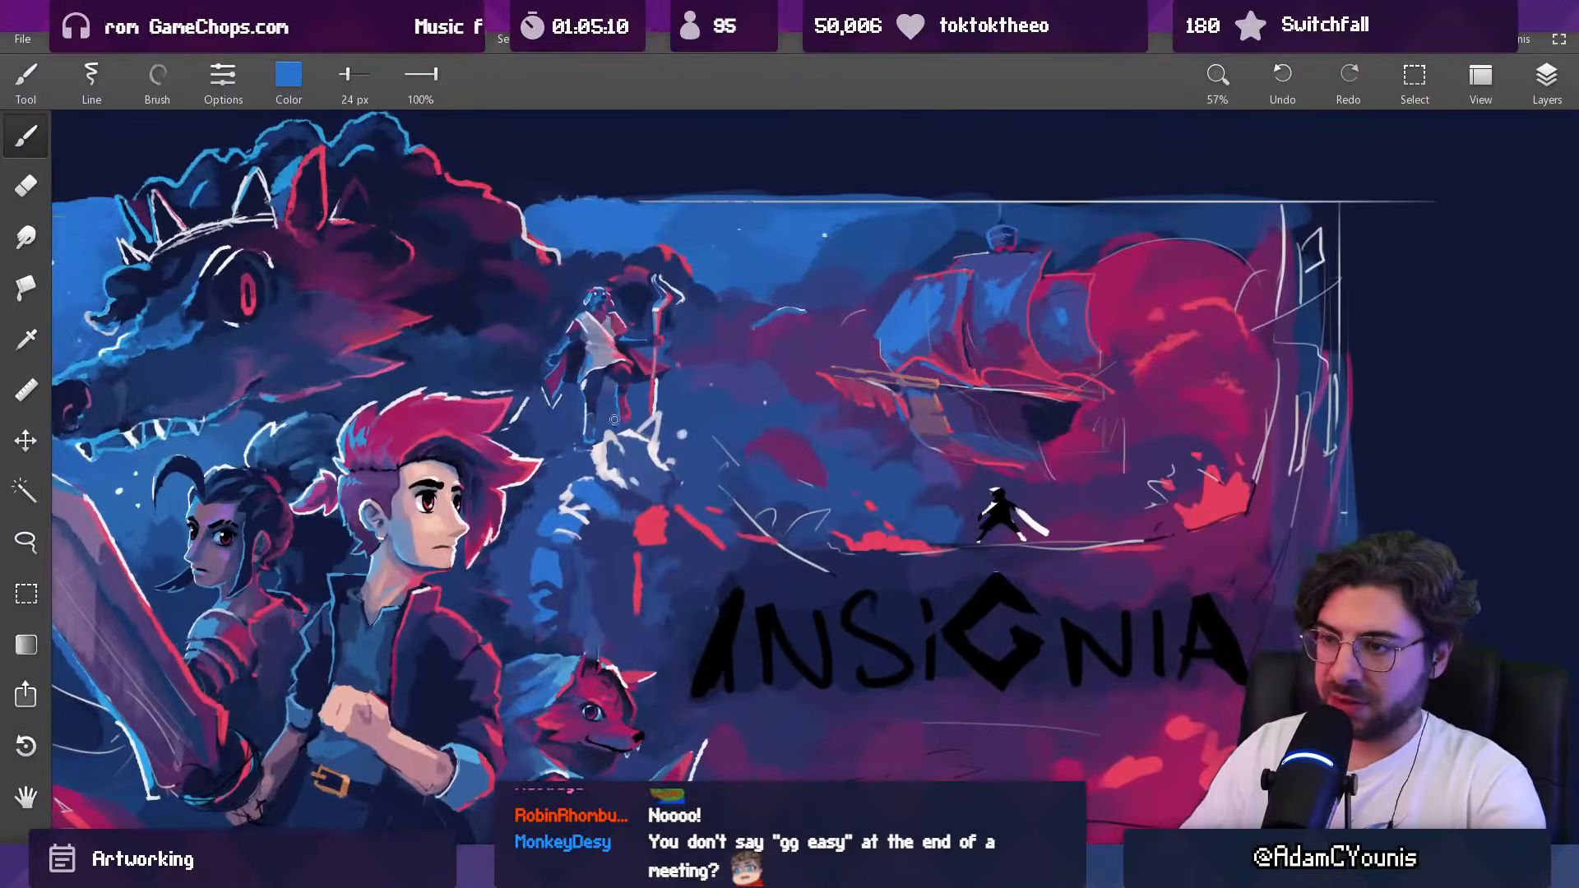
key(l)
mouse_move(586, 578)
mouse_down()
mouse_move(593, 633)
mouse_move(659, 614)
mouse_up()
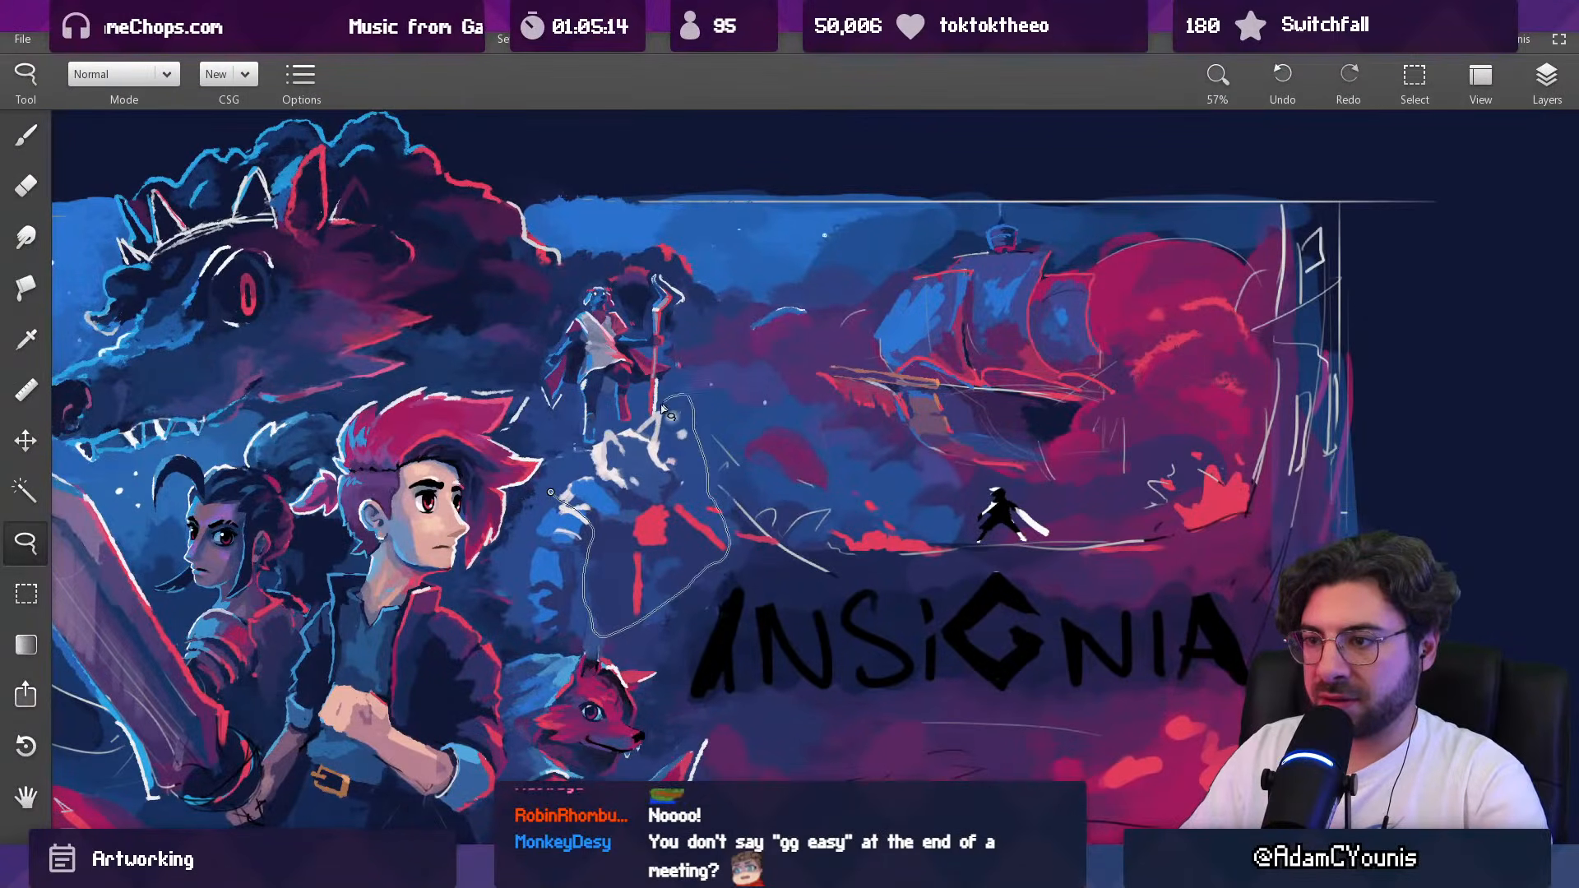
drag(597, 430, 579, 448)
drag(635, 470, 622, 467)
key(Escape)
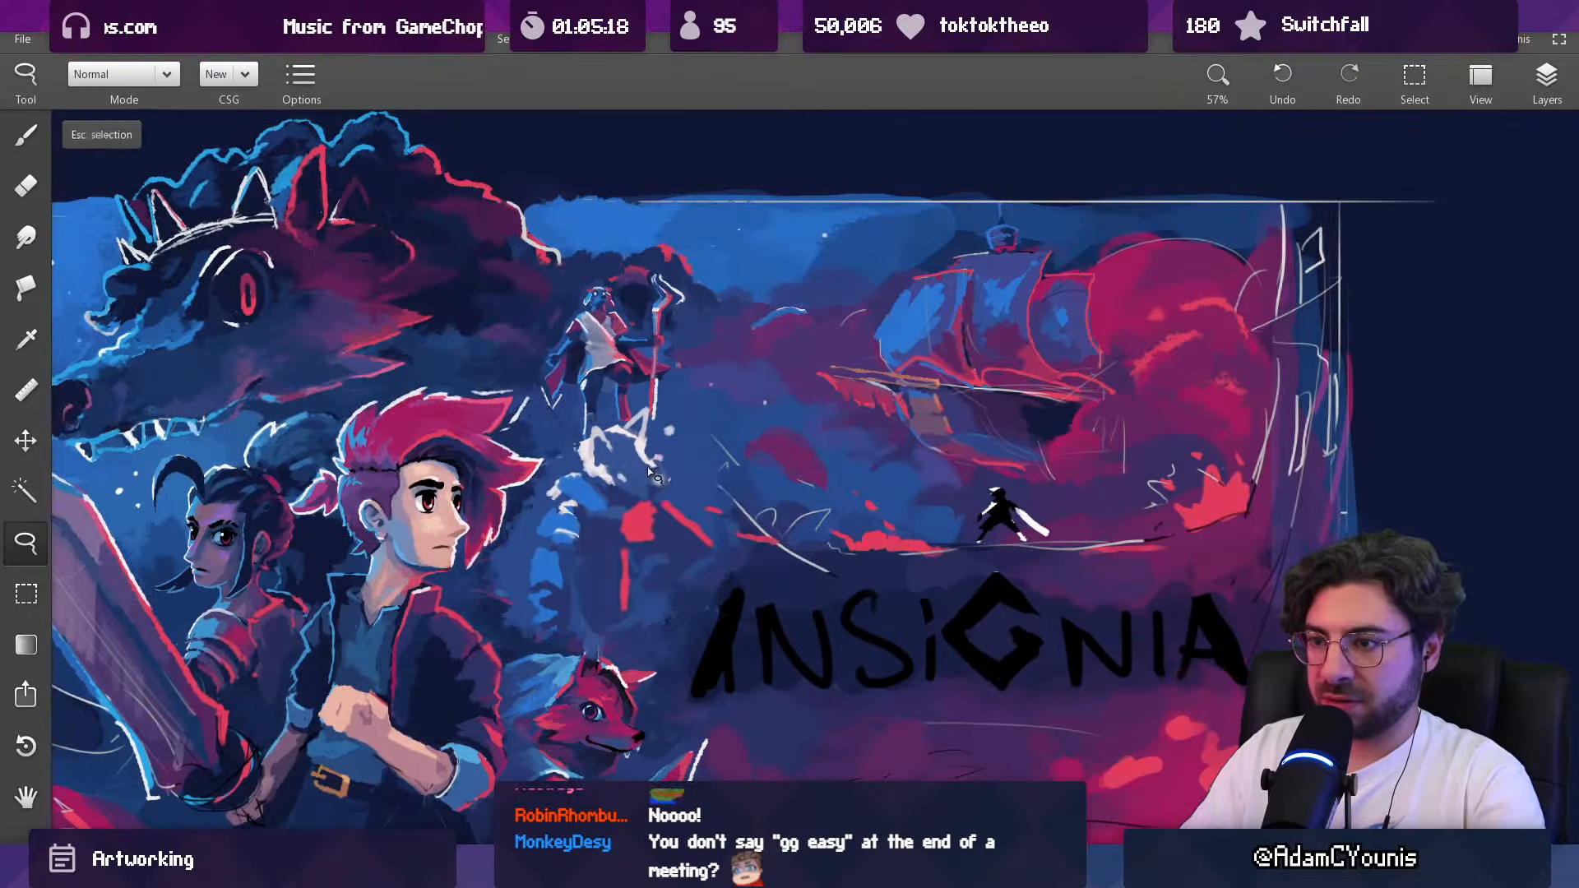
key(ctrl+z)
key(ctrl+z)
key(ctrl+z)
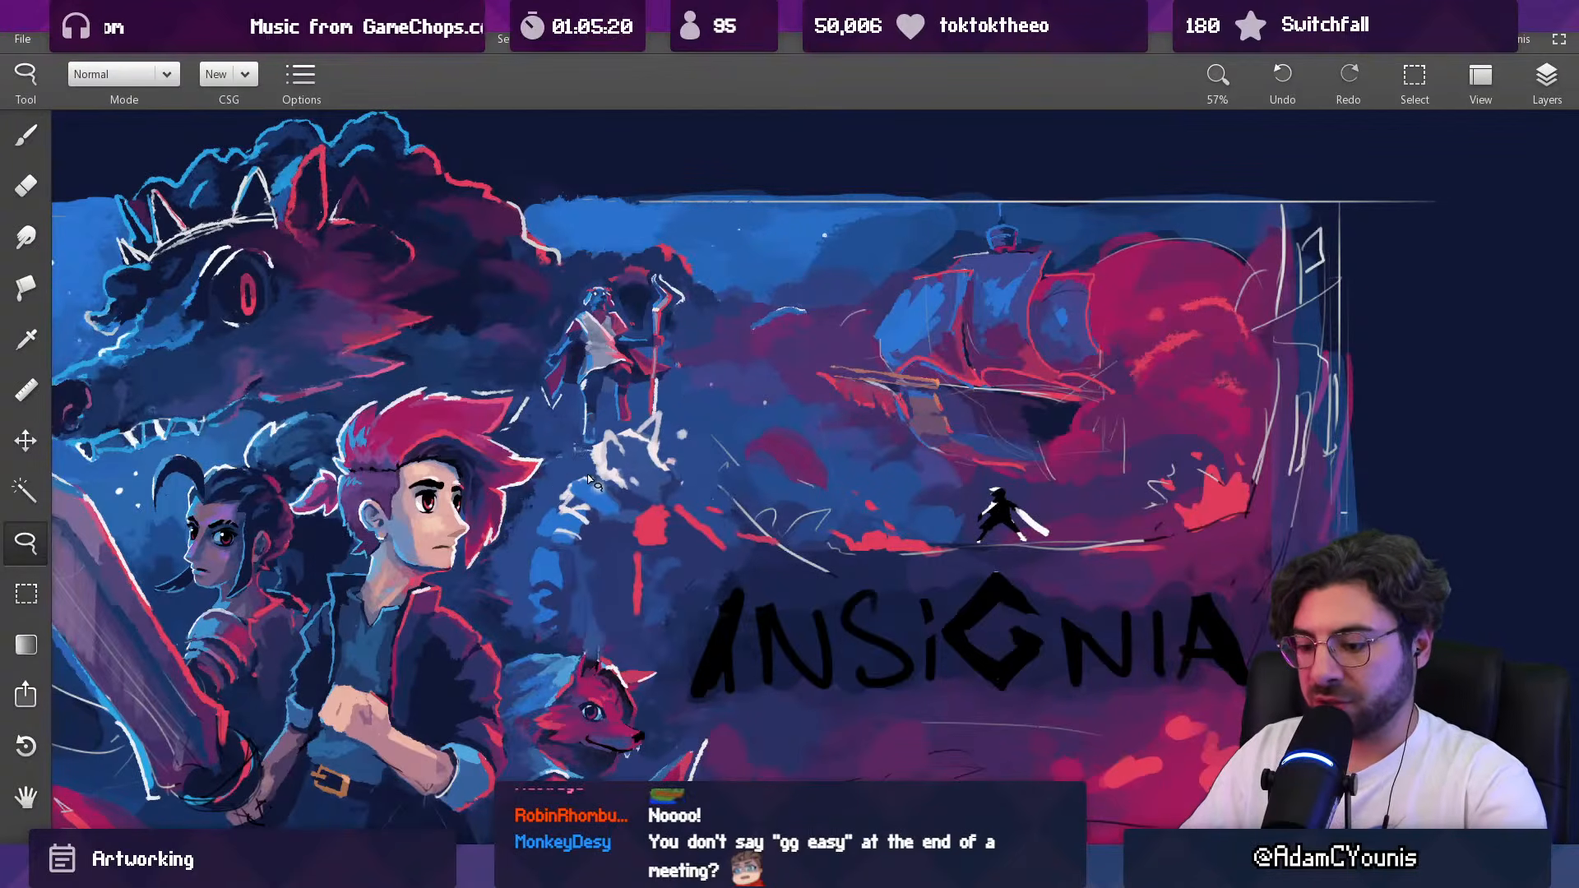
Step: Adjust the placement of the Baruk figure's shoulder and chest sketch with small lasso selections
drag(604, 541, 559, 476)
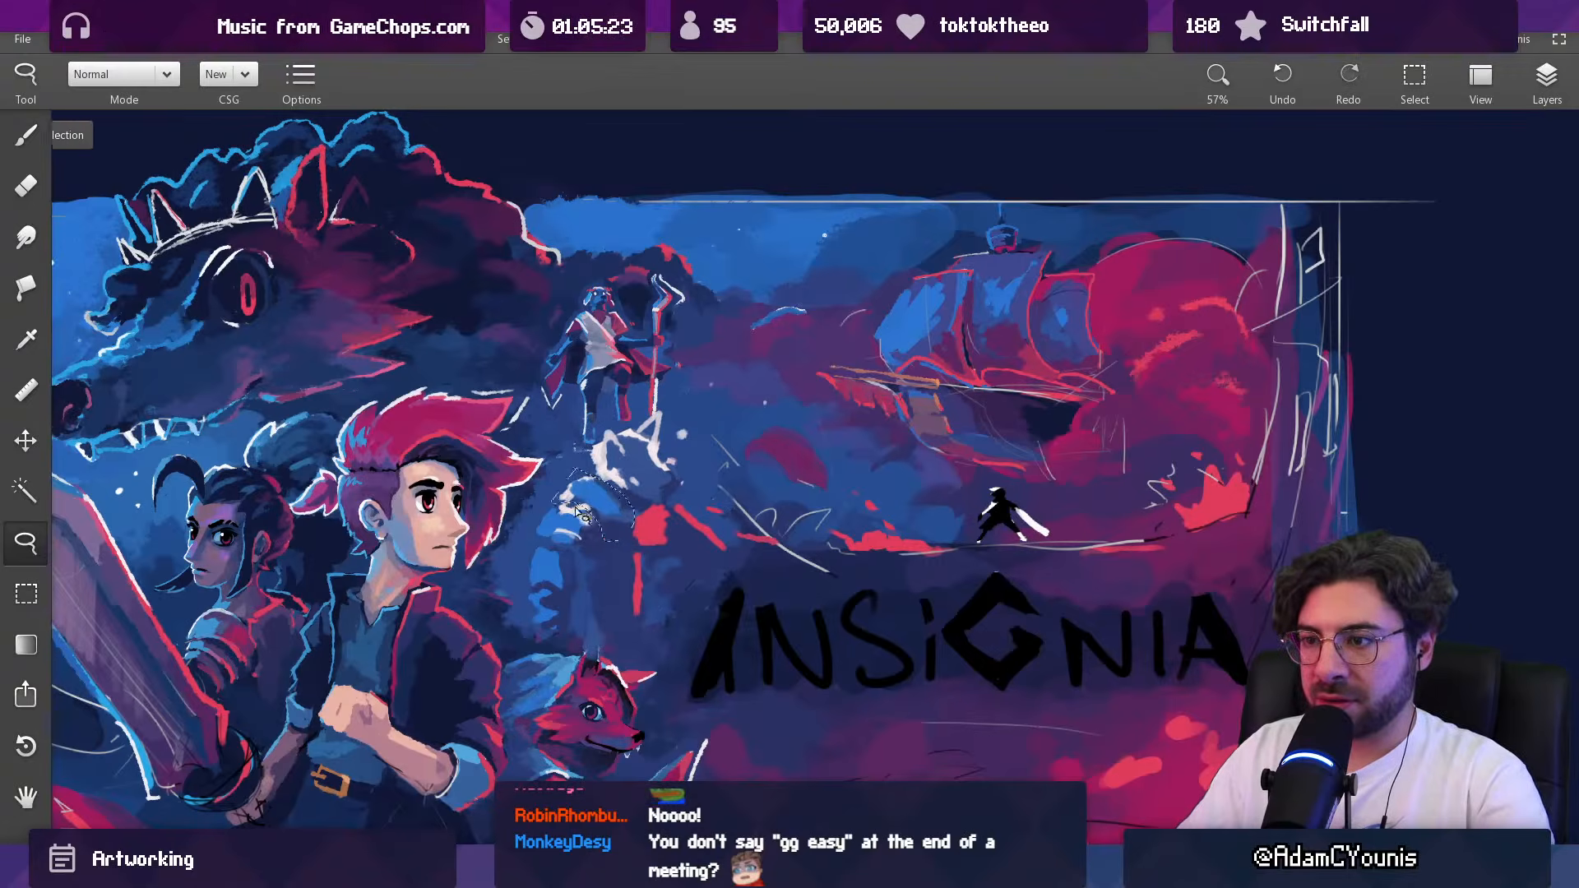
key(Escape)
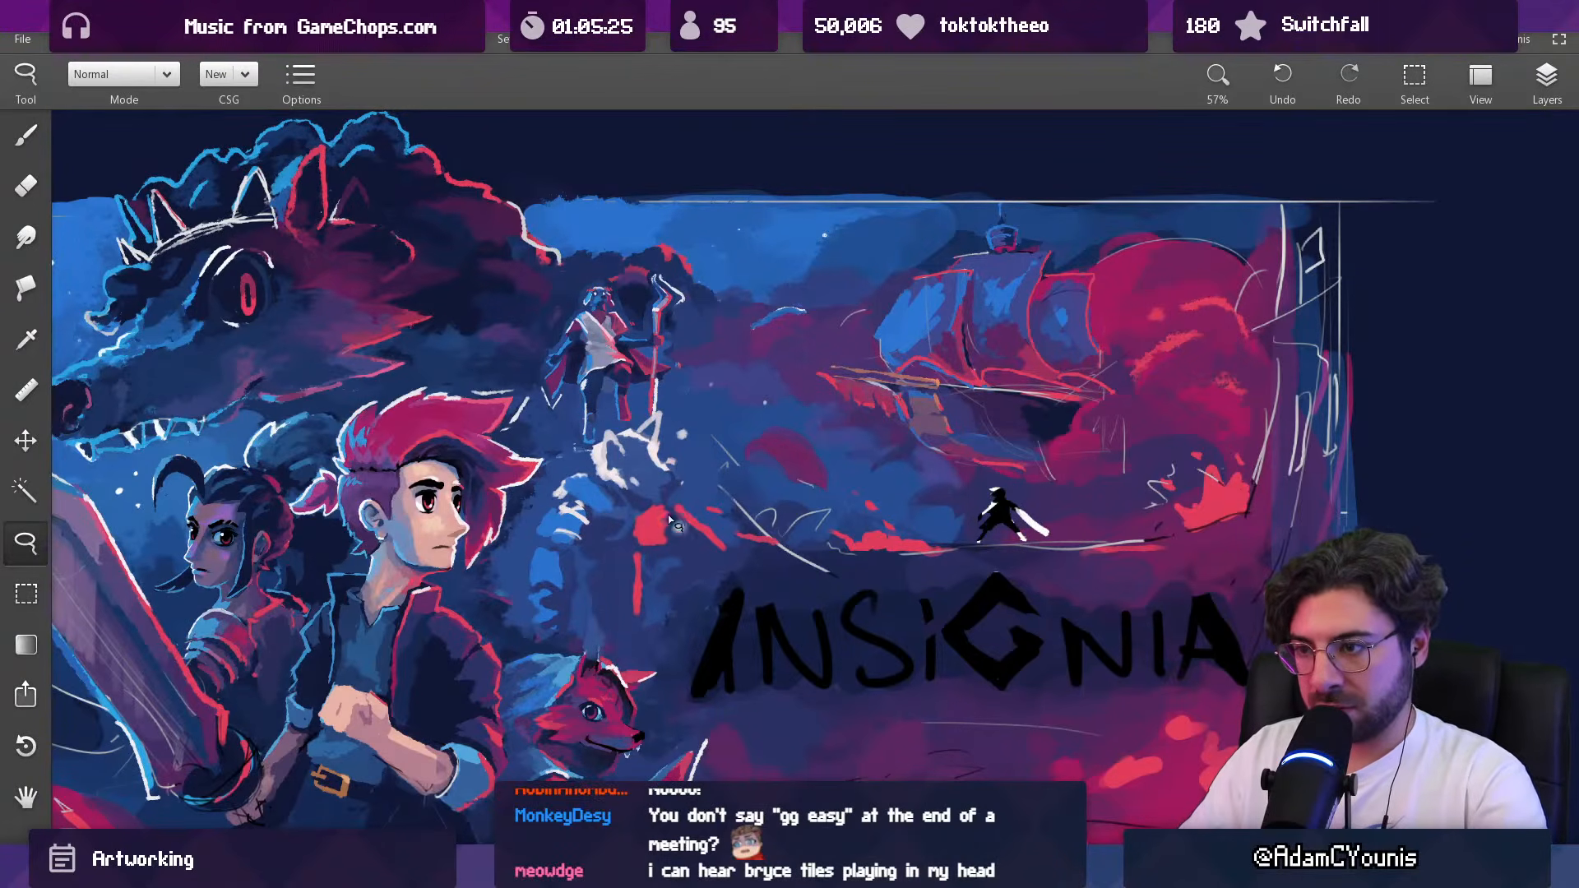
mouse_move(723, 534)
mouse_down()
mouse_move(720, 571)
mouse_move(629, 655)
mouse_move(580, 607)
mouse_move(627, 569)
mouse_up()
key(Escape)
mouse_move(642, 481)
mouse_down()
mouse_move(655, 534)
mouse_move(640, 531)
mouse_move(693, 542)
mouse_move(683, 516)
mouse_move(613, 470)
mouse_move(656, 465)
mouse_move(600, 489)
mouse_move(637, 516)
mouse_move(621, 487)
mouse_up()
scroll(655, 536, up, 3)
Step: Paint over the Baruk figure's old head sketch with a larger brush and erase the excess at the back of the head
key(b)
key(bracketright)
key(bracketright)
key(bracketright)
alt+click(698, 537)
alt+click(642, 495)
key(bracketright)
key(bracketright)
key(e)
alt+click(603, 503)
Step: Block in a rounded white head for the Baruk figure with a red accent on its front, using a smaller brush
key(b)
key(bracketleft)
key(bracketleft)
key(bracketleft)
alt+click(640, 477)
alt+click(656, 522)
alt+click(652, 574)
key(bracketleft)
key(bracketleft)
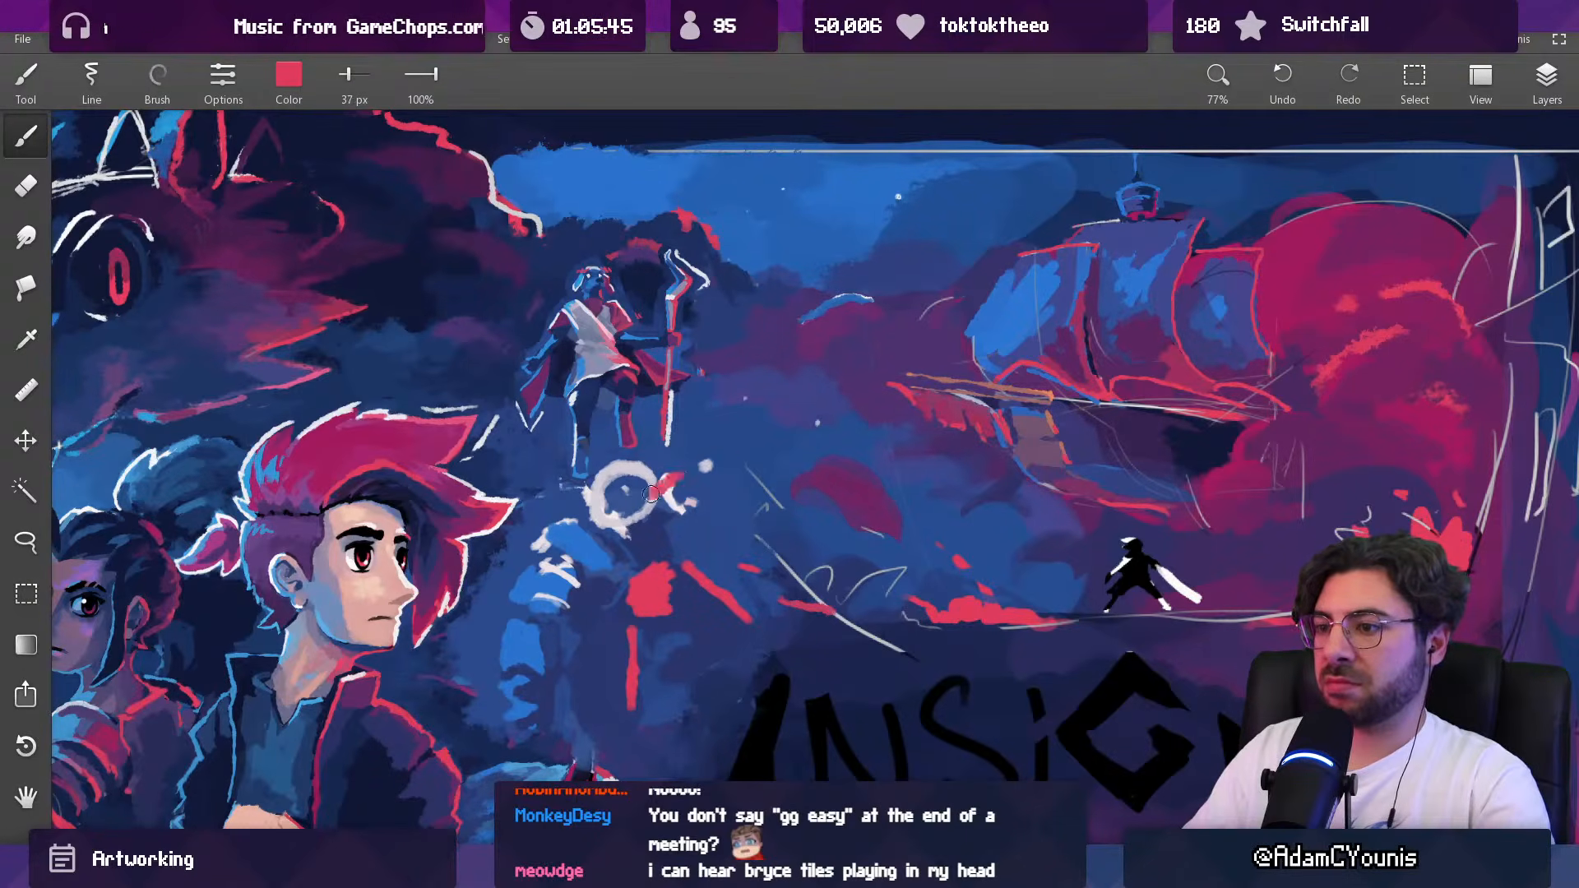
Step: Shape the Baruk figure's face inside the white head with blue strokes around the eye and a fuller red snout
alt+click(640, 491)
drag(630, 492, 613, 495)
alt+click(617, 471)
alt+click(602, 500)
key(bracketleft)
key(bracketleft)
alt+click(624, 503)
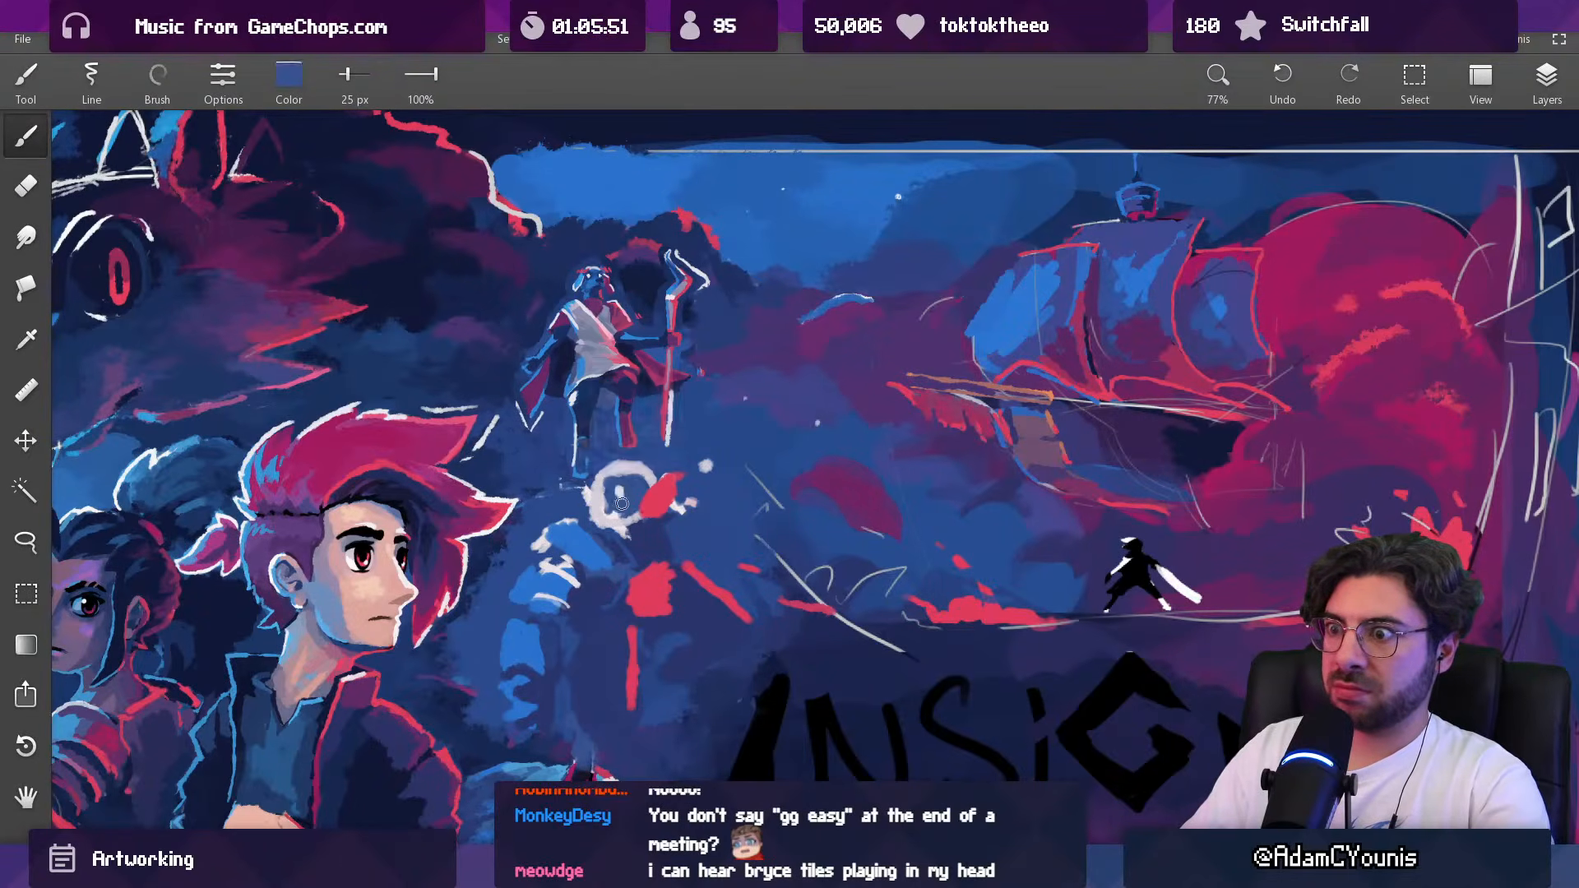
alt+click(640, 501)
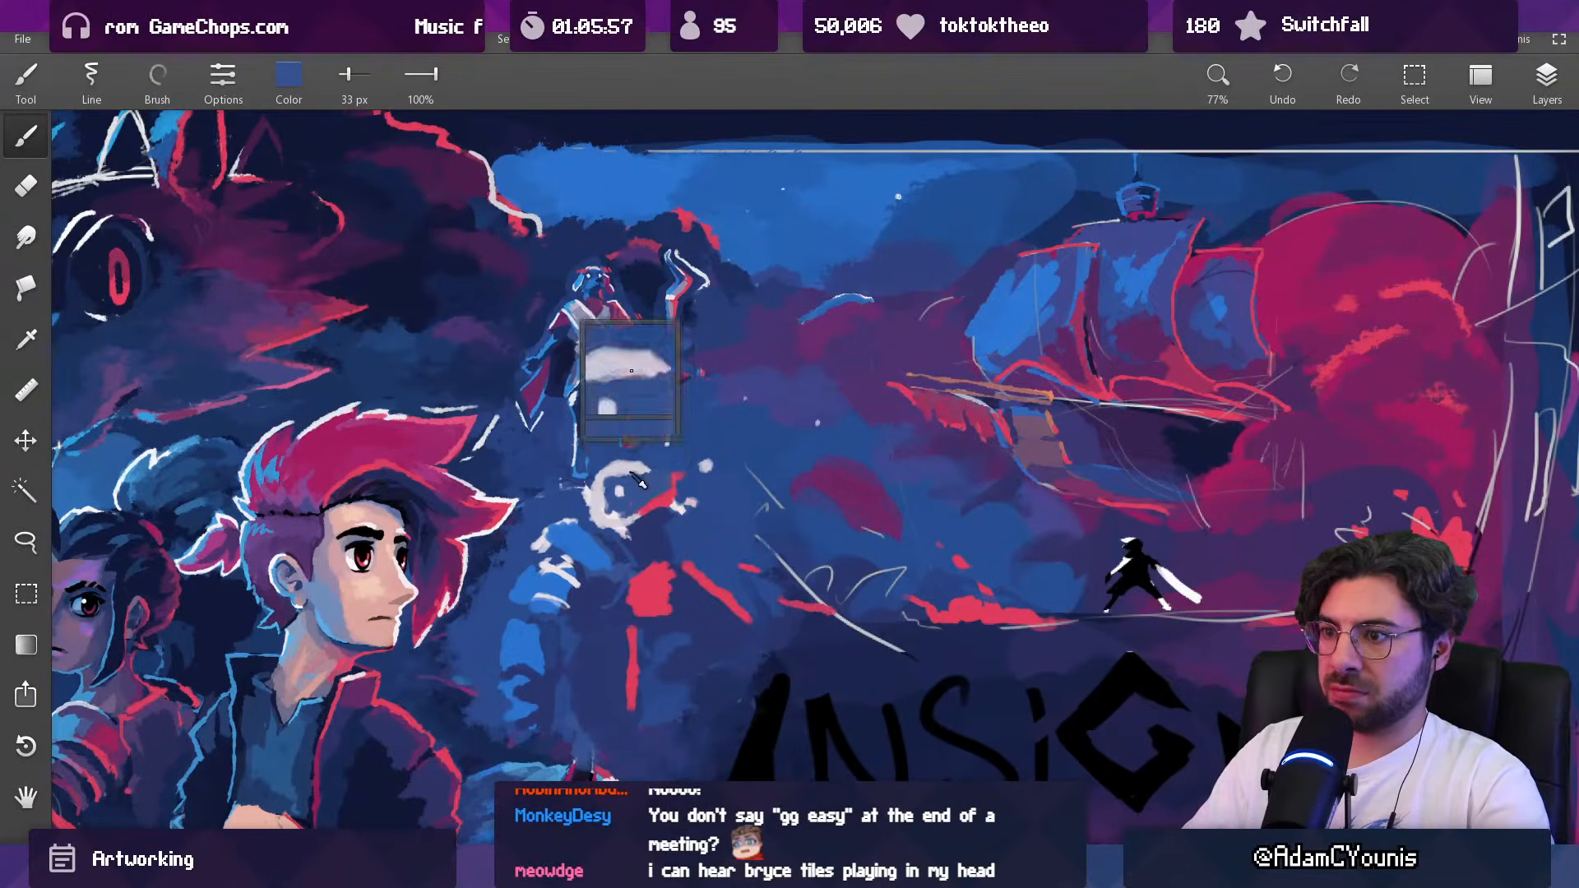
Step: Refine the Baruk figure's brow and extend the snout forward with 25 px blue, white and red strokes
key(bracketleft)
alt+click(671, 489)
alt+click(641, 504)
alt+click(650, 474)
alt+click(673, 478)
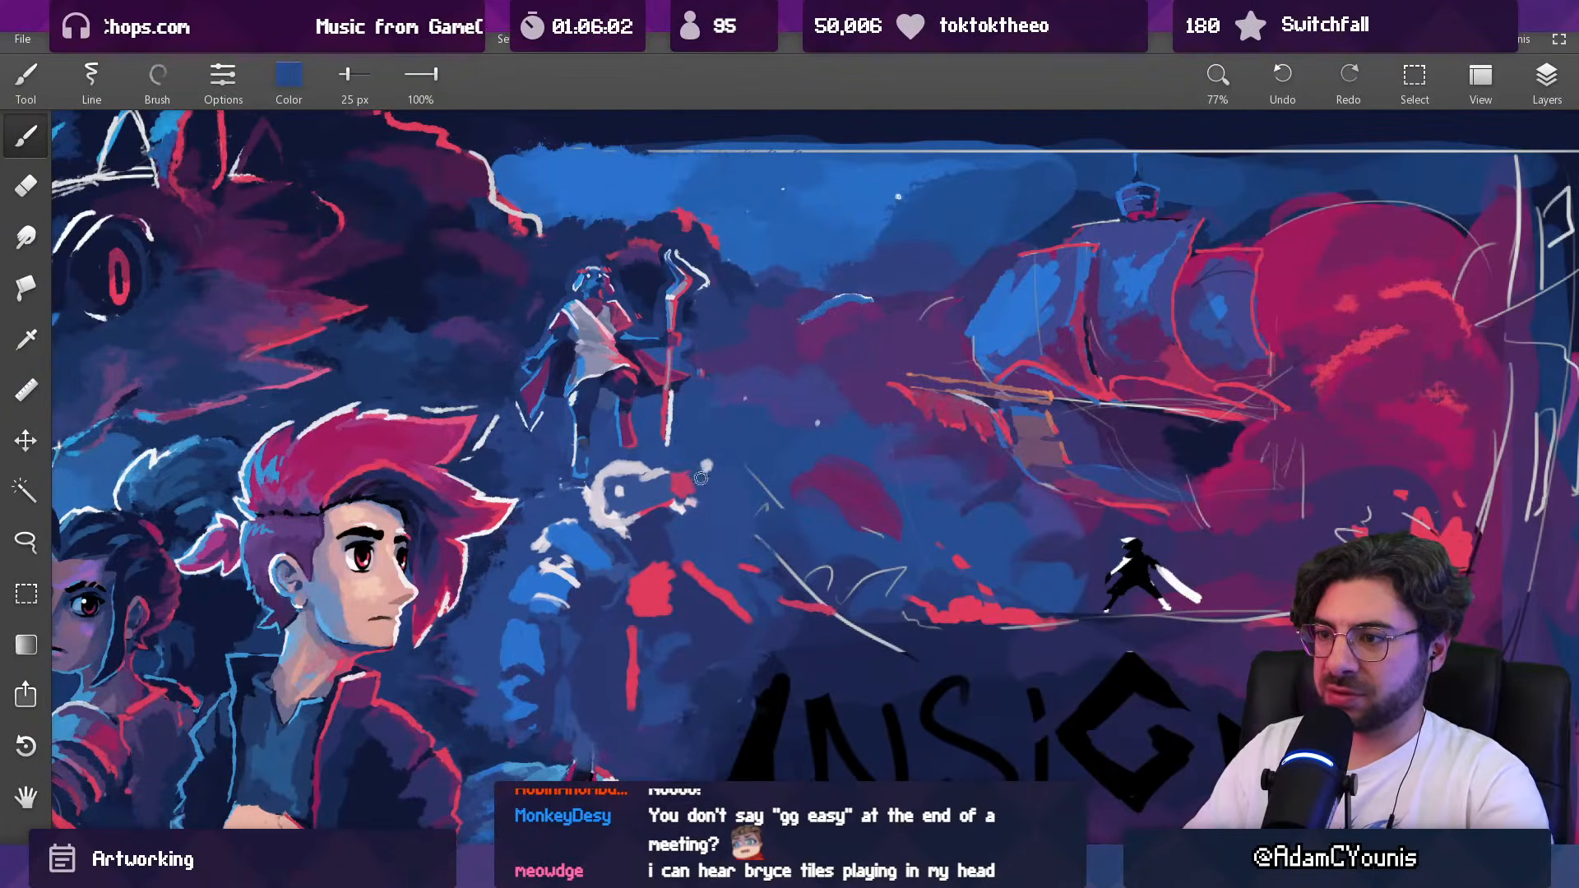
Step: Trim the stray marks around the Baruk figure's snout so that it ends in a blunt red tip
key(e)
key(bracketleft)
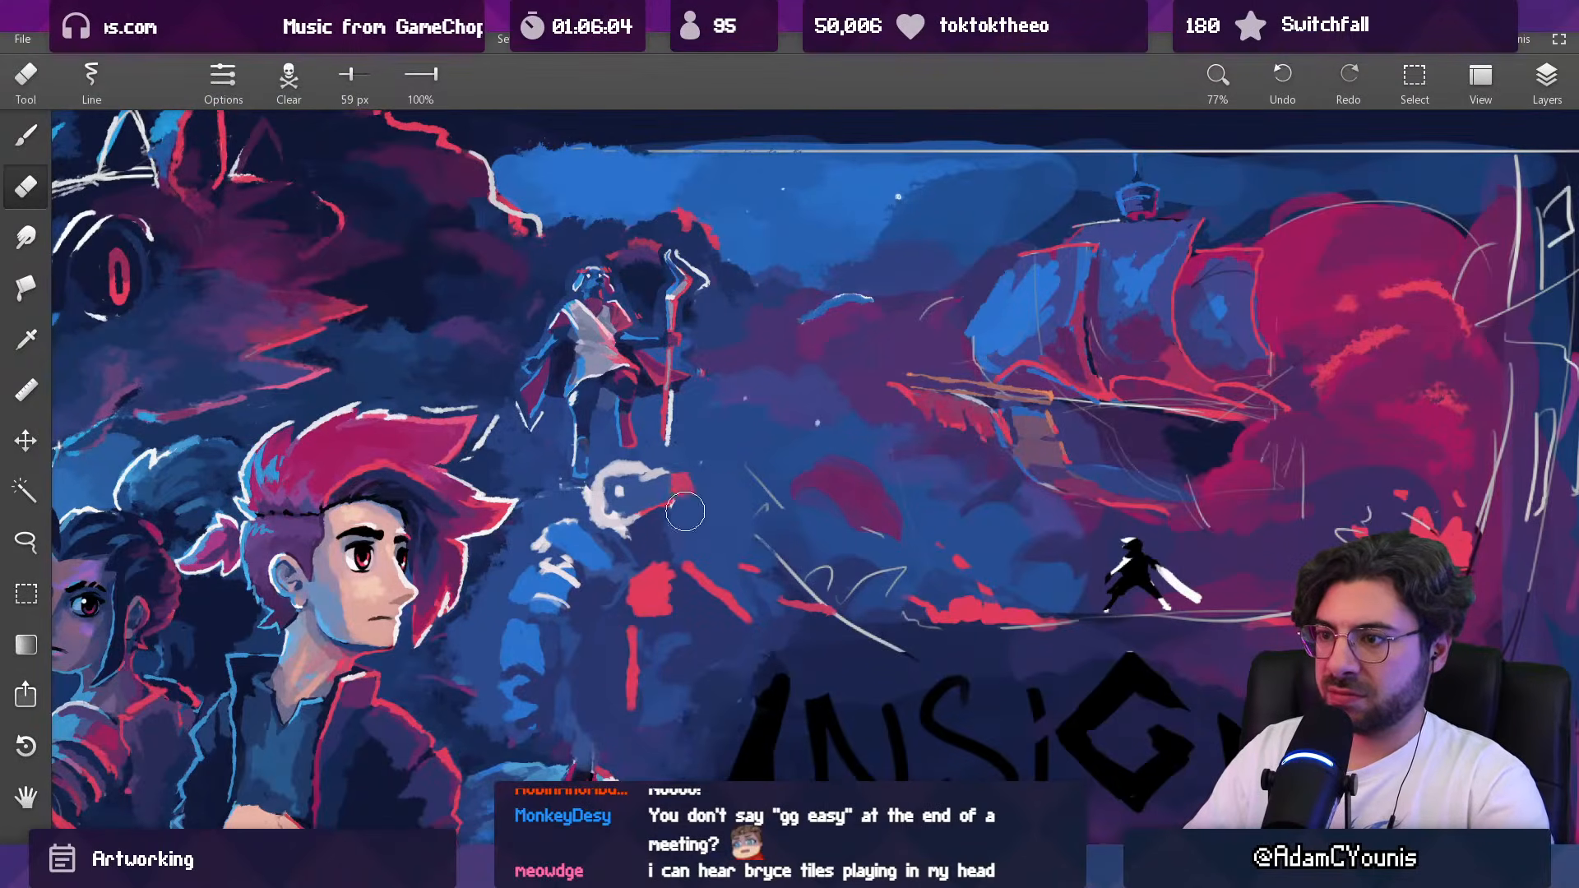
key(b)
alt+click(695, 460)
drag(691, 474, 690, 500)
alt+click(636, 503)
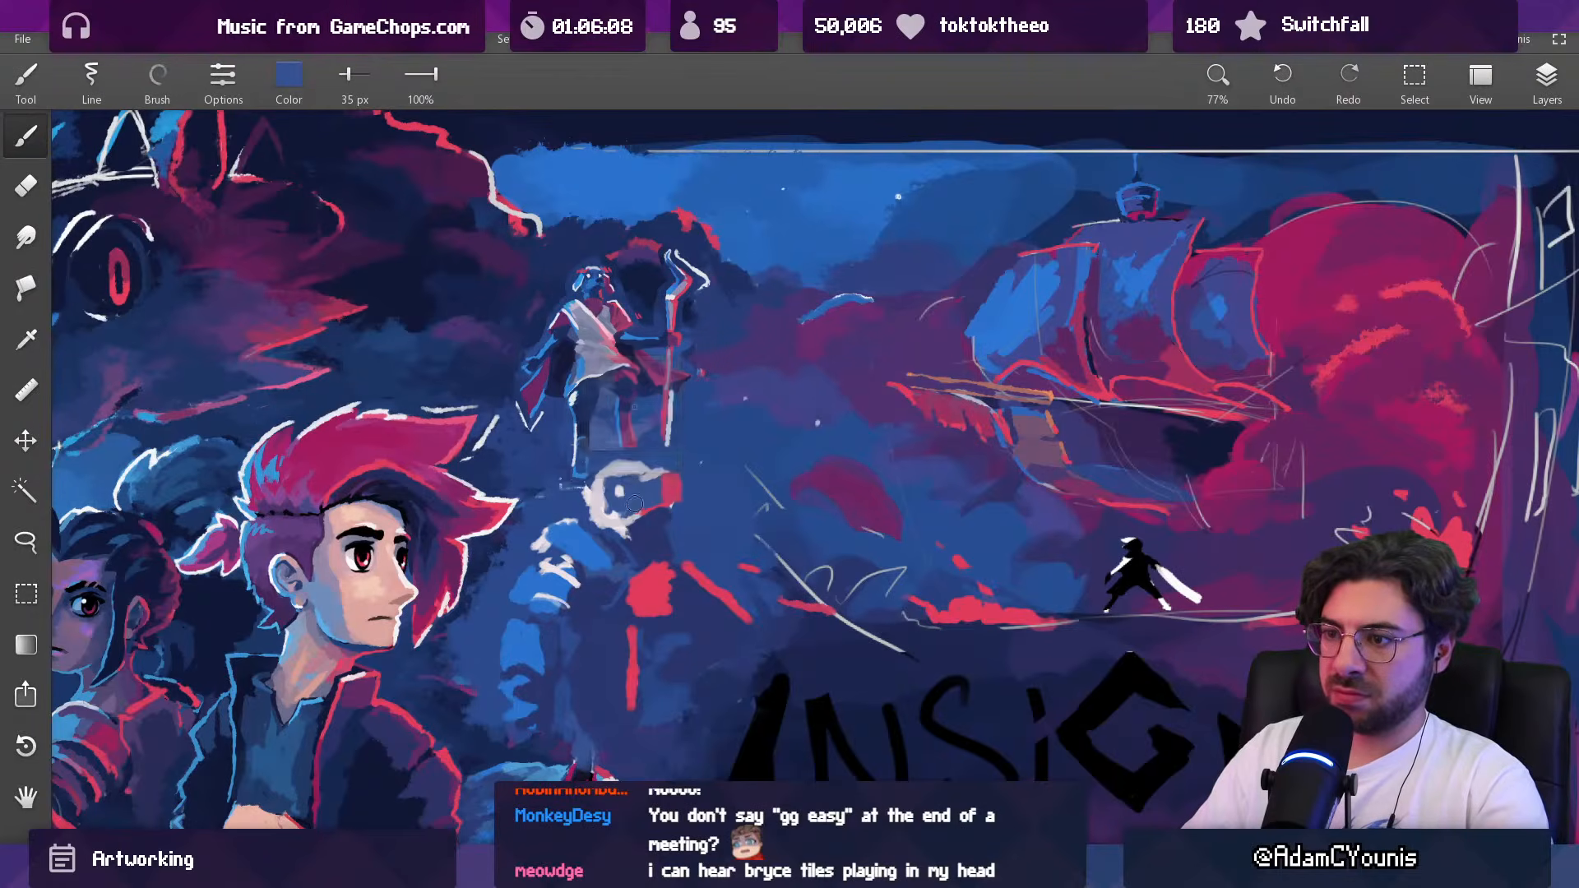
Step: Paint blue shadow beneath the Baruk figure's jaw and neck with a 26 px brush
alt+click(582, 547)
key(bracketleft)
alt+click(609, 528)
alt+click(627, 522)
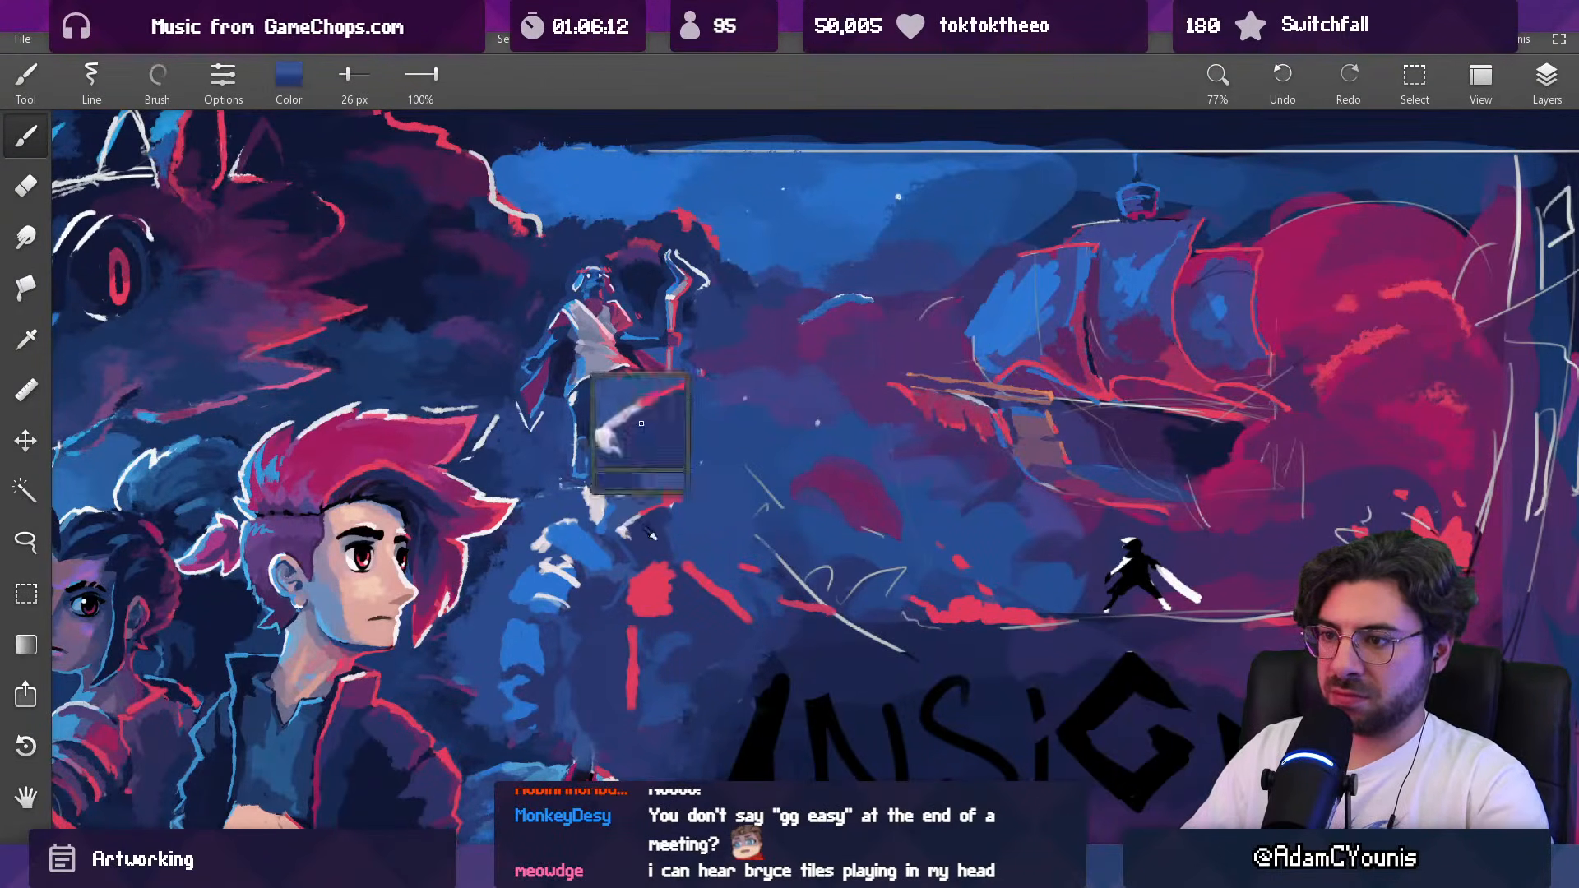
Step: Build up the Baruk figure's red chest with a larger brush and shade the torso beside it in dark blue at 24 px
alt+click(650, 586)
key(bracketright)
mouse_move(641, 562)
mouse_down()
mouse_move(673, 555)
mouse_move(640, 615)
mouse_up()
alt+click(622, 598)
alt+click(647, 559)
key(bracketleft)
key(bracketleft)
alt+click(602, 568)
key(bracketleft)
drag(626, 591, 599, 616)
alt+click(605, 602)
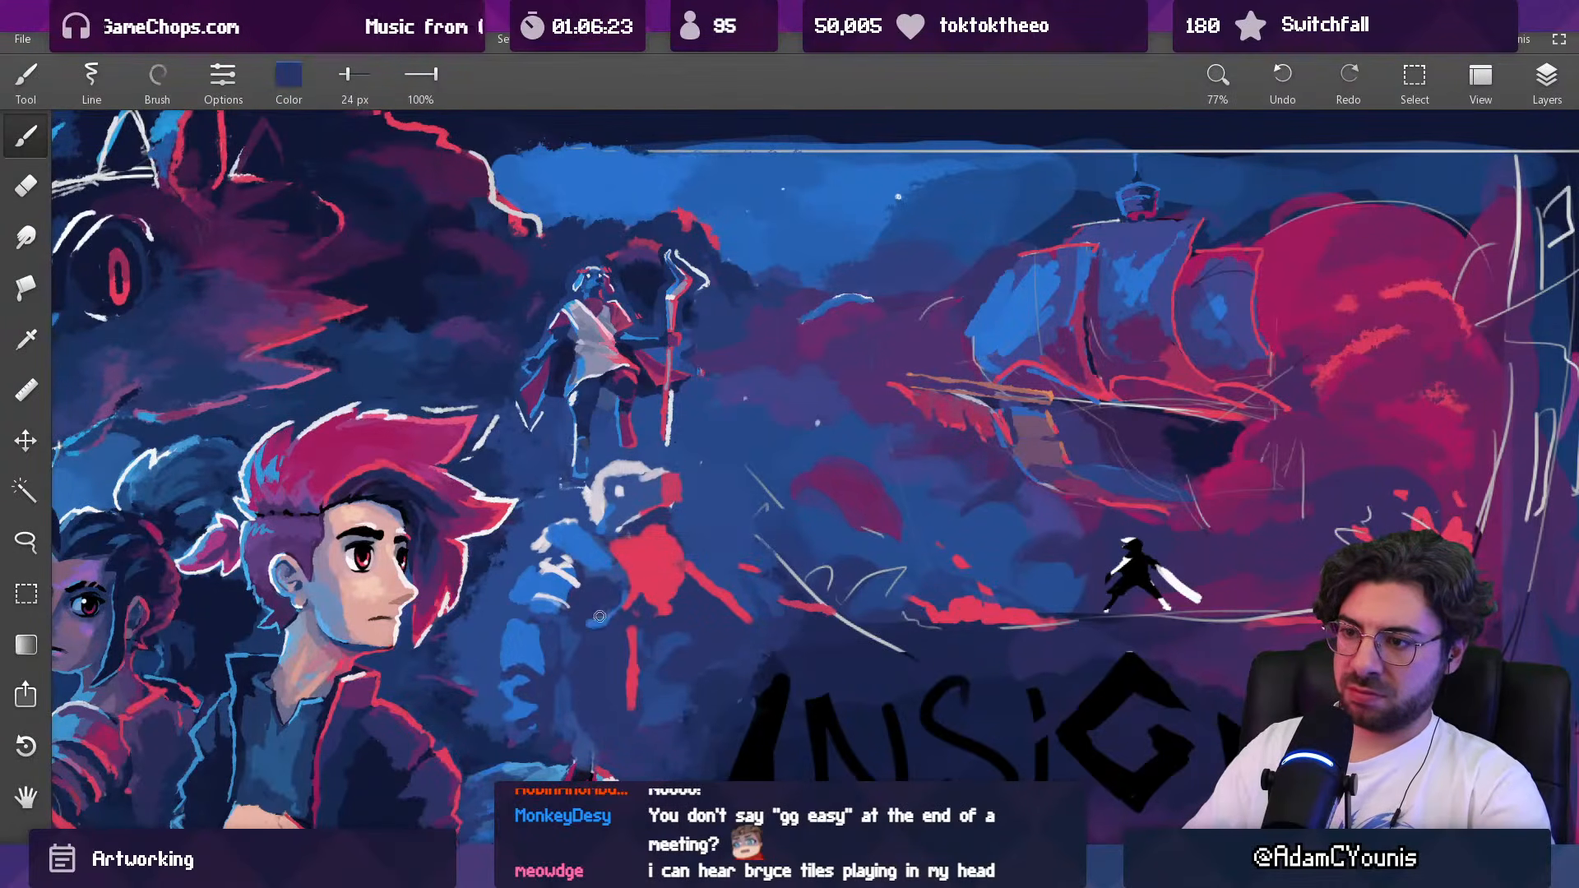
Step: Paint a muted purple belly below the Baruk figure's red chest with a 24 px brush
scroll(626, 585, down, 5)
scroll(646, 566, up, 4)
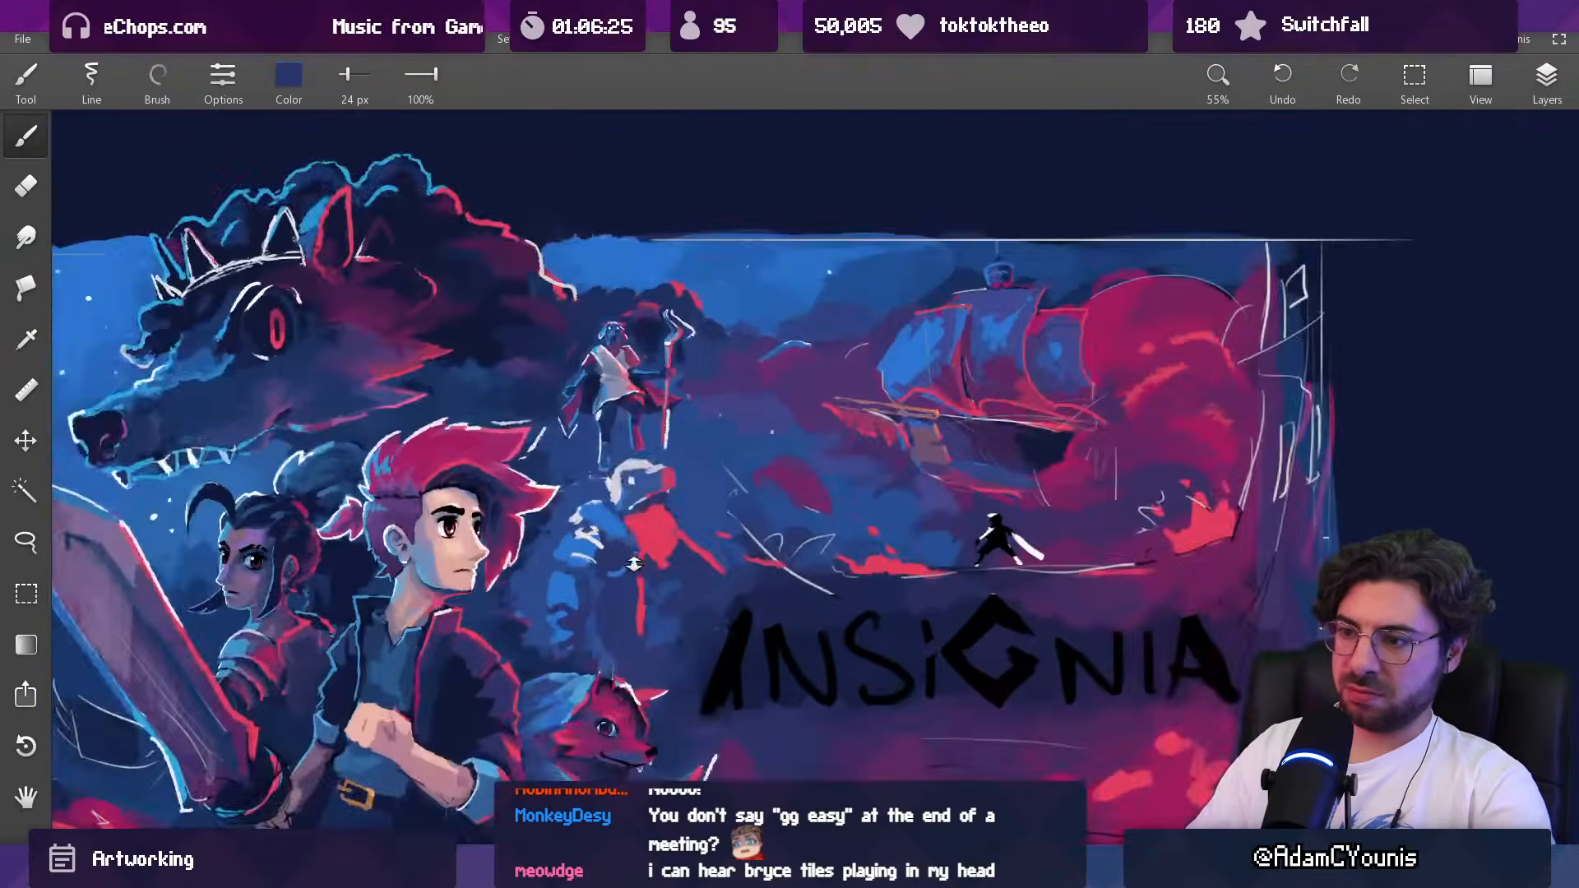
alt+click(637, 543)
mouse_move(676, 556)
mouse_down()
mouse_move(681, 569)
mouse_move(665, 554)
mouse_up()
alt+click(665, 560)
key(bracketleft)
alt+click(668, 550)
key(bracketleft)
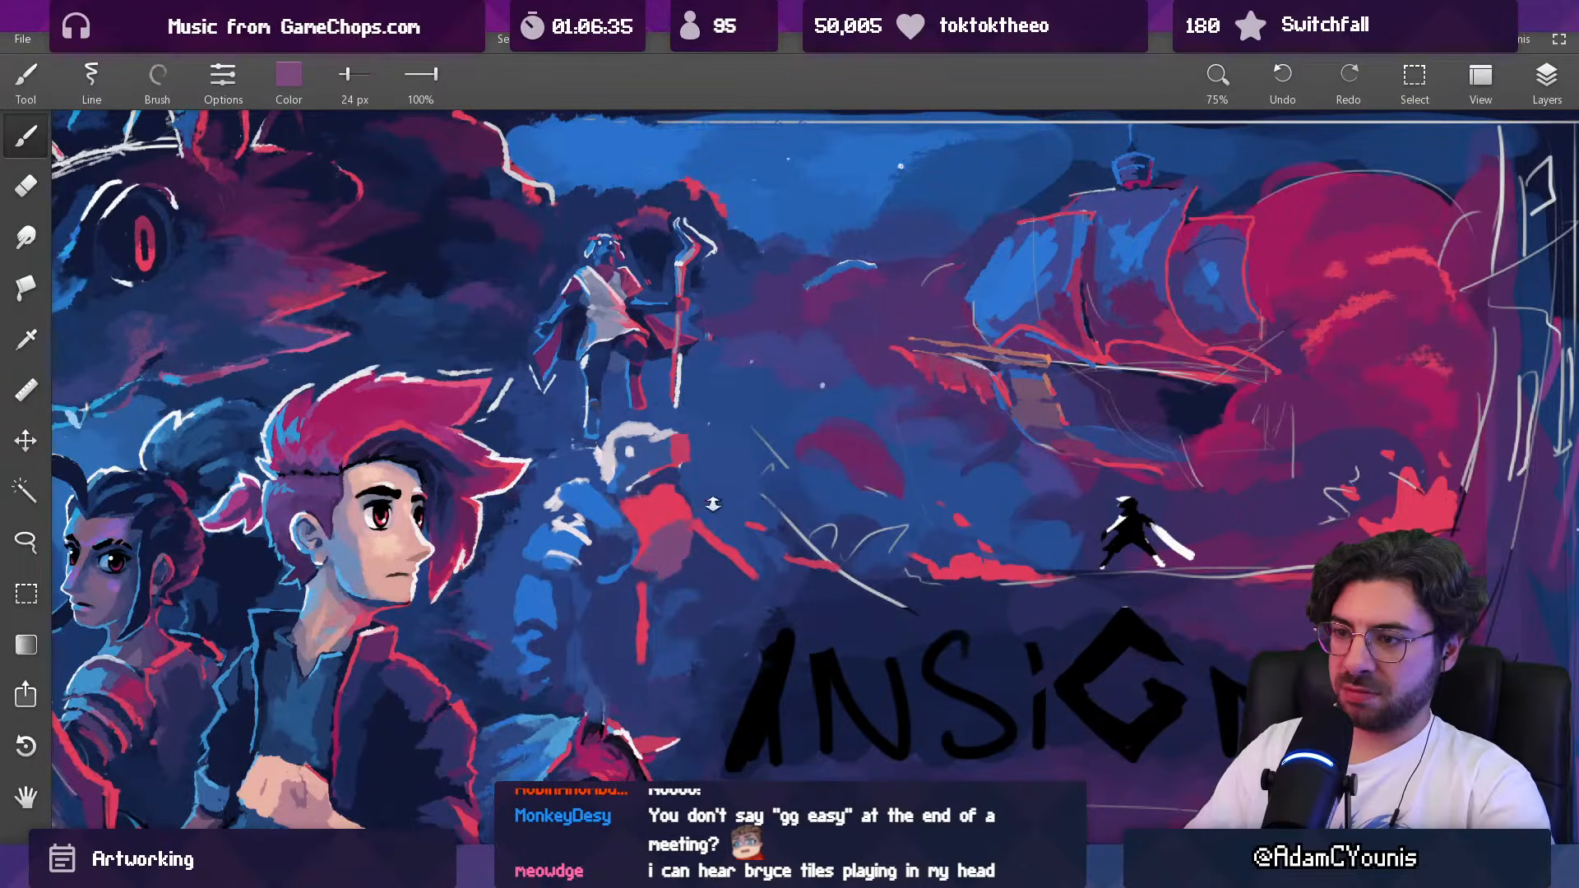
Step: Tidy the top of the Baruk figure's head with a 17 px eraser and cut a blue mouth line into the red snout at 15 px
drag(713, 504, 639, 627)
drag(692, 503, 717, 385)
key(e)
key(bracketleft)
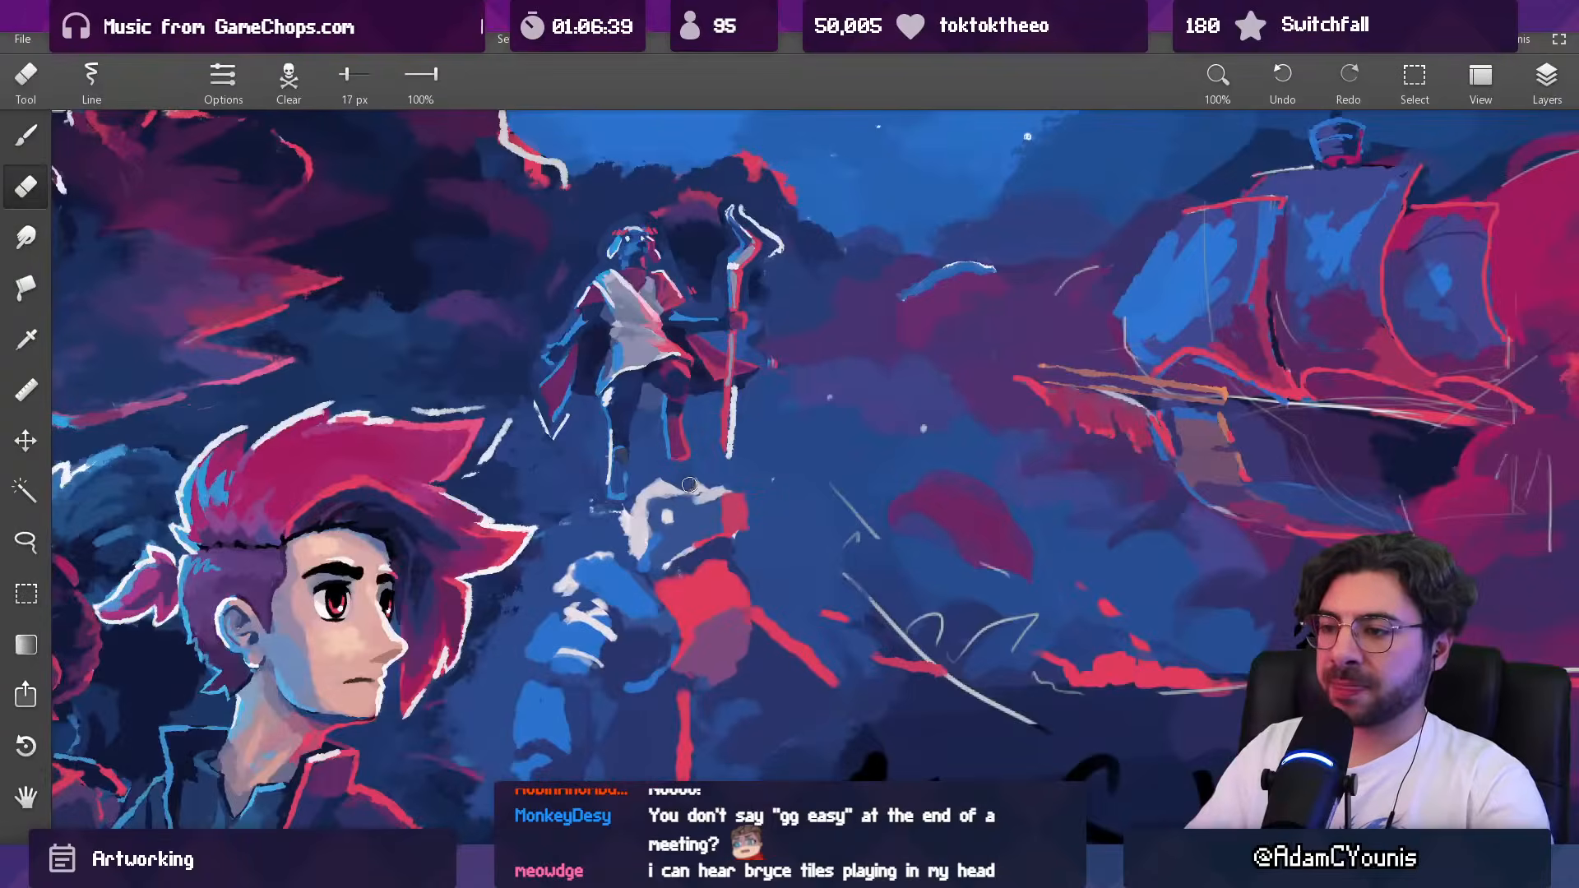
key(b)
alt+click(729, 501)
key(bracketleft)
drag(722, 495, 705, 499)
alt+click(710, 523)
key(bracketleft)
alt+click(762, 507)
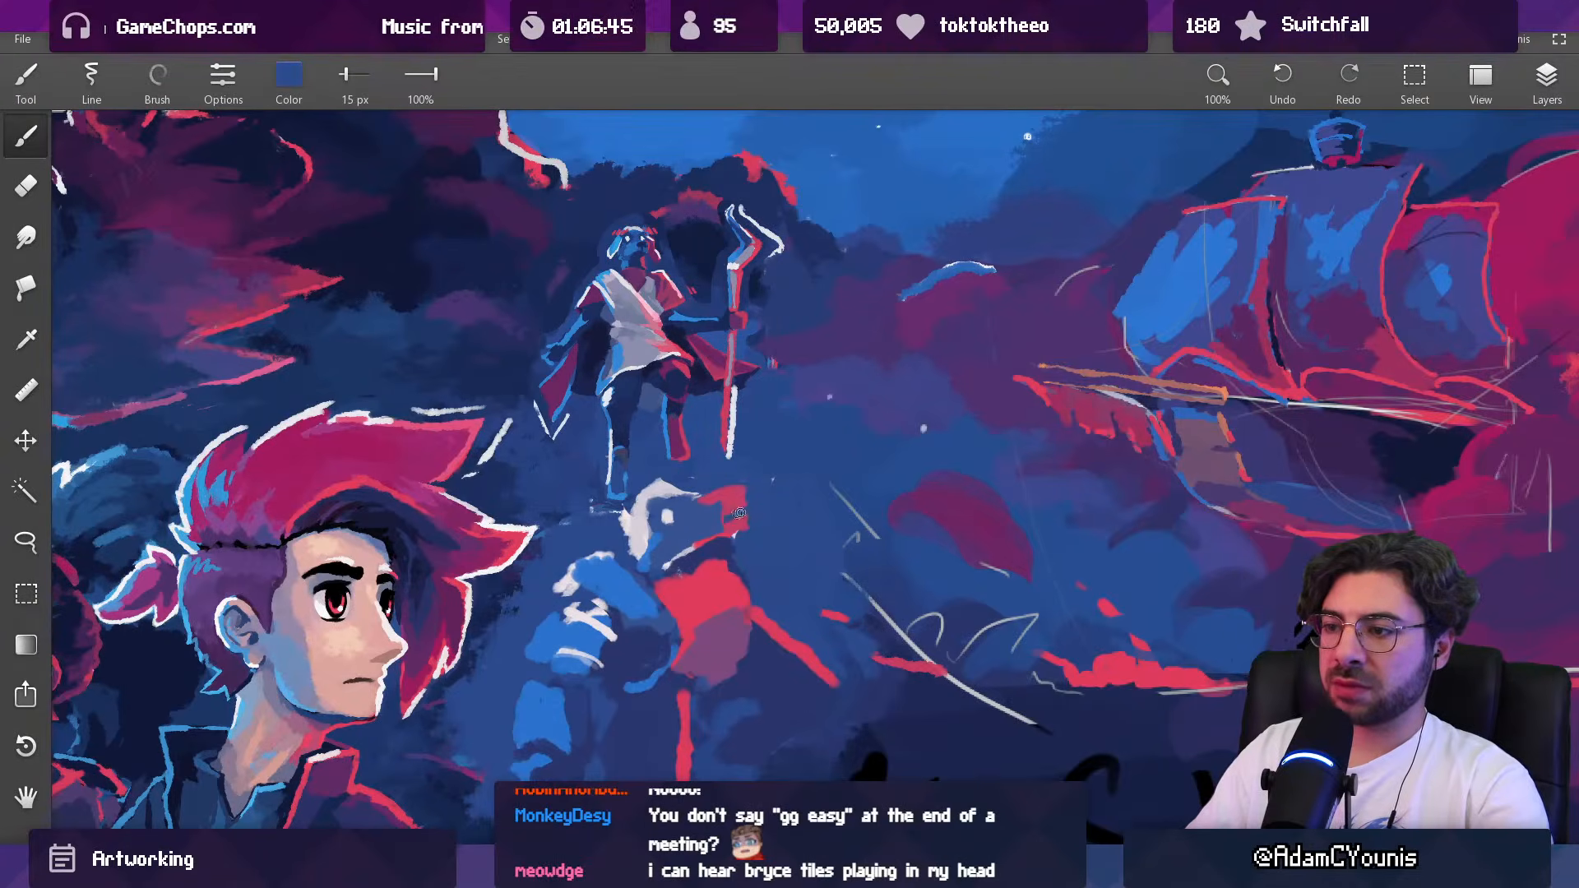
alt+click(743, 514)
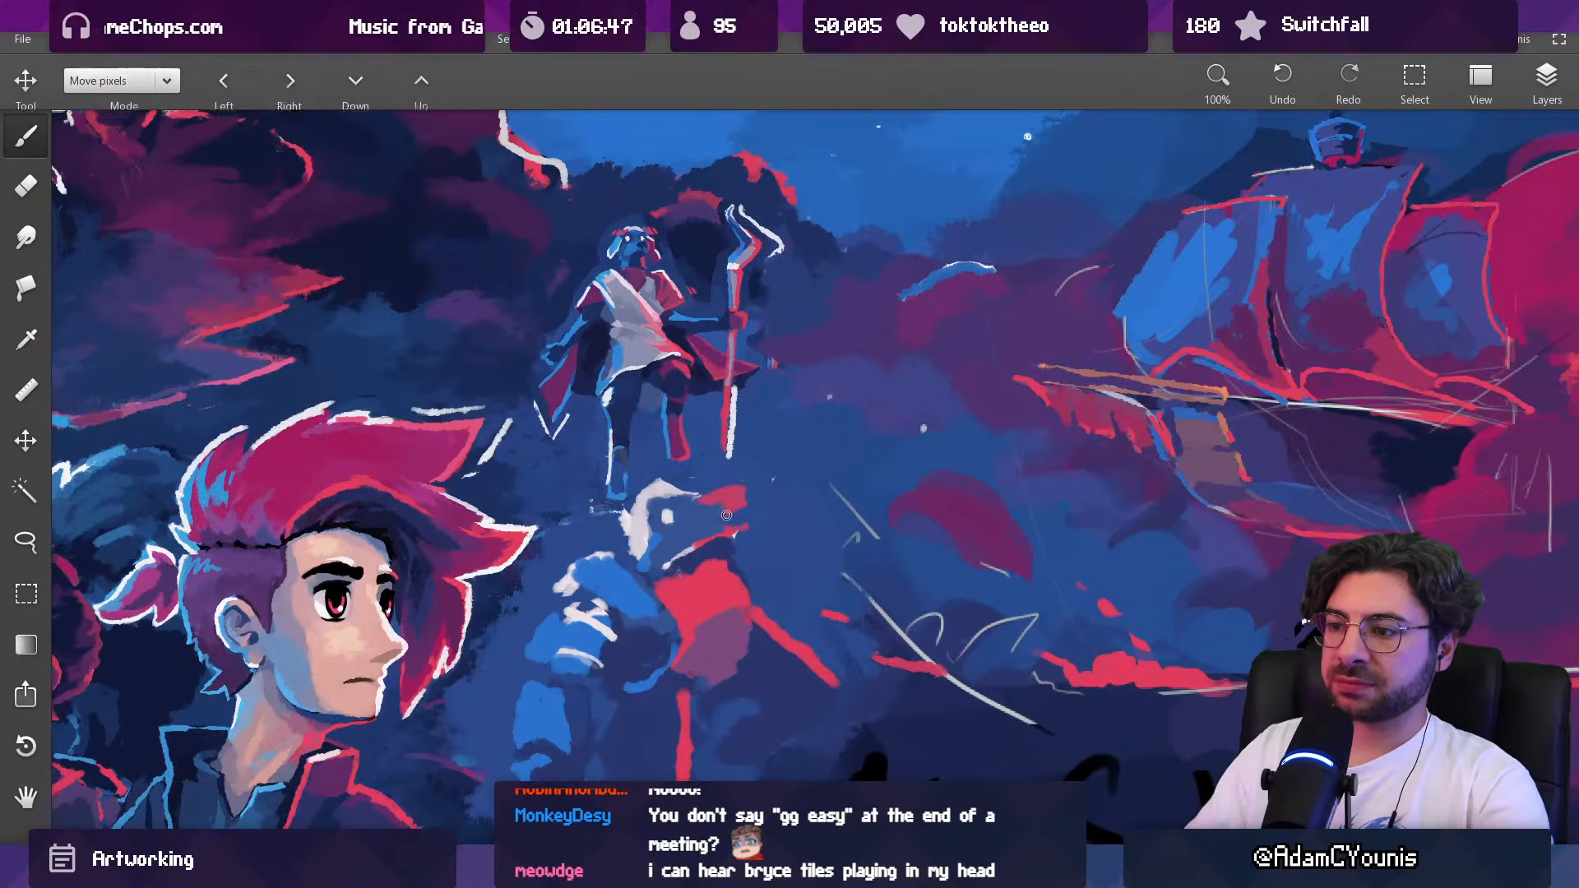
Step: Add a pale touch at the Baruk figure's snout tip and check it against the whole composition
drag(760, 483, 727, 548)
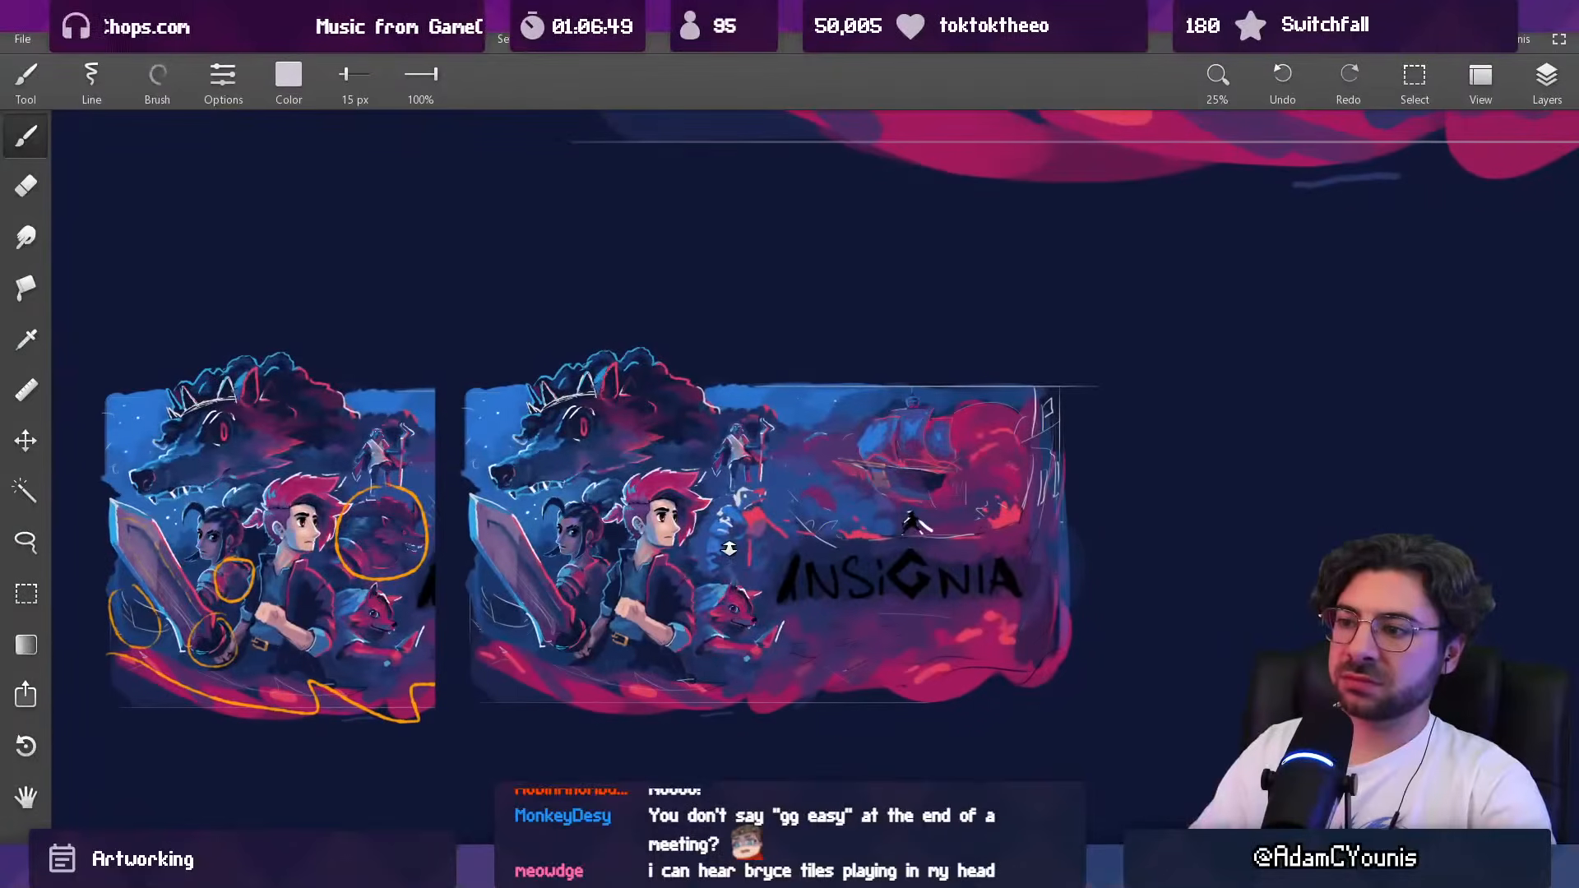
drag(775, 417, 750, 403)
drag(708, 508, 713, 440)
drag(781, 370, 701, 410)
Step: Lasso the Baruk figure's head and scale it up slightly
key(l)
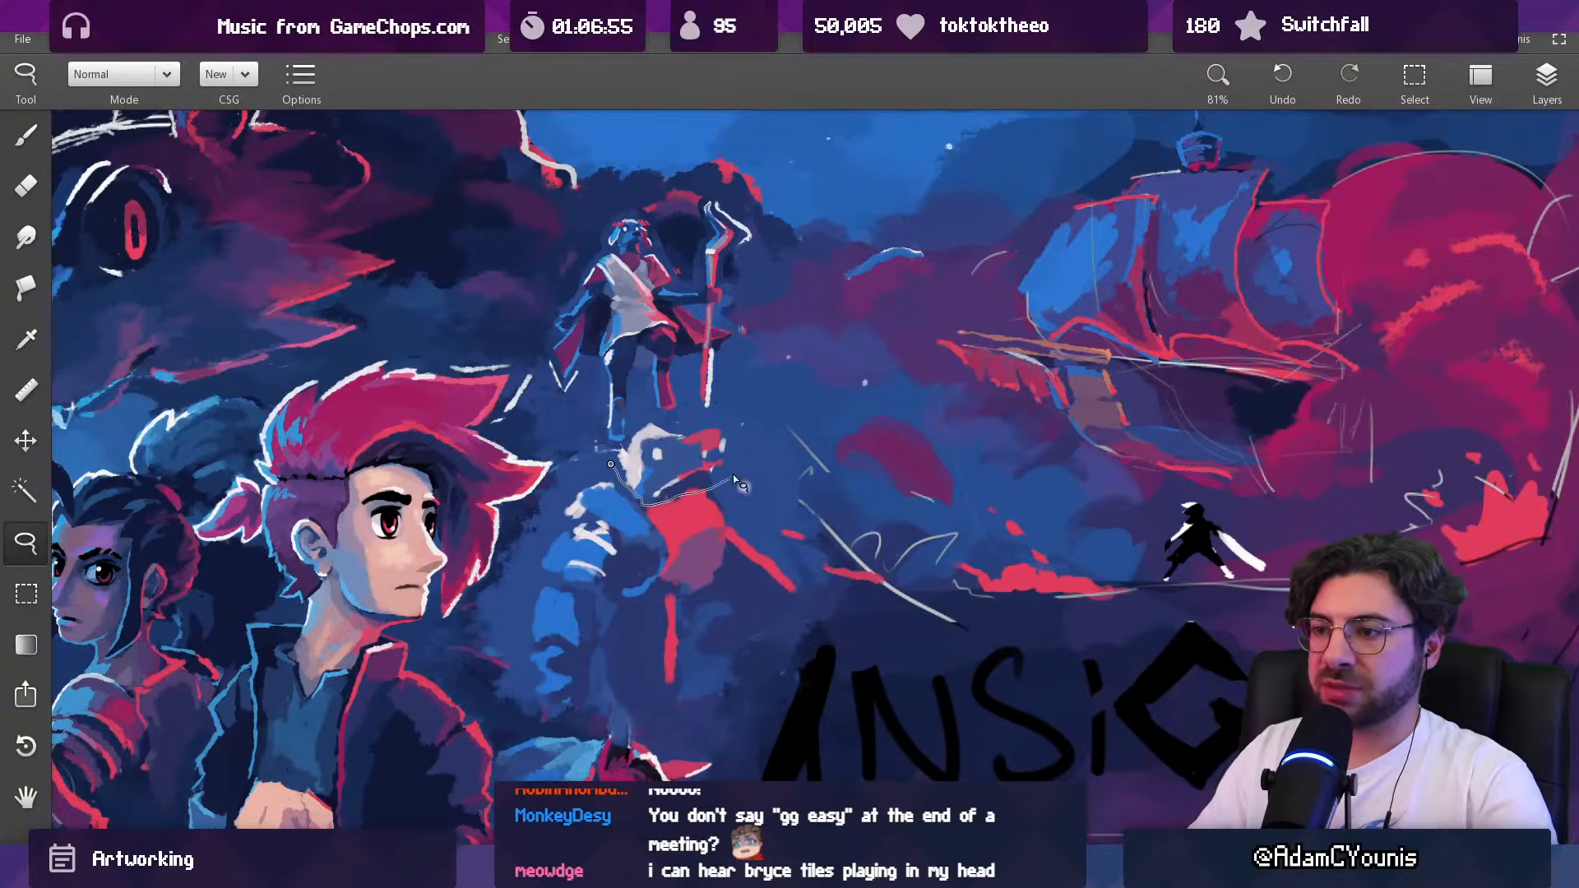
drag(625, 452, 612, 462)
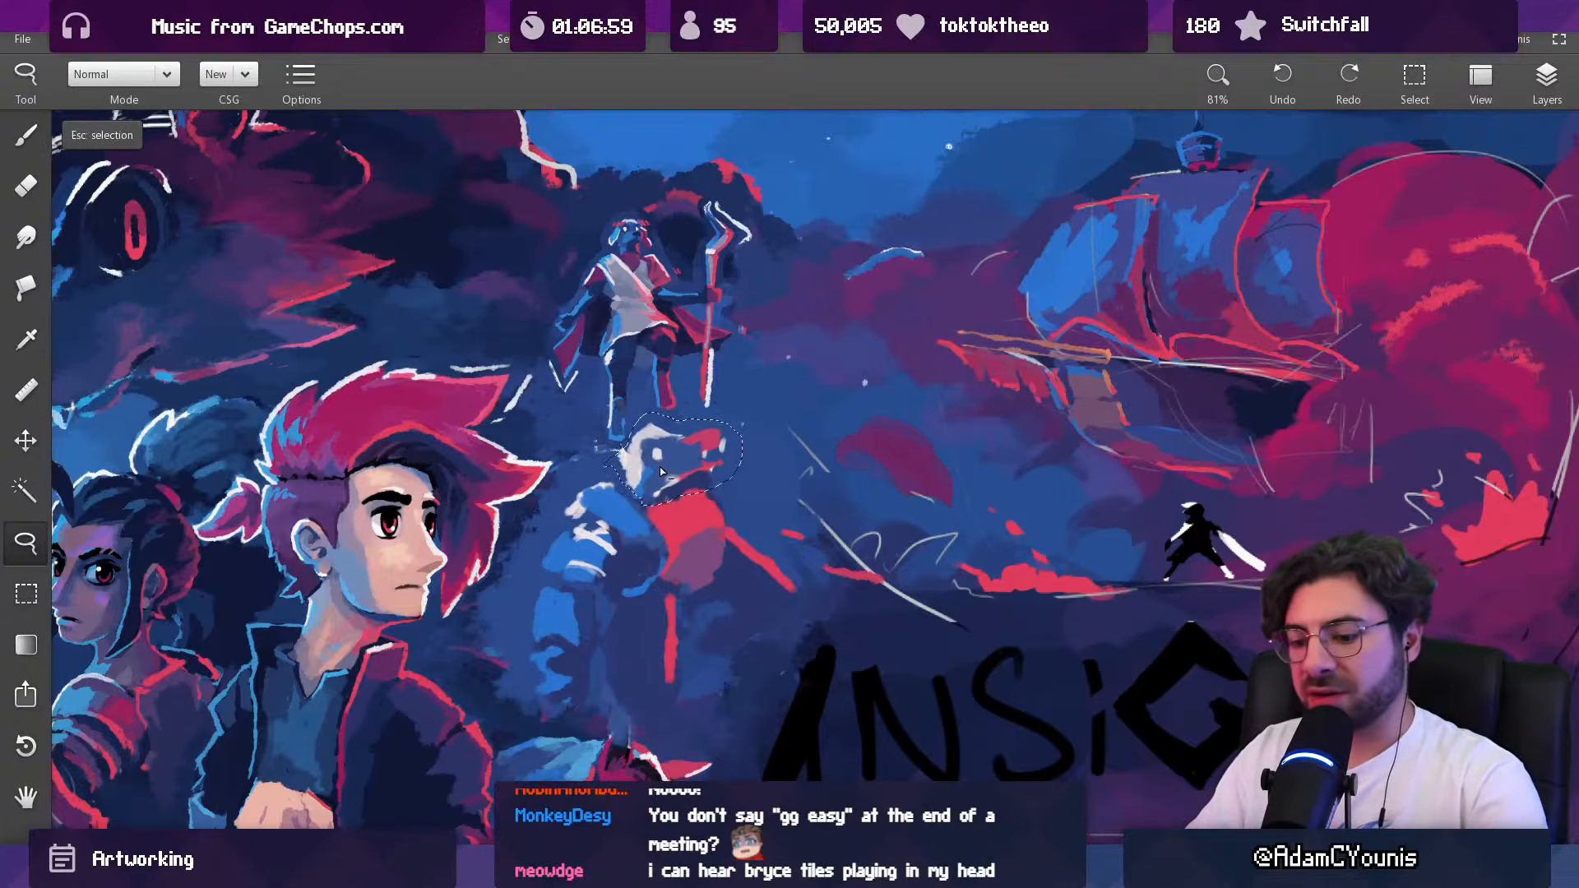
key(ctrl+t)
drag(734, 409, 750, 402)
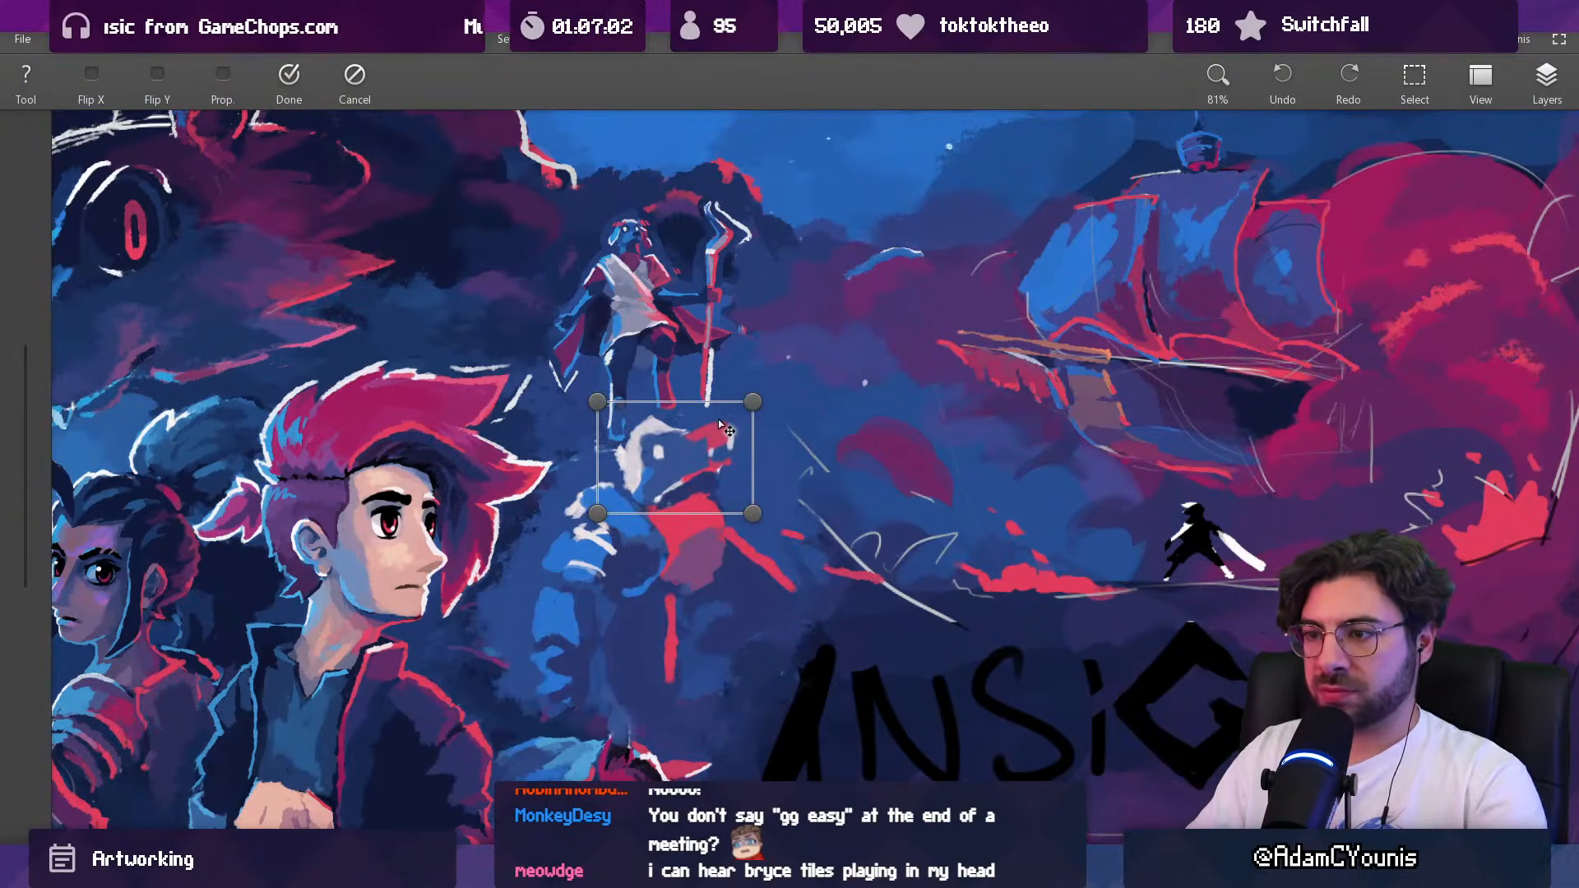
key(Return)
Step: Rework the Baruk figure's outstretched arm and hand in muted purple with a 52 px brush
scroll(679, 484, down, 5)
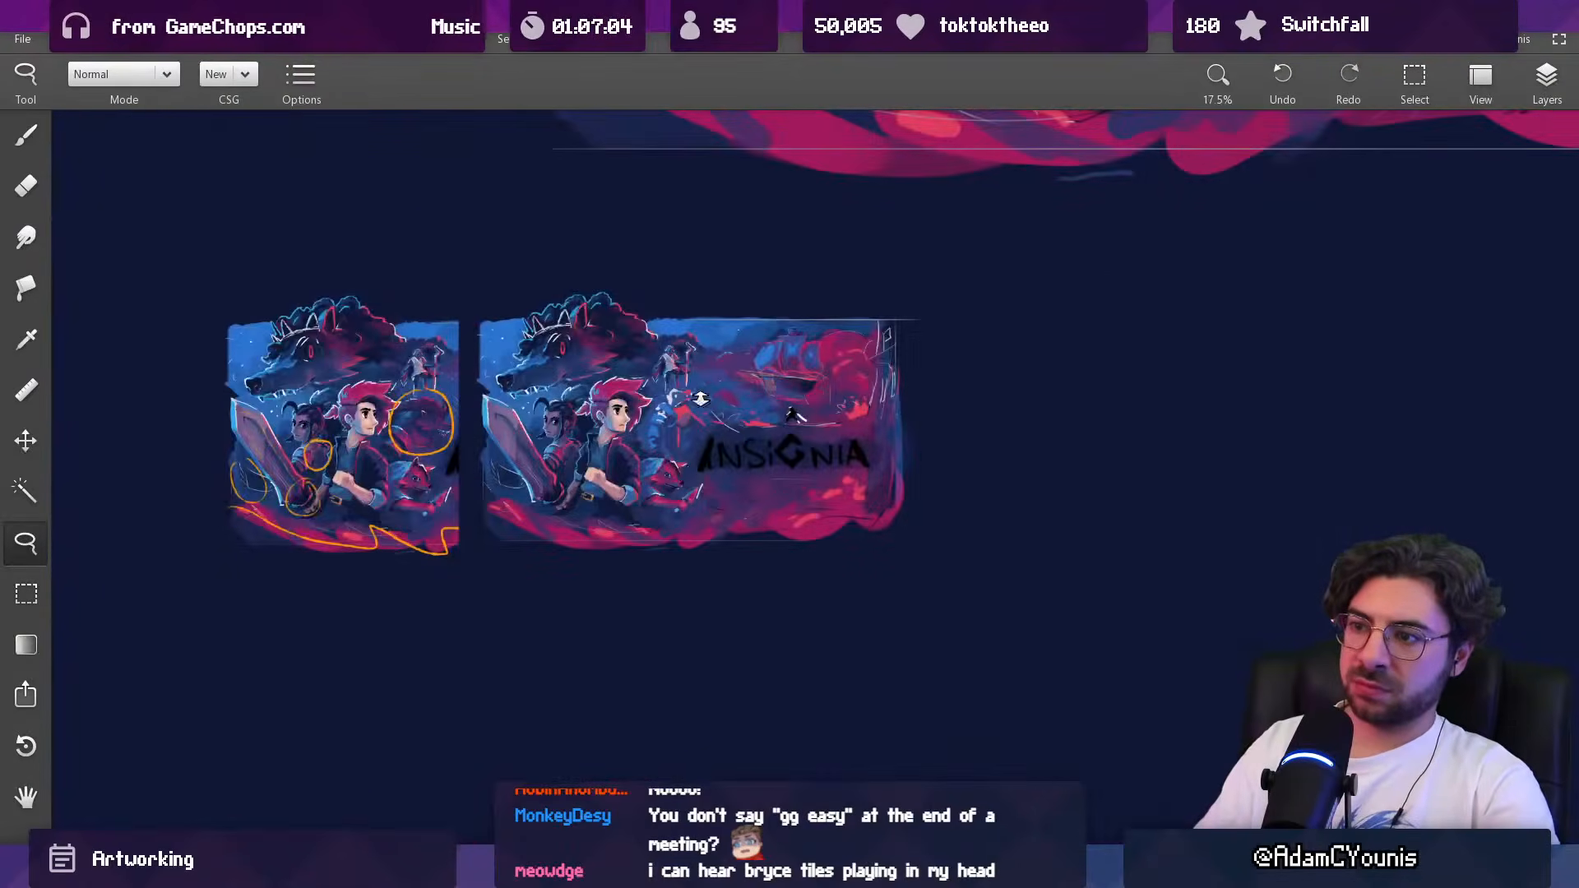
scroll(705, 411, up, 3)
key(b)
mouse_move(693, 427)
mouse_down()
mouse_move(710, 453)
mouse_move(677, 463)
mouse_move(695, 469)
mouse_up()
alt+click(686, 430)
alt+click(662, 445)
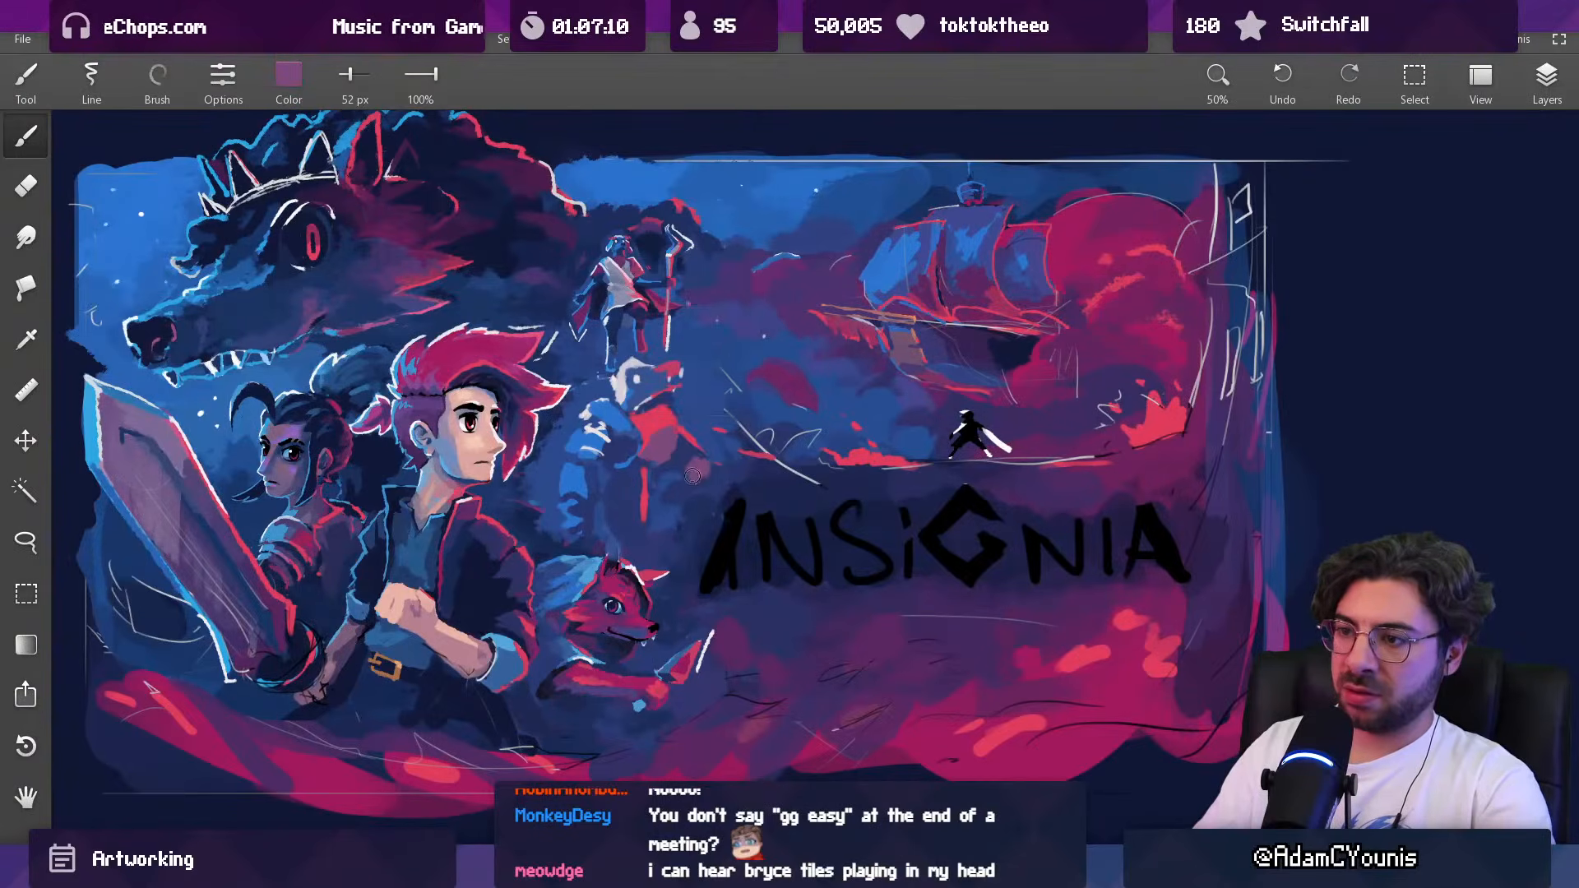
Step: Soften the Baruk figure's lower arm and torso with dark blue strokes at 61 px
alt+click(569, 473)
drag(615, 496, 621, 483)
alt+click(614, 504)
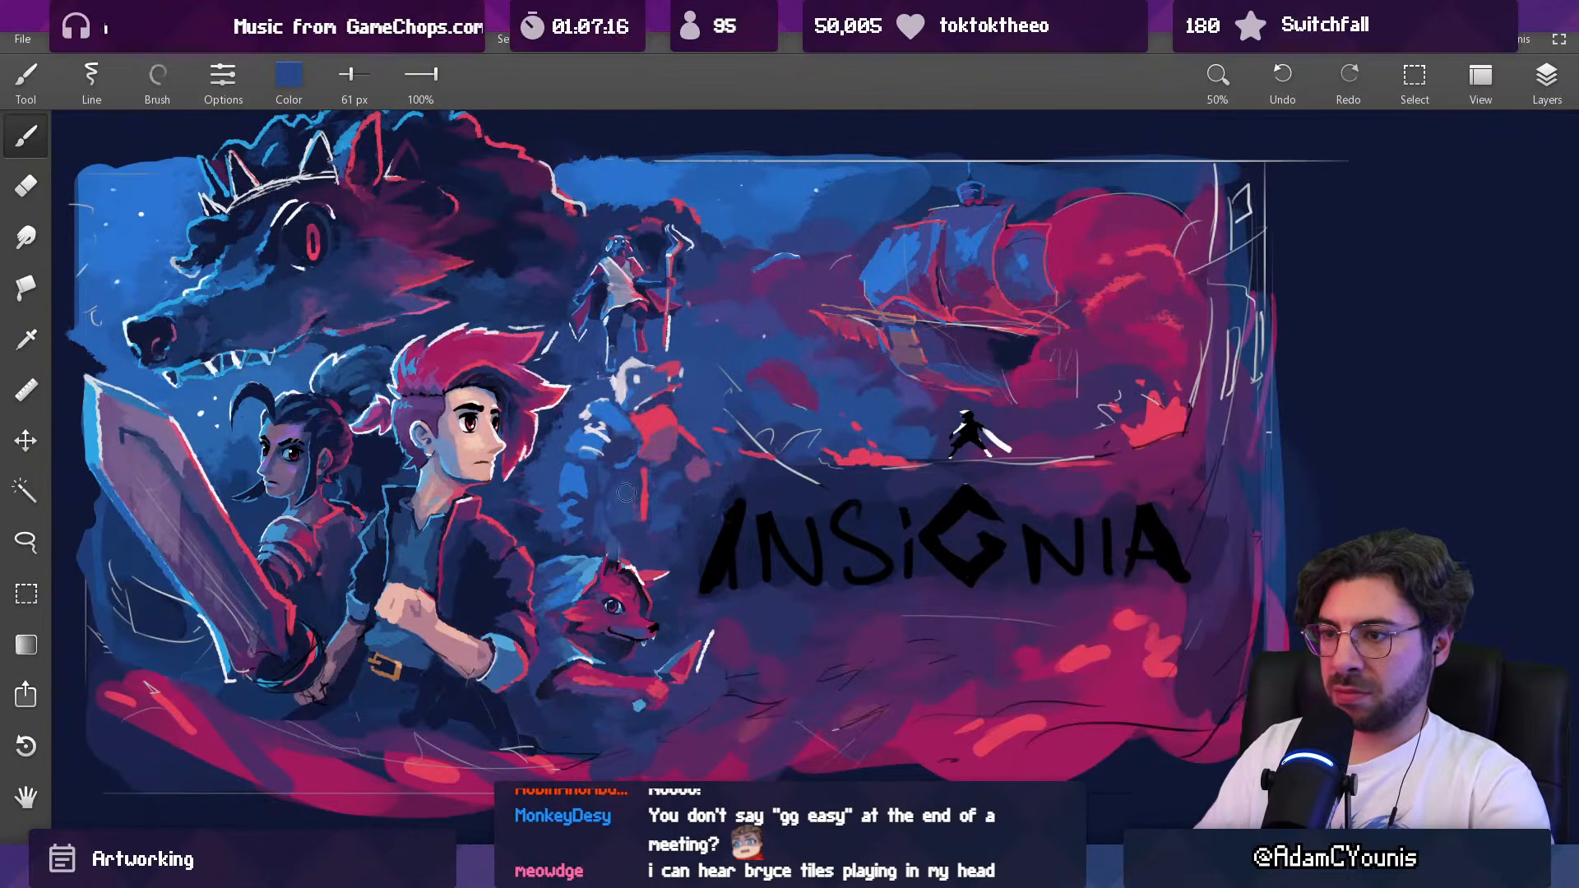
Step: Transform the whole Baruk figure, tilting it counterclockwise and shifting it slightly
scroll(624, 494, down, 5)
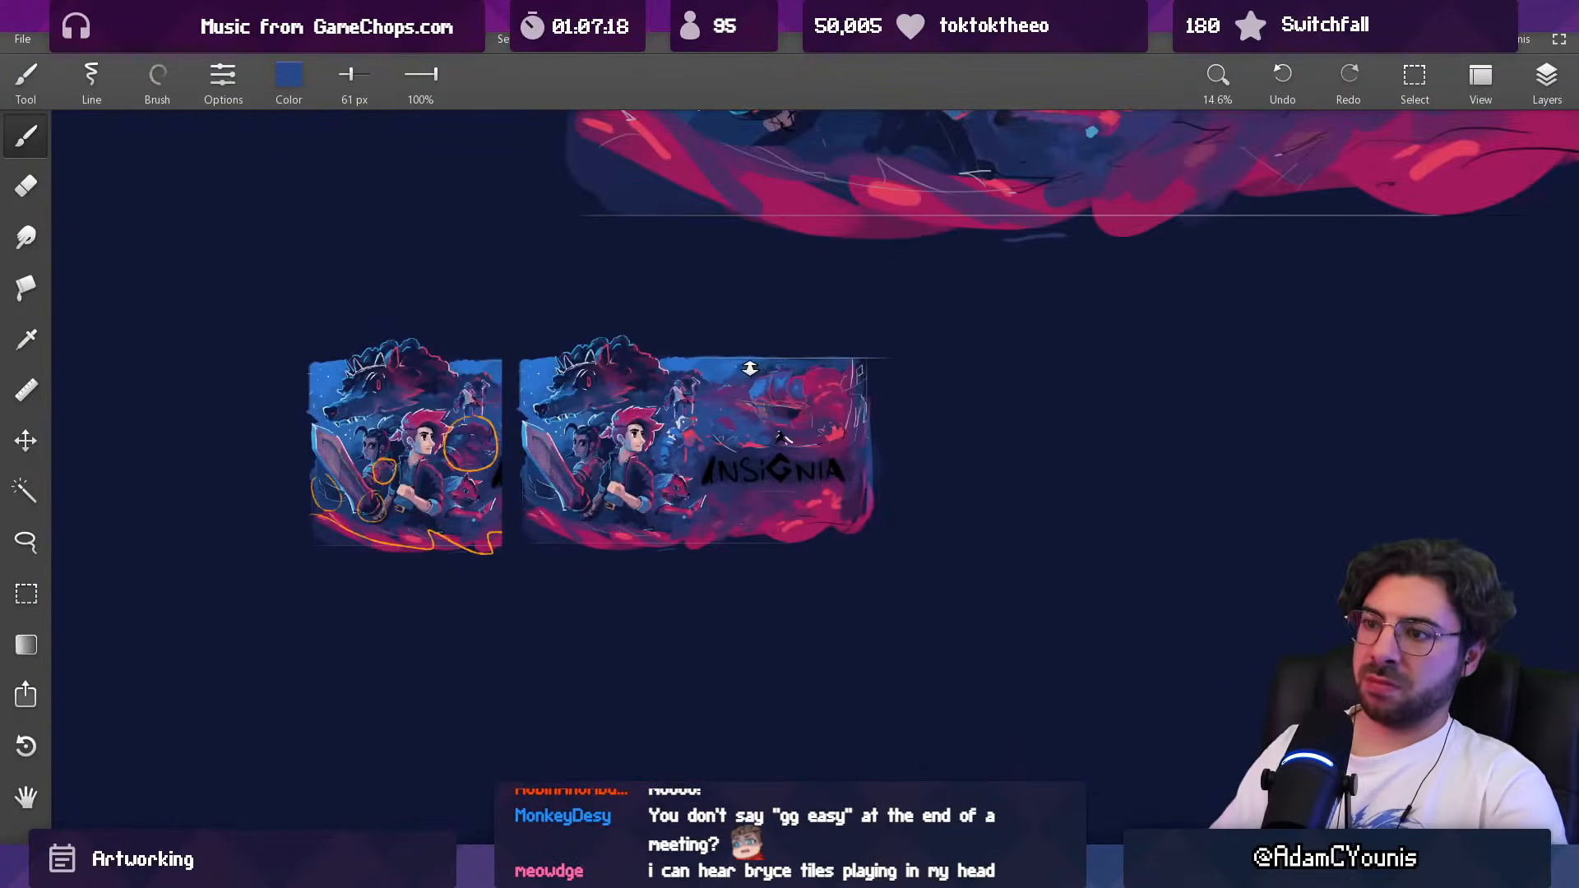
scroll(700, 426, up, 5)
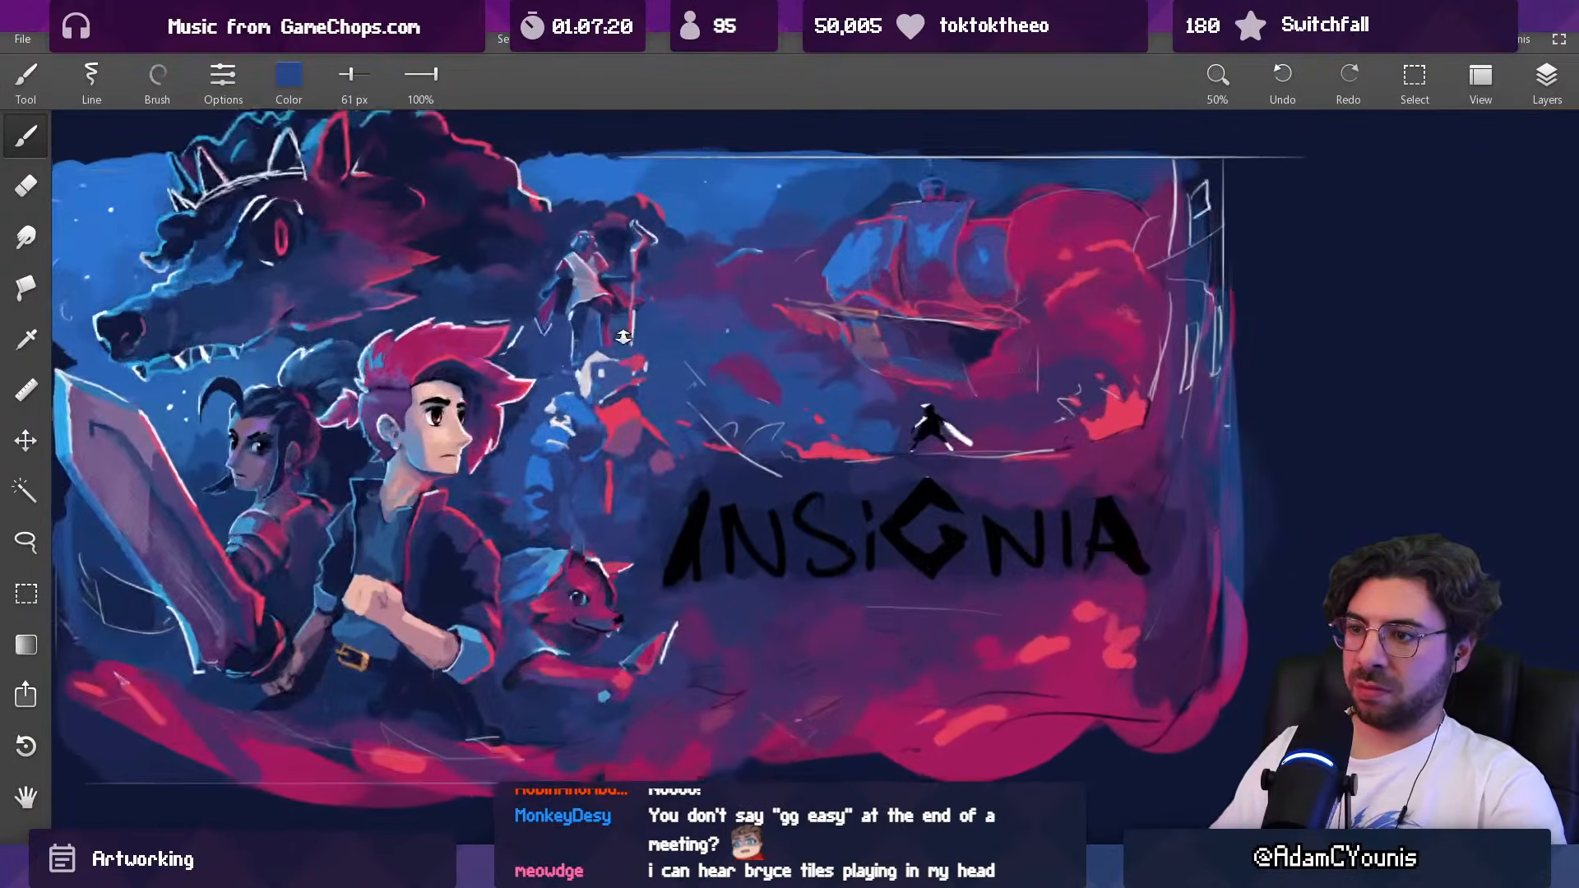
key(ctrl+t)
drag(734, 315, 700, 291)
drag(645, 424, 640, 421)
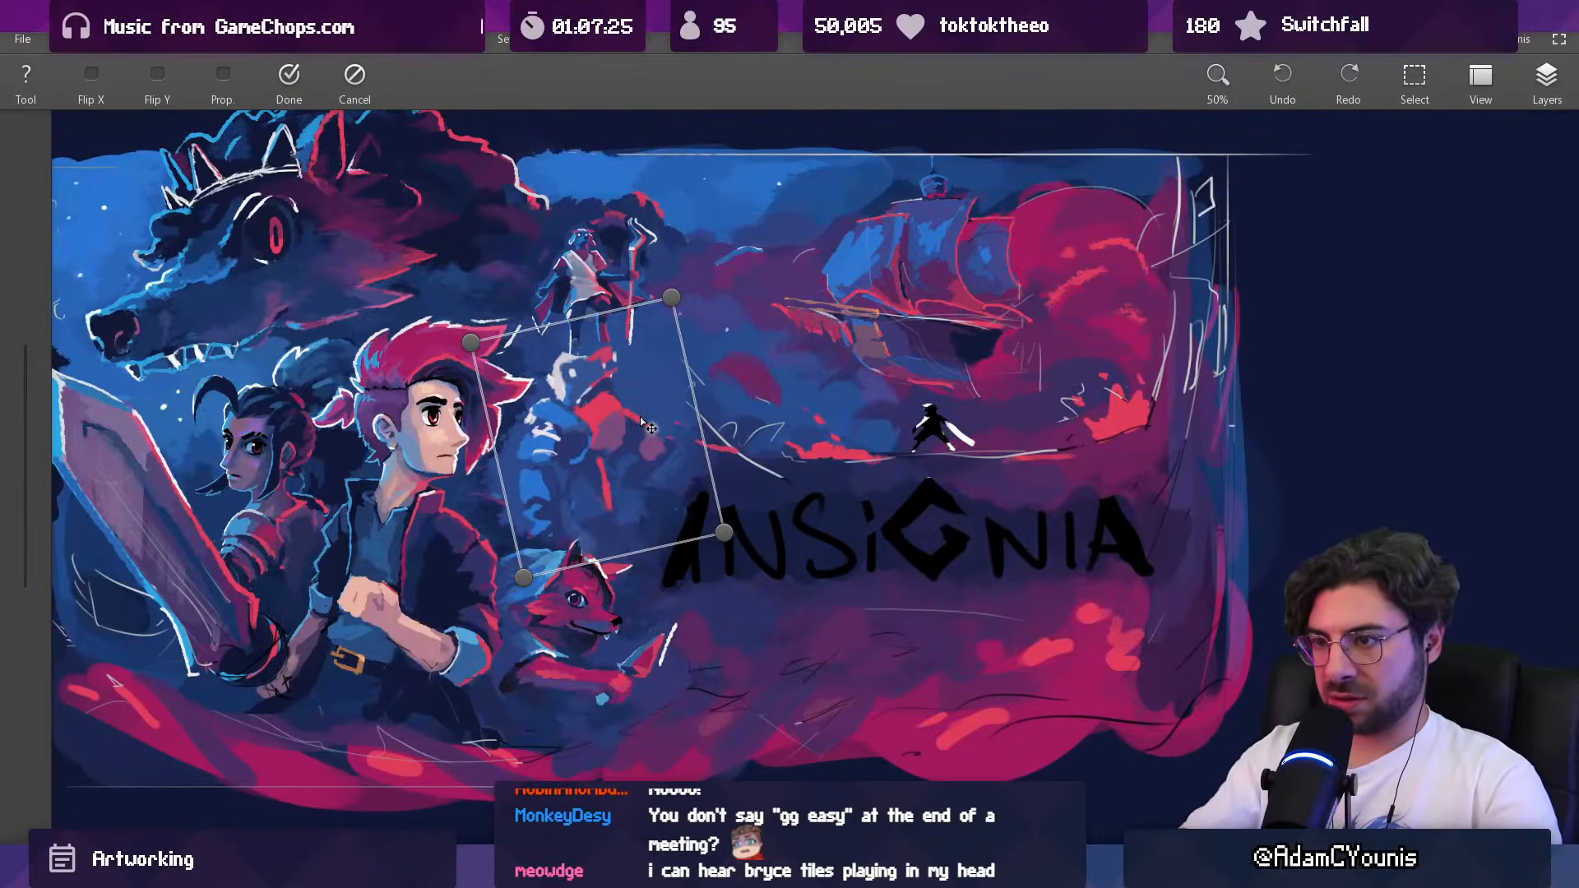
key(Return)
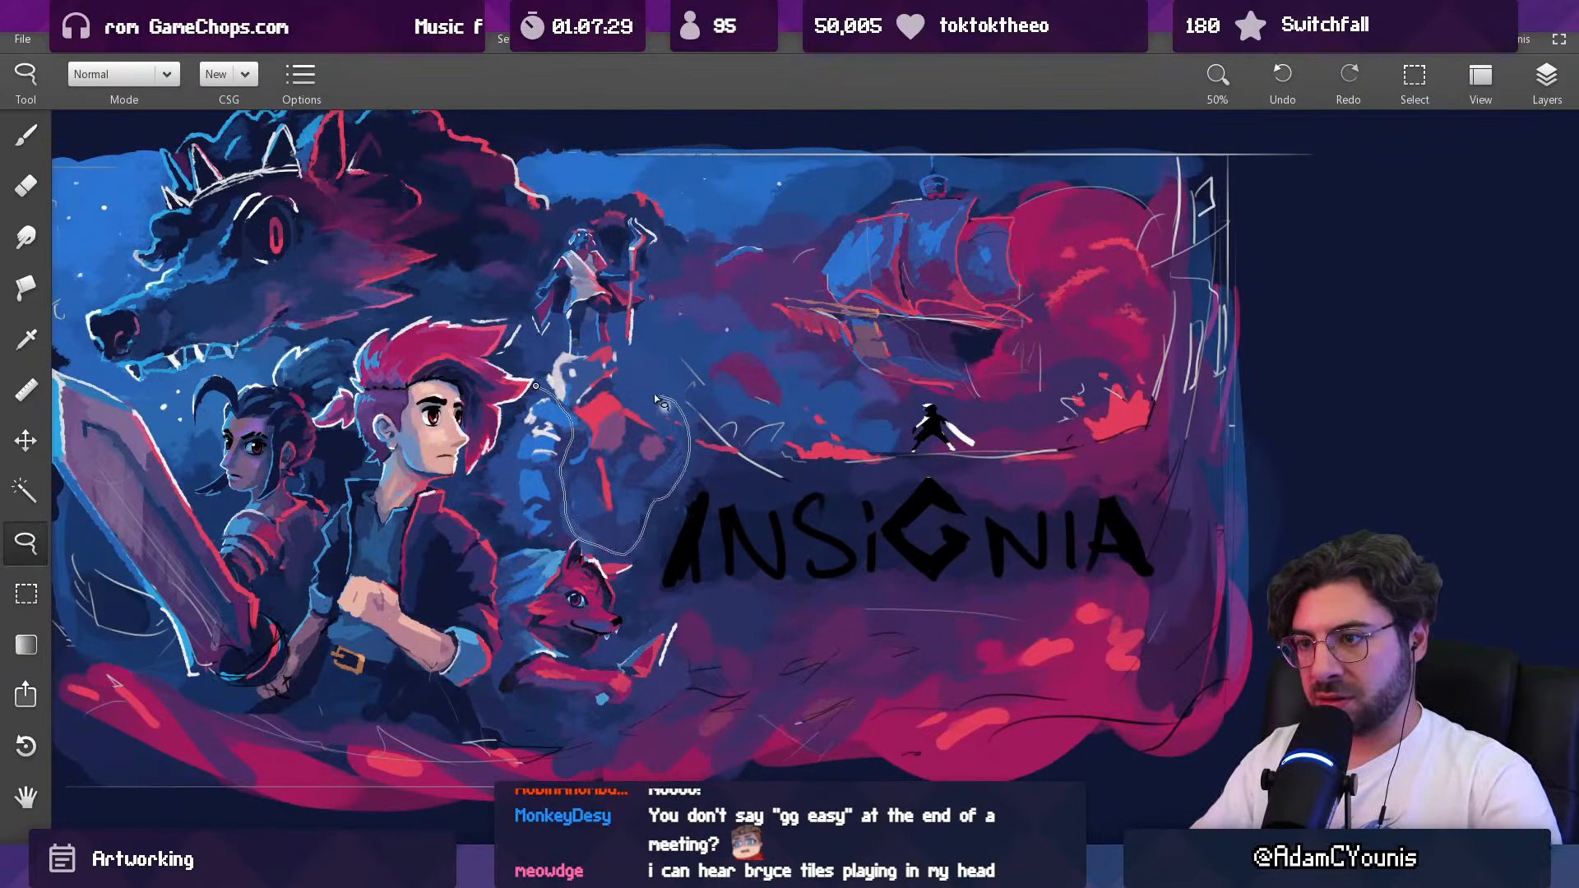
Step: Lasso the Baruk figure's head and torso without the wrapped arm and rotate them slightly clockwise
drag(582, 341, 543, 374)
key(ctrl+t)
drag(708, 313, 722, 325)
key(Return)
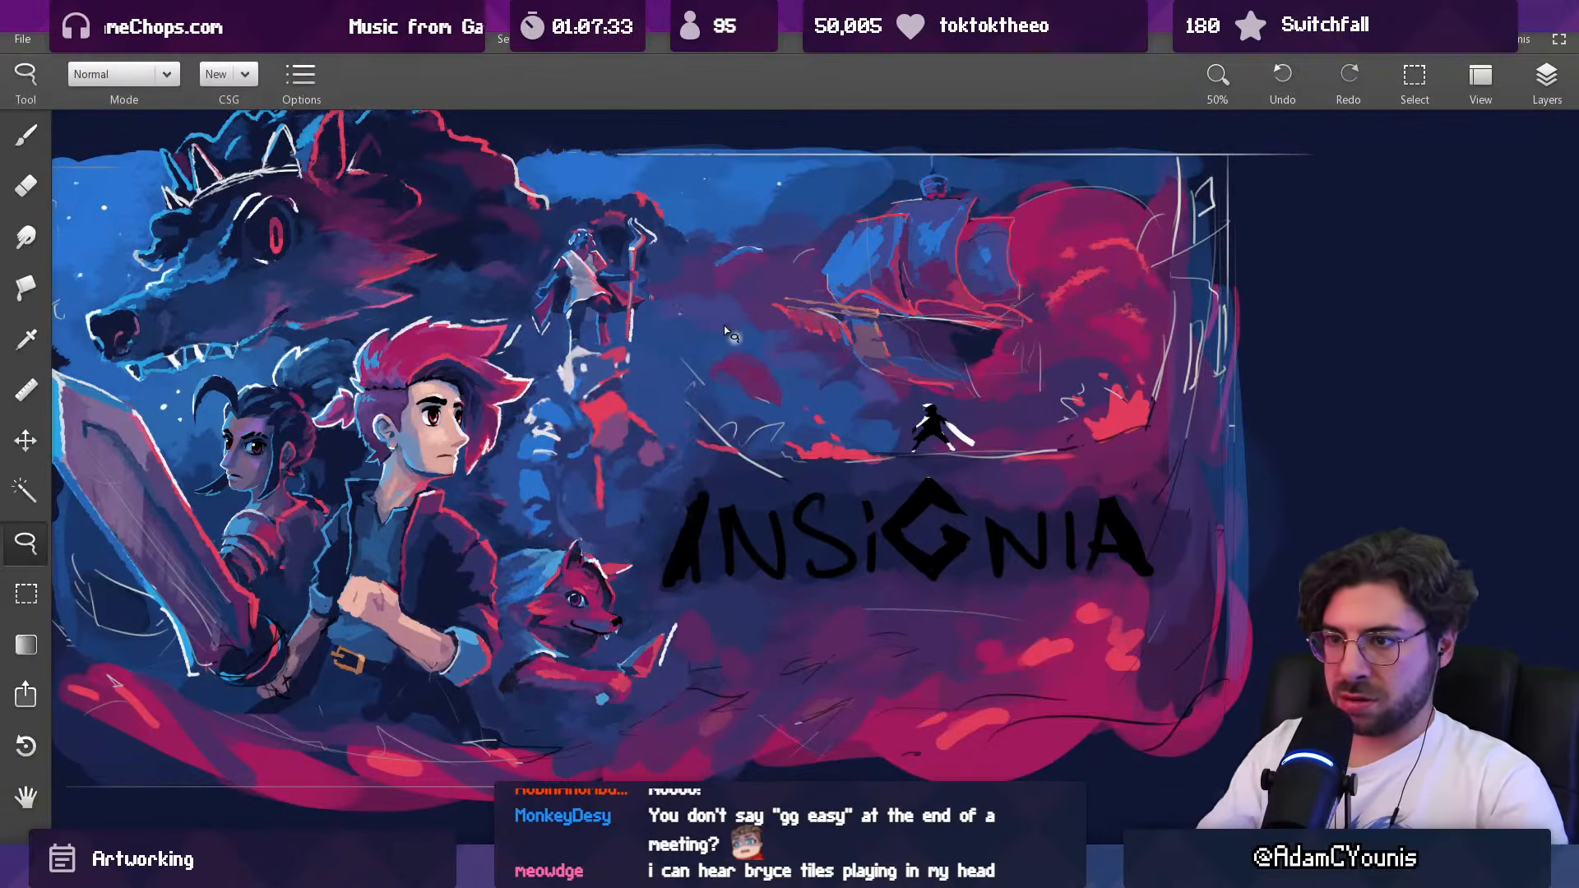
scroll(536, 427, up, 1)
scroll(536, 428, up, 1)
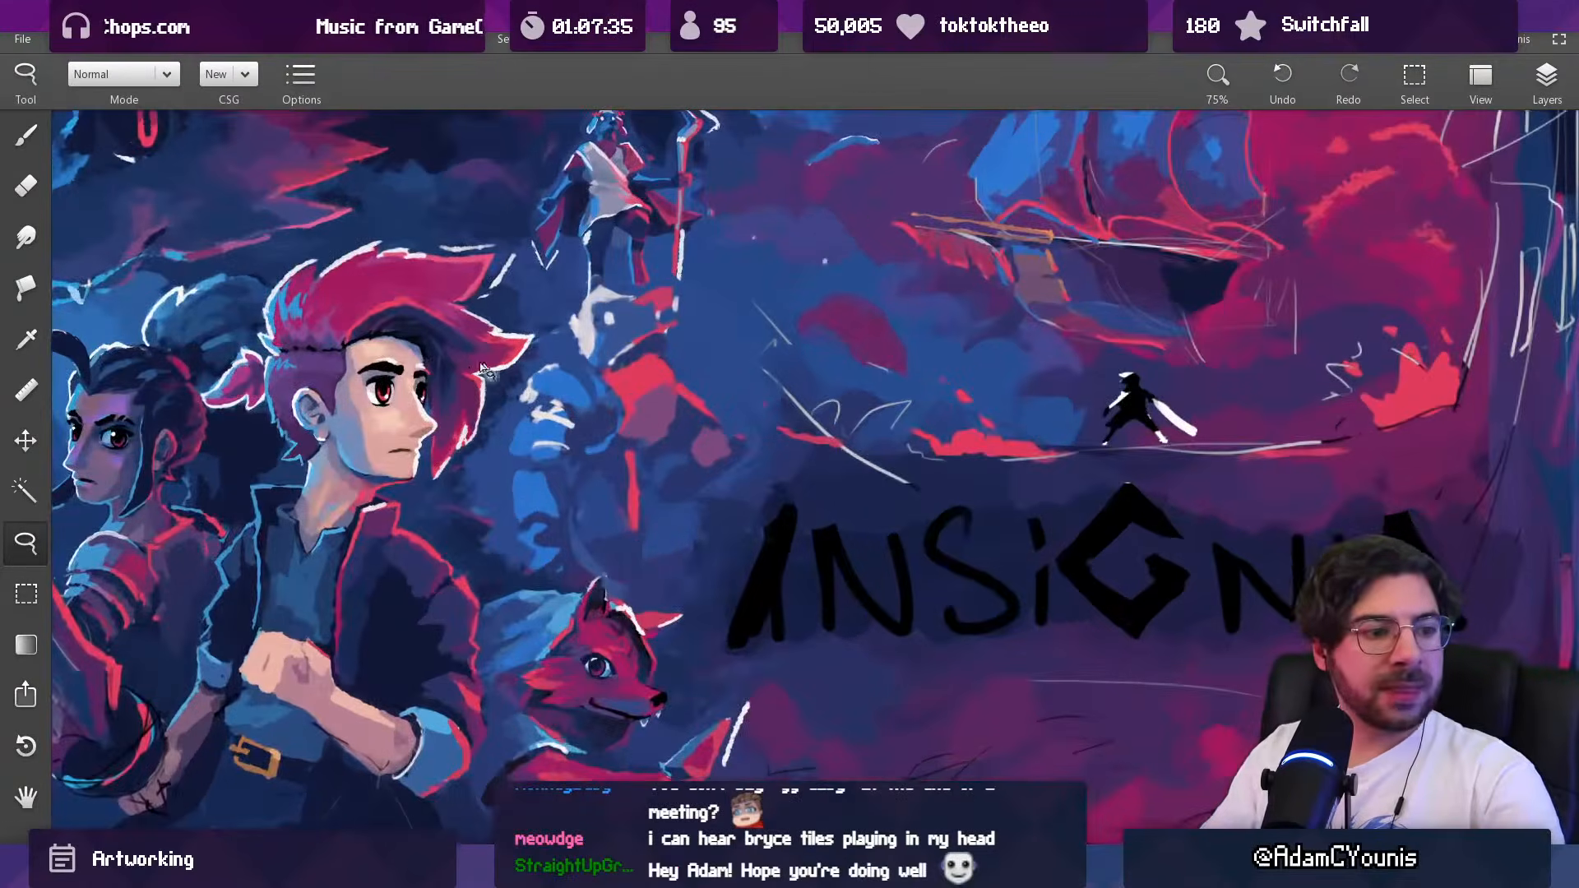
Step: Rework the edges of the Baruk figure's lower arm with dark blue strokes from a 42 px brush
key(b)
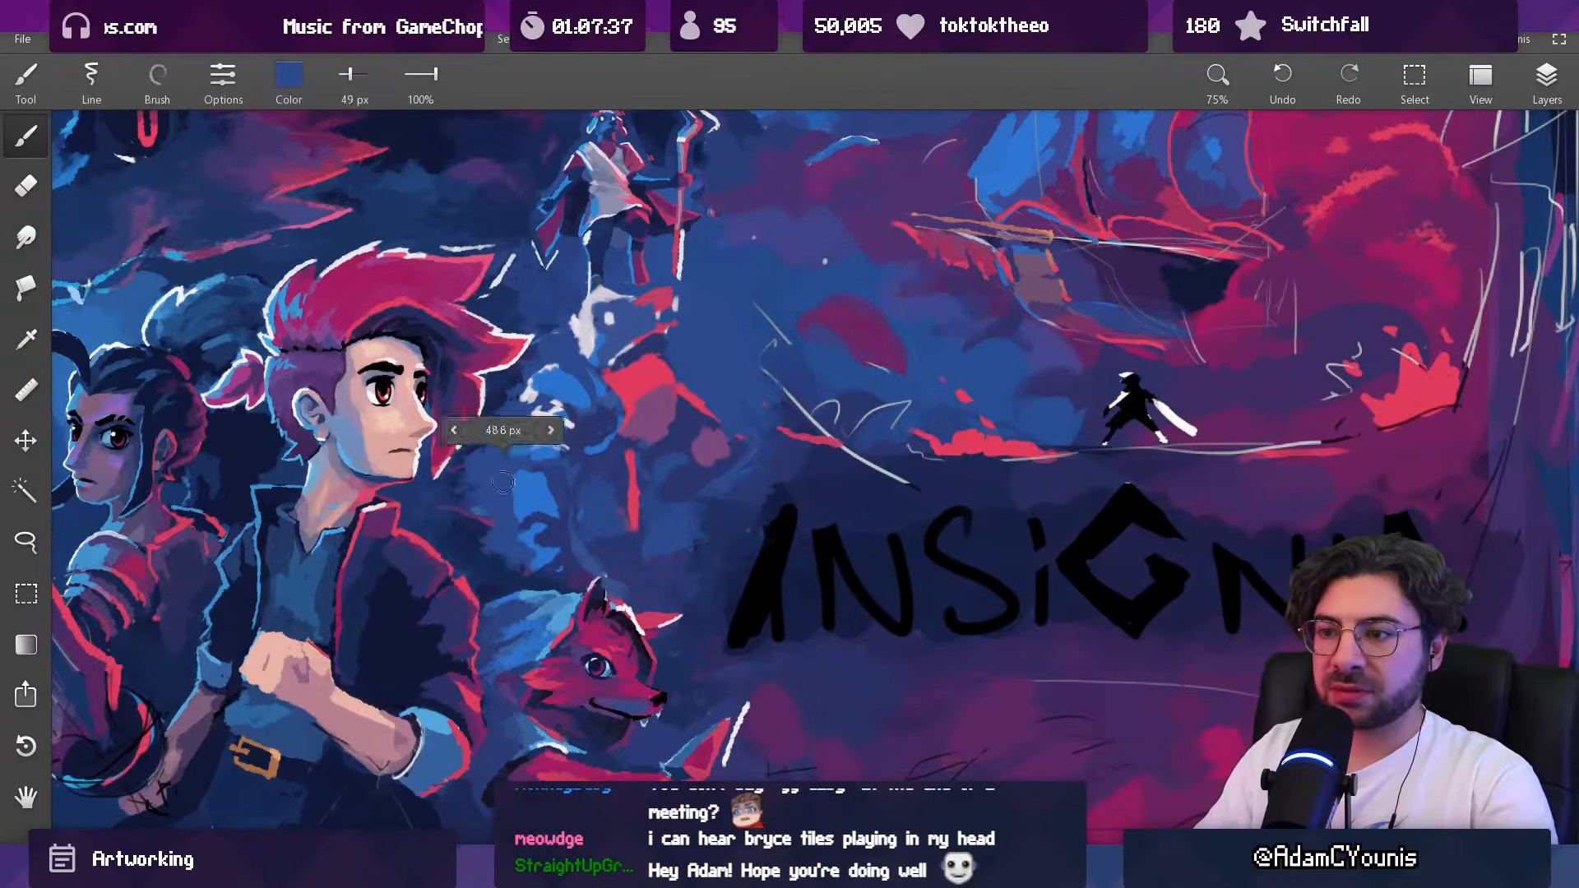
alt+click(559, 479)
drag(534, 456, 551, 469)
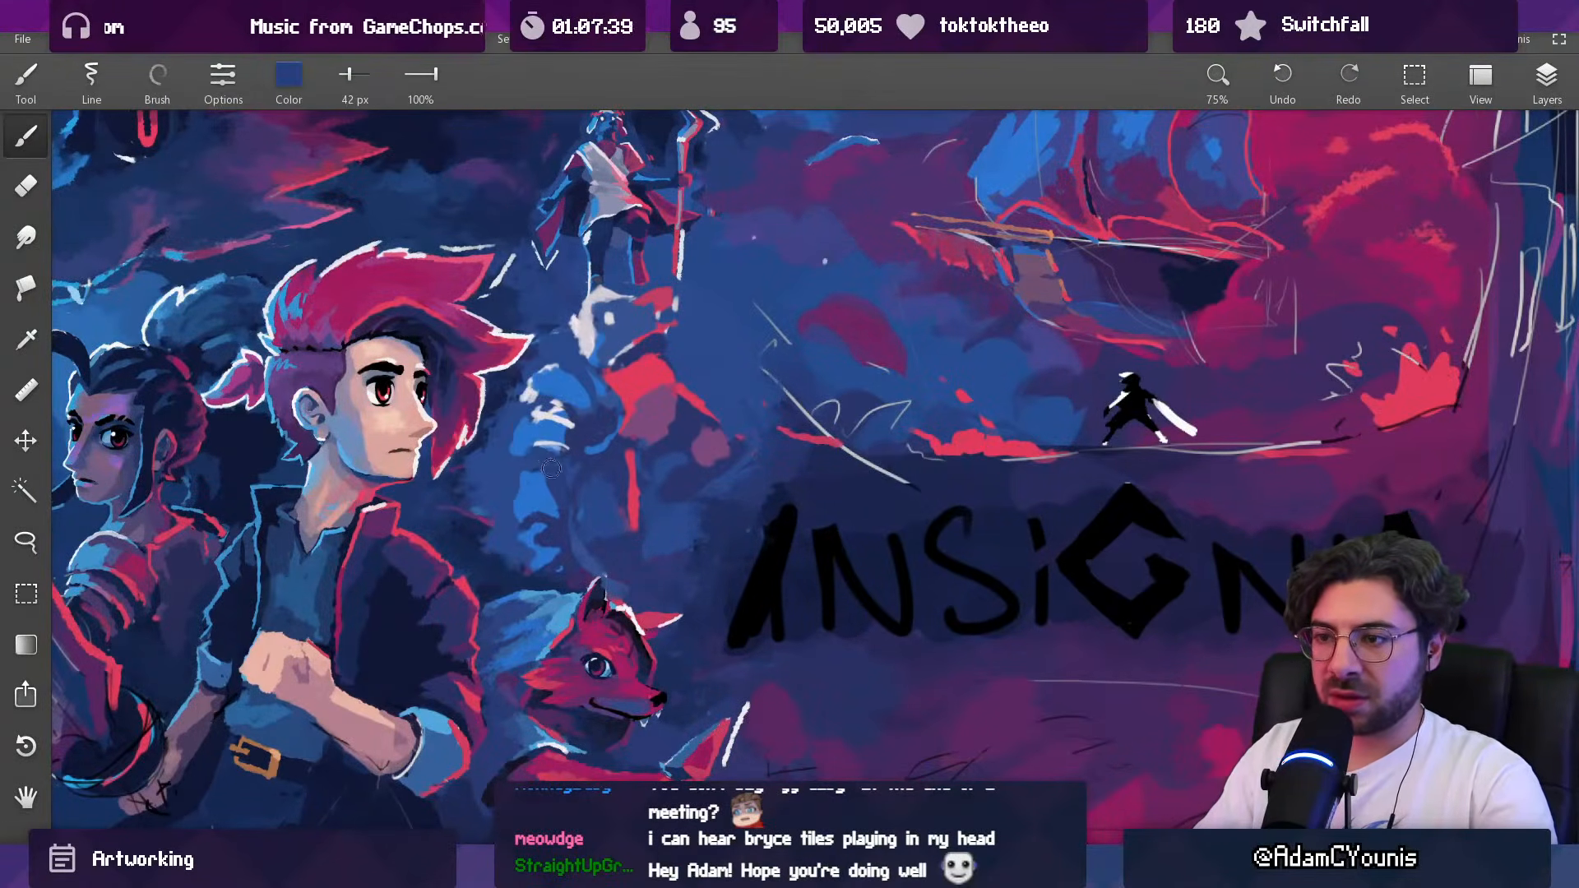
alt+click(543, 484)
alt+click(510, 452)
alt+click(567, 427)
alt+click(577, 384)
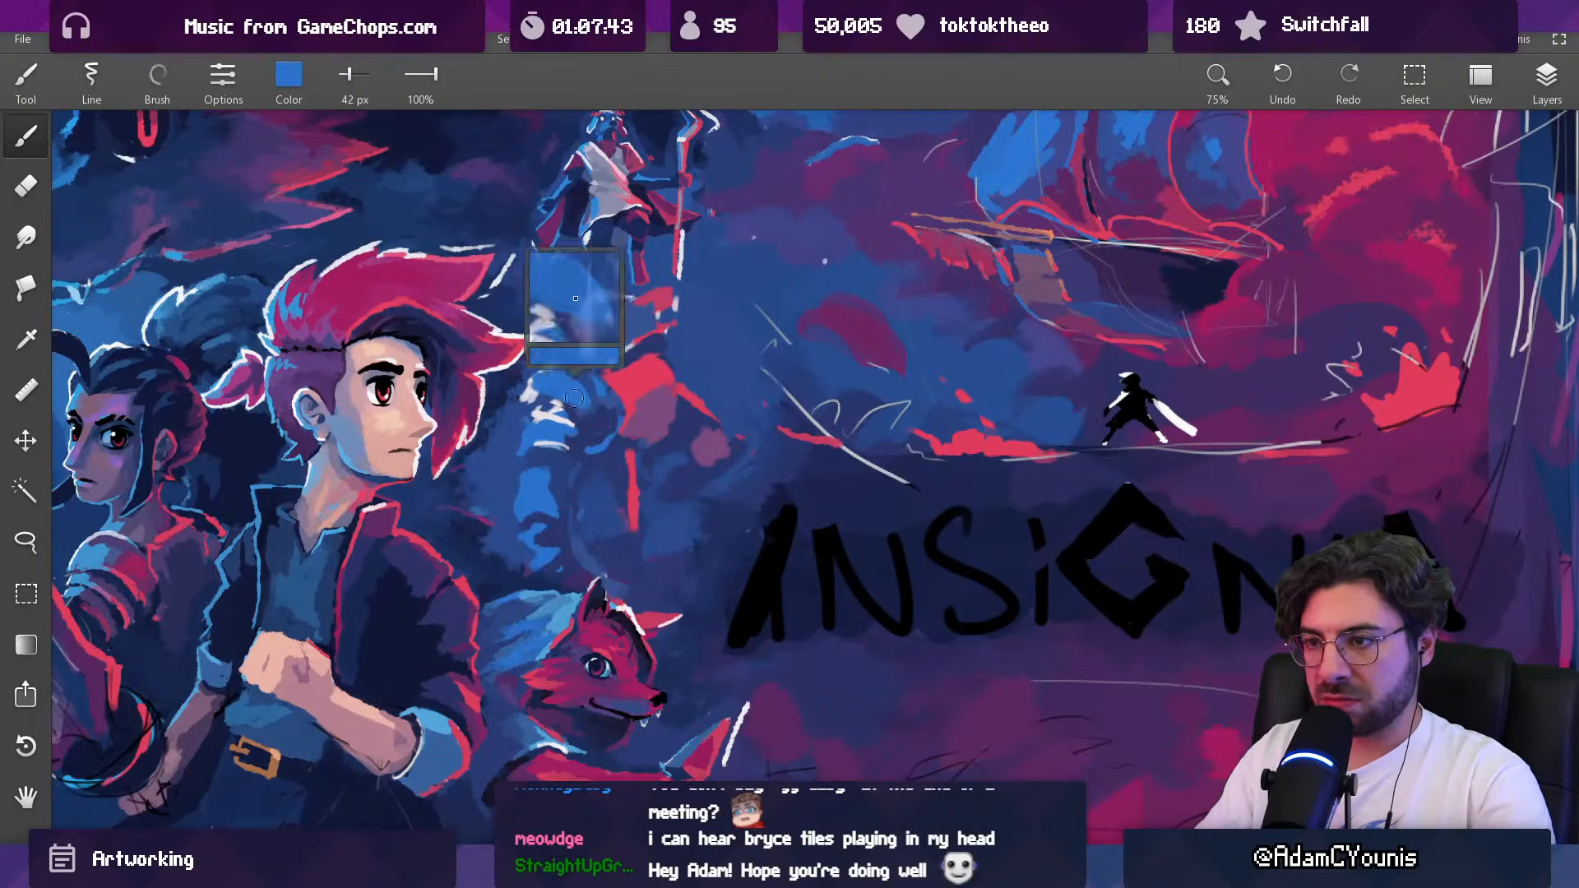
Step: Block in the Baruk figure's shoulder and upper arm with sampled bright blue at 42 px
alt+click(561, 356)
drag(536, 374, 562, 366)
alt+click(559, 385)
alt+click(526, 397)
Step: Paint pale wrap bands across the Baruk figure's upper arm with a 29 px brush
key([)
key(])
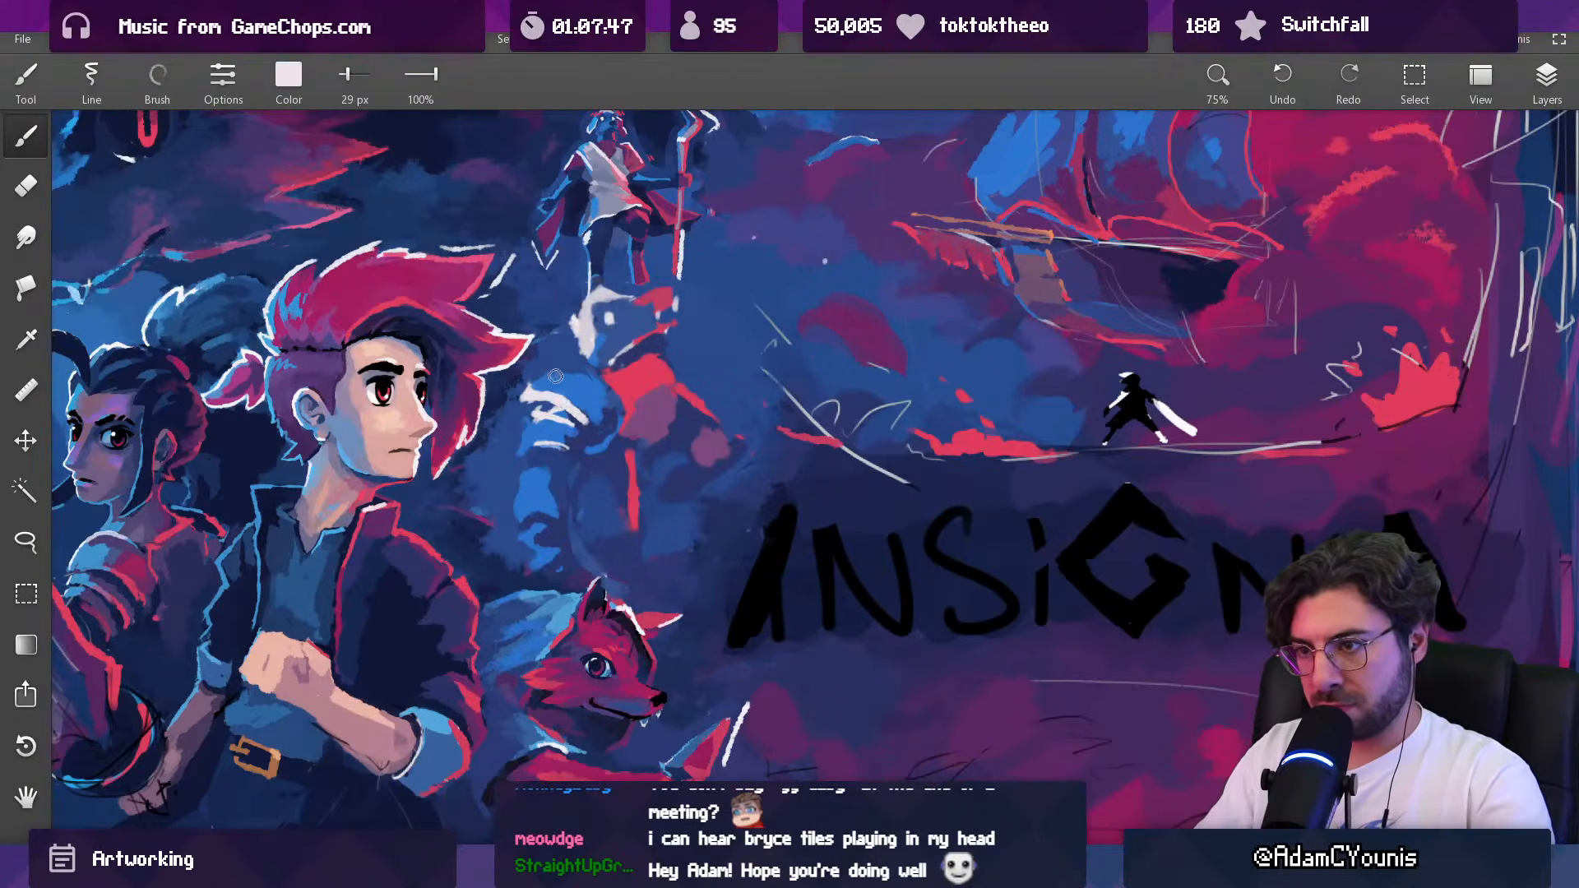
alt+click(535, 381)
alt+click(551, 385)
drag(527, 393, 571, 385)
alt+click(575, 400)
alt+click(549, 393)
Step: Shape the Baruk figure's mane and neck behind the head with crimson and blue strokes at 23 px
key([)
key([)
alt+click(565, 361)
alt+click(576, 374)
alt+click(601, 345)
alt+click(613, 330)
alt+click(600, 332)
key(])
alt+click(655, 309)
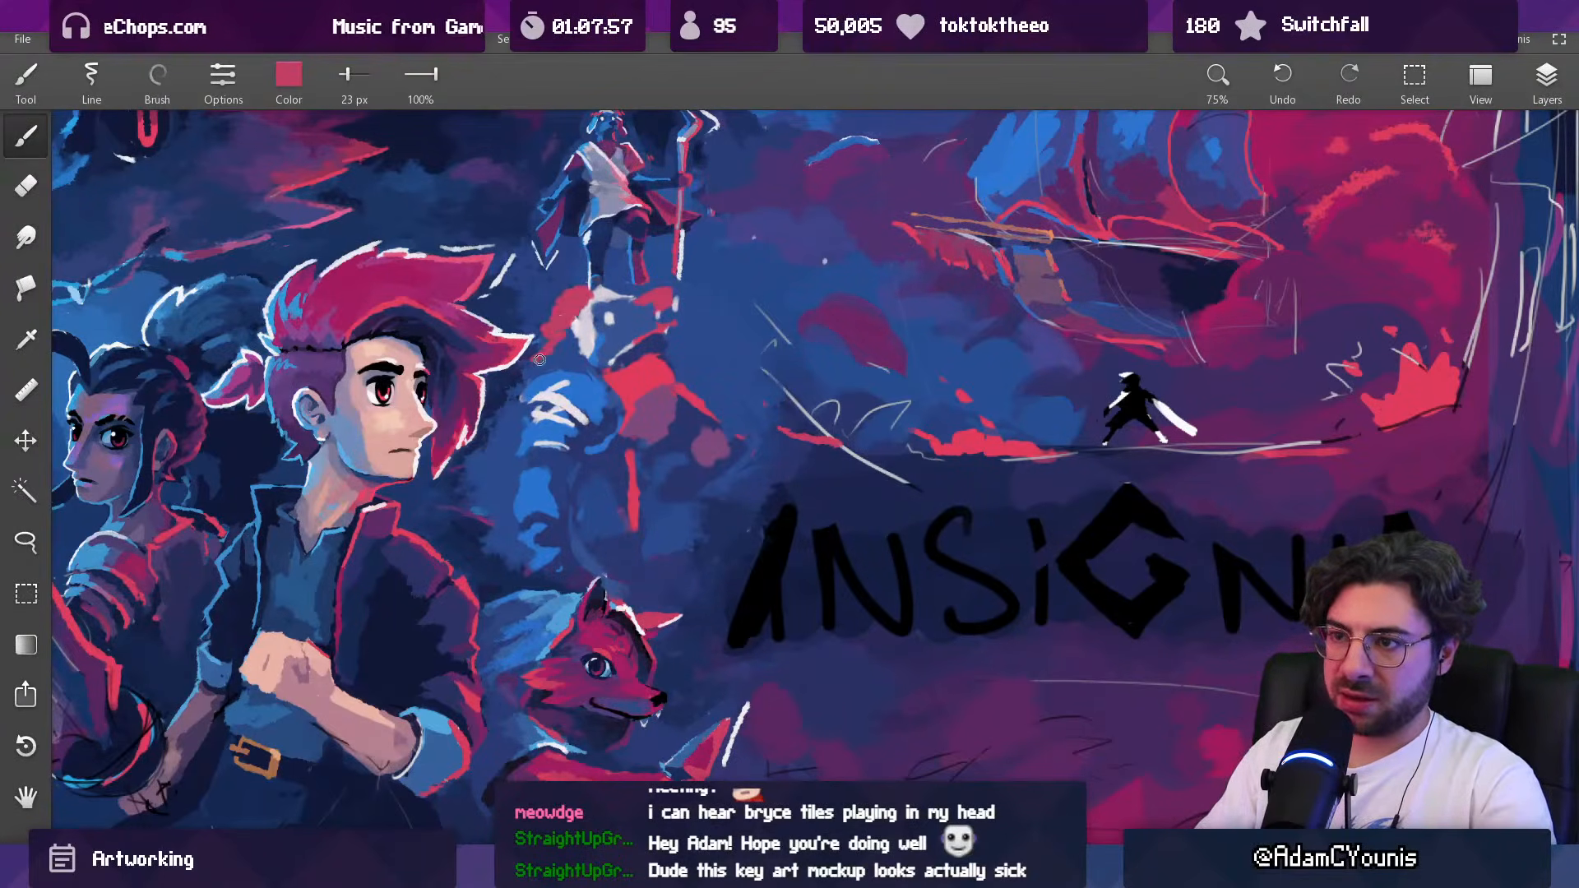
alt+click(573, 369)
alt+click(611, 345)
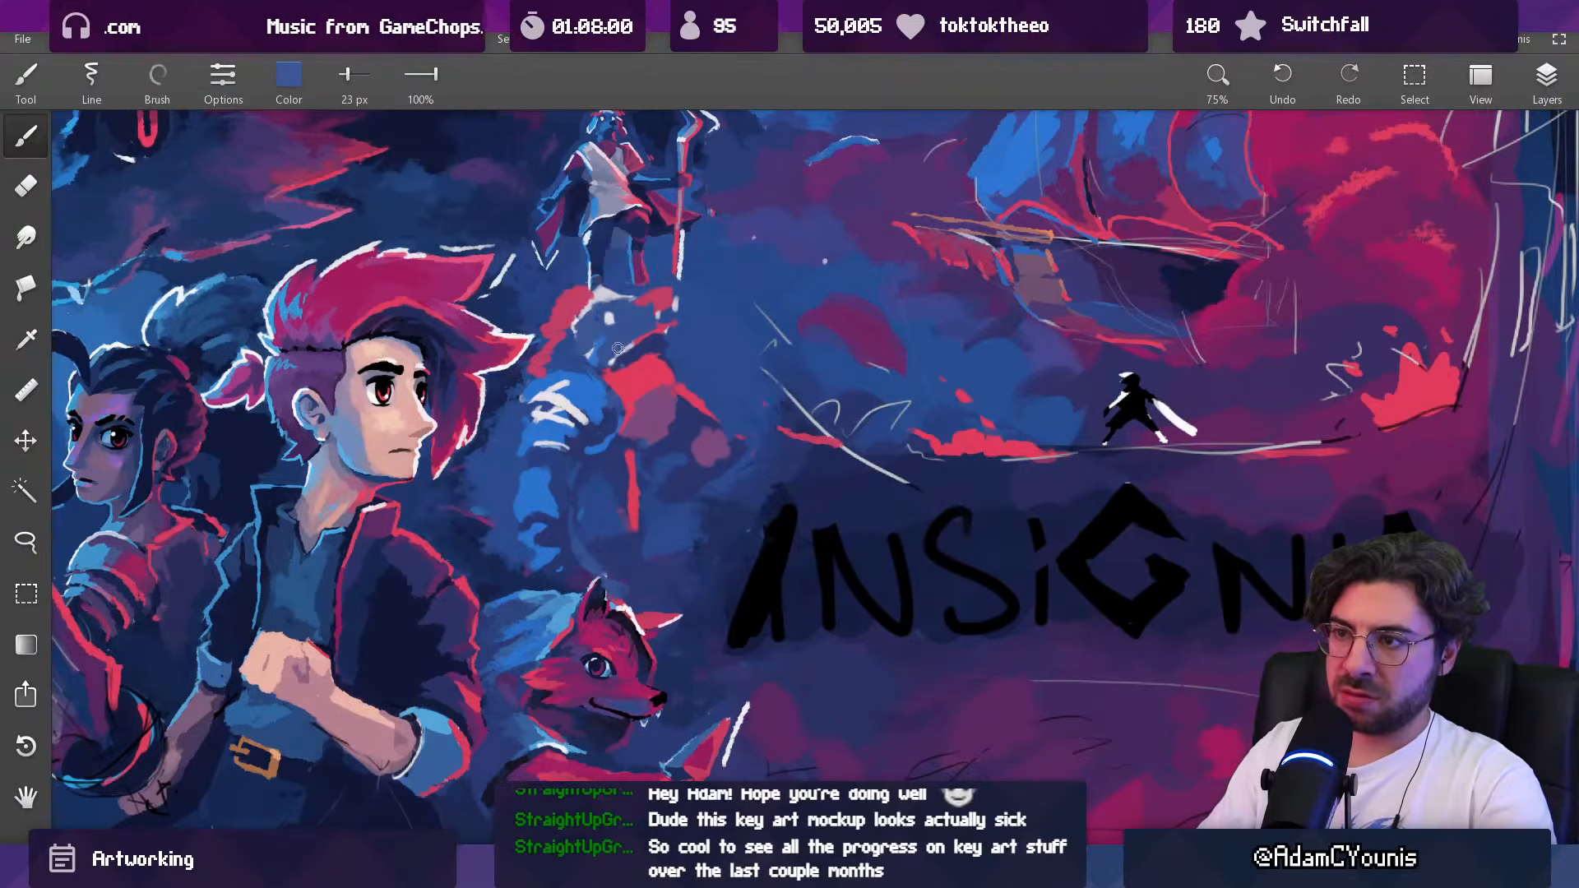
Step: Add pale wrap bands to the Baruk figure's wrist at 21 px and trim around them with blue at 27 px
drag(633, 341, 610, 428)
drag(689, 264, 641, 465)
drag(655, 364, 652, 119)
alt+click(653, 286)
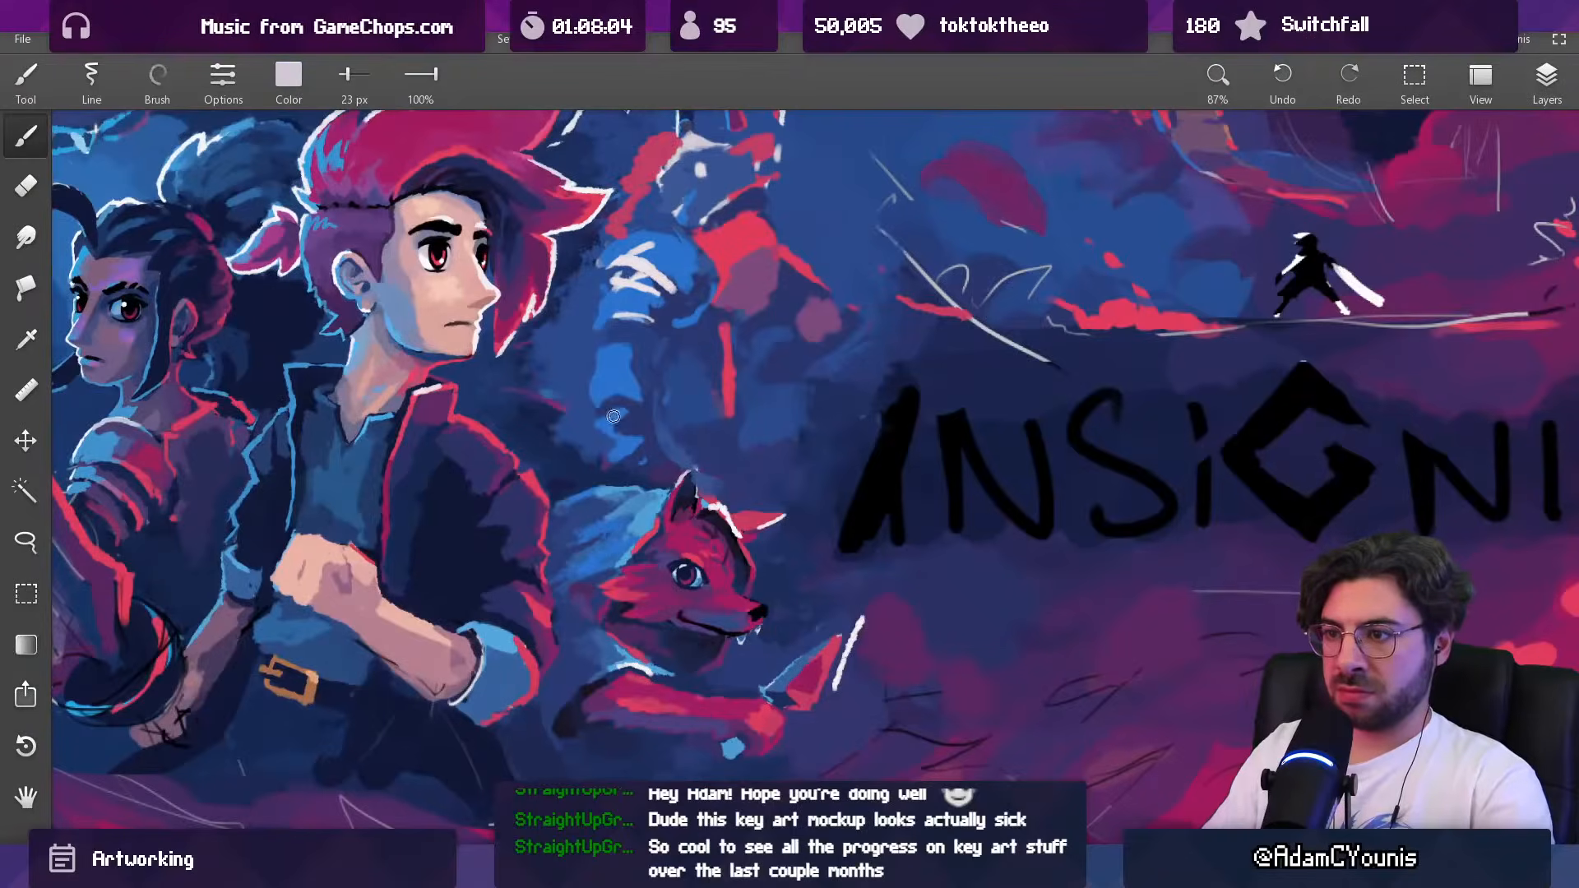
key(bracketleft)
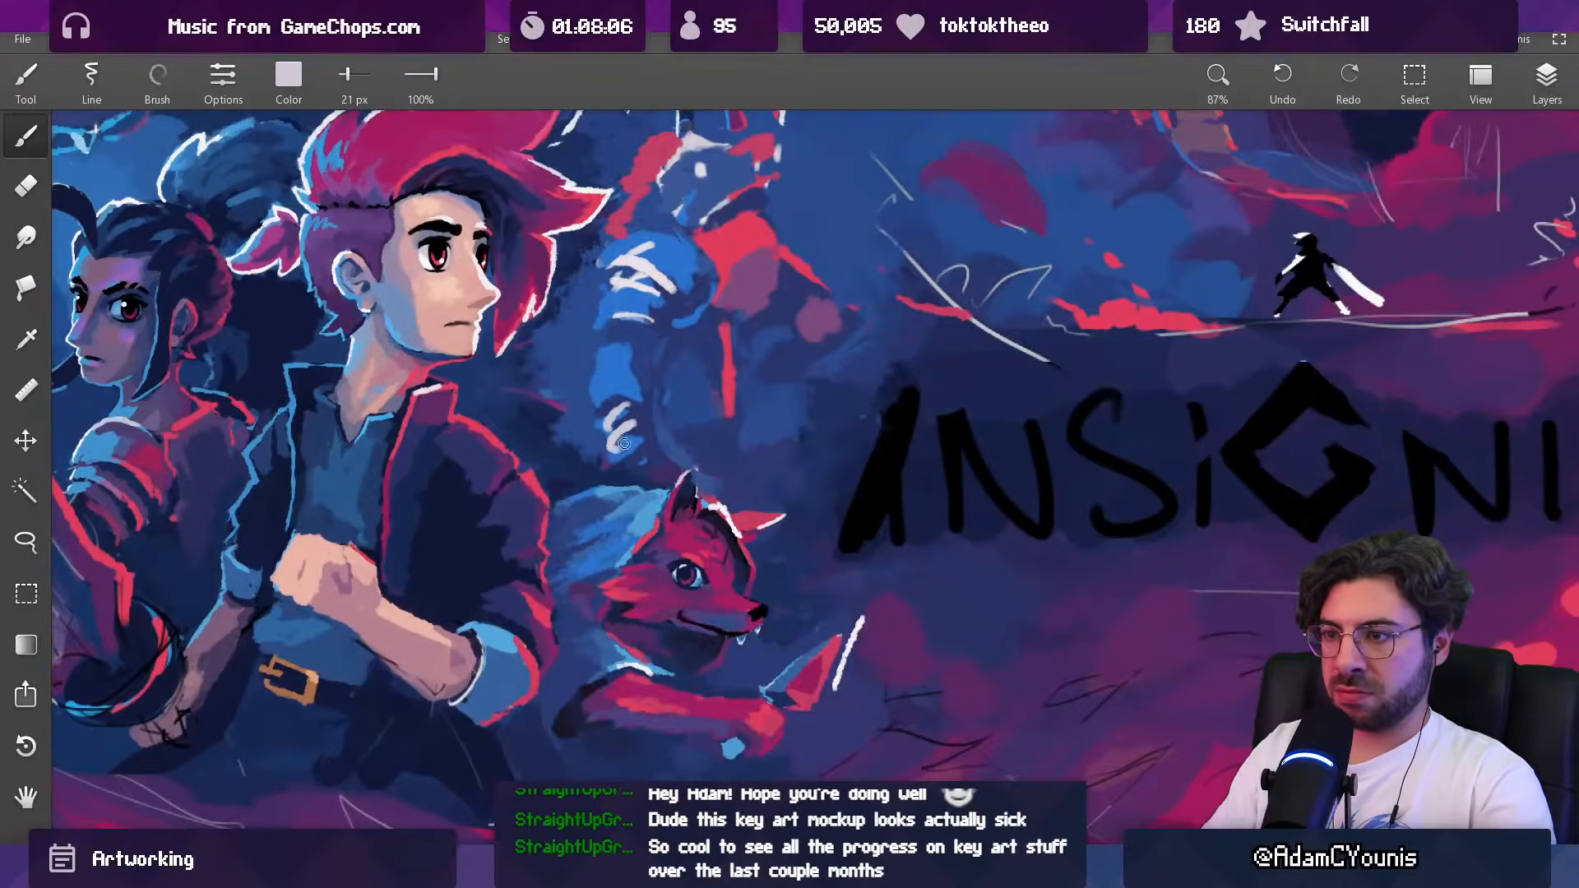
alt+click(647, 453)
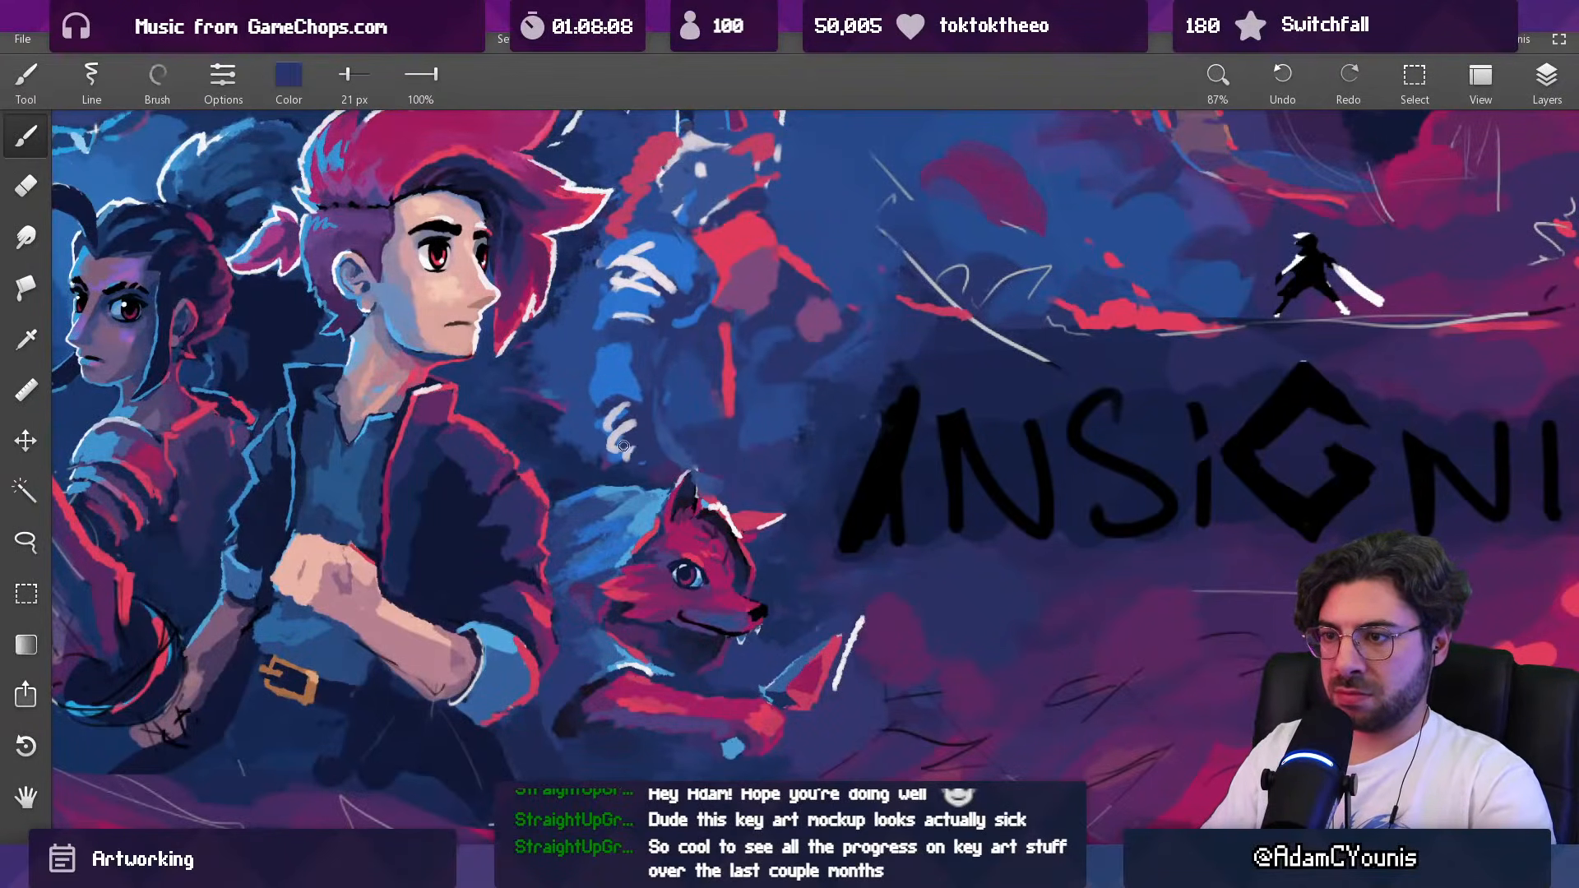
alt+click(613, 422)
alt+click(605, 396)
key(bracketright)
alt+click(596, 456)
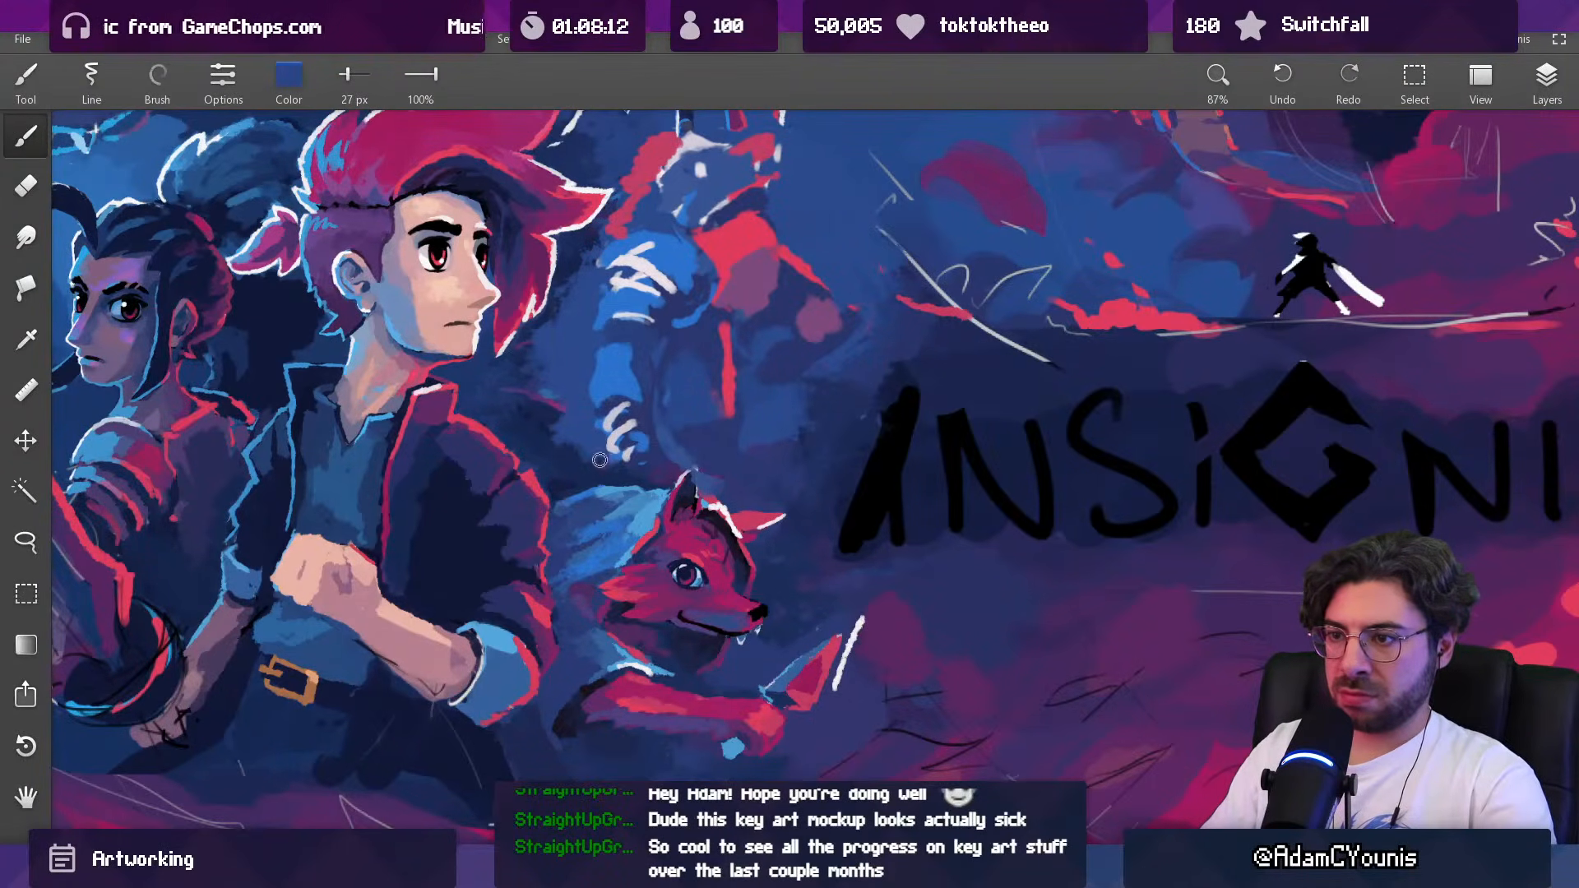
Step: Refine the area around the Baruk figure's wrapped arm with blue strokes, enlarging the brush to 43 px
scroll(649, 459, down, 5)
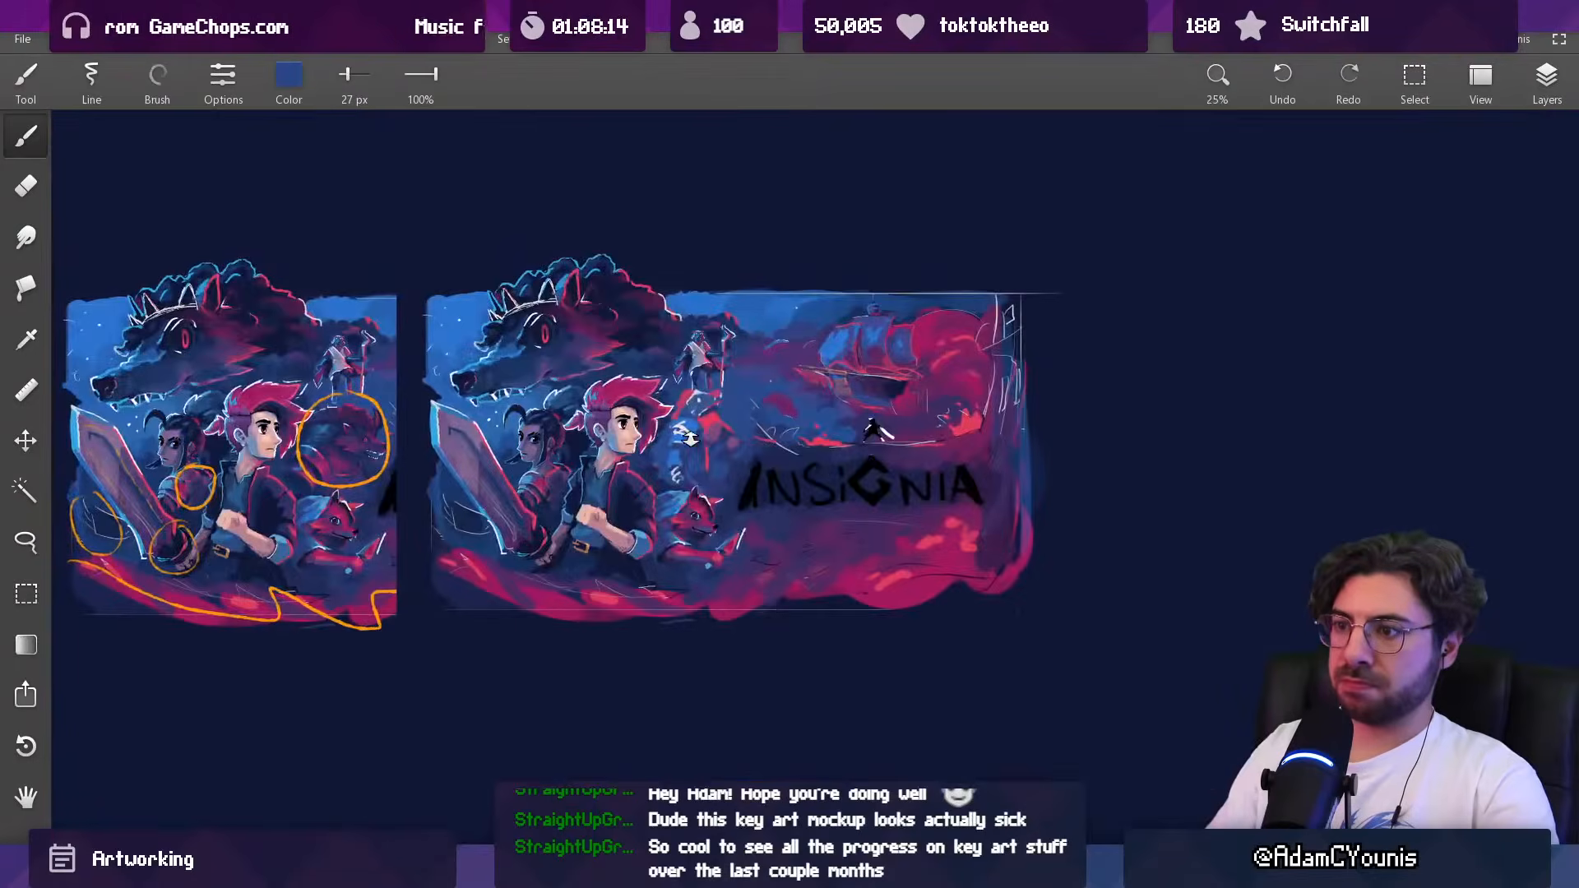
scroll(670, 436, up, 3)
alt+click(668, 439)
drag(670, 457, 658, 451)
alt+click(684, 459)
key(bracketright)
key(bracketright)
key(bracketright)
key(bracketright)
key(bracketright)
alt+click(688, 451)
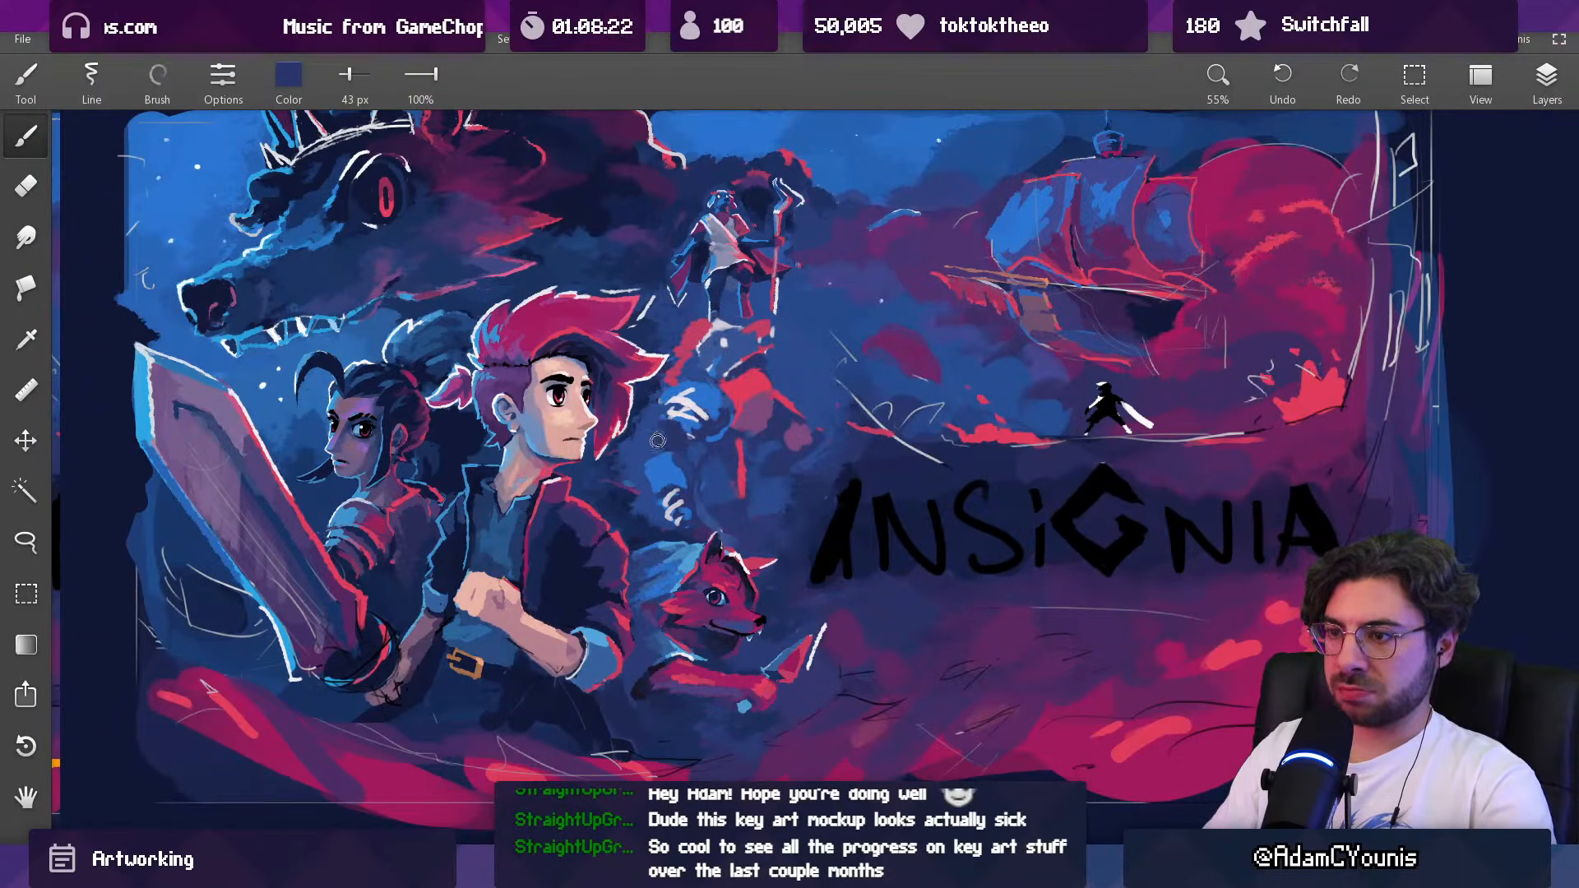
Step: Reshape the Baruk figure's outstretched hand in muted purple with a 42 px brush
drag(727, 392, 740, 264)
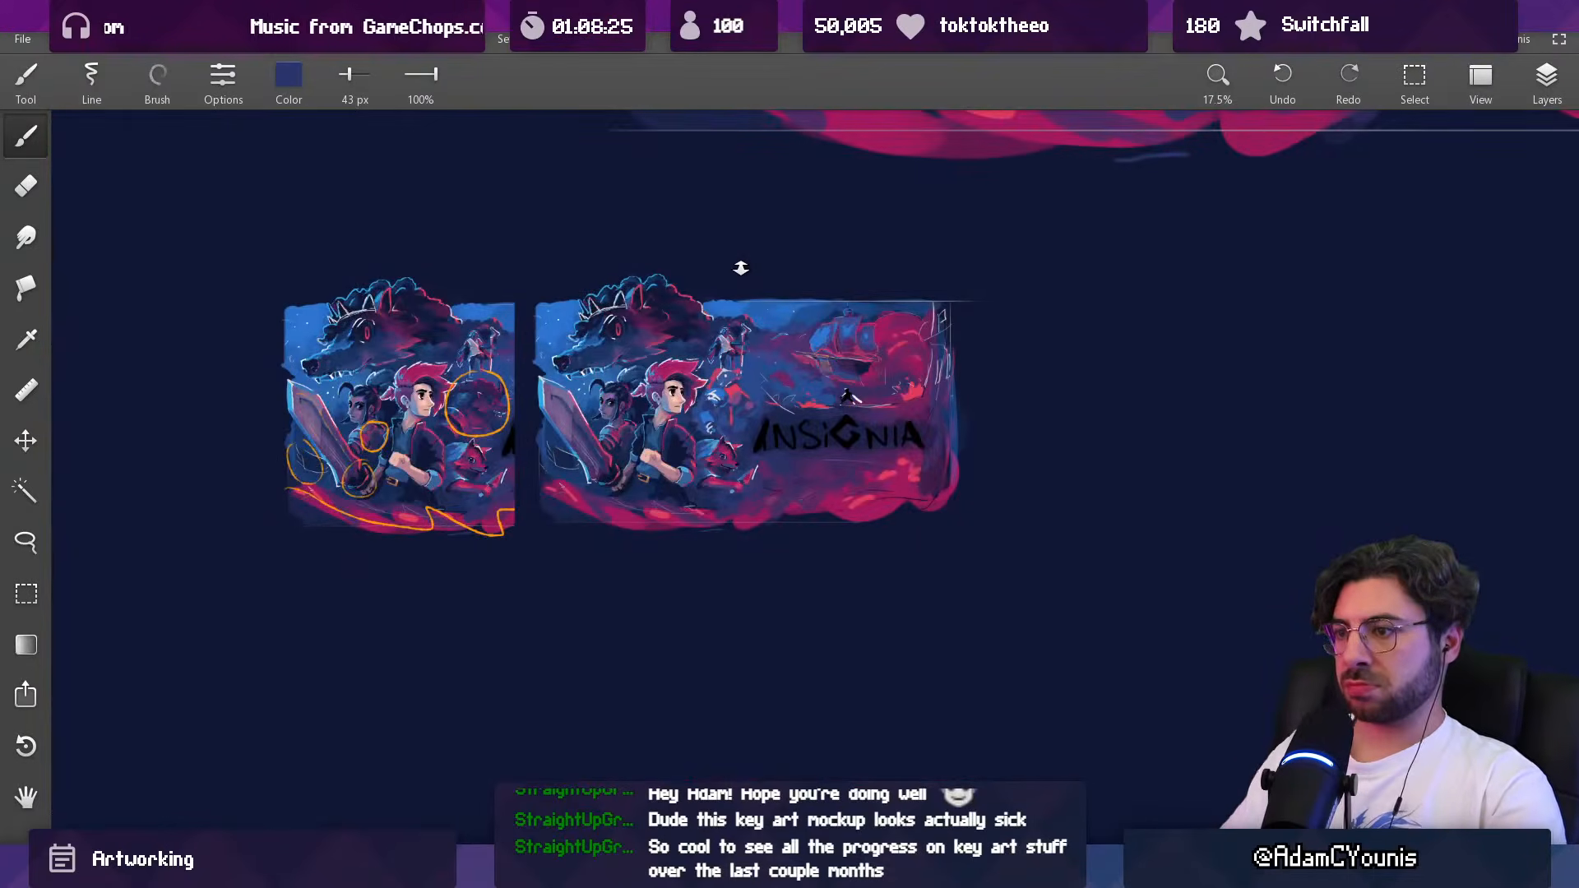
drag(714, 427, 717, 623)
alt+click(717, 358)
mouse_move(717, 357)
mouse_down()
mouse_move(702, 356)
mouse_move(724, 350)
mouse_move(727, 273)
mouse_move(768, 345)
mouse_move(753, 393)
mouse_up()
alt+click(689, 344)
alt+click(786, 330)
mouse_move(751, 420)
mouse_down()
mouse_move(693, 423)
mouse_move(739, 413)
mouse_up()
key([)
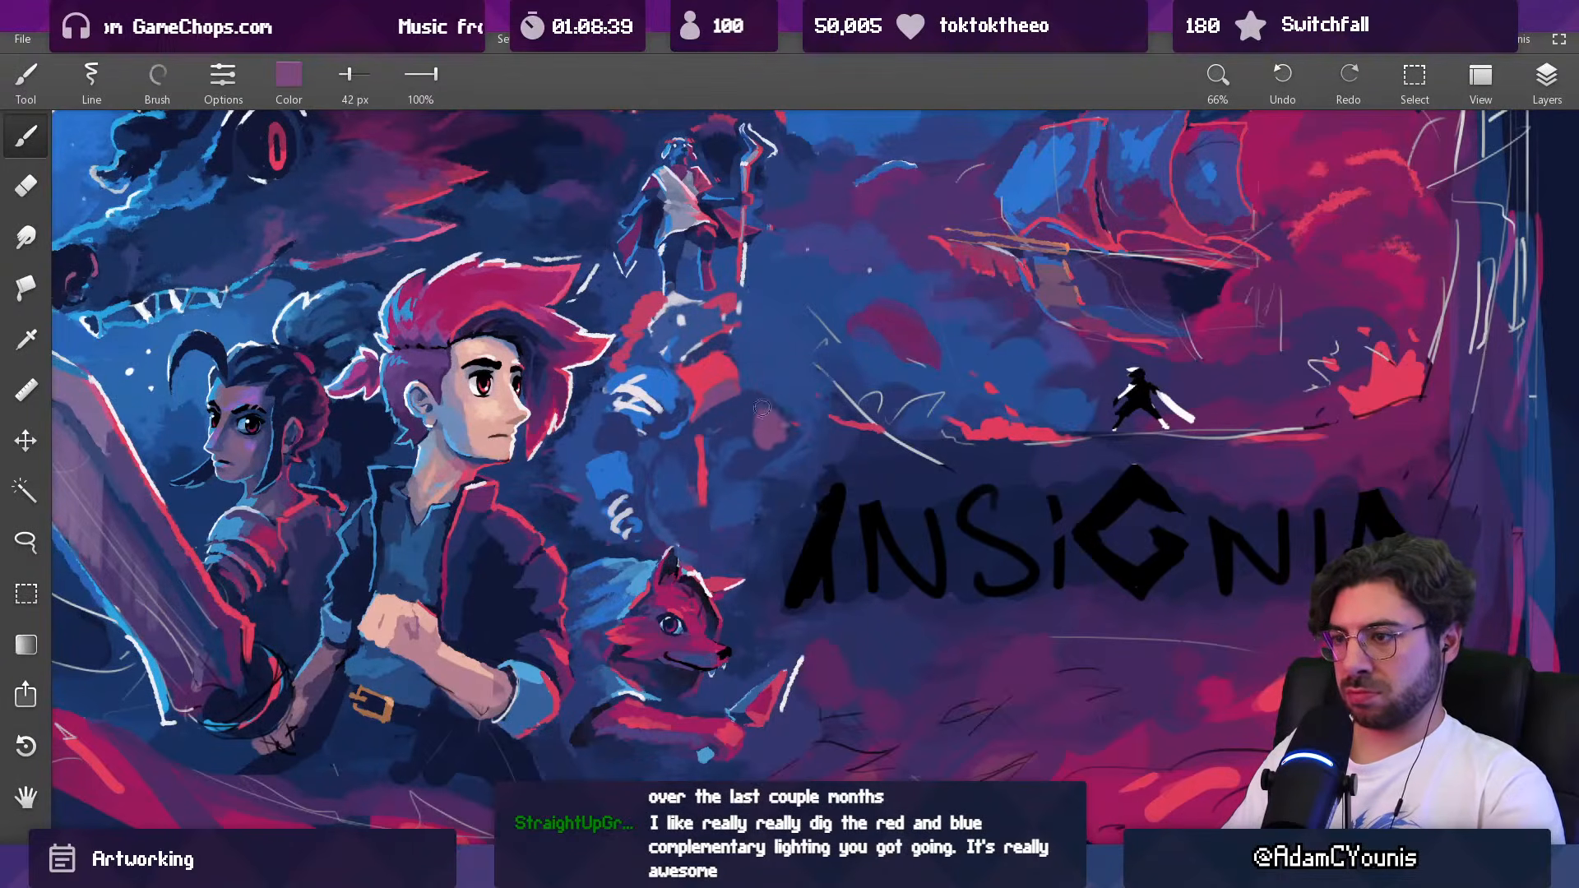
alt+click(769, 420)
mouse_move(766, 419)
mouse_down()
mouse_move(744, 405)
mouse_move(770, 405)
mouse_up()
alt+click(734, 383)
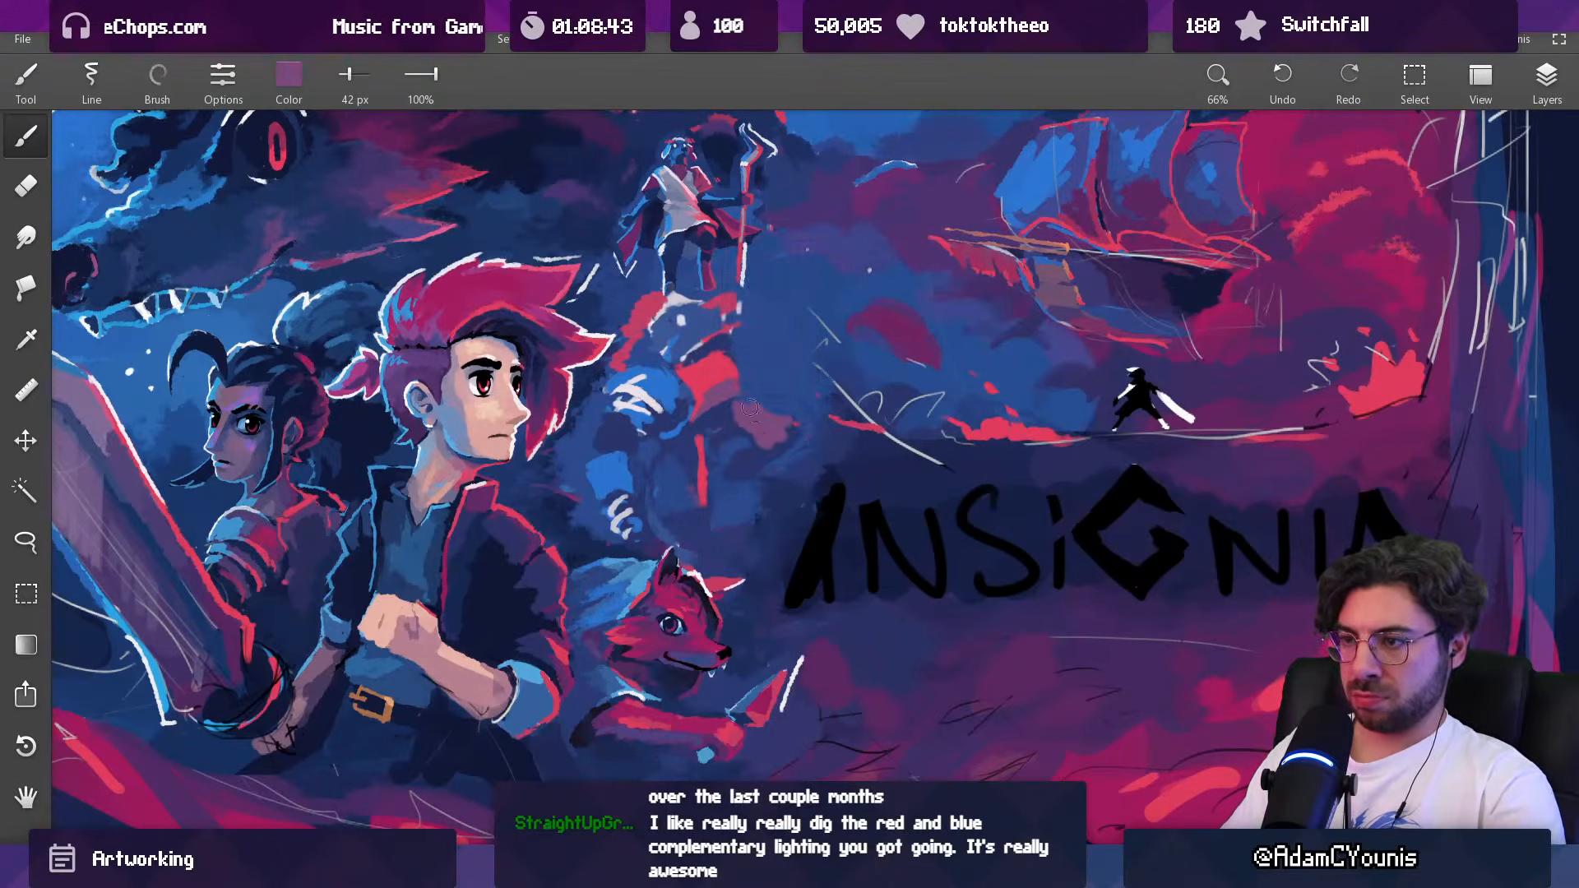
Step: Tone down the red strip on the Baruk figure's lower torso with muted strokes at 42 px
alt+click(696, 466)
alt+click(679, 479)
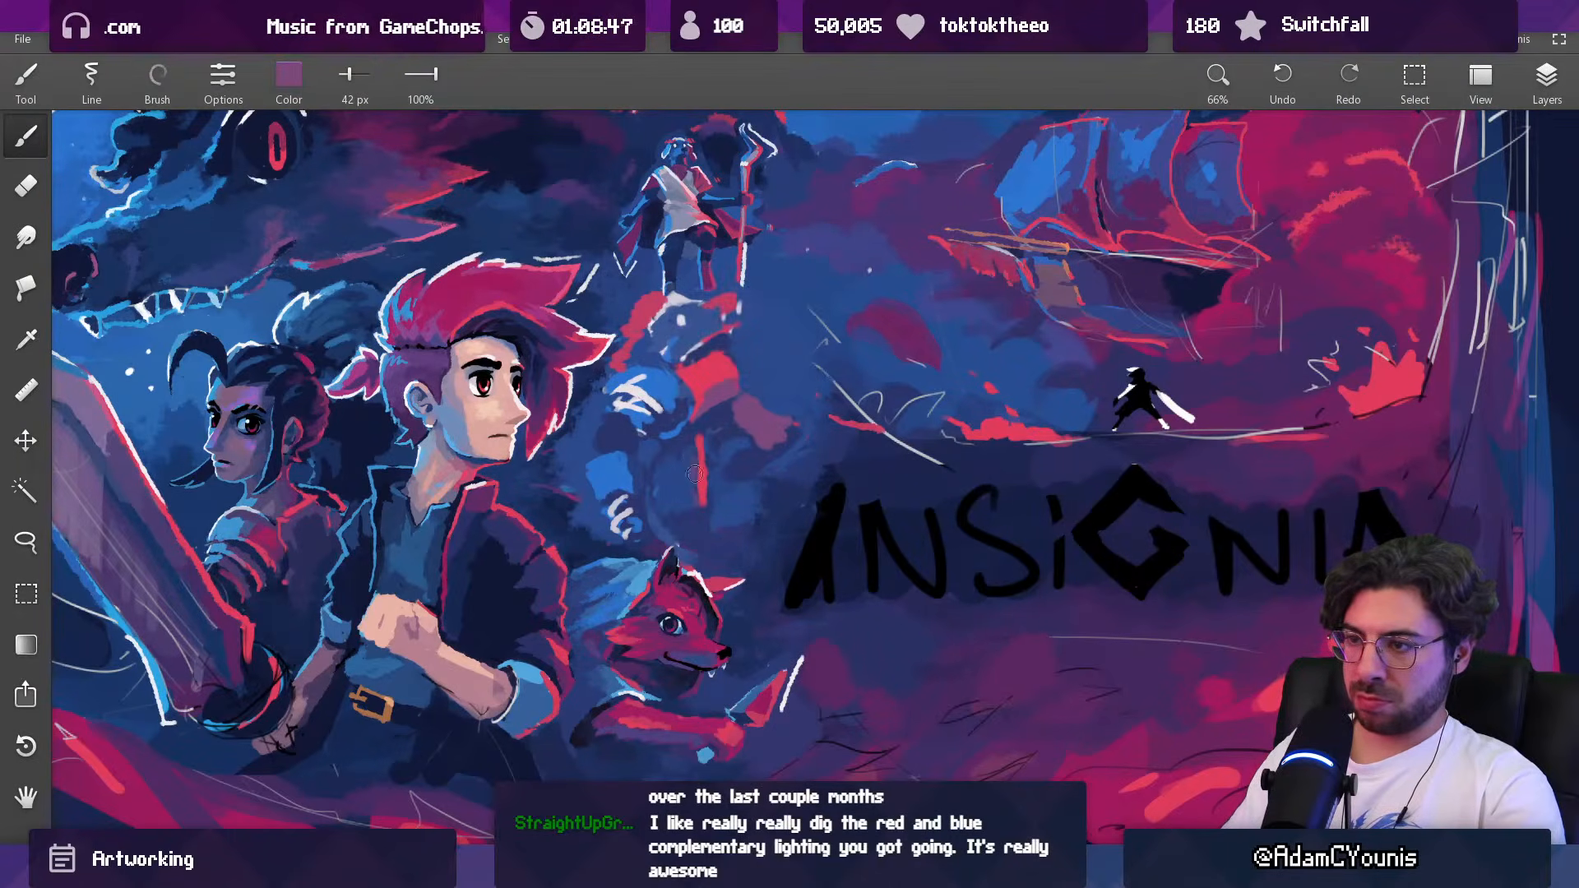
drag(681, 301, 733, 314)
alt+click(755, 286)
scroll(773, 440, down, 6)
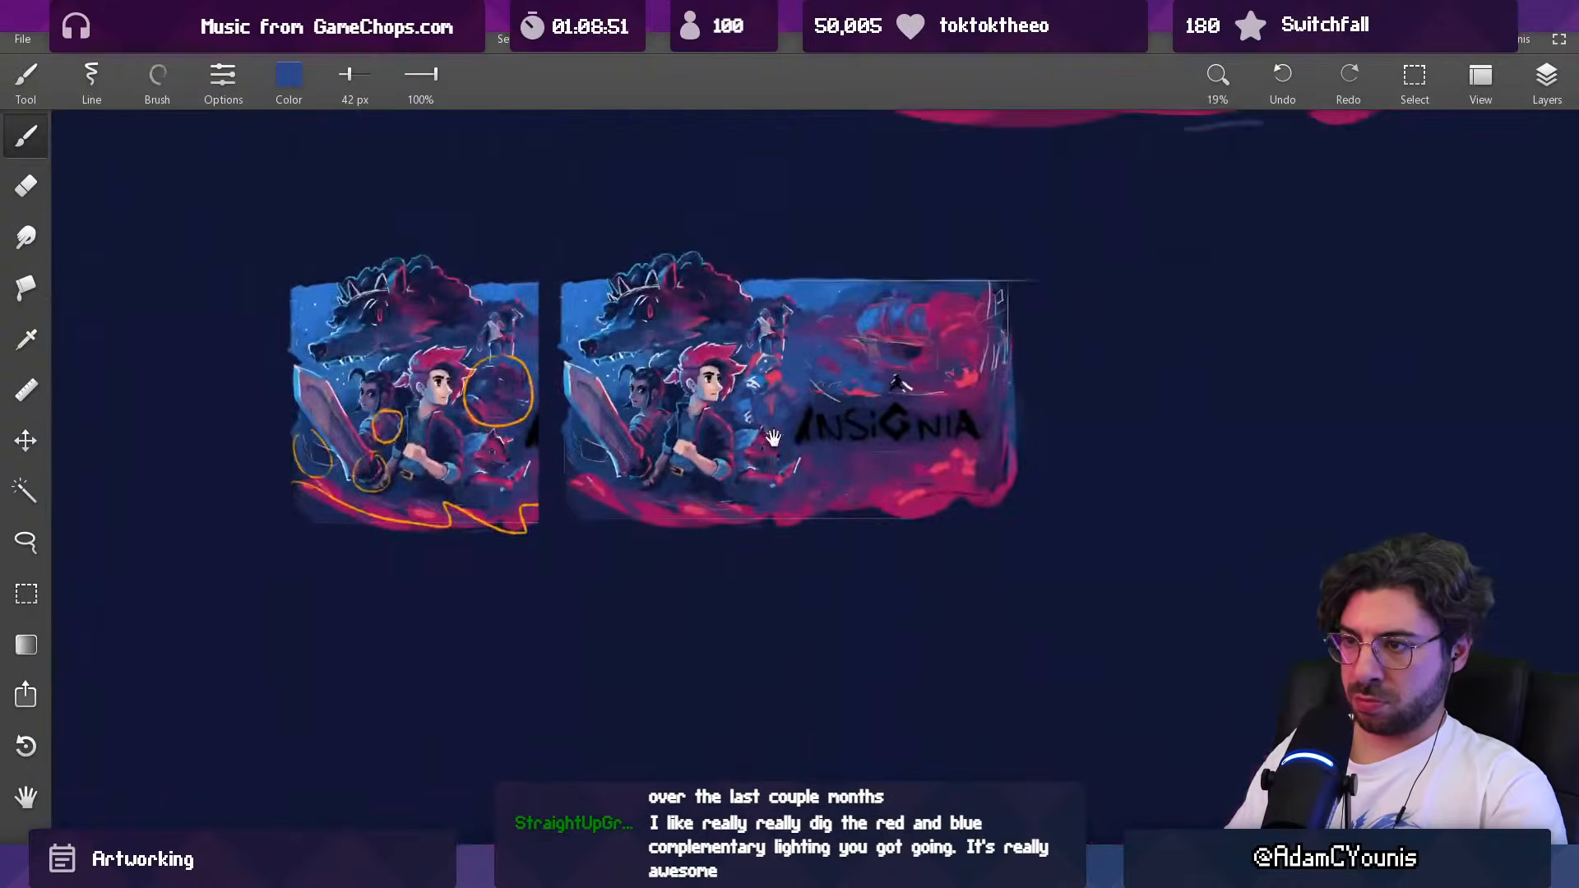
scroll(789, 300, up, 5)
Step: Trim the Baruk figure's chest and outstretched arm using dark blue at 42 px and the eraser
alt+click(748, 458)
alt+click(744, 429)
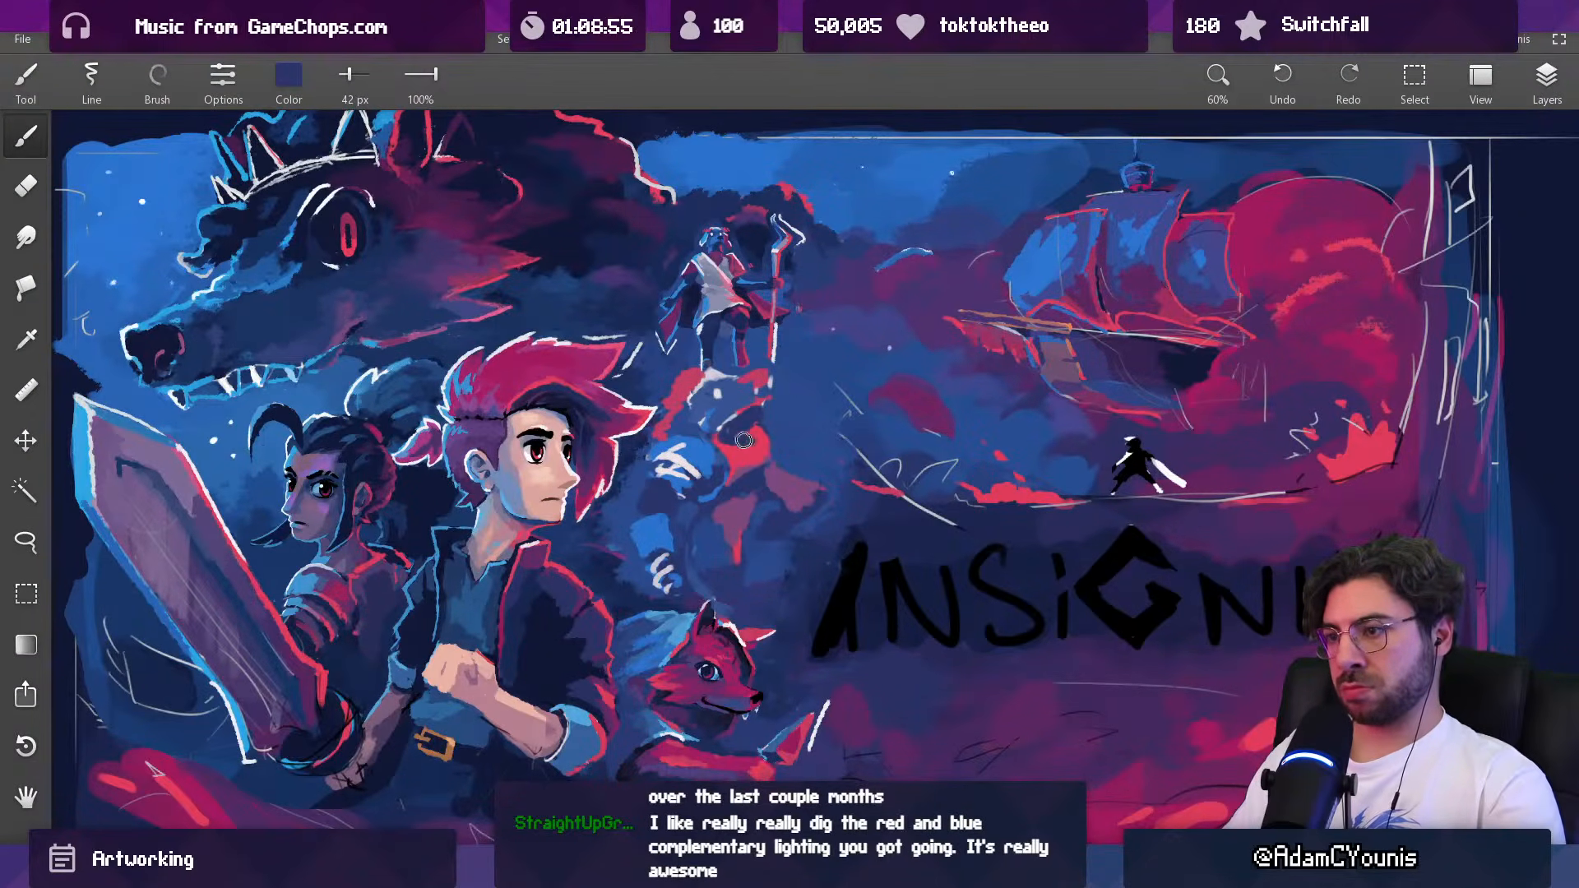
alt+click(718, 446)
alt+click(747, 420)
alt+click(785, 407)
key(e)
alt+click(761, 419)
scroll(730, 422, down, 3)
key(b)
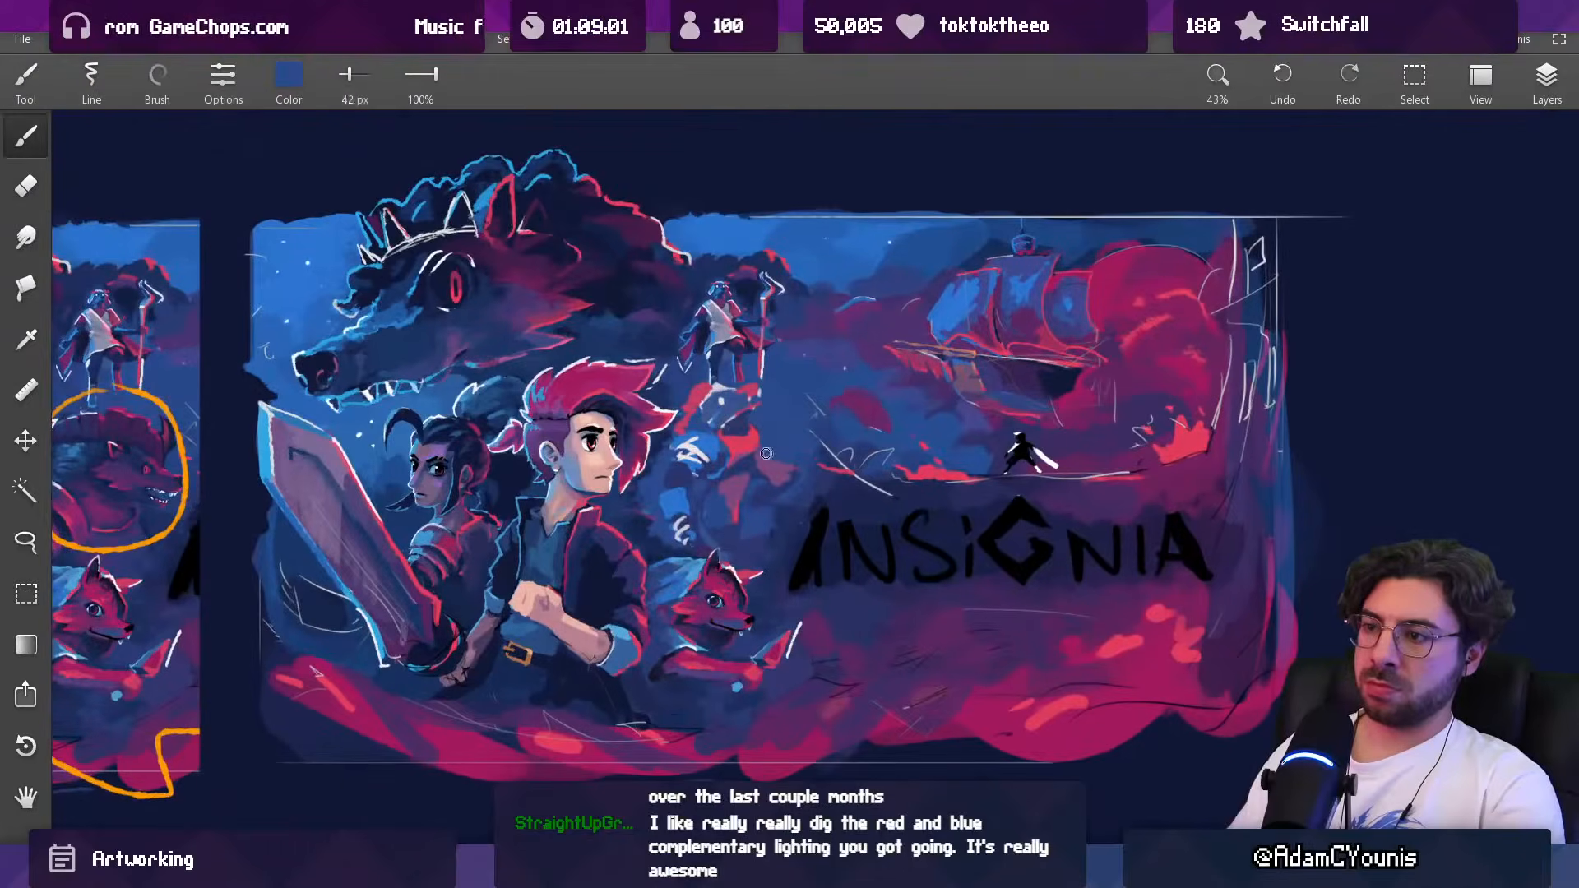
Step: Redefine the Baruk figure's outstretched hand and forearm with dark blue and muted purple at 51 px
alt+click(752, 492)
mouse_move(768, 435)
mouse_down()
mouse_move(751, 434)
mouse_move(746, 468)
mouse_up()
alt+click(749, 474)
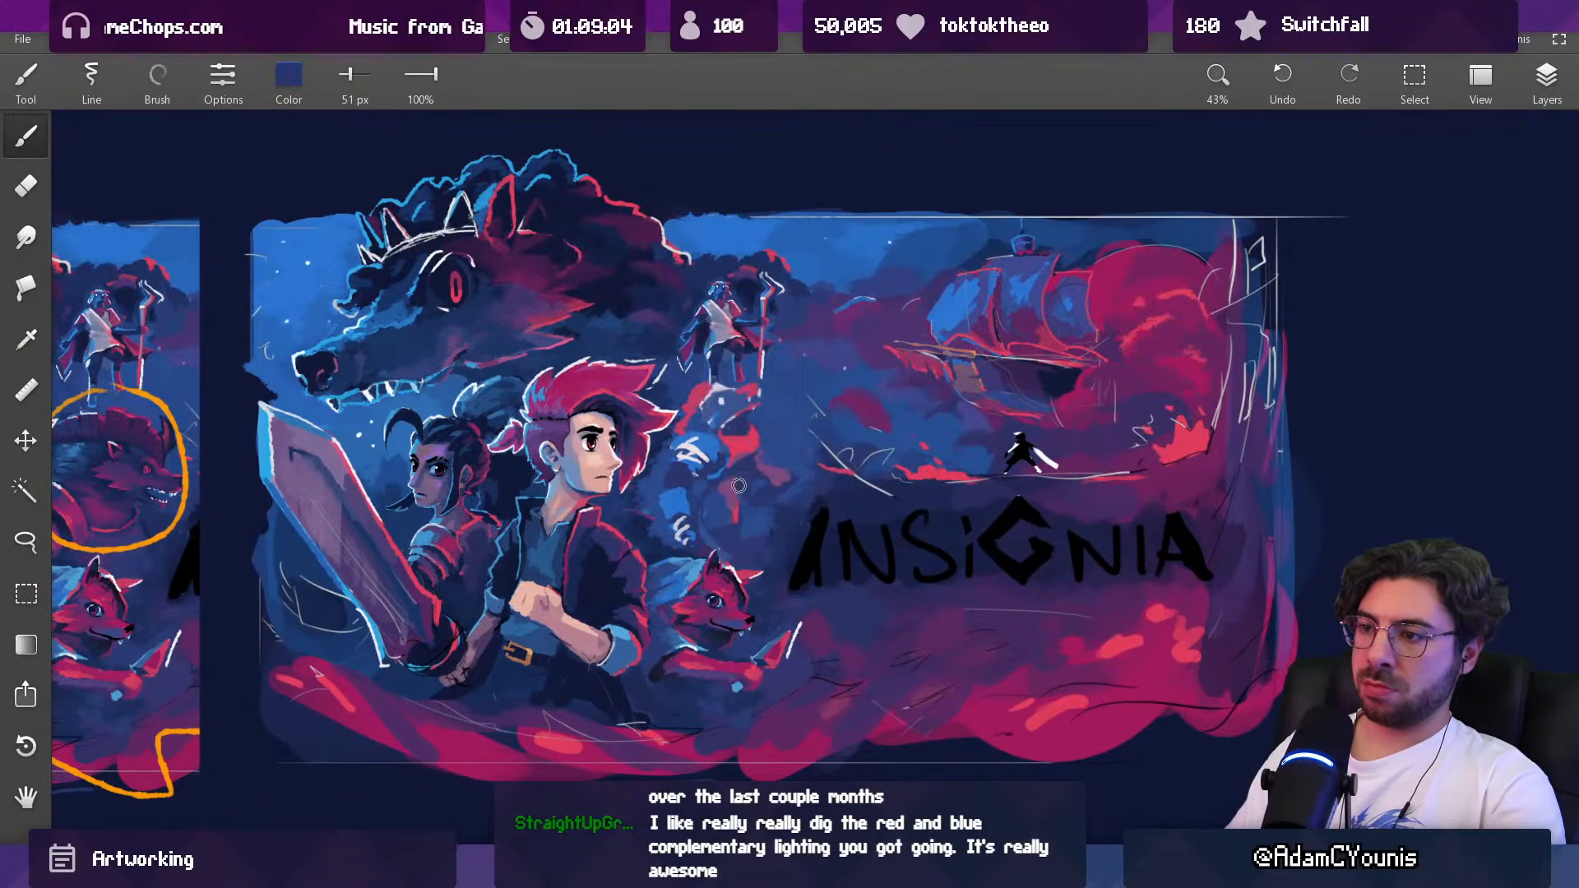
alt+click(757, 474)
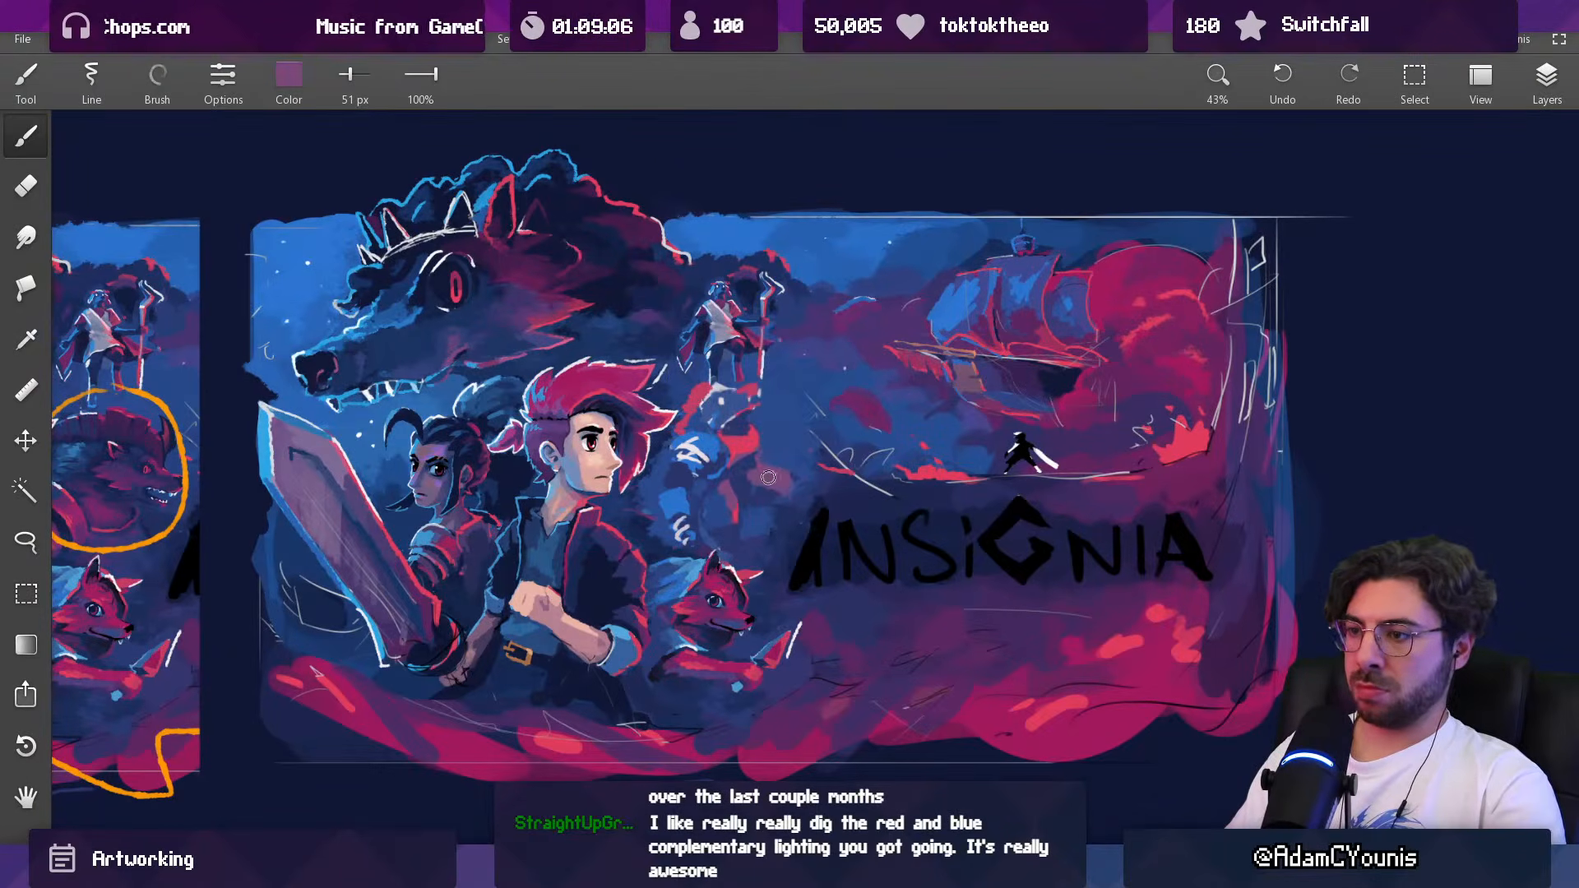
drag(788, 470, 748, 531)
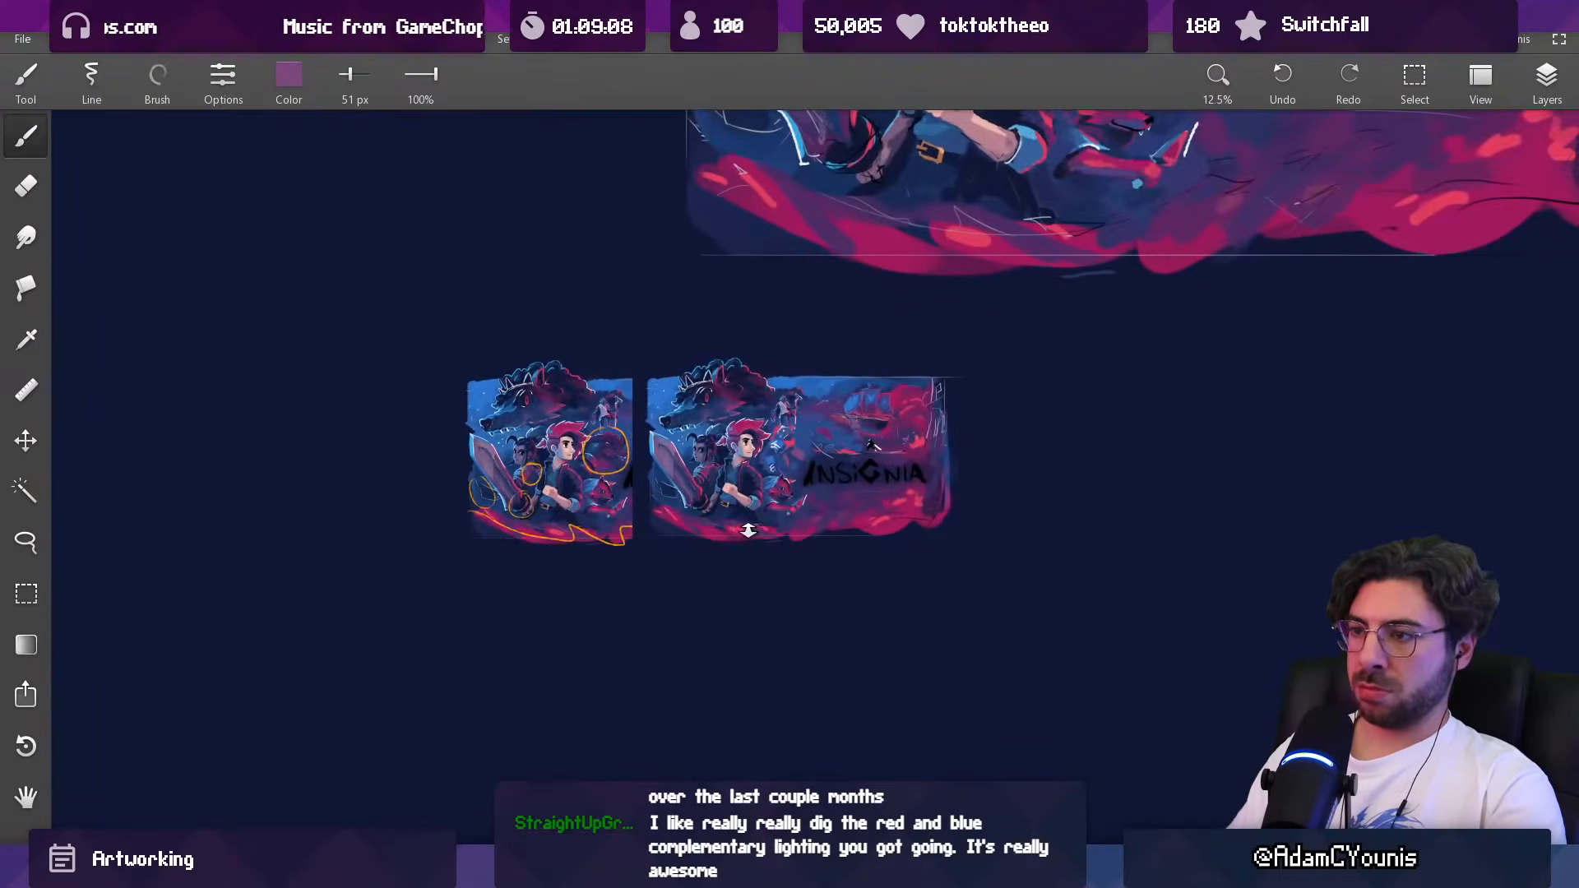
drag(793, 444, 799, 329)
alt+click(792, 445)
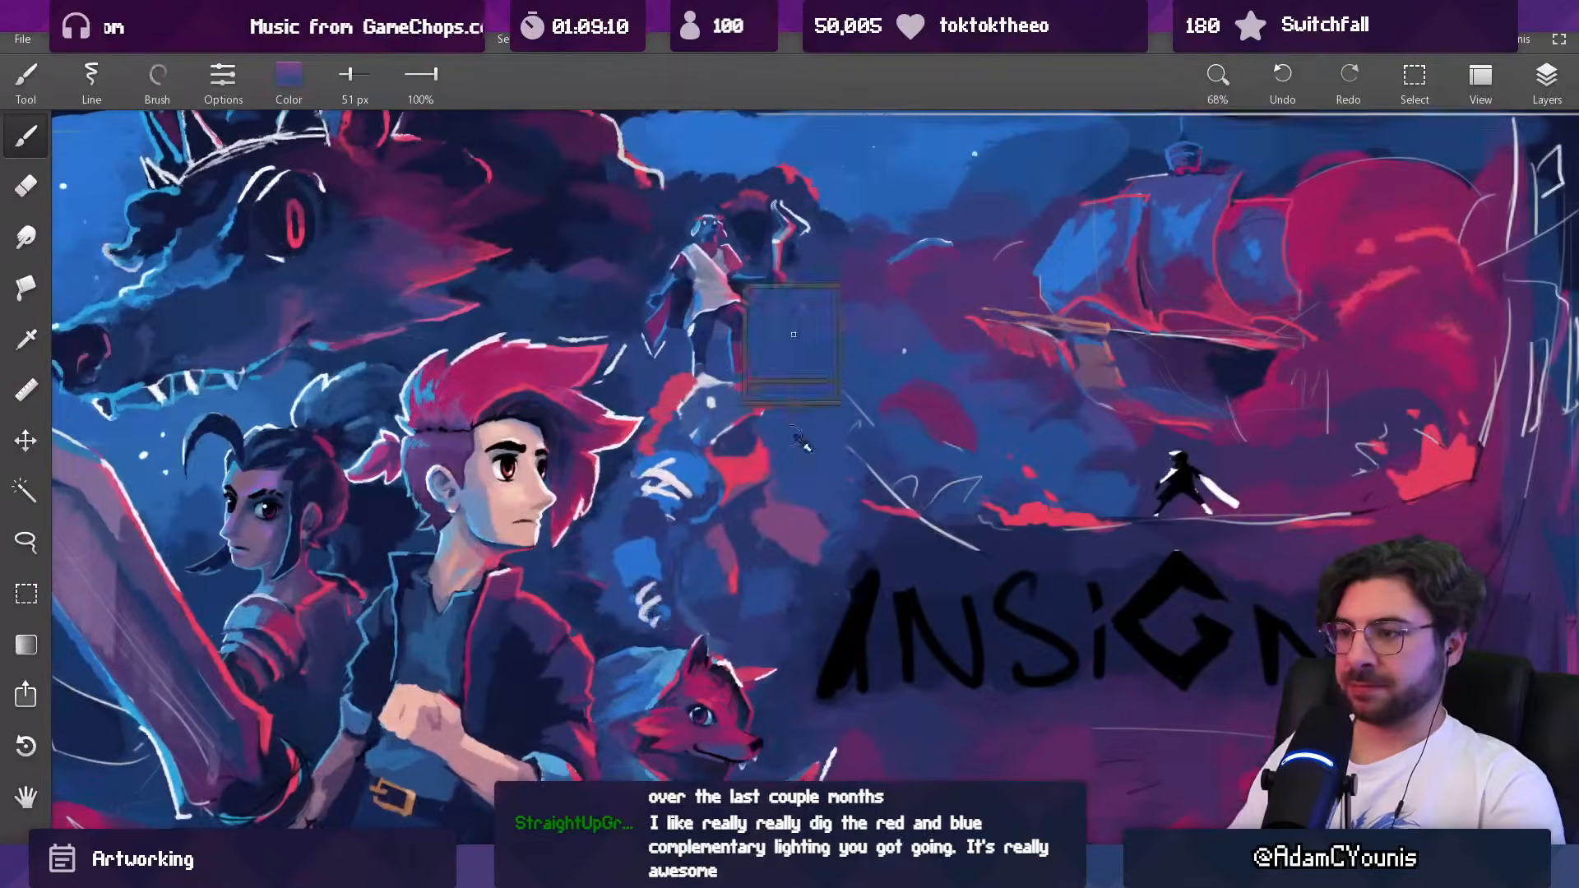
alt+click(720, 481)
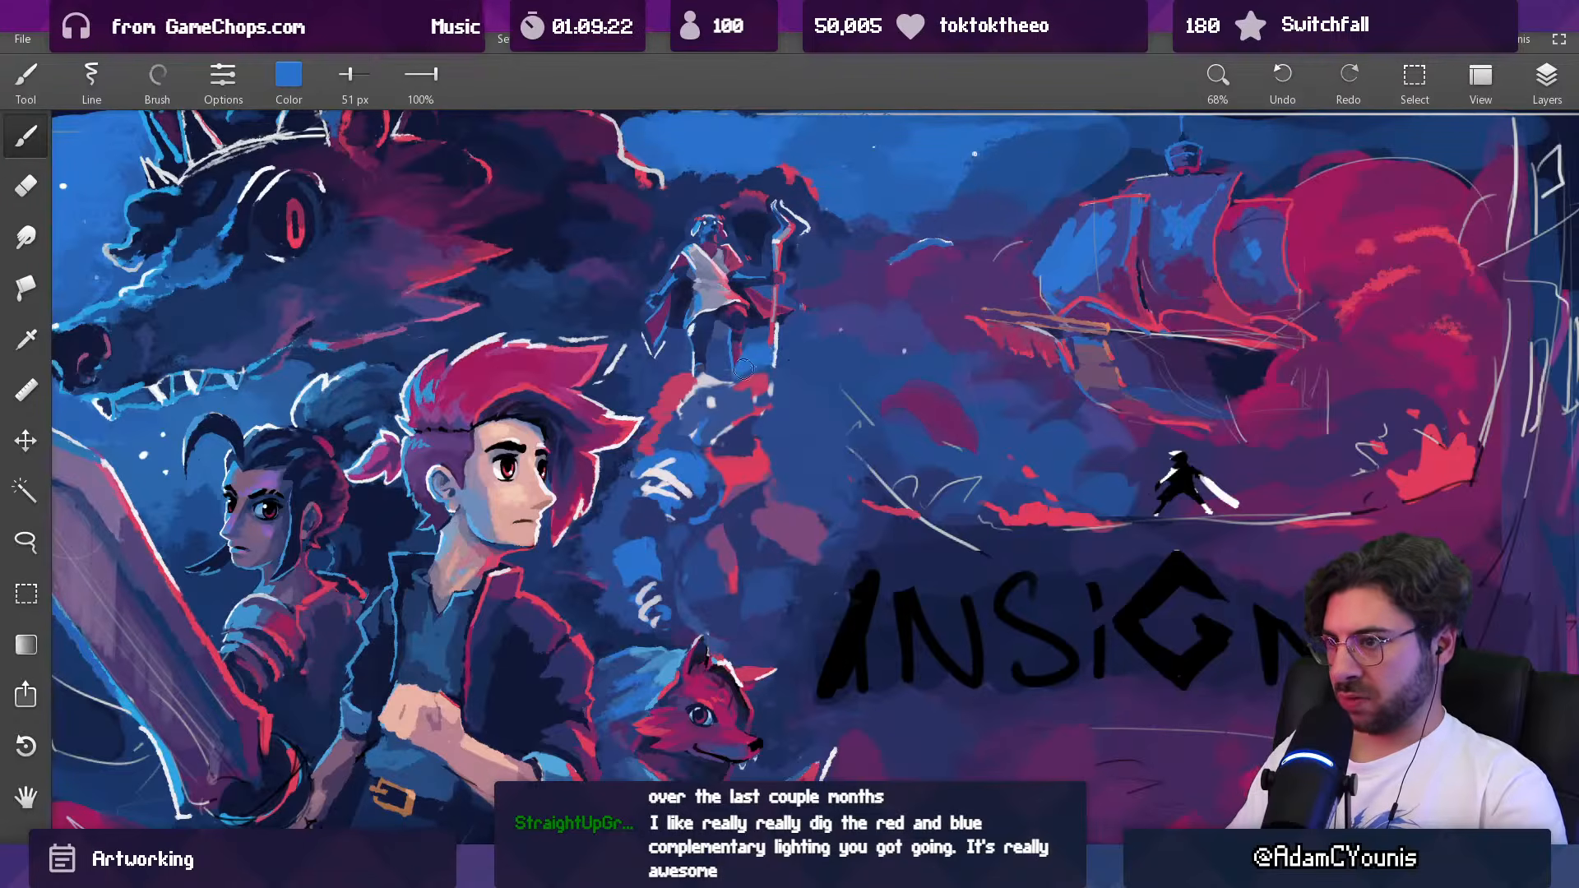
Step: Clean up beneath the Baruk figure's jaw and neck with the eraser and dark blue at 23 px
drag(816, 358, 700, 550)
drag(810, 336, 820, 204)
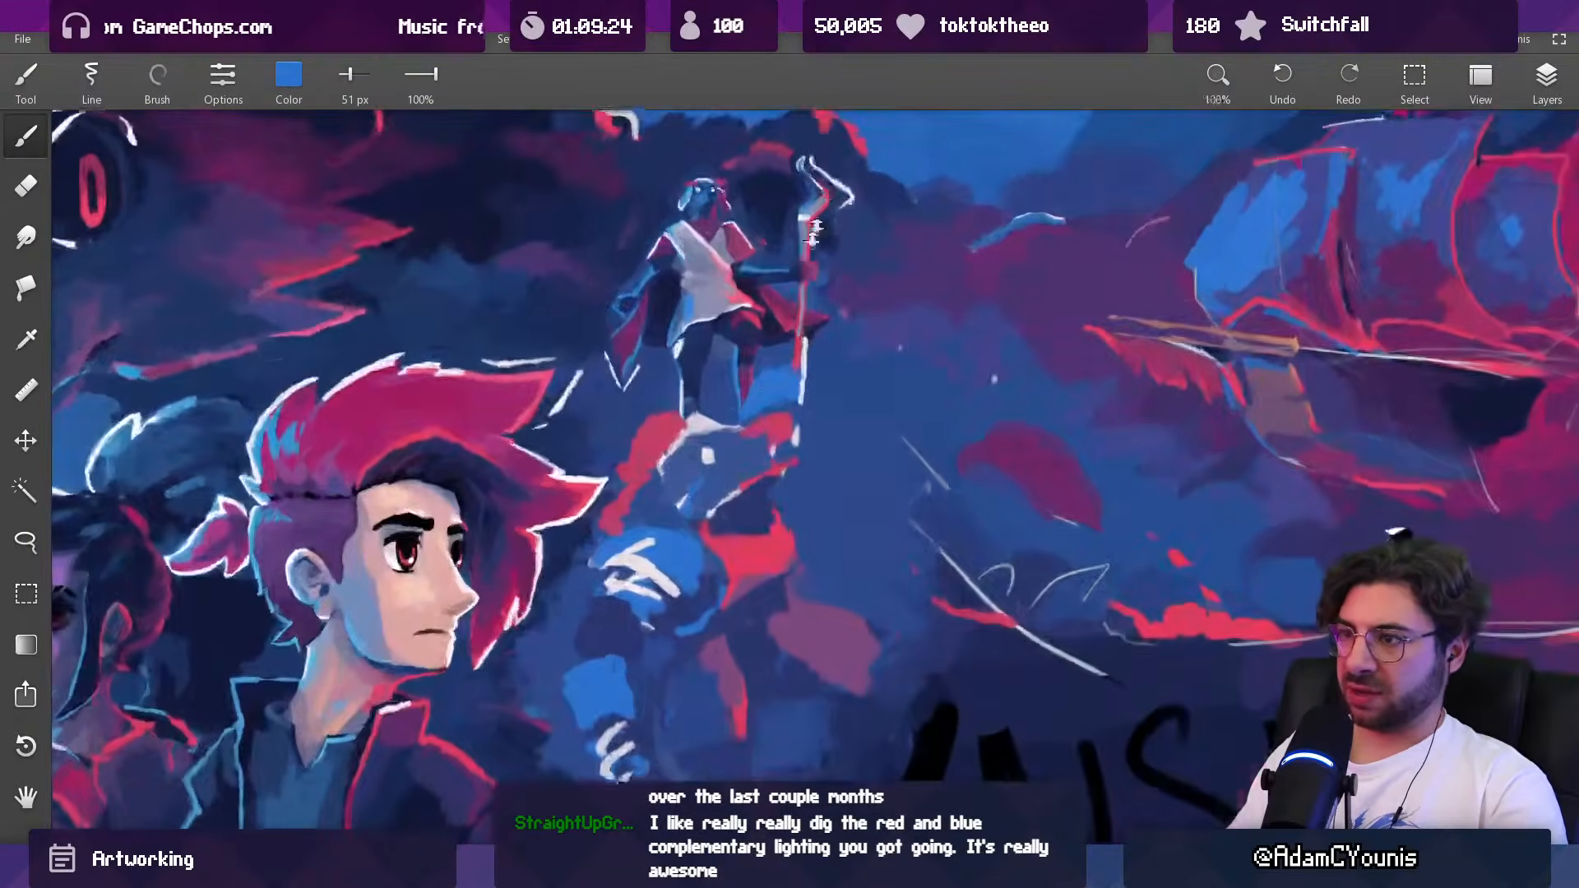
key(e)
key([)
key([)
drag(794, 365, 690, 677)
drag(802, 382, 810, 213)
key(b)
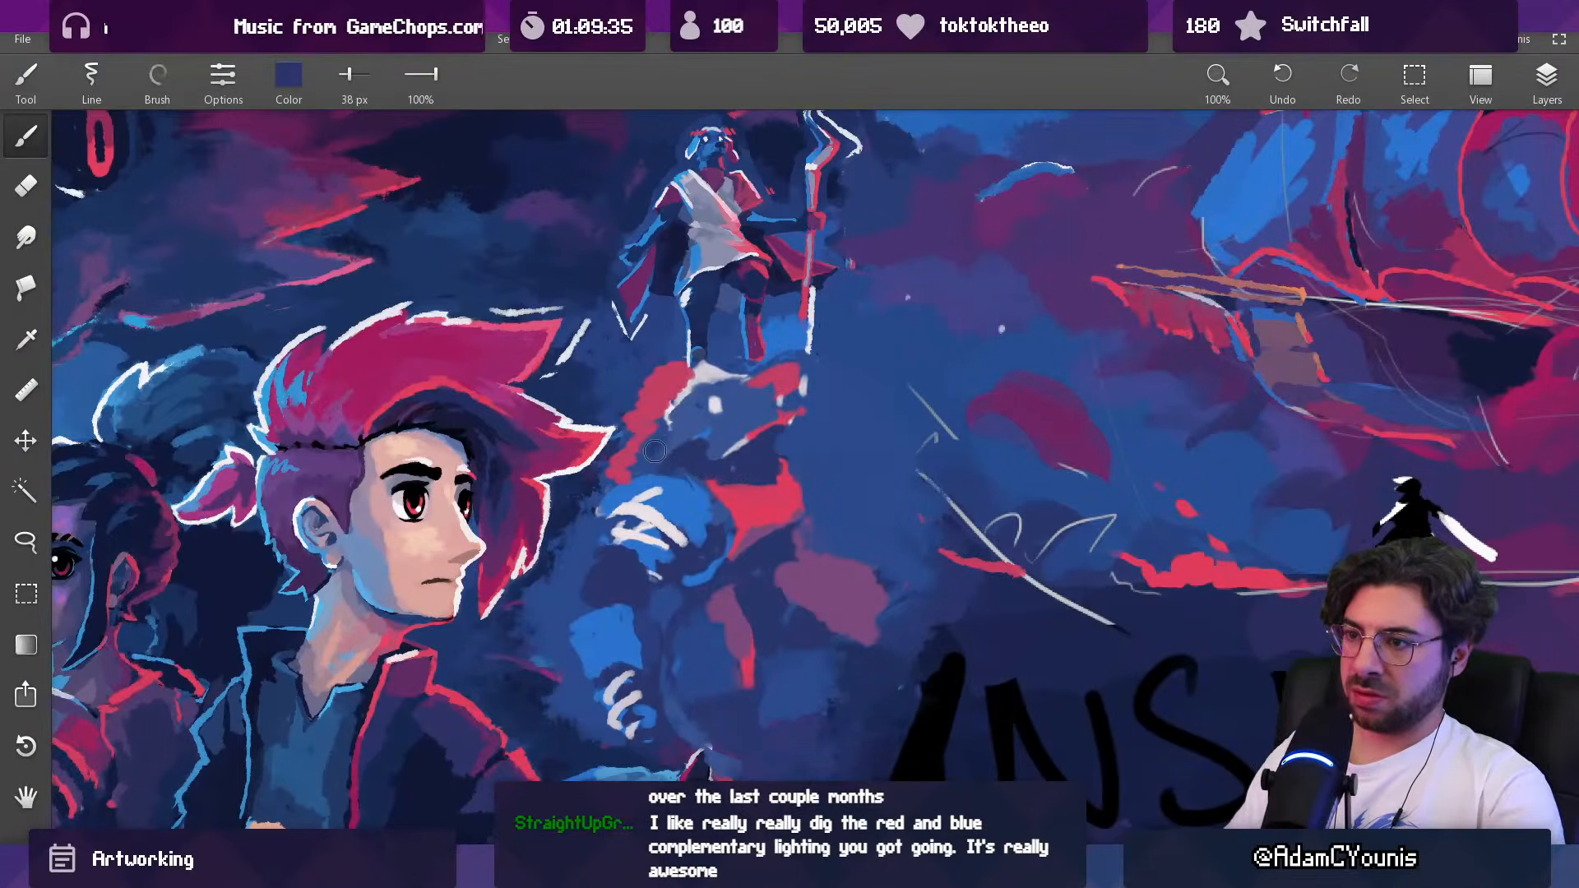
key([)
key([)
alt+click(684, 463)
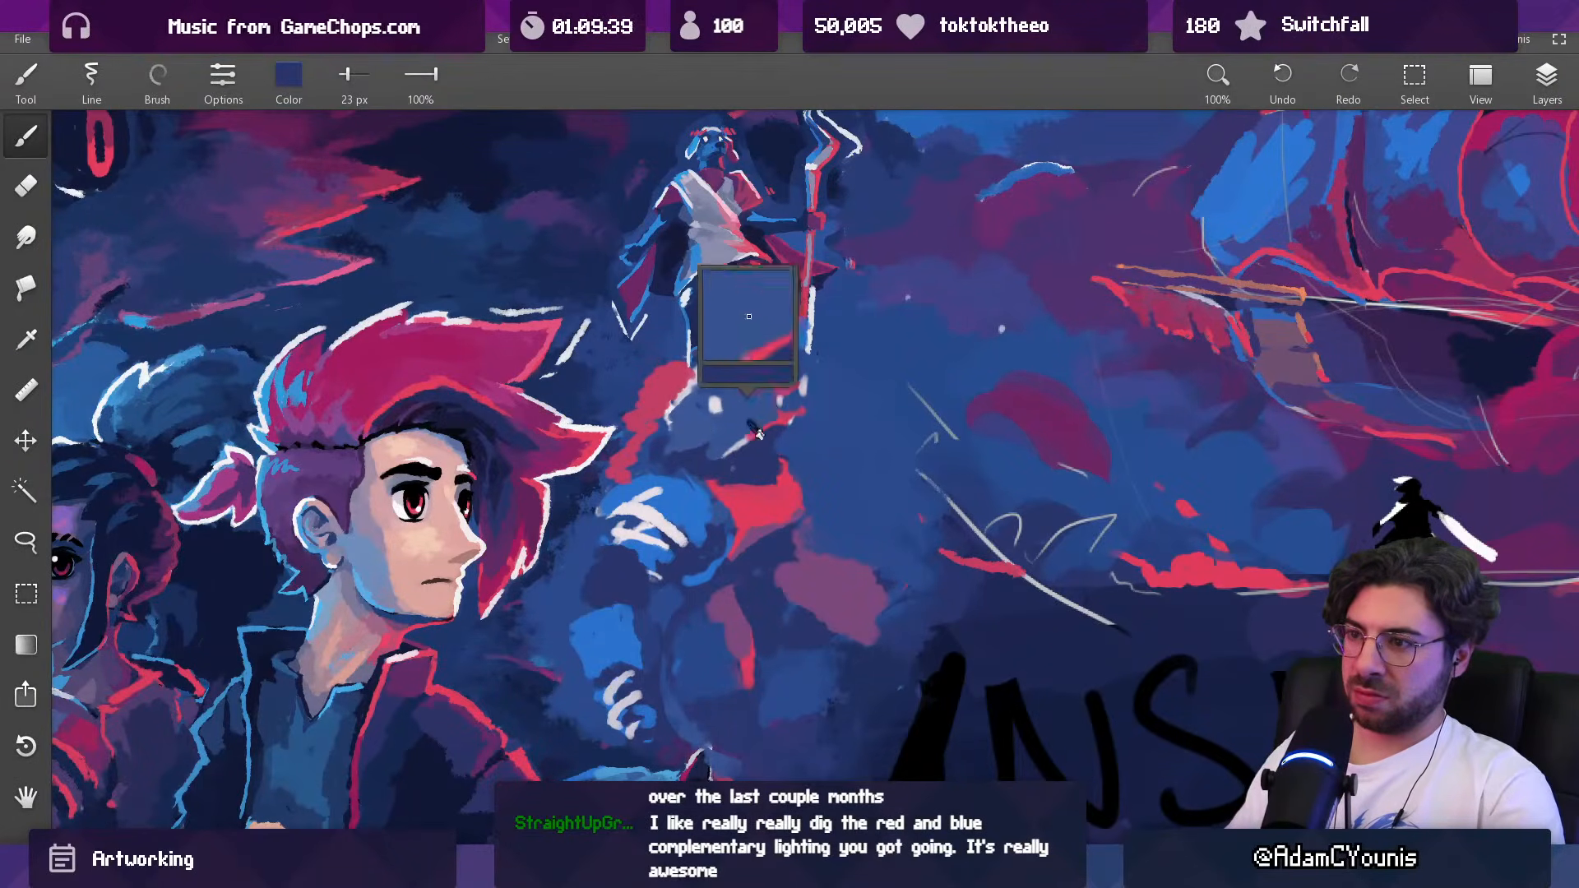
Step: Detail the Baruk figure's face with bright blue at 19 px and rework the jaw in dark blue
alt+click(779, 338)
drag(713, 408, 736, 391)
key([)
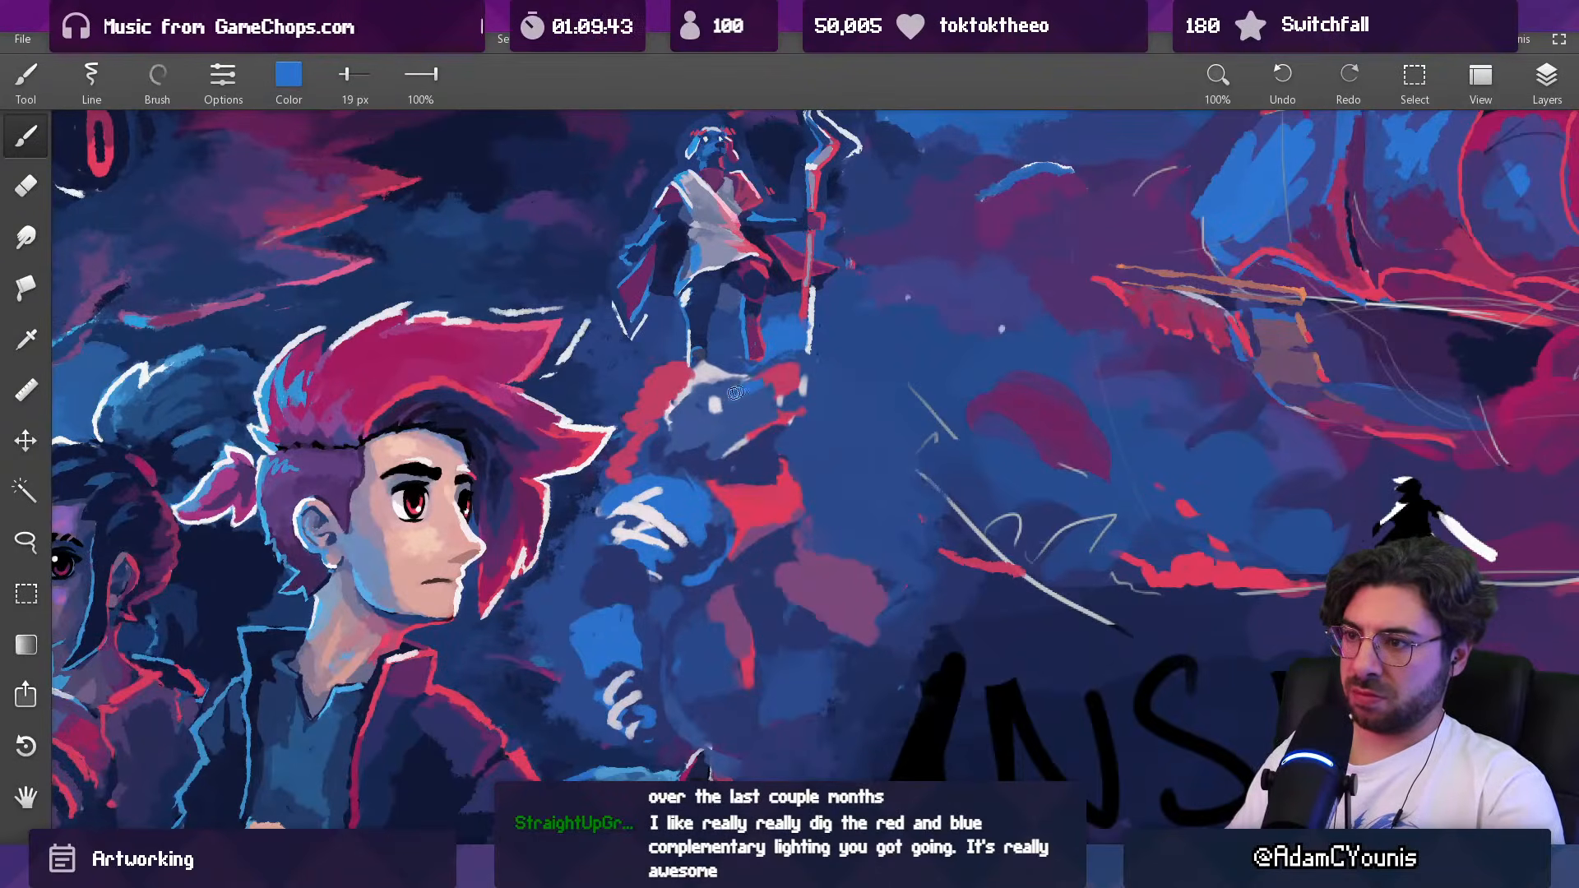
alt+click(718, 444)
alt+click(730, 441)
mouse_move(738, 448)
mouse_down()
mouse_move(692, 449)
mouse_move(732, 444)
mouse_move(653, 625)
mouse_move(840, 255)
mouse_up()
alt+click(713, 463)
alt+click(691, 457)
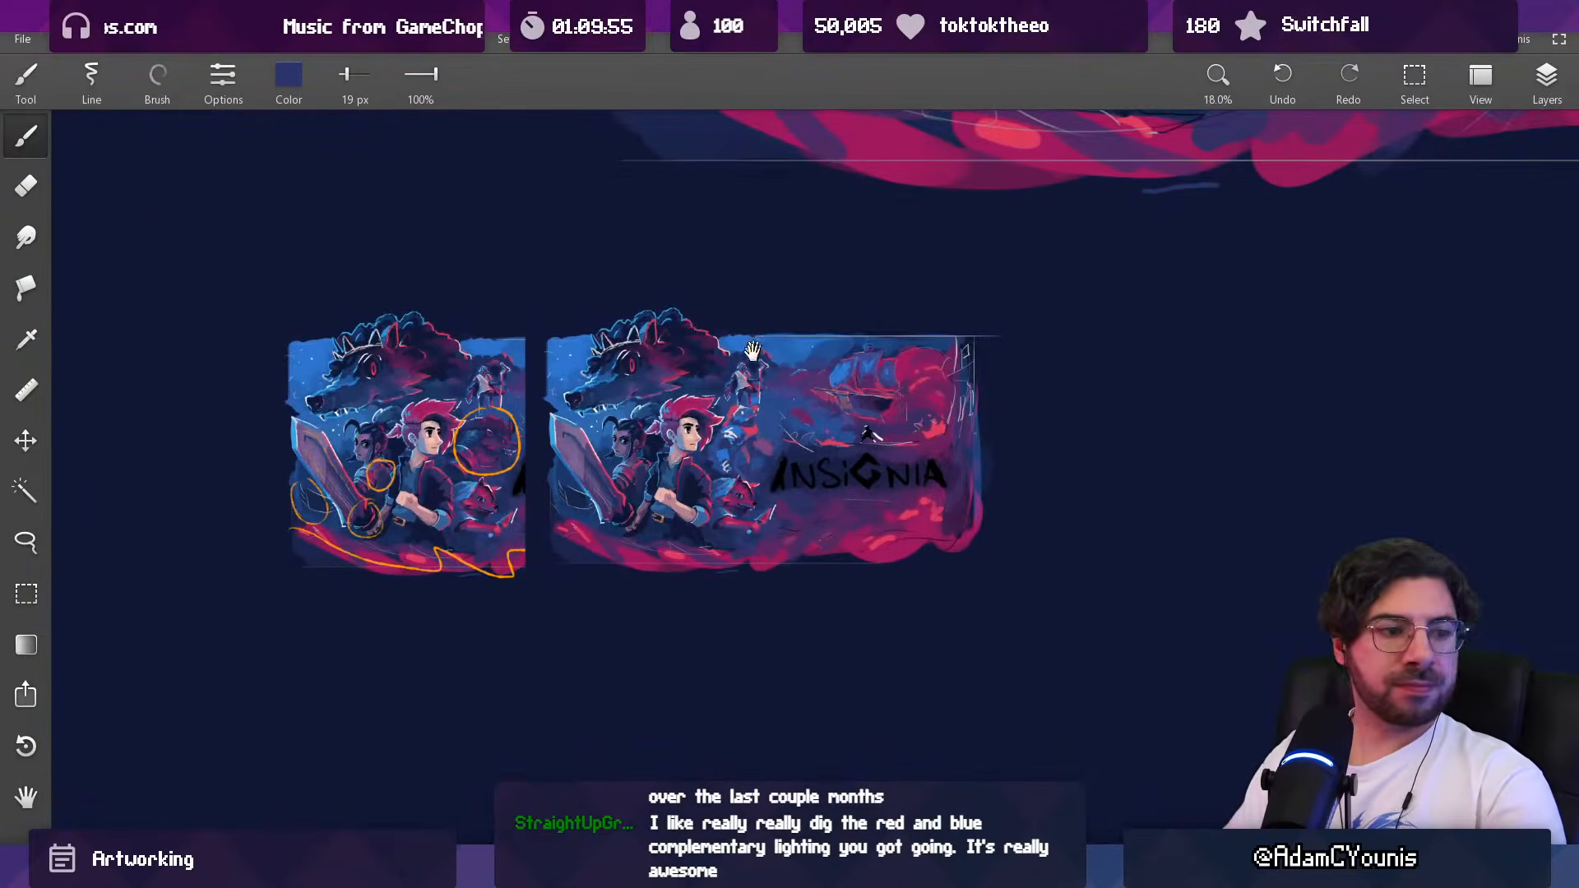
Step: Lasso the Baruk figure's body and arms below the head, then enlarge the selection slightly and nudge it into place
drag(752, 356, 725, 368)
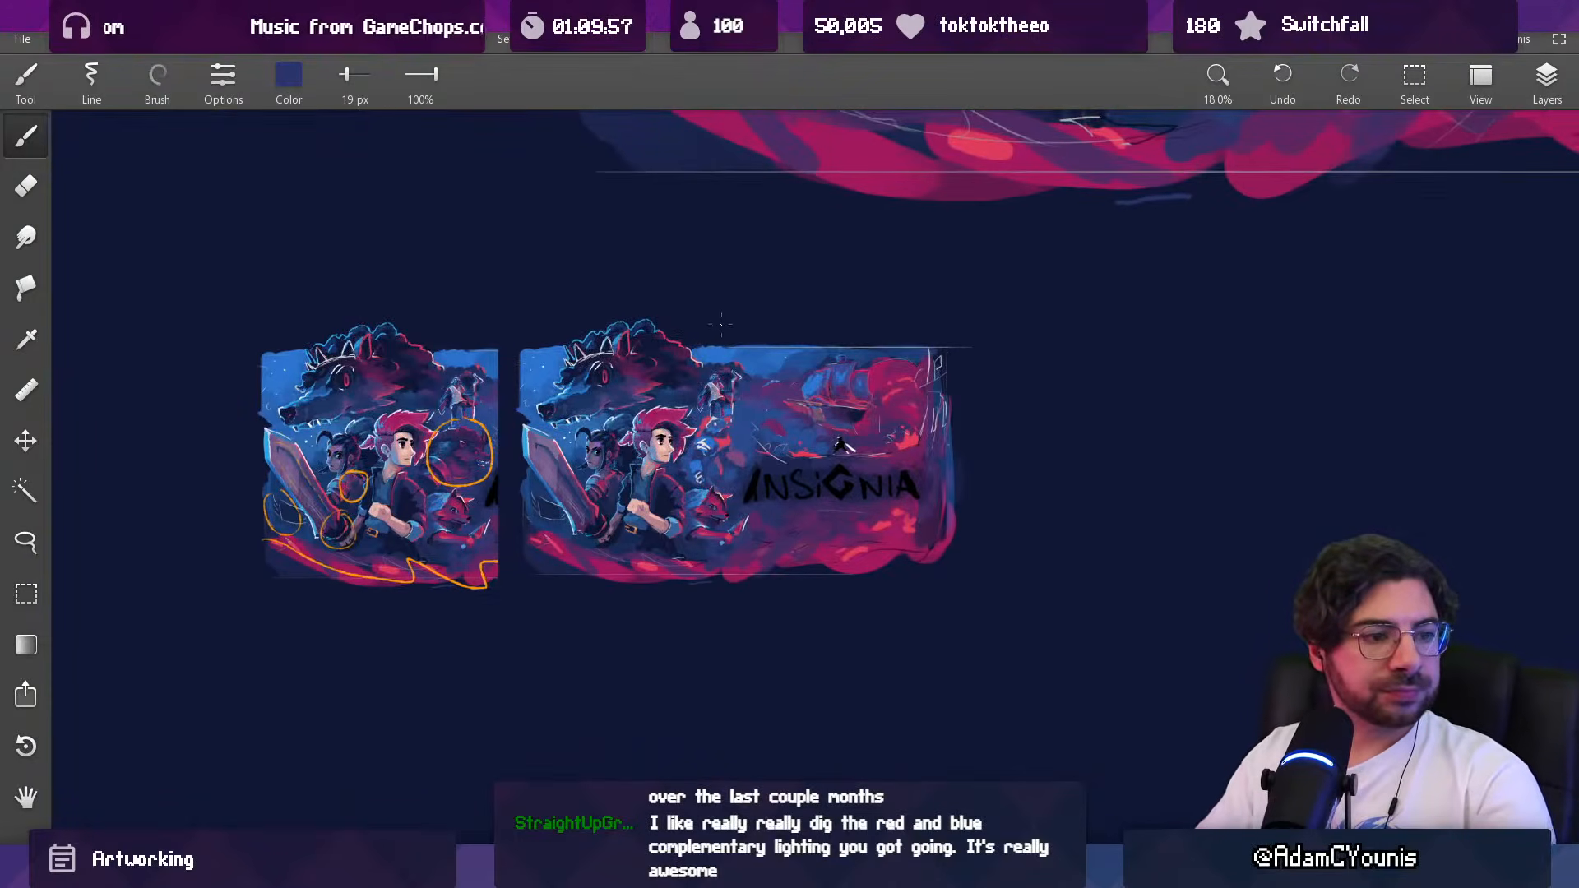
drag(729, 414, 725, 283)
alt+click(726, 503)
mouse_move(698, 463)
mouse_down()
mouse_move(750, 449)
mouse_move(772, 487)
mouse_move(751, 442)
mouse_up()
alt+click(738, 466)
drag(752, 442, 748, 359)
key(l)
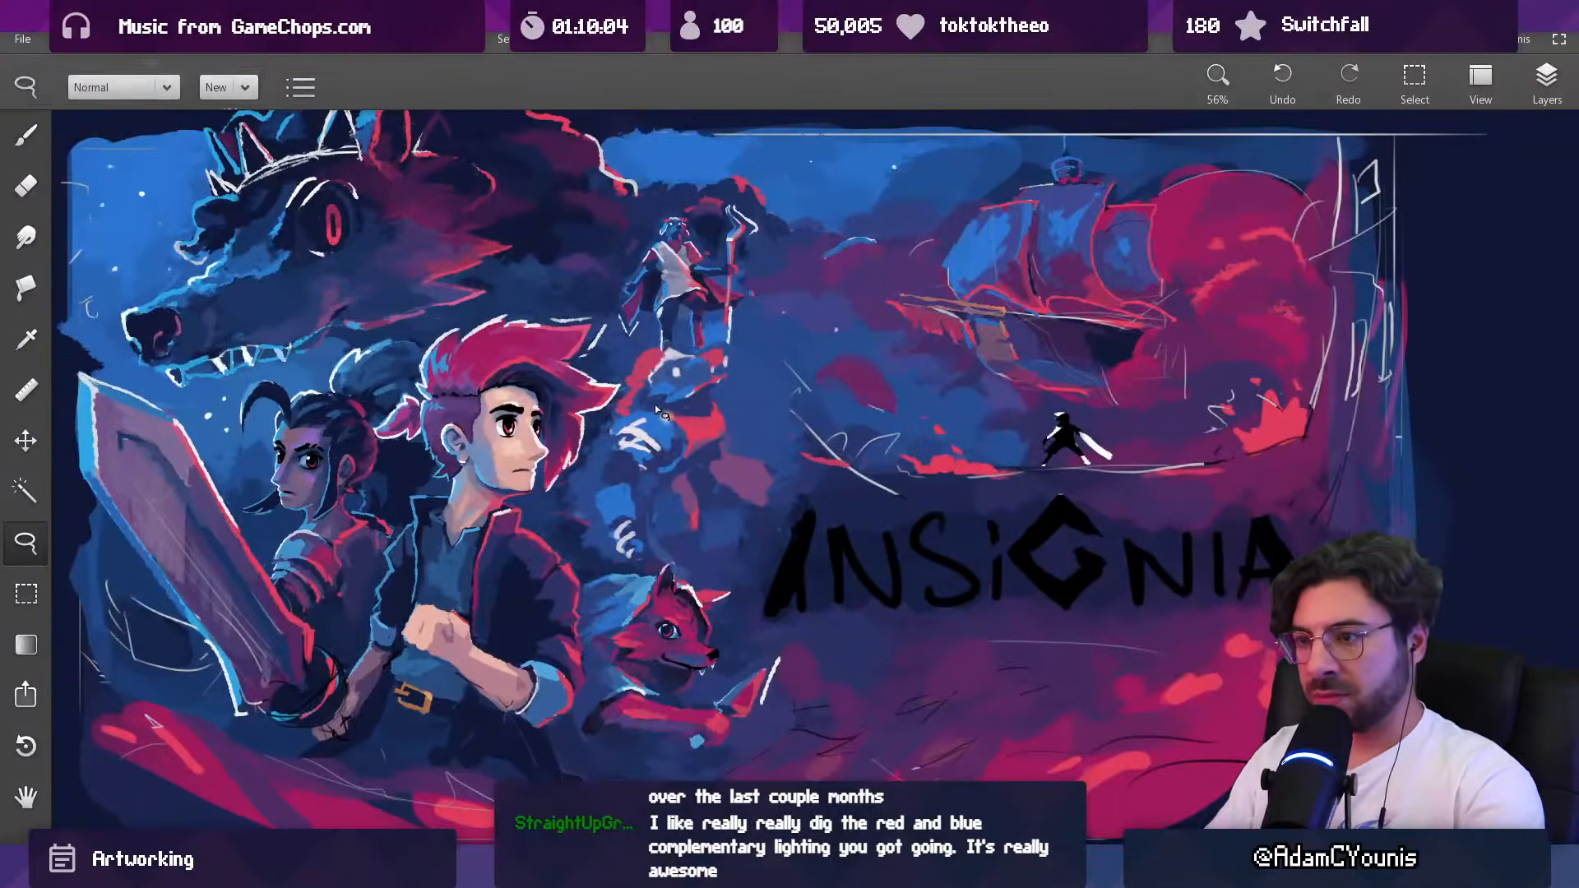
mouse_move(629, 418)
mouse_down()
mouse_move(734, 402)
mouse_move(779, 497)
mouse_move(733, 567)
mouse_move(678, 559)
mouse_move(602, 452)
mouse_up()
key(ctrl+t)
drag(782, 576, 803, 597)
drag(776, 504, 767, 497)
drag(796, 396, 792, 401)
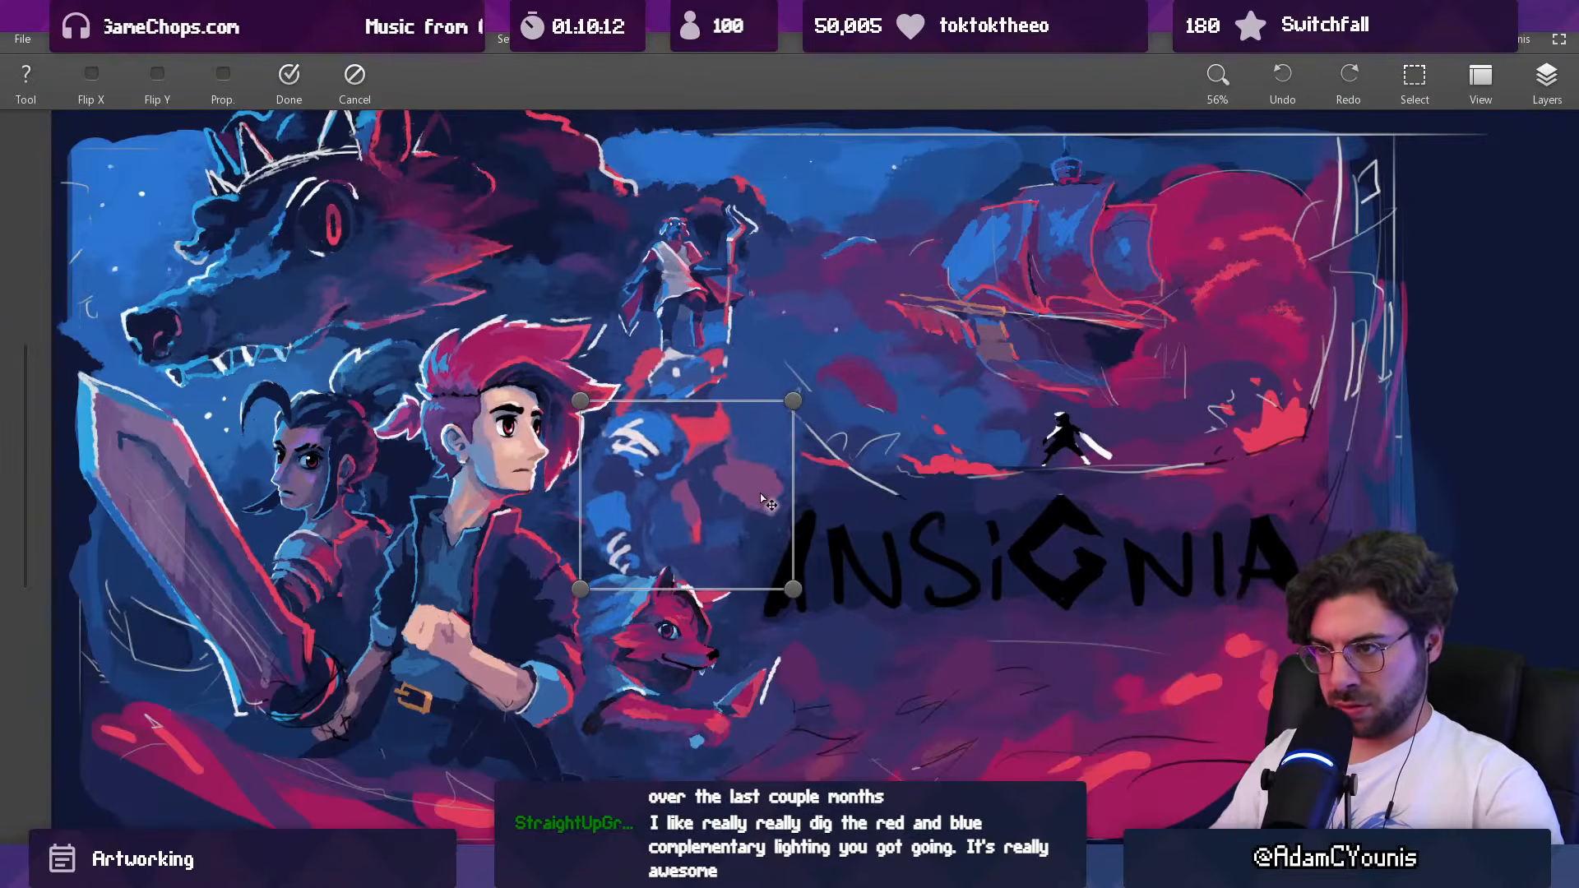
key(Return)
Step: Rework the Baruk figure's far shoulder and upper chest with sampled muted purple at 37 px and red at 22 px
key(b)
key(e)
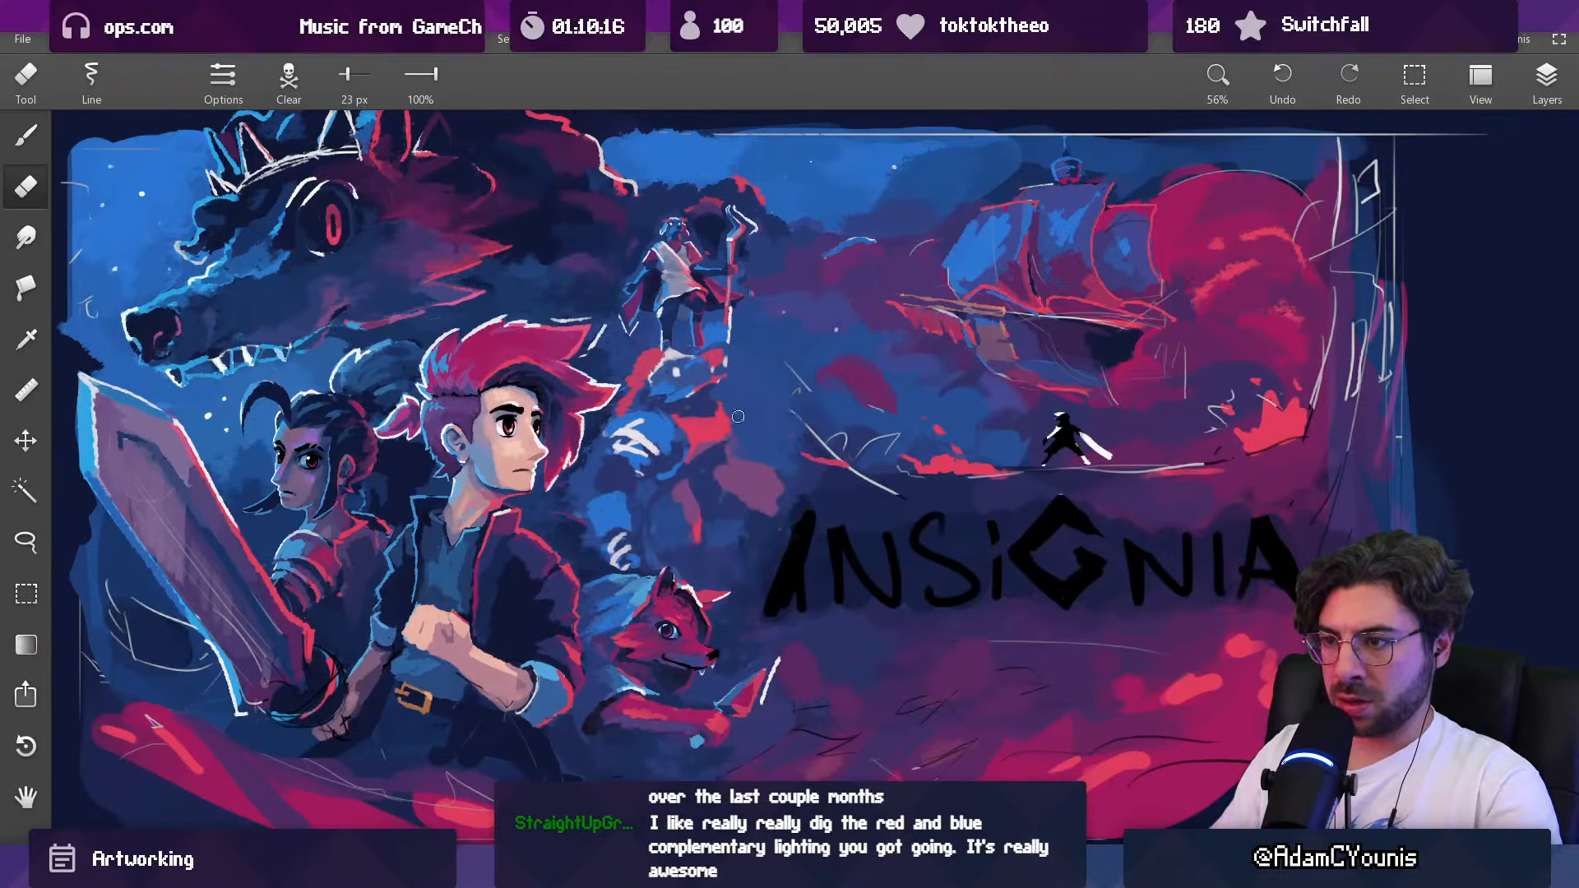
key(b)
alt+click(711, 435)
alt+click(717, 459)
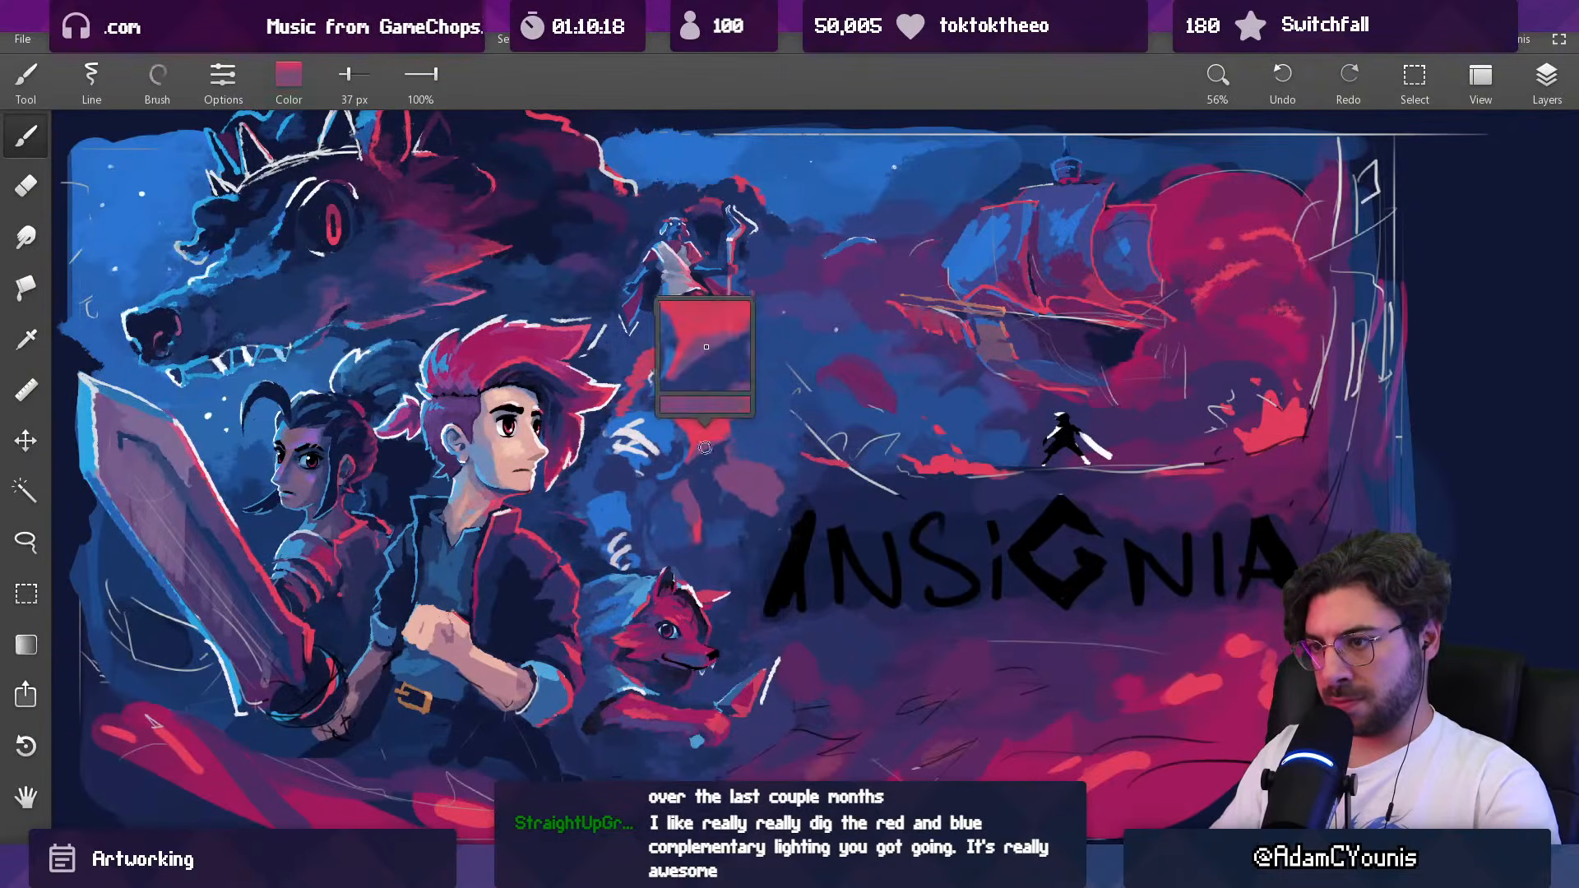
key(])
key(])
alt+click(720, 411)
key([)
key([)
key([)
key([)
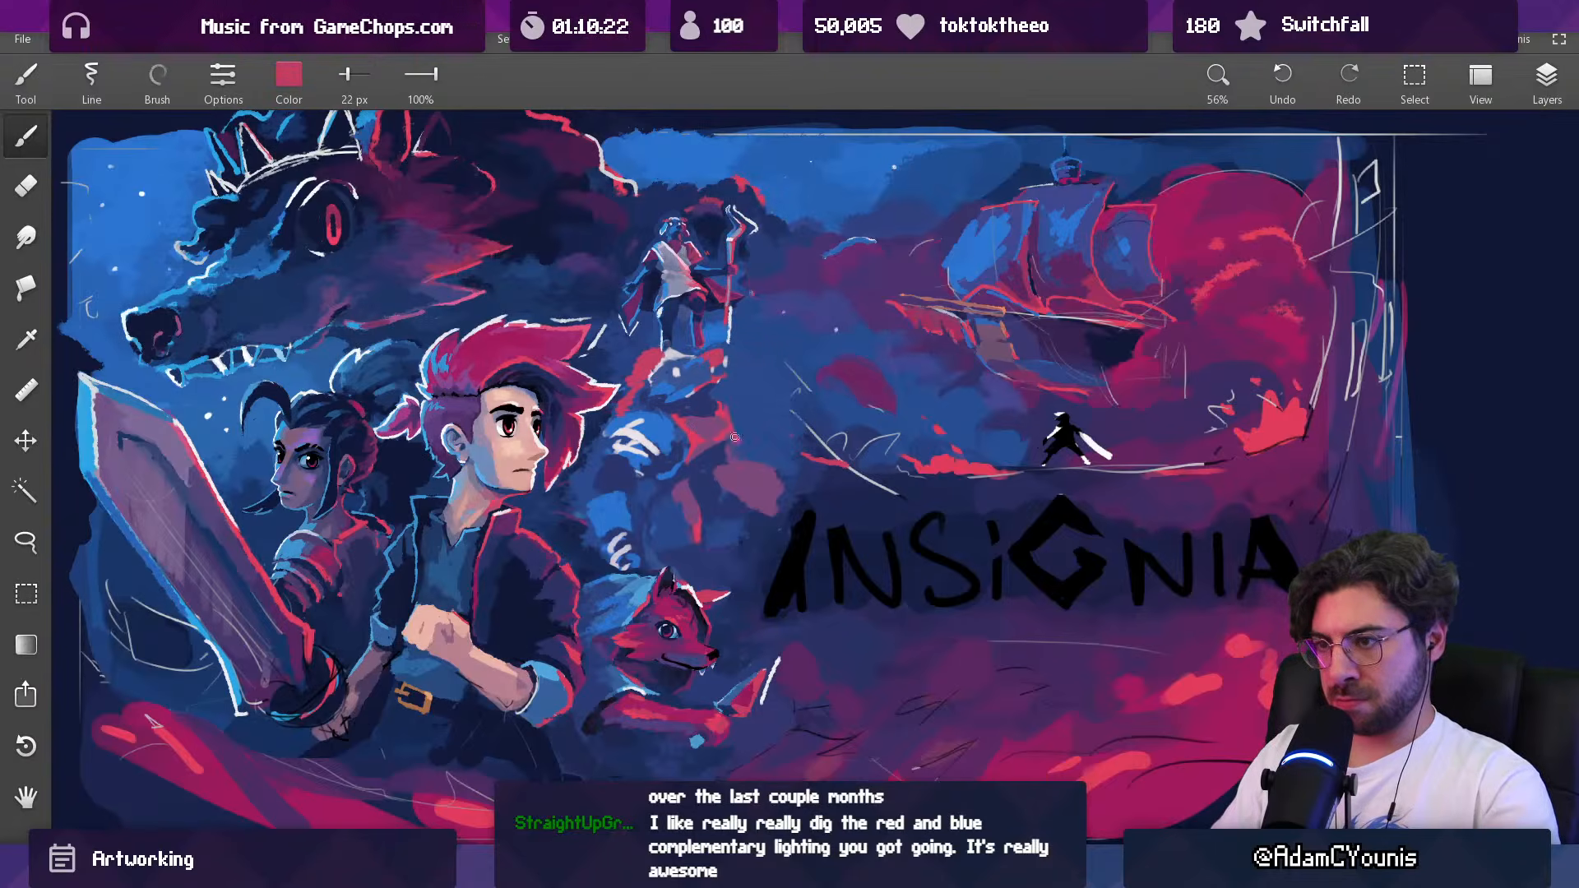
Step: Blend the Baruk figure's far upper arm and shoulder with muted purple at 32 px and crimson at 35 px
key(])
key(])
alt+click(729, 437)
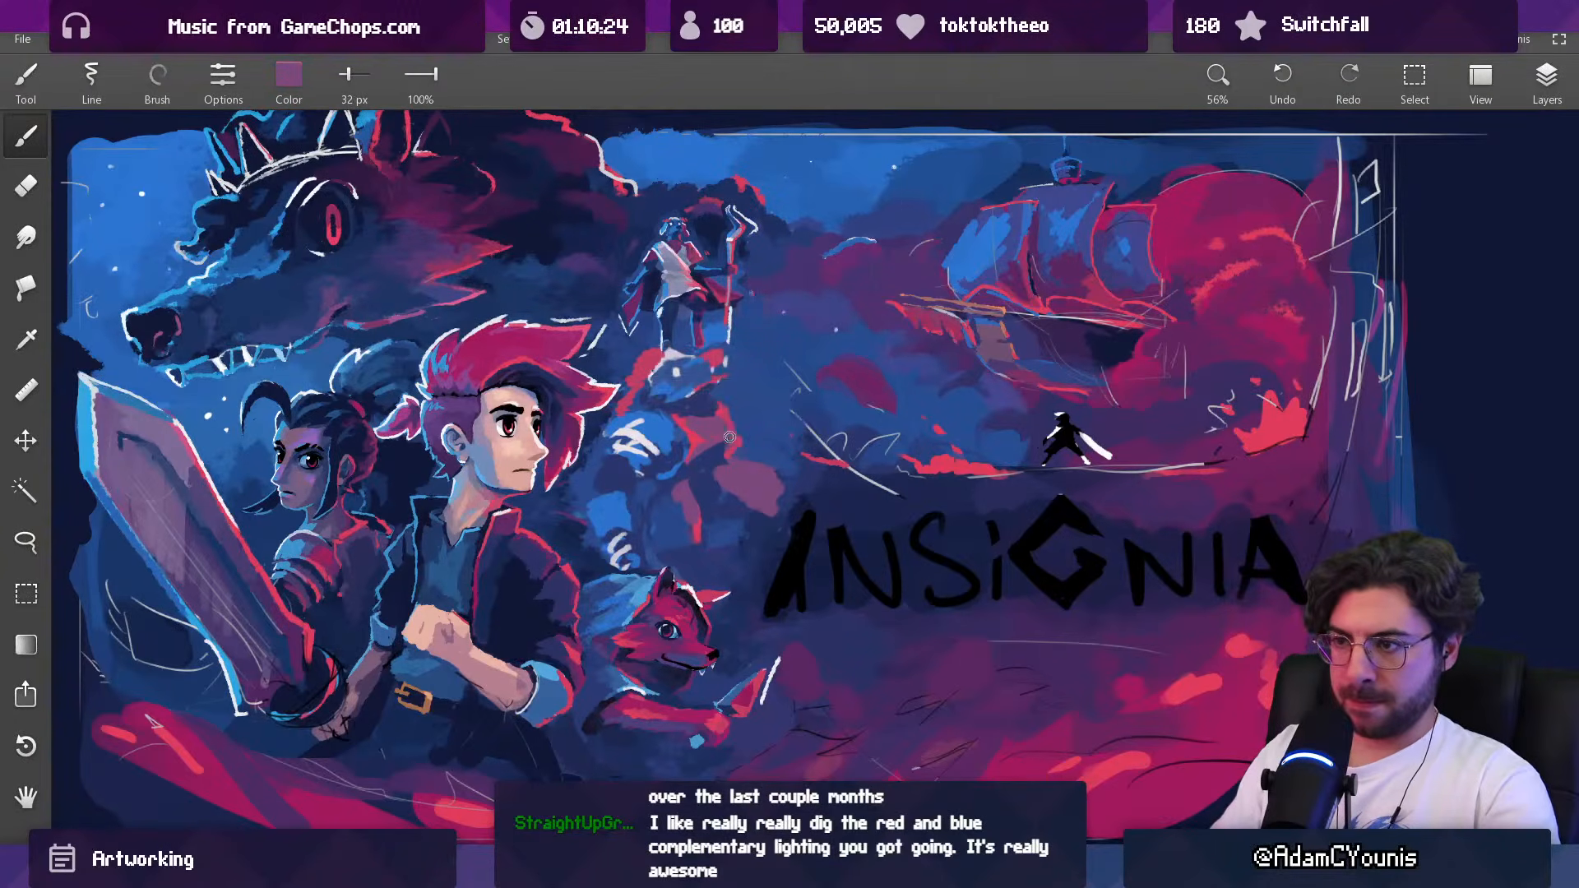
mouse_move(717, 405)
alt+mouse_down()
mouse_move(695, 356)
mouse_move(566, 397)
mouse_move(513, 345)
mouse_move(523, 354)
alt+mouse_up()
key(bracketright)
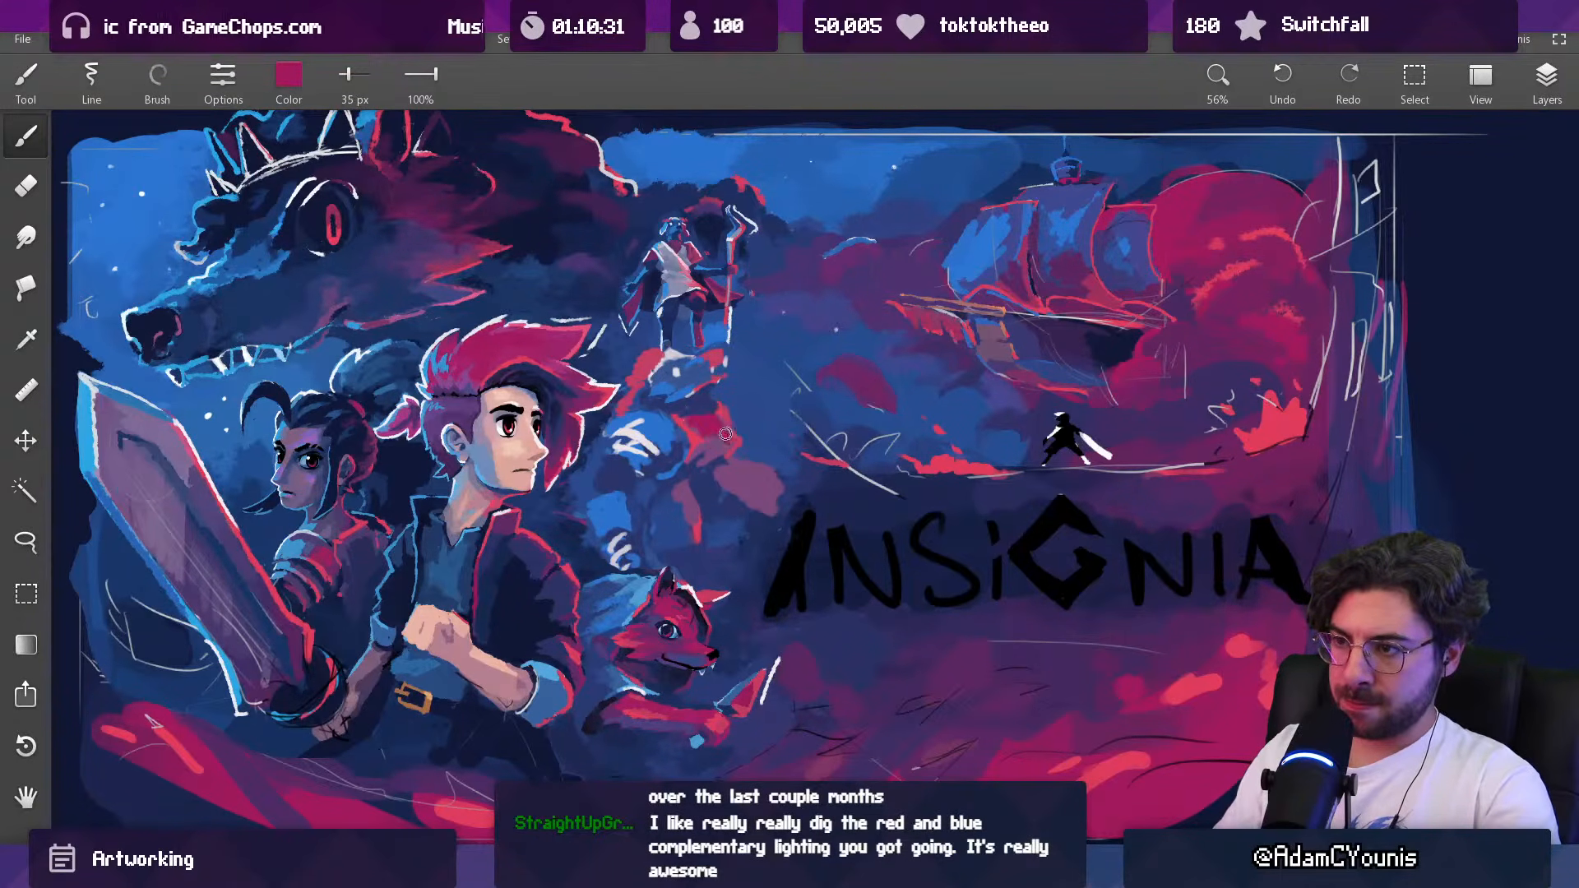
key(bracketright)
key(bracketright)
Step: Add crimson to the Baruk figure's outstretched hand and rework the shadow beside its torso with dark blue at 24 px
mouse_move(747, 468)
mouse_down()
mouse_move(798, 475)
mouse_move(705, 705)
mouse_move(705, 744)
mouse_up()
ctrl+drag(799, 436, 781, 90)
mouse_move(721, 445)
alt+mouse_down()
mouse_move(699, 502)
mouse_move(712, 517)
mouse_move(691, 507)
mouse_move(719, 543)
mouse_move(728, 675)
alt+mouse_up()
key(bracketright)
key(bracketright)
key(bracketleft)
key(bracketleft)
alt+click(699, 485)
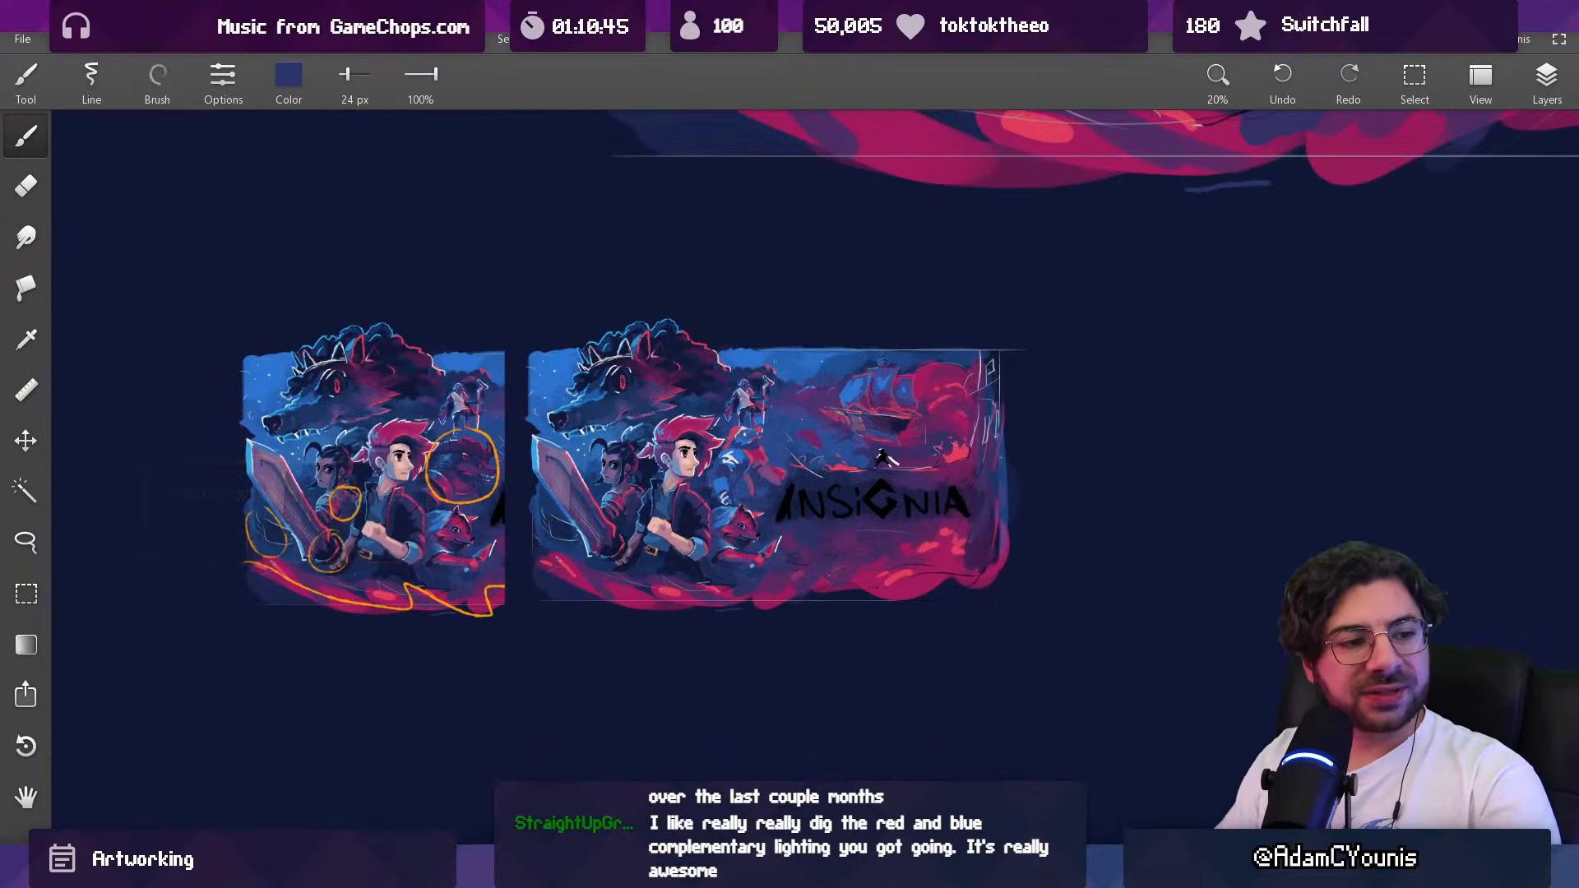
Step: Refine the underside of the Baruk figure's outstretched forearm with sampled dark blue at 29 px
drag(799, 451, 798, 323)
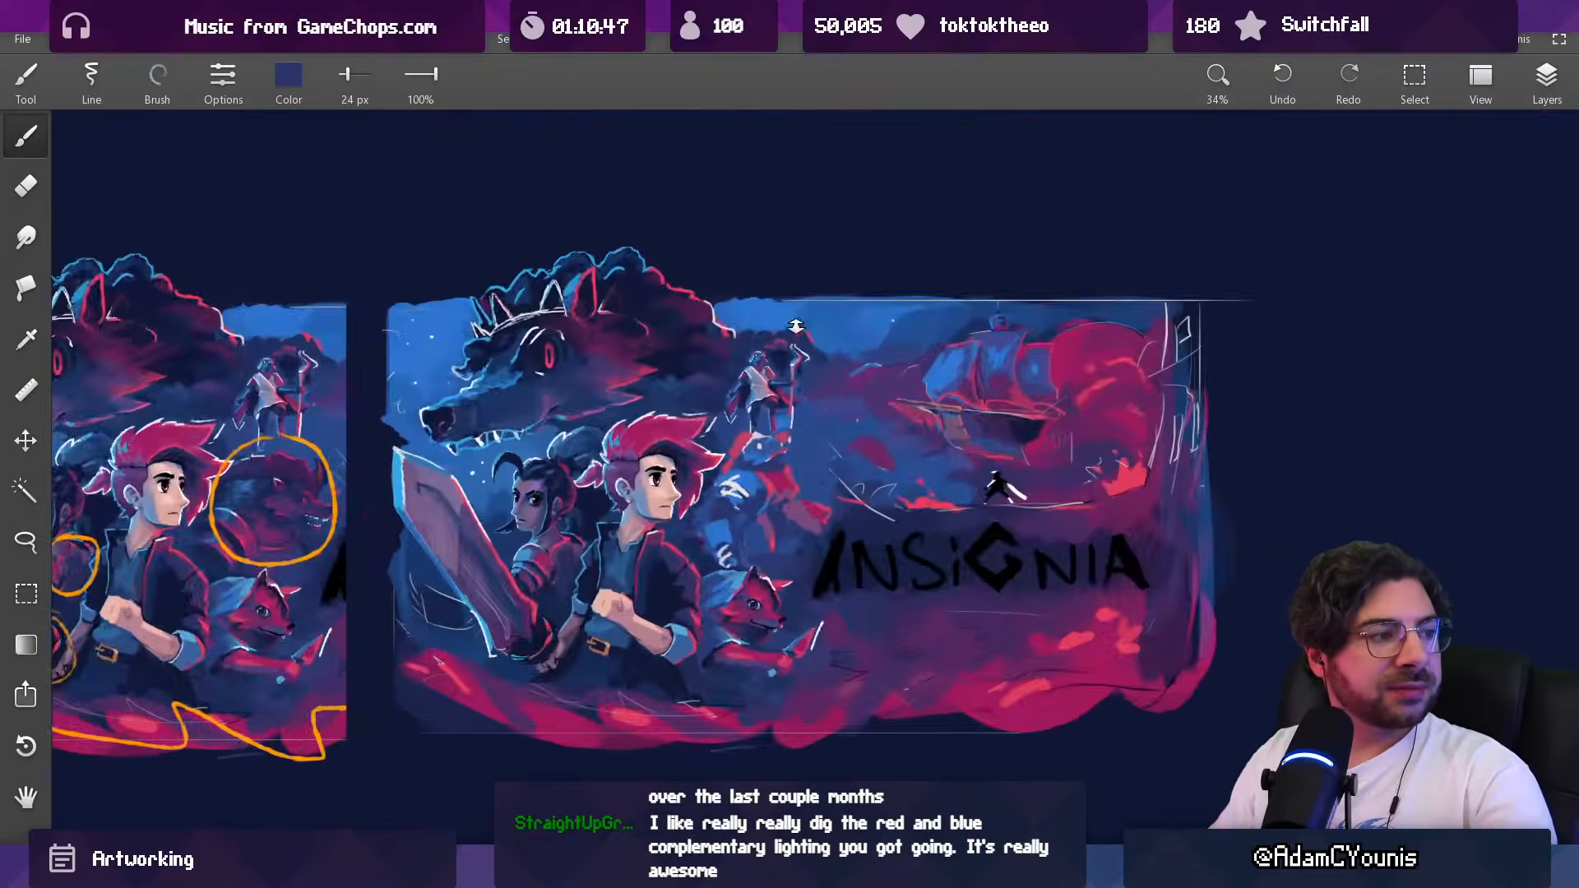
ctrl+drag(802, 433, 802, 362)
drag(800, 462, 778, 397)
ctrl+drag(783, 462, 786, 432)
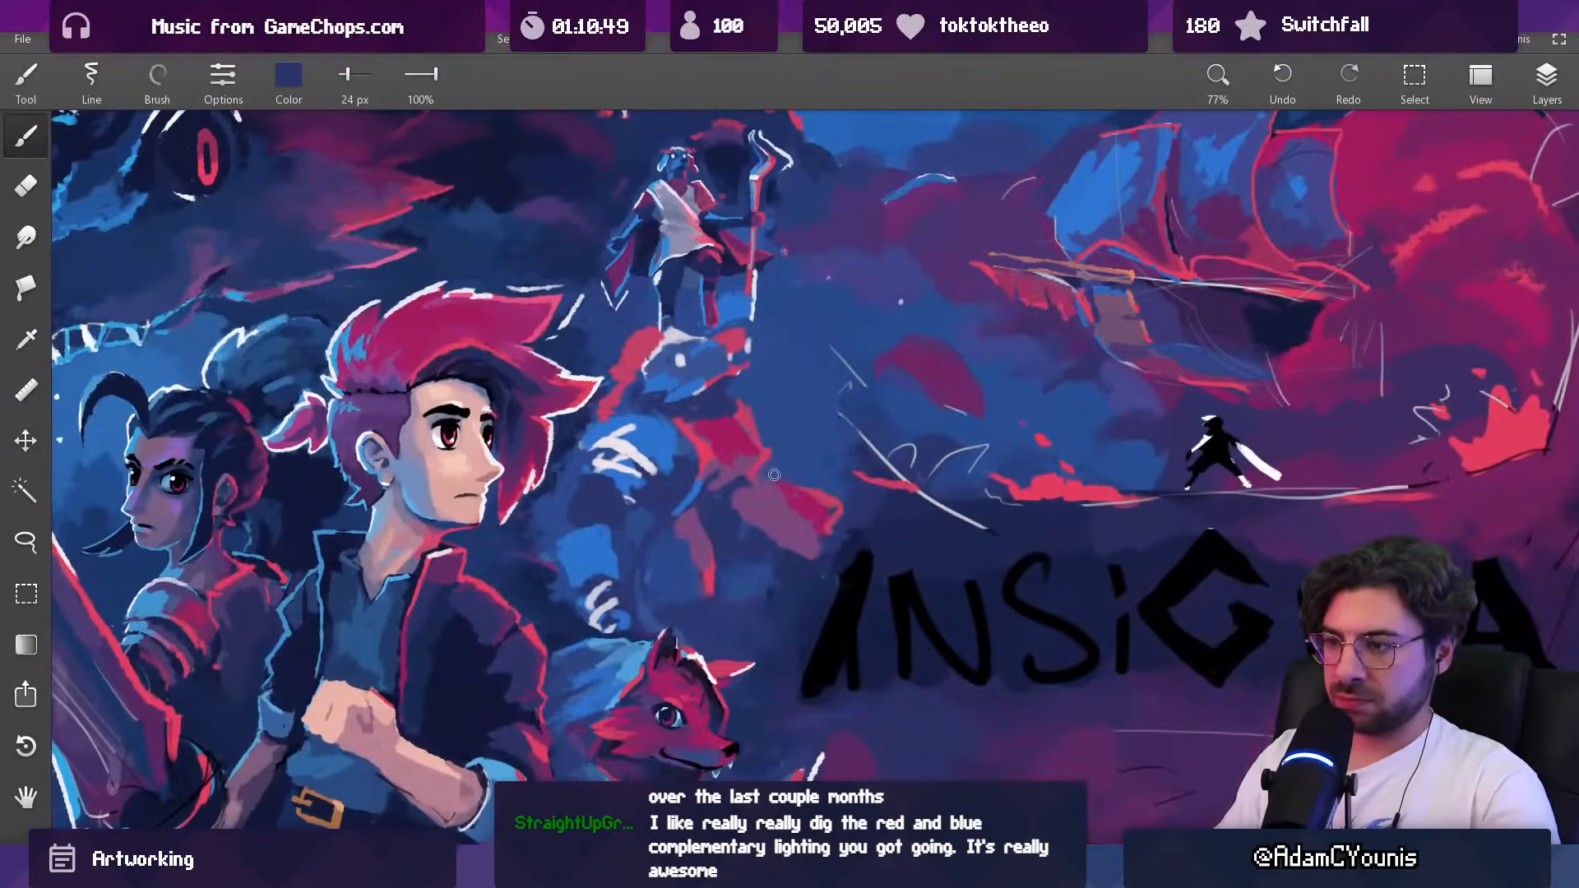
alt+click(768, 549)
alt+click(771, 545)
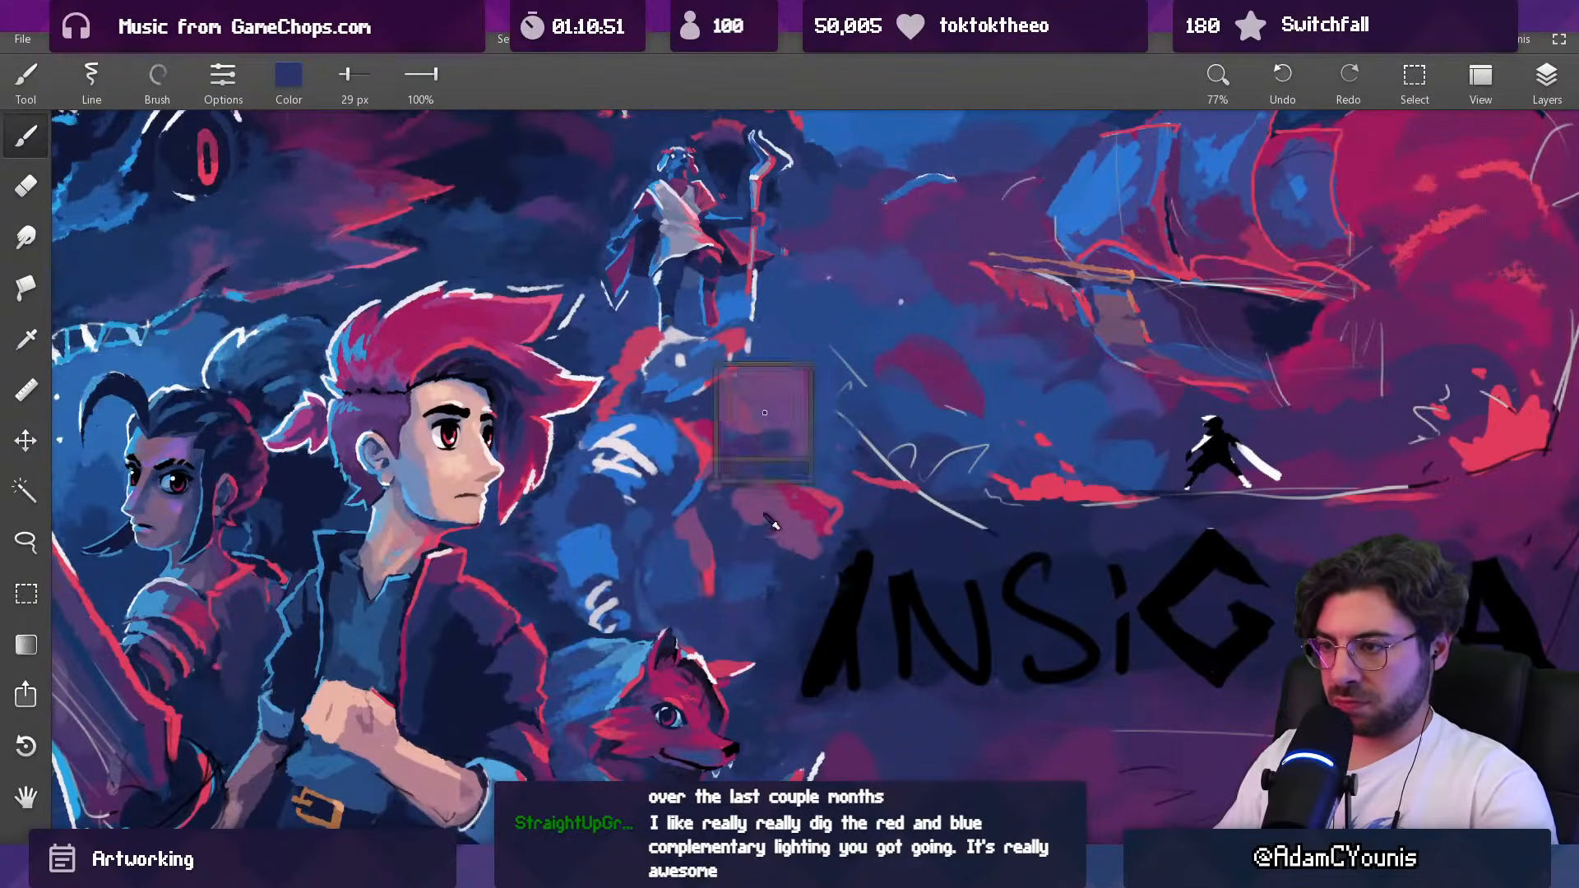
alt+click(773, 511)
alt+drag(769, 534, 674, 552)
Step: Trim the background beneath the Baruk figure's outstretched hand with blue and dark blue at 42 px
key(])
key(])
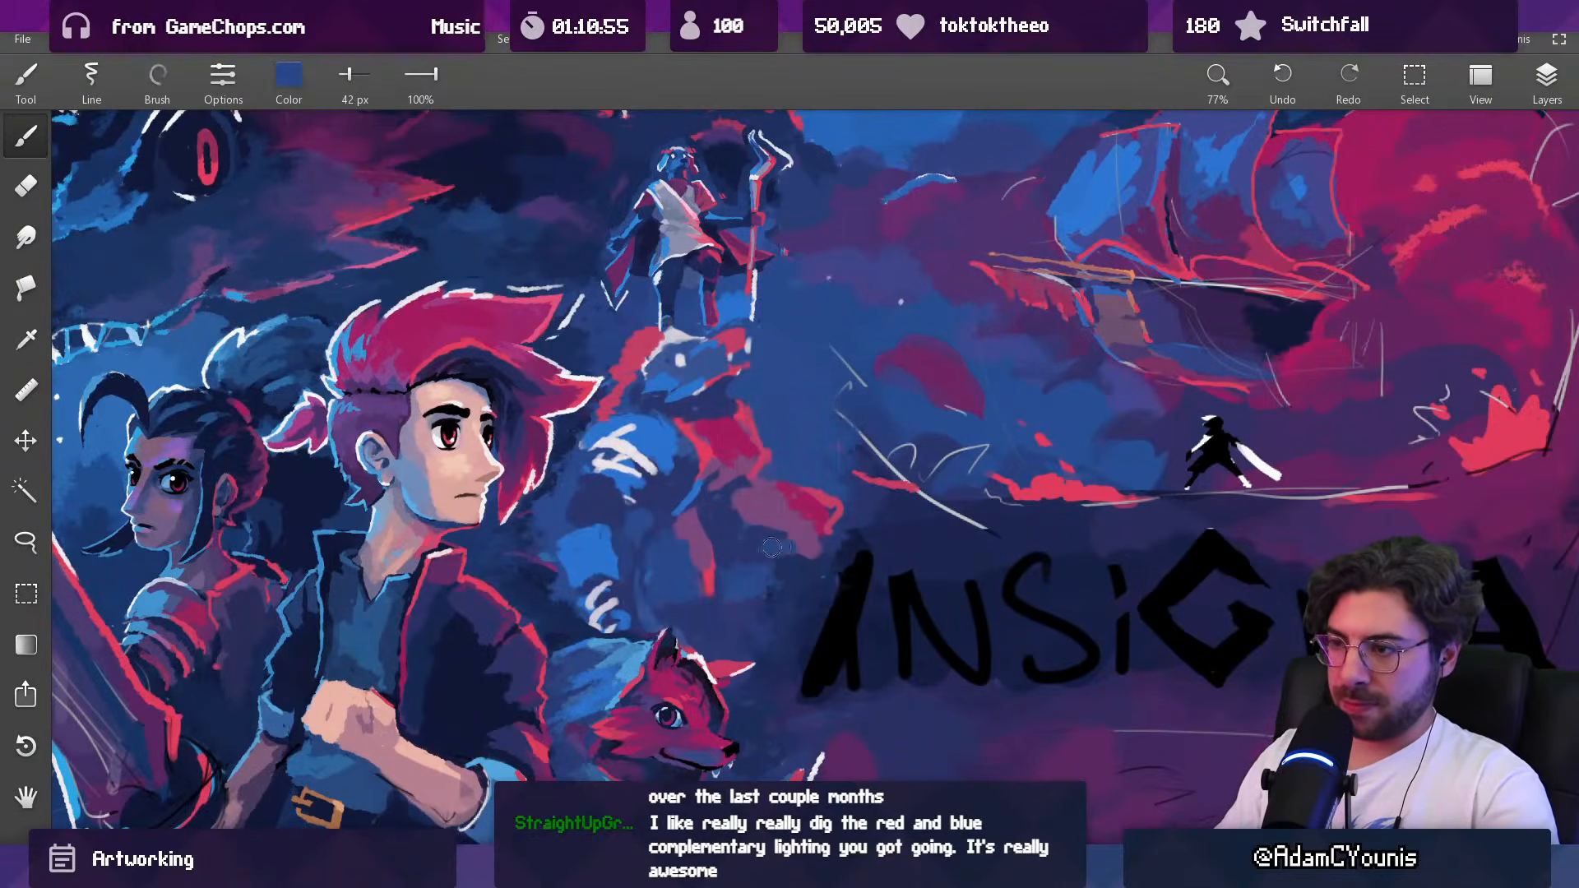
alt+click(818, 540)
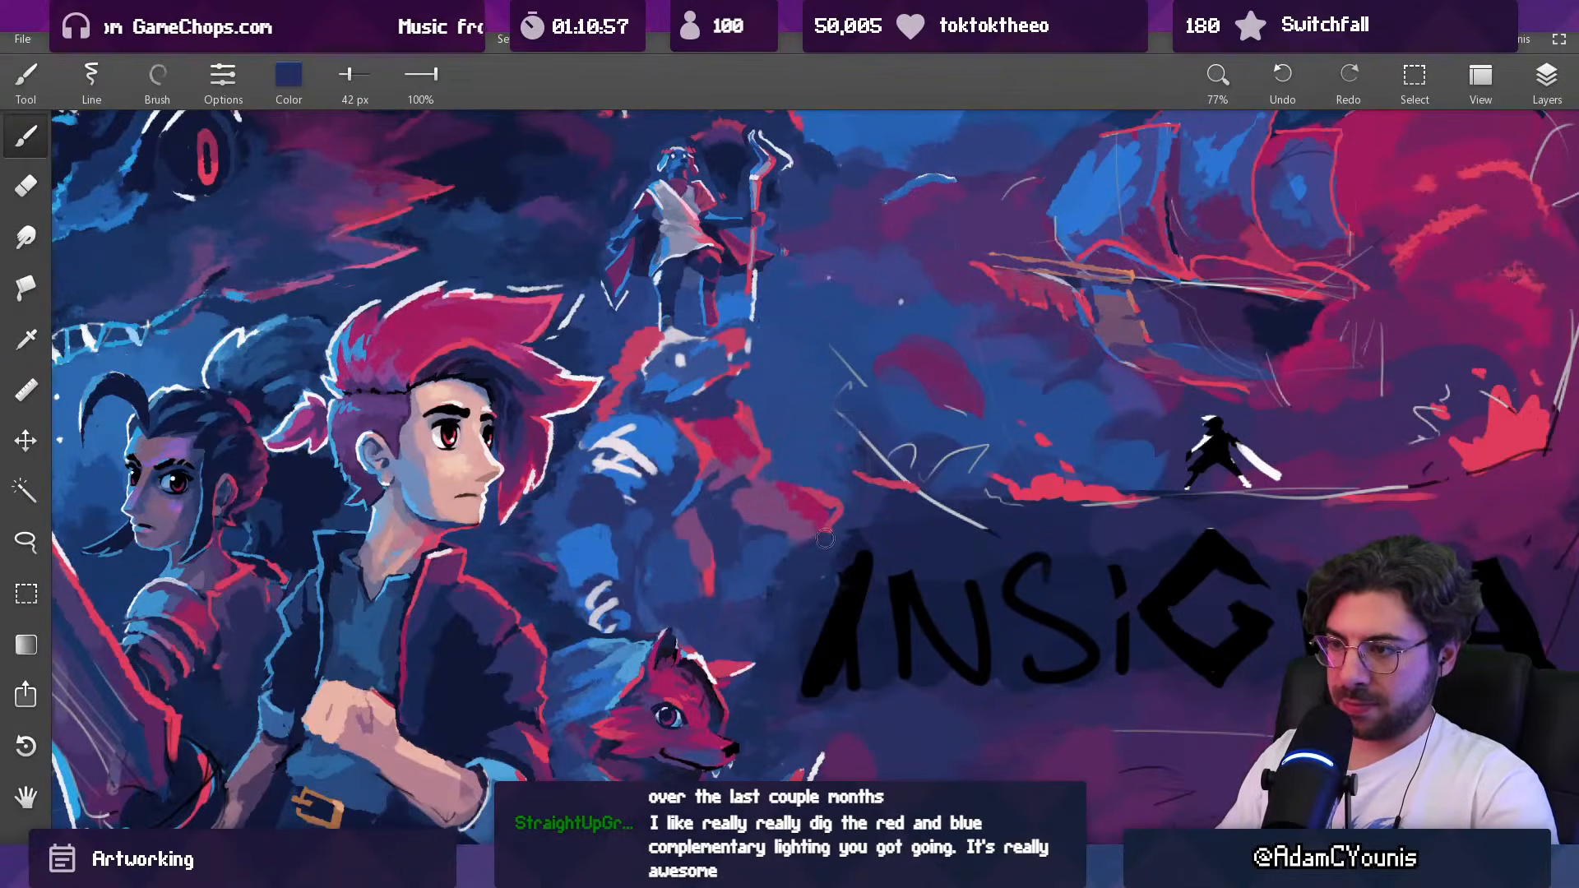
ctrl+drag(839, 520, 810, 658)
ctrl+drag(805, 567, 762, 681)
mouse_move(813, 538)
ctrl+mouse_down()
mouse_move(811, 434)
mouse_move(782, 430)
ctrl+mouse_up()
drag(782, 483, 747, 475)
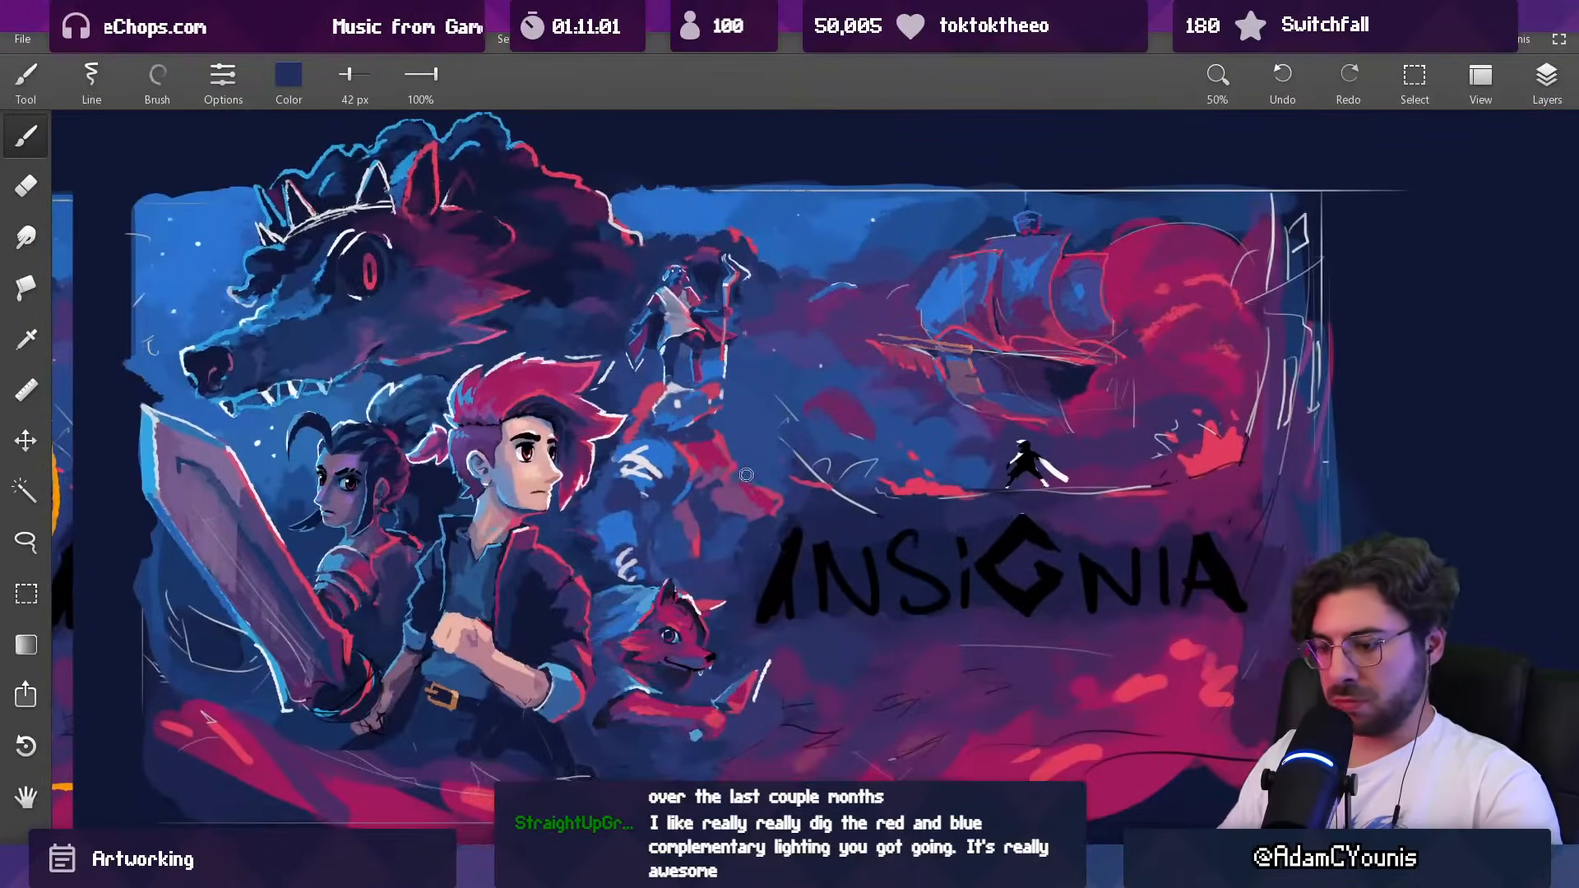
key(l)
mouse_move(651, 506)
mouse_down()
mouse_move(760, 476)
mouse_move(797, 503)
mouse_move(774, 556)
mouse_move(732, 587)
mouse_move(652, 560)
mouse_move(682, 528)
mouse_up()
key(Escape)
key(b)
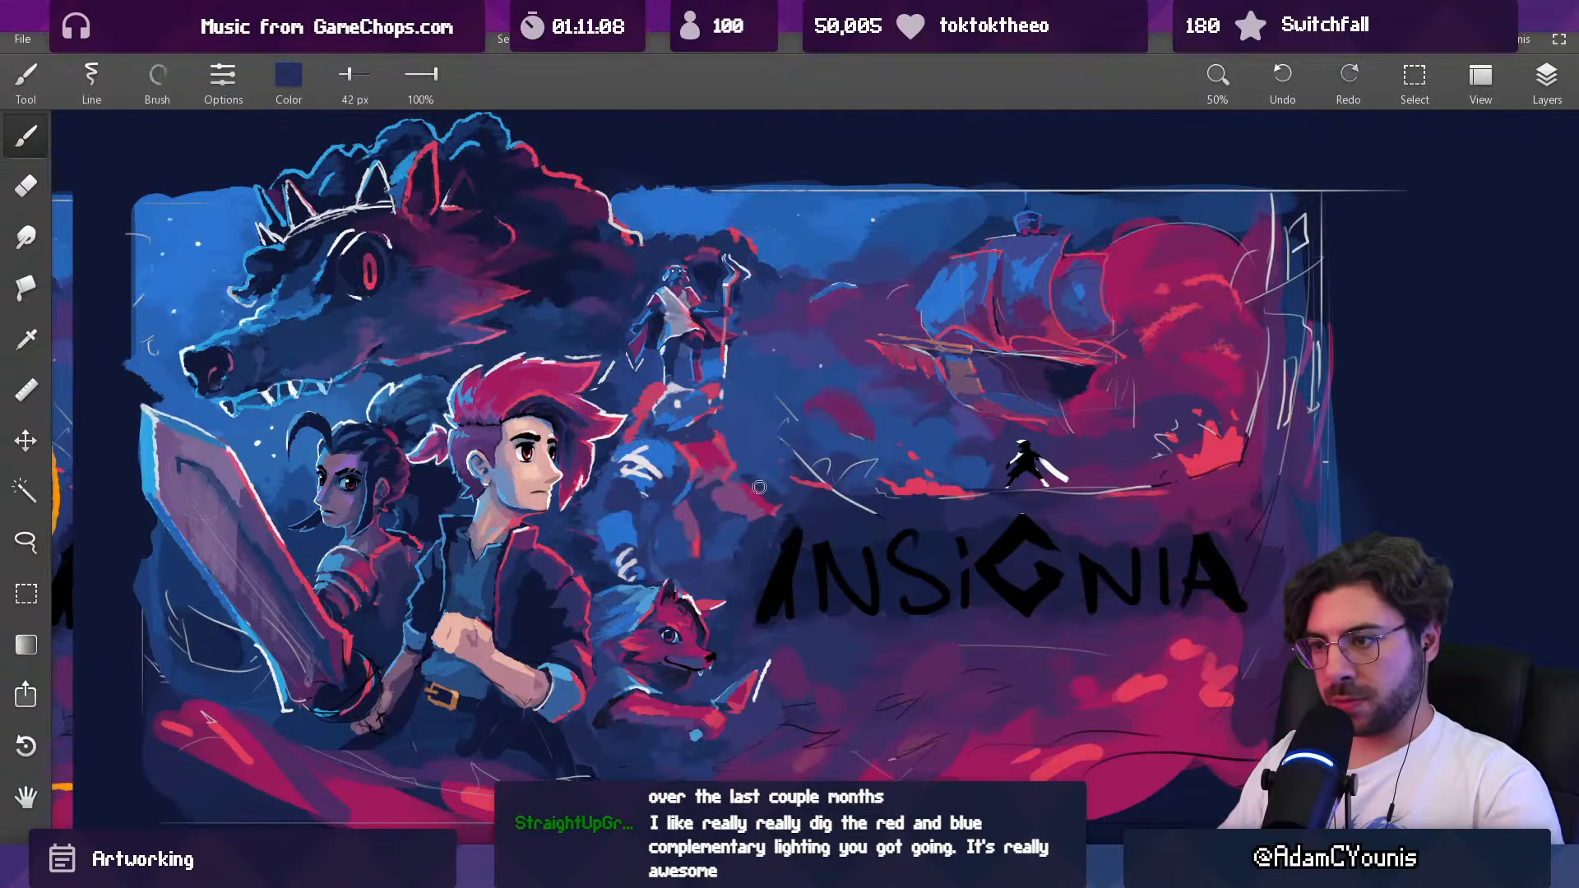
key(e)
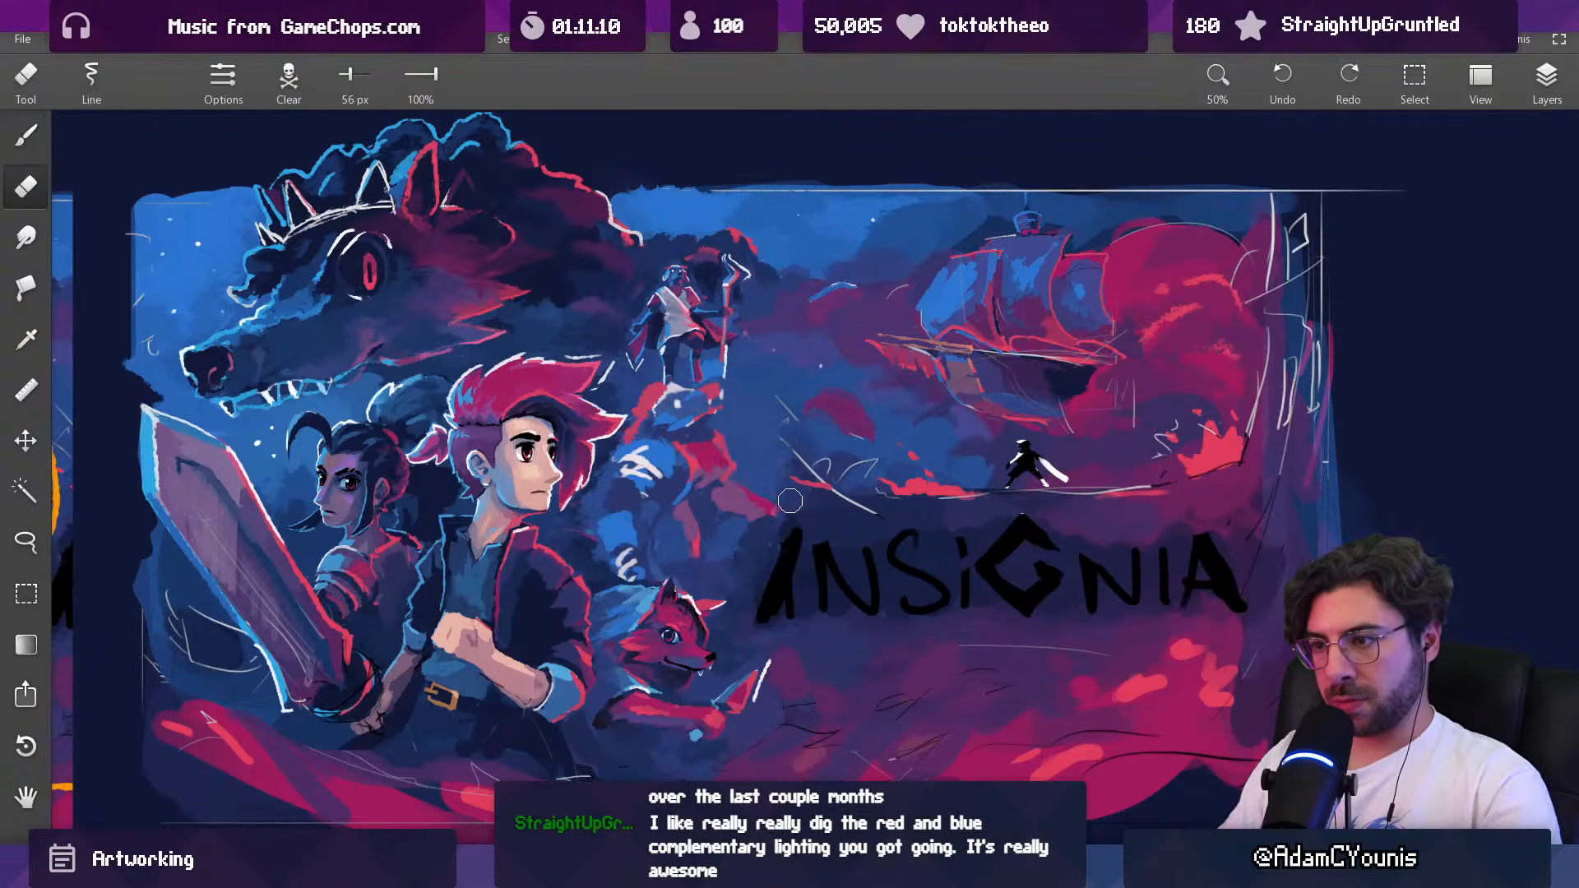
Step: Repaint the Baruk figure's outstretched hand and lower torso with muted purple at 66 px
key(b)
mouse_move(744, 521)
mouse_down()
mouse_move(717, 500)
mouse_move(730, 495)
mouse_move(708, 518)
mouse_move(699, 497)
mouse_move(695, 532)
mouse_up()
alt+click(696, 497)
alt+click(687, 506)
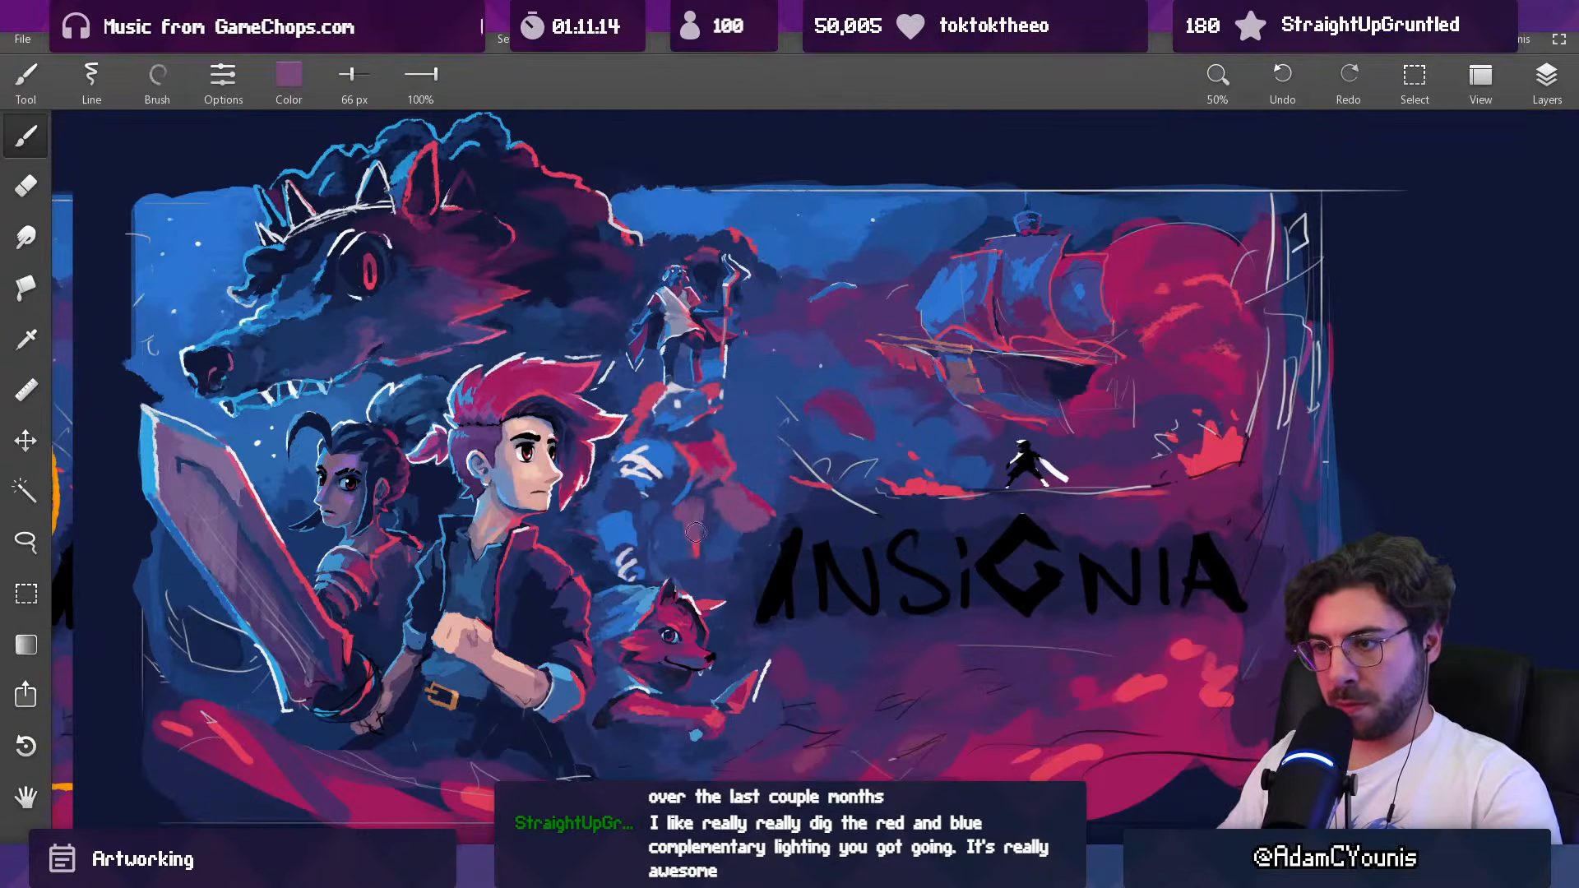
scroll(695, 513, down, 5)
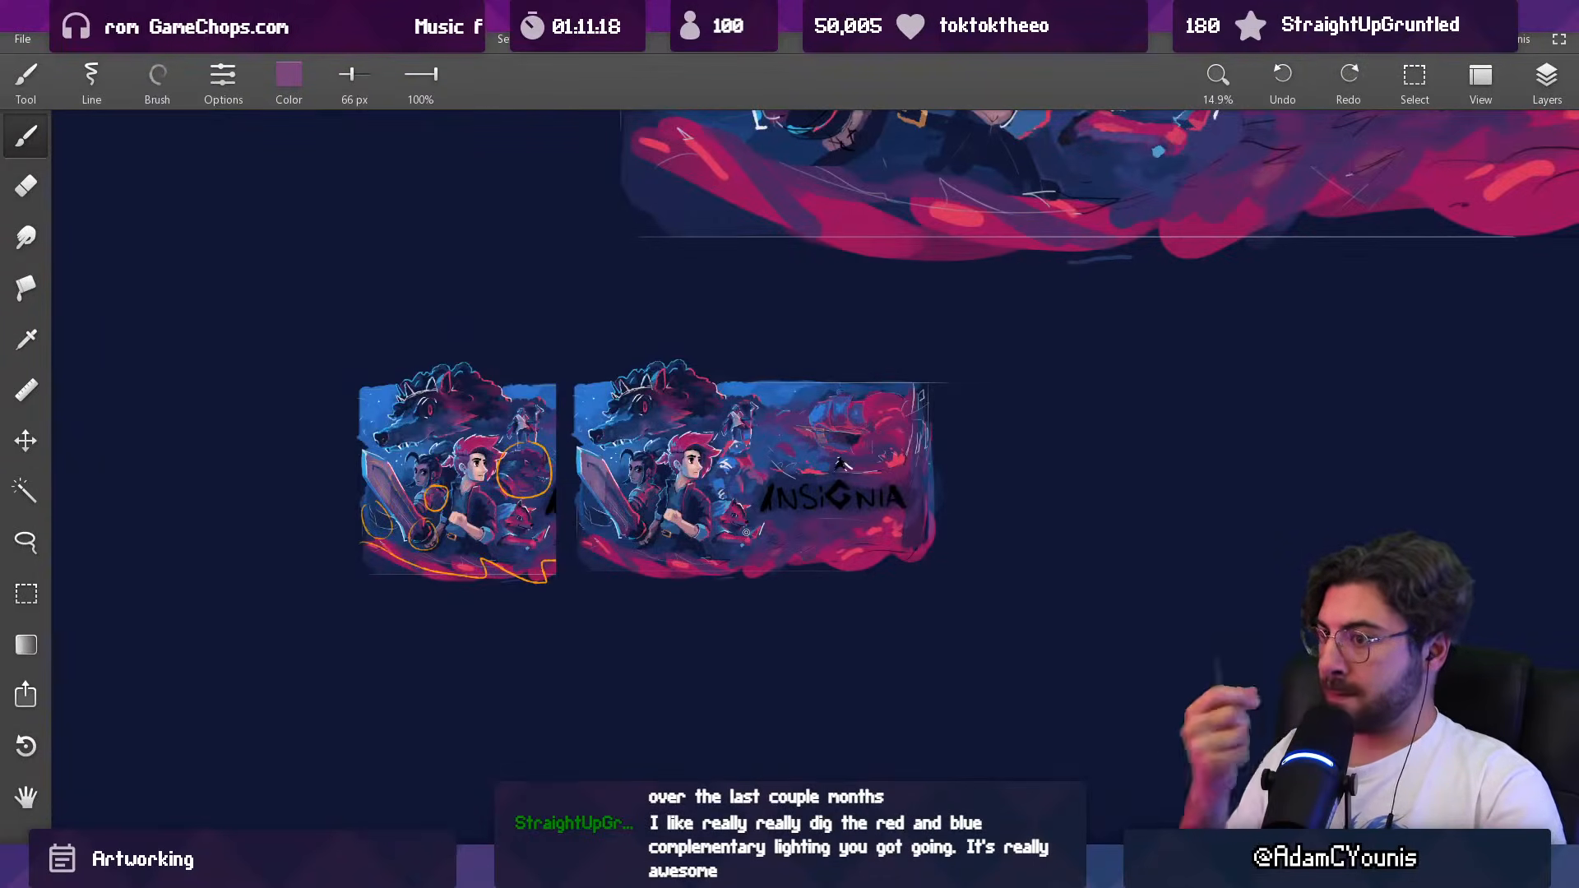
Step: Undo the last few brush strokes on the Baruk figure
key(ctrl+z)
key(ctrl+z)
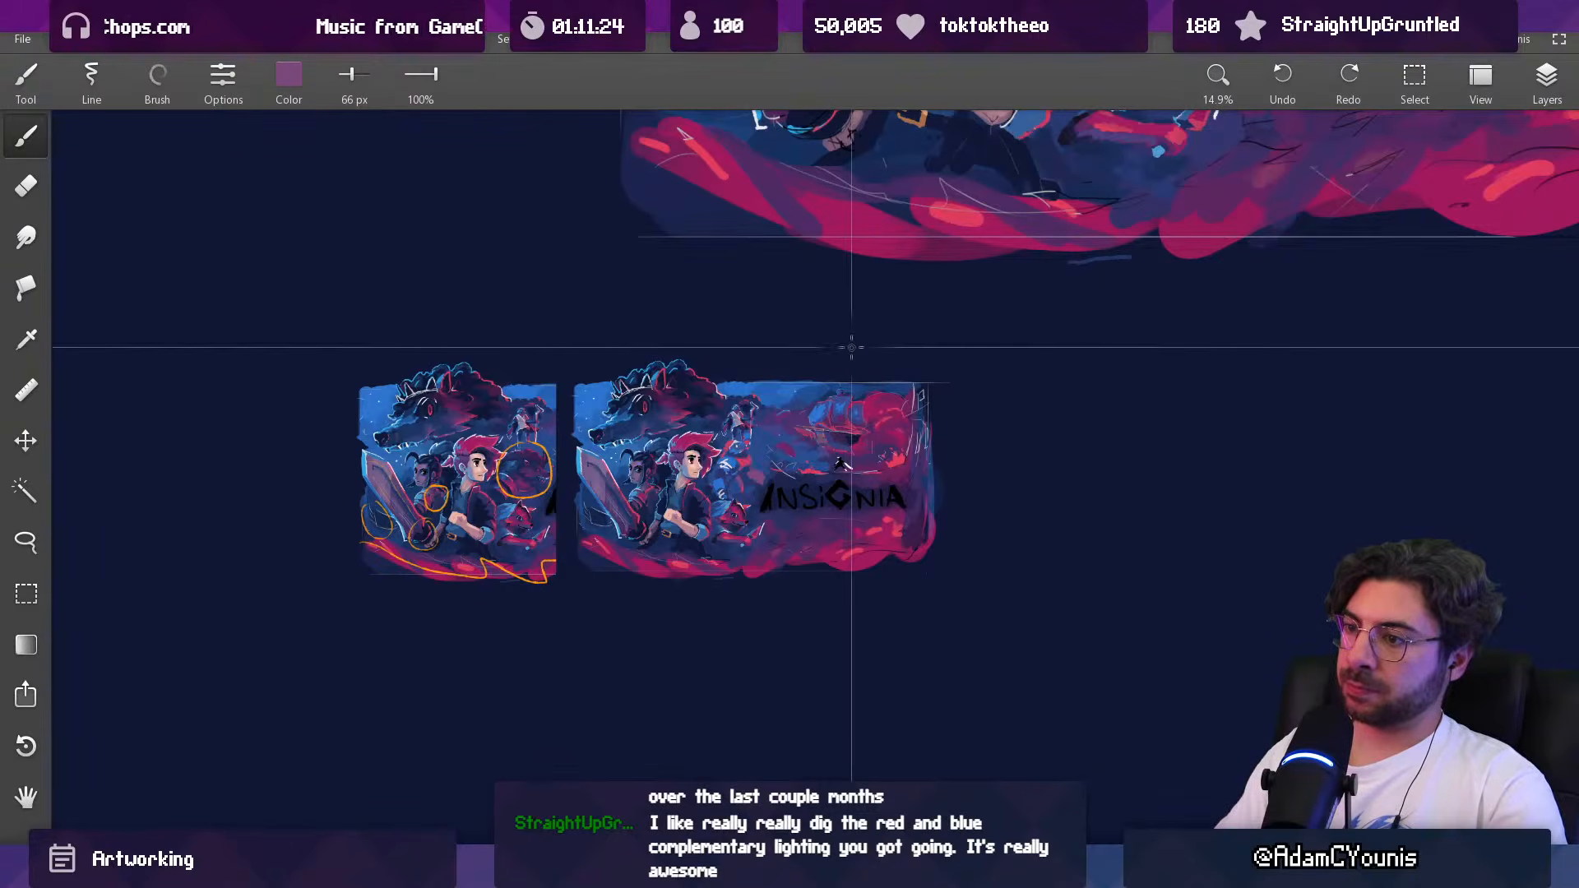
key(ctrl+z)
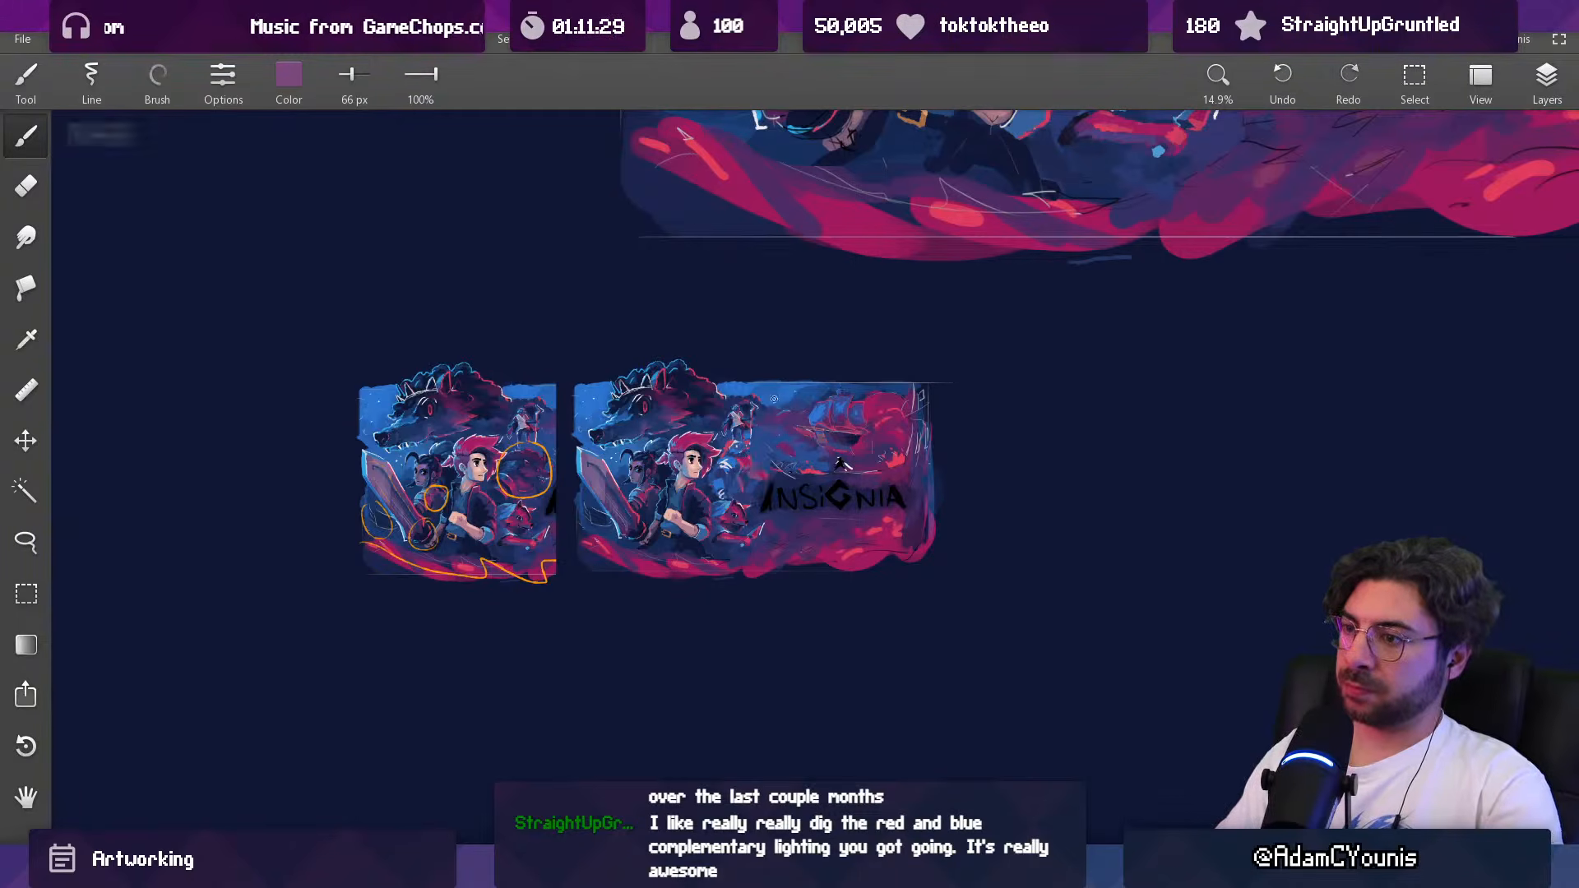
Step: Fill the end of the Baruk figure's outstretched hand with red and blend it into muted purple at 39 px
scroll(806, 302, up, 3)
drag(806, 302, 817, 342)
drag(803, 460, 854, 468)
mouse_move(816, 428)
mouse_down()
mouse_move(794, 427)
mouse_move(837, 483)
mouse_move(831, 435)
mouse_up()
alt+click(783, 462)
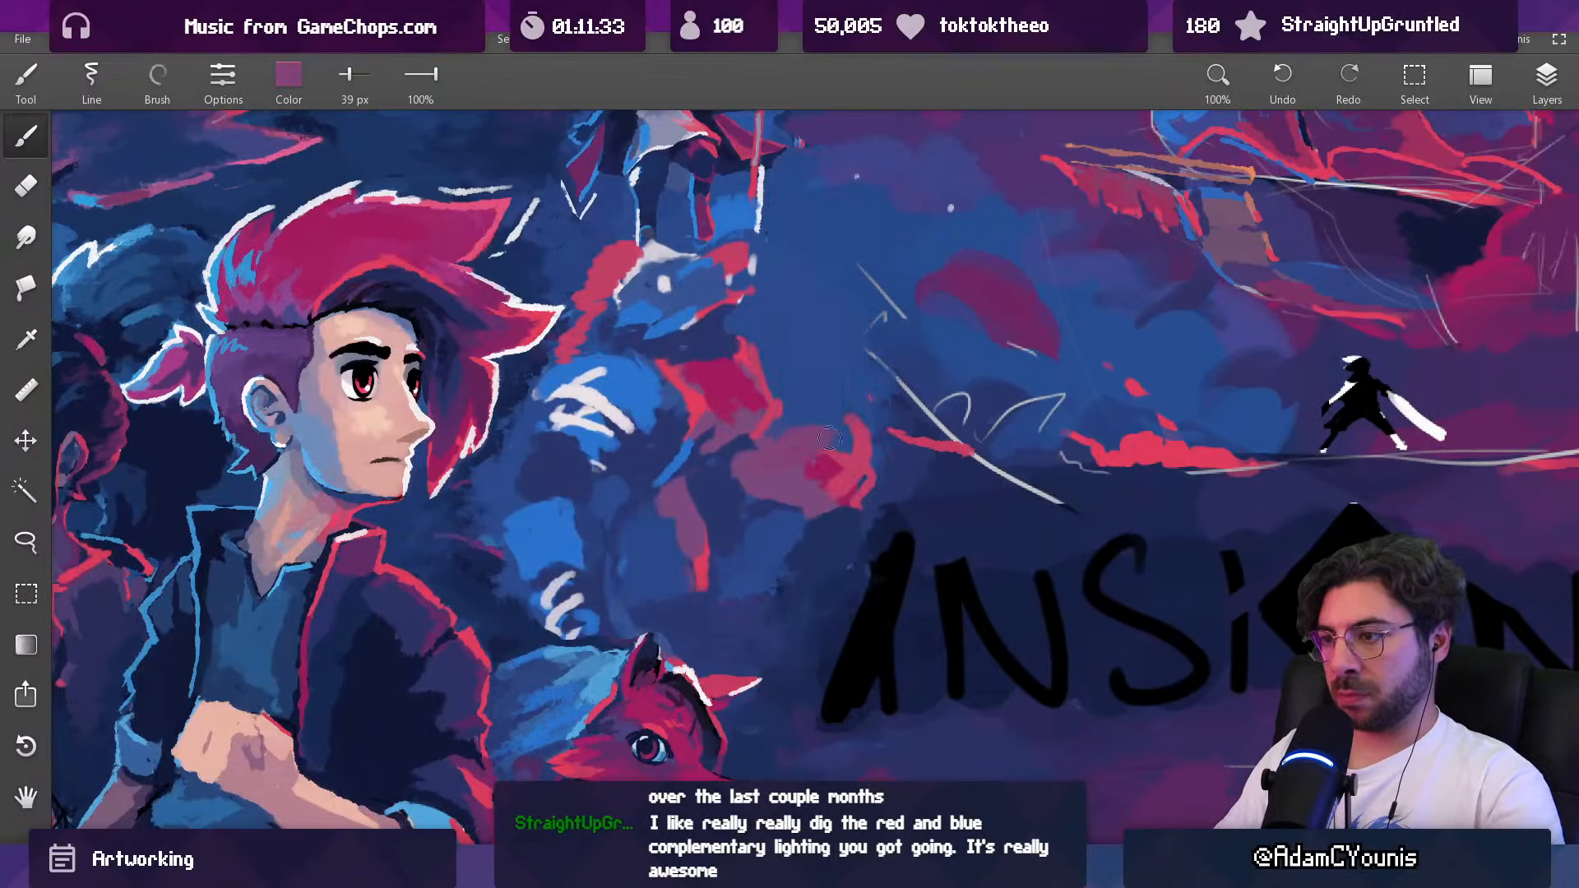
alt+click(845, 454)
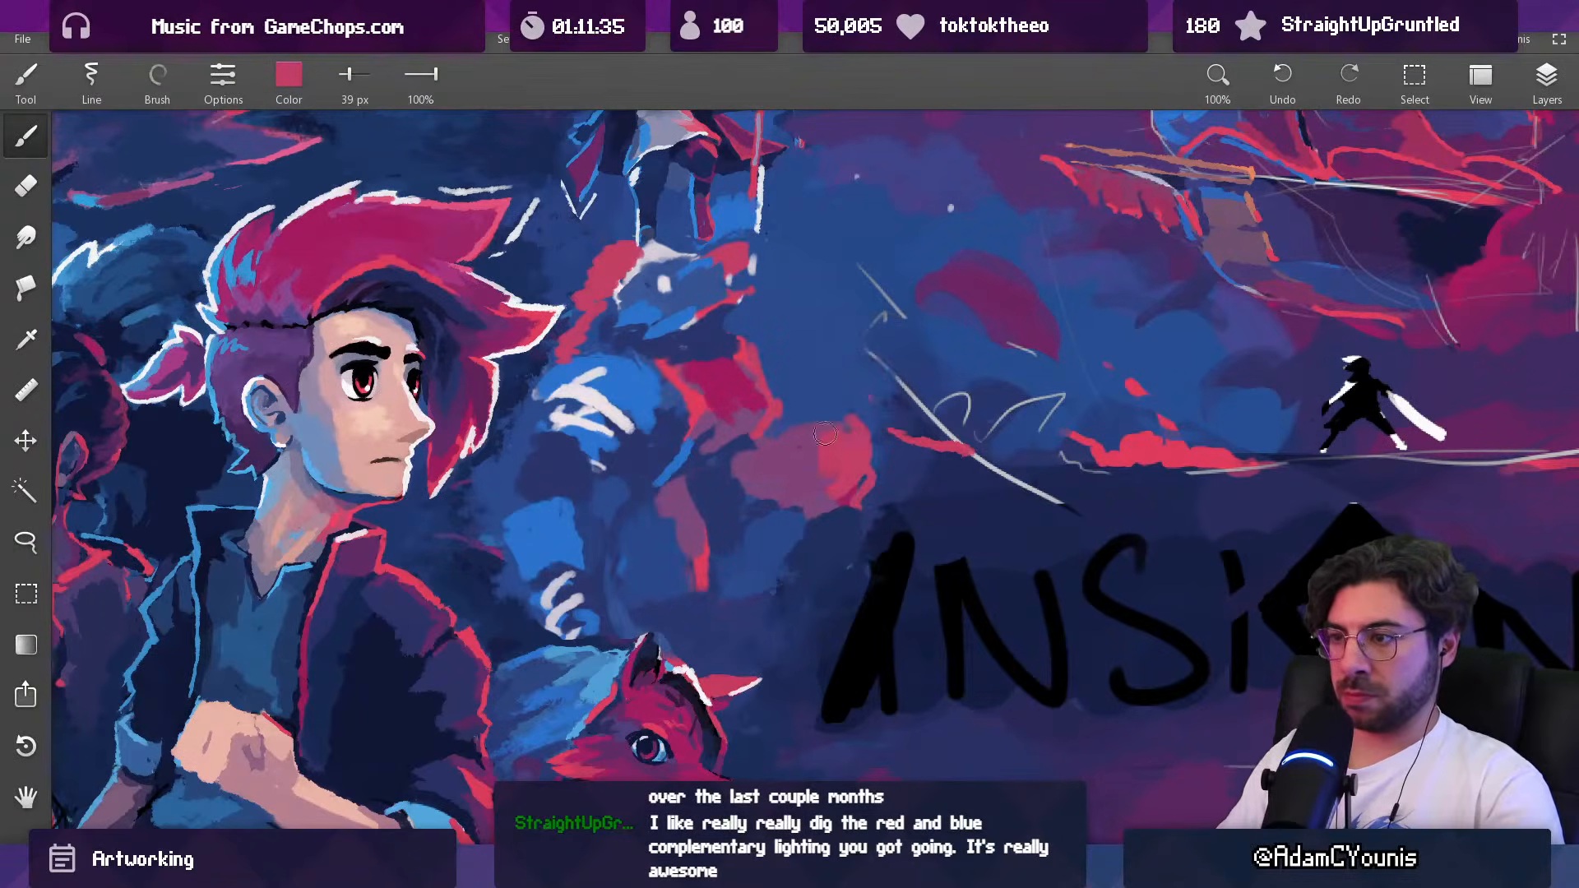
alt+click(790, 450)
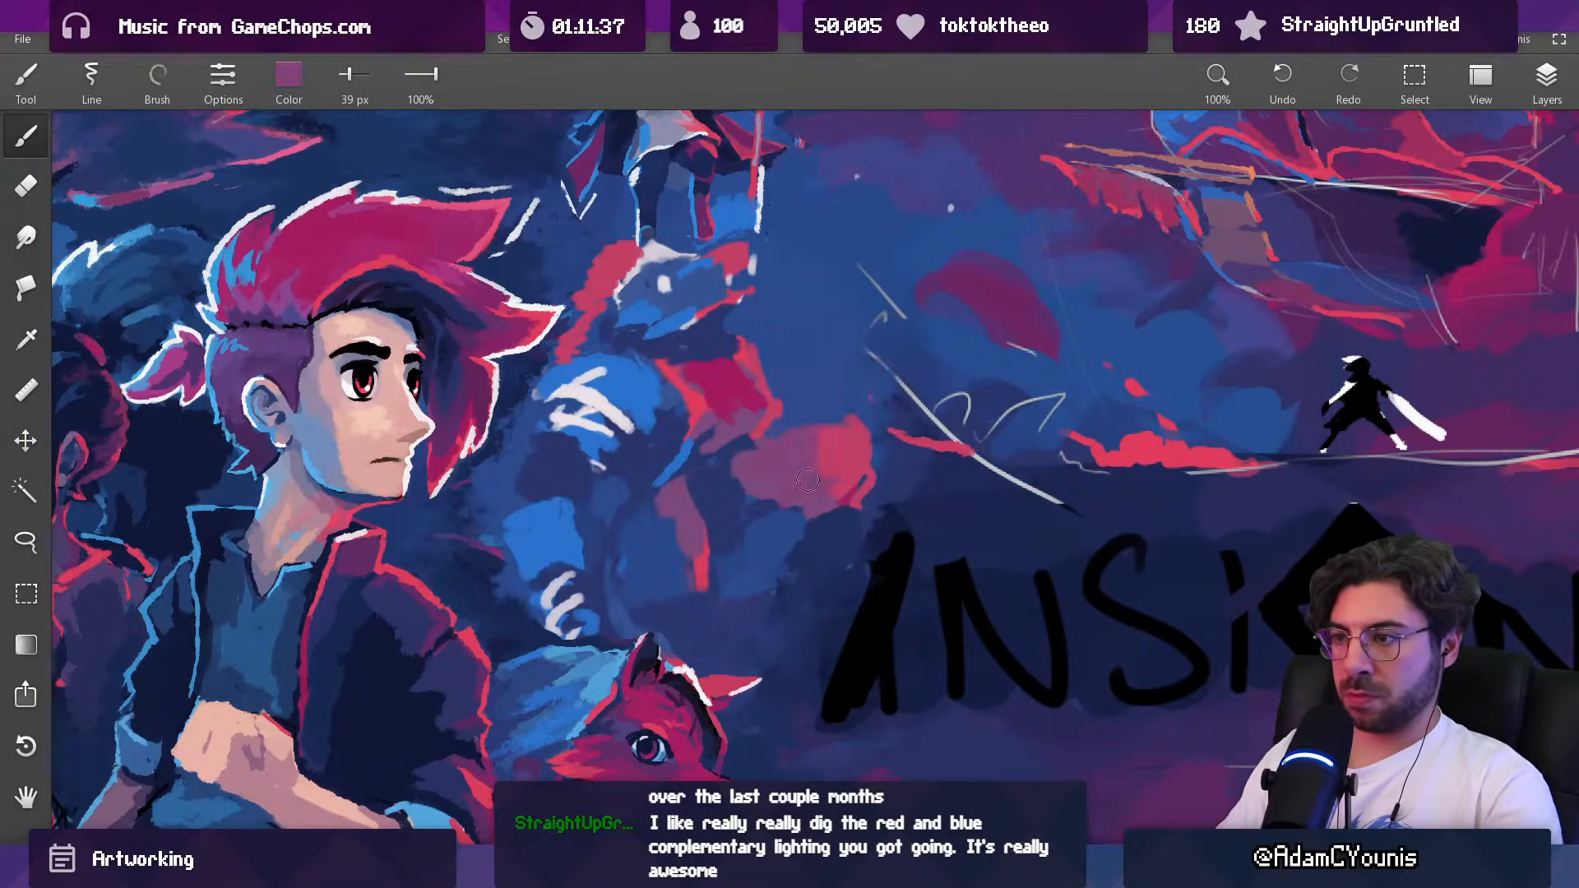
Step: Trim the wrist and inner edge of the Baruk figure's outstretched arm with dark blue at 24 px
alt+click(806, 485)
alt+click(783, 493)
alt+click(752, 469)
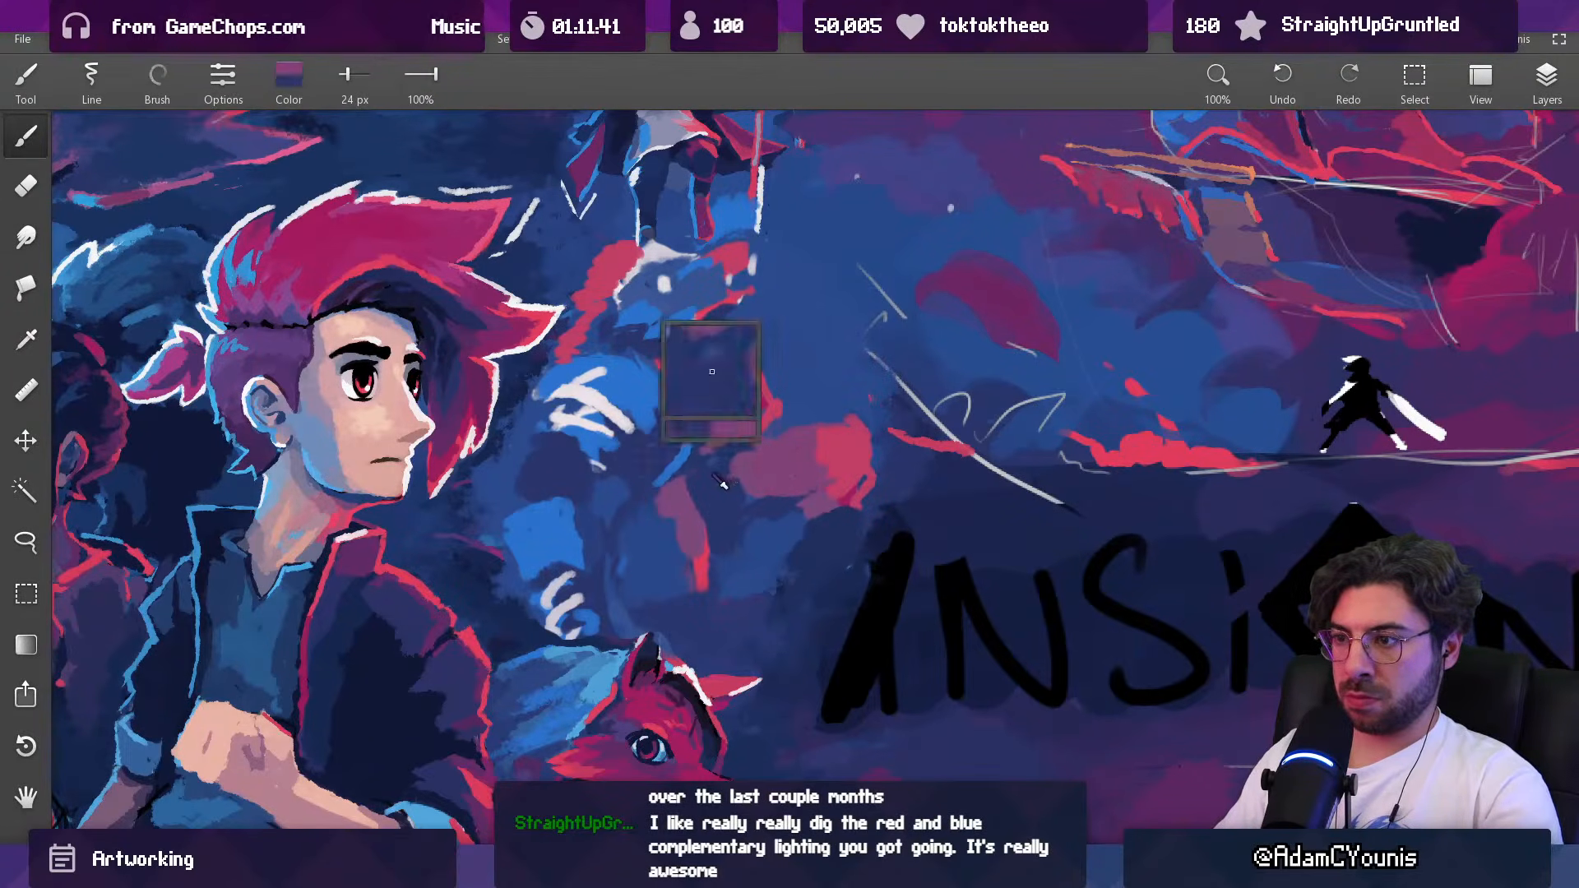
drag(756, 460, 748, 492)
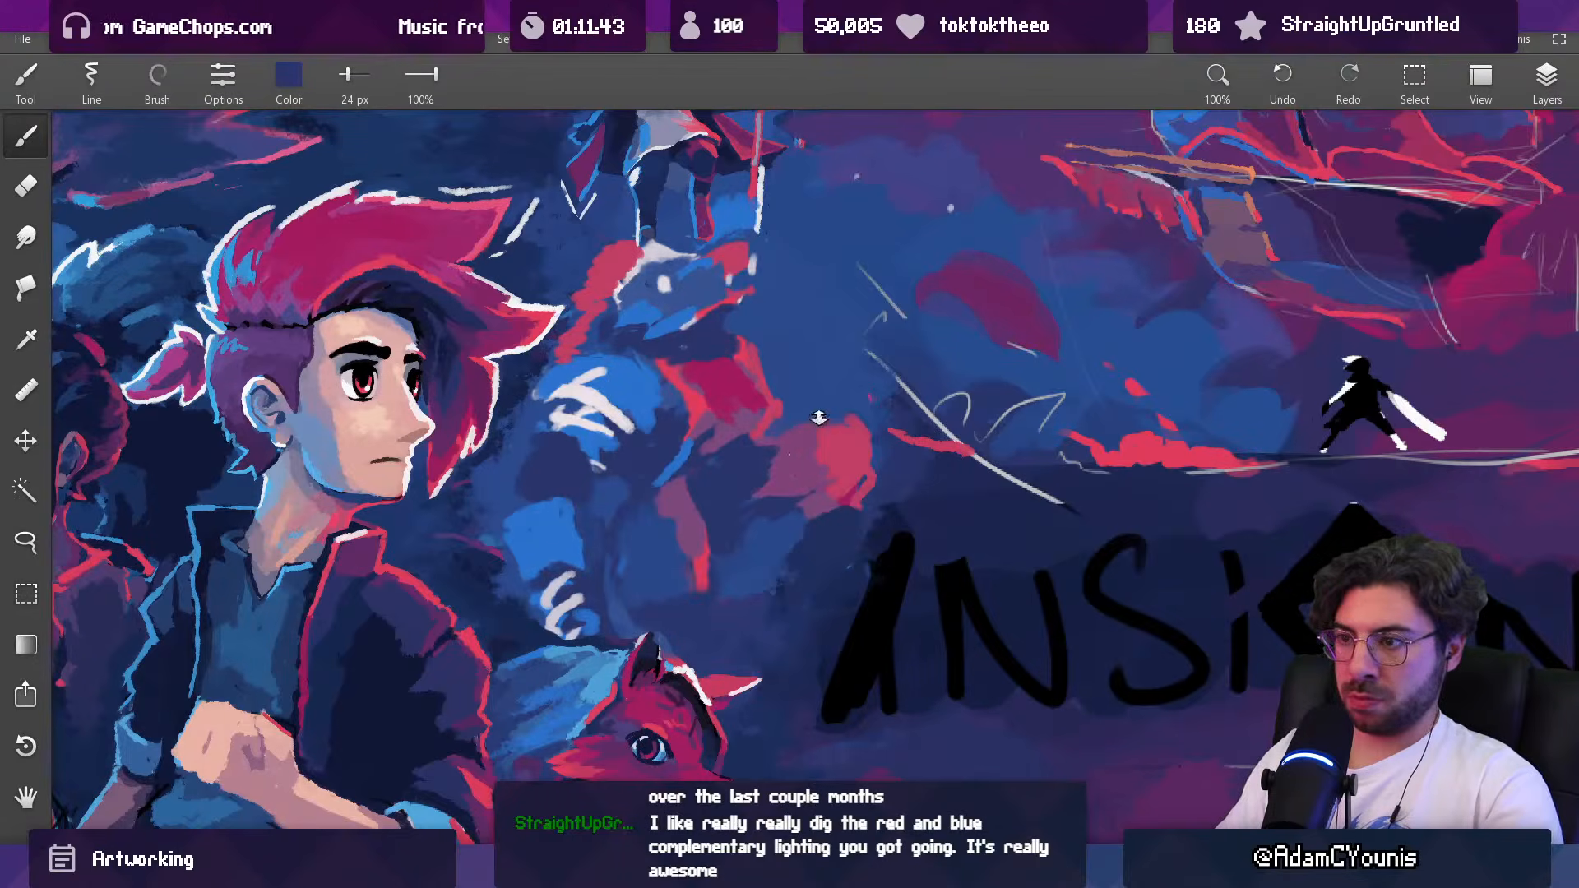
drag(818, 417, 765, 599)
drag(825, 345, 830, 222)
Step: Touch up the Baruk figure's lower torso with muted purple and blue at 24 px
alt+click(765, 492)
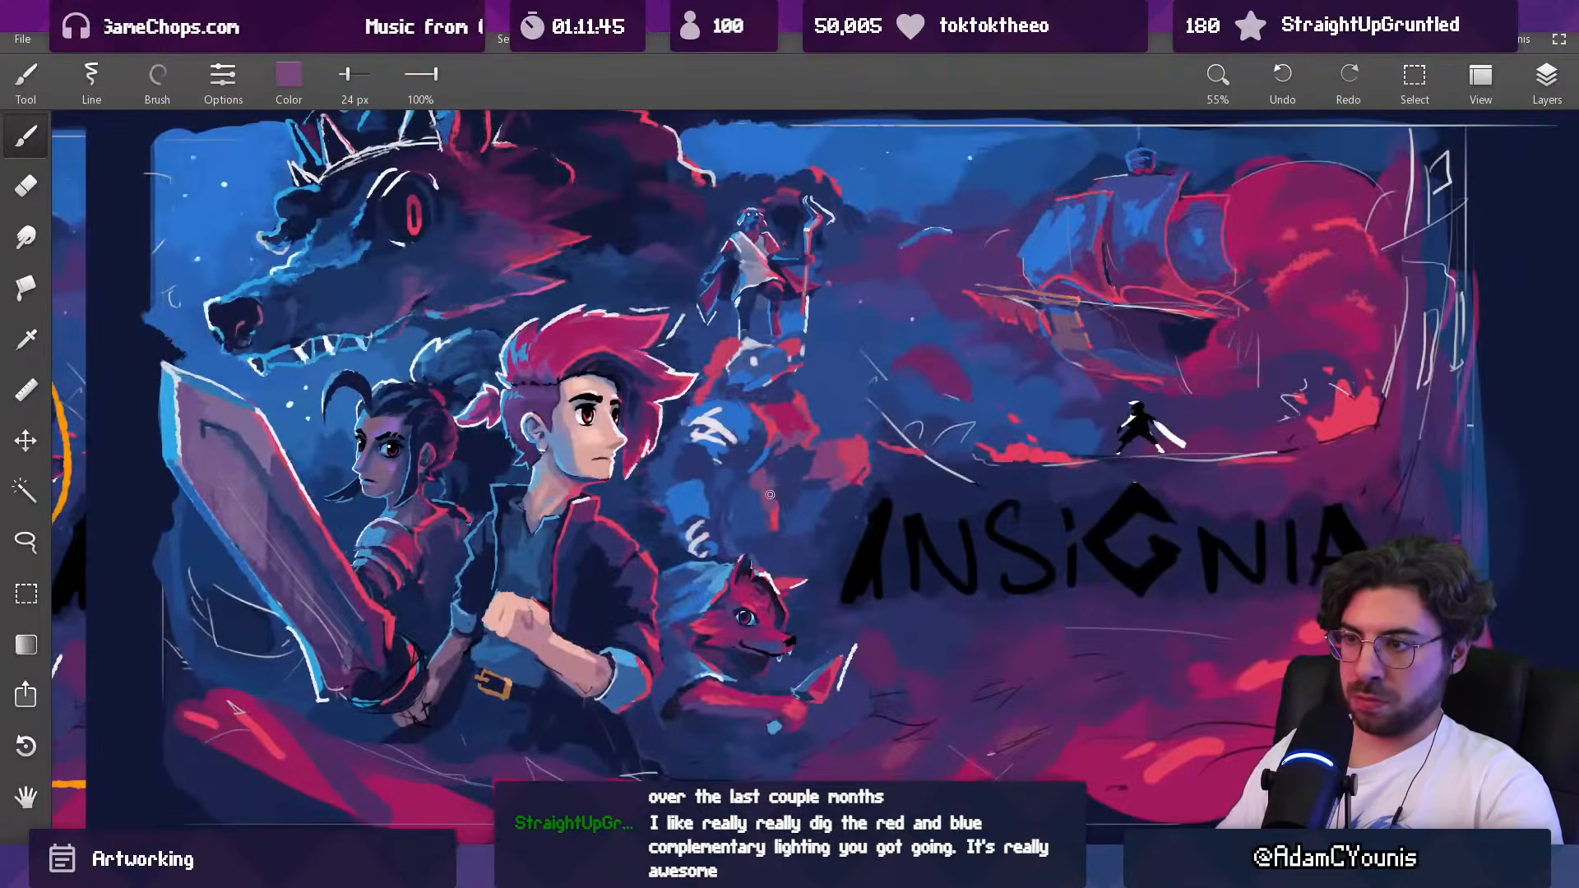
alt+click(753, 482)
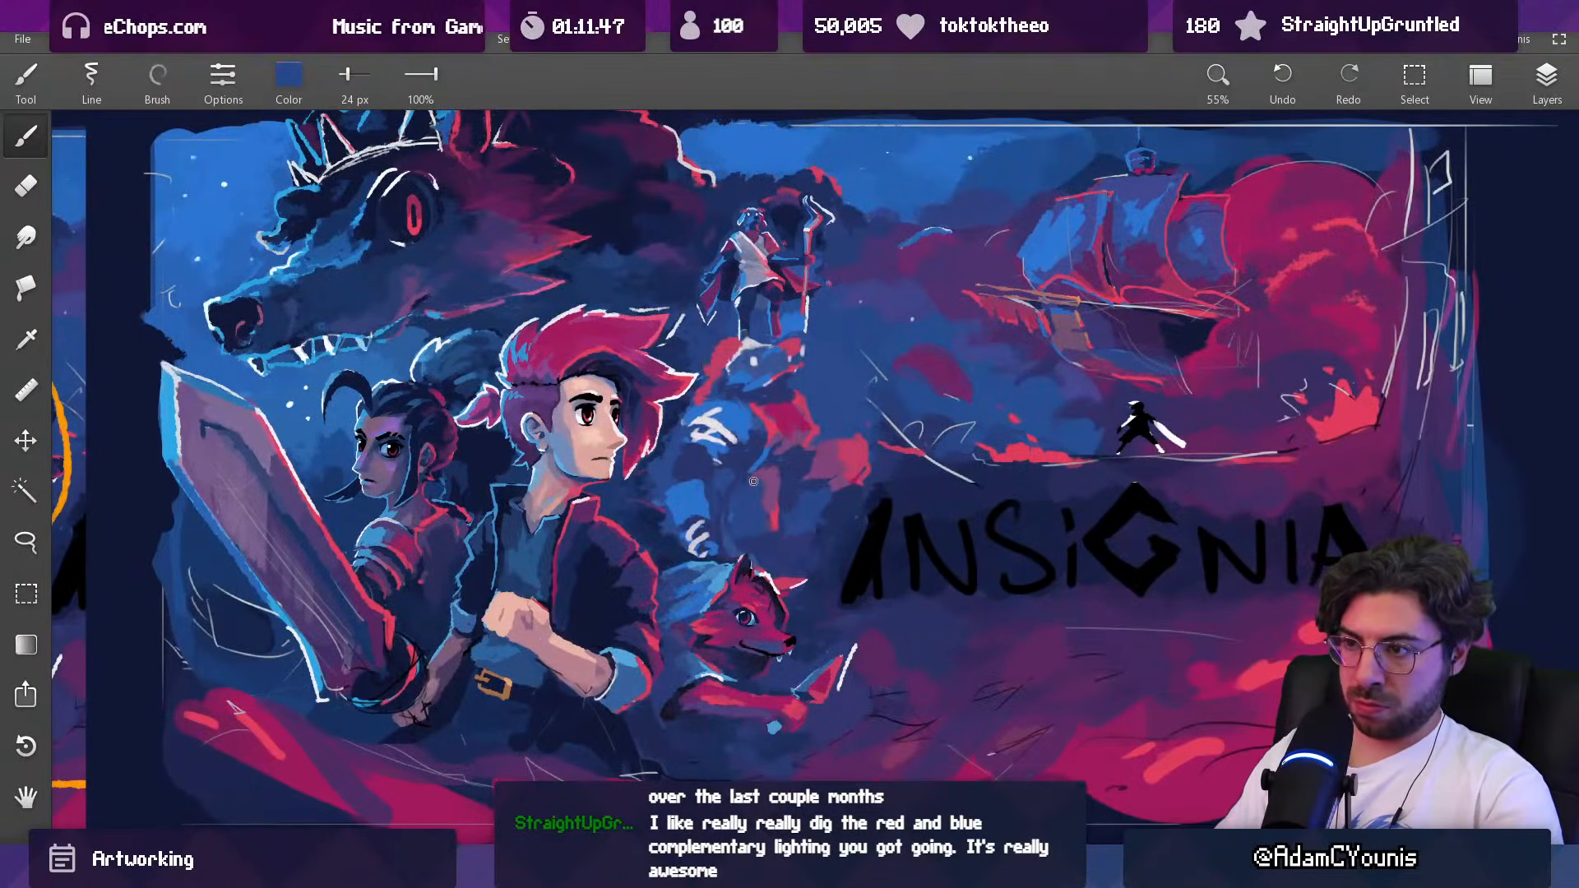
drag(822, 454, 762, 589)
drag(814, 411, 817, 246)
Step: Darken the Baruk figure's lower body above the fox with dark blue at 30 px
alt+click(769, 448)
drag(766, 540, 776, 539)
drag(771, 546, 780, 552)
alt+click(800, 566)
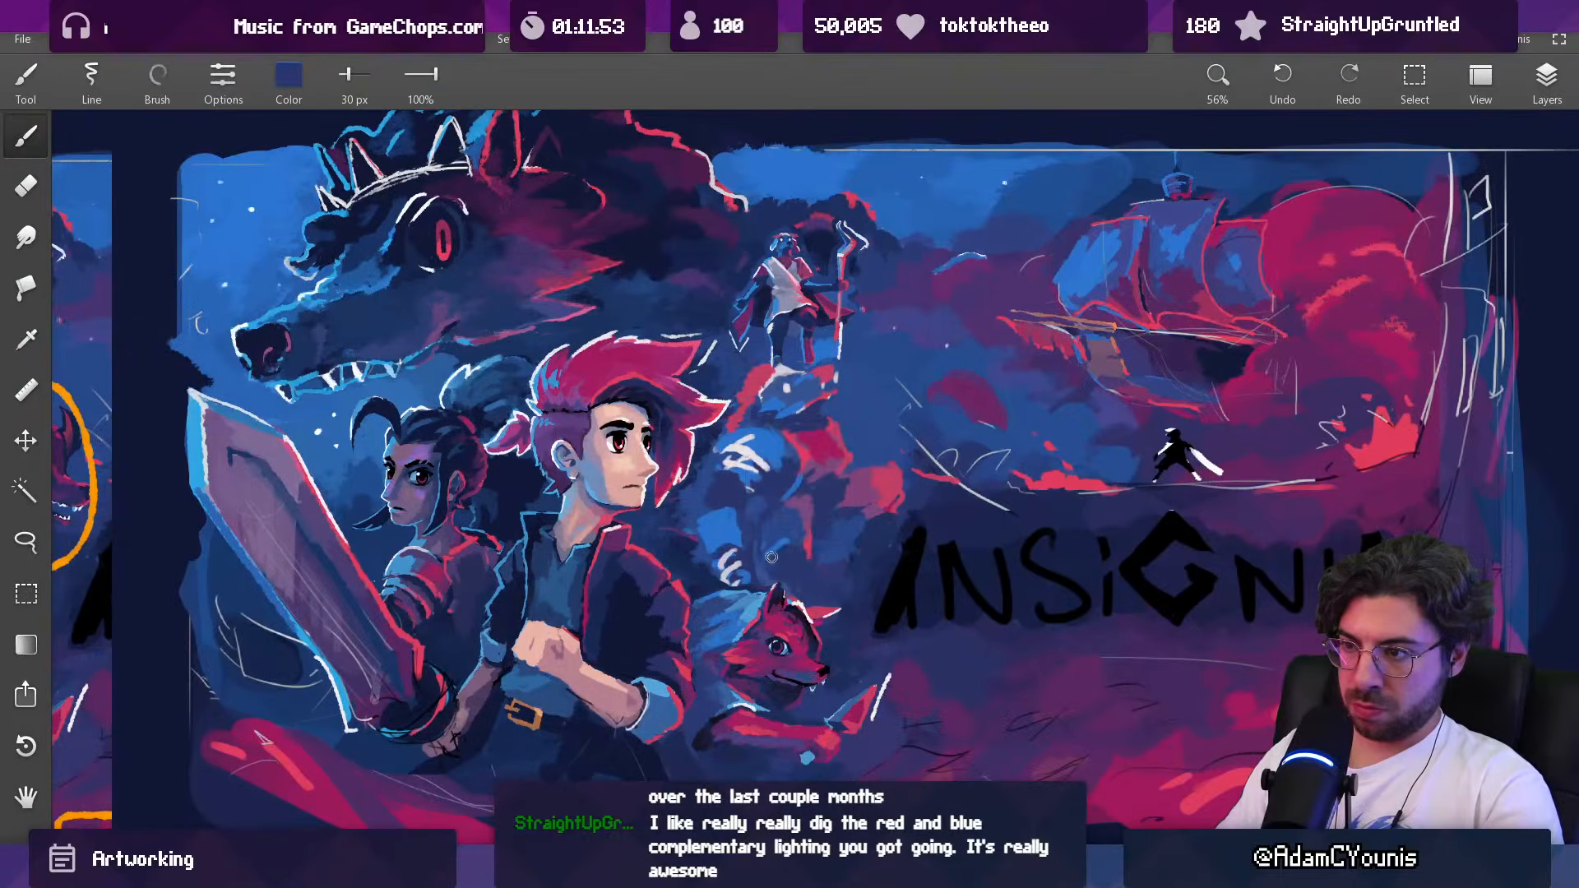
scroll(853, 505, down, 5)
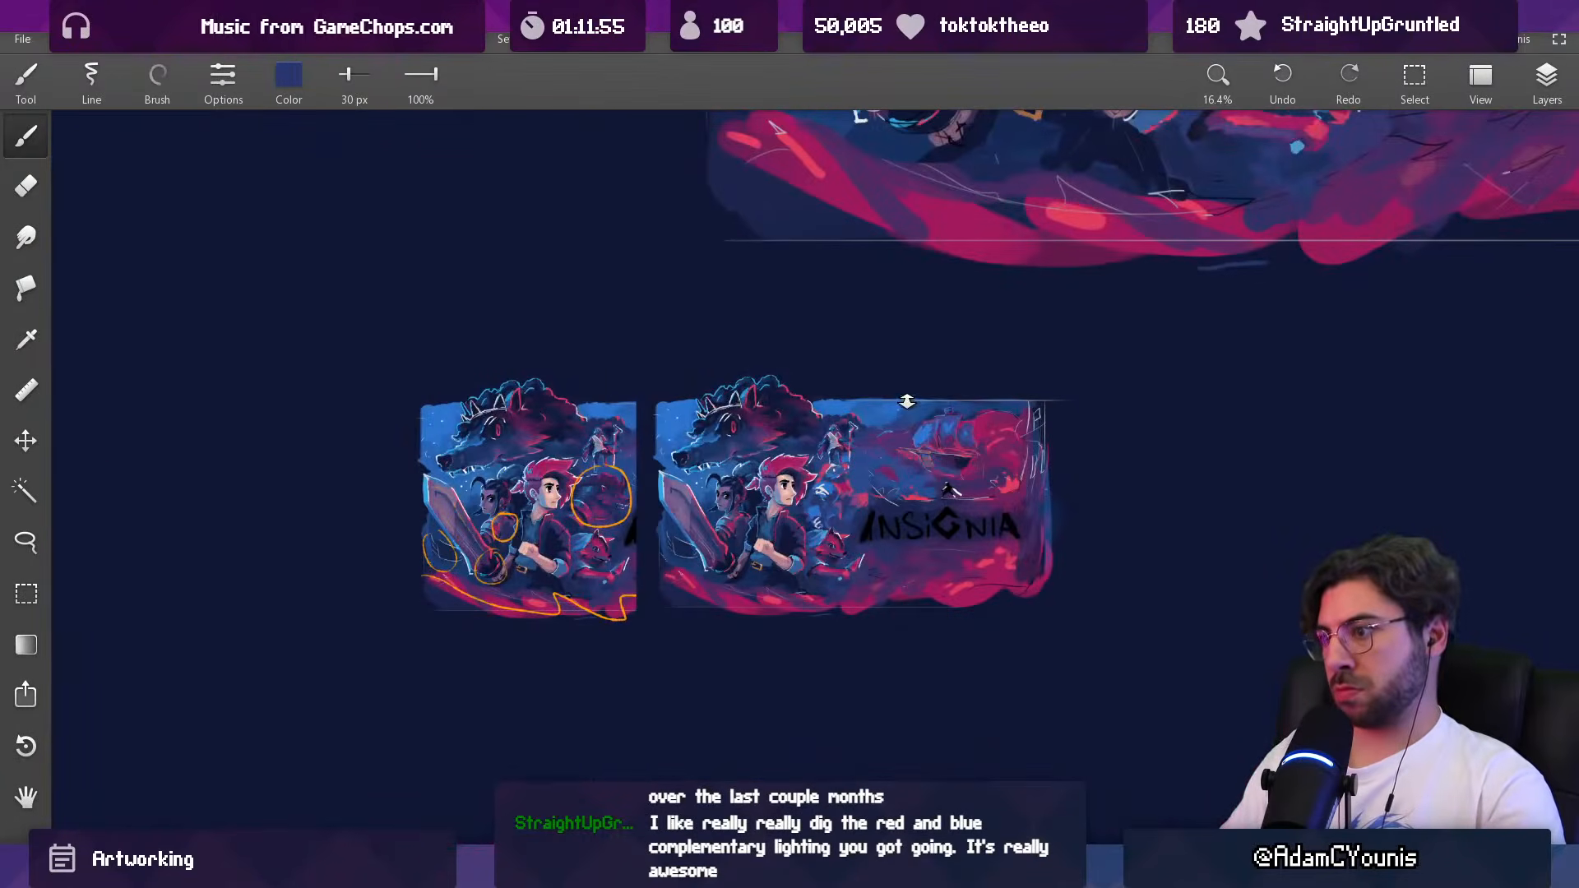
Step: Rework the area below the Baruk figure's arm and clean up around the outstretched hand with the eraser at 67 px
scroll(856, 485, up, 5)
mouse_move(817, 554)
mouse_down()
mouse_move(832, 553)
mouse_move(765, 547)
mouse_up()
alt+click(748, 541)
alt+click(812, 548)
alt+click(870, 492)
key(e)
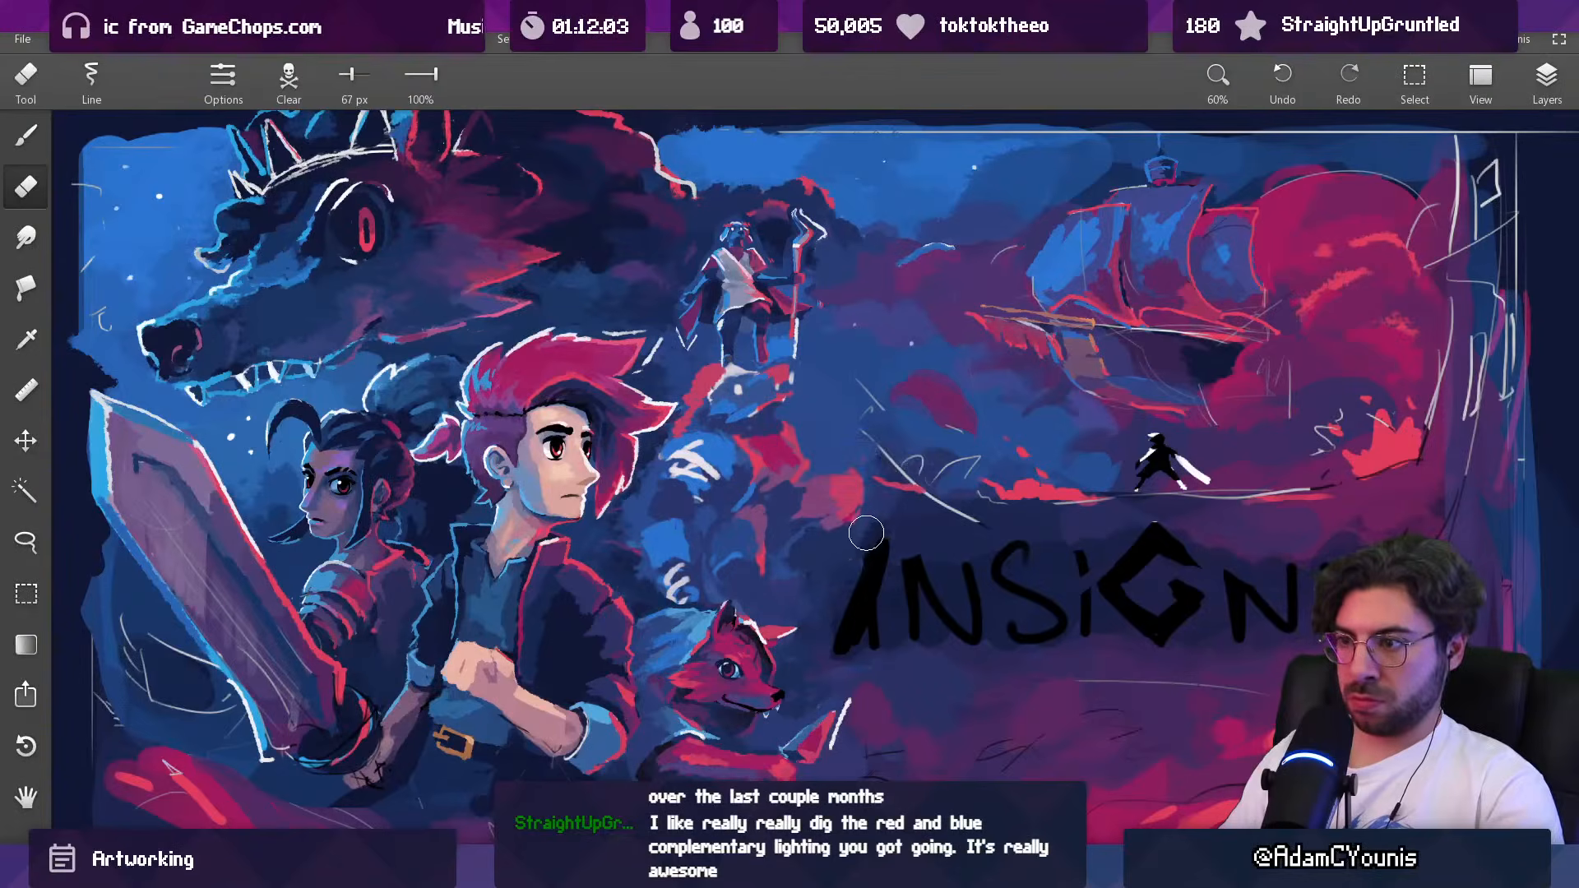
drag(882, 507, 800, 648)
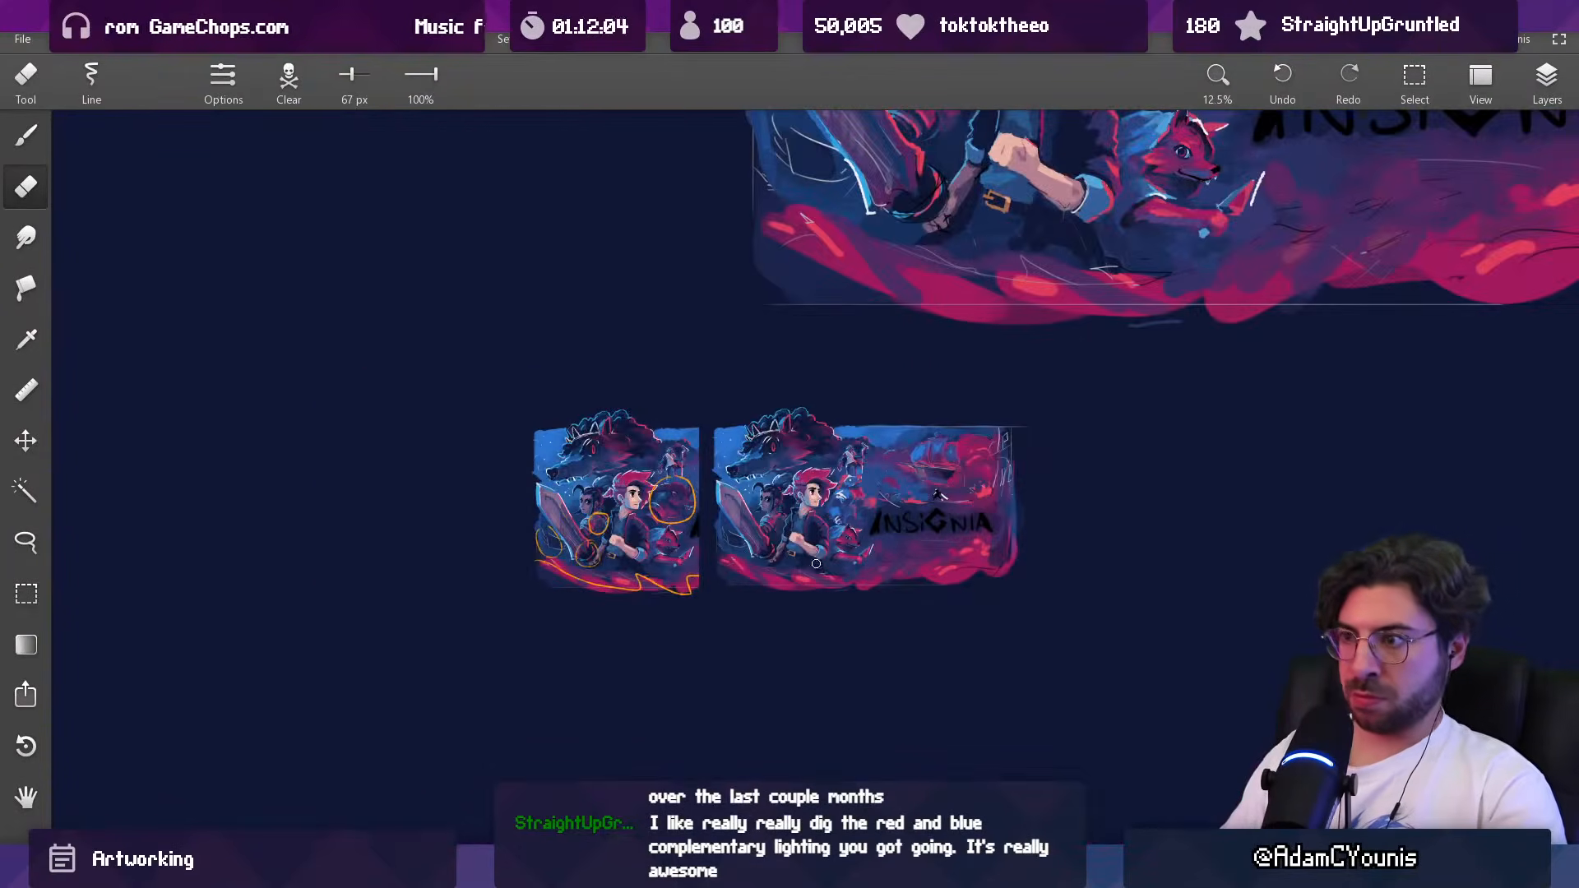
Step: Cut back the Baruk figure's forearm behind the outstretched hand with blue and dark blue at 43 px
drag(825, 429, 788, 456)
mouse_move(839, 527)
mouse_down()
mouse_move(829, 337)
mouse_move(778, 559)
mouse_up()
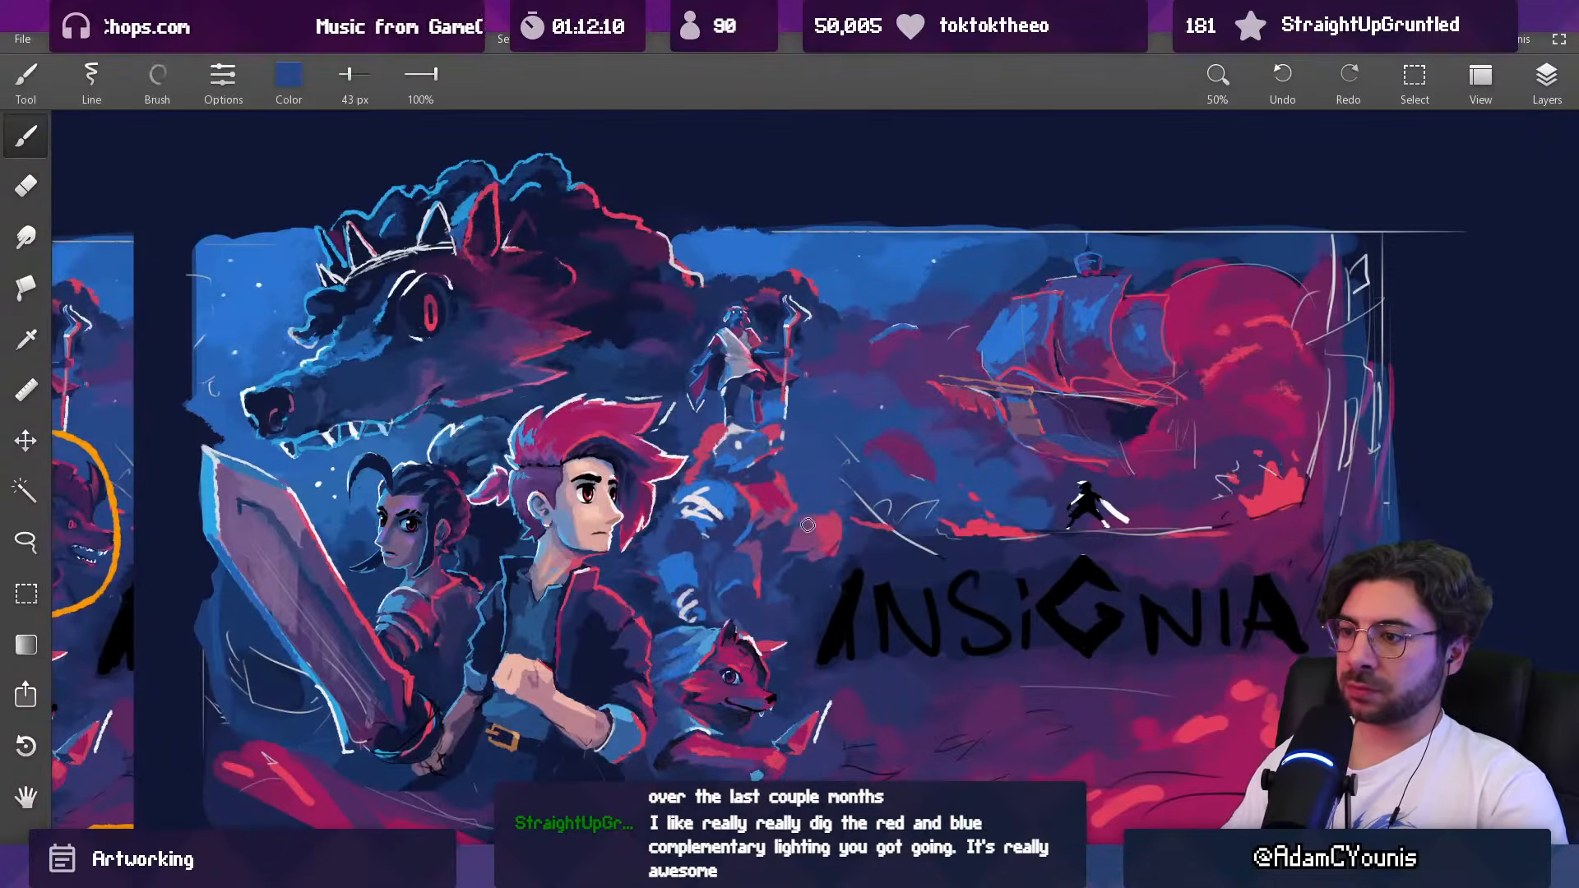
drag(783, 538, 776, 539)
alt+click(793, 536)
alt+click(782, 538)
alt+click(771, 543)
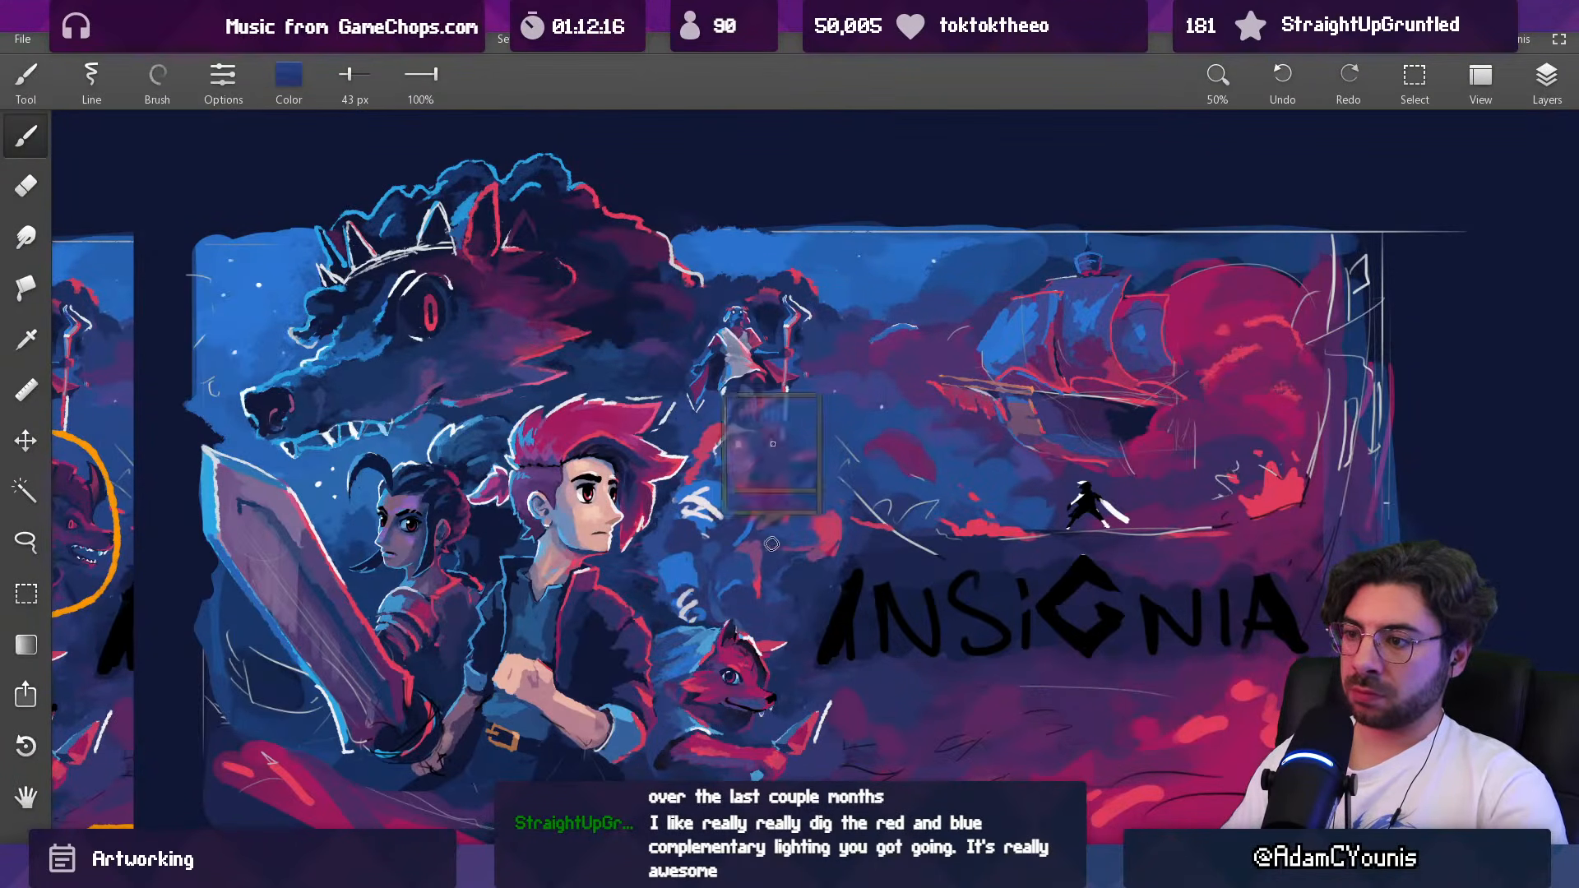
Step: Refine the contour of the Baruk figure's outstretched hand with red and blue at 17 px
scroll(840, 510, down, 6)
scroll(840, 510, up, 9)
alt+click(812, 530)
drag(810, 530, 765, 527)
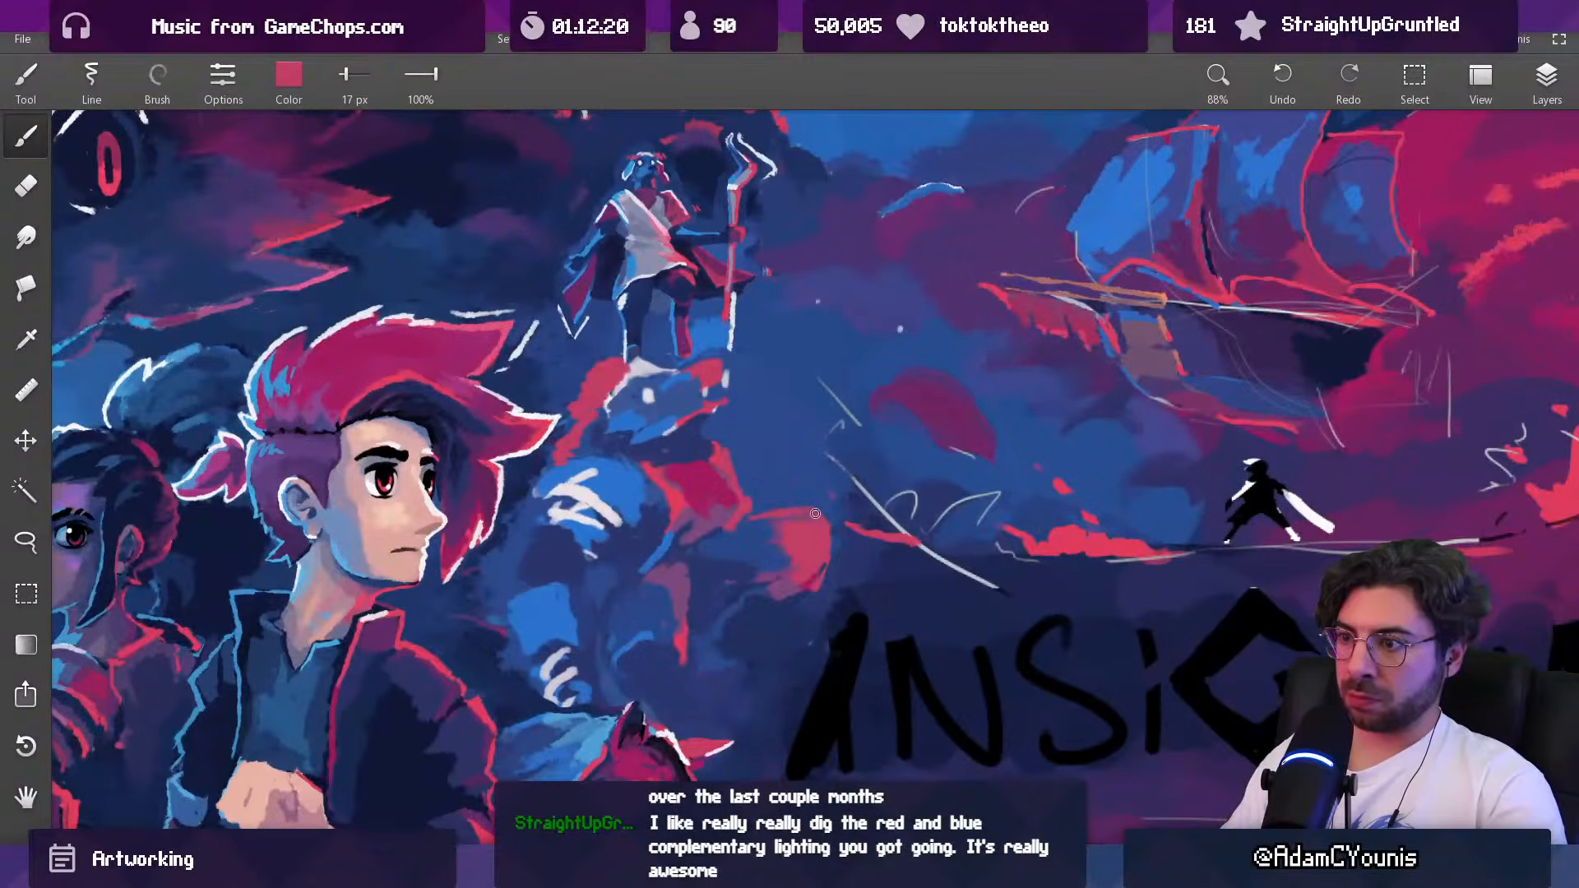
alt+click(756, 515)
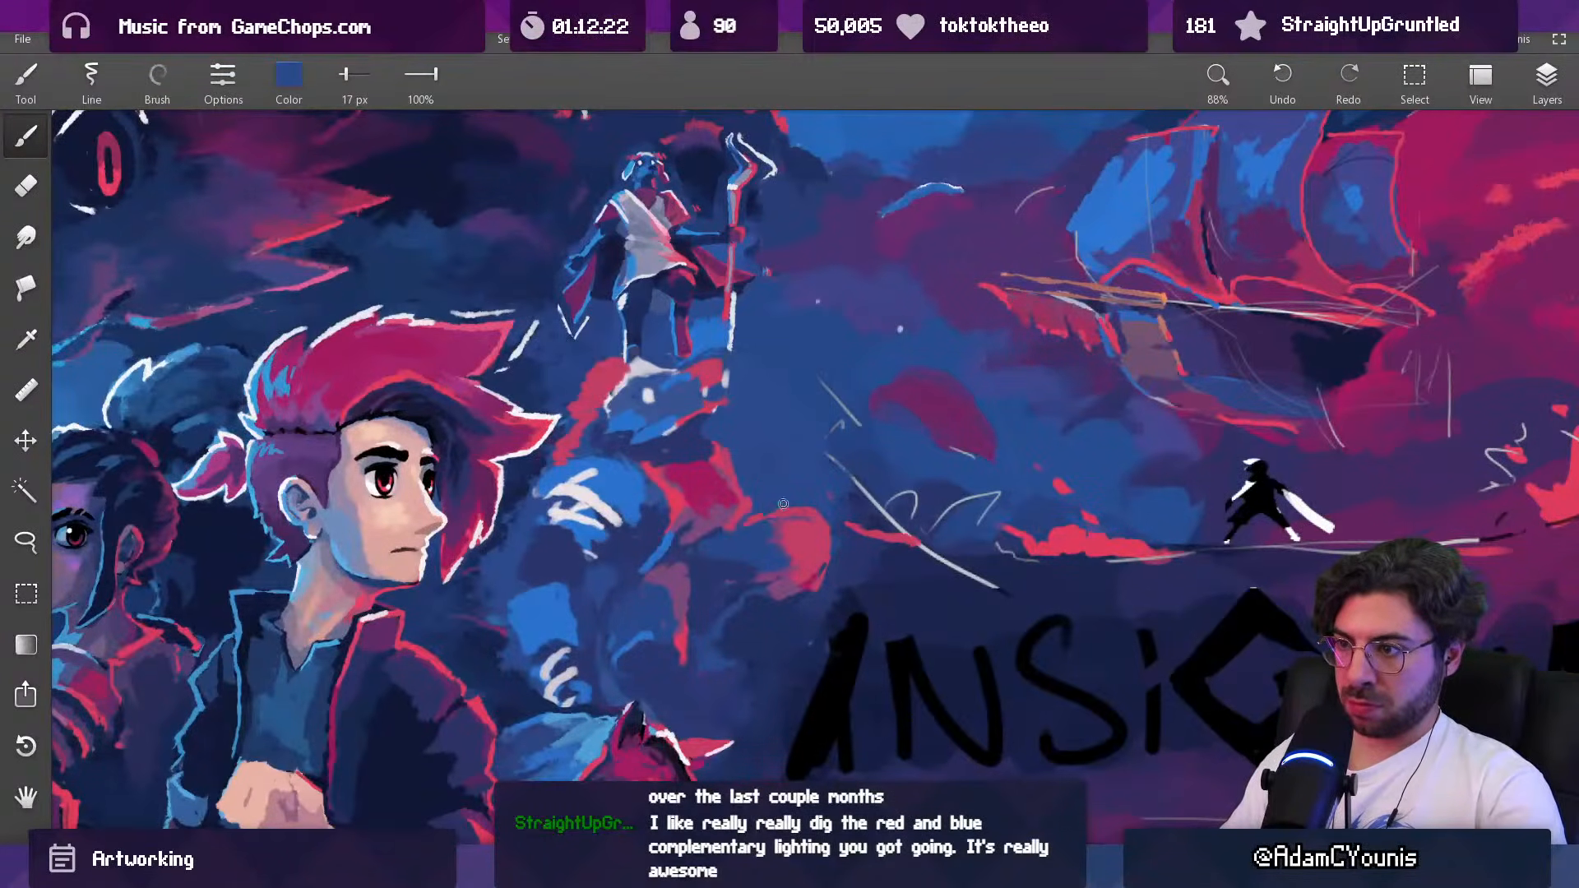
scroll(824, 480, down, 8)
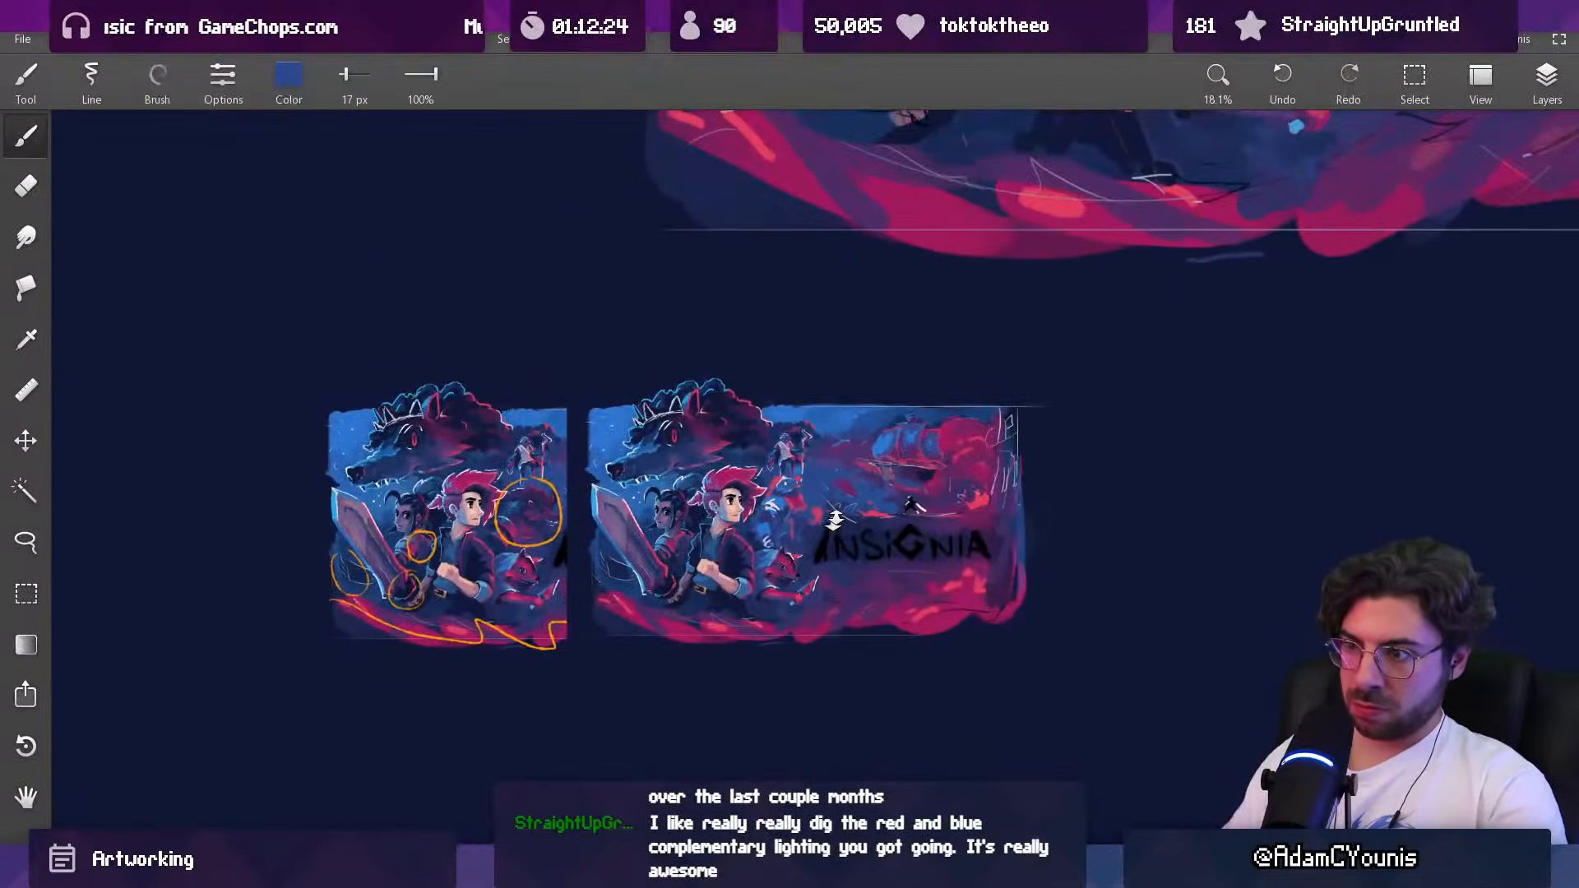
scroll(821, 491, up, 5)
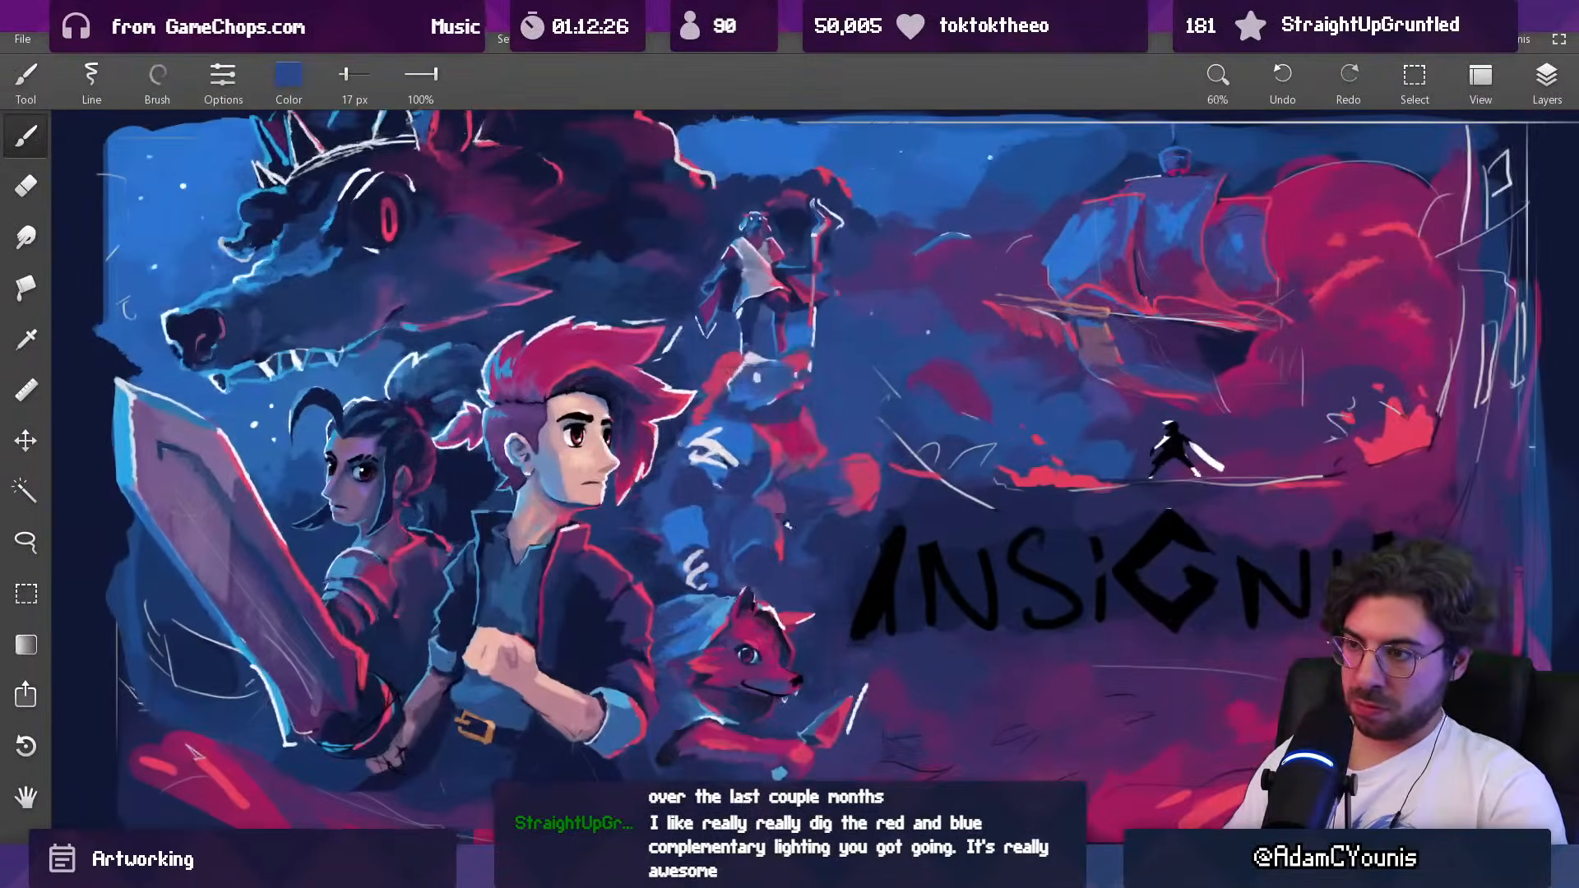
Step: Darken the Baruk figure's torso with dark blue at 41 px and touch up its lower body with brighter blue at 25 px
key(bracketright)
key(bracketright)
key(bracketright)
key(bracketright)
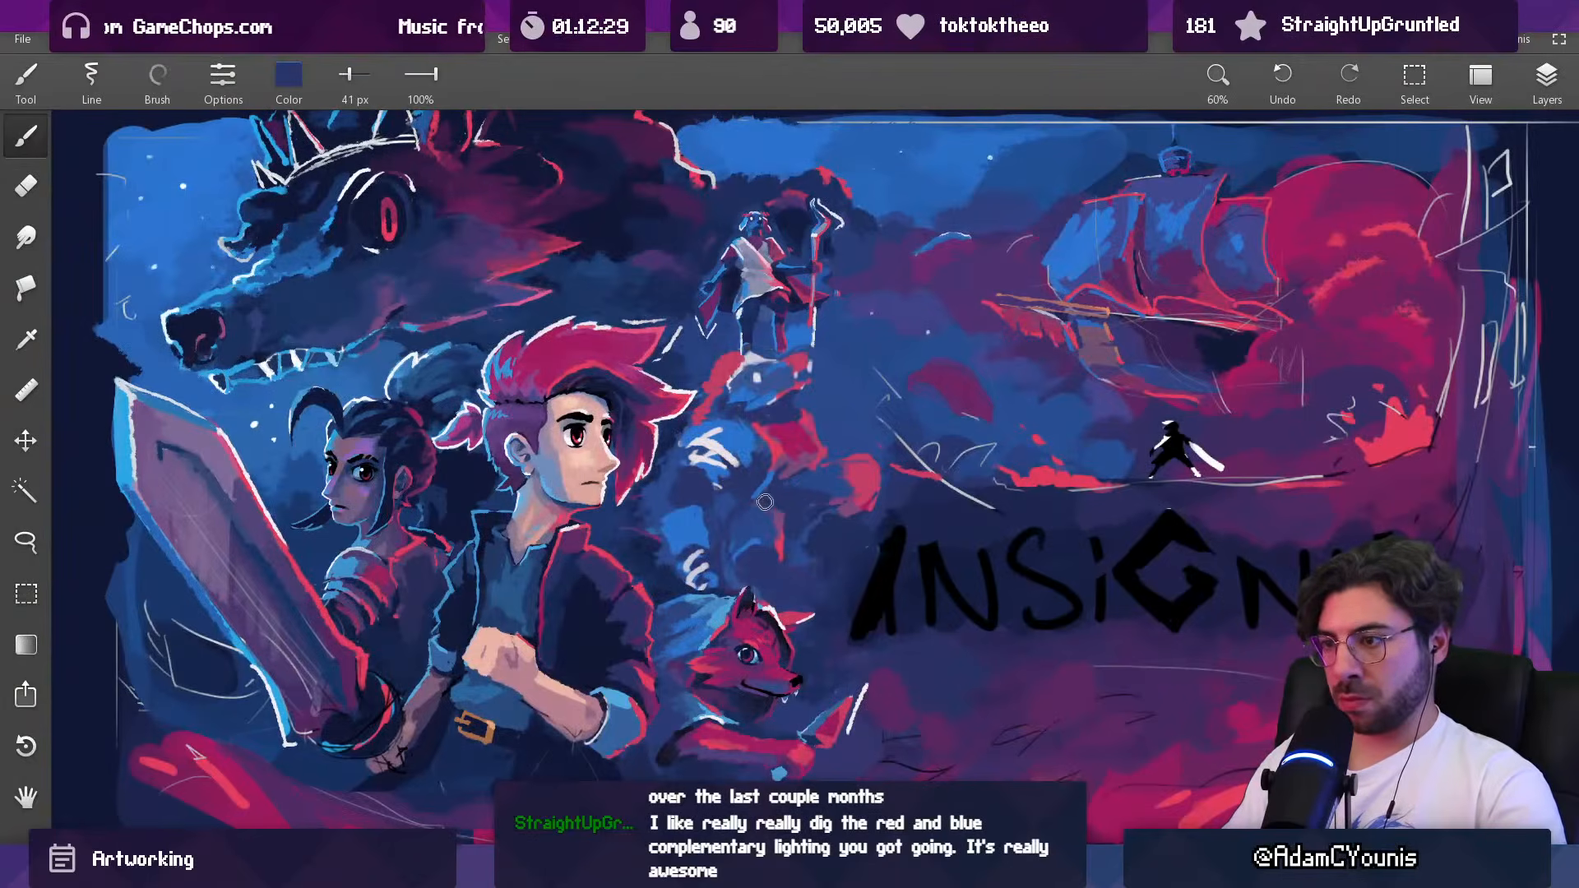
alt+click(693, 531)
key(bracketleft)
key(bracketleft)
key(bracketleft)
drag(738, 562, 758, 559)
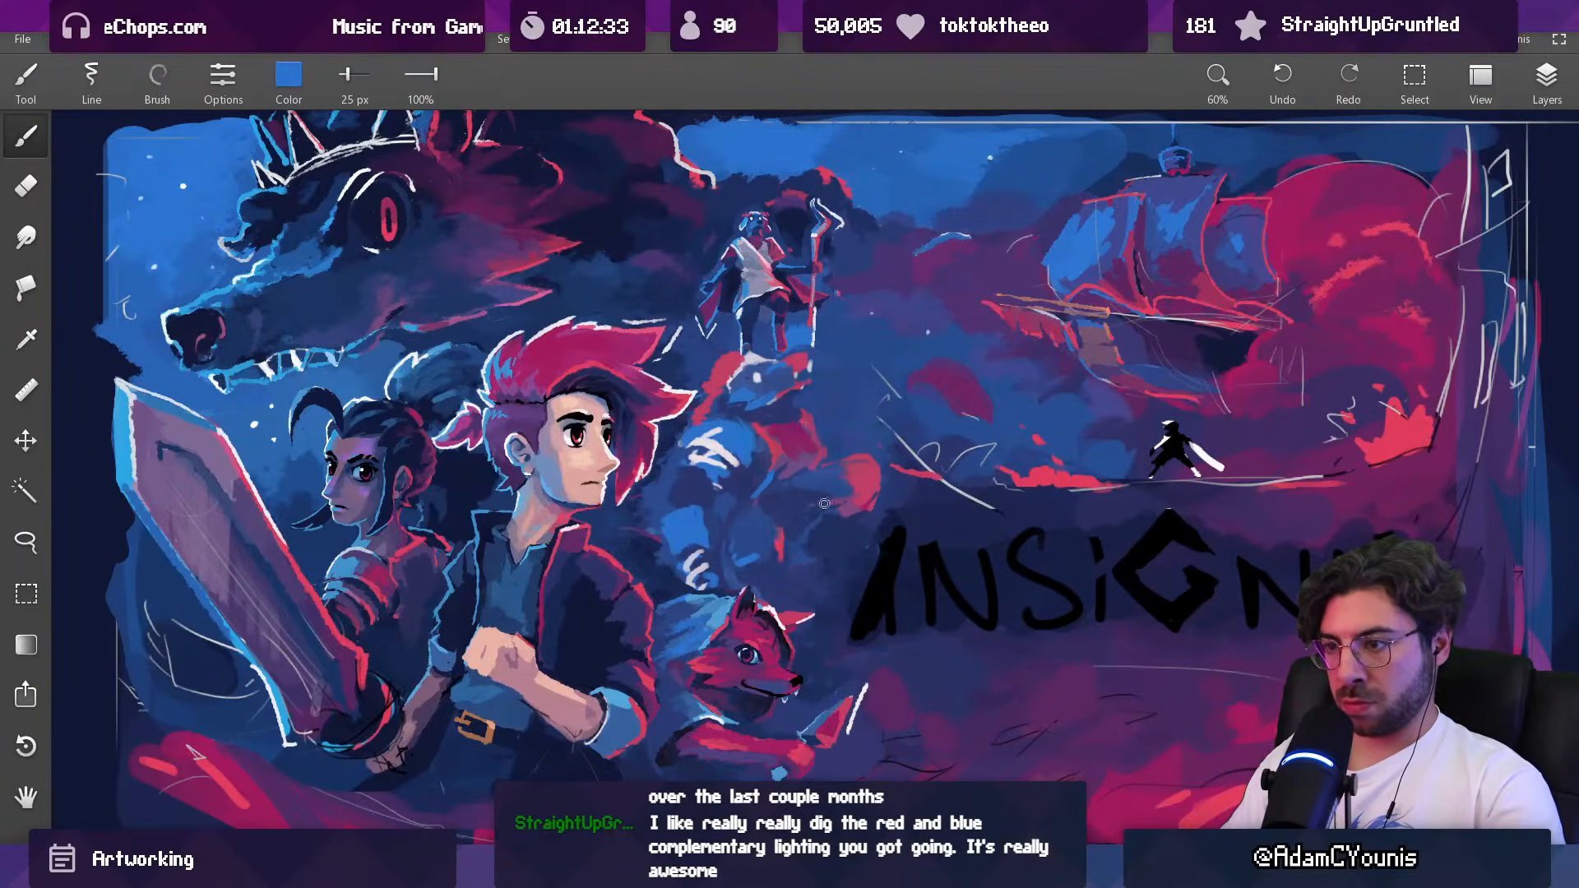
Step: Rework the Baruk figure's forearm between the chest and the outstretched hand with blue, finishing at 22 px
scroll(813, 513, down, 5)
scroll(833, 482, up, 5)
alt+click(787, 471)
alt+click(803, 467)
key(bracketright)
key(bracketright)
key(bracketright)
drag(783, 467, 825, 485)
alt+click(807, 456)
alt+click(811, 468)
key(bracketleft)
key(bracketleft)
key(bracketleft)
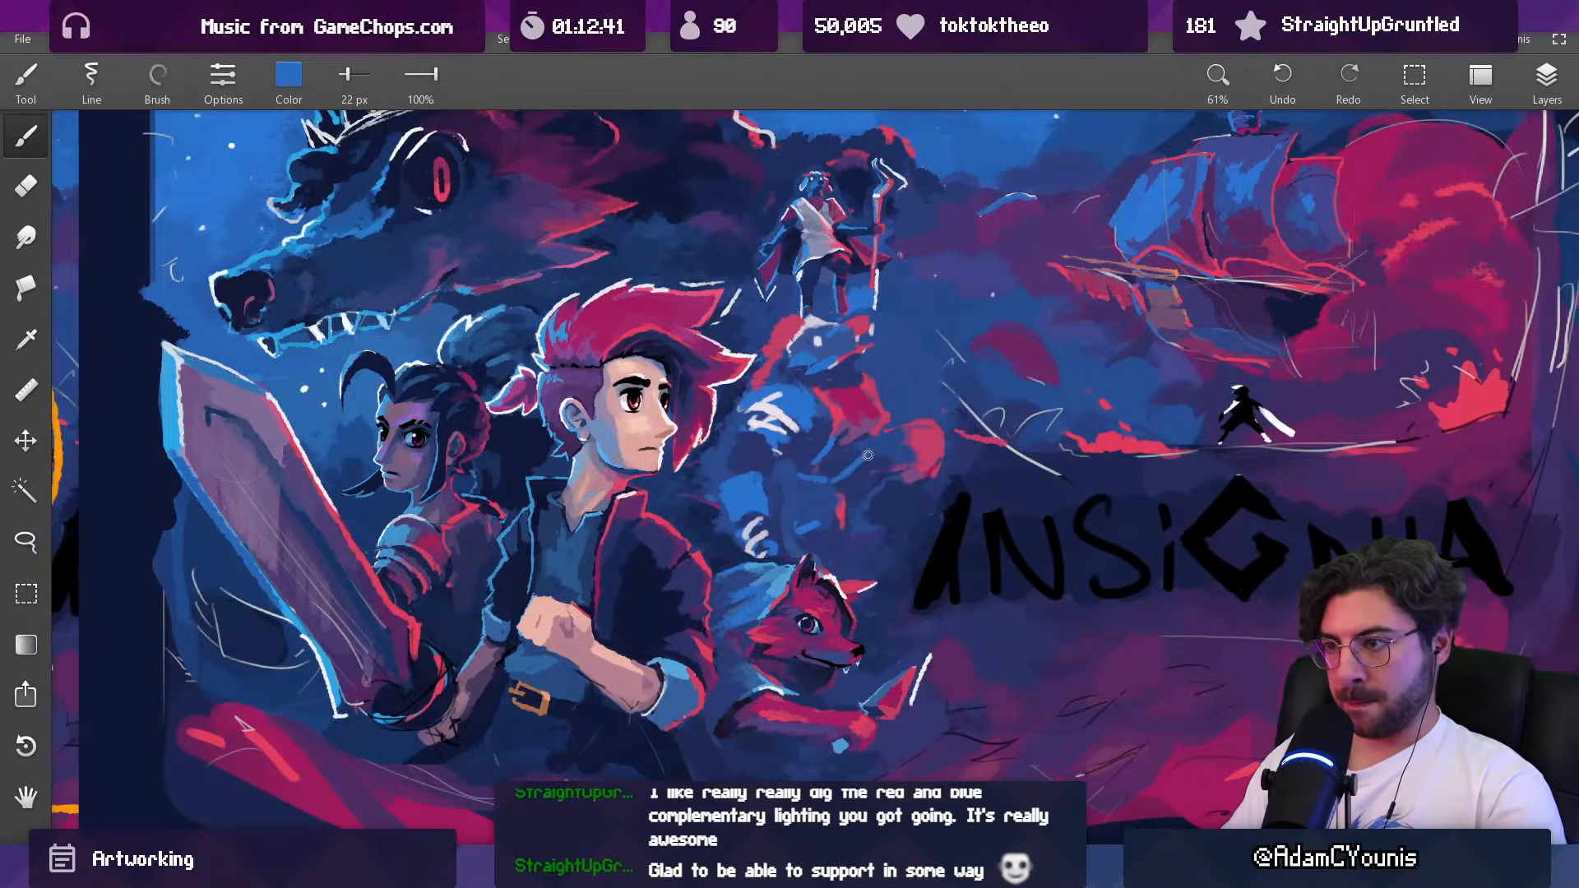
Step: Examine how the reworked Baruk figure reads within the whole composition at small size and close up
scroll(863, 457, down, 4)
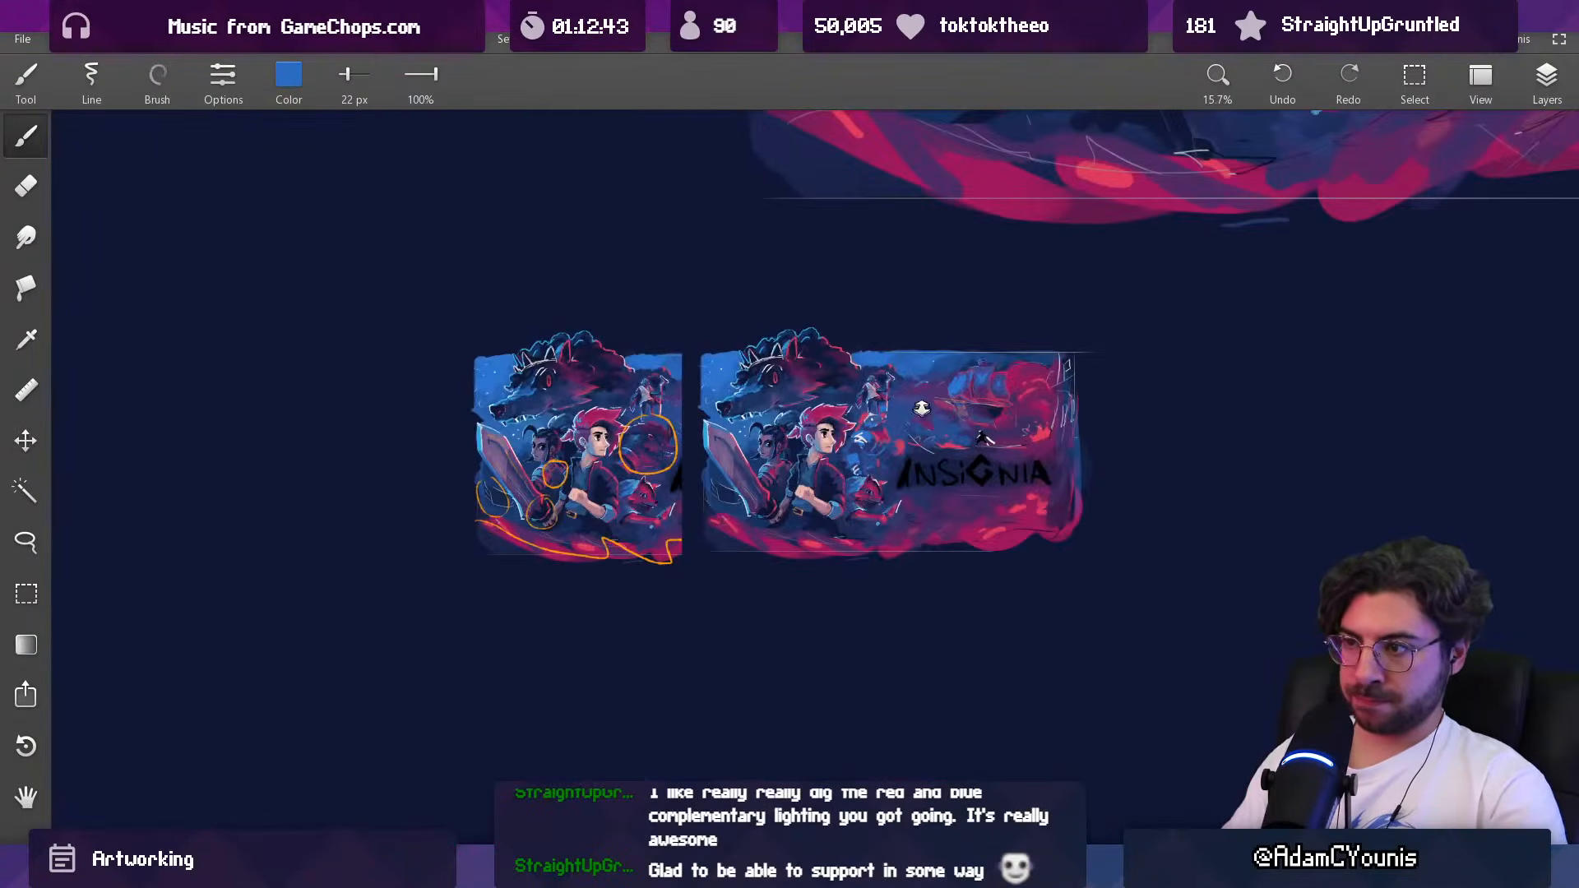
mouse_move(909, 423)
mouse_down()
mouse_move(920, 300)
mouse_move(919, 349)
mouse_up()
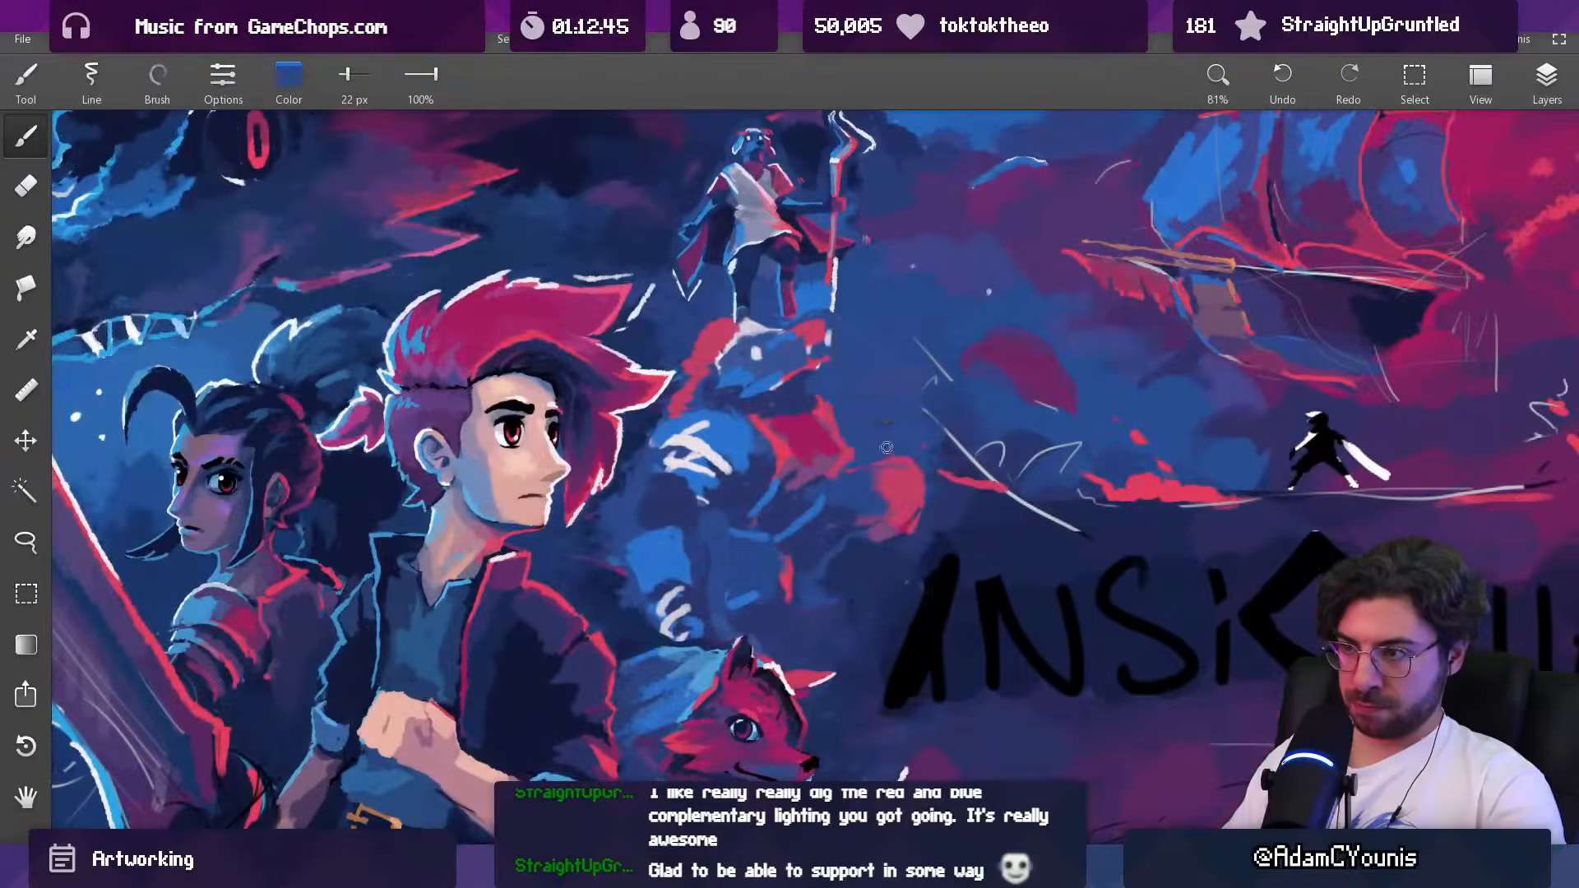
key(e)
key(b)
scroll(903, 448, down, 5)
drag(903, 448, 568, 667)
scroll(692, 607, up, 5)
mouse_move(510, 712)
mouse_down()
mouse_move(692, 607)
mouse_move(735, 516)
mouse_up()
scroll(905, 411, up, 1)
Step: Rebuild the Baruk figure's outstretched hand and forearm with red strokes at 22 px and 30 px
key(e)
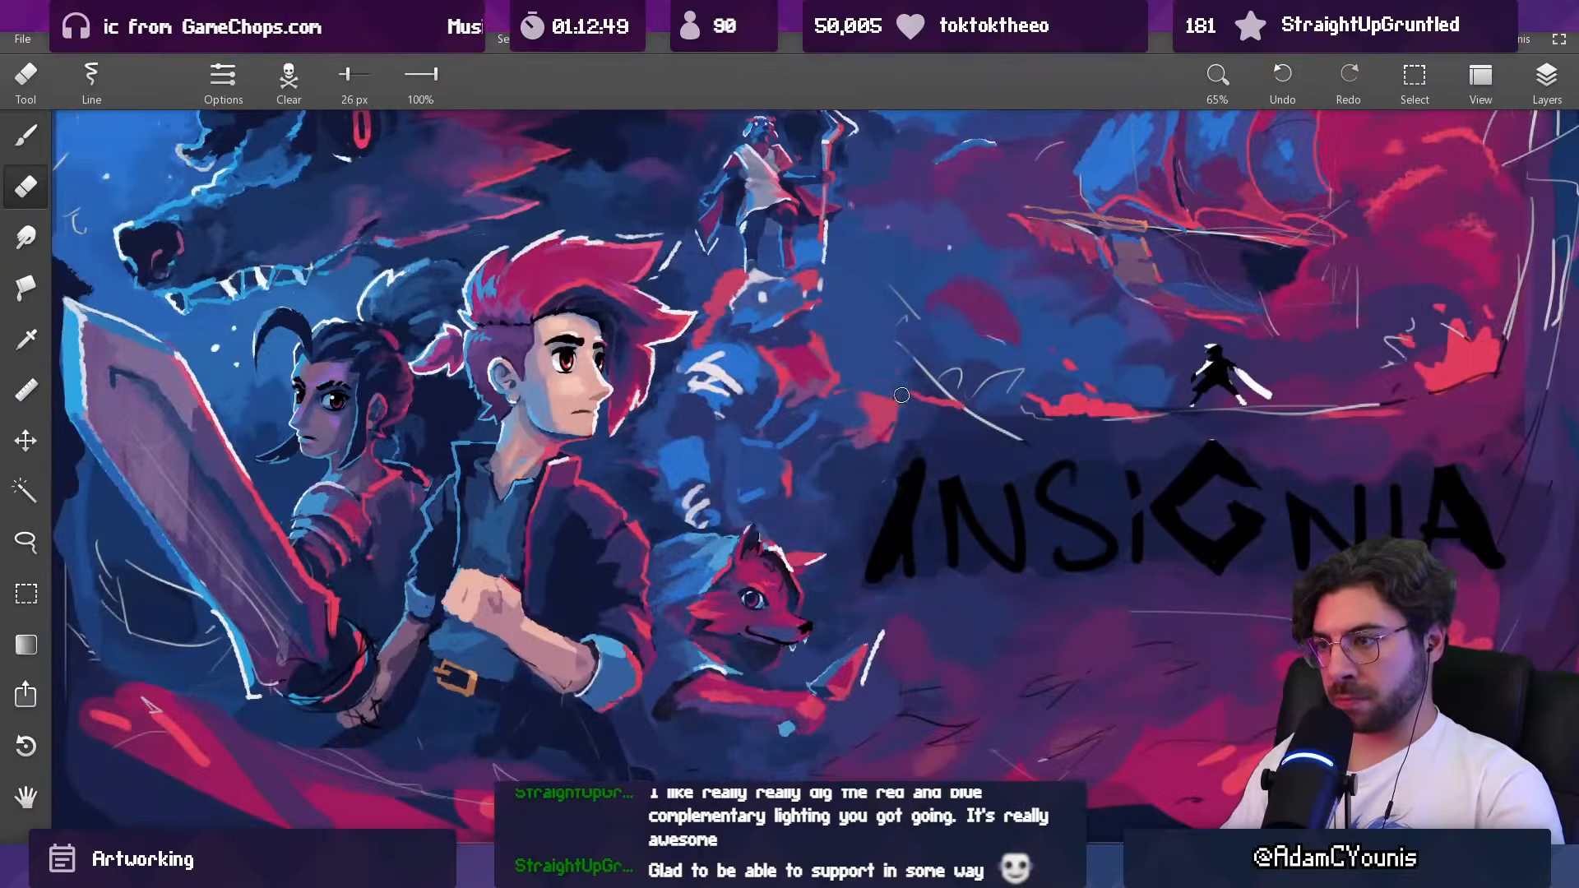
key(b)
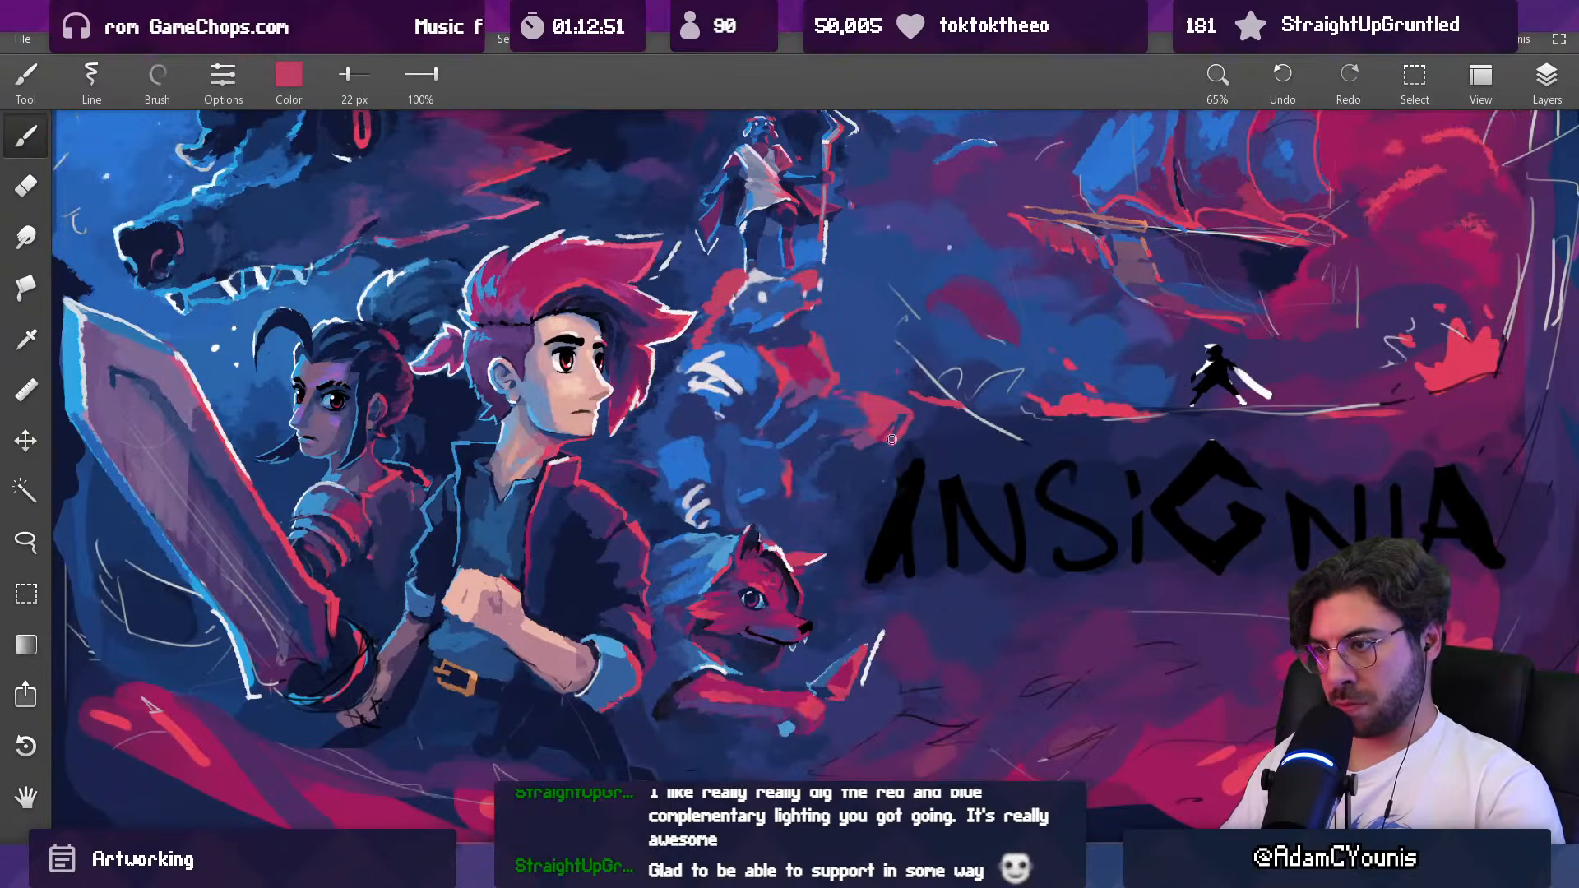
alt+click(873, 390)
mouse_move(838, 384)
mouse_down()
mouse_move(880, 392)
mouse_move(860, 391)
mouse_move(840, 423)
mouse_up()
alt+click(870, 431)
alt+click(821, 430)
key(])
alt+click(799, 416)
alt+click(829, 412)
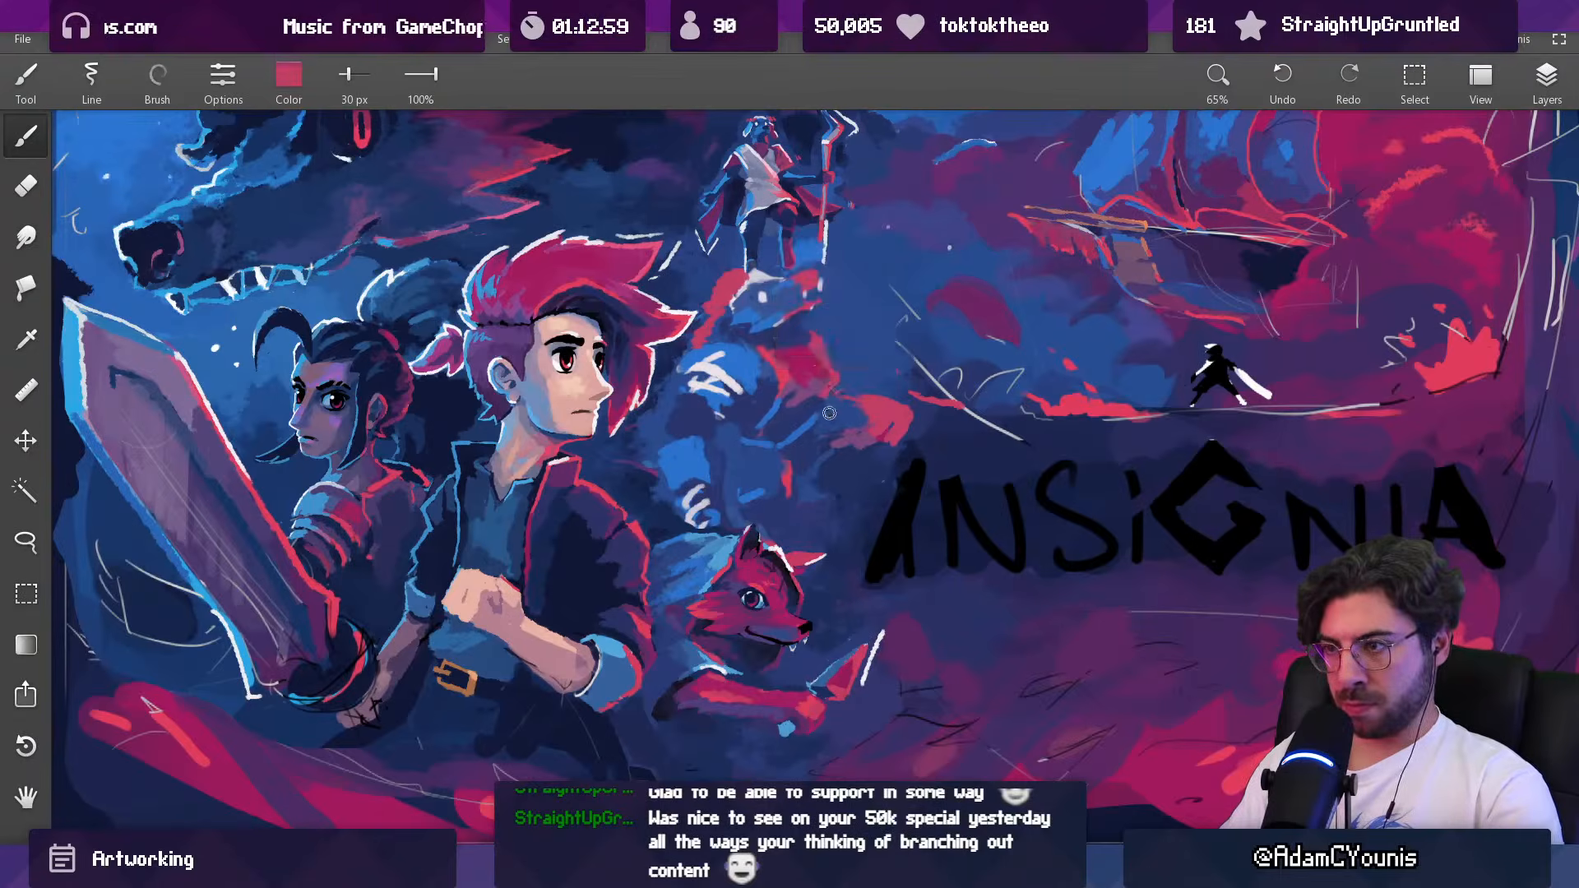
Step: Define the Baruk figure's chest with dark blue at 21 px, then fill it with red, purple and crimson at 30 px
alt+click(792, 428)
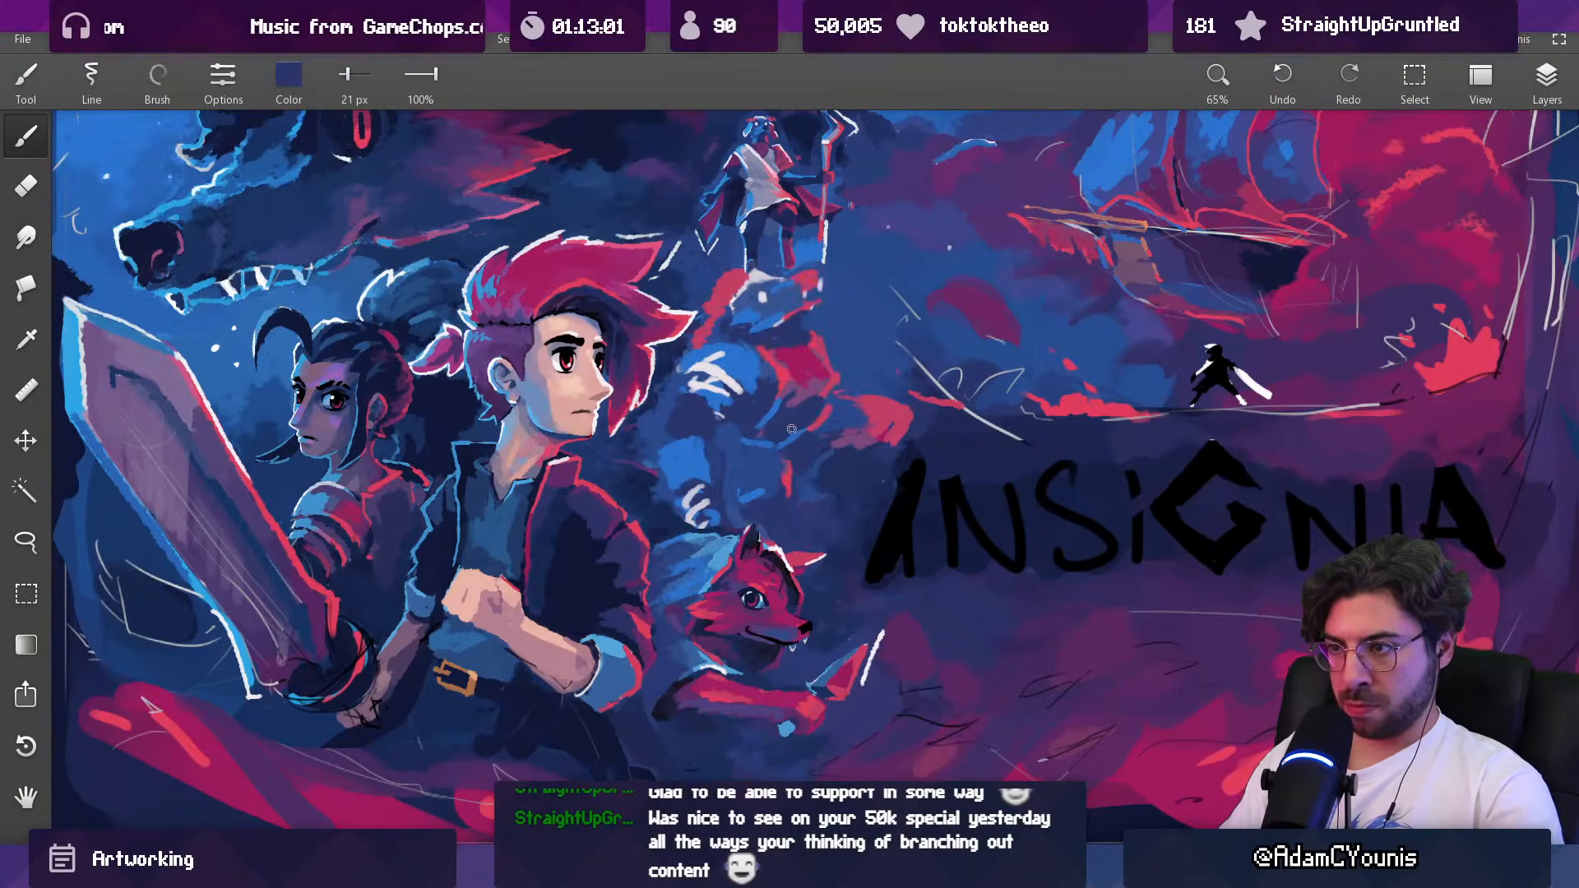
alt+click(790, 401)
alt+click(776, 367)
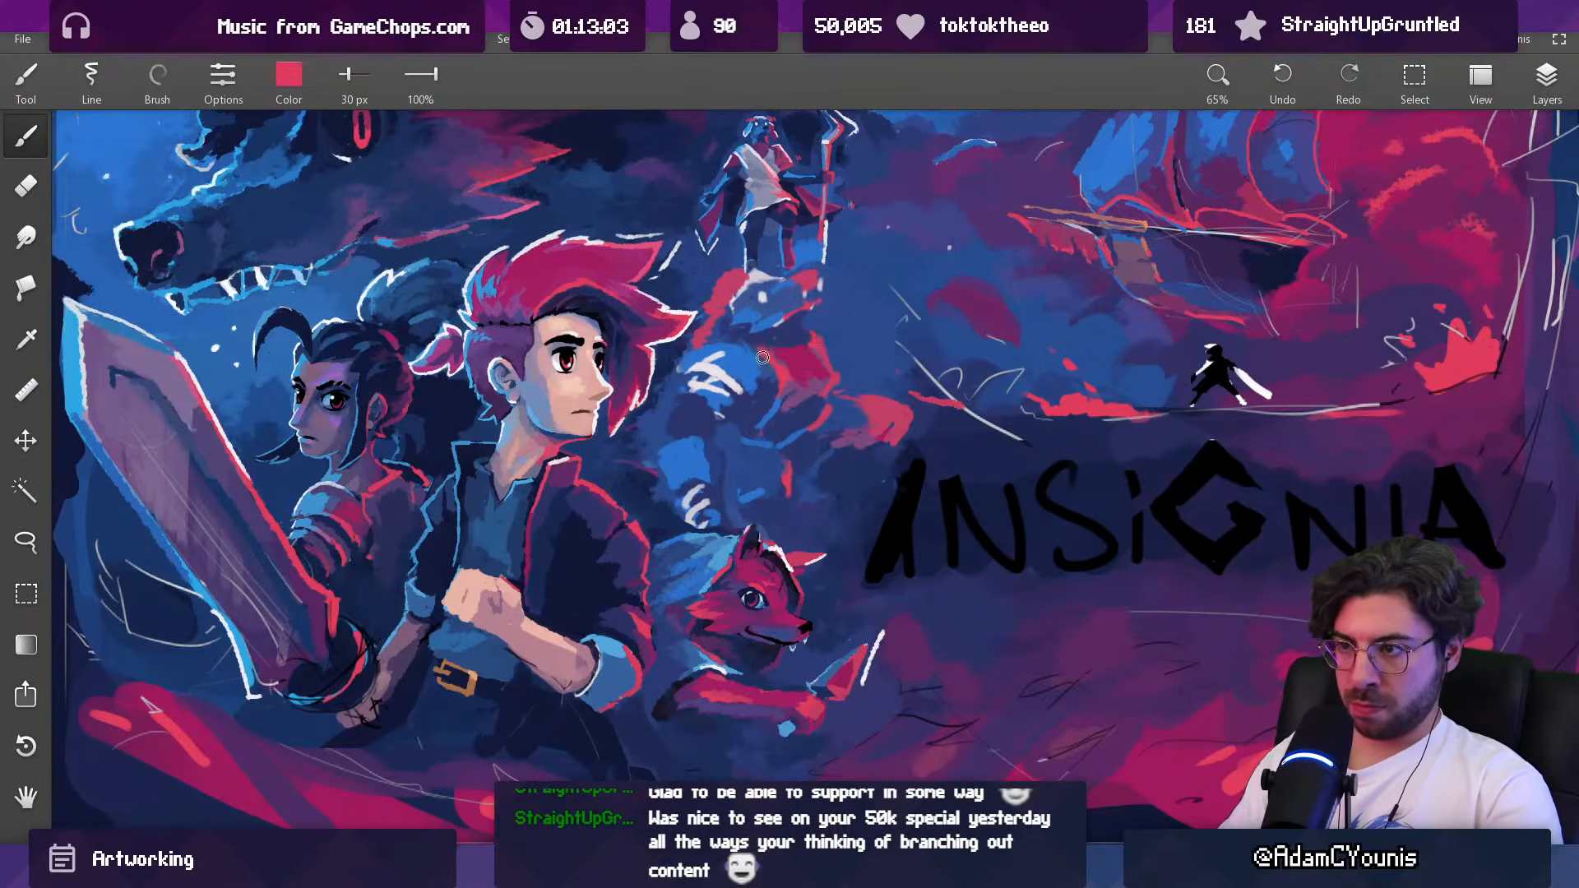
alt+click(773, 369)
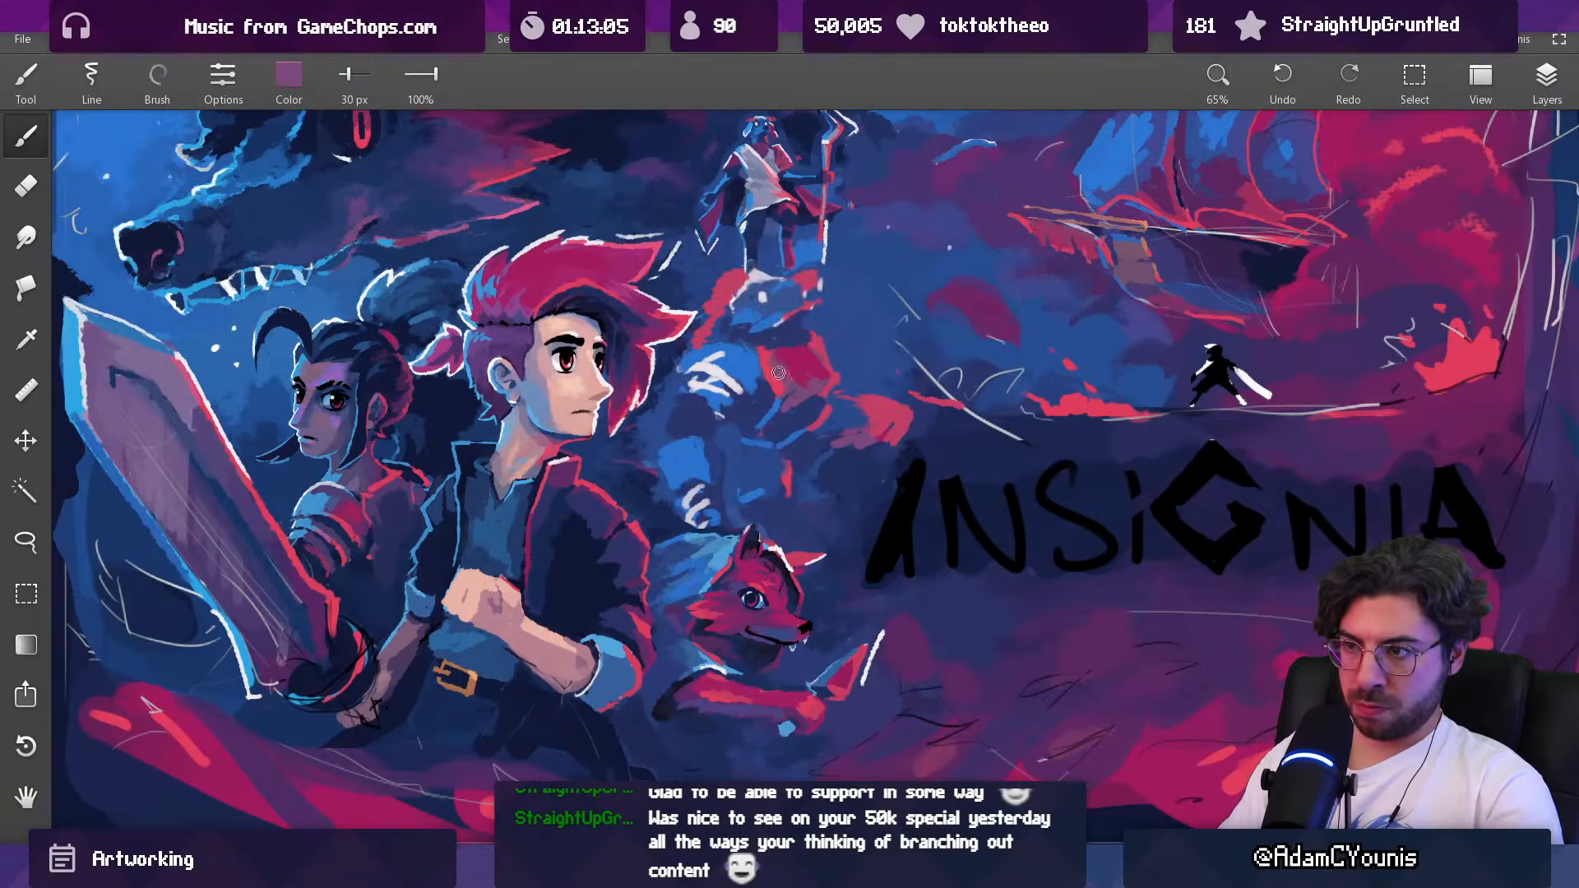
alt+click(783, 365)
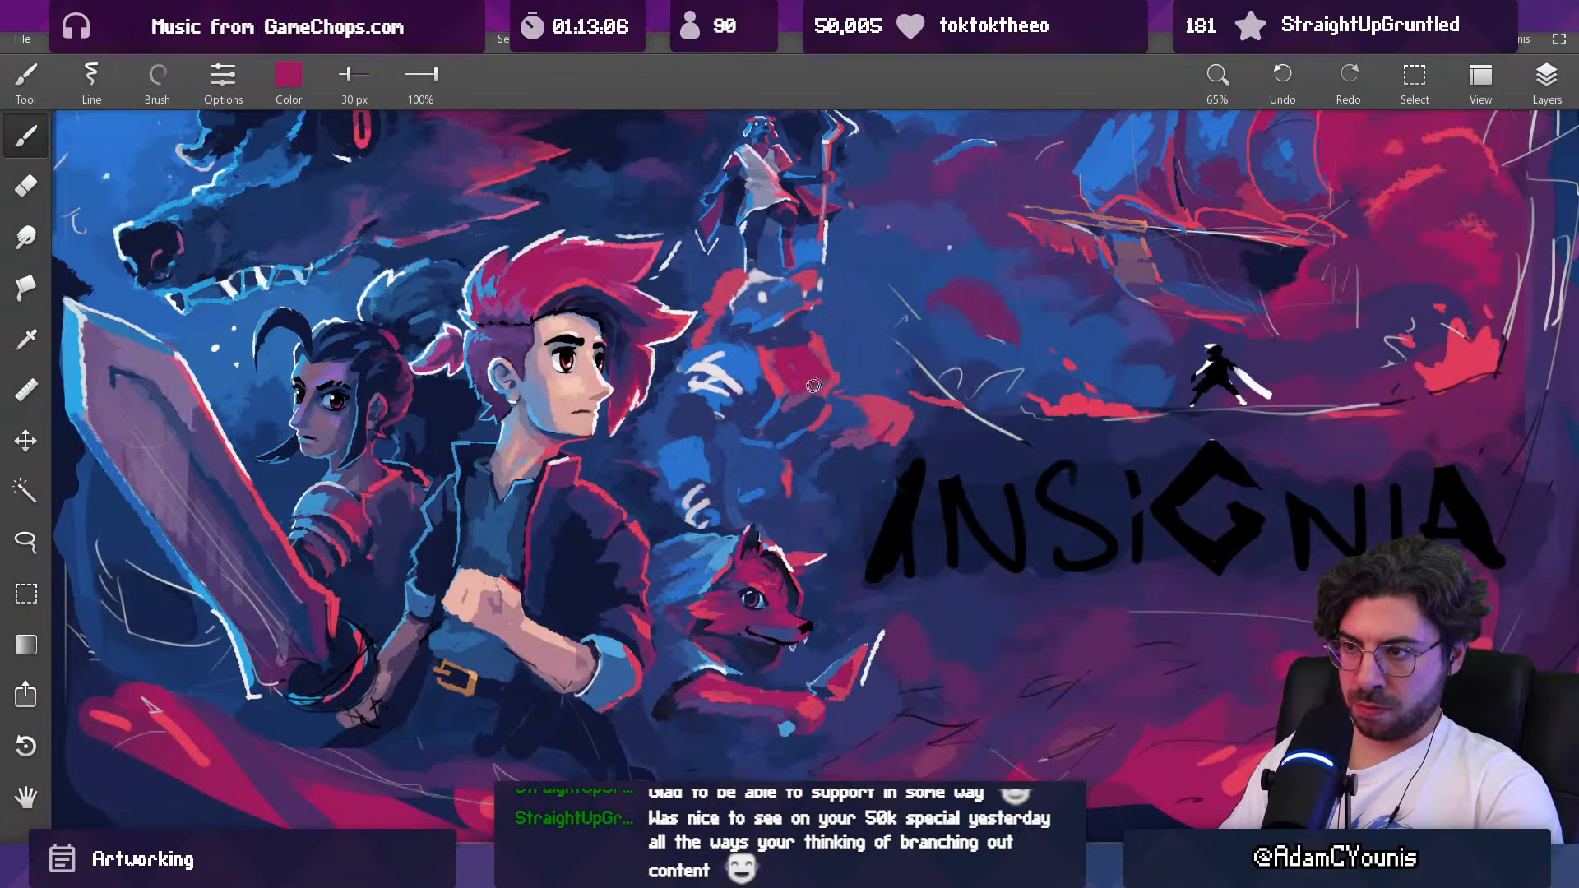
drag(822, 376, 805, 459)
drag(809, 366, 793, 210)
Step: Shape the Baruk figure's snout with blue at 18 px and add off-white teeth at 13 px
alt+click(785, 467)
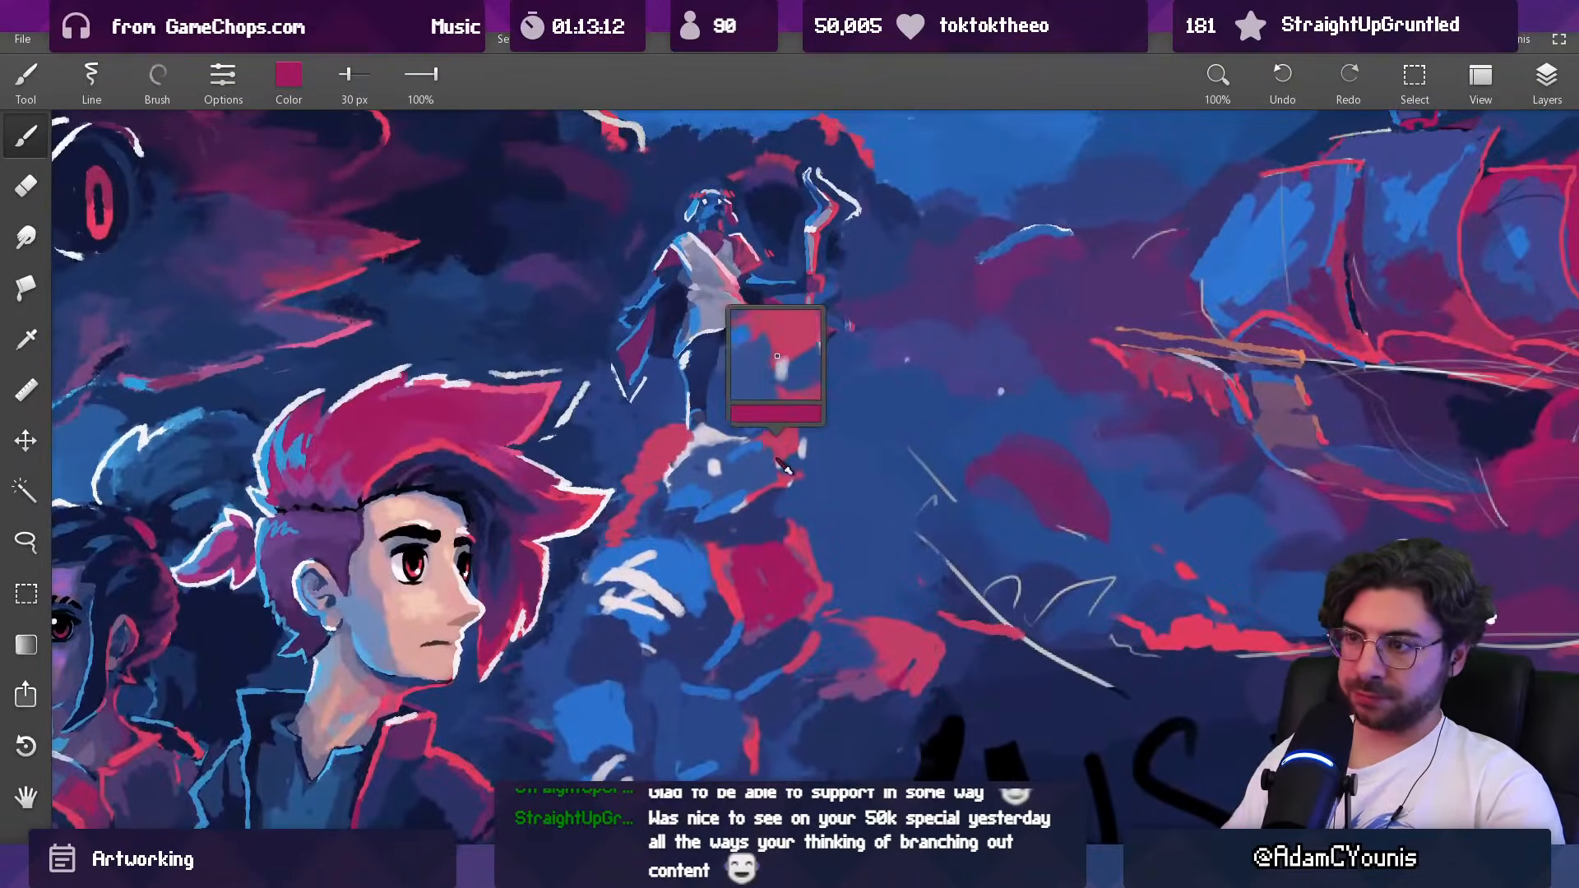
alt+click(768, 498)
key([)
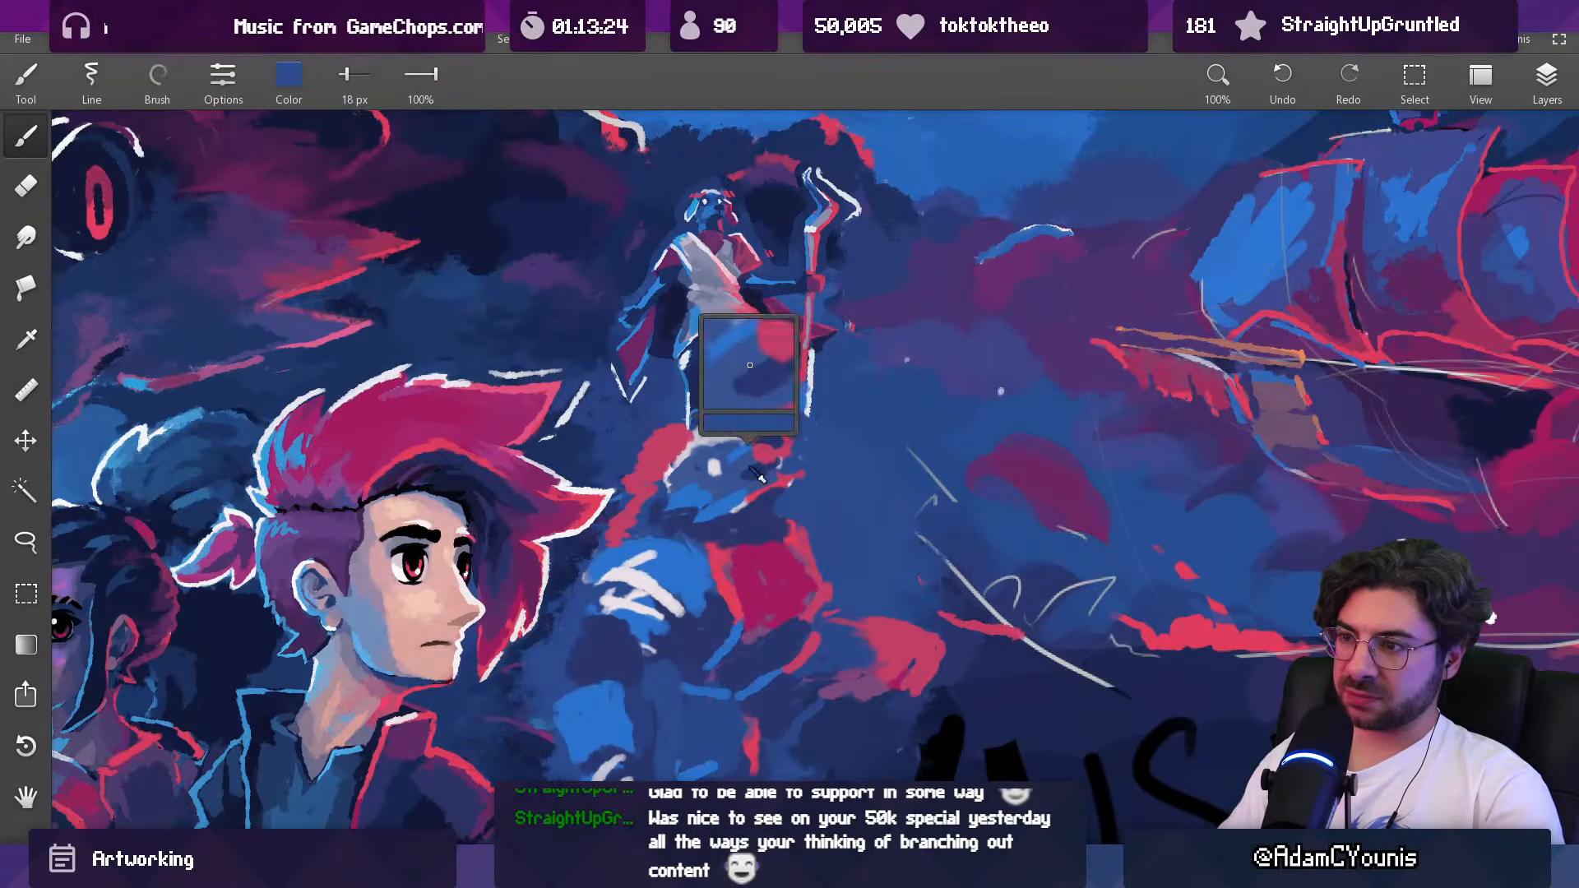
drag(802, 469, 797, 488)
alt+click(714, 467)
key([)
key([)
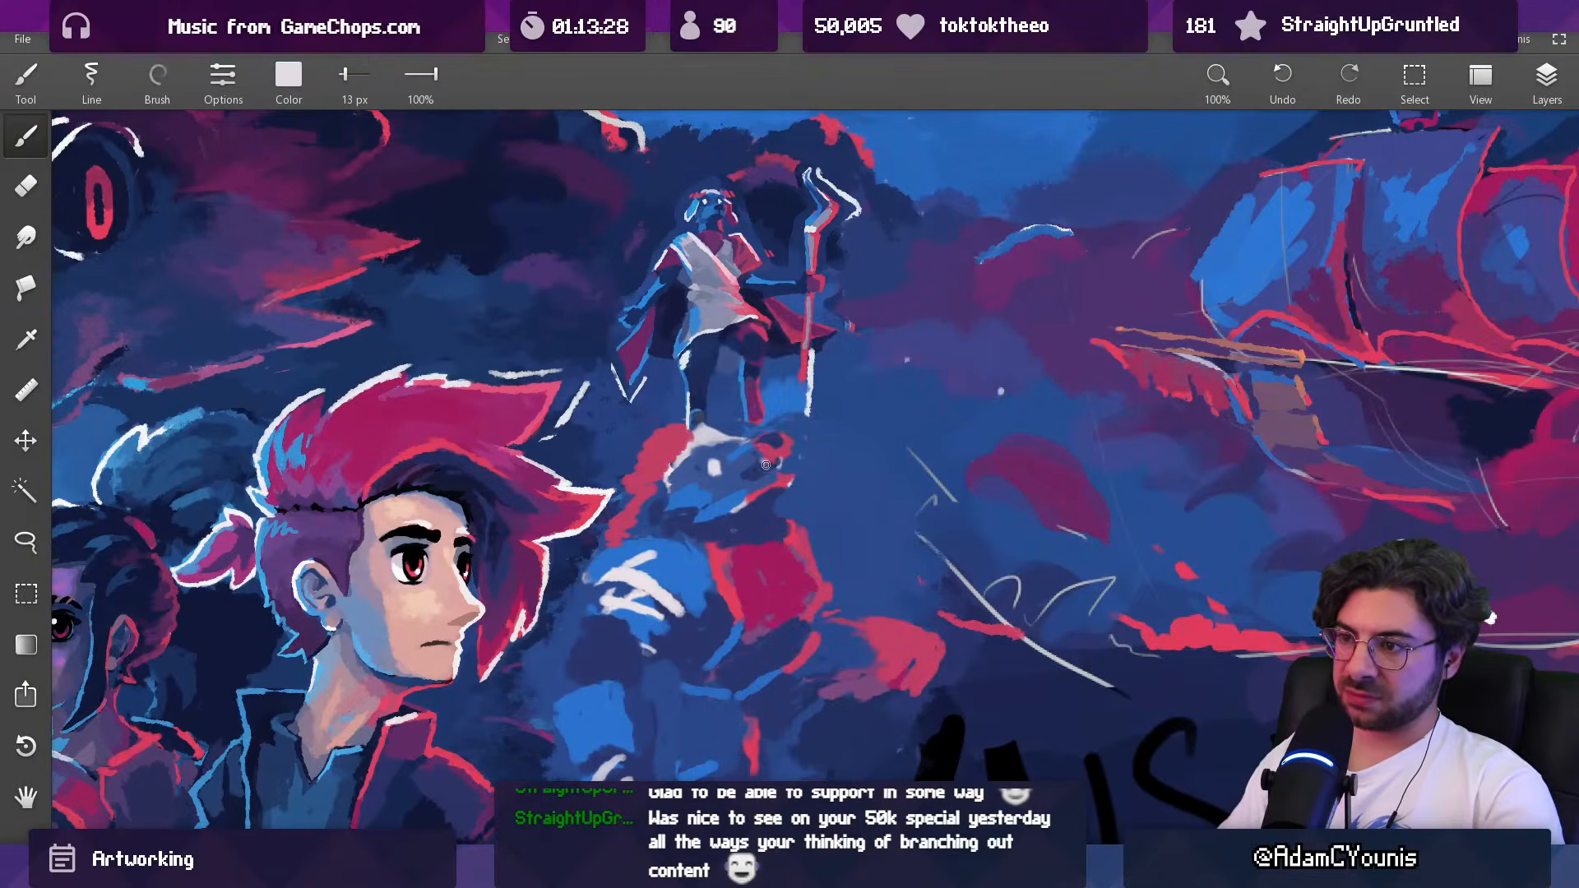
alt+click(753, 486)
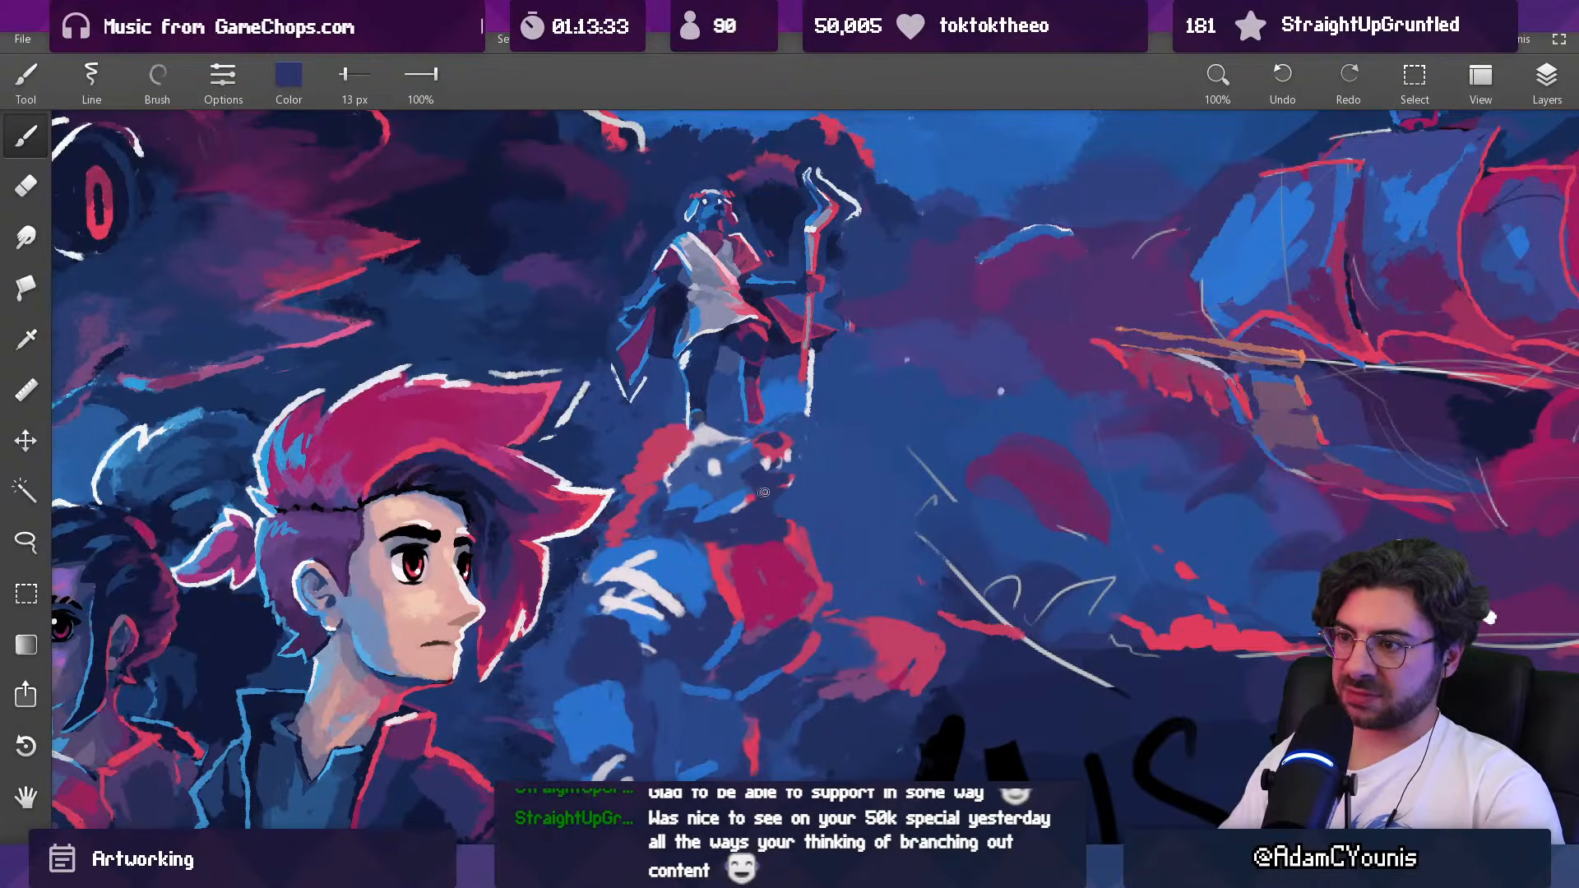
Step: Refine the teeth at the tip of the Baruk figure's muzzle and clean up around them with blue at 25 px
key([)
key([)
alt+click(786, 458)
alt+click(785, 458)
key([)
key(])
key(])
key(])
alt+click(793, 473)
key(])
key(])
key(])
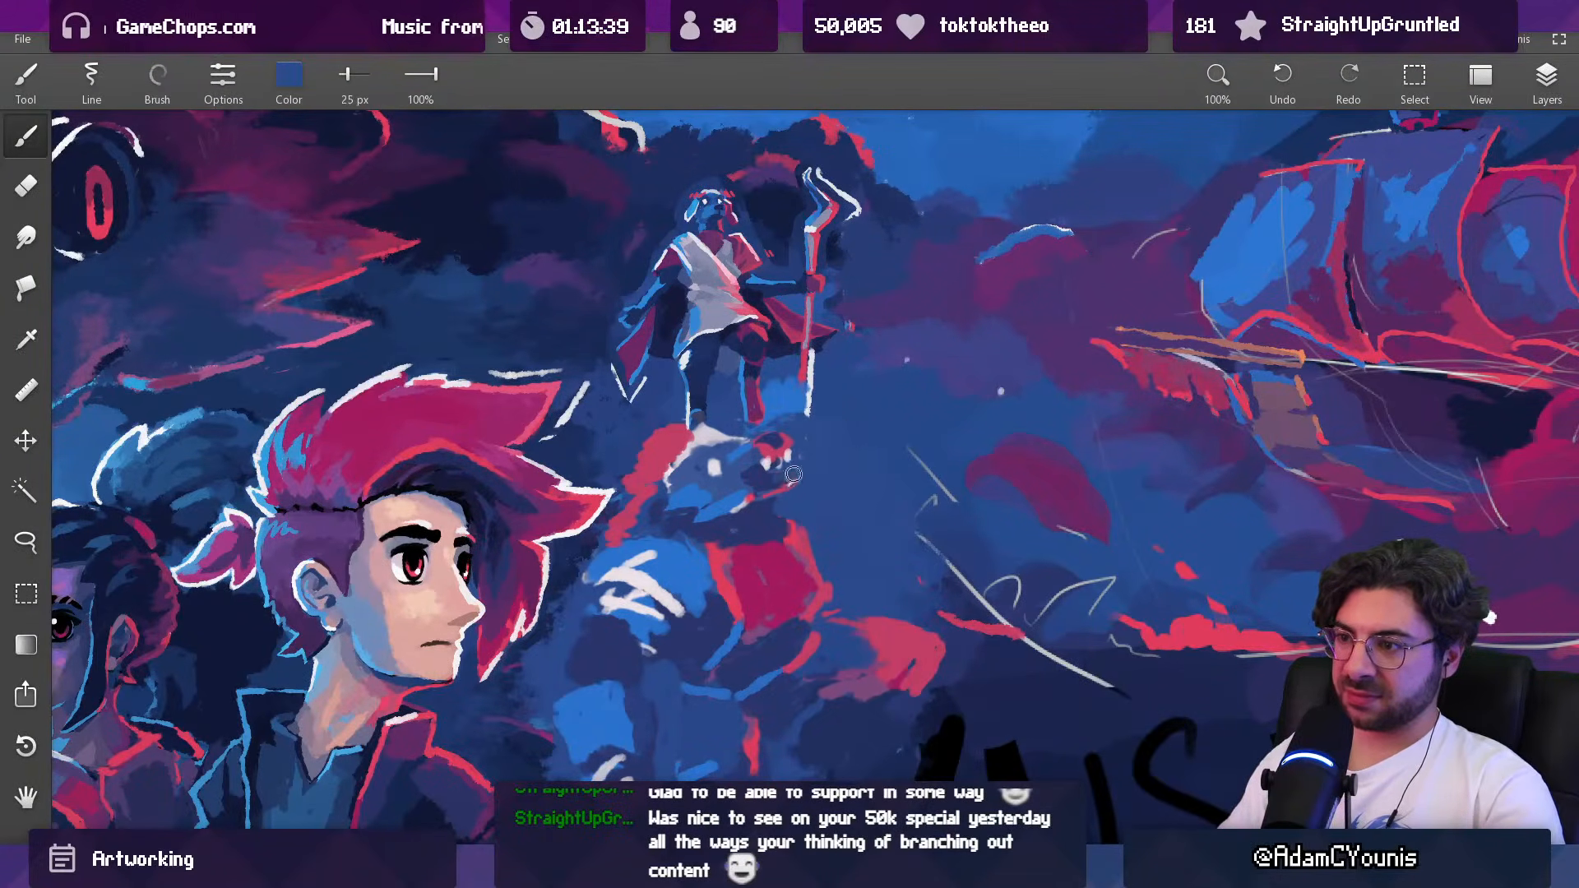
Step: Darken the inside of the Baruk figure's mouth with dark blue at 25 px and touch up the teeth with off-white at 15 px
alt+click(768, 479)
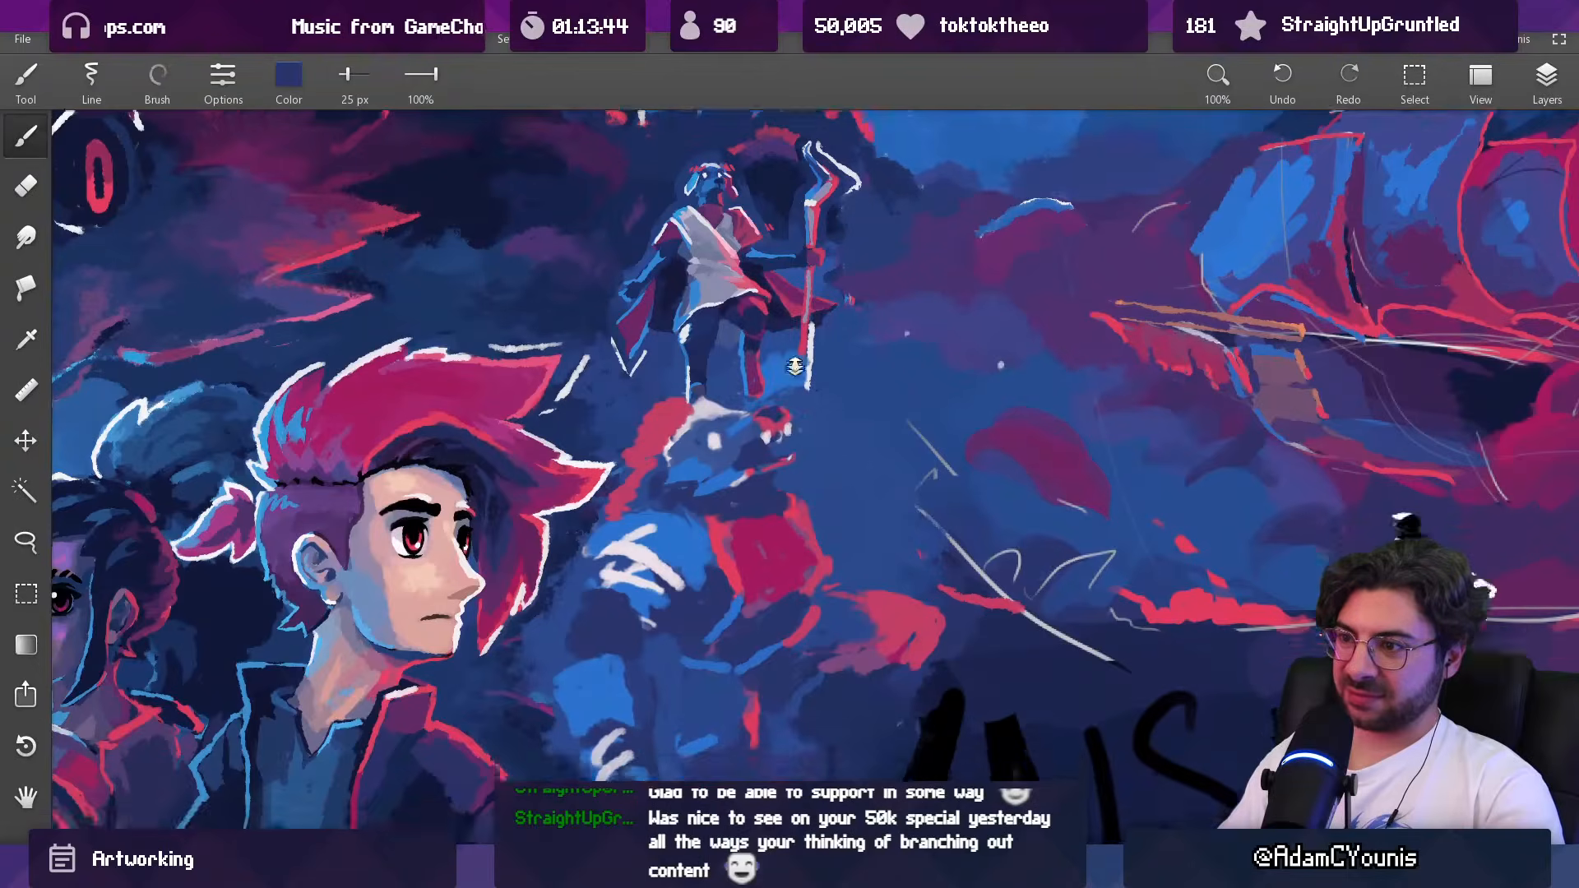
alt+click(779, 475)
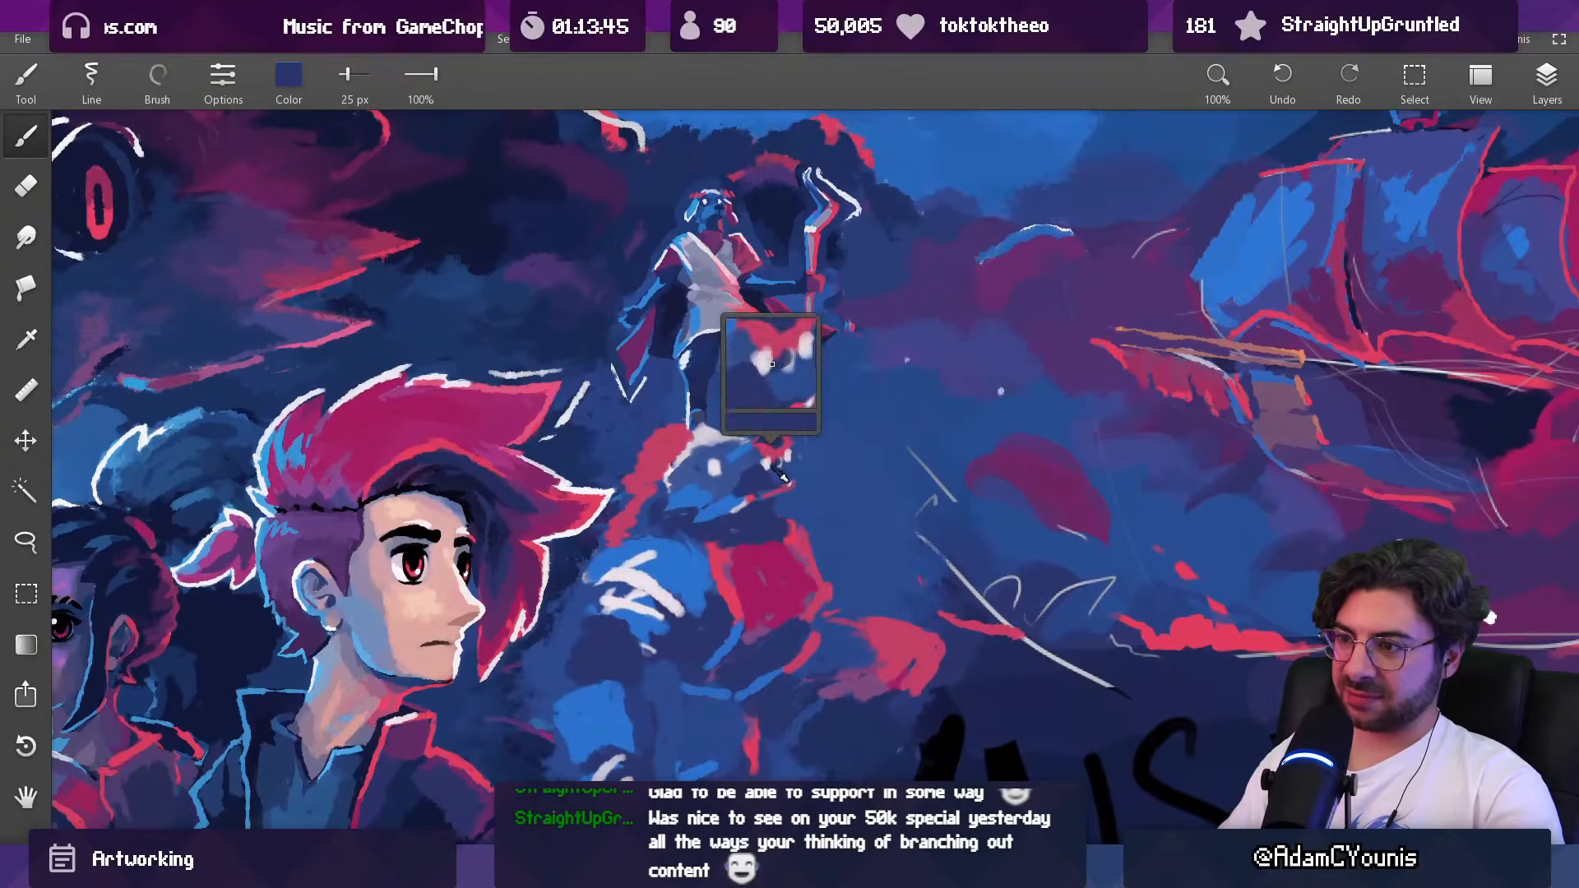
drag(781, 475, 774, 459)
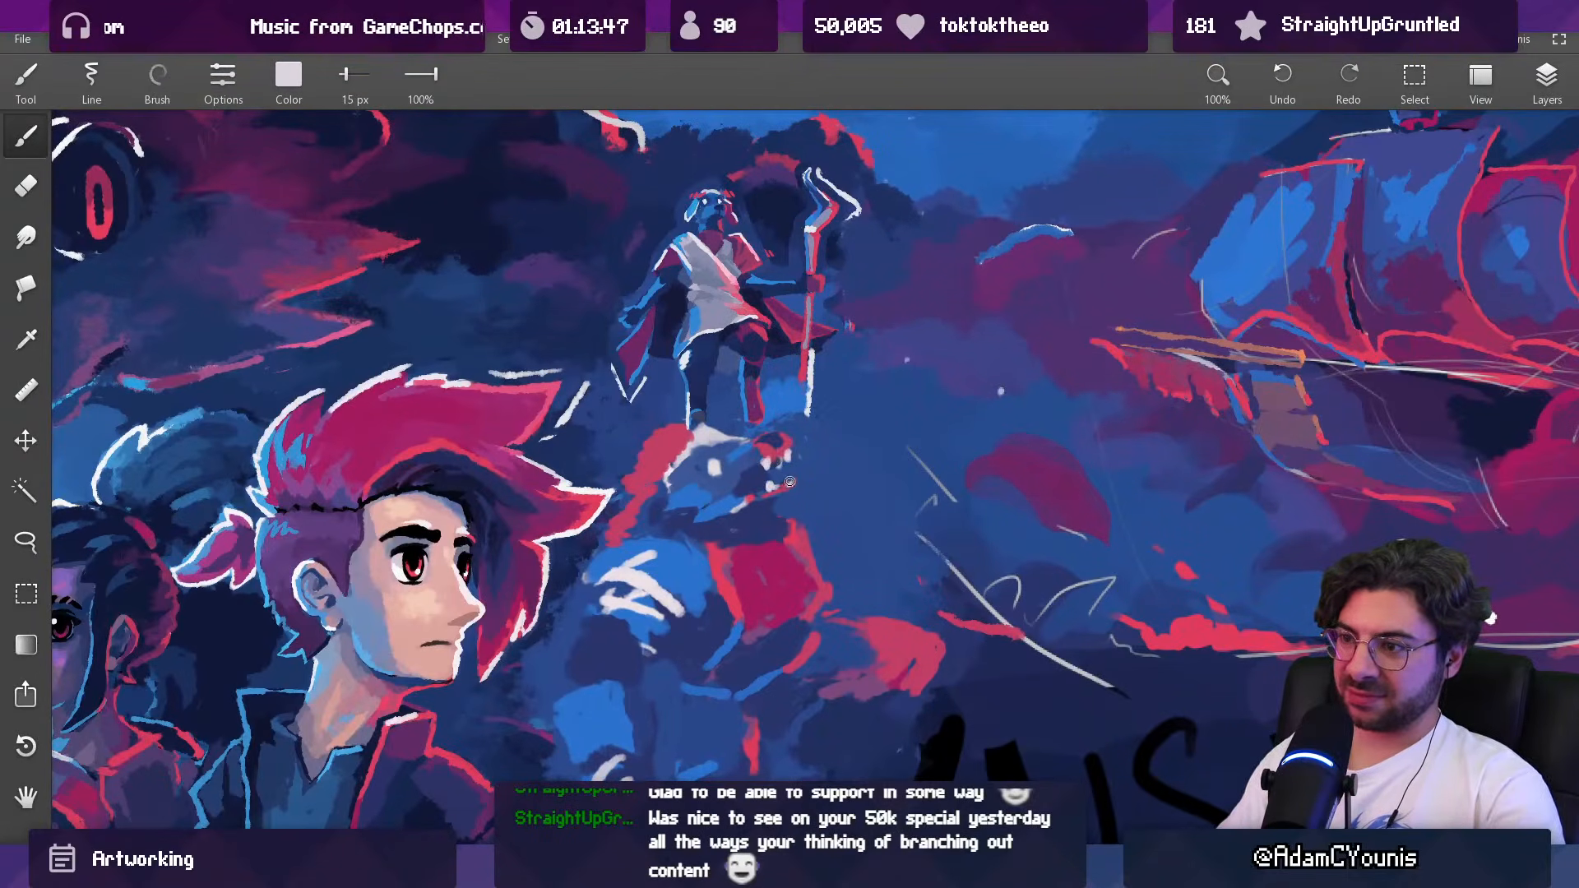
scroll(787, 482, down, 10)
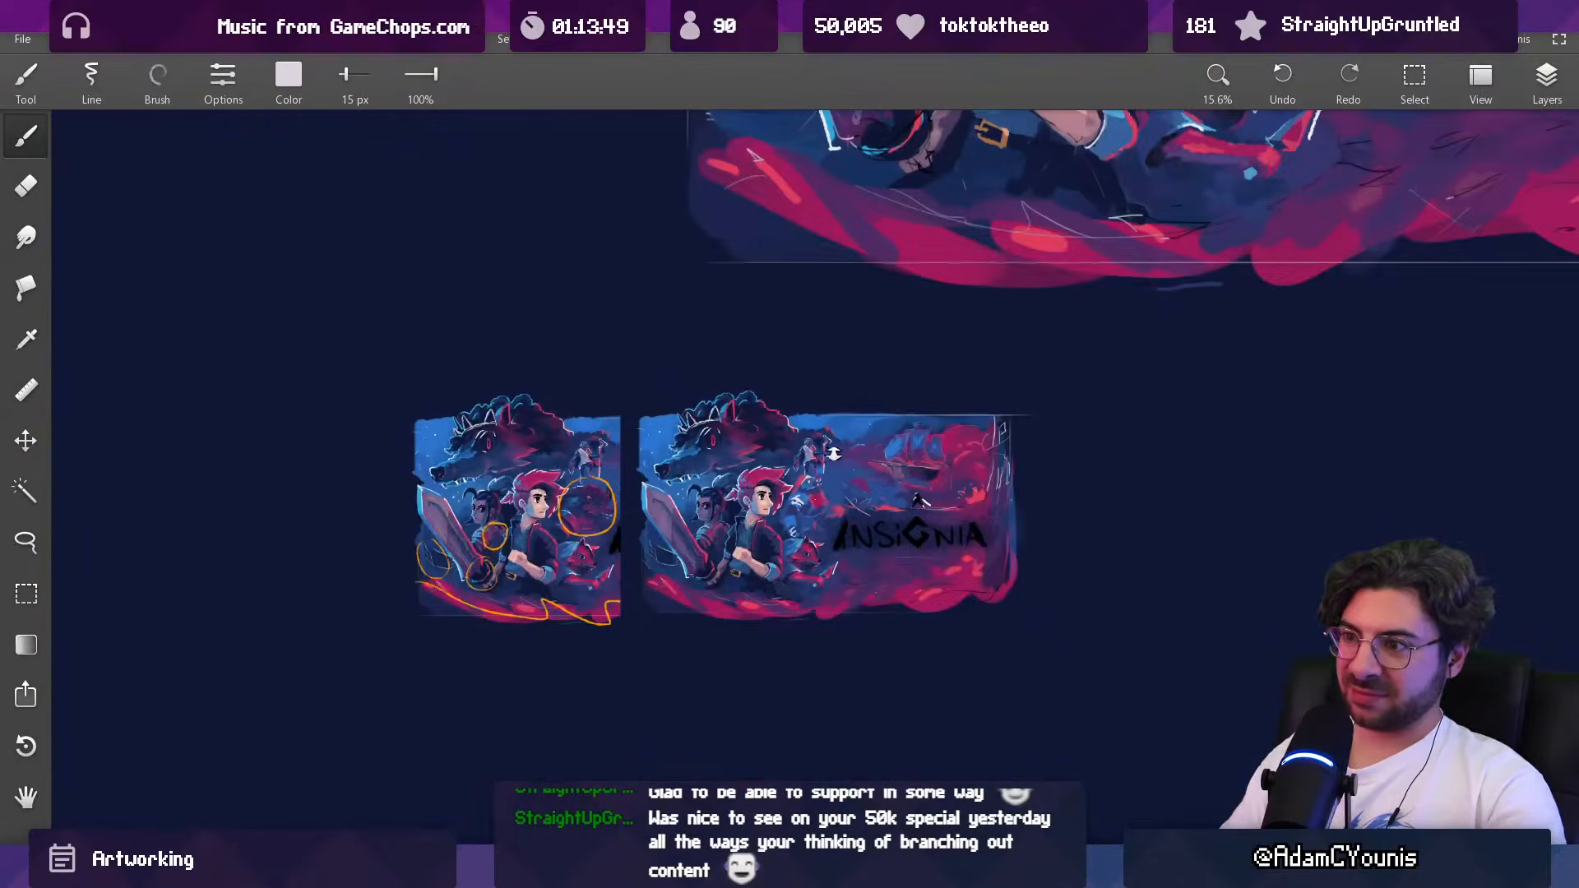
scroll(826, 483, up, 10)
Step: Paint the mane behind the Baruk figure's head with red at 25 px and edge its back contour with blue
key(])
key(])
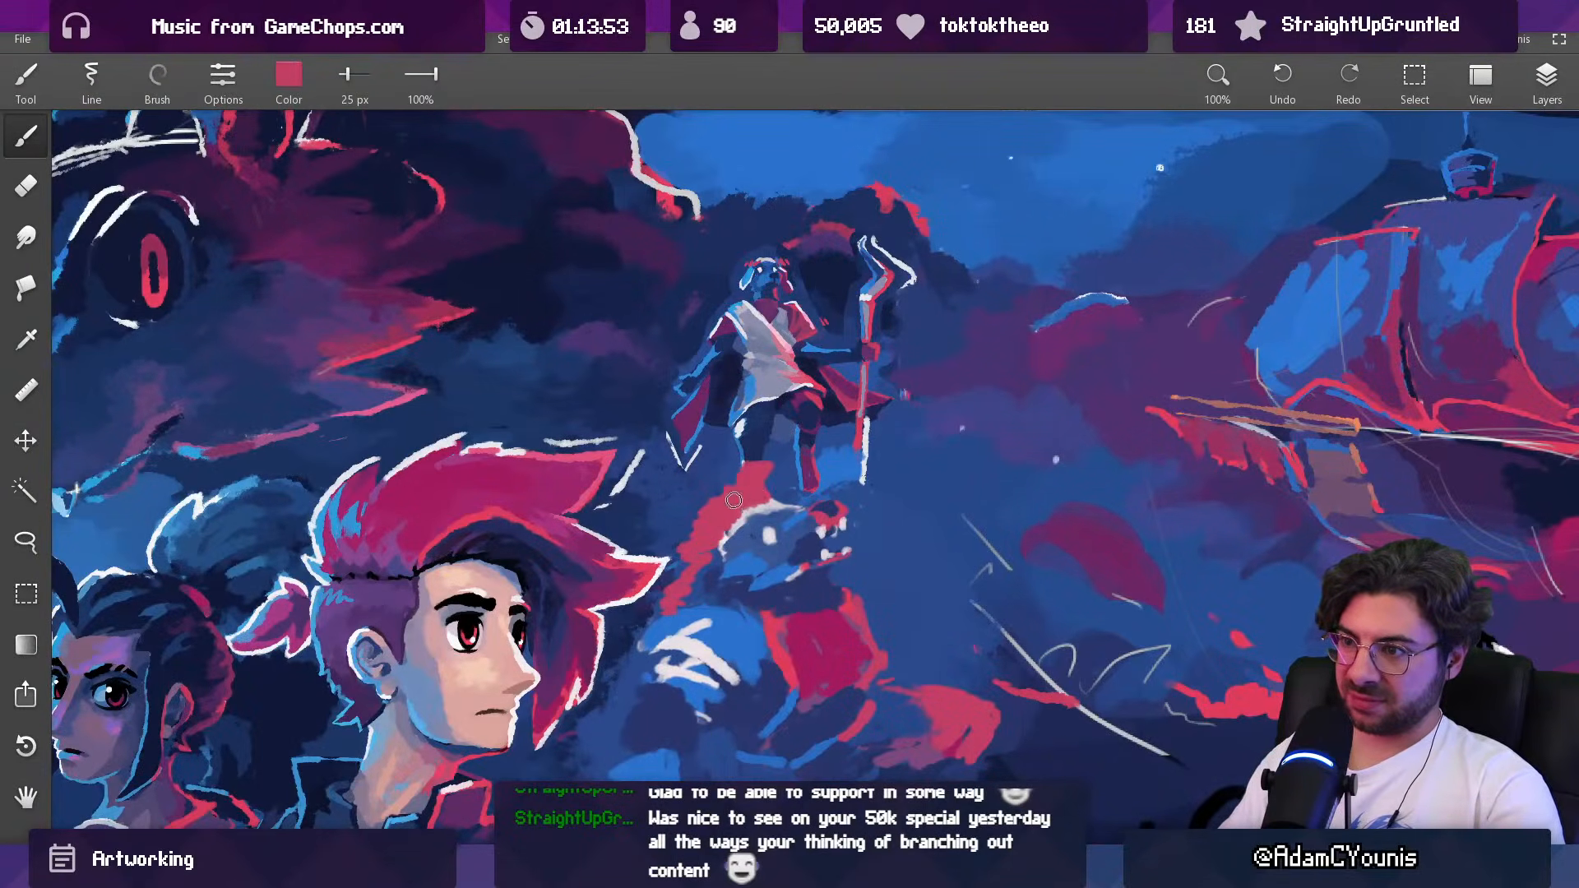
alt+click(825, 643)
drag(724, 484, 712, 524)
alt+click(736, 567)
key([)
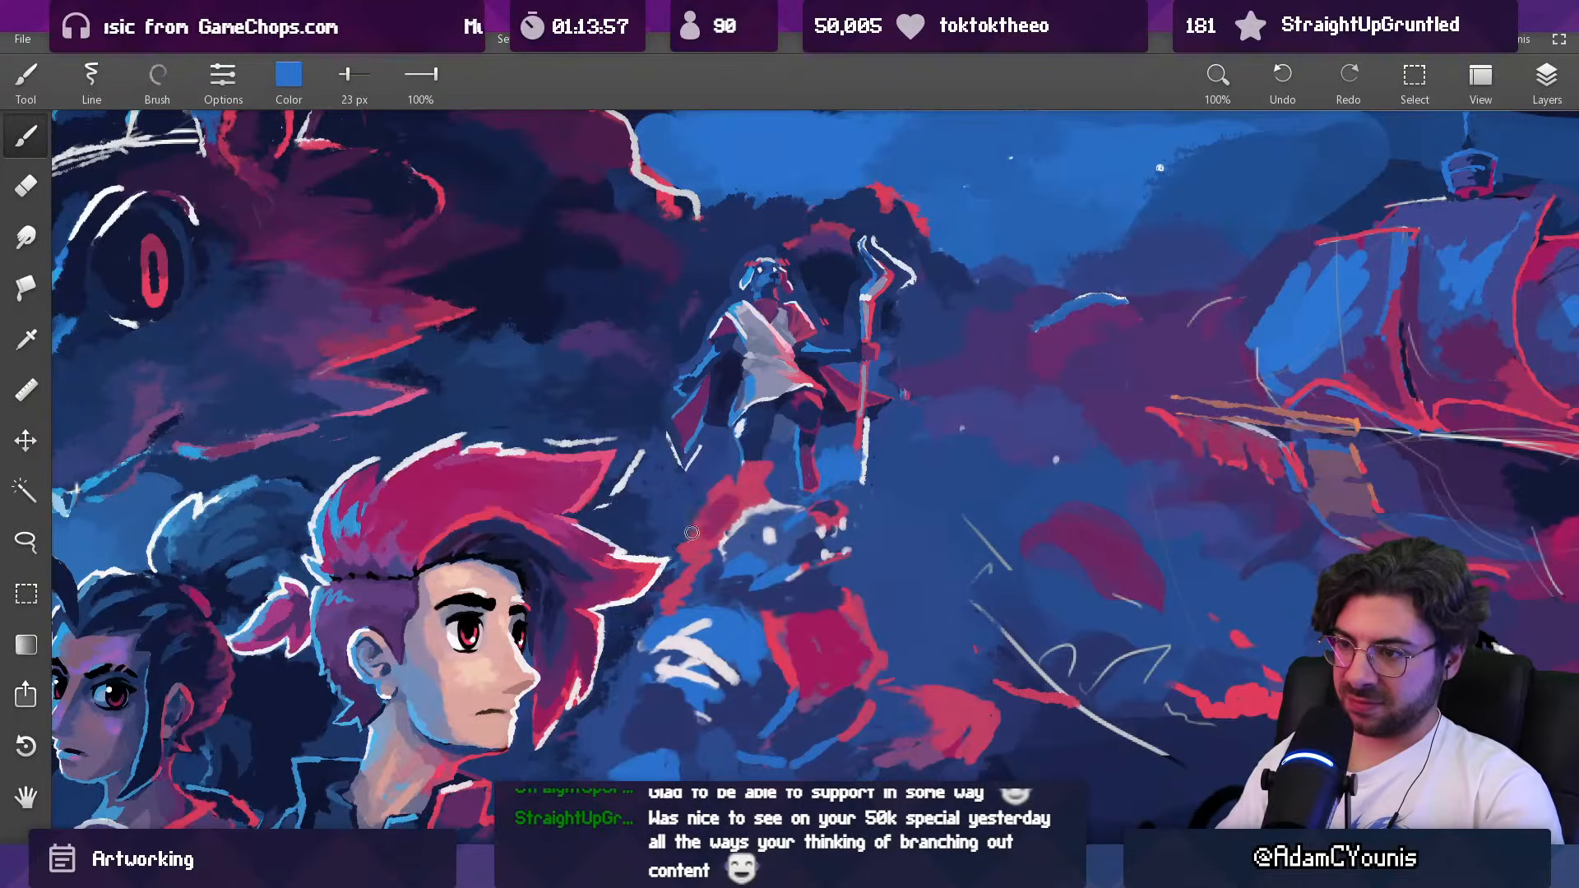
key([)
key([)
drag(671, 544, 709, 485)
Step: Shade the Baruk figure's mane and neck with muted magenta at 27 px
alt+click(721, 507)
key(])
key(])
key(])
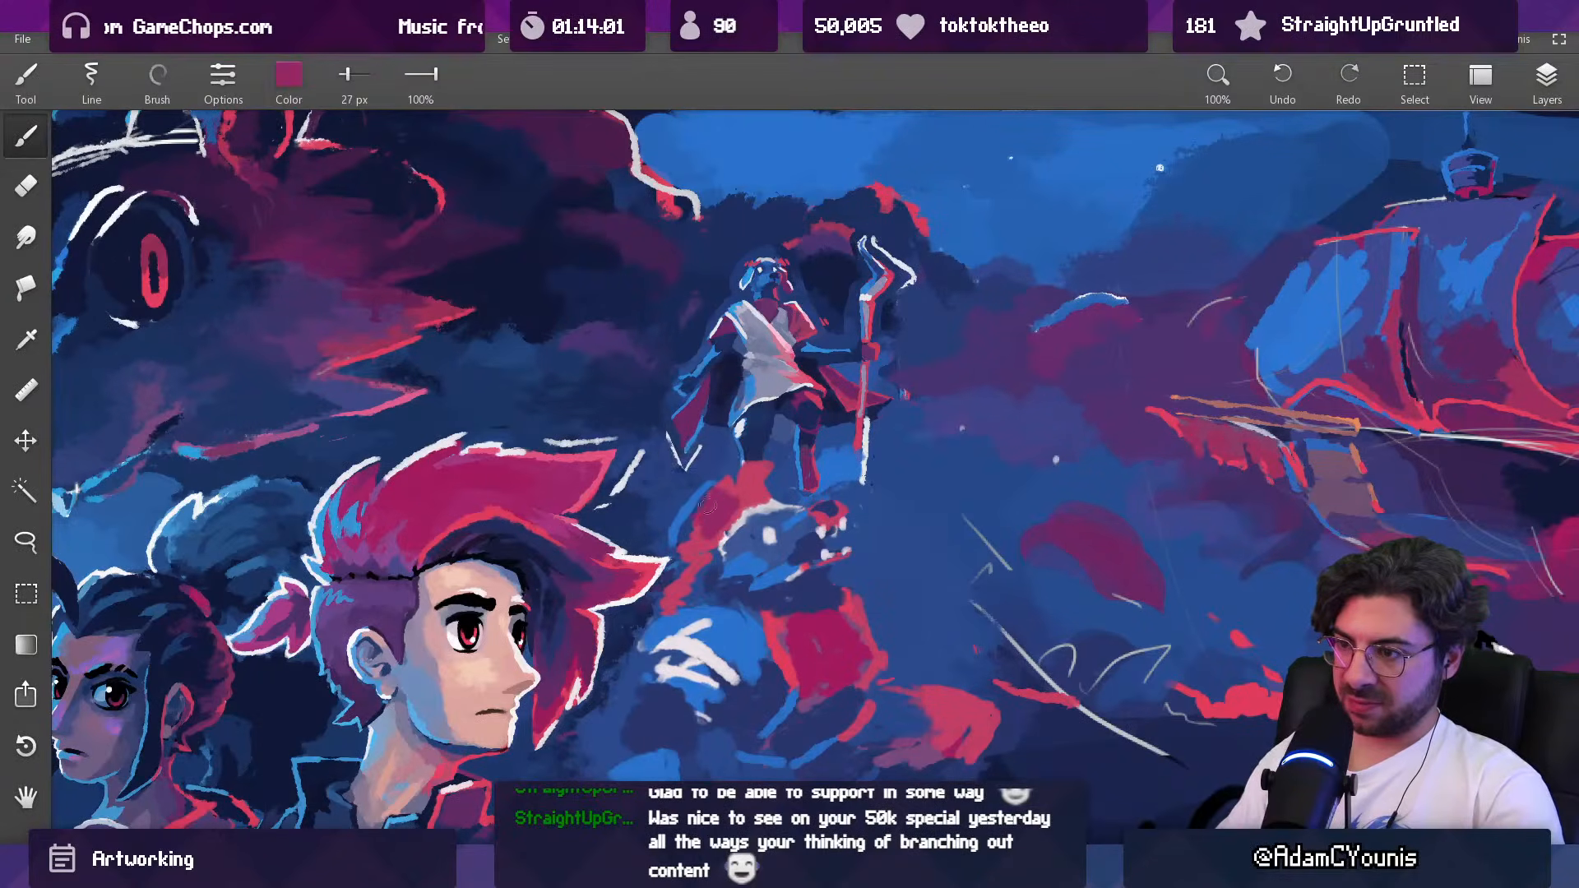
alt+click(674, 592)
drag(742, 590, 740, 271)
alt+click(713, 582)
drag(716, 587, 781, 571)
Step: Define the Baruk figure's brow and the top of its head with red and dark blue at 13 px
key(bracketleft)
key(bracketleft)
key(bracketleft)
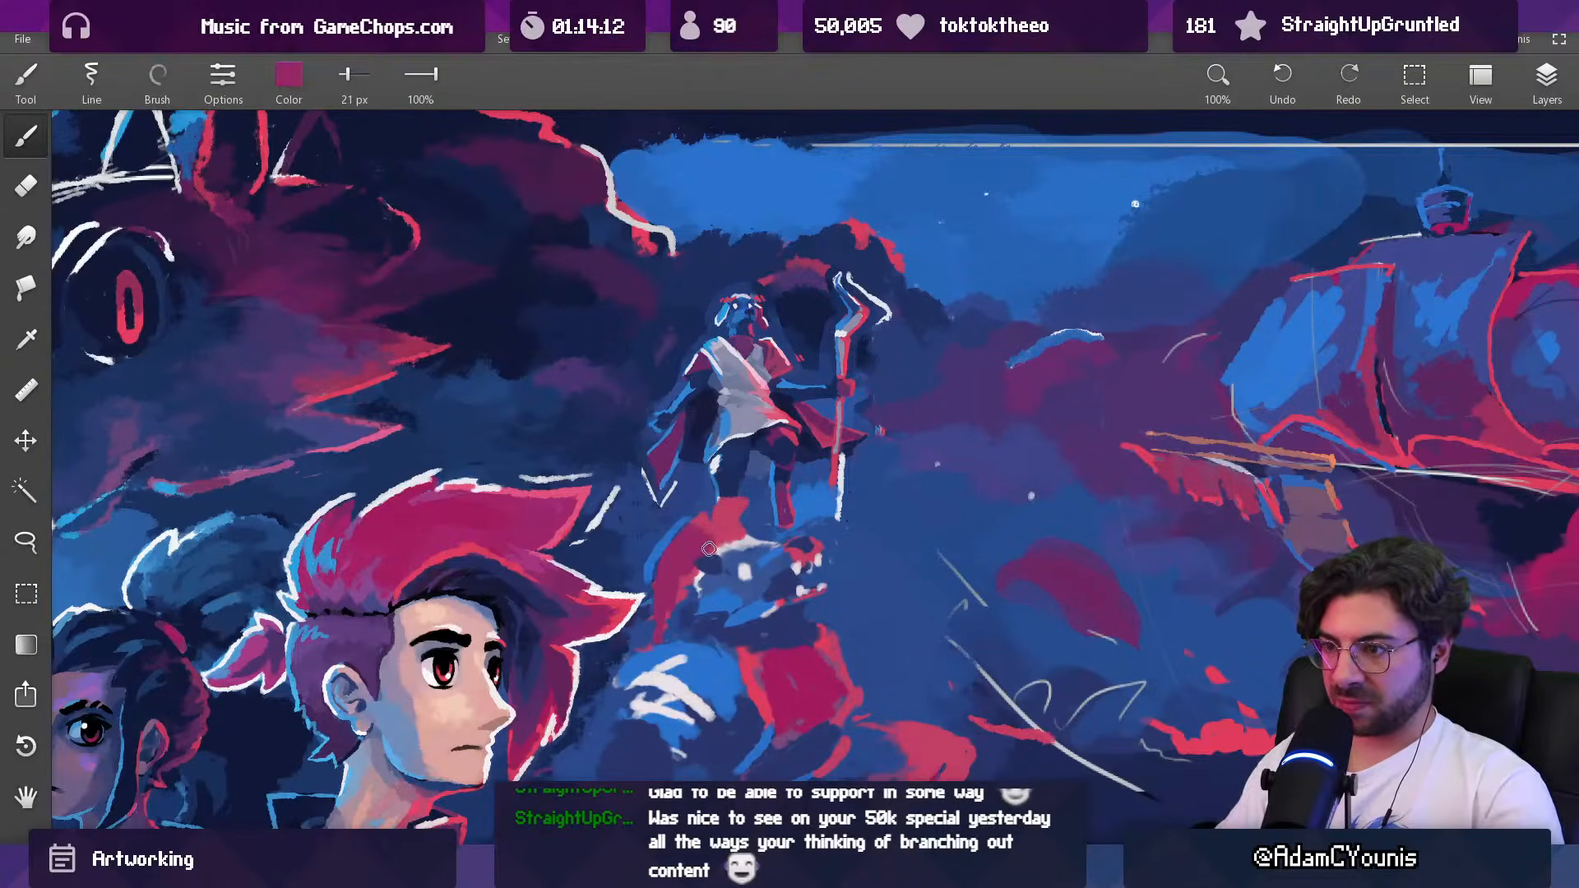
alt+click(717, 557)
alt+click(723, 559)
key(bracketleft)
alt+click(712, 562)
alt+click(744, 545)
alt+click(729, 549)
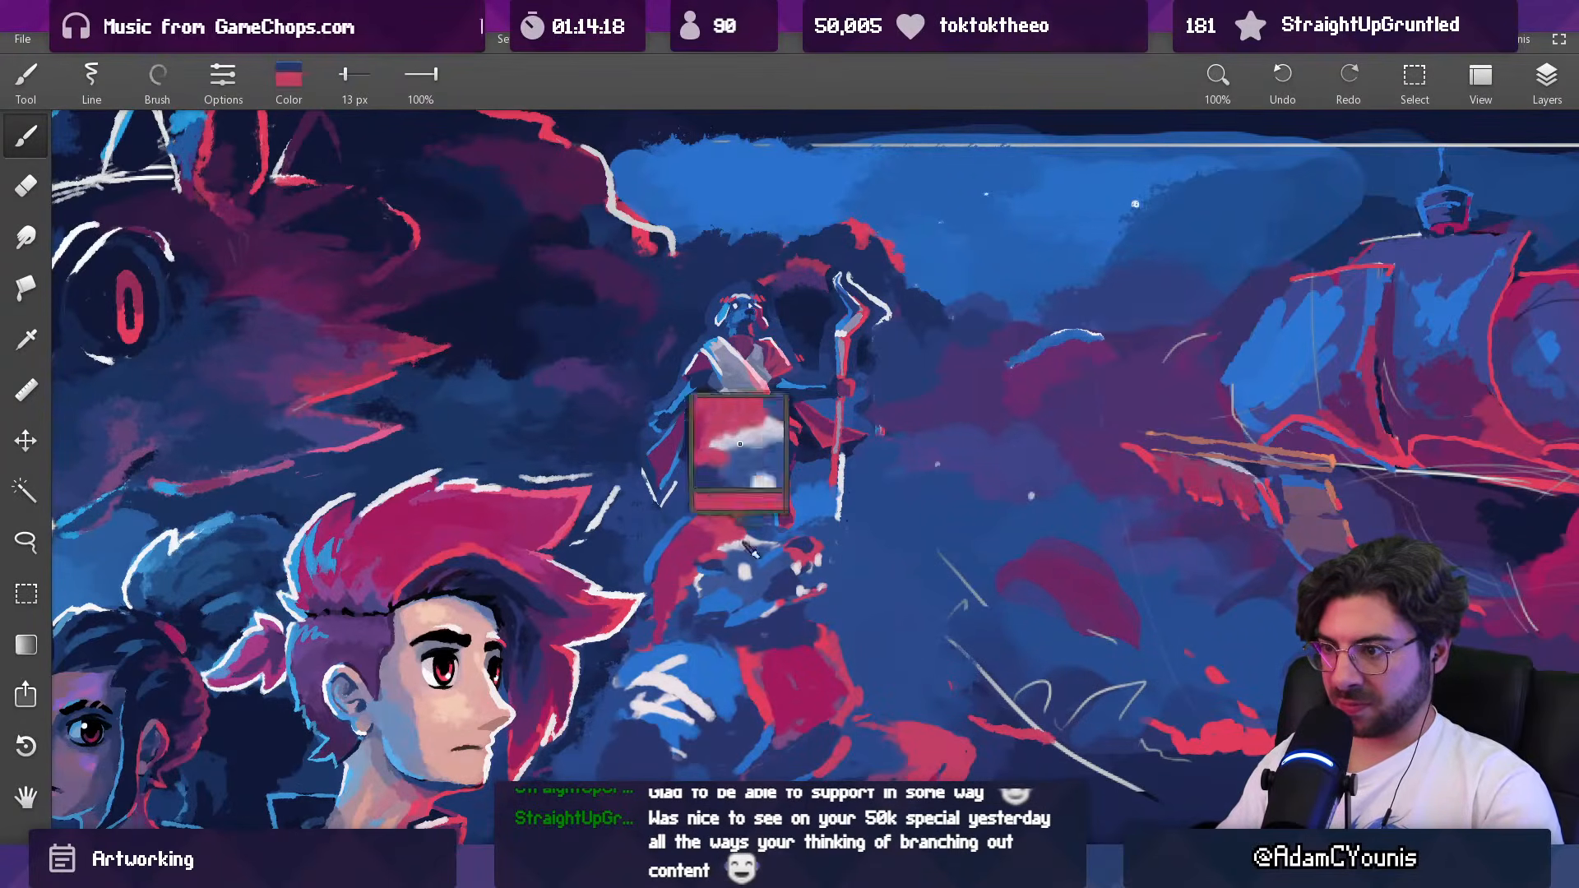
alt+click(757, 541)
alt+click(752, 545)
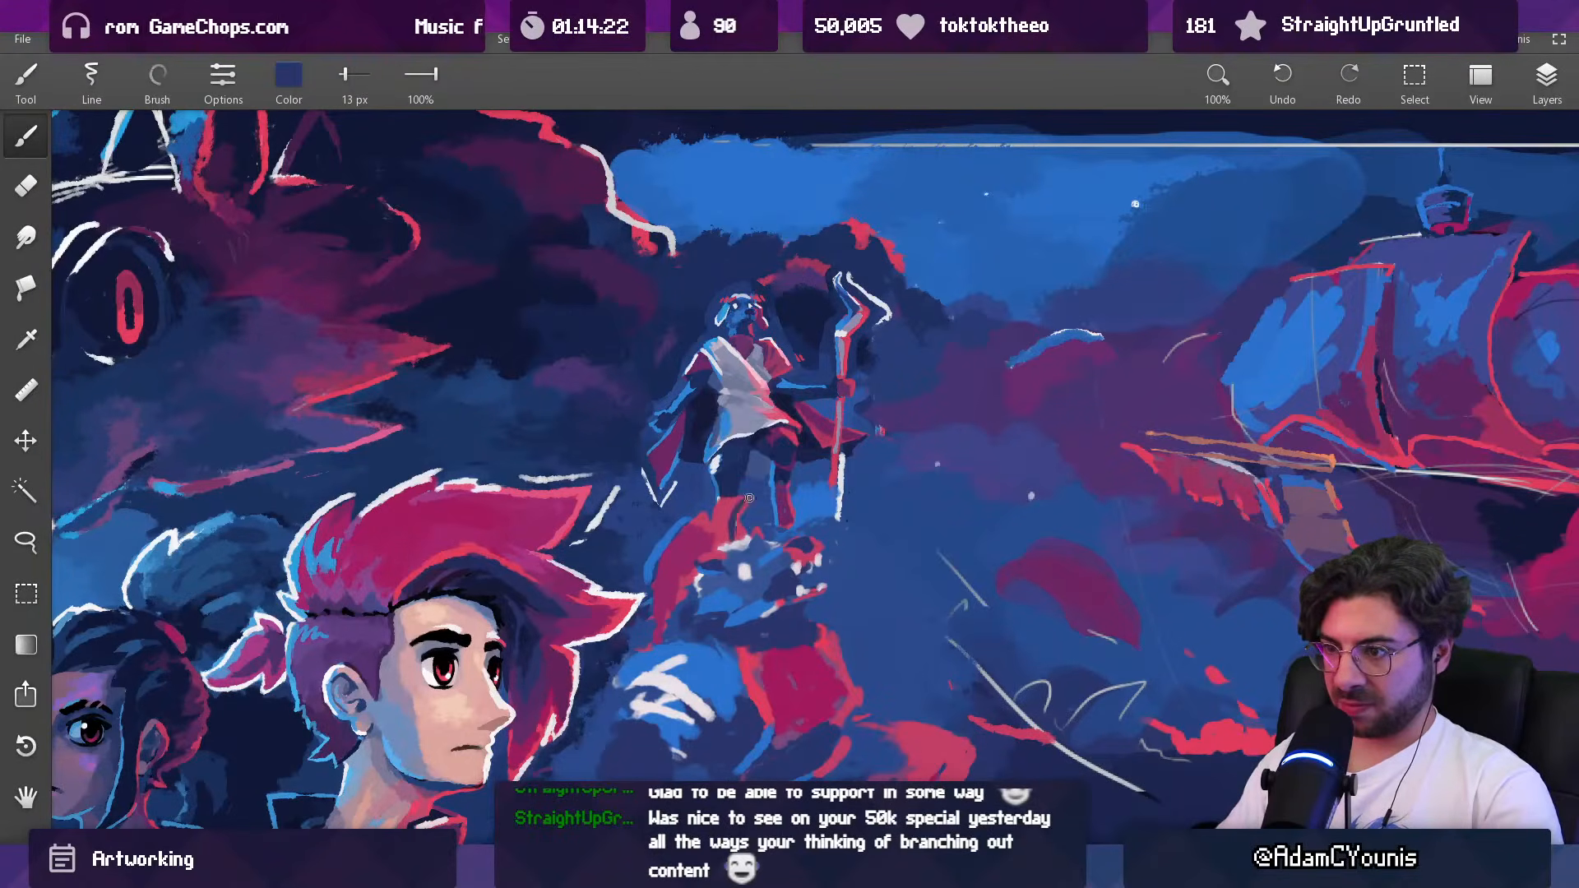
Step: Lasso the Baruk sketch in the small composition and move it beside the row of character studies
scroll(737, 531, down, 10)
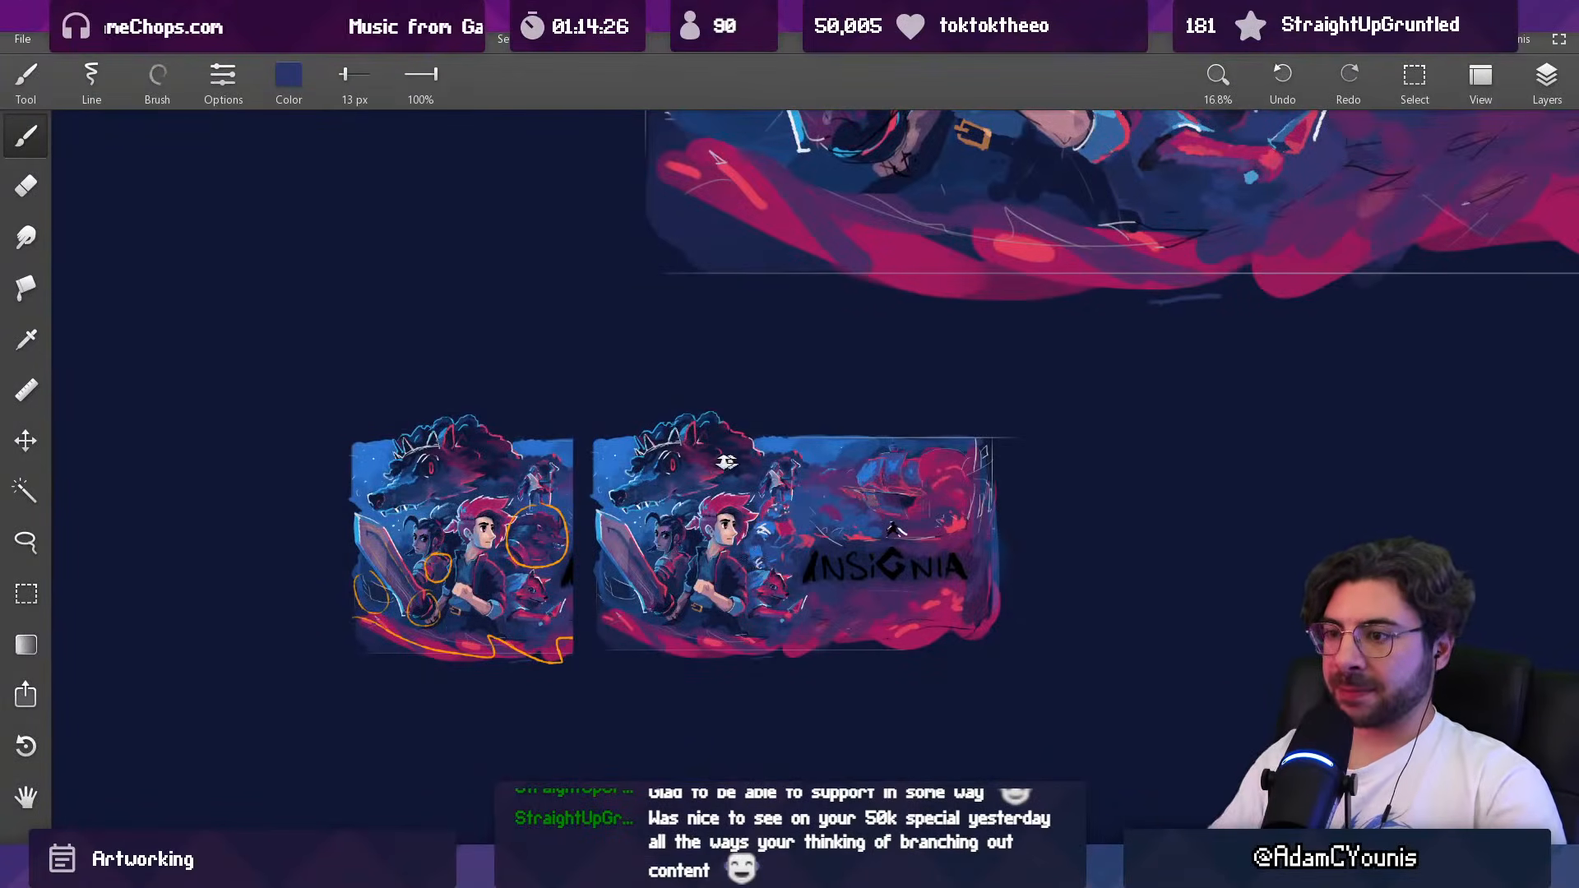
scroll(738, 462, down, 2)
scroll(724, 613, down, 2)
key(v)
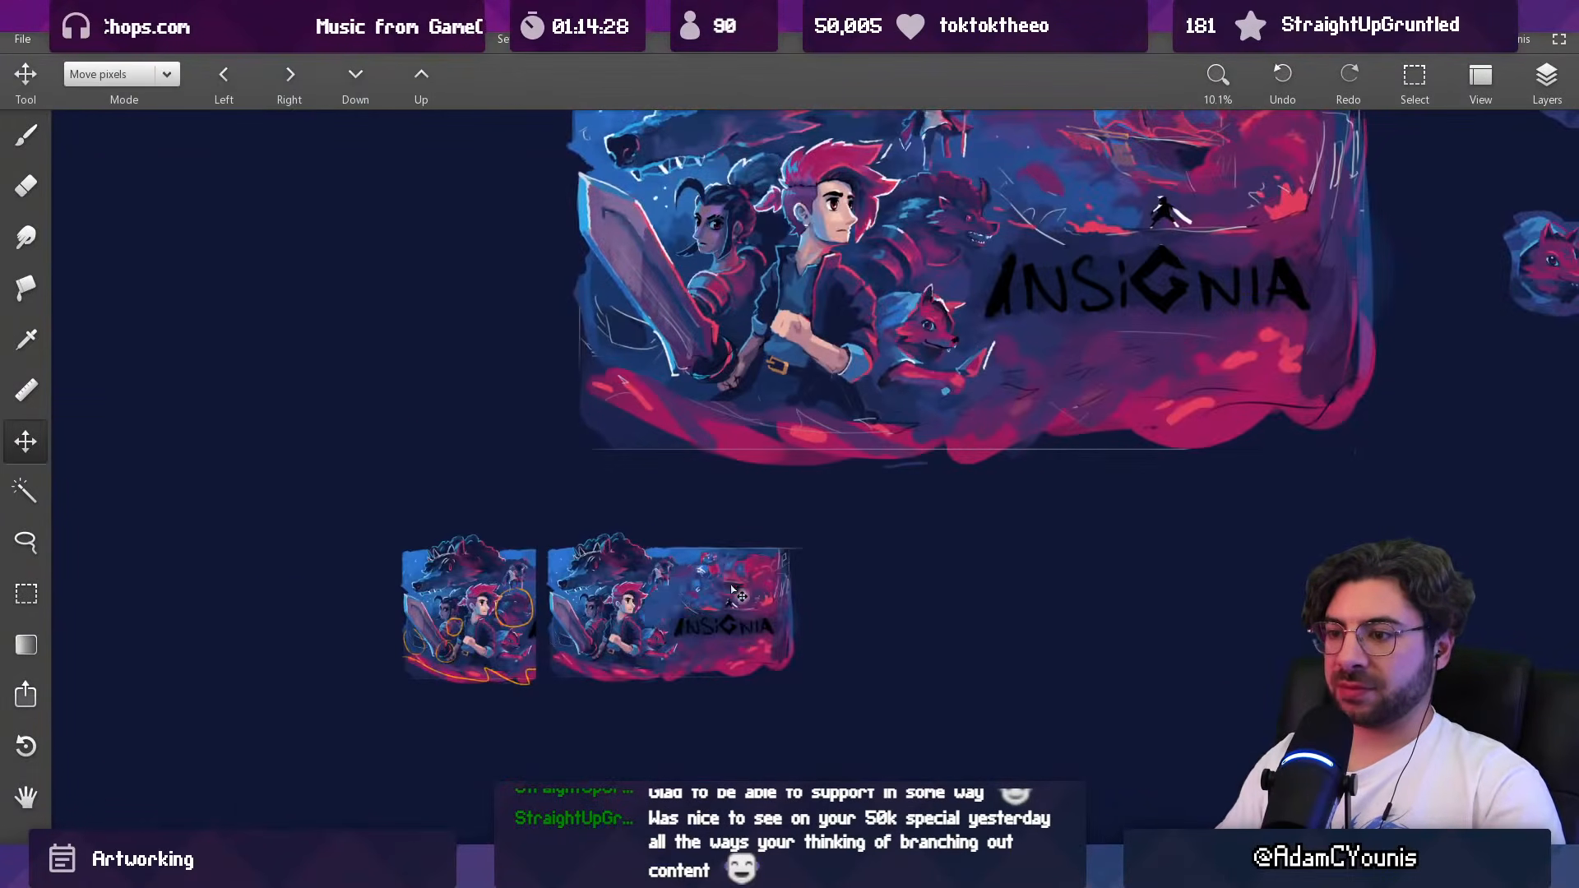
key(l)
drag(658, 549, 653, 544)
scroll(593, 637, down, 2)
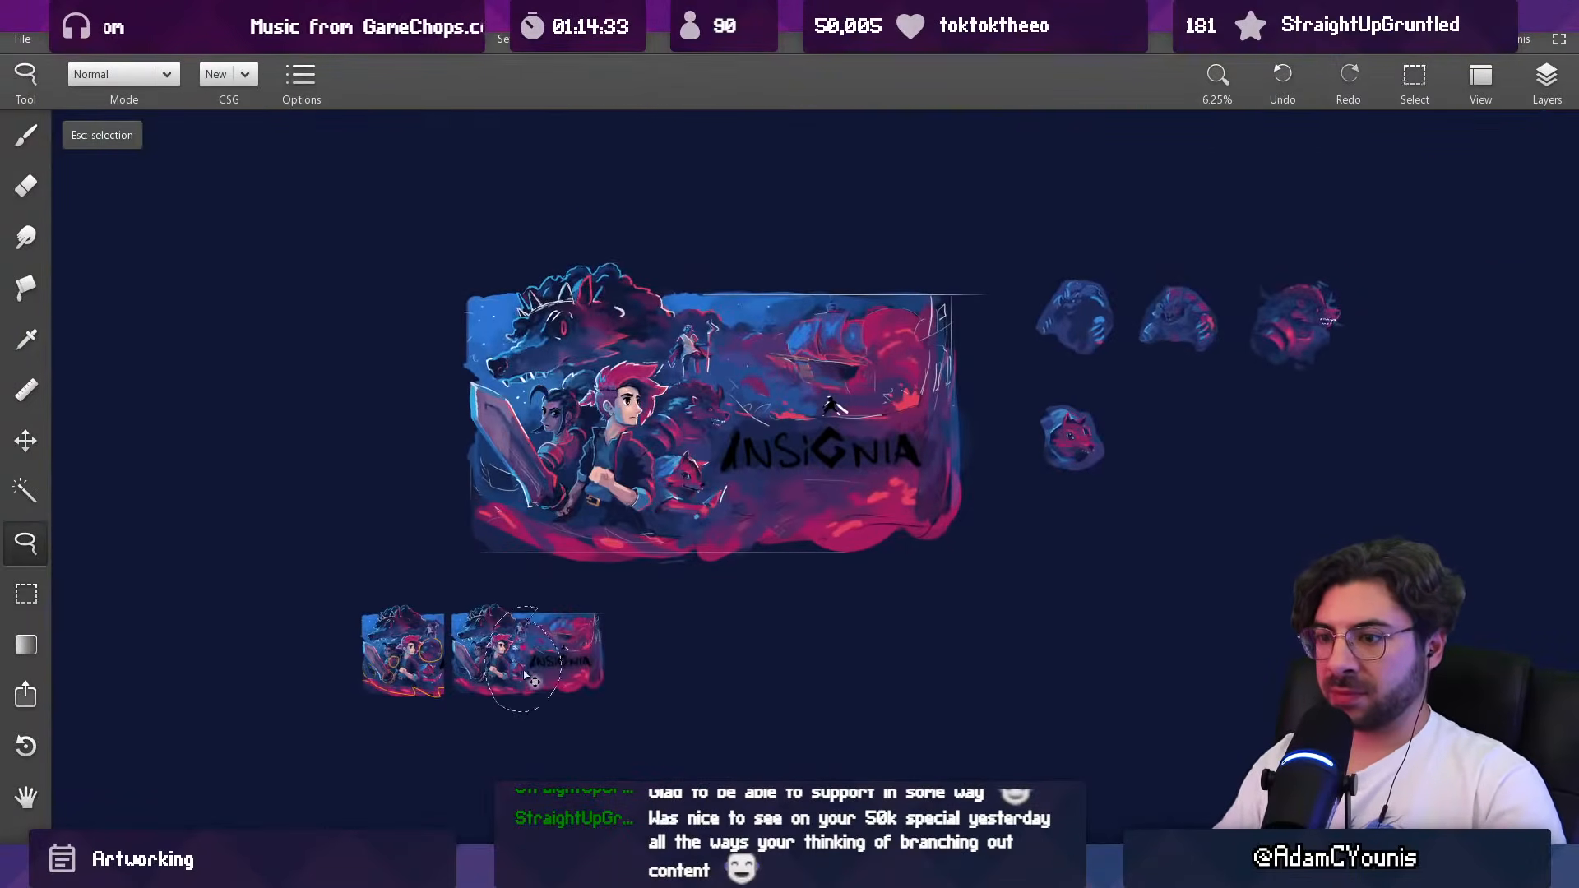
mouse_move(527, 663)
mouse_down()
mouse_move(1106, 564)
mouse_move(1433, 329)
mouse_up()
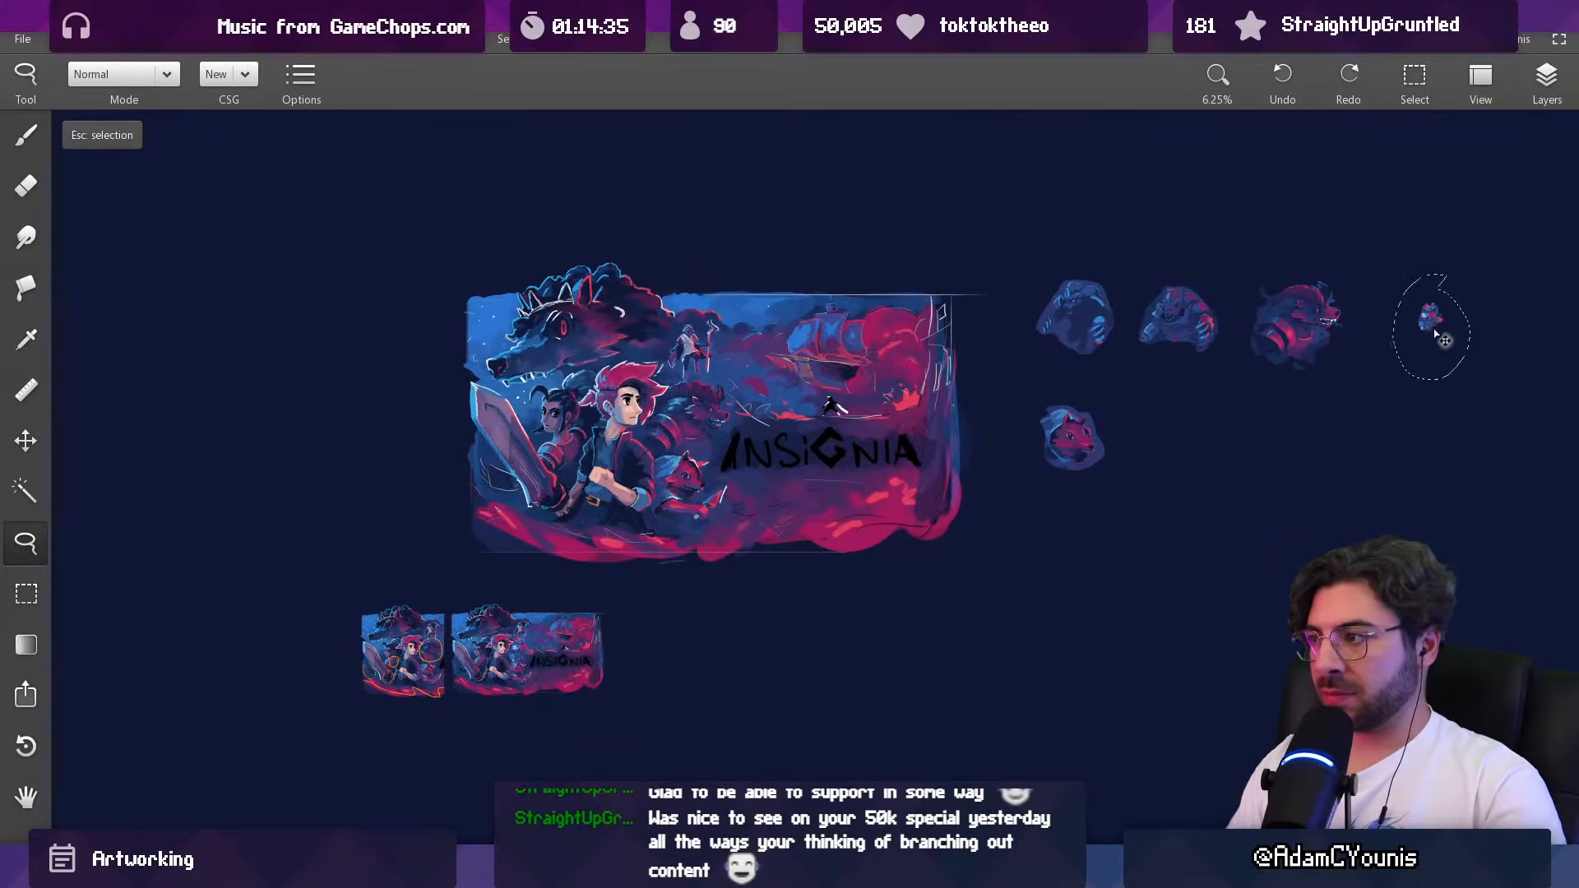
Step: Scale the moved Baruk sketch up to about the size of the neighbouring studies and apply the transform
mouse_move(1320, 339)
mouse_down()
mouse_move(872, 527)
mouse_move(974, 534)
mouse_move(958, 599)
mouse_up()
key(ctrl+t)
drag(884, 722, 758, 880)
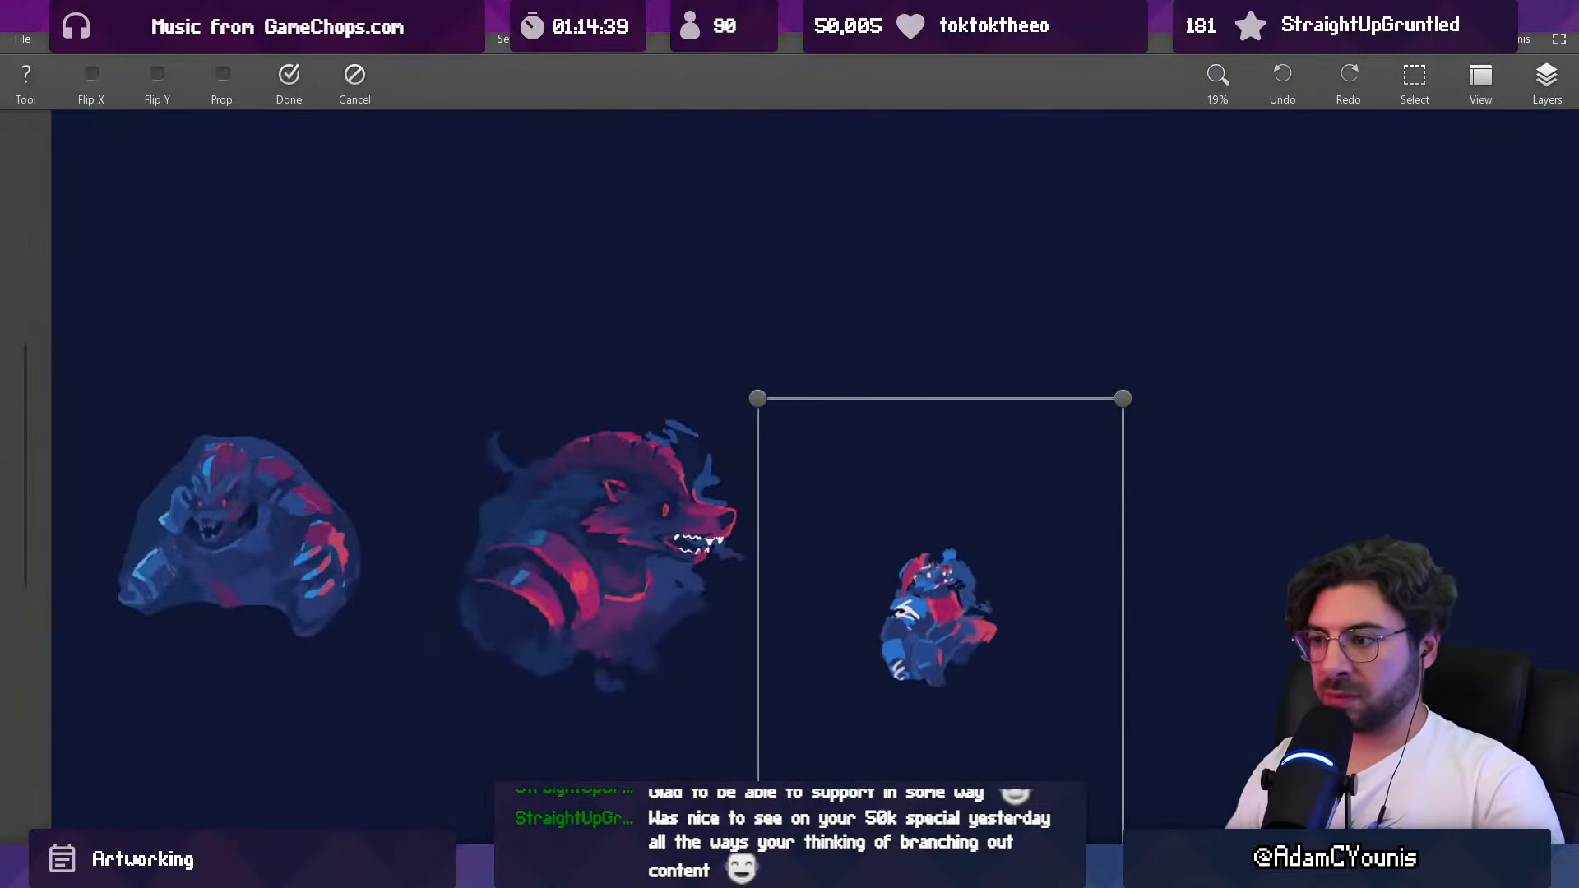
drag(1123, 398, 1330, 118)
drag(1060, 410, 1001, 432)
mouse_move(1269, 176)
mouse_down()
mouse_move(1343, 106)
mouse_move(1302, 113)
mouse_up()
key(Return)
Step: Align the enlarged Baruk sketch with the row of character studies and compare it with them
key(b)
scroll(724, 510, down, 3)
drag(681, 518, 905, 521)
scroll(773, 485, up, 2)
key(v)
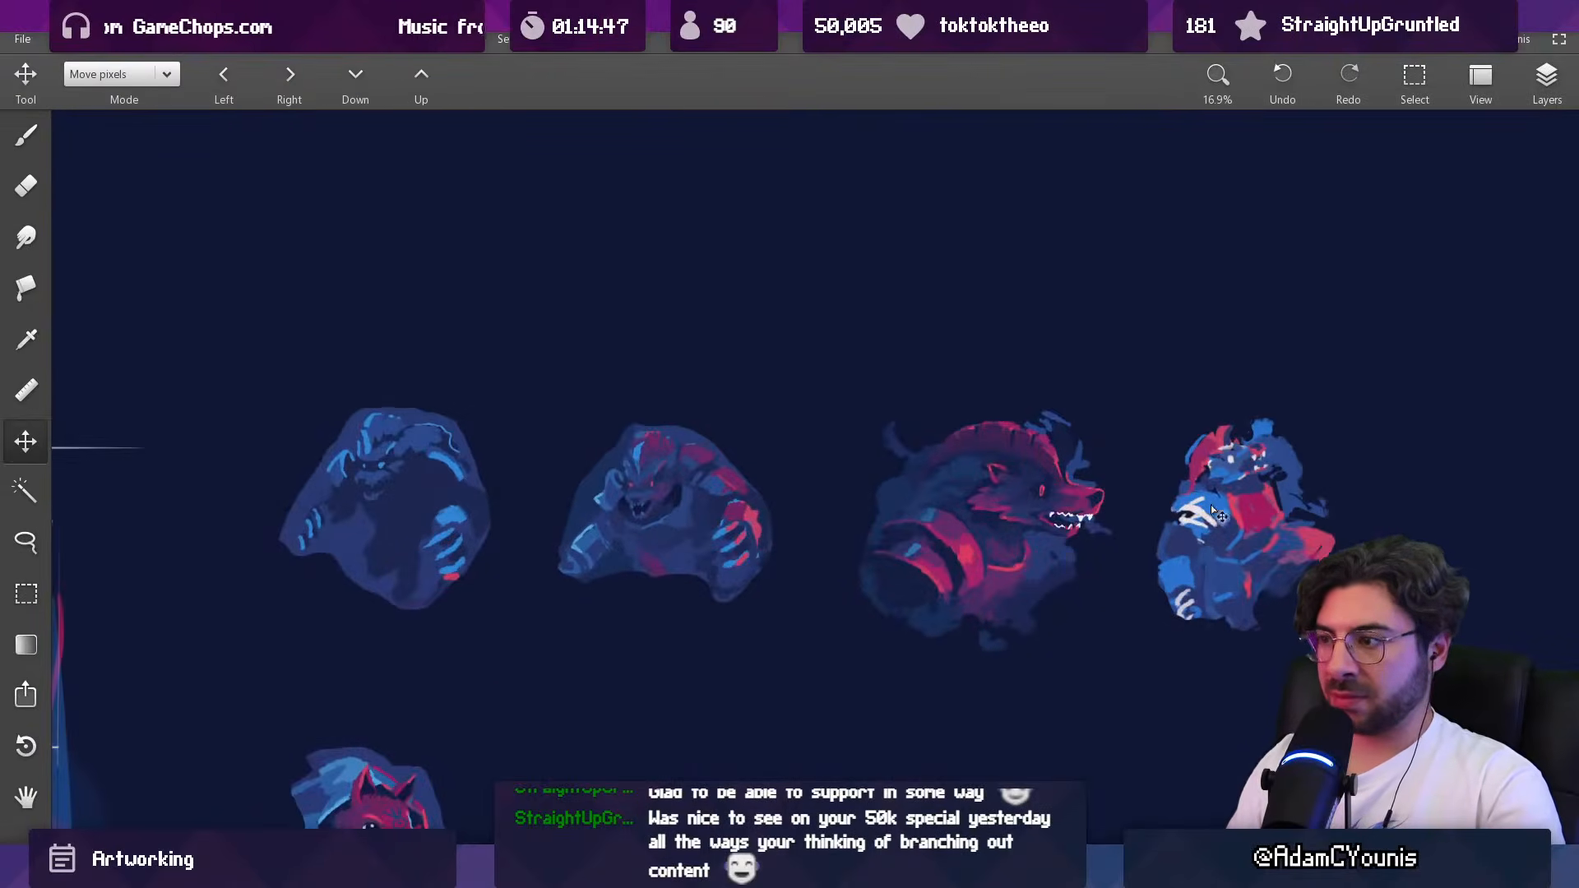
drag(1206, 514, 1225, 502)
scroll(1151, 593, down, 2)
drag(1099, 604, 995, 461)
drag(851, 428, 1072, 454)
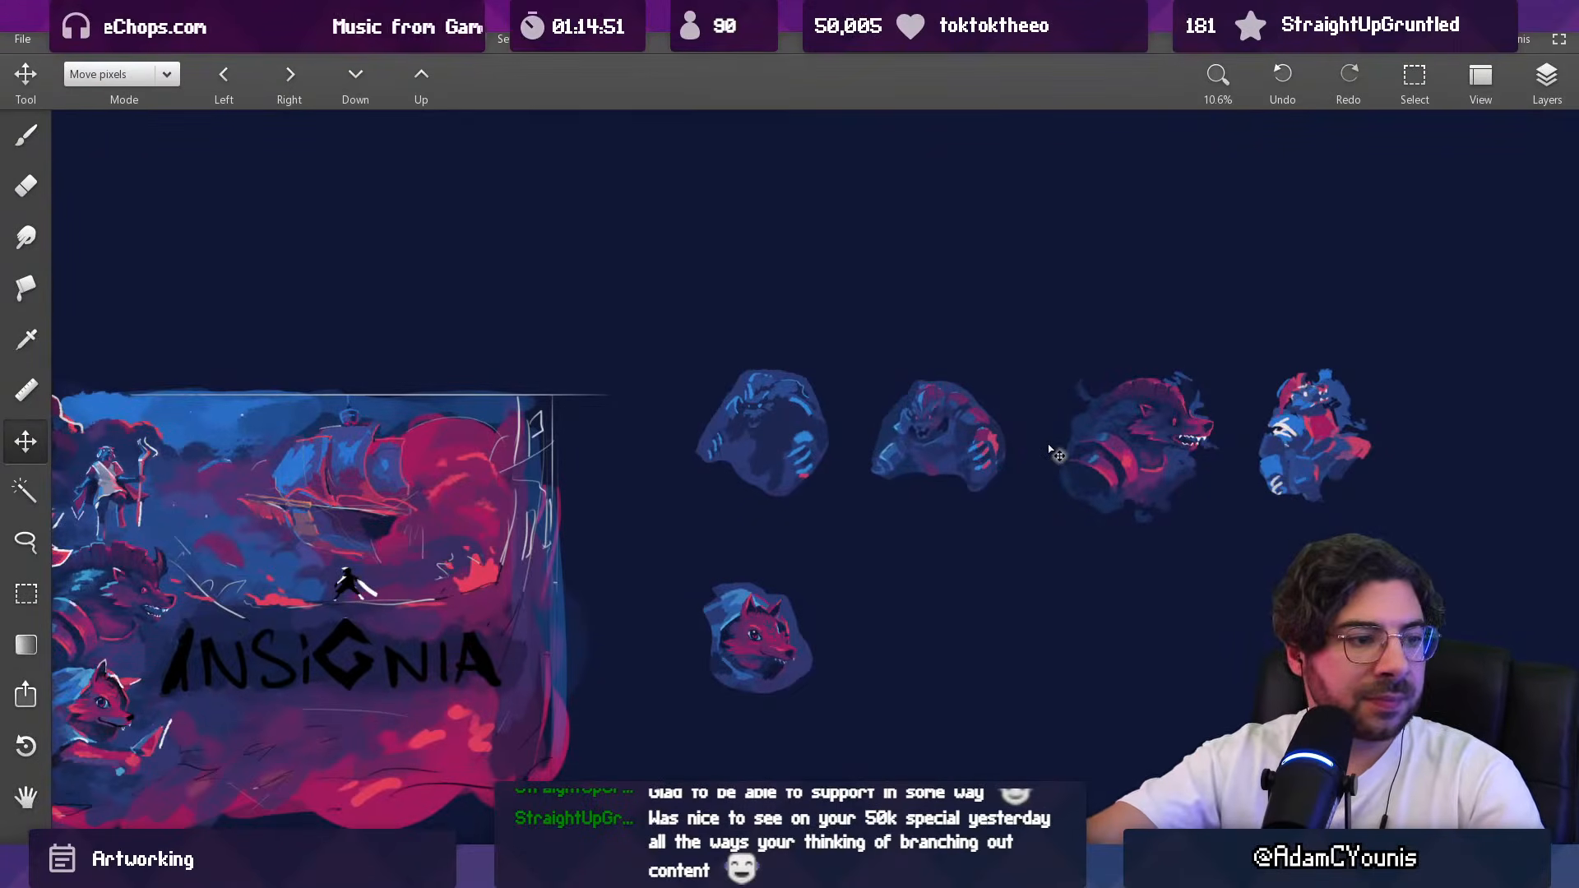
key(b)
drag(810, 448, 863, 419)
Step: Lasso the blue-and-red Baruk study and try it over the horned beast behind the hero in the large composition
key(l)
mouse_move(1365, 317)
mouse_down()
mouse_move(1304, 521)
mouse_move(1447, 329)
mouse_up()
click(1543, 103)
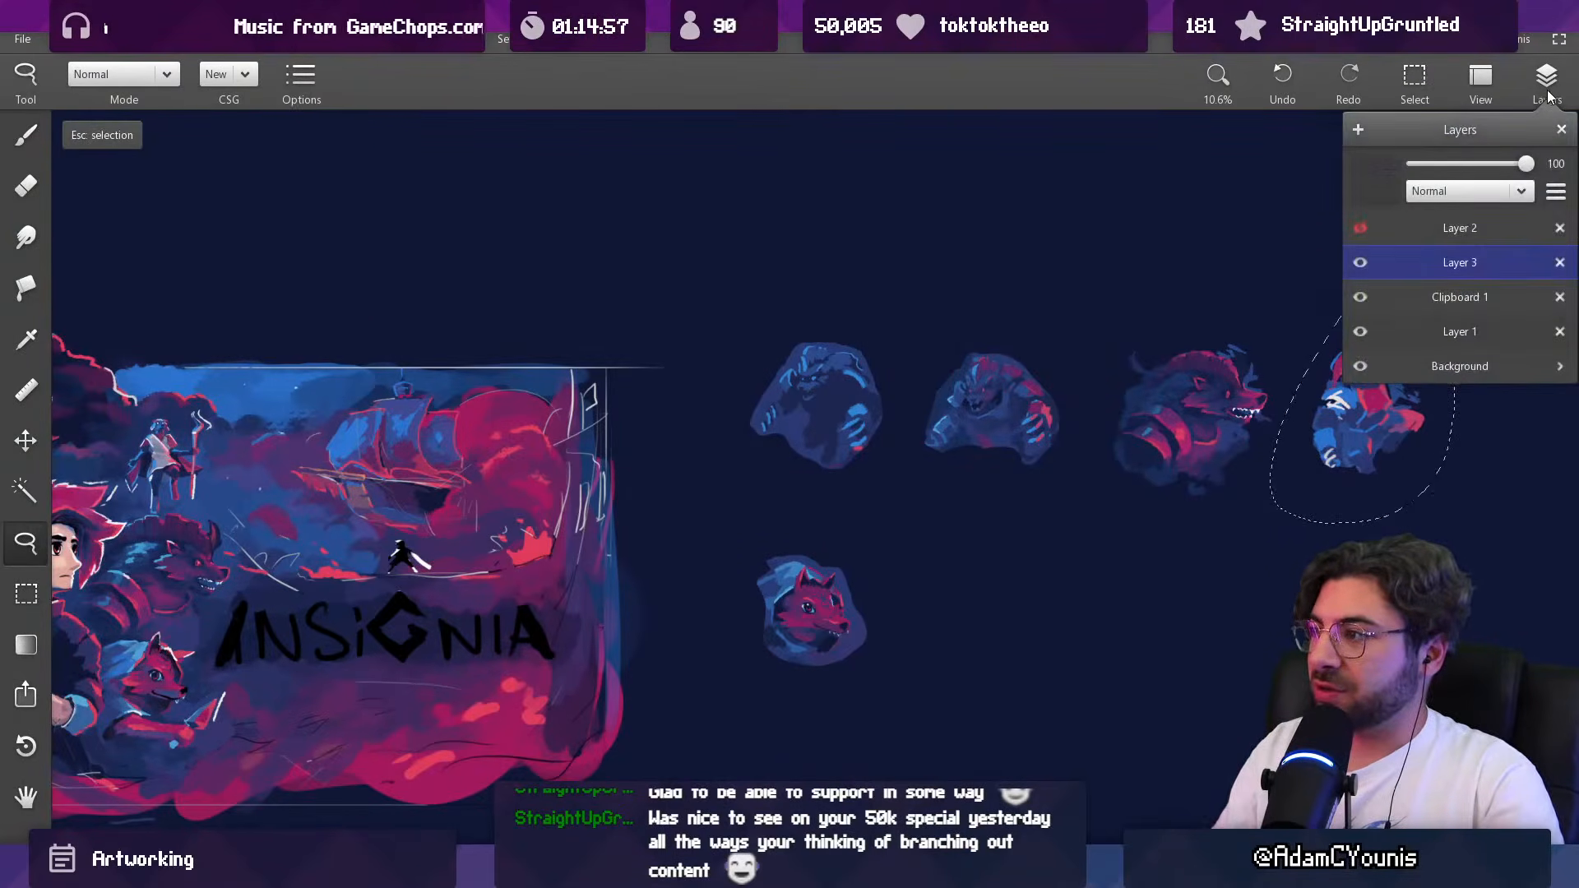
click(1554, 93)
mouse_move(1358, 420)
mouse_down()
mouse_move(252, 551)
mouse_move(155, 599)
mouse_up()
mouse_move(250, 571)
mouse_down()
mouse_move(580, 486)
mouse_move(900, 429)
mouse_move(1073, 710)
mouse_move(1023, 619)
mouse_move(796, 425)
mouse_move(827, 451)
mouse_up()
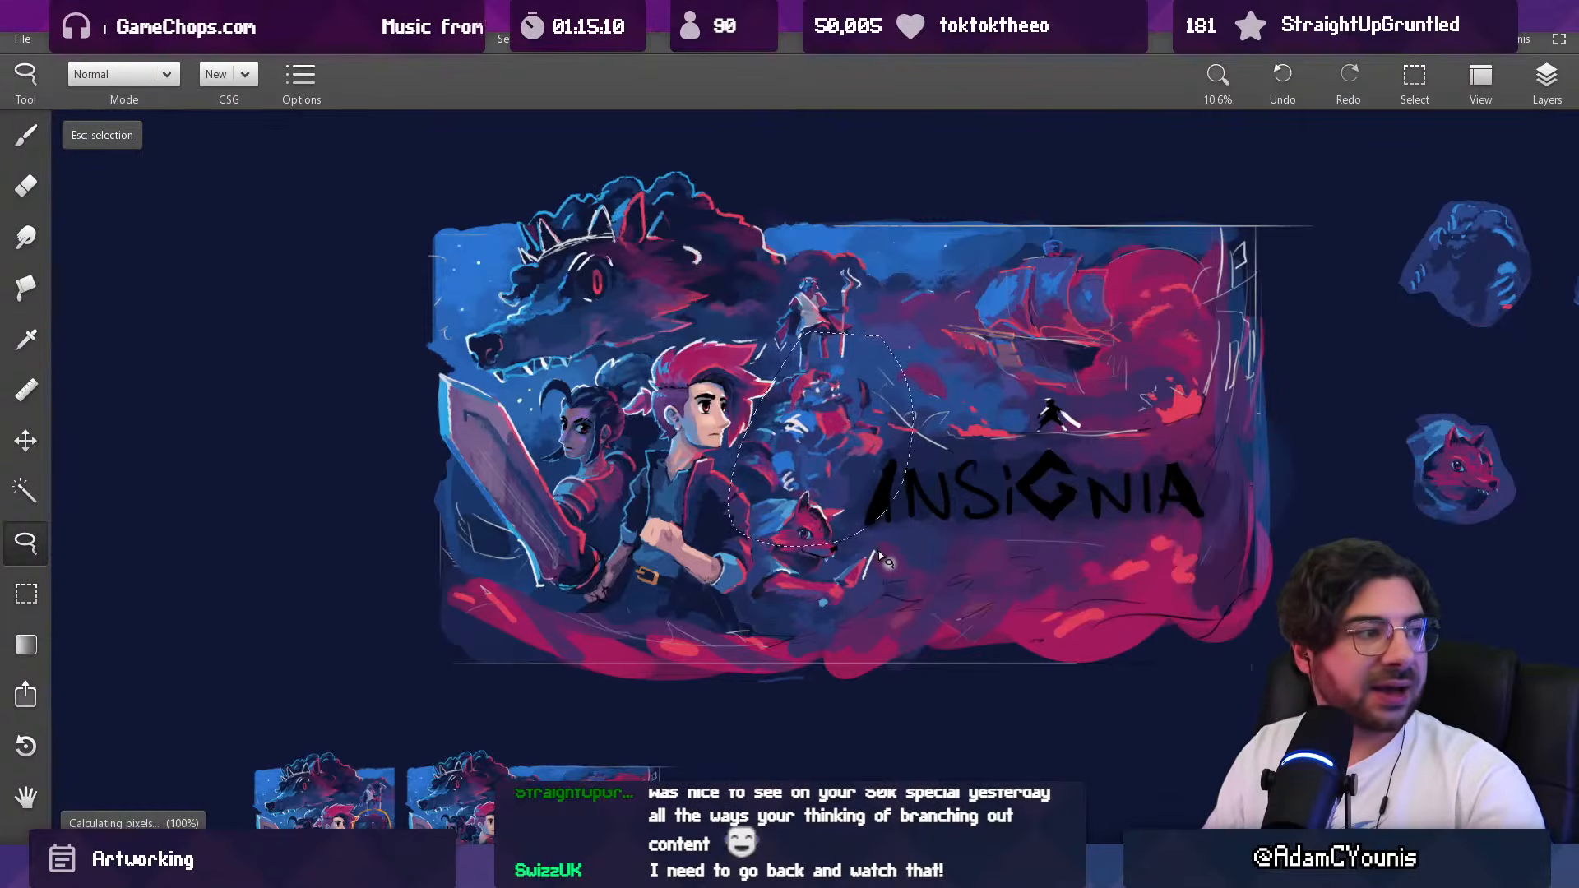
key(Escape)
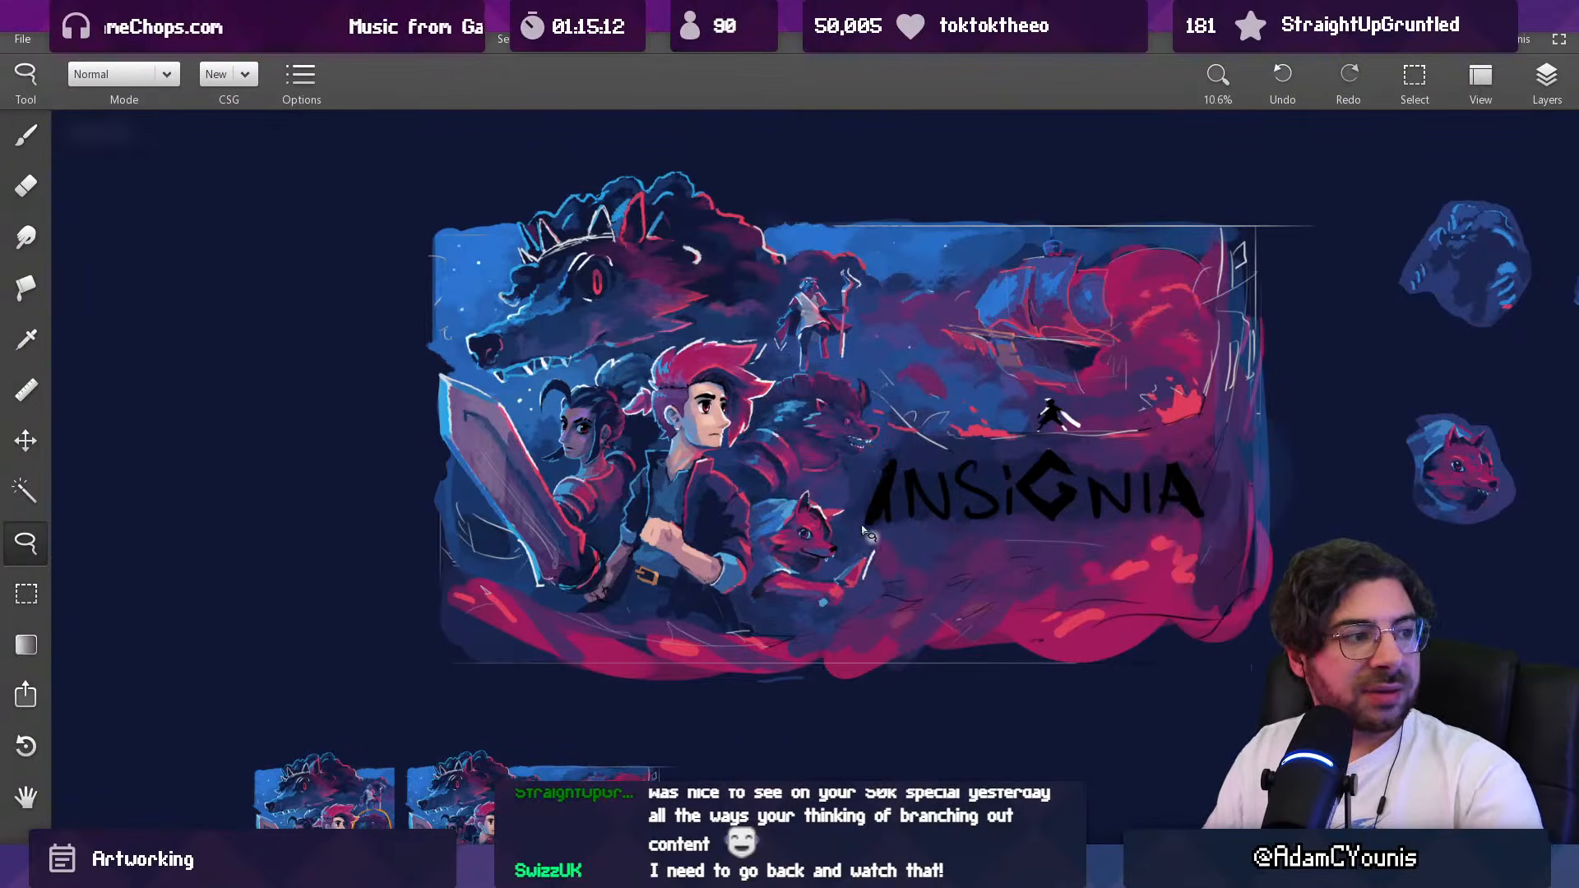
Step: Set the brush to white at 112 px
scroll(728, 442, up, 3)
key(b)
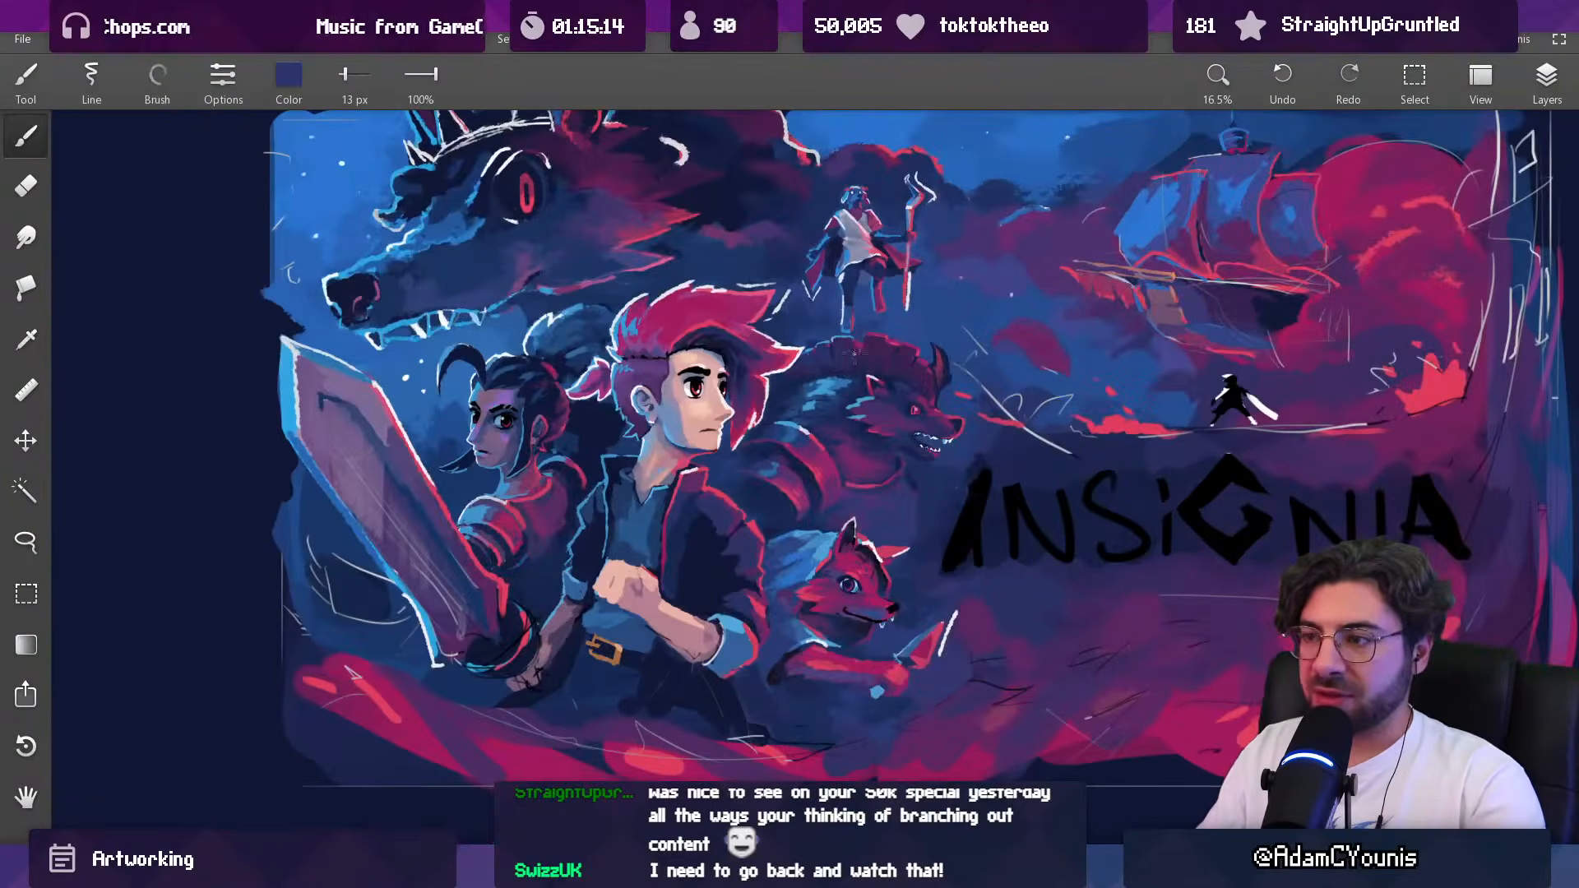
key(l)
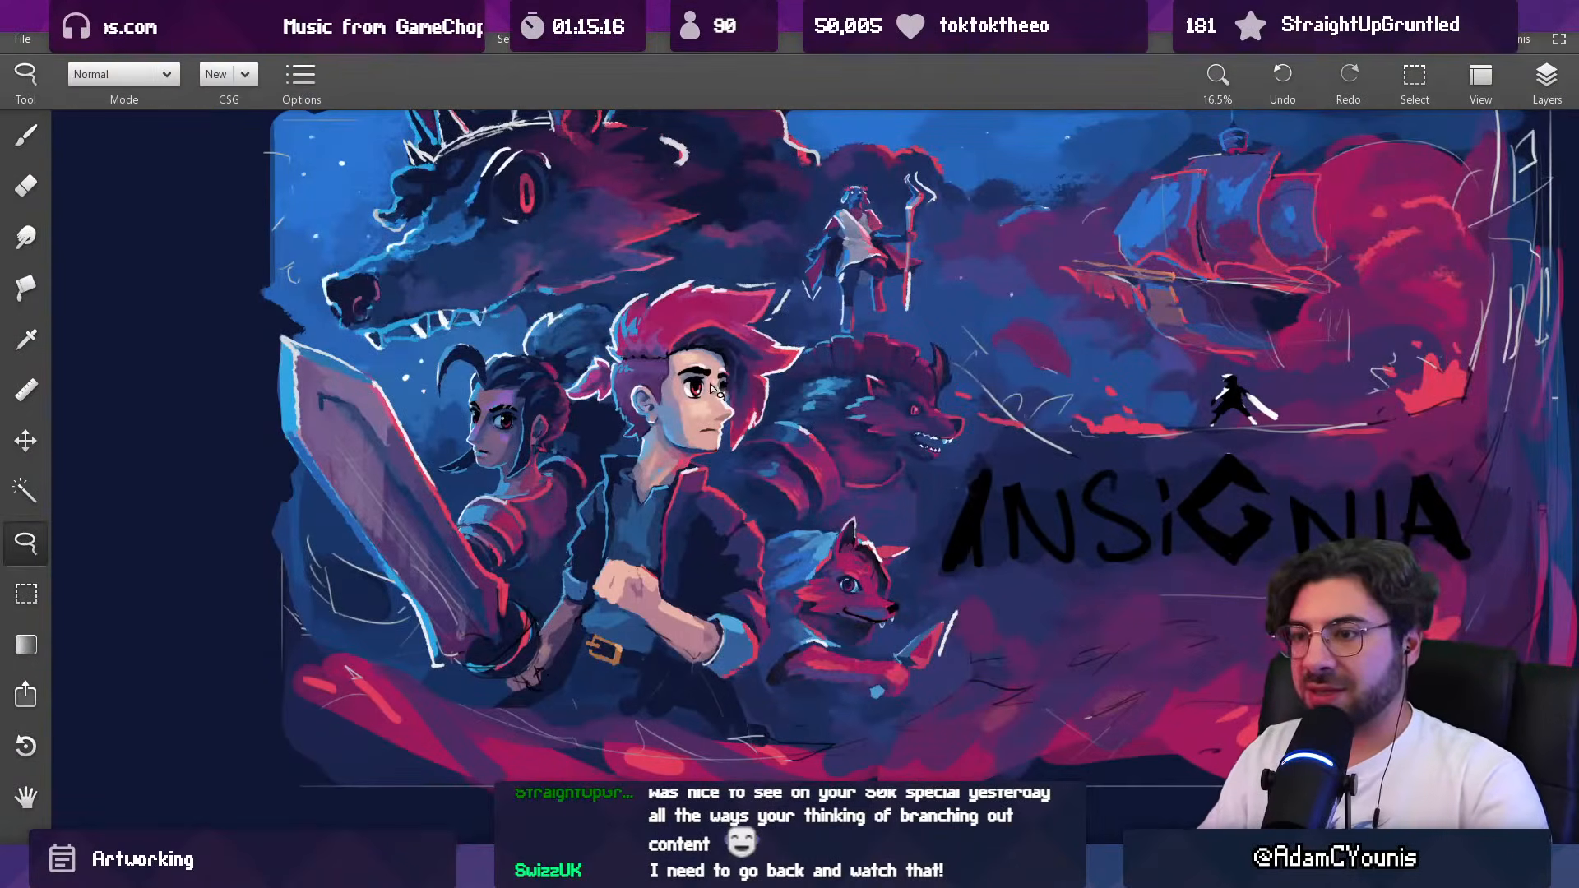
key(b)
click(288, 76)
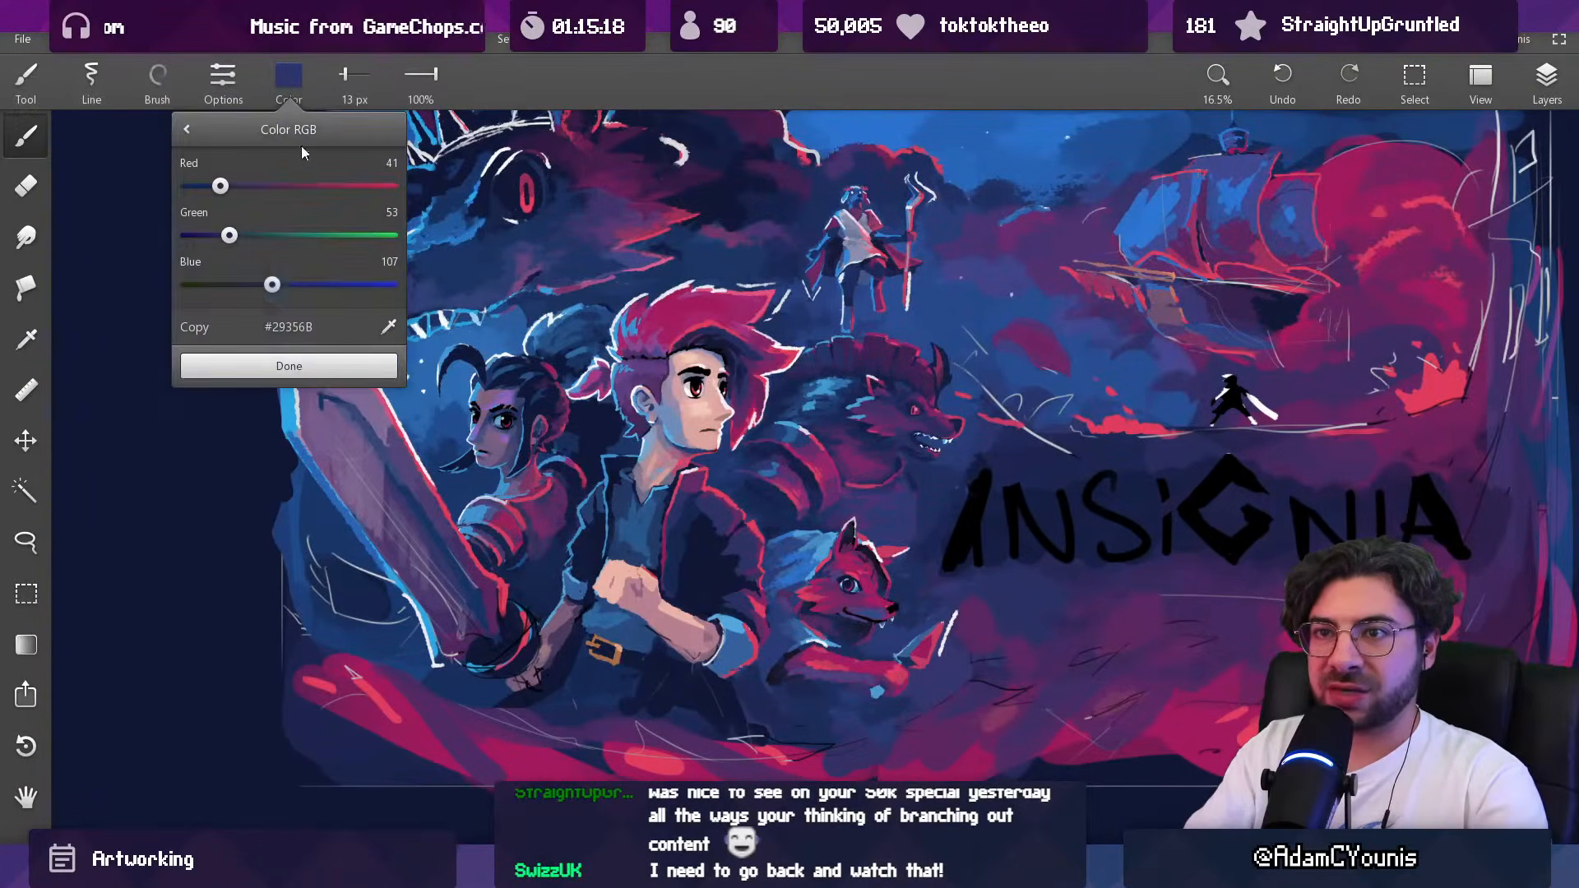
drag(355, 282, 401, 282)
drag(363, 234, 401, 234)
drag(369, 184, 402, 186)
click(359, 359)
key(])
key([)
Step: Sketch trial white composition curves around the hero and the characters behind him, and undo the strokes
mouse_move(505, 415)
mouse_down()
mouse_move(706, 338)
mouse_move(758, 600)
mouse_up()
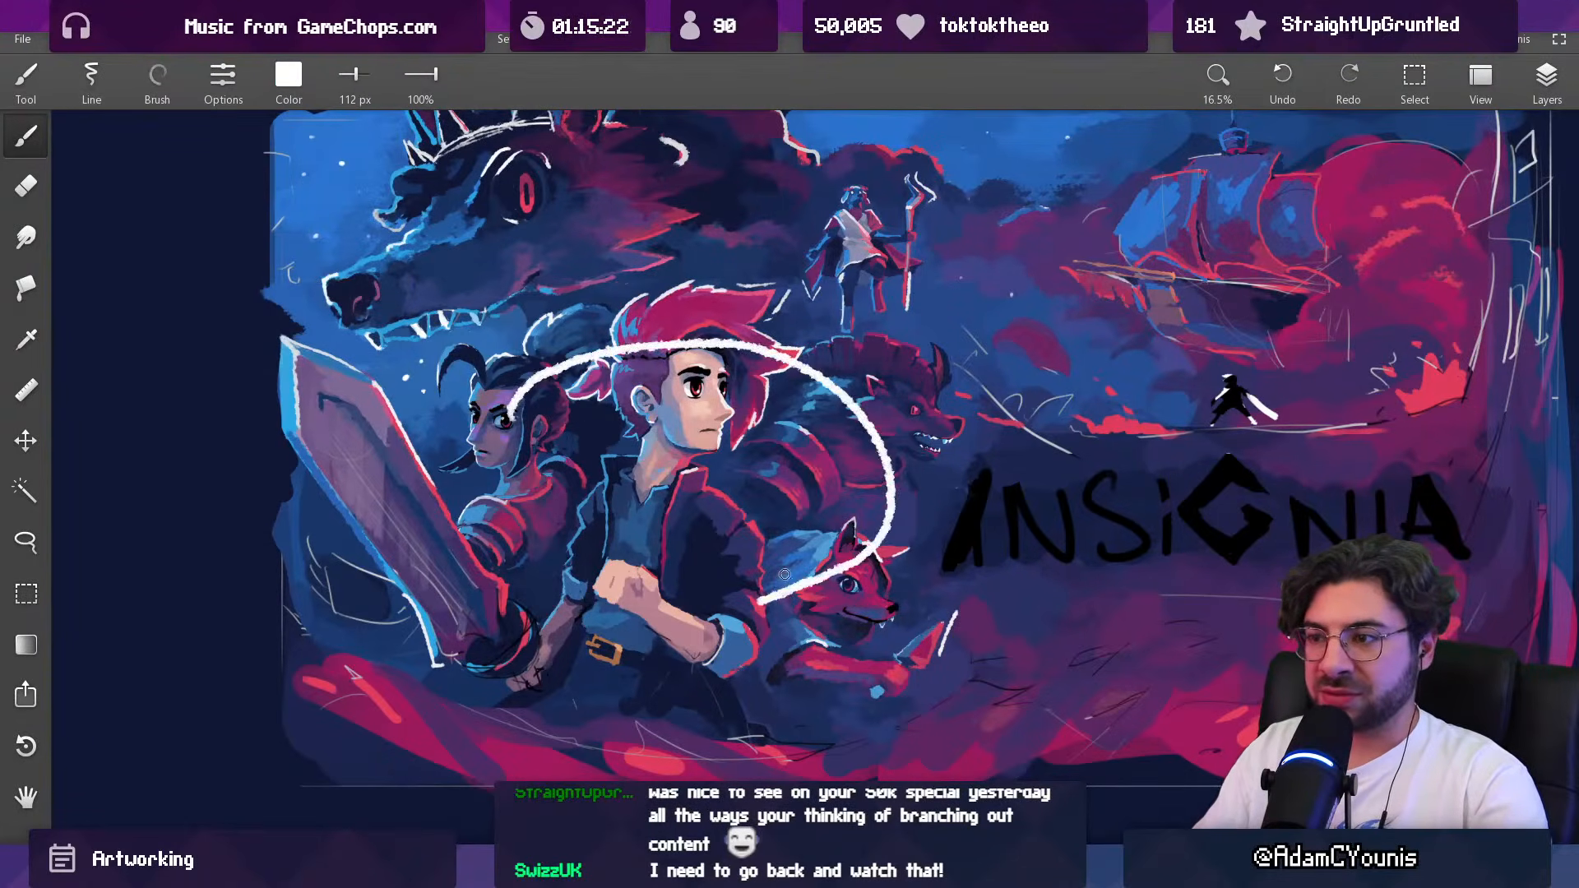
key(ctrl+z)
mouse_move(728, 294)
mouse_down()
mouse_move(613, 444)
mouse_move(785, 353)
mouse_up()
key(ctrl+z)
scroll(744, 407, down, 2)
drag(744, 408, 745, 499)
drag(671, 254, 590, 294)
drag(876, 302, 845, 299)
key(ctrl+z)
Step: Try short white marks around the staff bearer and the neighbouring characters, undoing each one
key(ctrl+z)
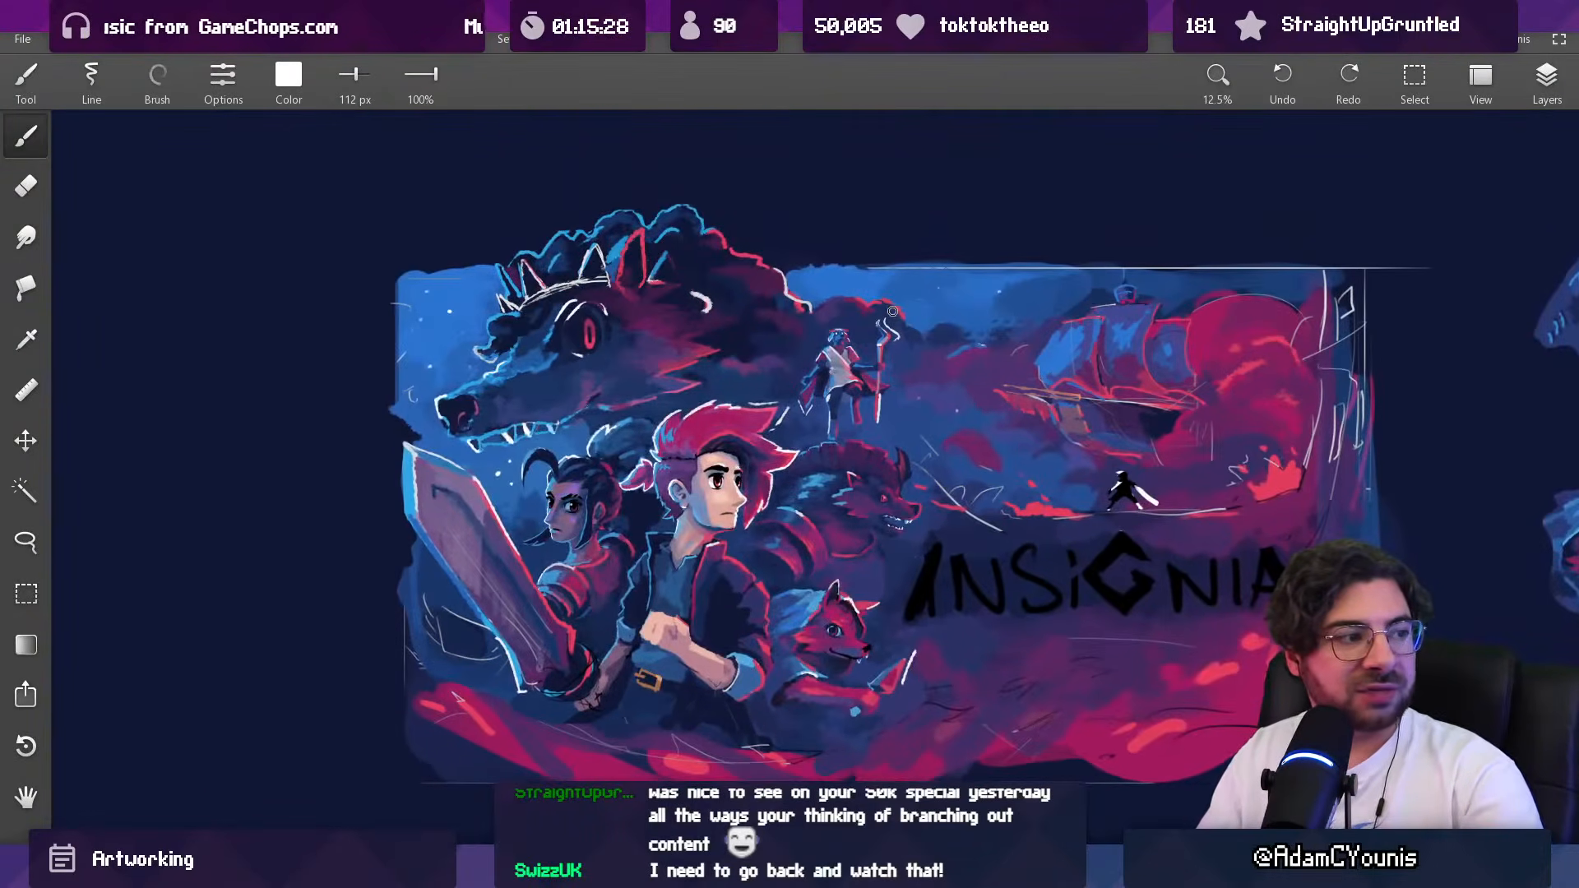
drag(853, 450, 859, 444)
key(ctrl+z)
drag(588, 449, 581, 459)
key(ctrl+z)
mouse_move(855, 448)
mouse_down()
mouse_move(902, 479)
mouse_move(880, 440)
mouse_up()
key(ctrl+z)
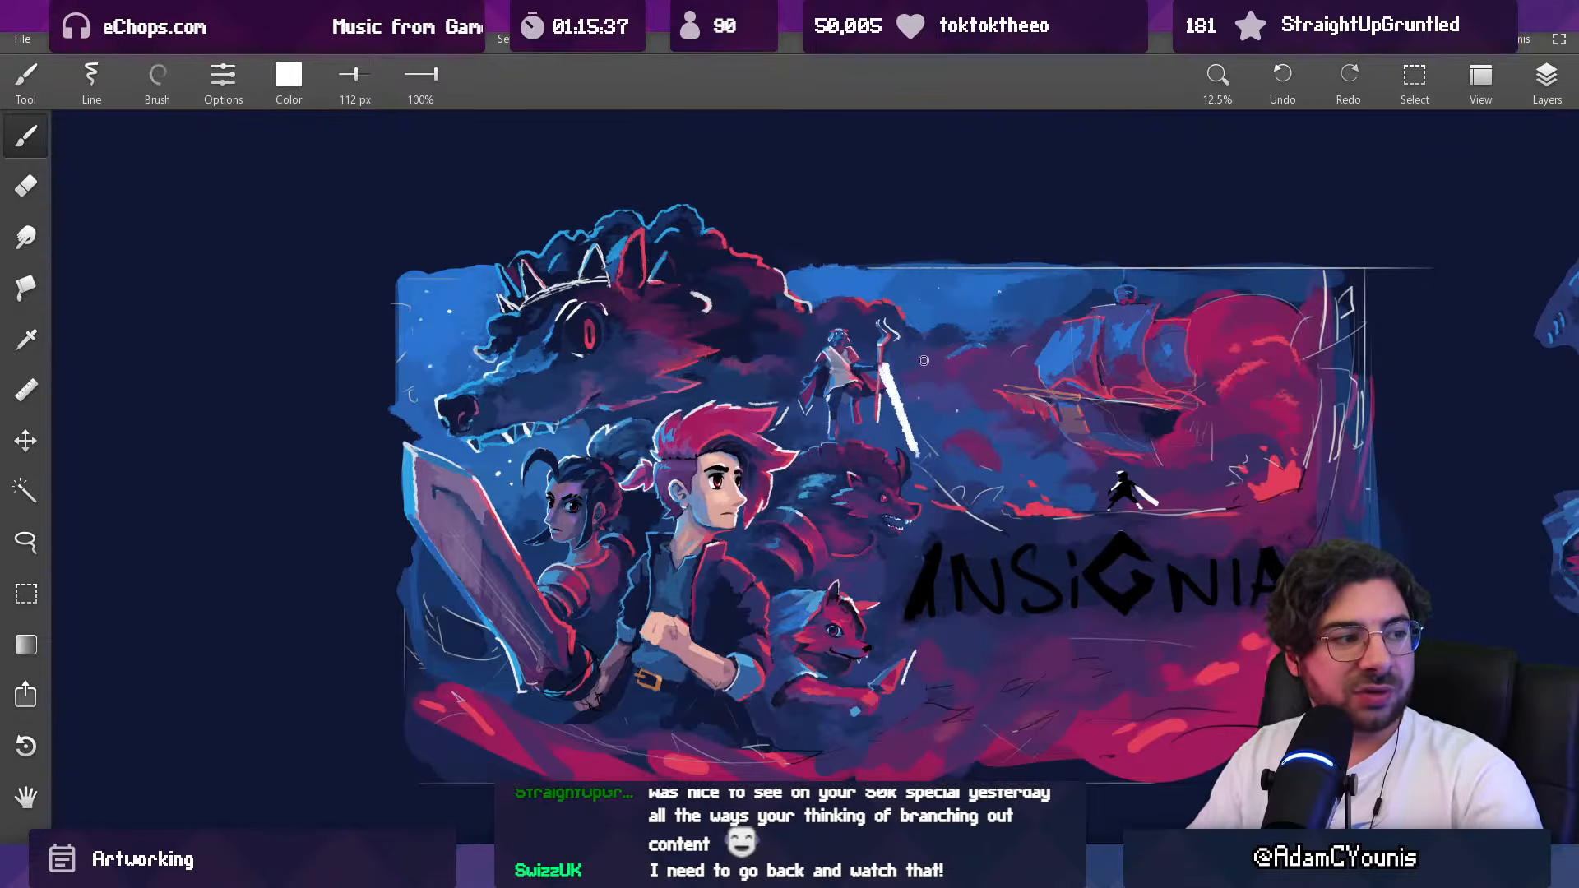
key(ctrl+z)
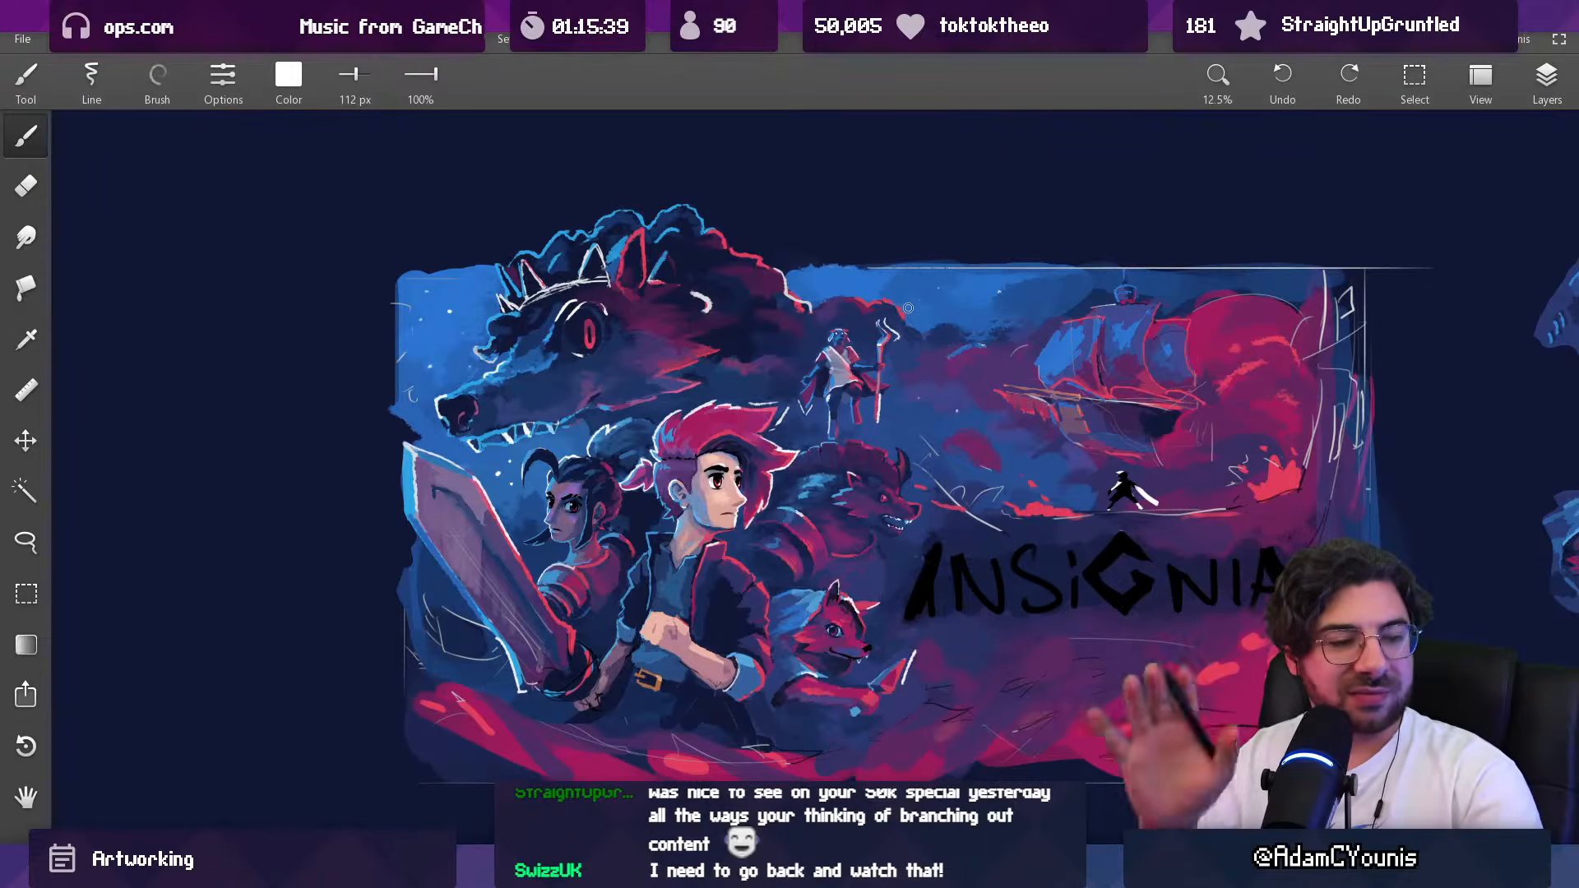
mouse_move(878, 317)
mouse_down()
mouse_move(849, 426)
mouse_move(881, 314)
mouse_up()
key(ctrl+z)
drag(878, 448, 876, 457)
key(ctrl+z)
Step: Lasso the Baruk study again, try it over the horned beast in the composition, and undo the placement
mouse_move(828, 518)
mouse_down()
mouse_move(795, 388)
mouse_move(856, 475)
mouse_up()
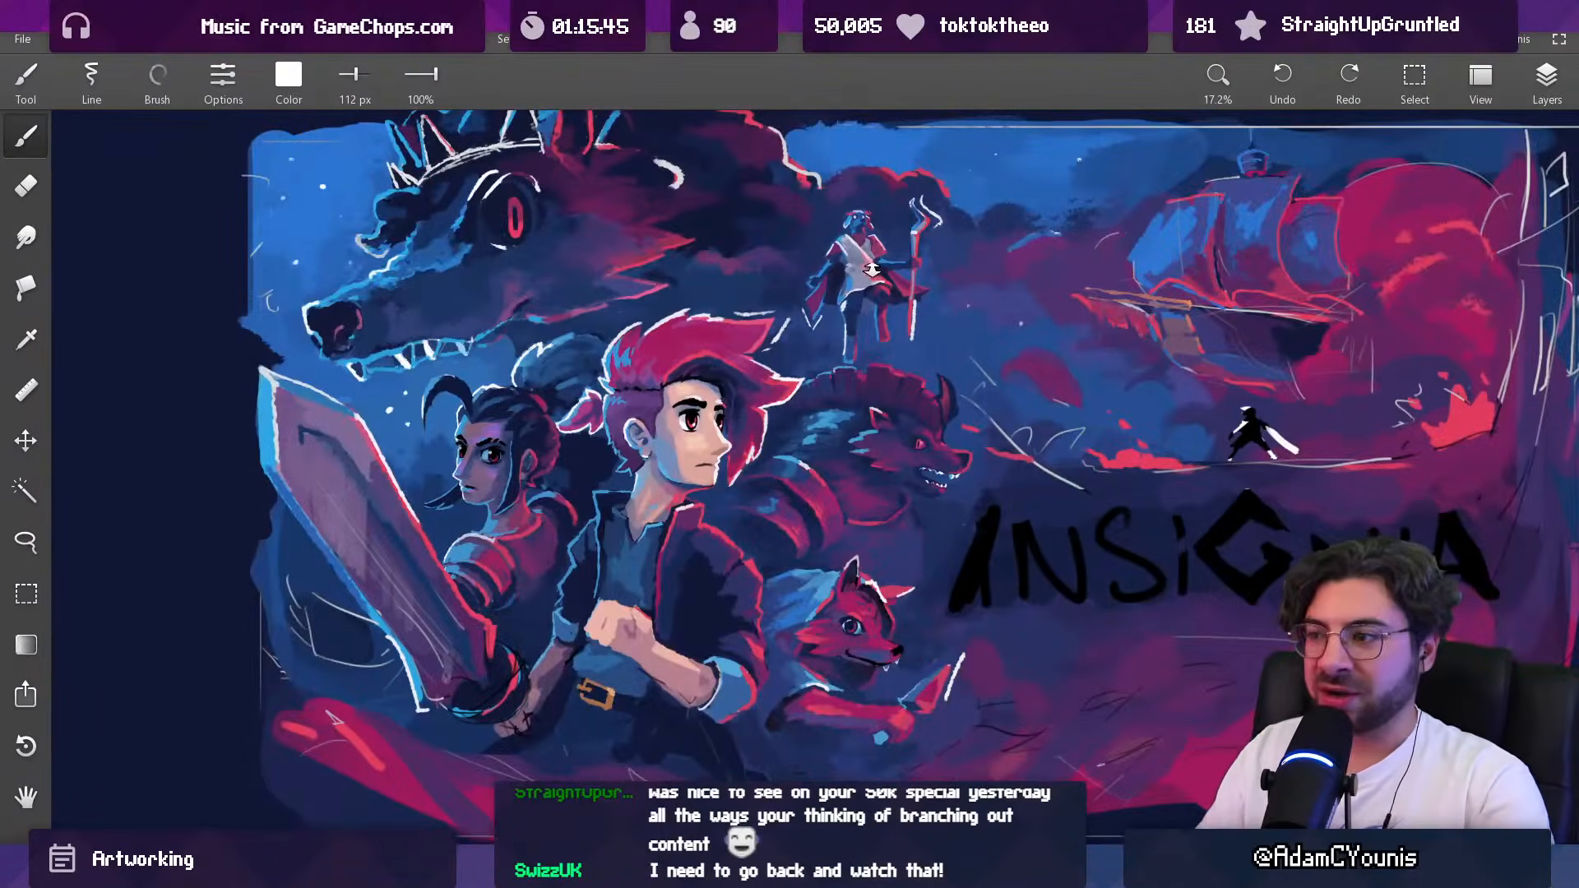
drag(873, 315, 878, 456)
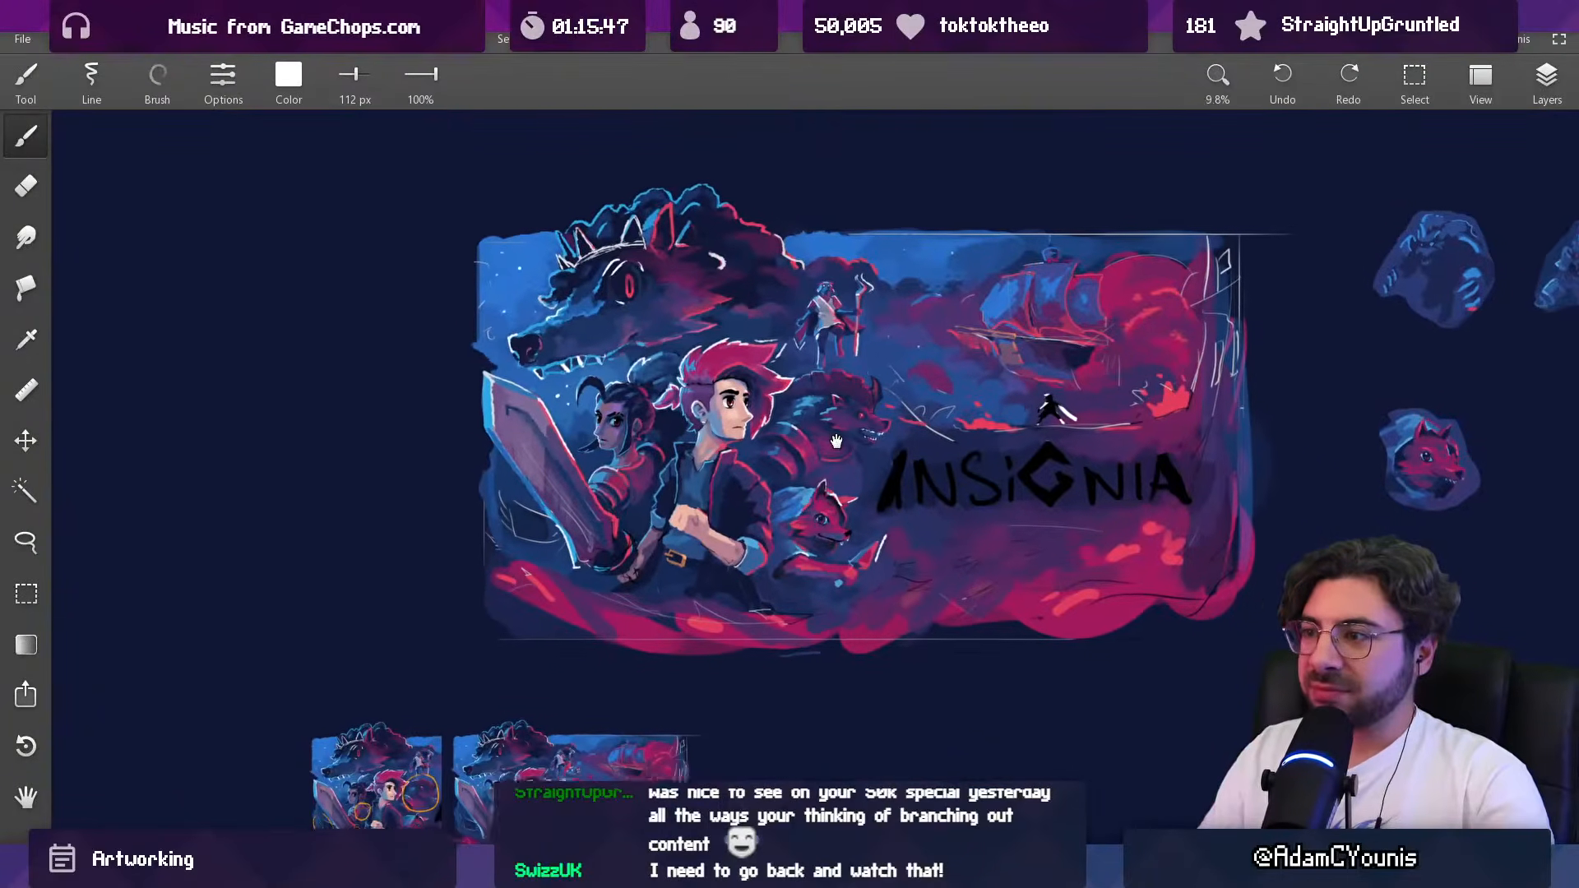
drag(869, 369, 860, 392)
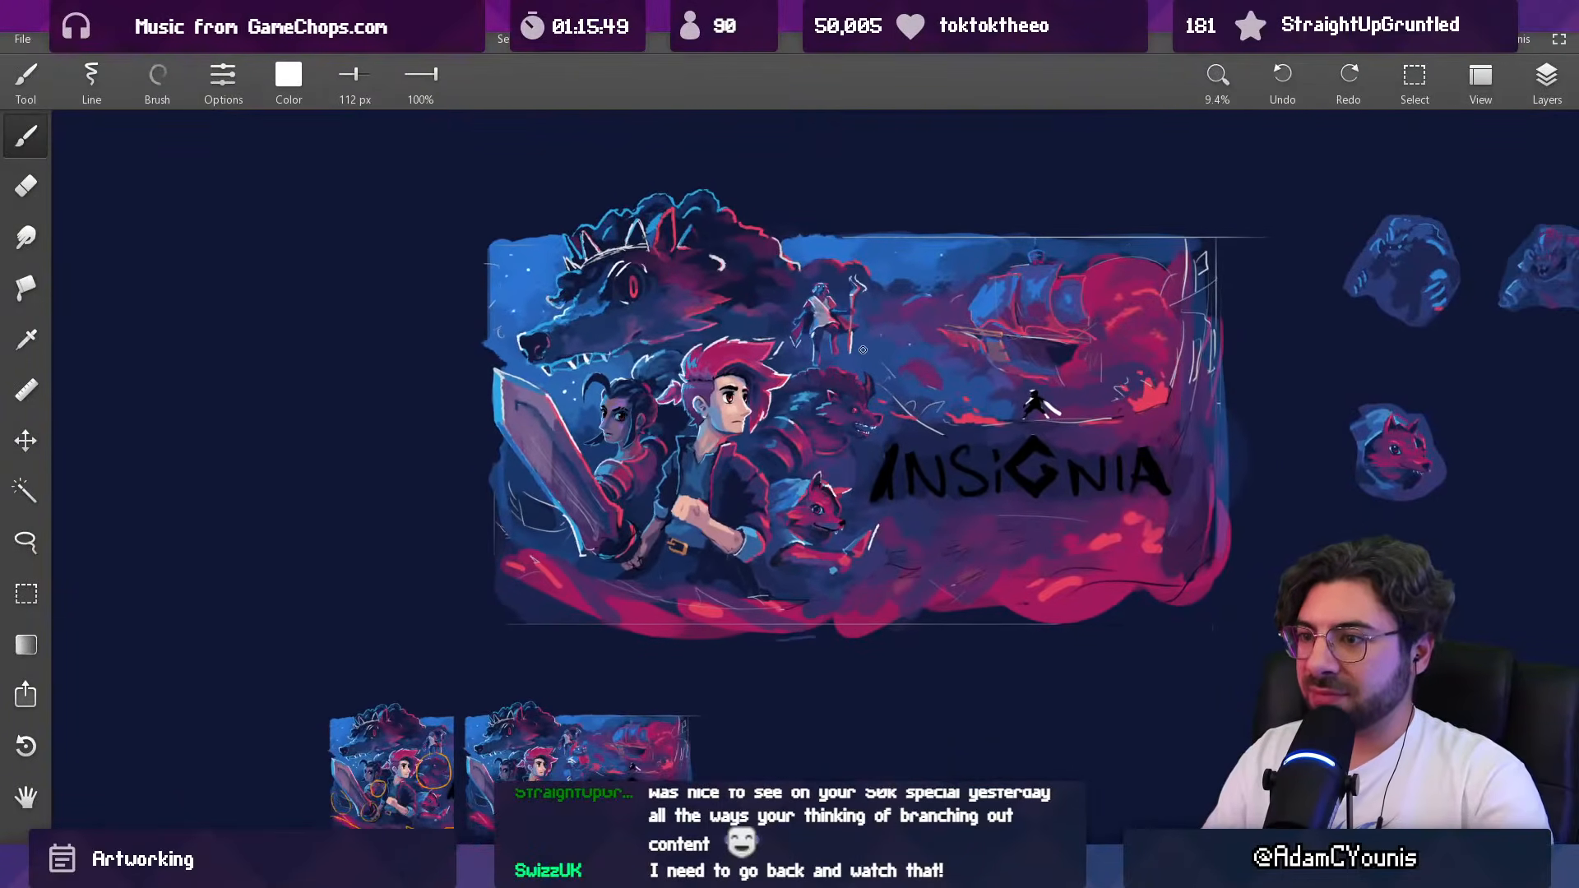
drag(855, 359, 670, 444)
drag(824, 425, 807, 423)
key(v)
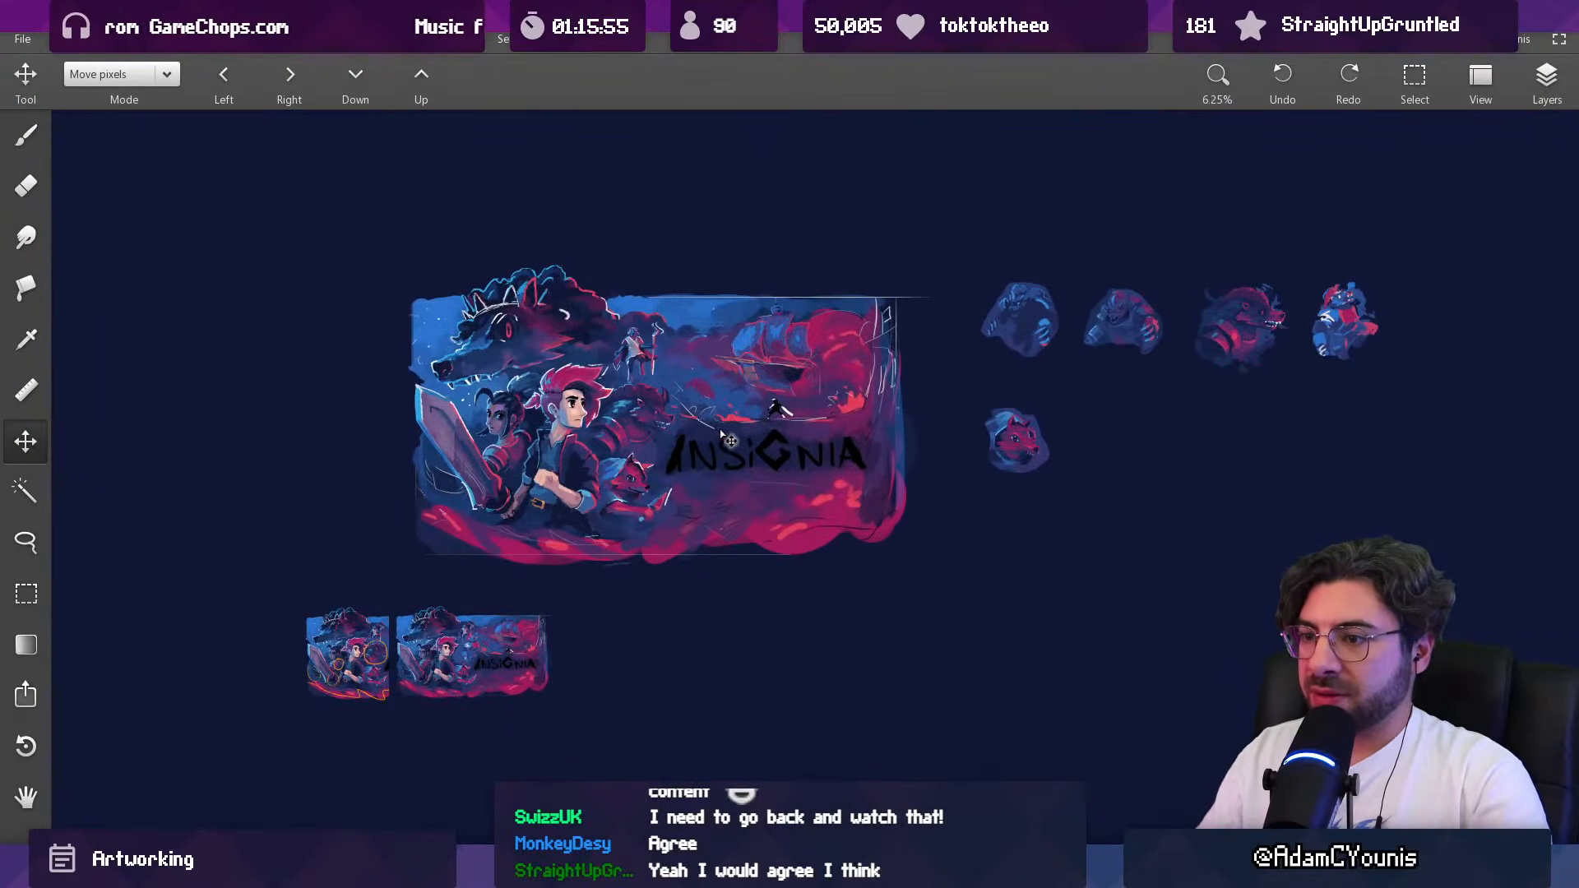
key(l)
mouse_move(1366, 246)
mouse_down()
mouse_move(1397, 247)
mouse_move(1381, 251)
mouse_up()
key(v)
mouse_move(1307, 333)
mouse_down()
mouse_move(746, 379)
mouse_move(638, 438)
mouse_up()
scroll(638, 438, up, 5)
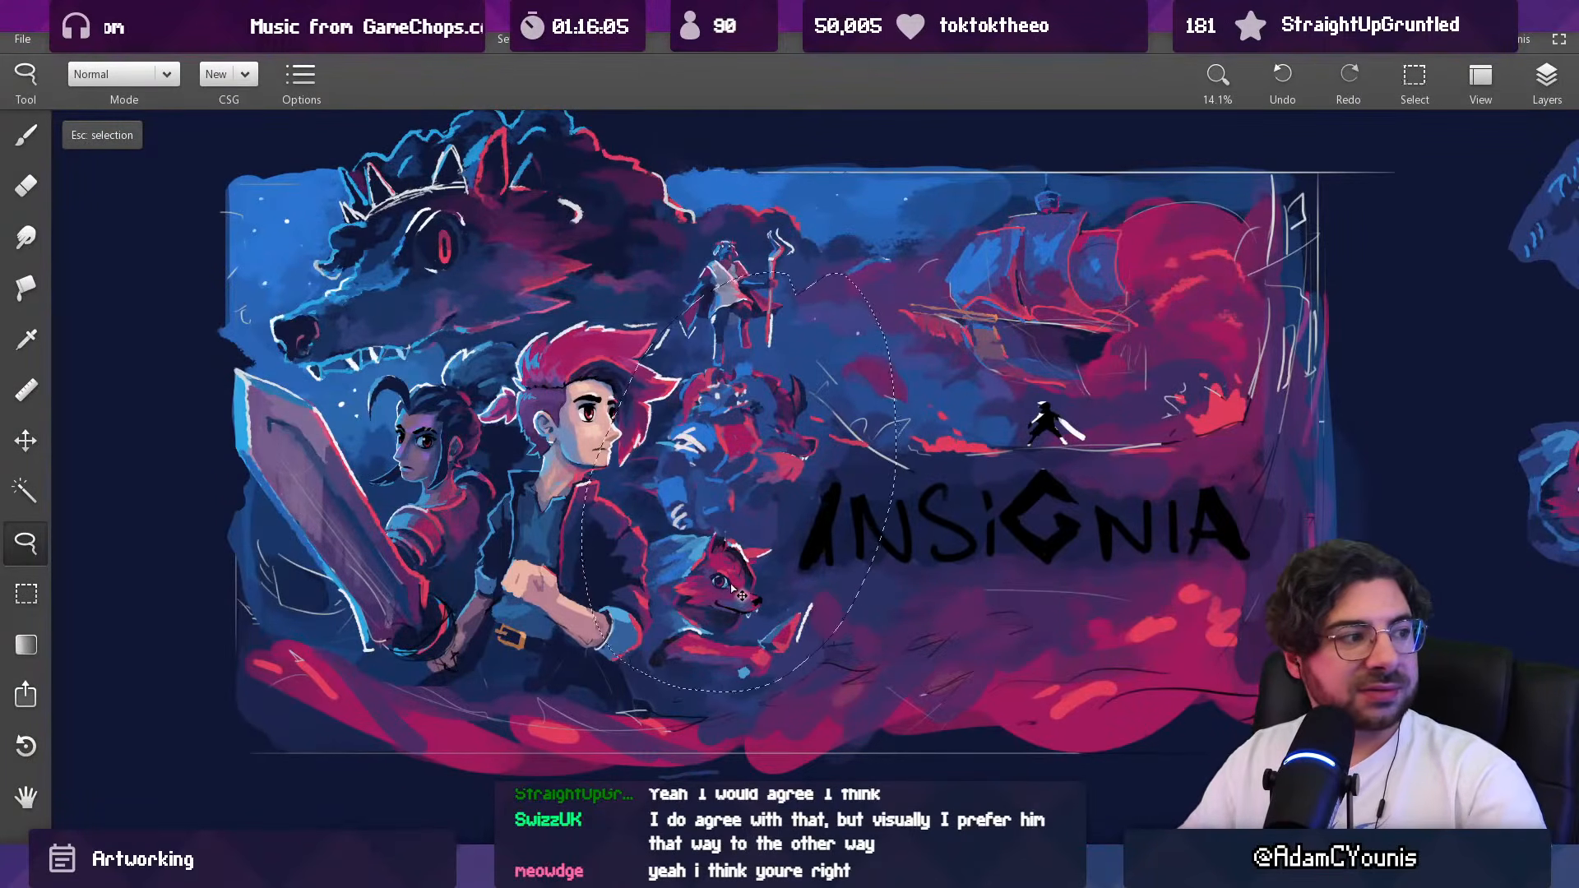
key(ctrl+z)
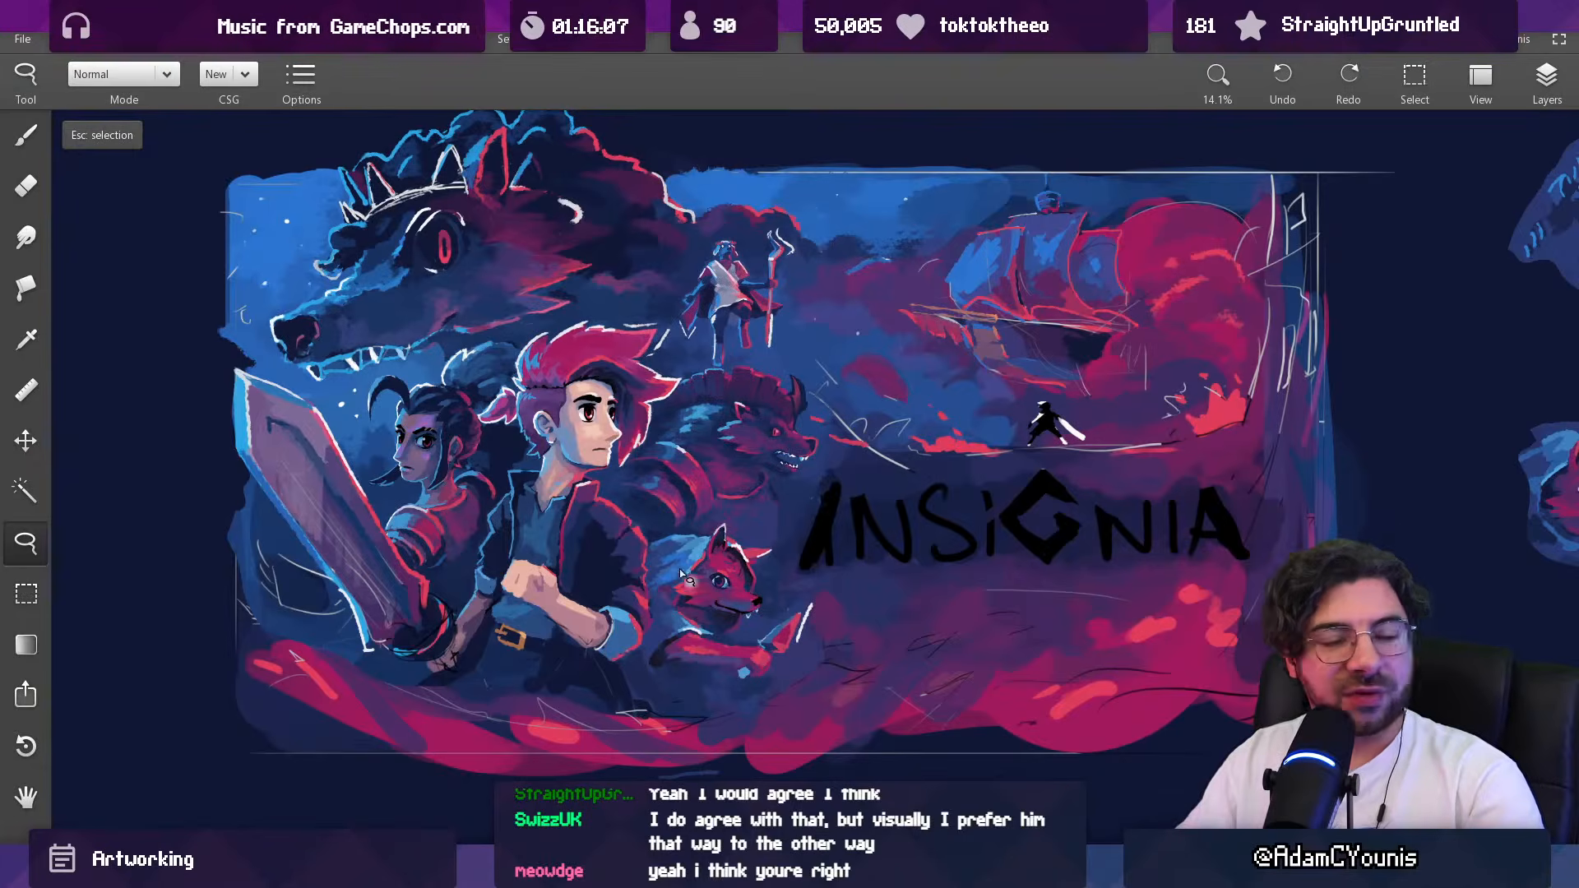
Step: Check Layer 3's visibility and make Clipboard 1 the active layer
scroll(727, 484, down, 4)
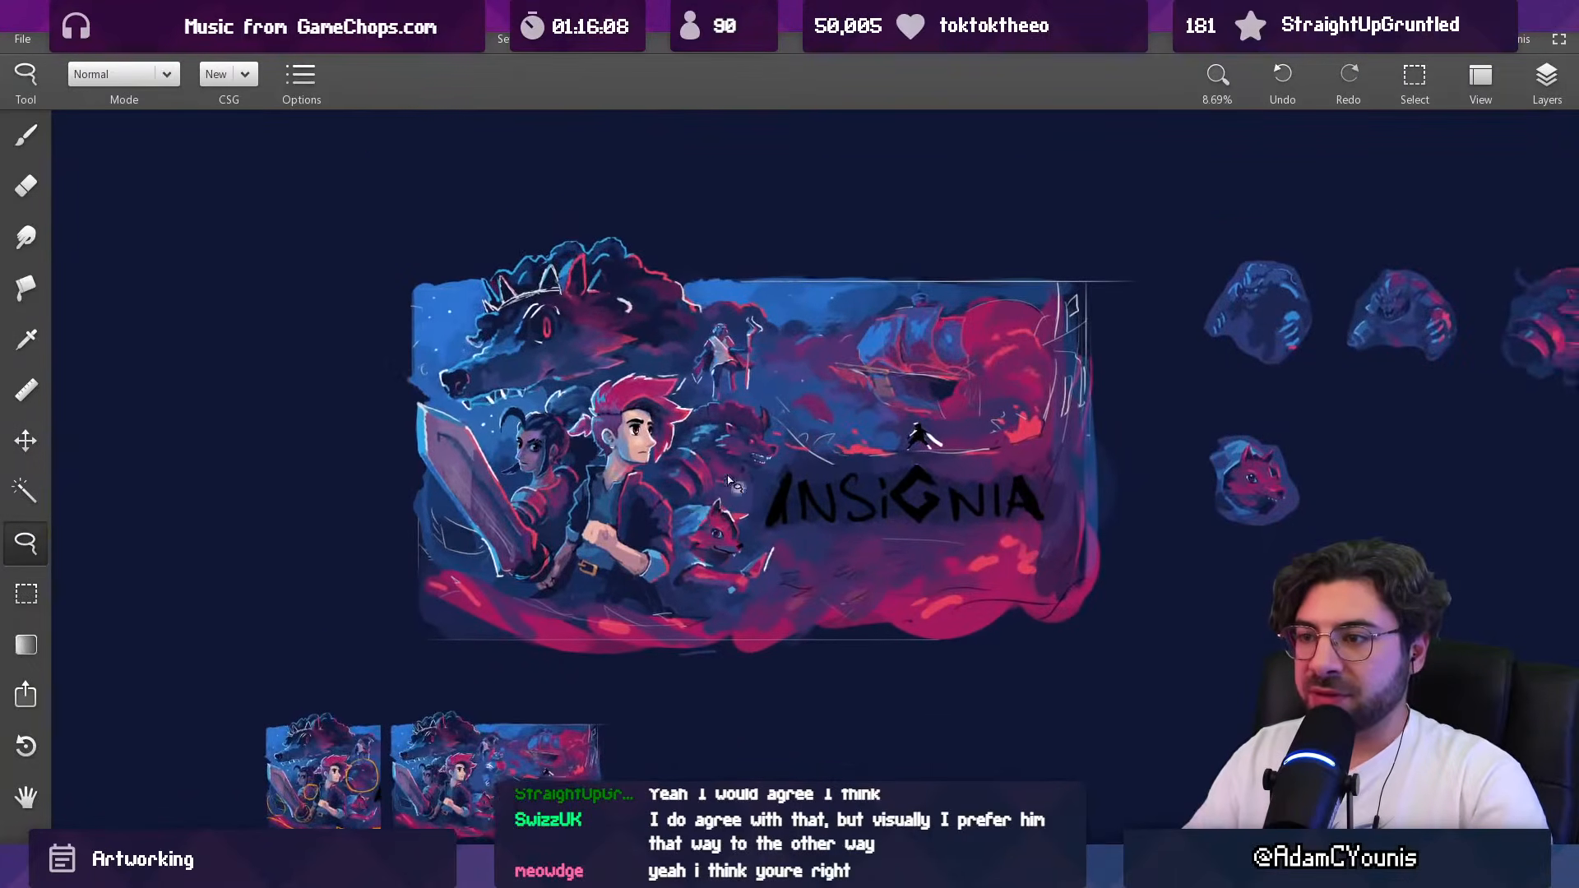
scroll(727, 484, up, 2)
drag(727, 428, 758, 496)
drag(727, 500, 697, 470)
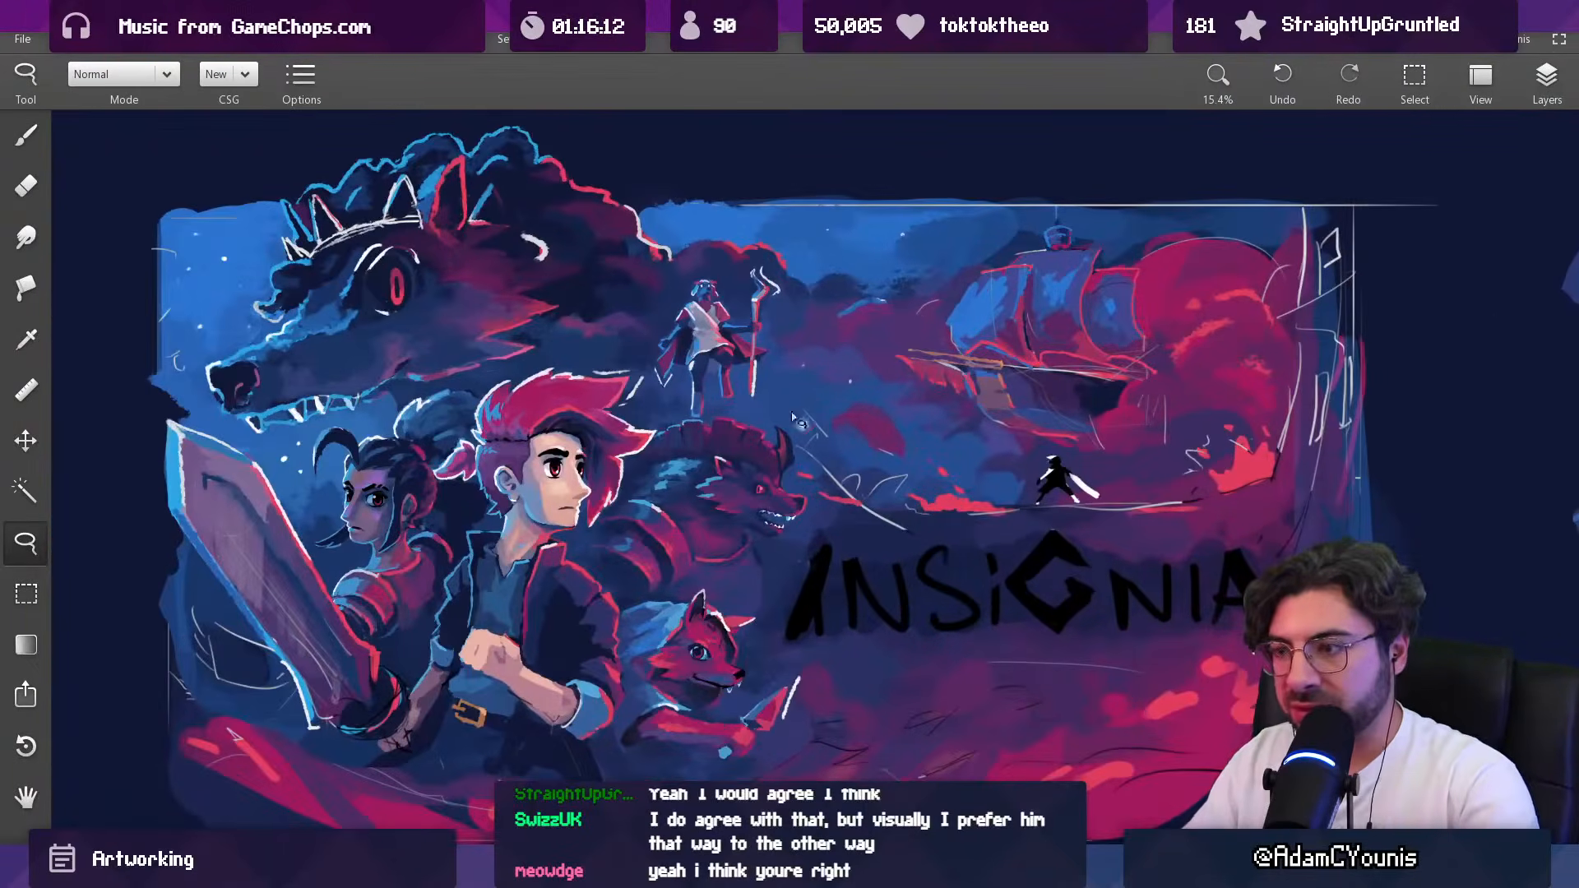
click(1544, 78)
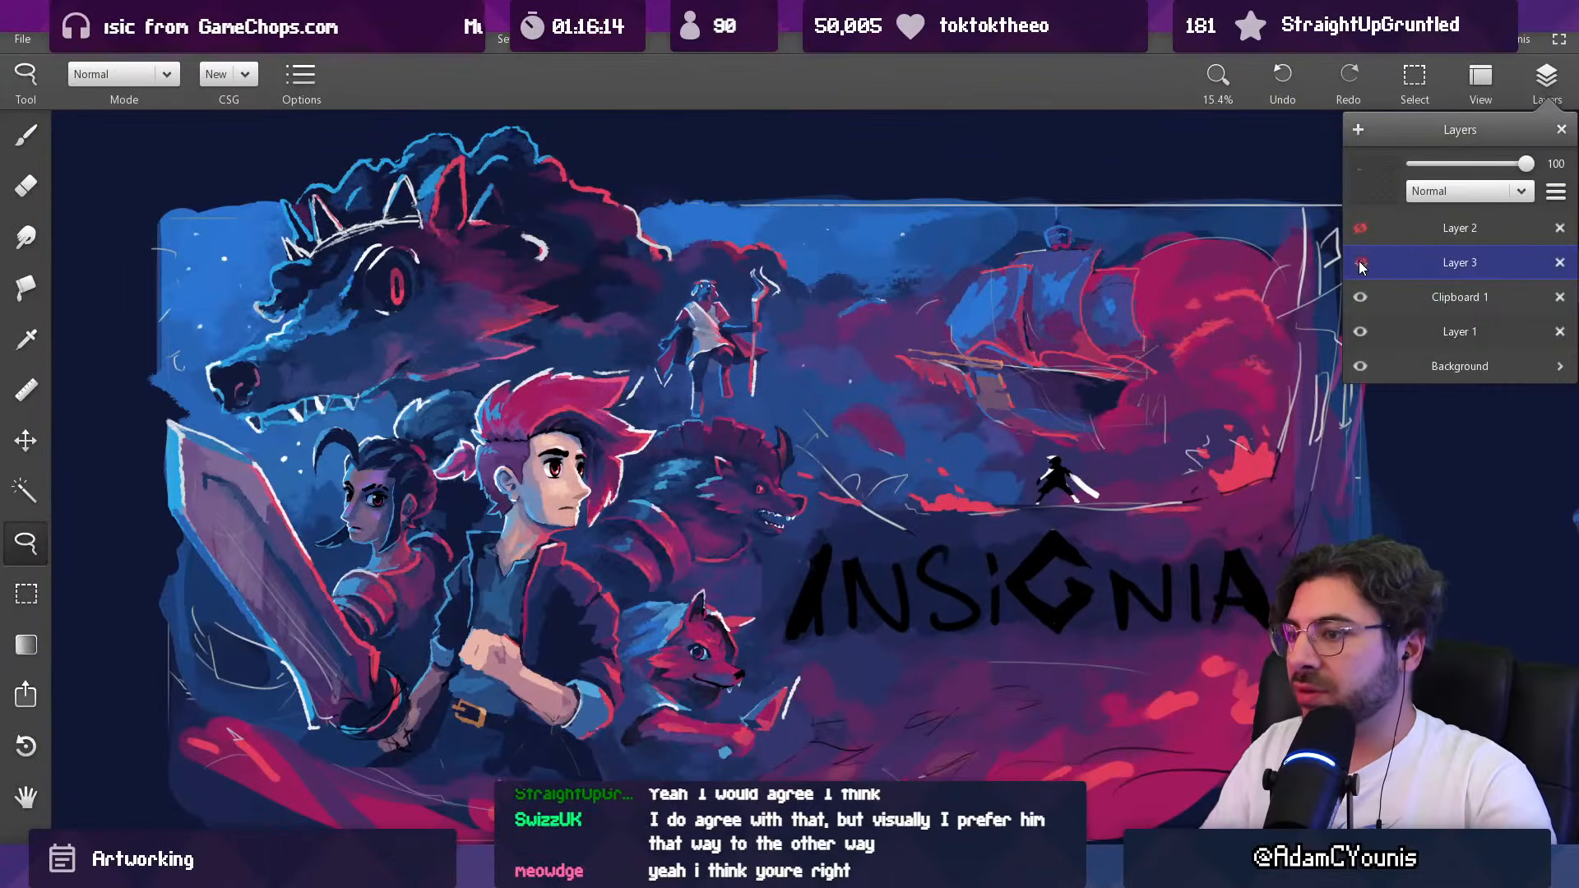
click(1398, 301)
click(639, 457)
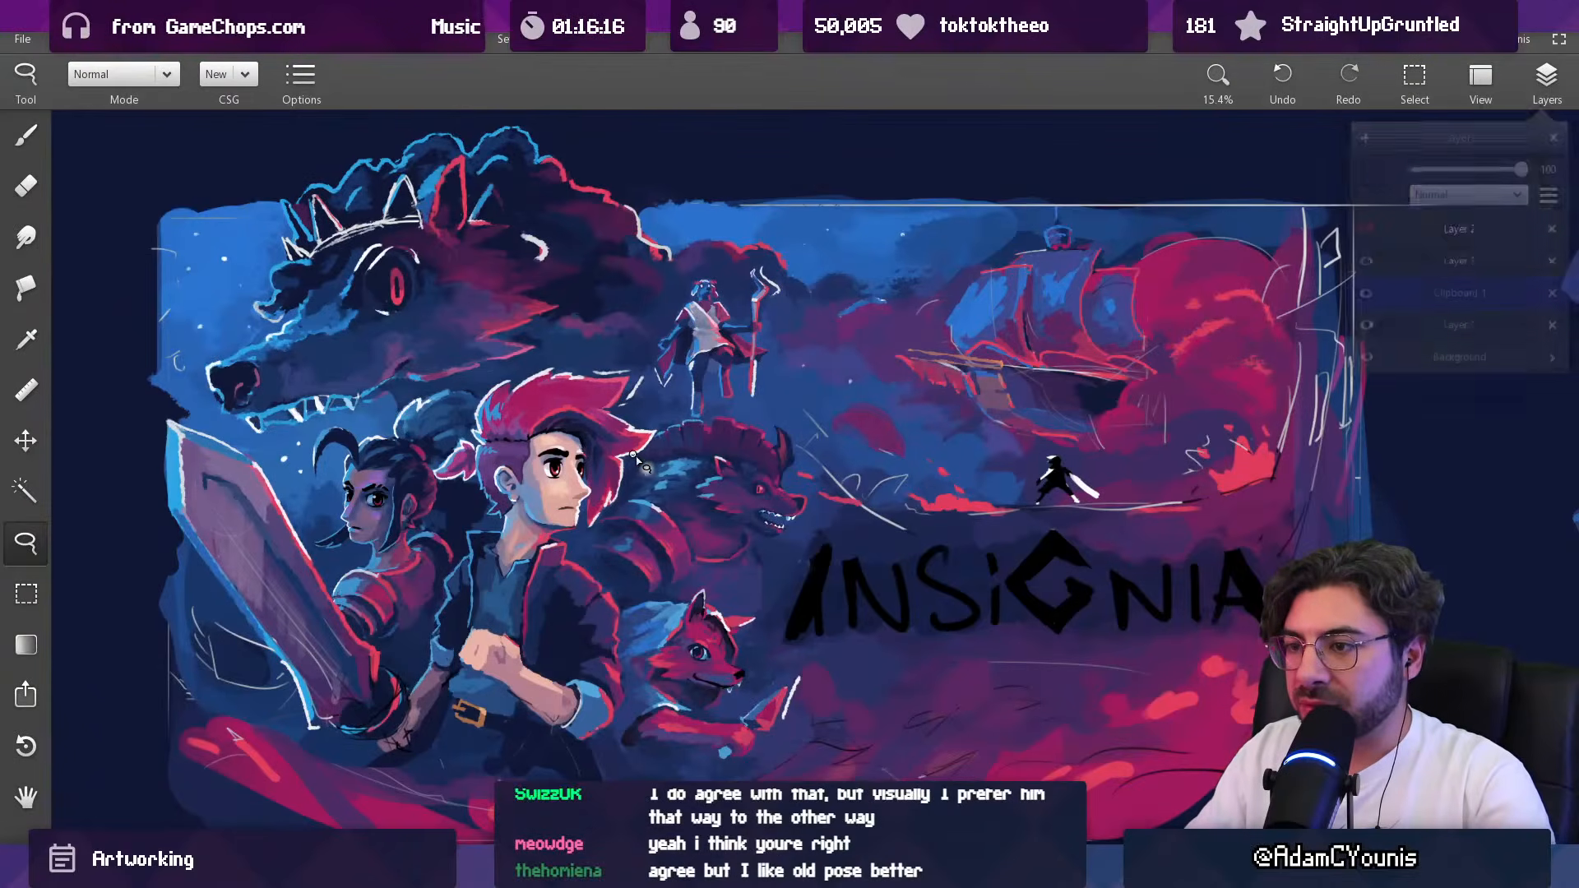
Step: Lasso the horned beast in the composition, place a copy below its study in the row, and deselect
scroll(639, 460, up, 4)
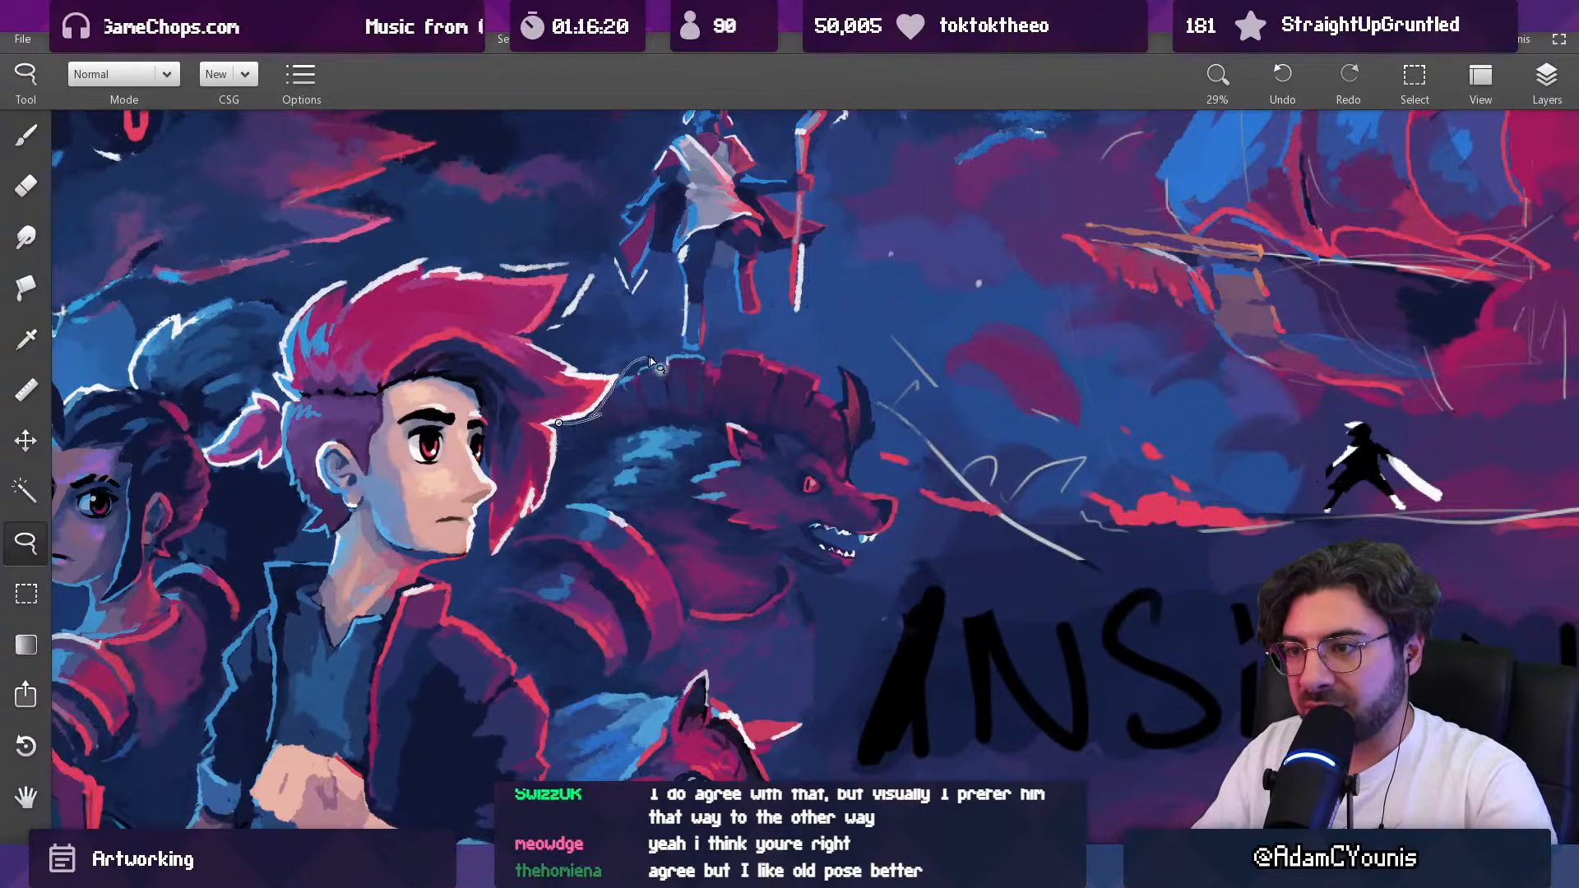
mouse_move(876, 457)
mouse_down()
mouse_move(907, 517)
mouse_move(839, 701)
mouse_up()
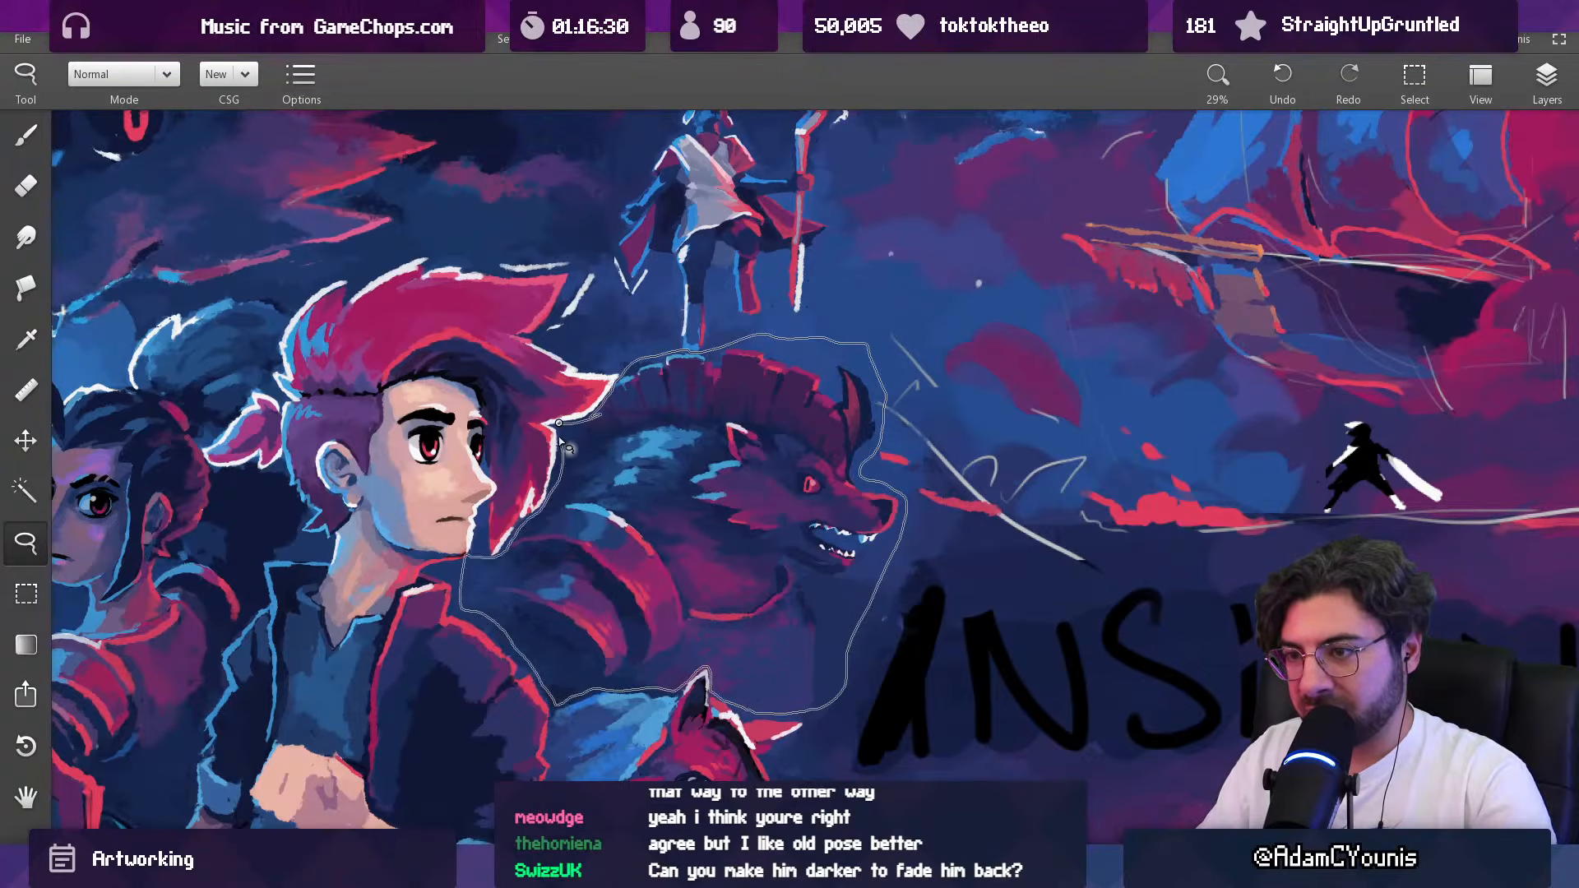
drag(559, 440, 561, 433)
scroll(714, 428, down, 6)
mouse_move(785, 498)
mouse_down()
mouse_move(539, 547)
mouse_move(1315, 534)
mouse_move(1414, 407)
mouse_move(1153, 513)
mouse_move(1171, 504)
mouse_up()
key(Escape)
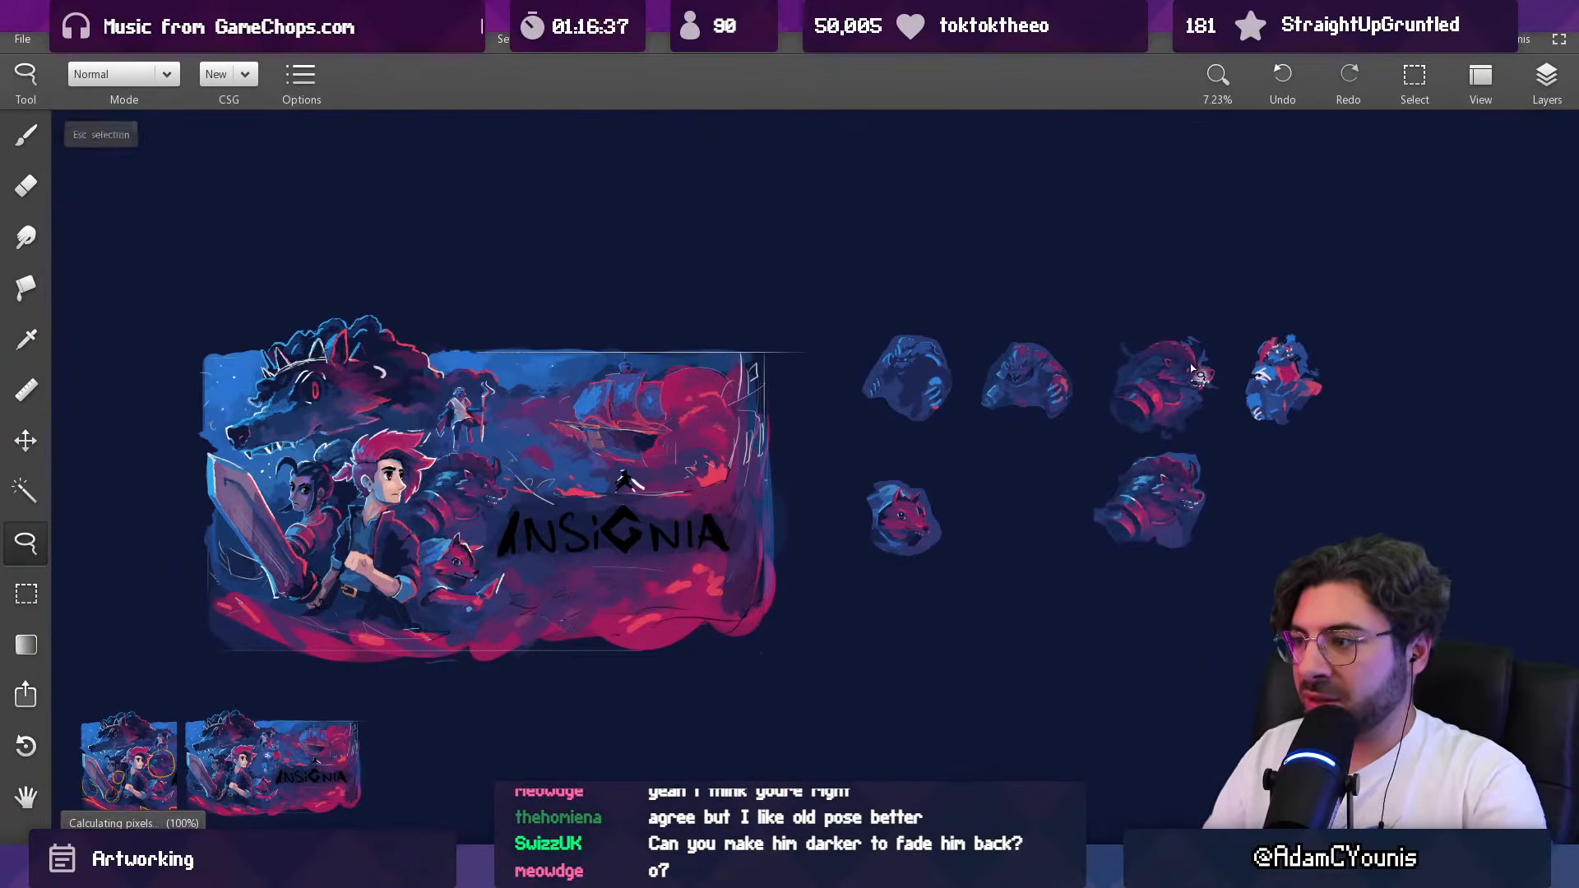
Step: Examine how the characters are grouped in the composition and compare them with the row of studies
mouse_move(1004, 417)
mouse_down()
mouse_move(1073, 429)
mouse_move(1043, 444)
mouse_up()
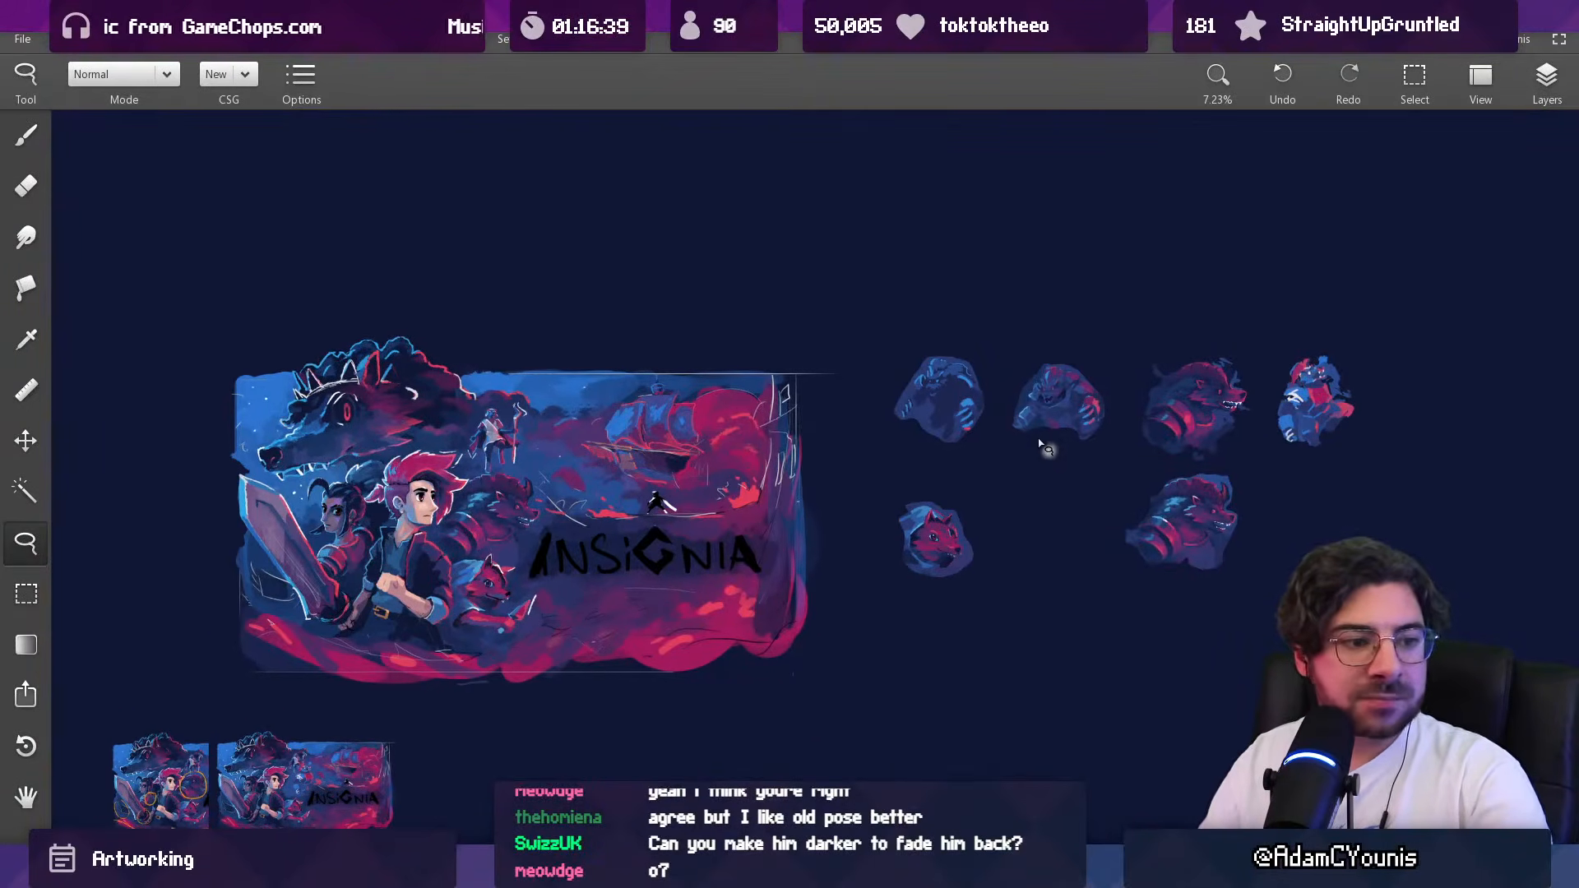
scroll(499, 511, up, 3)
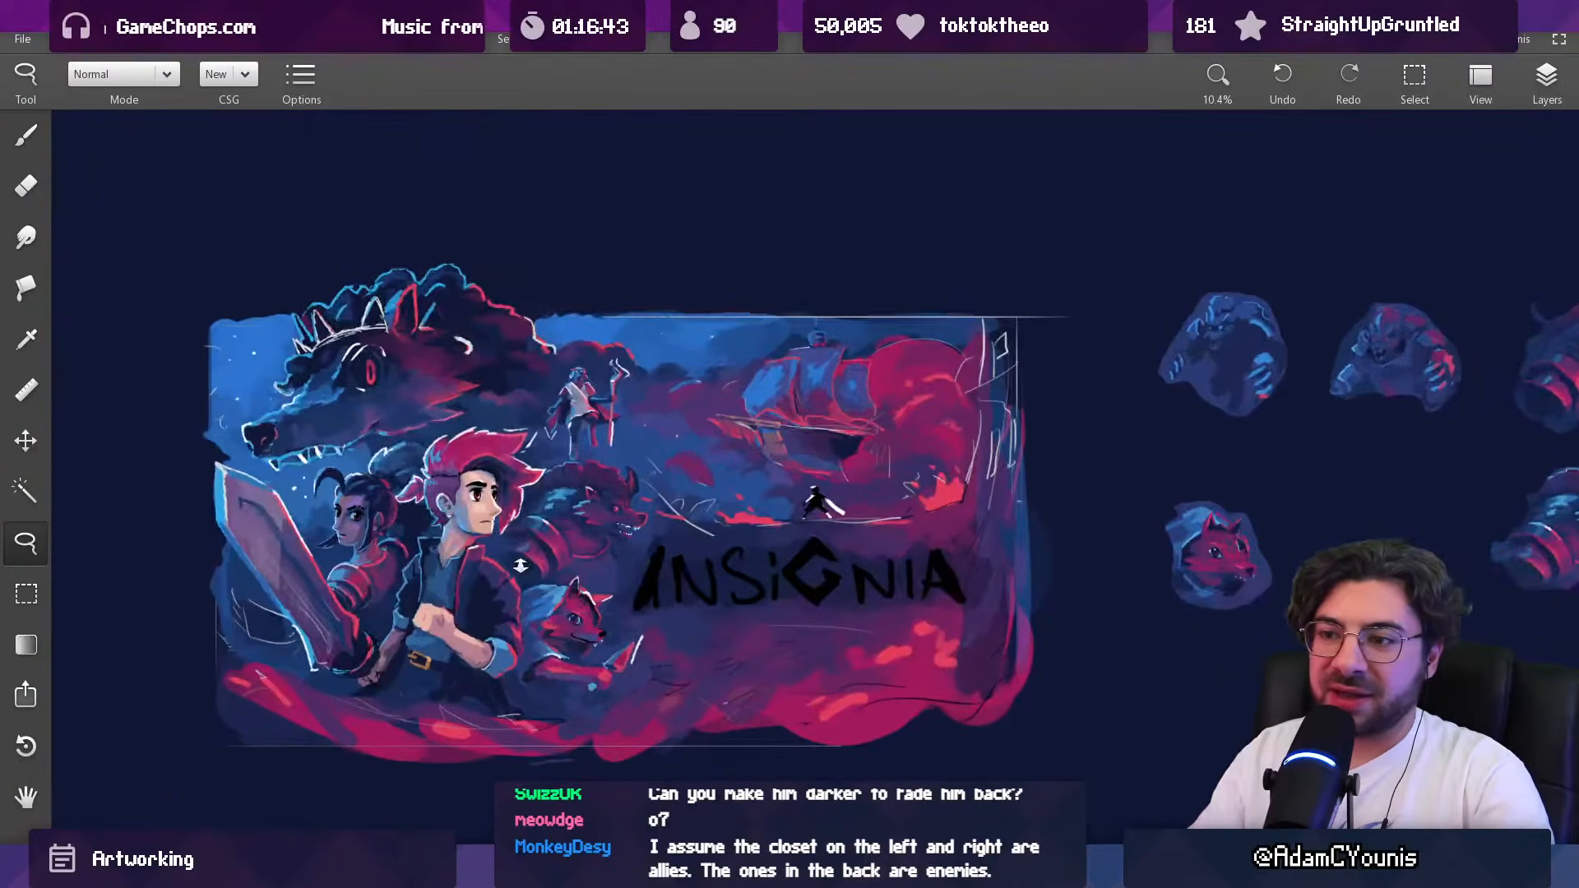
scroll(503, 458, up, 3)
scroll(510, 454, down, 4)
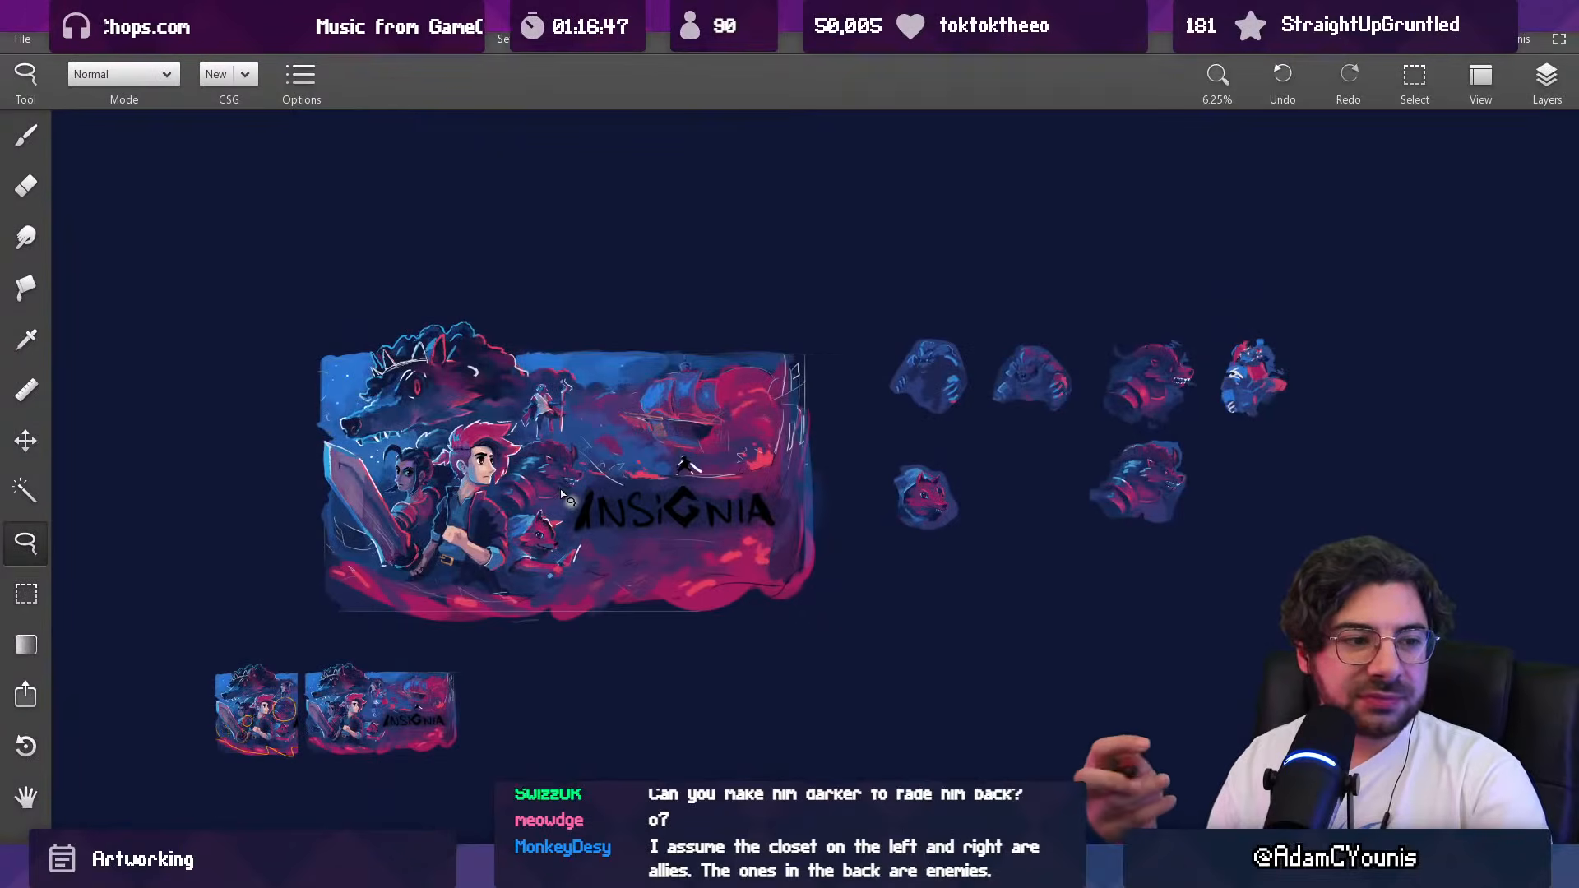
scroll(429, 485, up, 5)
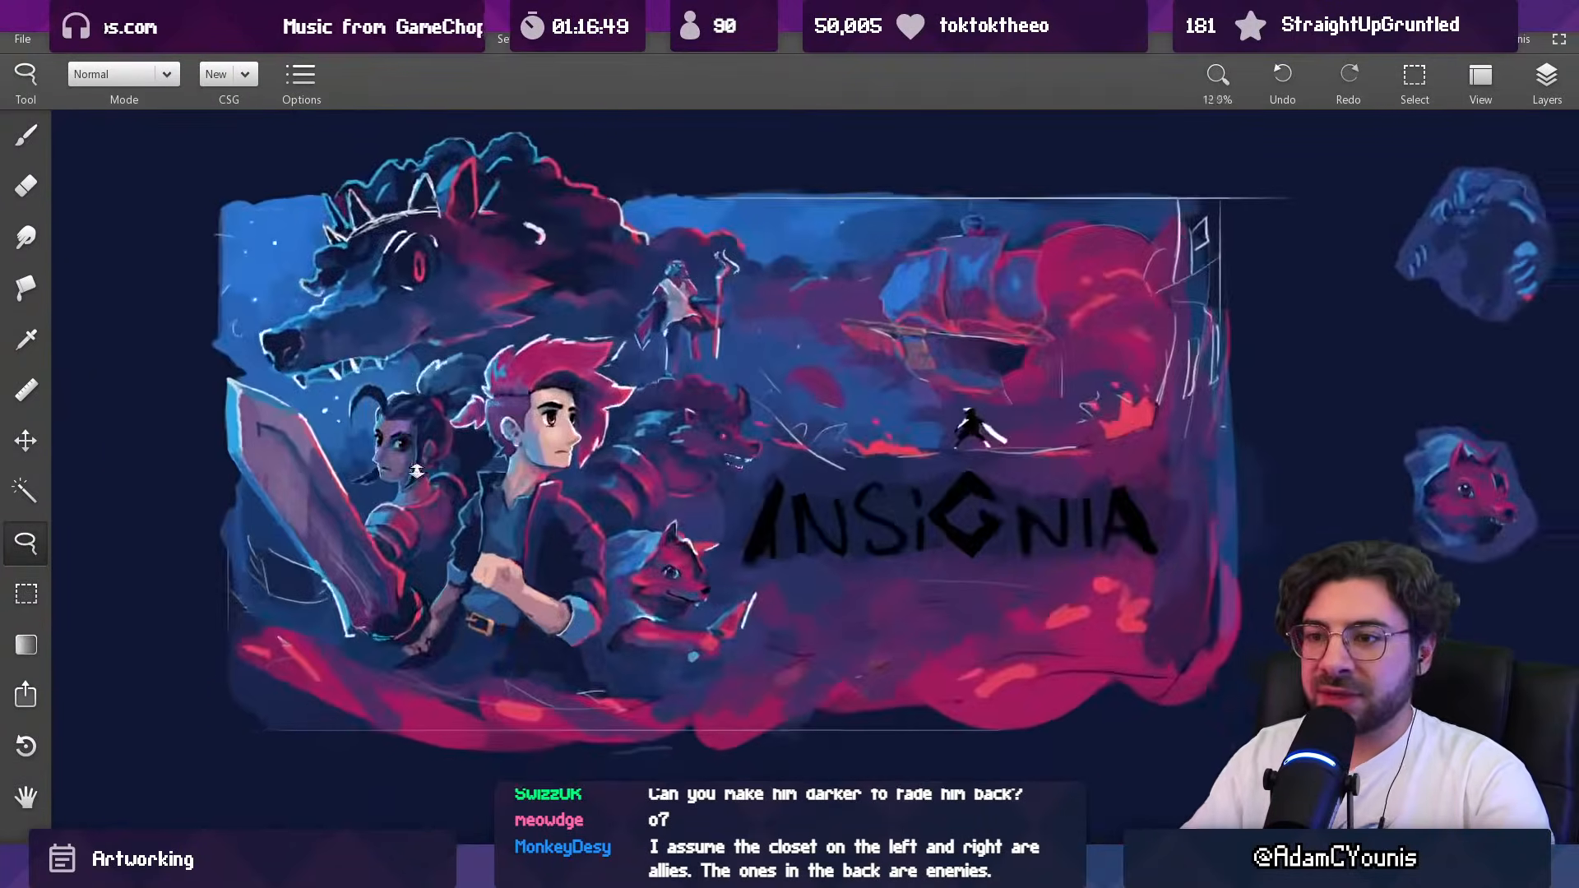
key(b)
drag(454, 344, 455, 351)
key(ctrl+z)
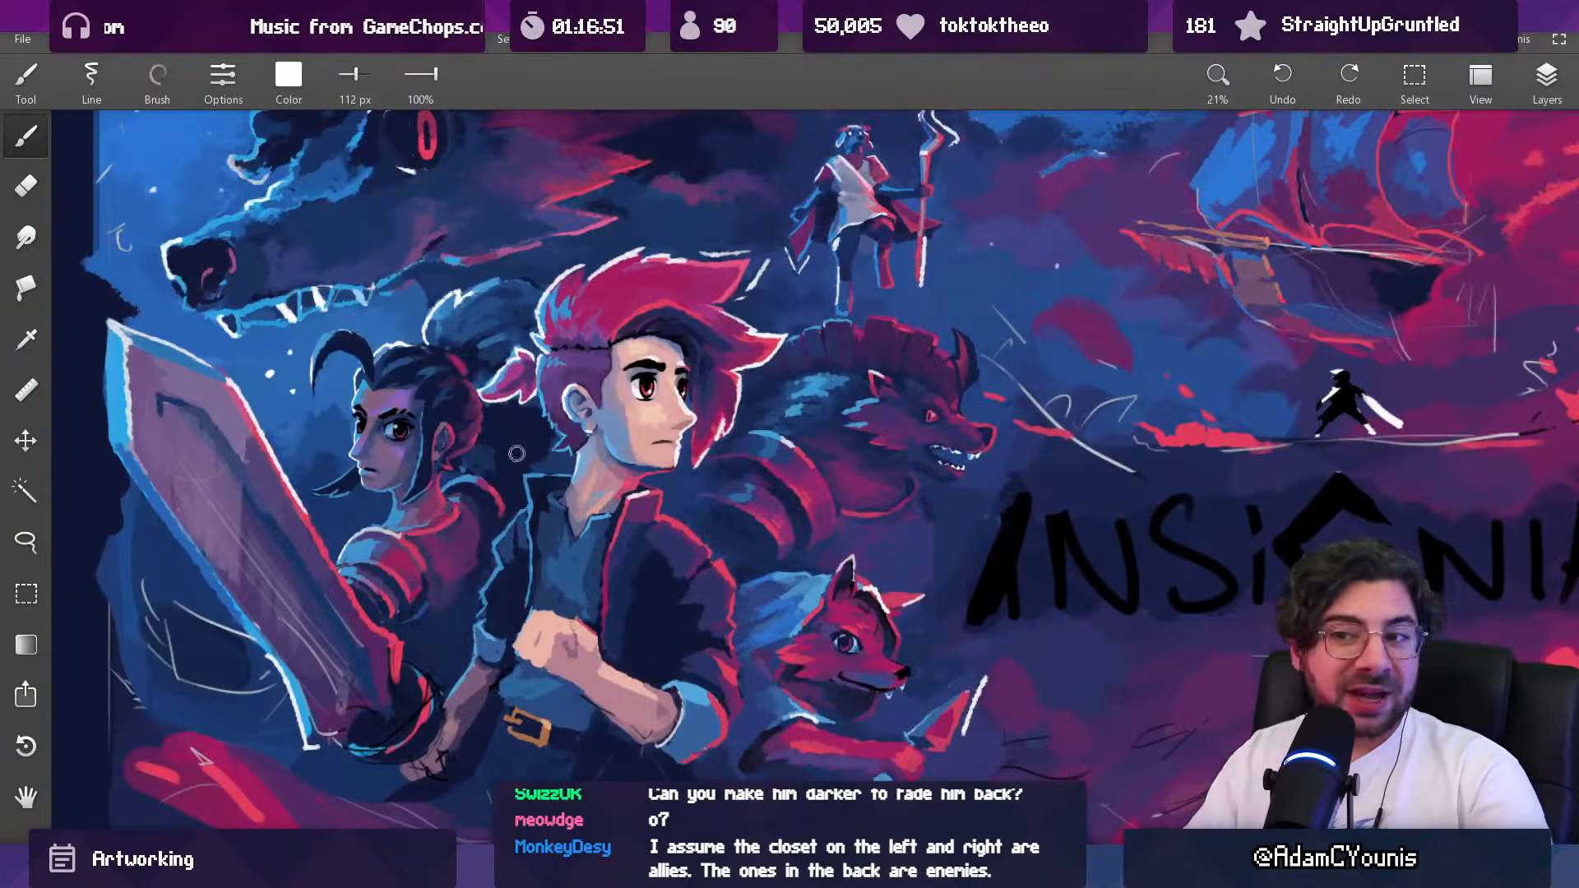
scroll(461, 534, down, 4)
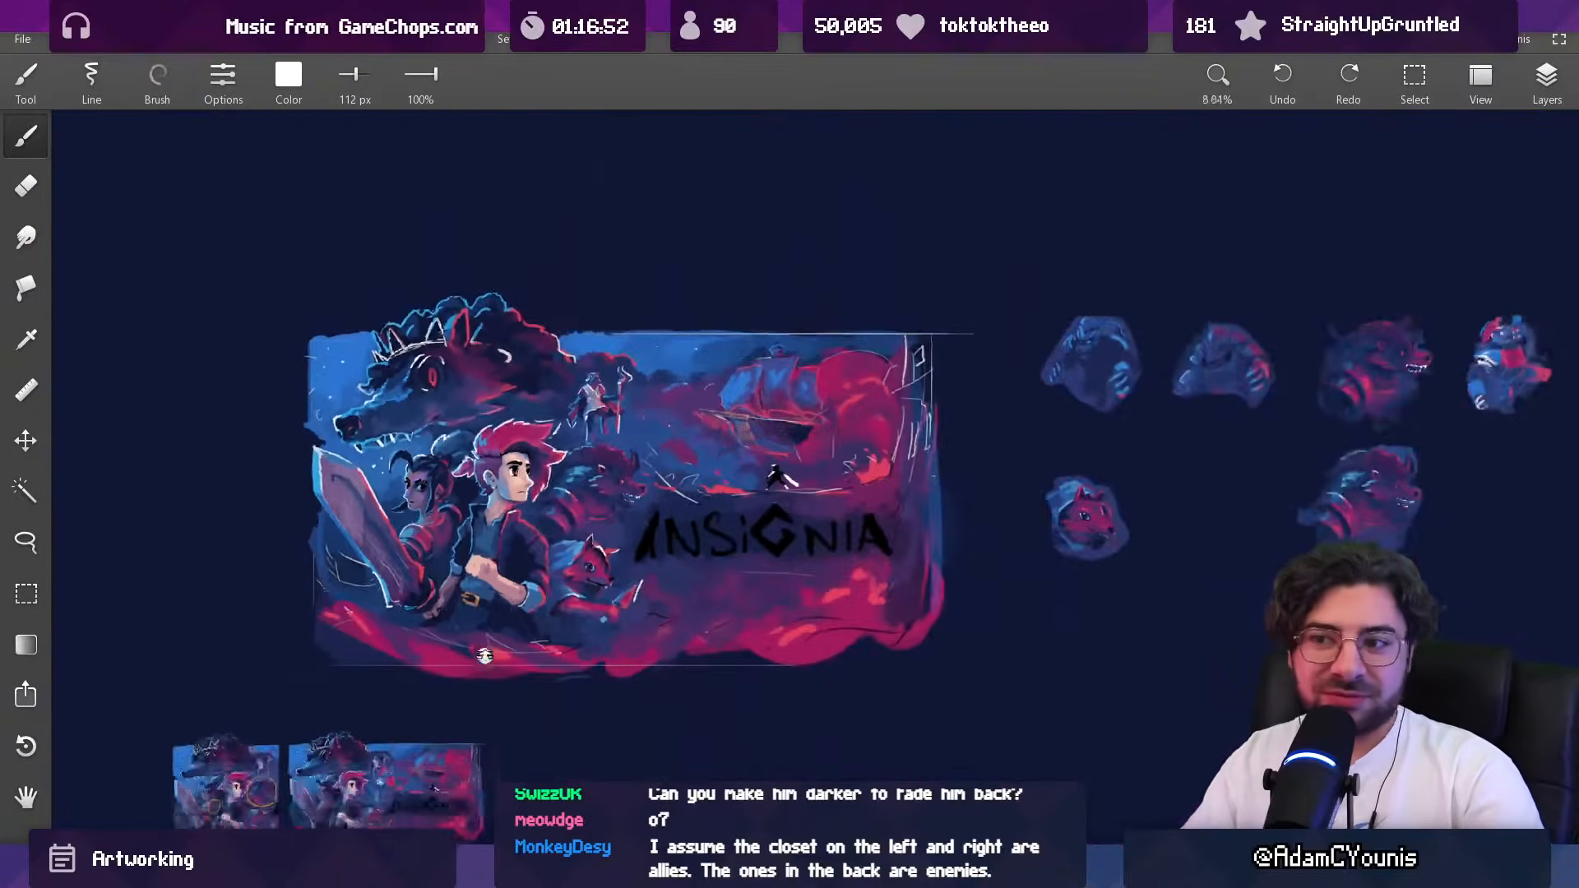
drag(553, 547, 520, 578)
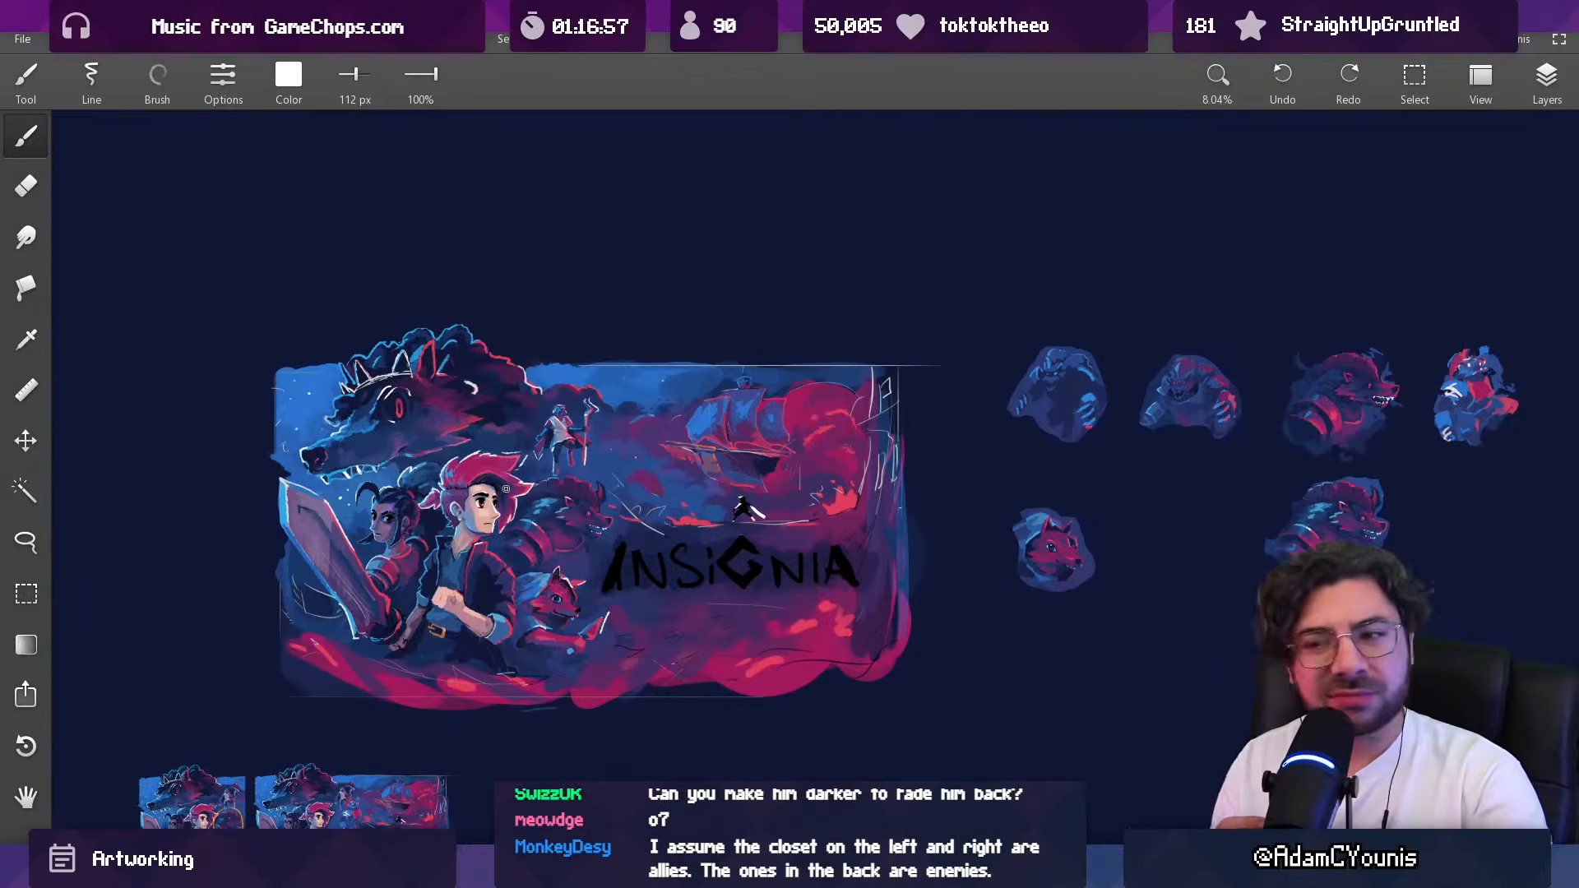
drag(756, 465, 712, 442)
Step: Paint out the horned beast's mane and horn with sampled background blues, using the brush at 270 px
key(l)
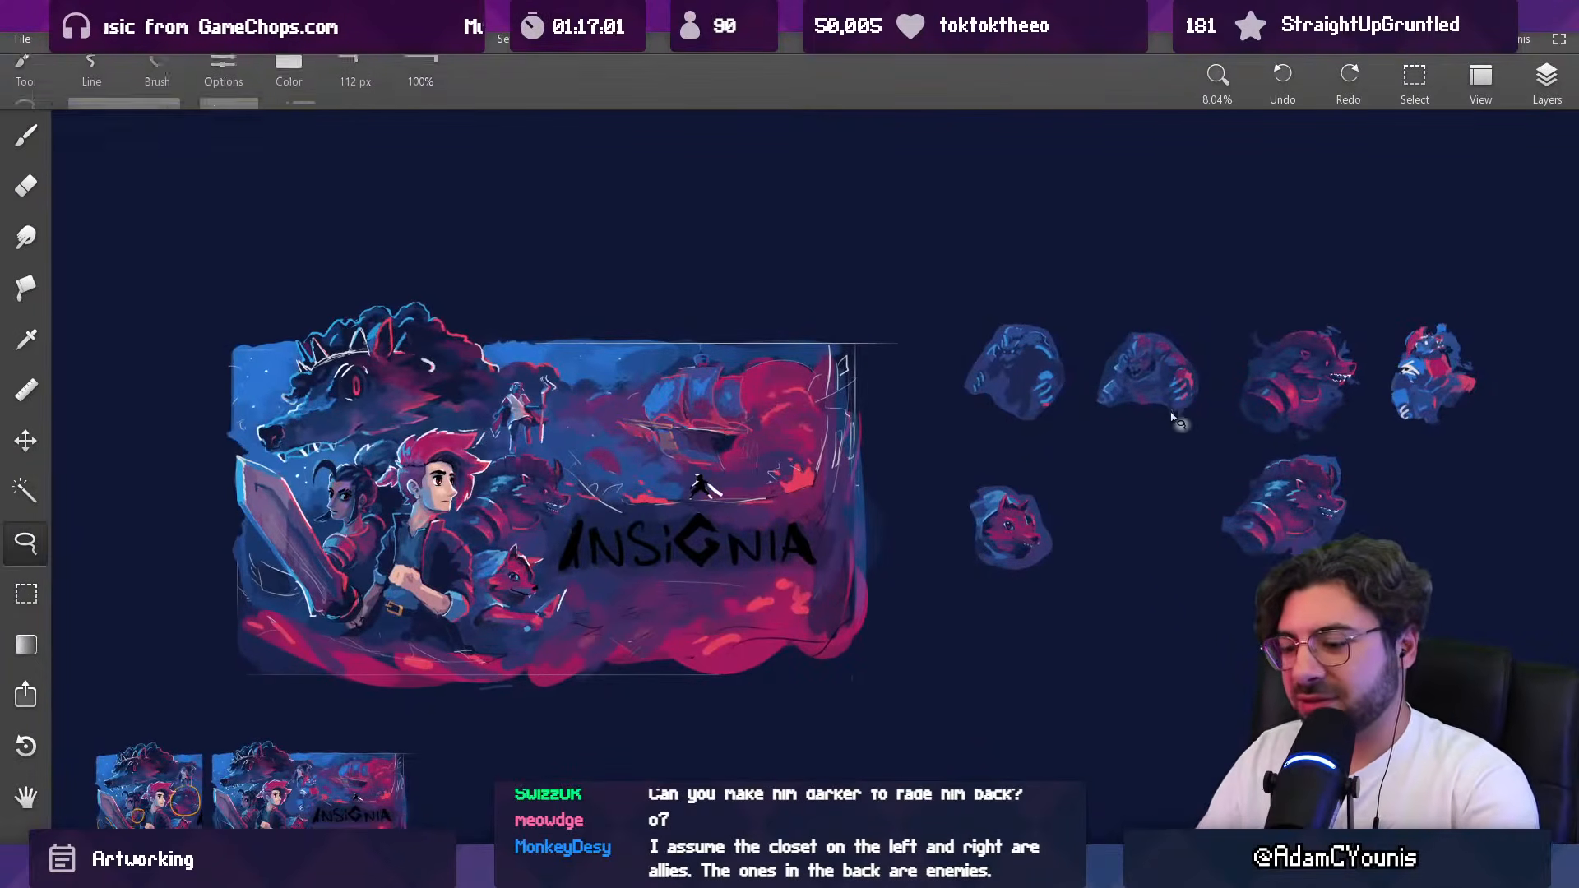
click(1539, 78)
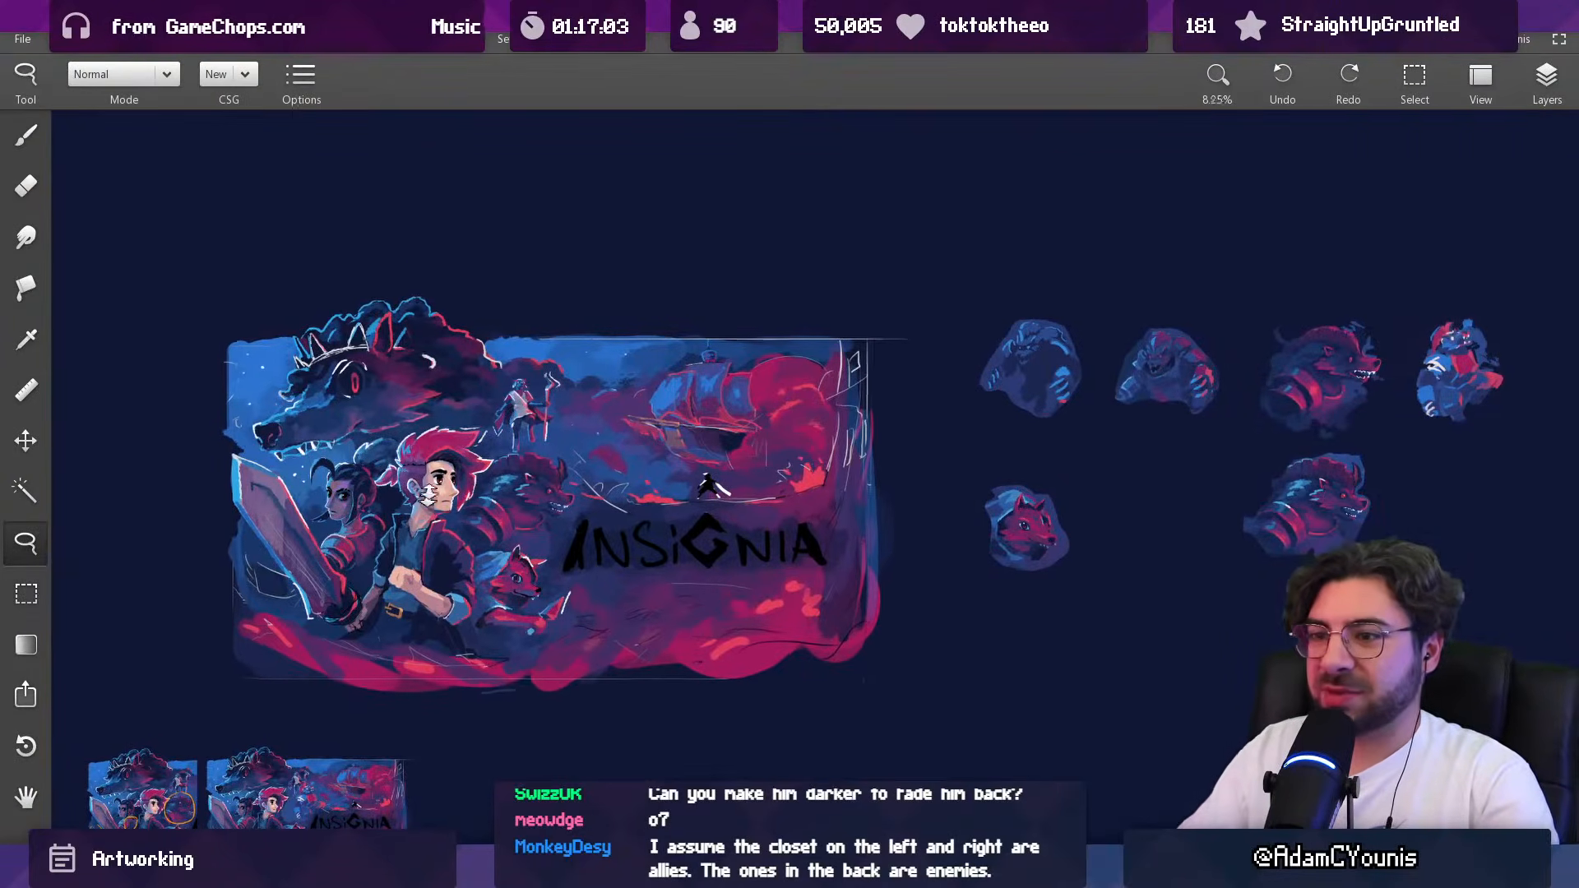
scroll(457, 493, up, 5)
key(b)
alt+click(748, 432)
mouse_move(734, 436)
mouse_down()
mouse_move(752, 430)
mouse_move(721, 467)
mouse_move(623, 406)
mouse_up()
alt+click(720, 397)
key(])
alt+click(567, 400)
key([)
key([)
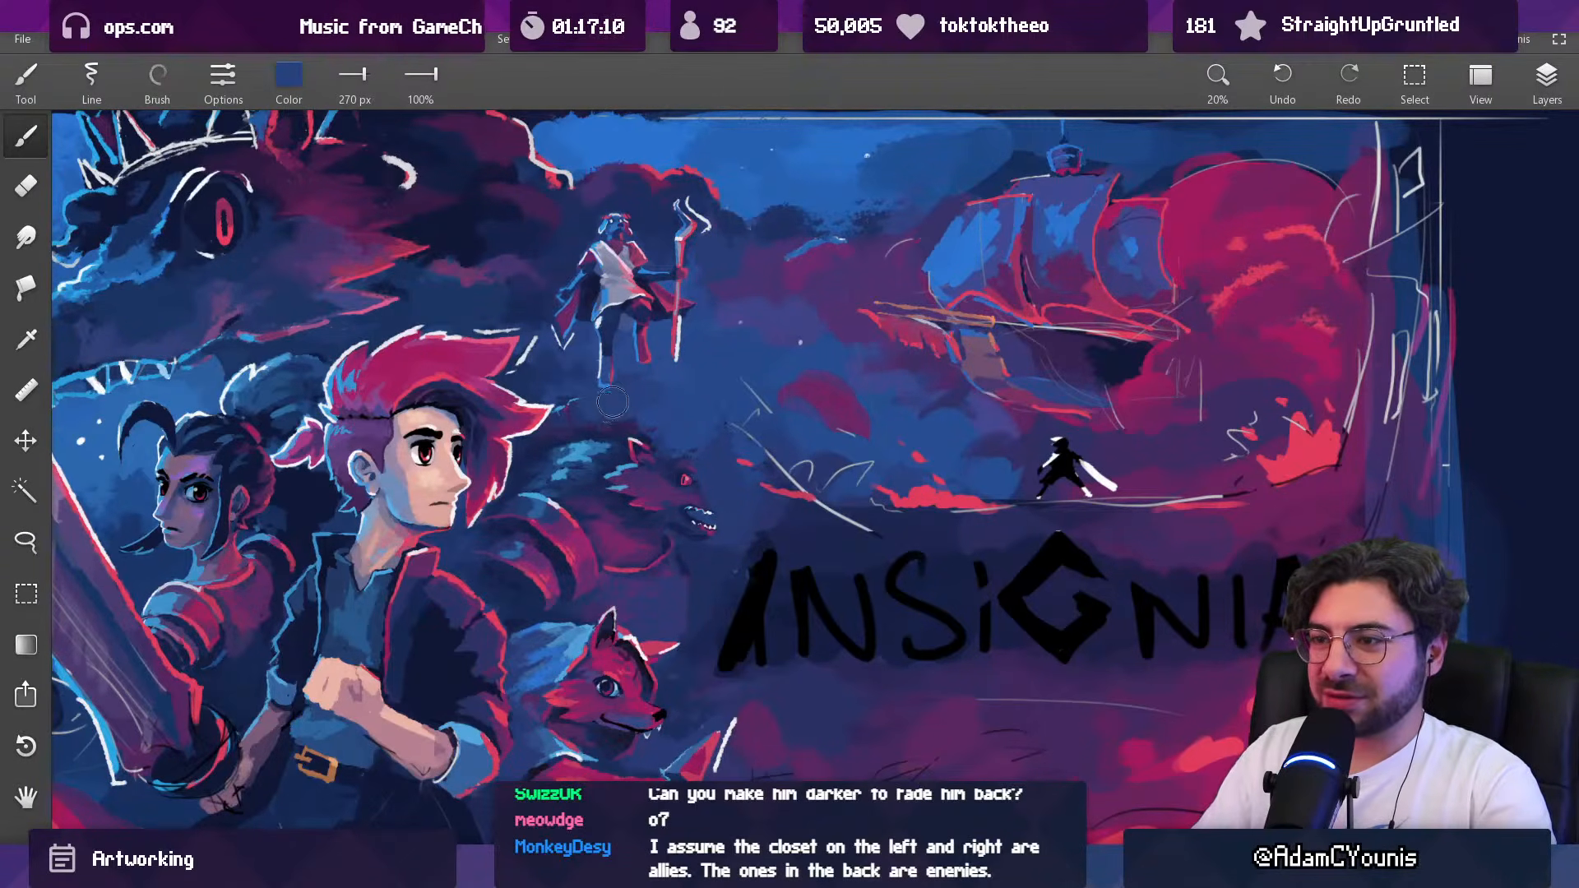
key(])
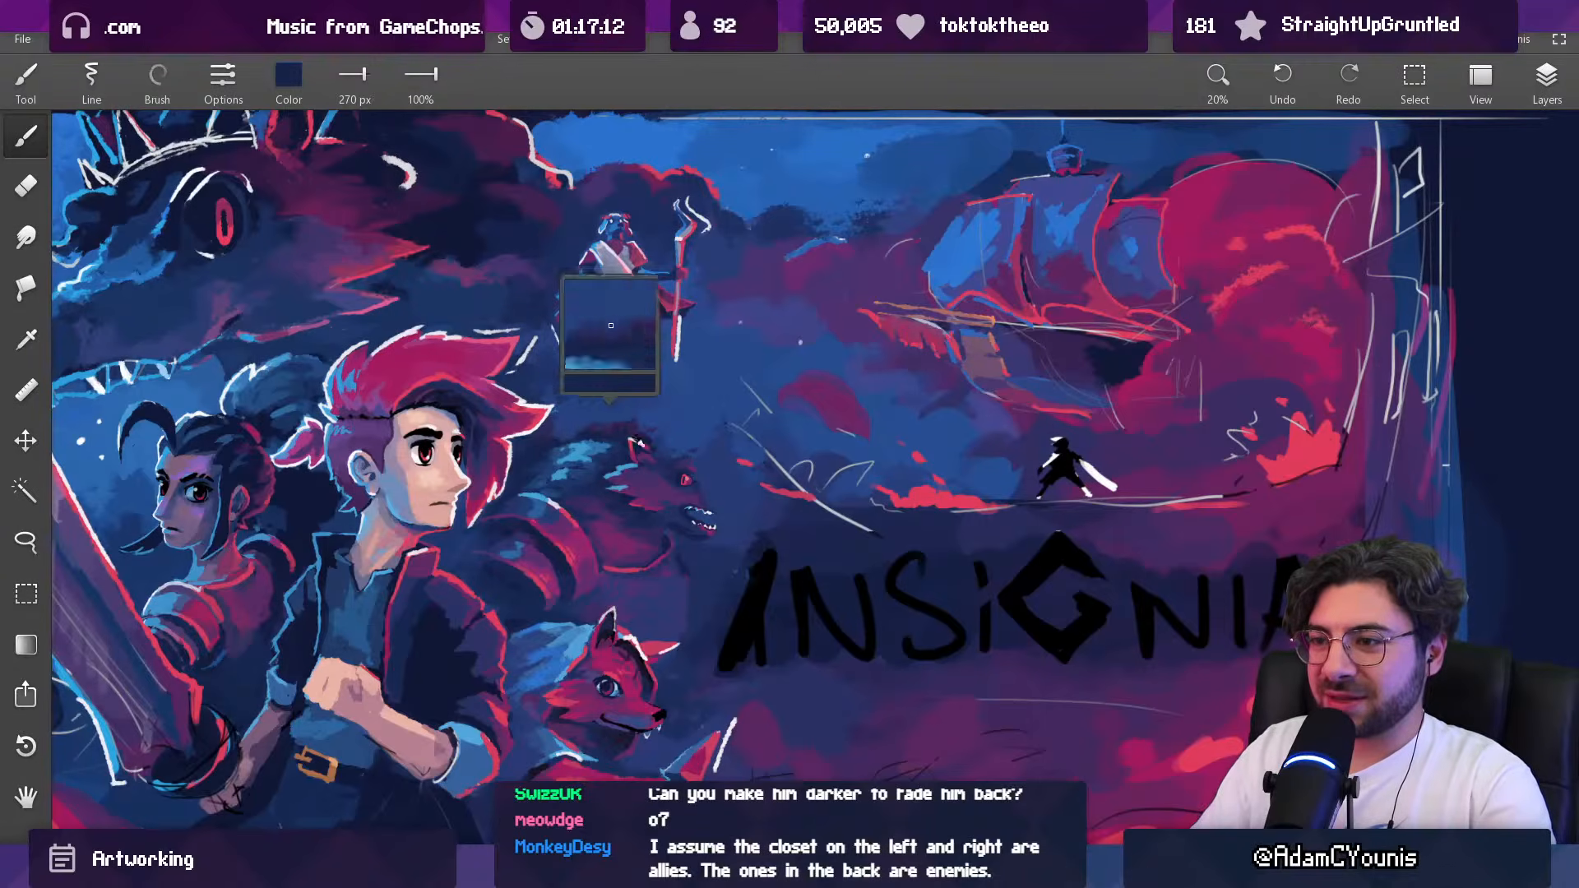
Step: Paint out the horned beast's face and snout with sampled background blues, using brush sizes up to 720 px
mouse_move(653, 440)
mouse_down()
mouse_move(688, 485)
mouse_move(692, 538)
mouse_up()
alt+click(685, 387)
key([)
drag(713, 425, 718, 446)
key(bracketright)
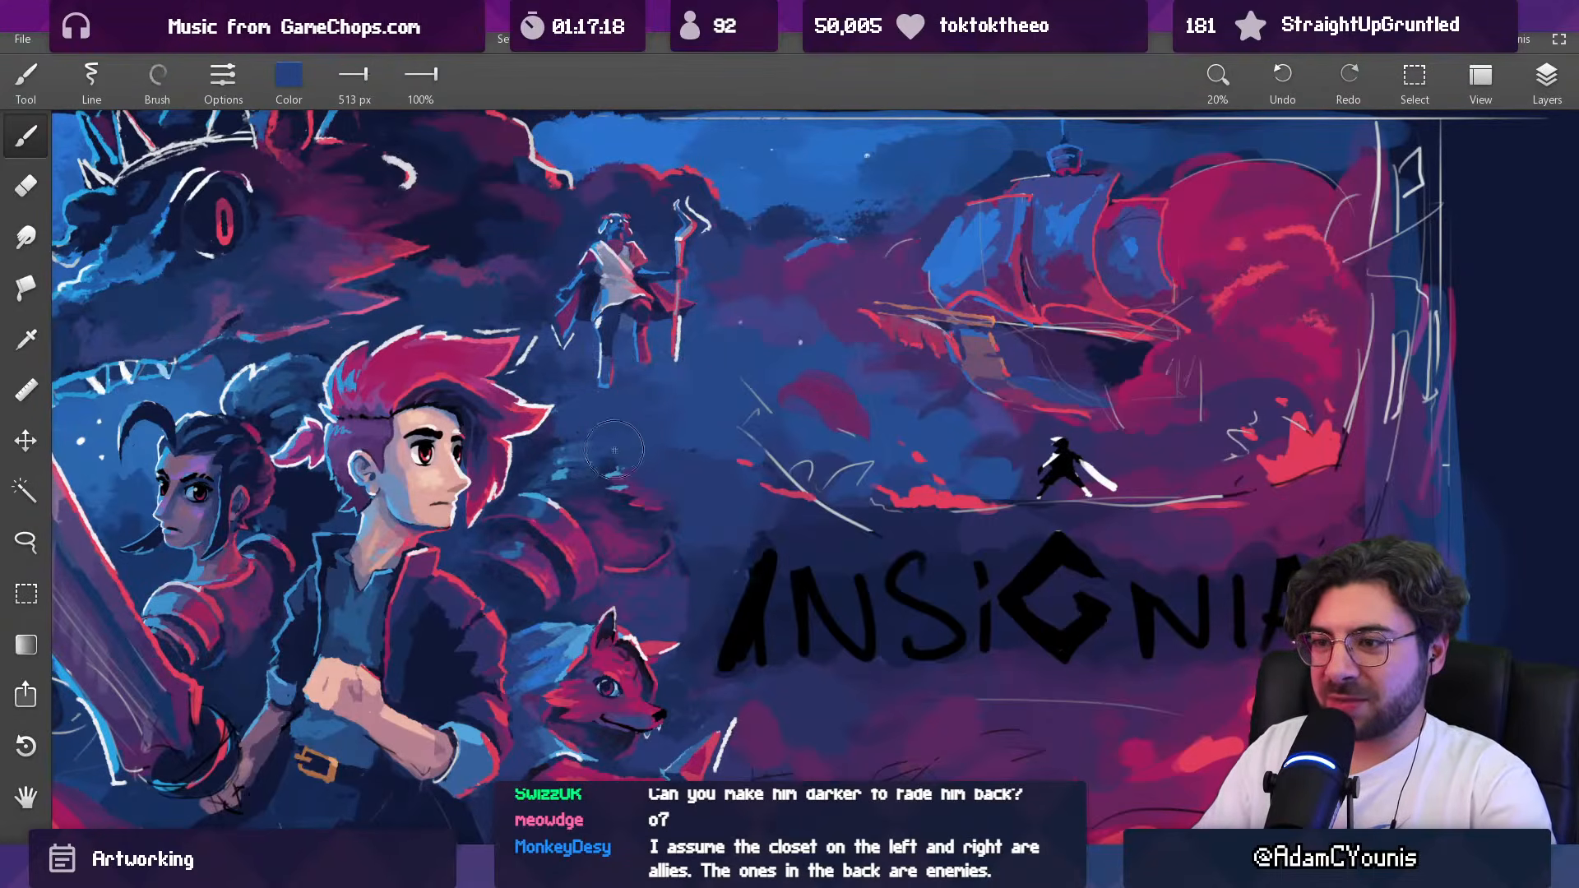
key(bracketright)
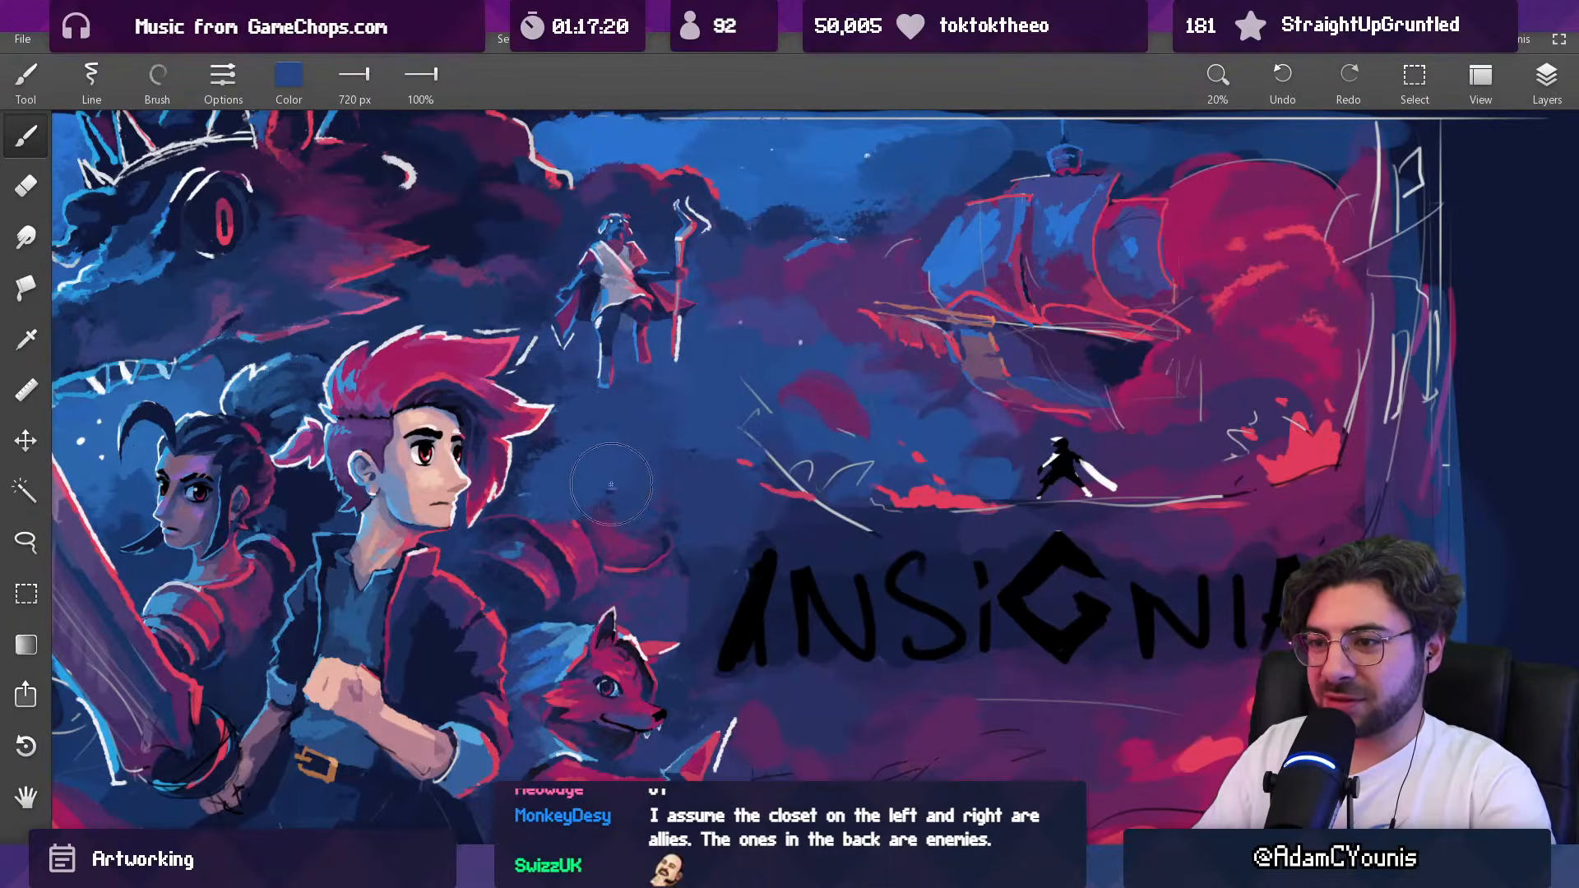
key(bracketleft)
key(bracketleft)
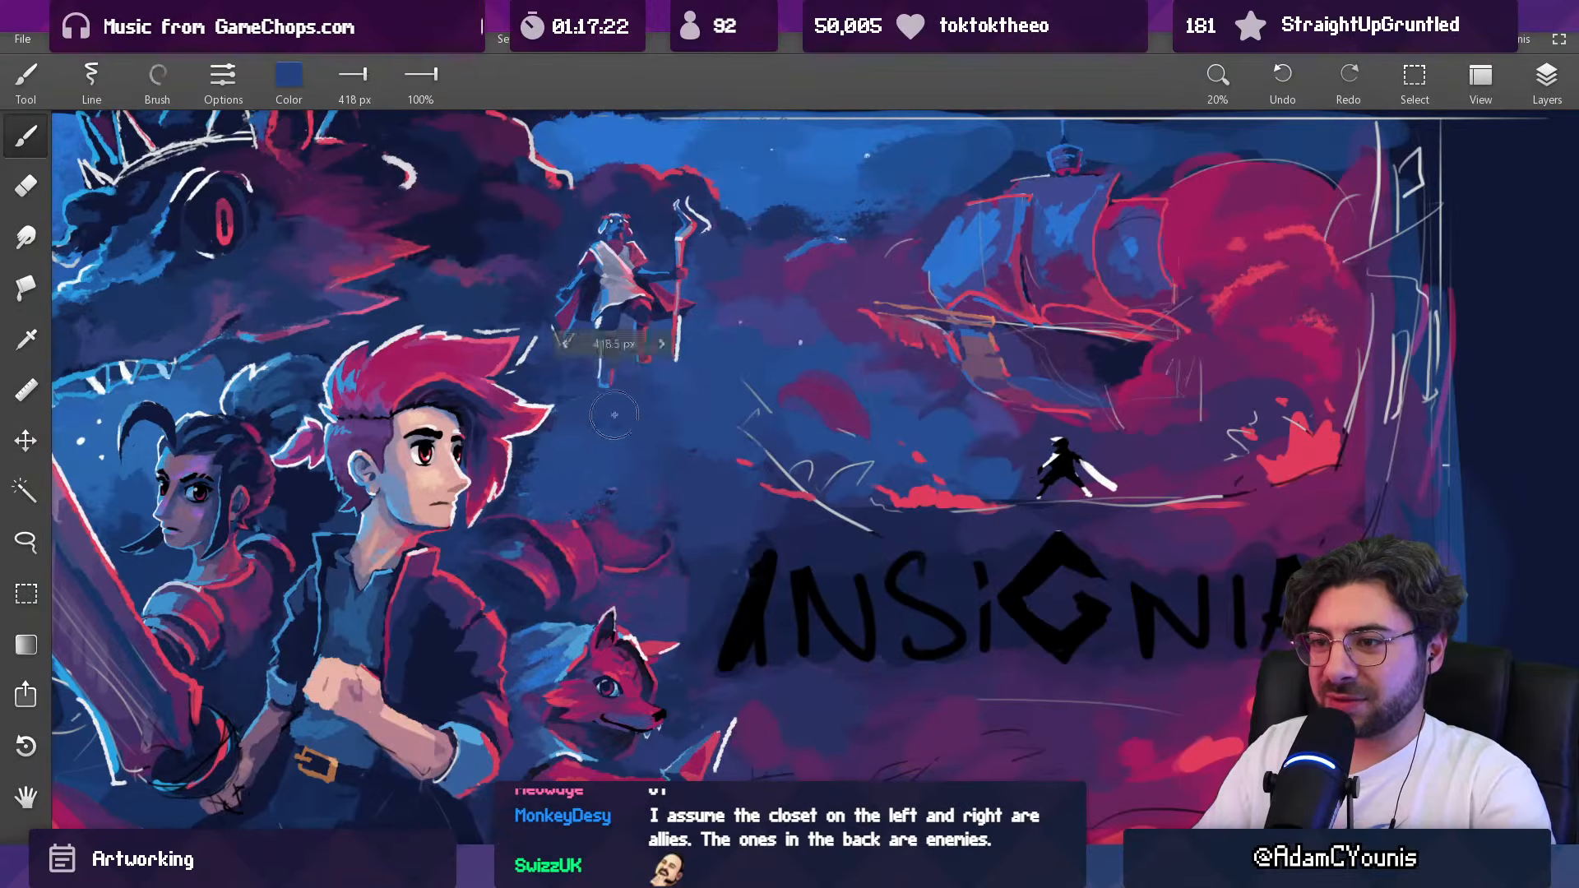
Step: Paint over the horned beast's red shoulder and body above the fox with dark background blues, using the brush at up to 377 px
alt+click(532, 496)
key(bracketright)
alt+click(477, 543)
key(bracketright)
mouse_move(501, 549)
mouse_down()
mouse_move(534, 589)
mouse_move(591, 495)
mouse_move(627, 483)
mouse_move(529, 534)
mouse_move(591, 579)
mouse_move(668, 538)
mouse_up()
key(bracketright)
key(bracketright)
key(bracketleft)
key(bracketleft)
drag(656, 604, 712, 557)
alt+click(730, 571)
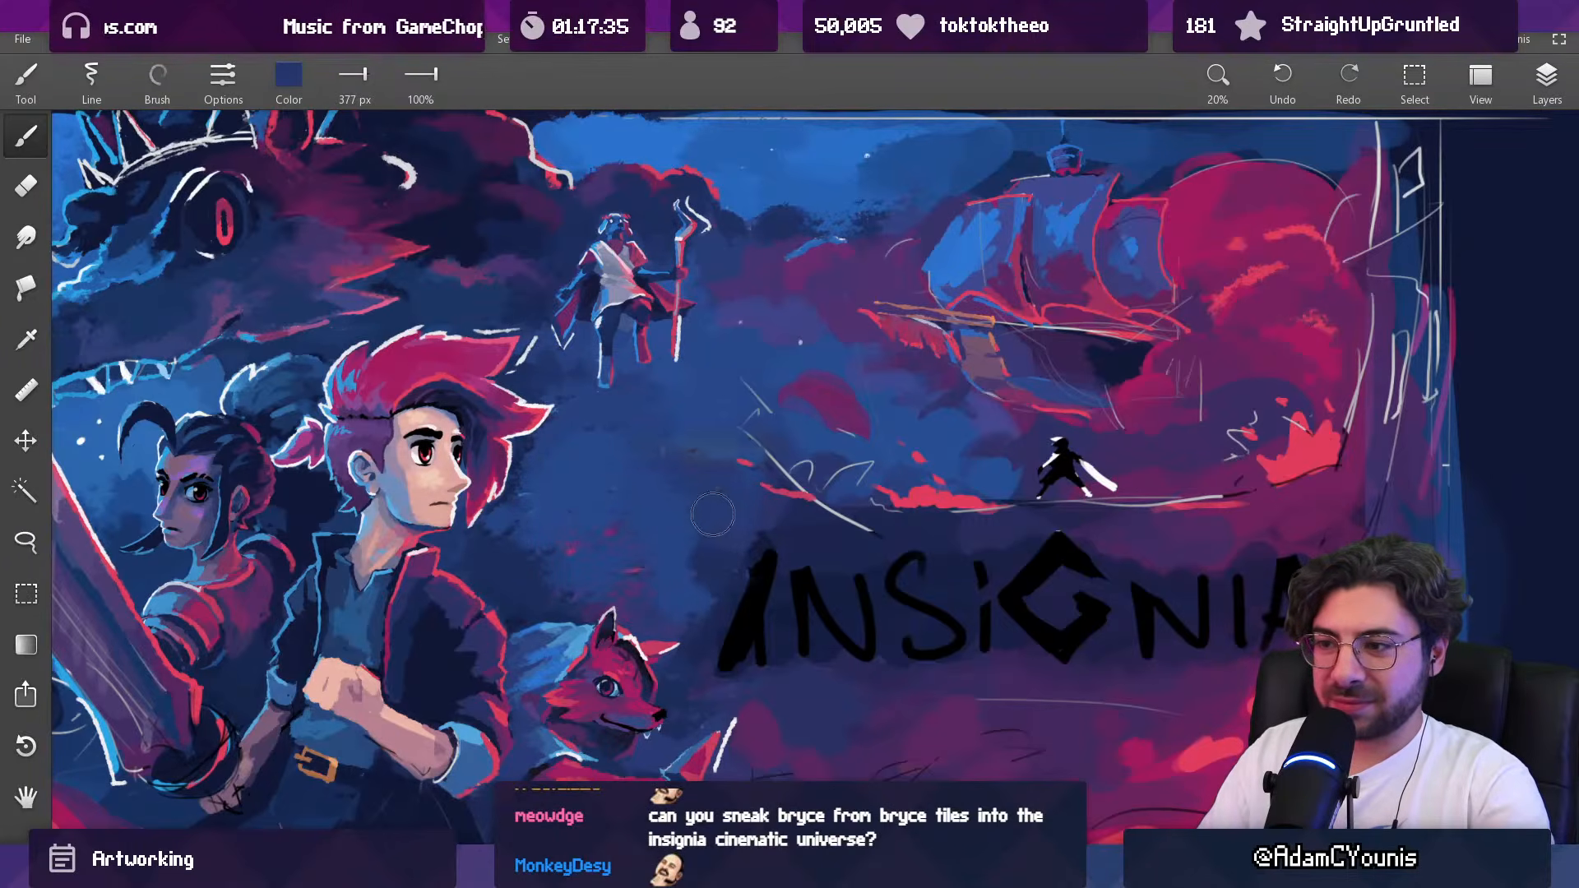
Step: Cover the leftover red flecks between the hero and the fox with sampled blues, varying the brush between 151 and 381 px
key(bracketright)
key(bracketright)
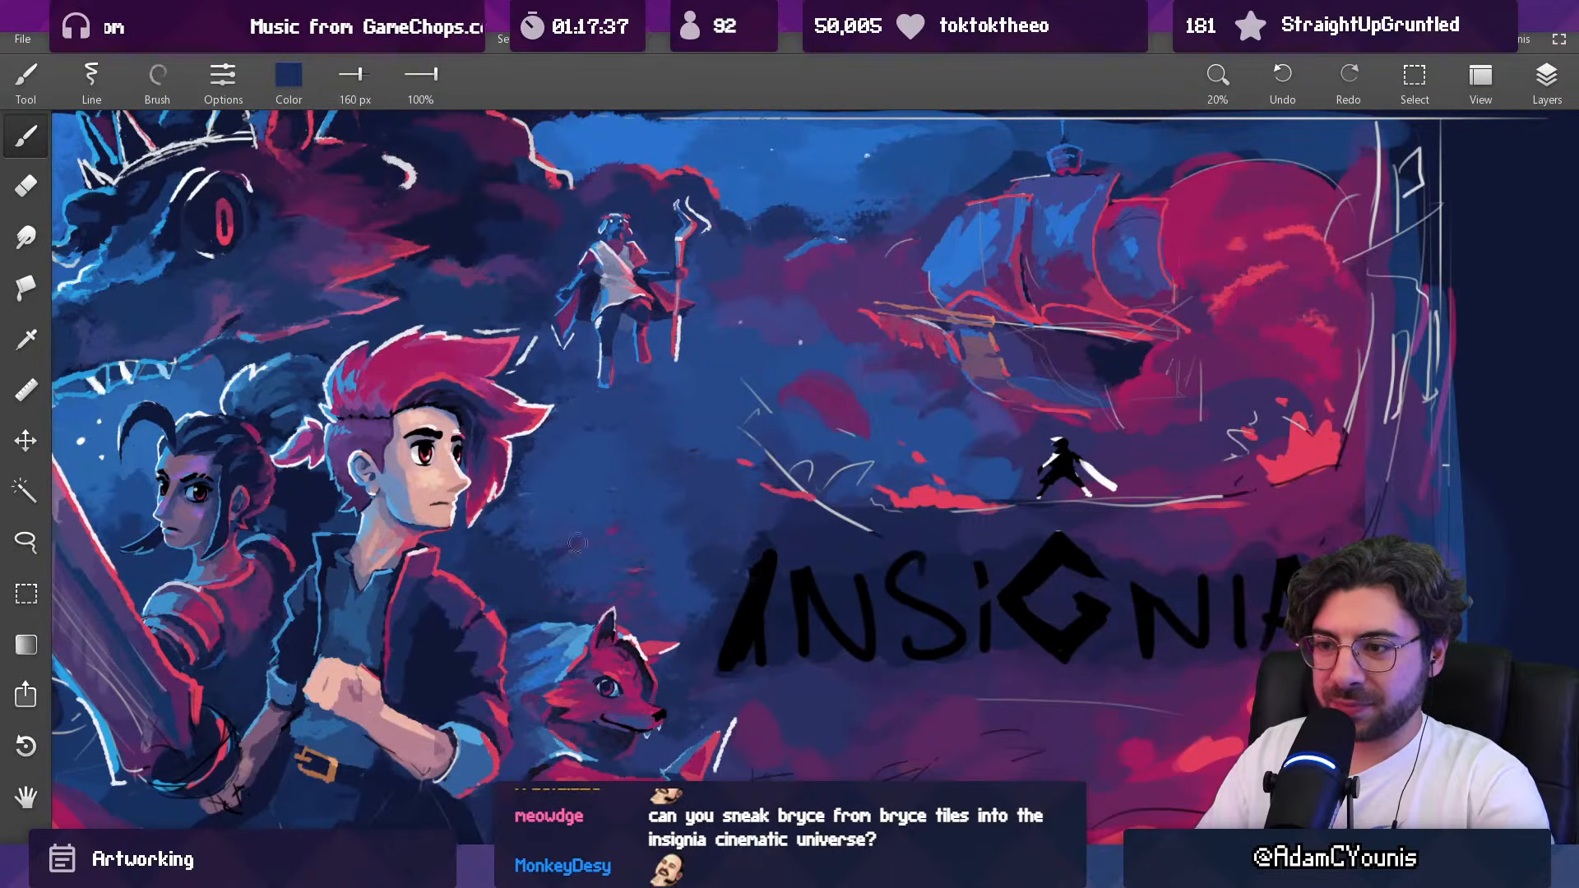
key(bracketright)
key(bracketright)
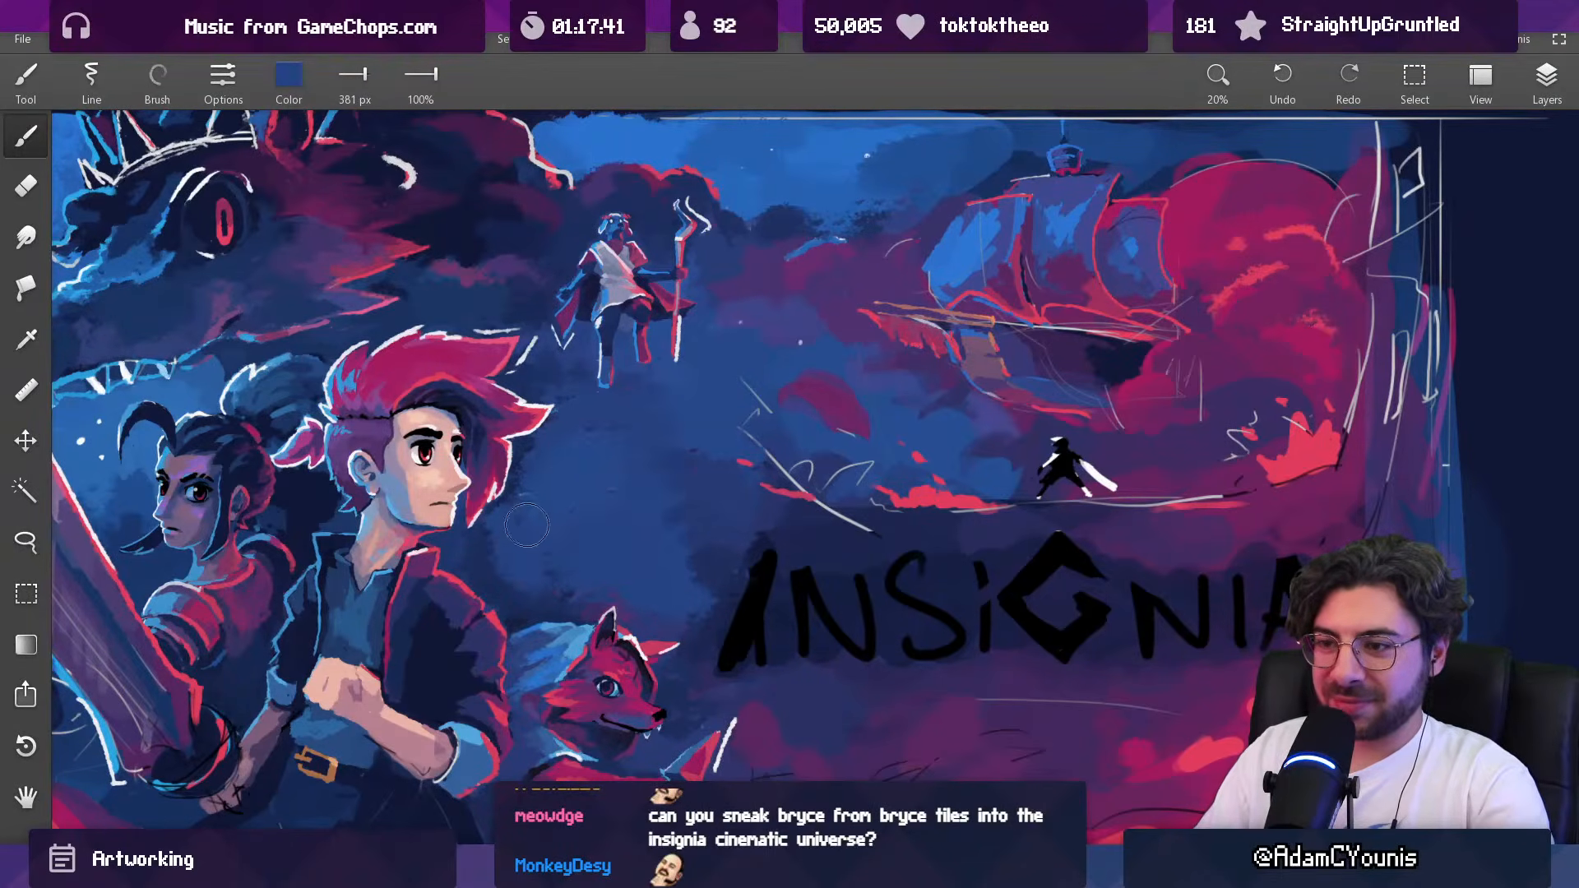
key(bracketleft)
key(bracketleft)
key(bracketleft)
key(bracketleft)
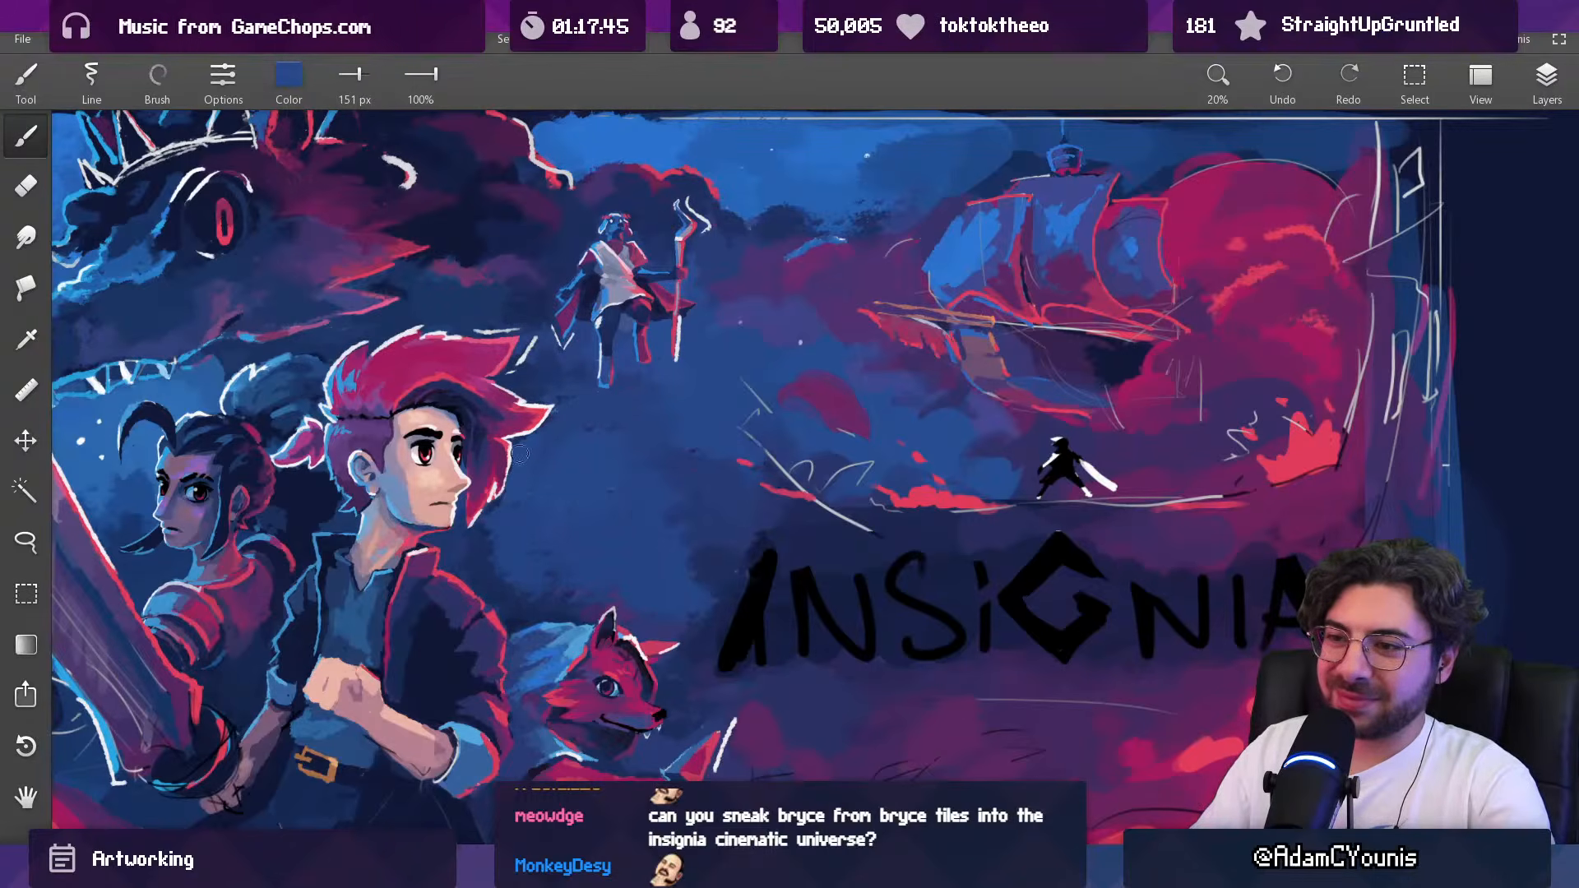
key(bracketright)
key(bracketright)
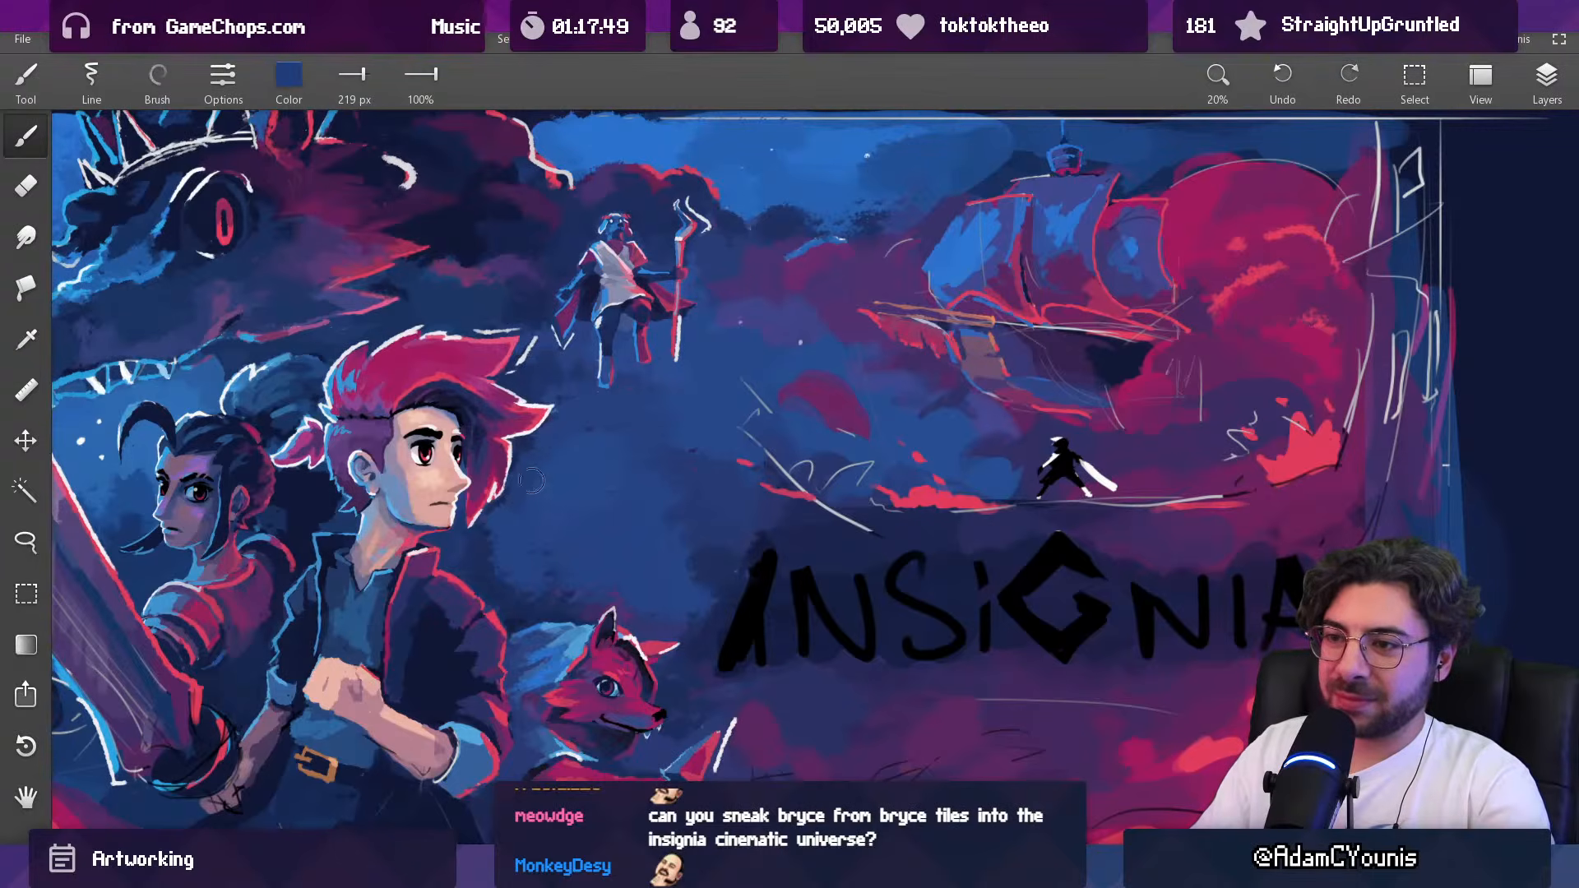
Step: Blend the cleared background just above the fox with sampled blues, using brush sizes from 274 to 420 px
key(bracketright)
key(bracketright)
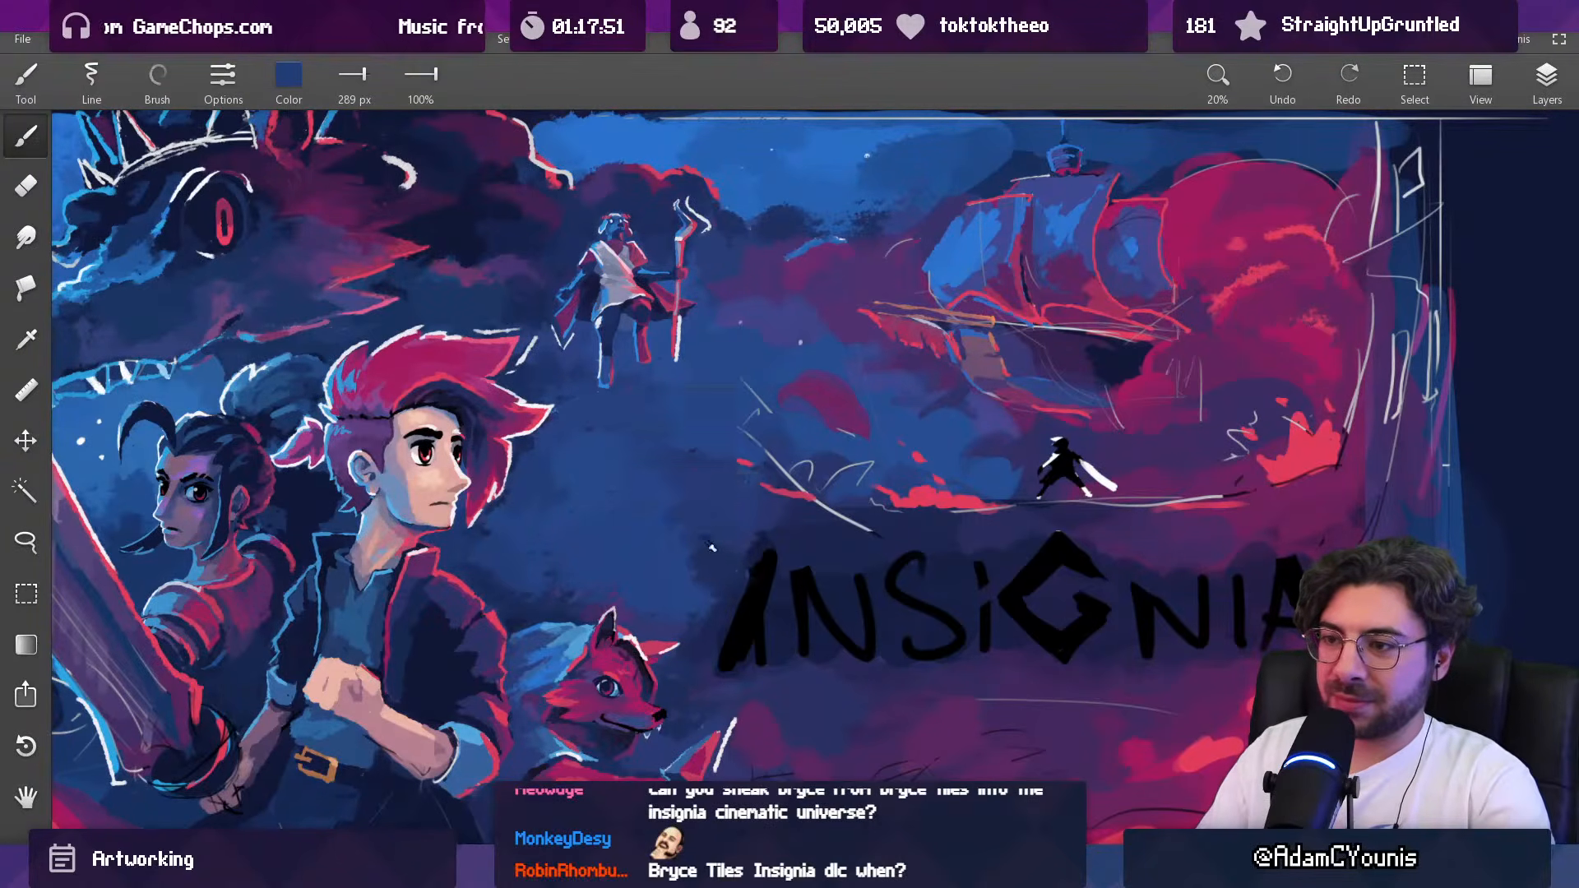
alt+click(673, 537)
key(bracketleft)
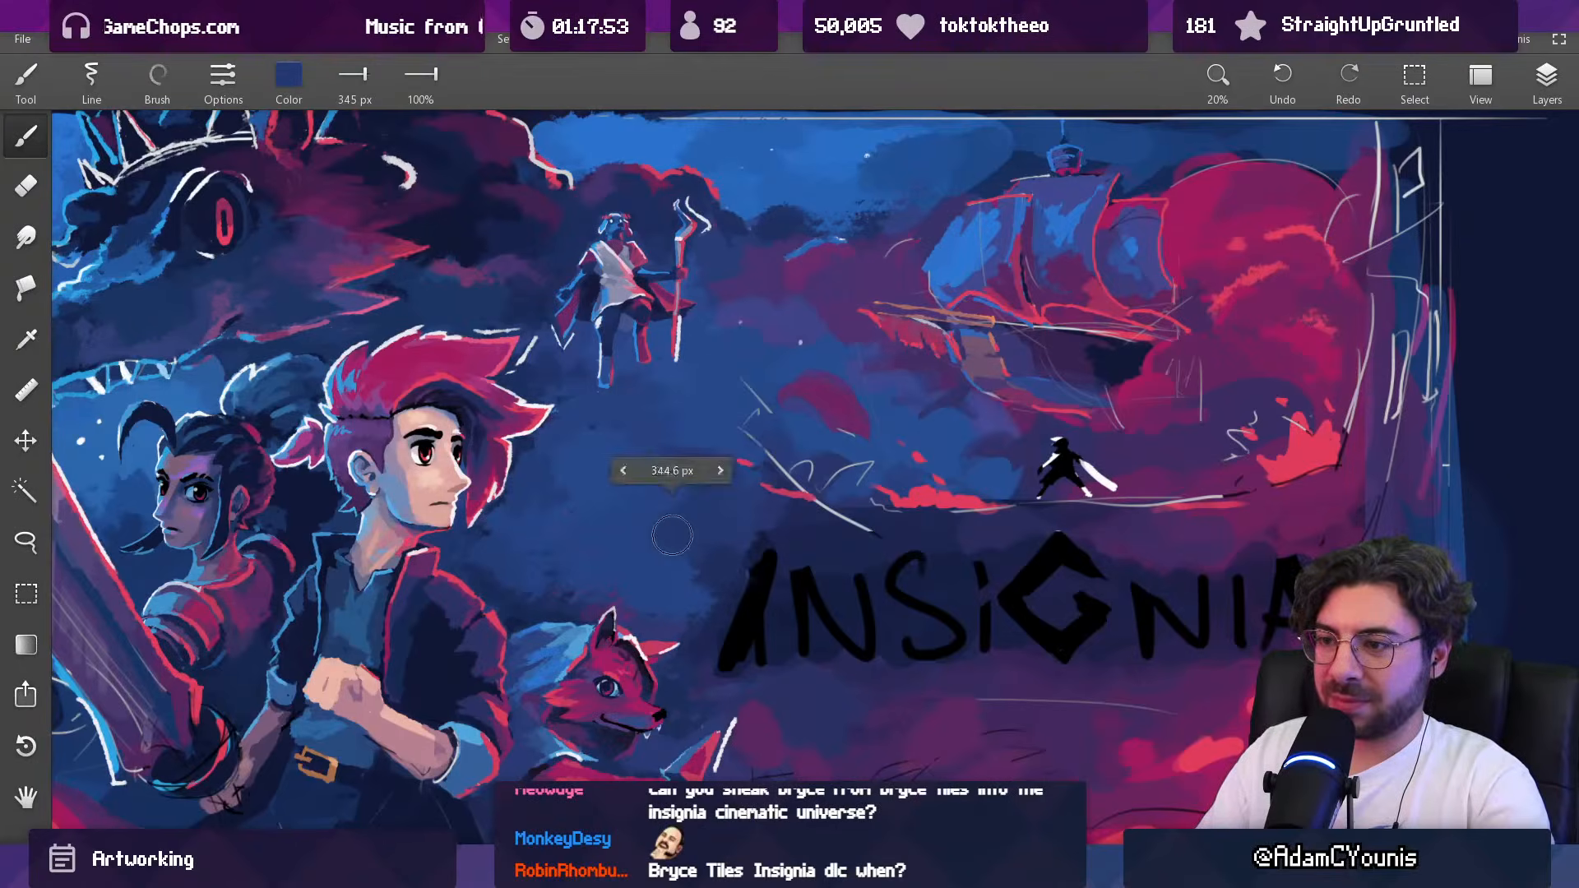
alt+click(587, 598)
key(bracketright)
key(bracketright)
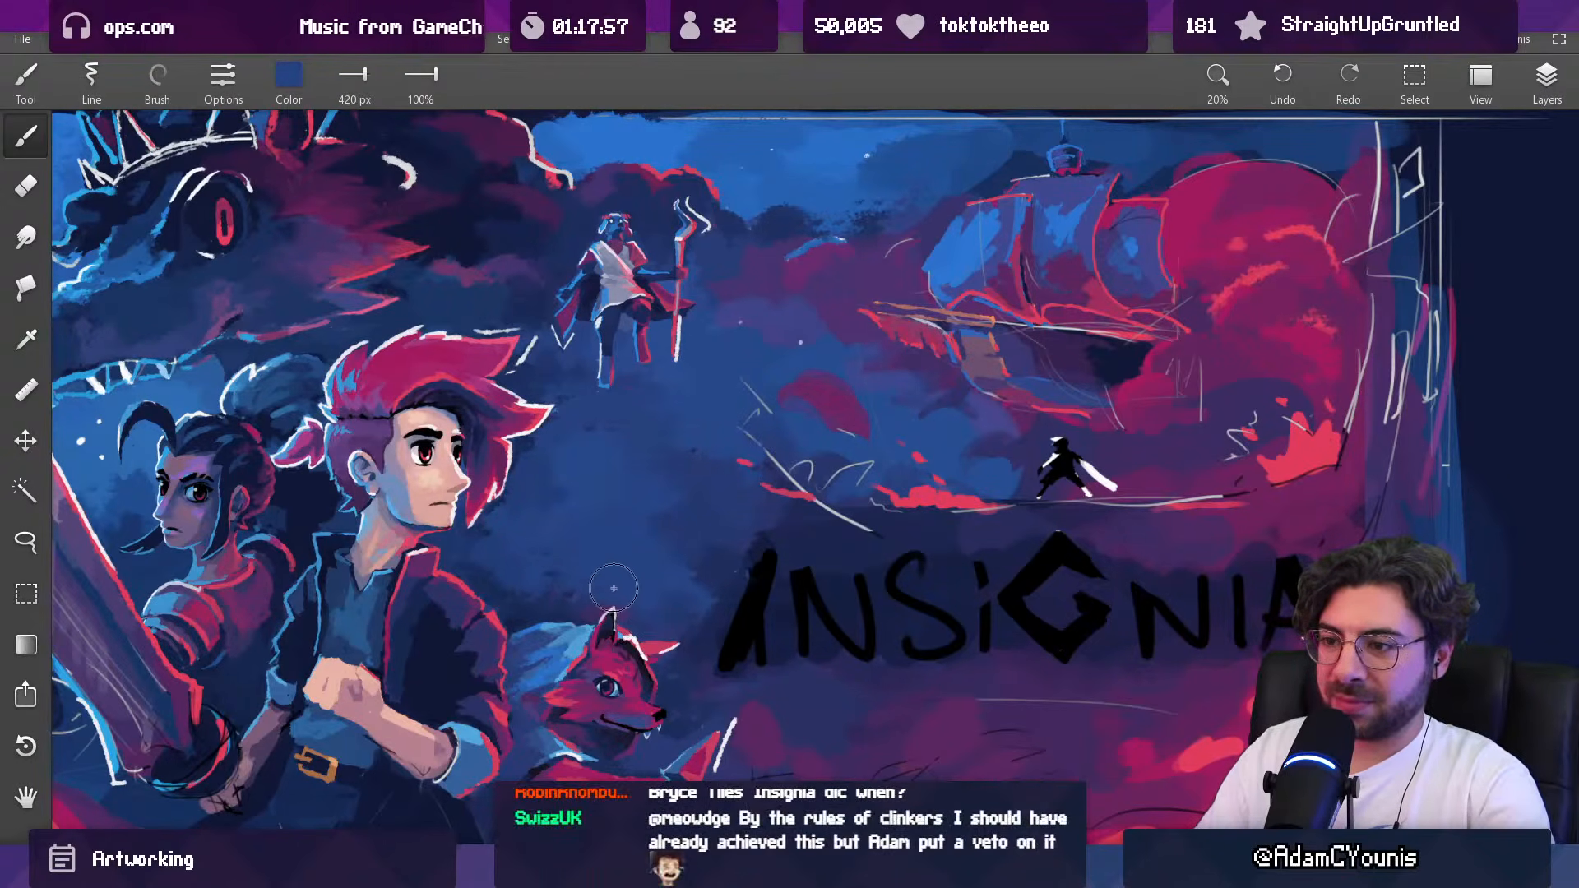
alt+click(555, 571)
key(bracketleft)
key(bracketleft)
key(bracketleft)
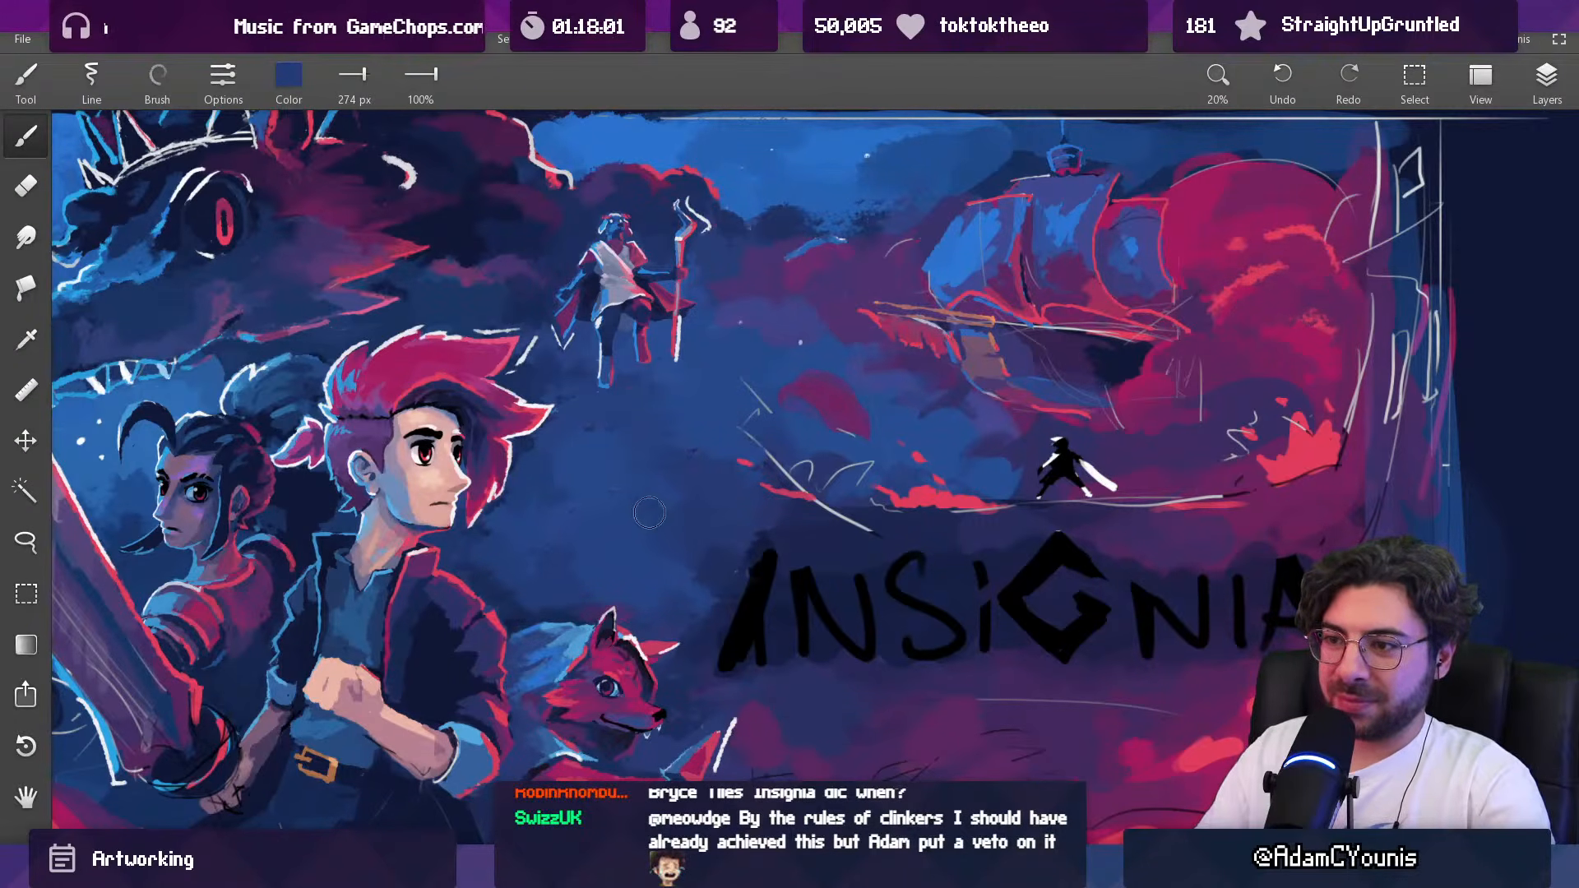
Step: Soften the cleared blue area between the hero and the title lettering with the brush at 341 to 490 px
key(bracketright)
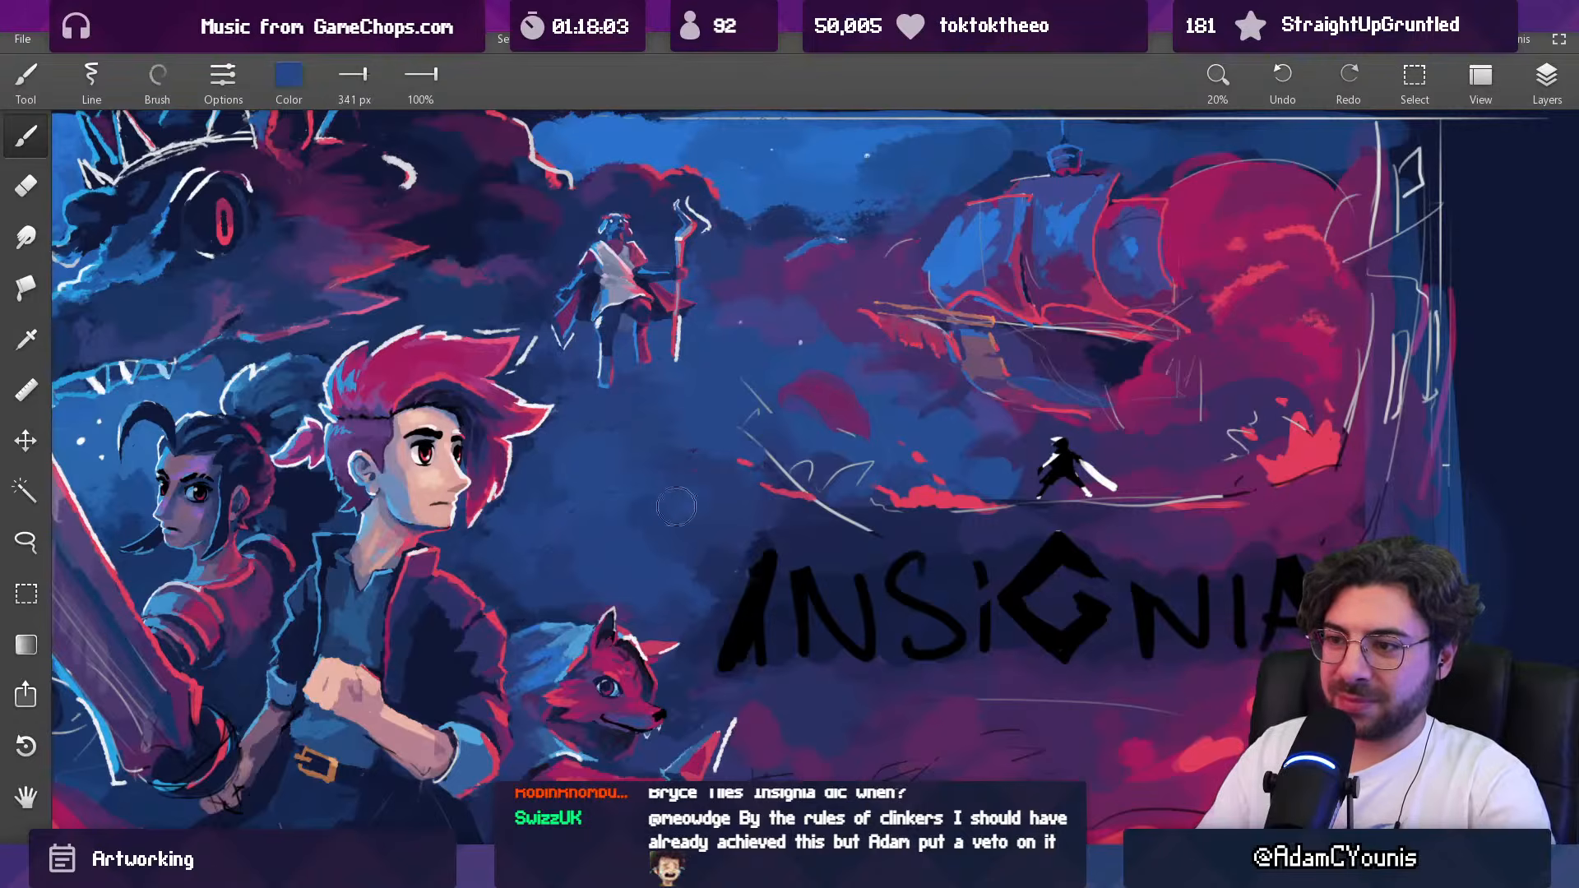
key(bracketright)
key(bracketright)
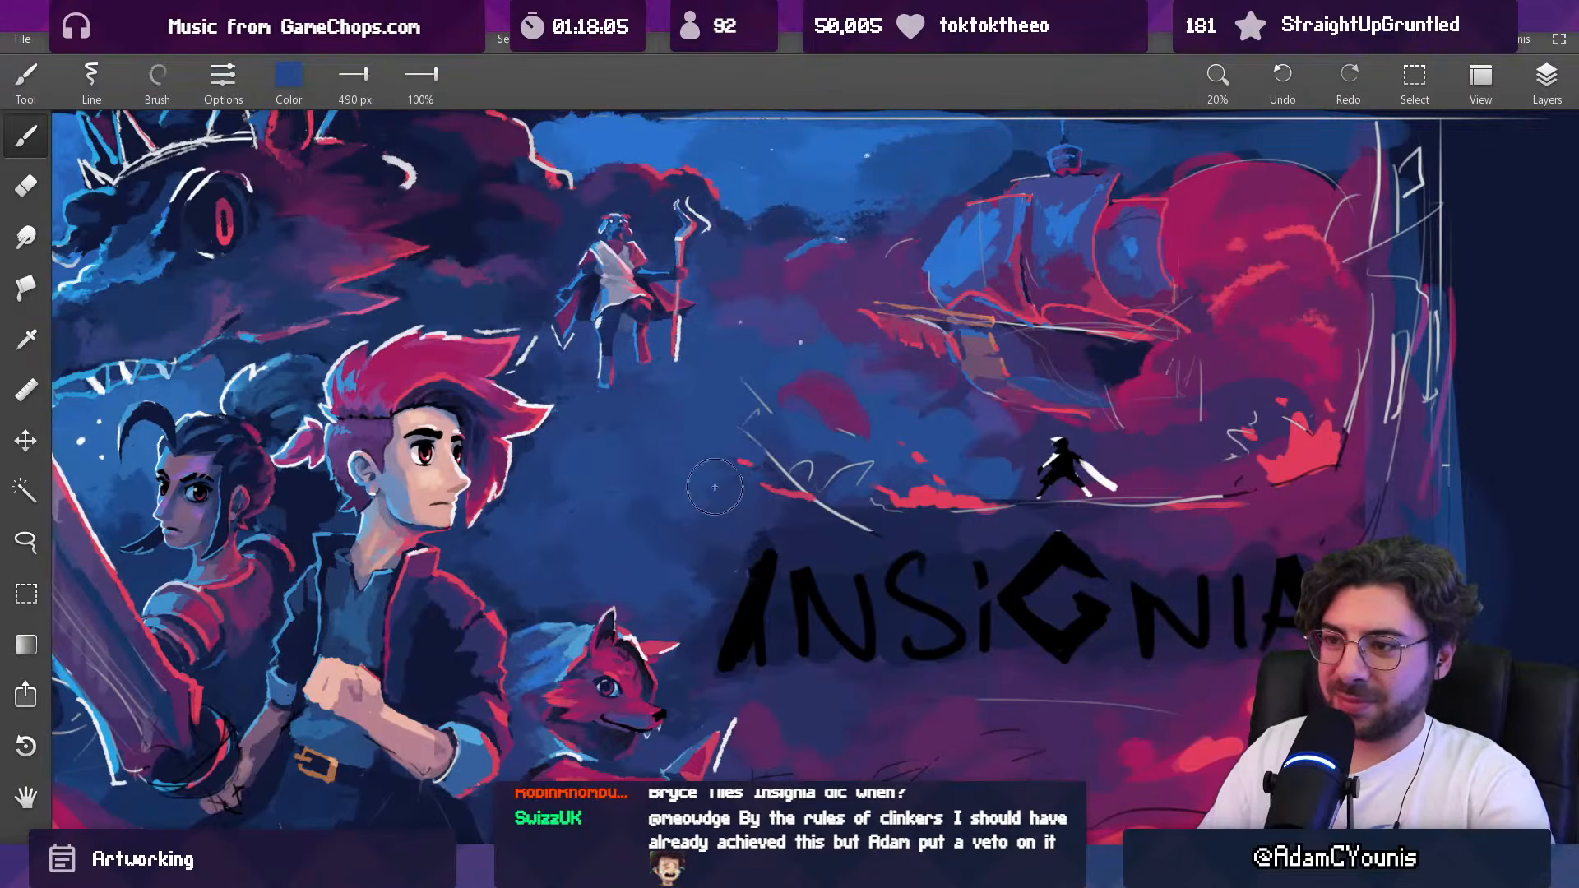
key(bracketleft)
key(bracketleft)
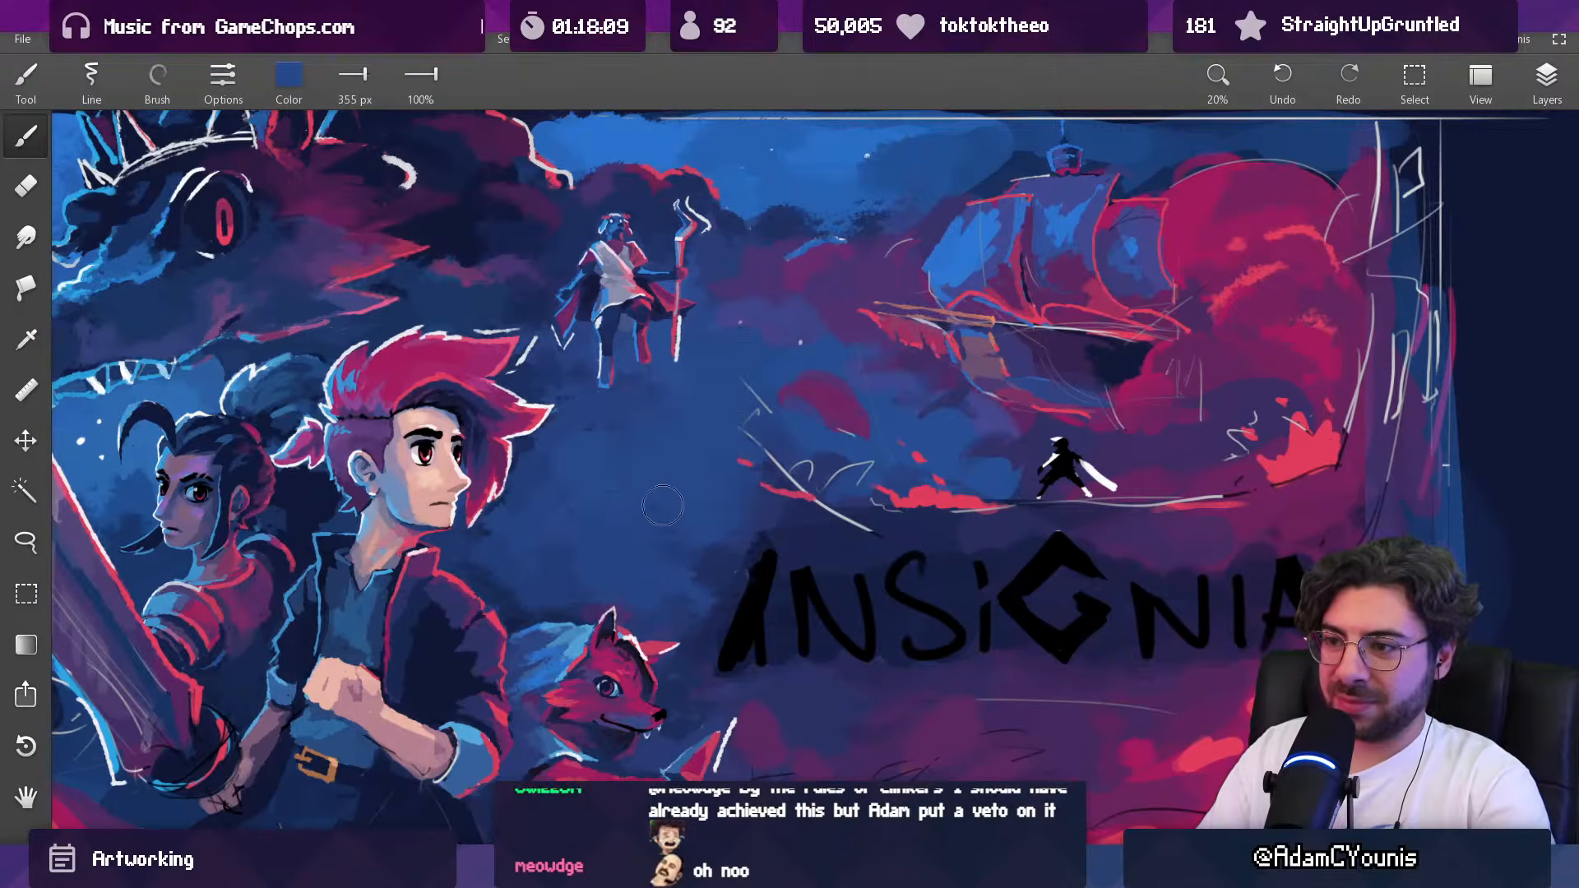
Step: On Layer 3, marquee-select the red and blue armoured figure at the end of the study row and move it into the composition
scroll(631, 493, down, 5)
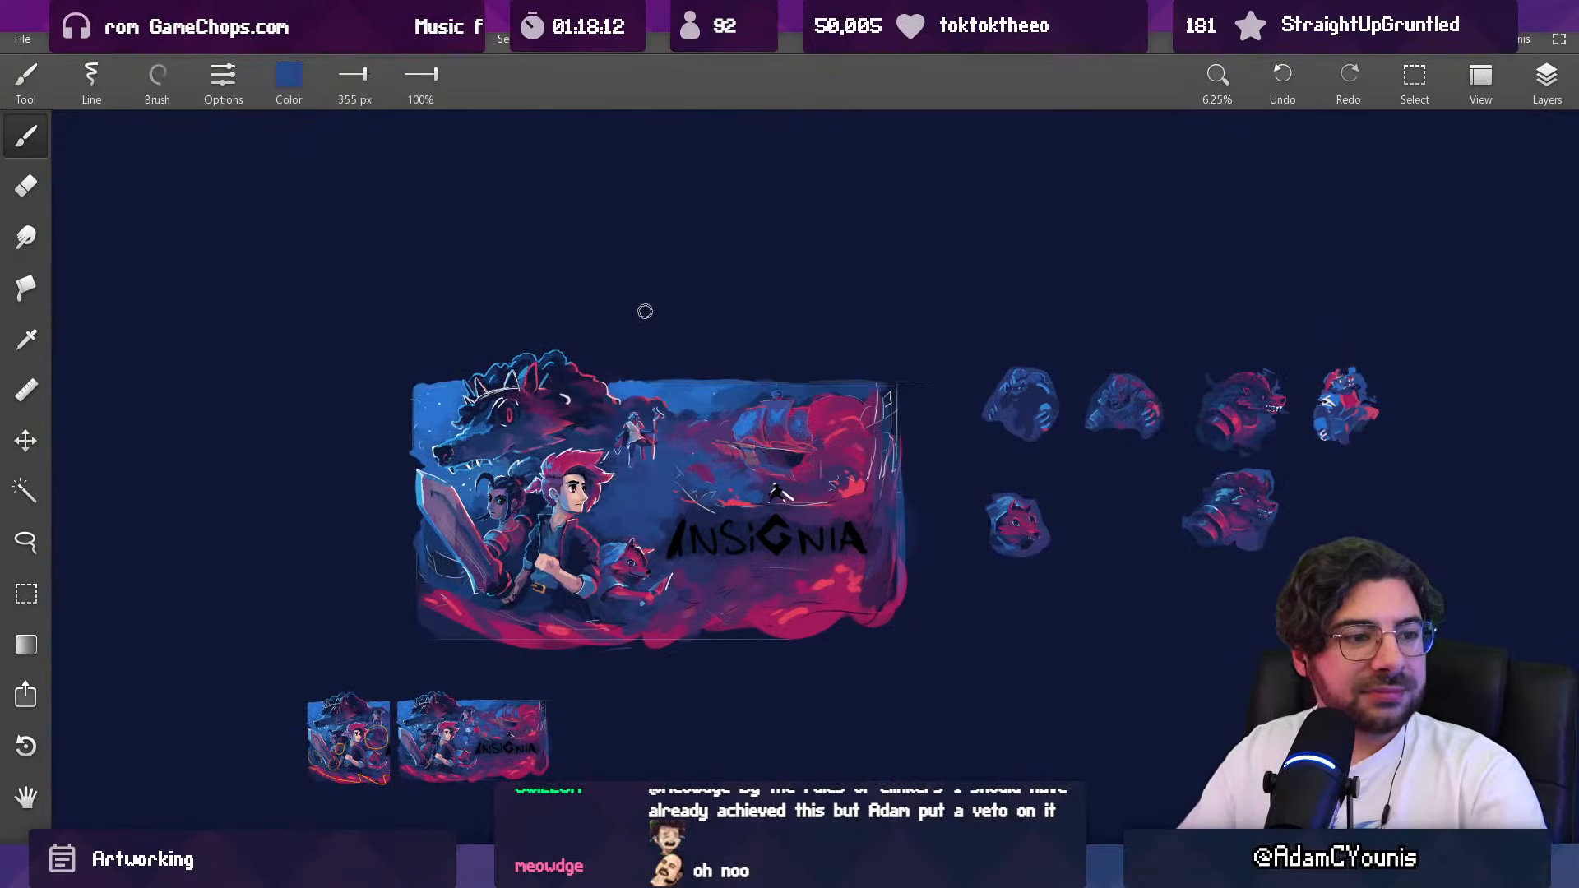
drag(572, 474, 596, 463)
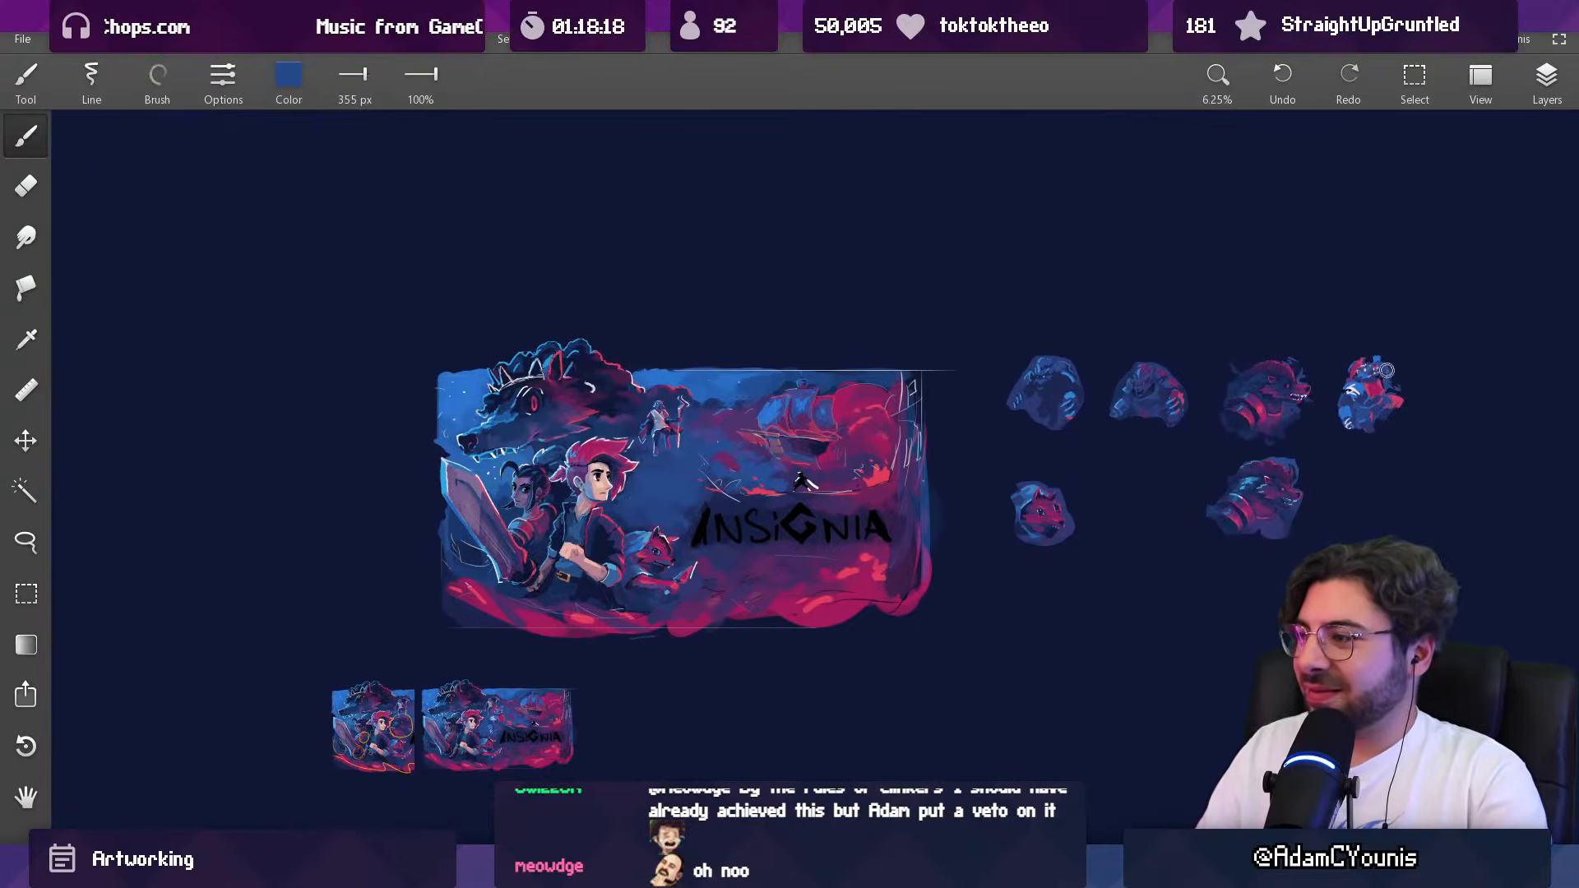
key(v)
click(1535, 84)
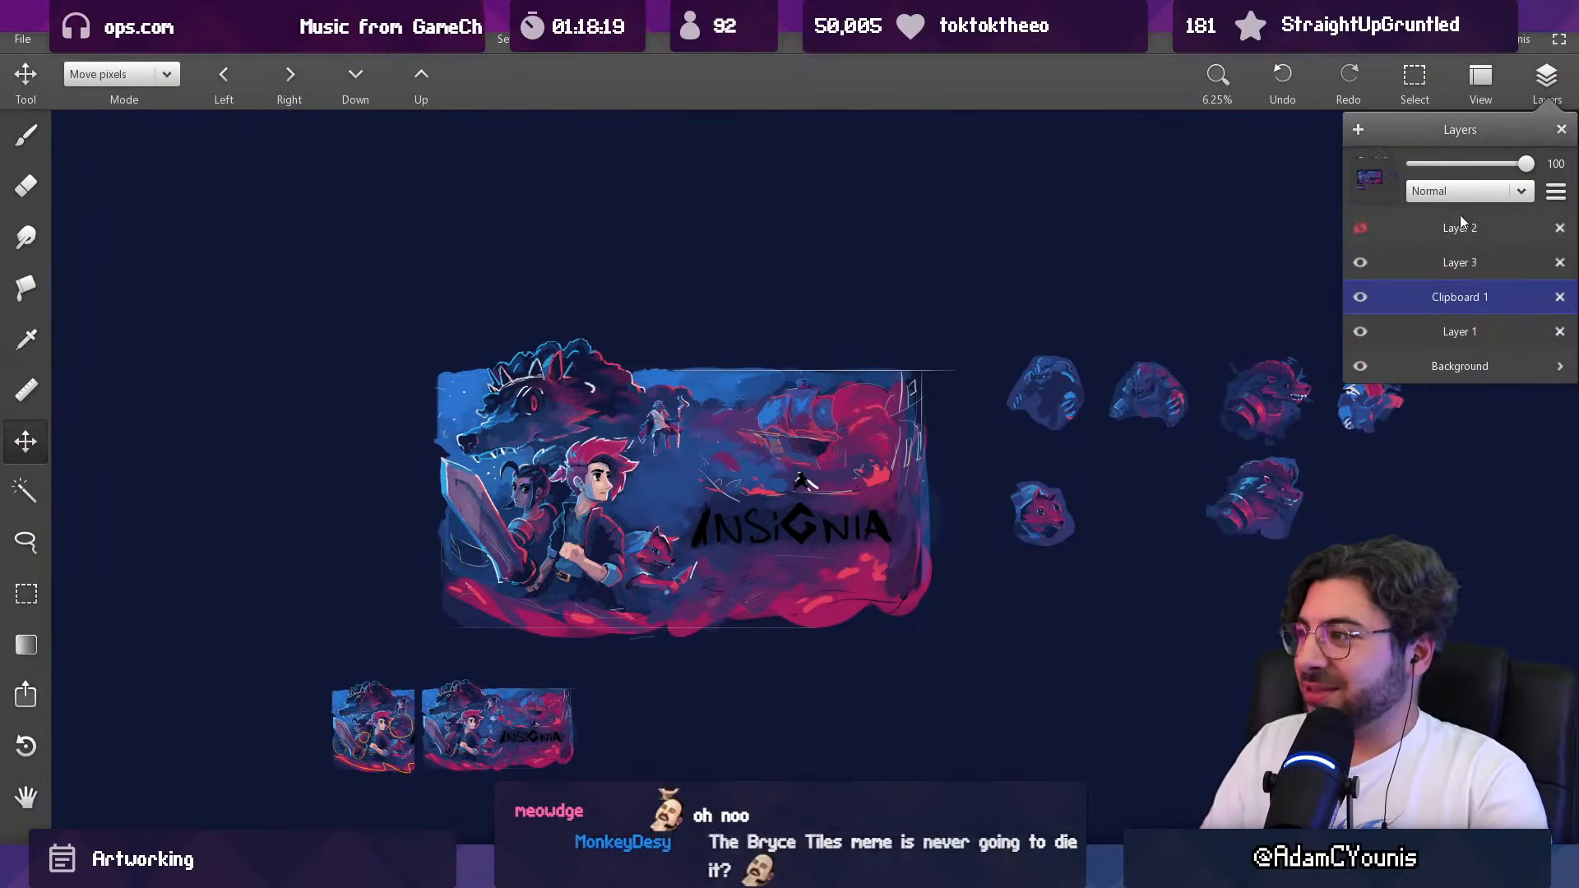
click(1406, 269)
drag(1078, 438, 864, 467)
key(m)
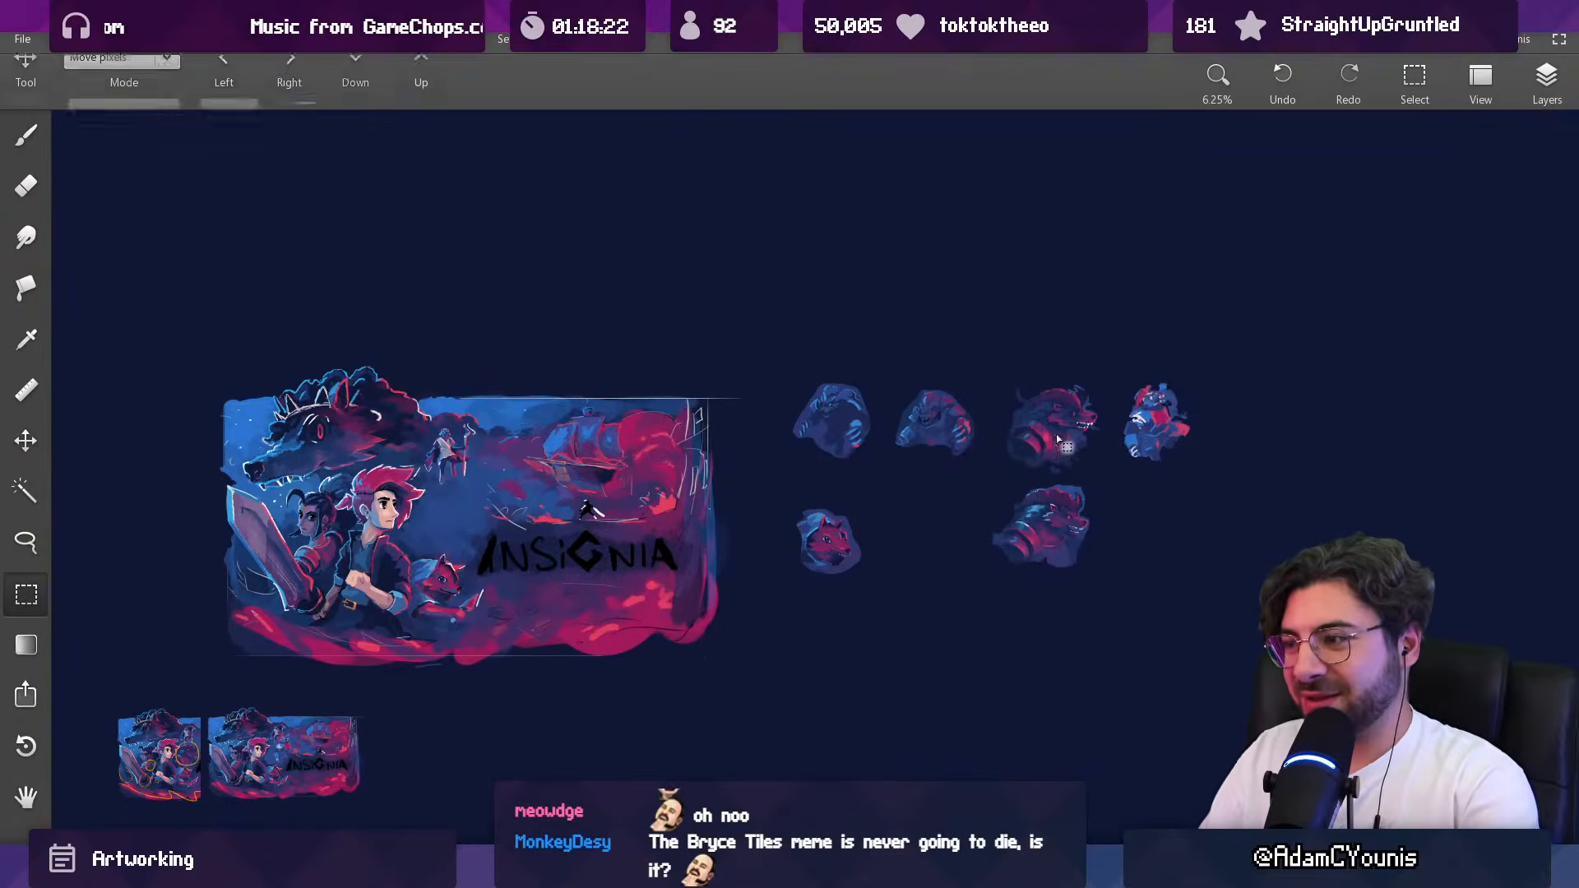
drag(1120, 360, 1208, 496)
drag(1180, 435, 429, 560)
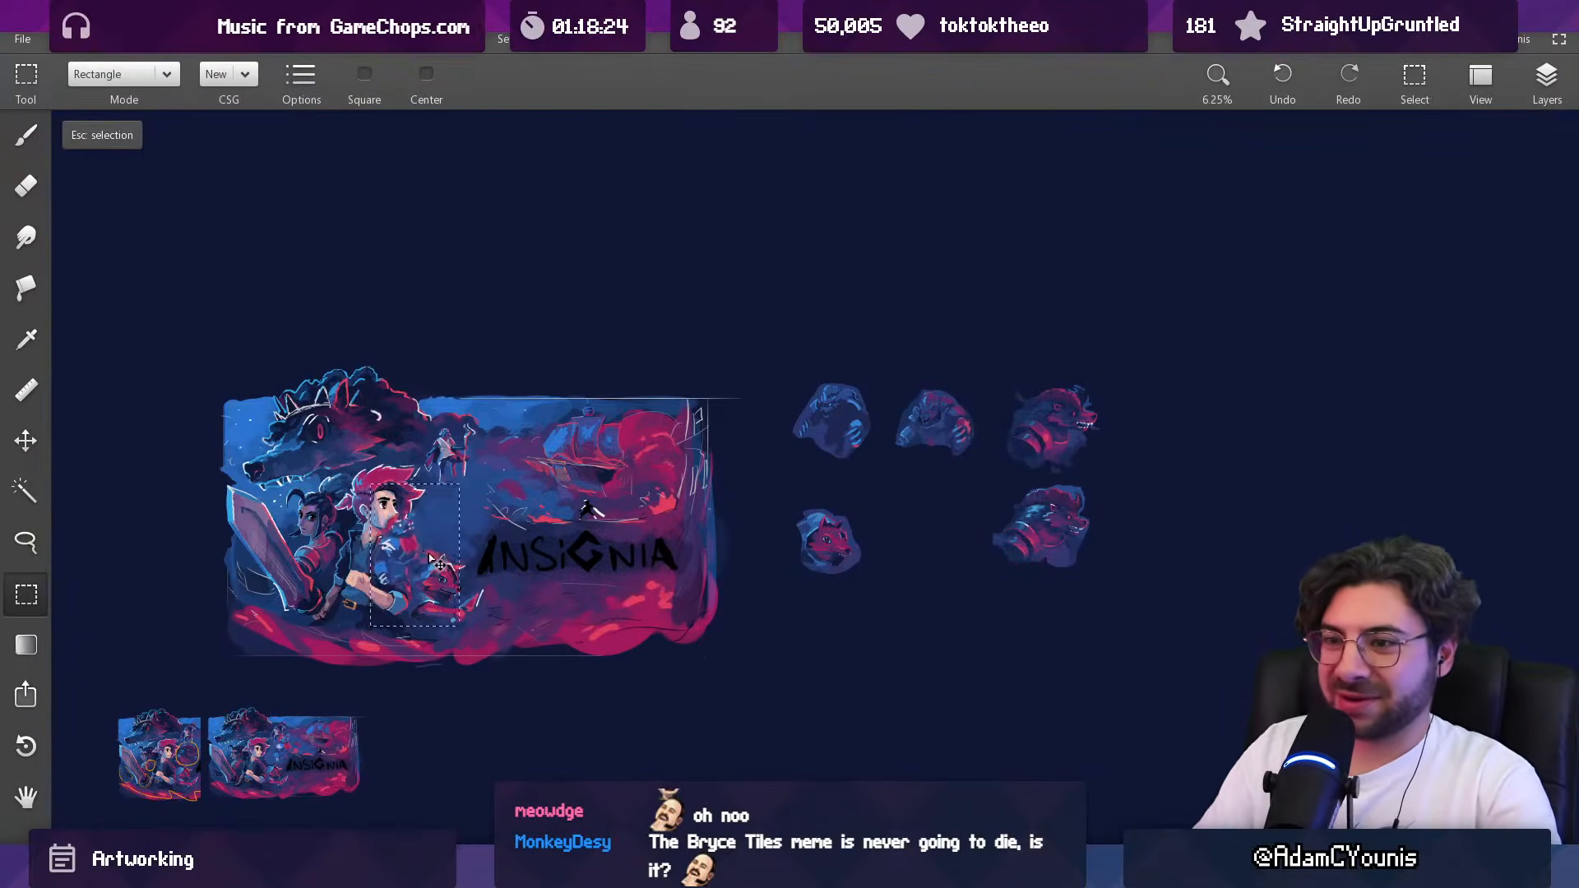
Step: Position the armoured figure in the cleared spot between the hero and the fox, below the staff bearer, and deselect
scroll(411, 526, up, 5)
scroll(709, 463, up, 1)
scroll(691, 559, up, 1)
drag(686, 563, 694, 579)
drag(697, 581, 729, 516)
key(Escape)
mouse_move(740, 460)
mouse_down()
mouse_move(737, 391)
mouse_move(726, 423)
mouse_up()
Step: Sample a light blue and touch up the placed armoured figure around its head with the brush at 243 px
key(b)
alt+click(702, 447)
drag(701, 559, 709, 441)
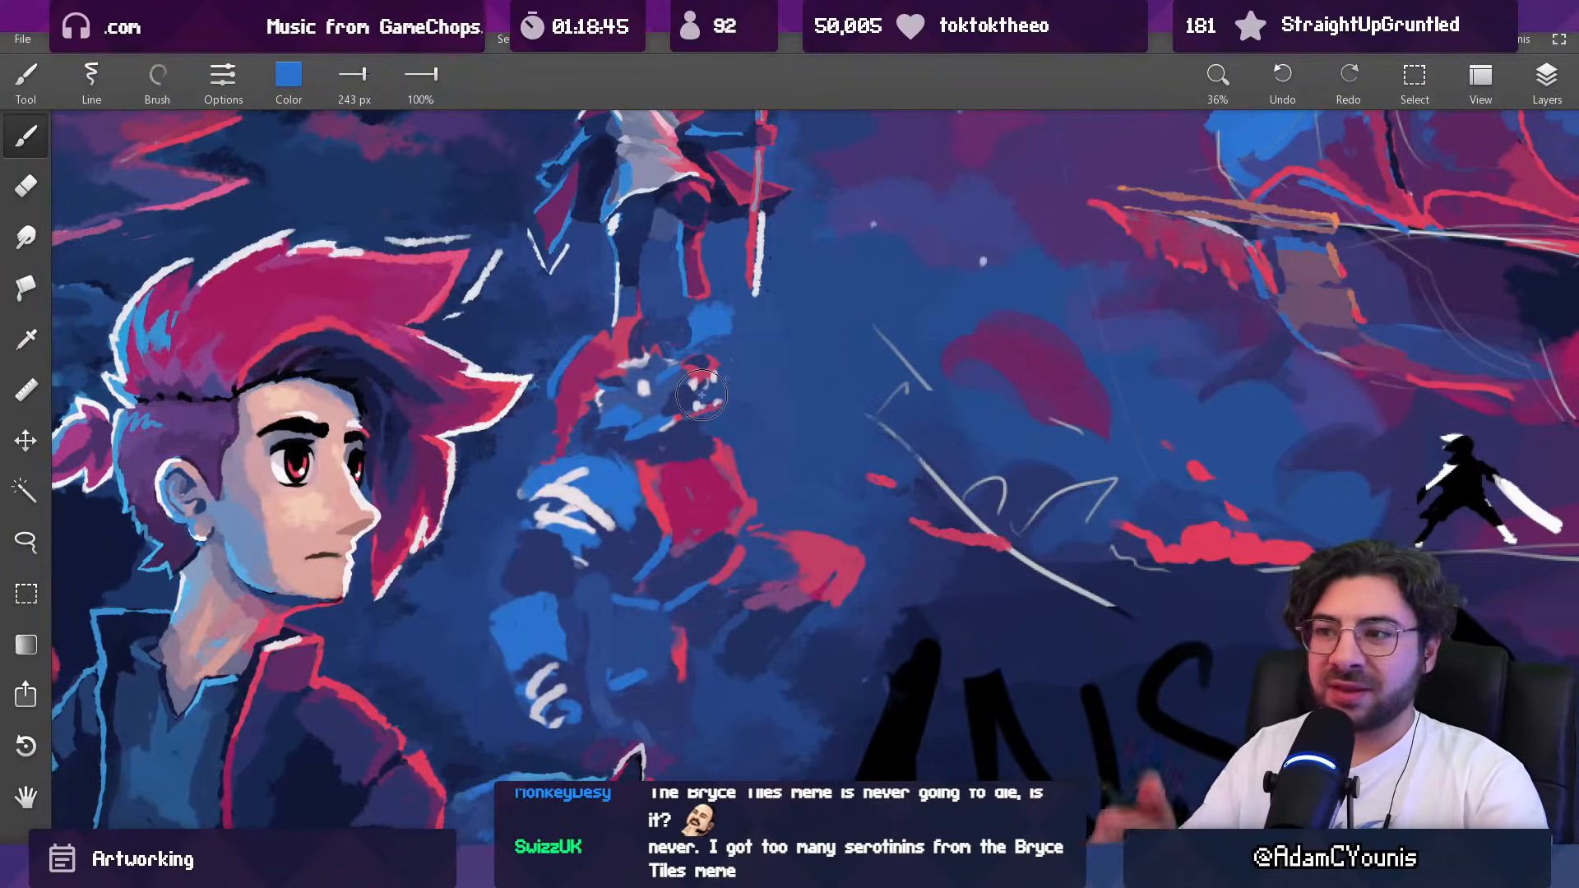
drag(697, 481, 700, 427)
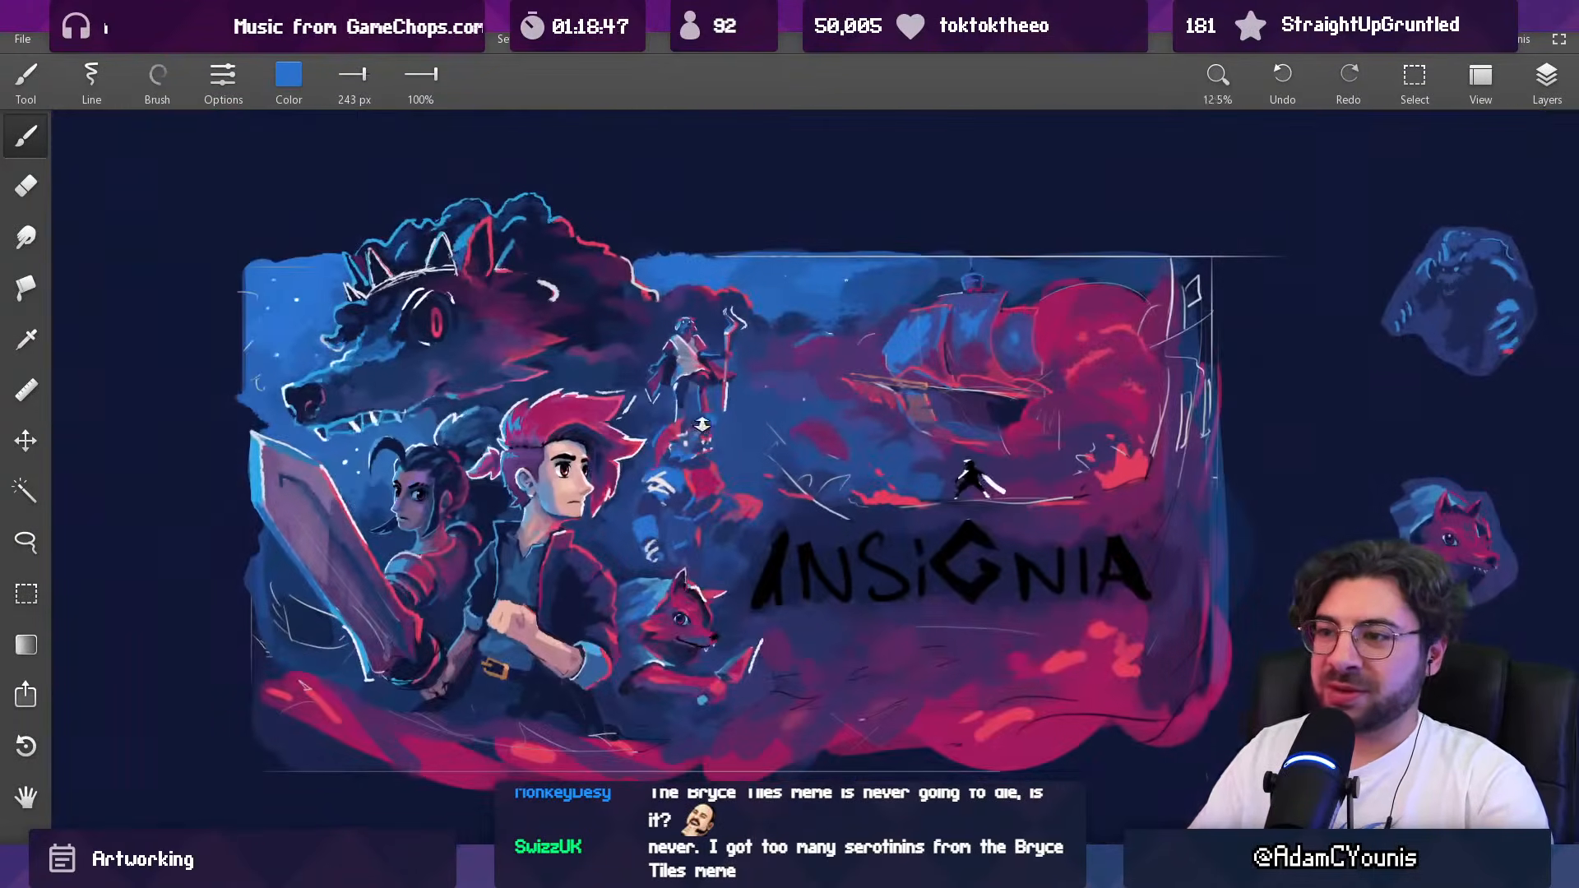
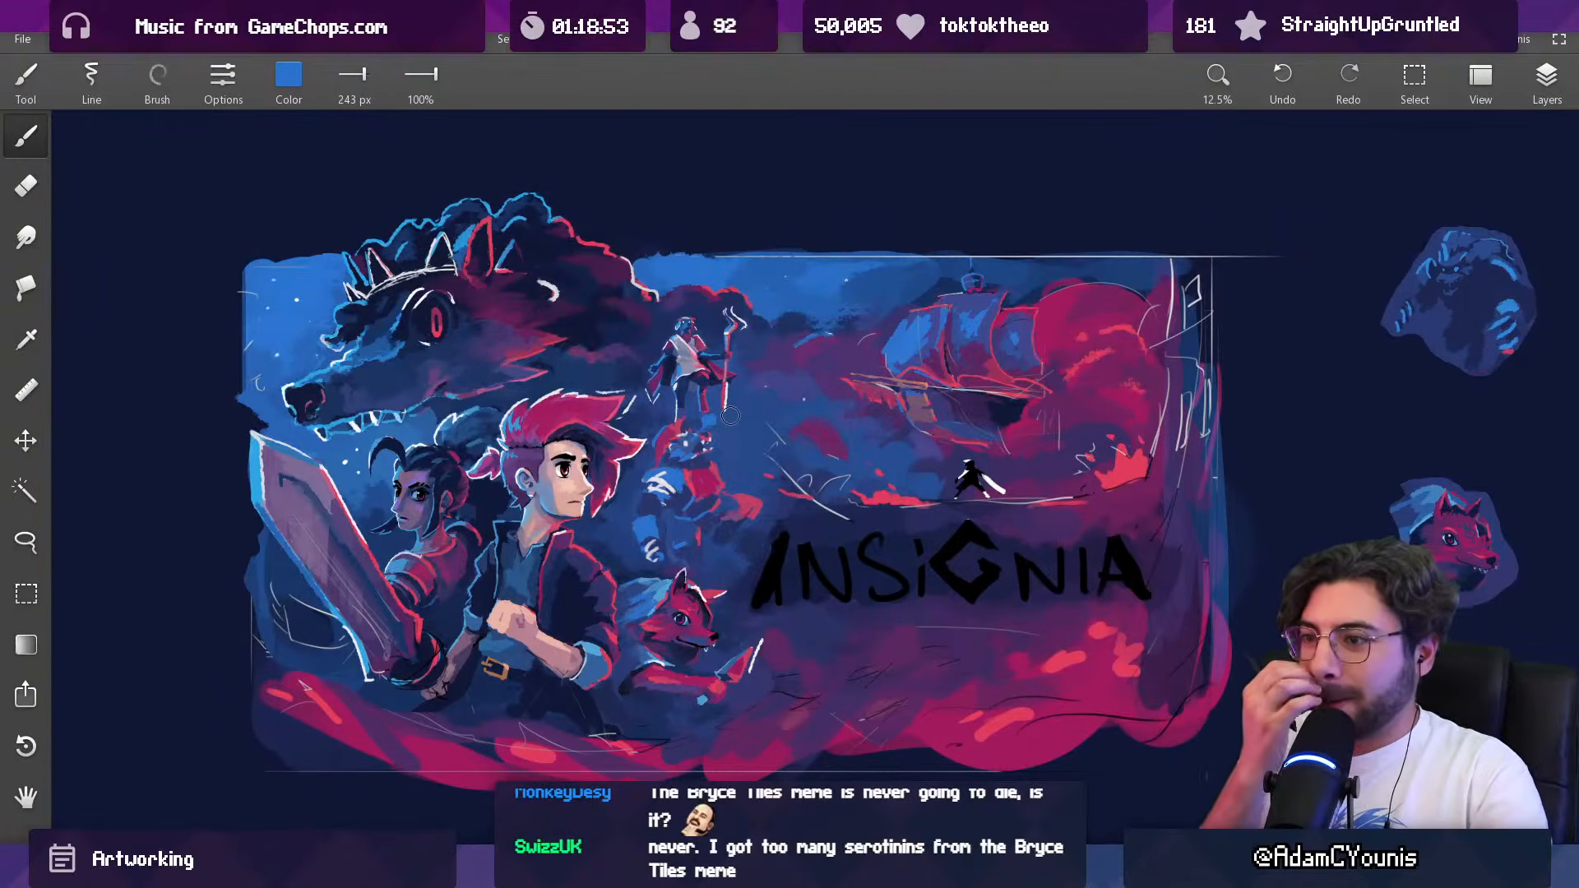
Step: Paint and shape a blue patch between the staff figure's feet and the creature below, reducing the brush size to 65 px
mouse_move(714, 402)
mouse_down()
mouse_move(726, 306)
mouse_move(715, 321)
mouse_up()
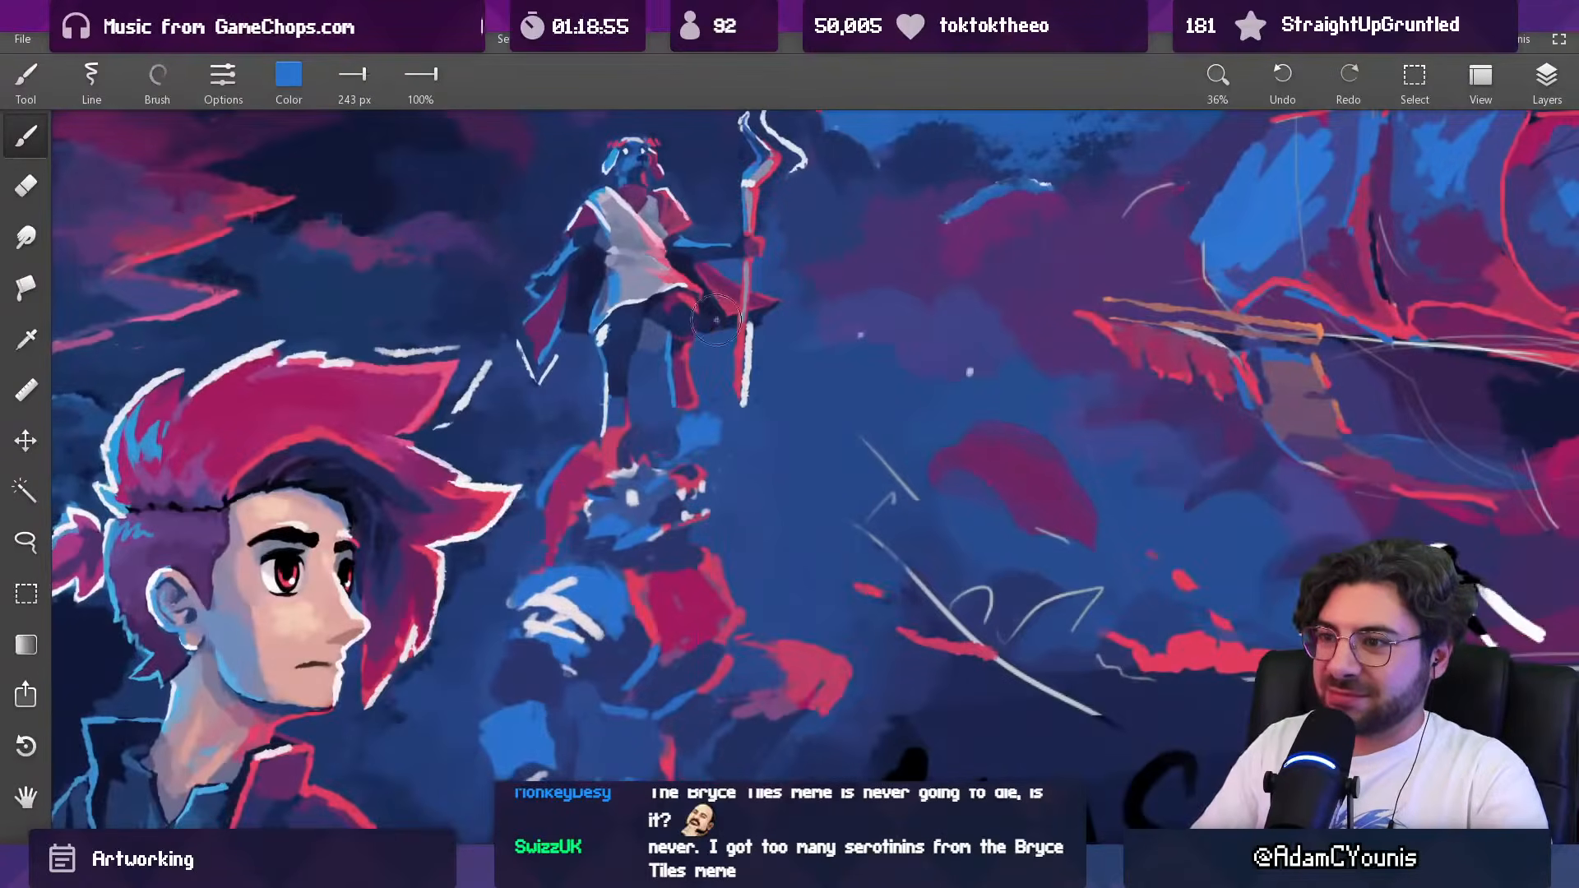
drag(702, 436, 692, 437)
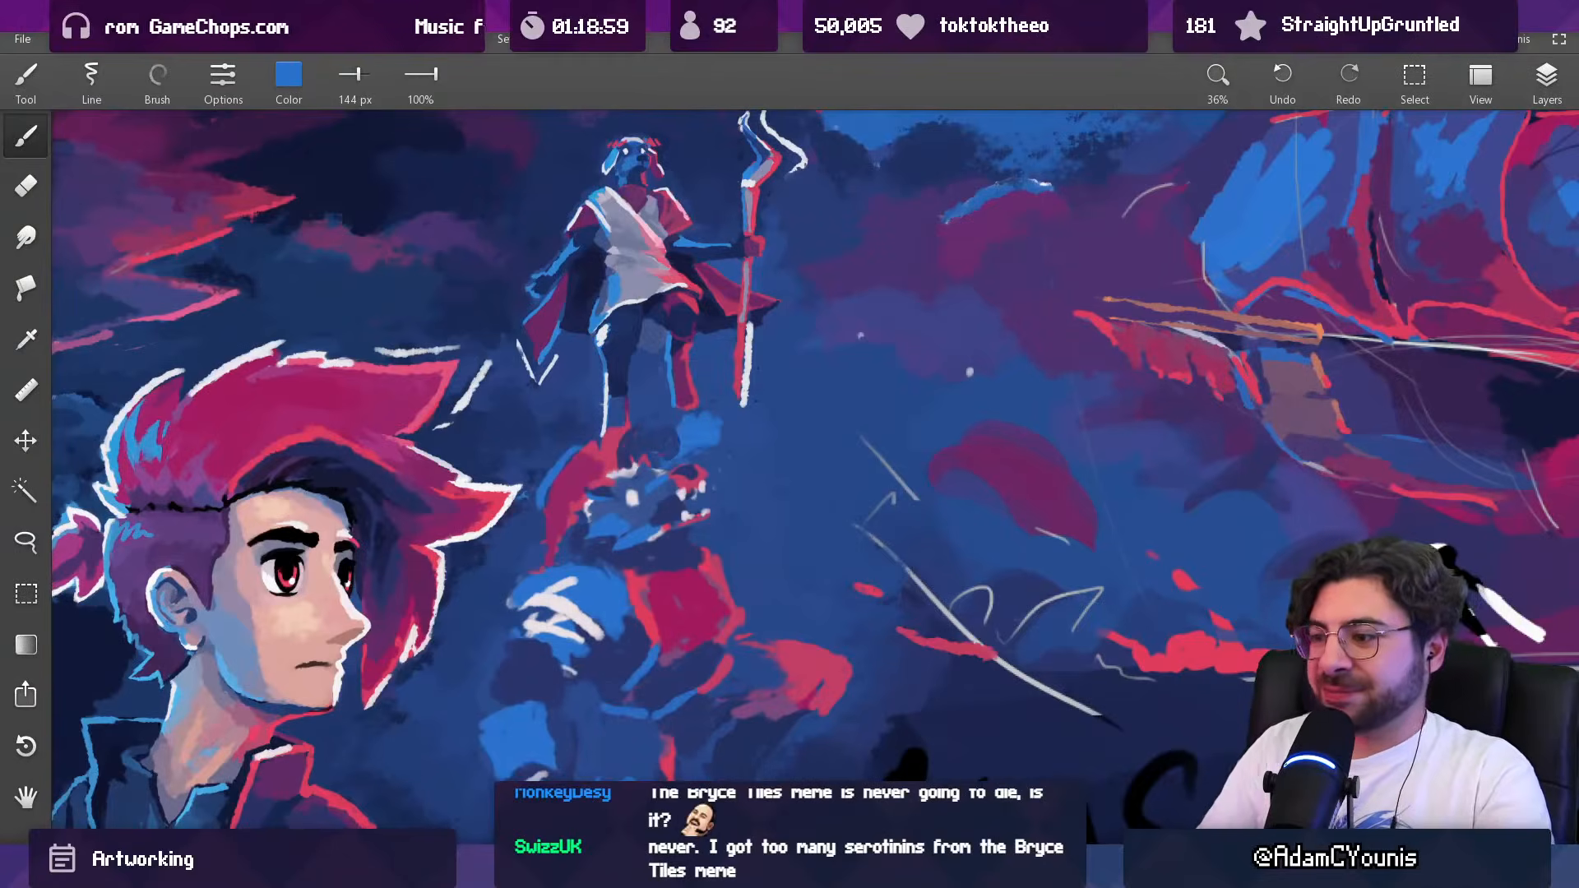
key(alt+Tab)
key(alt+Tab)
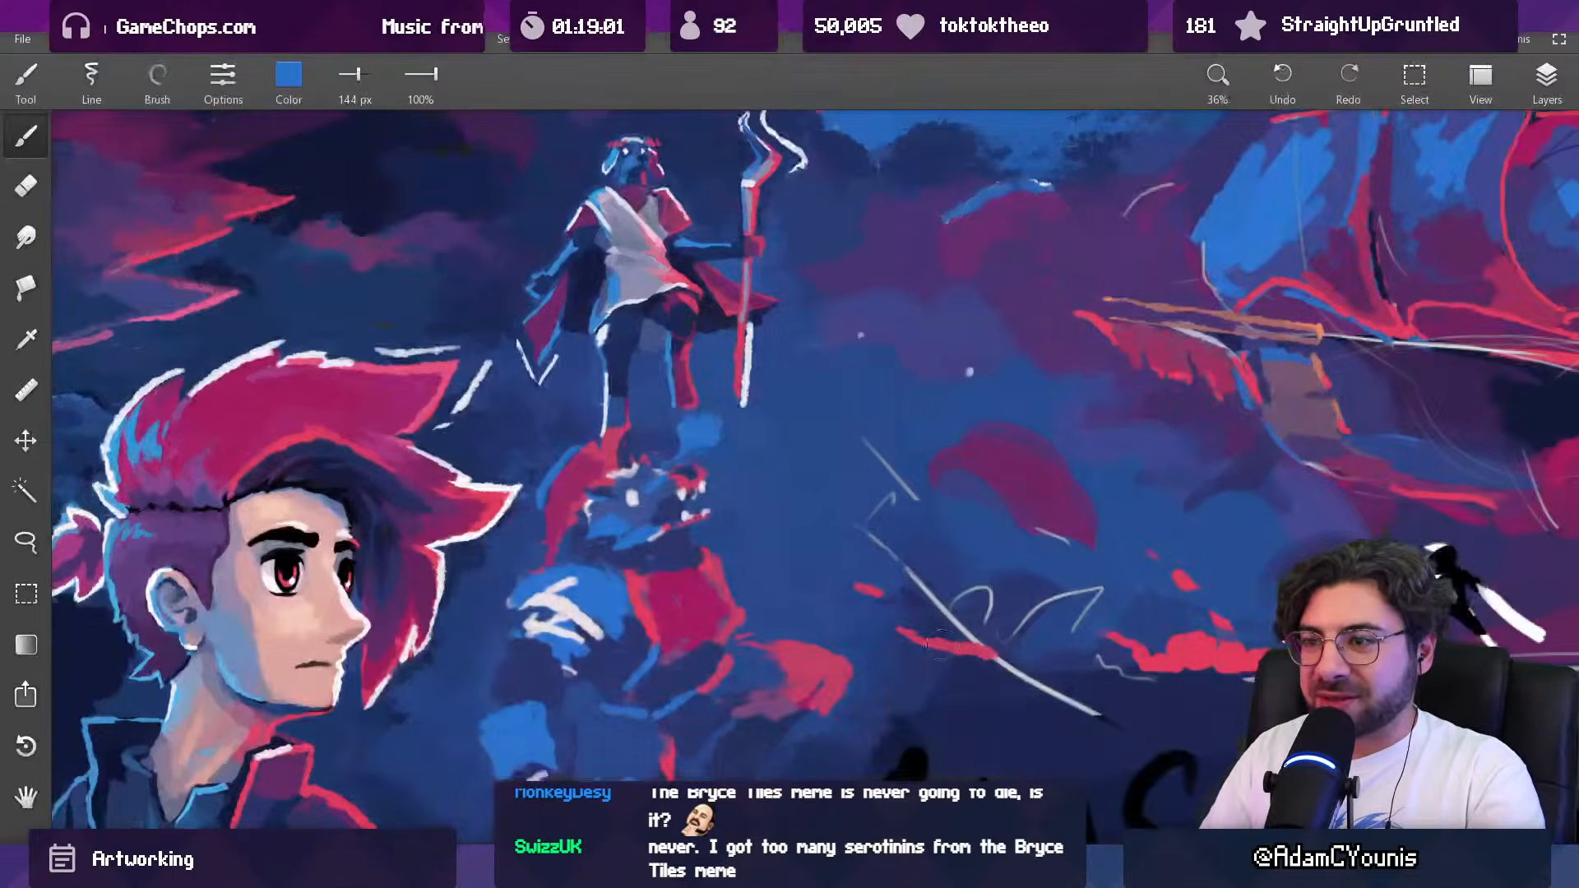
drag(684, 441, 668, 404)
alt+click(684, 400)
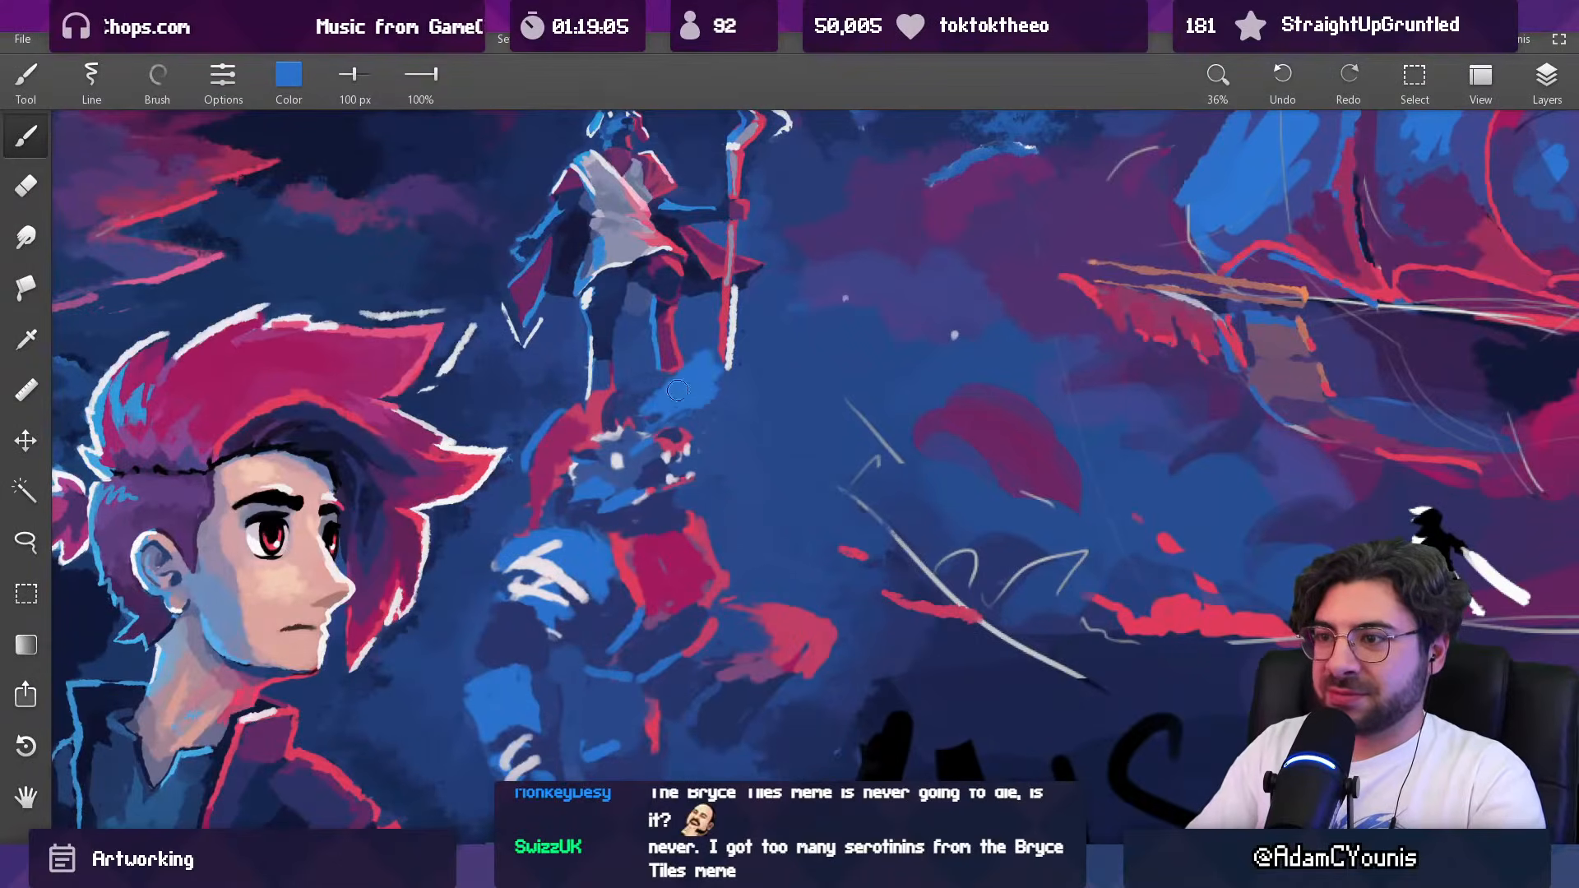
alt+click(726, 394)
alt+click(707, 376)
key(bracketleft)
key(bracketleft)
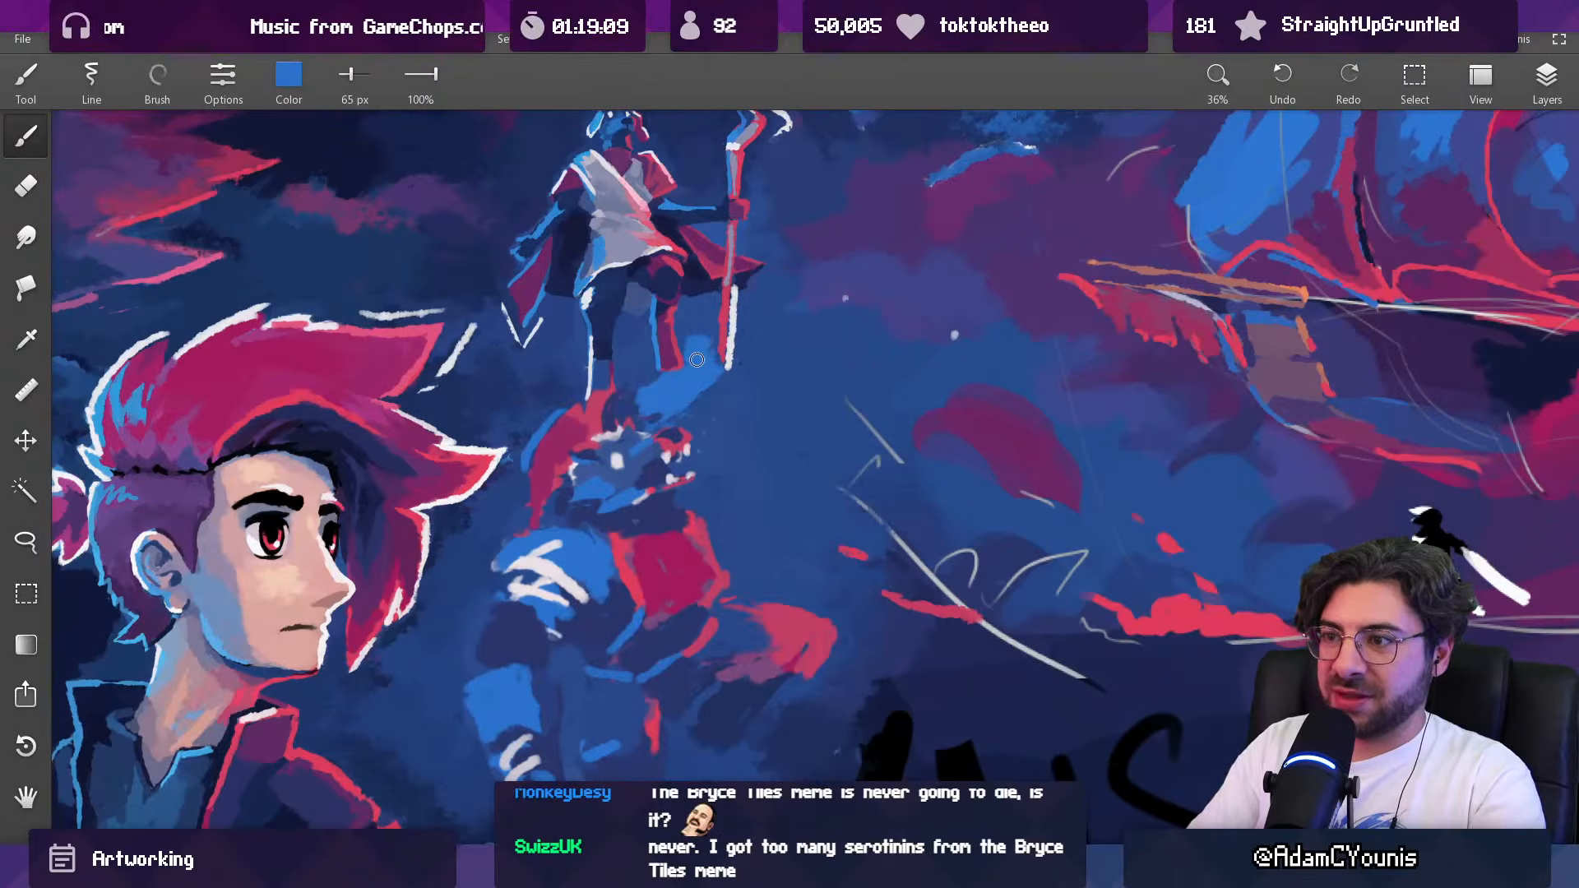
drag(735, 364, 646, 789)
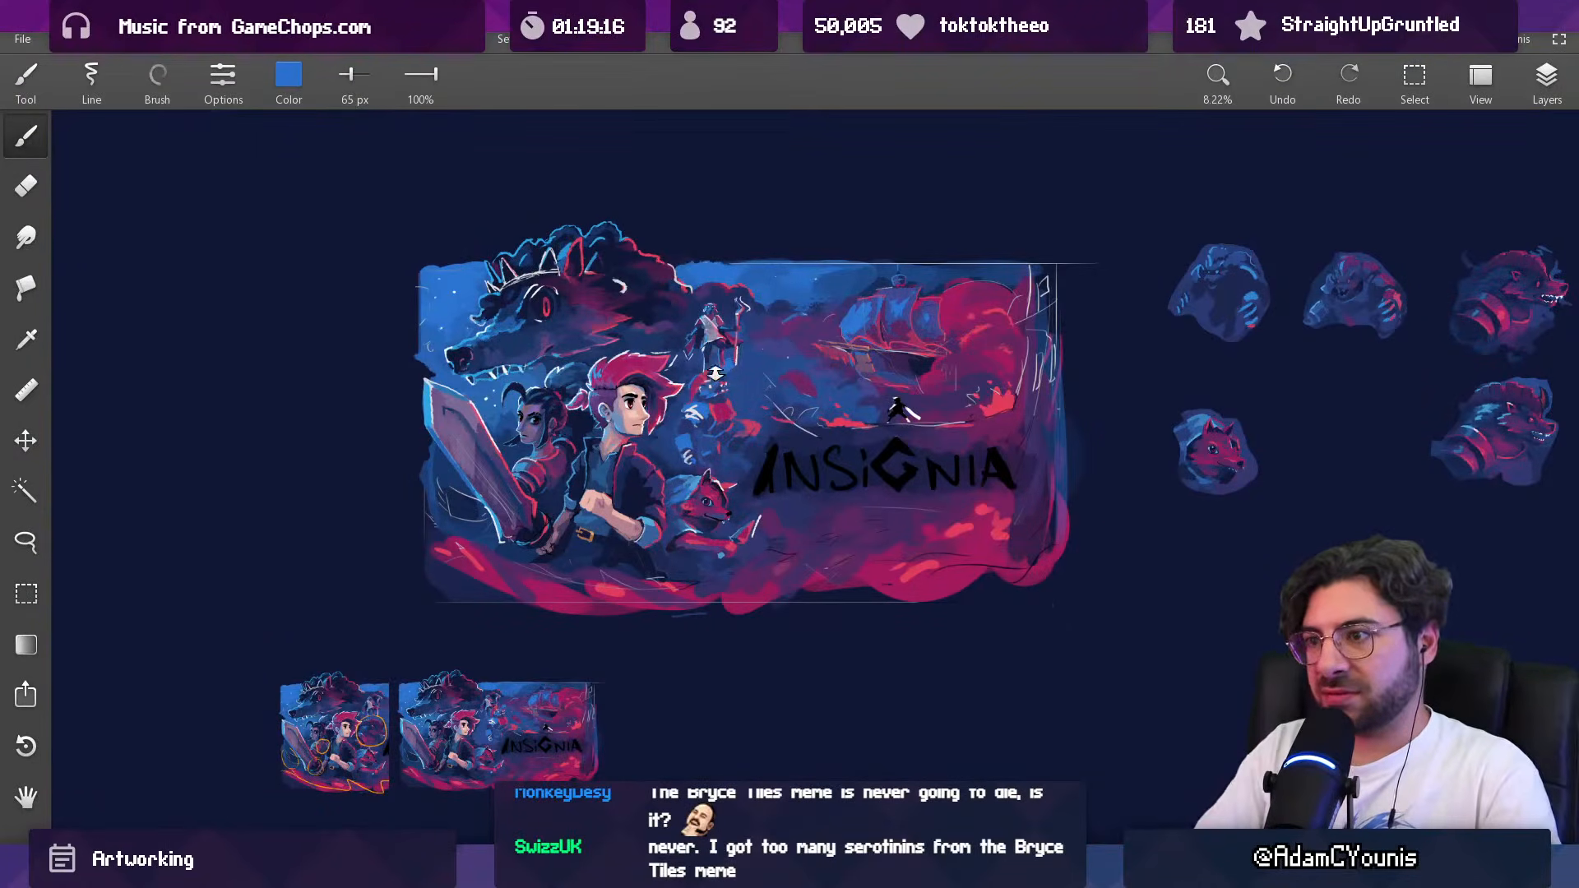
scroll(719, 370, up, 5)
key(v)
drag(702, 365, 699, 346)
key(ctrl+z)
drag(760, 415, 719, 362)
scroll(720, 362, down, 3)
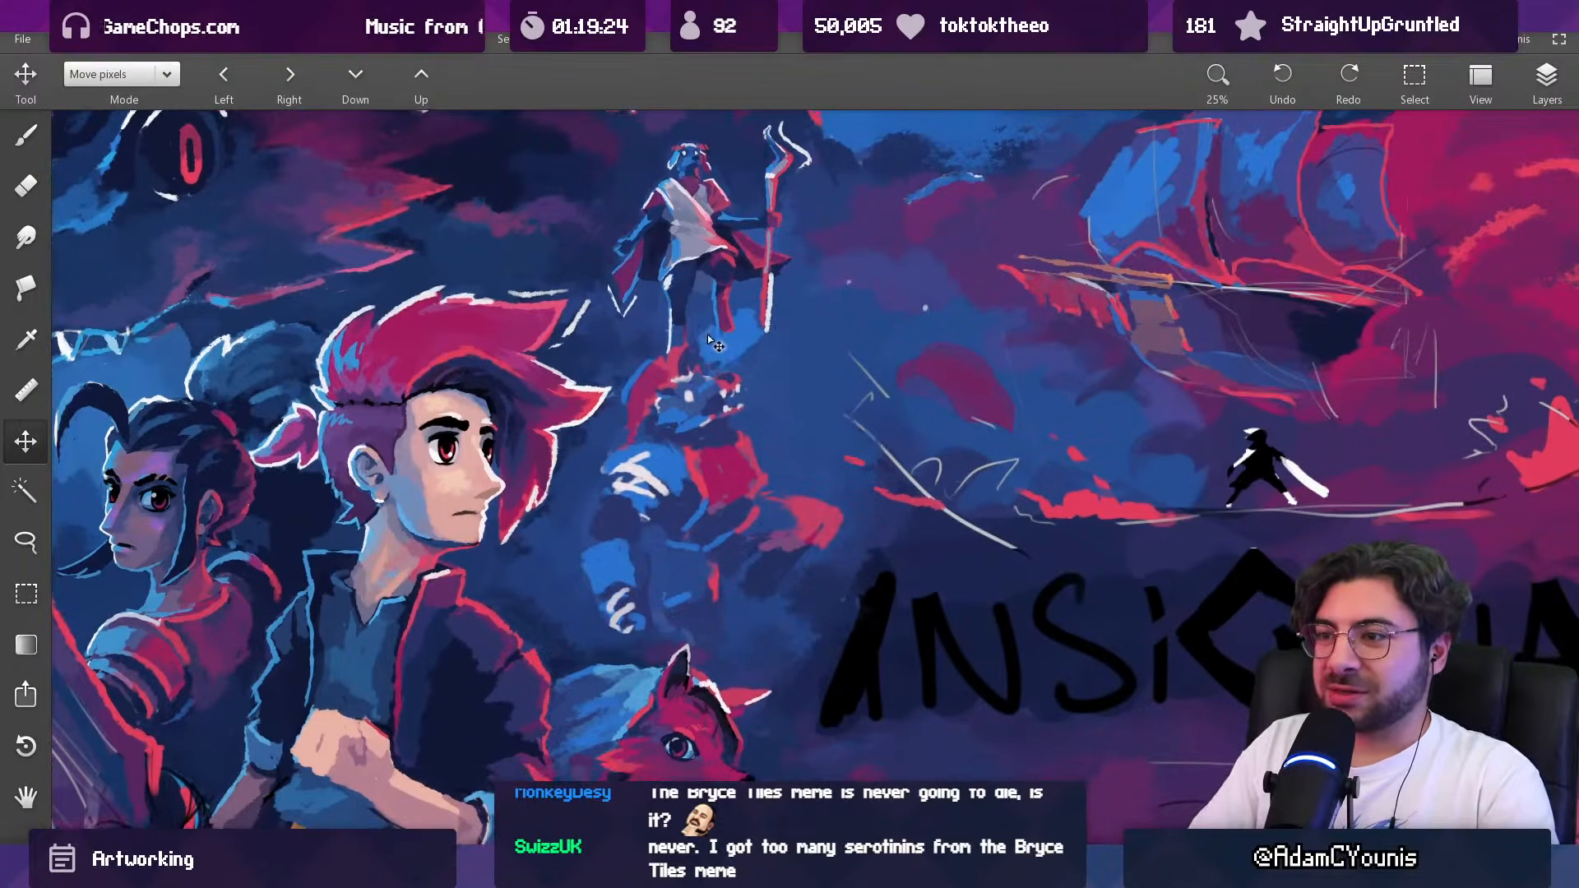
Step: Examine the staff figure's head, robe and staff up close, along with the armoured creature beneath it
scroll(707, 337, up, 3)
drag(691, 374, 674, 372)
key(b)
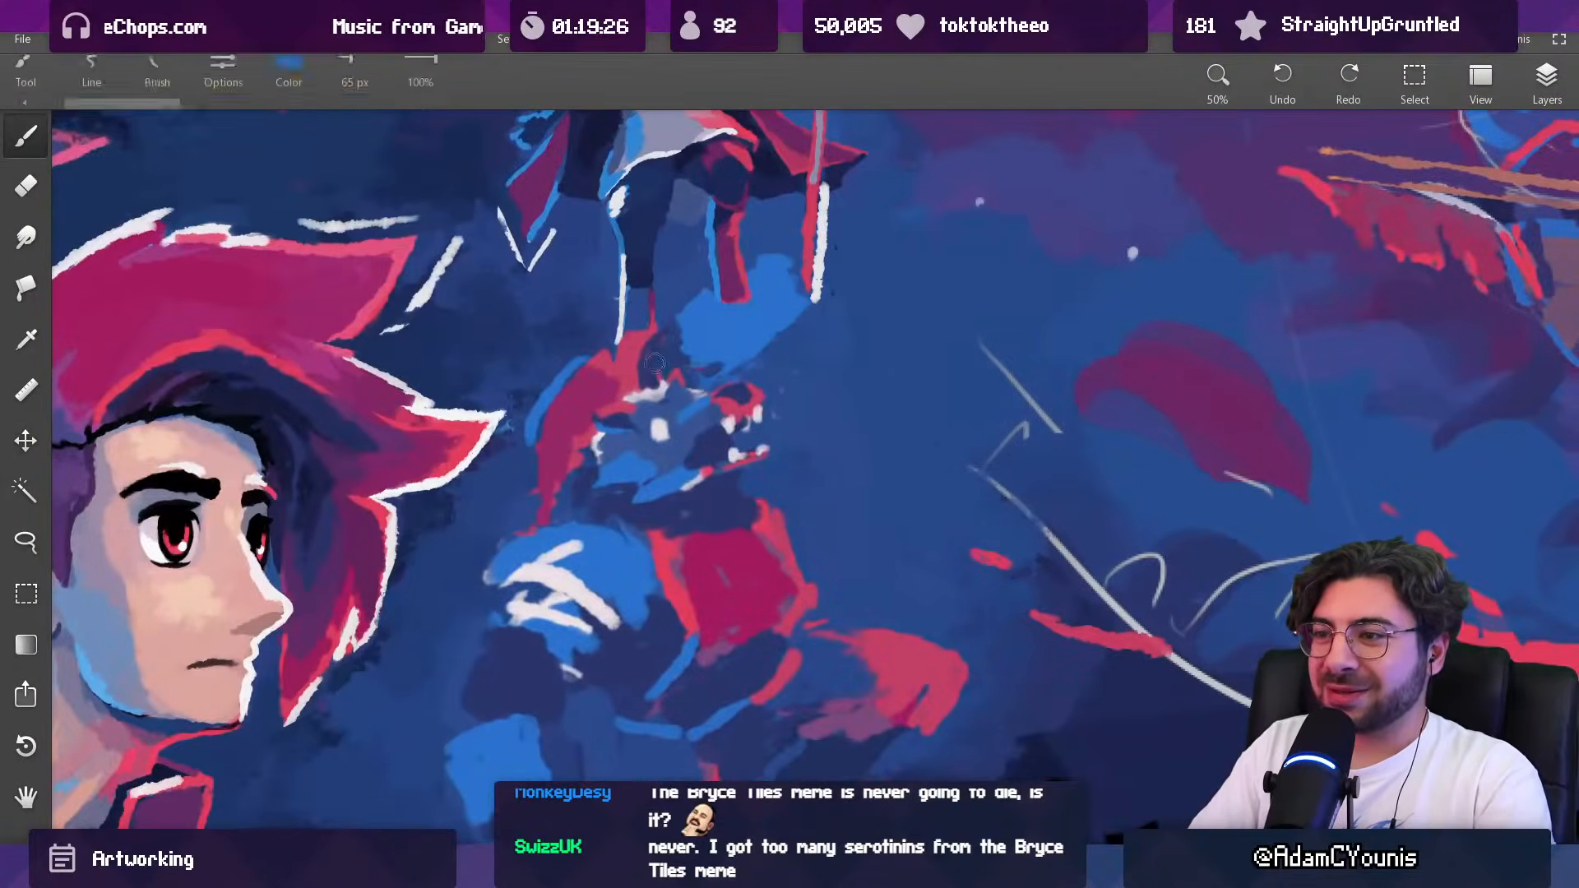
drag(668, 156, 686, 605)
scroll(701, 434, up, 2)
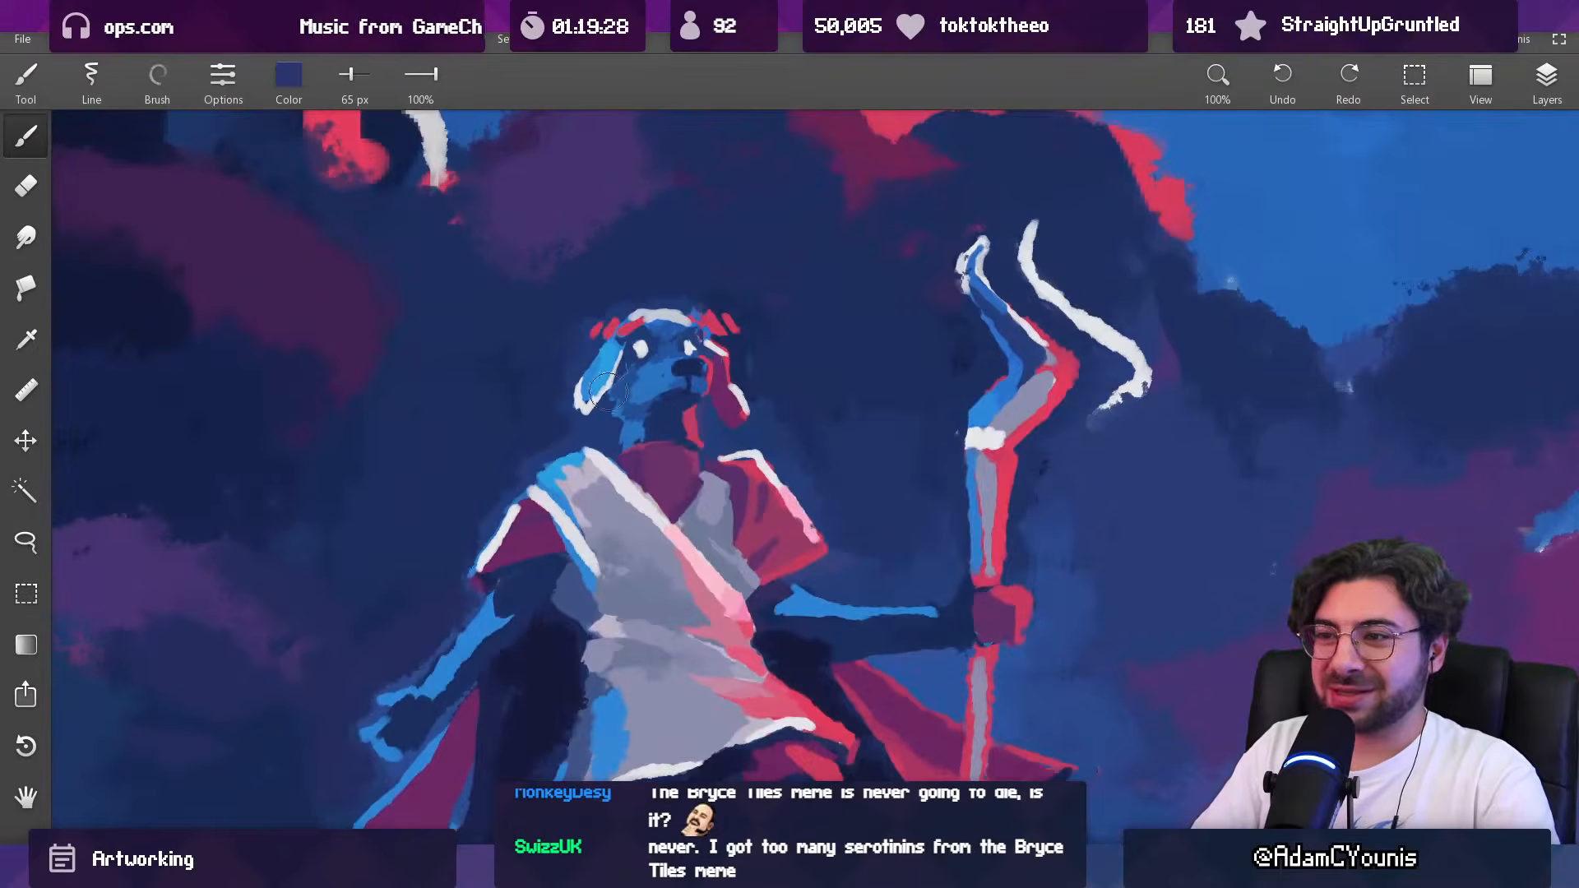
mouse_move(681, 507)
mouse_down()
mouse_move(693, 443)
mouse_move(682, 520)
mouse_up()
drag(683, 520, 673, 457)
mouse_move(673, 457)
mouse_down()
mouse_move(669, 483)
mouse_move(677, 378)
mouse_move(671, 440)
mouse_up()
drag(670, 440, 653, 297)
drag(622, 435, 612, 351)
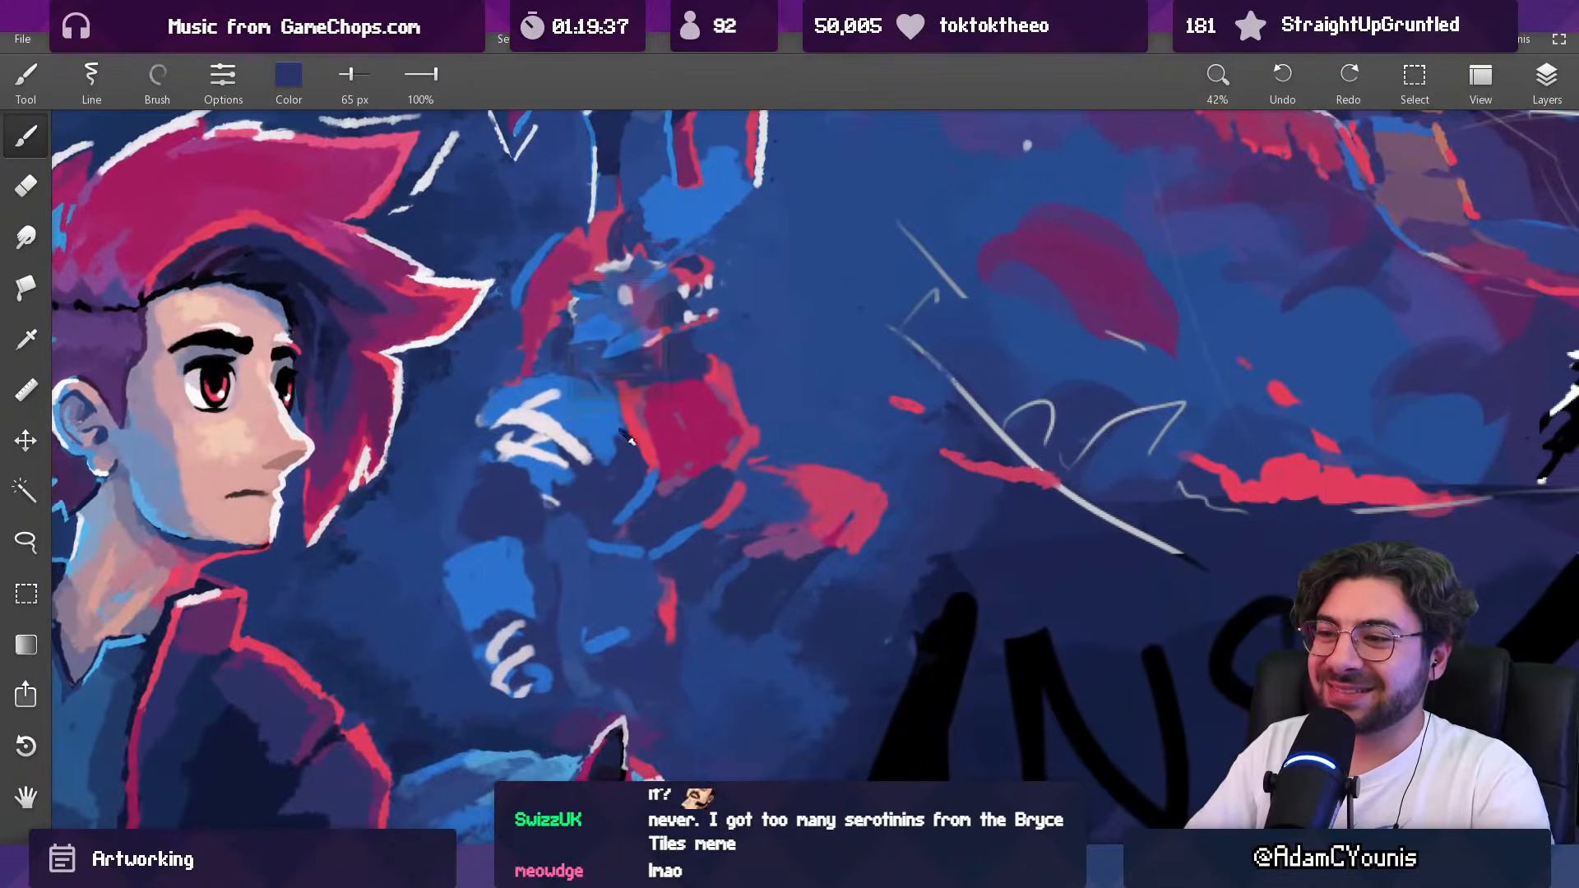
Step: Retouch the edge of the armoured creature's shoulder with small brush strokes
key(bracketleft)
key(bracketright)
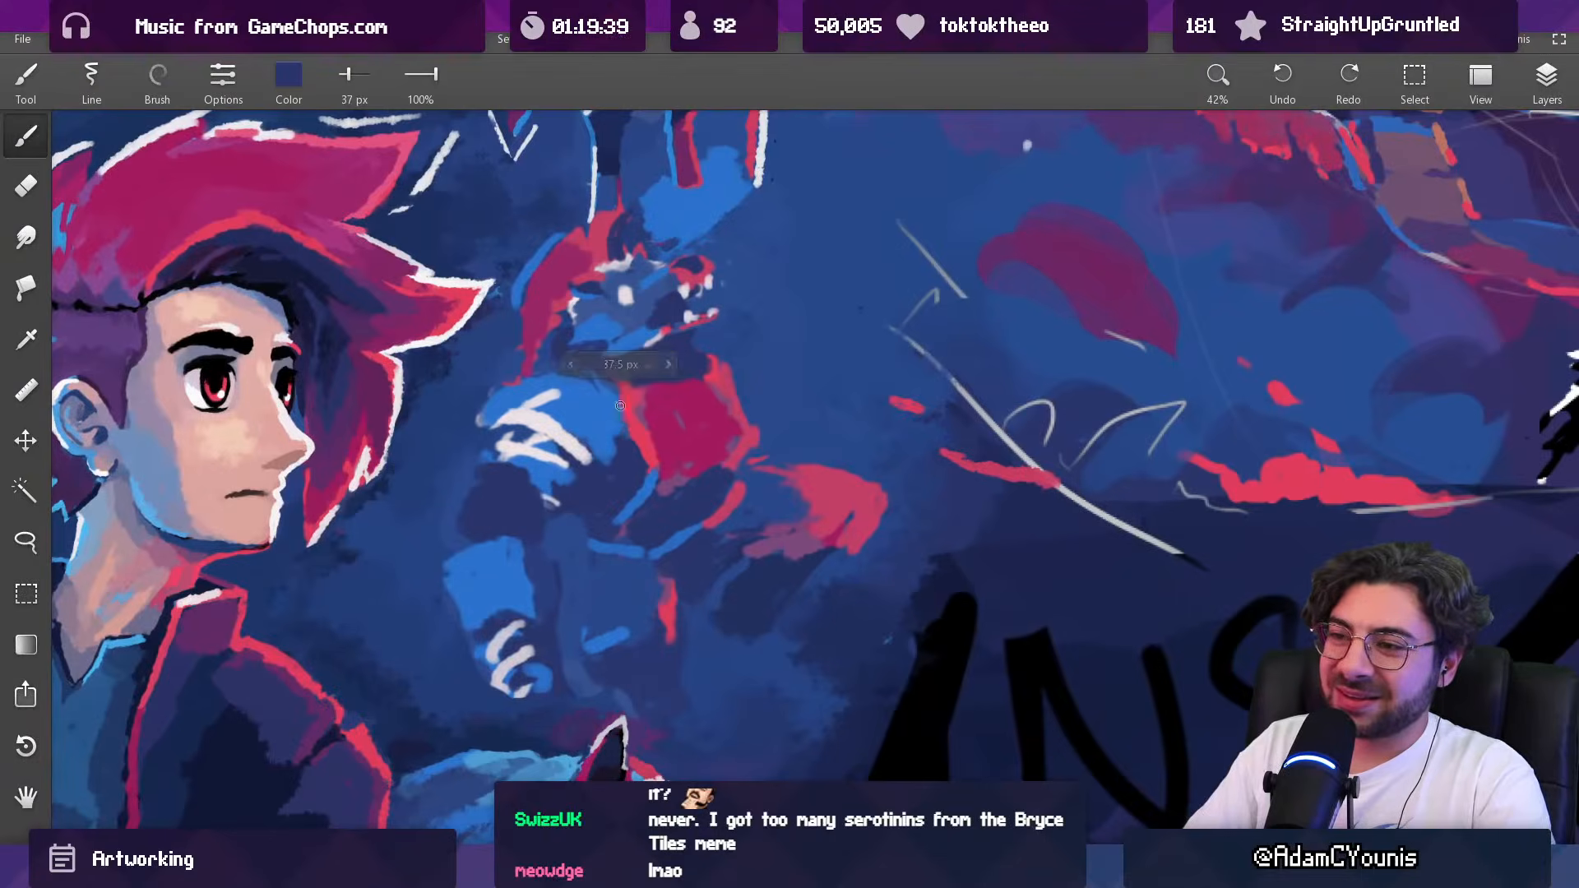
mouse_move(598, 388)
mouse_down()
mouse_move(629, 437)
mouse_move(605, 422)
mouse_up()
alt+click(600, 427)
scroll(624, 407, down, 4)
scroll(606, 422, down, 6)
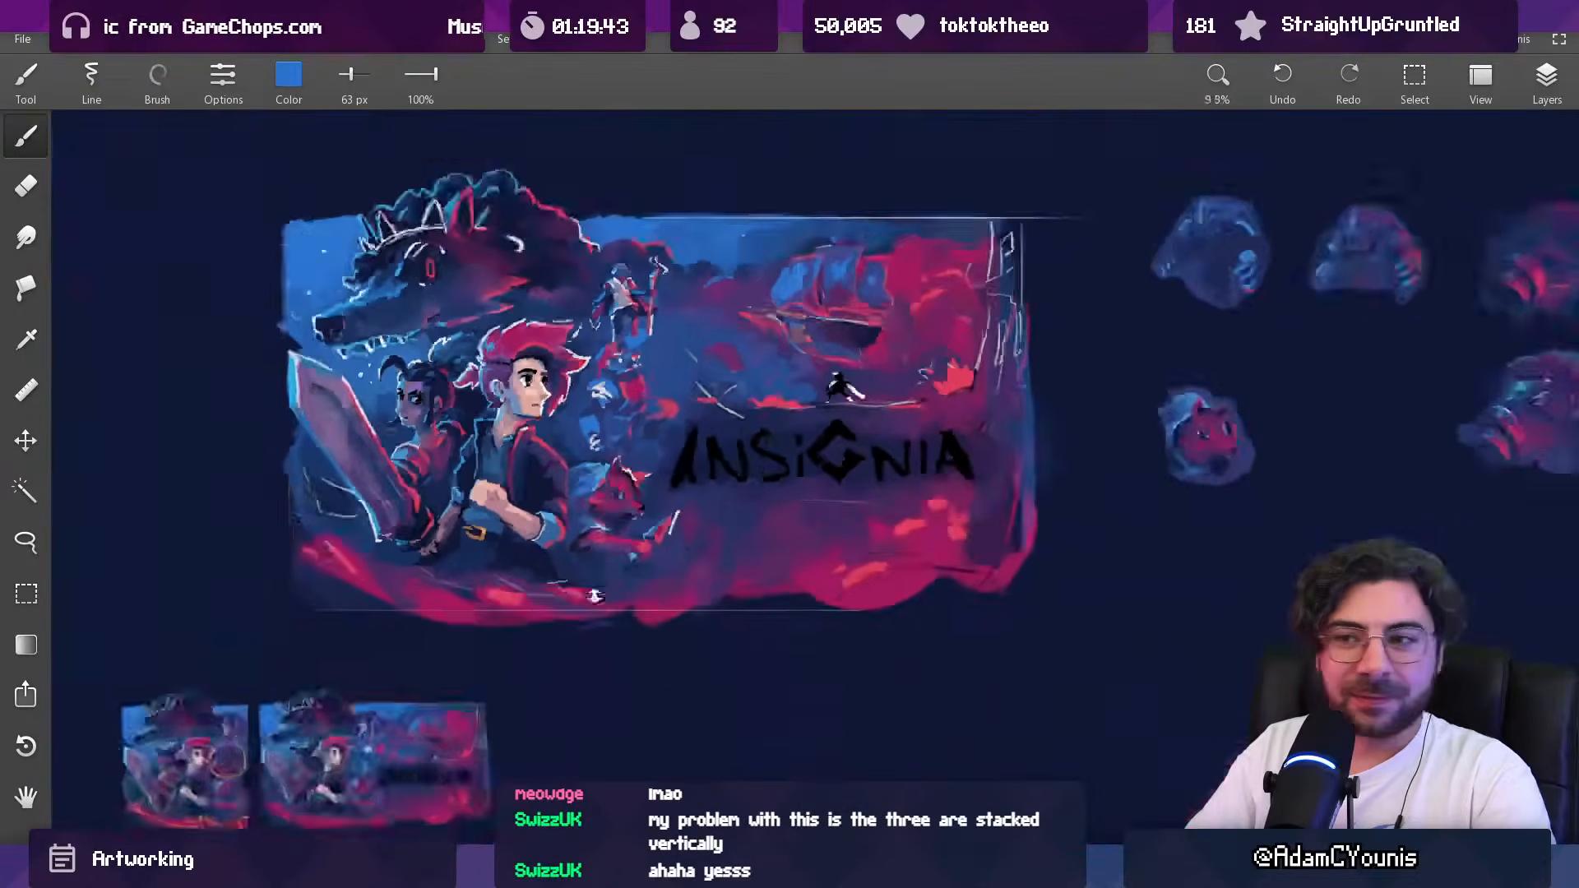
scroll(650, 422, up, 3)
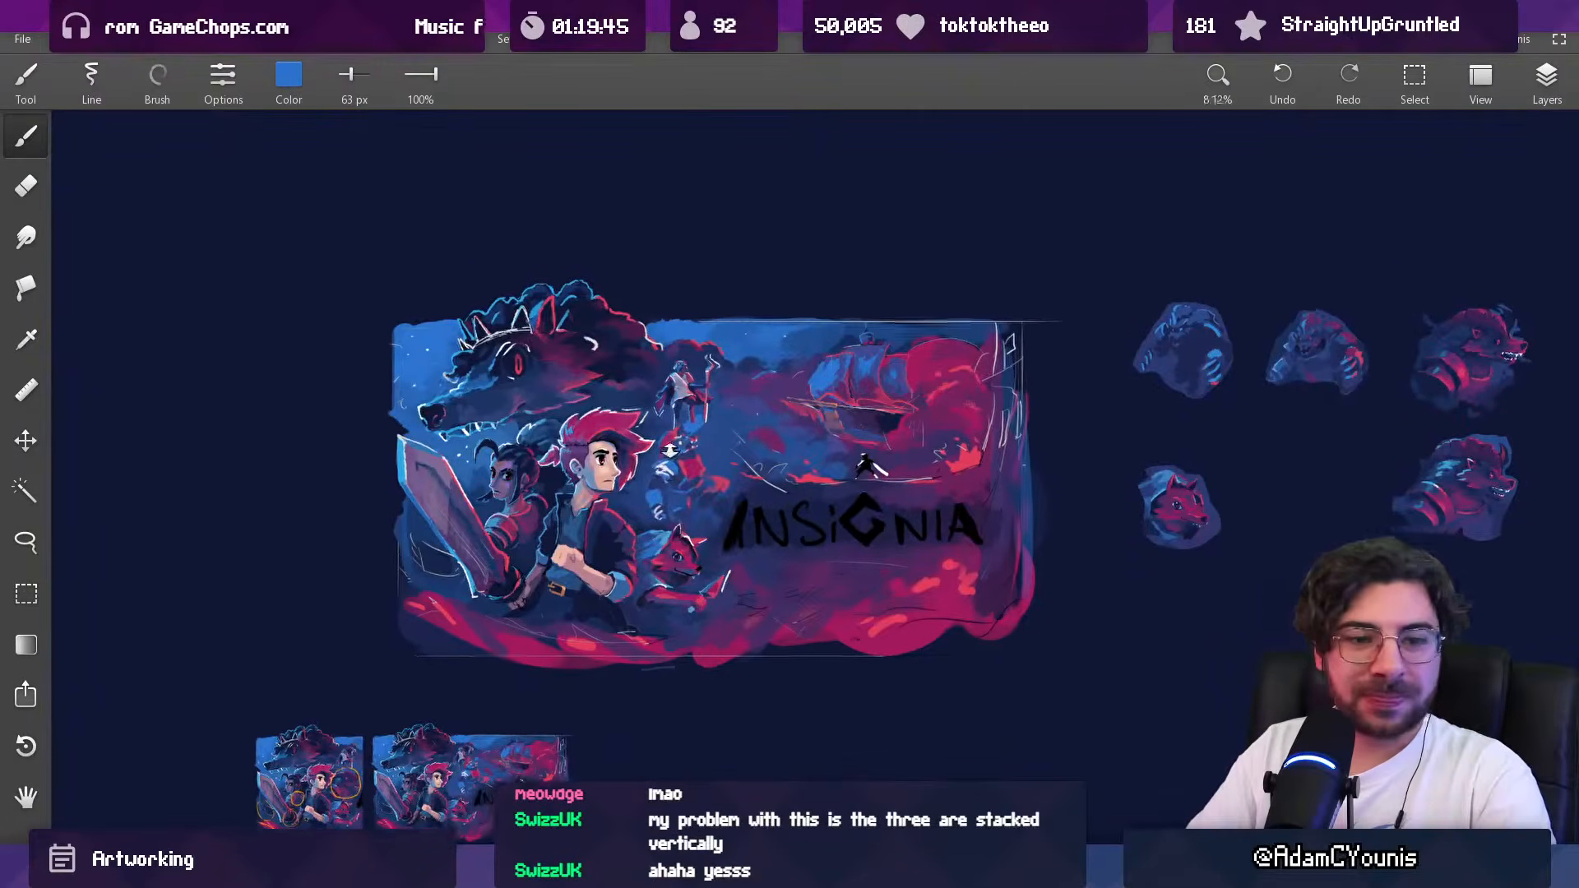
Step: Make the layer that contains the staff-holding figure active
key(v)
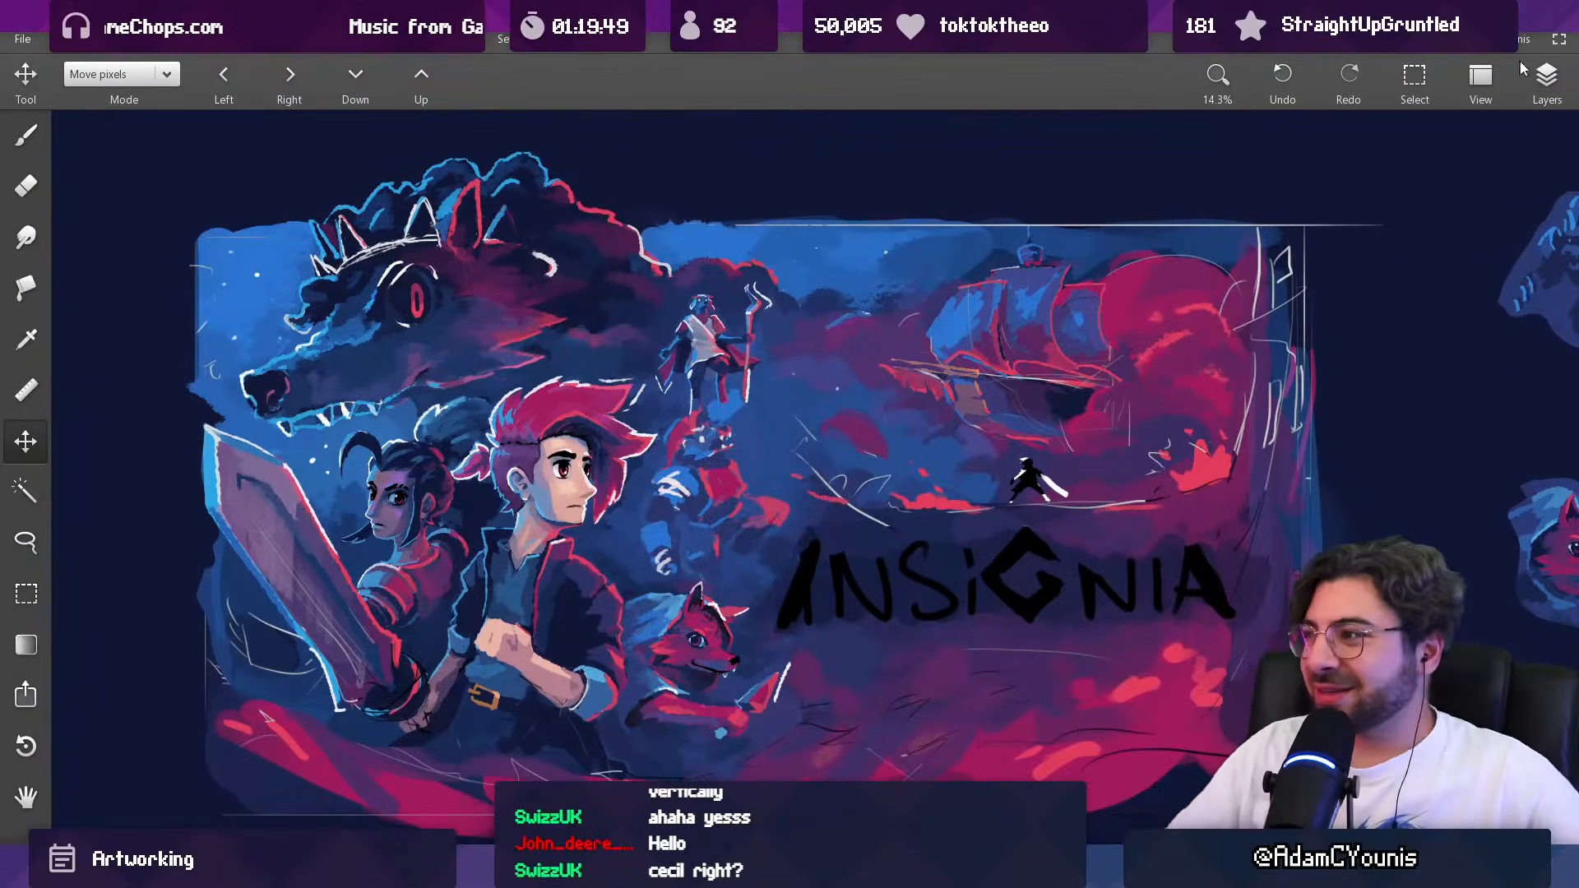
click(1545, 76)
click(1403, 294)
scroll(802, 380, up, 5)
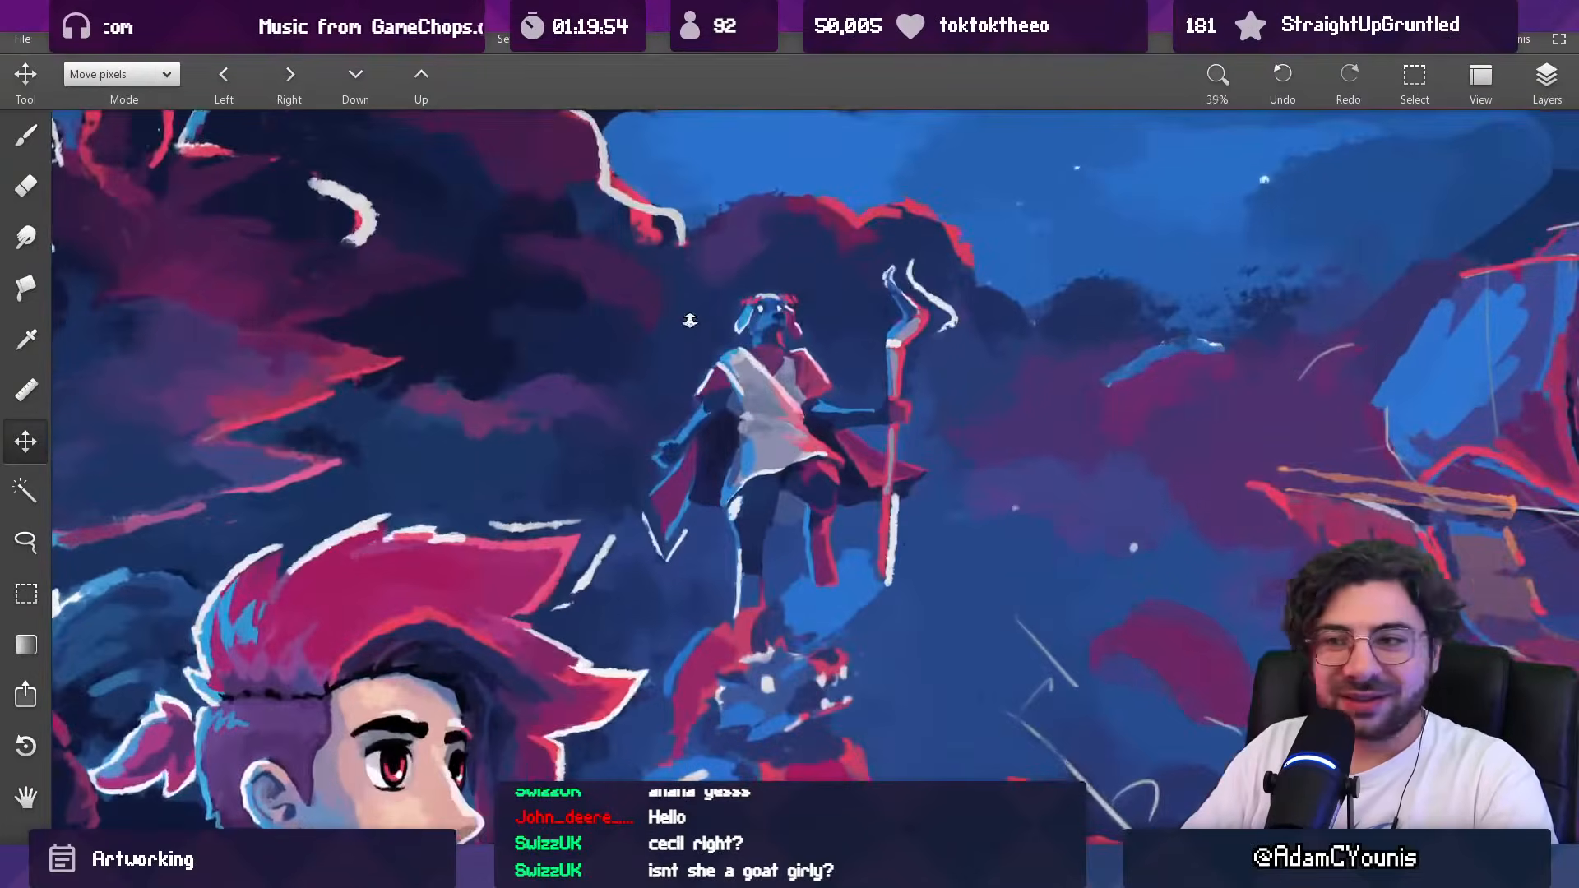
drag(737, 393, 708, 386)
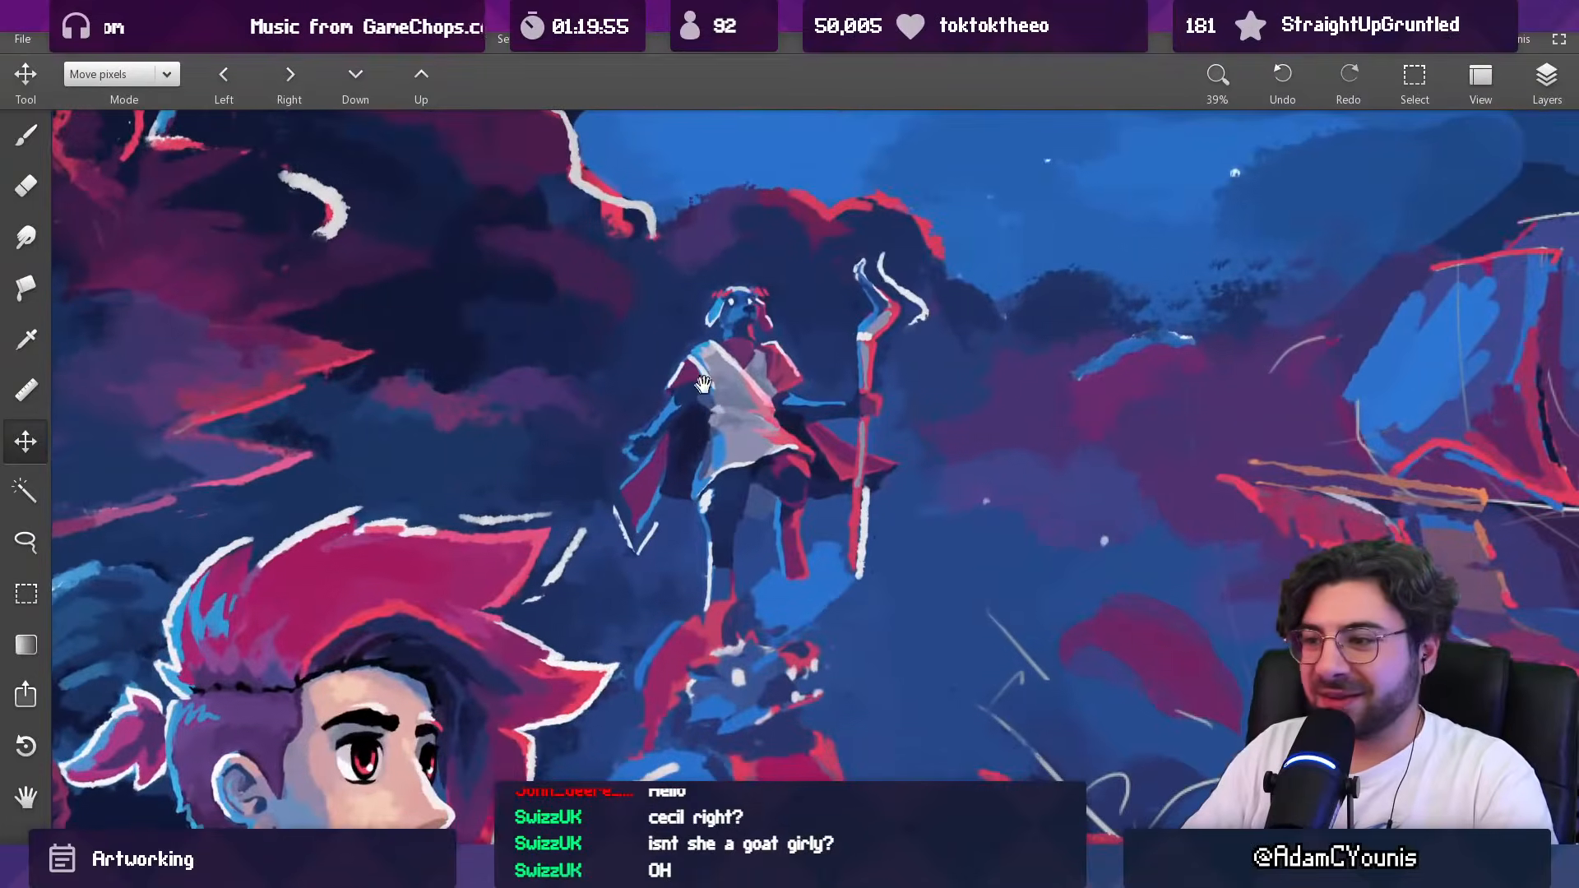
drag(755, 292, 709, 415)
key(l)
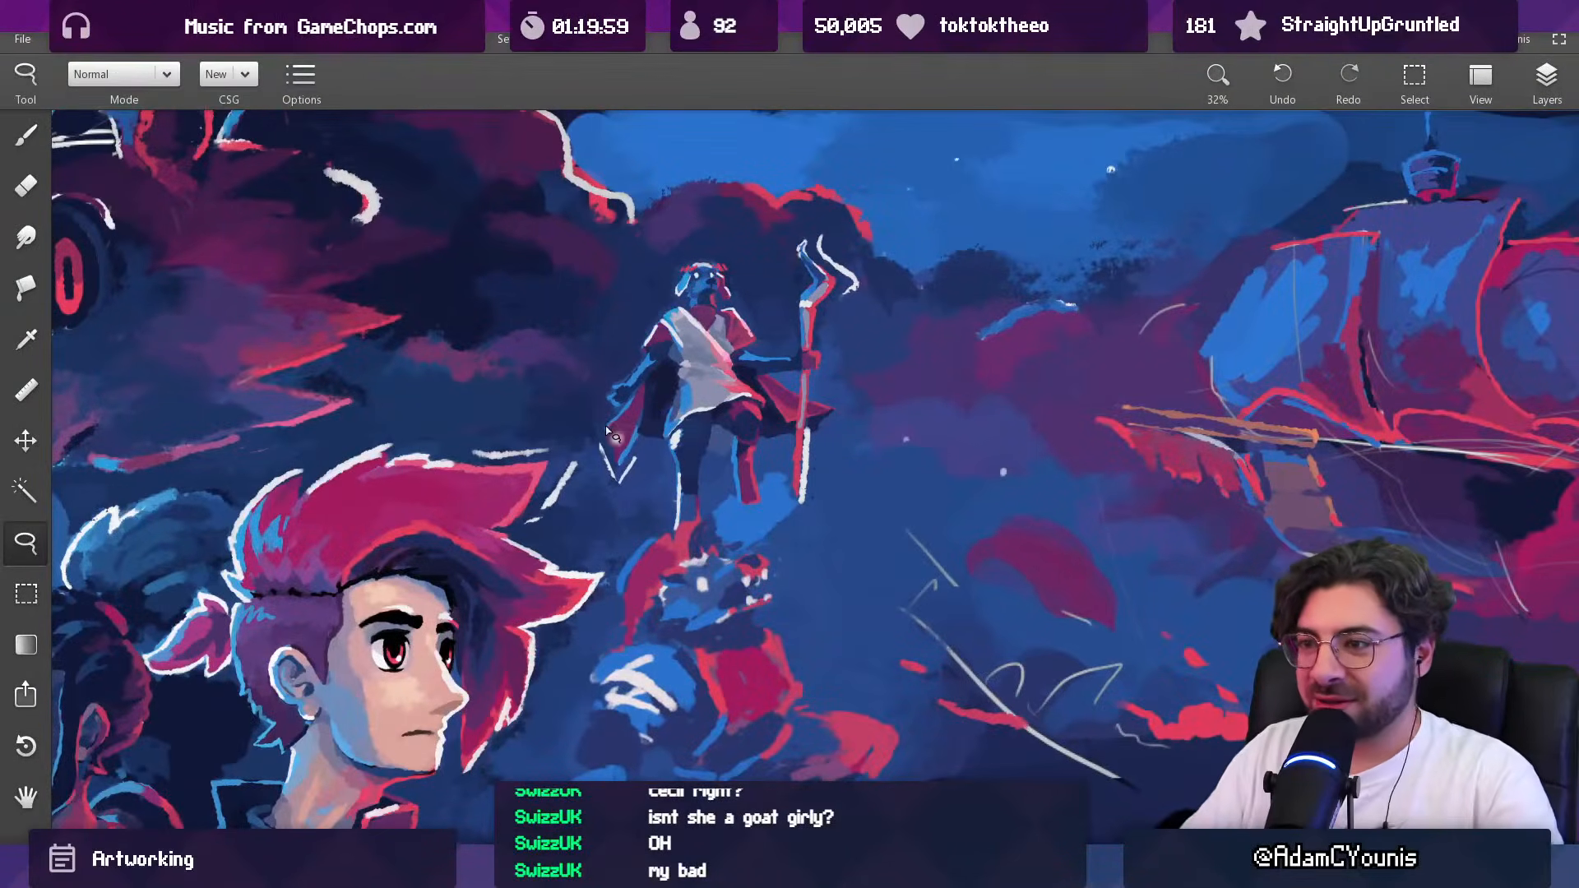
drag(599, 421, 606, 479)
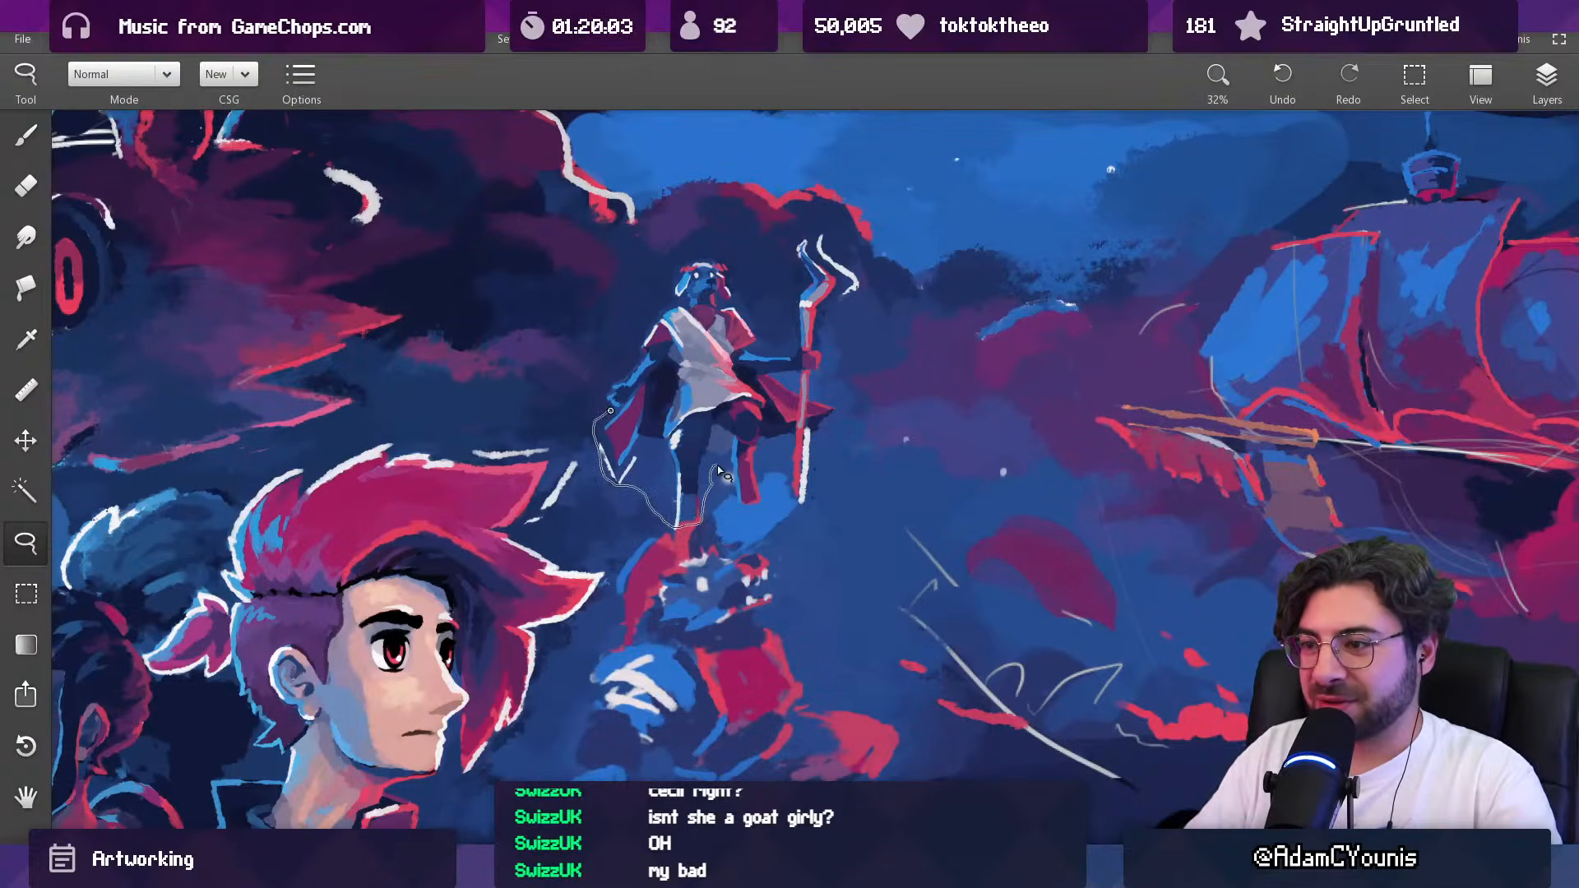
mouse_move(737, 507)
mouse_down()
mouse_move(768, 505)
mouse_move(785, 449)
mouse_up()
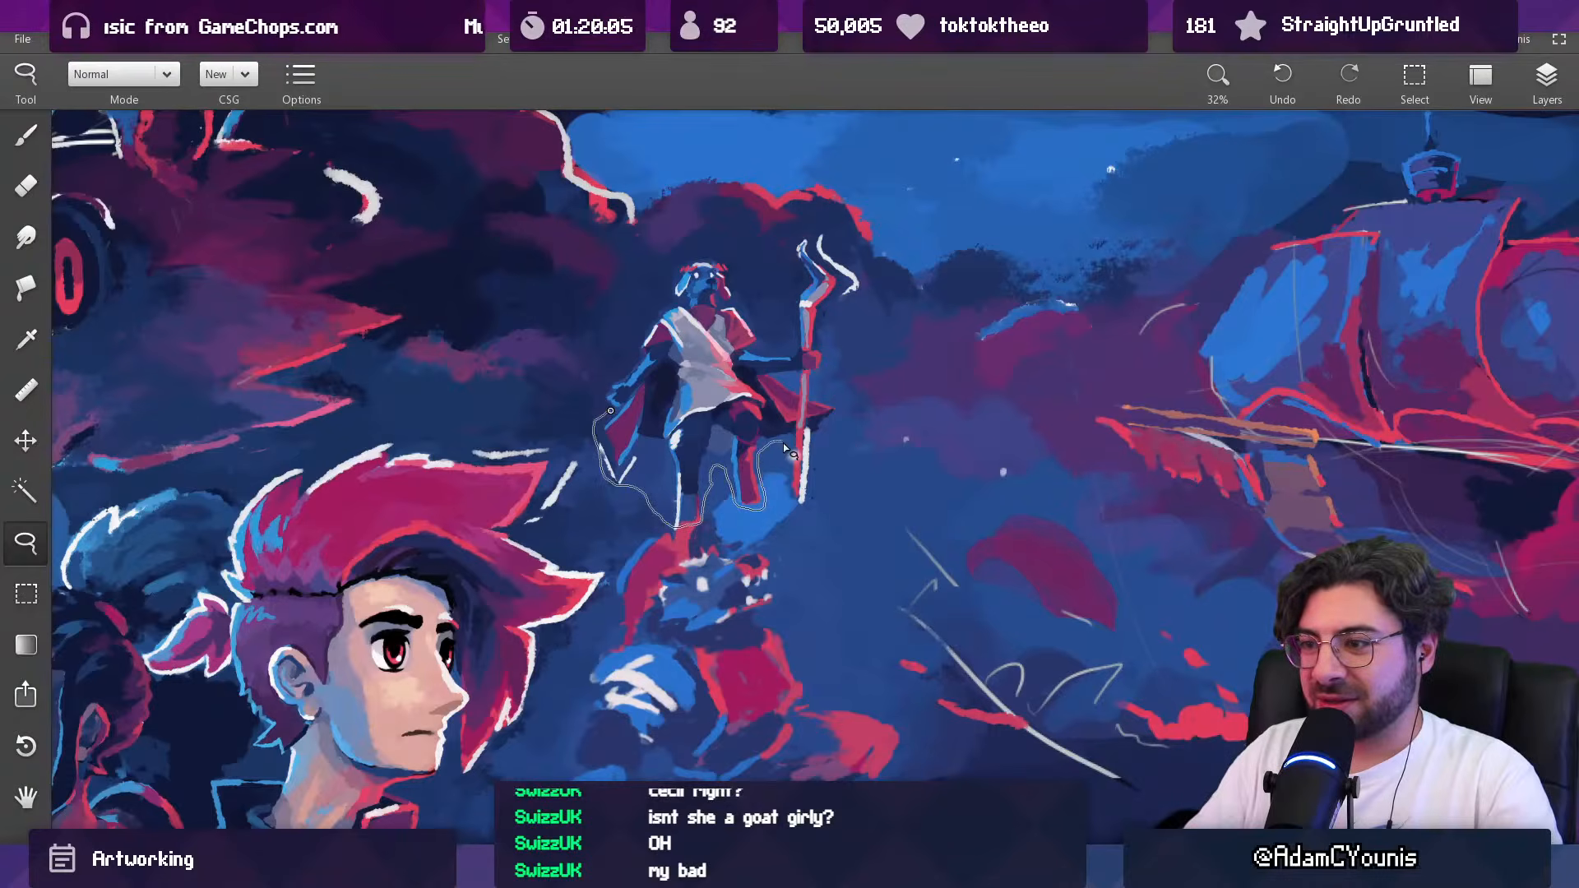
mouse_move(812, 515)
mouse_down()
mouse_move(840, 414)
mouse_move(832, 372)
mouse_up()
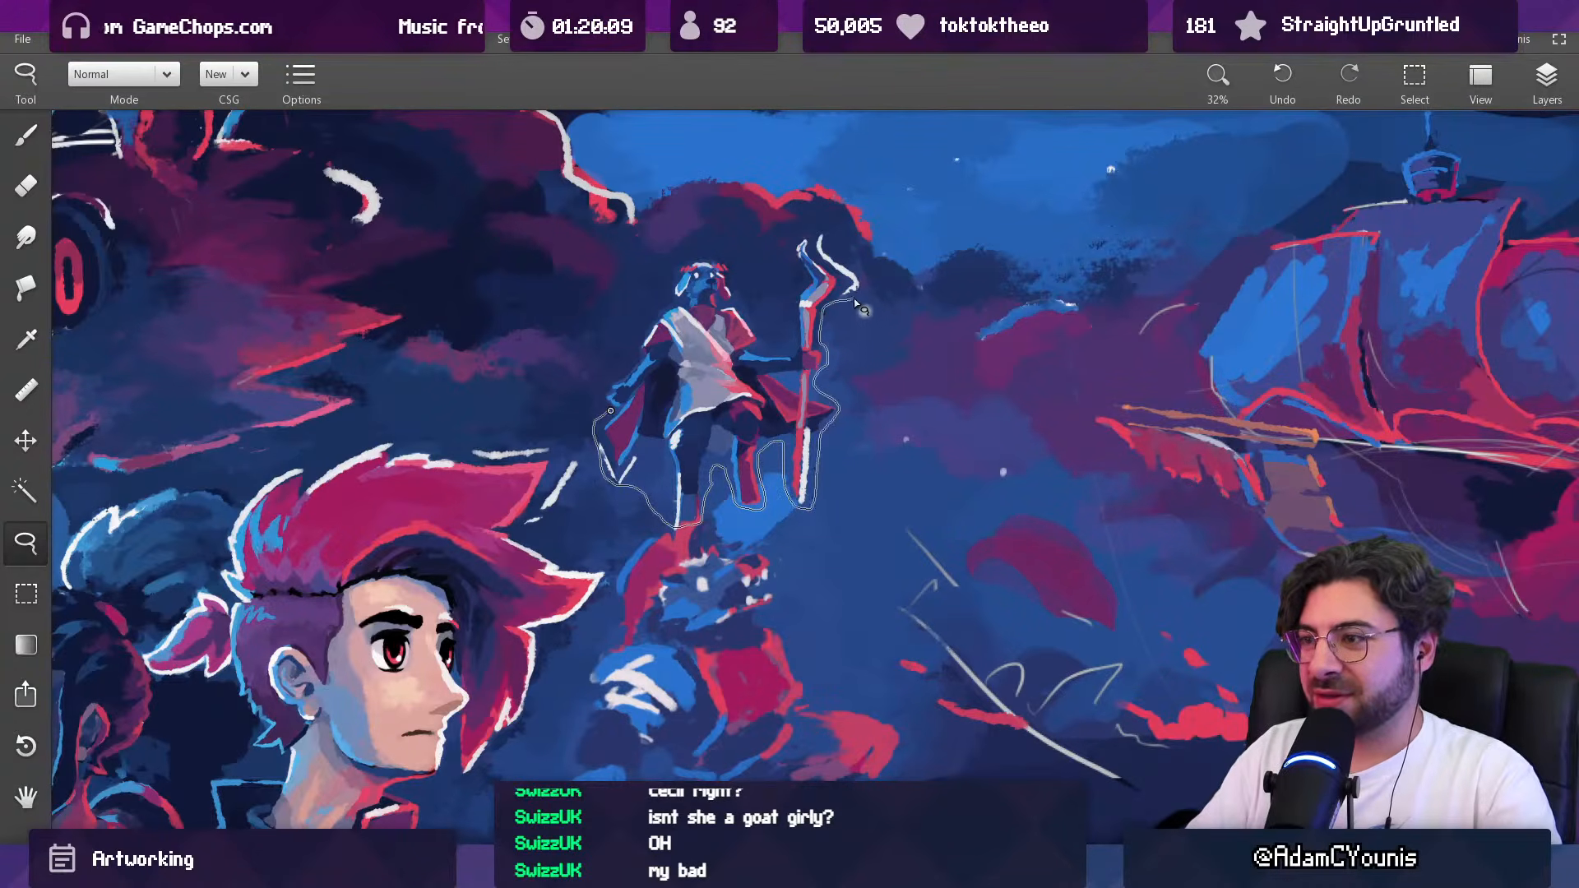
mouse_move(864, 284)
mouse_down()
mouse_move(821, 227)
mouse_move(796, 234)
mouse_move(801, 291)
mouse_move(786, 345)
mouse_move(768, 349)
mouse_move(711, 260)
mouse_up()
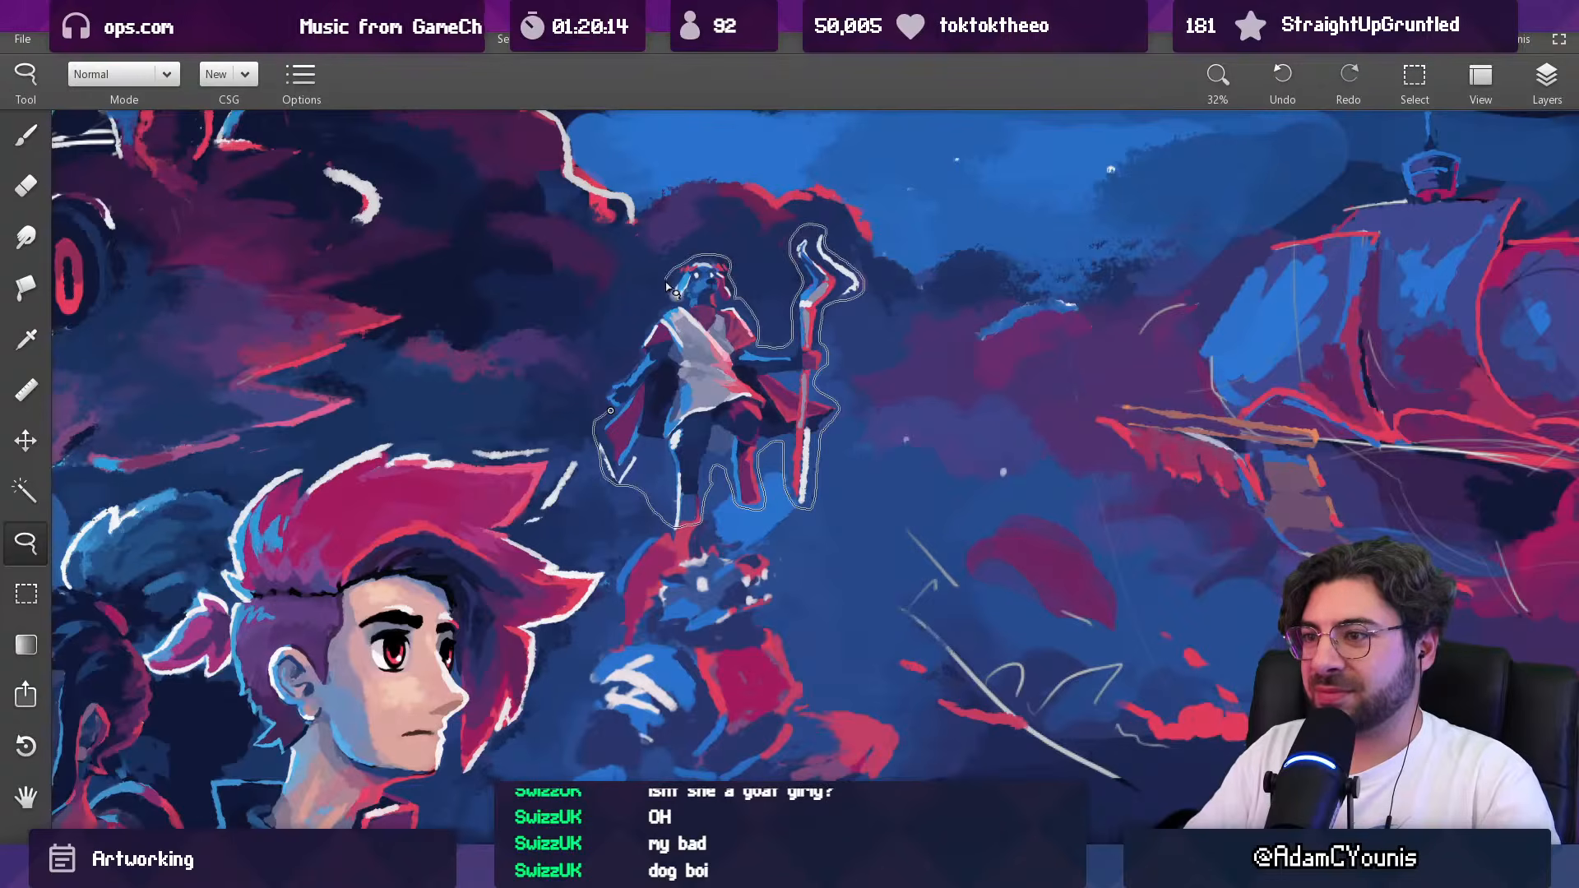
drag(633, 377, 610, 410)
scroll(756, 421, down, 3)
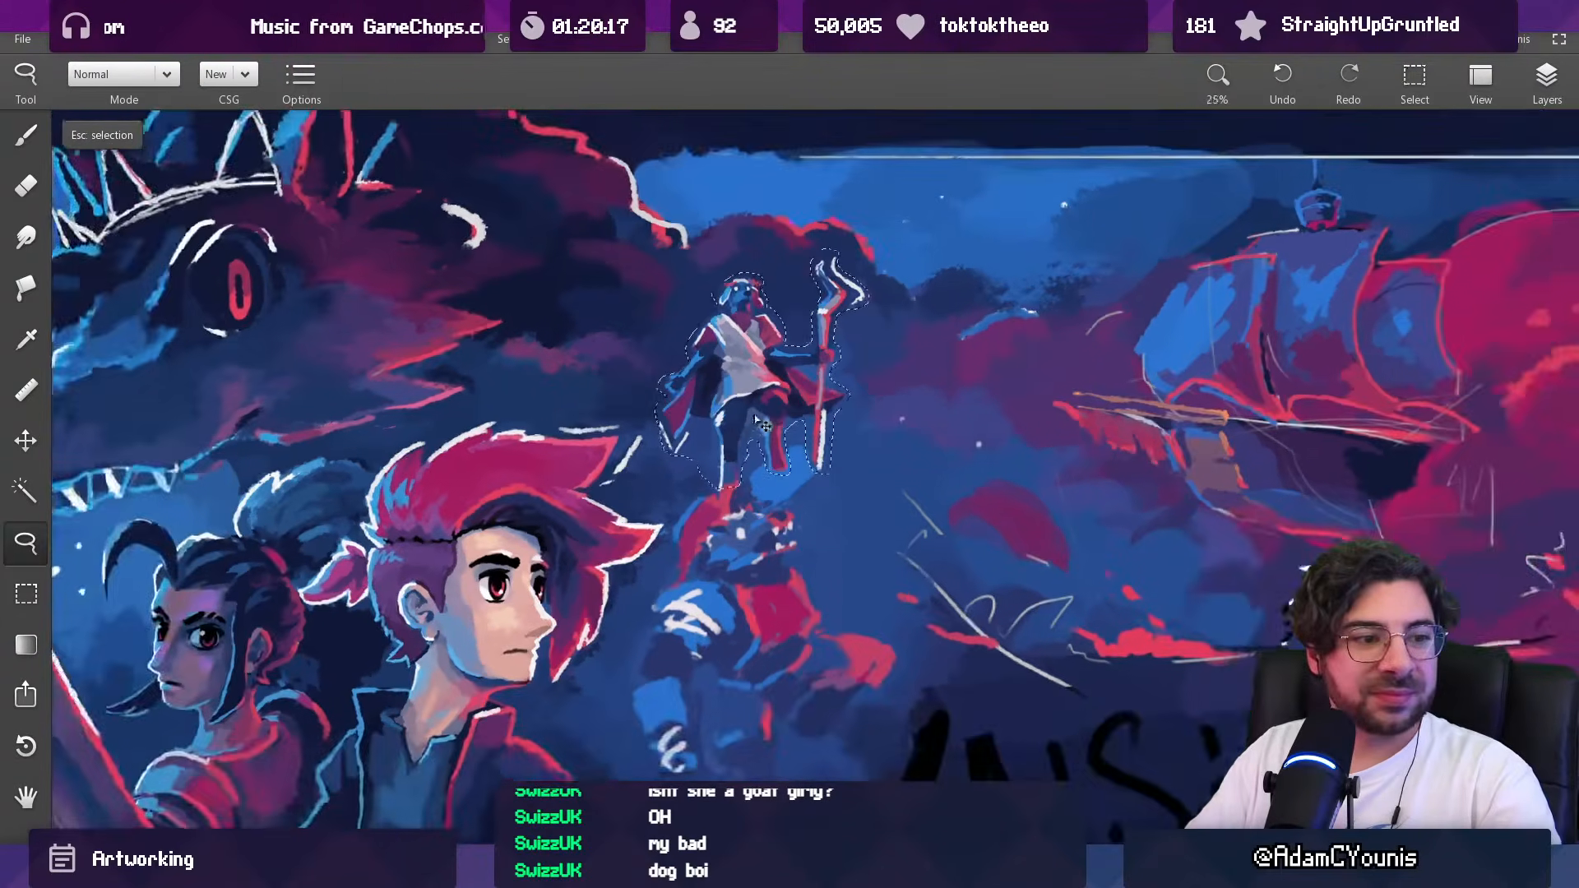
mouse_move(754, 380)
mouse_down()
mouse_move(701, 365)
mouse_move(712, 346)
mouse_up()
key(ctrl+z)
mouse_move(718, 413)
mouse_down()
mouse_move(705, 392)
mouse_move(687, 721)
mouse_up()
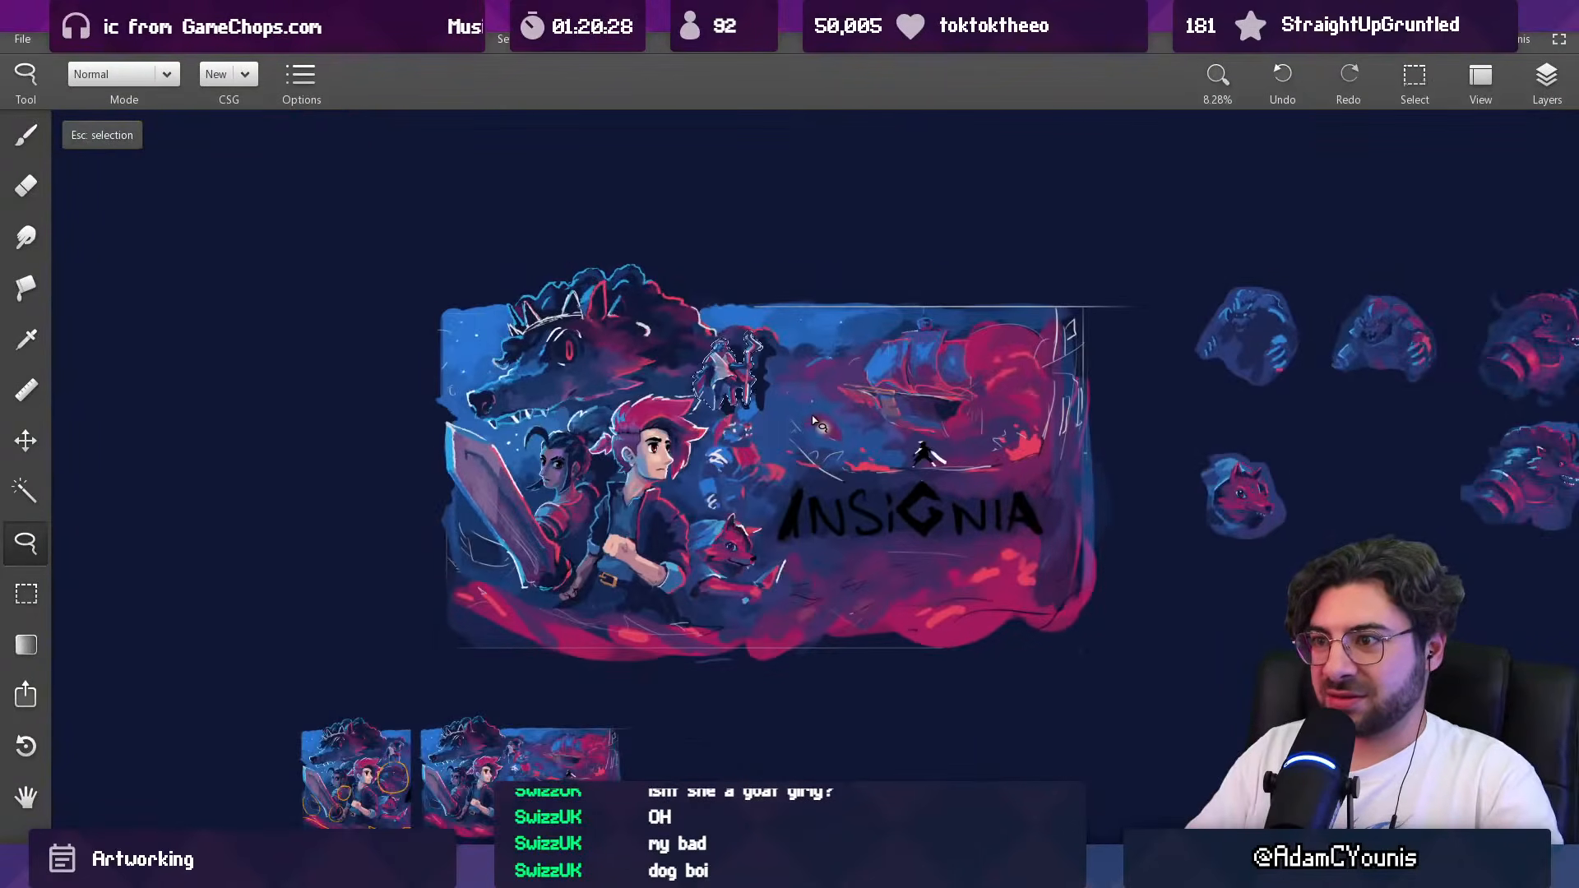
drag(721, 368, 740, 244)
key(ctrl+z)
key(Escape)
Step: Lasso tightly around the staff-holding figure, following its cloak, legs, staff, flame and head
drag(776, 410, 726, 372)
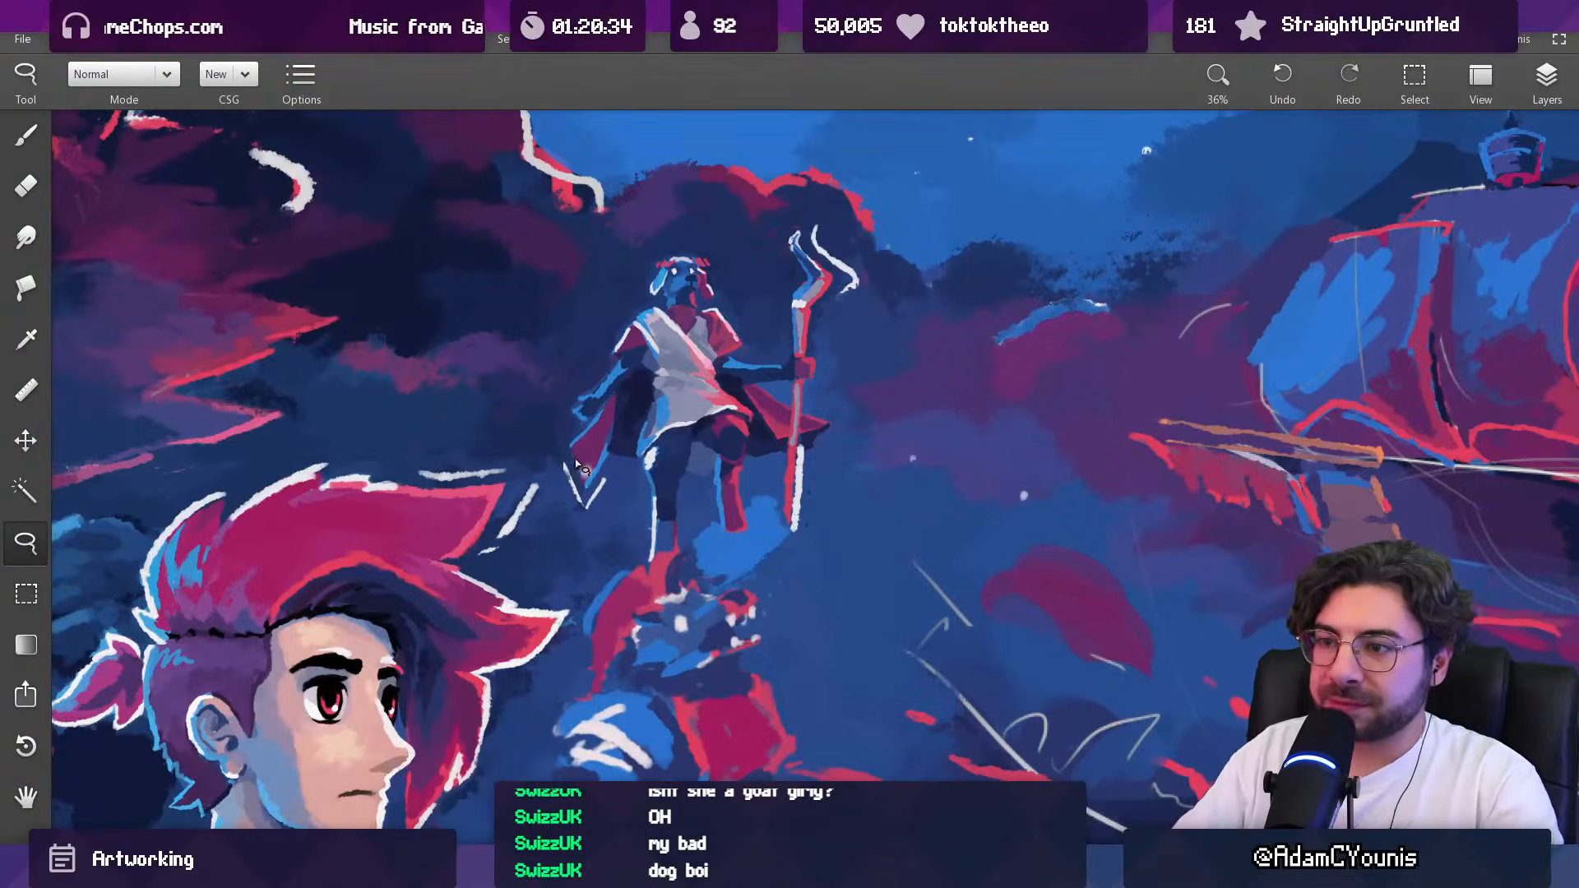
mouse_move(583, 512)
mouse_down()
mouse_move(607, 465)
mouse_move(644, 481)
mouse_up()
mouse_move(658, 565)
mouse_down()
mouse_move(684, 476)
mouse_move(714, 471)
mouse_move(723, 528)
mouse_up()
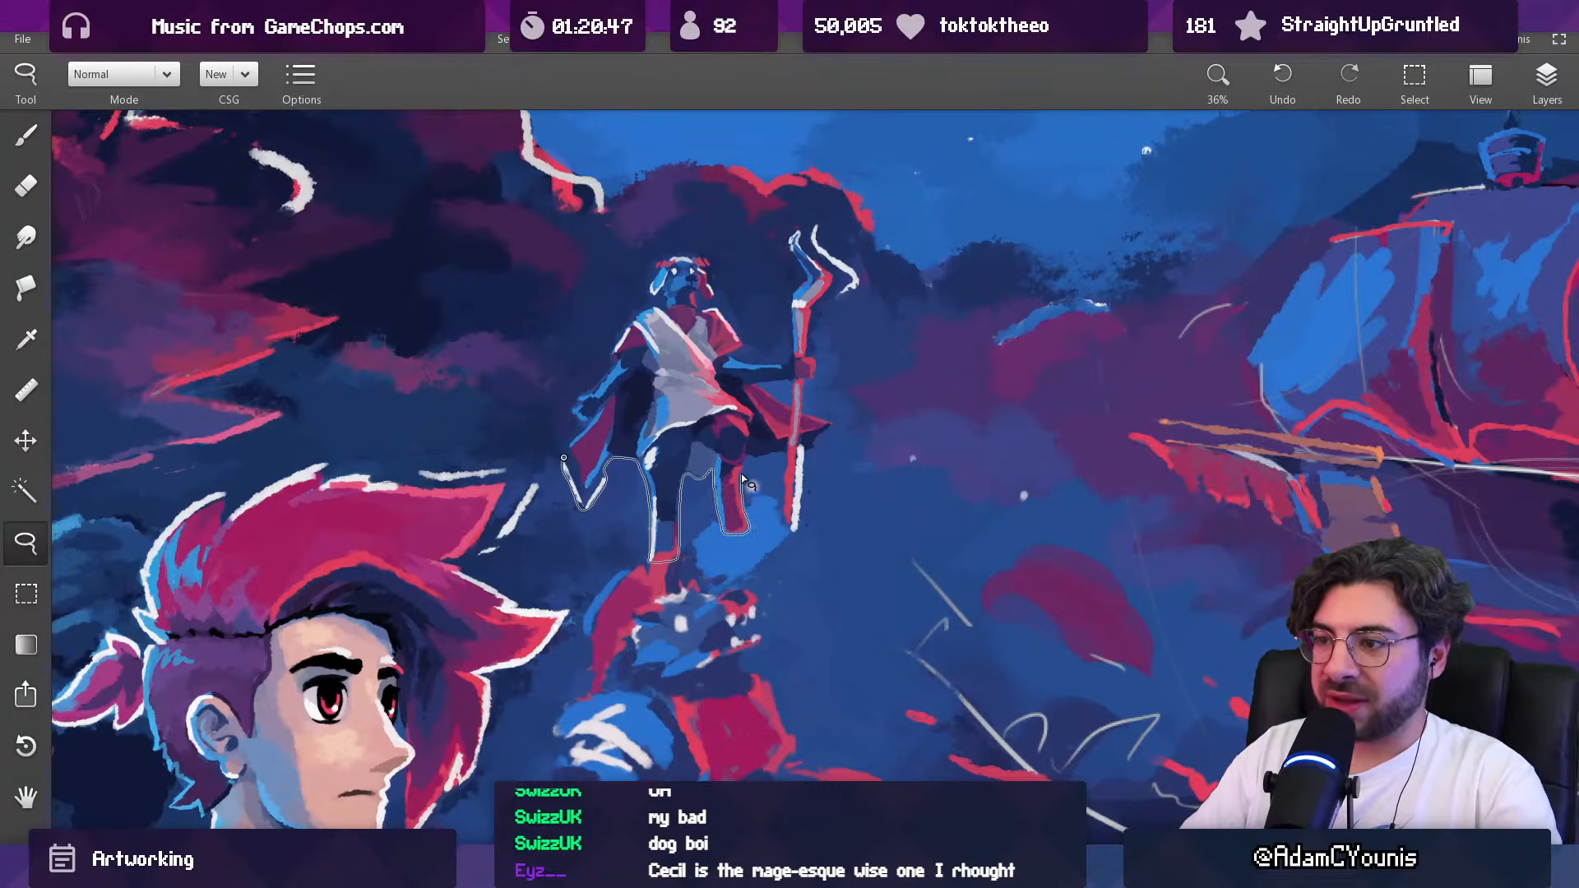
mouse_move(750, 461)
mouse_down()
mouse_move(788, 461)
mouse_move(794, 529)
mouse_move(824, 433)
mouse_move(810, 414)
mouse_up()
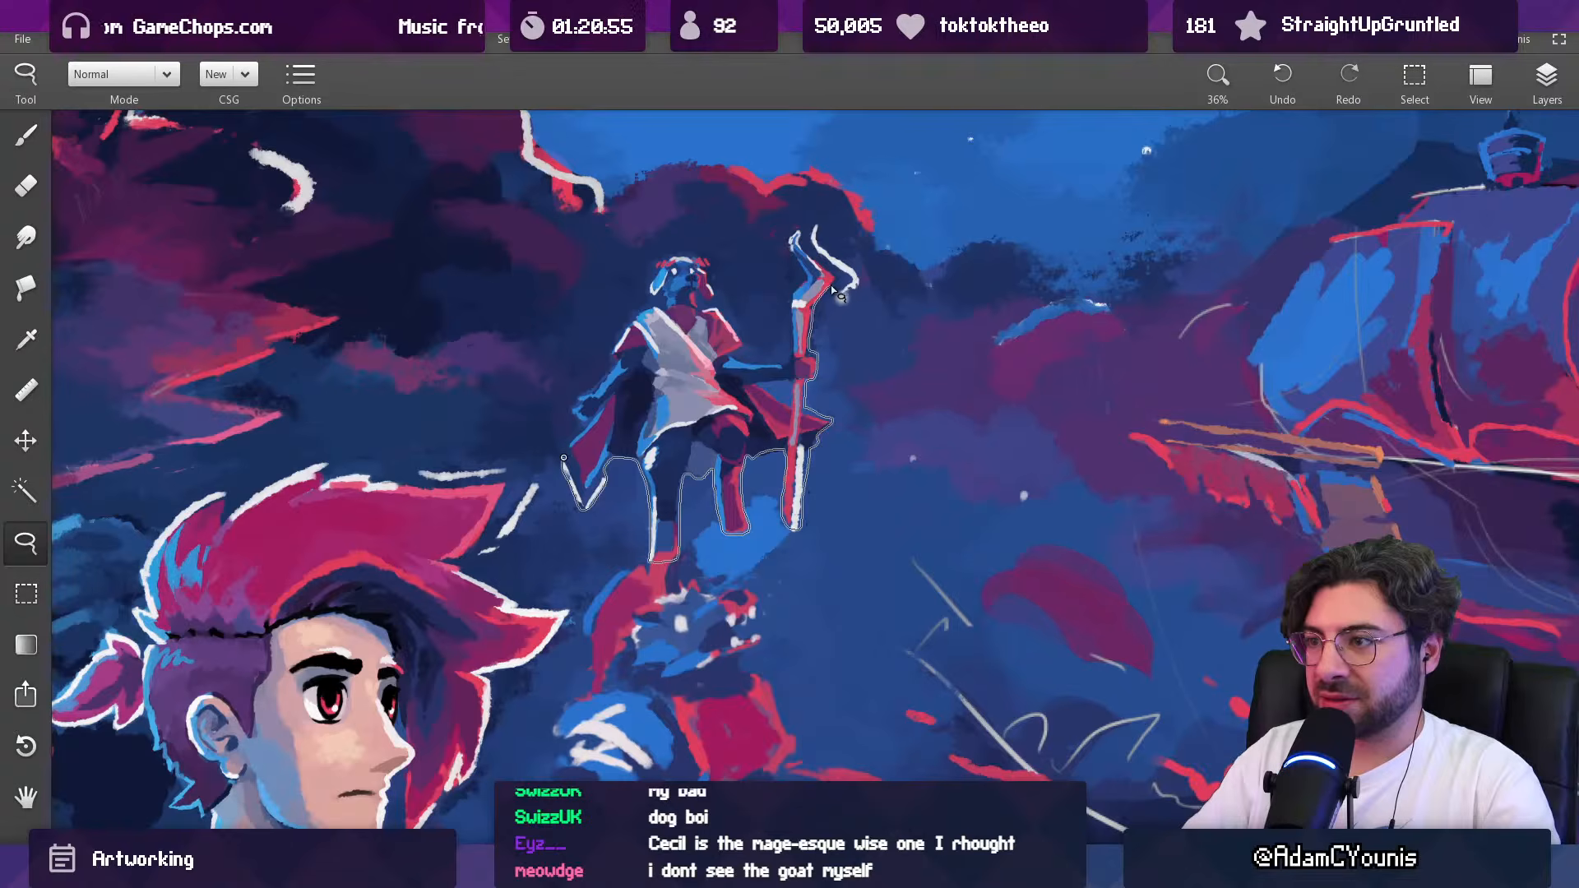
mouse_move(840, 262)
mouse_down()
mouse_move(813, 217)
mouse_move(804, 244)
mouse_move(789, 240)
mouse_move(791, 357)
mouse_move(737, 358)
mouse_move(707, 255)
mouse_move(669, 259)
mouse_move(645, 316)
mouse_up()
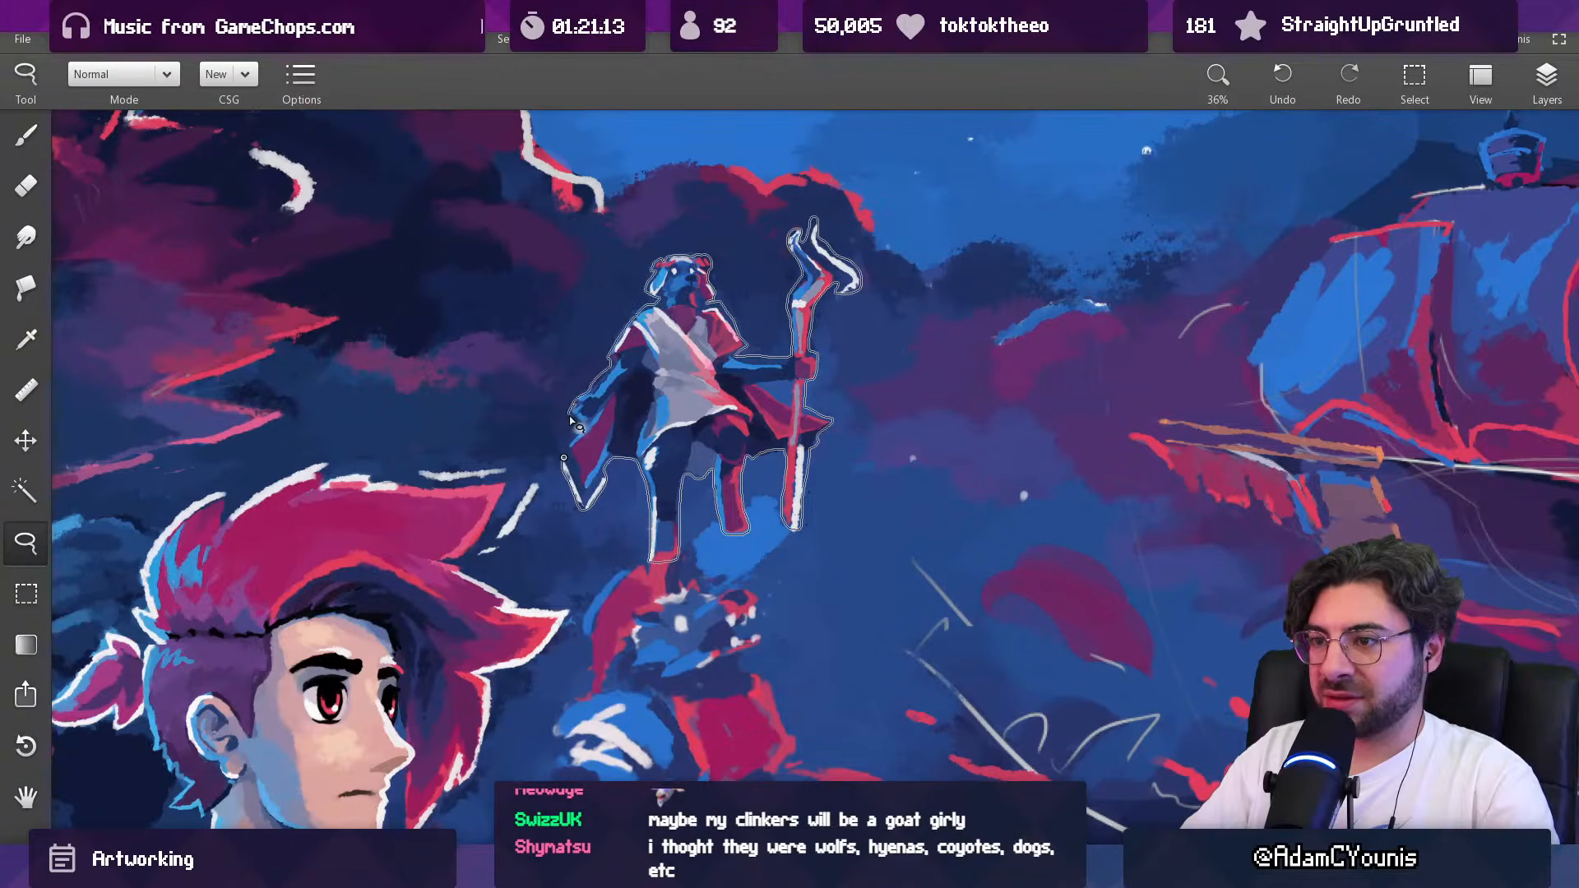
drag(566, 458, 568, 460)
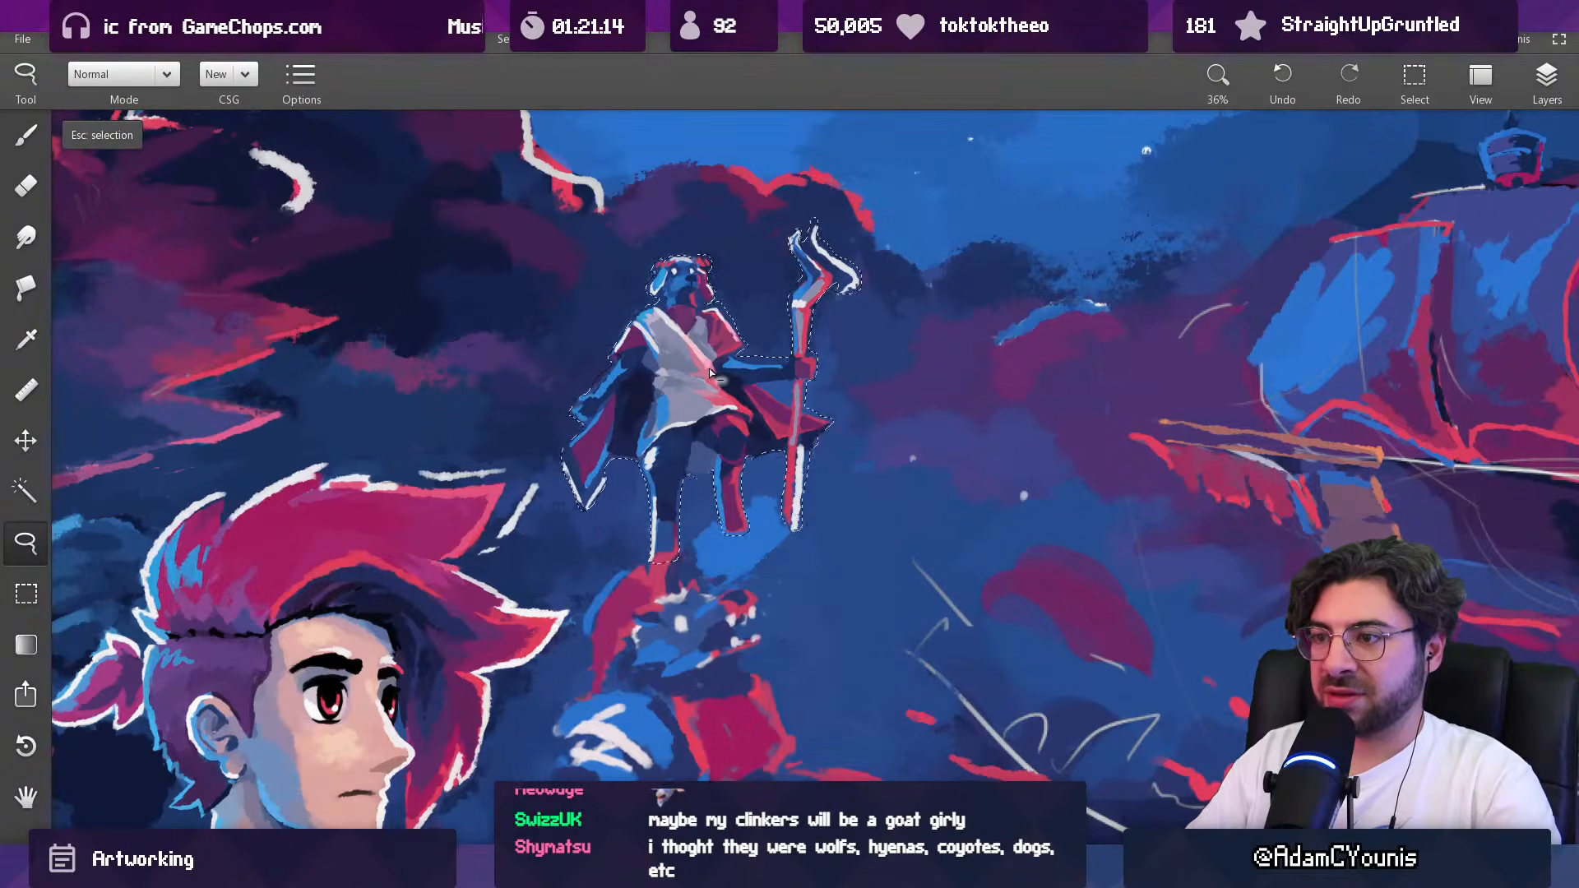
Step: Cut and paste the selected staff figure, then reposition it to the left of its original spot, closer to the giant wolf's head
key(ctrl+x)
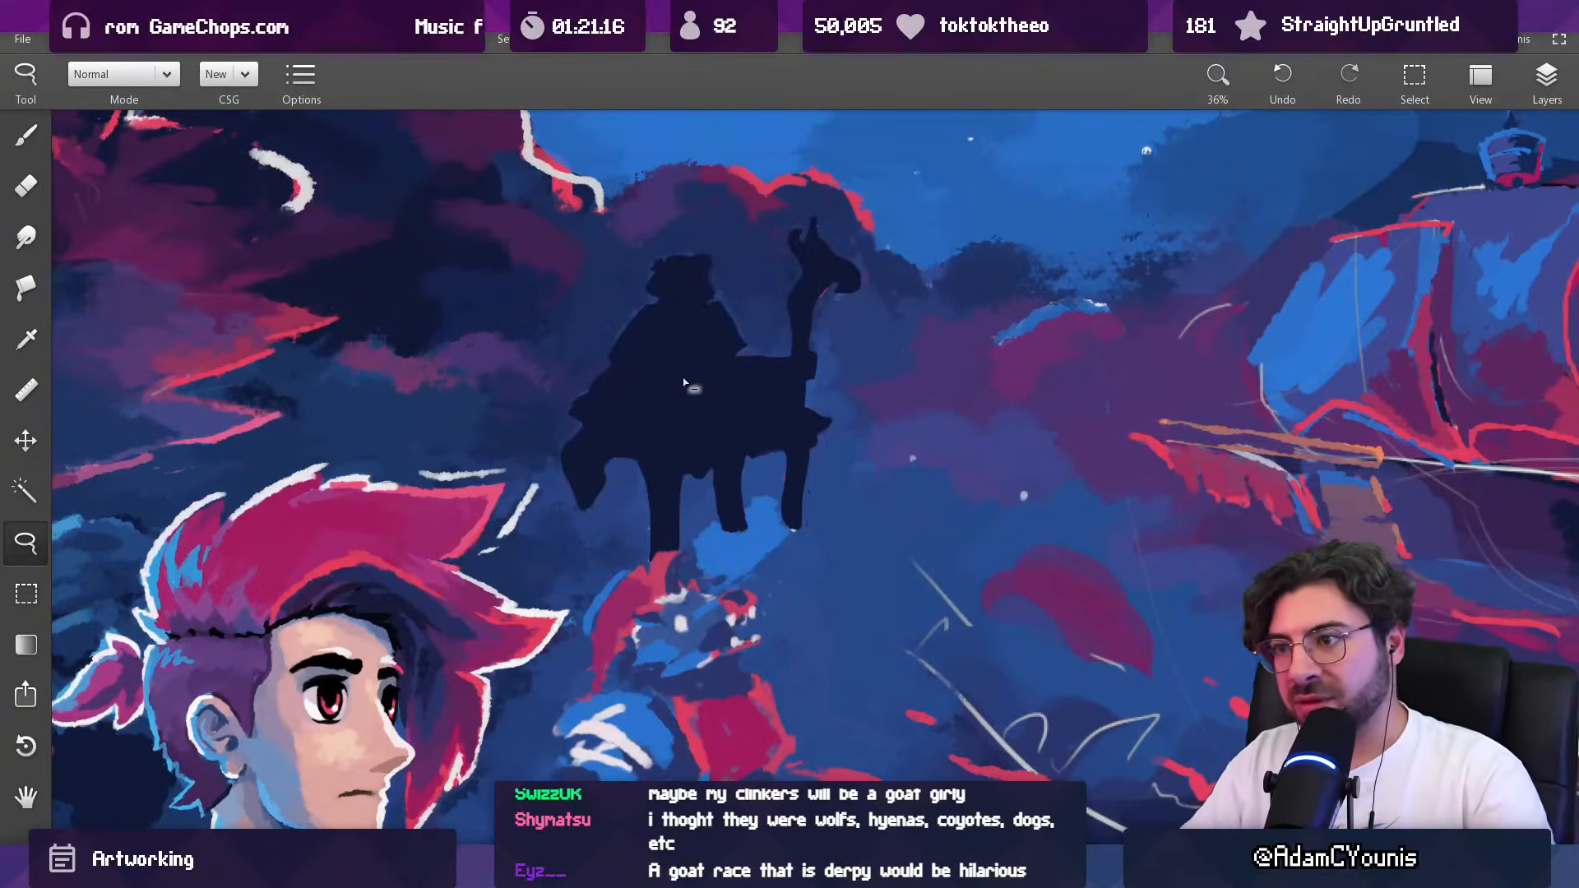
key(ctrl+v)
drag(688, 388, 582, 358)
scroll(651, 319, down, 3)
drag(650, 317, 727, 405)
scroll(738, 368, down, 1)
scroll(714, 421, up, 1)
drag(759, 475, 764, 464)
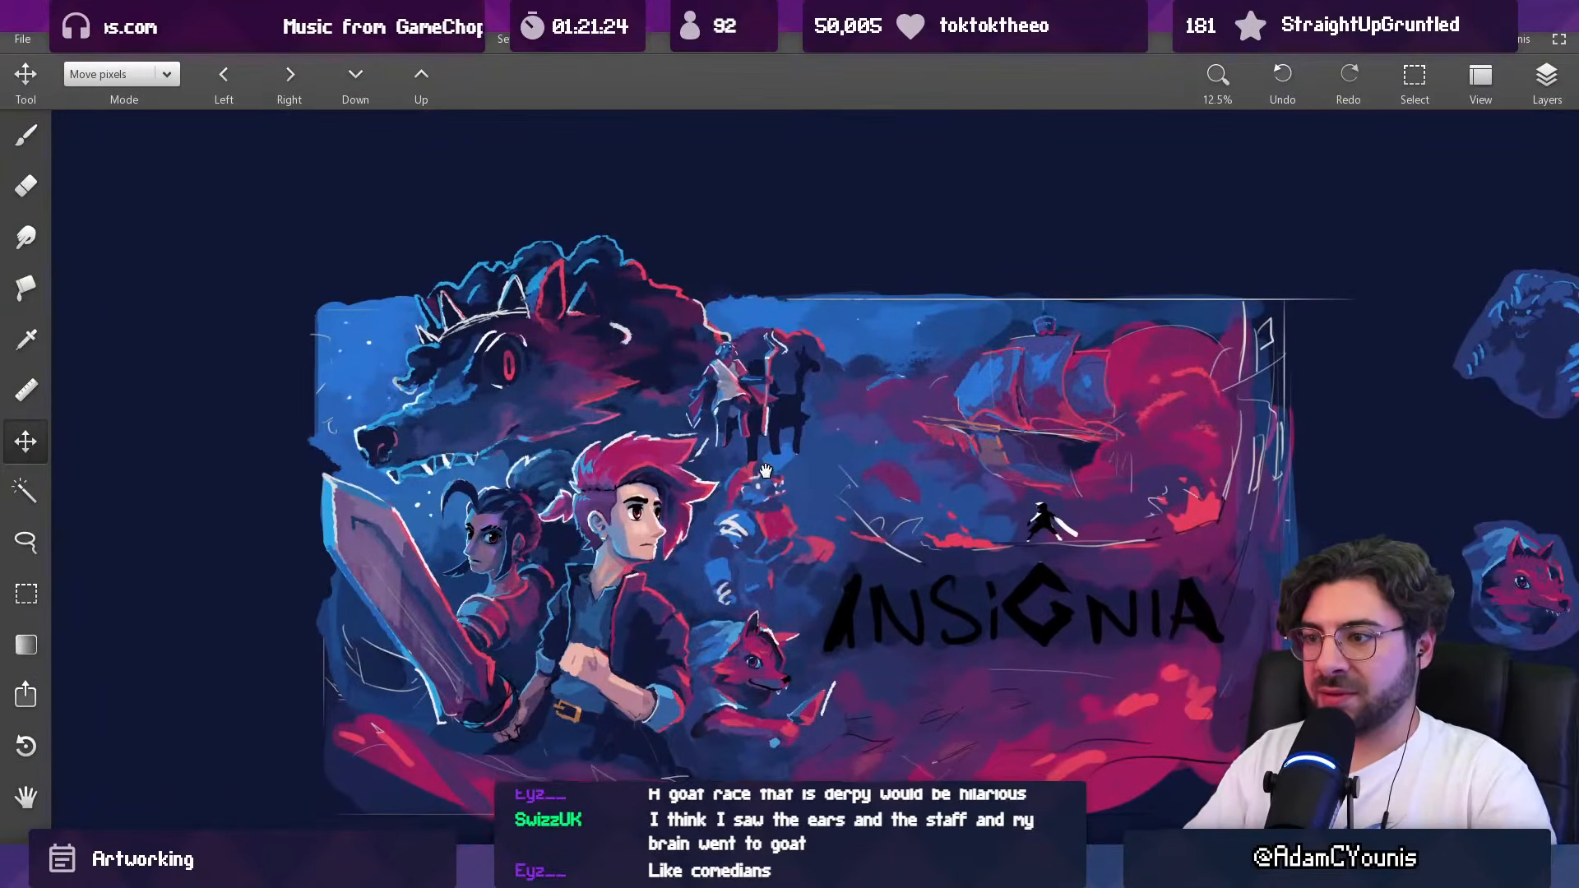
Step: Make the armoured creature's layer active and nudge the creature slightly to the right
click(1546, 78)
click(1412, 307)
mouse_move(763, 534)
mouse_down()
mouse_move(761, 518)
mouse_move(781, 526)
mouse_up()
key(ctrl+t)
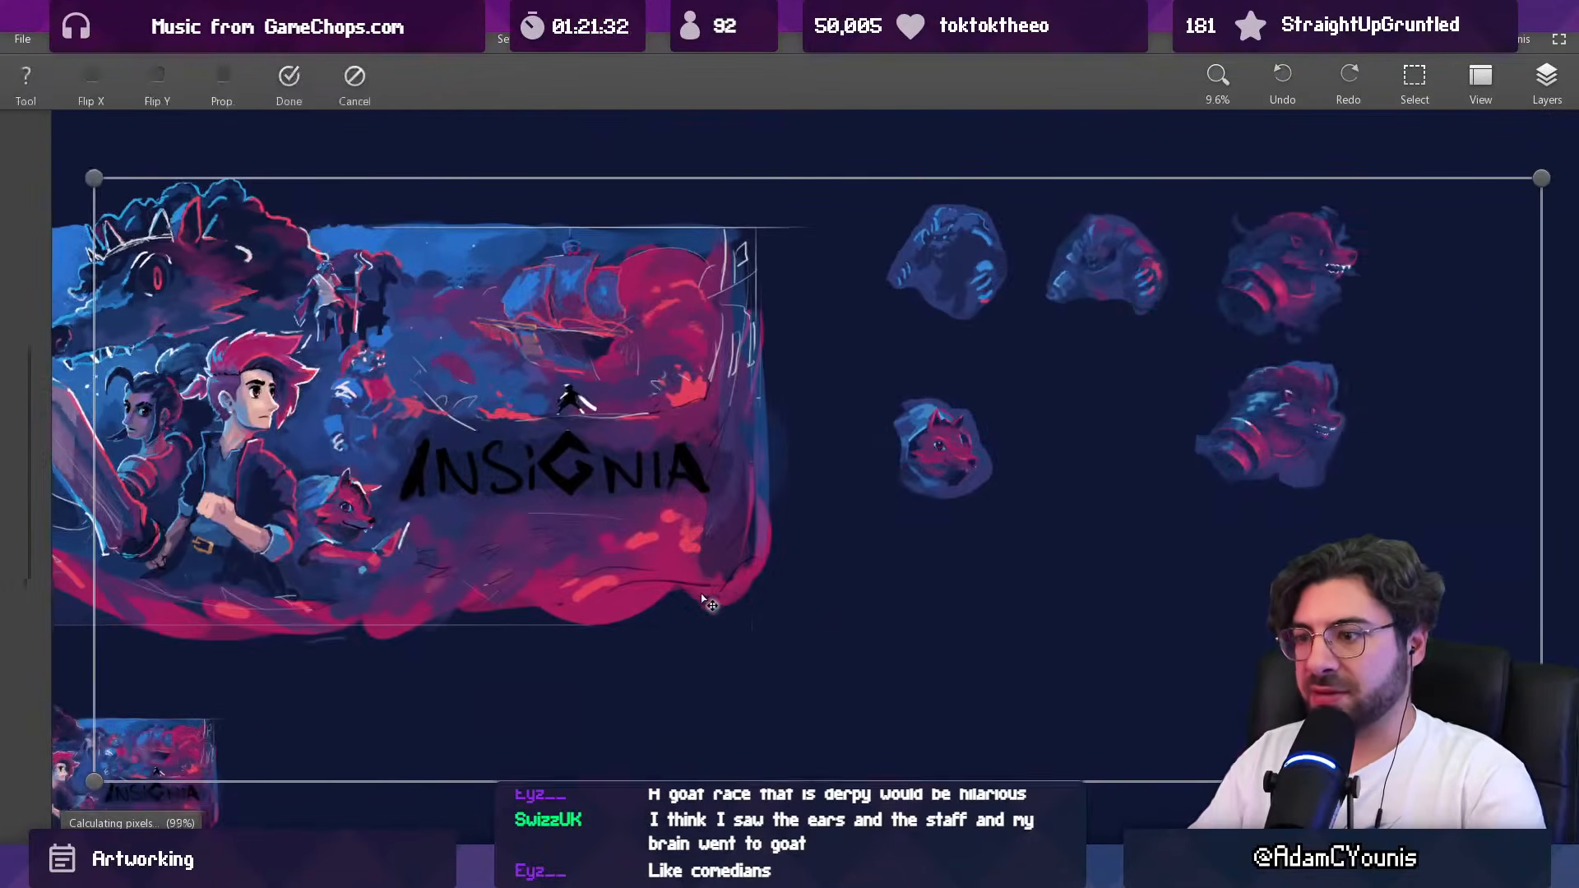
drag(516, 445, 928, 499)
key(Escape)
scroll(744, 444, up, 3)
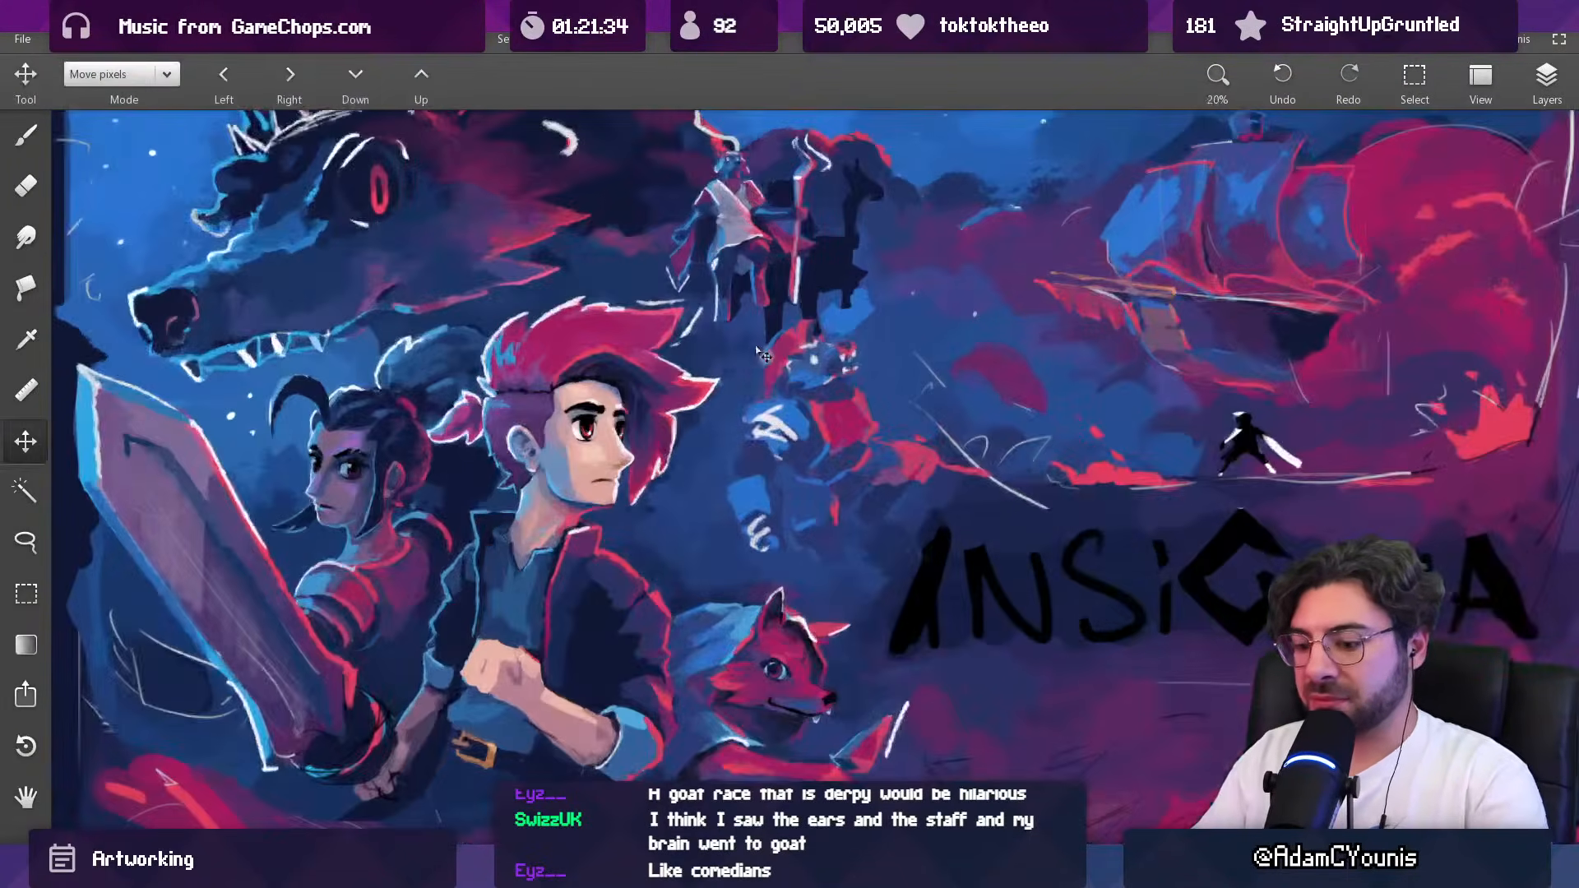
Step: Enlarge the armoured creature slightly and reposition it in the gap between the staff figure and the fox
key(l)
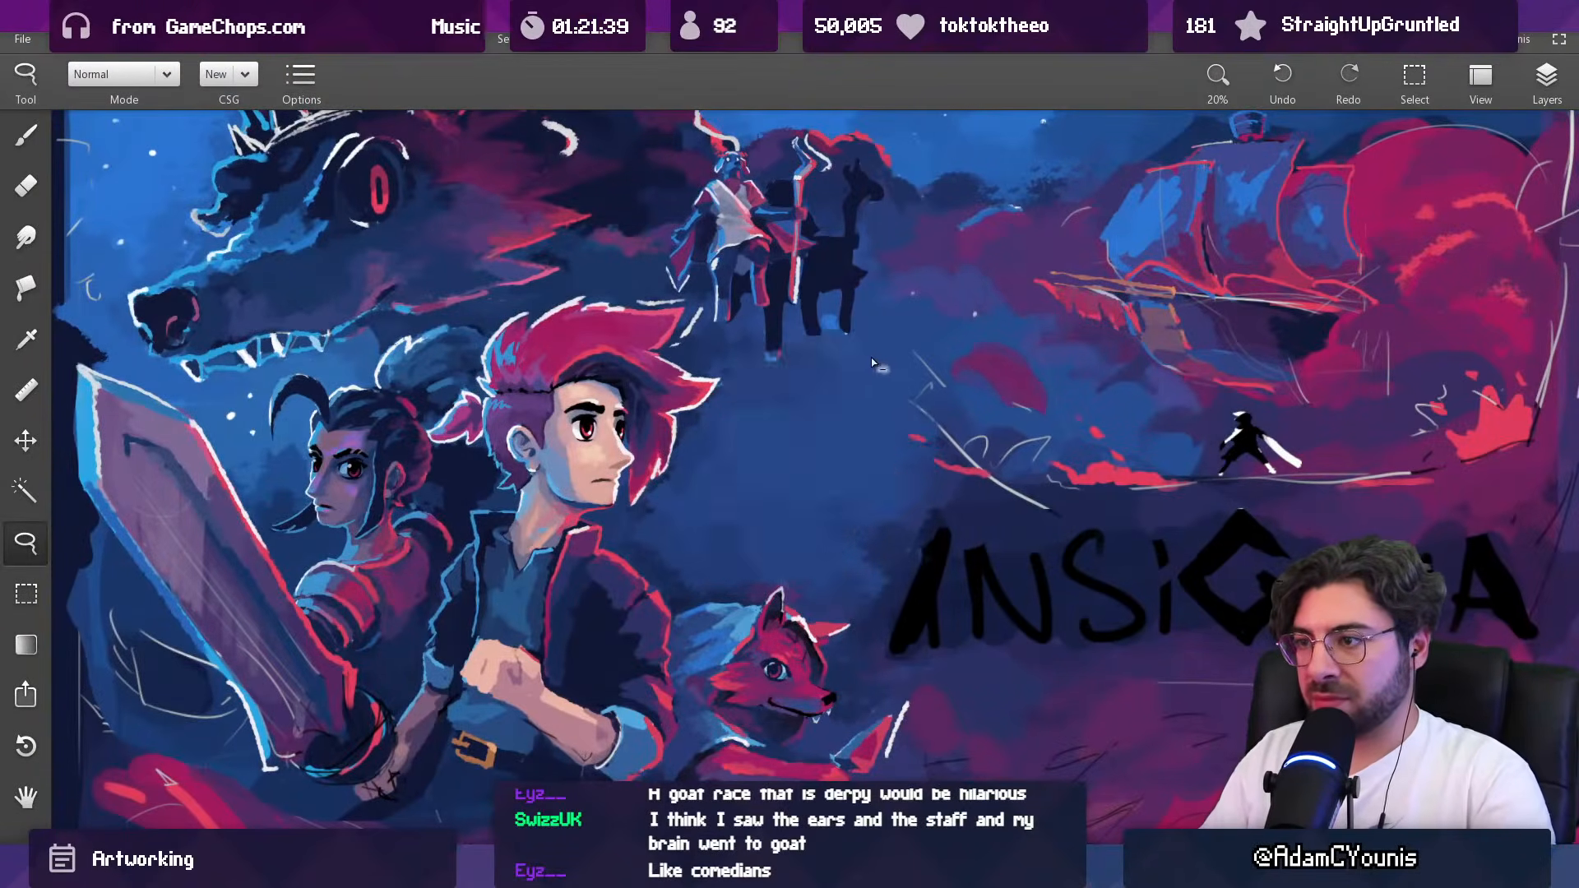
key(v)
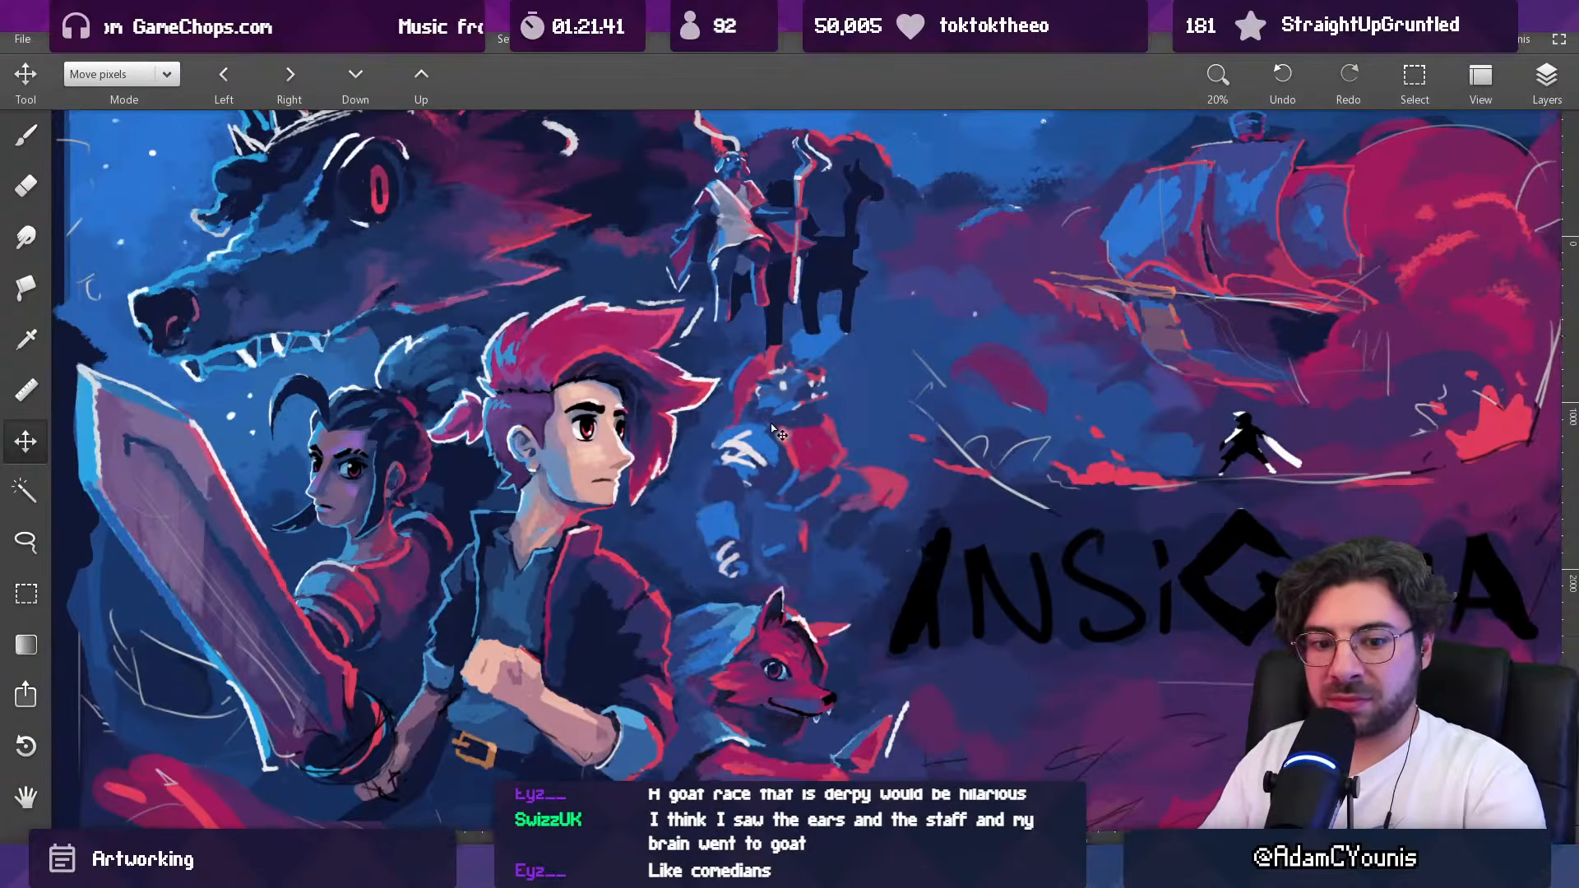
key(ctrl+t)
drag(969, 309, 997, 281)
mouse_move(786, 452)
mouse_down()
mouse_move(806, 447)
mouse_move(791, 443)
mouse_up()
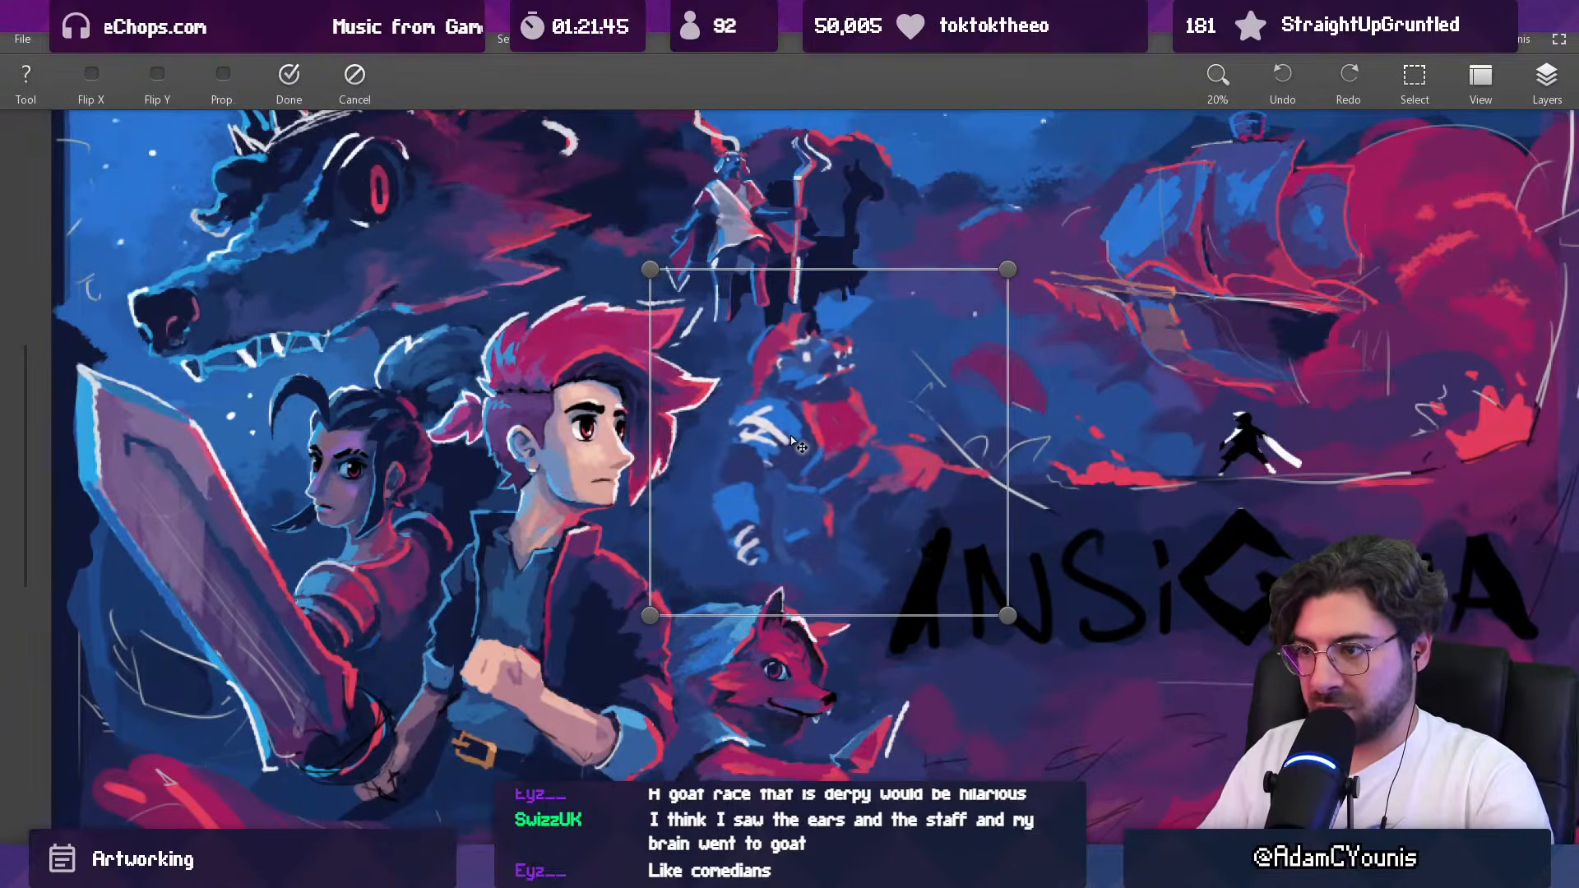
key(Return)
Step: Make the staff-holding figure's layer active and move the figure slightly up in front of the dark animal silhouette
scroll(818, 355, down, 3)
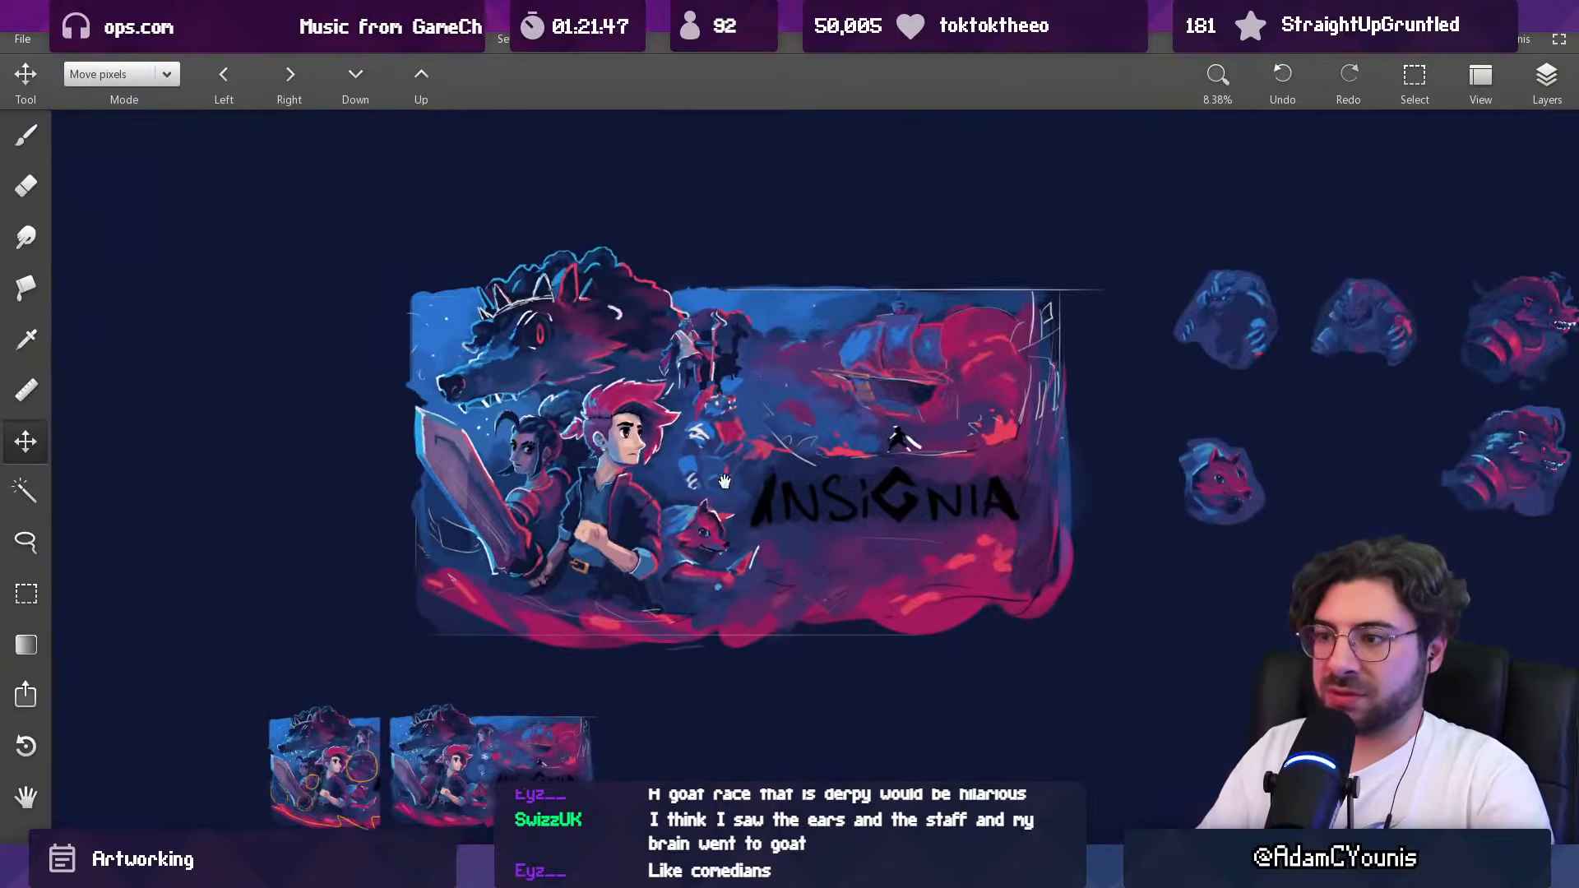
drag(773, 422, 801, 427)
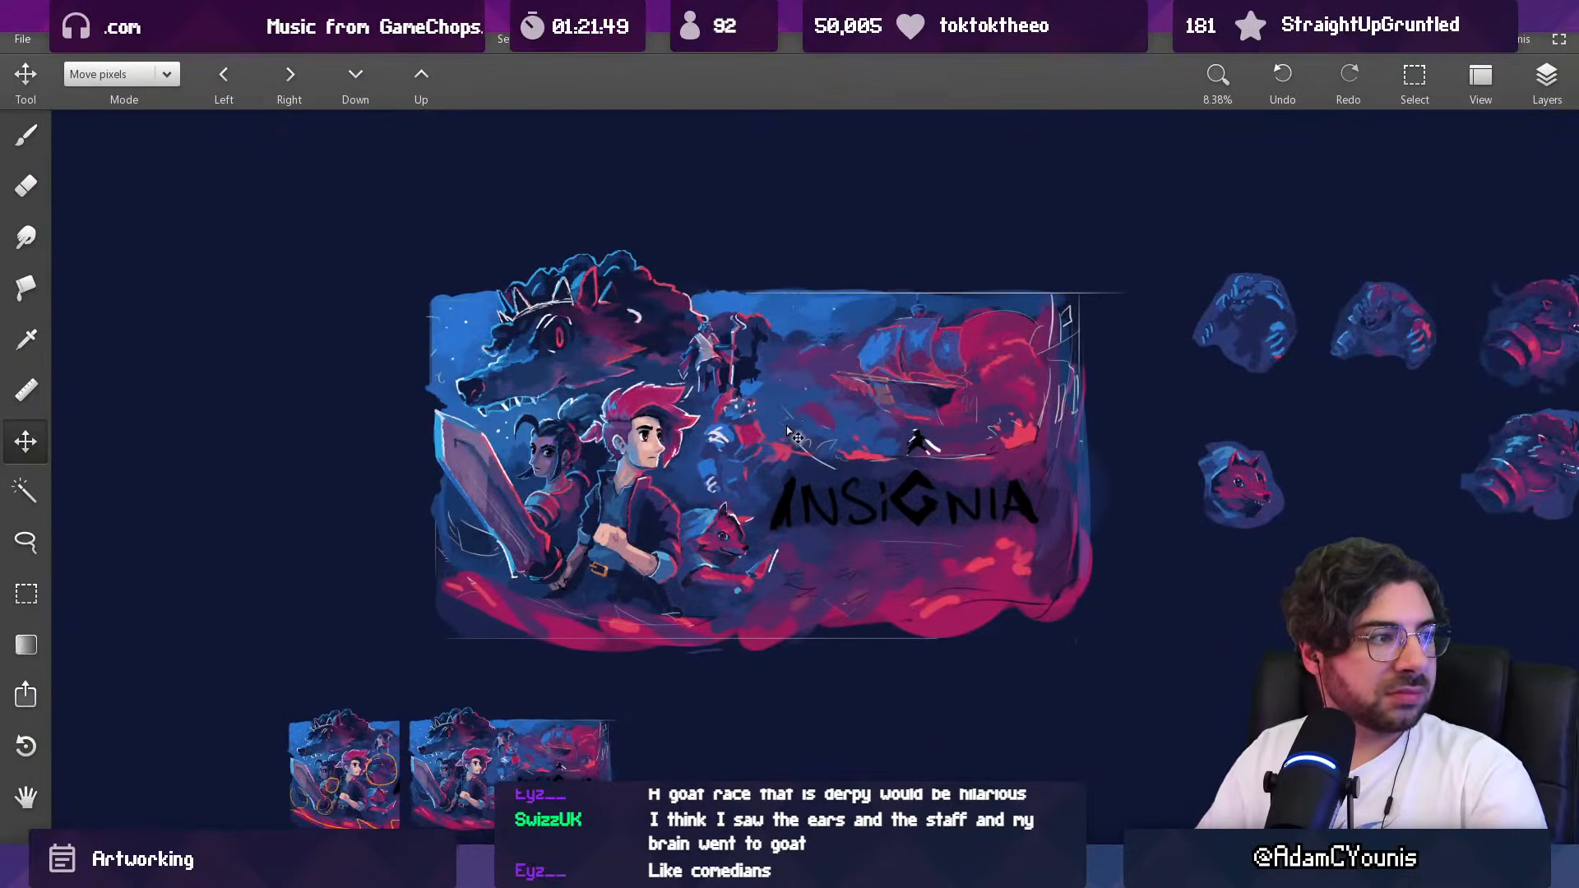
scroll(773, 388, up, 3)
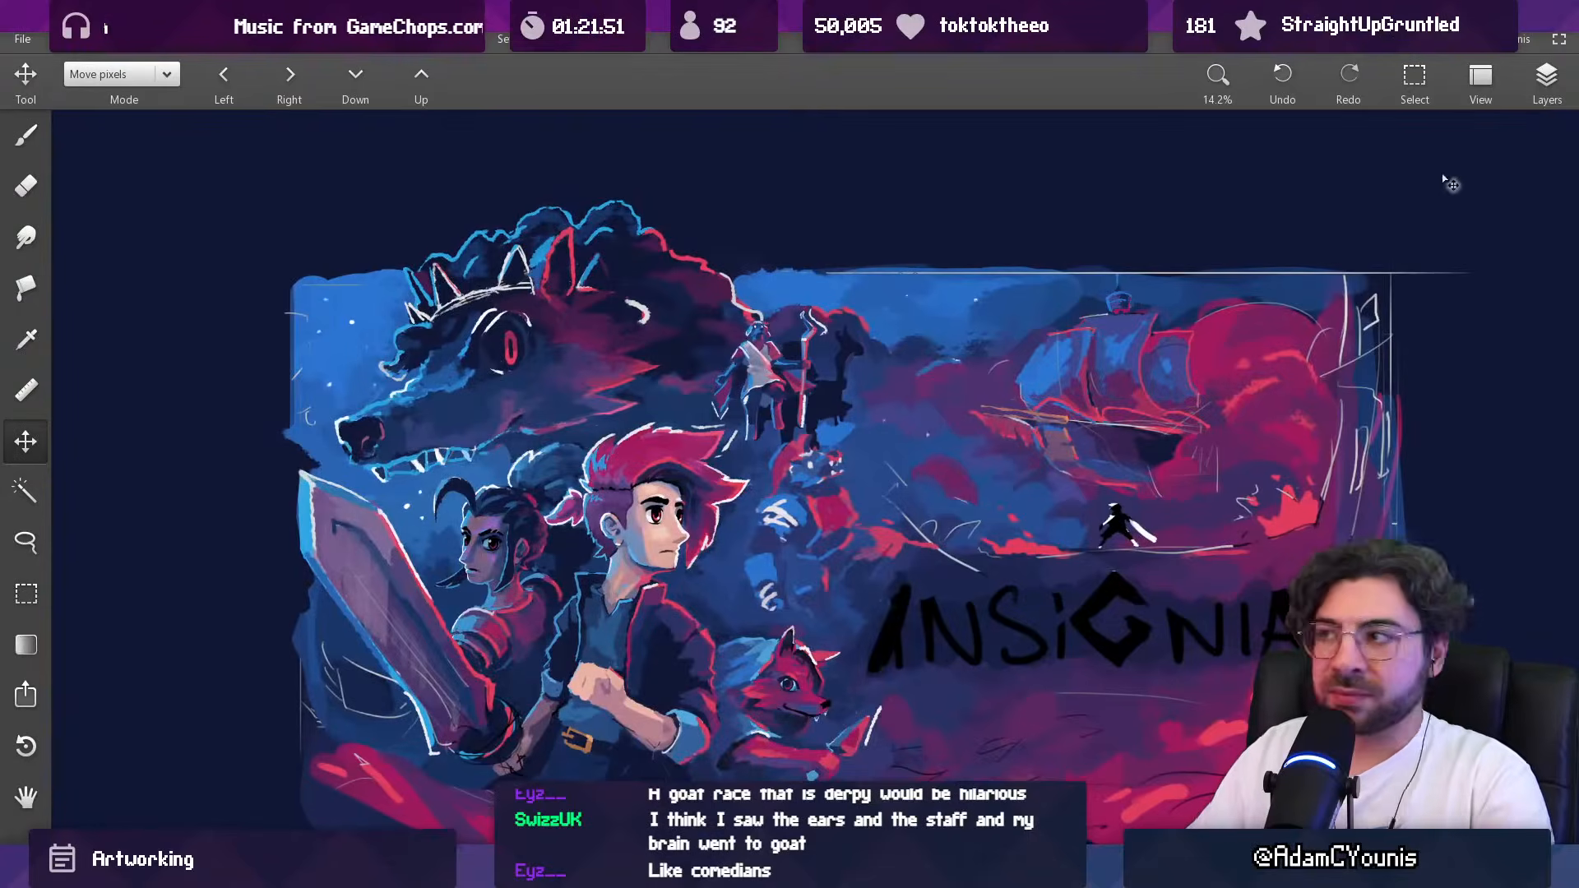
click(1547, 78)
click(1393, 266)
drag(777, 375, 768, 357)
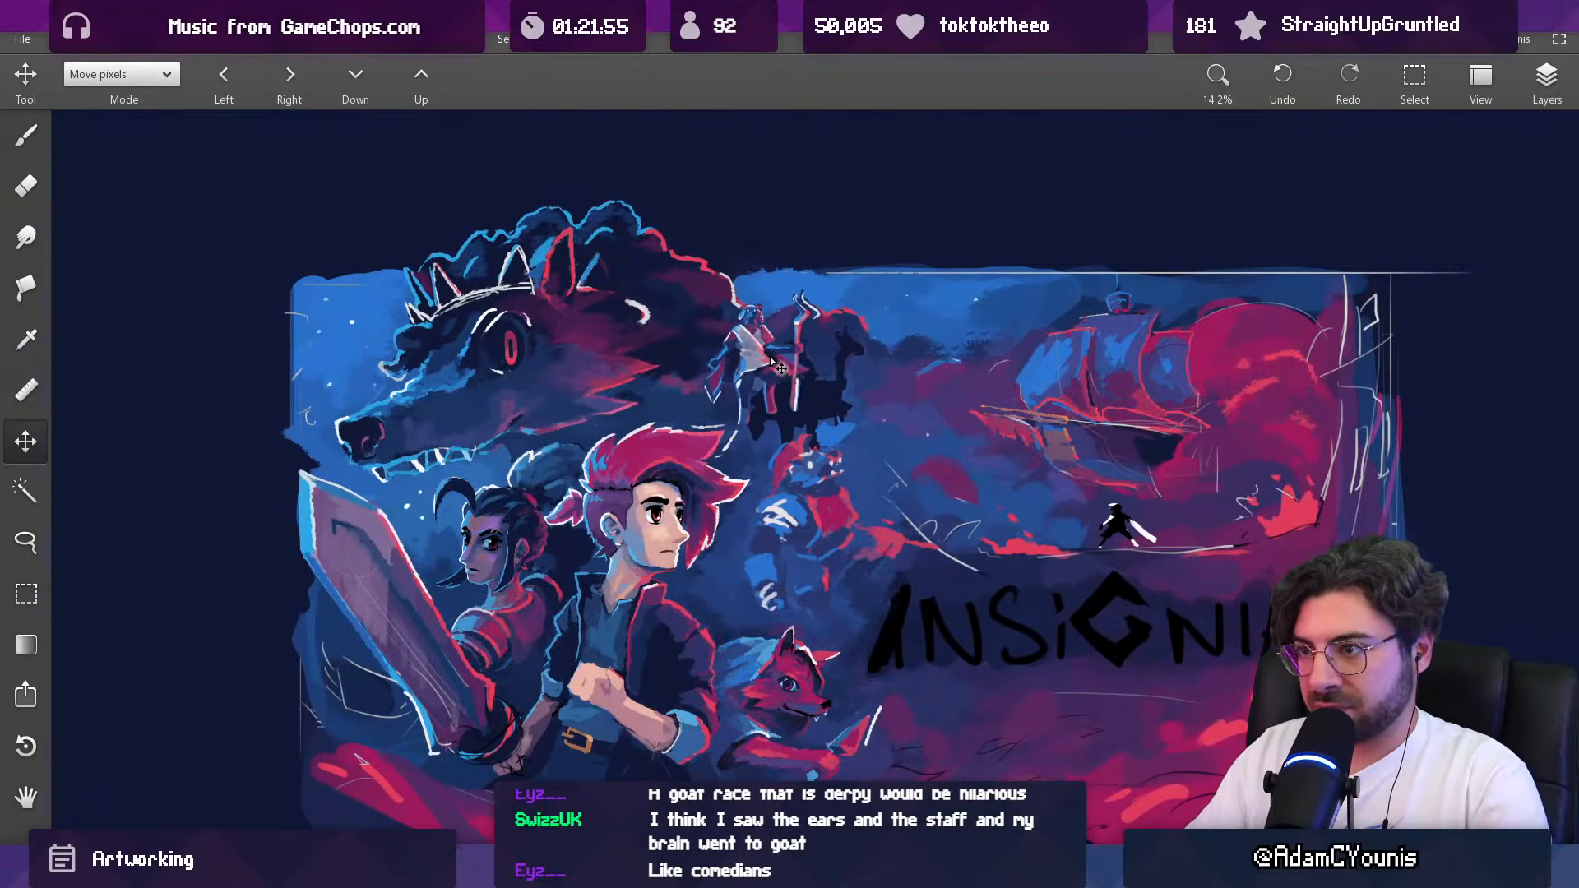
Step: Make the armoured creature's layer, the lower Copy layer, active and nudge the creature slightly upward
key(b)
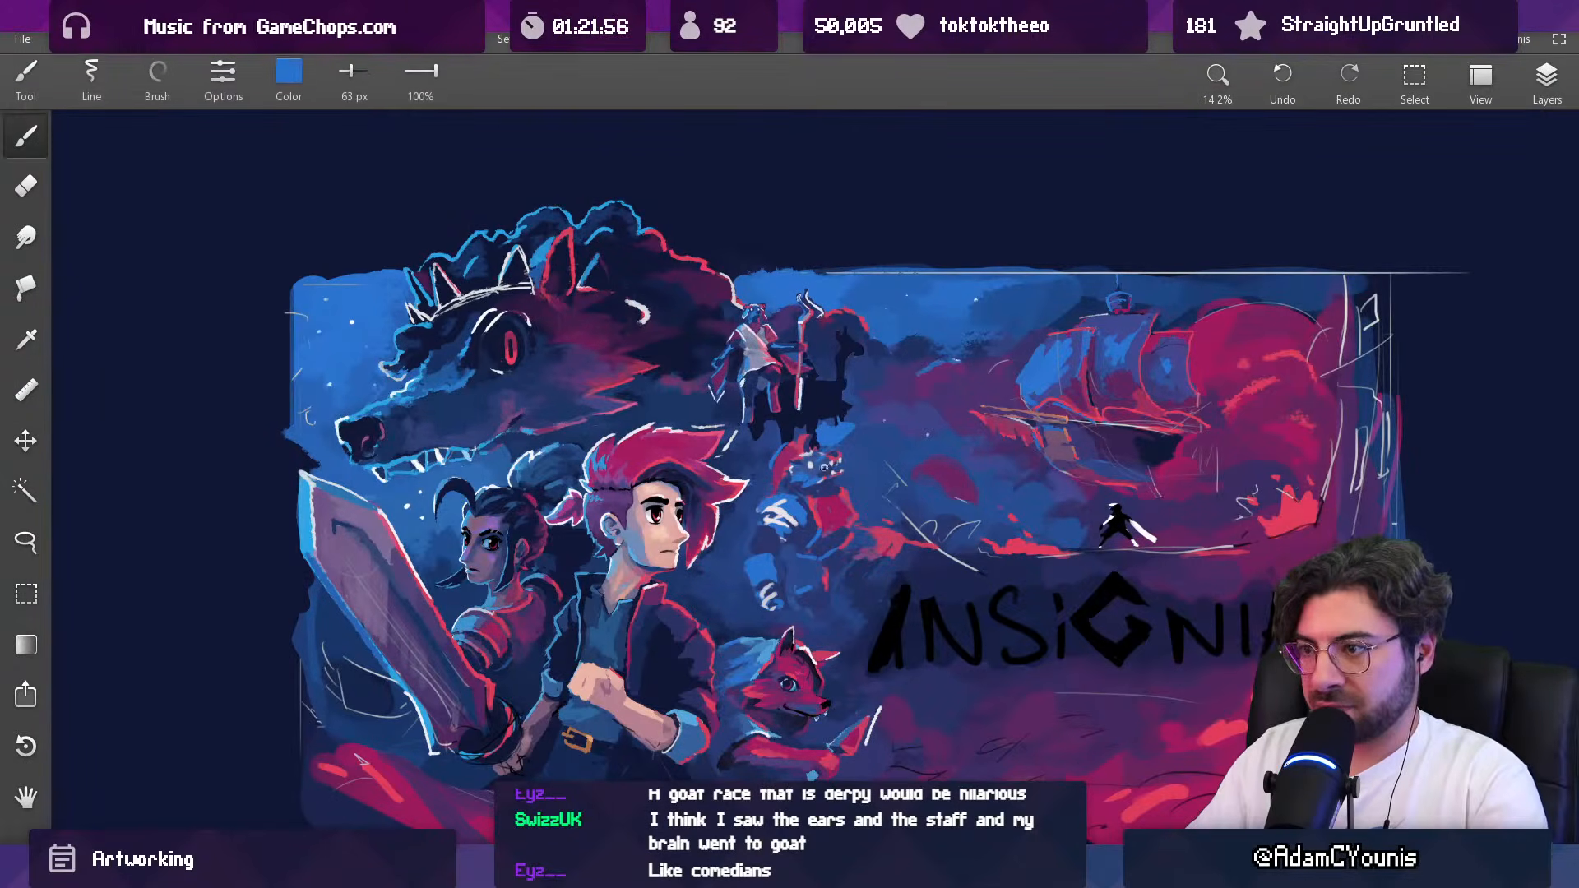
click(1544, 86)
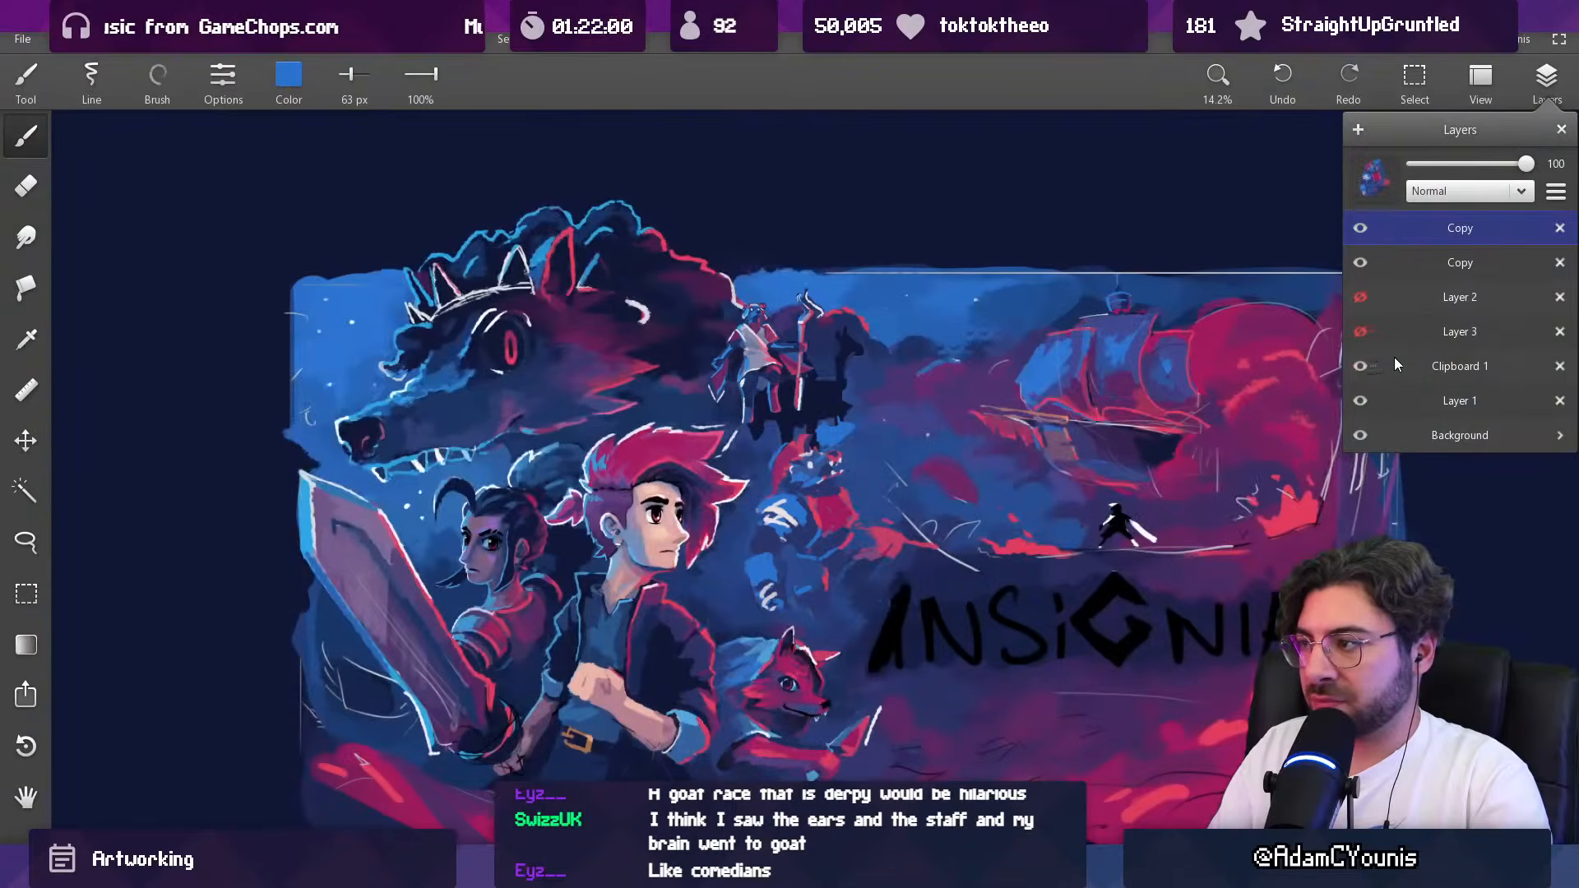
click(1385, 366)
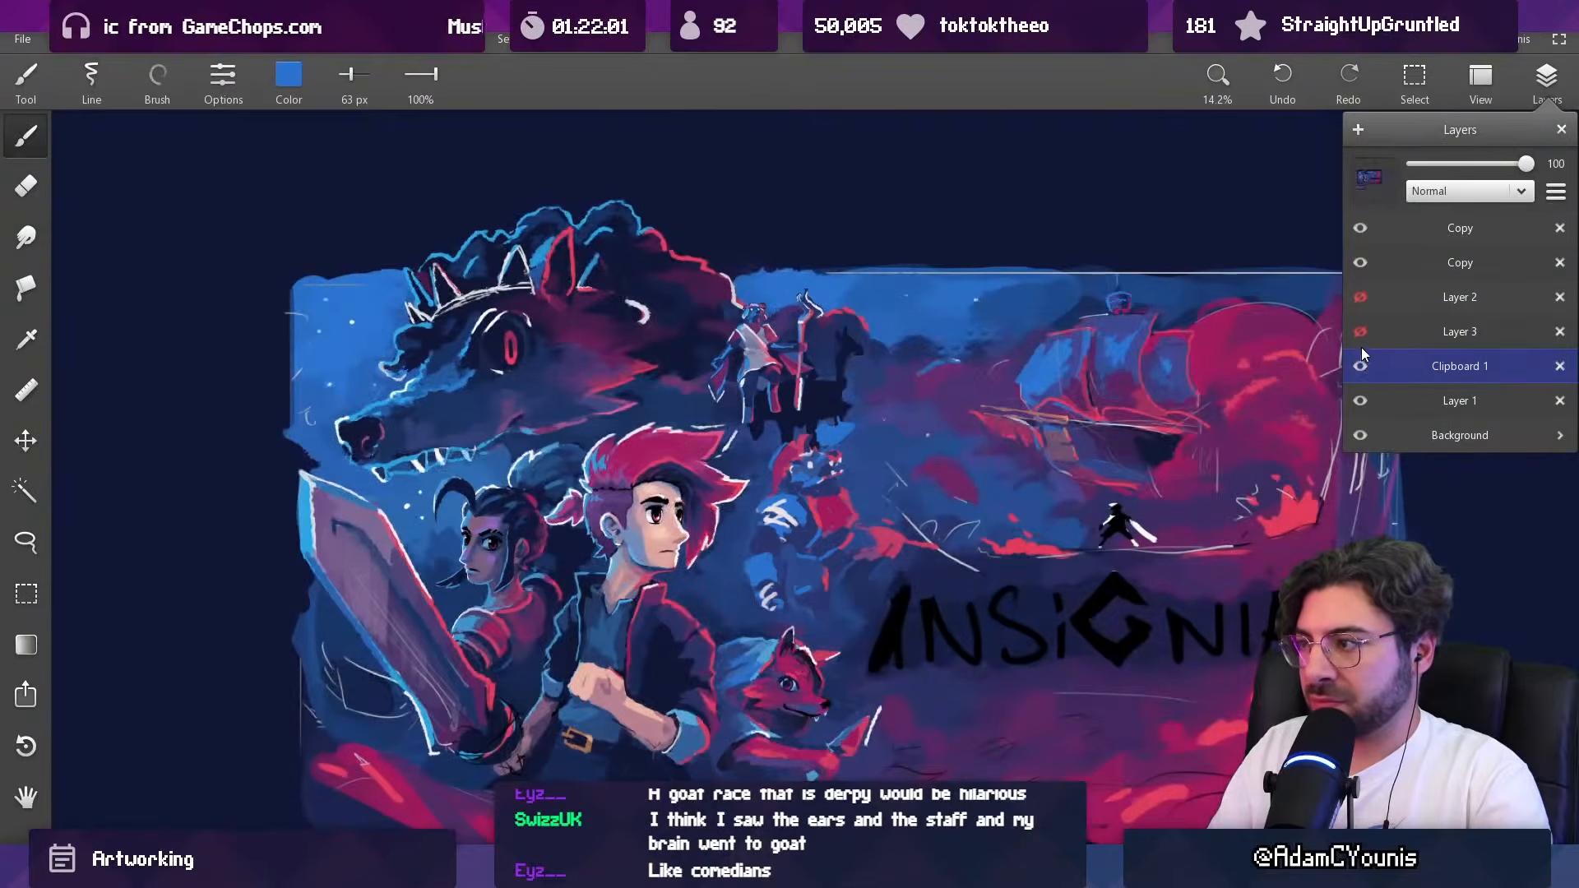
click(1409, 260)
key(v)
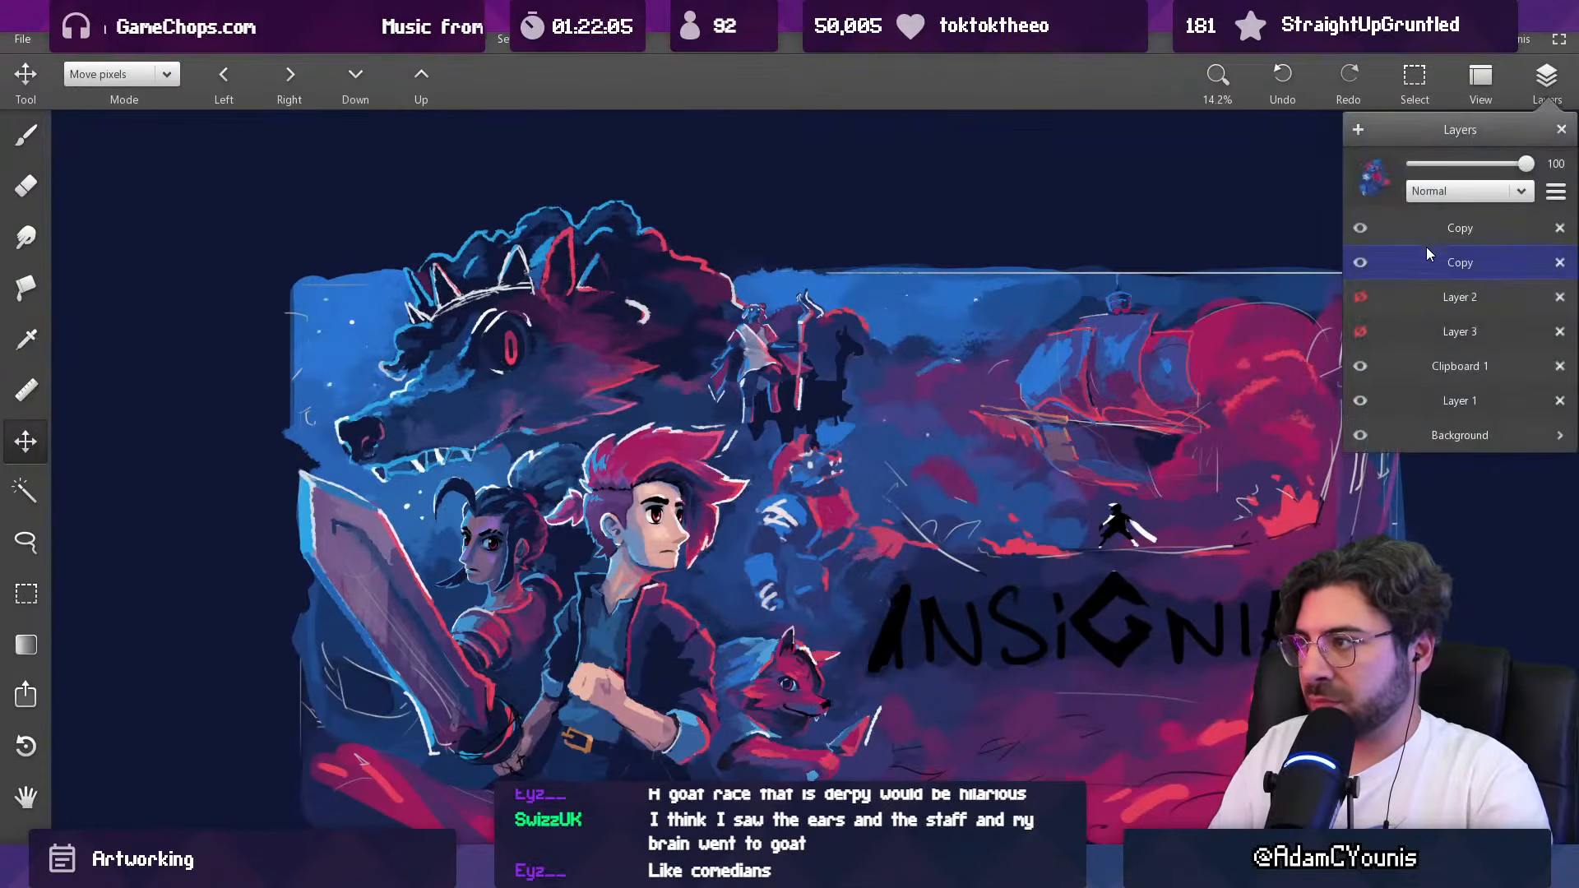
drag(804, 512, 801, 495)
Step: Fine-tune the armoured creature's size and position with a free transform, judging it against the whole composition
scroll(803, 501, down, 5)
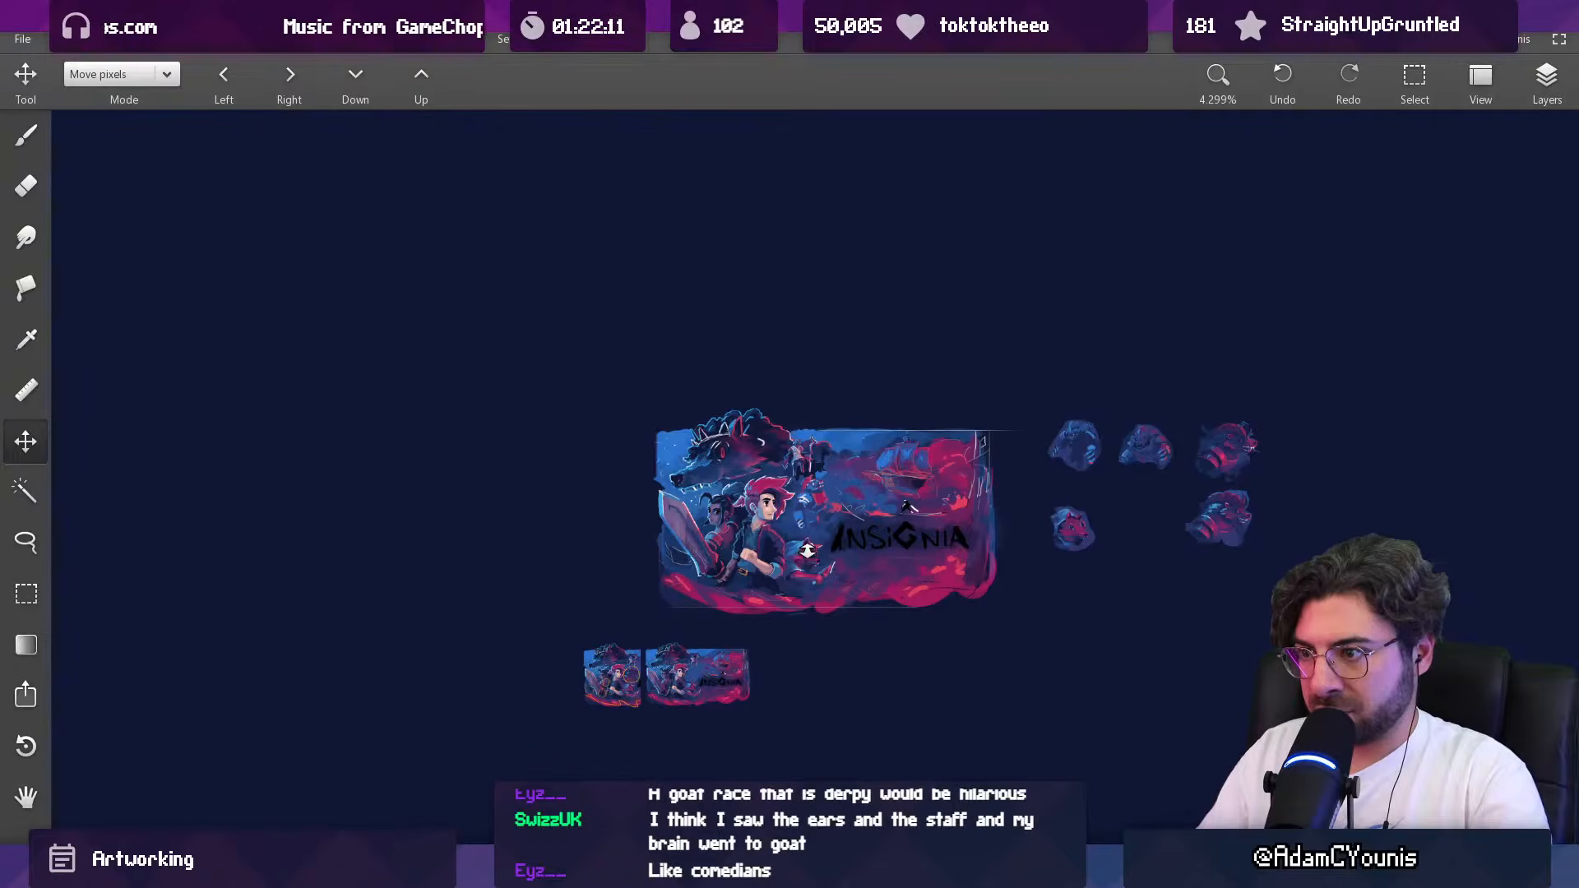
scroll(816, 508, up, 3)
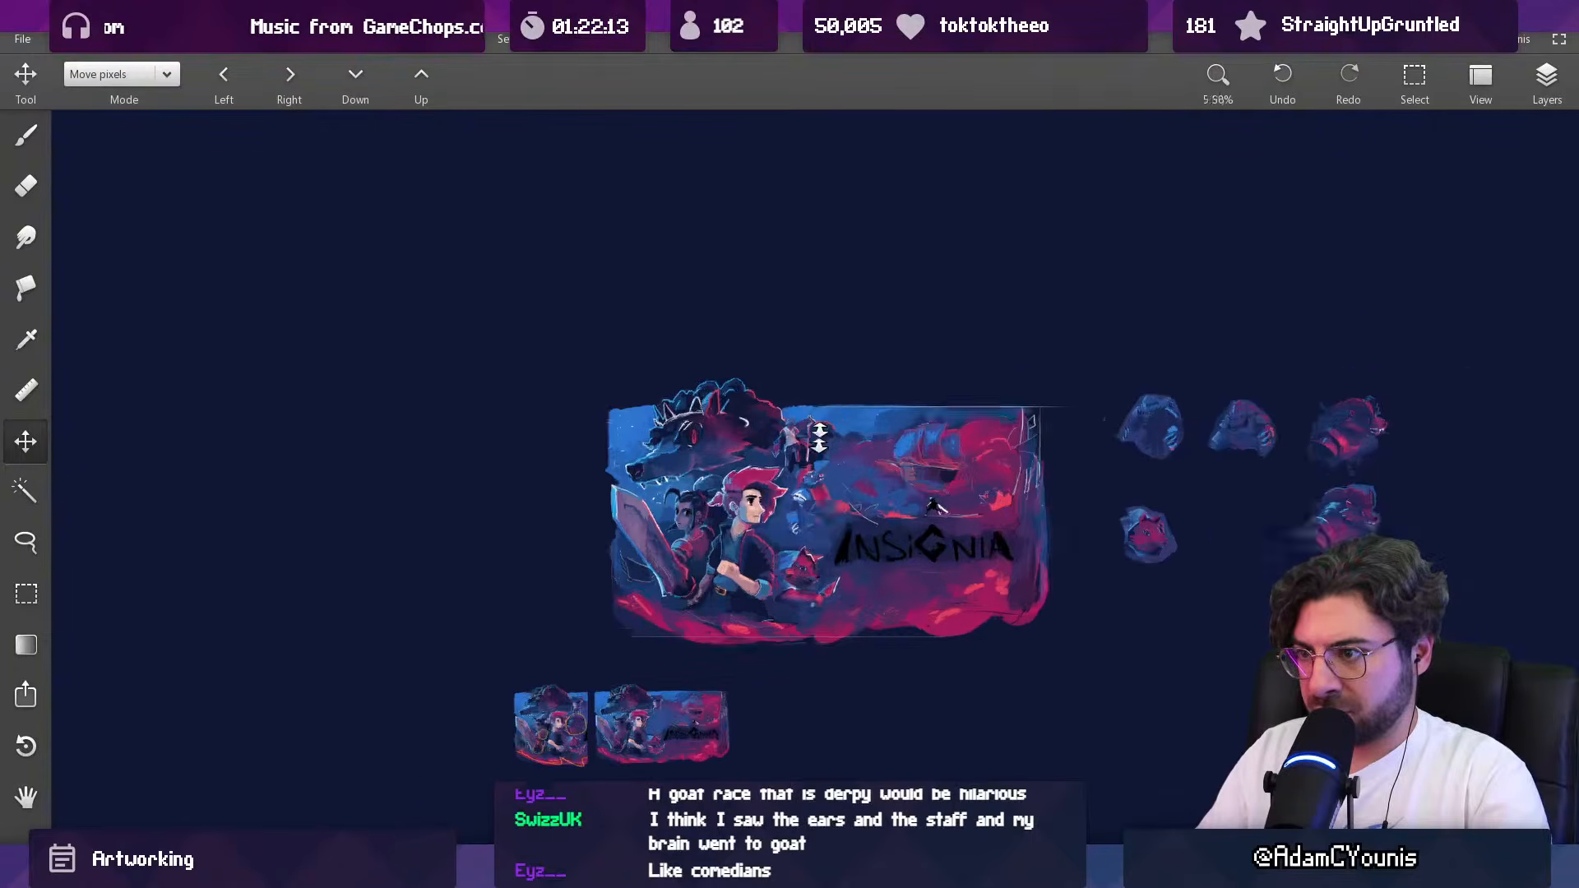
scroll(792, 454, up, 2)
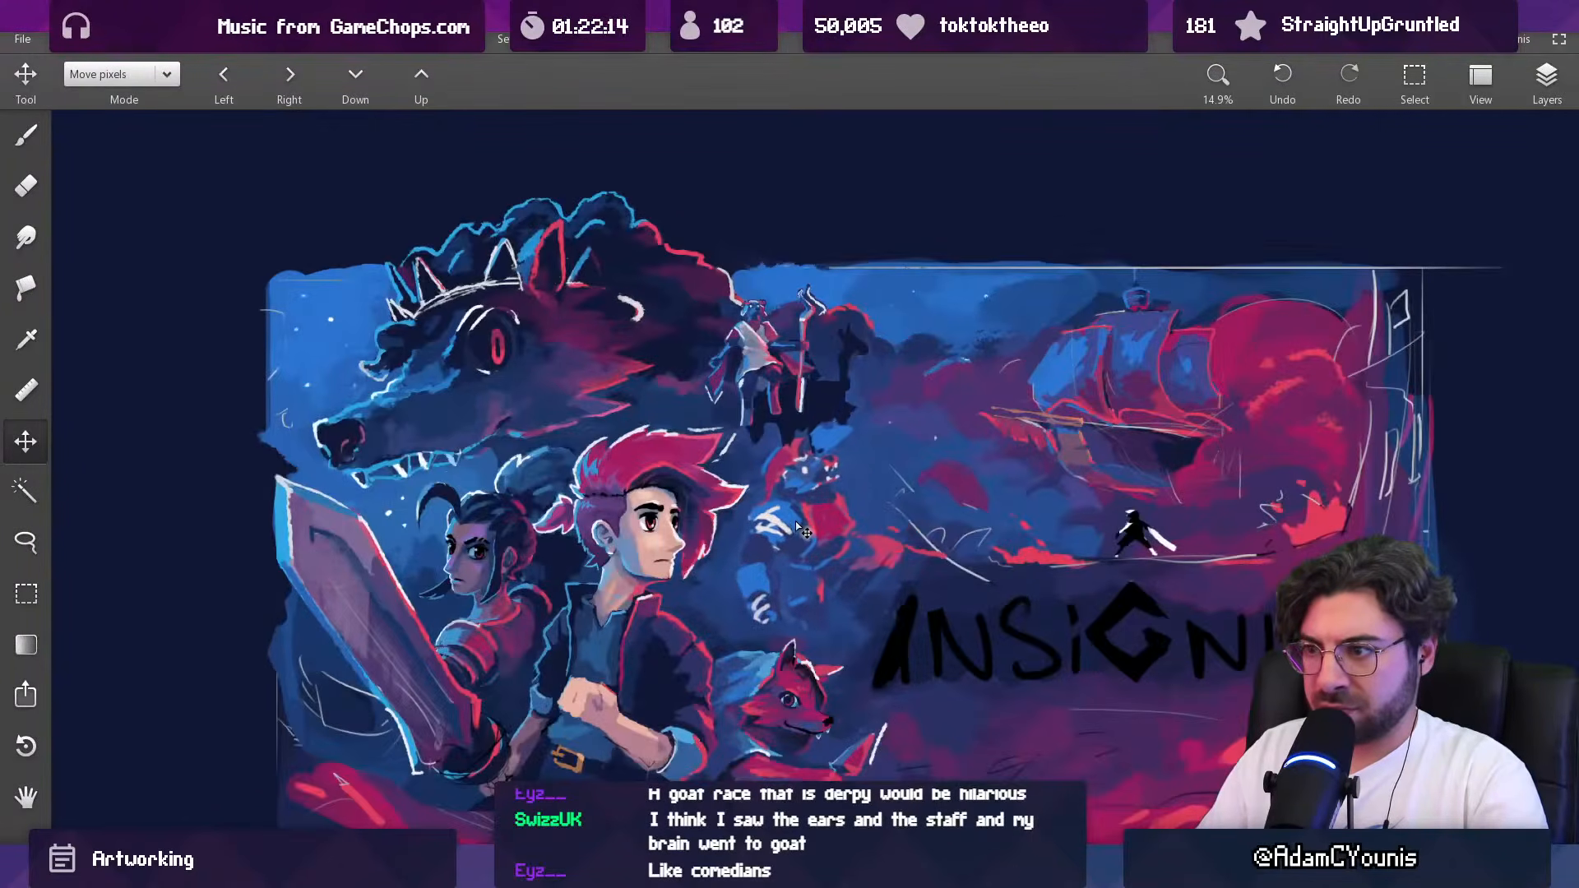
click(808, 516)
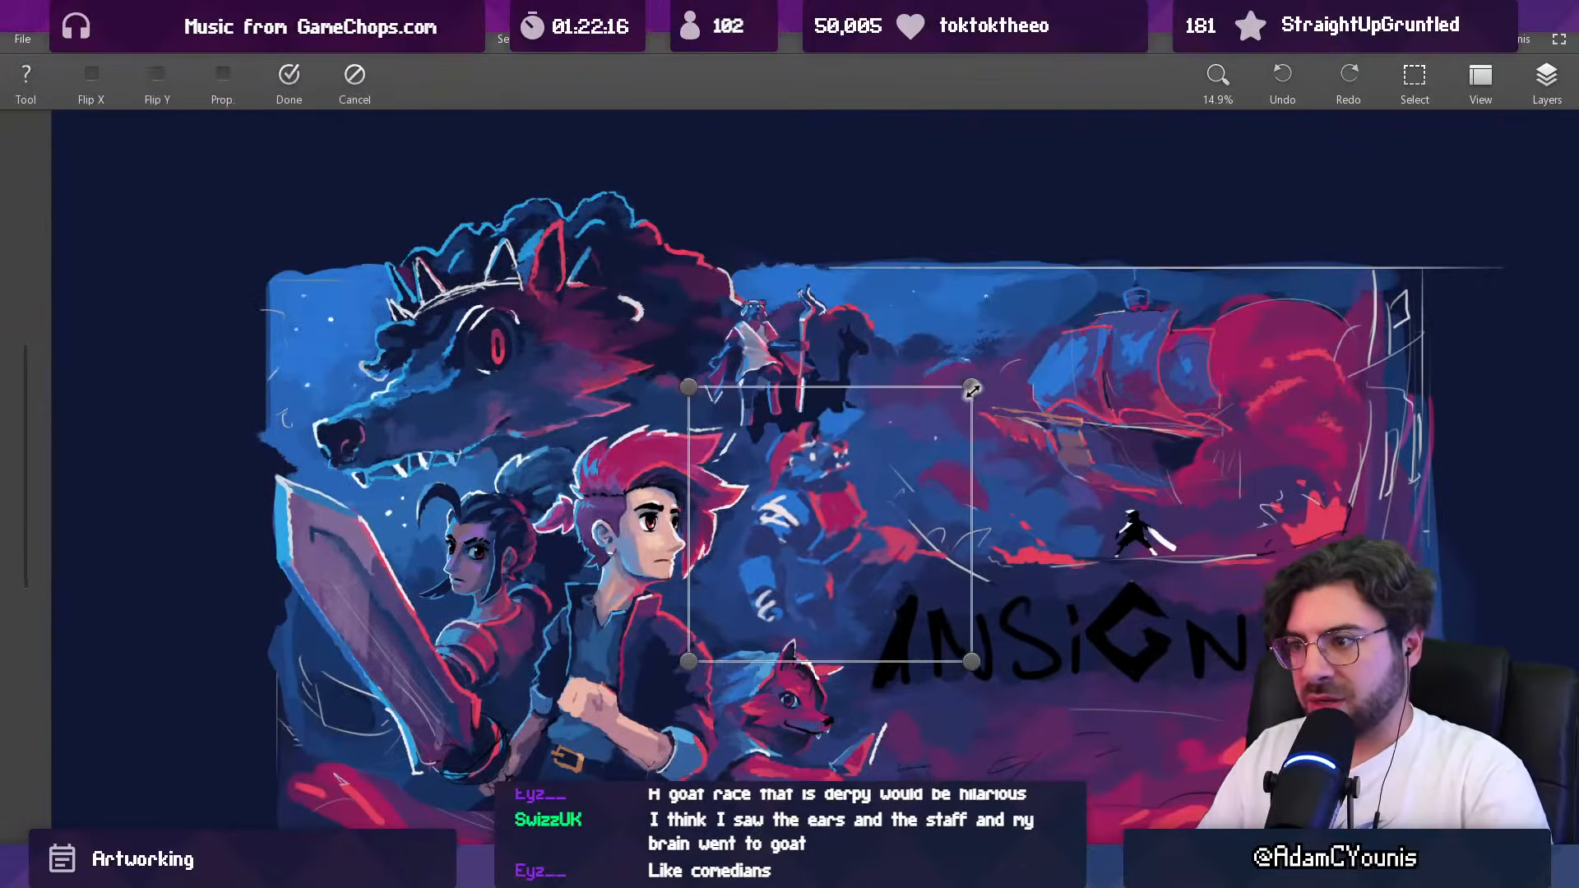
drag(844, 493, 846, 489)
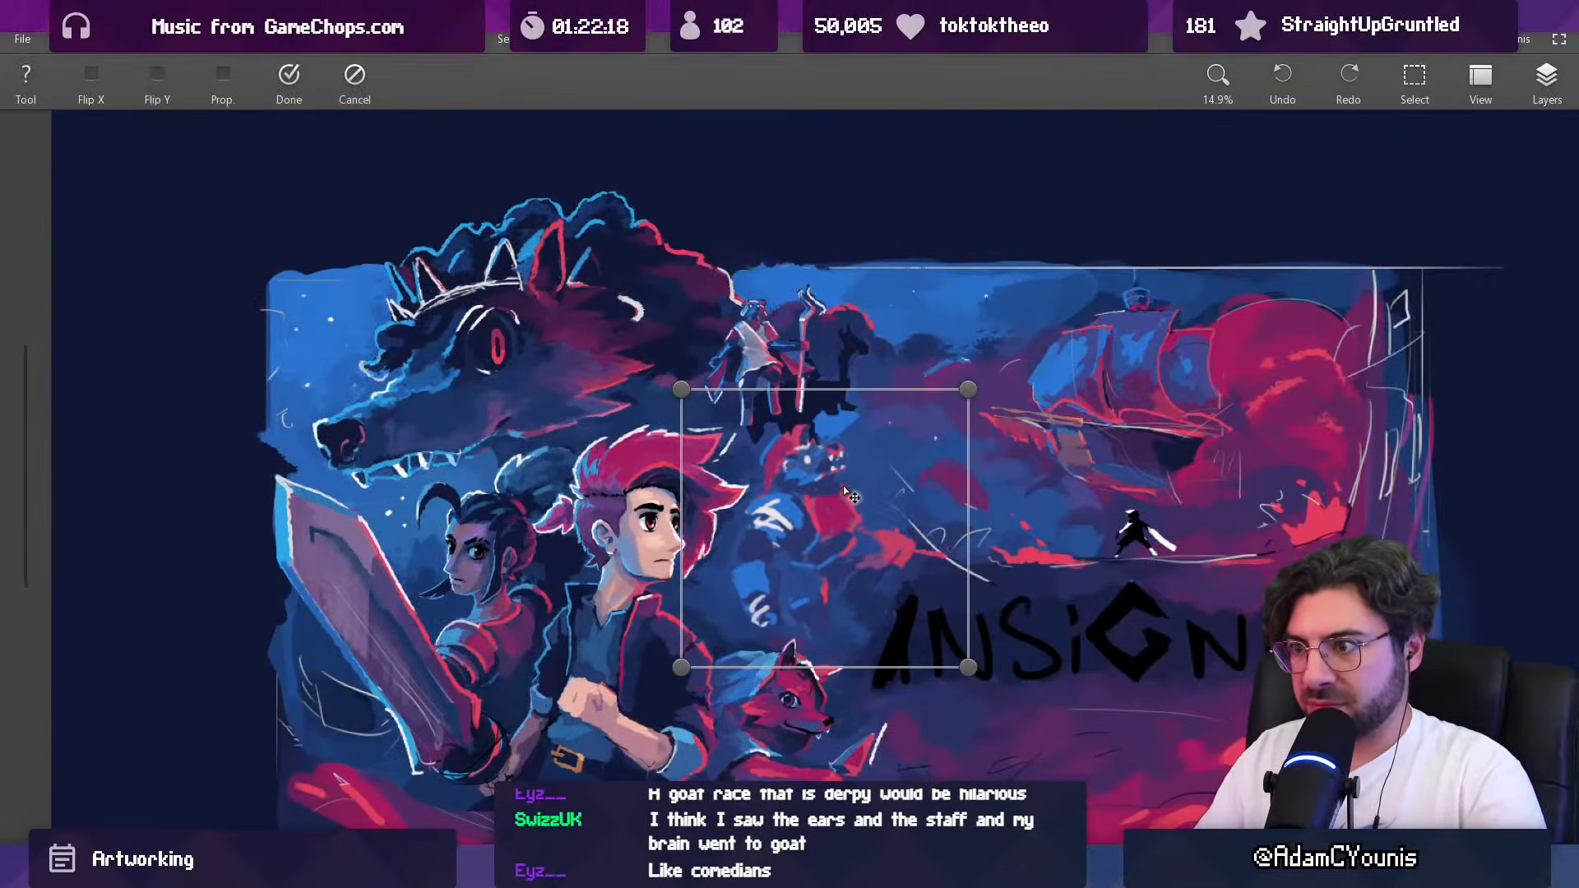
scroll(854, 481, down, 4)
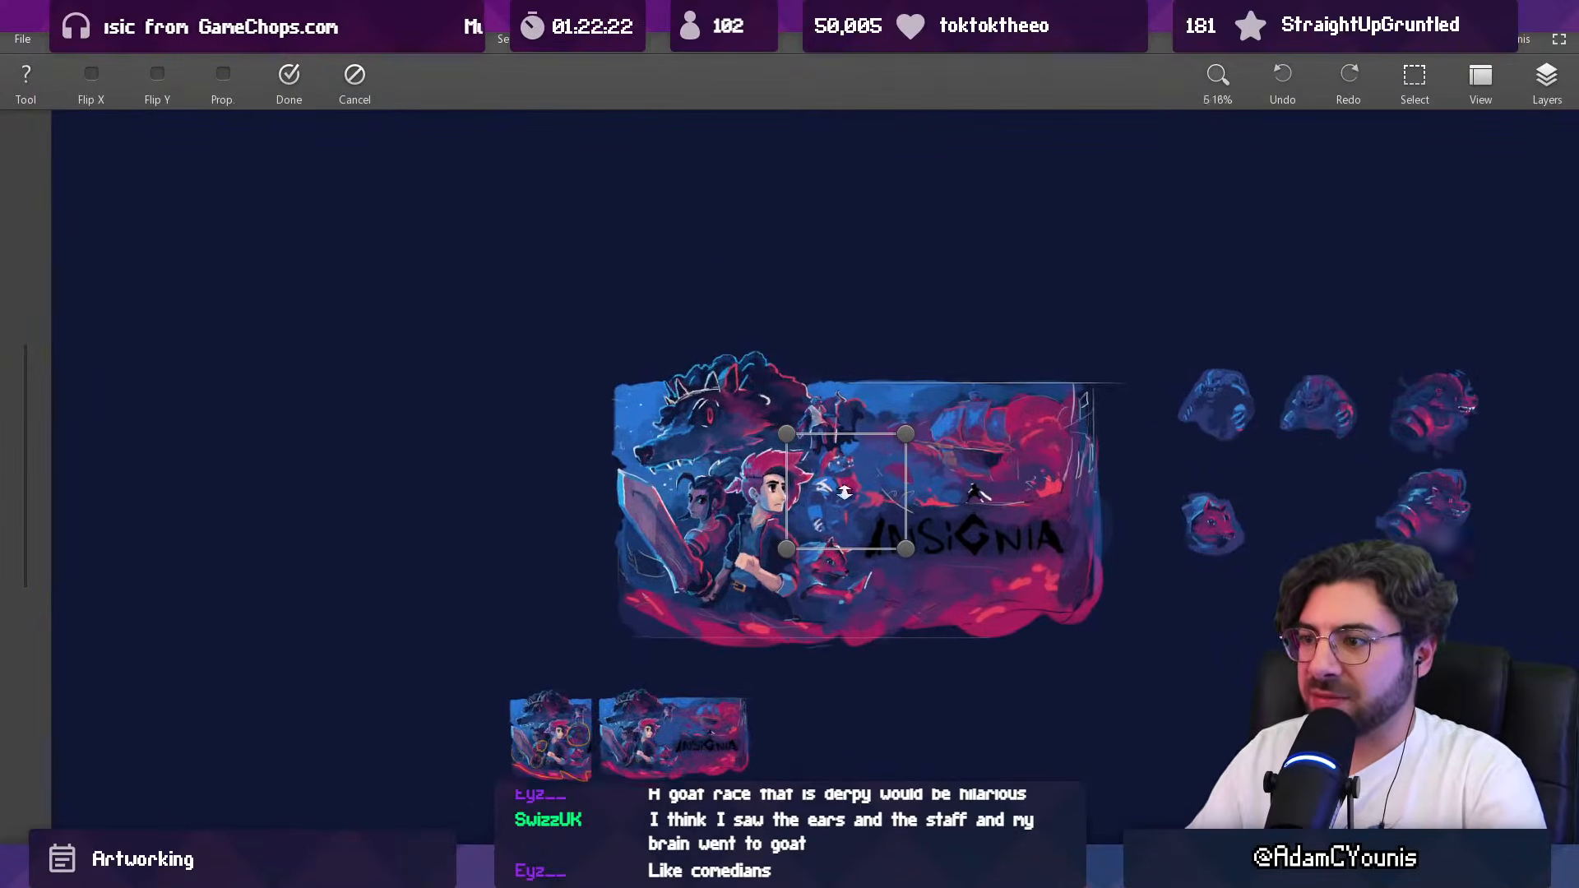
scroll(852, 514, up, 2)
drag(747, 577, 755, 570)
drag(844, 497, 847, 494)
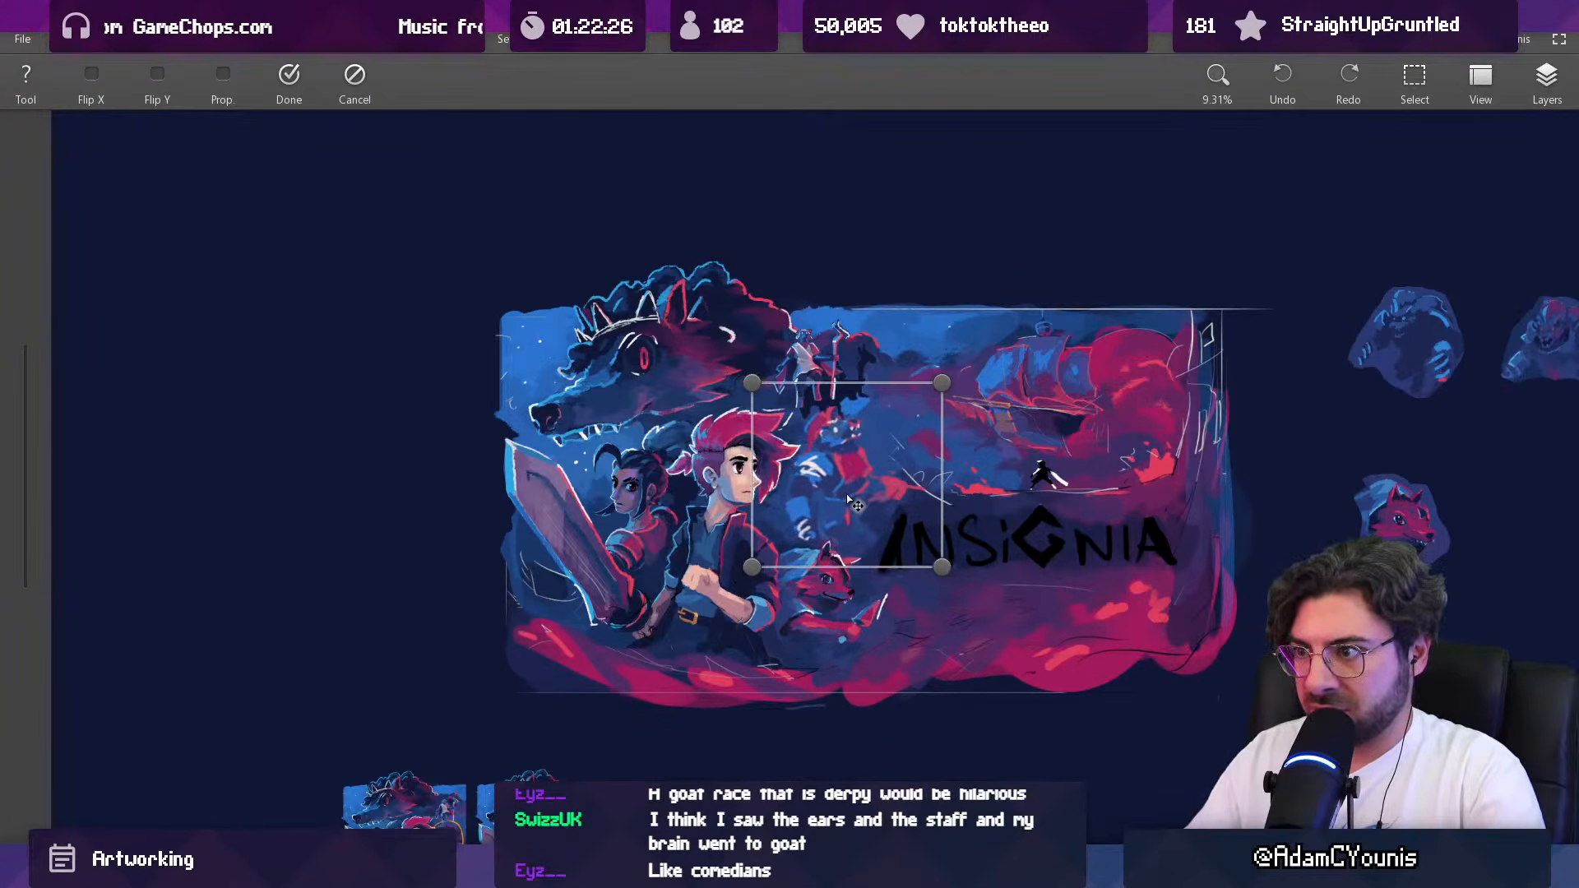
key(Return)
Step: Sample a dark blue from the artwork and paint the area beside the armoured creature with a brush of about 251 px
scroll(835, 495, up, 2)
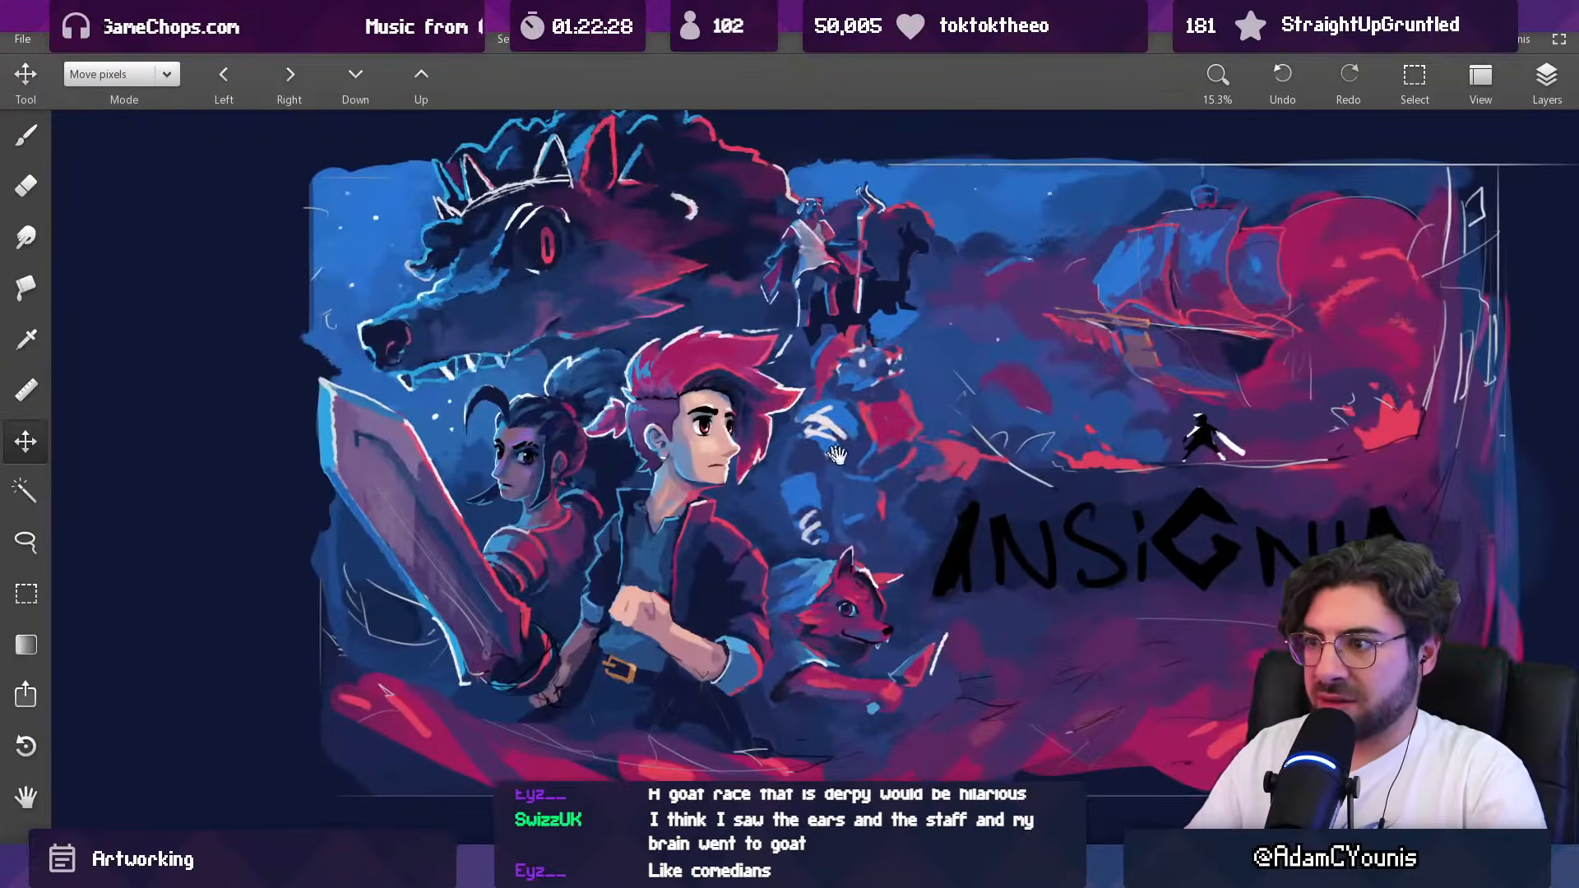
drag(860, 473, 749, 473)
key(b)
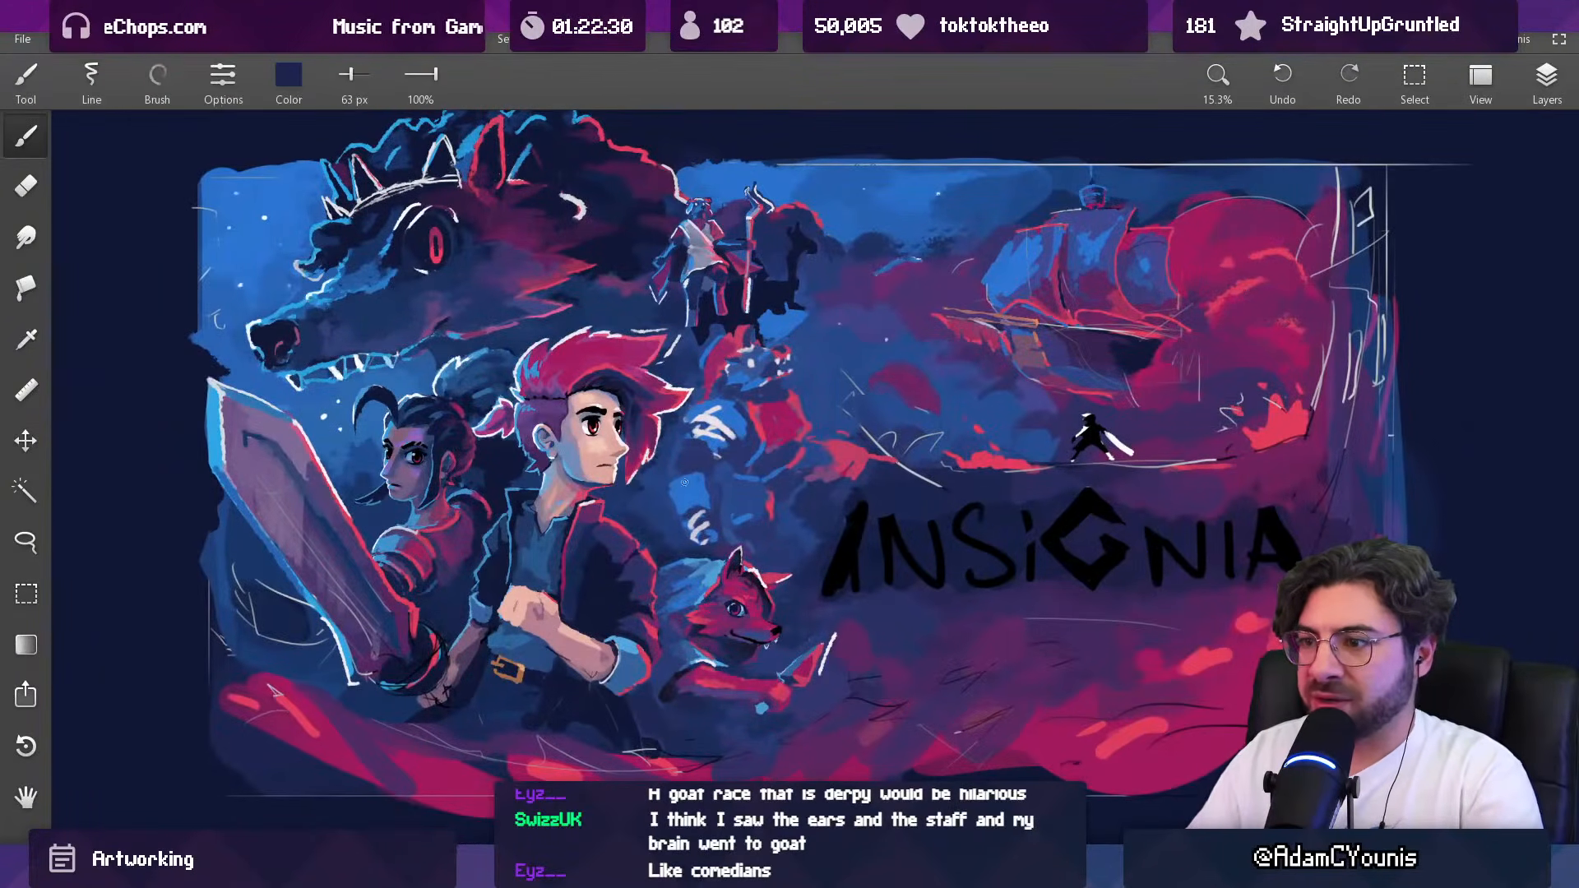
key(ctrl+z)
key(alt)
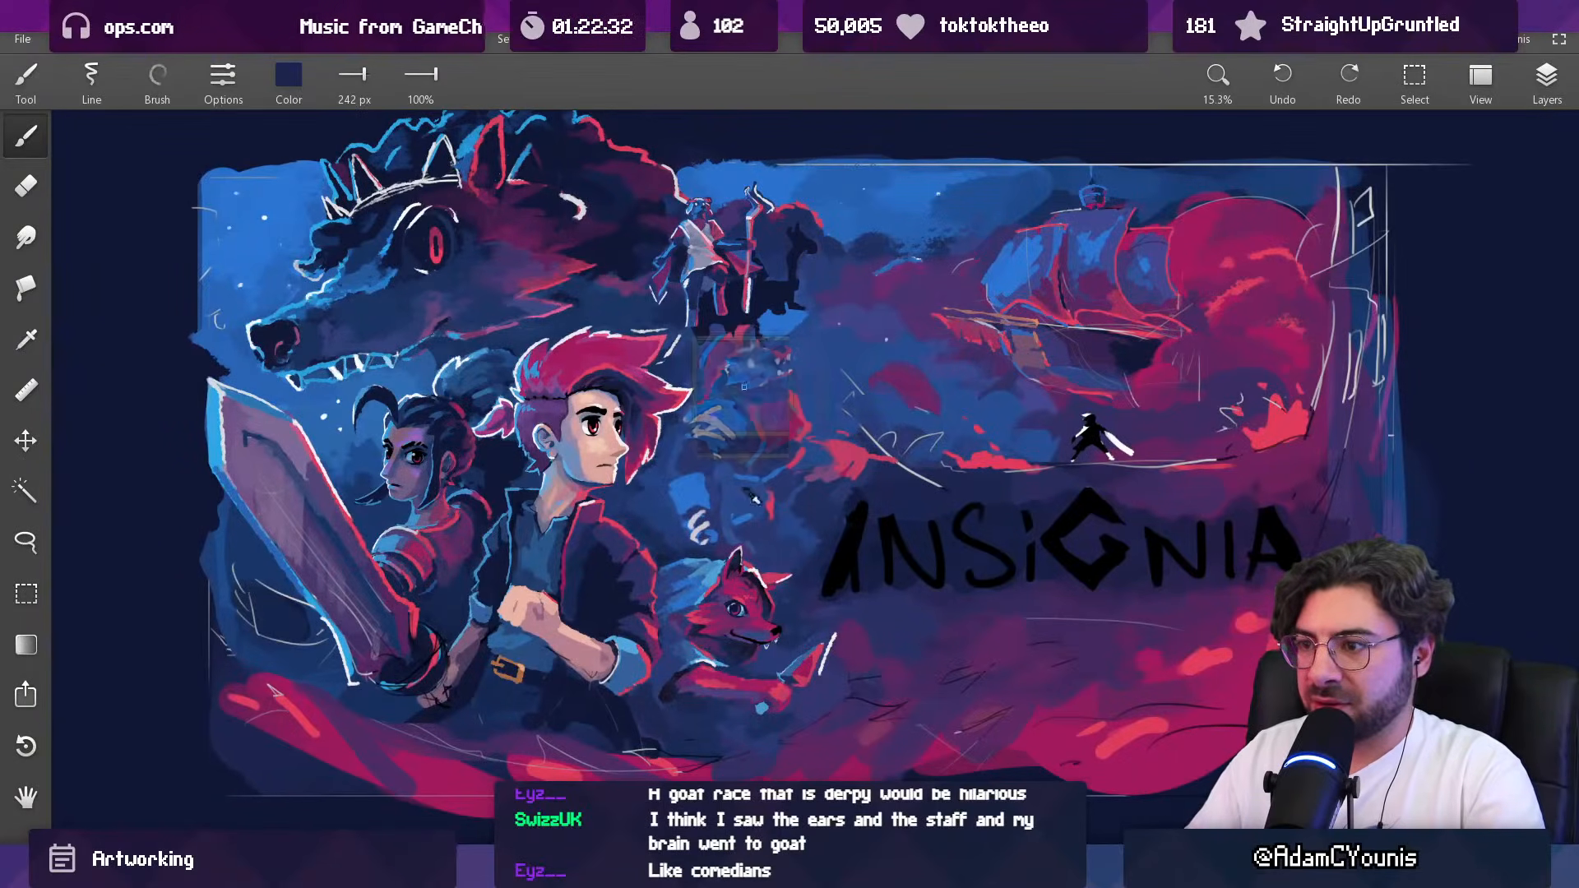
alt+click(809, 503)
key(])
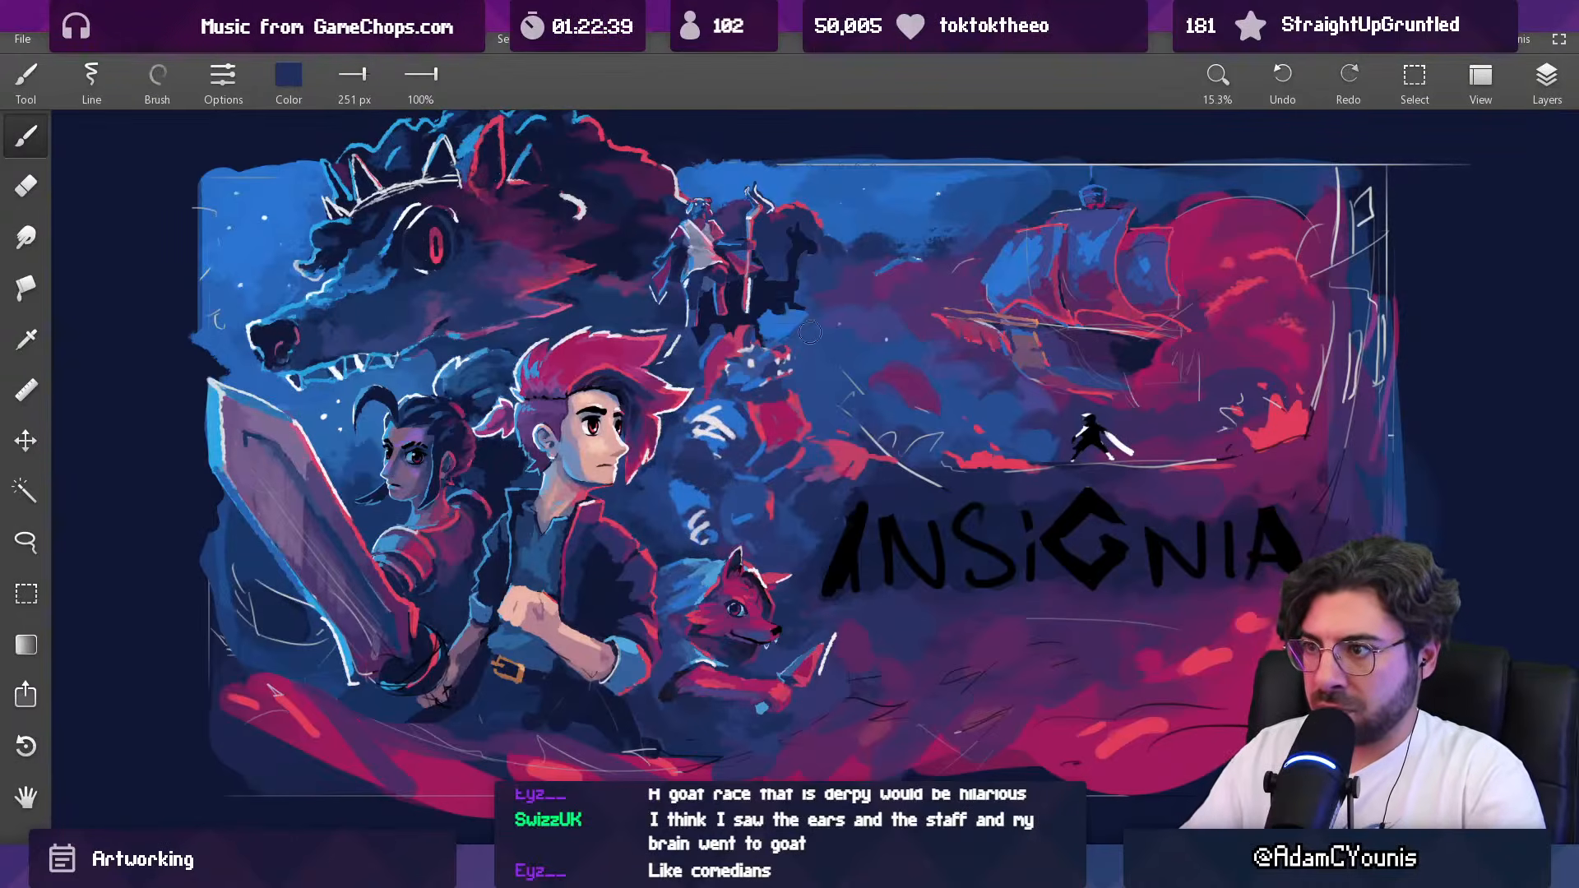
Step: Change the brush type, set its opacity to 38%, and fade the creature's outstretched red arm with blue
scroll(815, 387, down, 5)
scroll(818, 390, up, 6)
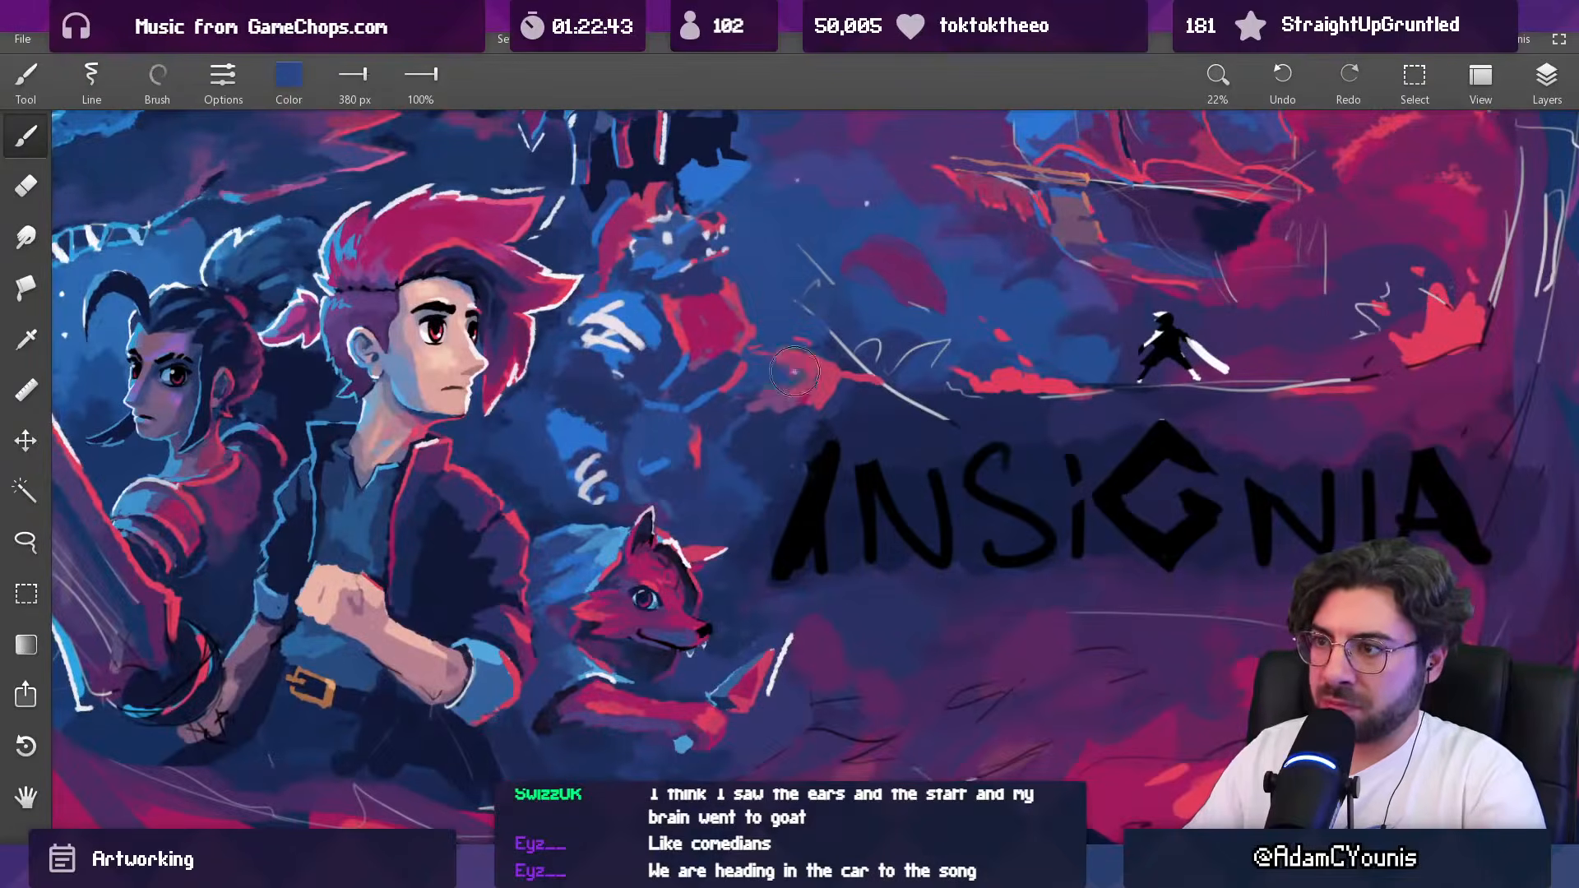
click(231, 77)
click(171, 84)
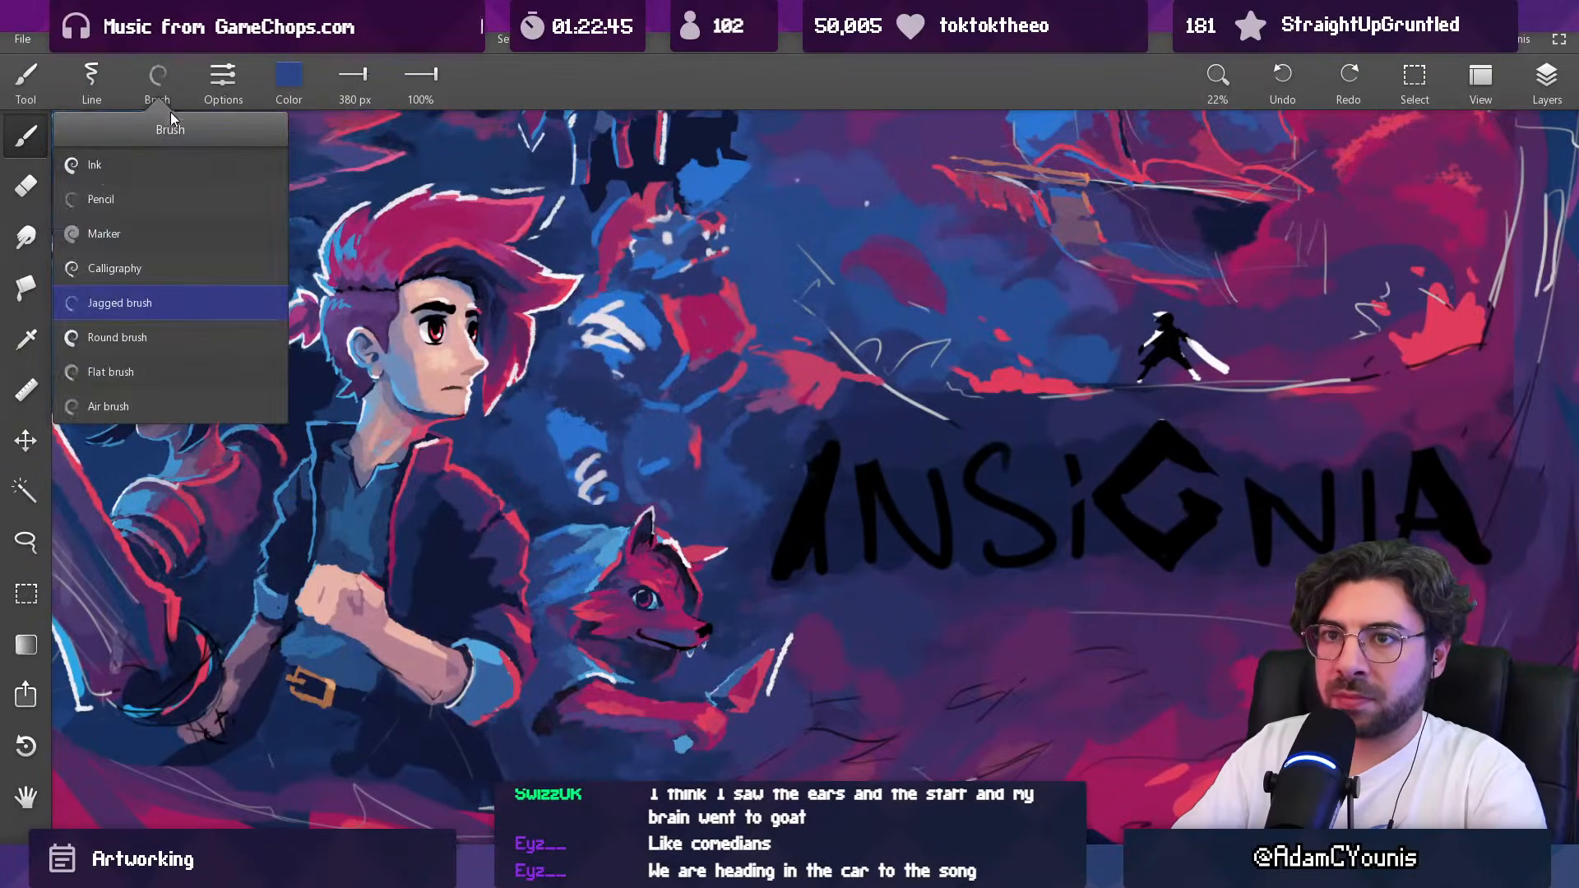
click(148, 198)
mouse_move(418, 88)
mouse_down()
mouse_move(366, 93)
mouse_move(822, 362)
mouse_move(794, 395)
mouse_up()
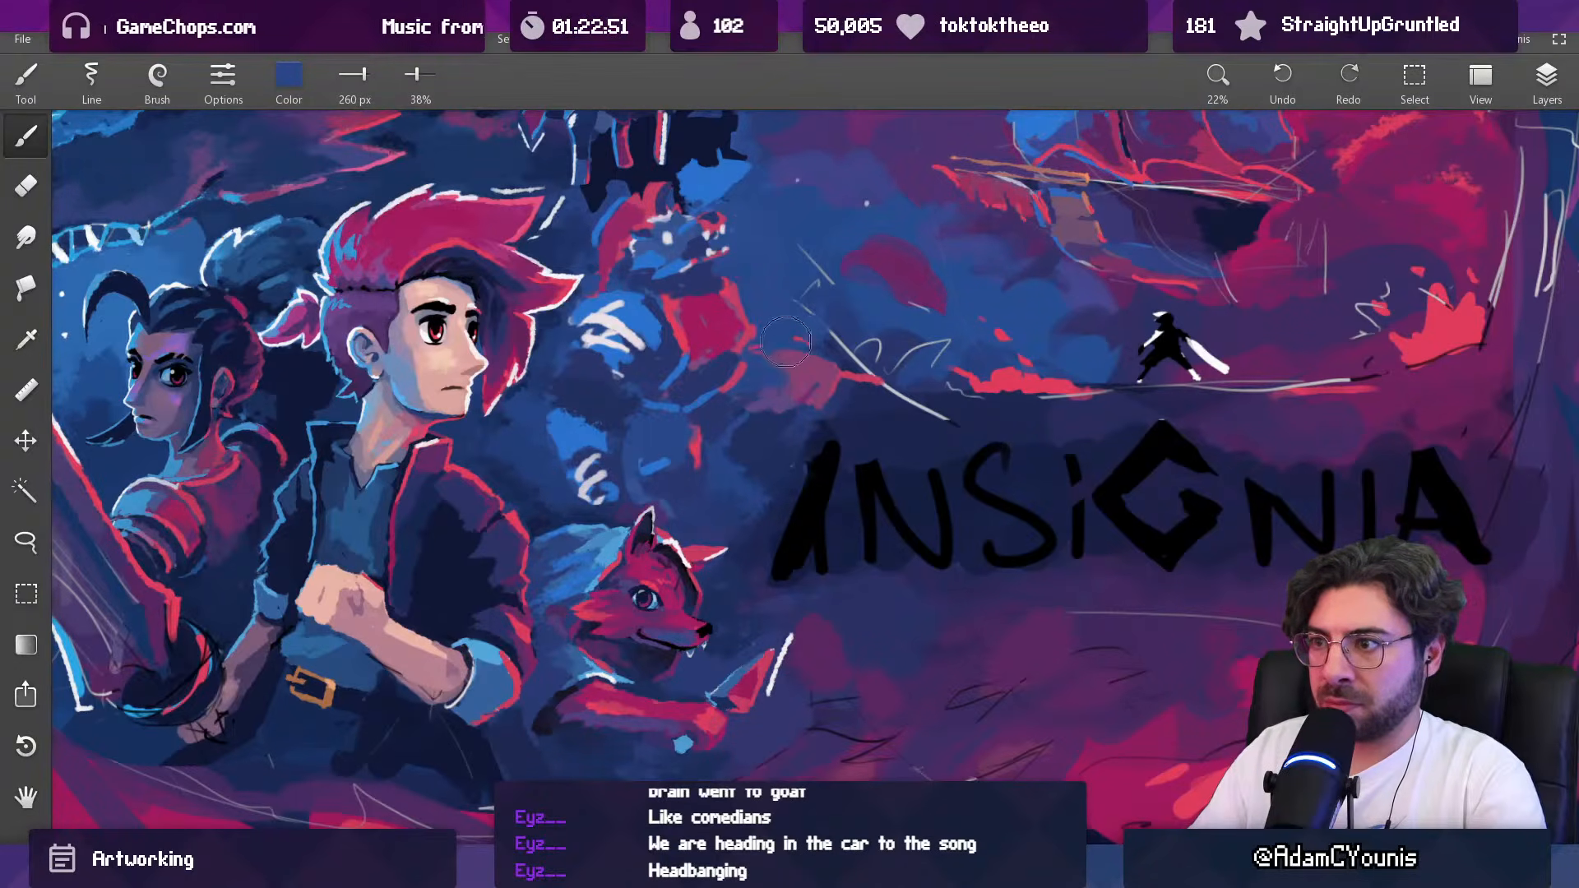
Step: Sample the arm's red and refine the outstretched hand with a 39 px brush at 100% opacity
alt+click(837, 378)
key([)
key([)
key([)
key([)
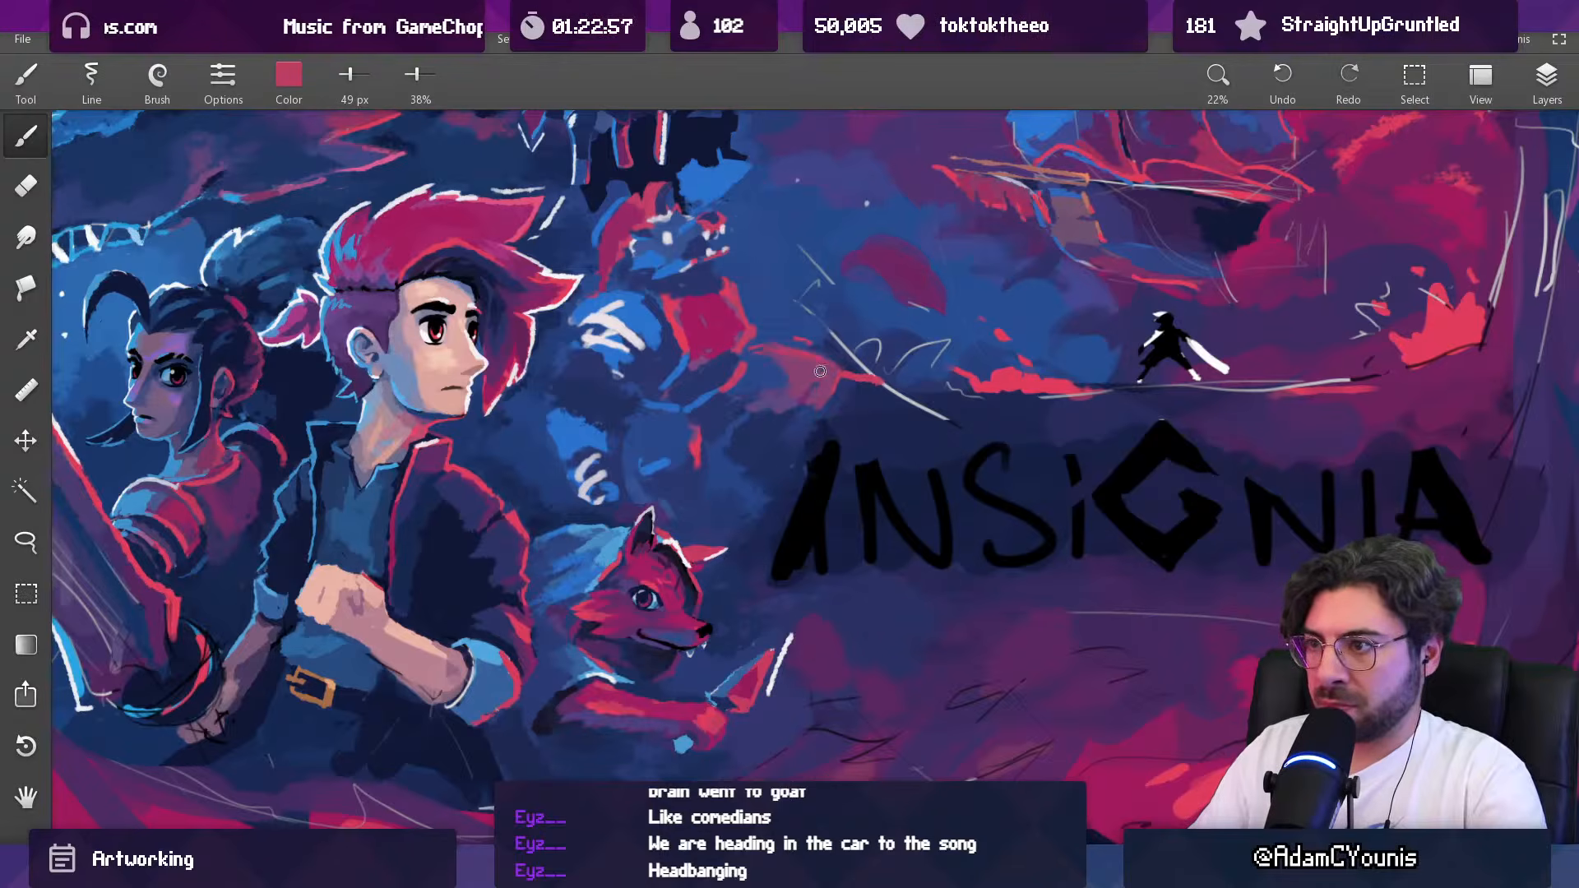
drag(380, 77, 806, 288)
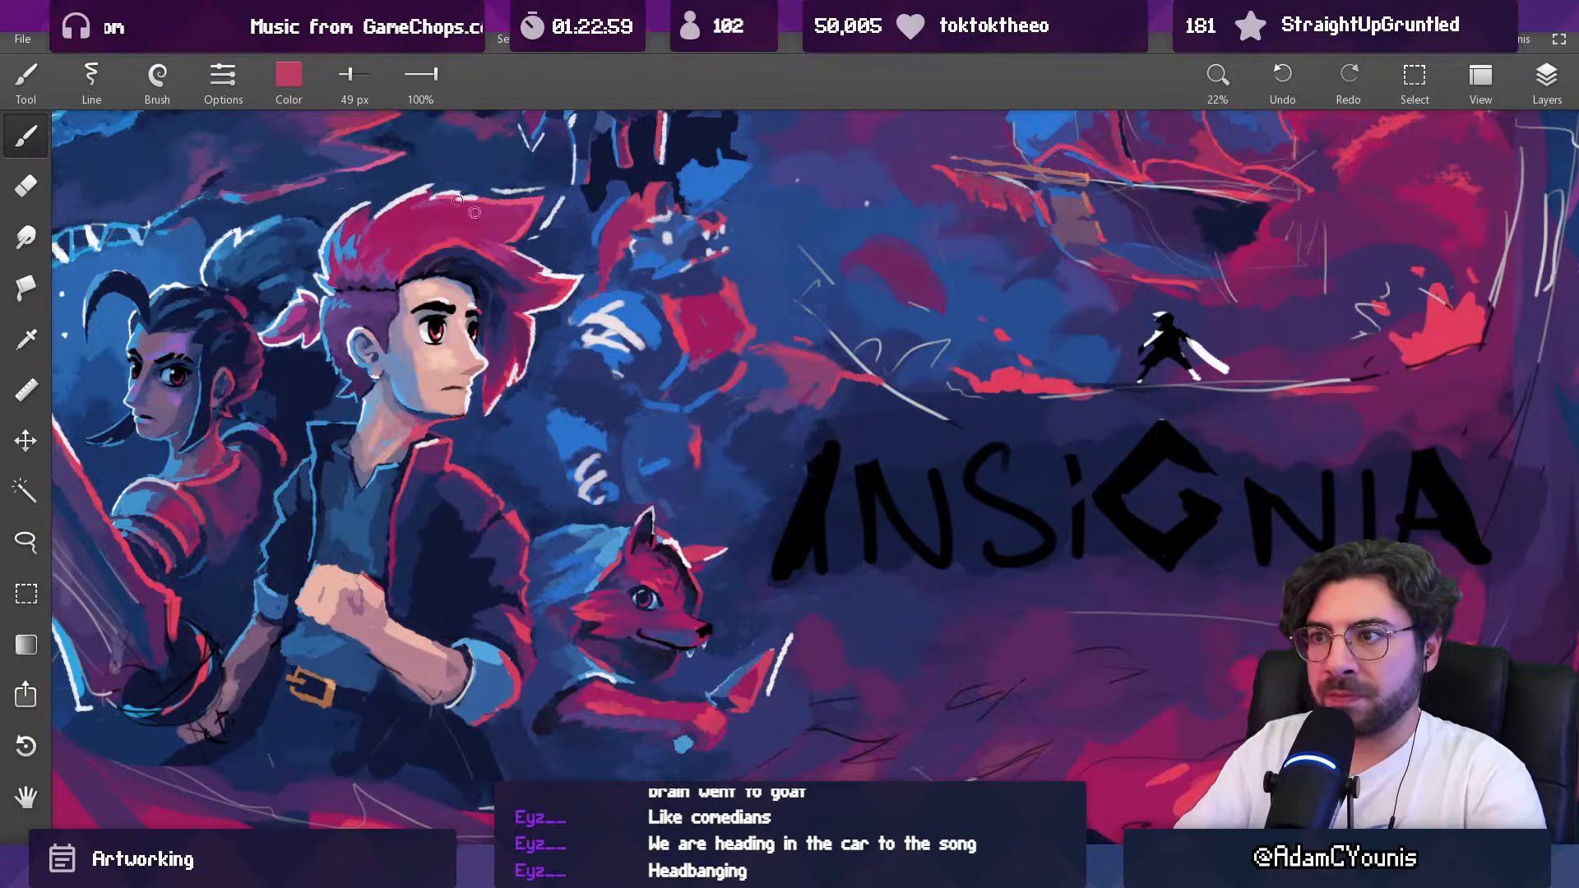
key([)
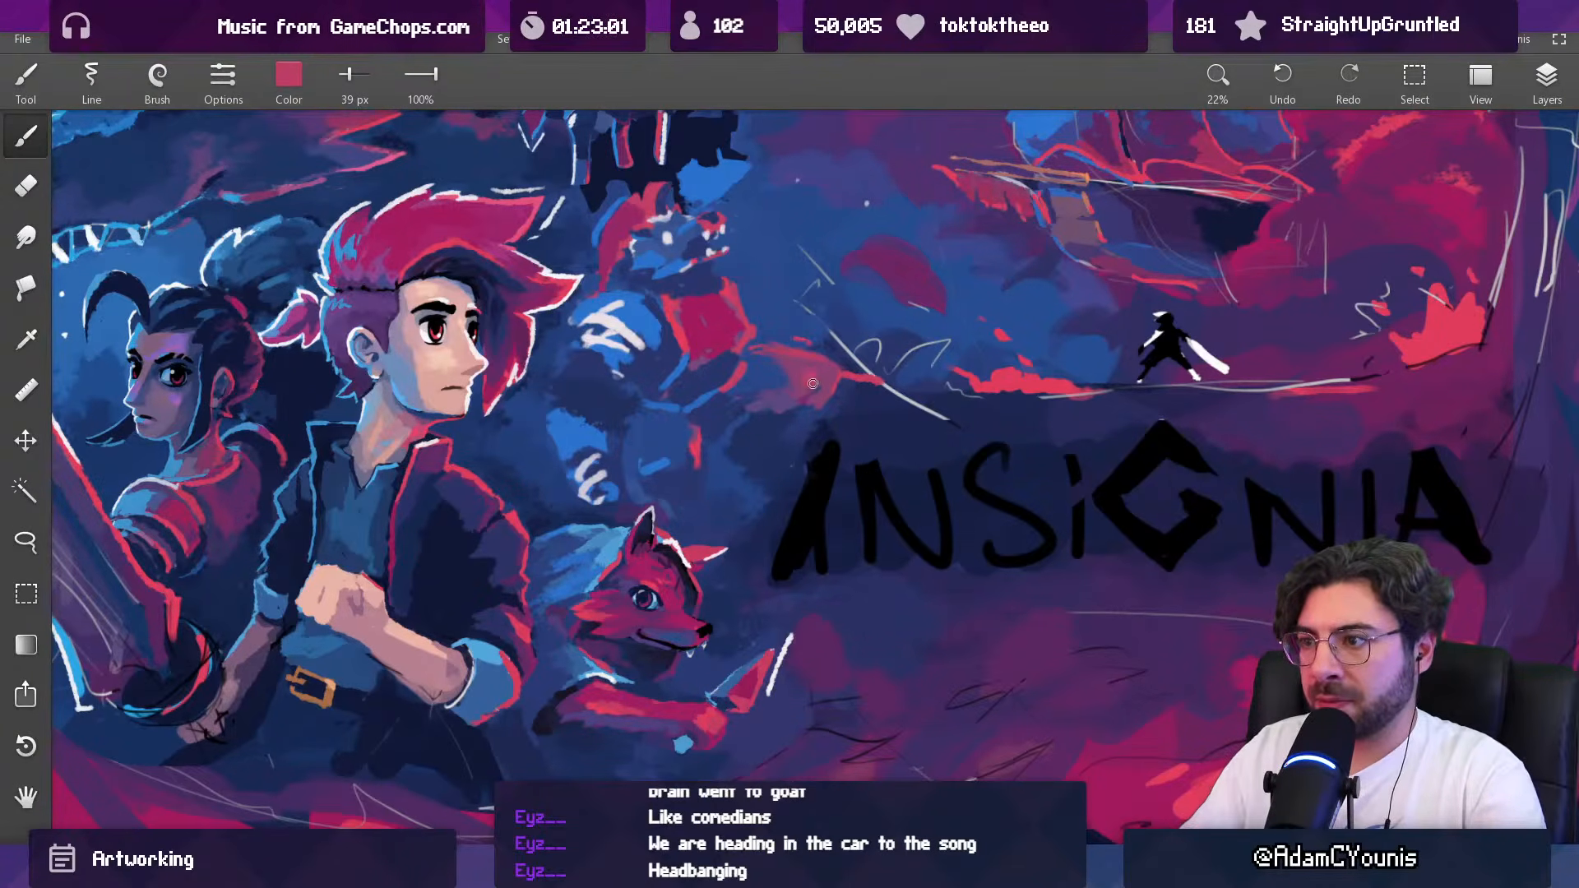
Step: Rework the armoured creature's lower body with small strokes, sampling blue from the surrounding paint
scroll(822, 345, down, 5)
scroll(831, 328, up, 3)
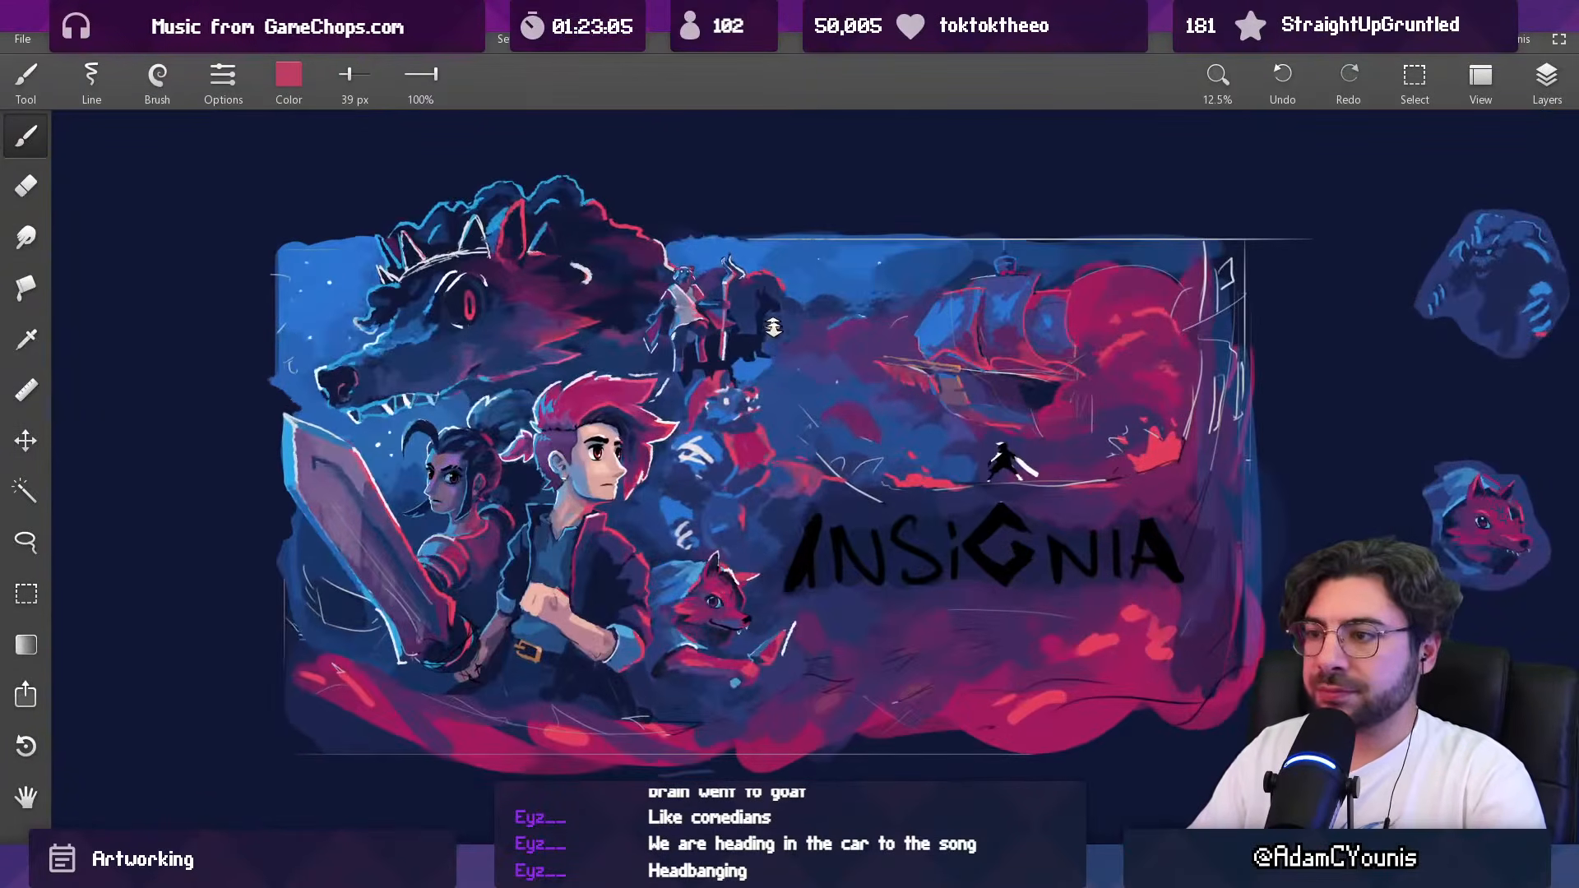
scroll(765, 353, up, 1)
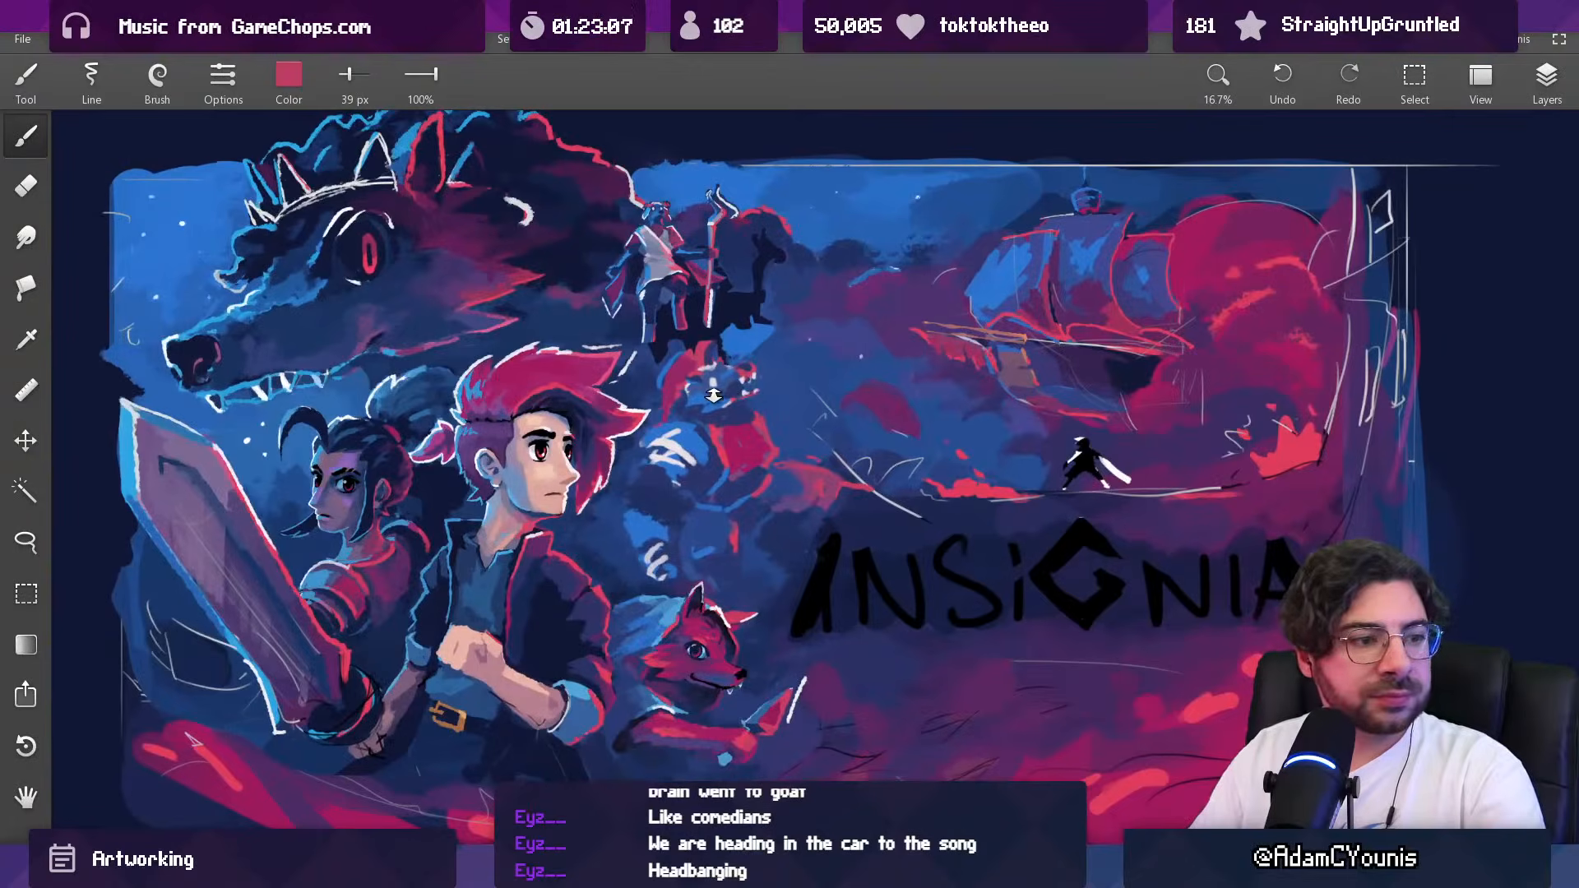
scroll(738, 457, down, 2)
scroll(738, 457, up, 1)
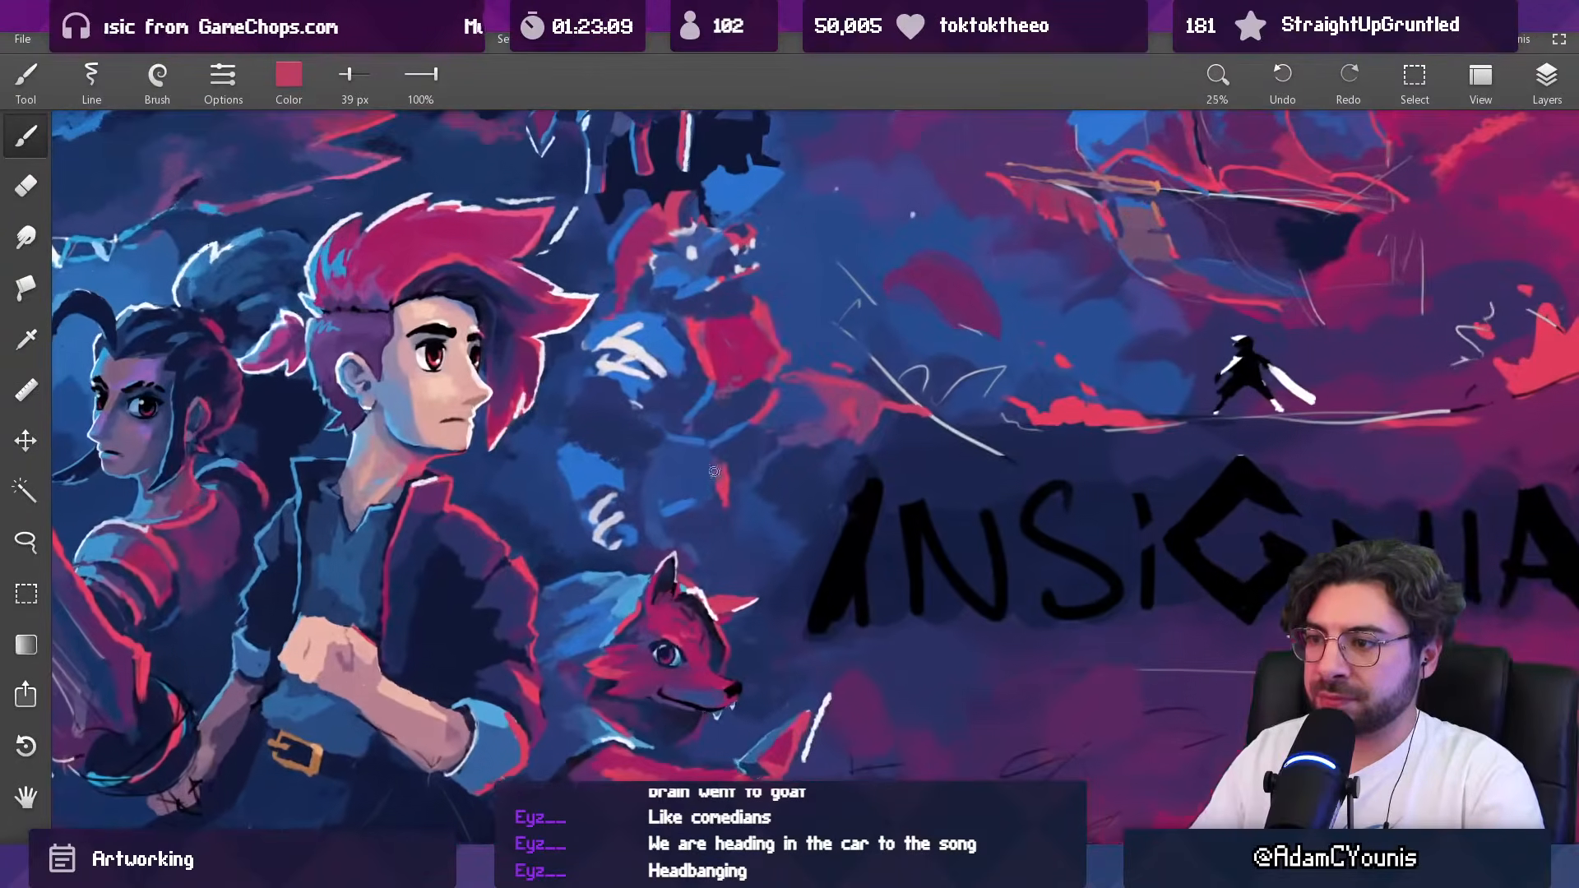
mouse_move(683, 504)
mouse_down()
mouse_move(713, 507)
mouse_move(710, 489)
mouse_up()
alt+click(704, 491)
Step: Sample muted purple and blue from the paint and rework the armoured creature's lower leg with a 99 px brush
scroll(787, 428, down, 4)
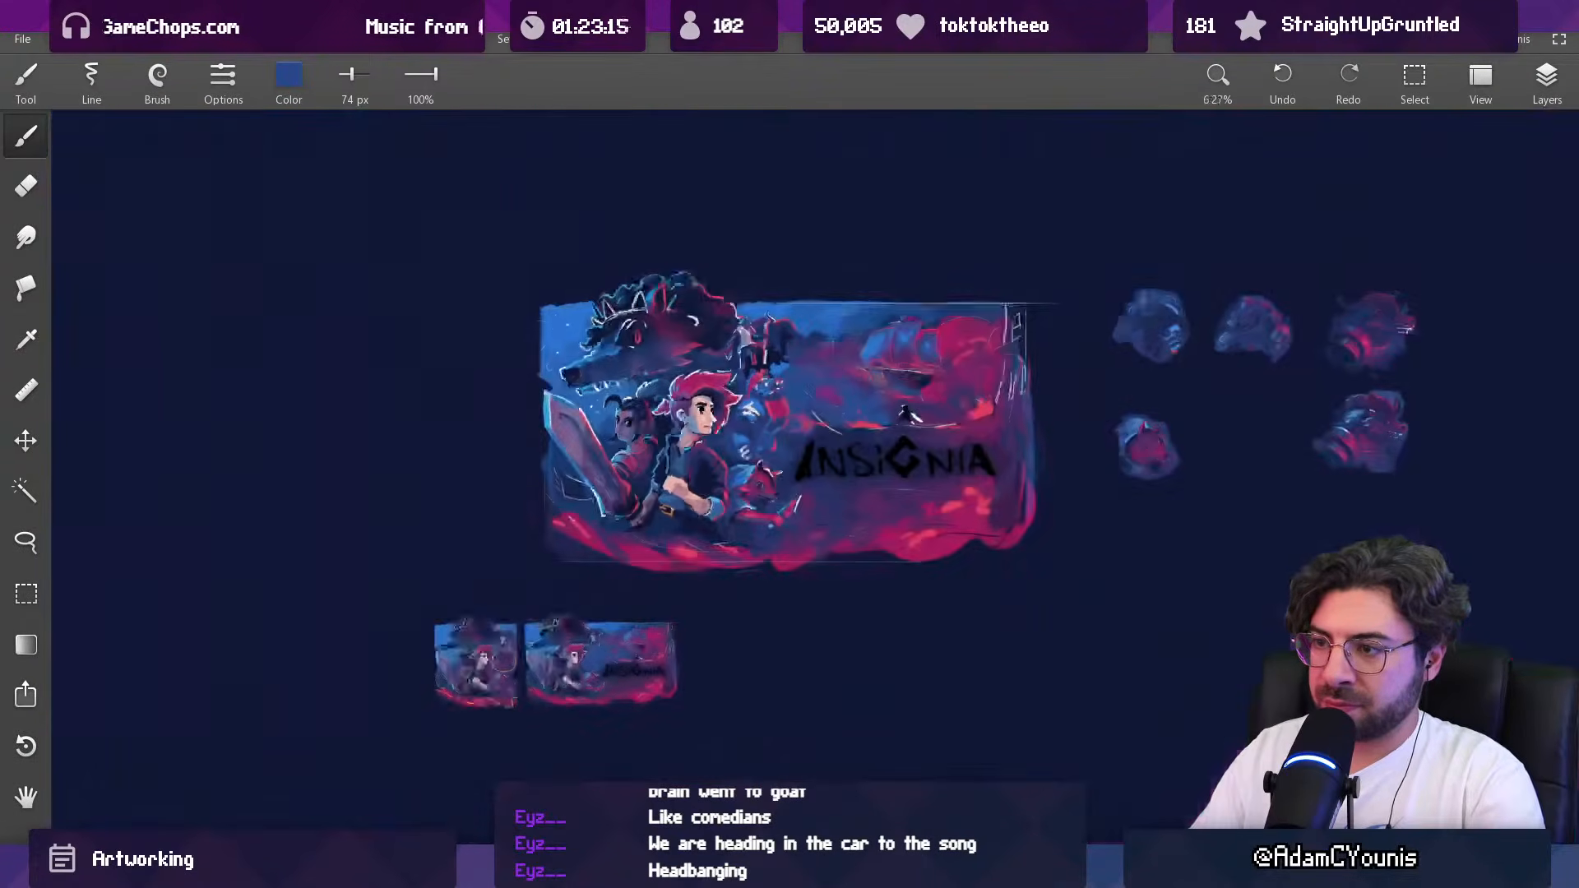
scroll(783, 429, up, 3)
alt+click(770, 455)
drag(835, 441, 771, 469)
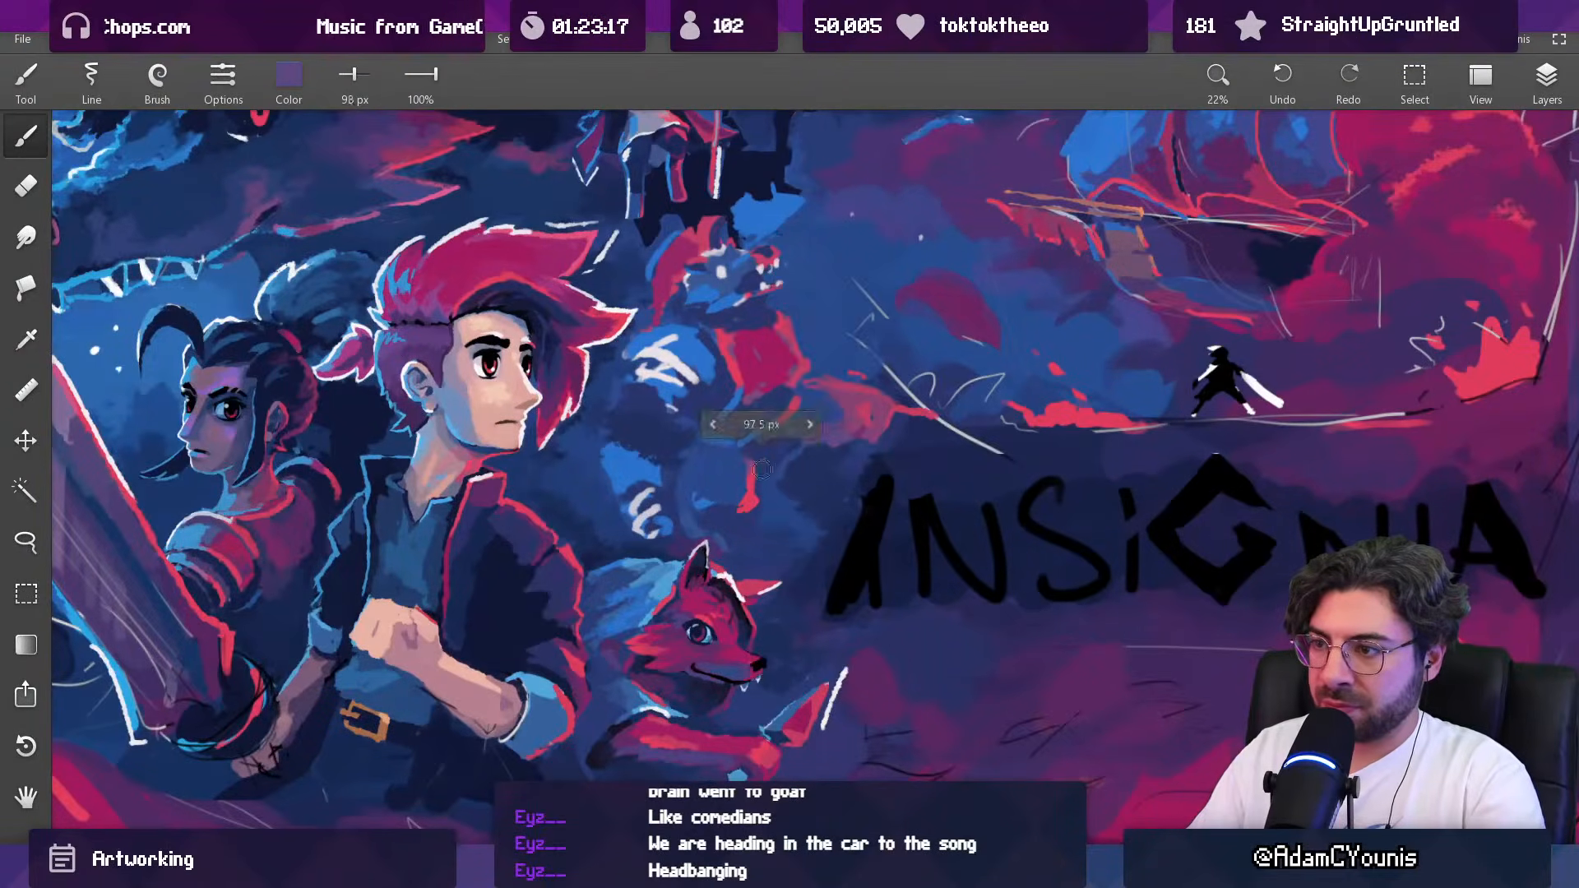
alt+click(741, 508)
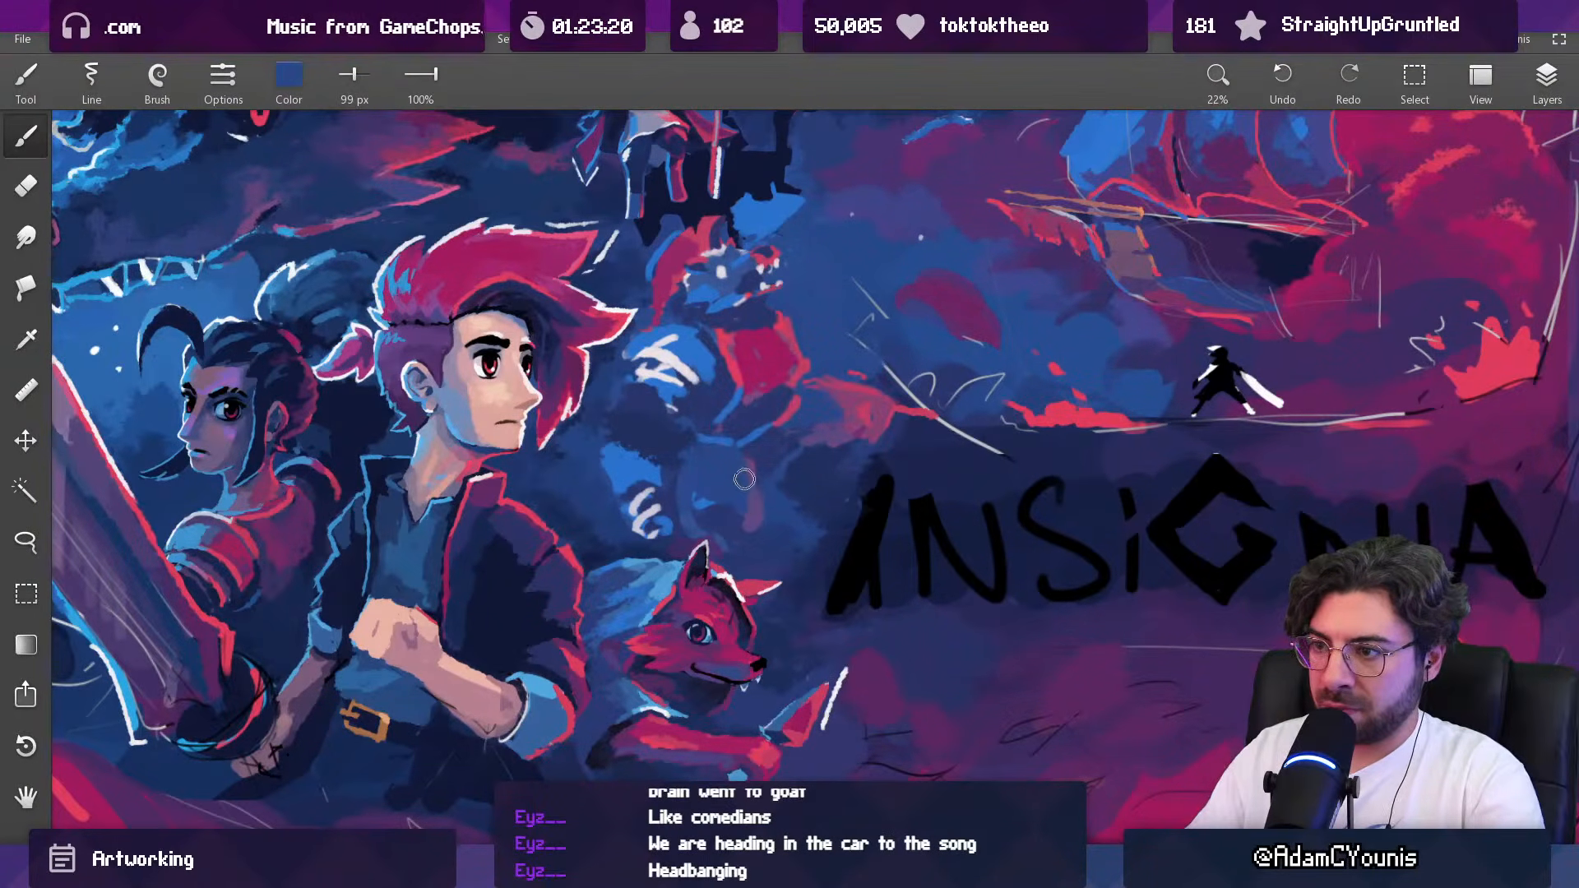
alt+click(741, 501)
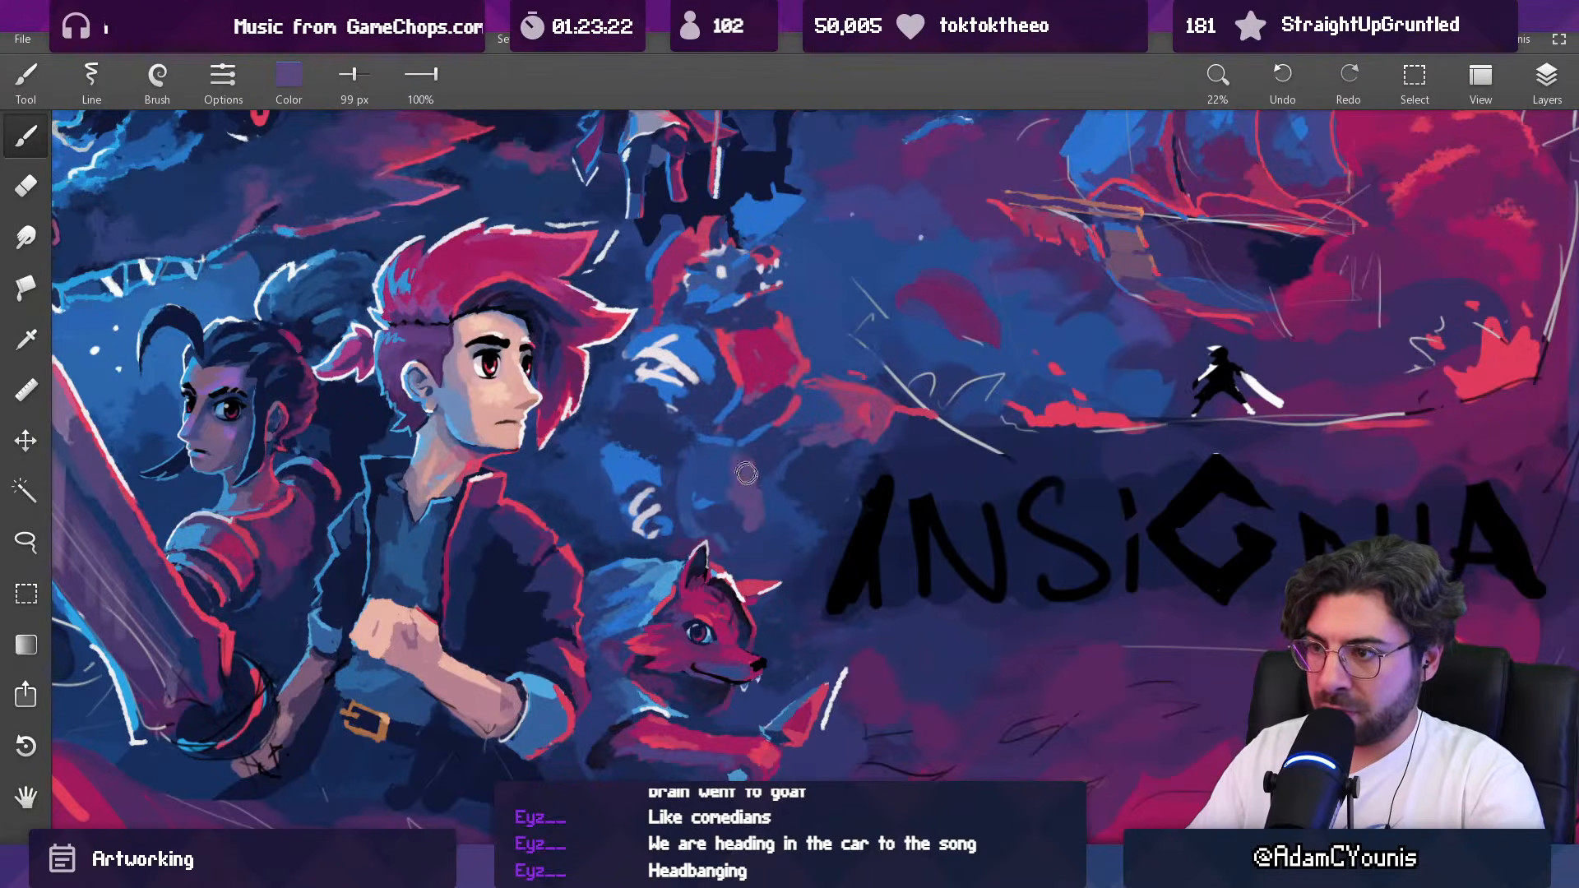
Step: Examine the creature's reworked legs both close up and against the whole composition
scroll(742, 468, down, 5)
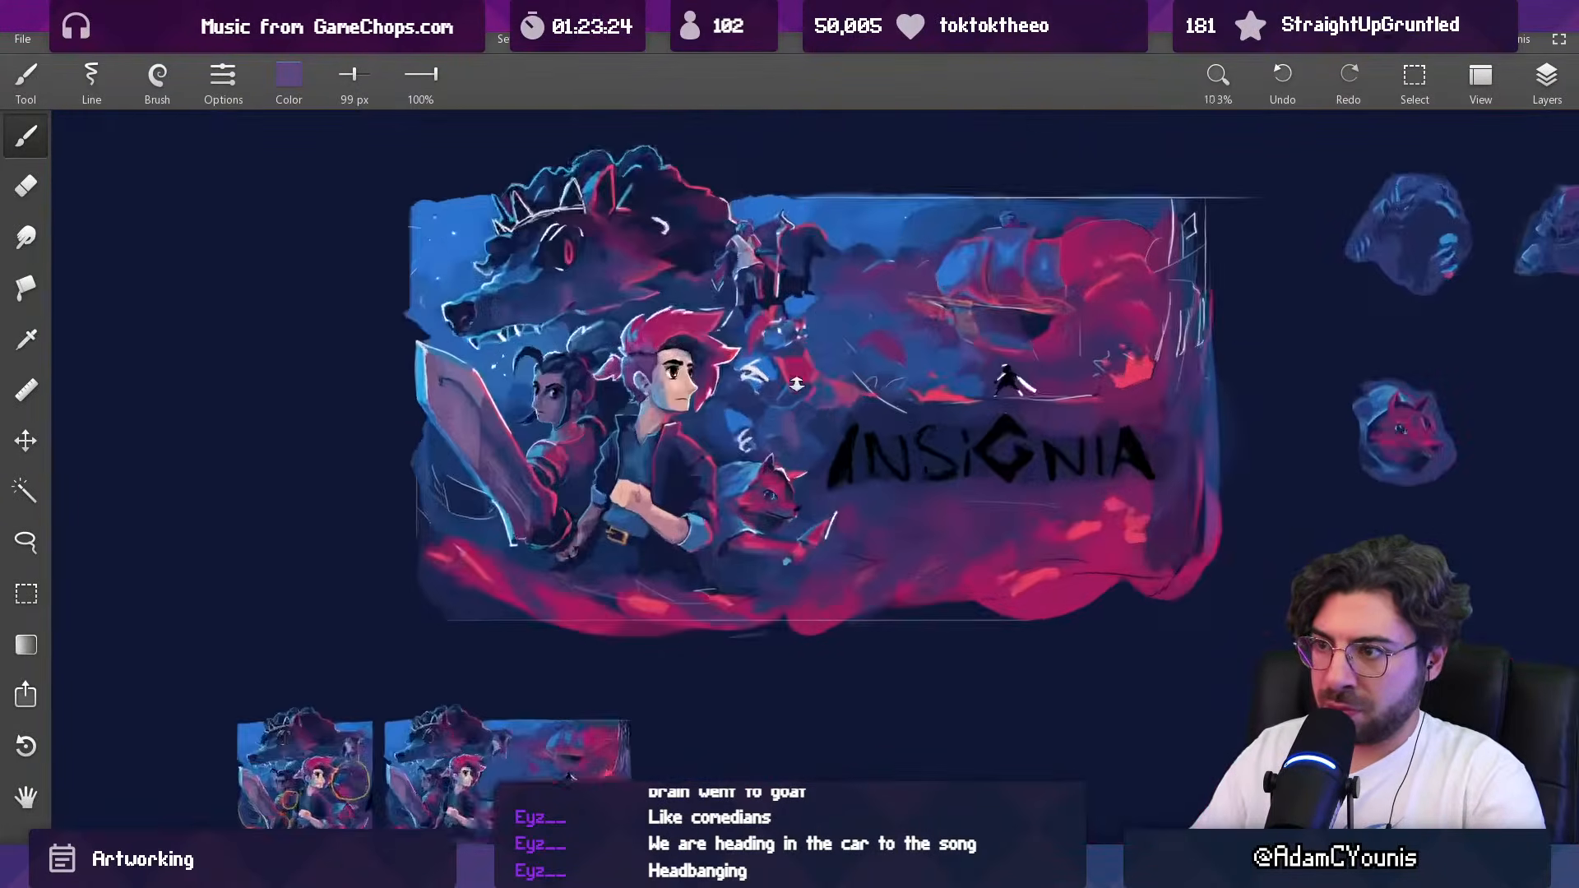
scroll(806, 355, up, 5)
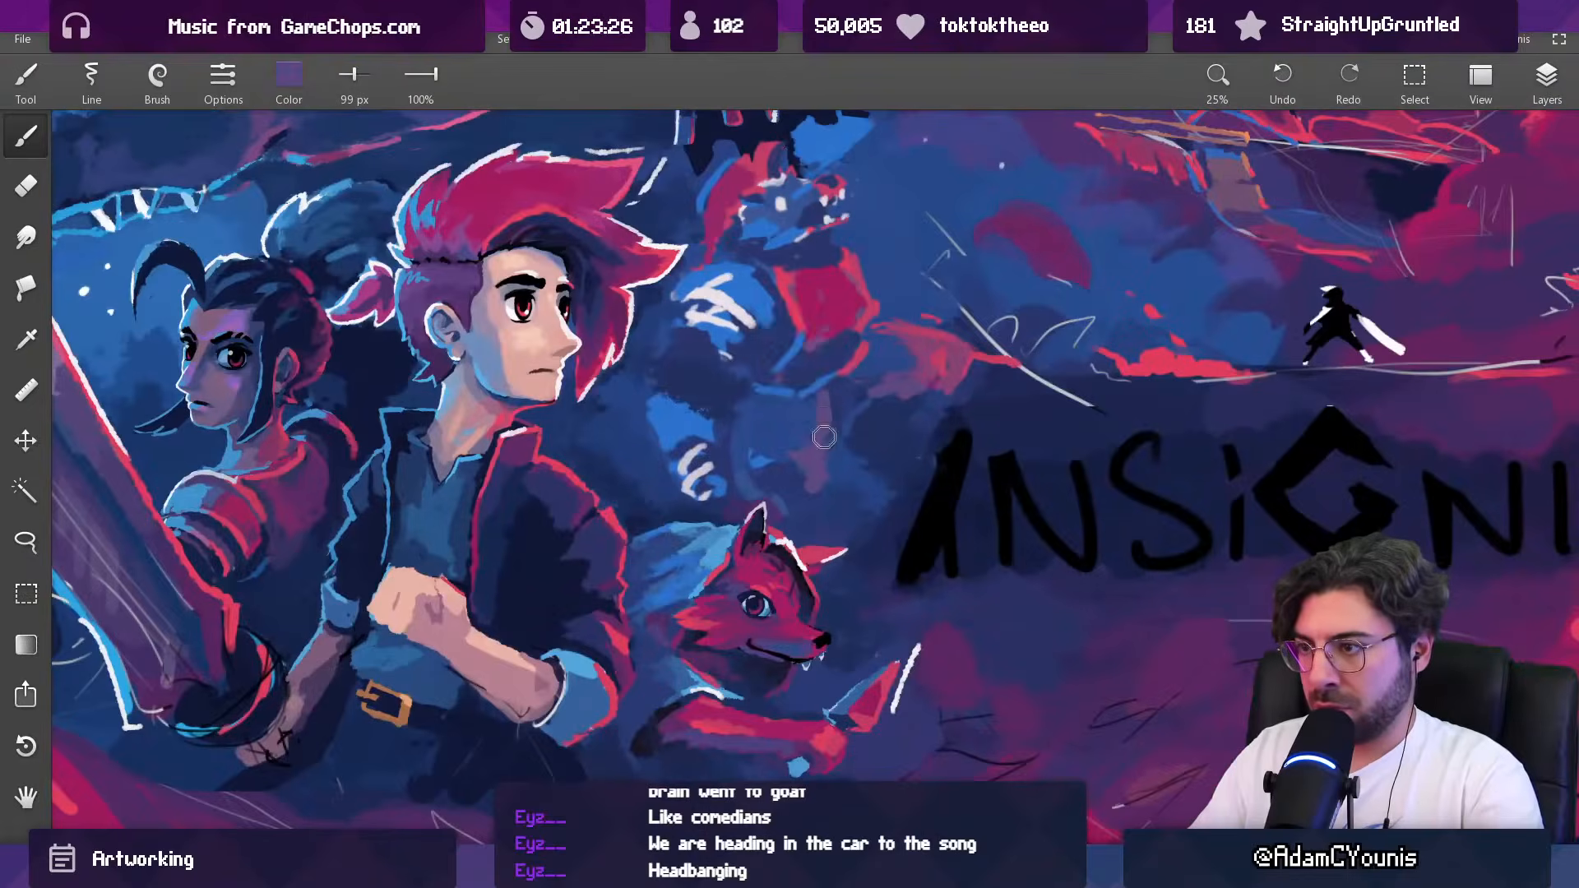
scroll(818, 469, down, 5)
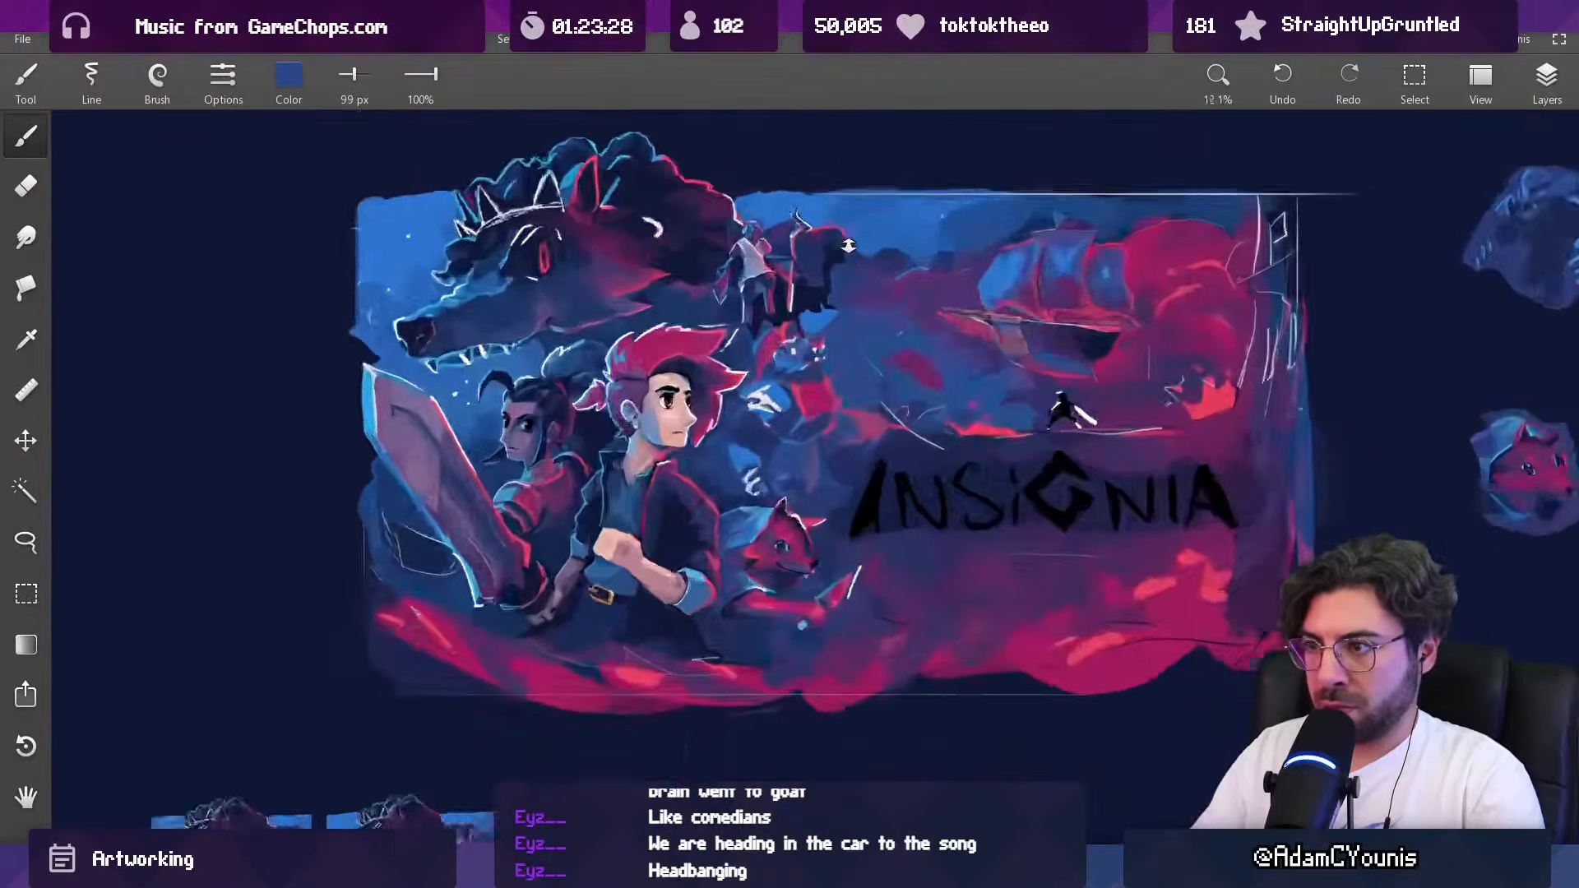
scroll(813, 448, up, 5)
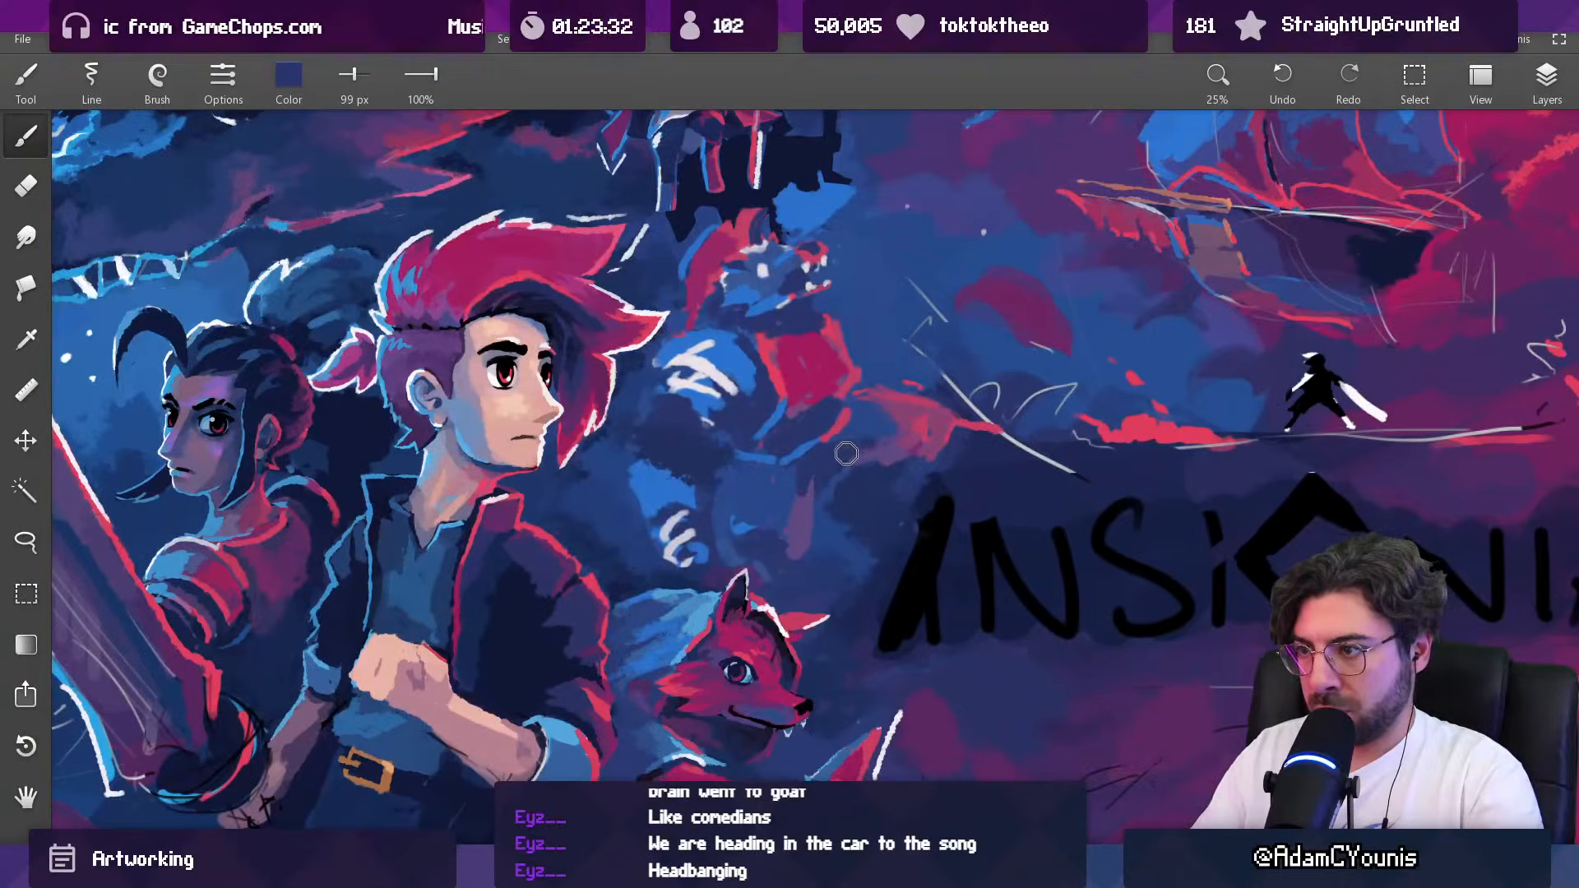
scroll(881, 423, down, 6)
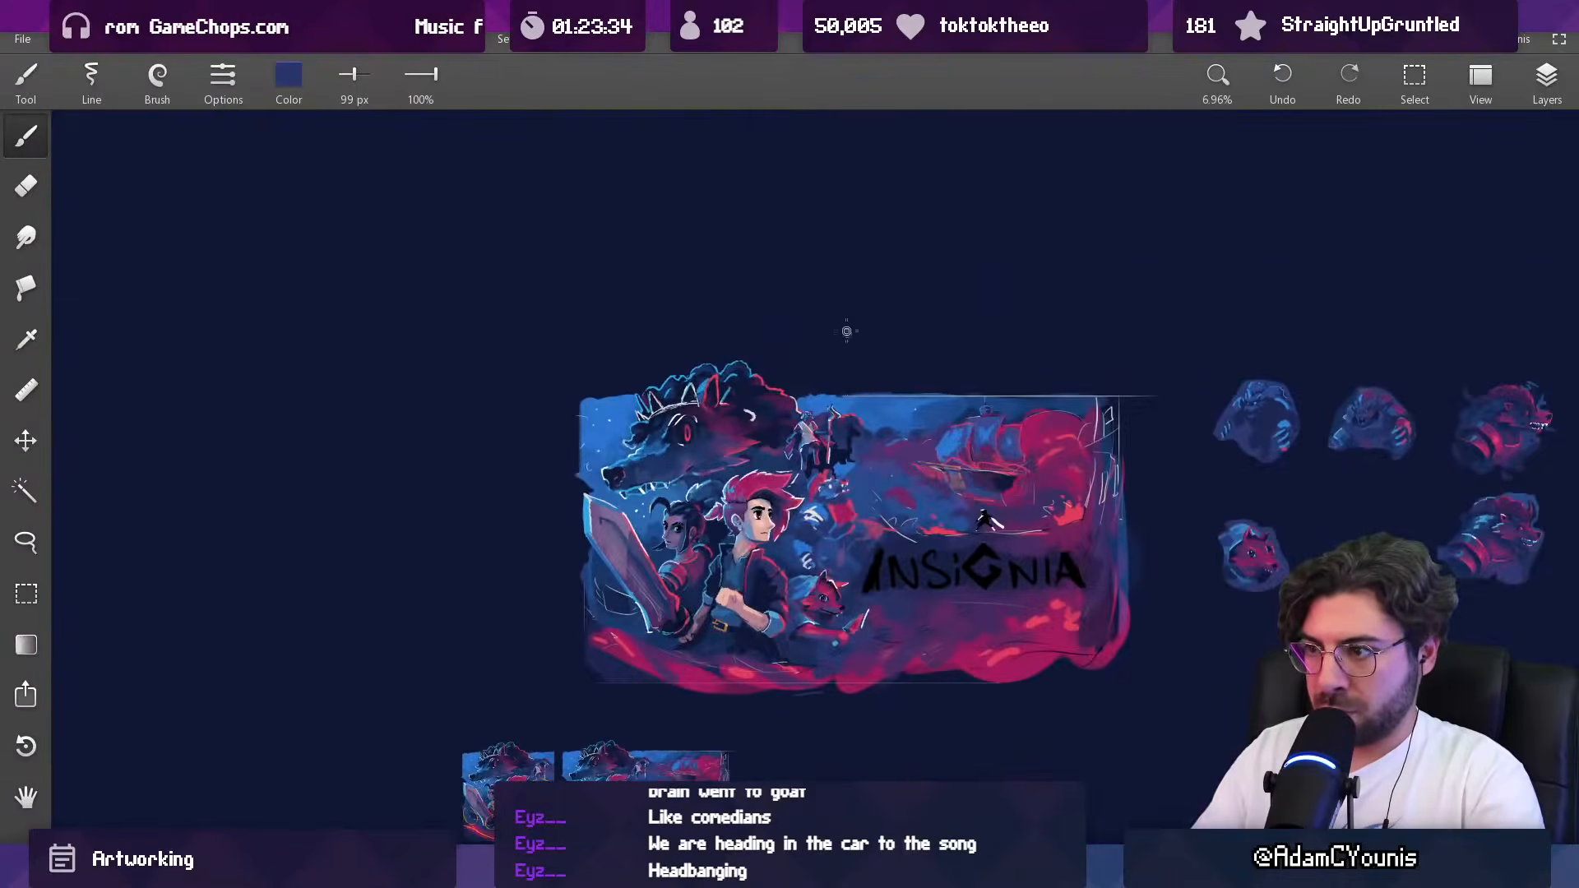
scroll(858, 544, up, 4)
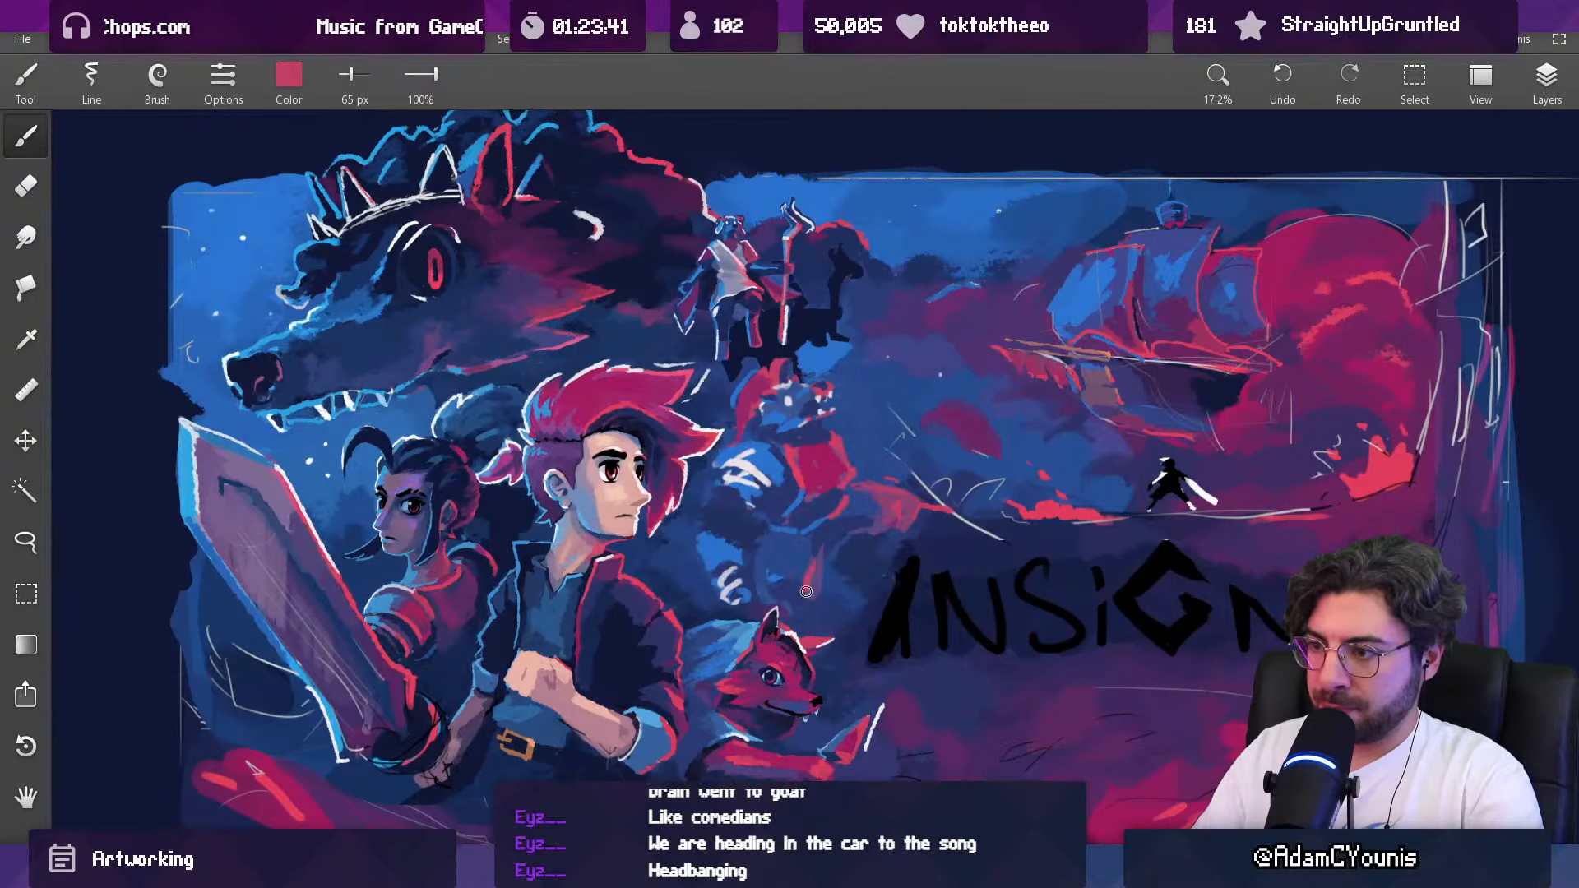
scroll(804, 591, down, 5)
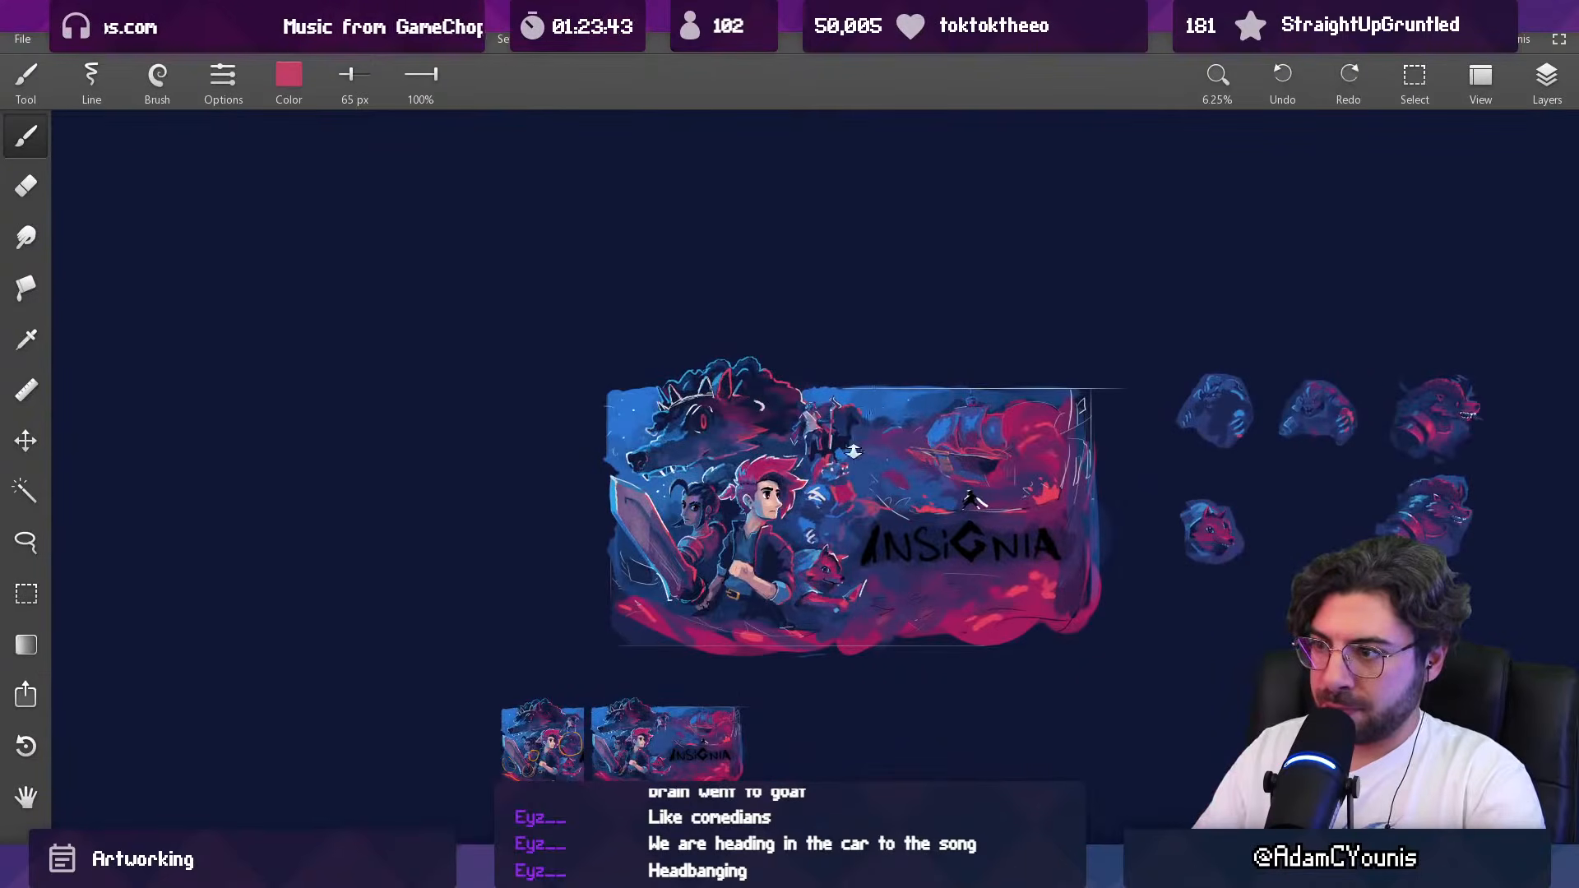
Step: Repaint the area between the creature's legs with sampled bright and dark blues, using brush sizes from about 73 to 93 px
scroll(831, 523, up, 6)
alt+click(800, 509)
key(bracketright)
alt+click(830, 562)
alt+click(756, 524)
key(bracketleft)
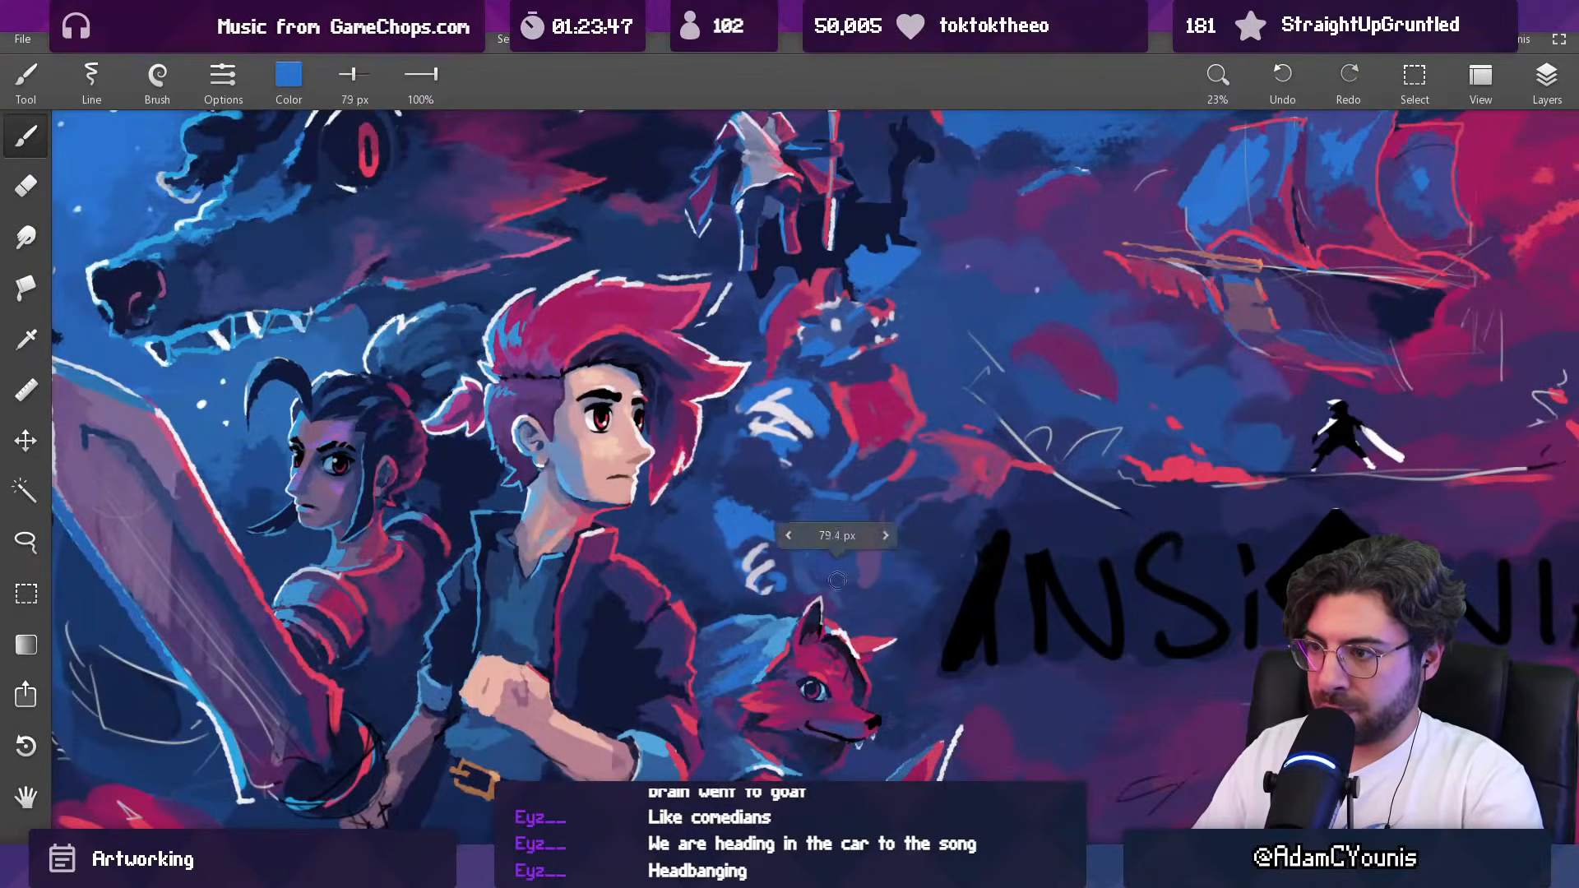
alt+click(802, 526)
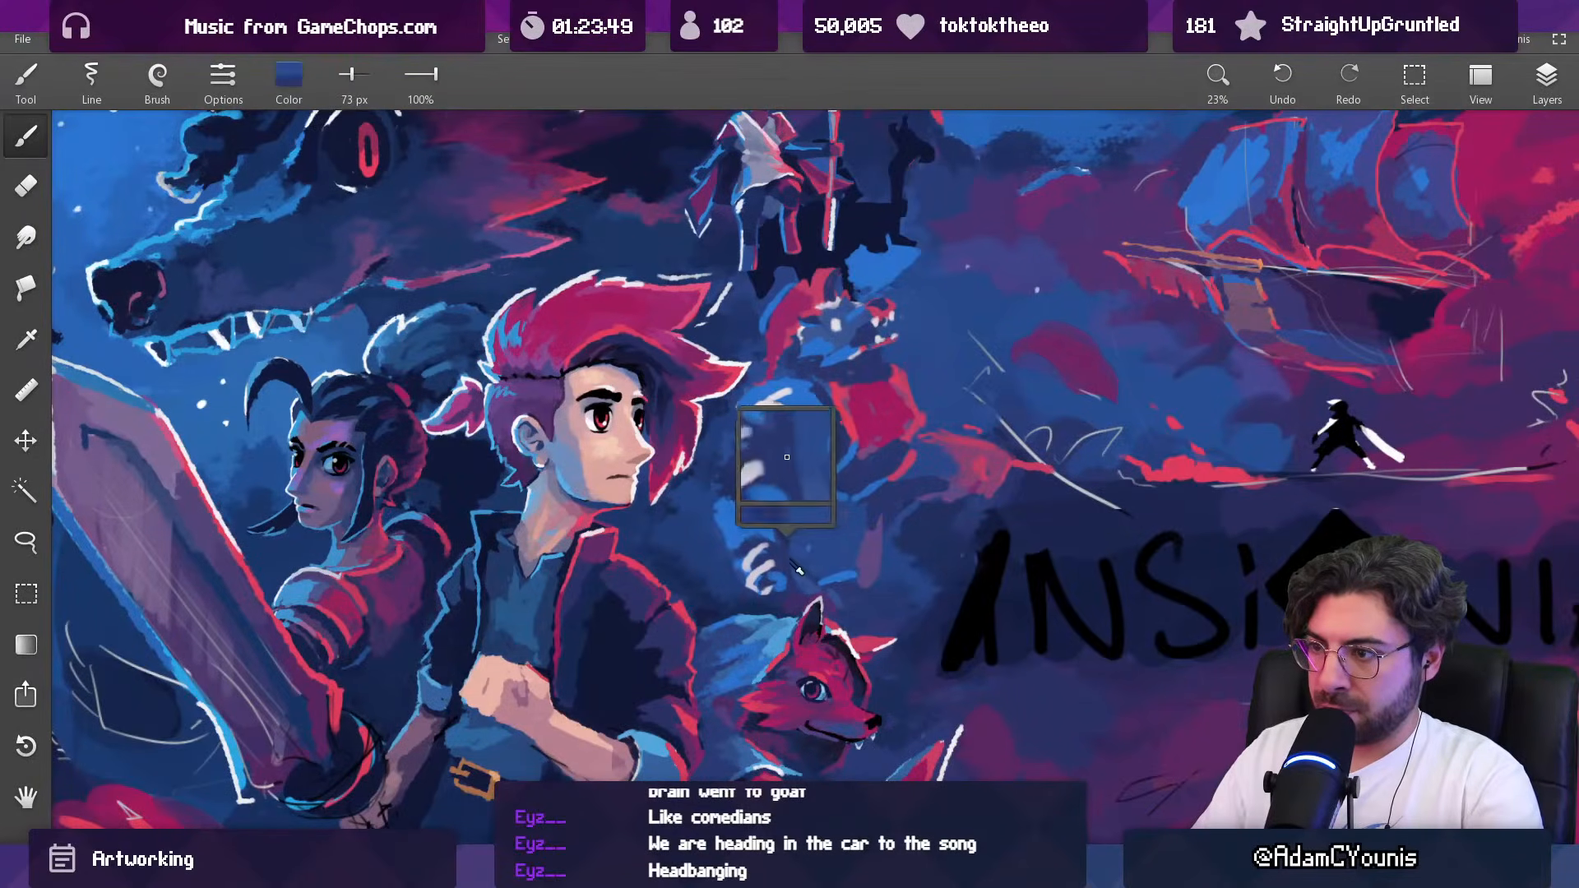
key(bracketright)
alt+click(810, 507)
drag(809, 505, 795, 574)
alt+click(799, 532)
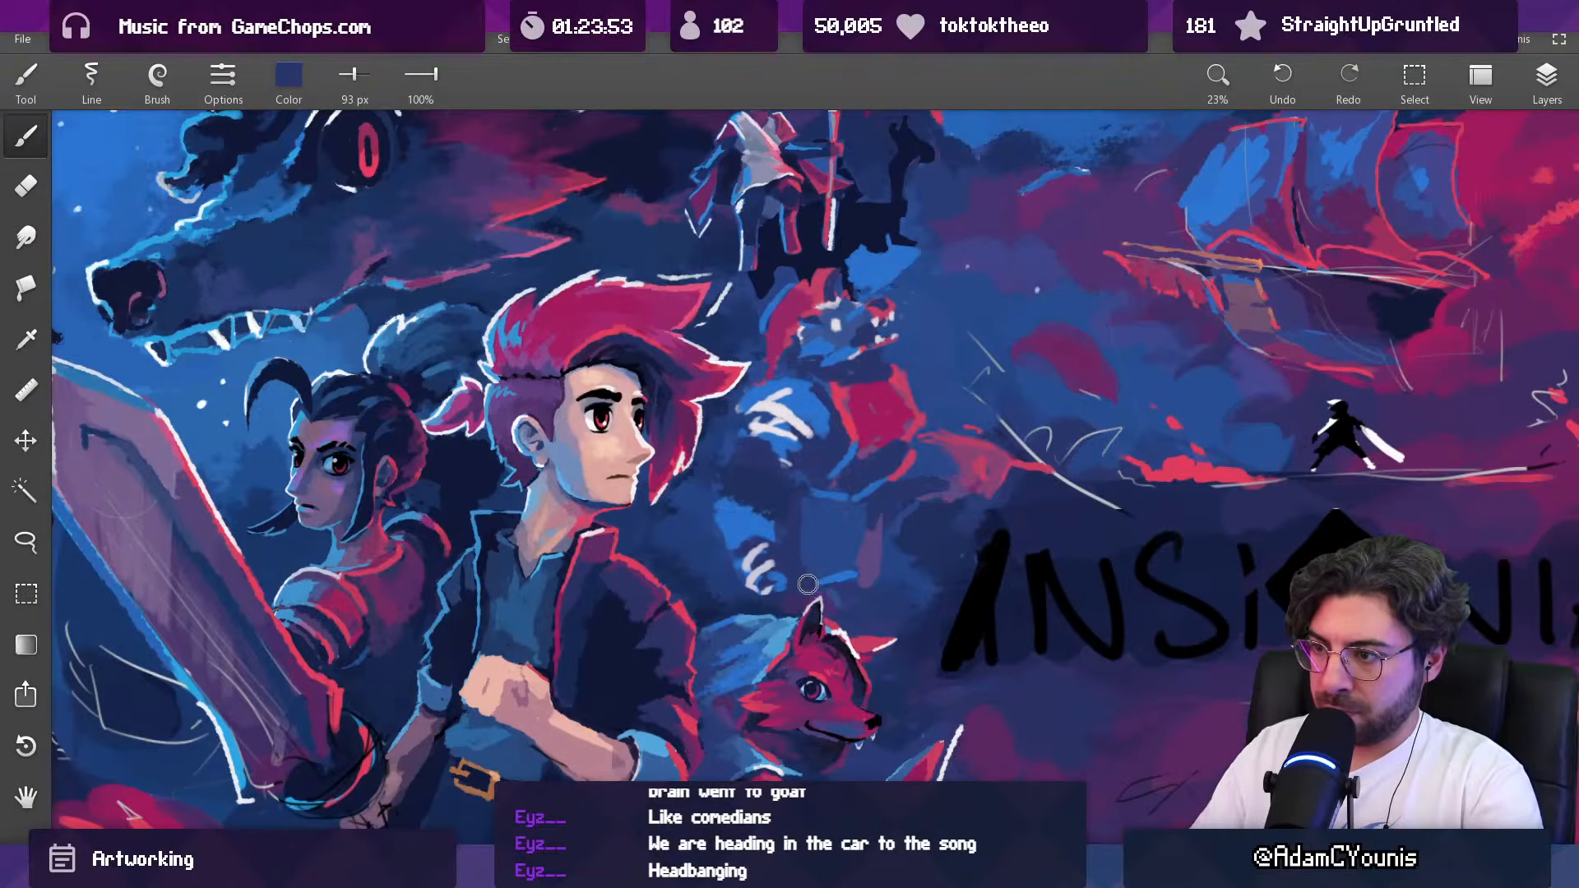
Step: Rework the creature's waist and torso with dark blue strokes from a 54 px brush
drag(831, 497, 870, 343)
drag(848, 492, 886, 363)
drag(864, 477, 877, 379)
alt+click(865, 474)
alt+click(867, 454)
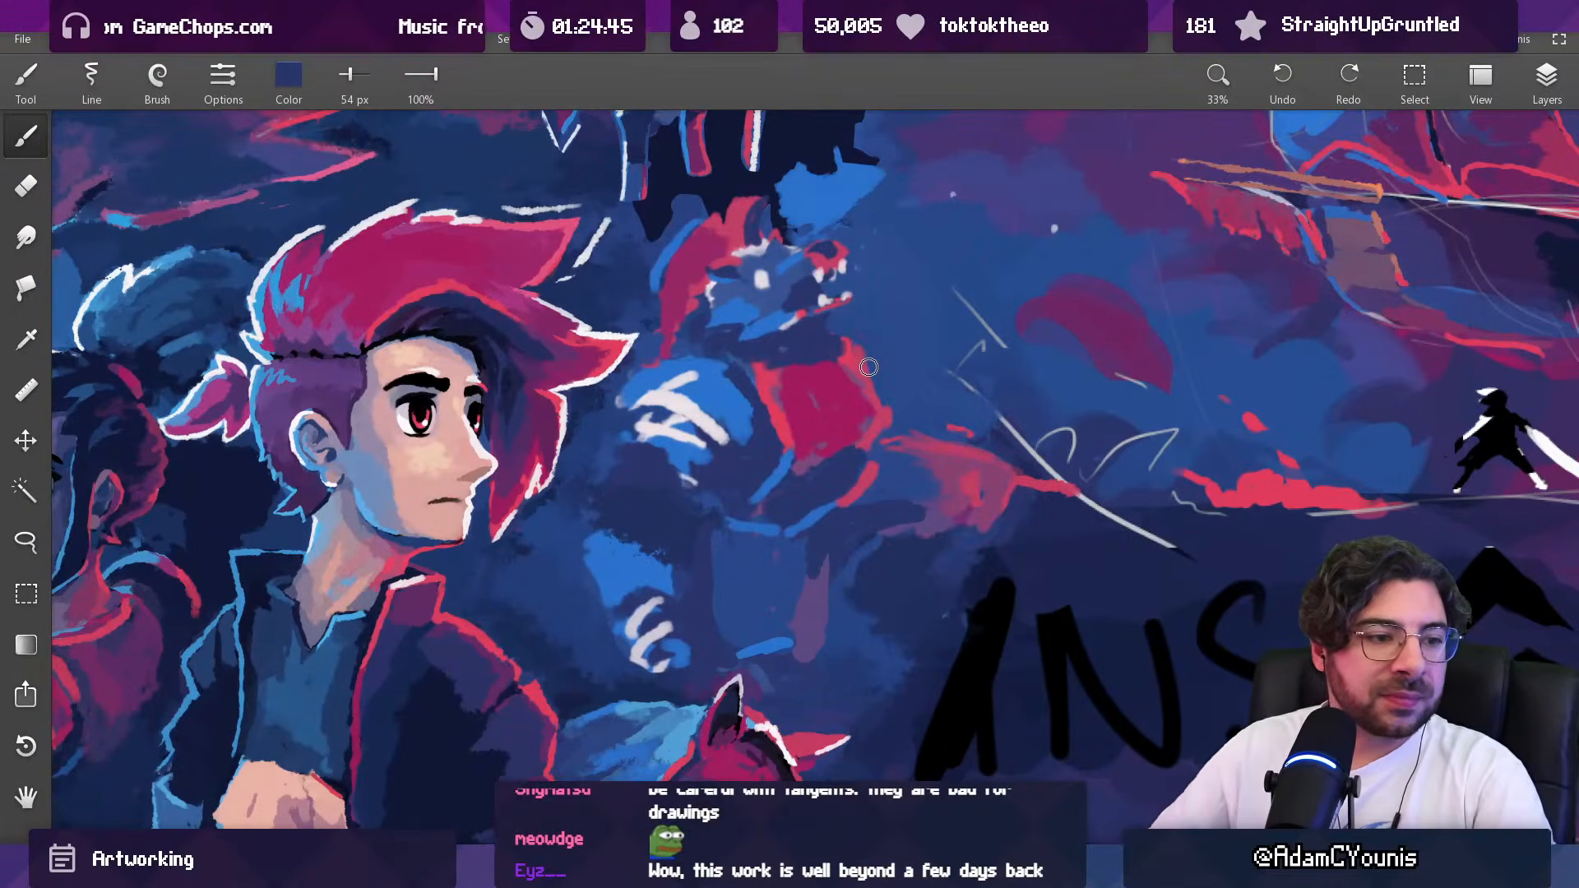
drag(777, 457, 757, 559)
drag(775, 445, 741, 287)
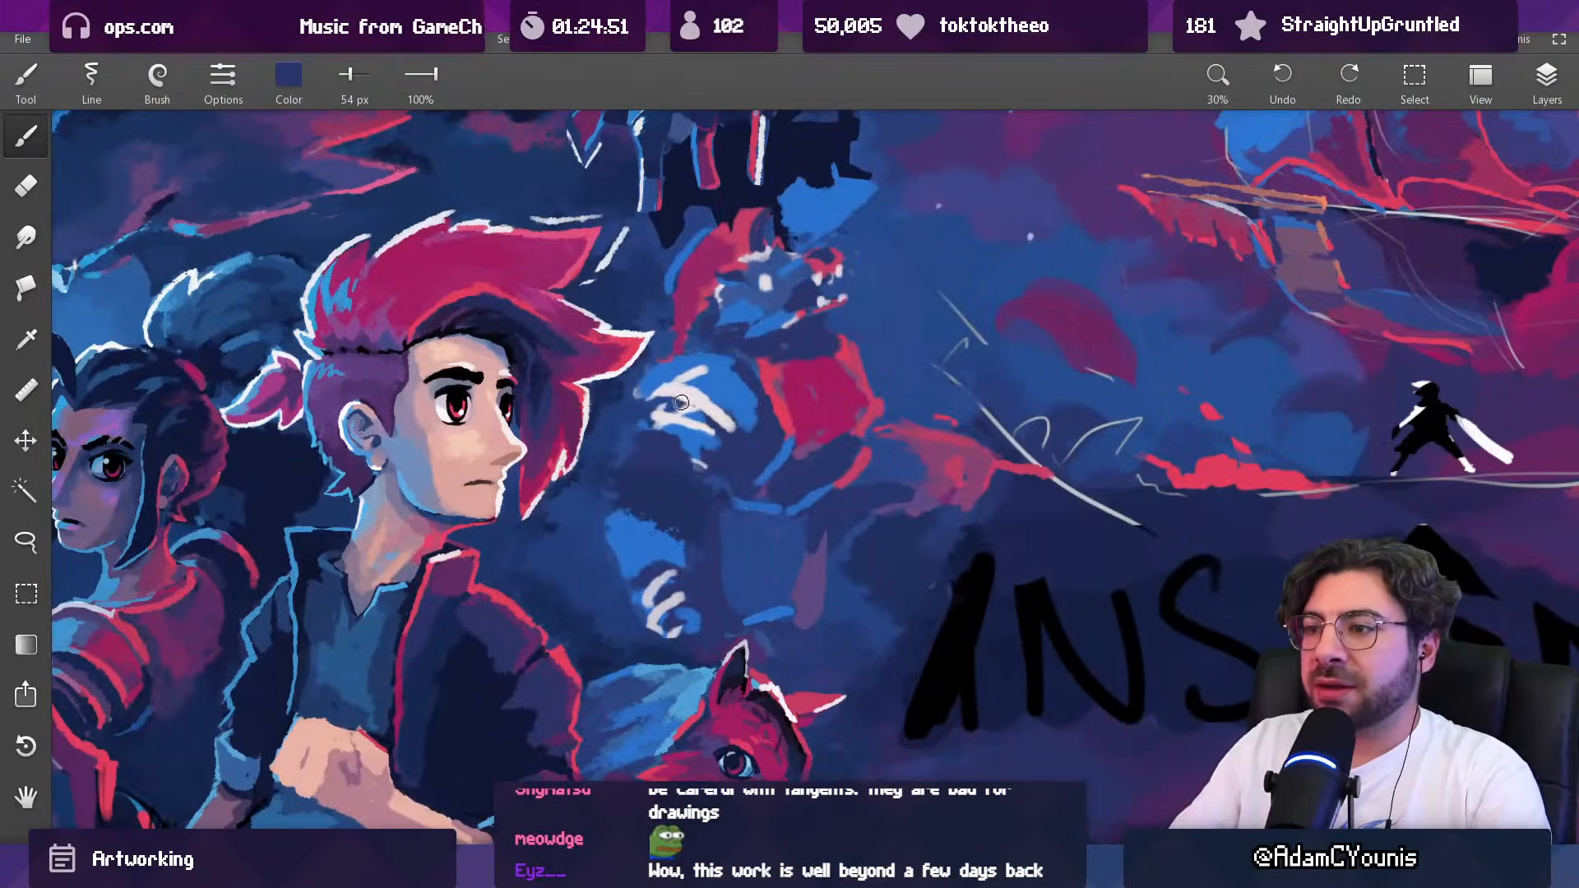
Step: Switch from Ink to another brush type and undo a trial 332 px blue stroke over the creature's white shoulder marks
click(227, 89)
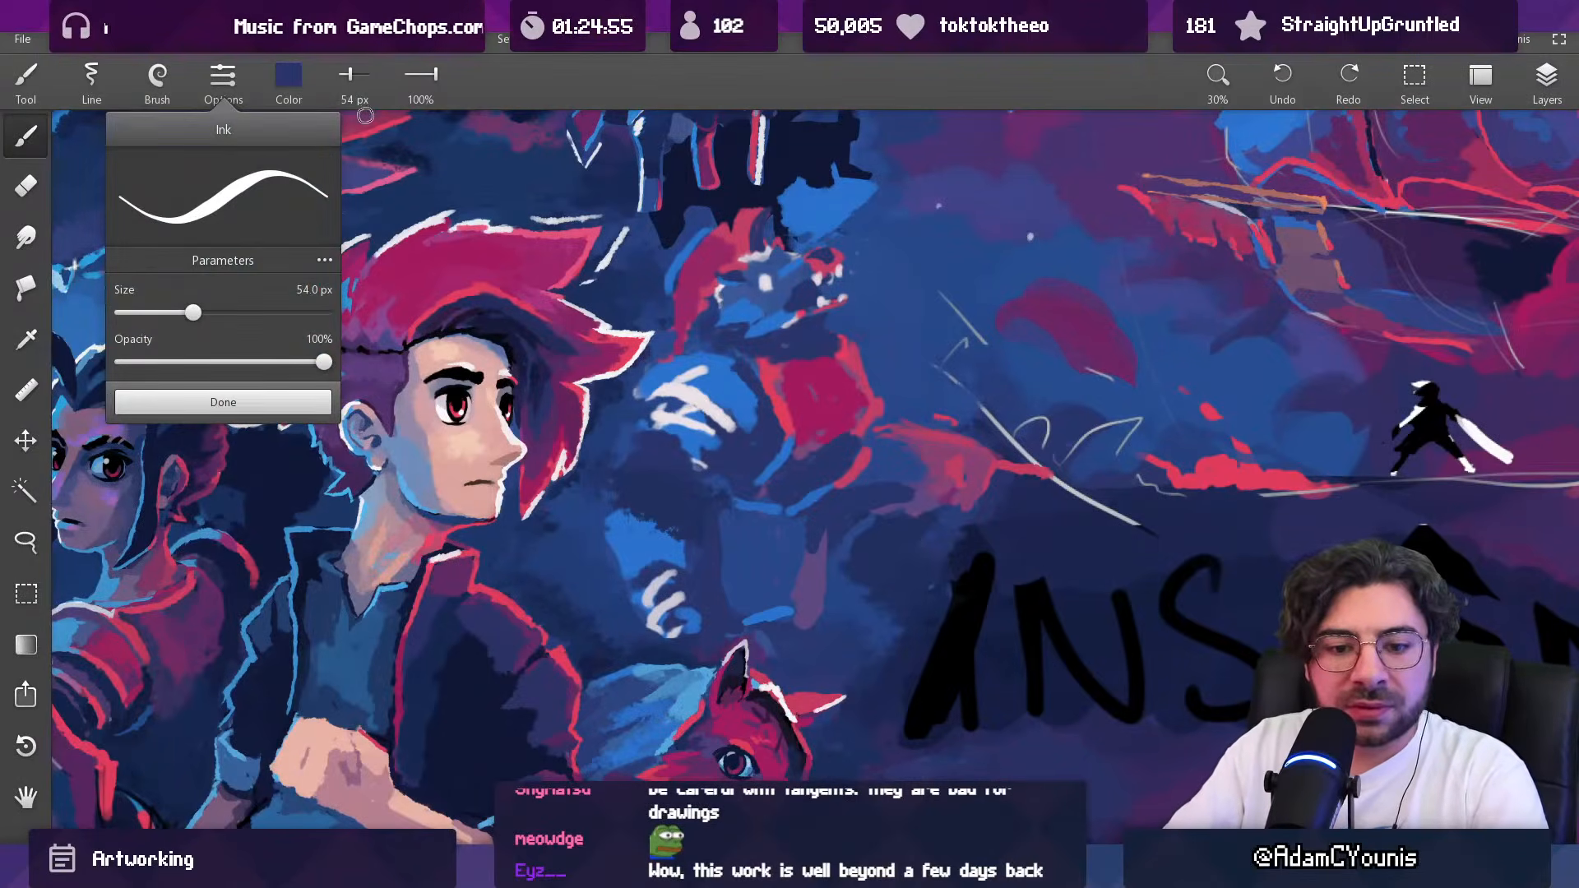
click(152, 81)
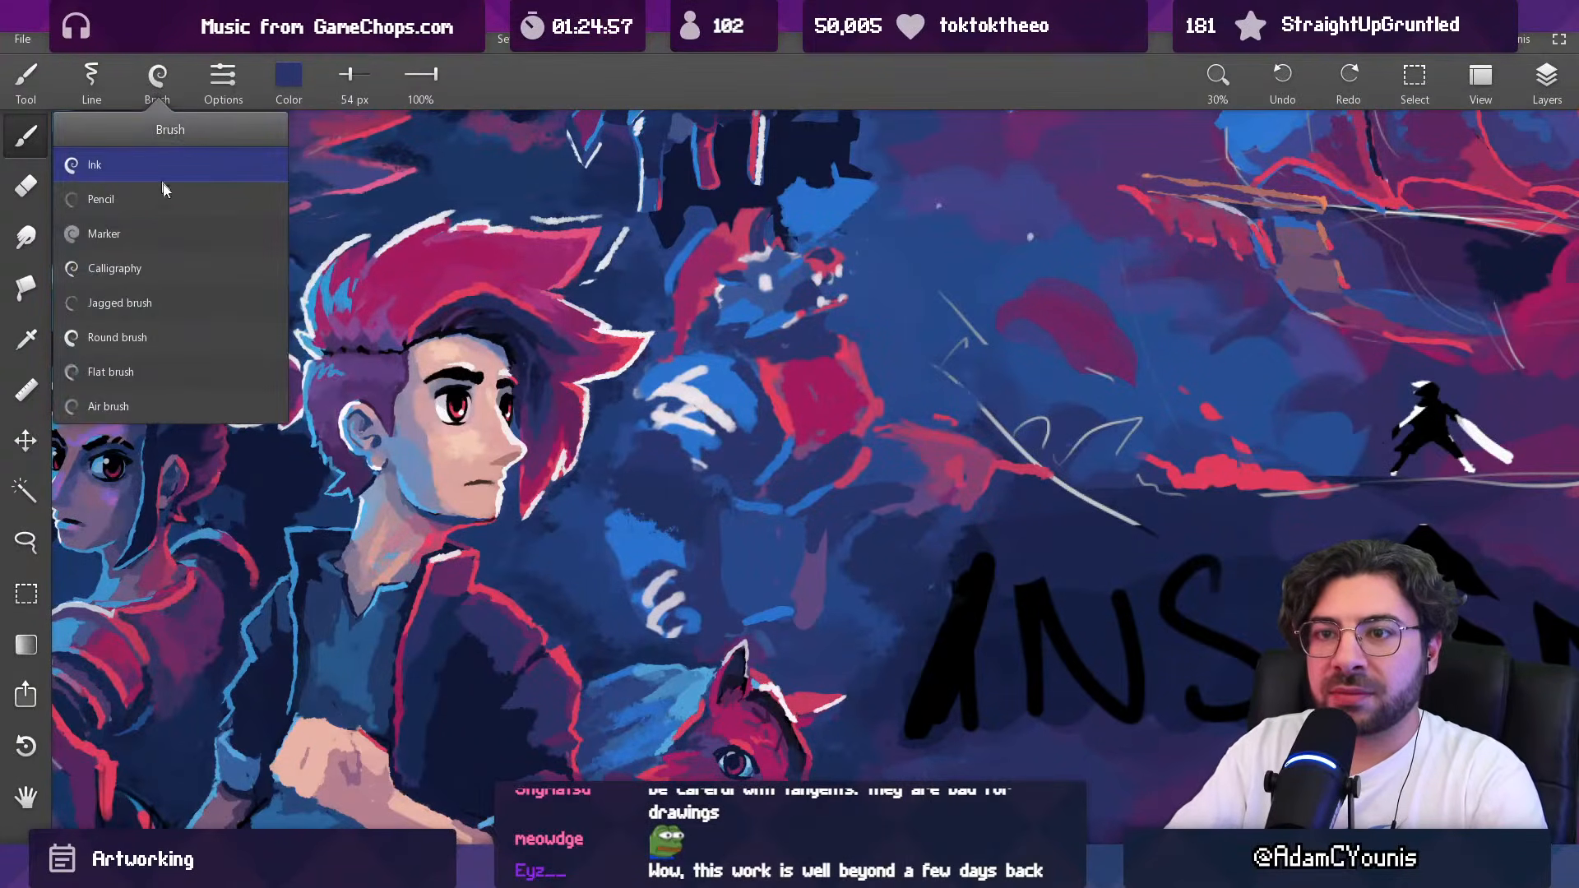
click(166, 332)
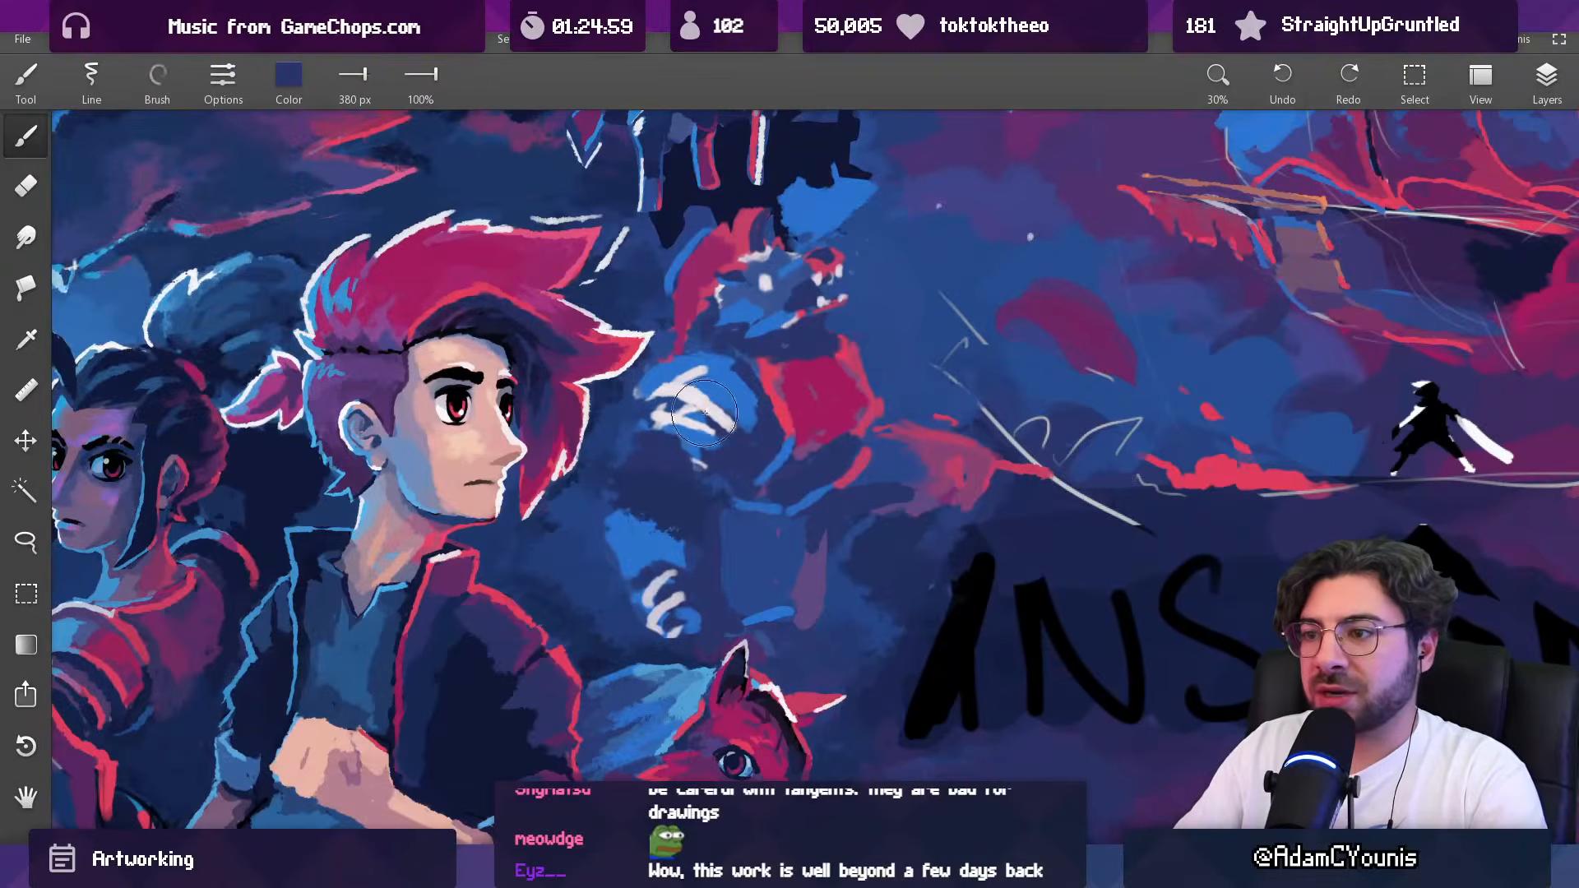
alt+click(631, 387)
key([)
drag(699, 420, 655, 392)
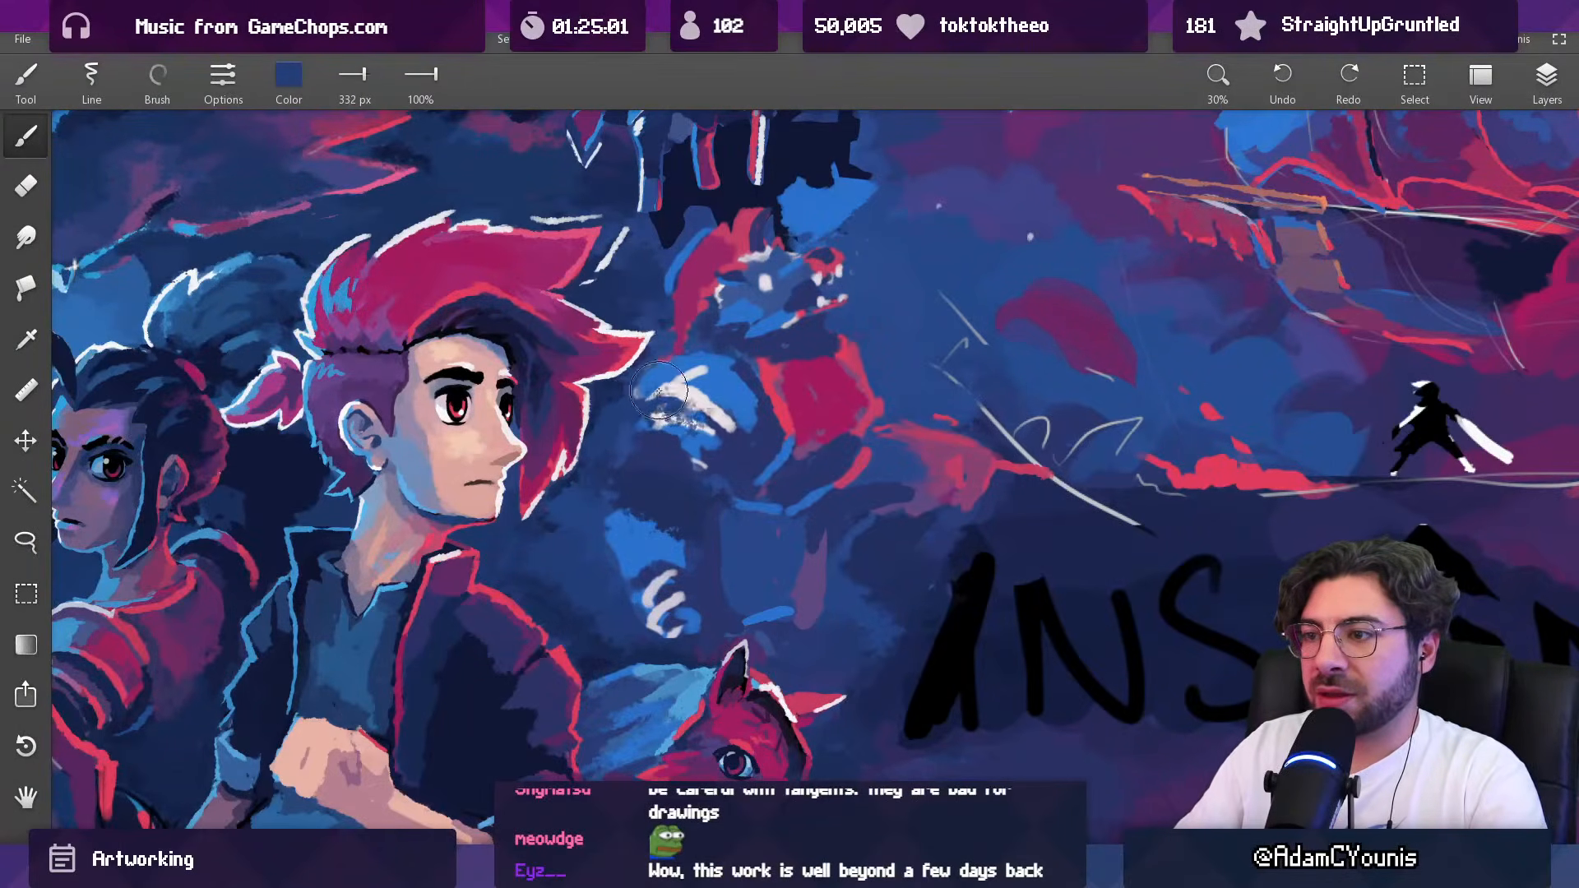
key(ctrl+z)
Step: Sample the dark blue below the creature's shoulder and paint over its lower white stripes with a smaller brush
scroll(711, 430, up, 2)
alt+click(760, 446)
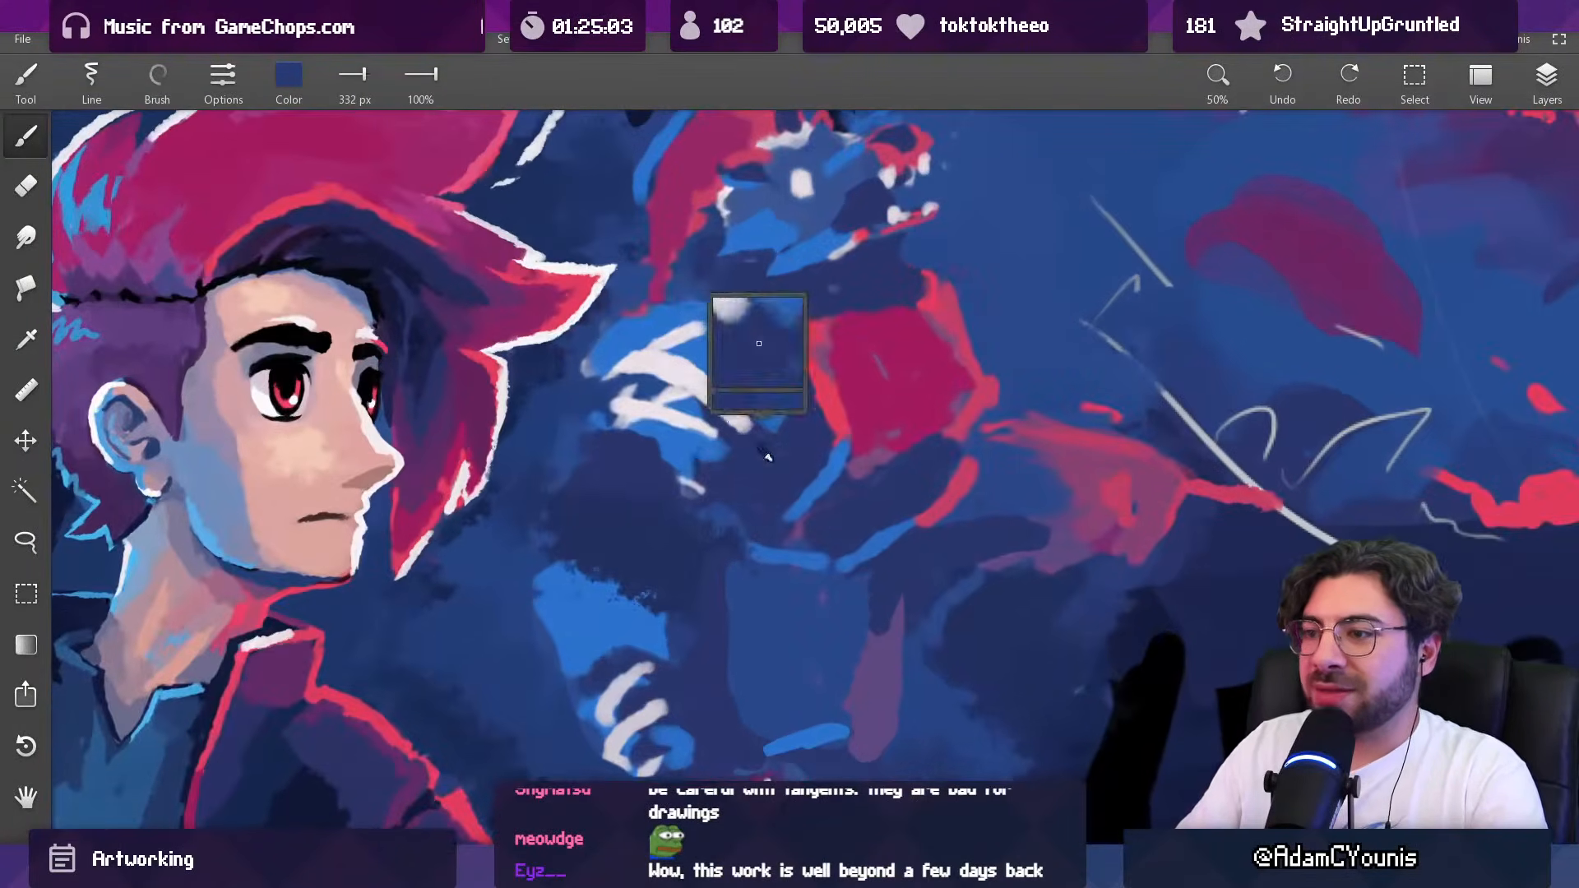
key([)
key([)
key([)
key([)
key([)
key([)
key([)
key([)
mouse_move(638, 382)
mouse_down()
mouse_move(717, 437)
mouse_move(659, 414)
mouse_move(744, 371)
mouse_move(665, 421)
mouse_move(613, 407)
mouse_move(717, 454)
mouse_move(643, 453)
mouse_move(651, 468)
mouse_move(694, 412)
mouse_move(733, 459)
mouse_up()
alt+click(656, 414)
alt+click(740, 367)
alt+click(644, 444)
Step: Reduce the brush to 80 px and refine the creature's striped shoulder with bright blue sampled from it
key([)
key([)
key([)
alt+click(695, 403)
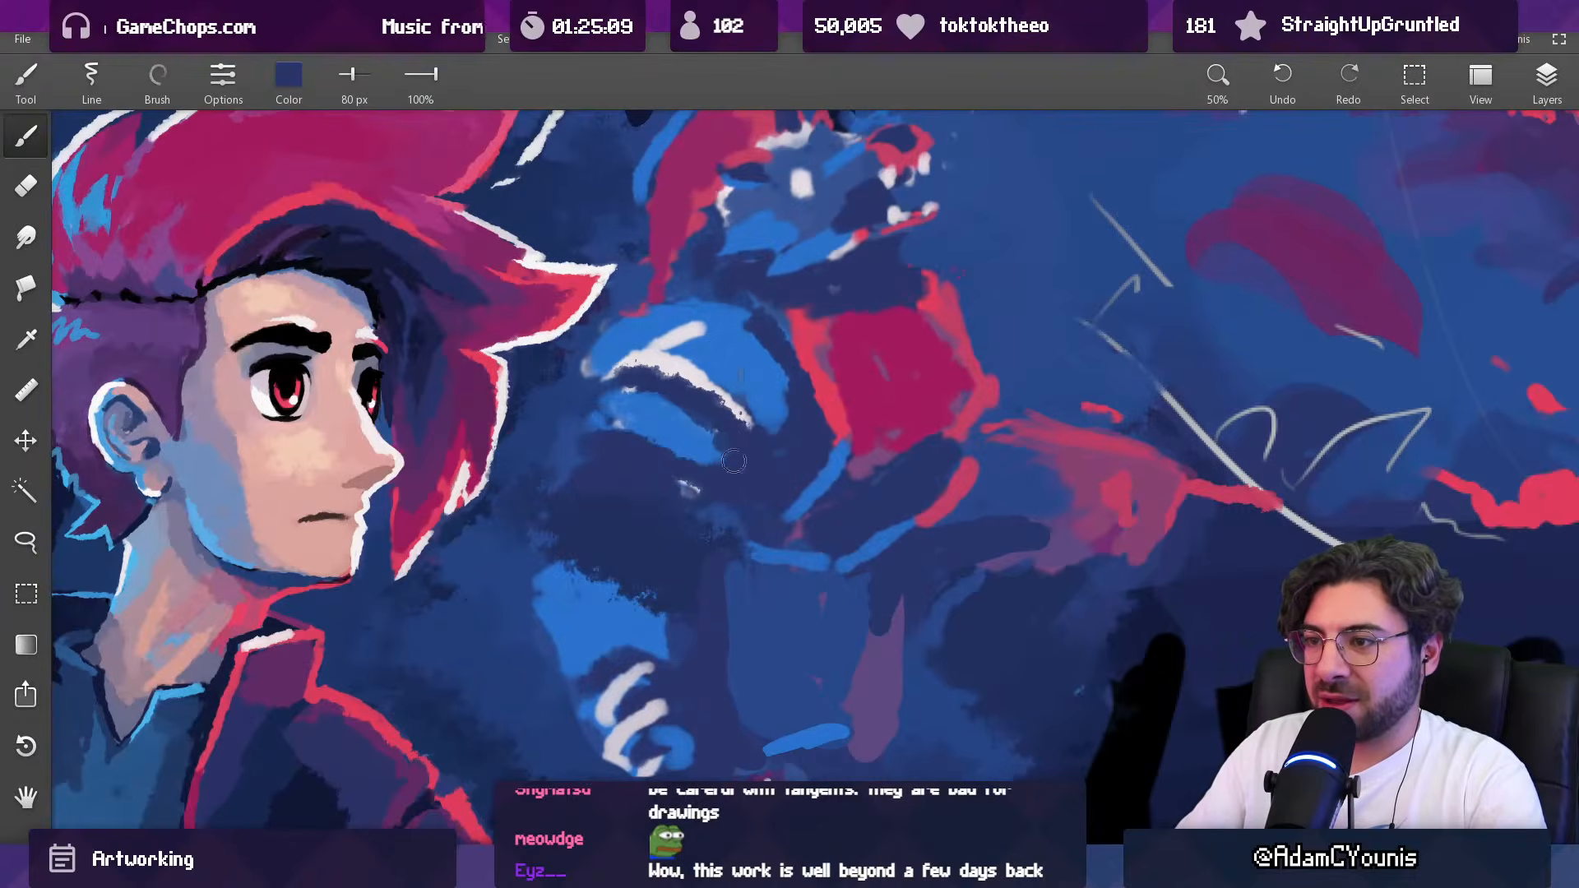
alt+click(736, 375)
drag(711, 378, 750, 414)
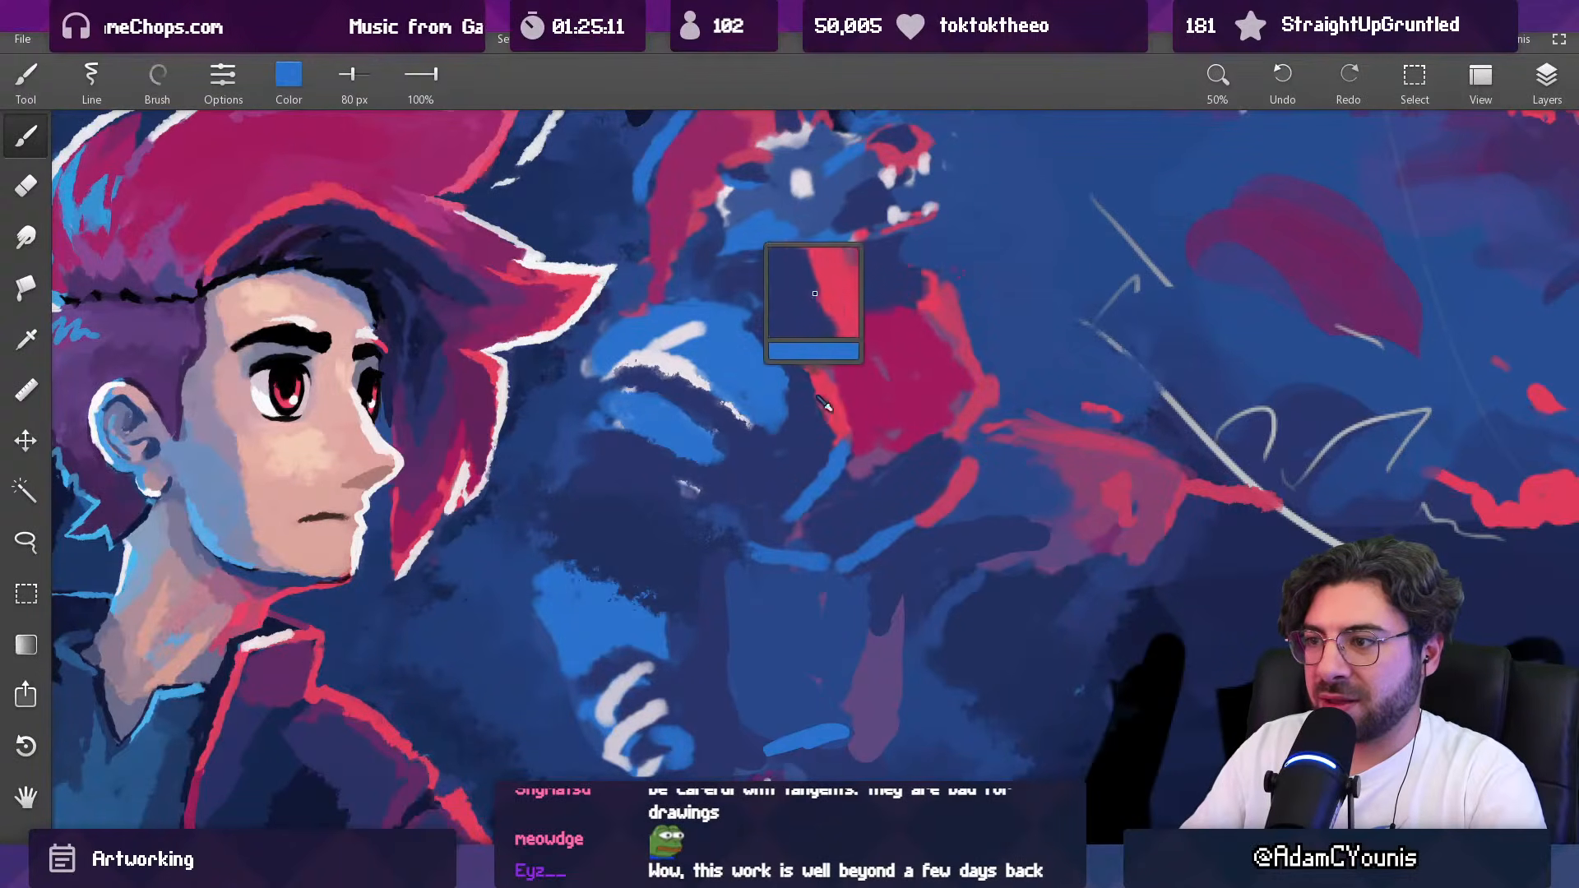
Step: Shade the creature's shoulder and the edge of its red chest with sampled purple and dark blue, reducing the brush from 97 to 78 px
alt+click(775, 362)
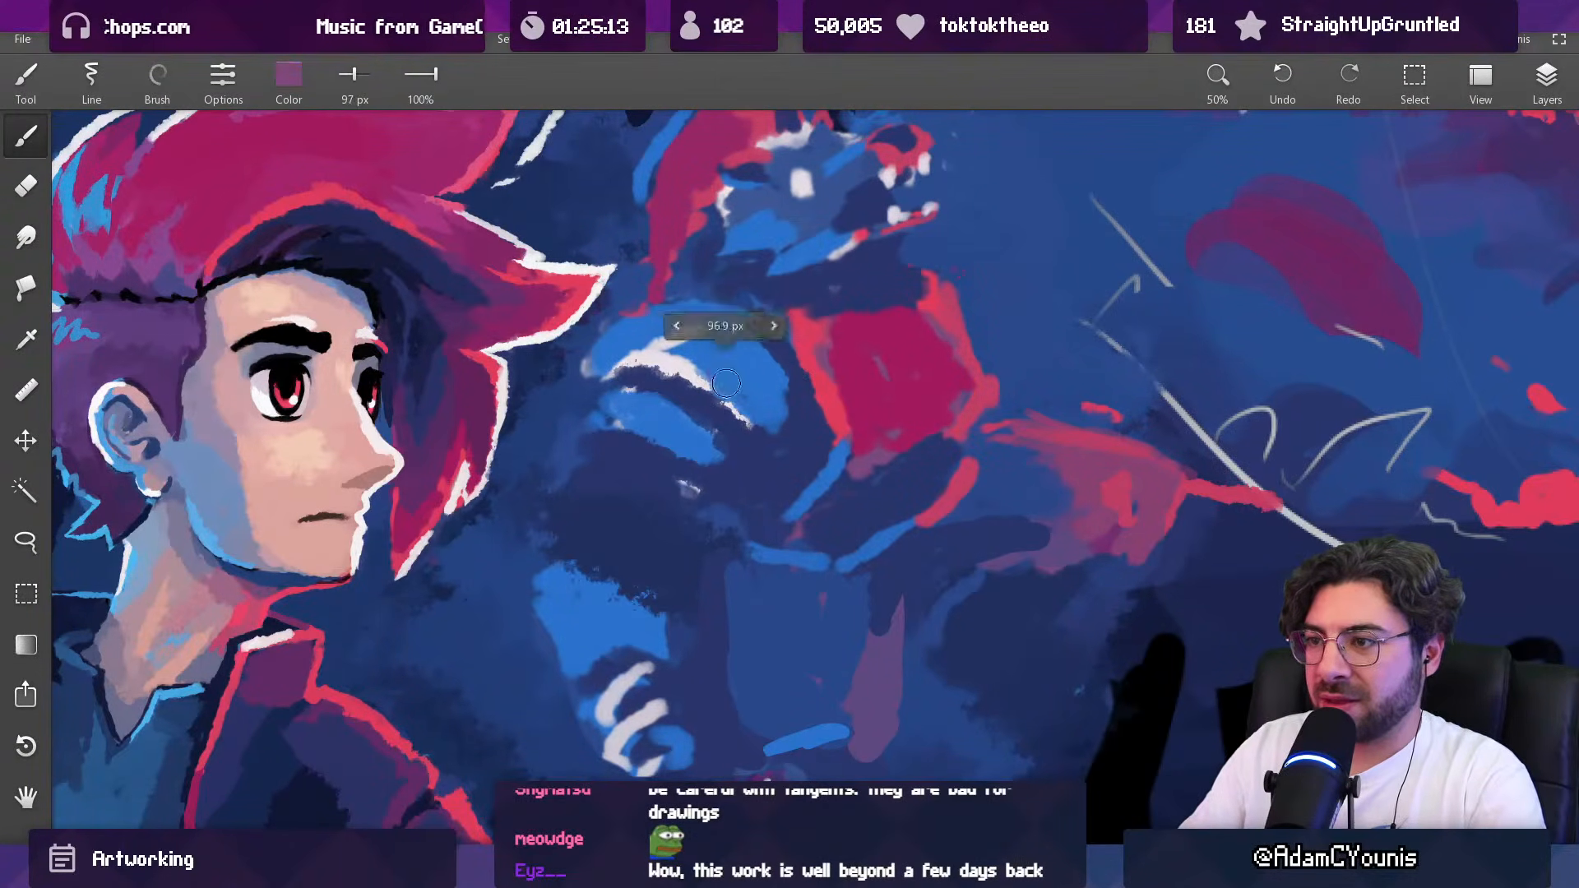
mouse_move(675, 426)
mouse_down()
mouse_move(695, 448)
mouse_move(682, 452)
mouse_up()
drag(786, 388, 762, 540)
drag(833, 368, 828, 248)
alt+click(731, 431)
alt+click(726, 373)
key([)
mouse_move(695, 353)
mouse_down()
mouse_move(745, 349)
mouse_move(731, 336)
mouse_move(771, 352)
mouse_up()
alt+click(738, 338)
Step: Sample blues around the creature's jaw and repaint the gap between its jaw and red chest with the 78 px brush
alt+click(794, 307)
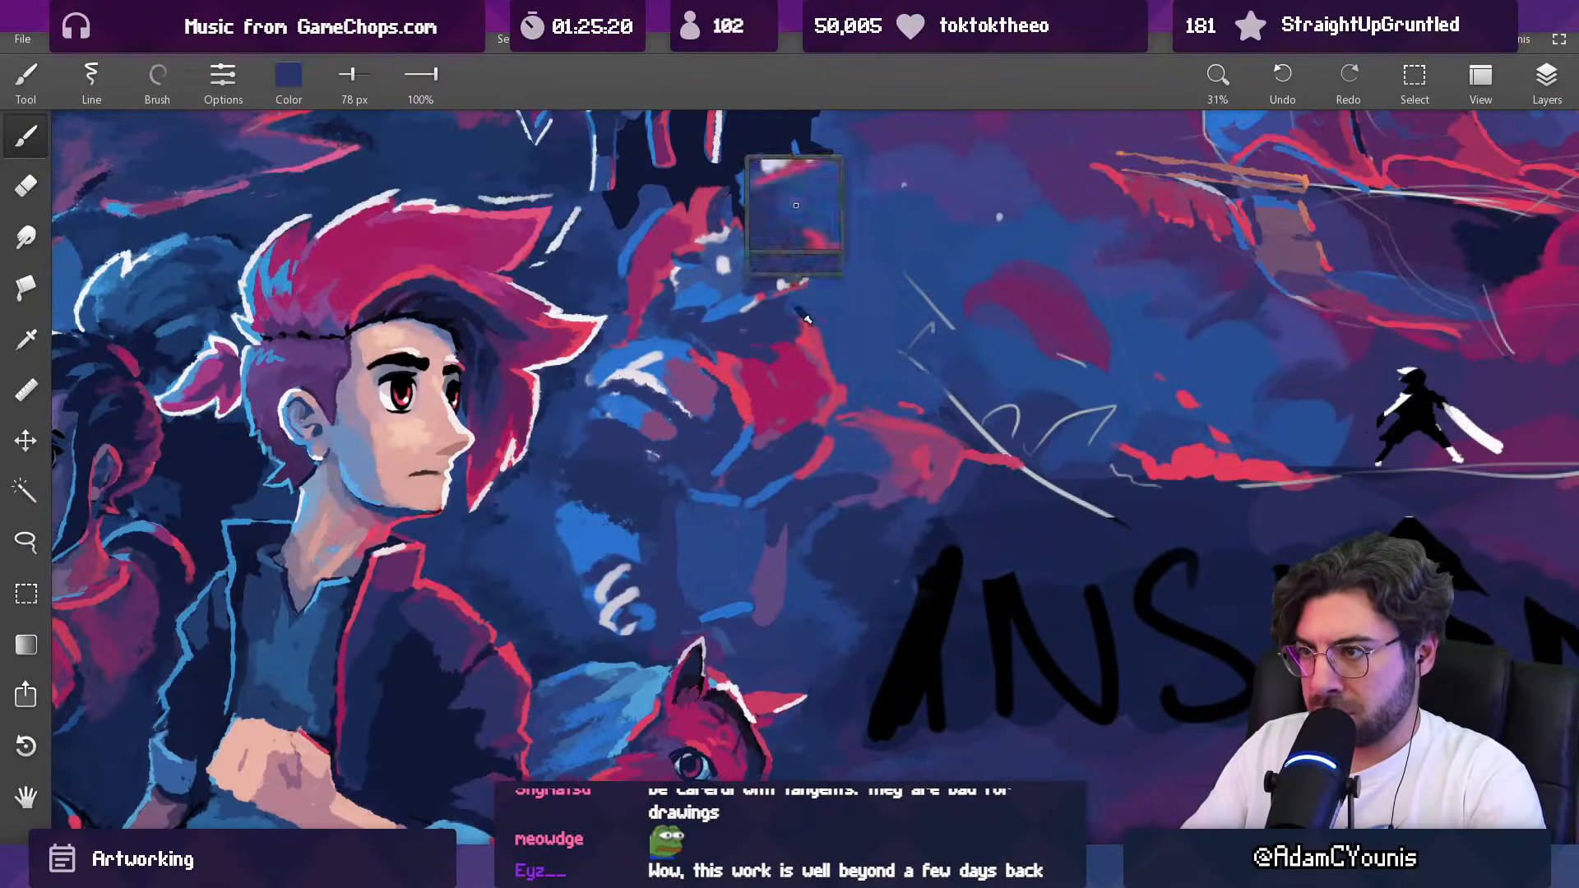
alt+click(763, 327)
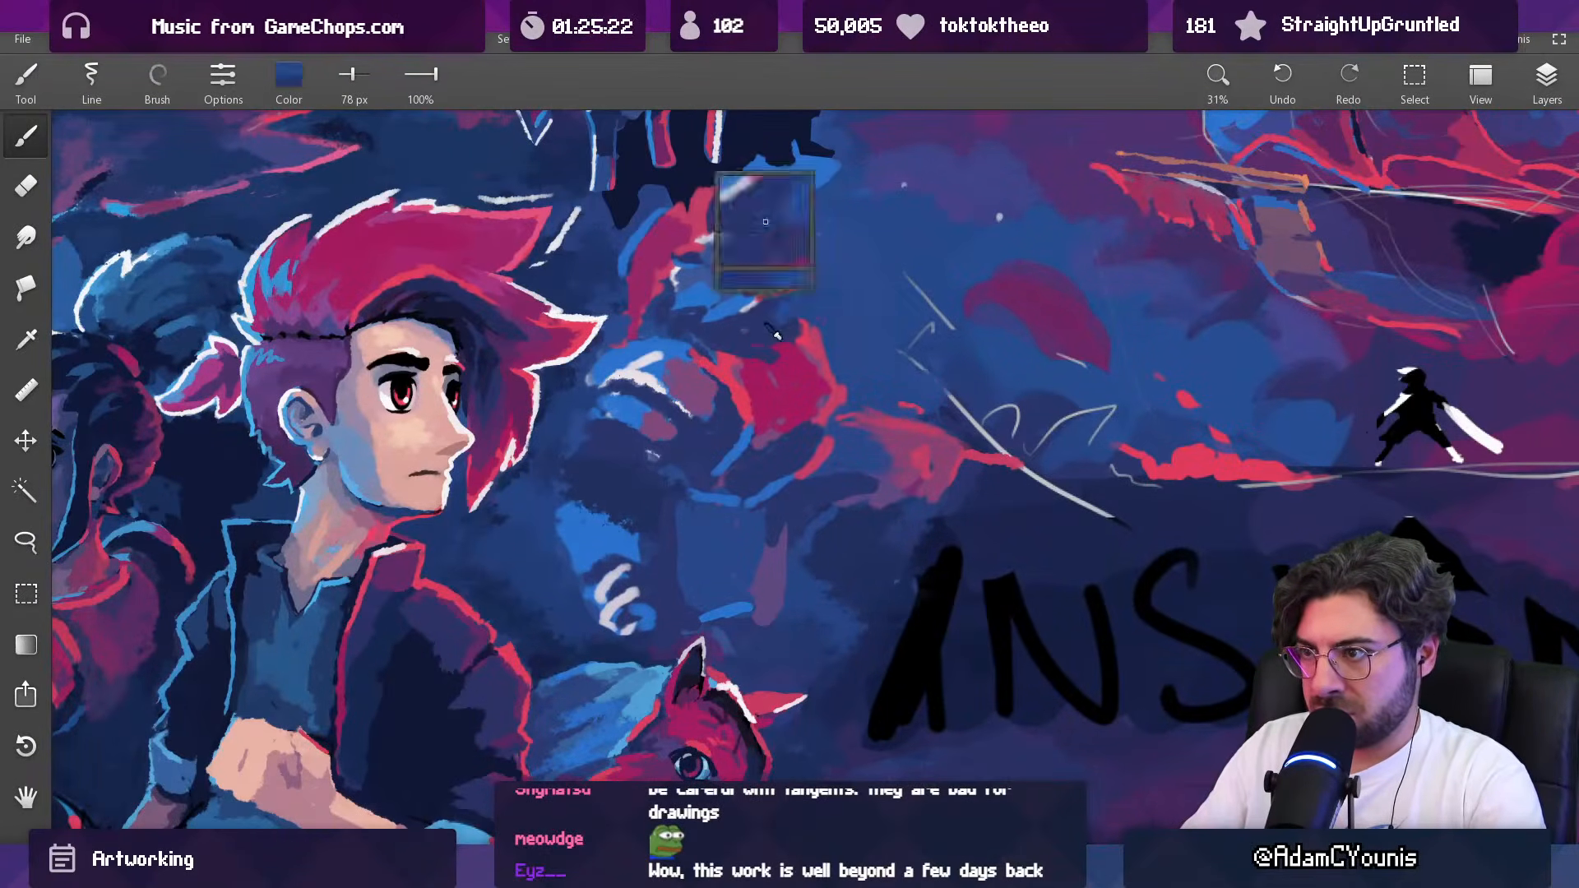
alt+click(763, 335)
alt+click(770, 311)
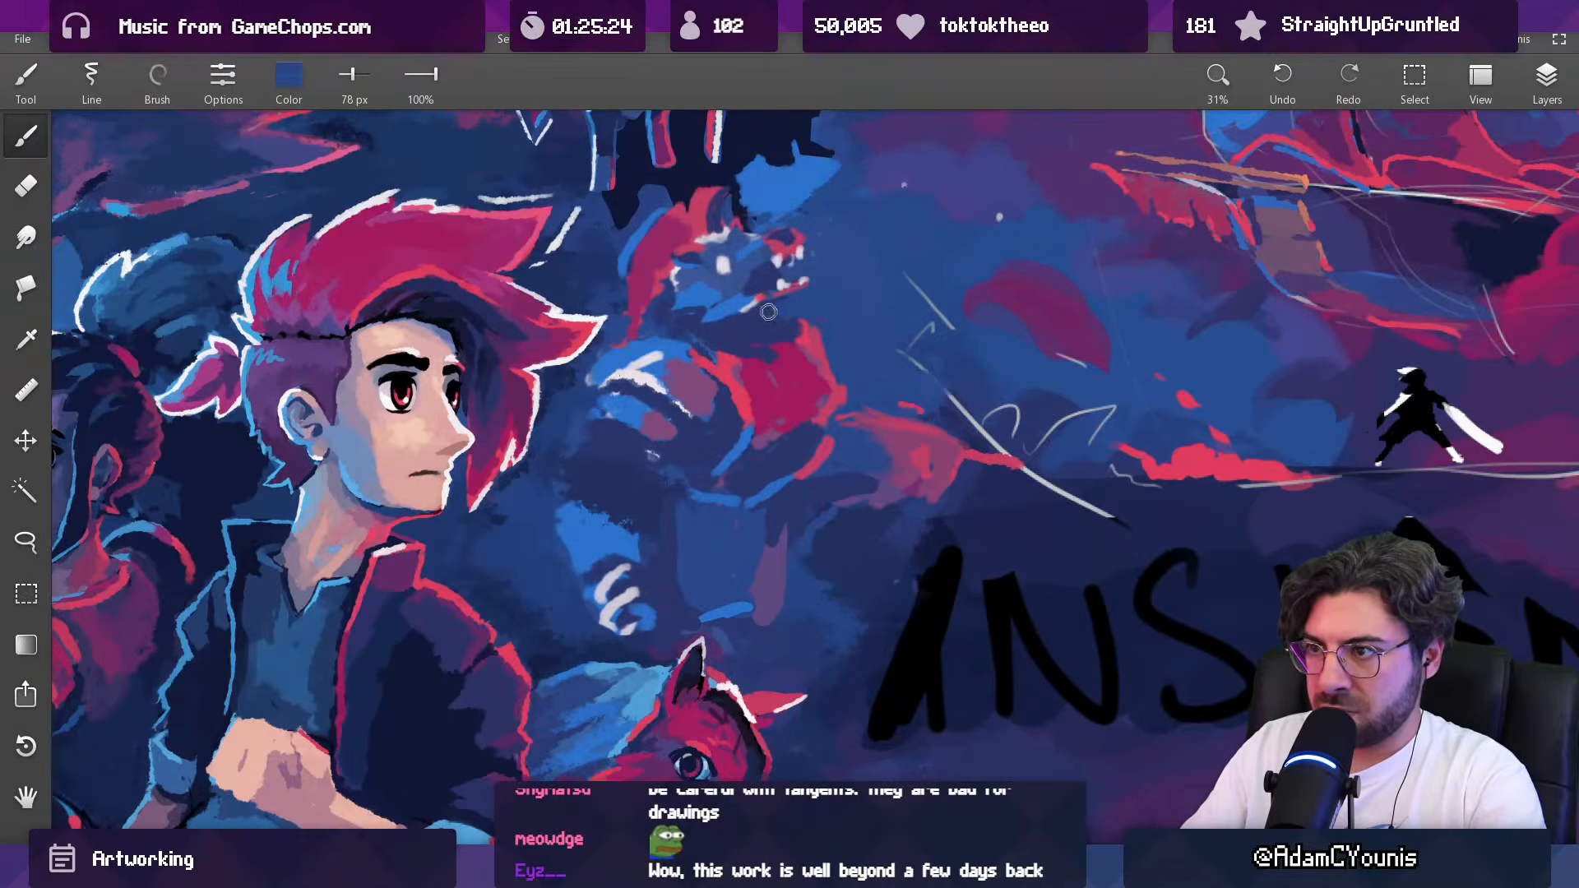
alt+click(783, 321)
Step: Lasso the creature's outstretched arm and waist and rotate the selection slightly counter-clockwise
scroll(822, 329, down, 5)
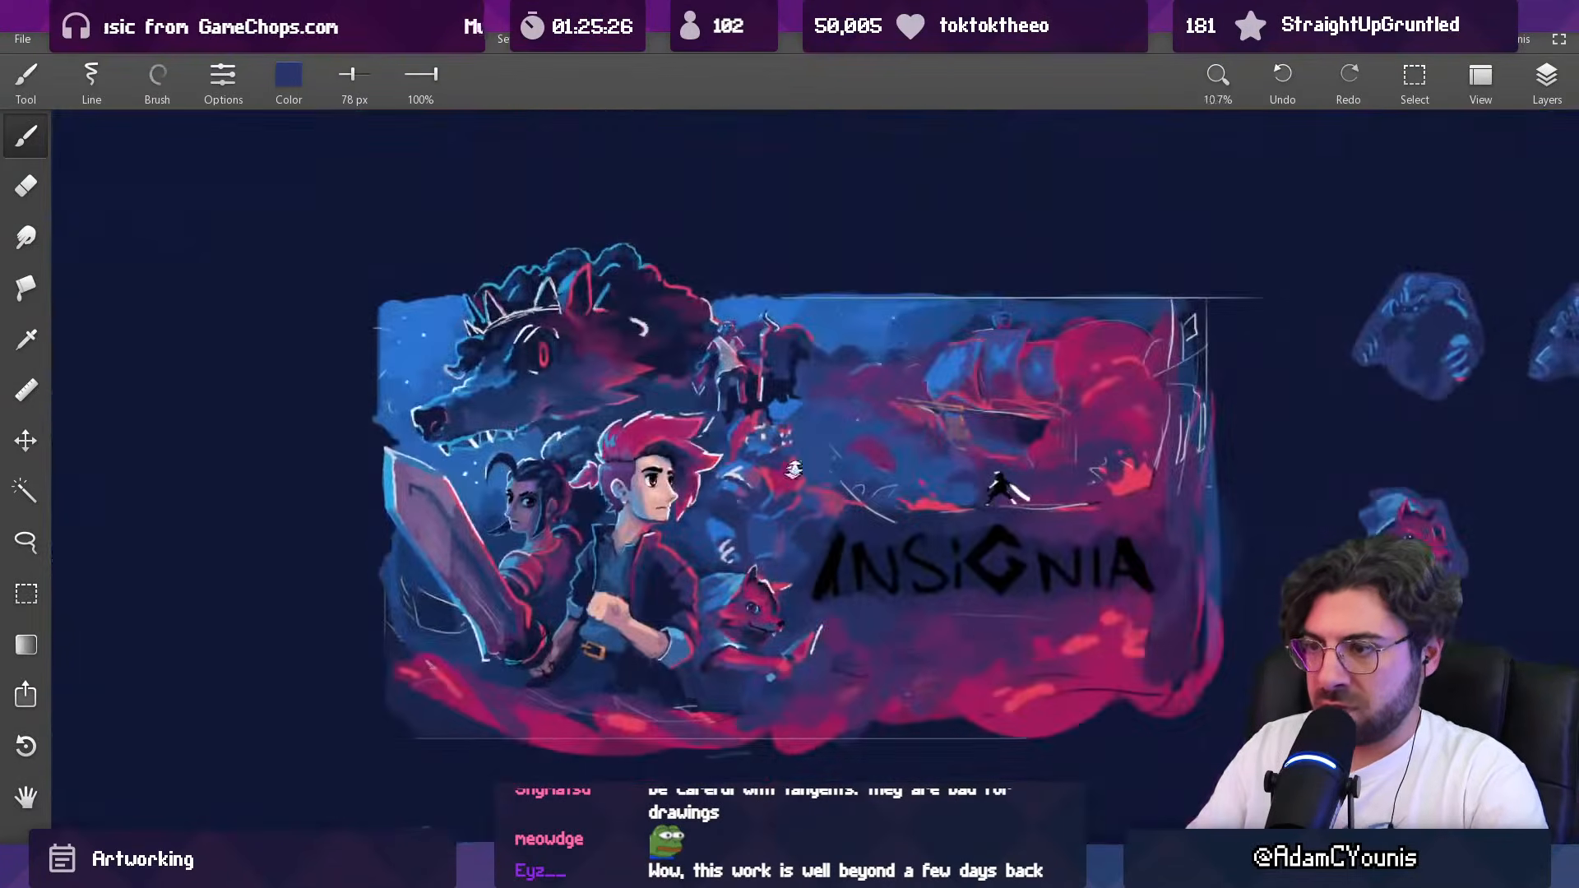
scroll(804, 383, up, 5)
scroll(723, 543, down, 9)
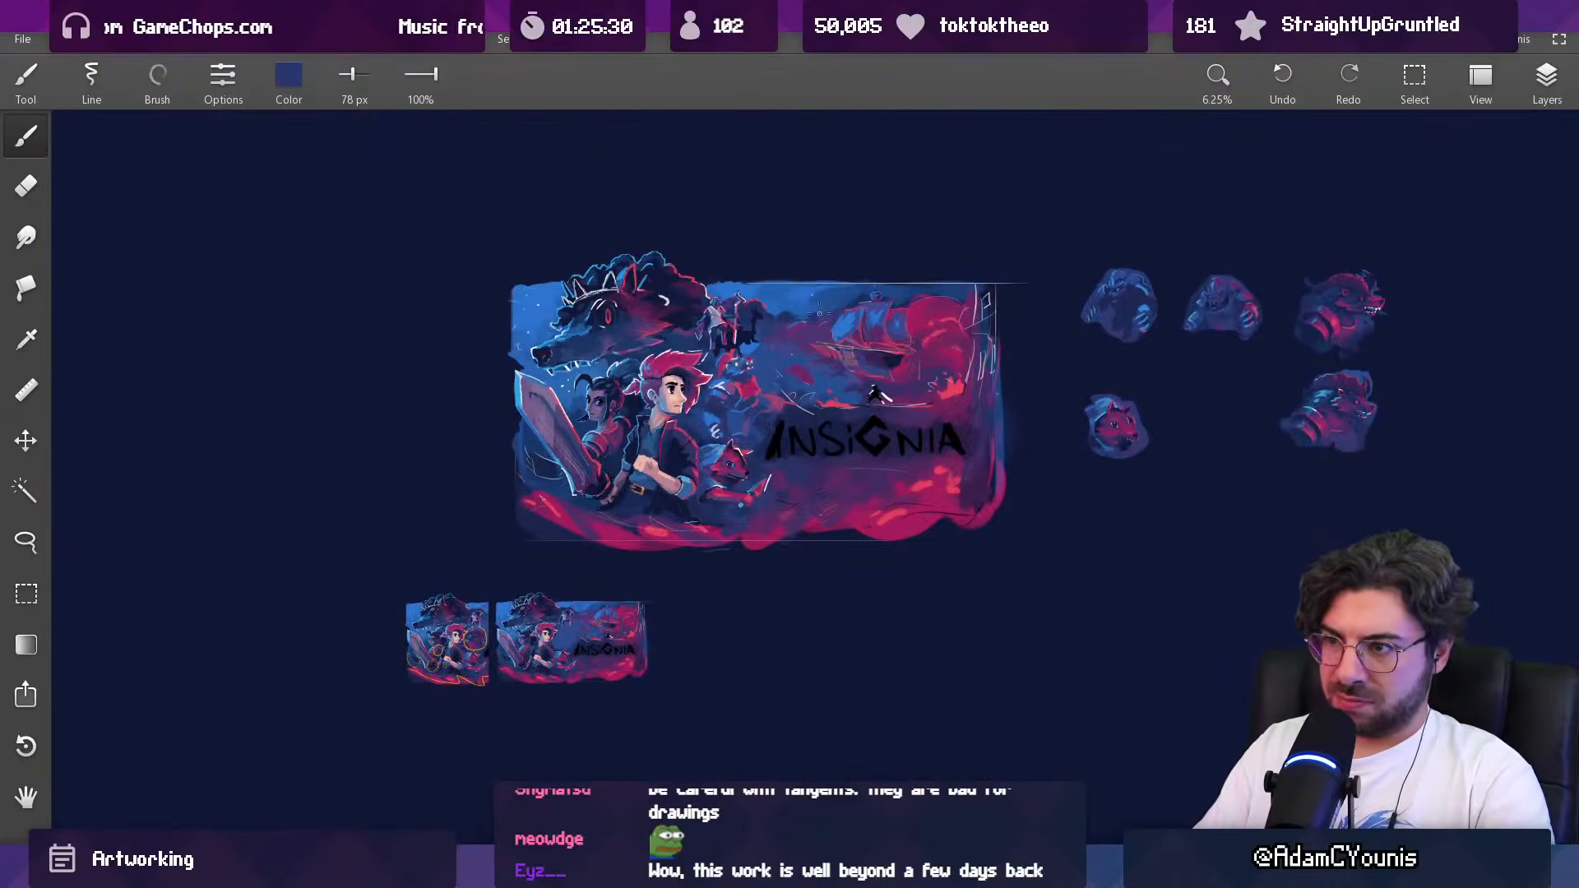
scroll(775, 414, up, 4)
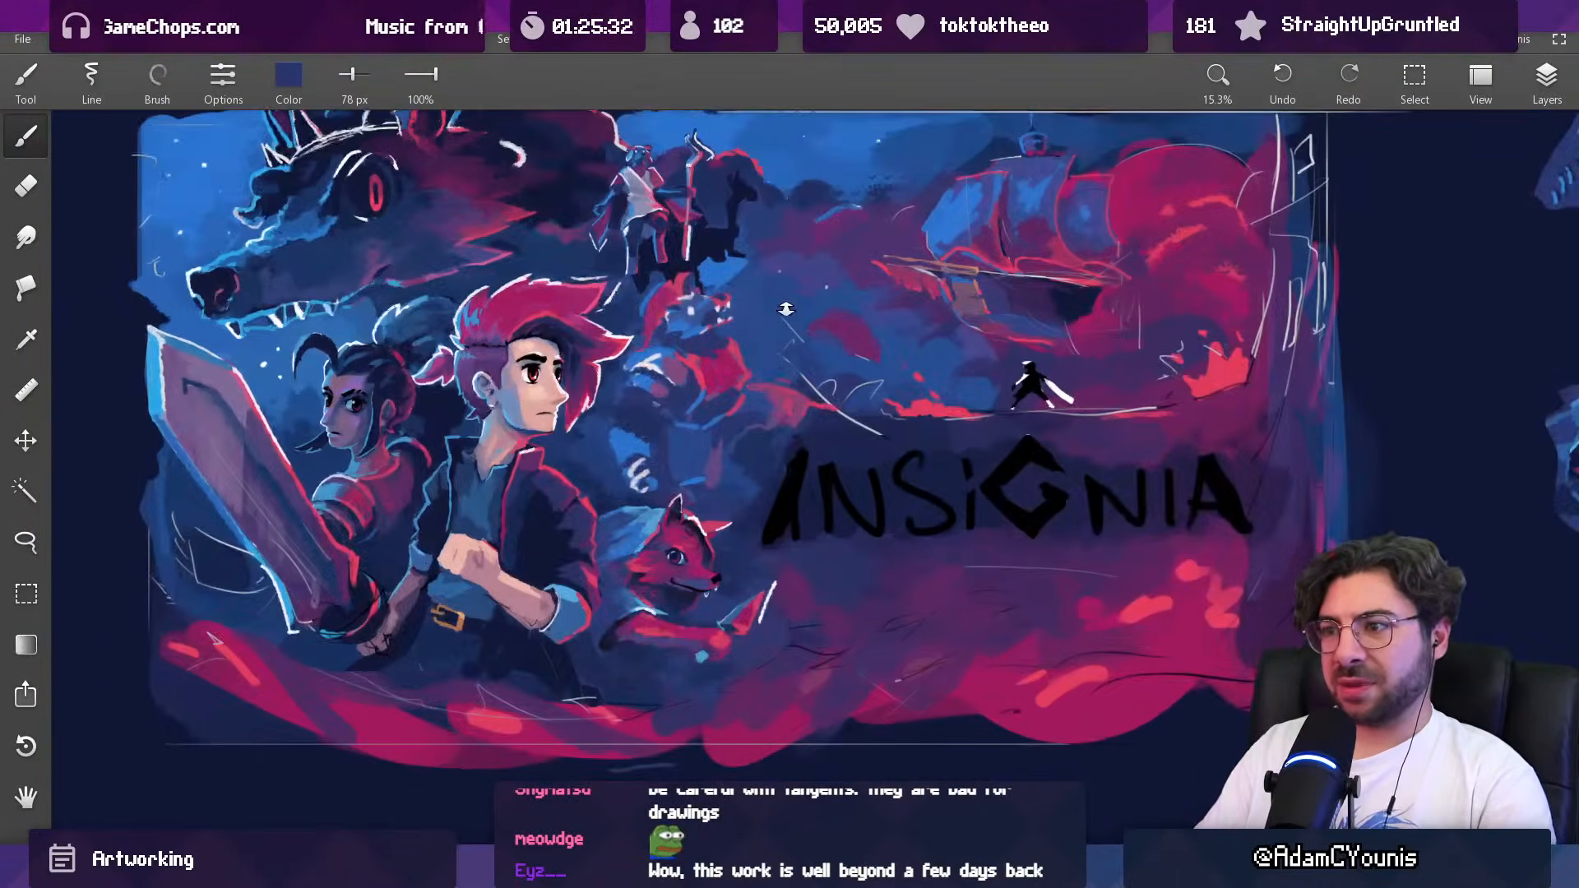
key(l)
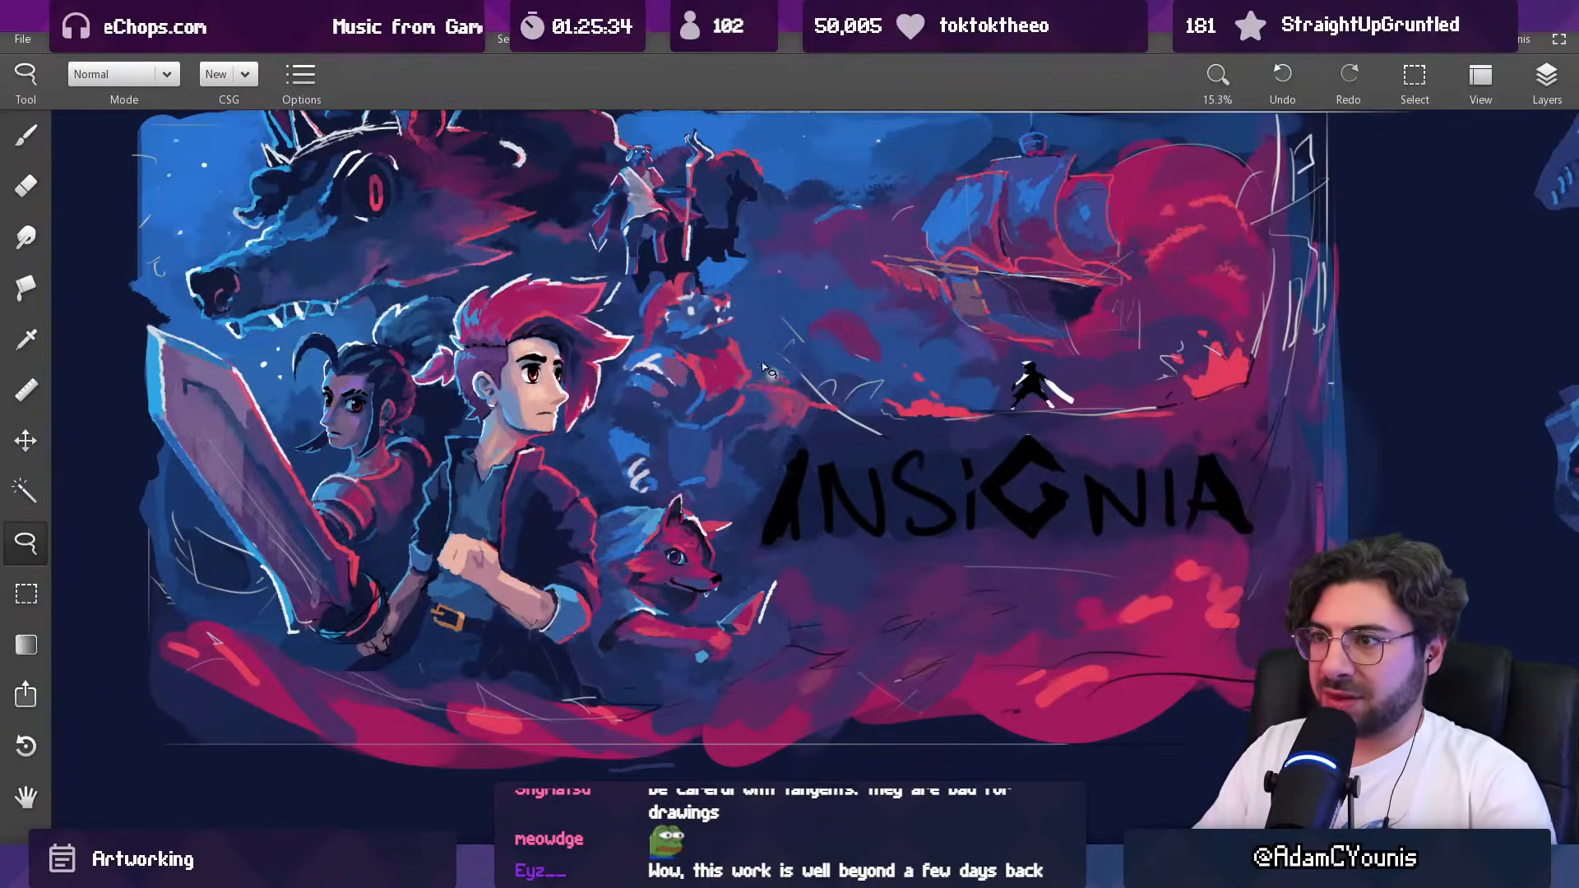
mouse_move(748, 391)
mouse_down()
mouse_move(801, 393)
mouse_move(822, 436)
mouse_move(739, 492)
mouse_move(697, 497)
mouse_move(666, 465)
mouse_up()
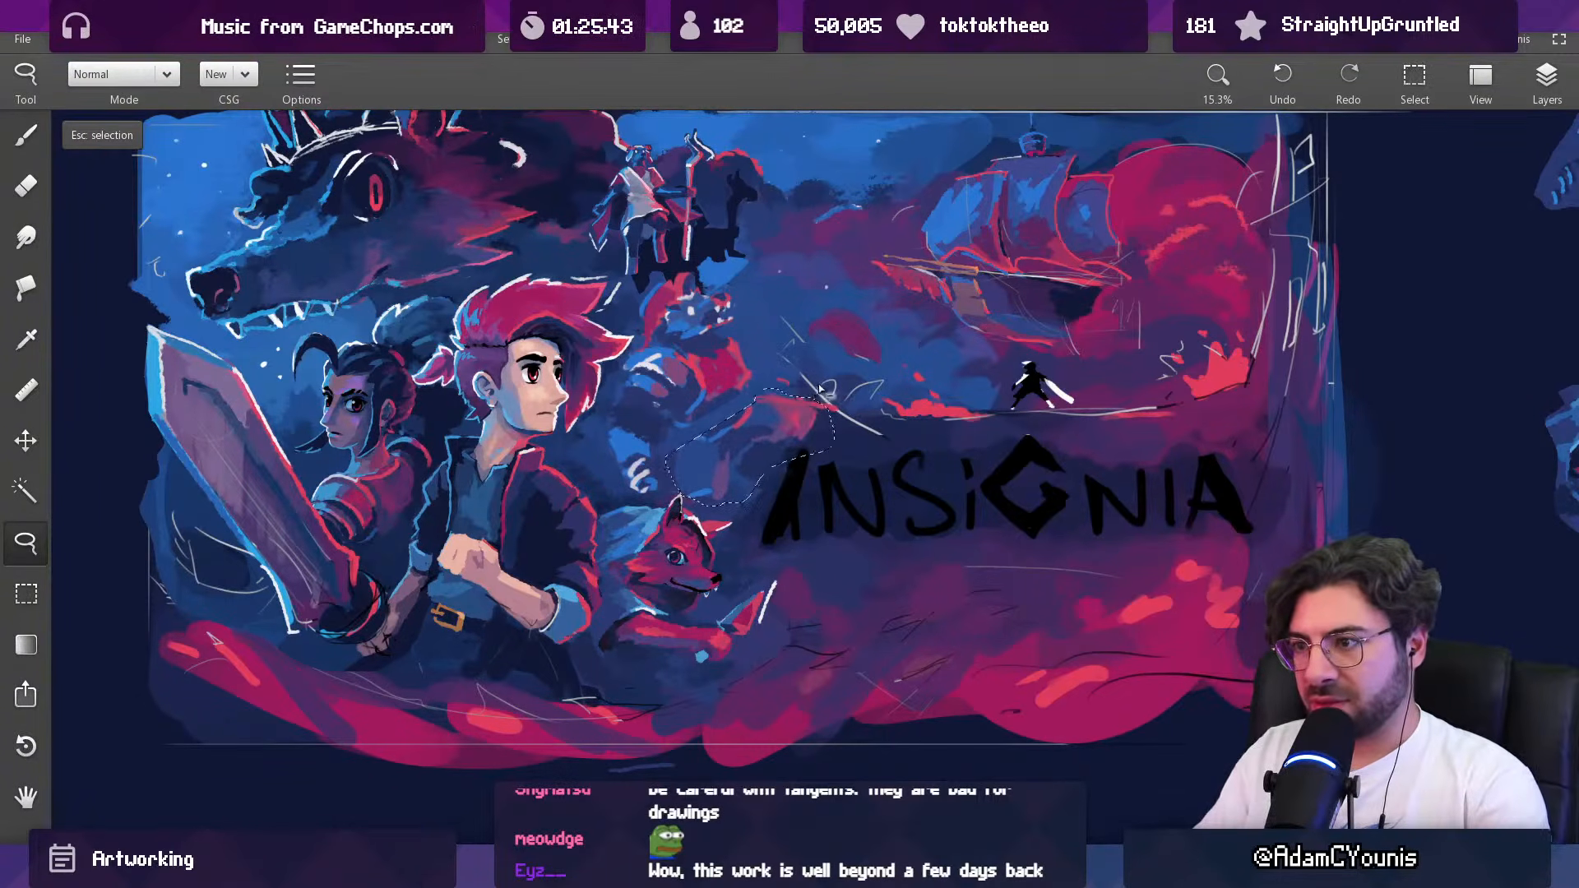
key(ctrl+t)
drag(868, 376, 859, 364)
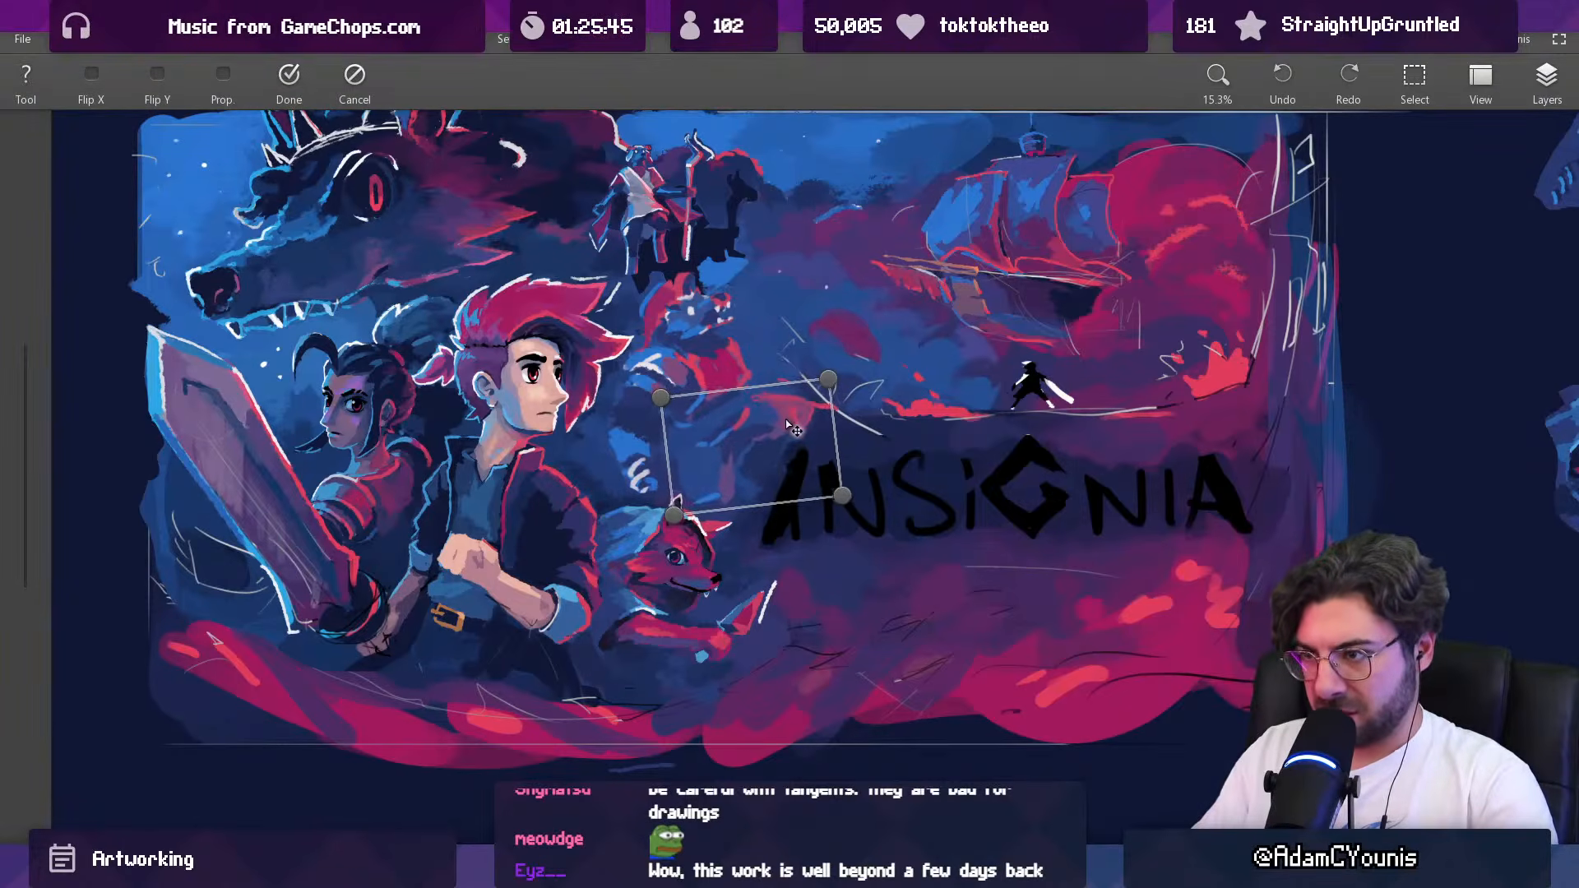
key(Return)
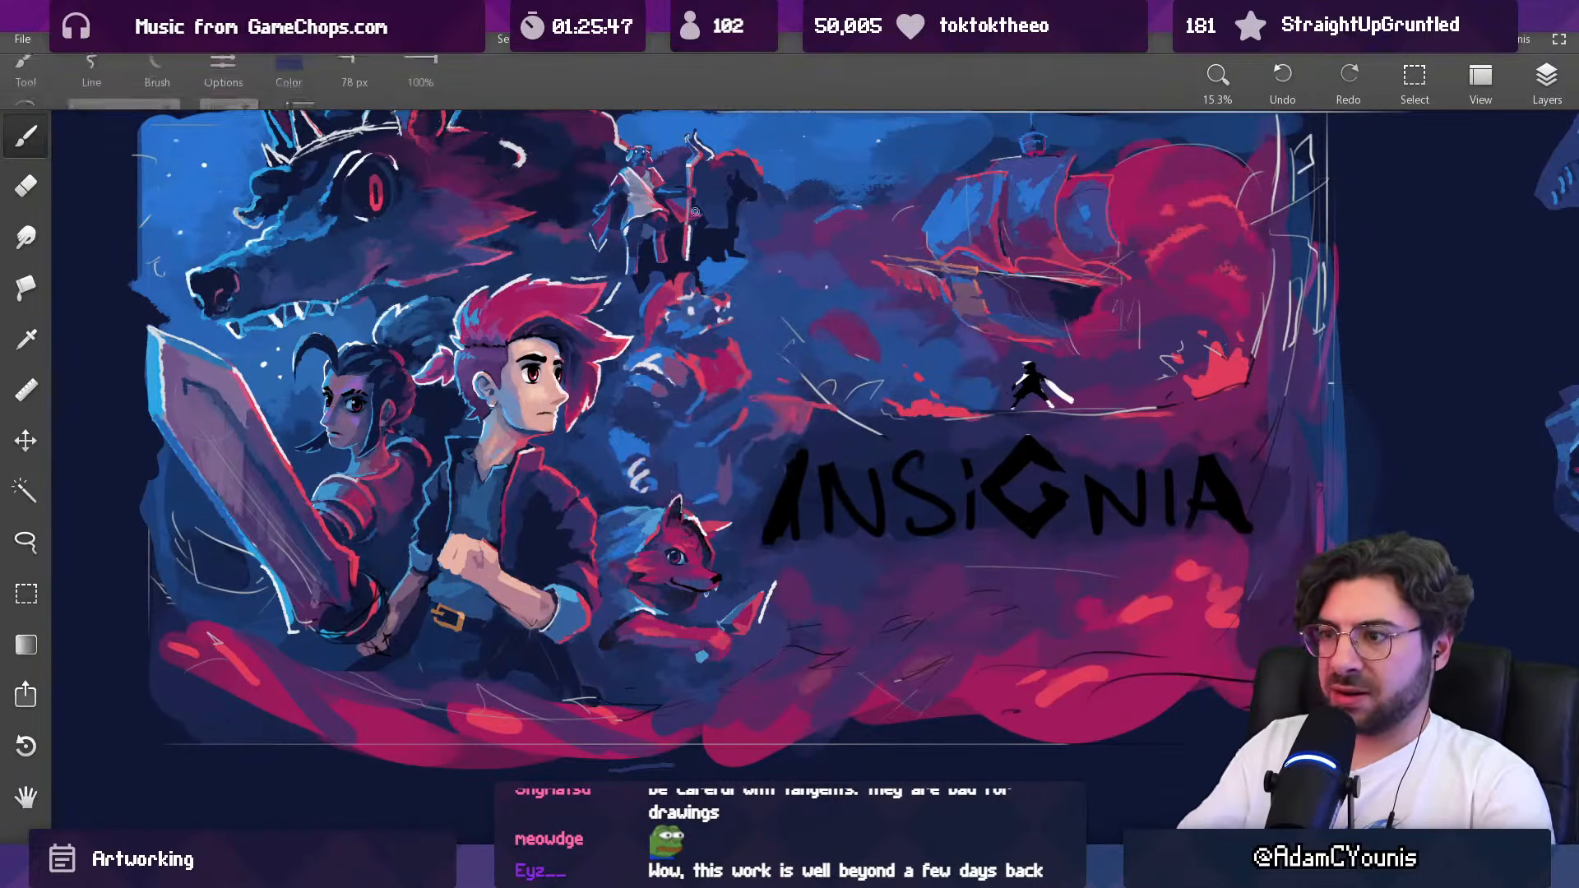
Step: Repaint the area beneath the creature's red chest with sampled crimson and blues, reducing the brush from 123 to 98 px
scroll(662, 388, up, 1)
key(e)
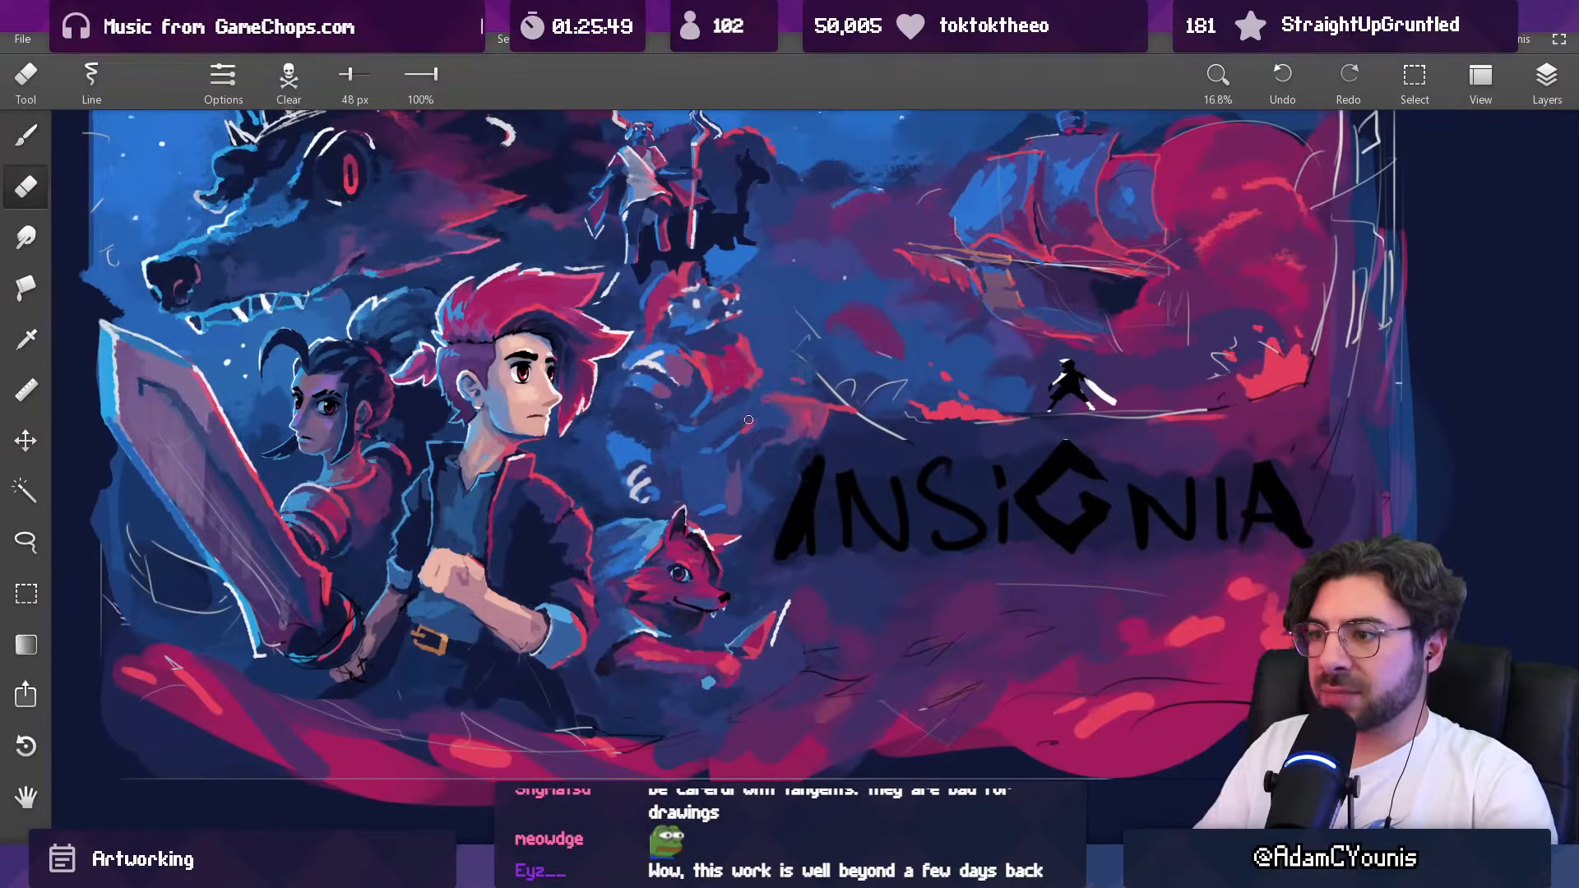
key(b)
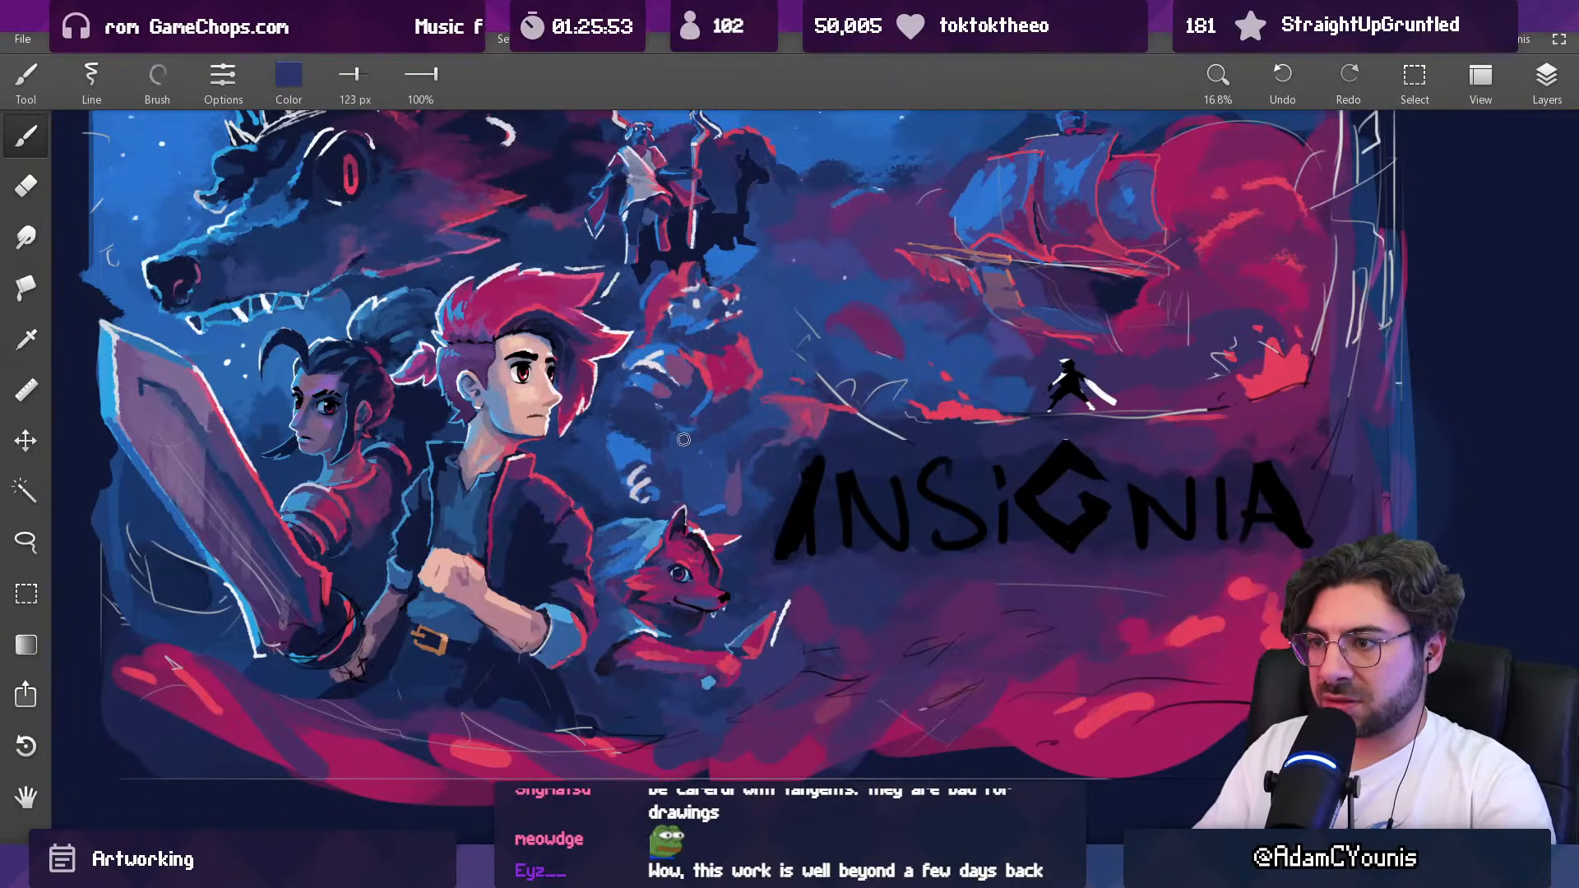
alt+click(744, 405)
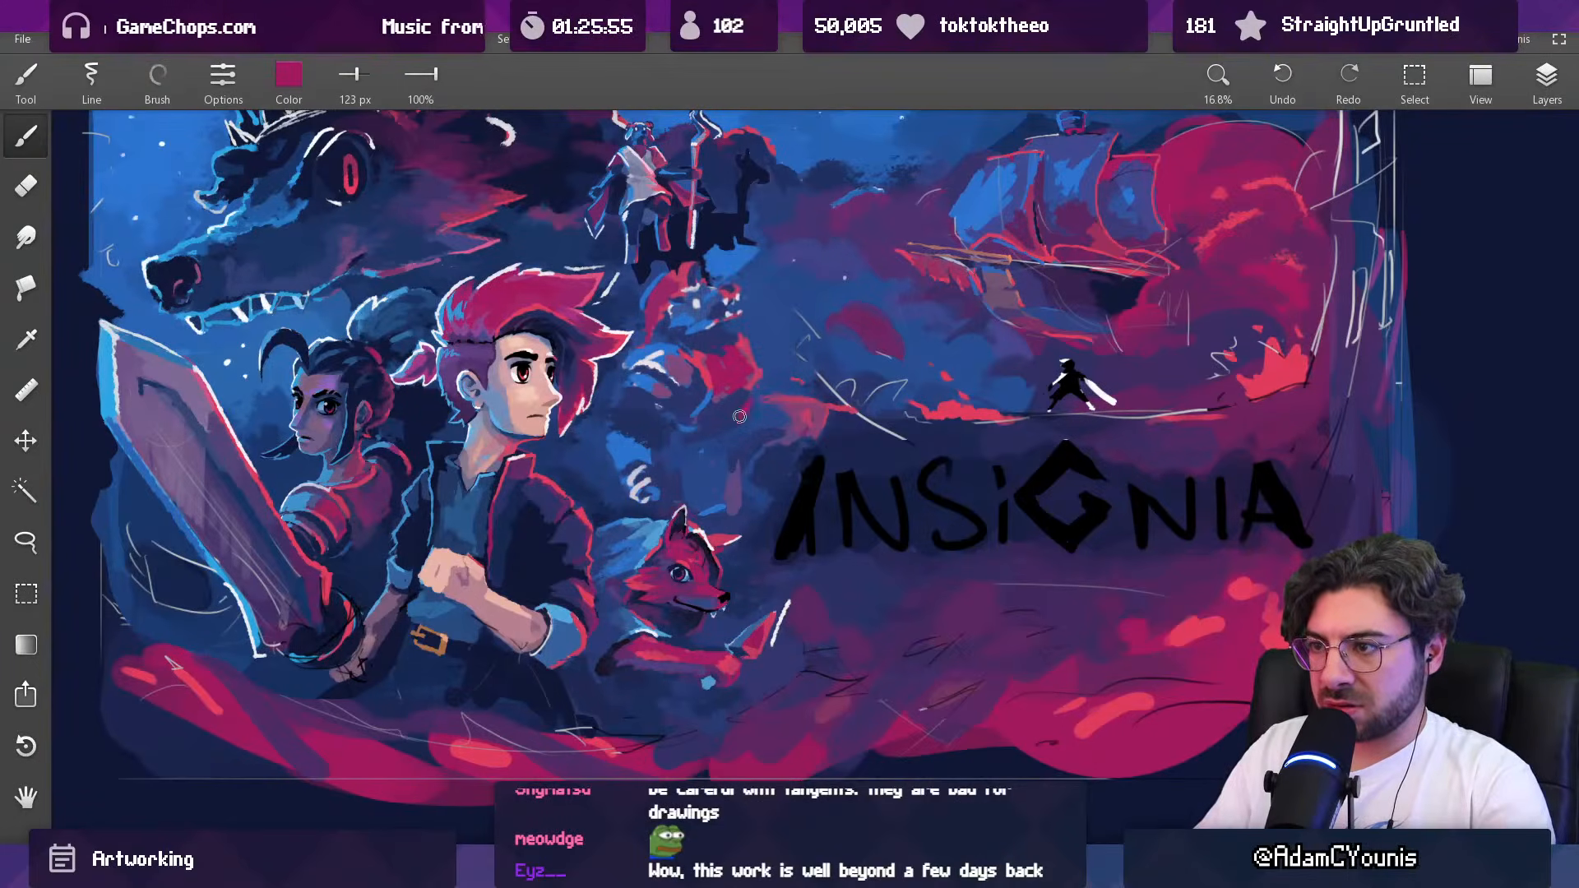
alt+click(712, 445)
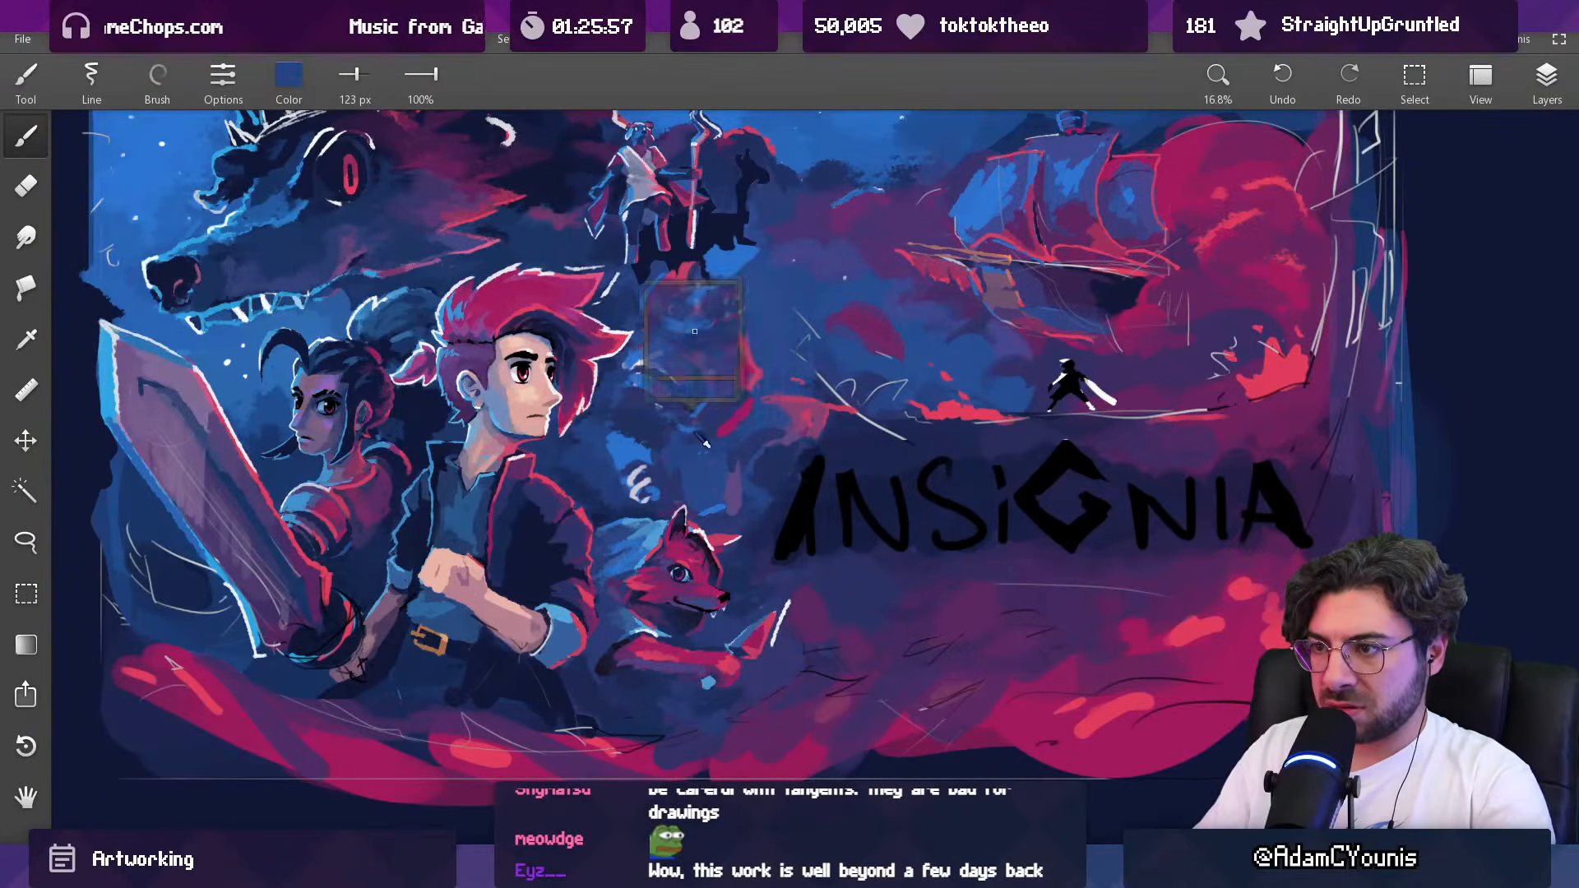
alt+click(703, 439)
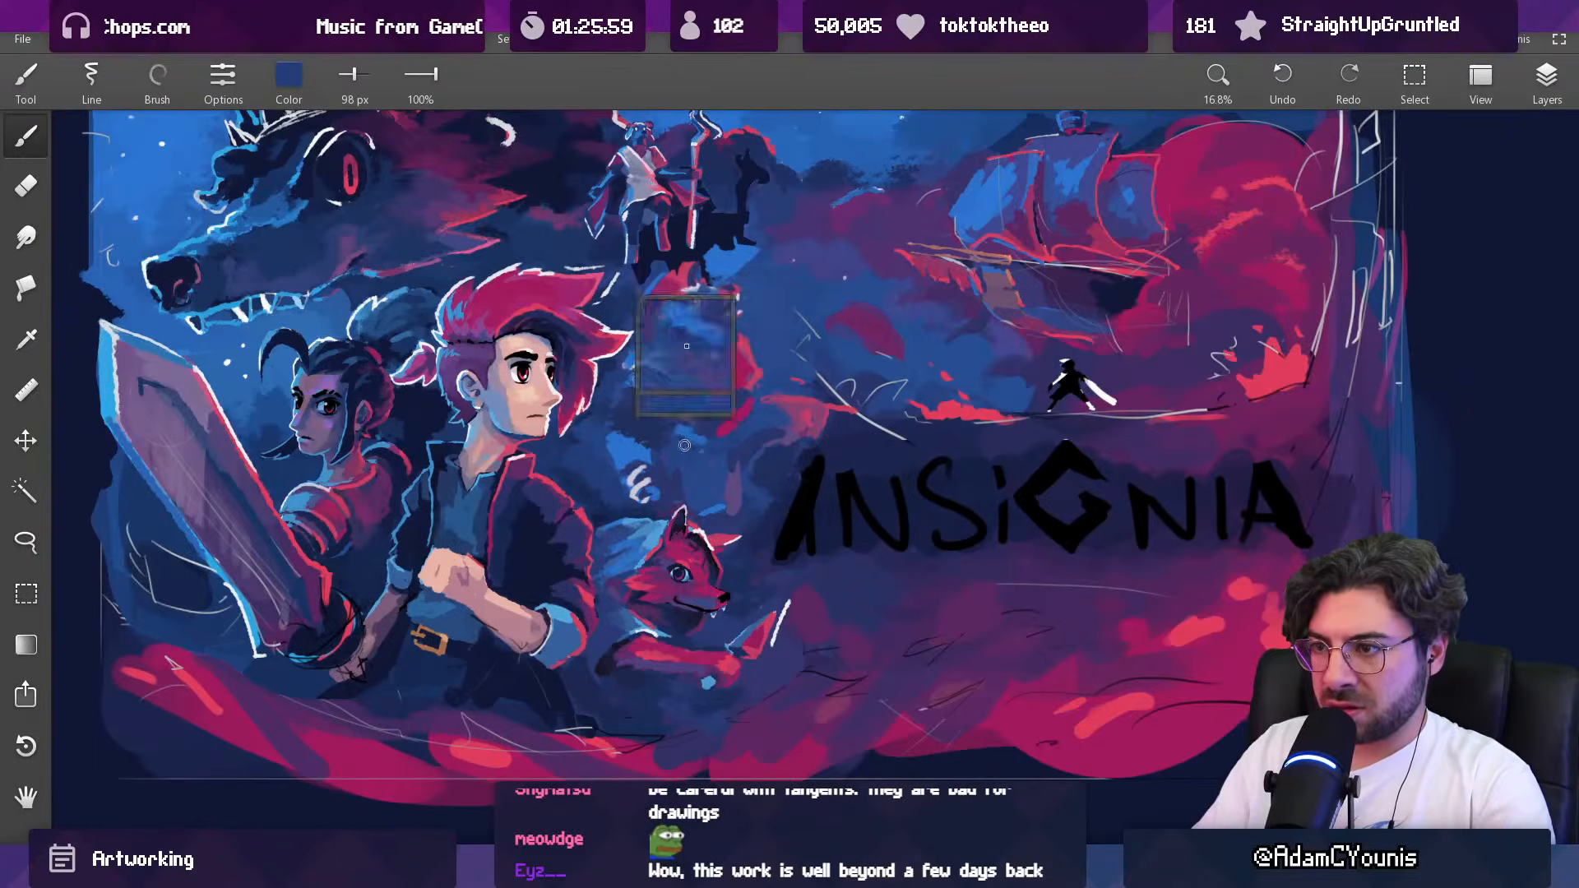
alt+click(706, 401)
drag(720, 421, 739, 402)
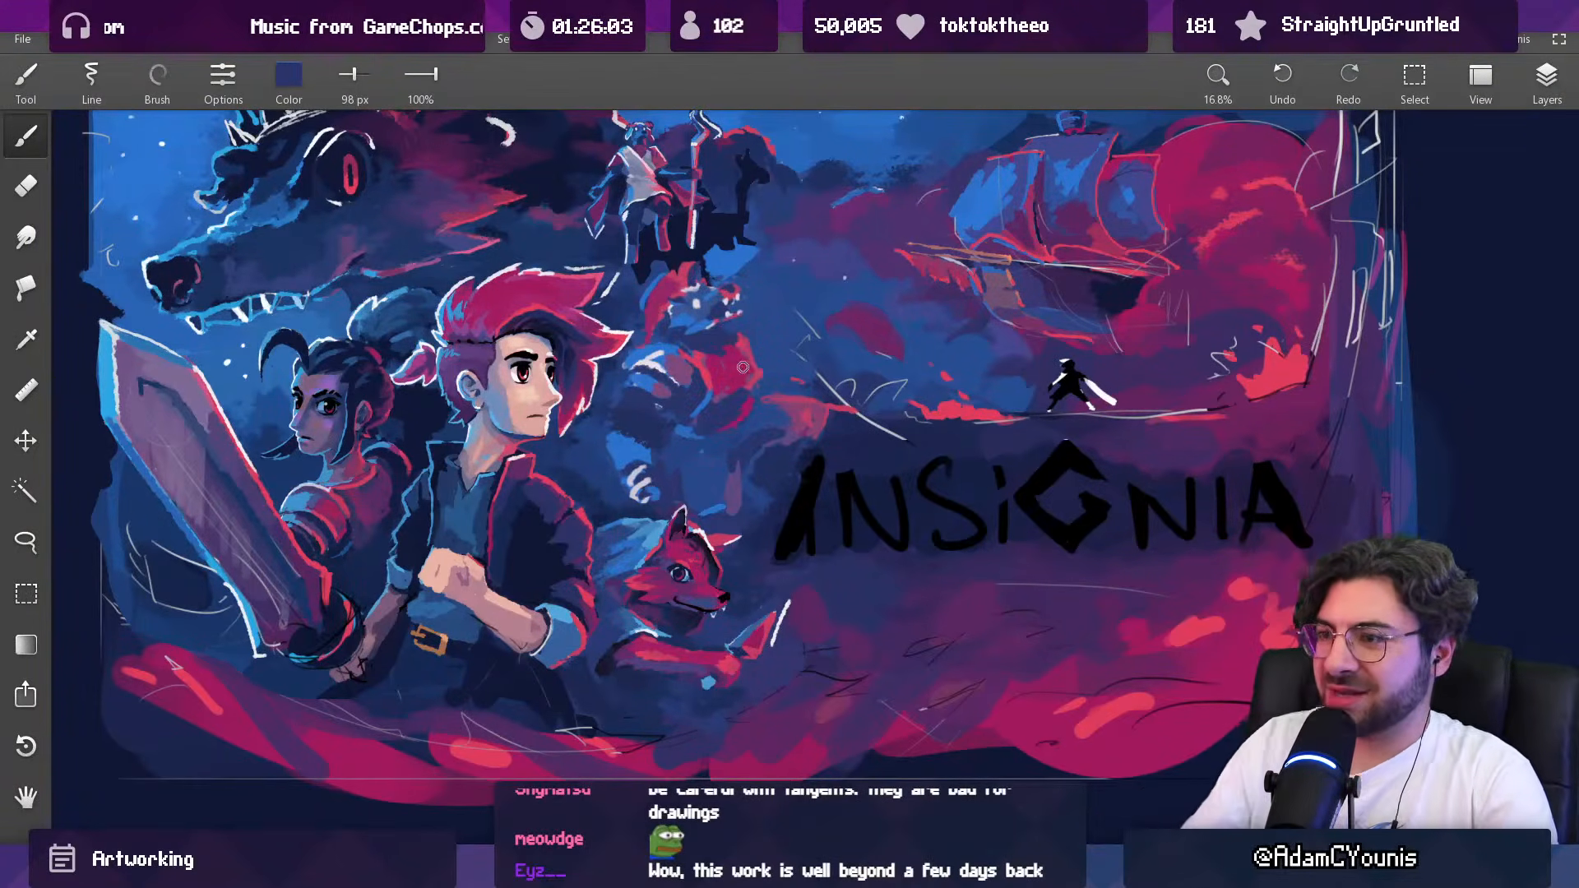
Step: Shade the lower edge of the creature's chest and its waist with sampled purple and bright blue at 62 px
drag(734, 376, 734, 333)
alt+click(730, 395)
drag(779, 405, 763, 407)
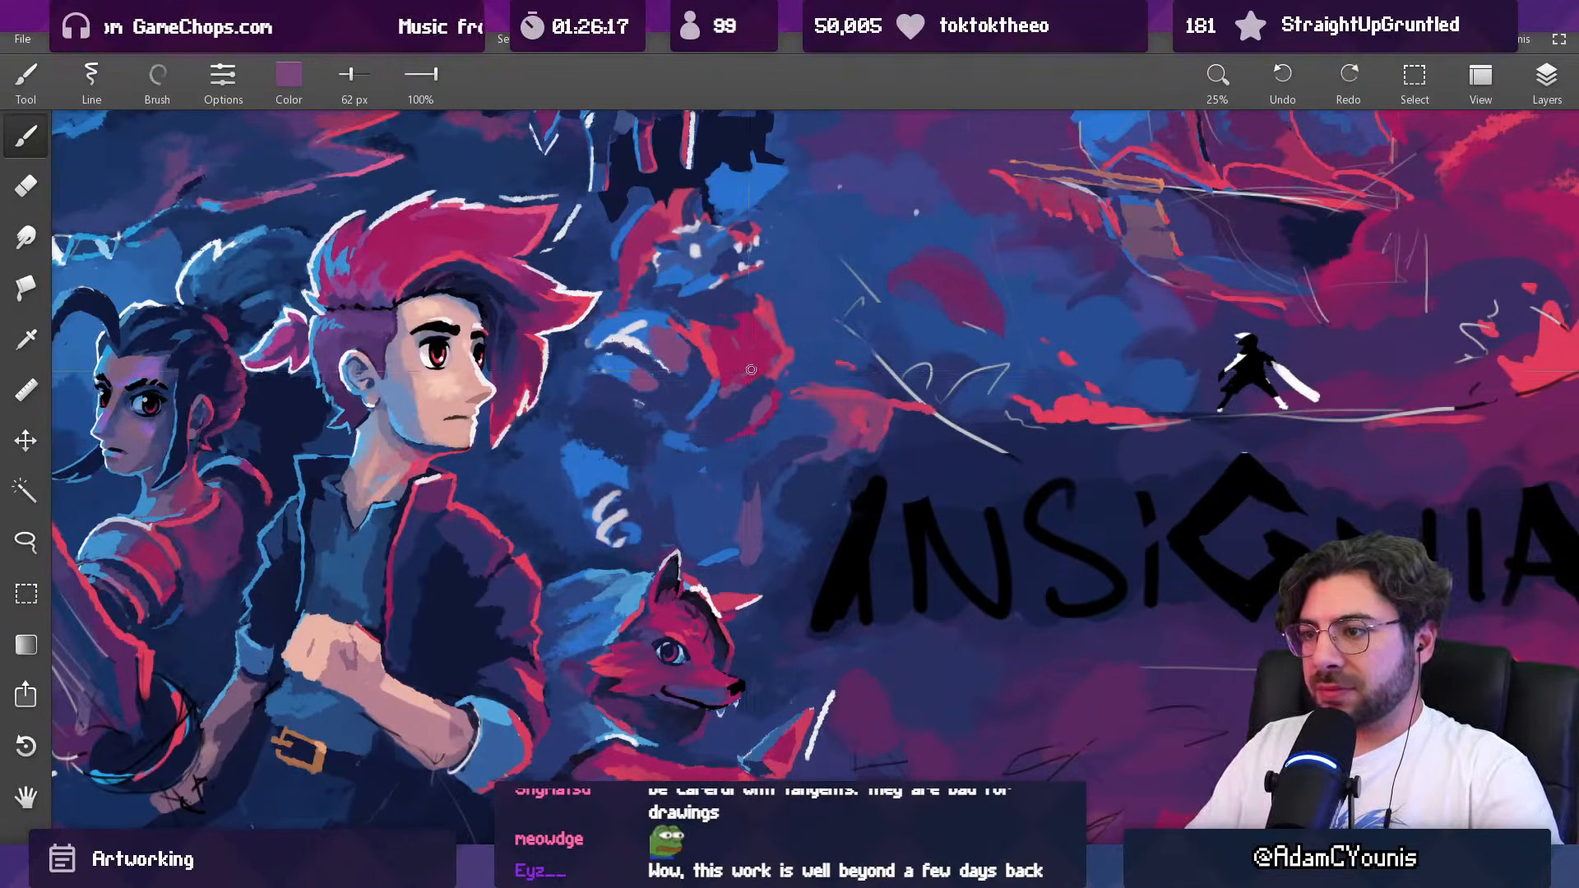
scroll(749, 369, down, 4)
drag(804, 318, 773, 379)
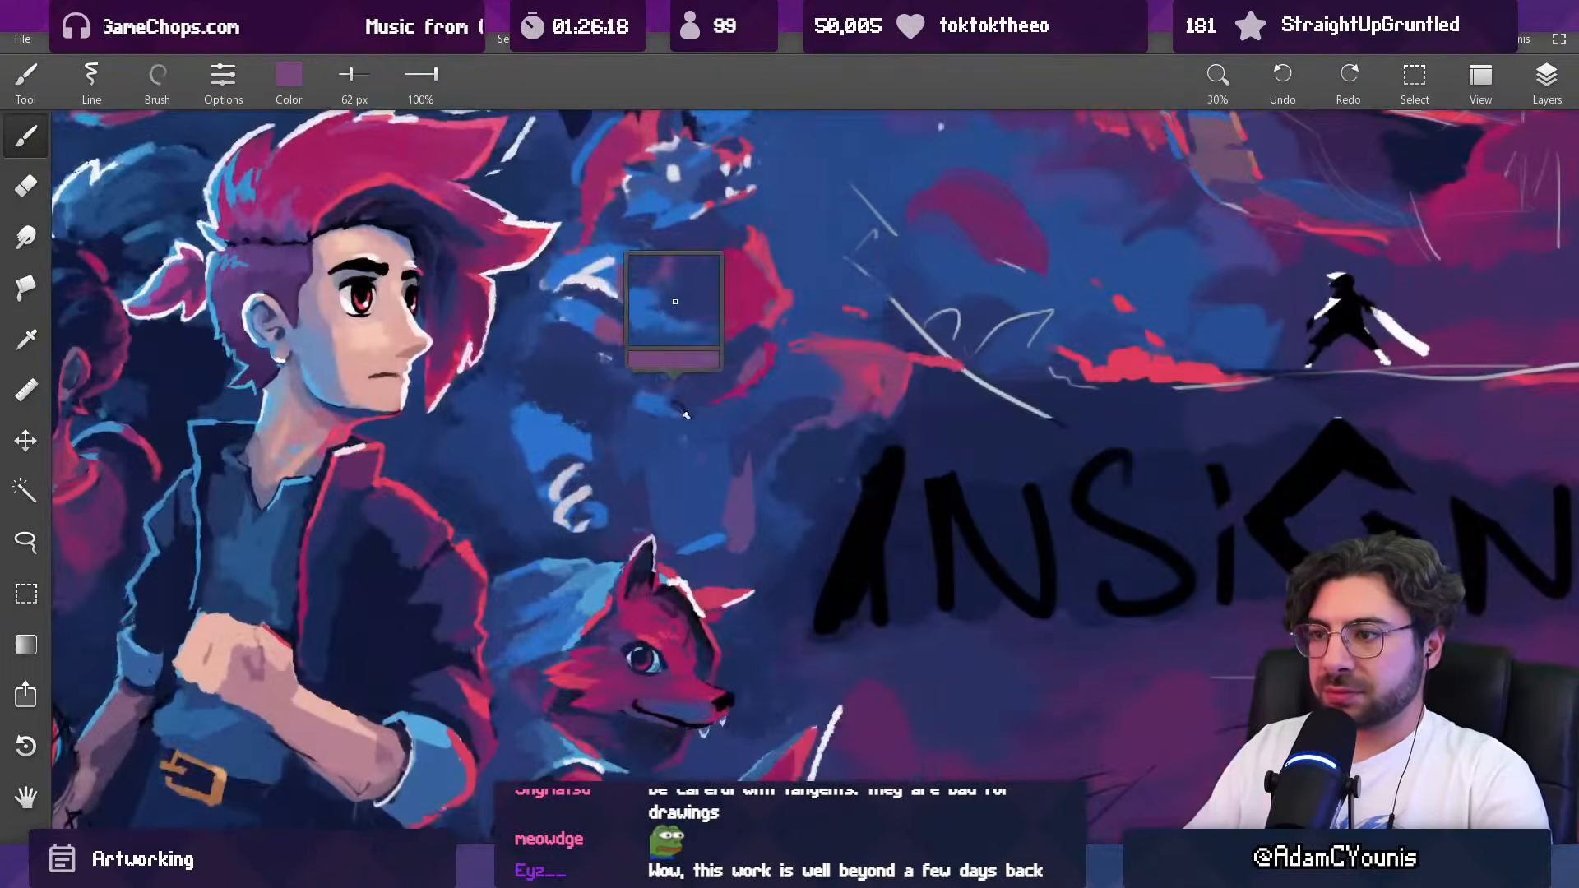
alt+click(666, 416)
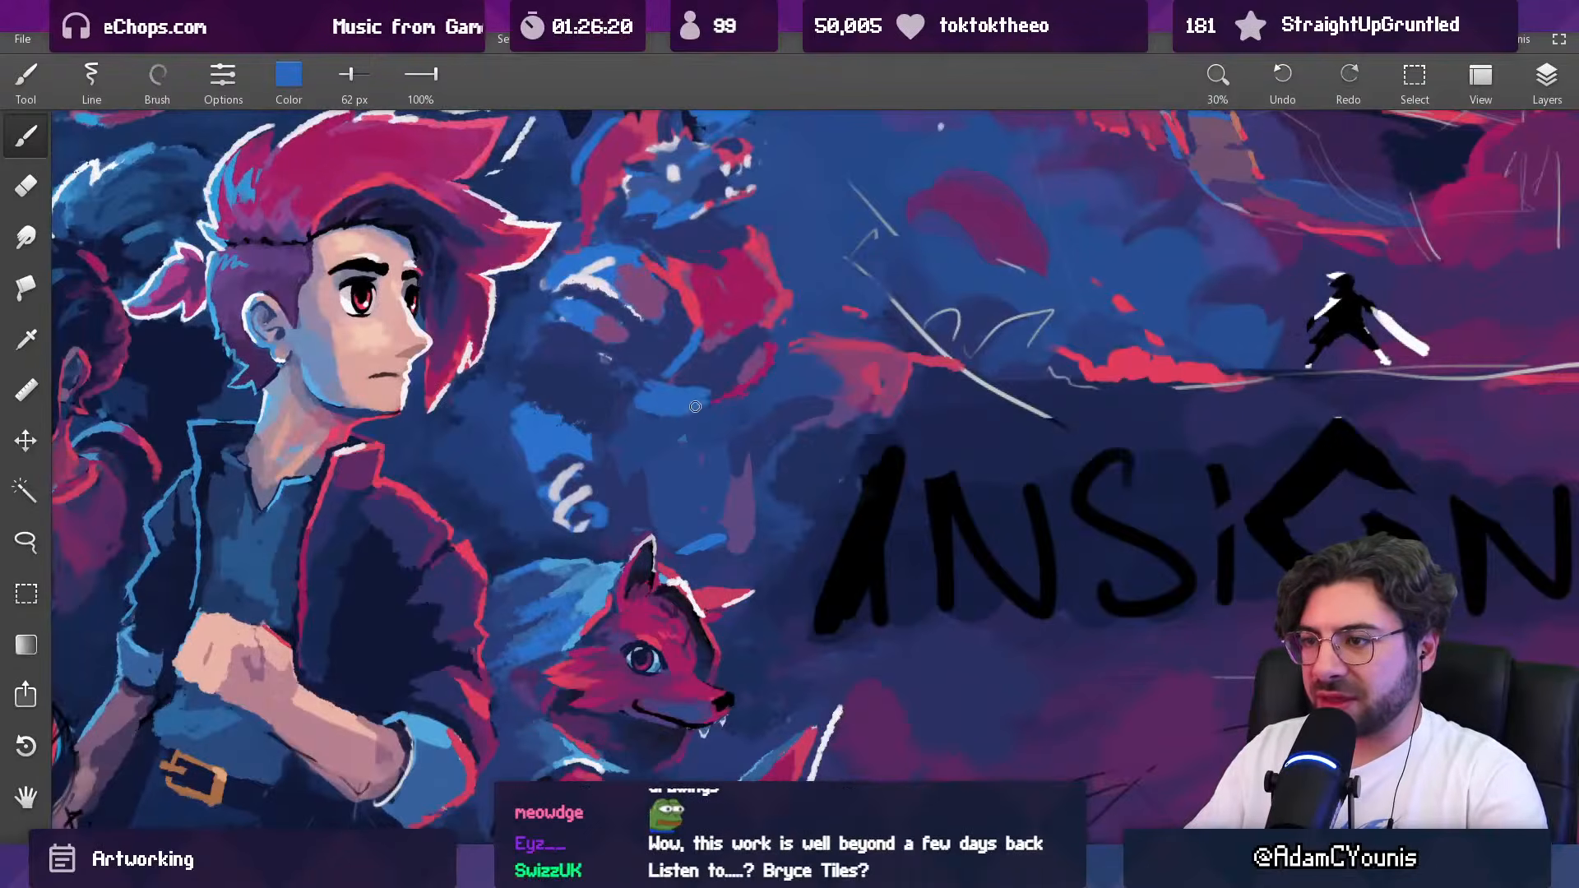
alt+click(756, 351)
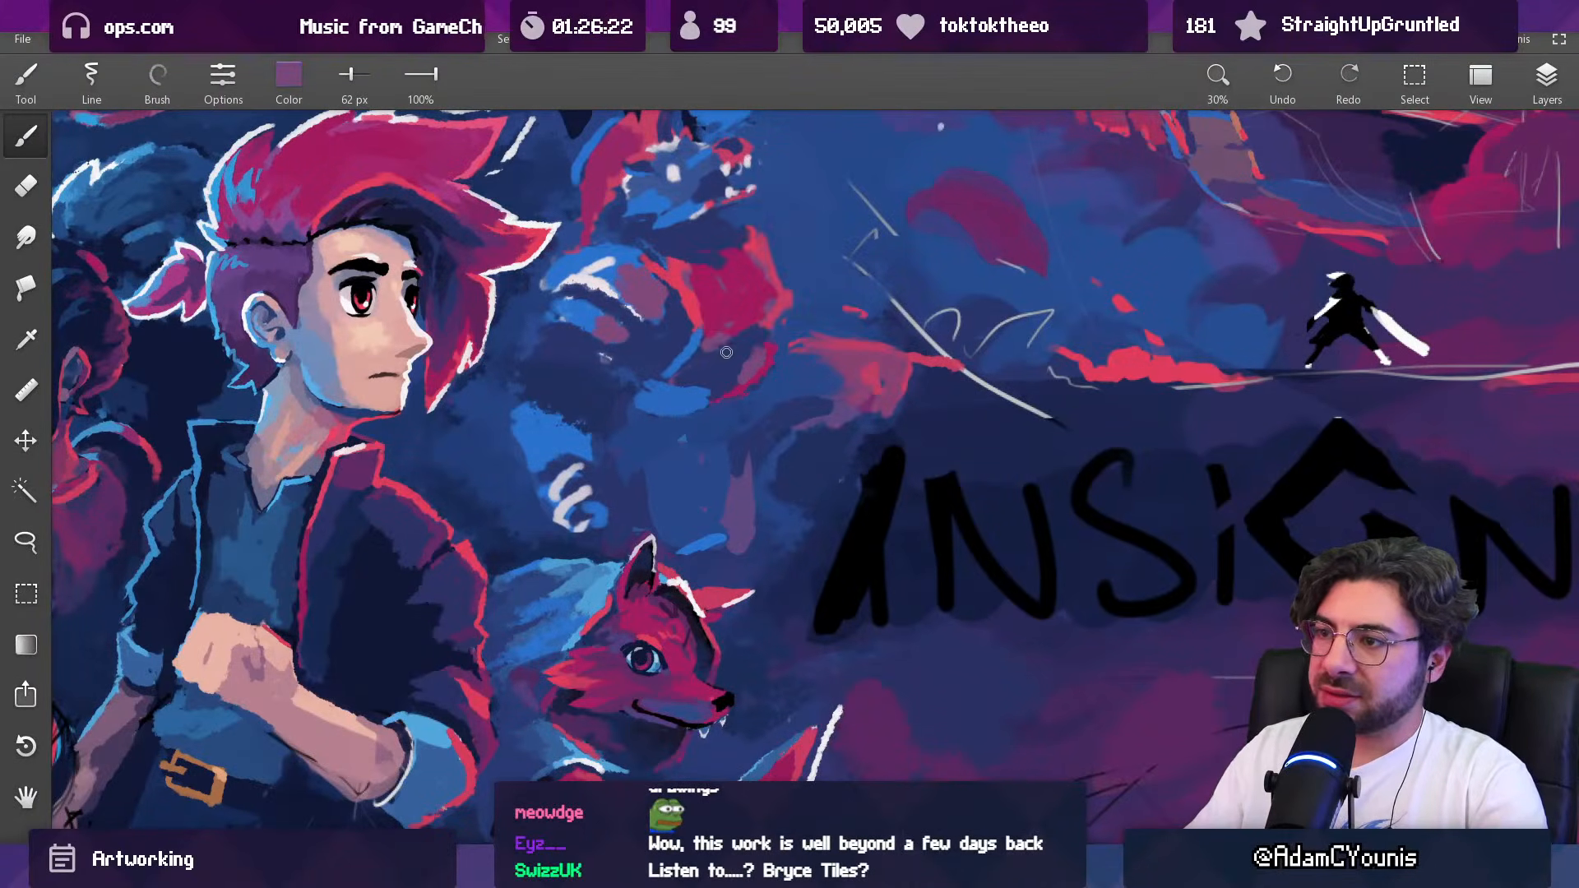
Step: Enlarge the brush to 122 px and blend sampled purple into the creature's belly and the underside of its chest
key(])
key(])
key(])
alt+click(711, 375)
alt+click(682, 402)
drag(690, 404, 707, 392)
alt+click(696, 386)
alt+click(786, 292)
mouse_move(782, 293)
mouse_down()
mouse_move(768, 295)
mouse_move(720, 564)
mouse_move(790, 139)
mouse_up()
alt+click(738, 361)
drag(734, 376, 757, 377)
Step: Sample crimson from the creature's chest and rework the chest's lower part with the 122 px brush
alt+click(732, 390)
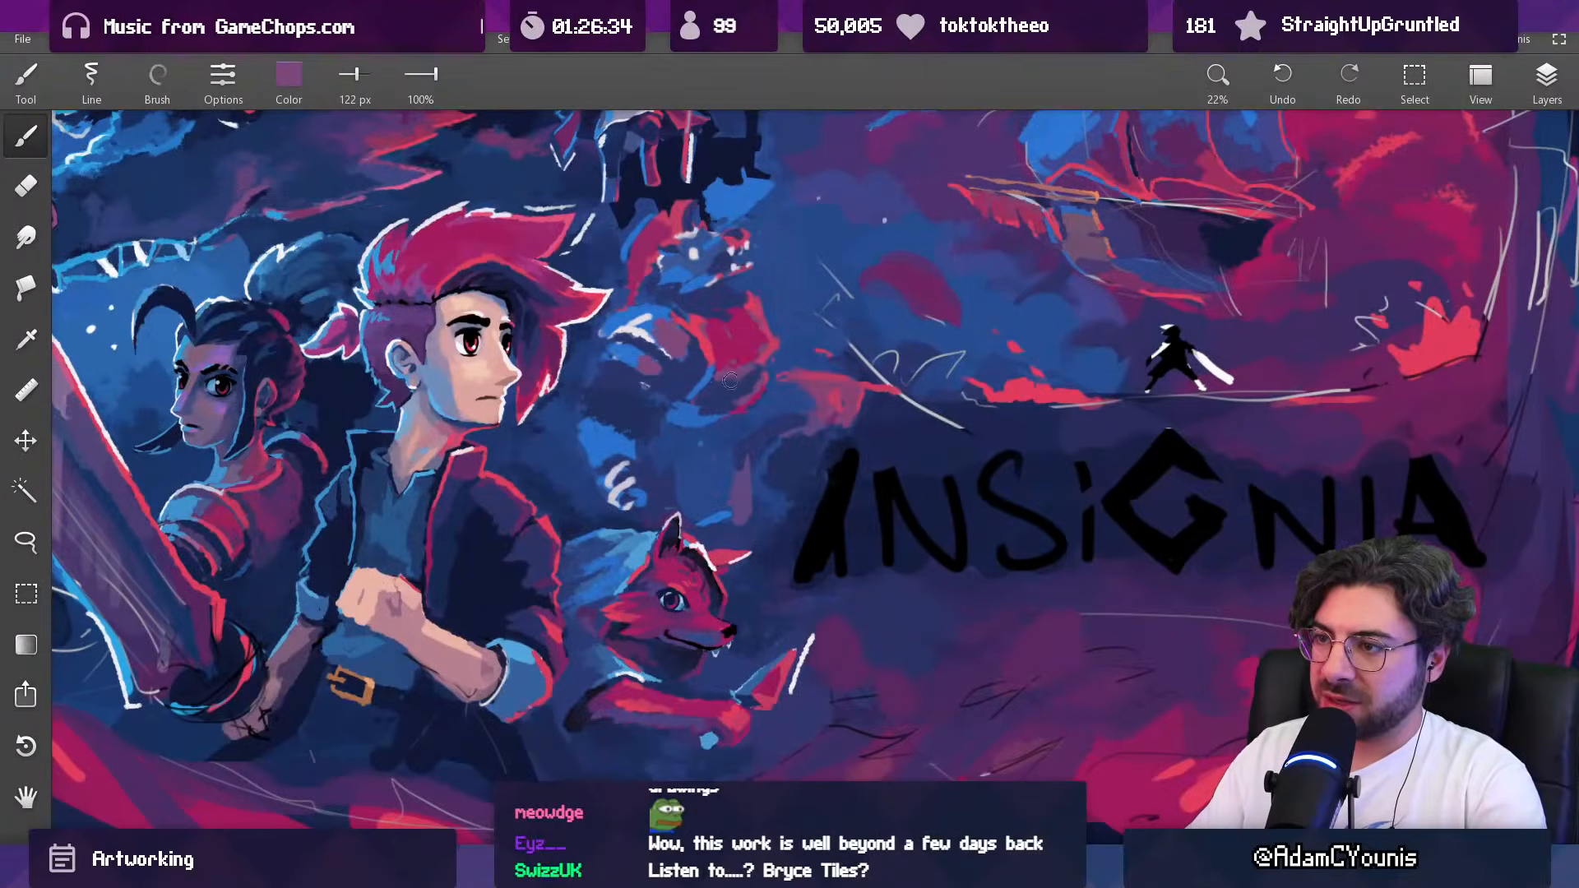
alt+click(727, 378)
alt+click(729, 369)
alt+click(723, 359)
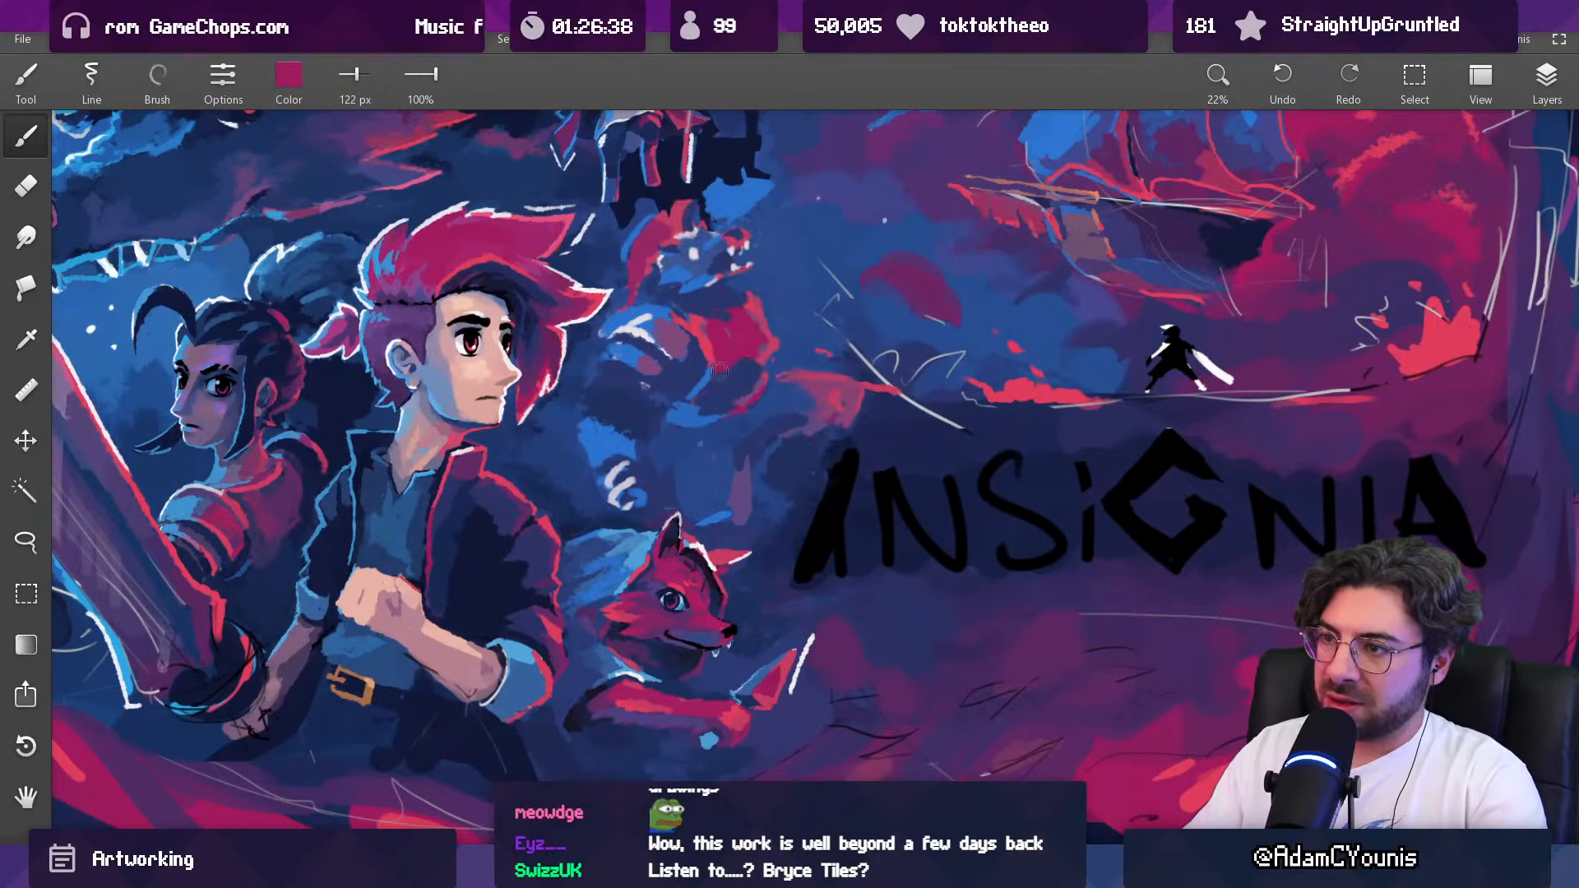
alt+click(738, 356)
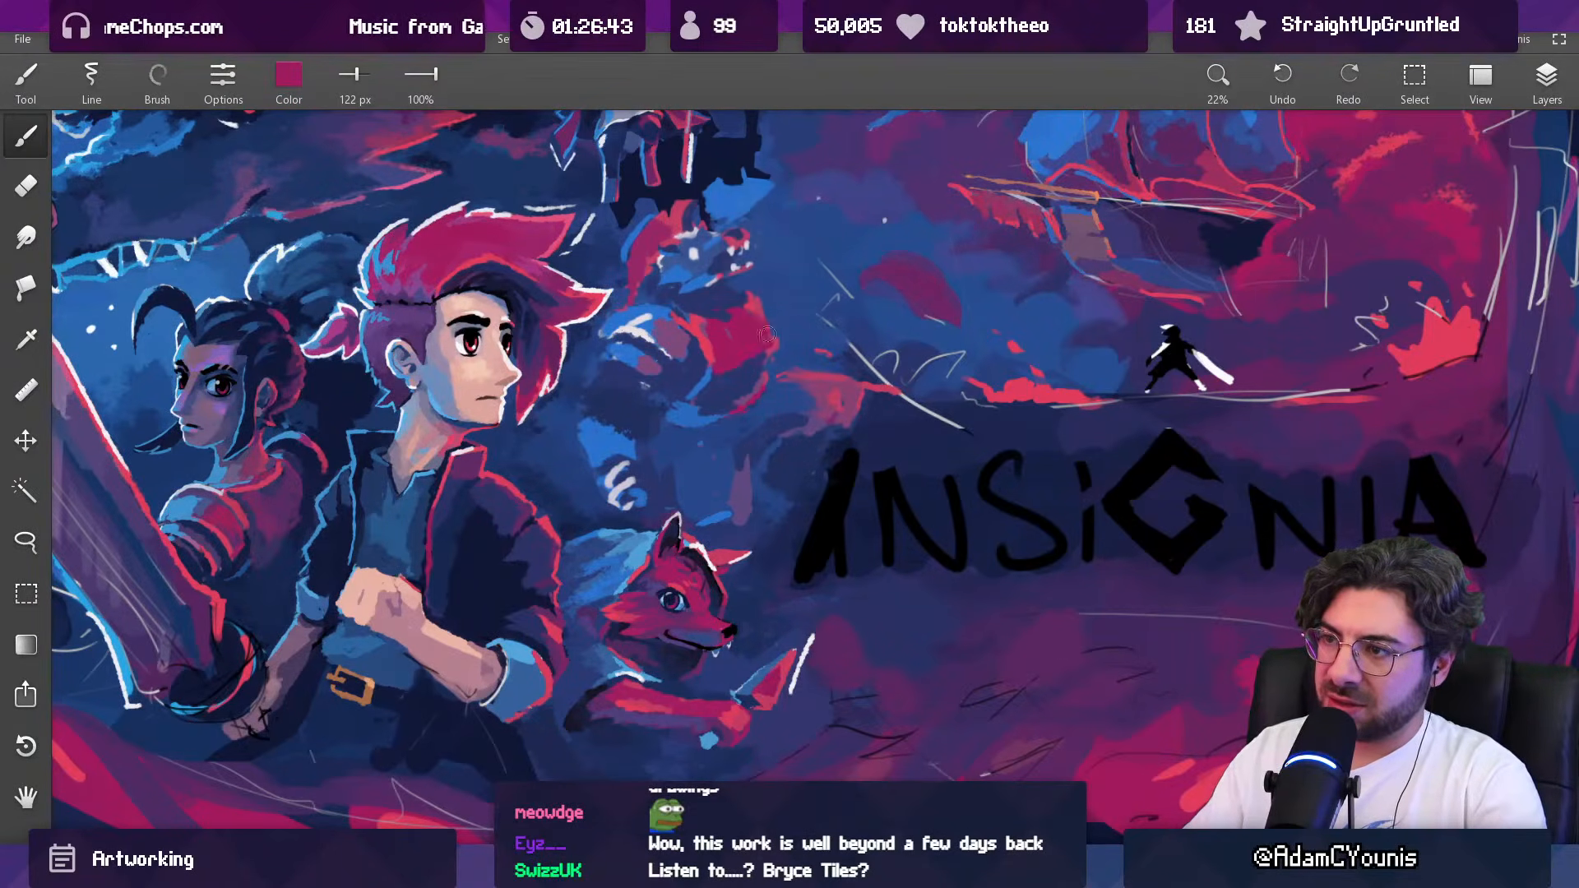
Step: Sample the background blue and trim the outer edge of the creature's chest with the 122 px brush
scroll(771, 333, down, 5)
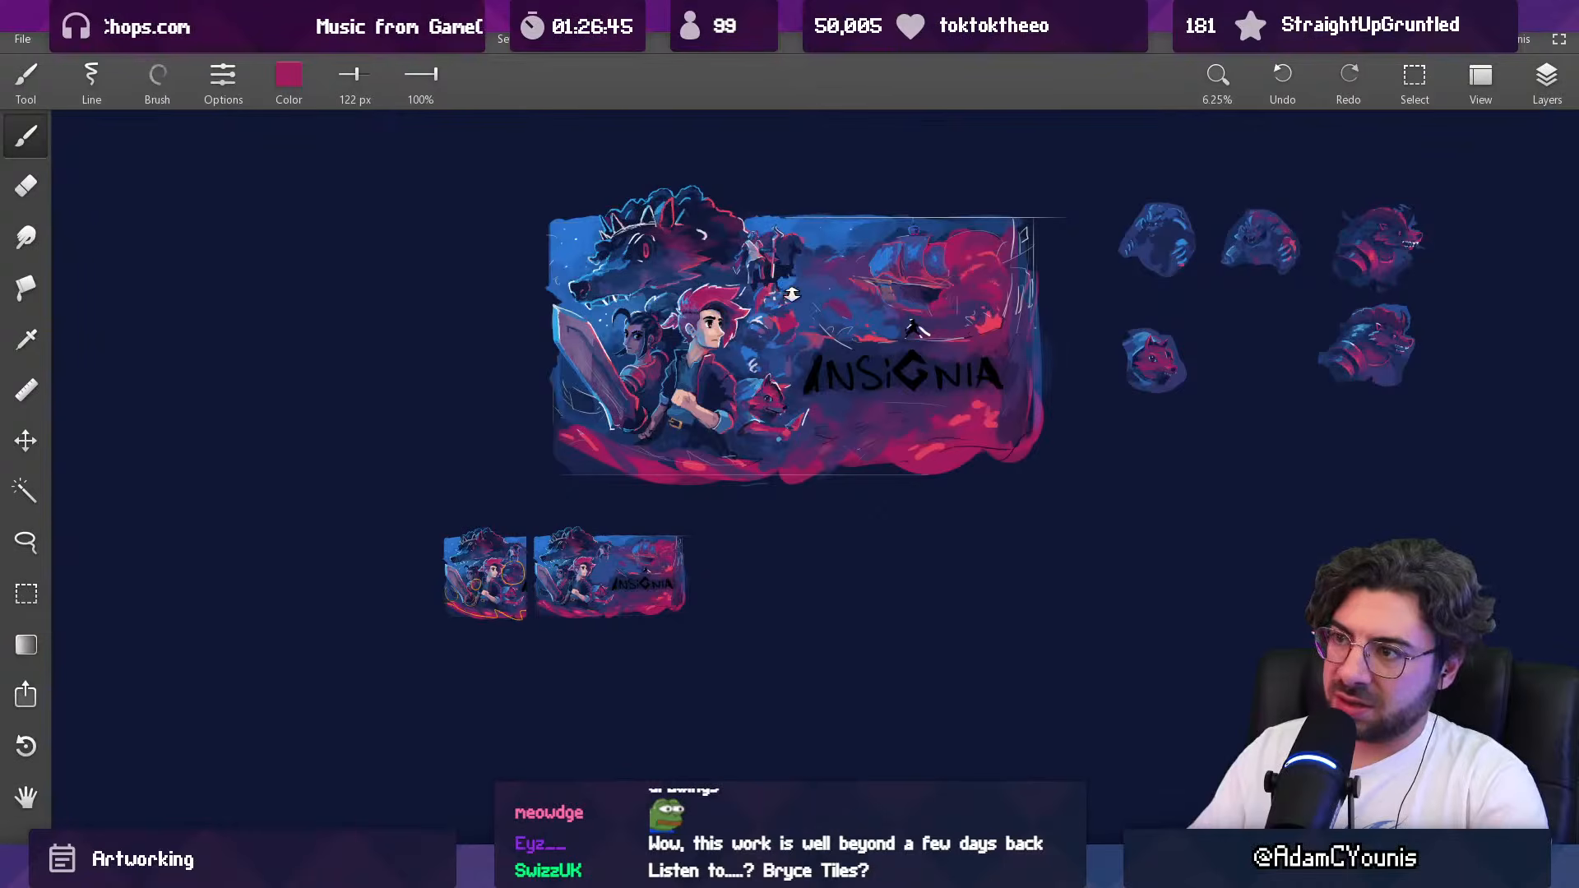
scroll(786, 298, up, 6)
alt+click(758, 324)
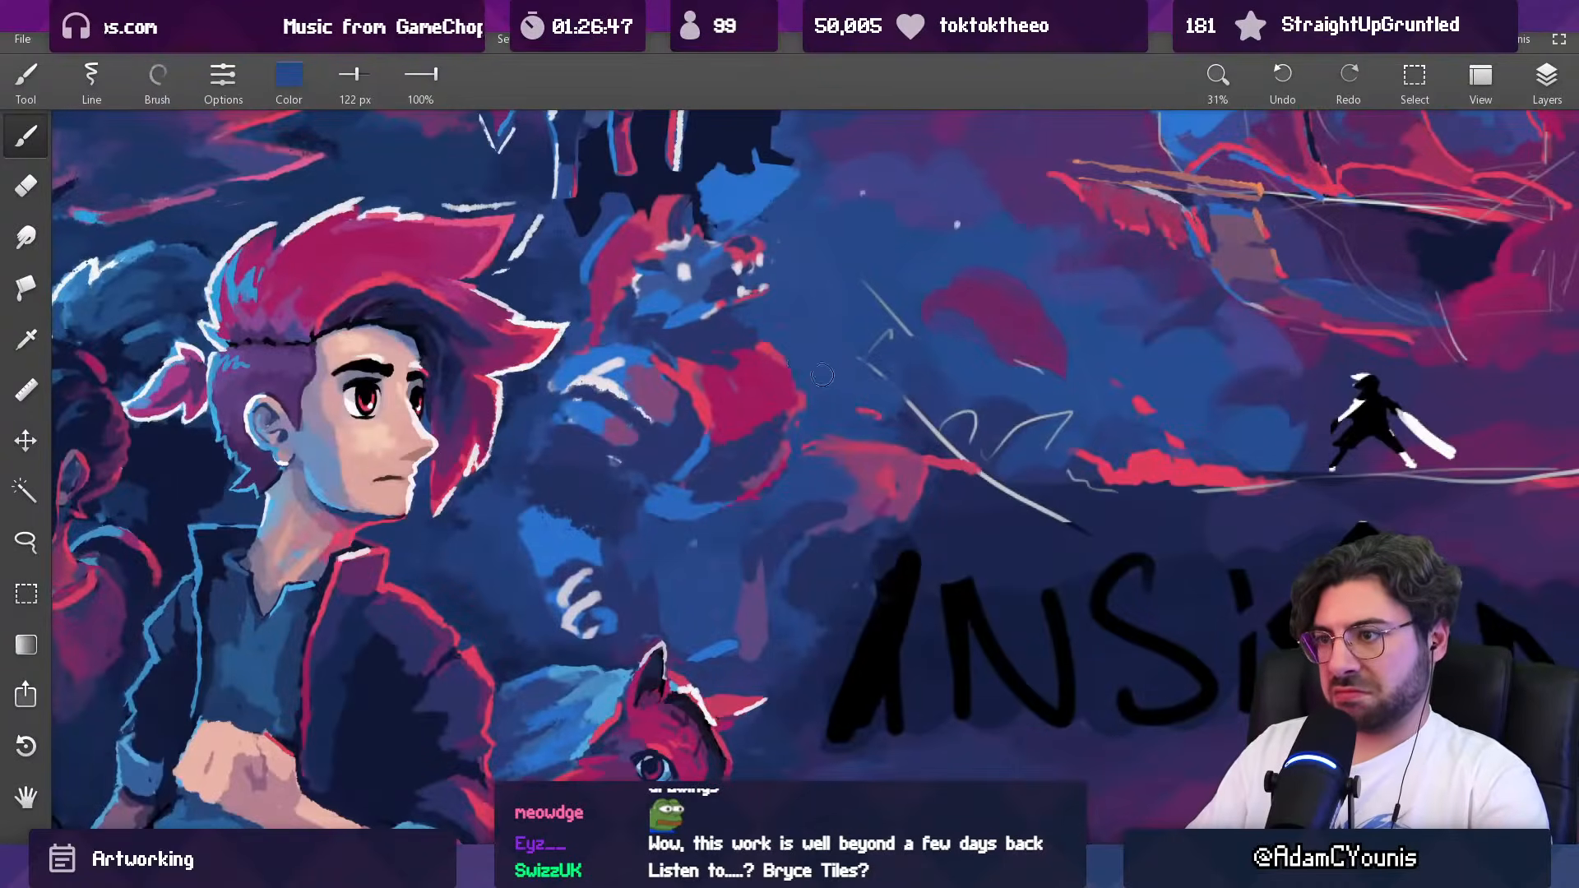
drag(795, 366, 804, 351)
Step: Reshape the creature's neck and upper chest with sampled dark blue and bright red, reducing the brush to 43 px
alt+click(706, 368)
key(bracketleft)
alt+click(707, 393)
alt+click(712, 345)
alt+click(705, 357)
alt+click(748, 355)
mouse_move(737, 349)
mouse_down()
mouse_move(689, 346)
mouse_move(764, 340)
mouse_move(672, 354)
mouse_move(746, 323)
mouse_up()
alt+click(710, 344)
alt+click(693, 352)
alt+click(733, 349)
alt+click(680, 360)
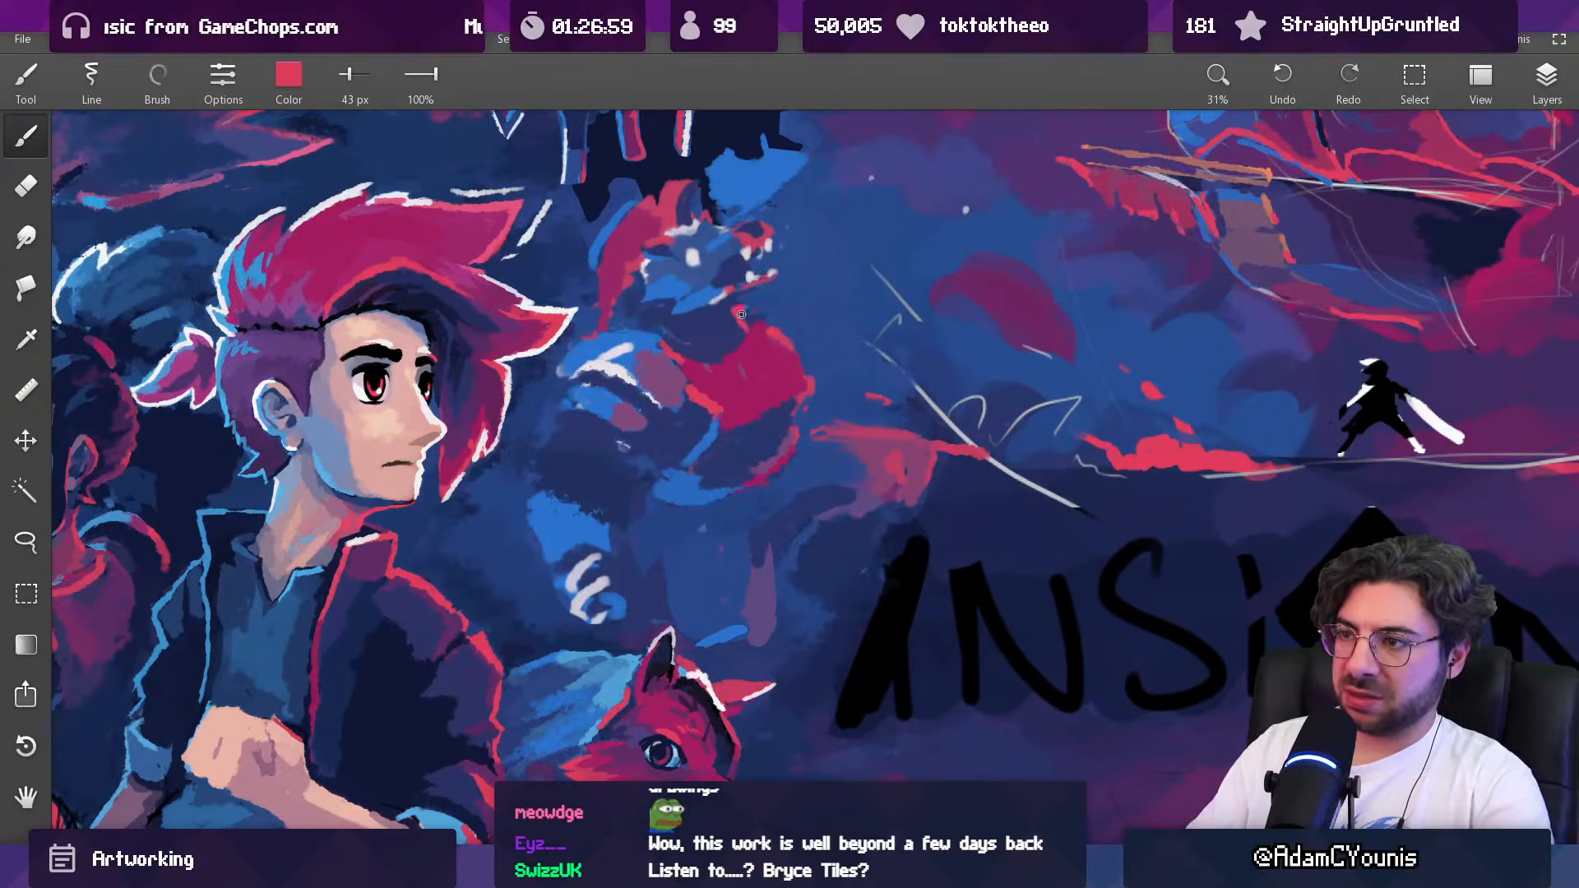
Step: Extend the bright red rim light along the chest's upper edge and touch up the chest with sampled crimson at 85 px
alt+click(762, 298)
drag(760, 312, 781, 331)
mouse_move(810, 335)
mouse_down()
mouse_move(769, 481)
mouse_move(766, 373)
mouse_move(751, 403)
mouse_move(781, 348)
mouse_move(718, 527)
mouse_up()
alt+click(791, 379)
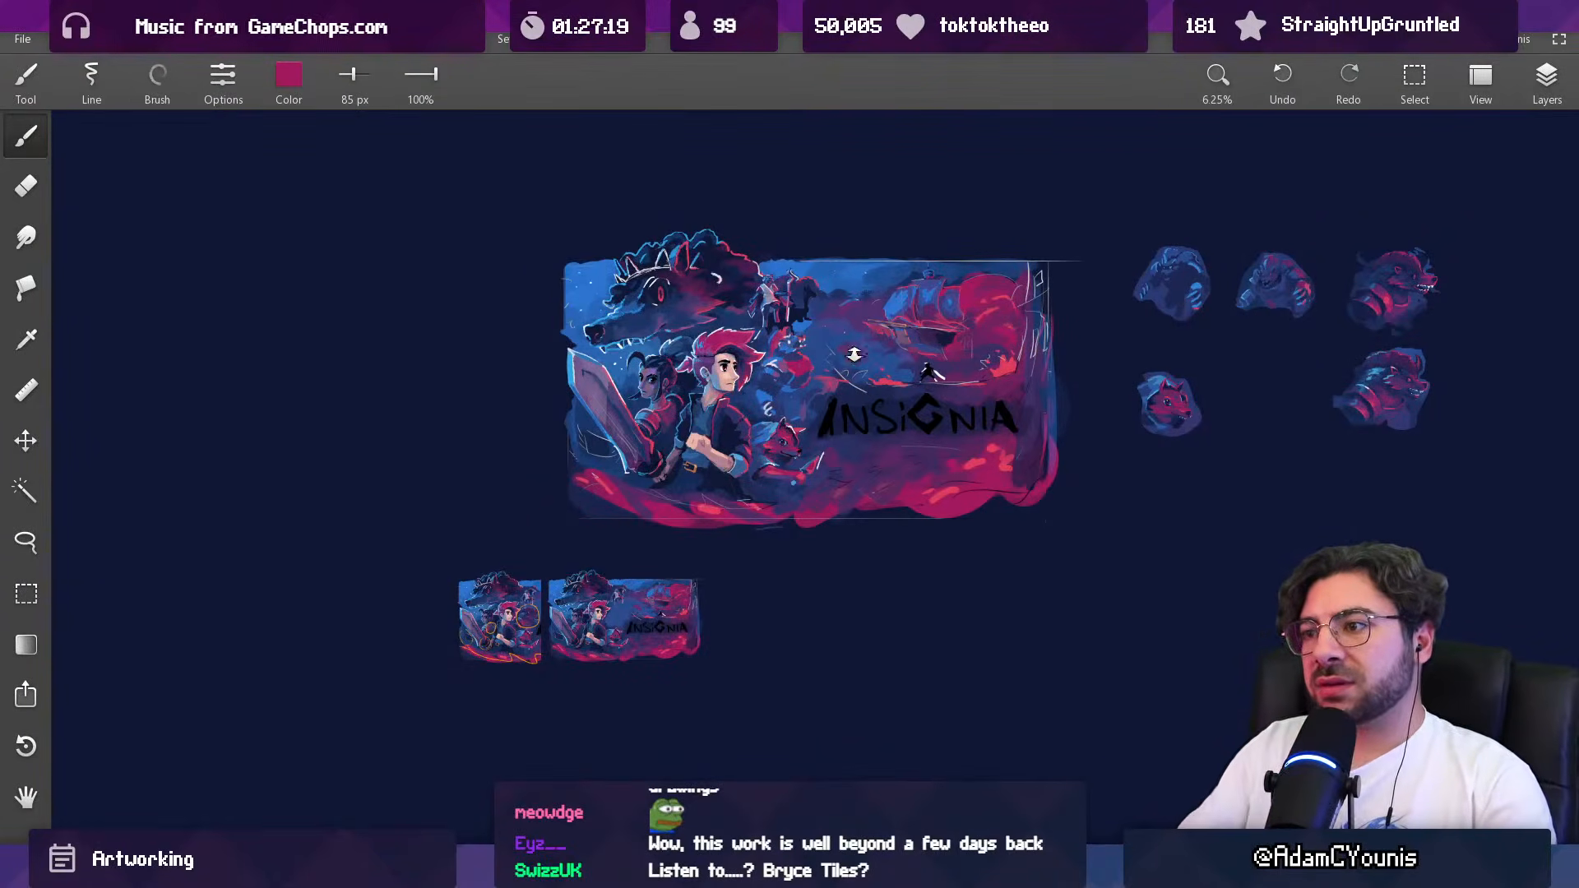
Step: Try a straight crimson horizontal line across the whole composition at the hero's collar height and undo it
scroll(776, 376, up, 5)
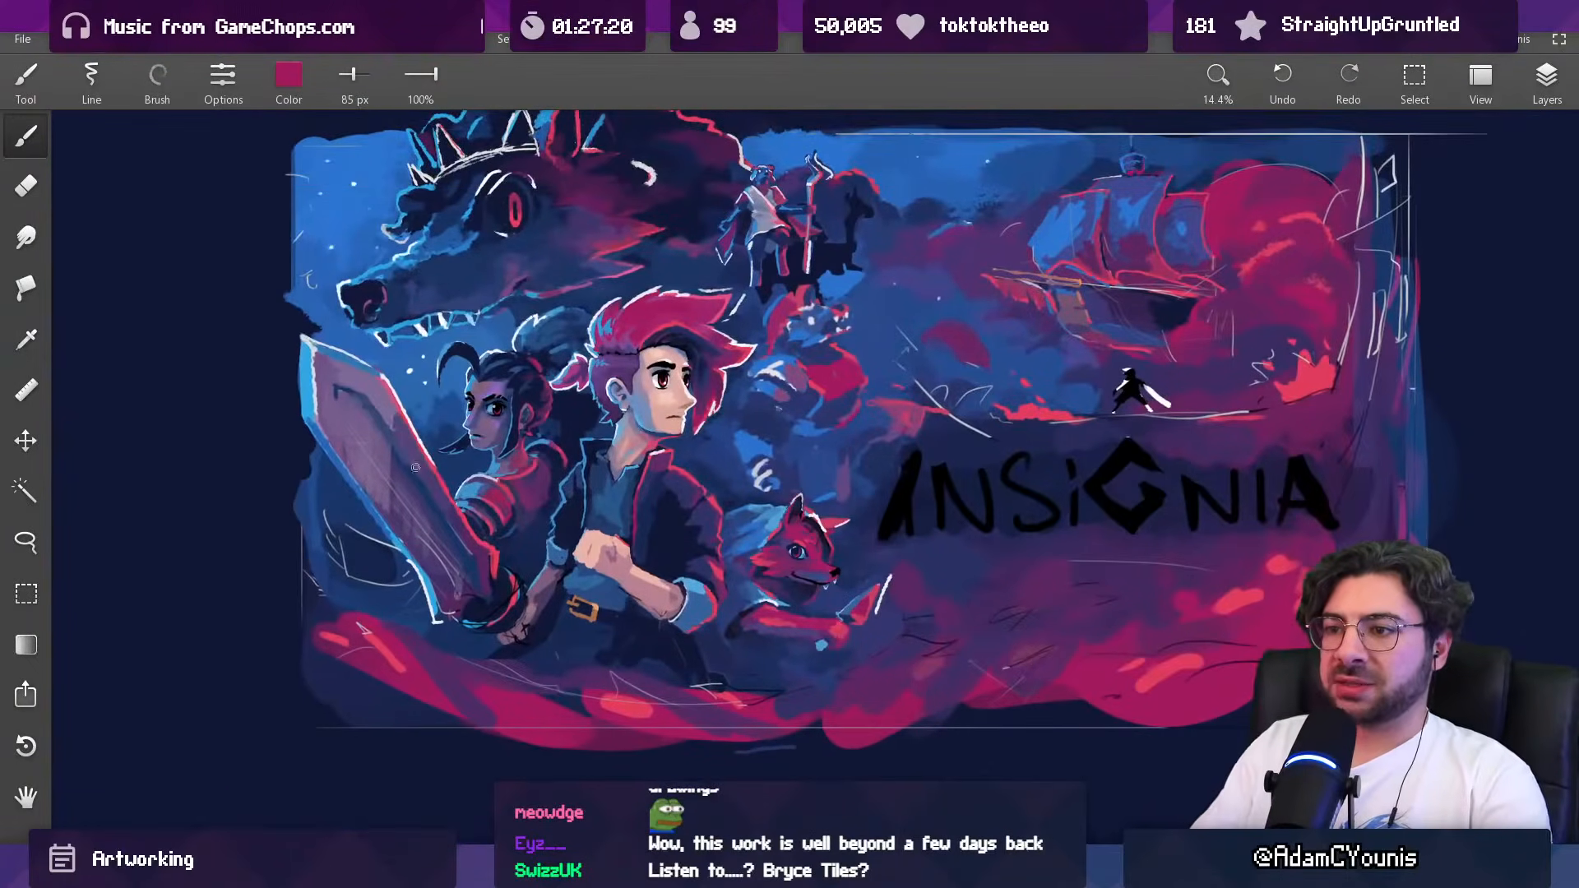
mouse_move(244, 467)
mouse_down()
mouse_move(892, 467)
mouse_move(1357, 498)
mouse_up()
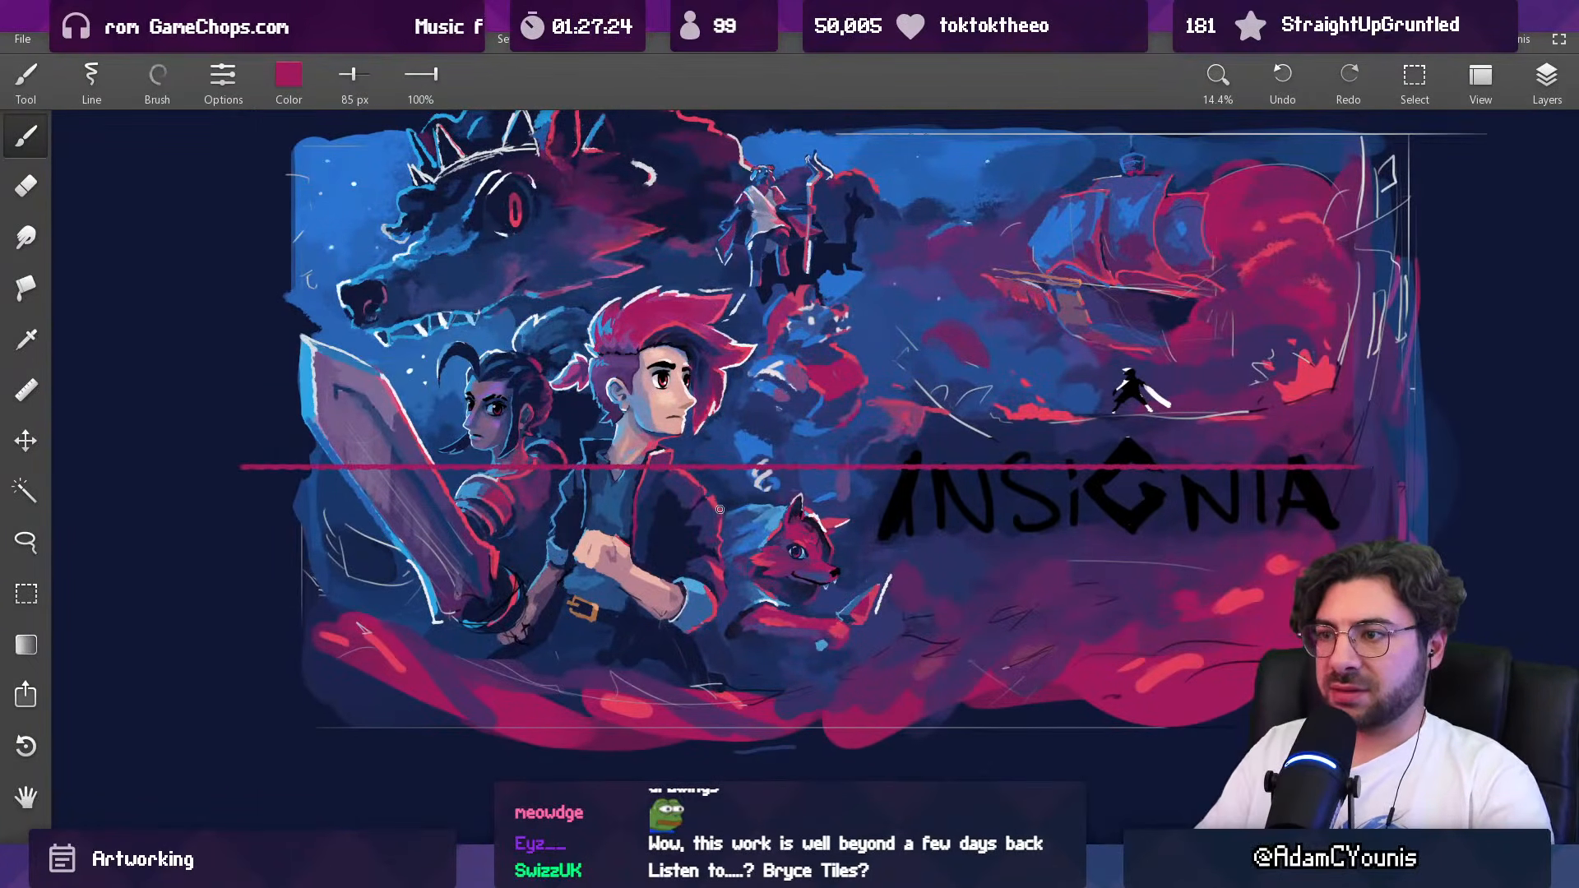
key(ctrl+z)
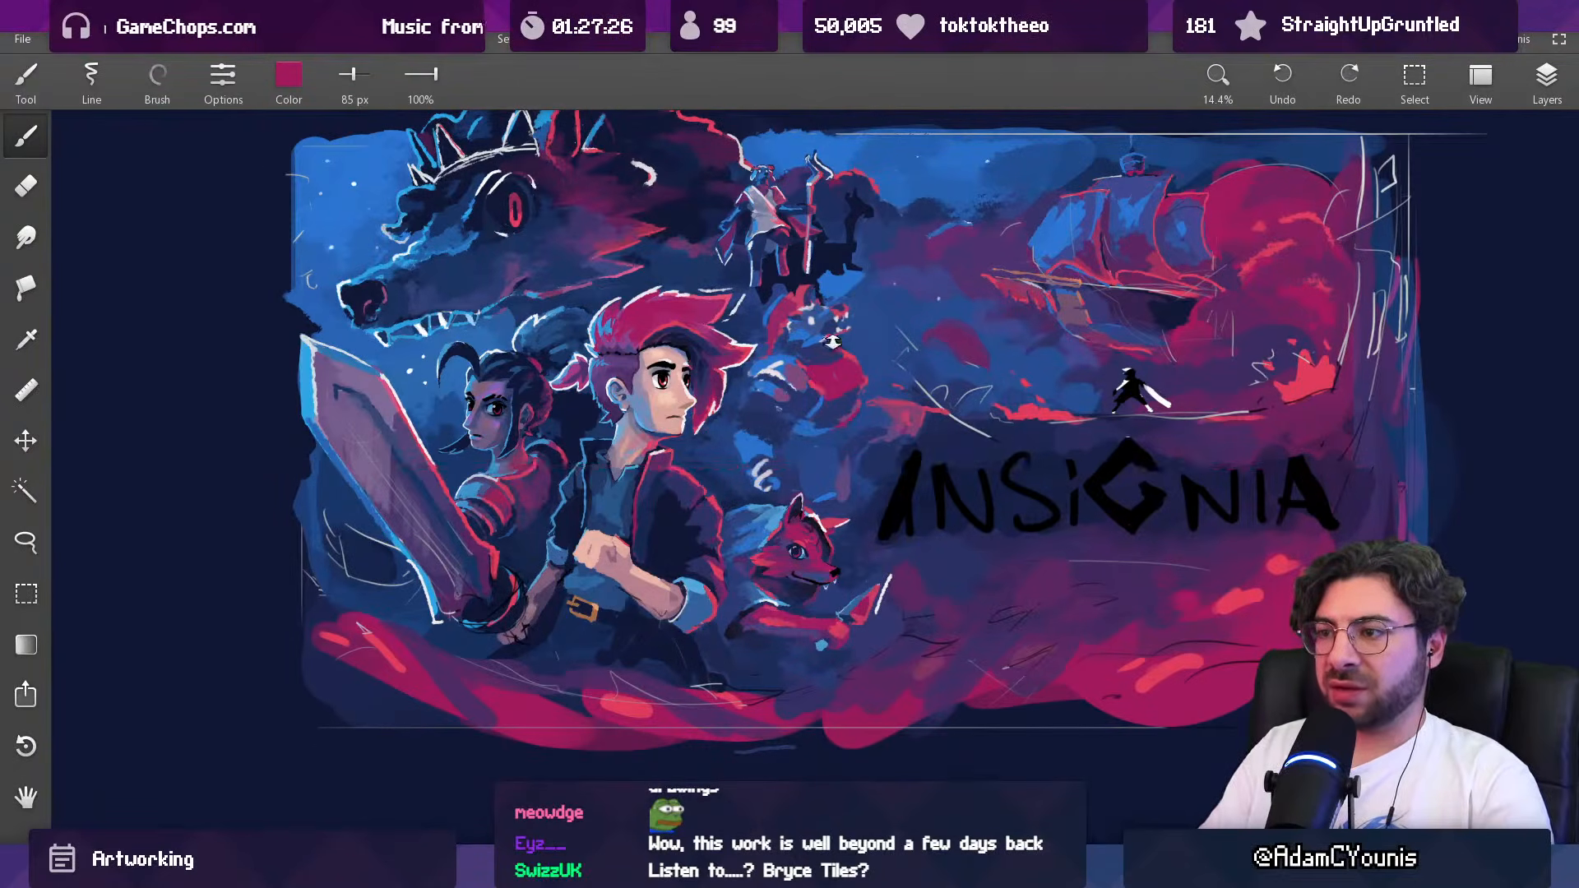
Step: Repaint the underside of the creature's lower jaw with sampled dark blue, using a 40 px brush
scroll(824, 338, up, 8)
alt+click(800, 398)
drag(824, 357, 796, 360)
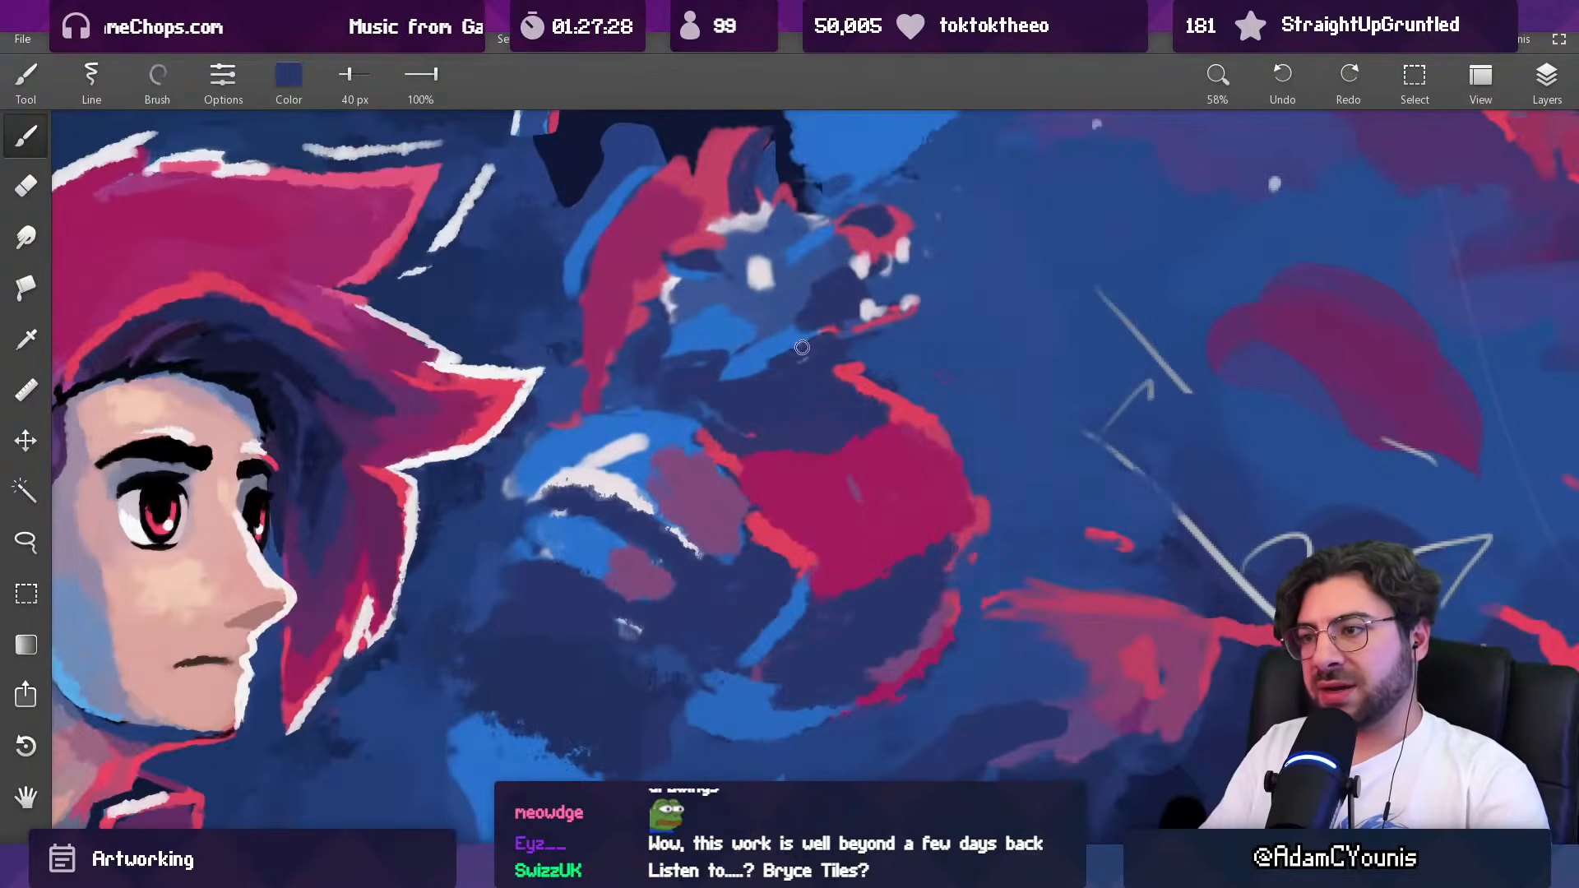
alt+click(825, 353)
mouse_move(825, 339)
mouse_down()
mouse_move(848, 311)
mouse_move(866, 330)
mouse_move(803, 339)
mouse_move(853, 376)
mouse_move(873, 314)
mouse_move(907, 309)
mouse_move(860, 316)
mouse_move(887, 335)
mouse_up()
alt+click(845, 309)
alt+click(796, 333)
alt+click(852, 374)
Step: Thicken the lower jaw tip in sampled red with a 30 px brush and extend the red neck rim towards the jaw
key(])
alt+click(911, 339)
key([)
alt+click(845, 350)
alt+click(870, 319)
key([)
key([)
key([)
key([)
key([)
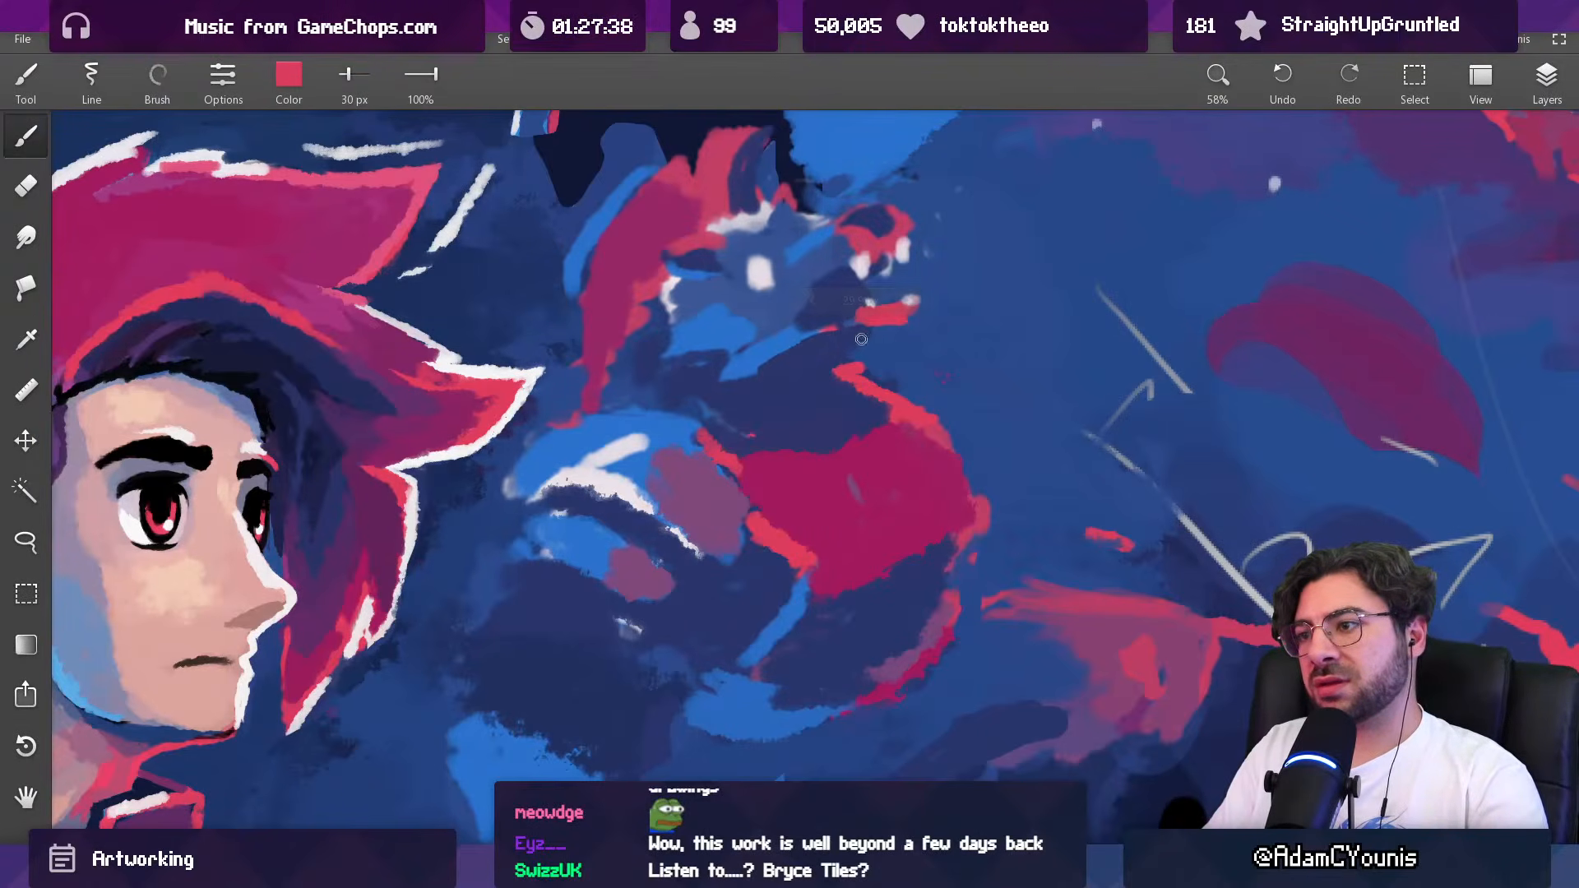
mouse_move(863, 345)
mouse_down()
mouse_move(801, 599)
mouse_move(820, 546)
mouse_up()
mouse_move(859, 384)
mouse_down()
mouse_move(893, 252)
mouse_move(845, 414)
mouse_move(831, 395)
mouse_move(839, 301)
mouse_move(791, 264)
mouse_move(756, 291)
mouse_move(809, 253)
mouse_move(879, 272)
mouse_move(917, 222)
mouse_move(763, 237)
mouse_up()
Step: Try painting a red iris over the creature's white eye with a 29 px brush
alt+click(783, 278)
alt+click(753, 287)
alt+click(914, 231)
key(bracketleft)
alt+click(776, 258)
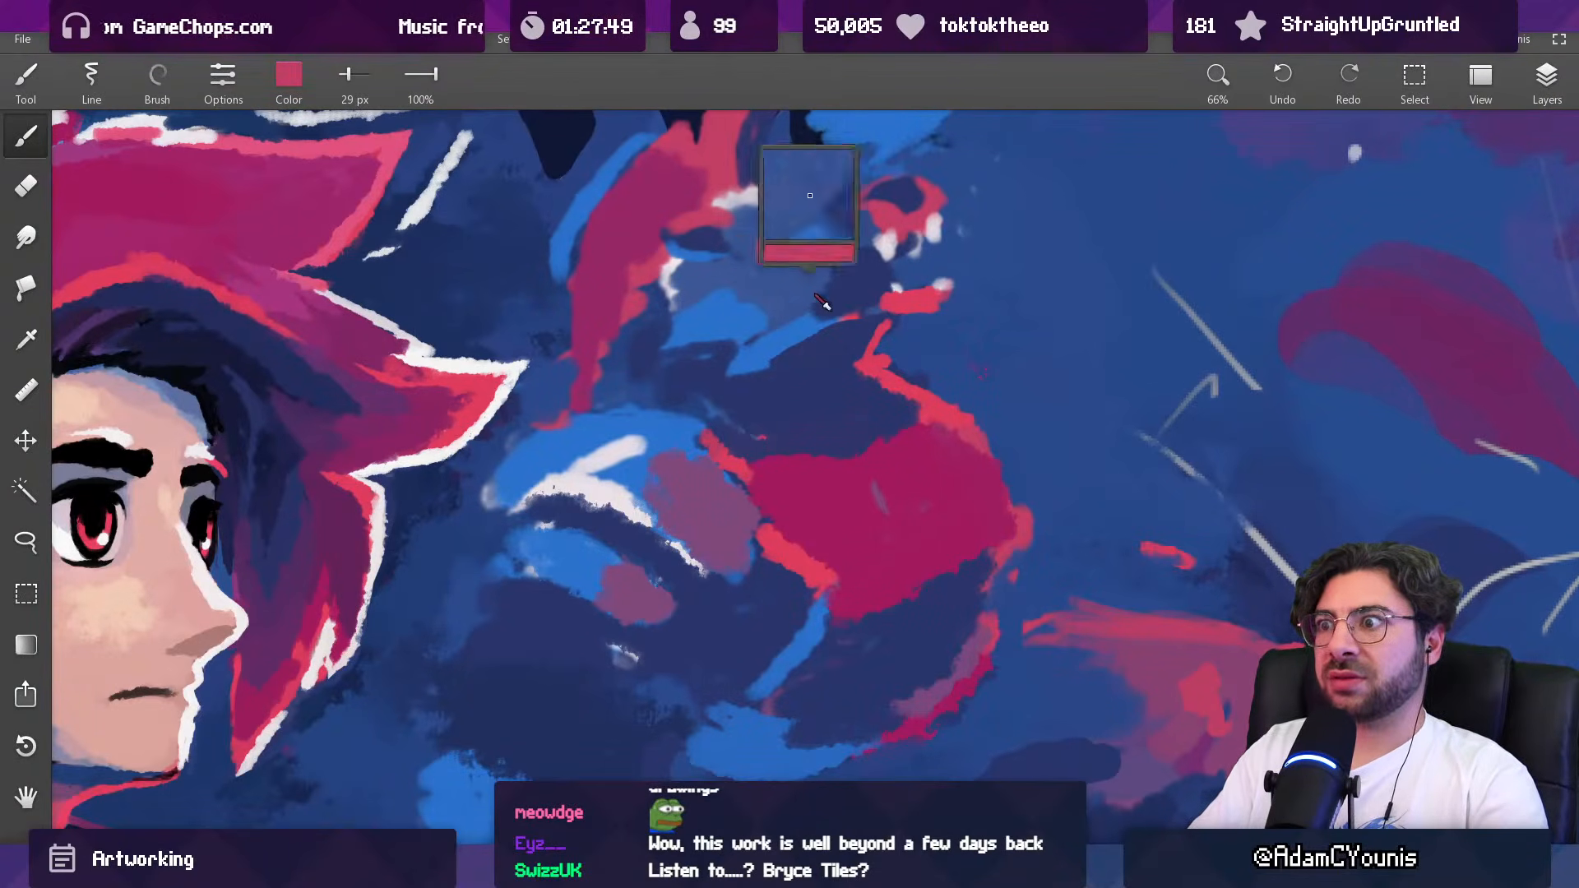
alt+click(773, 240)
alt+click(770, 255)
alt+click(763, 280)
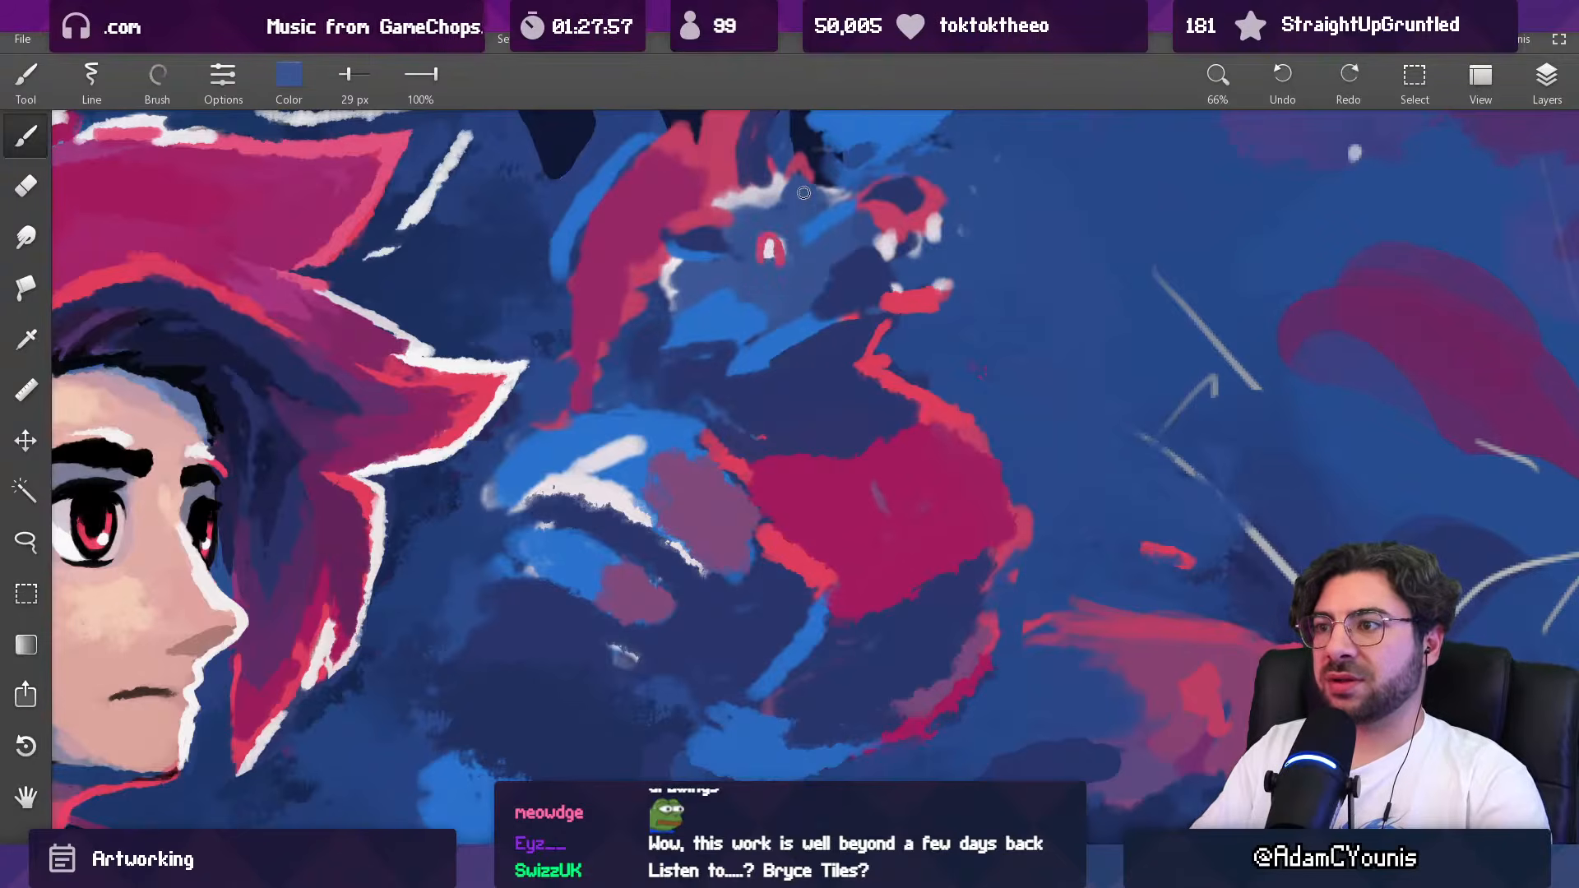
Step: Paint the creature's eye with a sampled red ring and dark navy pupil and surround, using a 22 px brush
scroll(782, 223, up, 1)
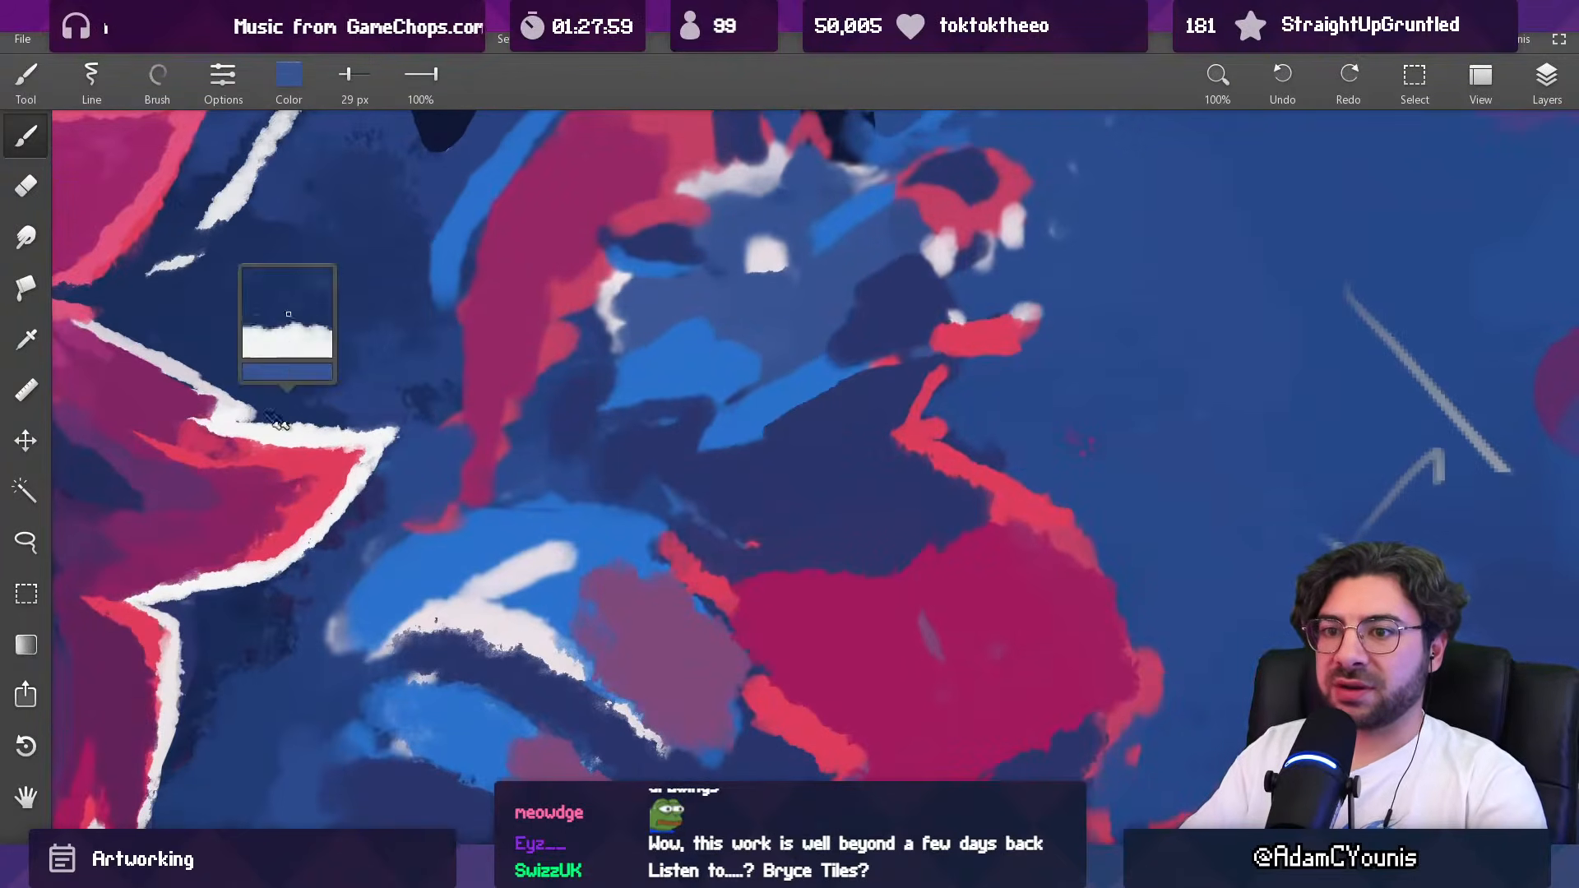
alt+click(195, 439)
key([)
key([)
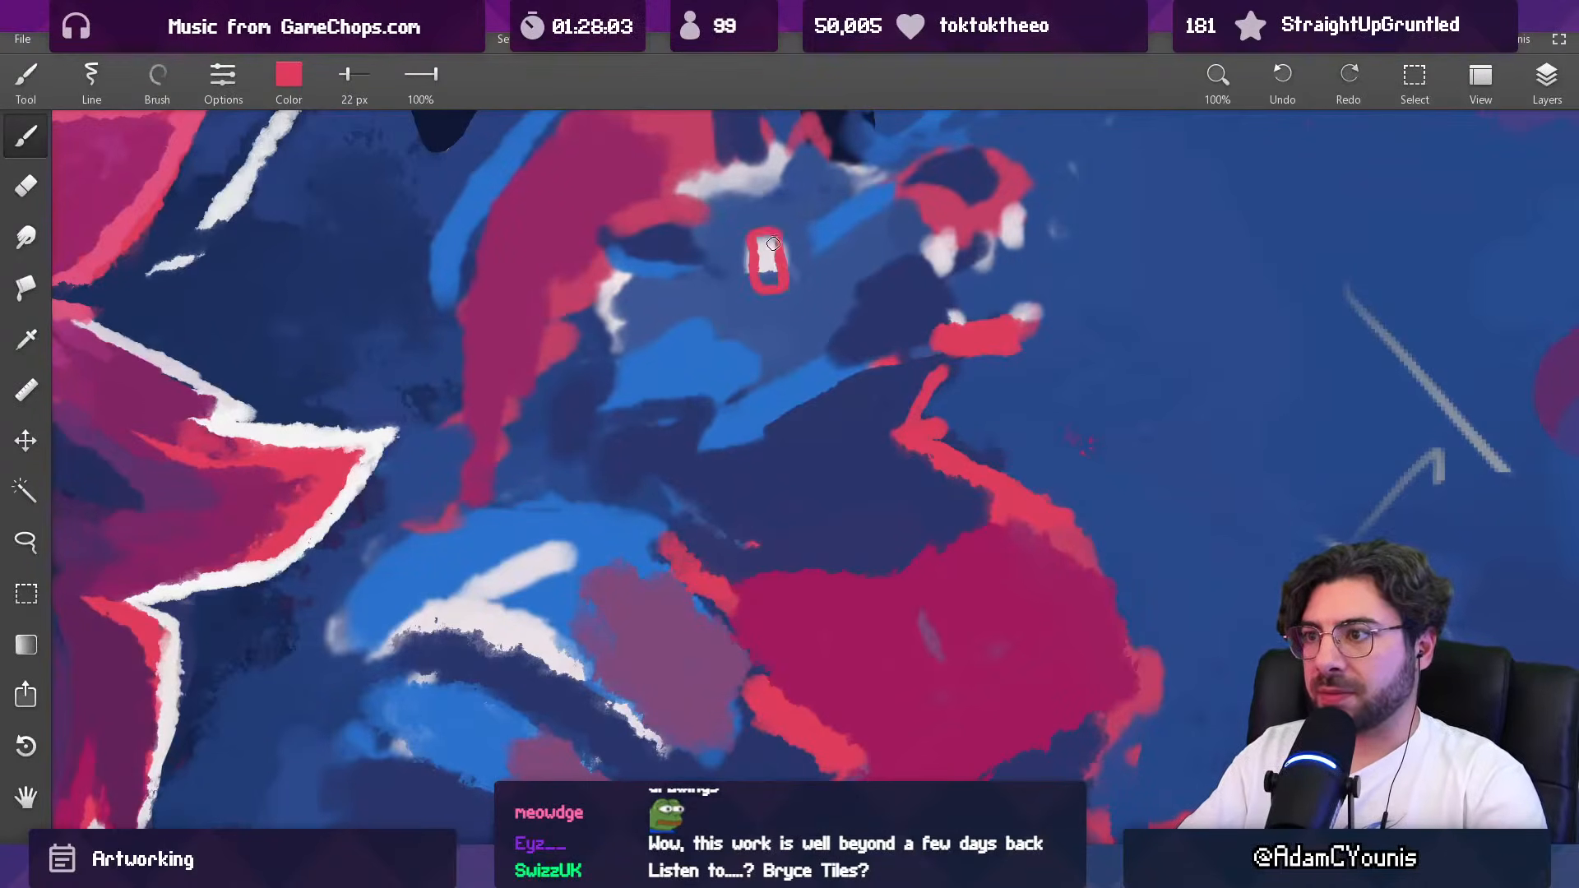
alt+click(759, 244)
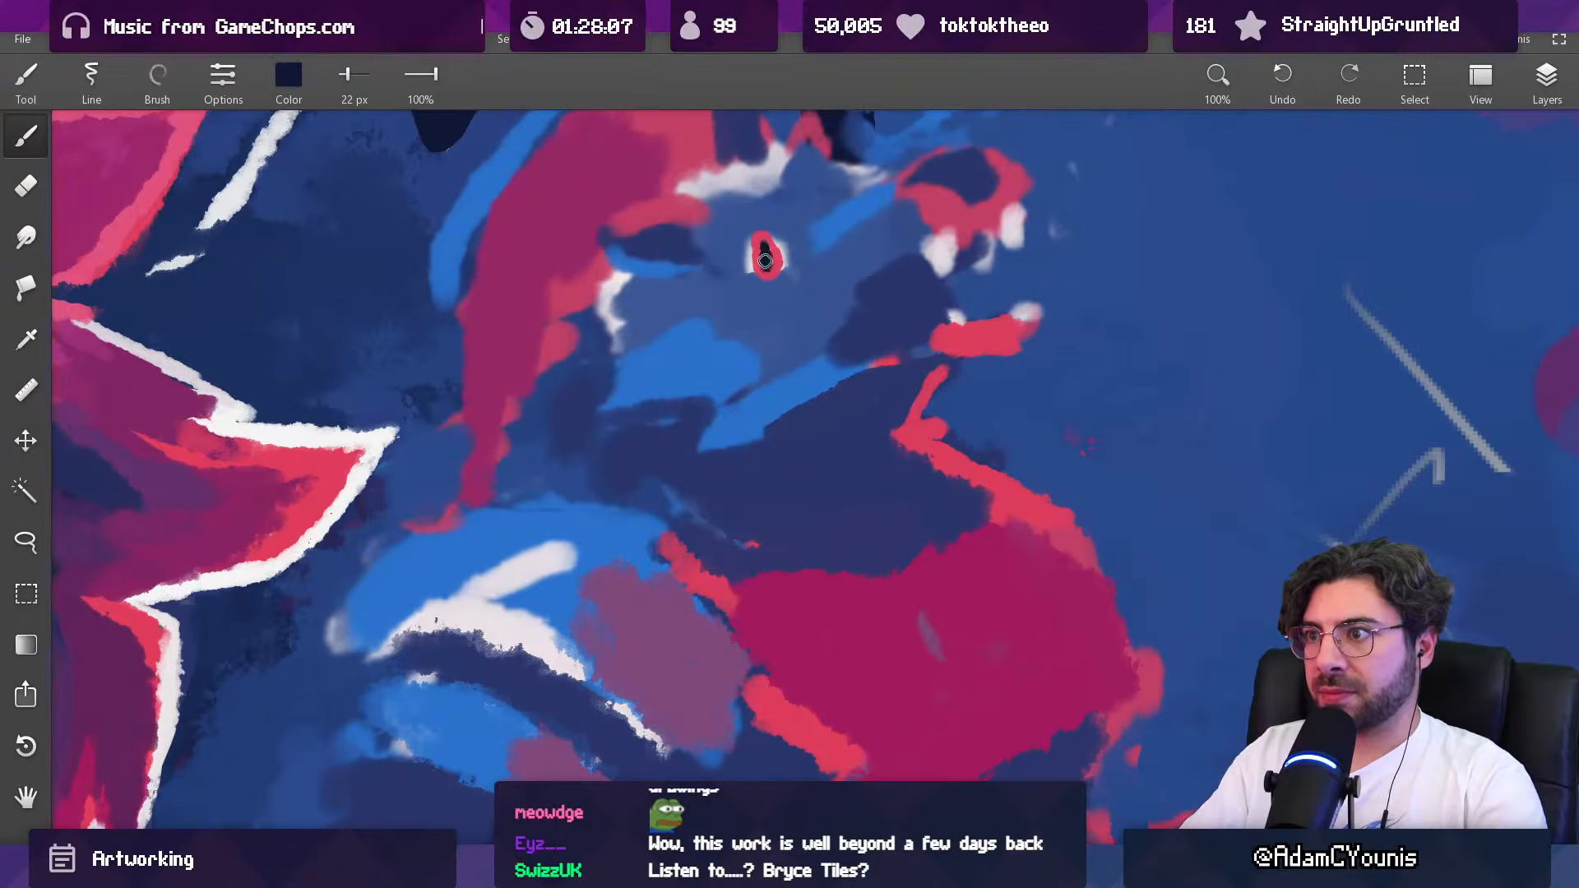
drag(752, 245, 749, 263)
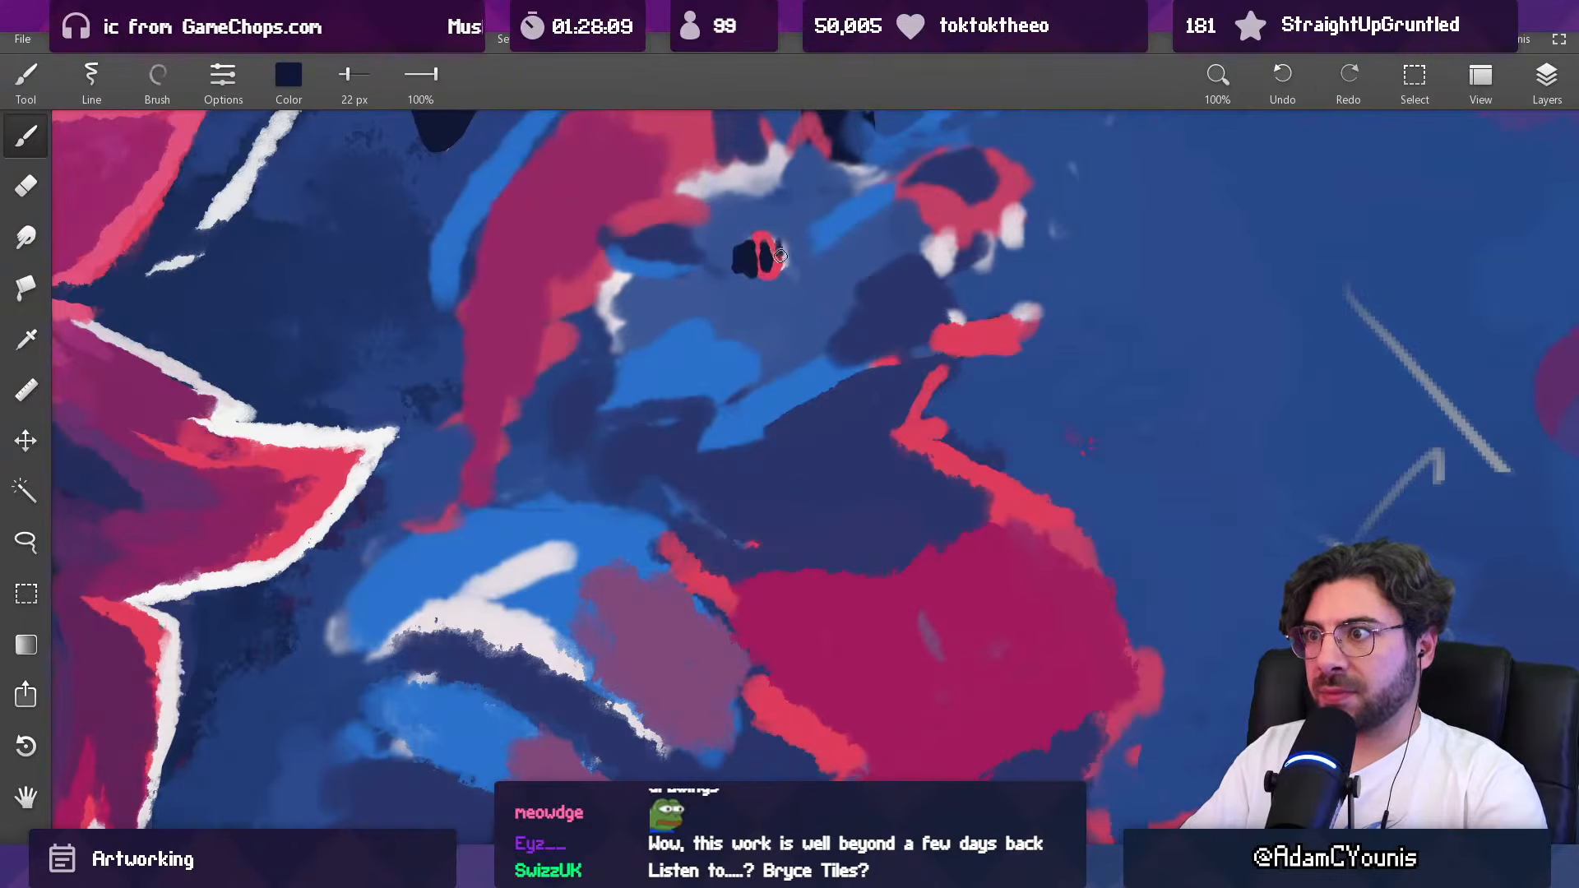
alt+click(751, 249)
Step: Redraw the eye's red ring inside the navy area and trim the eye's lower edge with the face's sampled blue
drag(800, 277, 740, 740)
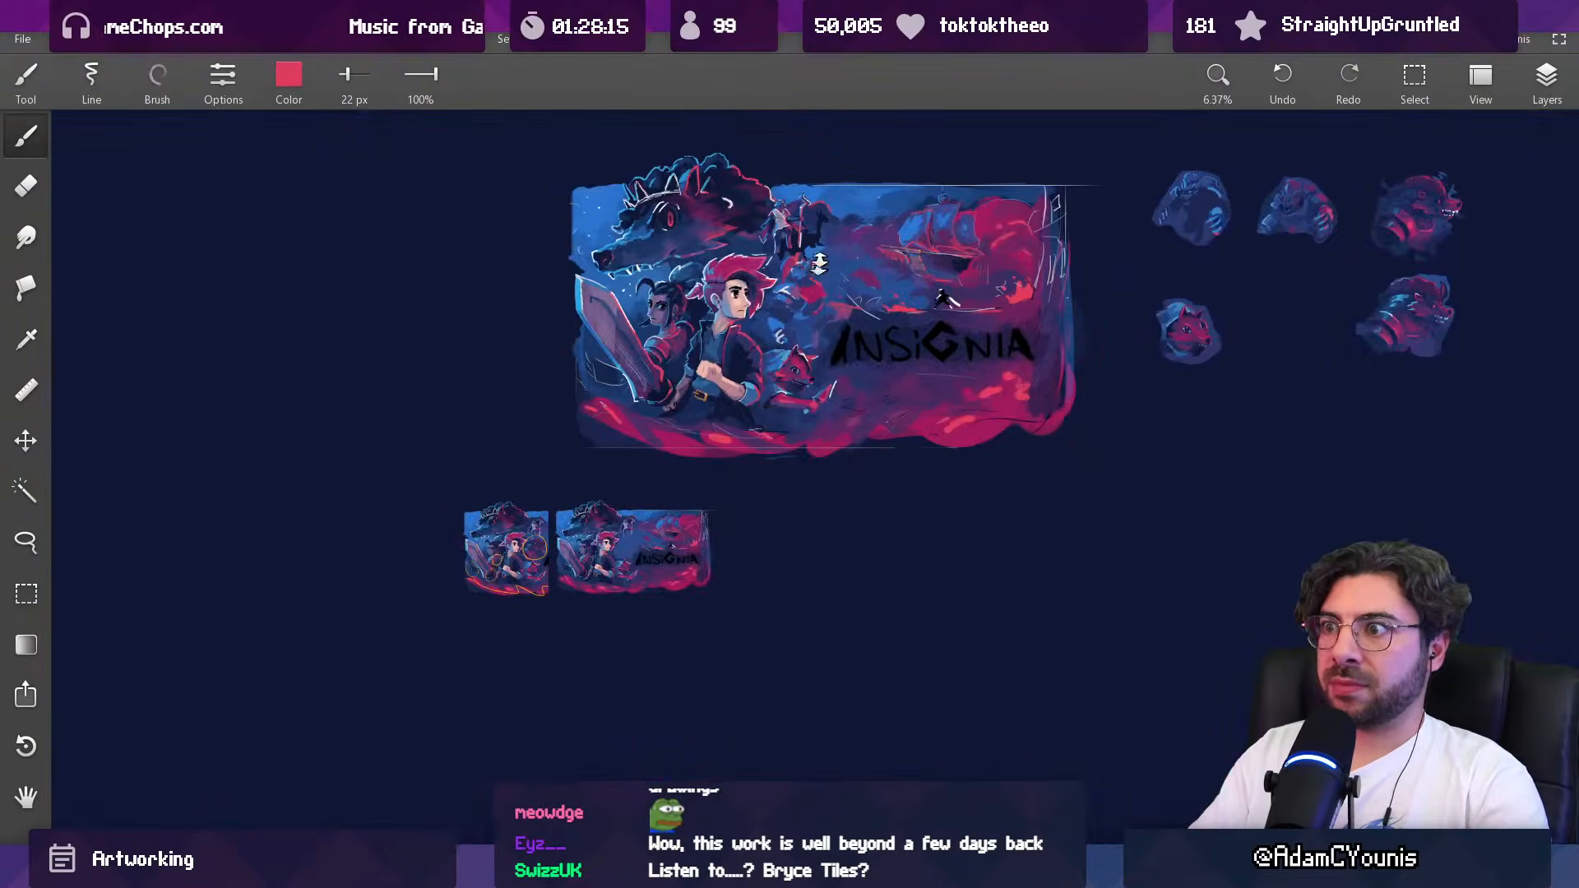
drag(818, 276, 818, 93)
drag(754, 271, 754, 57)
alt+click(744, 258)
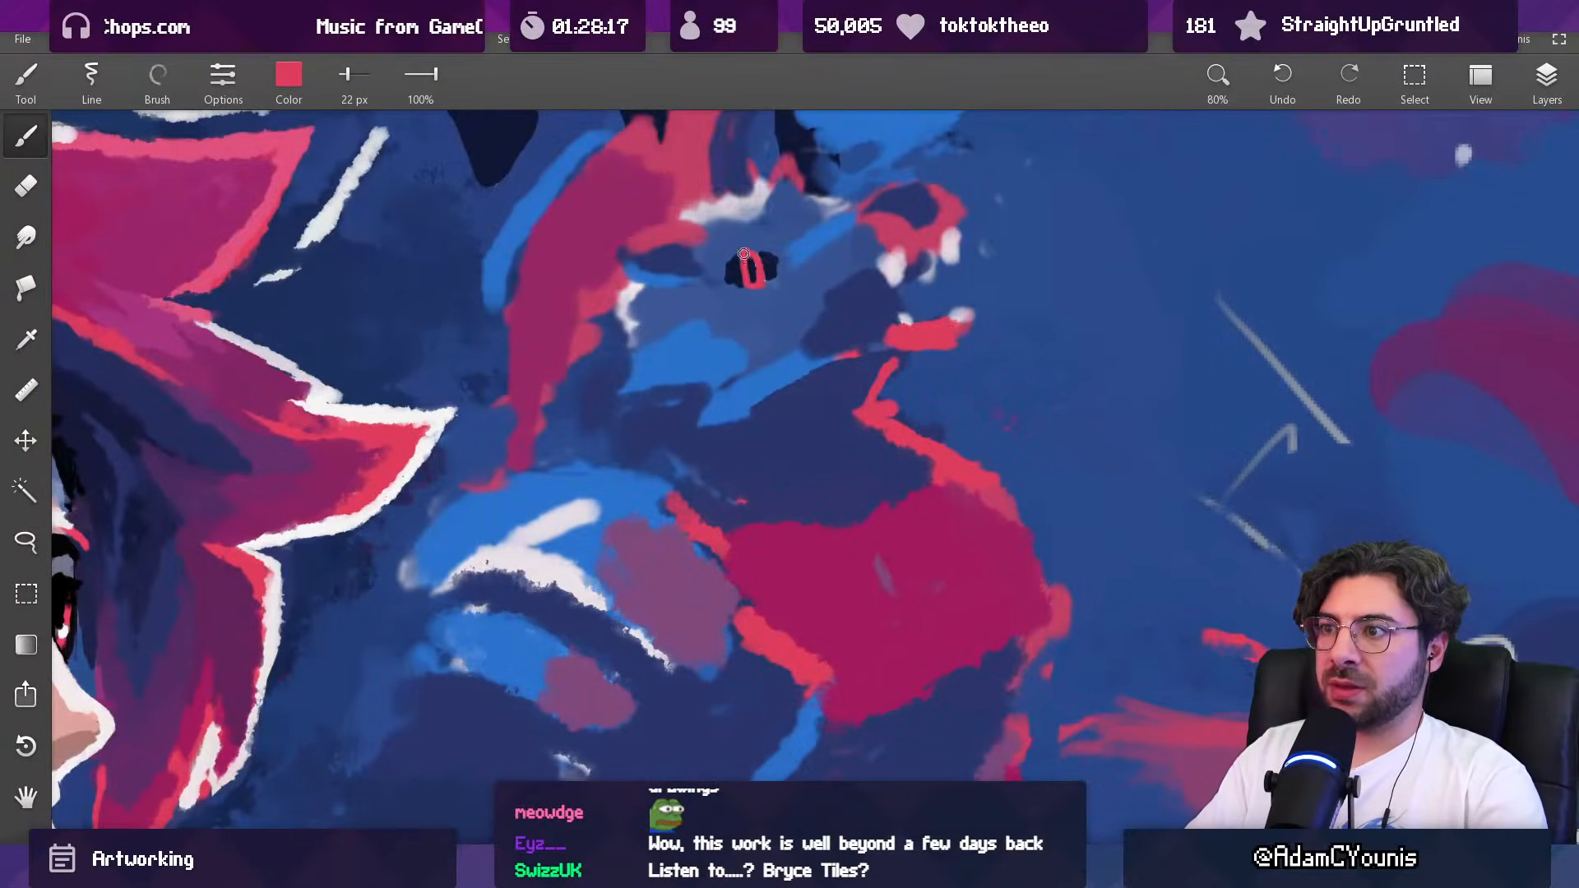
alt+click(762, 280)
mouse_move(741, 284)
mouse_down()
mouse_move(761, 284)
mouse_move(740, 285)
mouse_up()
alt+click(737, 275)
alt+click(737, 277)
alt+click(744, 280)
alt+click(723, 285)
alt+click(740, 285)
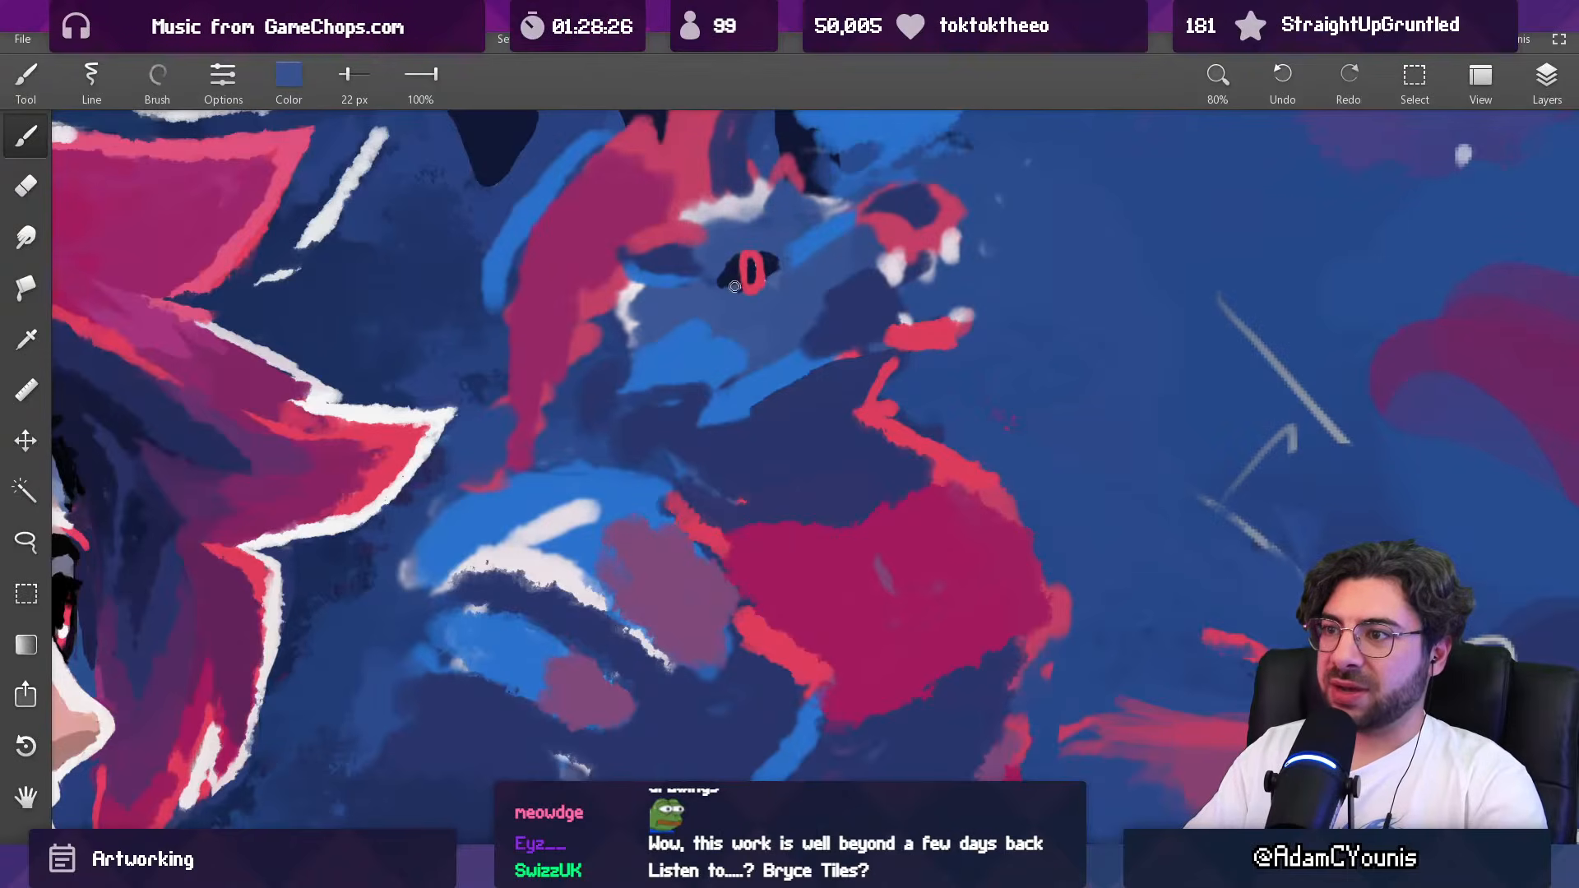
Step: Paint a muted mauve patch across the creature's cheek and snout with an 81 px brush, using a colour sampled from the artwork
drag(802, 226, 726, 600)
drag(780, 281, 771, 429)
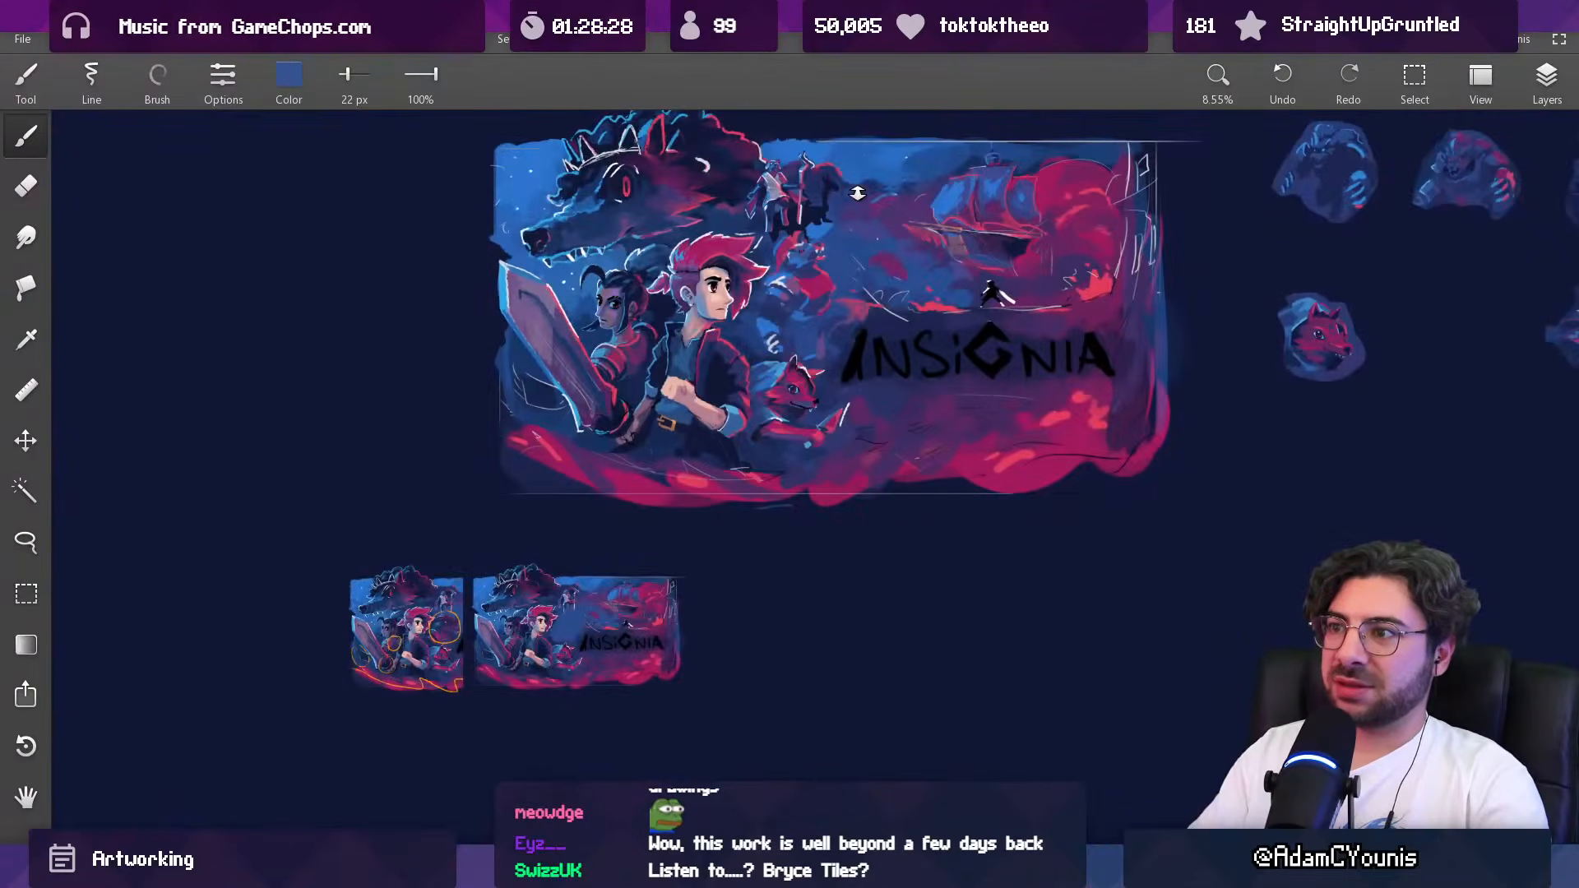
scroll(818, 257, up, 3)
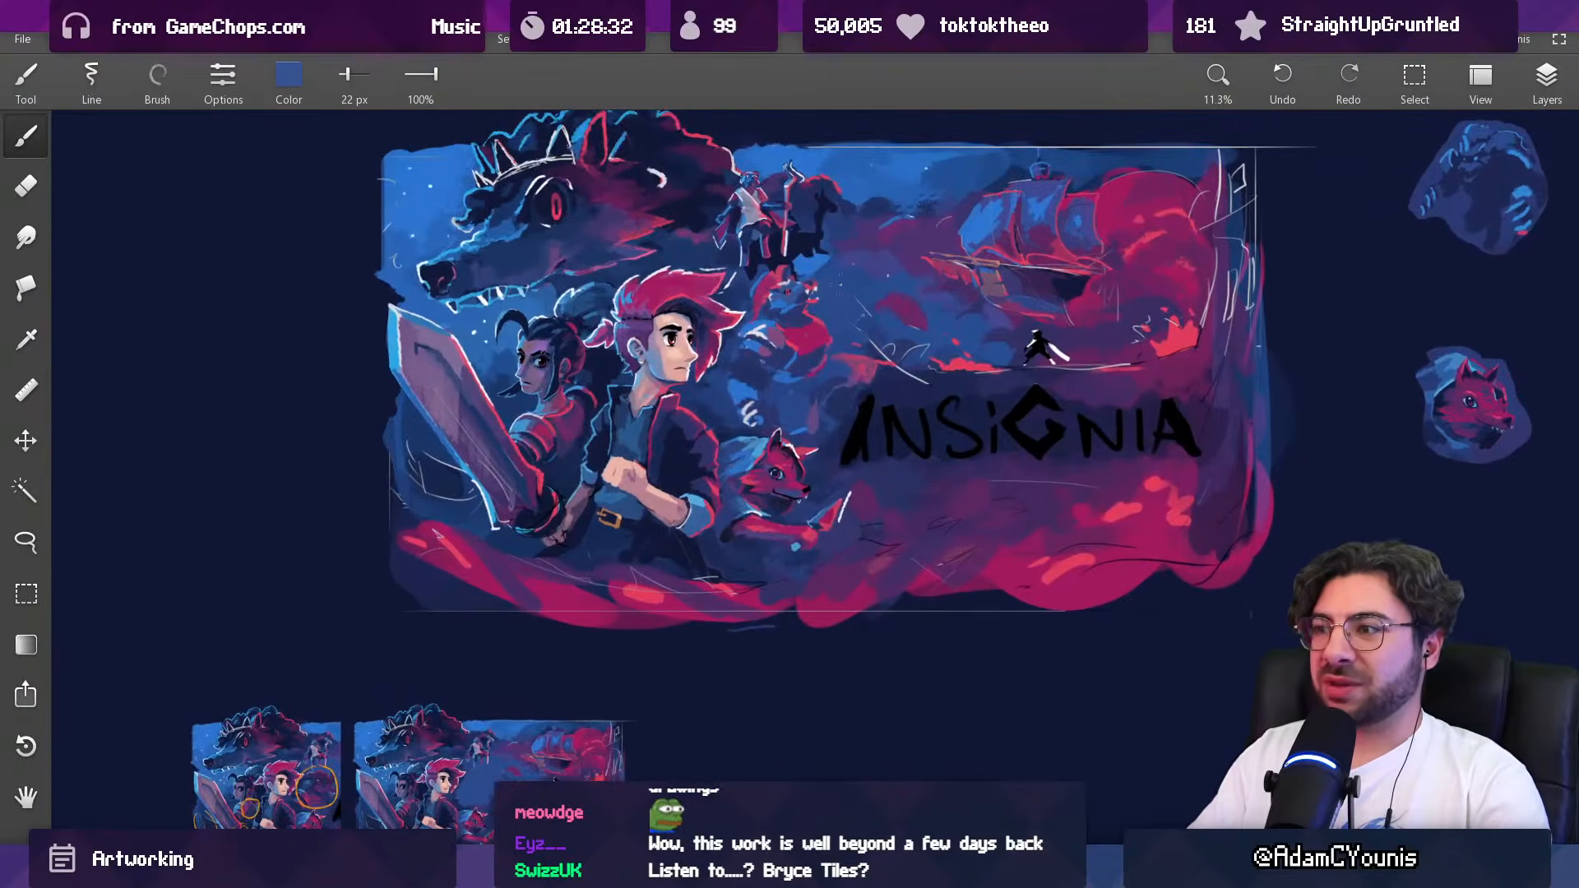
scroll(852, 302, up, 5)
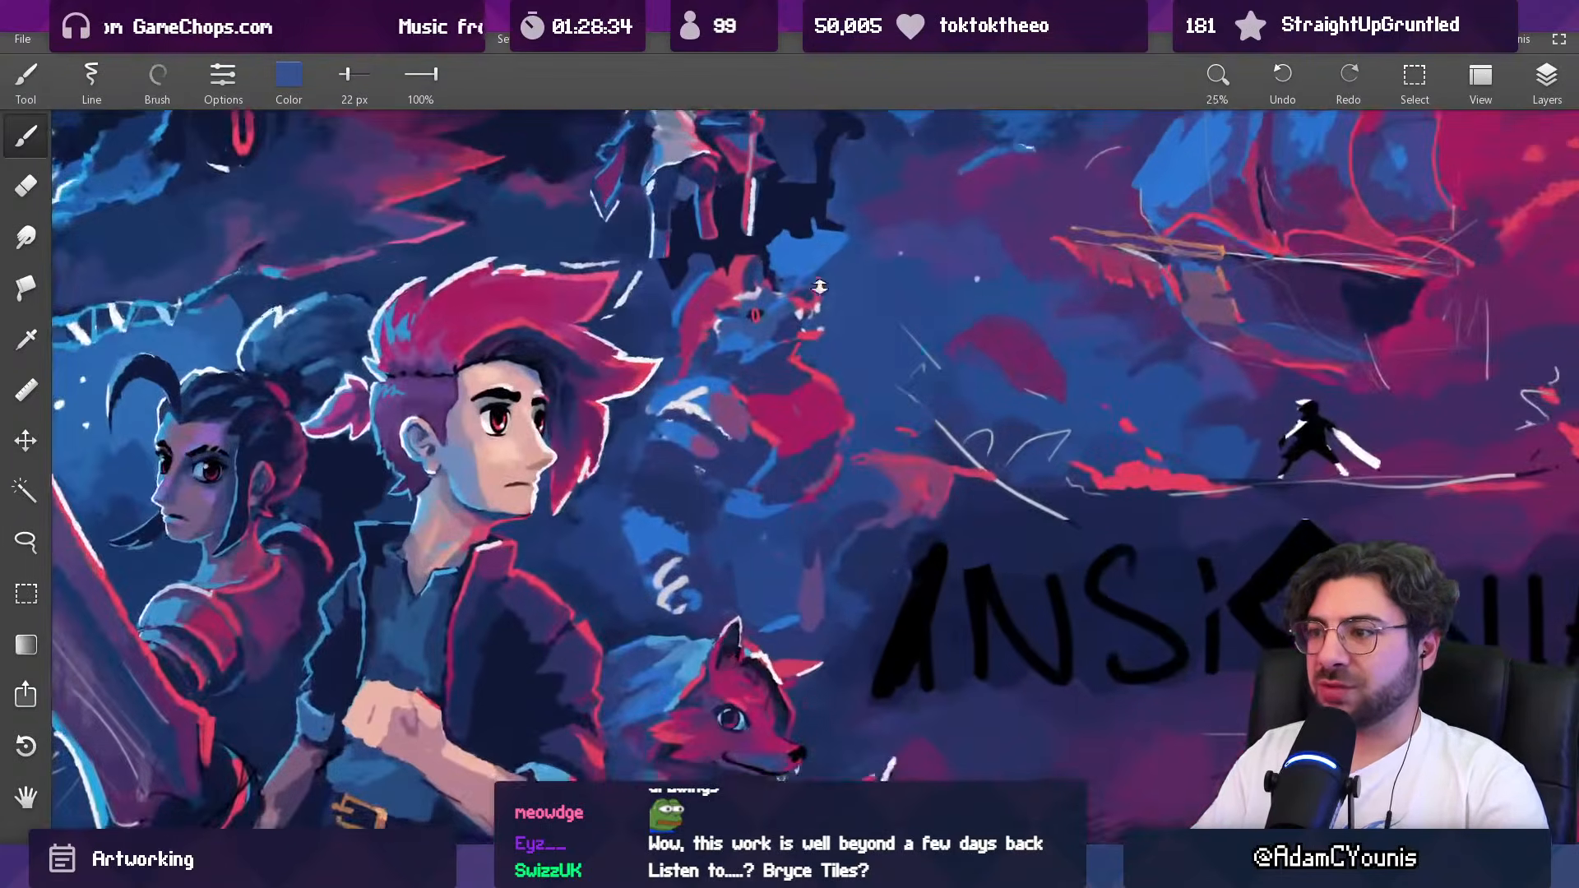
alt+click(908, 471)
scroll(825, 385, down, 4)
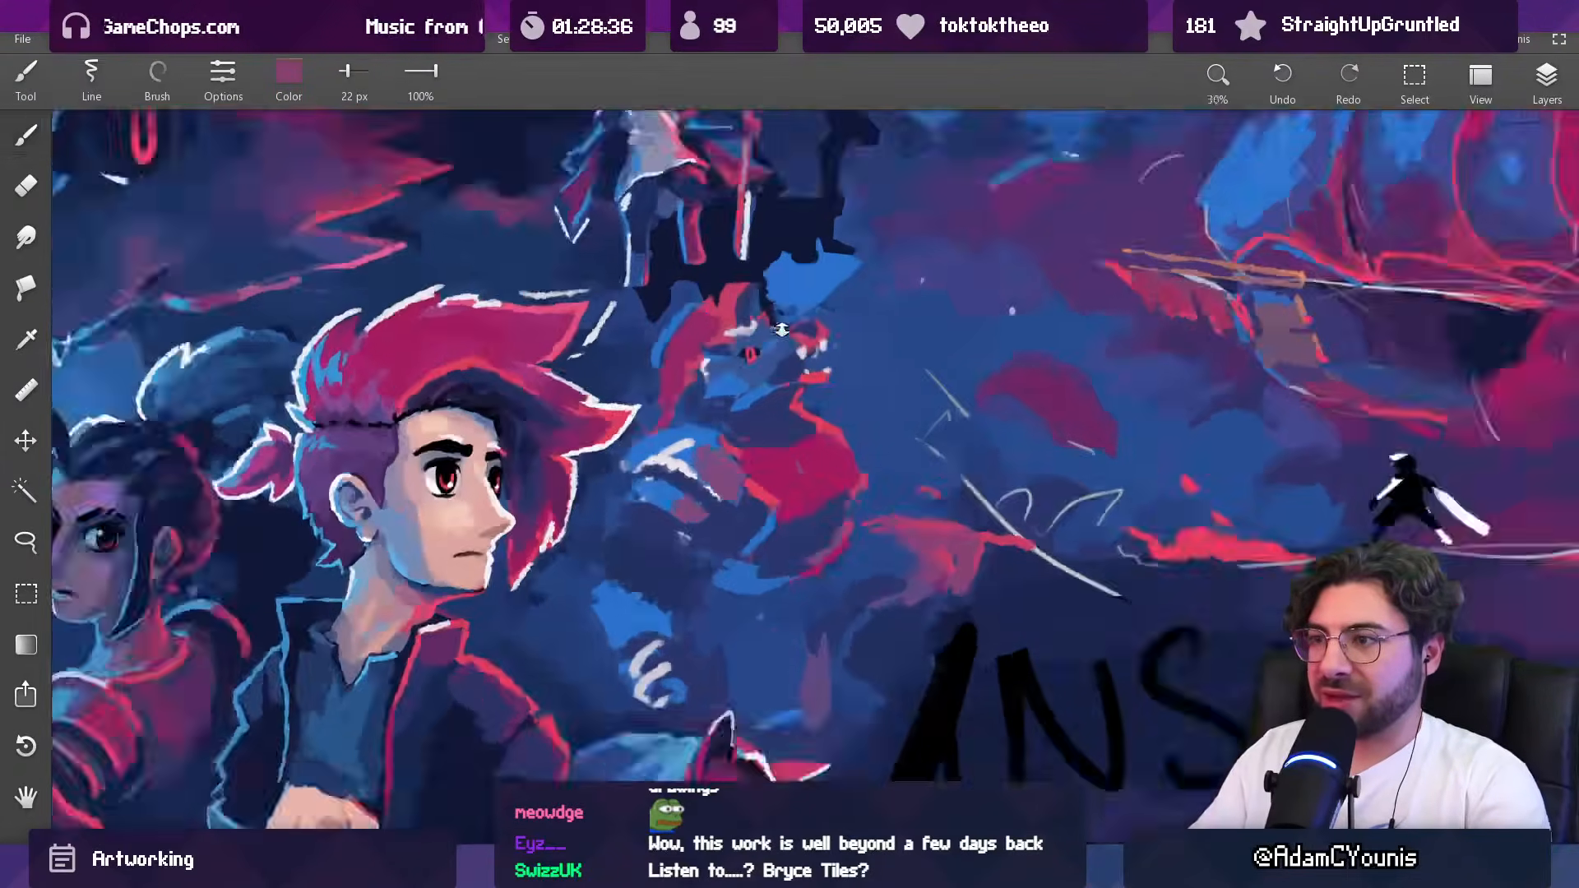
scroll(825, 385, up, 5)
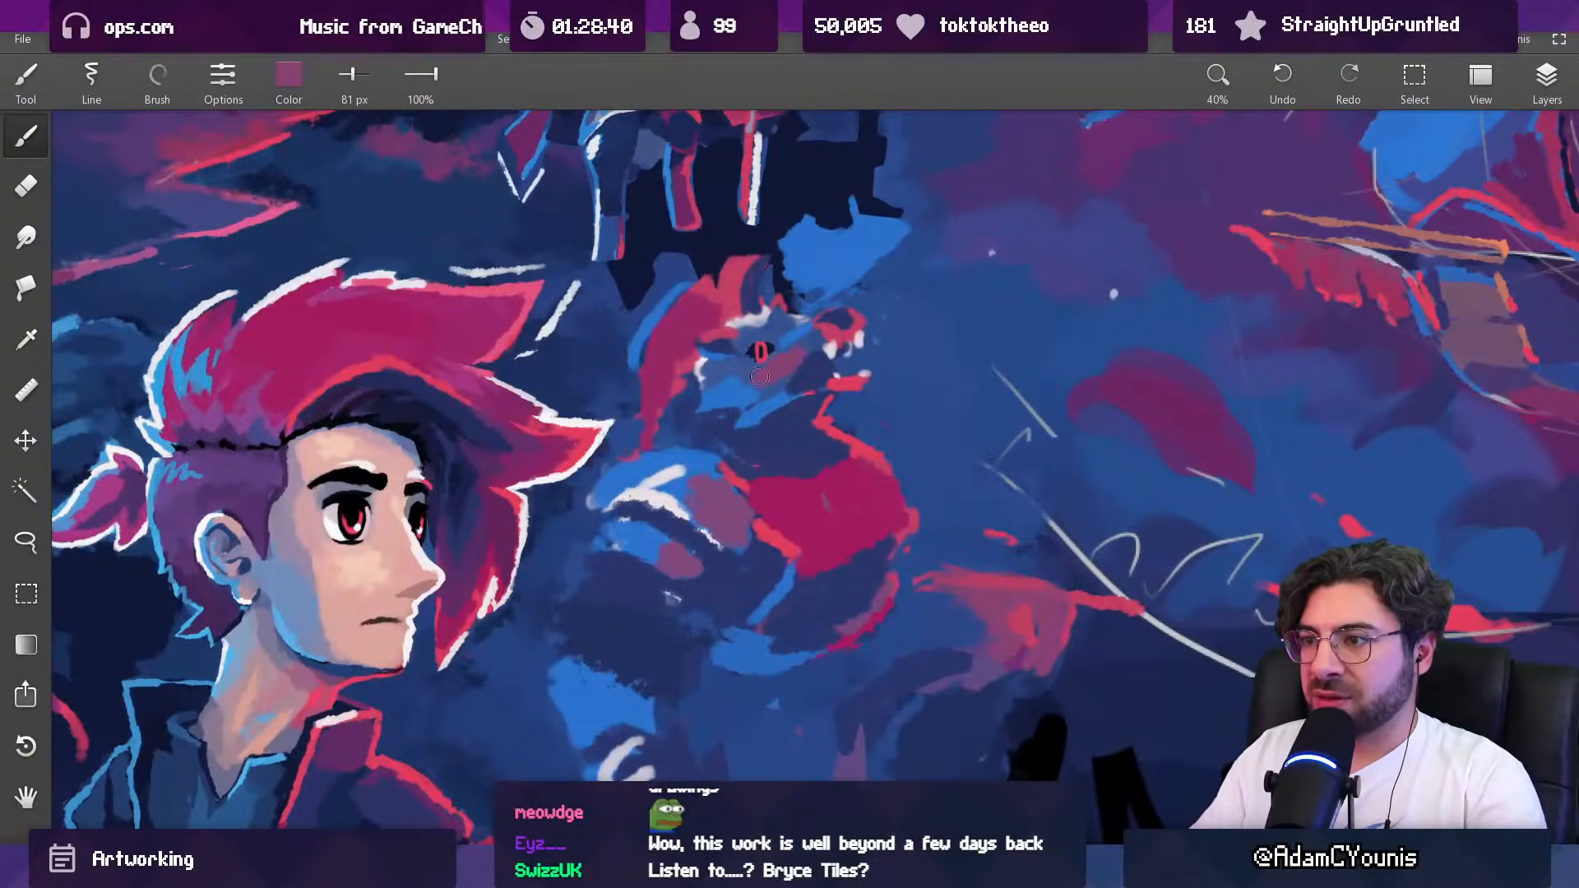
Step: Trim the mauve snout patch with sampled navy at 58 px and touch up the nose in pinkish red at 24 px
alt+click(808, 362)
key([)
key([)
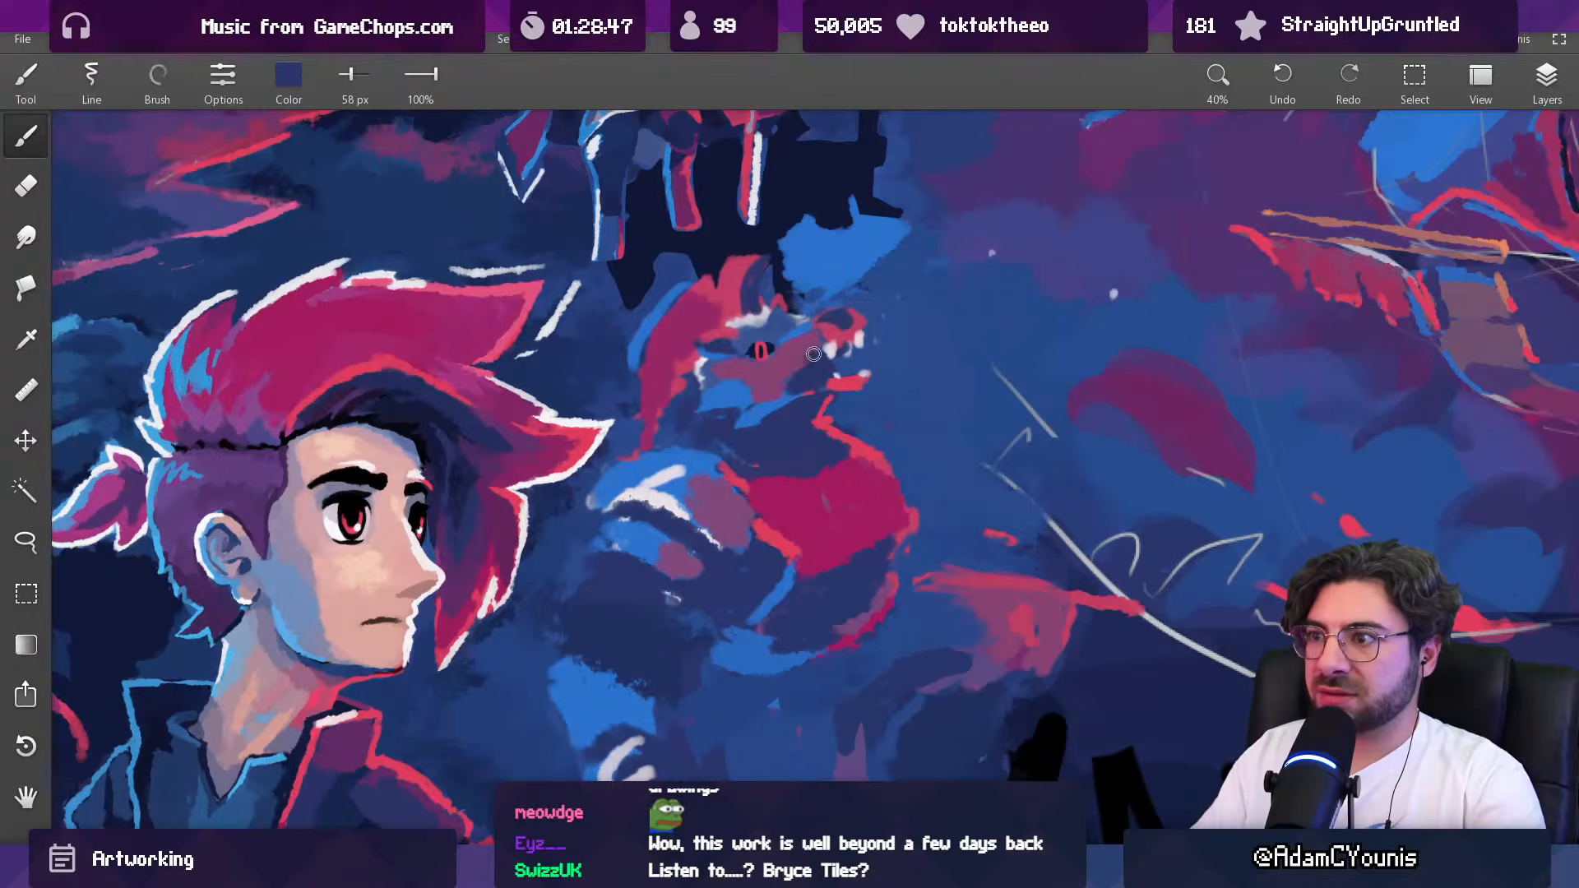
alt+click(779, 359)
key([)
key([)
alt+click(832, 332)
key([)
key([)
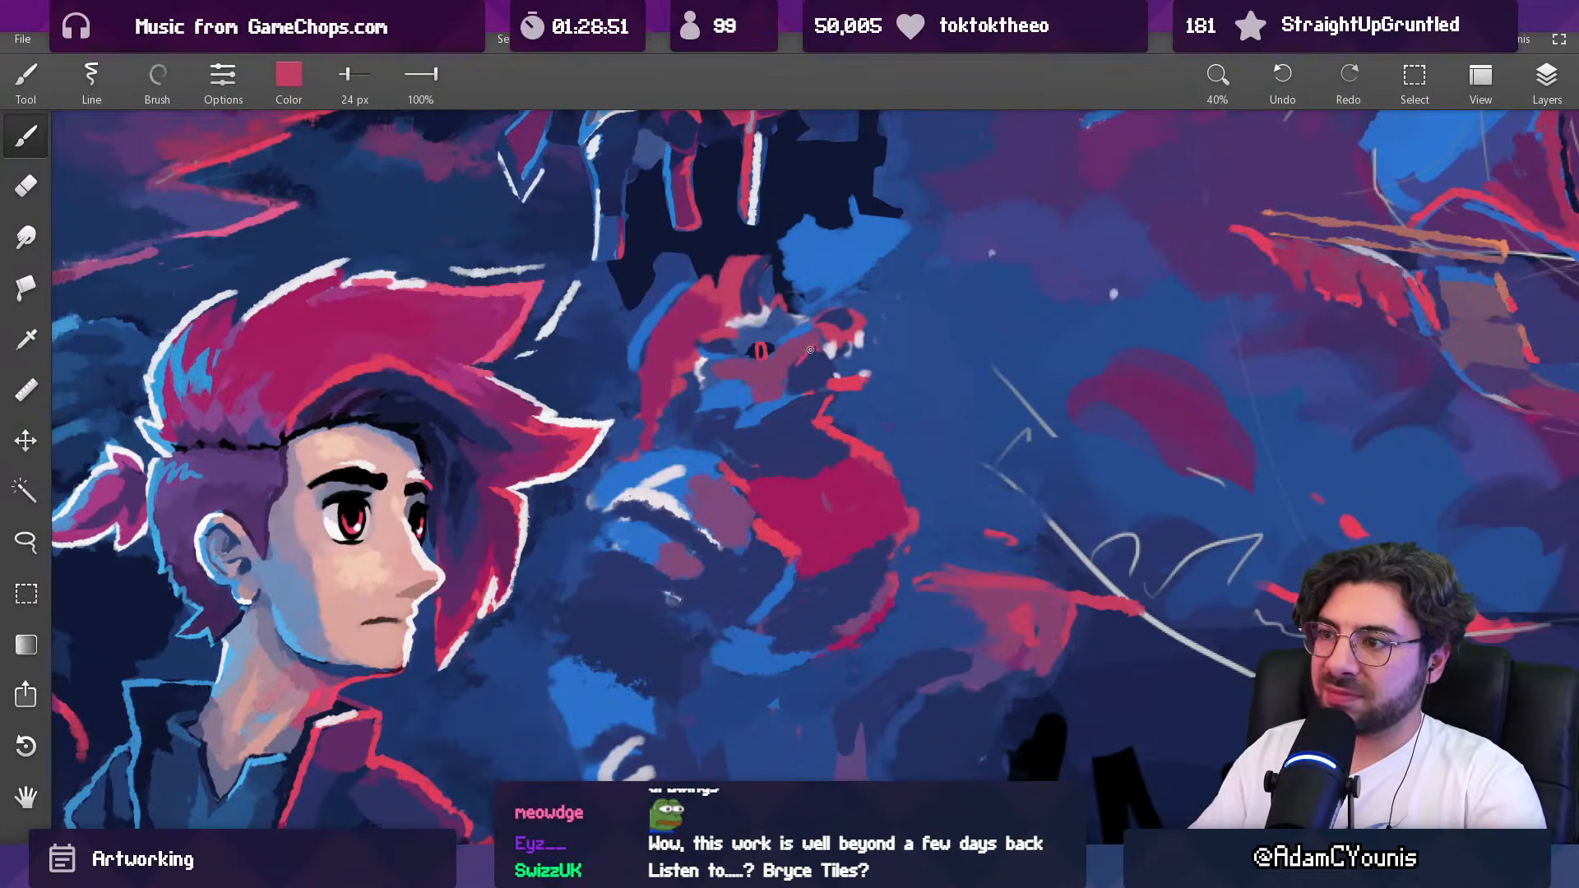
Step: Clean up the edges around the creature's brow and horn in colours sampled from the surroundings, finishing with a 40 px blue brush
drag(853, 337, 816, 430)
drag(853, 324, 870, 185)
alt+click(802, 347)
drag(806, 332, 761, 612)
drag(663, 382, 641, 493)
alt+click(647, 388)
mouse_move(809, 478)
mouse_down()
mouse_move(822, 478)
mouse_move(789, 448)
mouse_move(744, 479)
mouse_move(722, 609)
mouse_up()
alt+click(787, 441)
mouse_move(795, 441)
mouse_down()
mouse_move(777, 496)
mouse_move(780, 387)
mouse_up()
key(e)
key(b)
alt+click(734, 329)
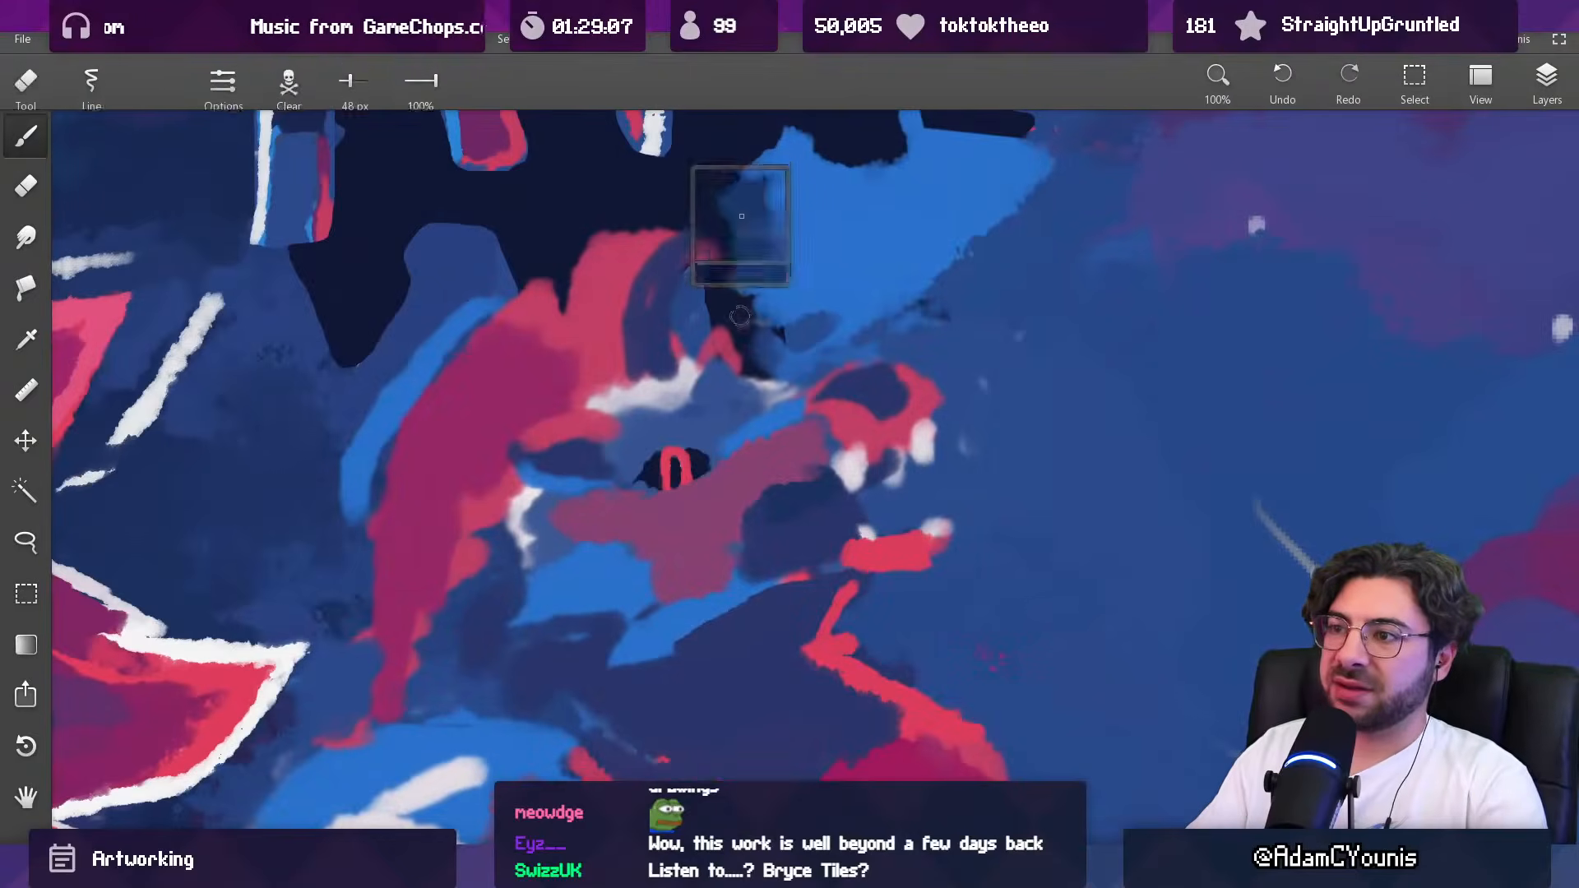
alt+click(740, 406)
mouse_move(757, 422)
mouse_down()
mouse_move(734, 521)
mouse_move(740, 361)
mouse_up()
drag(740, 299, 737, 205)
Step: Lasso the creature's eye, nudge it slightly upwards on the face and clear the selection
key(l)
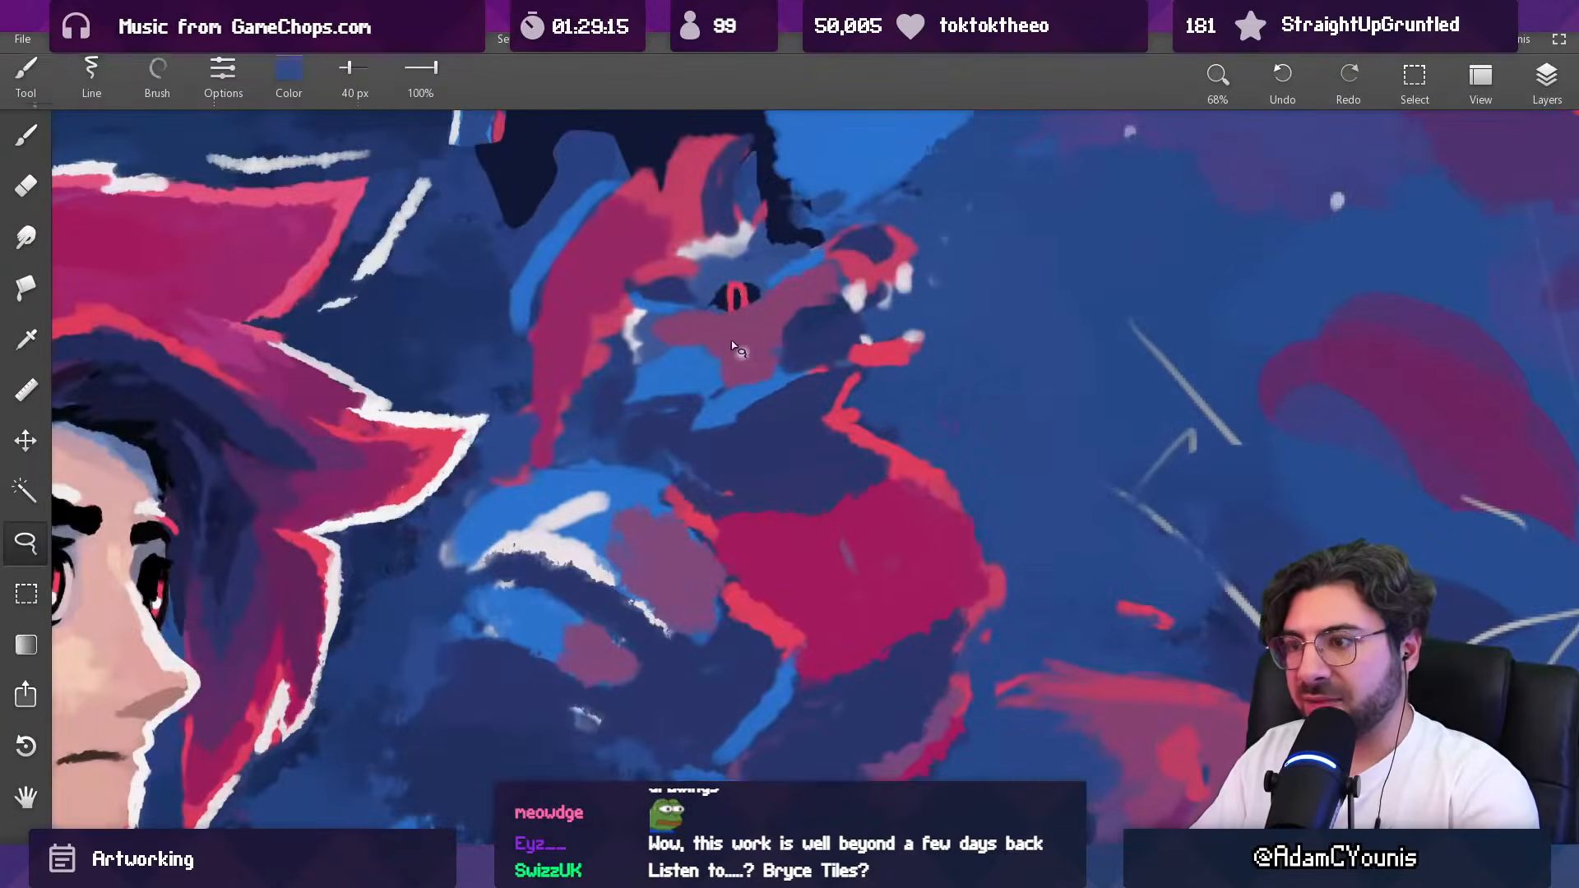
drag(732, 338, 736, 337)
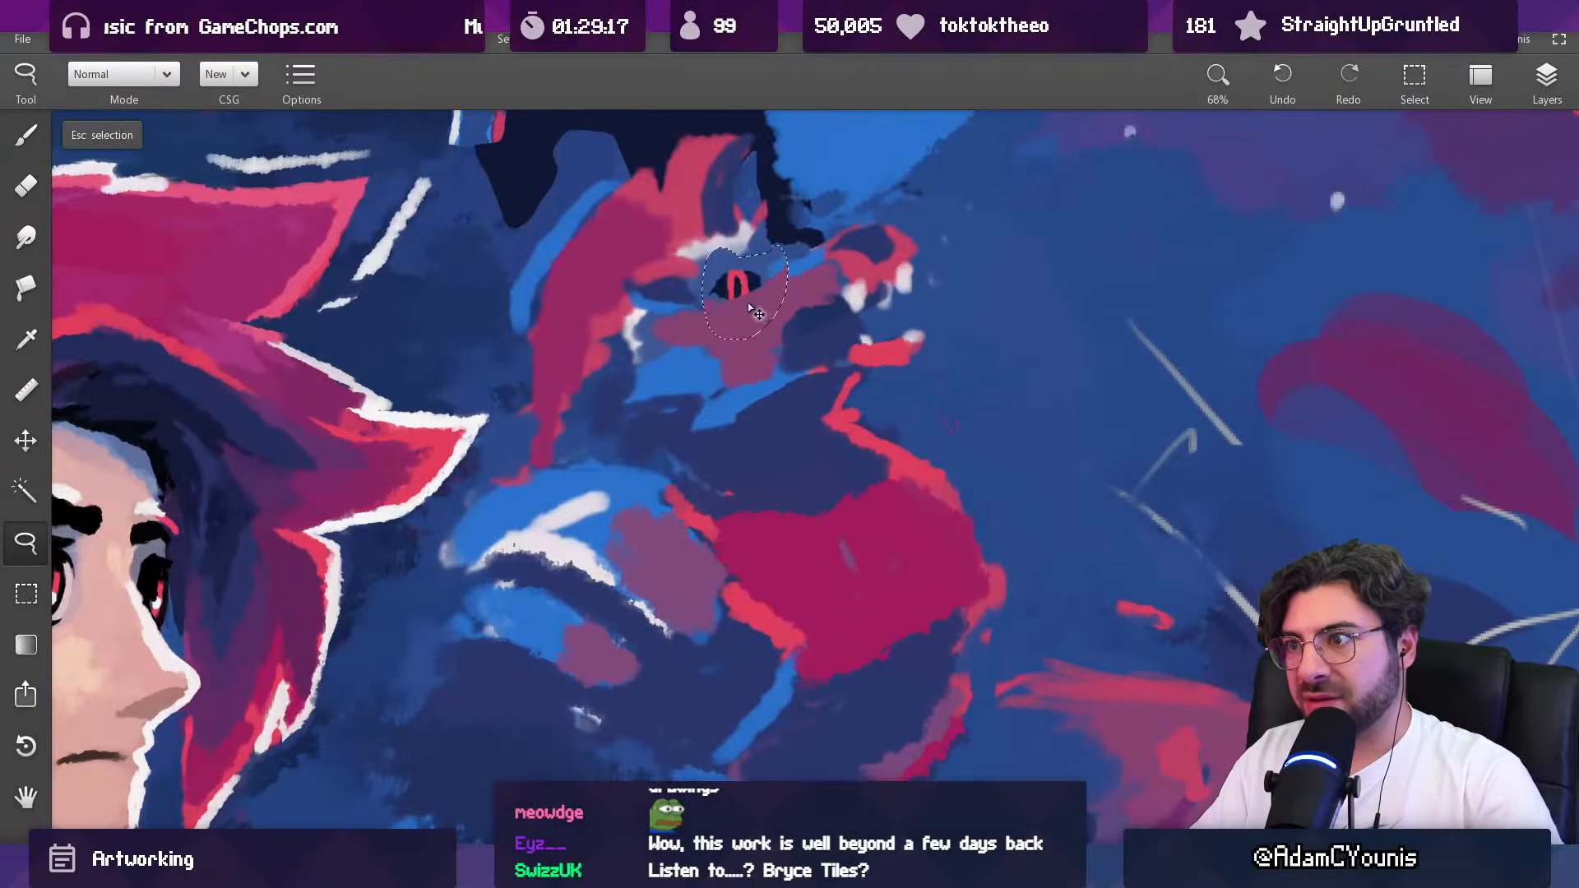
key(Escape)
Step: Fill the area under the eye with sampled mauve at 40 px and reshape the hollow behind it in sampled blue at 54 px
key(b)
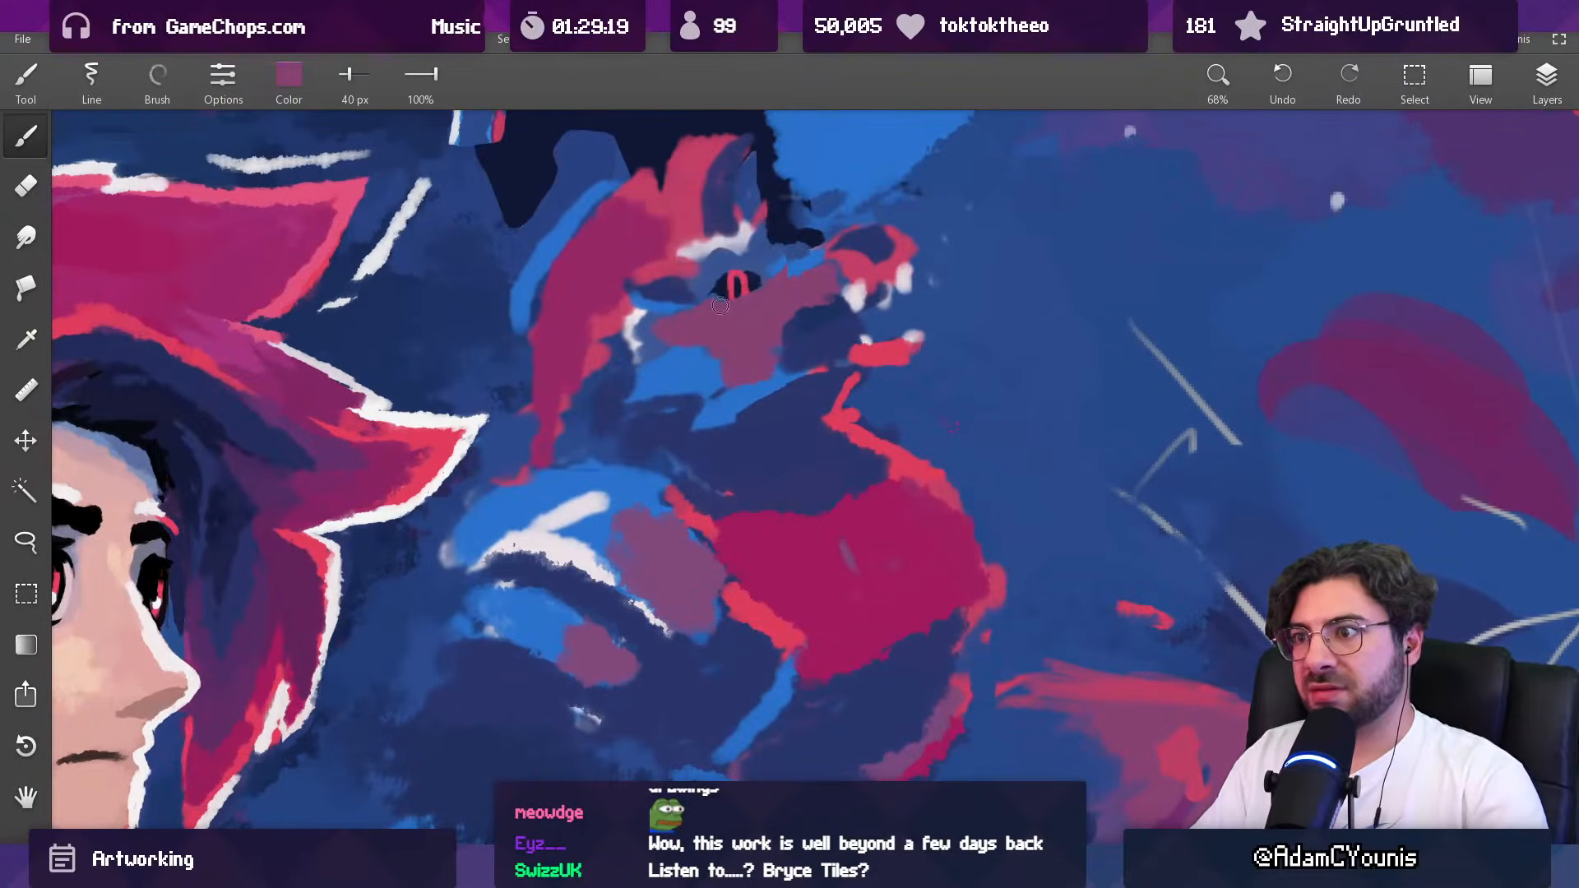
alt+click(655, 319)
alt+click(672, 280)
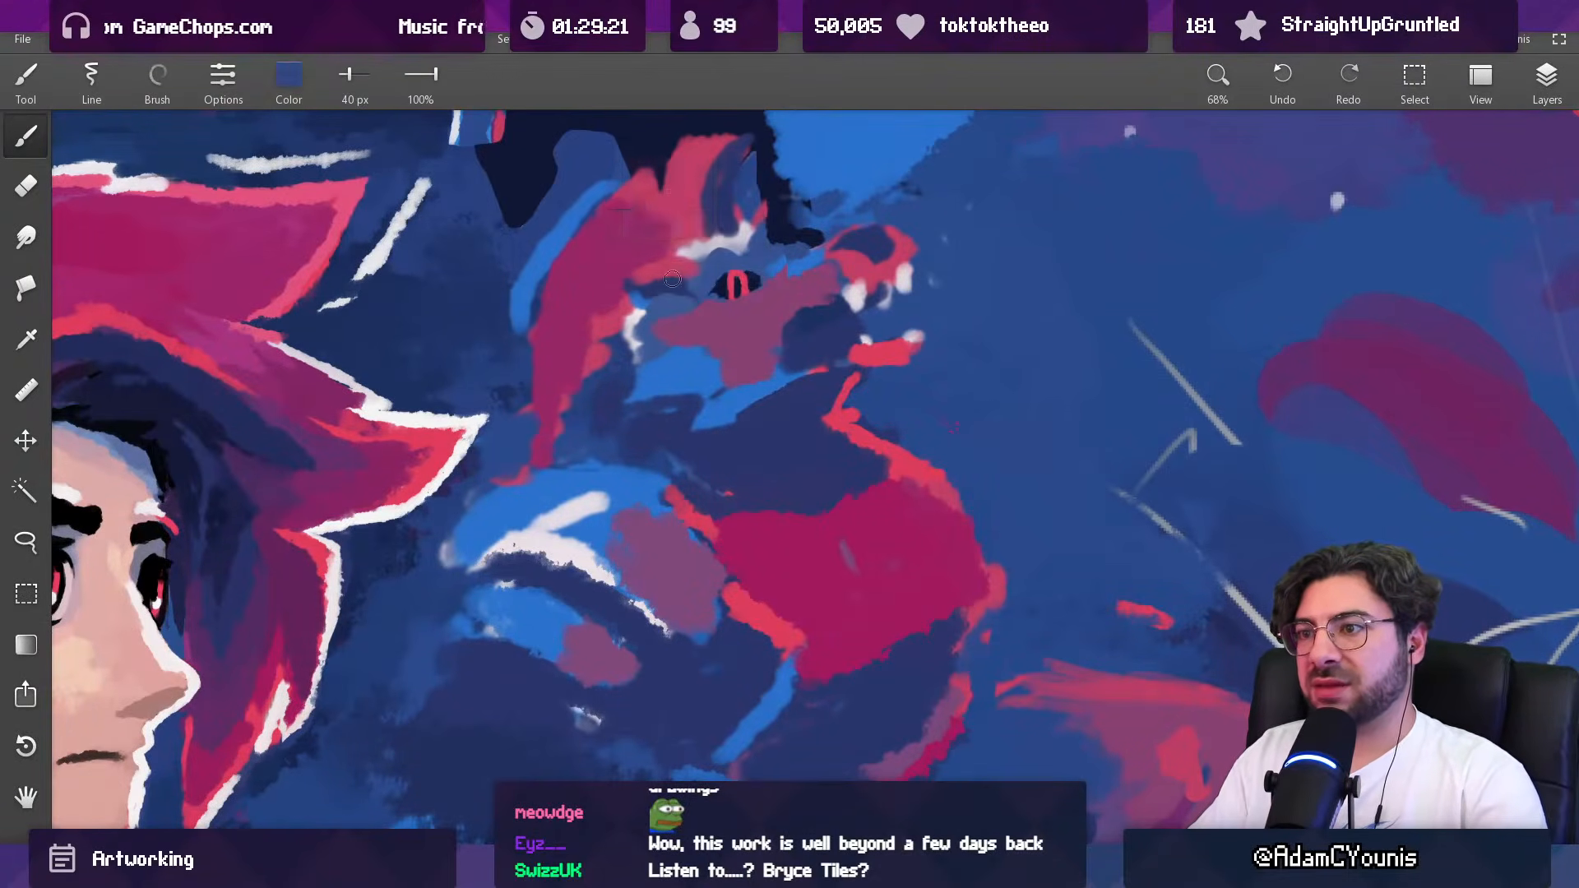
alt+click(445, 330)
drag(654, 285, 661, 275)
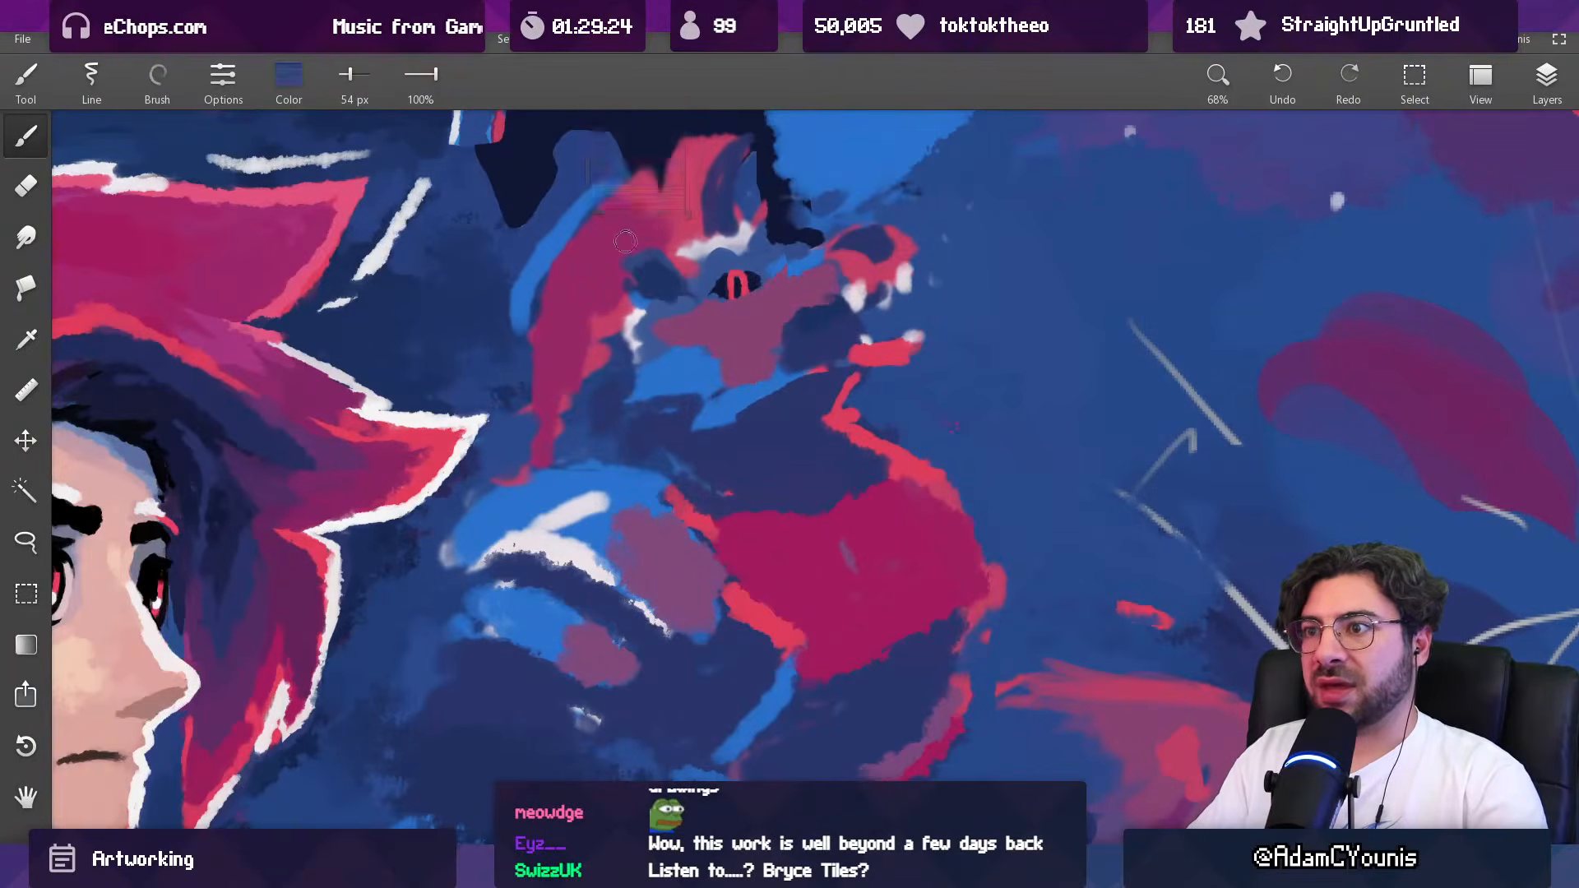
alt+click(652, 243)
alt+click(632, 275)
mouse_move(647, 241)
mouse_down()
mouse_move(641, 303)
mouse_move(657, 265)
mouse_move(612, 268)
mouse_up()
alt+click(628, 273)
alt+click(639, 302)
Step: Break up the light blue edge of the creature's cheek into tufts with sampled mauve strokes, using a 23 px brush
drag(720, 276, 689, 469)
drag(734, 286, 730, 90)
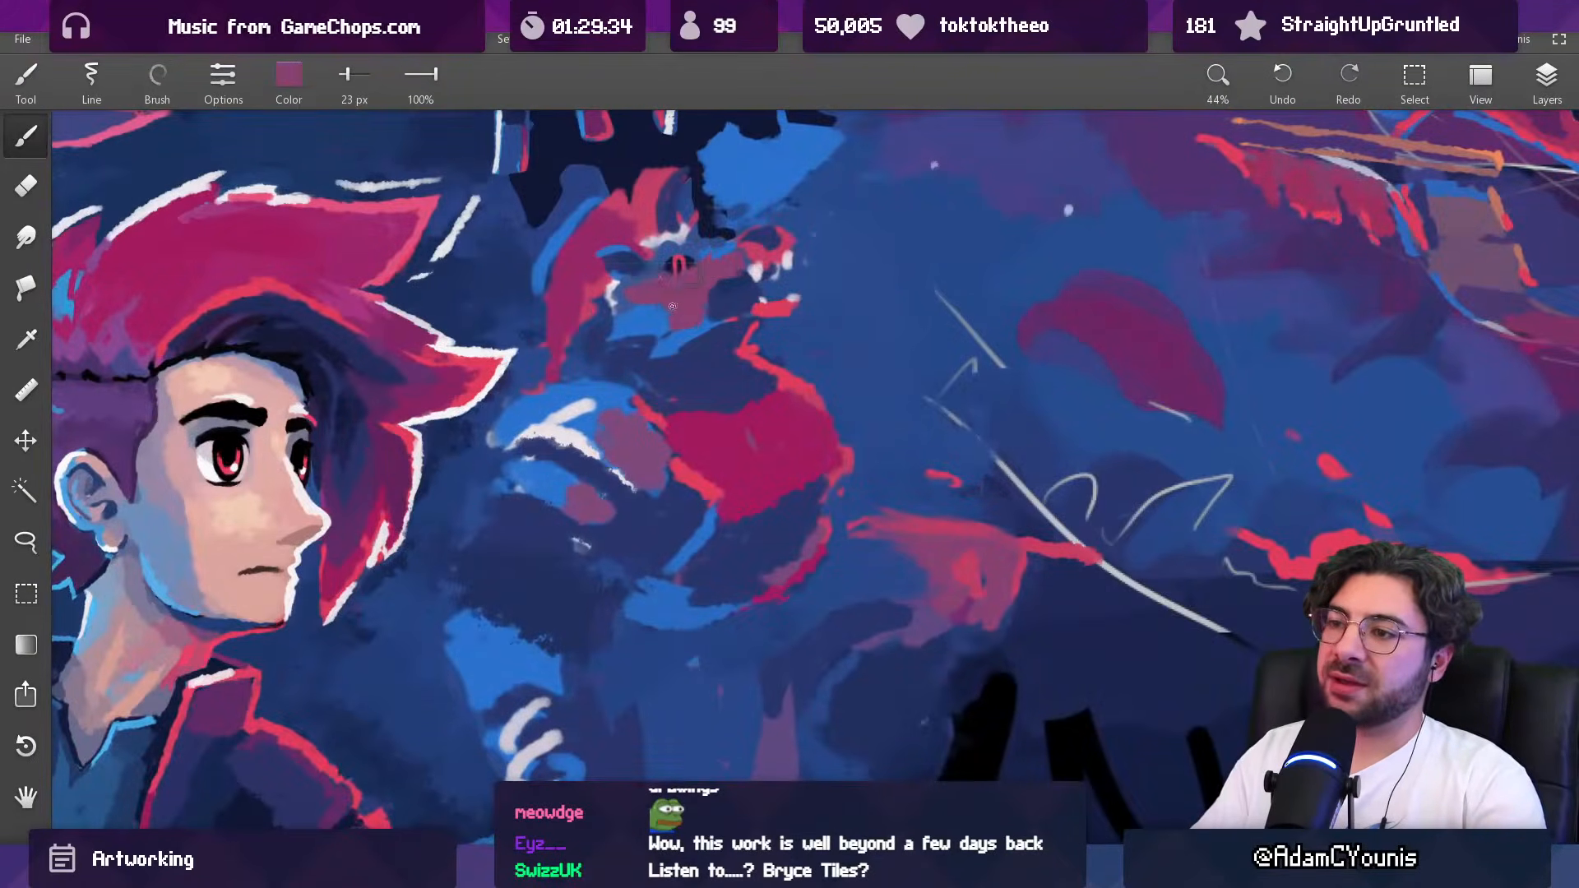
mouse_move(644, 302)
mouse_down()
mouse_move(642, 325)
mouse_move(682, 319)
mouse_move(696, 339)
mouse_move(679, 316)
mouse_move(744, 322)
mouse_move(653, 333)
mouse_up()
alt+click(663, 314)
alt+click(604, 307)
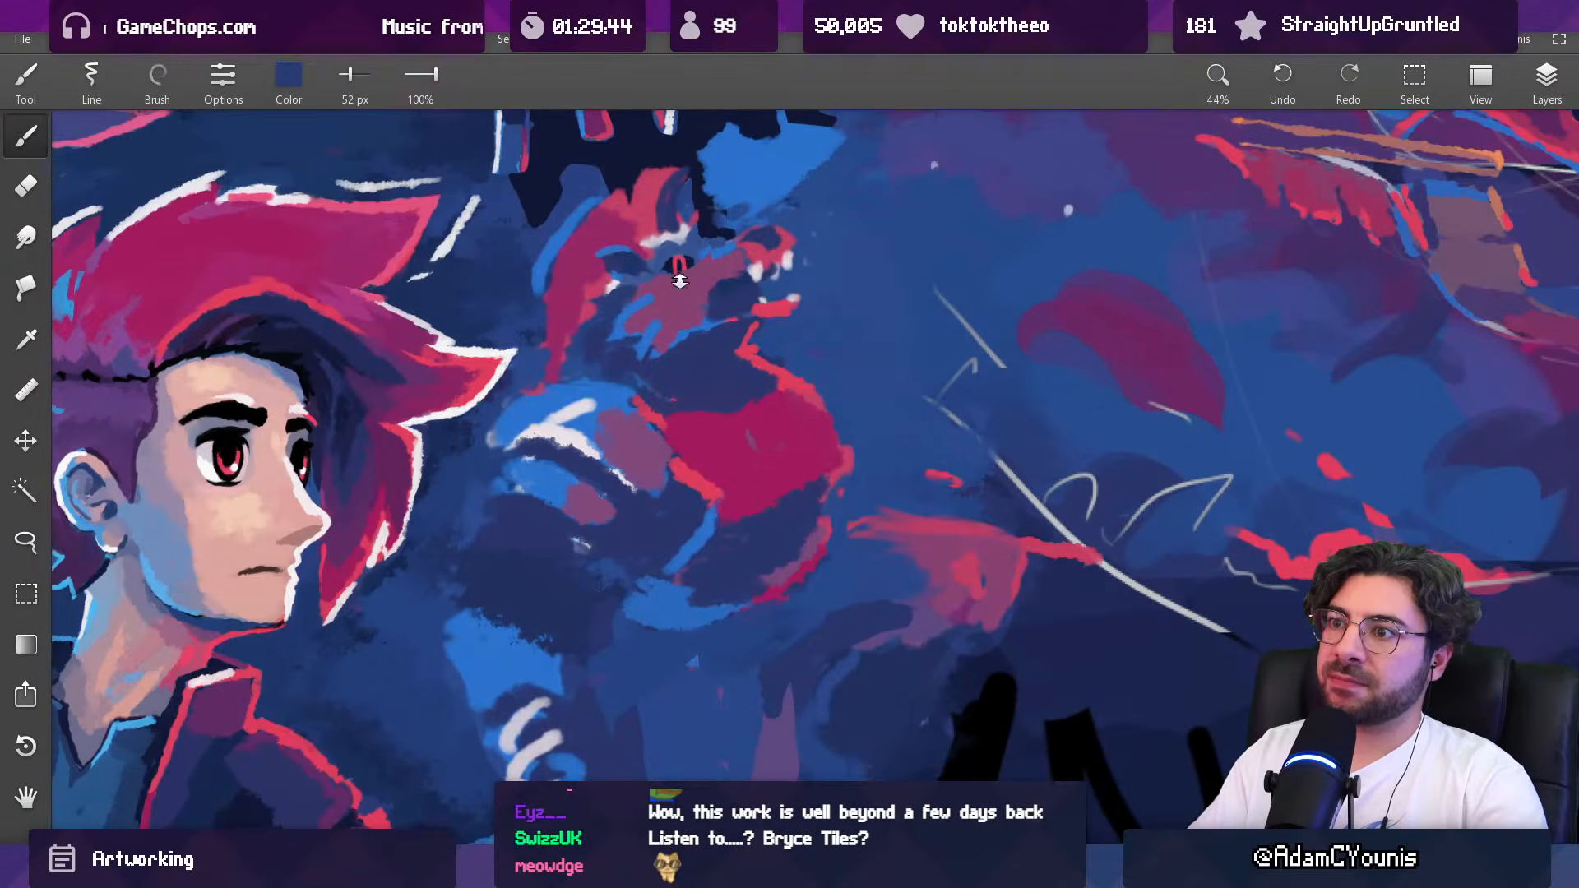
Step: Shade the creature's neck behind the jaw in sampled dark navy, reducing the brush from 130 px to 69 px
scroll(673, 281, down, 10)
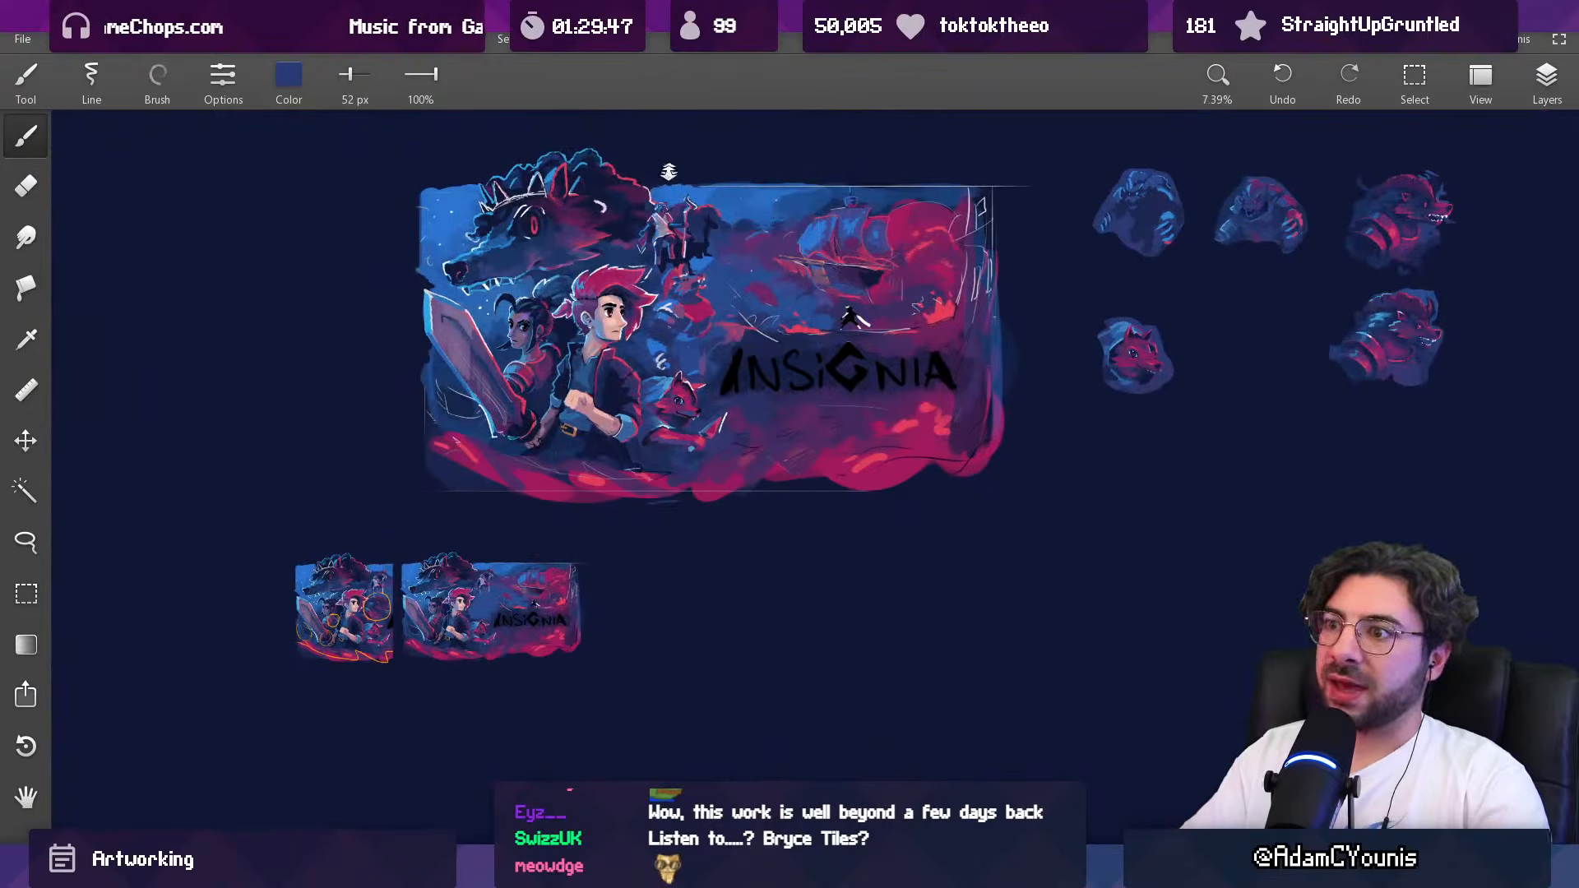
scroll(672, 279, up, 4)
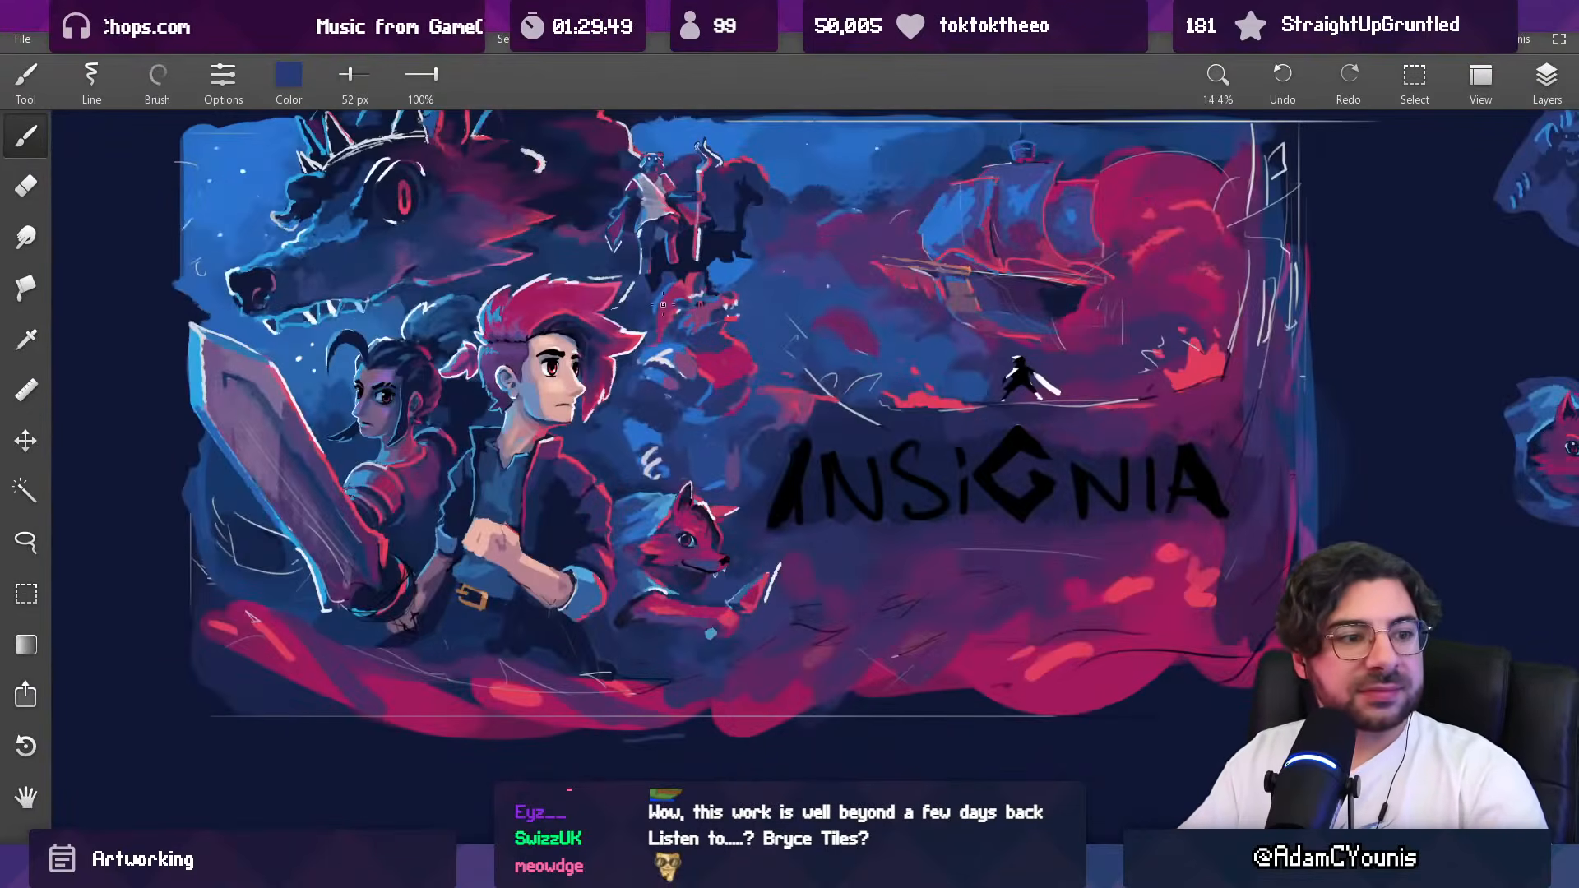
scroll(670, 245, up, 5)
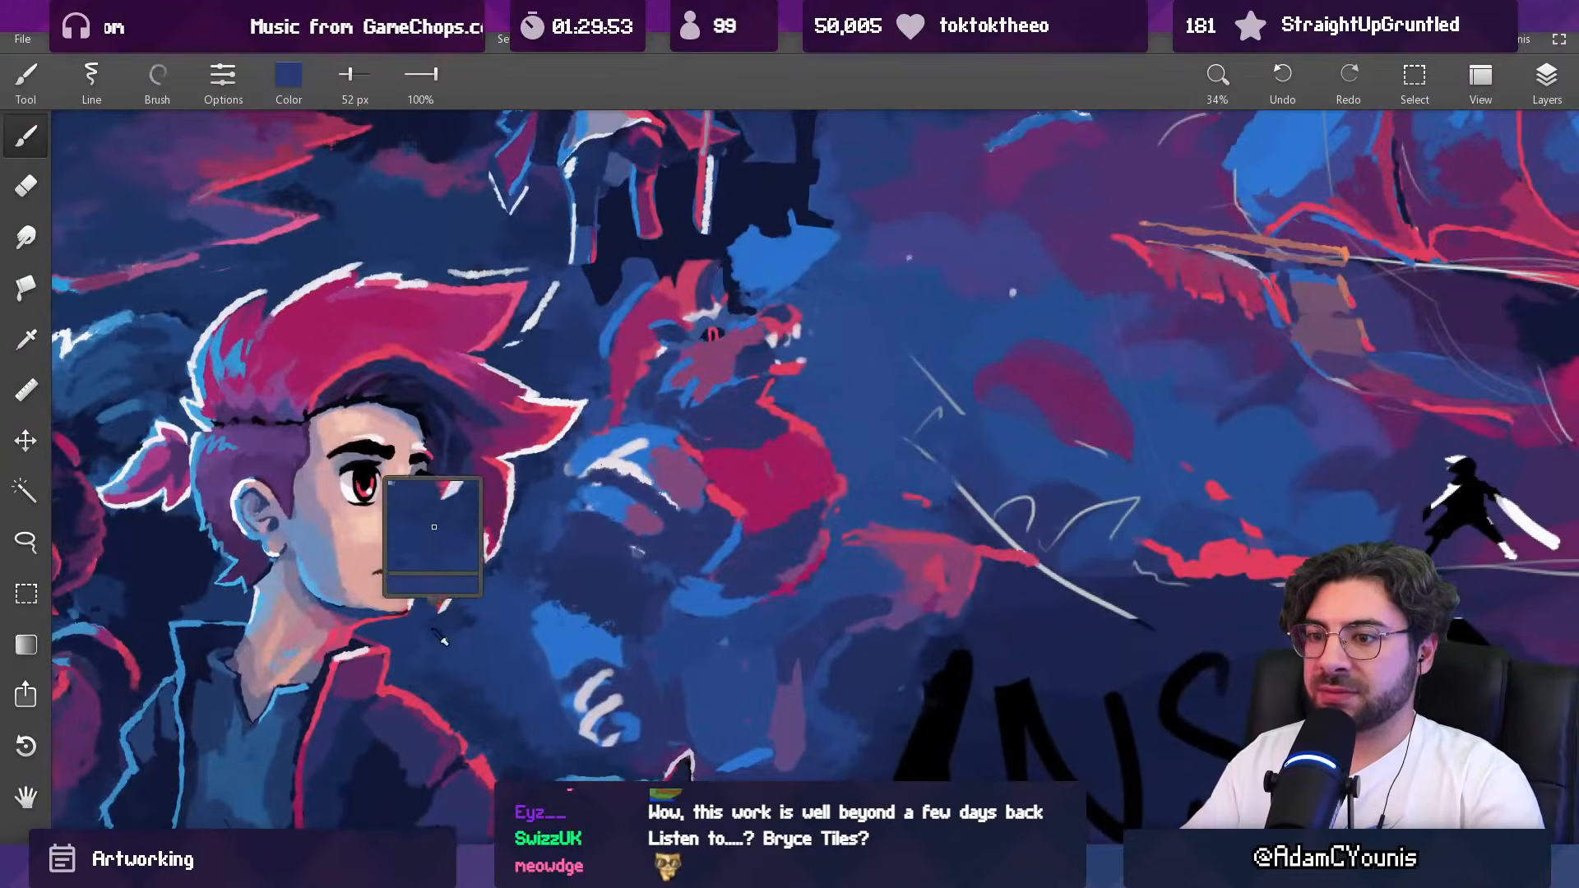
alt+click(169, 578)
key(bracketright)
key(bracketright)
key(bracketright)
key(bracketright)
key(bracketright)
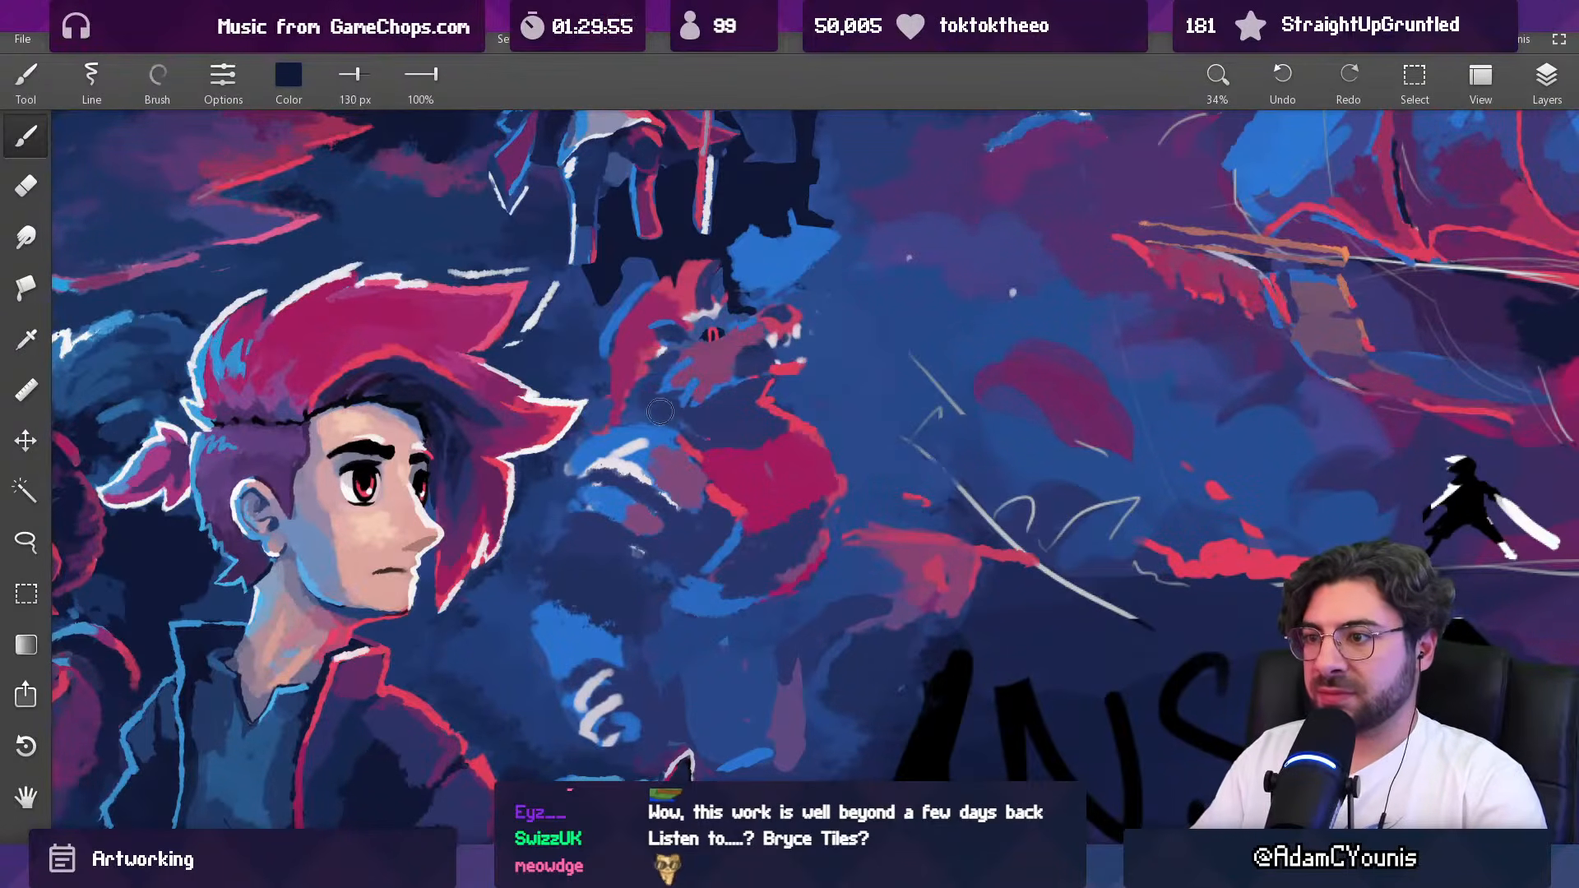
key(bracketleft)
key(bracketleft)
key(bracketleft)
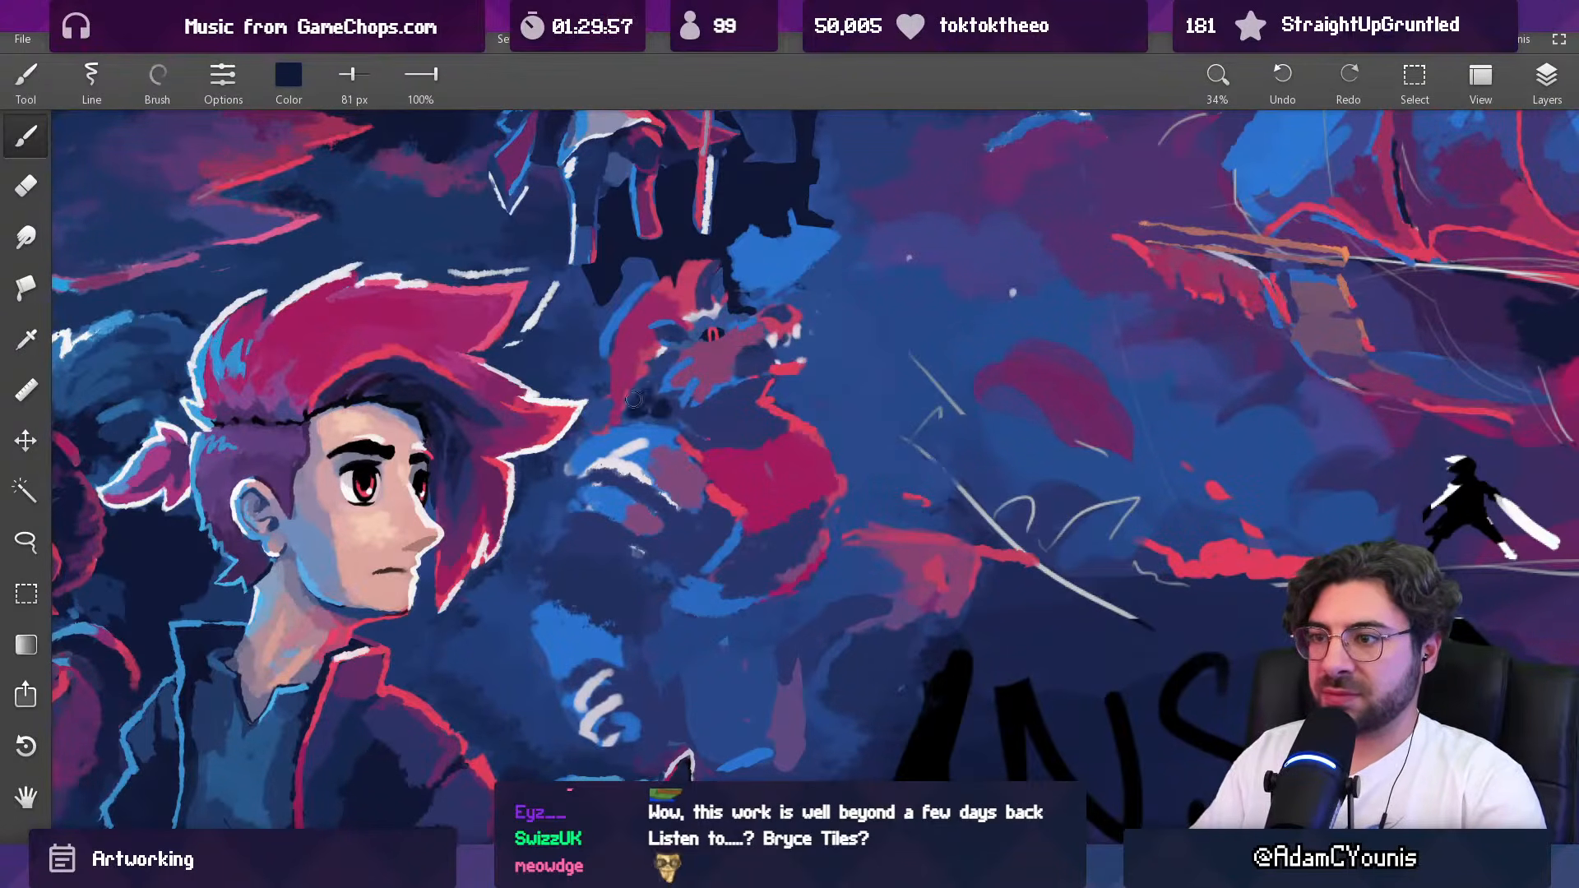
key(bracketleft)
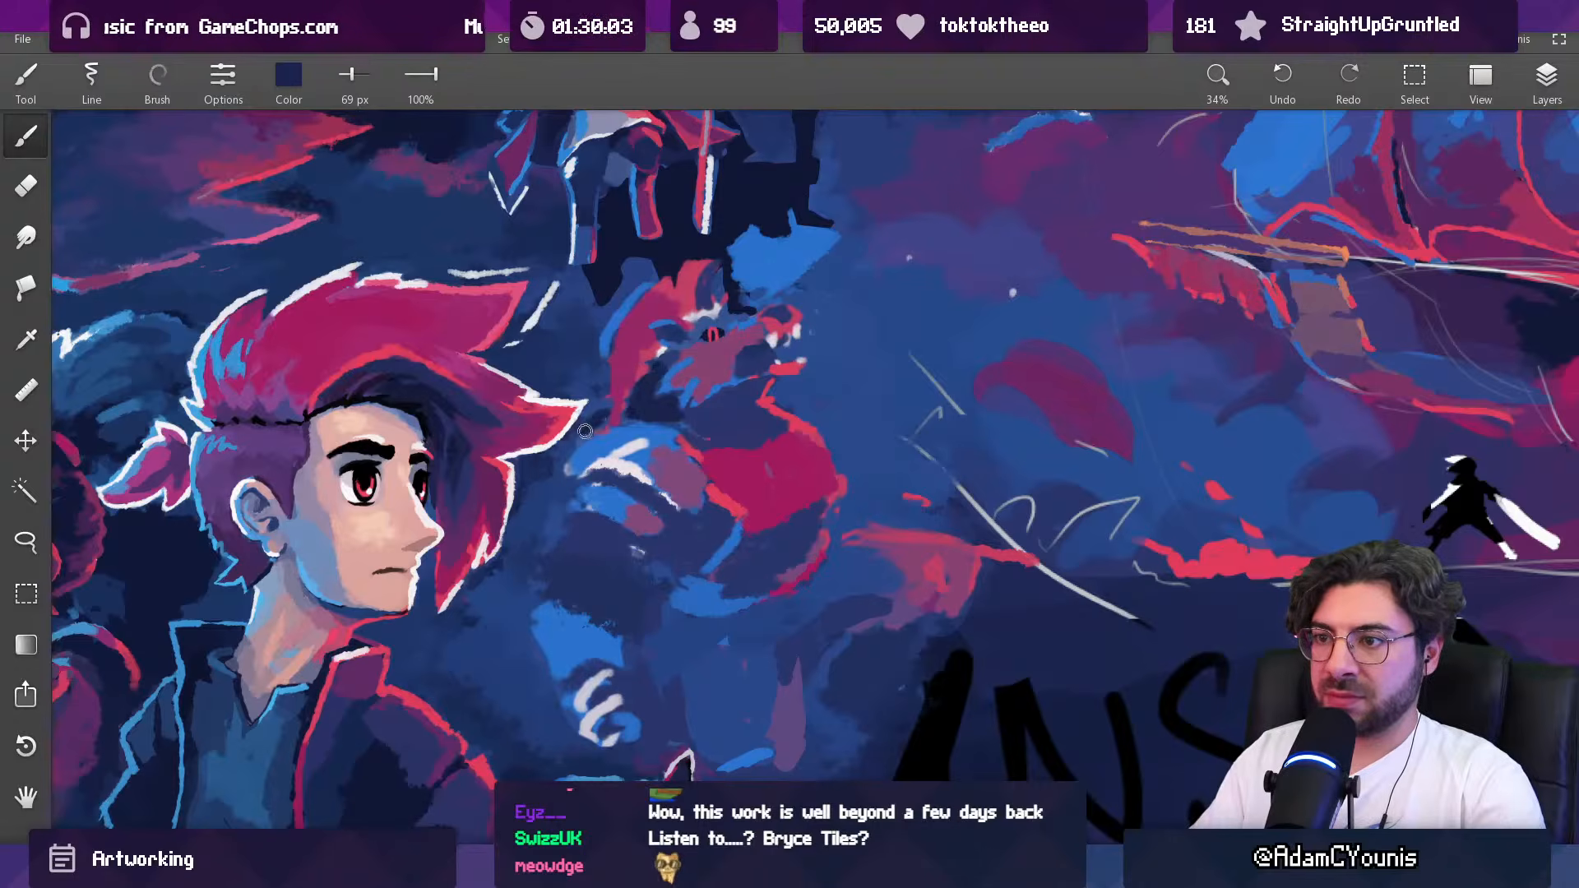
Step: Broaden the lower part of the creature's mane with its sampled magenta, using an 81 px brush
alt+click(625, 379)
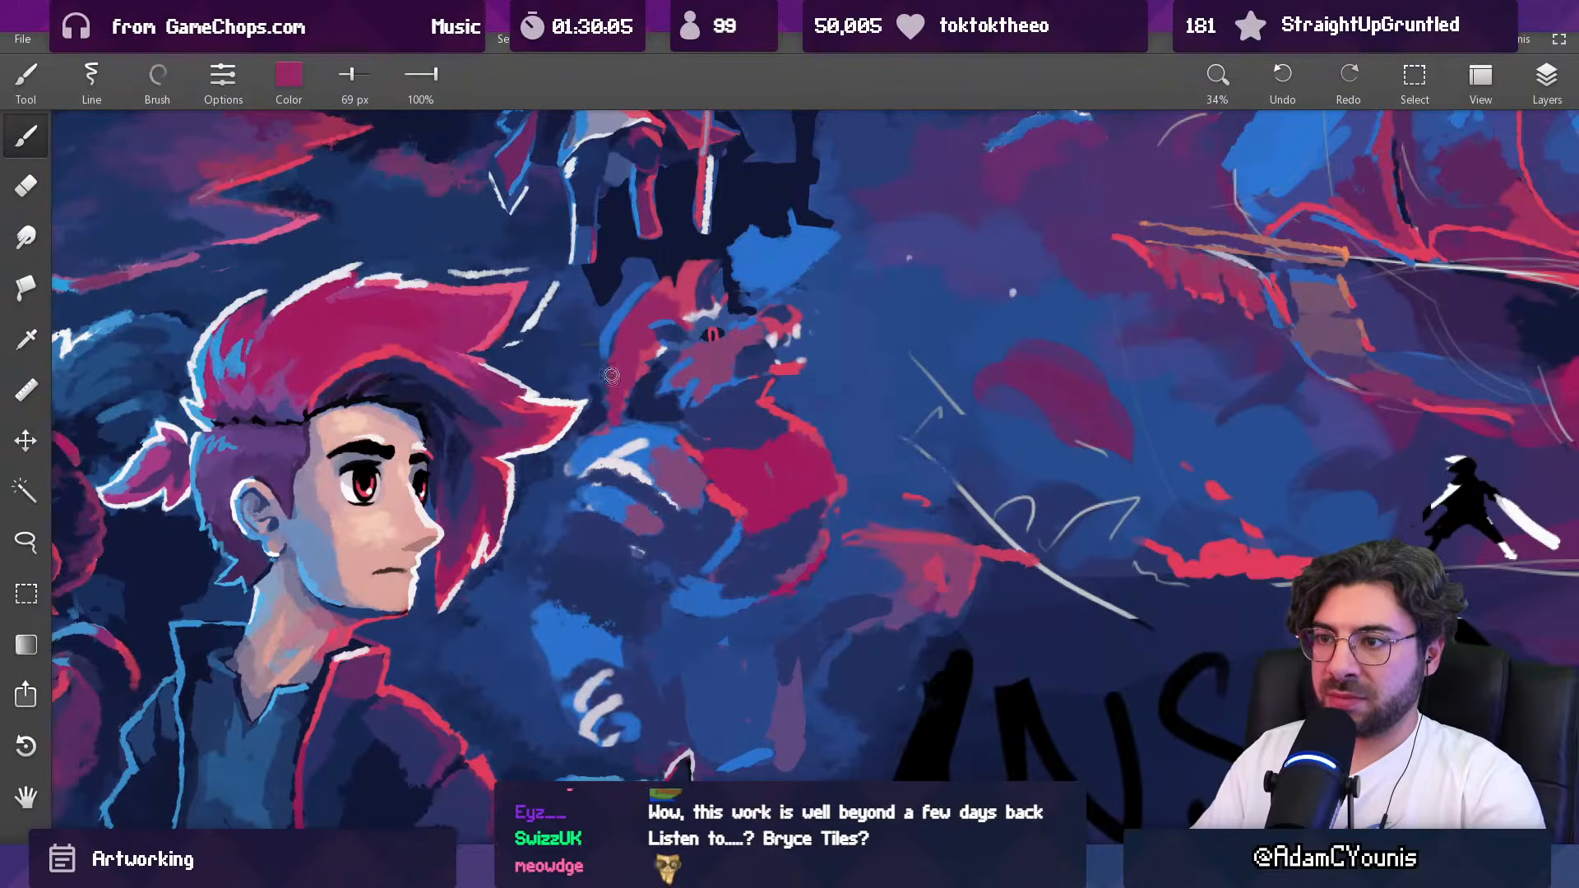
scroll(609, 403, down, 5)
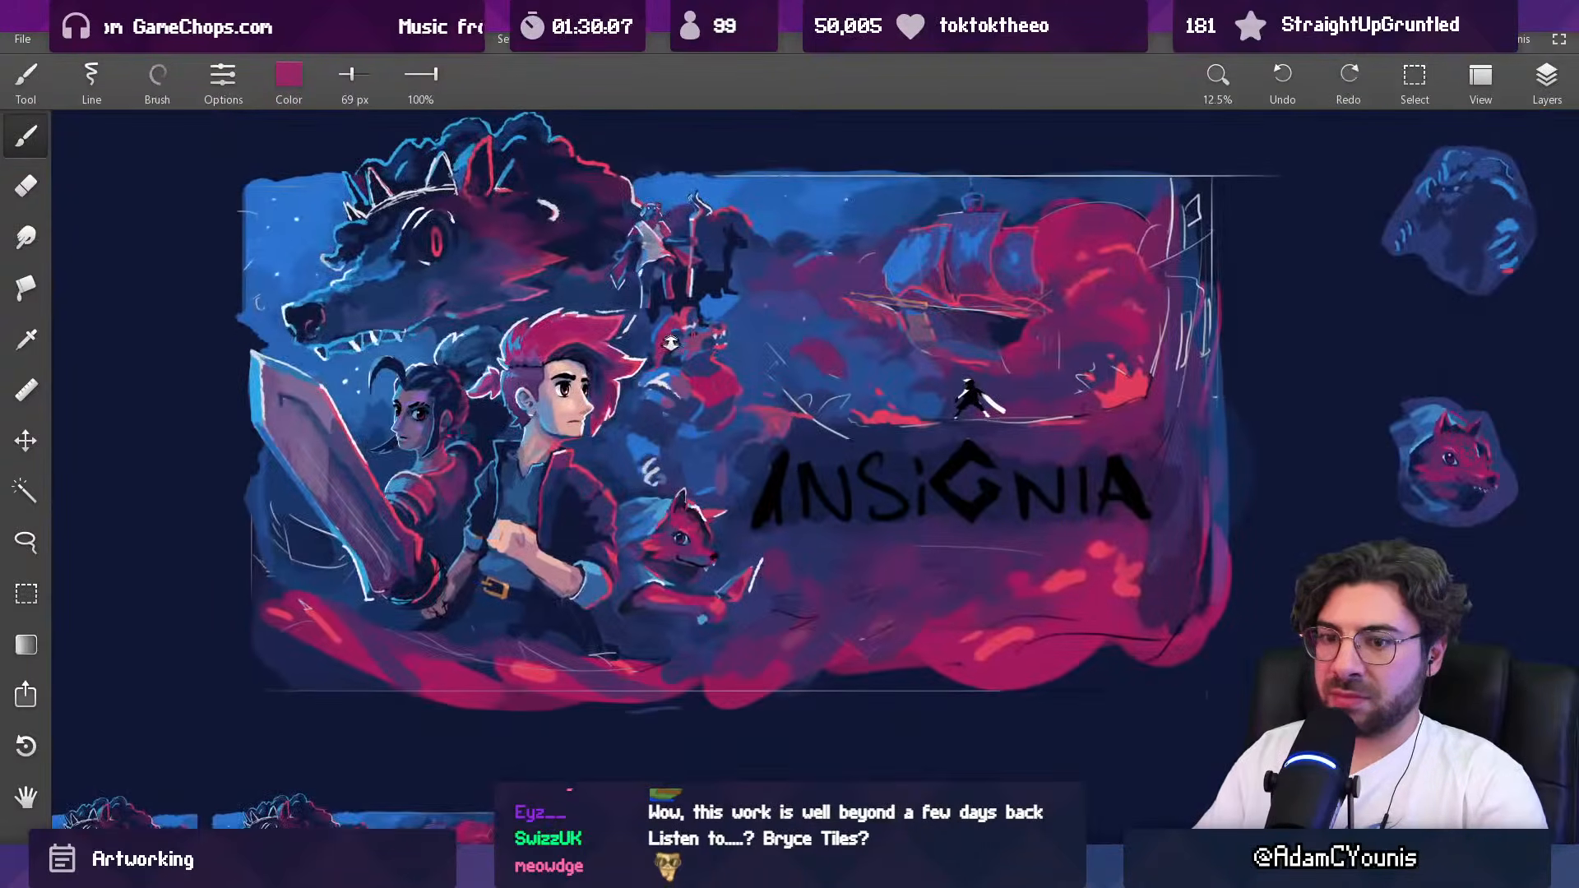
scroll(671, 339, up, 4)
key(bracketleft)
key(bracketleft)
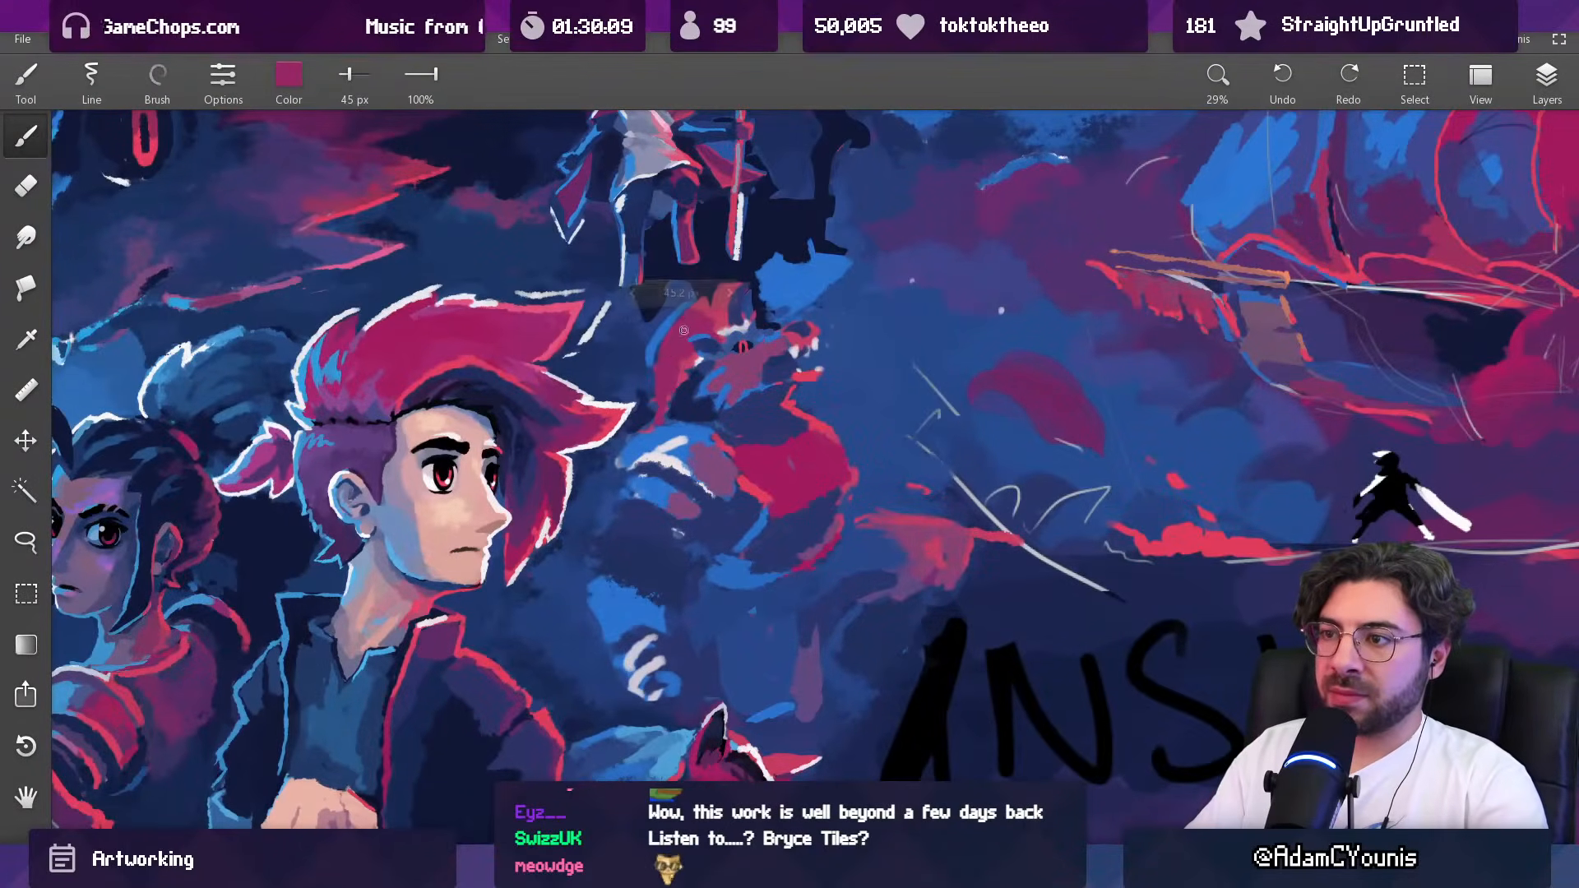
key(bracketright)
key(bracketright)
key(bracketright)
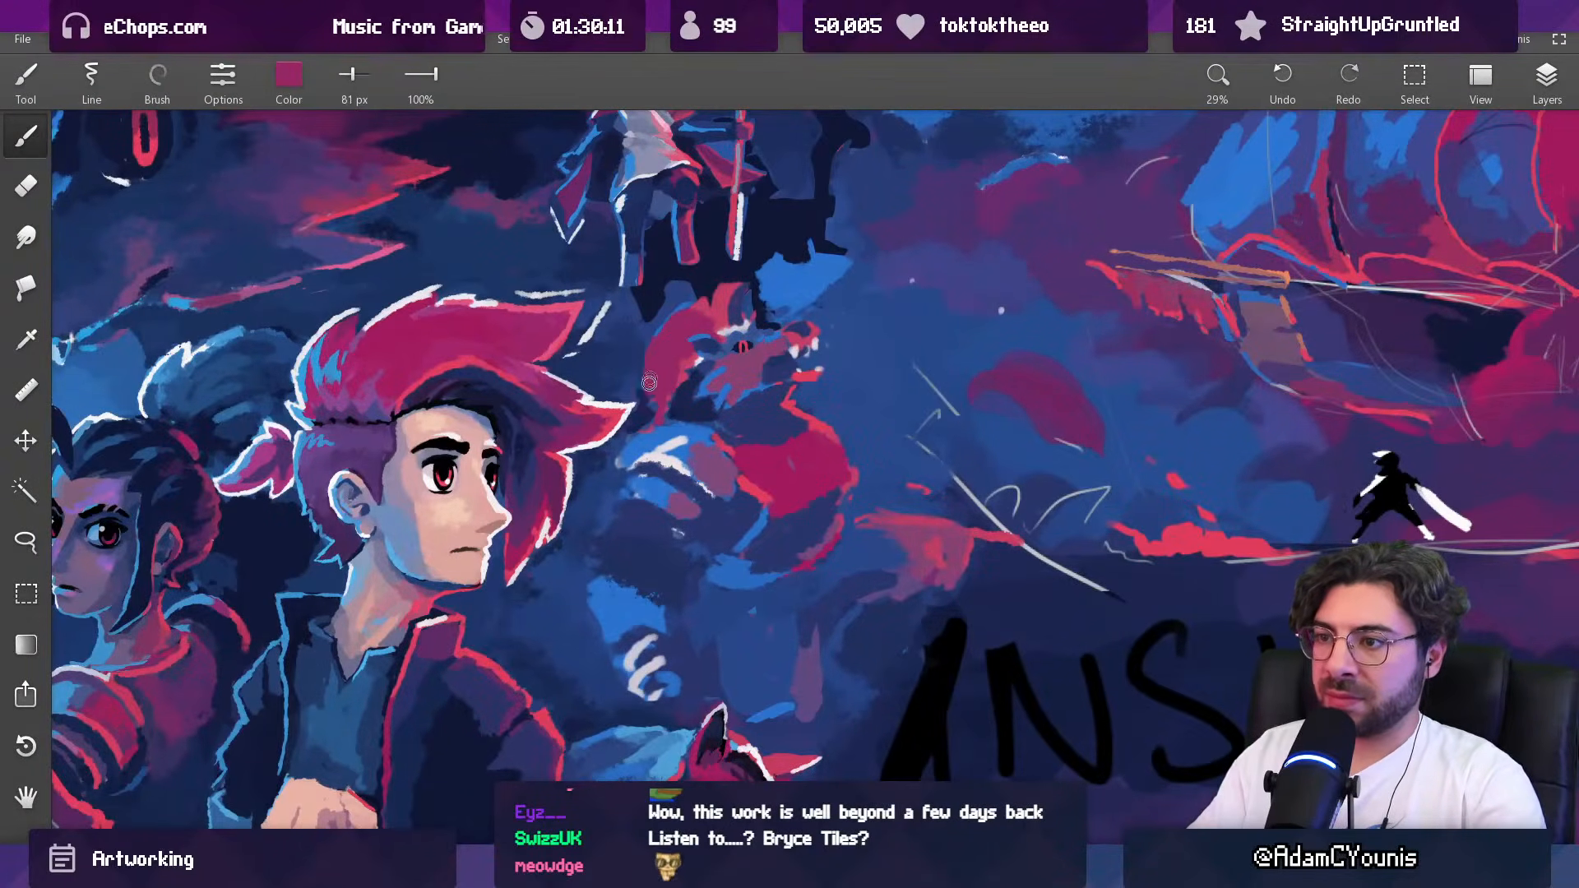
alt+click(639, 413)
drag(644, 421, 669, 398)
alt+click(669, 397)
Step: Trim and soften the back edge of the mane with sampled blue and purple tones, using a brush of about 160 px
alt+click(615, 457)
key(bracketright)
key(bracketright)
key(bracketright)
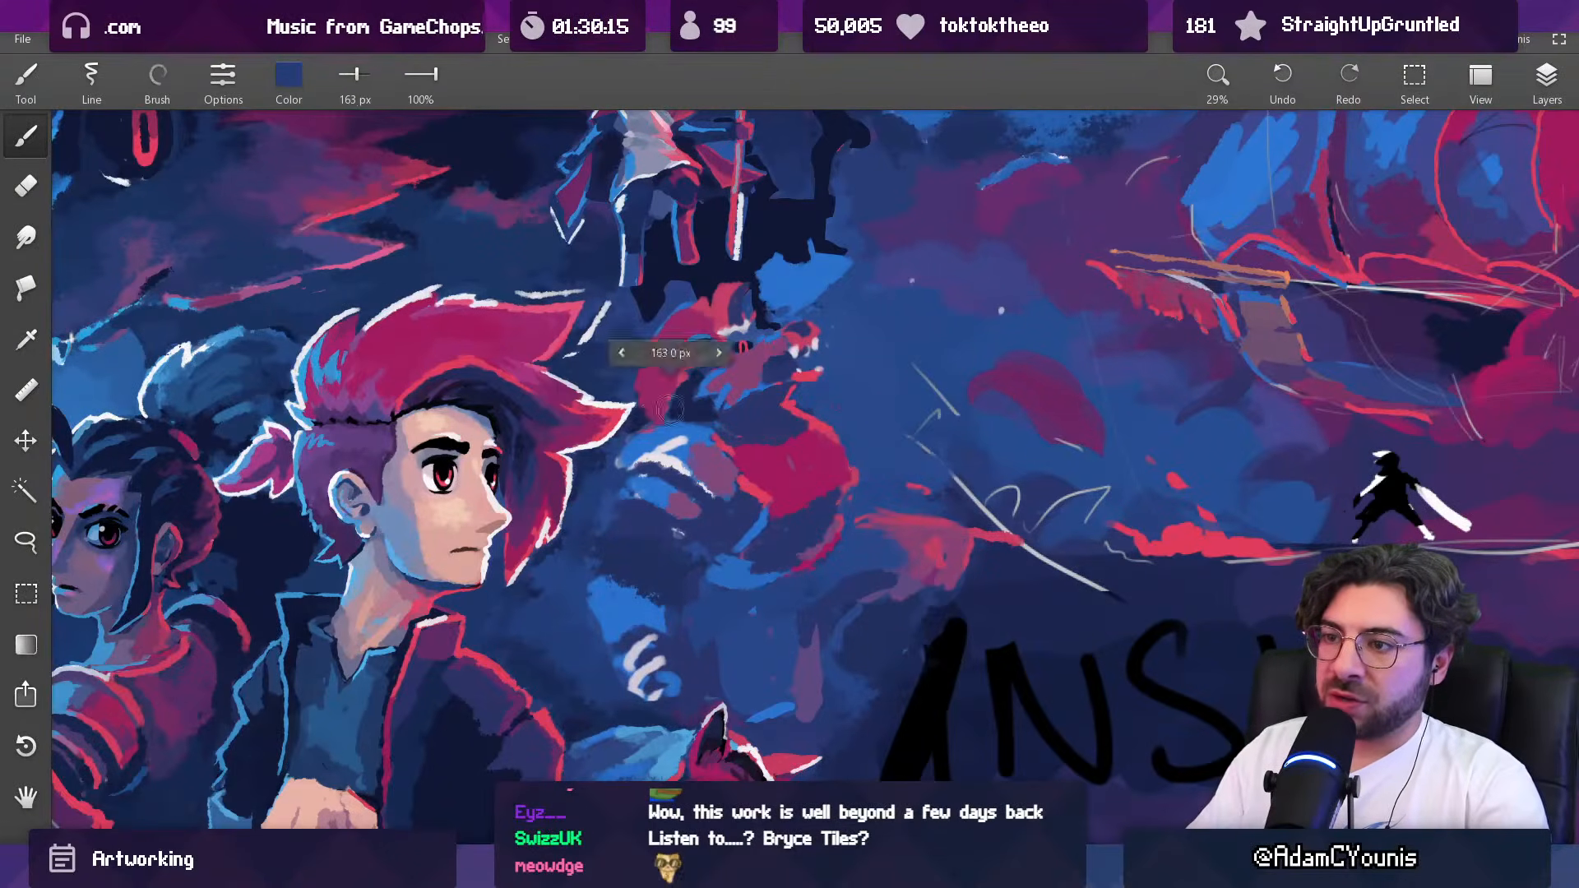
alt+click(650, 399)
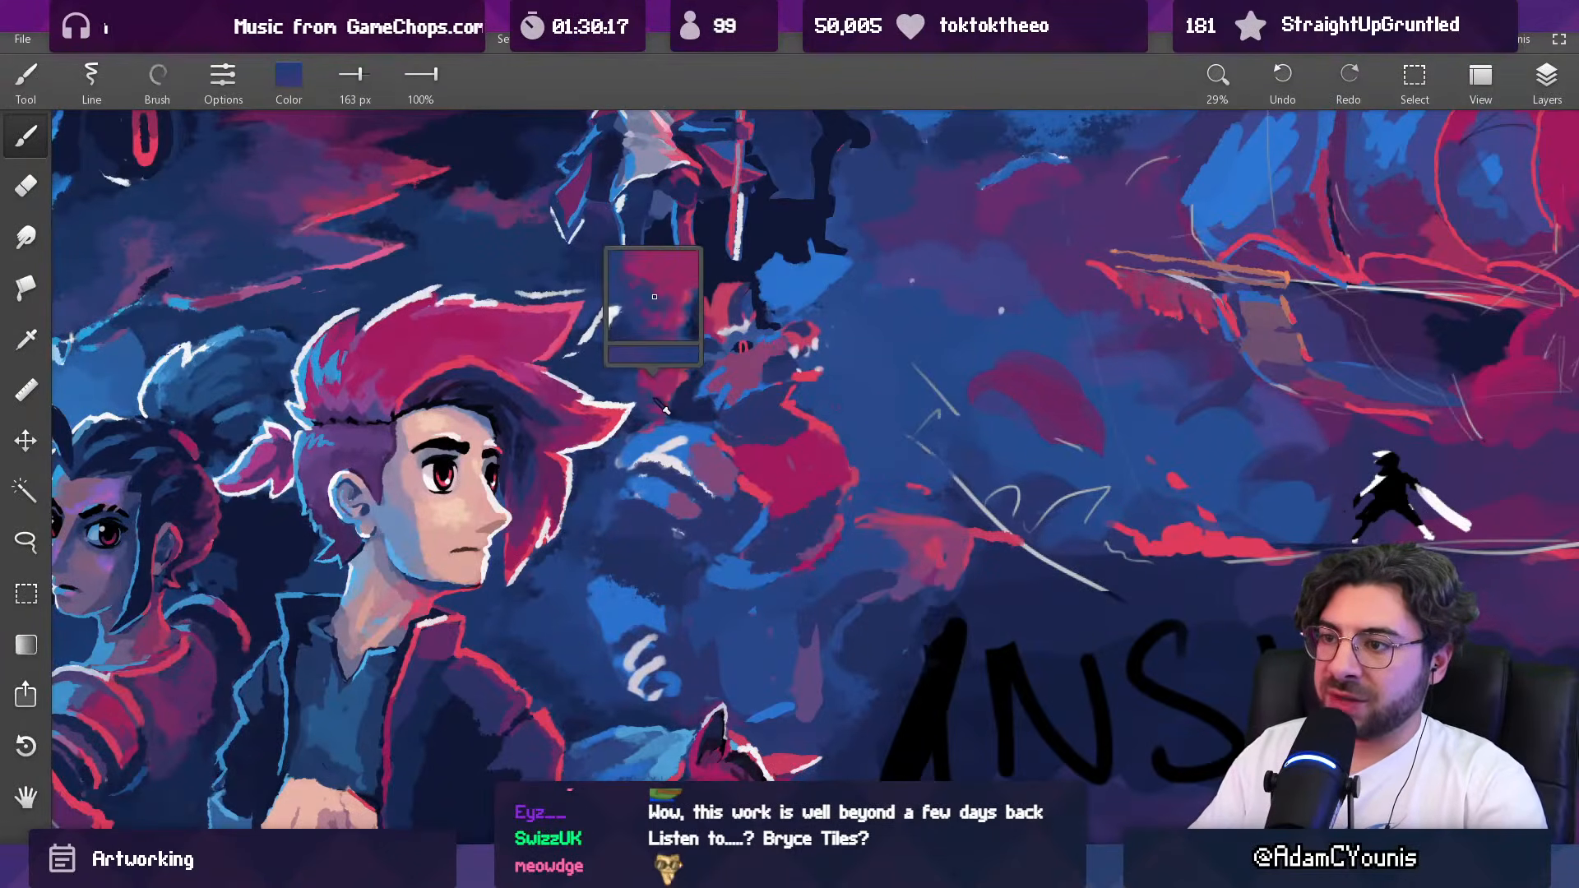
alt+click(655, 400)
alt+click(649, 382)
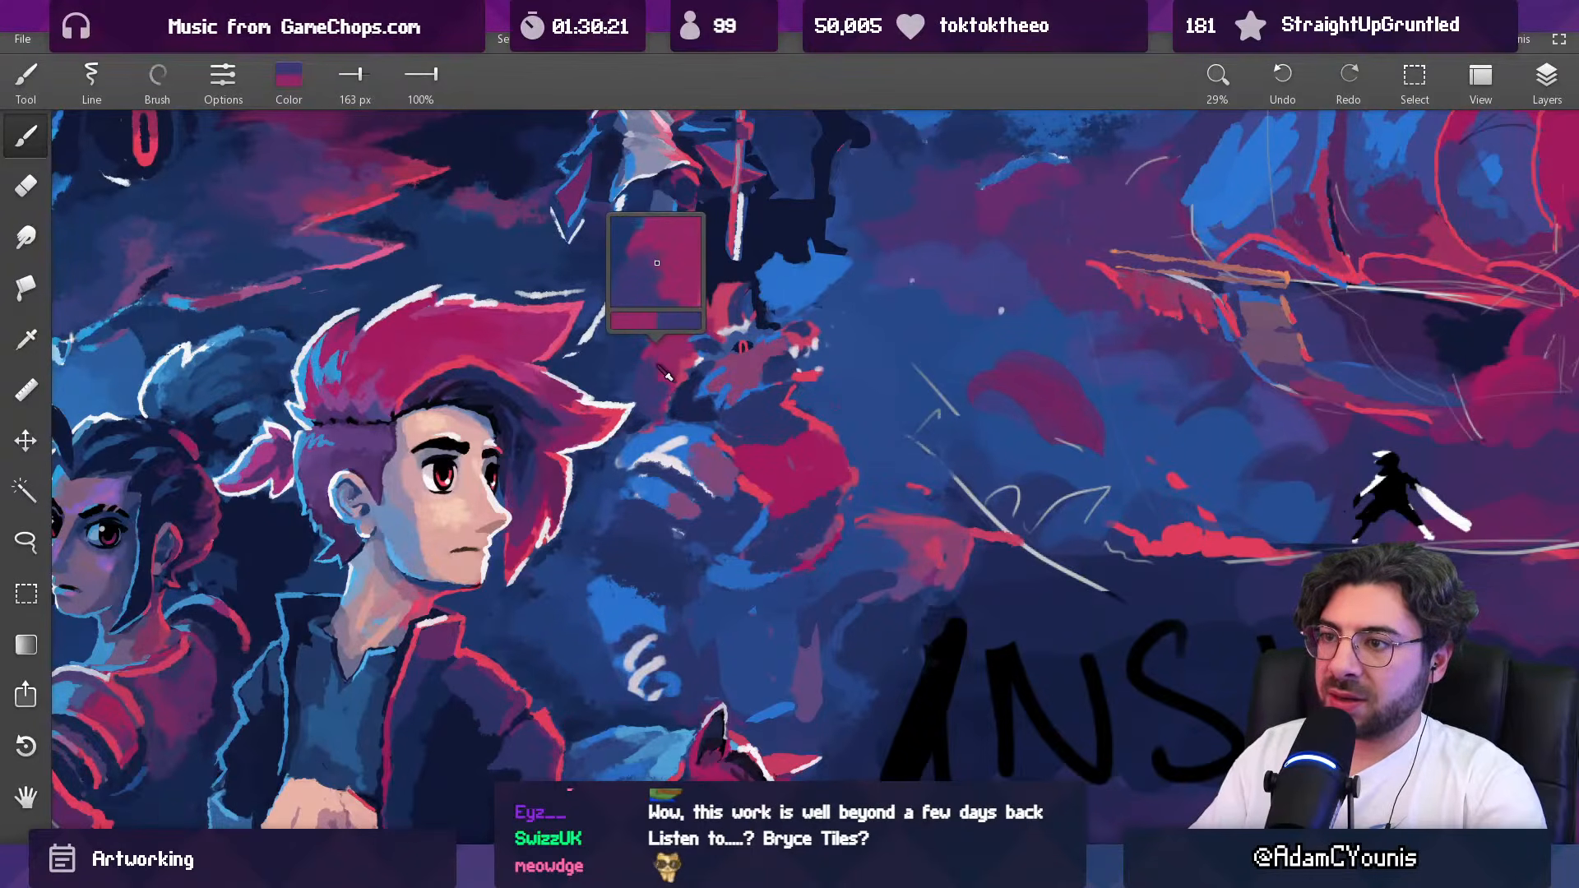
alt+click(667, 375)
alt+click(651, 362)
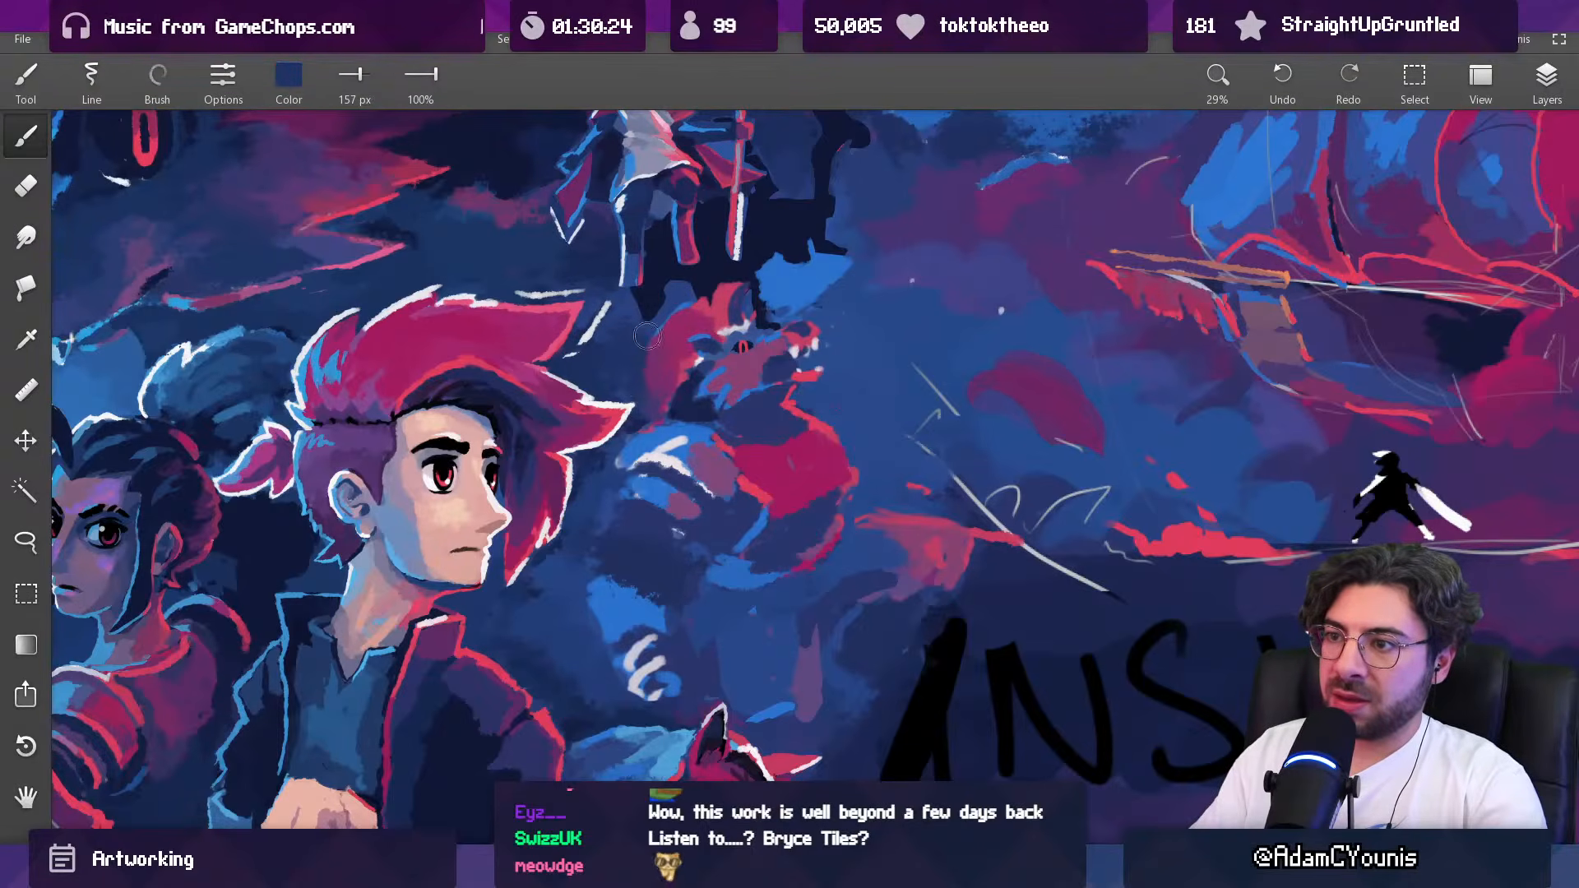
Step: Shade the back of the creature's mane in dark purple with a 76 px brush
drag(704, 354, 676, 460)
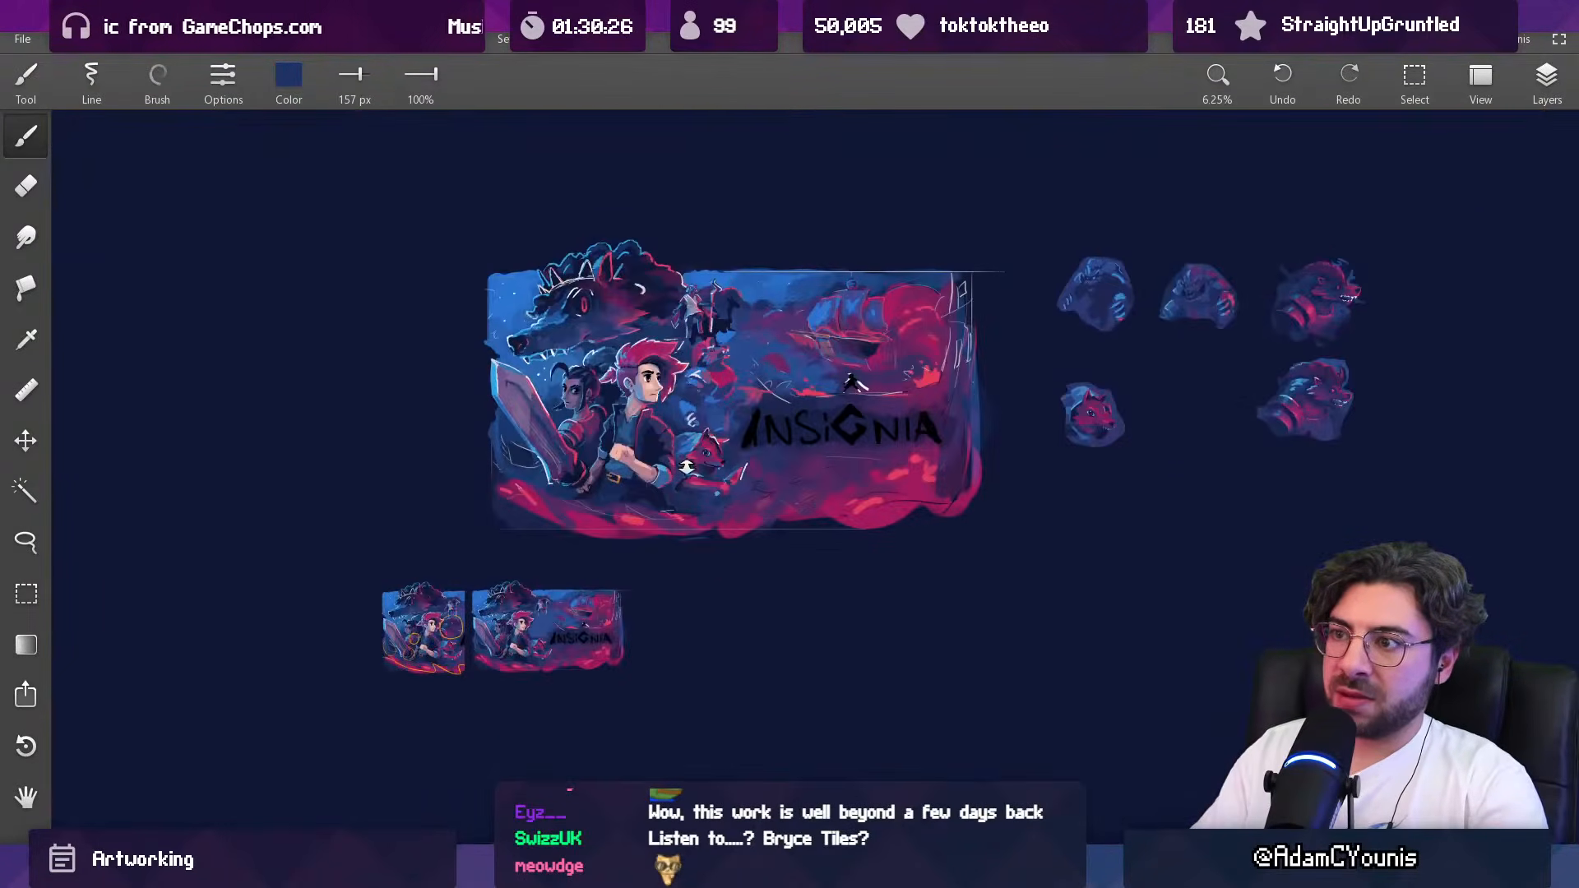
drag(705, 341, 699, 202)
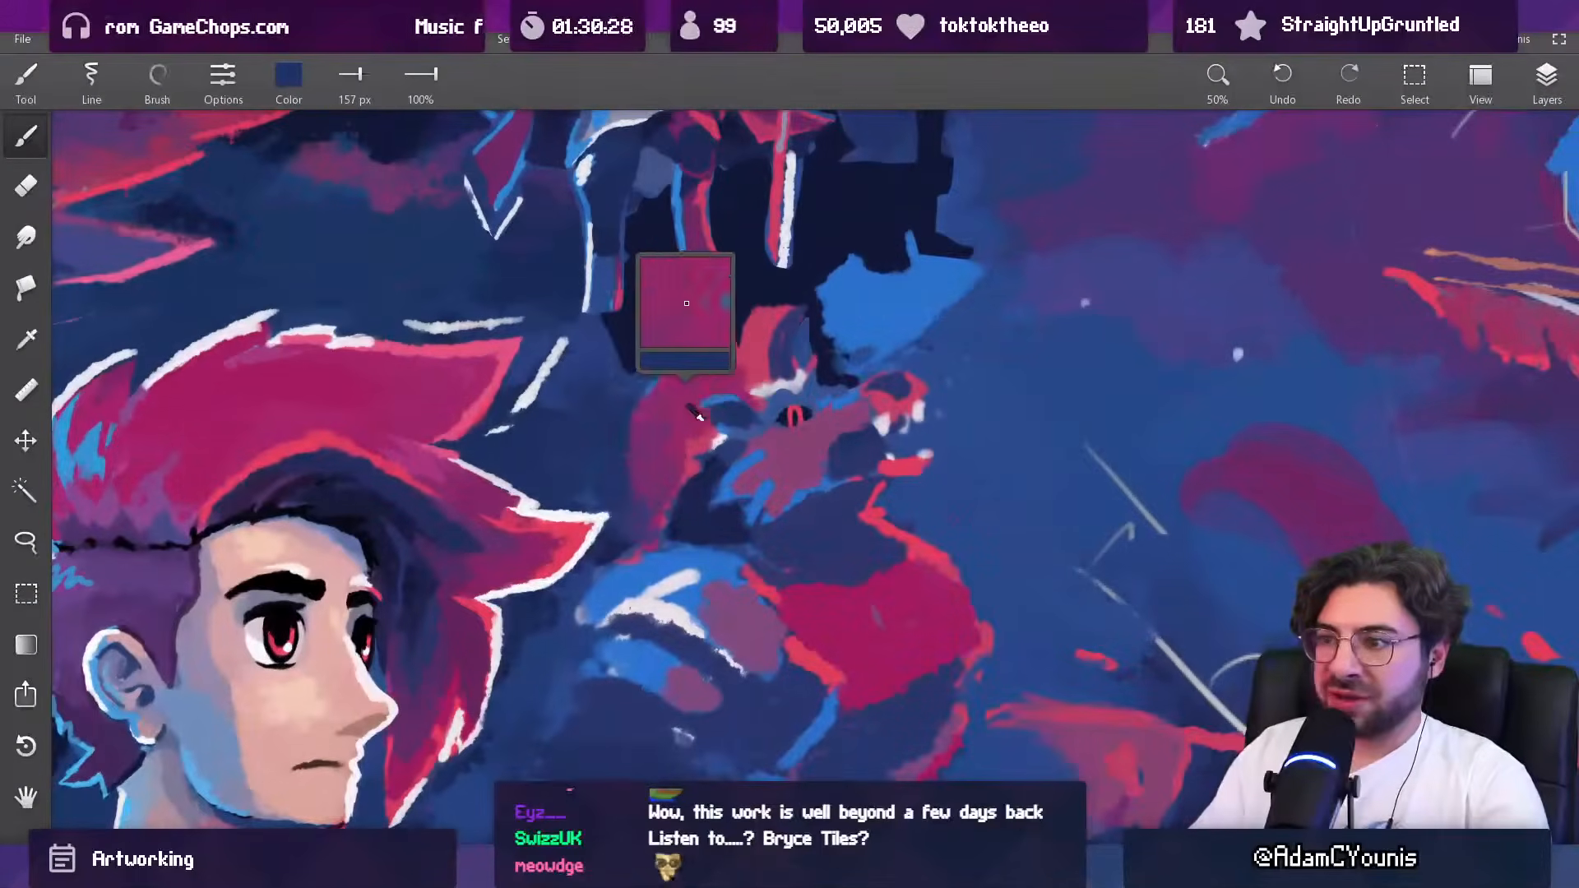
alt+click(649, 515)
drag(664, 475, 682, 462)
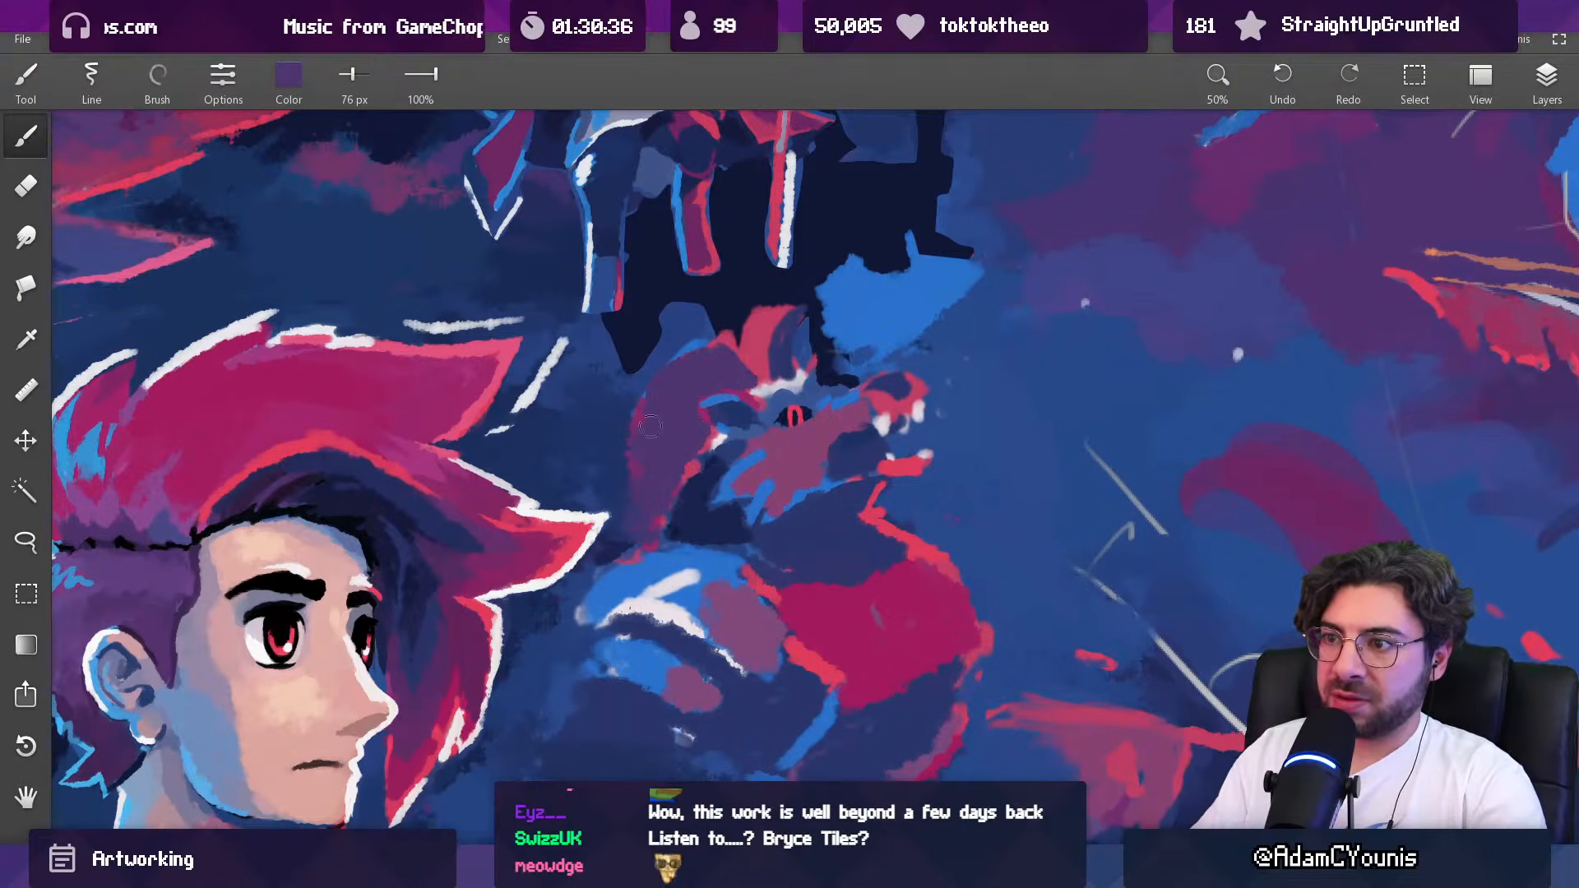
Step: Paint a bright blue rim light along the back edge of the mane with a 45 px brush
alt+click(701, 352)
drag(701, 354, 691, 360)
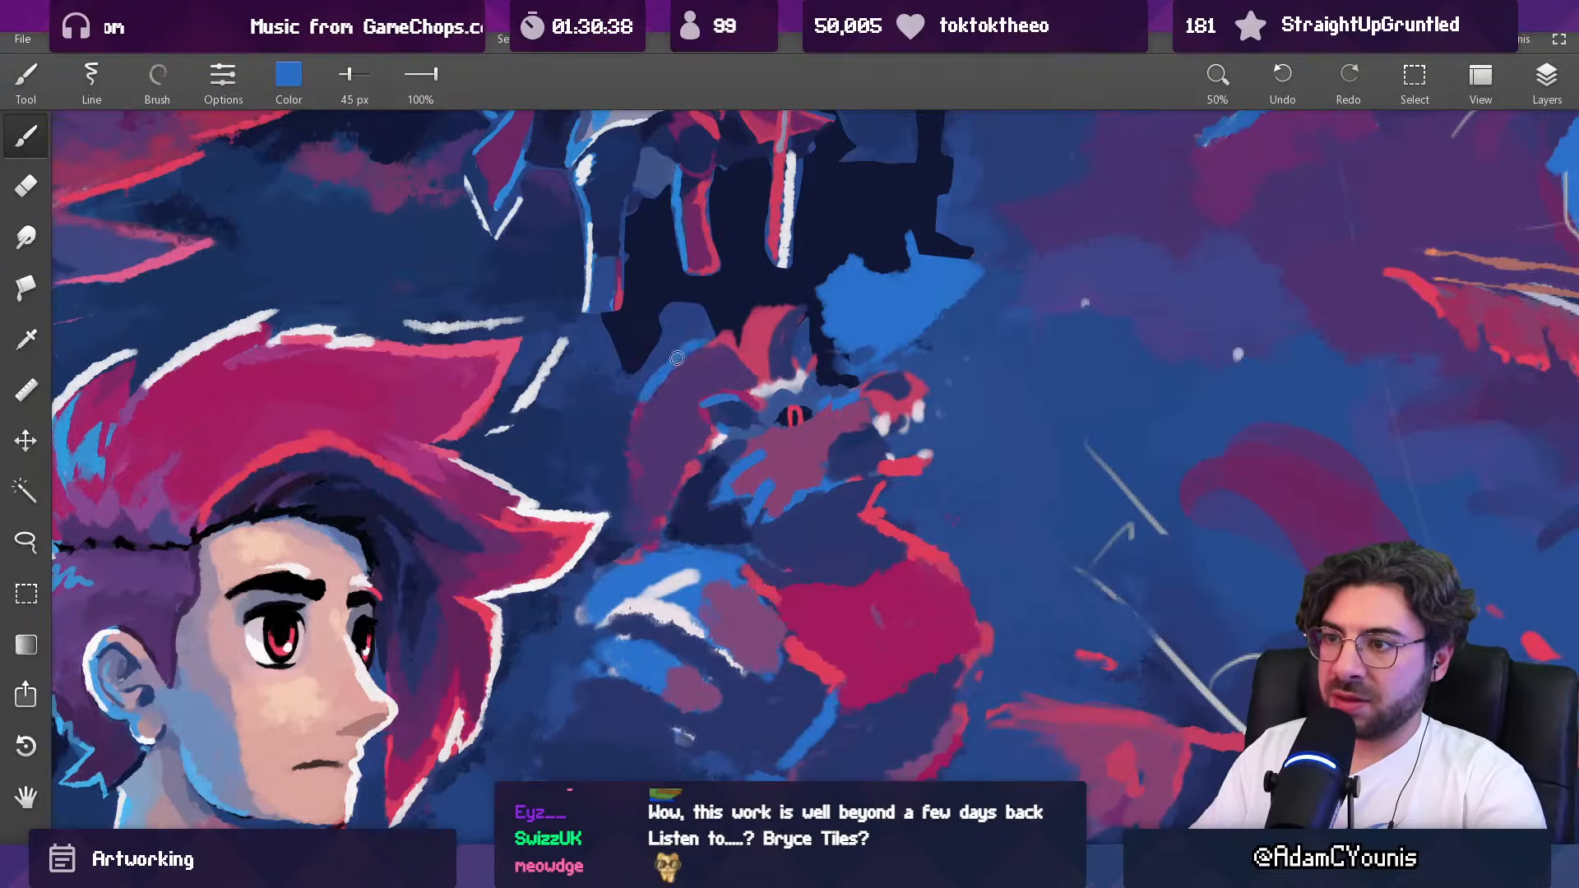
drag(634, 424, 649, 540)
Step: Paint sampled magenta at the base of the creature's ear with a 71 px brush
ctrl+drag(688, 436, 680, 575)
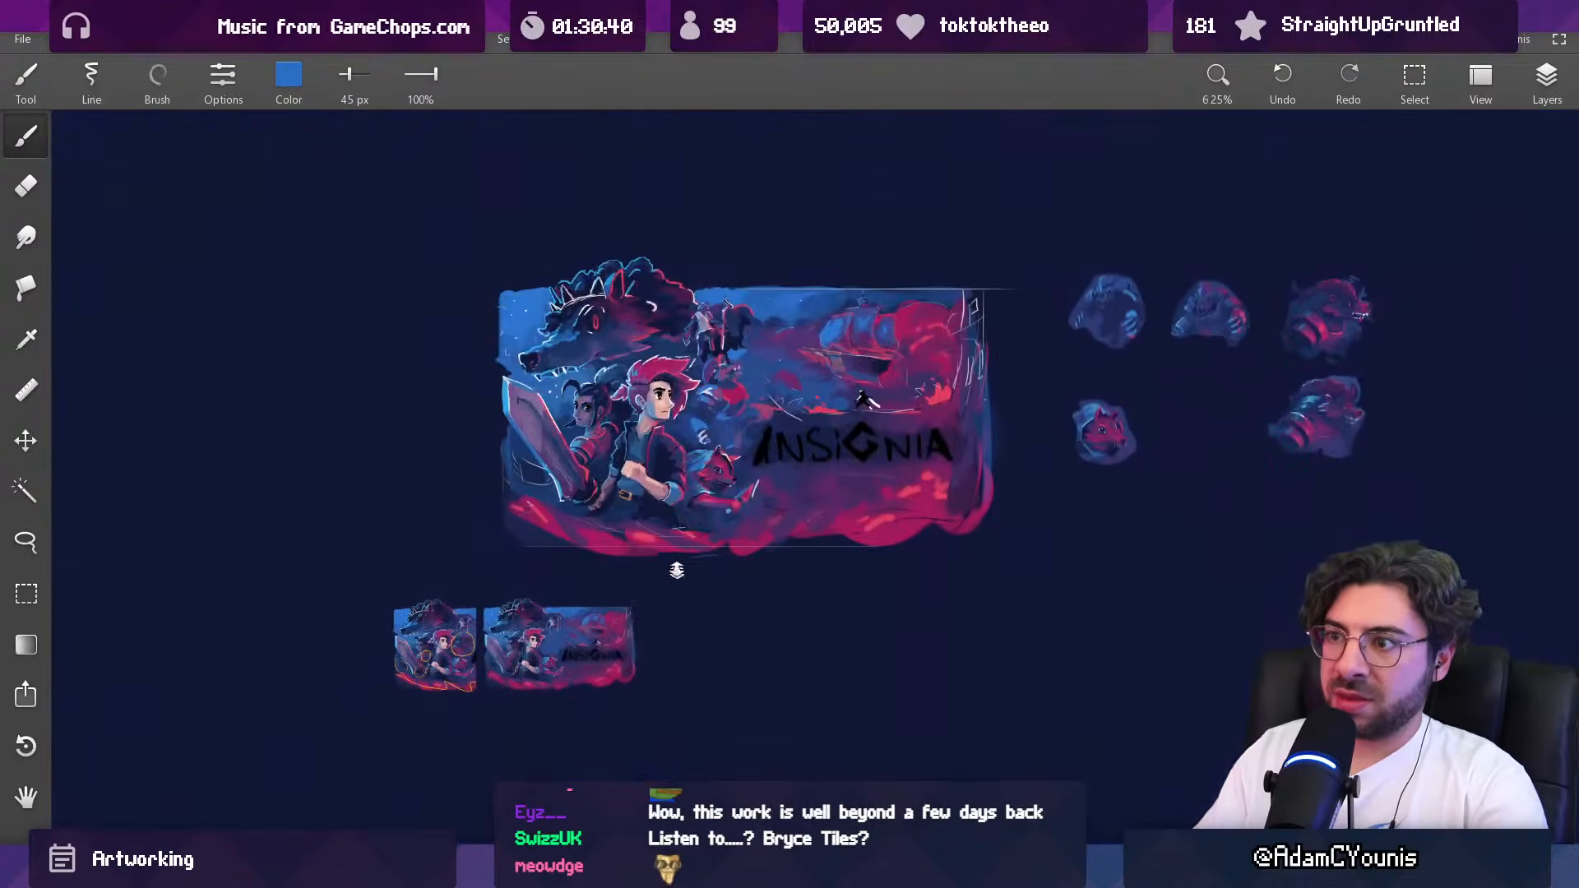
ctrl+drag(731, 365, 695, 33)
alt+click(770, 714)
mouse_move(644, 482)
mouse_down()
mouse_move(606, 438)
mouse_move(622, 466)
mouse_up()
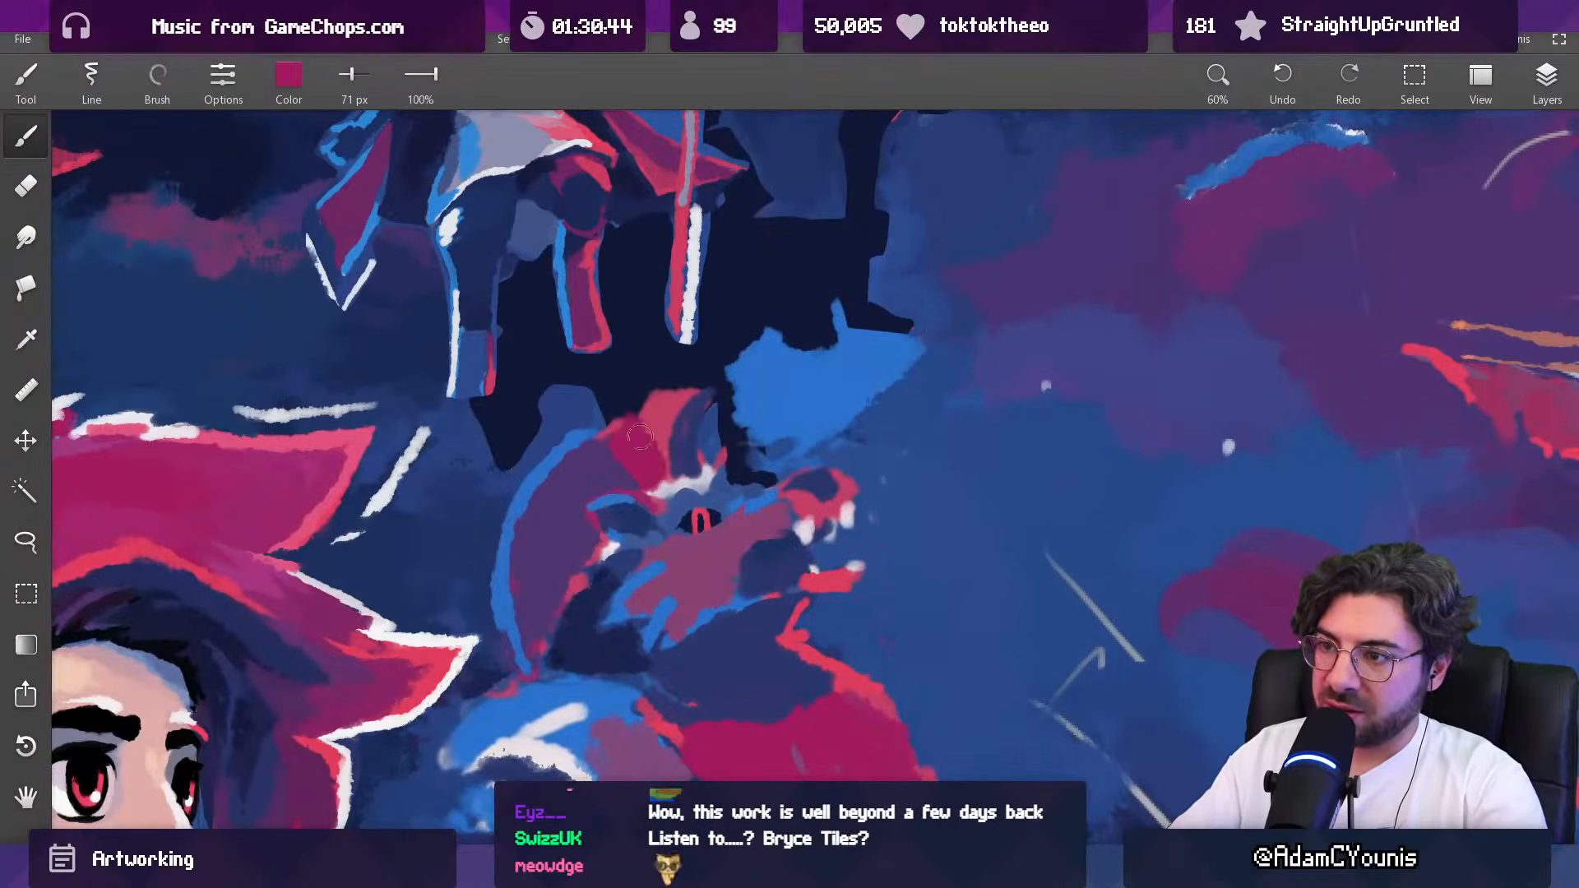
Step: Cover the coral patch at the top of the creature's mane with sampled magenta using a 71 px brush
alt+click(622, 466)
alt+click(660, 403)
alt+click(677, 366)
mouse_move(680, 367)
mouse_down()
mouse_move(649, 388)
mouse_move(657, 431)
mouse_move(593, 436)
mouse_up()
alt+click(650, 438)
alt+click(638, 421)
Step: Paint thin sampled purple stripes through the magenta patch of the mane with a 24 px brush
key(bracketleft)
key(bracketleft)
key(bracketleft)
key(bracketleft)
key(bracketleft)
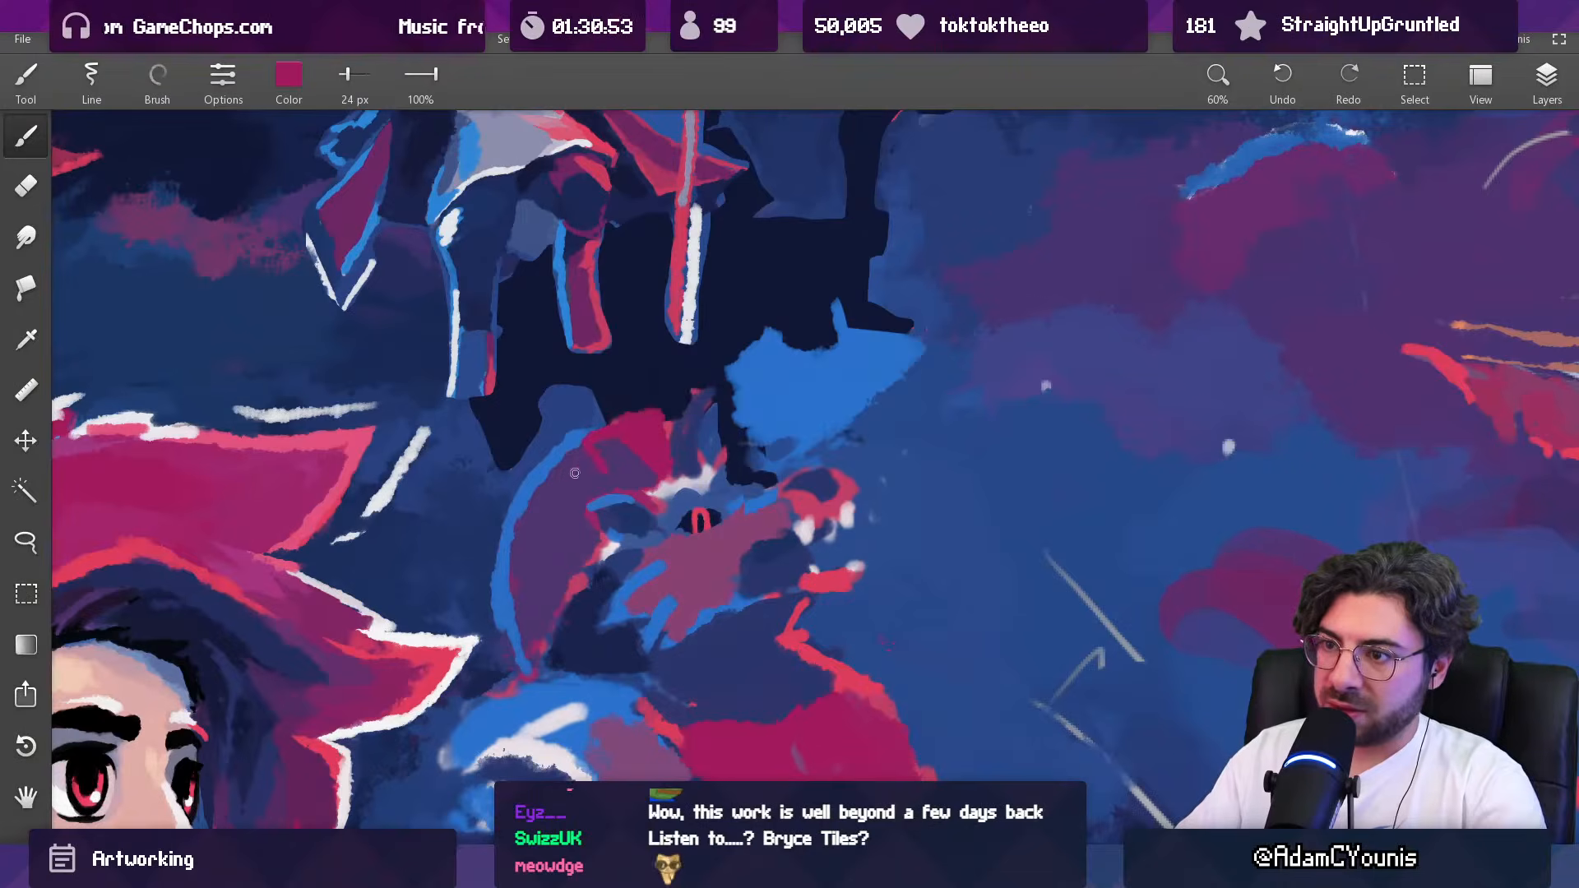
scroll(650, 421, down, 10)
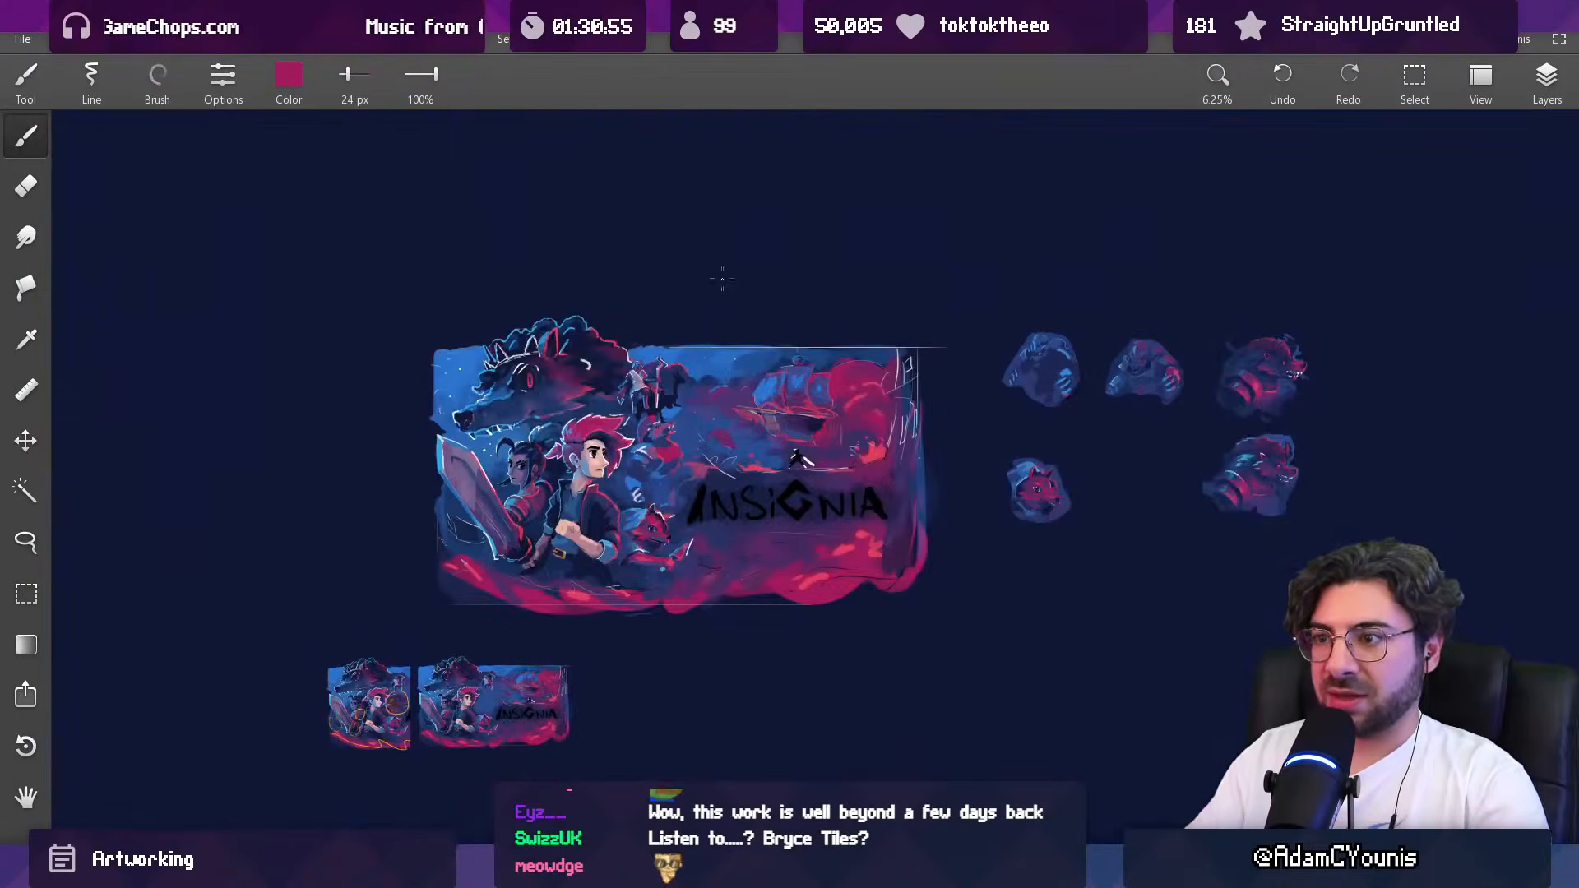
scroll(722, 271, up, 10)
alt+click(732, 328)
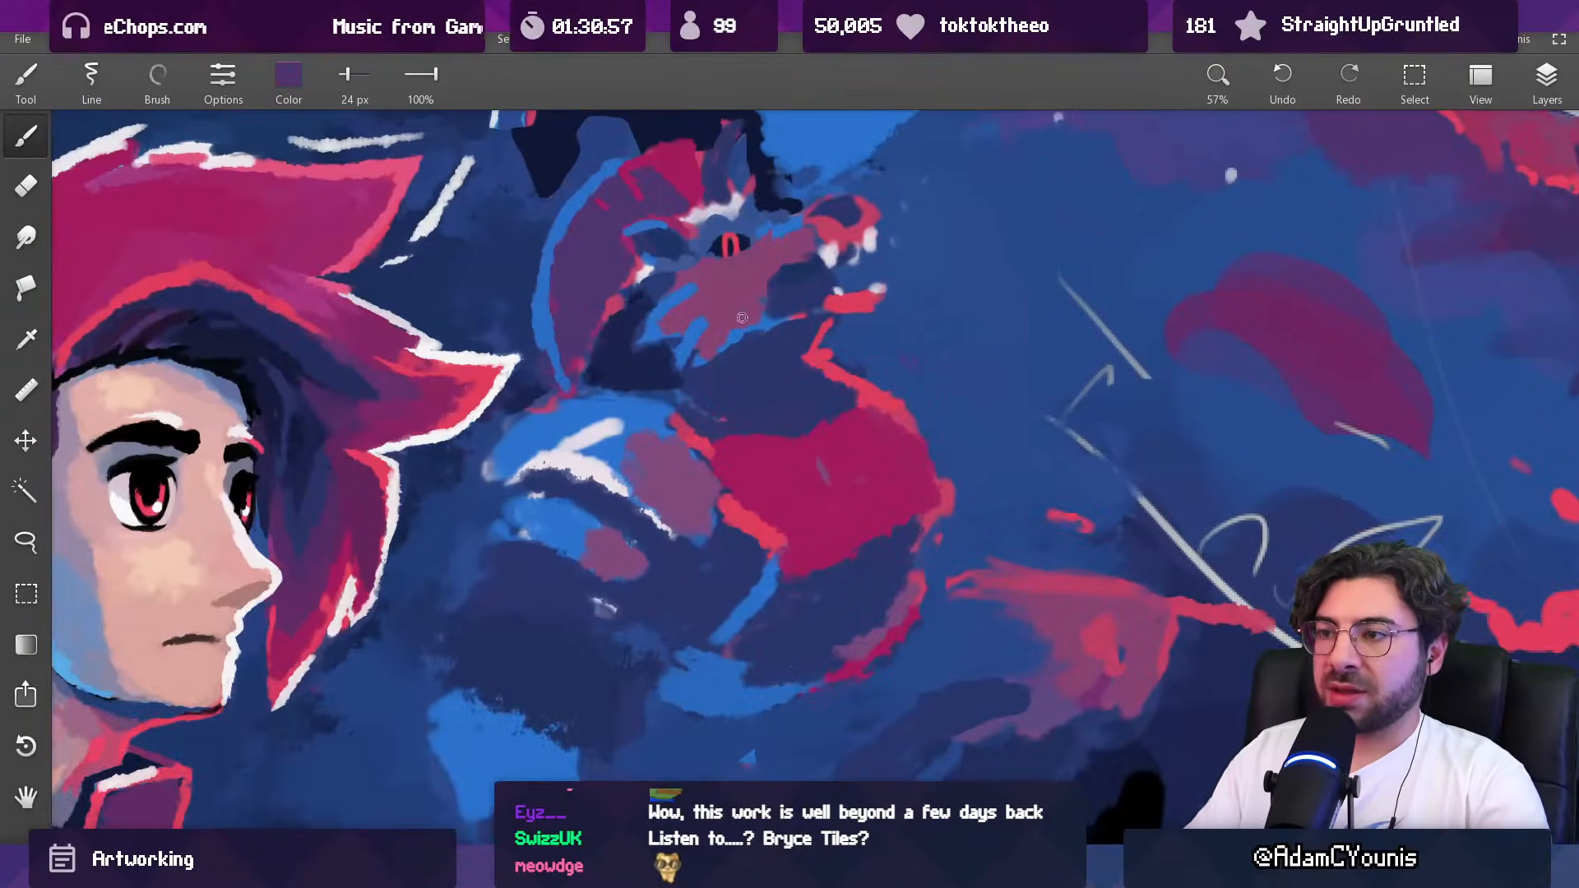
alt+click(742, 261)
drag(797, 274, 747, 376)
Step: Mix an orange-brown (#BB6A5C) from the sampled face mauve and paint it along the creature's brow and snout
alt+click(708, 341)
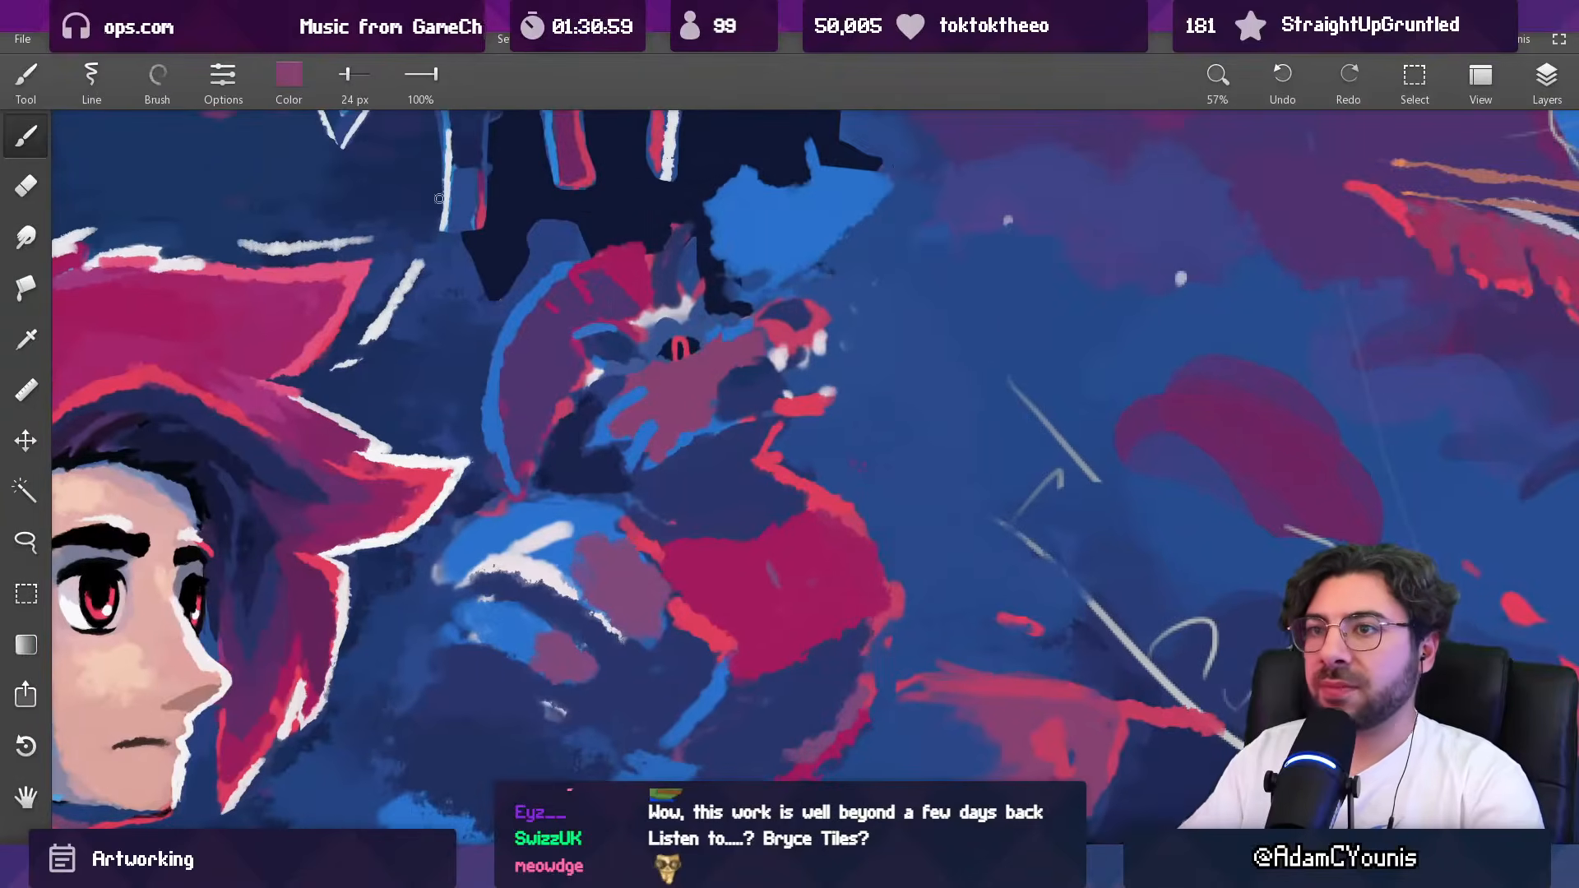
click(289, 78)
drag(278, 284, 273, 235)
drag(329, 186, 336, 186)
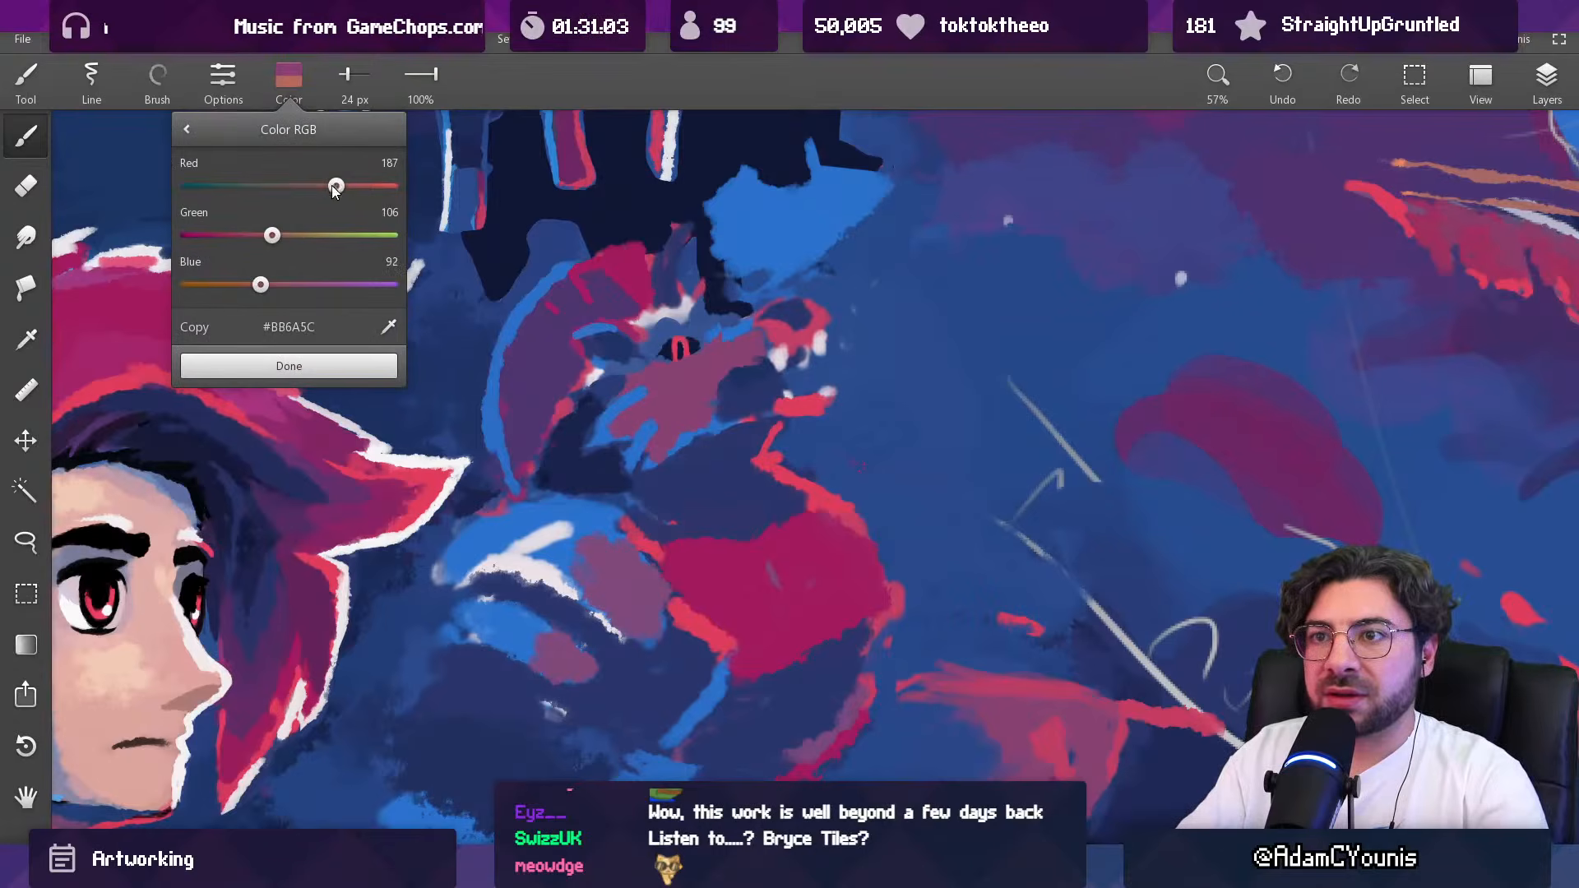
click(328, 370)
mouse_move(756, 332)
mouse_down()
mouse_move(719, 319)
mouse_move(732, 314)
mouse_move(678, 343)
mouse_move(682, 329)
mouse_move(658, 331)
mouse_move(683, 232)
mouse_move(626, 270)
mouse_move(690, 325)
mouse_move(749, 332)
mouse_move(668, 327)
mouse_move(722, 352)
mouse_move(701, 319)
mouse_move(730, 319)
mouse_move(701, 290)
mouse_up()
alt+click(730, 350)
Step: Rework the area above the eye and around the horn's base with sampled dark navy and purple, using a 41 px brush
key(bracketright)
key(bracketright)
key(bracketleft)
key(bracketleft)
scroll(729, 306, down, 10)
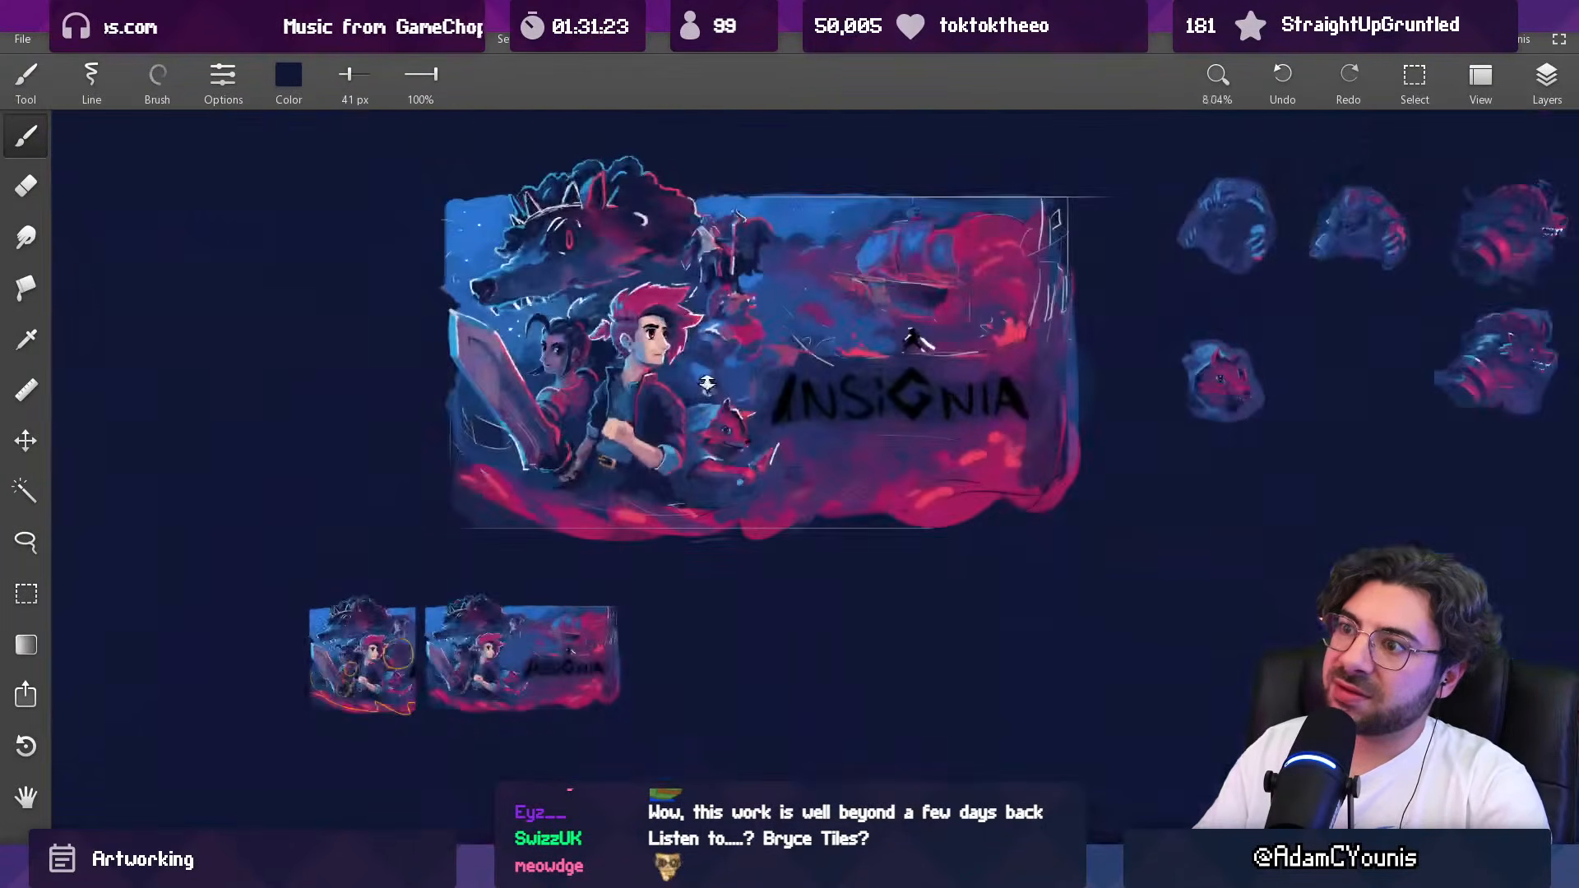
scroll(765, 222, up, 10)
click(673, 304)
mouse_move(673, 261)
mouse_down()
mouse_move(632, 266)
mouse_move(695, 239)
mouse_move(725, 253)
mouse_move(646, 254)
mouse_move(642, 273)
mouse_up()
click(652, 255)
scroll(710, 346, down, 10)
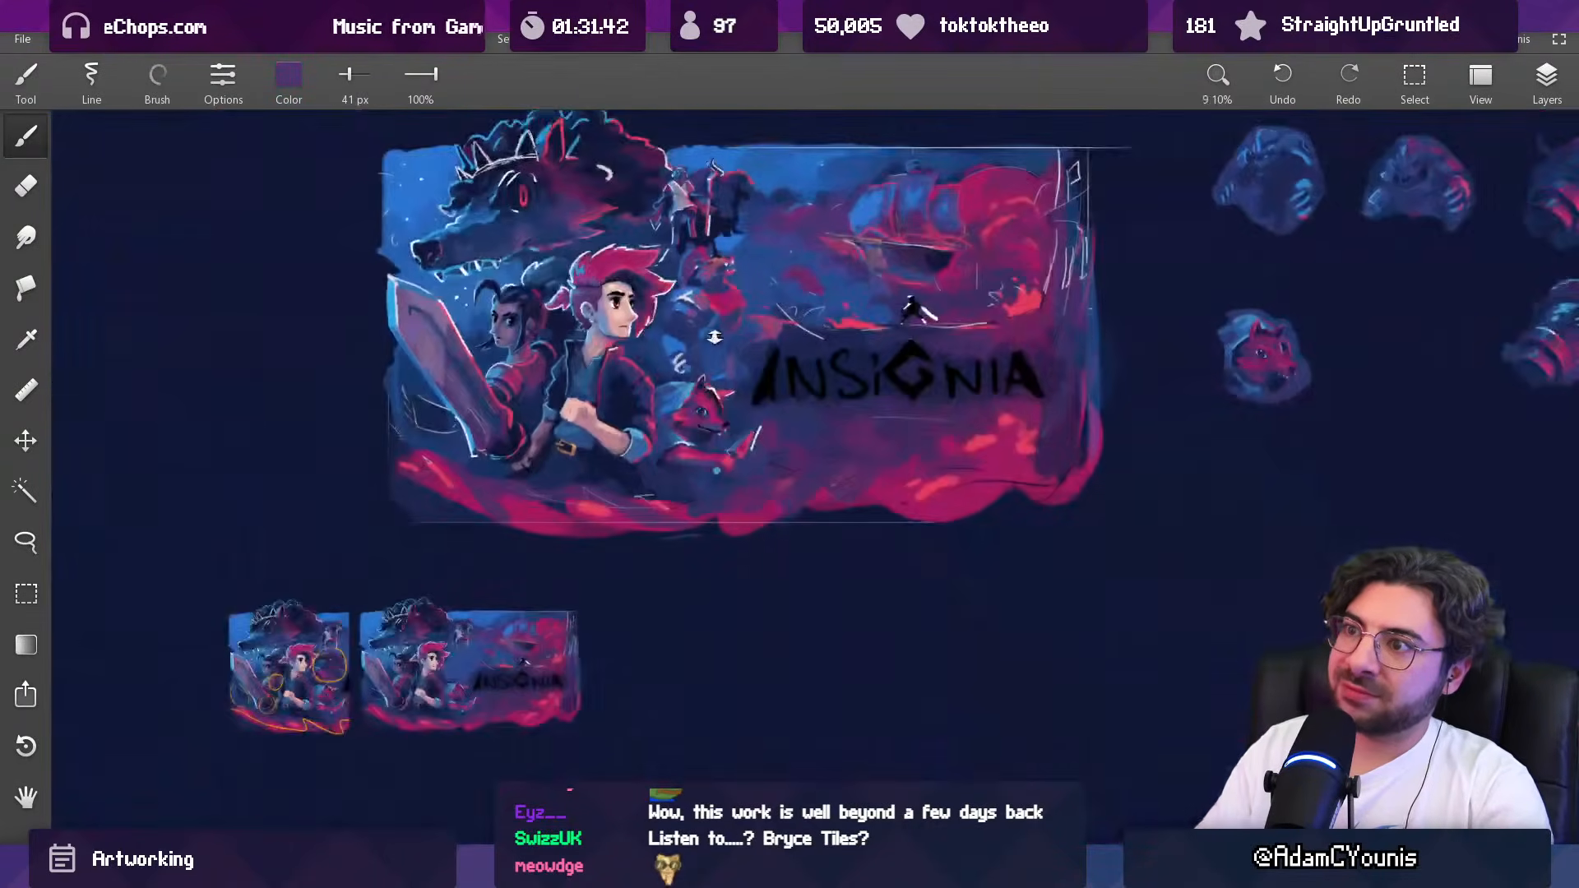
Step: Paint the orange-brown tone over the creature's cheek with a 64 px brush
scroll(730, 229, up, 6)
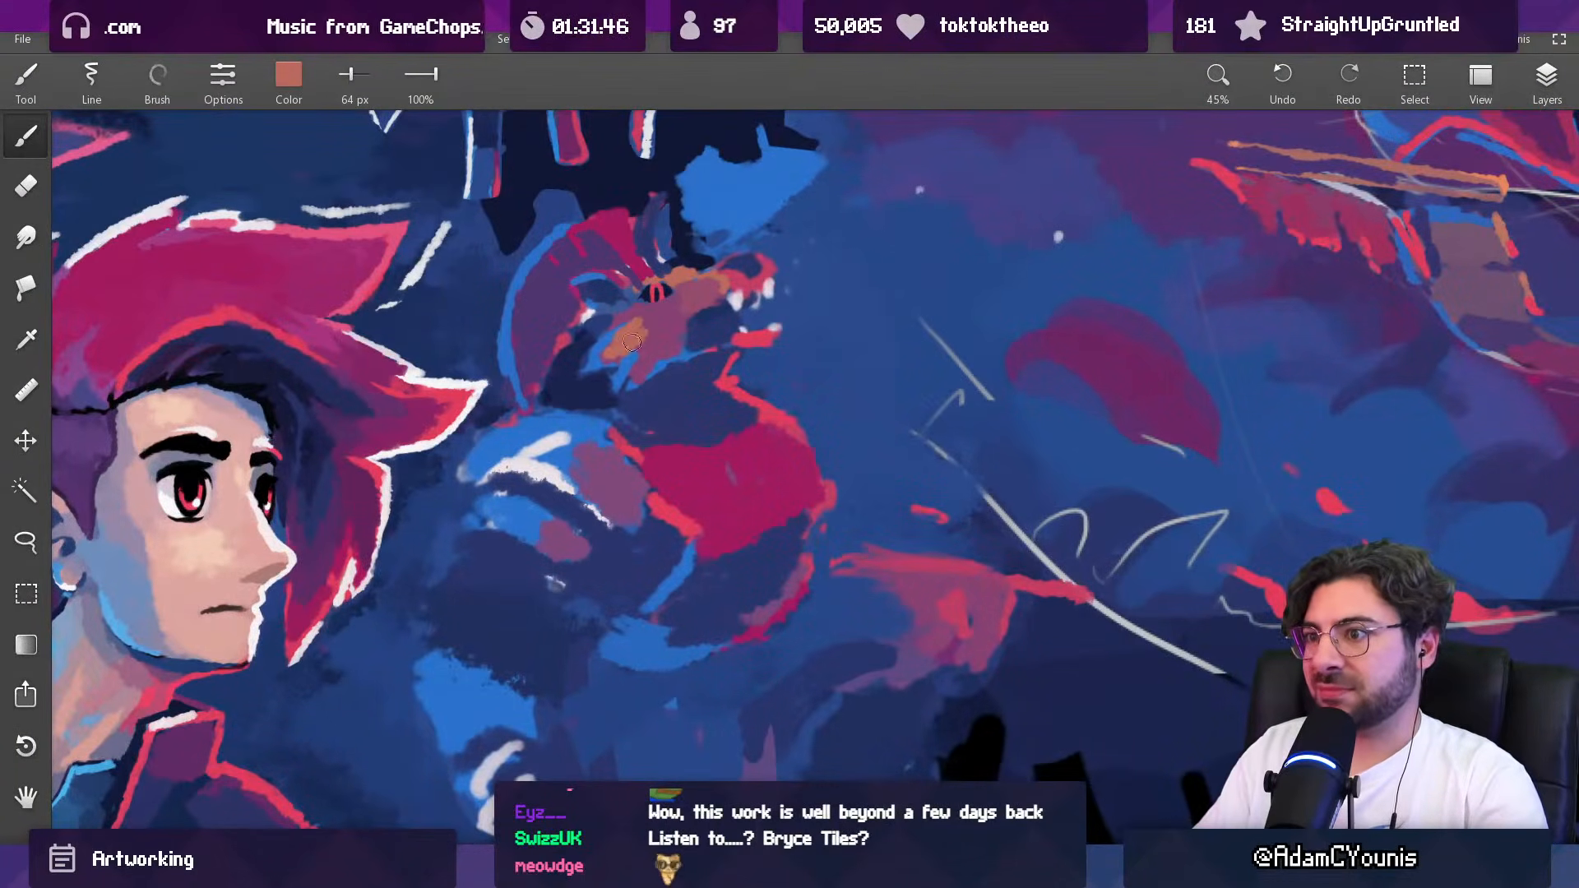
mouse_move(672, 342)
mouse_down()
mouse_move(650, 324)
mouse_move(669, 337)
mouse_up()
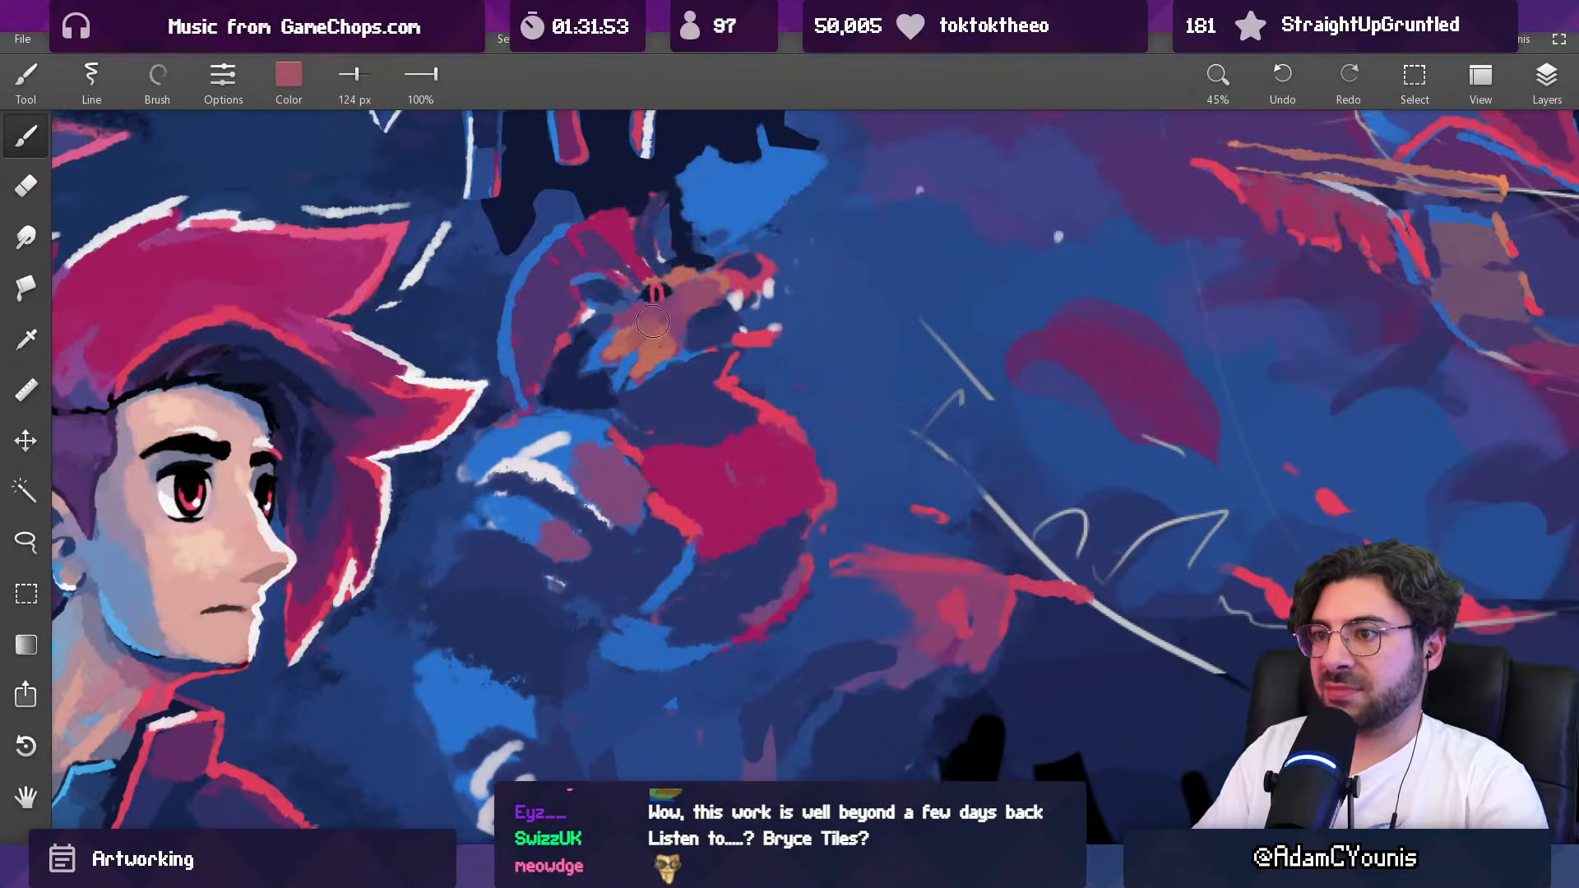
drag(670, 334, 670, 347)
Step: Blend the orange cheek into the face below the eye with sampled mauve, reducing the brush to 46 px
alt+click(639, 310)
key([)
key([)
key([)
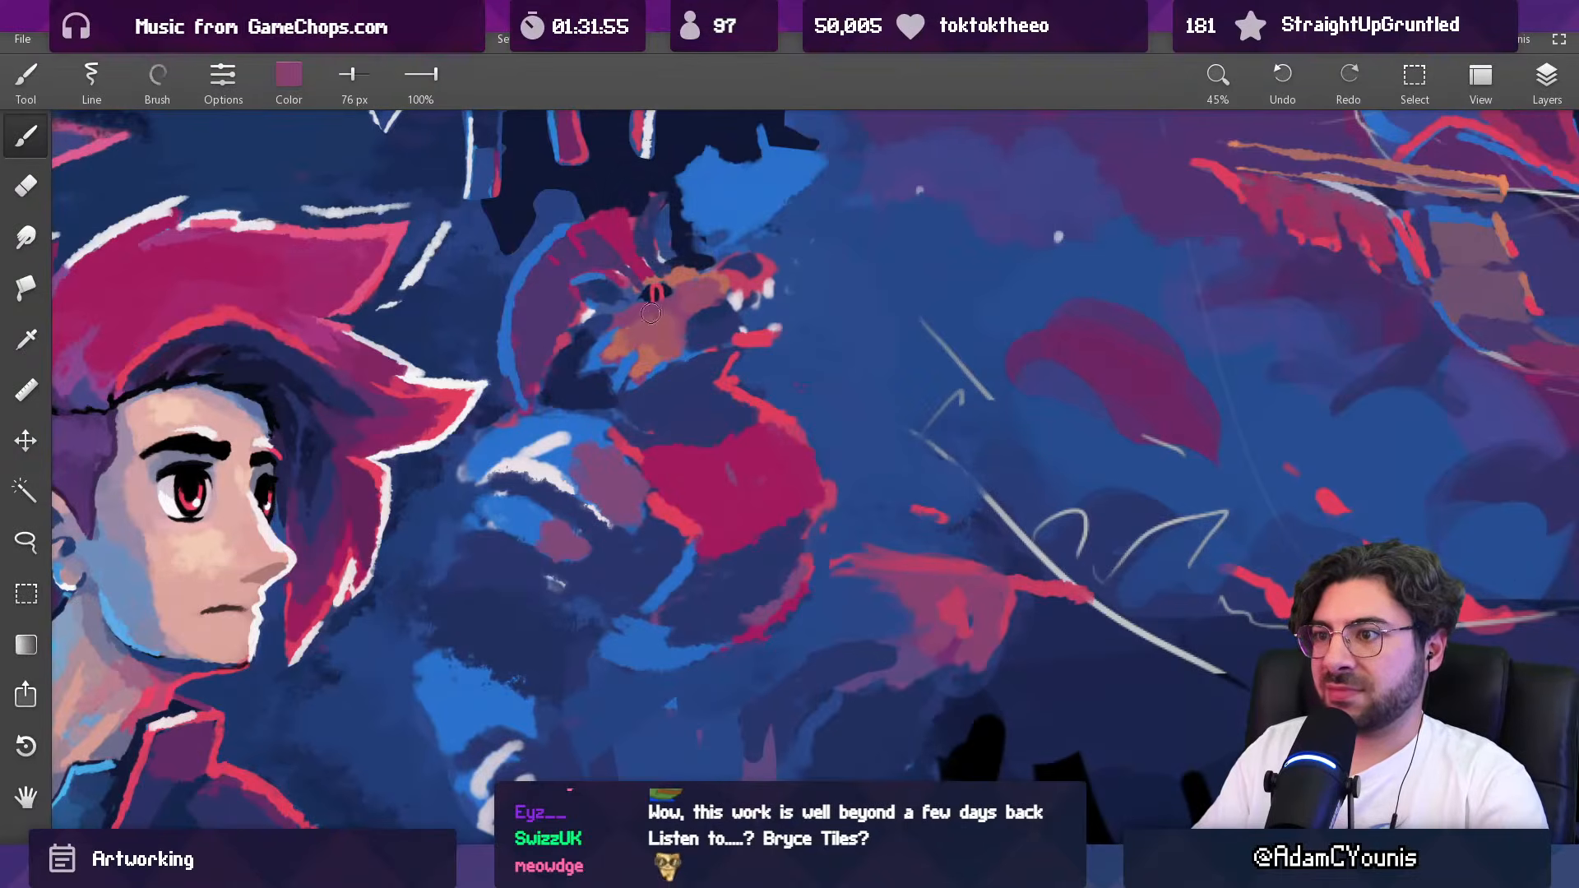
key([)
key([)
key([)
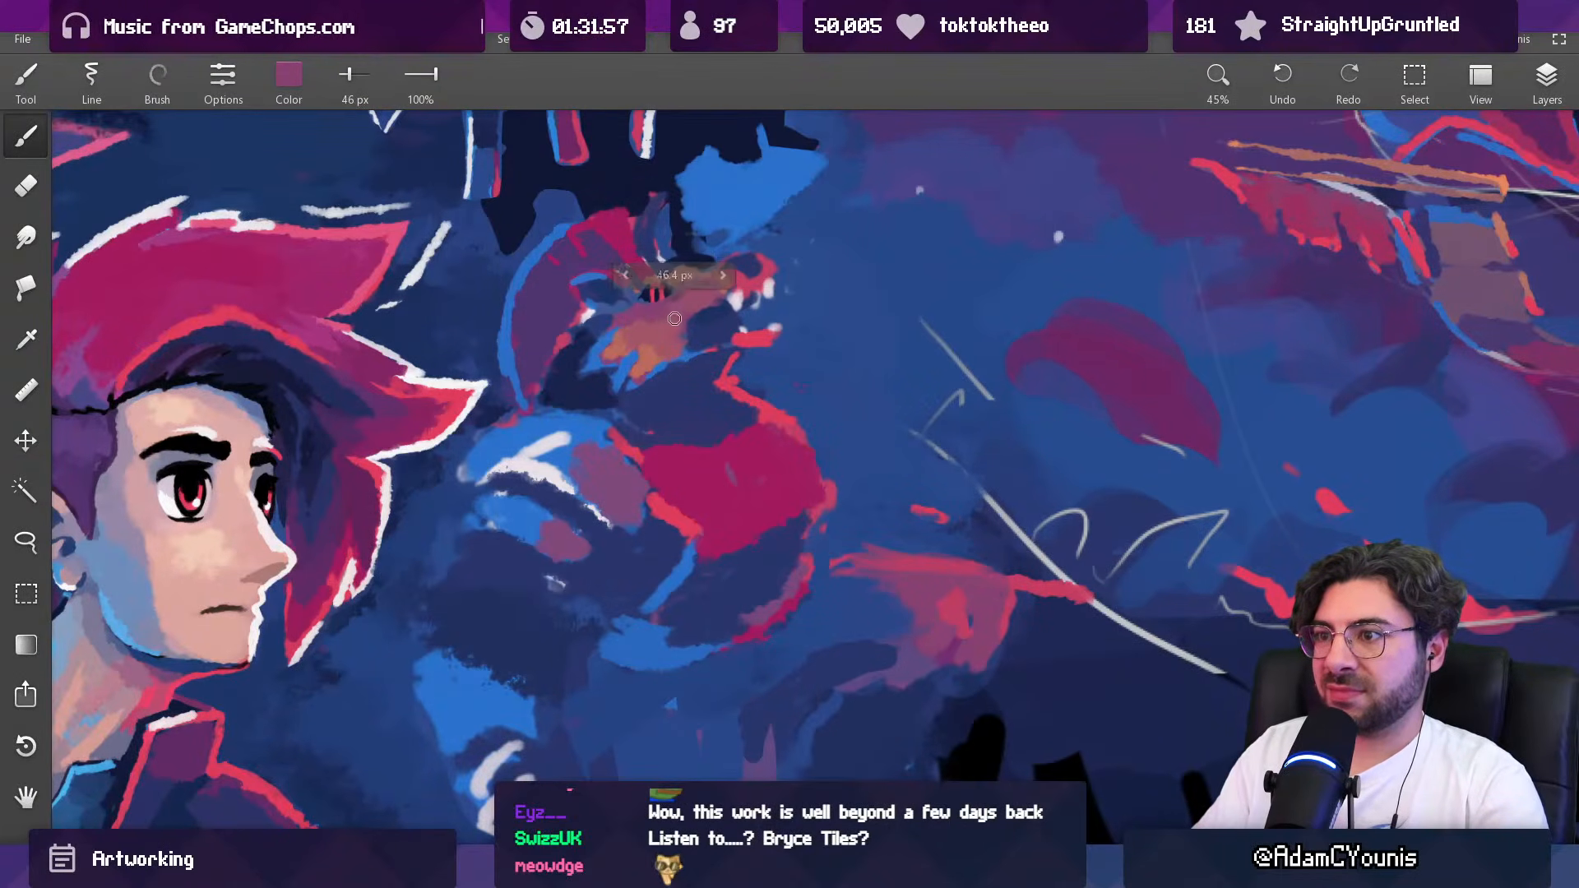
alt+click(689, 304)
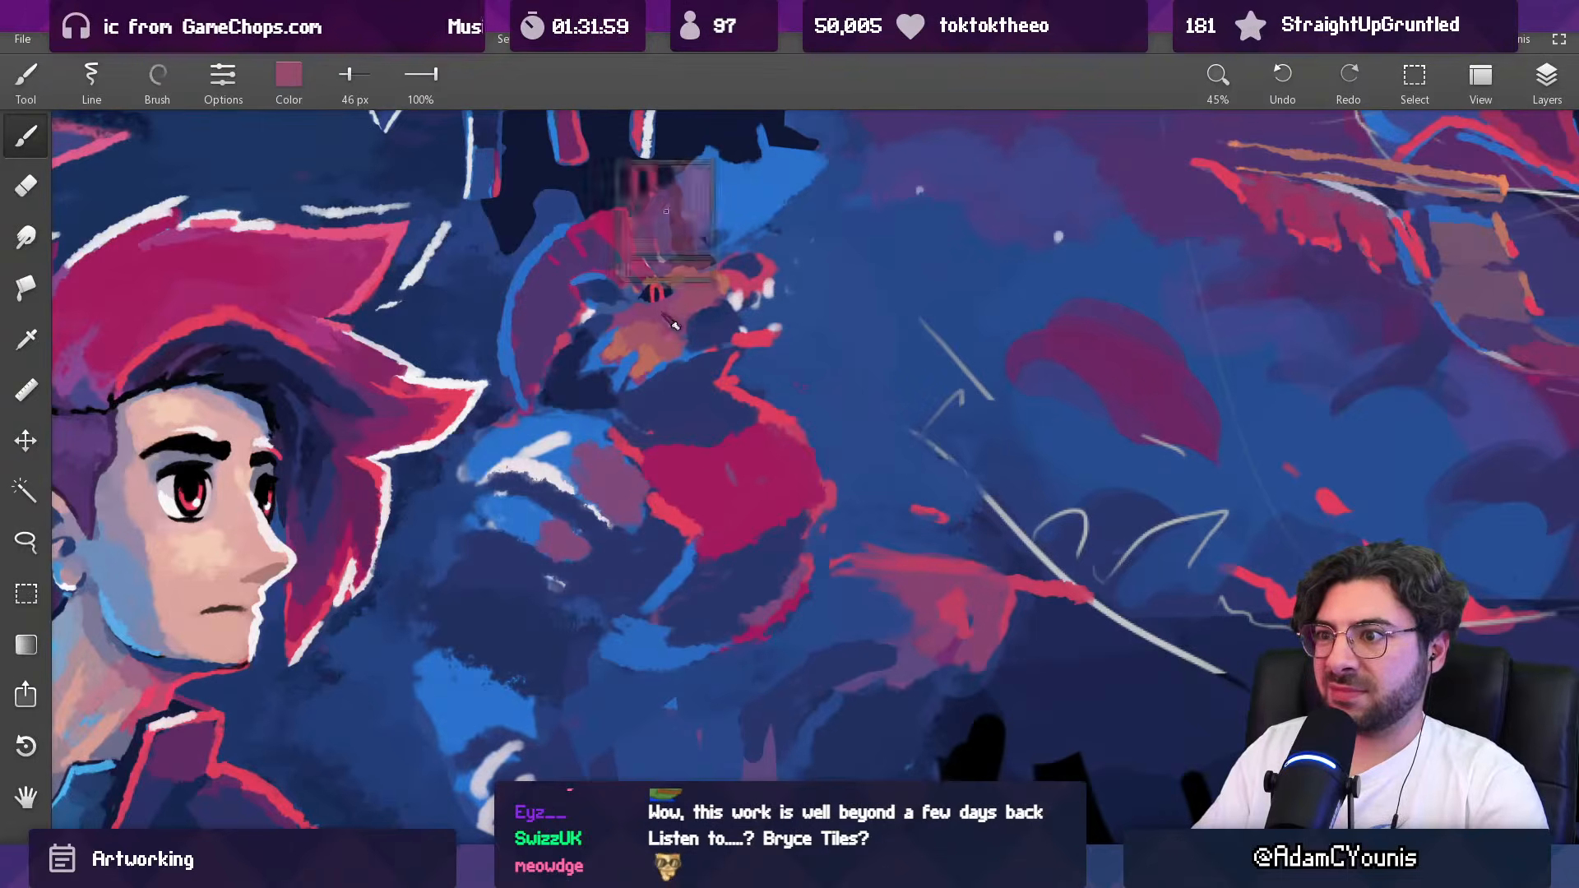
alt+click(658, 345)
drag(657, 347, 649, 348)
Step: Paint a mauve patch on the creature's neck beneath the jaw with a 75 px brush
scroll(699, 300, down, 7)
scroll(699, 309, up, 5)
alt+click(677, 278)
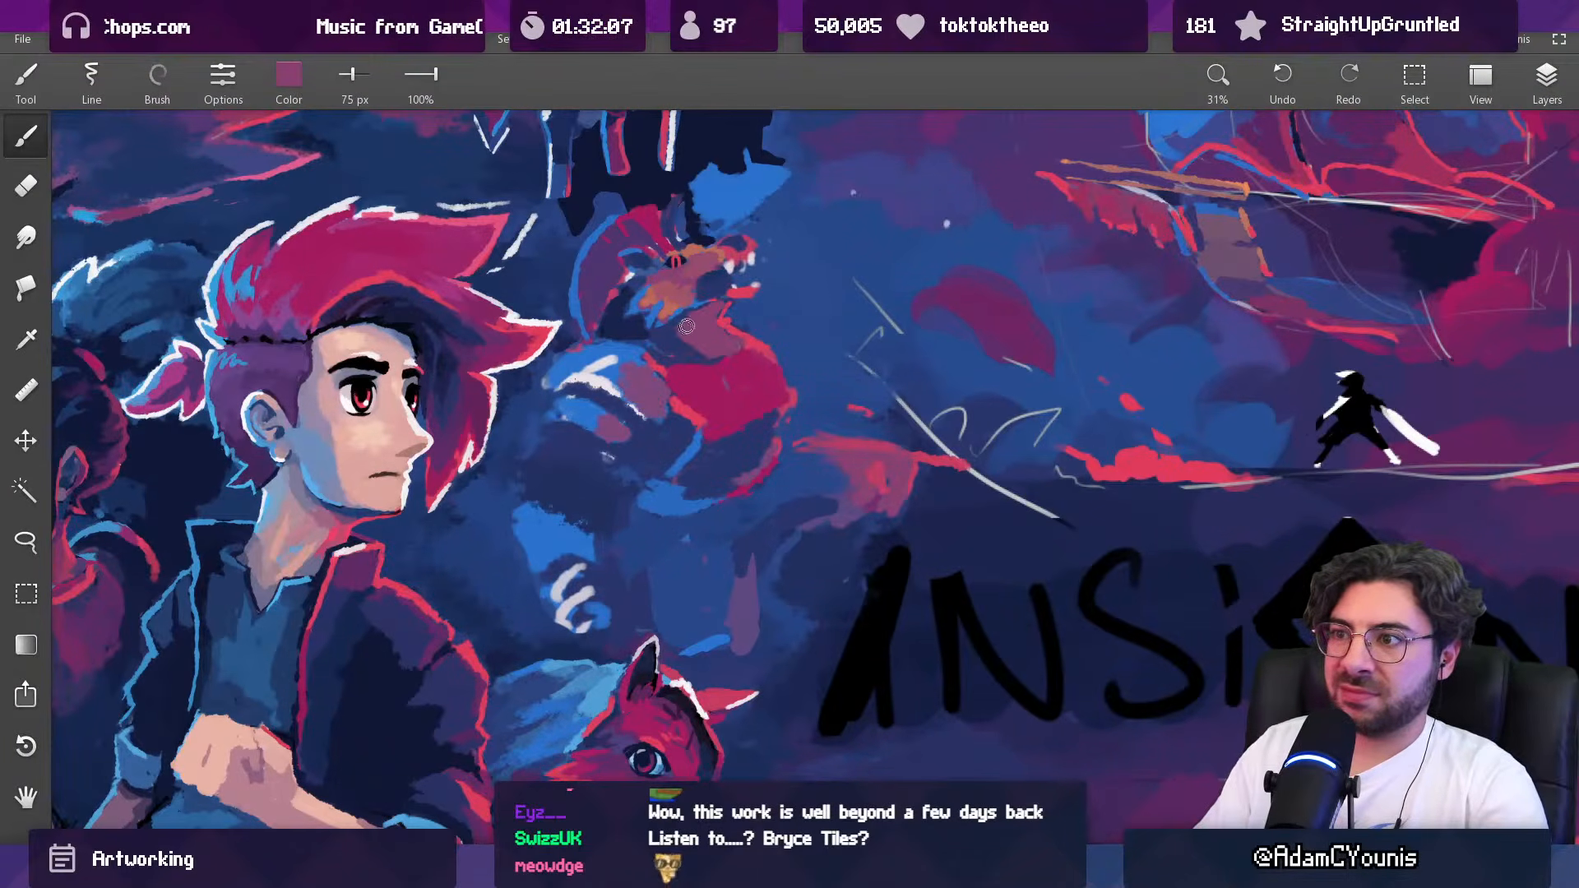
scroll(742, 271, down, 6)
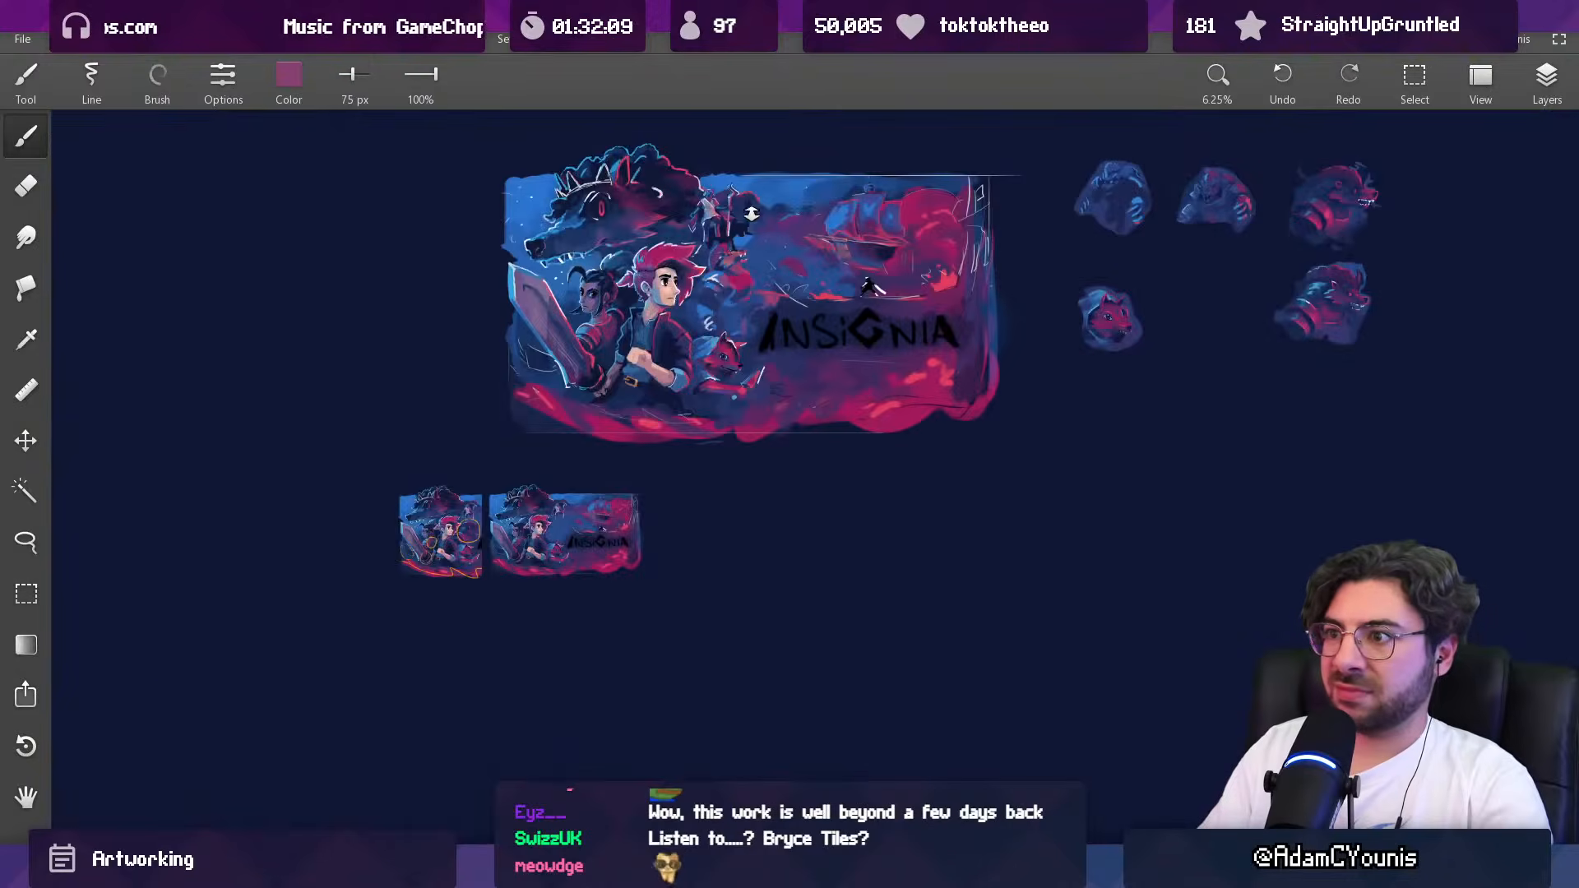
Step: Add small off-white highlights around the brow and base of the horn with a 22 px brush
scroll(754, 227, up, 8)
alt+click(757, 276)
mouse_move(756, 276)
mouse_down()
mouse_move(741, 311)
mouse_move(699, 288)
mouse_move(514, 469)
mouse_move(719, 267)
mouse_move(658, 269)
mouse_up()
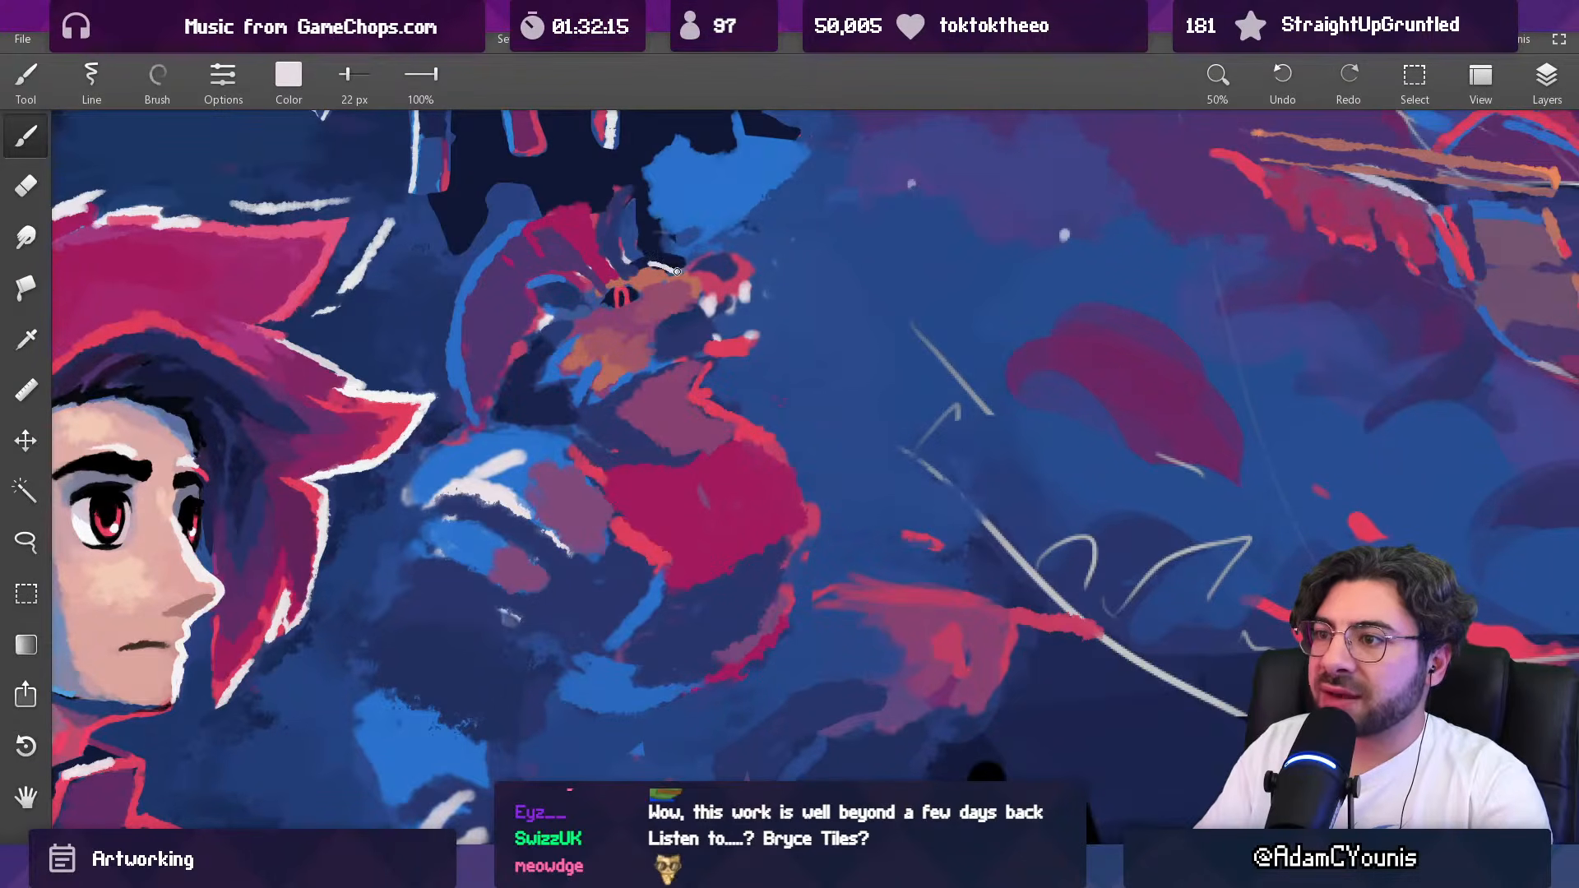
scroll(798, 245, down, 8)
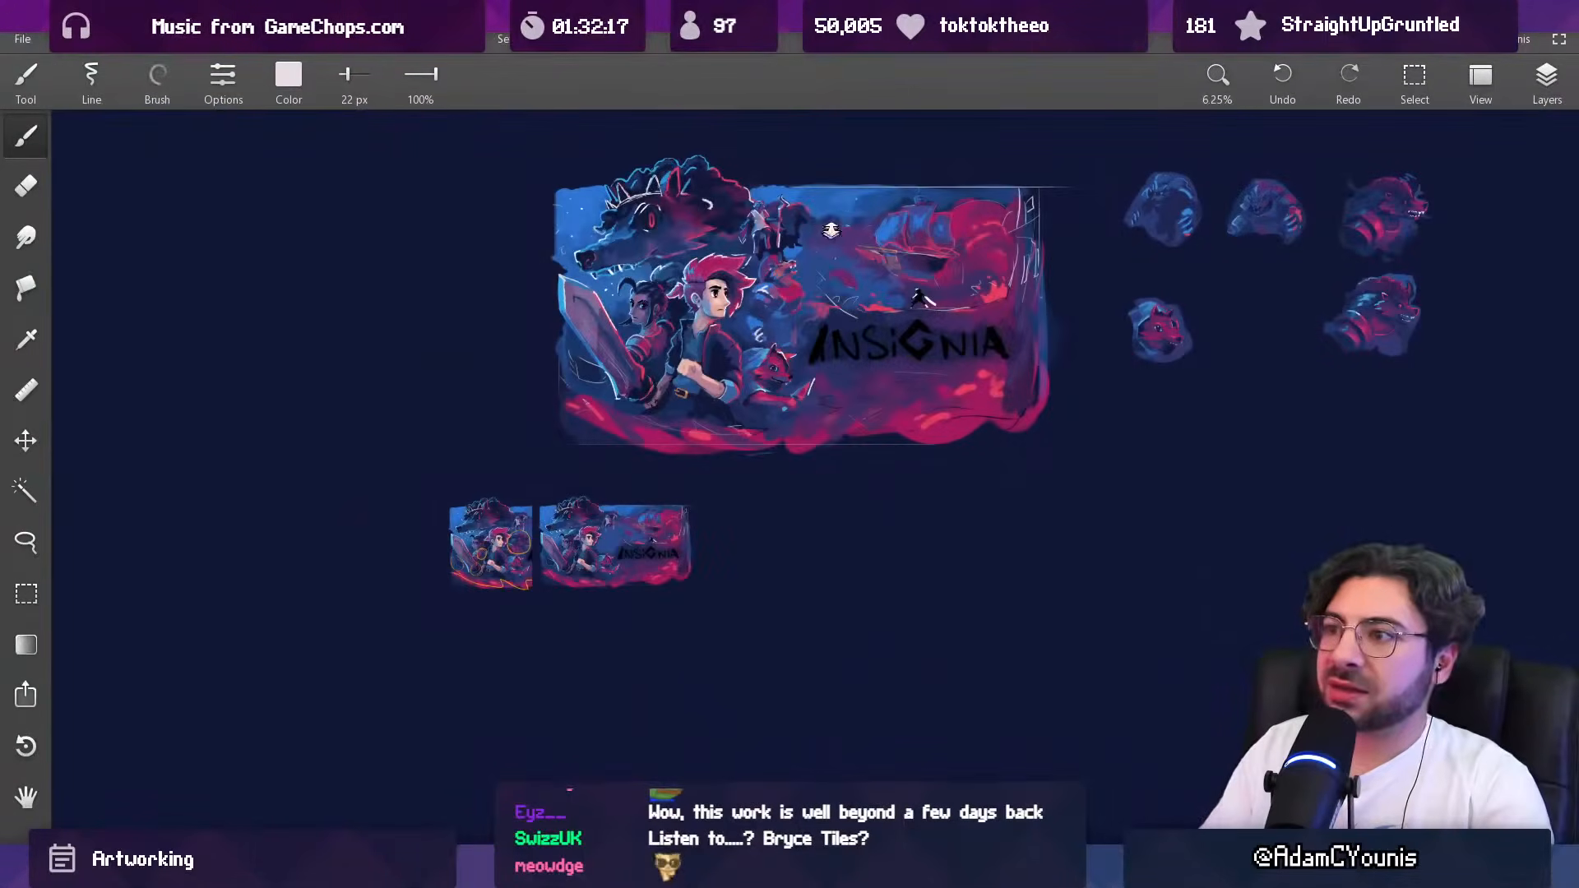
Step: Extend the dark navy outline beneath the creature's eye with an 18 px brush
scroll(798, 275, up, 10)
mouse_move(709, 257)
mouse_down()
mouse_move(734, 262)
mouse_move(724, 288)
mouse_up()
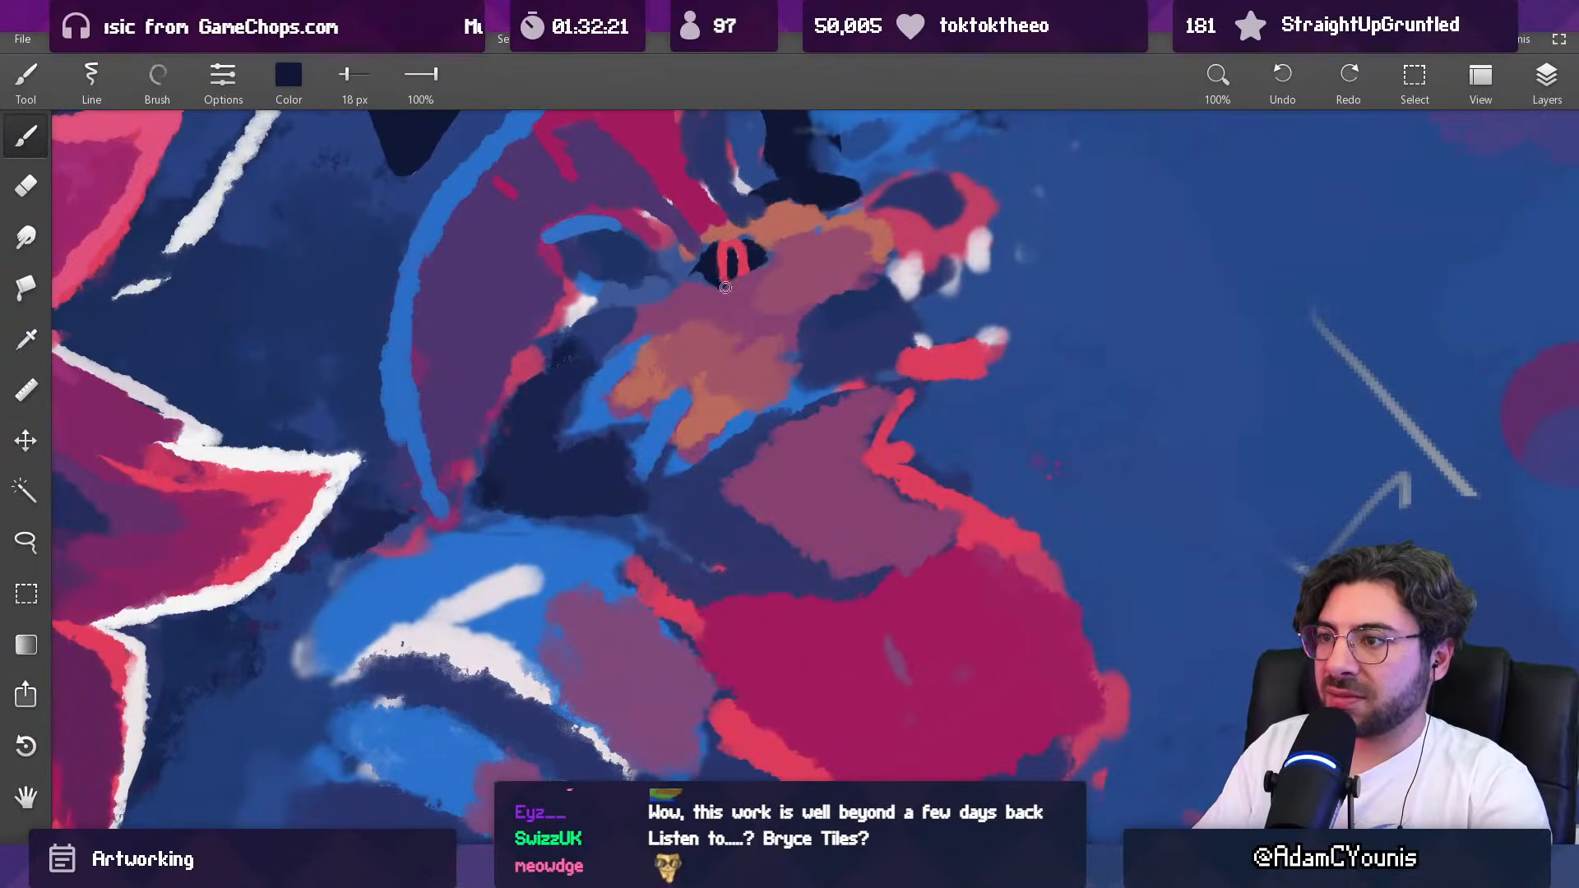
alt+click(728, 265)
drag(724, 285, 744, 286)
alt+click(713, 261)
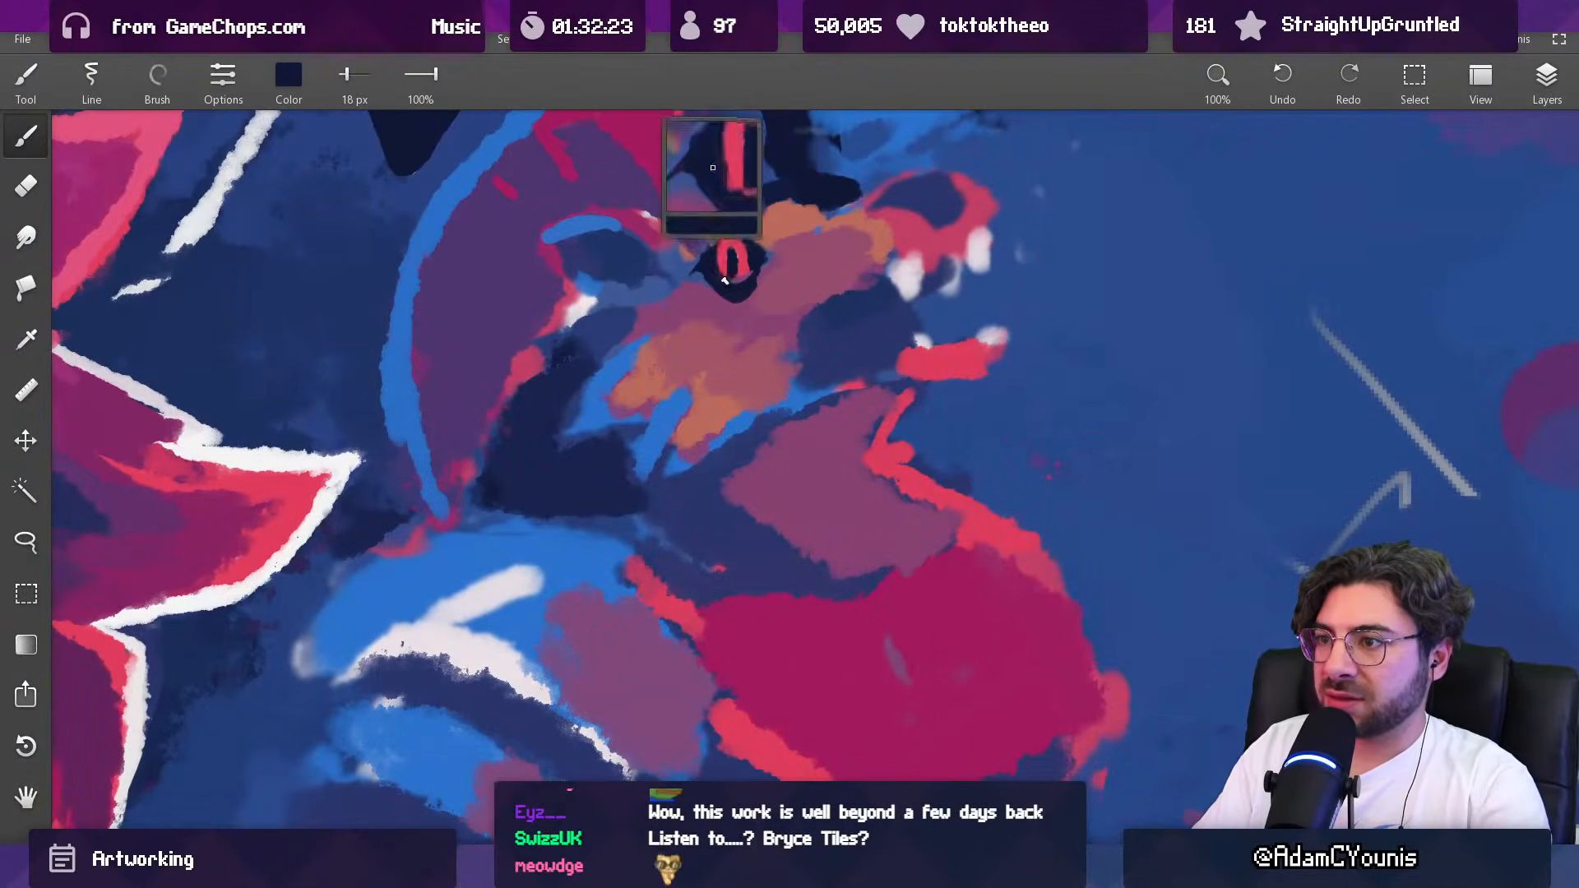
Step: Close the iris into a coral-red ring and clean up the skin around the eye with sampled mauve at 21 px
alt+click(729, 270)
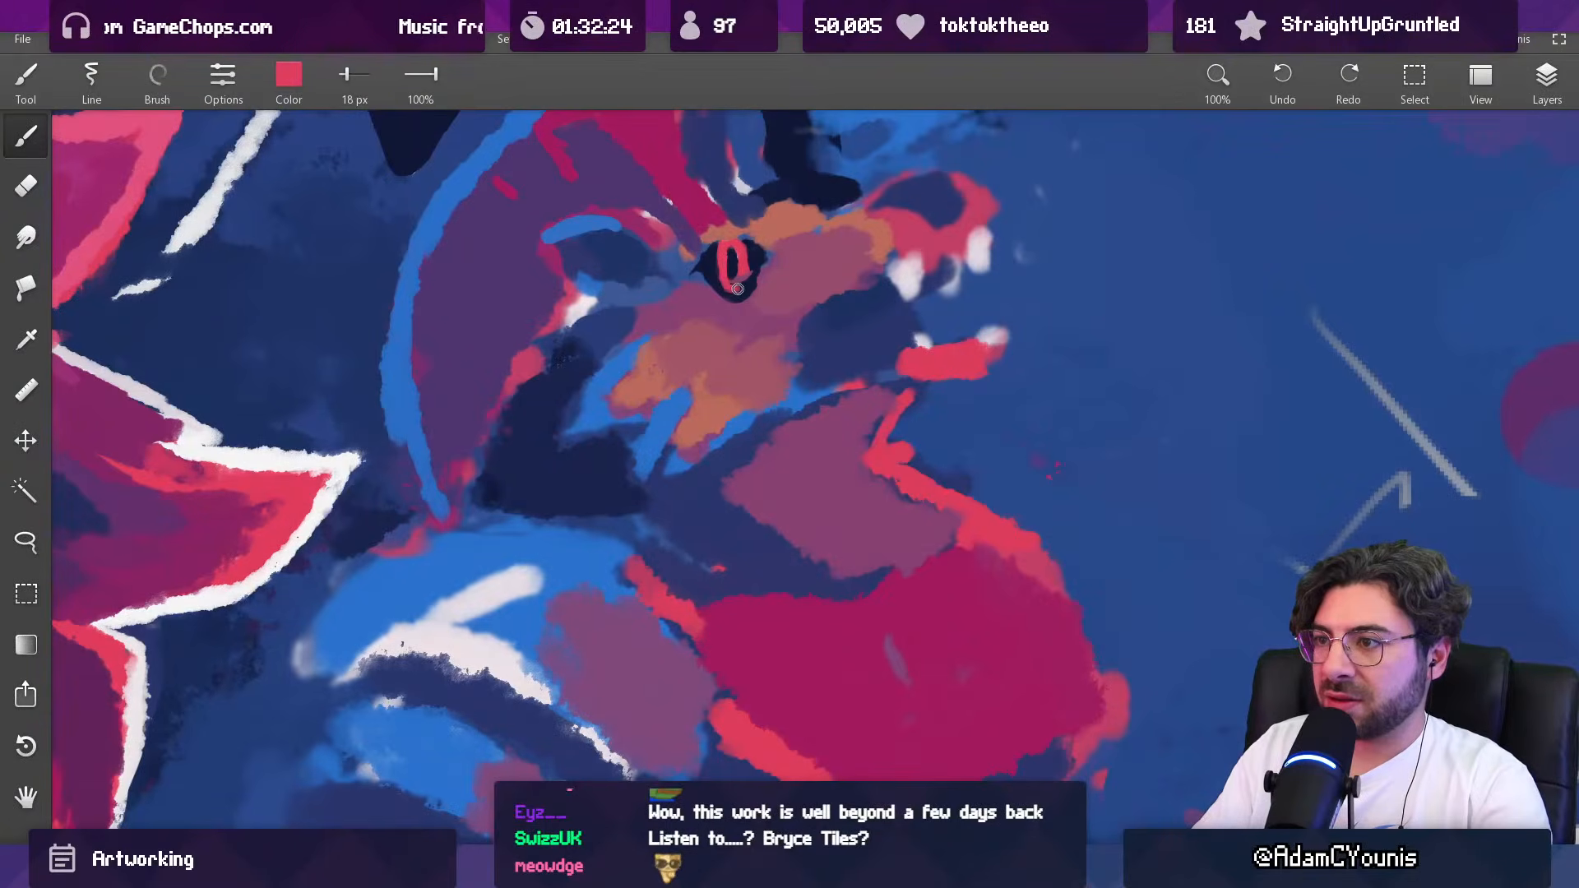
alt+click(732, 266)
mouse_move(743, 288)
mouse_down()
mouse_move(765, 249)
mouse_move(727, 399)
mouse_move(755, 338)
mouse_move(773, 167)
mouse_move(756, 306)
mouse_move(694, 329)
mouse_move(723, 359)
mouse_up()
alt+click(725, 337)
mouse_move(730, 326)
mouse_down()
mouse_move(701, 319)
mouse_move(761, 346)
mouse_move(742, 328)
mouse_up()
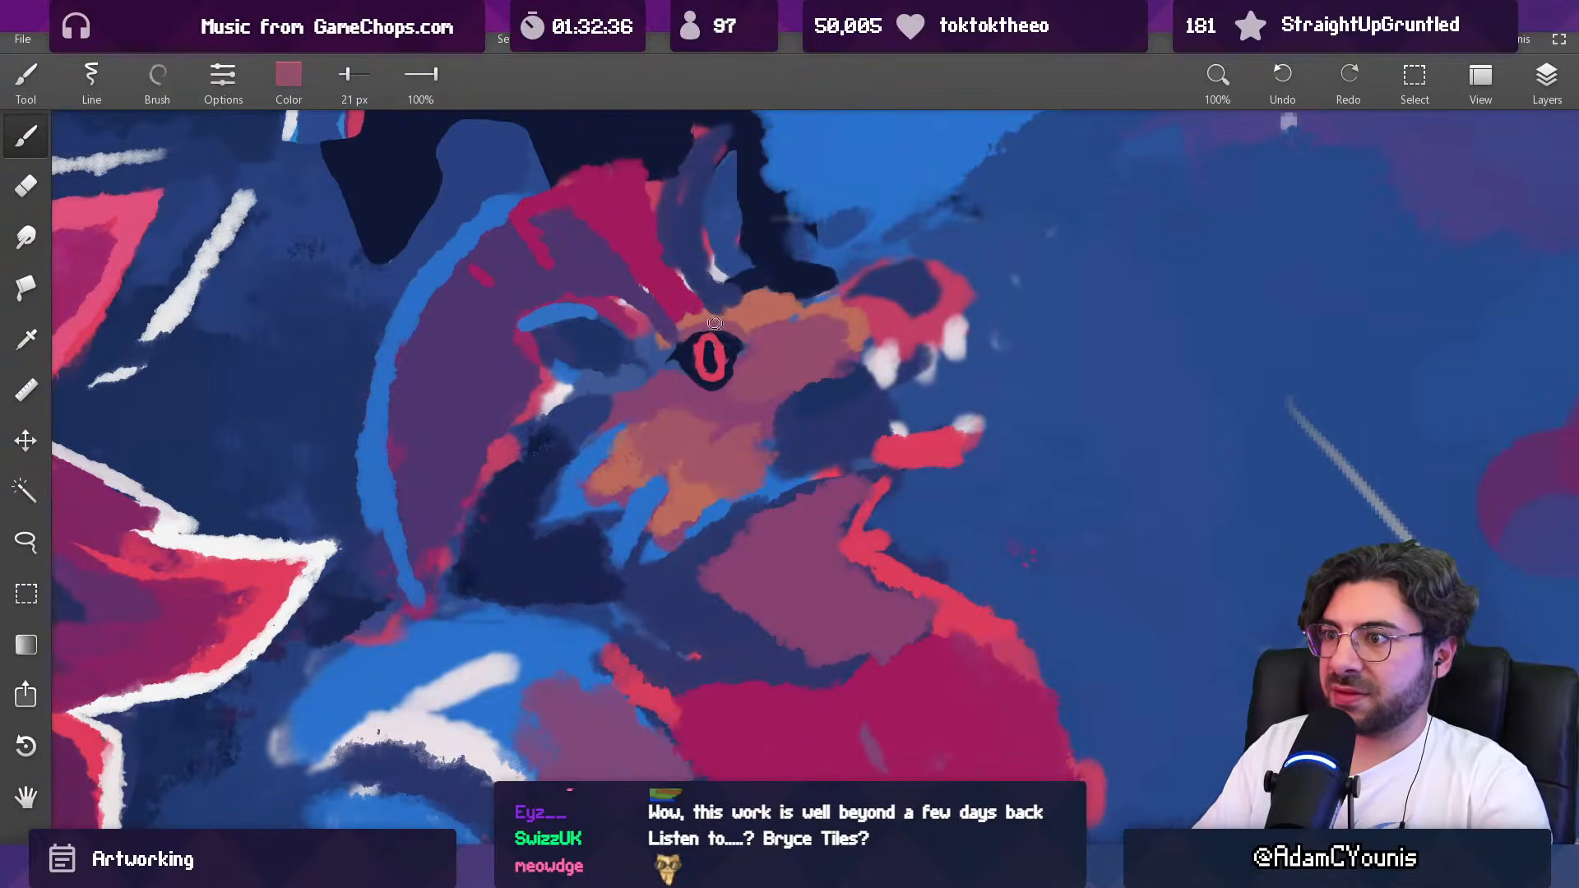
scroll(764, 318, down, 5)
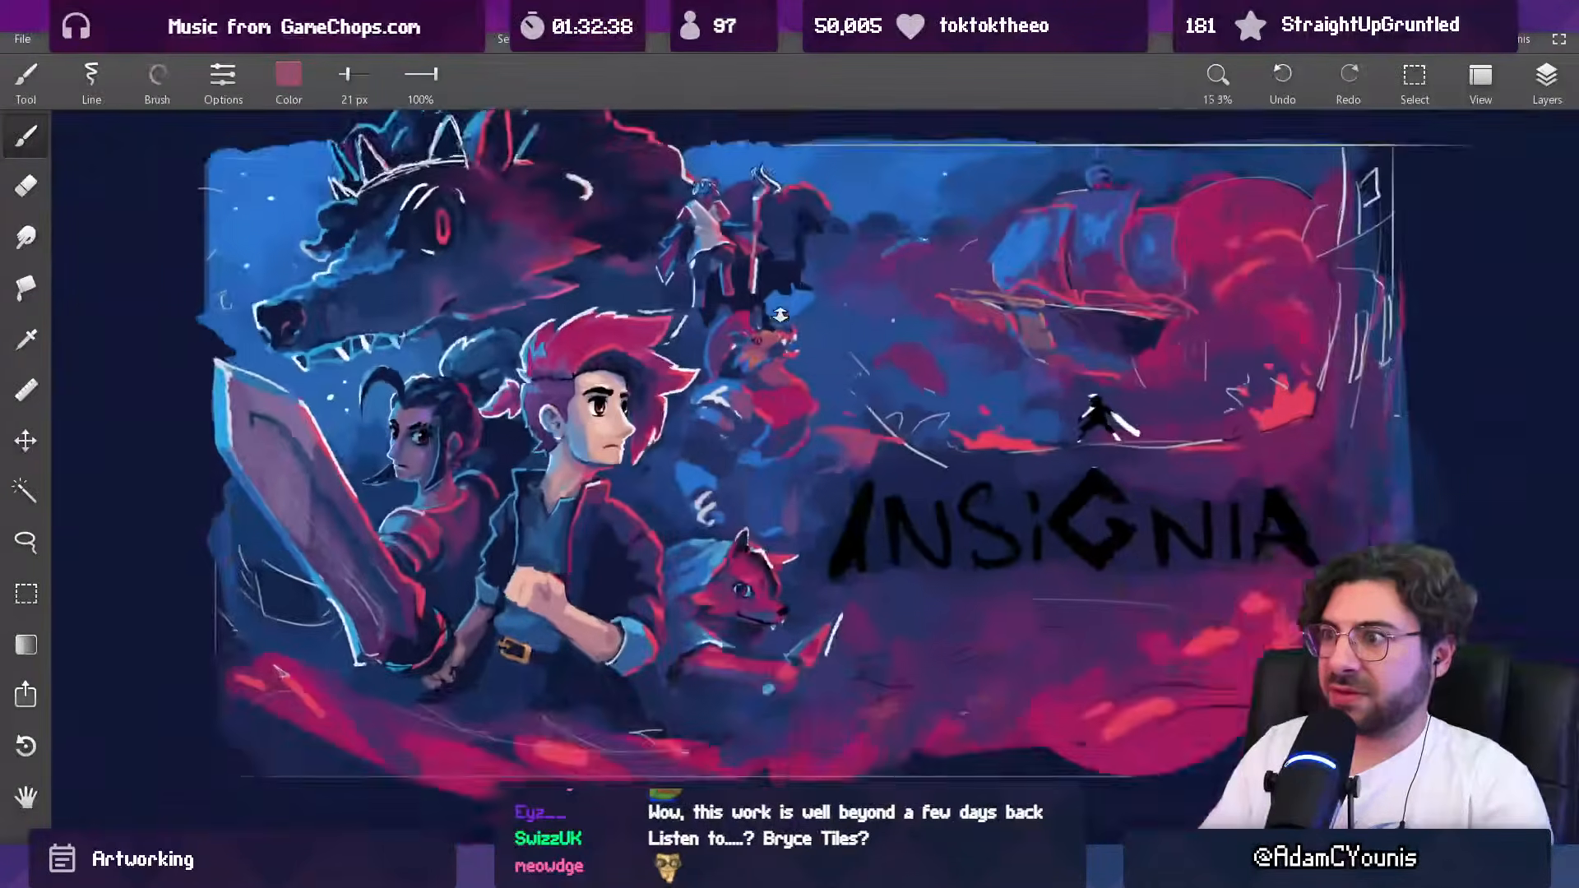
Step: Paint dark navy shading around the creature's eye and brow with a 32 px brush
scroll(782, 329, up, 4)
alt+click(734, 354)
key(bracketright)
key(bracketright)
key(bracketright)
alt+click(755, 322)
drag(749, 352, 772, 335)
scroll(784, 327, down, 6)
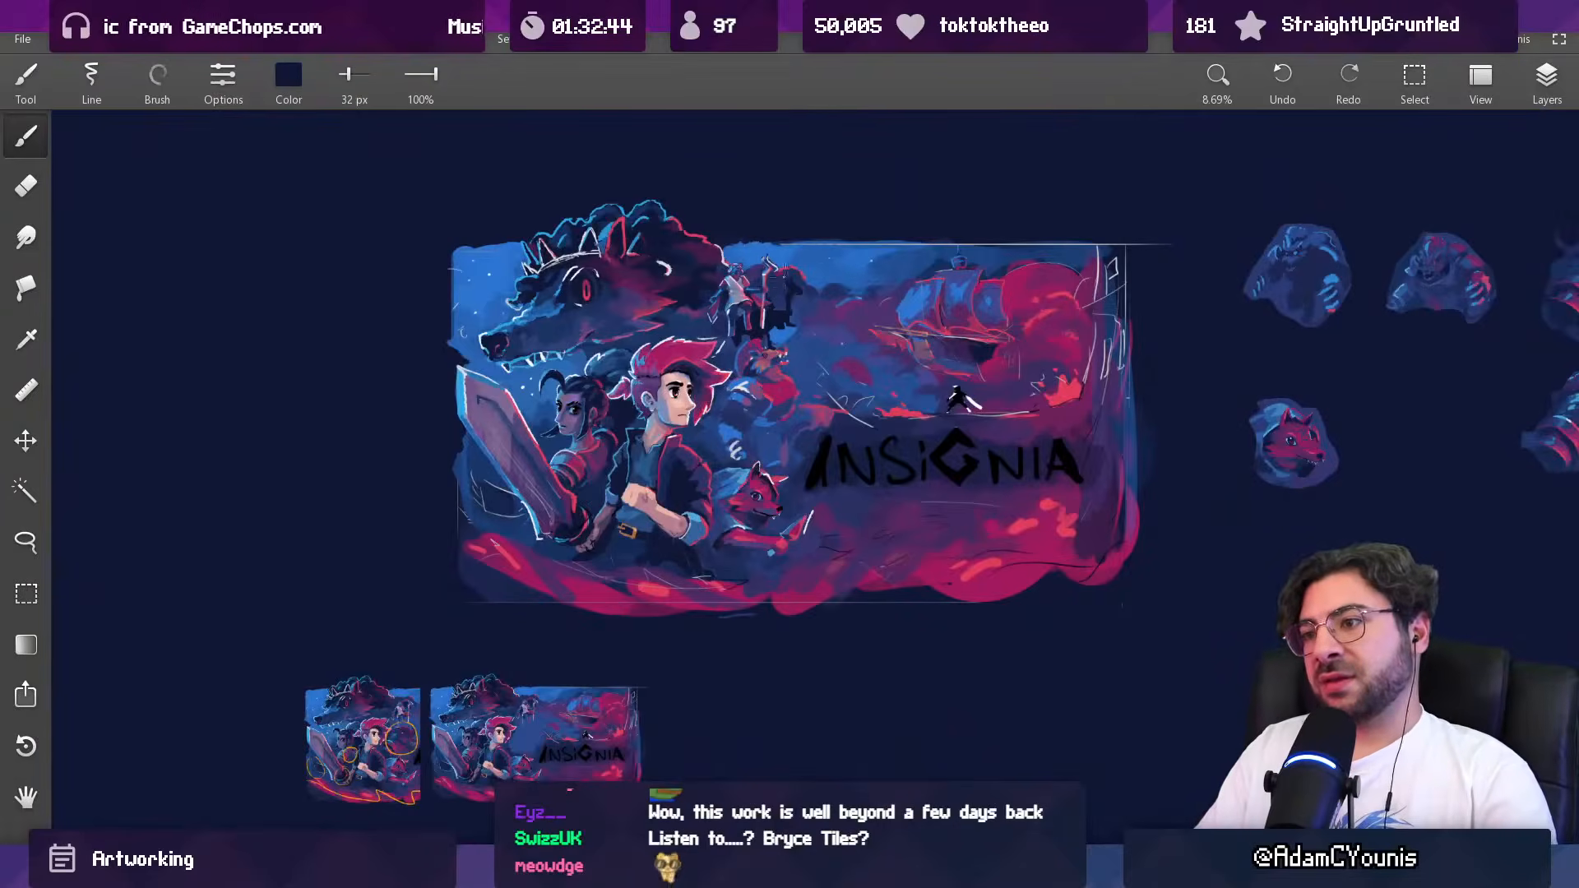
Step: Lasso the creature's eye and nudge its placement on the face
scroll(791, 359, up, 5)
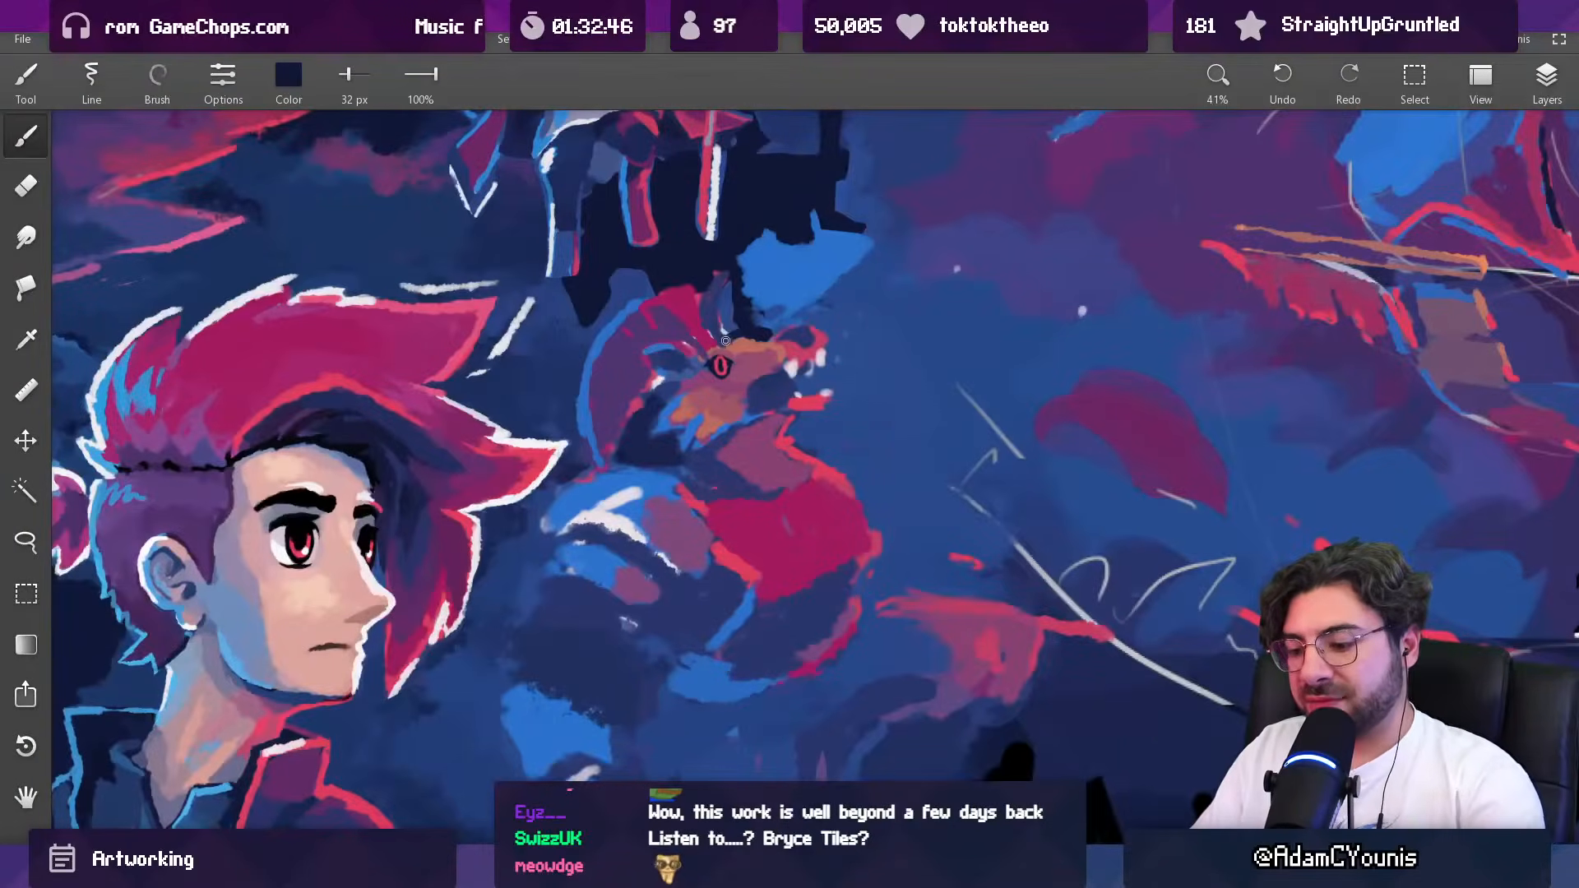
key(l)
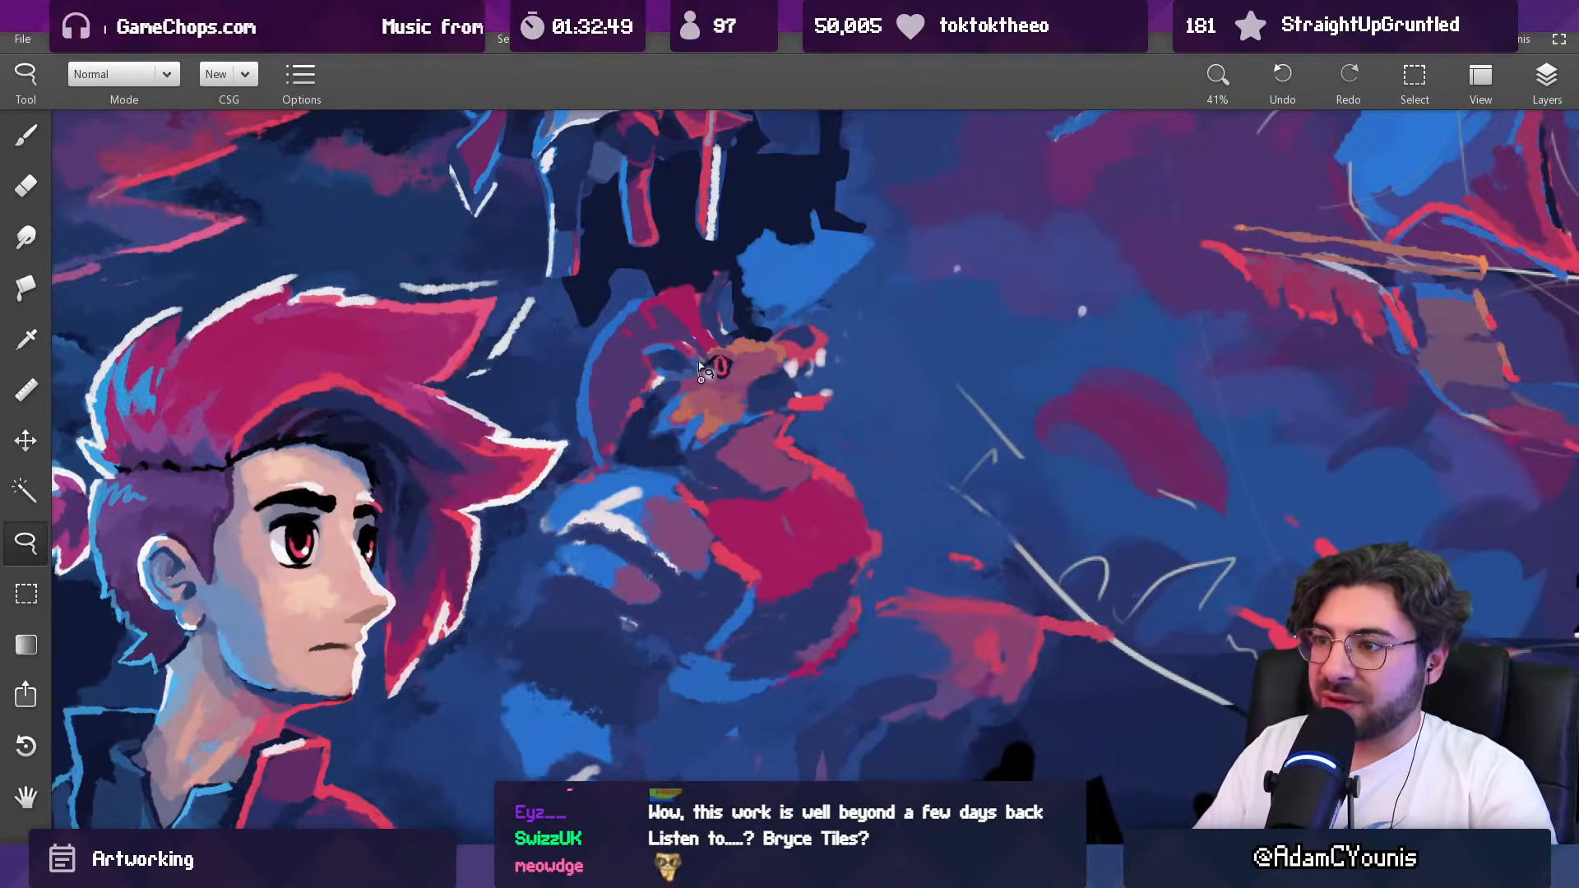
drag(756, 359, 728, 397)
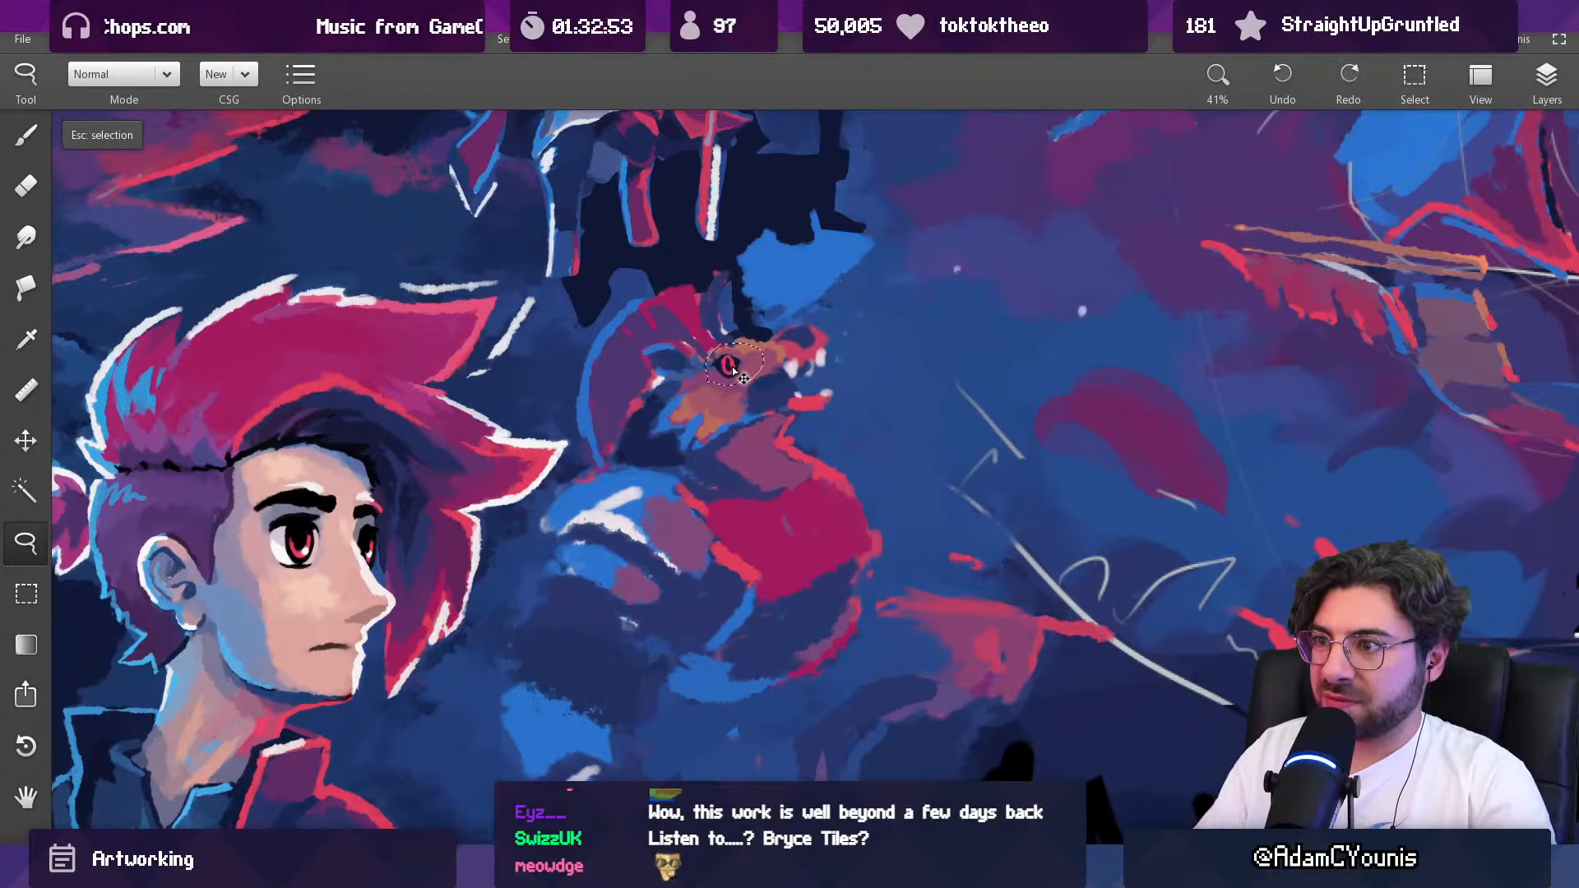
key(b)
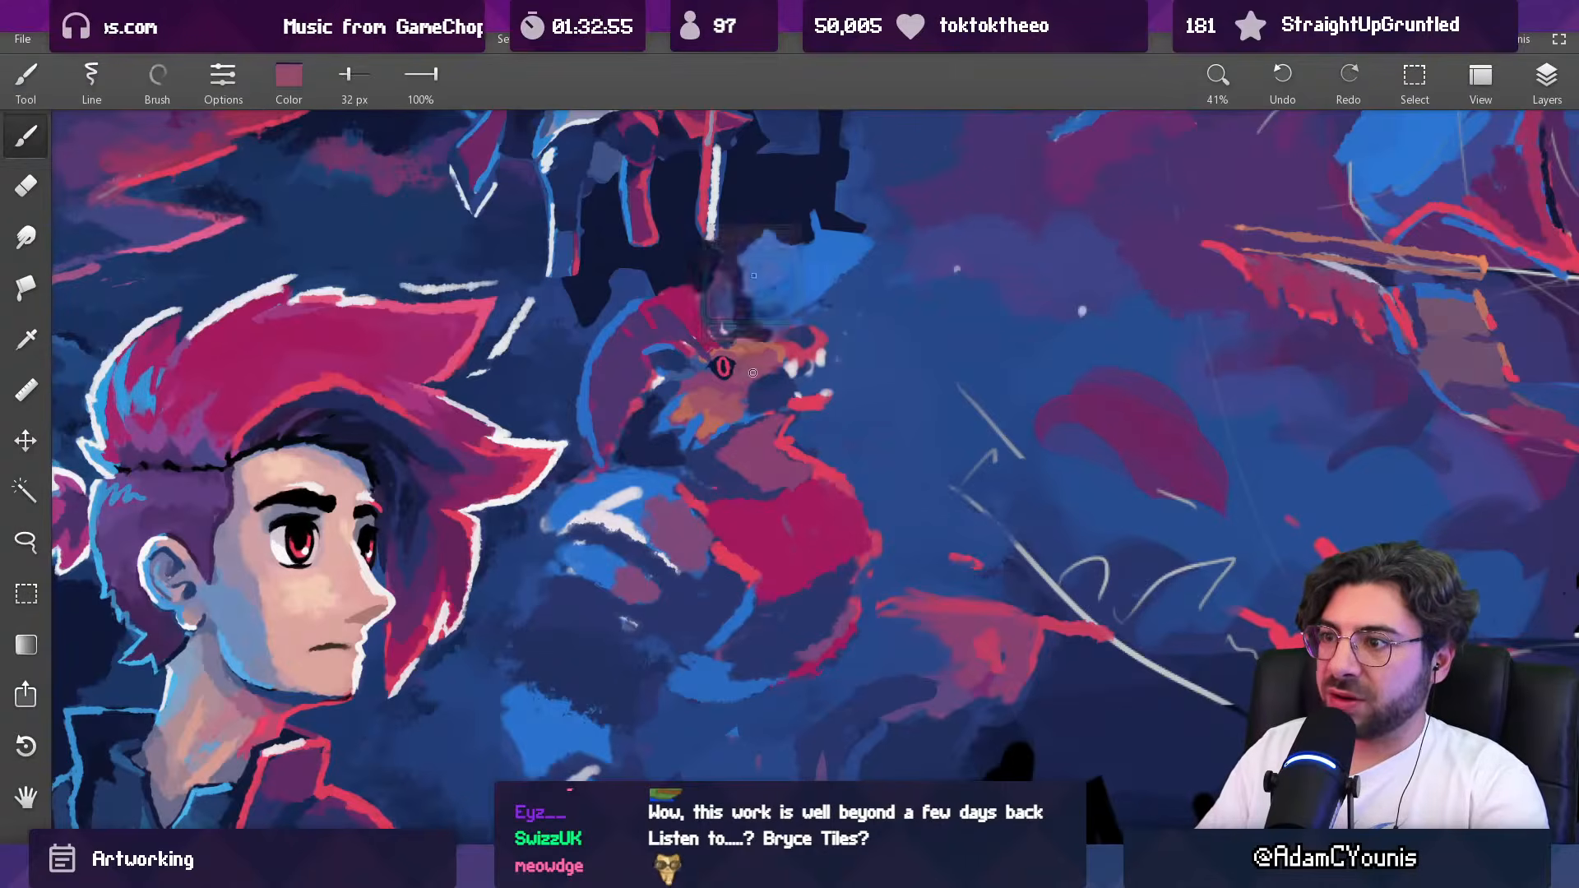
Step: Touch up the creature's face and neck with sampled mauve using a 54 px brush
key(bracketright)
drag(787, 346, 750, 518)
drag(794, 418, 714, 449)
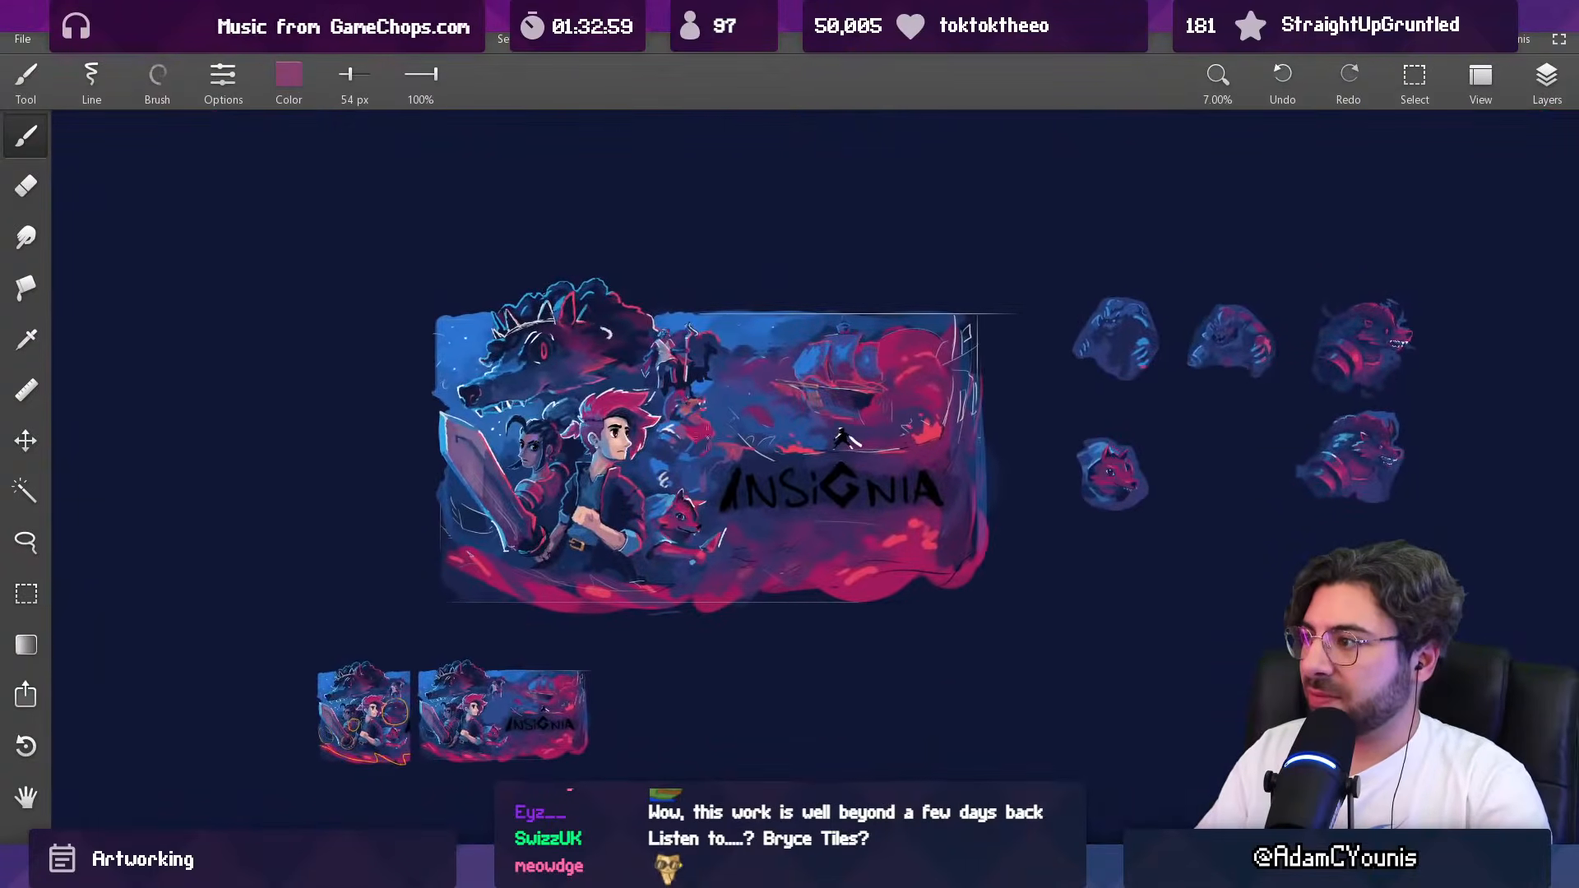
Step: Lasso the creature's ear and move it slightly lower on the head
scroll(682, 411, up, 10)
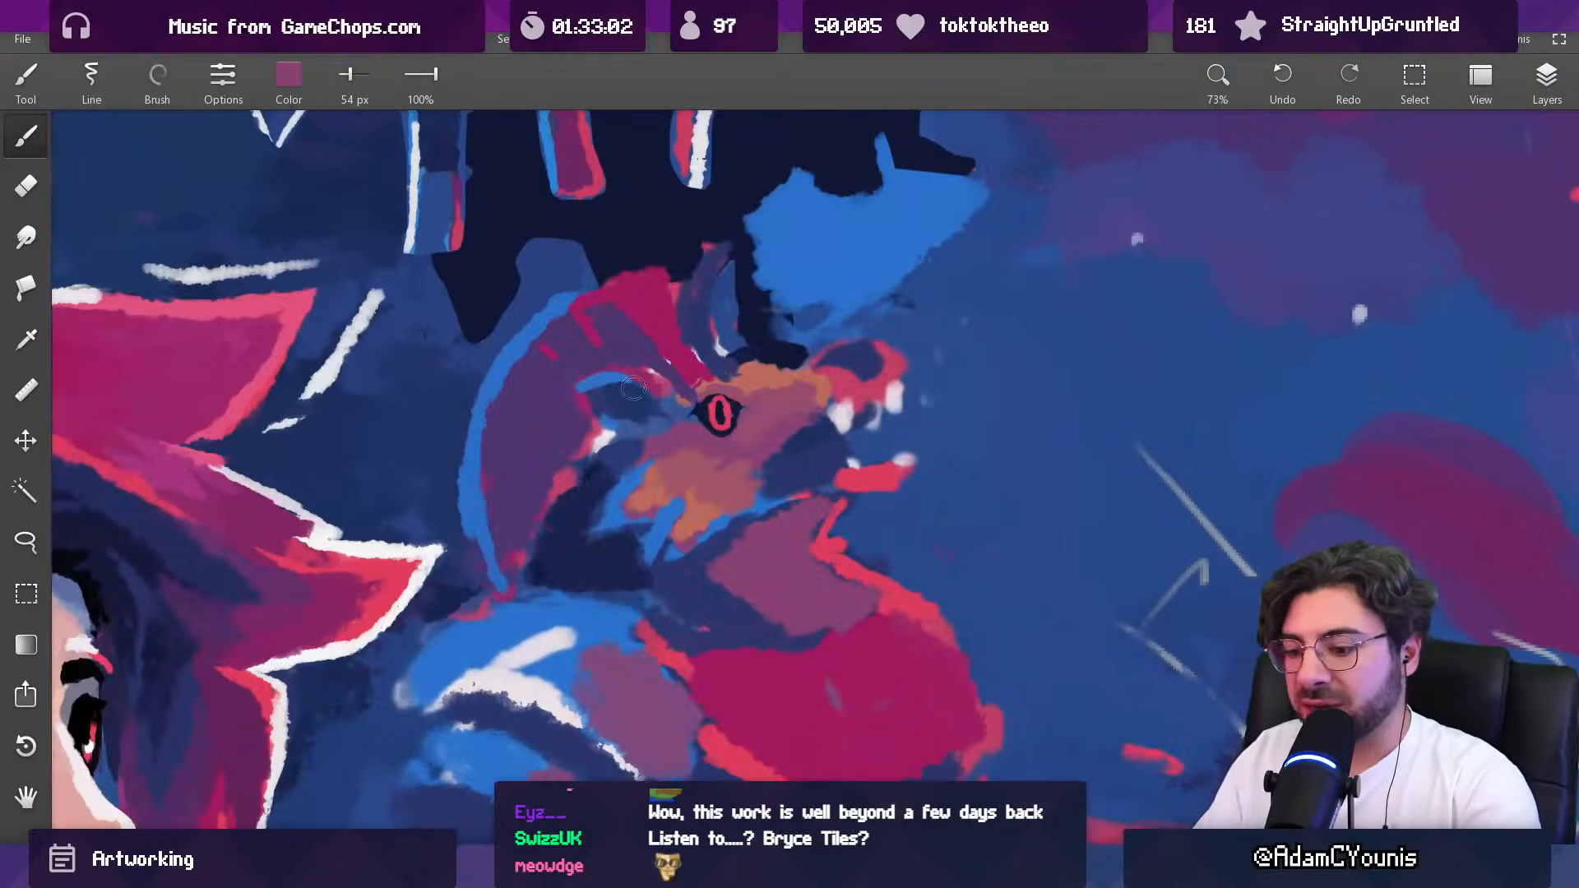
key(l)
mouse_move(569, 409)
mouse_down()
mouse_move(598, 360)
mouse_move(689, 393)
mouse_move(639, 439)
mouse_move(595, 419)
mouse_up()
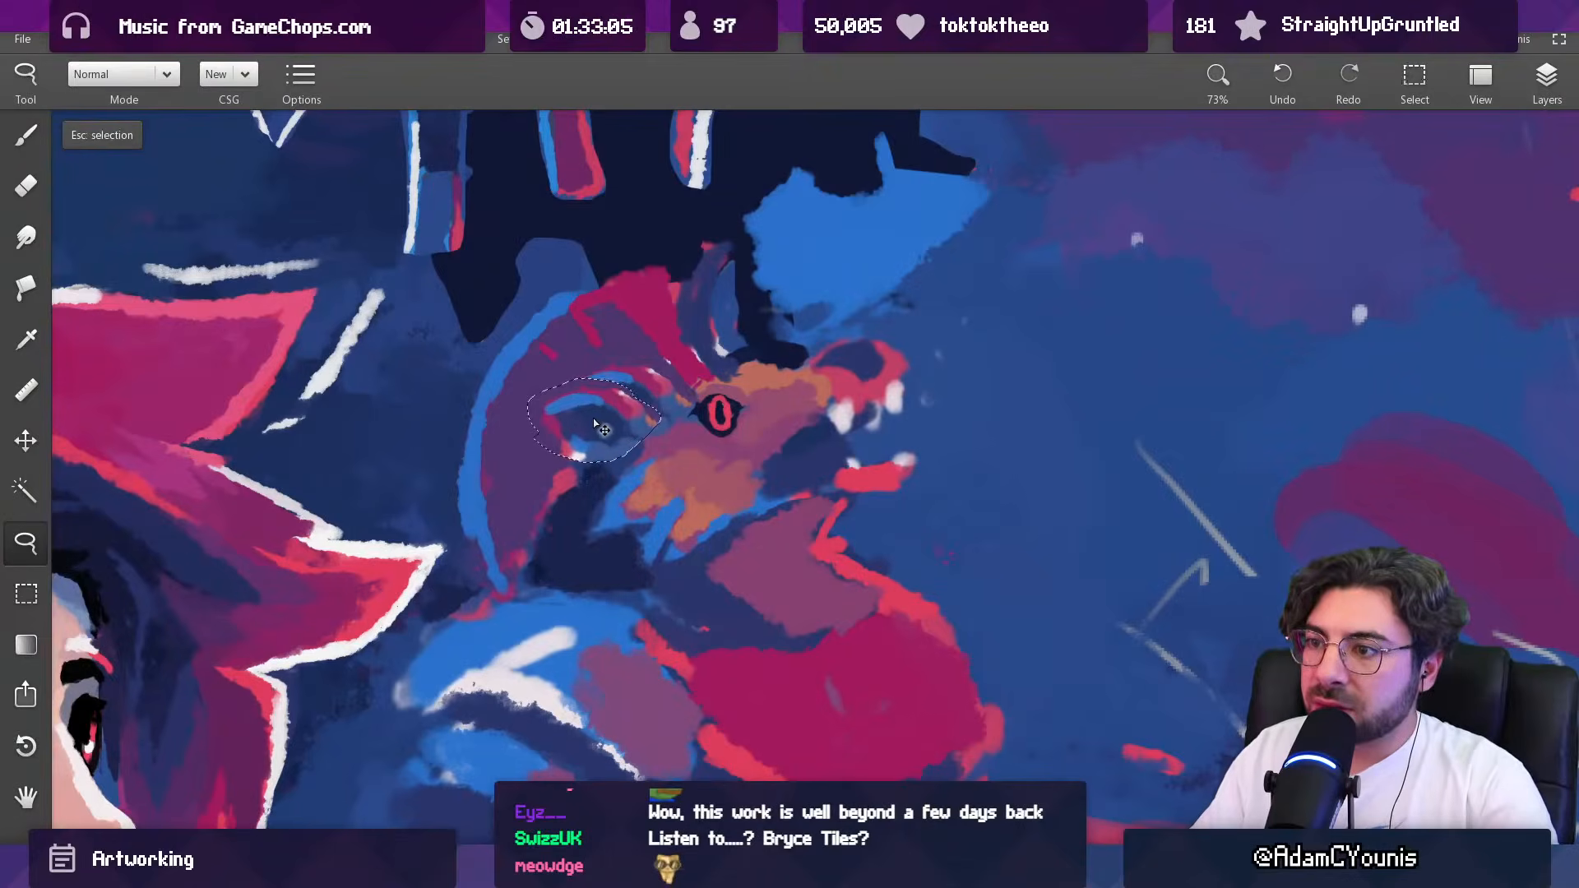
Step: Cover the stray strokes above the ear with 73 px purple and paint sampled orange-brown behind the eye
key(b)
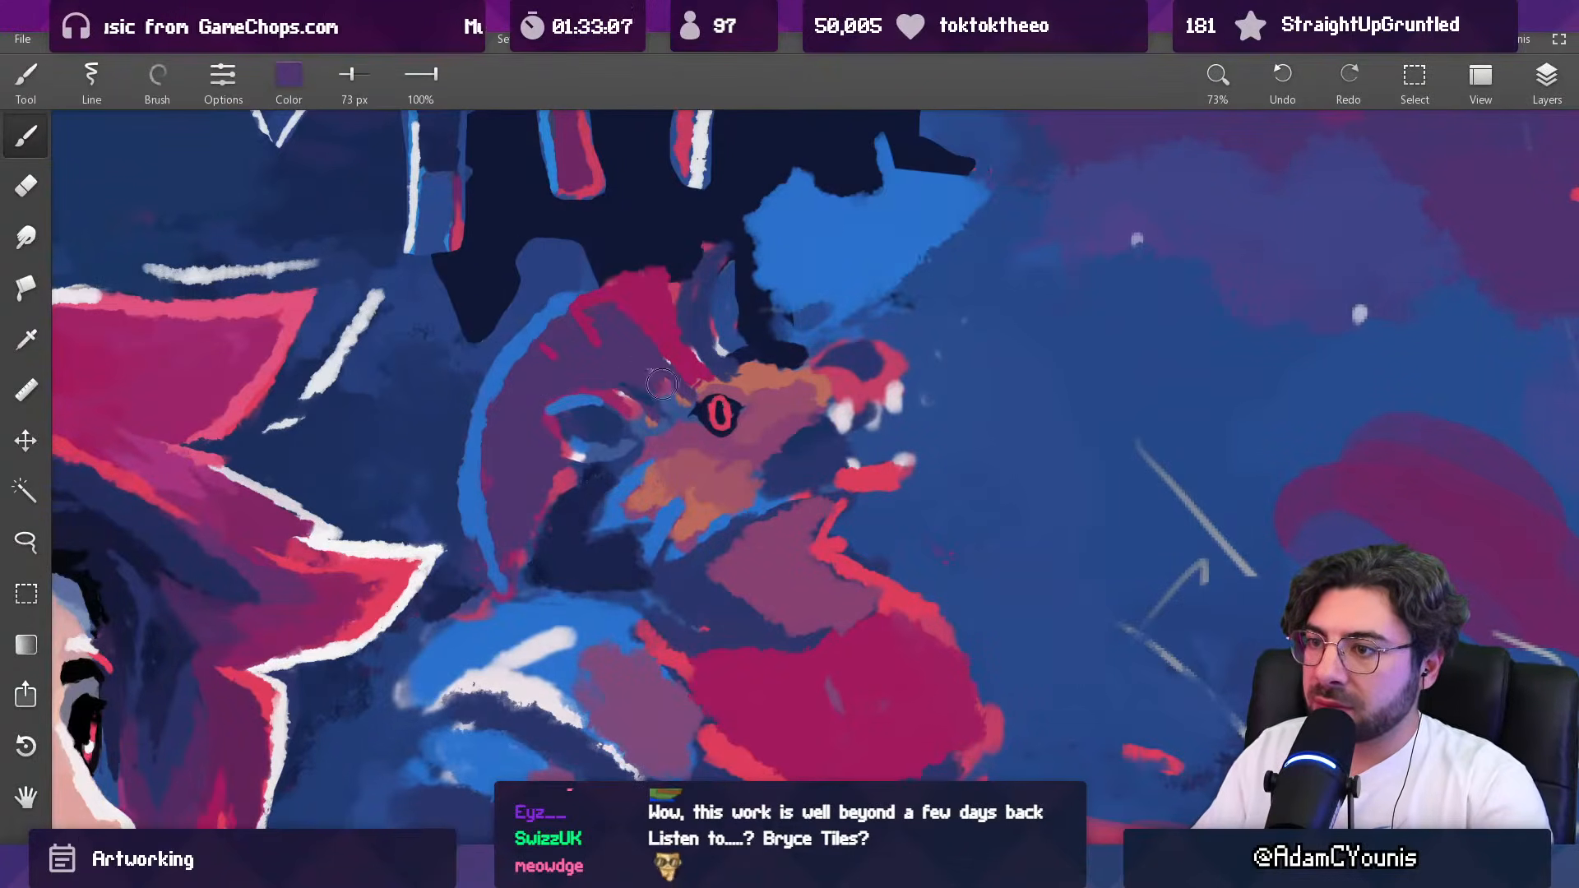
alt+click(722, 387)
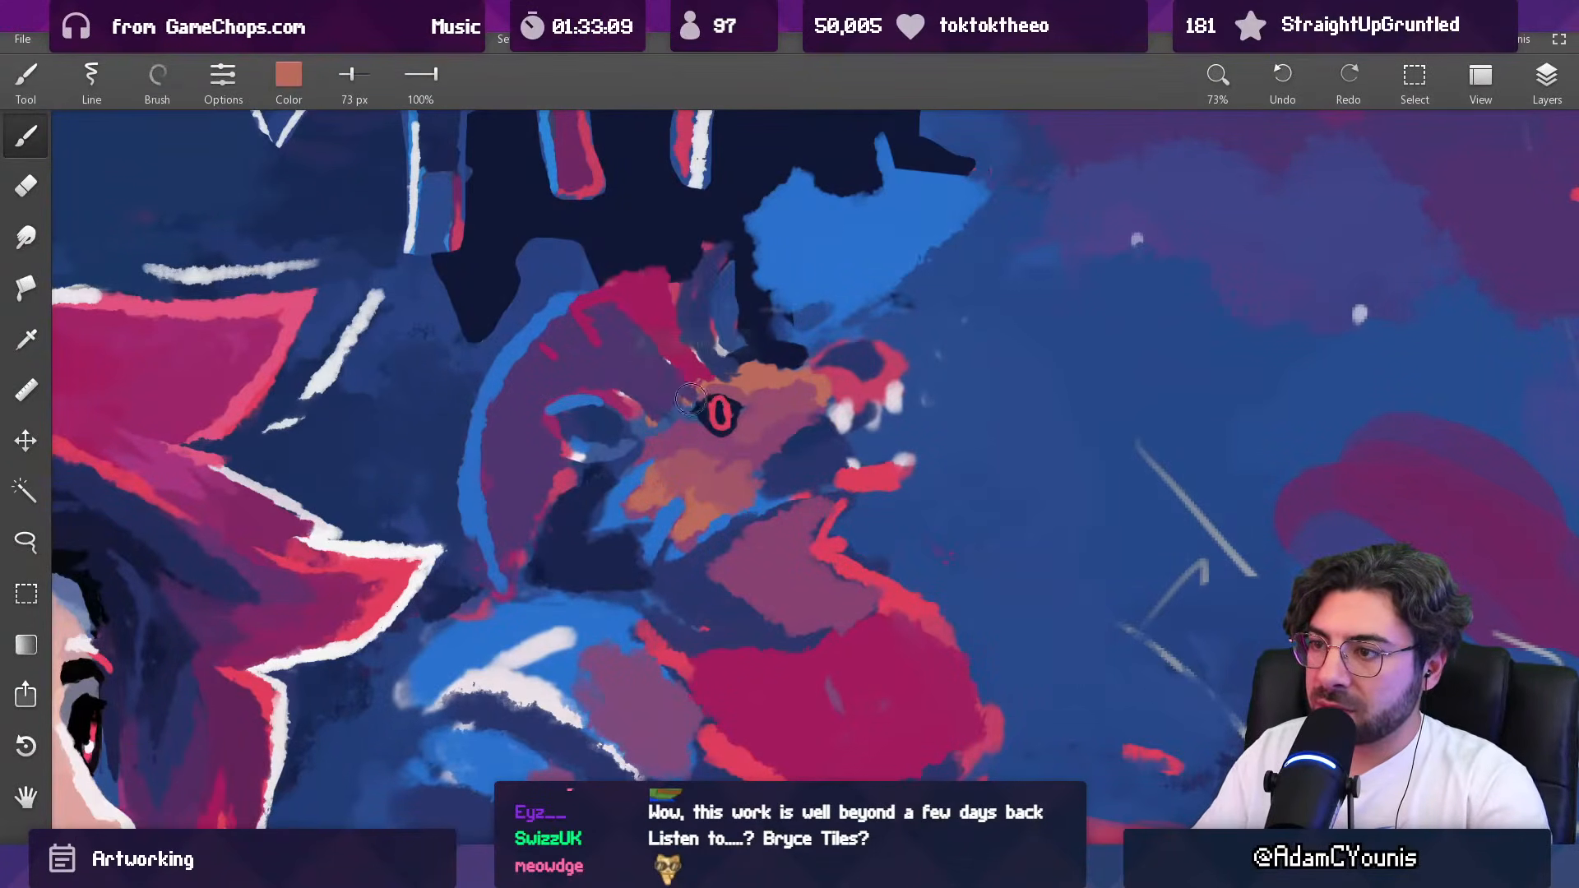
Step: Retouch the area between the creature's eye and ear with sampled mauve and purple using a 52 px brush
alt+click(677, 420)
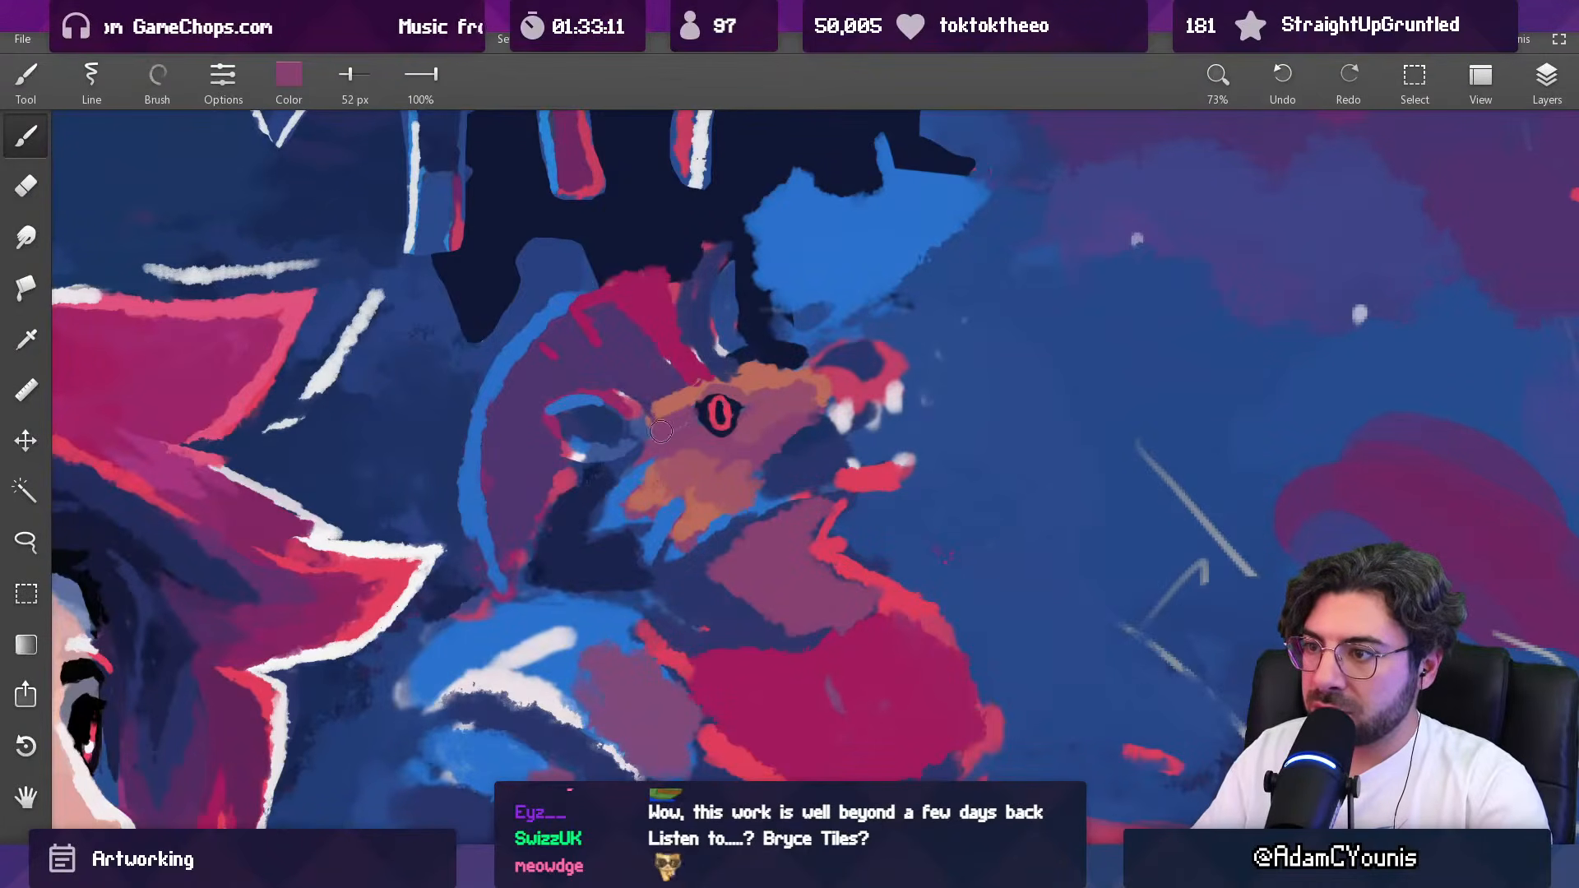
scroll(661, 432, down, 6)
scroll(659, 430, up, 5)
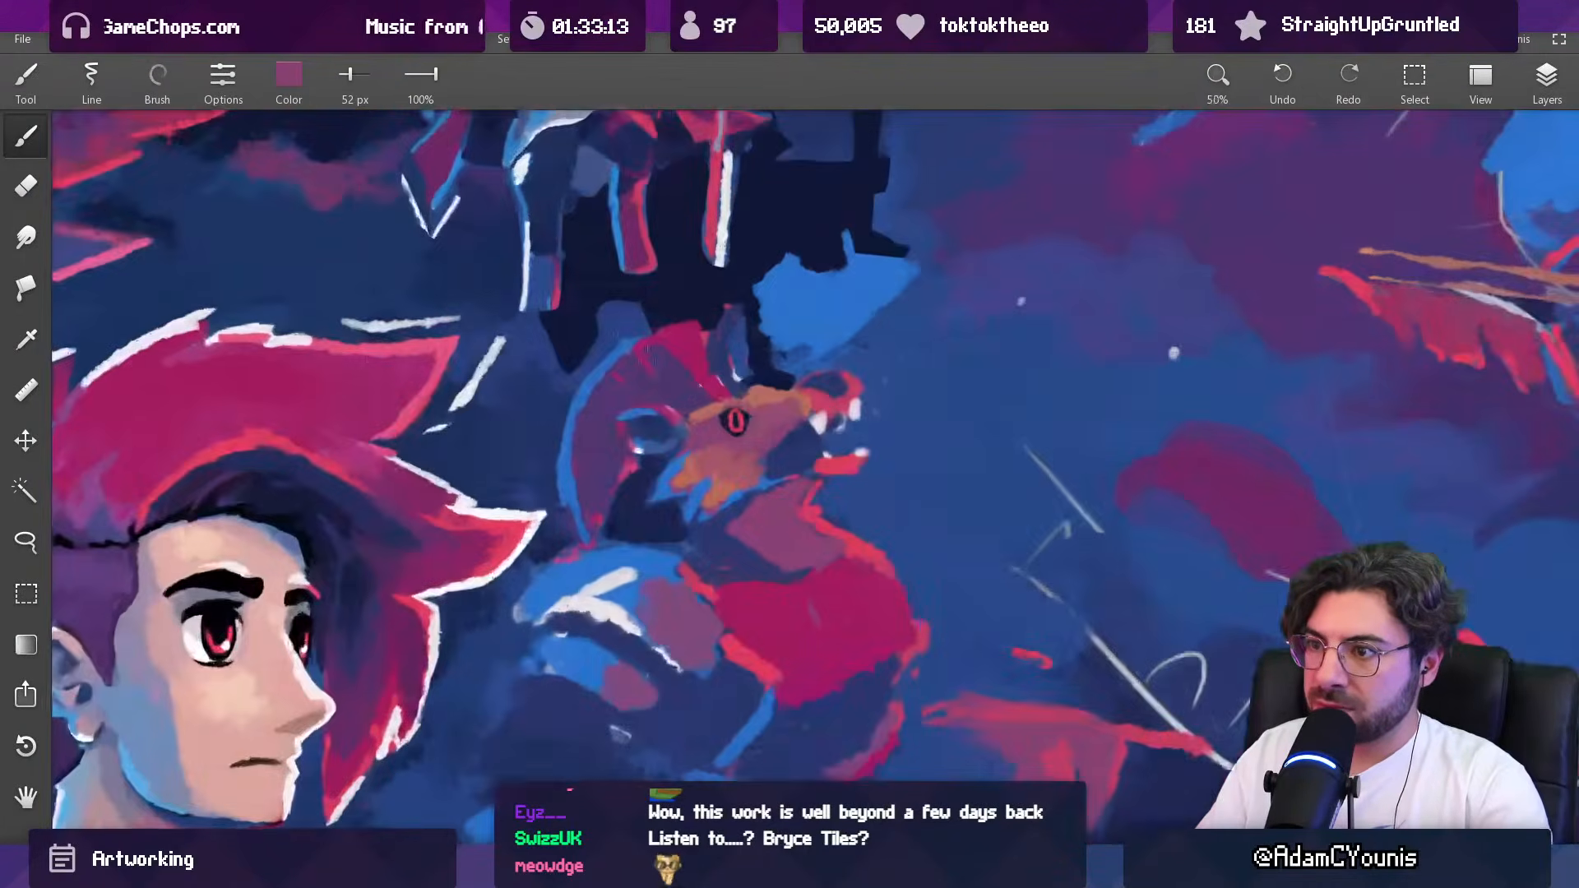
alt+click(619, 433)
scroll(679, 444, down, 6)
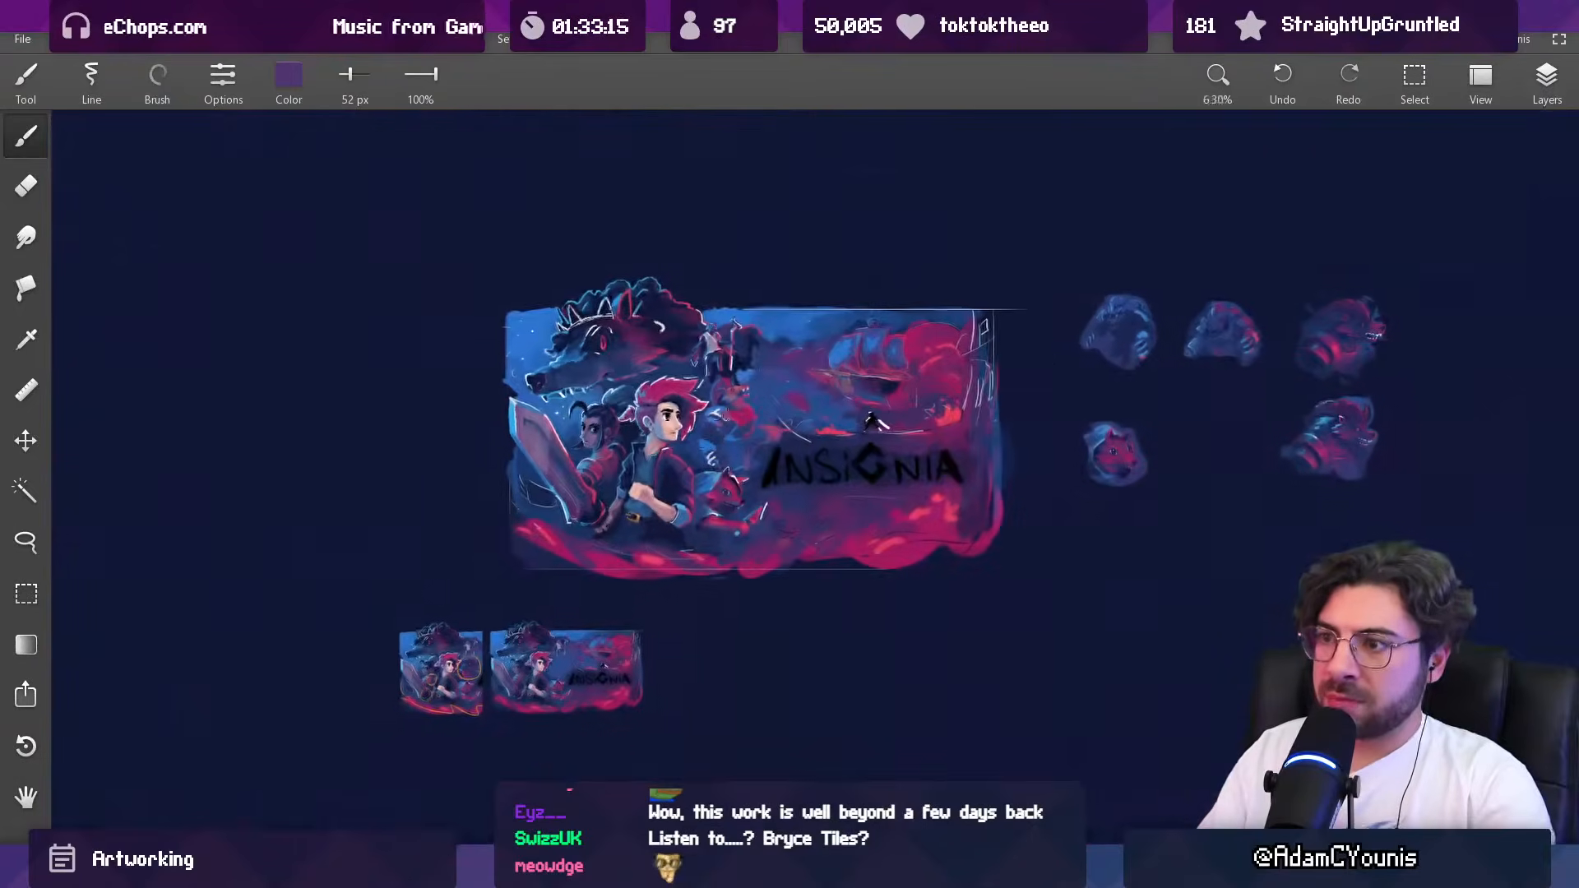
scroll(722, 378, up, 4)
scroll(720, 376, up, 3)
key(alt)
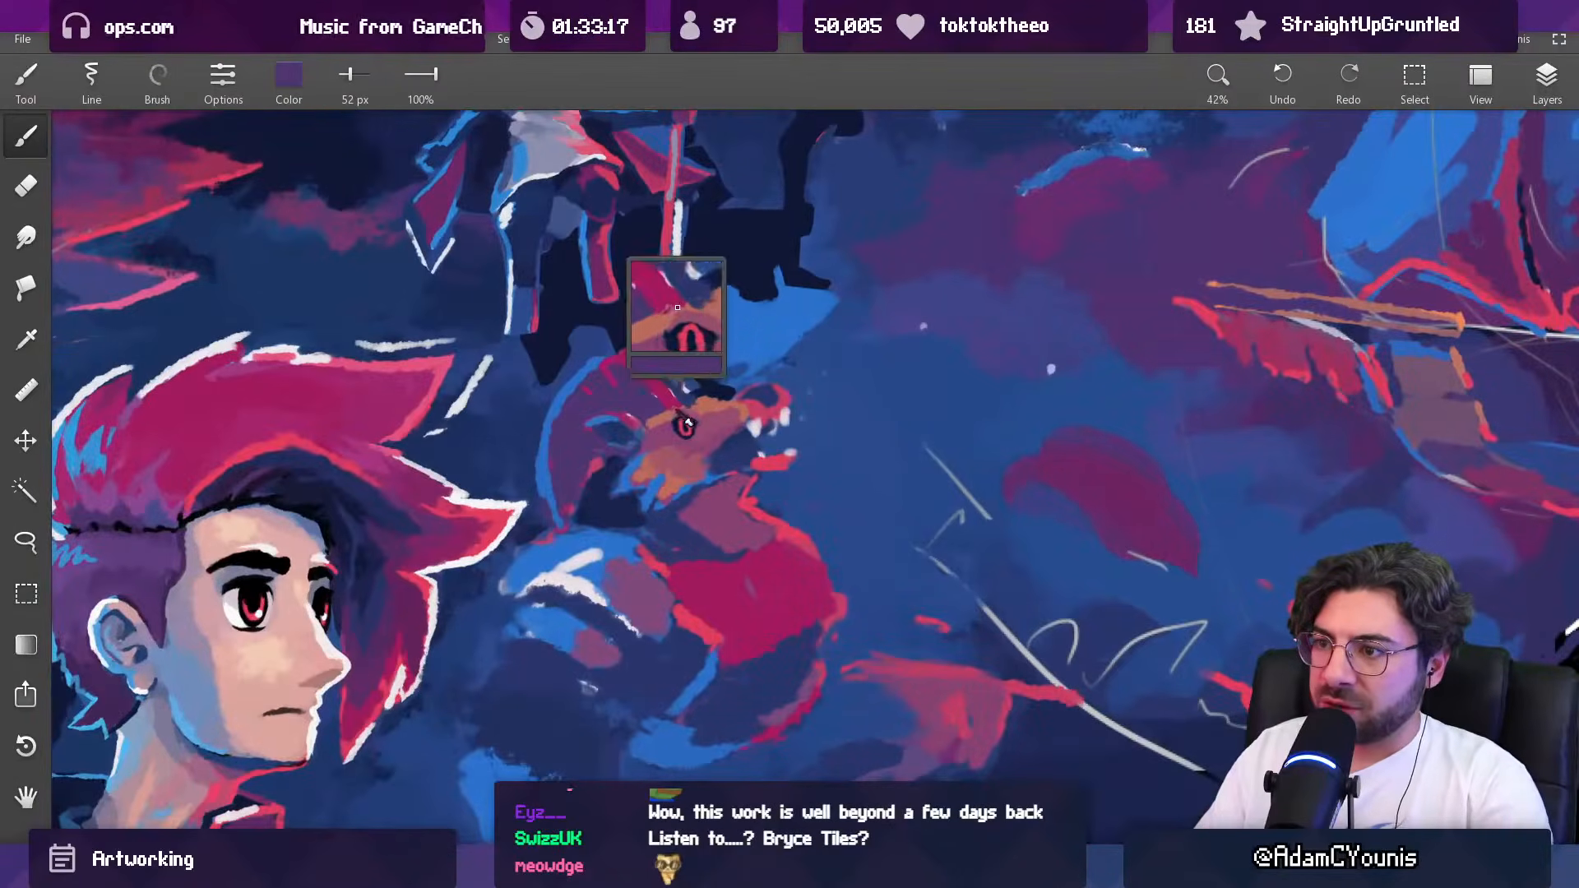
scroll(701, 423, up, 1)
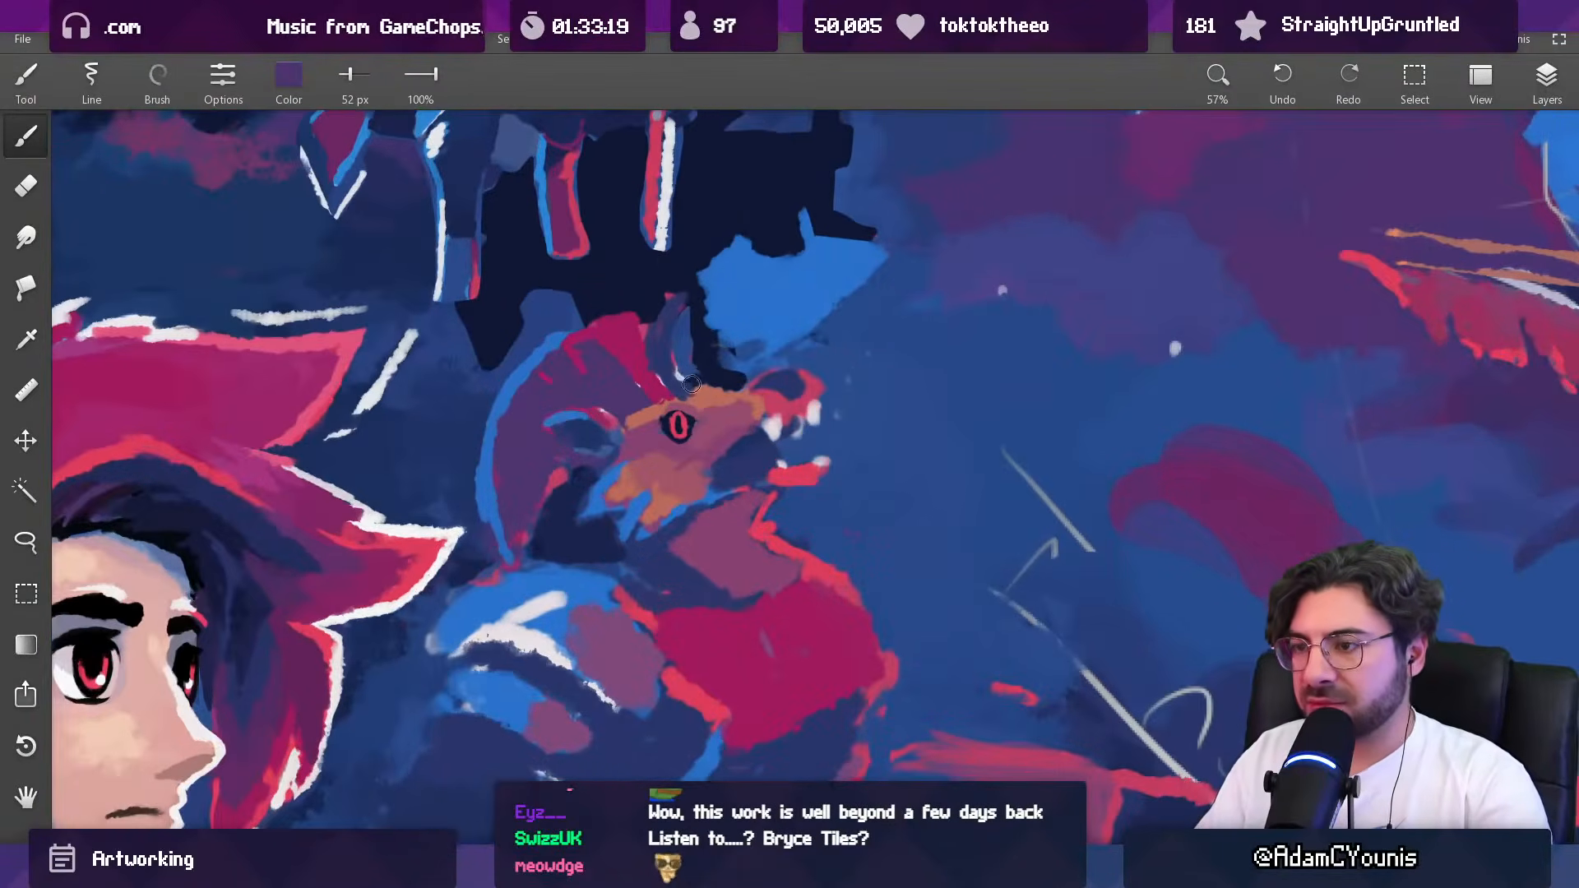
Step: Paint over the creature's red iris with 52 px mauve, leaving only a small dark sliver for the eye
alt+click(677, 440)
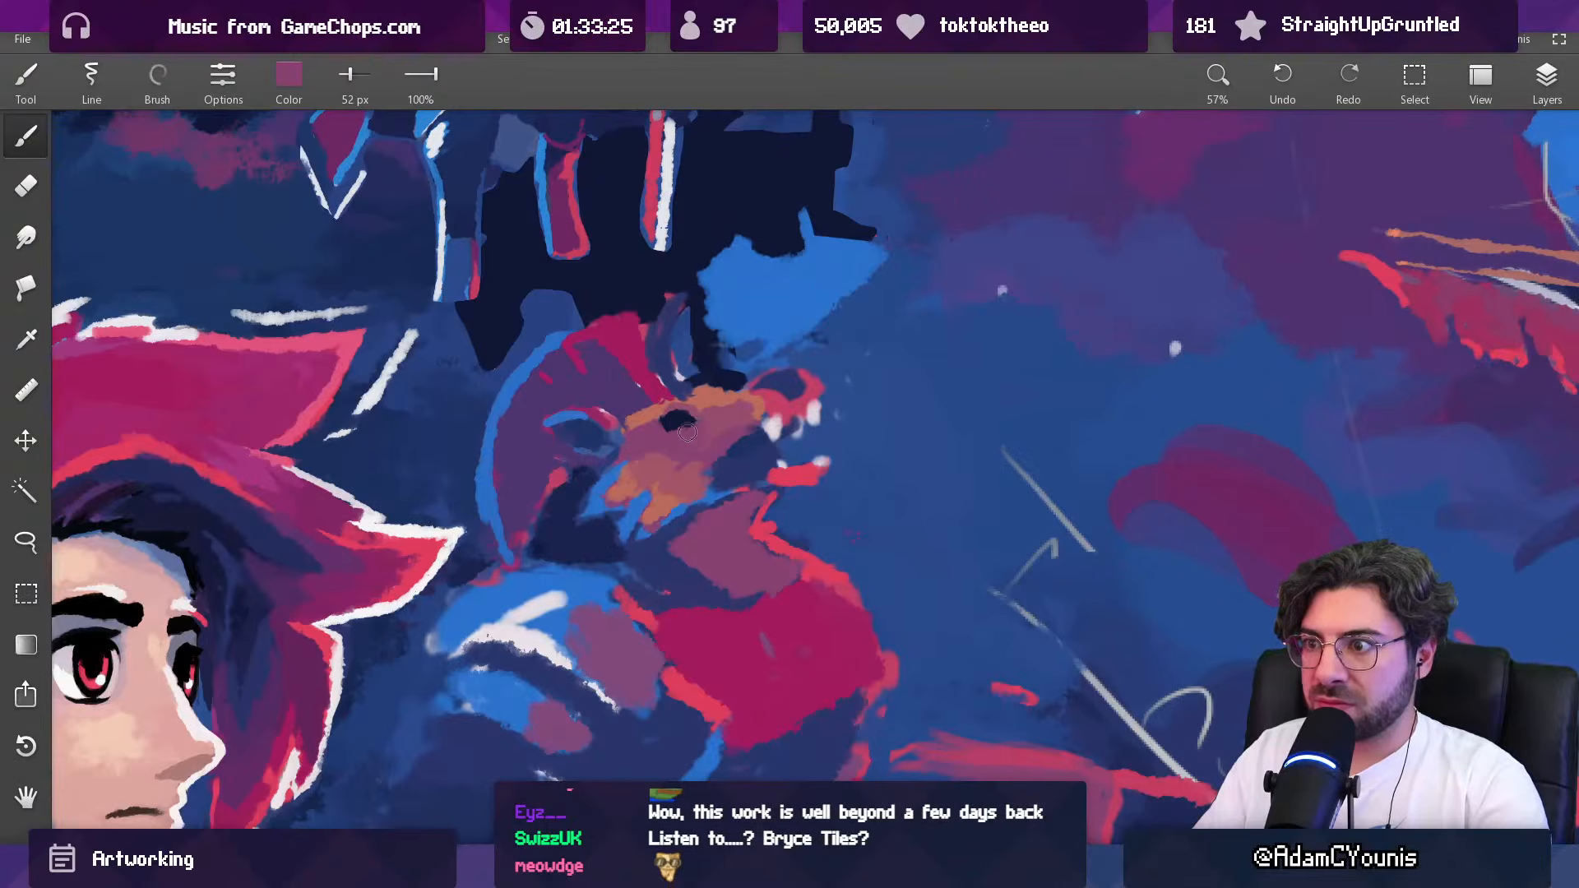
scroll(694, 426, down, 5)
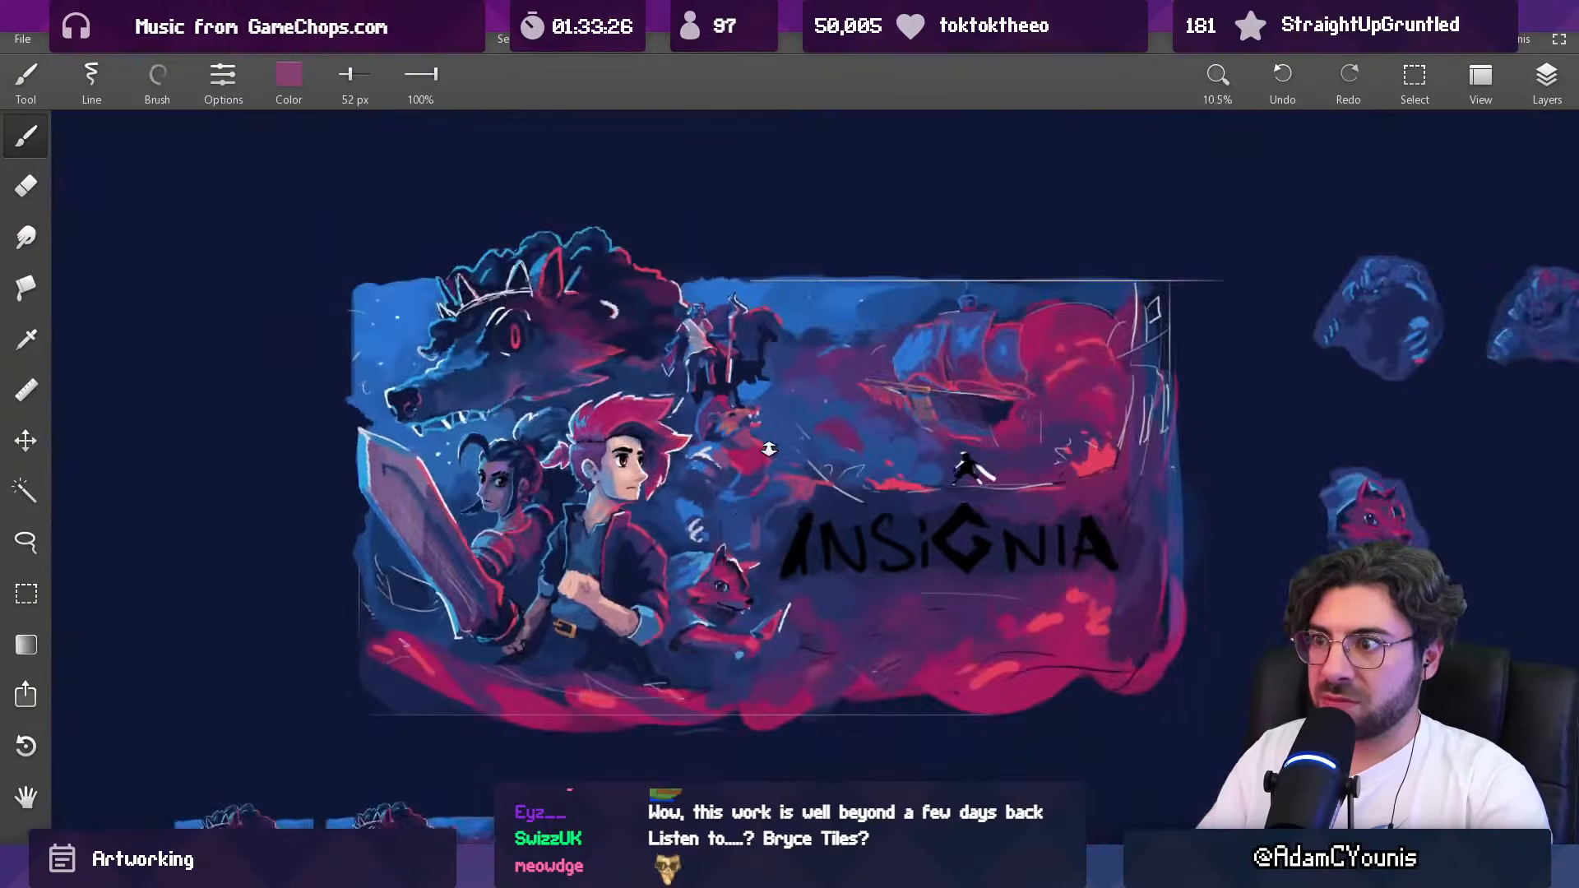
scroll(724, 273, up, 3)
scroll(723, 273, up, 3)
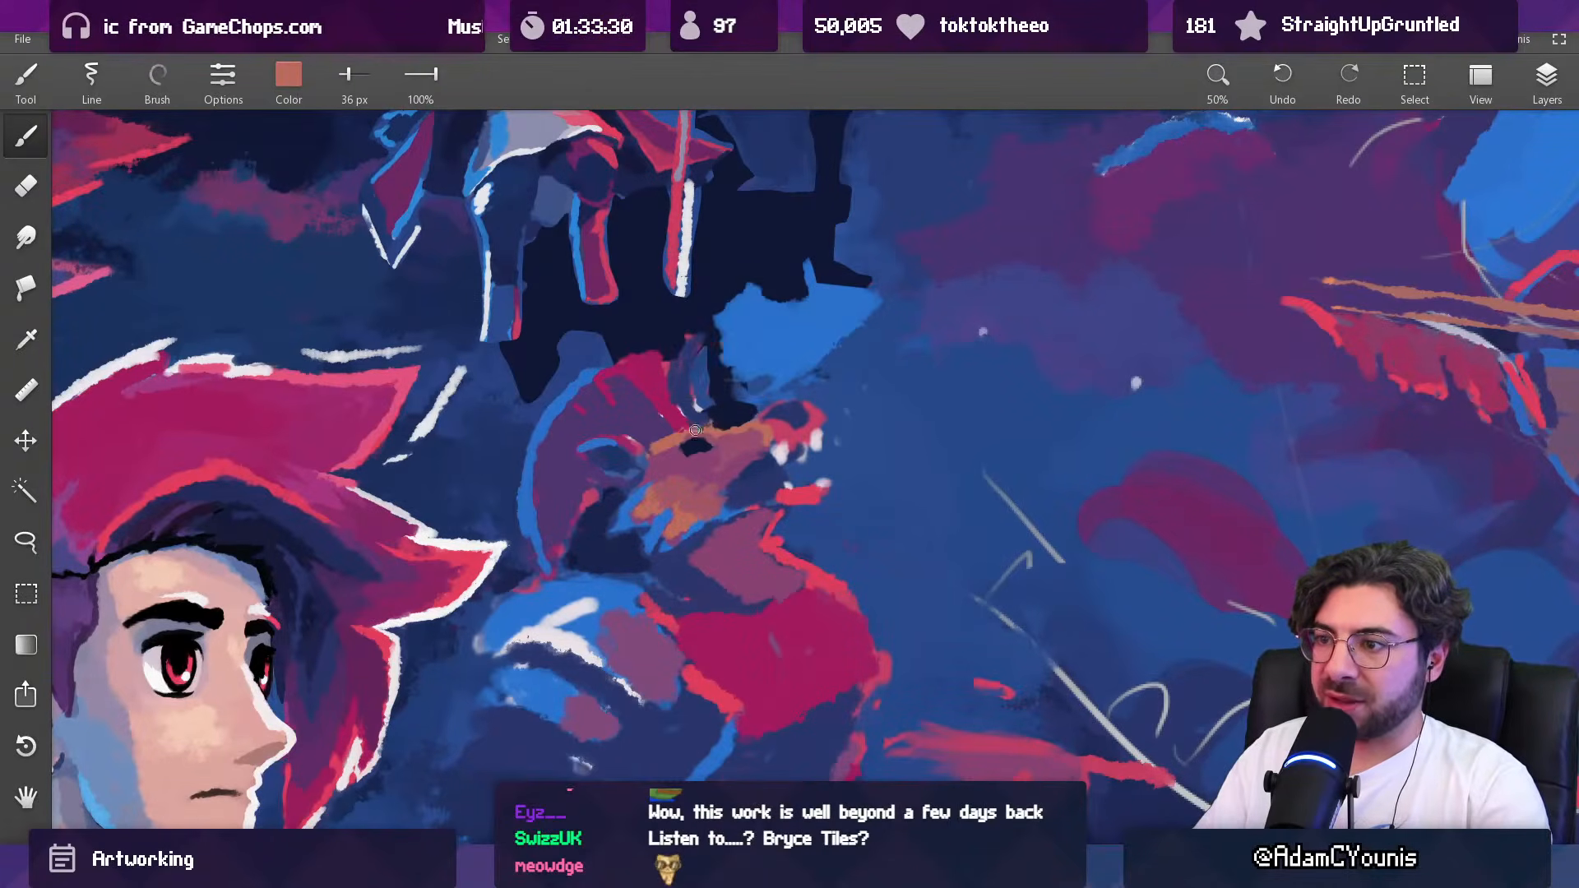
Step: Rework the creature's brow and cheek with orange-brown at 36 and 49 px, plus sampled mauve on the cheek
scroll(727, 423, down, 4)
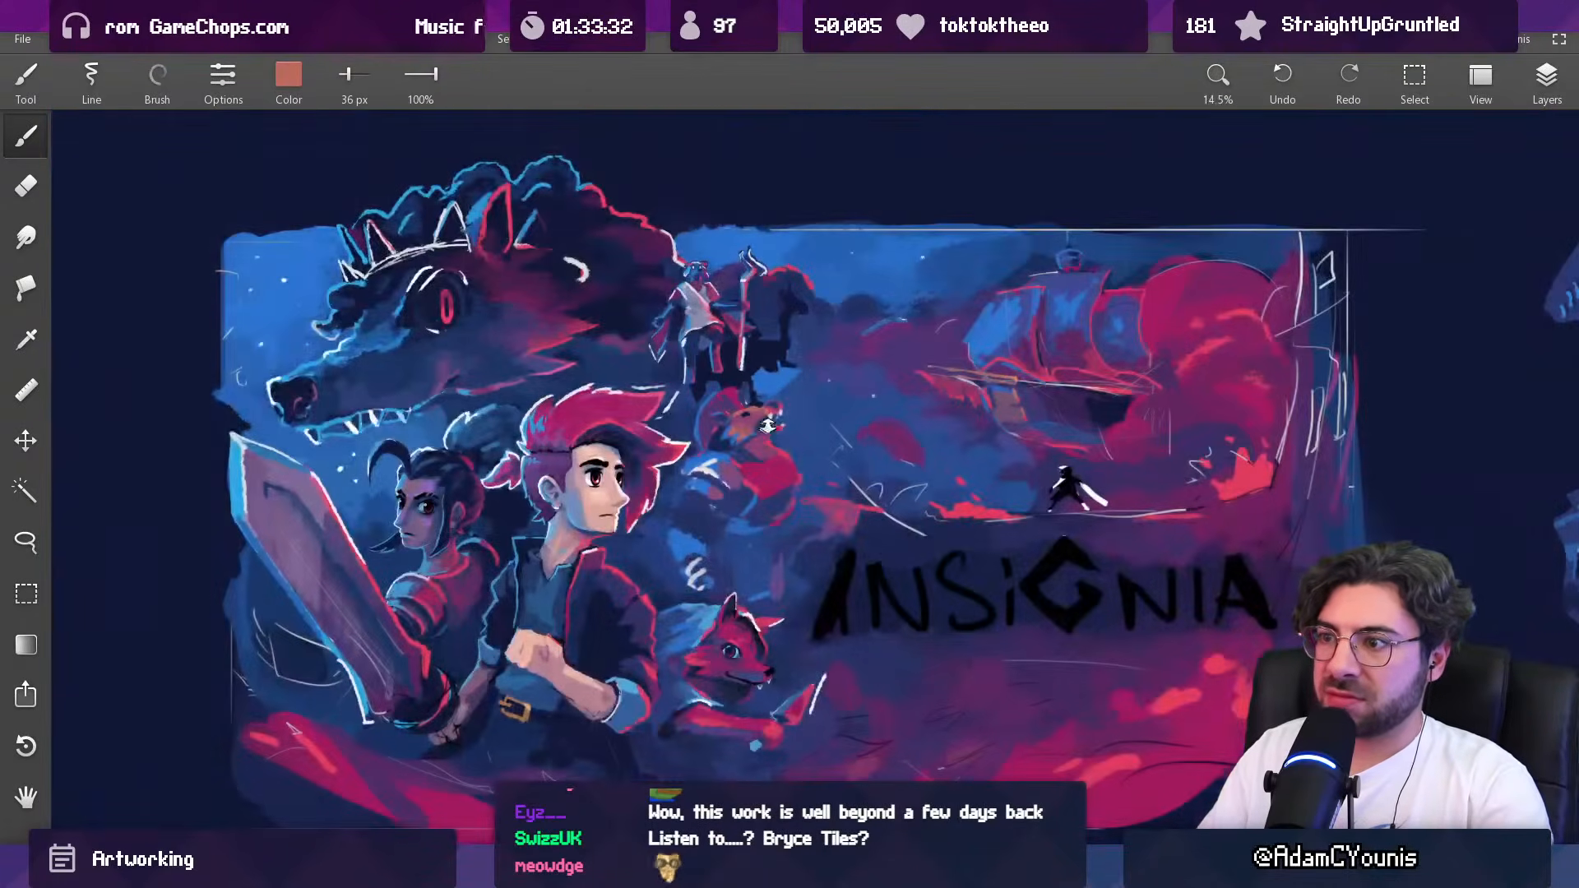
scroll(791, 411, up, 4)
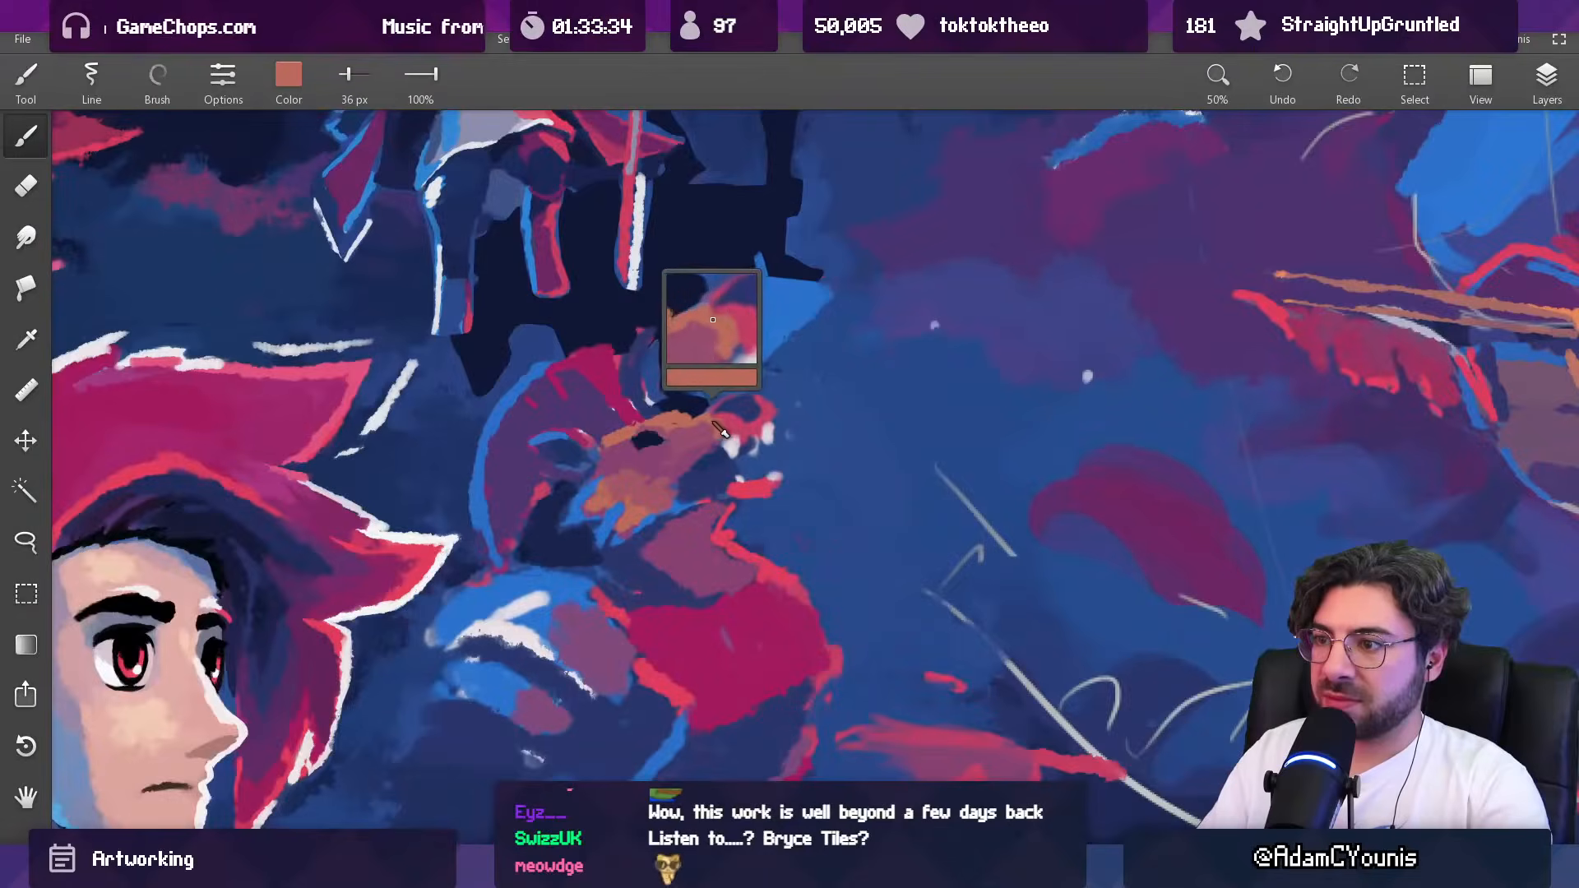
scroll(712, 442, down, 4)
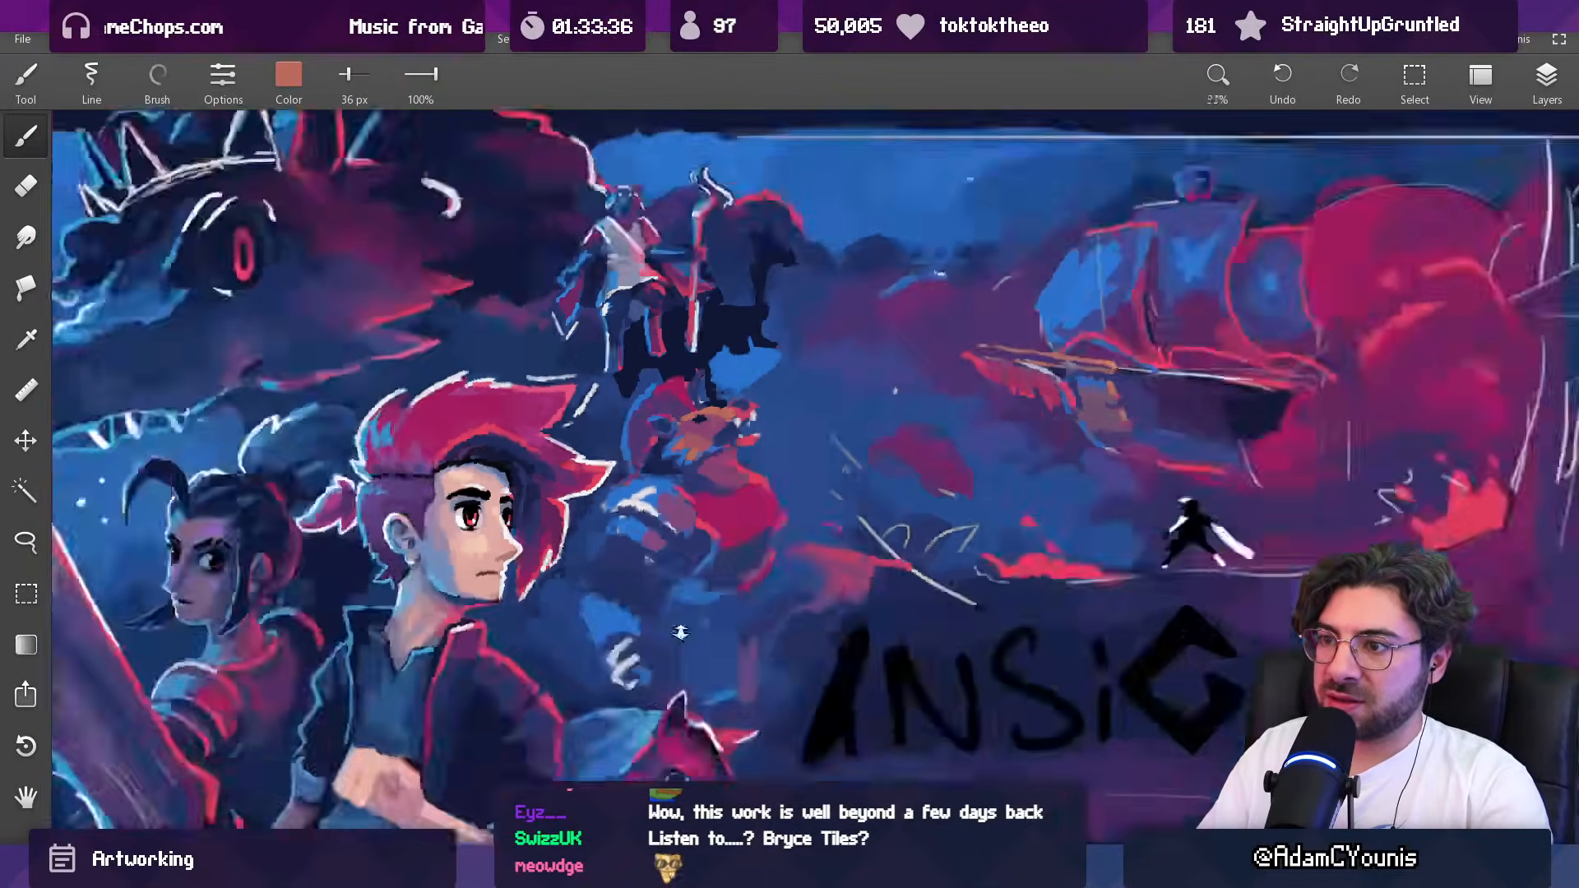
scroll(729, 448, up, 3)
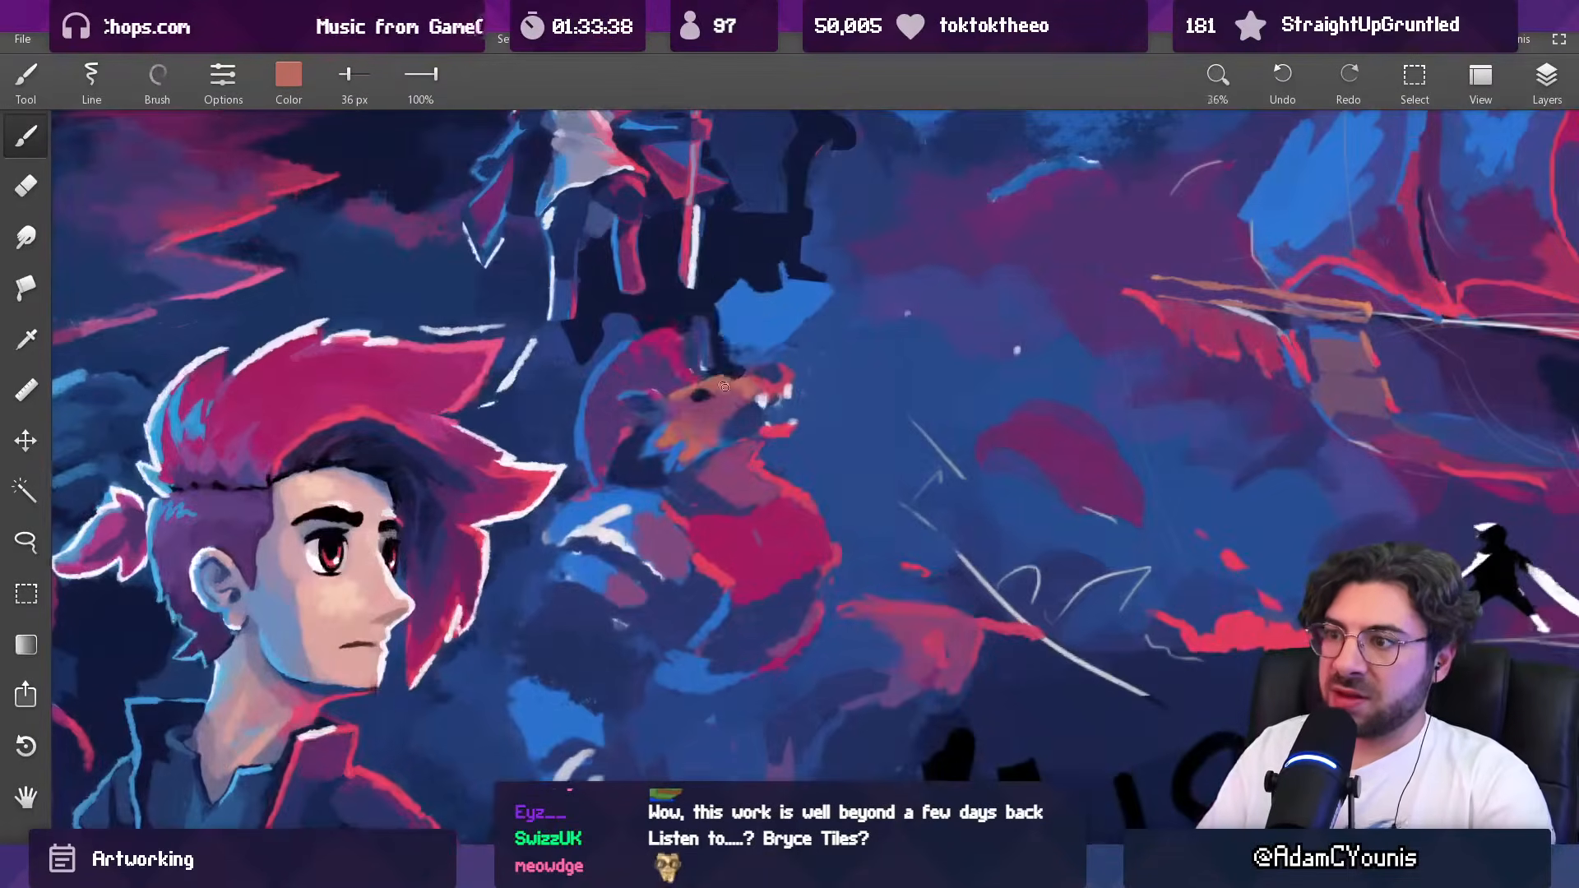
alt+click(723, 461)
alt+click(679, 450)
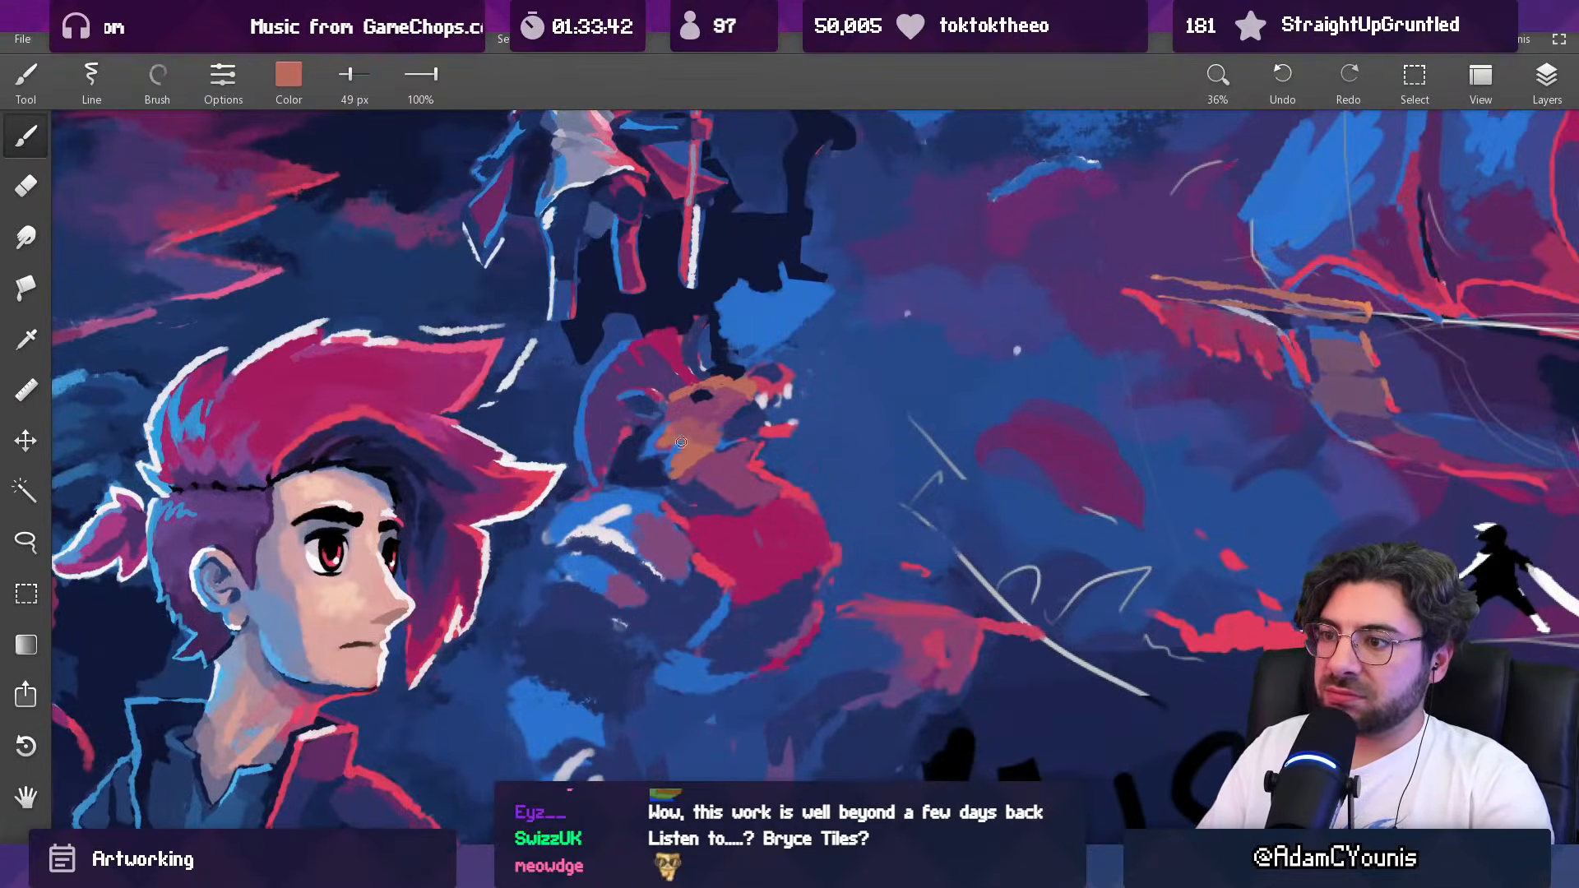
alt+click(699, 461)
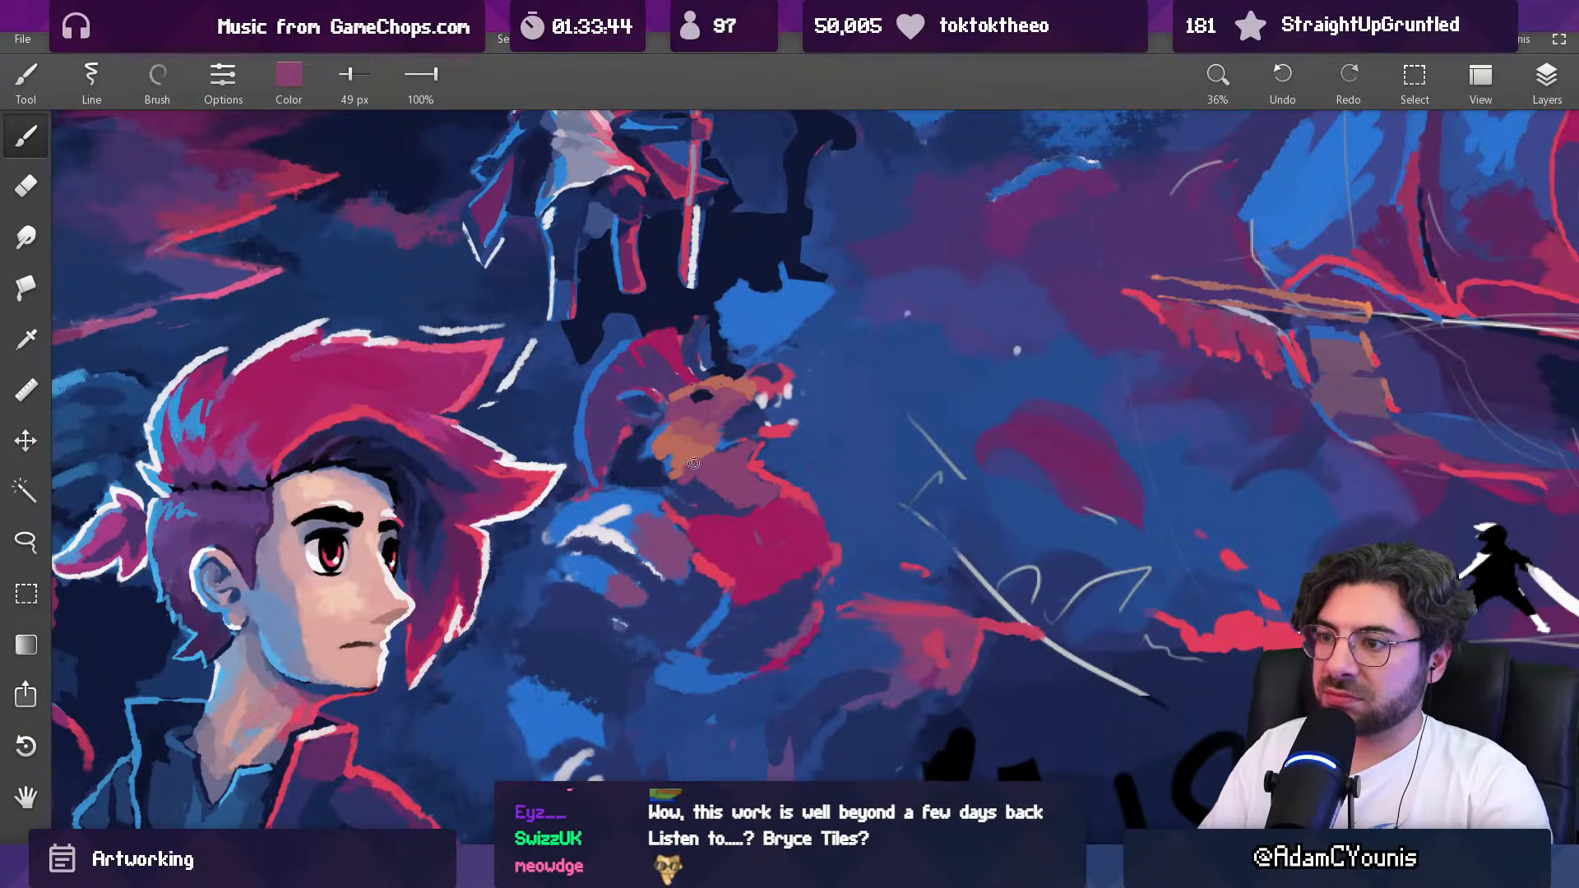
Step: Refine the face just below the creature's dark eye sliver with mauve using a 35 px brush
scroll(716, 456, down, 5)
drag(723, 450, 408, 497)
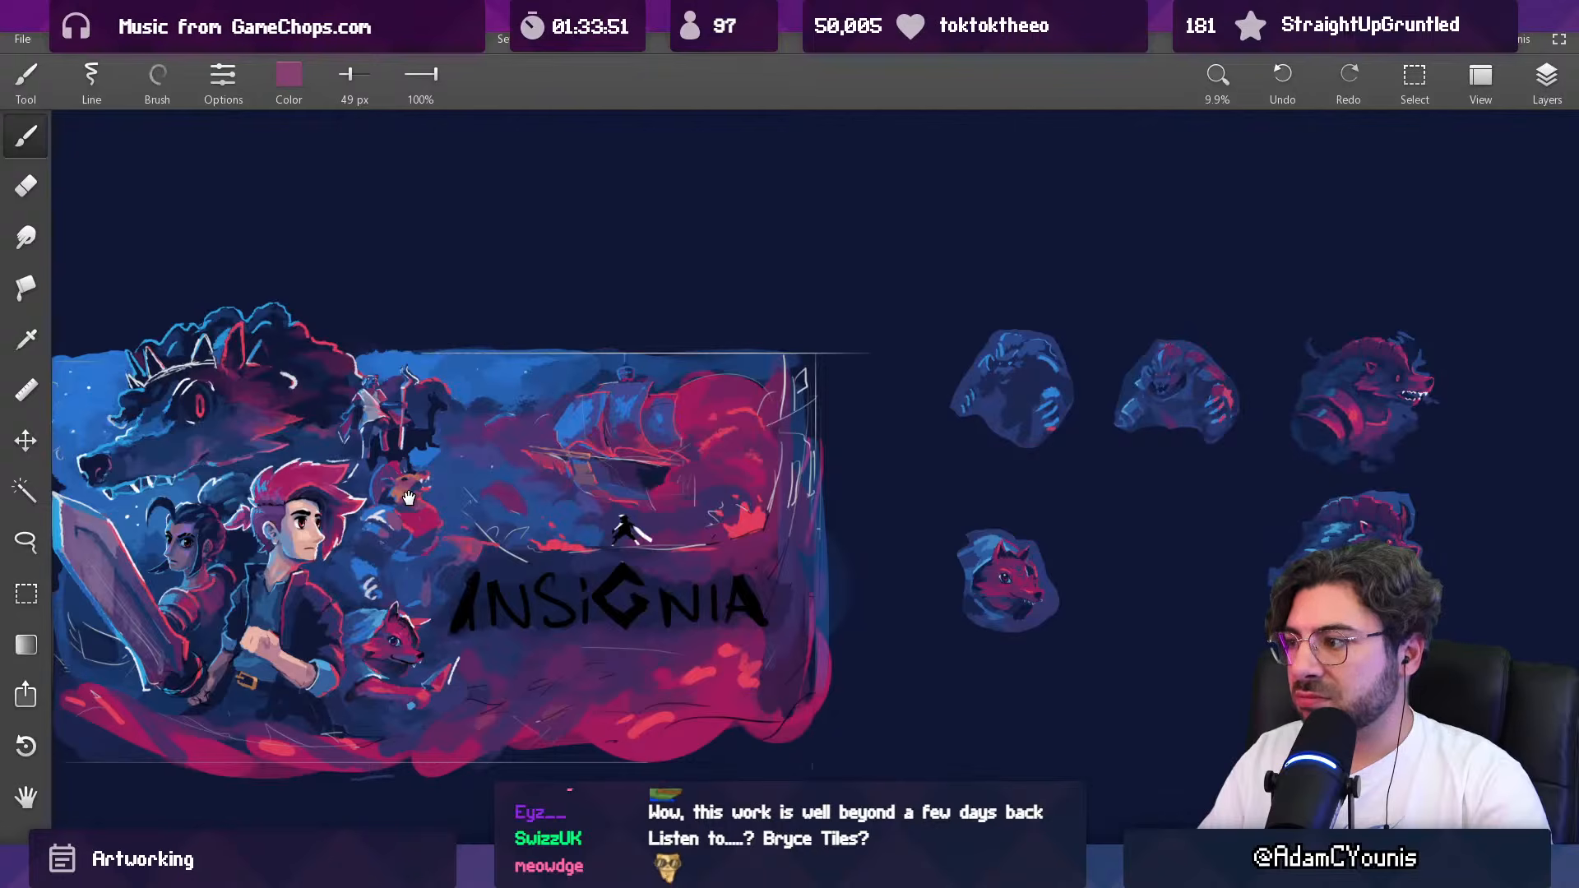
scroll(408, 496, up, 7)
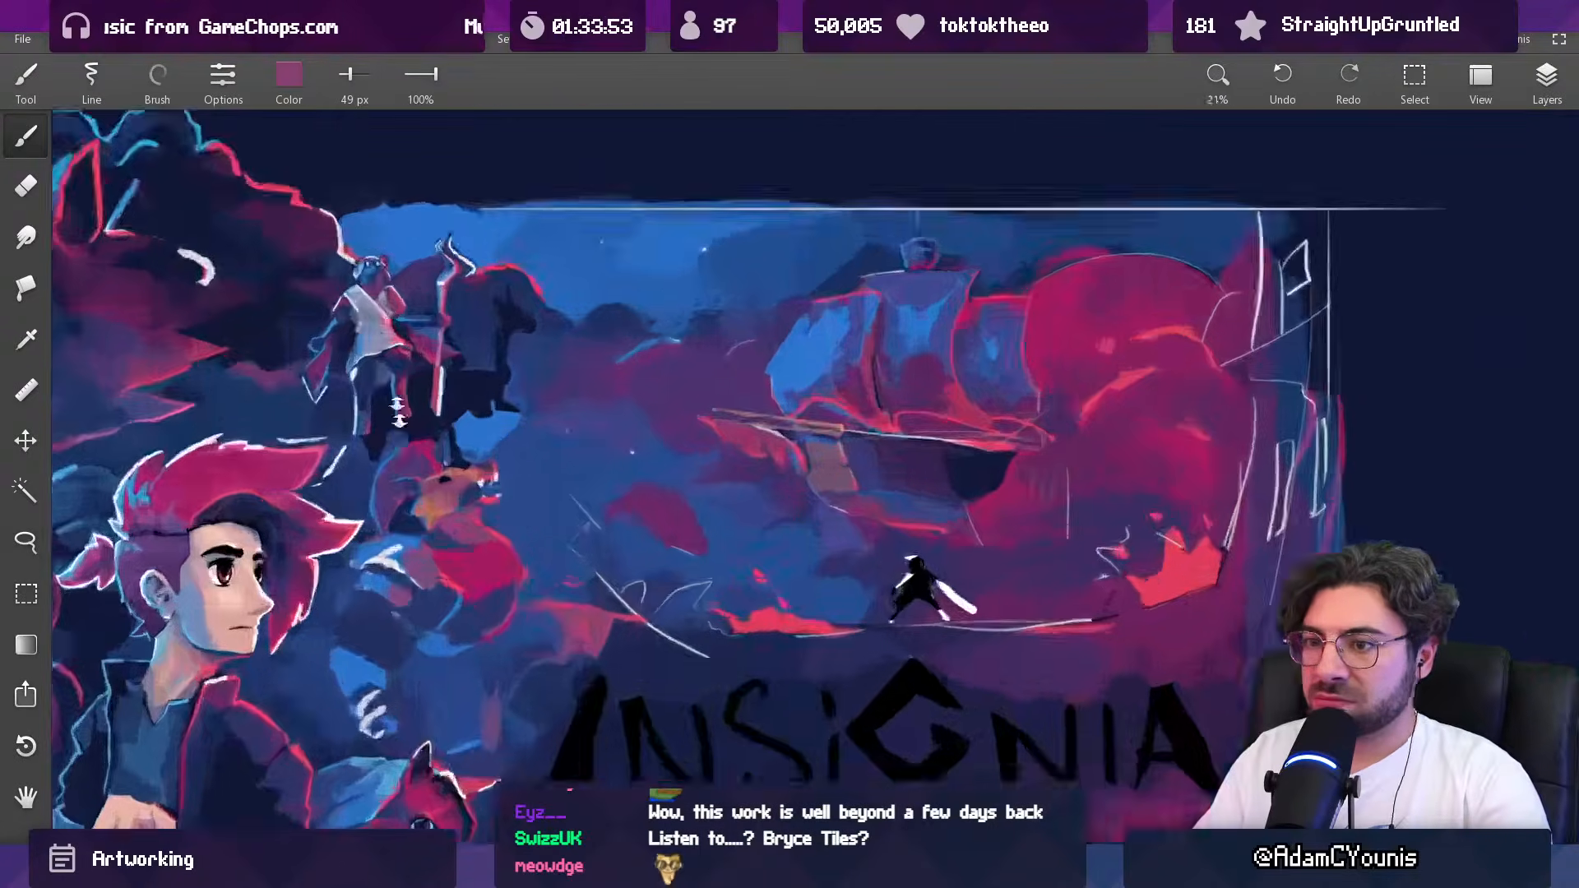
key([)
key([)
alt+click(526, 481)
alt+click(538, 498)
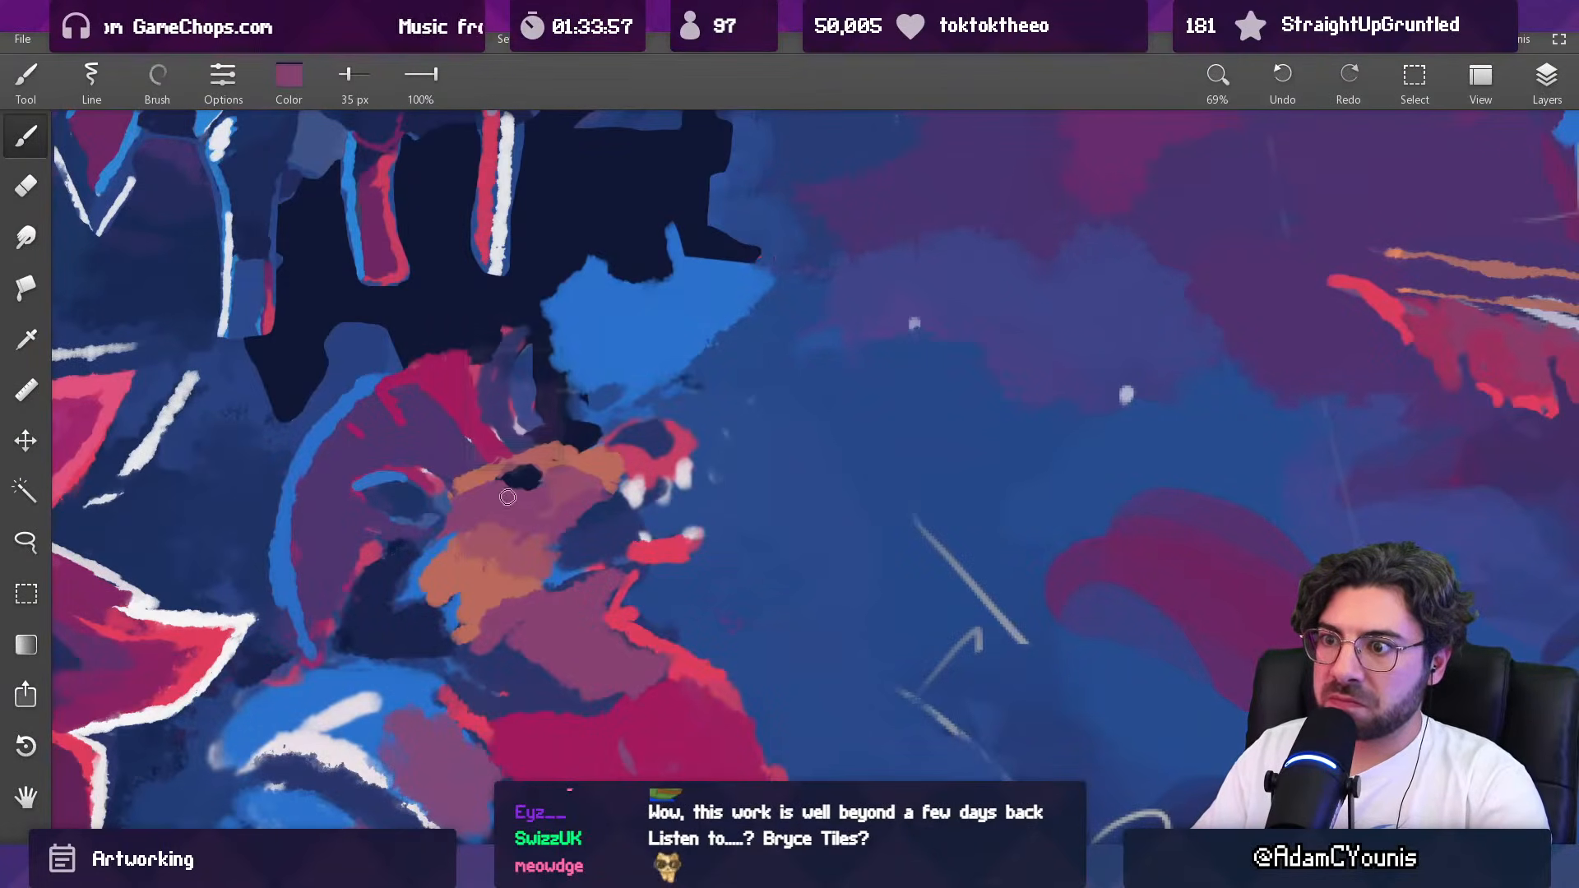
Step: Try a small red pupil in the creature's eye with the snout's red at 25 px
alt+click(647, 460)
key([)
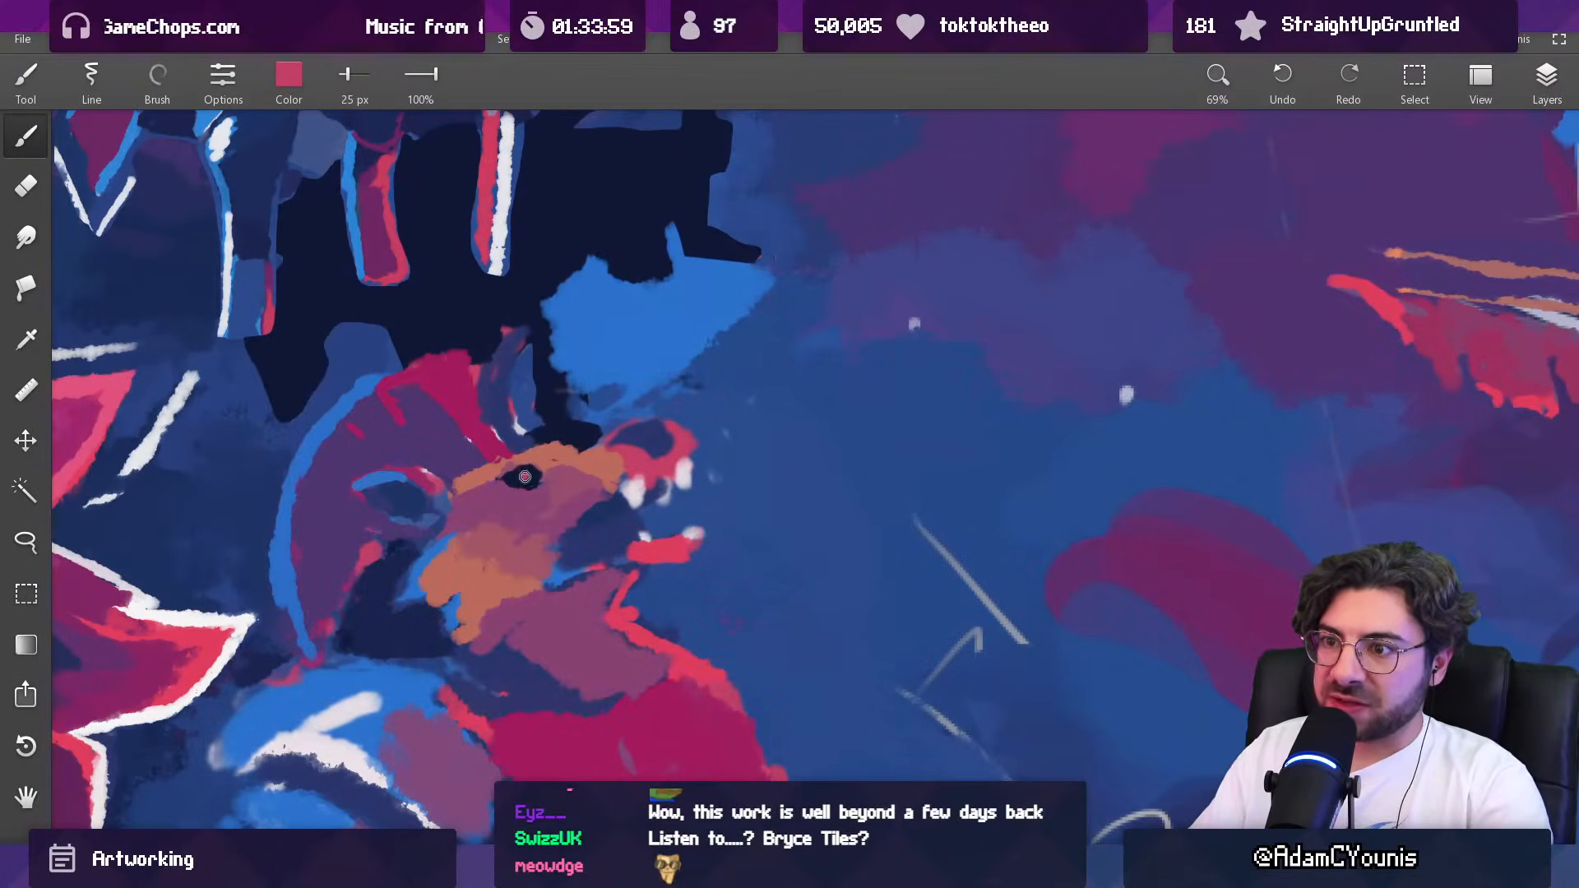
drag(588, 427, 576, 612)
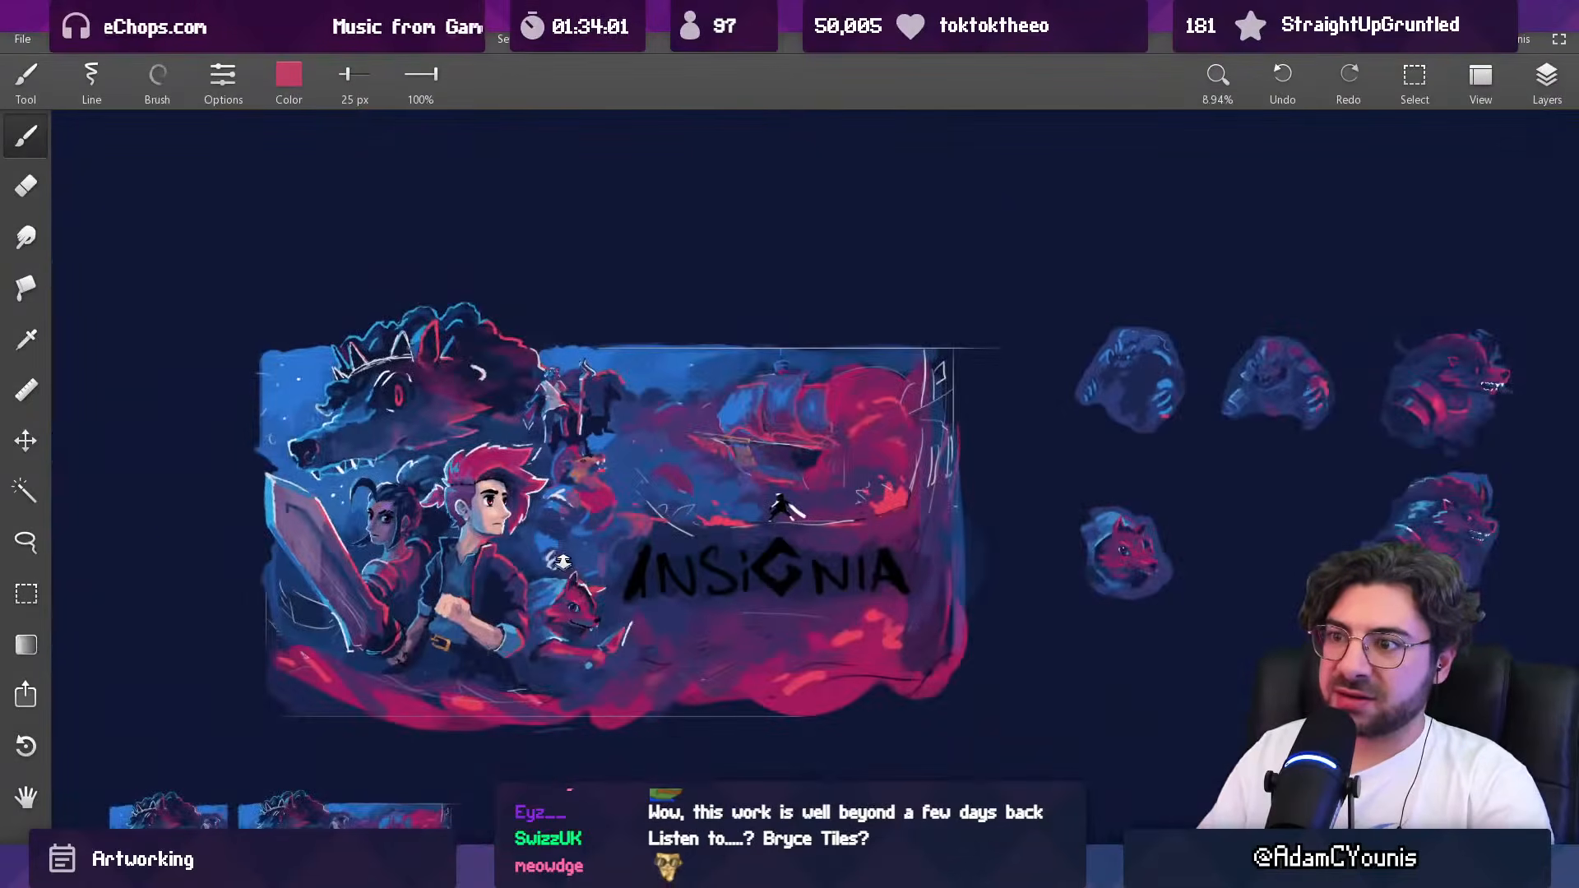
drag(580, 487, 583, 296)
Step: Touch up the brow between the creature's eye and horn with sampled mauve and dark navy using a 25 px brush
alt+click(594, 506)
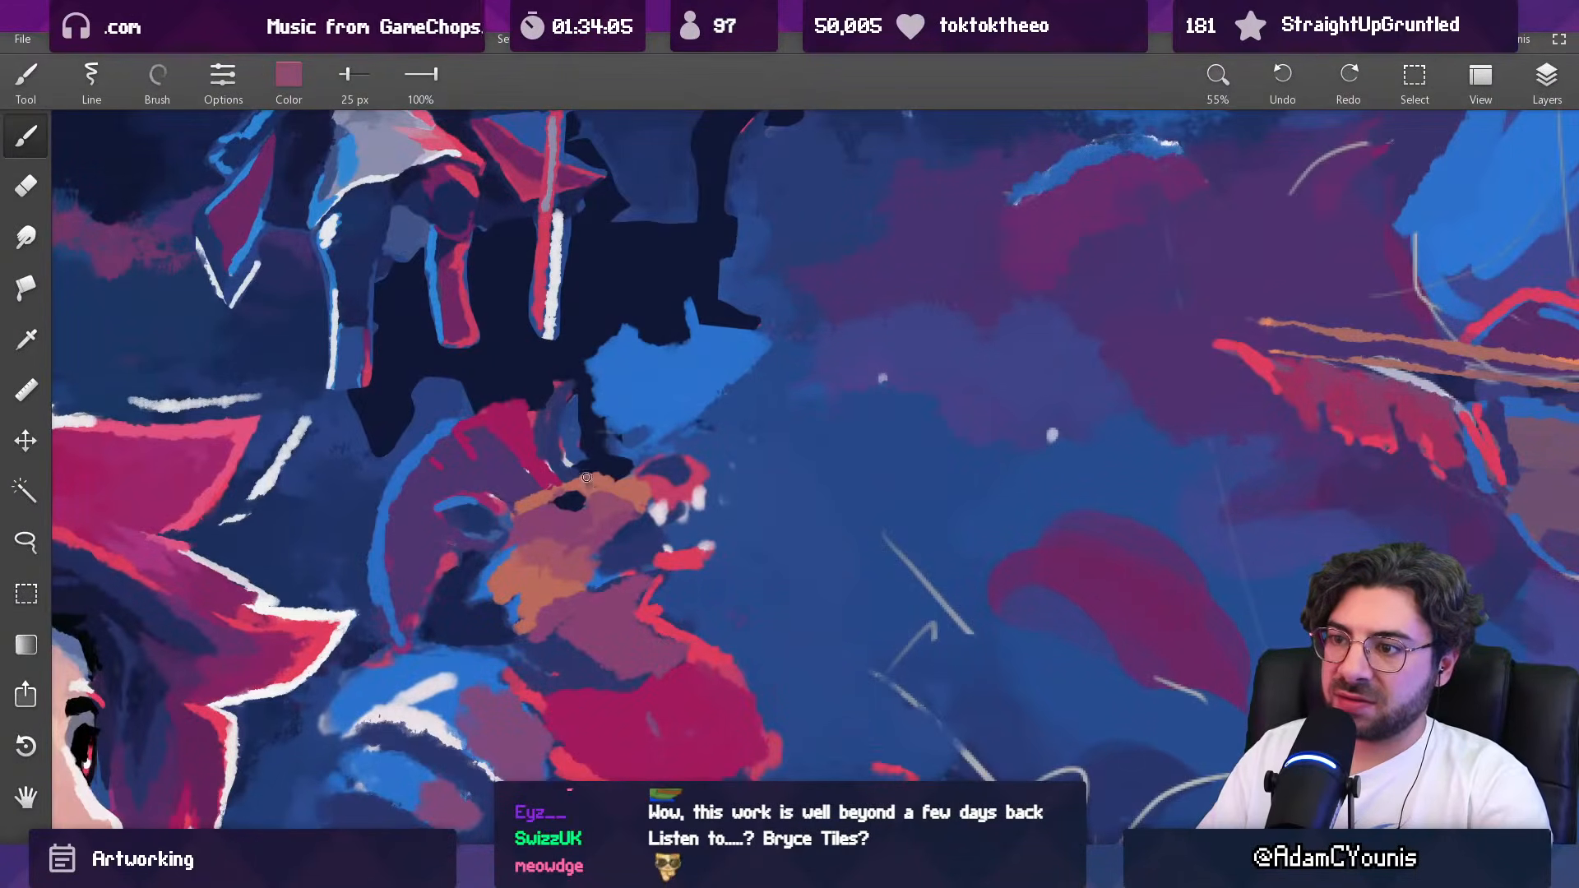
alt+click(613, 473)
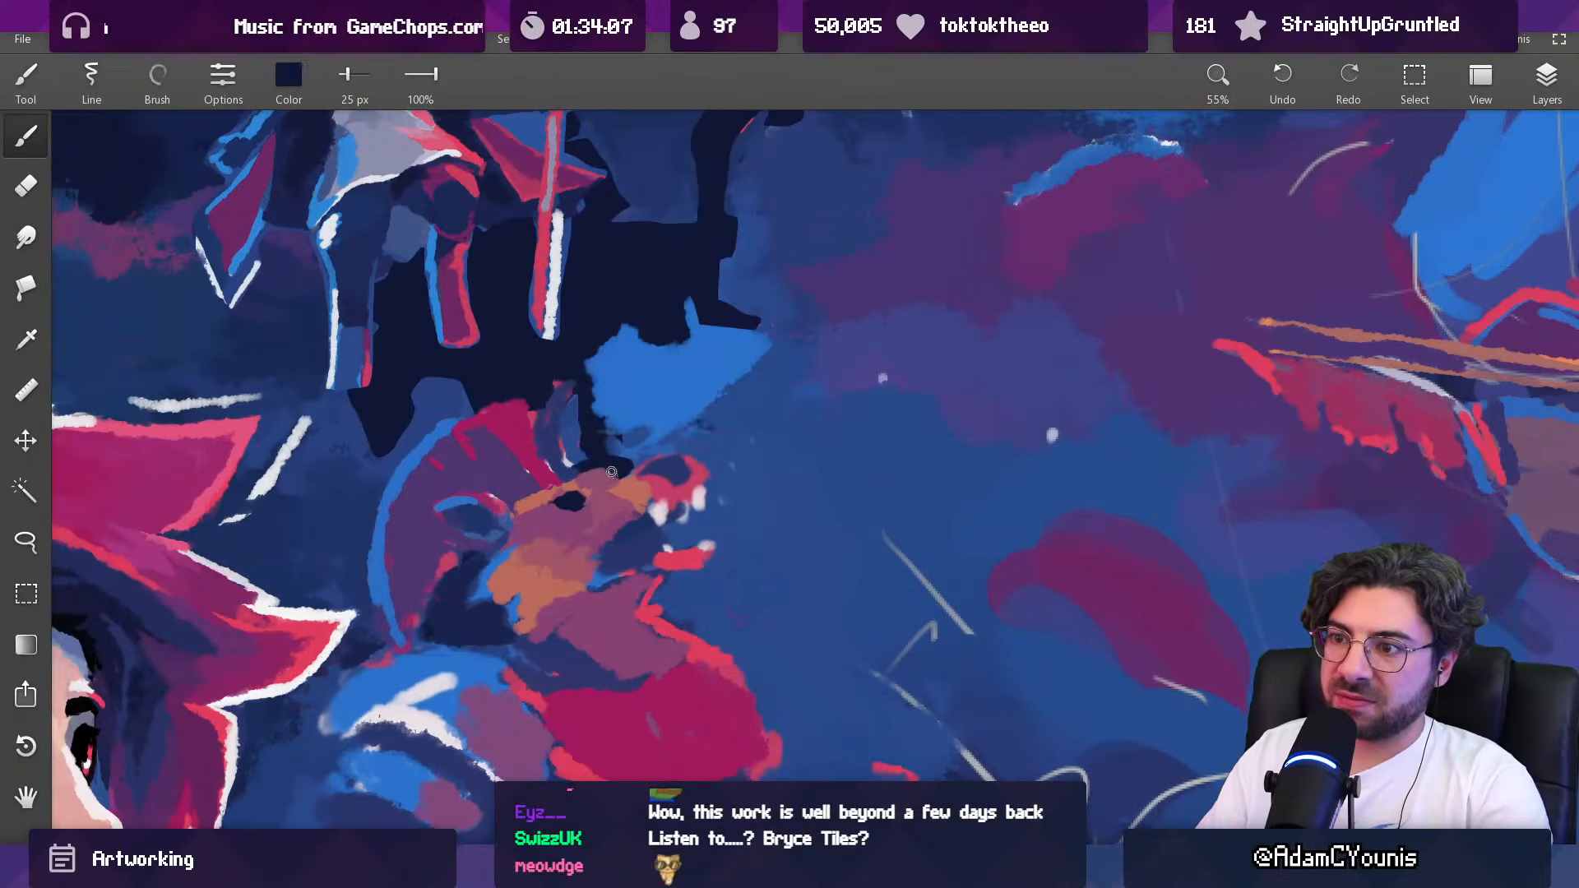
alt+click(583, 483)
mouse_move(585, 472)
mouse_down()
mouse_move(601, 471)
mouse_move(615, 830)
mouse_up()
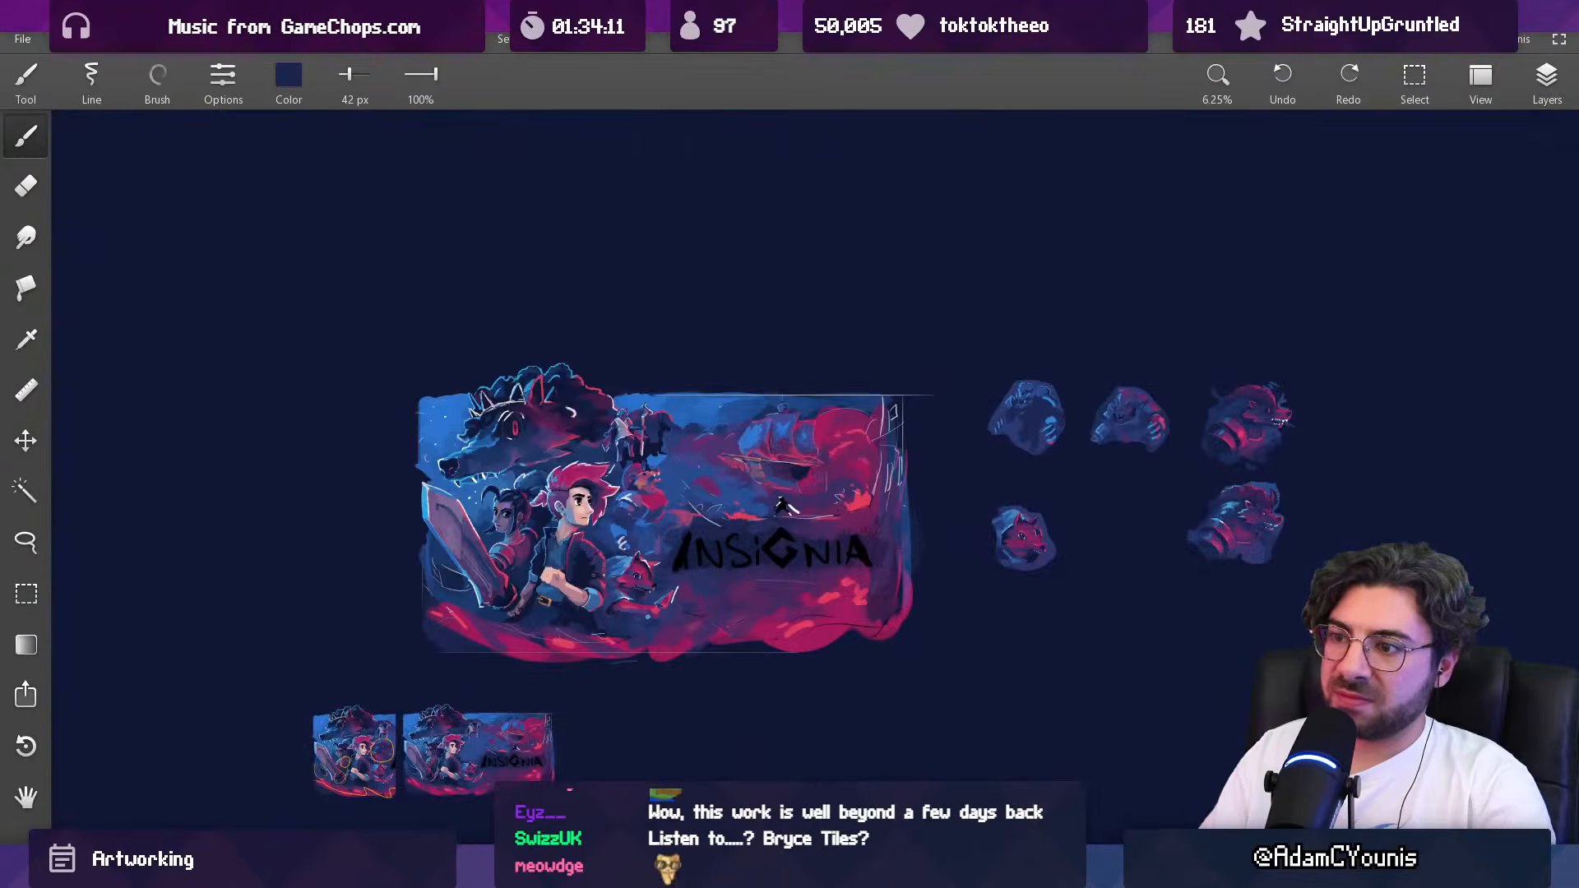
drag(651, 473, 649, 164)
Step: Extend the creature's lower jaw forward to the red lip with sampled mauve tones using a 39 px brush
alt+click(598, 518)
alt+click(577, 528)
mouse_move(645, 527)
mouse_down()
mouse_move(660, 525)
mouse_move(602, 545)
mouse_move(645, 549)
mouse_move(667, 531)
mouse_move(655, 566)
mouse_up()
alt+click(628, 556)
alt+click(651, 573)
alt+click(693, 539)
alt+click(700, 521)
alt+click(682, 532)
alt+click(653, 546)
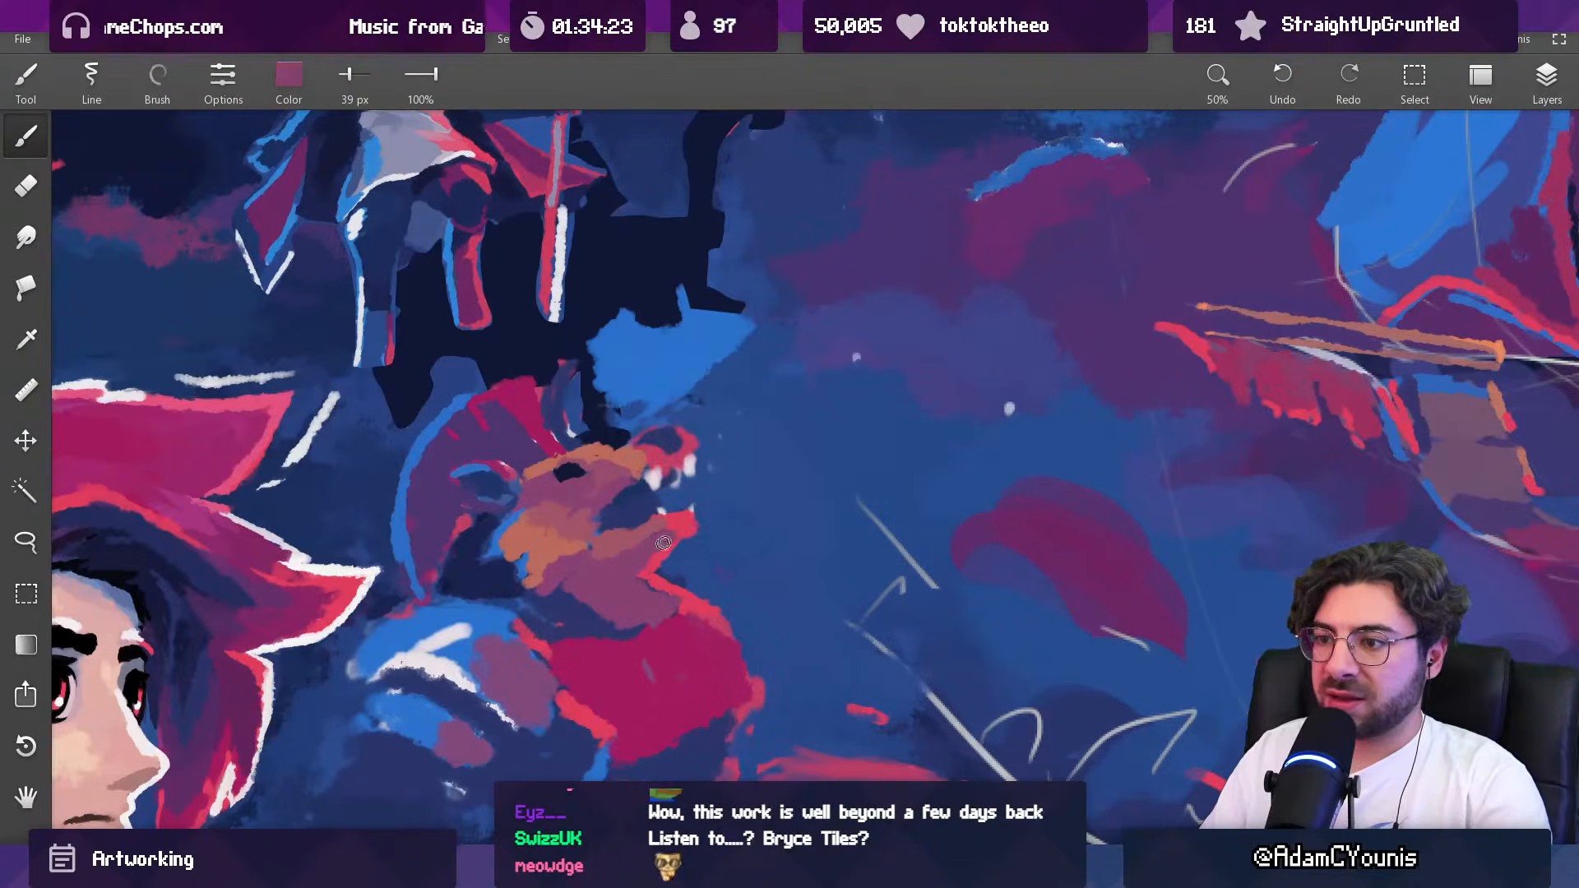
Step: Separate the creature's jaw from its neck with sampled dark blue and mauve using a 90 px brush
drag(681, 520, 804, 553)
drag(671, 502, 689, 364)
alt+click(740, 537)
alt+click(710, 550)
alt+click(729, 565)
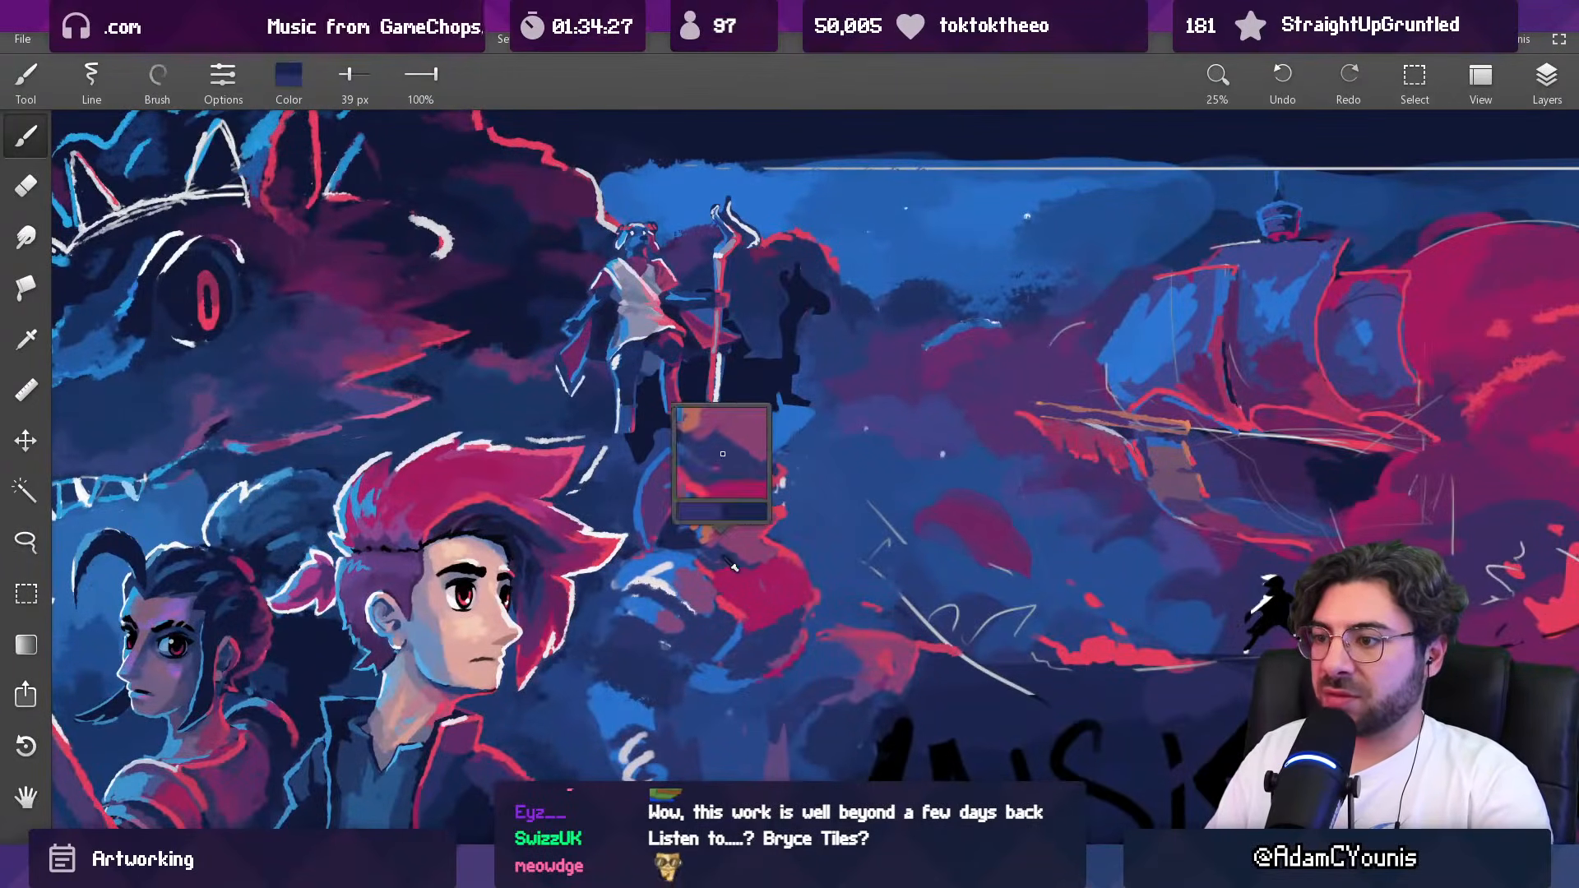
alt+click(765, 532)
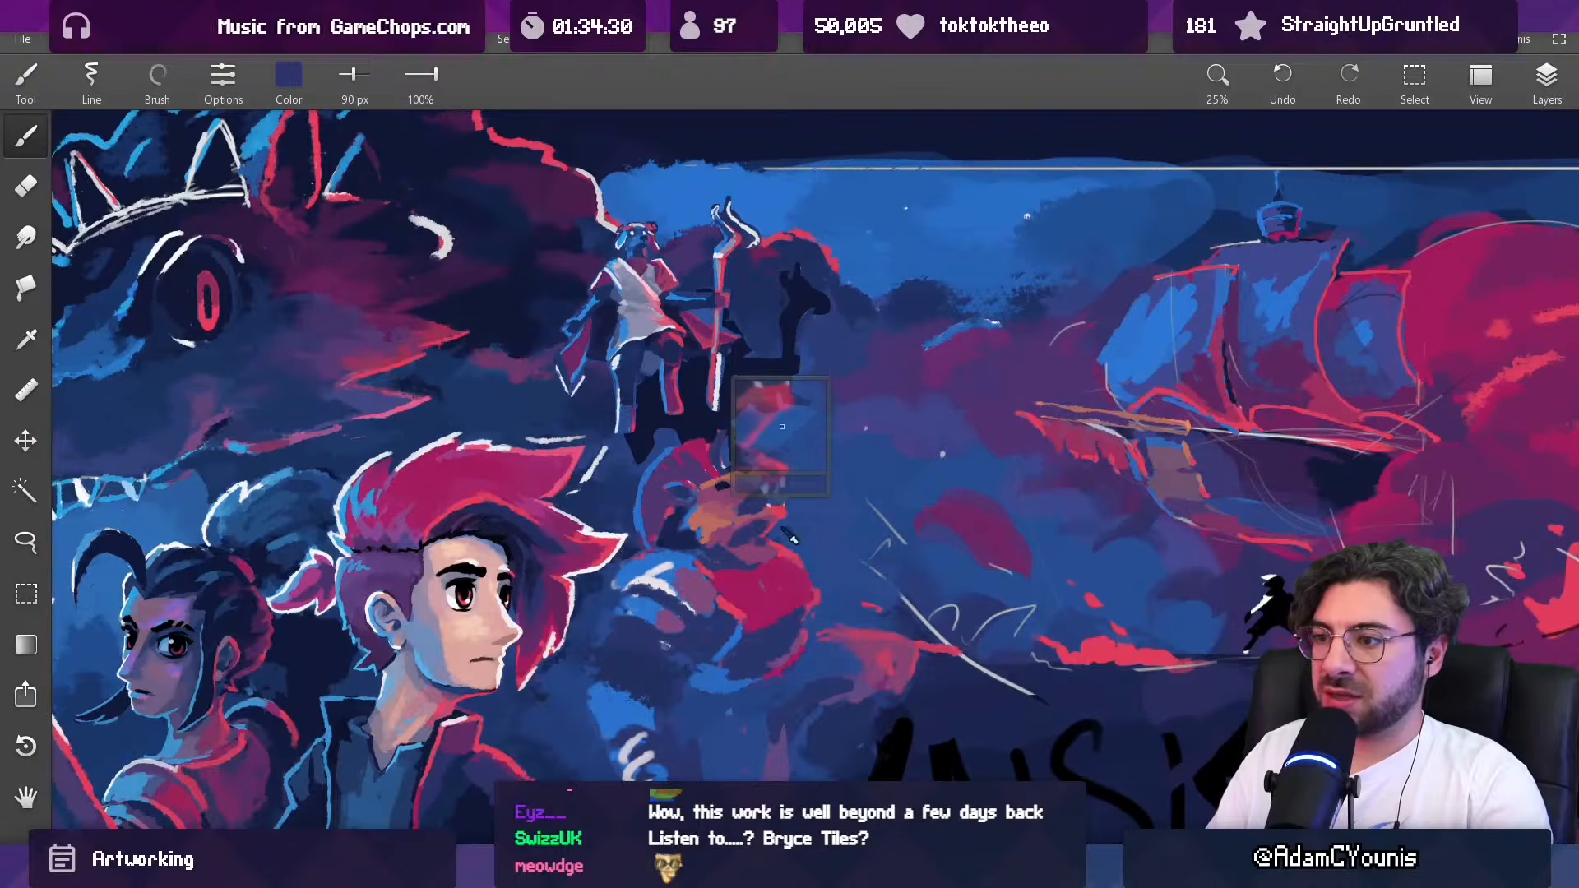
alt+click(751, 536)
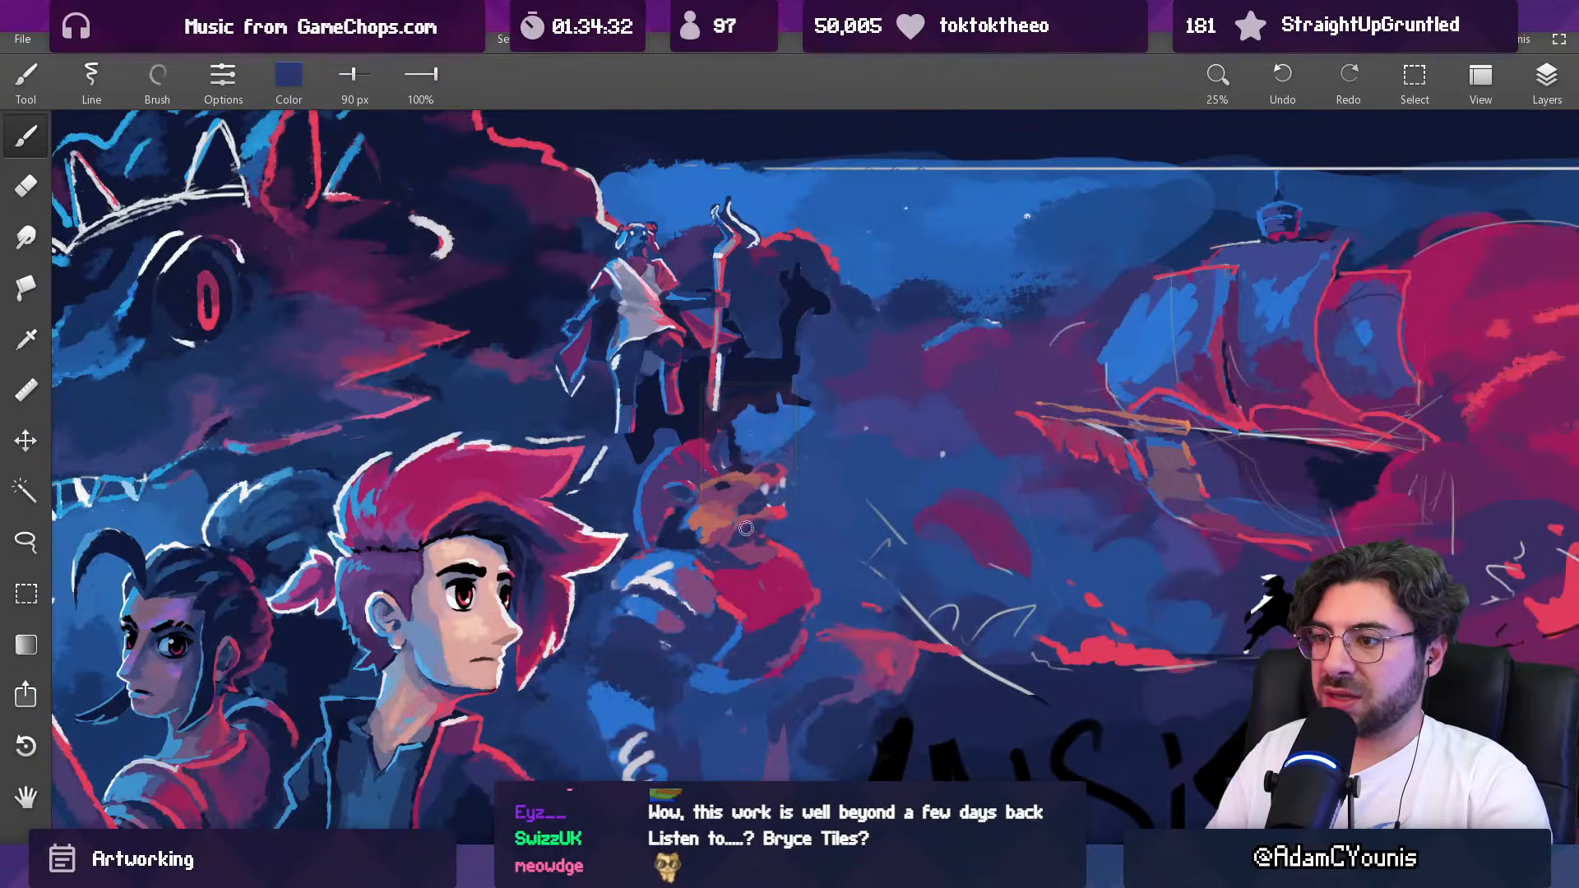
alt+click(749, 548)
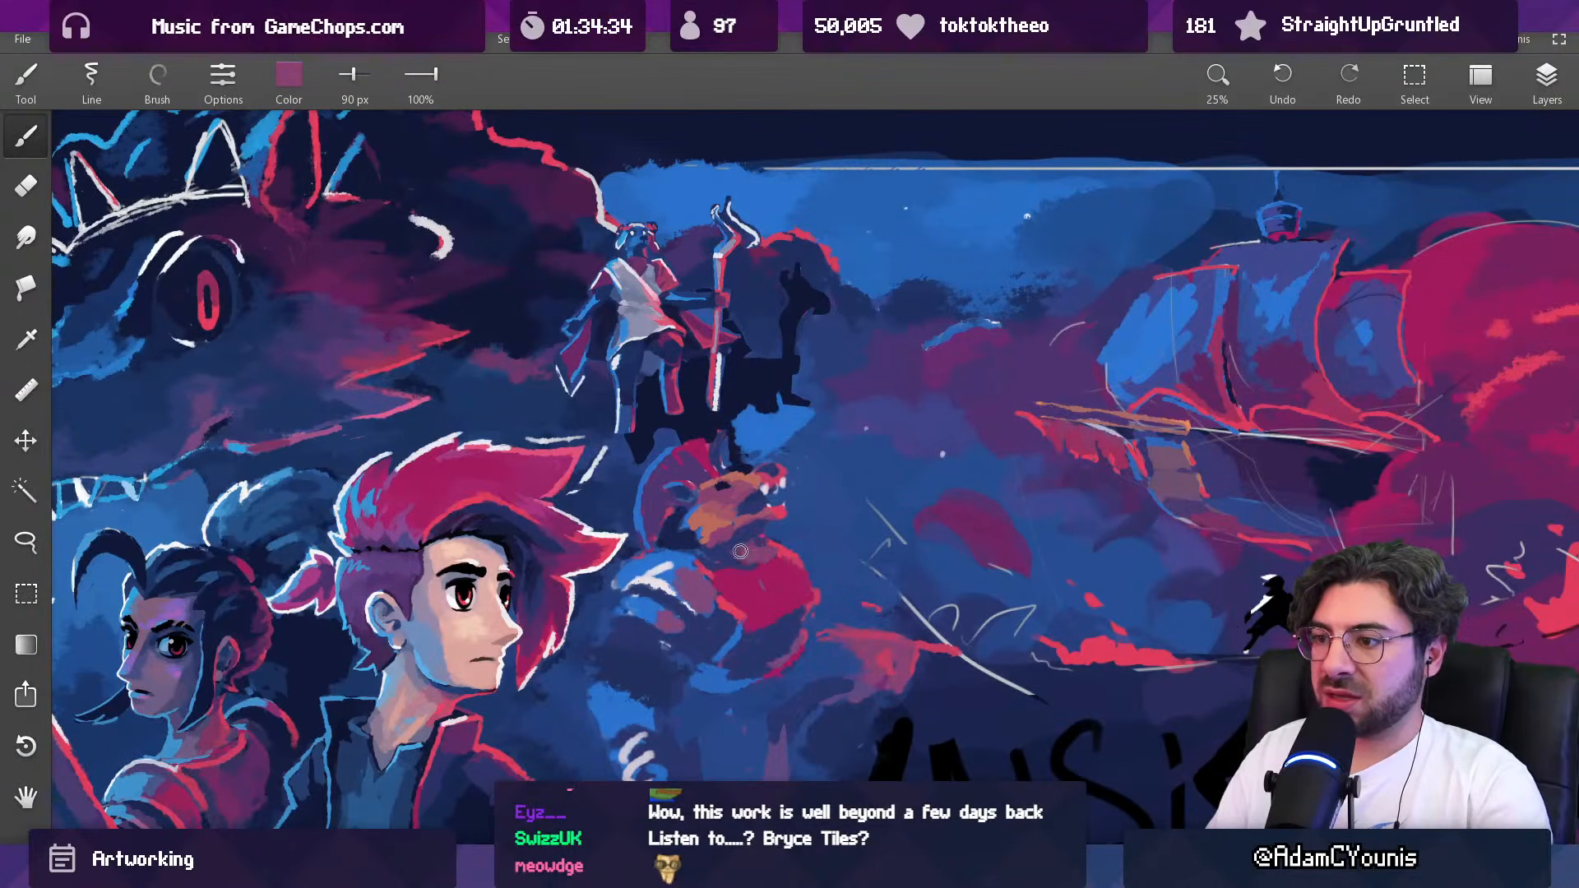
alt+click(744, 540)
Step: Reshape the tip of the creature's lower jaw with a 57 px brush and sampled red at 35 px
alt+click(779, 530)
key([)
key([)
alt+click(777, 514)
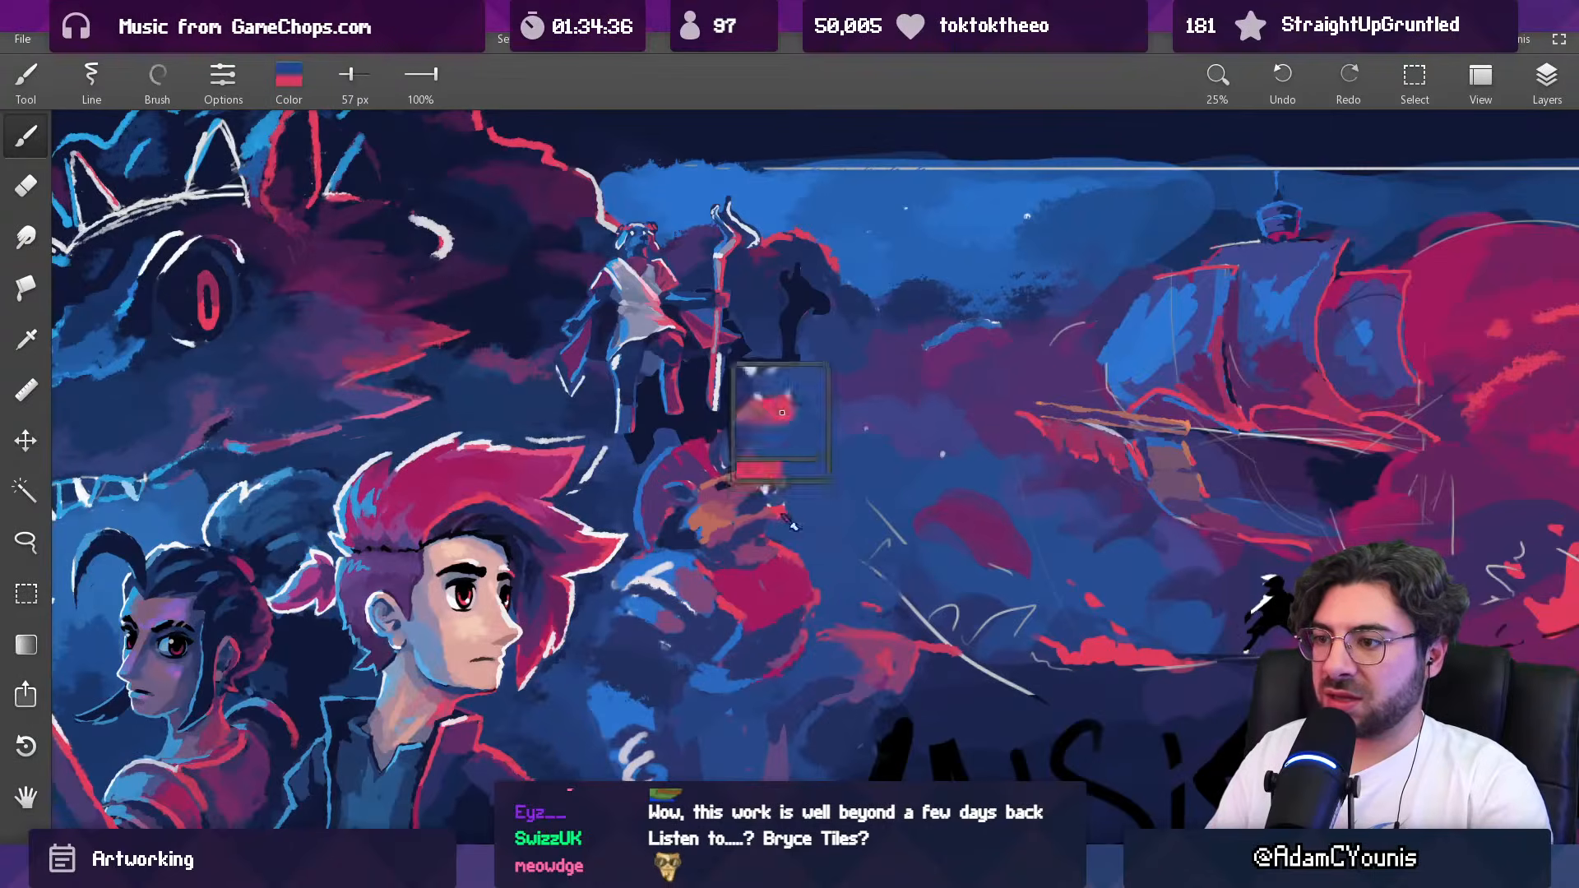
scroll(768, 536, down, 5)
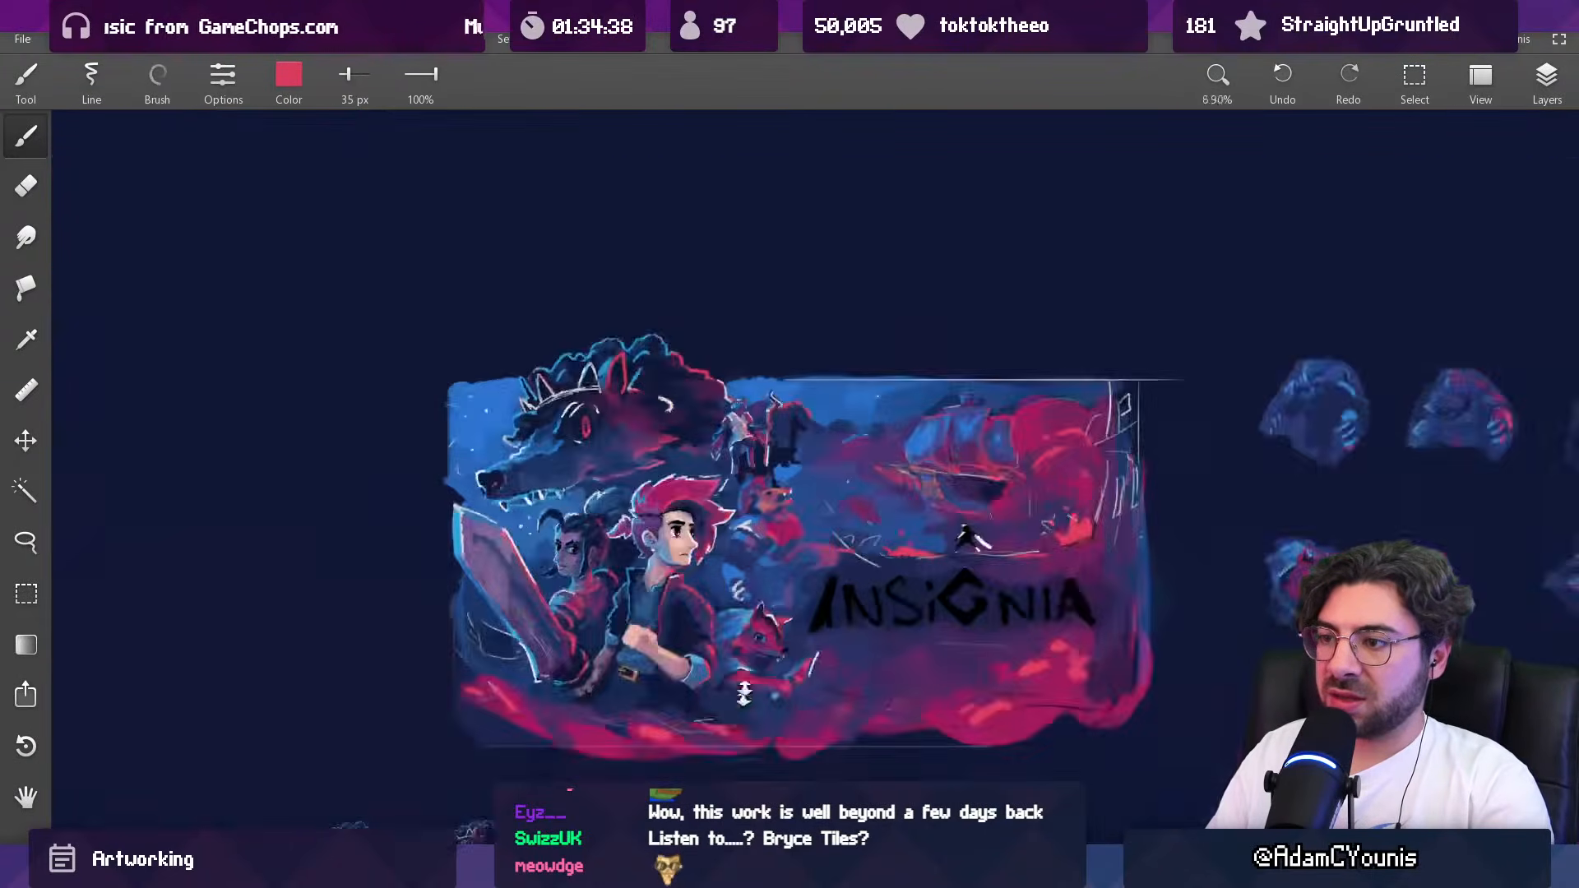
scroll(801, 535, up, 6)
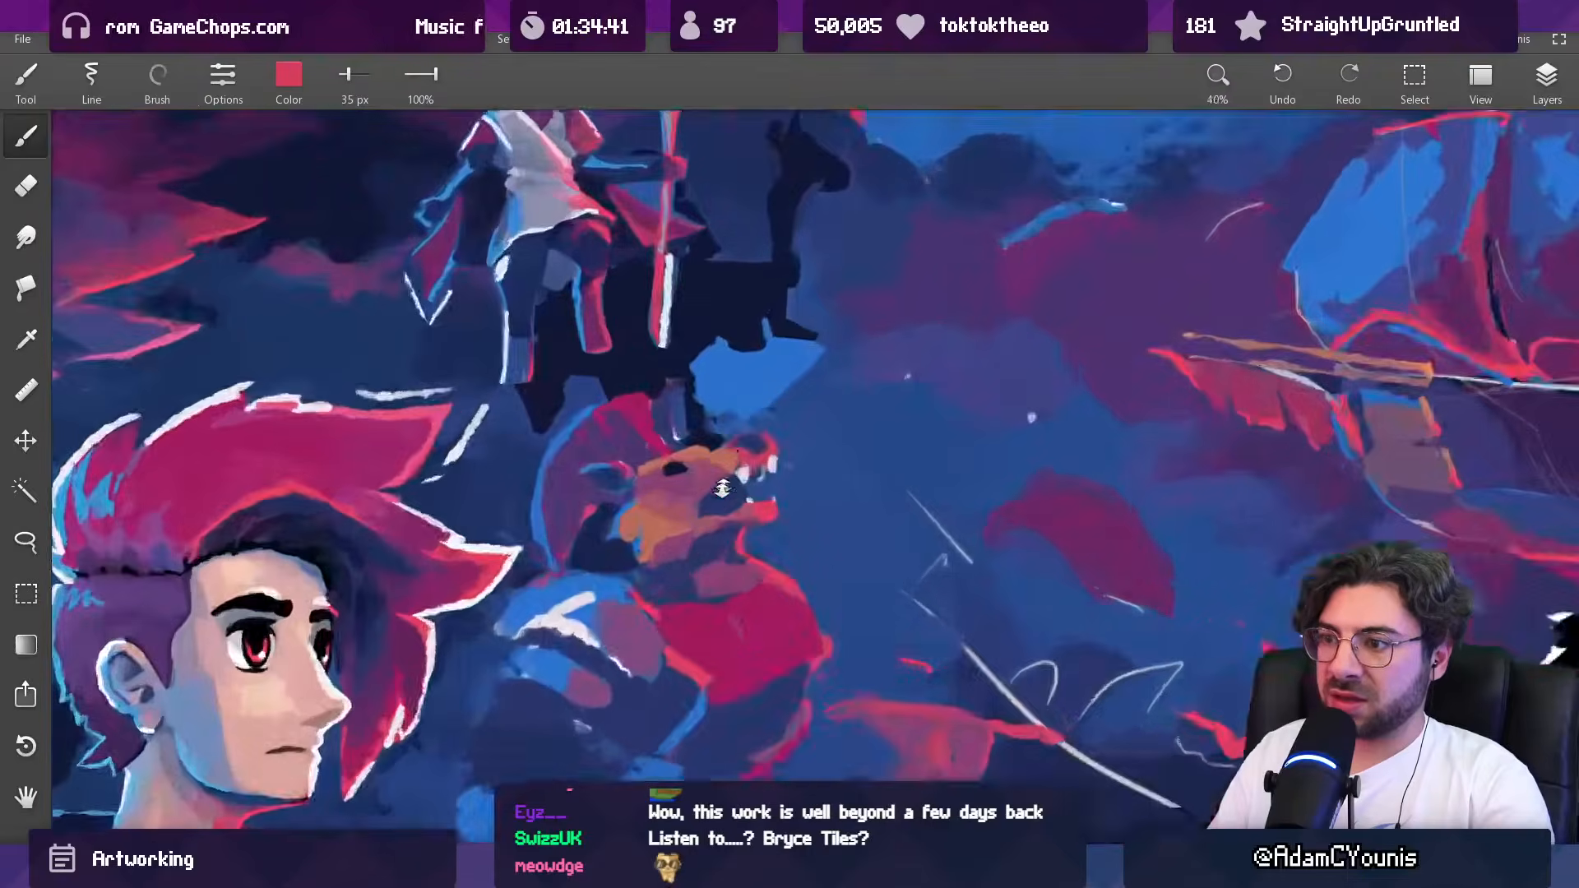
Step: Enlarge the creature's eye into a rounder dark navy shape with a 21 px brush, trimming its edge with mauve
scroll(722, 488, up, 2)
alt+click(648, 463)
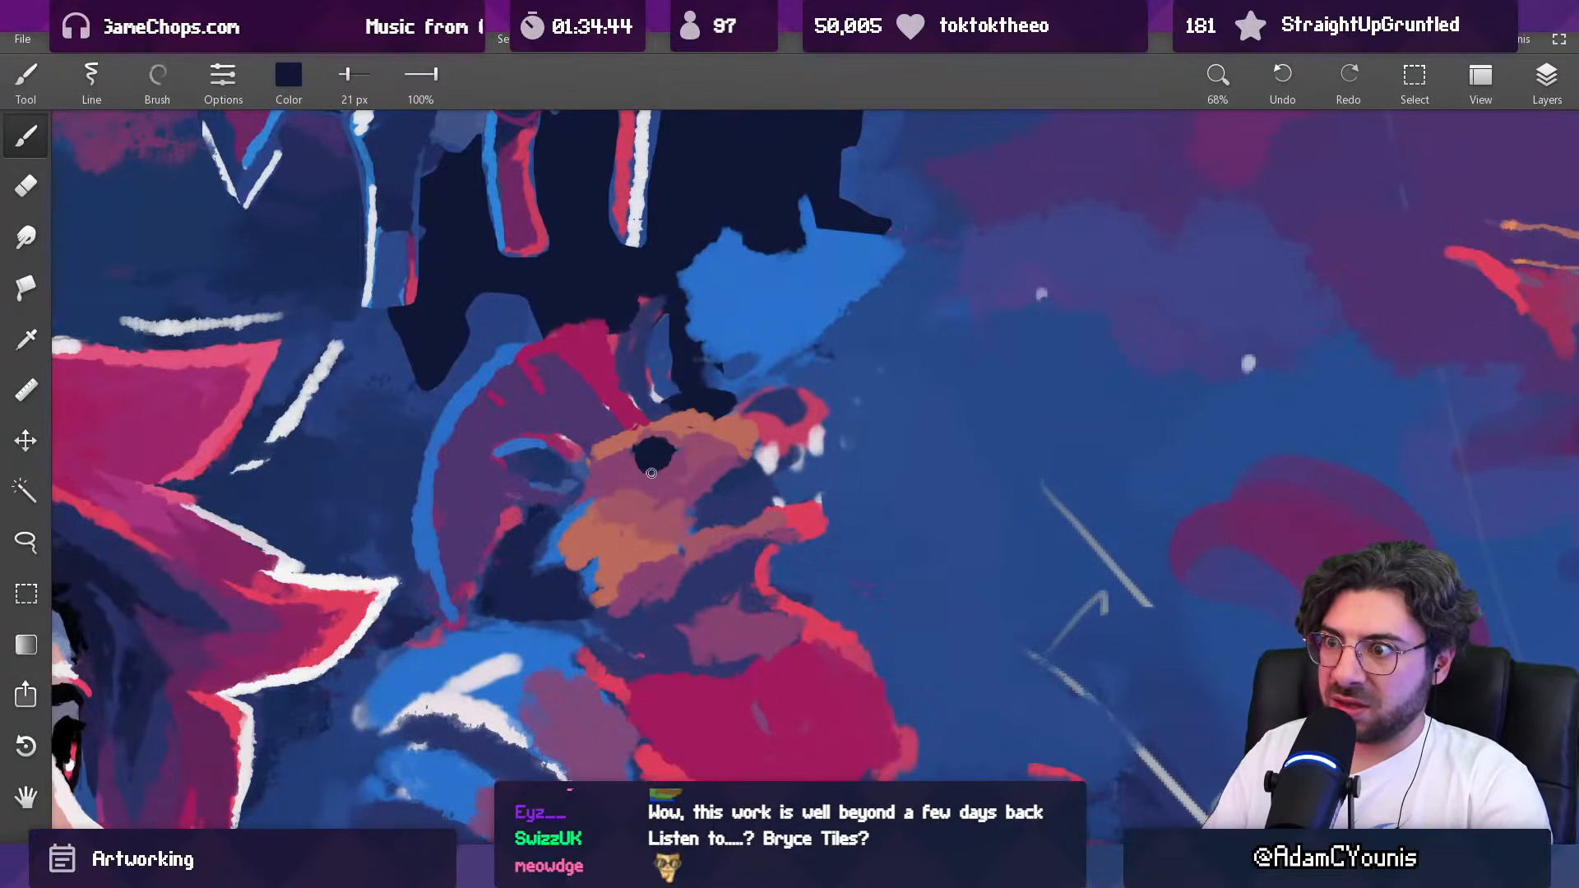
alt+click(666, 465)
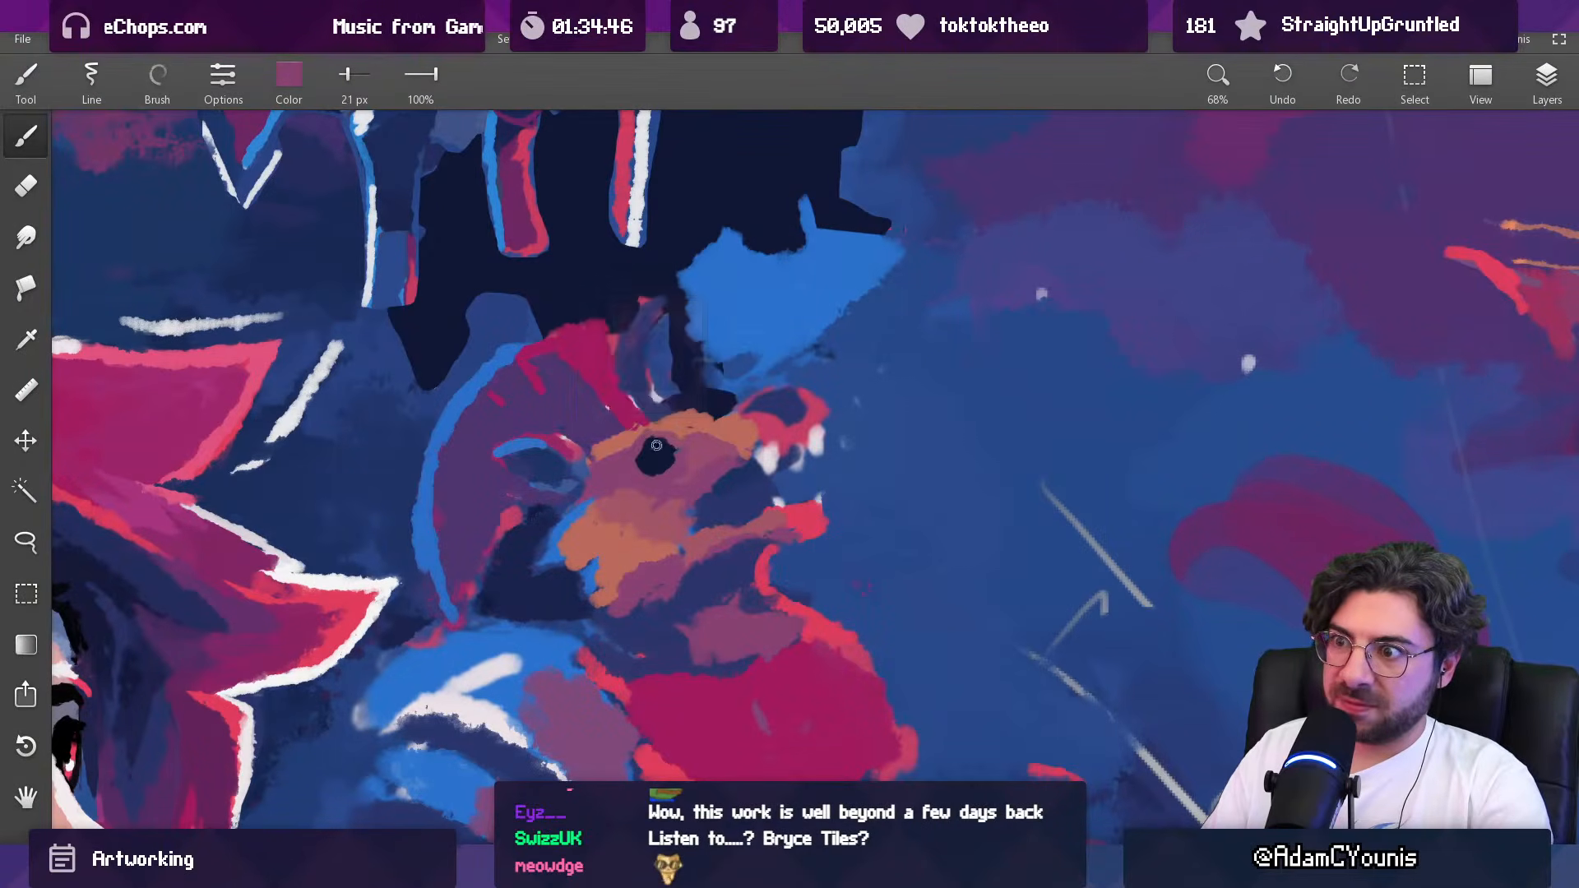
alt+click(667, 445)
alt+click(643, 457)
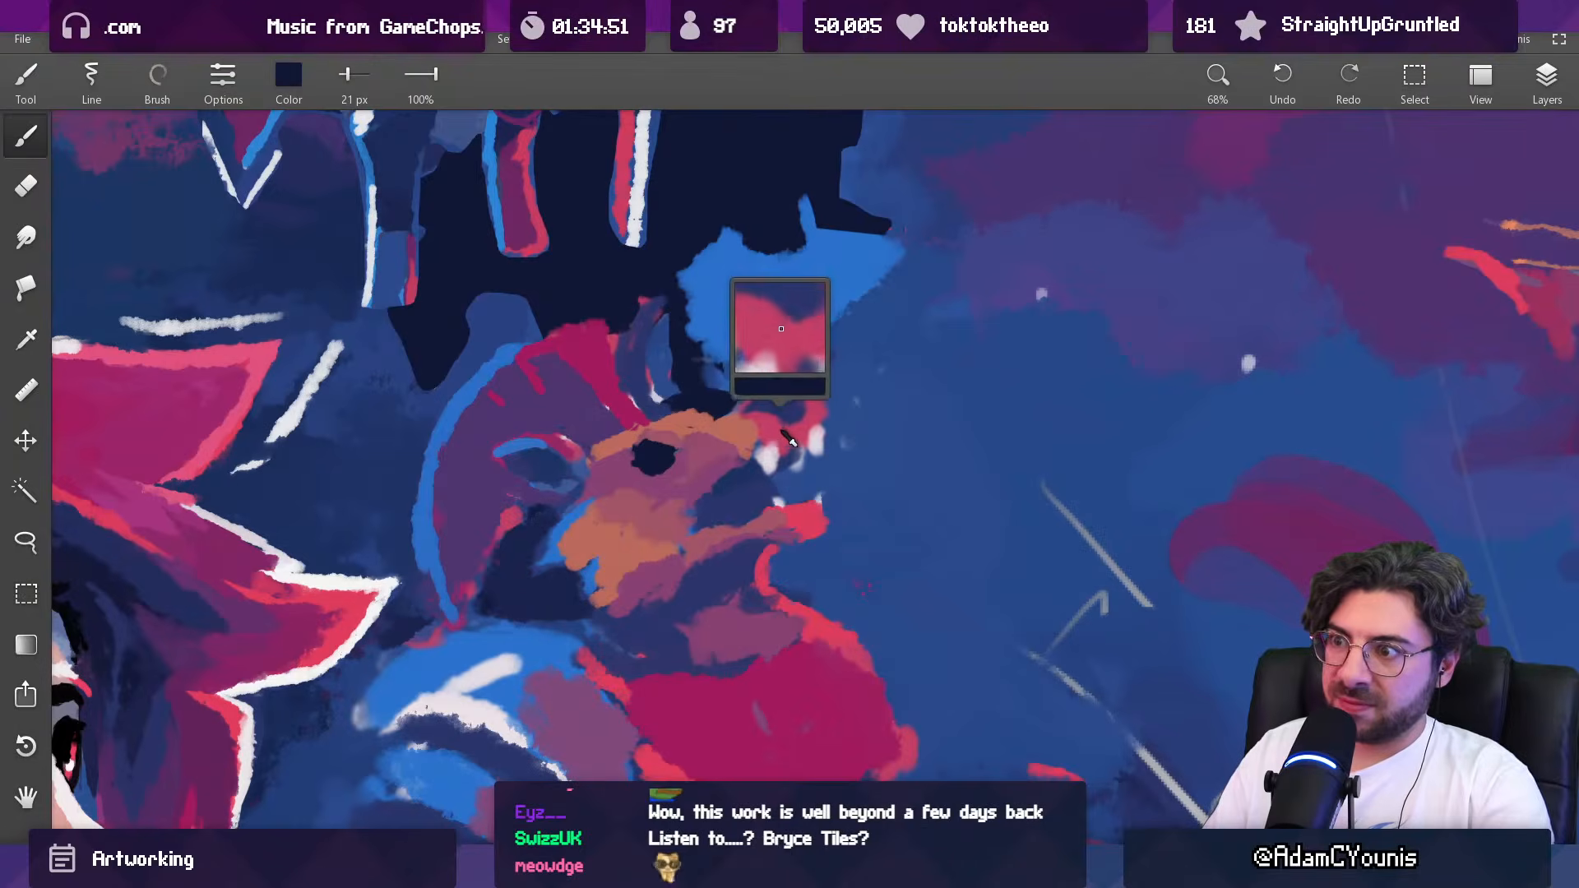
Step: Paint a red iris inside the creature's dark eye with sampled red and a 19 px brush
alt+click(827, 638)
key([)
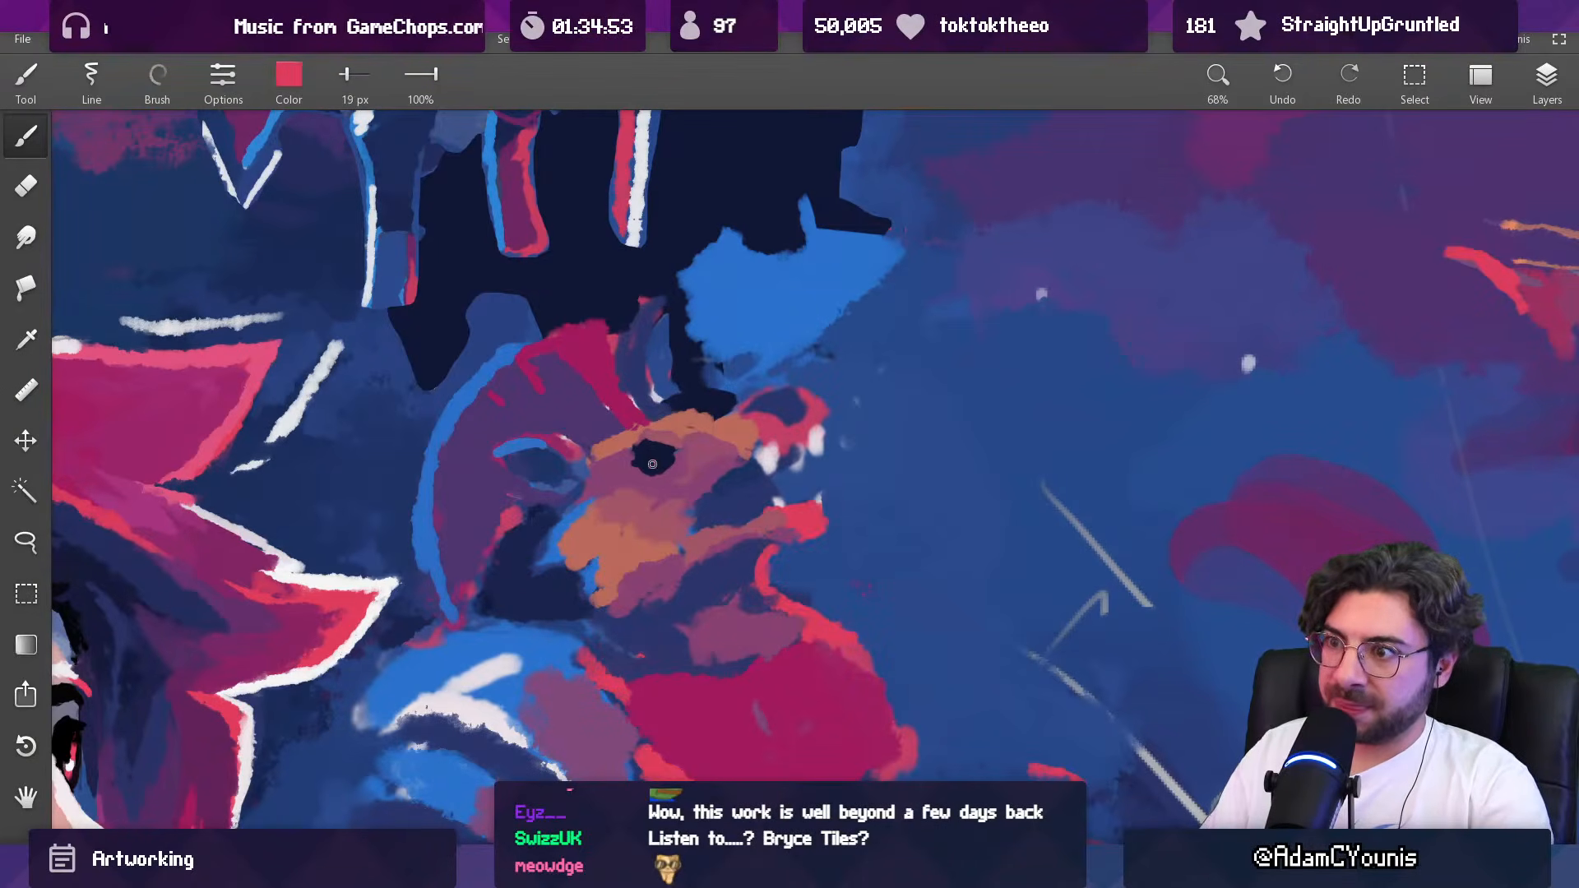
scroll(678, 476, down, 10)
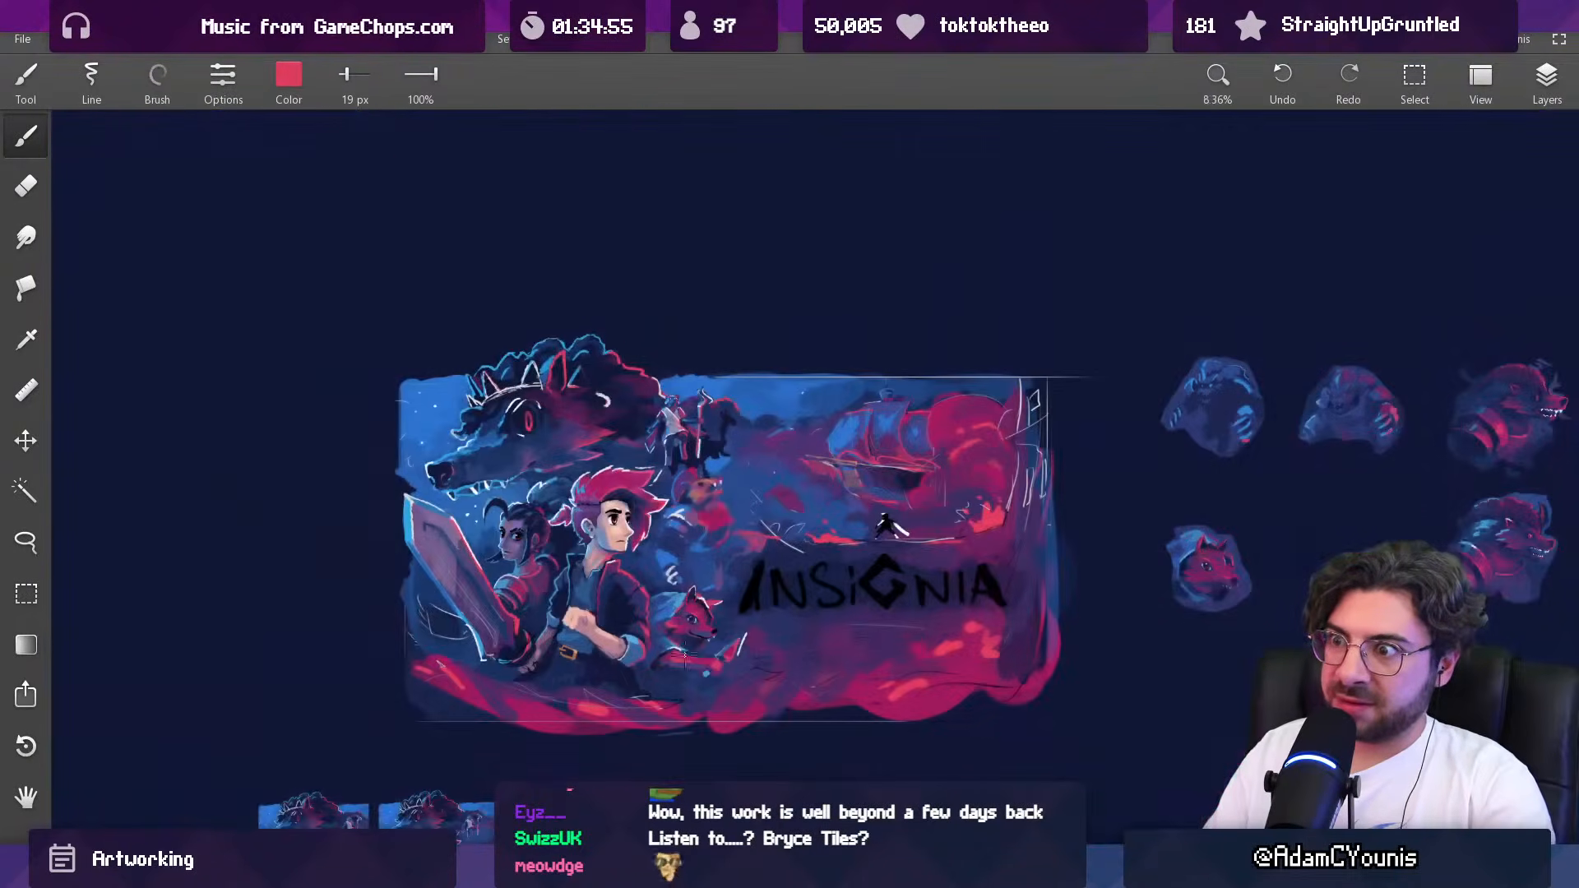
scroll(703, 502, up, 8)
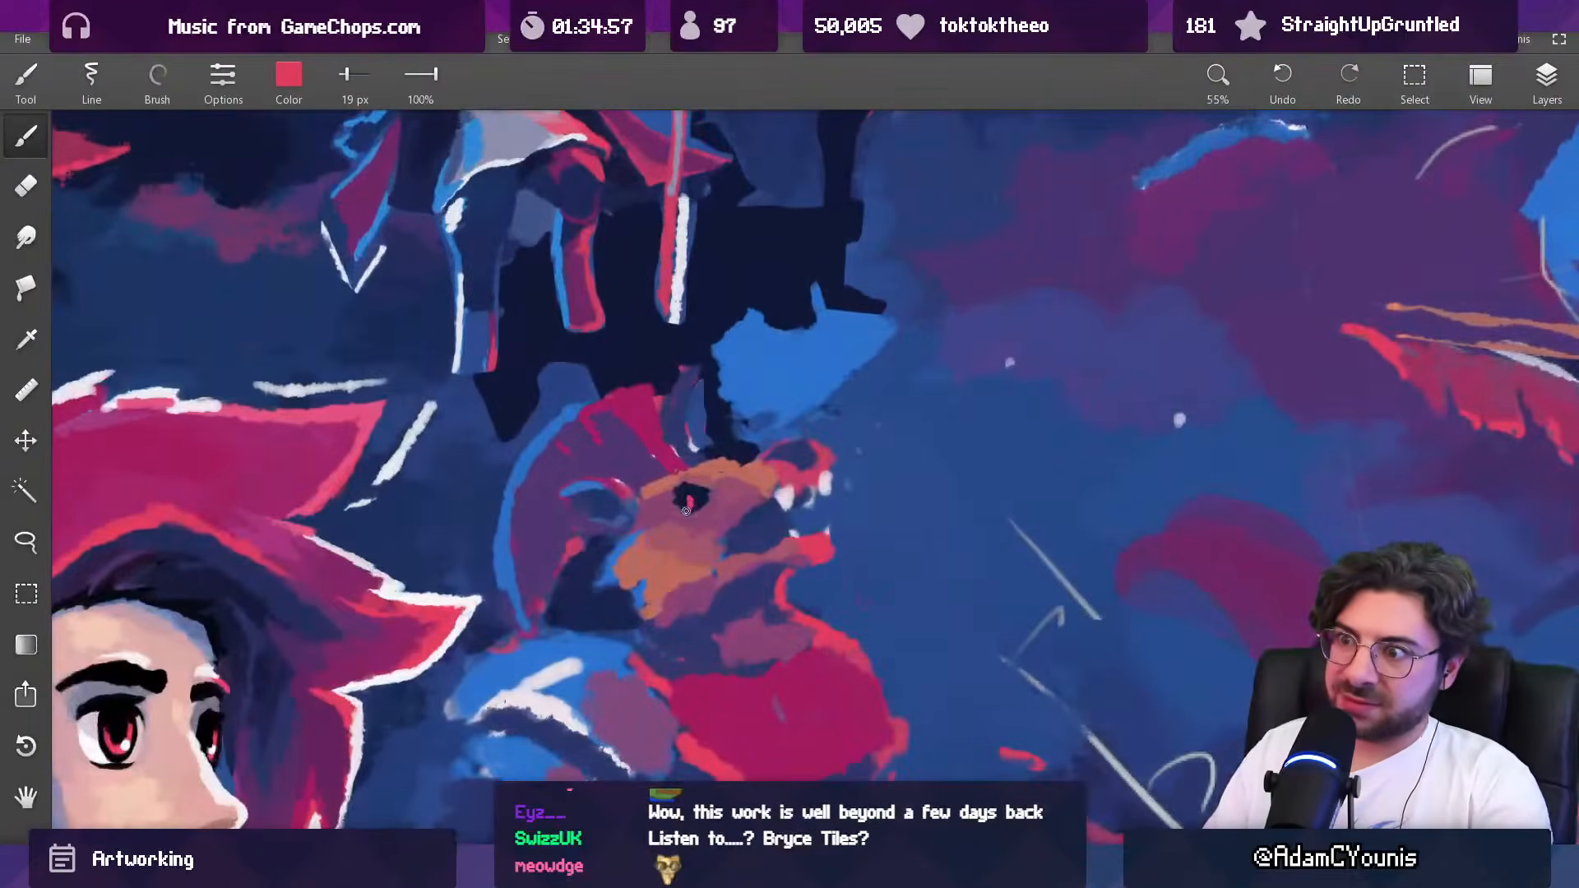
scroll(703, 492, down, 6)
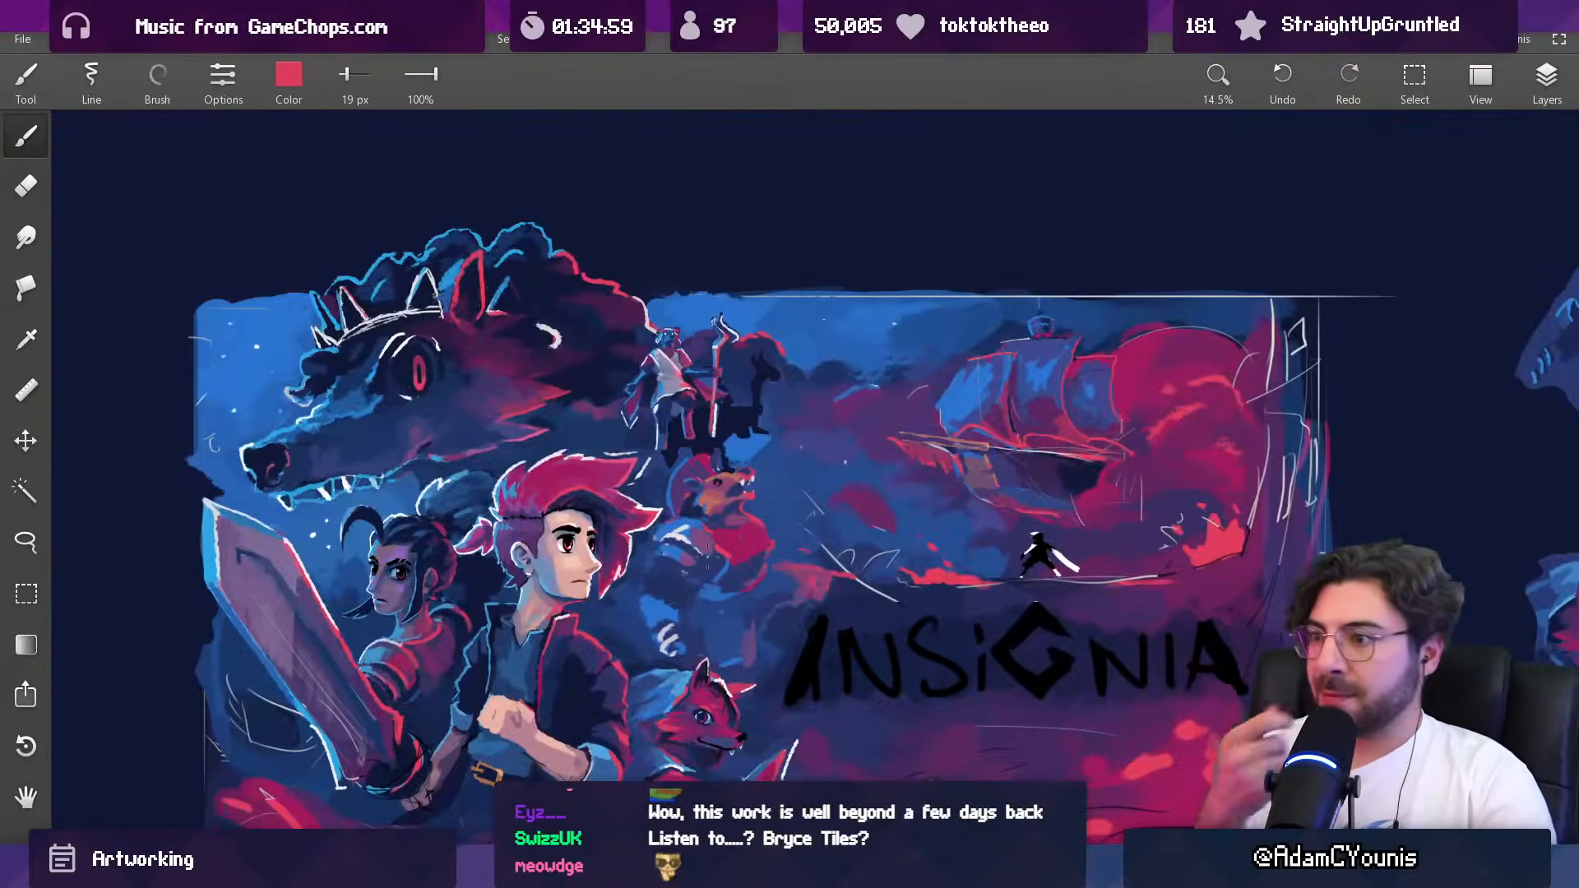
Step: Fill the dark gap behind the creature's cheek with sampled mauve and purple, widening the brush from 50 to 88 px
drag(707, 557, 714, 498)
scroll(693, 473, up, 6)
key(alt)
alt+click(784, 335)
key(])
key(])
key(])
key(])
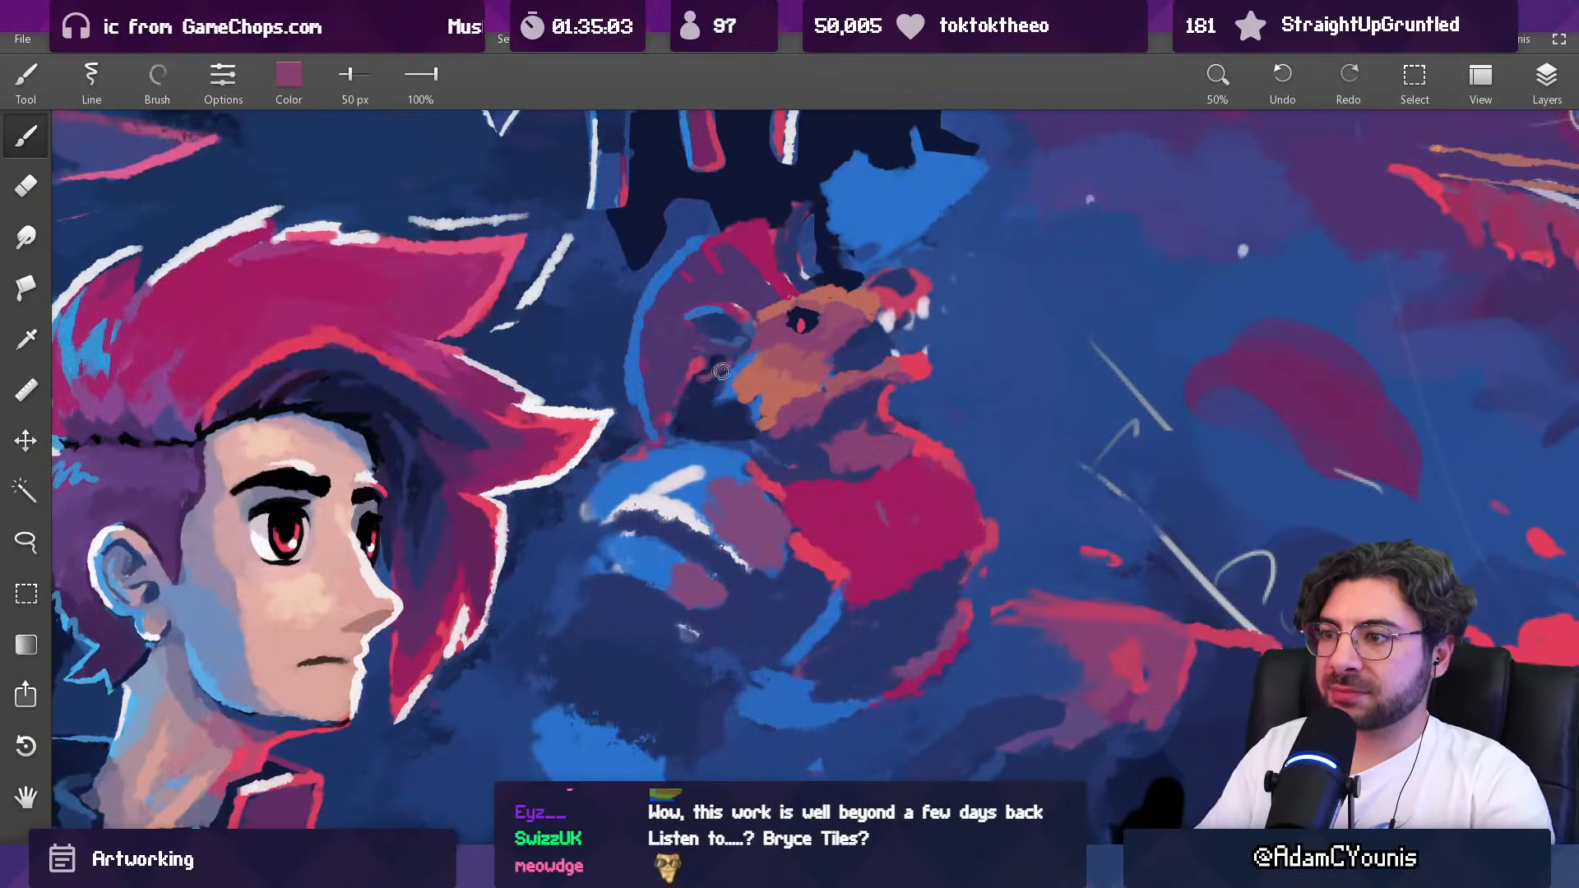
key(alt)
key(alt)
alt+click(743, 508)
key(])
key(])
key(])
mouse_move(703, 394)
mouse_down()
mouse_move(707, 421)
mouse_move(731, 426)
mouse_move(699, 410)
mouse_move(644, 521)
mouse_move(678, 432)
mouse_move(742, 393)
mouse_up()
alt+click(683, 385)
drag(722, 388, 722, 424)
alt+click(721, 461)
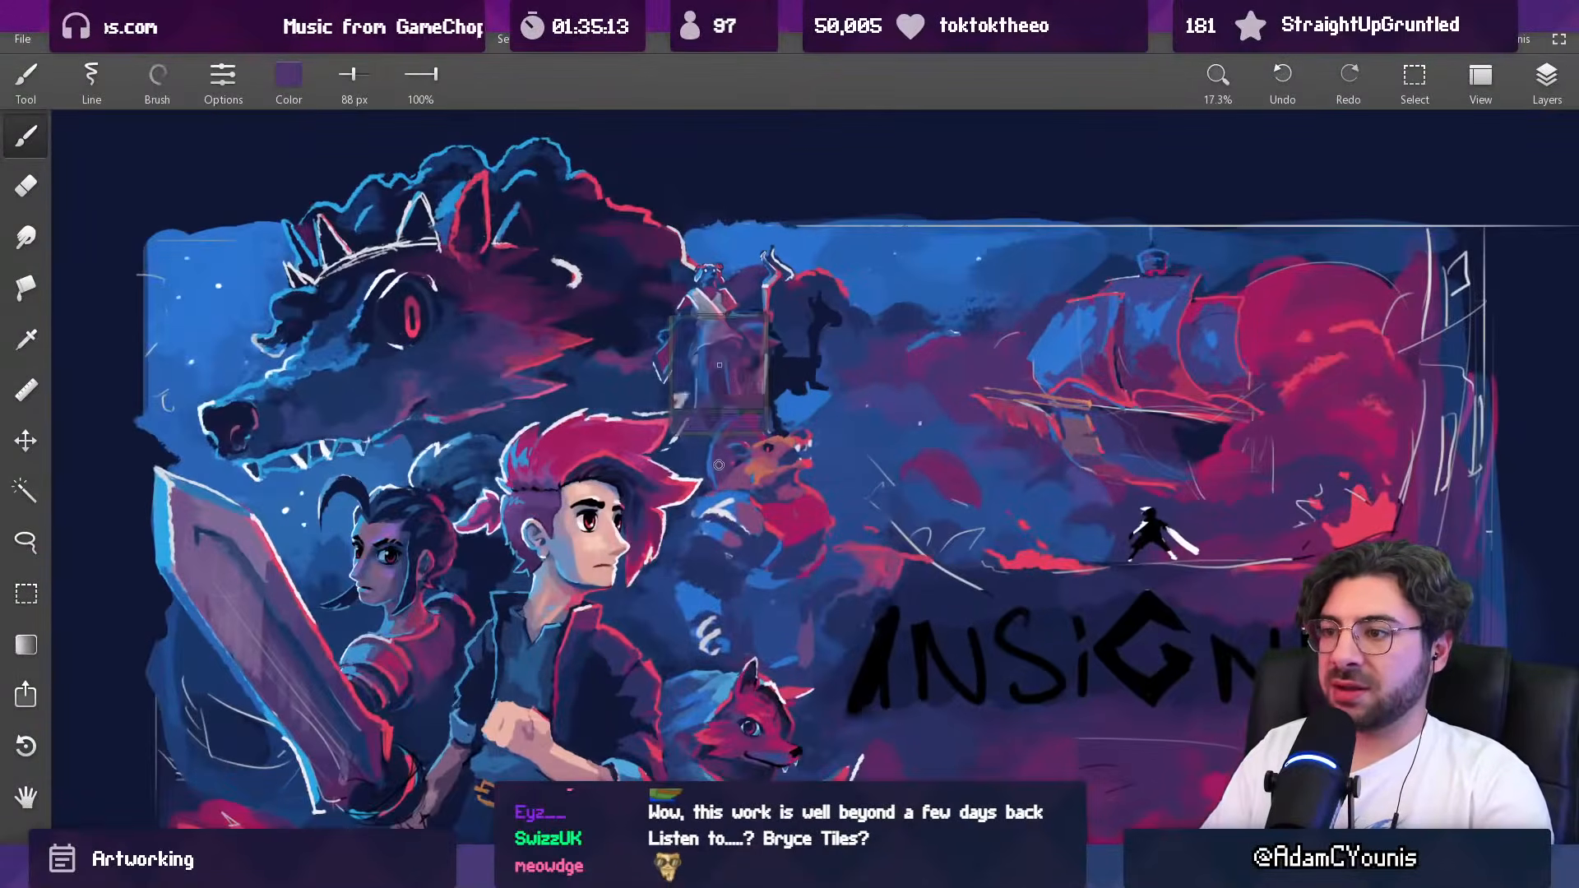
Step: Touch up the back of the creature's head with sampled blue and purple using a 44 px brush
alt+click(725, 492)
key([)
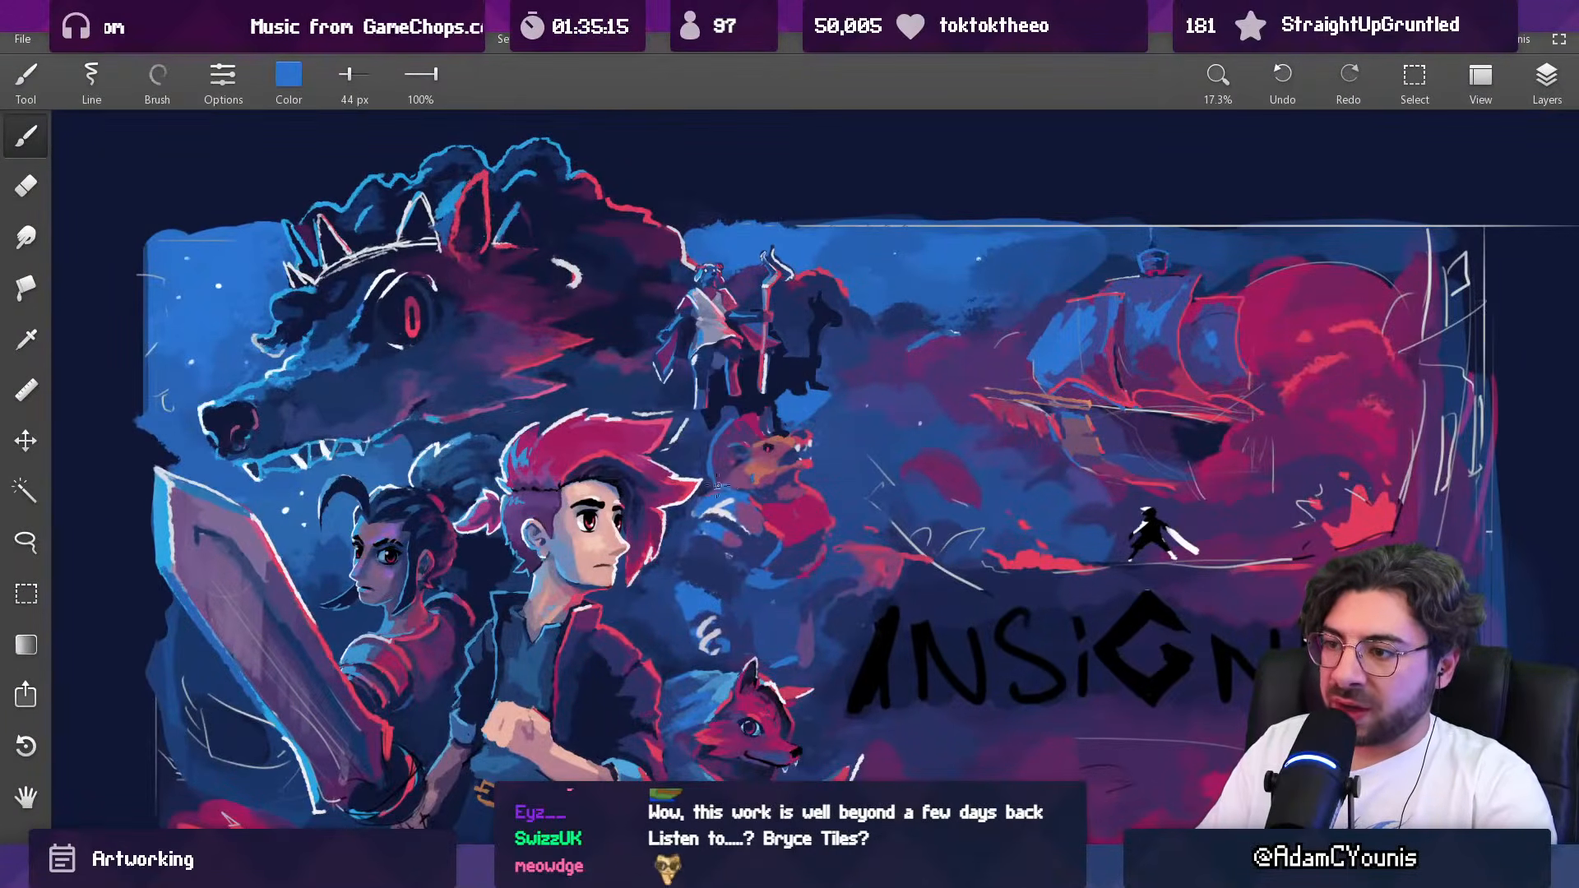
alt+click(728, 477)
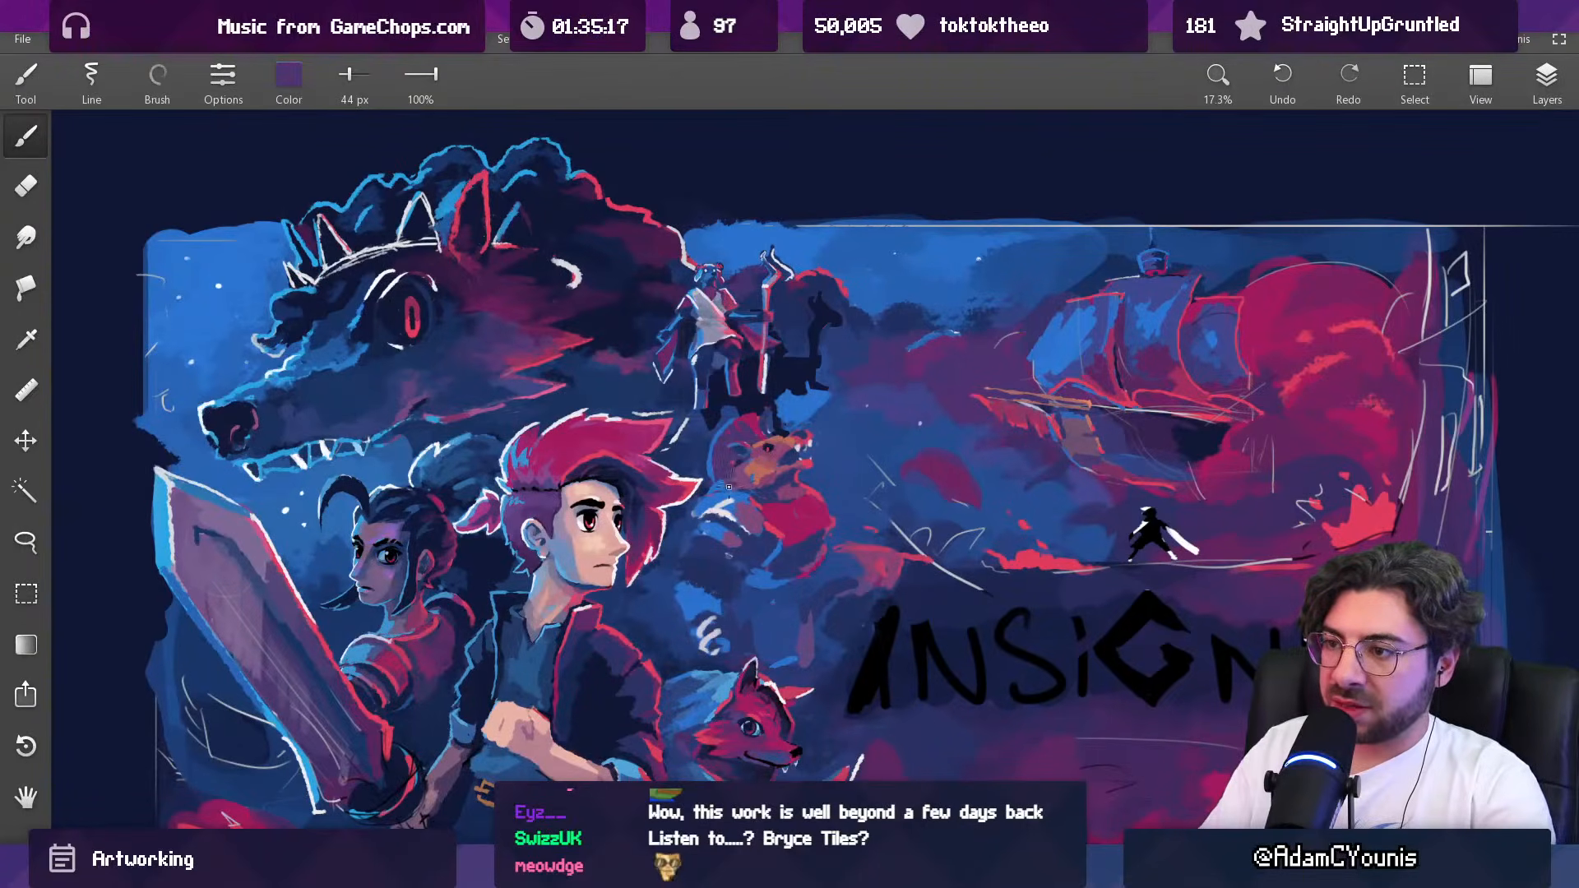
scroll(751, 470, down, 2)
scroll(751, 469, up, 1)
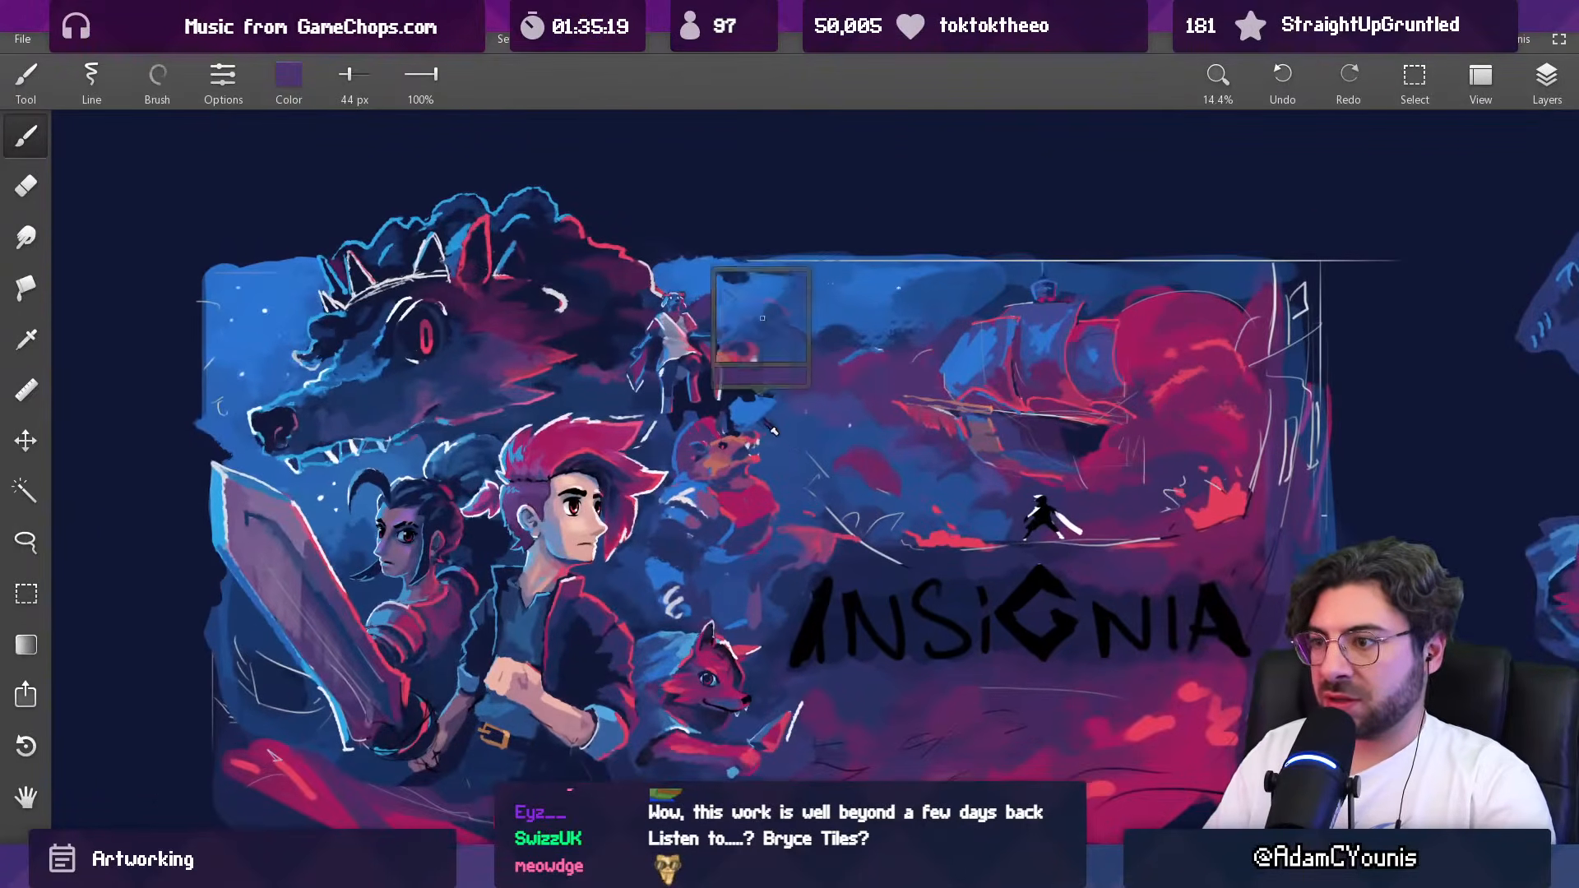
Step: Try mauve at 68 px over the blue patch above the snout and 30 px white eyes on the animal silhouette
alt+click(705, 498)
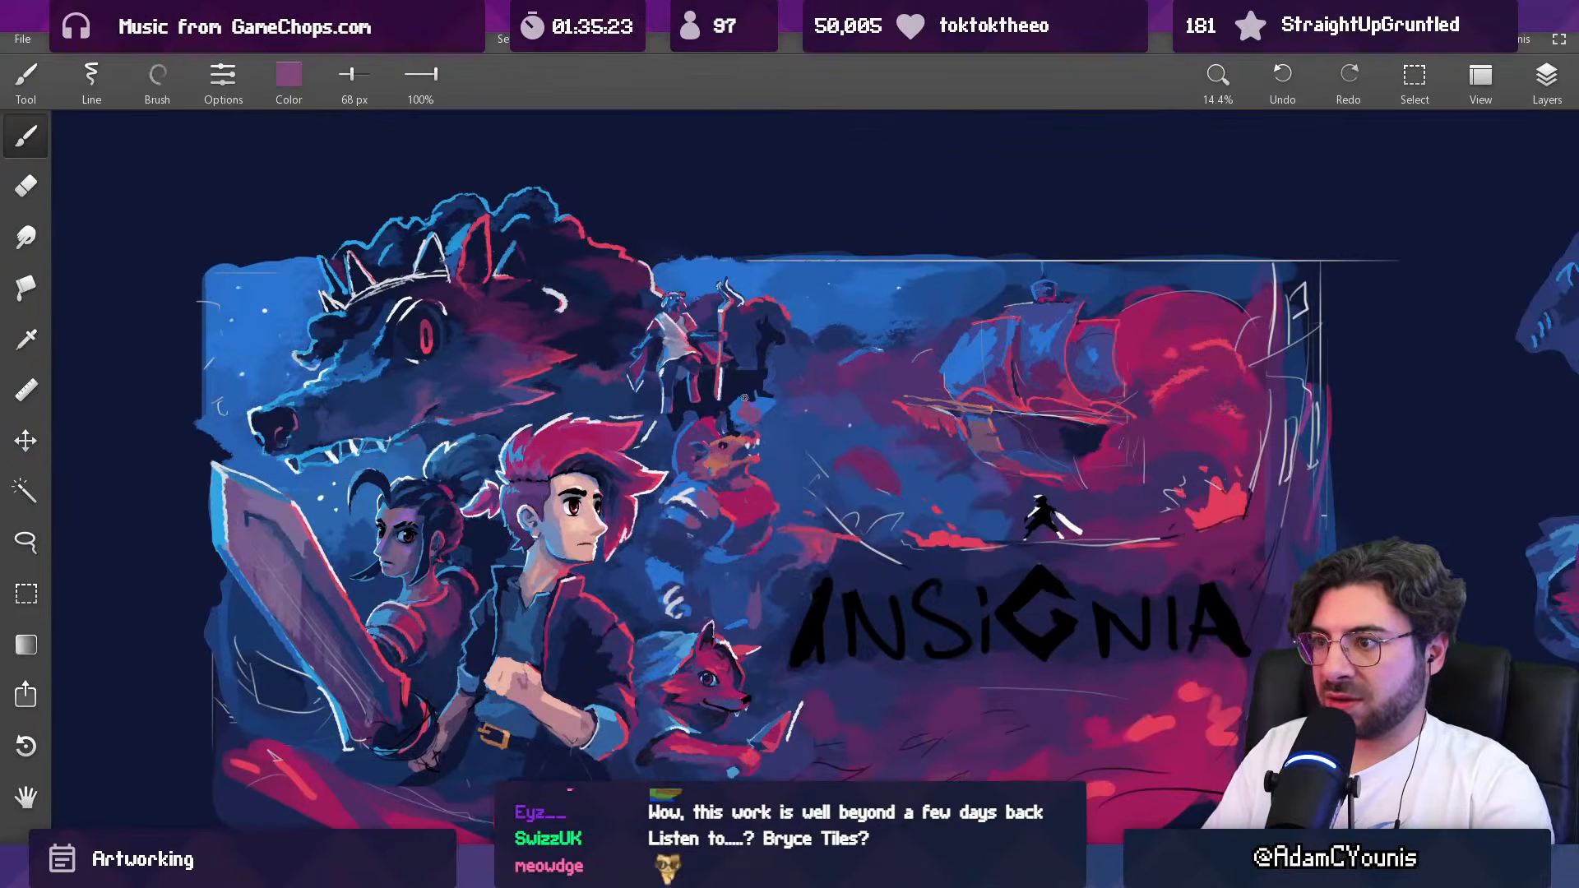
scroll(794, 349, up, 6)
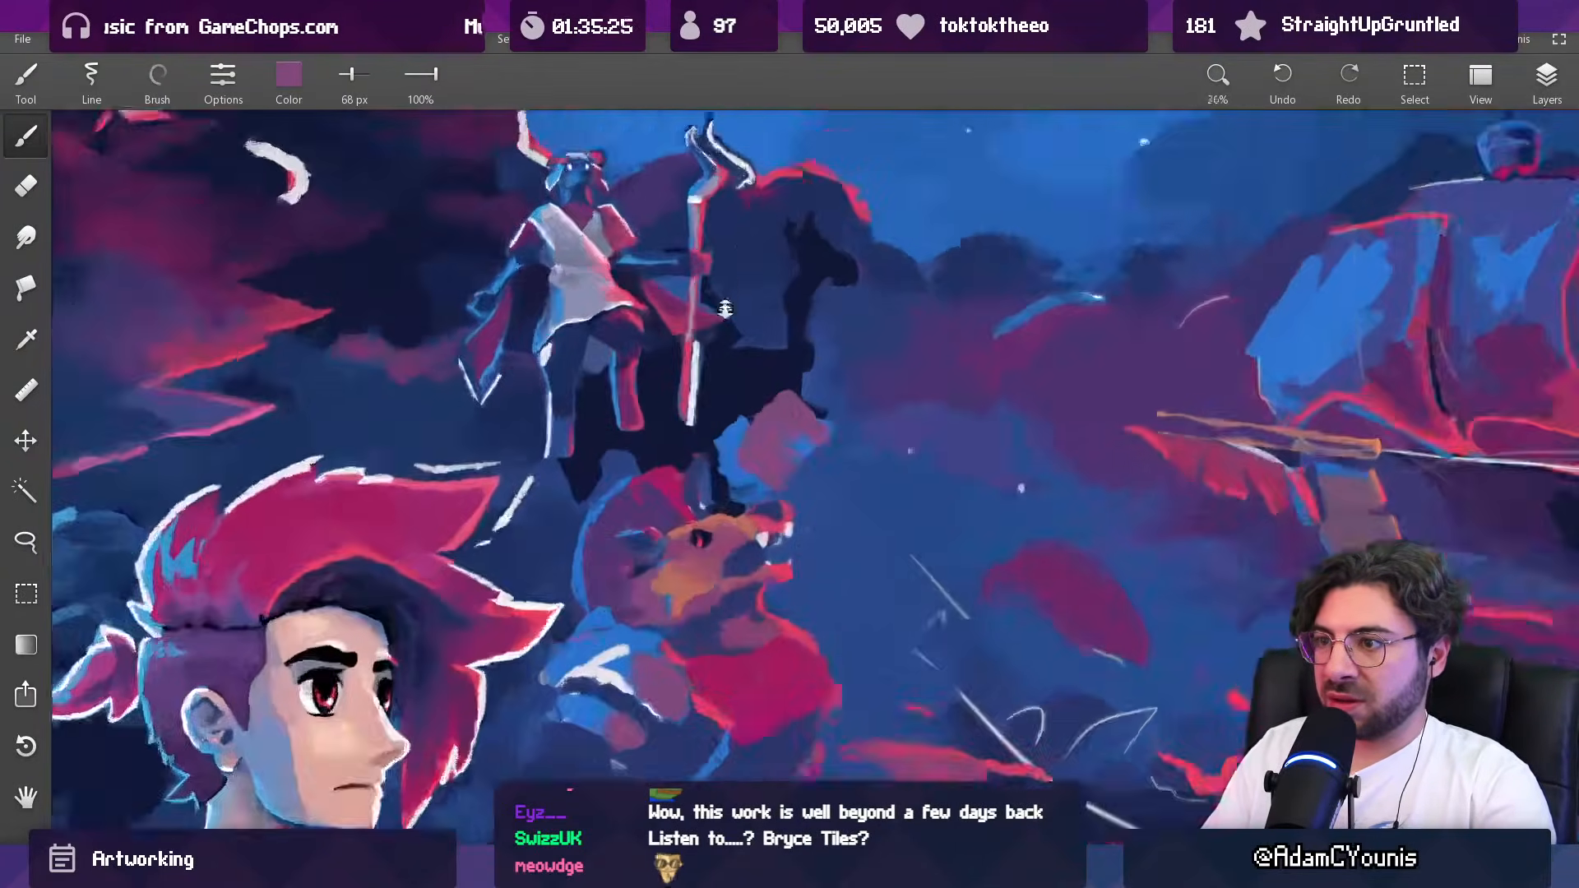
mouse_move(850, 216)
mouse_down()
mouse_move(838, 246)
mouse_move(758, 142)
mouse_up()
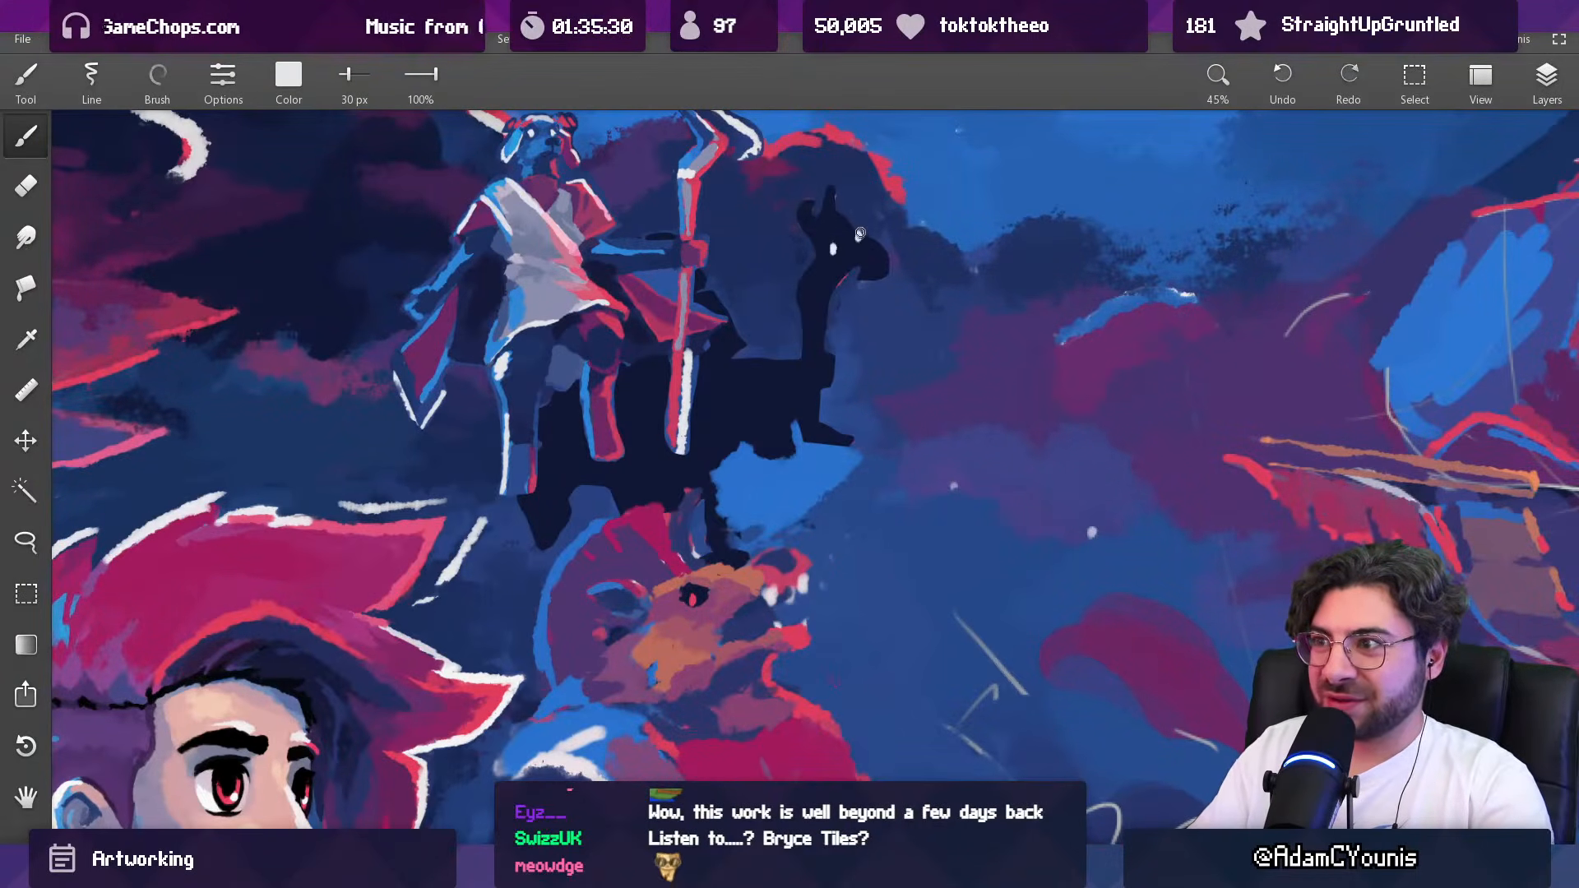
scroll(860, 235, down, 3)
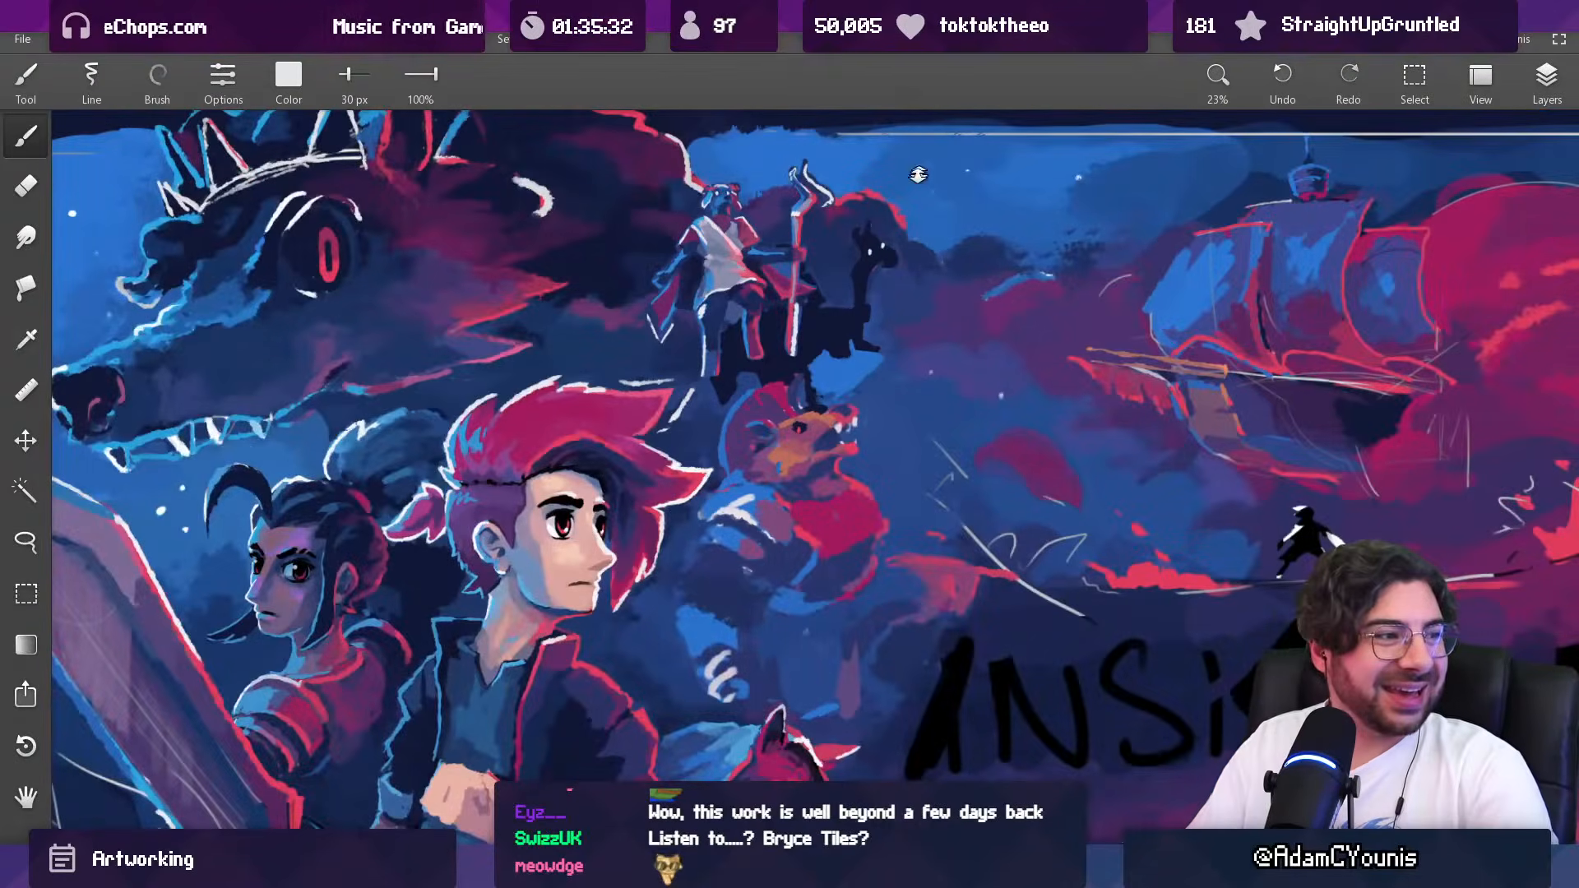
scroll(890, 262, up, 3)
key(ctrl+z)
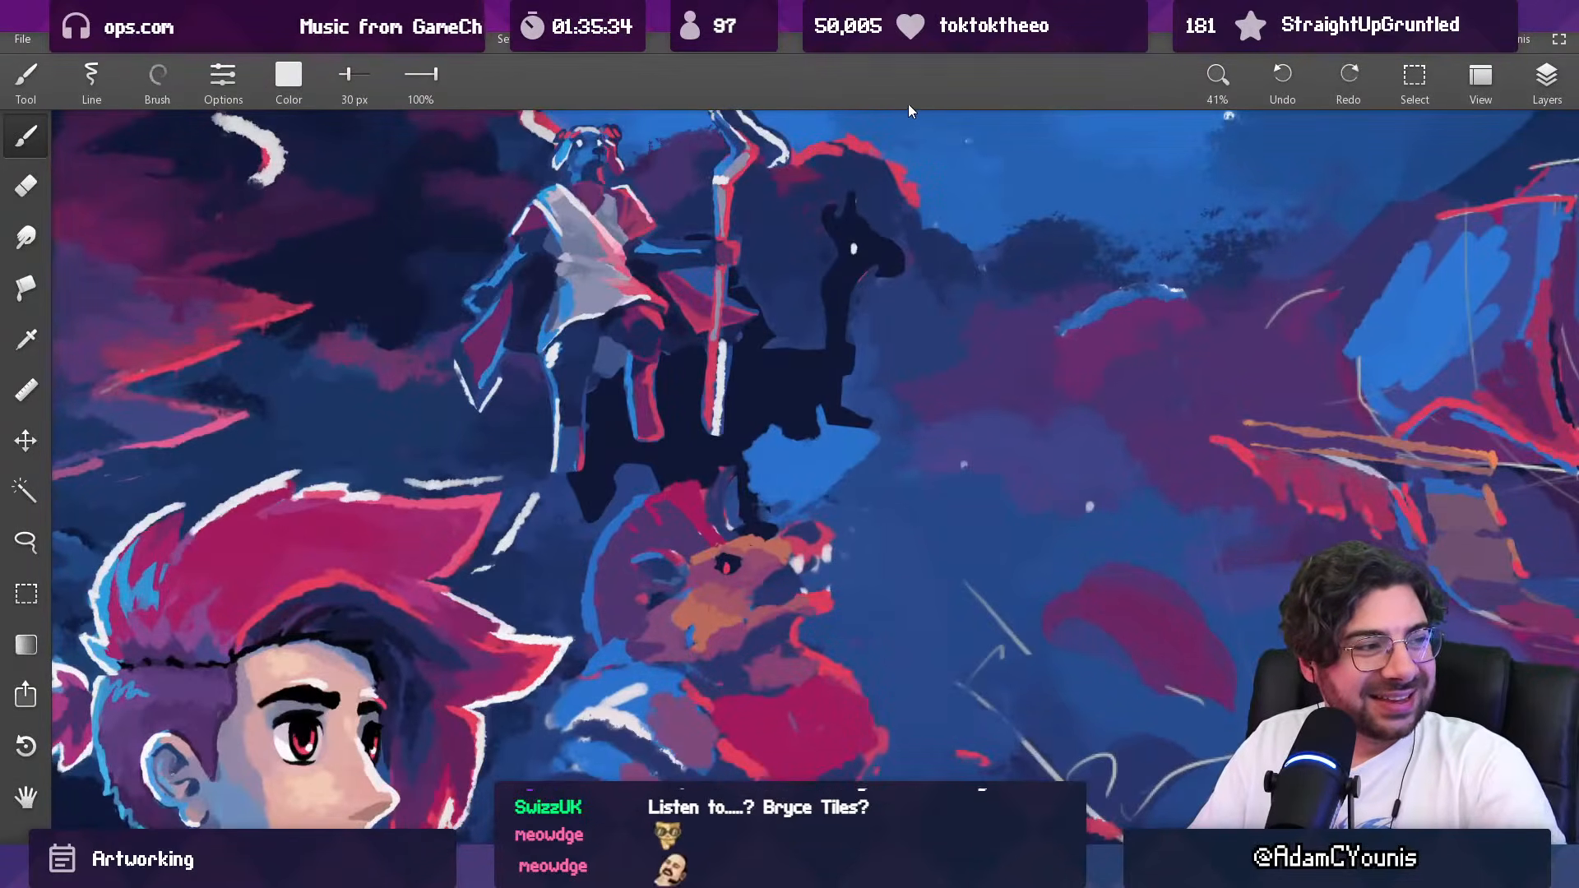
Step: Paint over the head and neck of the dark animal silhouette beside the staff bearer with sampled background blues
alt+click(809, 245)
mouse_move(805, 240)
mouse_down()
mouse_move(837, 200)
mouse_move(834, 245)
mouse_move(890, 247)
mouse_move(896, 278)
mouse_move(827, 280)
mouse_move(830, 318)
mouse_move(814, 305)
mouse_move(865, 403)
mouse_move(819, 373)
mouse_move(812, 345)
mouse_move(822, 362)
mouse_move(777, 375)
mouse_move(796, 426)
mouse_move(770, 411)
mouse_move(810, 378)
mouse_move(738, 445)
mouse_up()
alt+click(820, 306)
alt+click(880, 327)
alt+click(881, 319)
alt+click(856, 394)
alt+click(803, 320)
Step: Try a finer stroke over the silhouette behind the staff and undo the last three changes
key(bracketright)
key(bracketleft)
key(bracketleft)
key(bracketleft)
key(bracketleft)
key(bracketleft)
key(bracketleft)
mouse_move(750, 357)
mouse_down()
mouse_move(682, 378)
mouse_move(677, 365)
mouse_move(687, 389)
mouse_move(691, 364)
mouse_move(686, 427)
mouse_move(715, 449)
mouse_move(685, 418)
mouse_move(699, 445)
mouse_move(663, 441)
mouse_move(724, 382)
mouse_up()
key(ctrl+z)
key(ctrl+z)
key(ctrl+z)
key(ctrl+z)
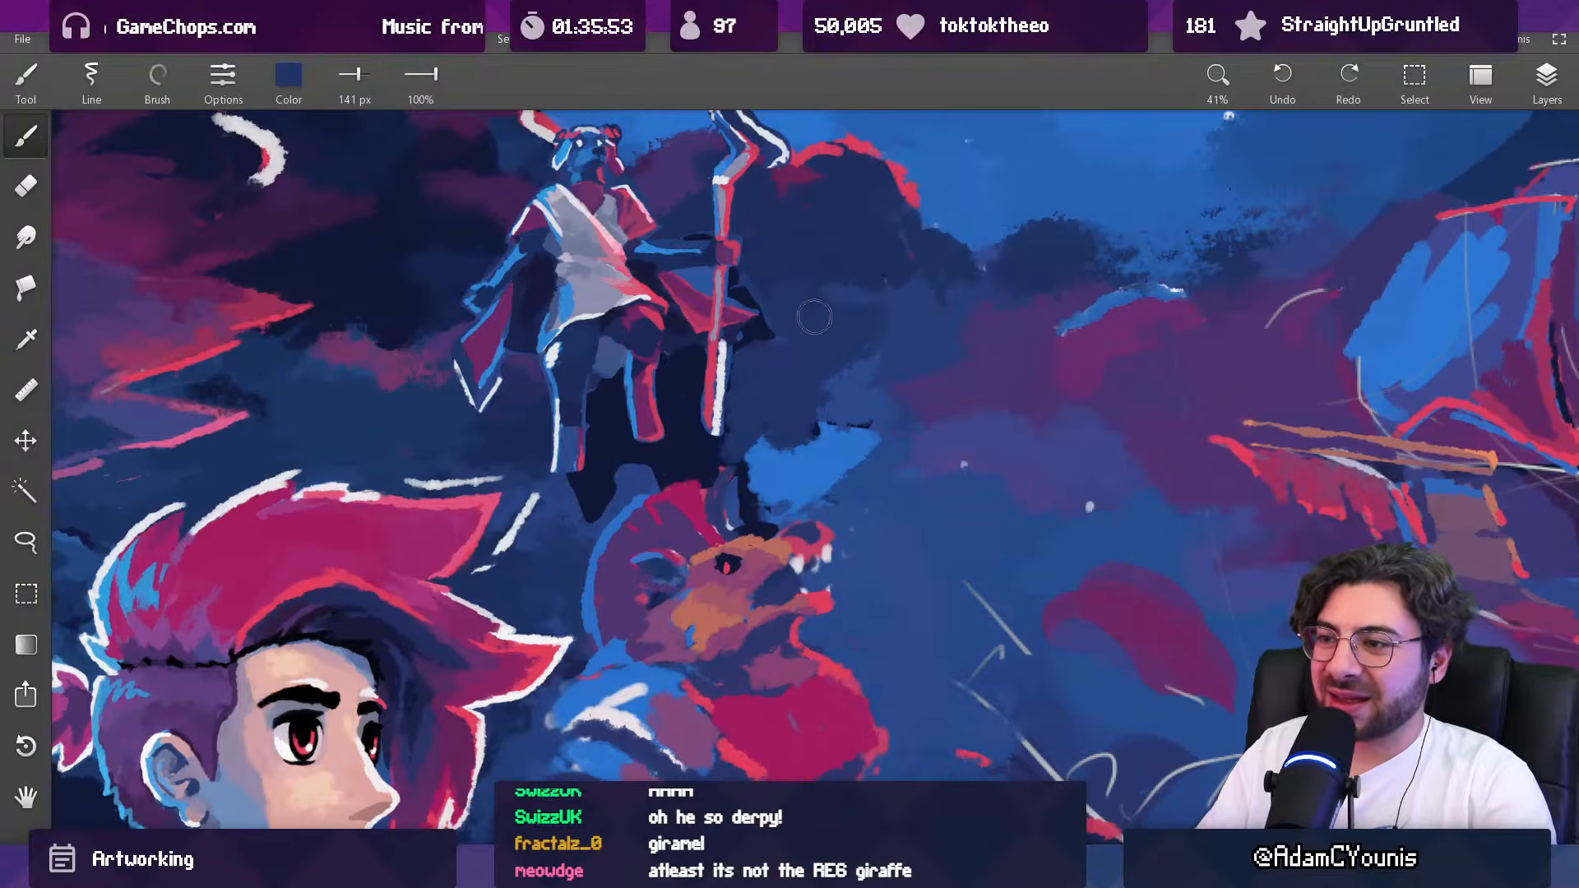
Step: Cover the silhouette's remaining body below the staff bearer with sampled blue using a 296 px brush
click(1546, 78)
click(1359, 369)
click(1358, 368)
alt+click(569, 508)
mouse_move(648, 448)
mouse_down()
mouse_move(588, 503)
mouse_move(624, 436)
mouse_move(604, 402)
mouse_move(615, 386)
mouse_move(751, 380)
mouse_move(674, 445)
mouse_move(732, 444)
mouse_move(707, 479)
mouse_move(754, 512)
mouse_move(674, 489)
mouse_move(800, 403)
mouse_move(776, 353)
mouse_move(835, 406)
mouse_up()
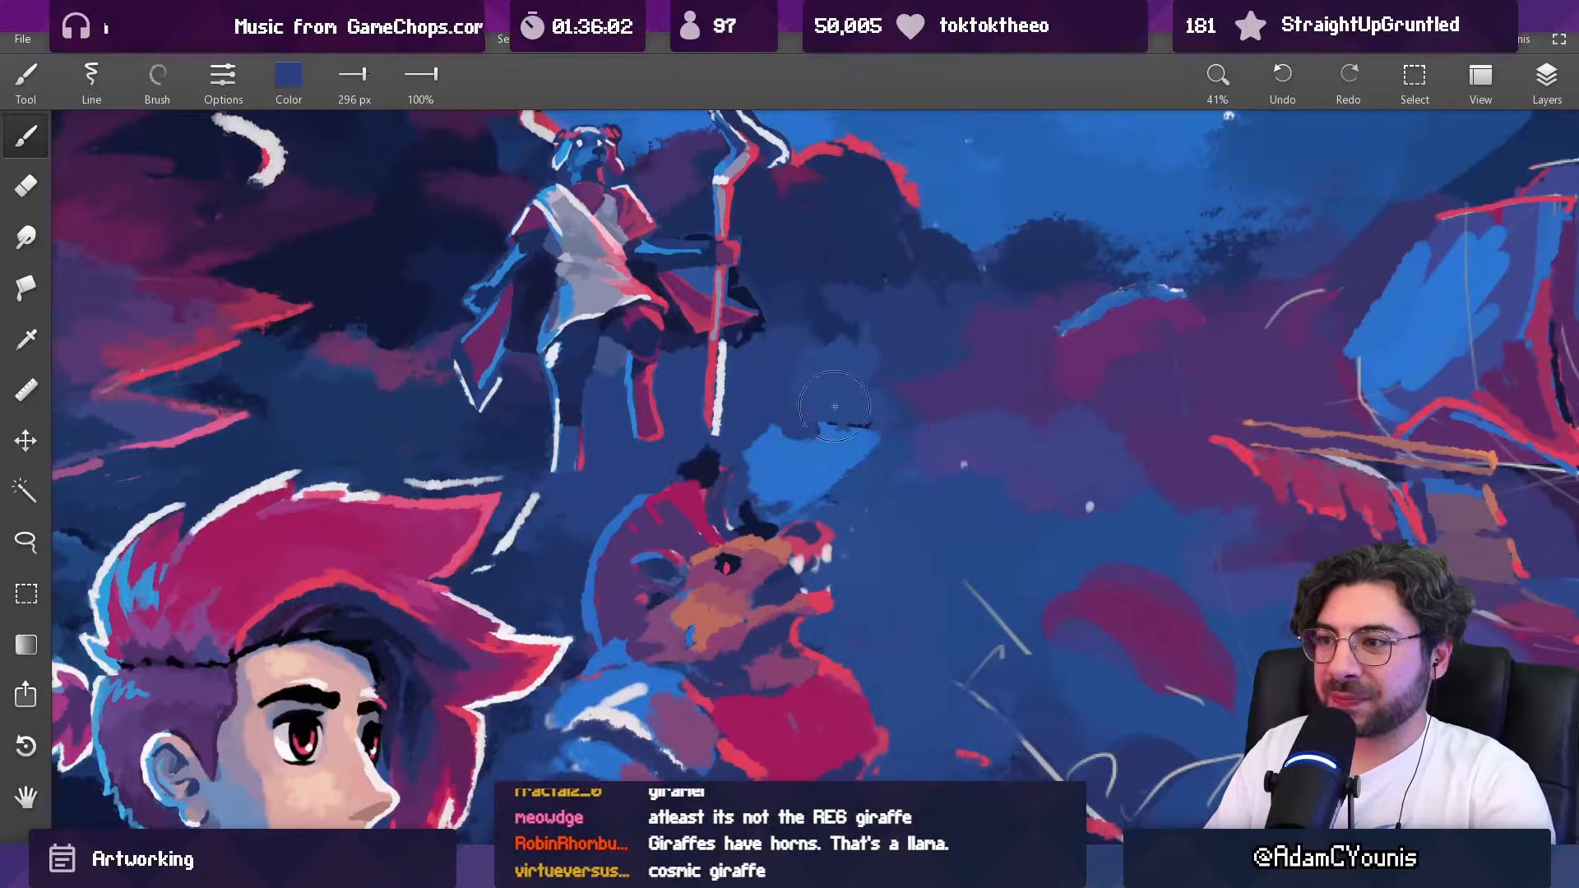
Step: Select the topmost Copy layer and erase the dark remnant above the creature's head with a 106 px eraser
click(1560, 78)
click(1359, 269)
click(1355, 268)
click(1351, 240)
click(1354, 238)
click(1418, 232)
key(e)
drag(705, 449, 714, 465)
scroll(799, 408, down, 5)
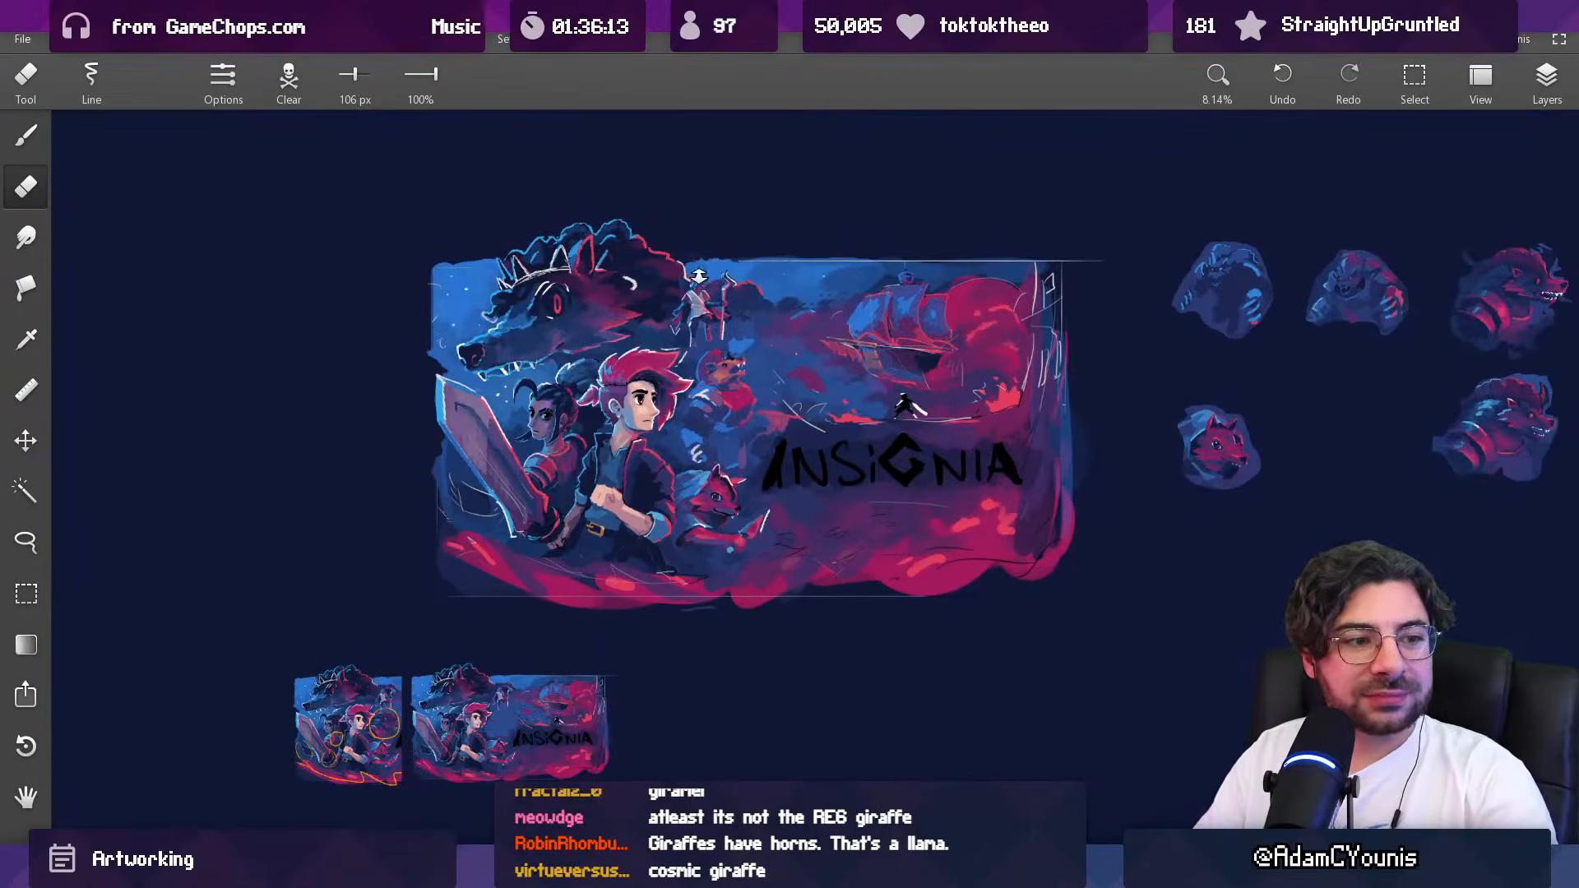
scroll(768, 330, up, 5)
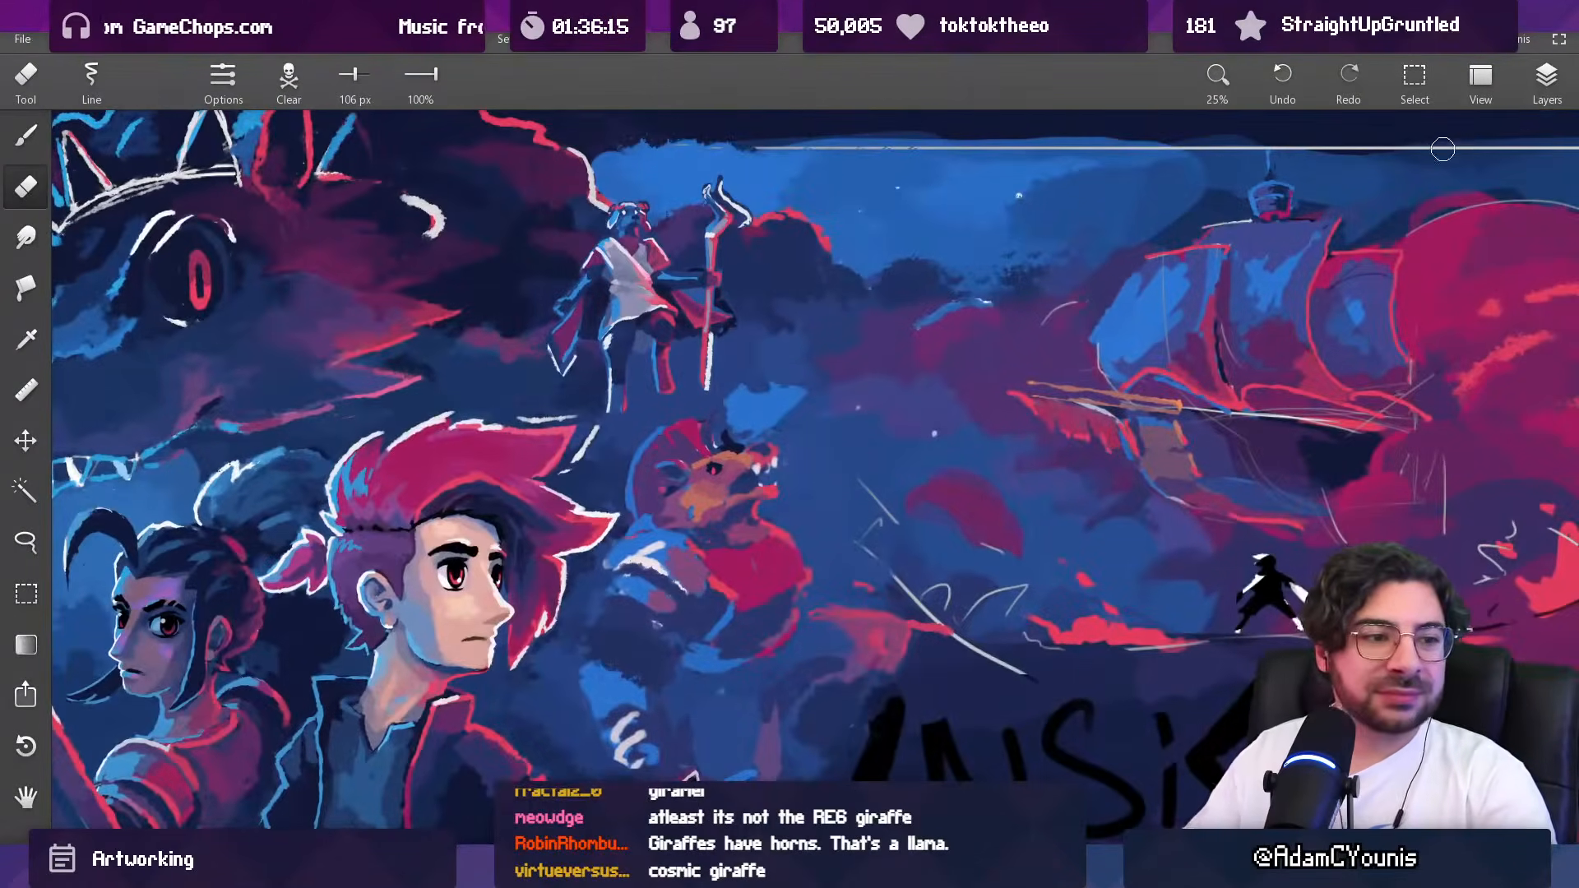
Step: Paint sampled background blue over the leftover dark spots above the creature's snout, reducing the brush to 79 px
click(1546, 80)
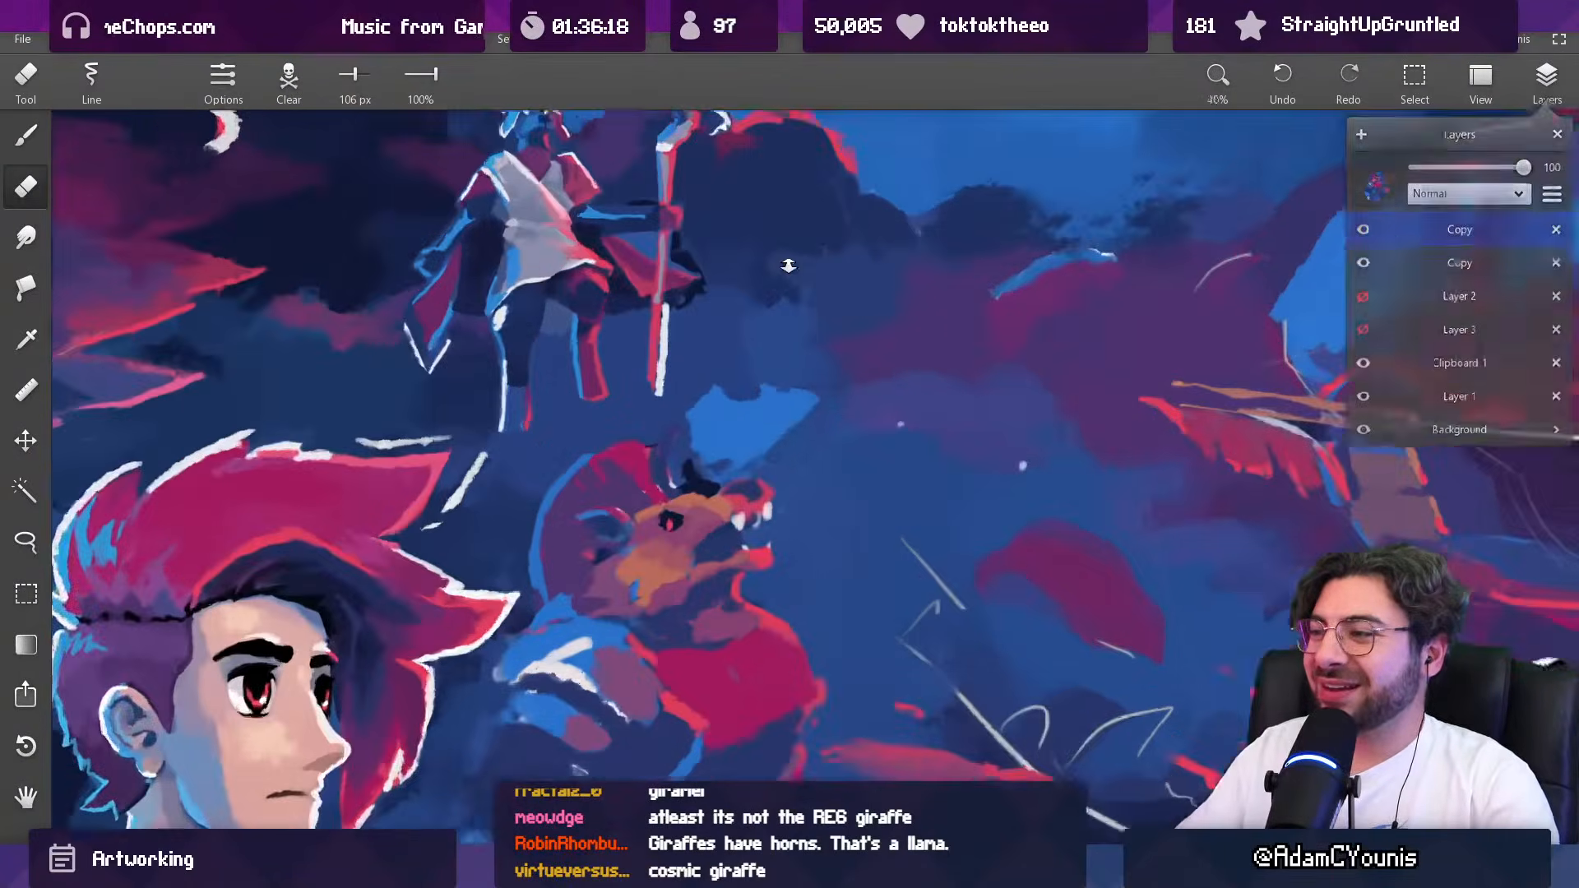
scroll(699, 372, up, 2)
key(b)
drag(689, 433, 713, 367)
alt+click(689, 464)
key(bracketleft)
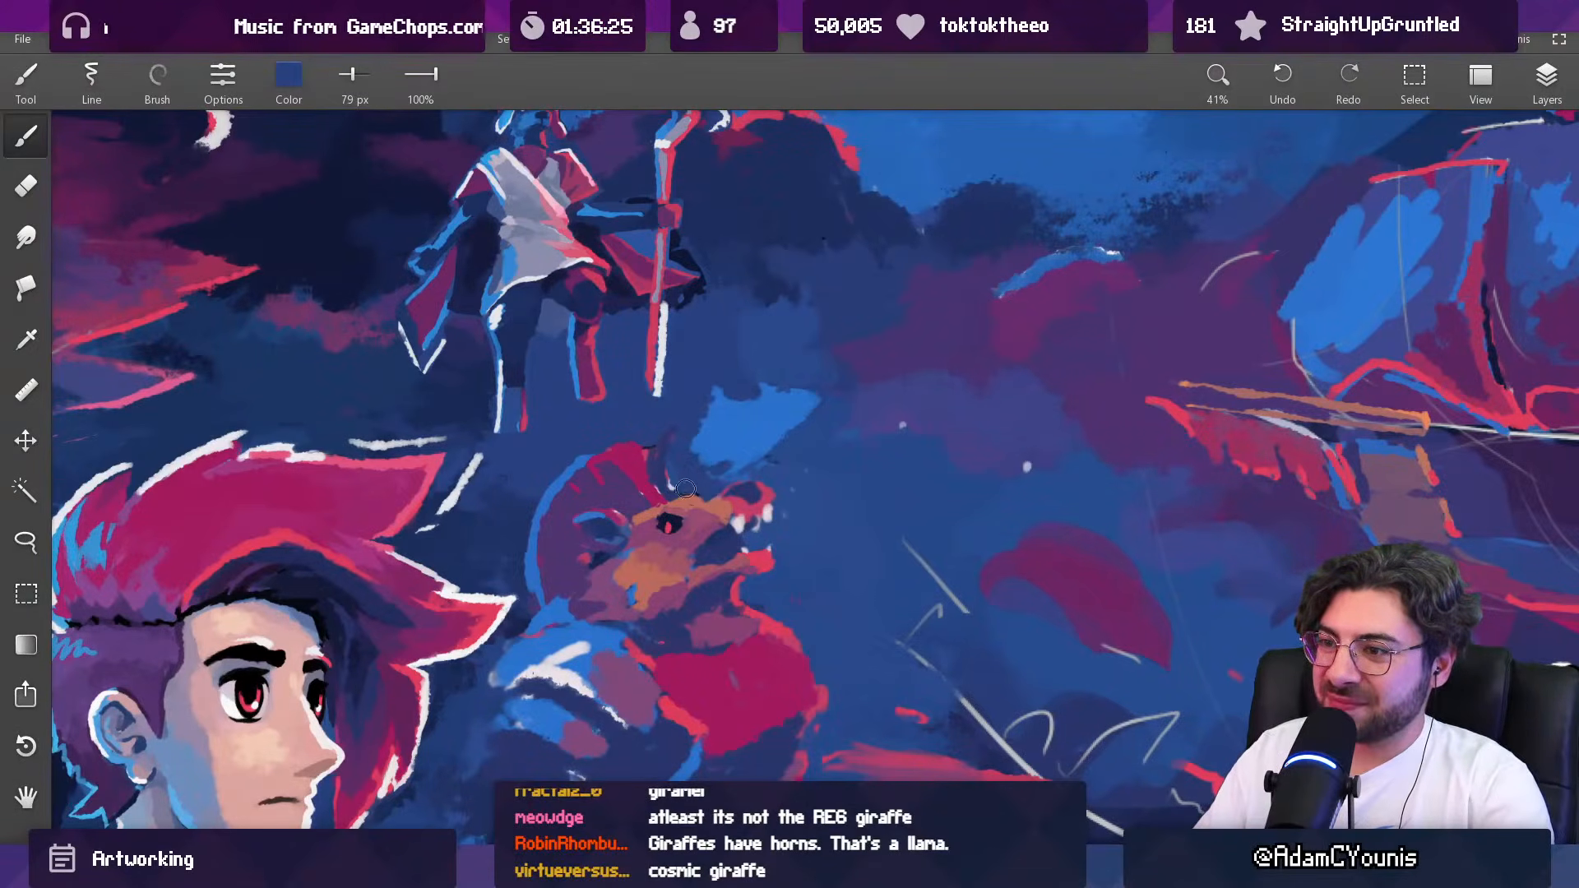
Step: Reshape the bright blue patch above the creature's snout into a raised hand with a 61 px brush
alt+click(709, 433)
key(bracketleft)
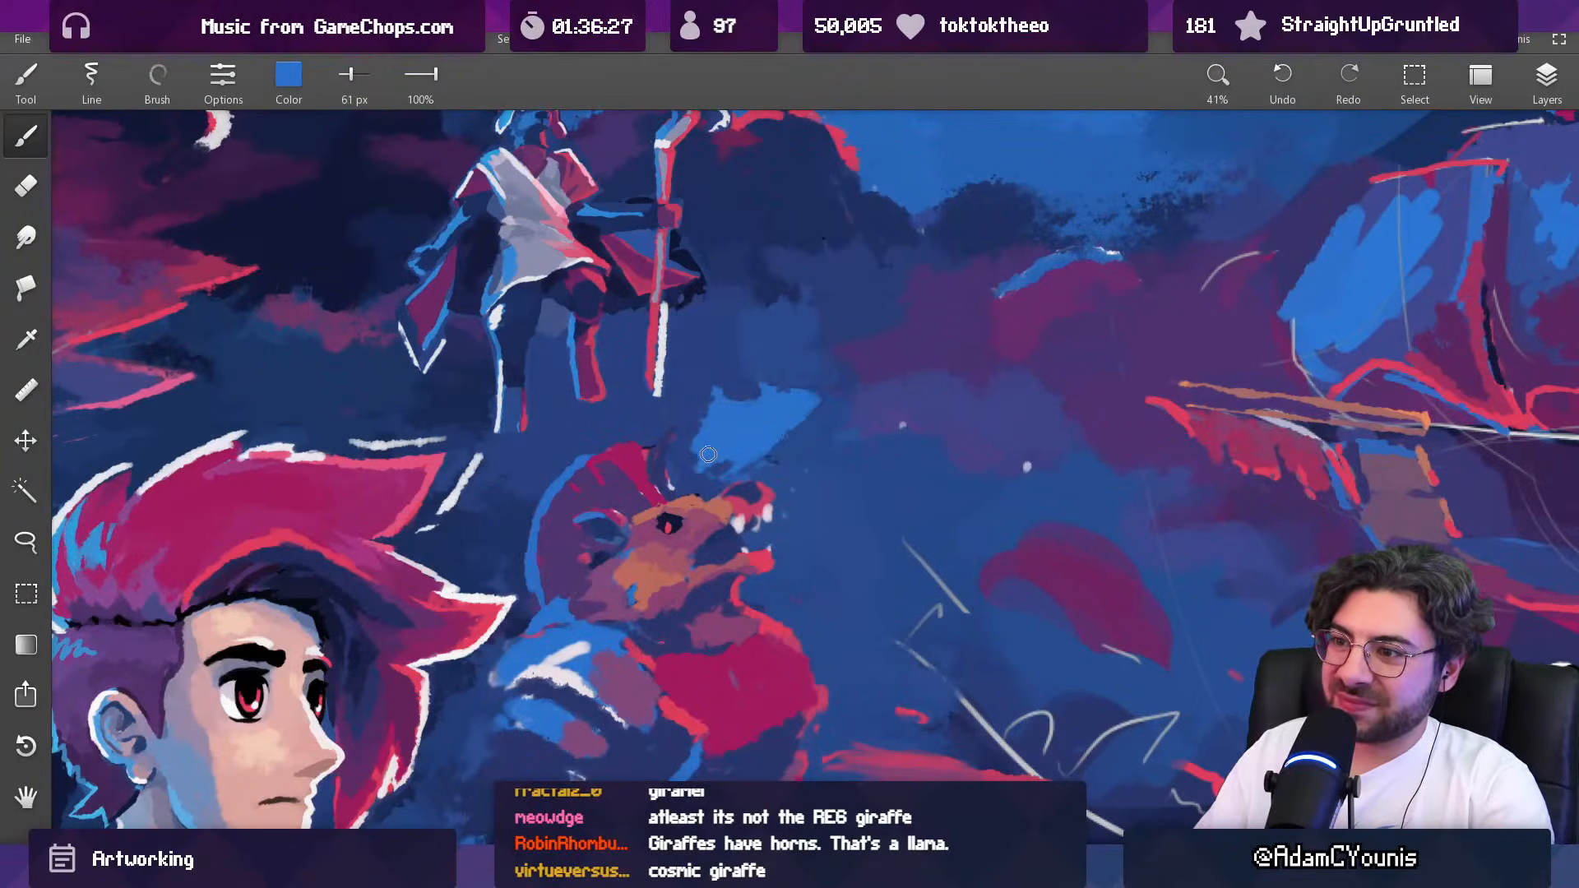
mouse_move(718, 472)
mouse_down()
mouse_move(792, 437)
mouse_move(819, 402)
mouse_move(738, 394)
mouse_move(780, 517)
mouse_up()
alt+click(783, 453)
alt+click(755, 433)
alt+click(783, 415)
ctrl+drag(826, 392, 812, 346)
alt+click(791, 400)
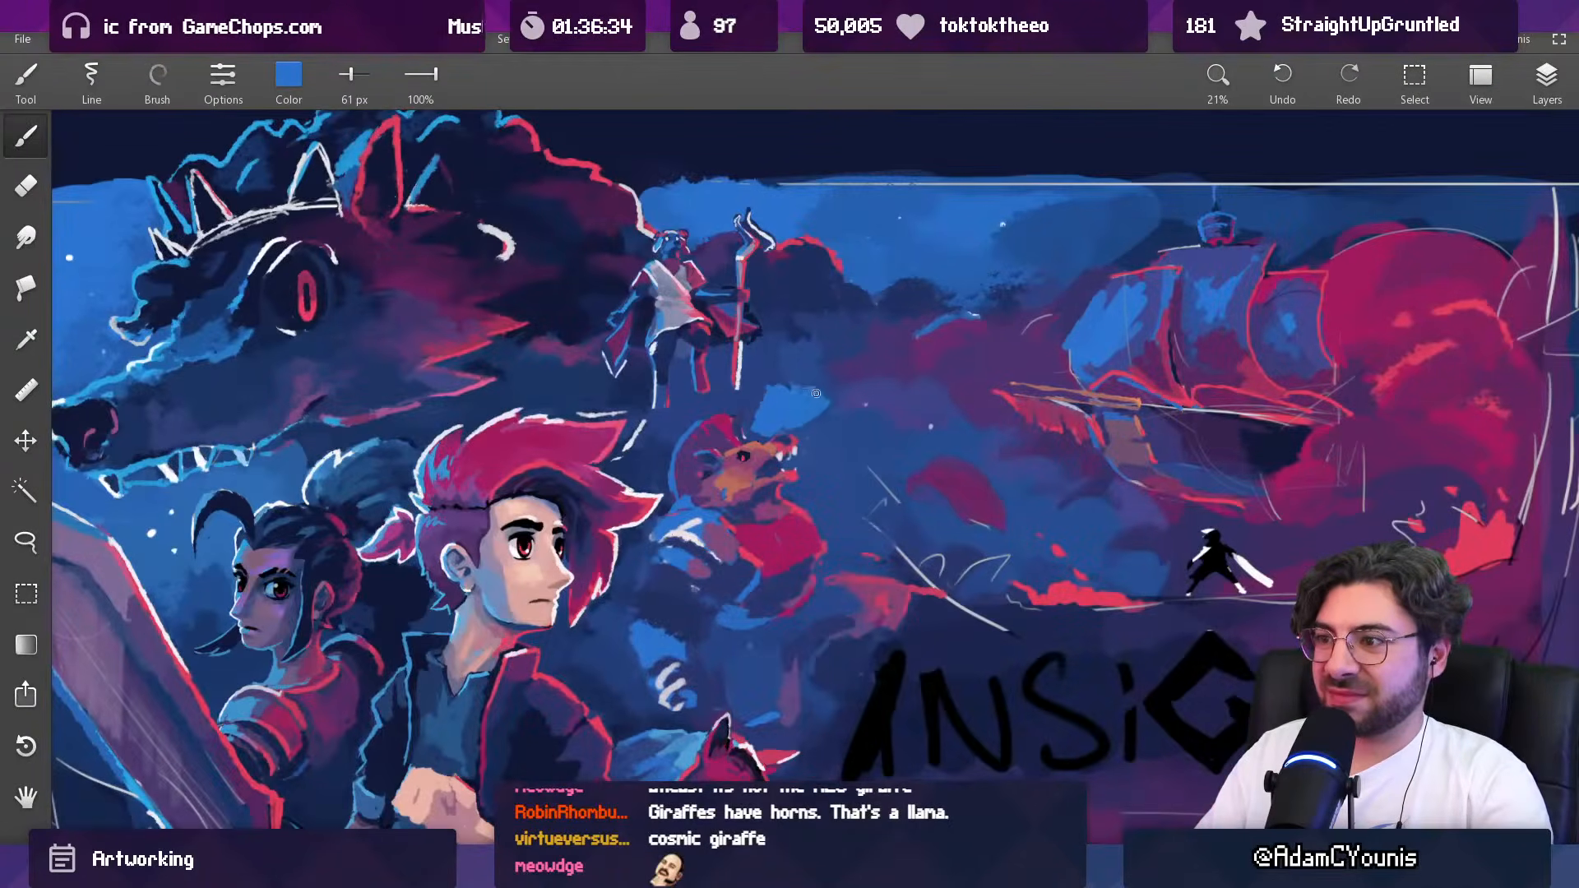
Step: Trim the raised blue hand's outline with sampled dark blue using a 121 px brush
alt+click(758, 377)
mouse_move(781, 374)
mouse_down()
mouse_move(758, 412)
mouse_move(767, 386)
mouse_move(807, 398)
mouse_move(764, 421)
mouse_up()
alt+click(805, 397)
key(bracketright)
alt+click(795, 410)
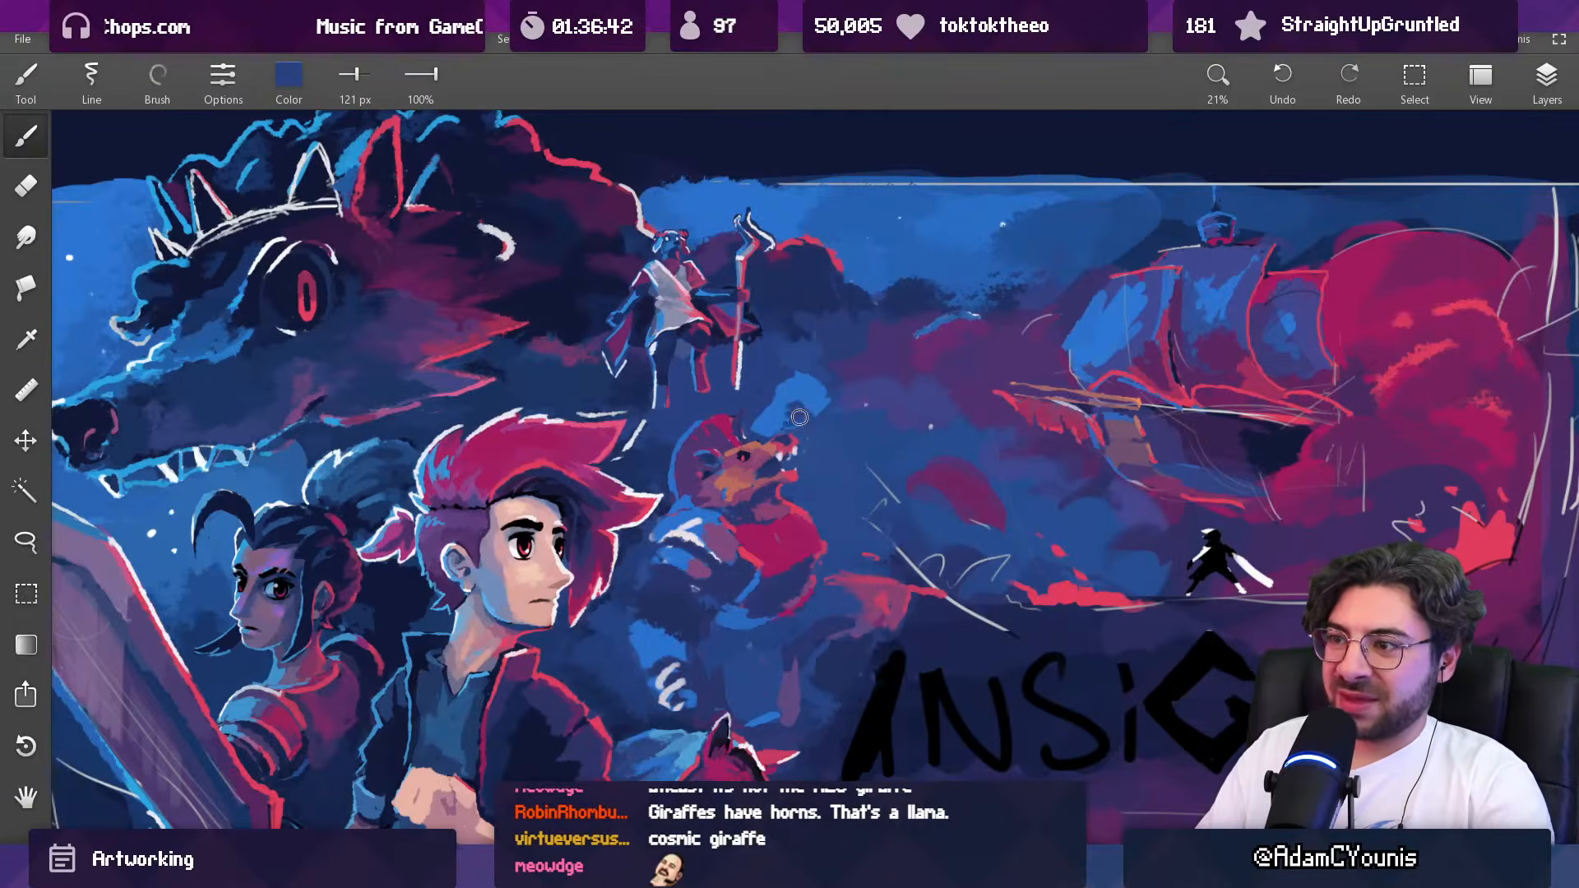
ctrl+drag(839, 357, 782, 633)
ctrl+drag(844, 370, 844, 97)
alt+click(825, 401)
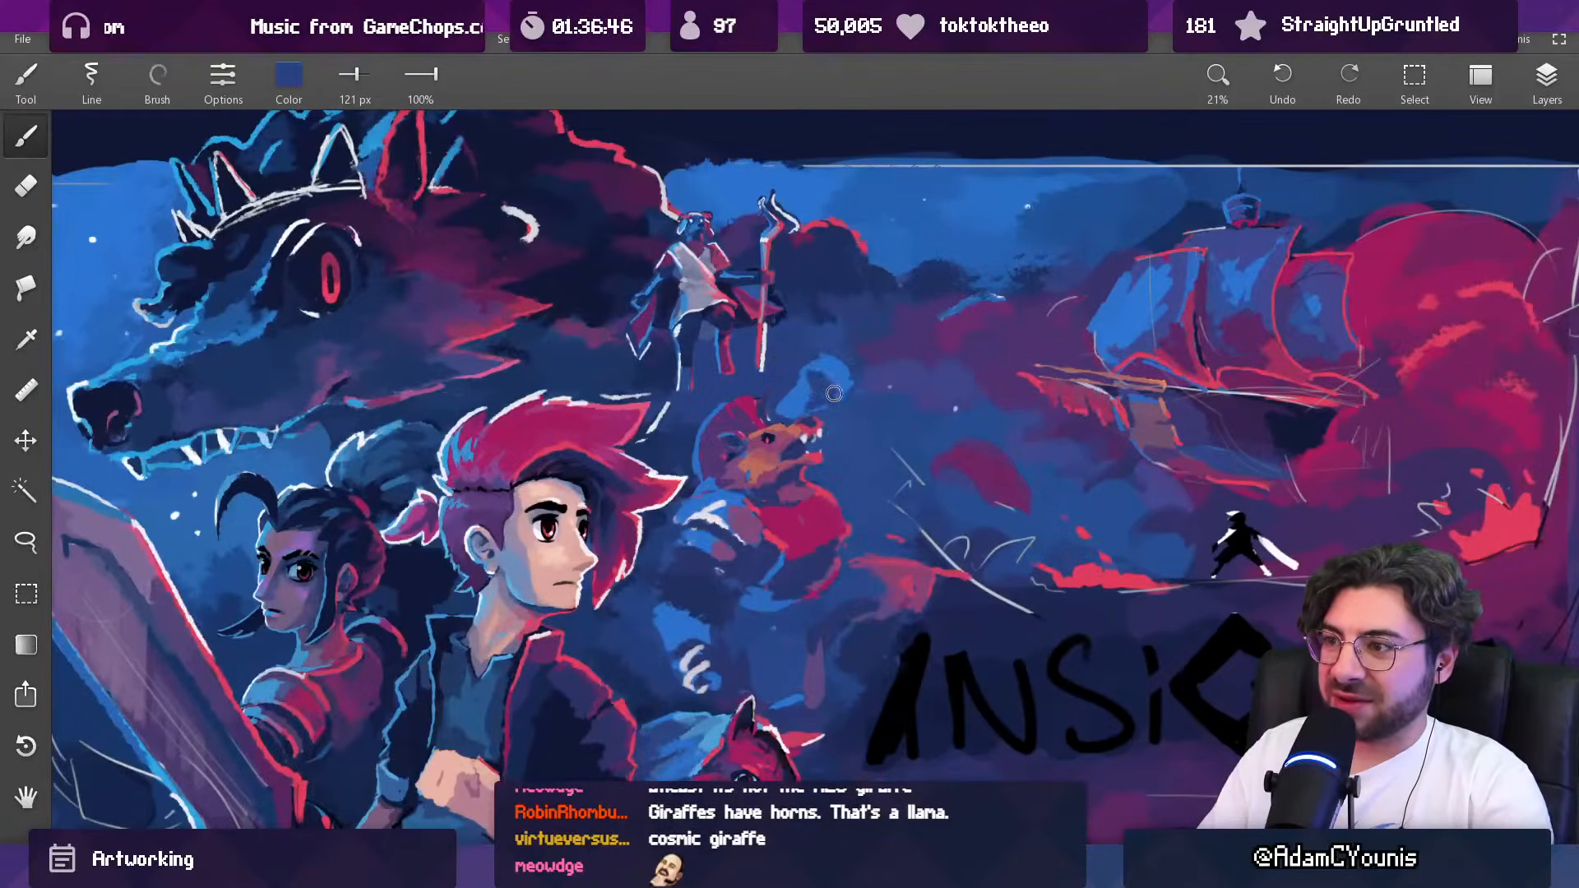
alt+click(827, 374)
ctrl+drag(827, 374, 779, 546)
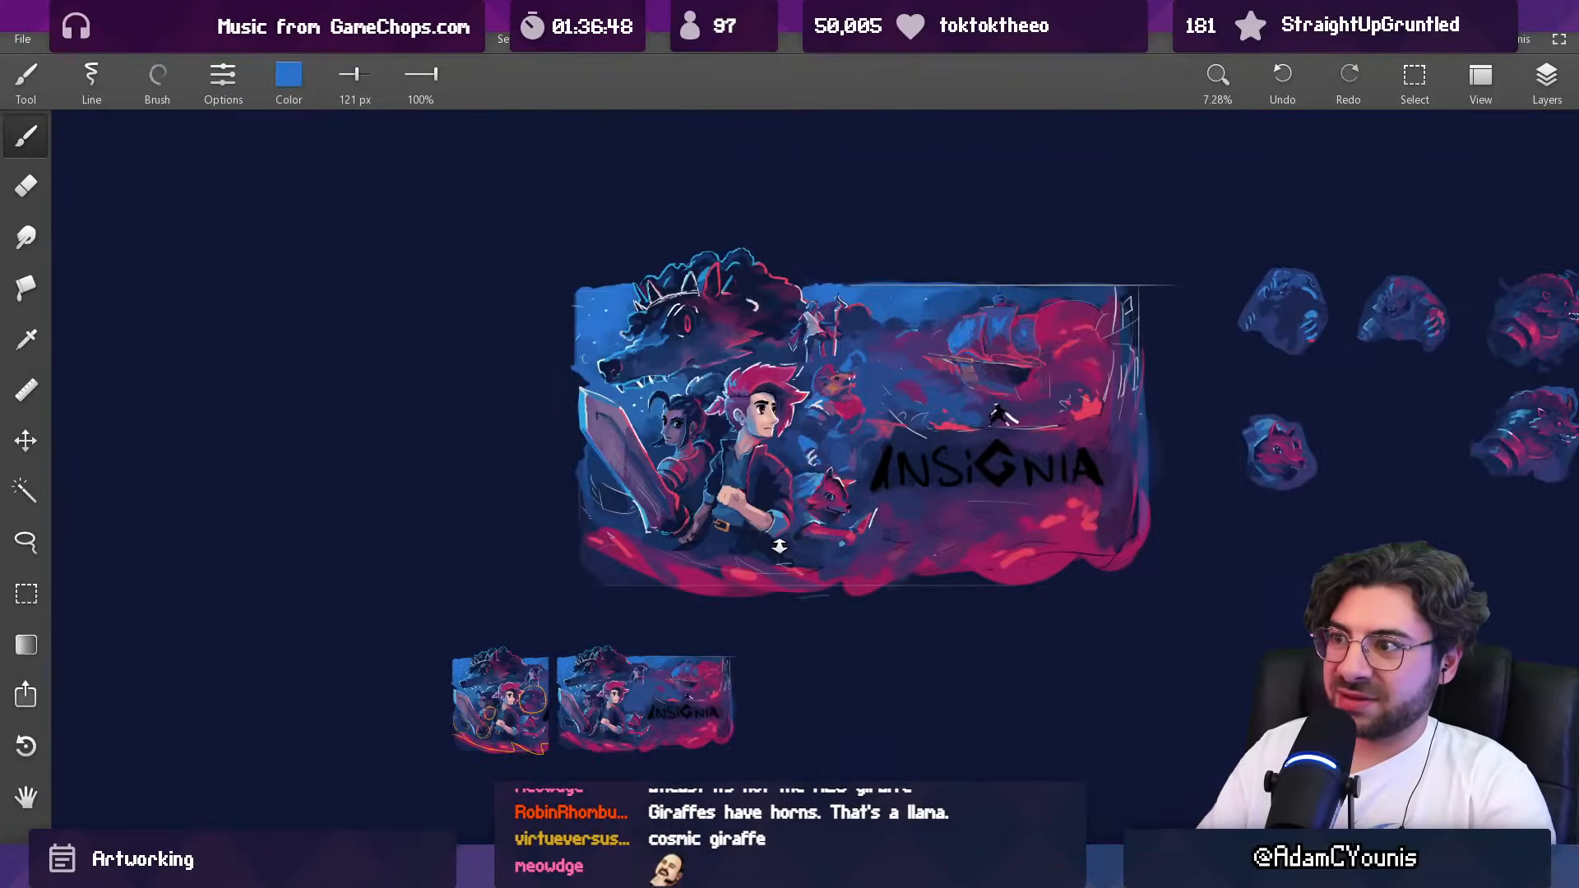
Step: Lasso the creature's raised blue hand and move it forward and down, away from the snout
drag(880, 285, 826, 254)
mouse_move(827, 358)
ctrl+mouse_down()
mouse_move(828, 321)
mouse_move(813, 358)
mouse_move(813, 289)
ctrl+mouse_up()
key(l)
mouse_move(749, 382)
mouse_down()
mouse_move(750, 434)
mouse_move(822, 408)
mouse_move(821, 372)
mouse_move(765, 353)
mouse_move(864, 391)
mouse_move(852, 422)
mouse_up()
key(Escape)
Step: Blend the area between the creature's head and raised hand with sampled dark blue using a 284 px brush
key(b)
alt+click(763, 382)
drag(751, 393, 763, 390)
mouse_move(763, 390)
mouse_down()
mouse_move(751, 401)
mouse_move(782, 411)
mouse_up()
scroll(788, 403, down, 5)
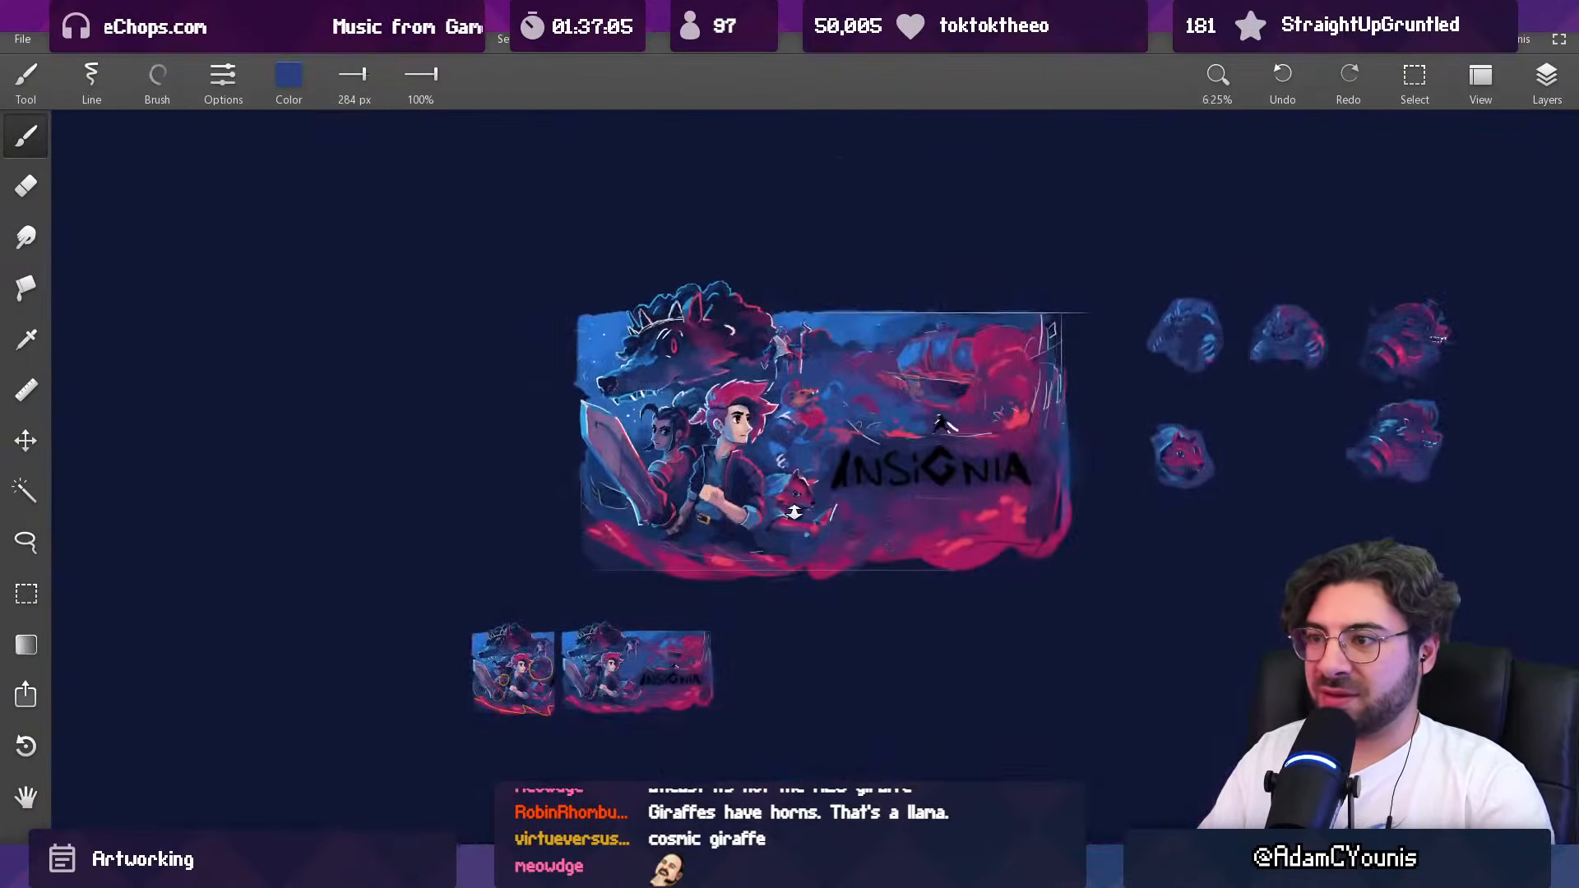
scroll(837, 403, up, 5)
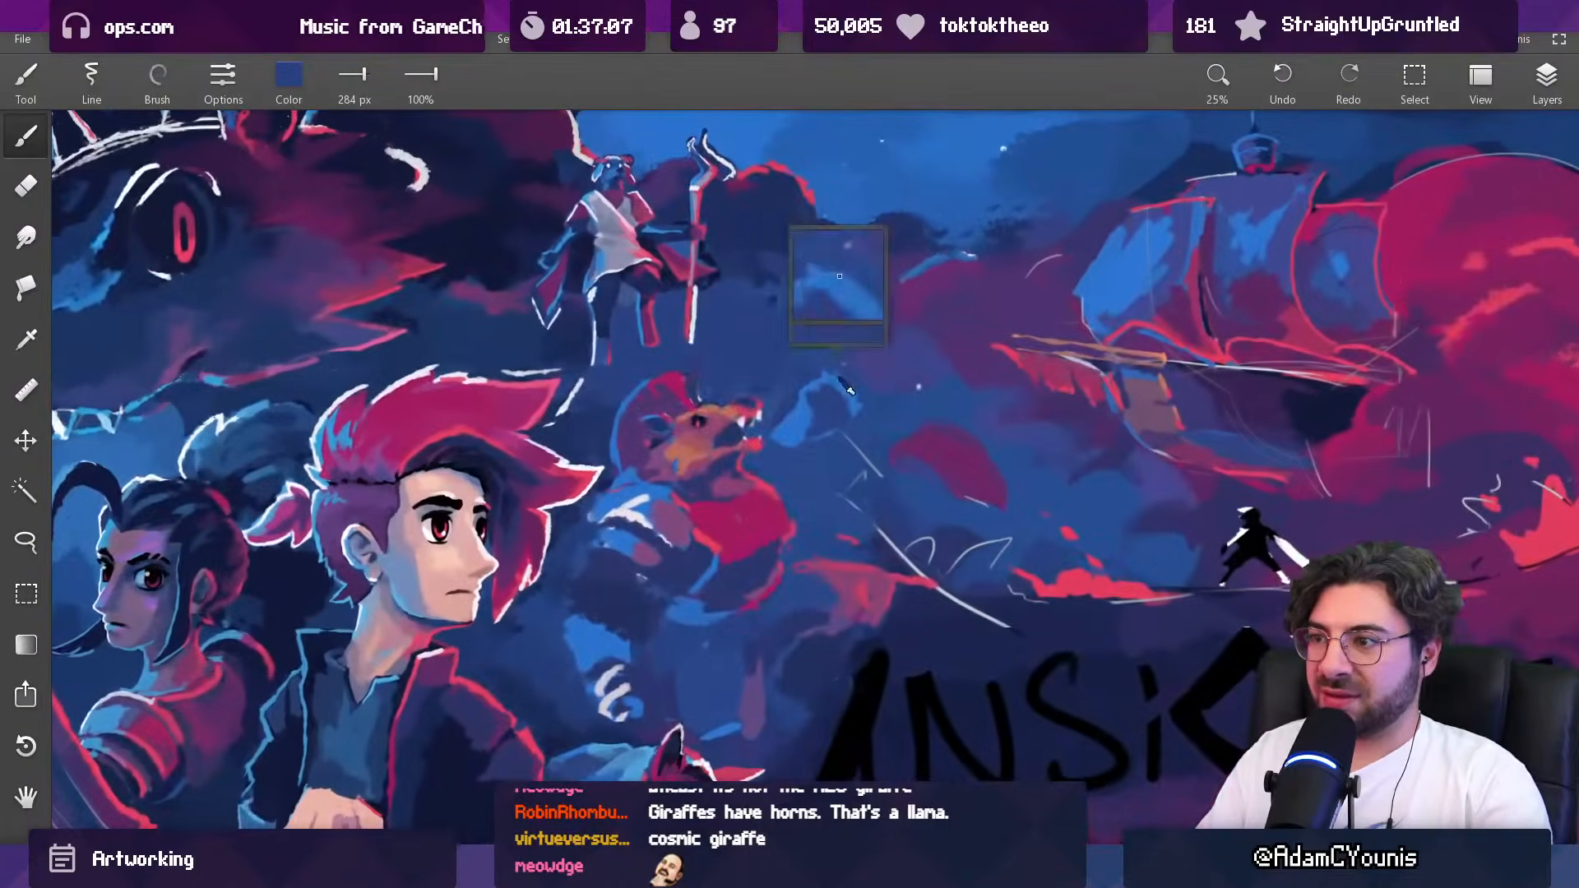
Step: Paint red fingers on the creature's raised hand with sampled red, enlarging the brush from 45 to 77 px
alt+click(741, 470)
drag(851, 364, 822, 385)
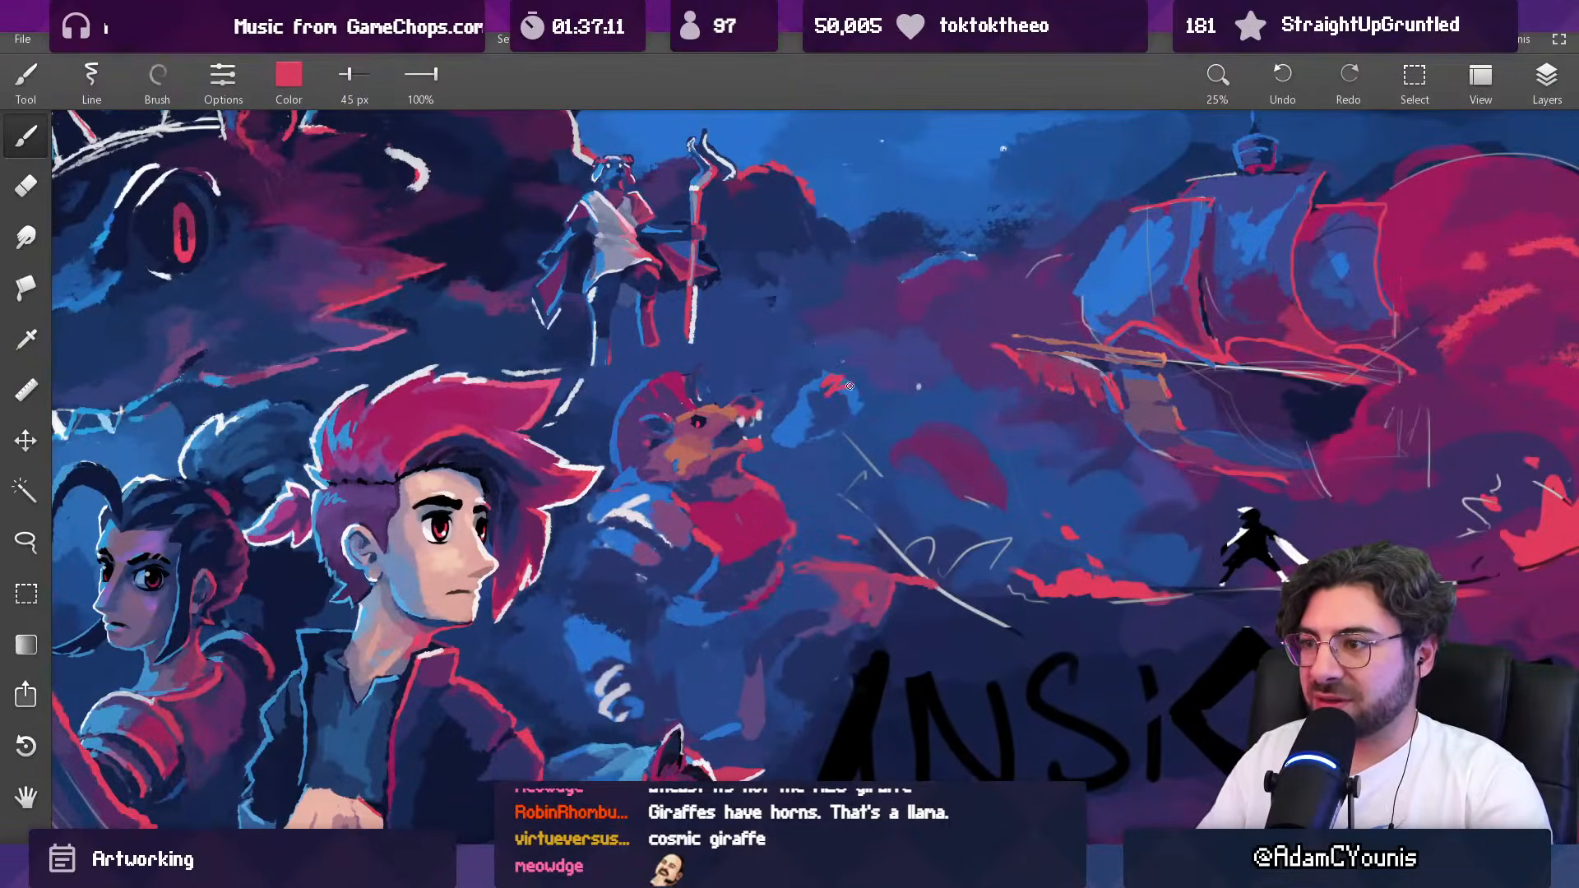
scroll(779, 574, down, 4)
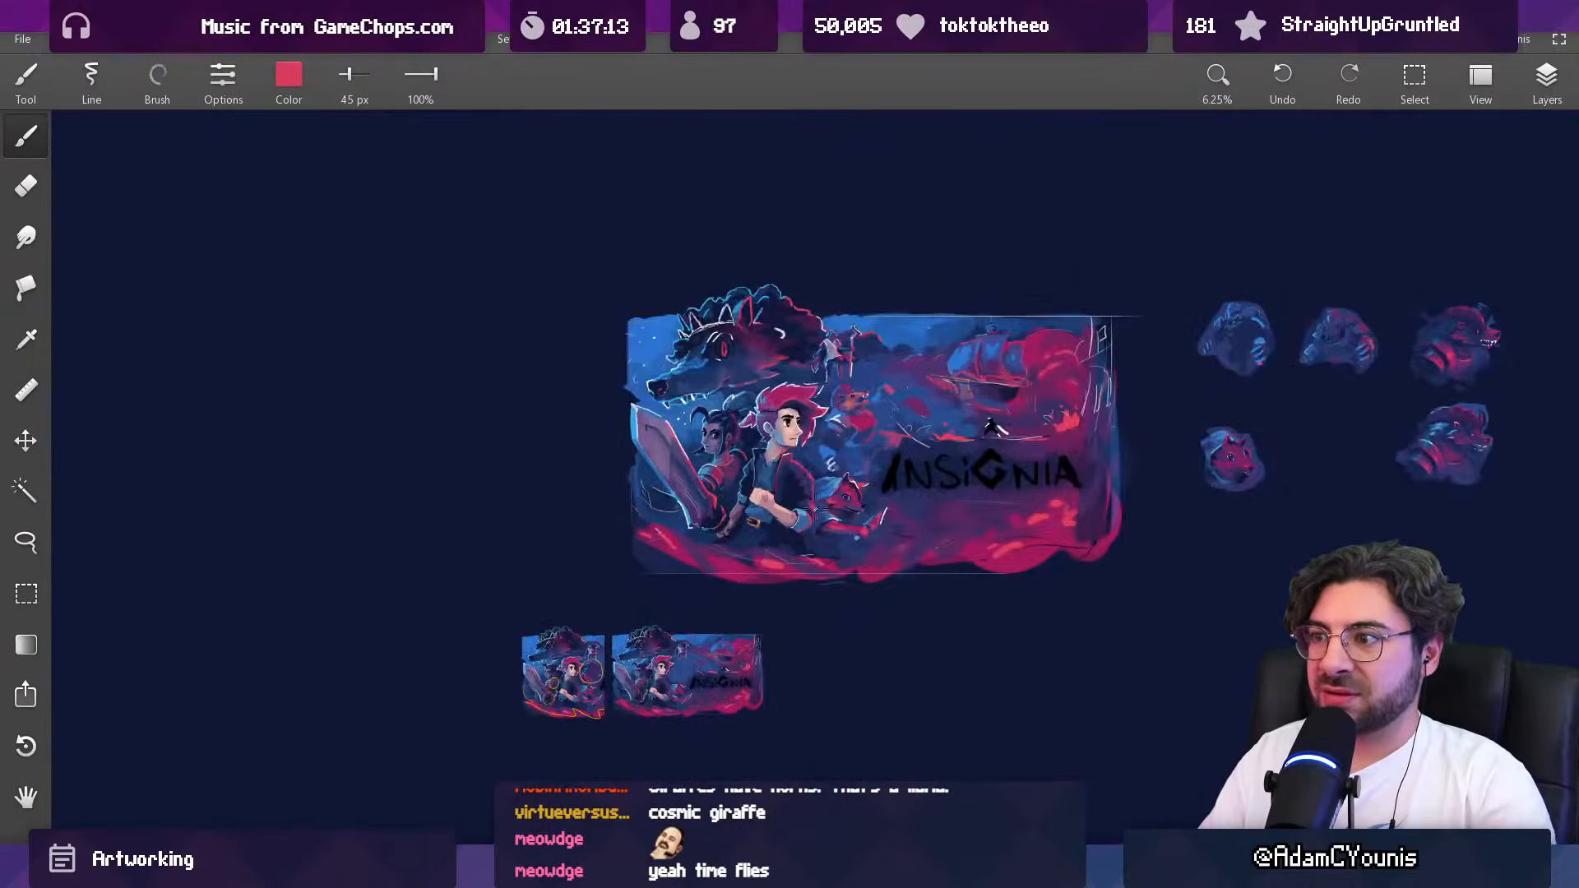
scroll(894, 338, up, 4)
key(bracketright)
key(bracketright)
key(bracketright)
drag(875, 371, 853, 389)
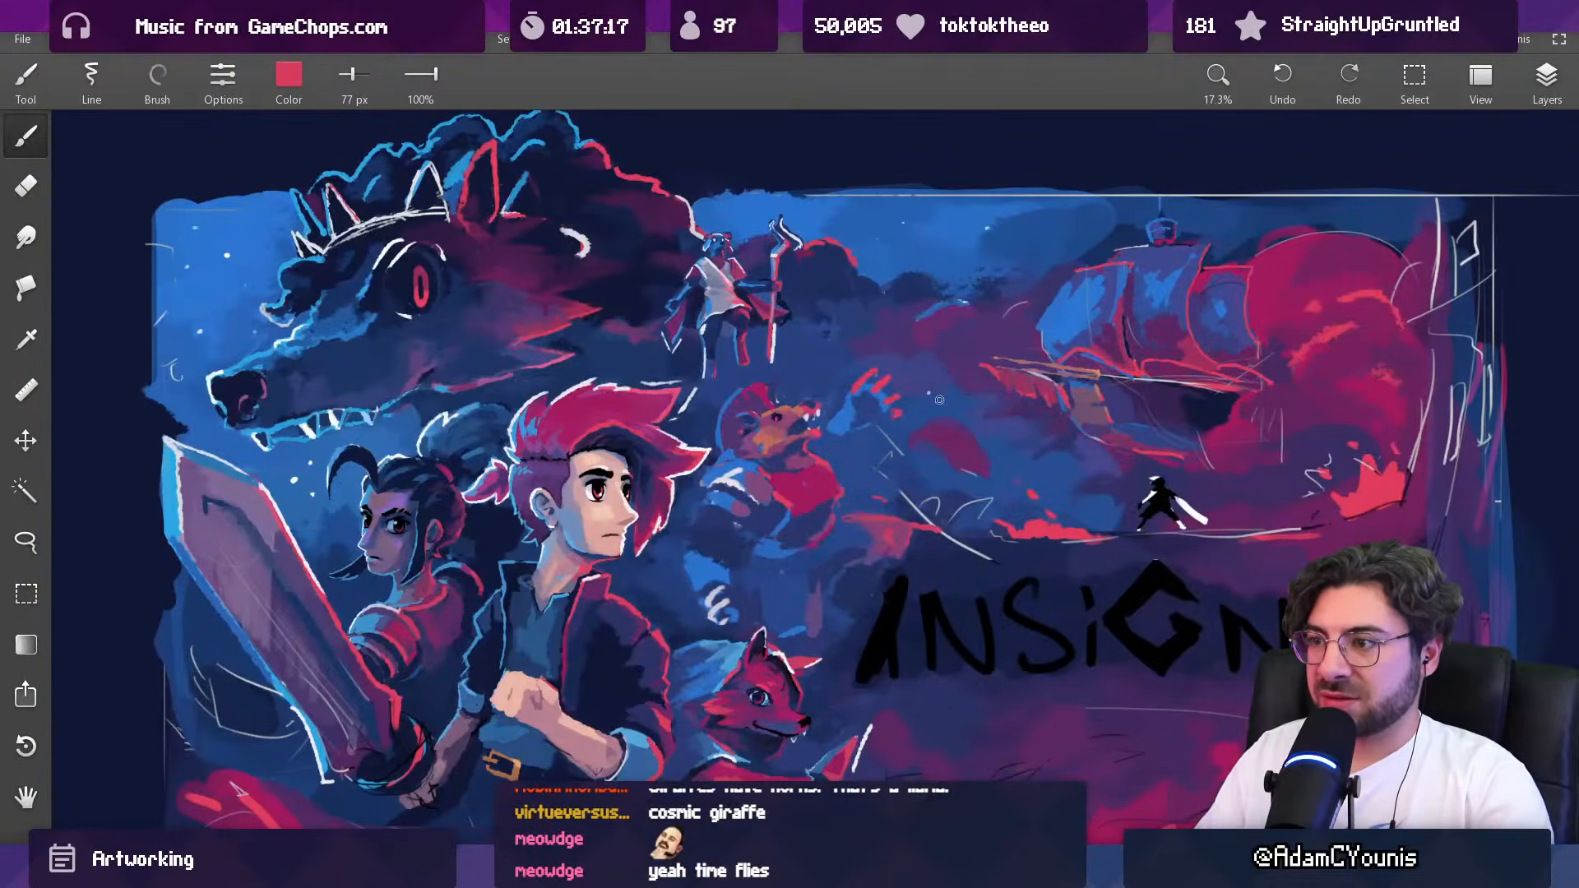
Step: Refine the gaps and tips of the raised hand's red fingers with sampled blue tones at 77 px
scroll(937, 399, down, 3)
drag(860, 476, 830, 469)
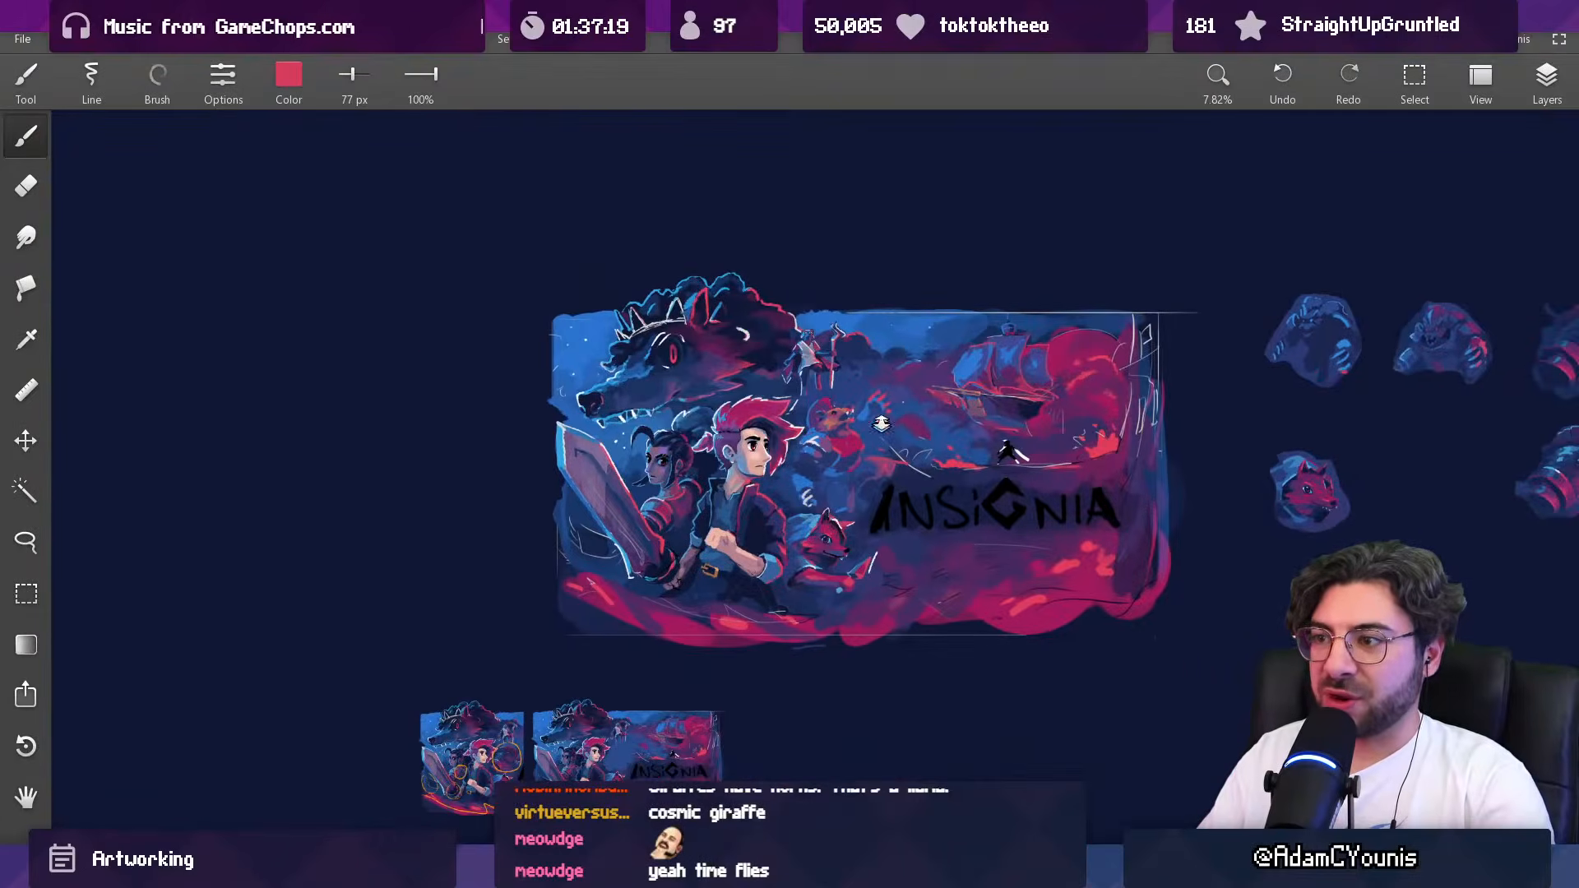
scroll(882, 425, up, 4)
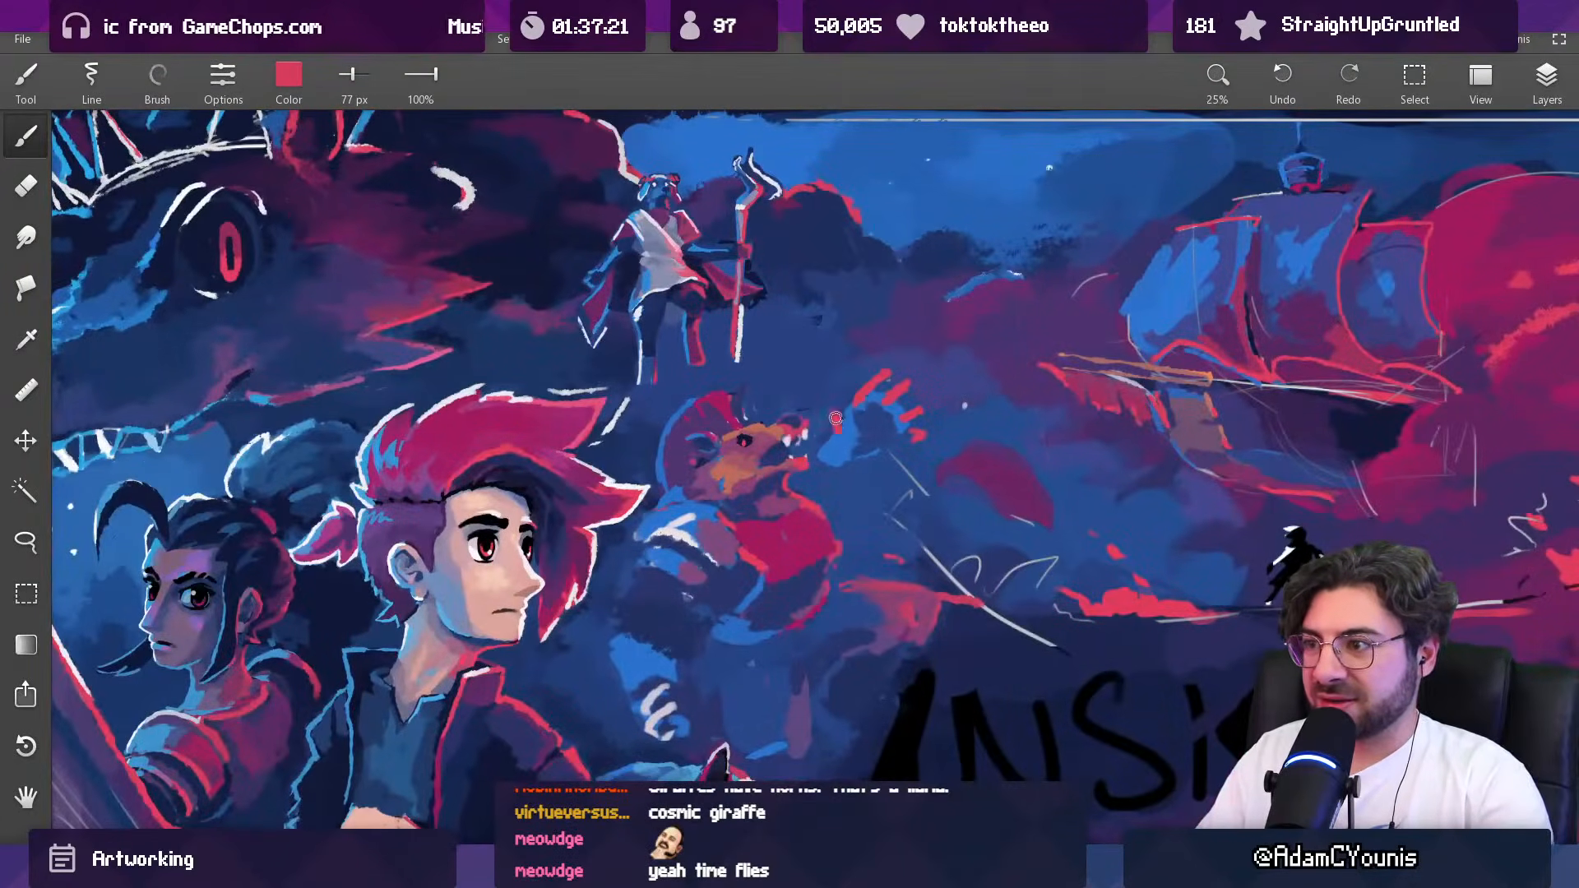
scroll(839, 514, down, 2)
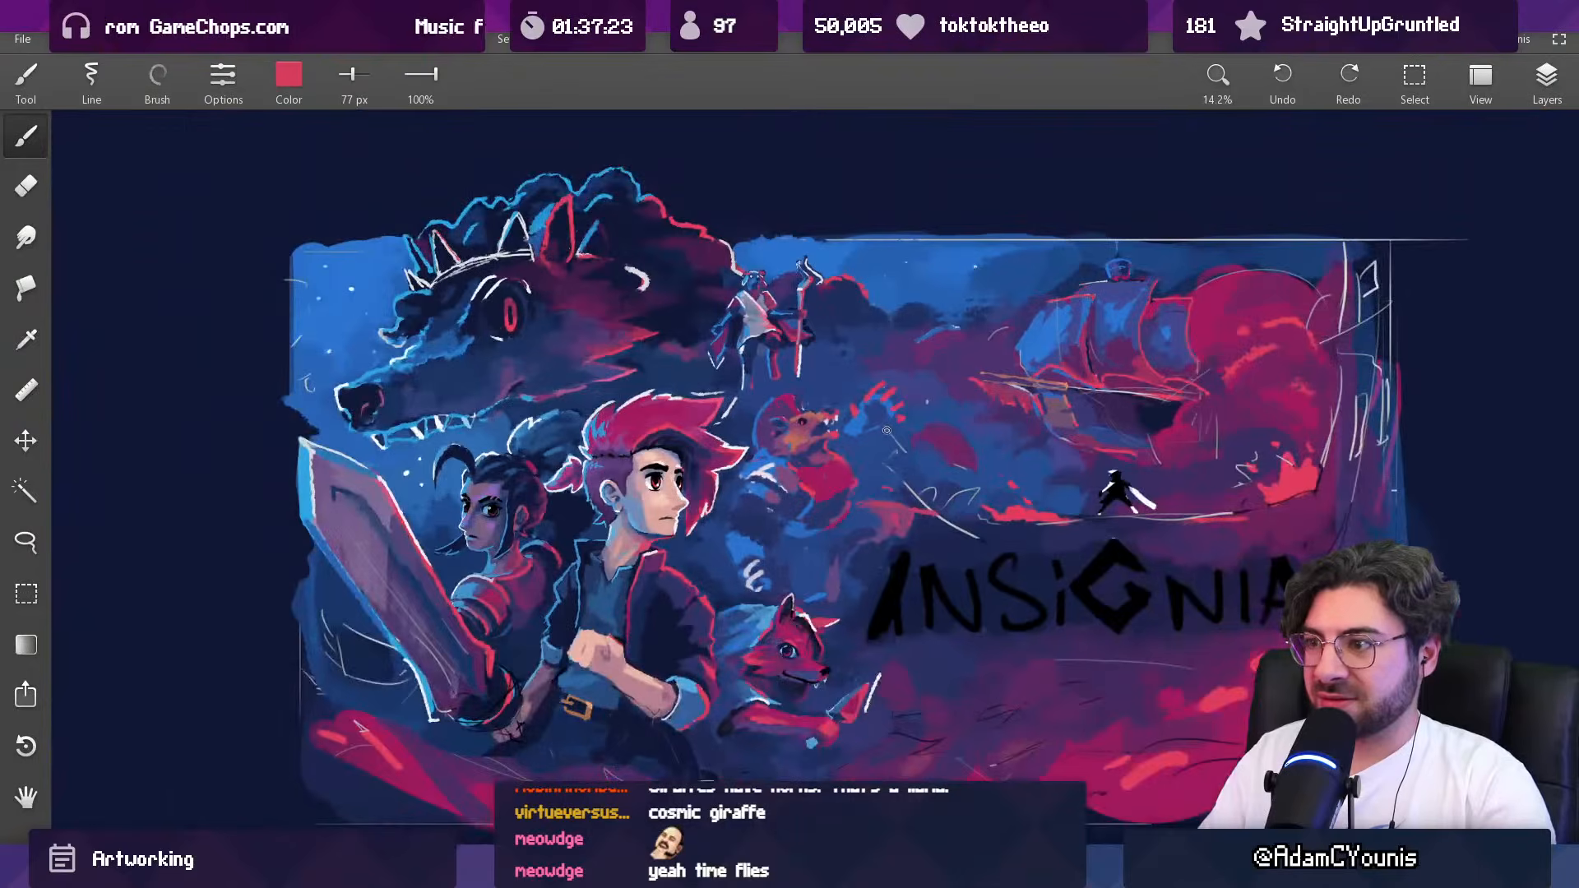
scroll(886, 431, up, 2)
alt+click(852, 412)
alt+click(852, 413)
mouse_move(845, 423)
mouse_down()
mouse_move(868, 387)
mouse_move(834, 427)
mouse_up()
alt+click(843, 398)
alt+click(878, 386)
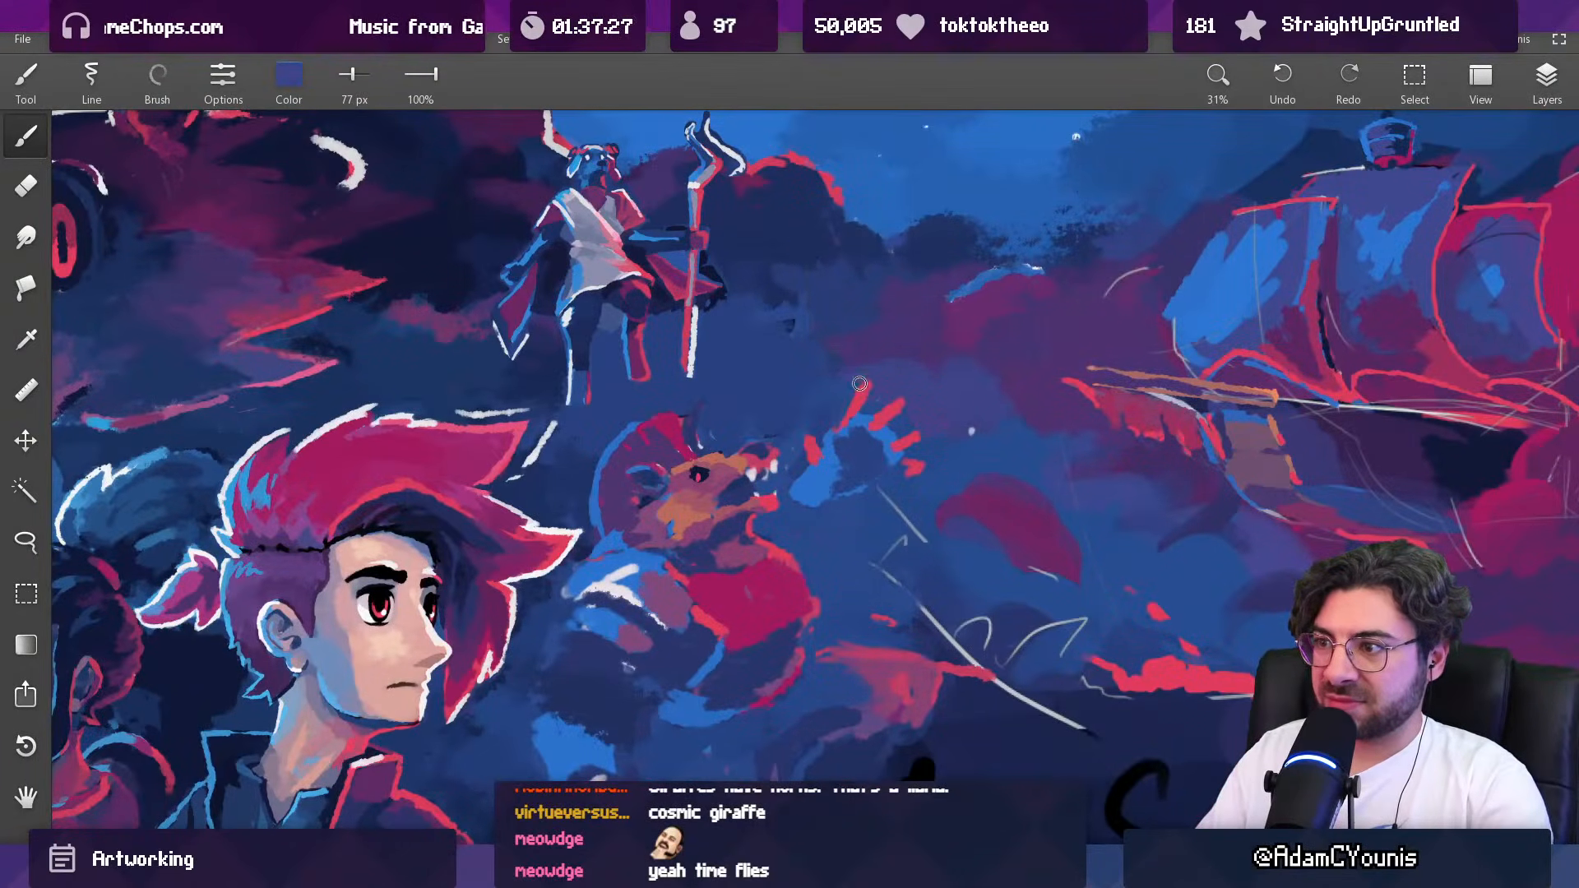
Step: Sample magenta from the painting for the creature's raised hand, keeping the brush at 77 px
scroll(859, 383, down, 2)
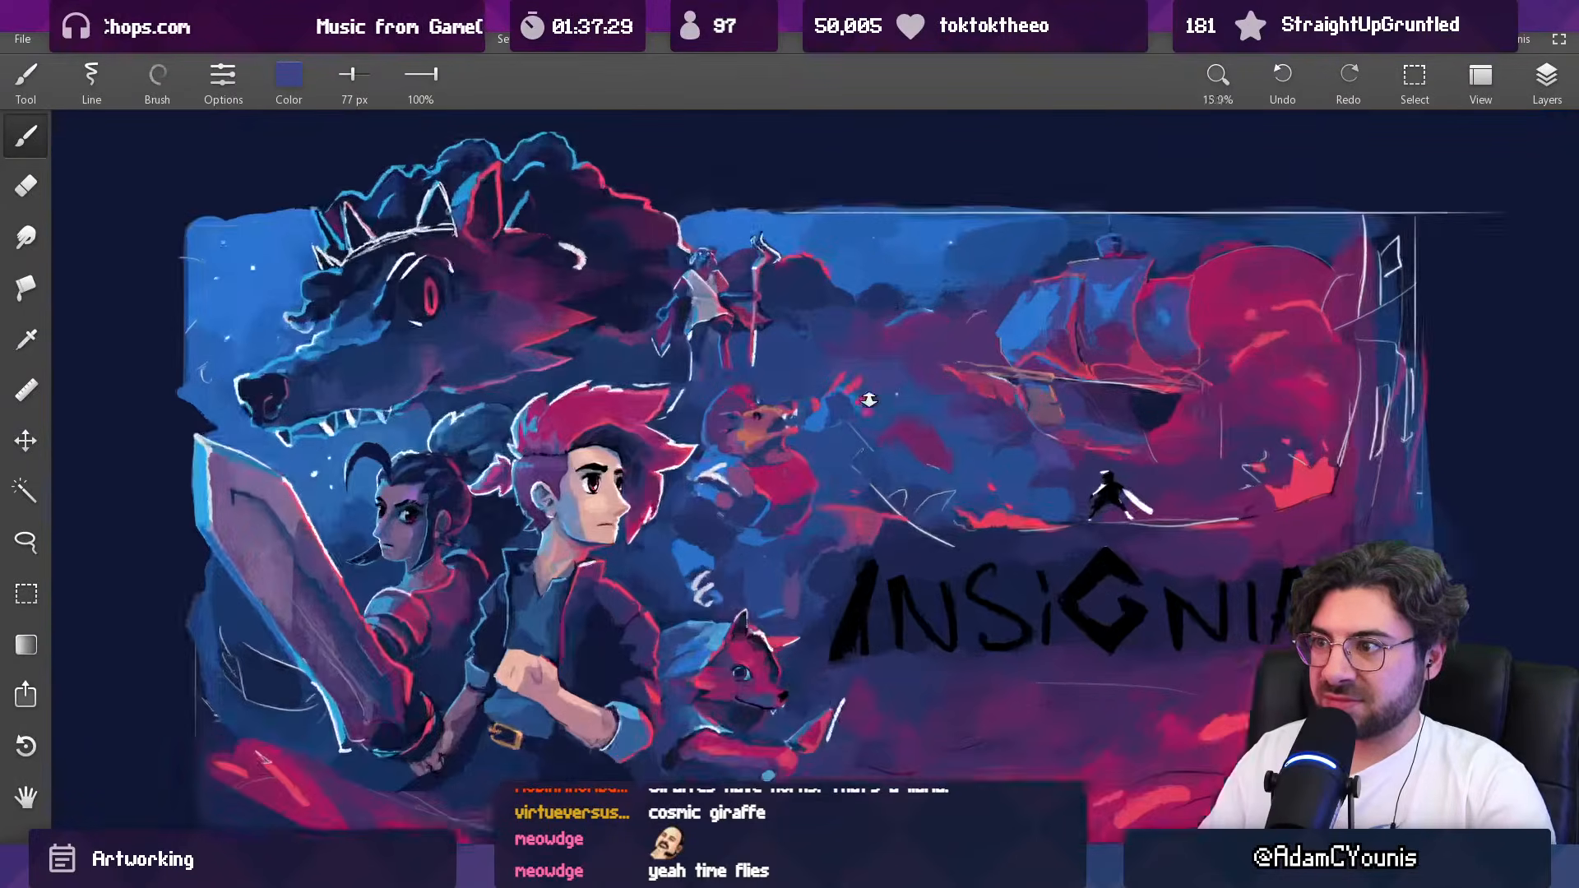
scroll(874, 375, up, 1)
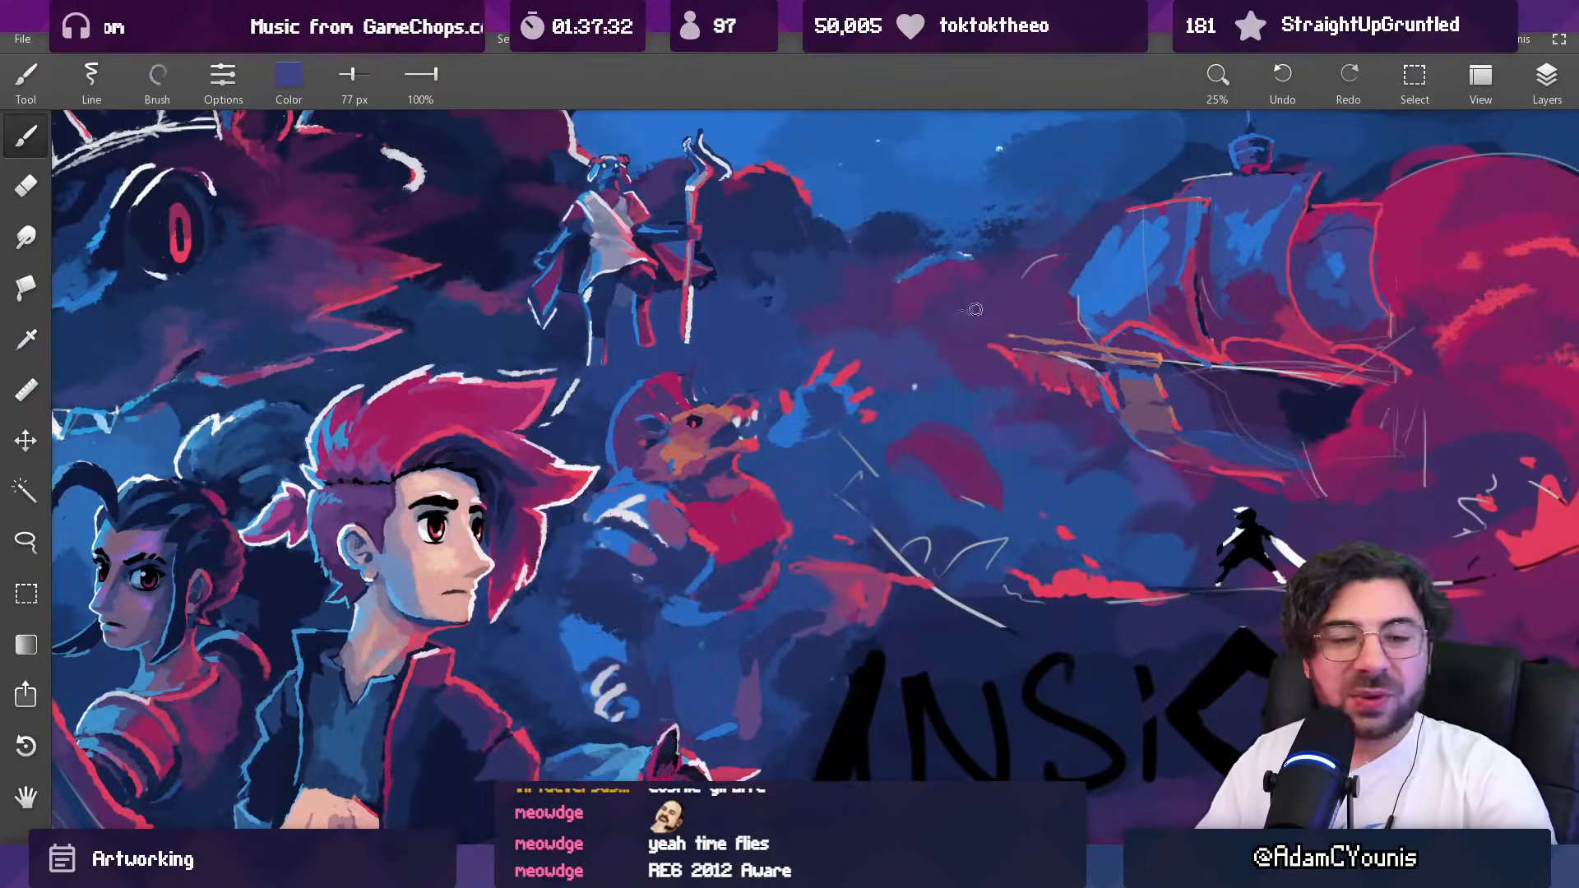
click(1549, 82)
click(1549, 82)
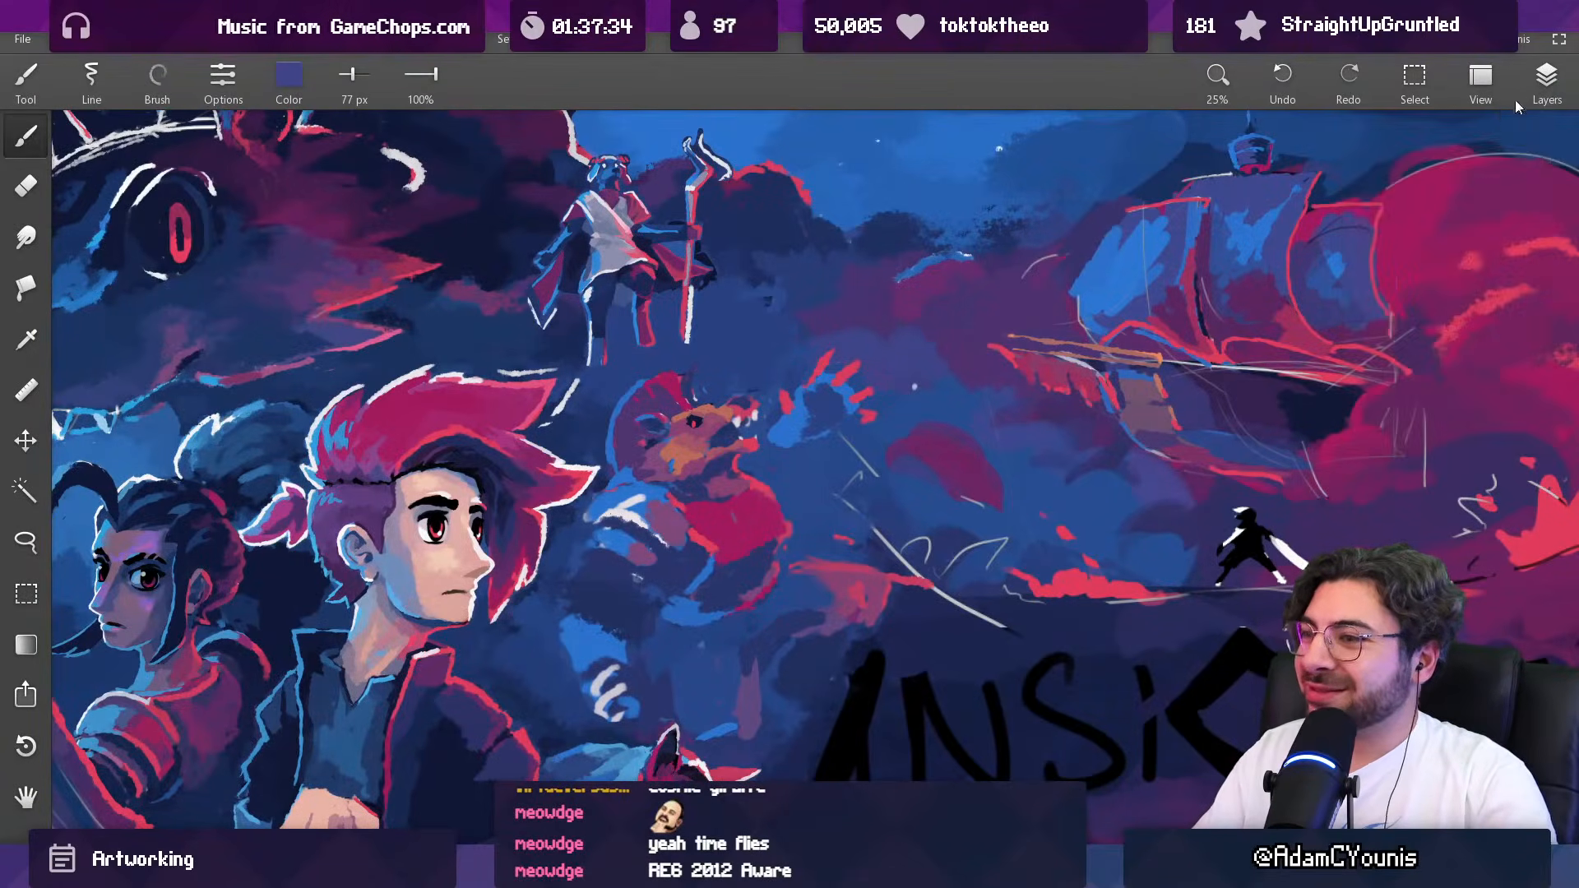
click(831, 533)
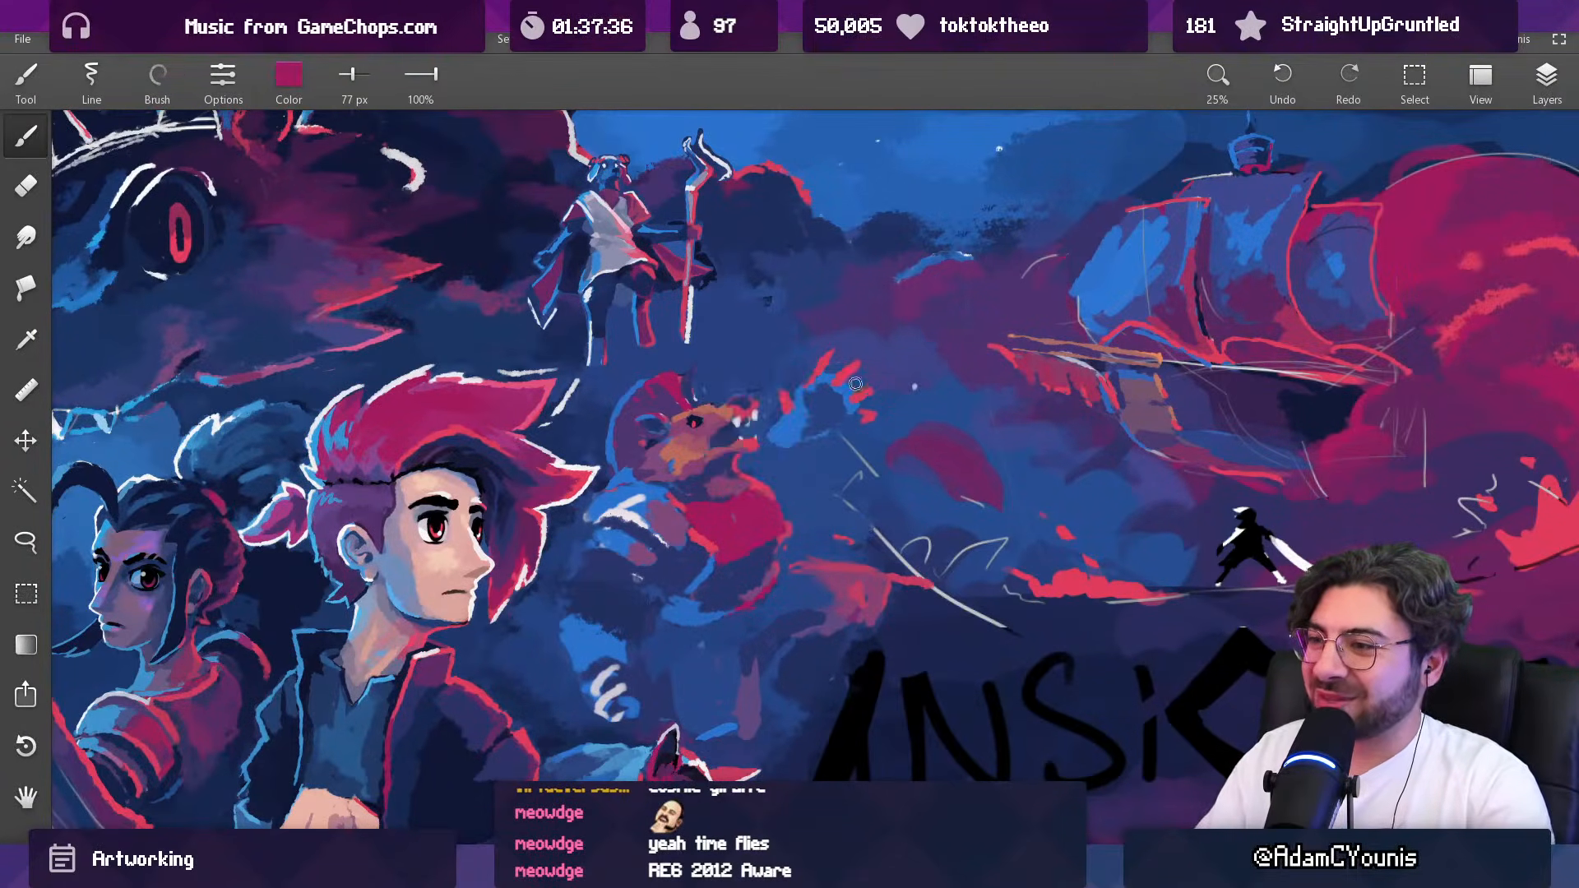
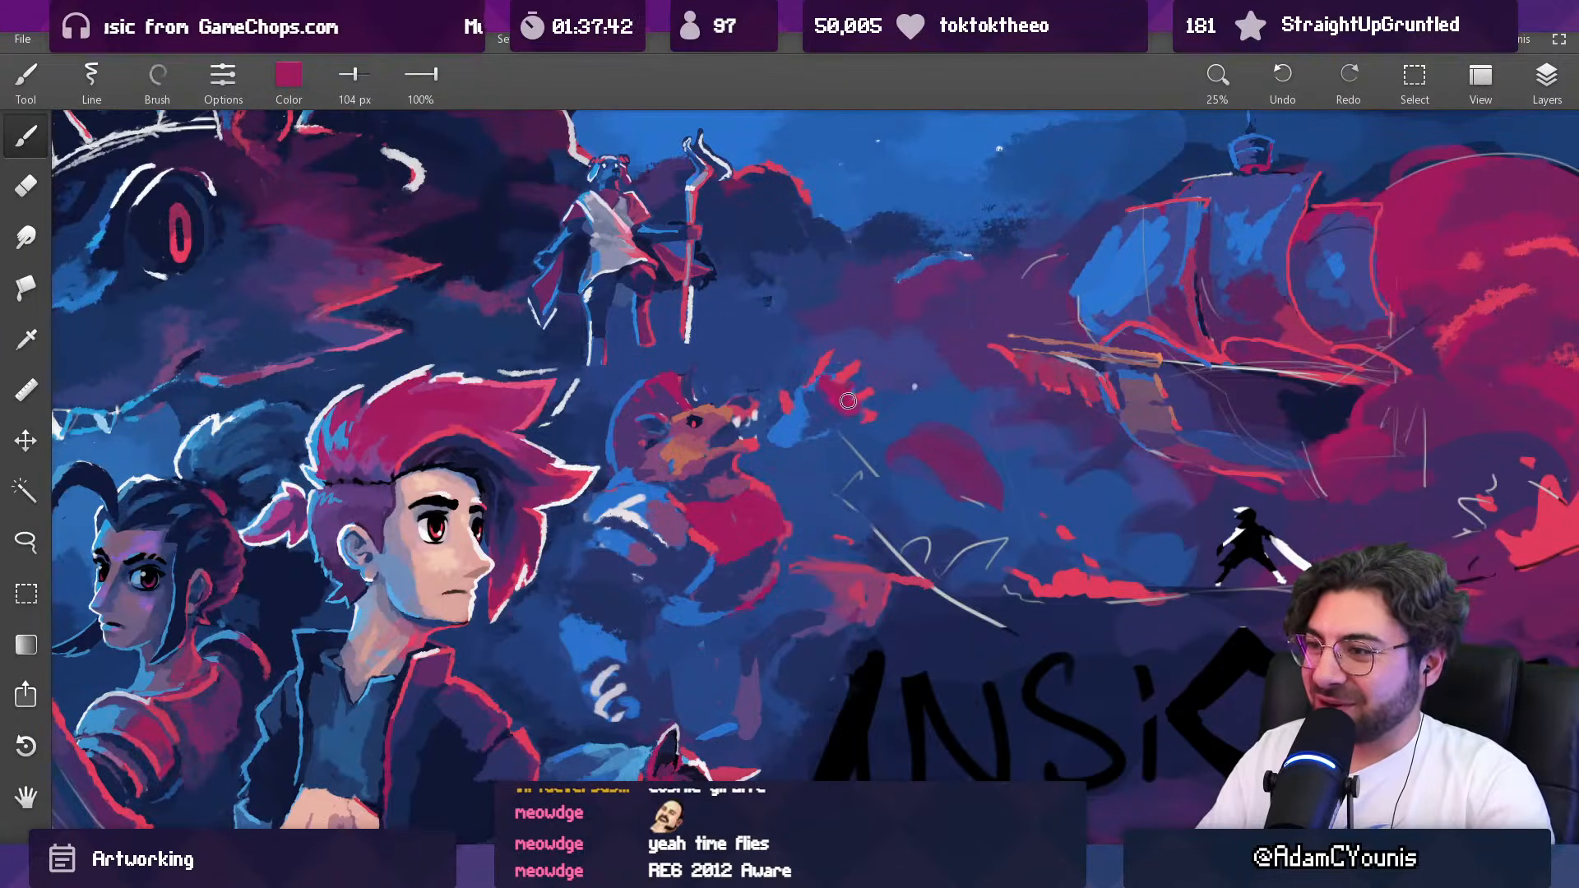
Step: Rework the palm of the creature's raised hand with sampled blue and magenta, enlarging the brush from 104 to 114 px
click(828, 411)
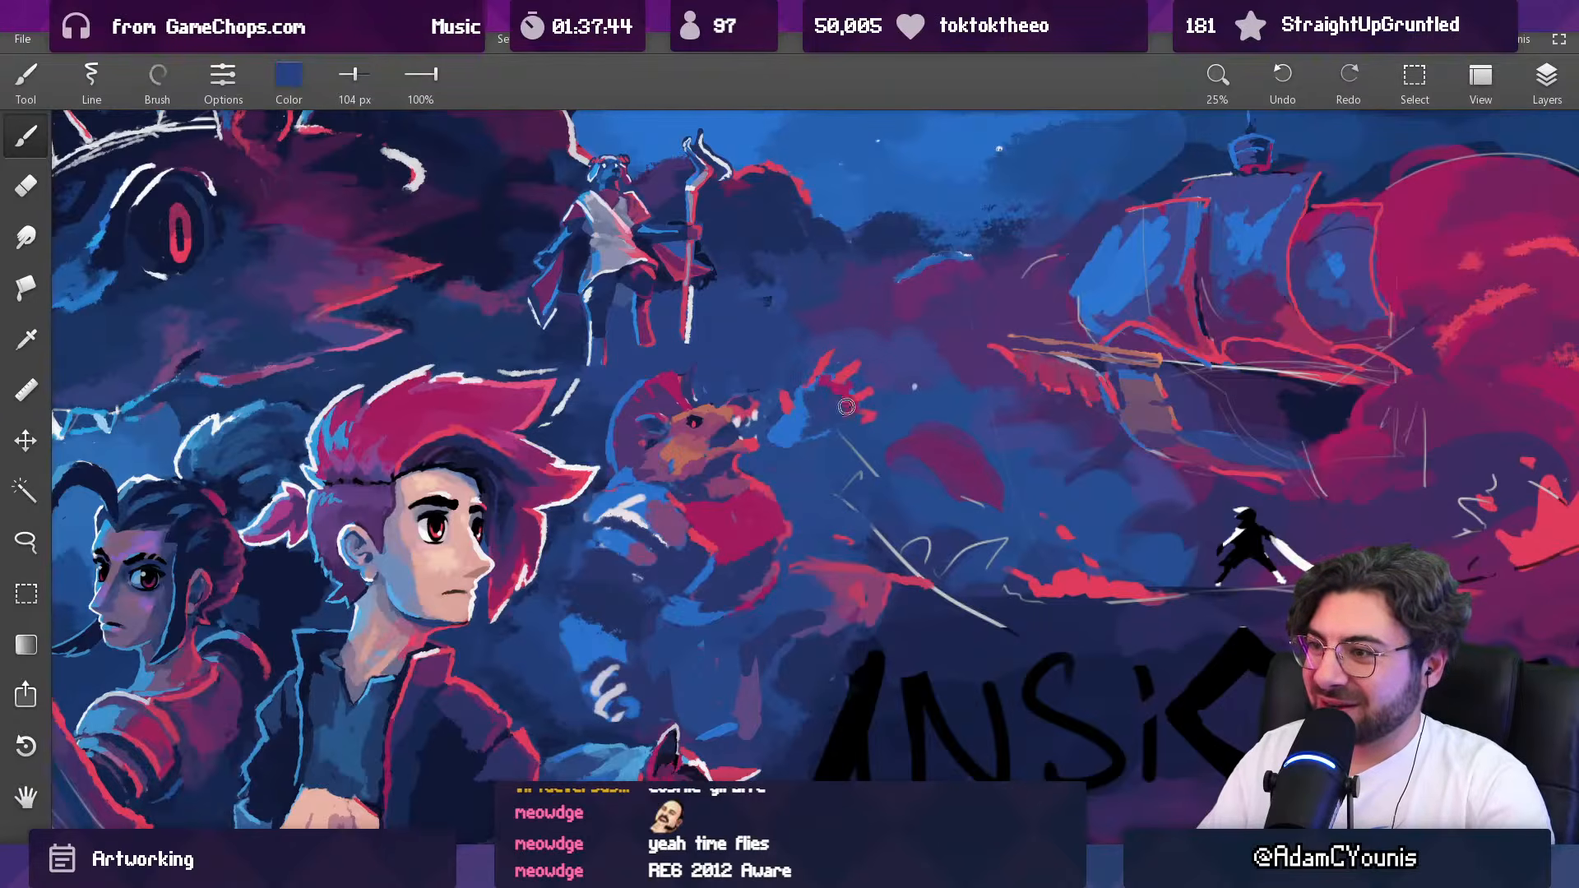
scroll(844, 404, down, 6)
scroll(855, 384, up, 5)
alt+click(873, 394)
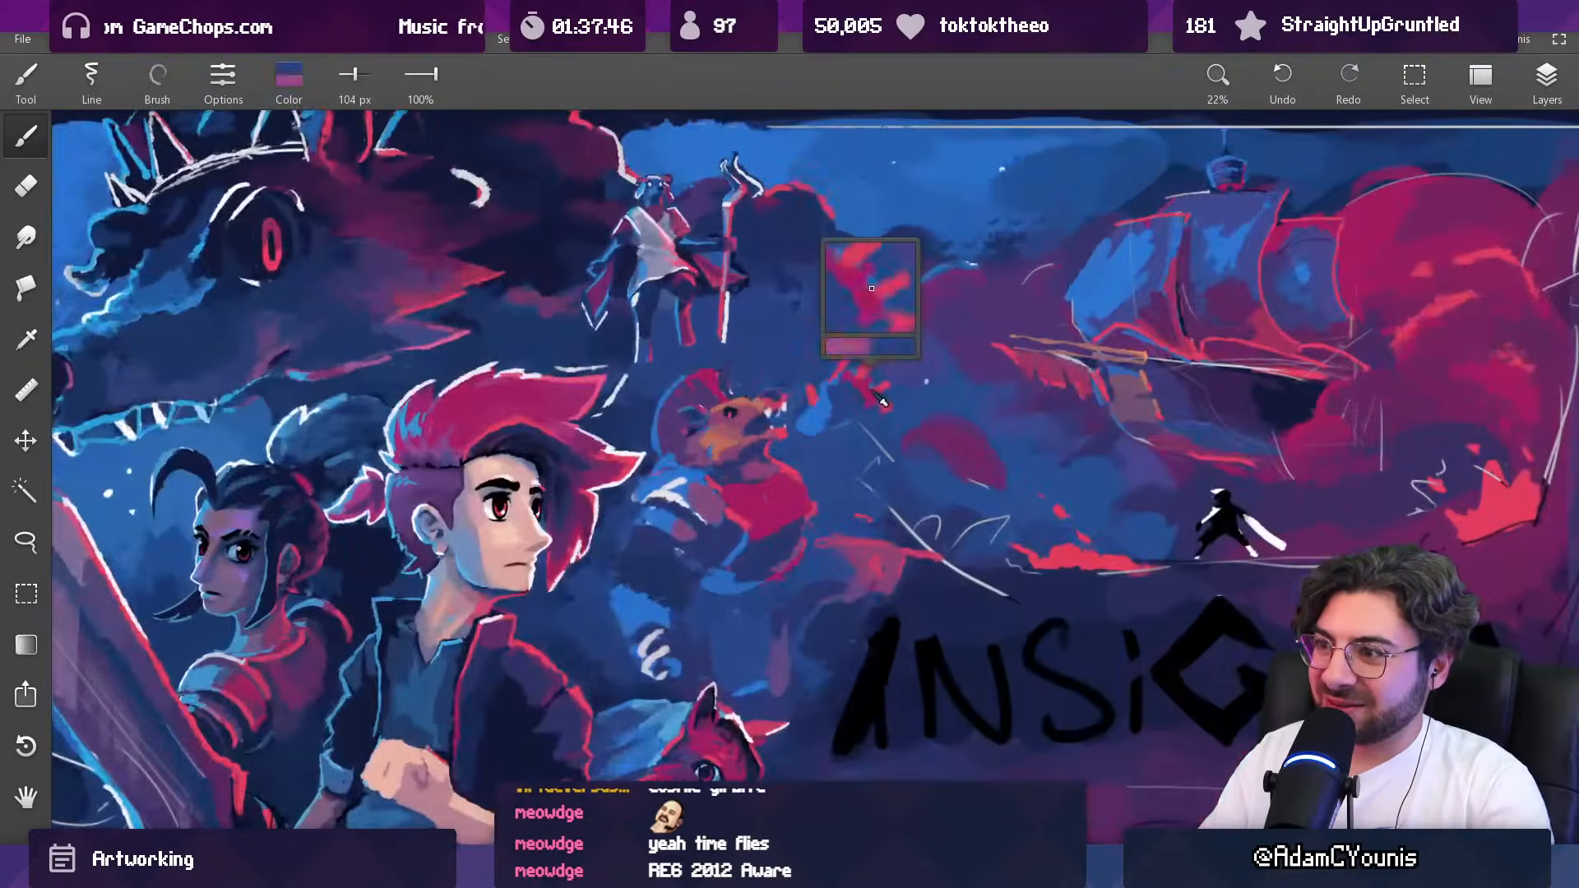
key(bracketright)
drag(822, 404, 839, 409)
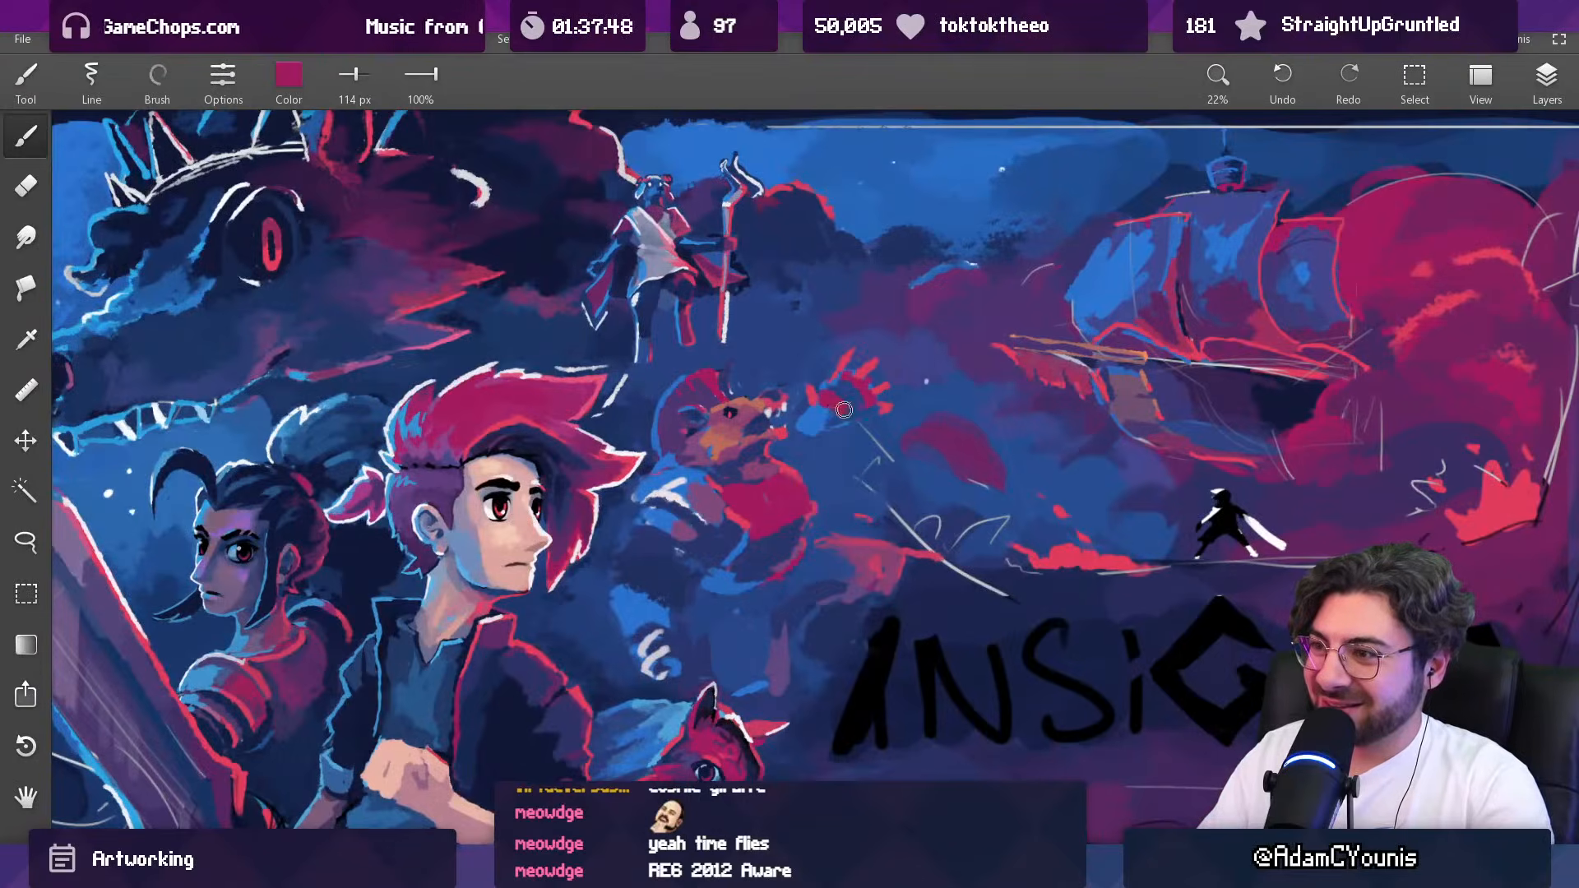
scroll(844, 417, down, 6)
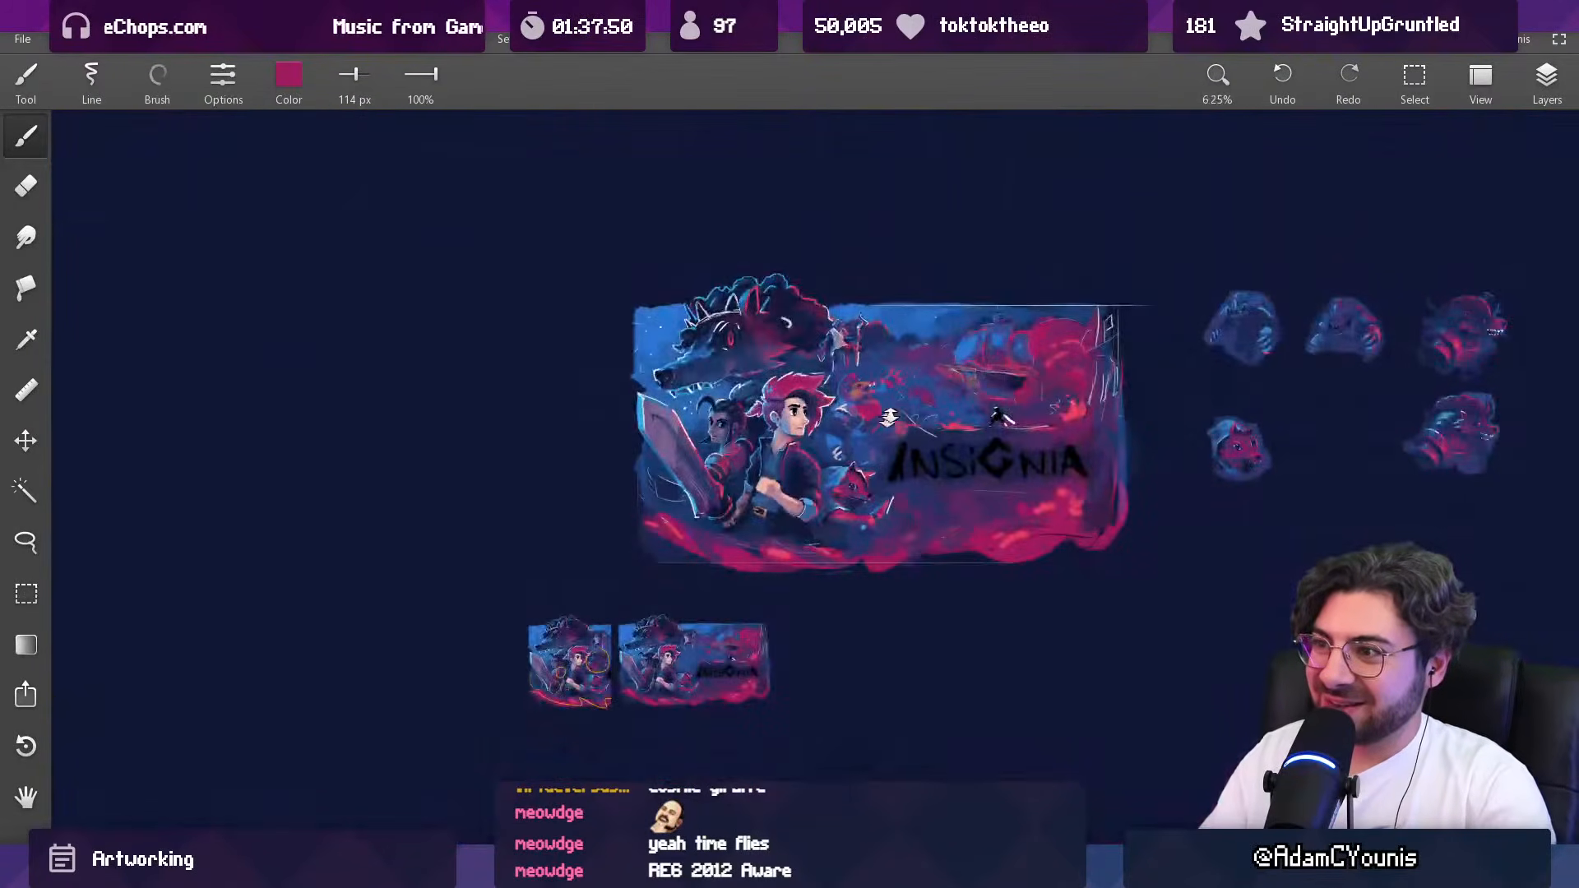
Step: Paint pale claws on the raised hand's fingertips with a sampled off-white and a 42 px brush
scroll(917, 177, up, 7)
alt+click(705, 494)
key(bracketleft)
key(bracketleft)
key(bracketleft)
key(bracketleft)
key(bracketleft)
key(bracketleft)
key(bracketleft)
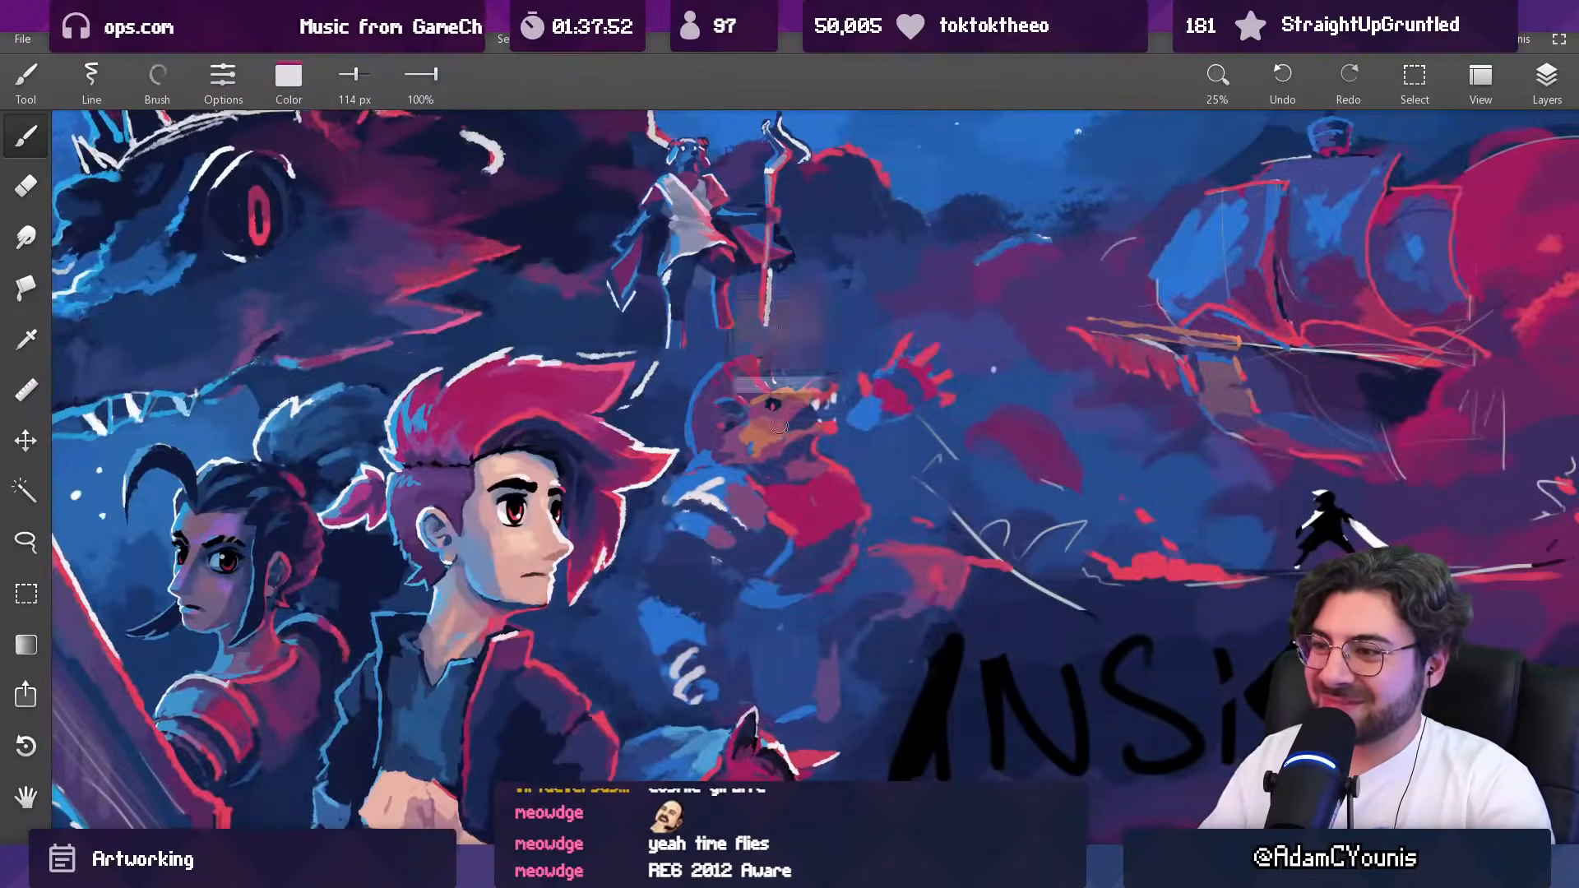
key(bracketleft)
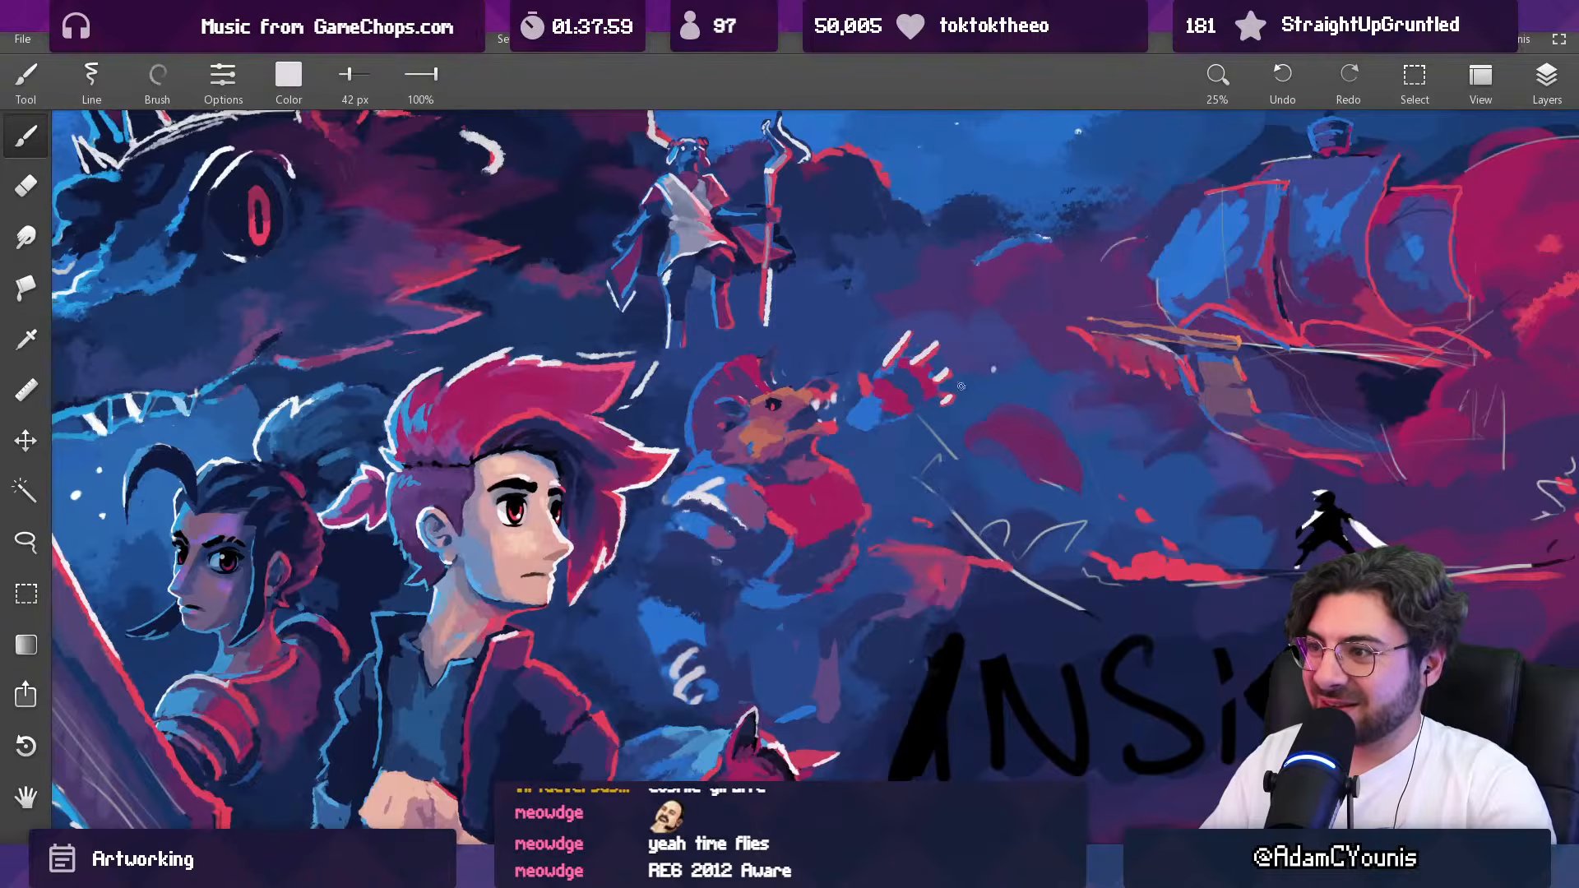
scroll(957, 389, down, 3)
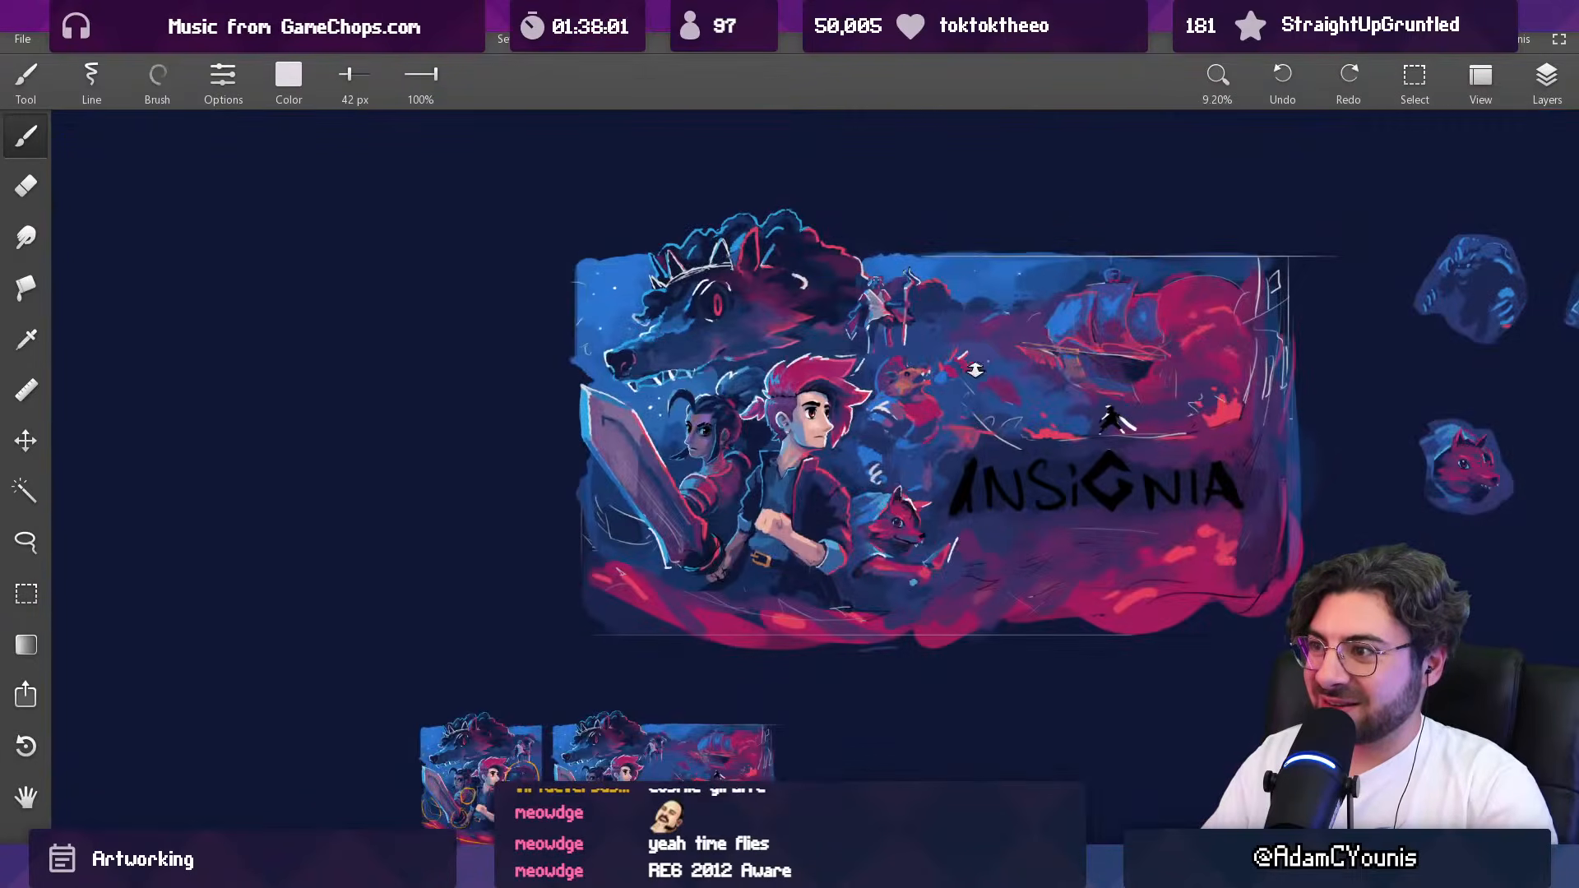
scroll(976, 365, up, 4)
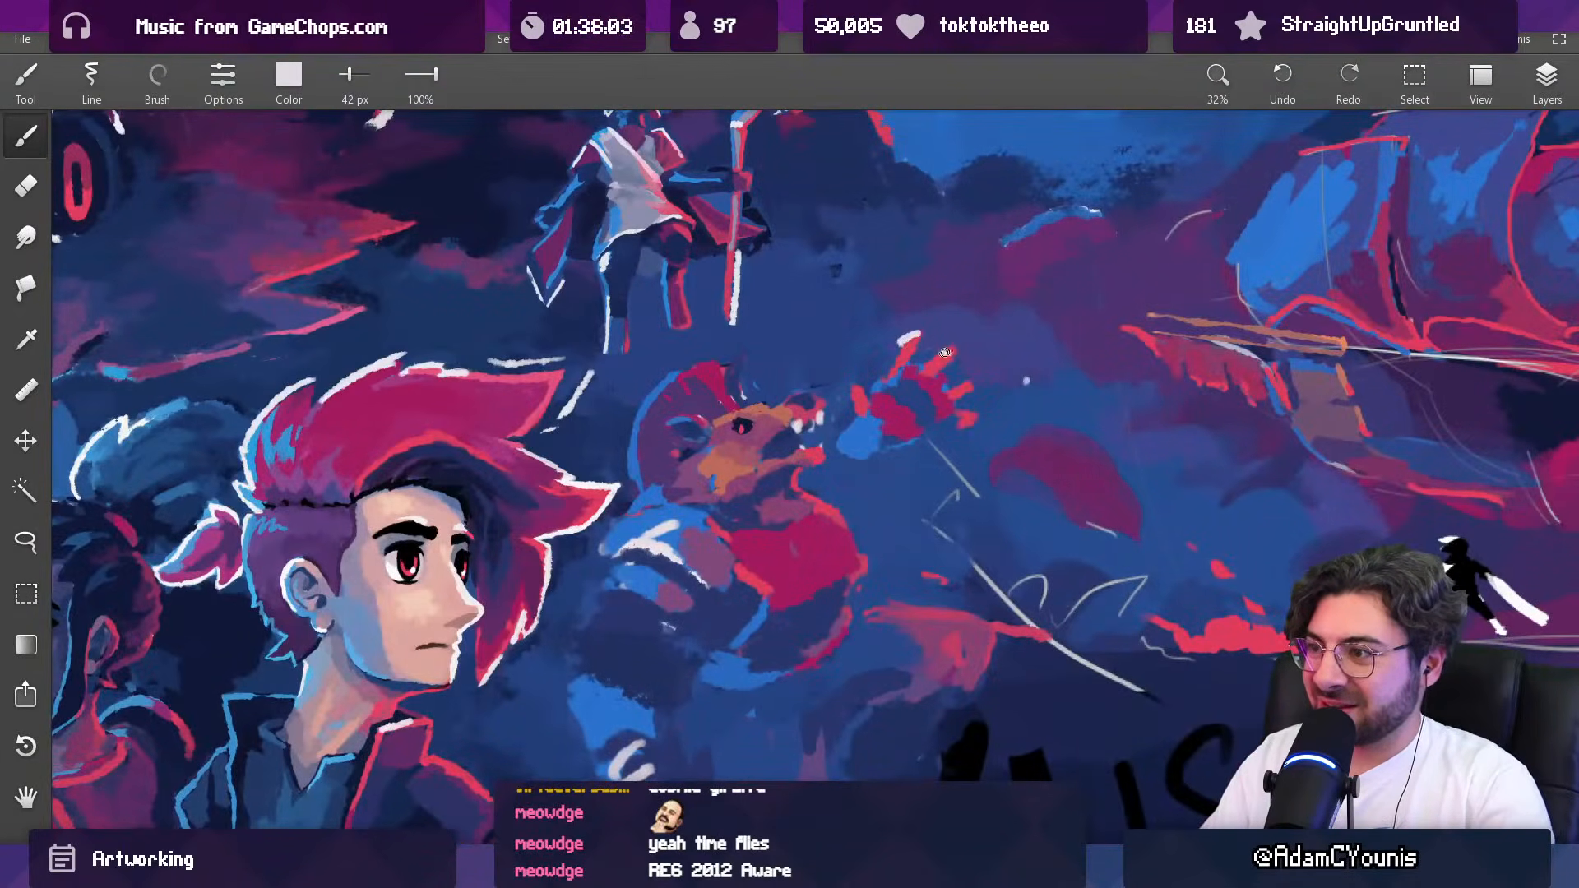
scroll(962, 418, down, 4)
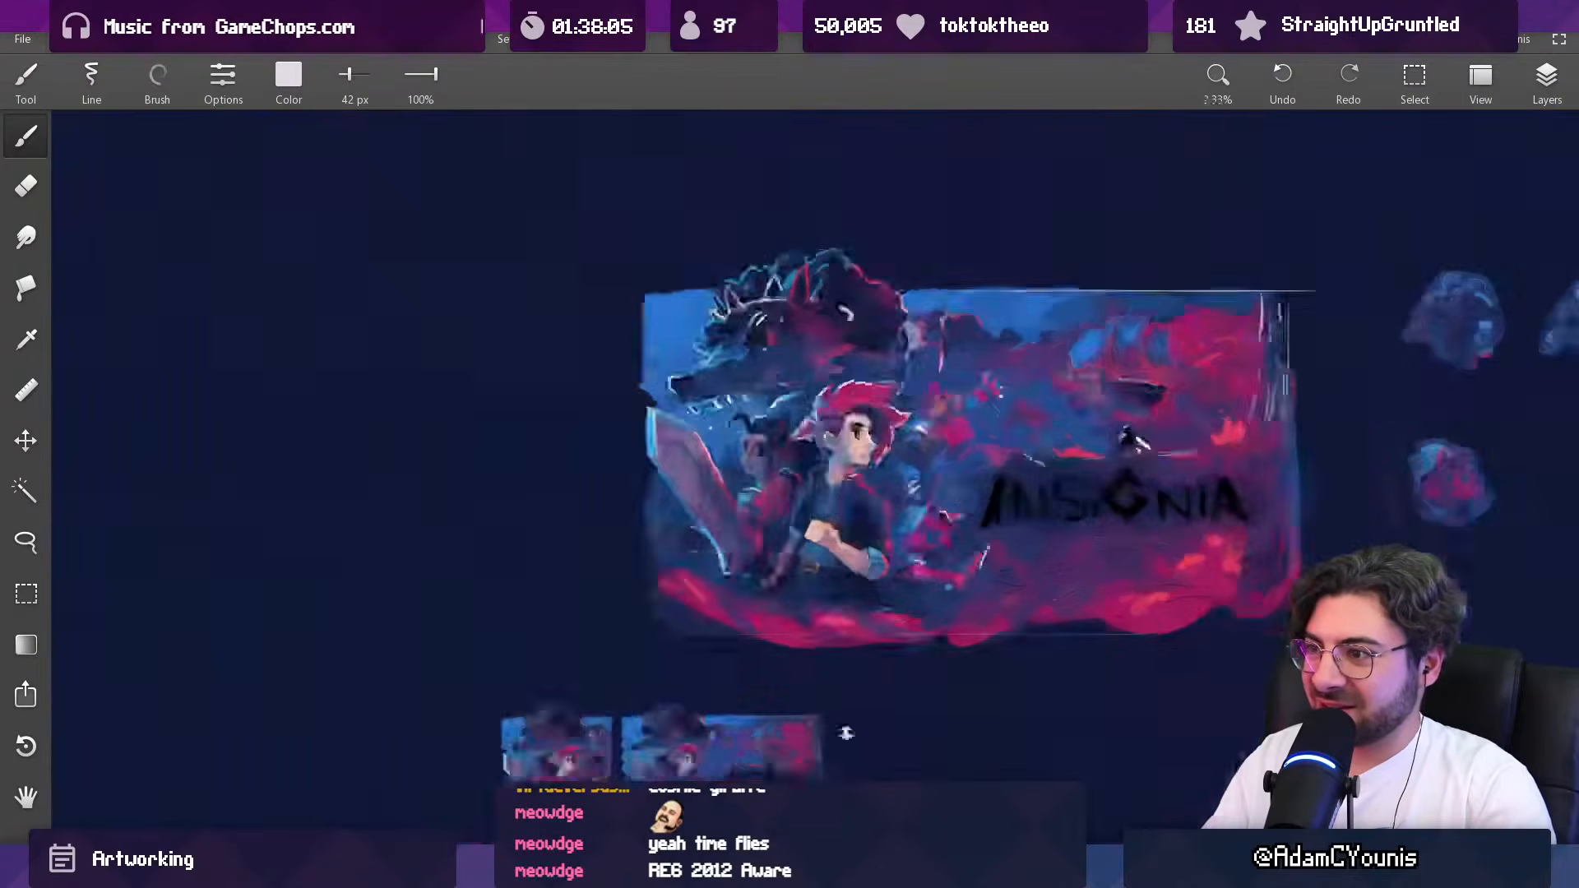
scroll(999, 280, up, 2)
scroll(999, 280, up, 3)
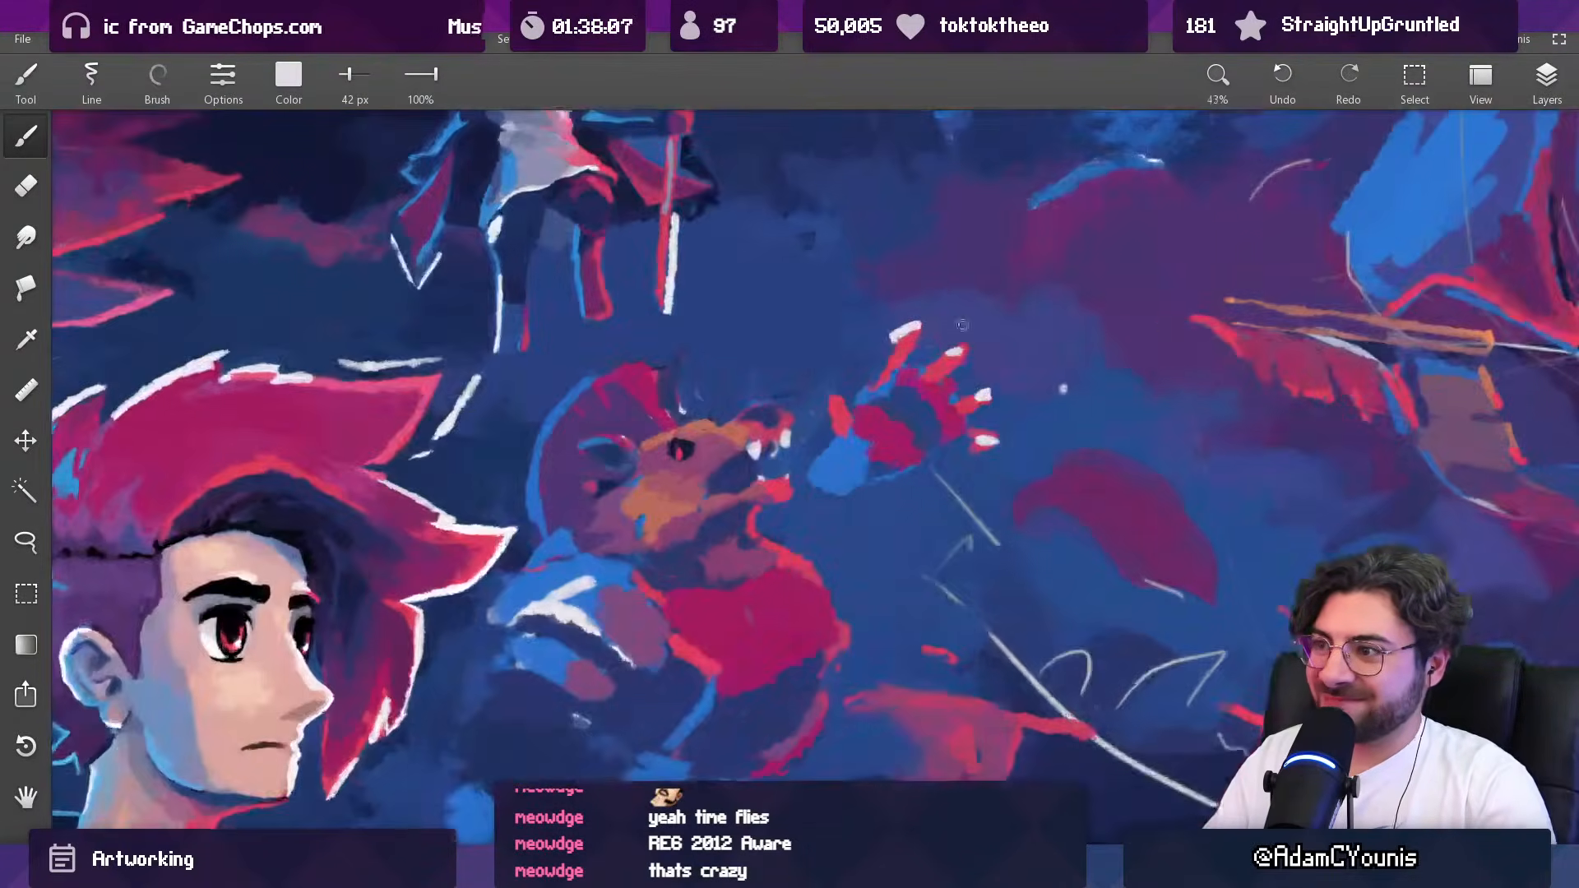
Step: Refine the raised hand's palm and finger bases with sampled magenta and dark blue at 61 px
alt+click(911, 374)
alt+click(924, 385)
key(])
key(])
key(])
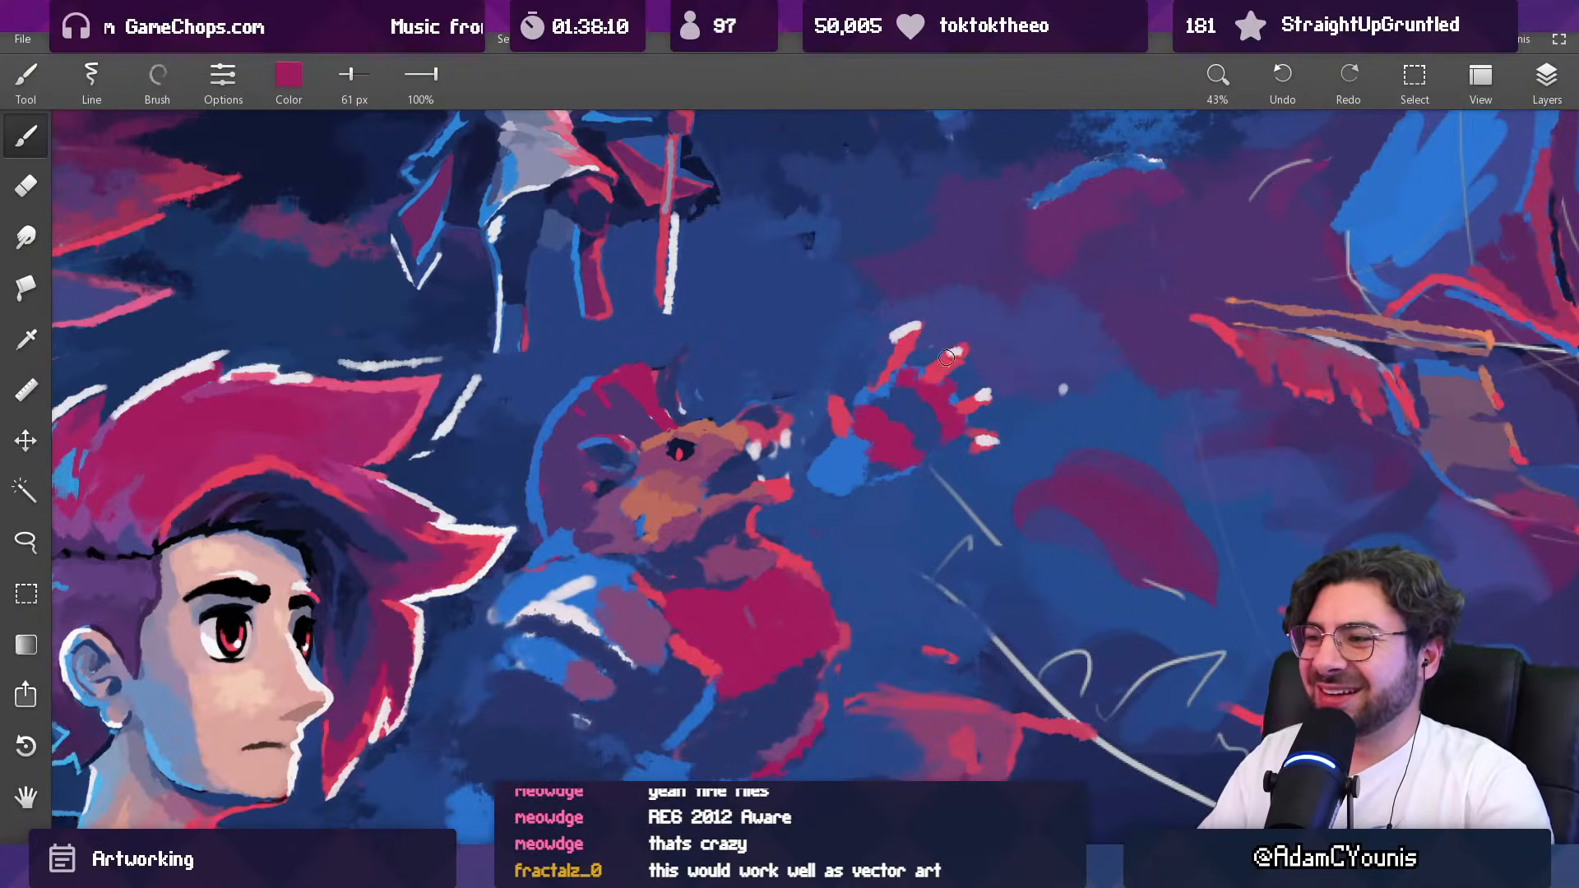
alt+click(902, 388)
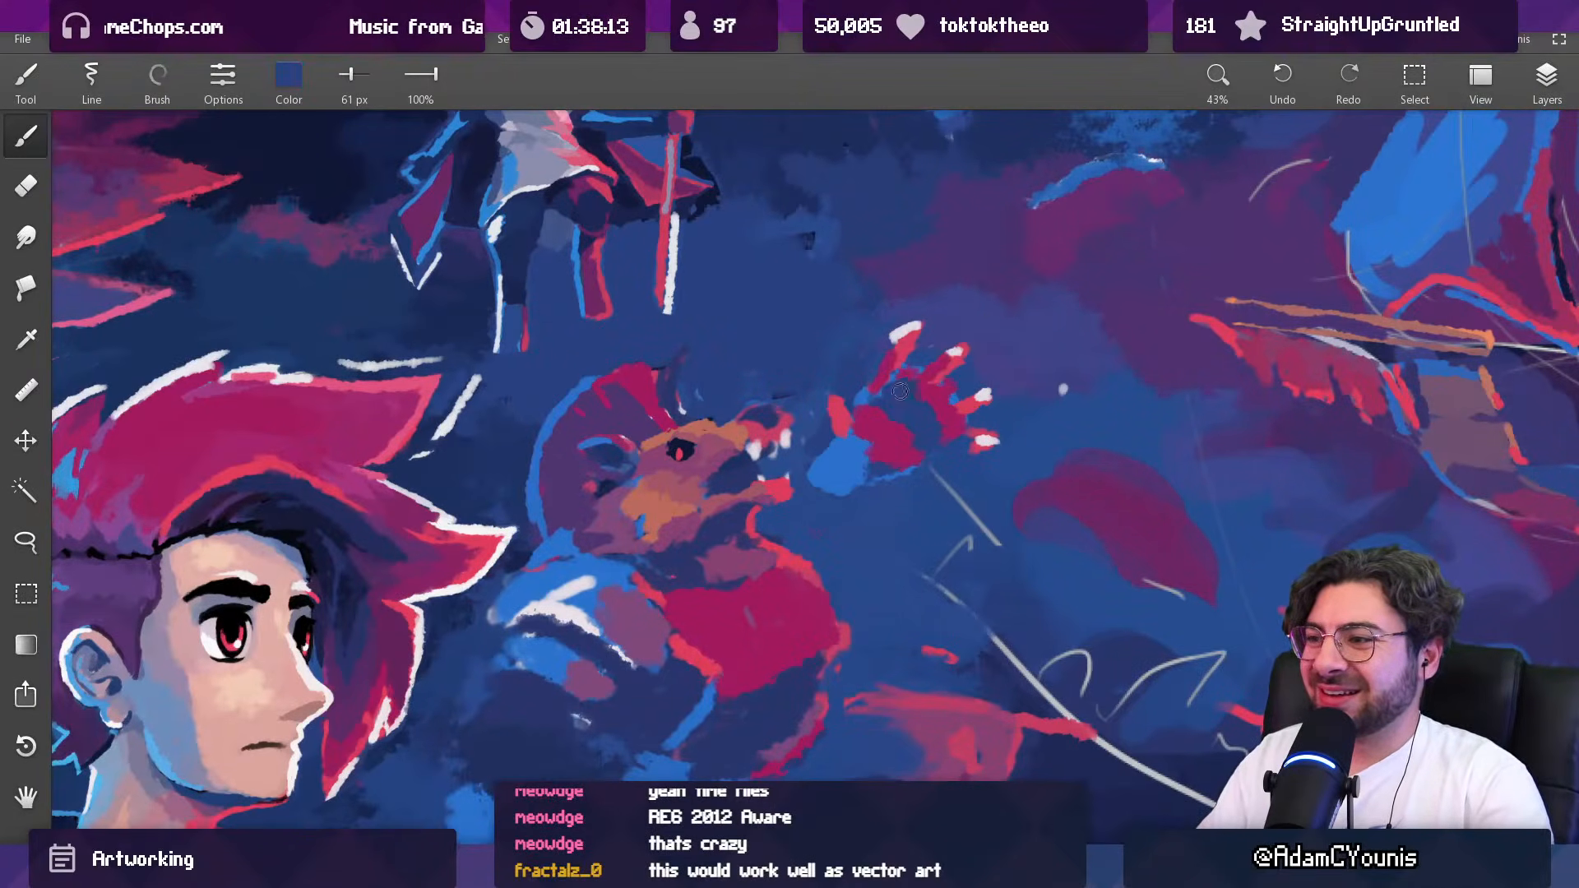
scroll(926, 406, down, 10)
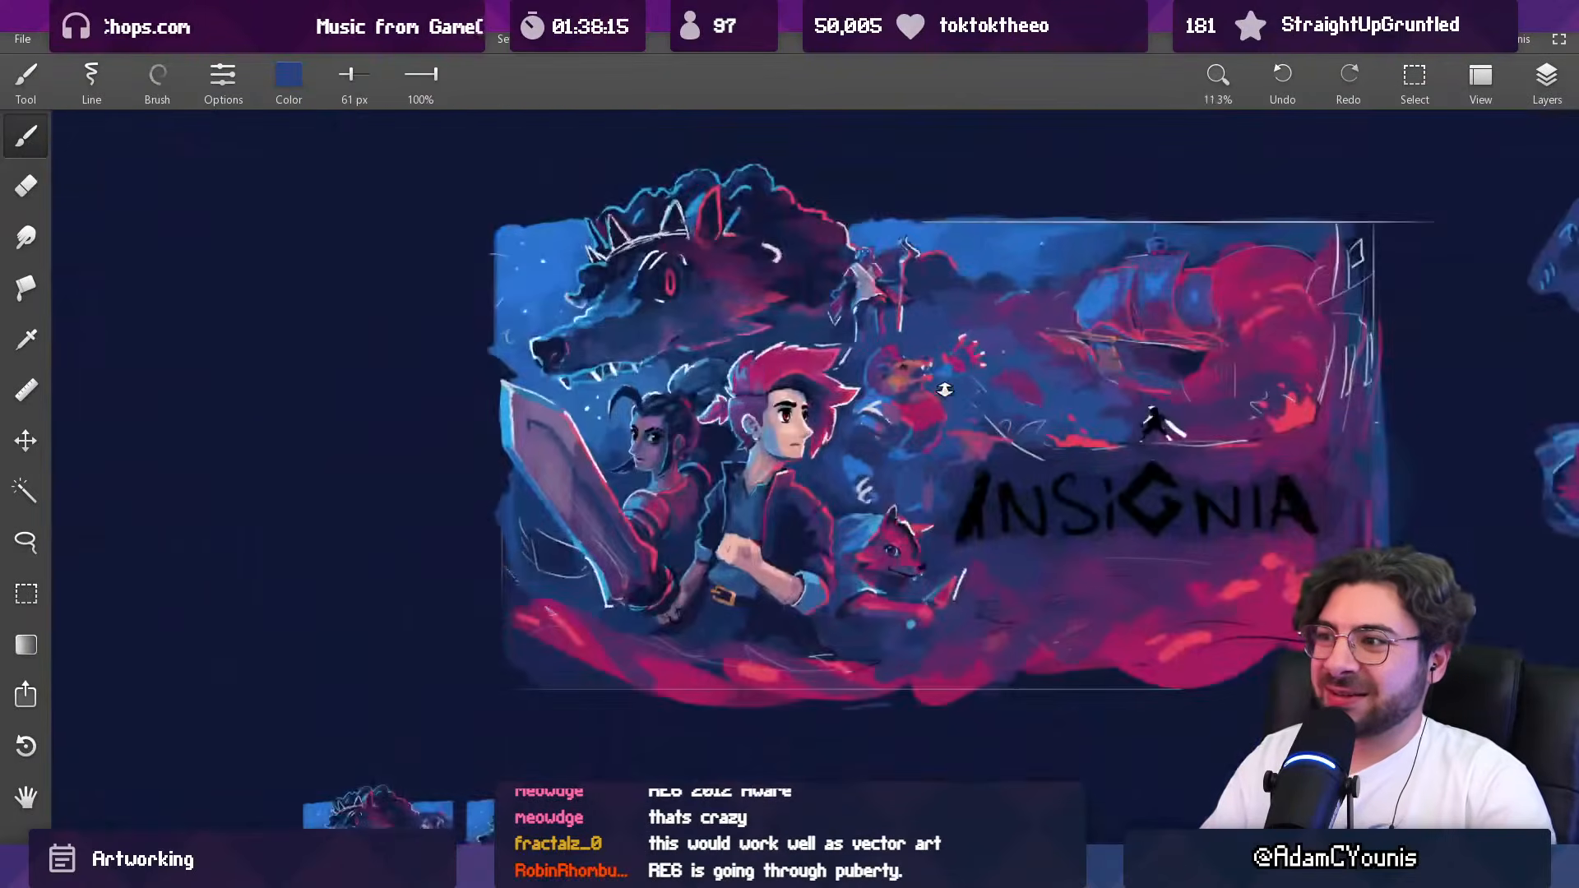
scroll(929, 437, up, 5)
Step: Tone down the raised hand's bright wrist with sampled dark blue at 139 px, and touch up its edges with red at 63 px
alt+click(932, 374)
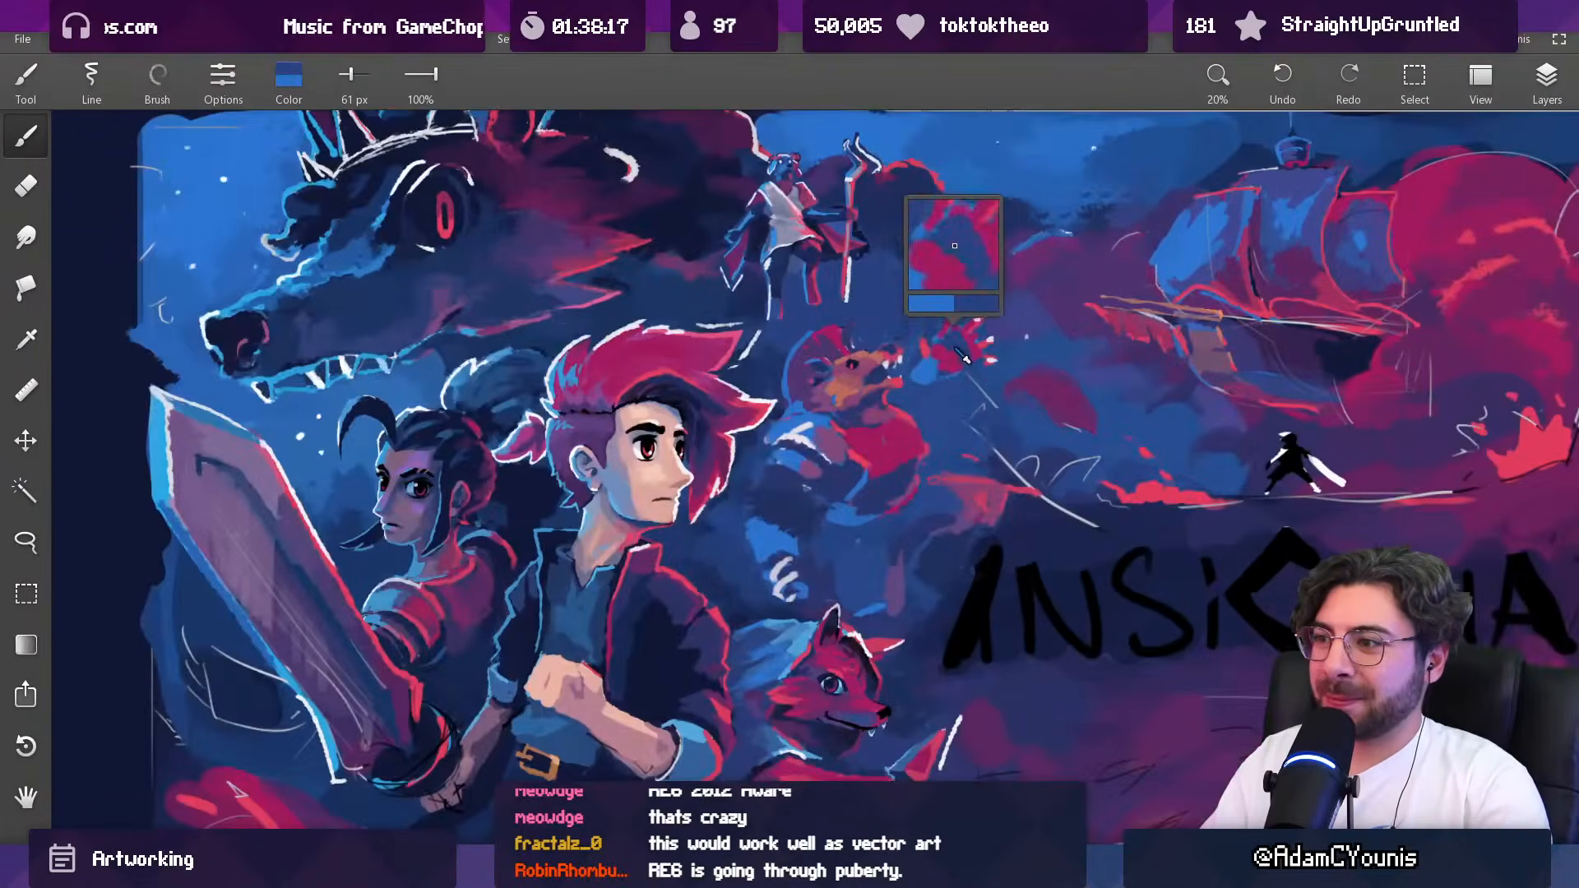
alt+click(941, 374)
key(])
key(])
key(])
key(])
drag(939, 377, 929, 374)
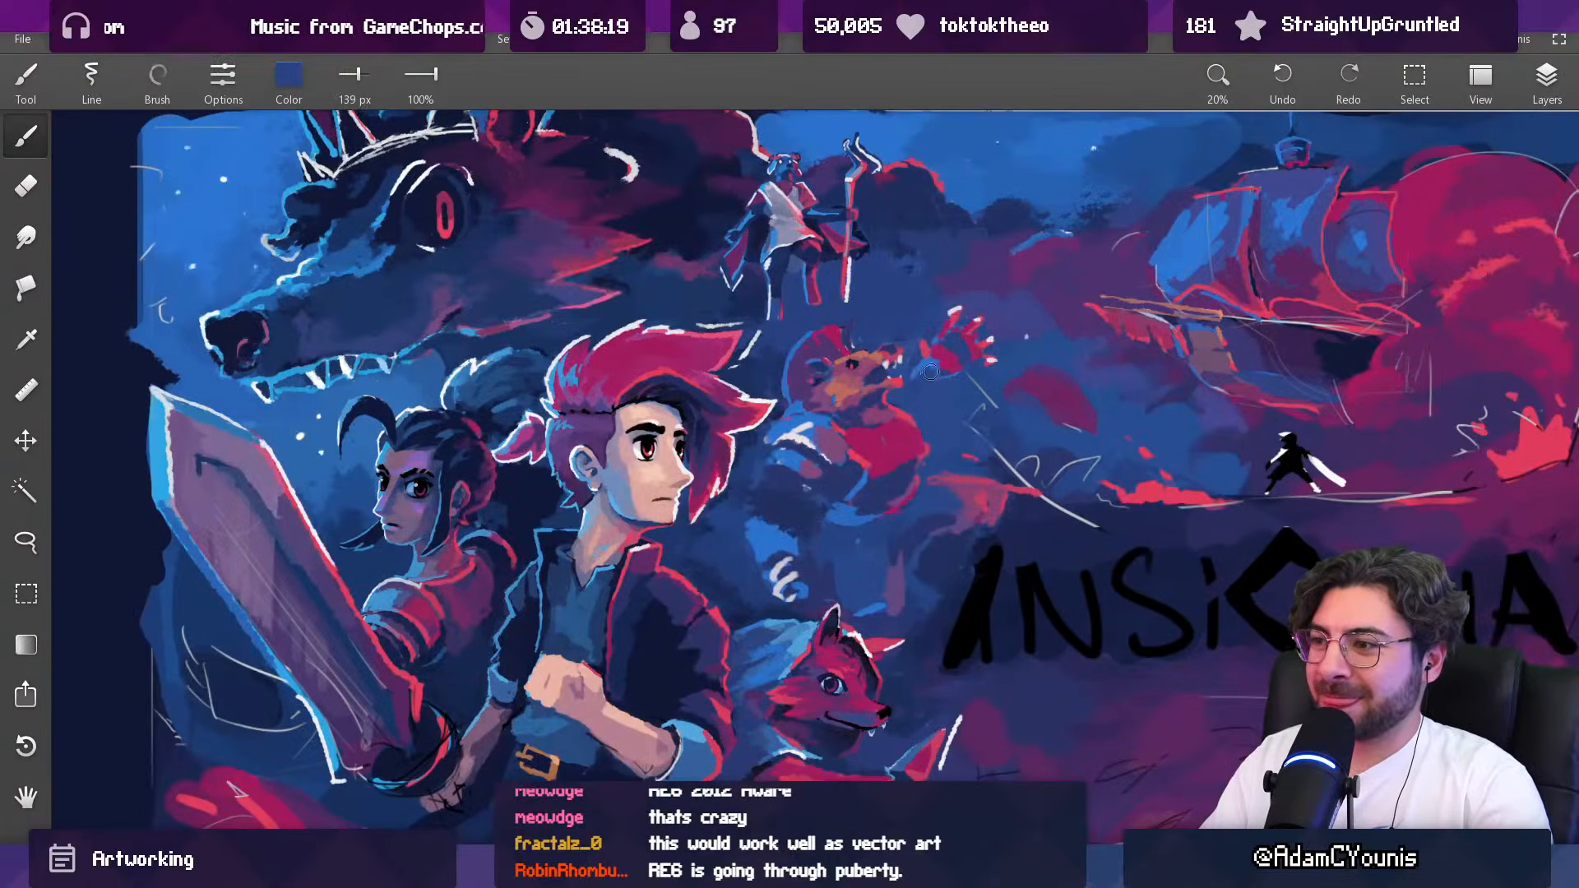
alt+click(946, 374)
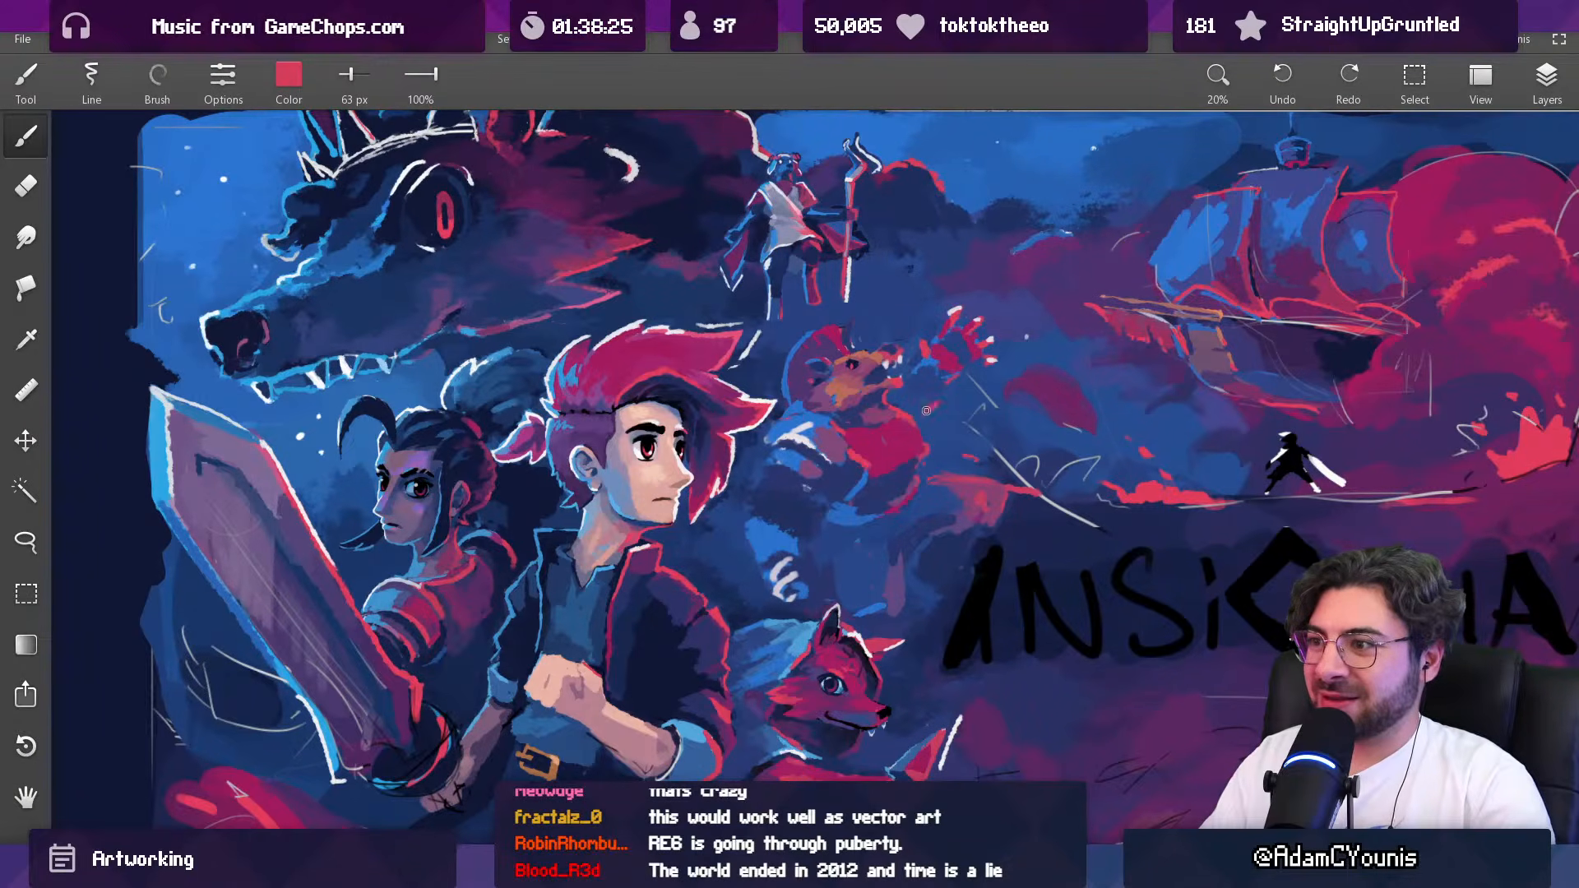
Step: Paint a magenta arm shape between the creature's jaw and chest, using sampled blue around it and a brush up to 112 px
alt+click(940, 408)
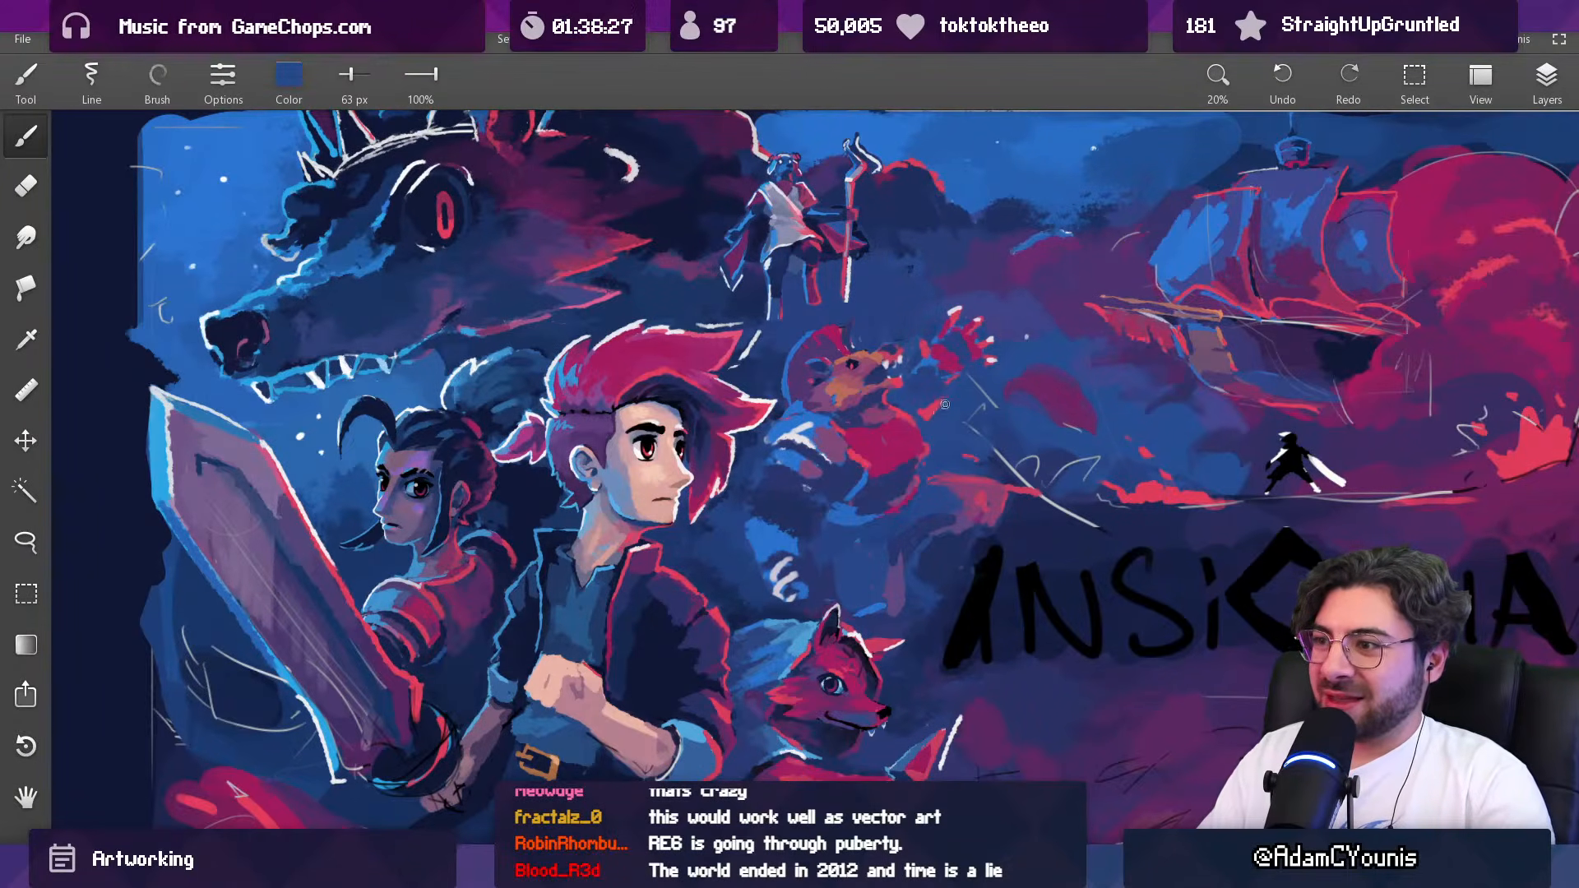
drag(977, 375, 962, 409)
alt+click(976, 349)
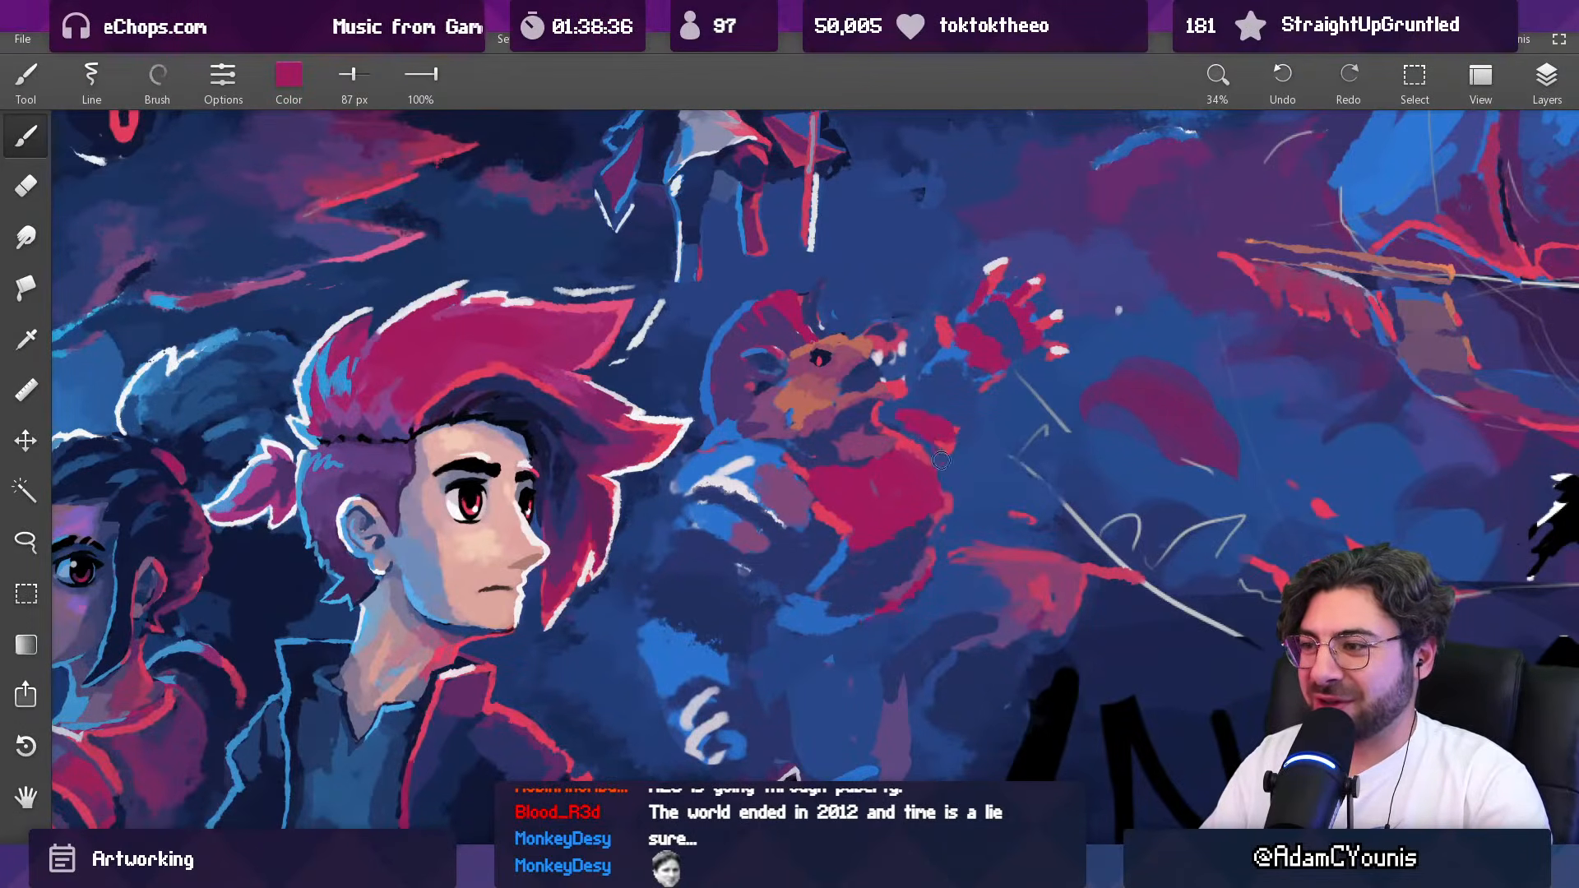
key(bracketright)
key(bracketright)
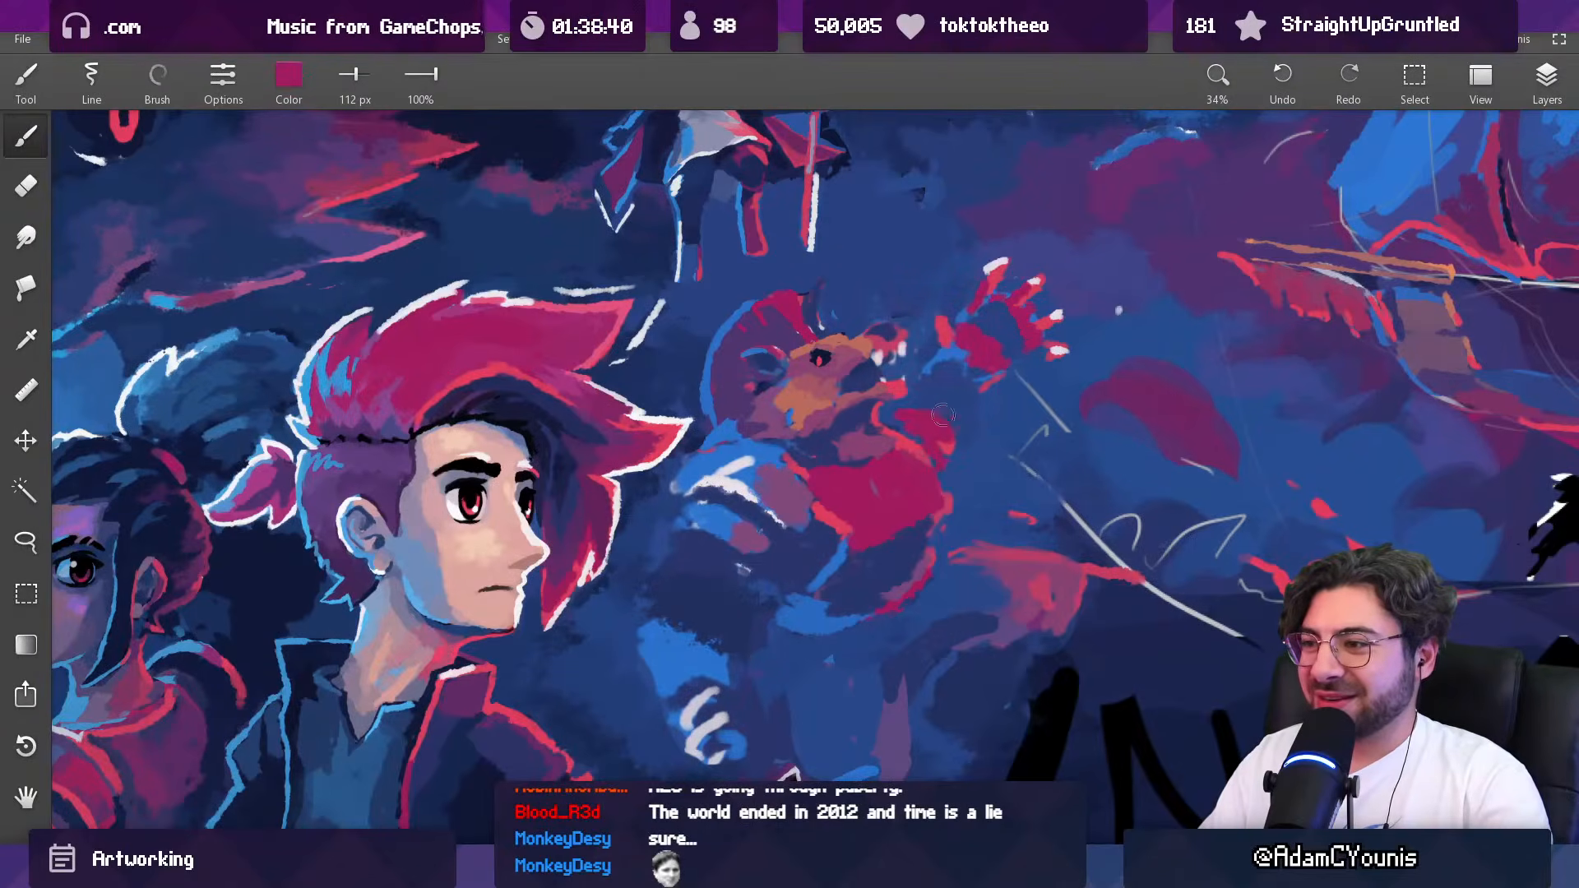
scroll(951, 427, down, 8)
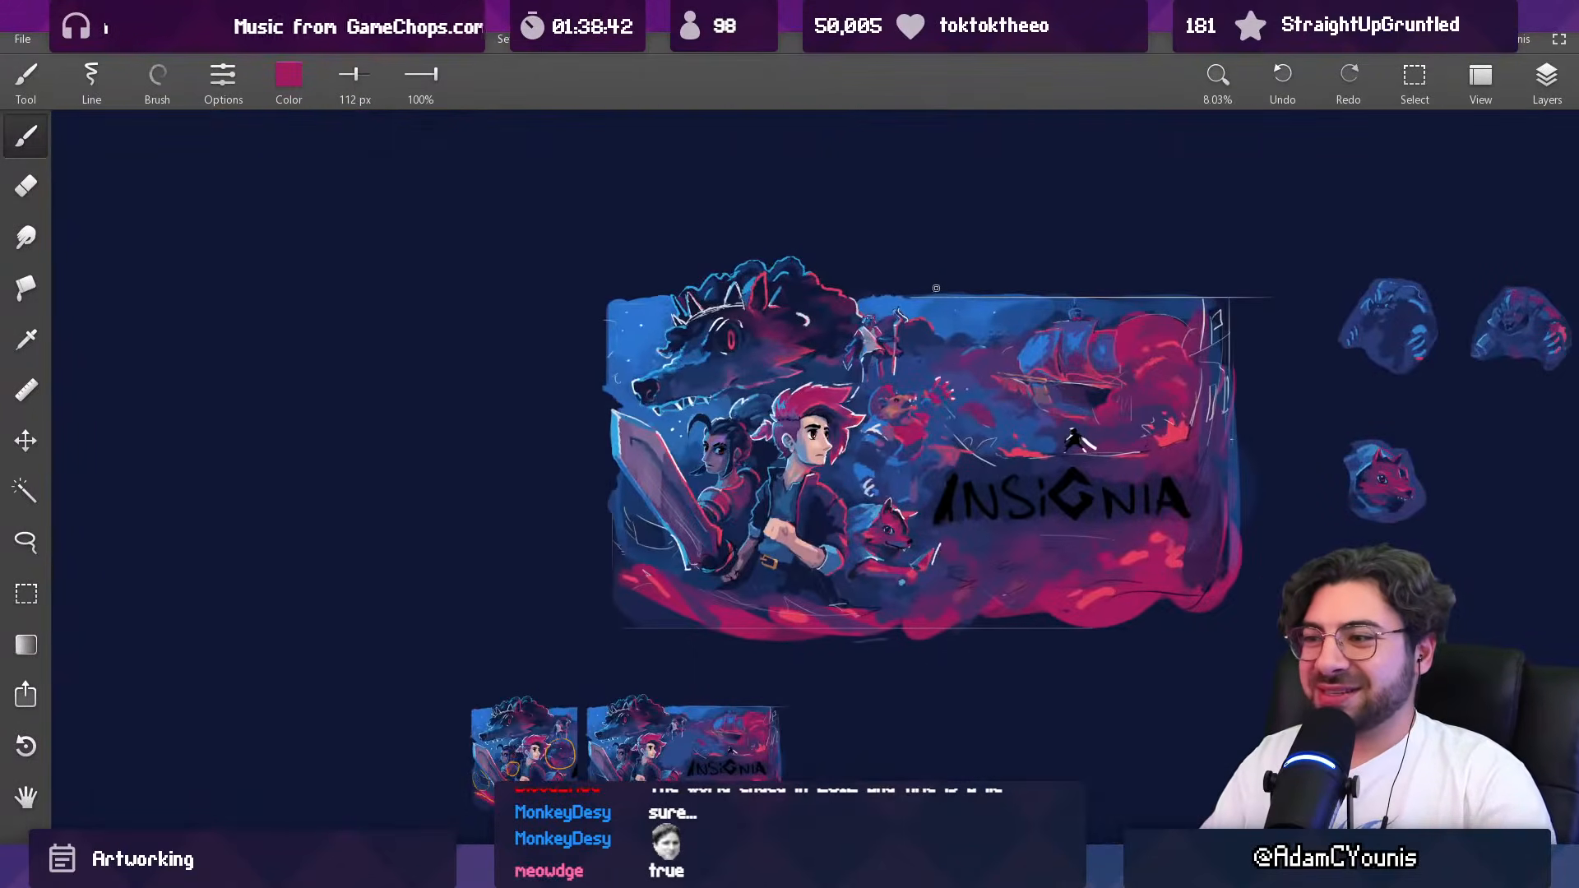
Step: Trim the edge of the magenta arm shape below the creature's jaw with sampled blue at 59 px
scroll(909, 366, up, 9)
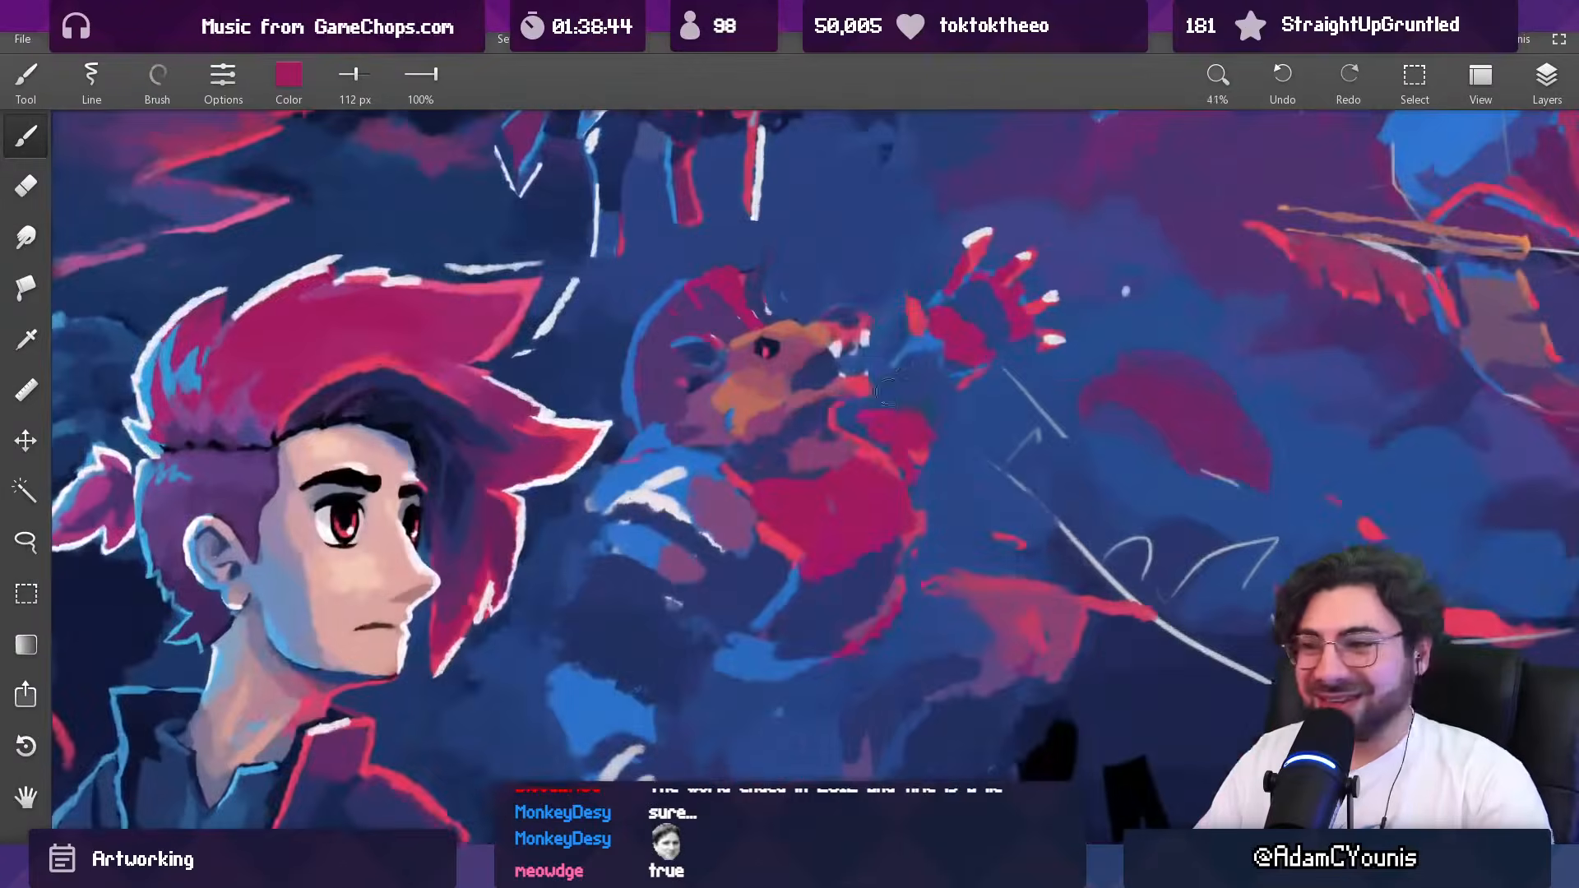
alt+click(860, 429)
key([)
key([)
key([)
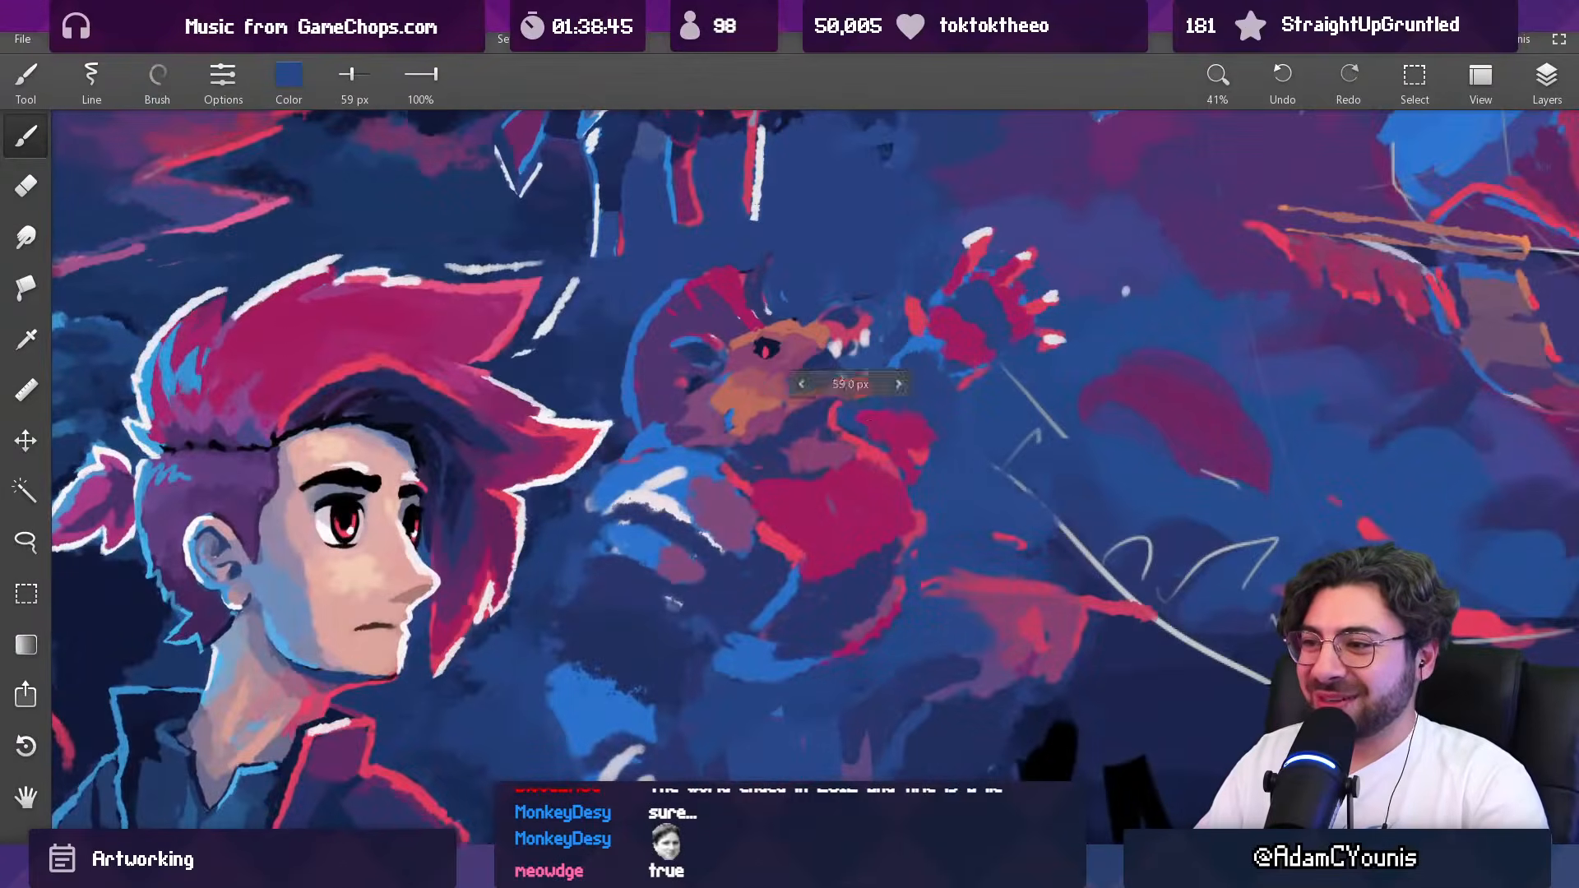
Step: Outline the outer edge of the creature's chest with sampled red, enlarging the brush from 33 to 60 px
alt+click(887, 459)
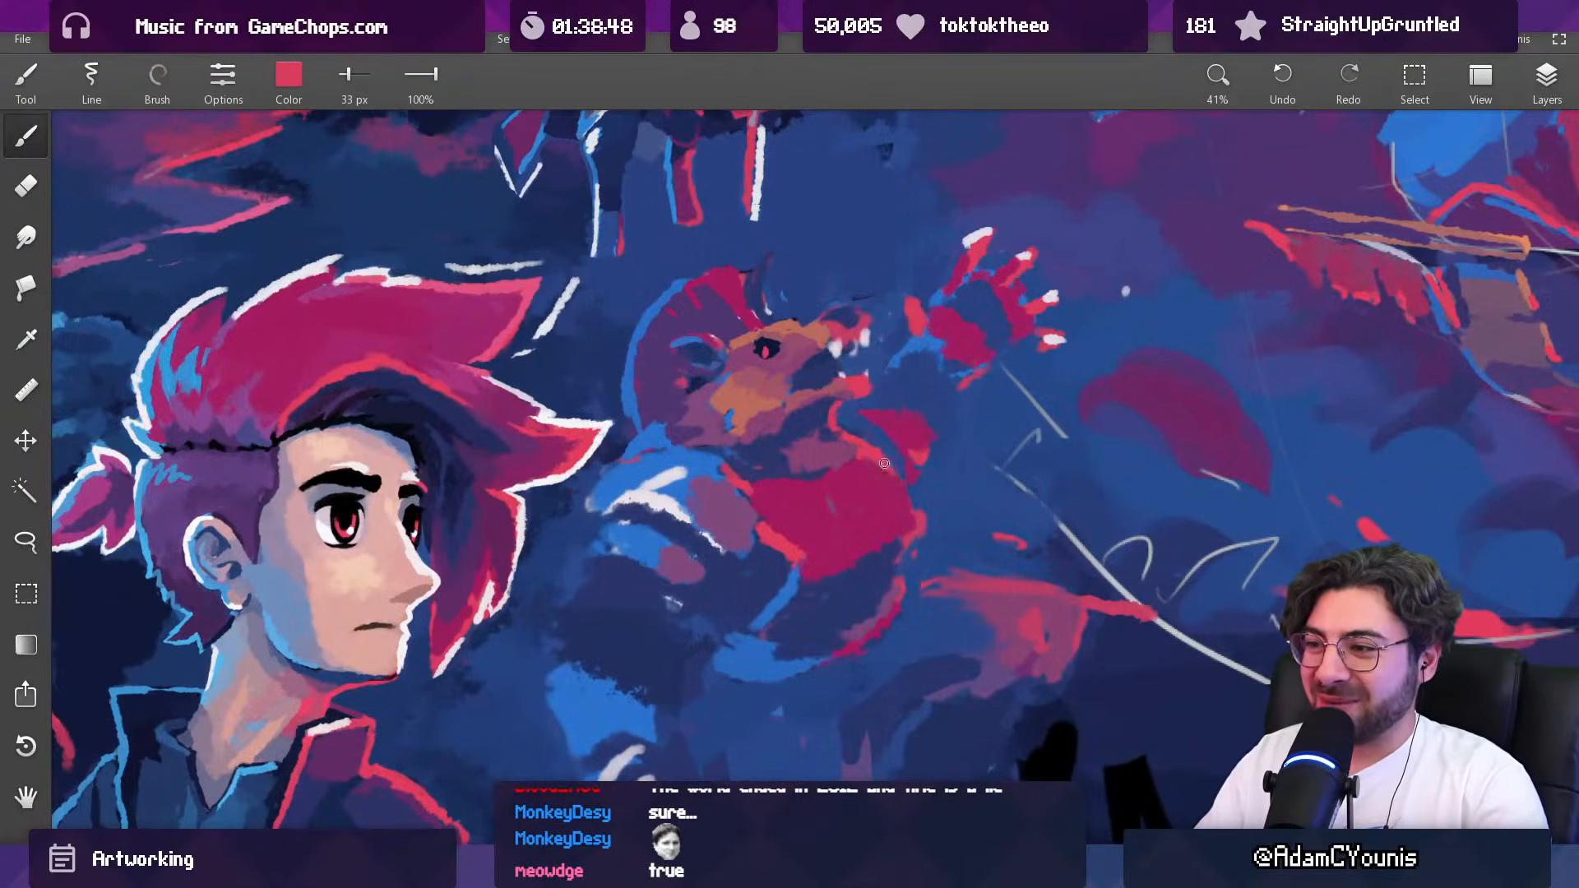
alt+click(919, 516)
key(bracketright)
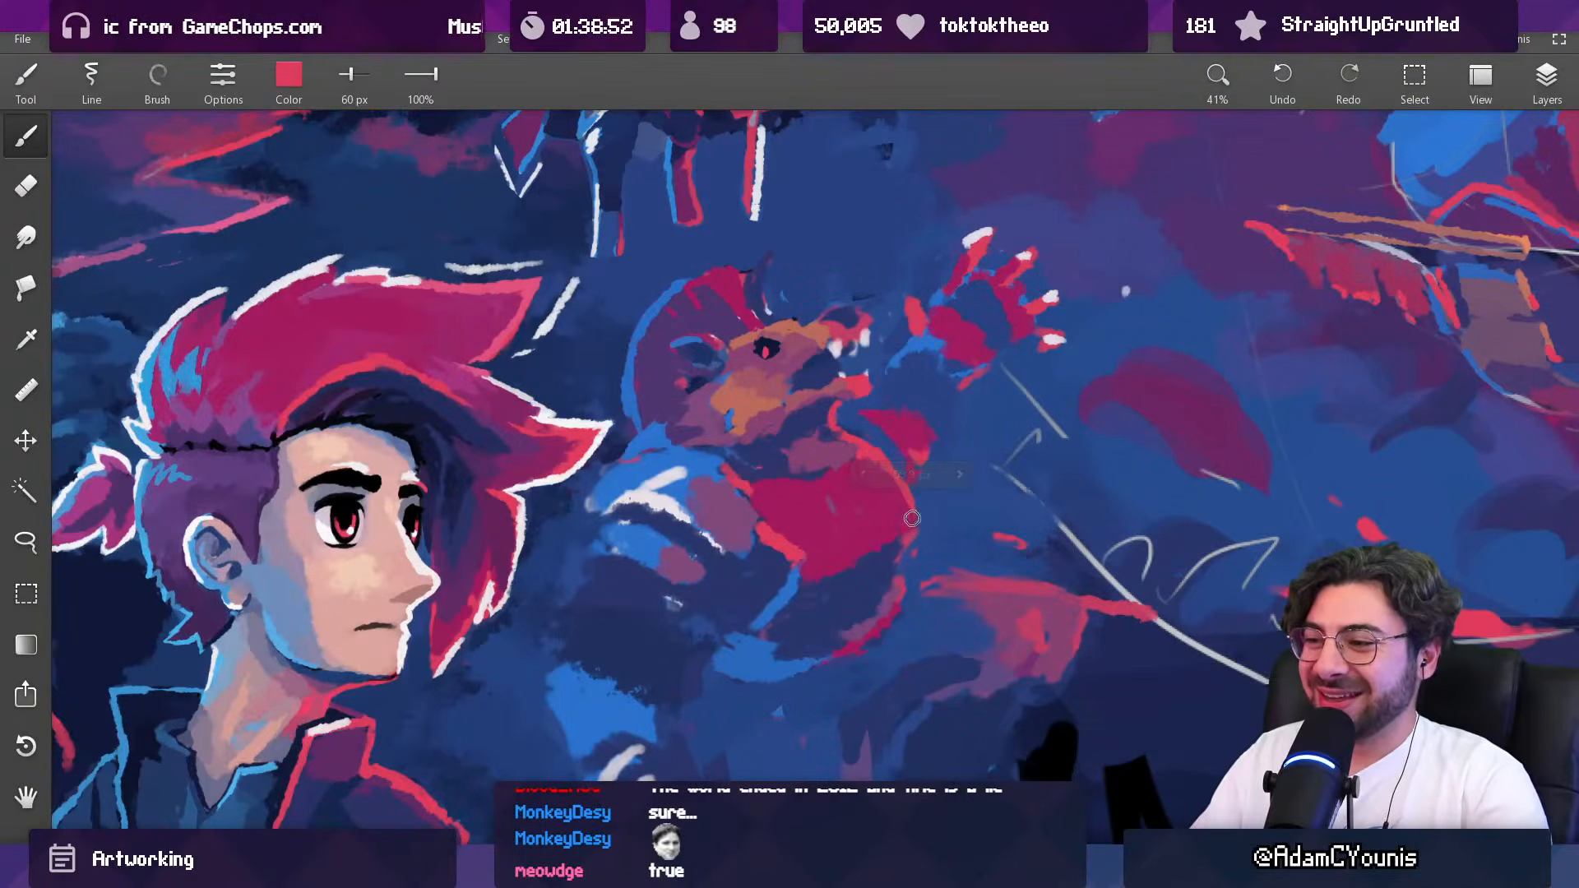
Step: Shape the lower edge of the creature's chest with sampled dark blue and magenta at 84 px
alt+click(898, 533)
key(bracketright)
key(bracketright)
key(bracketright)
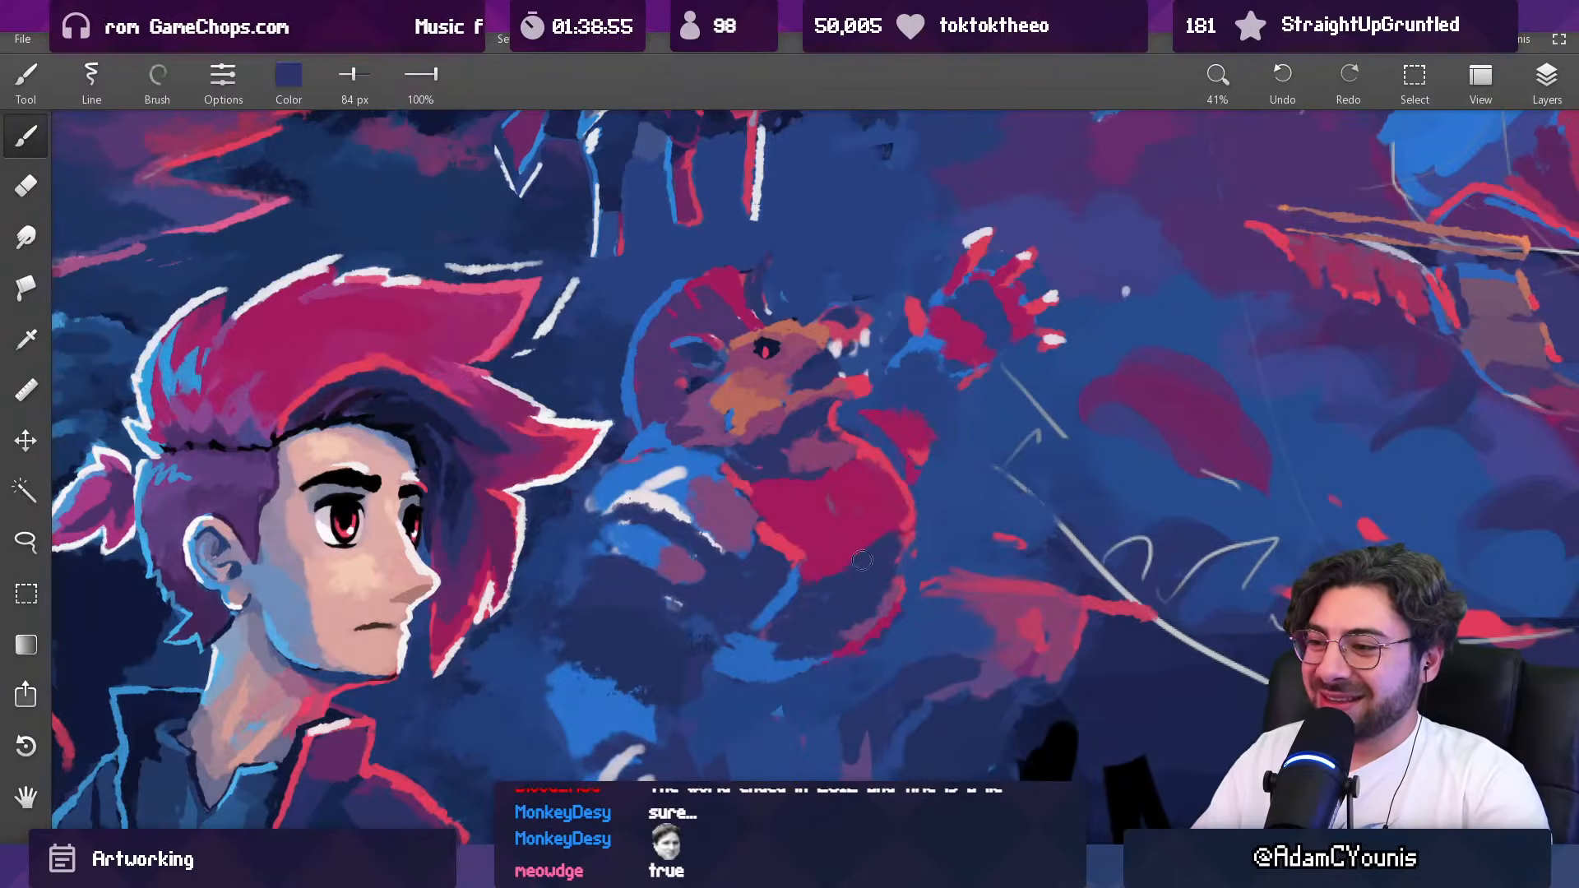
alt+click(872, 518)
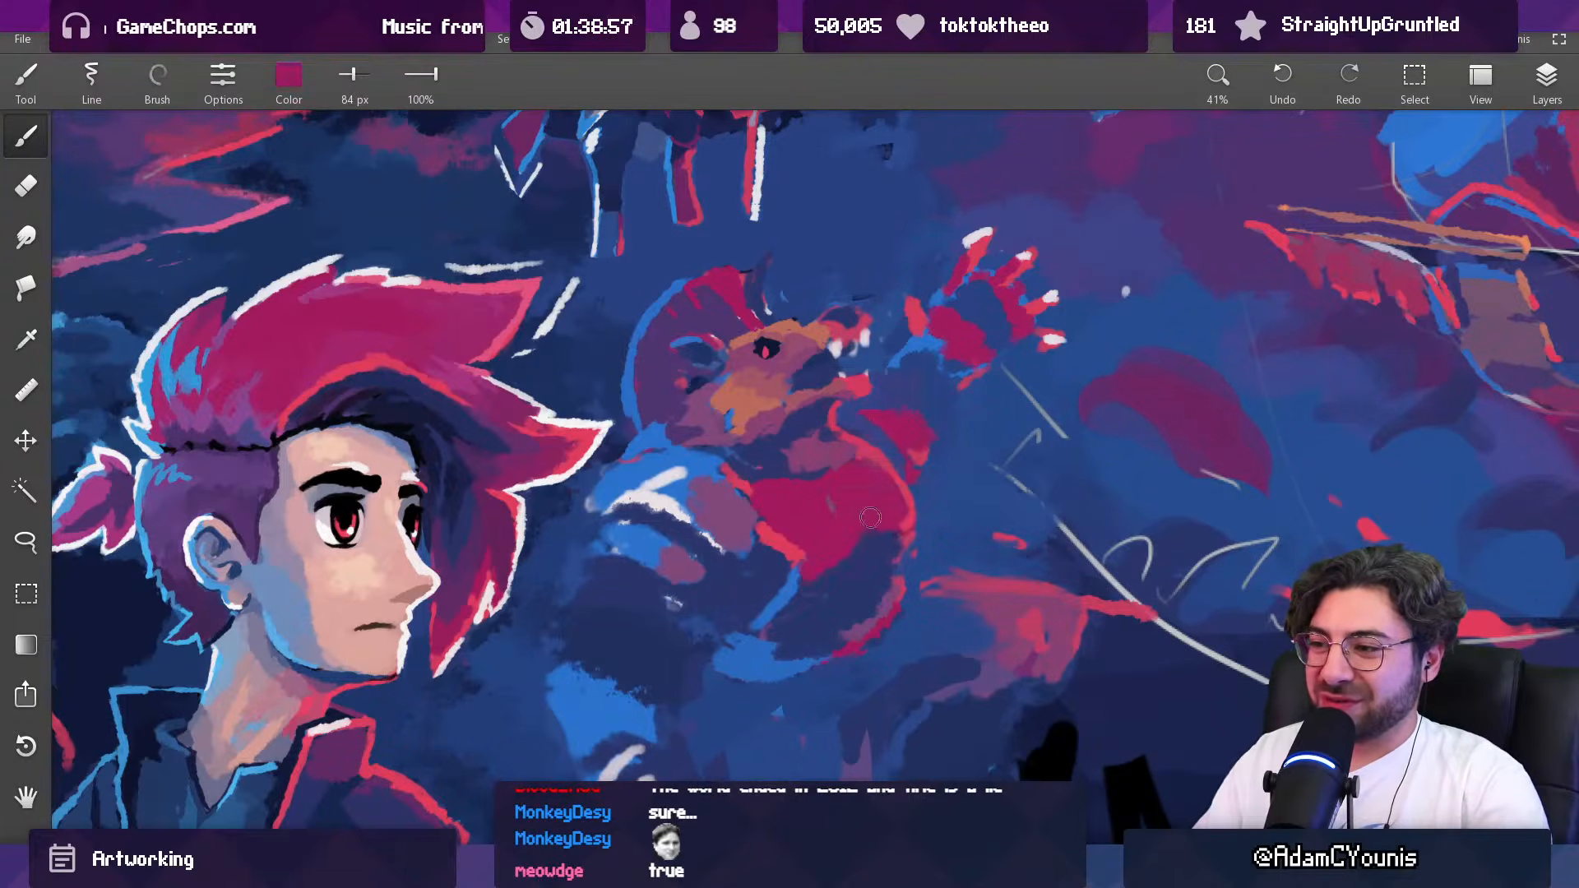
scroll(895, 483, down, 6)
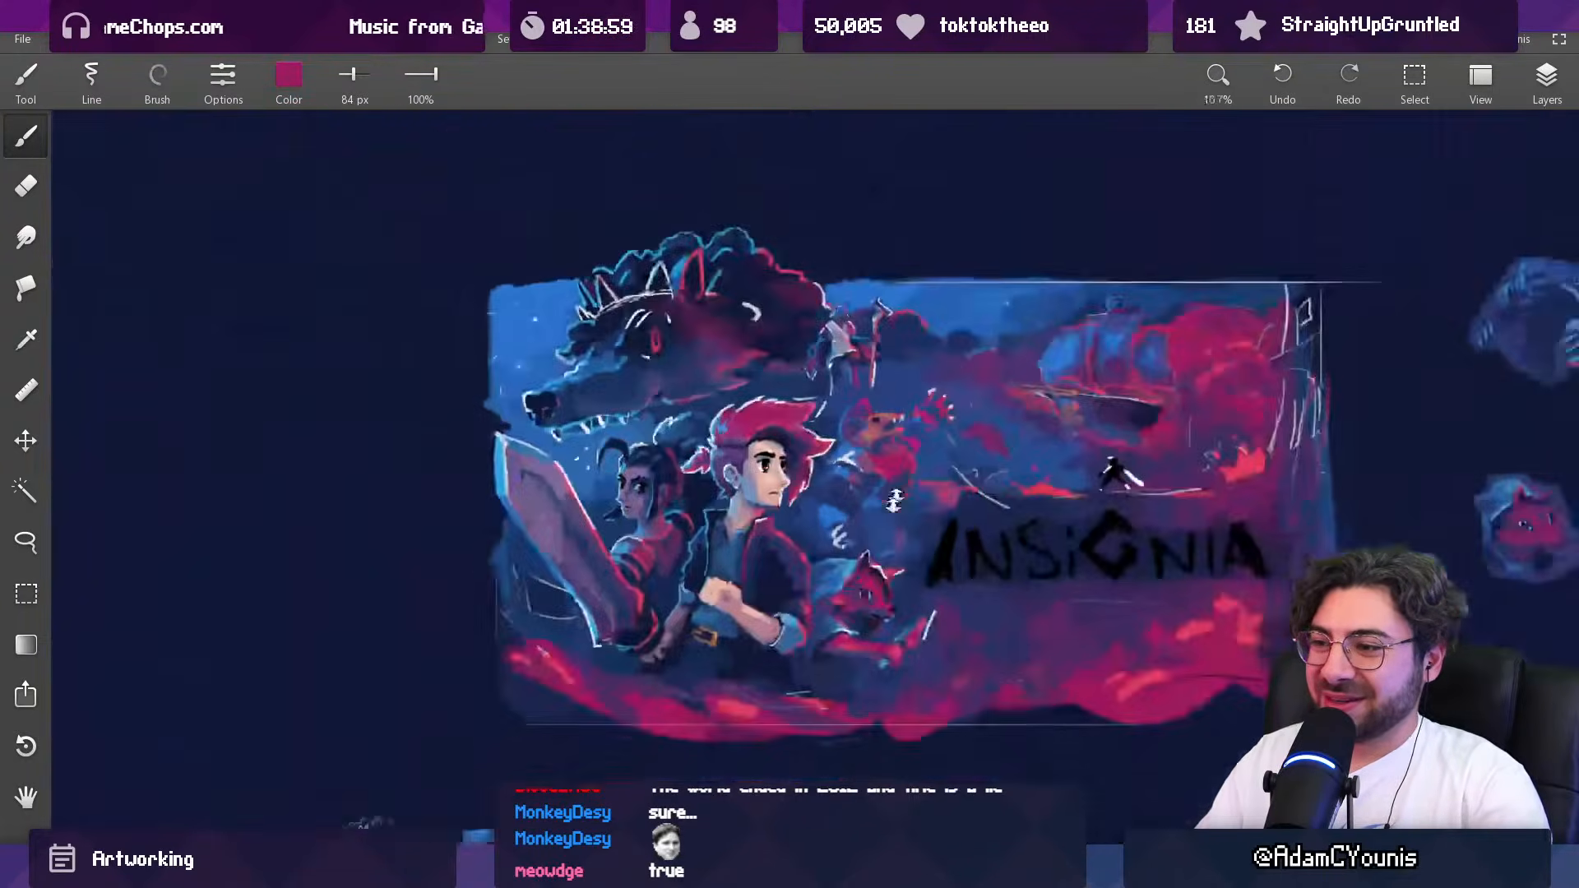
scroll(906, 419, up, 4)
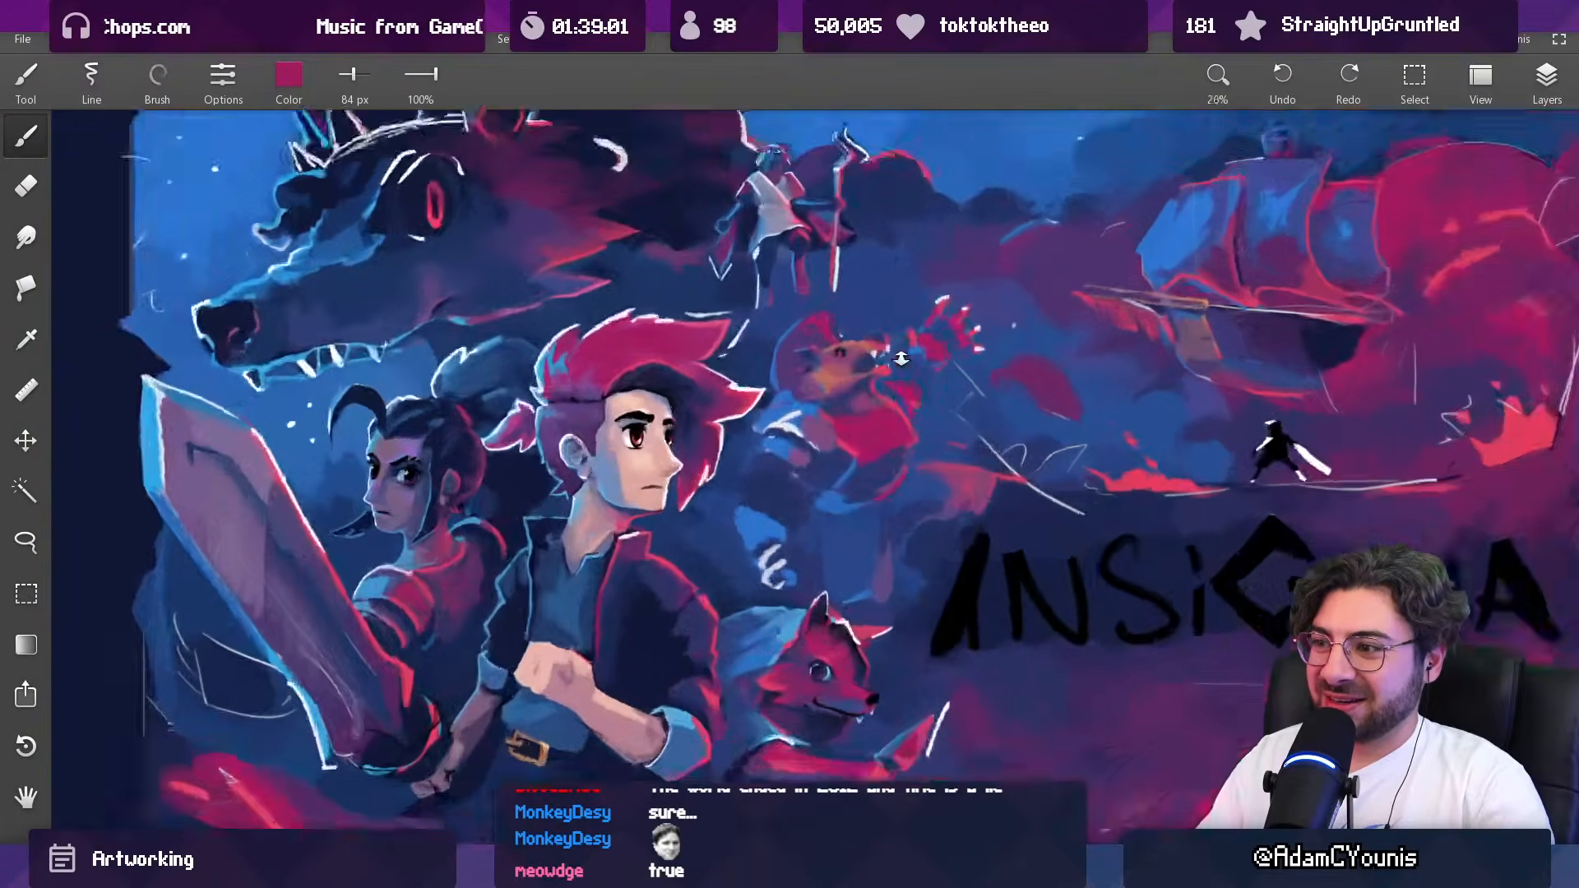
Step: Blend the creature's belly and the shadow beside its chest with sampled blue tones at 84 px
alt+click(855, 476)
drag(847, 468, 842, 477)
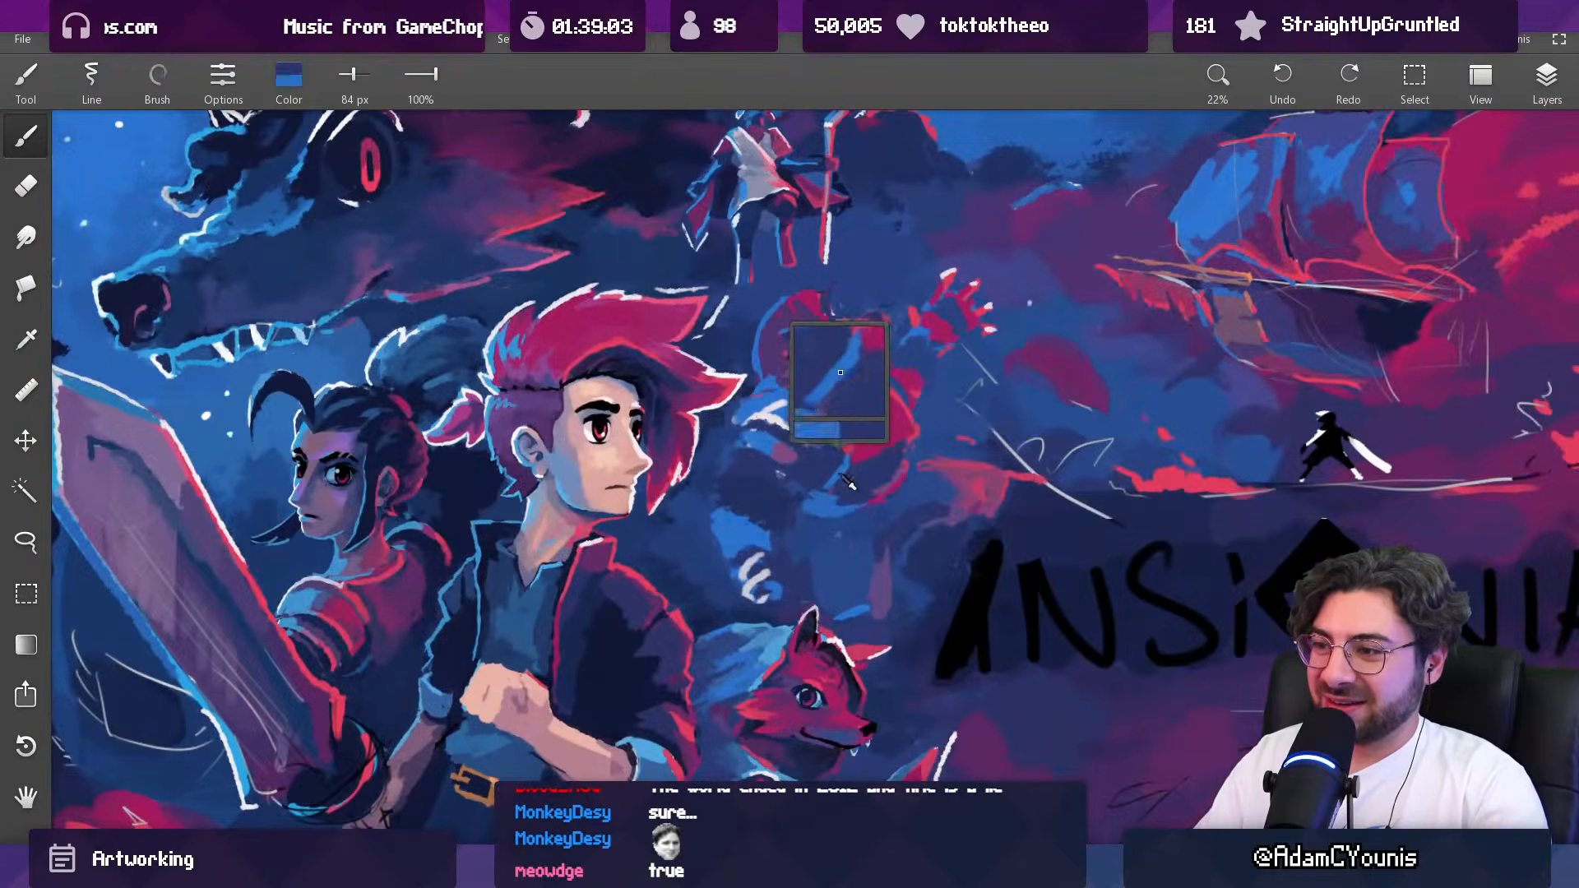
alt+click(854, 432)
alt+click(837, 460)
alt+click(829, 436)
alt+click(831, 454)
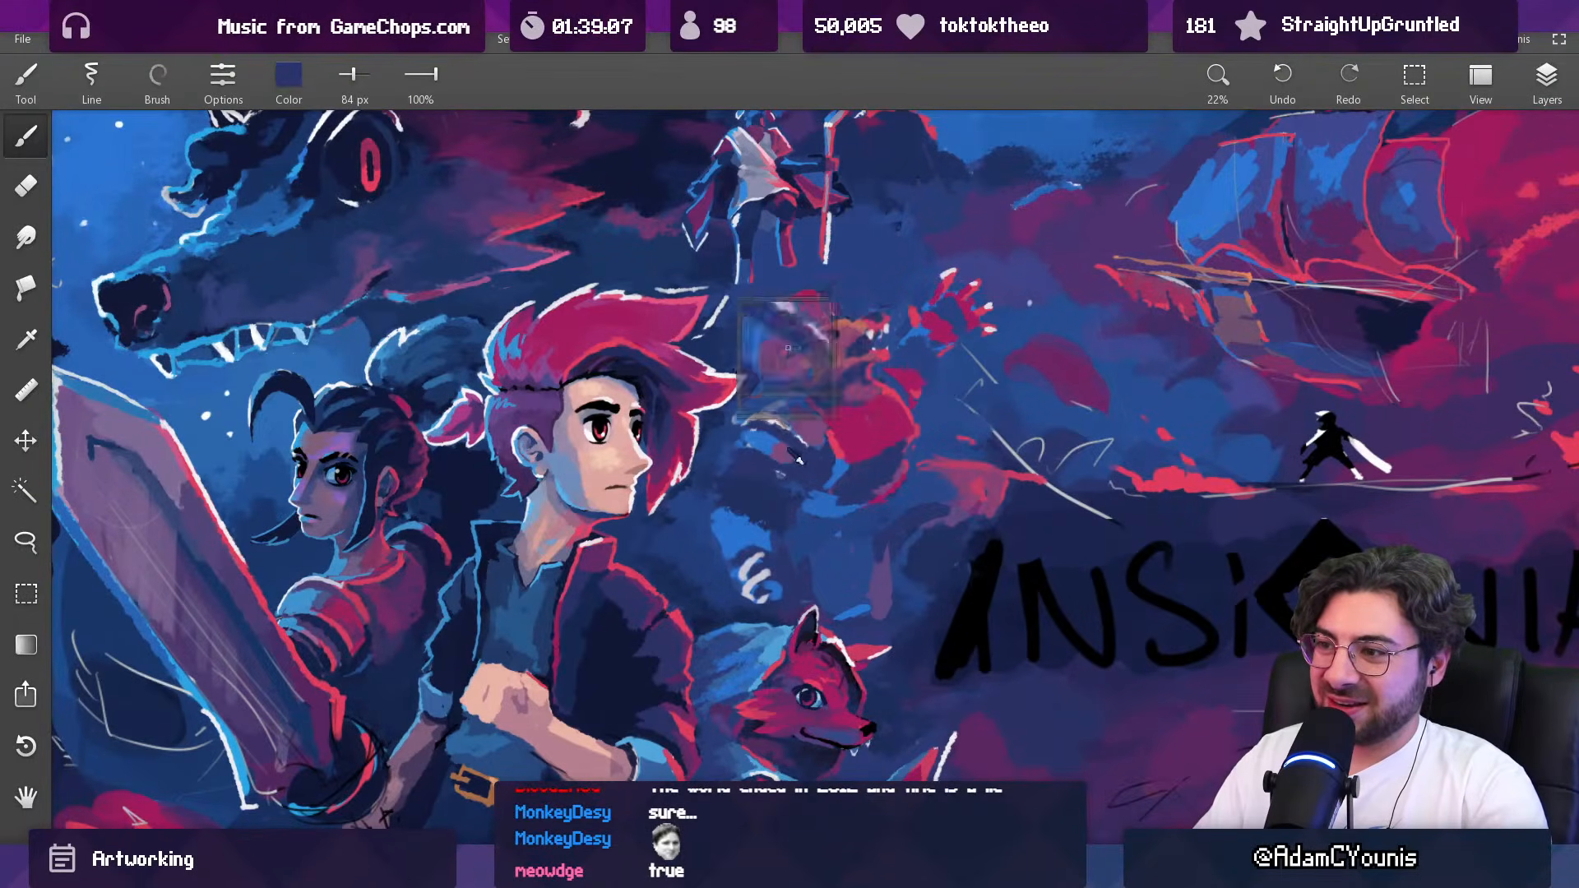
alt+click(829, 437)
Step: Shade the creature's chest with sampled purple and magenta tones, using brush sizes between 156 and 192 px
alt+click(783, 361)
key(bracketright)
key(bracketright)
key(bracketright)
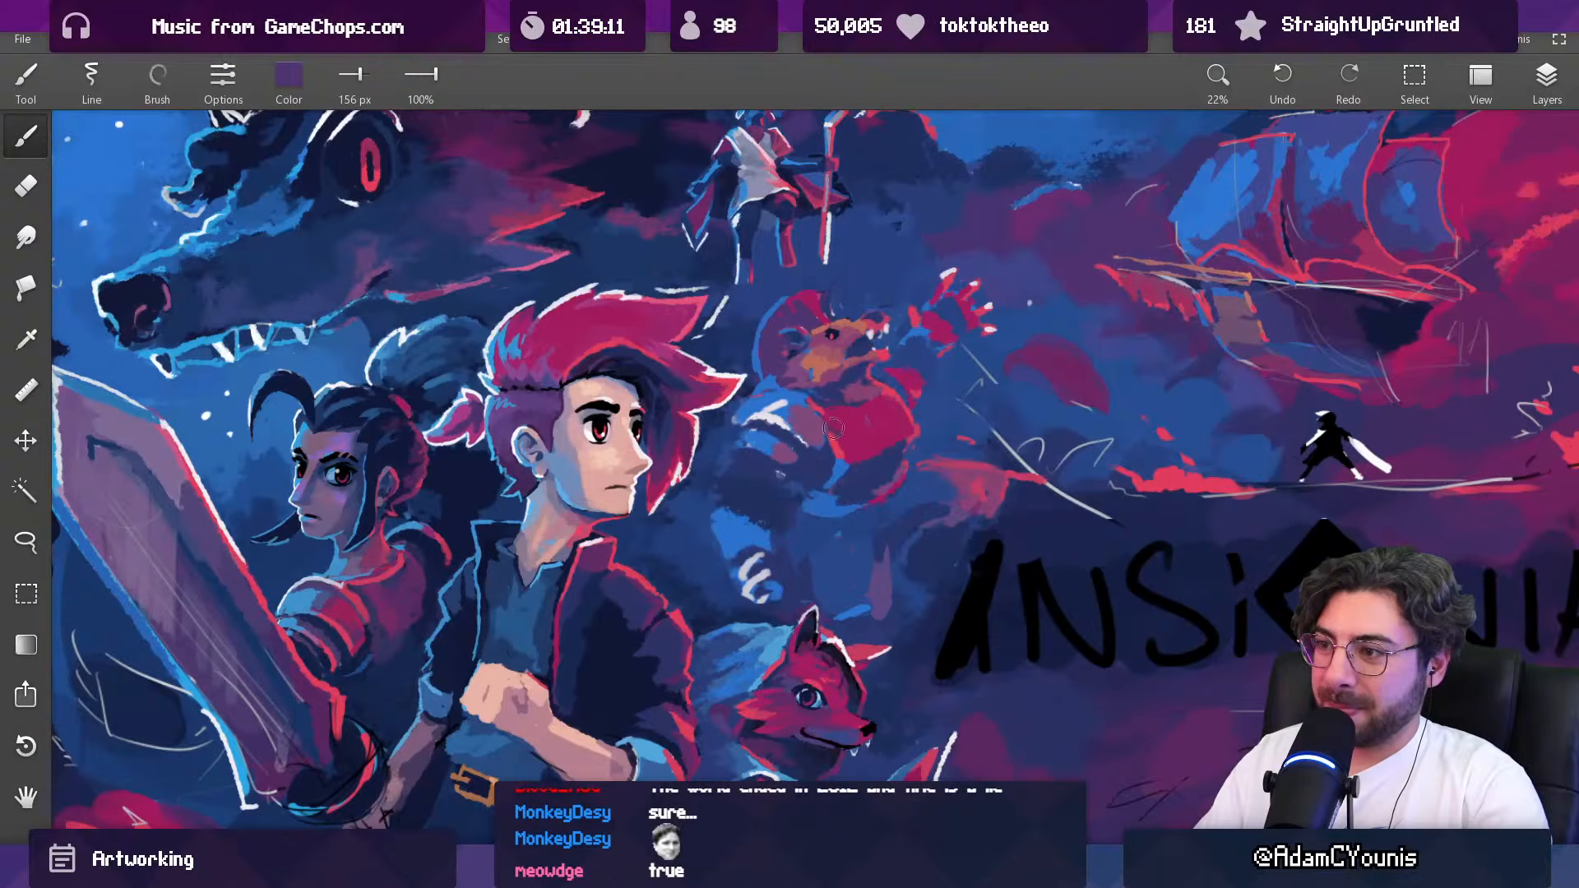
alt+click(819, 333)
key(bracketright)
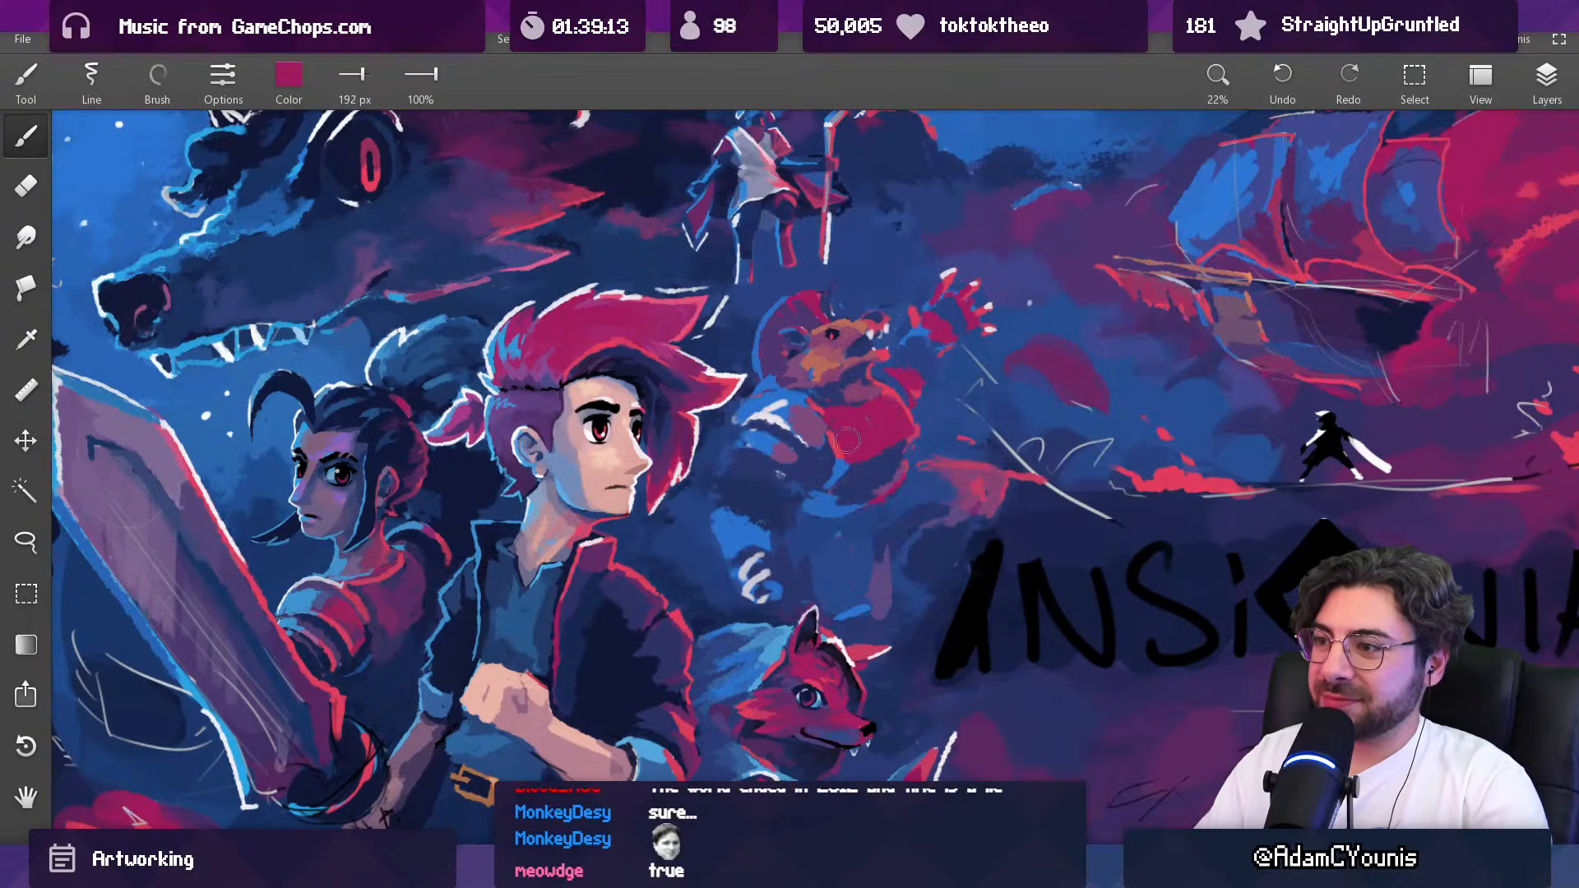
alt+click(837, 419)
key(bracketleft)
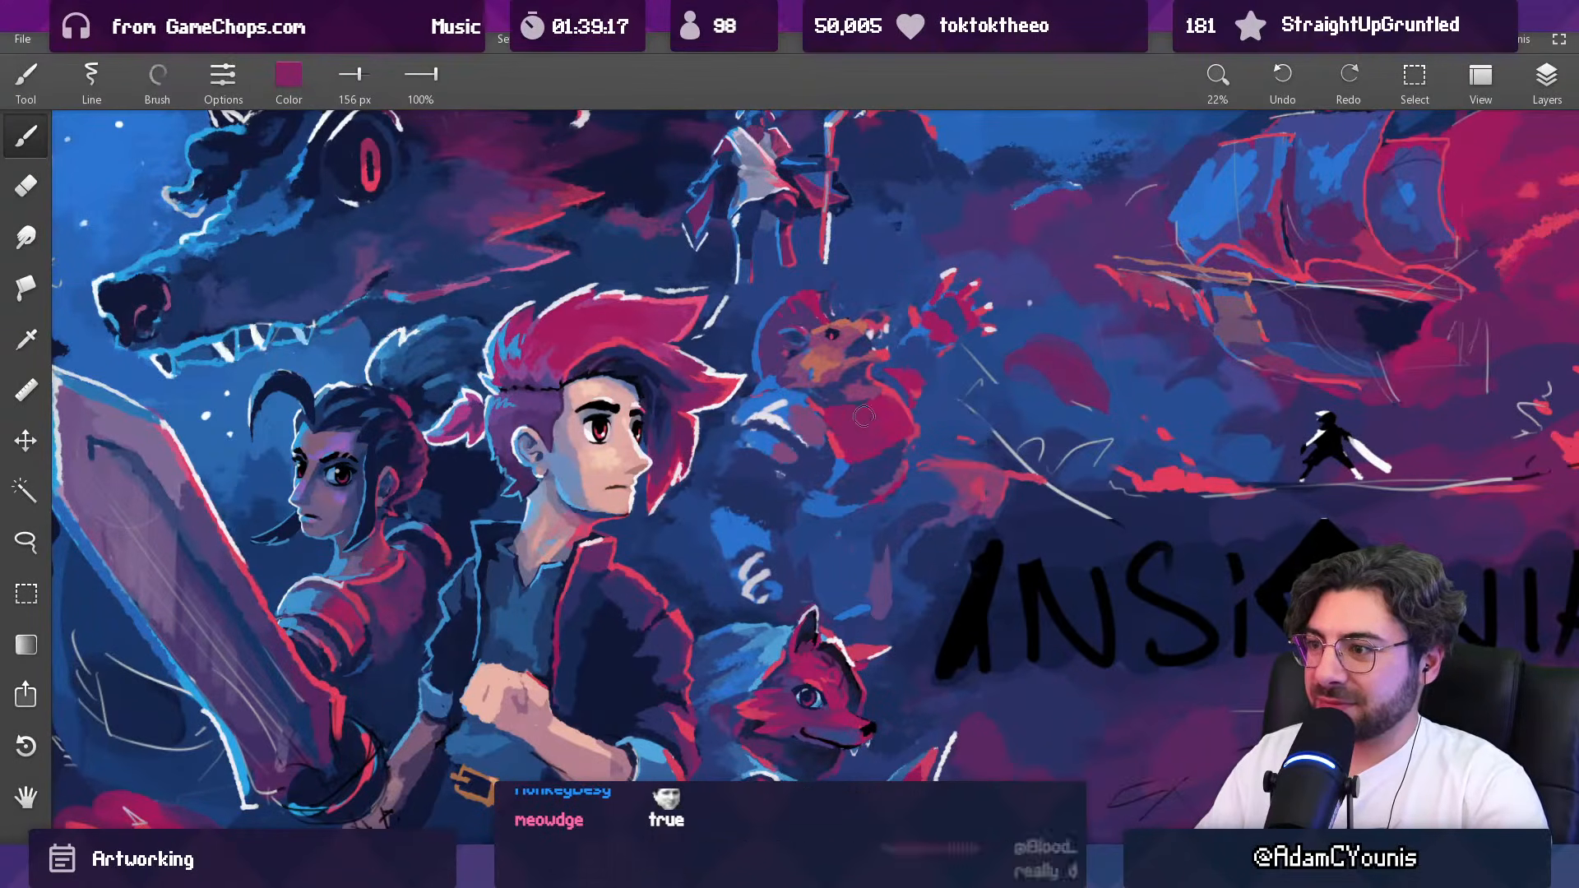
Step: Paint a light blue rim along the top of the creature's chest plate, reducing the brush to 42 px
alt+click(851, 463)
key(bracketleft)
key(bracketleft)
alt+click(834, 427)
alt+click(865, 407)
key(bracketleft)
key(bracketleft)
key(bracketleft)
key(bracketleft)
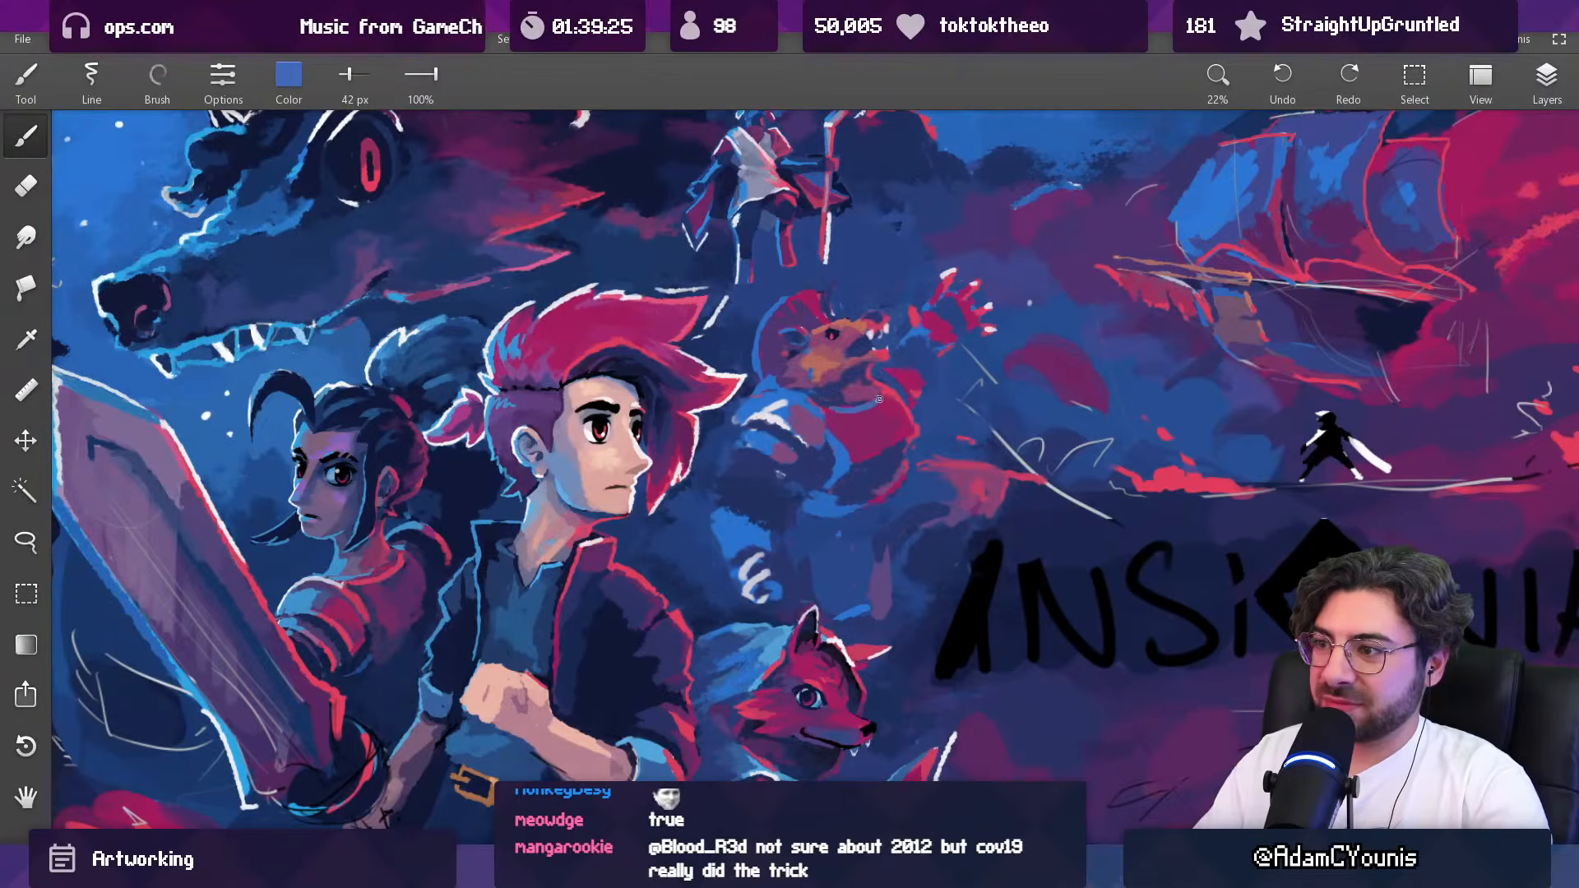
drag(852, 406, 878, 384)
Step: Repaint the edge of the creature's chest beneath its jaw with sampled red and magenta at 35 px
alt+click(864, 391)
key(bracketright)
key(bracketright)
scroll(886, 362, up, 3)
alt+click(873, 391)
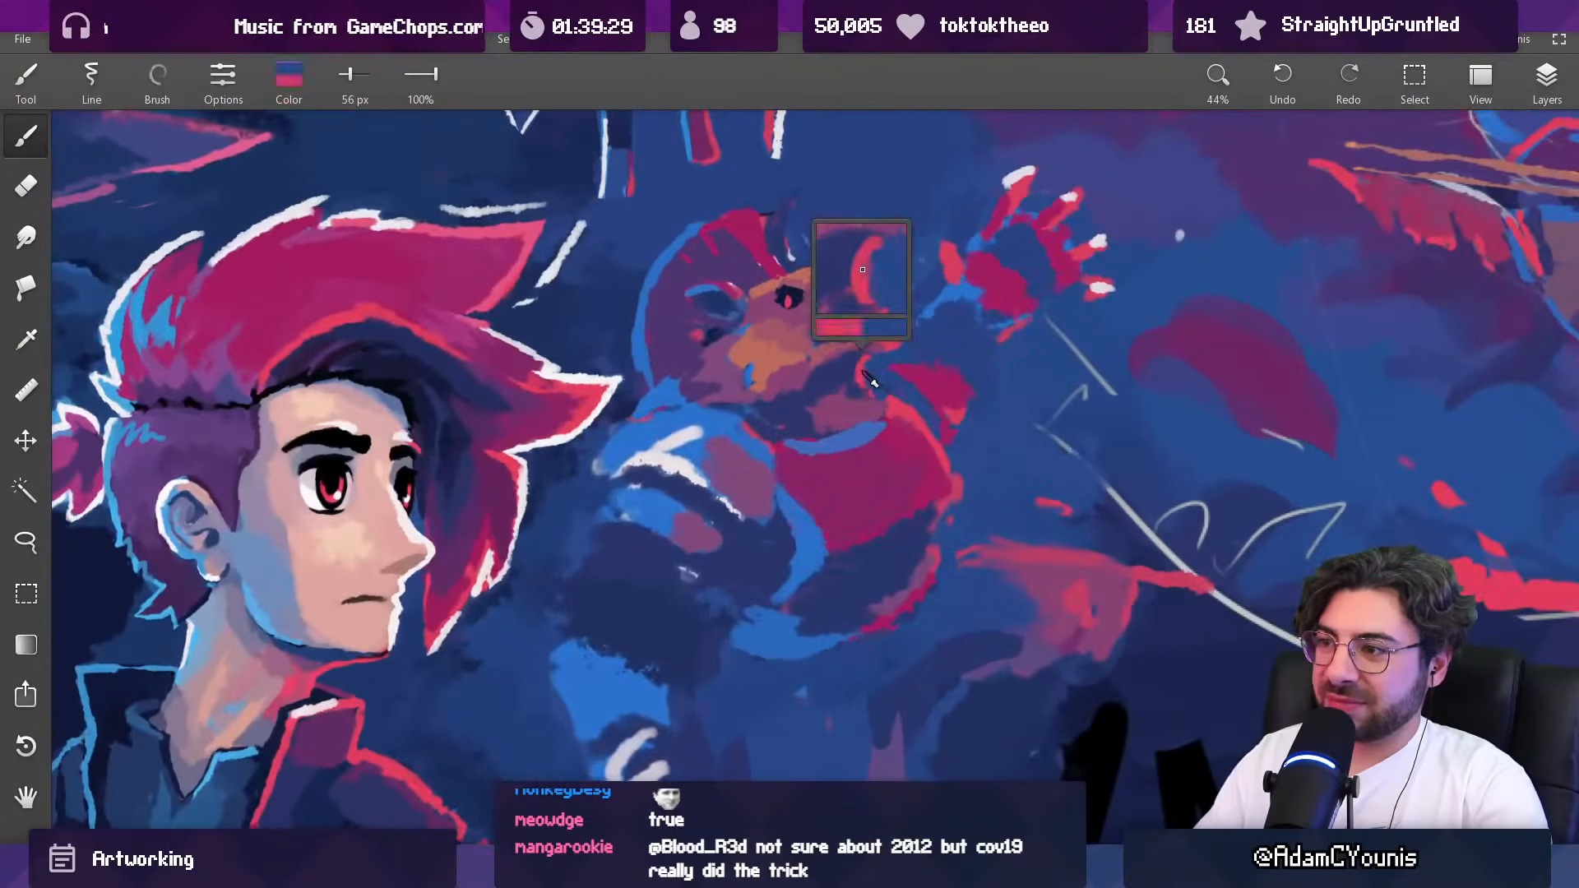
key(bracketleft)
key(bracketleft)
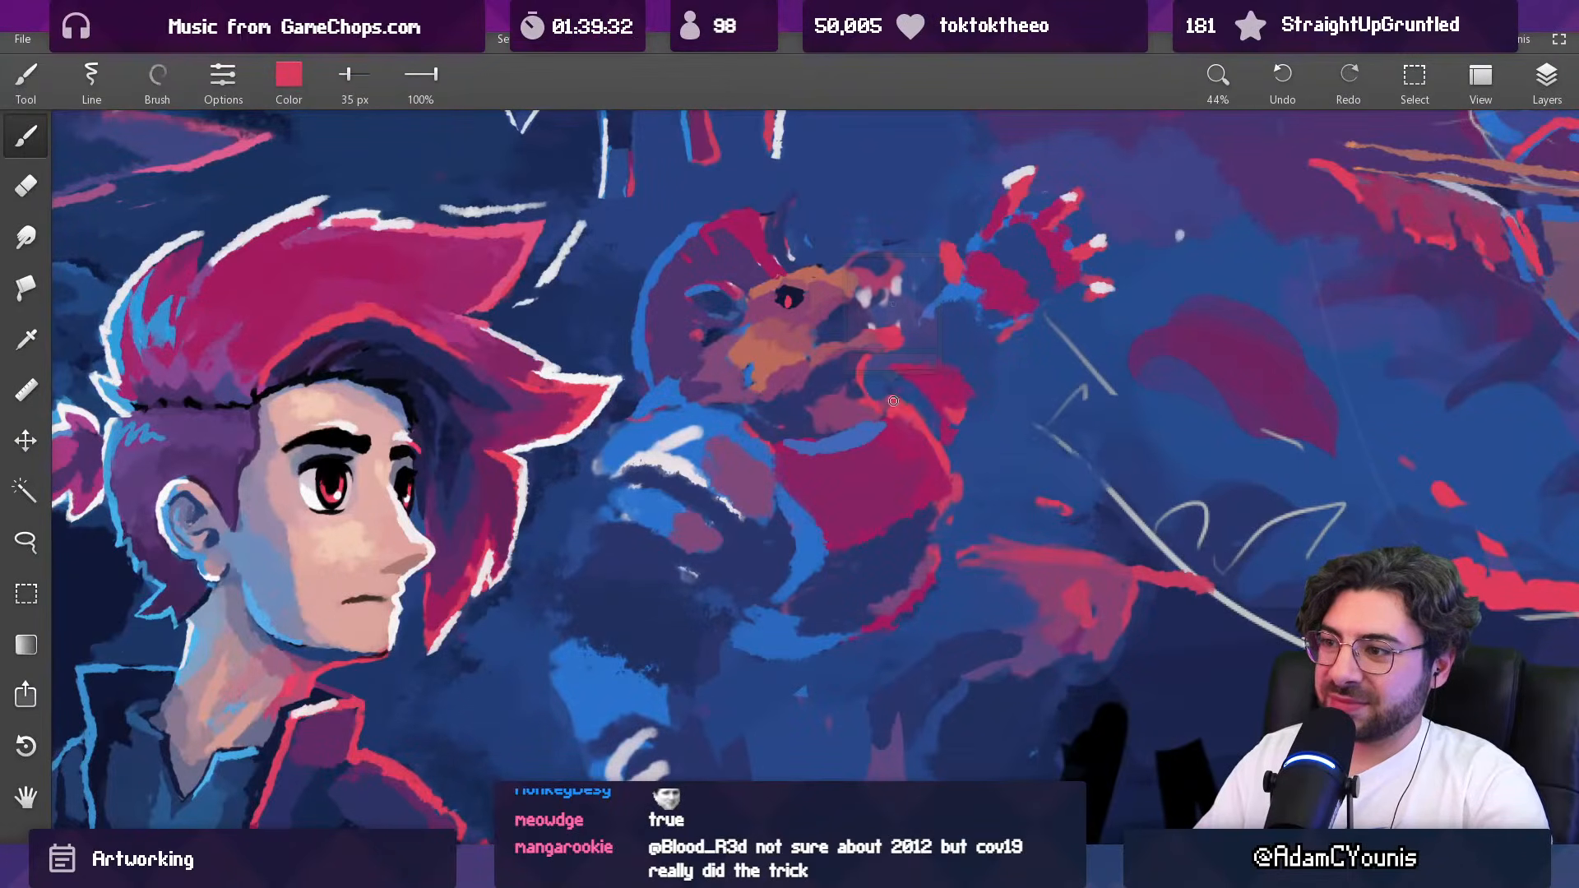
alt+click(888, 457)
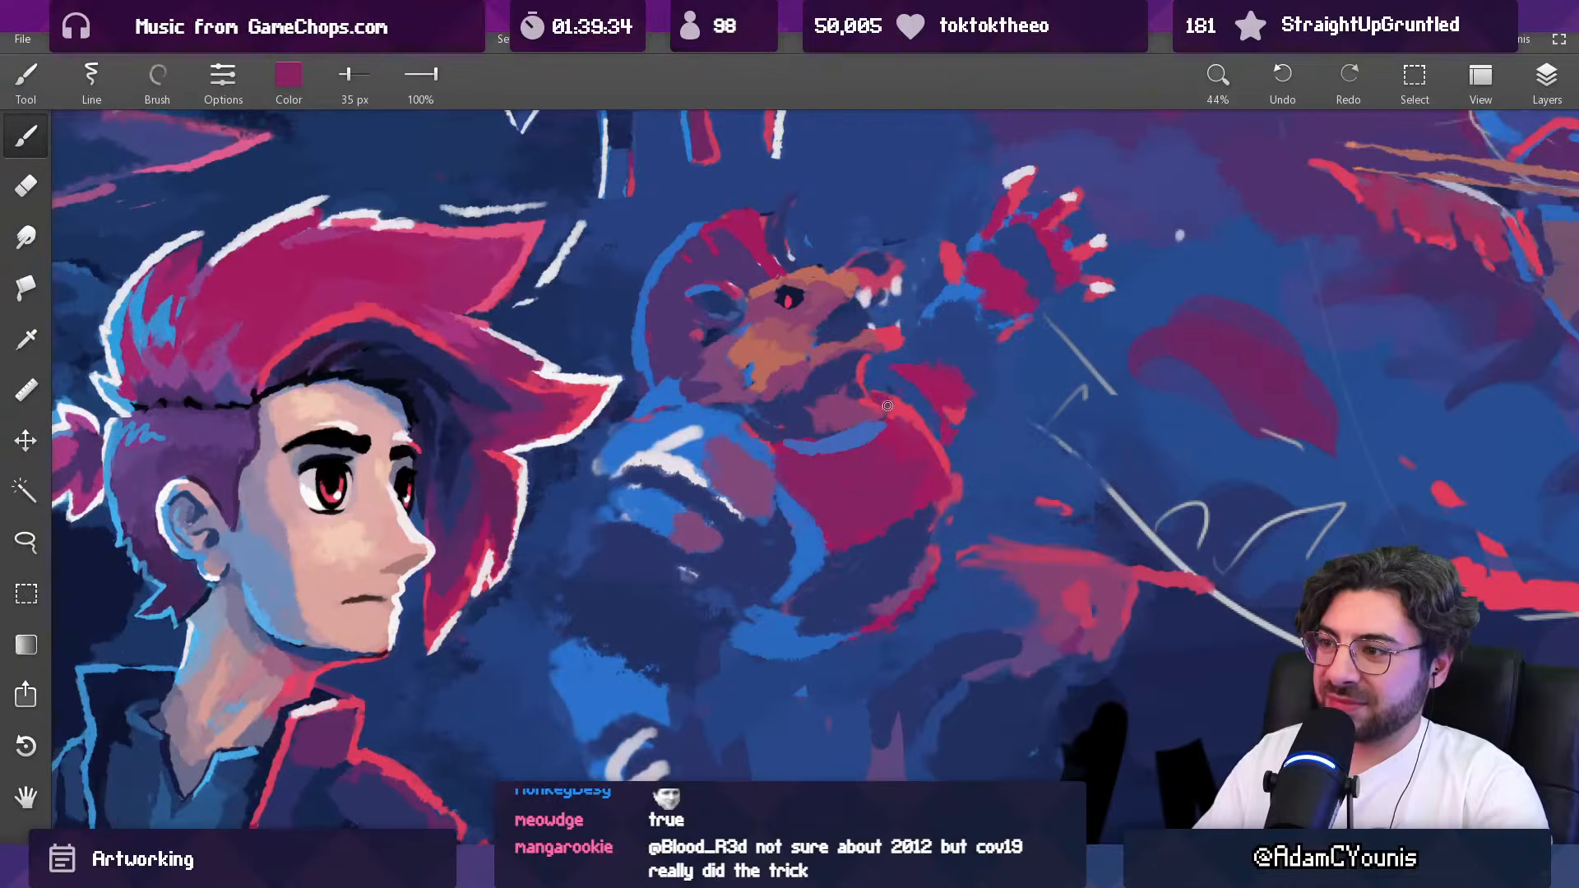
alt+click(899, 405)
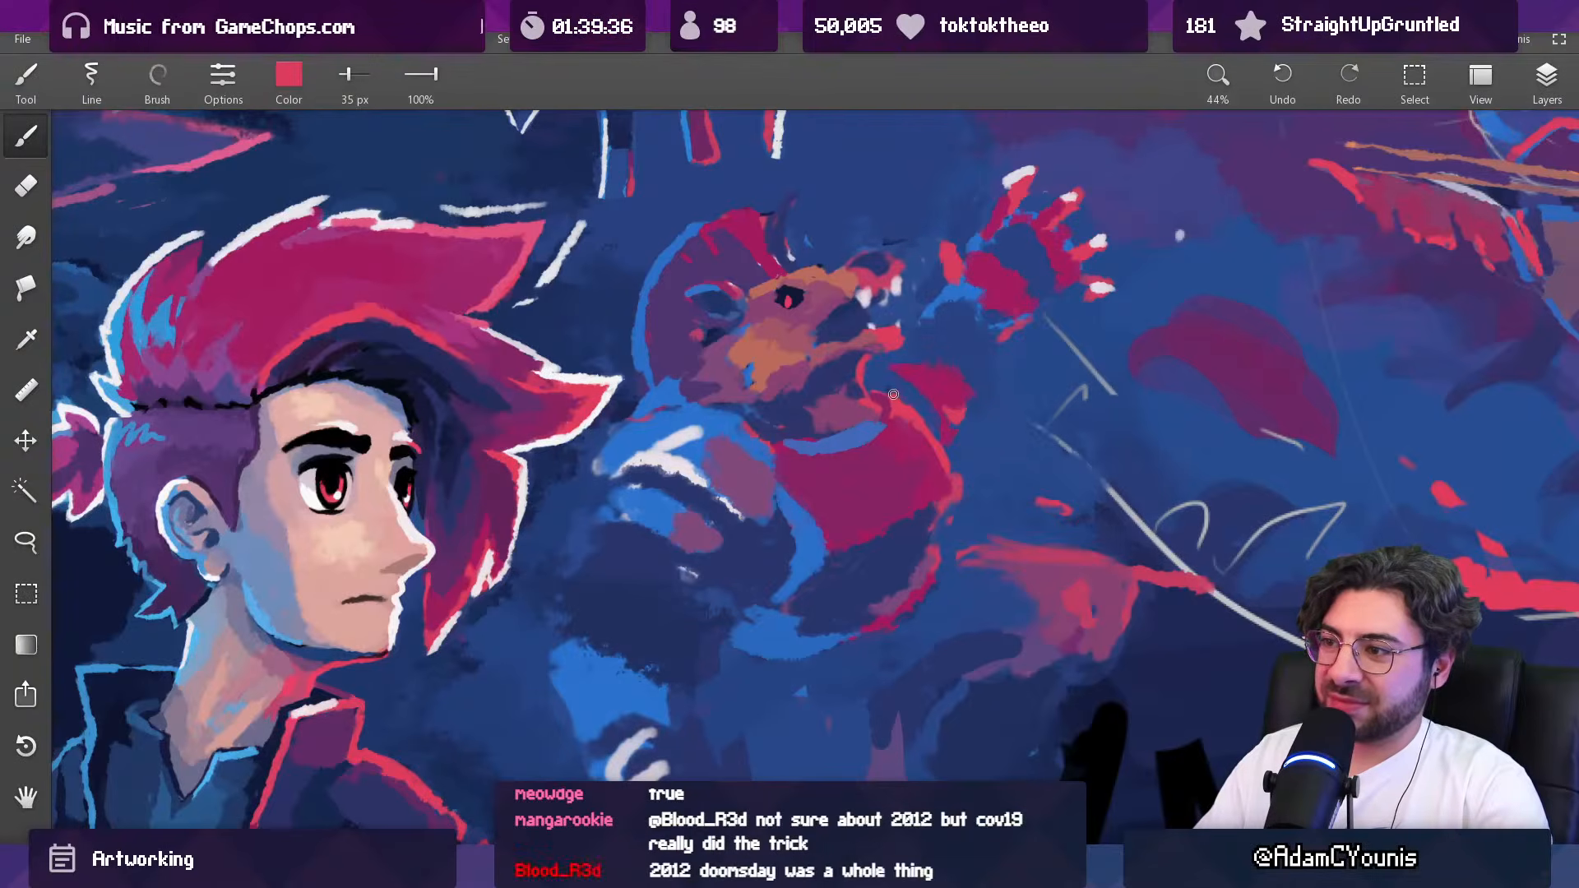
mouse_move(883, 389)
mouse_down()
mouse_move(891, 527)
mouse_move(909, 256)
mouse_up()
Step: Paint an off-white highlight along the blue rim of the creature's chest plate with a 50 px brush
mouse_move(823, 432)
mouse_down()
mouse_move(751, 368)
mouse_move(730, 419)
mouse_up()
key(])
drag(875, 391, 873, 530)
drag(855, 460, 827, 476)
drag(863, 411, 852, 164)
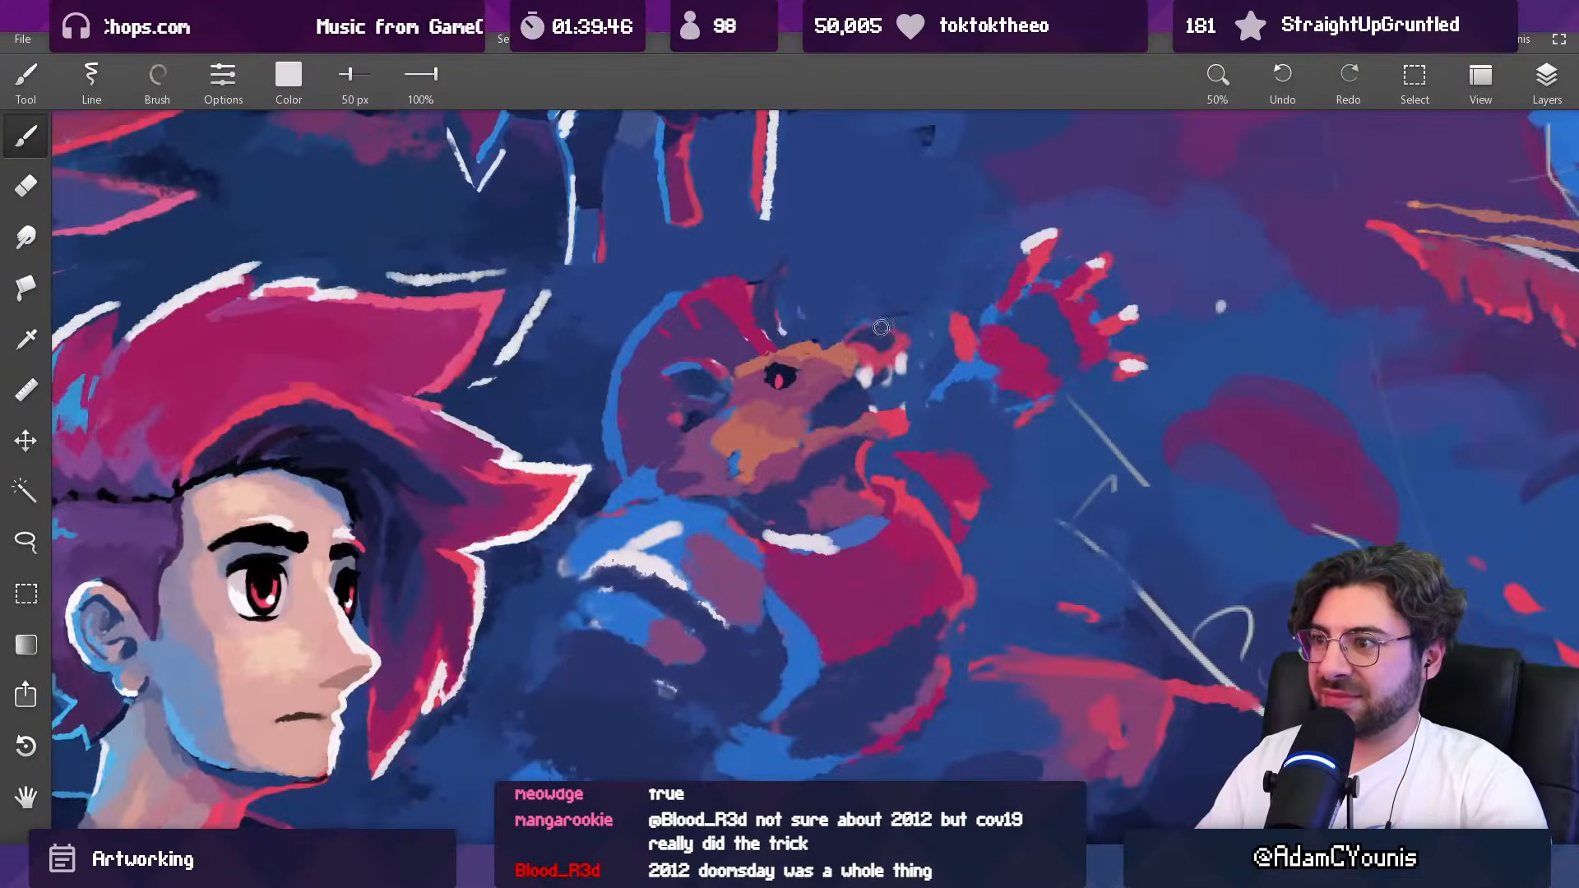
Step: Fill the inside of the creature's open mouth with dark navy blue at 52 px
mouse_move(832, 375)
mouse_down()
mouse_move(852, 362)
mouse_move(827, 379)
mouse_move(866, 433)
mouse_move(864, 356)
mouse_move(861, 396)
mouse_move(822, 426)
mouse_move(832, 410)
mouse_move(661, 431)
mouse_up()
key(])
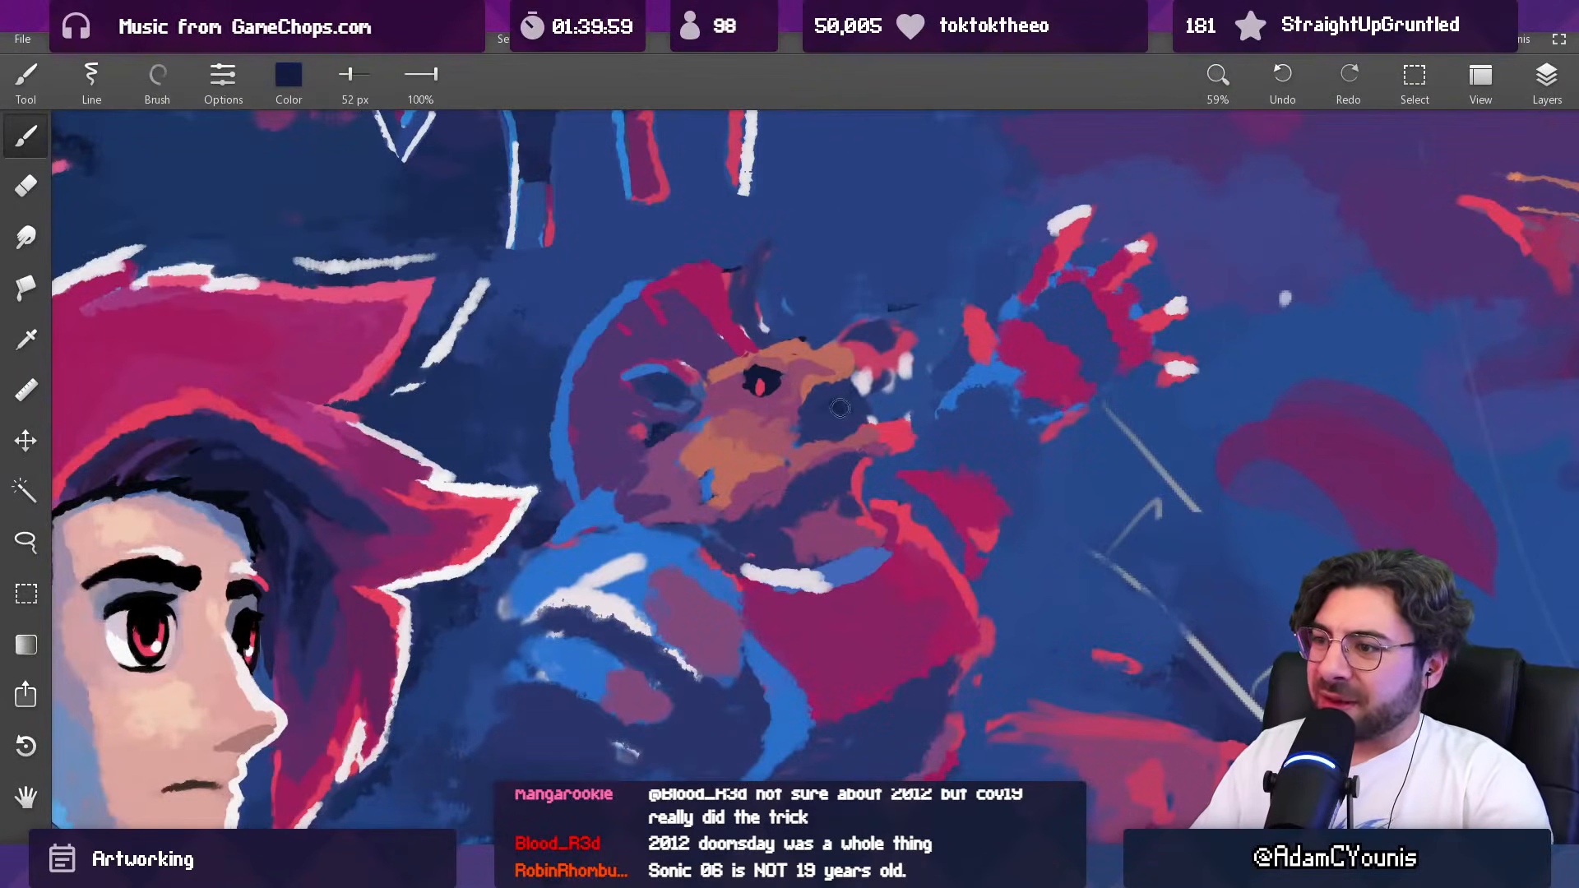
mouse_move(824, 394)
mouse_down()
mouse_move(878, 397)
mouse_move(851, 380)
mouse_move(921, 354)
mouse_move(907, 385)
mouse_move(856, 384)
mouse_move(899, 360)
mouse_up()
Step: Paint the creature's upper and lower teeth in off-white with a 26 px brush
key([)
key([)
alt+click(893, 393)
alt+click(905, 362)
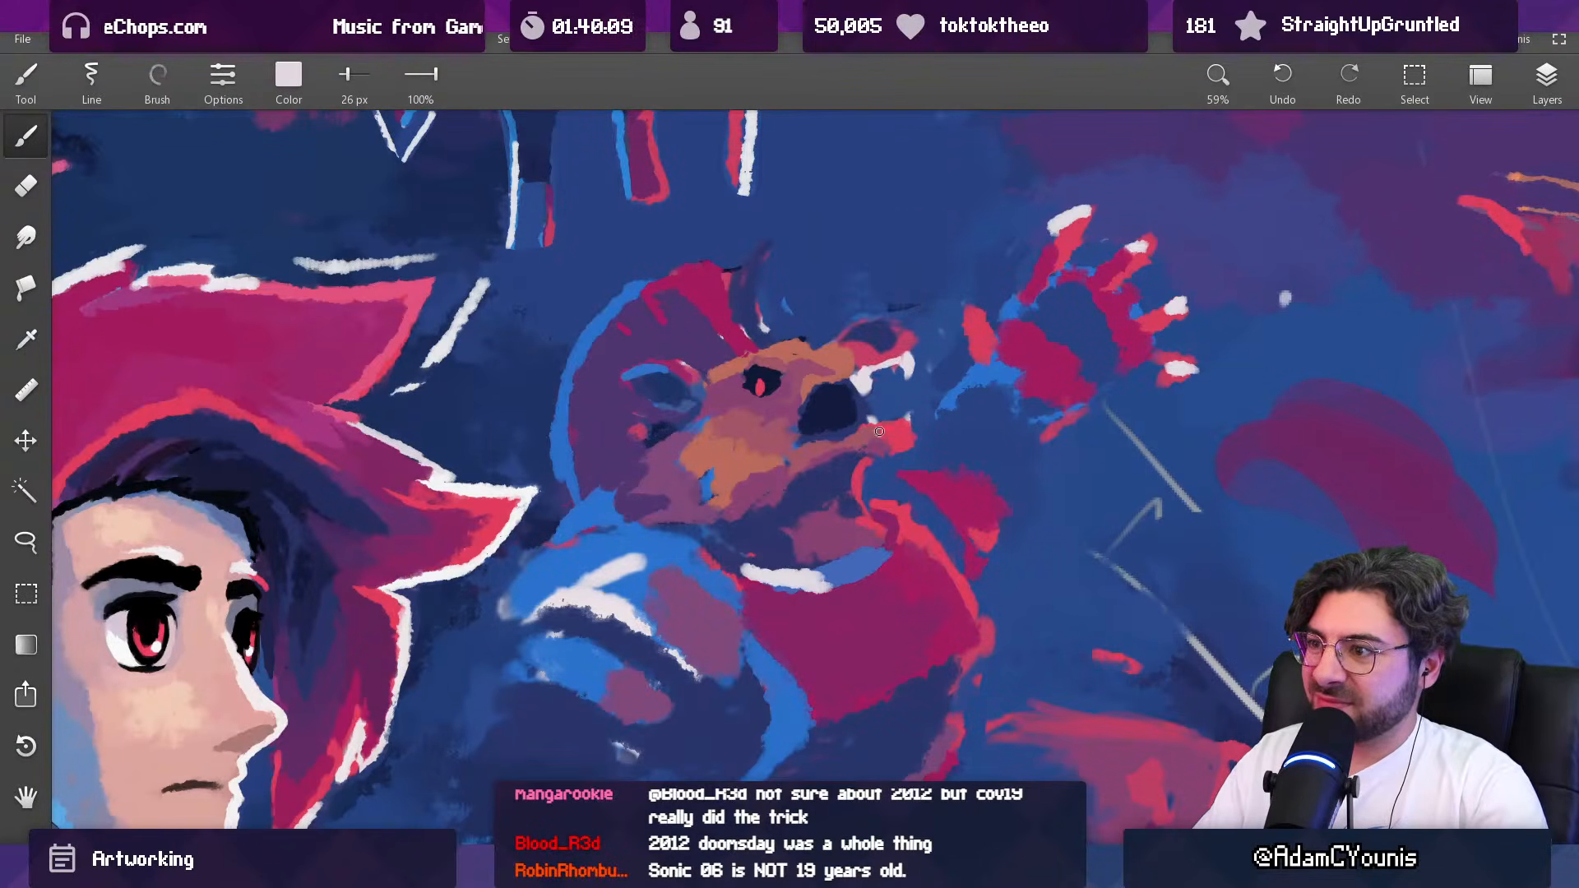
drag(894, 419, 902, 416)
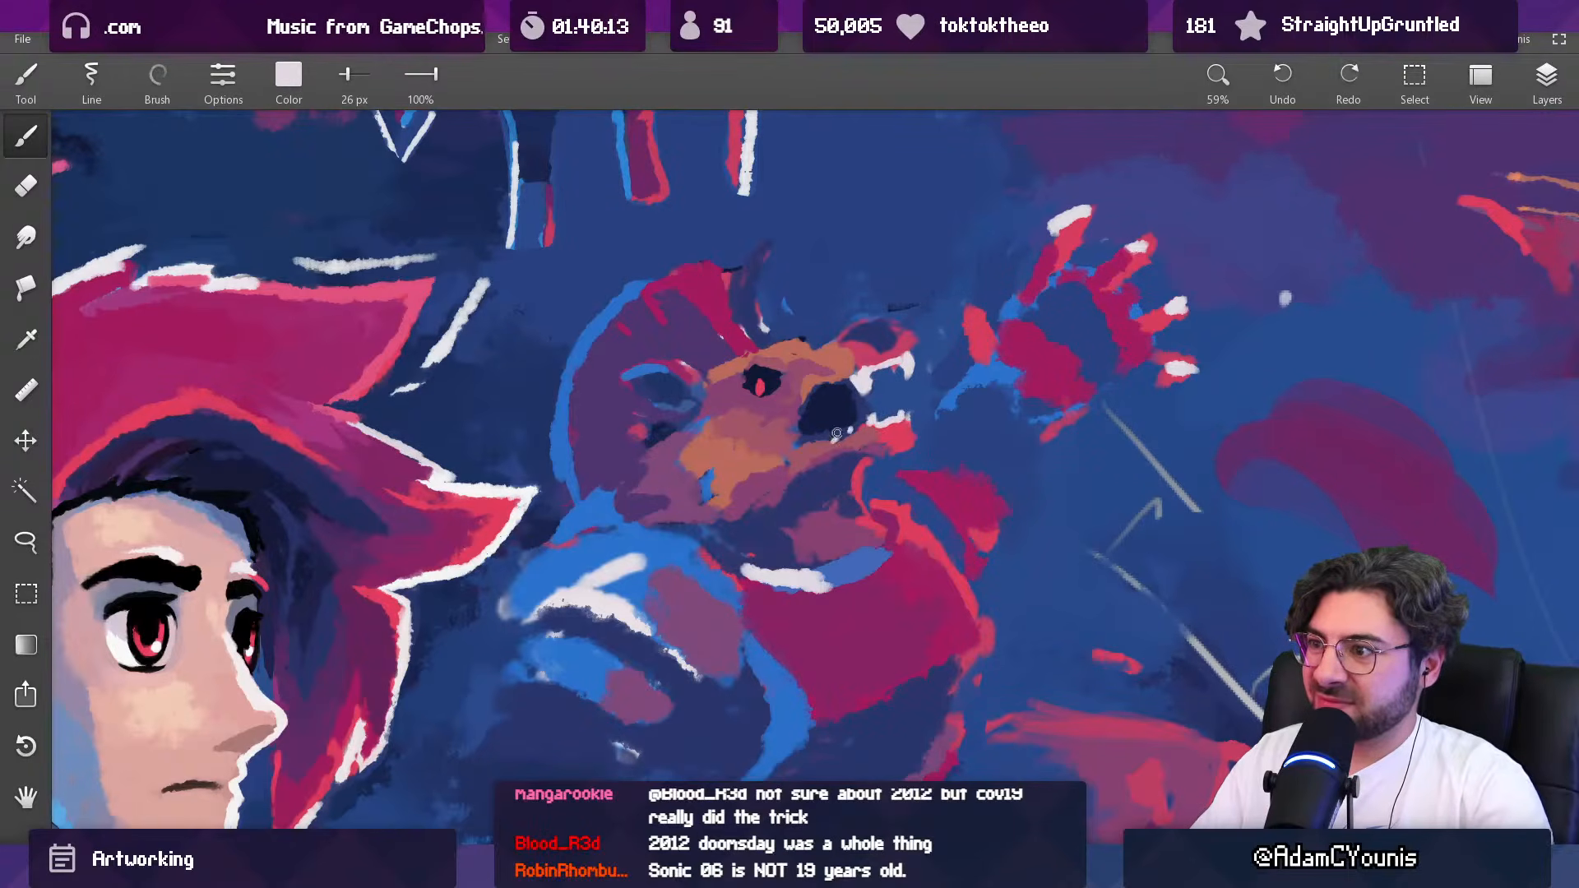
Step: Add sampled light blue rim strokes along the top of the creature's snout and brow, enlarging the brush up to 48 px
scroll(869, 415, down, 10)
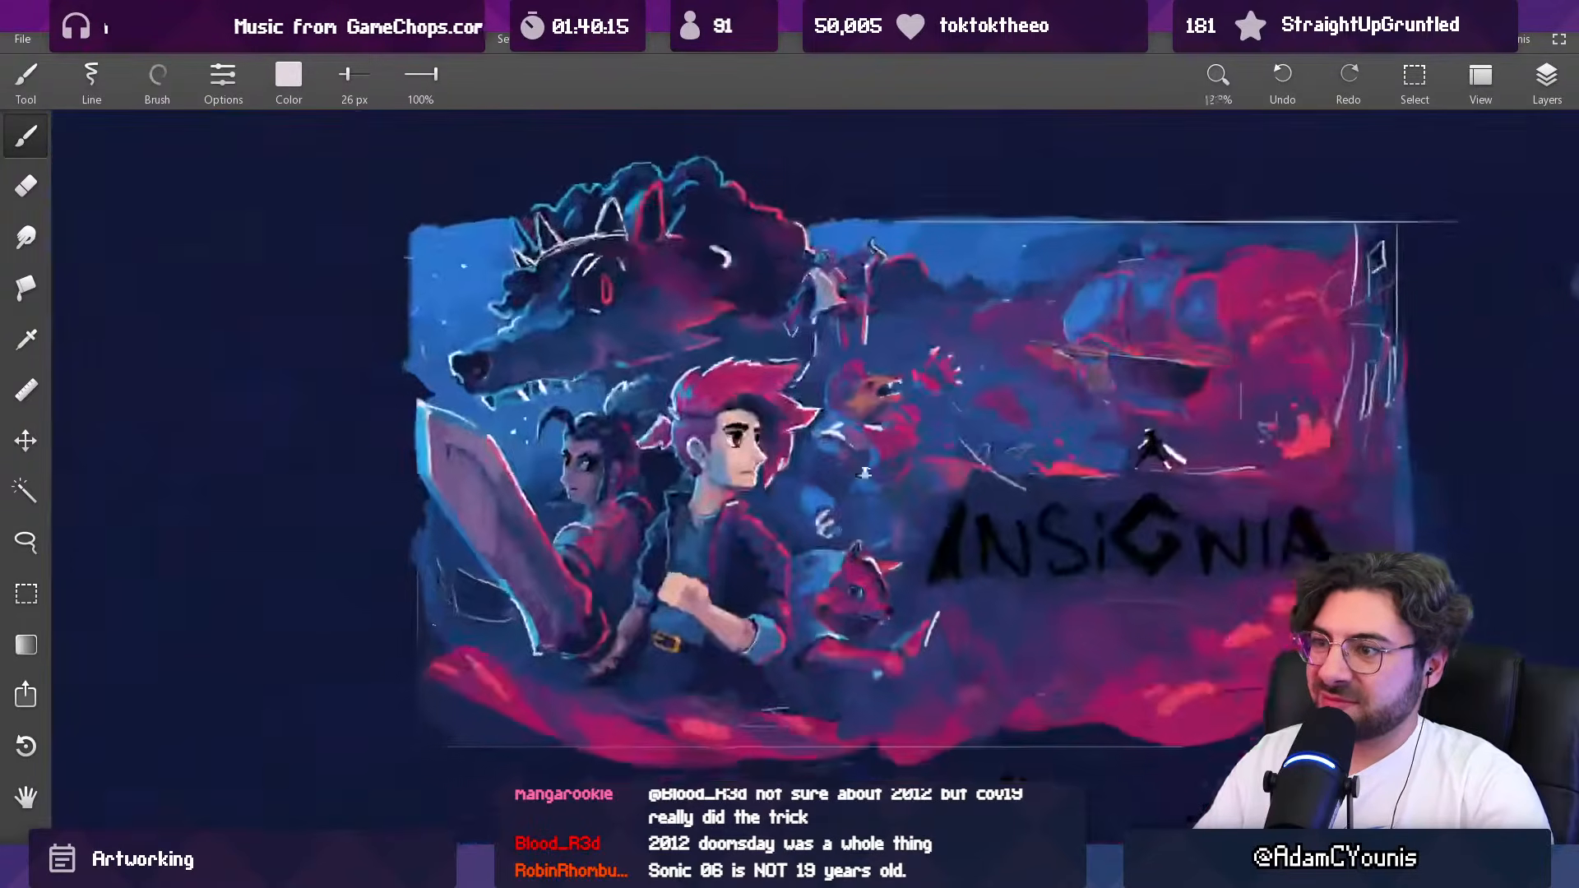
scroll(839, 392, up, 8)
click(616, 440)
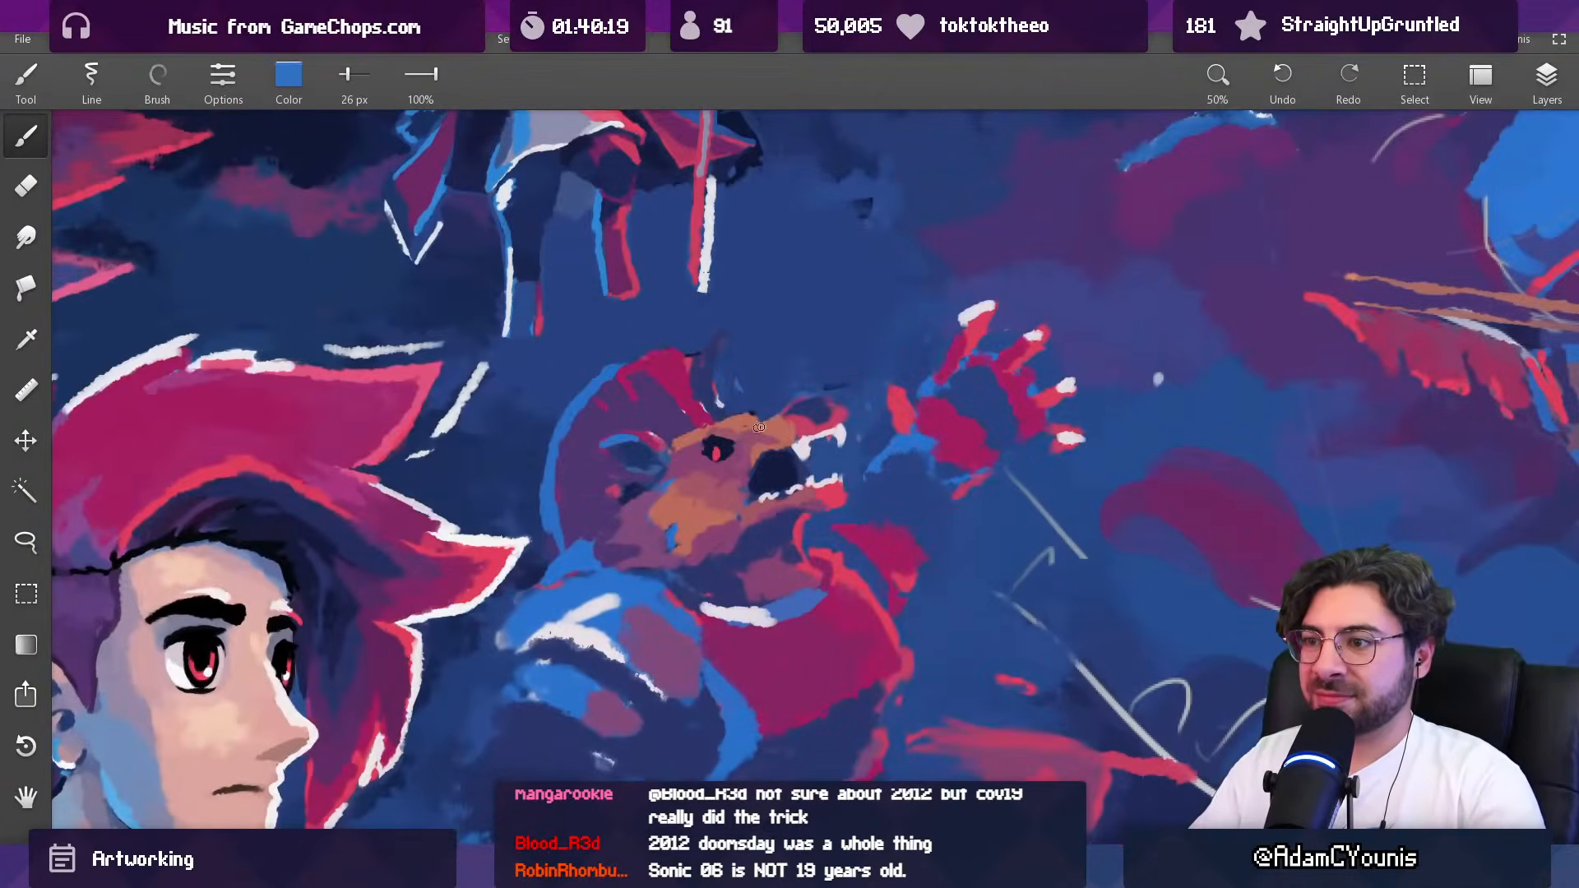
click(748, 414)
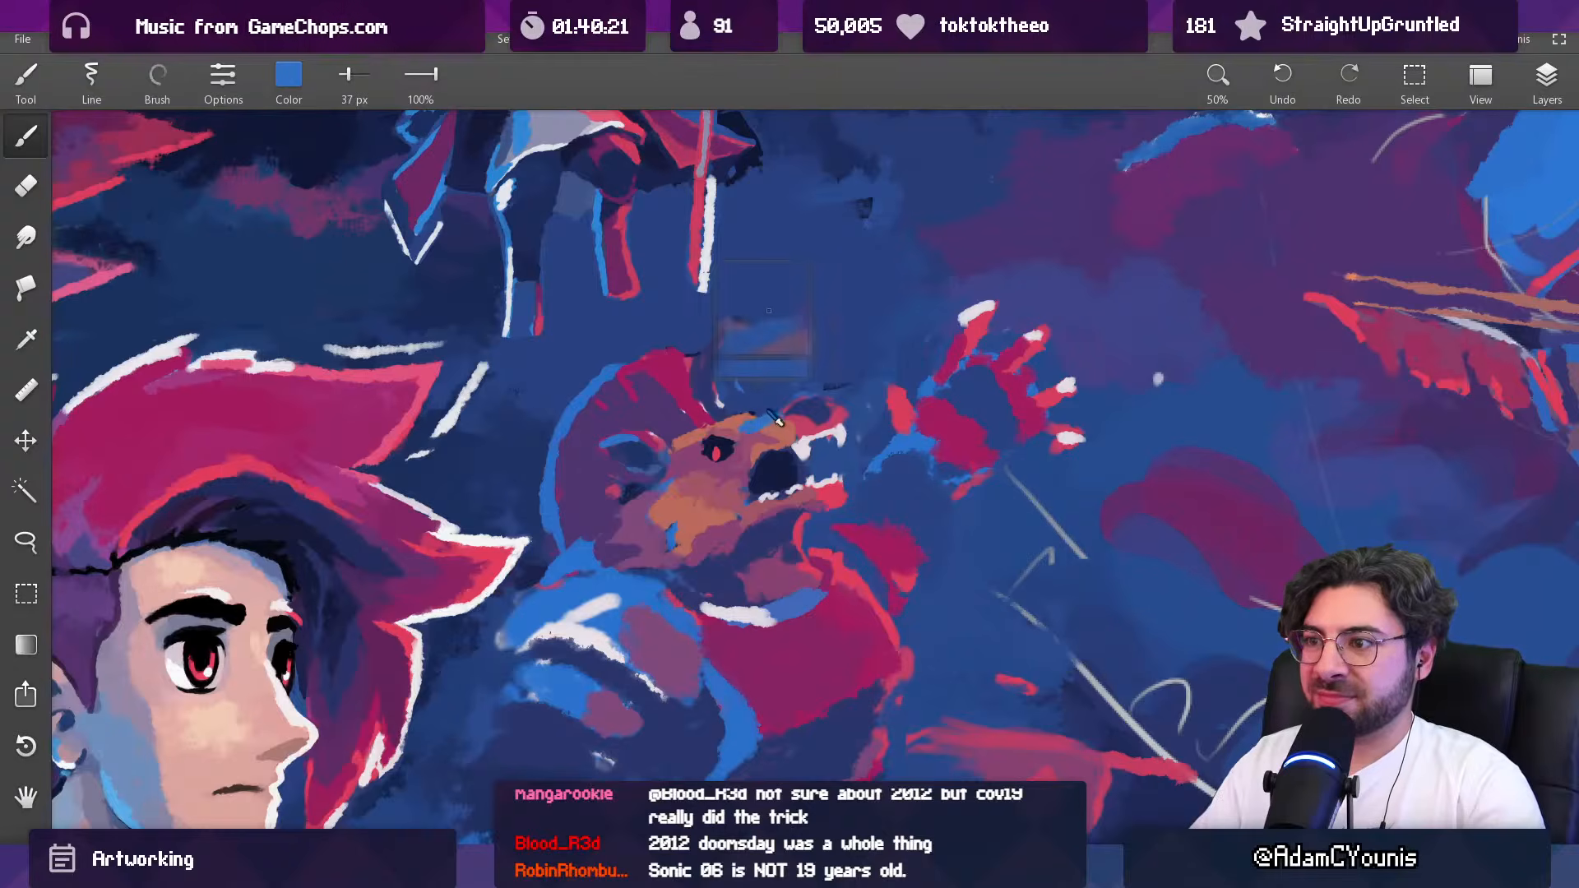
click(752, 413)
click(681, 439)
click(690, 436)
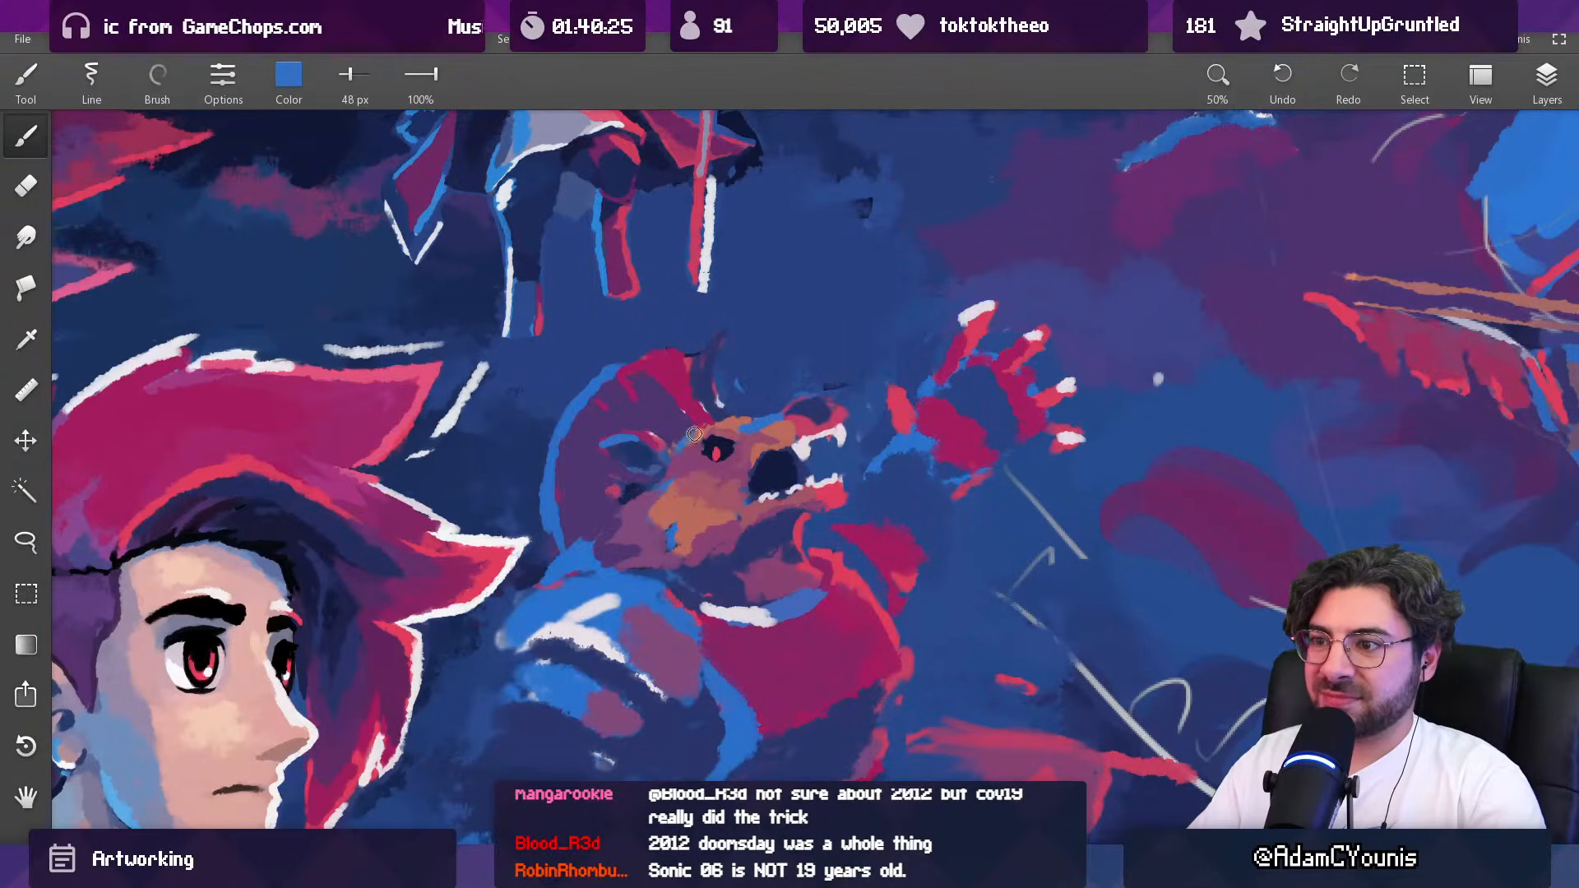
drag(722, 446, 689, 444)
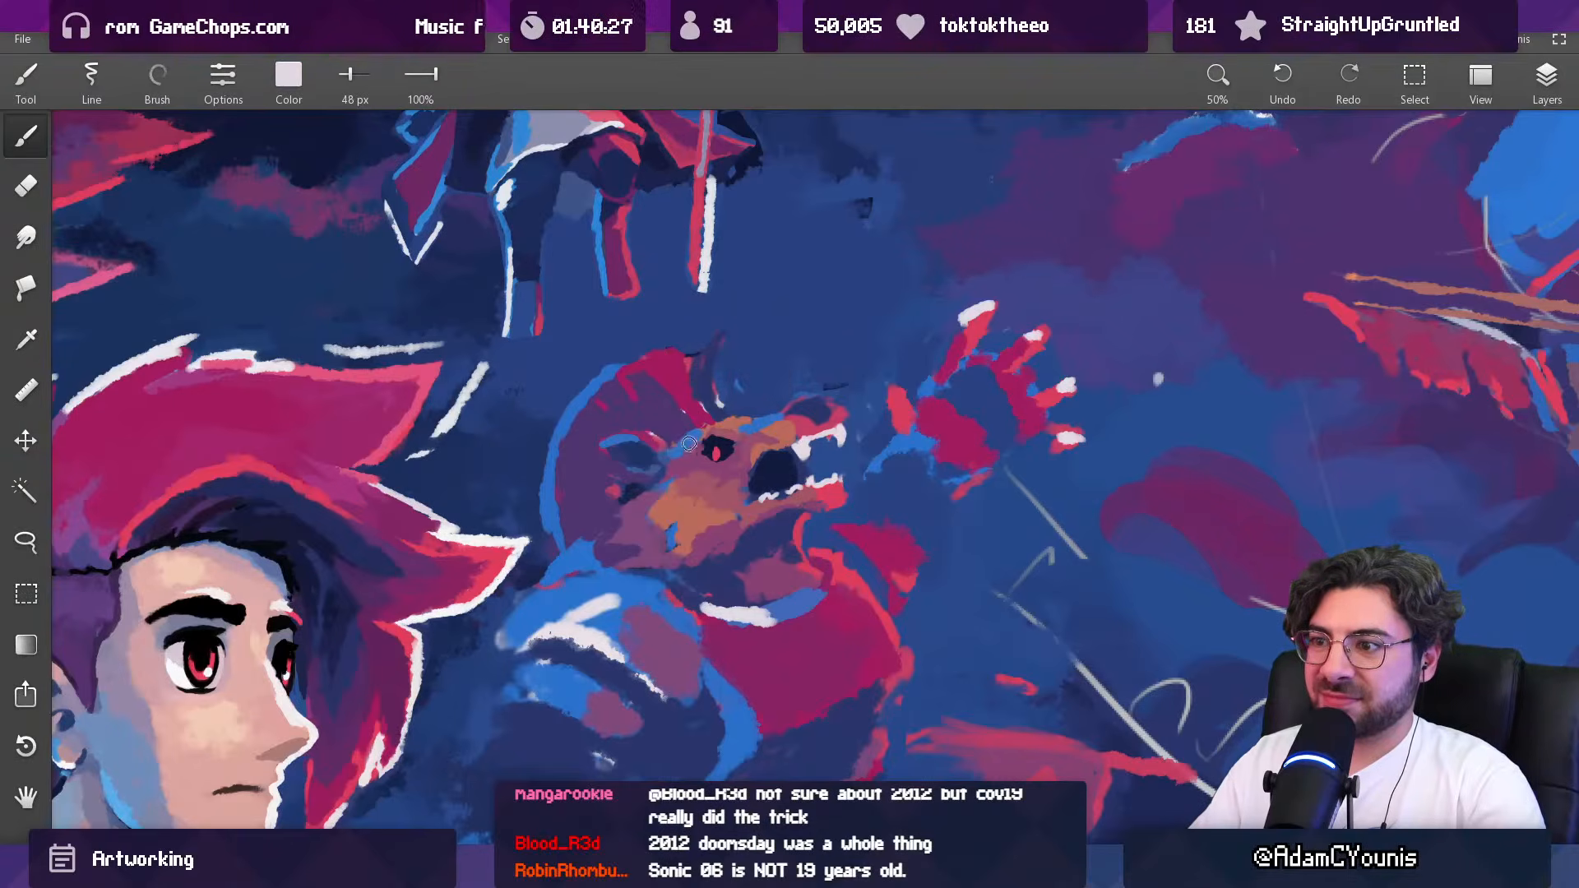
Step: Paint a sampled orange-red highlight on the creature's ear at 39 px and shade its inside dark blue at 50 px
drag(777, 403, 658, 761)
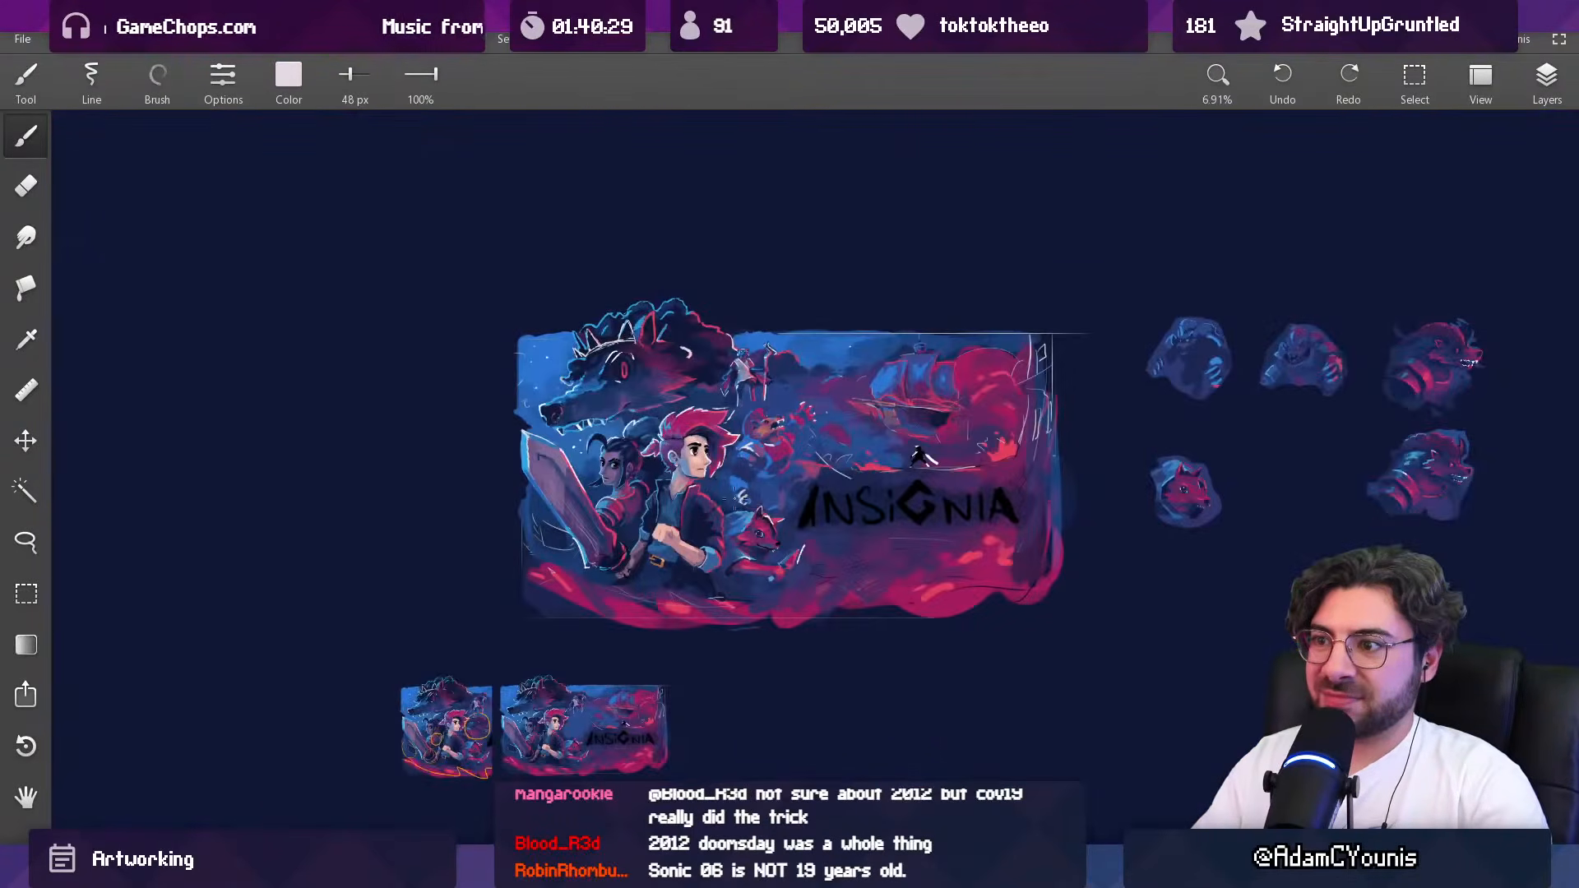
drag(736, 503, 765, 374)
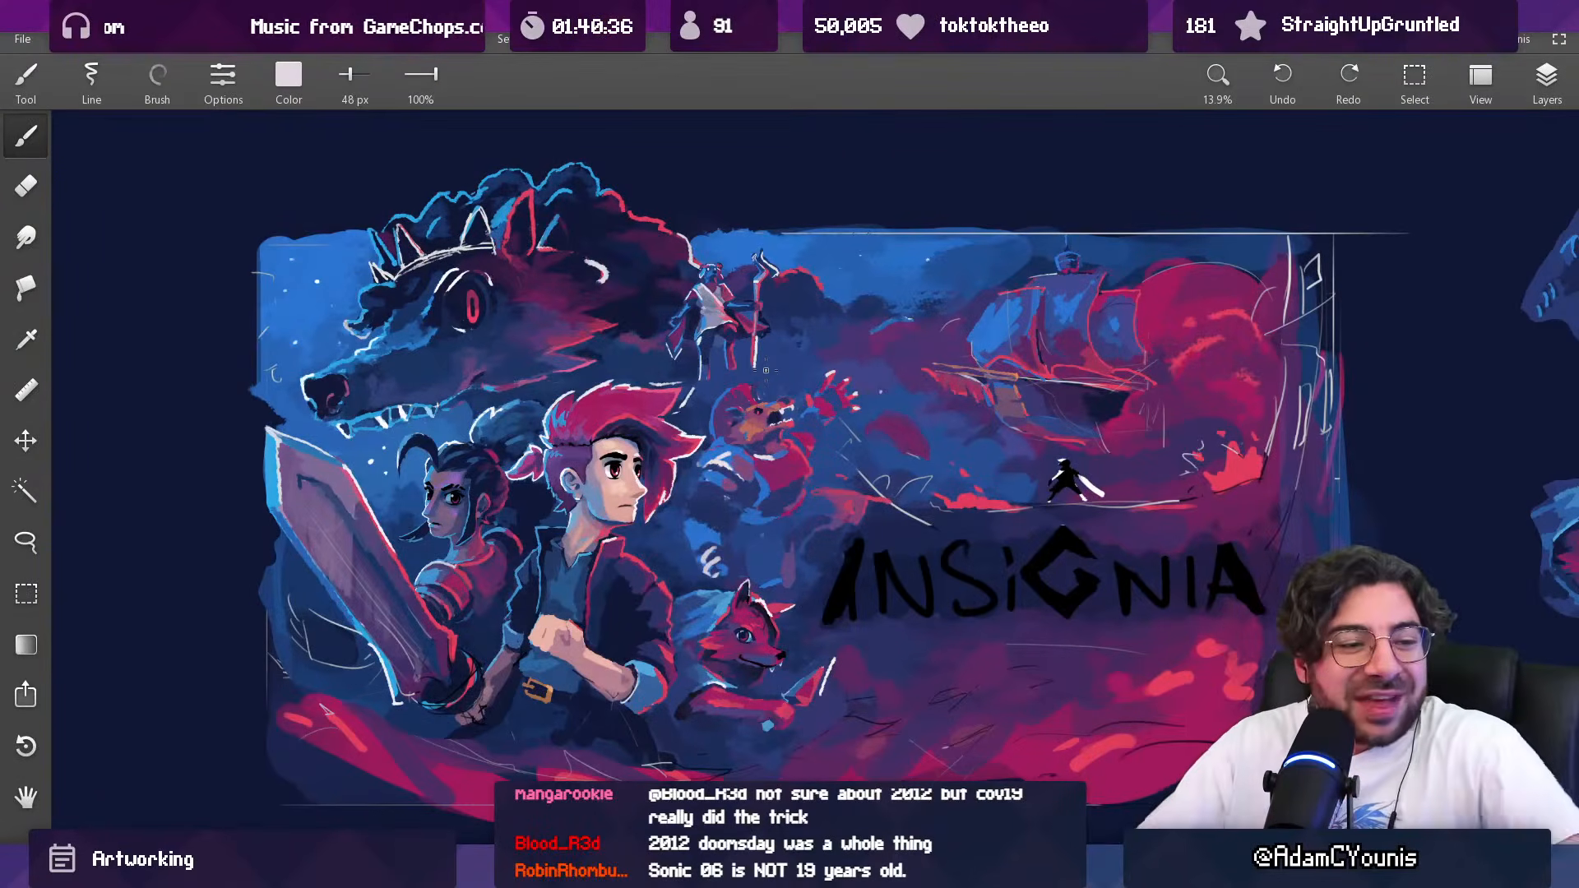
scroll(753, 399, up, 8)
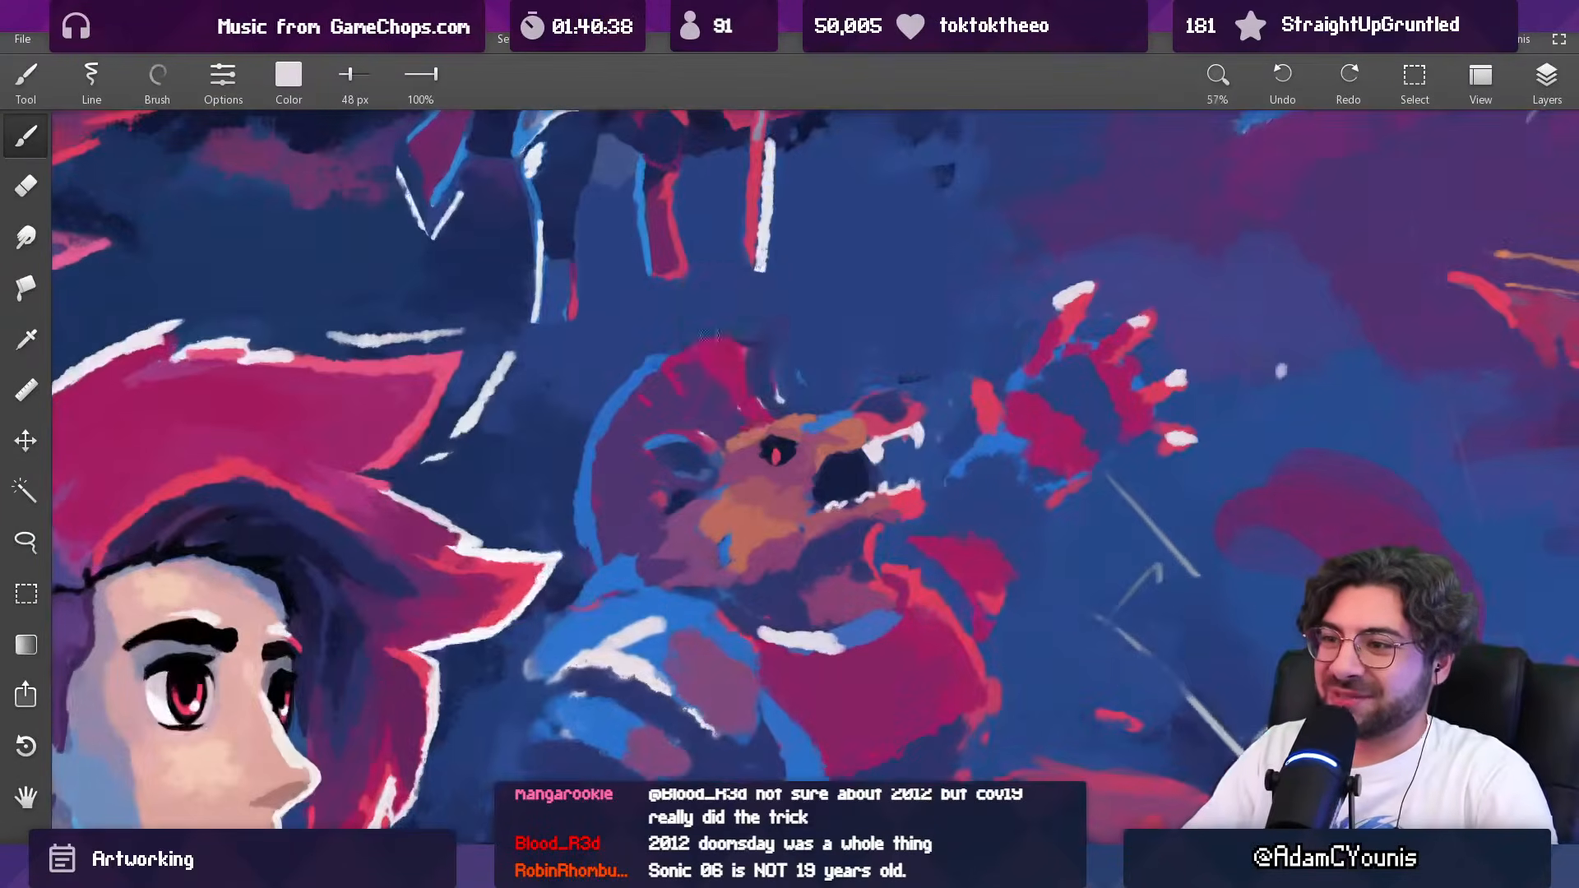
alt+click(736, 441)
key(bracketleft)
drag(694, 440, 709, 452)
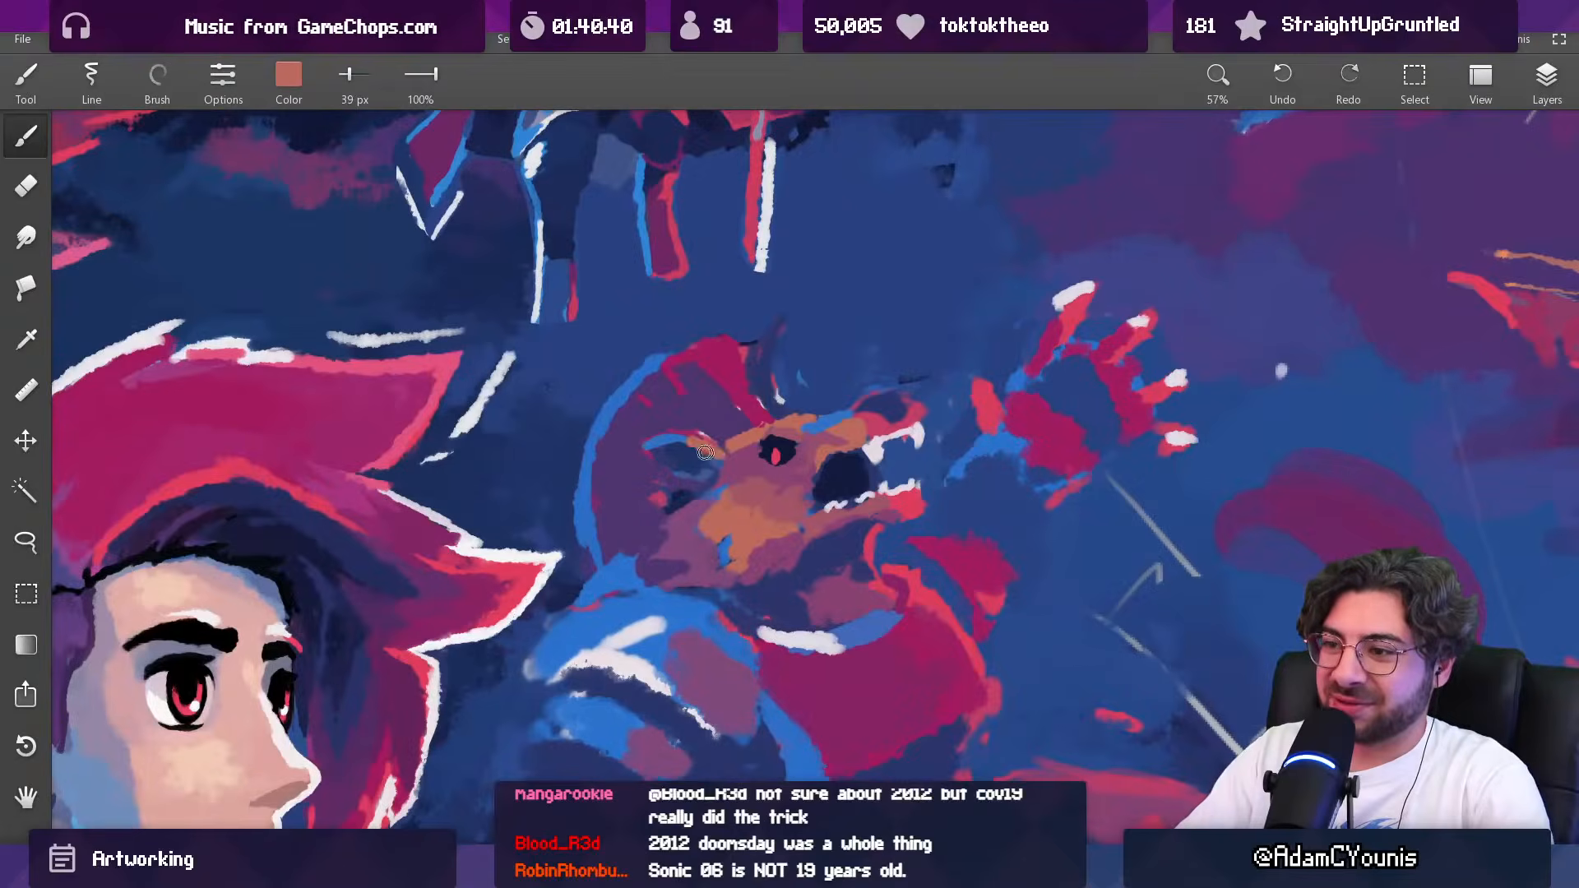
alt+click(703, 459)
alt+click(671, 485)
alt+click(684, 462)
drag(690, 422, 748, 421)
key(bracketright)
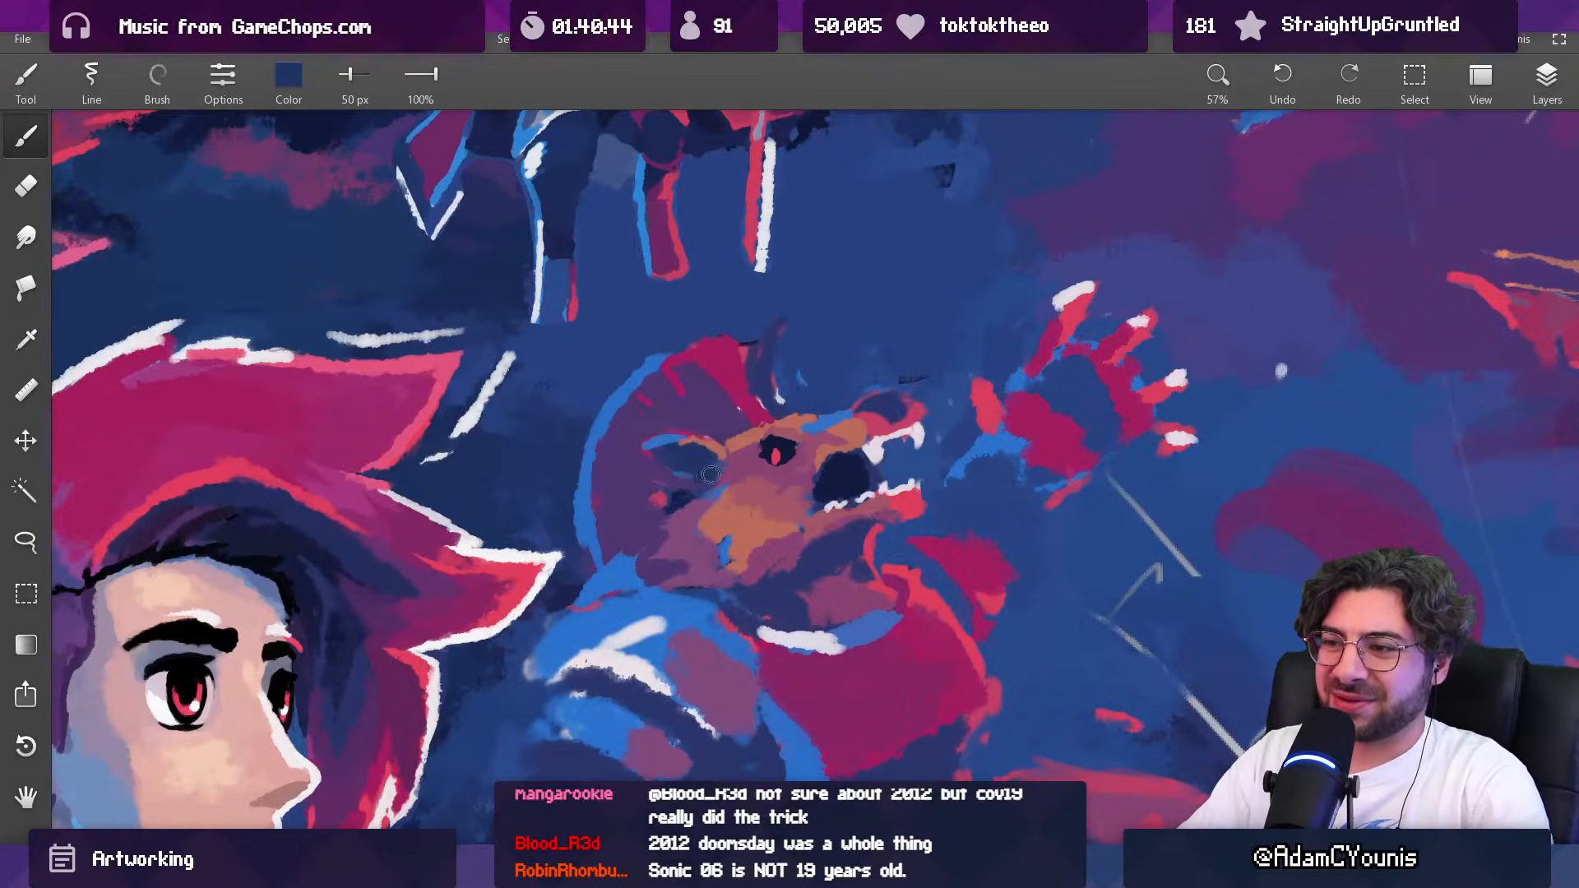
Step: Cover the patches below the creature's ear with sampled purple, enlarging the brush to 83 px
alt+click(702, 503)
alt+click(686, 506)
alt+click(625, 503)
key(bracketright)
key(bracketright)
drag(657, 488, 664, 495)
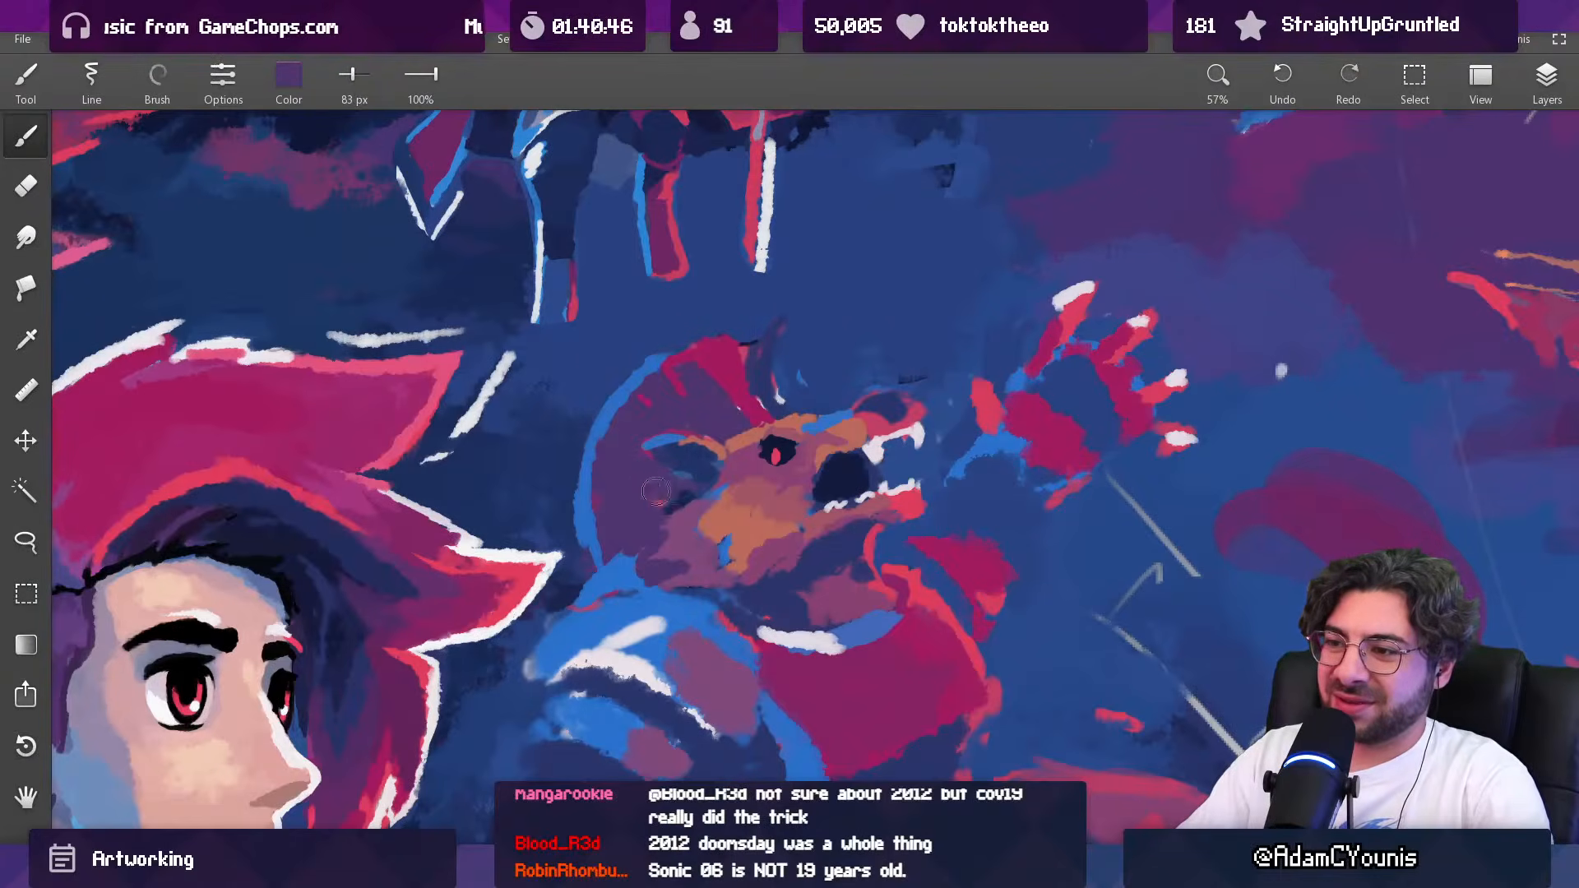
Step: Rework the back edge of the creature's cheek with sampled mauve, orange-pink and purple, reducing the brush from 63 to 40 px
alt+click(699, 486)
key(bracketleft)
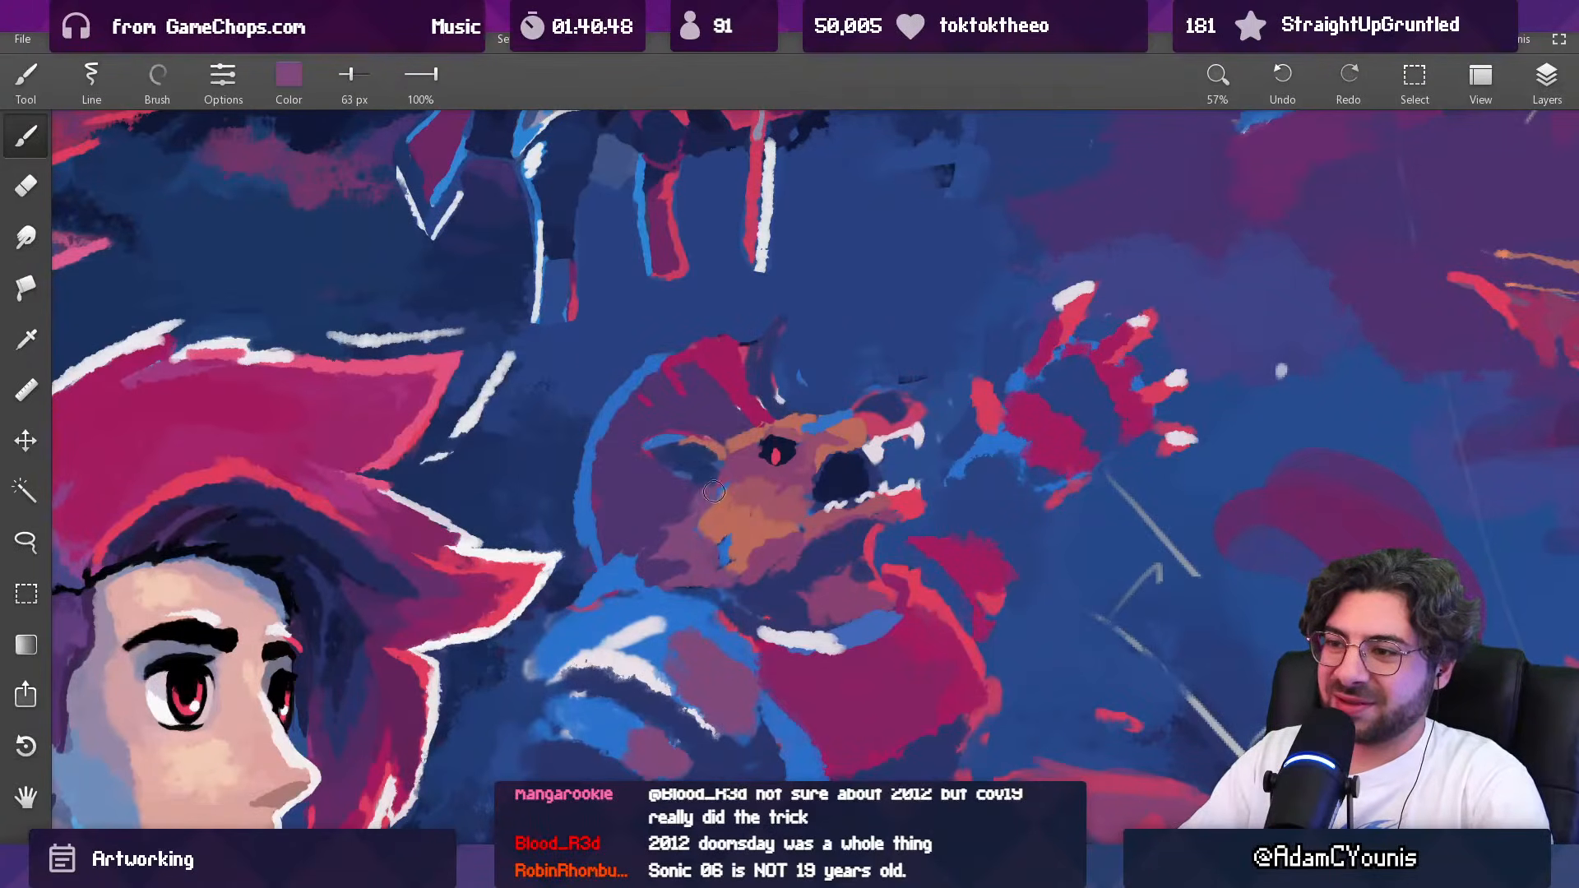
alt+click(700, 496)
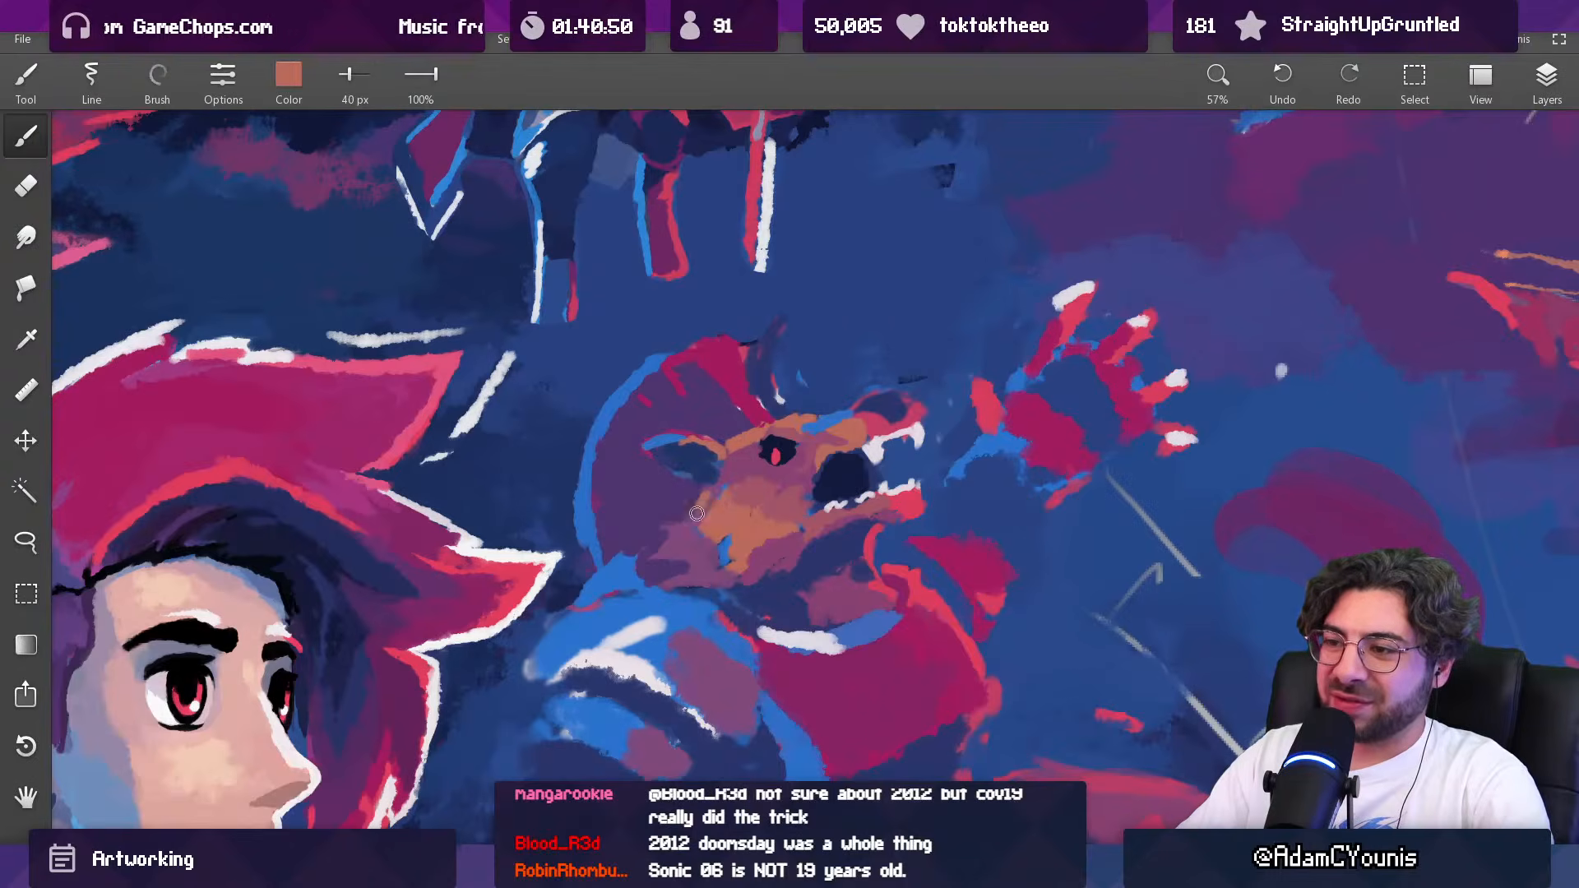
alt+click(700, 498)
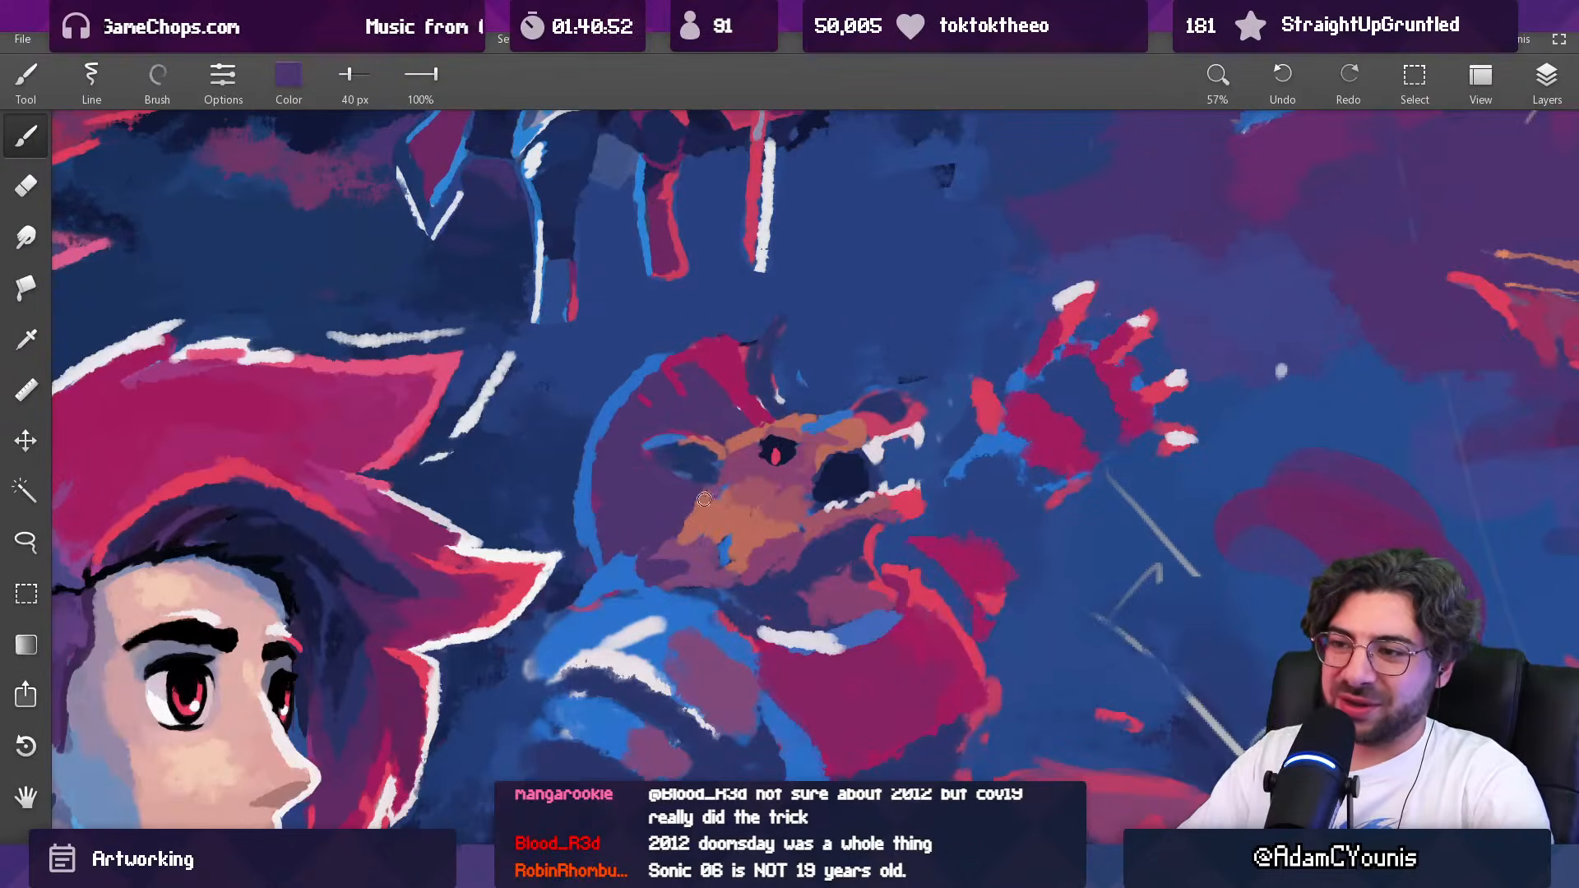
Step: Paint over the blue patch on the creature's cheek and blend the area with sampled orange and mauve at 40 px
scroll(758, 462, down, 3)
scroll(758, 462, up, 2)
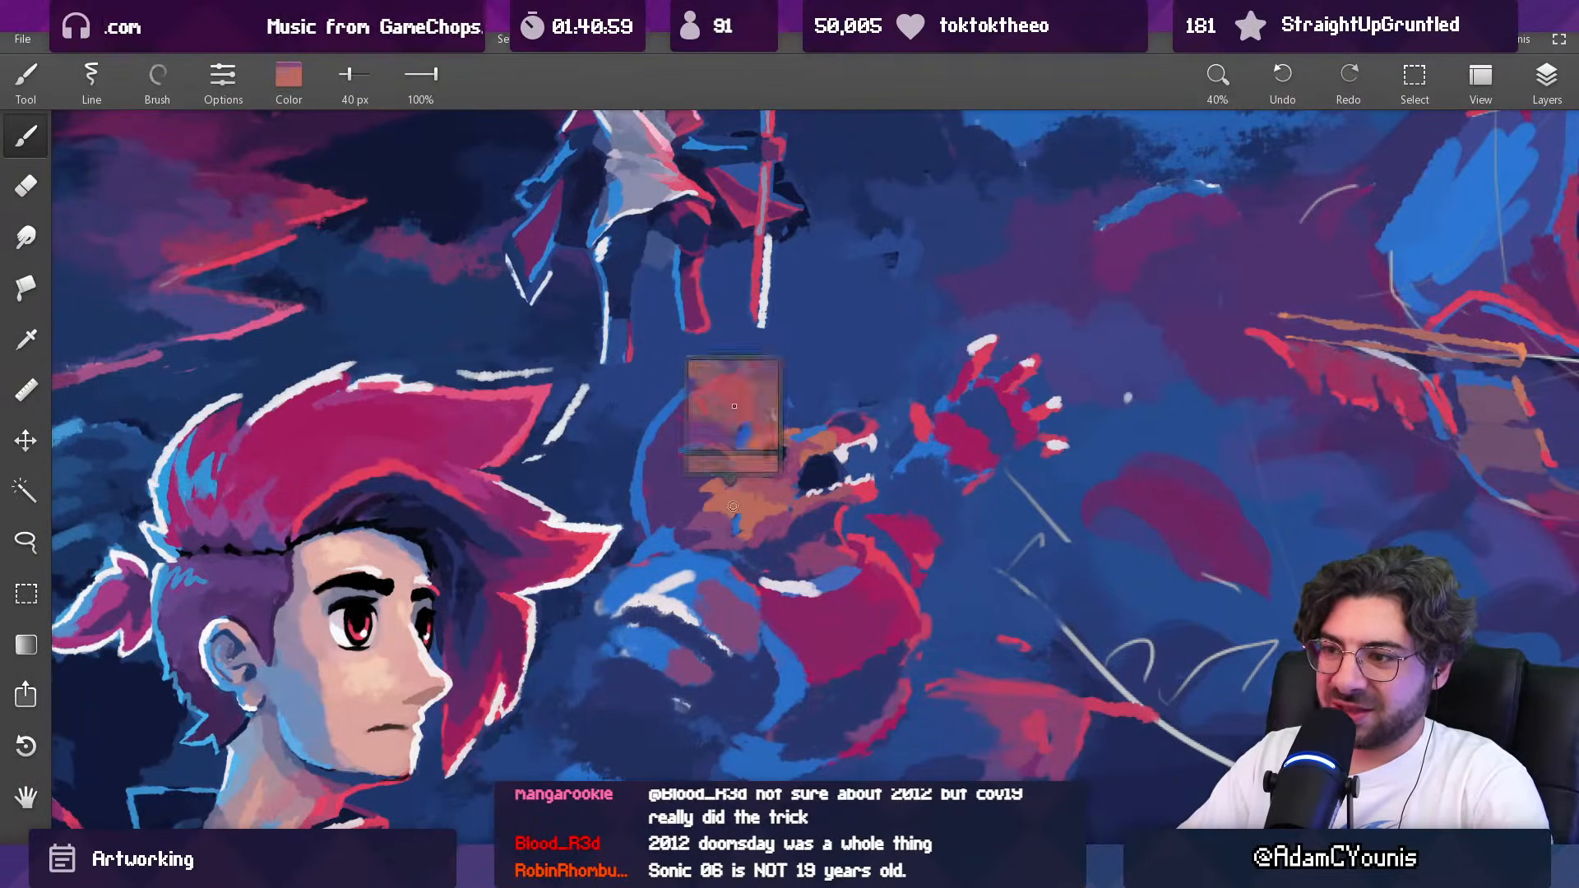
alt+click(730, 514)
drag(730, 518, 756, 531)
alt+click(744, 511)
alt+click(737, 517)
alt+click(755, 524)
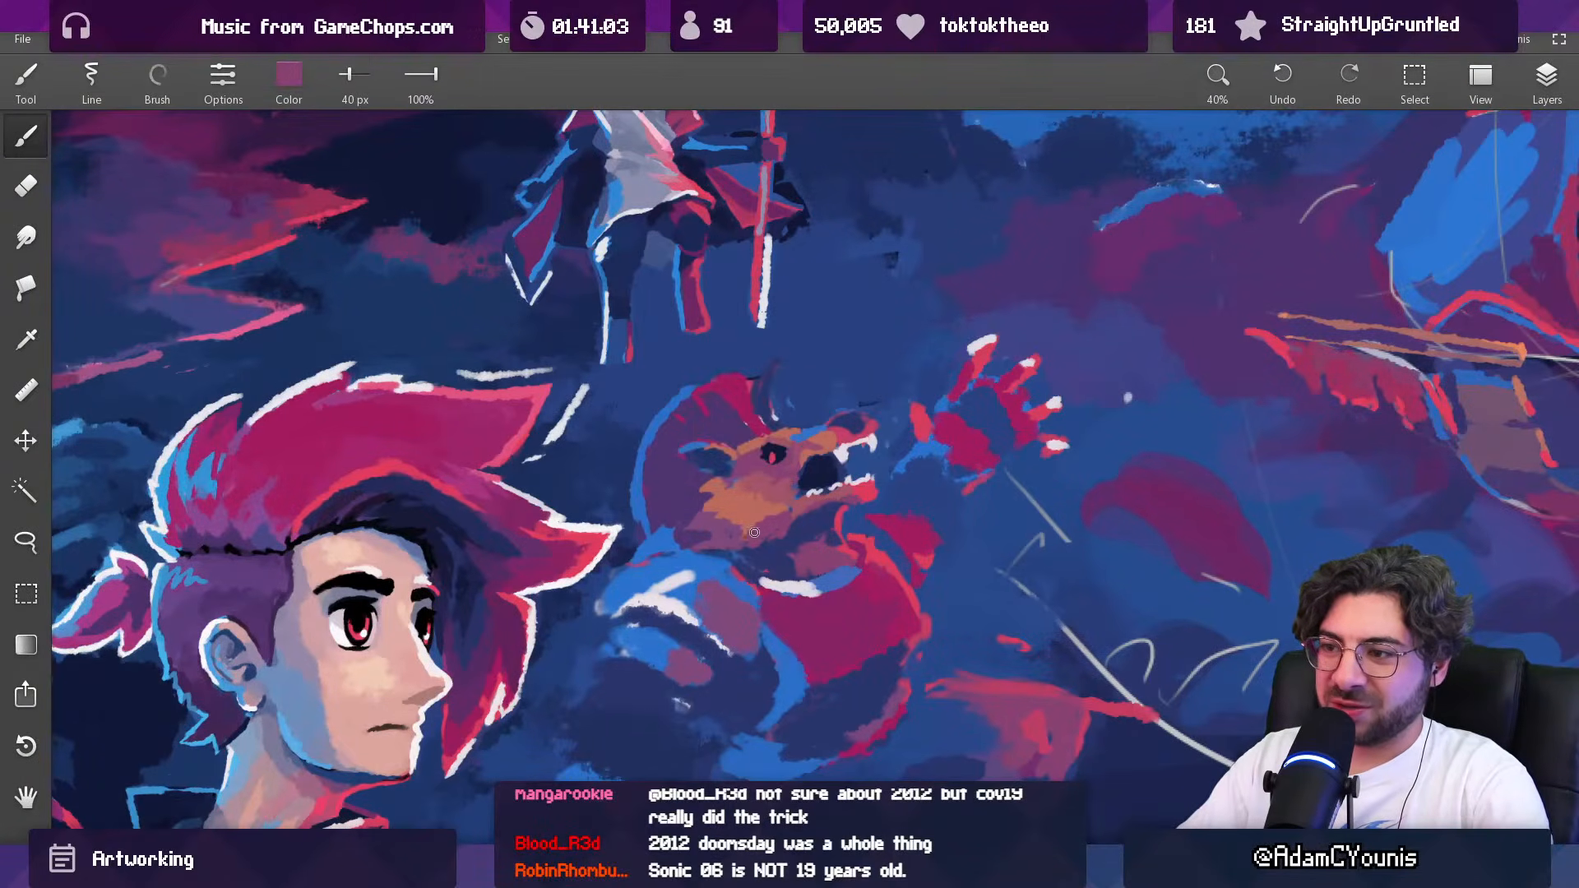
scroll(771, 439, down, 6)
scroll(765, 460, up, 5)
alt+click(714, 489)
alt+click(746, 475)
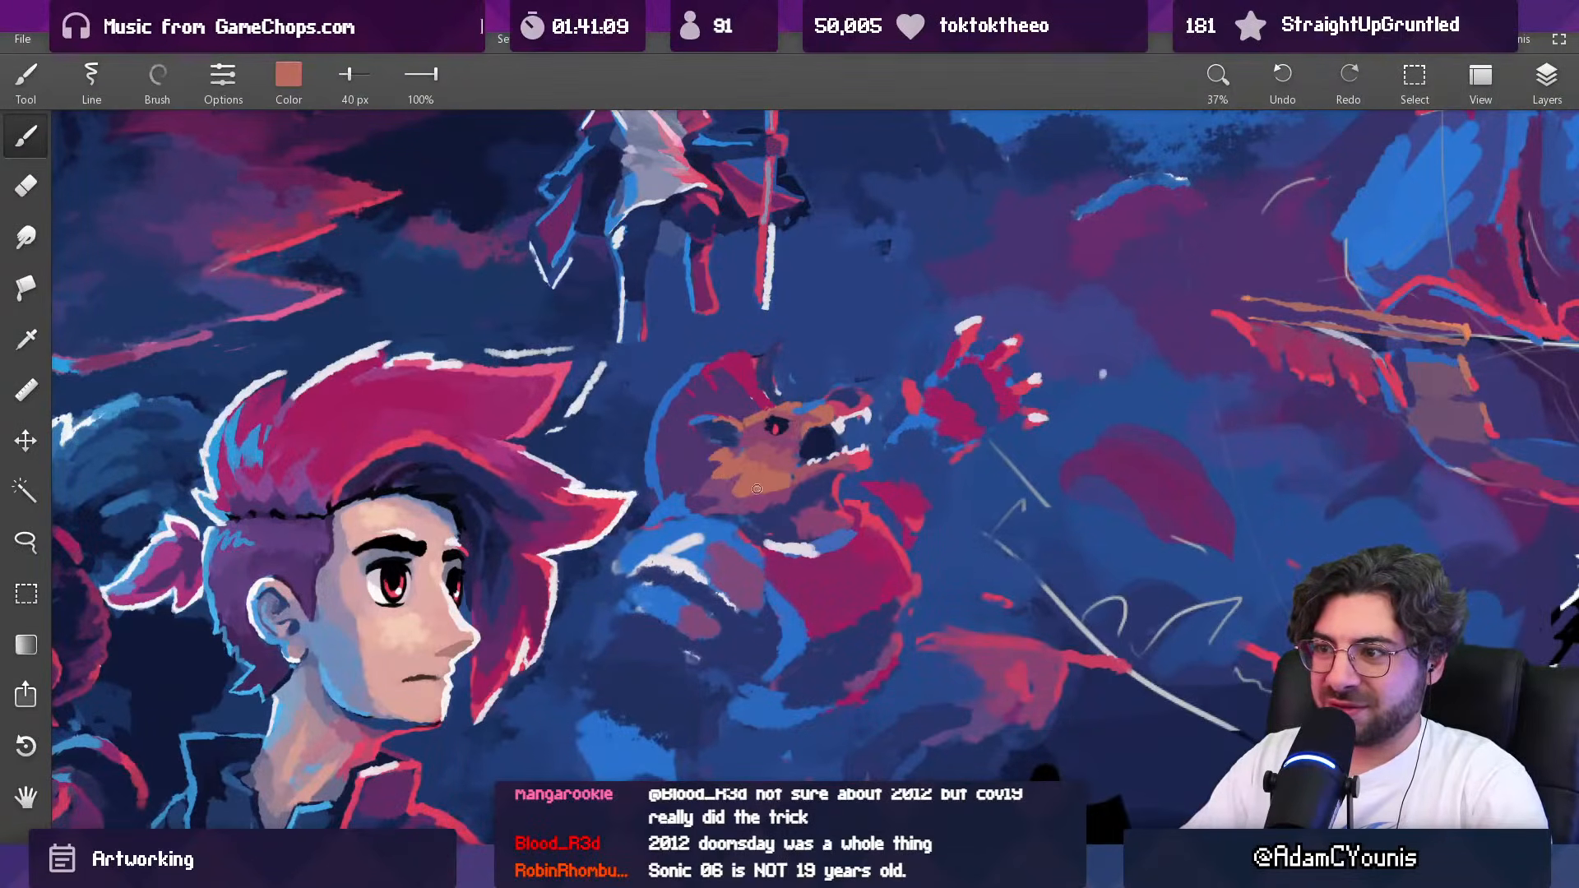
Step: Lasso the tip of the creature's snout, deselect it, and paint the nose dark navy with sampled background blue around it at 26 px
scroll(758, 489, down, 5)
drag(851, 357, 770, 335)
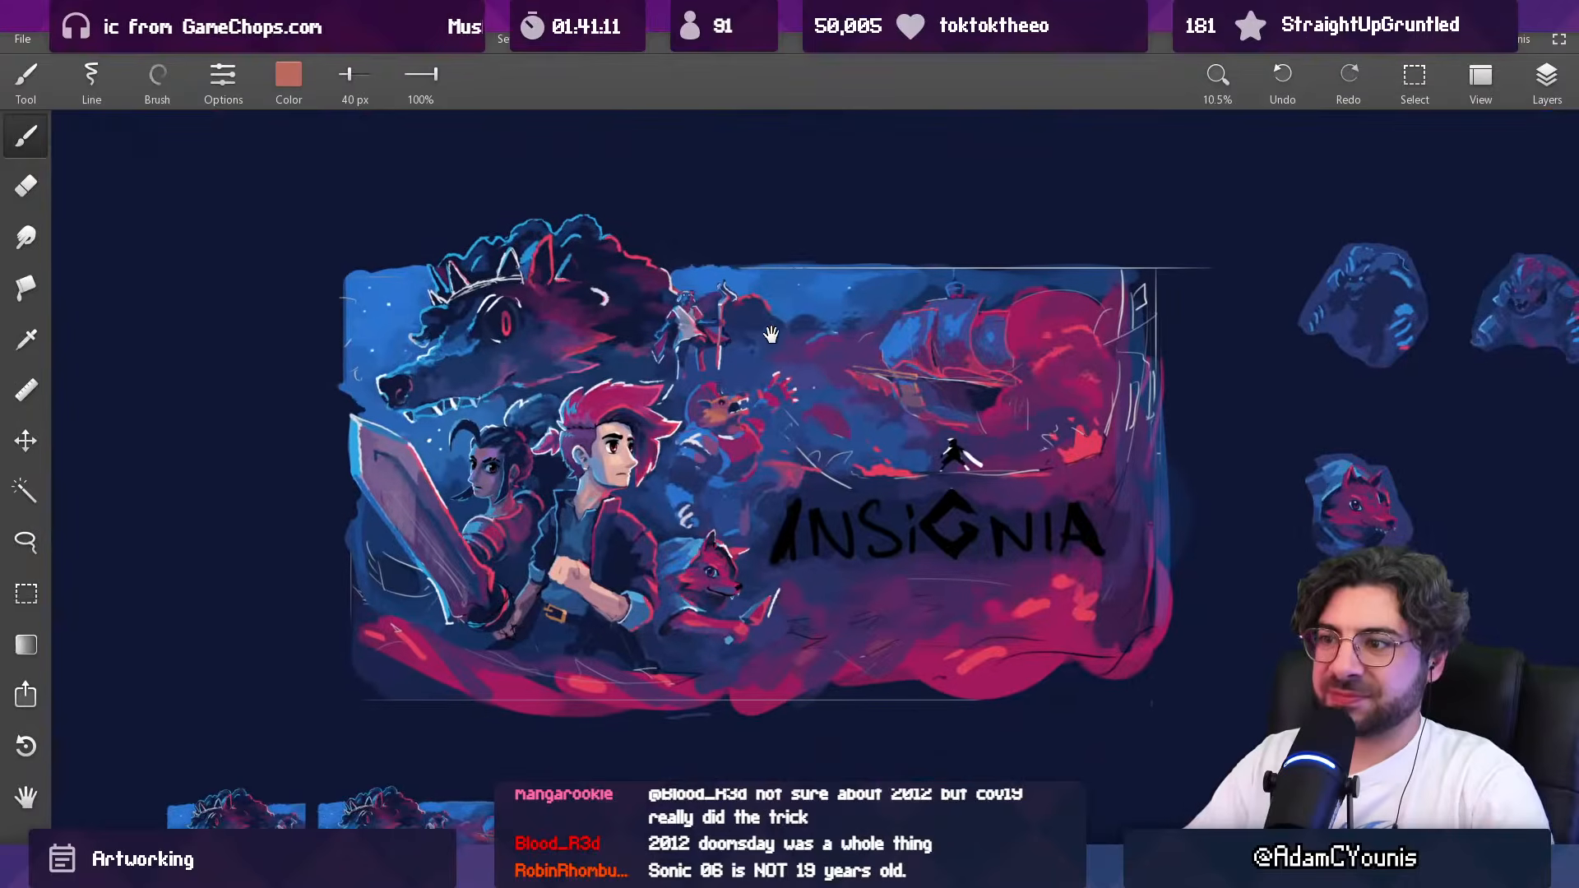
scroll(764, 274, up, 5)
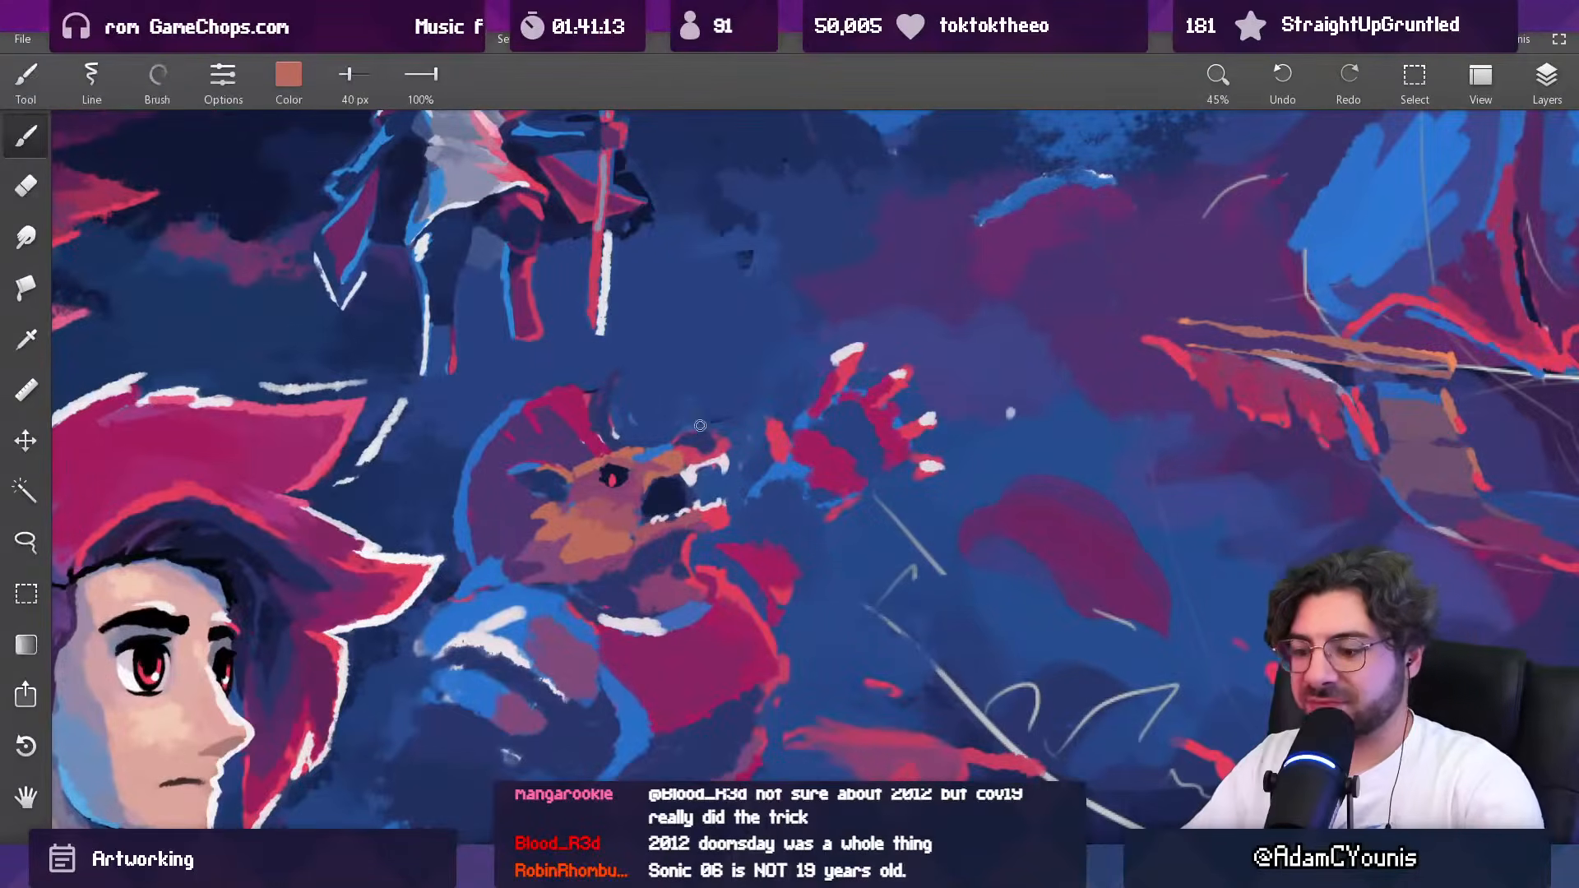
key(l)
mouse_move(663, 401)
mouse_down()
mouse_move(682, 490)
mouse_move(736, 490)
mouse_move(752, 441)
mouse_move(740, 424)
mouse_up()
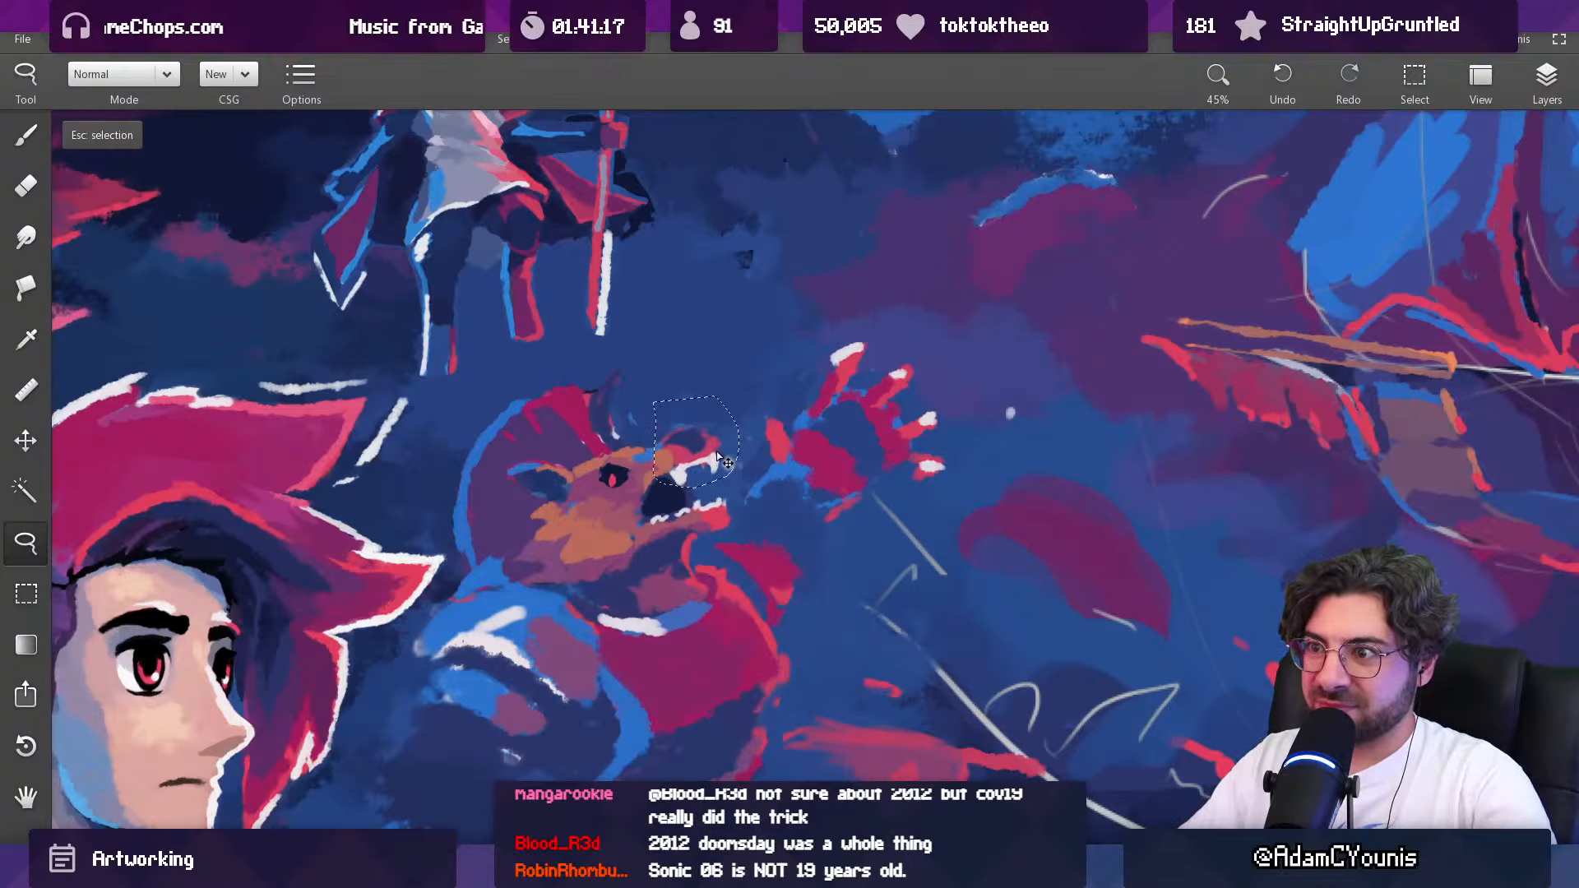
key(Escape)
key(b)
alt+click(668, 500)
key(bracketleft)
key(bracketleft)
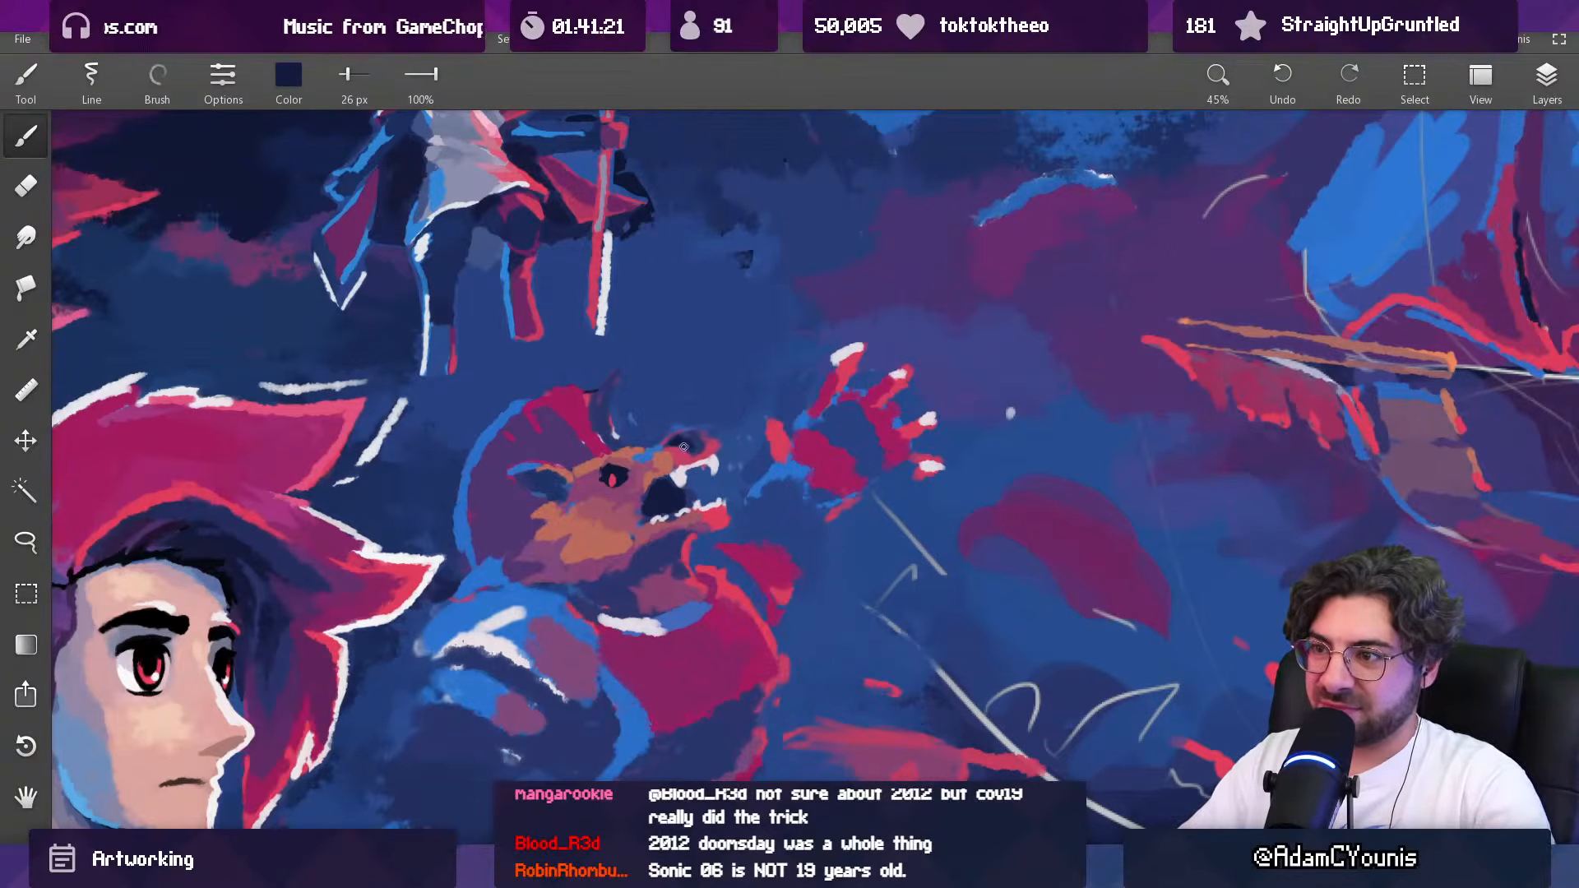
alt+click(685, 418)
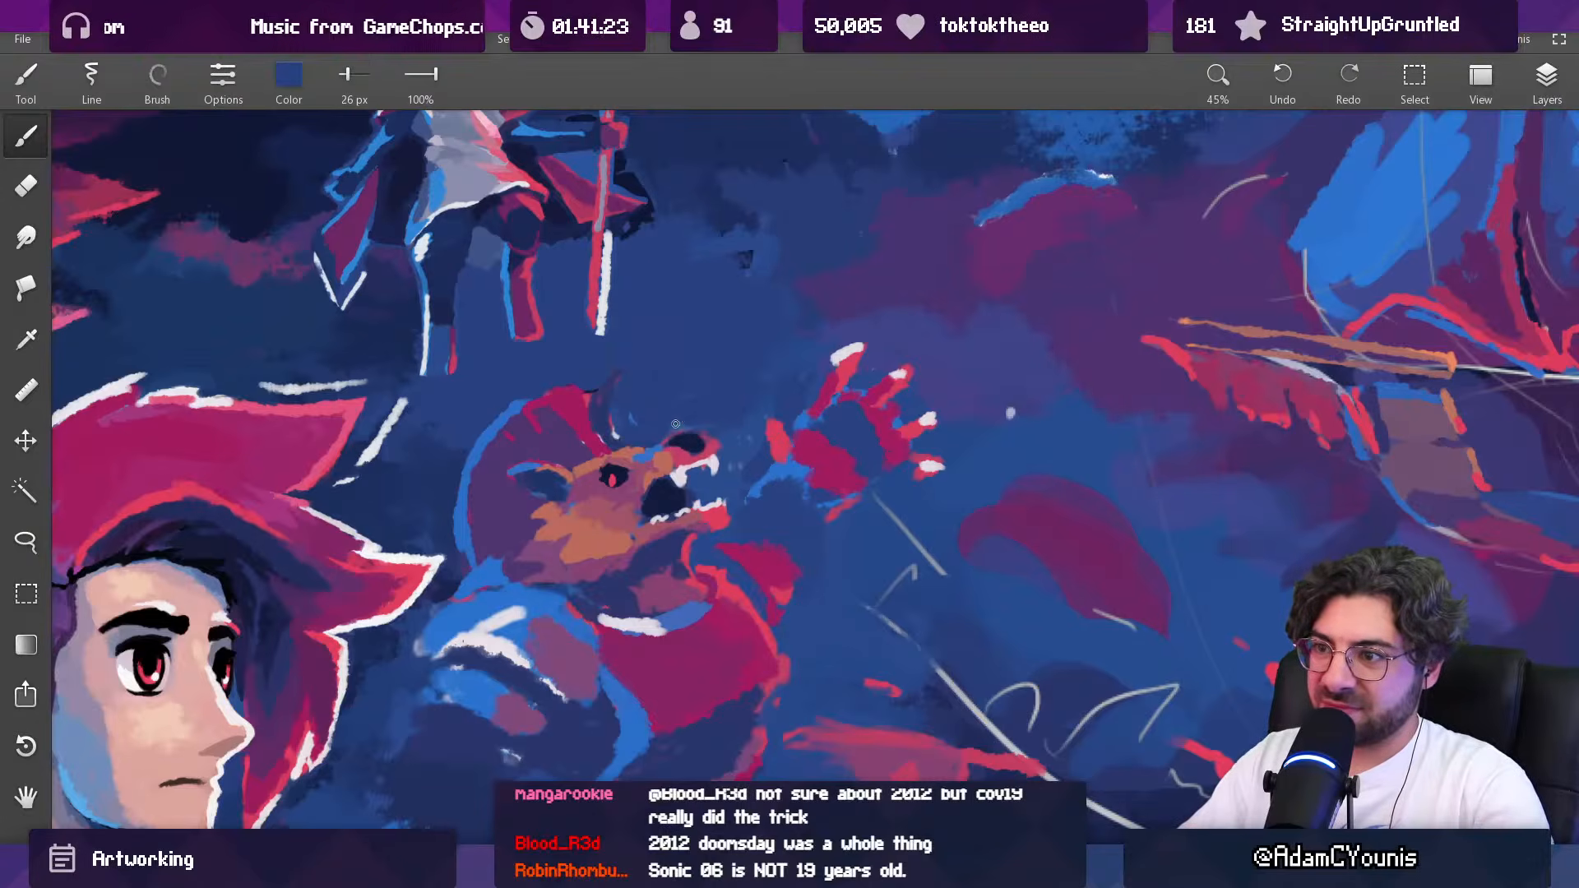
Step: Add an off-white highlight along the top of the creature's nose at 25 px and refine it with sampled dark blues
alt+click(631, 625)
key(bracketleft)
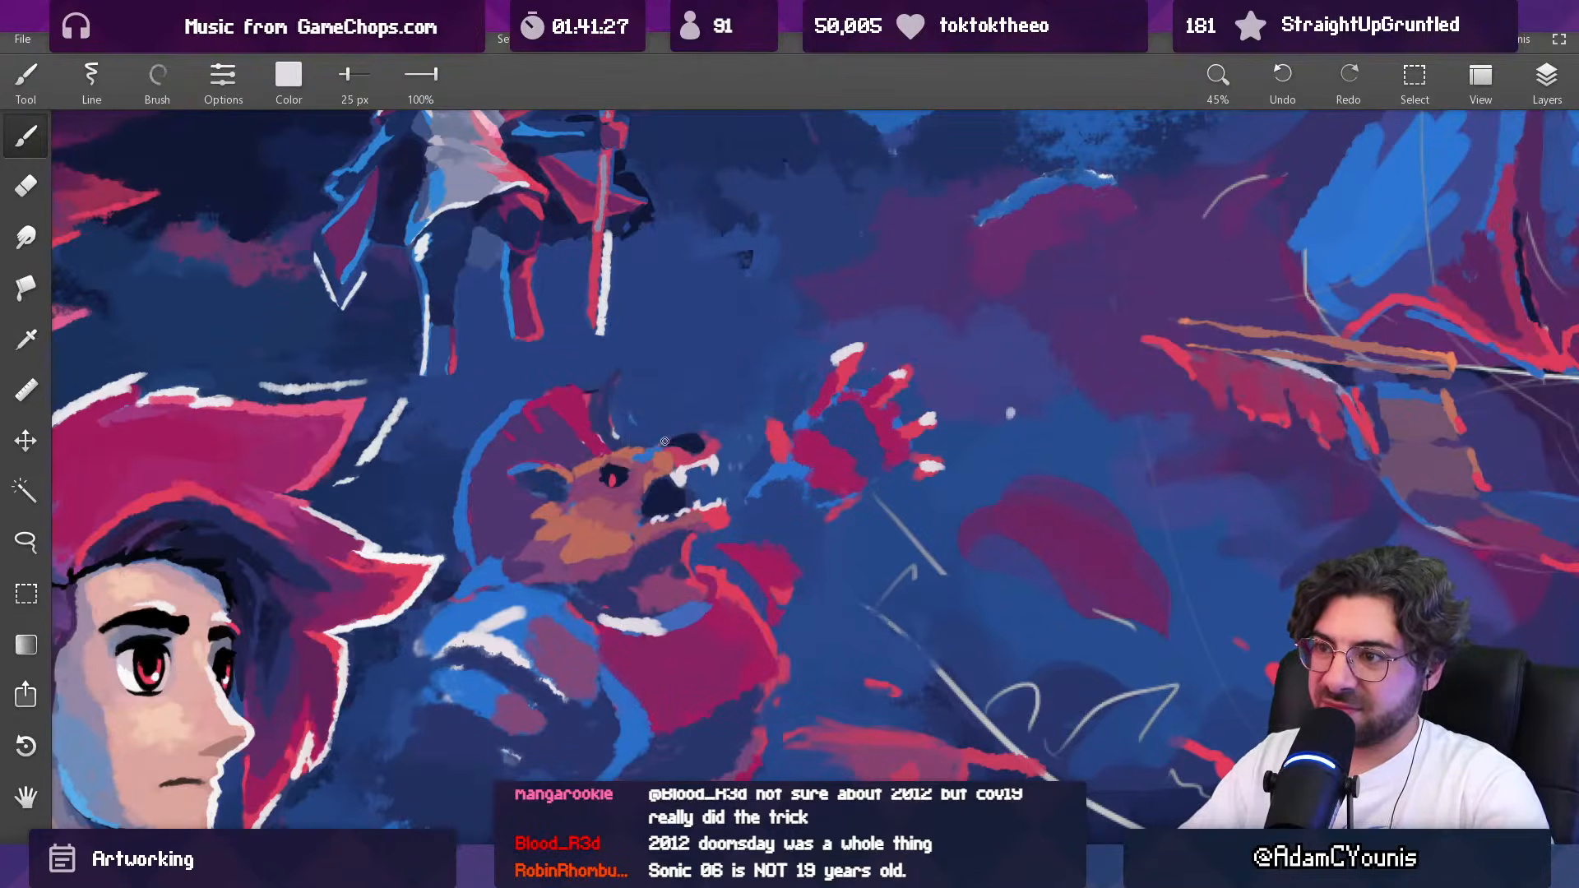
alt+click(682, 435)
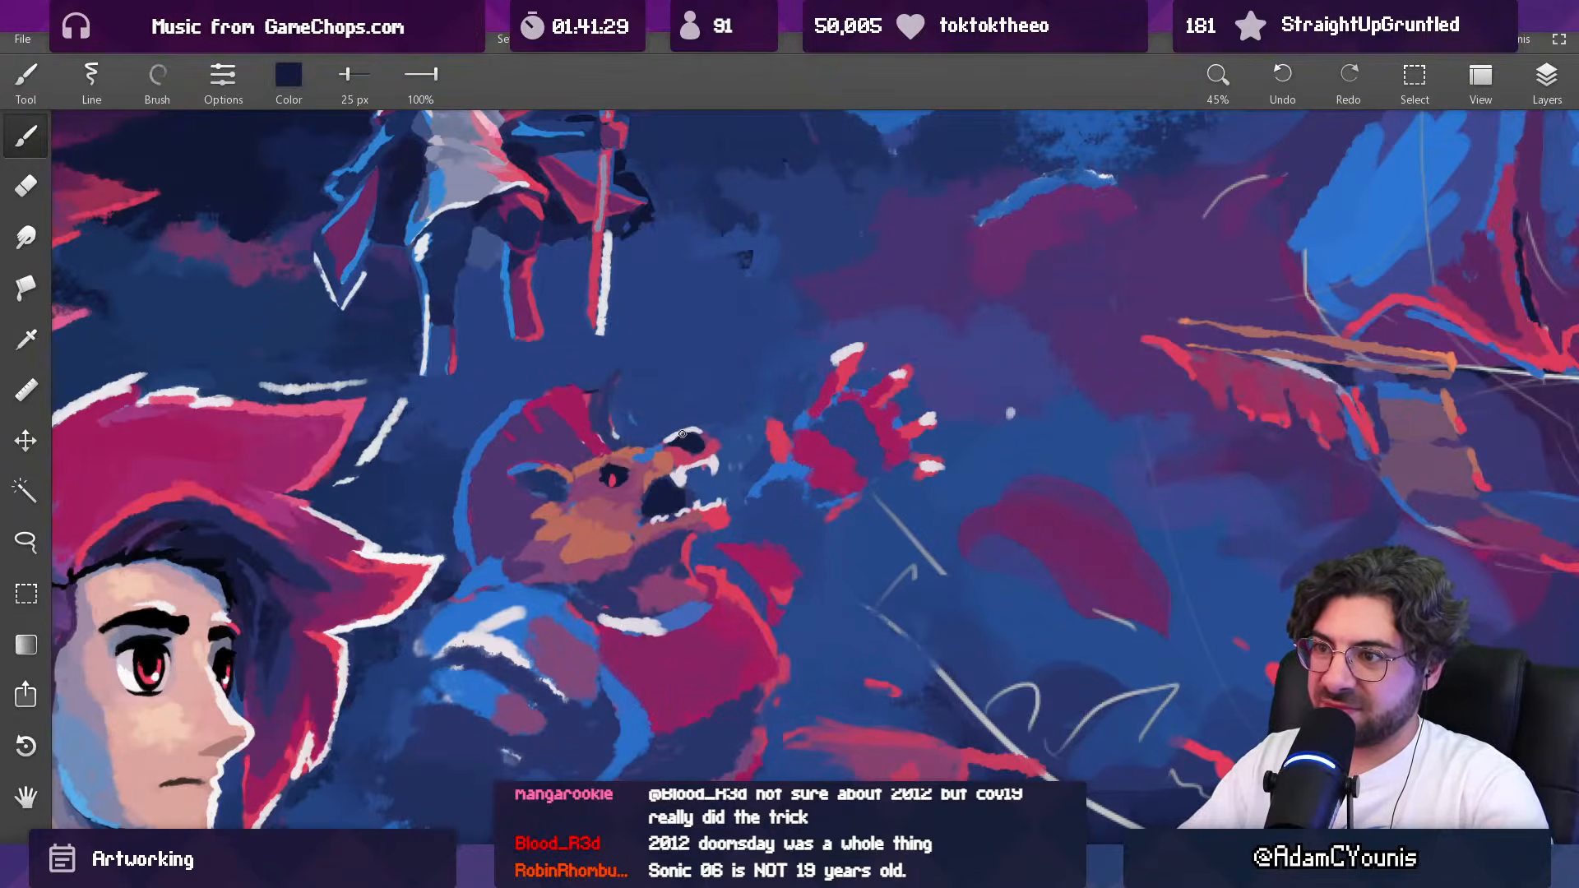
alt+click(683, 433)
scroll(684, 433, down, 5)
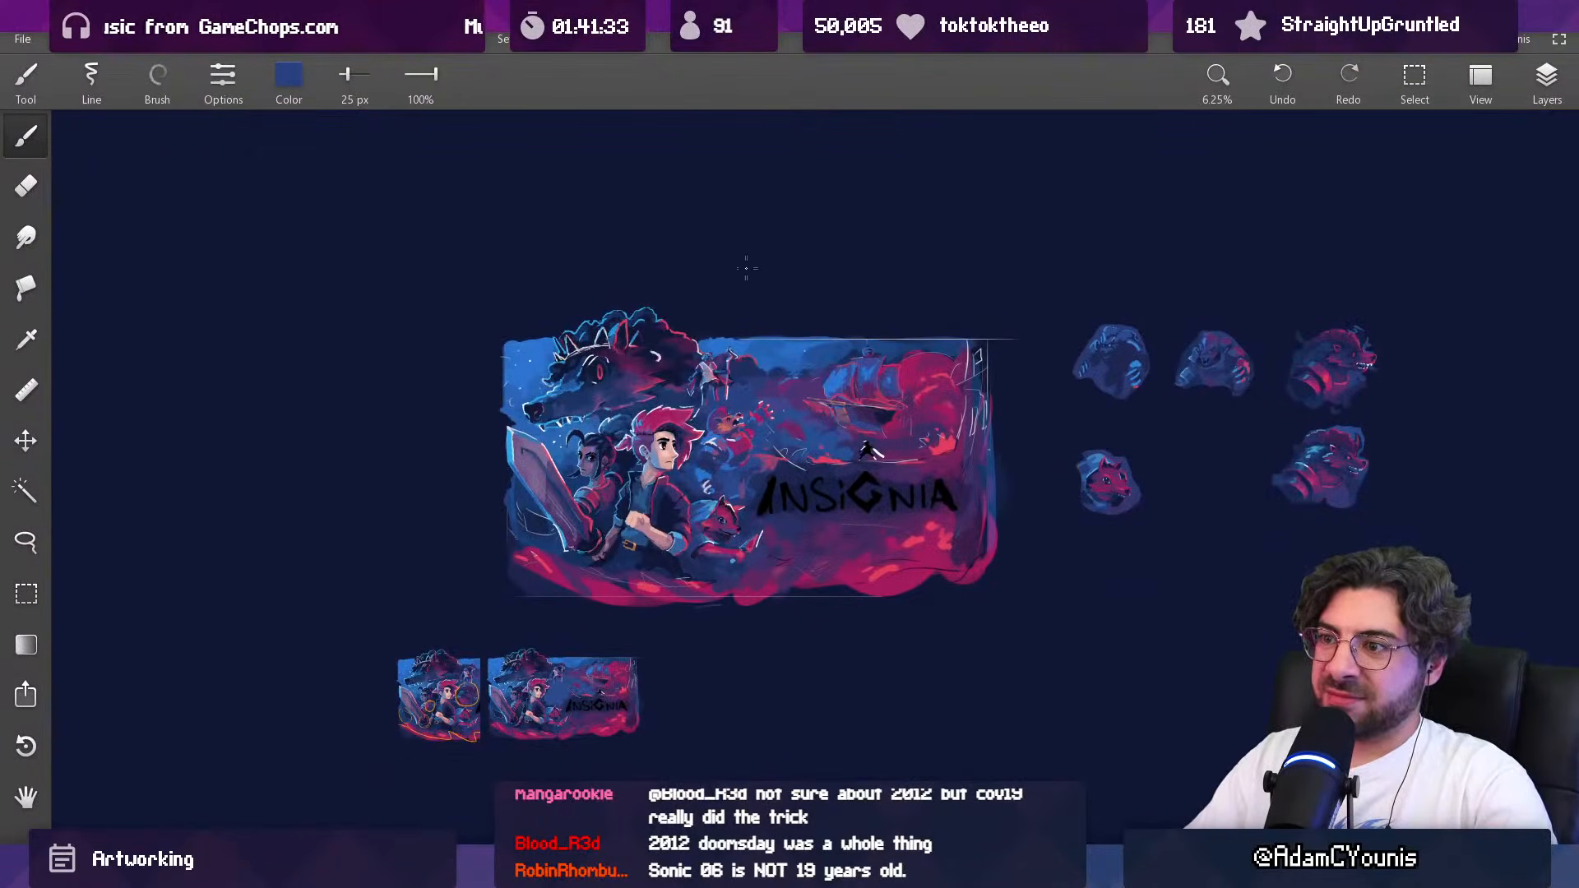
scroll(738, 427, up, 2)
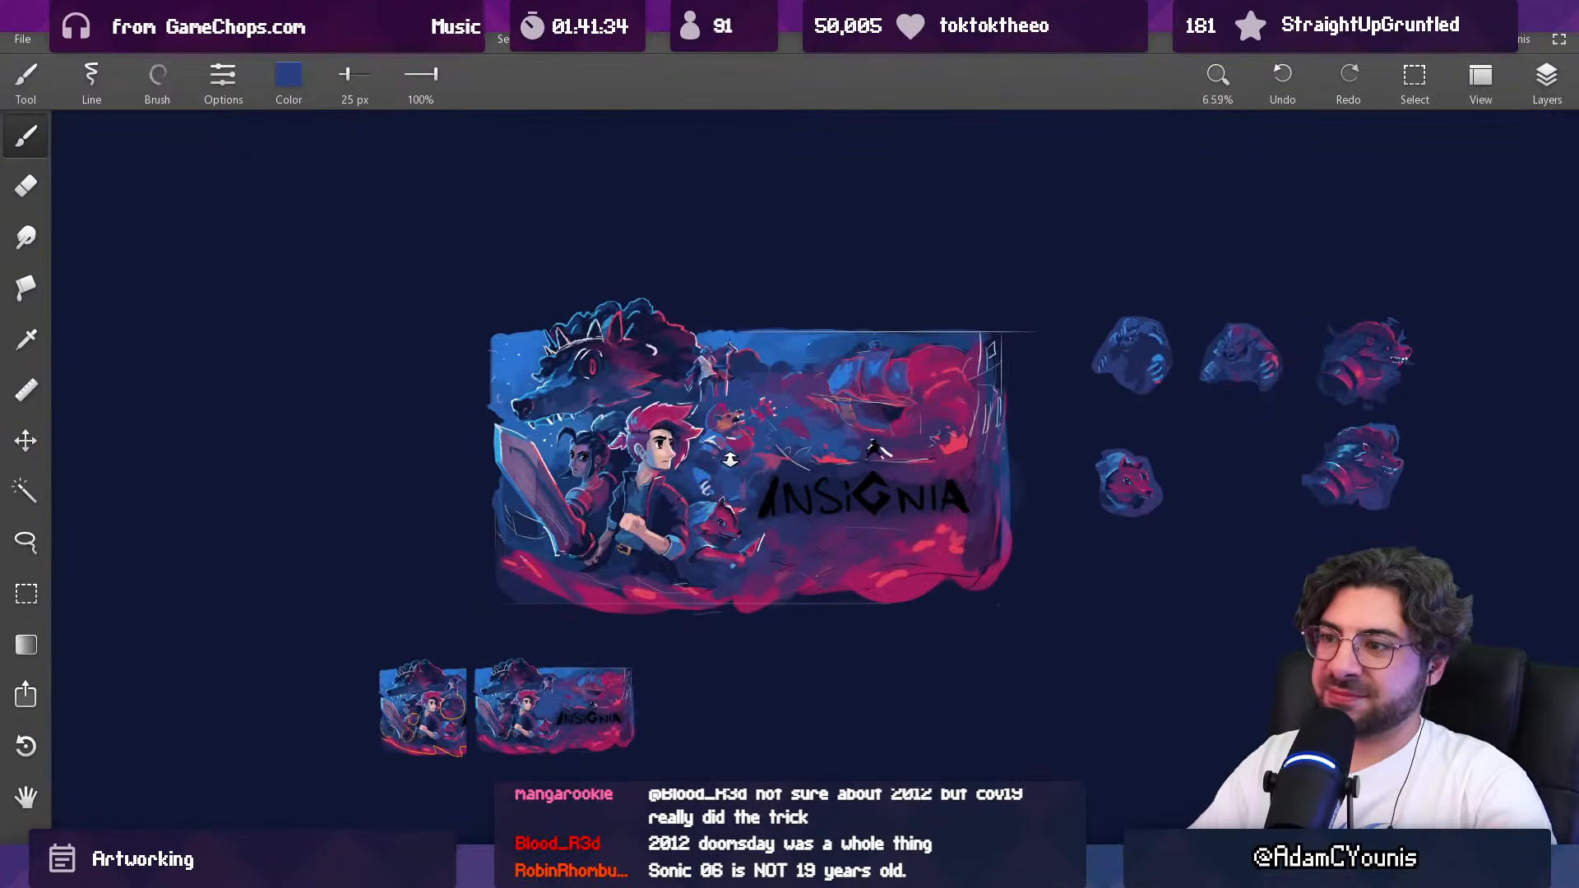
scroll(737, 427, up, 6)
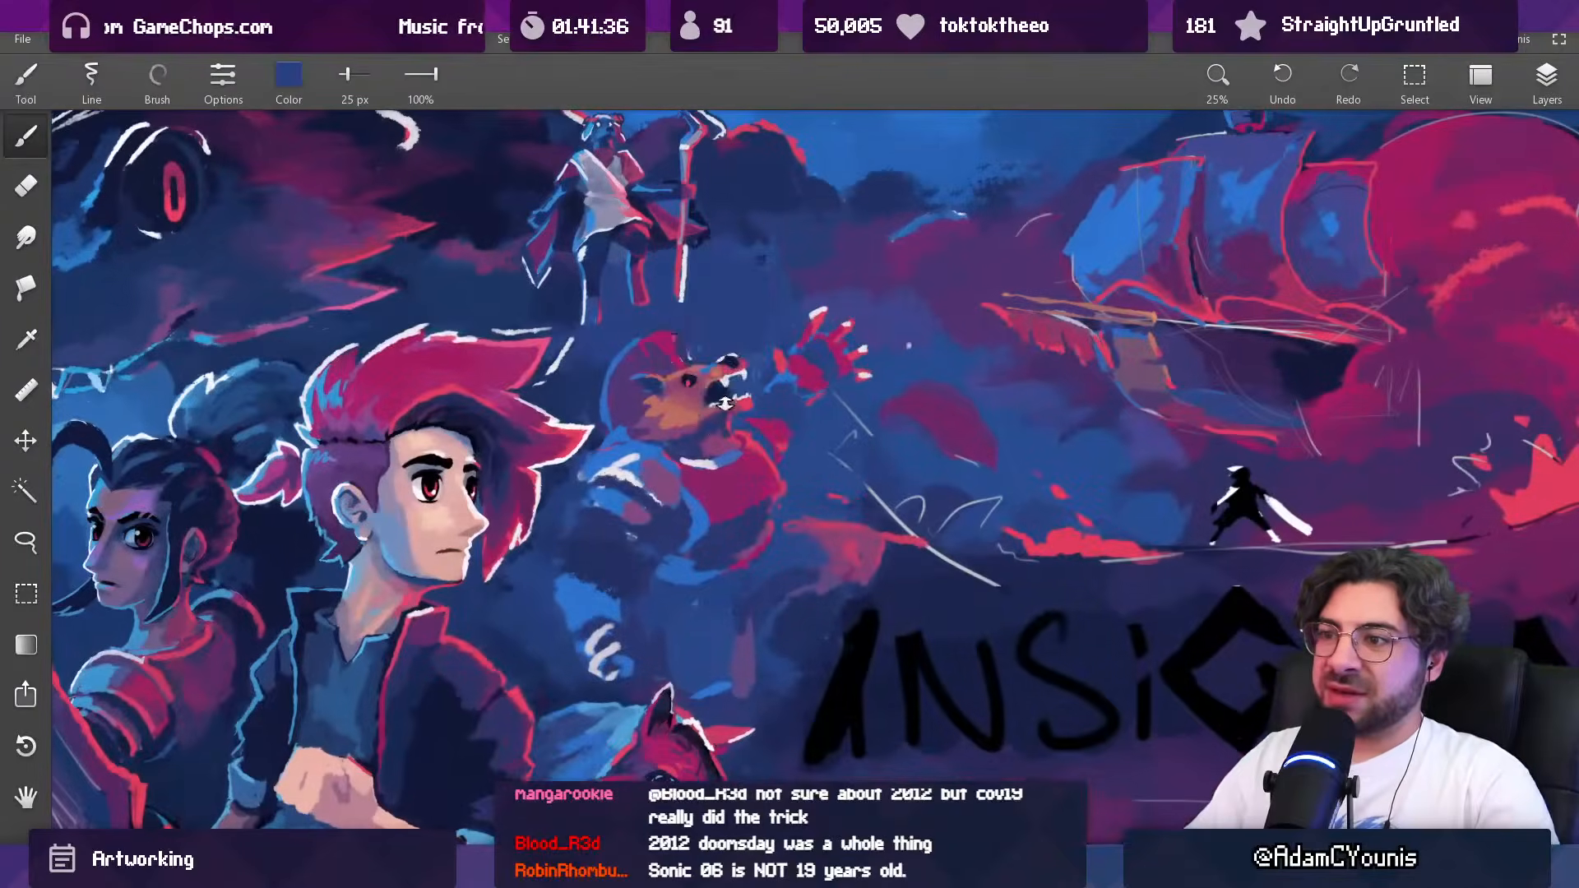
Step: Paint the area beneath the creature's lower jaw with sampled purple, red and dark blue, enlarging the brush to 59 px
key(])
alt+click(689, 433)
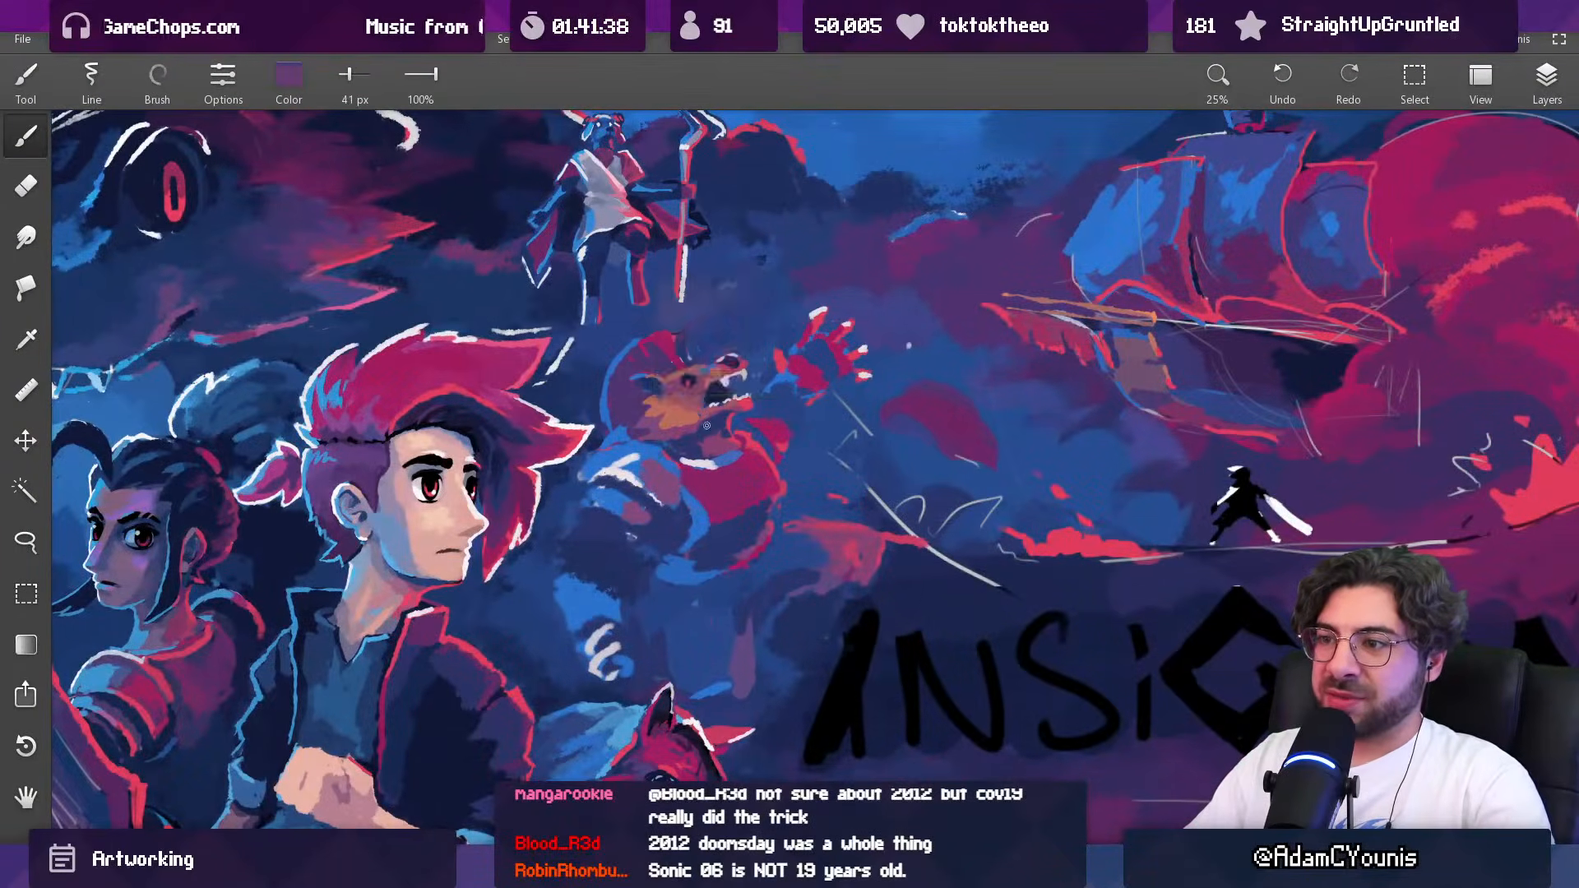
alt+click(736, 421)
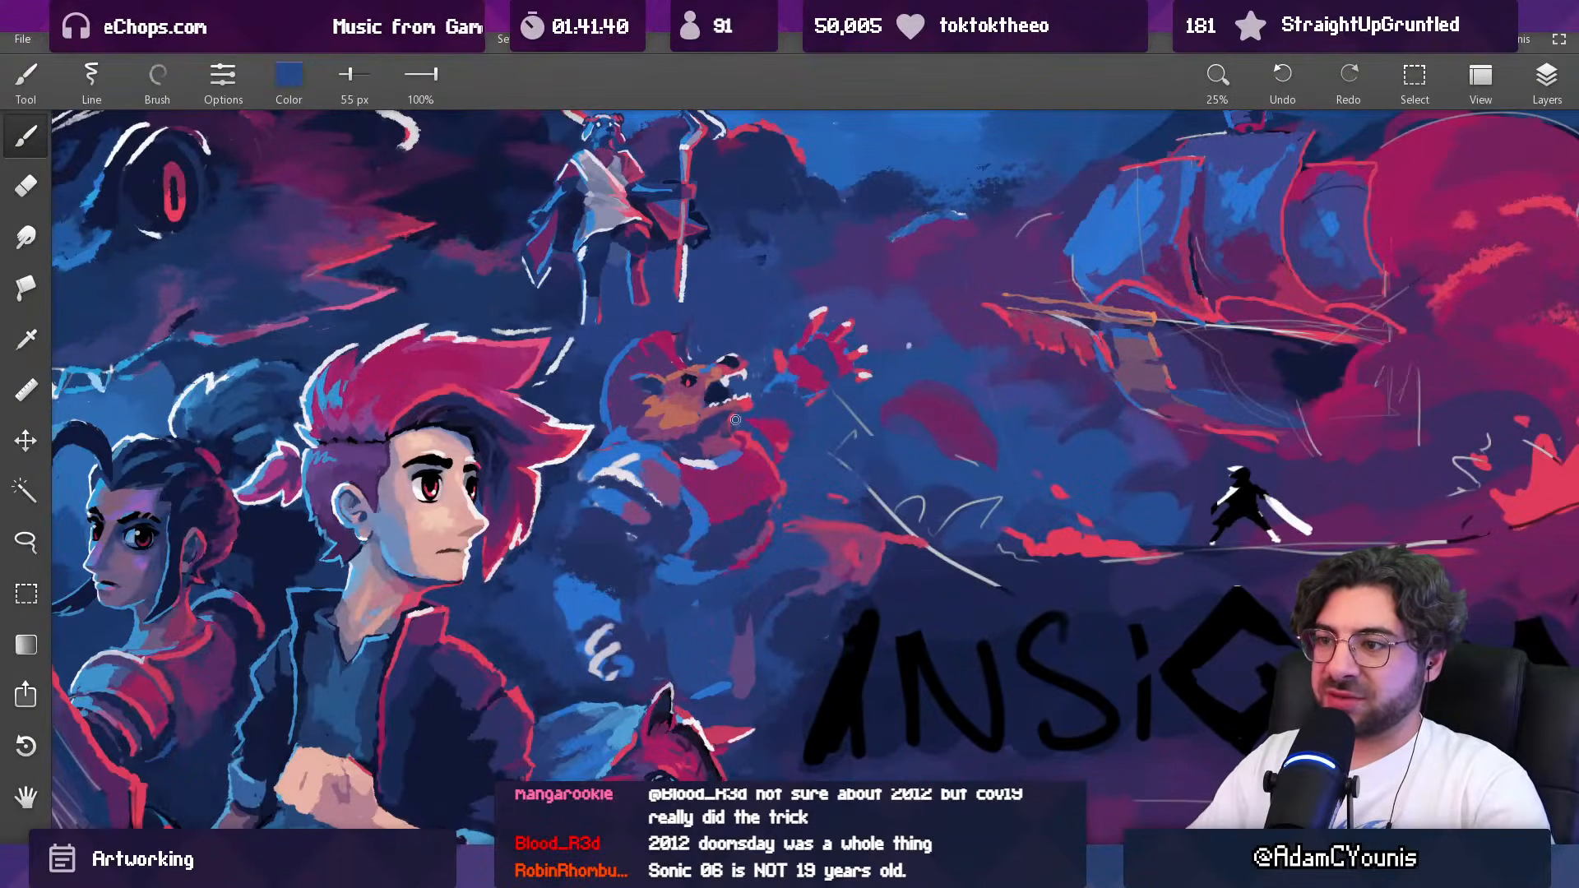
scroll(742, 435, up, 2)
alt+click(721, 428)
key(])
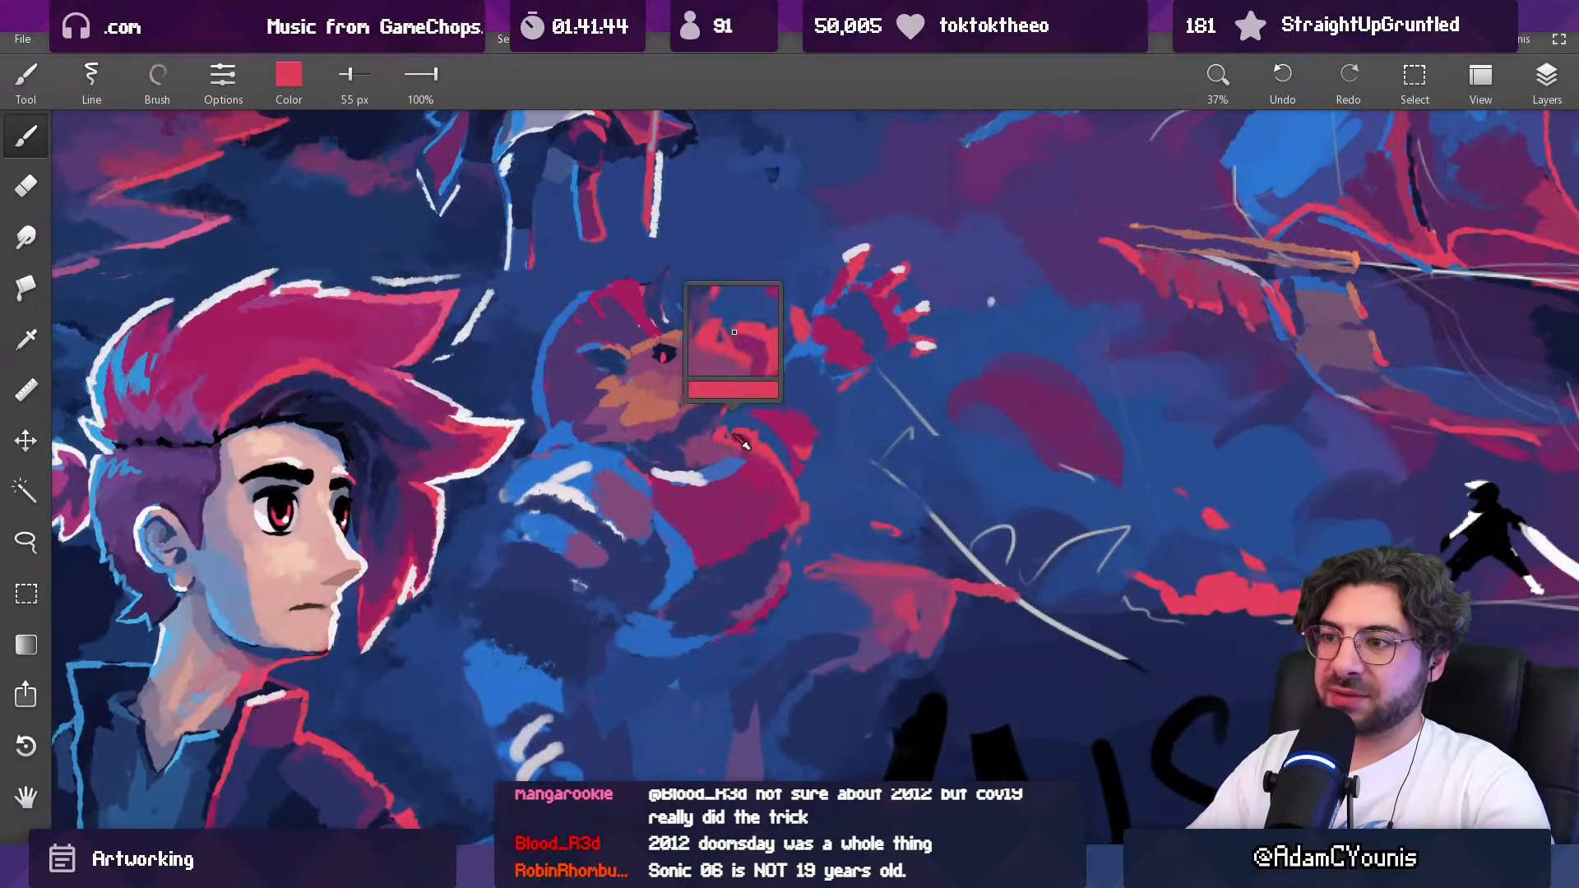
alt+click(730, 440)
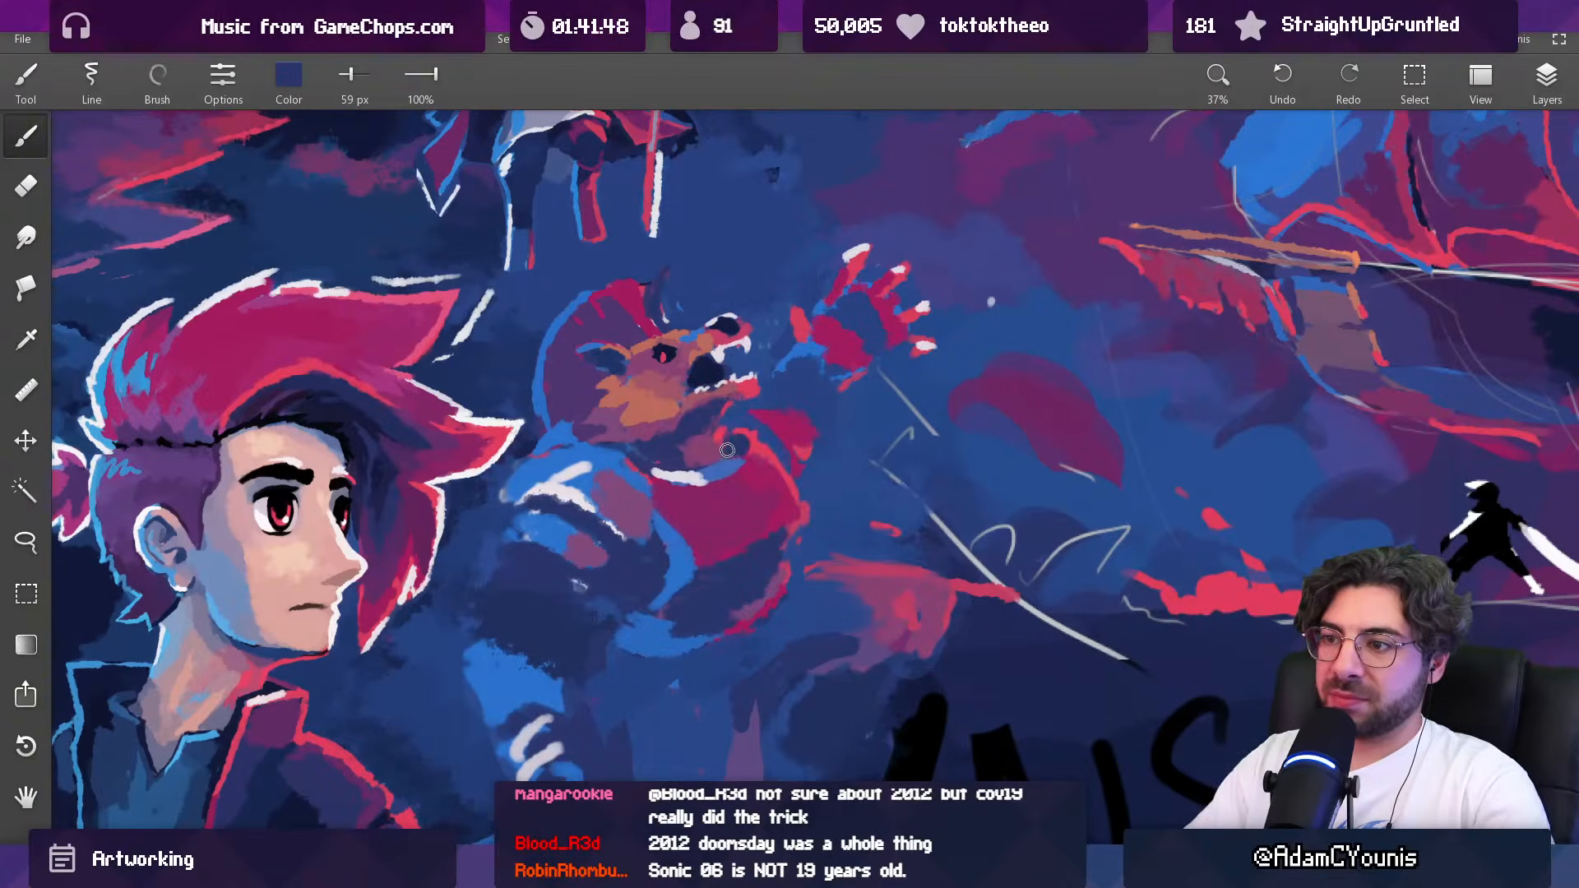
Step: Blend sampled mauve and navy into the creature's throat, reducing the brush to 47 px
scroll(769, 411, down, 5)
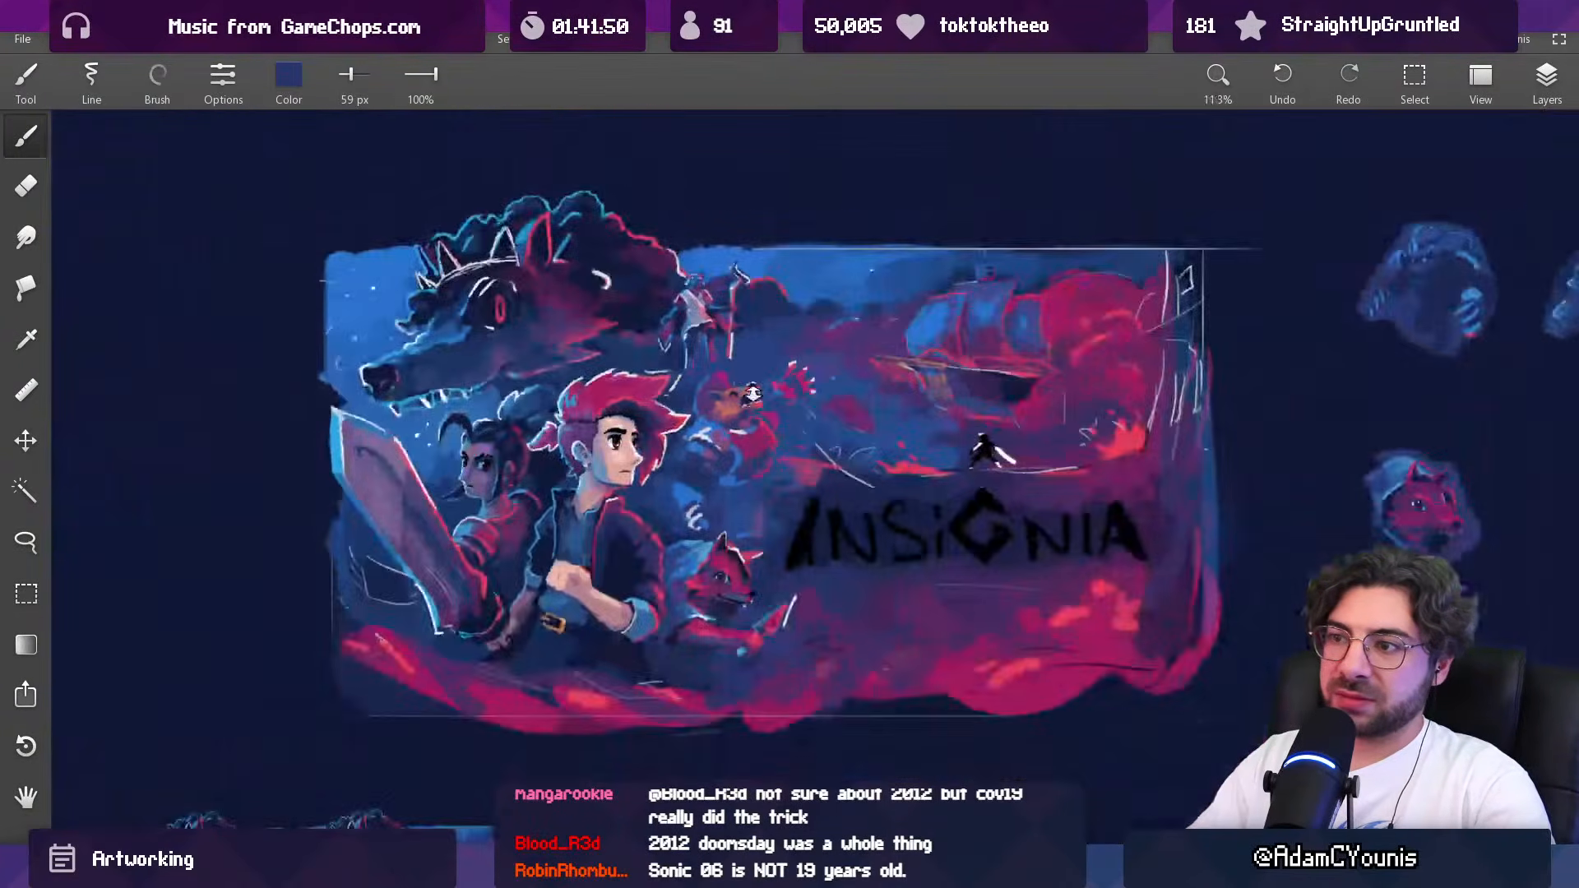
scroll(762, 413, up, 4)
alt+click(746, 444)
alt+click(731, 443)
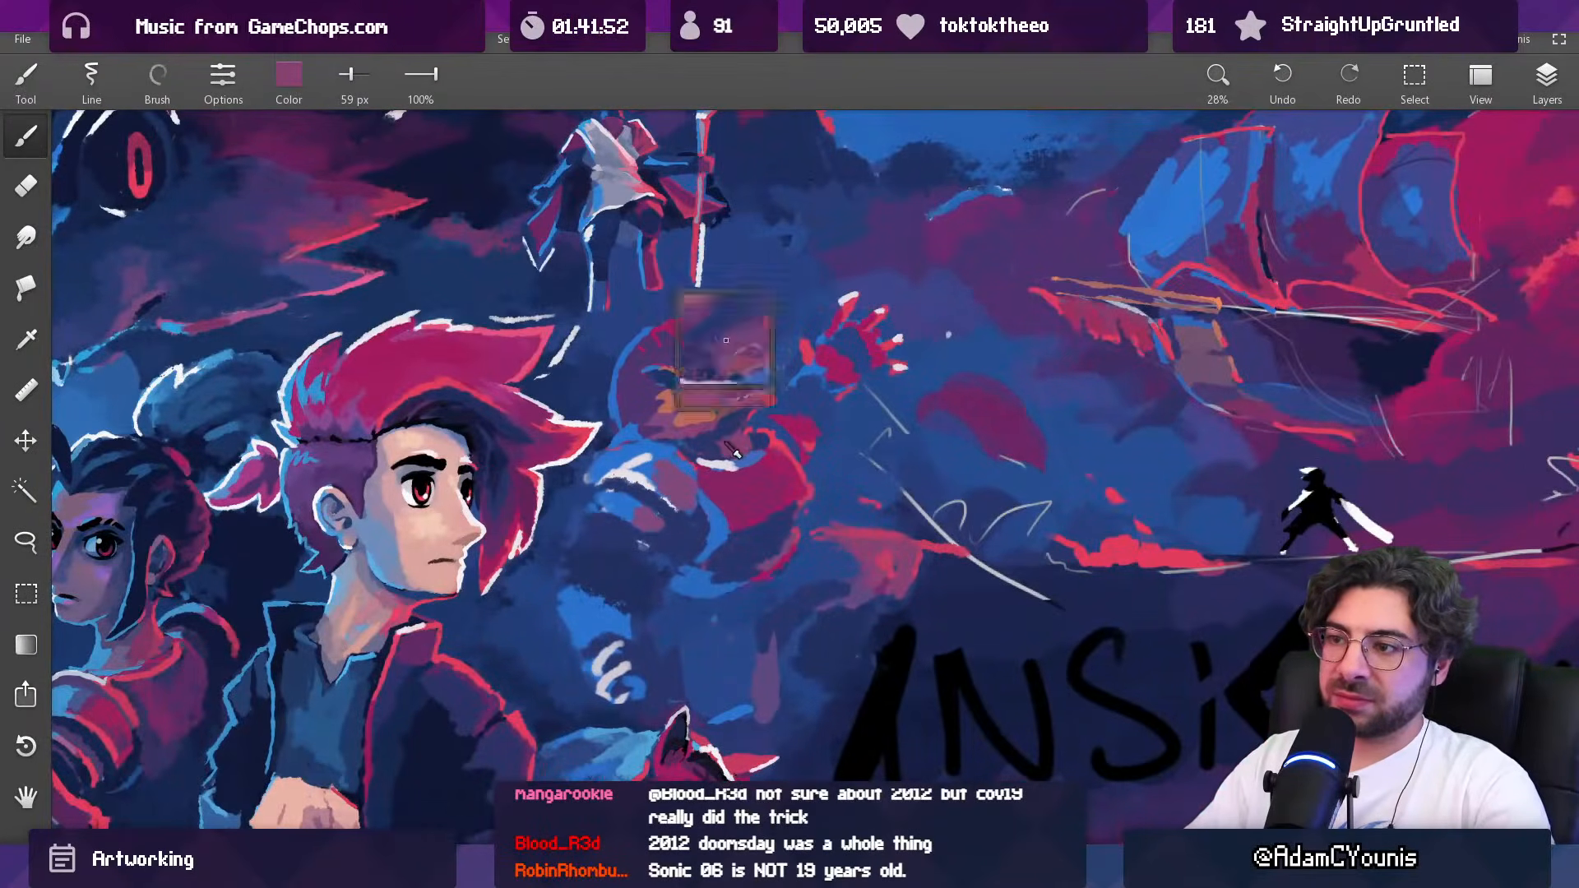
key(bracketleft)
key(bracketleft)
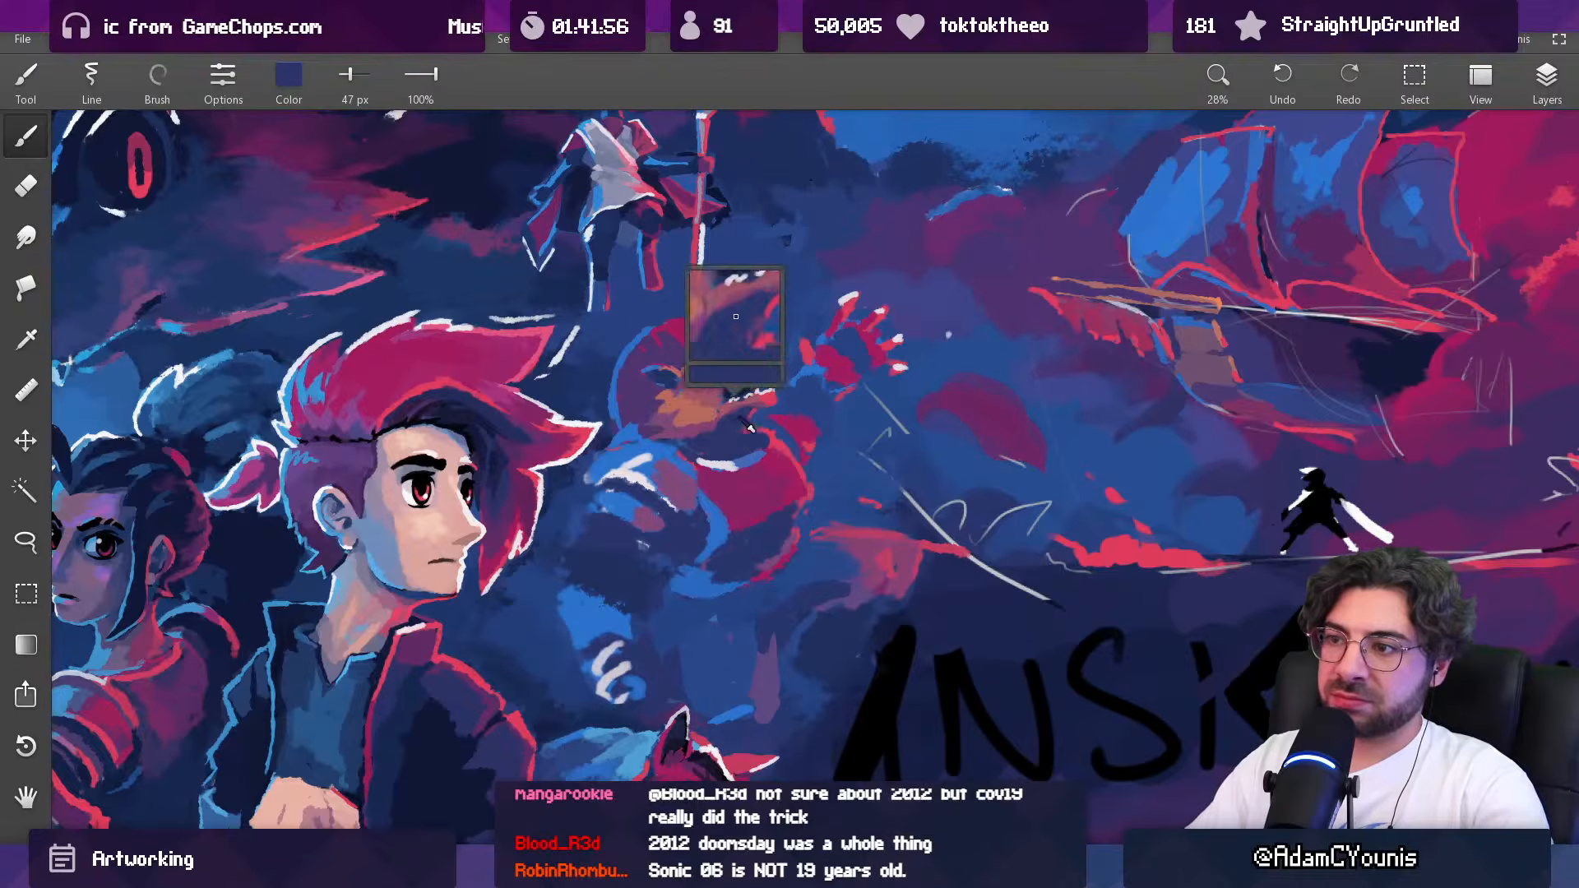
Step: Rework the shadow between the creature's jaw and collar with sampled purple at 70 px
alt+click(728, 414)
key(bracketright)
key(bracketright)
key(bracketright)
alt+click(740, 426)
key(bracketleft)
key(bracketleft)
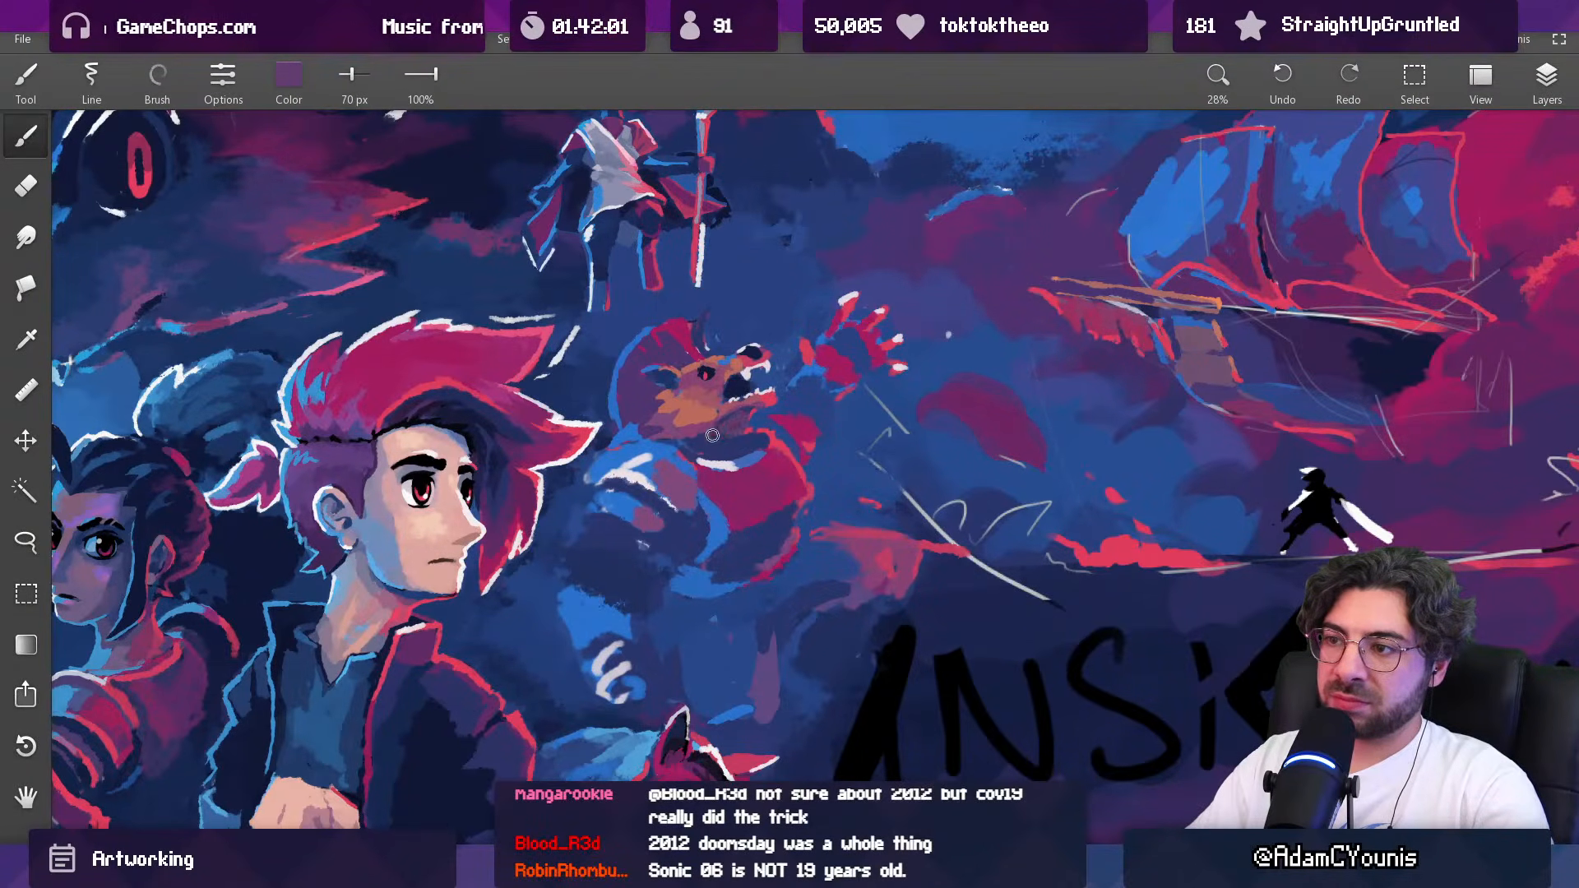
Step: Touch up the creature's forehead beside the base of its horn with sampled purple at 47 px
drag(771, 412, 754, 512)
drag(821, 411, 789, 183)
alt+click(684, 362)
key(bracketleft)
key(bracketleft)
key(bracketleft)
alt+click(673, 397)
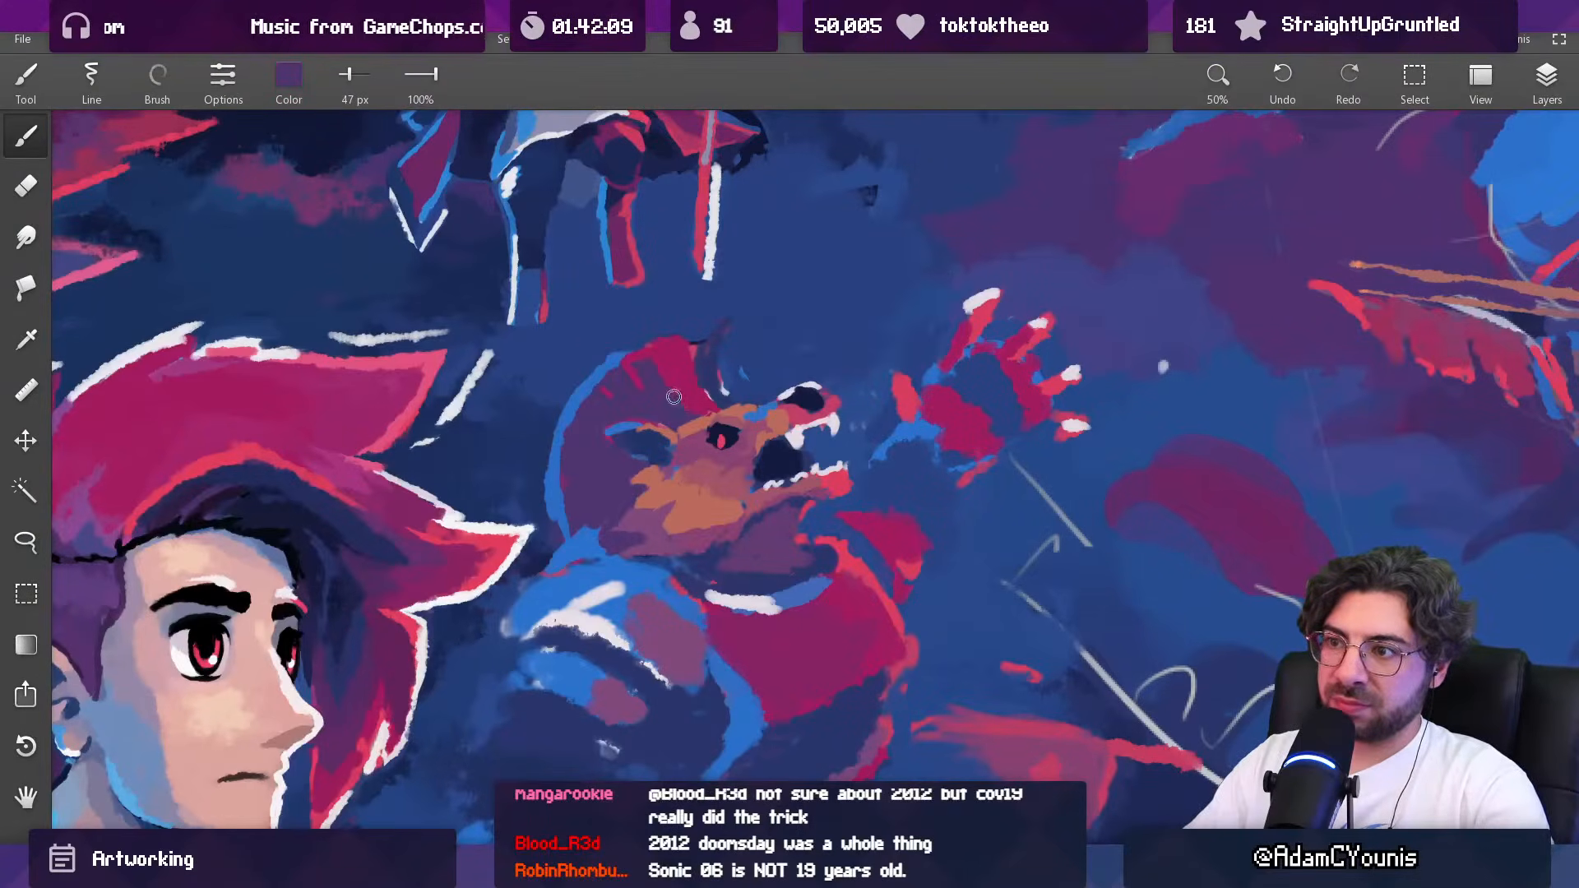
Step: Outline both edges of the creature's curved horn in sampled red at 31 px
drag(681, 388, 670, 568)
mouse_move(682, 344)
mouse_down()
mouse_move(680, 301)
mouse_move(671, 335)
mouse_up()
drag(735, 421, 693, 334)
drag(1042, 361, 944, 465)
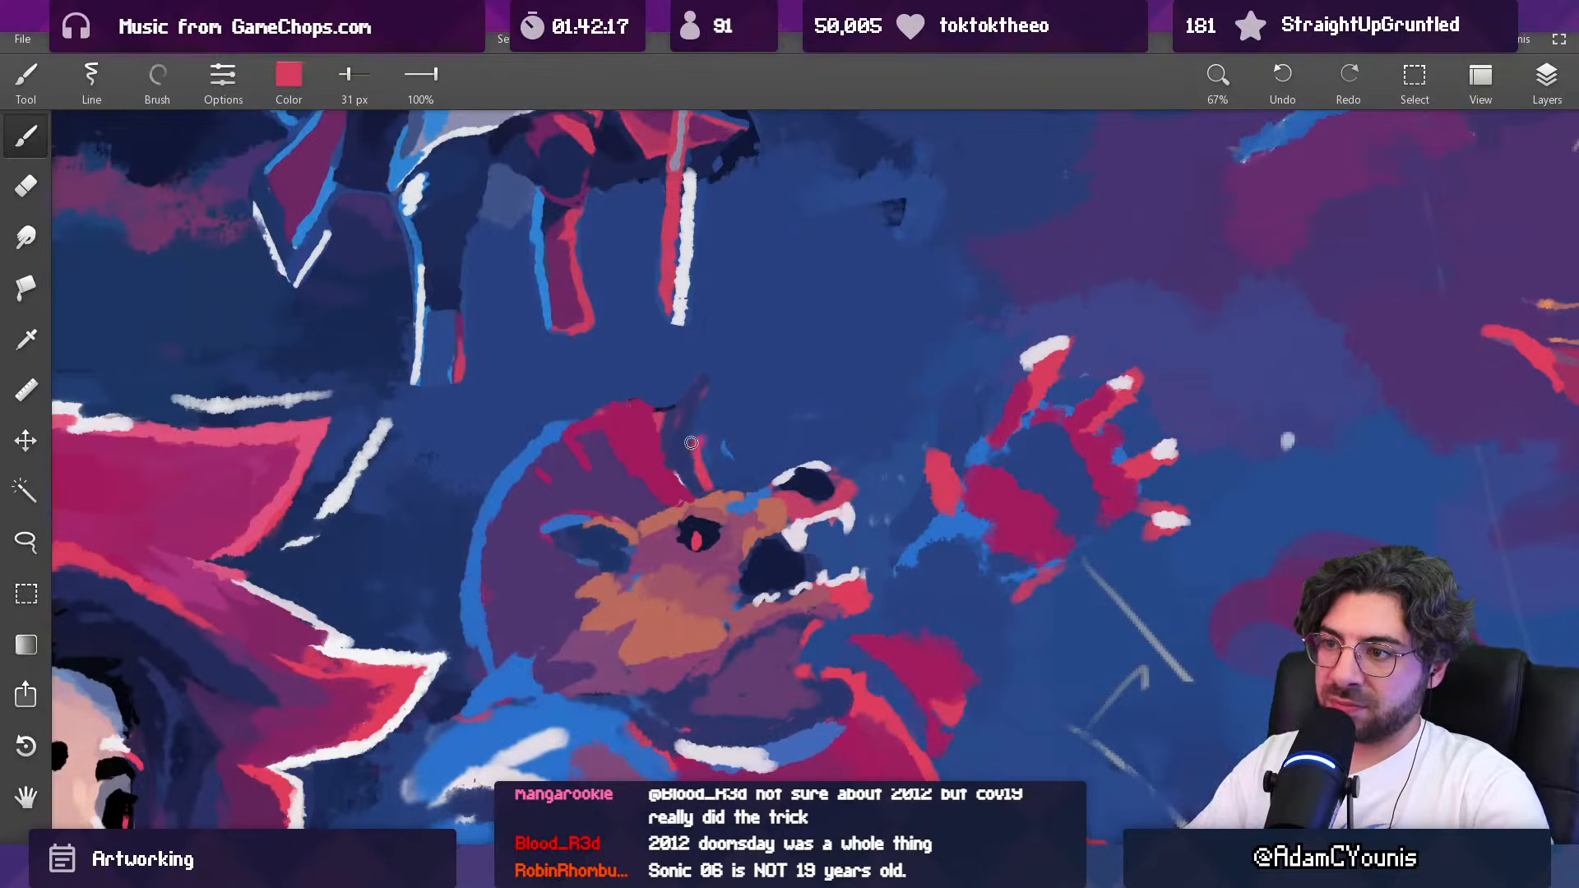
drag(669, 442, 676, 419)
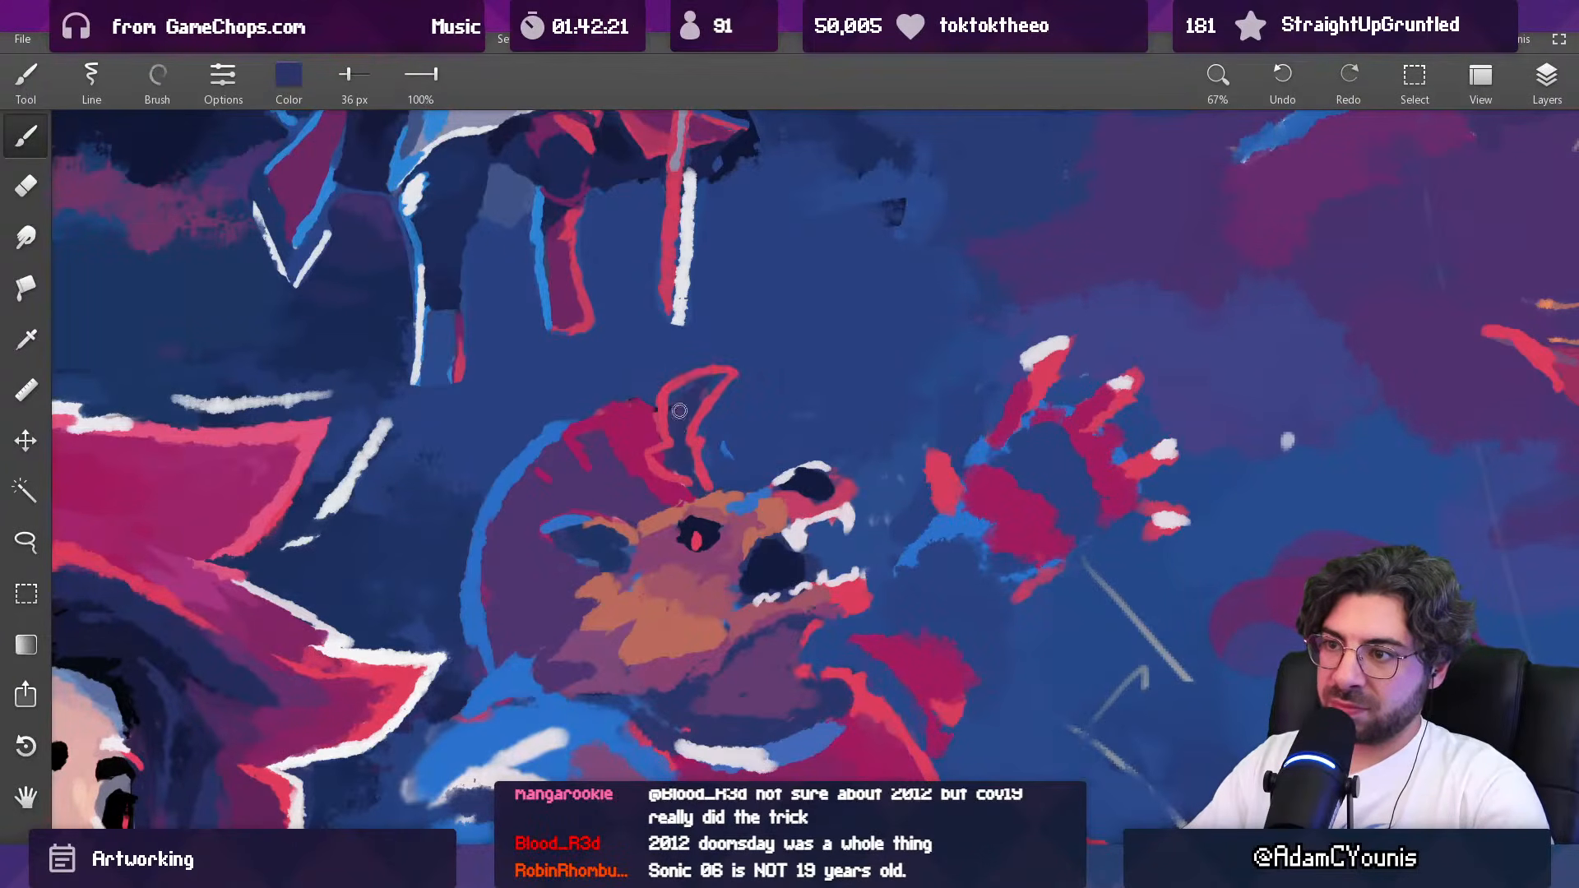
Step: Reshape the horn into a slimmer upright point with sampled background blue and red outline strokes
alt+click(736, 345)
key(bracketleft)
alt+click(728, 372)
key(bracketleft)
key(bracketleft)
mouse_move(698, 348)
mouse_down()
mouse_move(714, 394)
mouse_move(732, 385)
mouse_move(709, 418)
mouse_move(705, 382)
mouse_move(656, 403)
mouse_up()
alt+click(743, 394)
key(bracketright)
key(bracketright)
Step: Fill the inside of the horn with sampled dark navy at 41 px and refine its base at 31 px
alt+click(804, 471)
key(bracketright)
key(bracketright)
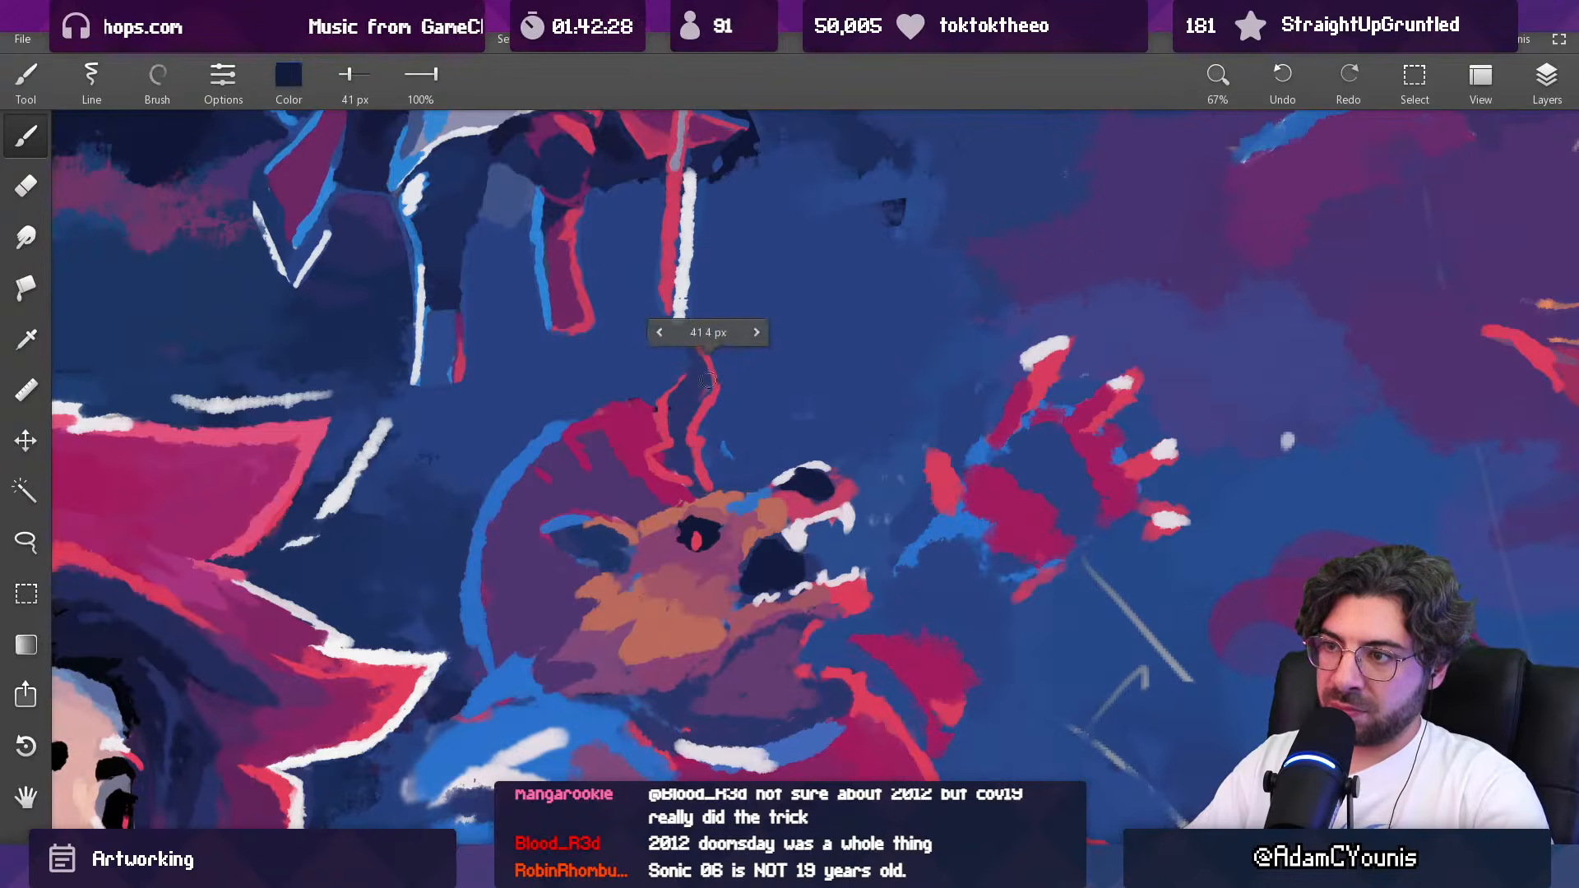
drag(677, 396, 678, 405)
alt+click(674, 351)
drag(690, 346, 680, 372)
alt+click(694, 386)
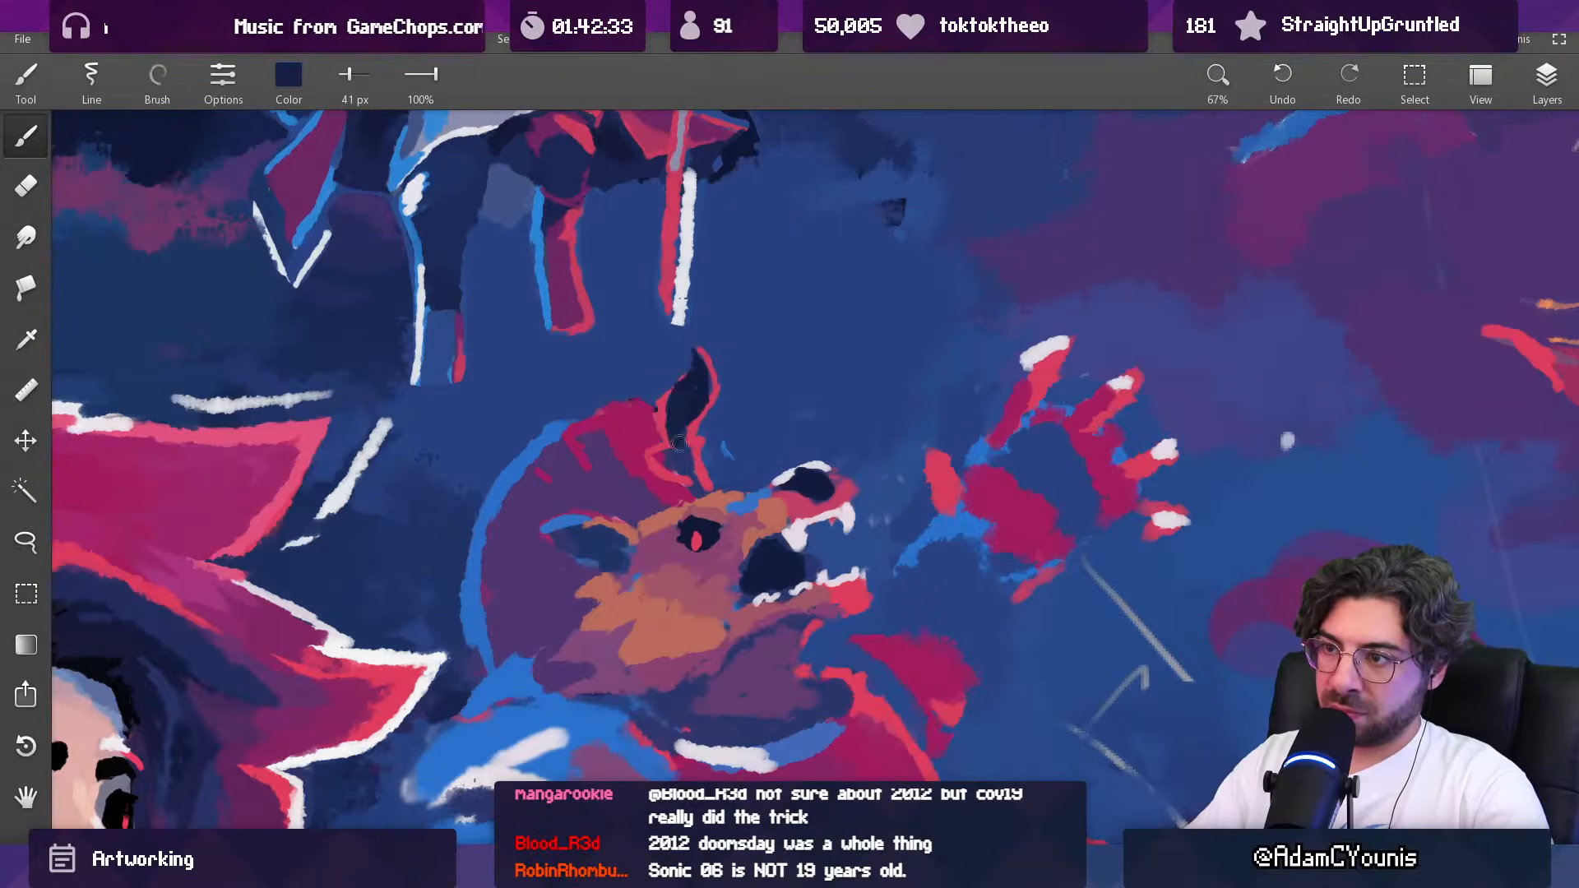
key(bracketleft)
key(bracketleft)
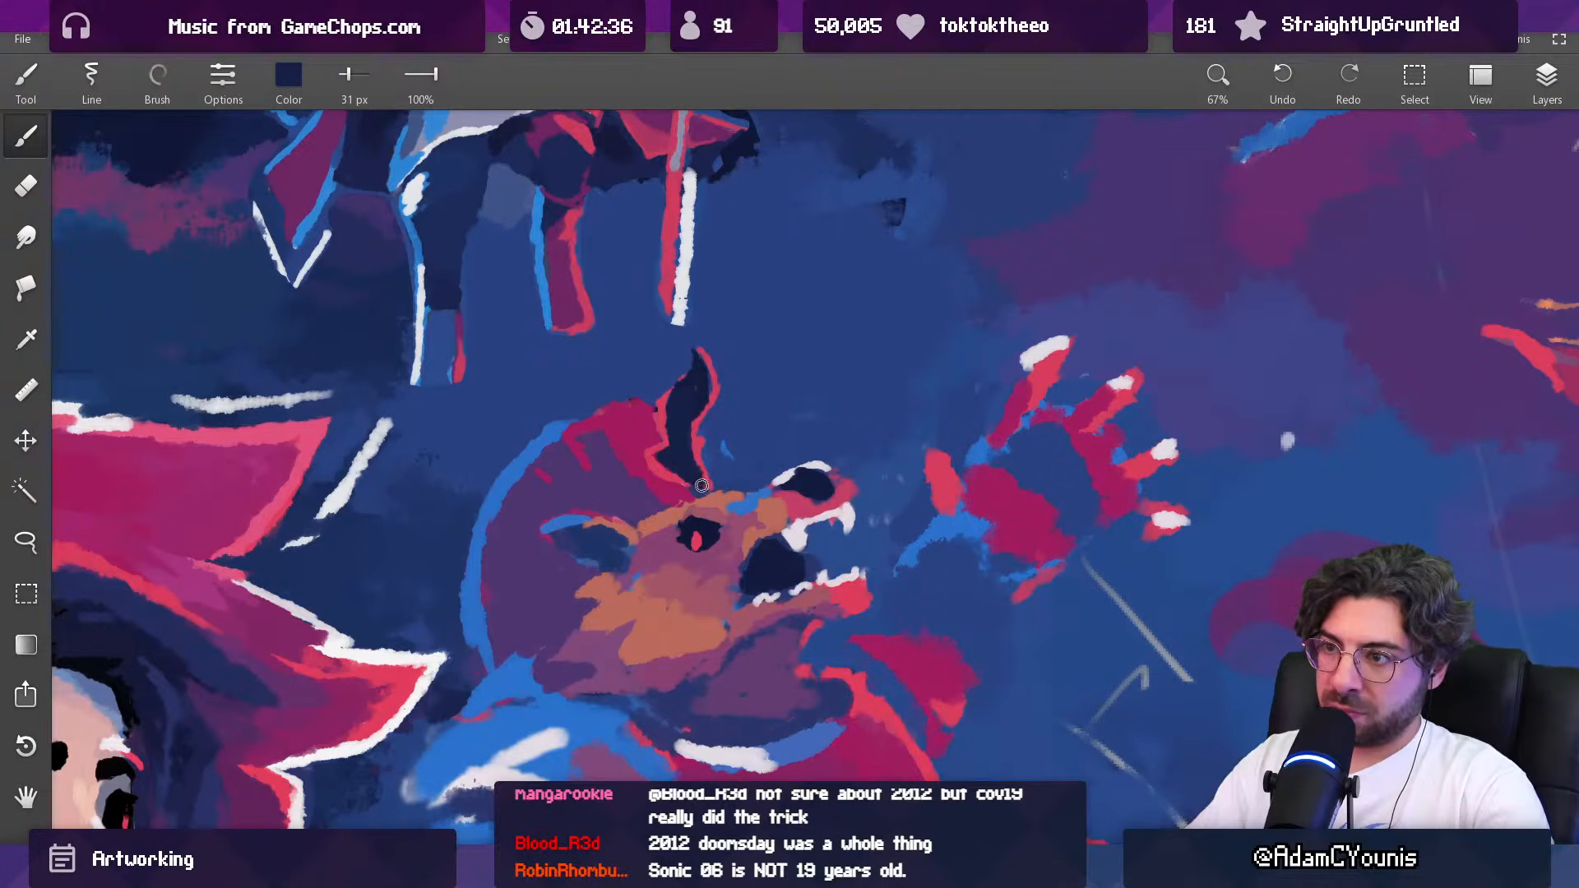
Step: Blend the lower back of the creature's cheek into its neck with sampled mauve and purple at 48 px
scroll(703, 486, down, 10)
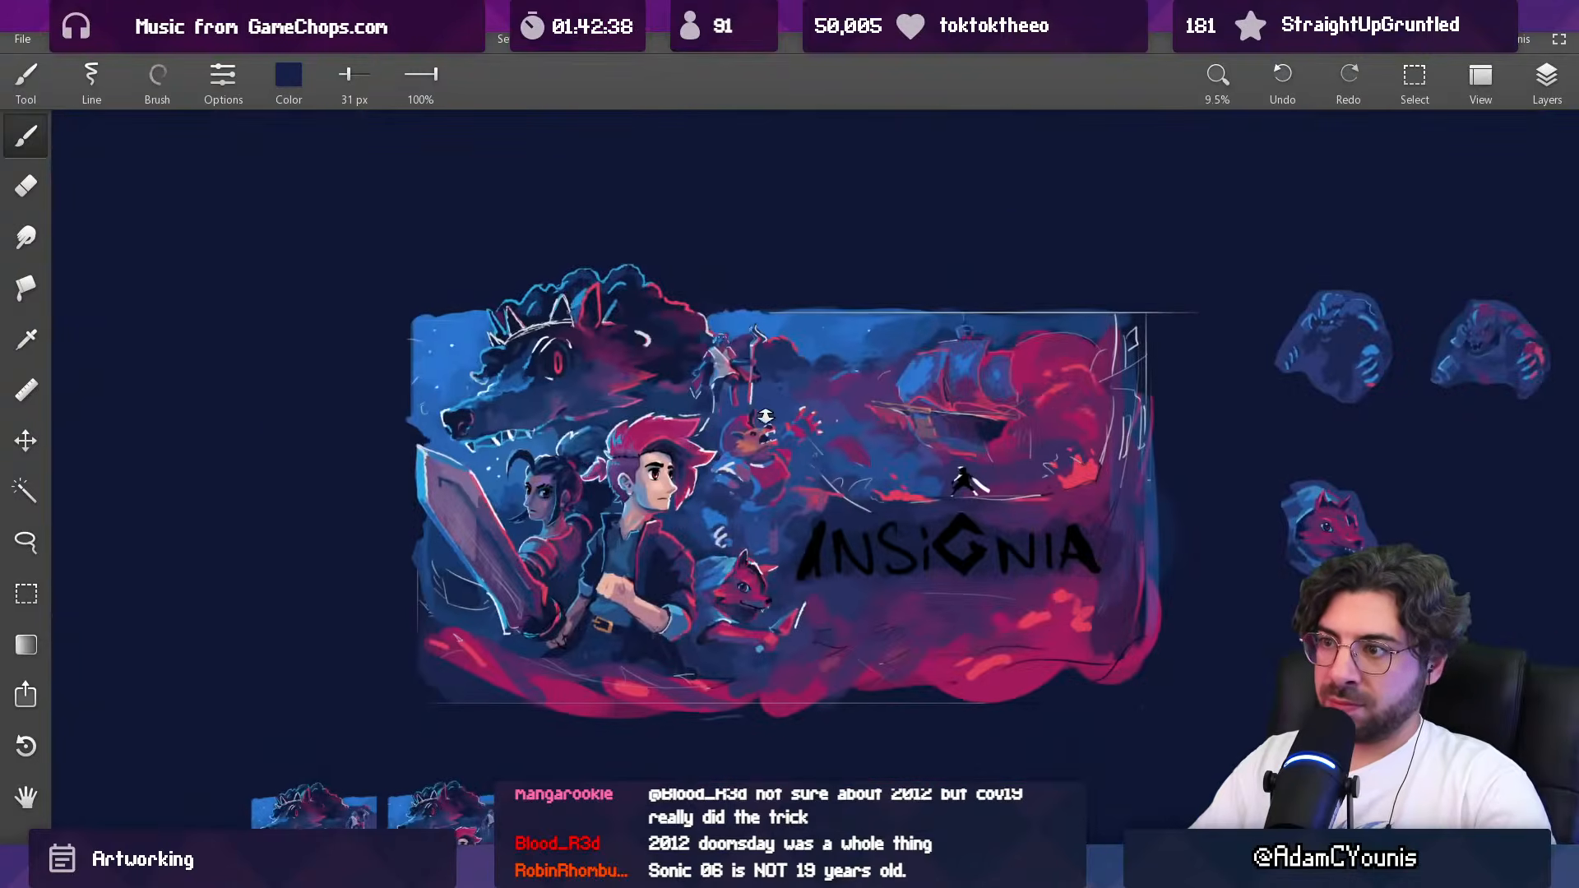
scroll(767, 364, up, 5)
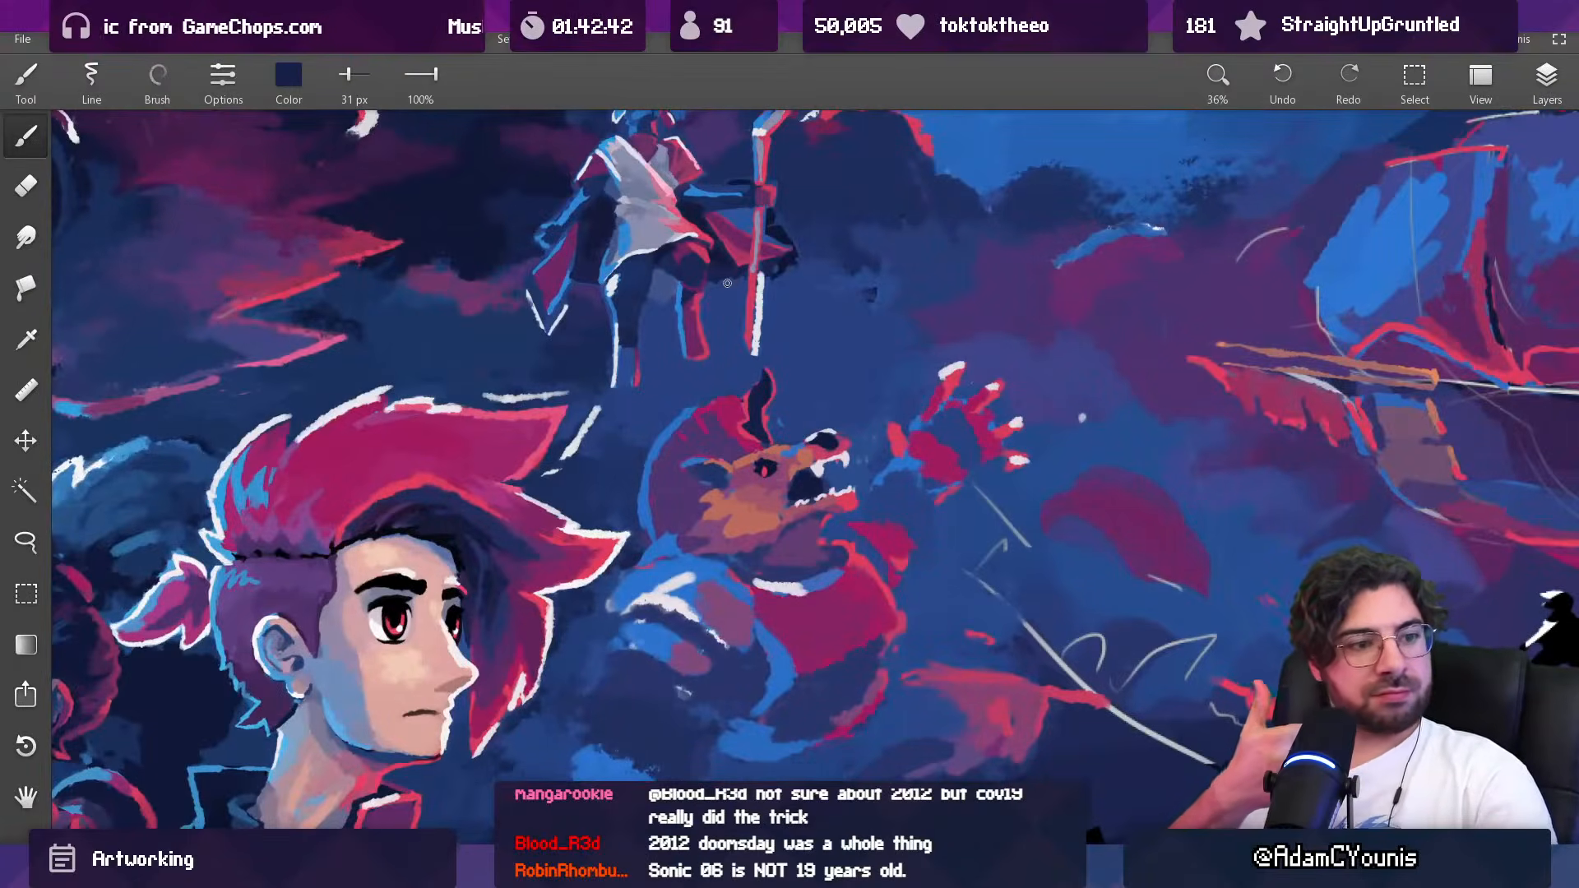
drag(722, 536, 709, 472)
alt+click(706, 485)
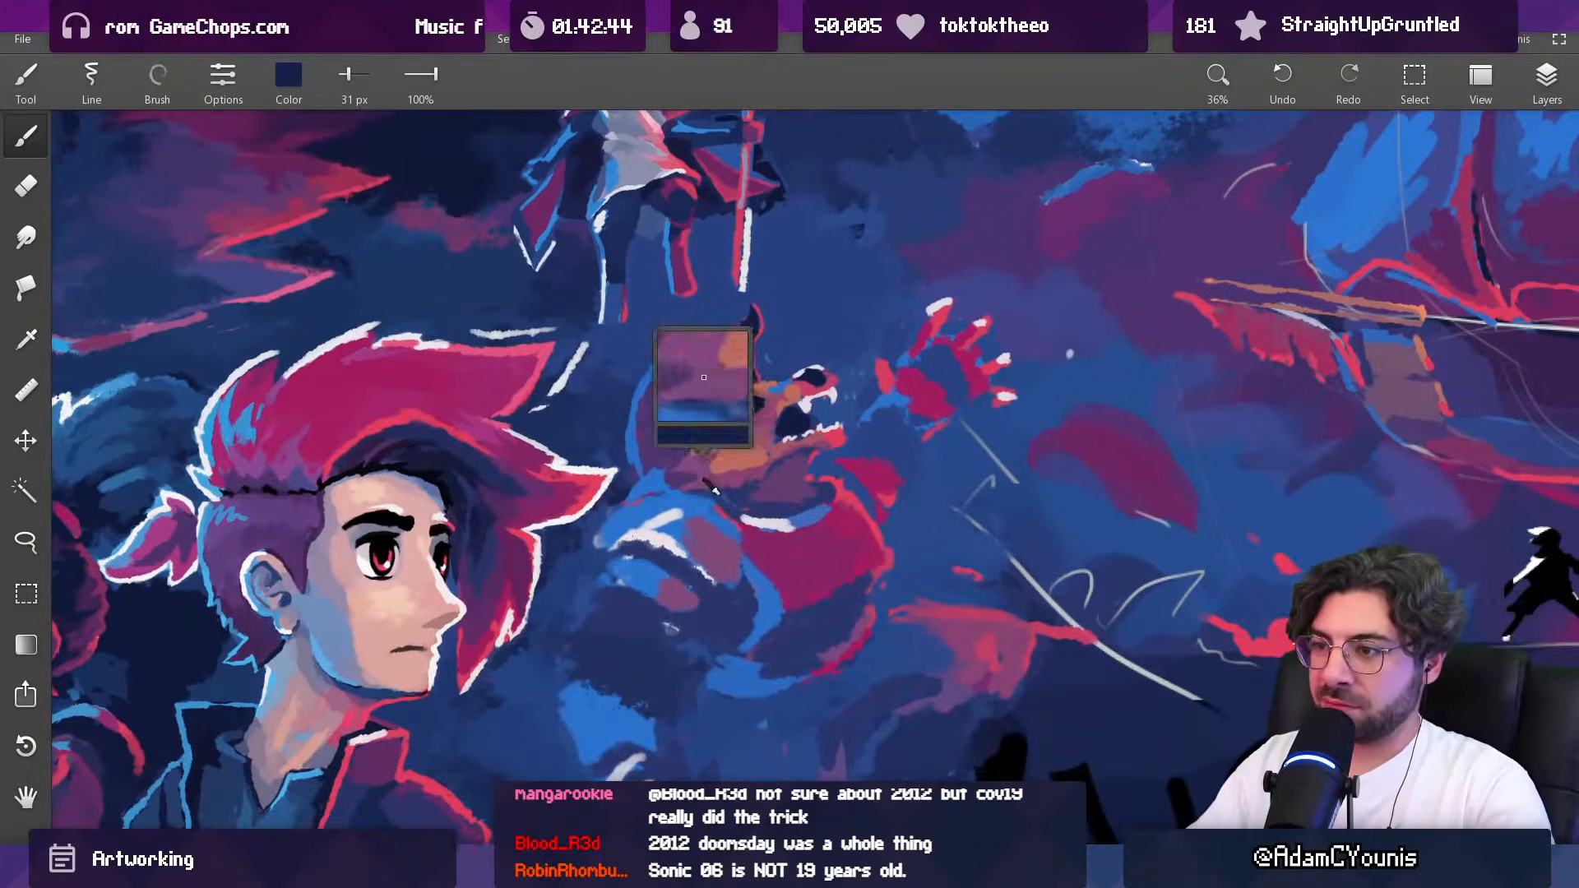
key(])
alt+click(729, 498)
alt+click(740, 497)
alt+click(747, 487)
drag(734, 486, 752, 479)
alt+click(708, 494)
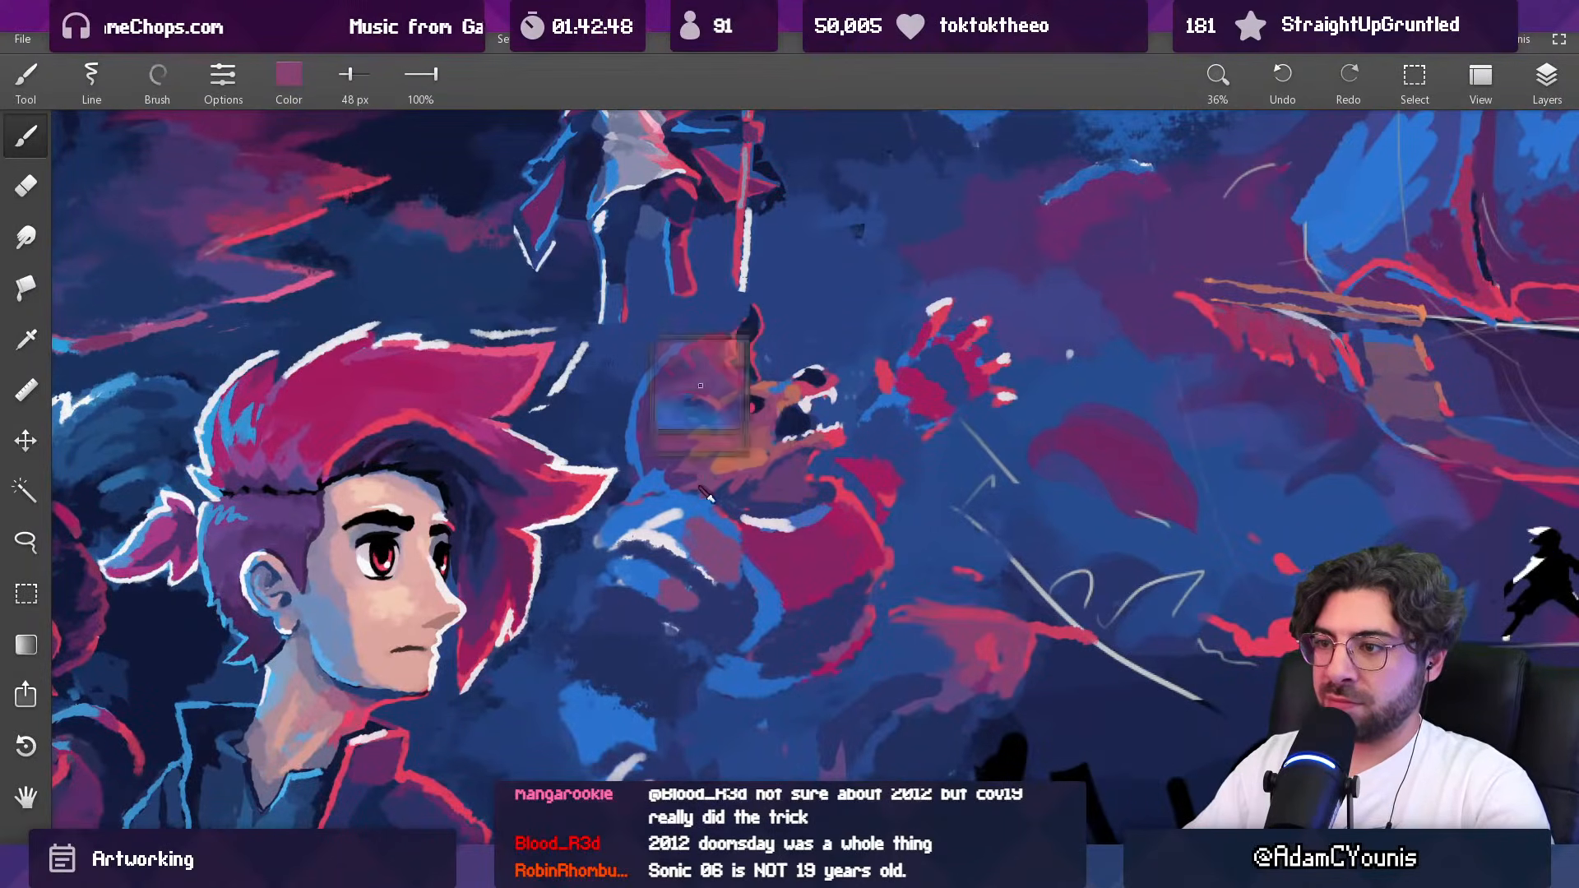
alt+click(691, 490)
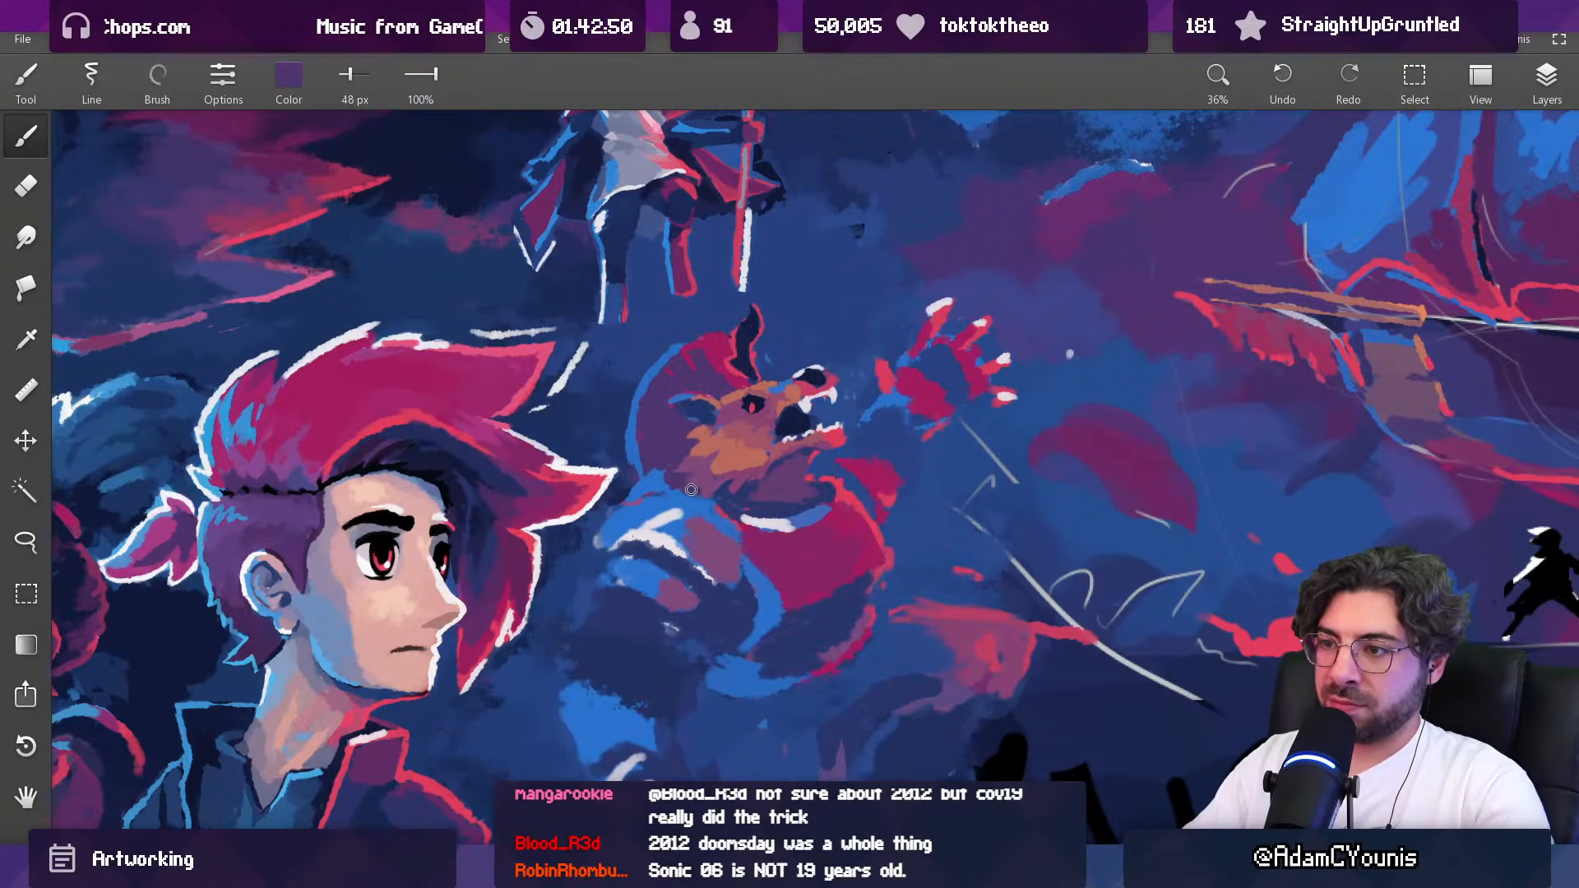
alt+click(712, 493)
Step: Narrow the creature's red pupil by painting sampled dark navy around it at 25 px
scroll(715, 486, down, 5)
drag(735, 476, 751, 477)
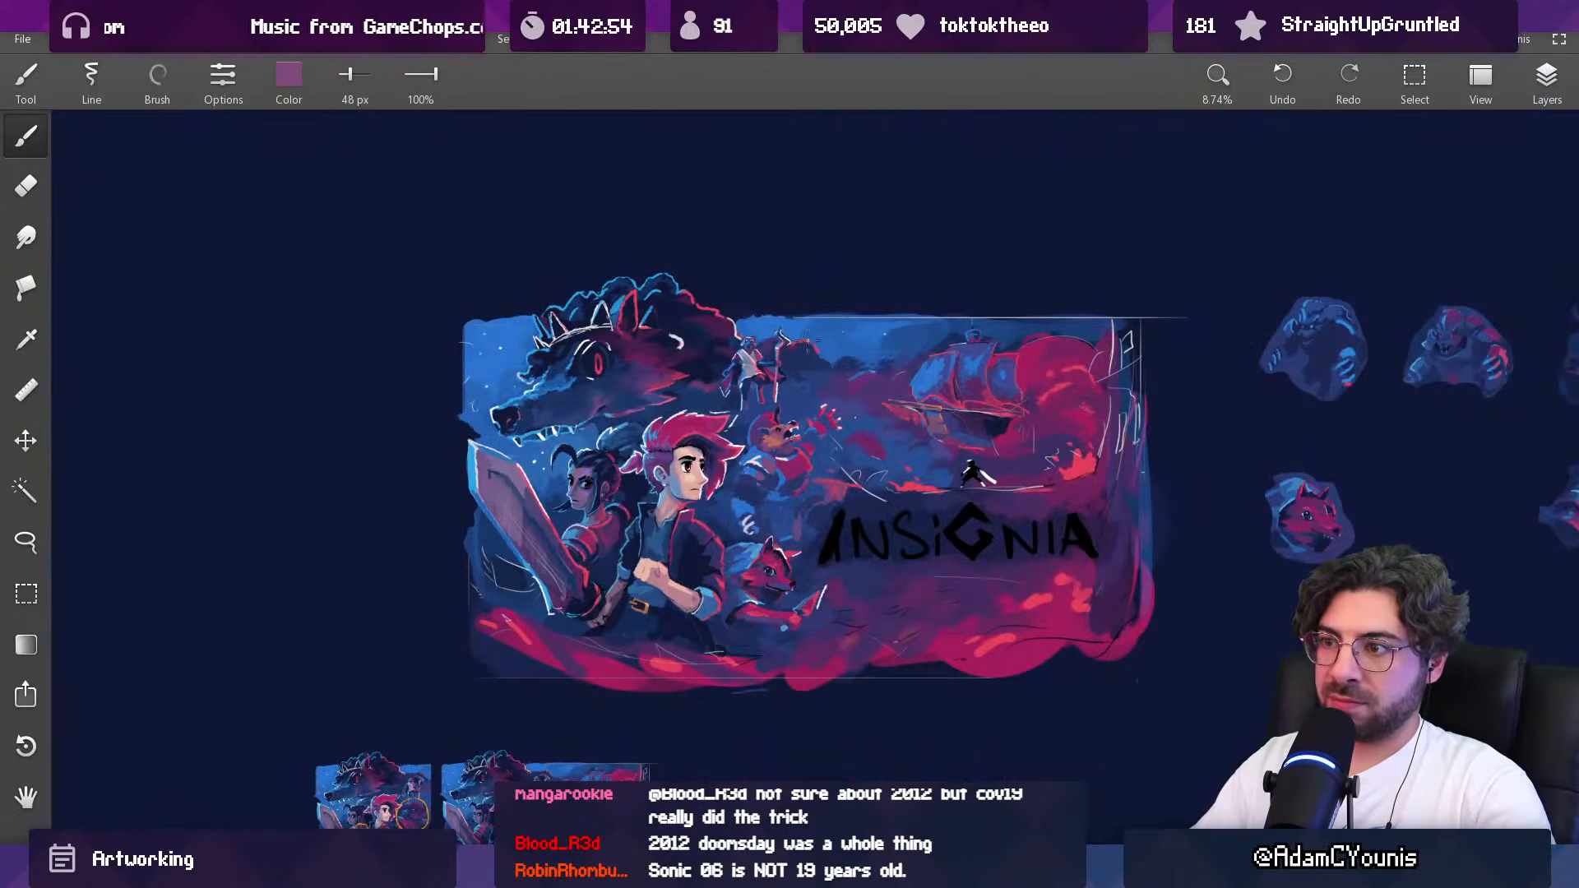
scroll(797, 415, up, 8)
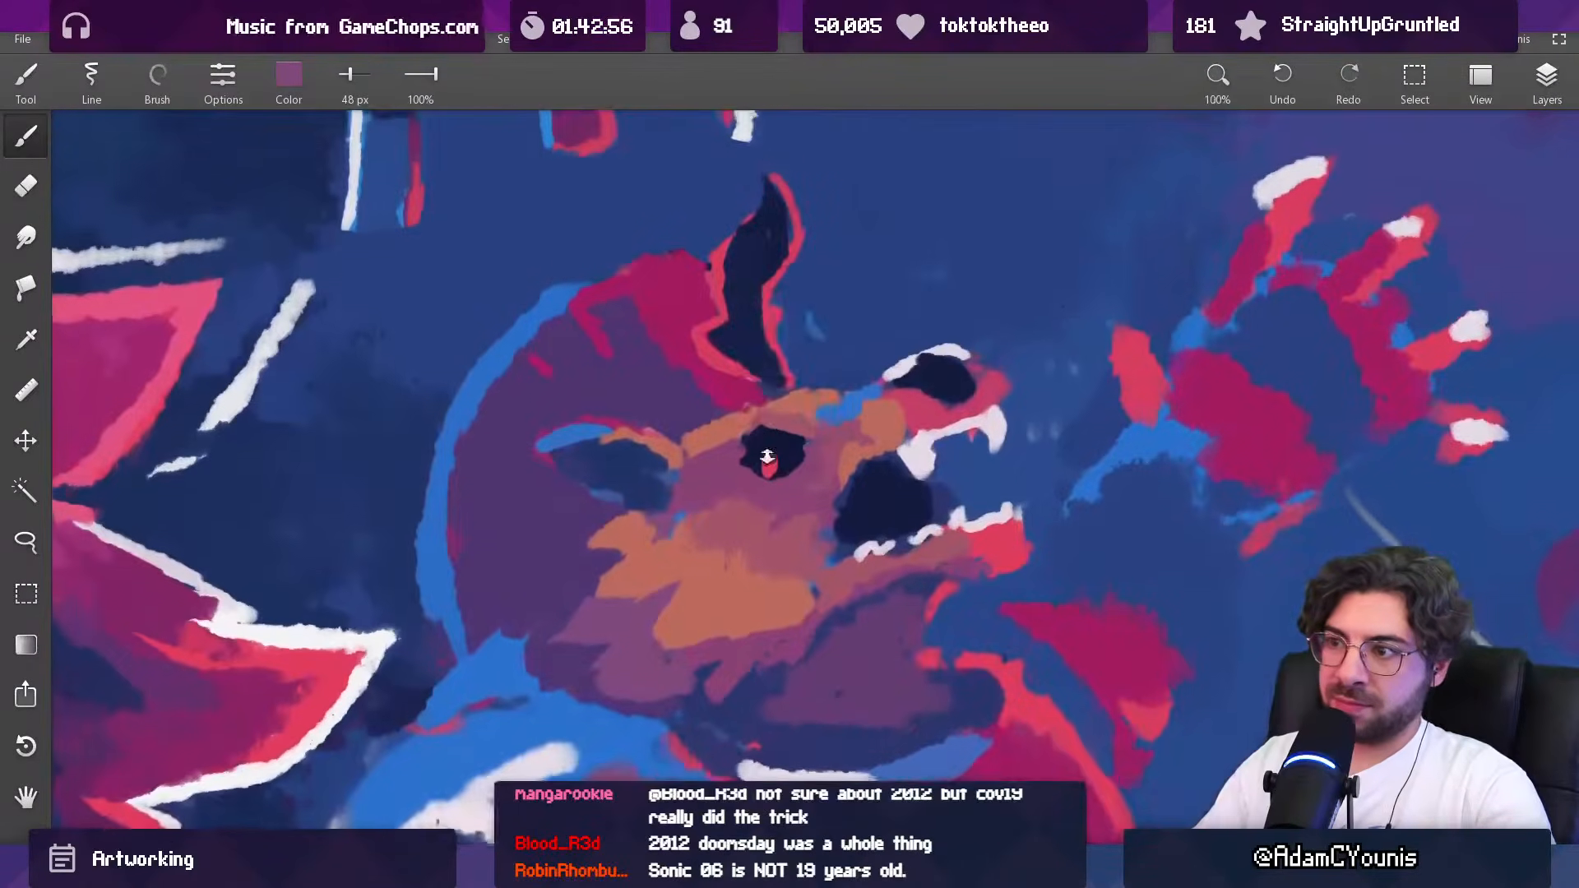
alt+click(787, 467)
alt+click(770, 465)
key(bracketleft)
alt+click(772, 442)
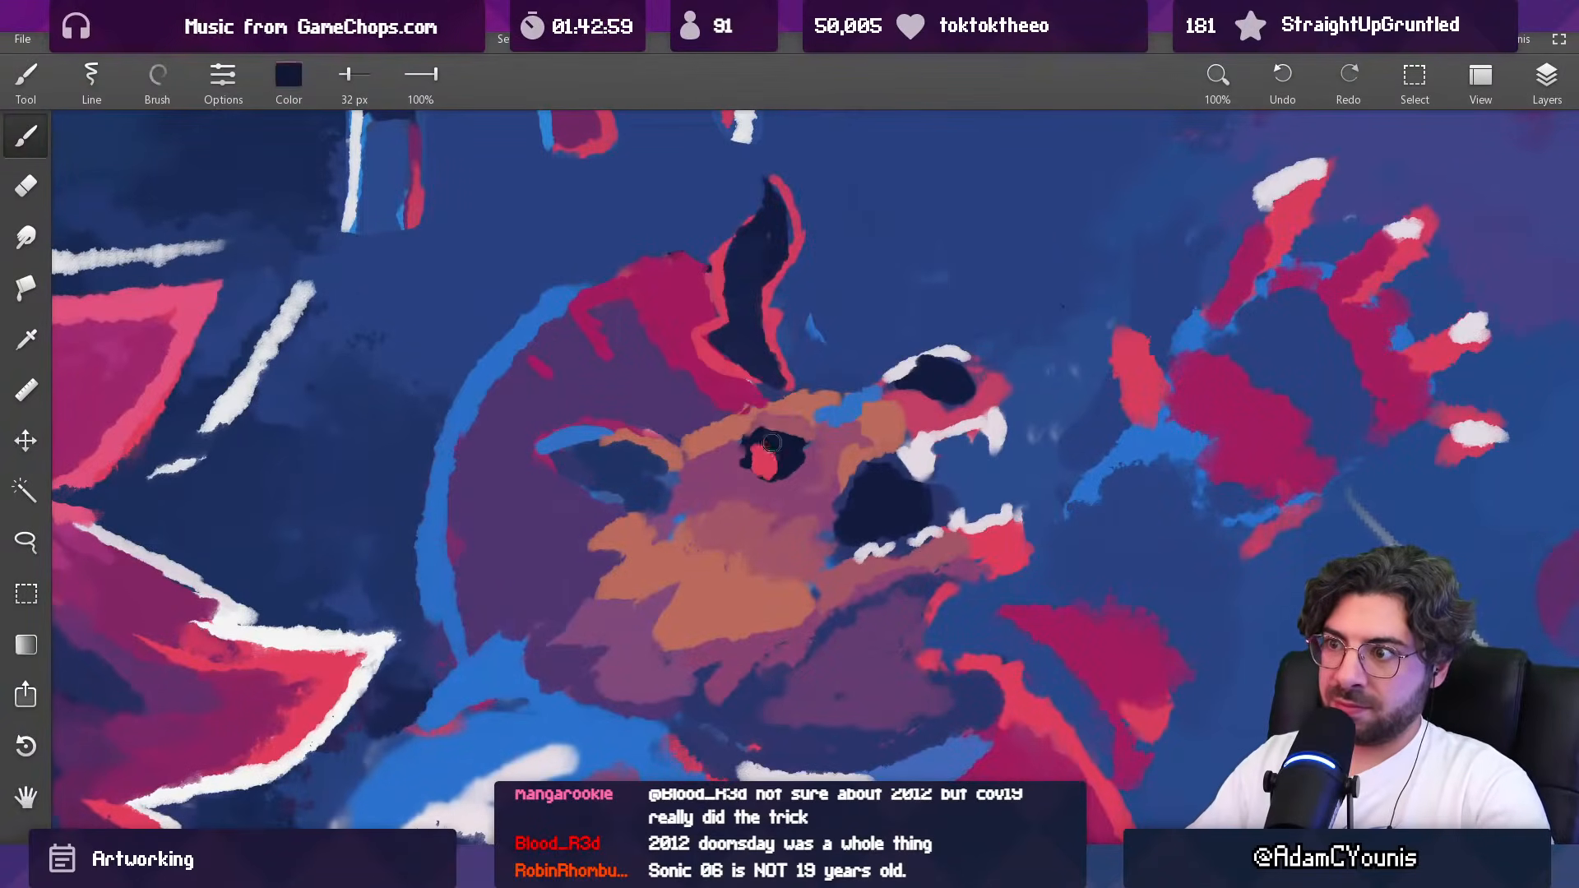
key(bracketleft)
drag(748, 442, 752, 472)
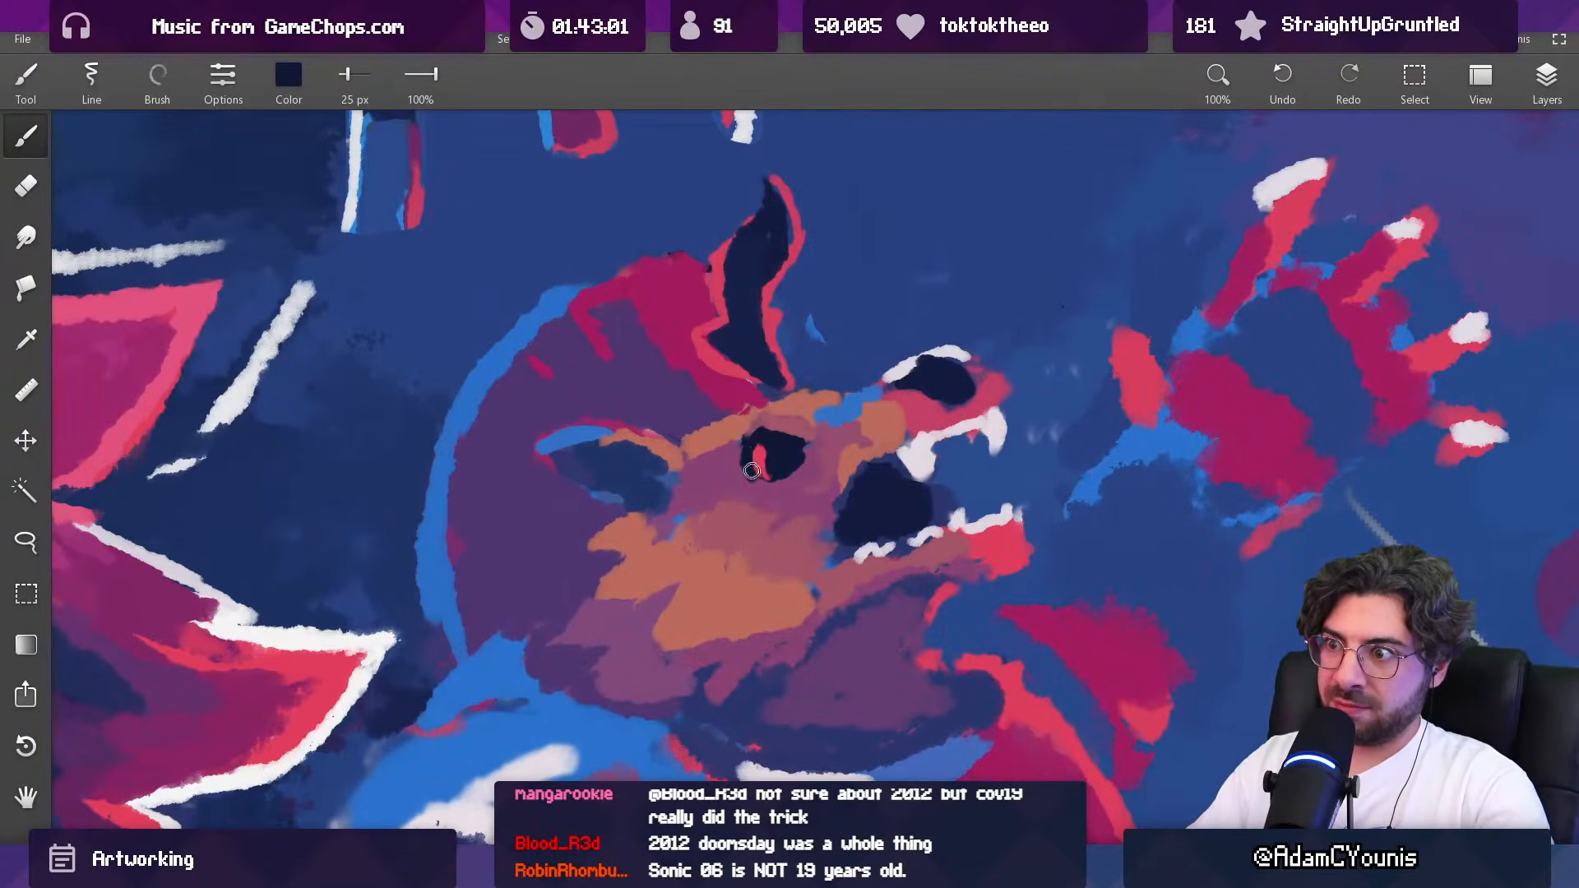
Step: Reshape the creature's eye with sampled red and navy, reducing the brush to 19 px
scroll(765, 481, down, 5)
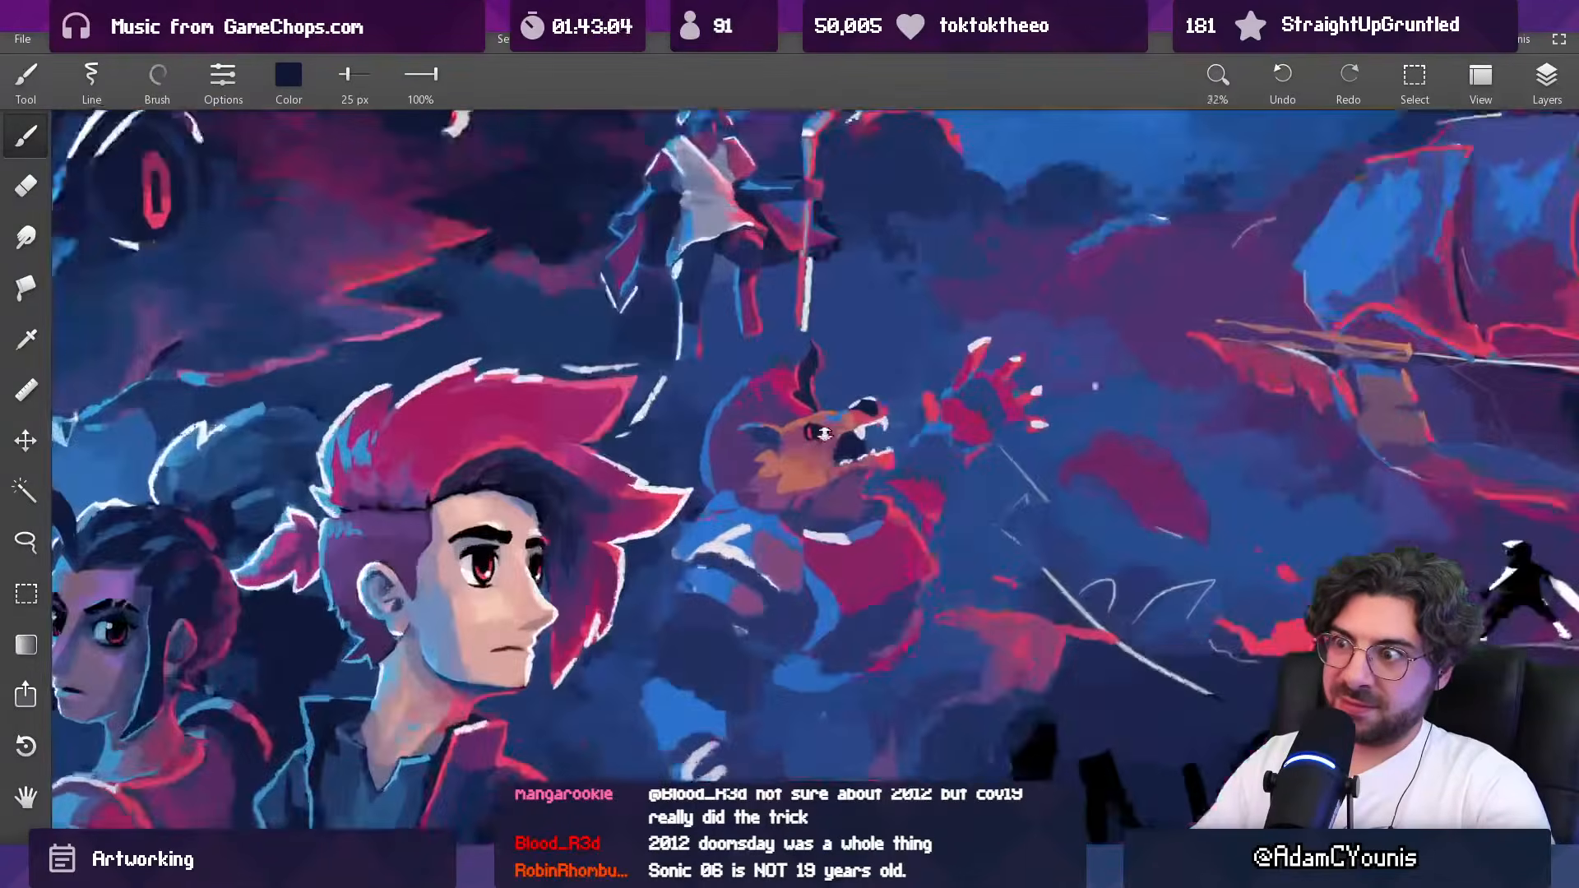
scroll(825, 433, up, 5)
alt+click(790, 436)
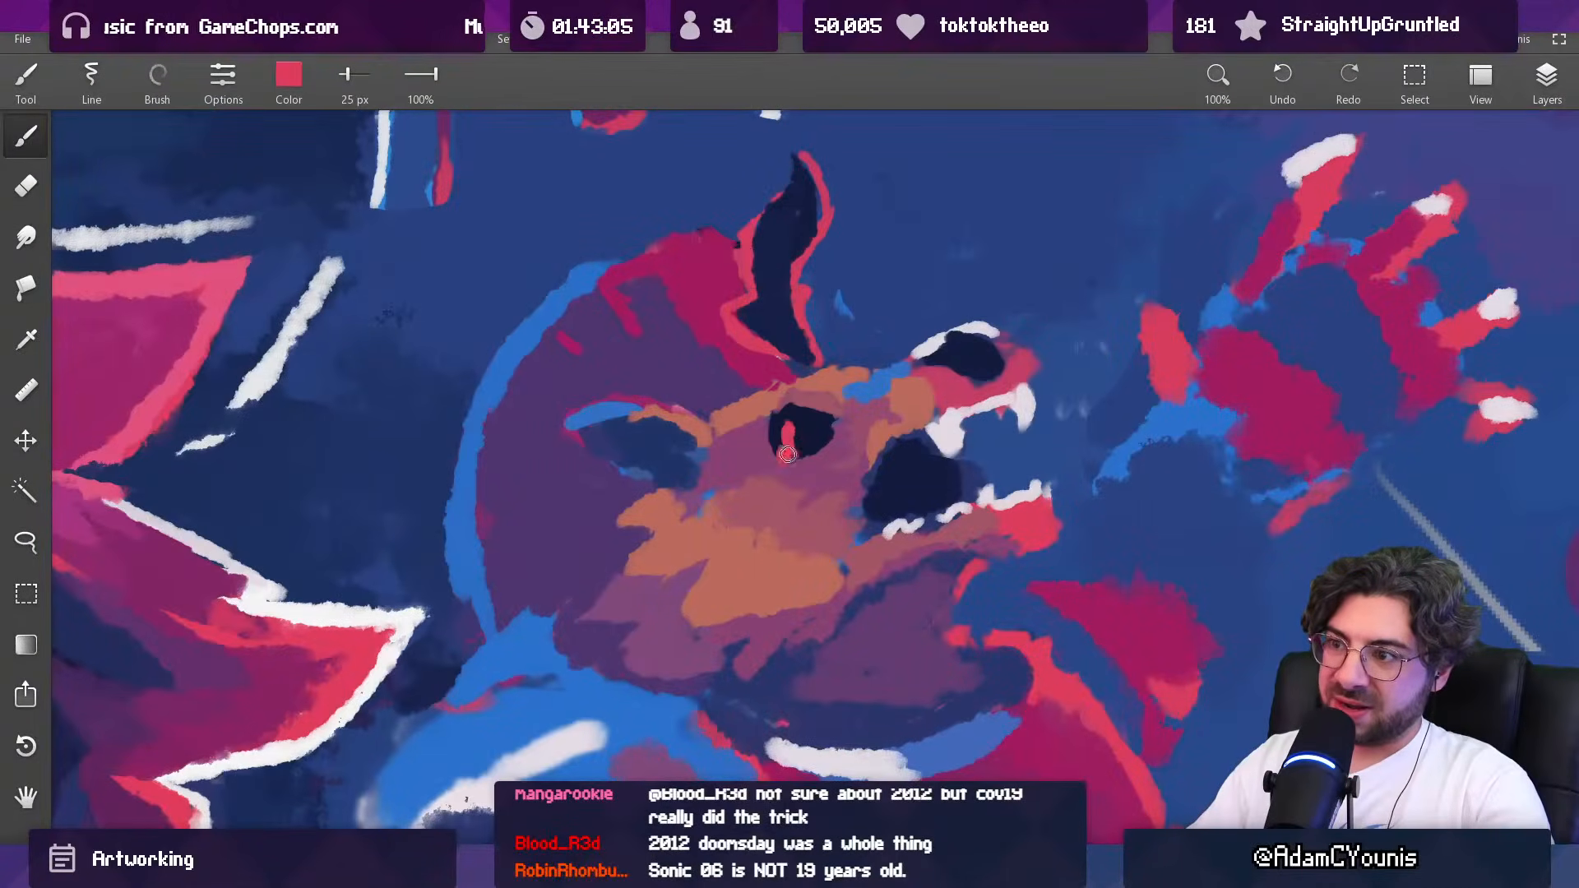
alt+click(803, 431)
drag(805, 438, 789, 418)
alt+click(775, 439)
key(bracketleft)
alt+click(791, 457)
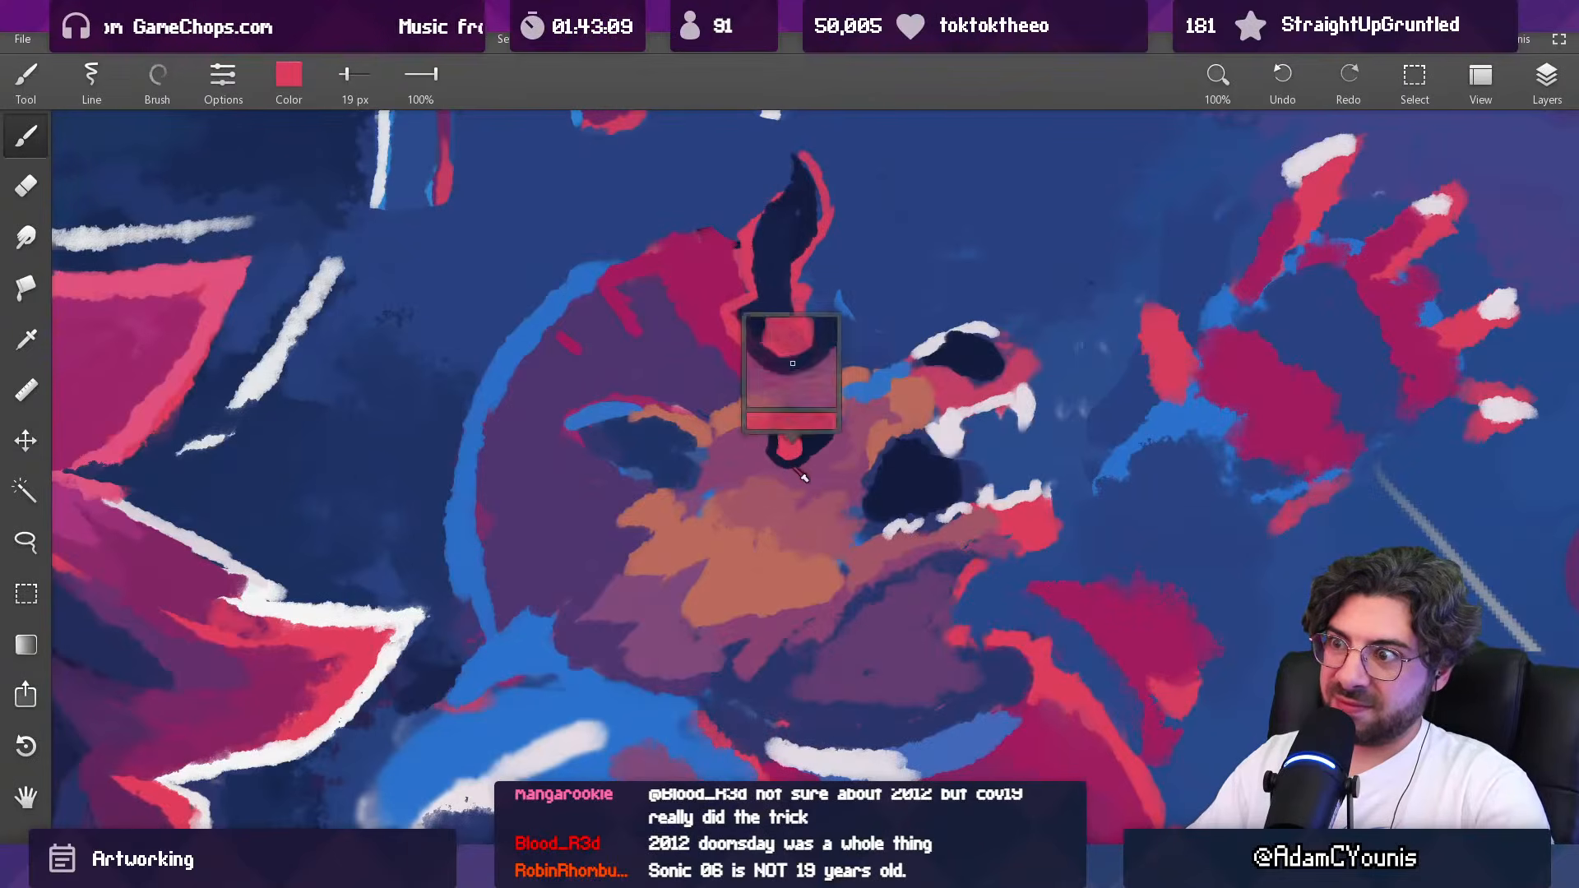
Step: Switch to a different brush at 78% opacity and darken the creature's raised clawed hand with sampled blue at 446 px
scroll(797, 466, down, 10)
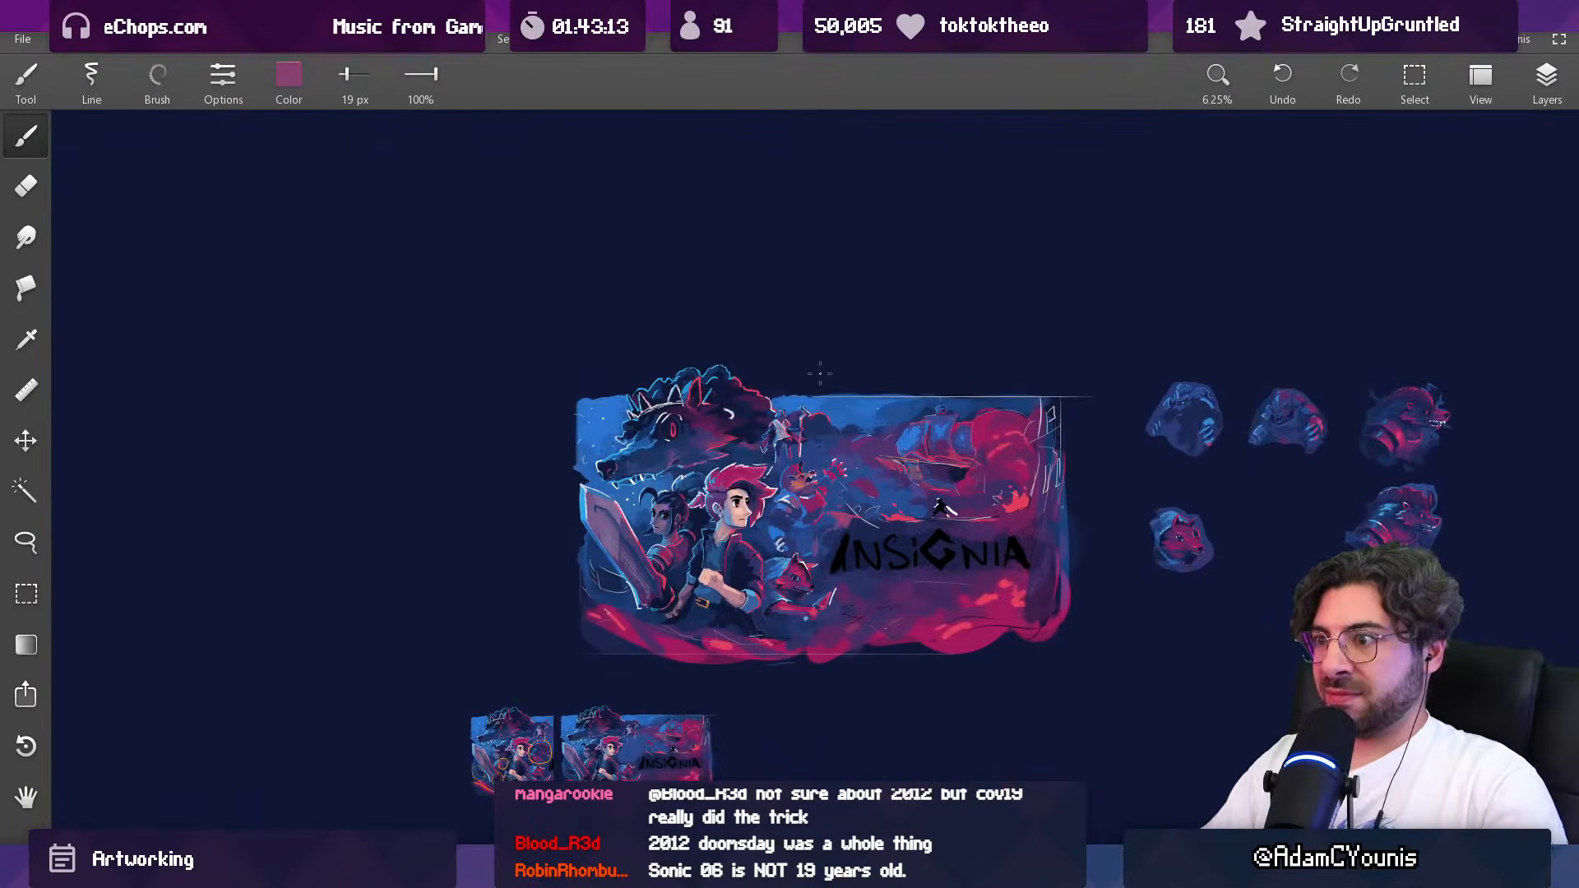
scroll(812, 471, up, 5)
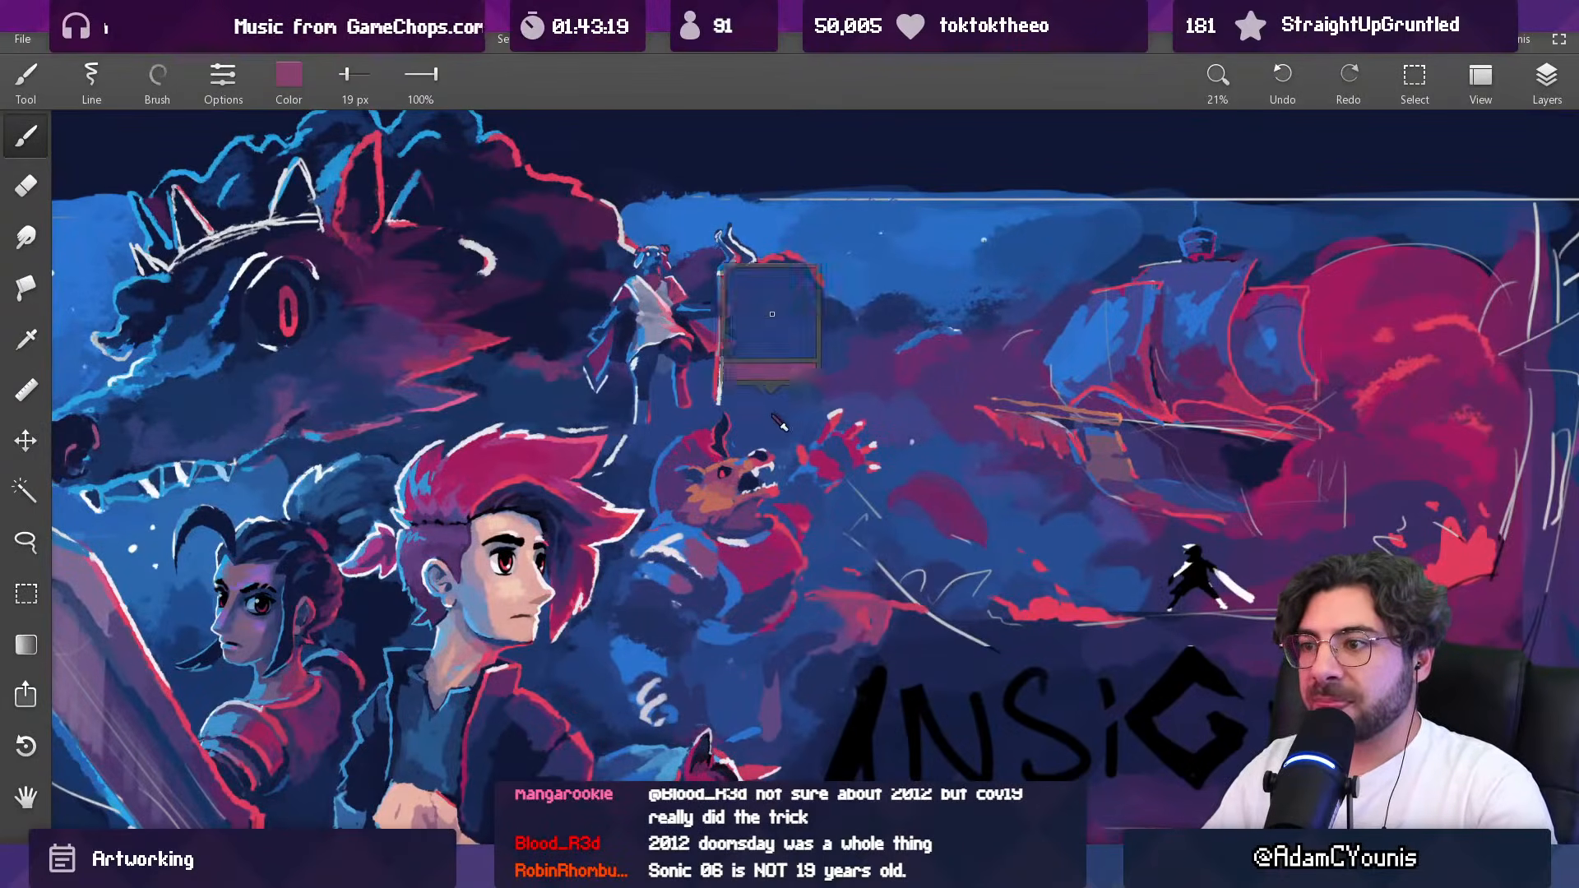
alt+click(766, 412)
alt+click(769, 366)
drag(777, 354, 805, 354)
click(212, 76)
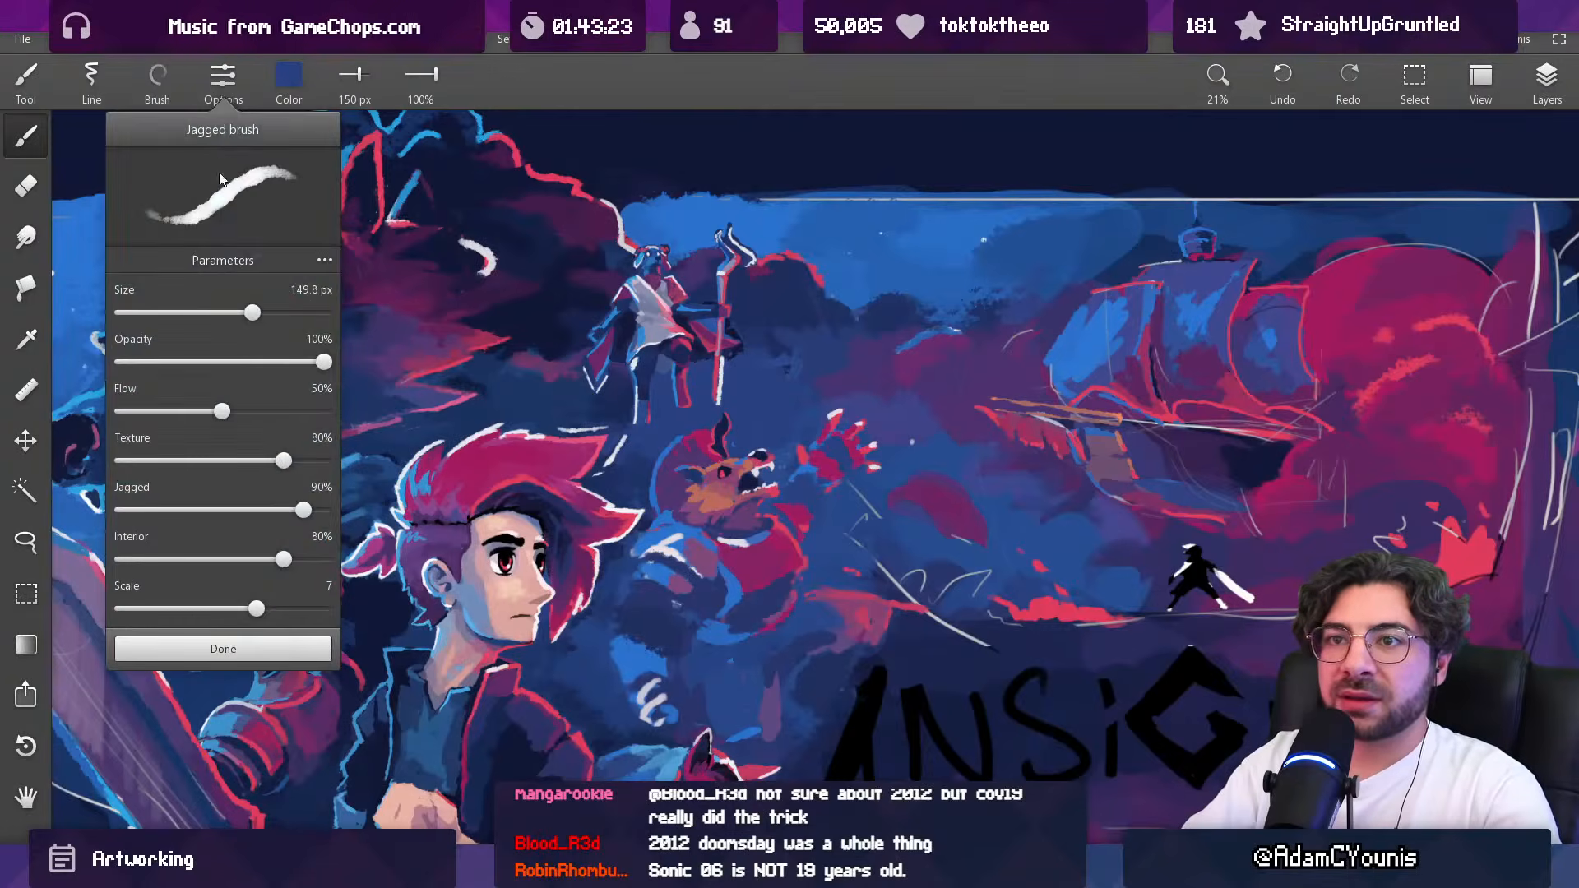
click(158, 78)
click(151, 176)
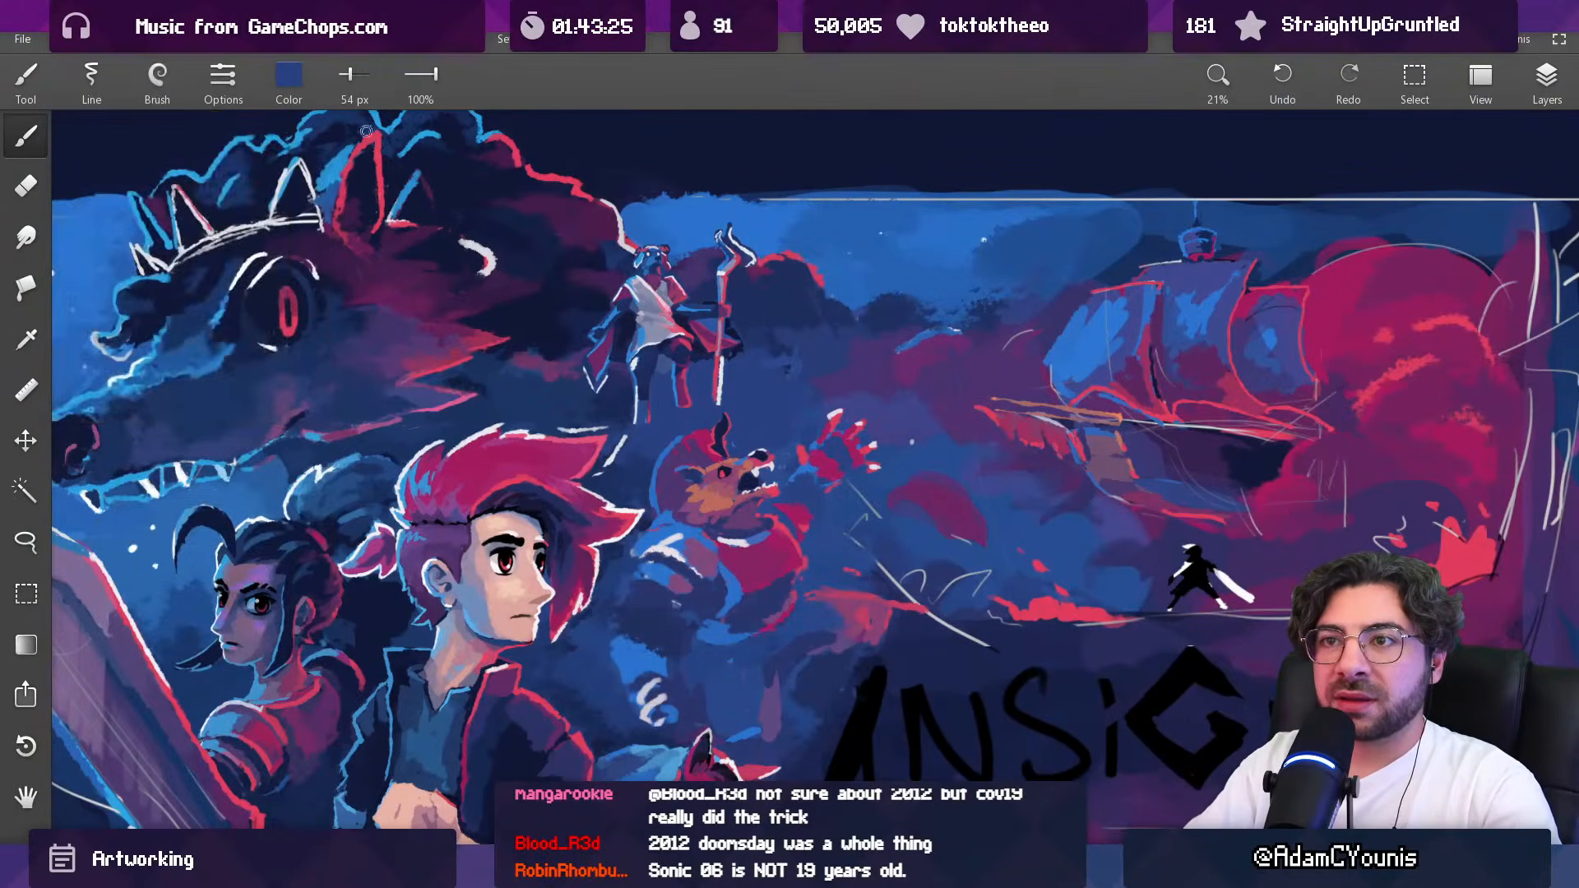
drag(430, 78, 411, 78)
alt+click(777, 393)
drag(804, 319, 783, 362)
drag(806, 423, 911, 361)
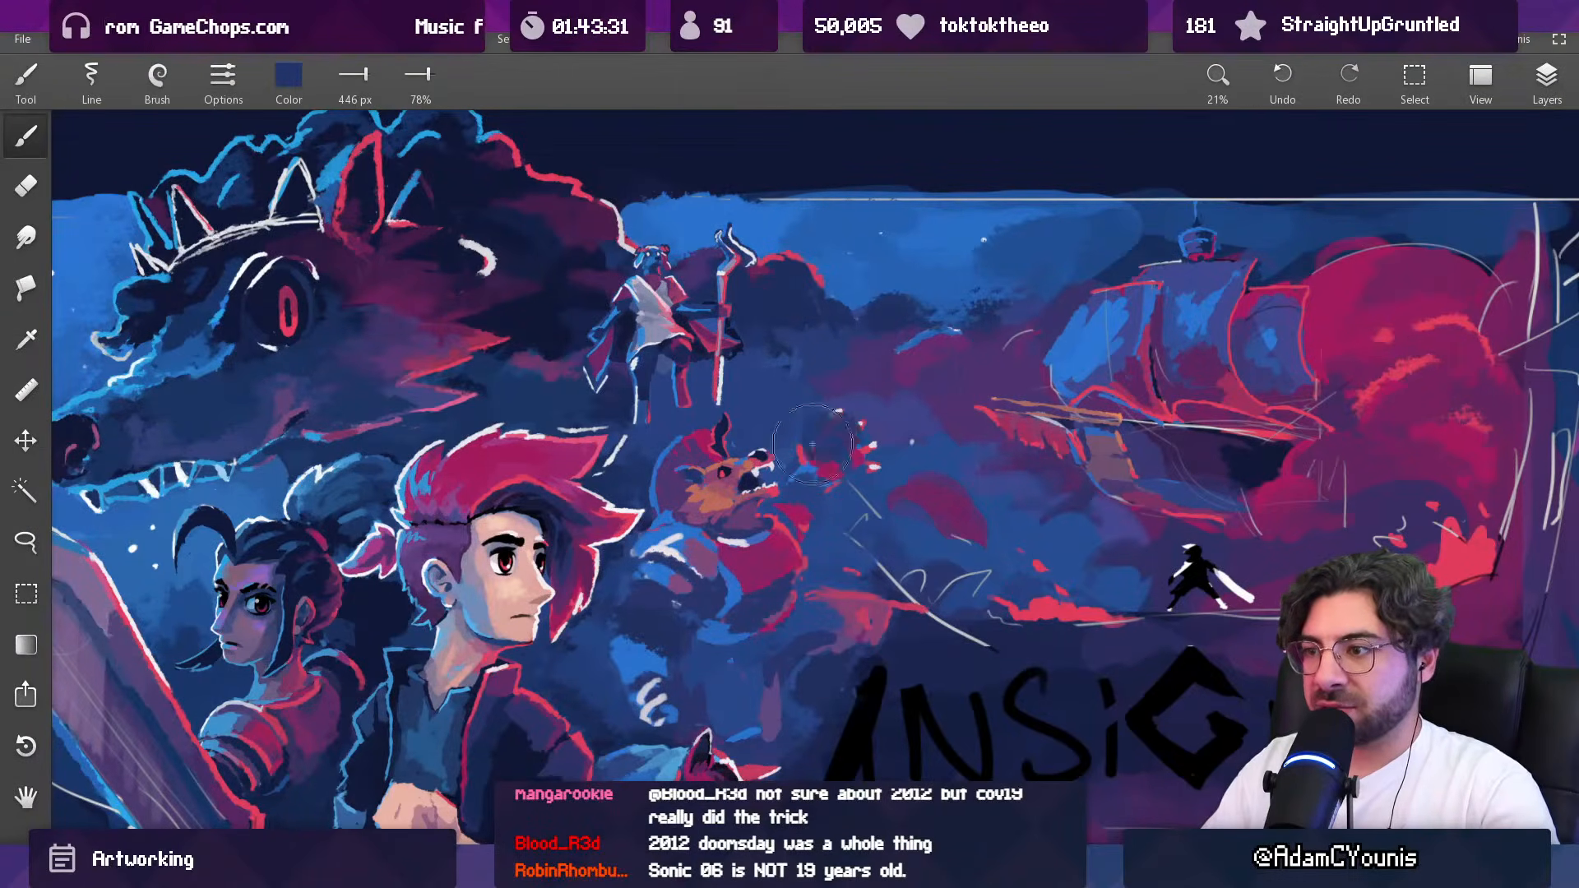
Step: Fade the raised hand and the creature's surroundings with dark blue at 686 px and 20% opacity
mouse_move(740, 338)
mouse_down()
mouse_move(813, 387)
mouse_move(858, 444)
mouse_move(832, 433)
mouse_move(871, 418)
mouse_move(746, 668)
mouse_up()
drag(850, 416, 885, 305)
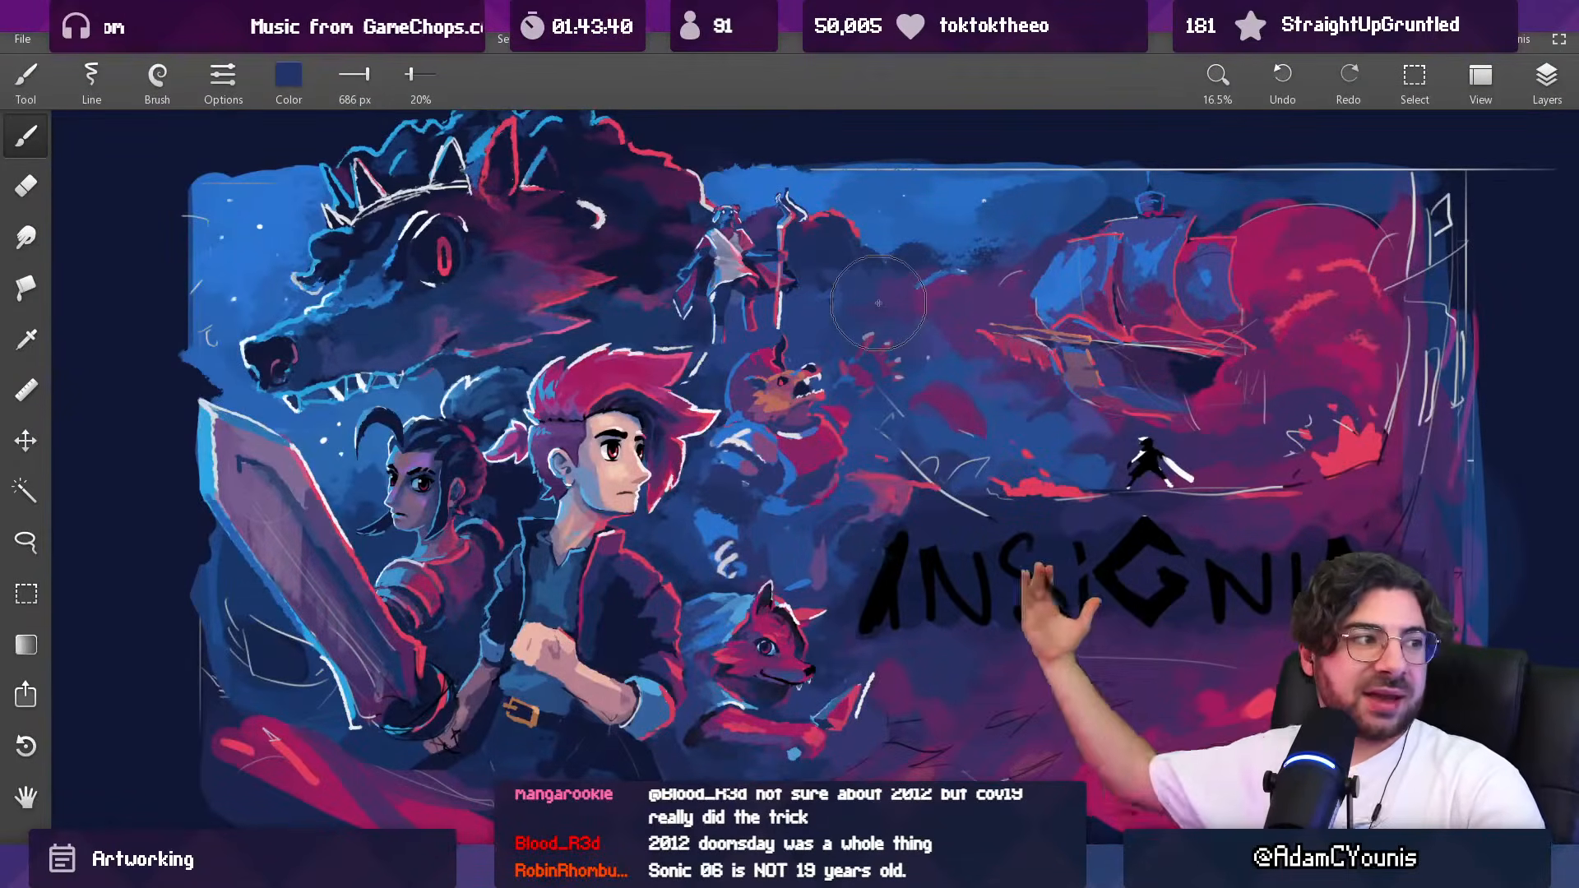
mouse_move(763, 474)
mouse_down()
mouse_move(733, 382)
mouse_move(726, 393)
mouse_up()
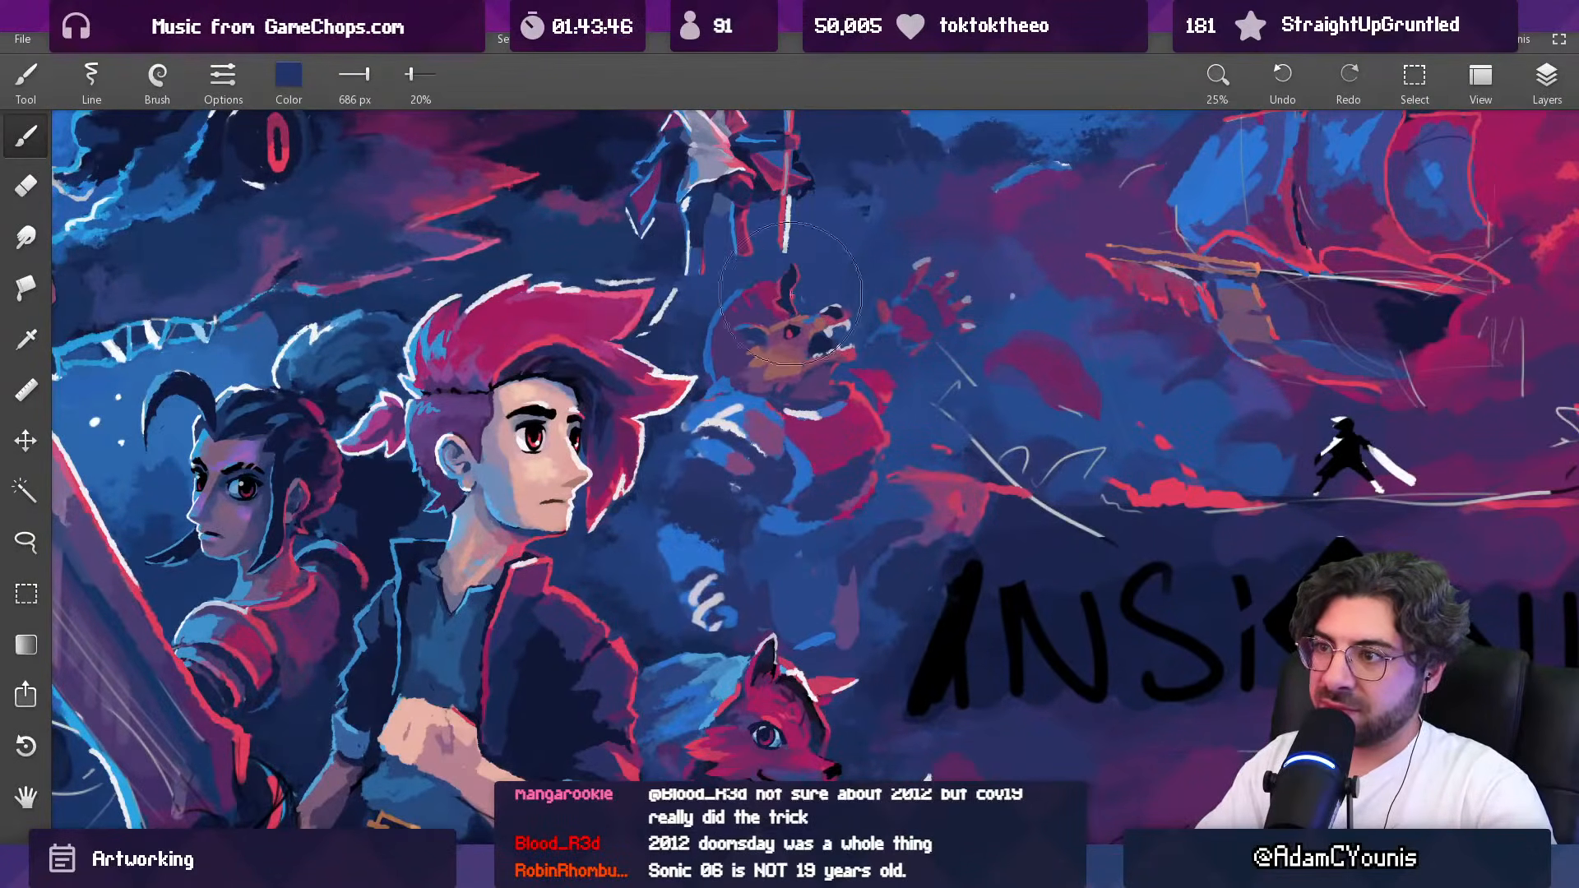
drag(744, 428, 770, 536)
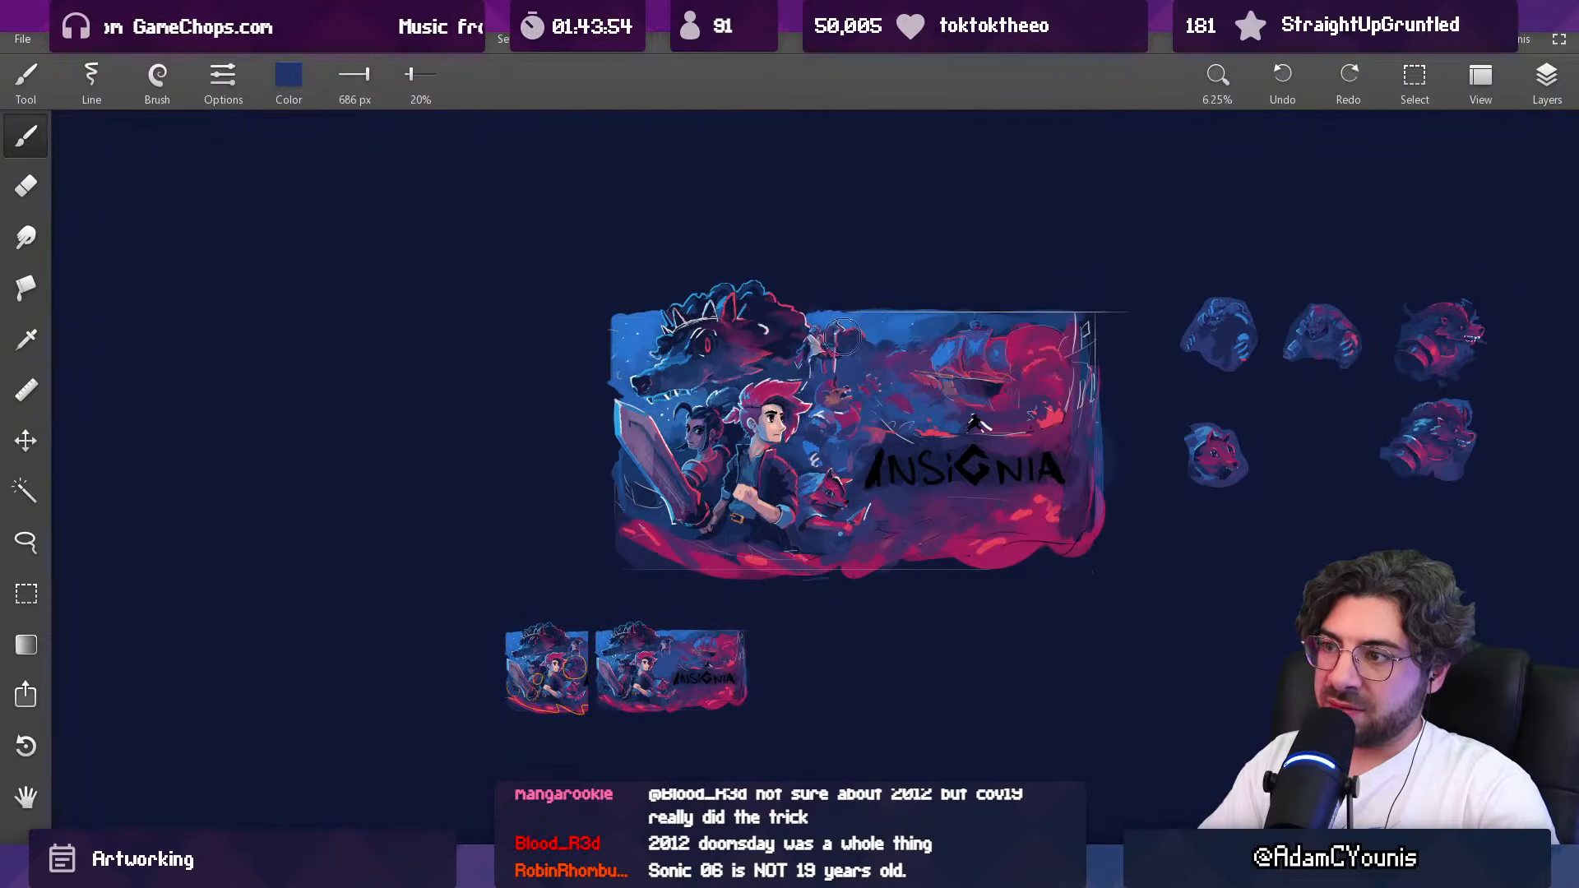
Step: Fade the creature's lower body into the background with sampled dark navy at 20% opacity, reducing the brush to 449 px and 274 px
scroll(868, 395, up, 1)
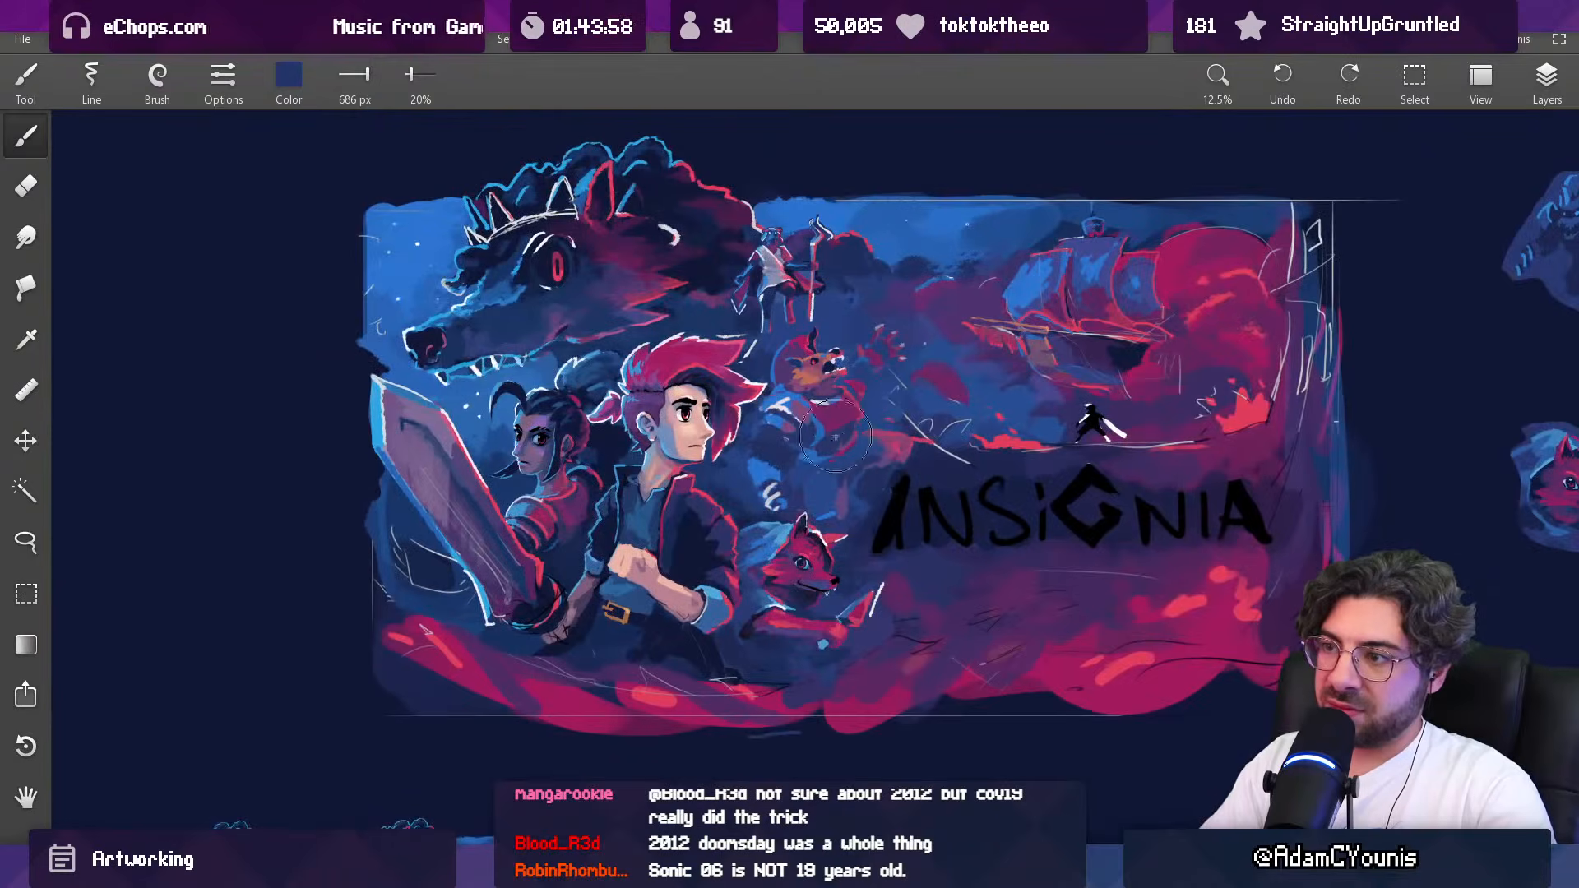
alt+click(748, 454)
drag(757, 452, 764, 442)
key([)
key([)
key([)
key([)
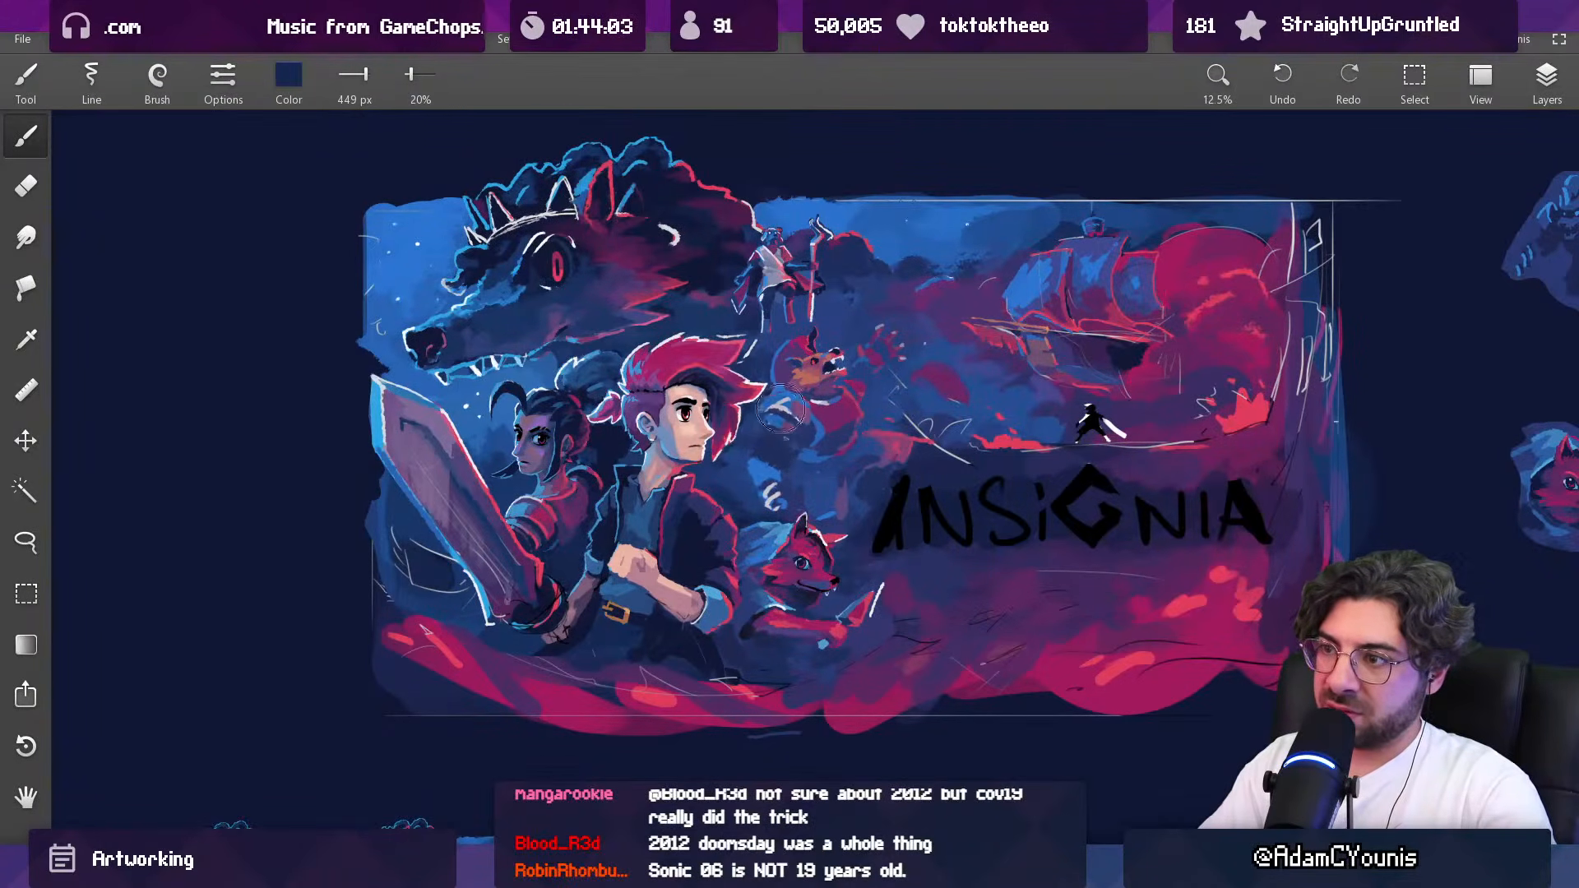
key(bracketleft)
key(bracketleft)
key(bracketleft)
key(bracketleft)
key(bracketleft)
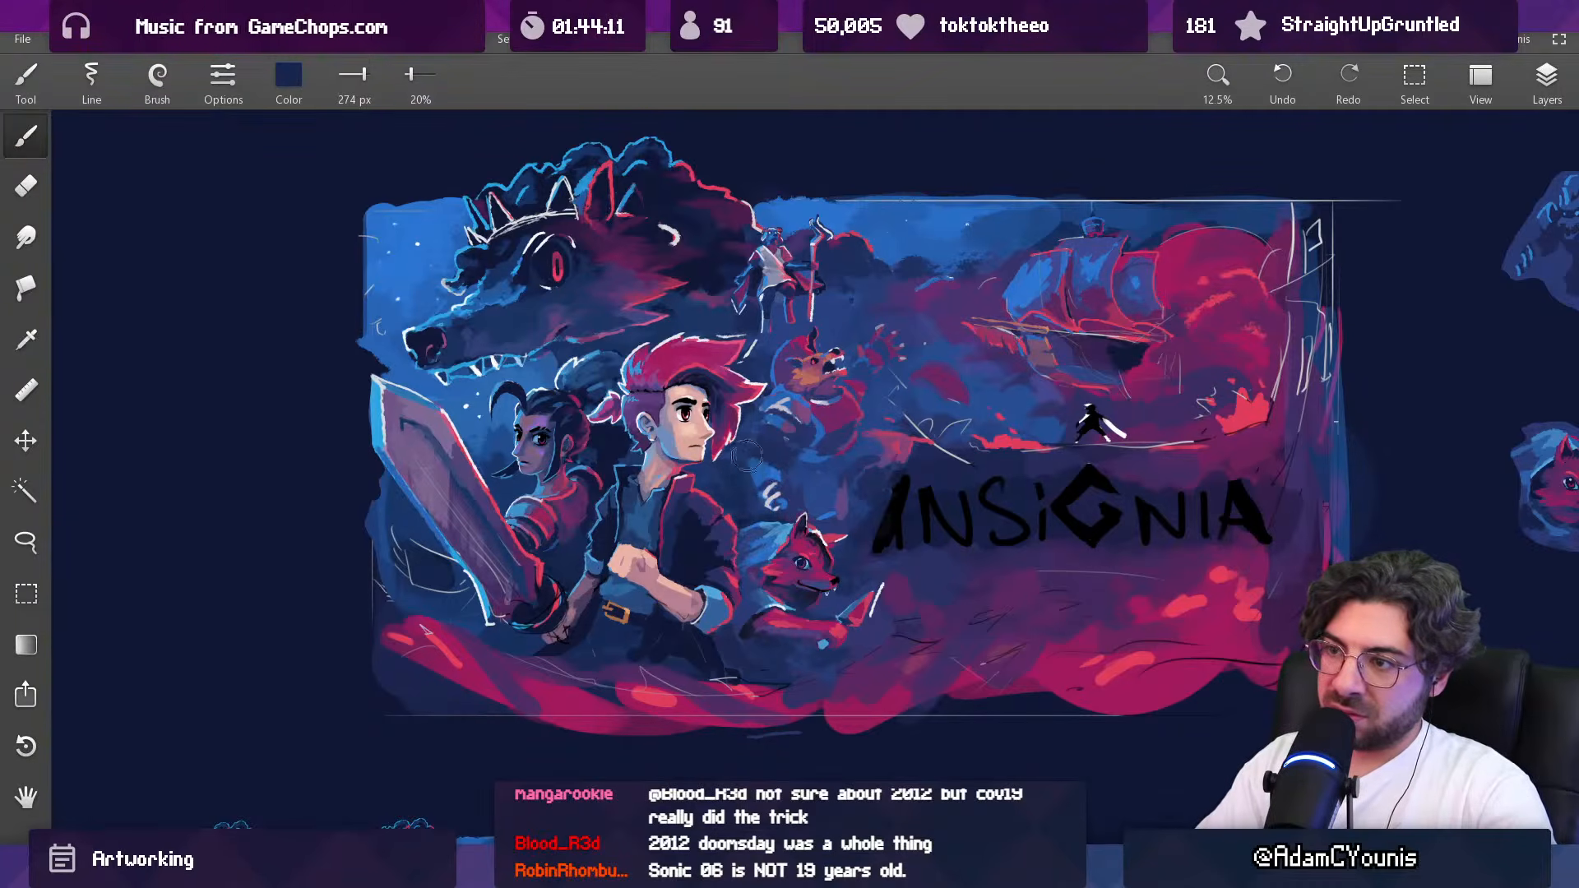
scroll(861, 380, down, 2)
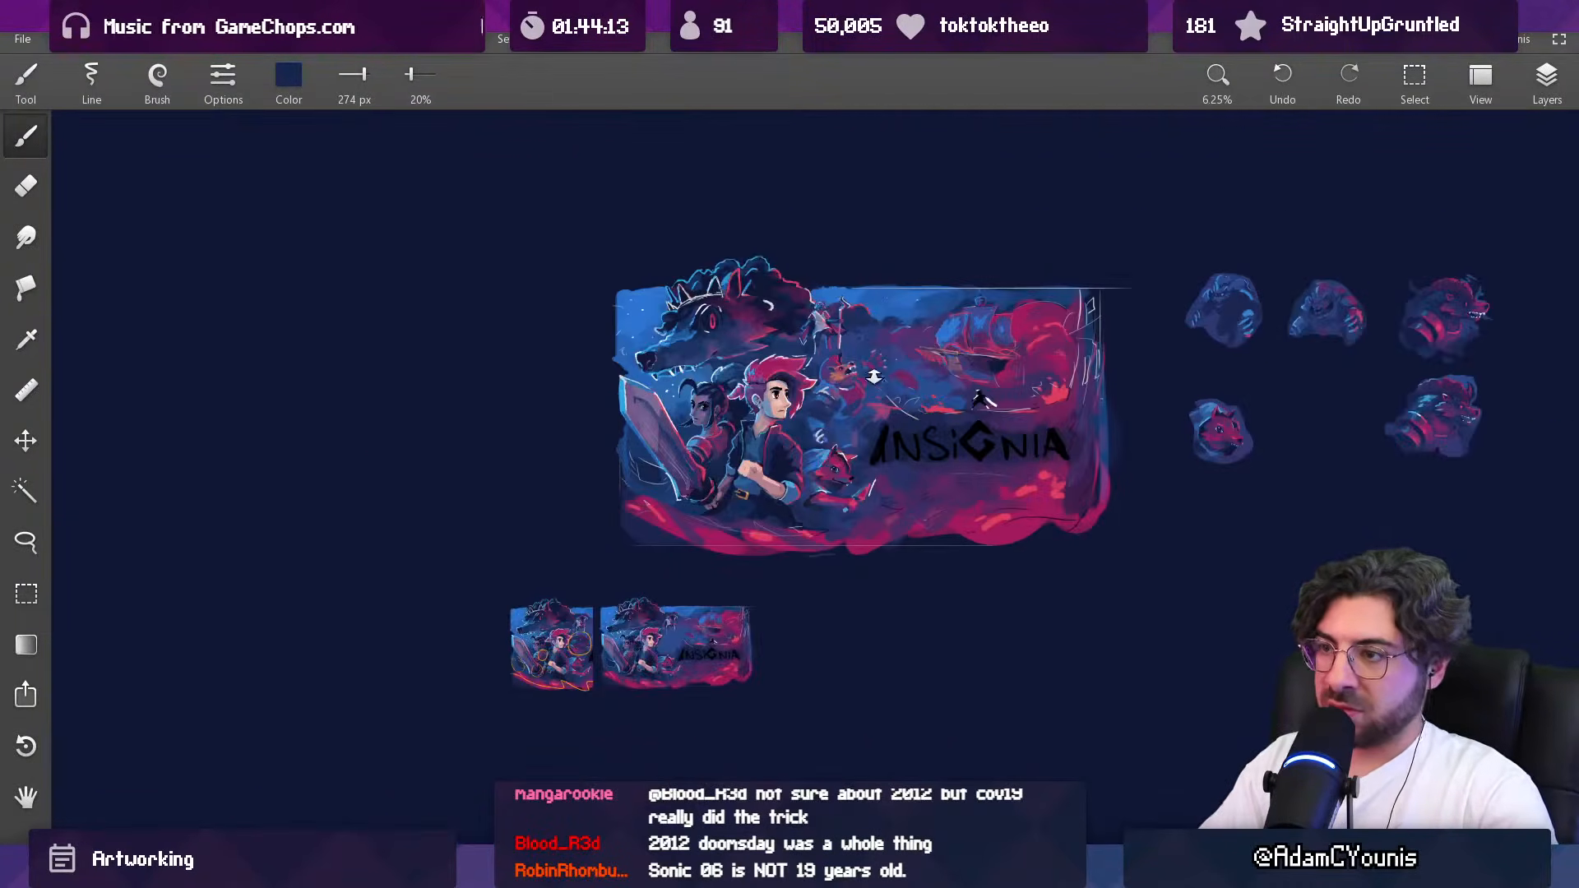
drag(883, 291, 847, 303)
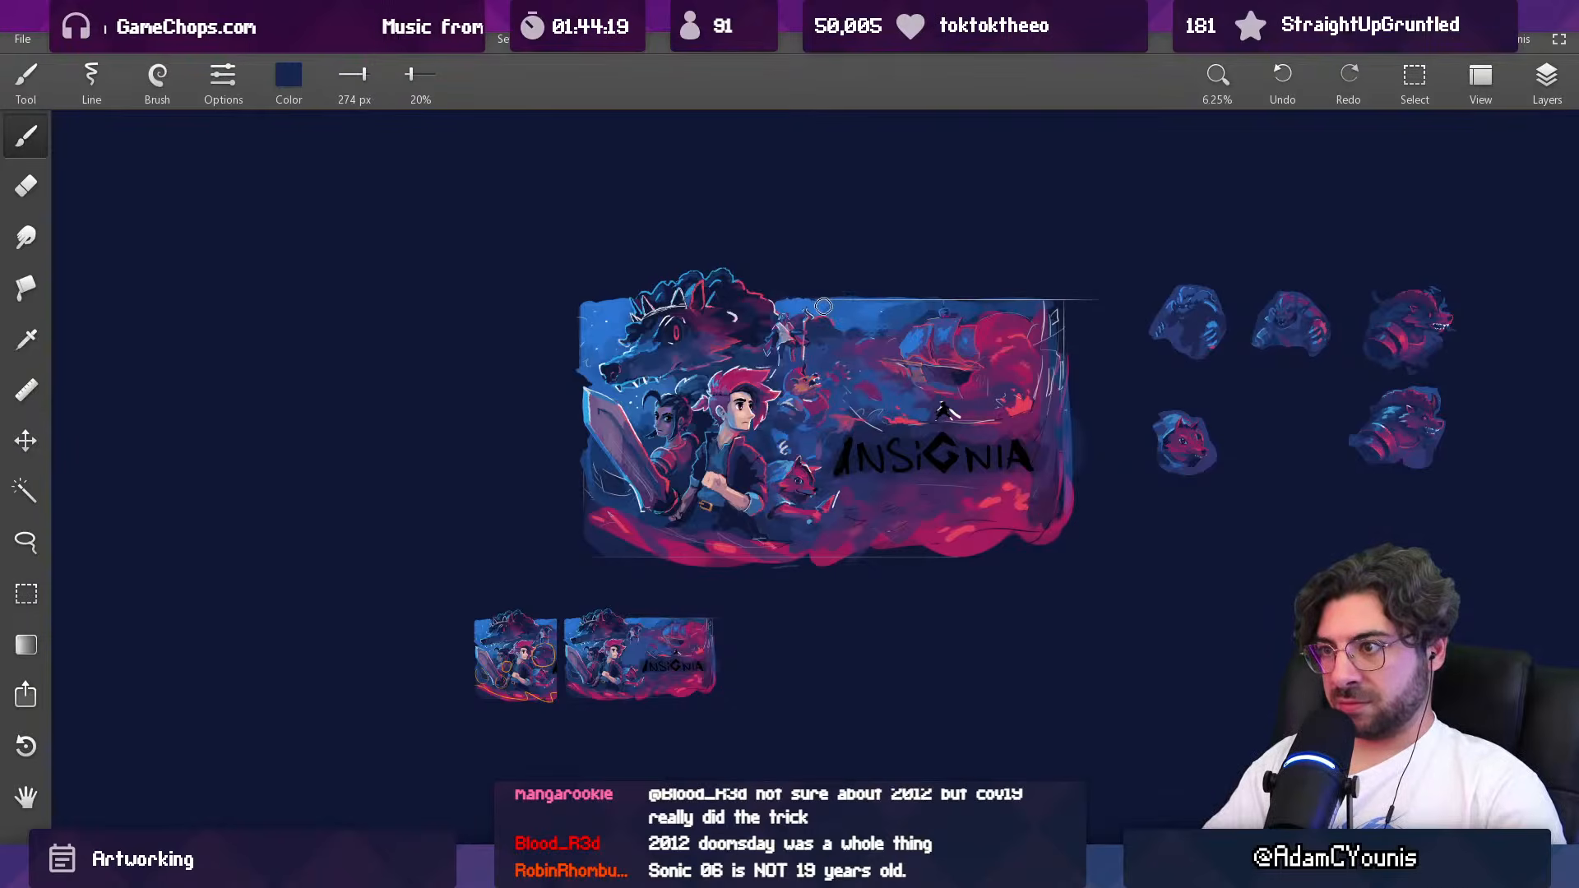
Step: Switch to a different brush at 100% opacity and fill the creature's chest armour with sampled magenta at 91 px
scroll(827, 387, up, 3)
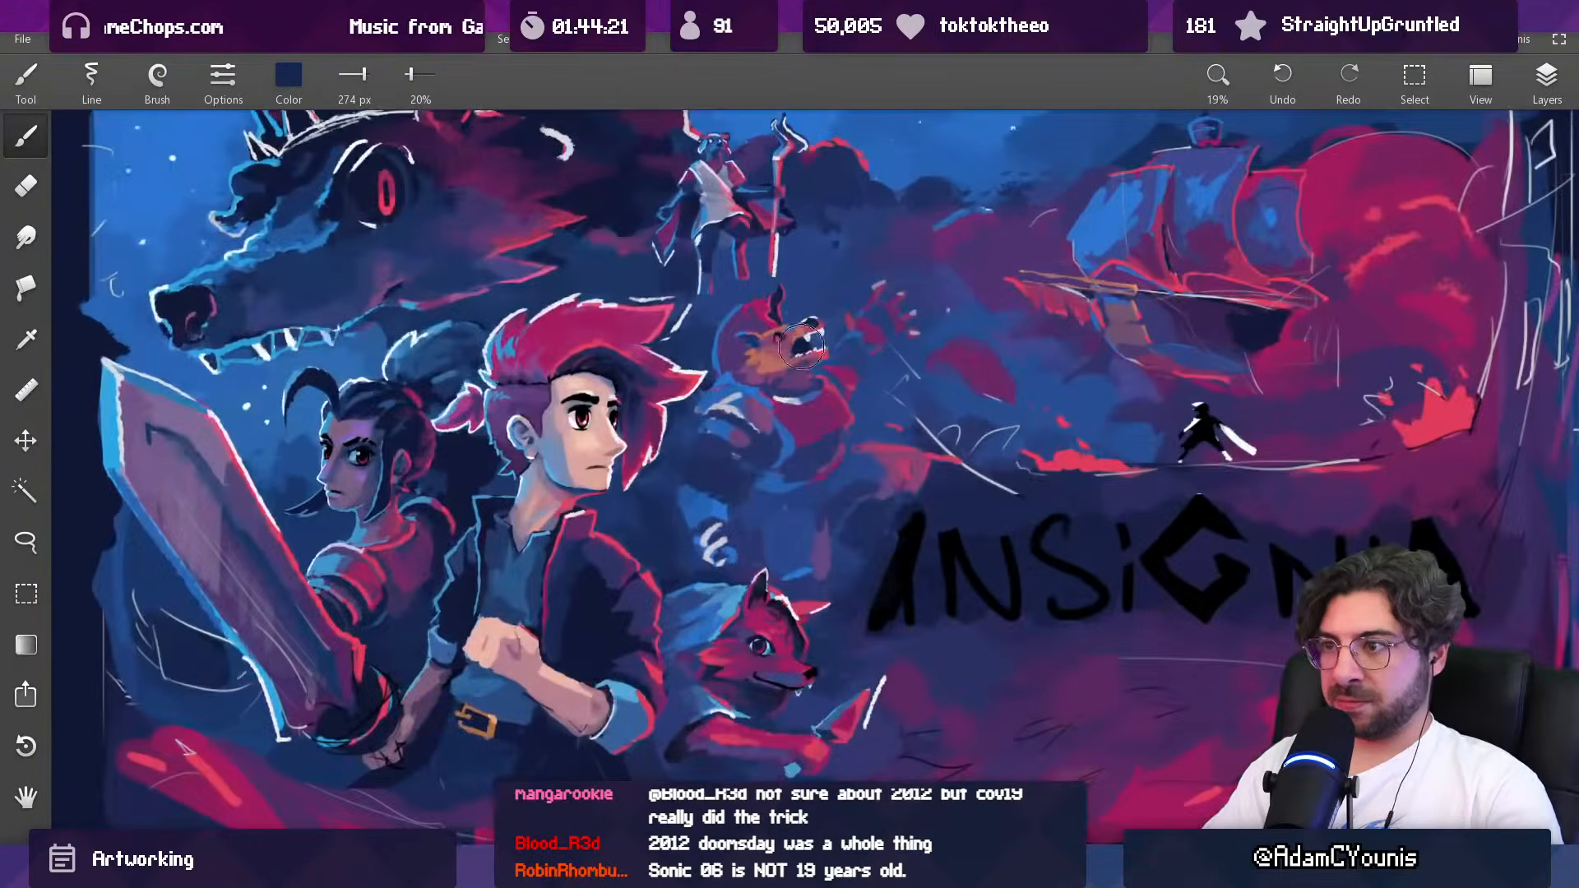
click(159, 78)
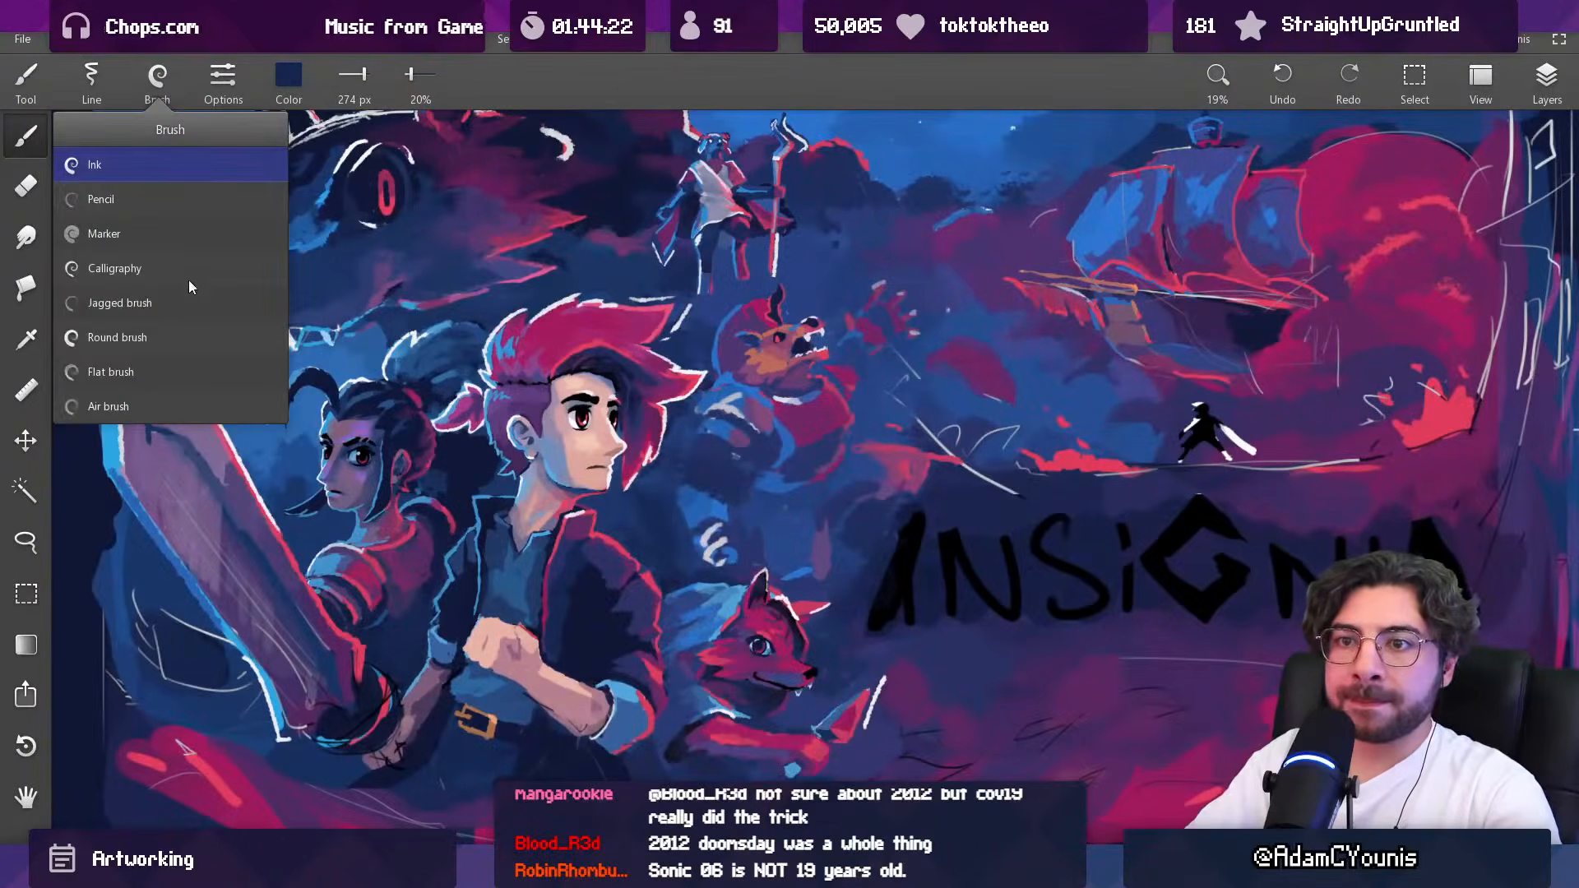
click(171, 333)
scroll(851, 408, up, 3)
key(alt)
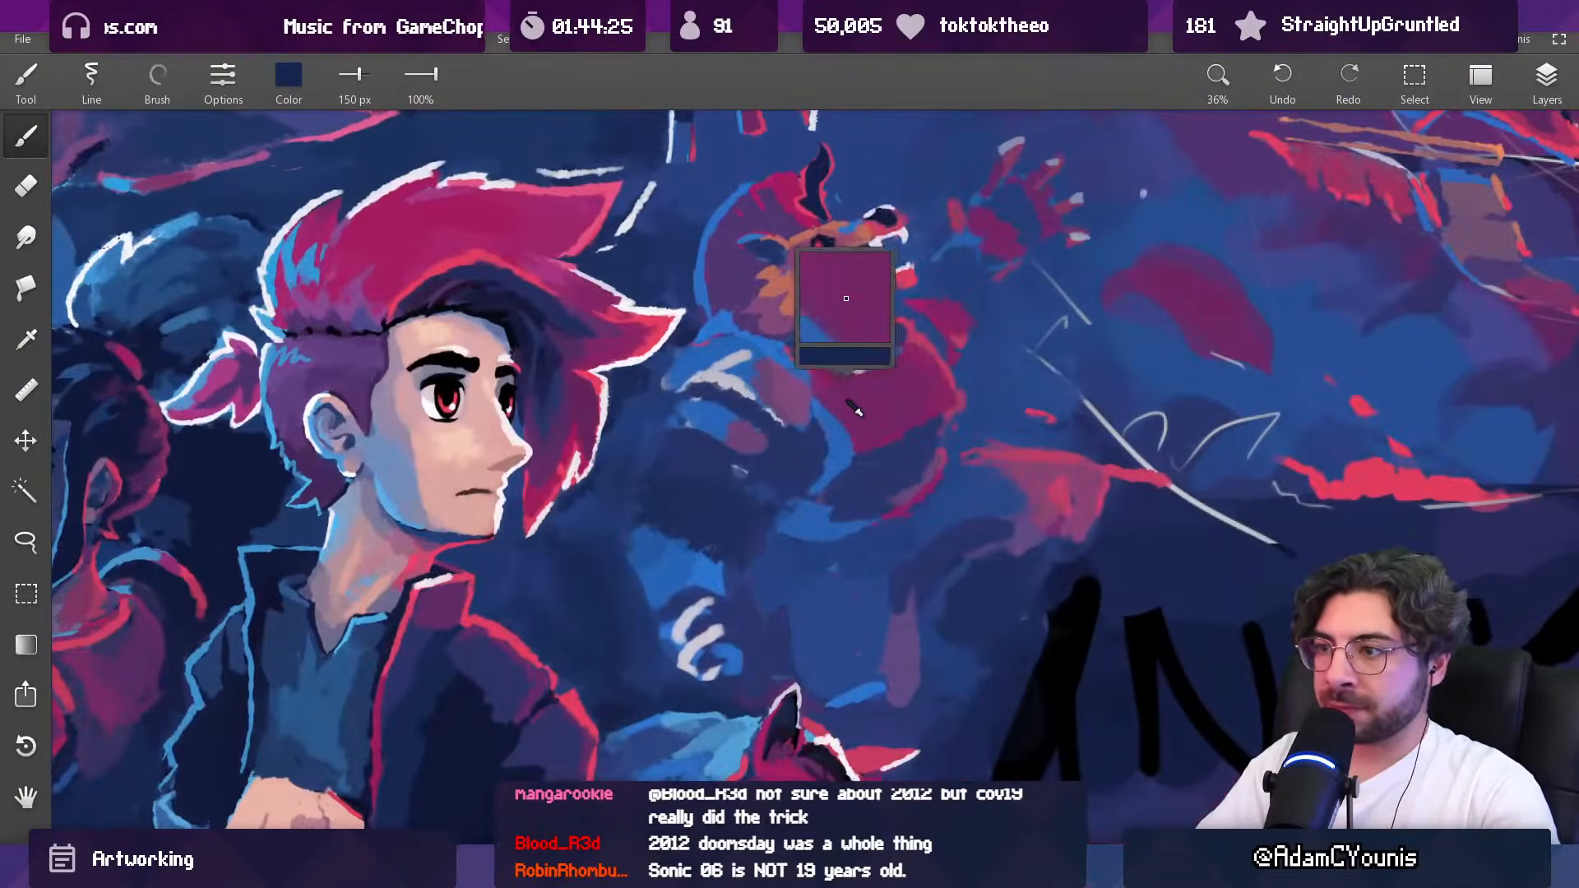
alt+click(920, 364)
key([)
key([)
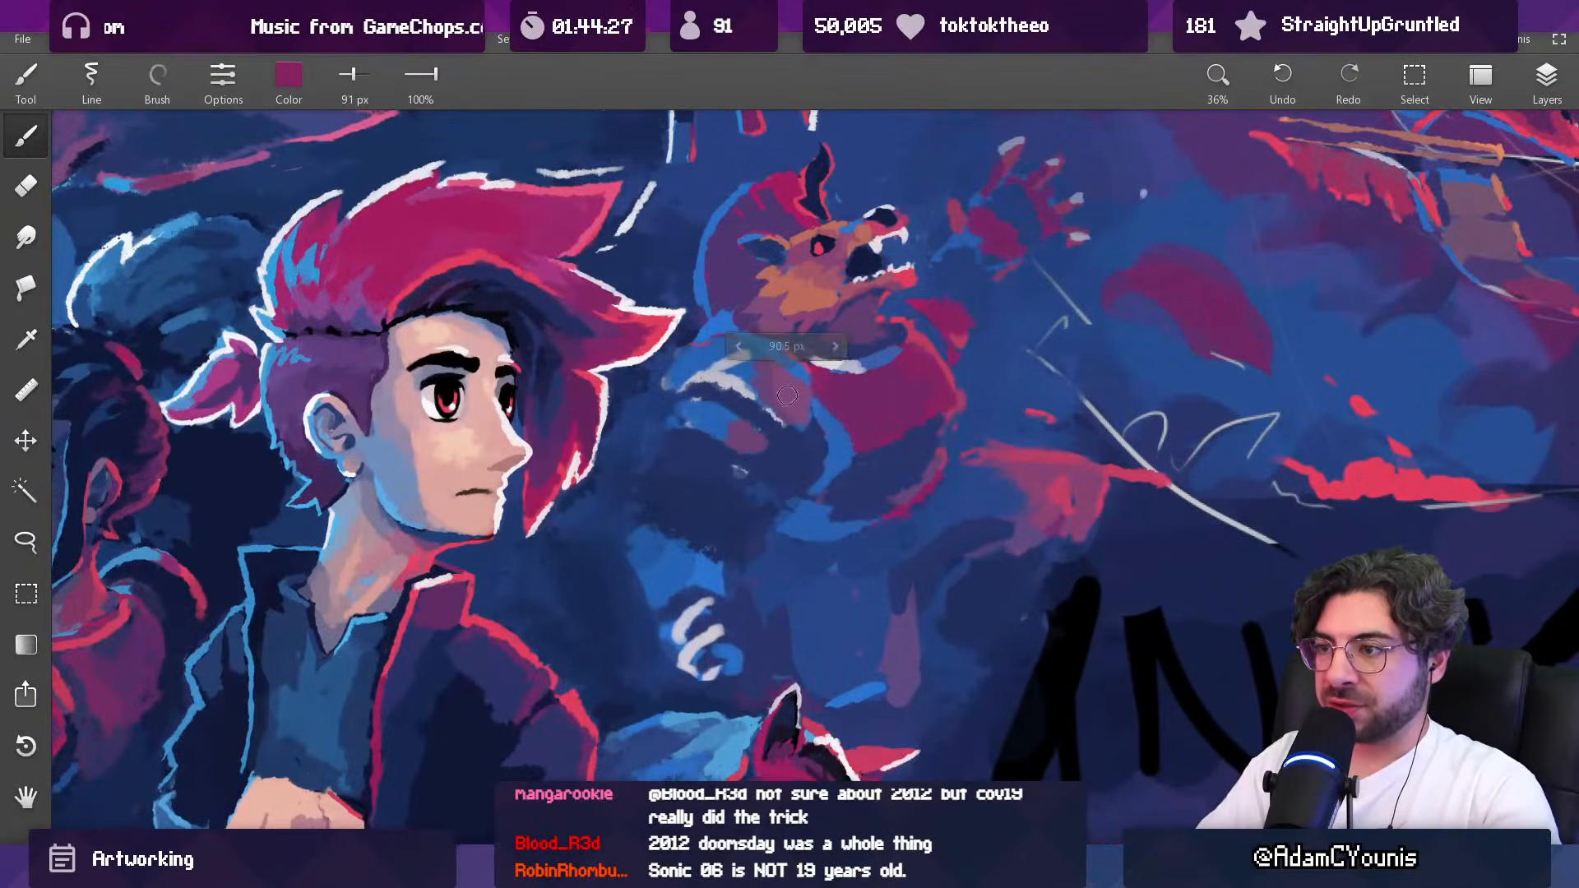
drag(765, 383, 829, 431)
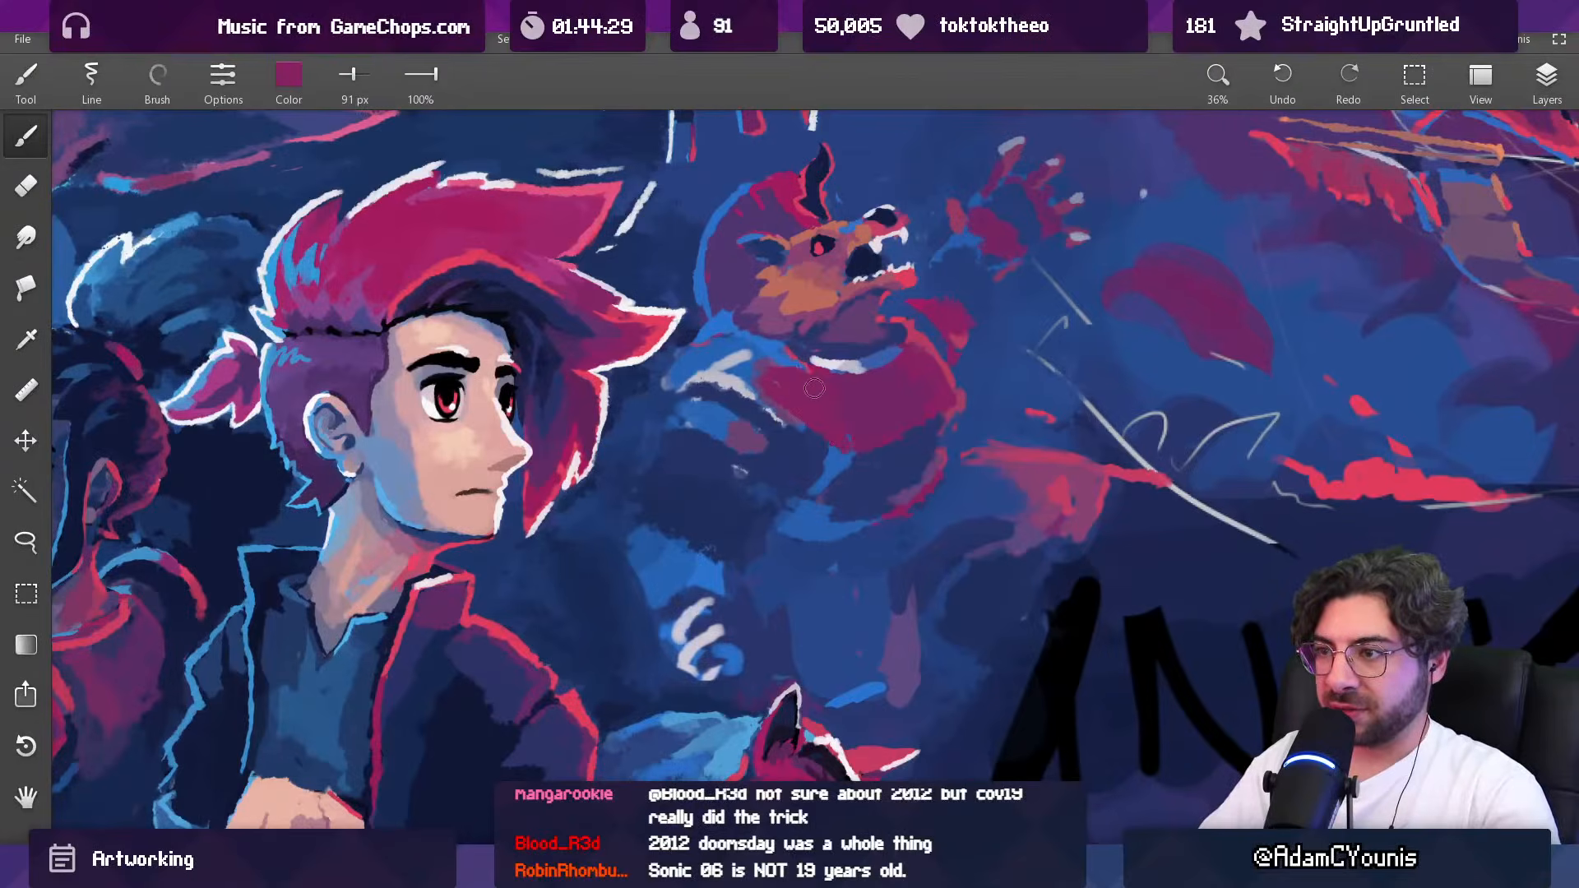
Step: Repaint the collar trim below the creature's jaw with sampled indigo at 45 px and sampled off-white
alt+click(835, 353)
key([)
key([)
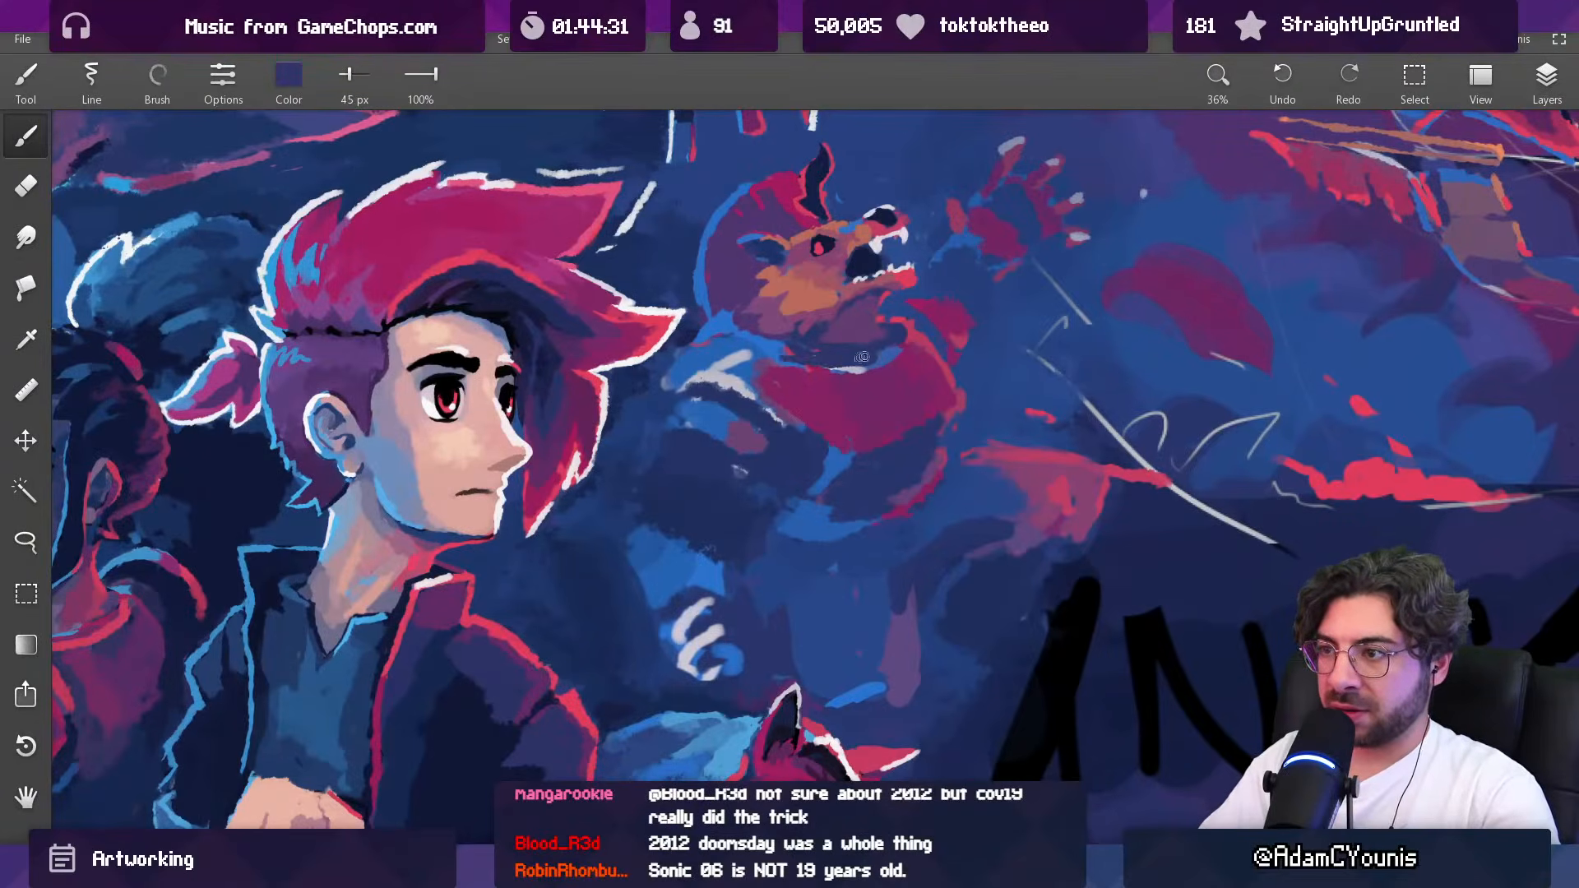
alt+click(727, 384)
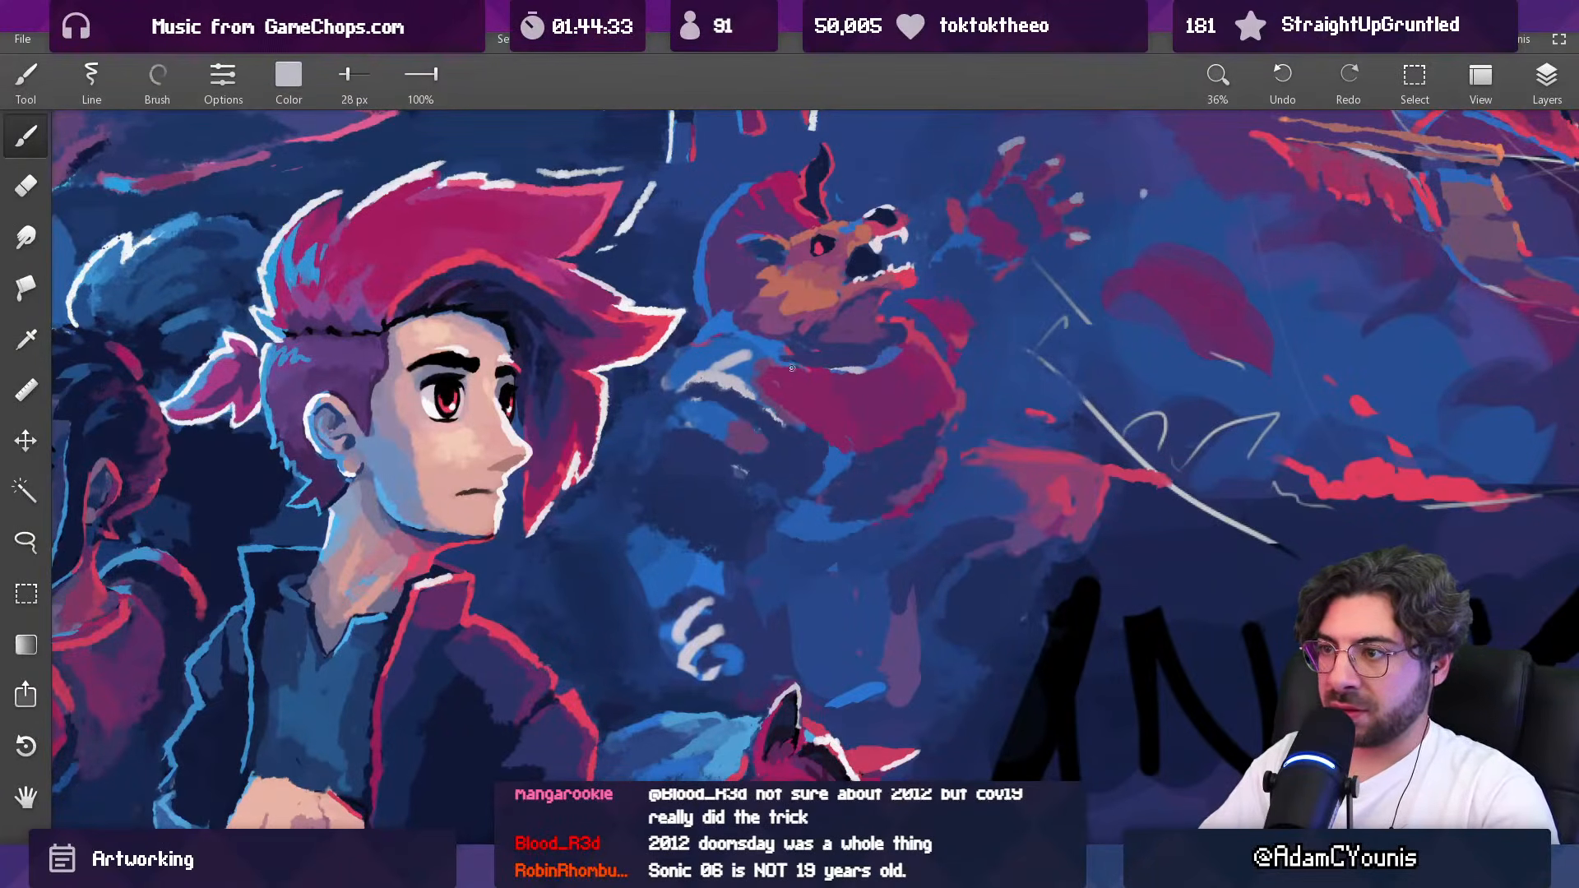
key(])
key(])
mouse_move(791, 368)
mouse_down()
mouse_move(876, 375)
mouse_move(854, 373)
mouse_up()
alt+click(822, 354)
scroll(853, 374, down, 6)
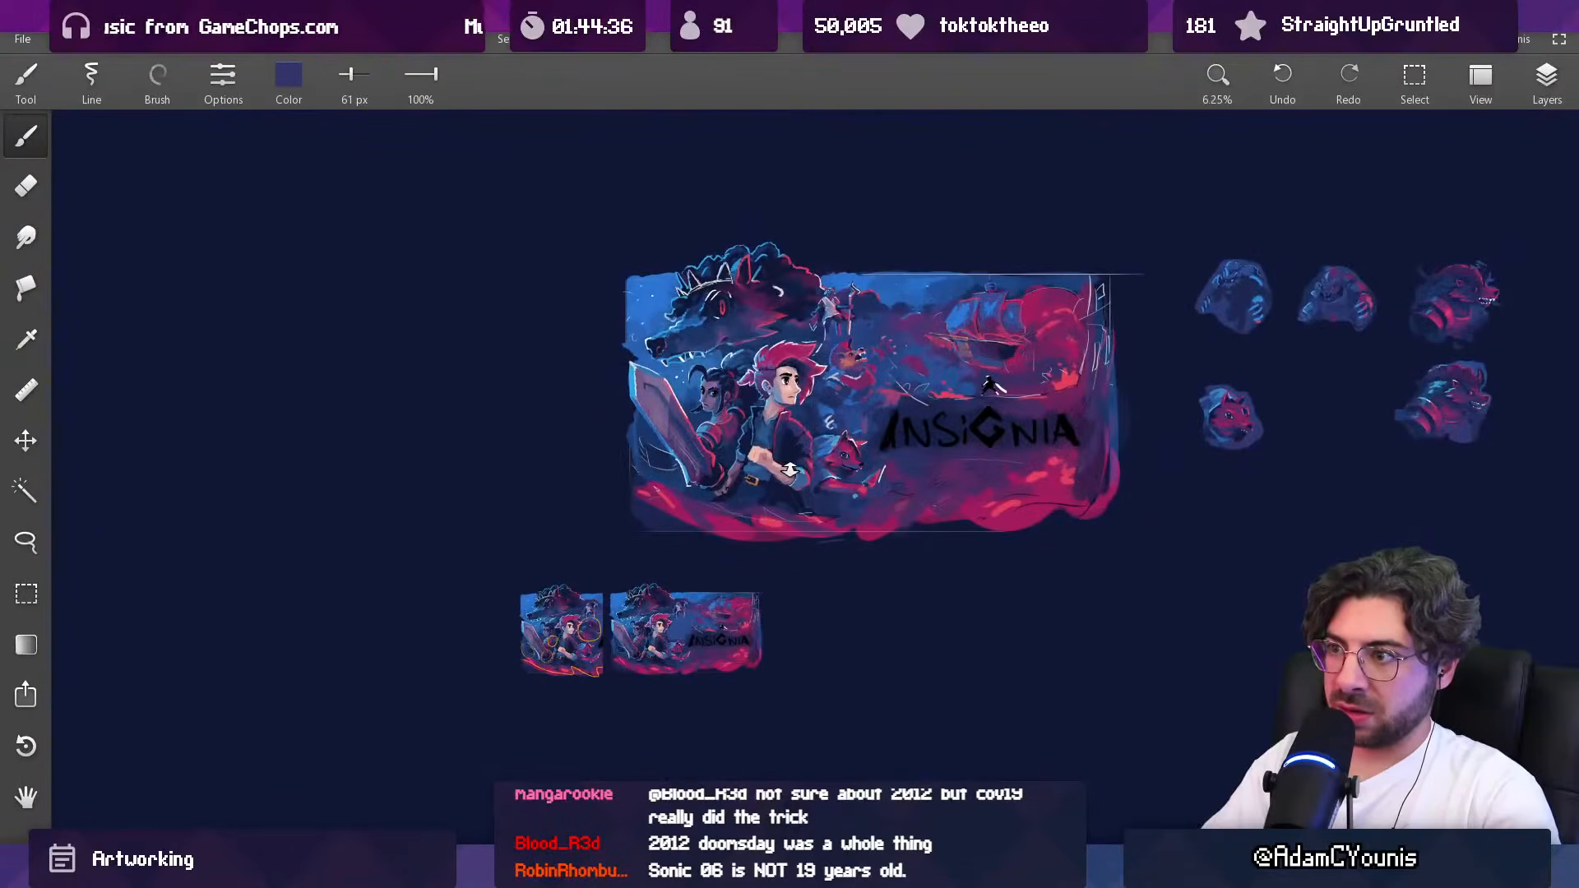
drag(856, 297, 857, 364)
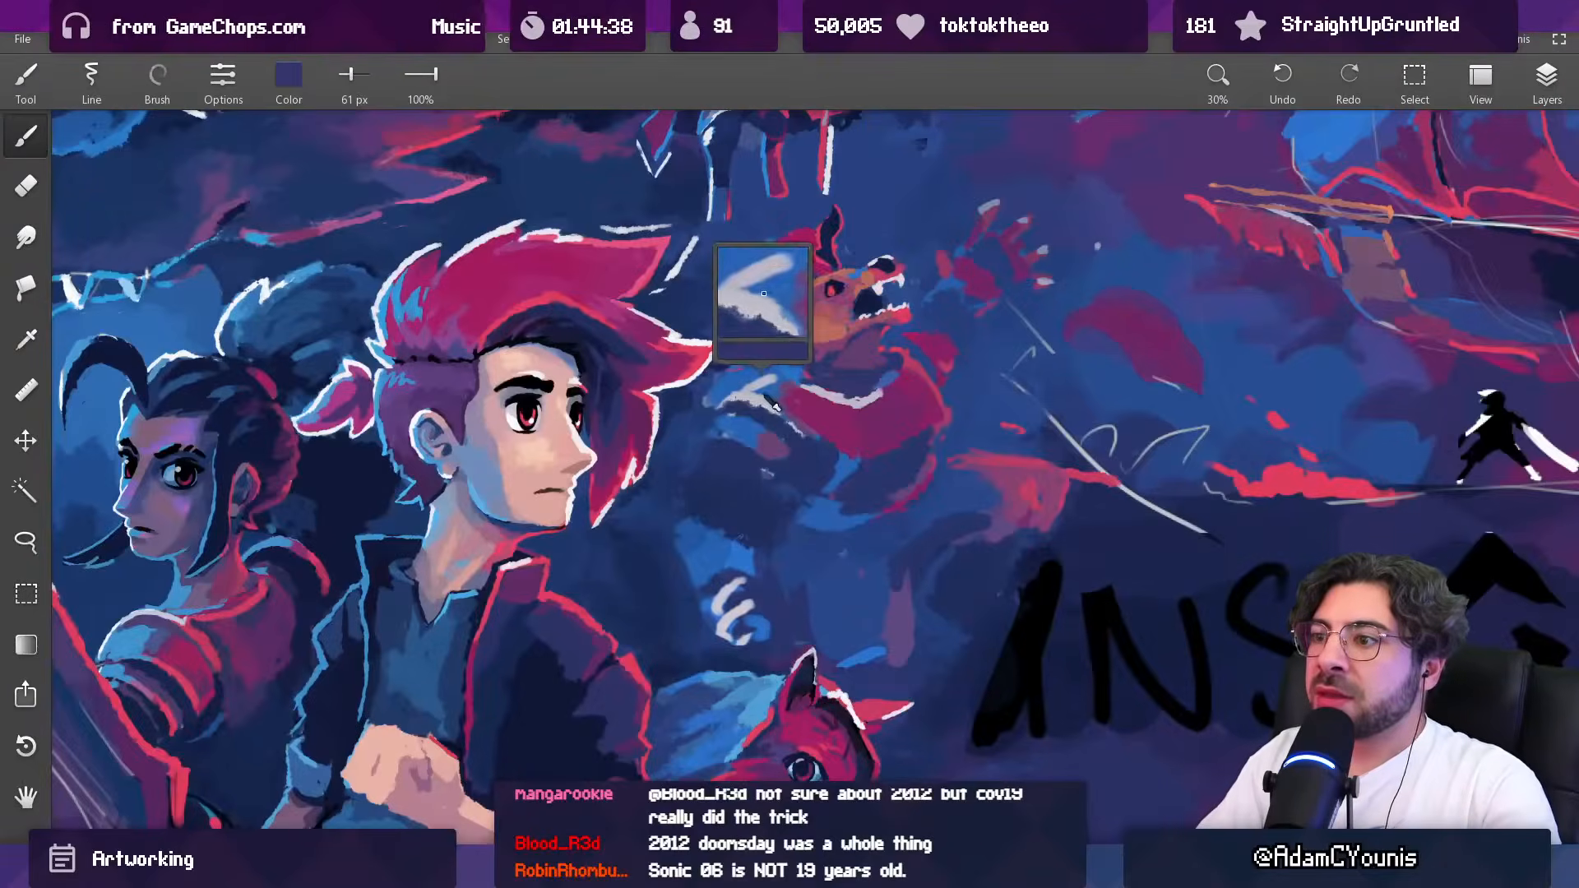
Step: Paint sampled red over the creature's near shoulder armour with a 121 px brush
alt+click(913, 364)
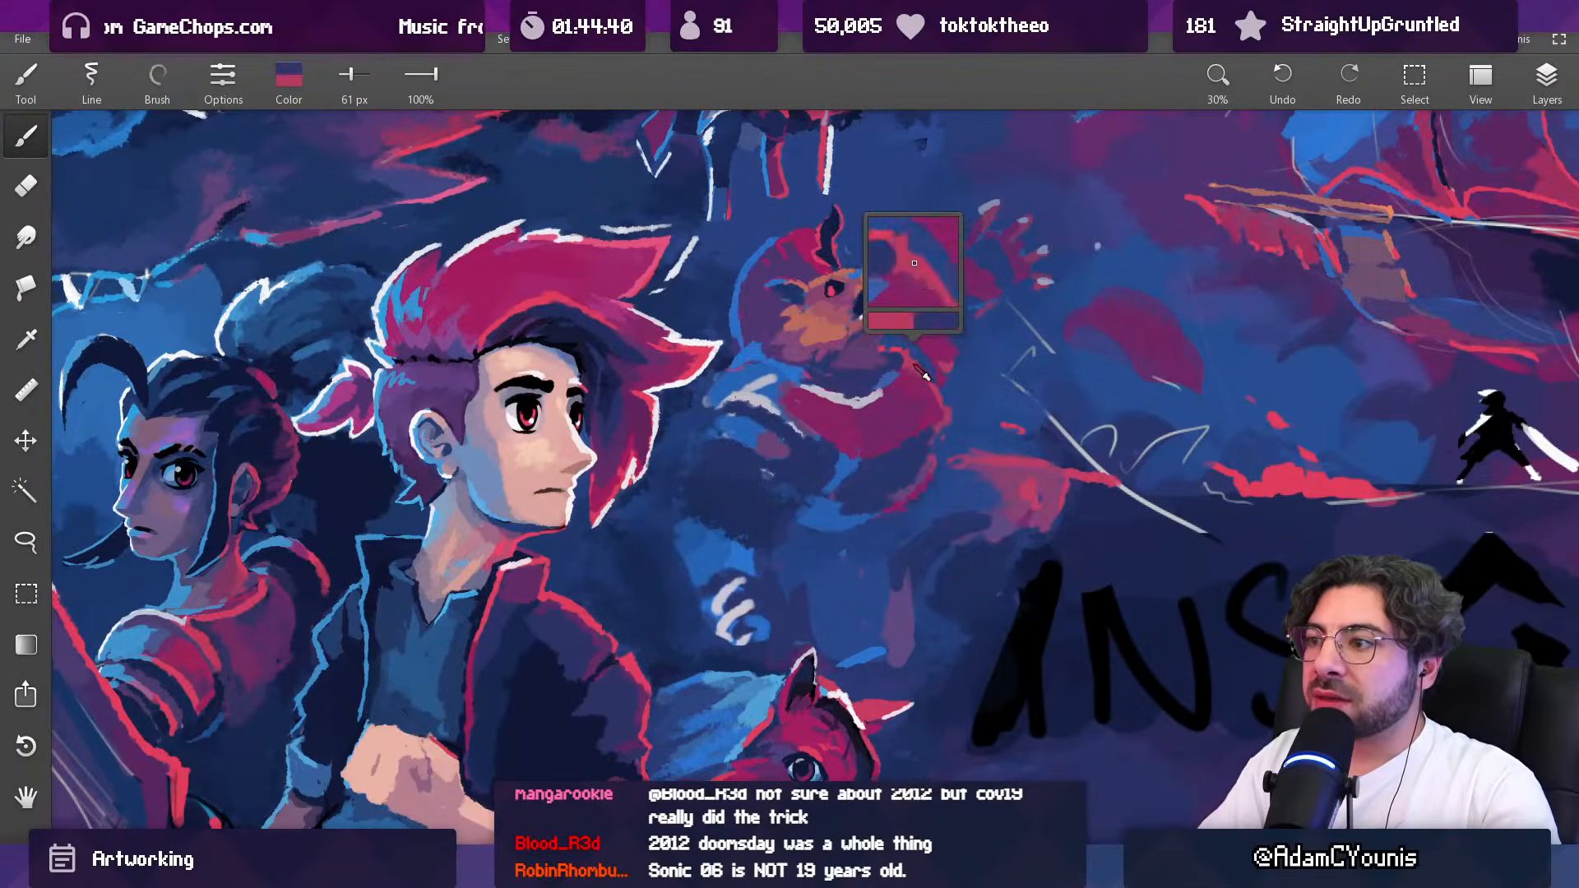
drag(769, 404, 811, 443)
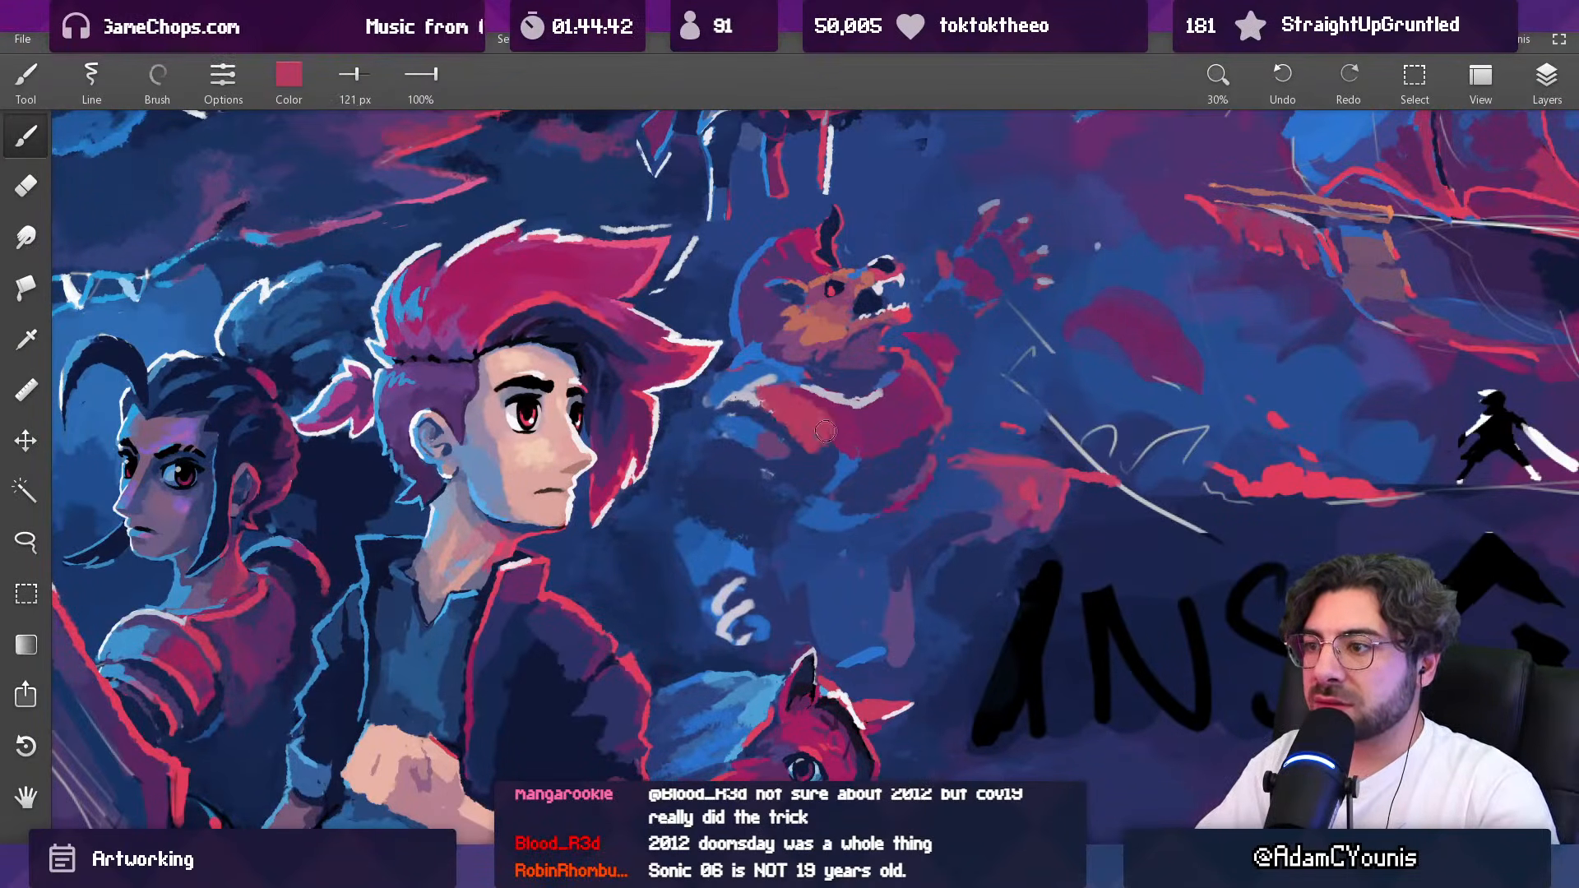
drag(830, 402, 812, 434)
drag(894, 289, 829, 385)
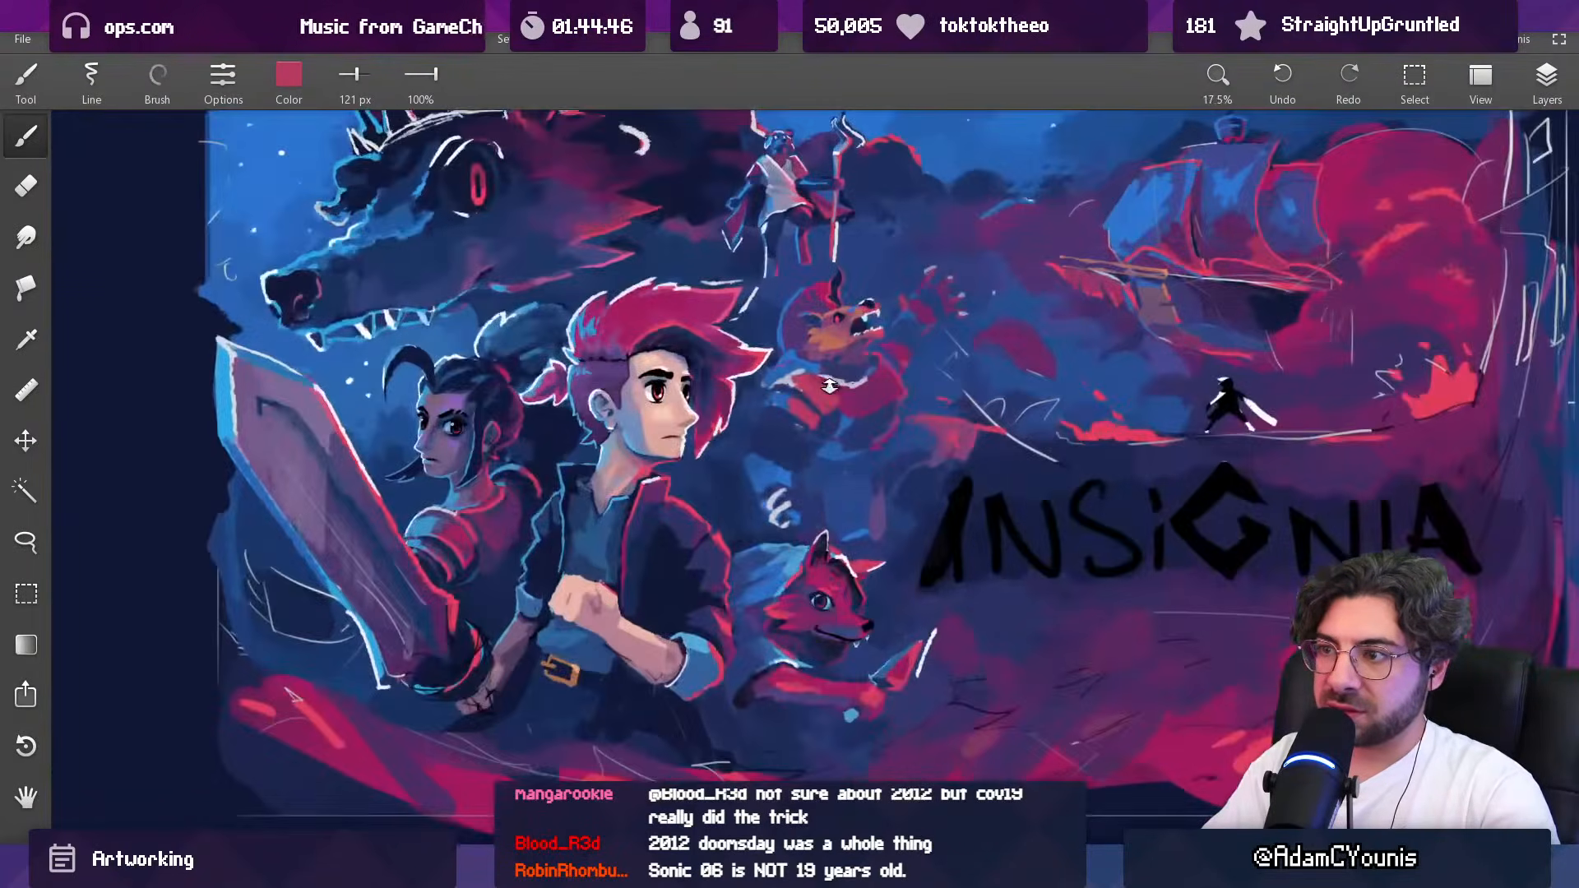
alt+click(809, 398)
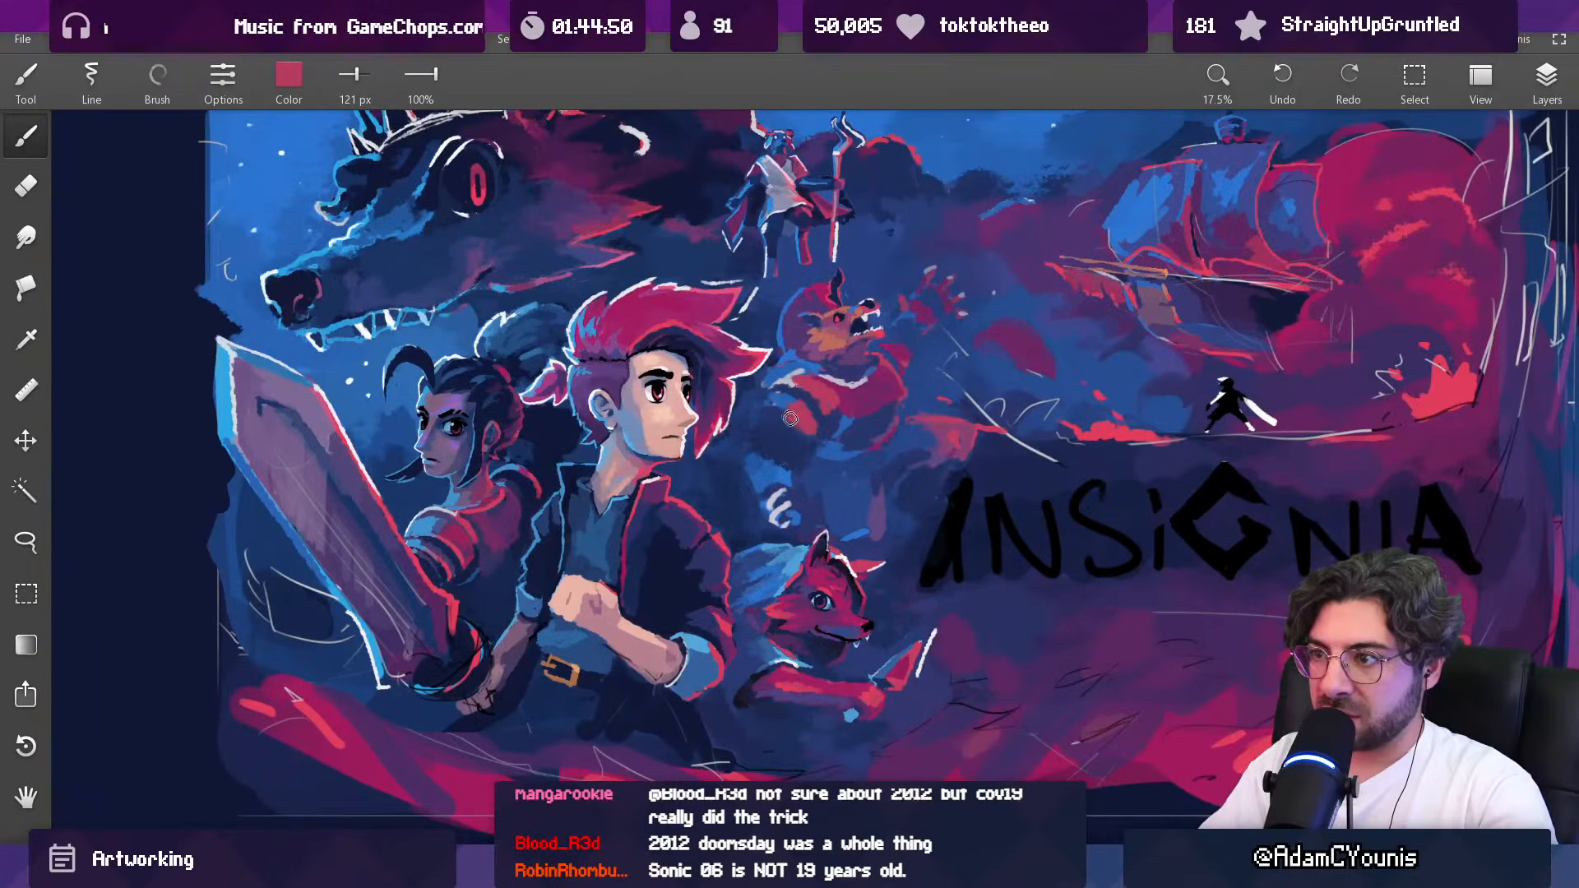
mouse_move(845, 390)
mouse_down()
mouse_move(886, 288)
mouse_move(814, 410)
mouse_up()
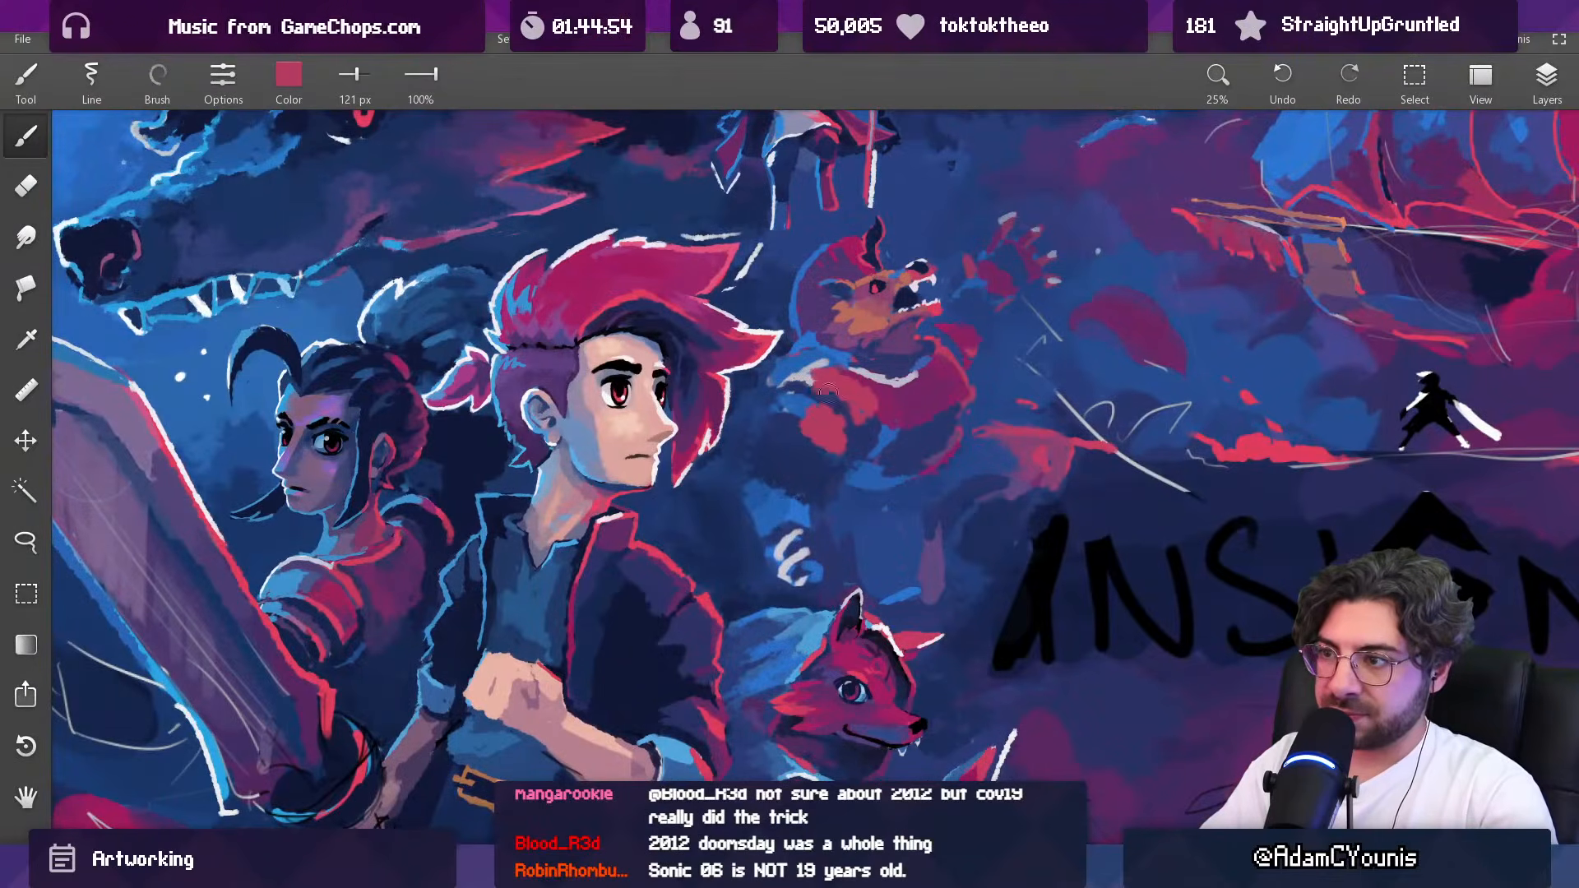
Step: Refine the edges of the red shoulder armour with sampled colours, reducing the brush to 69 px
alt+click(795, 396)
key([)
key([)
key([)
drag(786, 389, 845, 422)
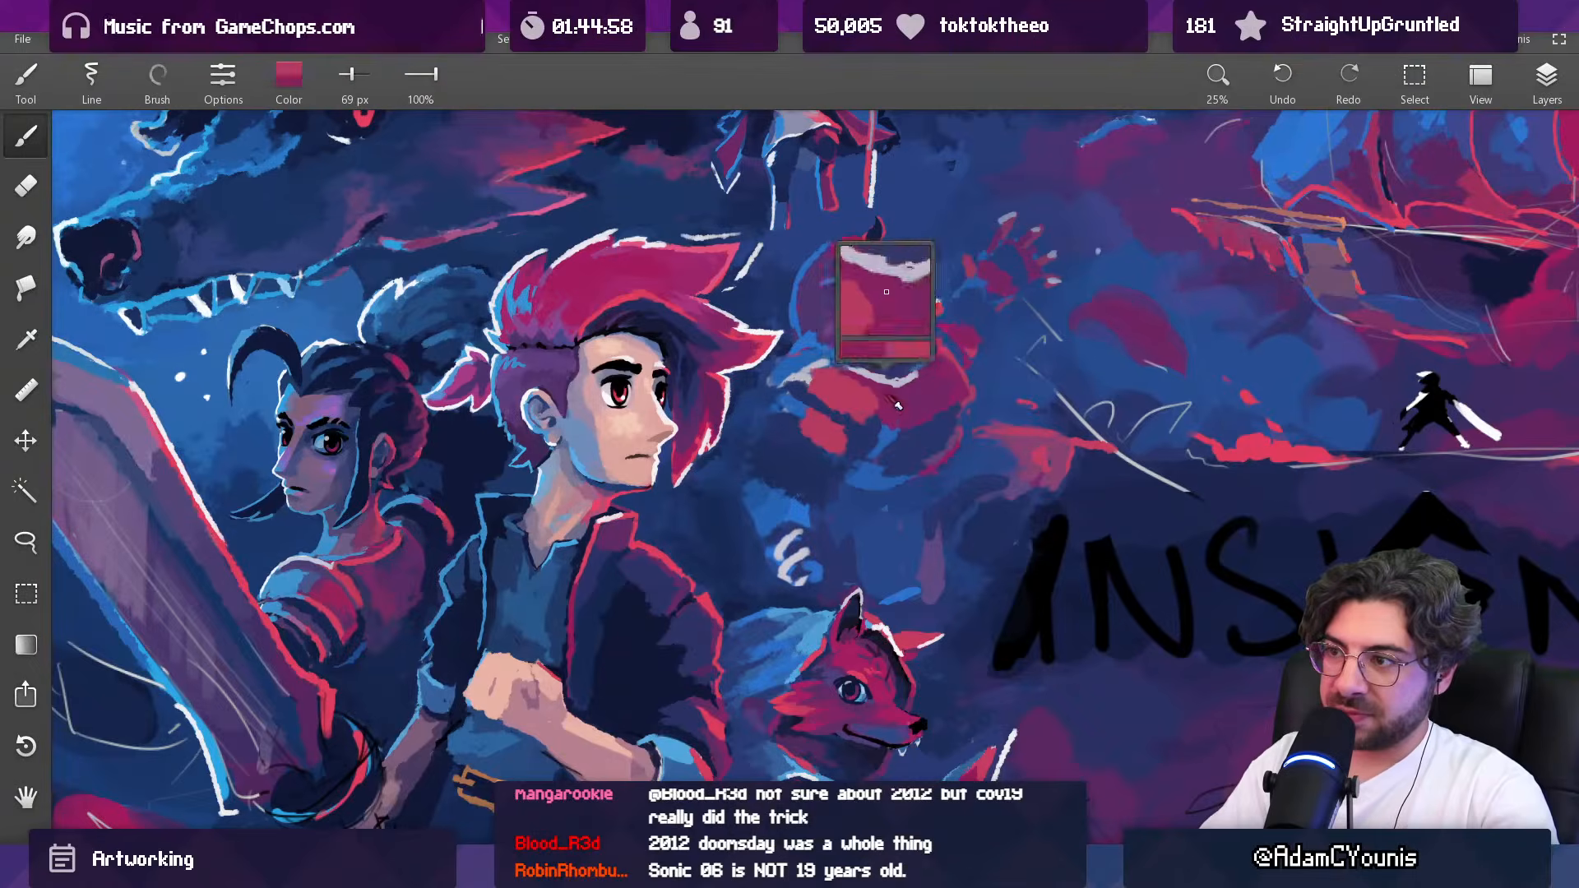
Step: Separate the shoulder armour from the upper arm with sampled dark blue at 97 px, touching up with red and 78 px magenta
drag(827, 385, 805, 292)
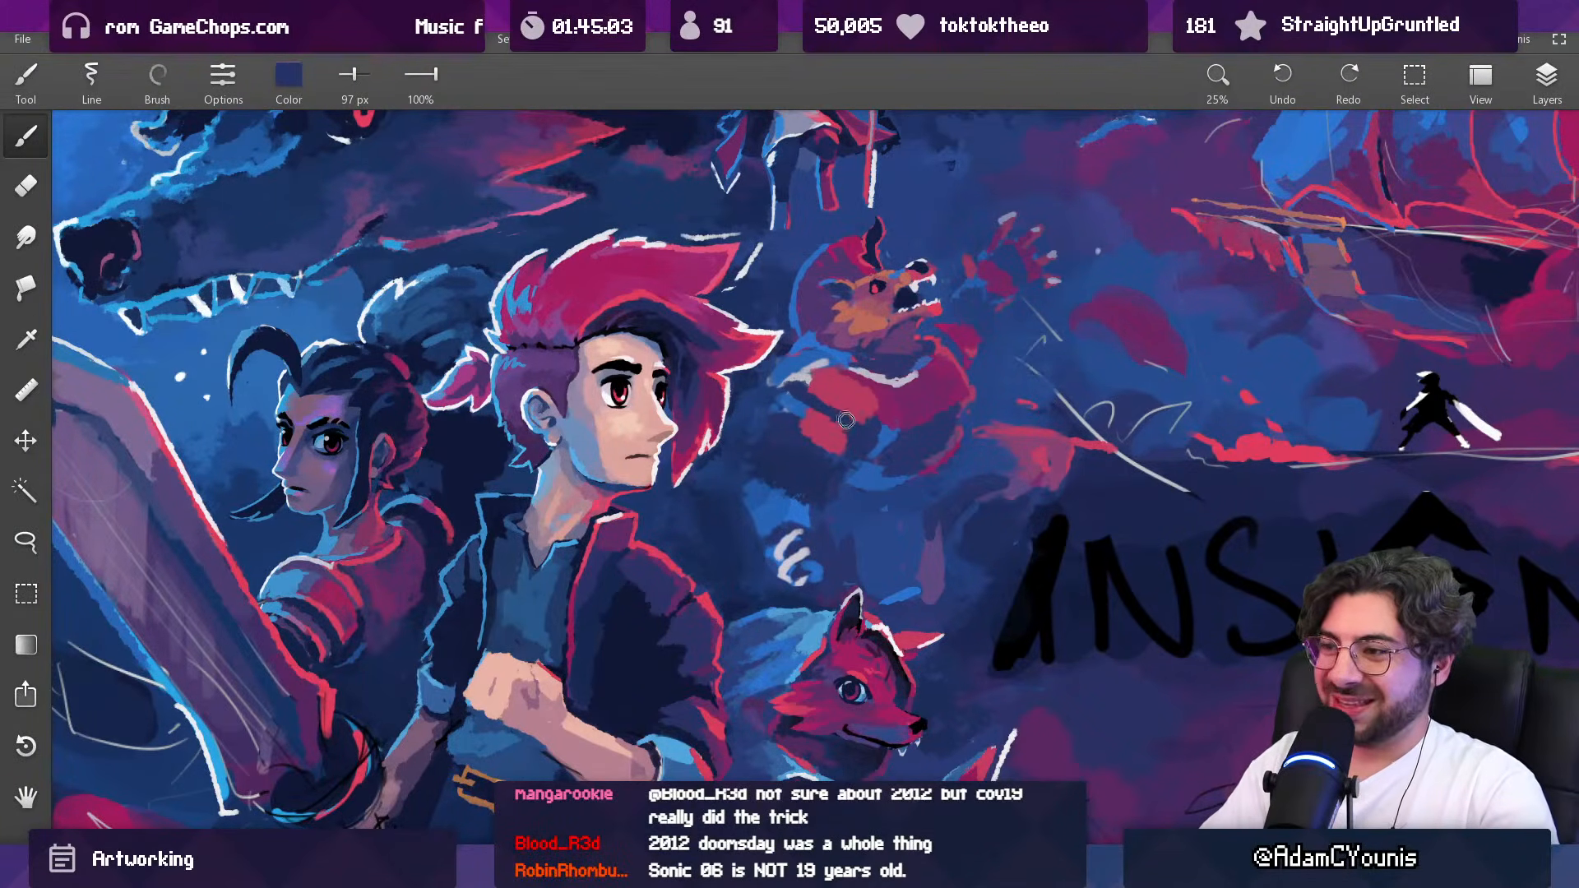
ctrl+drag(865, 403, 849, 302)
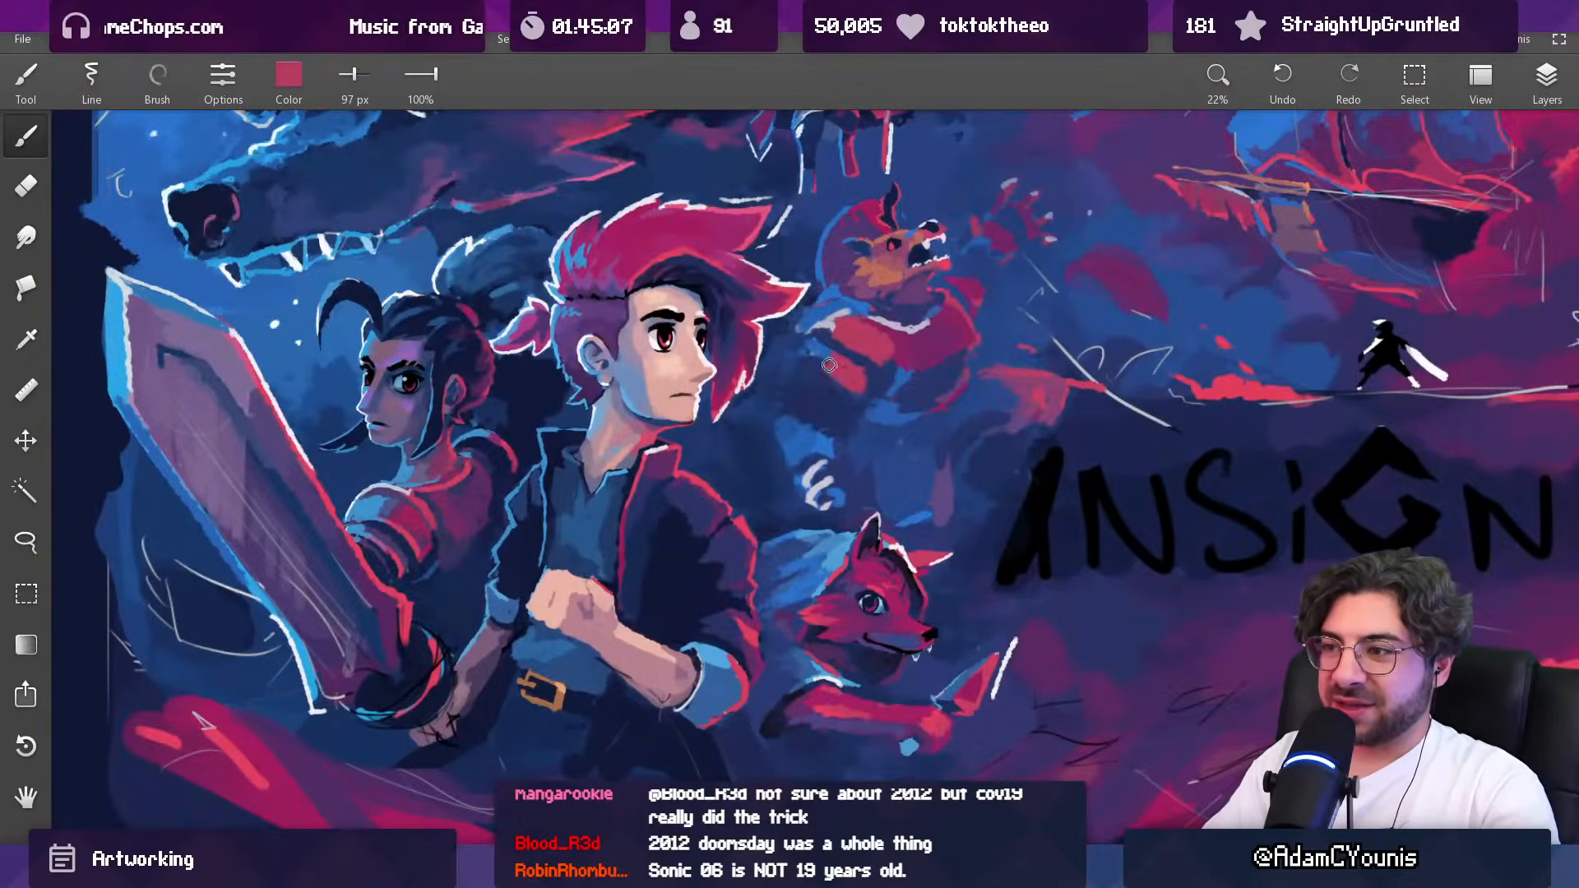
drag(904, 353, 895, 352)
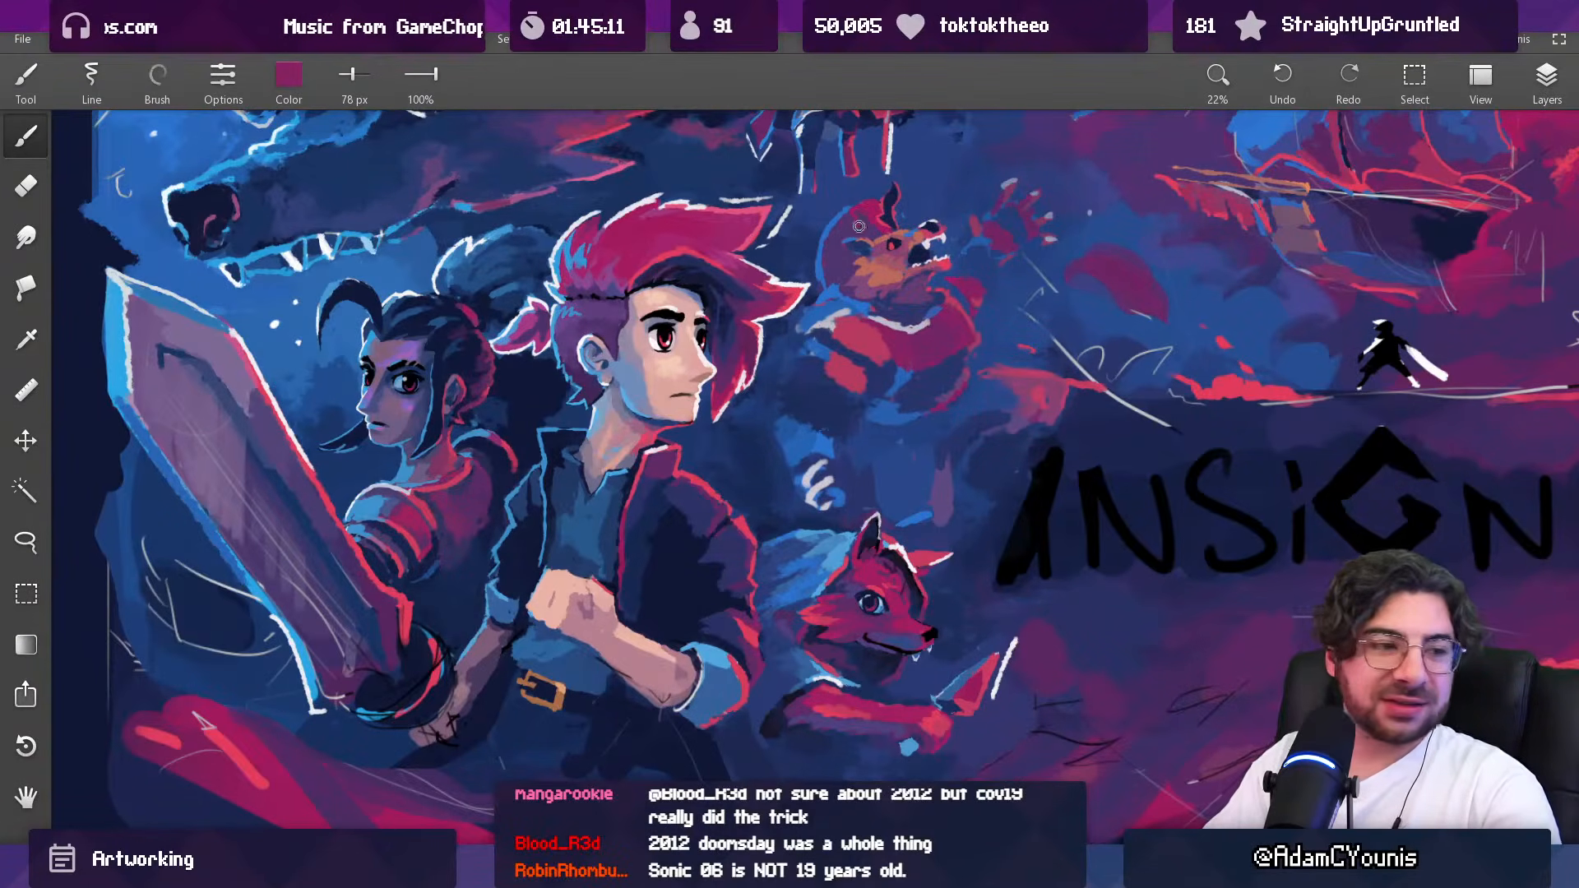
drag(812, 366, 777, 468)
scroll(753, 428, up, 10)
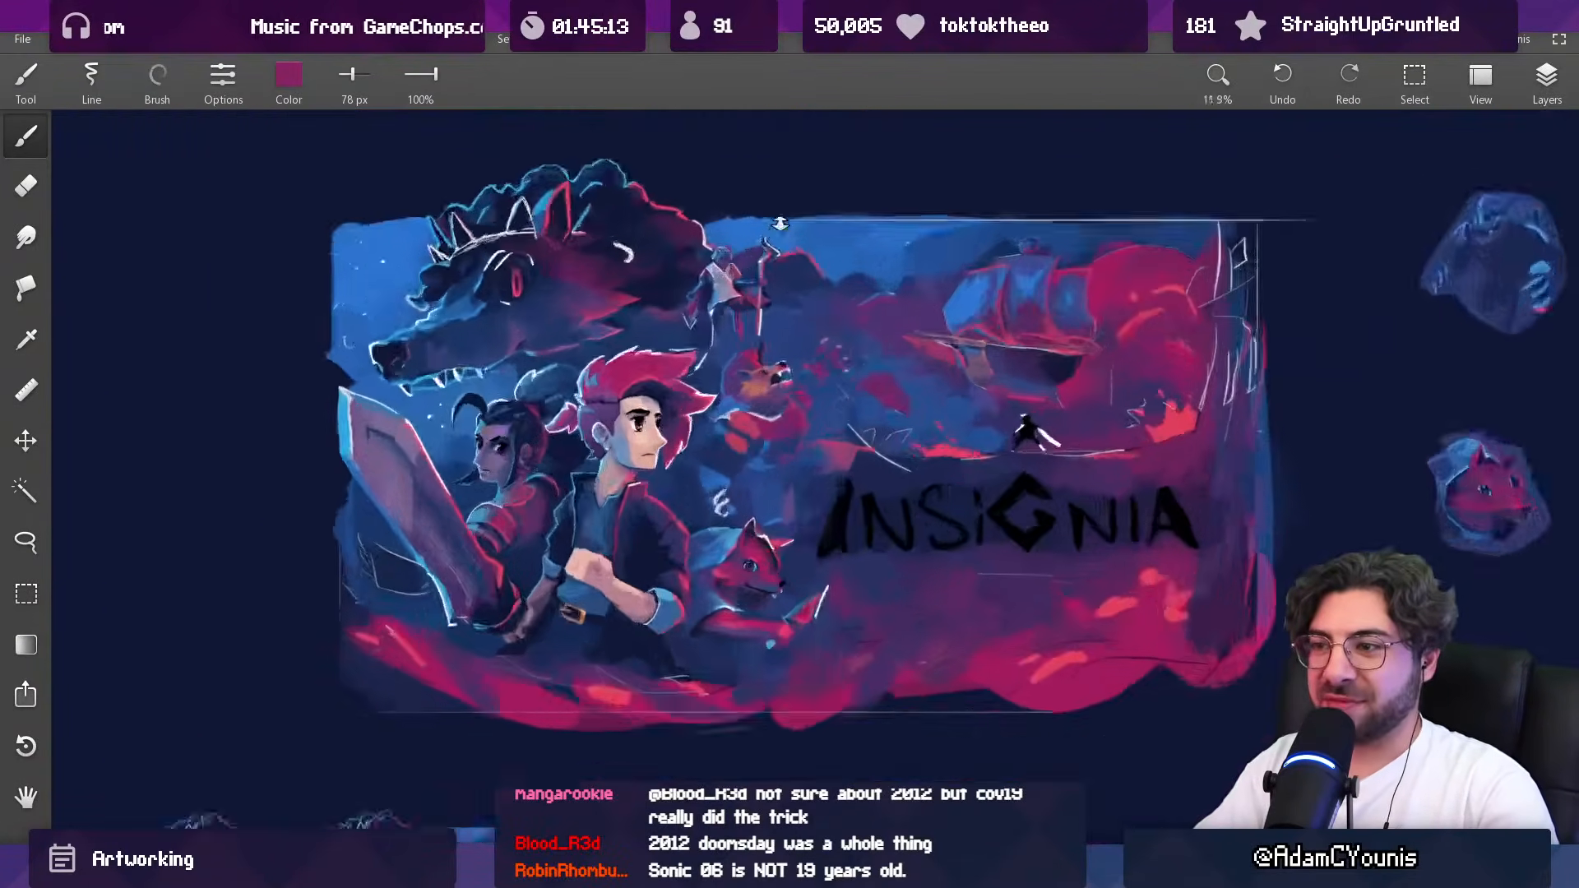
Step: Add sampled blue along the outer edge of the creature's upper arm with a 106 px brush
alt+click(697, 362)
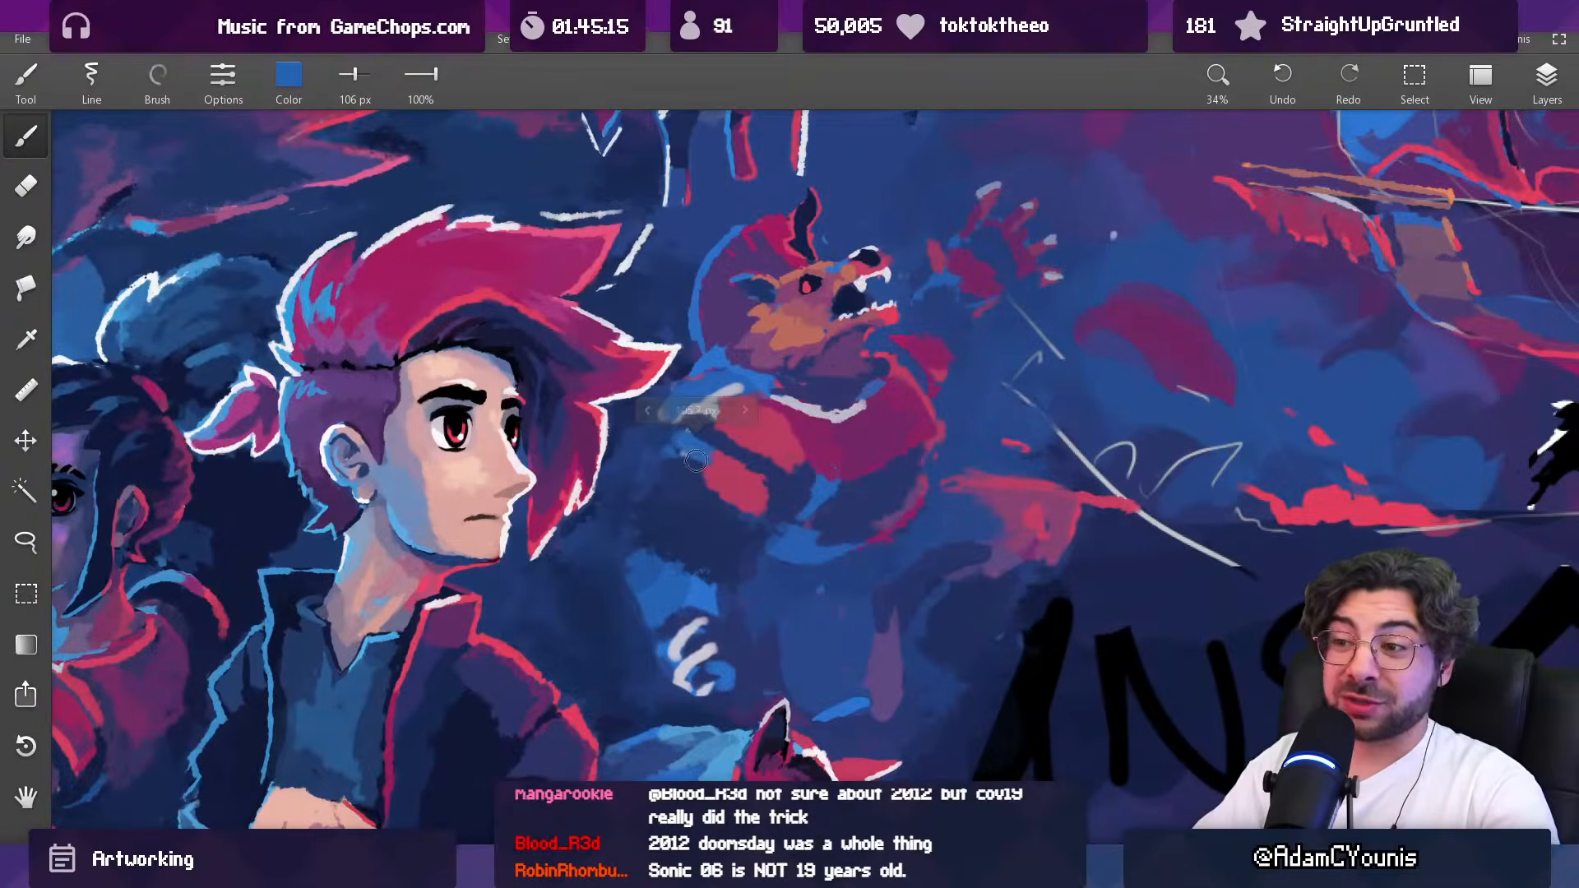
mouse_move(708, 468)
mouse_down()
mouse_move(707, 503)
mouse_move(764, 503)
mouse_move(747, 515)
mouse_move(776, 497)
mouse_move(677, 434)
mouse_up()
alt+click(712, 492)
alt+click(753, 494)
alt+click(746, 504)
alt+click(705, 437)
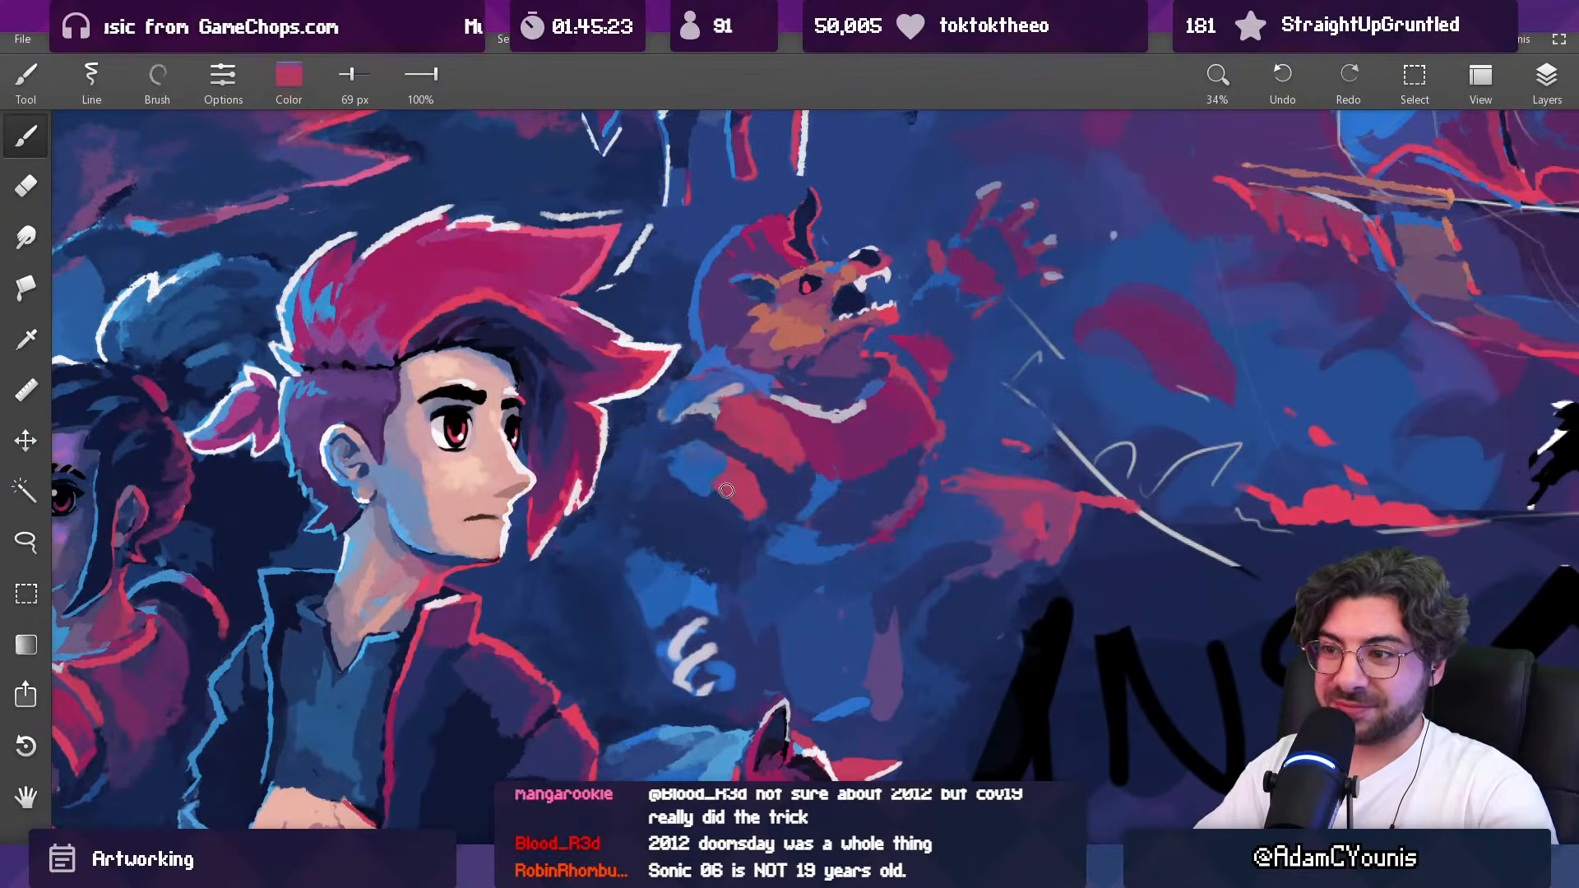
Step: Round out the red patch on the creature's upper arm with sampled red at 69 px and magenta at 95 px
ctrl+drag(739, 503, 723, 624)
mouse_move(802, 443)
mouse_down()
mouse_move(764, 484)
mouse_move(763, 330)
mouse_up()
alt+click(740, 511)
key(])
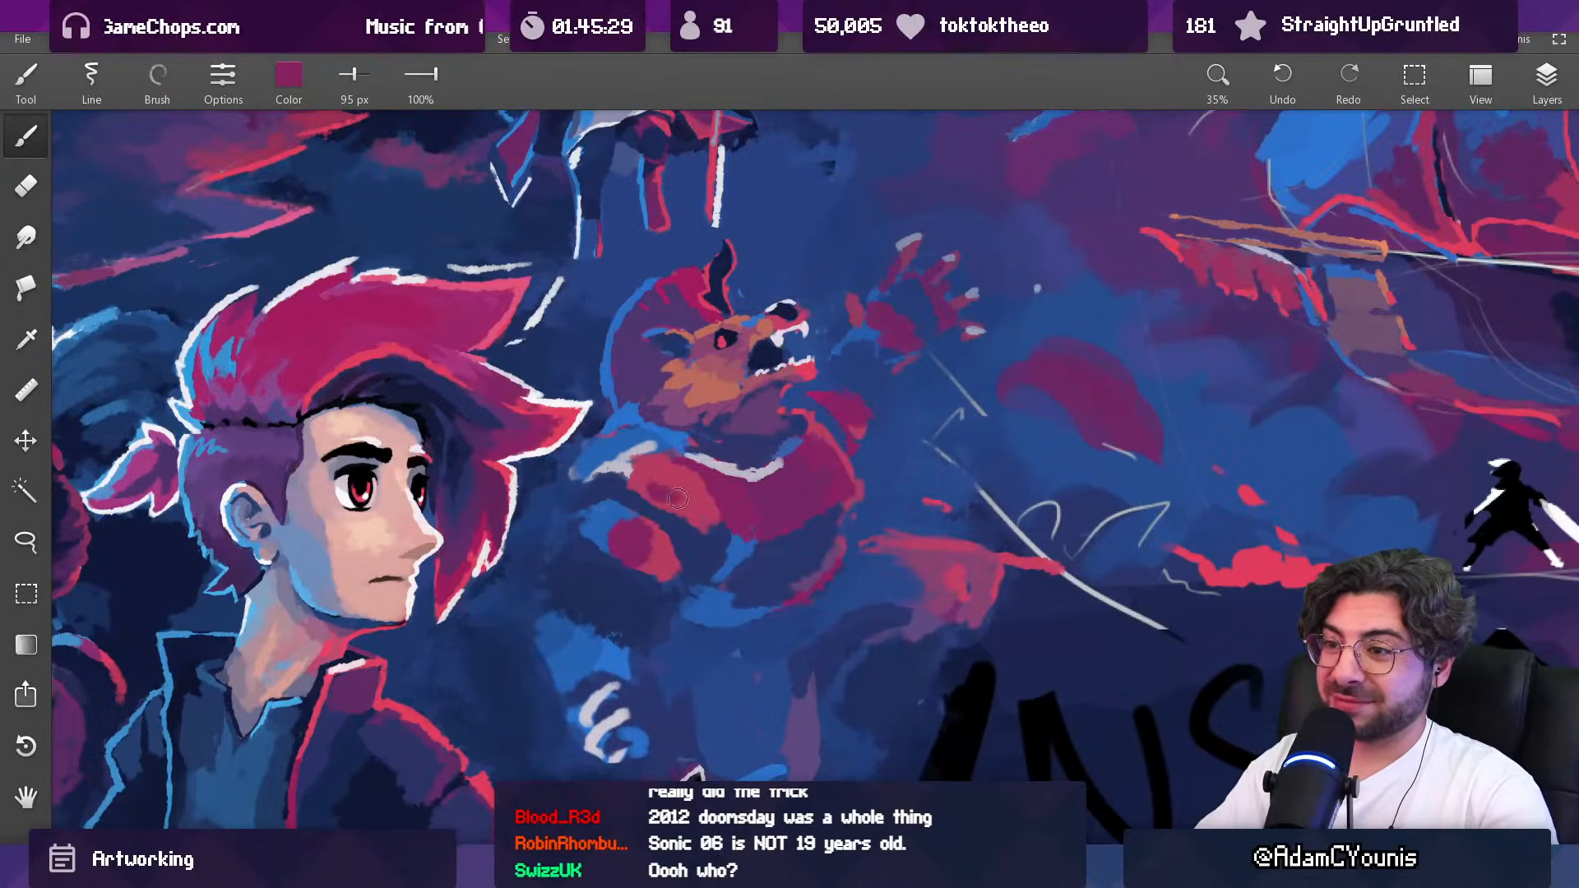
ctrl+drag(724, 463, 694, 655)
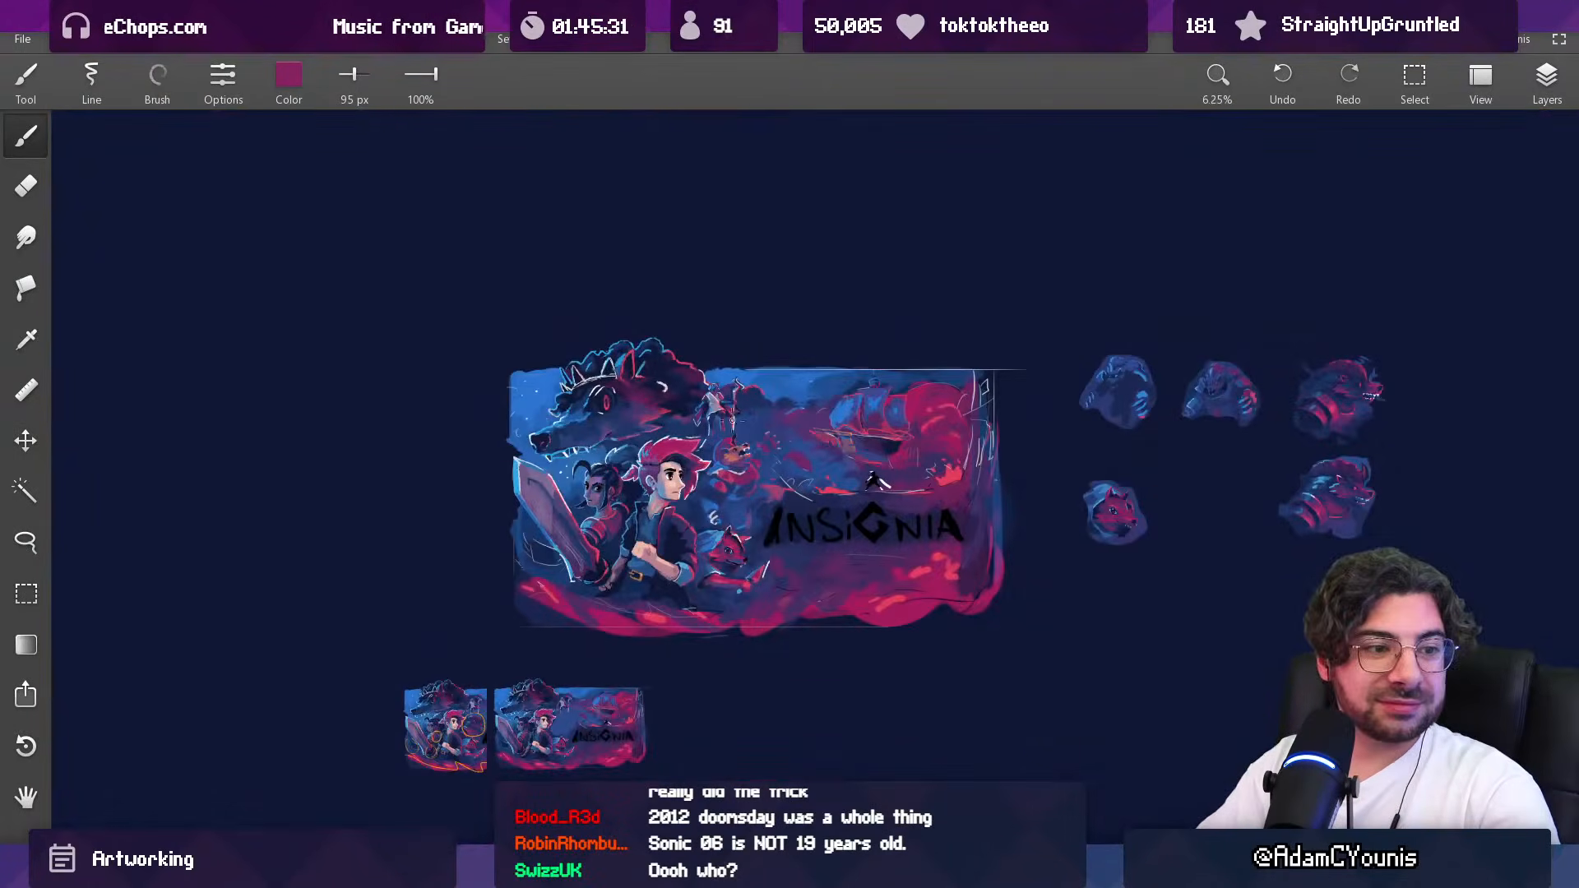
Step: Define the underside and outline of the creature's arm with sampled dark blue at 95 px and 61 px
ctrl+drag(730, 432, 723, 331)
alt+click(699, 466)
alt+click(733, 486)
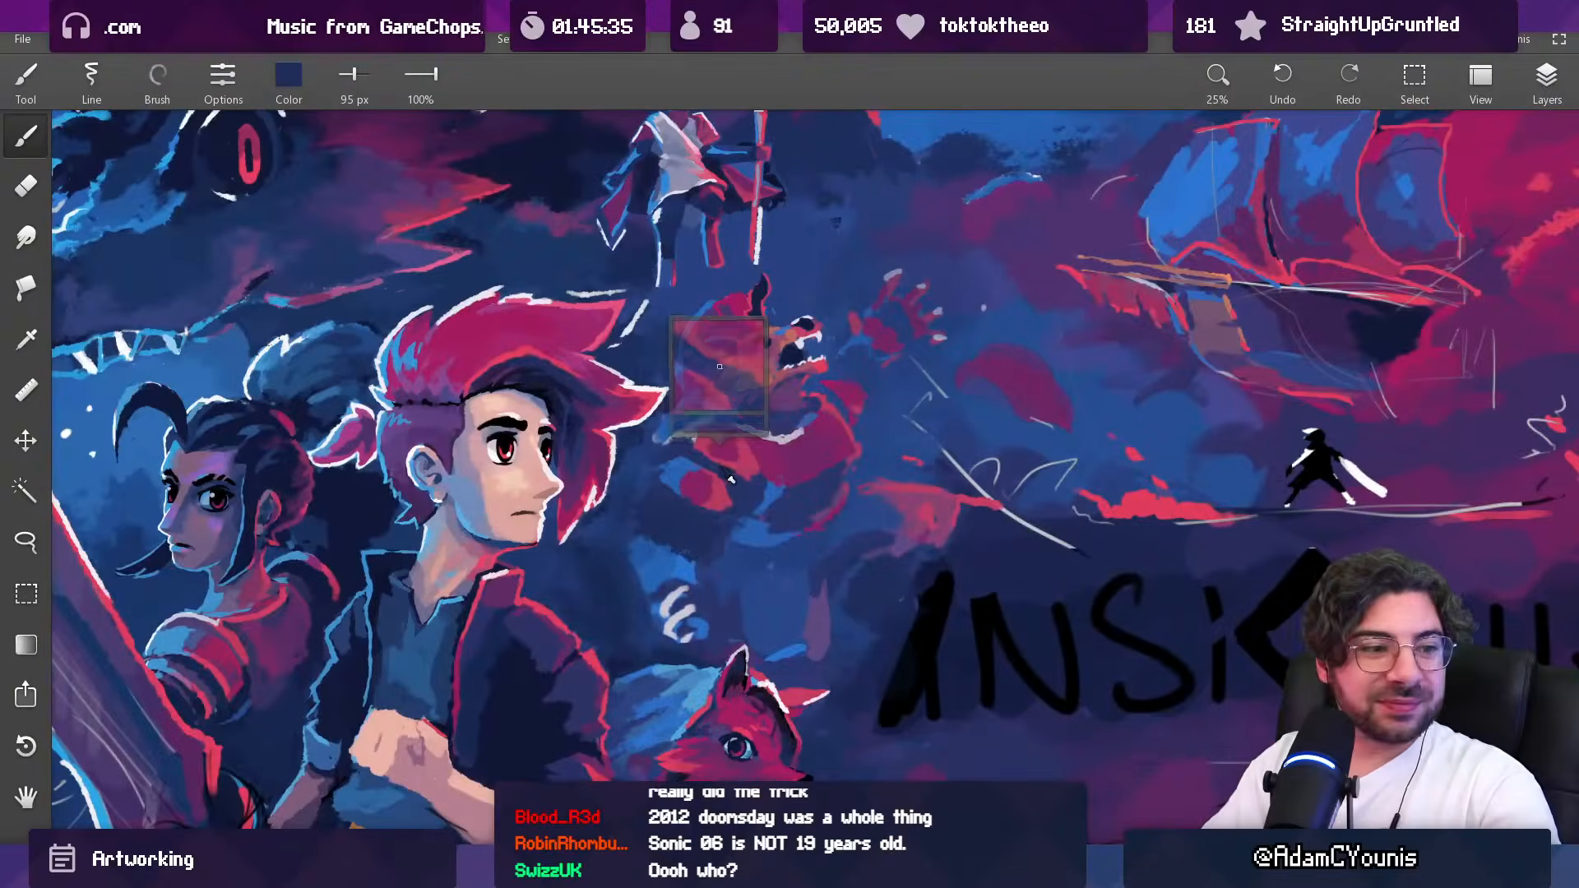
alt+click(734, 486)
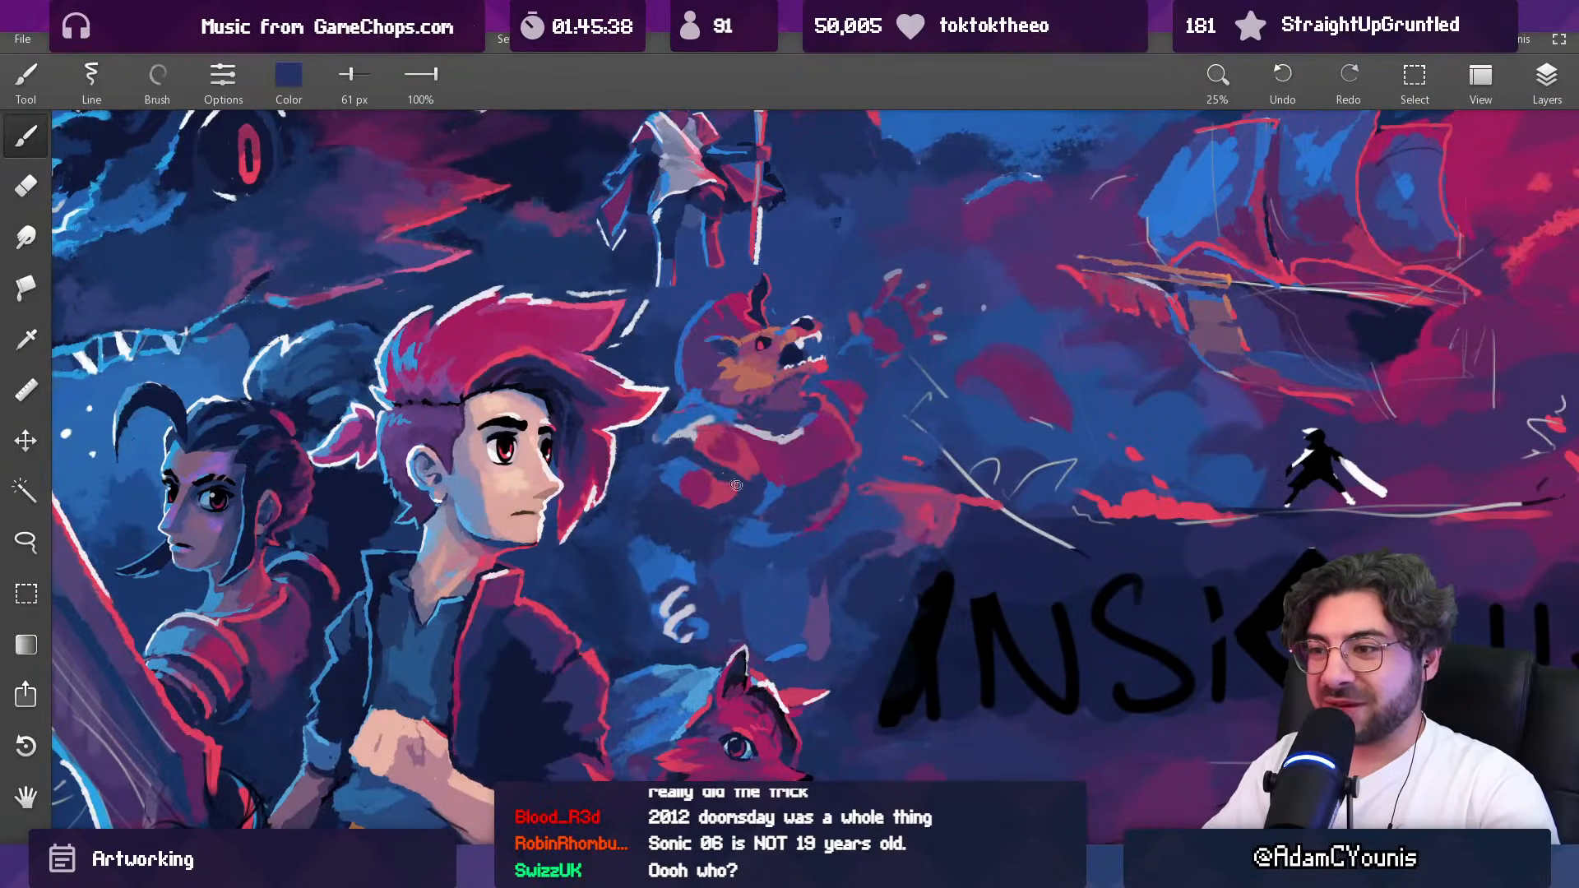
alt+click(670, 485)
alt+click(681, 503)
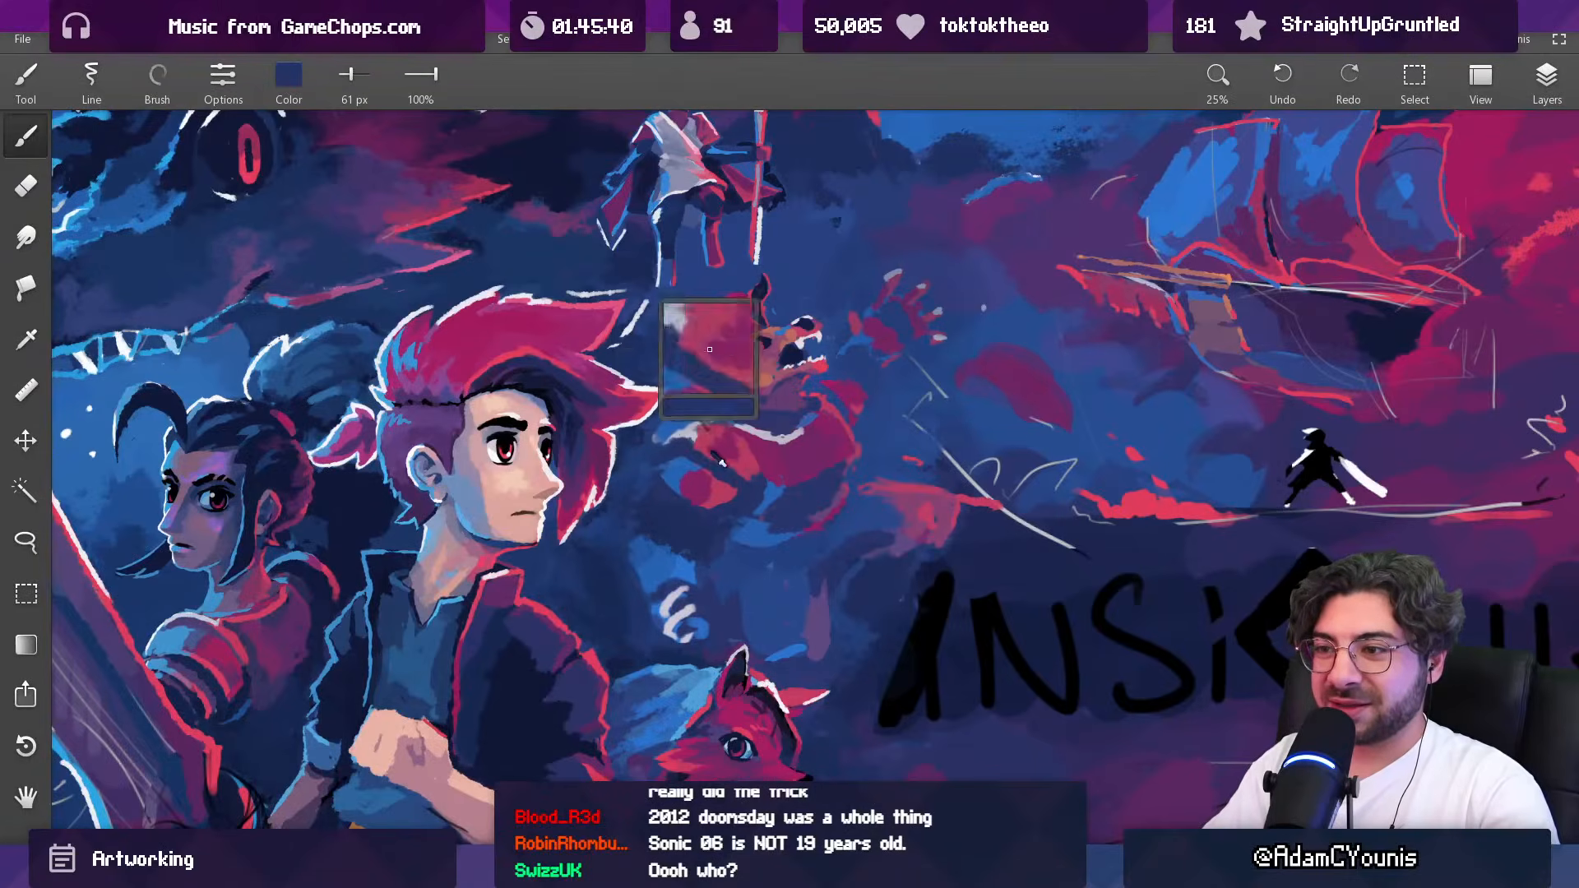
drag(782, 425, 733, 581)
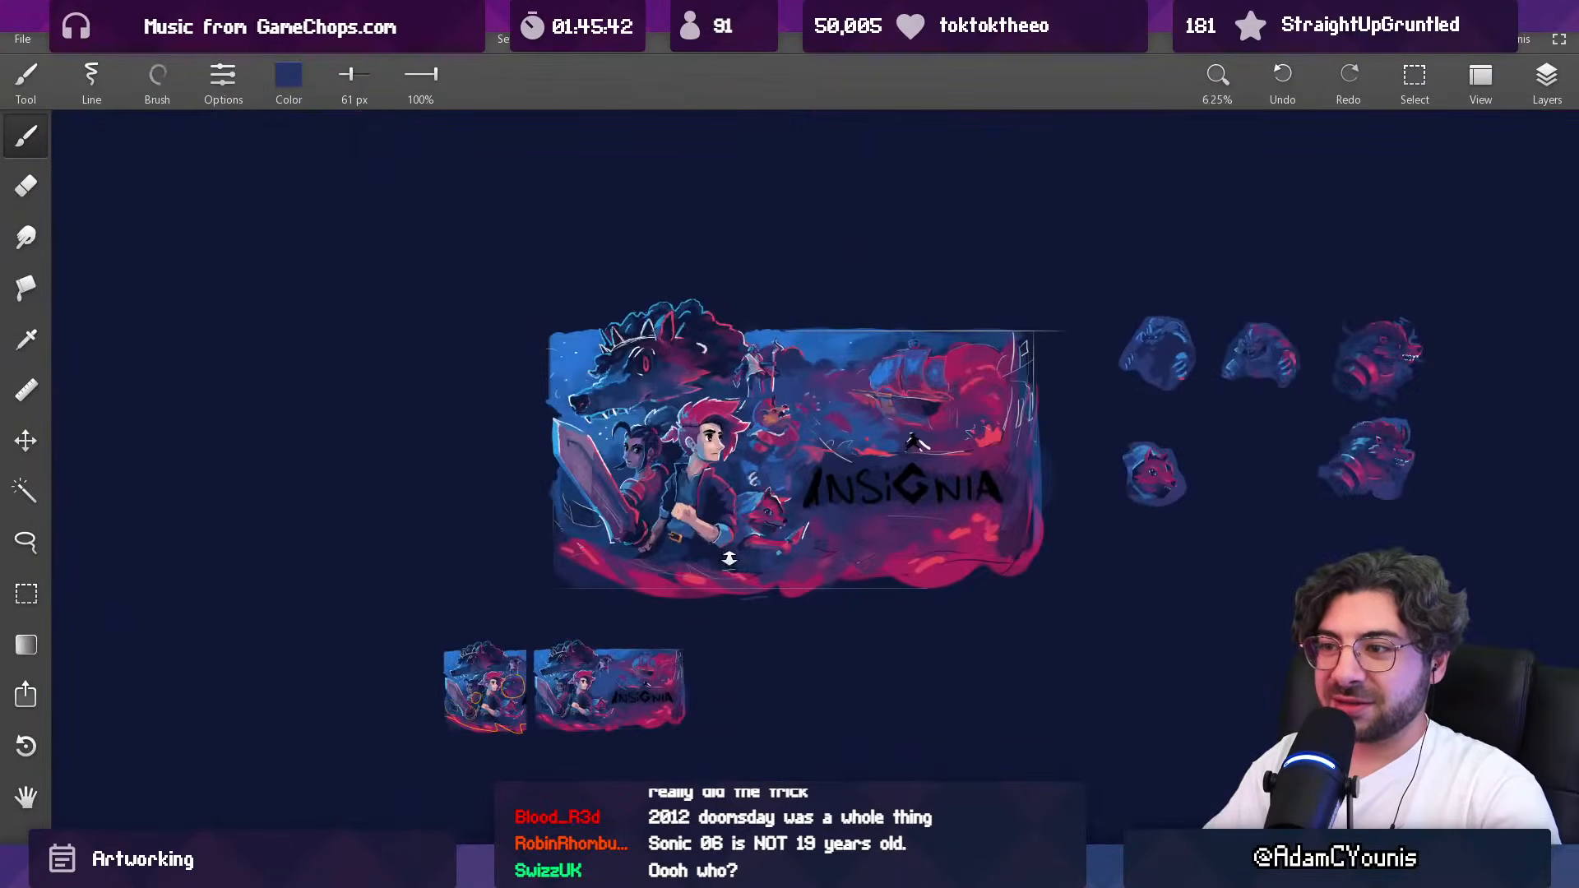
Step: Cover part of the light blue patch below the creature's arm with sampled dark blue at 92 px
click(786, 425)
drag(742, 441, 739, 398)
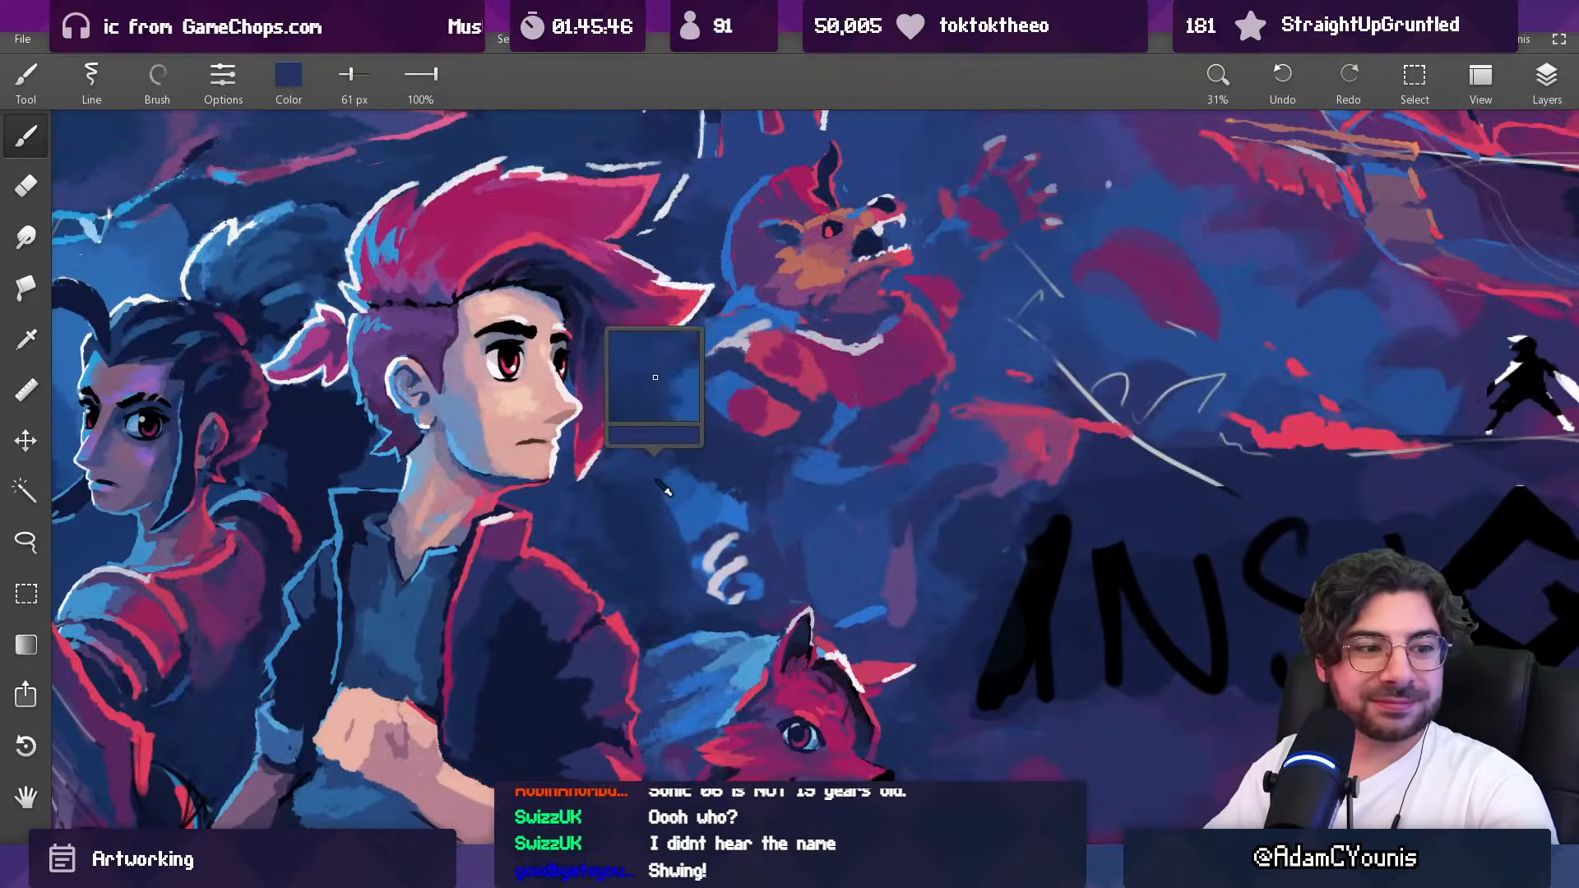
alt+click(648, 501)
key(])
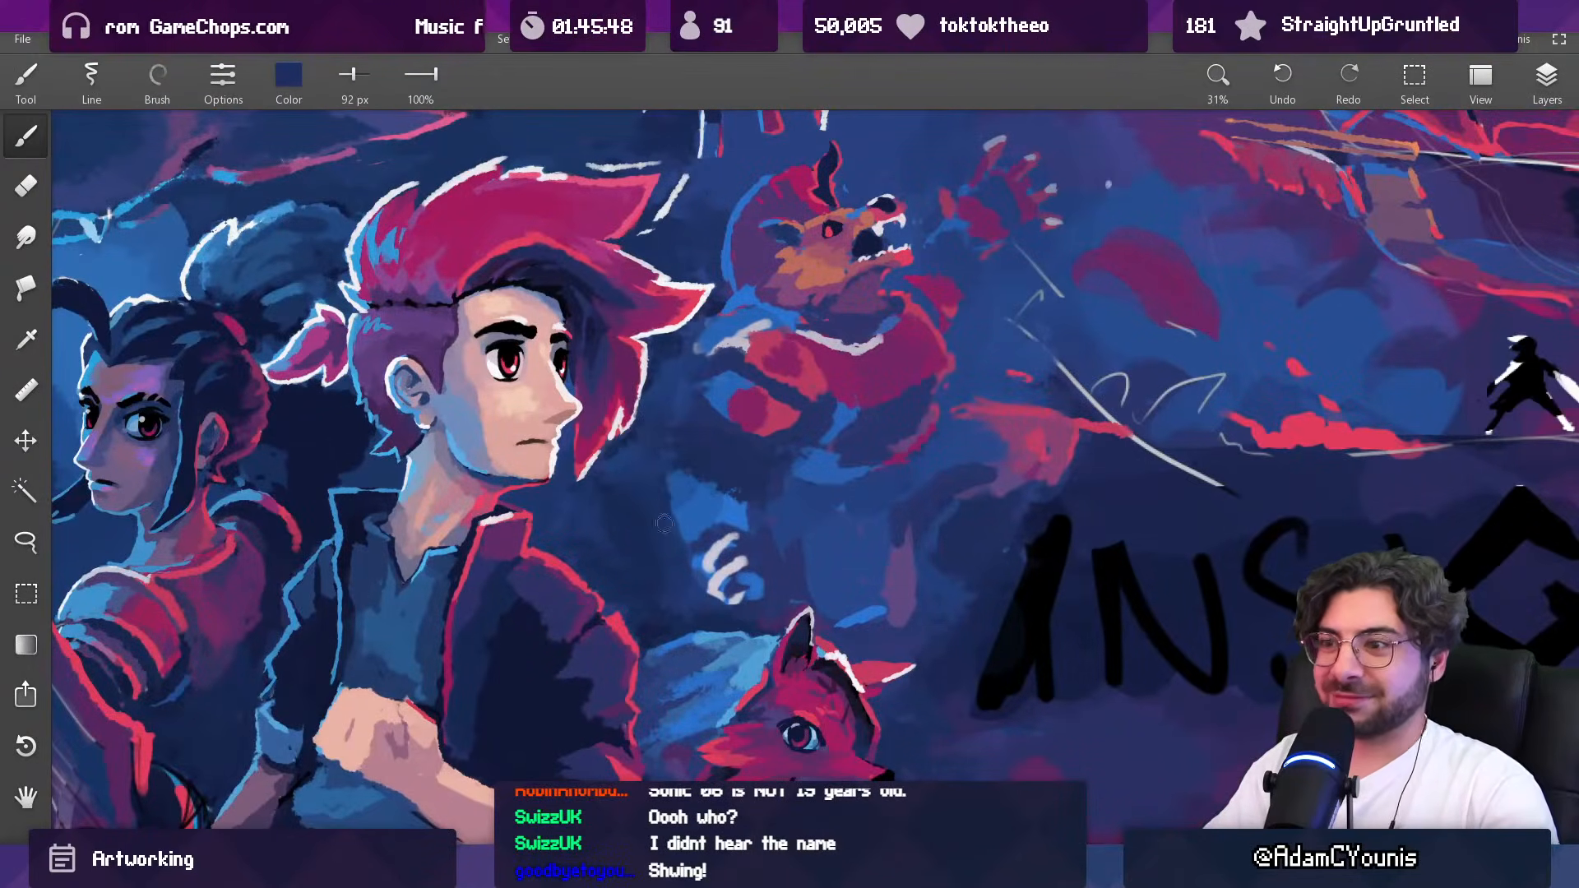
mouse_move(683, 522)
mouse_down()
mouse_move(753, 529)
mouse_move(743, 492)
mouse_move(675, 500)
mouse_up()
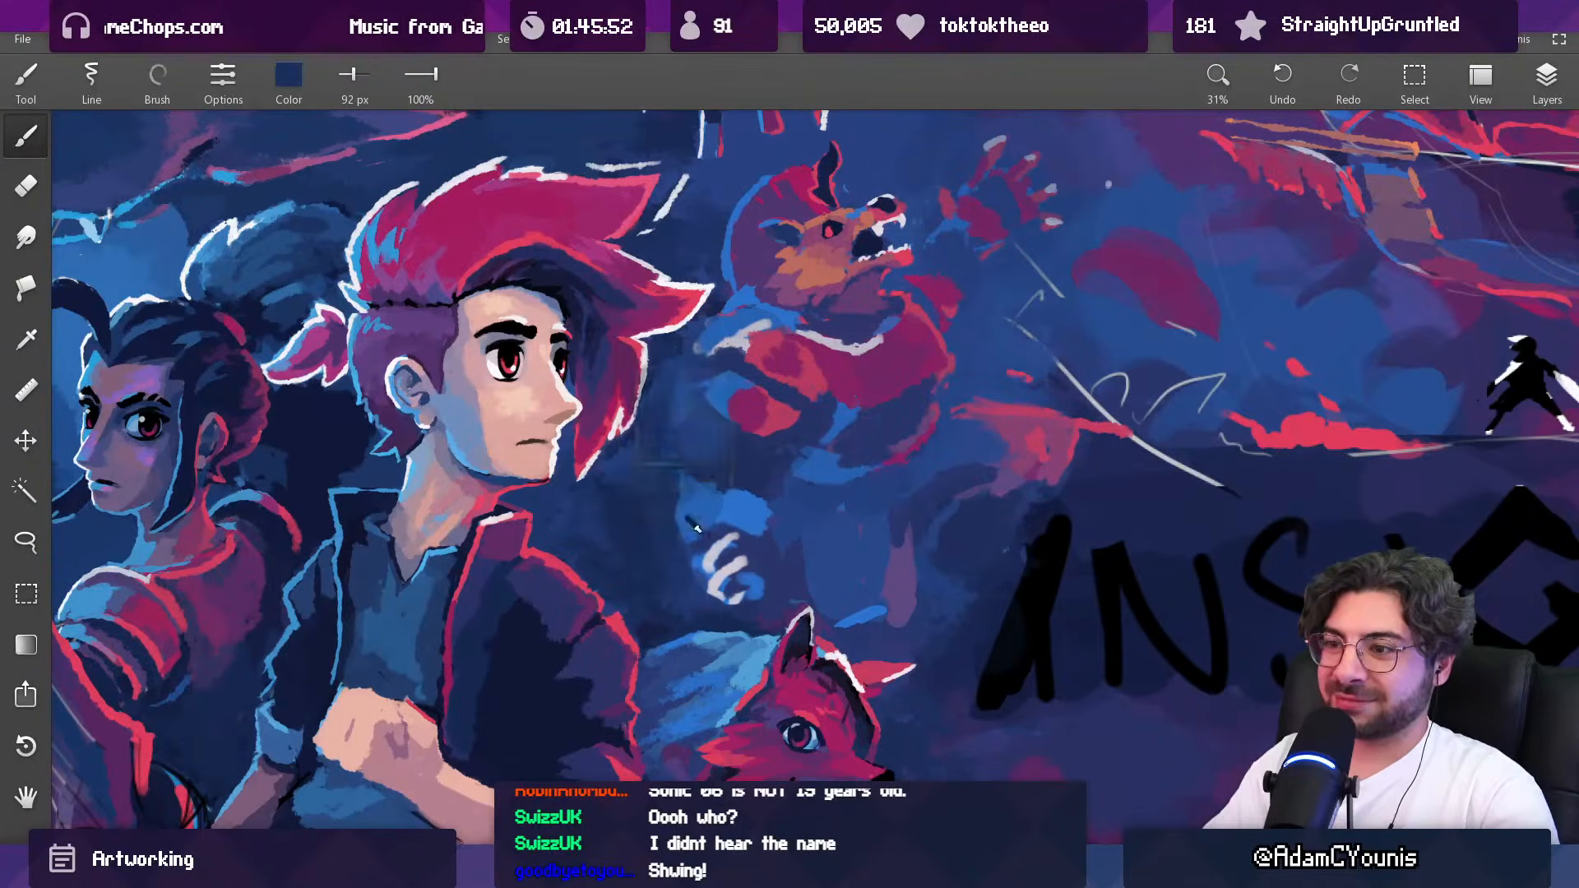
Step: Trim the edges of the light blue patch below the creature's arm with sampled dark blue at 44 px
alt+click(692, 521)
key([)
alt+click(691, 526)
key([)
key([)
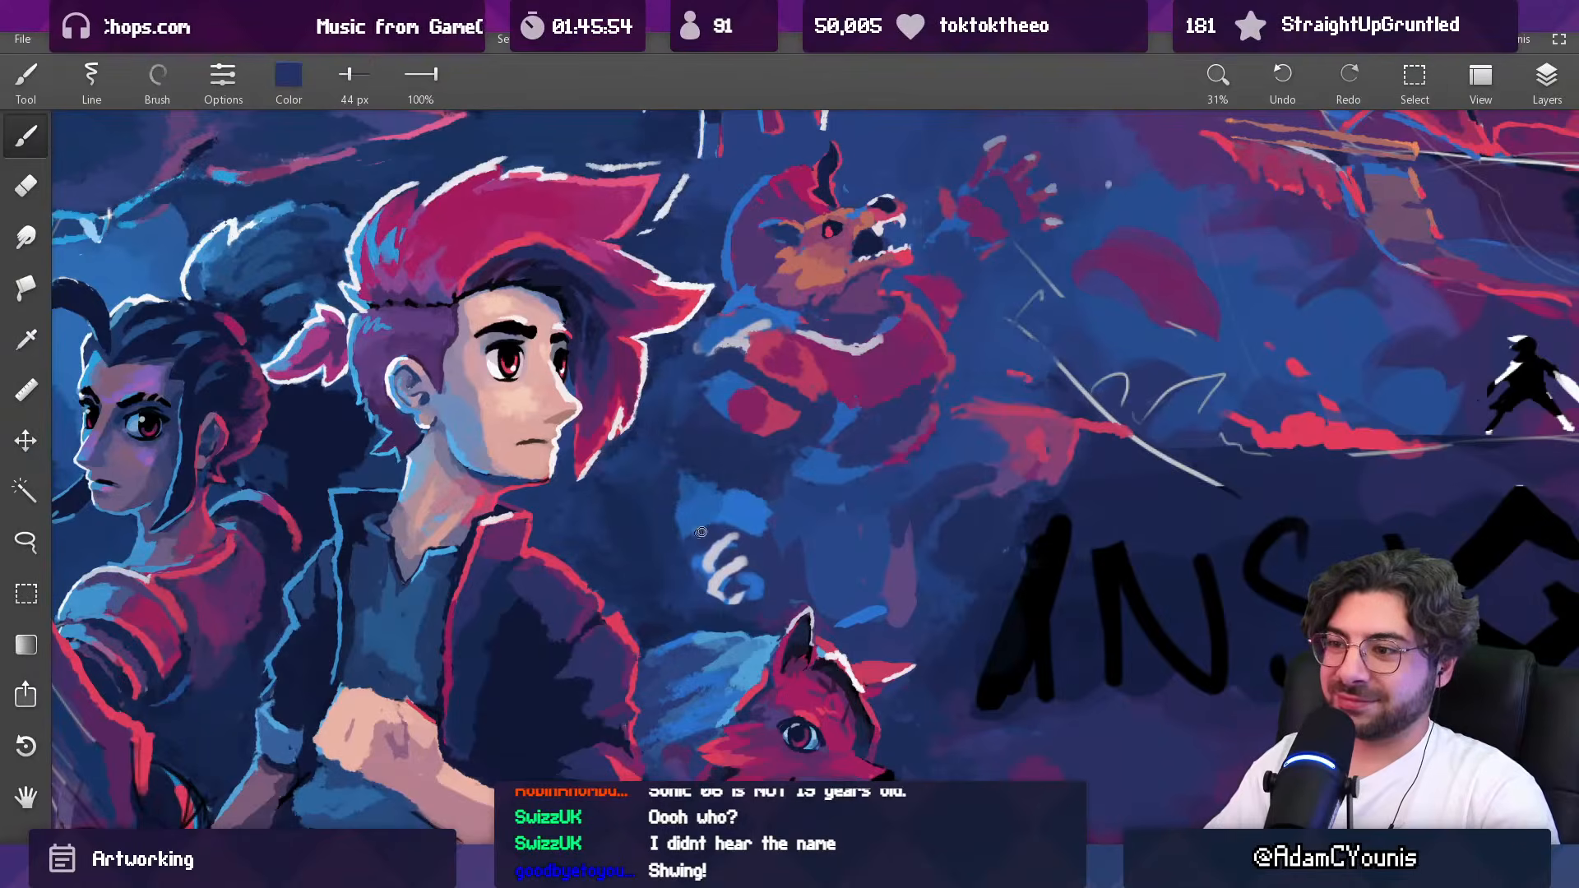
scroll(808, 502, down, 5)
scroll(798, 488, up, 4)
Step: Reshape the creature's forearm patch by alternating sampled light blue and dark blue with a 93 px brush
alt+click(781, 539)
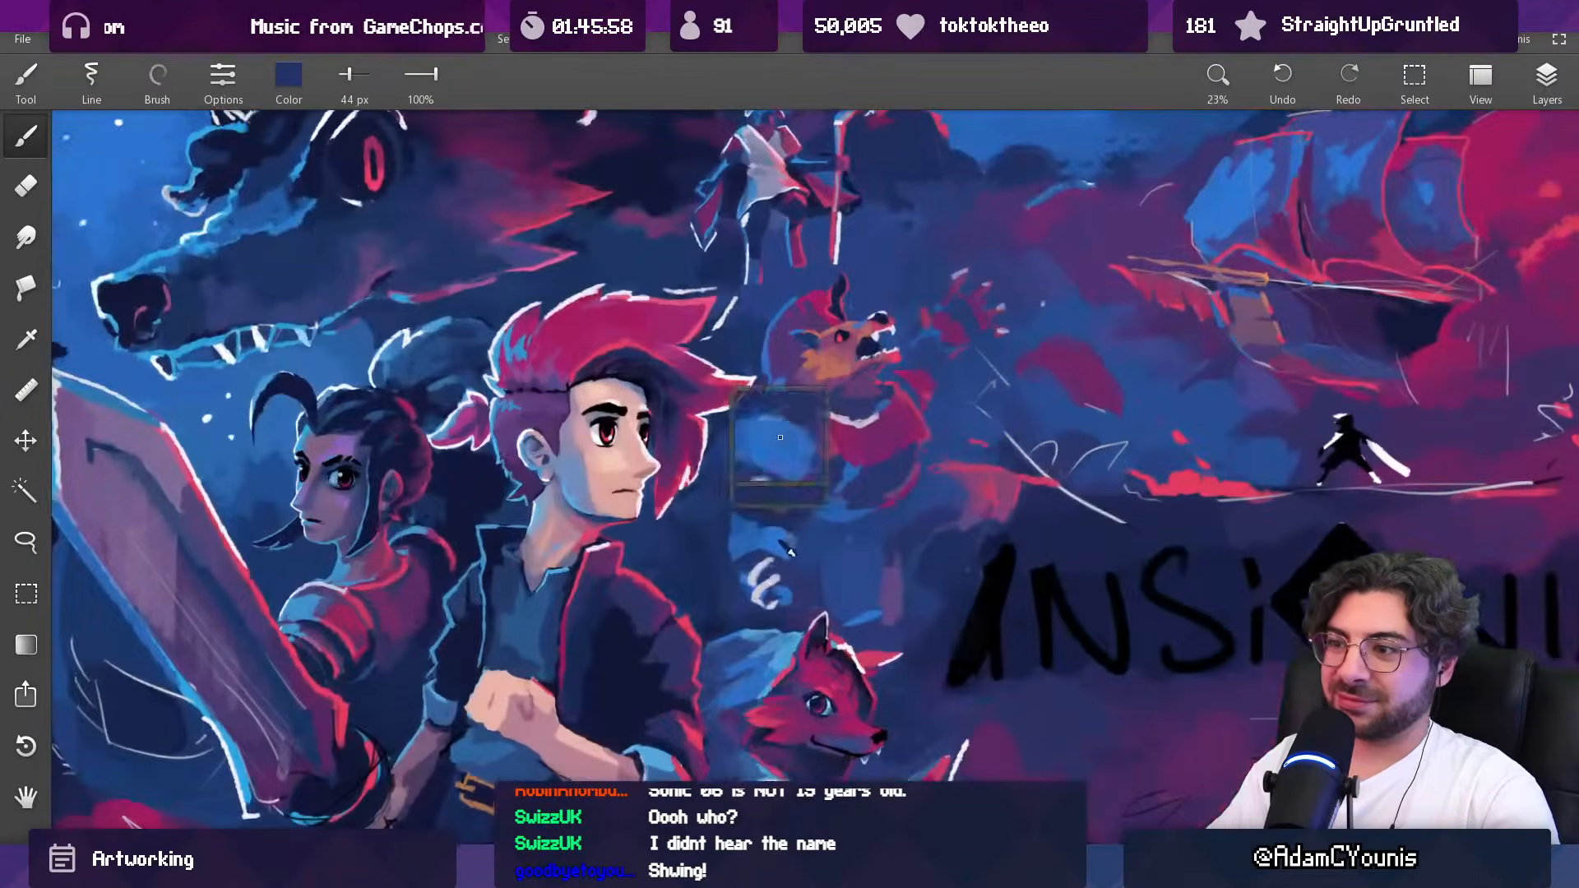
key(])
key(])
key(])
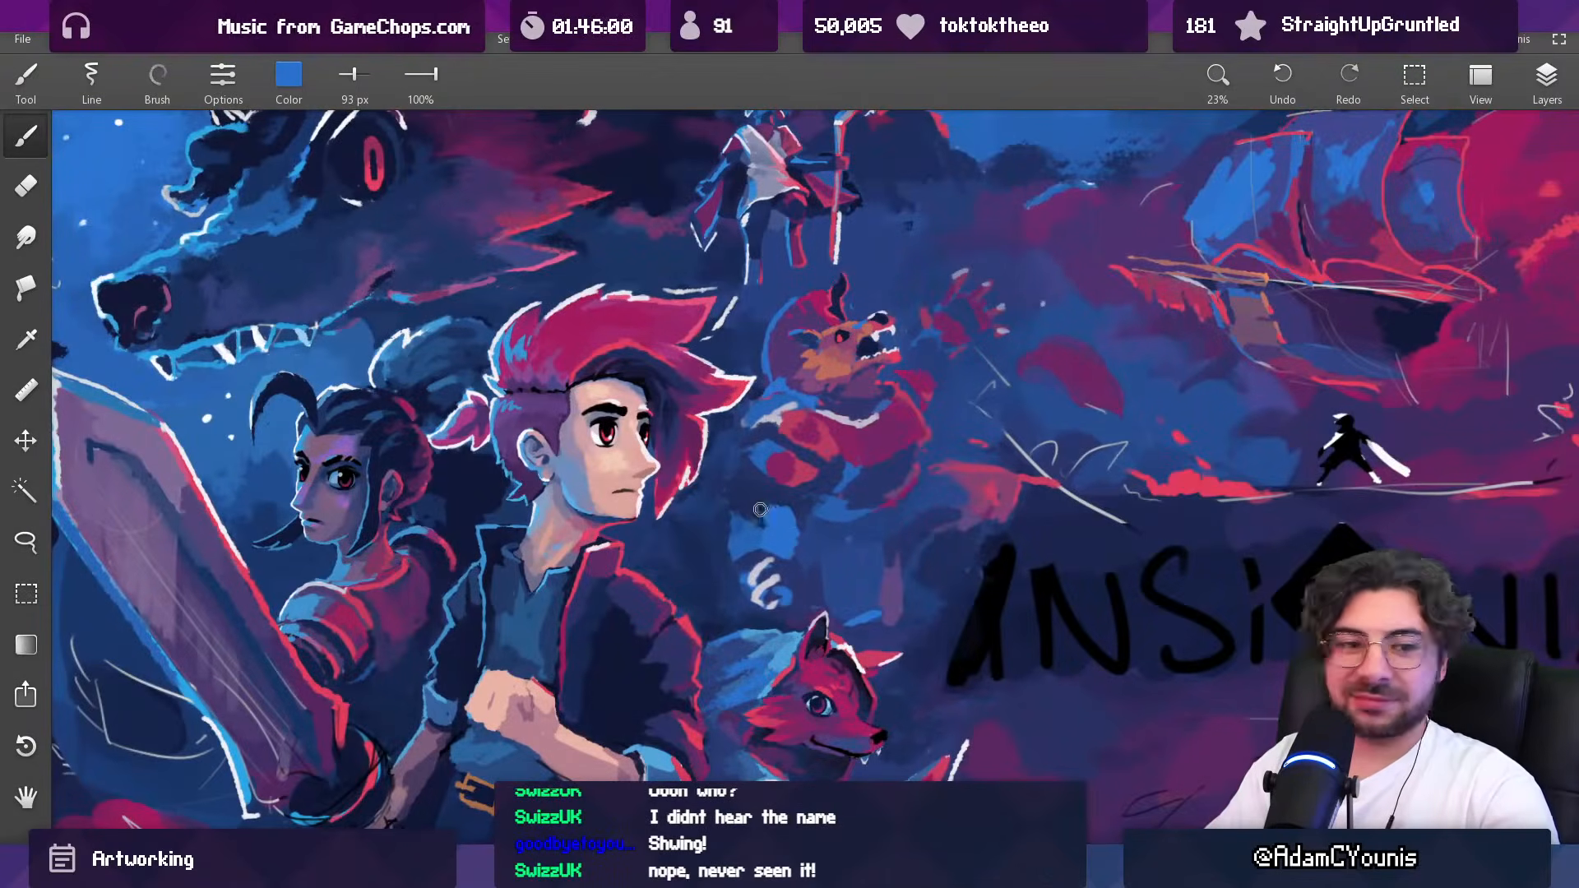
alt+click(802, 523)
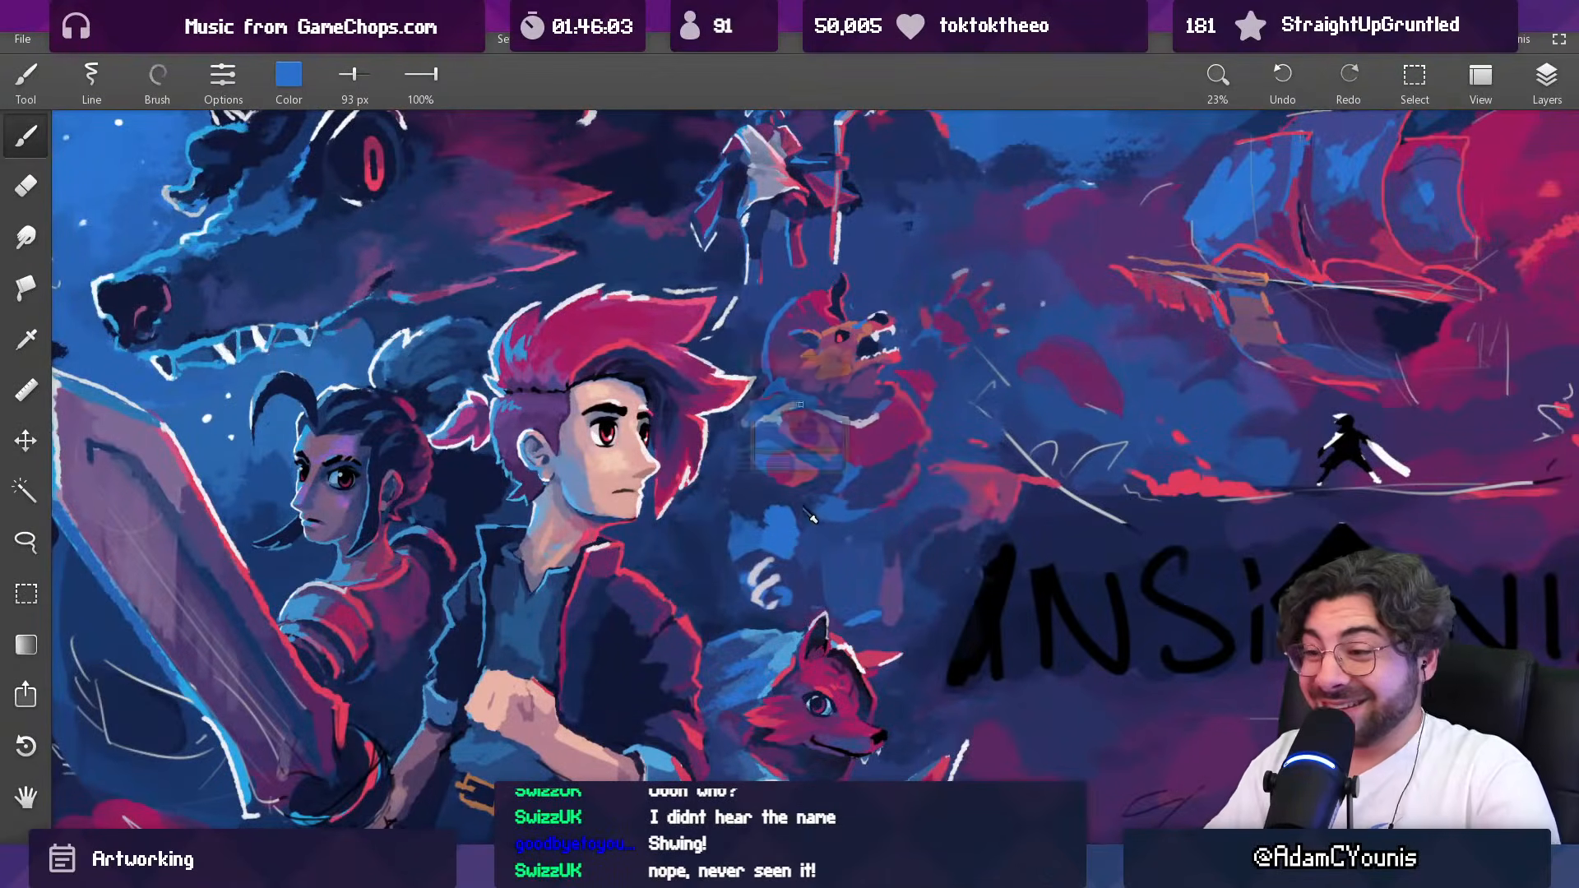
alt+click(757, 523)
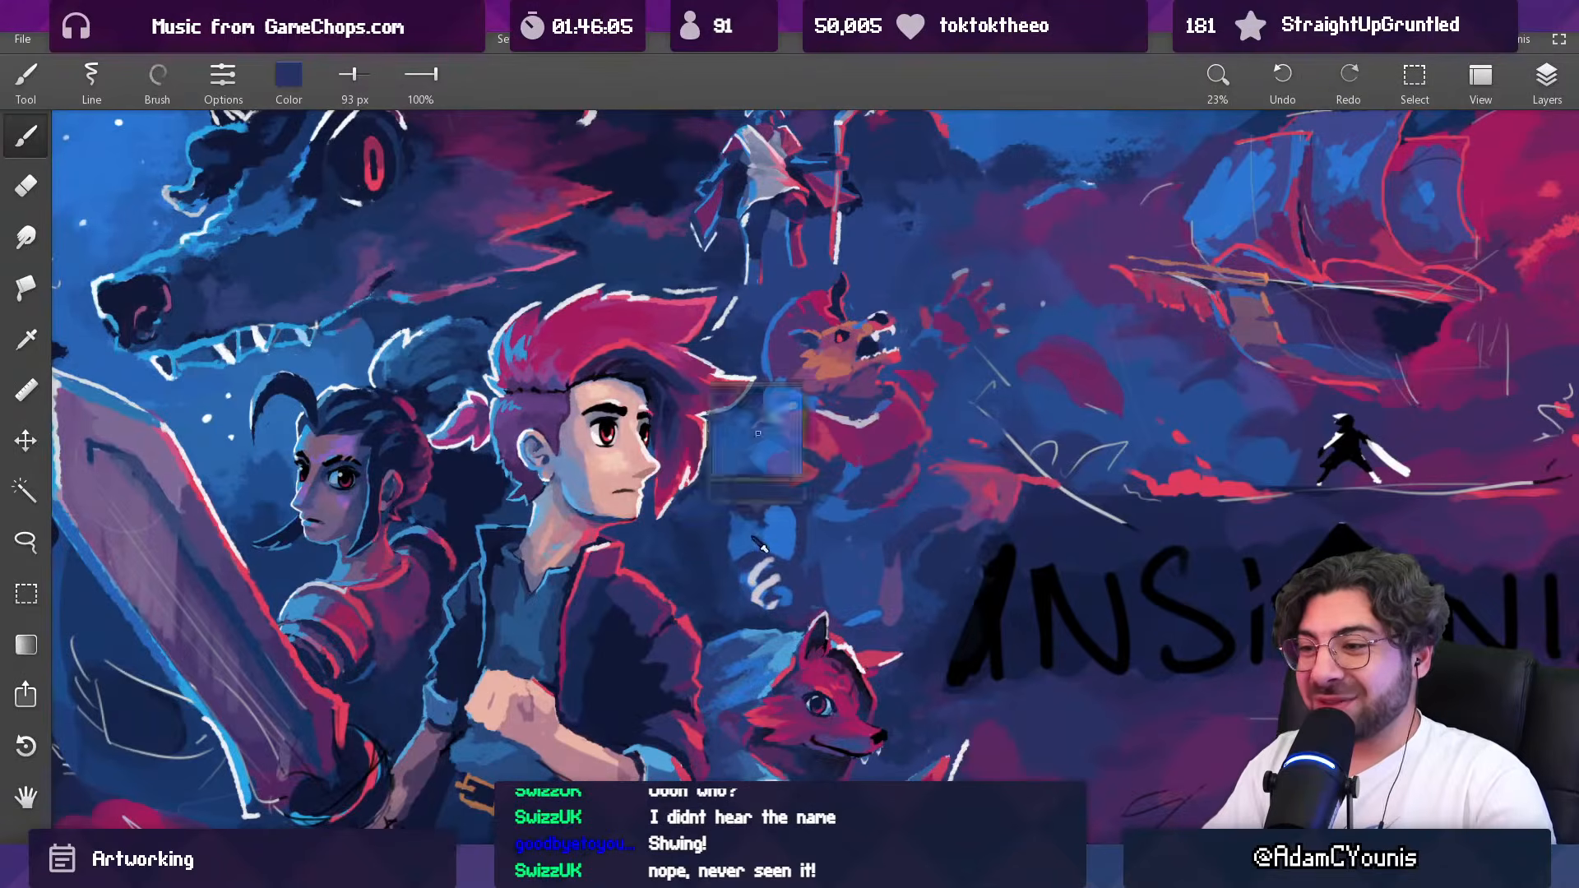
alt+click(730, 551)
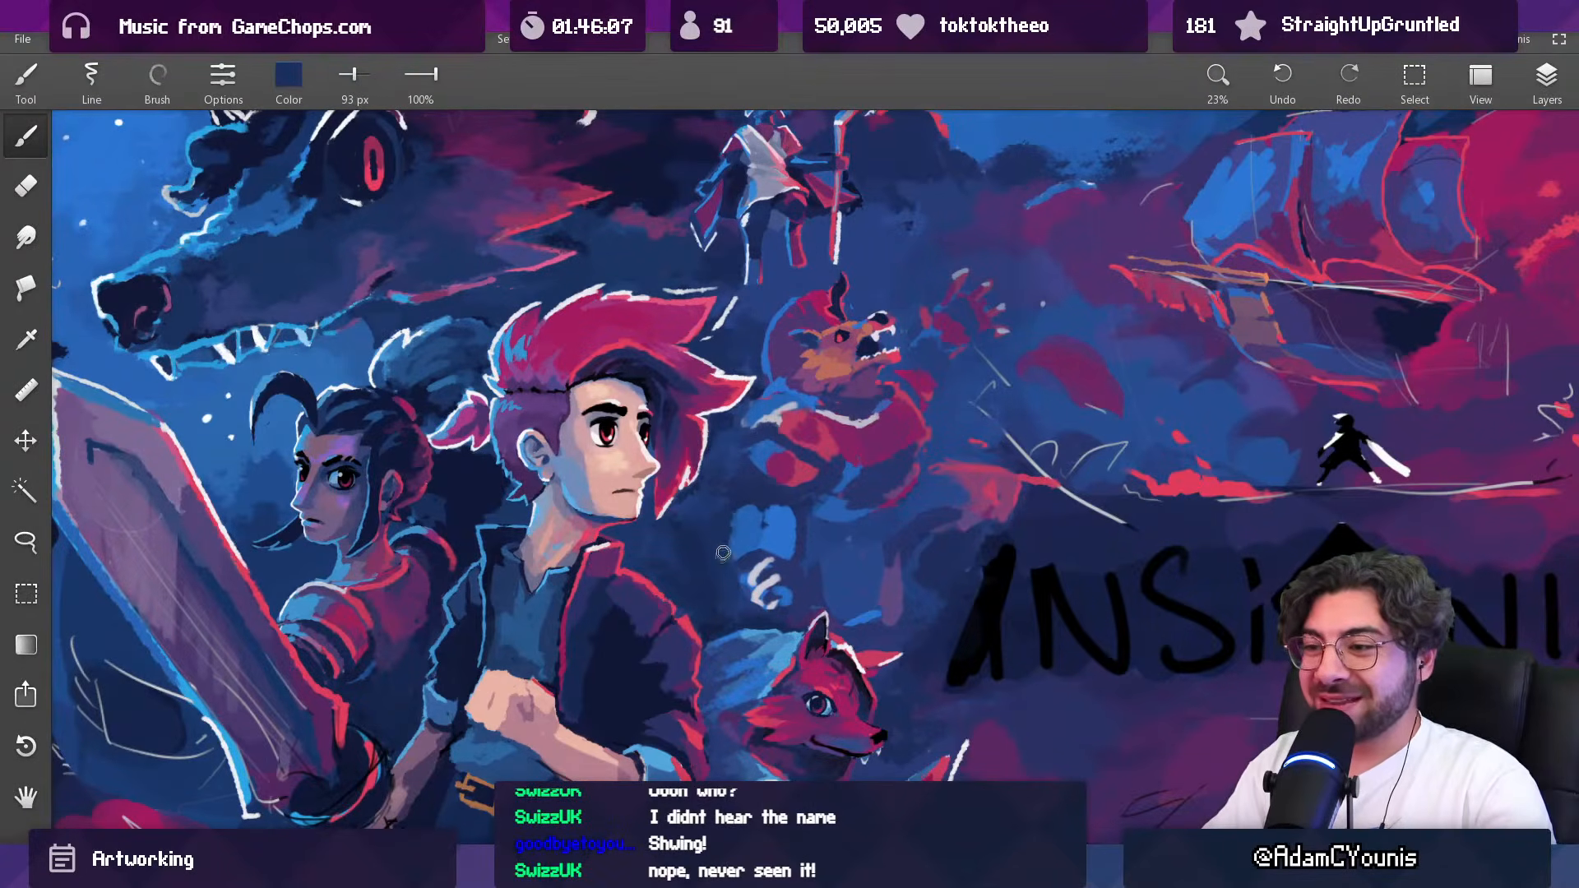
alt+click(766, 532)
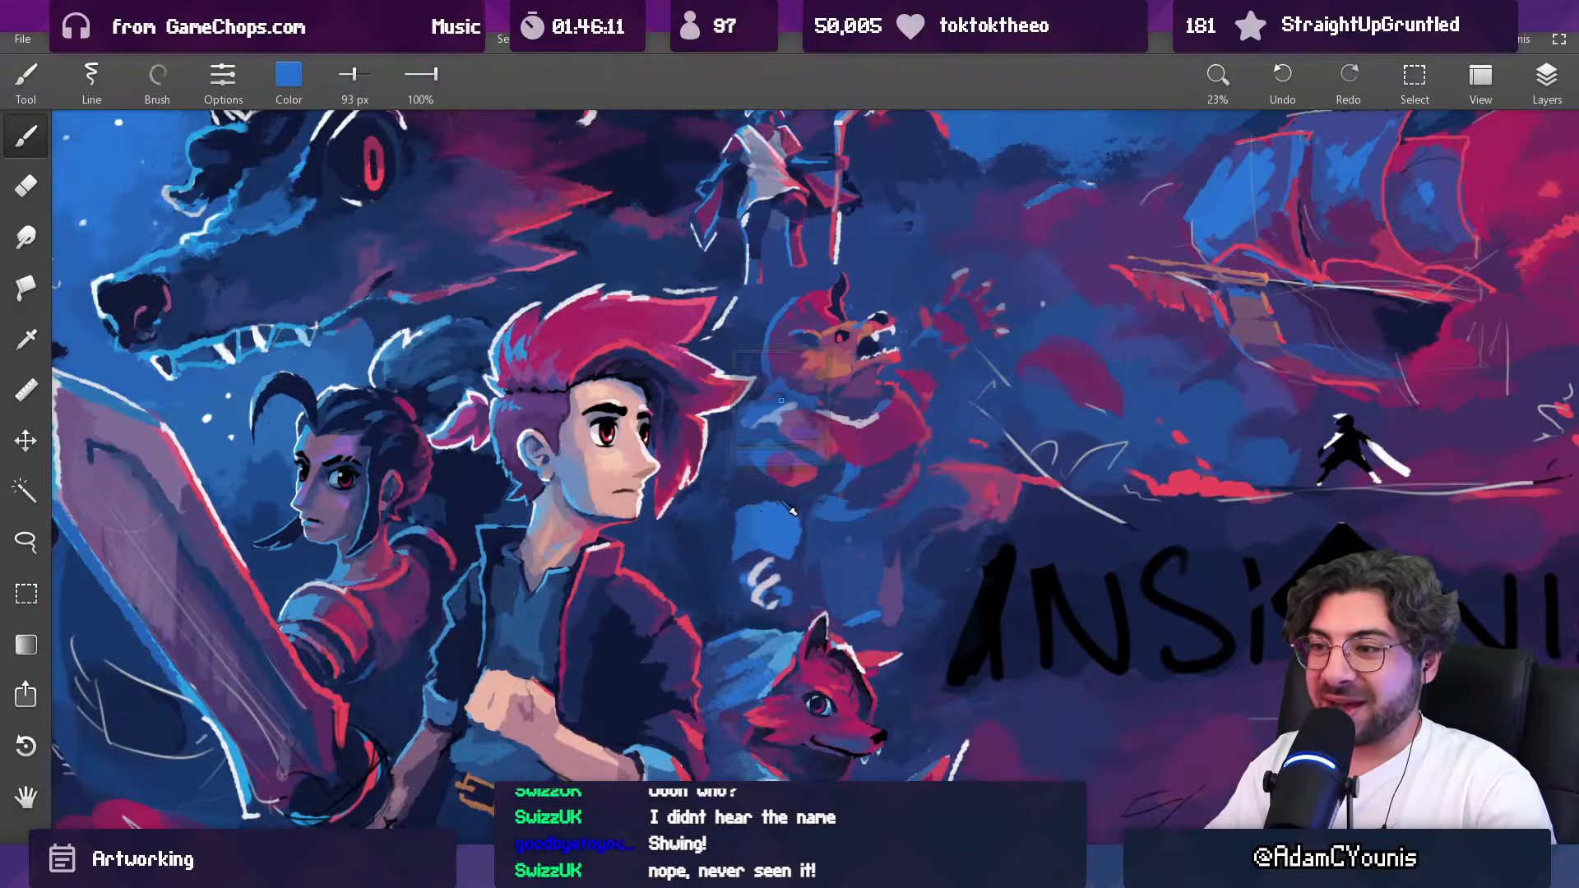
Step: Paint the forearm's inner shading on the light blue patch with sampled magenta at 107 px and red at 121 px
alt+click(791, 478)
key(])
drag(753, 507, 765, 503)
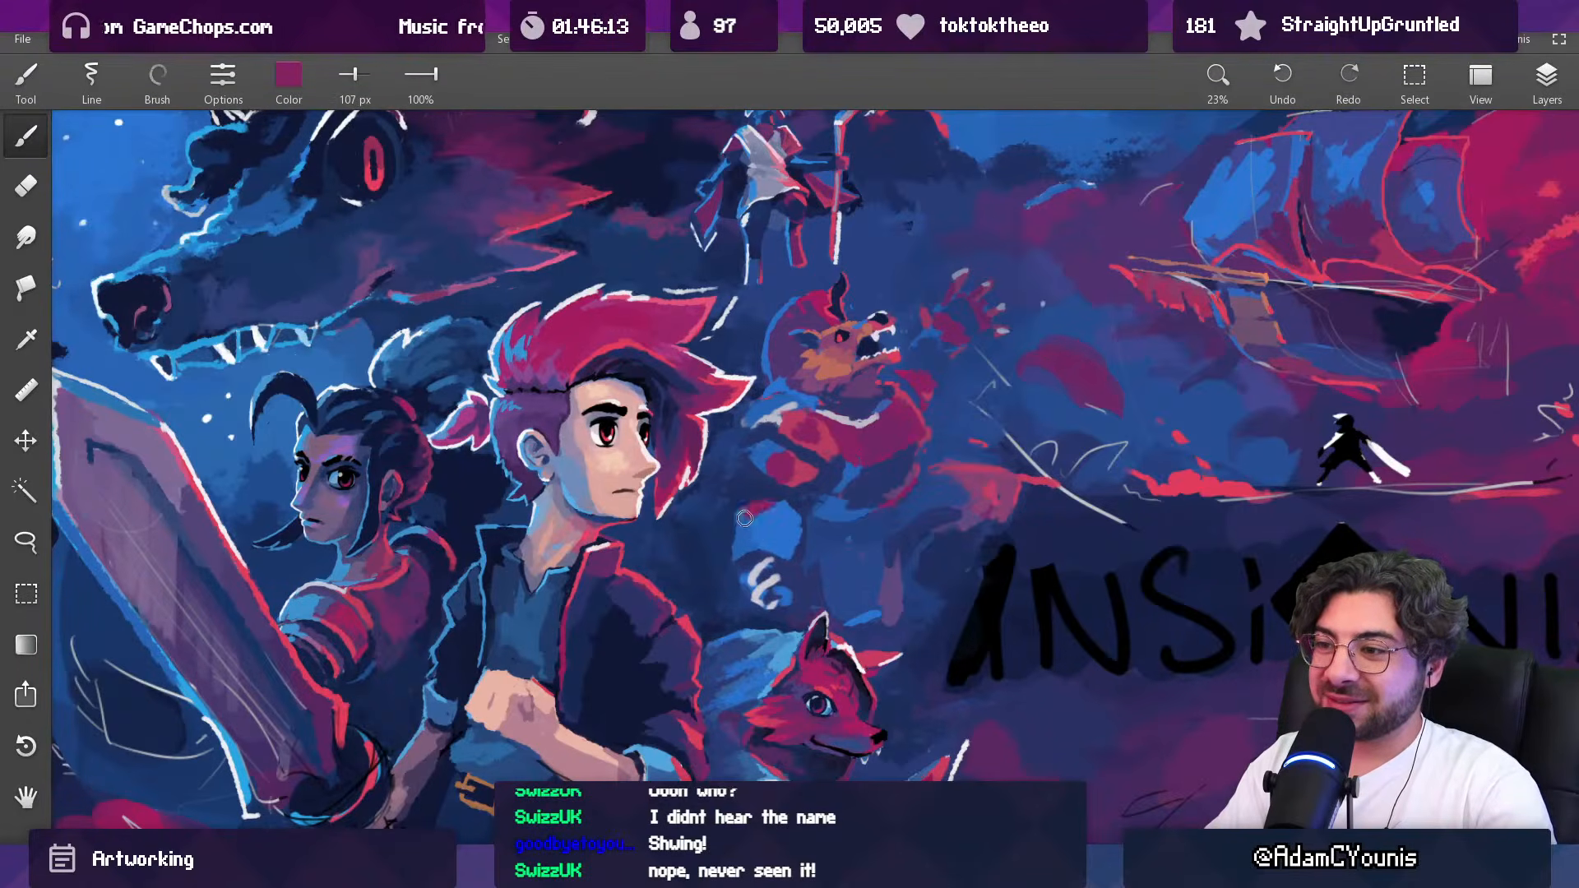
scroll(828, 464, down, 6)
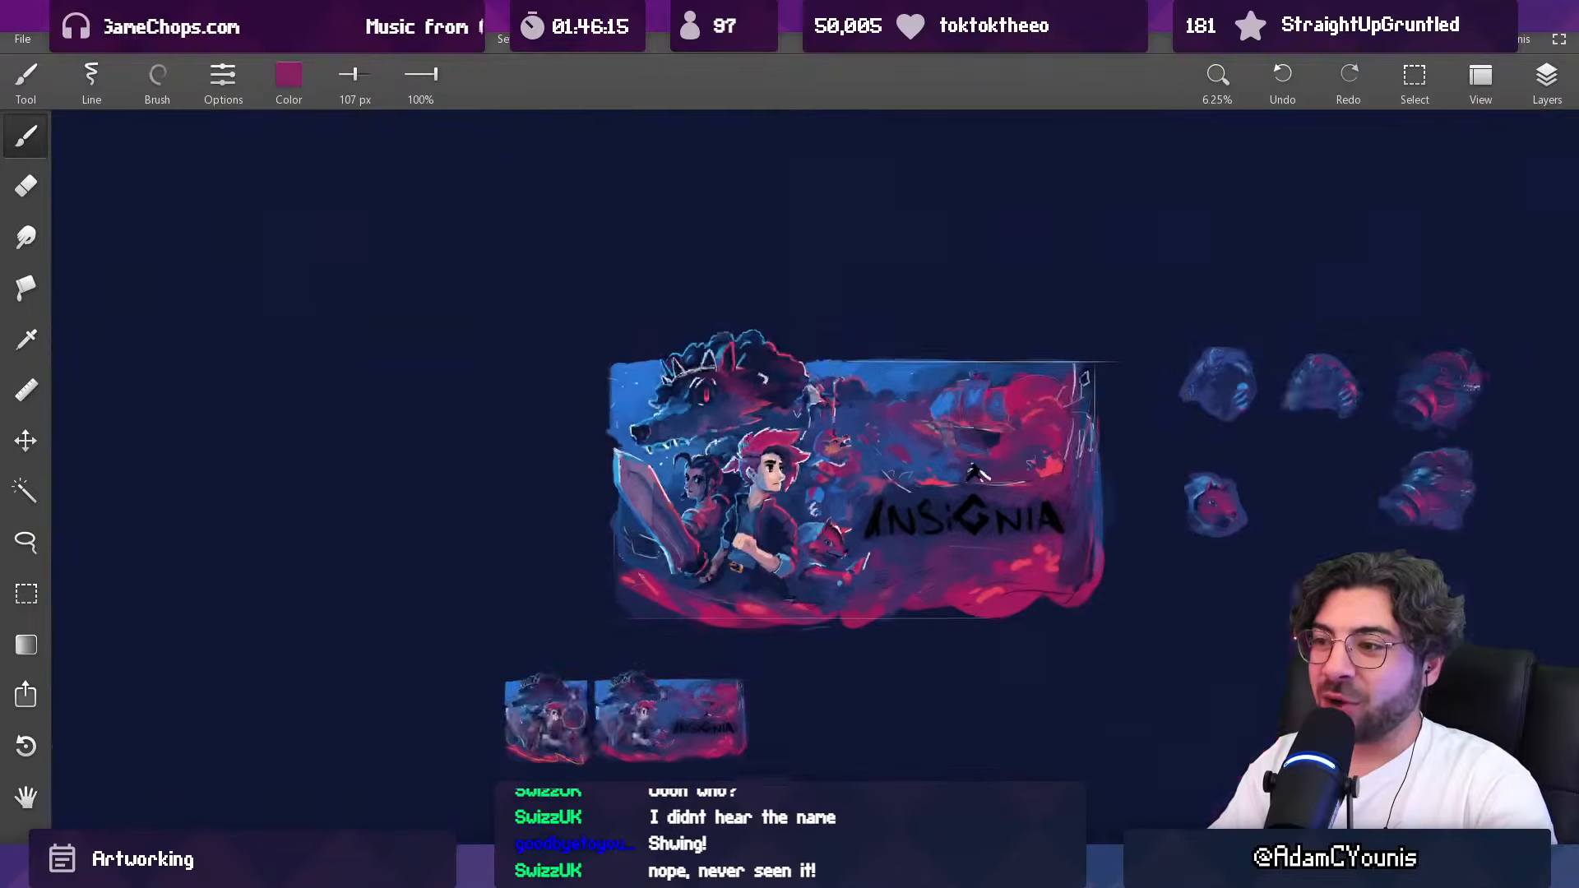
scroll(849, 464, up, 6)
alt+click(778, 472)
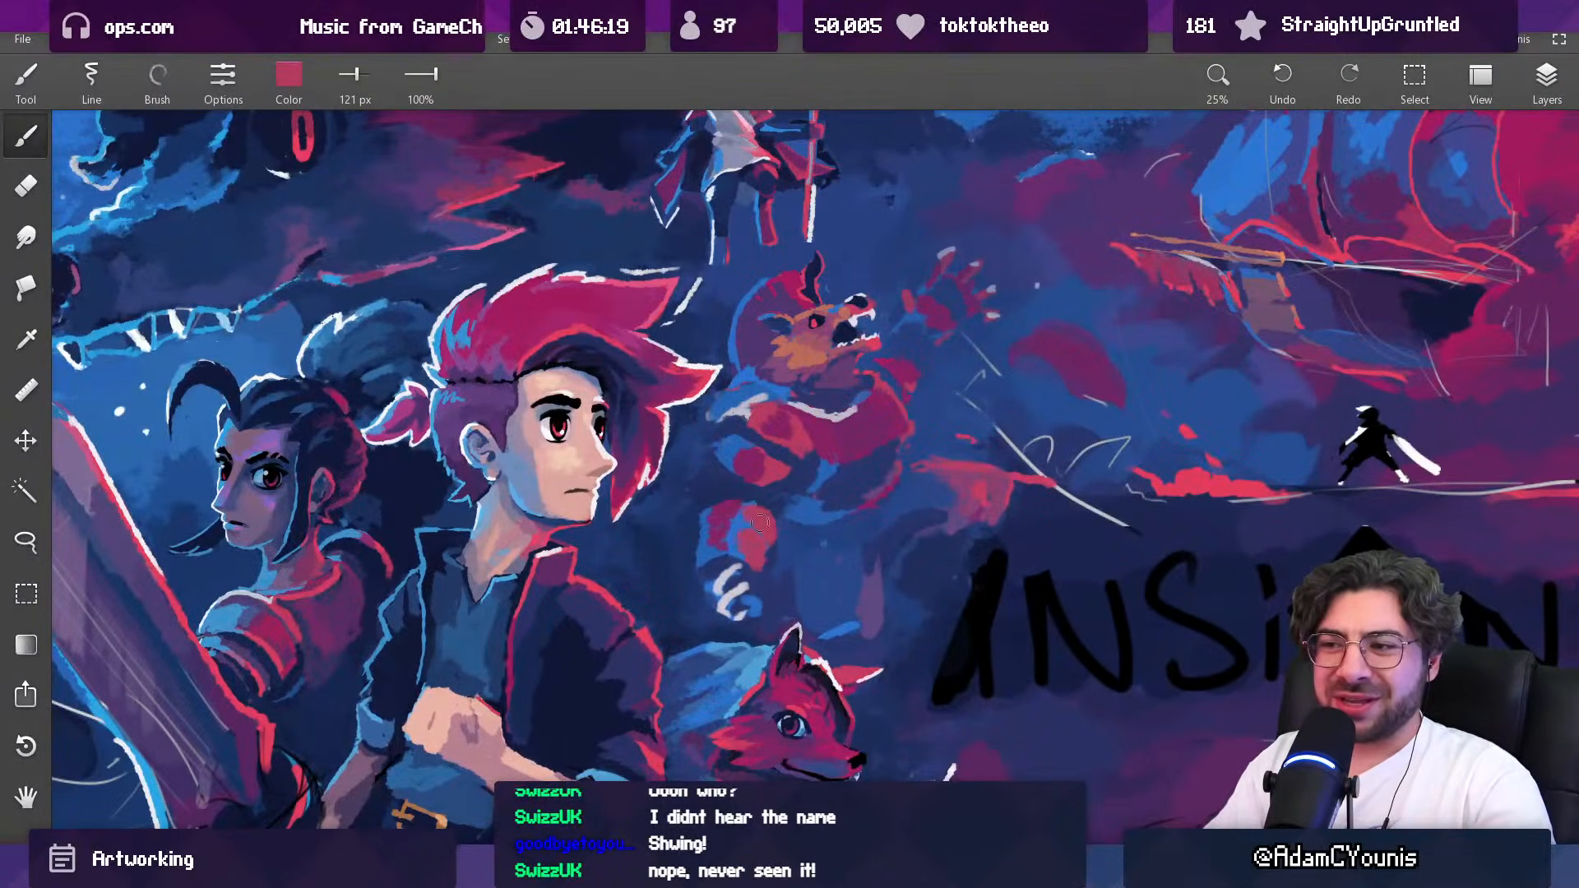
scroll(760, 518, down, 4)
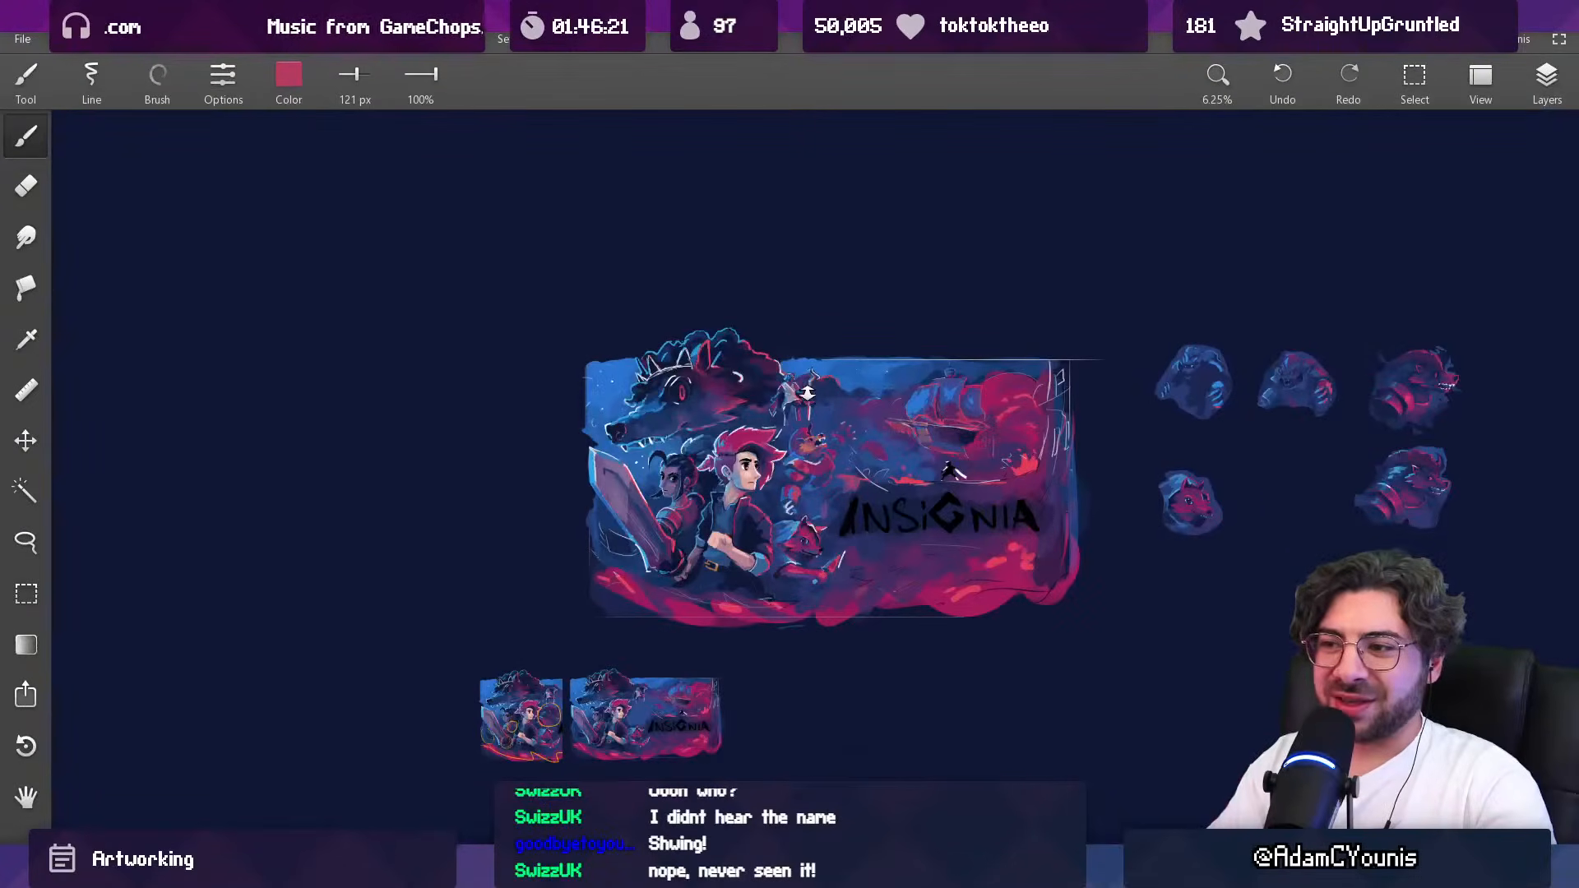
scroll(807, 476, up, 5)
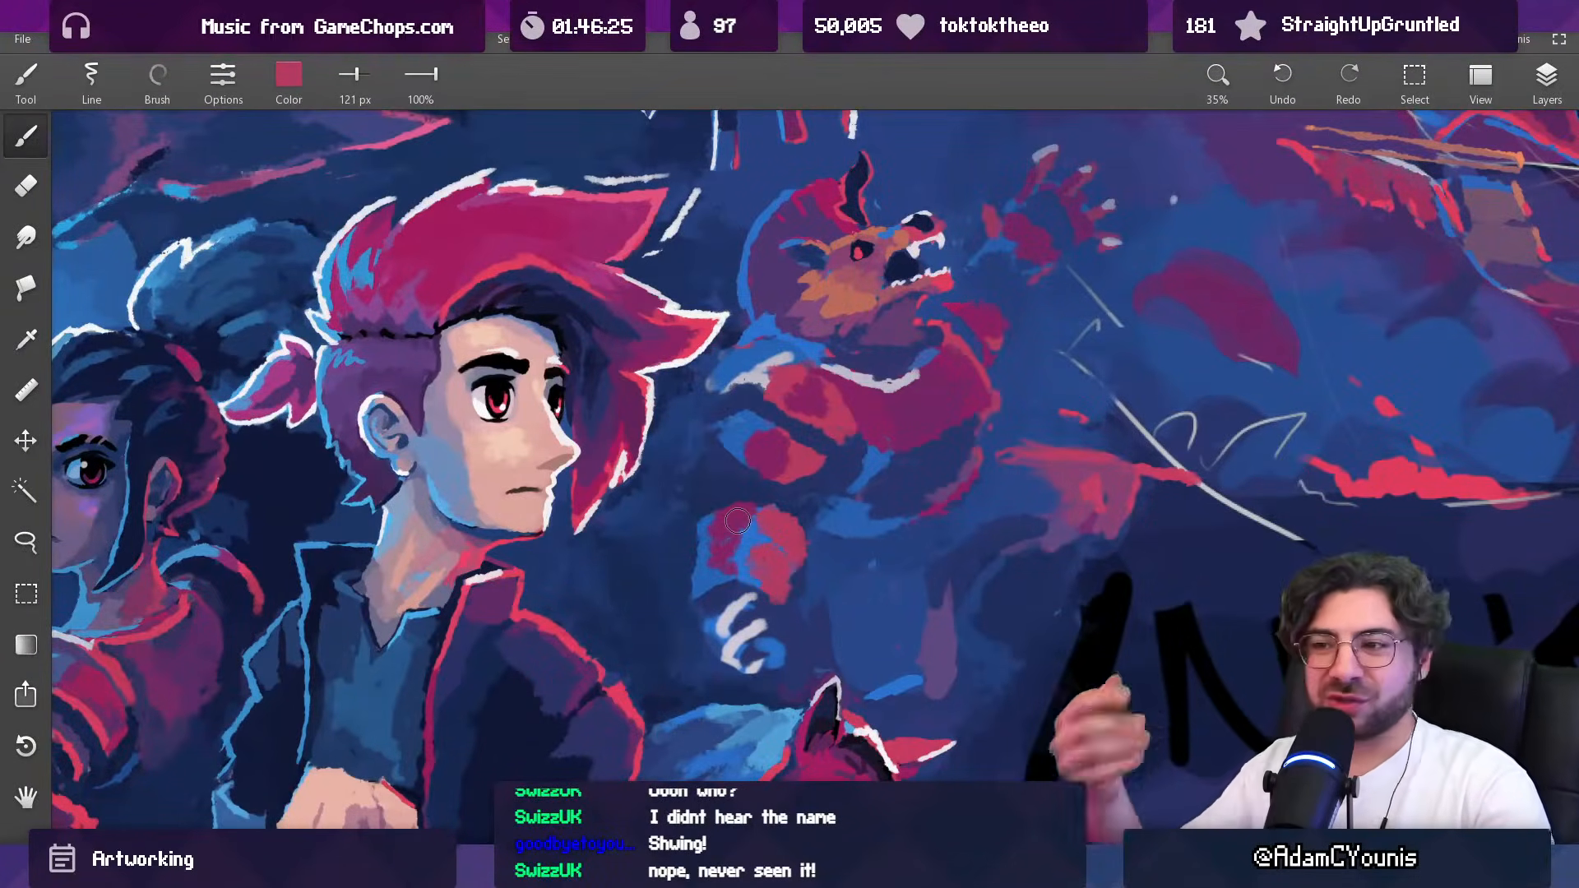
Step: Extend the outer edge of the creature's forearm with sampled blue at 68 px
key(alt)
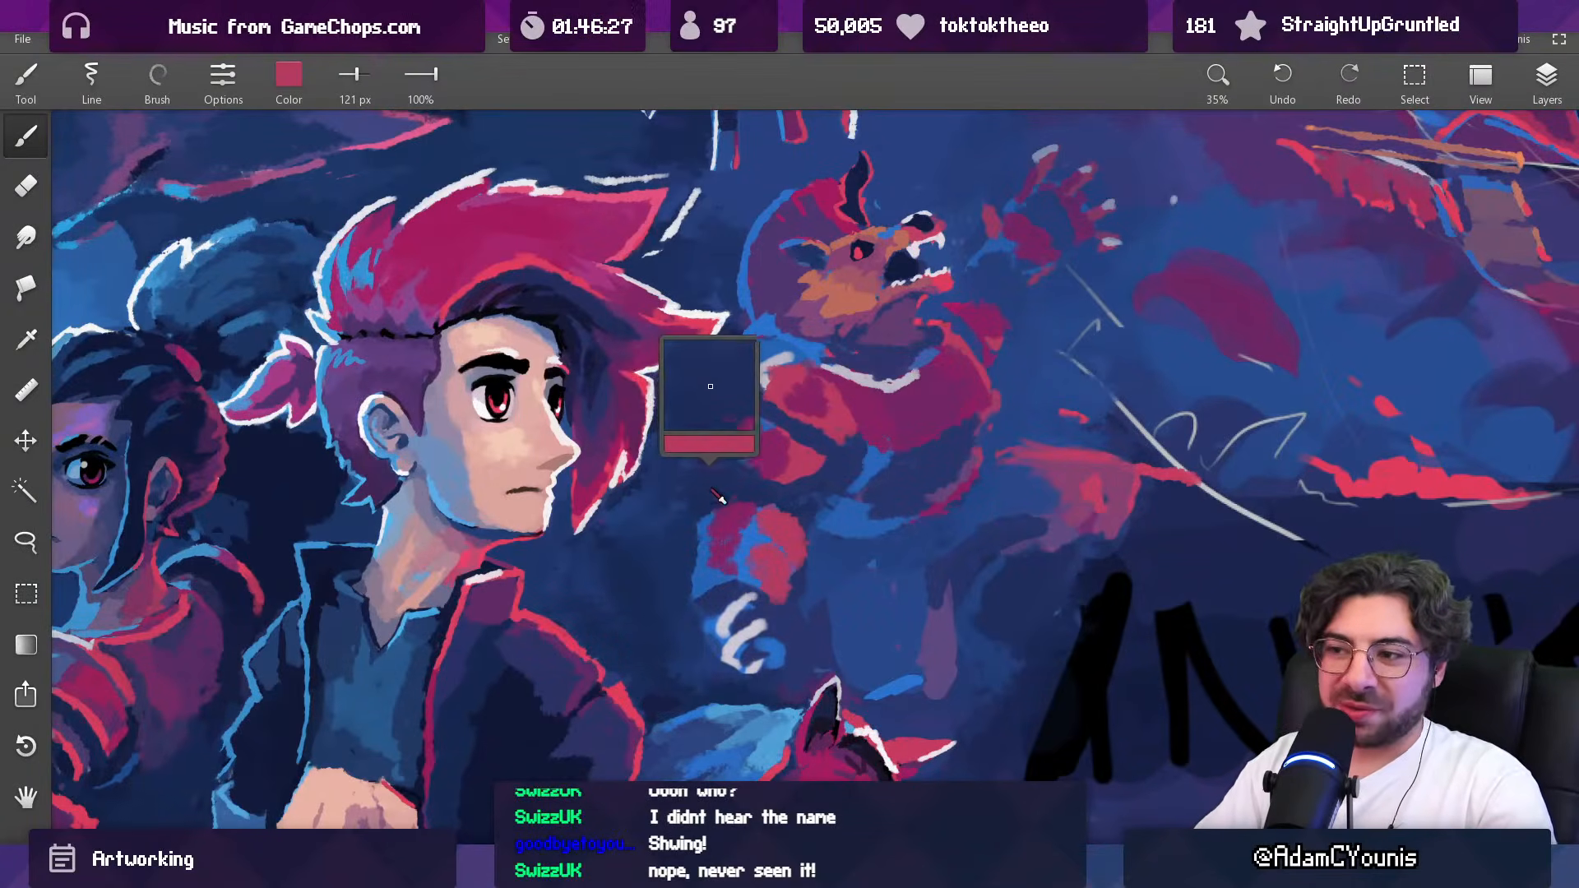
alt+click(702, 573)
key([)
key([)
drag(696, 523, 697, 568)
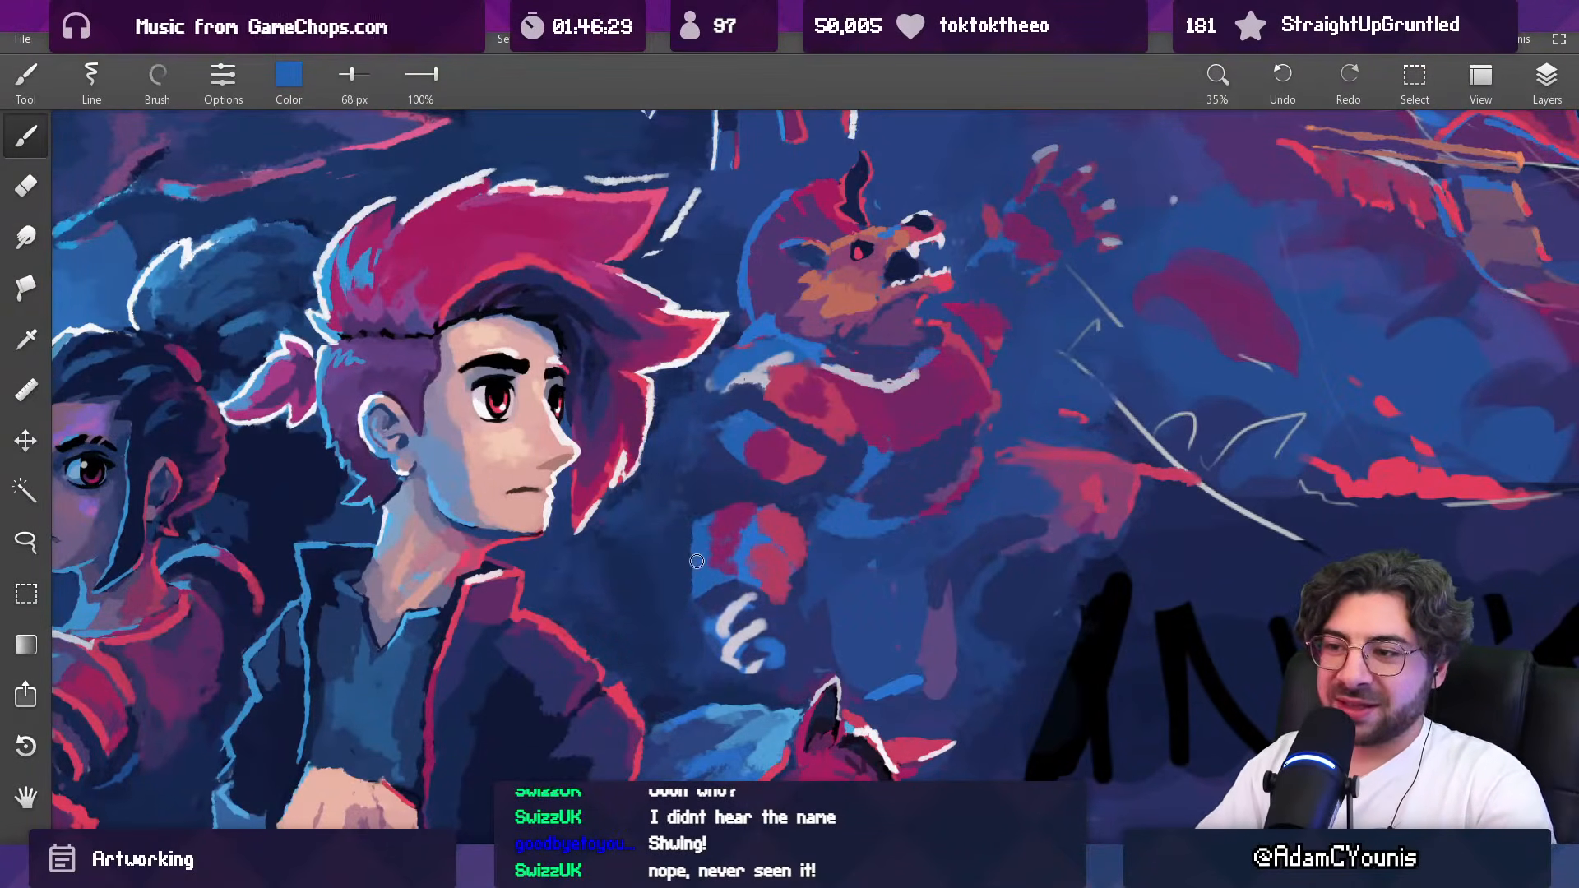
alt+click(696, 594)
alt+click(744, 568)
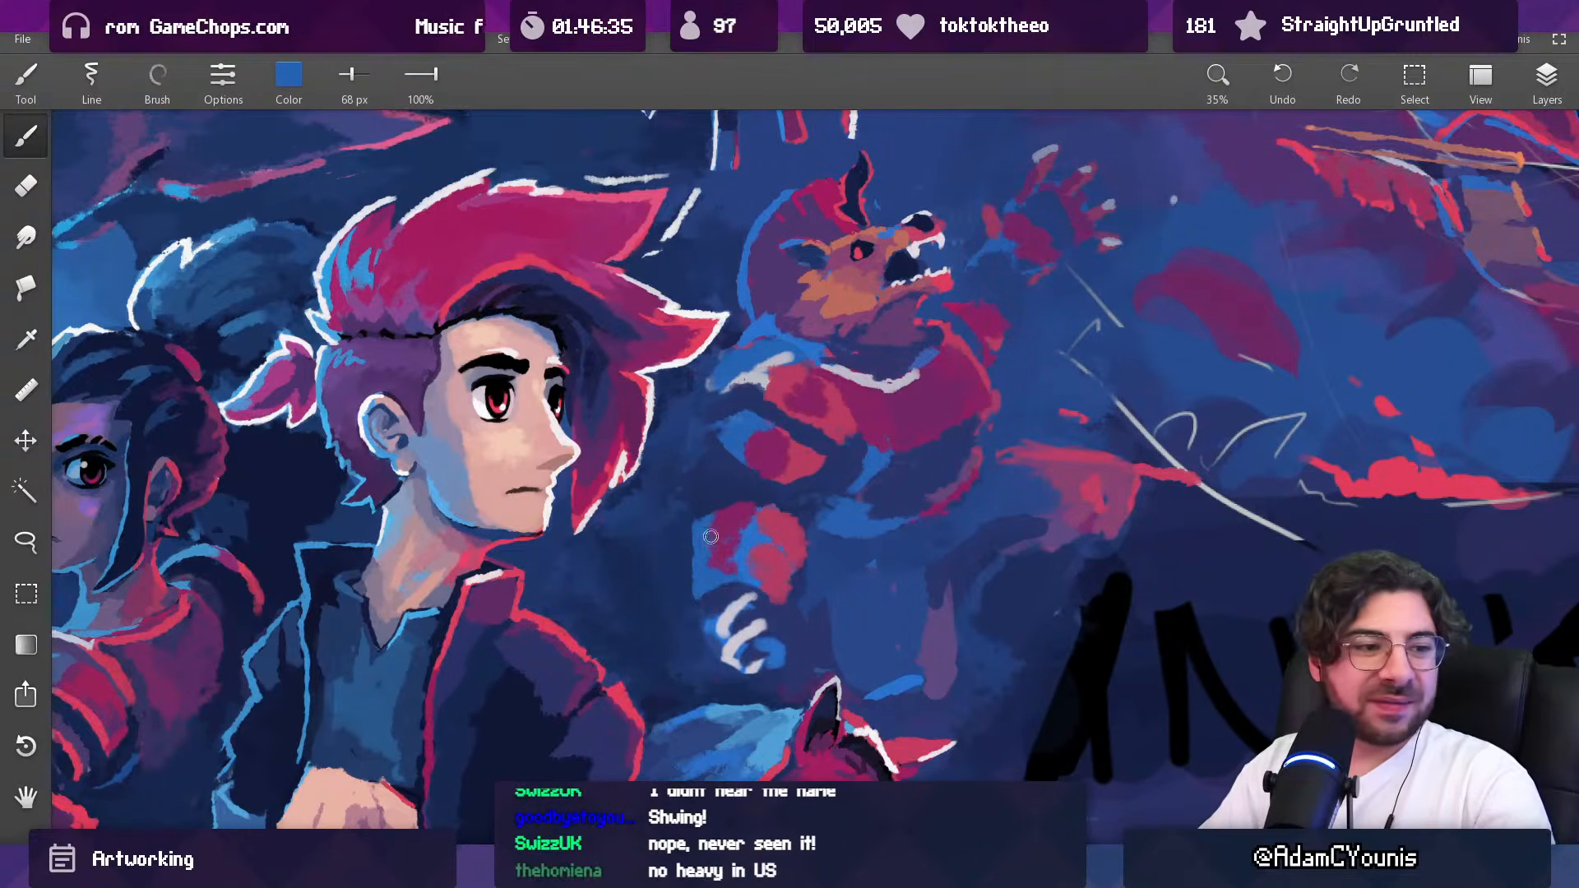
drag(716, 543, 691, 476)
scroll(704, 504, up, 1)
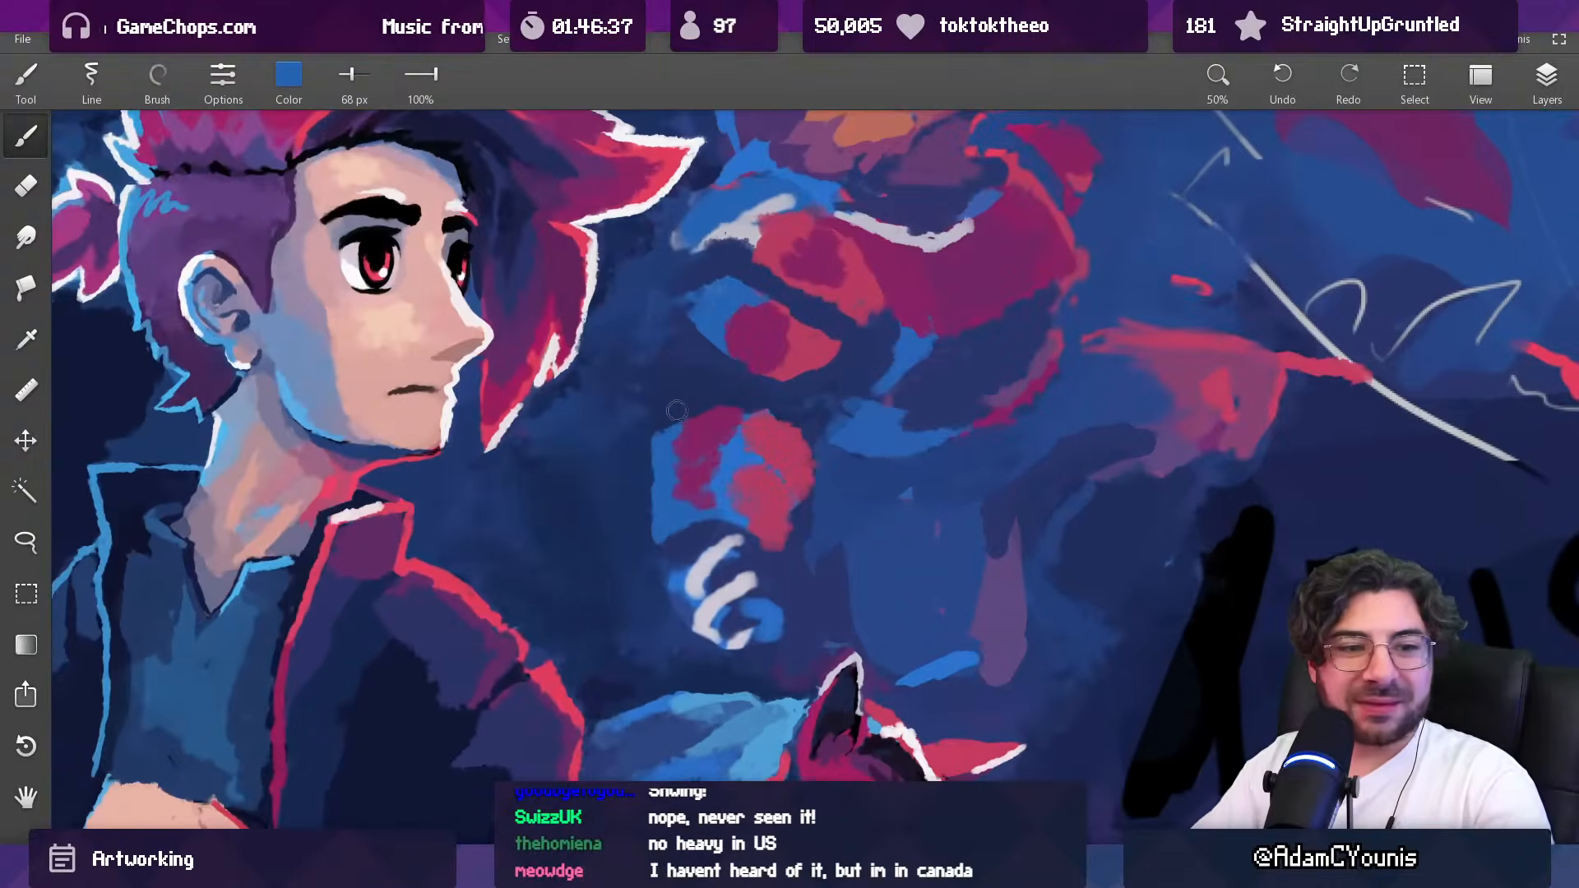
alt+click(762, 481)
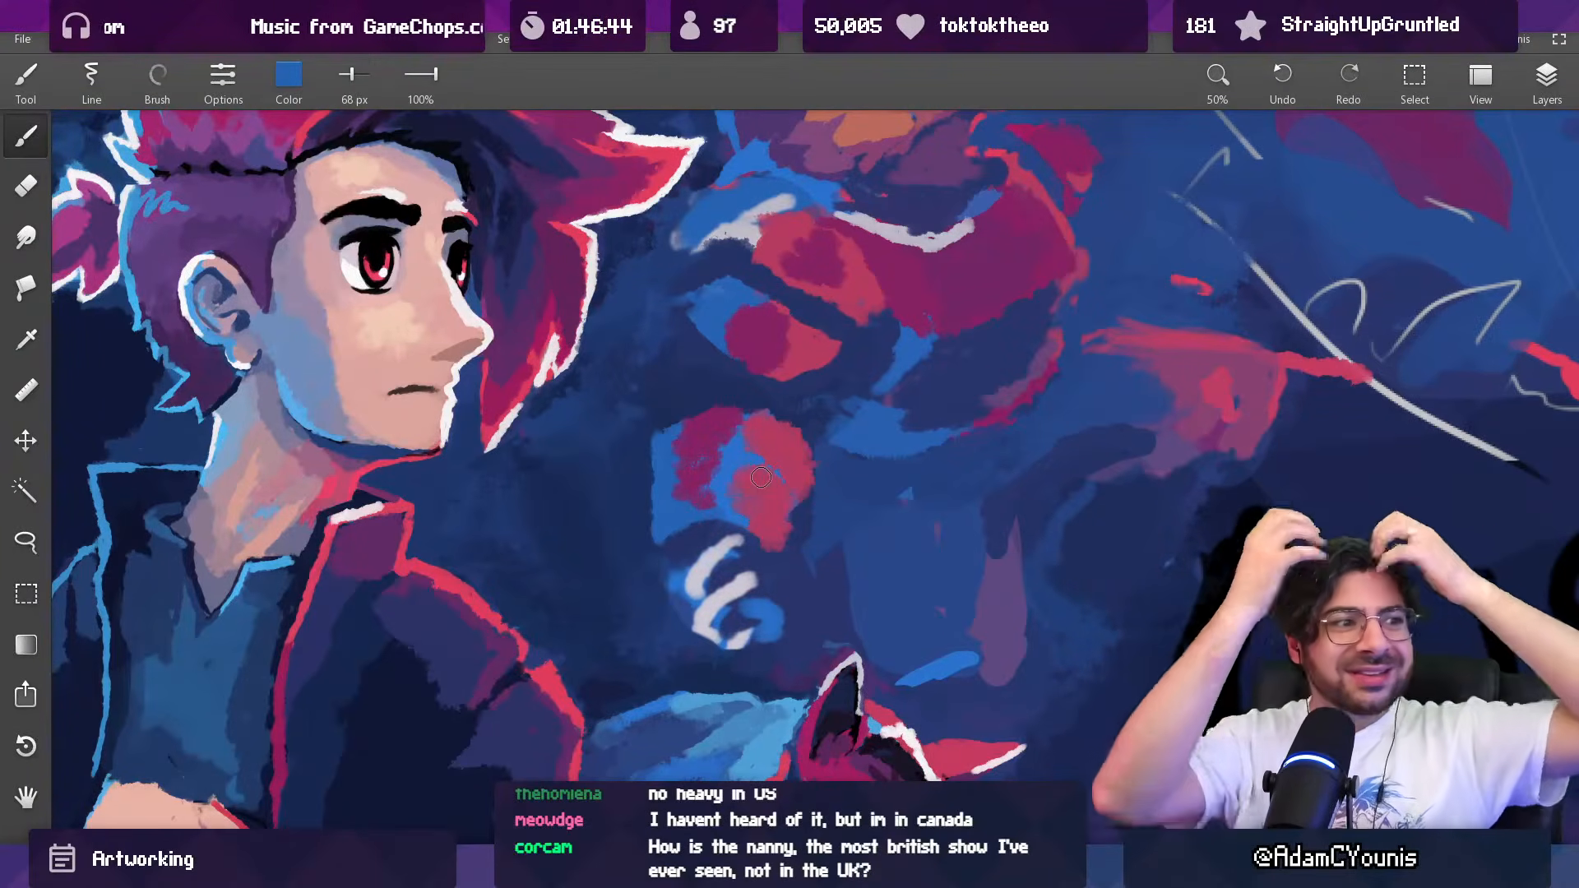
Step: Add blue over the creature's shoulder beside the collar with the 68 px brush
alt+click(930, 219)
drag(752, 203, 740, 358)
alt+click(749, 356)
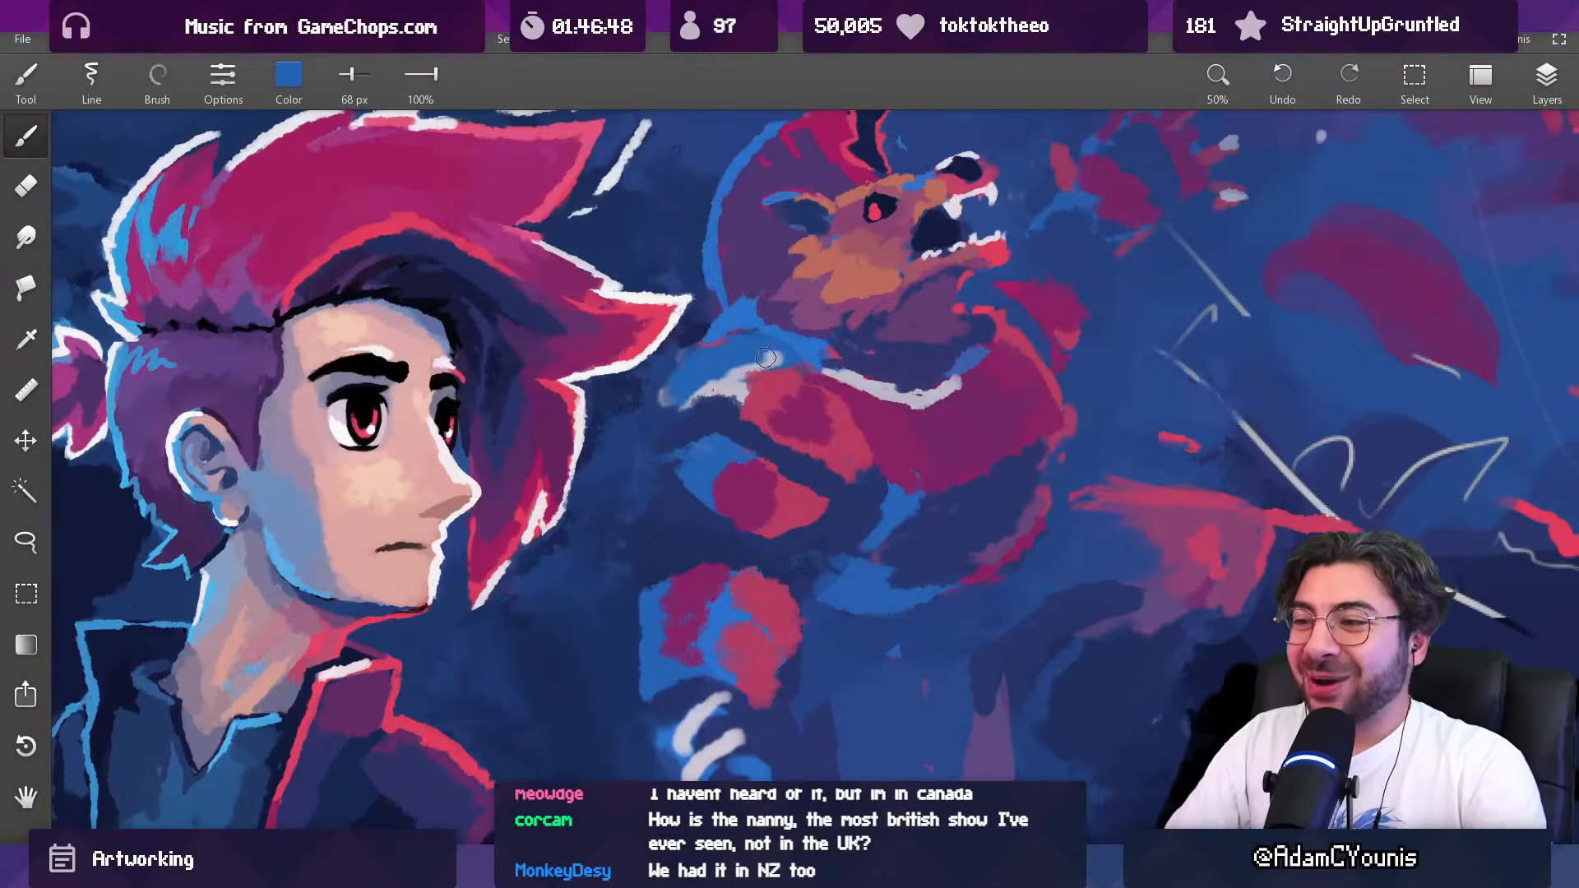
scroll(764, 355, down, 4)
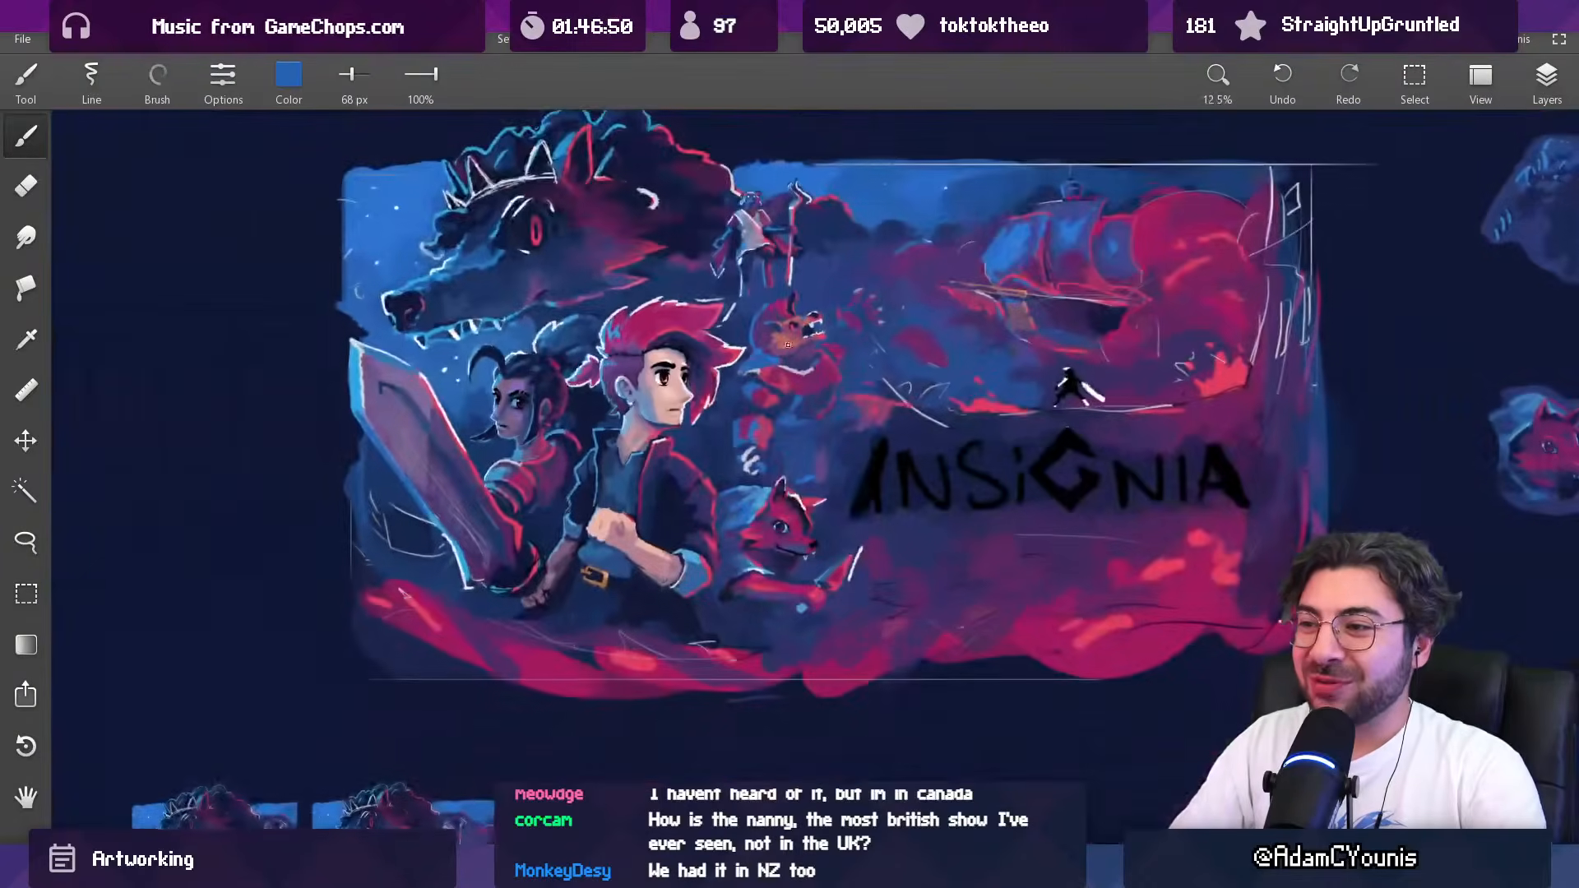
scroll(770, 349, up, 3)
drag(755, 338, 717, 322)
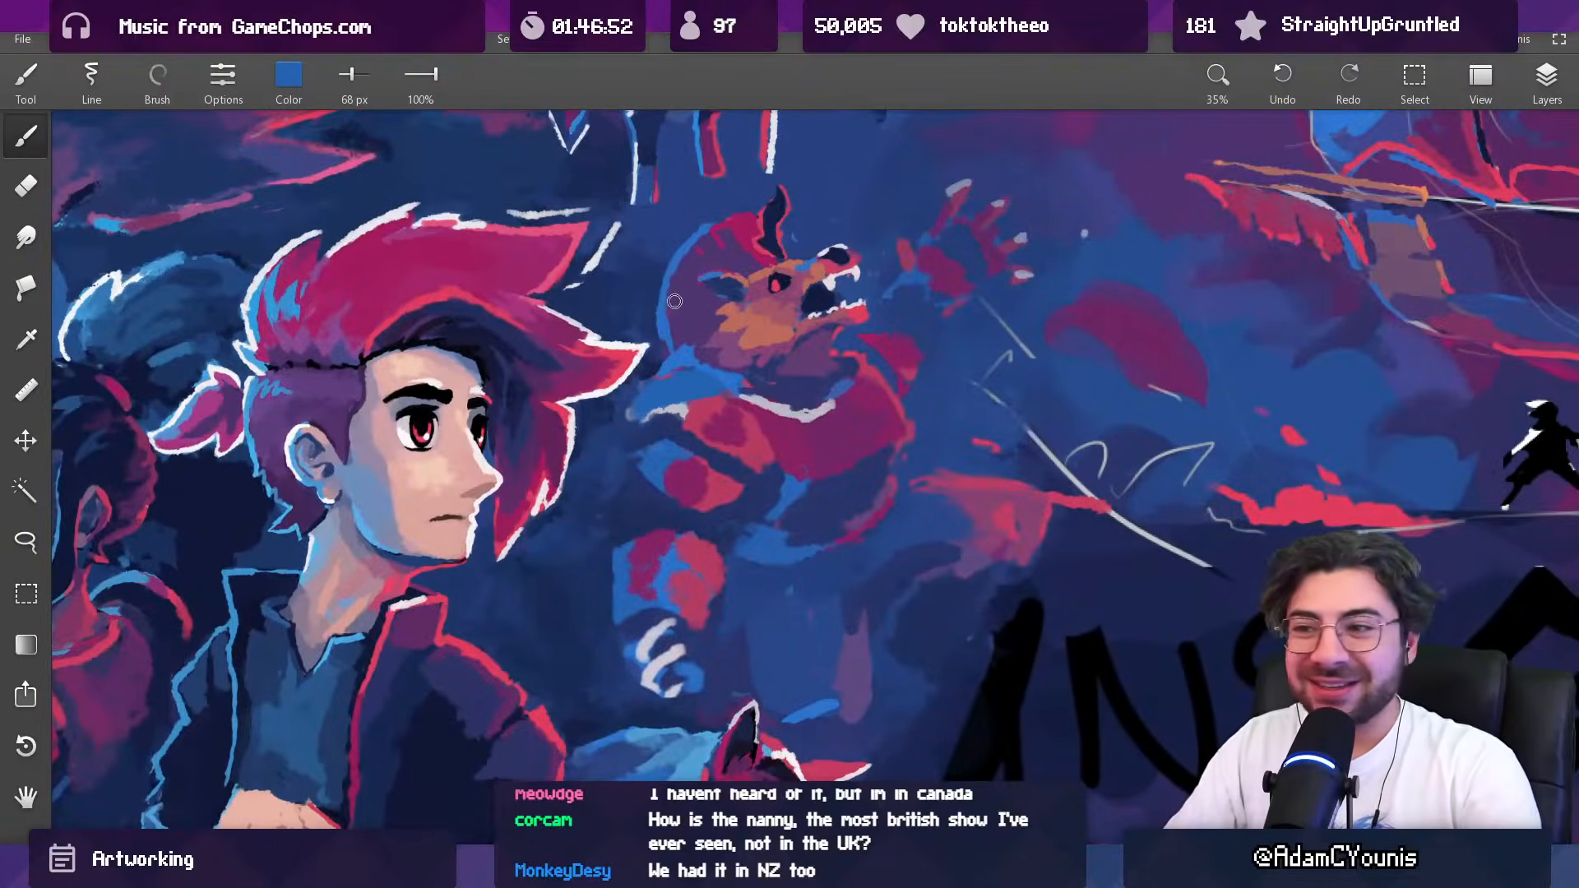
scroll(680, 301, down, 4)
scroll(742, 225, up, 3)
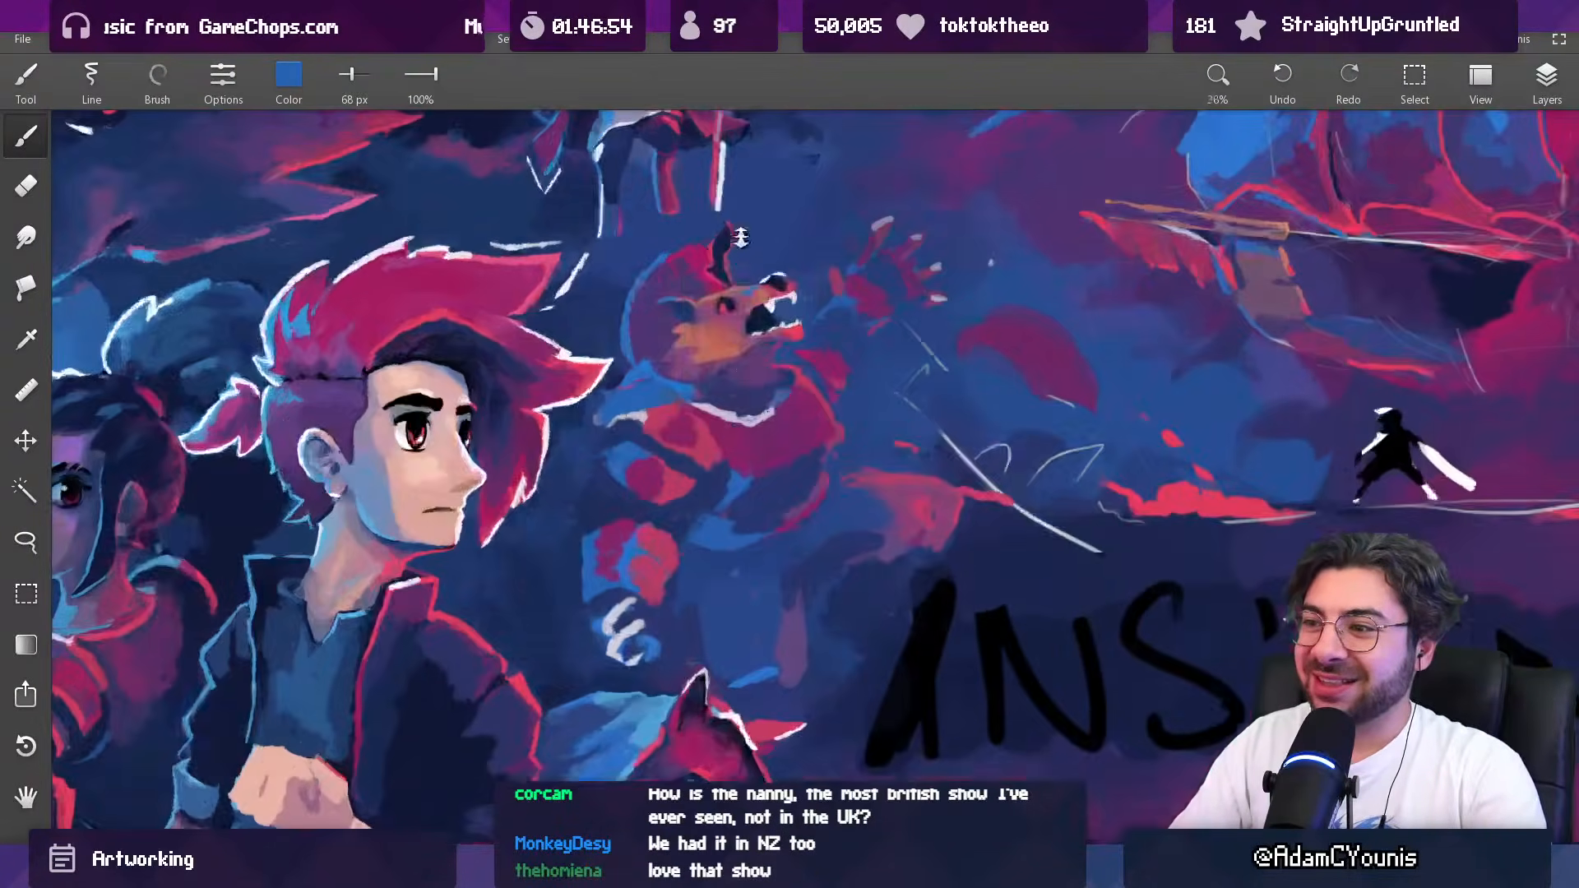
Step: Shade the creature's shoulder and the inside of its collar with sampled dark blue at 47, 64 and 56 px
alt+click(735, 430)
alt+click(721, 481)
key([)
key([)
alt+click(712, 439)
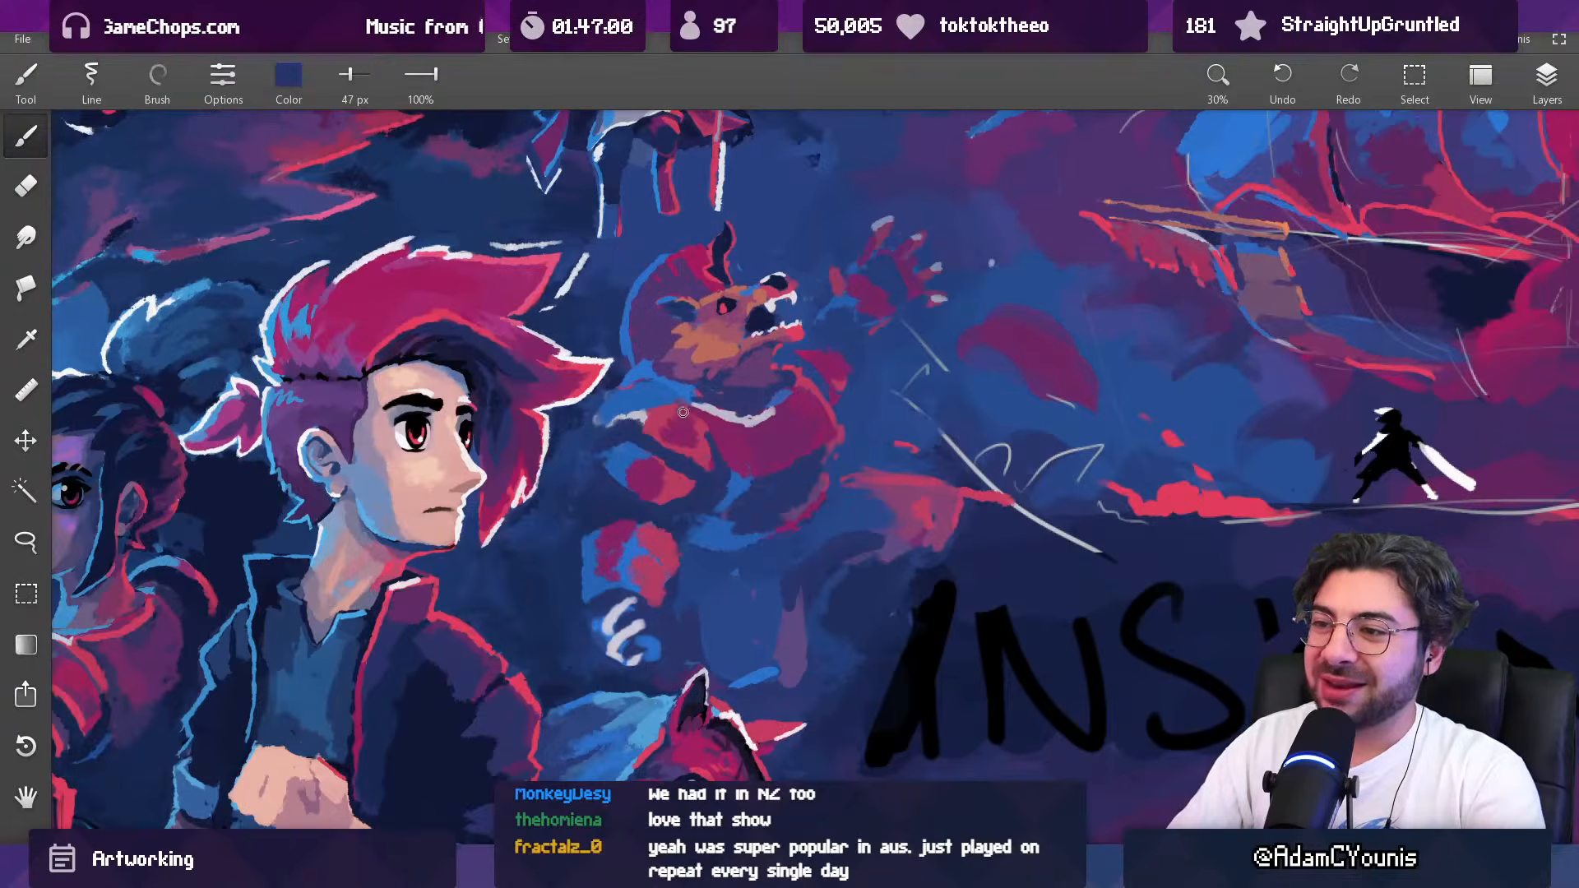
key(])
key(])
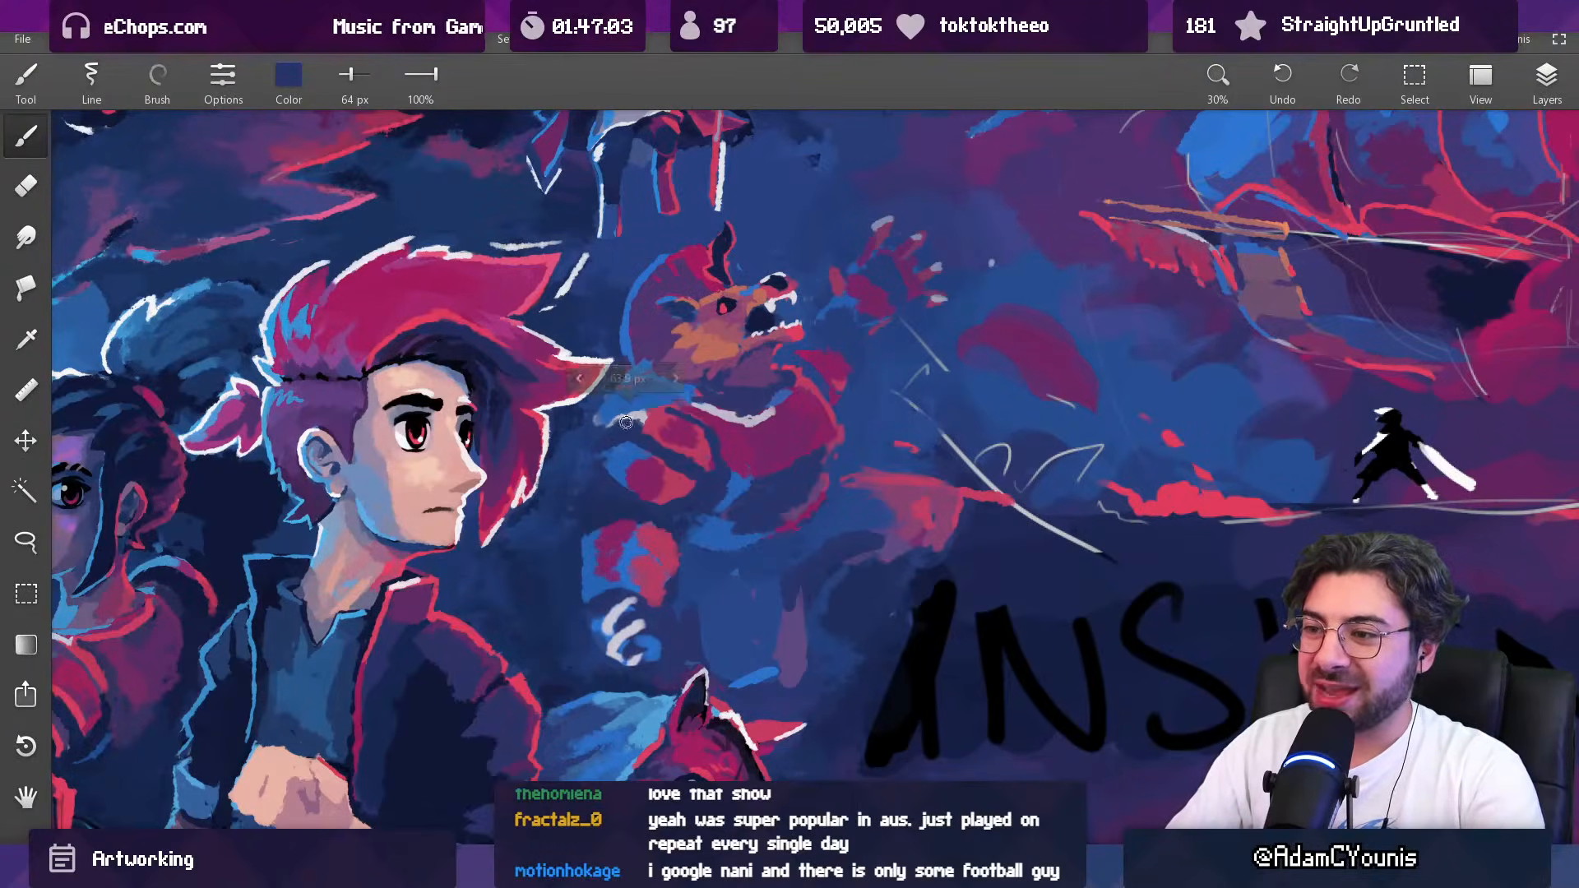
drag(731, 394, 725, 249)
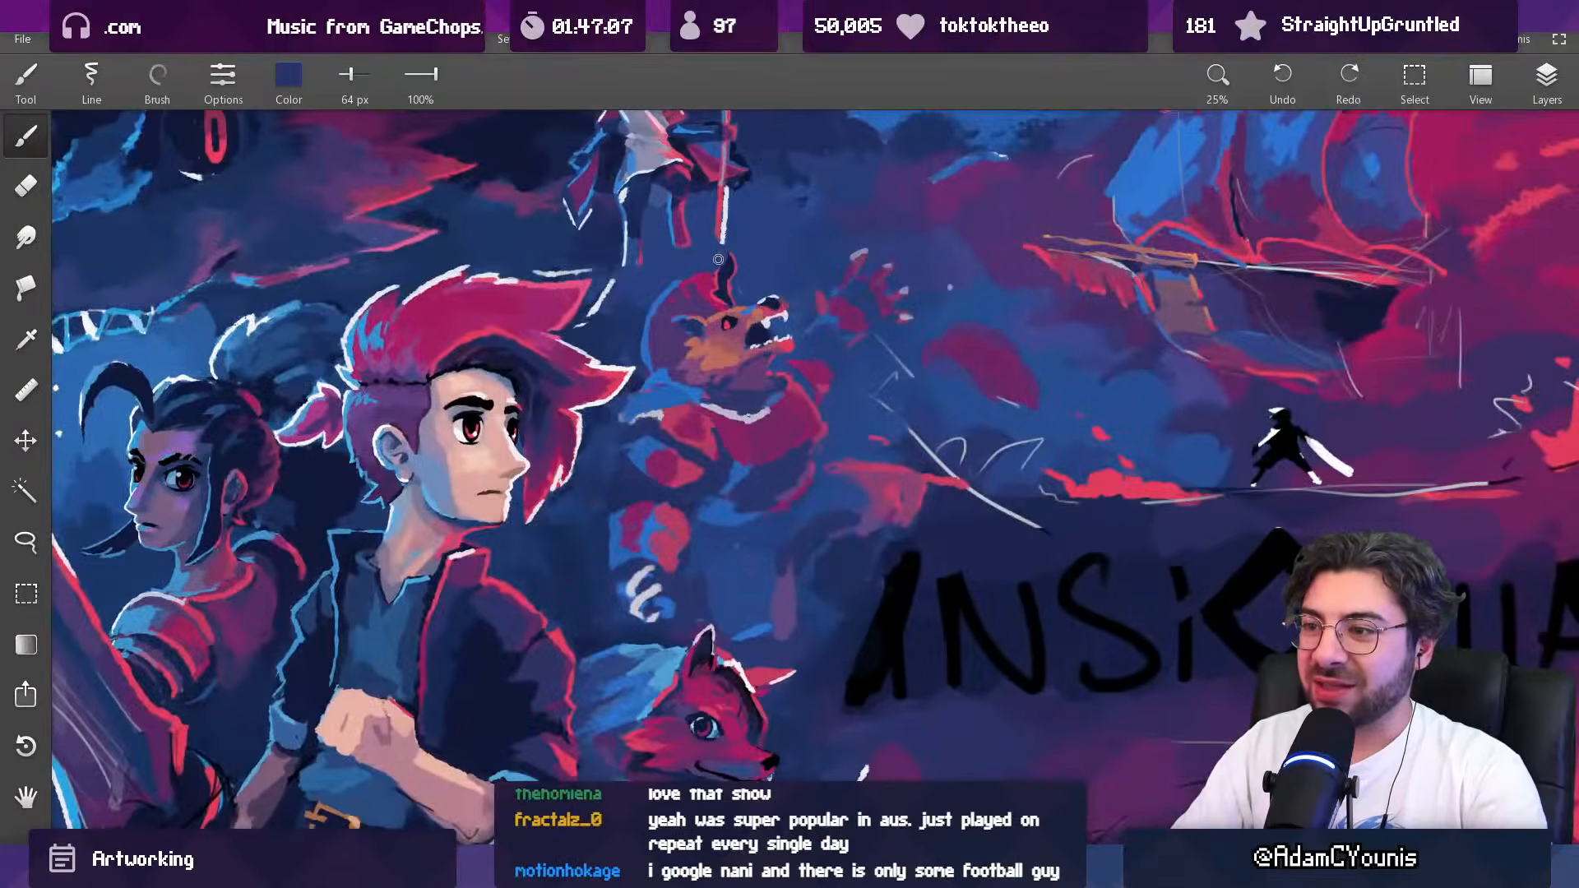
scroll(741, 396, up, 3)
alt+click(716, 385)
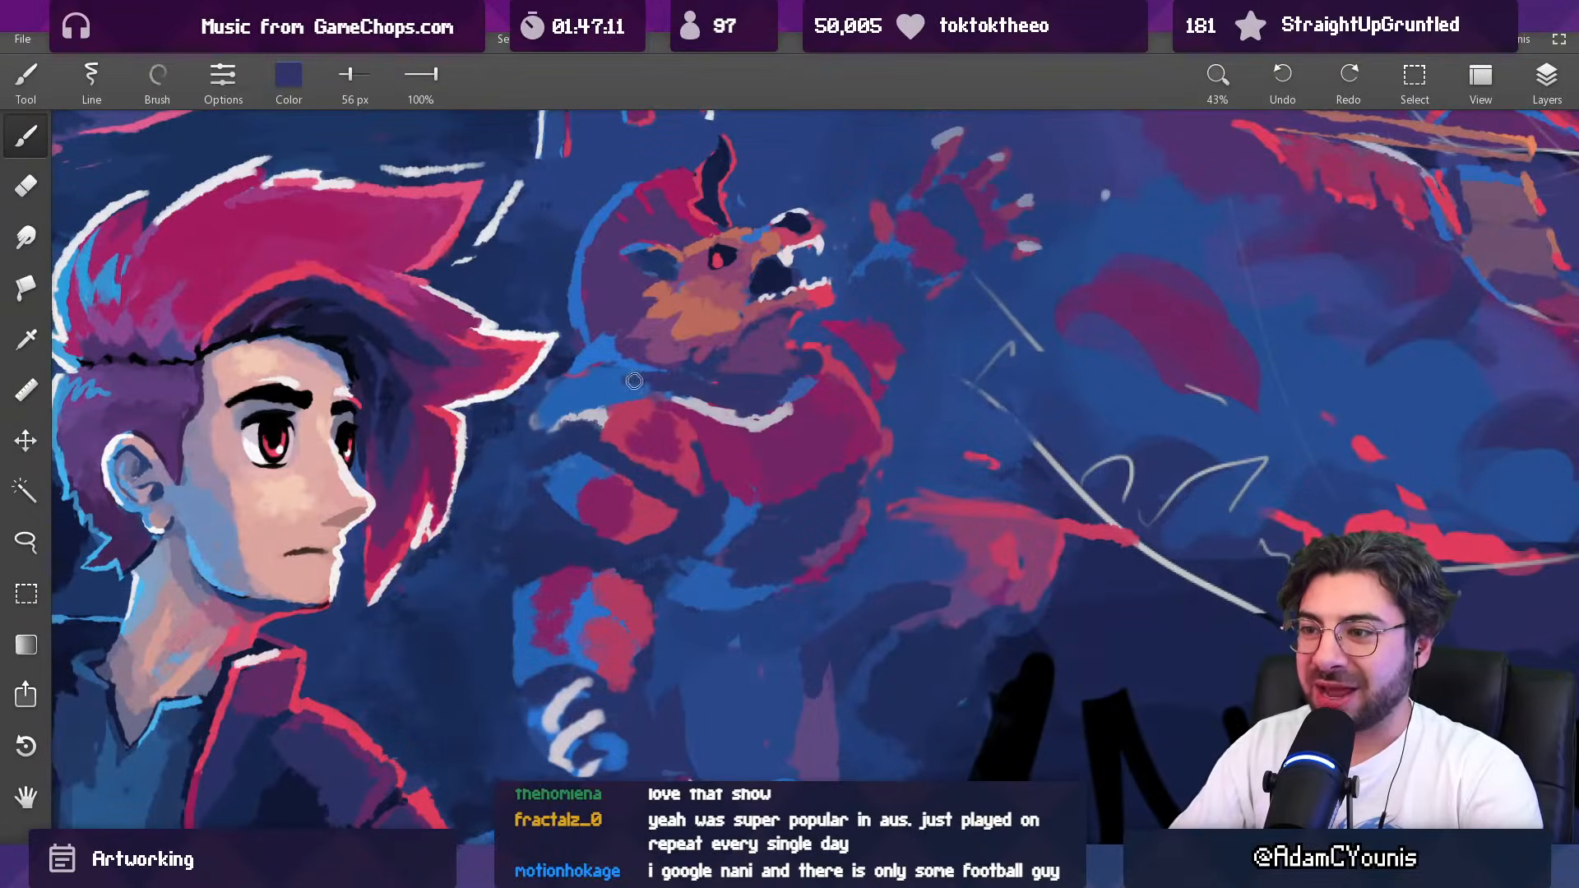
Step: Refine the creature's pale collar trim with sampled light grey at 43 px, then magenta and dark blue at 39 px
alt+click(713, 418)
drag(701, 410, 689, 407)
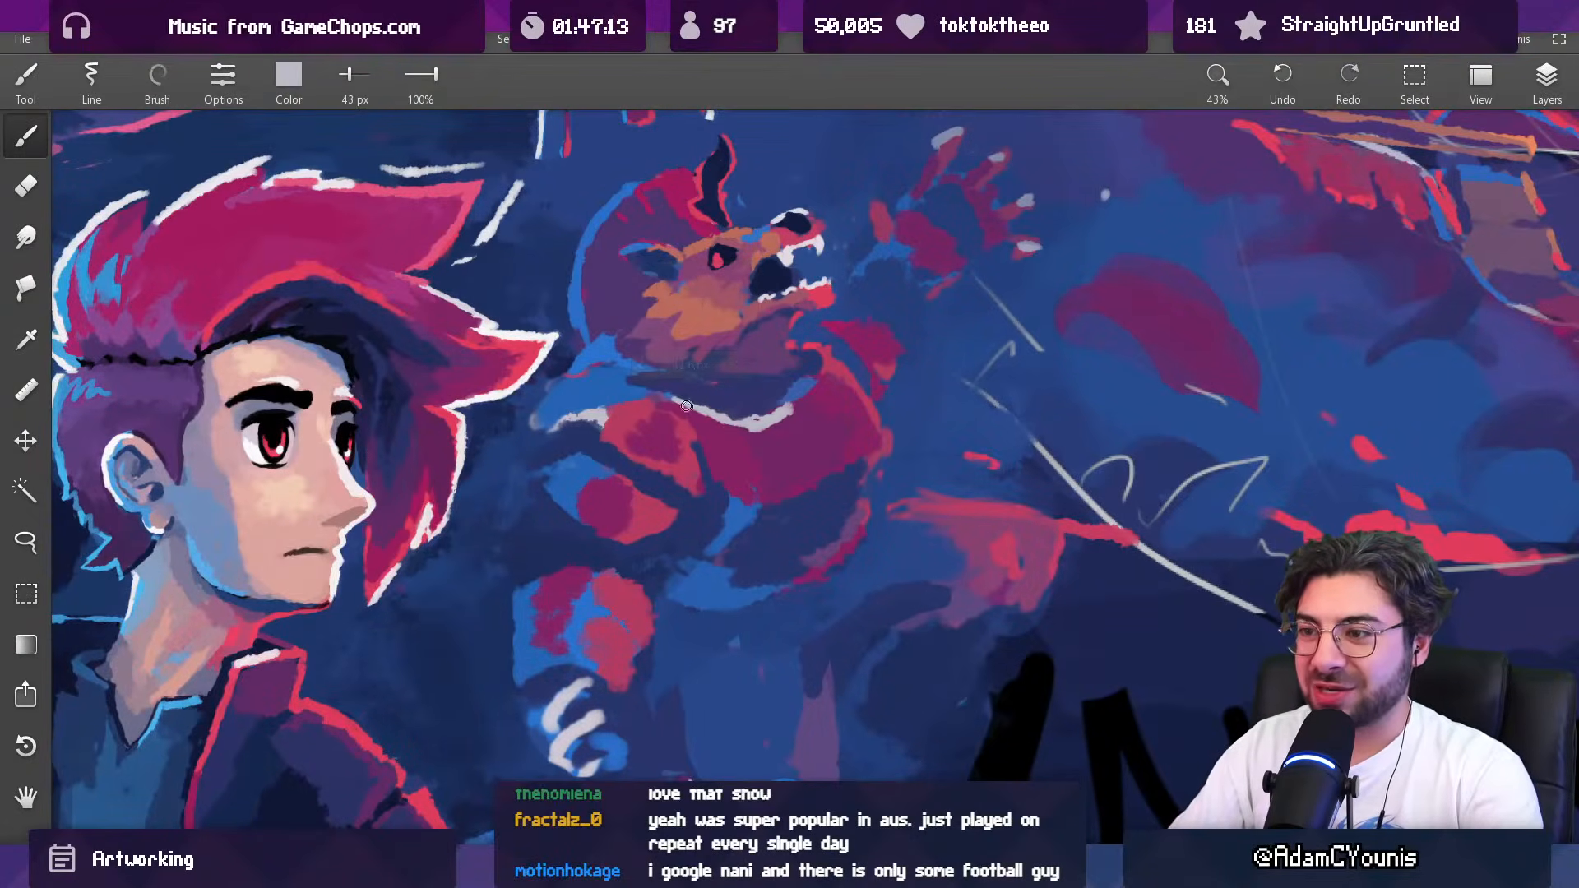
alt+click(756, 408)
key([)
alt+click(742, 432)
alt+click(737, 455)
drag(734, 445, 757, 440)
alt+click(722, 429)
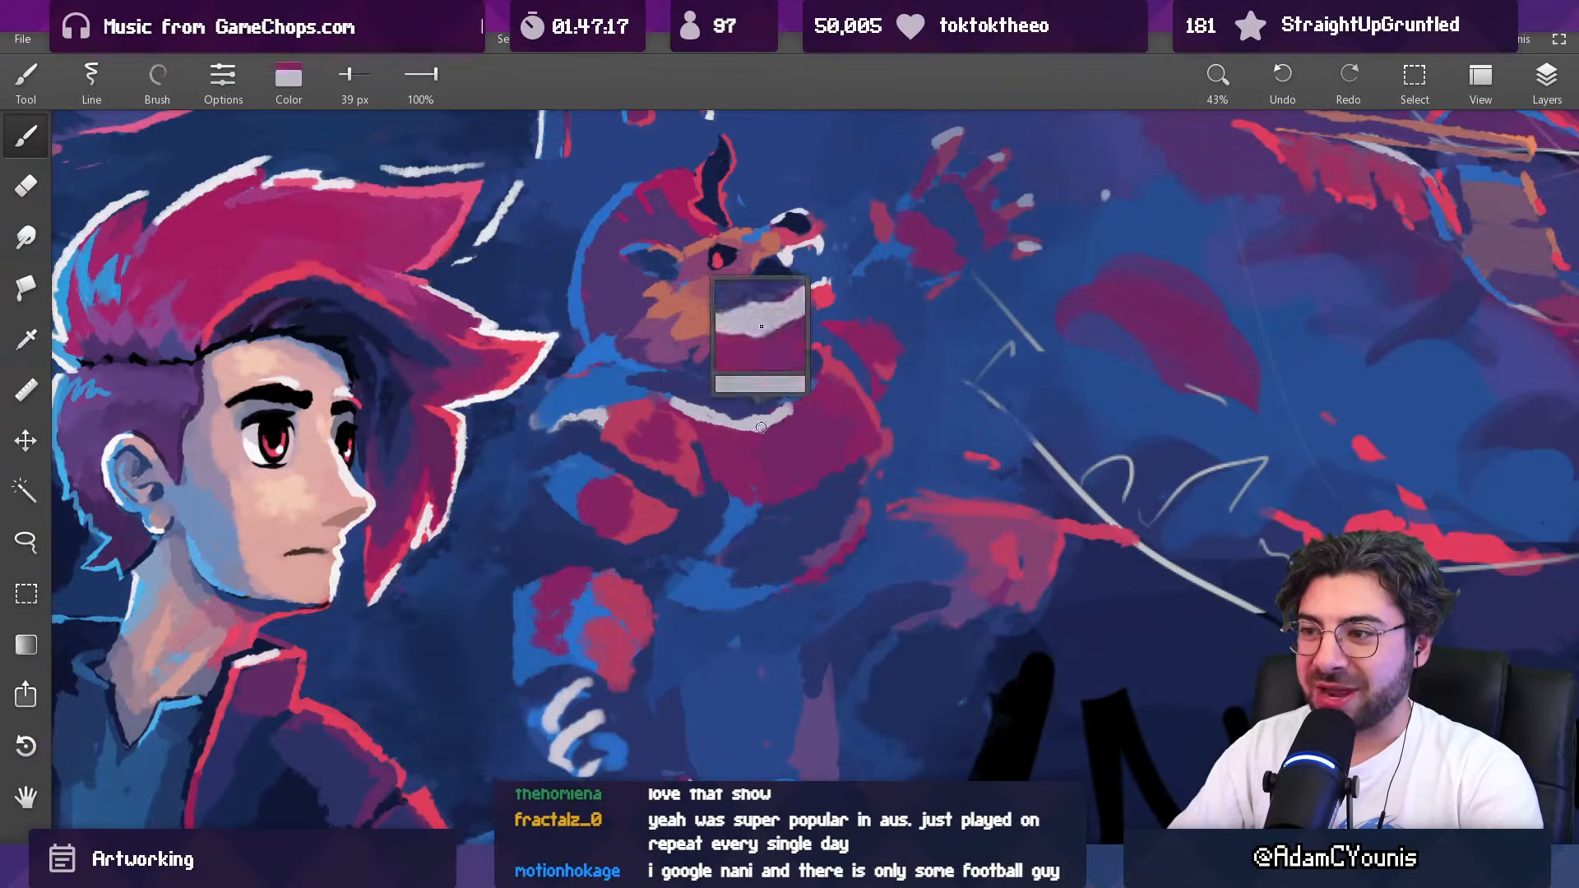
alt+click(706, 402)
alt+click(743, 403)
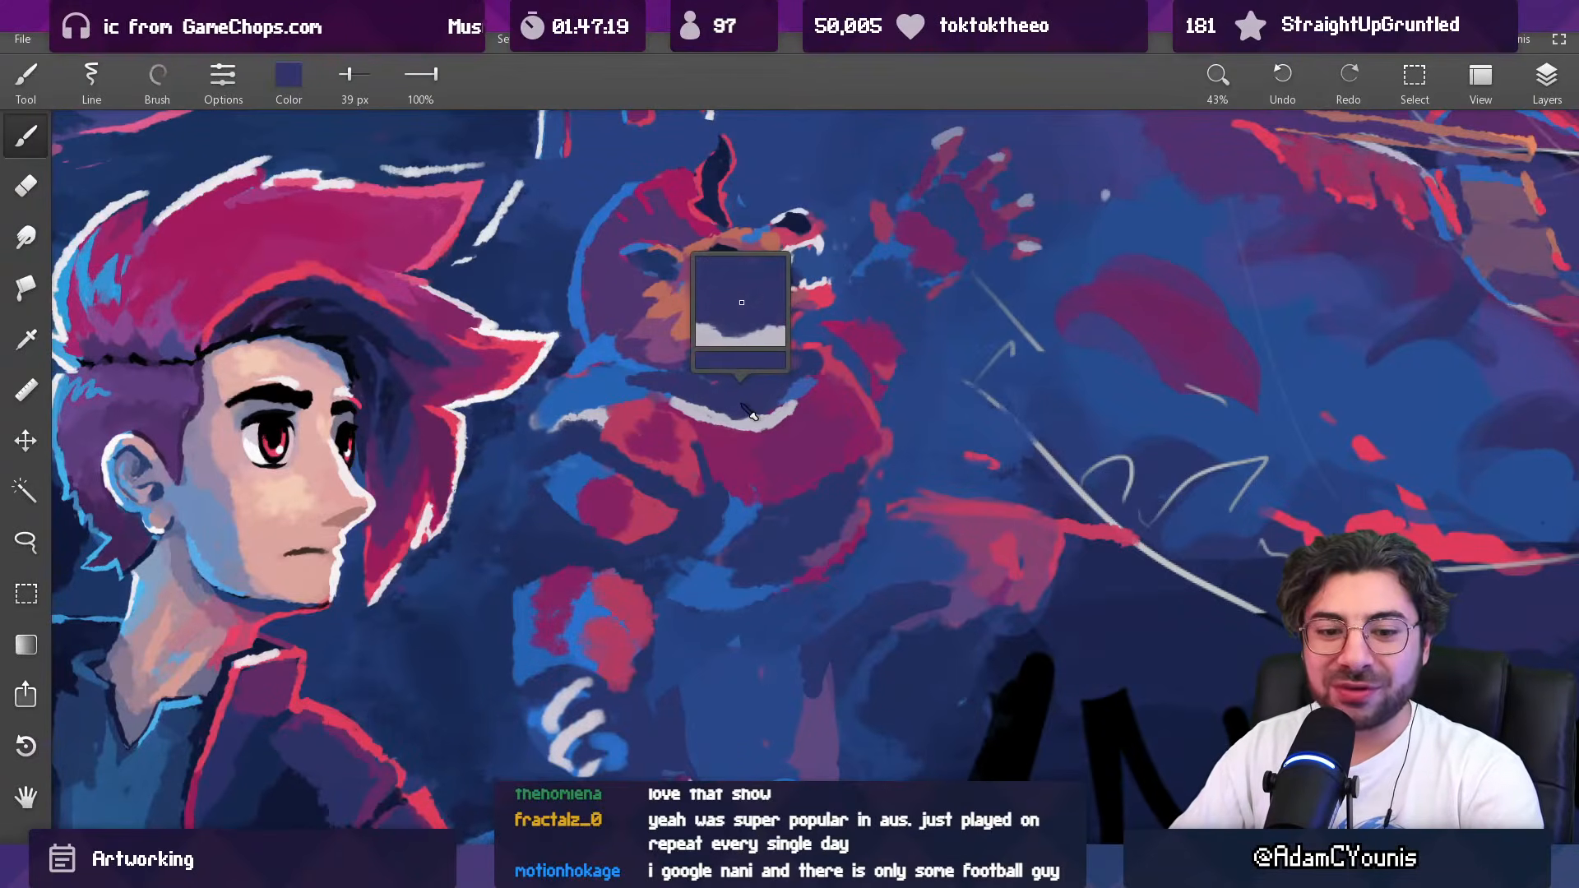
alt+click(781, 380)
key(])
Step: Brighten the upper edge of the creature's chest below the jaw with sampled red at 40 px
alt+click(824, 362)
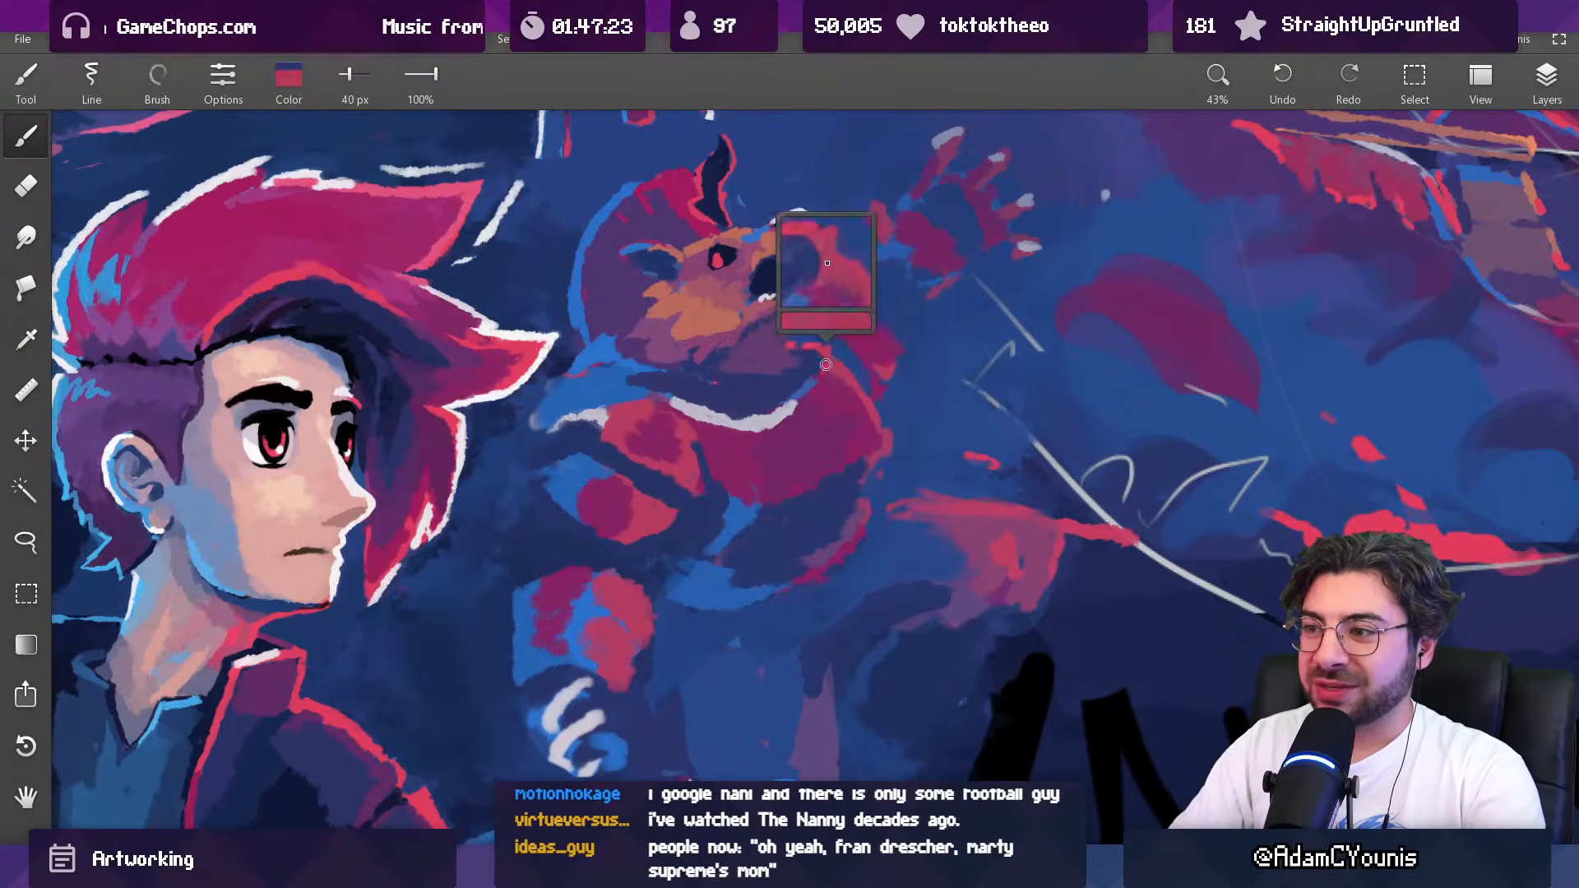
drag(854, 354, 847, 485)
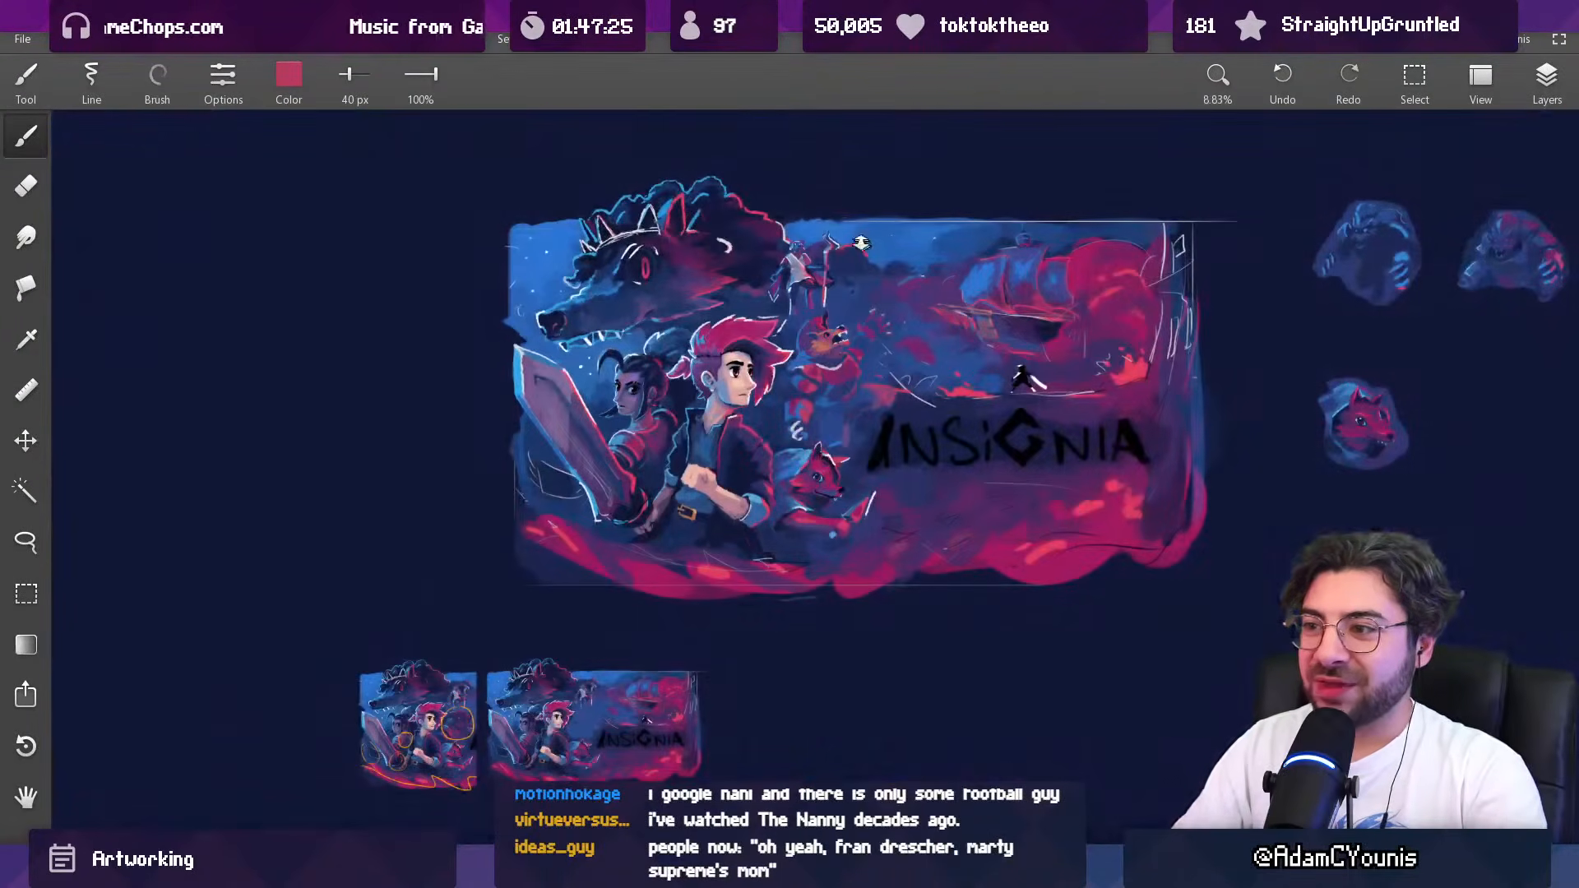
drag(813, 320, 792, 273)
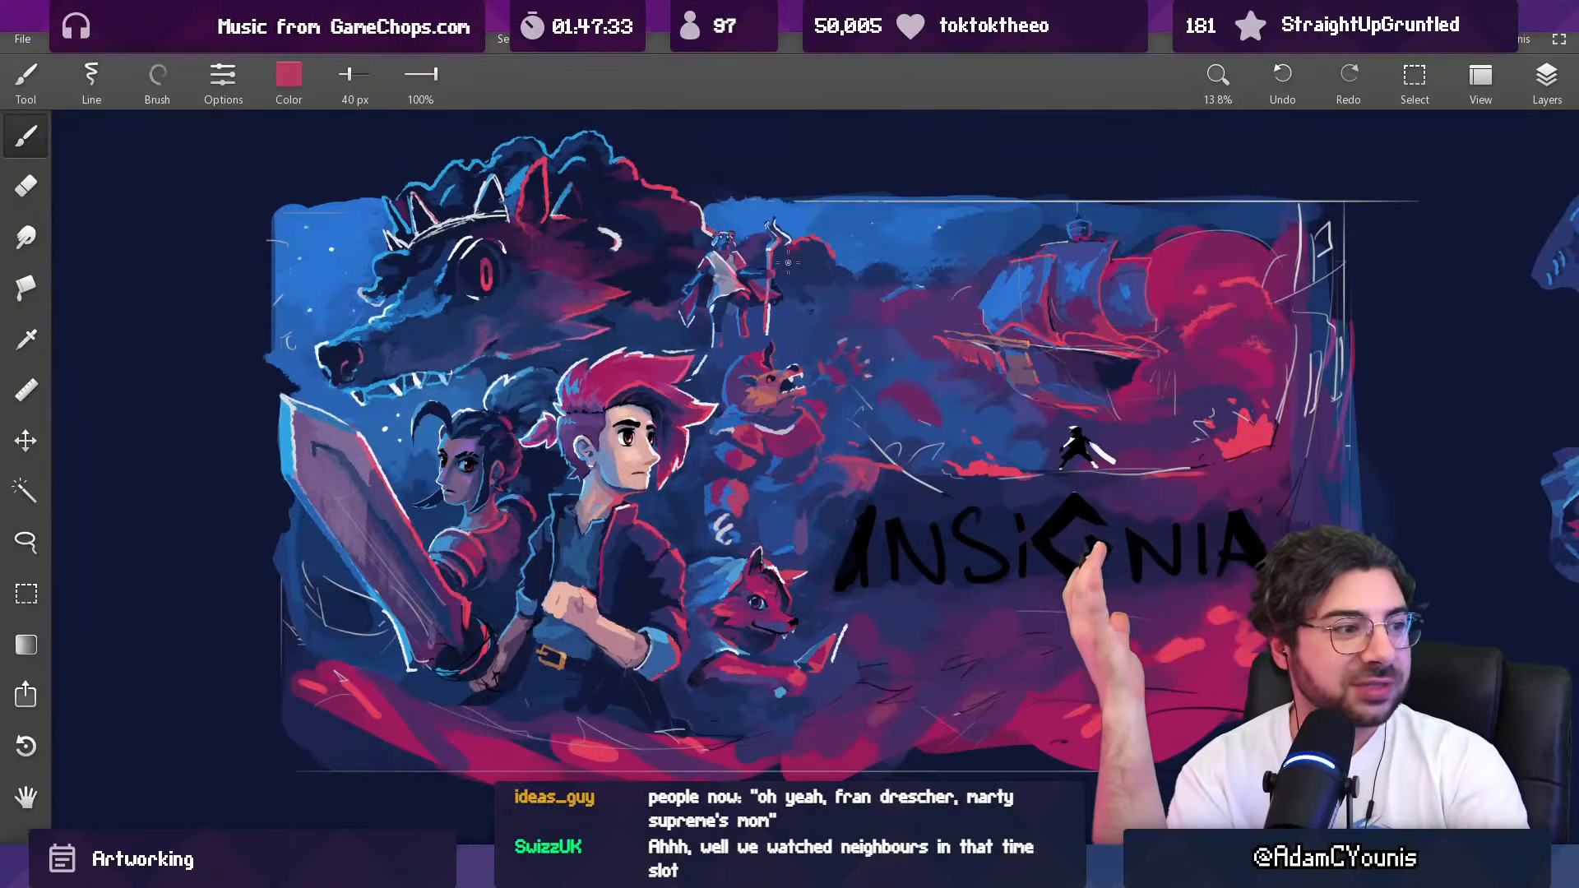
scroll(796, 416, up, 5)
drag(842, 376, 814, 396)
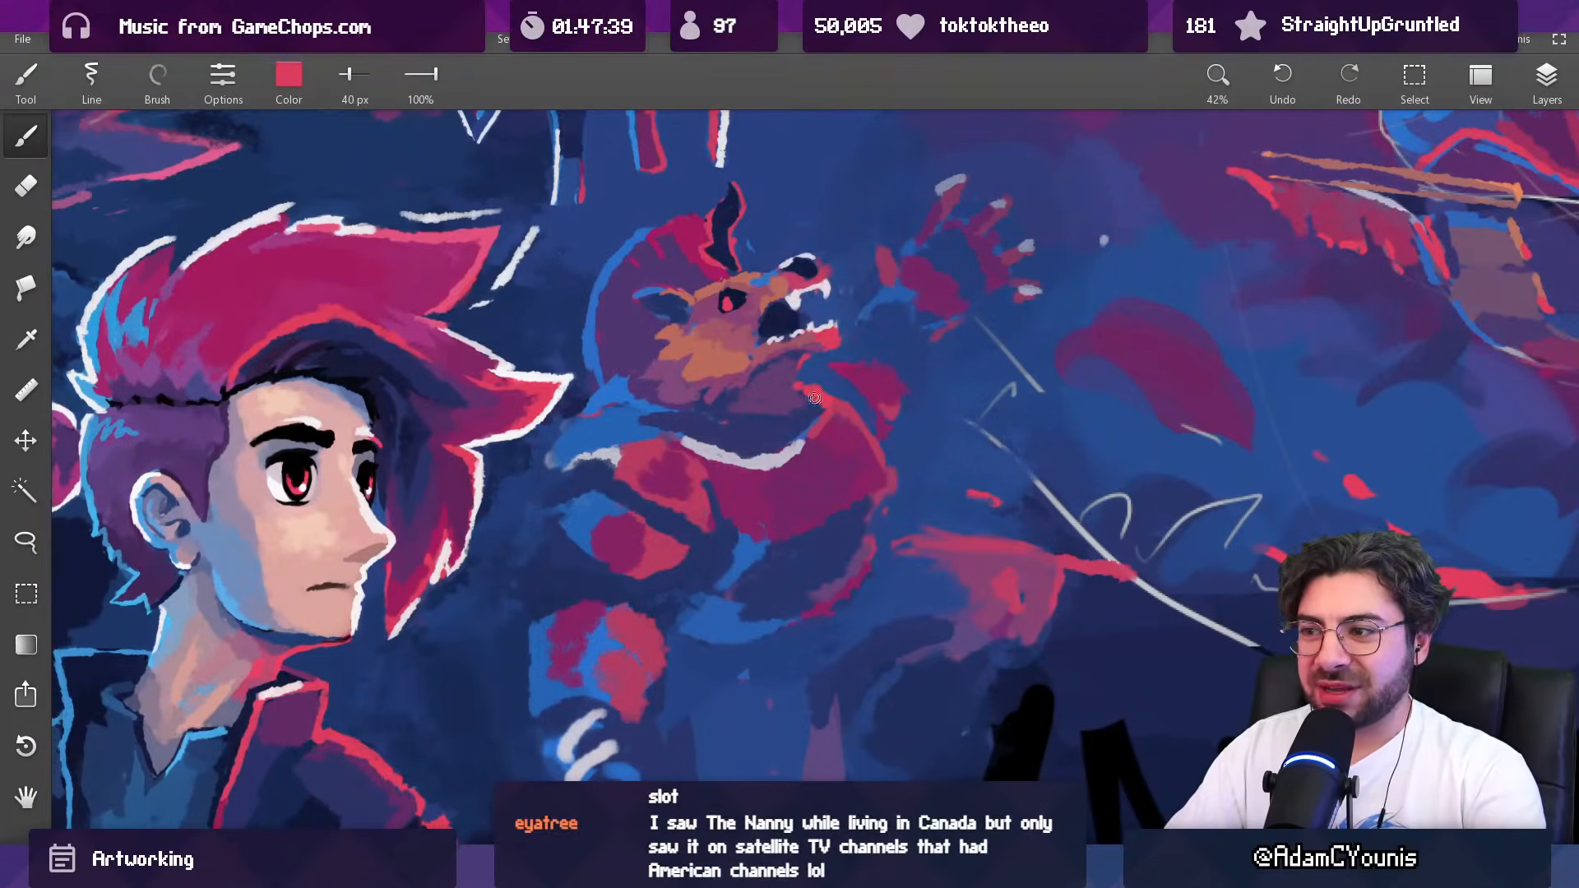
Step: Clean up the gap between the creature's jaw and chest with sampled blue at 40 px and dark blue at 29 px
drag(807, 393, 815, 362)
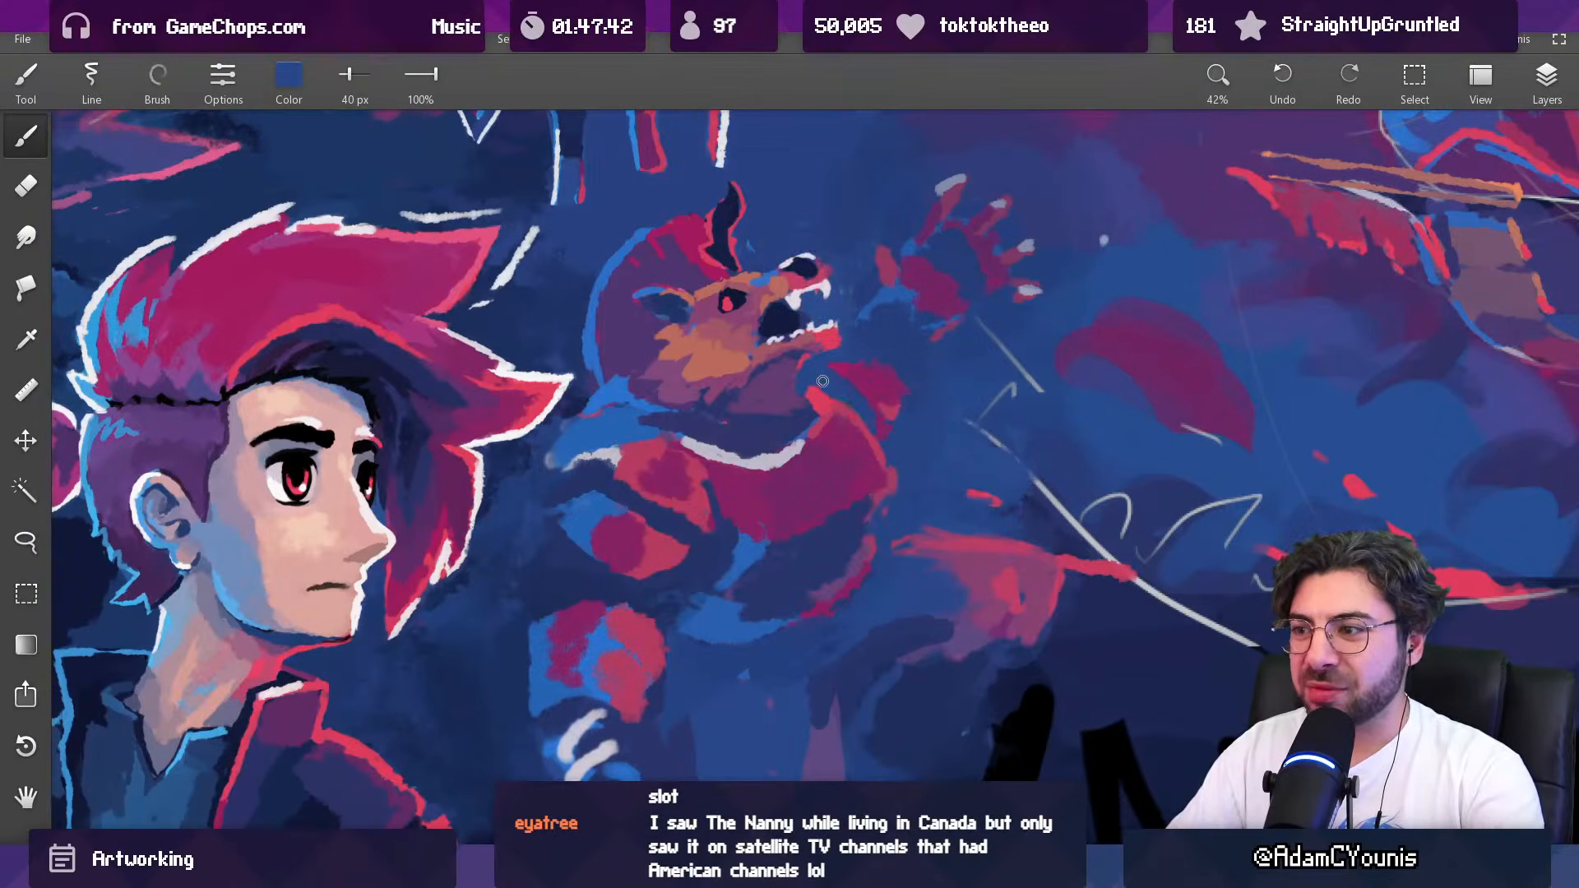
scroll(845, 381, down, 5)
scroll(856, 374, up, 5)
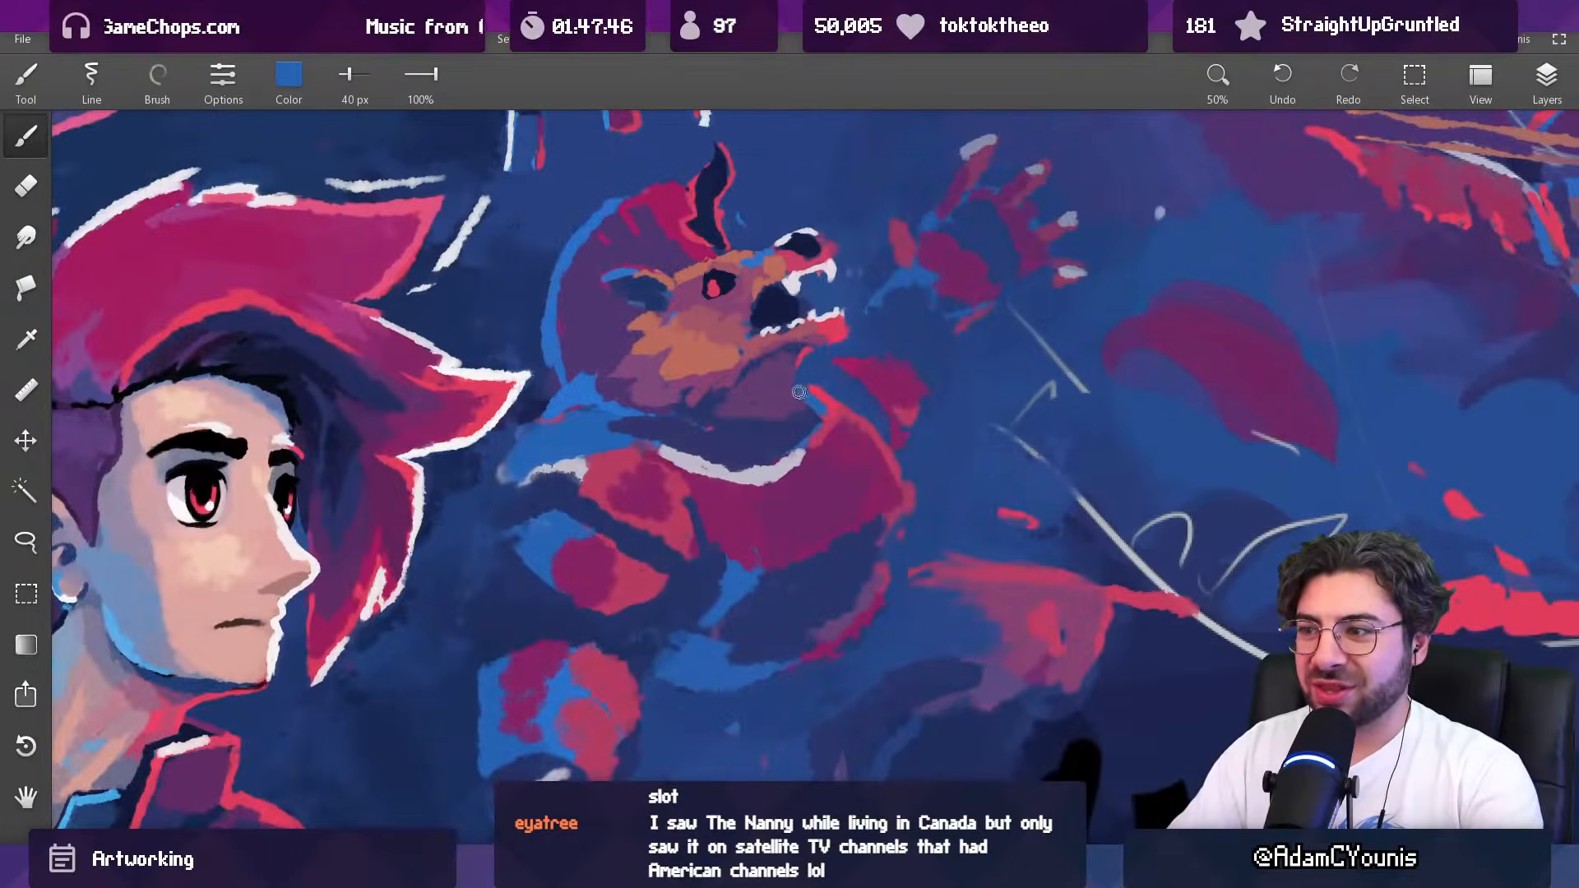
mouse_move(827, 410)
mouse_down()
mouse_move(800, 400)
mouse_move(807, 411)
mouse_move(789, 376)
mouse_move(828, 403)
mouse_move(812, 338)
mouse_up()
drag(812, 338, 800, 407)
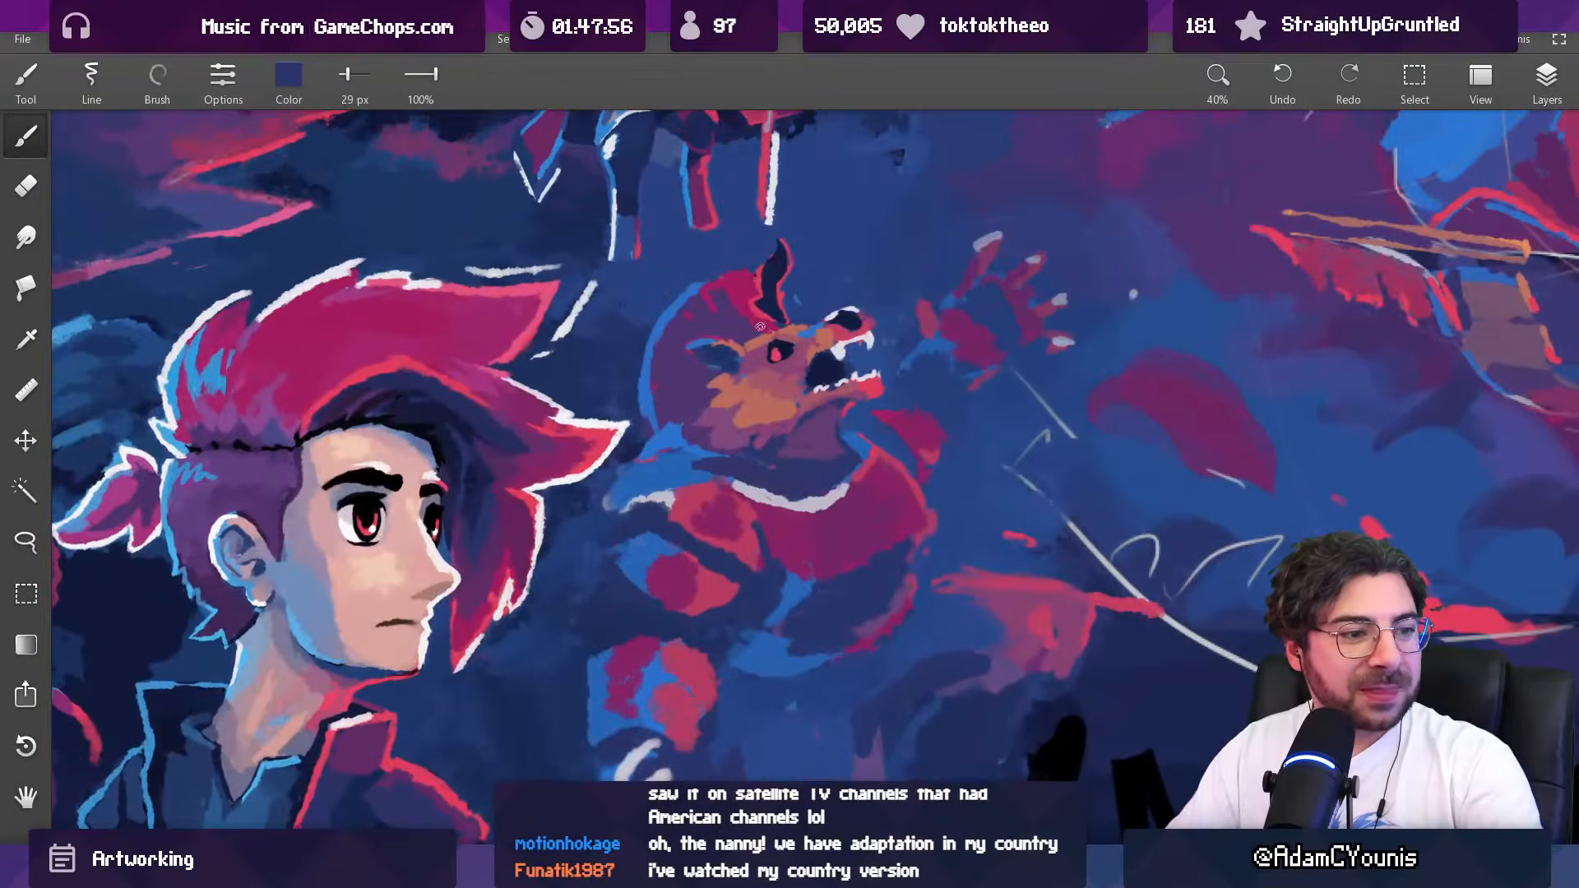
Step: Shade the creature's throat below the open jaw with sampled purple and dark blue at 62 px
mouse_move(796, 466)
mouse_down()
mouse_move(799, 444)
mouse_move(835, 456)
mouse_move(814, 458)
mouse_up()
alt+click(809, 456)
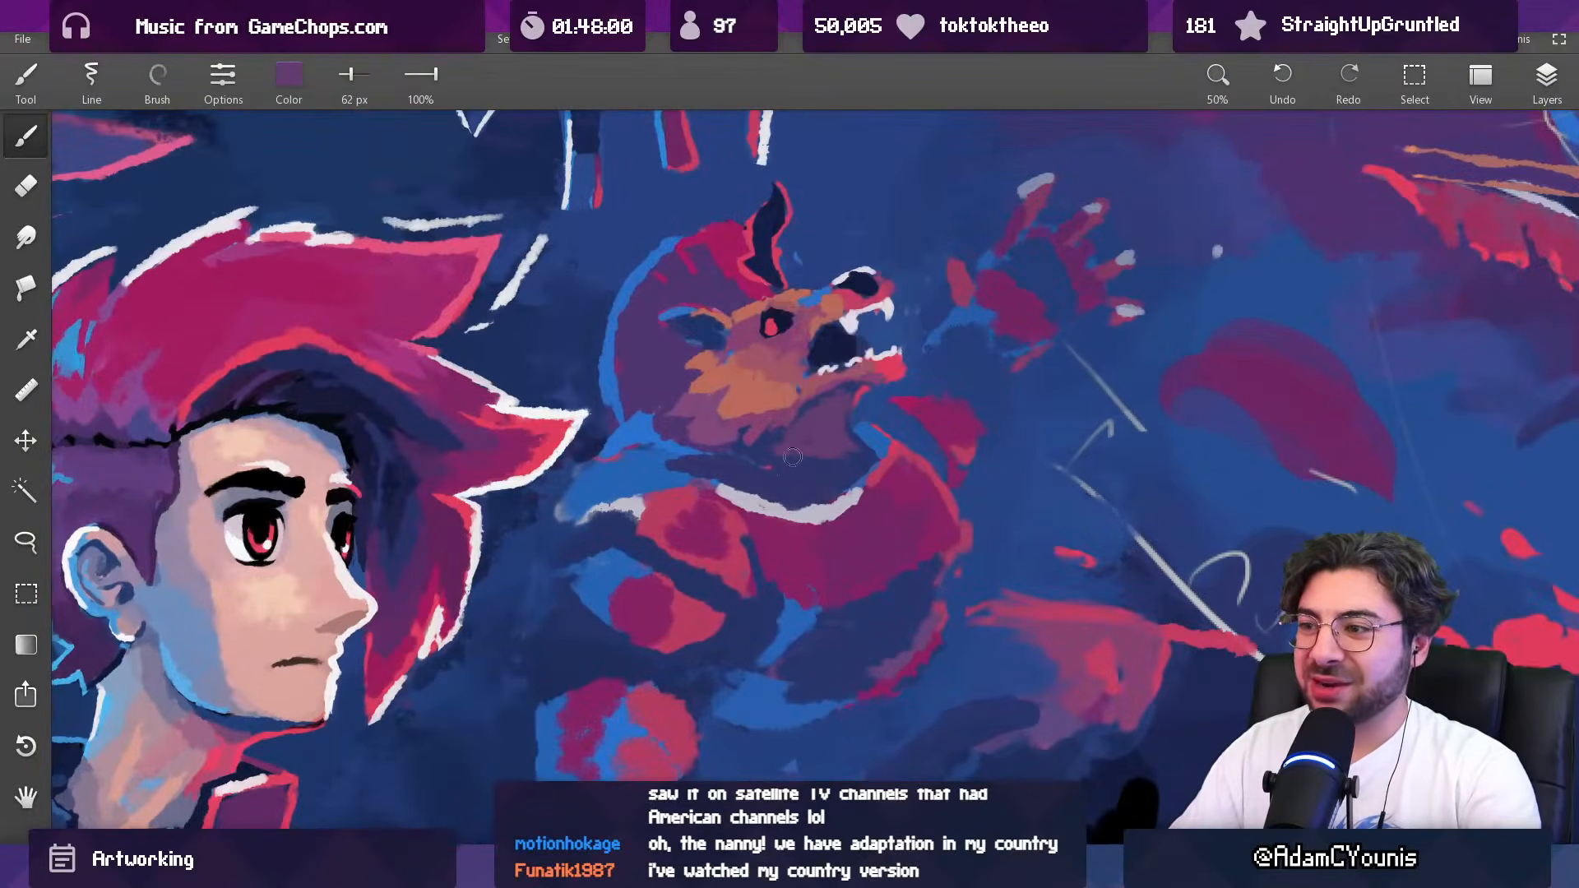
alt+click(826, 461)
alt+click(862, 431)
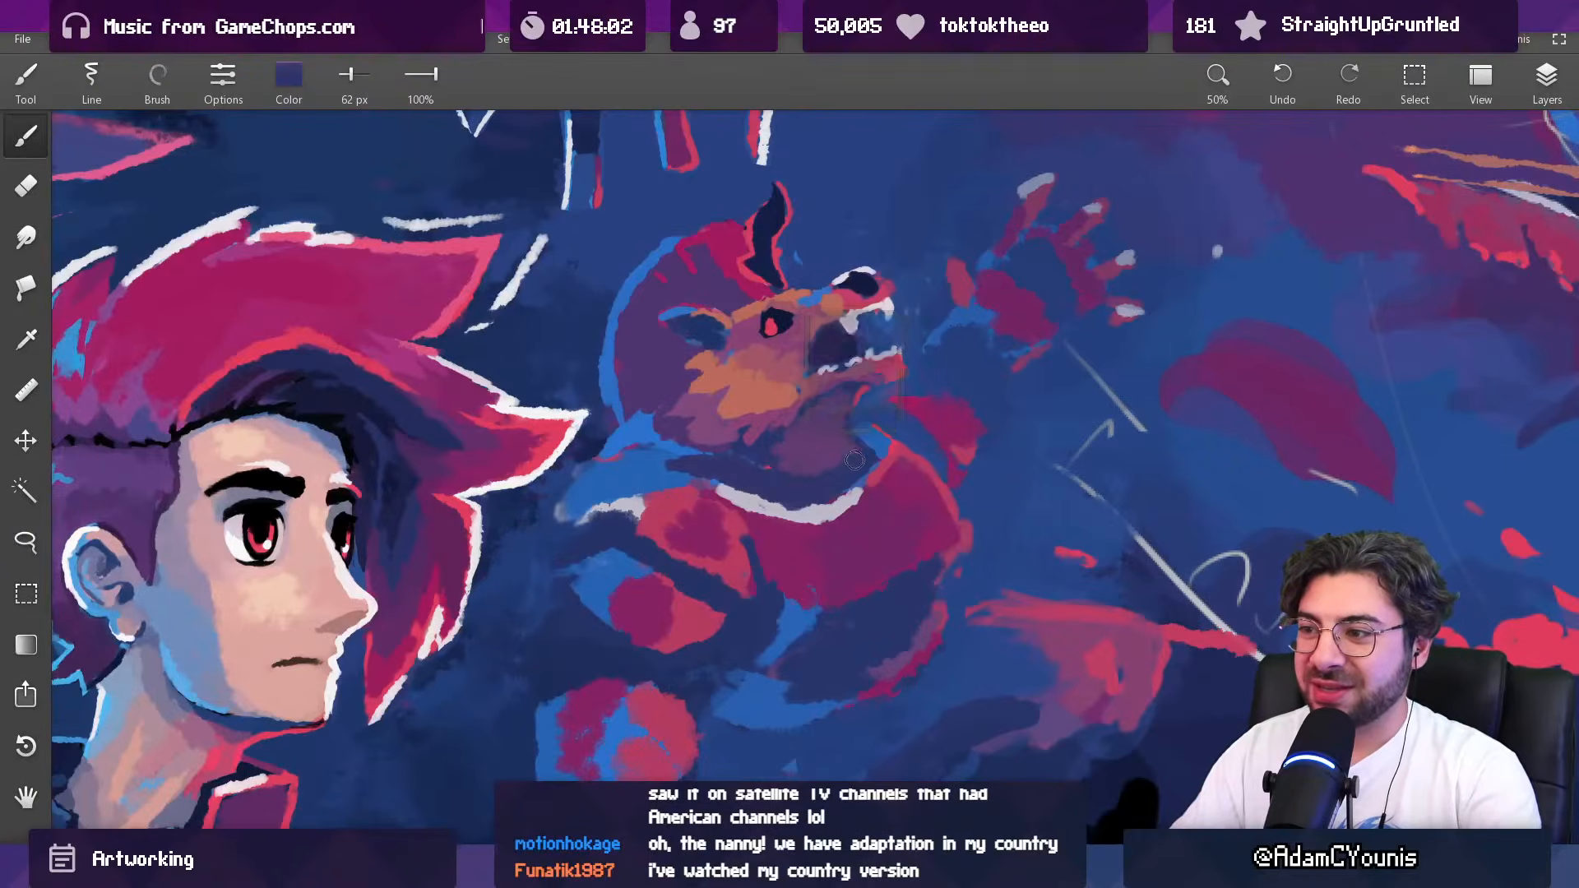
alt+click(843, 450)
alt+click(847, 430)
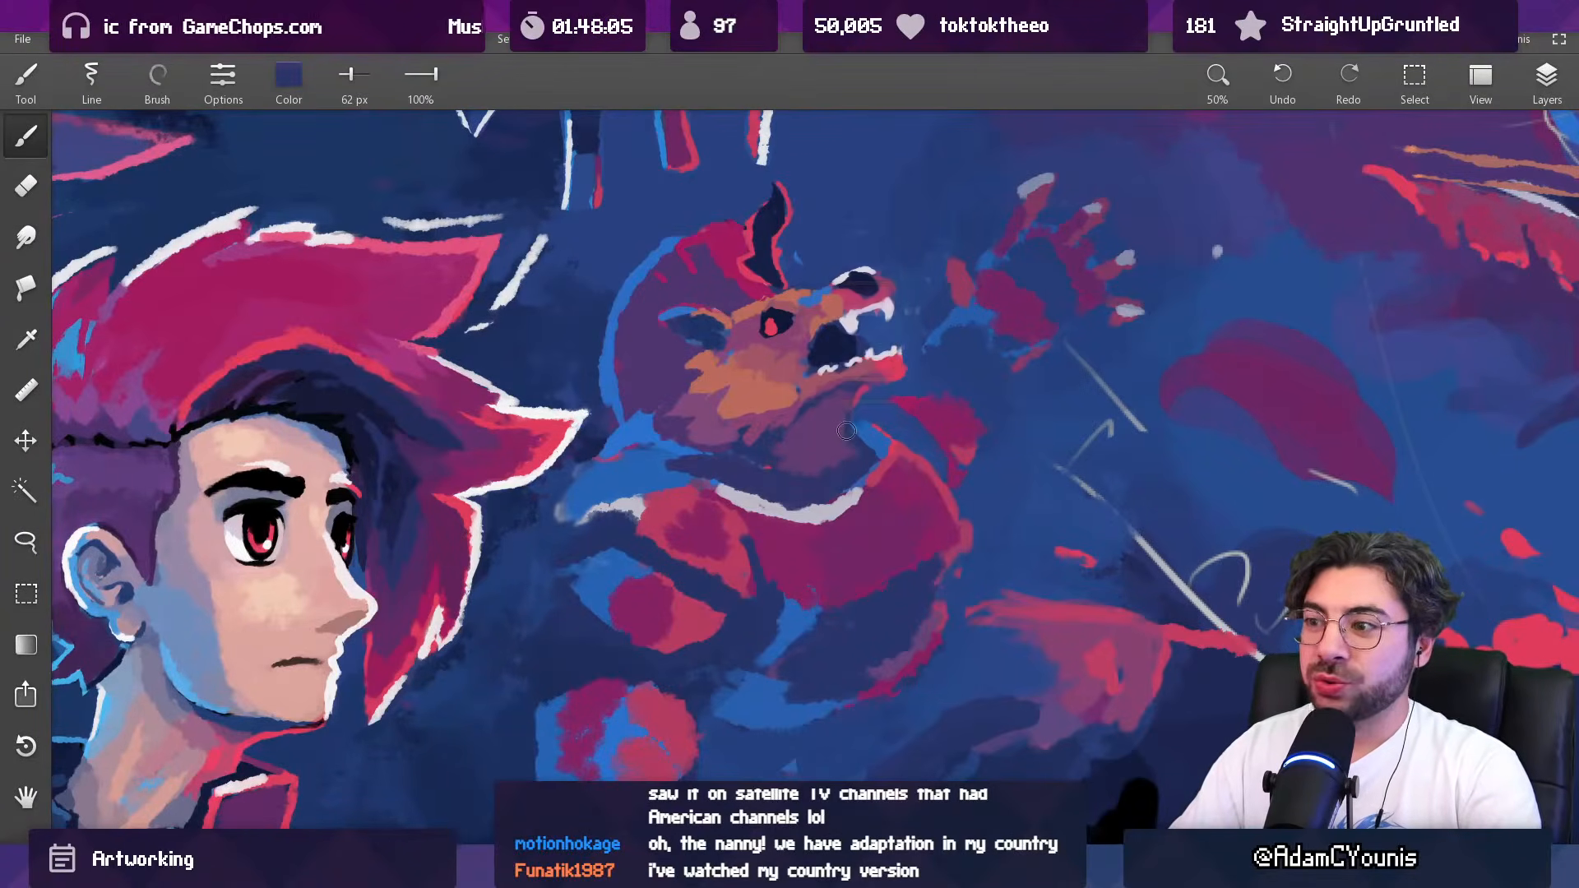
alt+click(857, 431)
alt+click(845, 410)
Step: Touch up the blue rim between the creature's nape and shoulder with sampled blue and dark blue at 62 px
scroll(822, 446, down, 5)
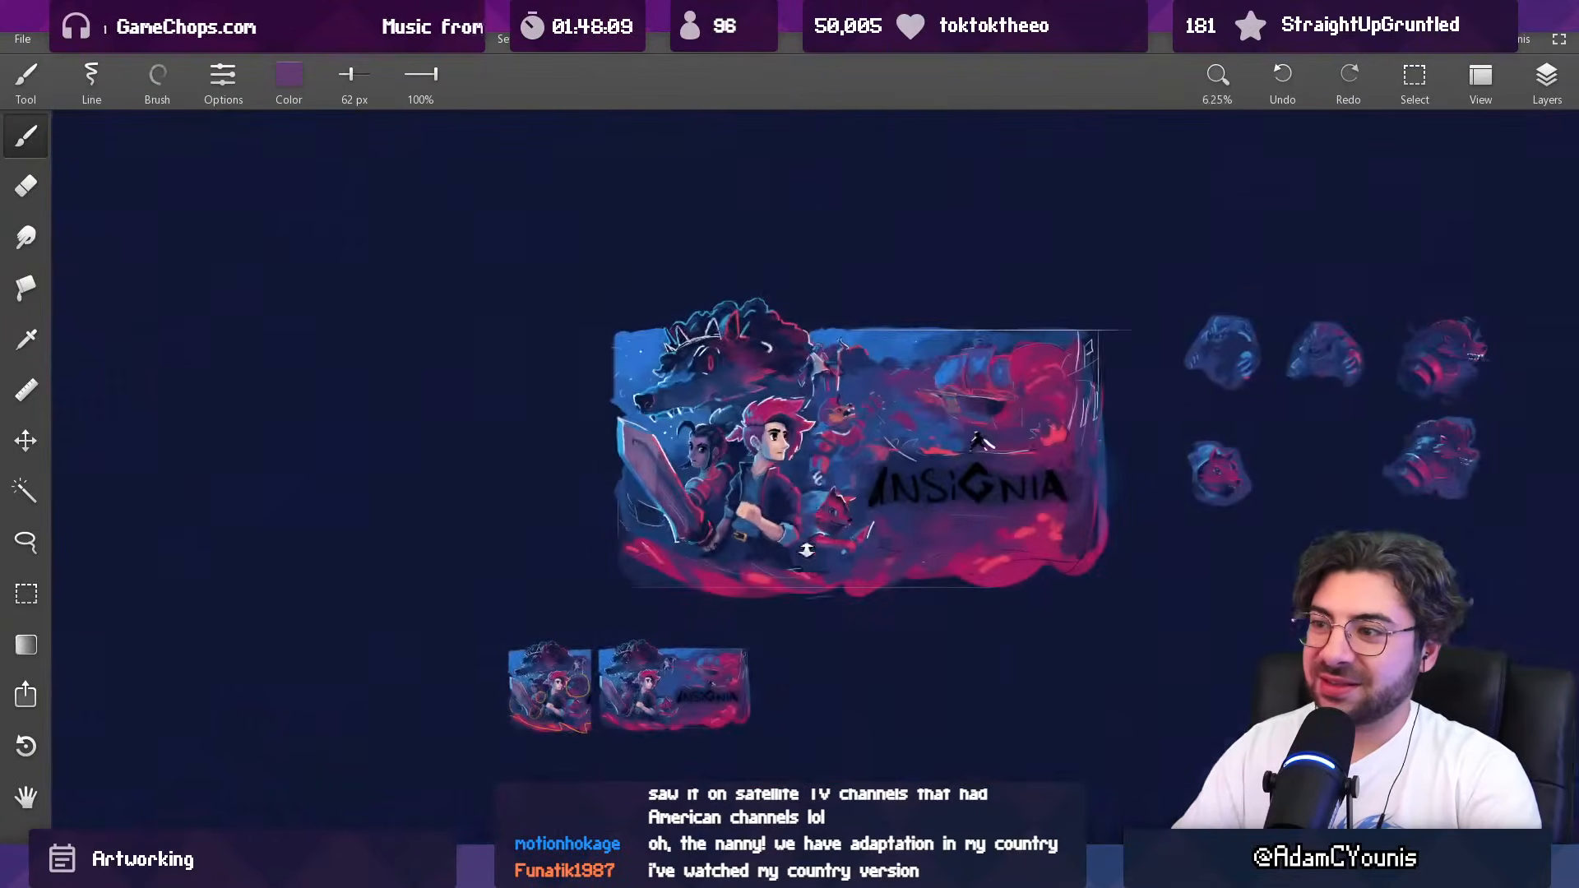
scroll(863, 370, up, 3)
scroll(823, 377, up, 3)
alt+click(717, 455)
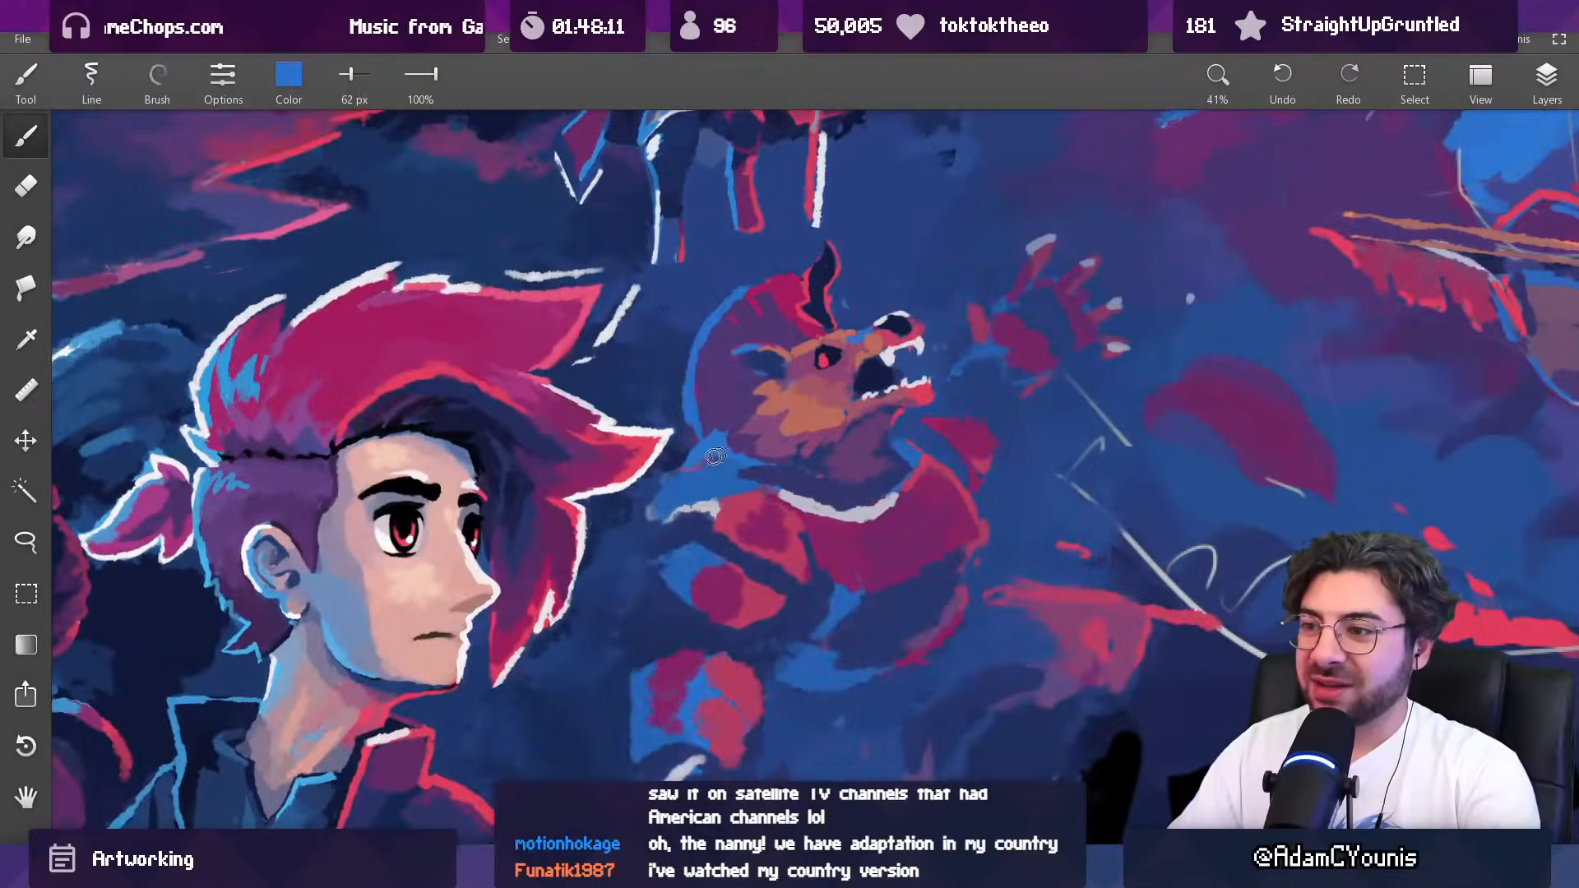
alt+click(717, 421)
alt+click(699, 456)
Step: Repaint the crown of the creature's head with sampled blue at 62 px and magenta at 38 px
scroll(698, 444, down, 5)
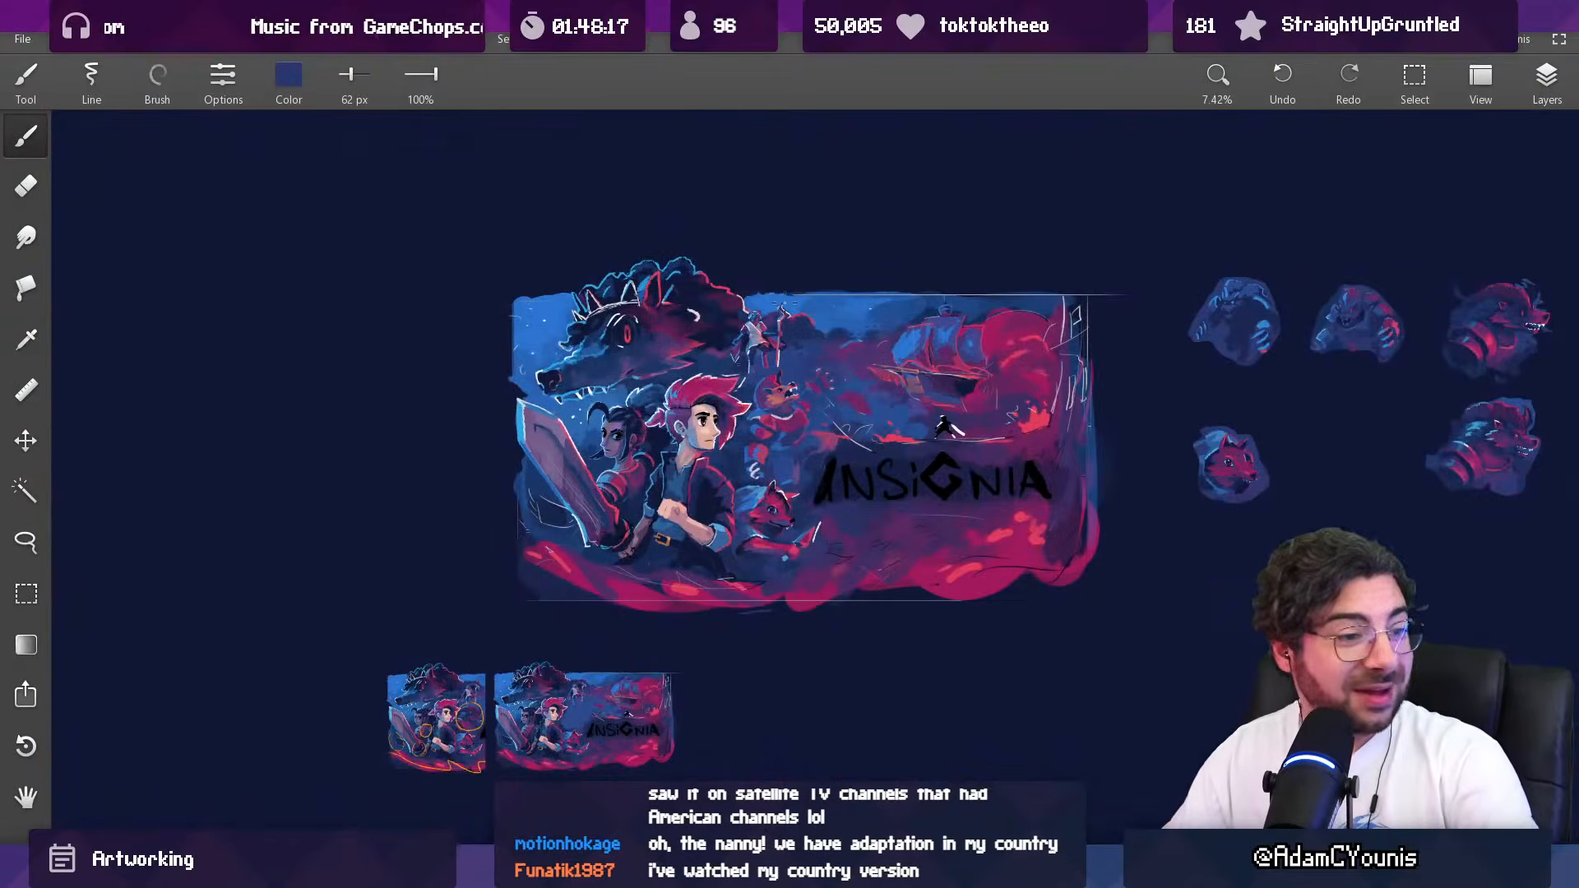
scroll(736, 362, up, 5)
alt+click(850, 352)
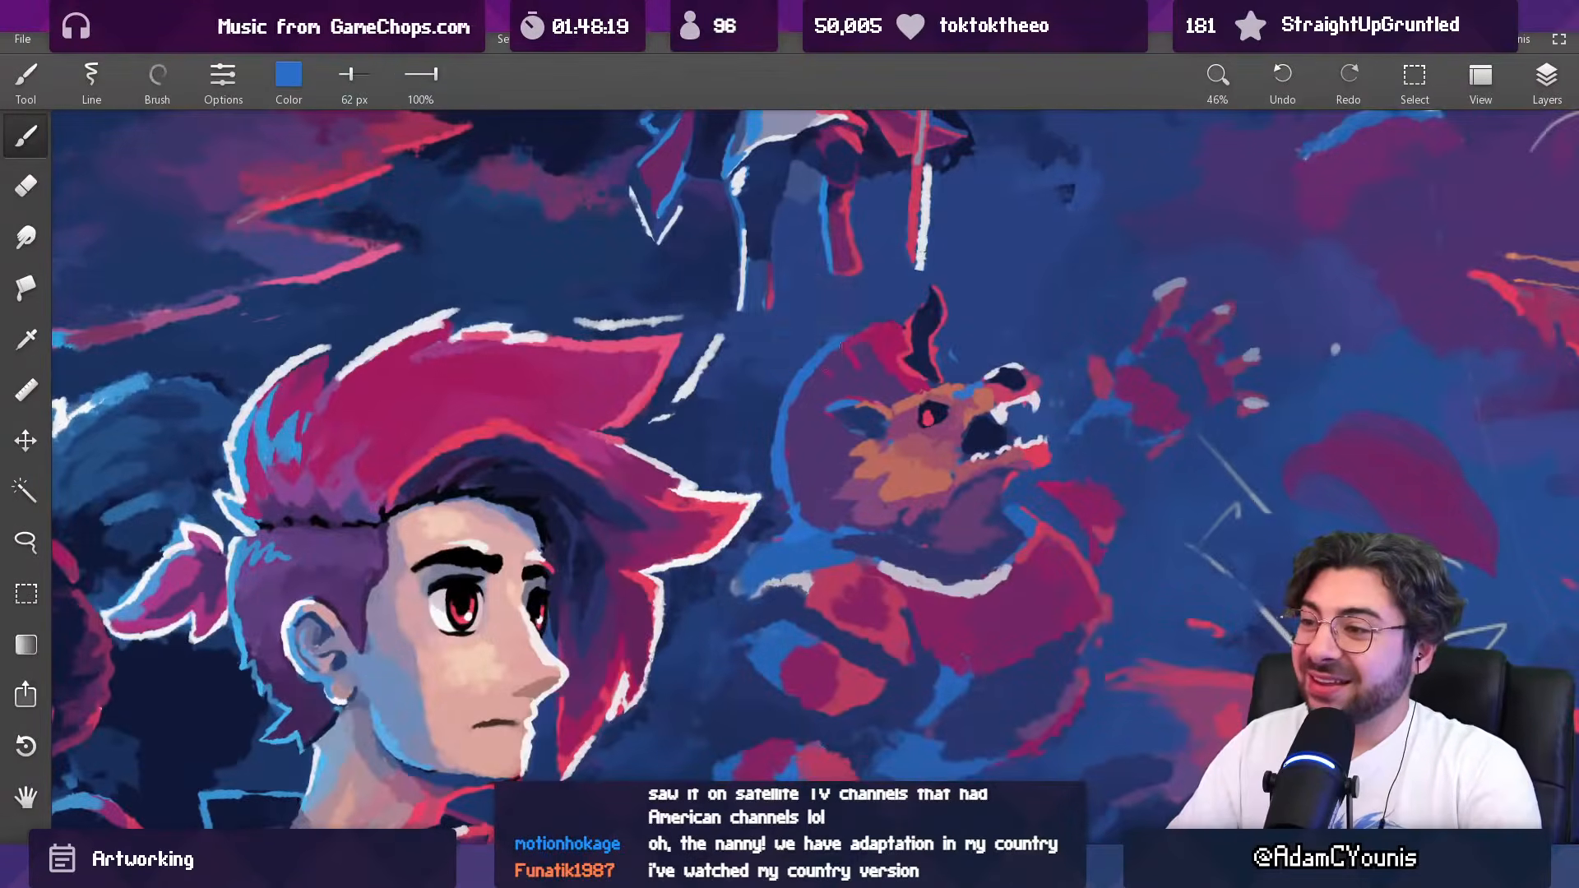
alt+click(877, 345)
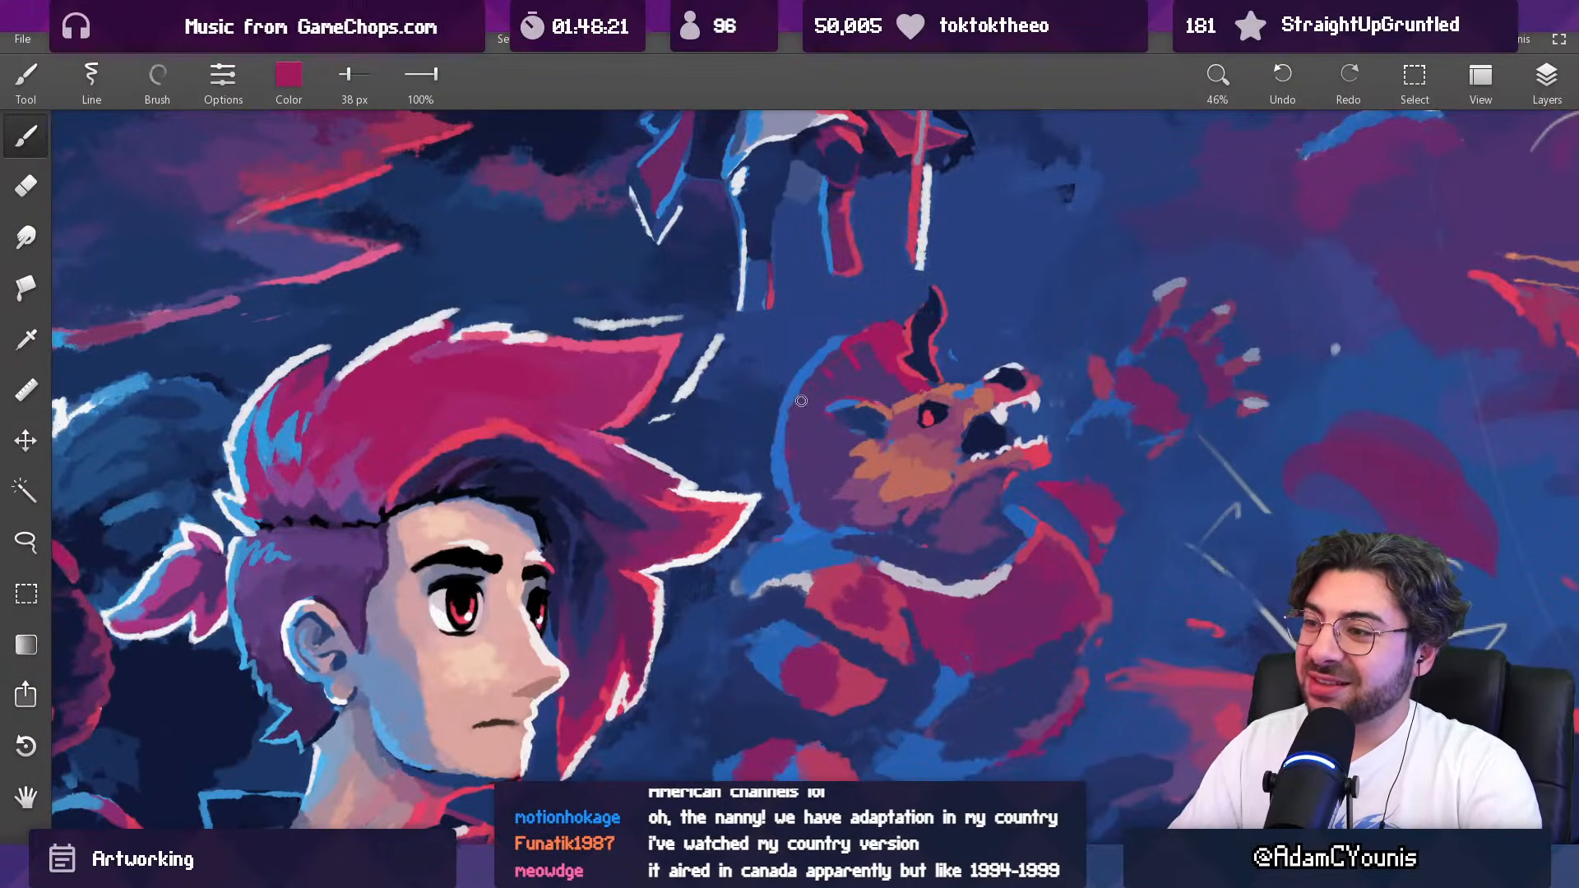
alt+click(851, 342)
drag(880, 328, 848, 337)
Step: Clean up the outline above the creature's crown with sampled background blue, finishing at 35 px
alt+click(840, 301)
key(bracketright)
key(bracketright)
alt+click(888, 333)
alt+click(834, 348)
alt+click(828, 350)
key(bracketleft)
key(bracketleft)
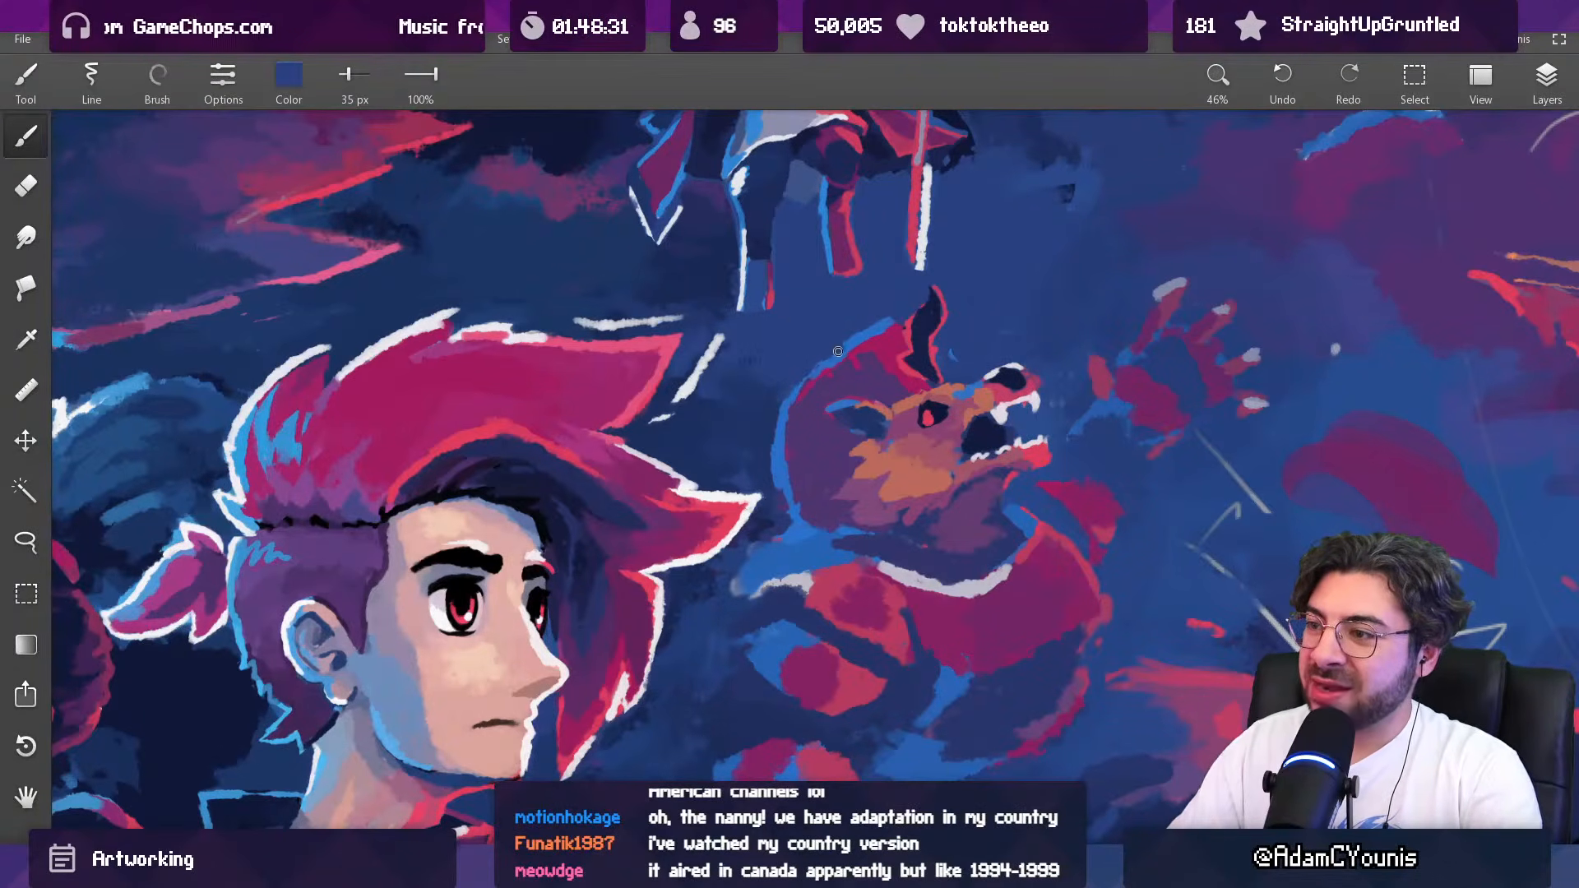
Step: Refine the back edge of the creature's head down to the nape with sampled magenta, dark blue and bright blue at 35 px
drag(804, 407, 804, 382)
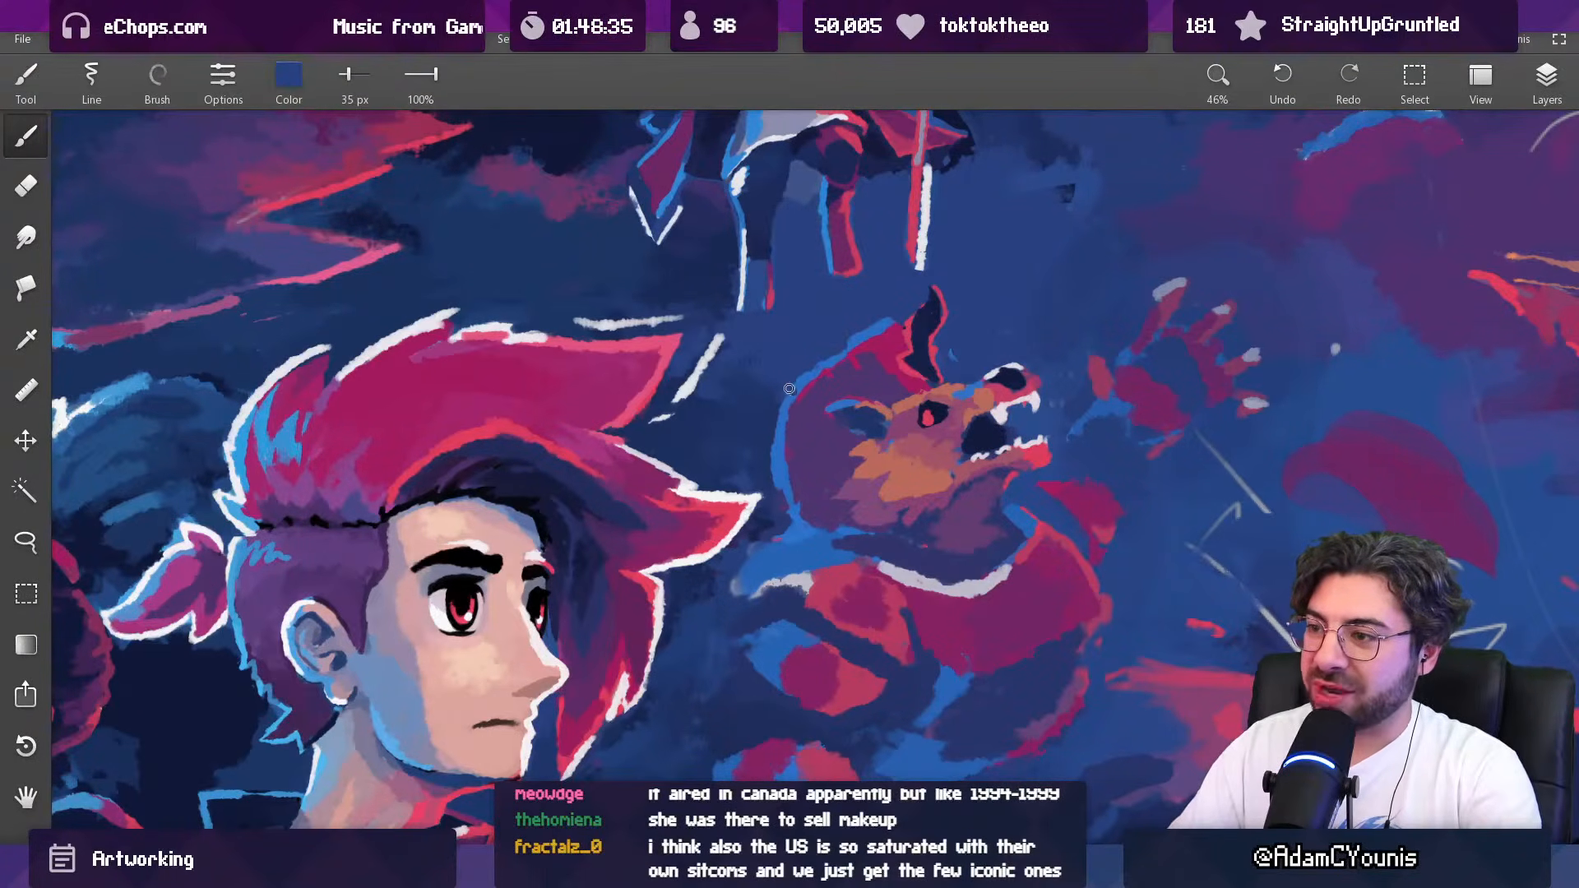
alt+click(876, 350)
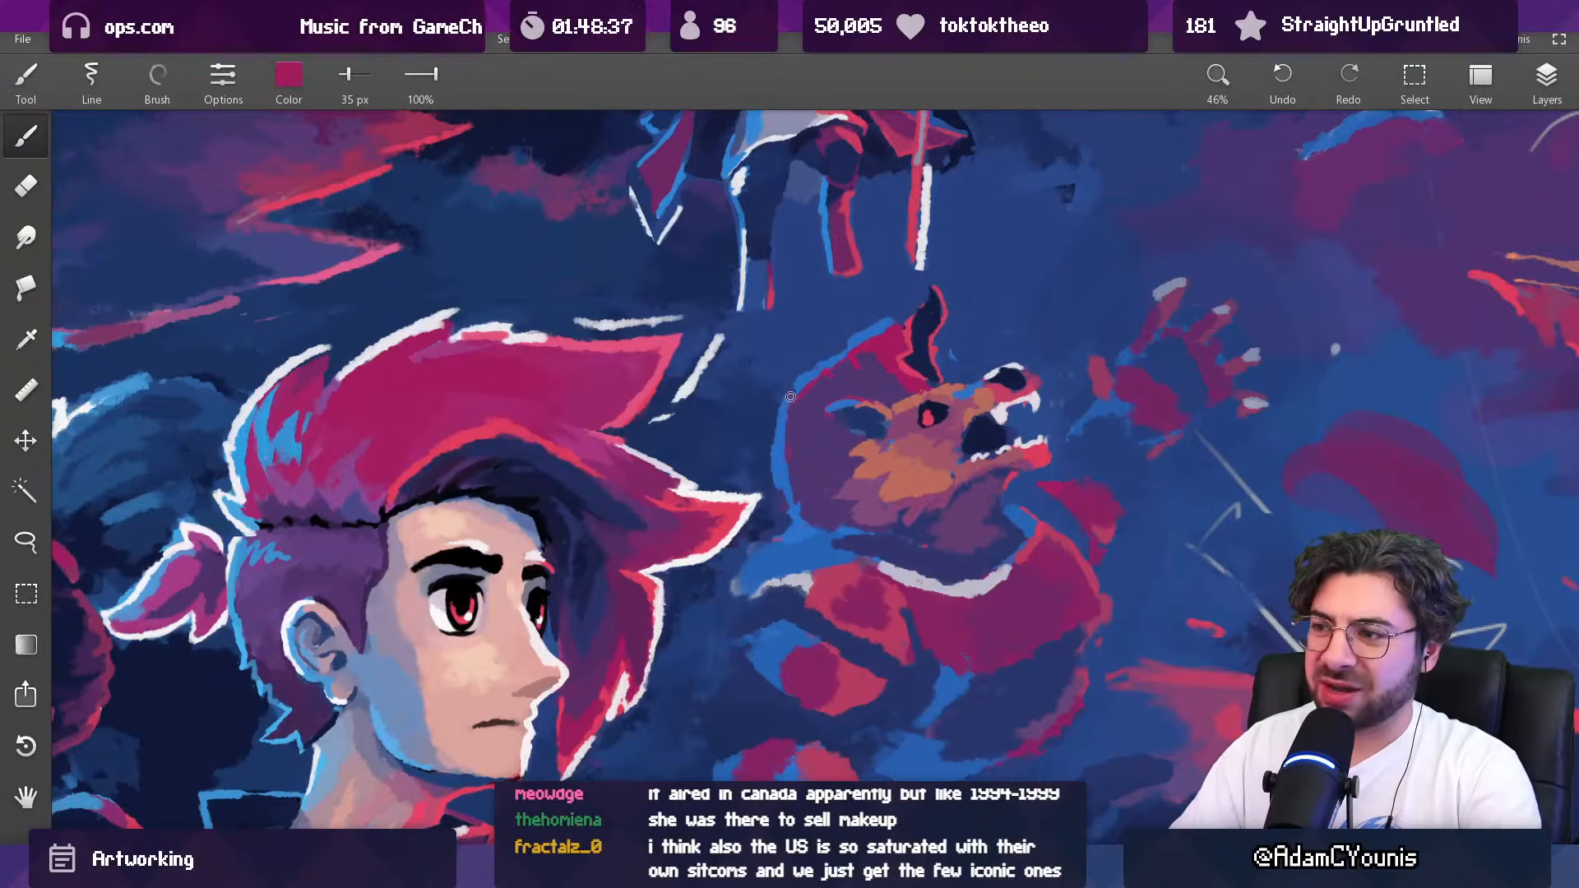
scroll(865, 348, down, 6)
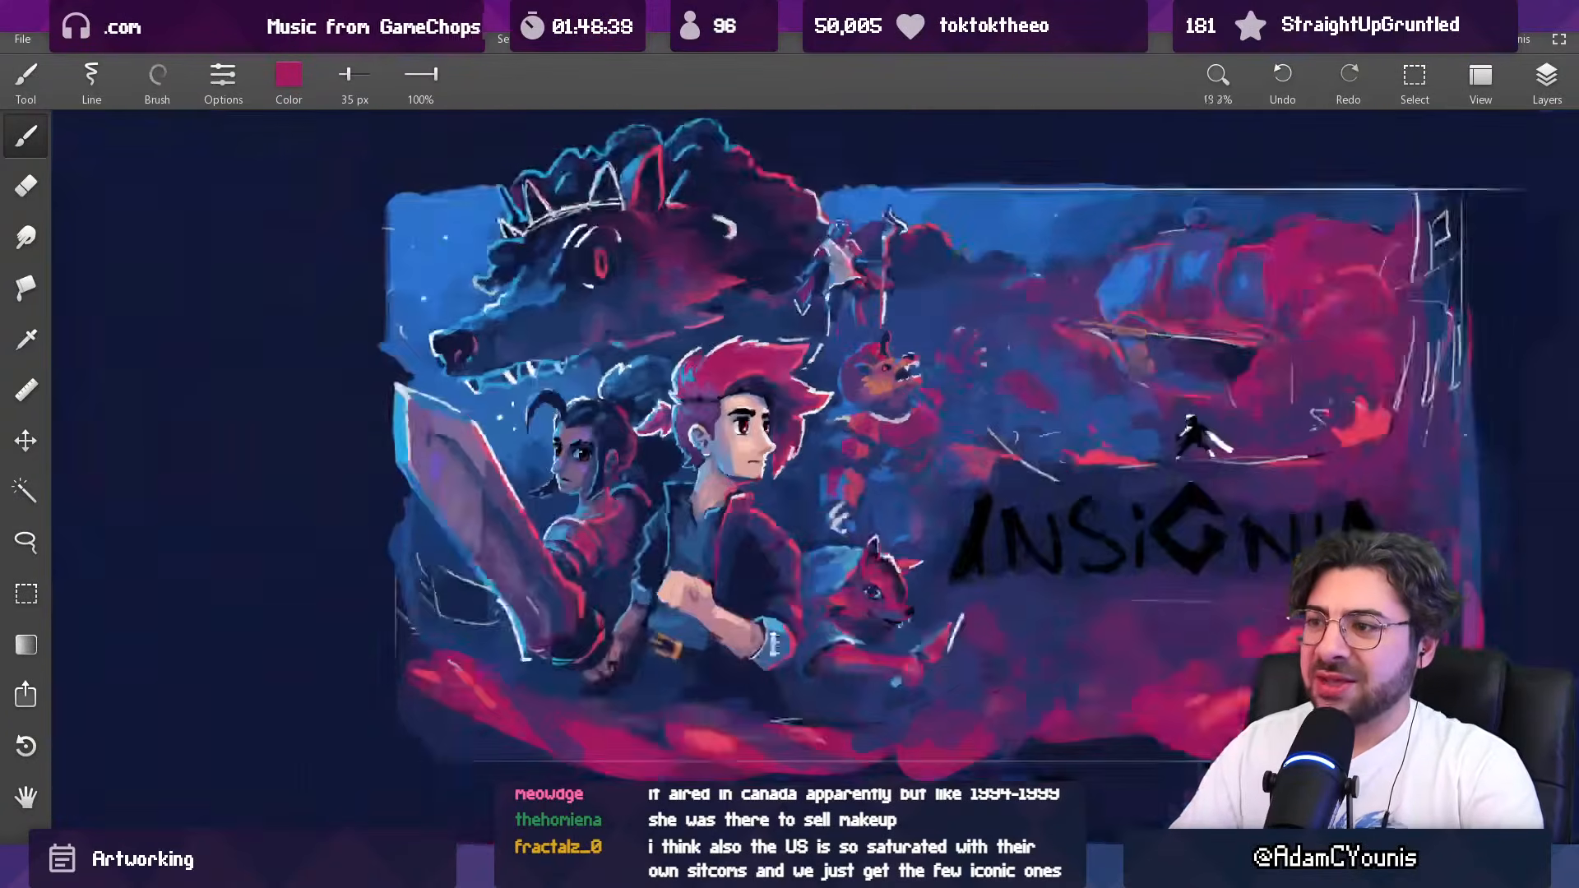
scroll(868, 354, up, 6)
alt+click(798, 398)
alt+click(783, 395)
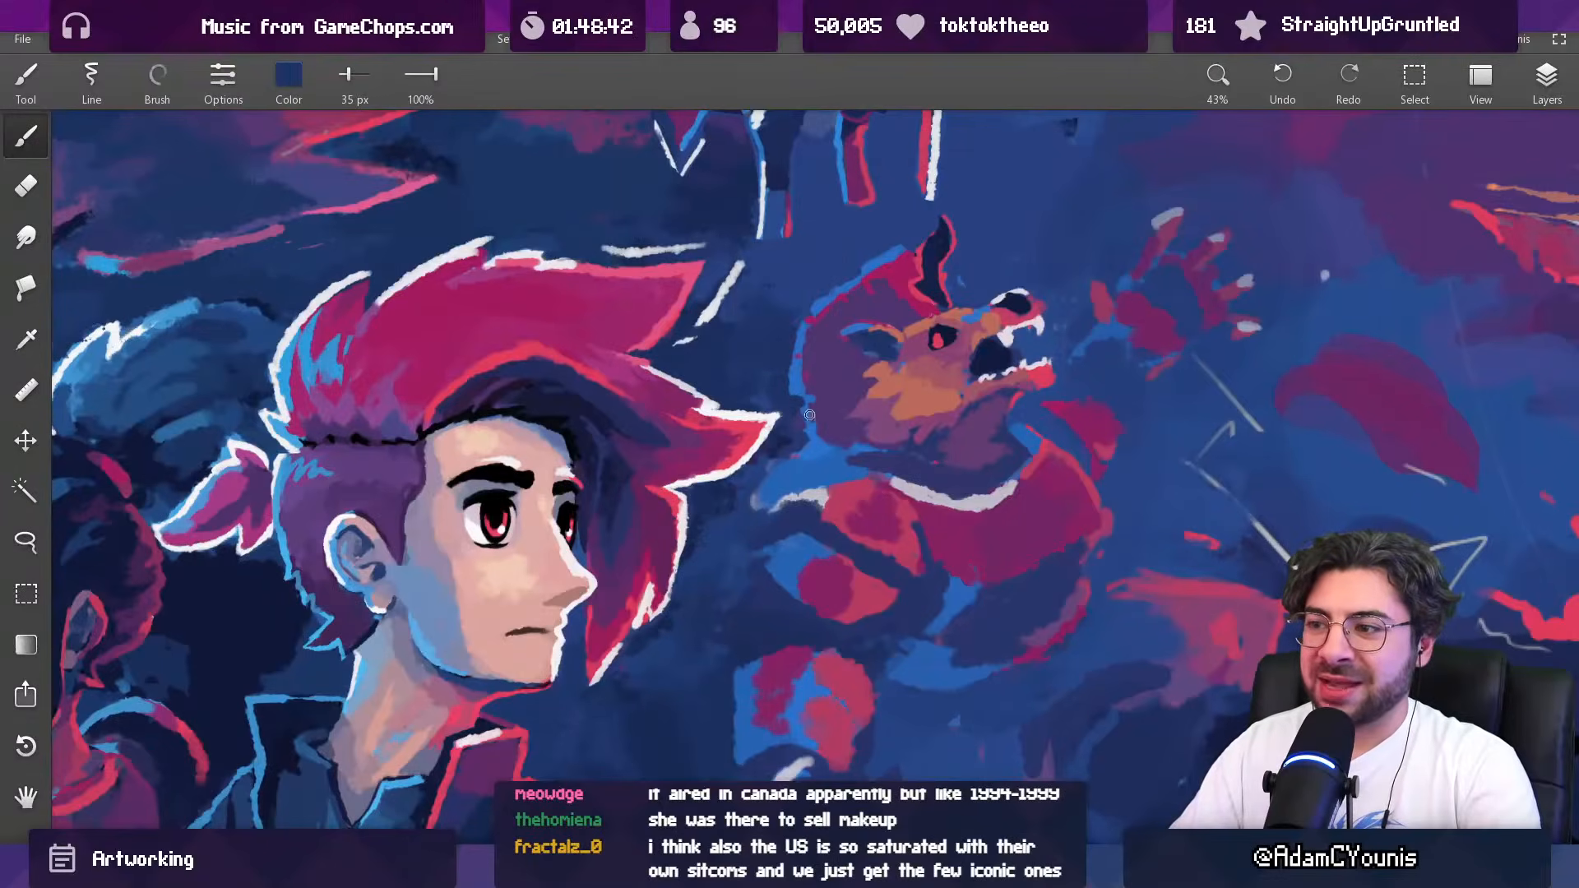
alt+click(807, 413)
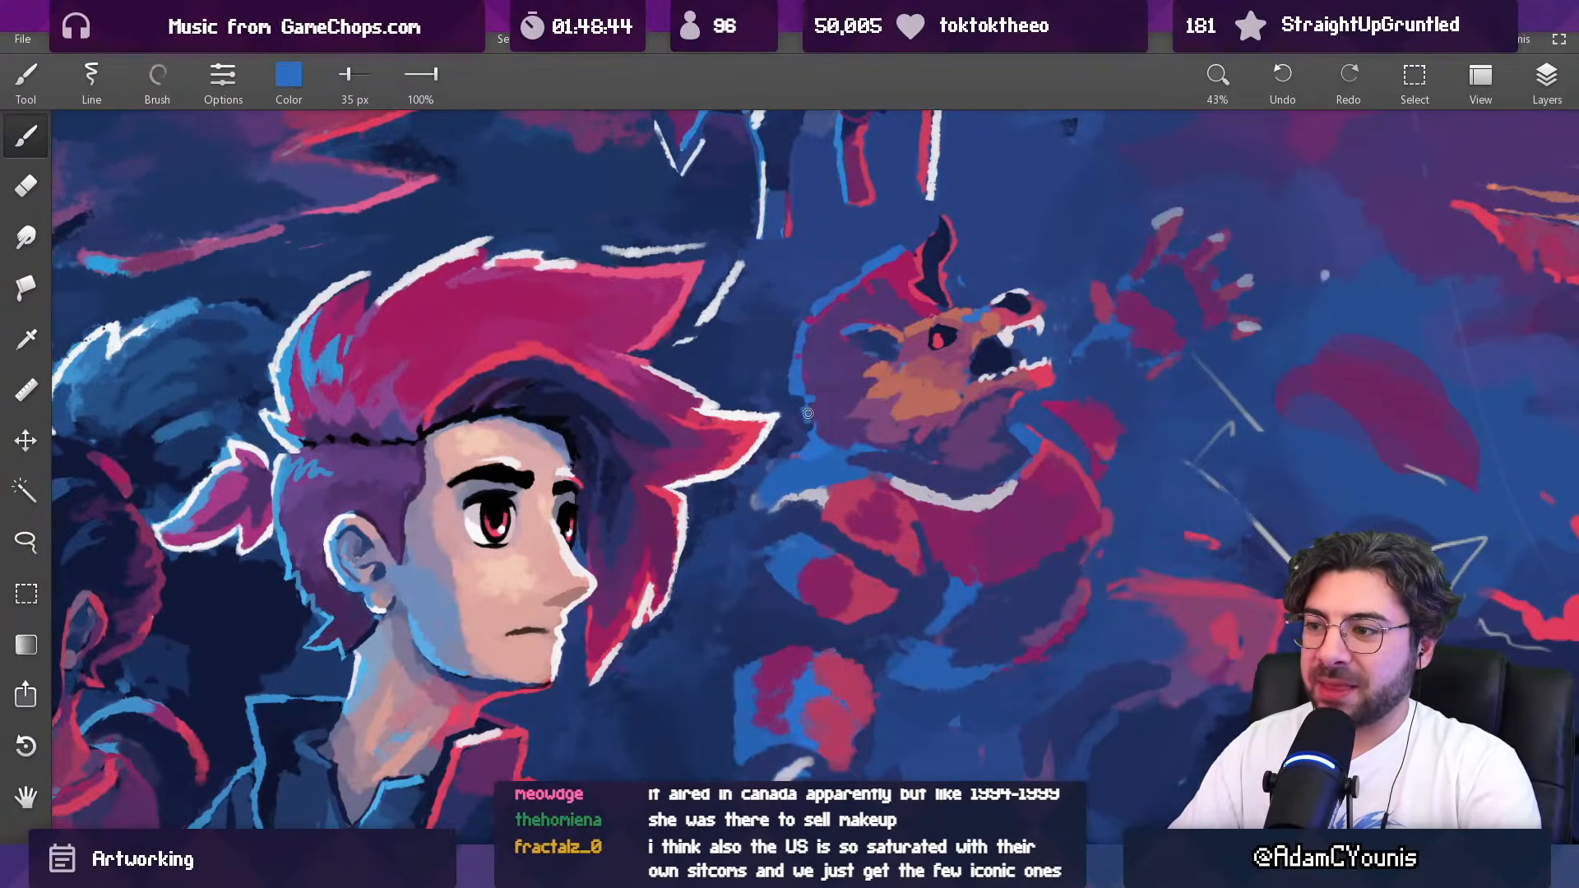
alt+click(810, 409)
mouse_move(819, 447)
mouse_down()
mouse_move(832, 438)
mouse_move(824, 450)
mouse_up()
Step: Repaint the background between the hero's hair tip and the creature's nape with sampled dark blue at 97 and 69 px
alt+click(777, 440)
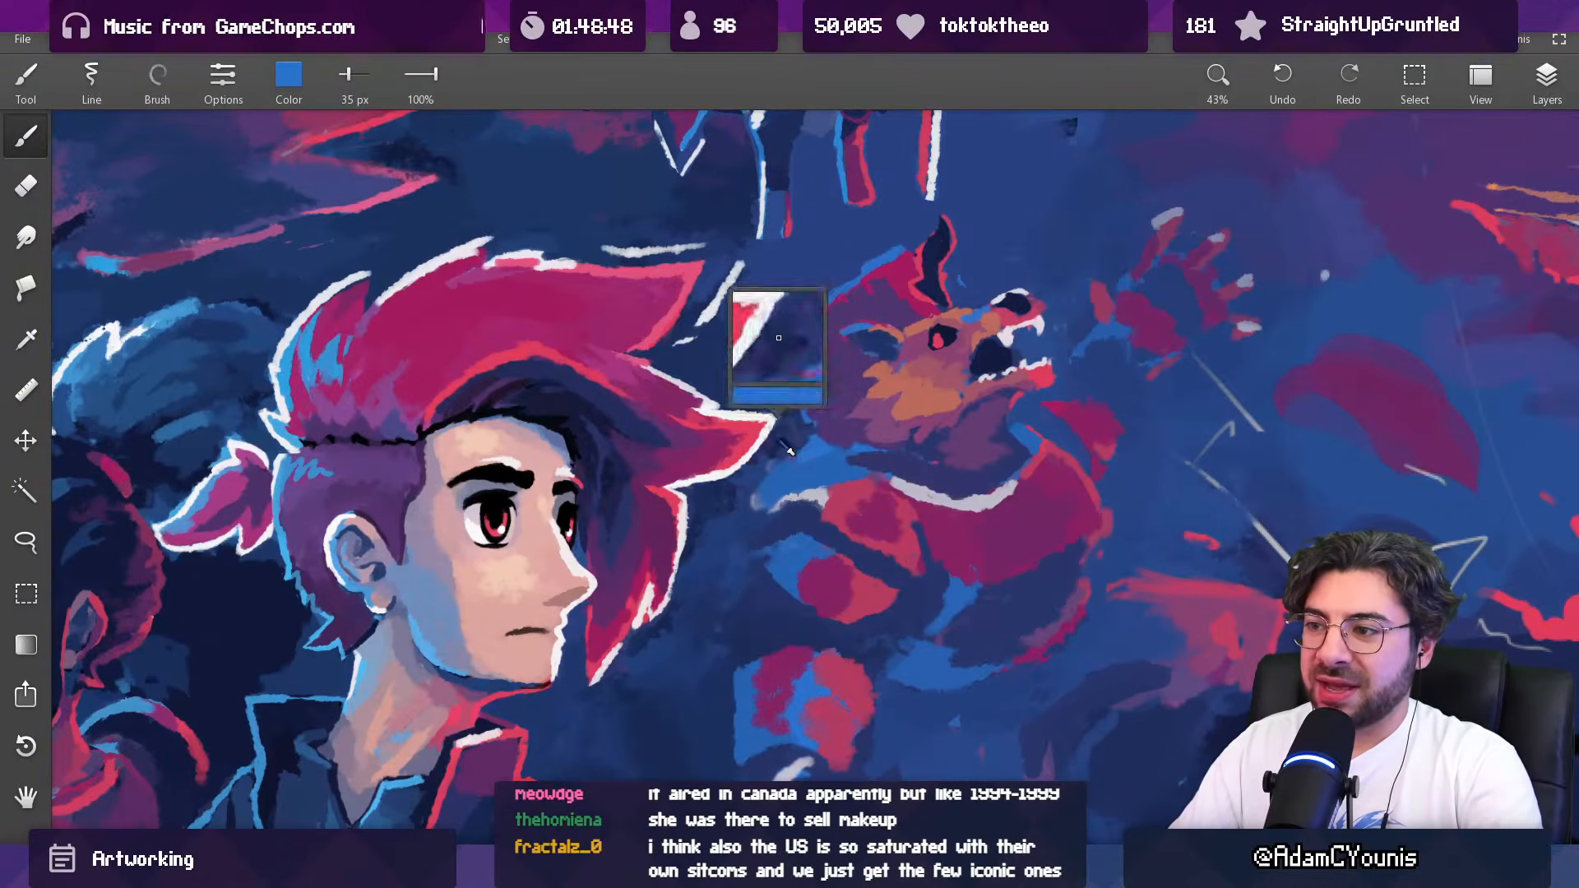
key(bracketright)
alt+click(801, 438)
key(bracketright)
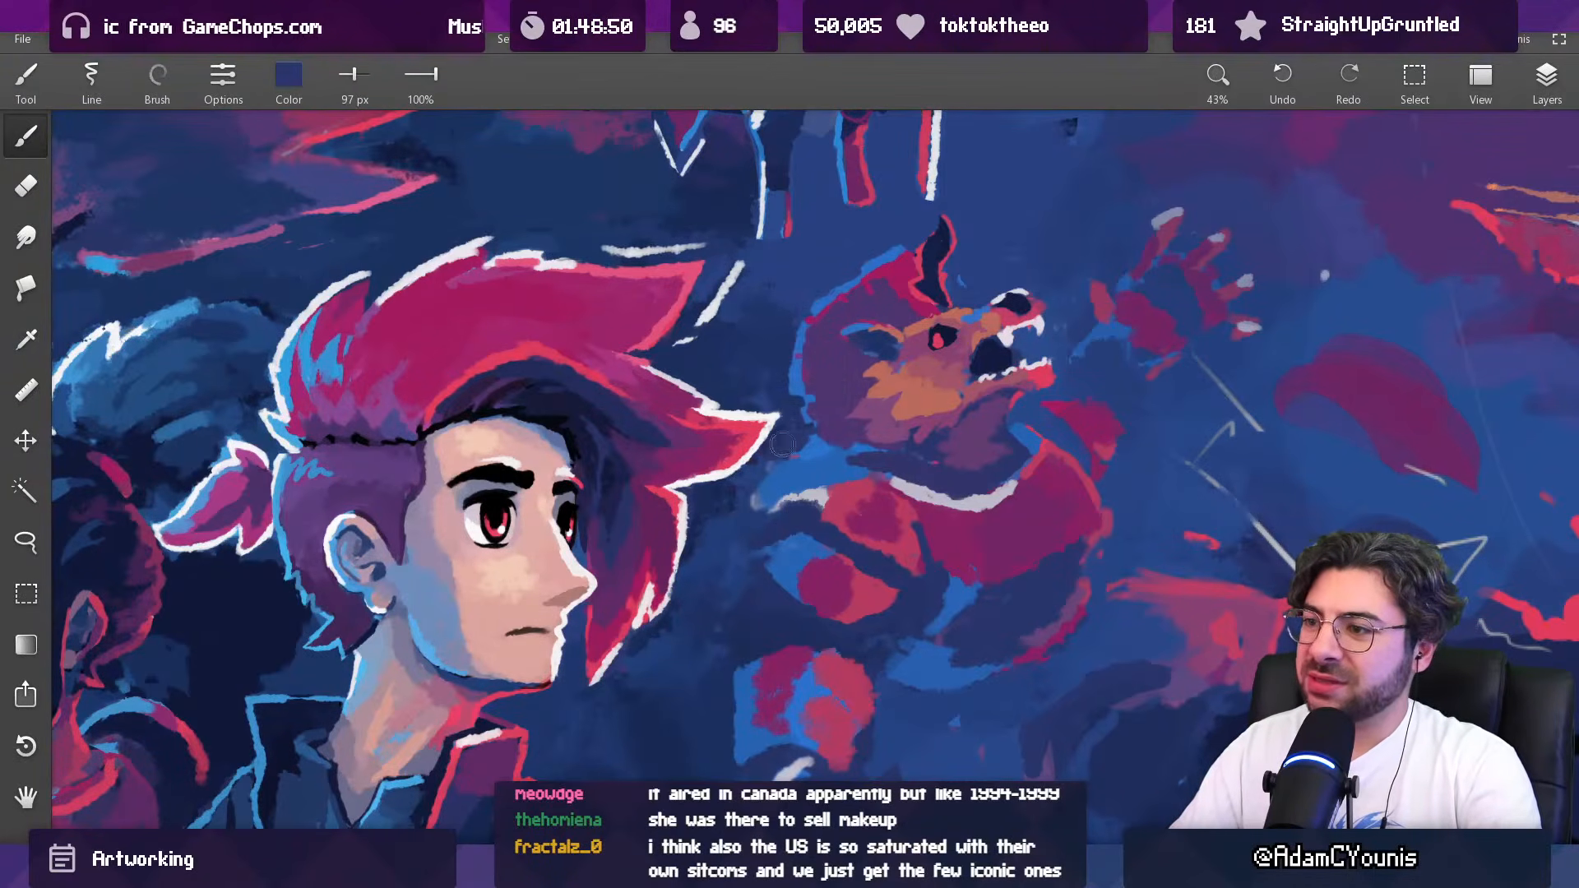
key(bracketleft)
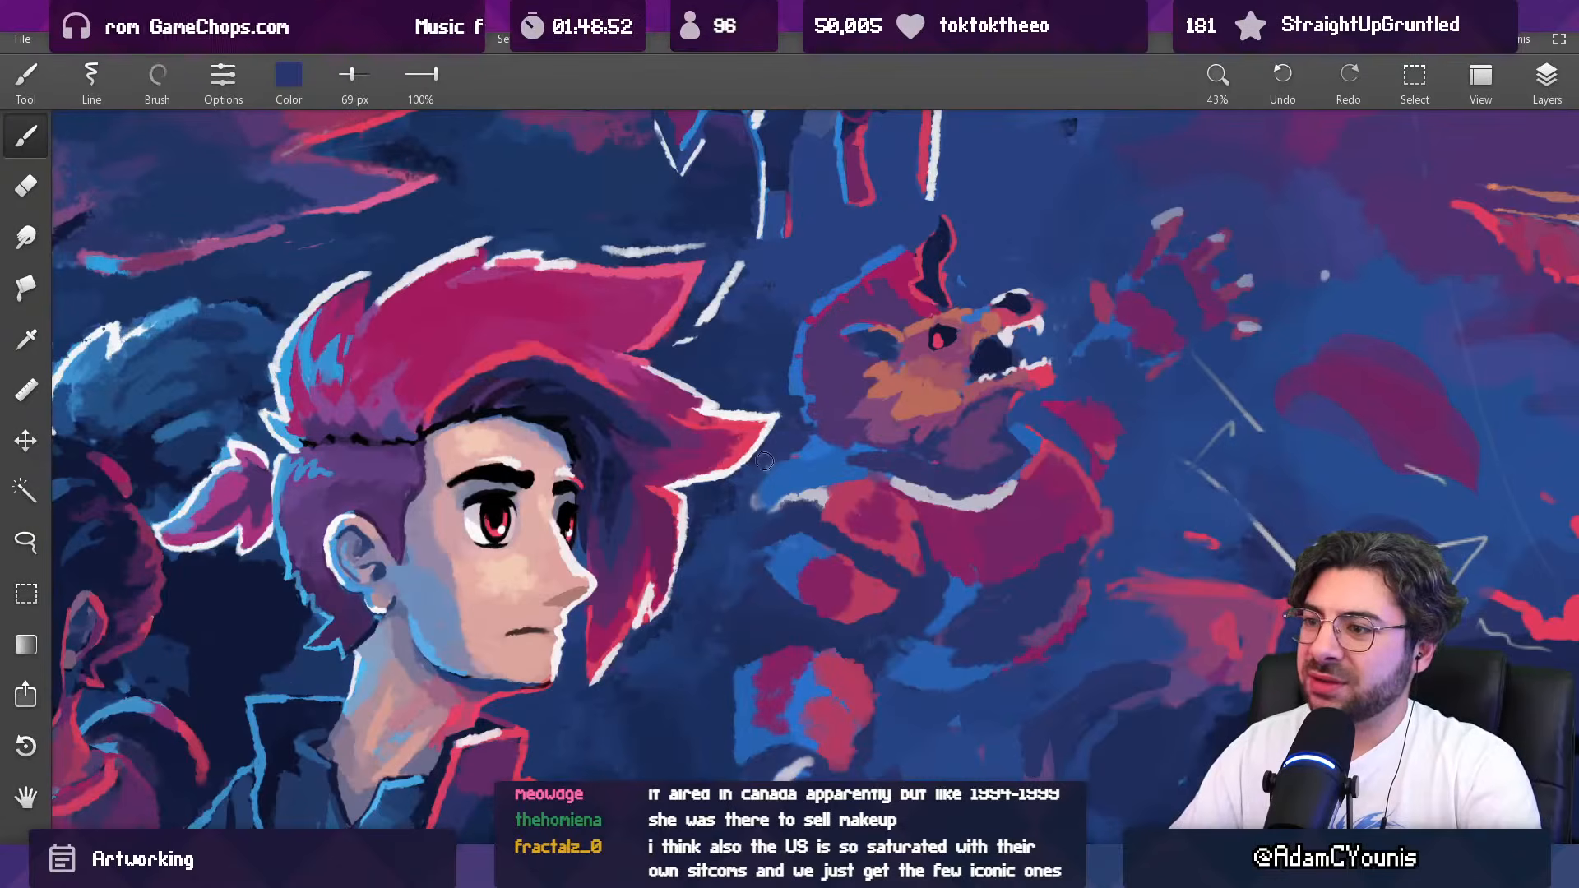
Step: Rework the top of the creature's shoulder armour with sampled blue at 74 px and red at 54 px
alt+click(790, 470)
key(bracketright)
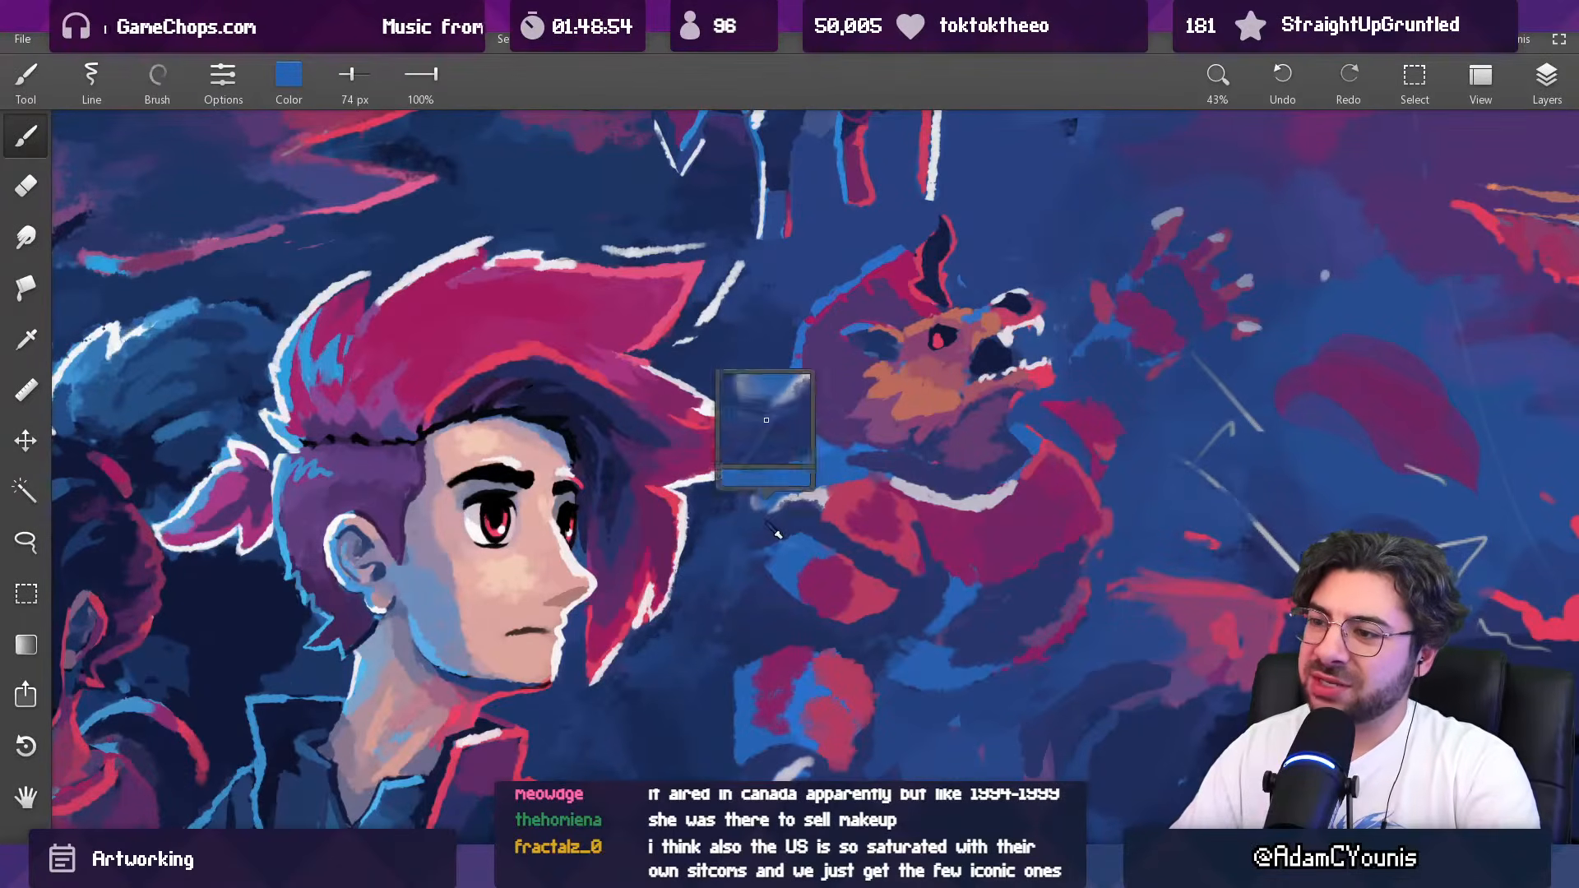
alt+click(781, 520)
key(bracketright)
alt+click(823, 492)
key(bracketleft)
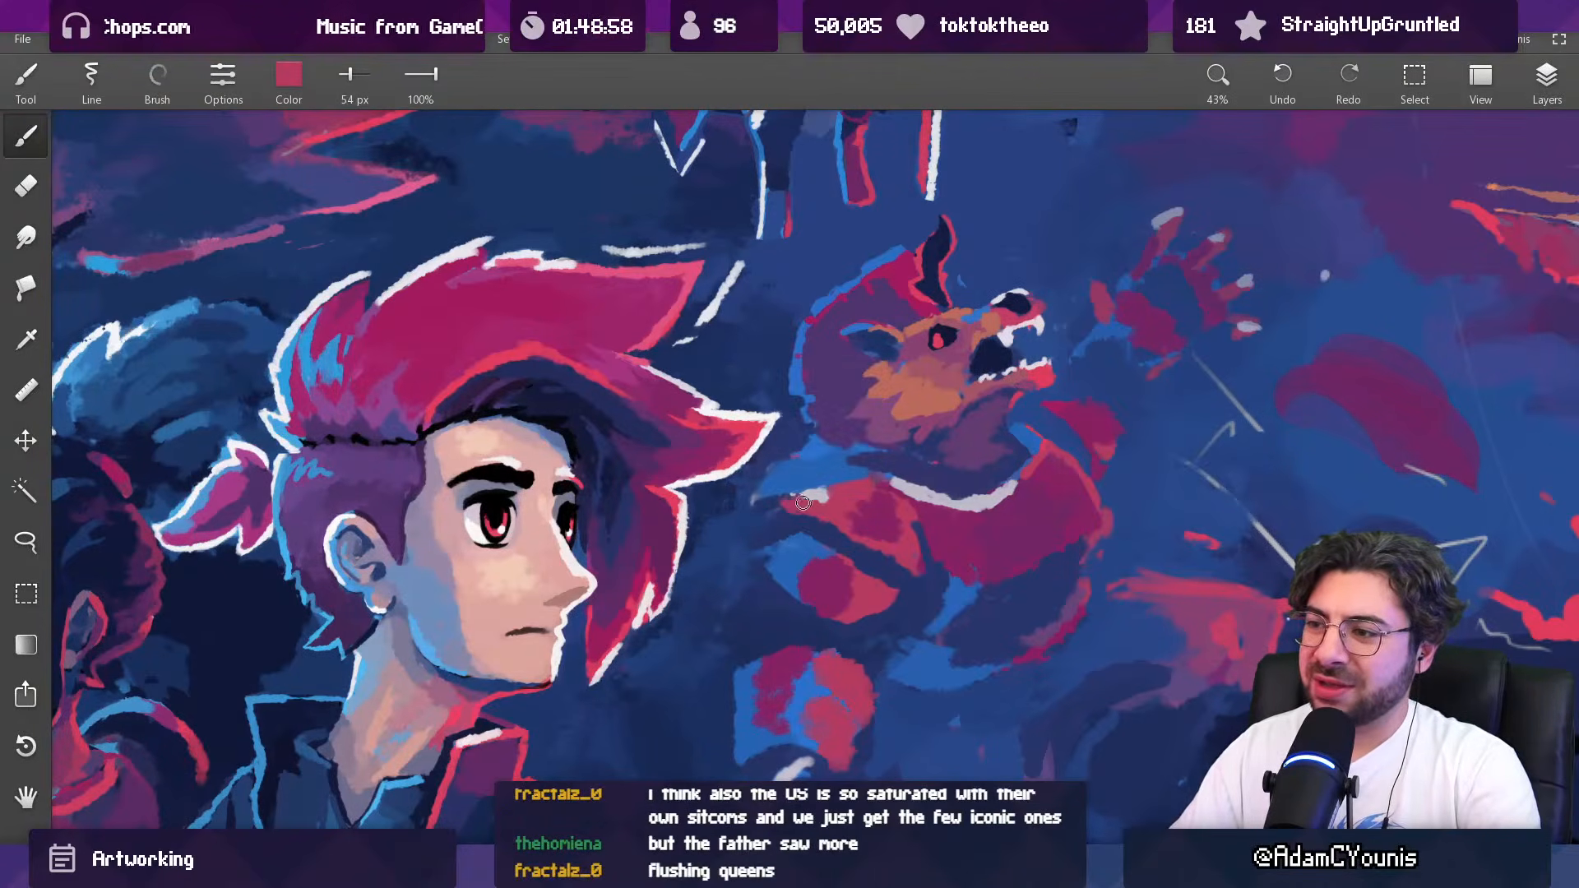
Step: Paint the creature's neck fur above the pale collar trim with sampled dark blue and purple at 54 px
drag(874, 450, 893, 327)
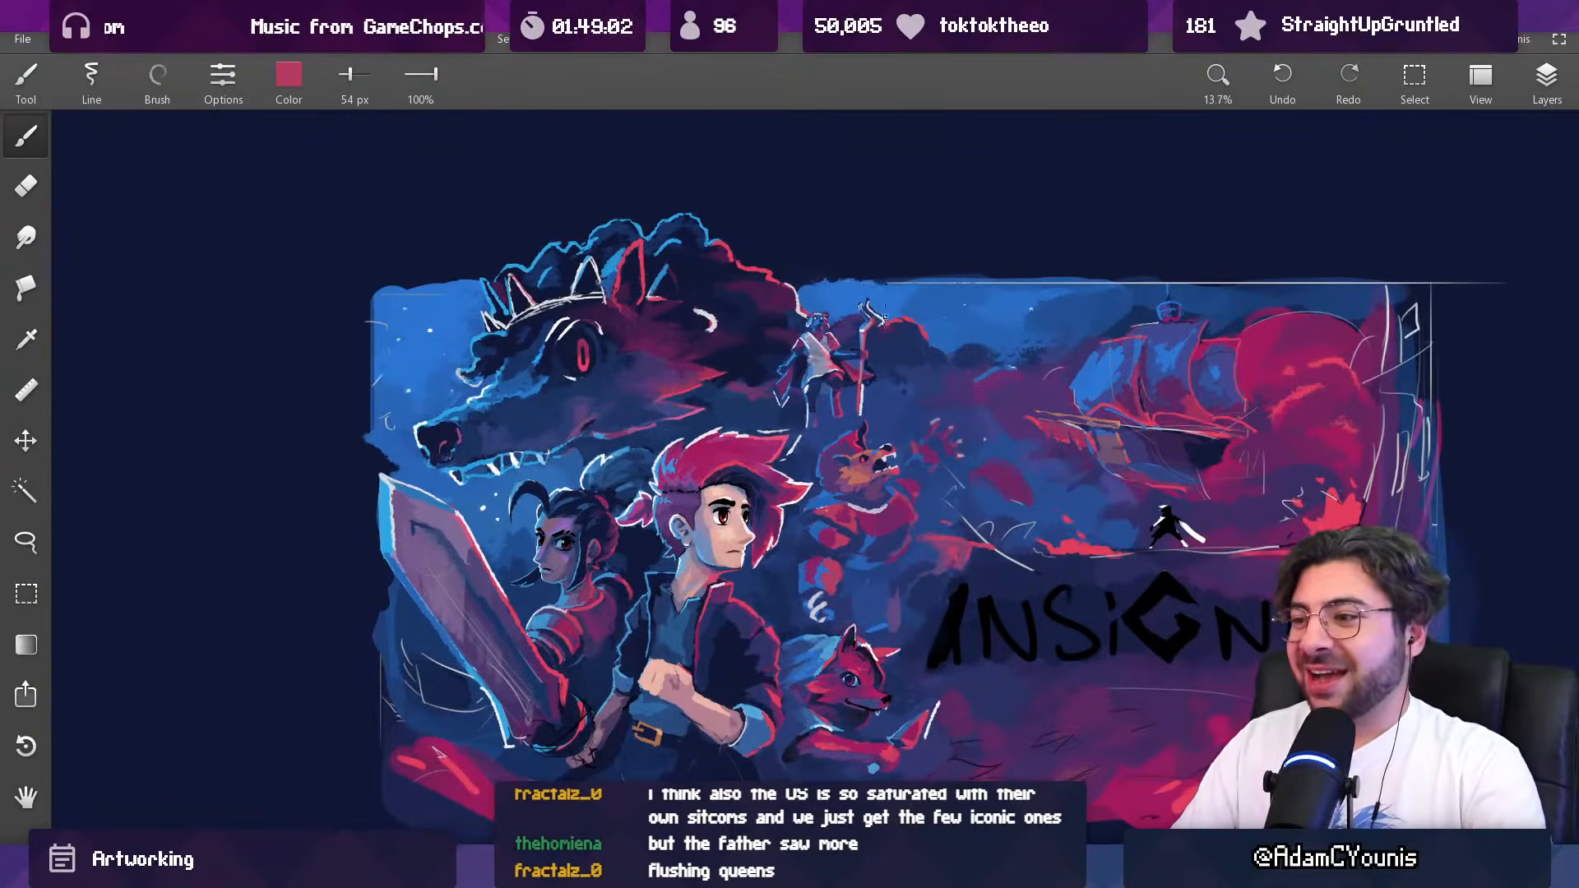
drag(851, 498, 850, 368)
alt+click(825, 495)
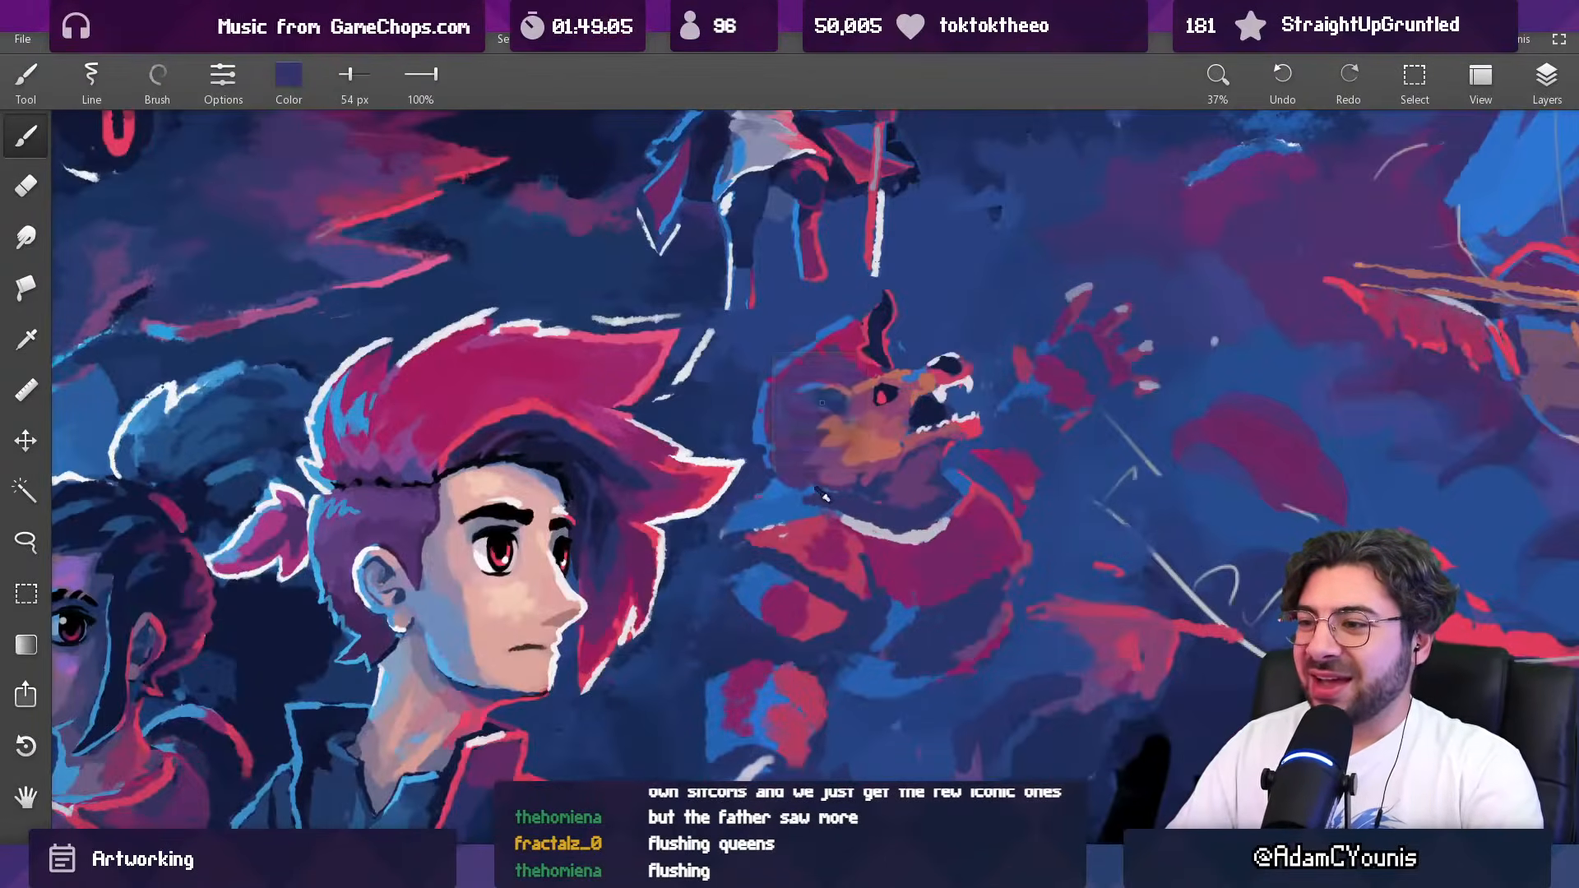
alt+click(830, 493)
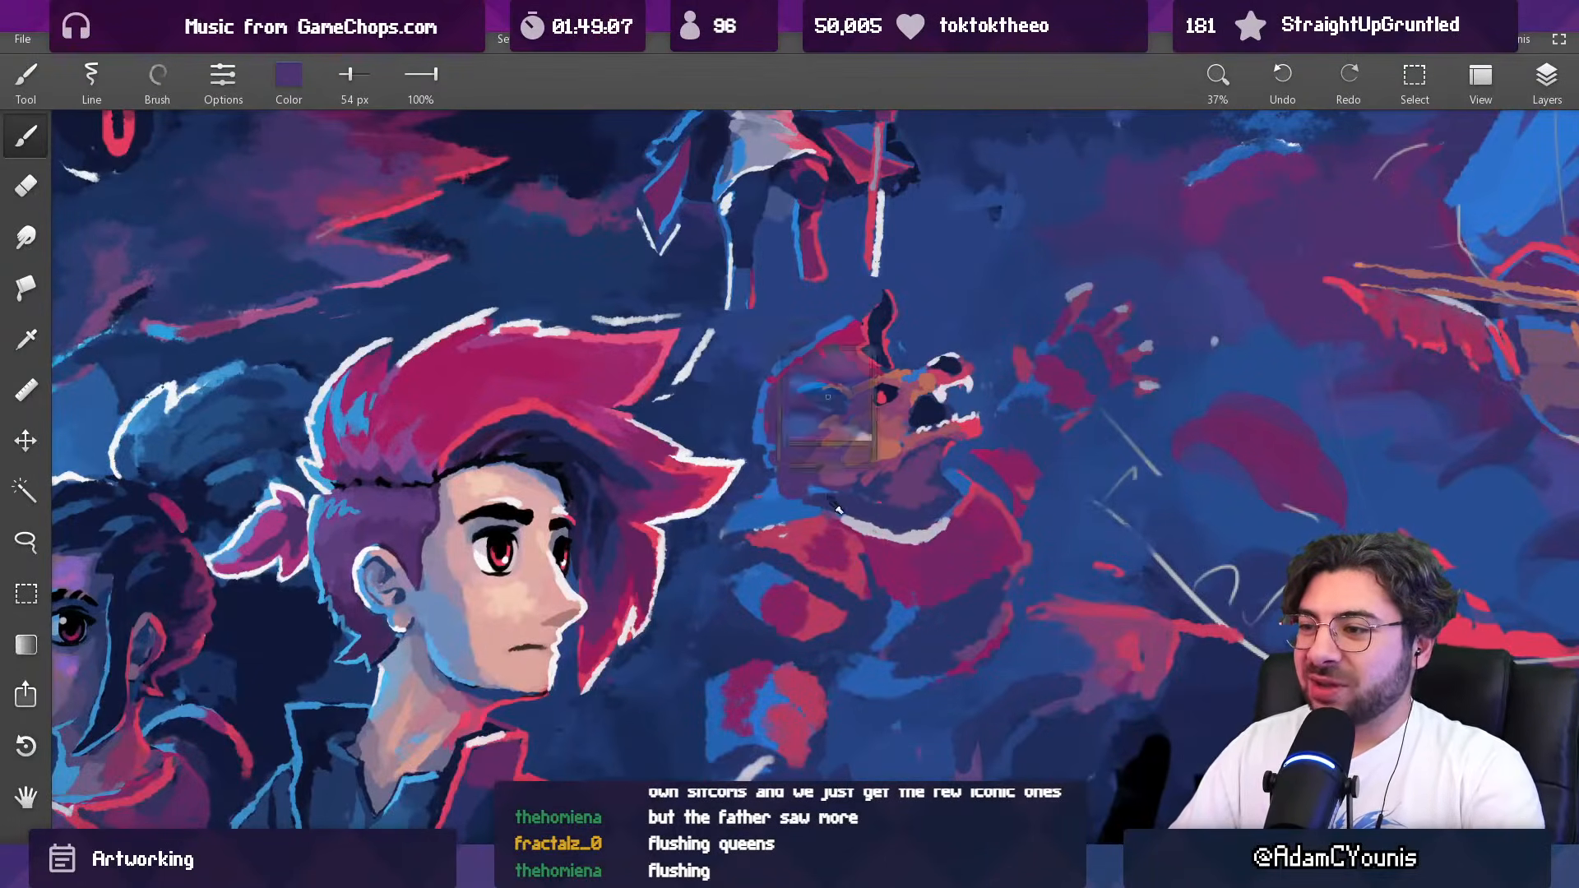
drag(814, 483, 801, 495)
alt+click(841, 493)
alt+click(858, 496)
Step: Refine the shadow between the creature's neck and collar with sampled dark blue at 43 px and purple at 66 px
key([)
alt+click(905, 504)
alt+click(829, 494)
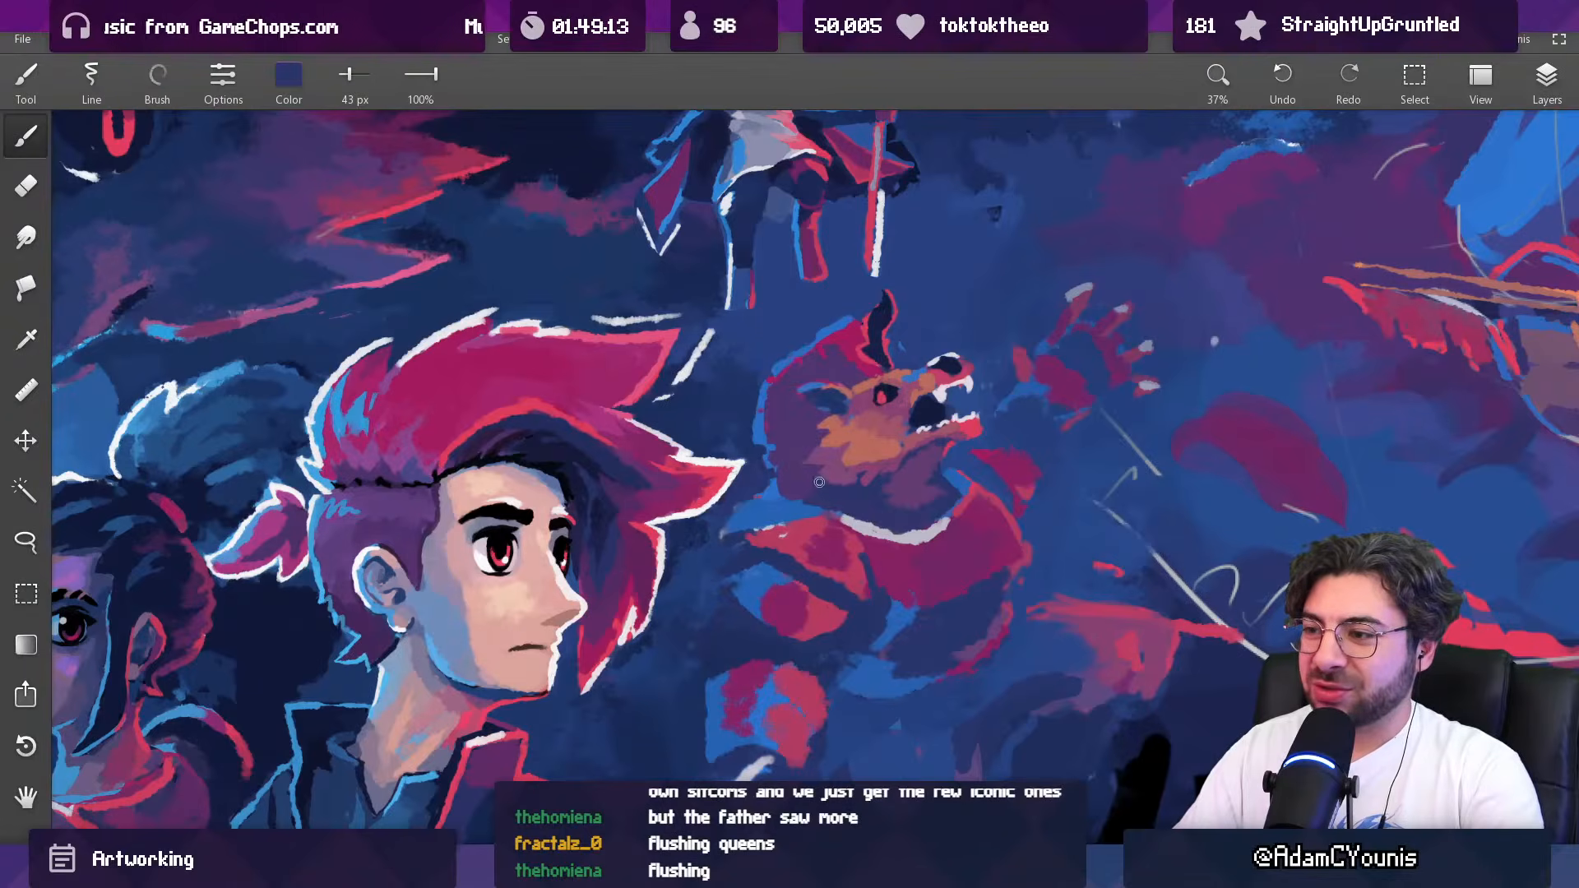
alt+click(826, 485)
key(])
key(])
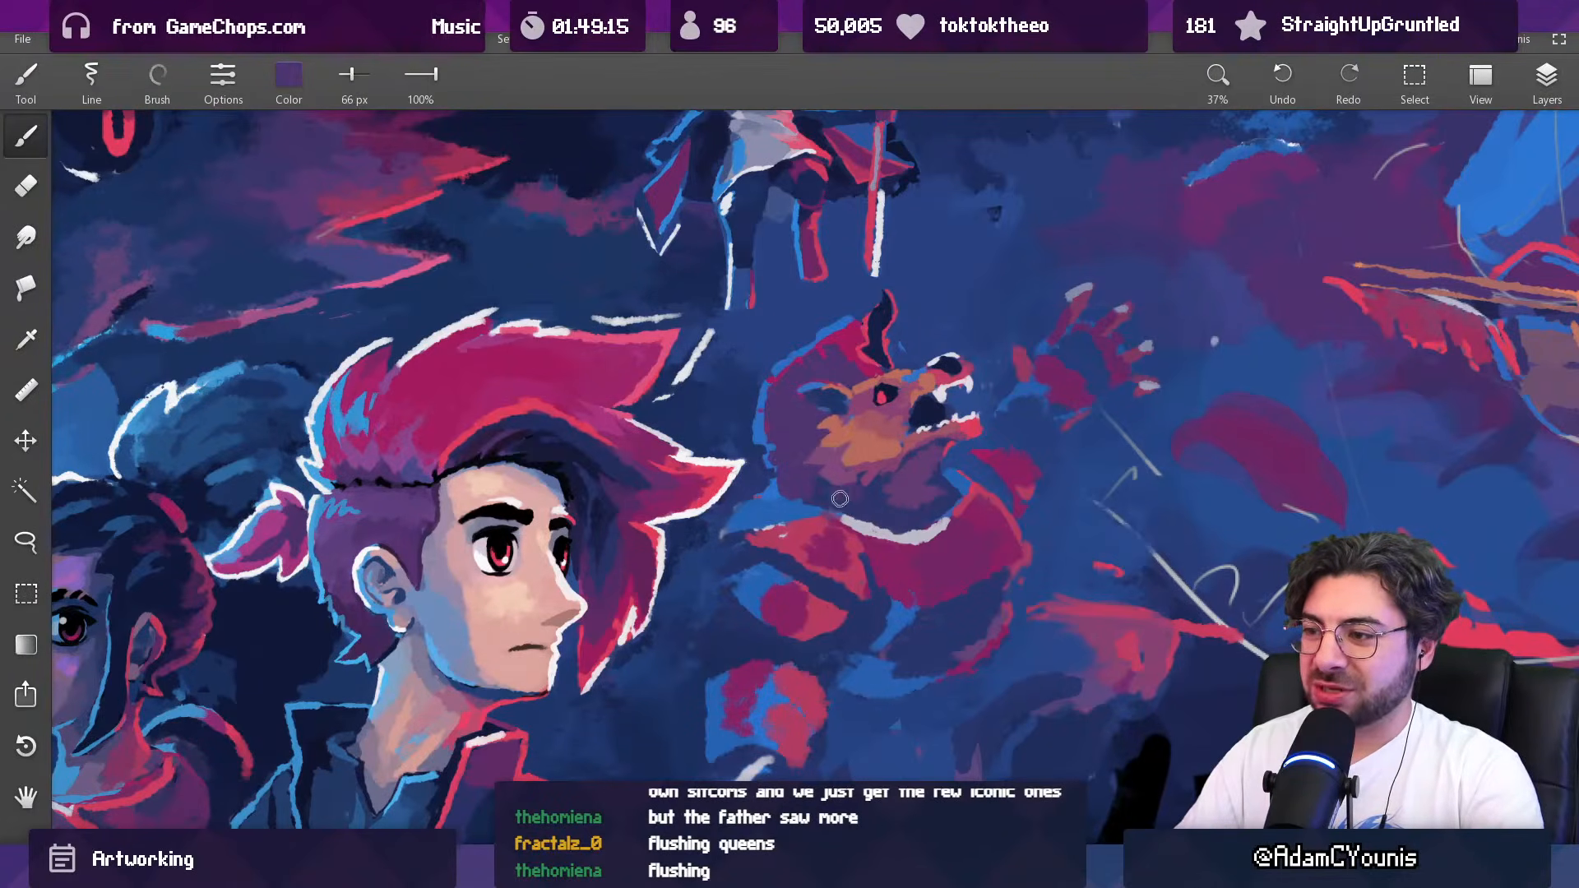
Step: Adjust the fur at the creature's lower cheek and neck with sampled dark blue and purple at 51 px
scroll(883, 469, down, 5)
drag(943, 395, 877, 418)
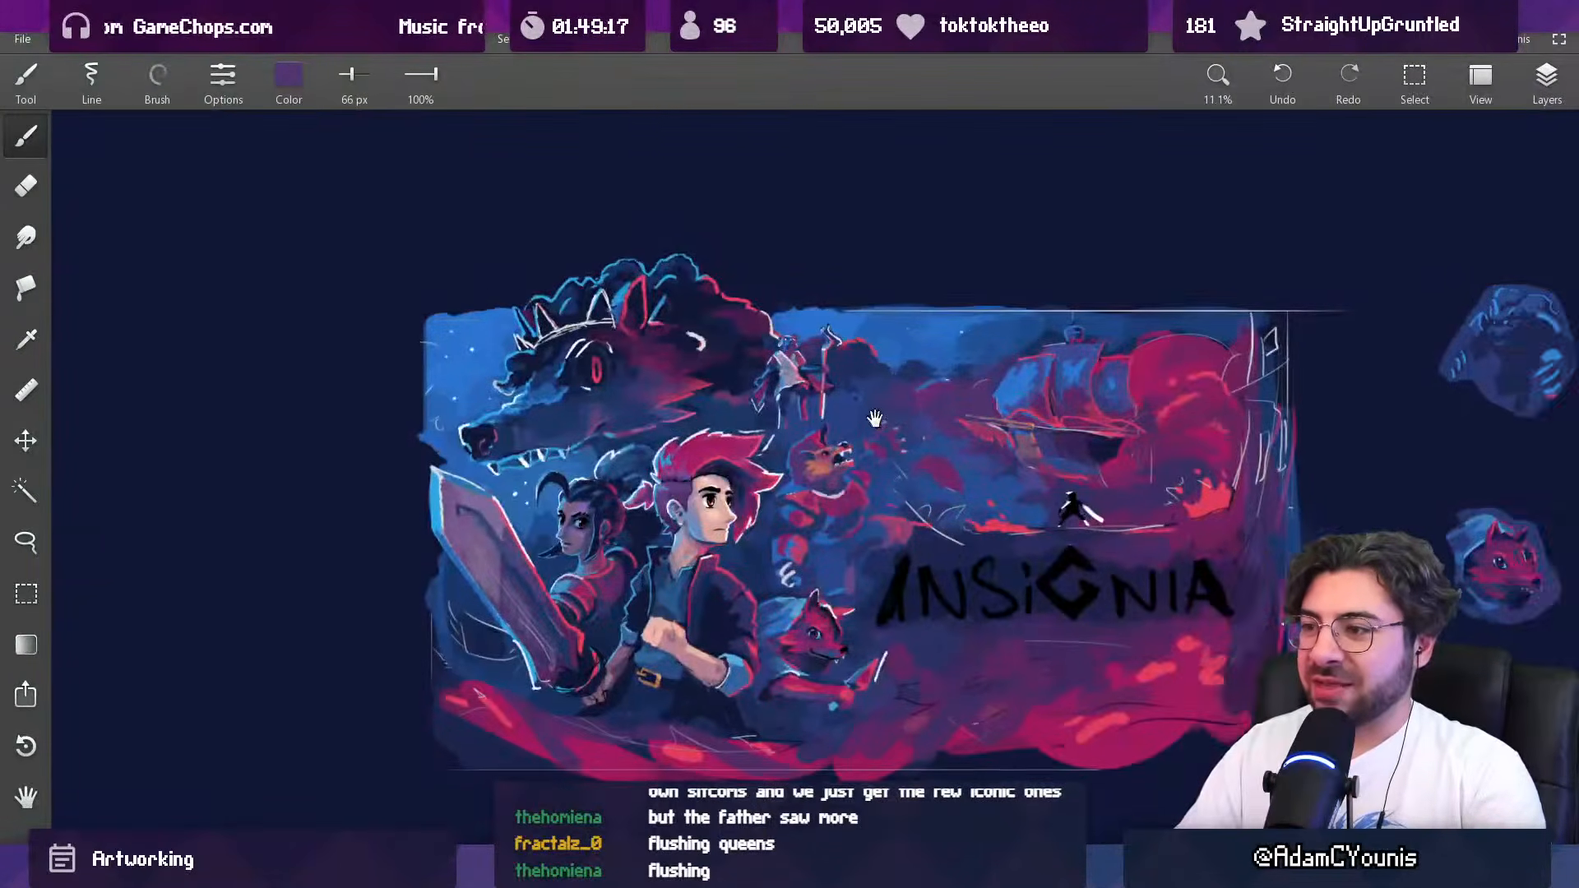
scroll(810, 473, up, 5)
alt+click(789, 477)
key([)
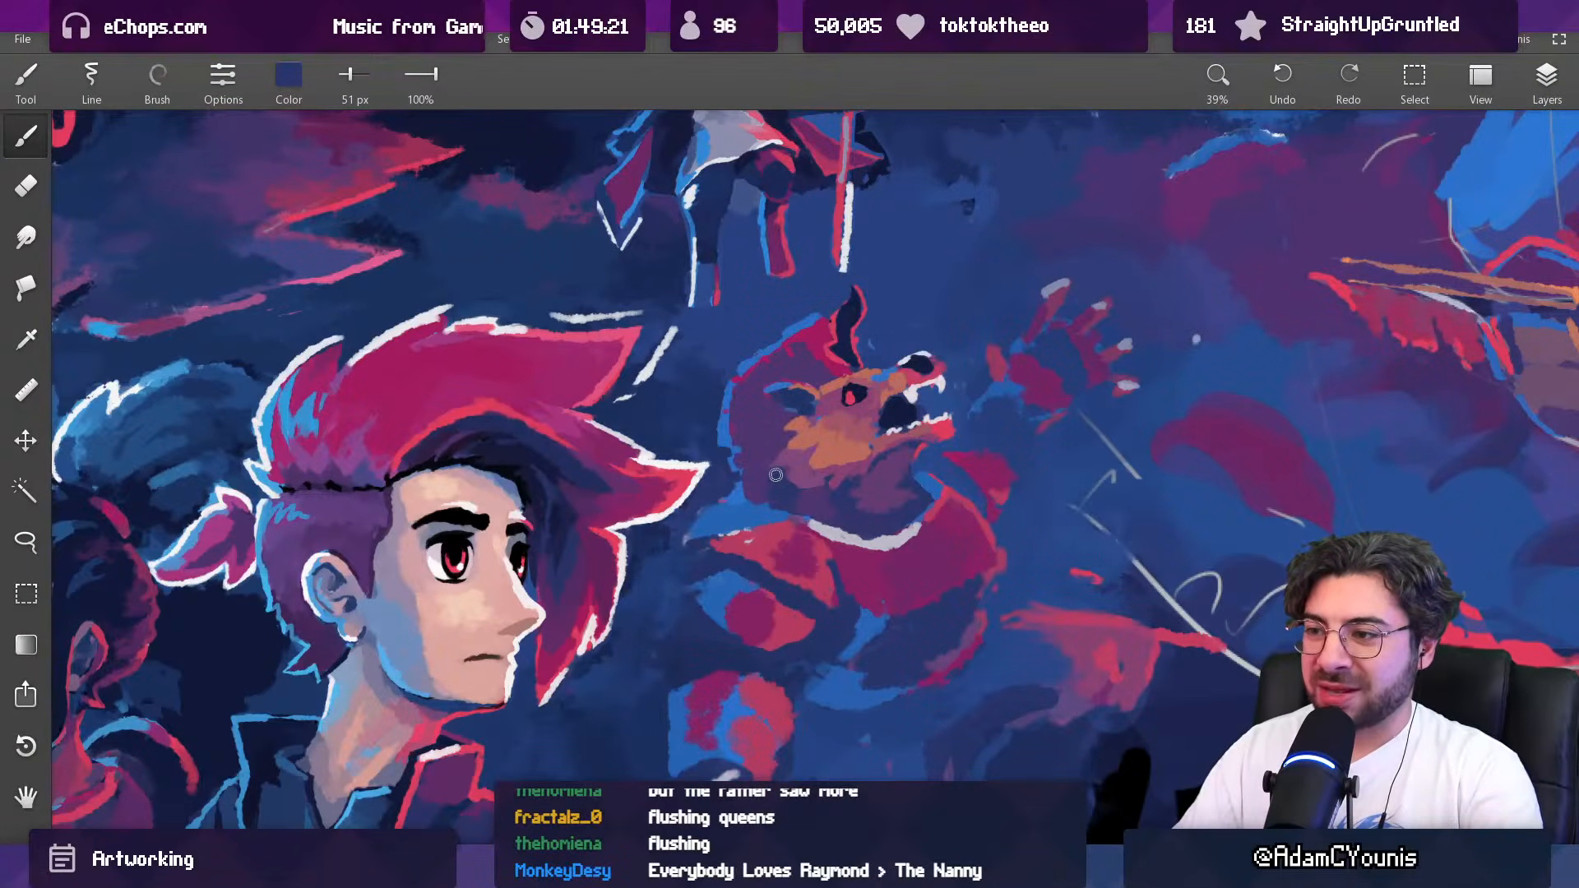
alt+click(770, 481)
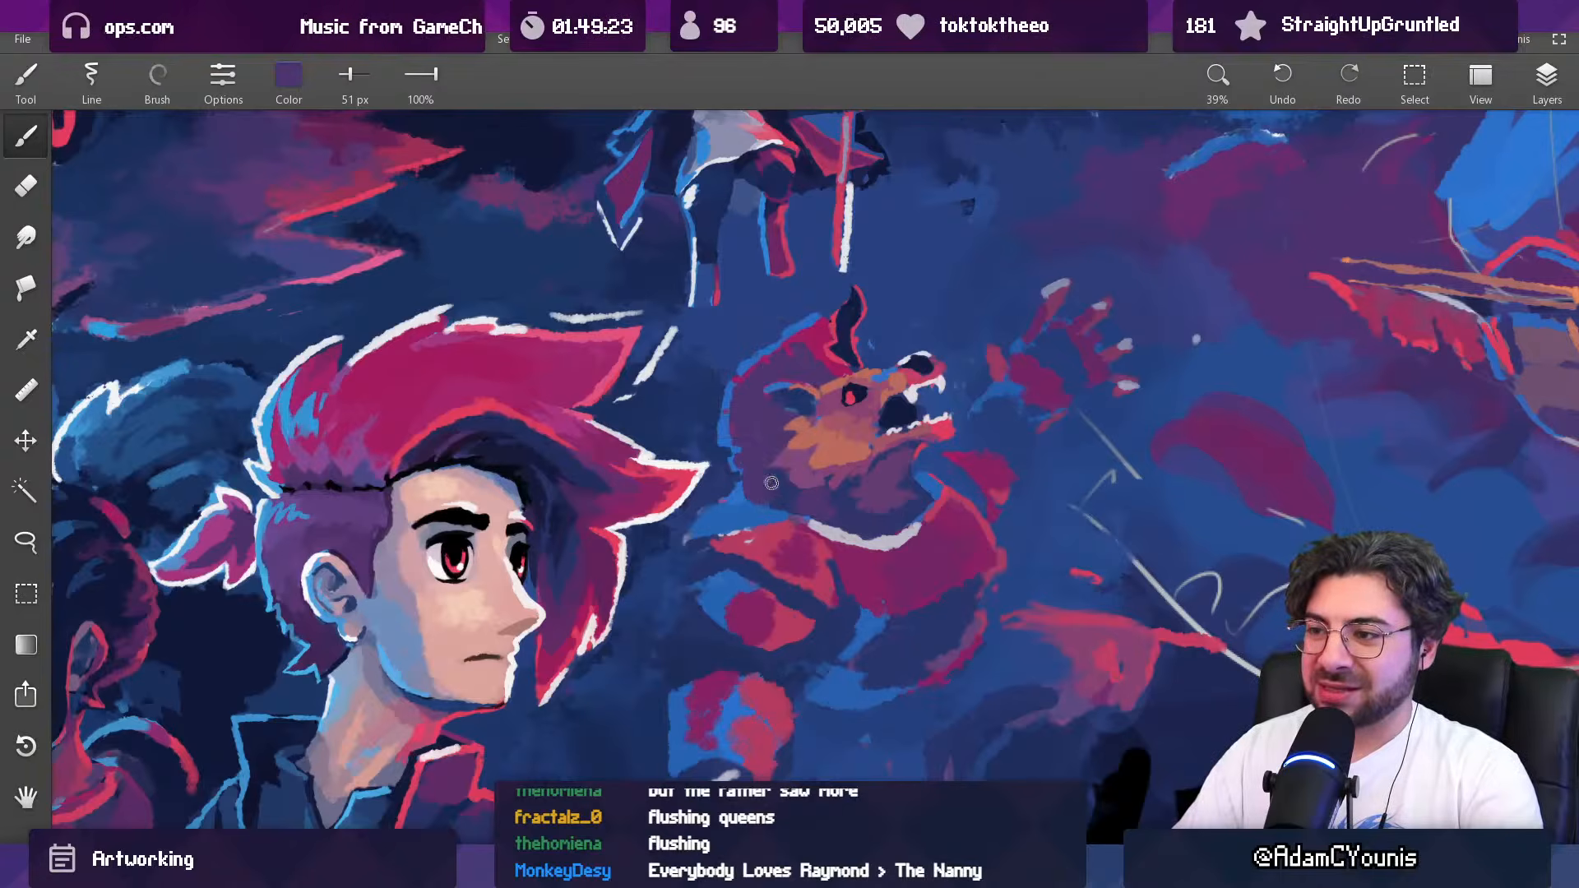
Step: Add finer fur shading to the creature's cheek with sampled dark blue, purple and mauve at 37 px
alt+click(777, 452)
key([)
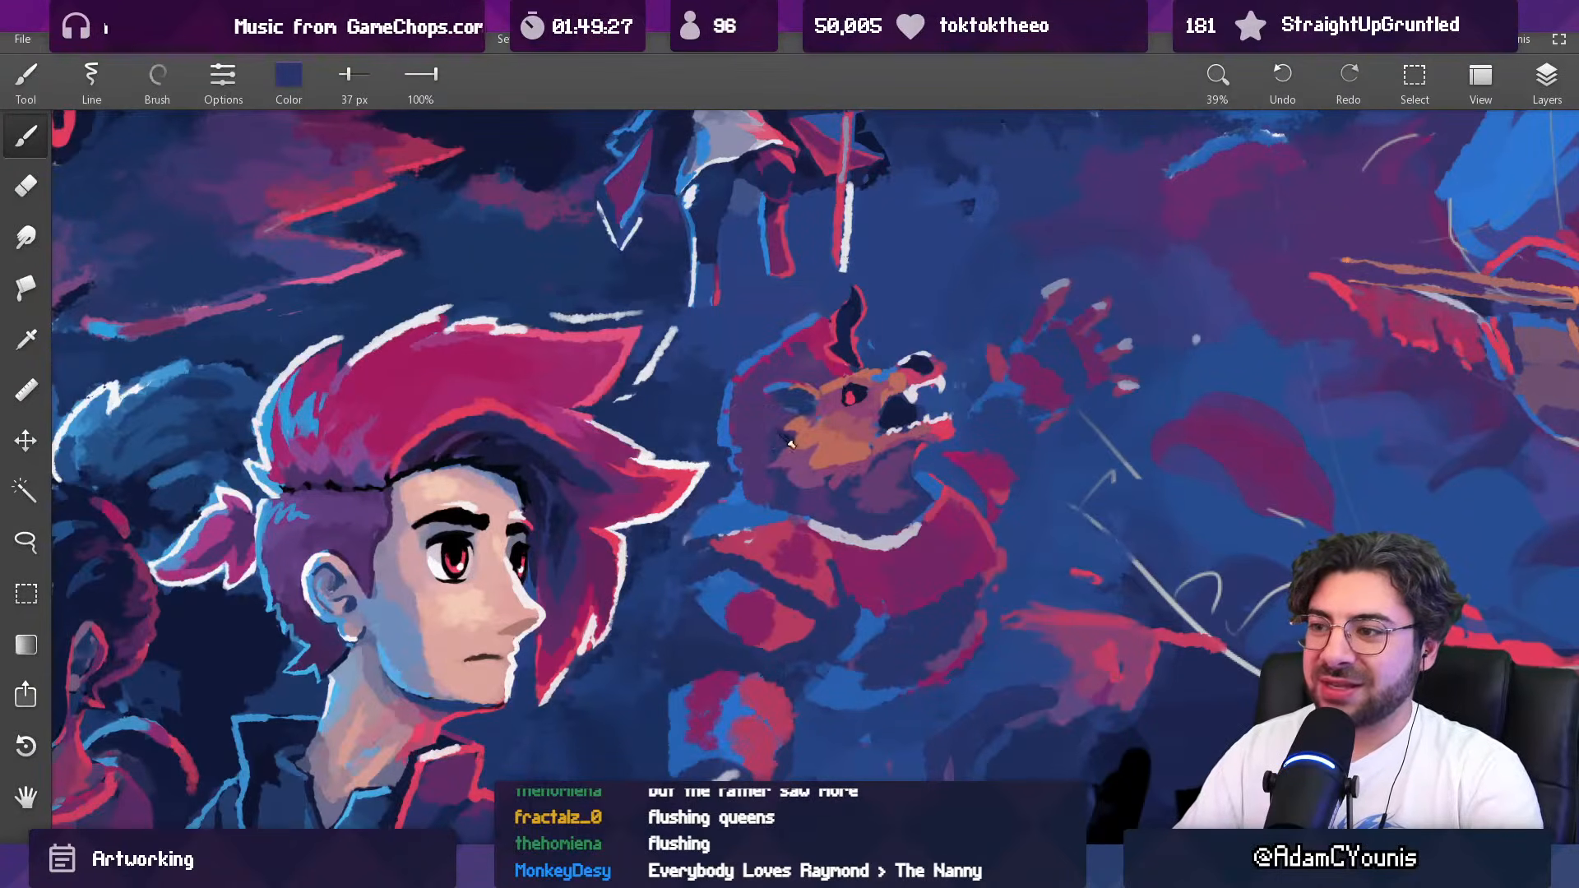
alt+click(764, 460)
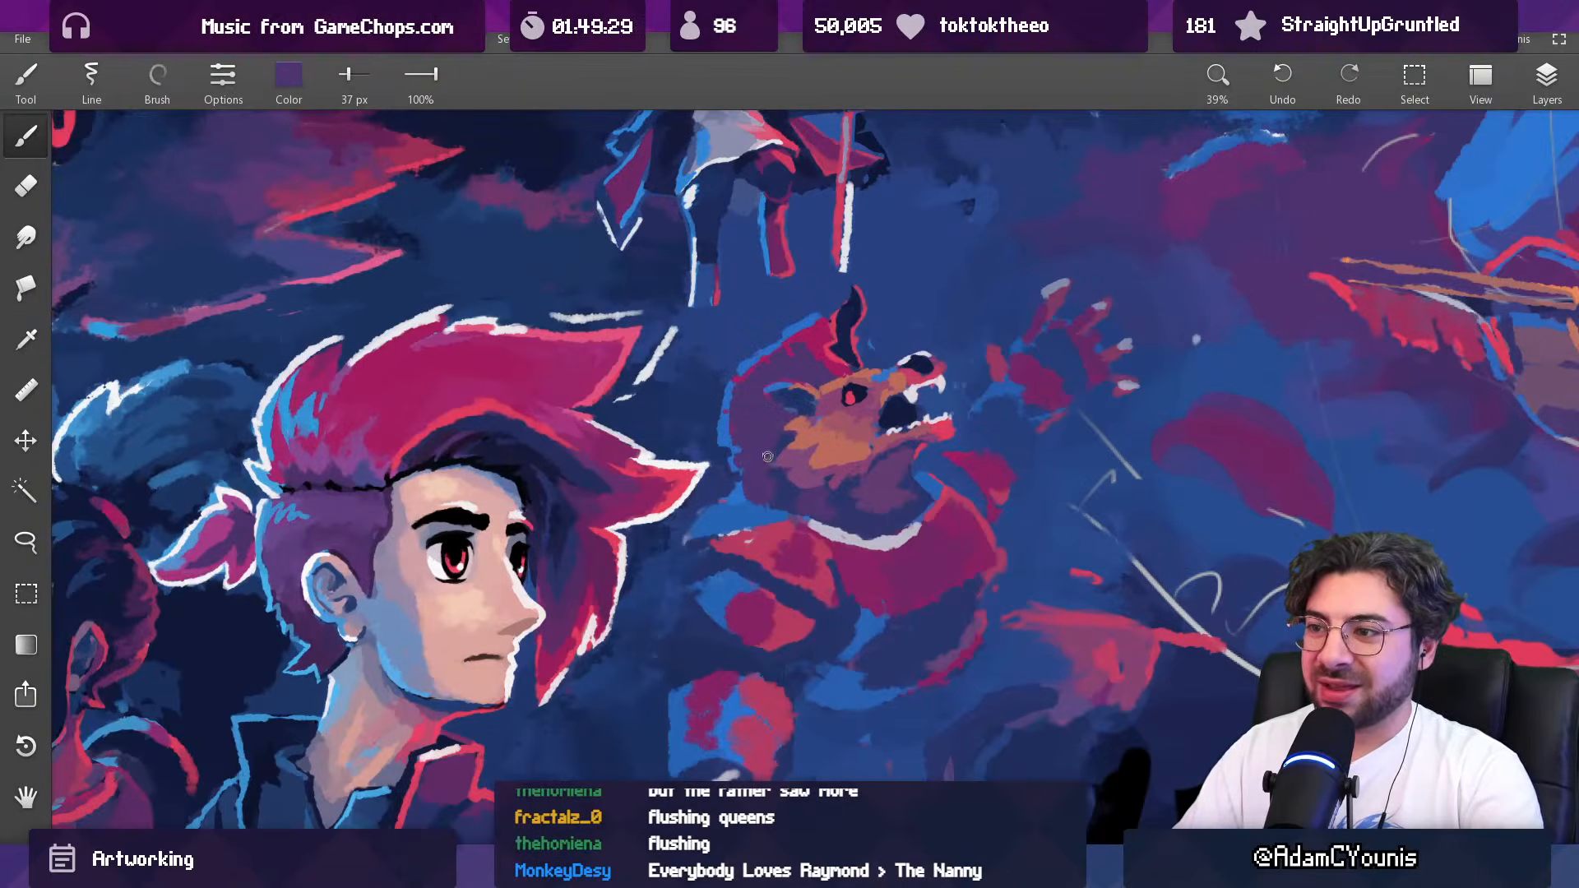
alt+click(772, 465)
alt+click(797, 481)
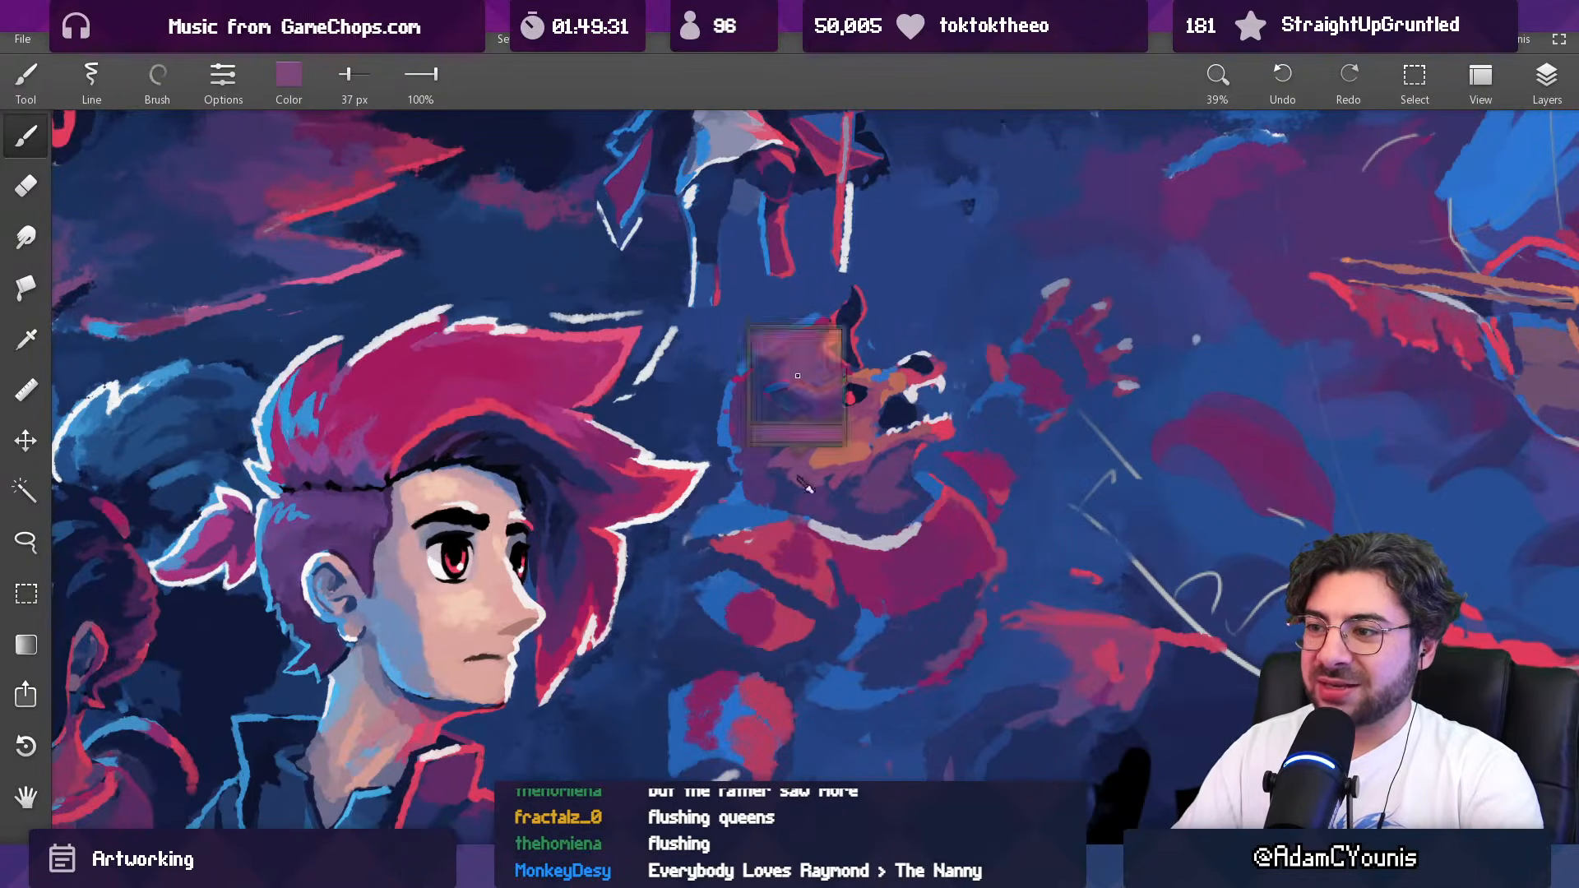
Step: Tidy the junction of the creature's nape and shoulder with sampled dark blue and bright blue at 37 px
mouse_move(832, 453)
mouse_down()
mouse_move(777, 773)
mouse_move(812, 140)
mouse_up()
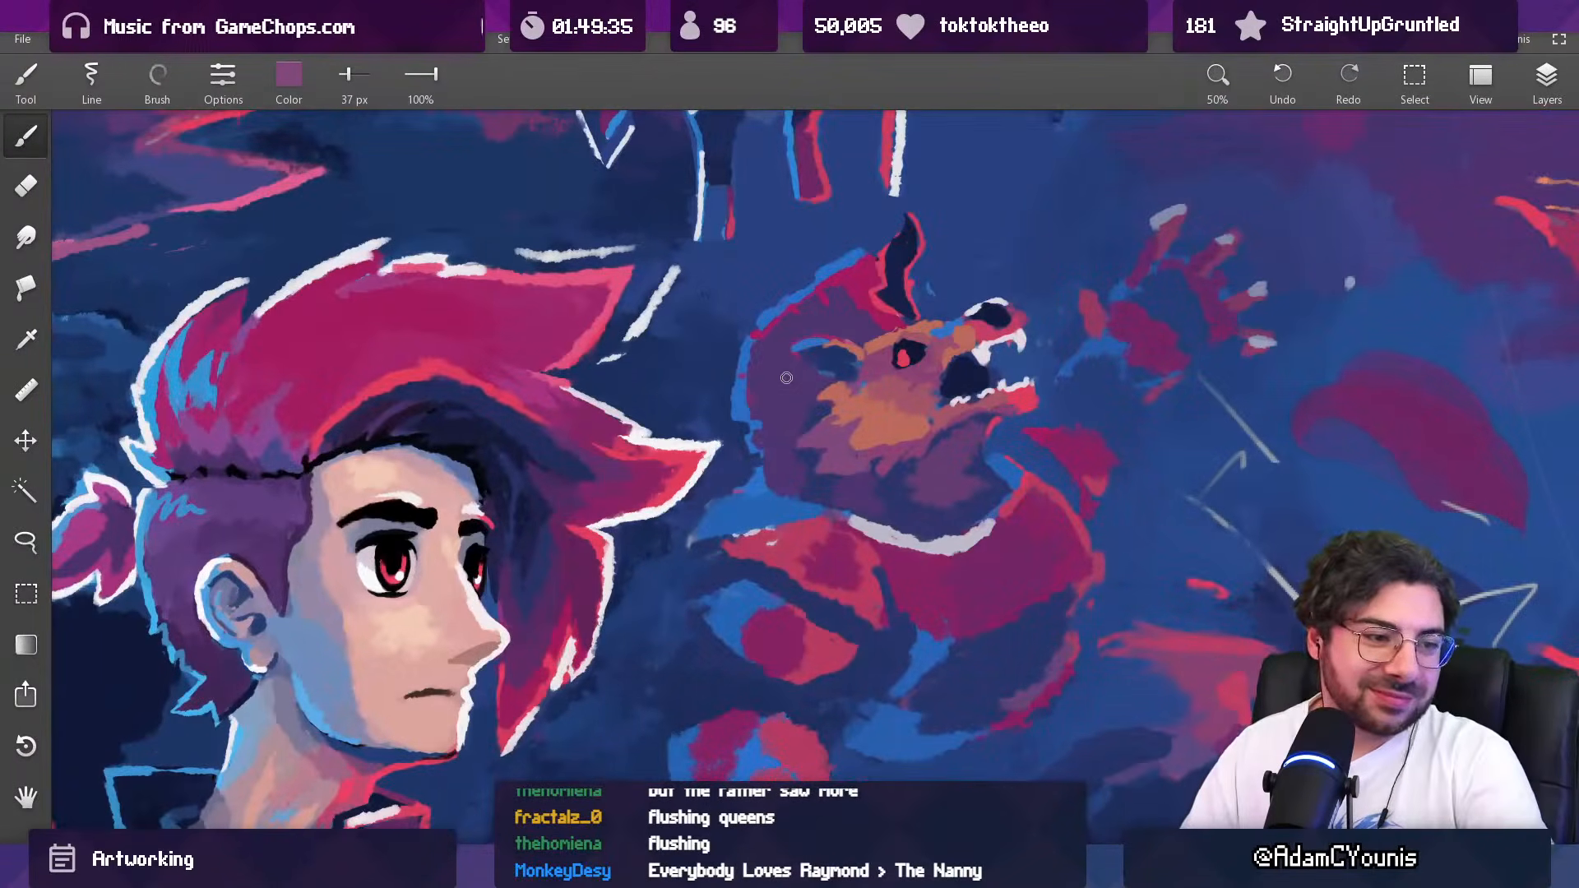
alt+click(825, 494)
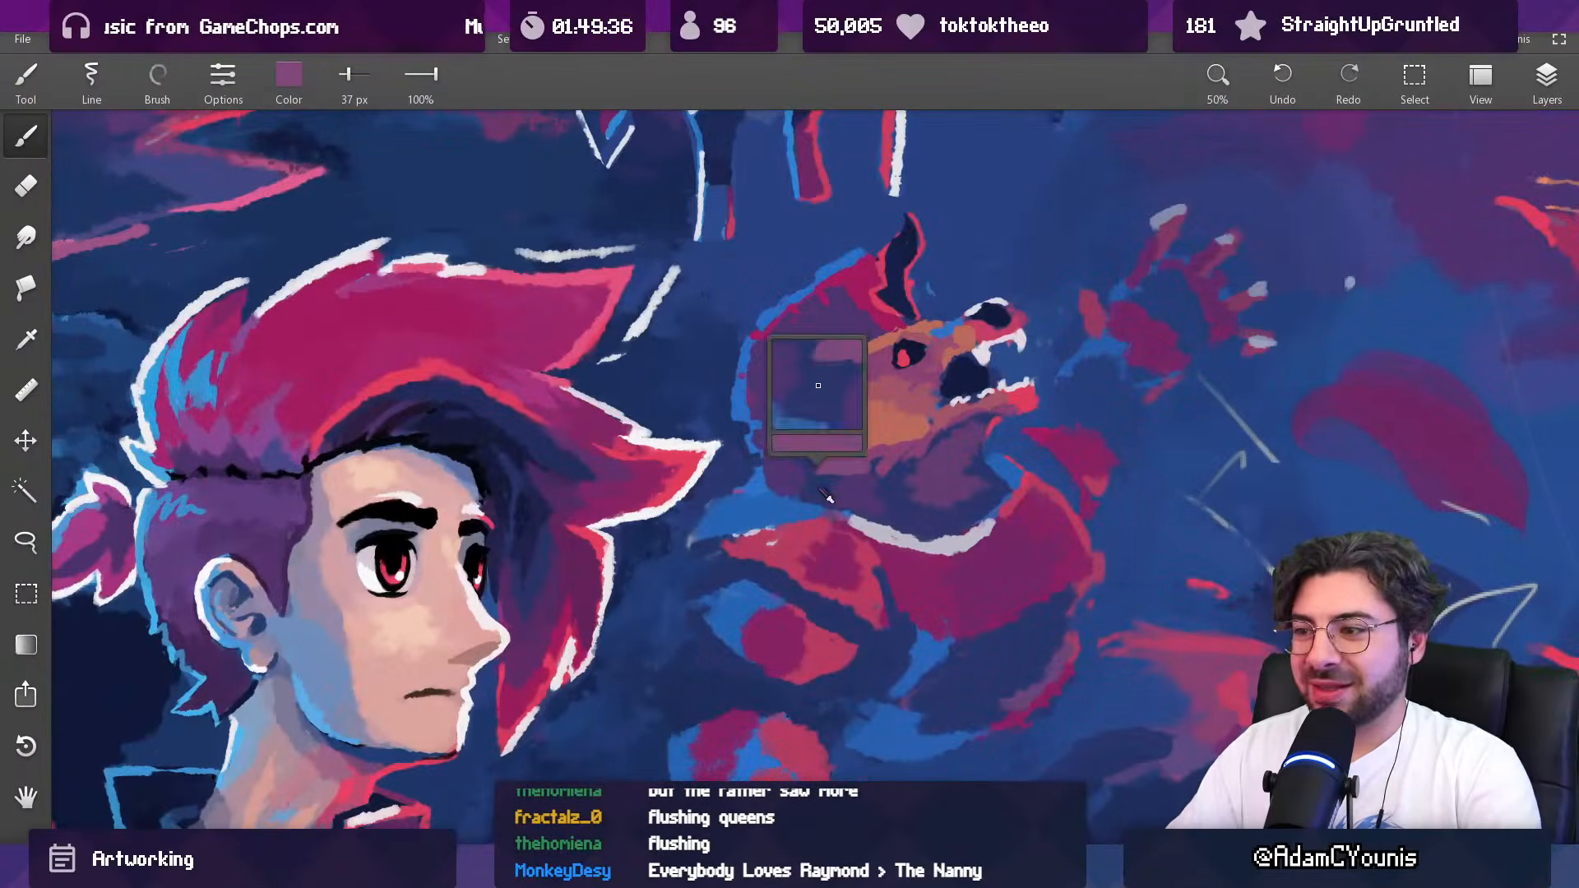
alt+click(762, 491)
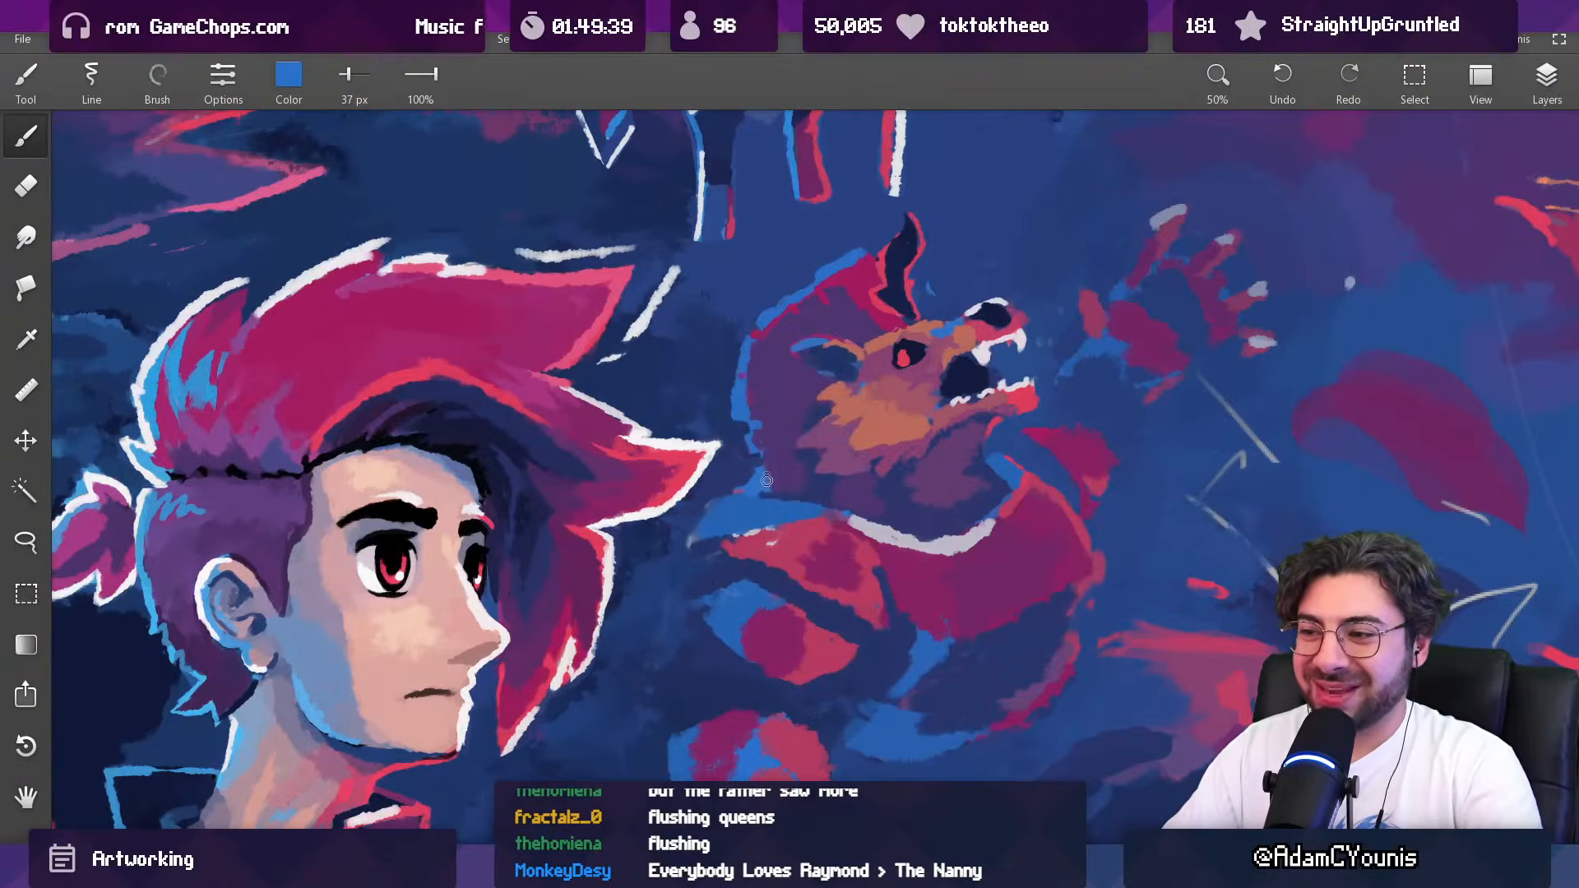
alt+click(756, 483)
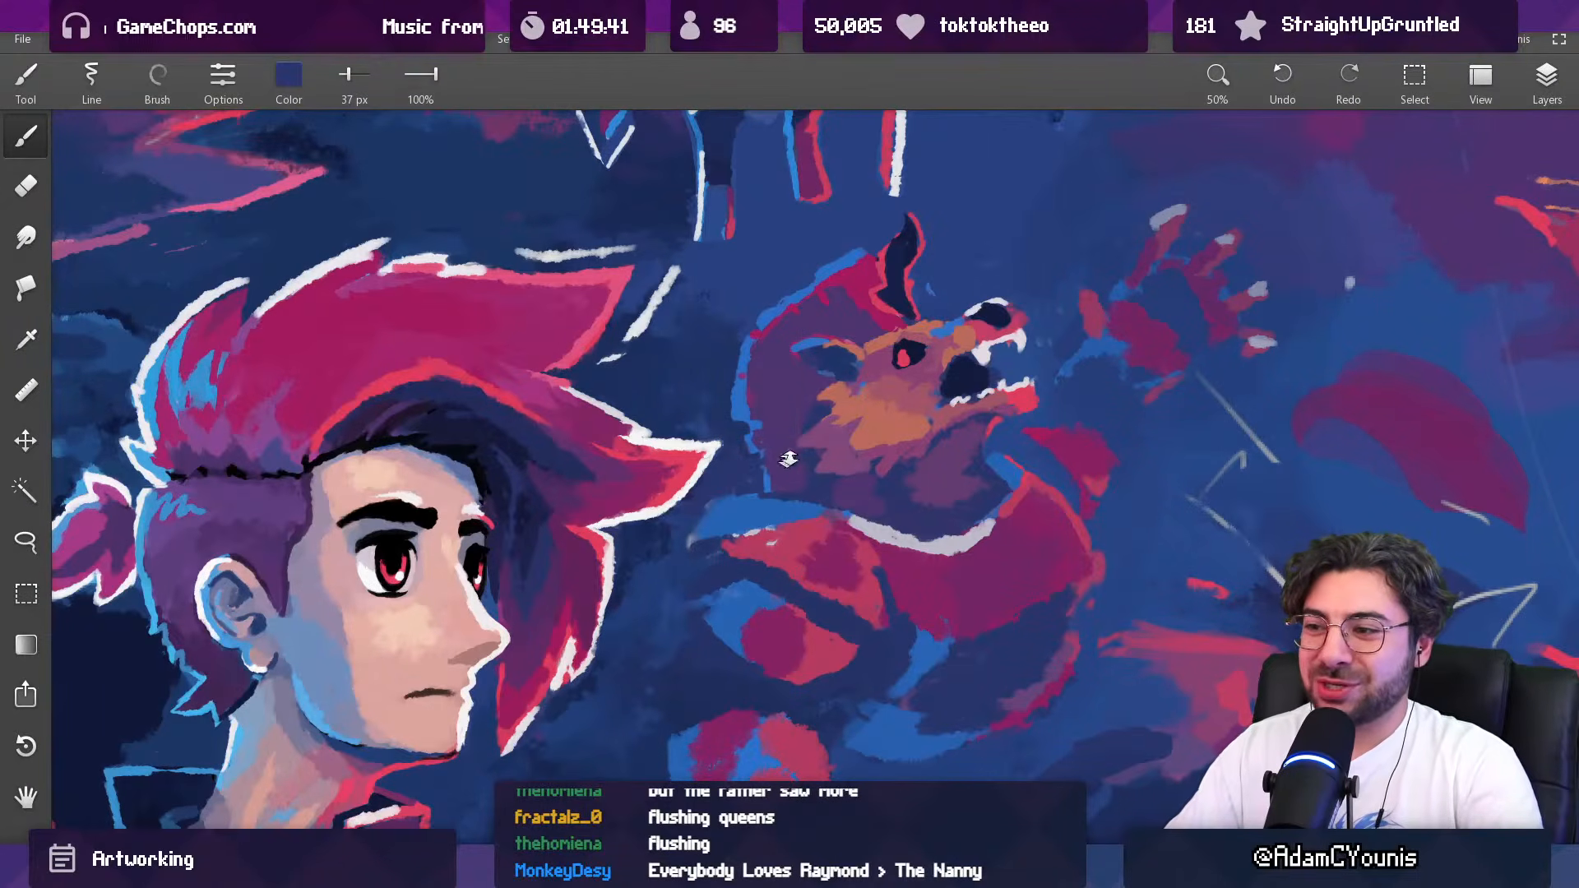
scroll(781, 465, down, 5)
scroll(786, 462, up, 5)
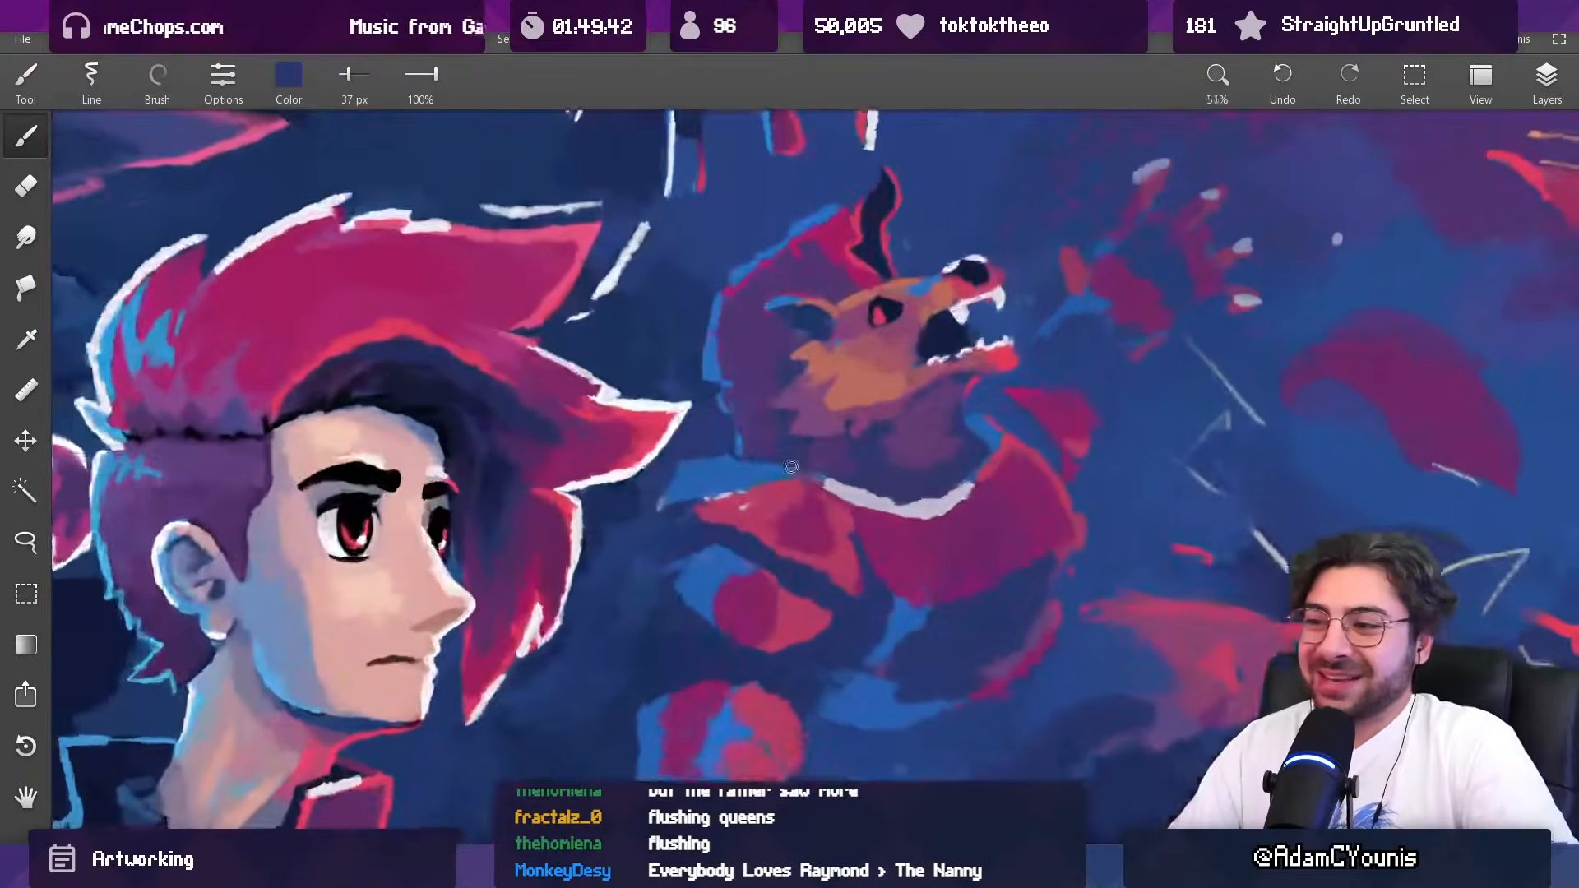
Step: Rework the red area of the creature's upper shoulder plate with sampled rose at 60 px
alt+click(750, 483)
key(])
key(])
key(])
drag(726, 496, 698, 507)
alt+click(759, 491)
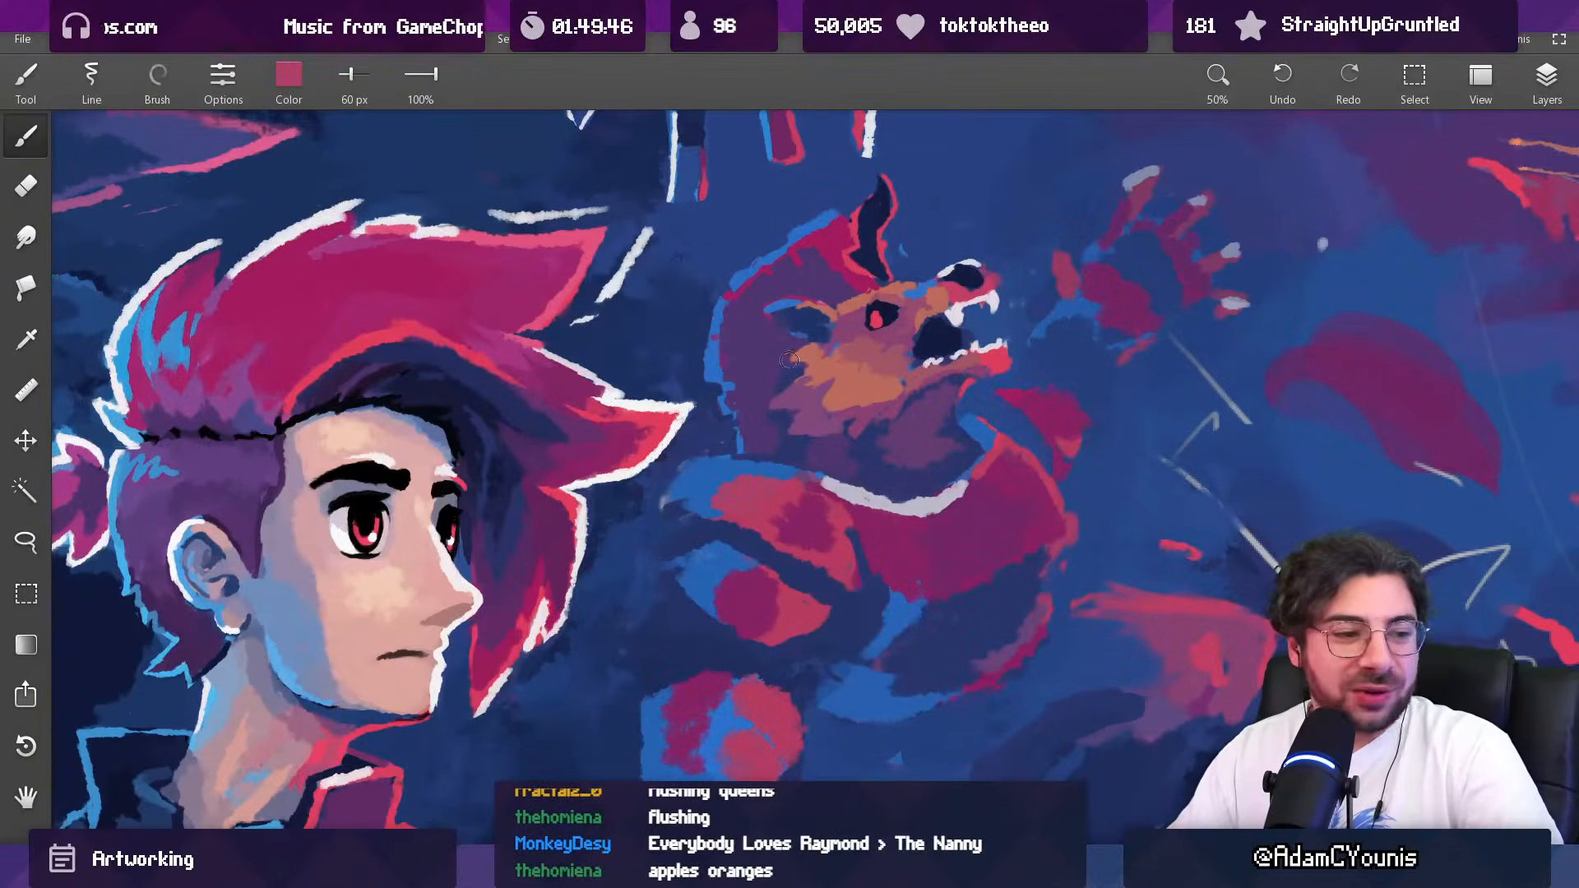
Step: Paint an off-white highlight across the outer end of the upper shoulder plate, using the collar's light colour
alt+click(856, 498)
key([)
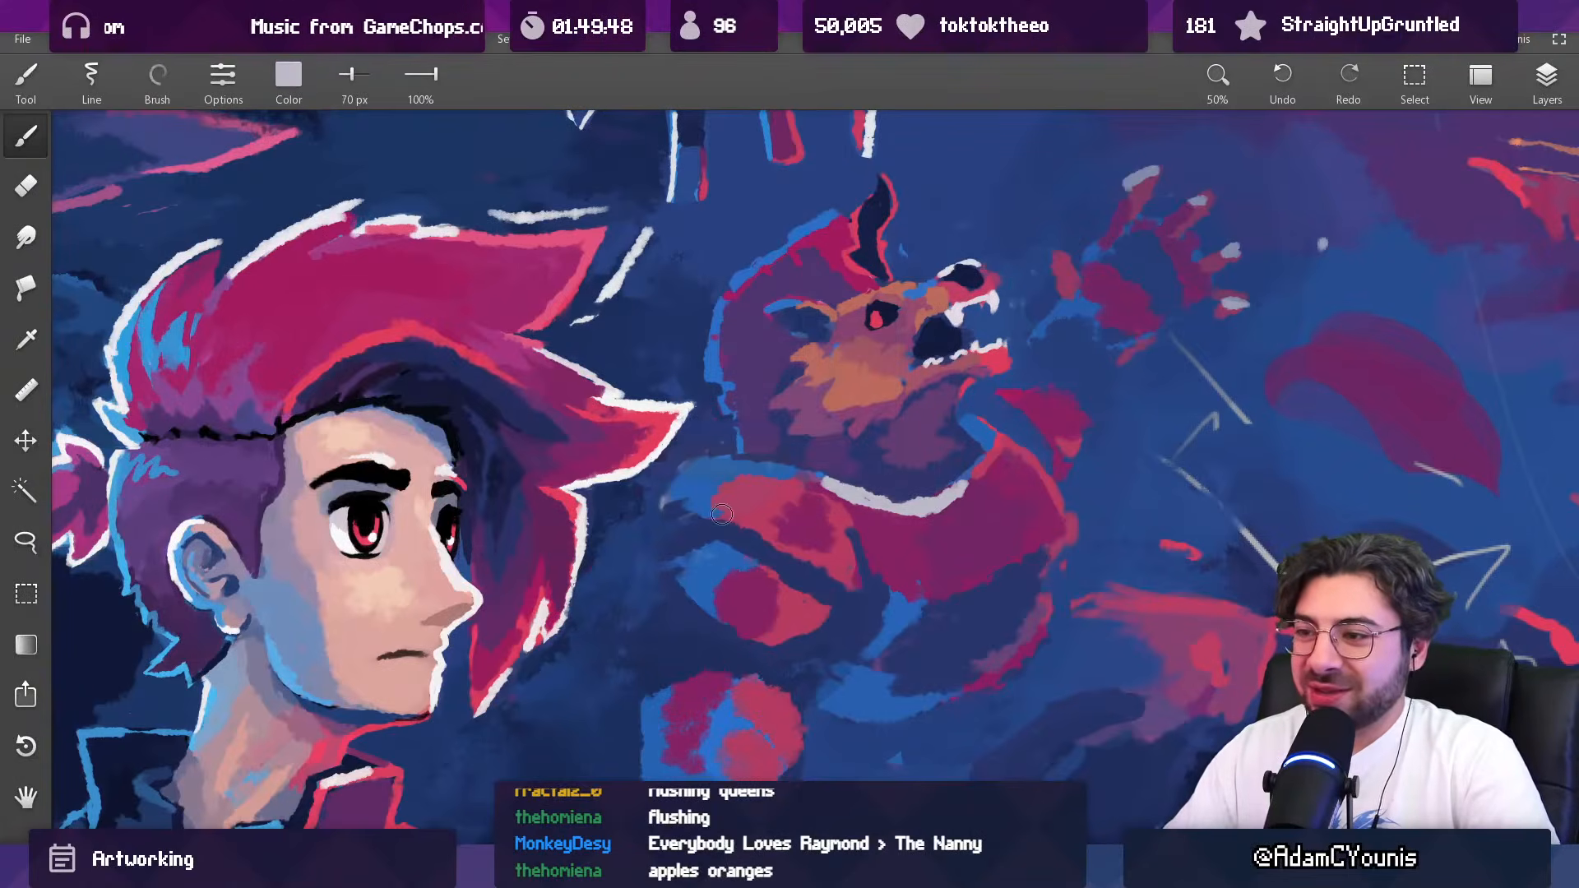
drag(699, 500, 733, 483)
Step: Sharpen the upper shoulder plate's outer edge with sampled dark blue and bright blue at 54 px
alt+click(695, 468)
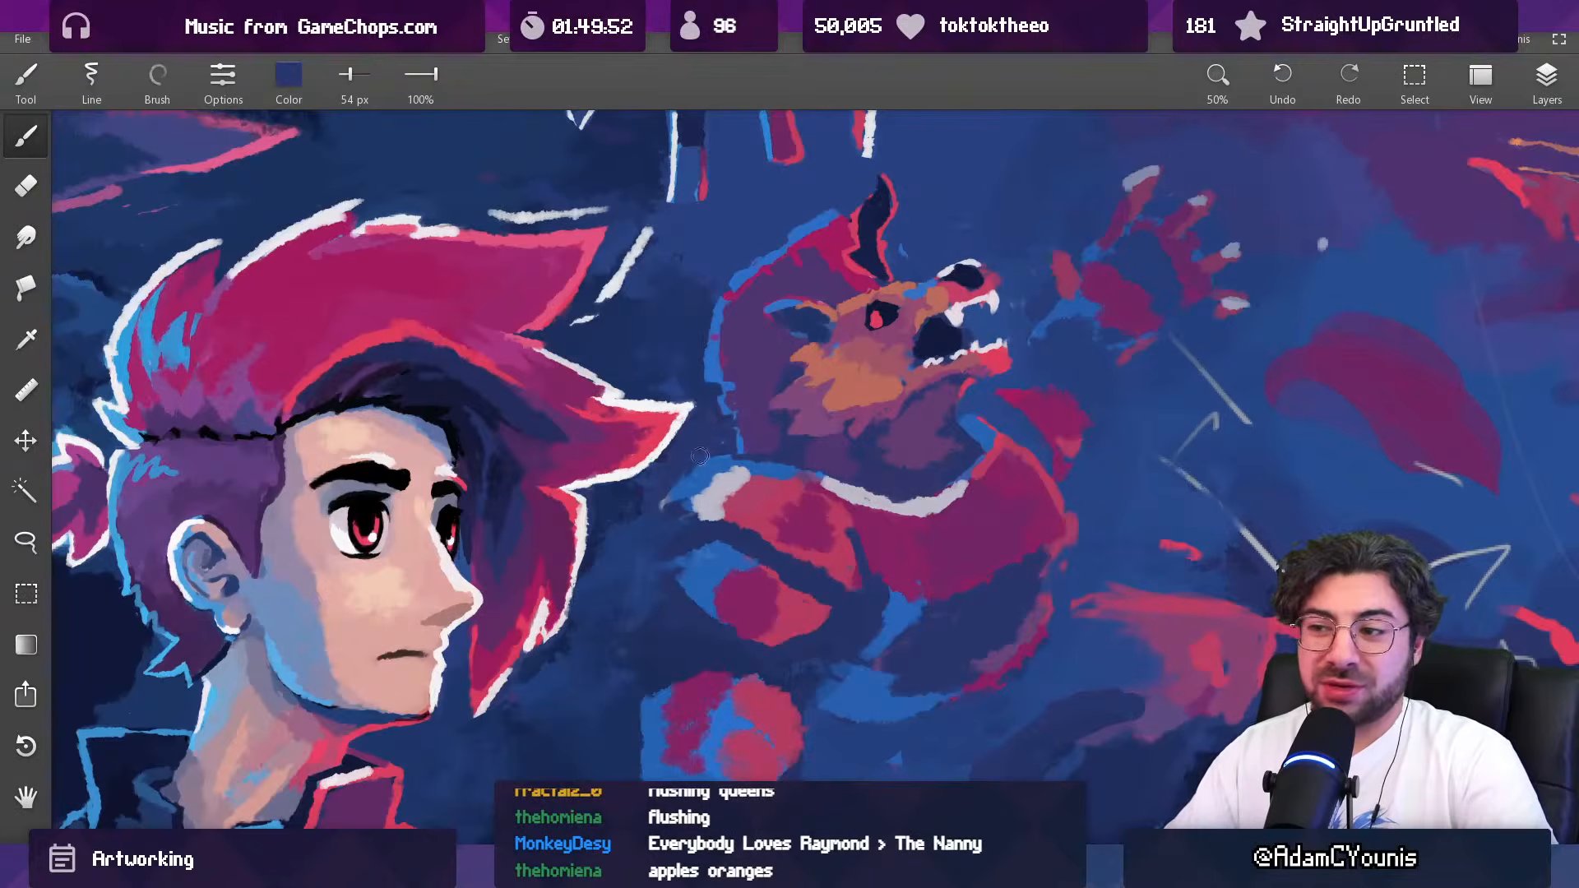
alt+click(739, 429)
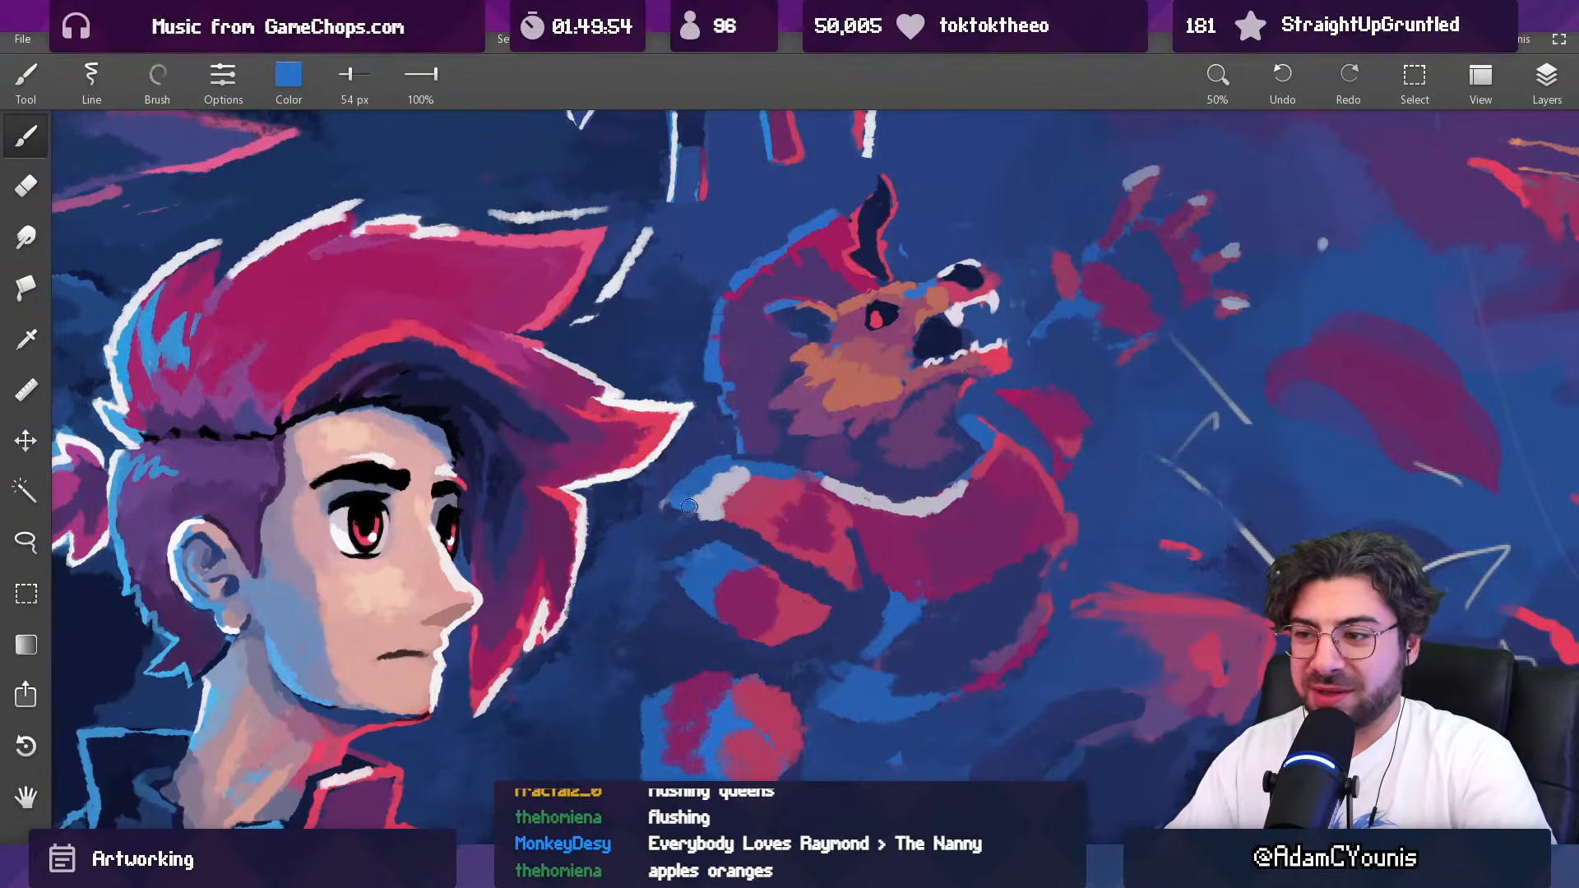
alt+click(686, 463)
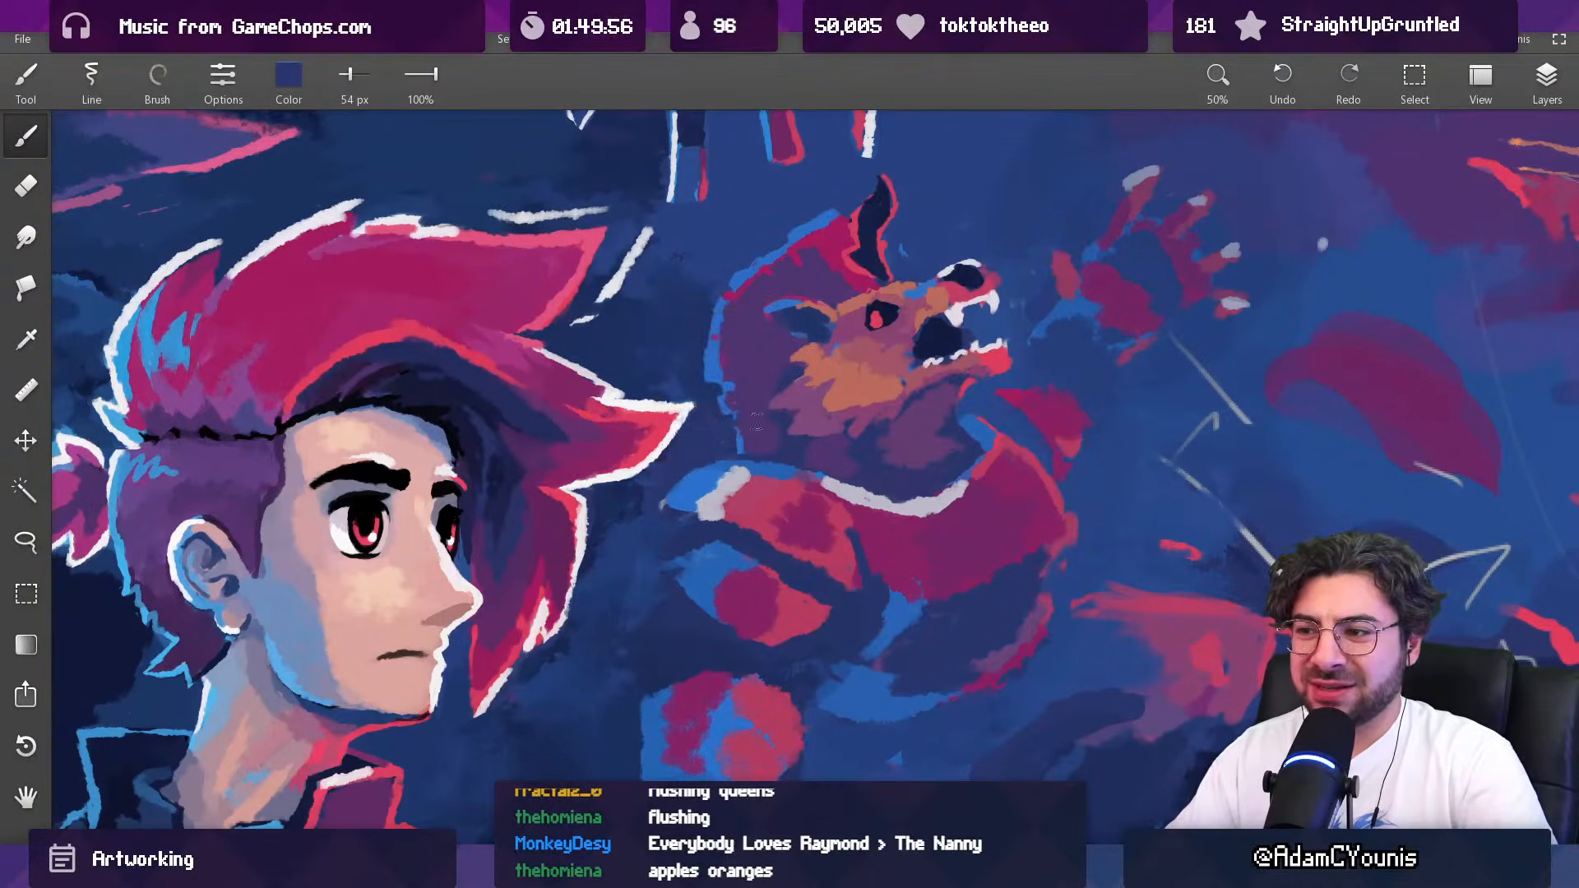
scroll(753, 426, down, 8)
scroll(769, 436, up, 8)
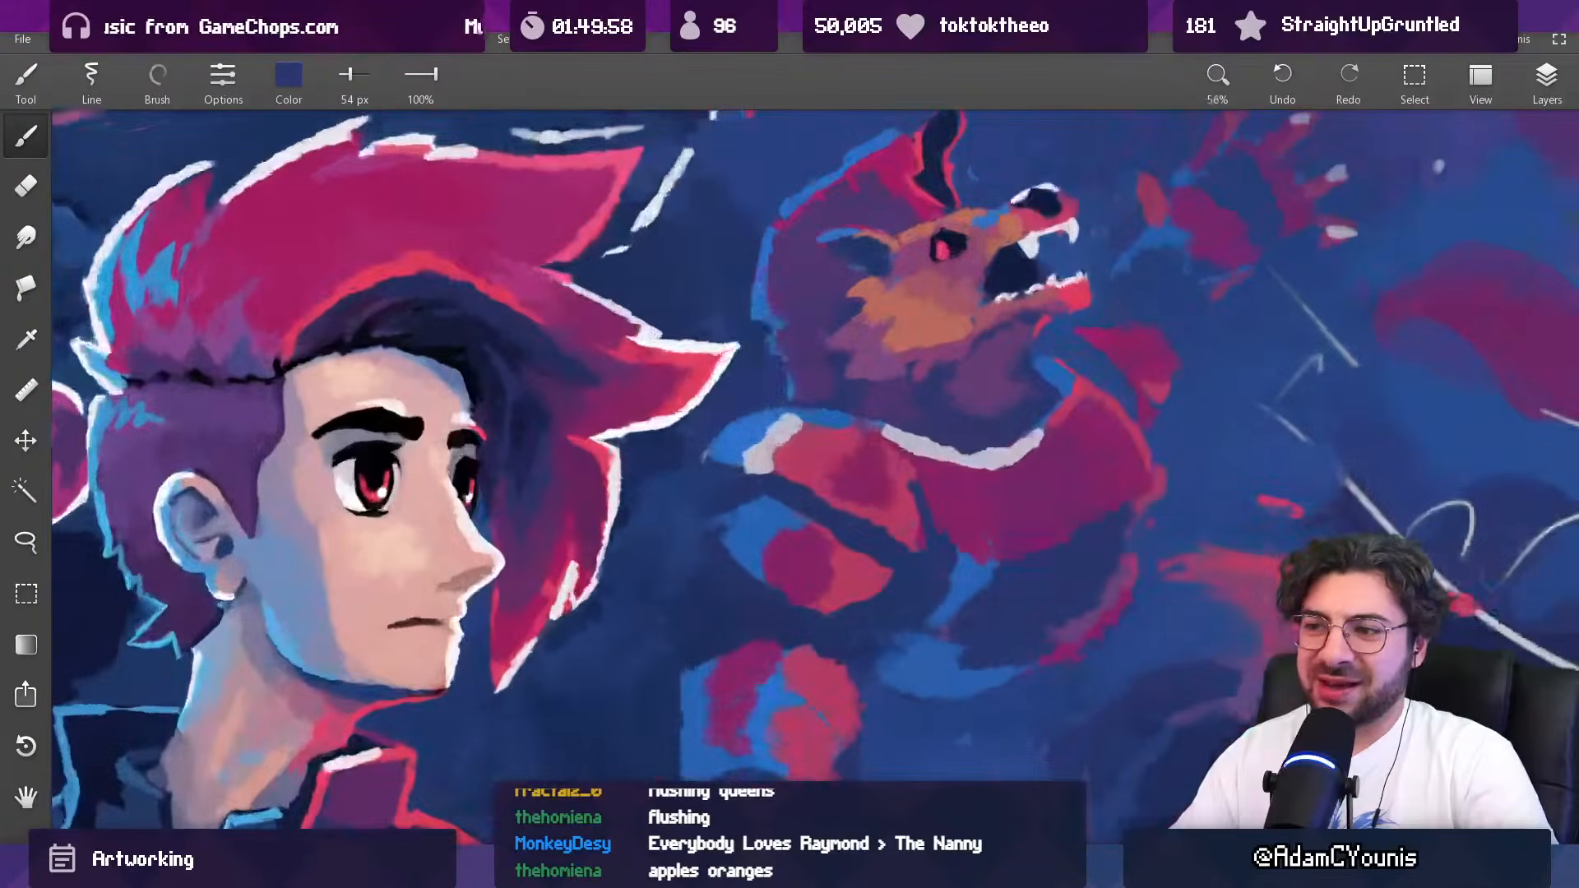
Step: Try a pale rim along the lower edge of the upper shoulder plate
alt+click(764, 457)
key([)
mouse_move(715, 463)
mouse_down()
mouse_move(838, 500)
mouse_move(824, 475)
mouse_move(796, 482)
mouse_move(855, 521)
mouse_up()
key(ctrl+z)
key(ctrl+z)
alt+click(819, 510)
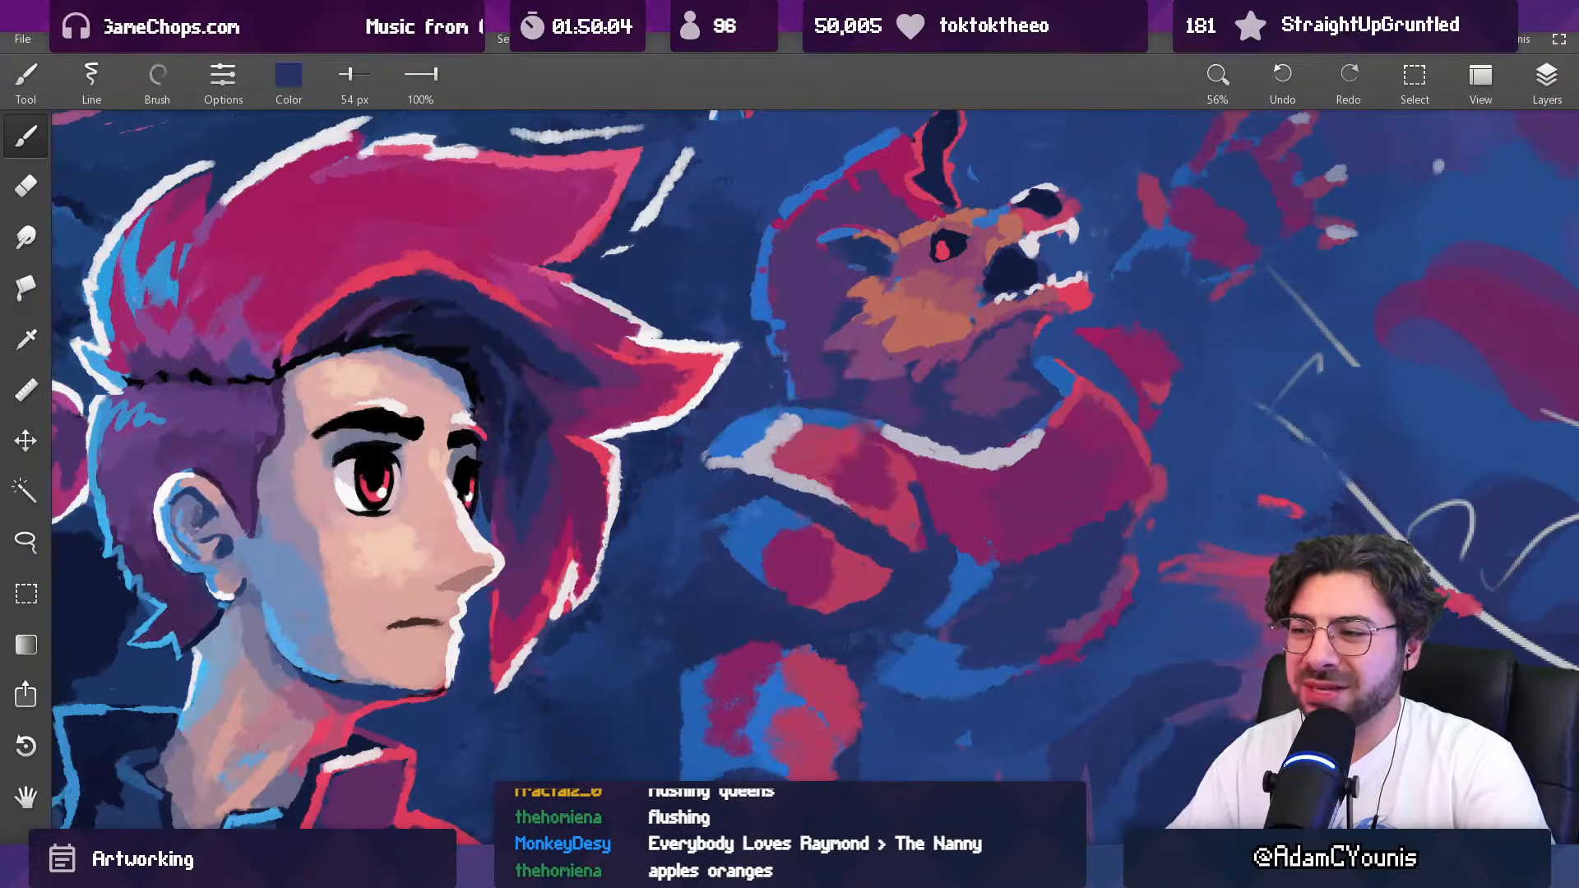
scroll(830, 463, down, 10)
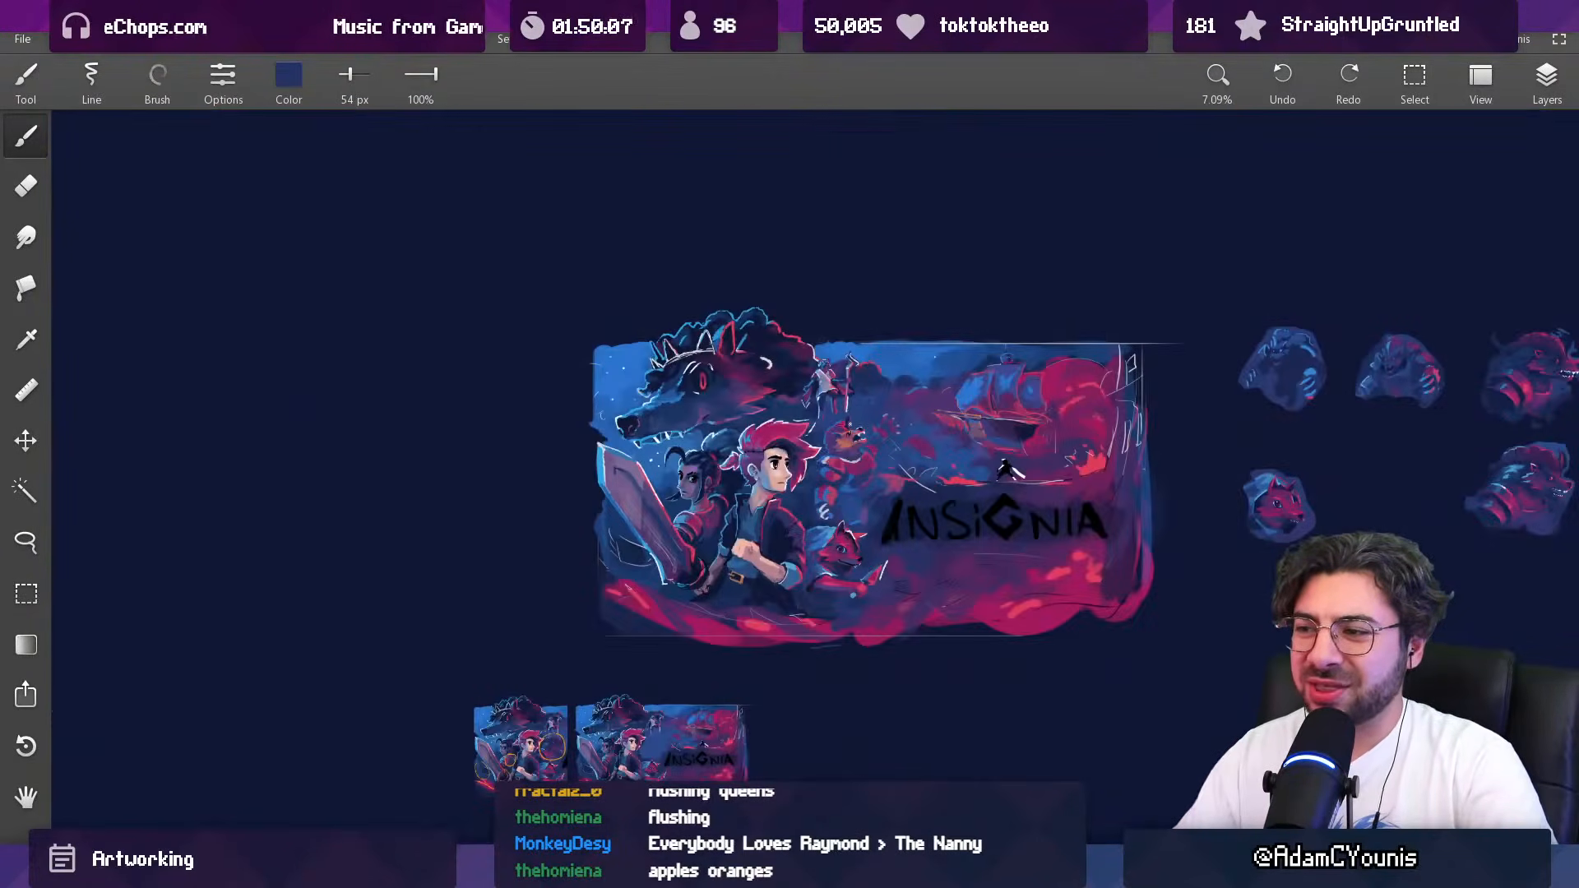
scroll(834, 467, up, 10)
key(bracketright)
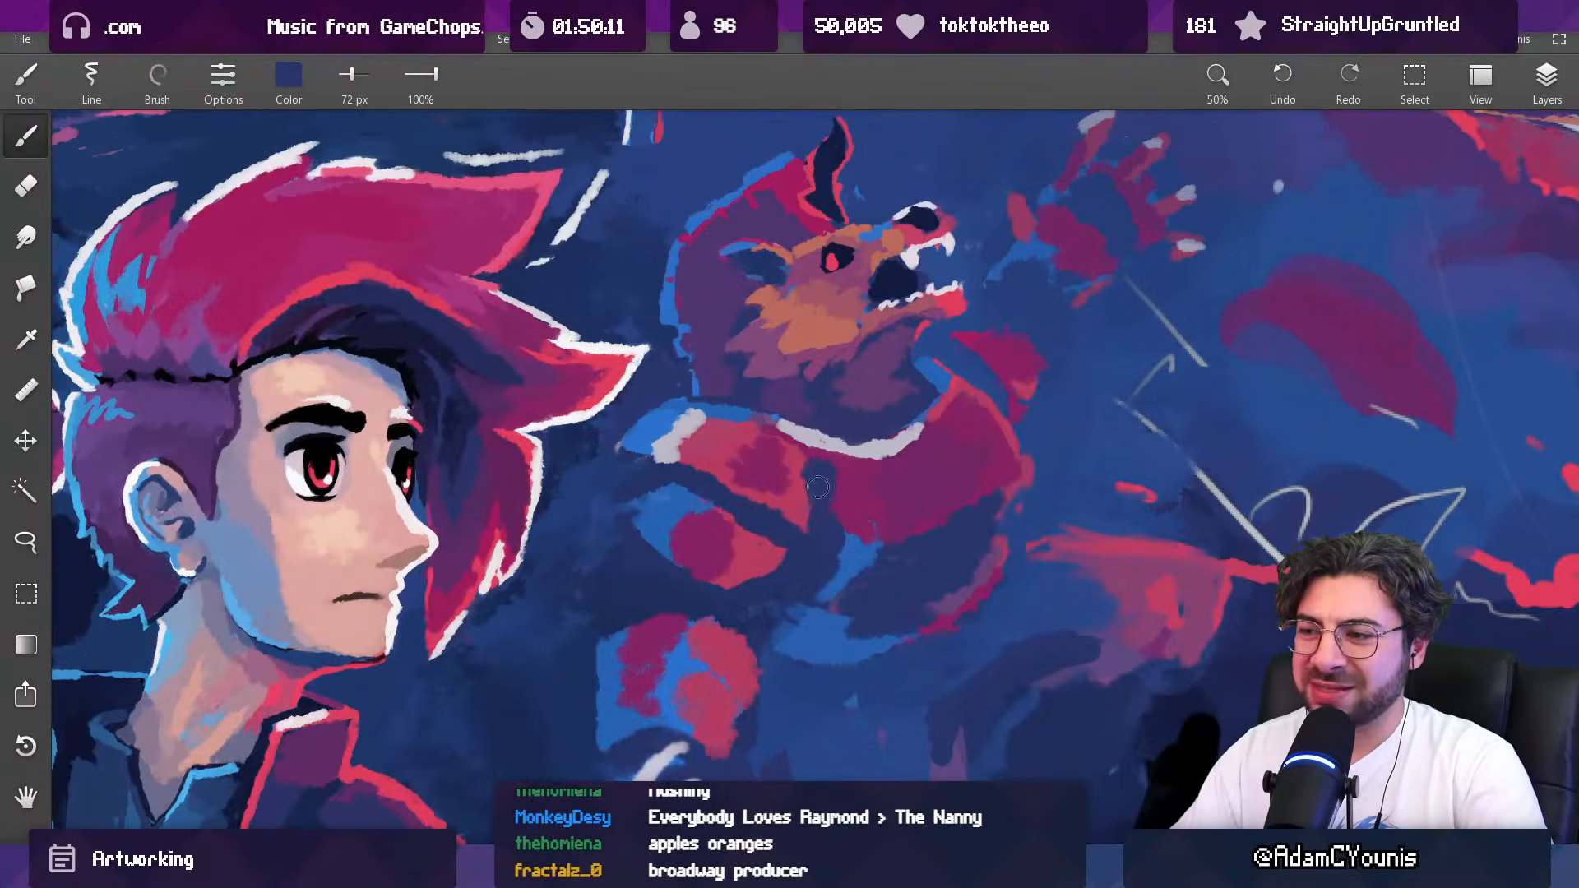
scroll(819, 464, down, 7)
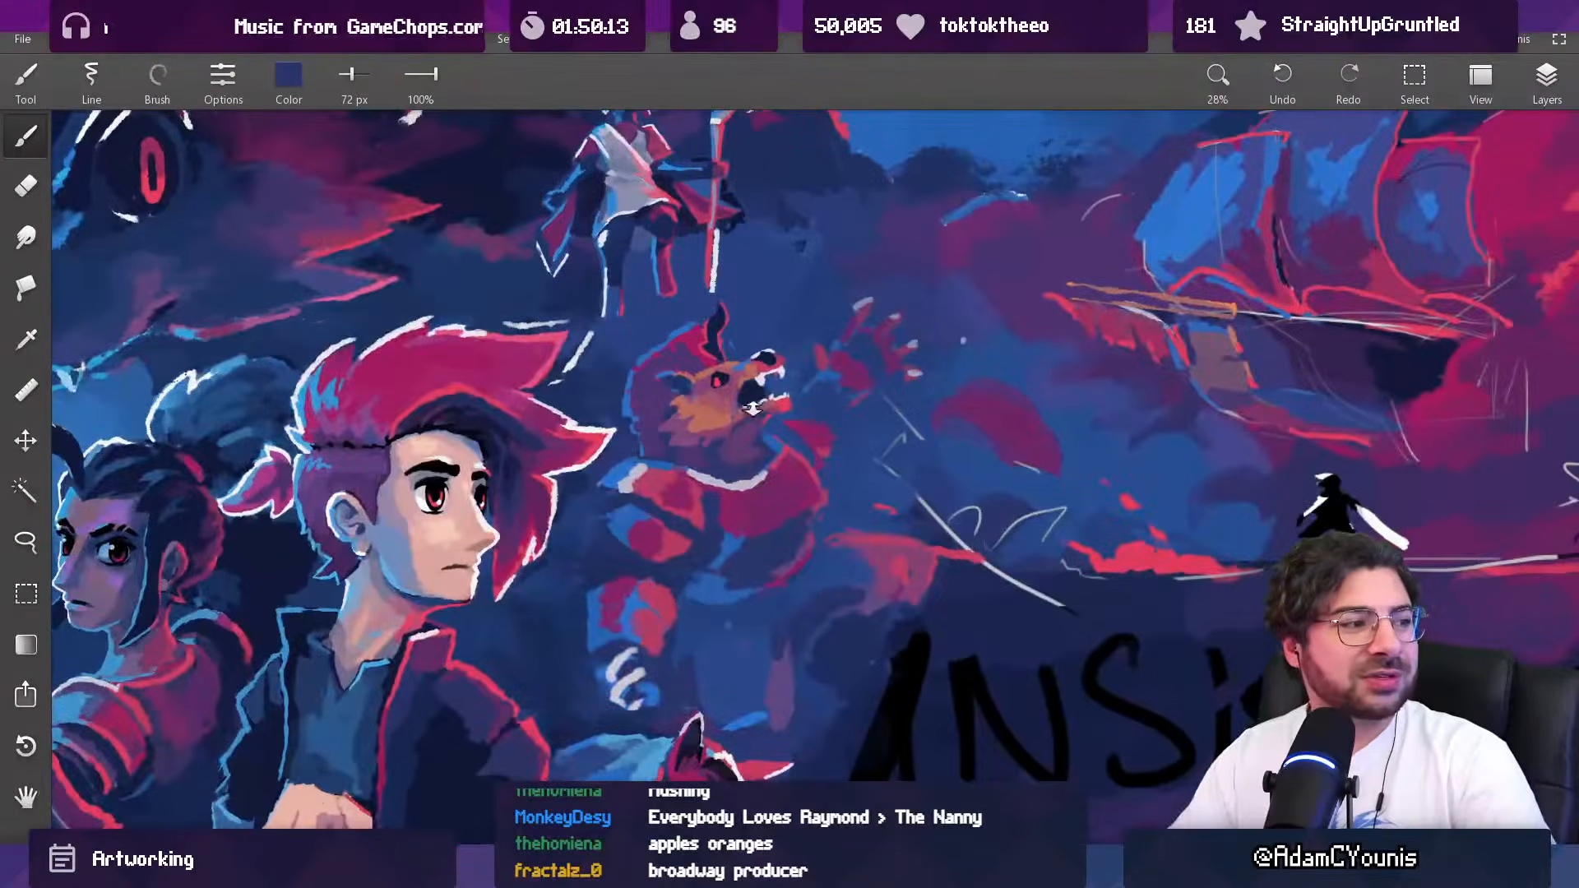
scroll(739, 447, up, 5)
key(bracketright)
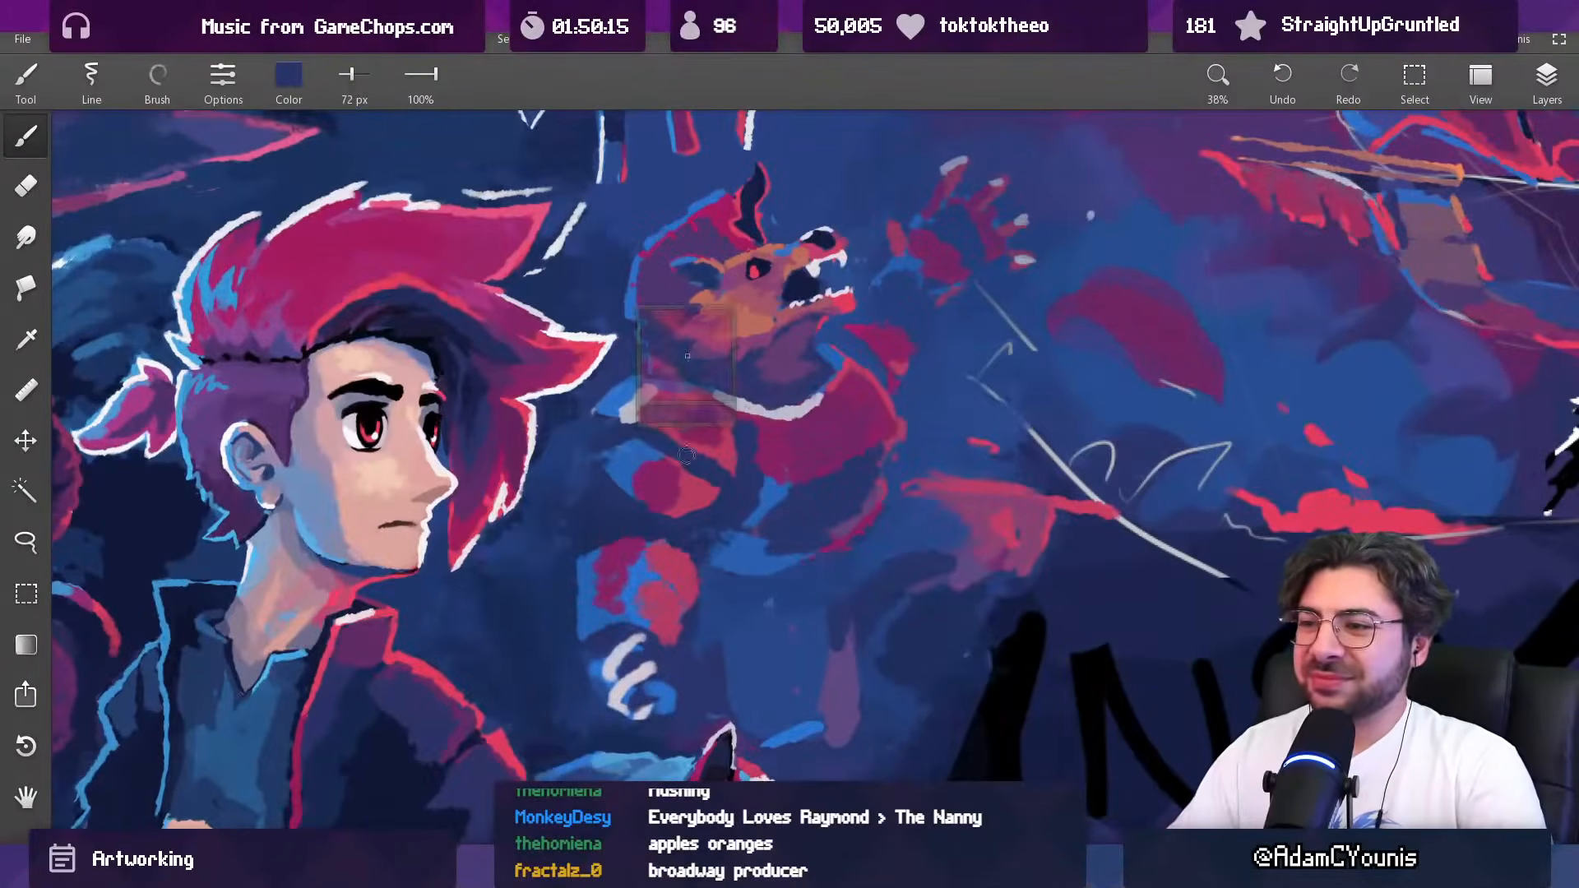
Step: Repaint the second shoulder plate and the gap around it with sampled magenta at 53 px and dark blue at 106 px
key(bracketleft)
key(bracketleft)
key(bracketleft)
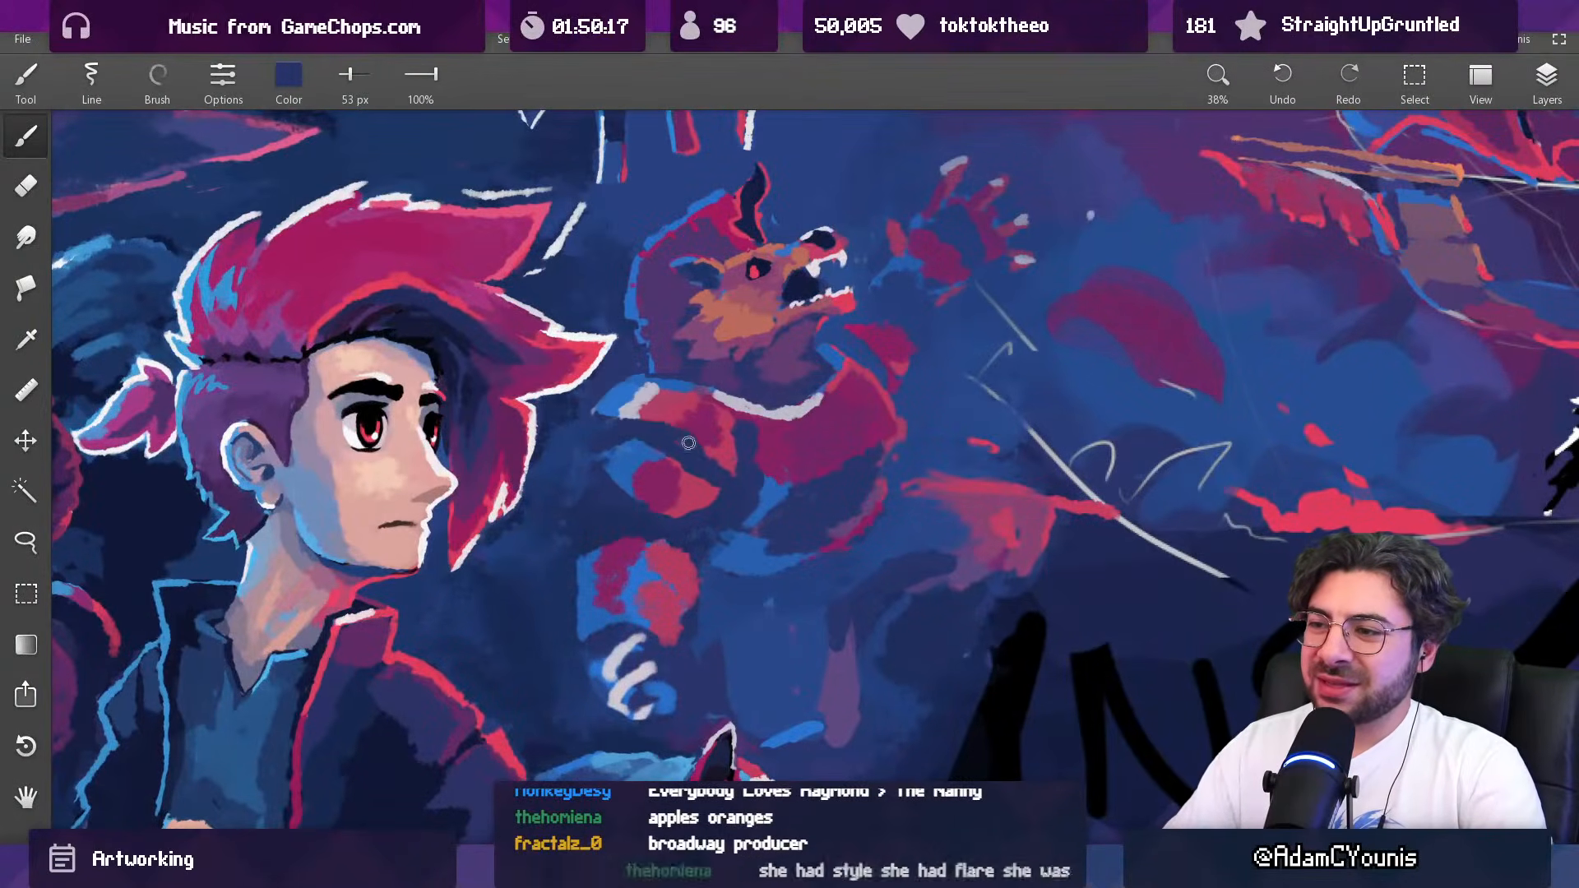
alt+click(664, 474)
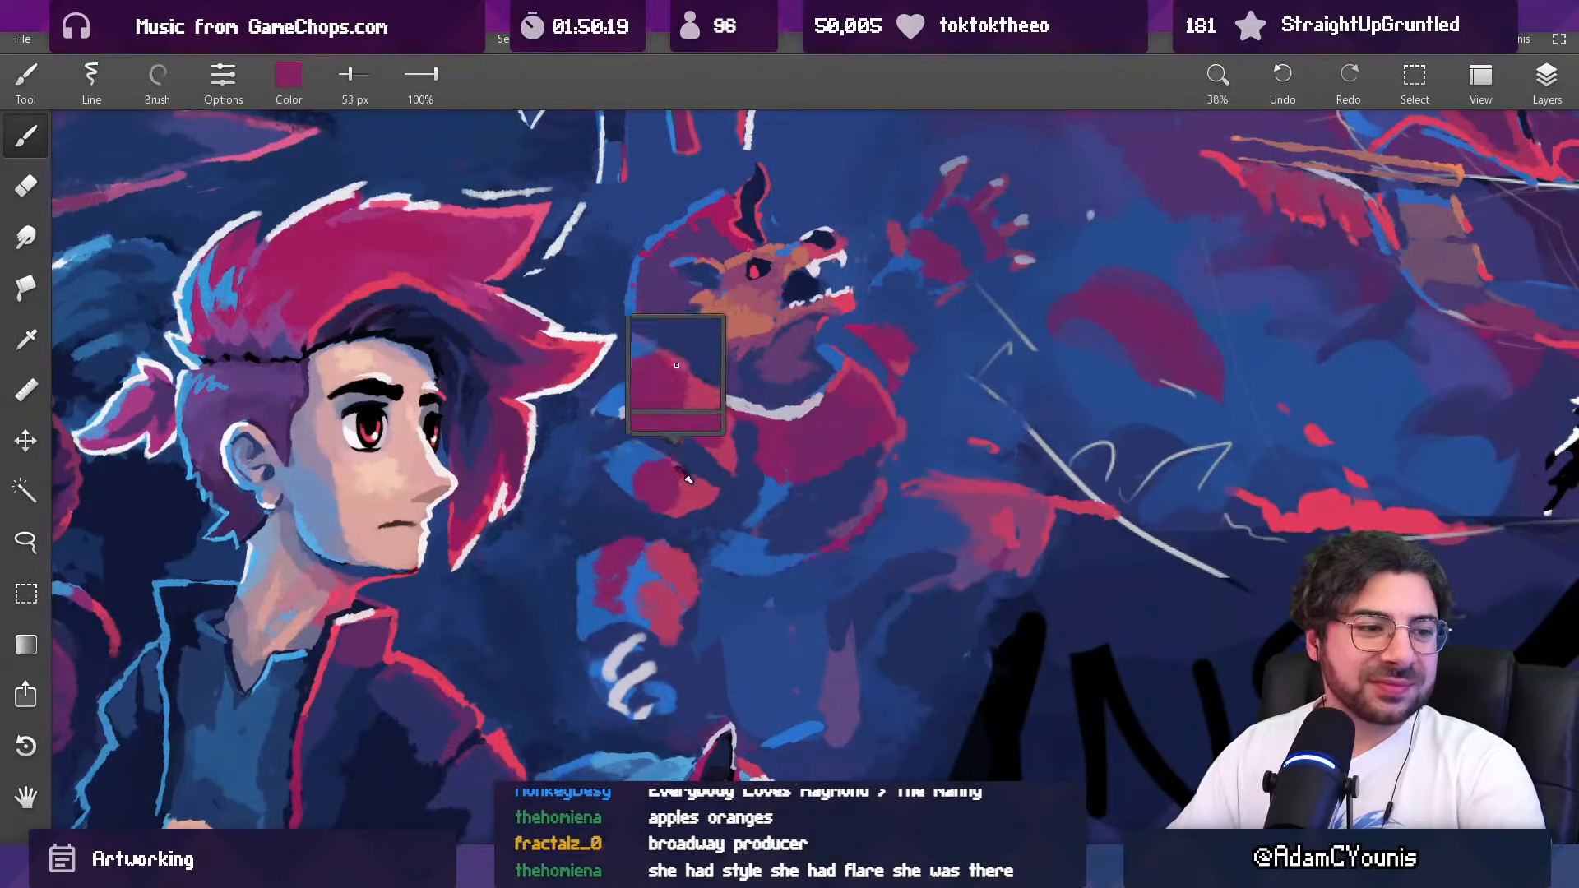
alt+click(695, 493)
key(bracketright)
key(bracketright)
drag(698, 466, 710, 481)
alt+click(694, 535)
key(bracketright)
key(bracketright)
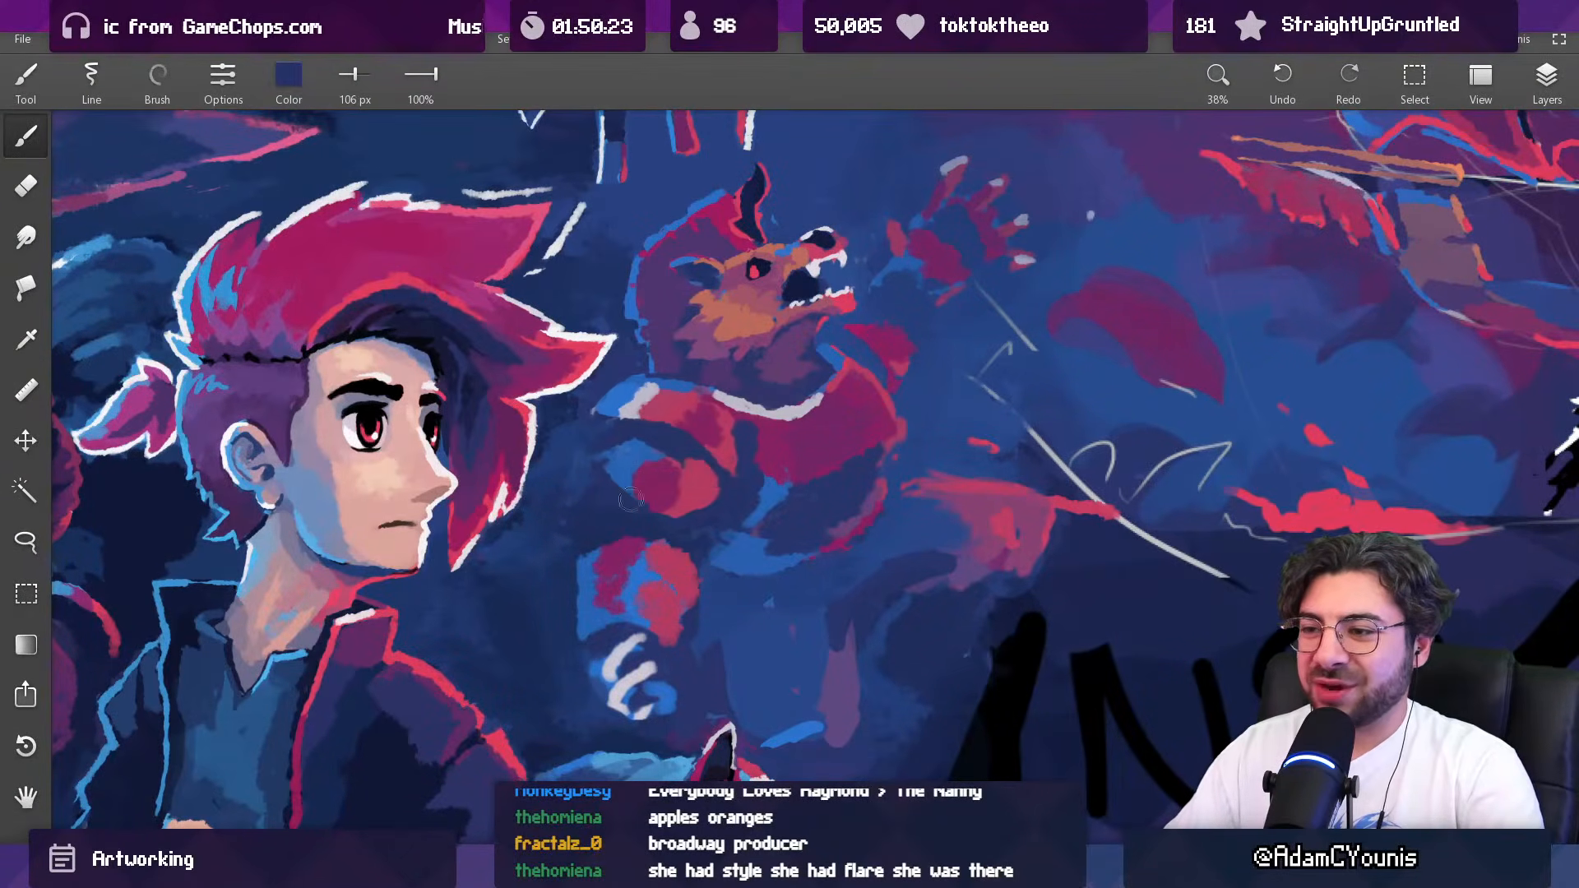
Step: Rebuild the second shoulder plate's light and shade with sampled red at 86 px and blue at 117 px
scroll(742, 458, down, 5)
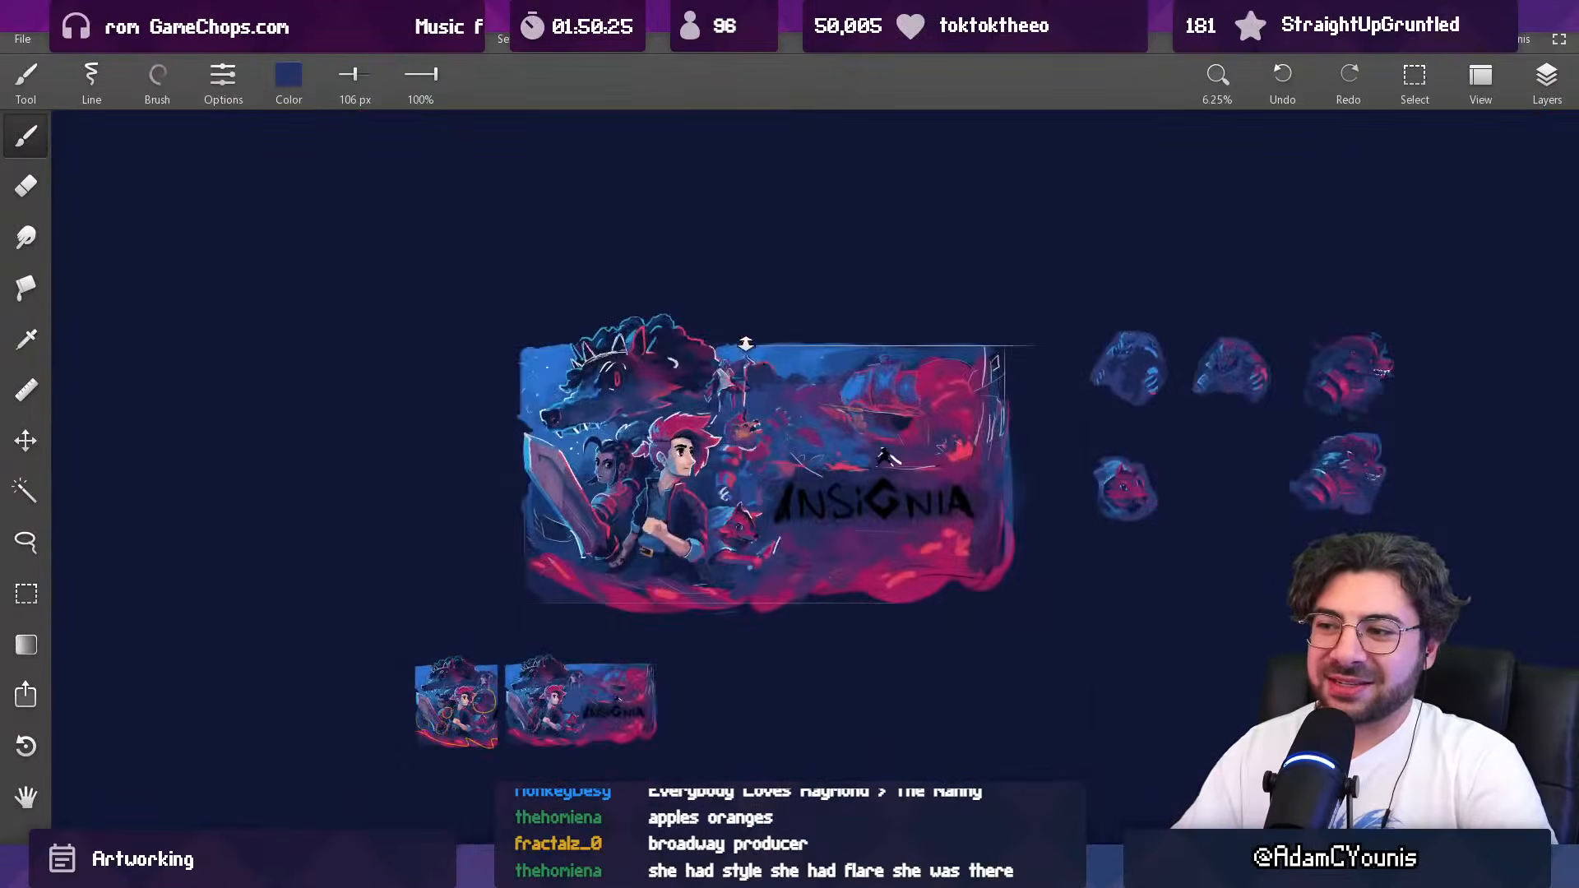
scroll(732, 441, up, 5)
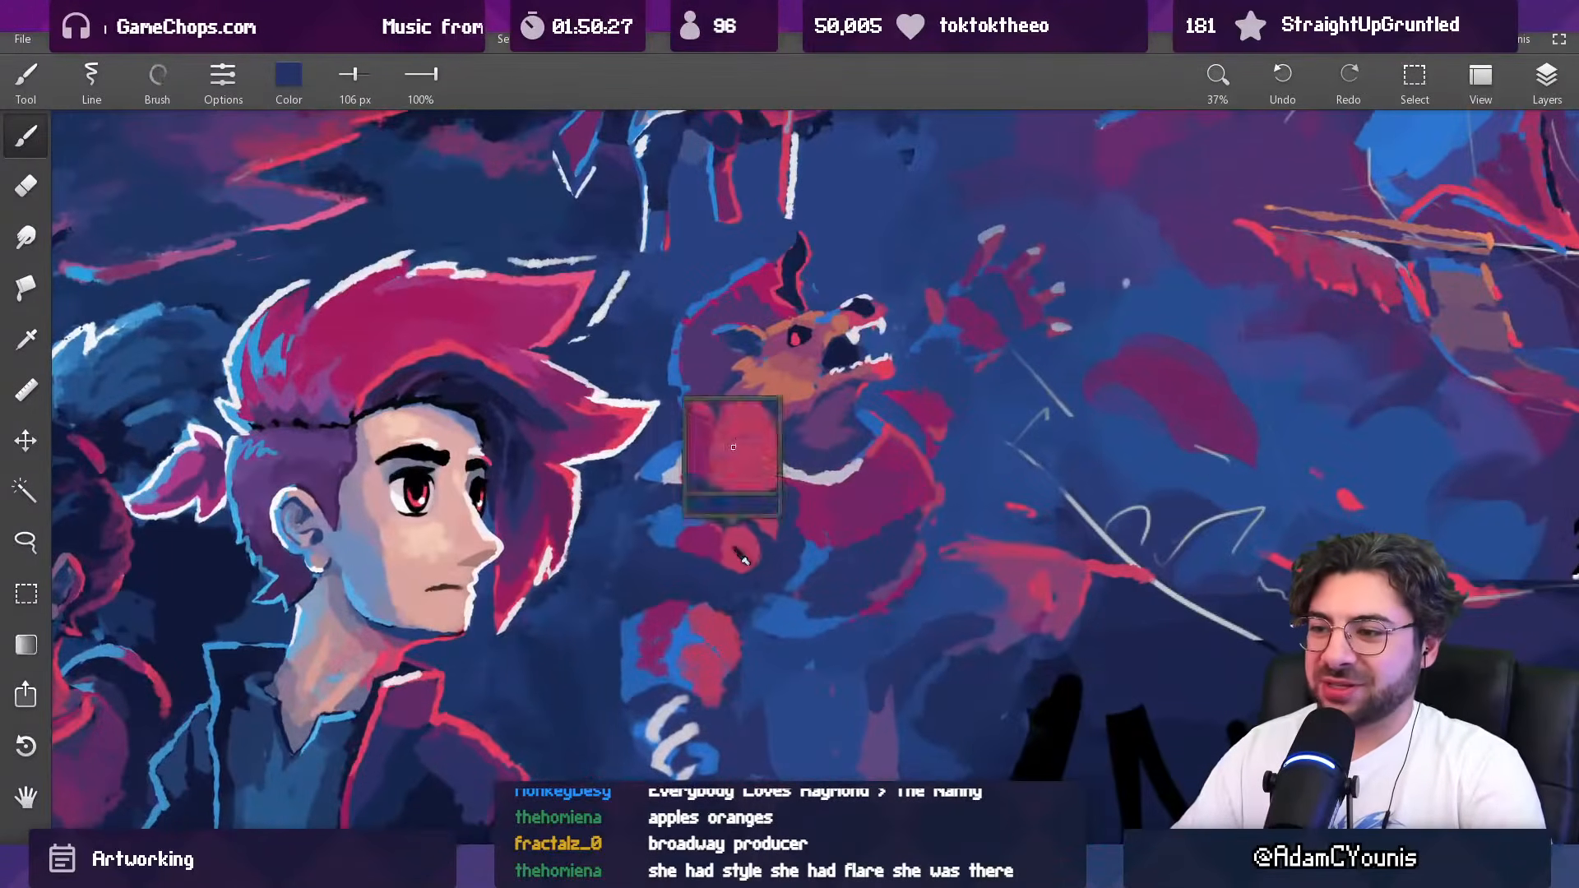
alt+click(756, 555)
key(bracketleft)
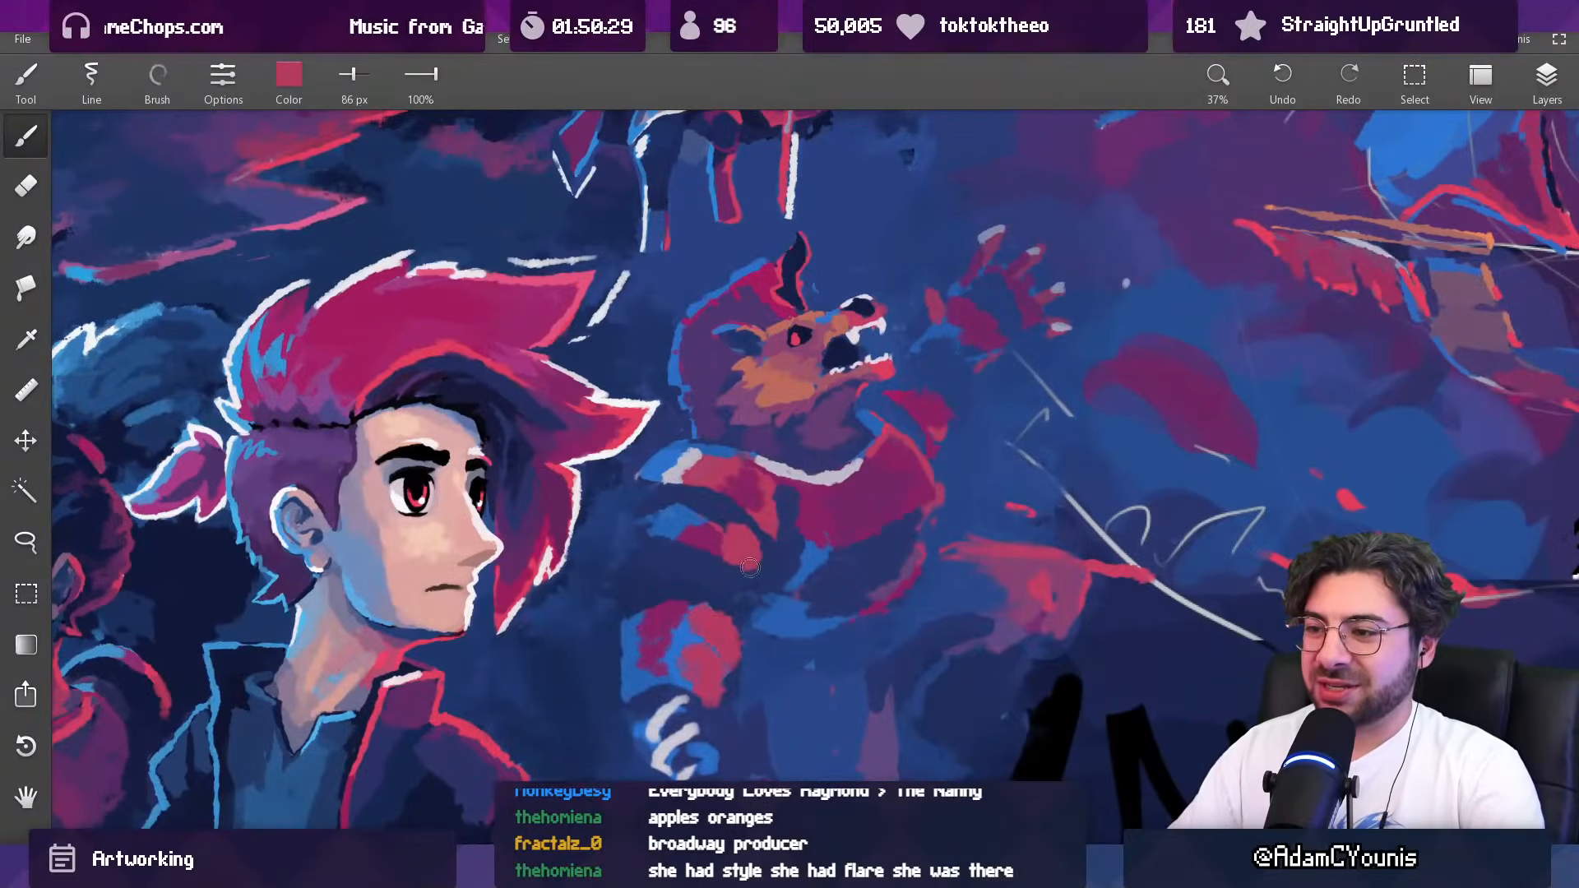
alt+click(662, 527)
drag(653, 531, 689, 515)
alt+click(682, 516)
key(bracketright)
alt+click(720, 511)
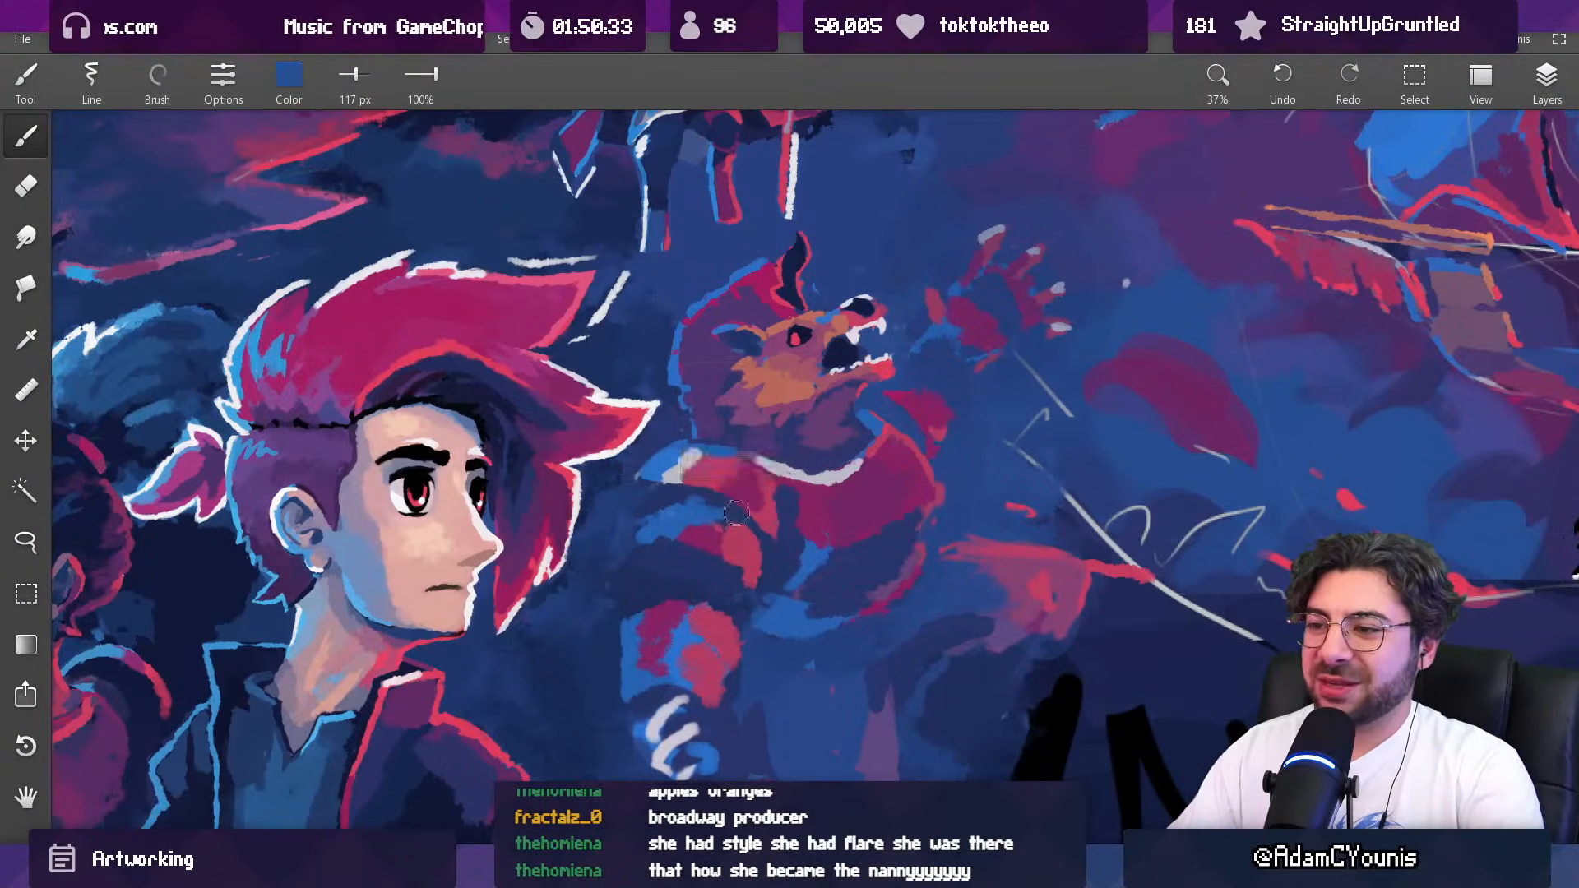
Step: Blend the second plate's blue and red areas with sampled magenta and blue at 83 px, plus purple and dark blue at 65 px
alt+click(707, 517)
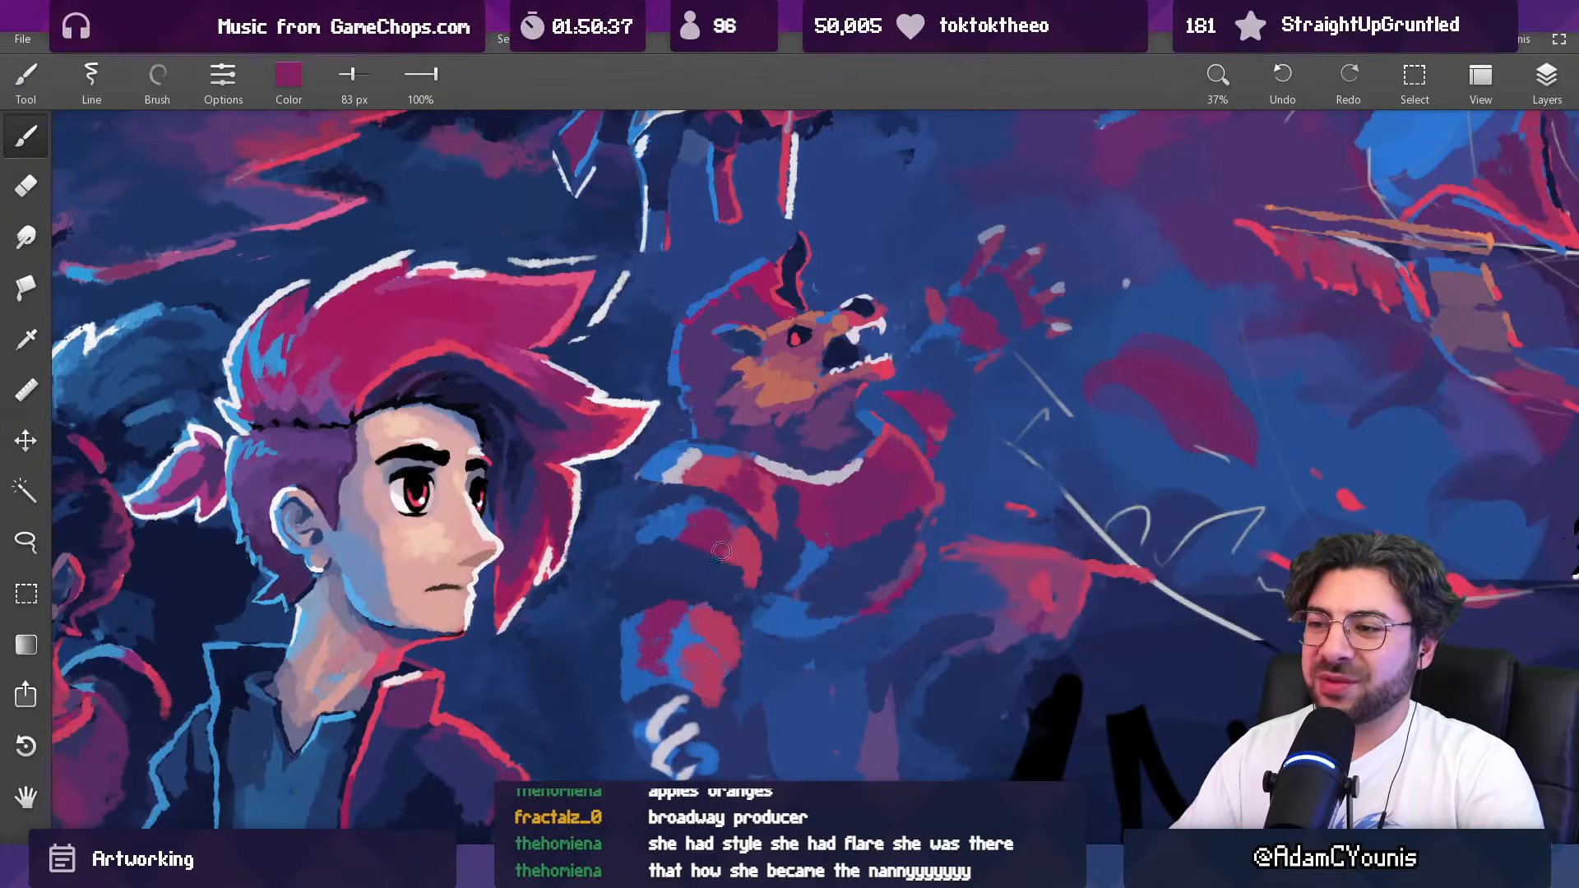
alt+click(724, 544)
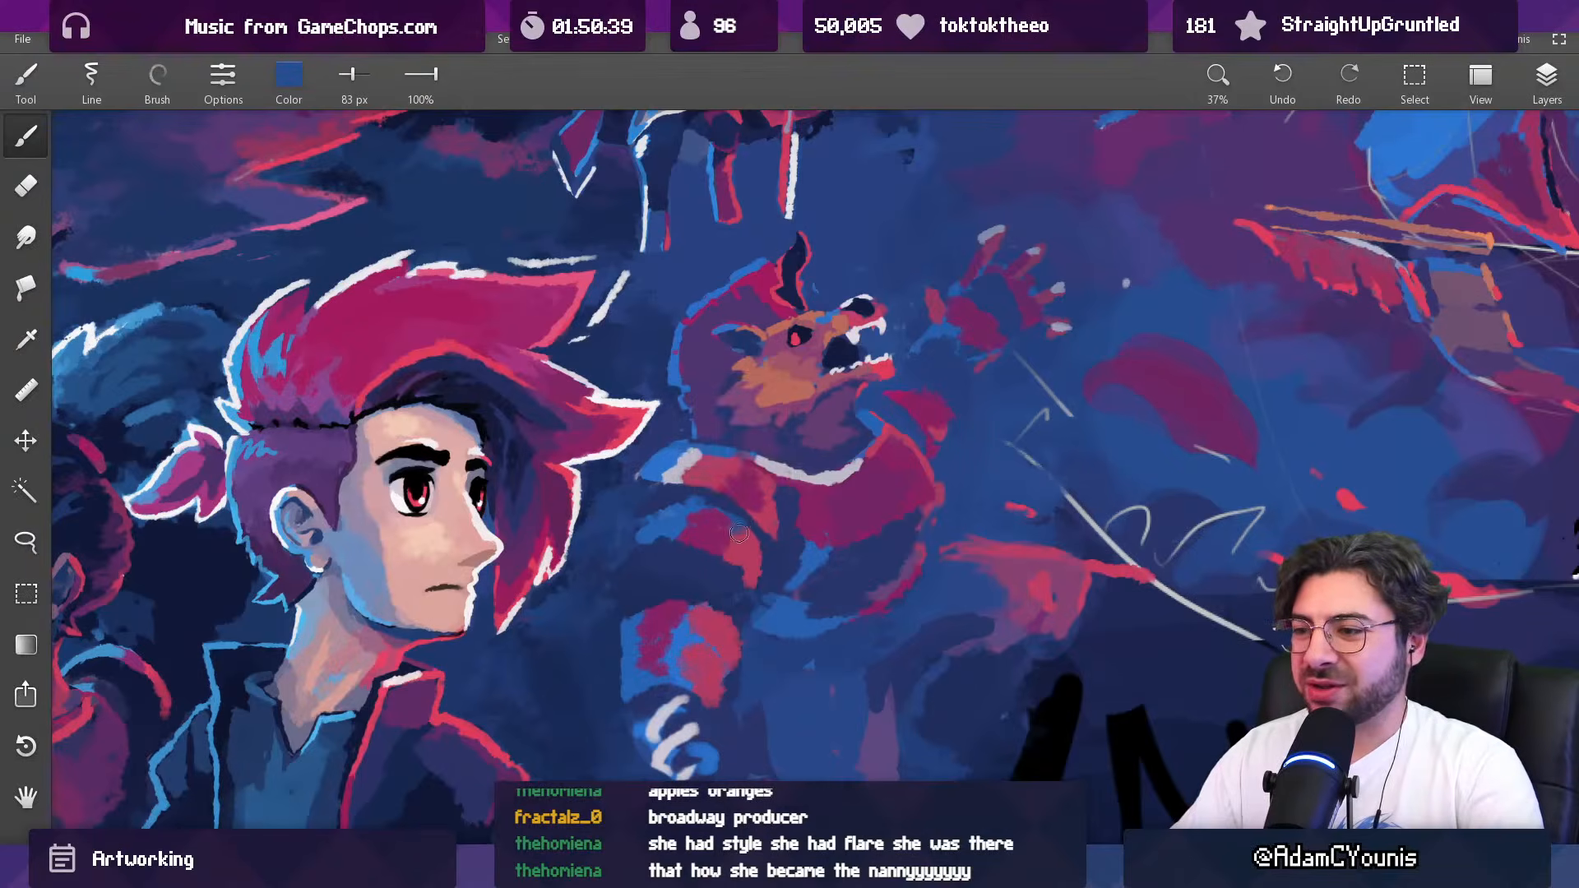
alt+click(752, 542)
key([)
key([)
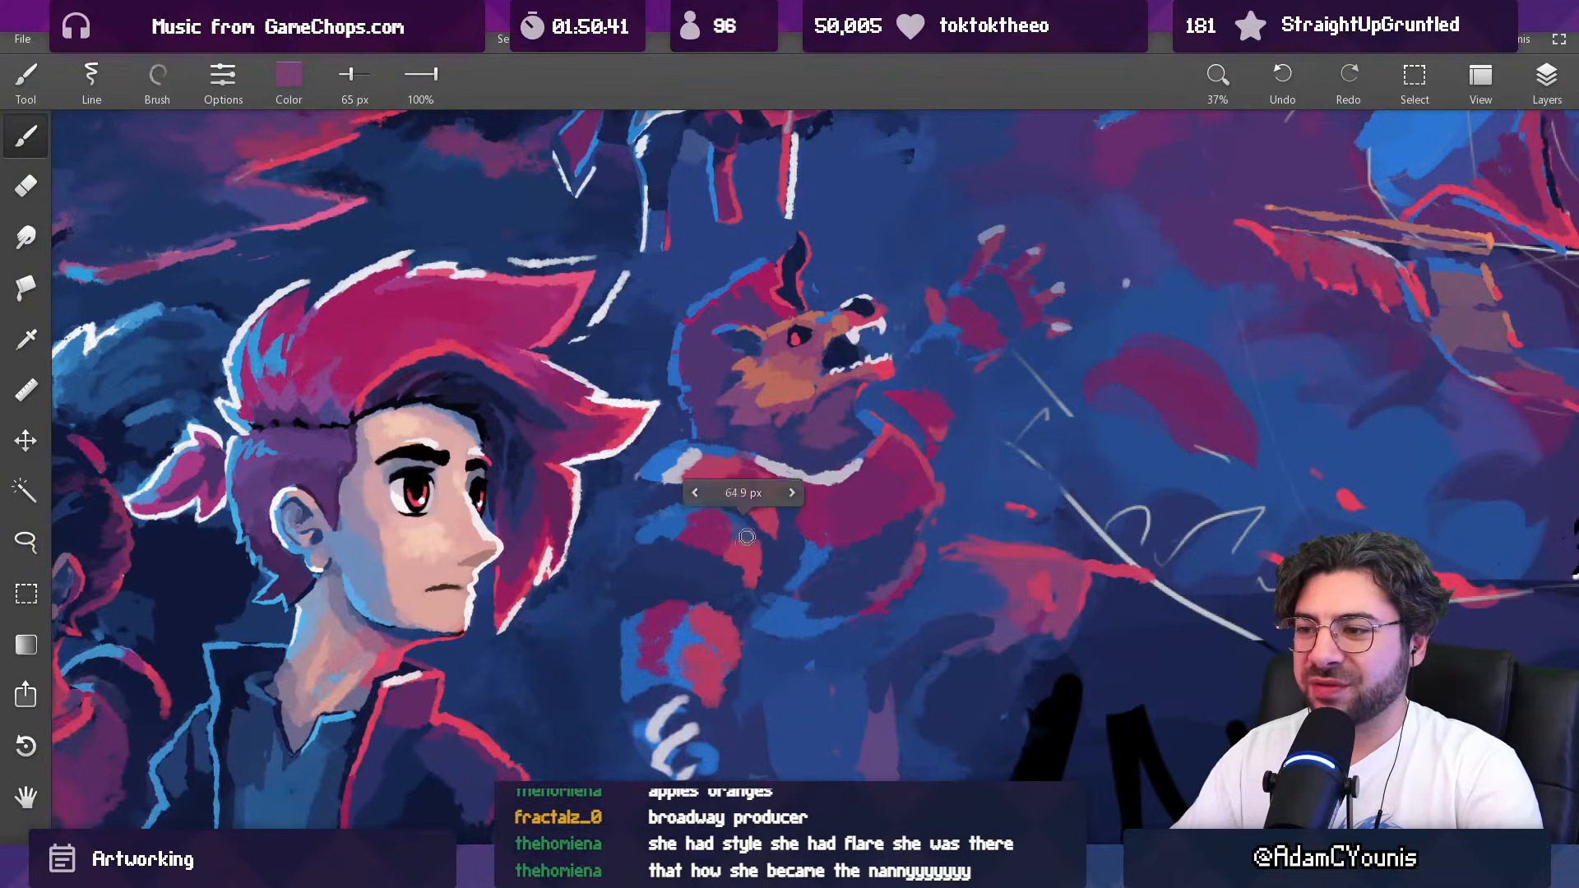
alt+click(695, 523)
alt+click(663, 533)
alt+click(671, 536)
Step: Cool the reds of the creature's shoulder plates with sampled slate blue at 104 px
scroll(738, 483, down, 8)
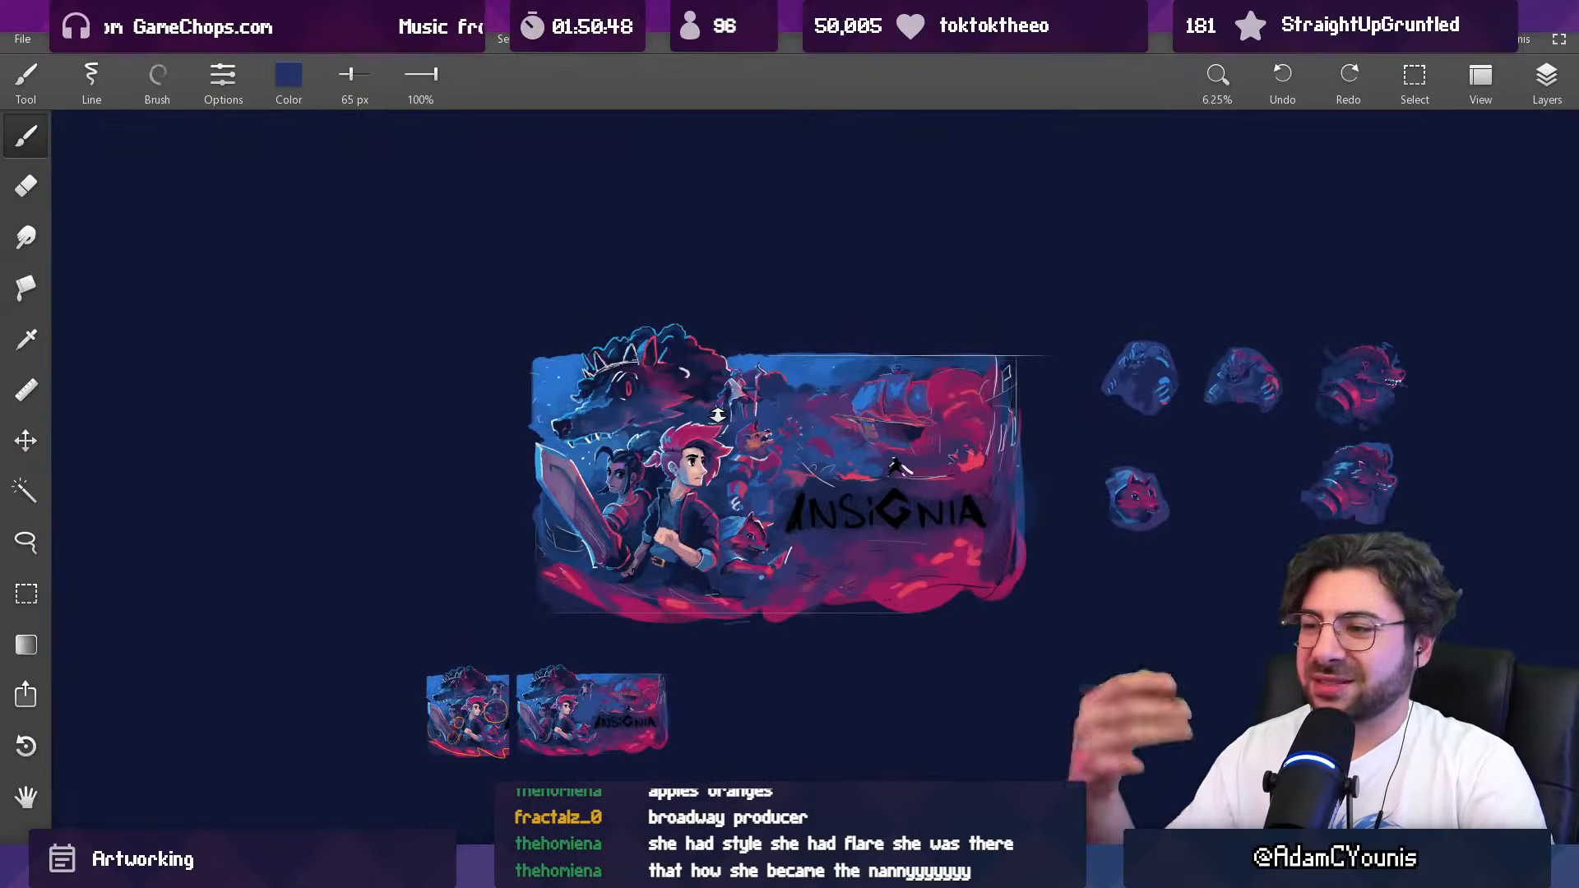
scroll(736, 433, up, 3)
scroll(717, 346, up, 2)
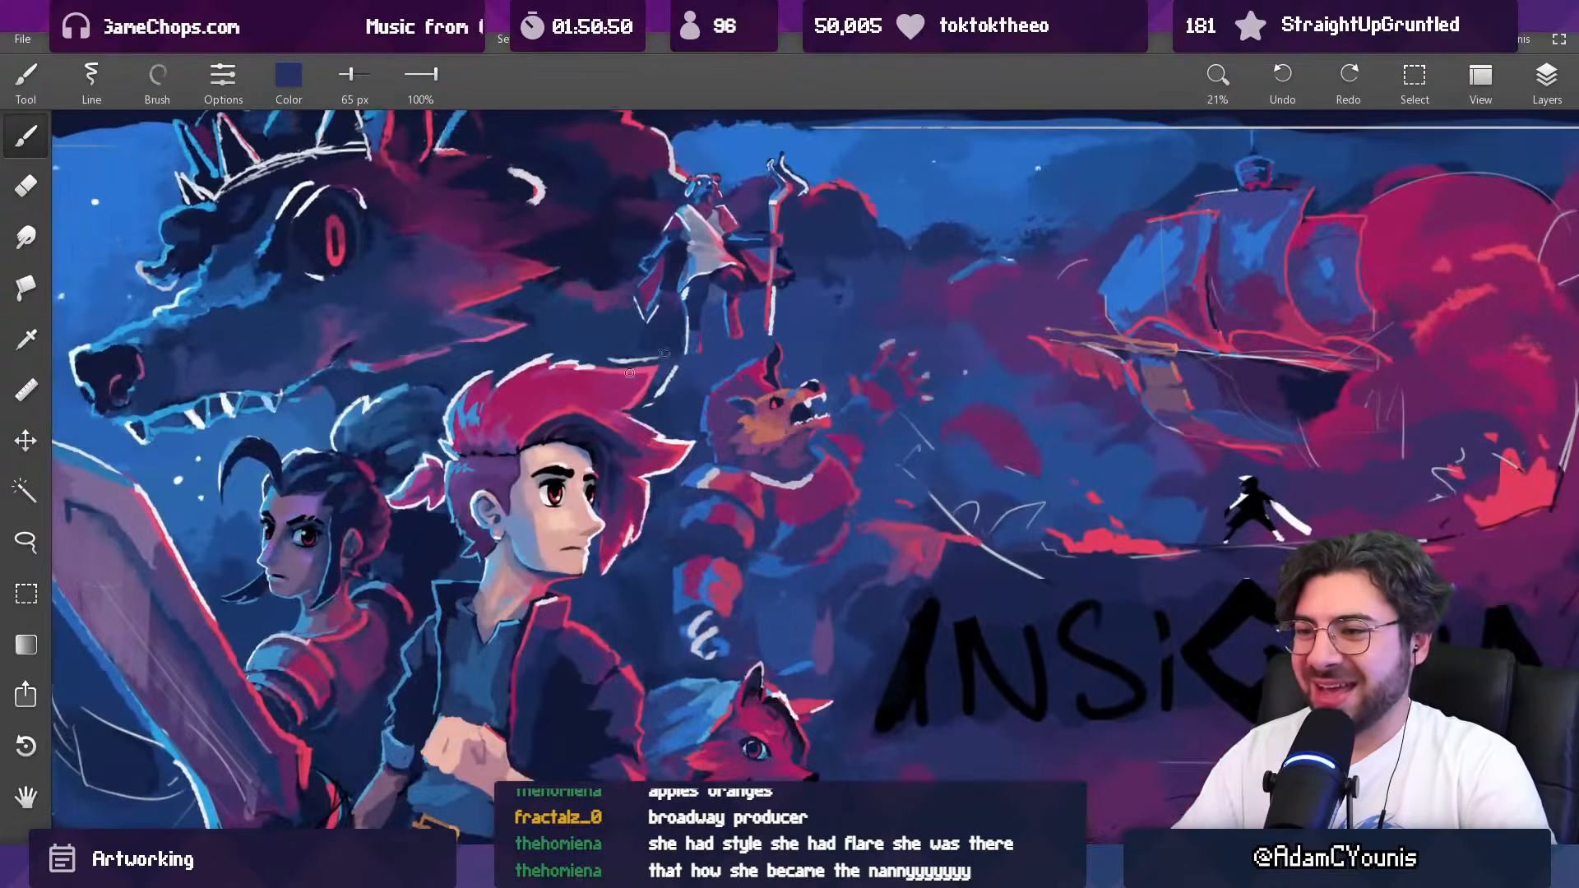
key(])
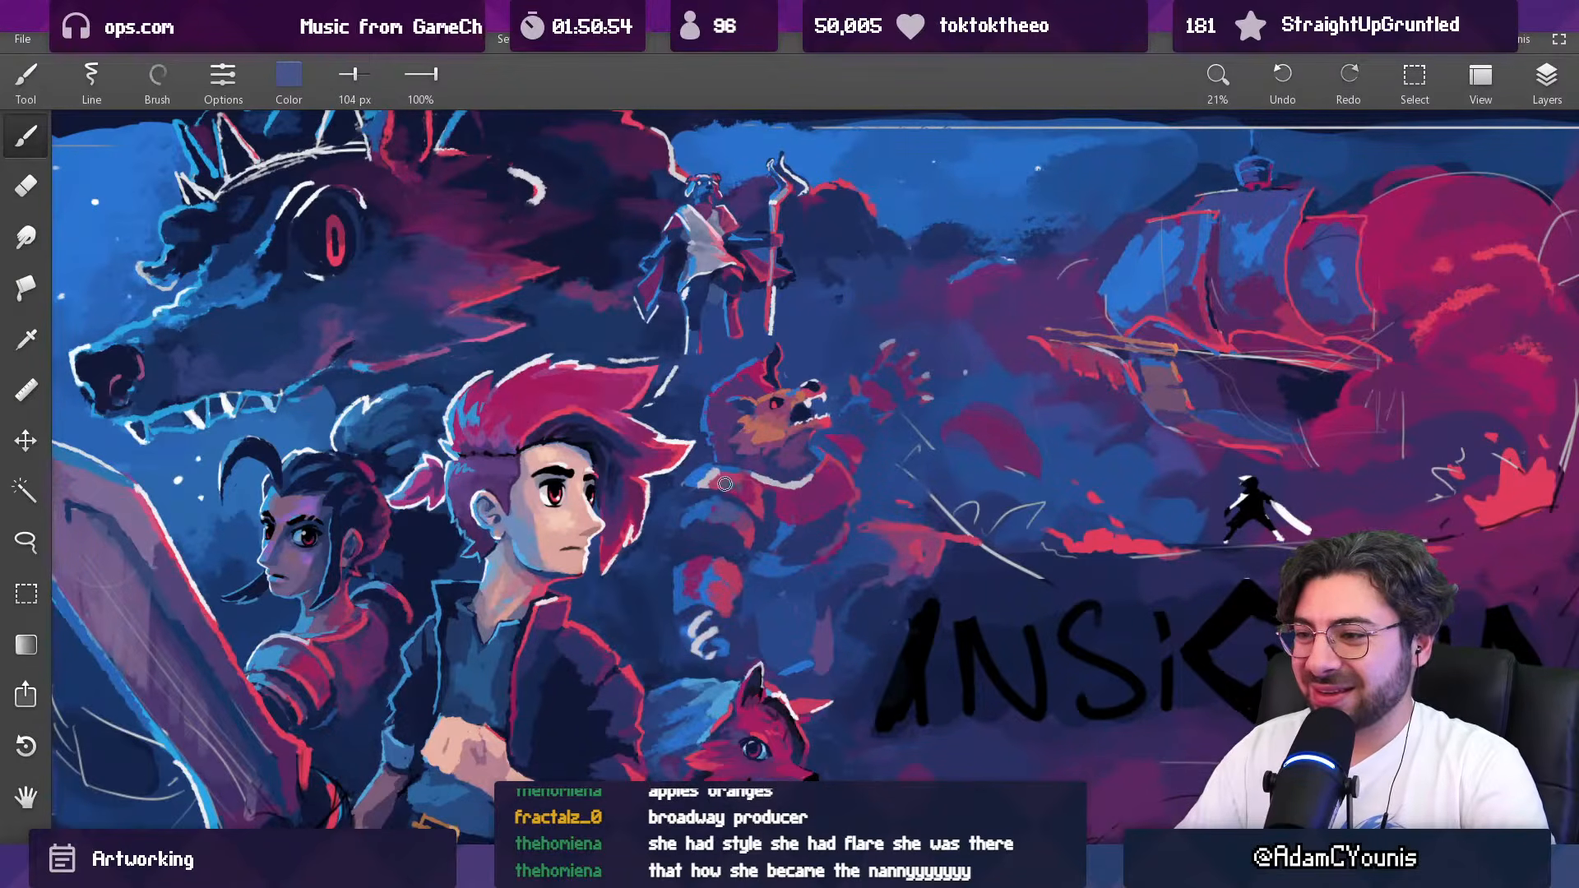
drag(760, 449, 705, 777)
drag(773, 398, 761, 491)
Step: Paint a pale highlight arc along the top of the second shoulder plate with sampled off-white at 52 px
alt+click(756, 487)
alt+click(731, 429)
key([)
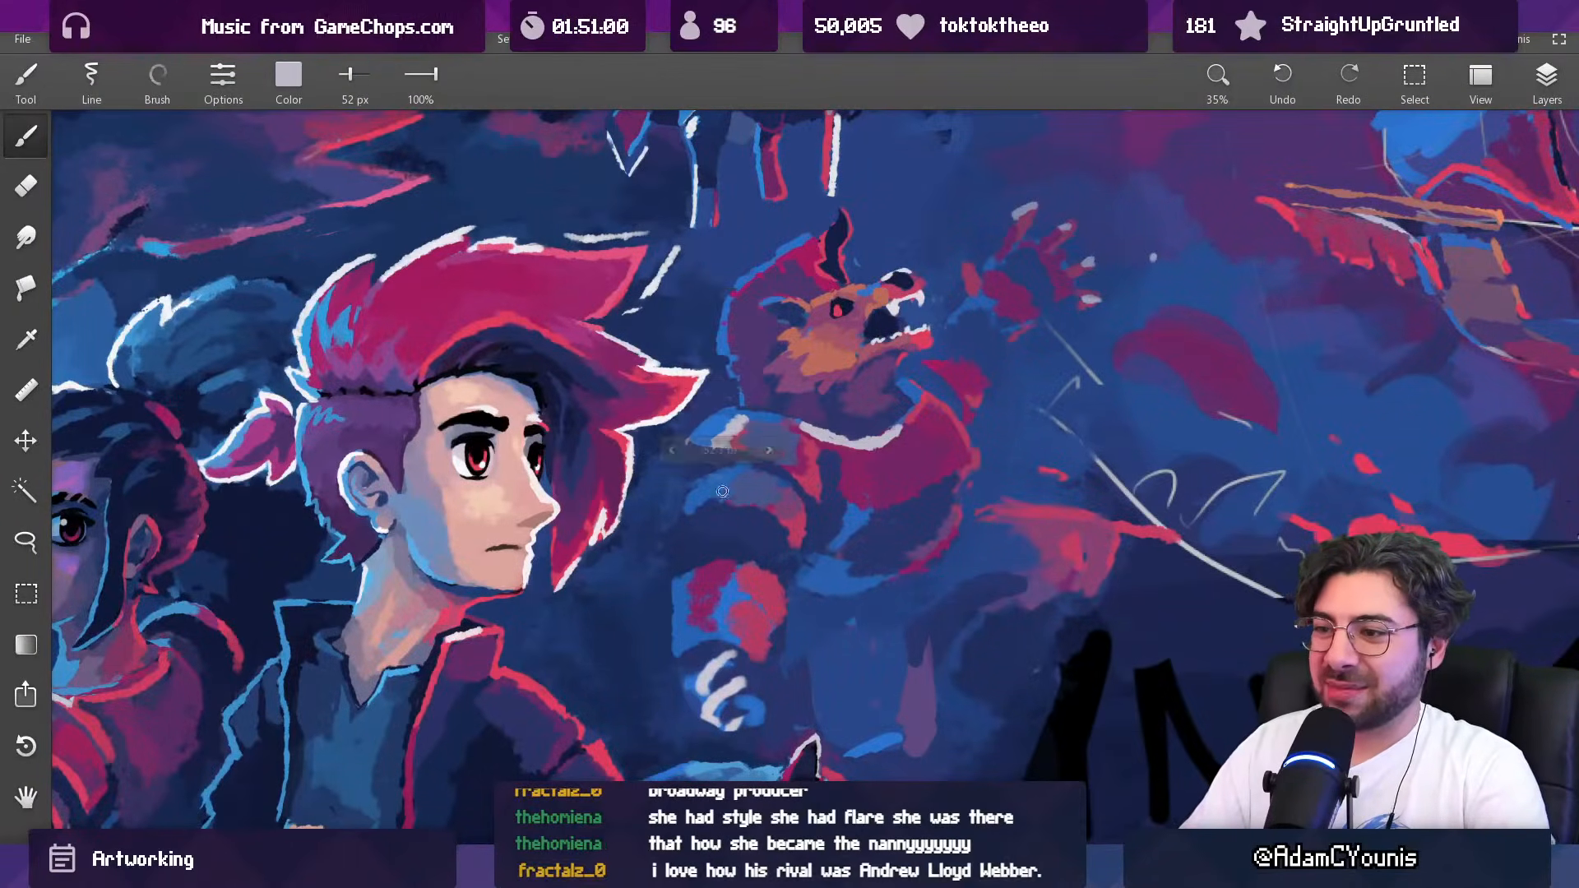
drag(701, 505, 749, 500)
key(ctrl+z)
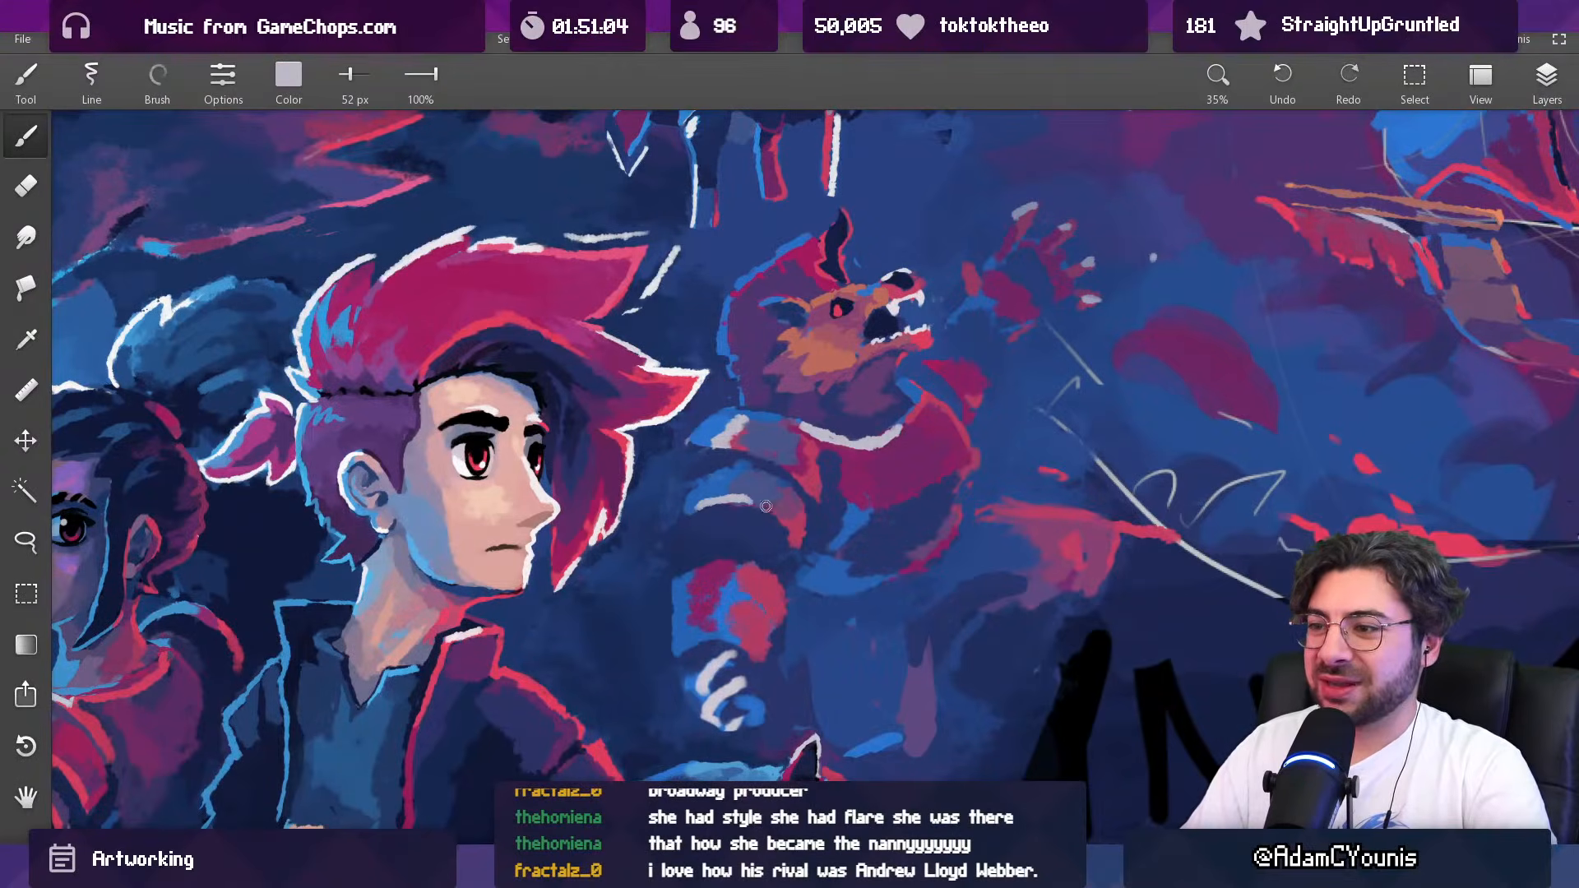
Step: Refine the highlight and outer edge of the upper shoulder plate with sampled dark blue and bright blue at 52 px
alt+click(706, 448)
alt+click(713, 411)
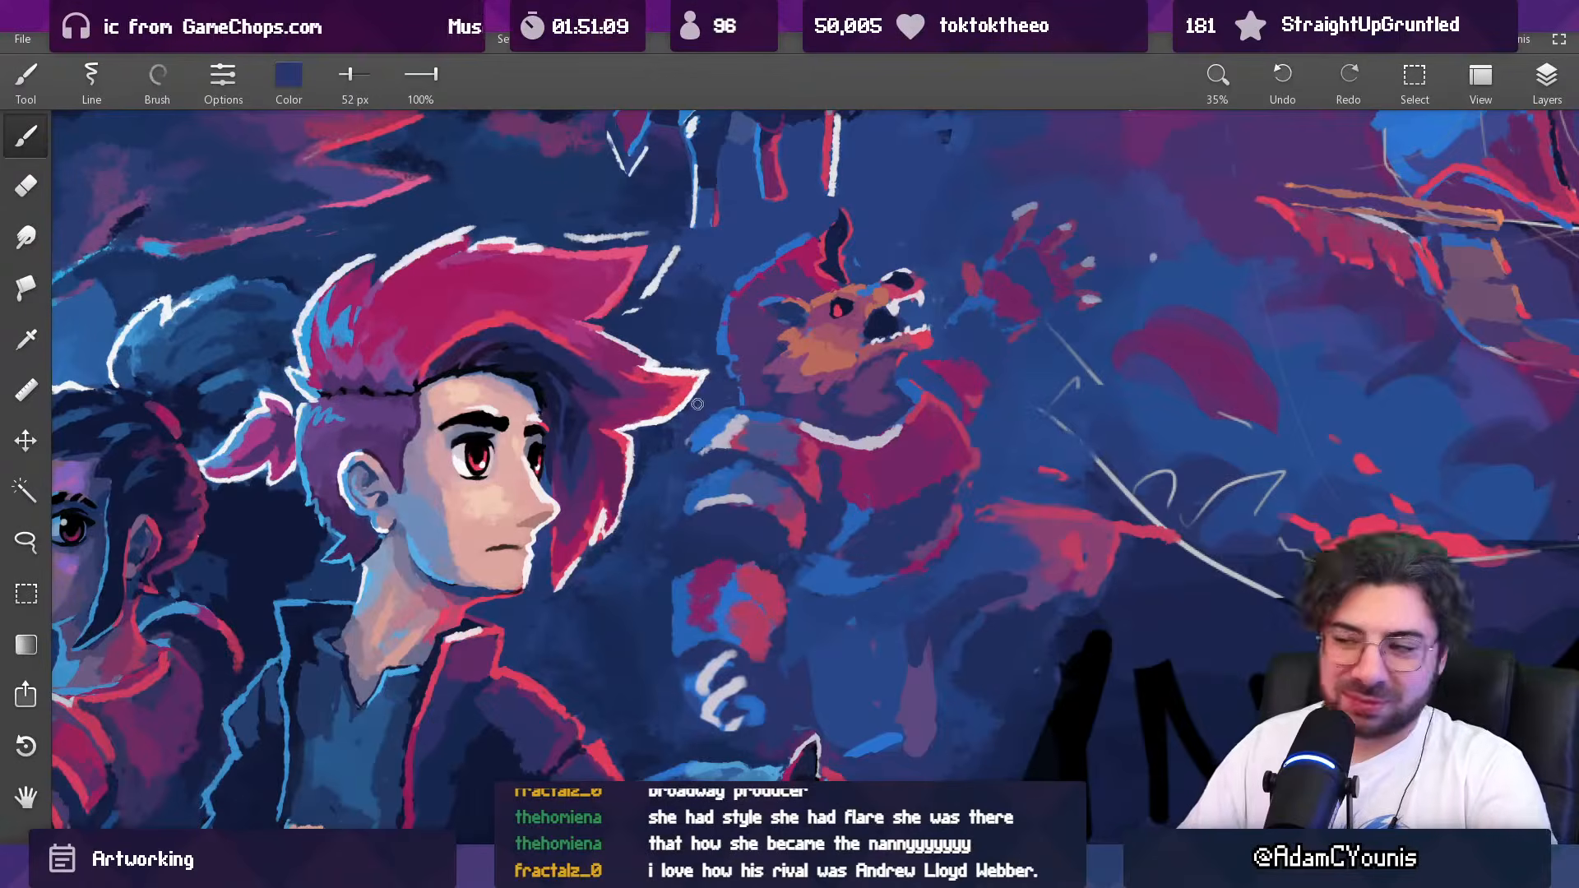
alt+click(727, 405)
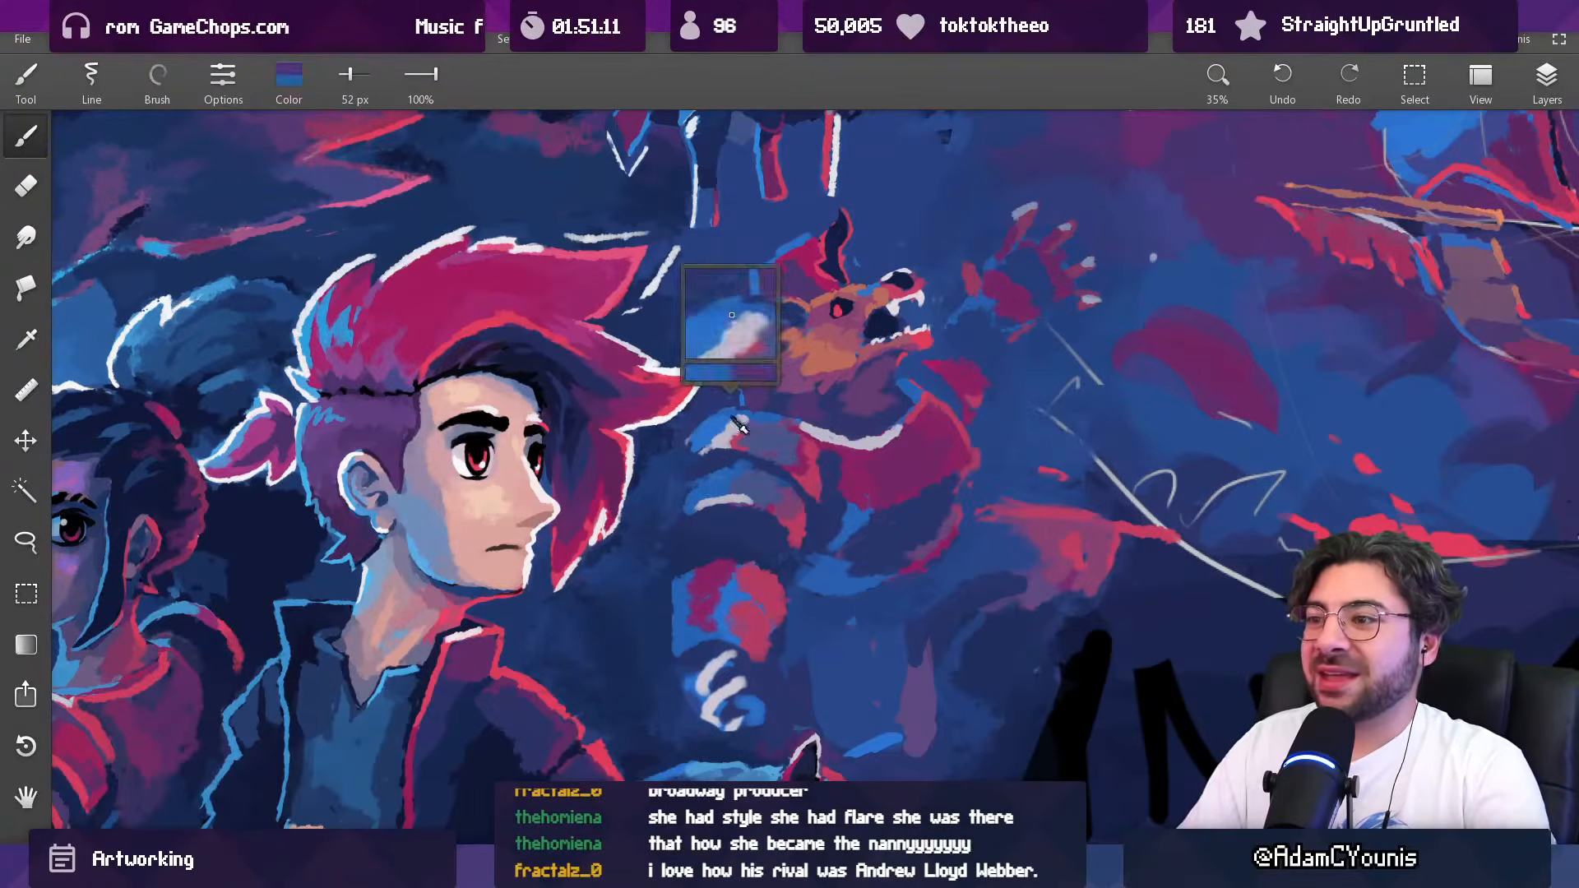
alt+click(714, 416)
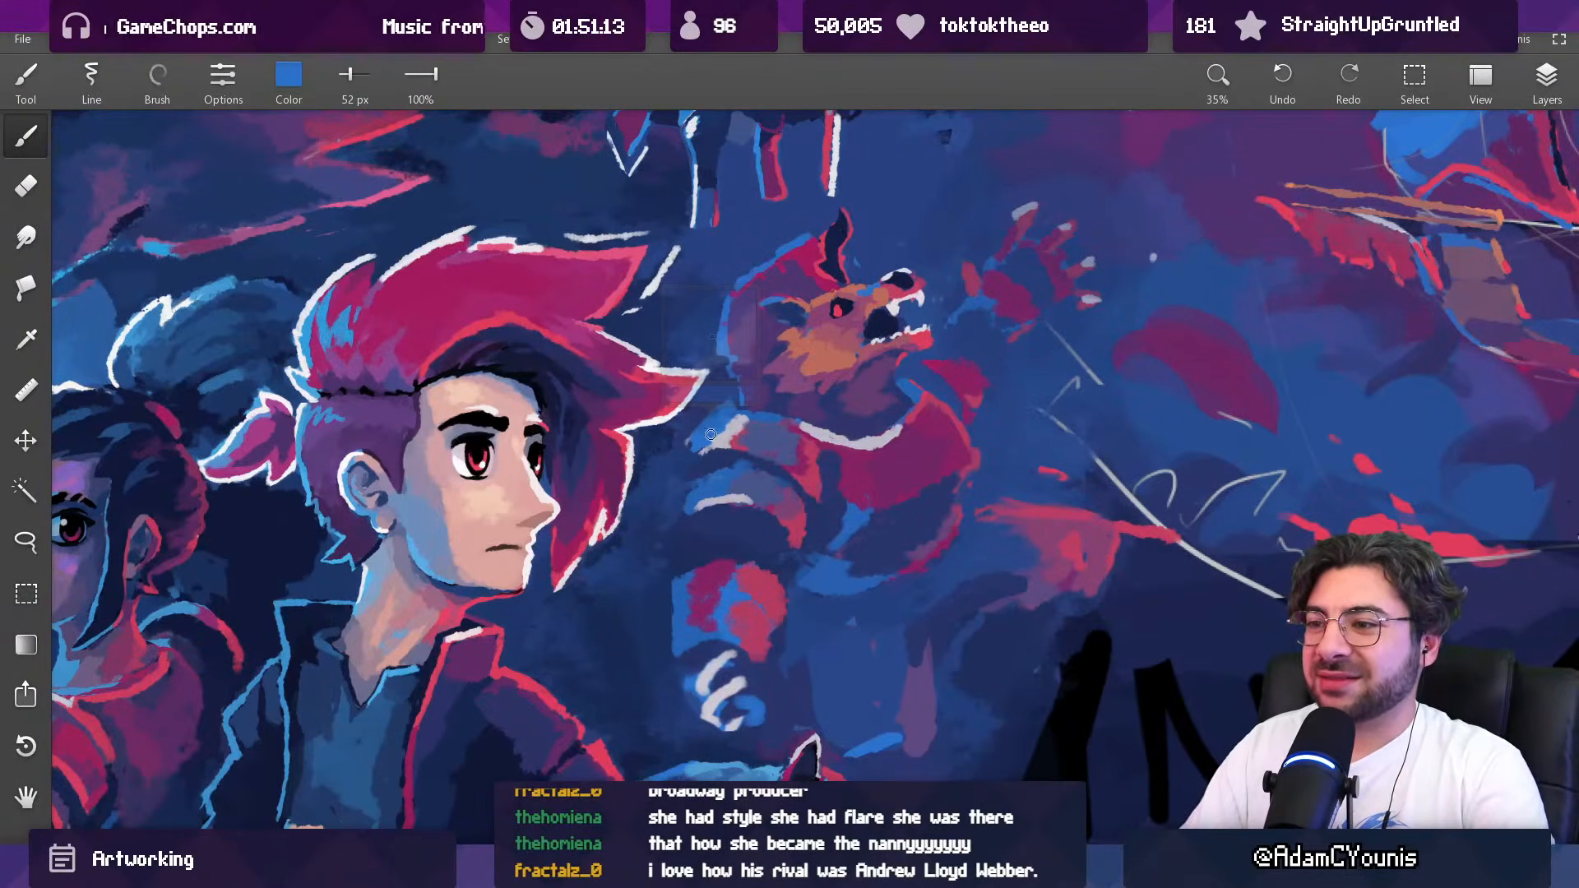
alt+click(713, 405)
alt+click(705, 413)
alt+click(701, 437)
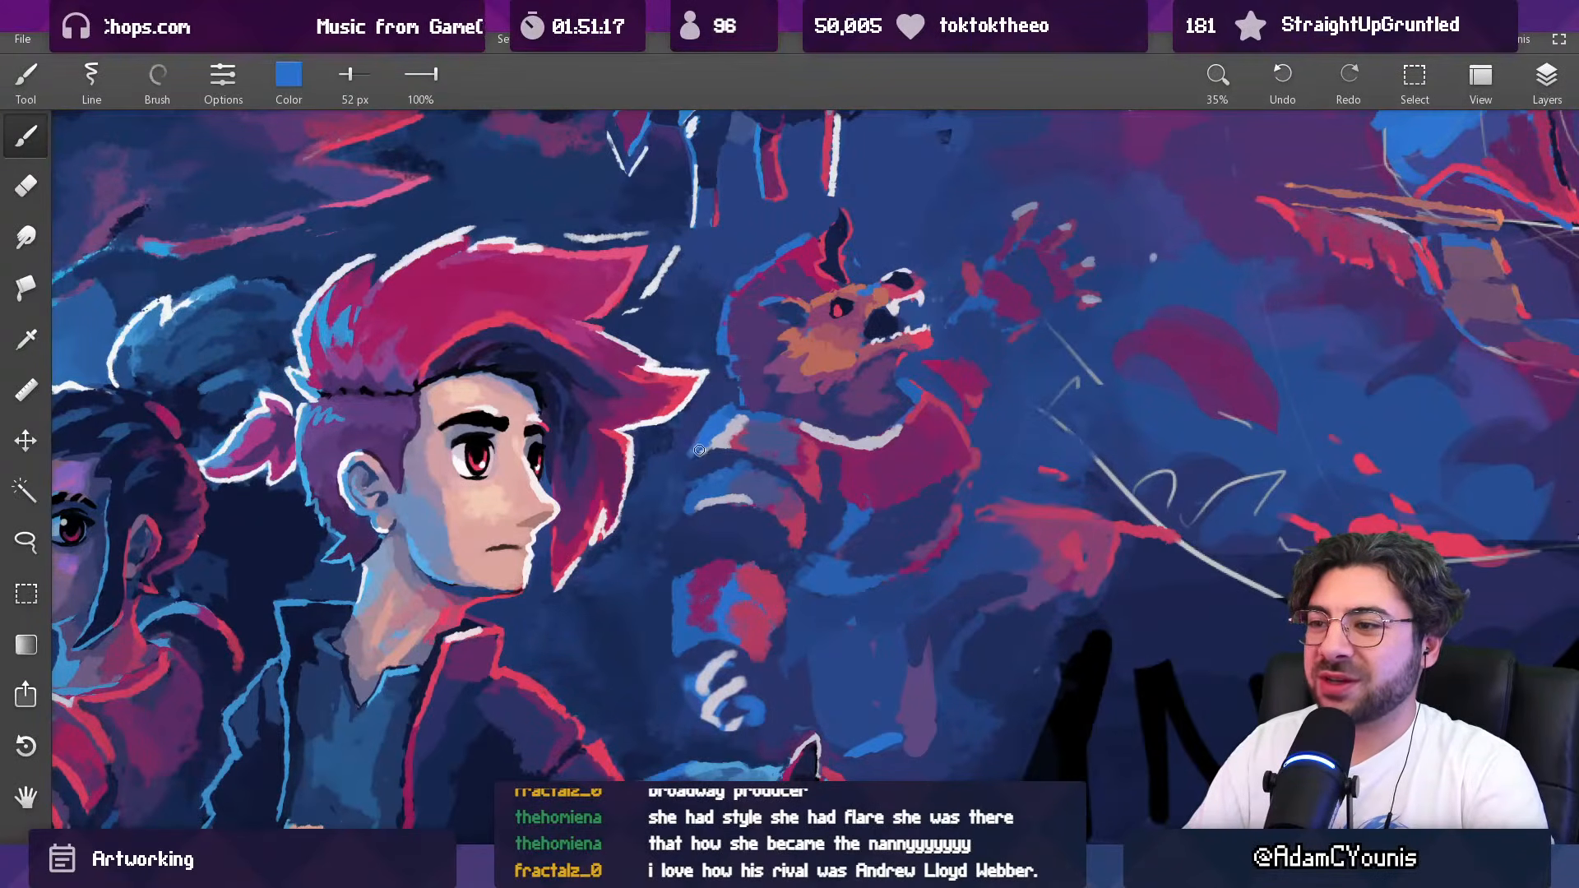
Step: Cool the creature's chest below the collar with sampled slate blue at 114 px
drag(774, 396, 702, 747)
drag(822, 338, 784, 540)
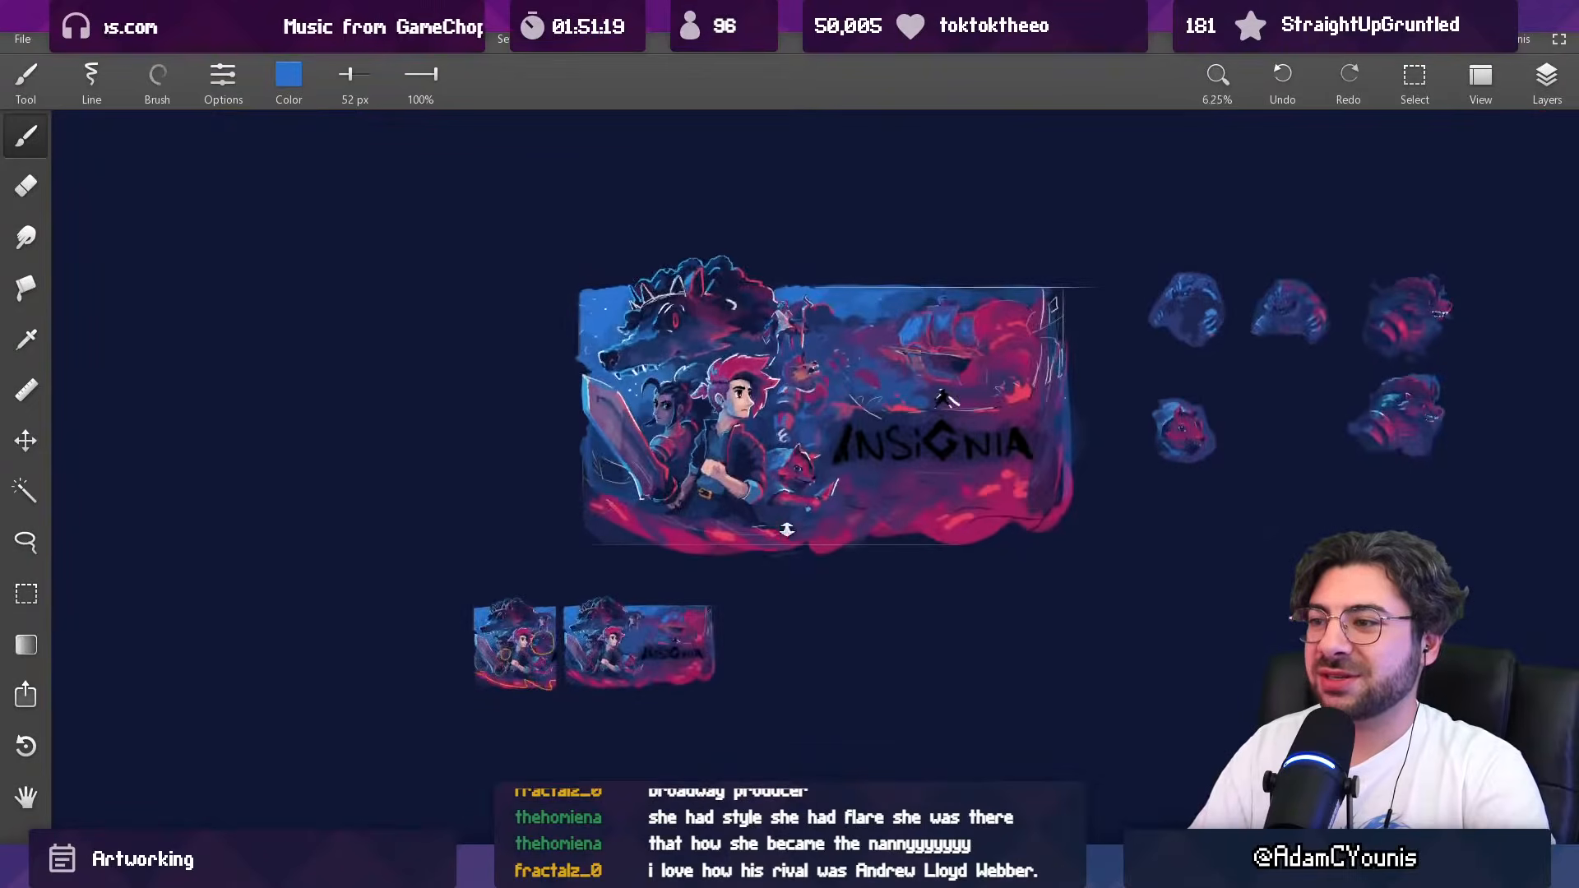
drag(847, 391, 846, 169)
drag(730, 382, 740, 235)
alt+click(698, 409)
drag(810, 429, 846, 429)
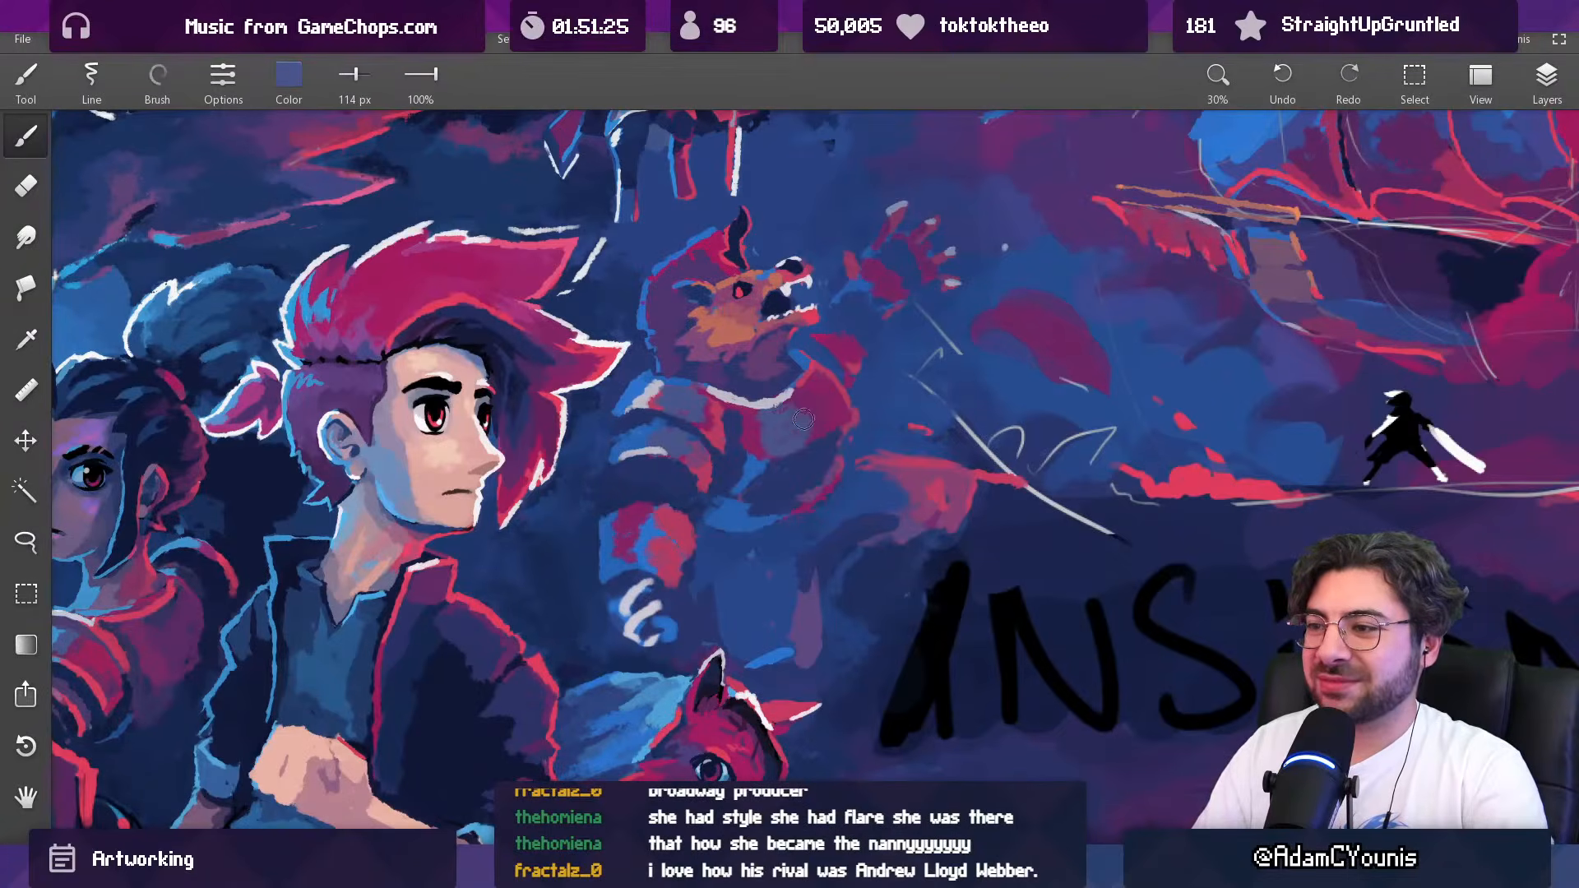
Step: Shade the creature's chest below the collar with sampled dark blue at 80 px and slate blue at 118 px
alt+click(736, 441)
drag(737, 427, 717, 427)
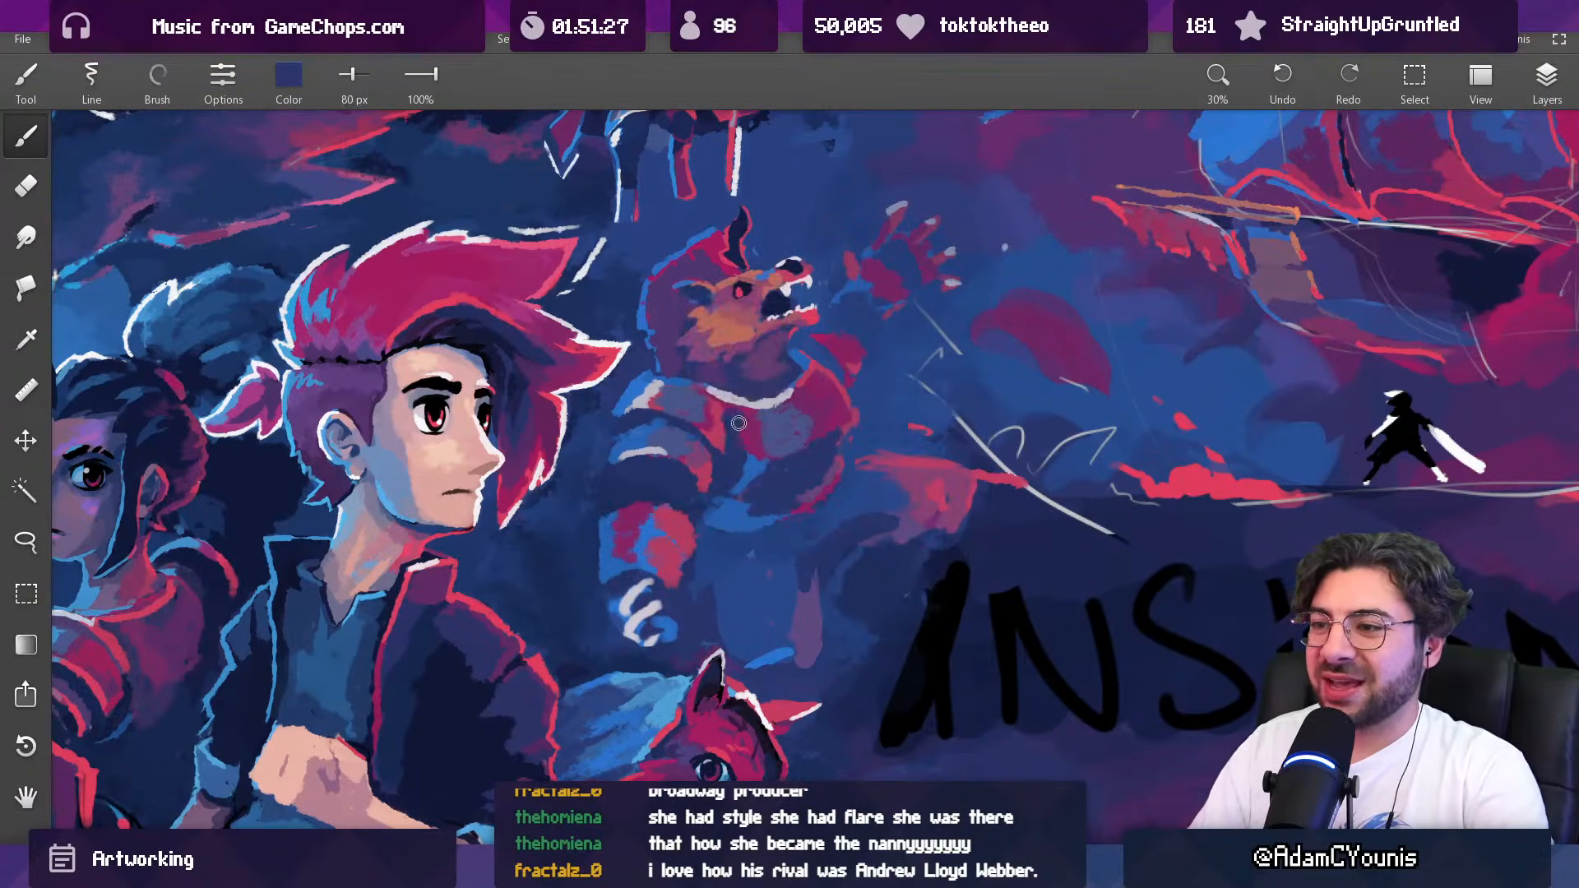
alt+click(773, 435)
alt+click(795, 412)
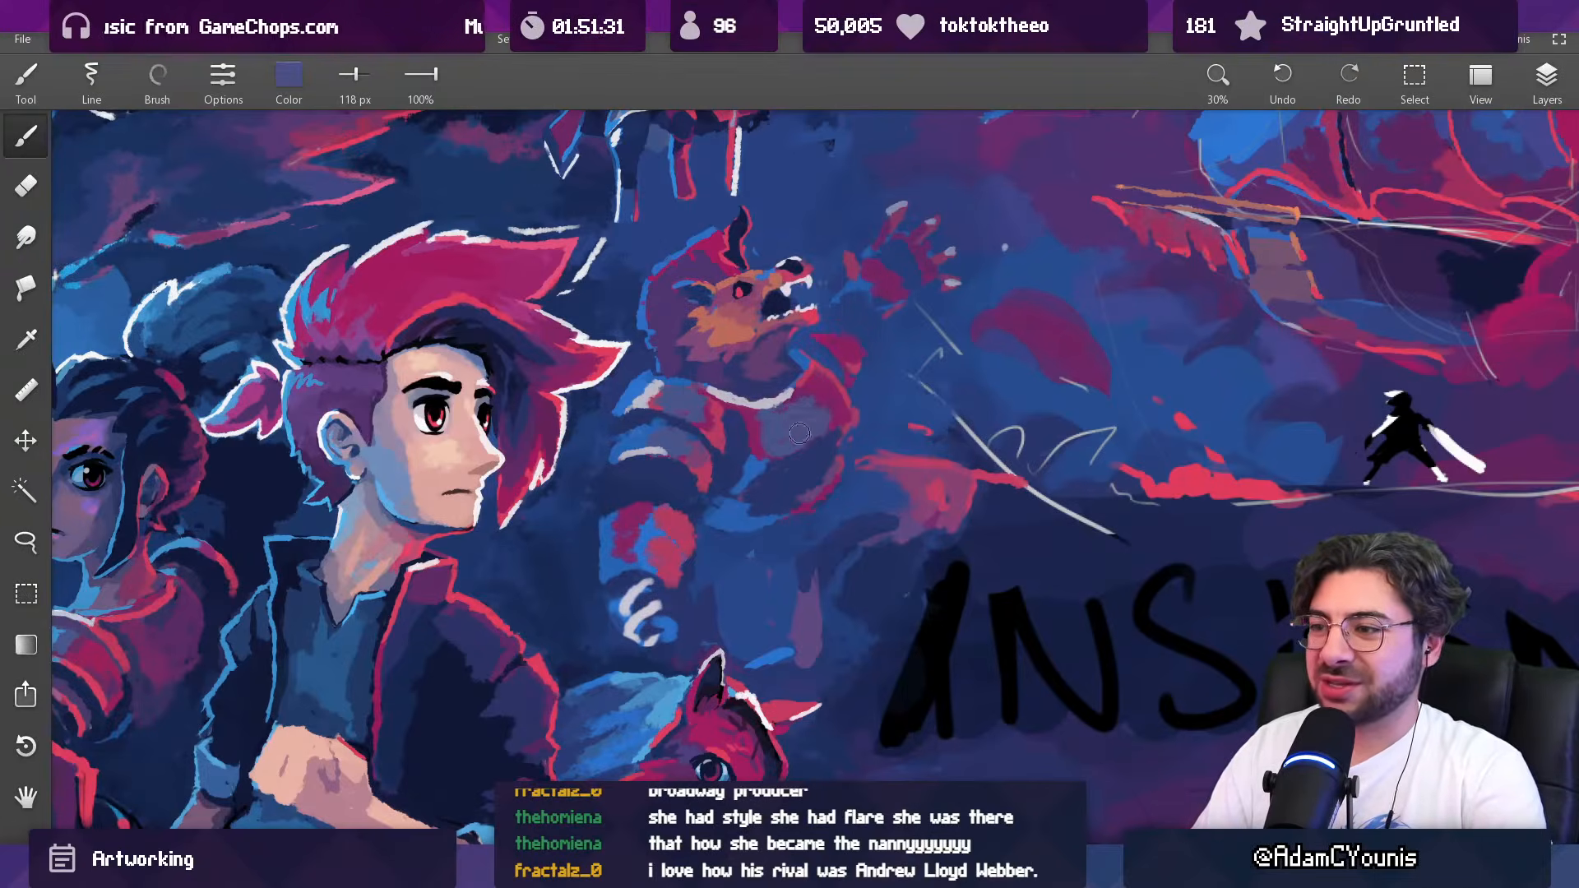
Step: Blend sampled magenta at 118 px and purple at 150 px into the outer side of the creature's chest
alt+click(821, 415)
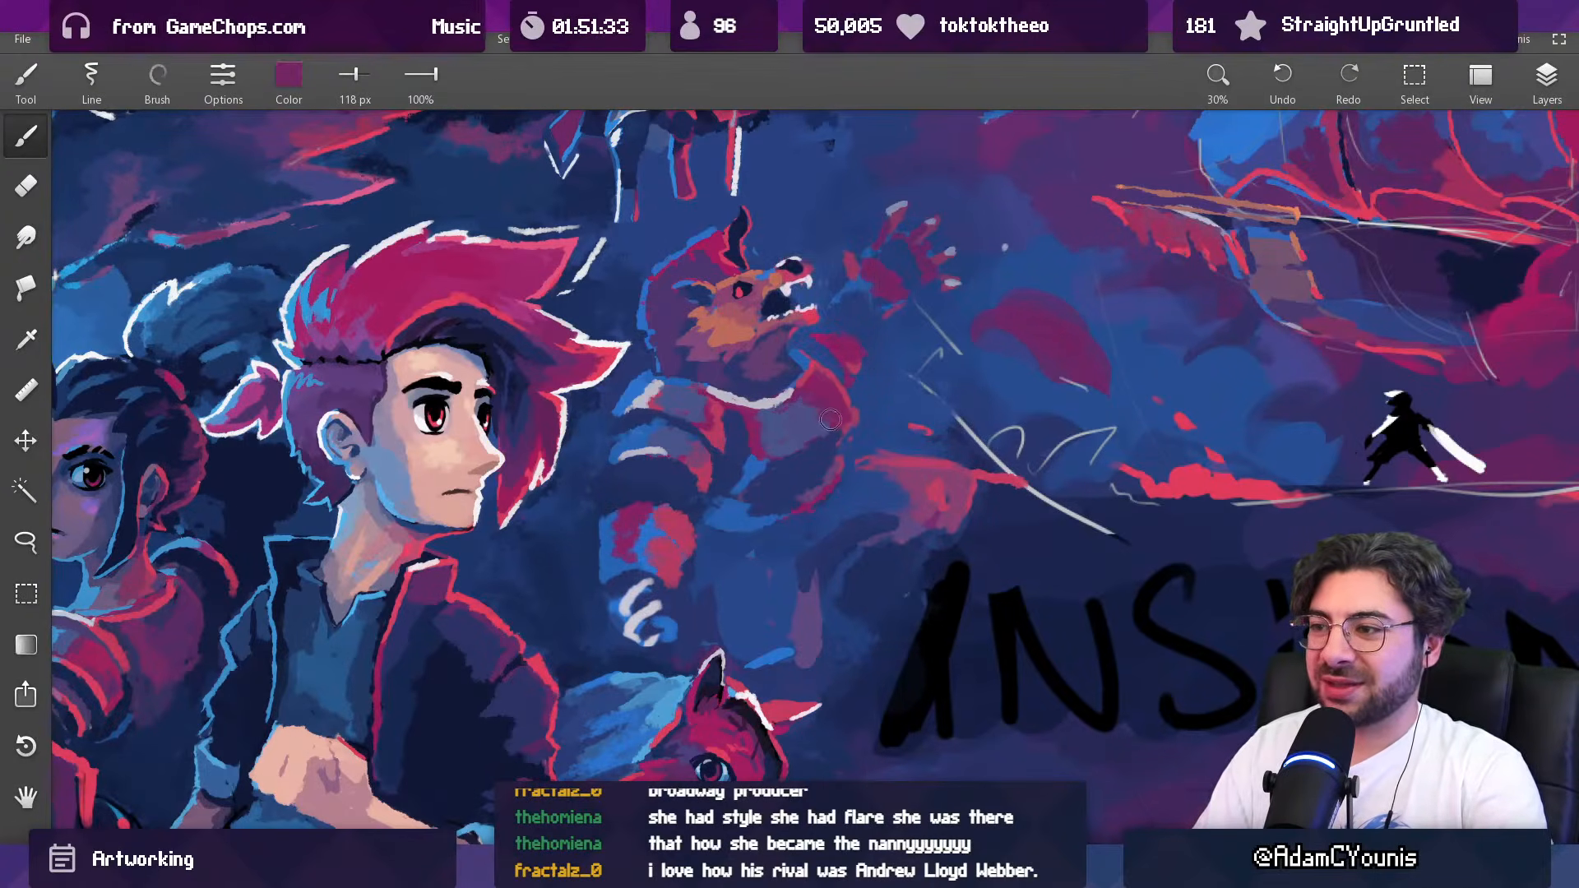
alt+click(813, 395)
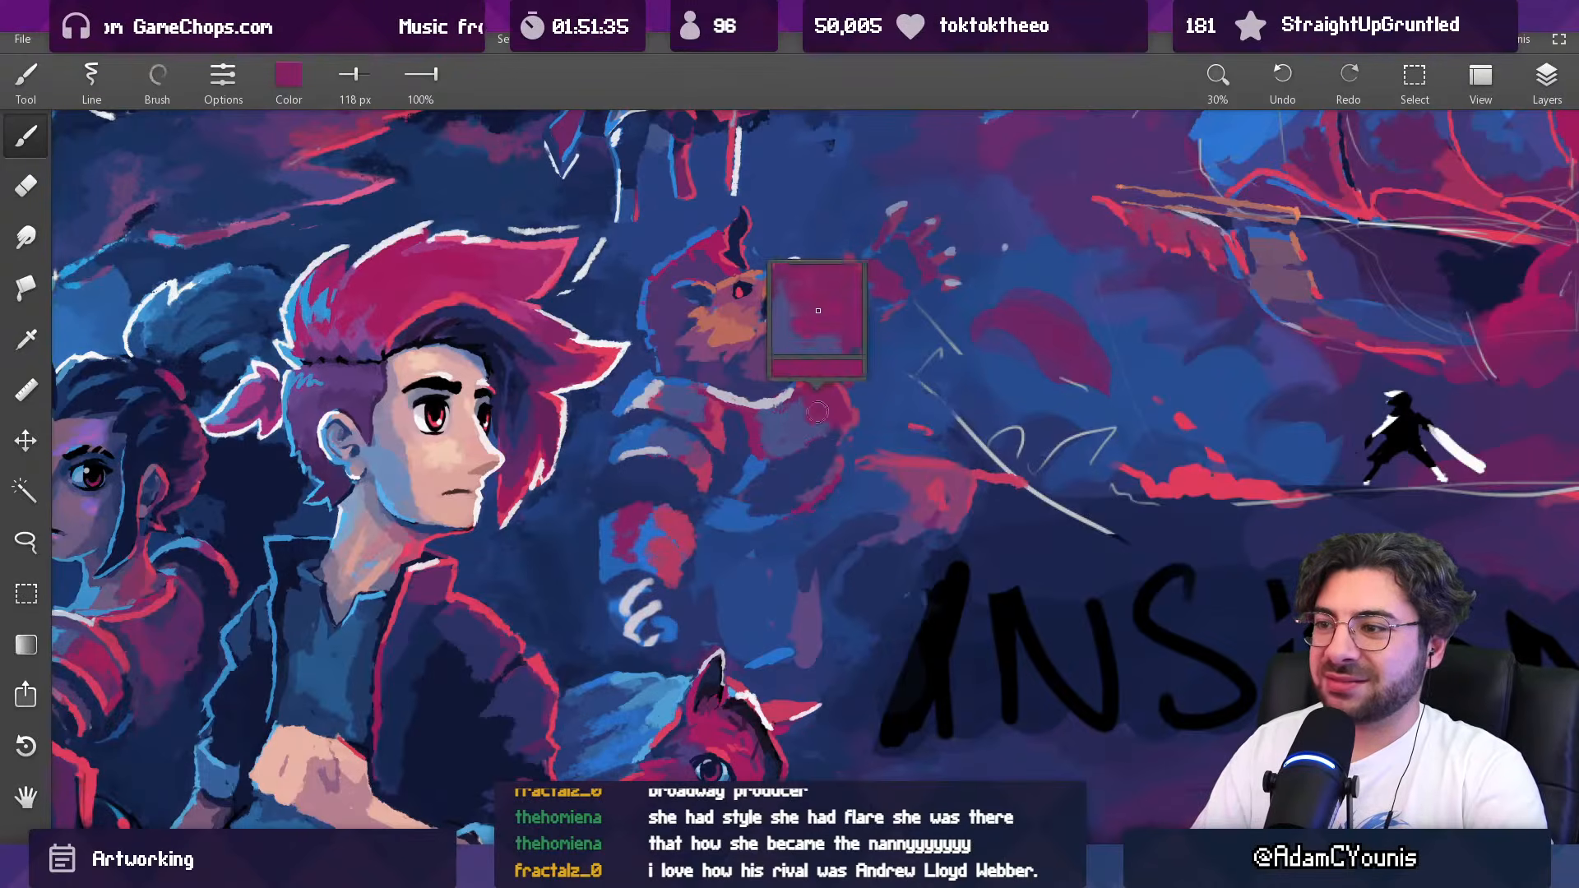
alt+click(805, 422)
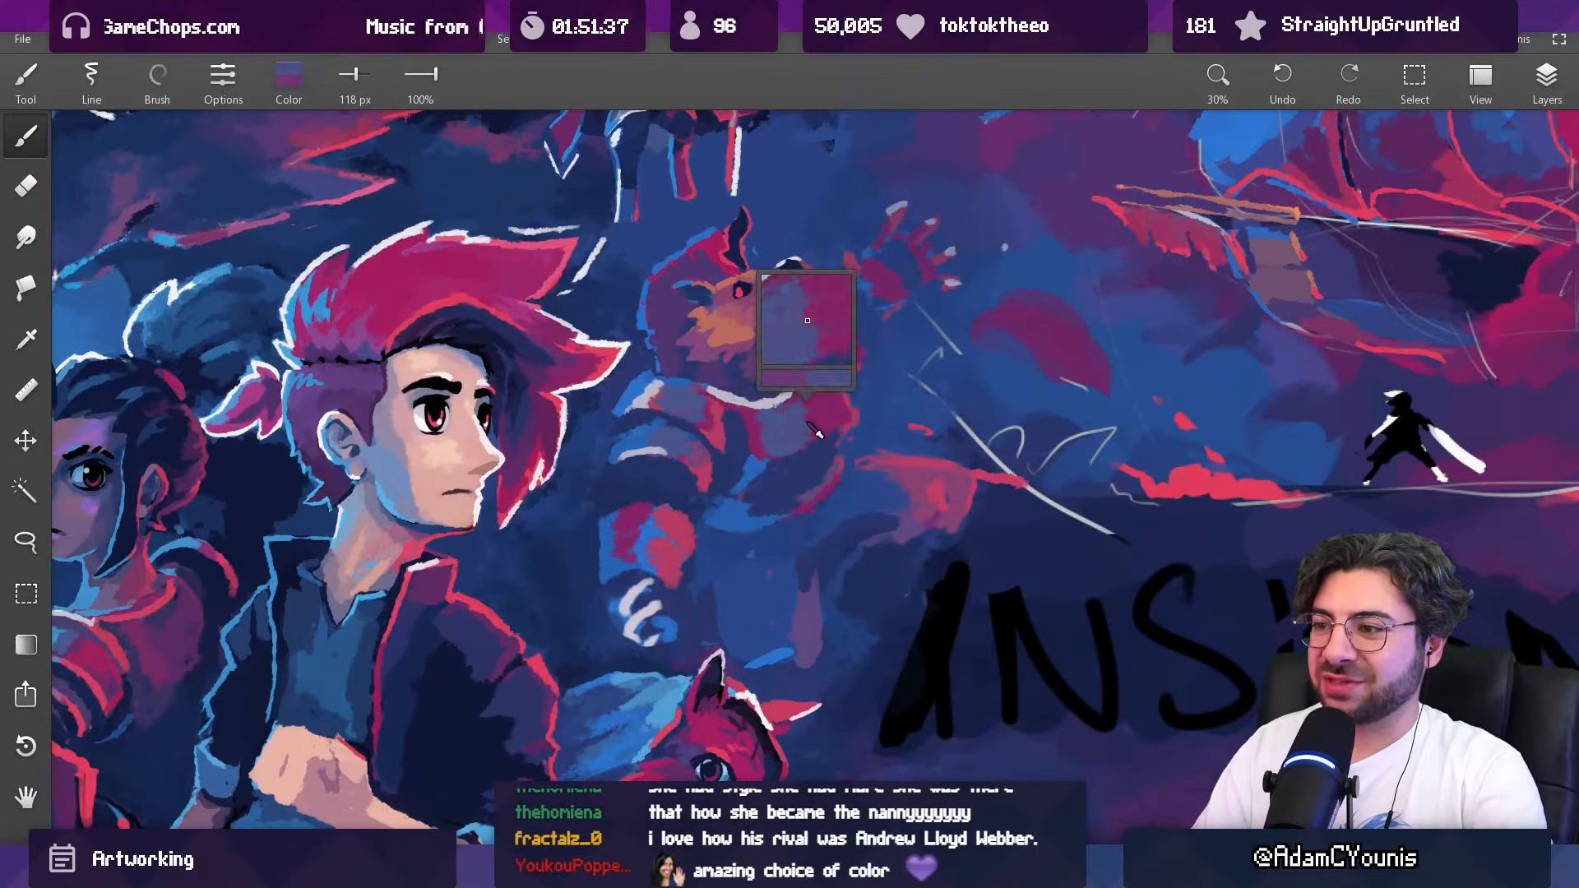
key(])
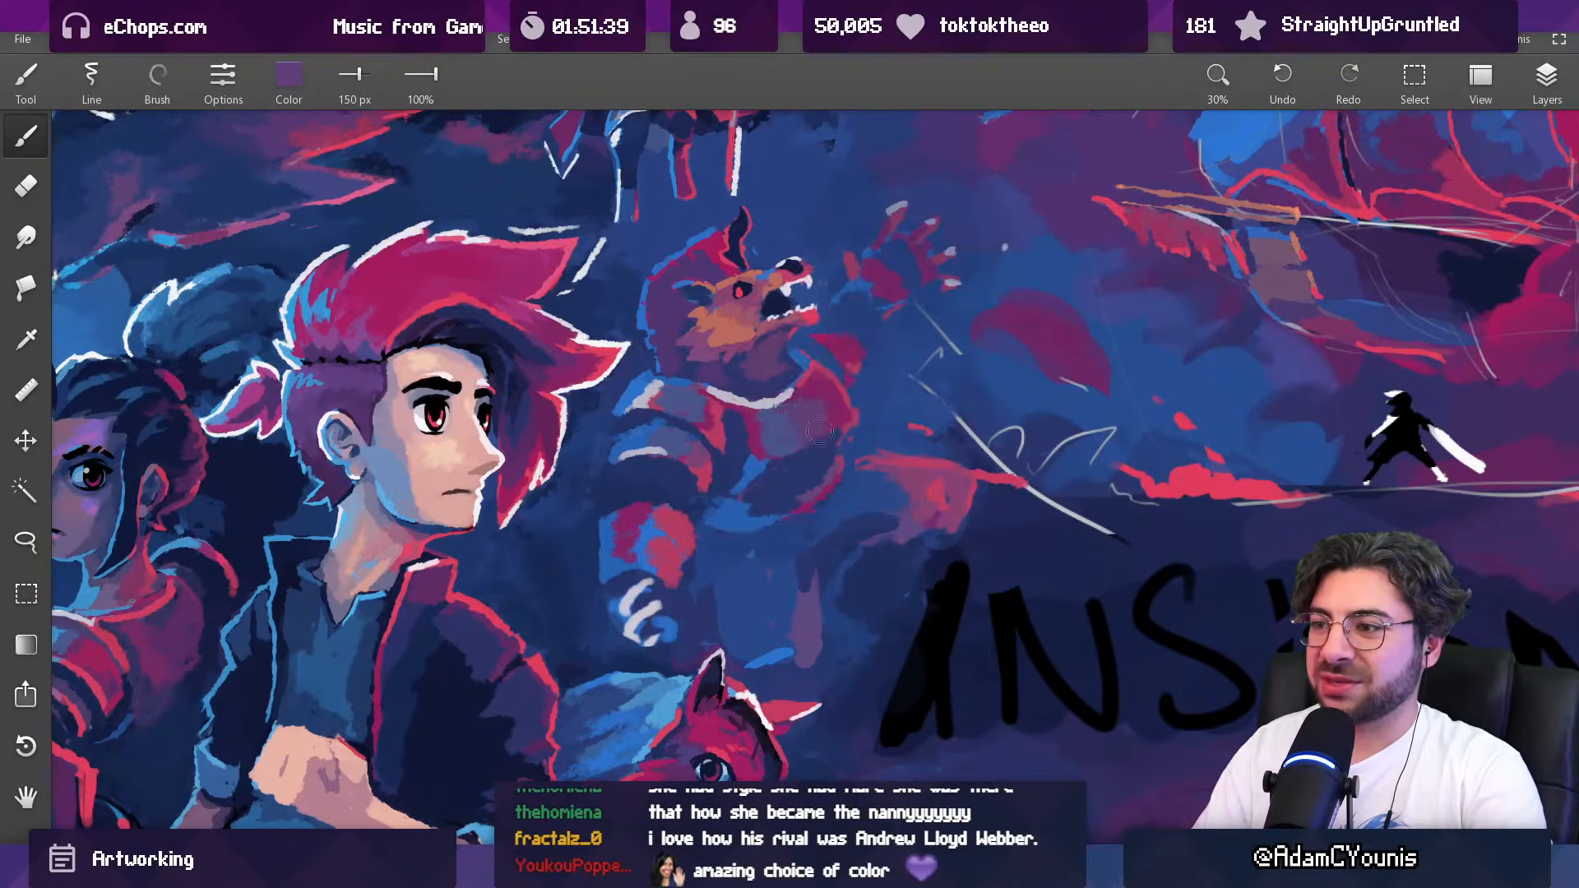
Step: Soften the lower part of the creature's chest with sampled slate blue and purple at 77 px
scroll(880, 379, down, 5)
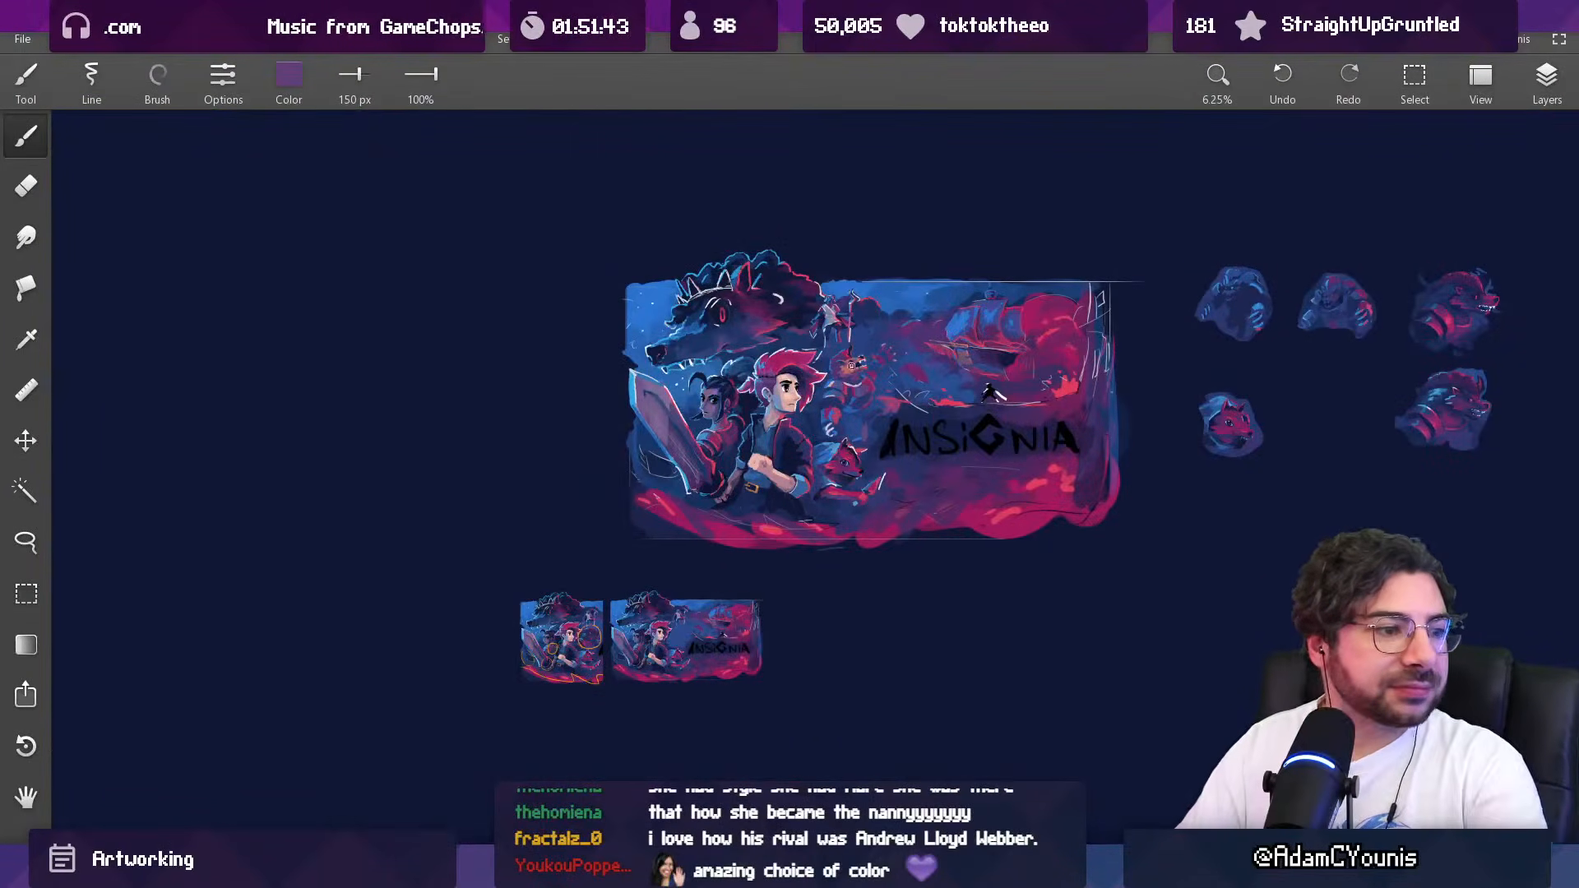
scroll(846, 384, up, 4)
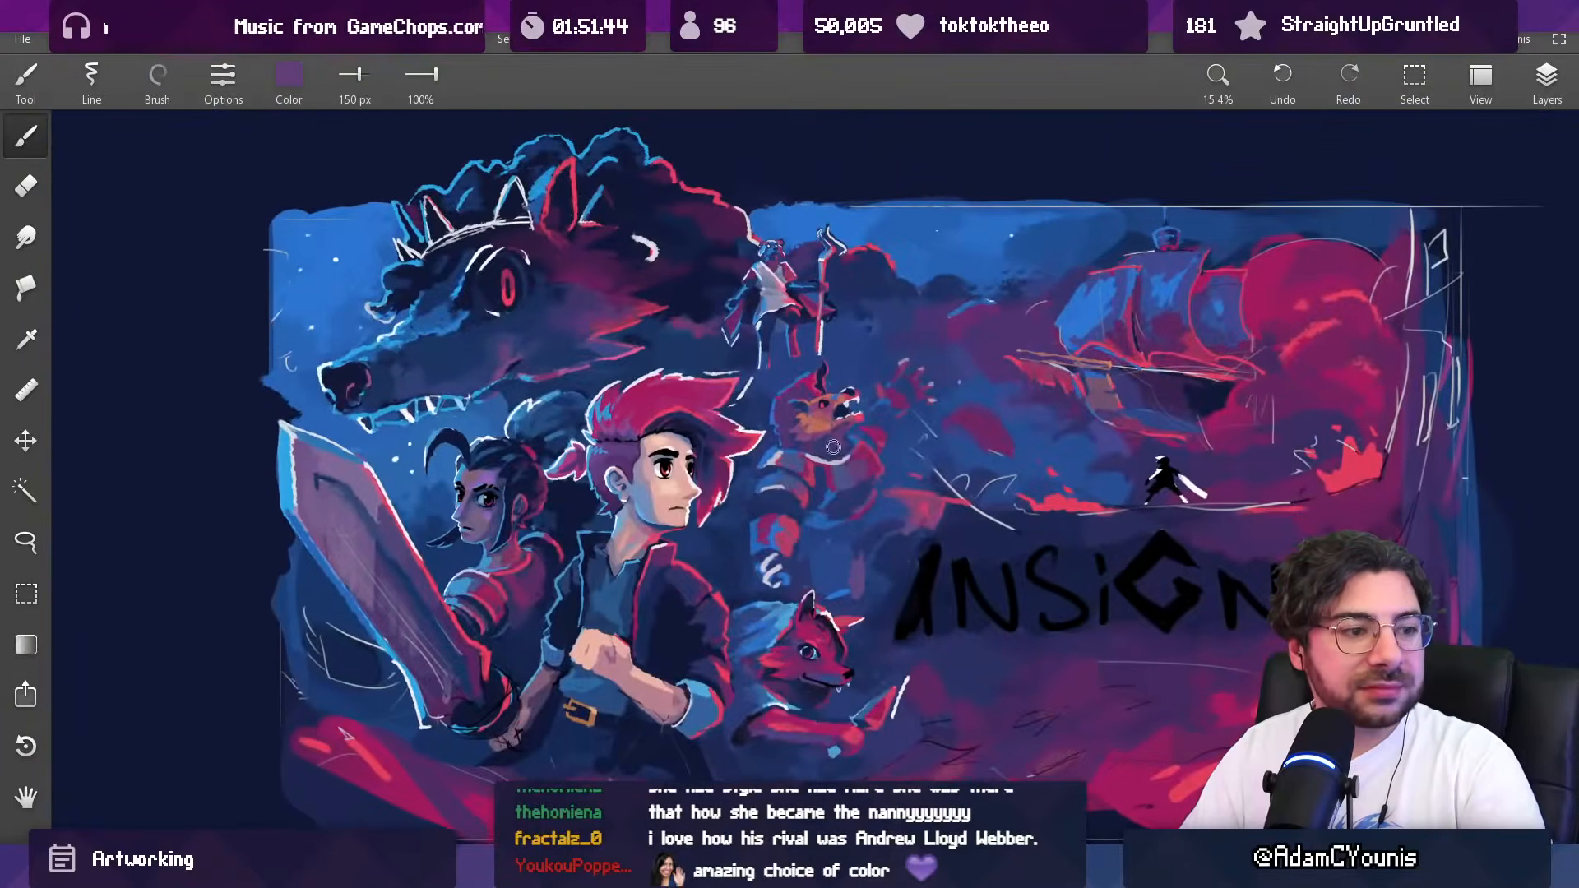
scroll(847, 442, up, 2)
alt+click(845, 495)
key([)
key([)
key([)
key([)
key([)
key([)
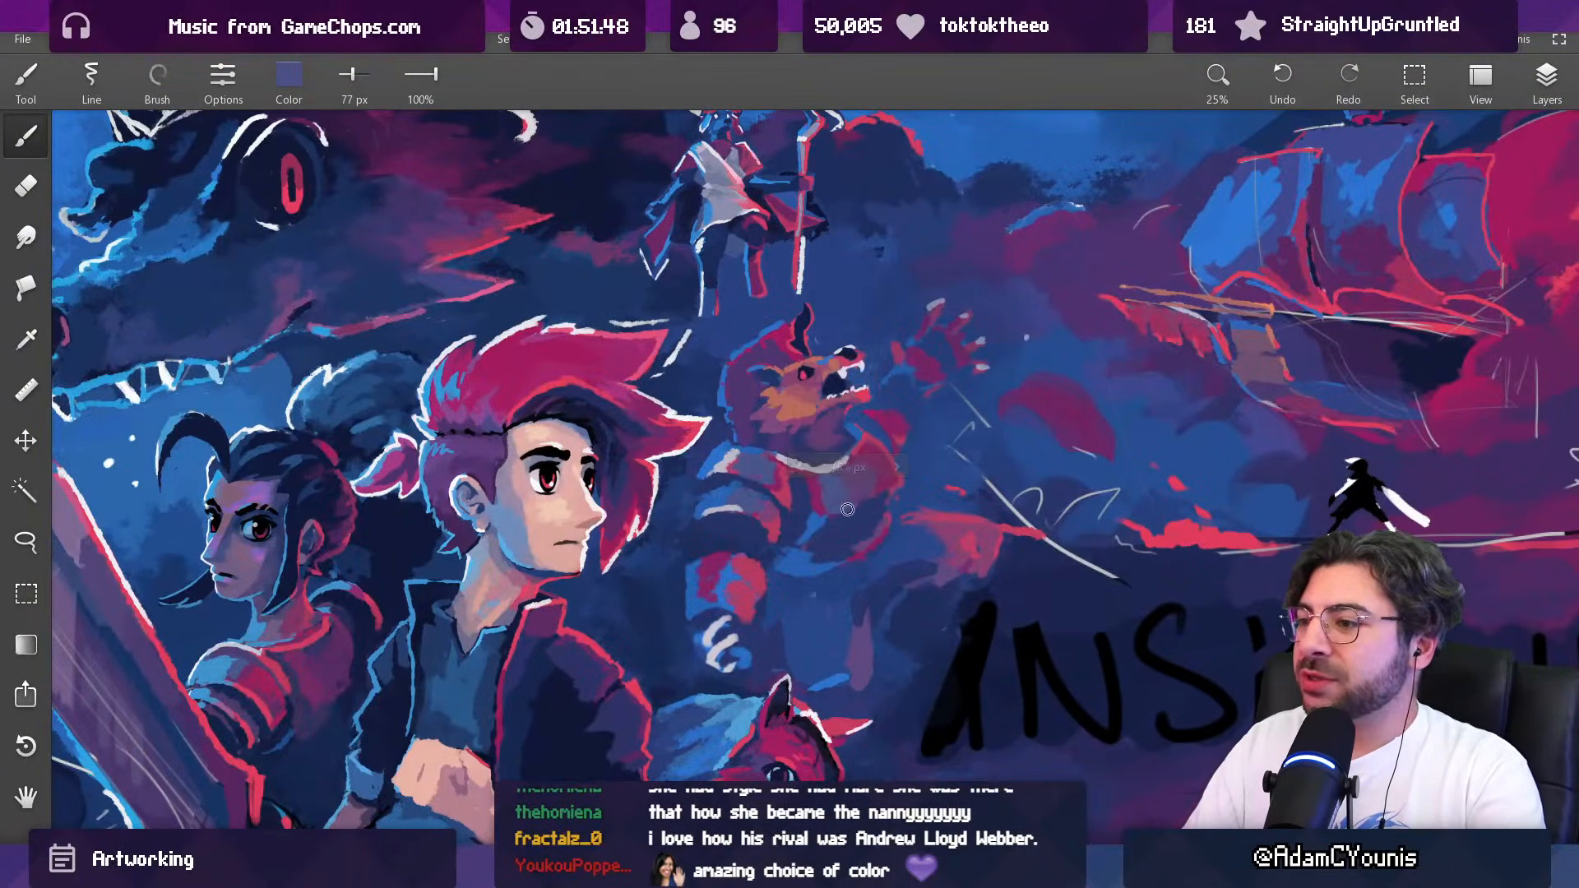
alt+click(870, 493)
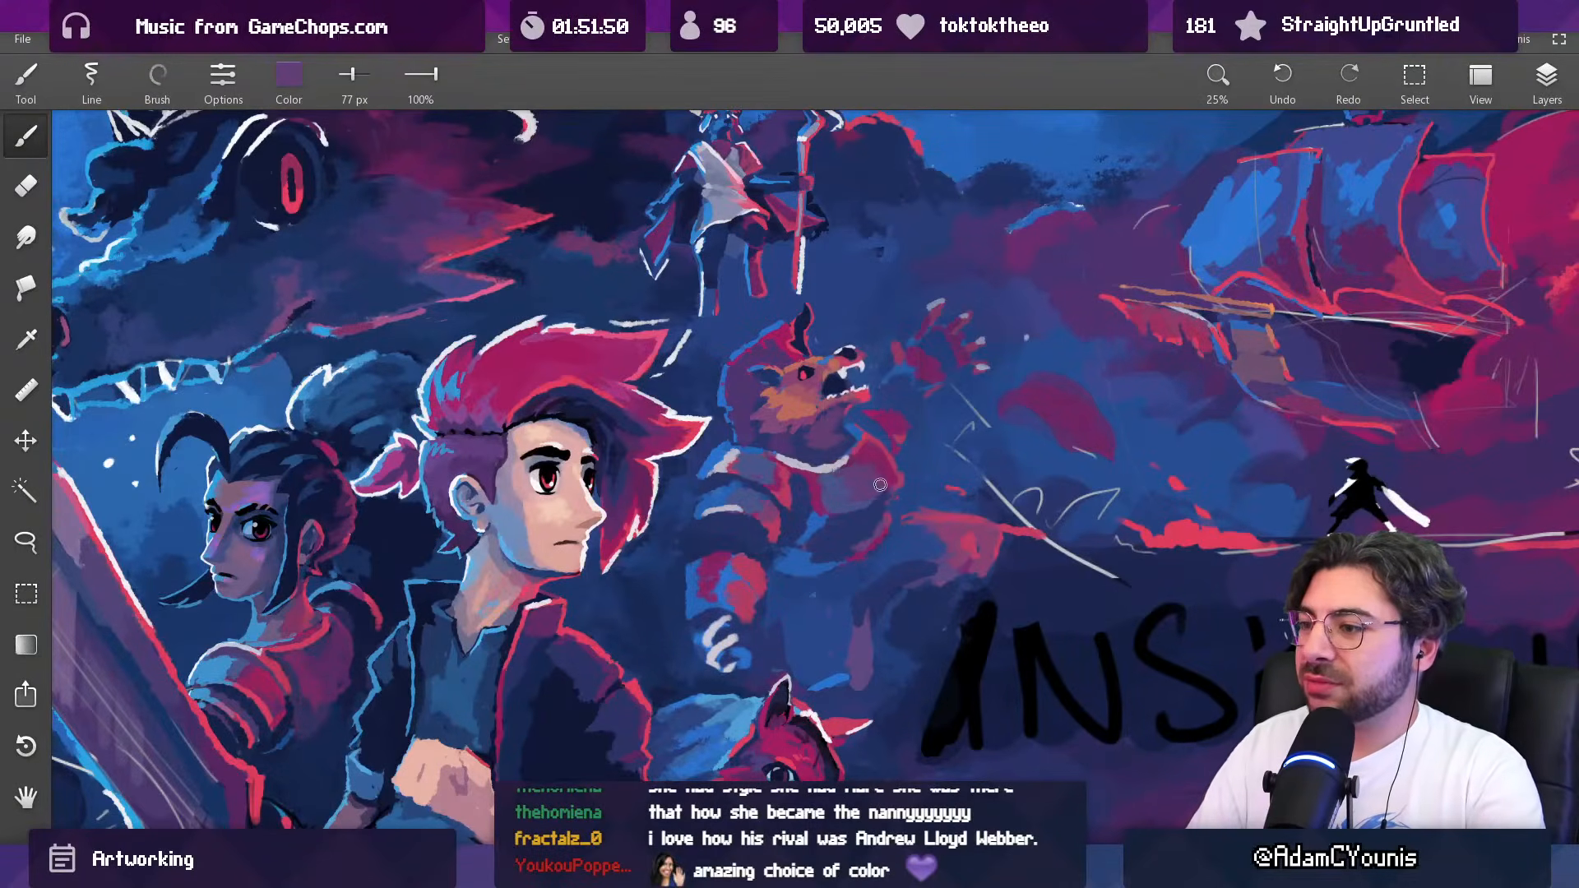
alt+click(874, 504)
Step: Tidy the outer edge of the creature's chest with sampled background blue at 77 px and crimson at 52 px
alt+click(897, 481)
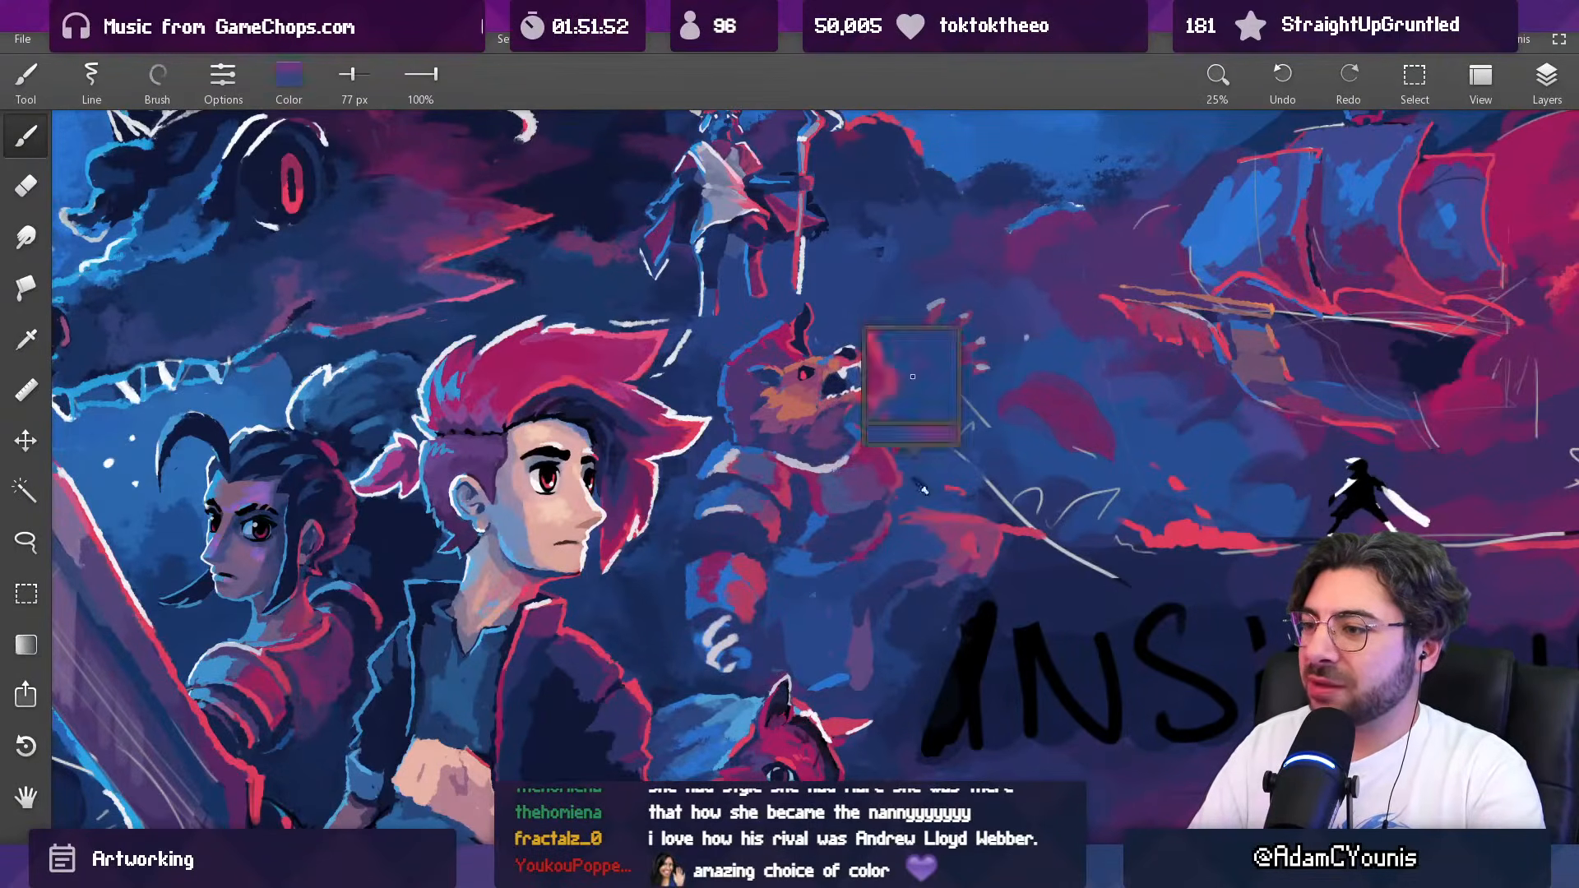
alt+click(900, 486)
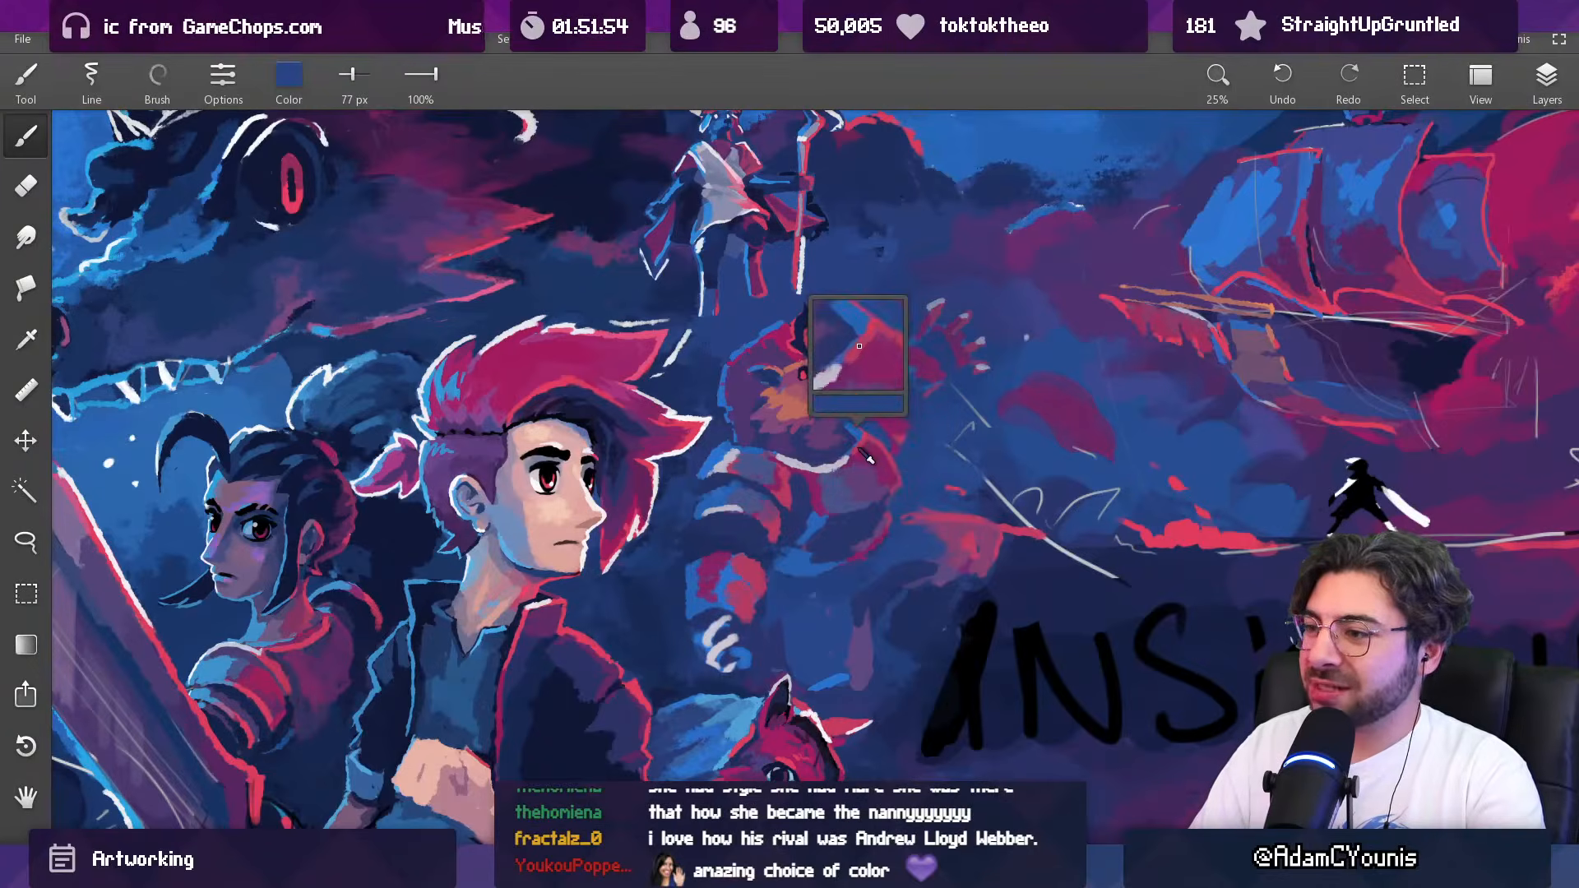
drag(893, 483, 887, 485)
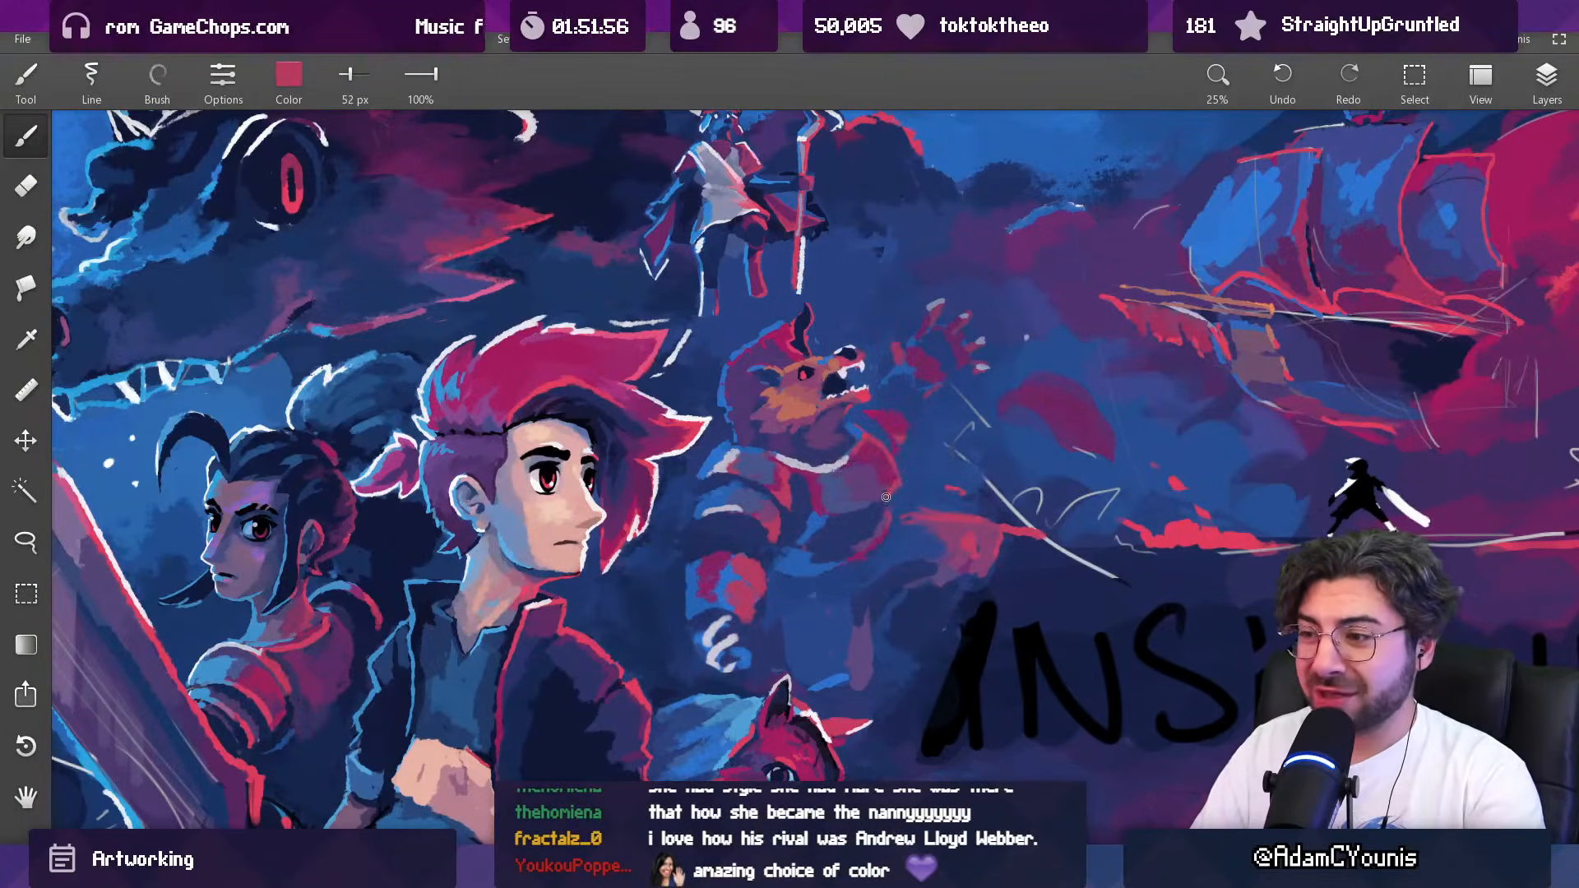
Step: Blend the lower outer corner of the creature's chest with sampled purple and magenta at 52 px
scroll(882, 521, down, 5)
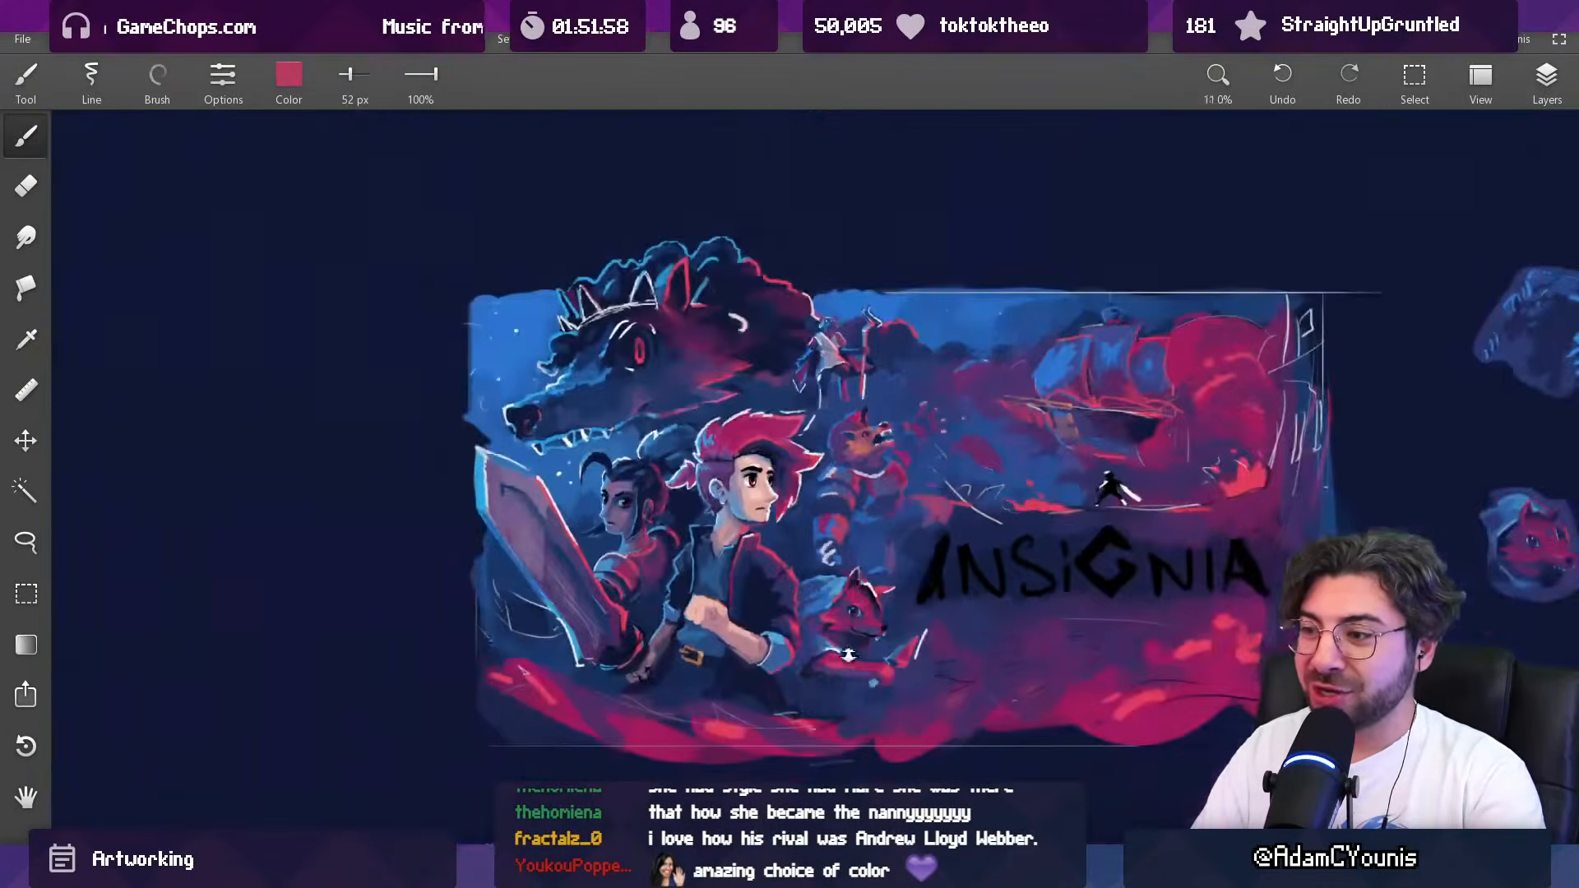
scroll(785, 526, up, 5)
alt+click(793, 464)
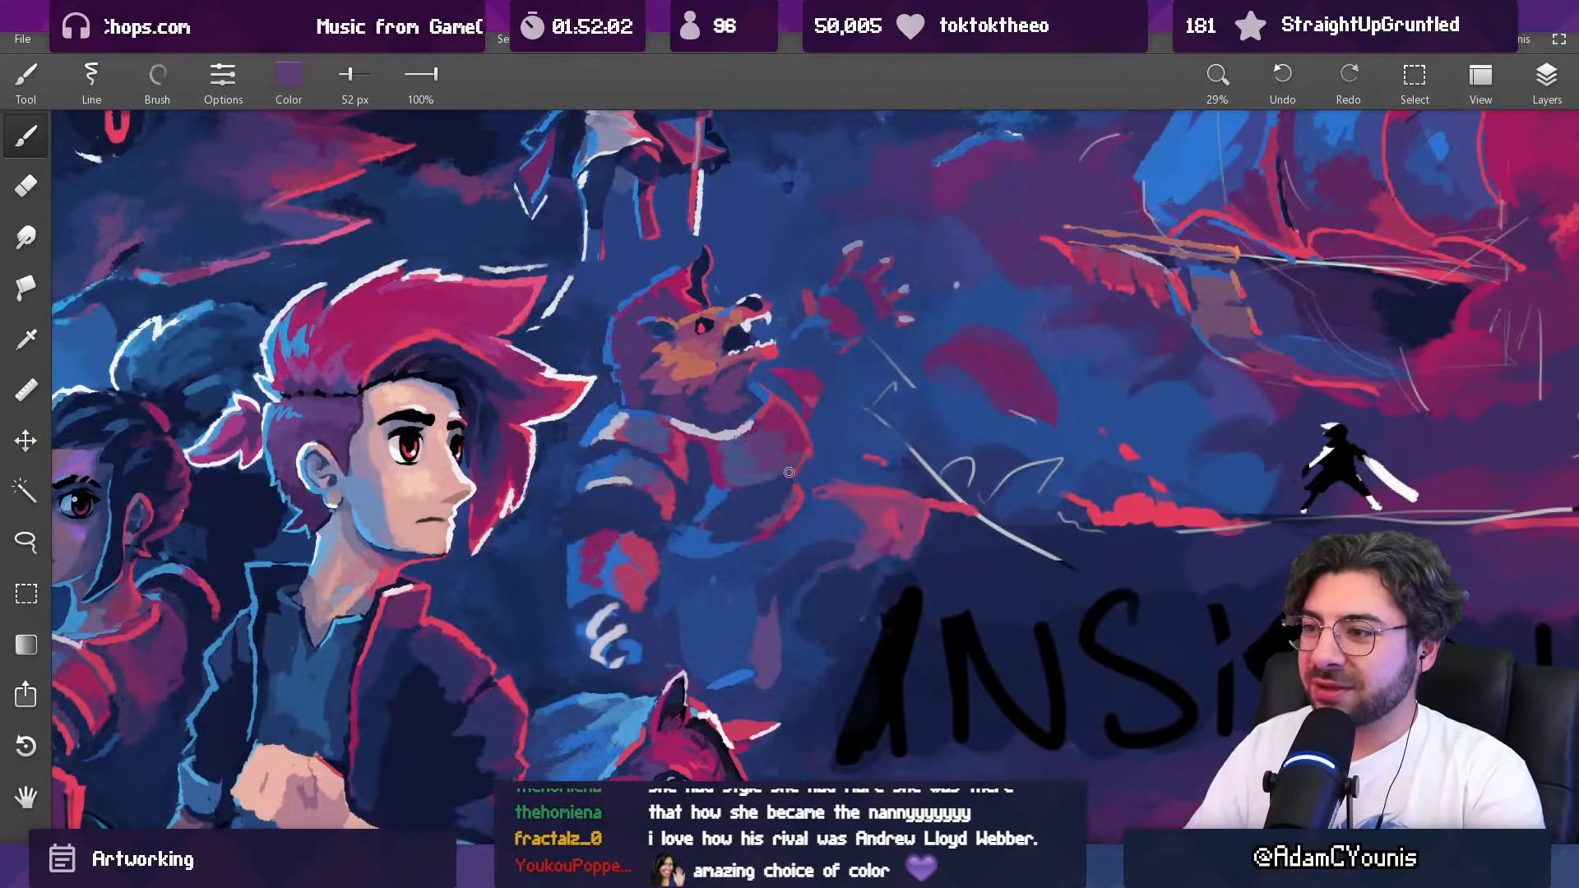
alt+click(800, 460)
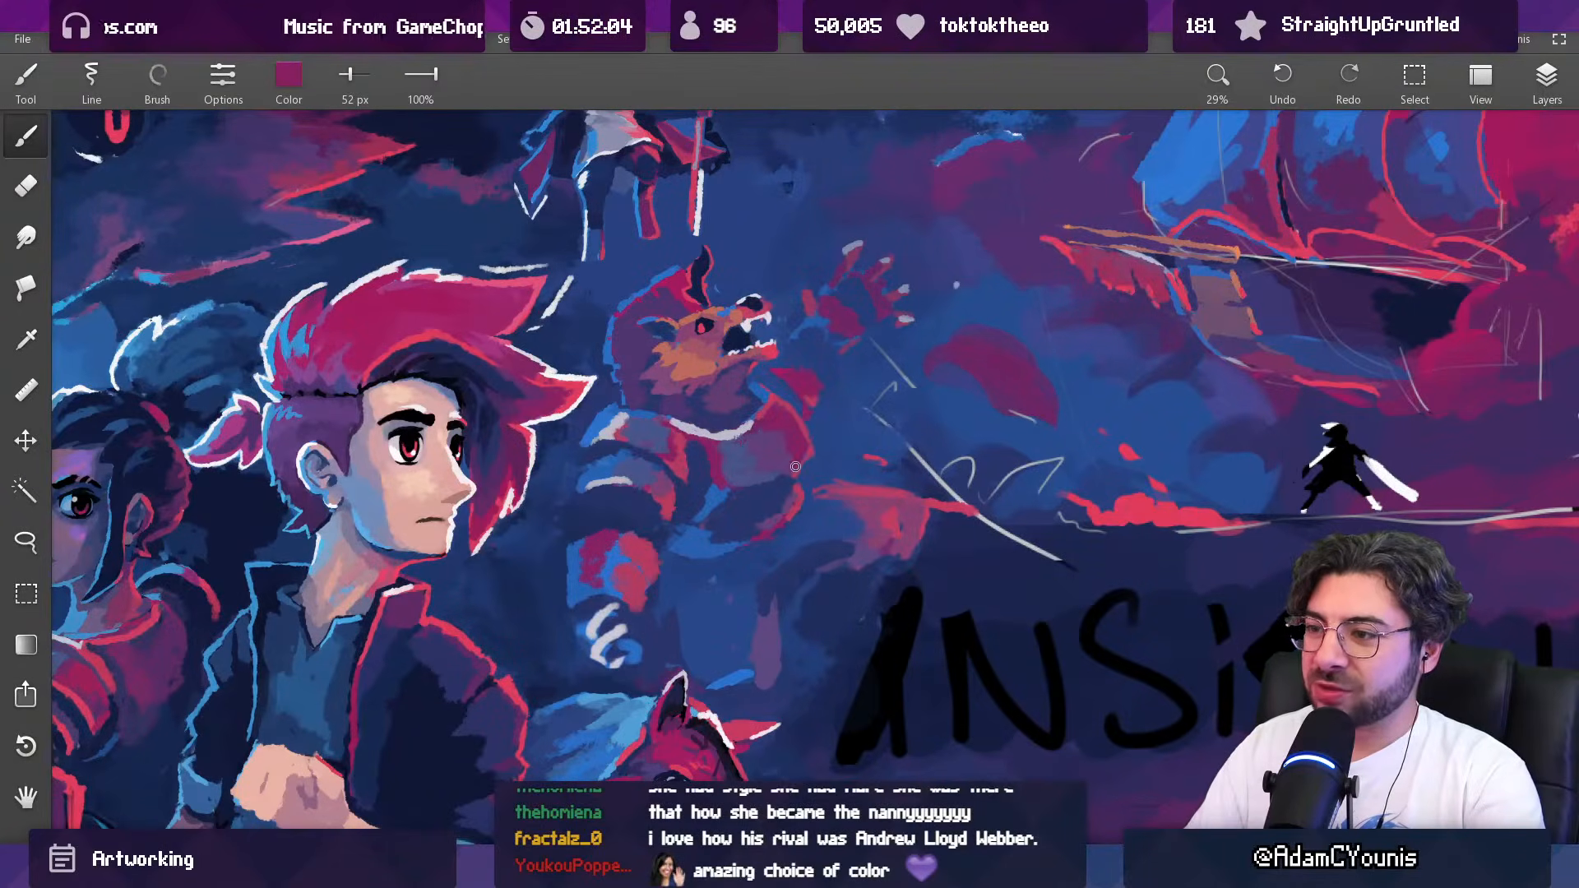
Step: Paint a rim along the outer edge of the creature's abdomen with bright red from the background clouds, refining it with blue and red at 42 px
alt+click(1160, 502)
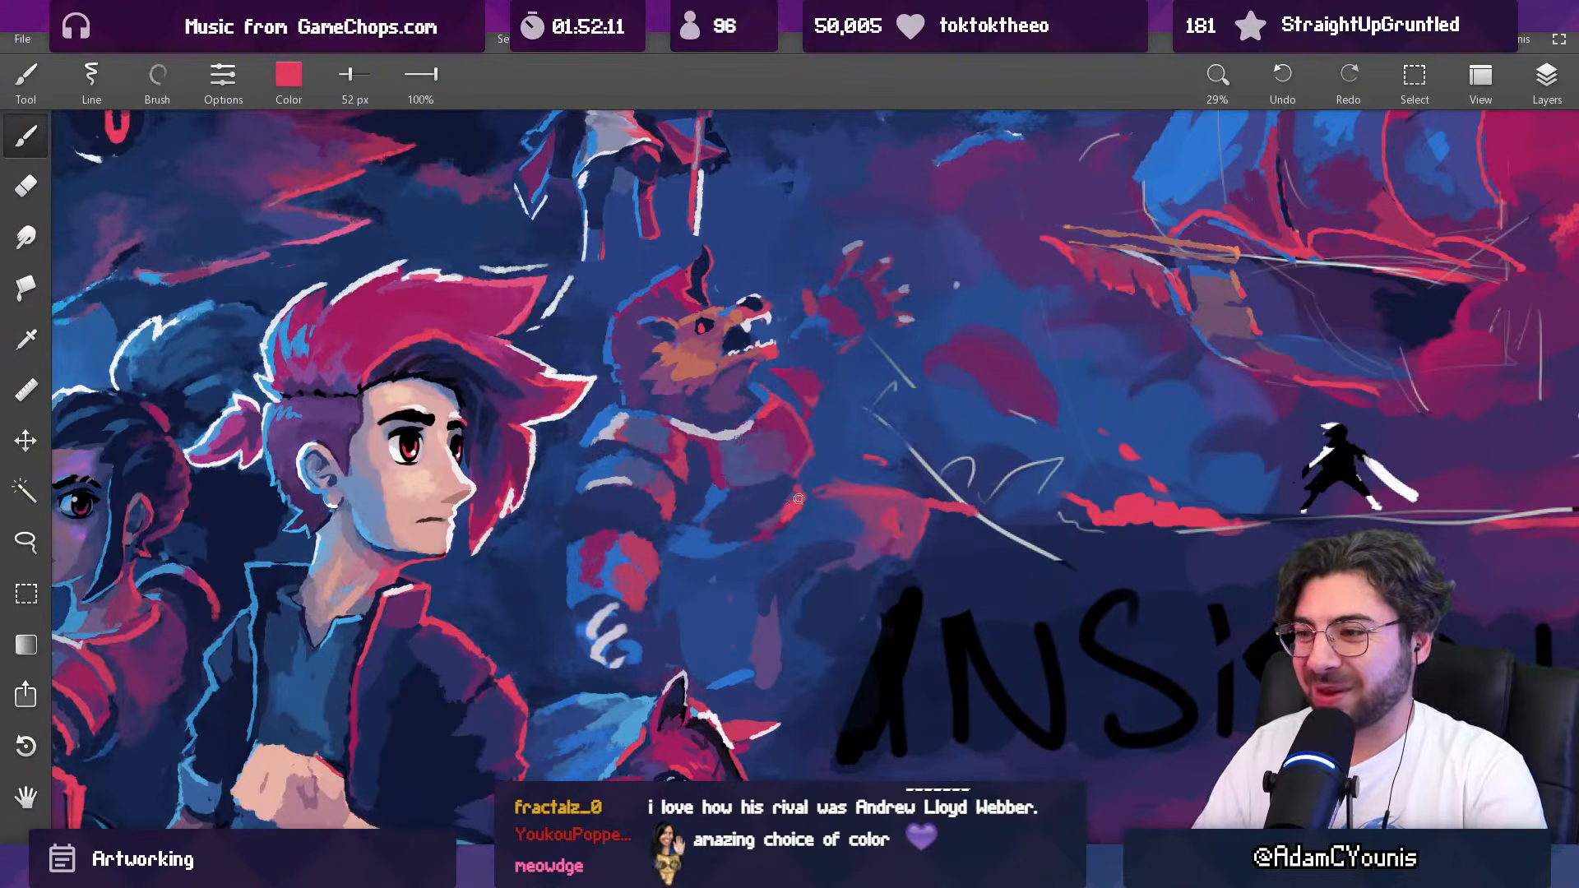
drag(855, 441, 768, 723)
drag(839, 458, 857, 284)
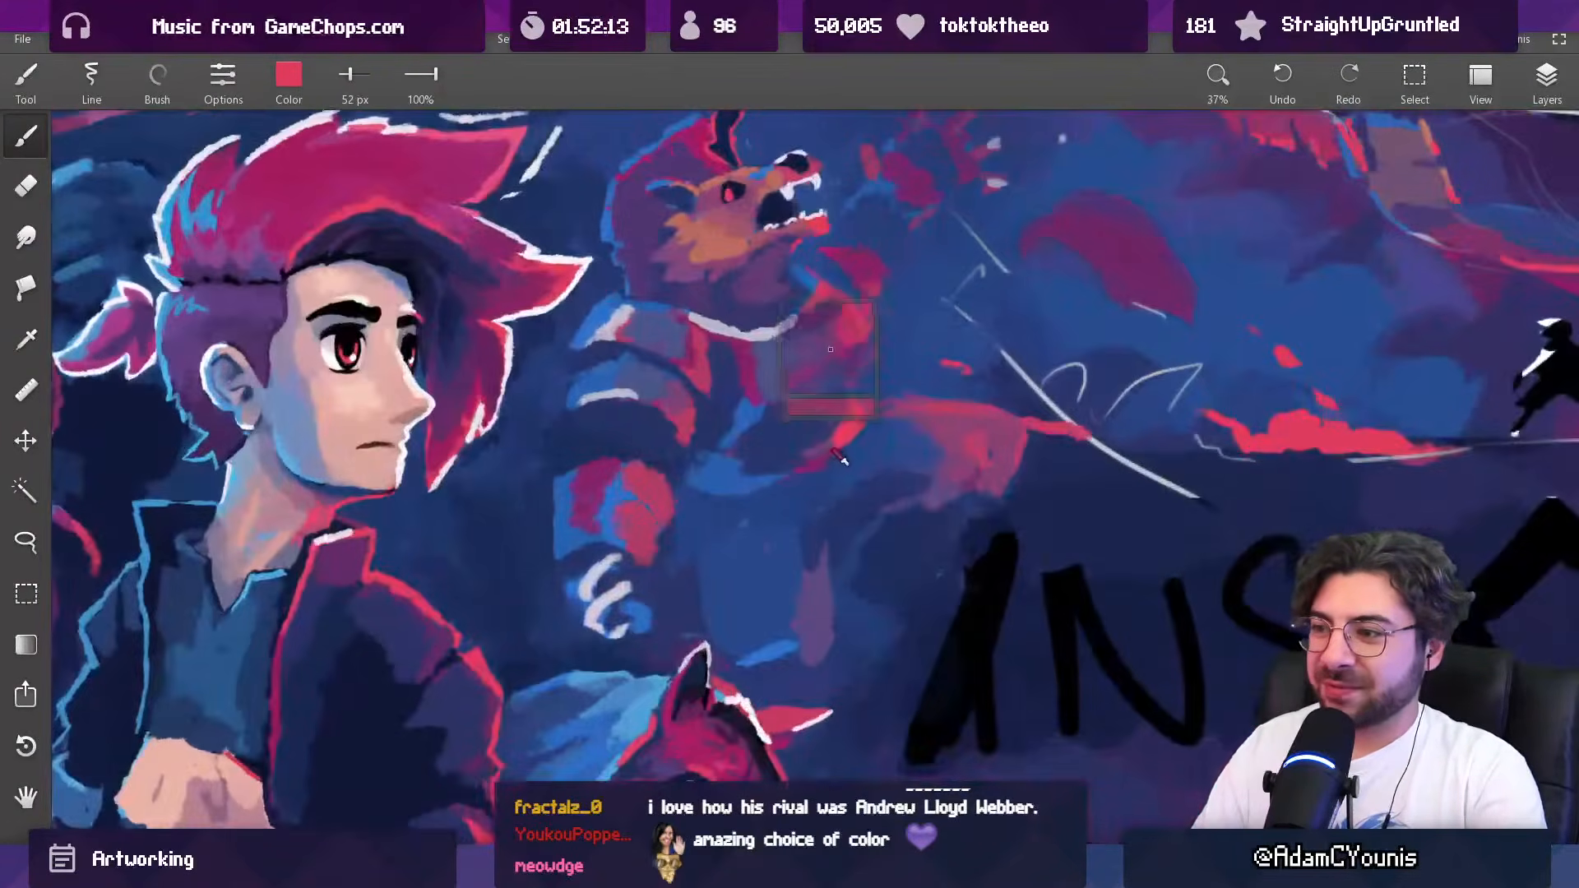
alt+click(745, 478)
key([)
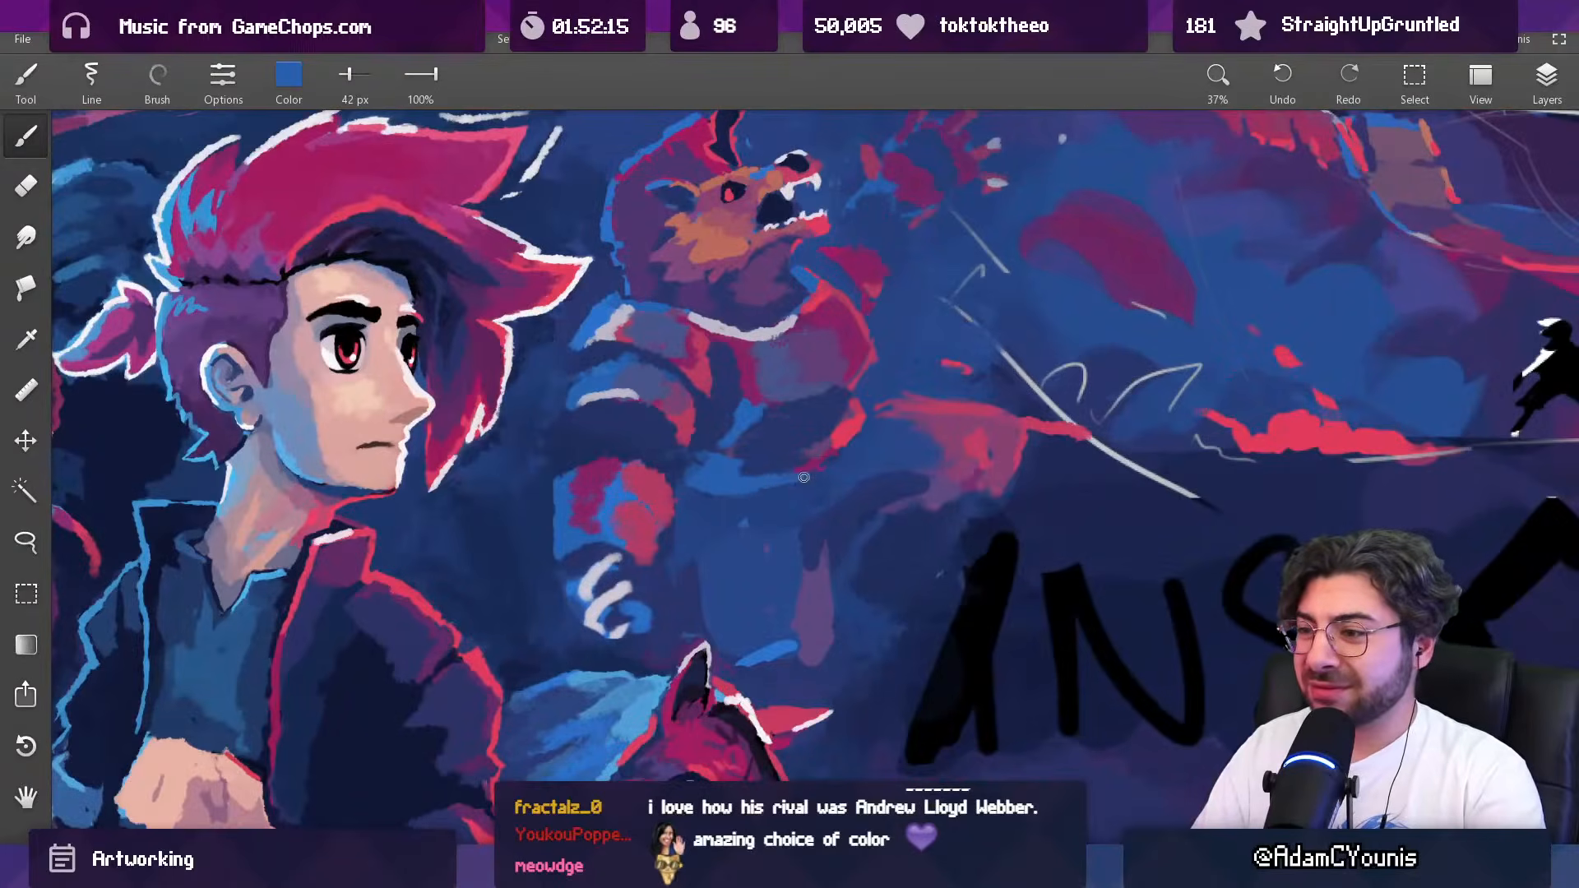
alt+click(839, 433)
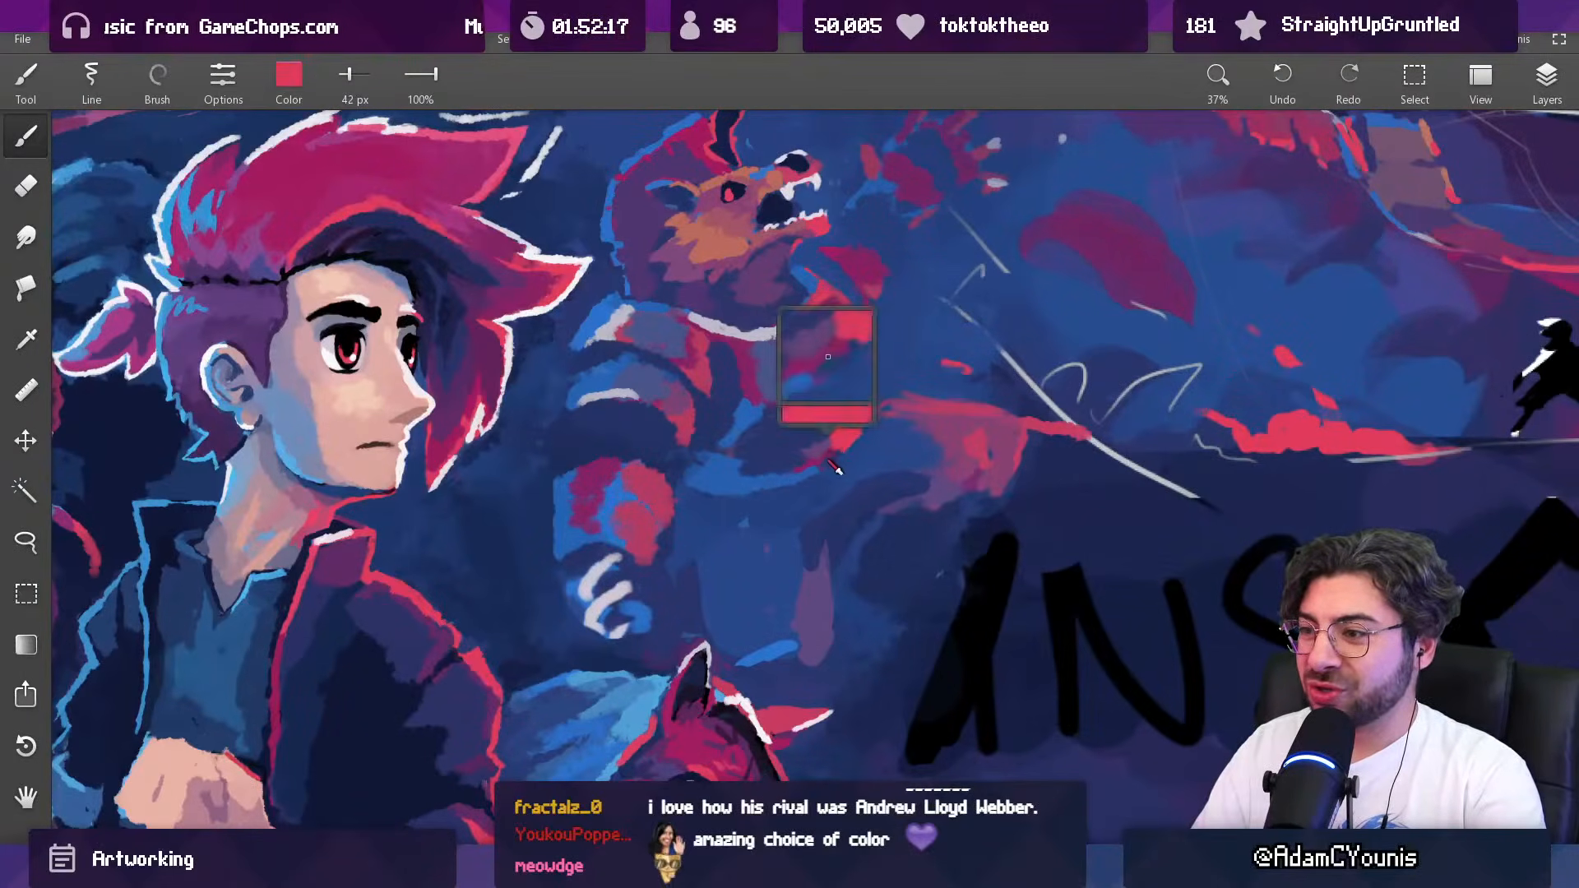
Step: Build up magenta shading inside the red rim of the creature's abdomen at 71 px, undoing the stray stroke
alt+click(825, 311)
key(])
key(])
key(])
key(])
key(])
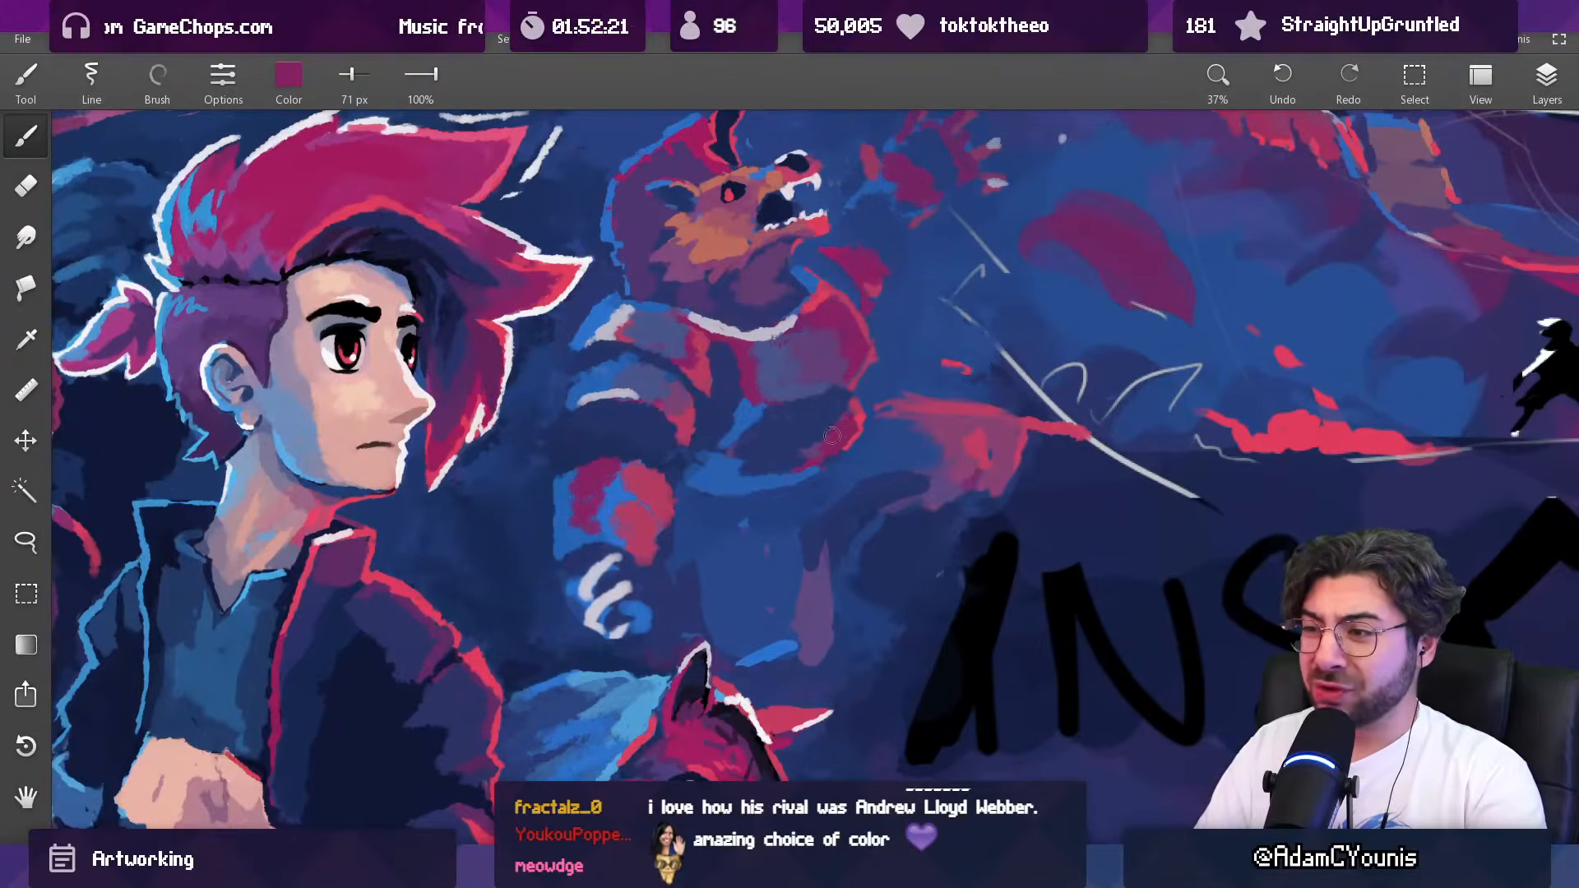
alt+click(838, 429)
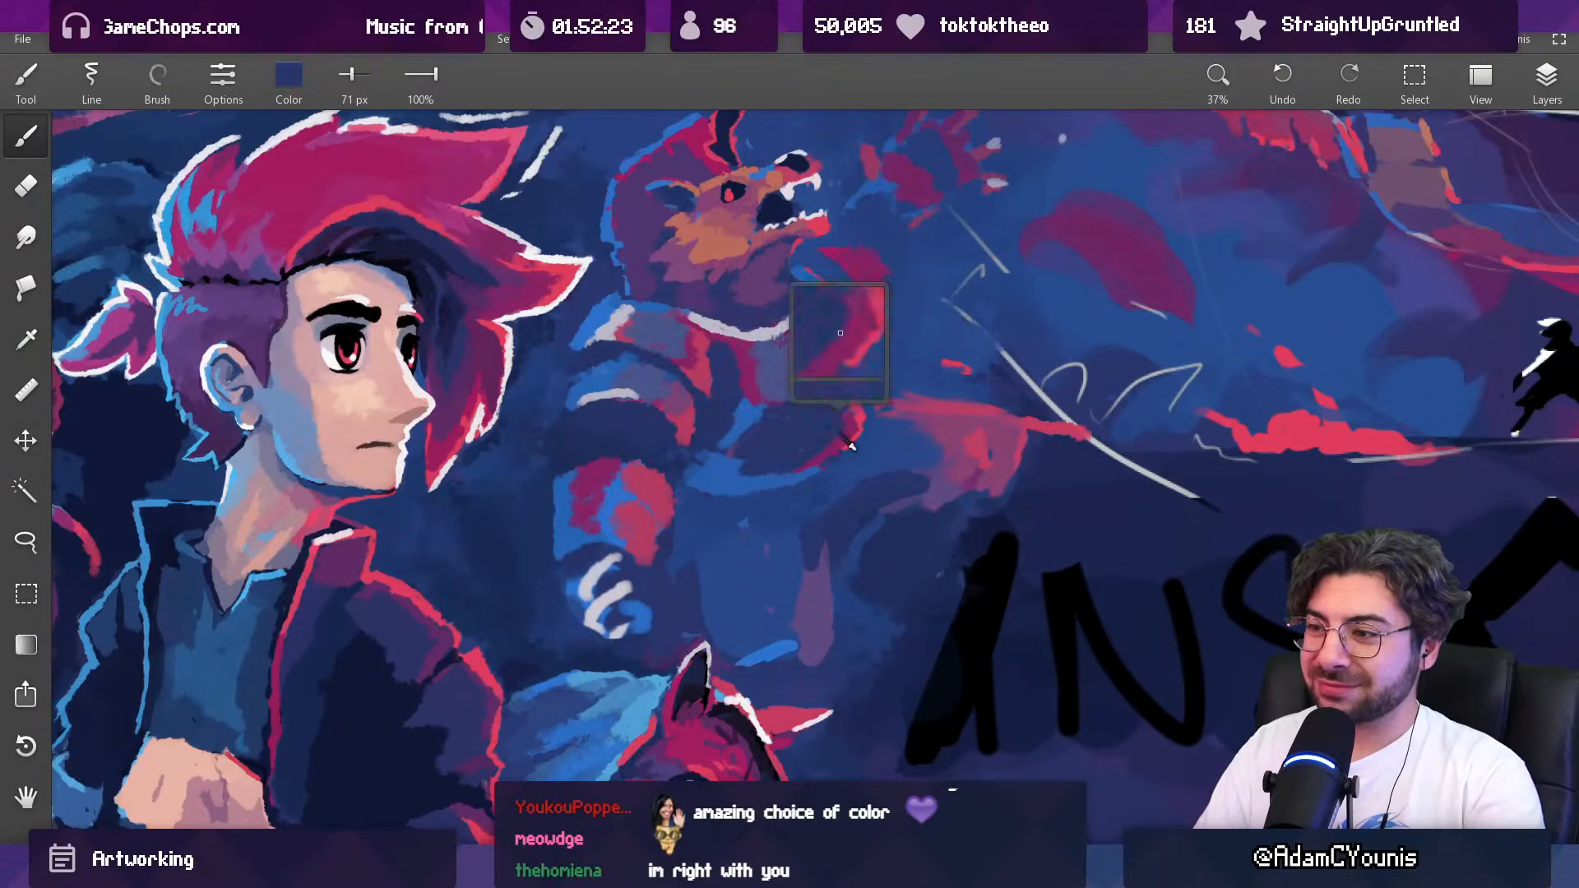
key(ctrl+z)
alt+click(838, 424)
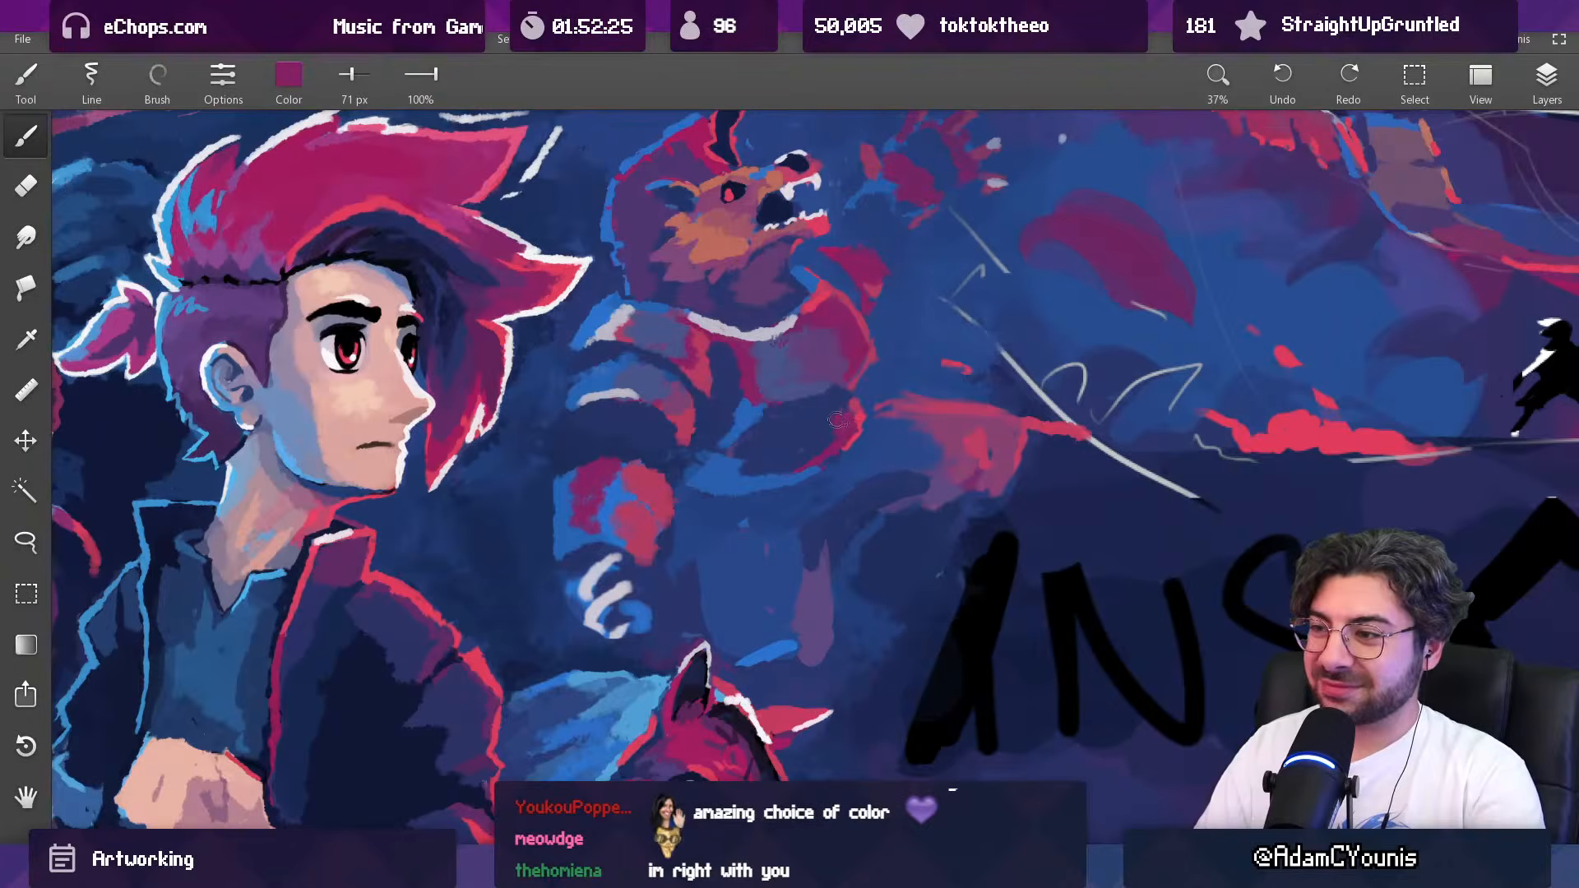
Step: Clean up the outer contour between the creature's chest and abdomen with sampled dark blue and background blue at 71 px
alt+click(837, 397)
scroll(867, 410, down, 8)
scroll(859, 344, up, 8)
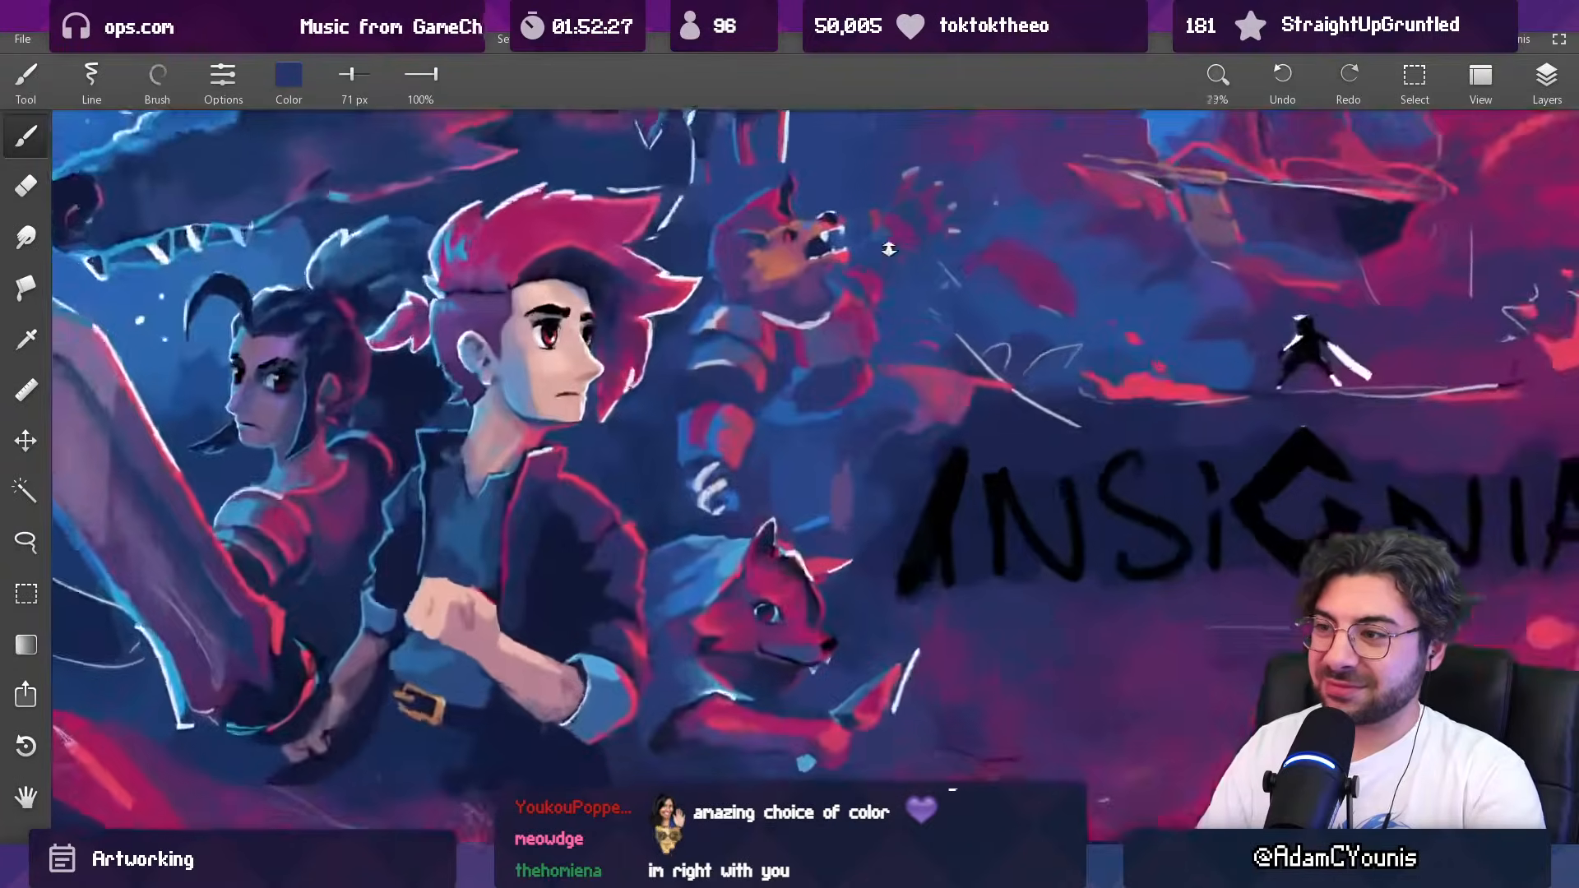
drag(858, 343, 816, 429)
alt+click(849, 462)
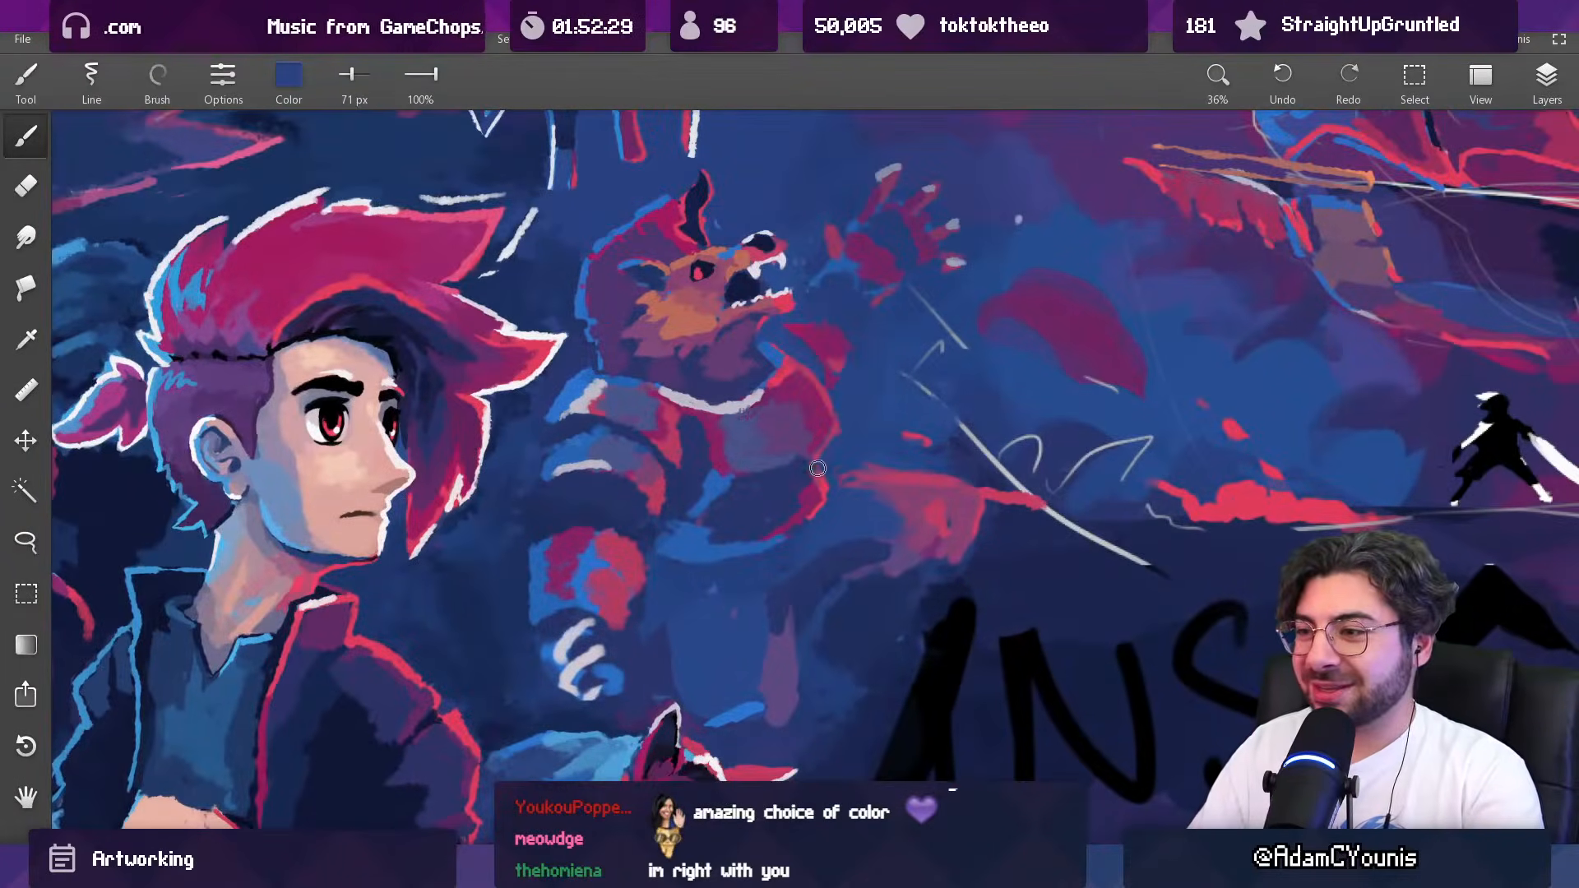
Step: Sharpen the red rim at the side of the creature's abdomen with sampled bright red at 35 px
alt+click(830, 491)
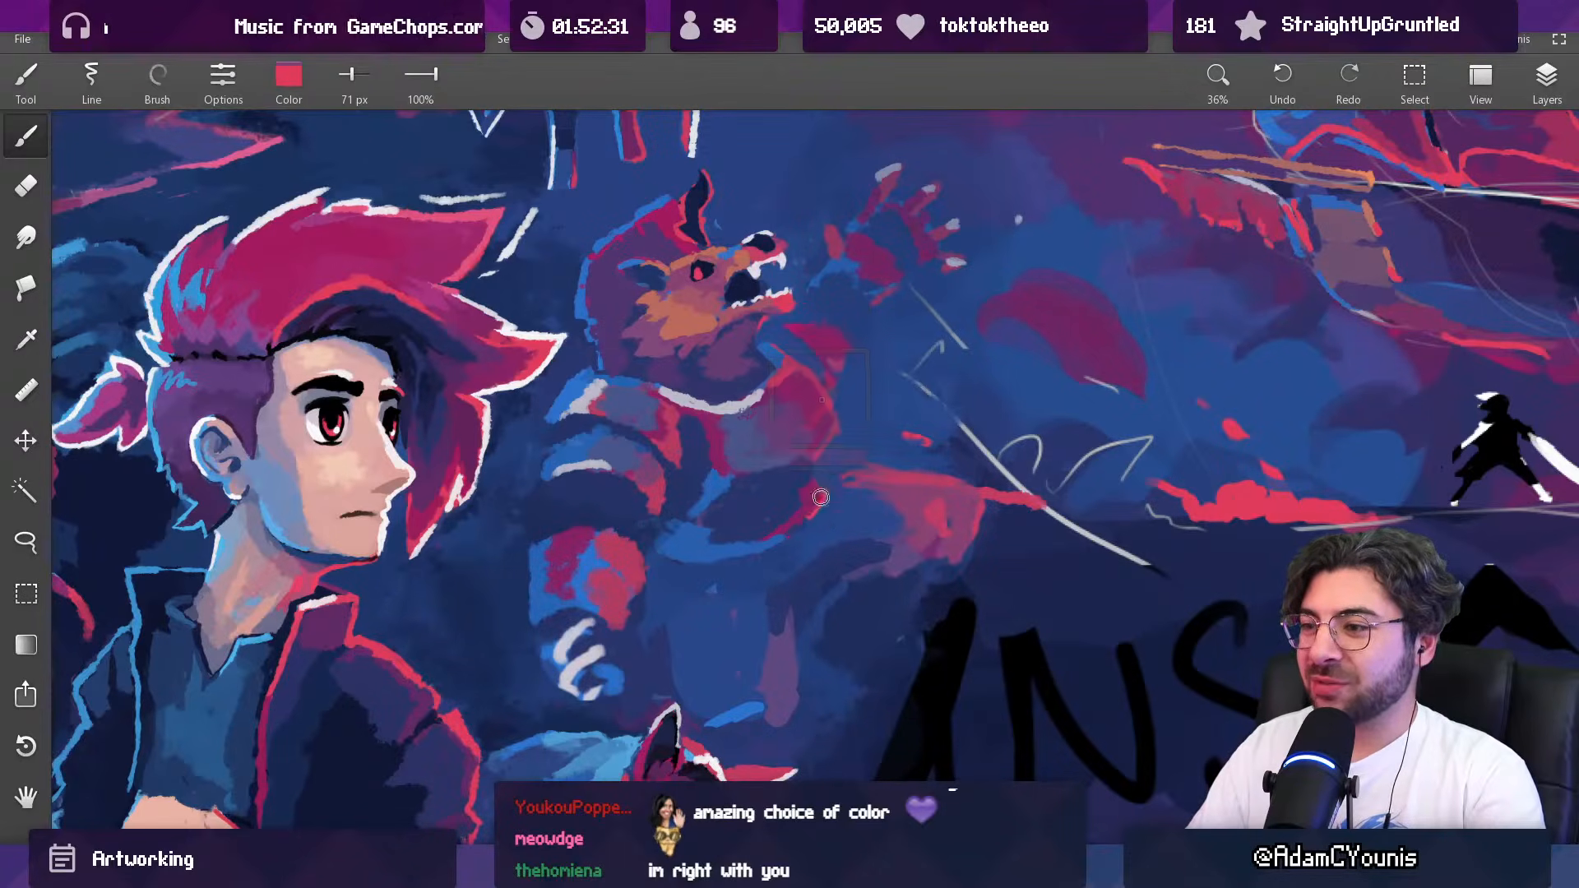
key(bracketleft)
key(bracketleft)
alt+click(812, 483)
Step: Refine the dark blue abdomen and the bright blue band on its inner side with sampled blues at 72 px
scroll(820, 466, down, 5)
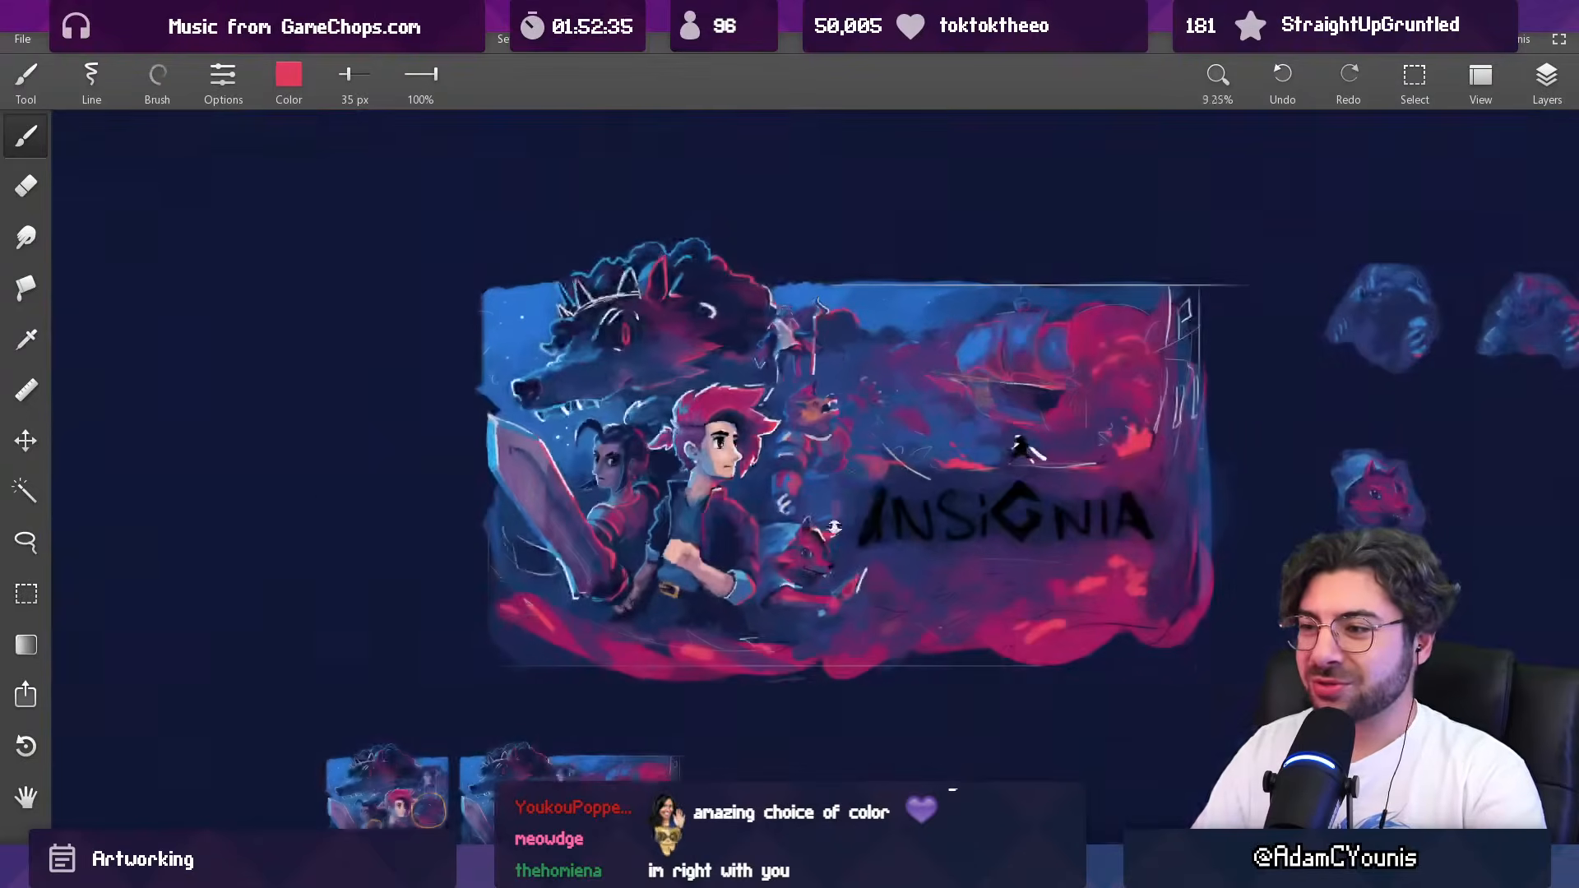
scroll(855, 477, up, 6)
alt+click(731, 411)
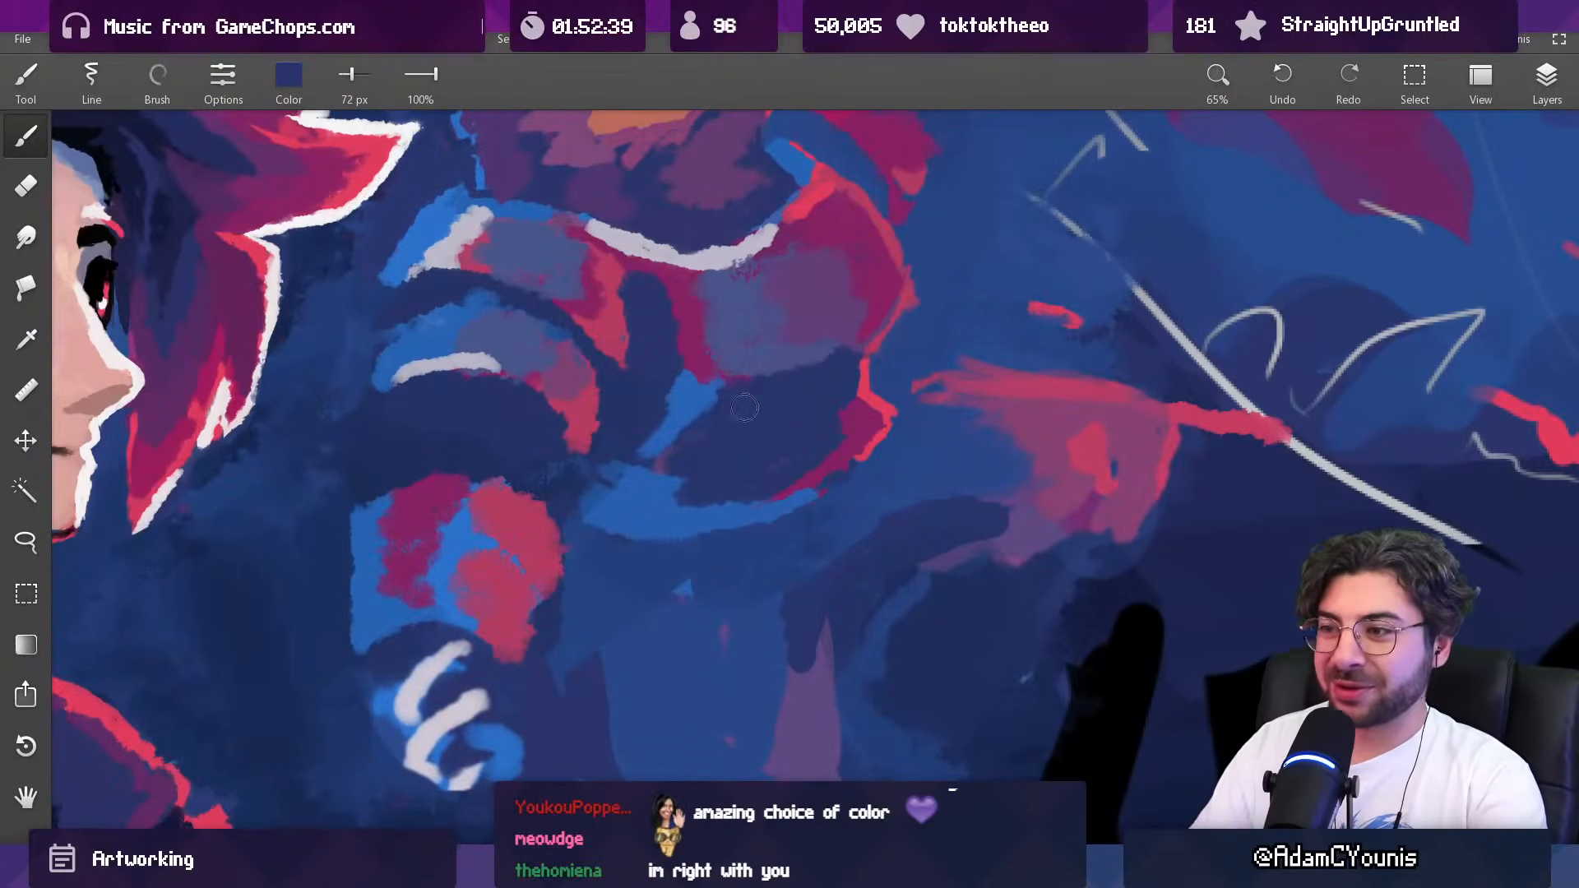
alt+click(663, 371)
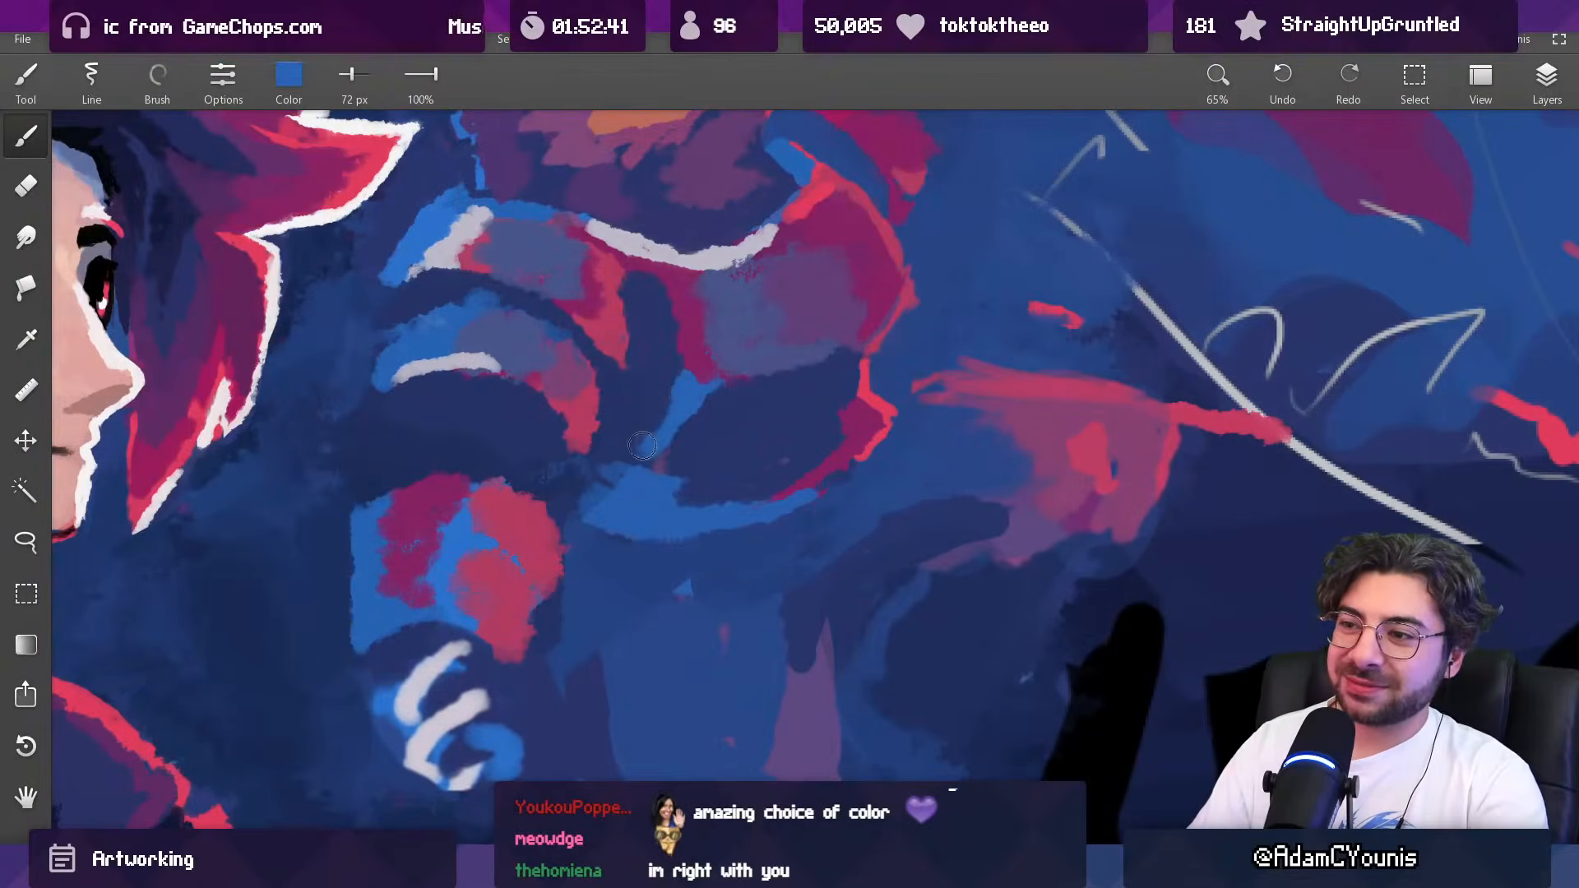
alt+click(652, 477)
alt+click(666, 486)
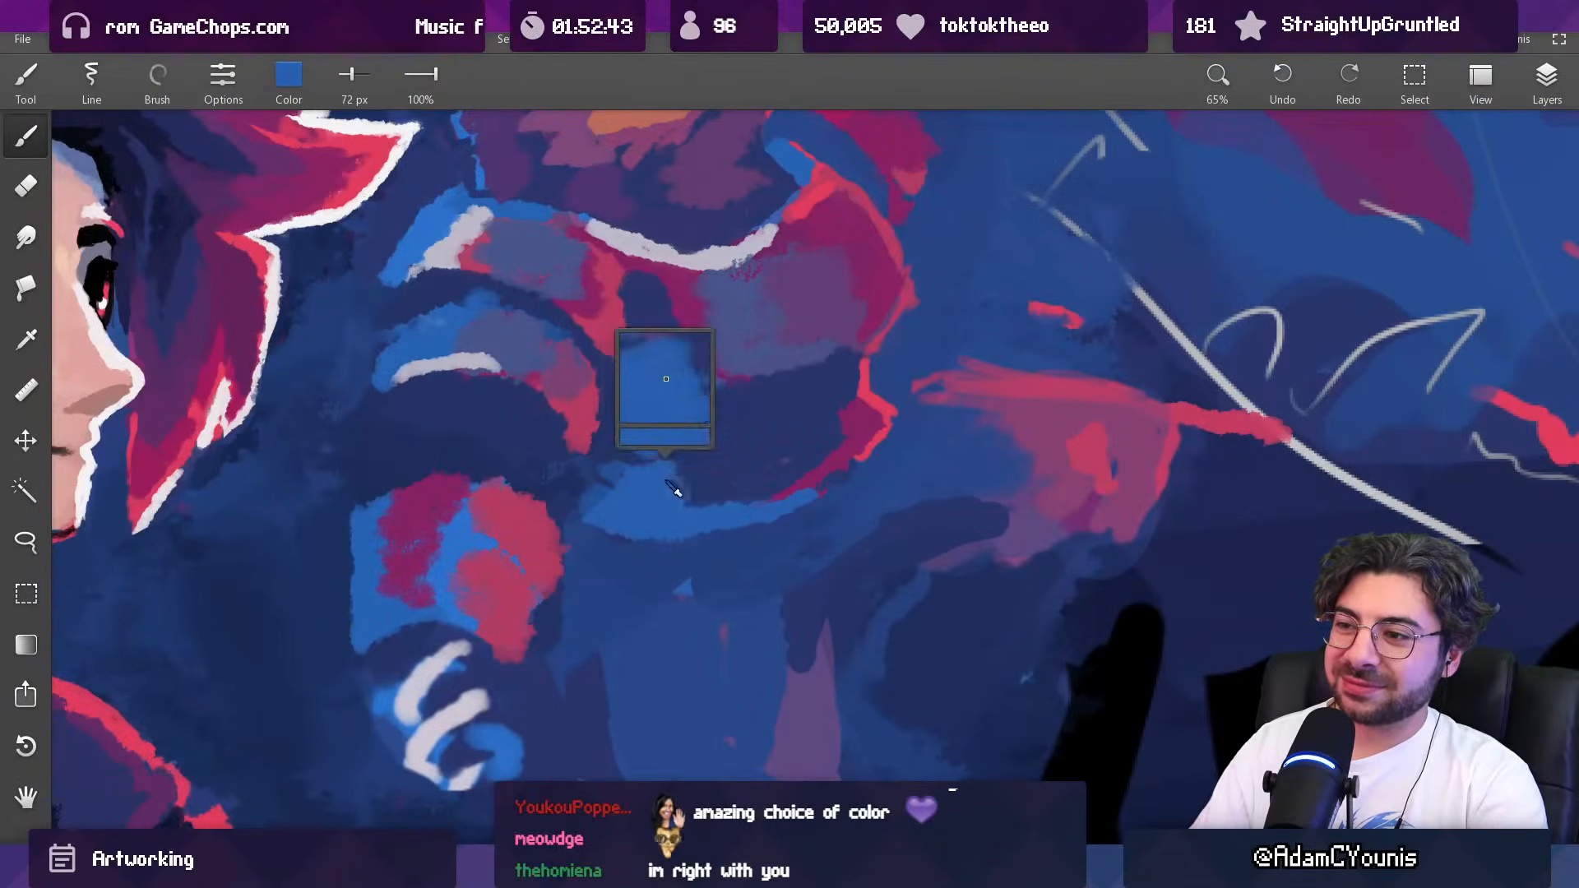
alt+click(696, 451)
Step: Rework the lower edge and red rim of the creature's abdomen with sampled colours, undoing one stroke
mouse_move(697, 468)
mouse_down()
mouse_move(771, 491)
mouse_move(732, 641)
mouse_up()
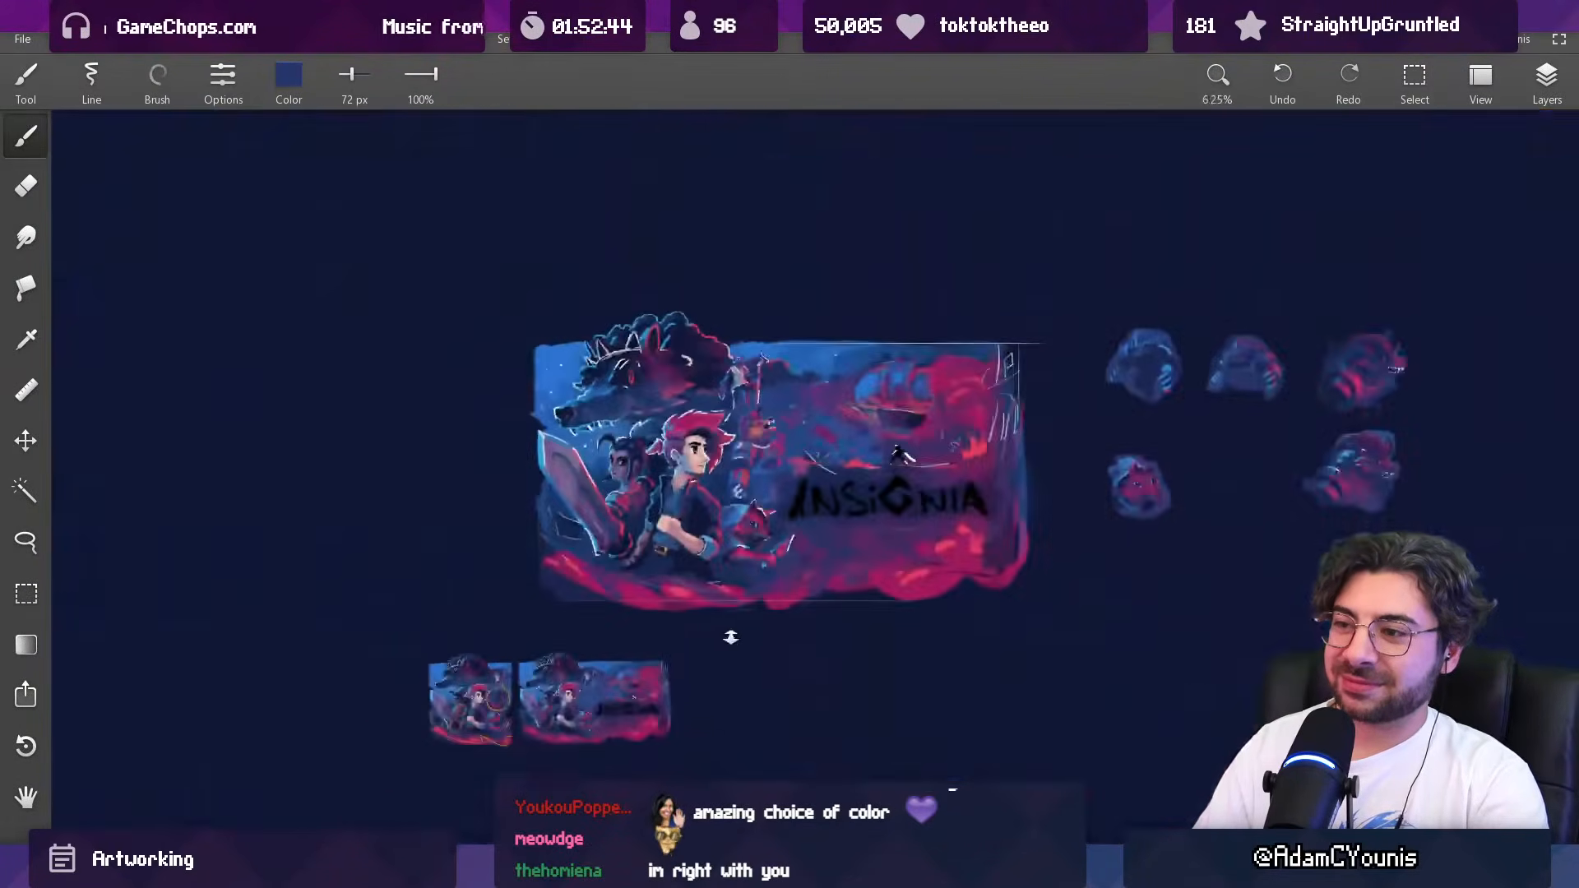
drag(772, 481, 776, 328)
alt+click(757, 498)
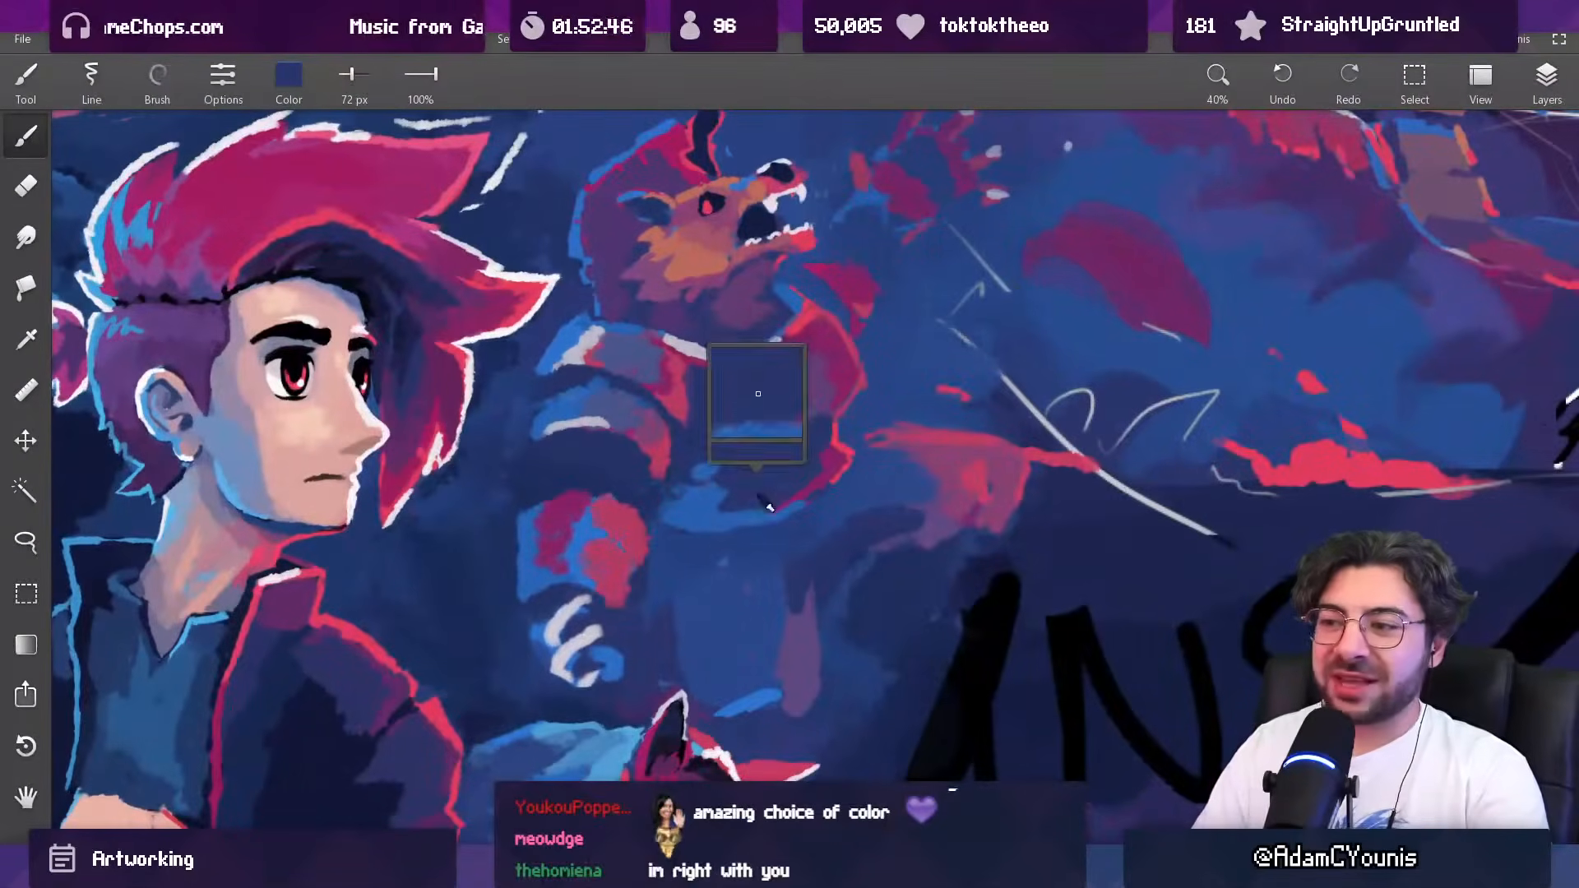
mouse_move(755, 500)
mouse_down()
mouse_move(828, 480)
mouse_move(829, 530)
mouse_move(803, 575)
mouse_move(837, 415)
mouse_up()
alt+click(813, 492)
key(ctrl+z)
alt+click(838, 487)
mouse_move(818, 513)
mouse_down()
mouse_move(848, 476)
mouse_move(810, 498)
mouse_move(833, 488)
mouse_move(802, 527)
mouse_up()
alt+click(810, 499)
alt+click(821, 490)
alt+click(826, 487)
alt+click(780, 513)
Step: Refine the outer edge of the creature's chest where it meets the abdomen with sampled magenta at 40 px
drag(840, 450, 851, 349)
mouse_move(803, 471)
mouse_down()
mouse_move(811, 409)
mouse_move(869, 462)
mouse_up()
alt+click(800, 467)
alt+click(867, 471)
alt+click(862, 445)
alt+click(872, 462)
alt+click(876, 453)
alt+click(888, 463)
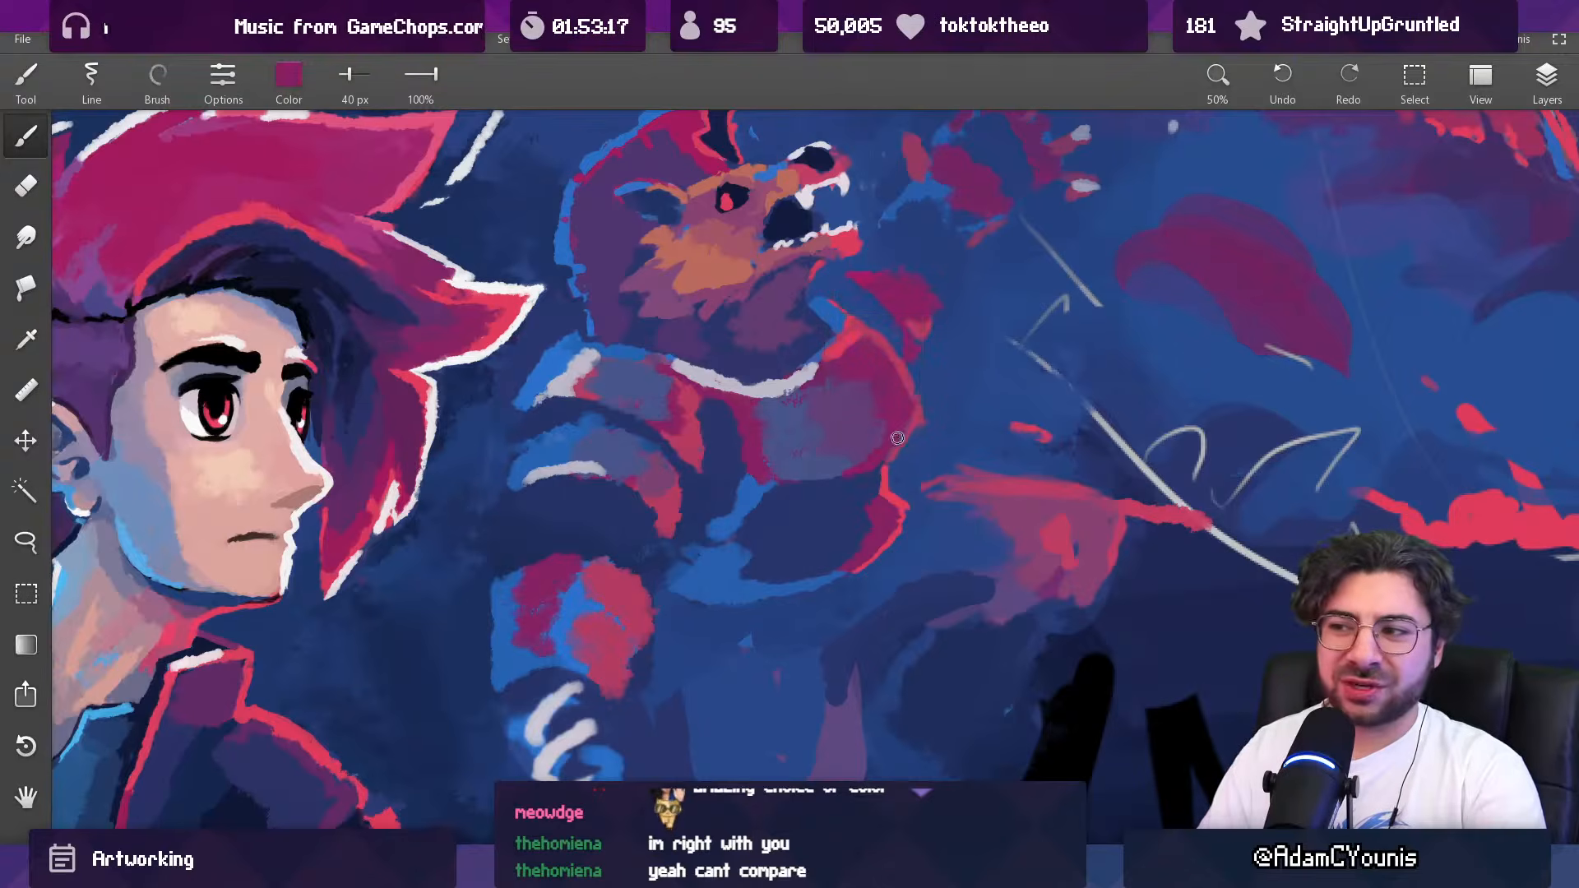
Step: Soften the upper outer part of the creature's chest plate with magenta and sampled purple at 62 px
alt+click(892, 447)
key(])
alt+click(895, 402)
key(])
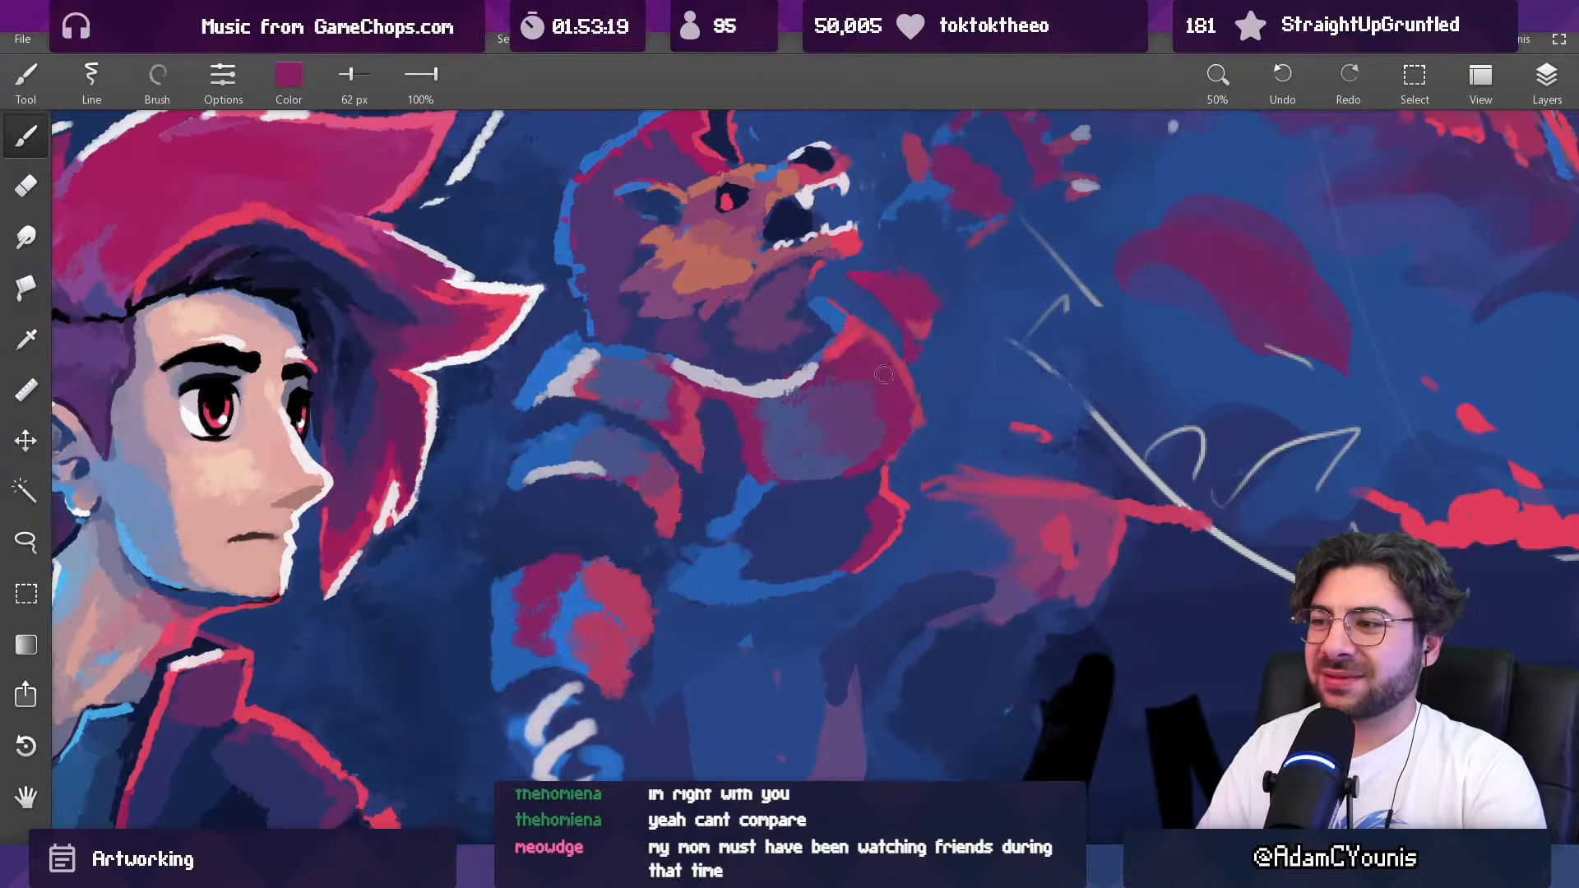
alt+click(847, 376)
alt+click(799, 411)
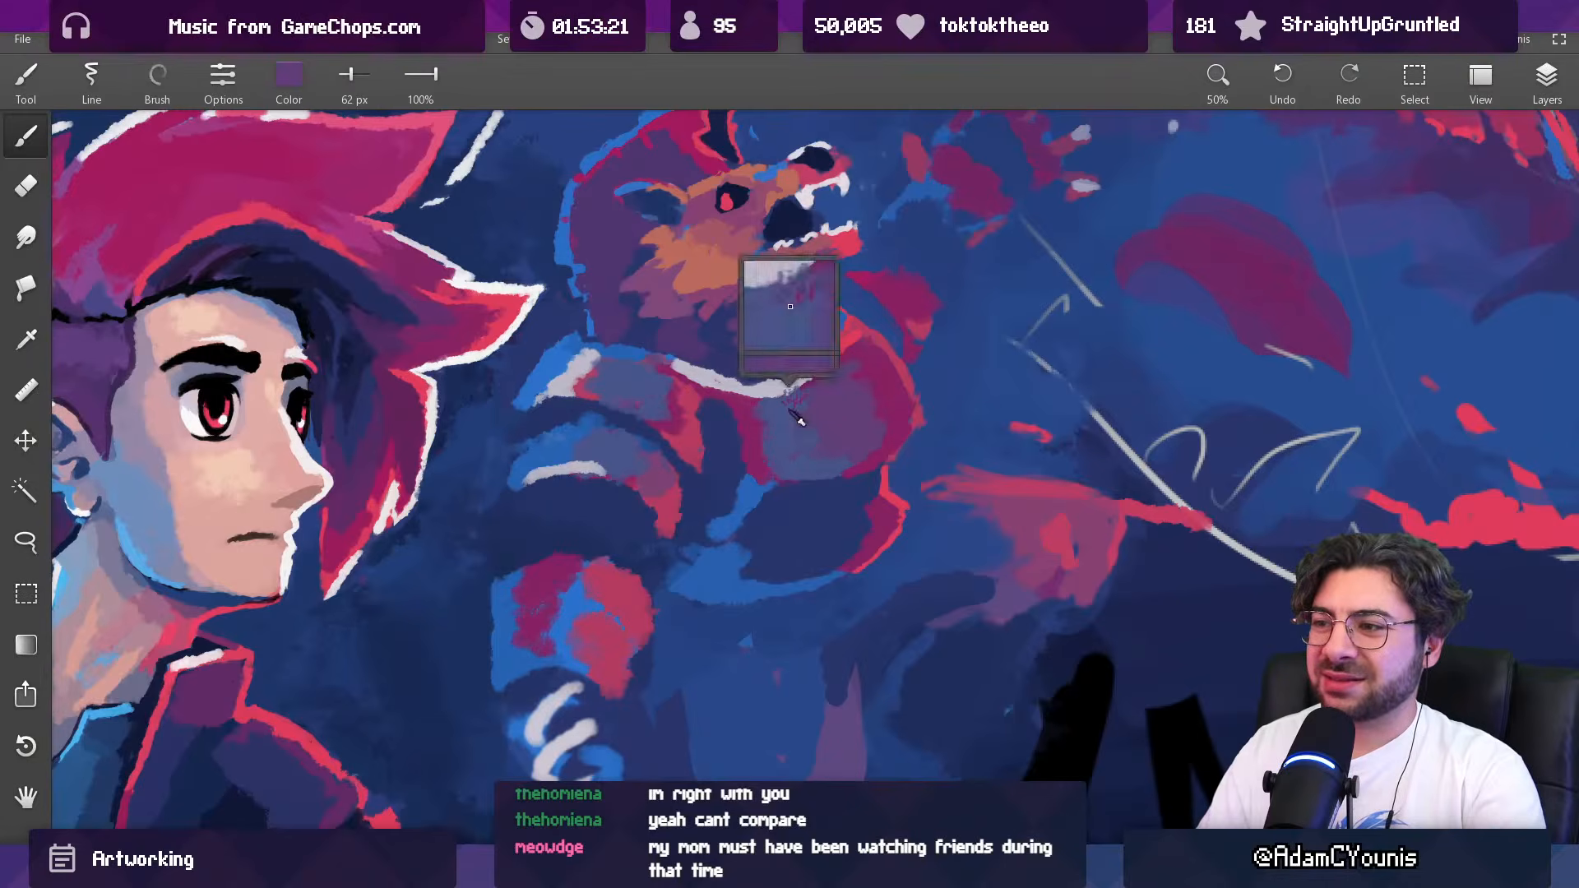
alt+click(837, 377)
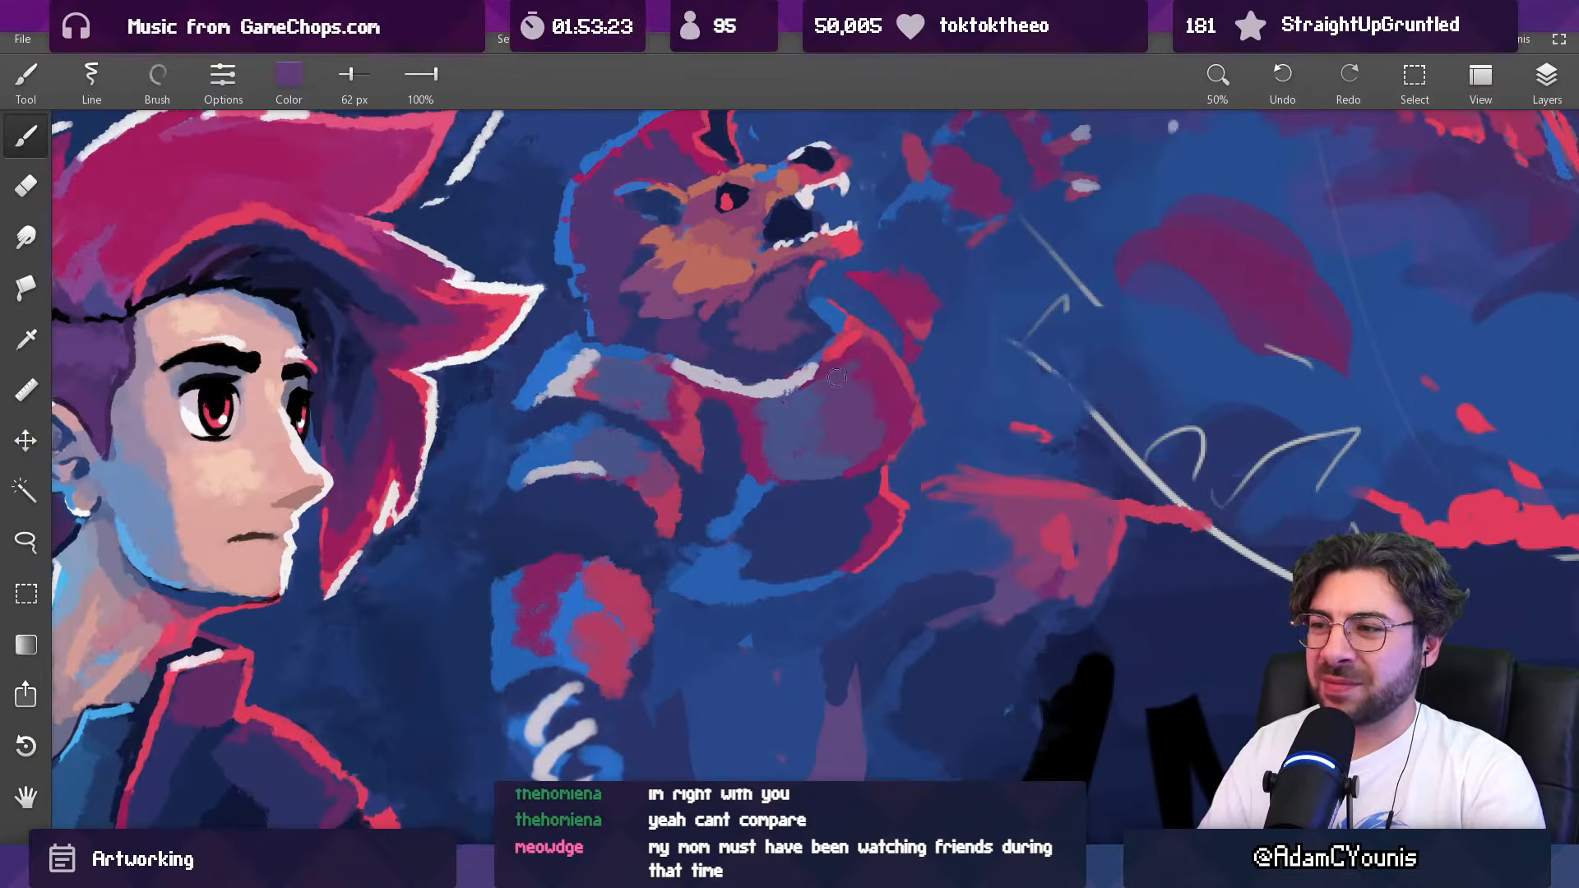
Step: Refine the creature's collar beside the chest and its outer edge against the background with sampled blues, reducing the brush to 45 px
drag(873, 365, 888, 205)
alt+click(828, 337)
alt+click(803, 313)
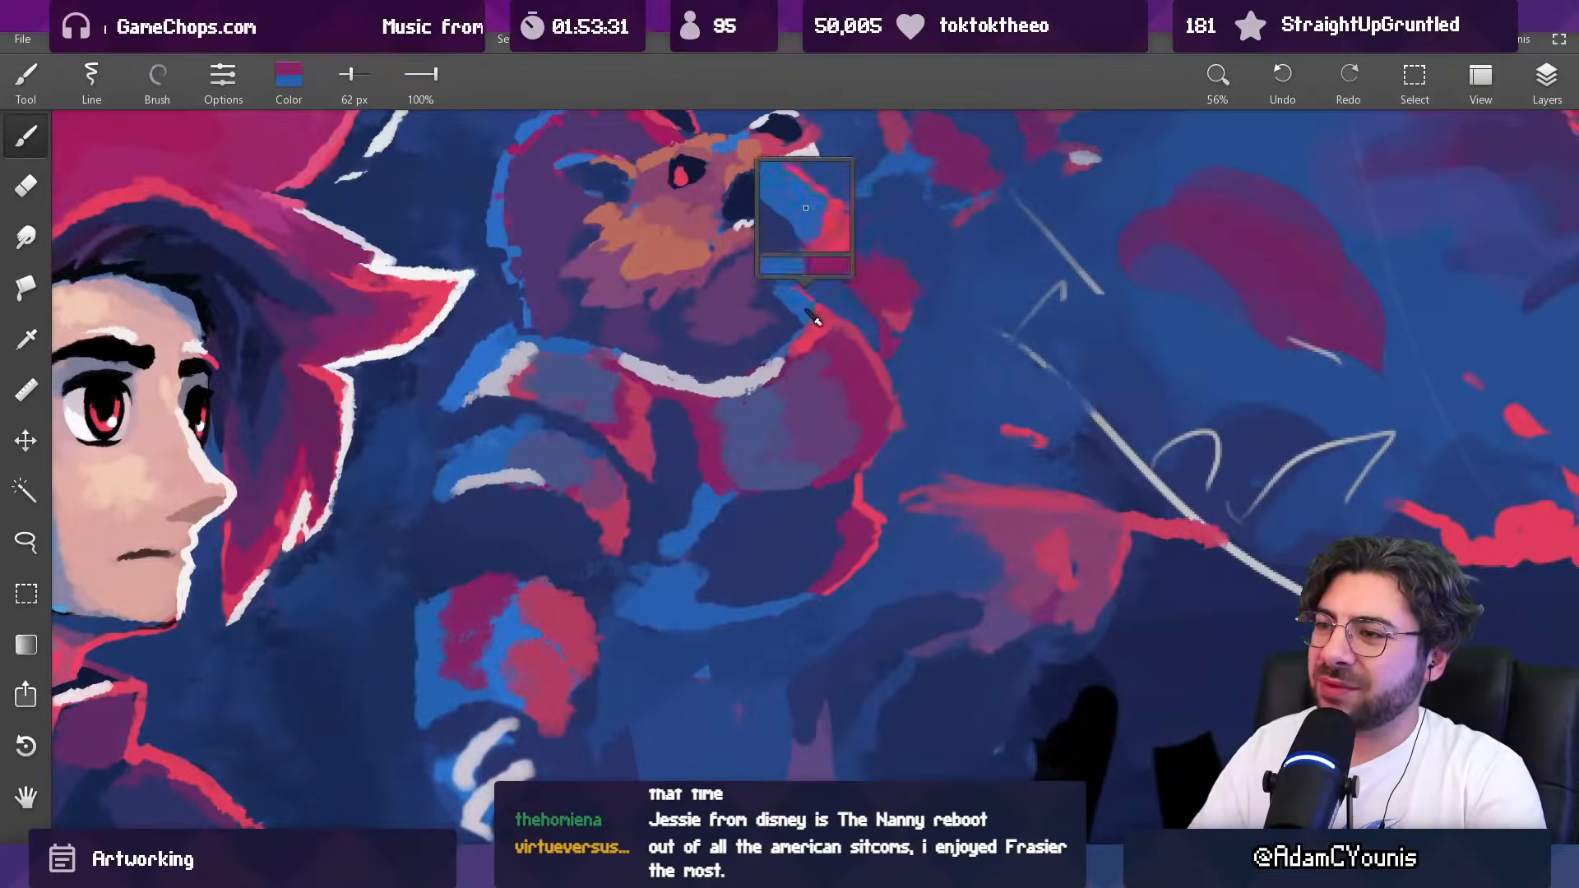
alt+click(810, 351)
alt+click(902, 406)
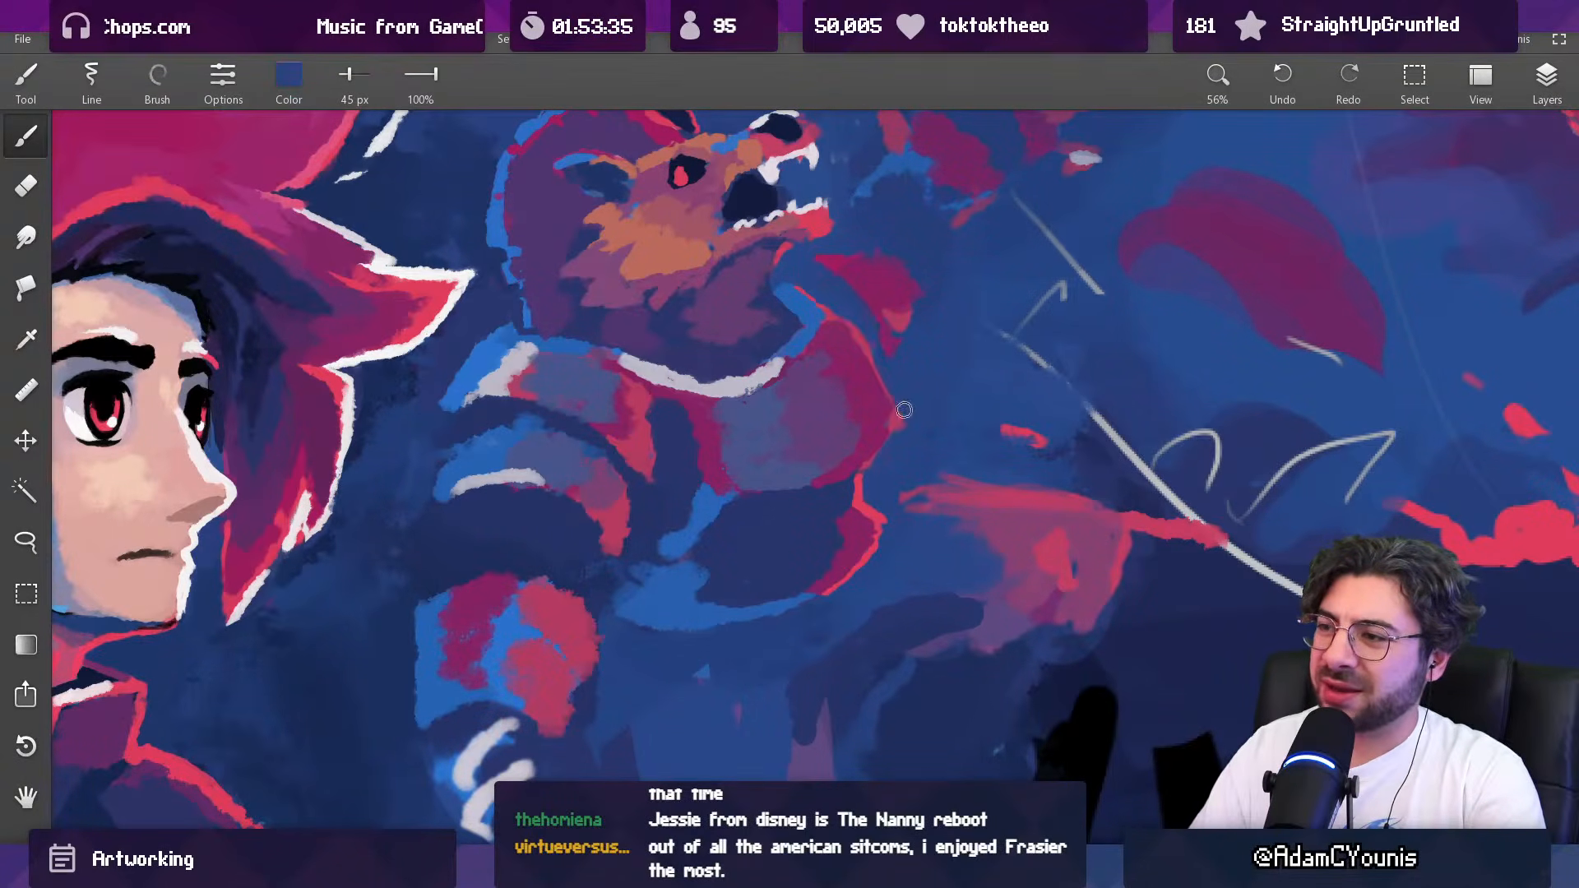
Step: Rework the chest plate's outer rim with sampled red and background blue at 45 px, undoing the last stroke
alt+click(886, 344)
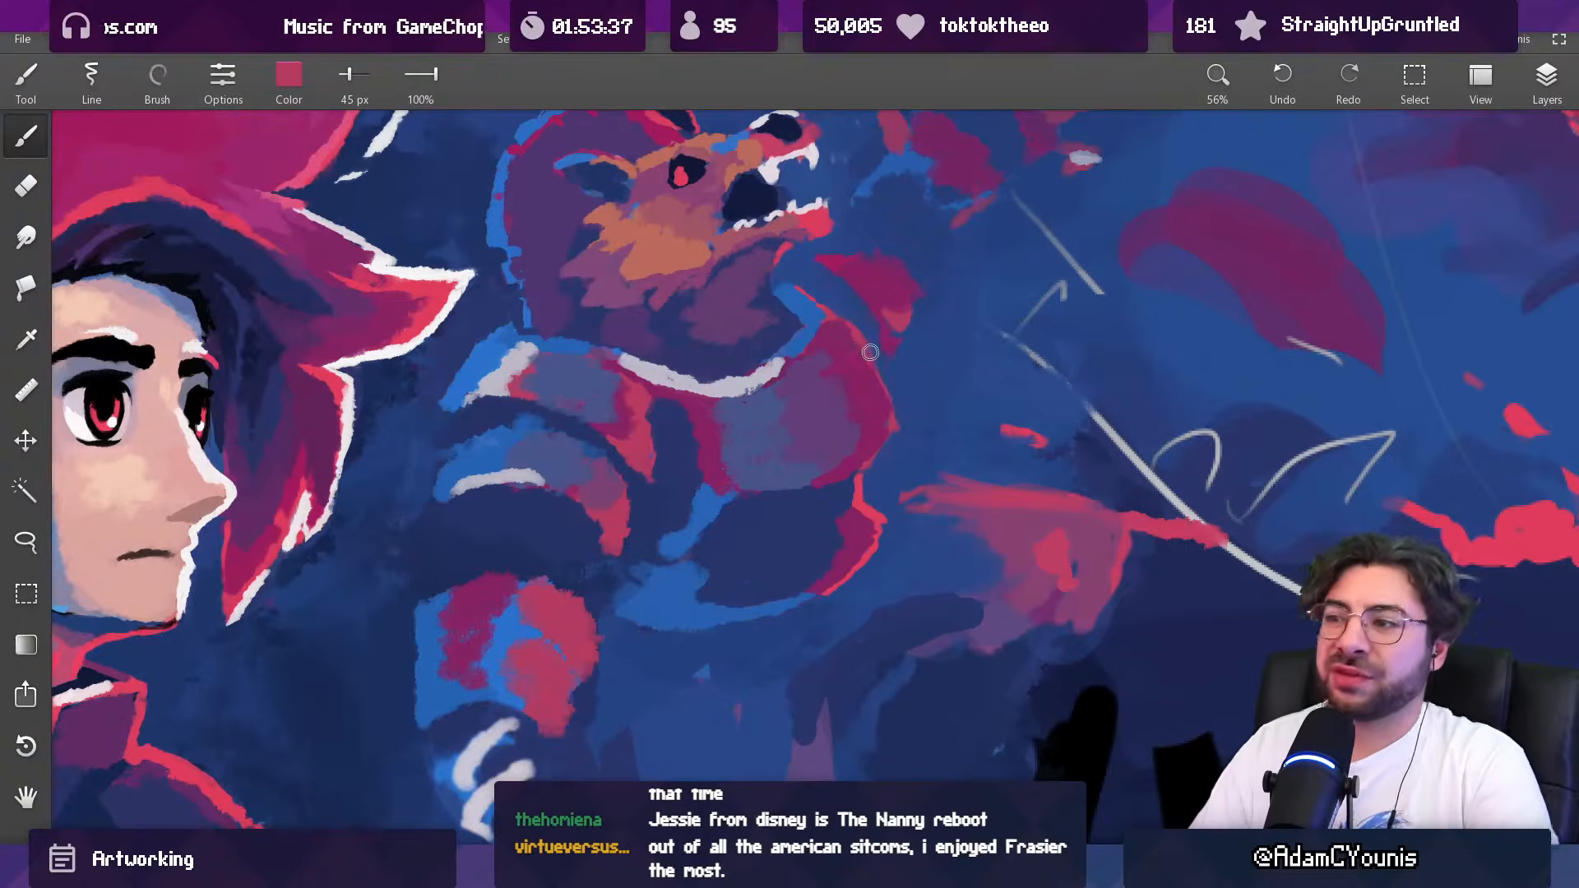
alt+click(902, 396)
drag(901, 388, 896, 425)
scroll(928, 384, down, 9)
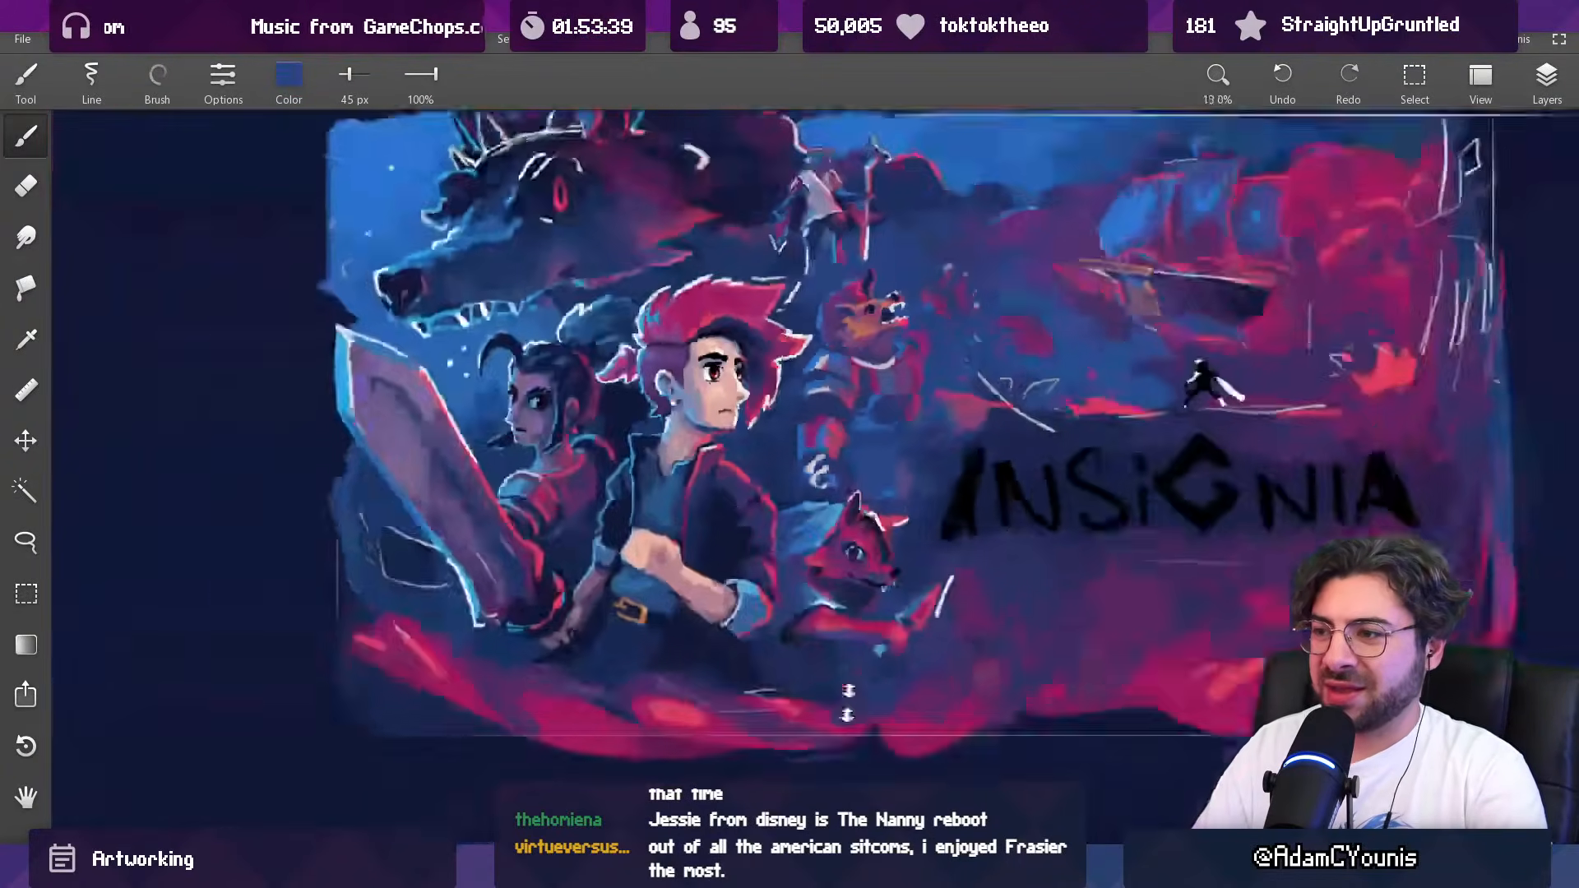
key(ctrl+z)
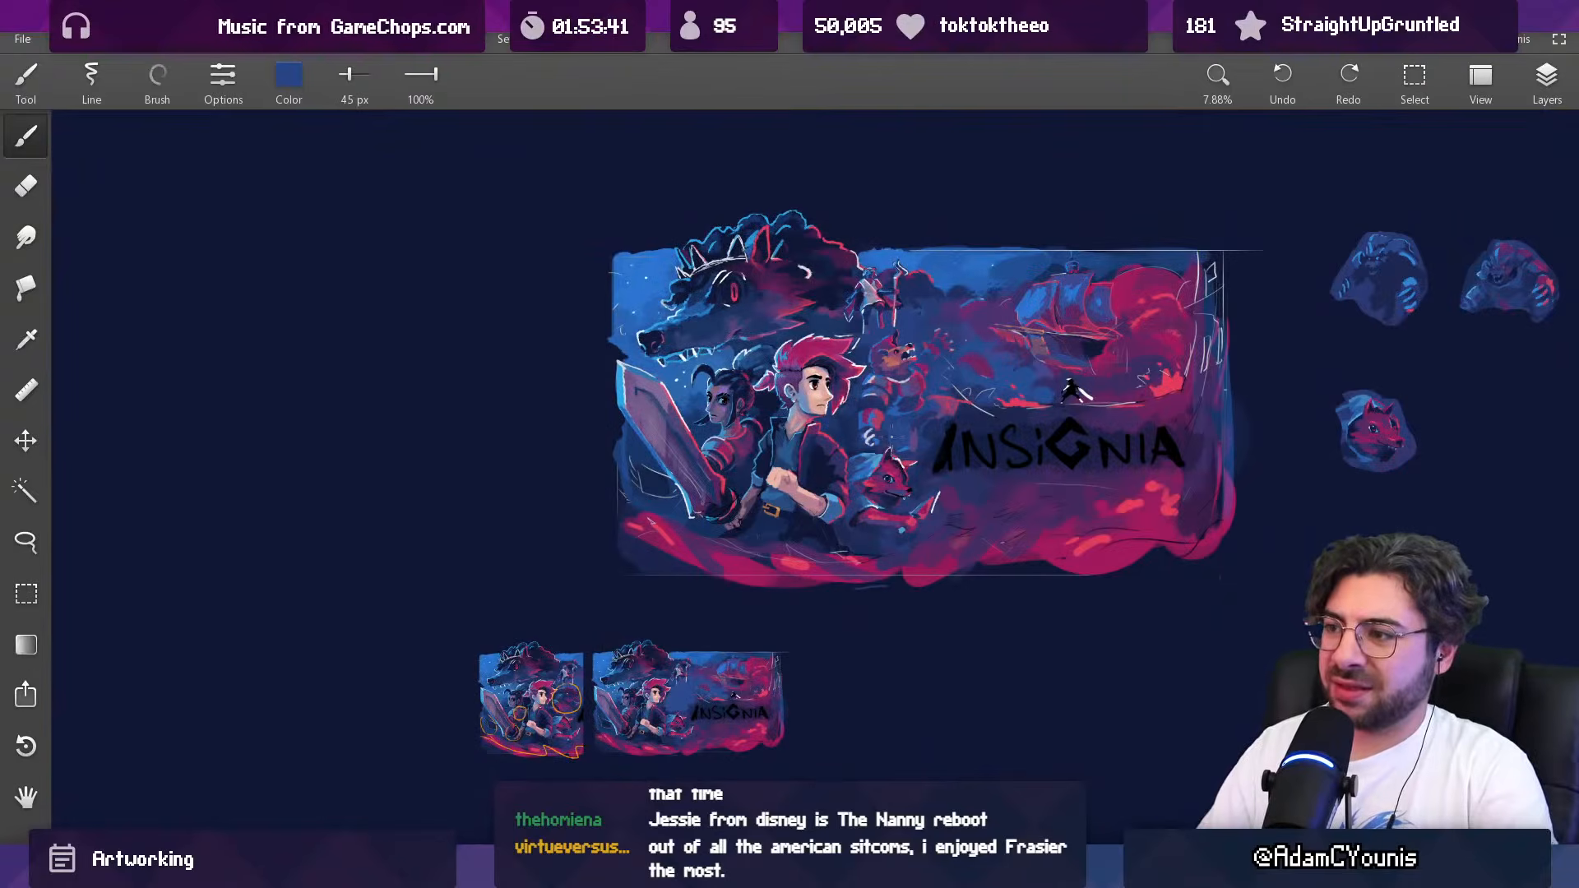
Step: Switch to Aseprite to examine the creature's armour design in Baruk.aseprite and return to the painting
drag(1001, 412, 891, 450)
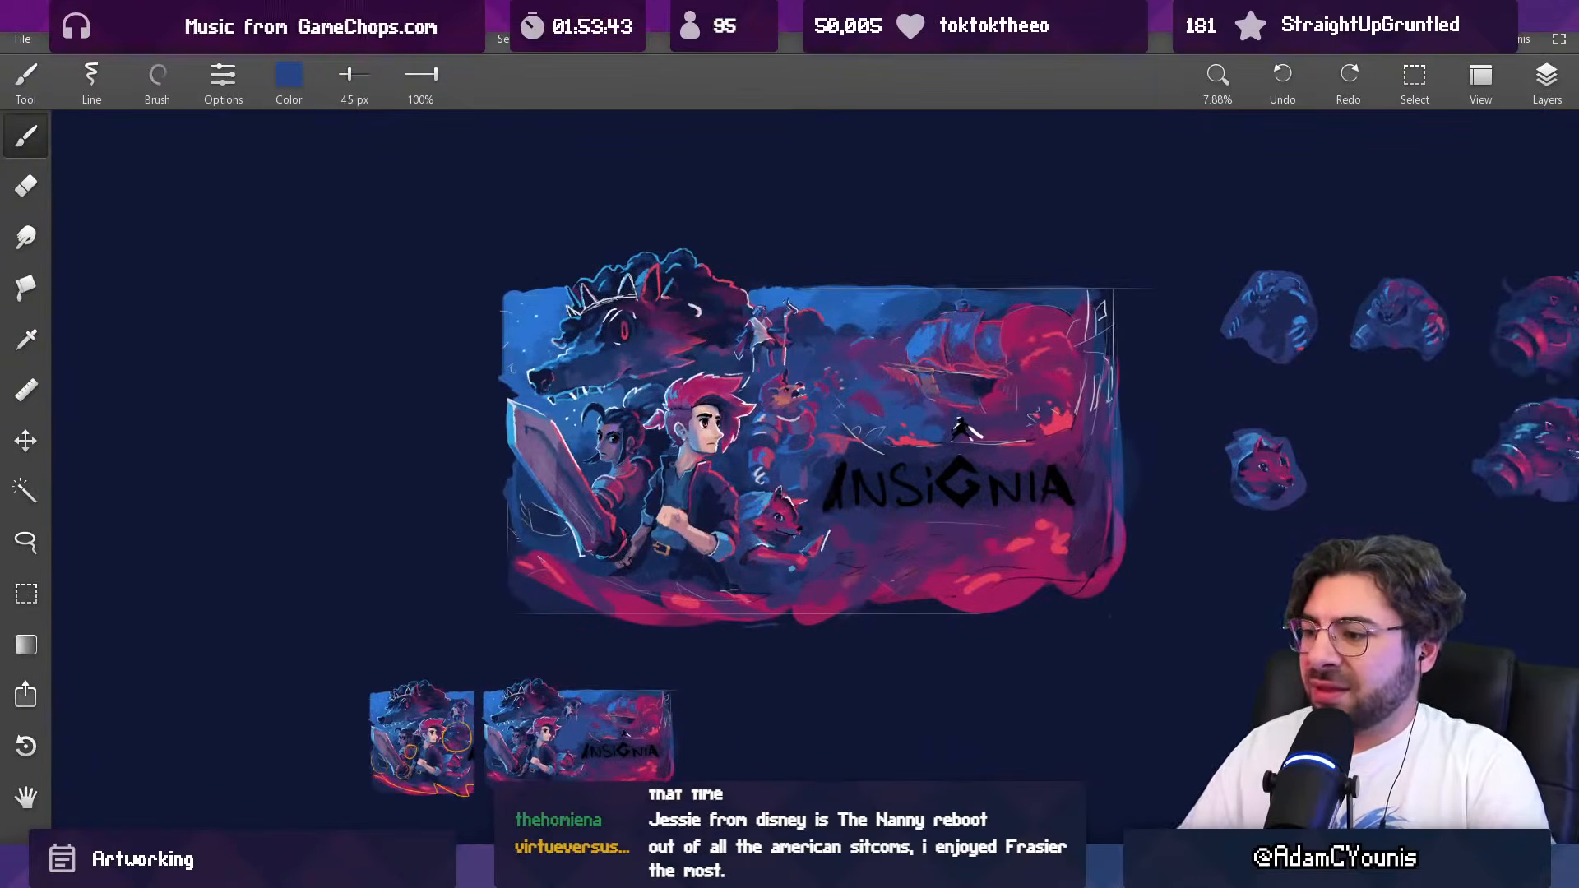
key(alt+Tab)
mouse_move(1005, 865)
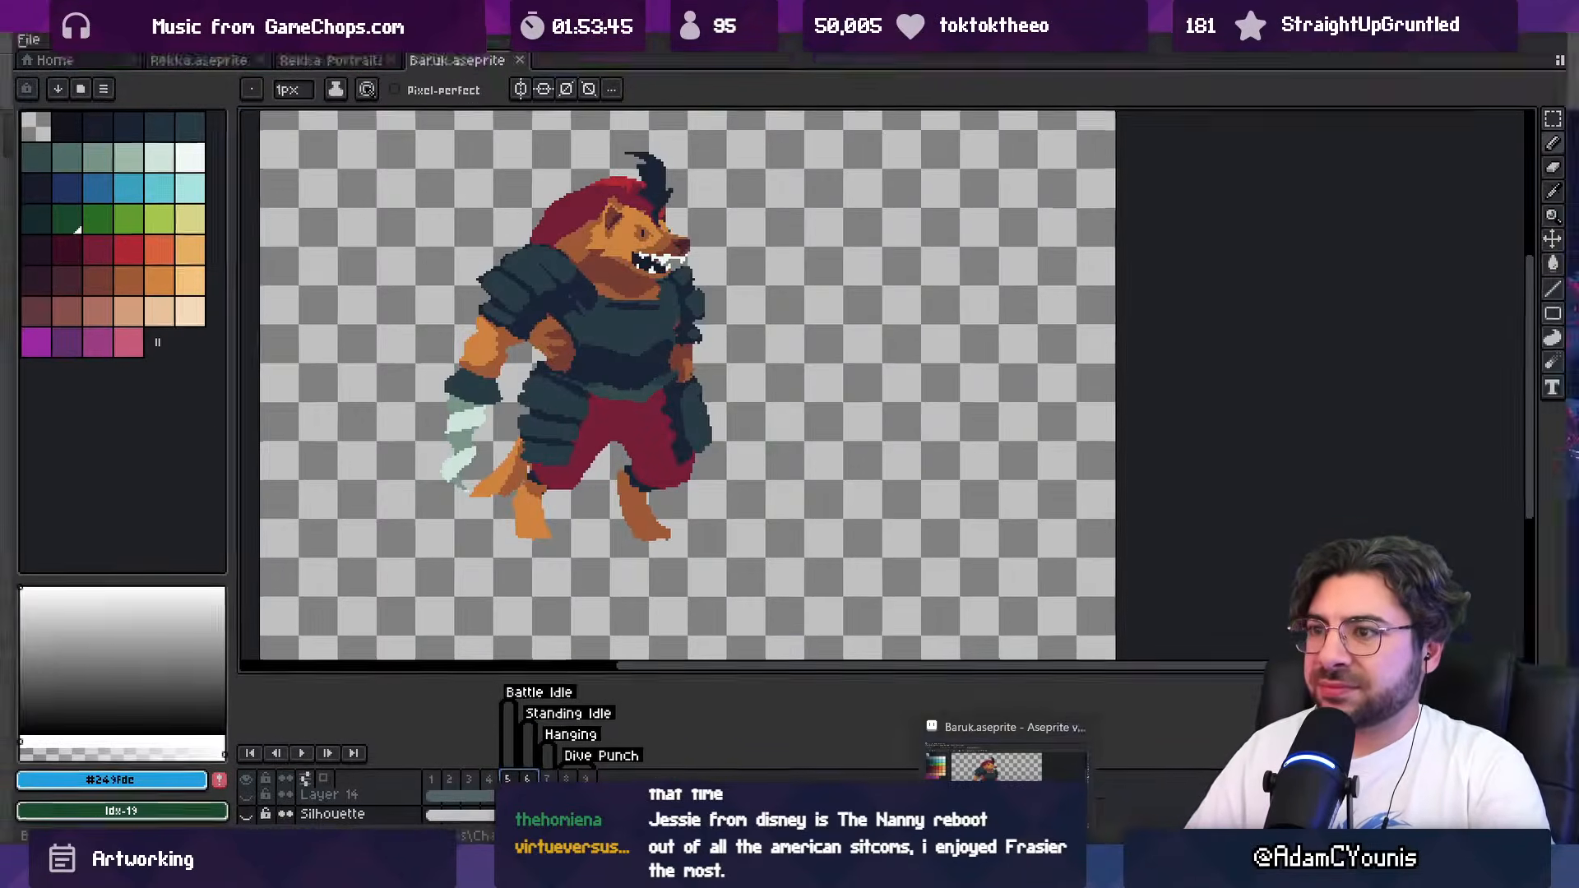
key(alt+Tab)
Step: Repaint the boundary between the creature's chest plate and abdomen with sampled dark blue at 36 px
scroll(769, 397, up, 8)
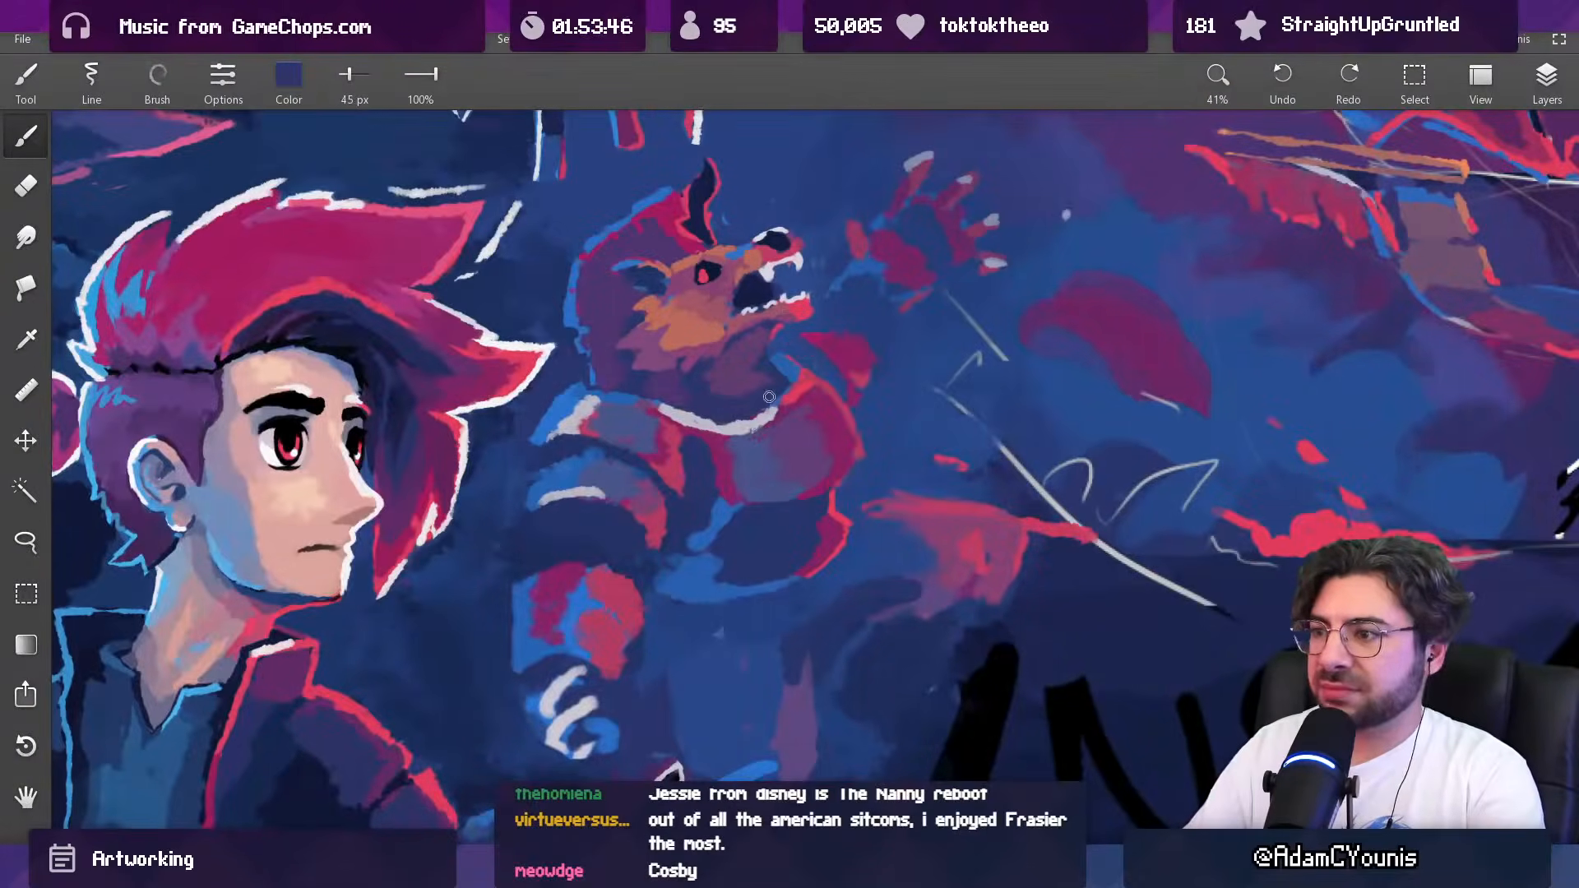
key(bracketleft)
key(bracketleft)
key(bracketright)
key(bracketright)
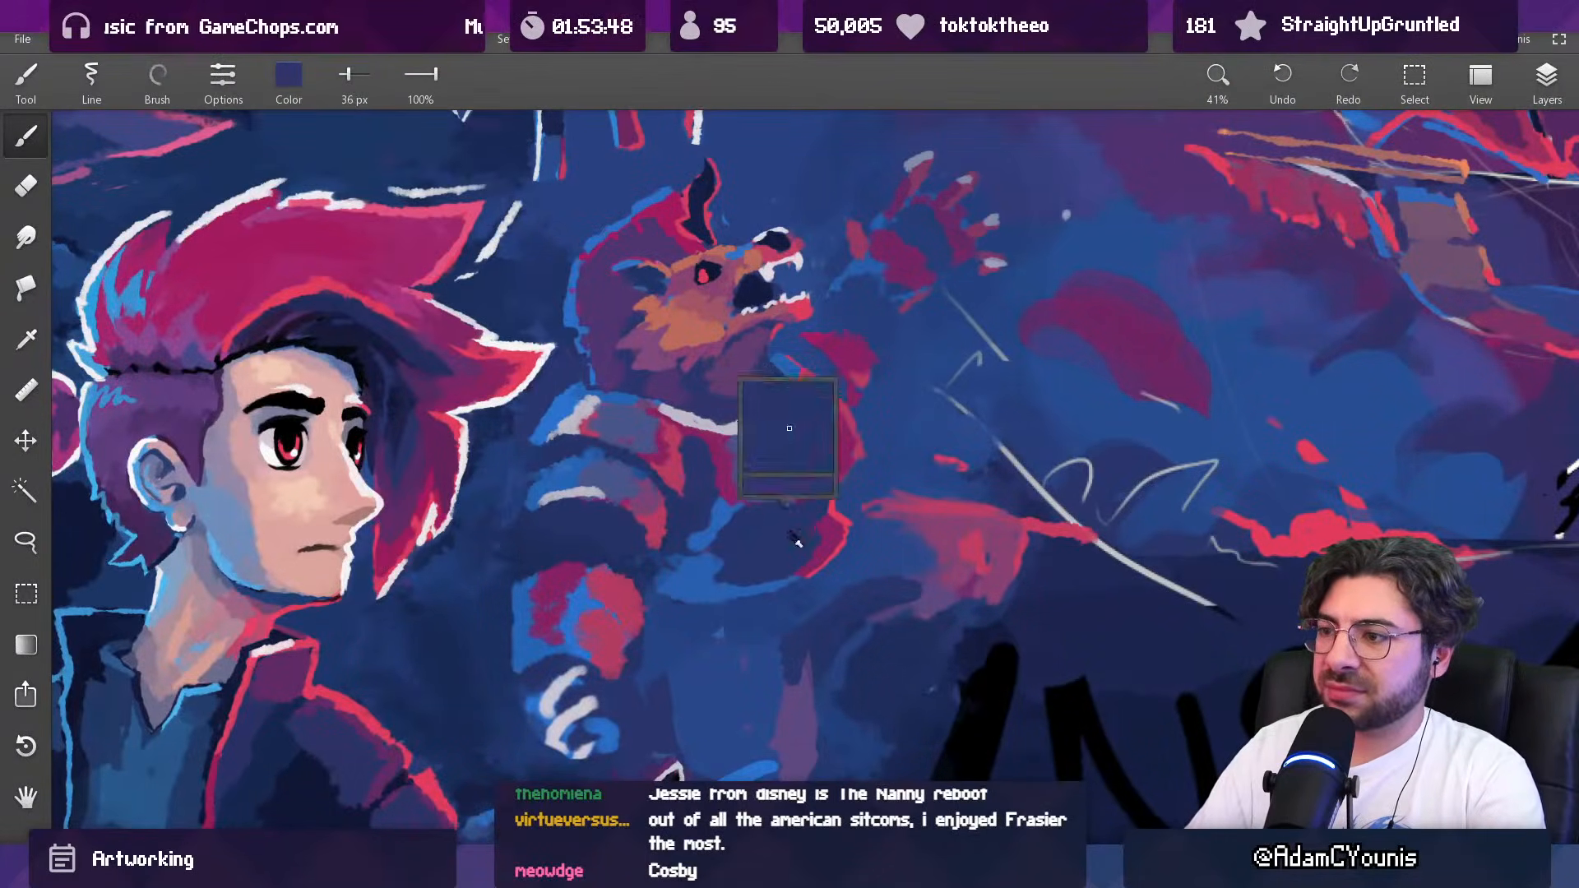
alt+click(804, 462)
drag(773, 508, 840, 454)
Step: Clean up the background beside the creature's waist with sampled blue at 58 px and check the whole artwork
key(bracketright)
key(bracketright)
alt+click(855, 483)
key(bracketleft)
key(bracketleft)
scroll(875, 449, down, 10)
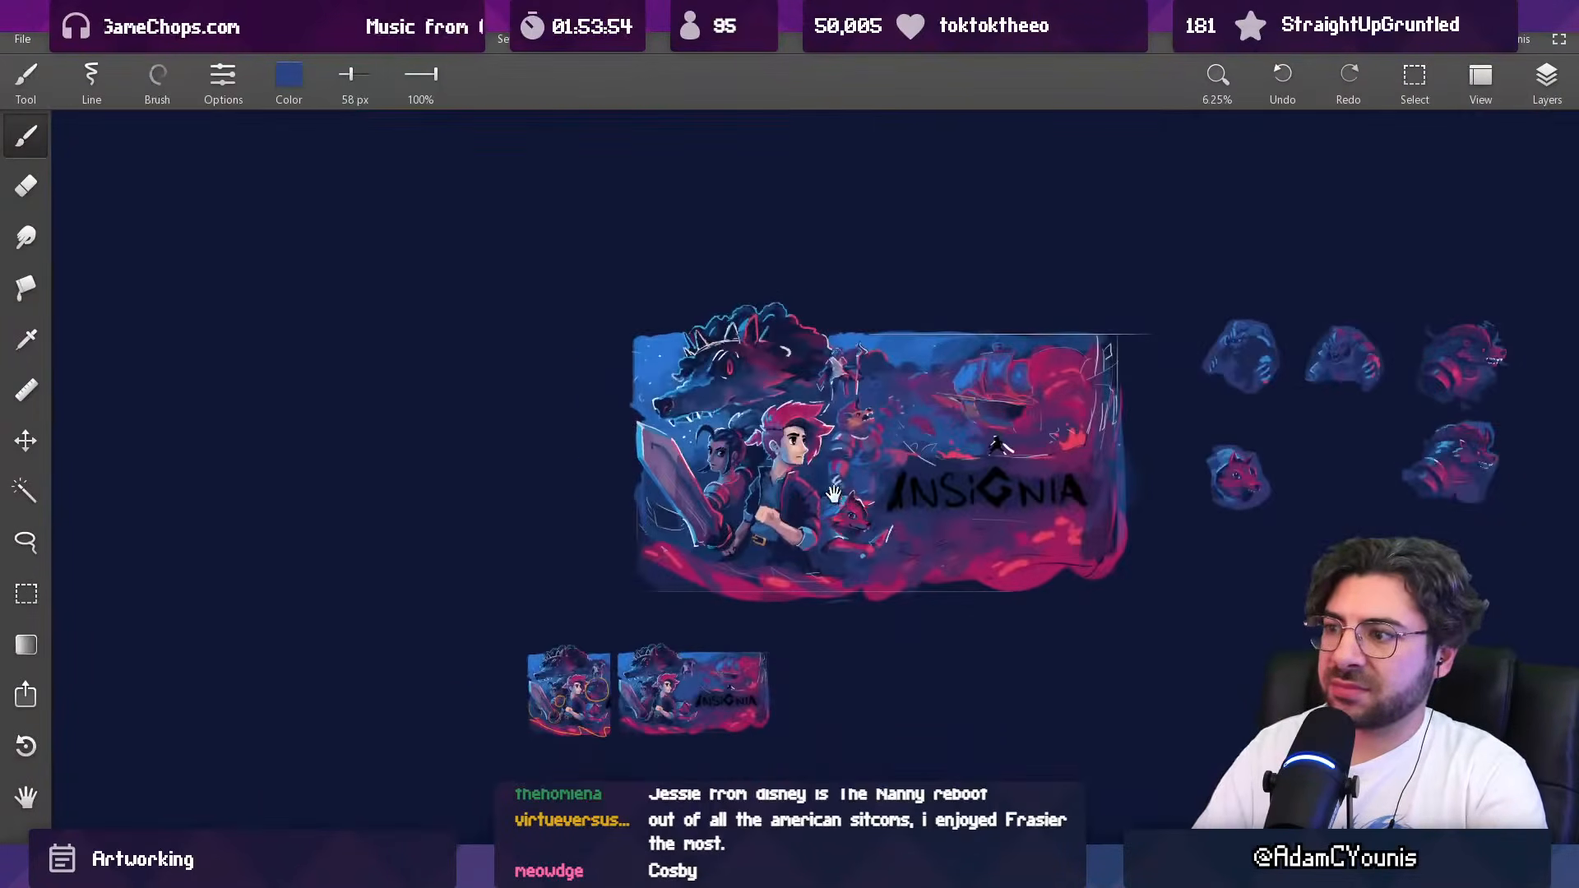
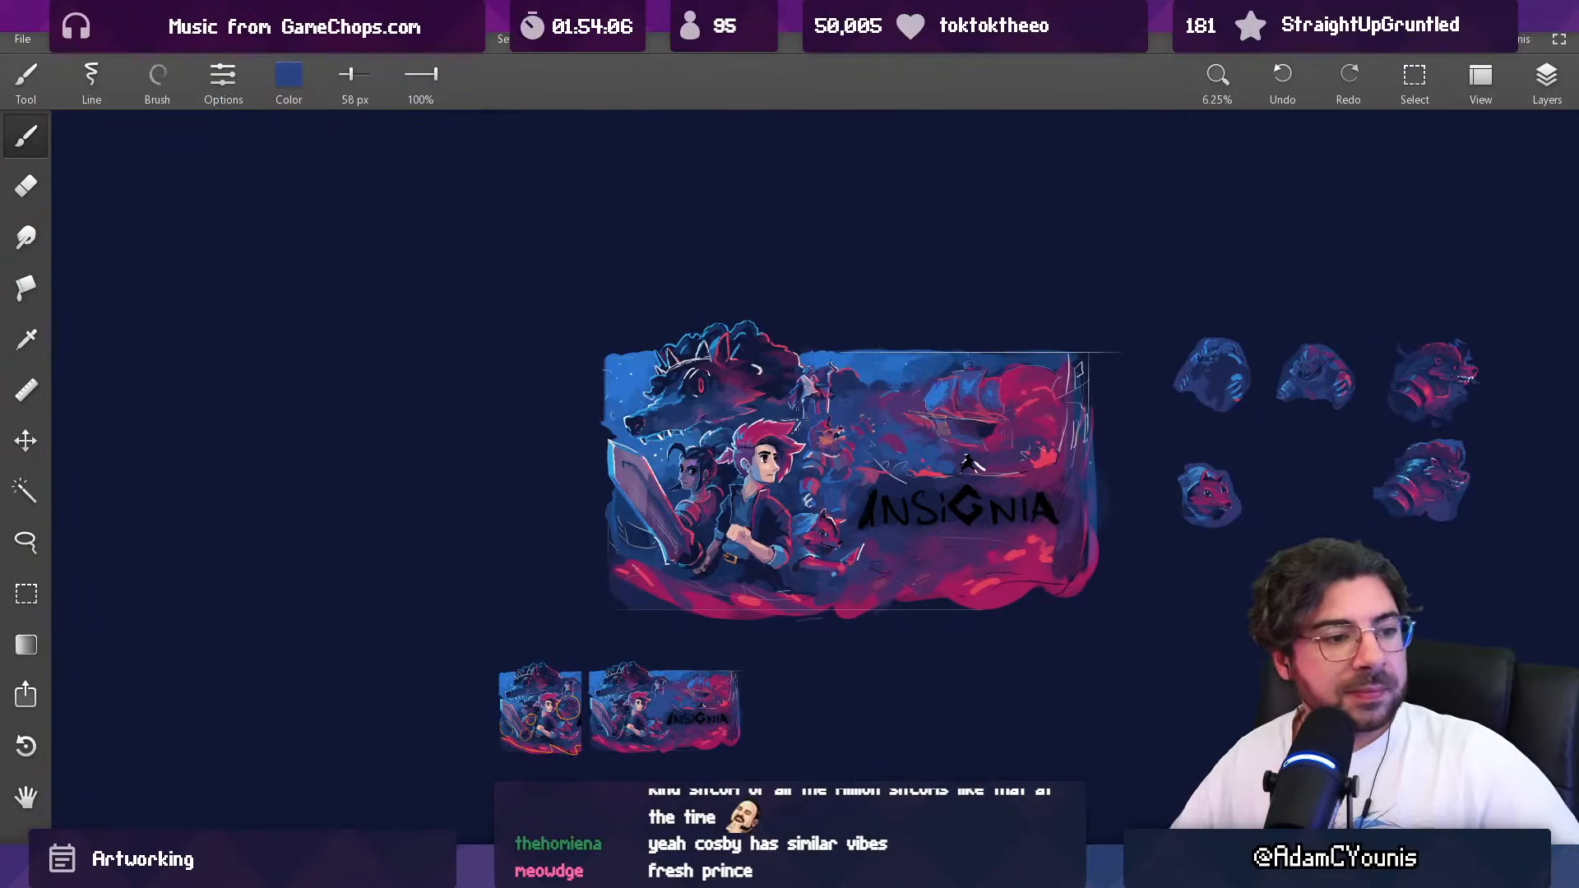
Step: Repaint the lower part of the armoured creature's chest plate with sampled muted blue-violet at 63 px
scroll(829, 394, up, 10)
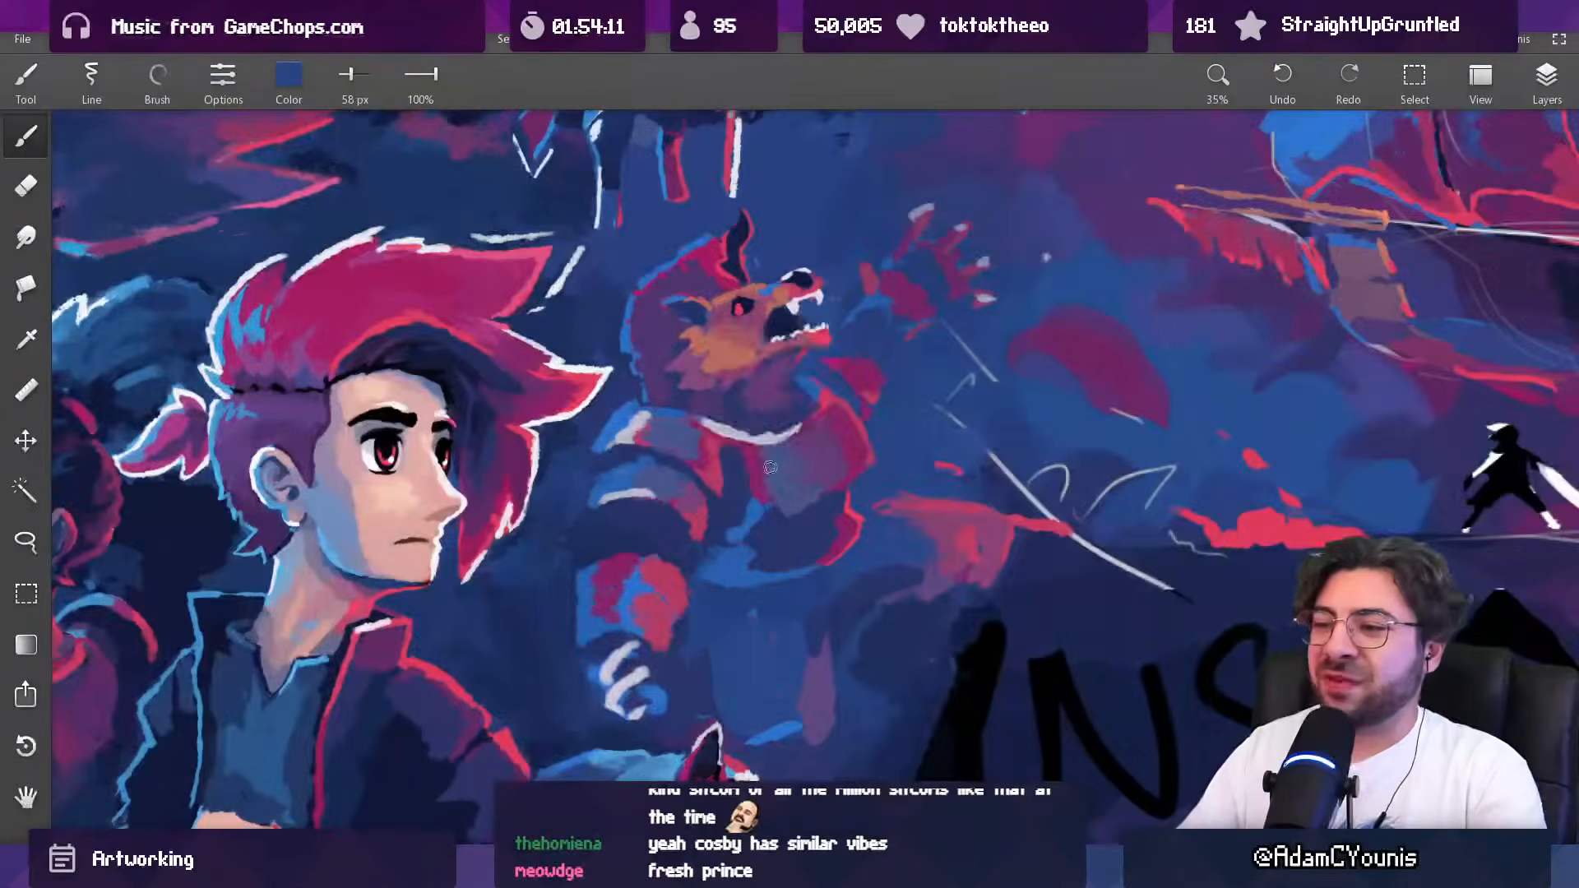
alt+click(768, 489)
key(bracketleft)
key(bracketleft)
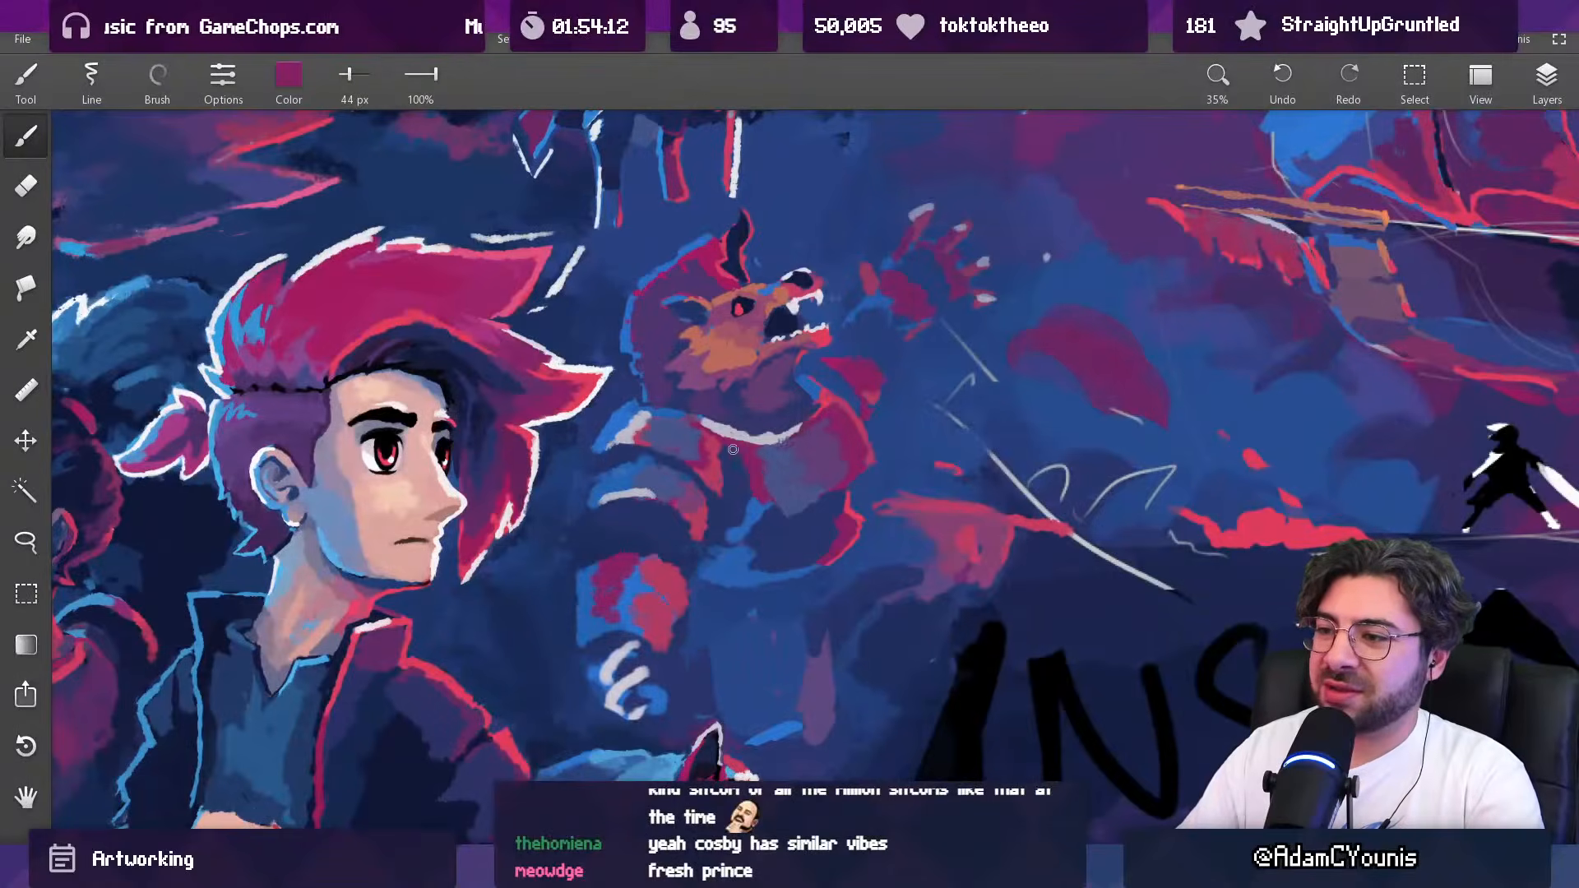
alt+click(762, 511)
key(bracketright)
key(bracketright)
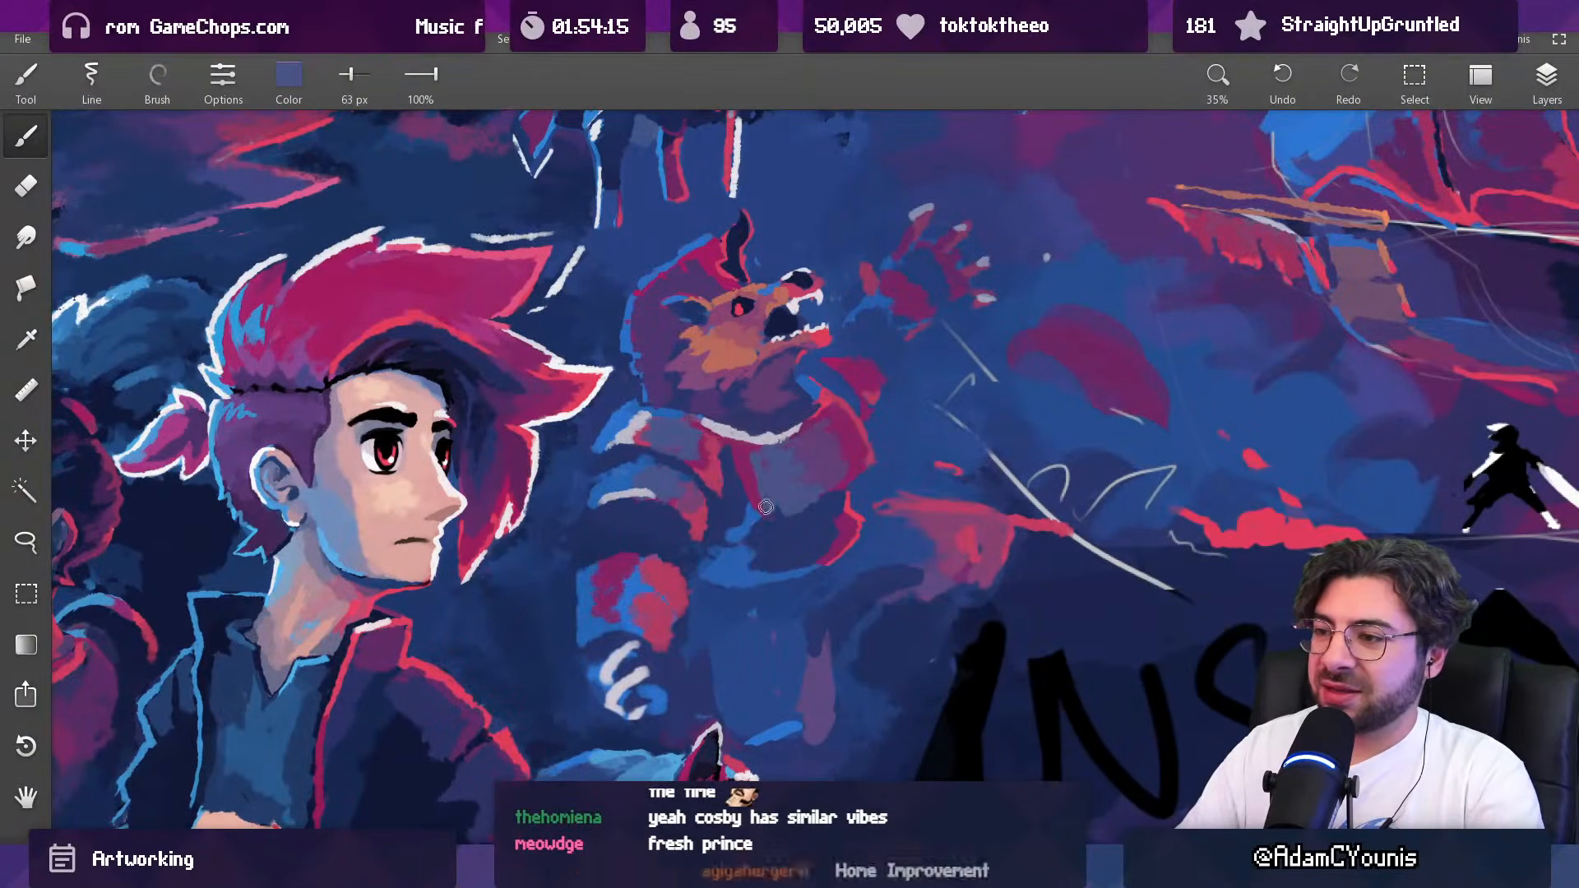
alt+click(787, 534)
alt+click(806, 507)
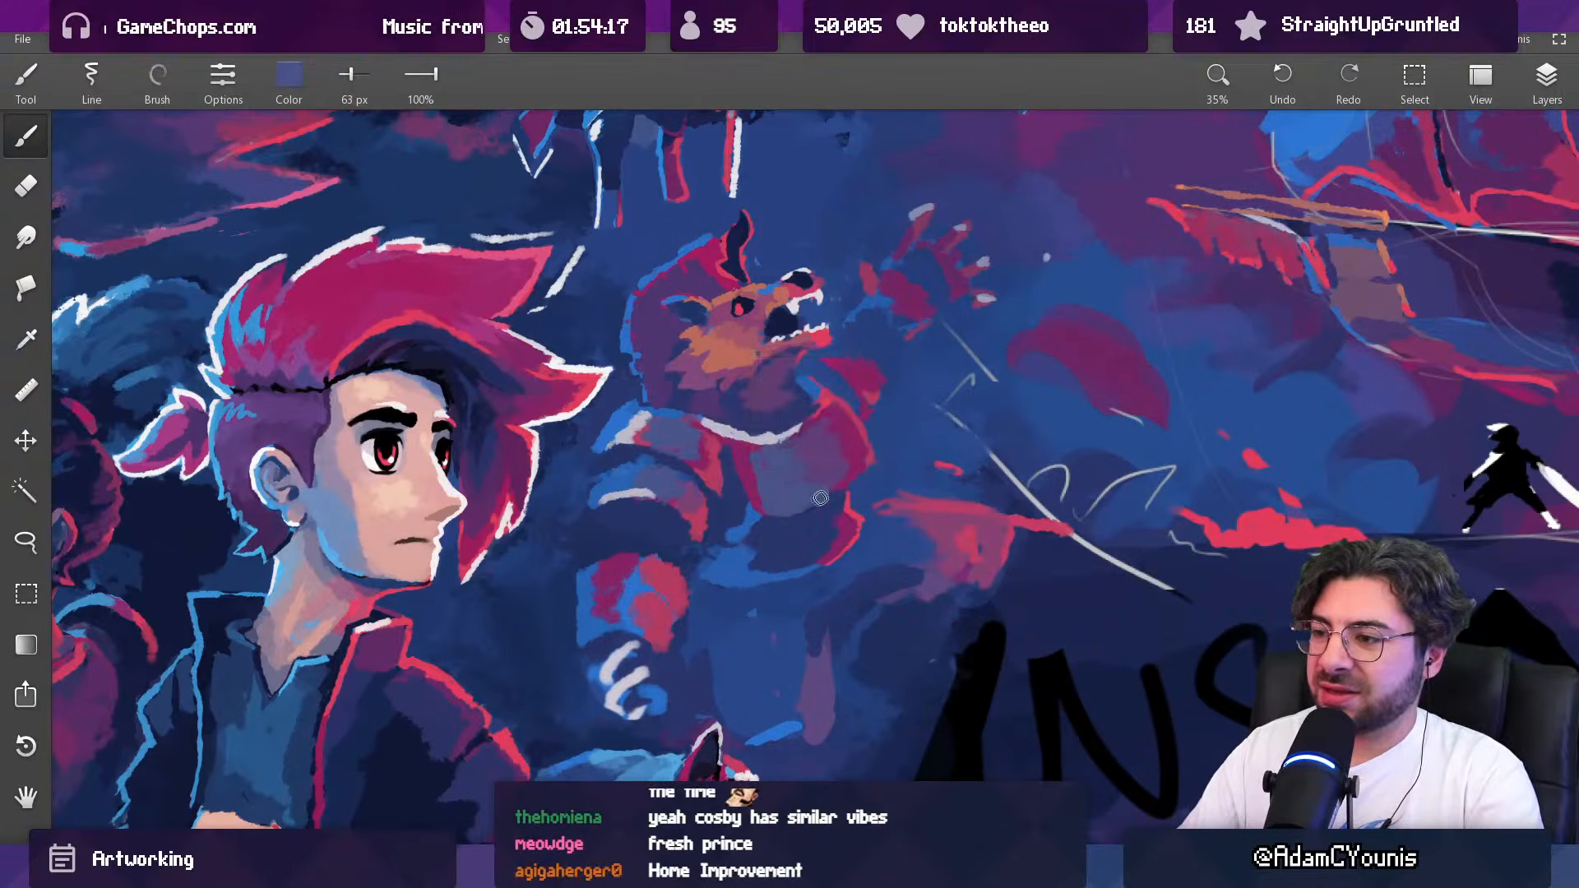
alt+click(822, 510)
Step: Refine the chest plate's outer edge with sampled background blue at 37 px and red at 41 px, then check the whole artwork
alt+click(858, 479)
key(bracketleft)
key(bracketleft)
key(bracketleft)
drag(863, 462, 855, 480)
alt+click(876, 495)
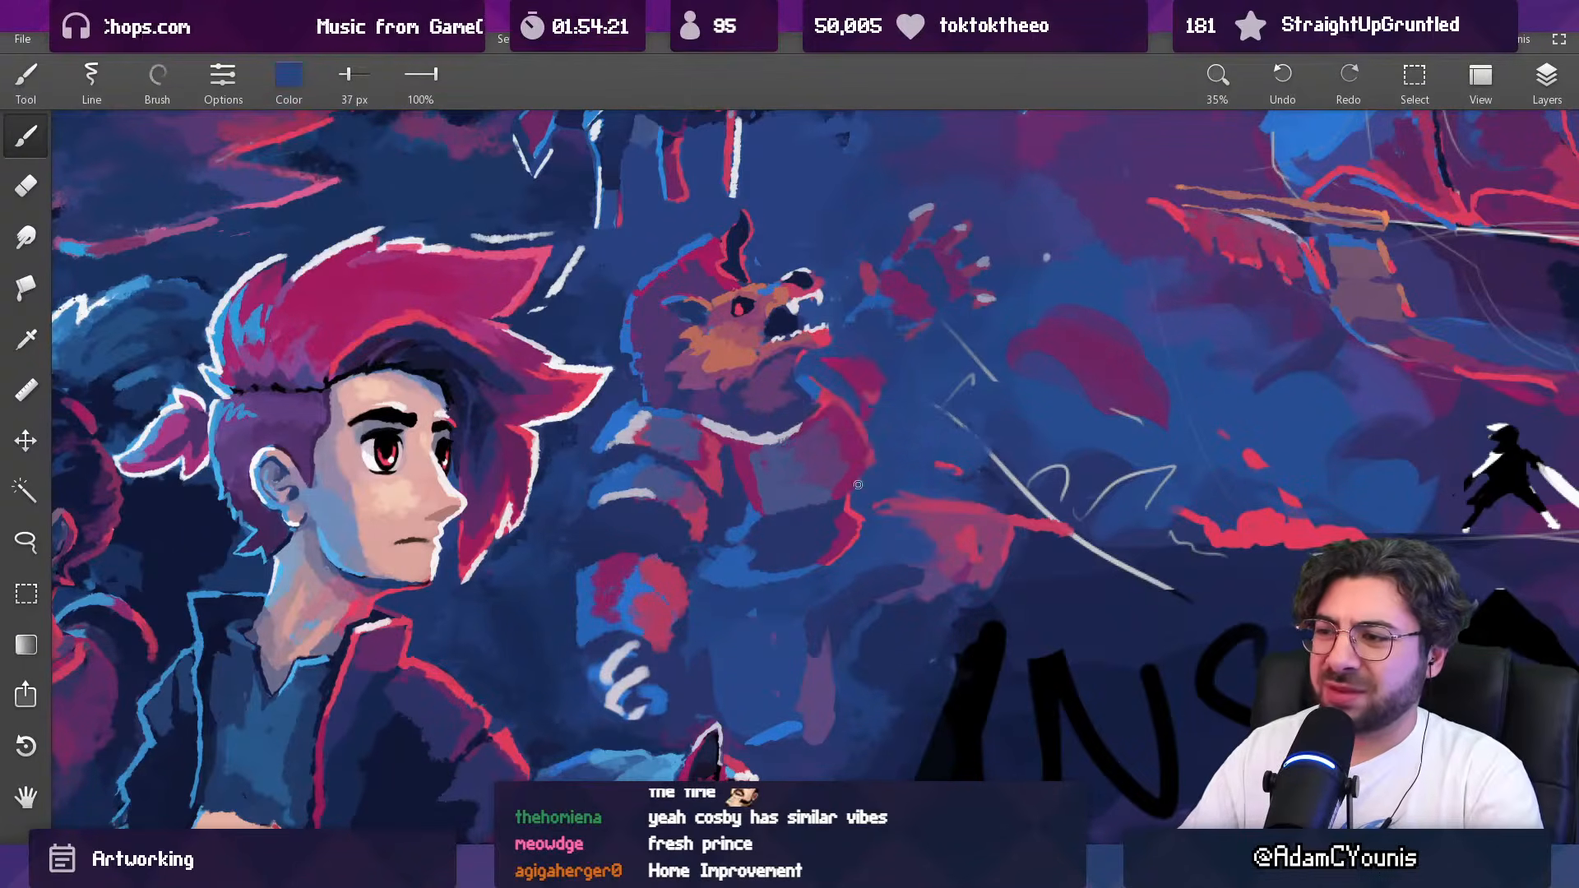
alt+click(878, 448)
key(bracketright)
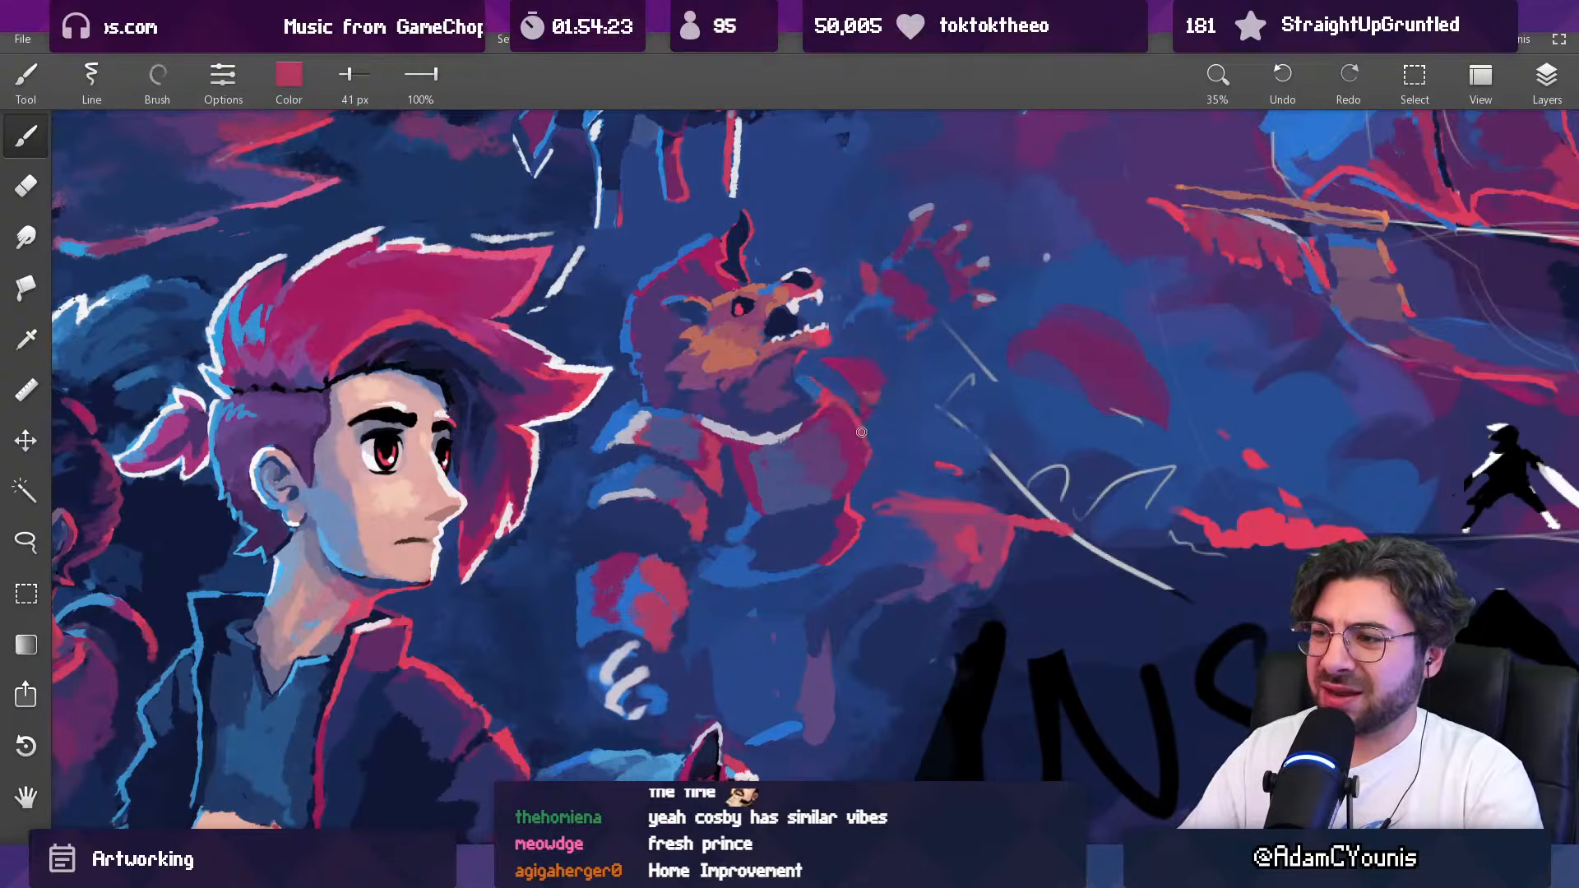
scroll(879, 393, down, 5)
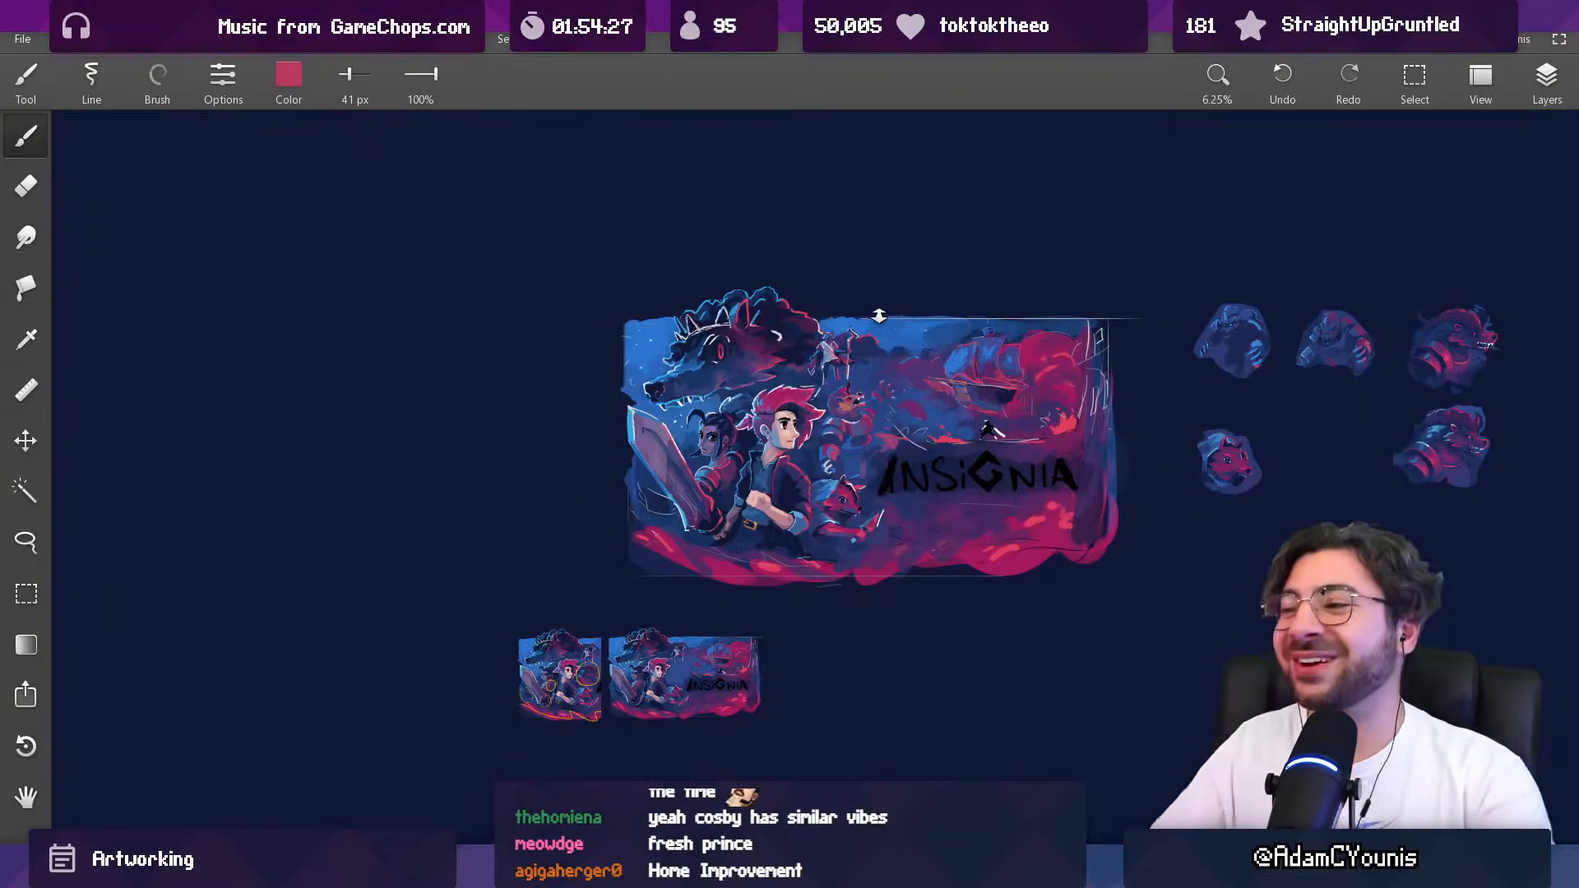
Step: Paint a light grey highlight on the far end of the creature's collar at 40 px and trim it with sampled dark blue
scroll(847, 423, up, 4)
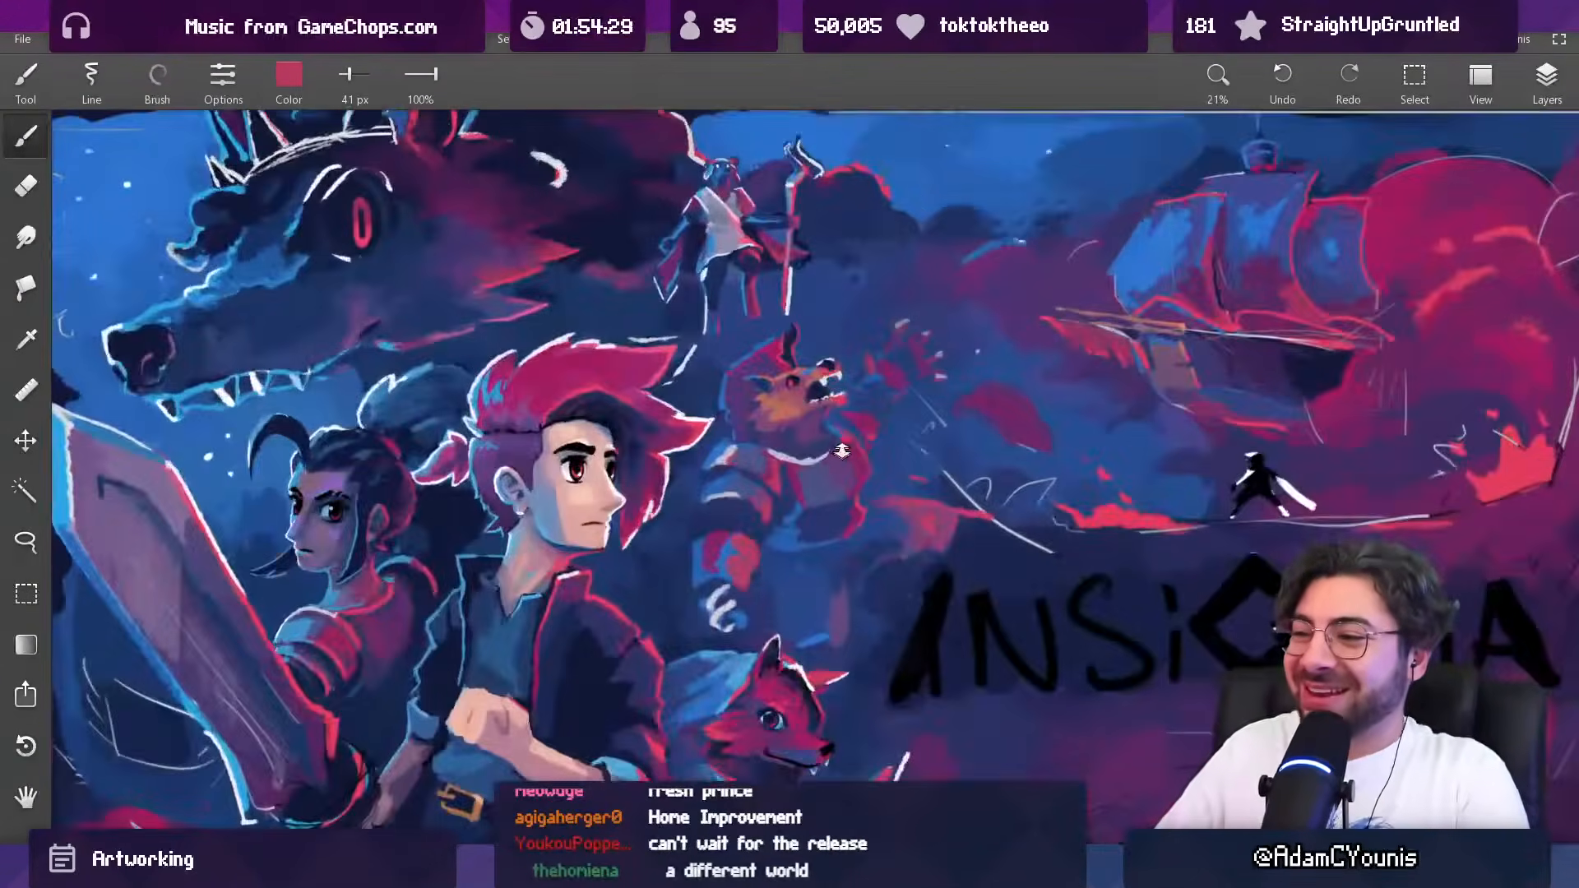
scroll(841, 452, up, 2)
alt+click(807, 443)
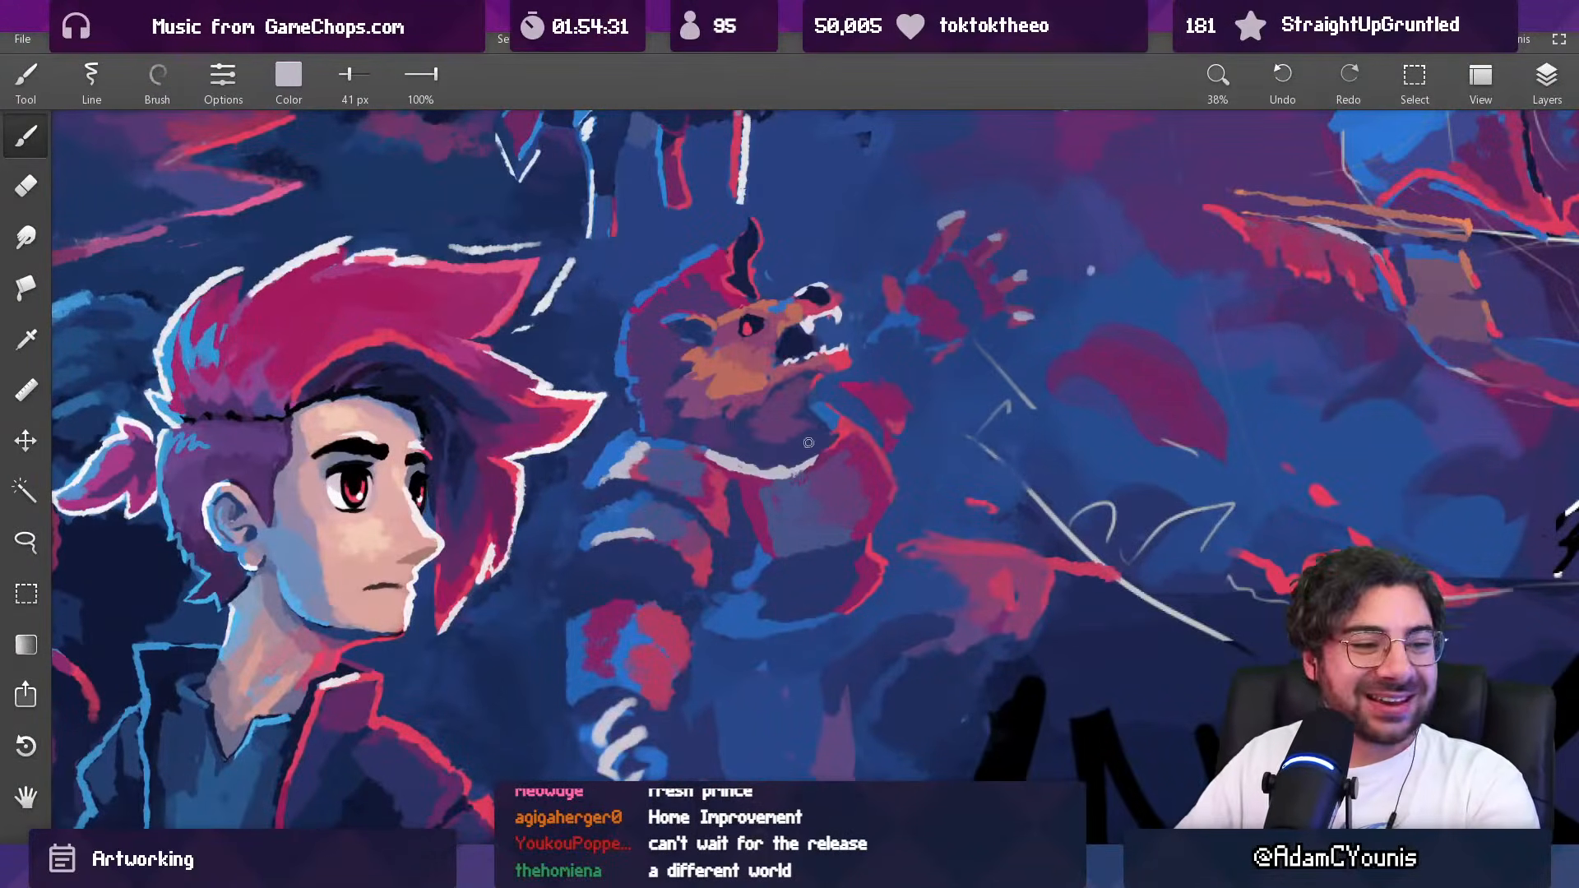
drag(846, 437, 837, 428)
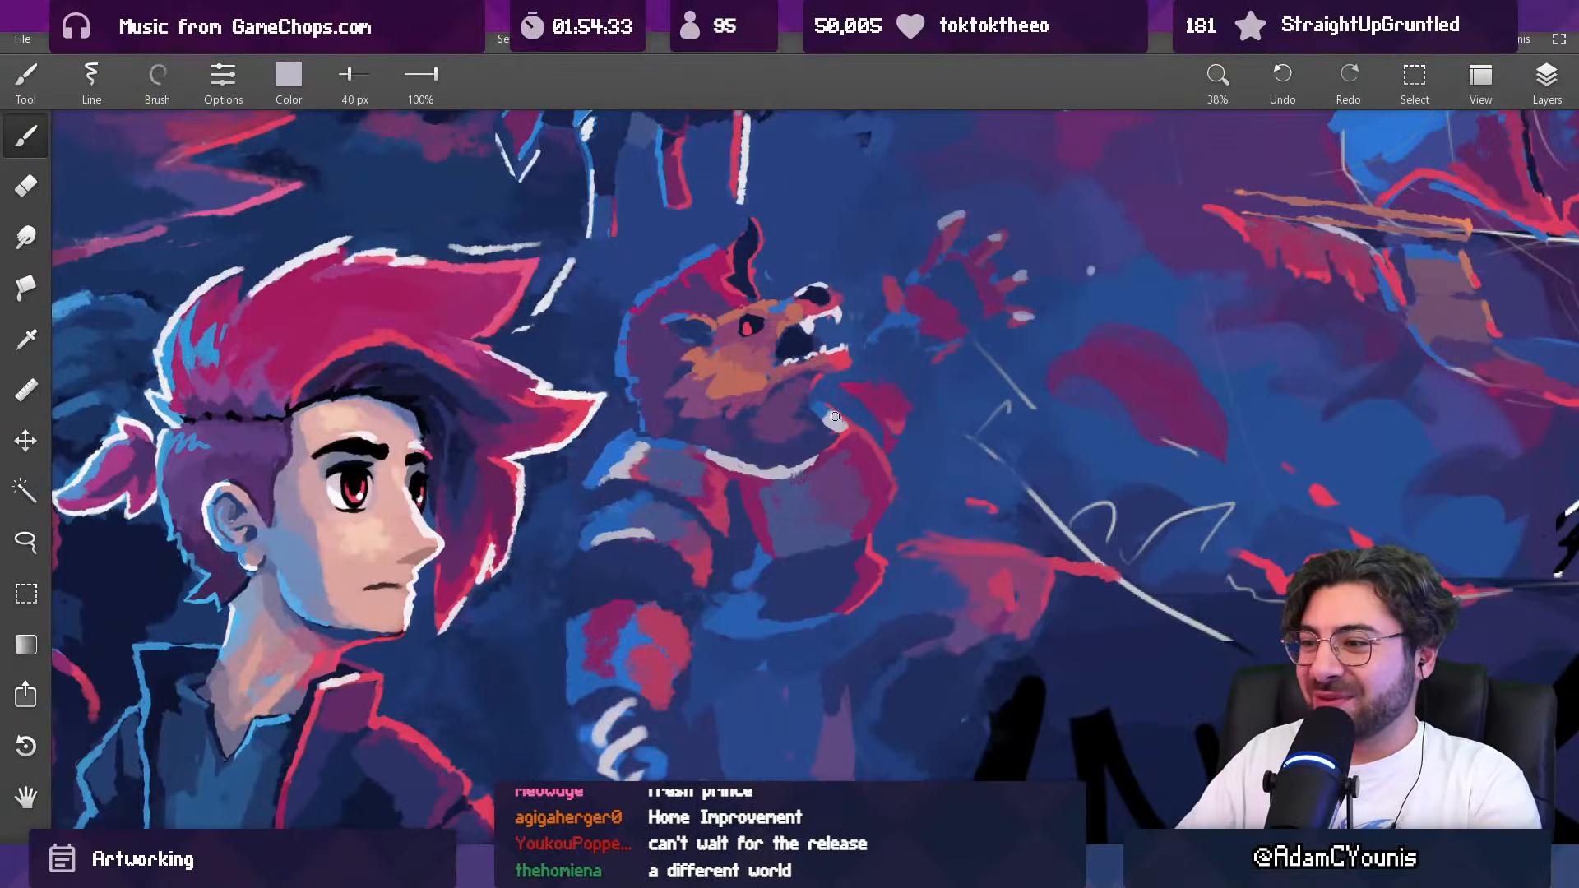
alt+click(821, 415)
alt+click(829, 432)
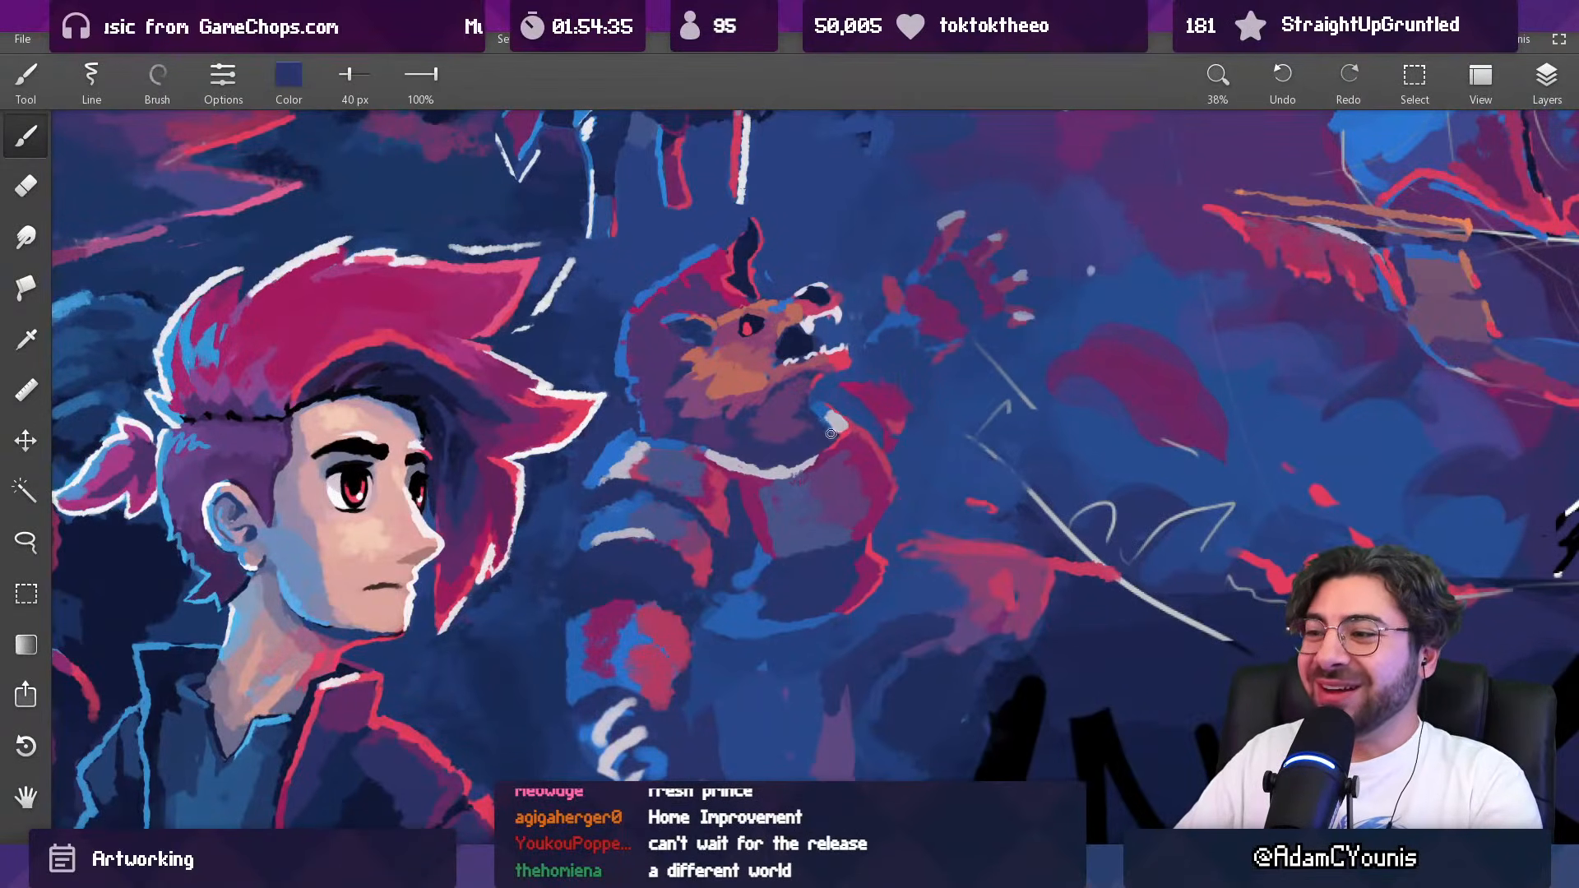
Step: Paint orange fur tufts on the creature's neck above the collar with sampled orange at 30 px and 42 px
drag(832, 428, 805, 826)
drag(876, 361, 847, 168)
alt+click(694, 370)
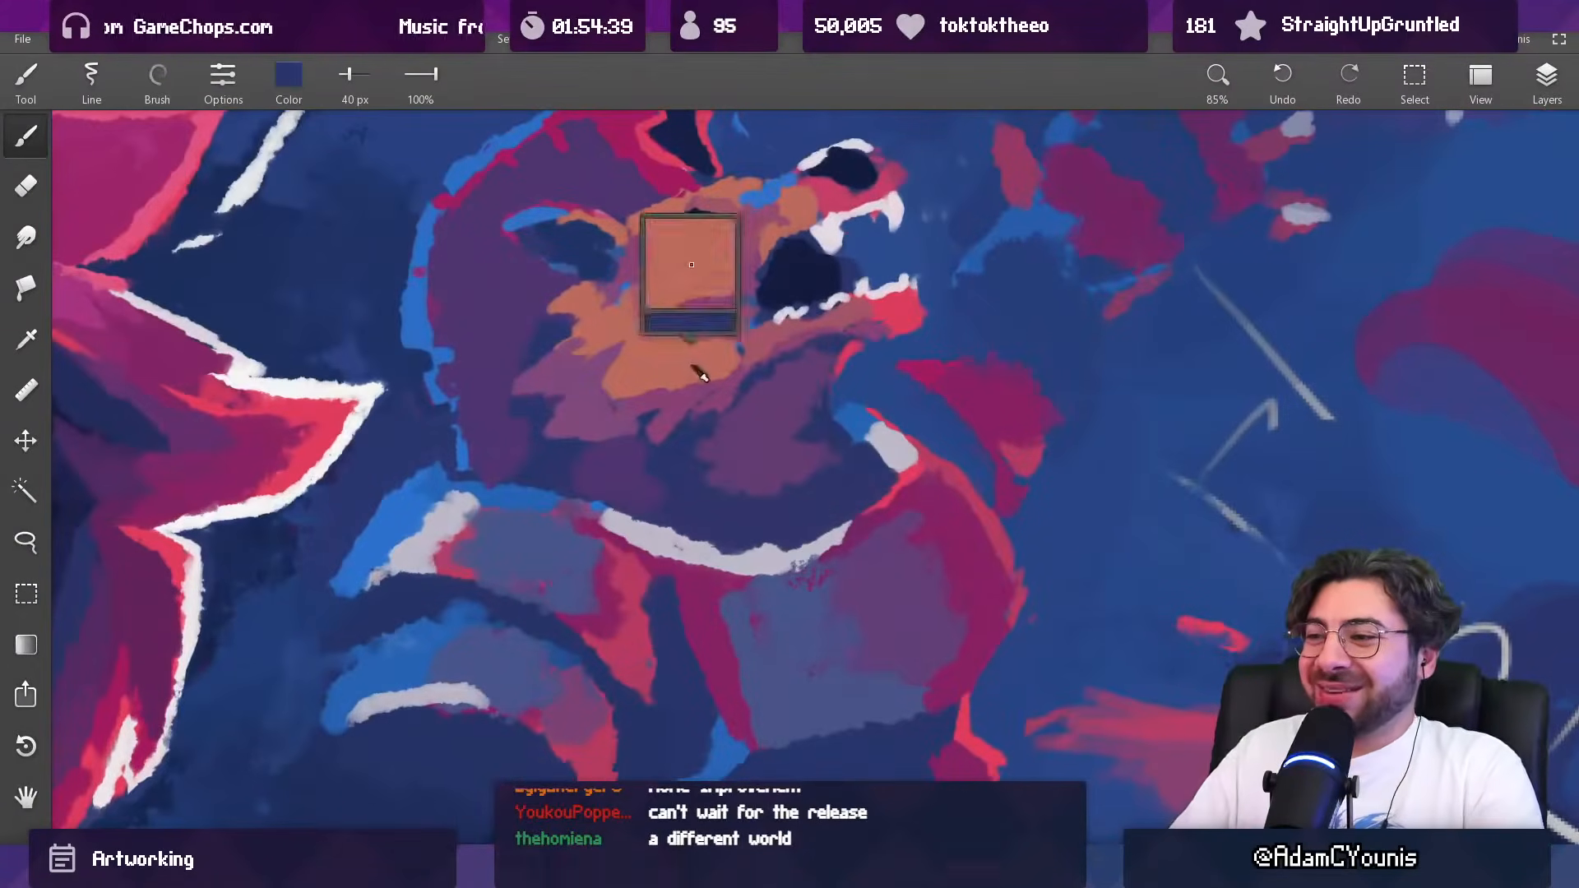
key(bracketleft)
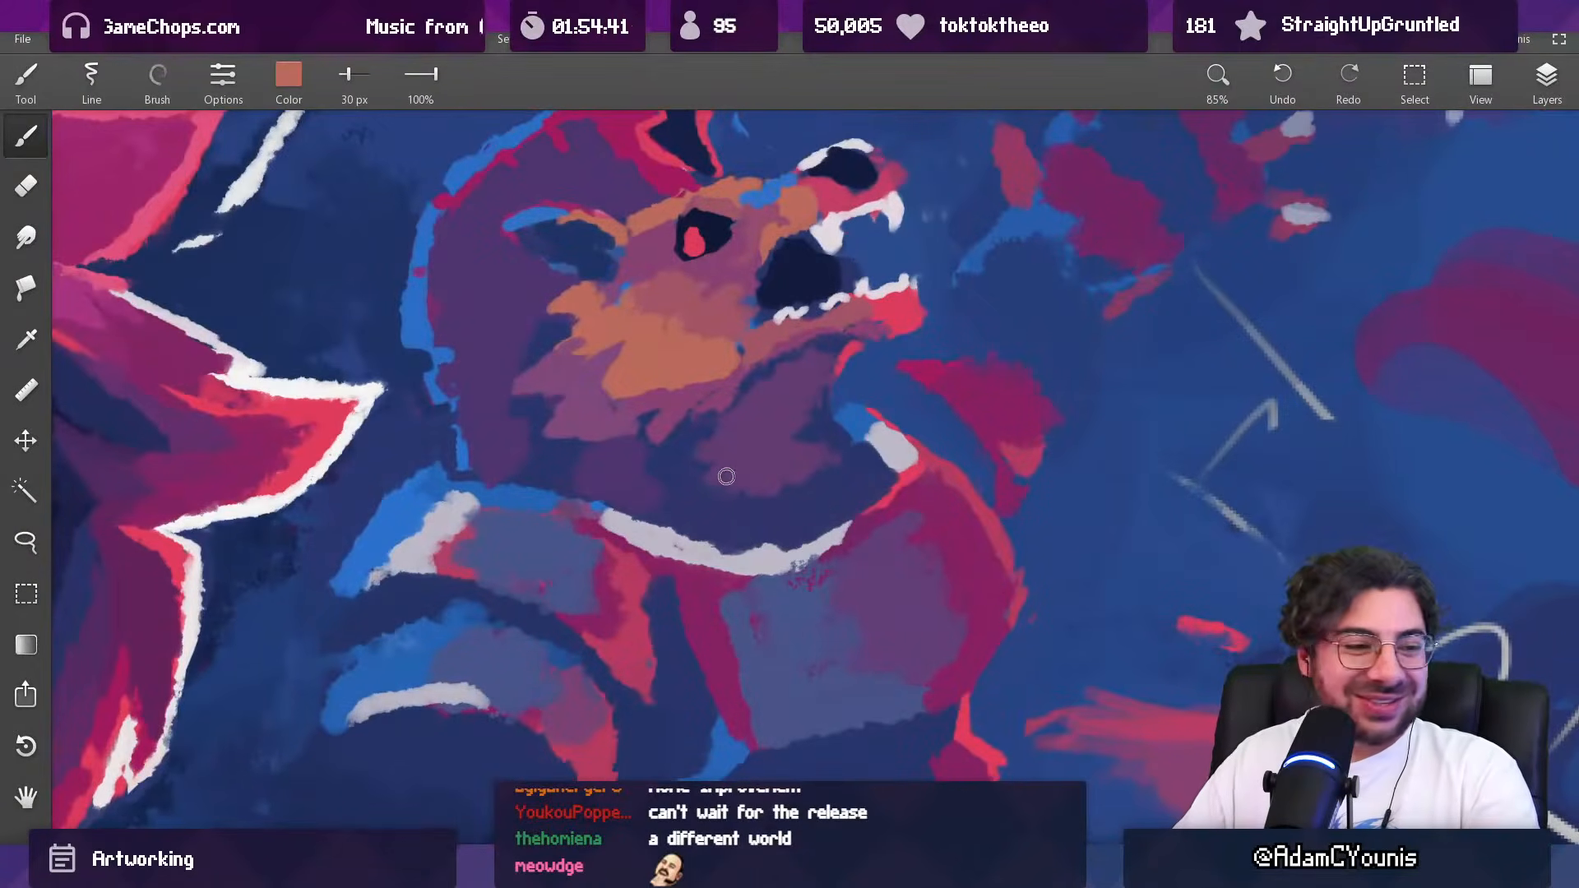
drag(751, 501, 791, 513)
drag(829, 417, 796, 660)
mouse_move(836, 425)
mouse_down()
mouse_move(817, 248)
mouse_move(768, 342)
mouse_move(766, 323)
mouse_up()
key(bracketright)
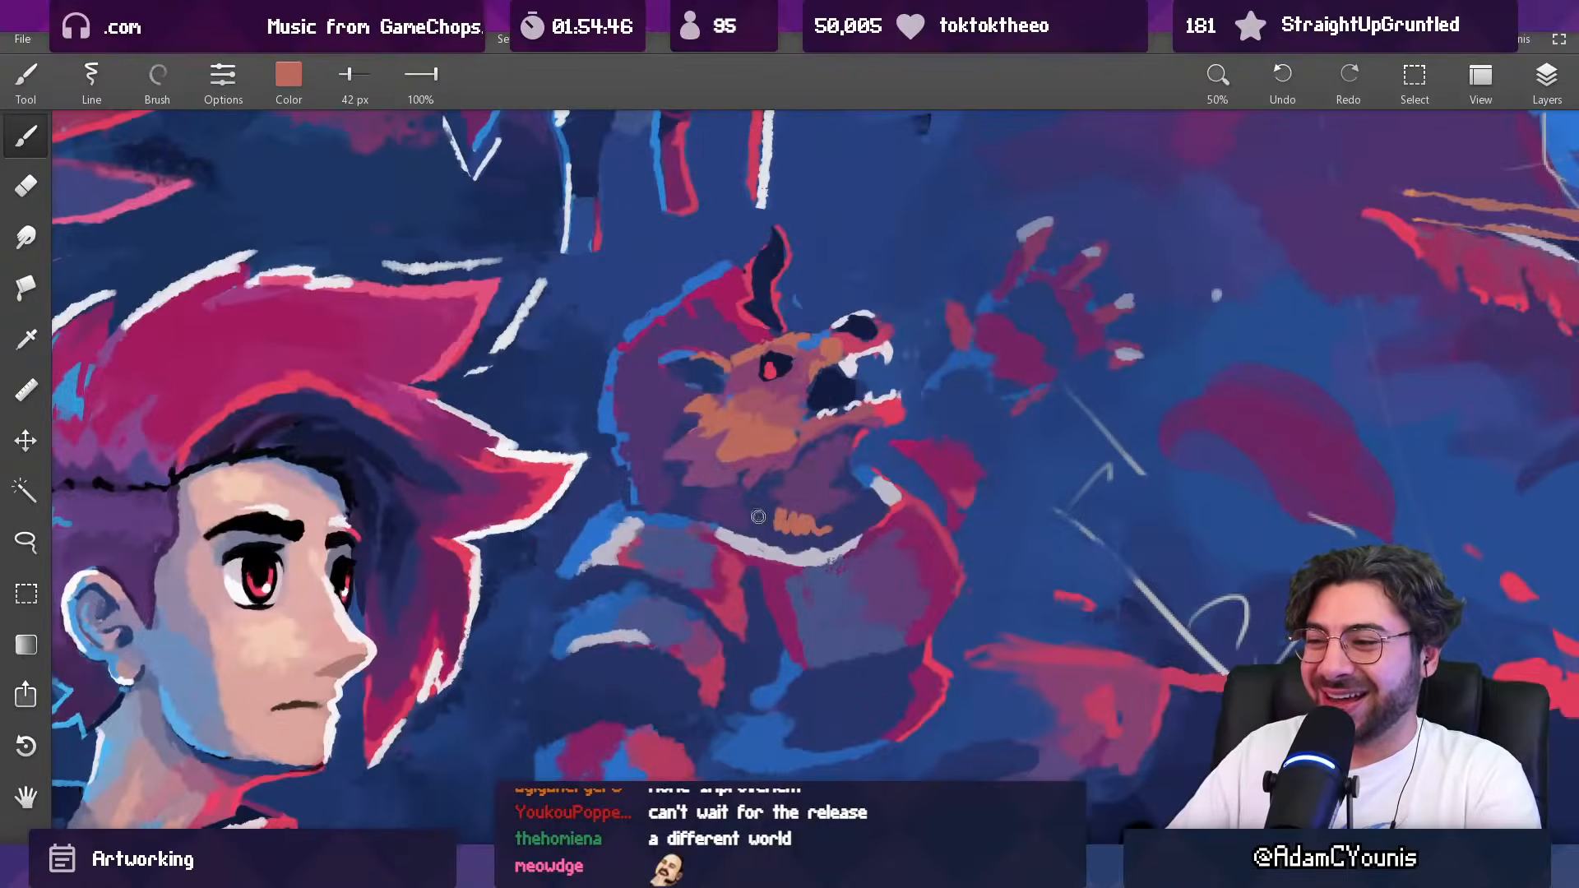
drag(749, 514, 746, 527)
mouse_move(783, 493)
mouse_down()
mouse_move(768, 672)
mouse_move(772, 524)
mouse_move(788, 603)
mouse_move(805, 493)
mouse_move(733, 386)
mouse_up()
Step: Blend the orange neck tufts upward with sampled mauve, purple and dark blue at 42 px and check the whole artwork
alt+click(735, 515)
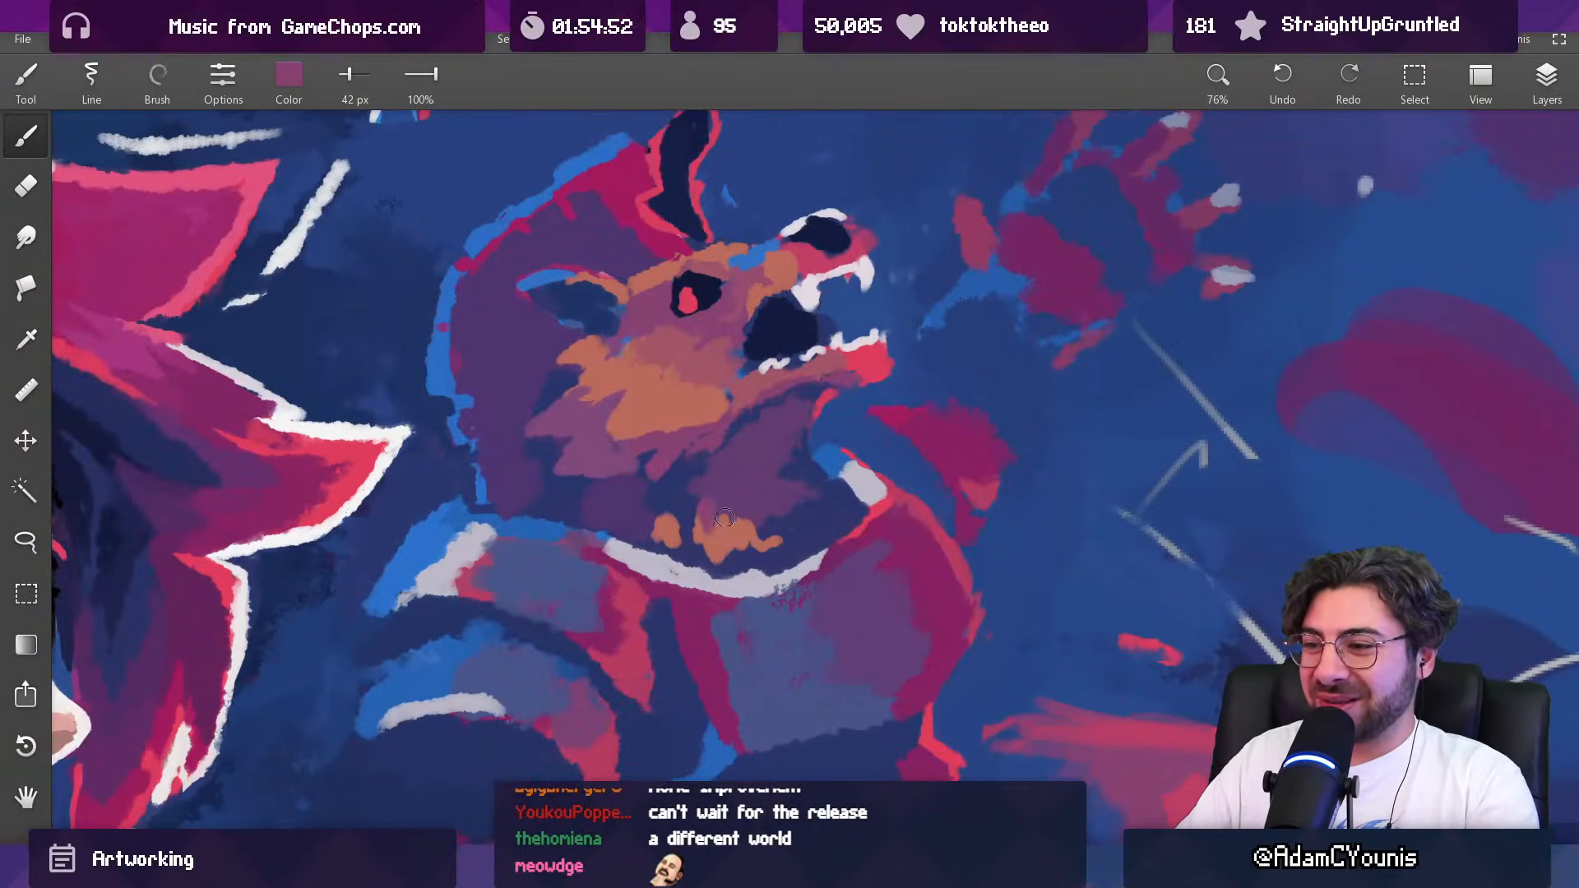
drag(722, 517, 722, 536)
alt+click(739, 491)
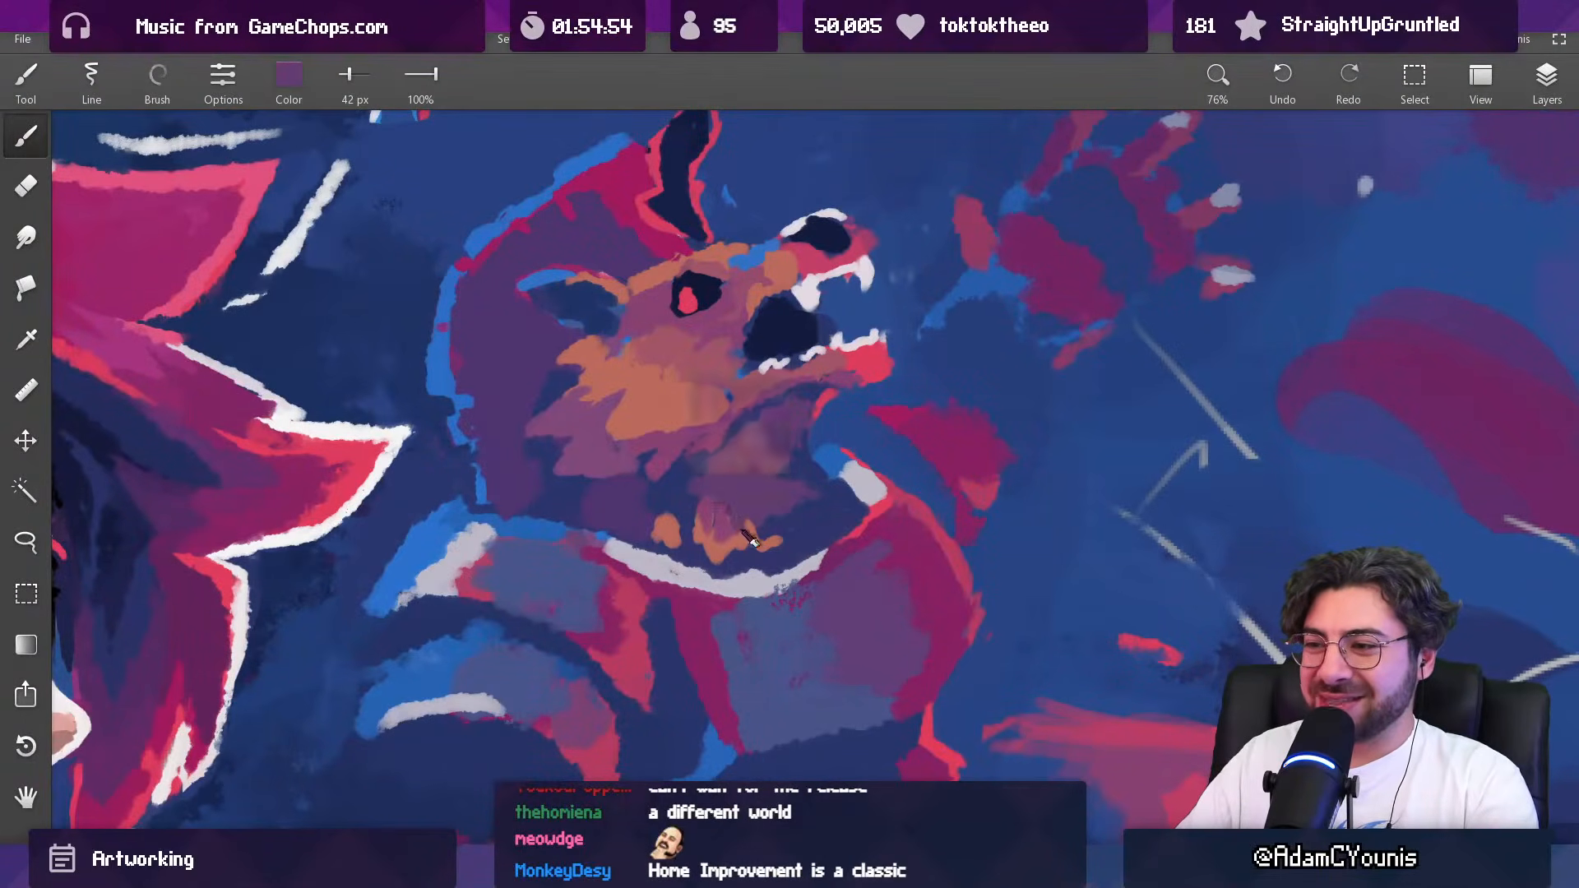
alt+click(746, 490)
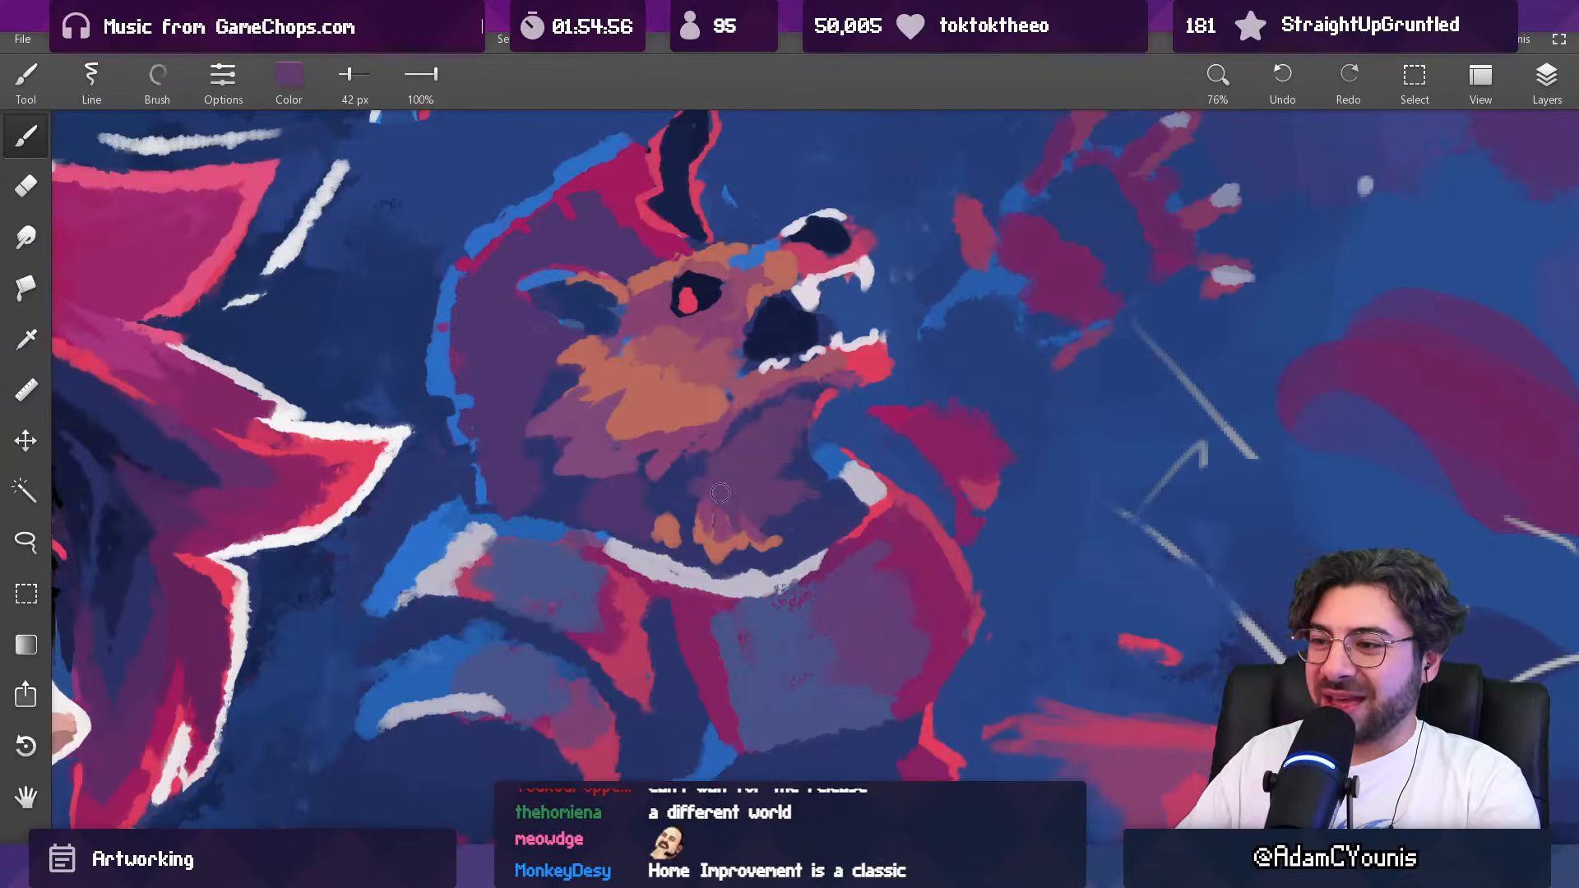
alt+click(711, 524)
drag(681, 531, 678, 512)
alt+click(681, 523)
scroll(738, 480, down, 10)
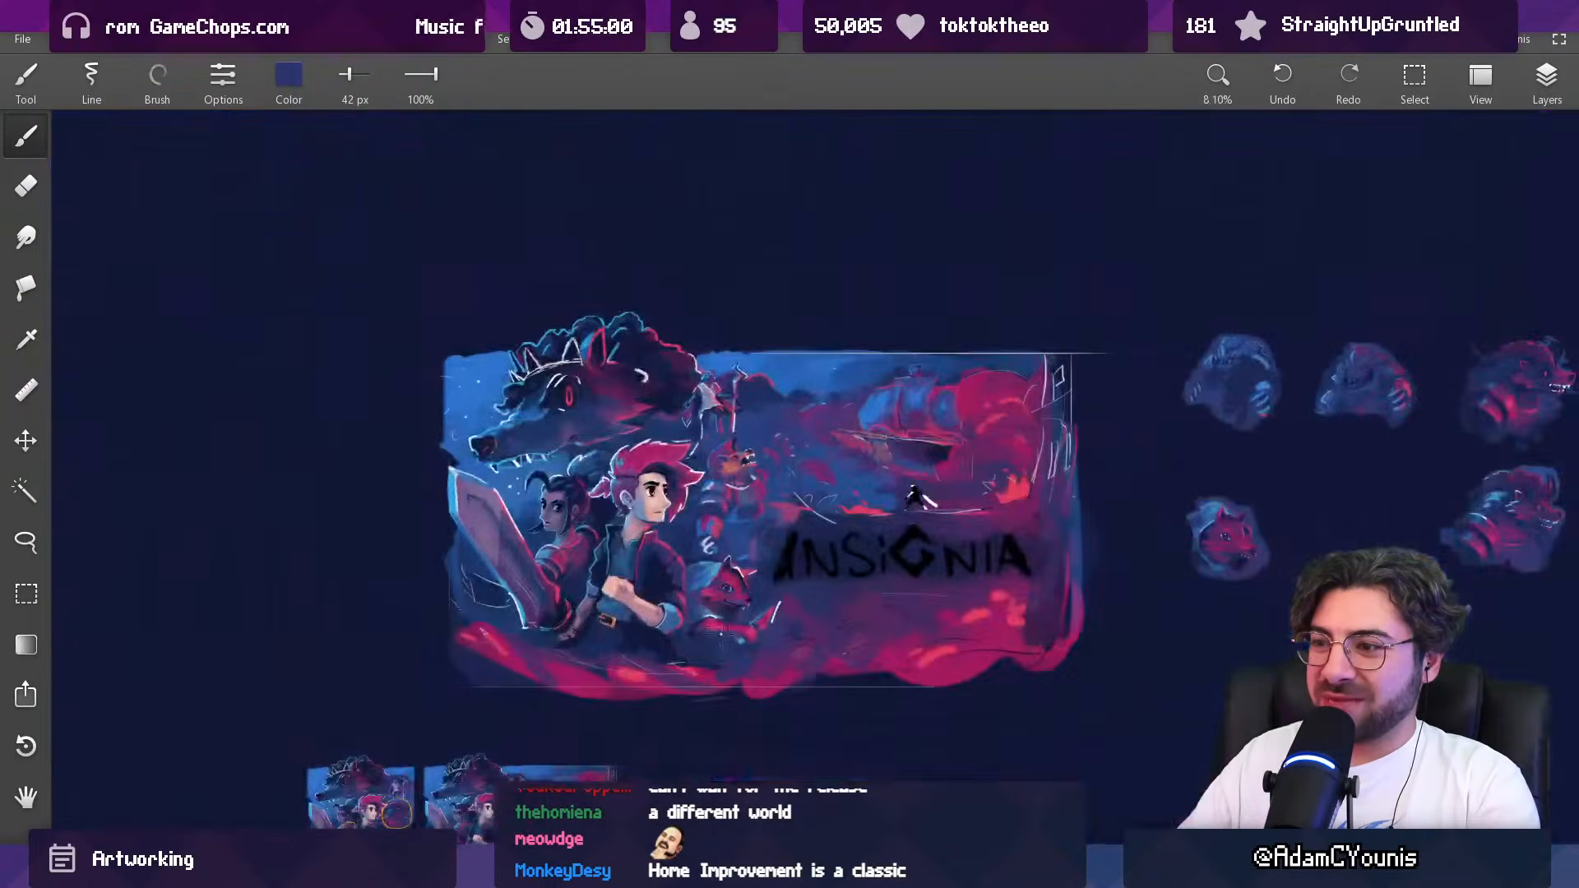
Step: Rework the fur shading between the creature's cheek and neck tufts with sampled mauve and dark blue at 62 px
scroll(734, 497, up, 10)
alt+click(786, 550)
key(])
key(bracketright)
alt+click(759, 555)
alt+click(781, 557)
alt+click(793, 537)
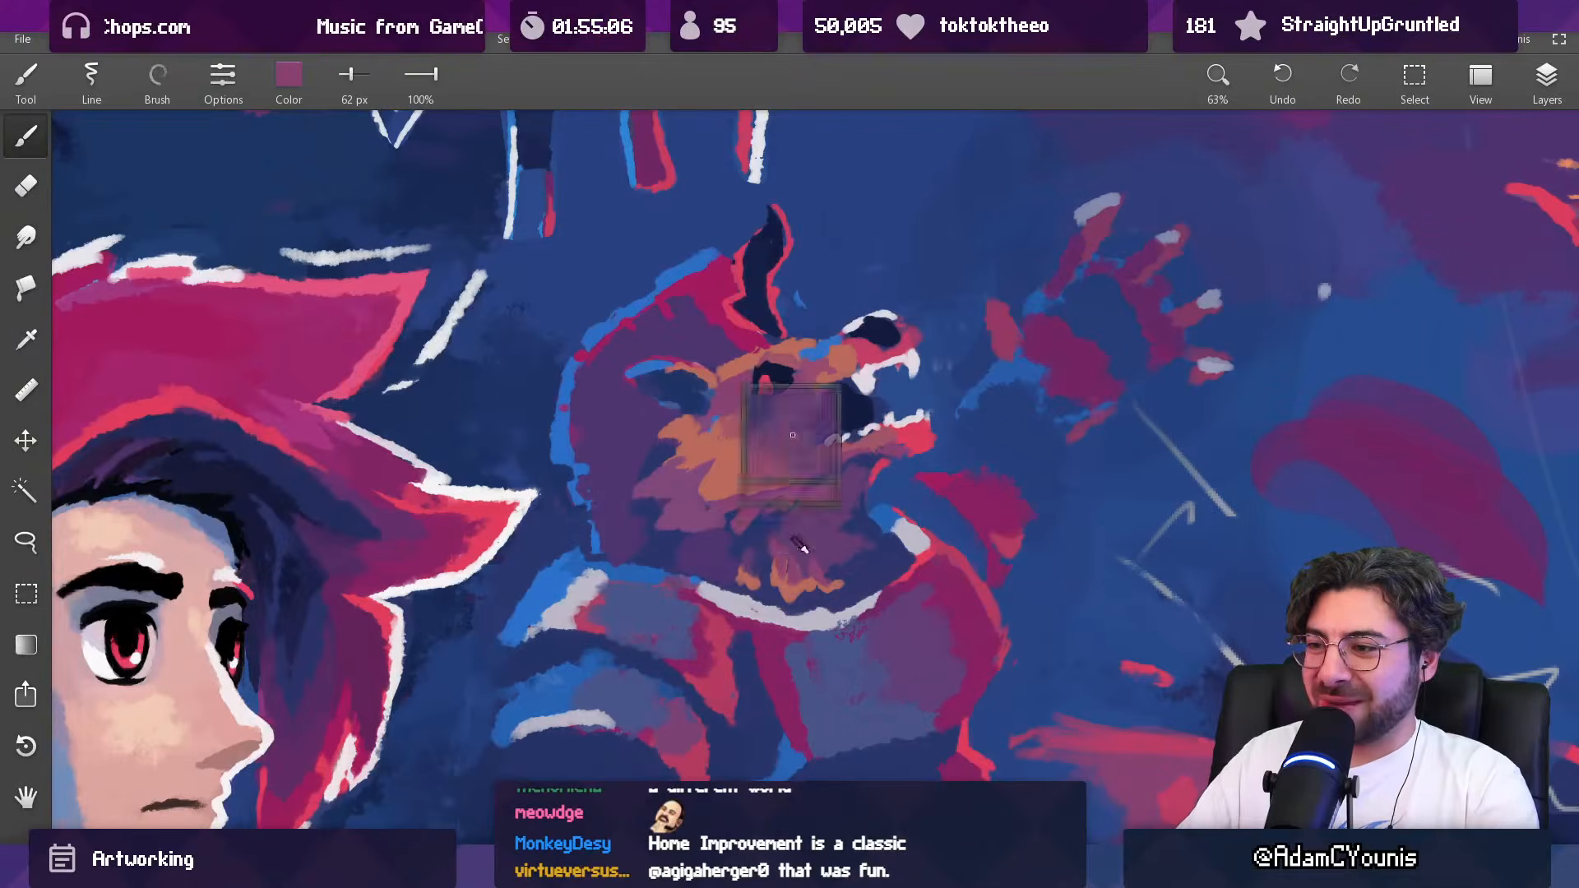
alt+click(740, 524)
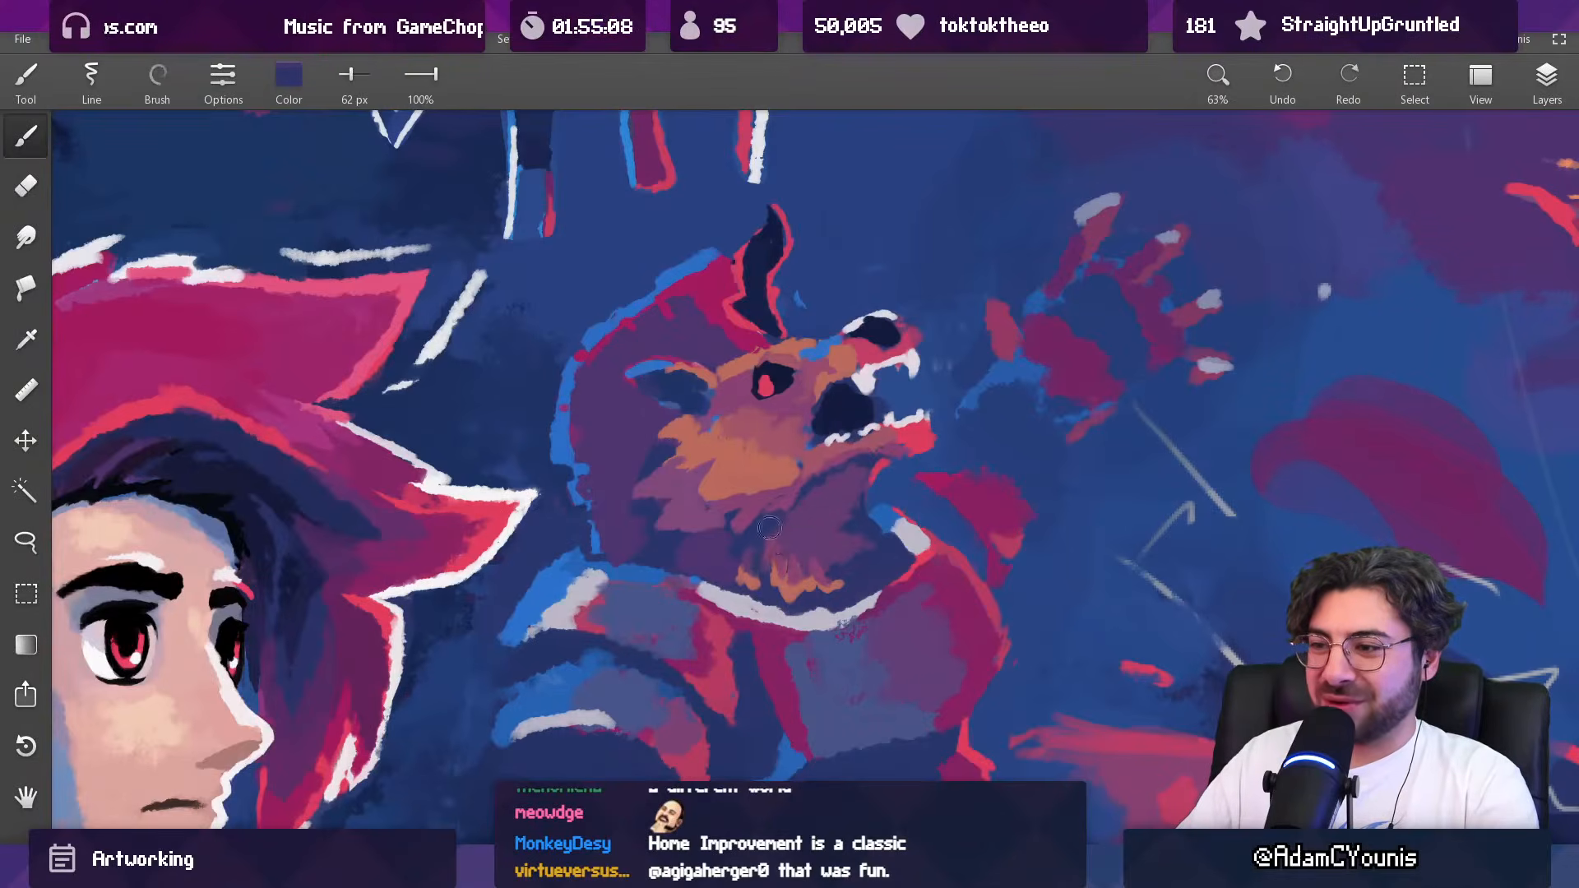
Step: Trim the small orange tuft at the back of the neck with sampled indigo at 42 px and check the whole artwork
alt+click(756, 571)
key(bracketleft)
key(bracketleft)
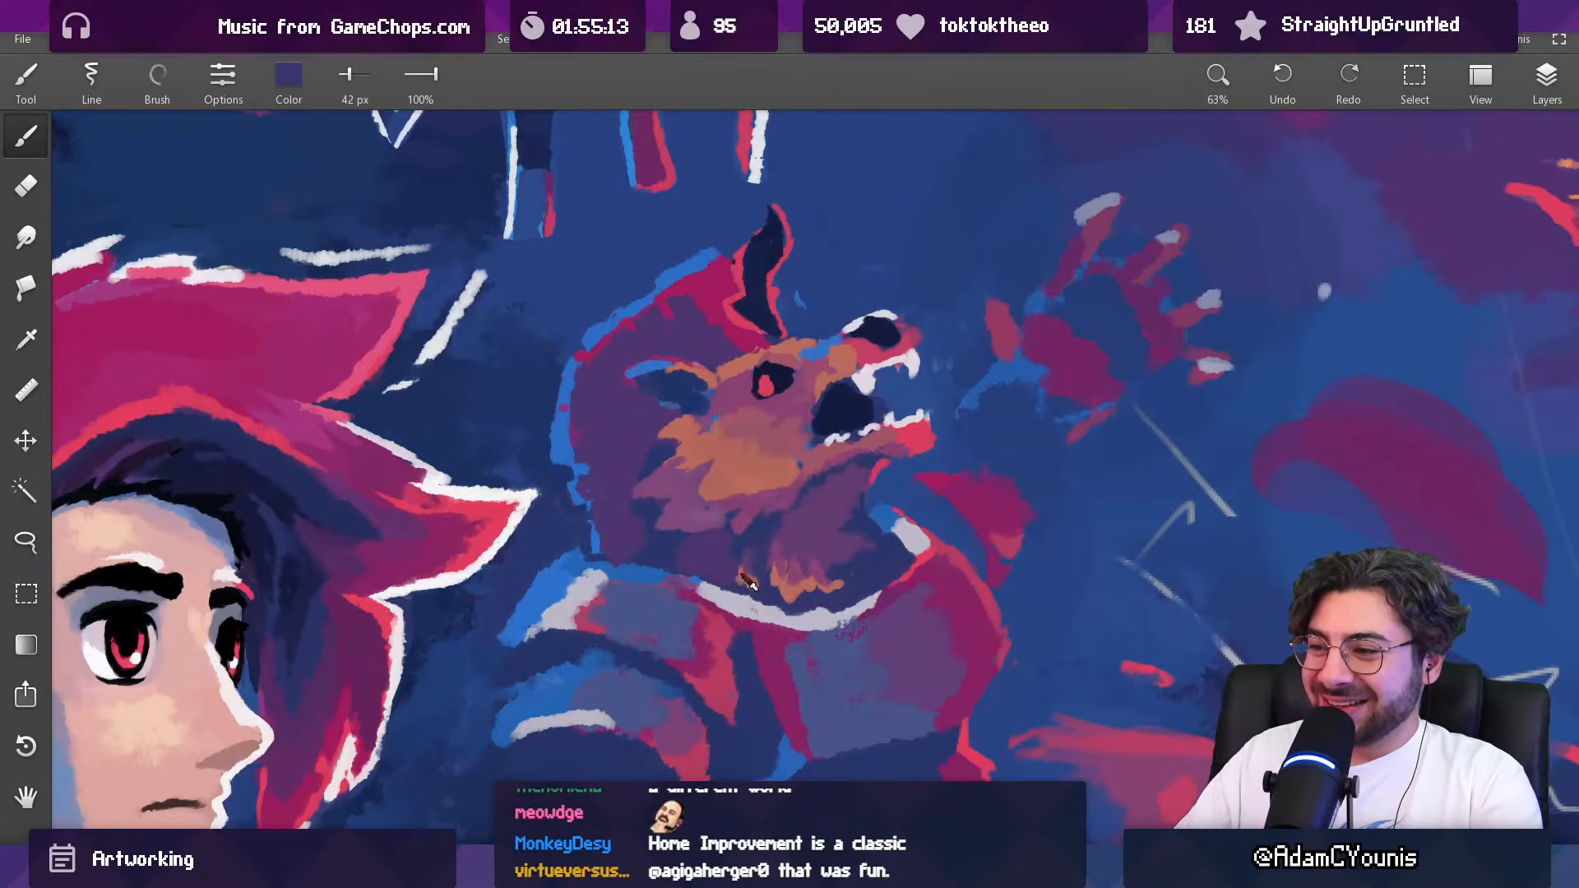
scroll(730, 578, down, 8)
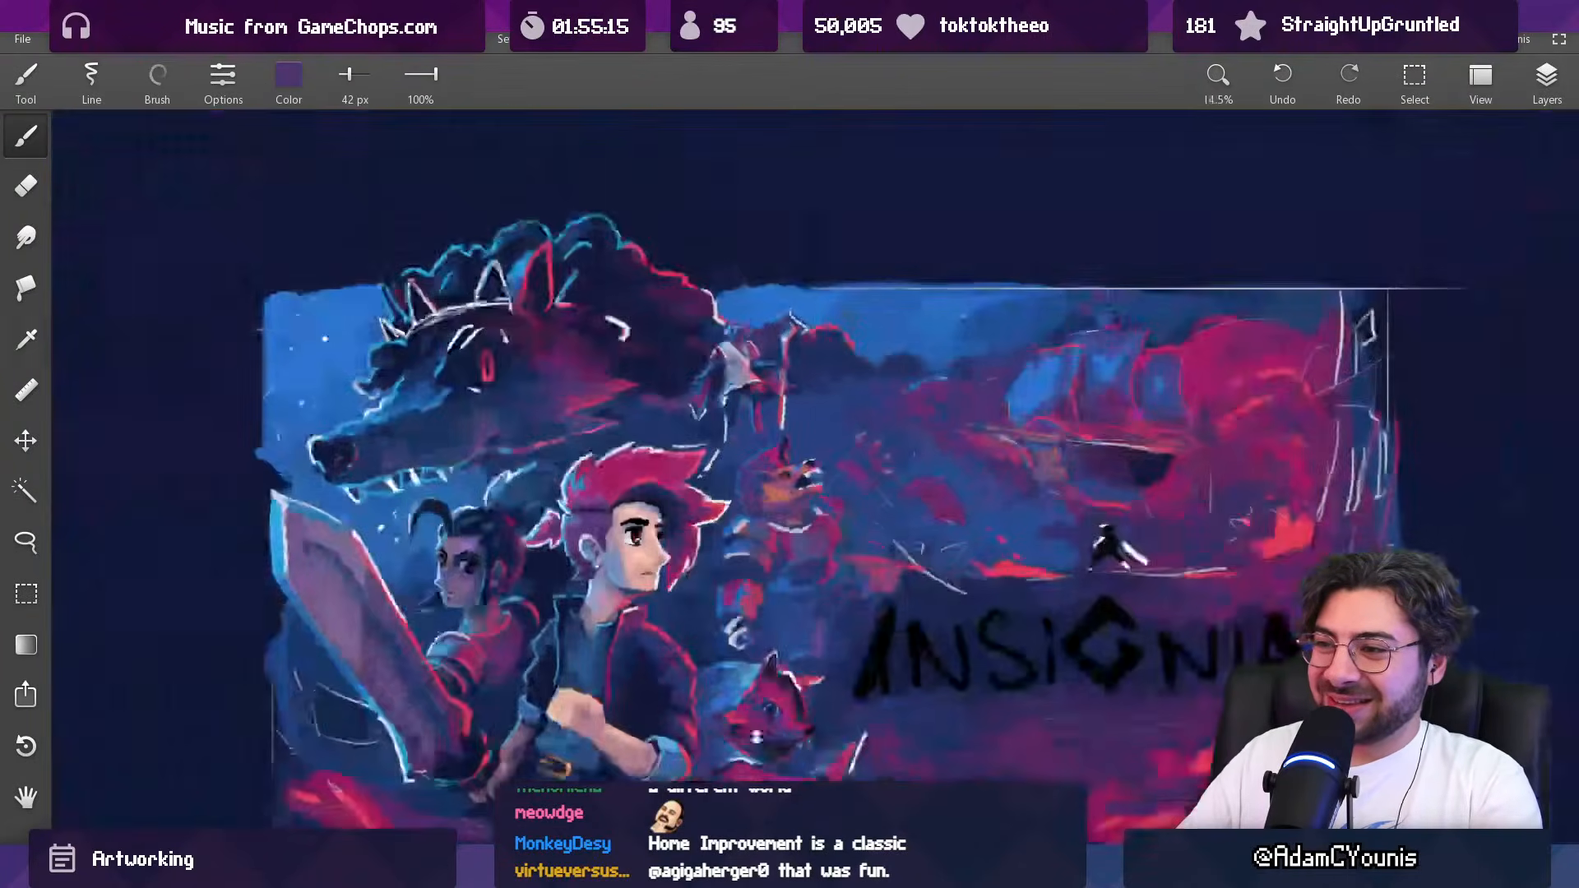
Step: Add fur strokes in sampled mauve and purple under the creature's jaw, above the orange tufts, at 42 px
scroll(752, 567, up, 10)
key(alt)
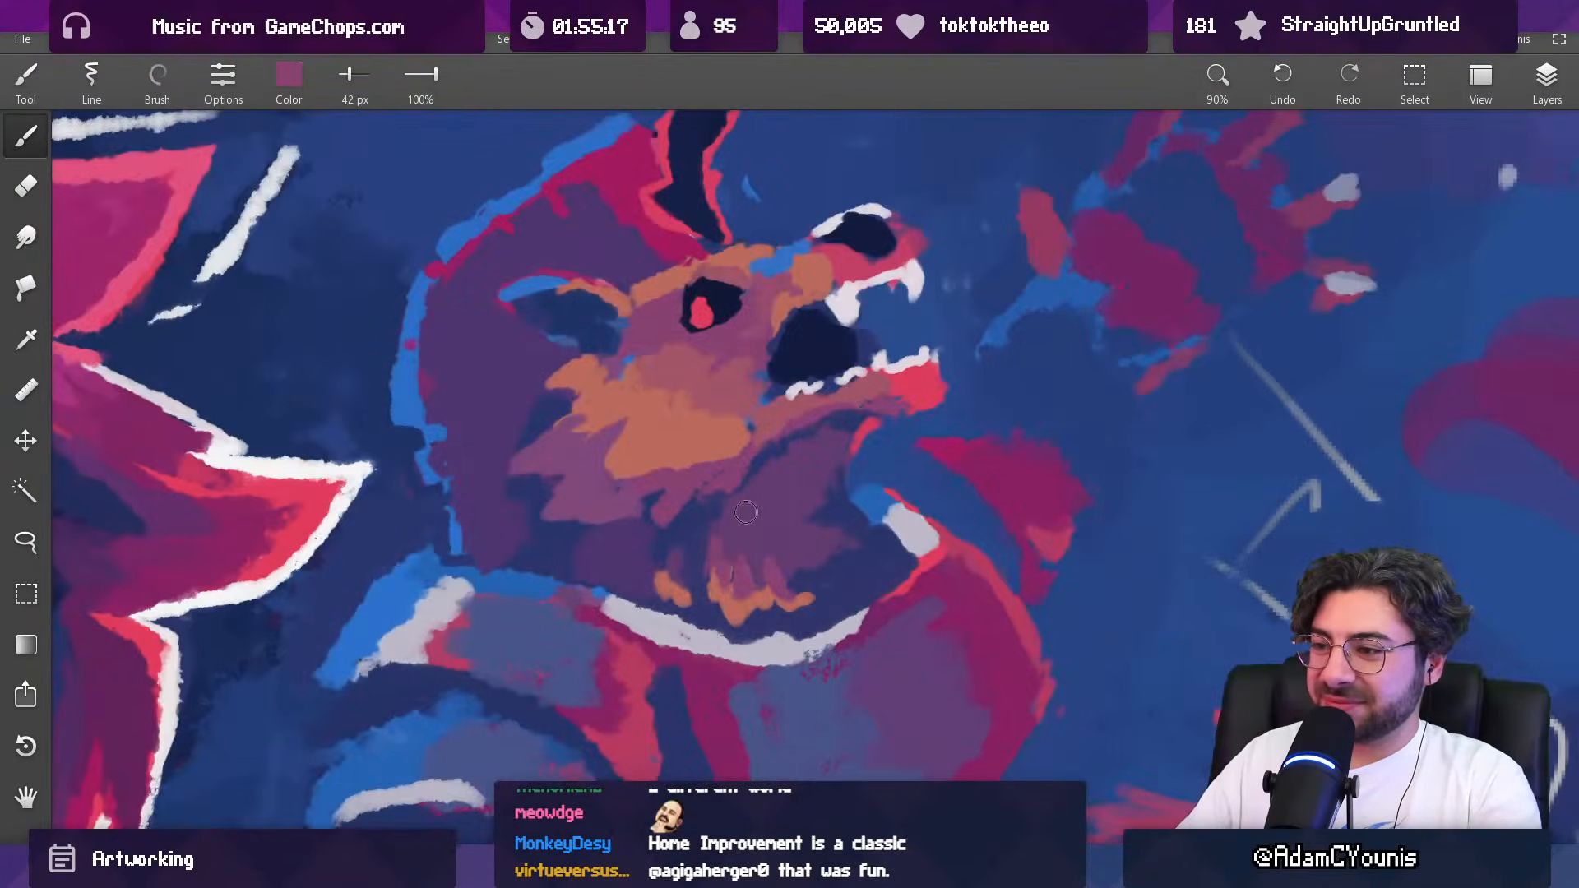
alt+click(756, 538)
drag(748, 508, 782, 516)
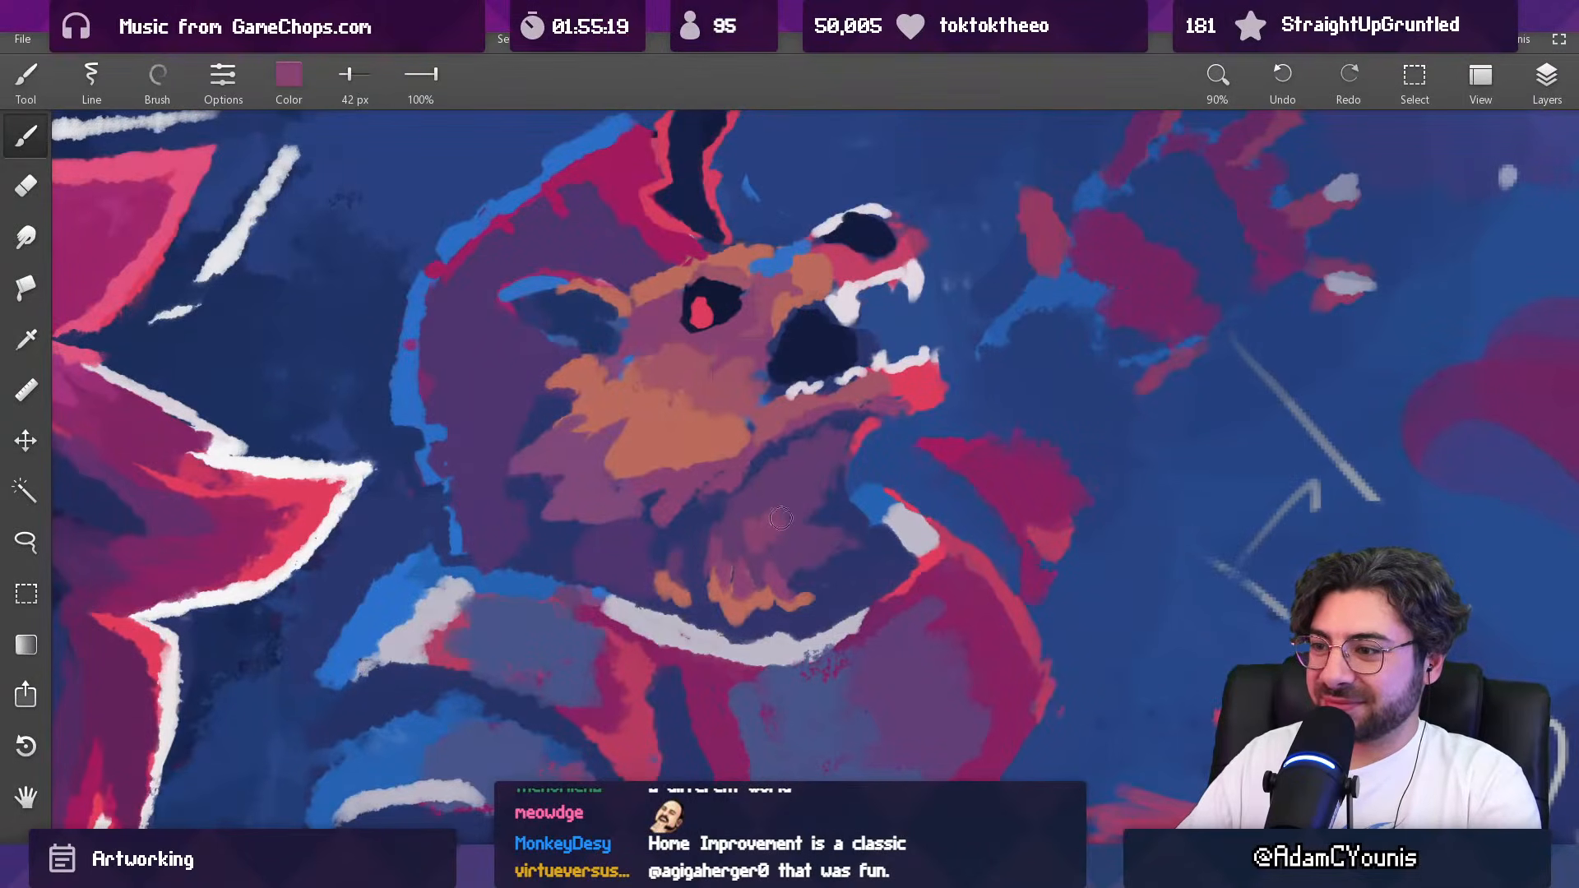
alt+click(756, 496)
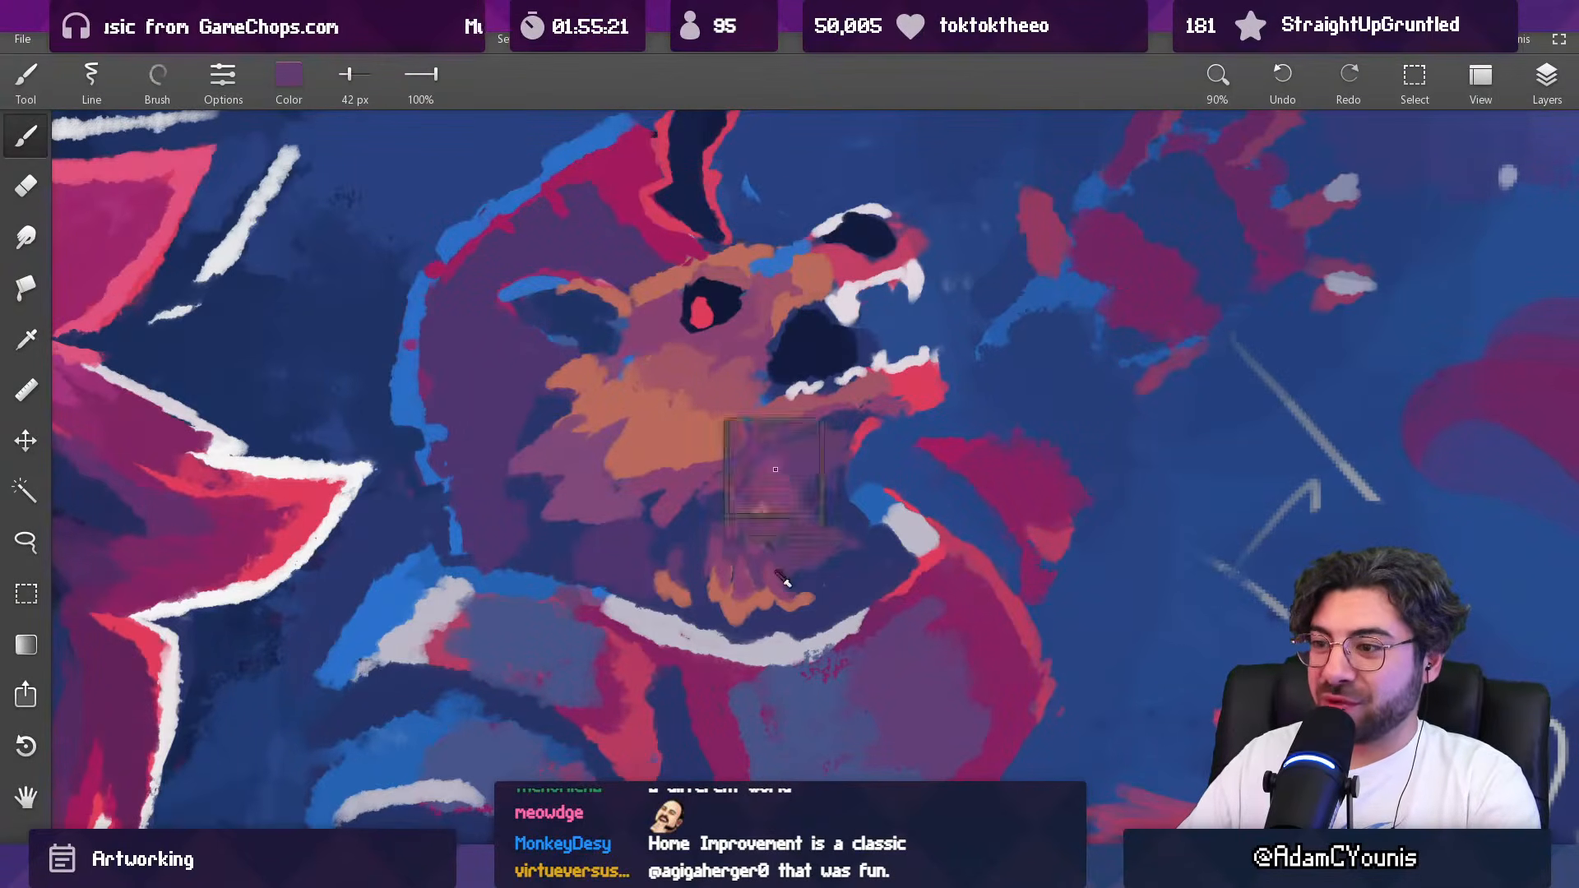
alt+click(744, 498)
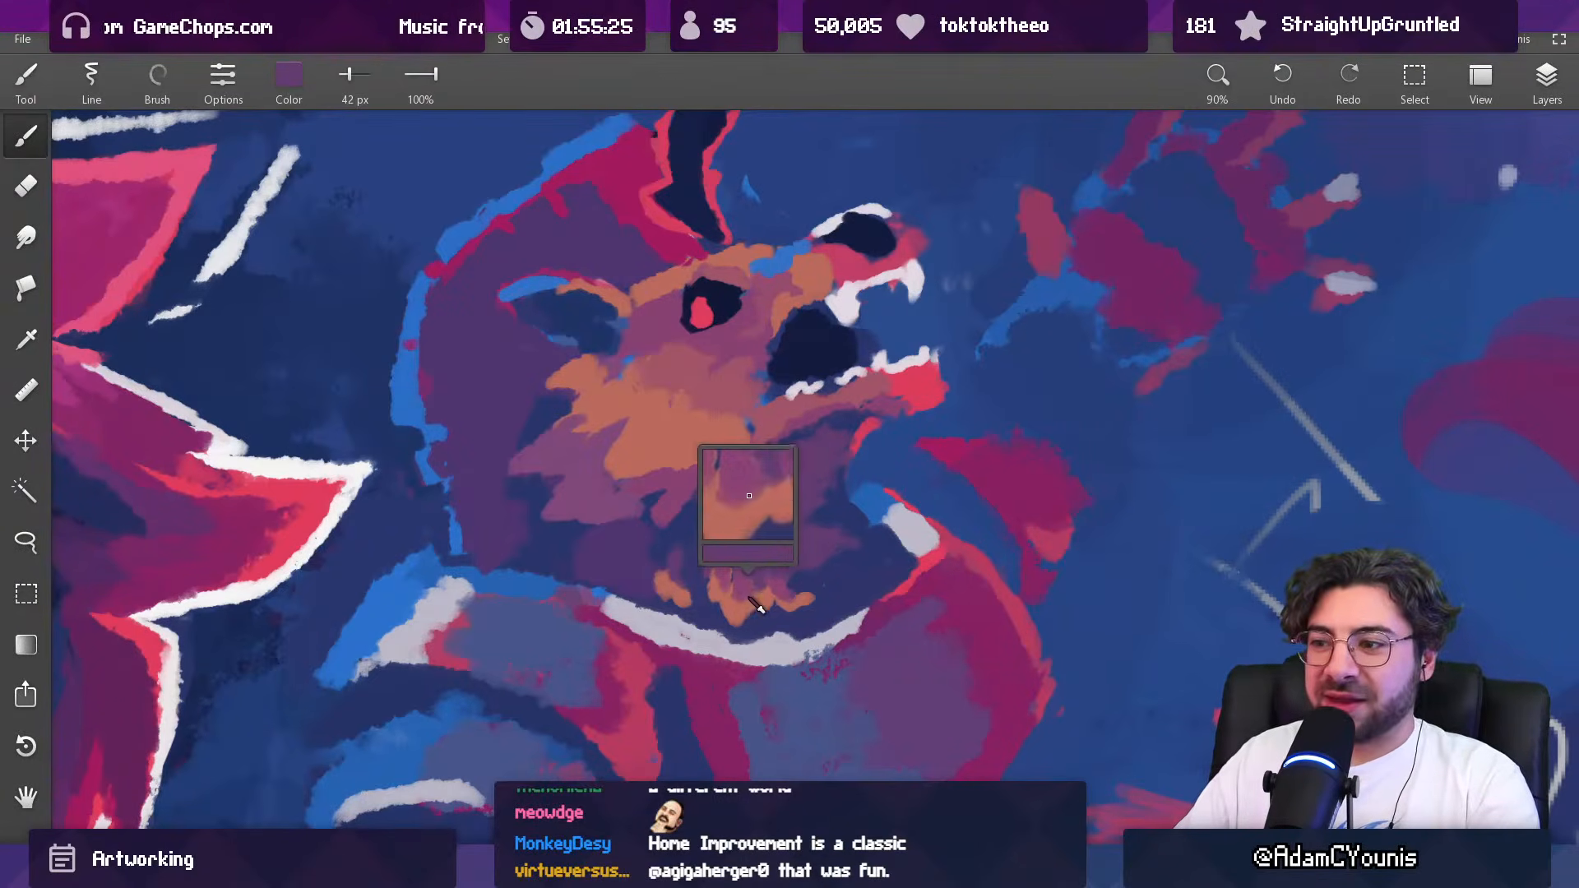
Step: Paint a second row of small fur tufts on the neck with sampled dusty pink at 31 px
alt+click(740, 498)
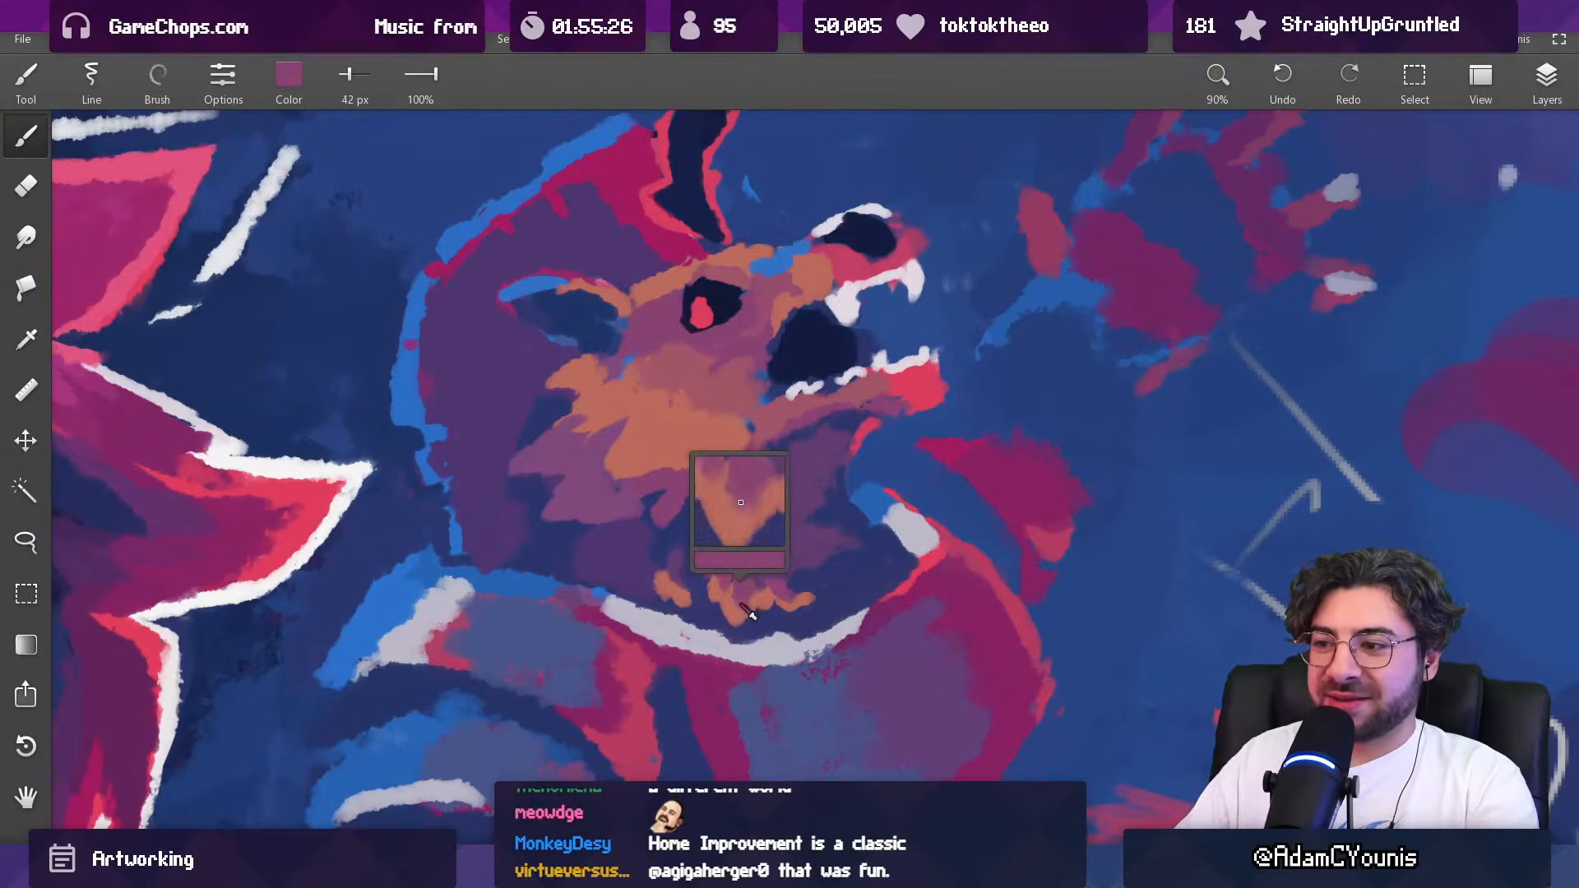
alt+click(795, 537)
mouse_move(732, 530)
mouse_down()
mouse_move(786, 528)
mouse_move(792, 512)
mouse_move(788, 546)
mouse_up()
alt+click(781, 537)
alt+click(783, 526)
Step: Extend the upper row of neck tufts toward the throat with sampled mauve and purple at 37 px and check the whole artwork
key(bracketright)
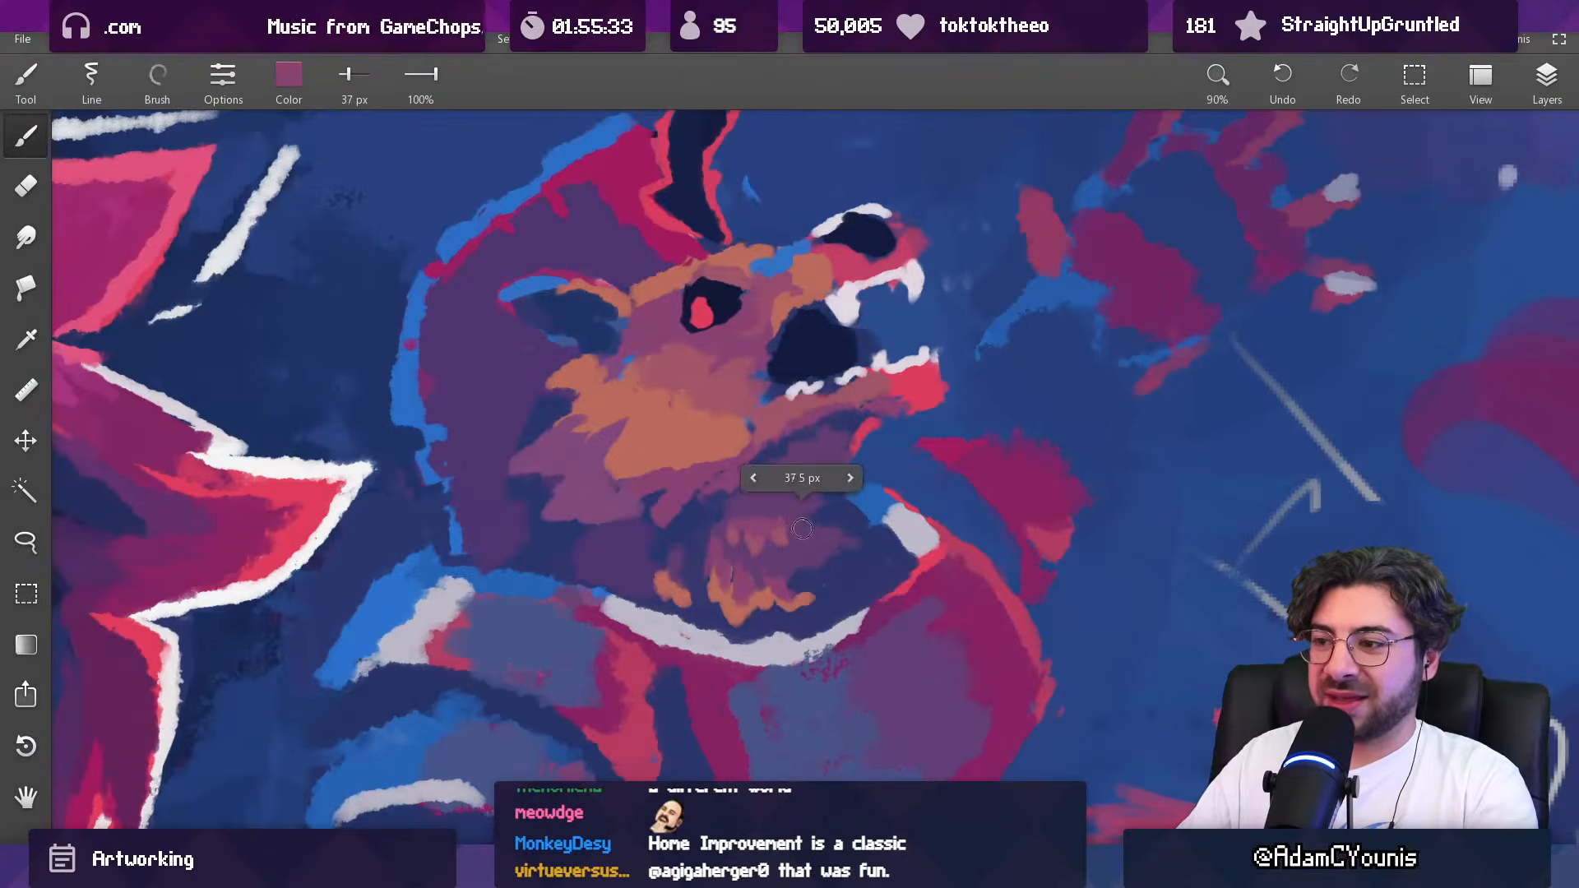
alt+click(805, 511)
drag(809, 524, 752, 617)
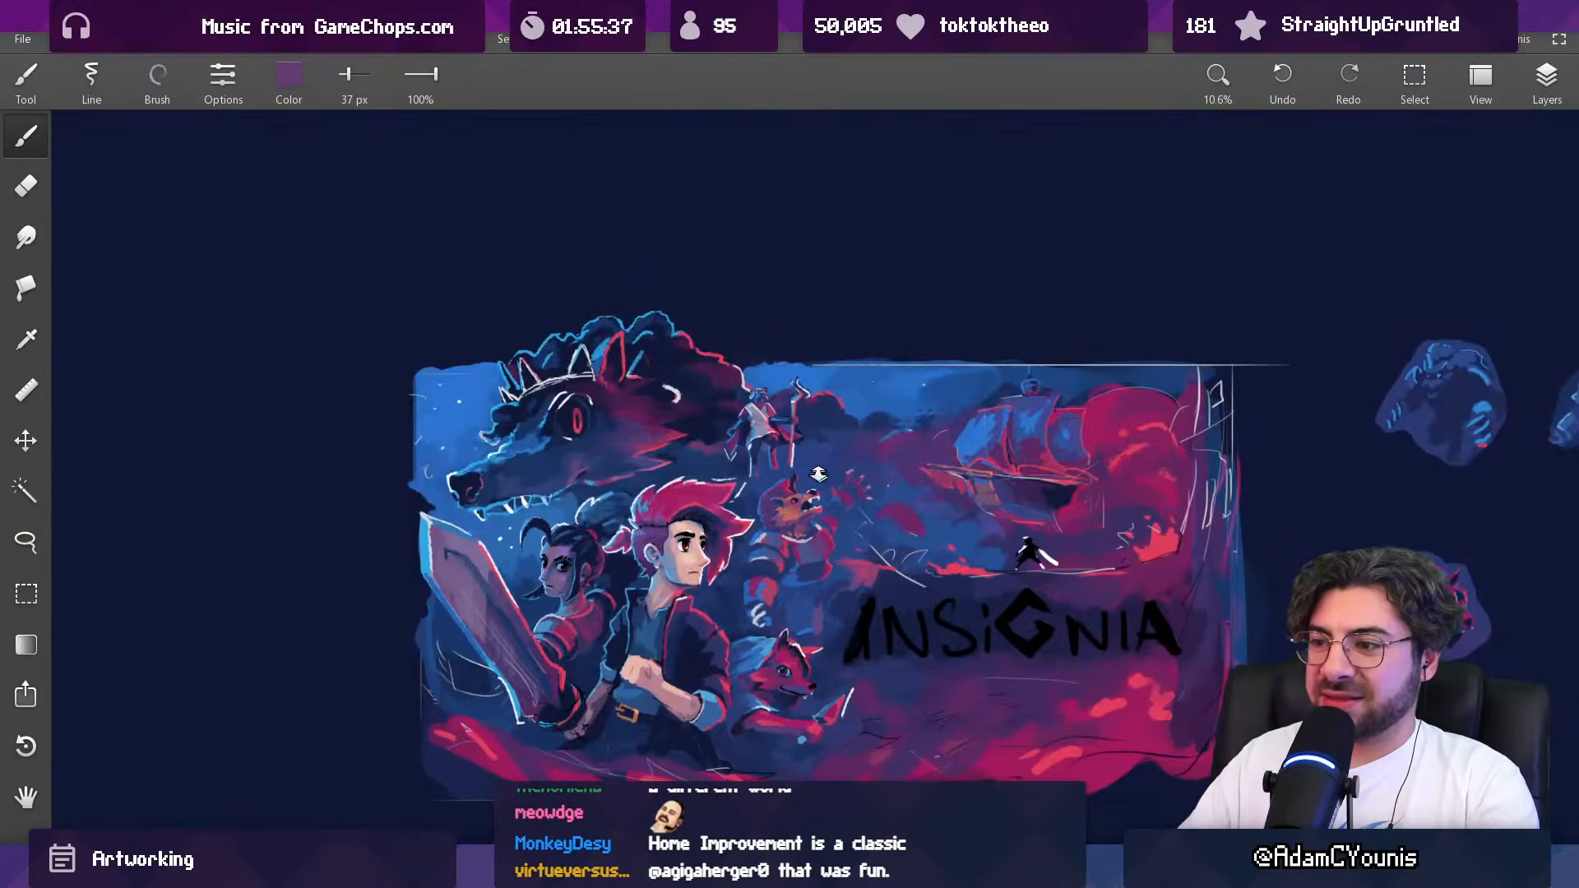
drag(800, 535, 791, 441)
Step: Paint purple fur strokes at the back of the creature's neck, just above the collar, with sampled purples at 43 px
alt+click(827, 516)
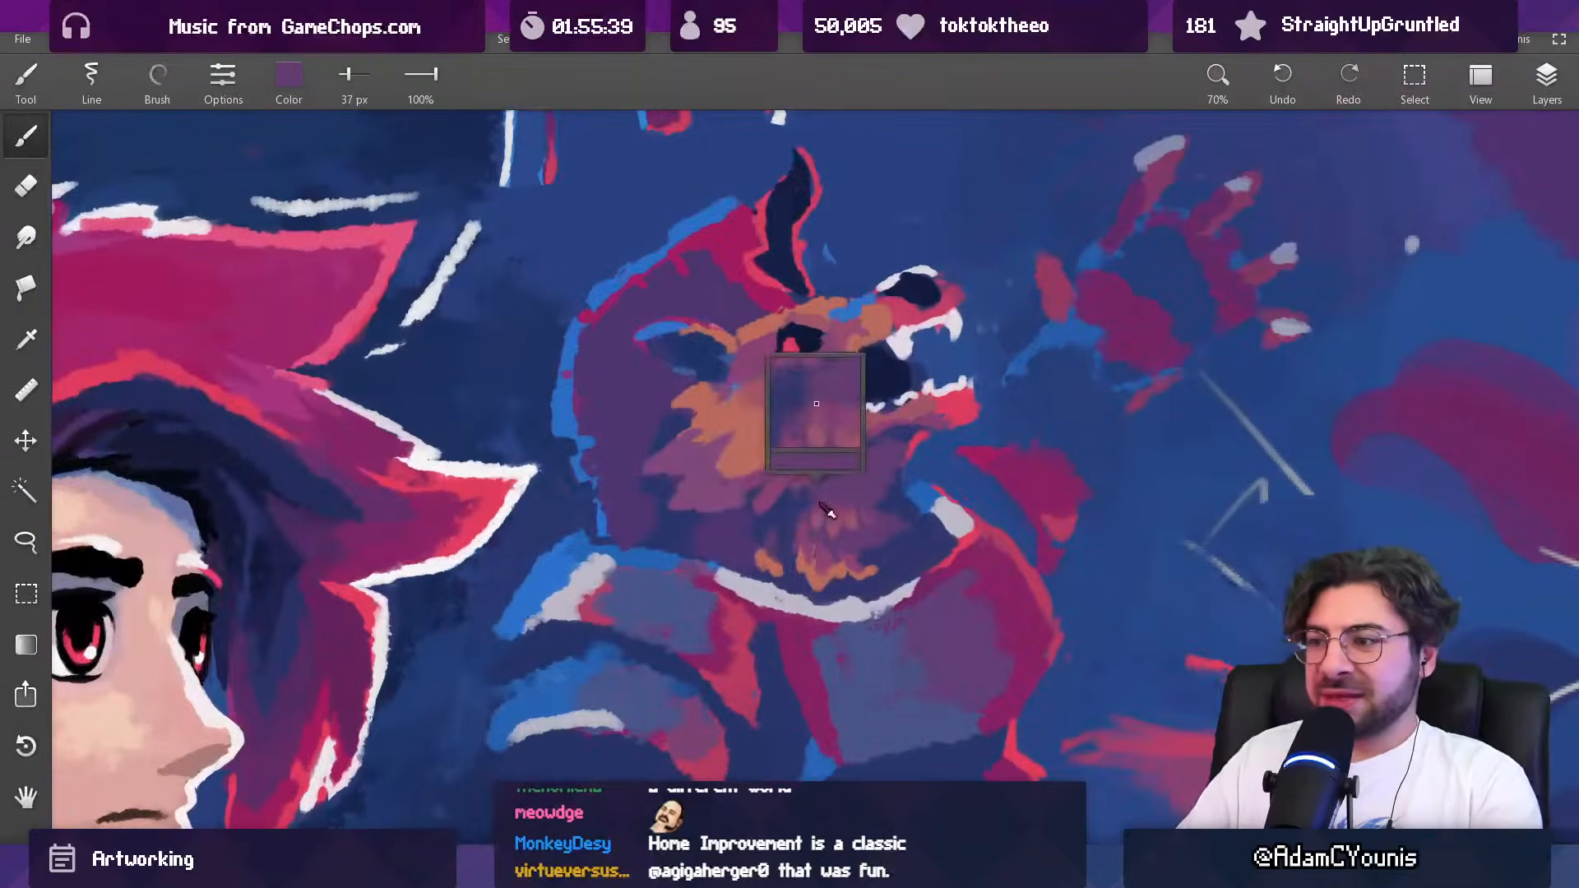
alt+click(705, 539)
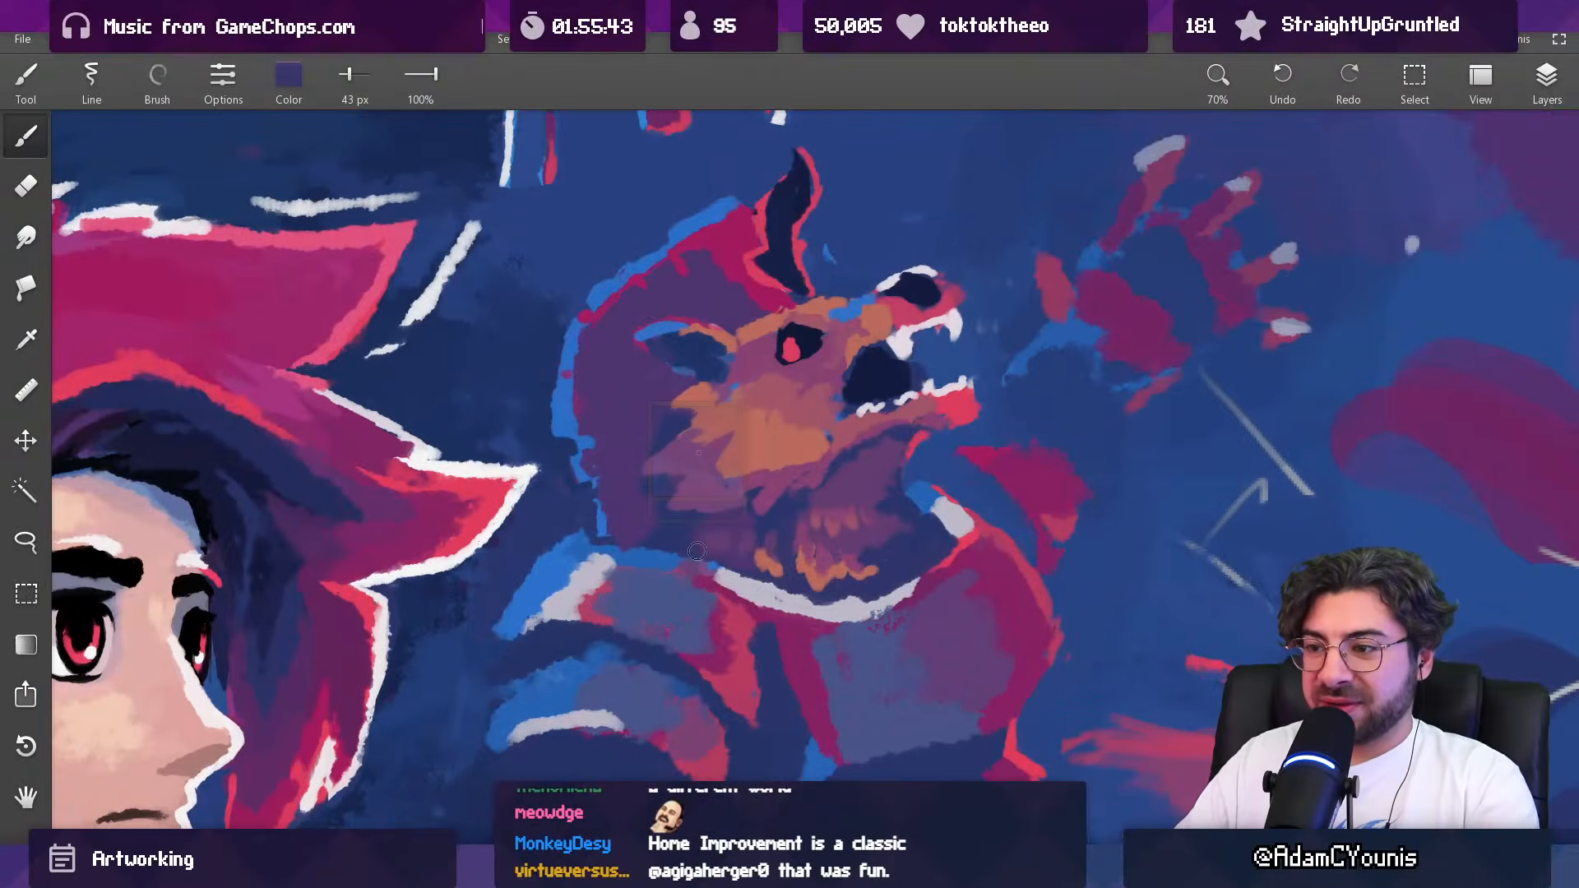
alt+click(720, 550)
alt+click(698, 540)
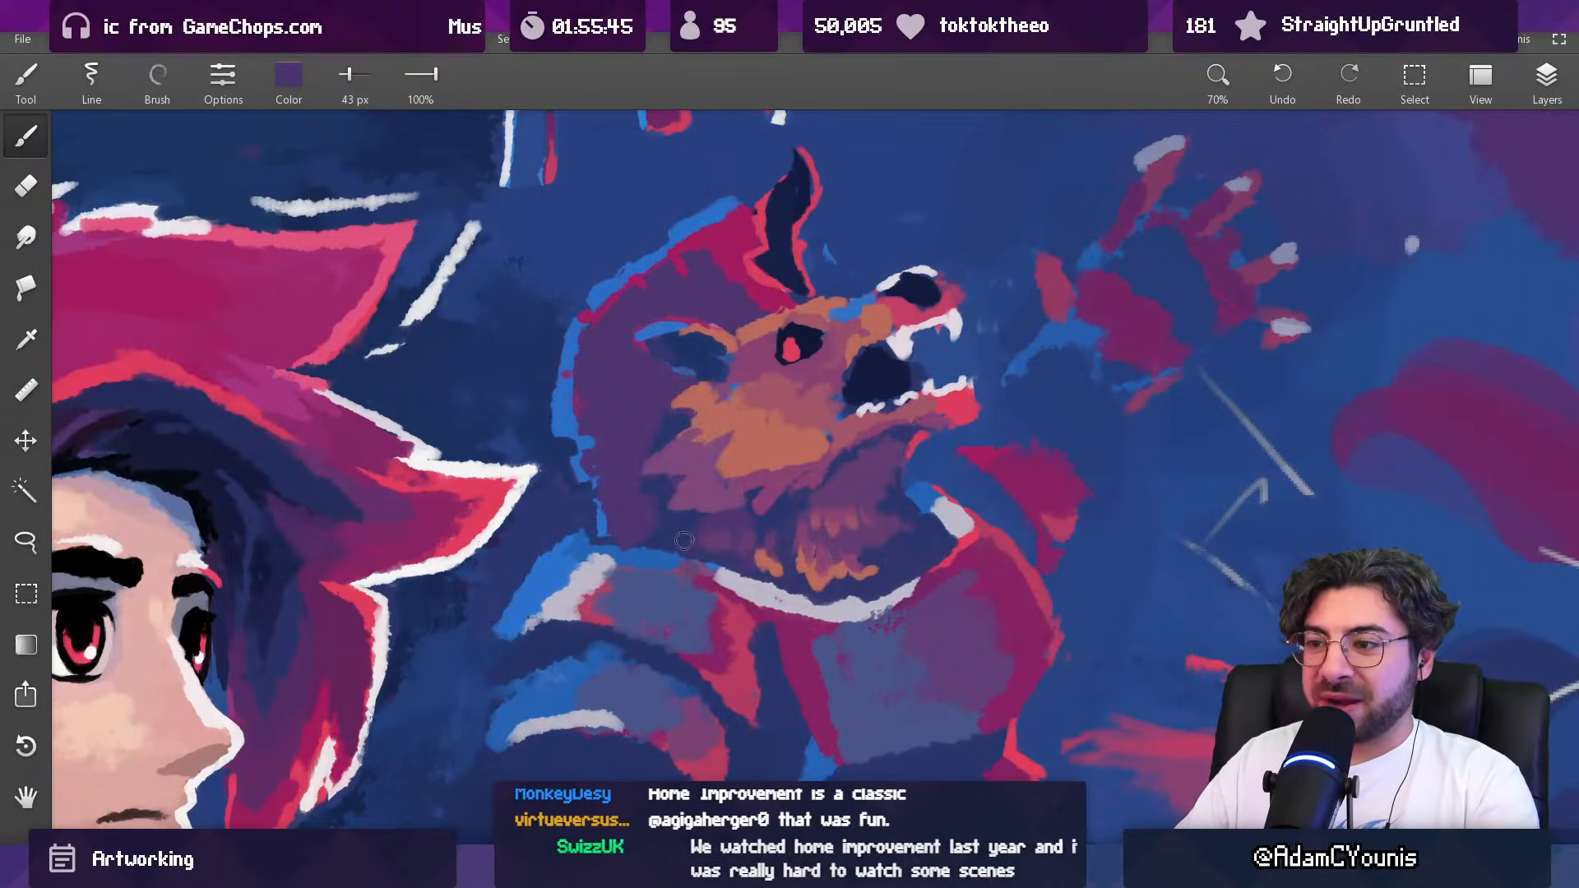
alt+click(695, 541)
Step: Blend the fur between the hood and the neck tufts with sampled purple and dark blue at 51 px
mouse_move(743, 507)
mouse_down()
mouse_move(758, 582)
mouse_move(751, 498)
mouse_up()
alt+click(736, 511)
key(])
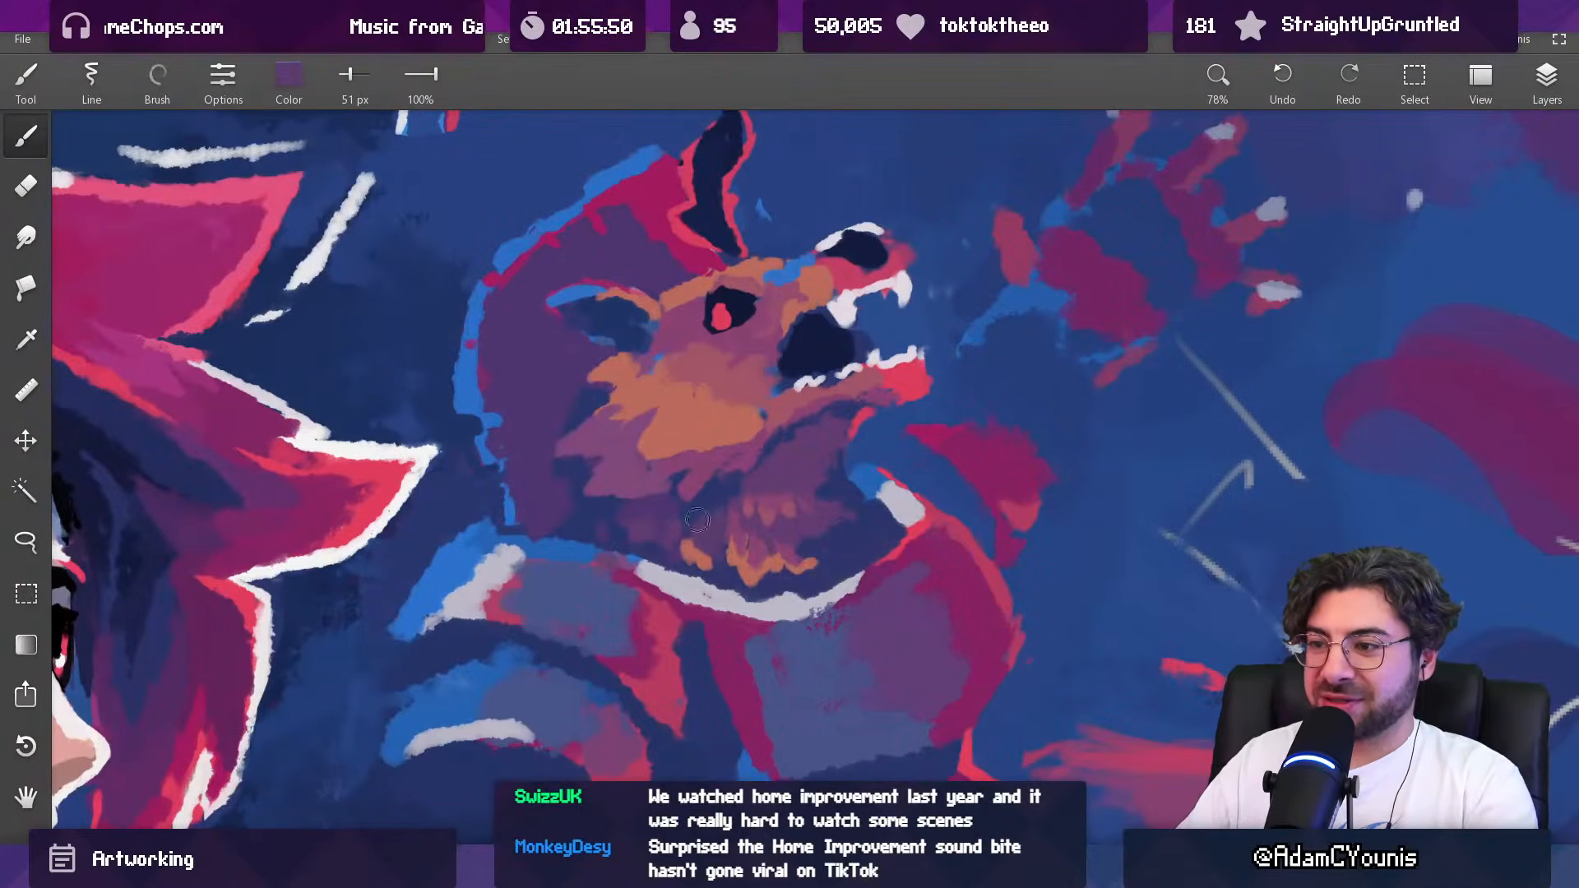
alt+click(715, 508)
alt+click(637, 517)
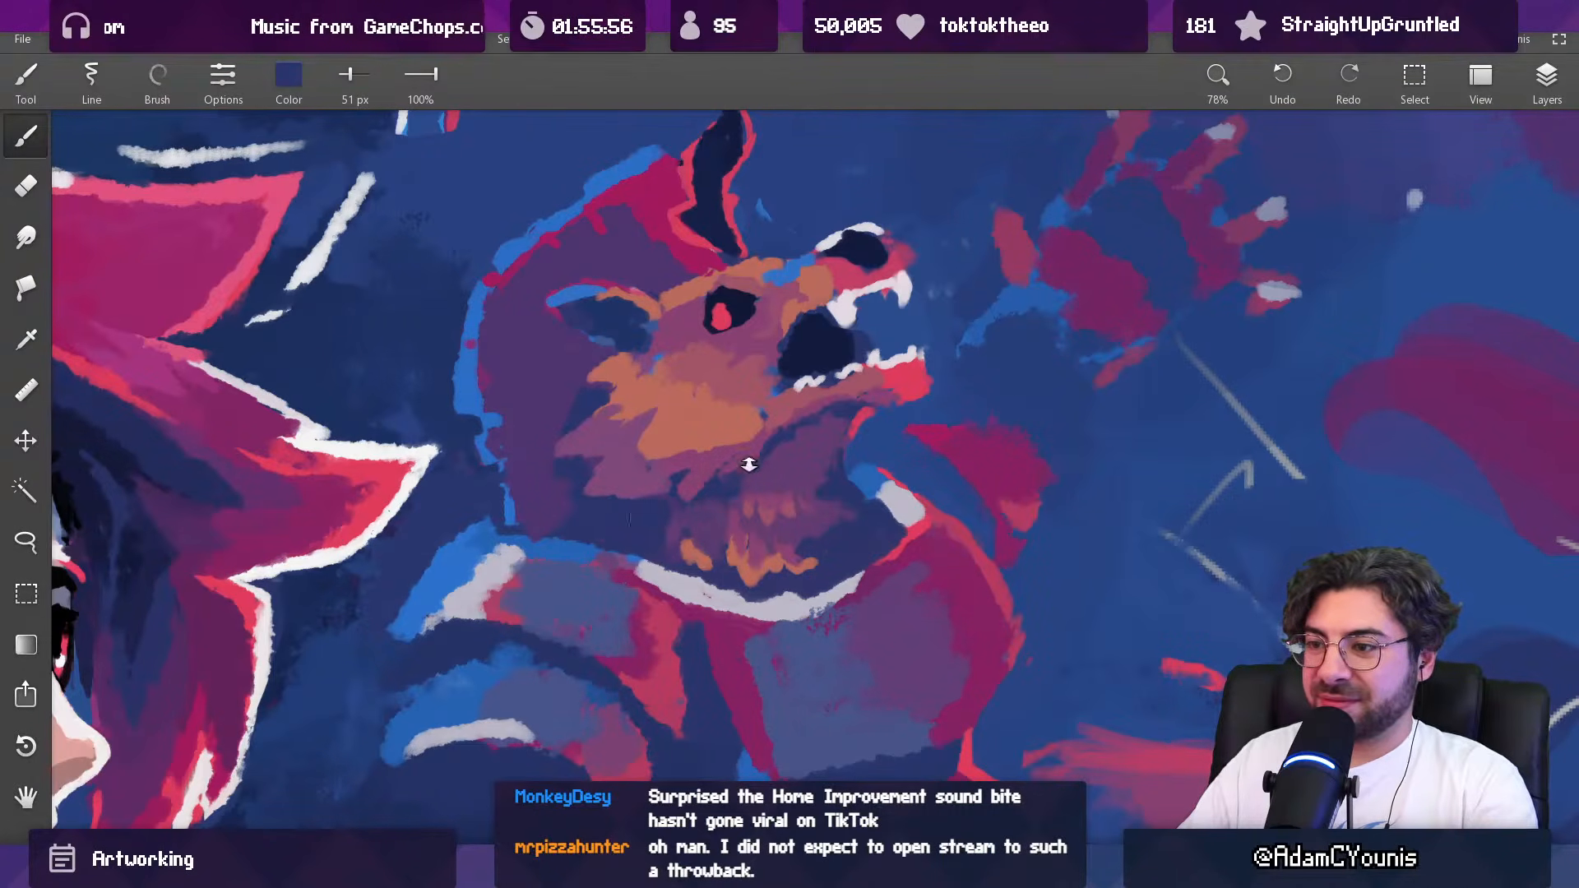
Step: Rework the upper part of the creature's neck tufts with sampled mauve and purple at 37 px
drag(752, 454, 782, 471)
drag(726, 425, 723, 415)
alt+click(775, 494)
key([)
key([)
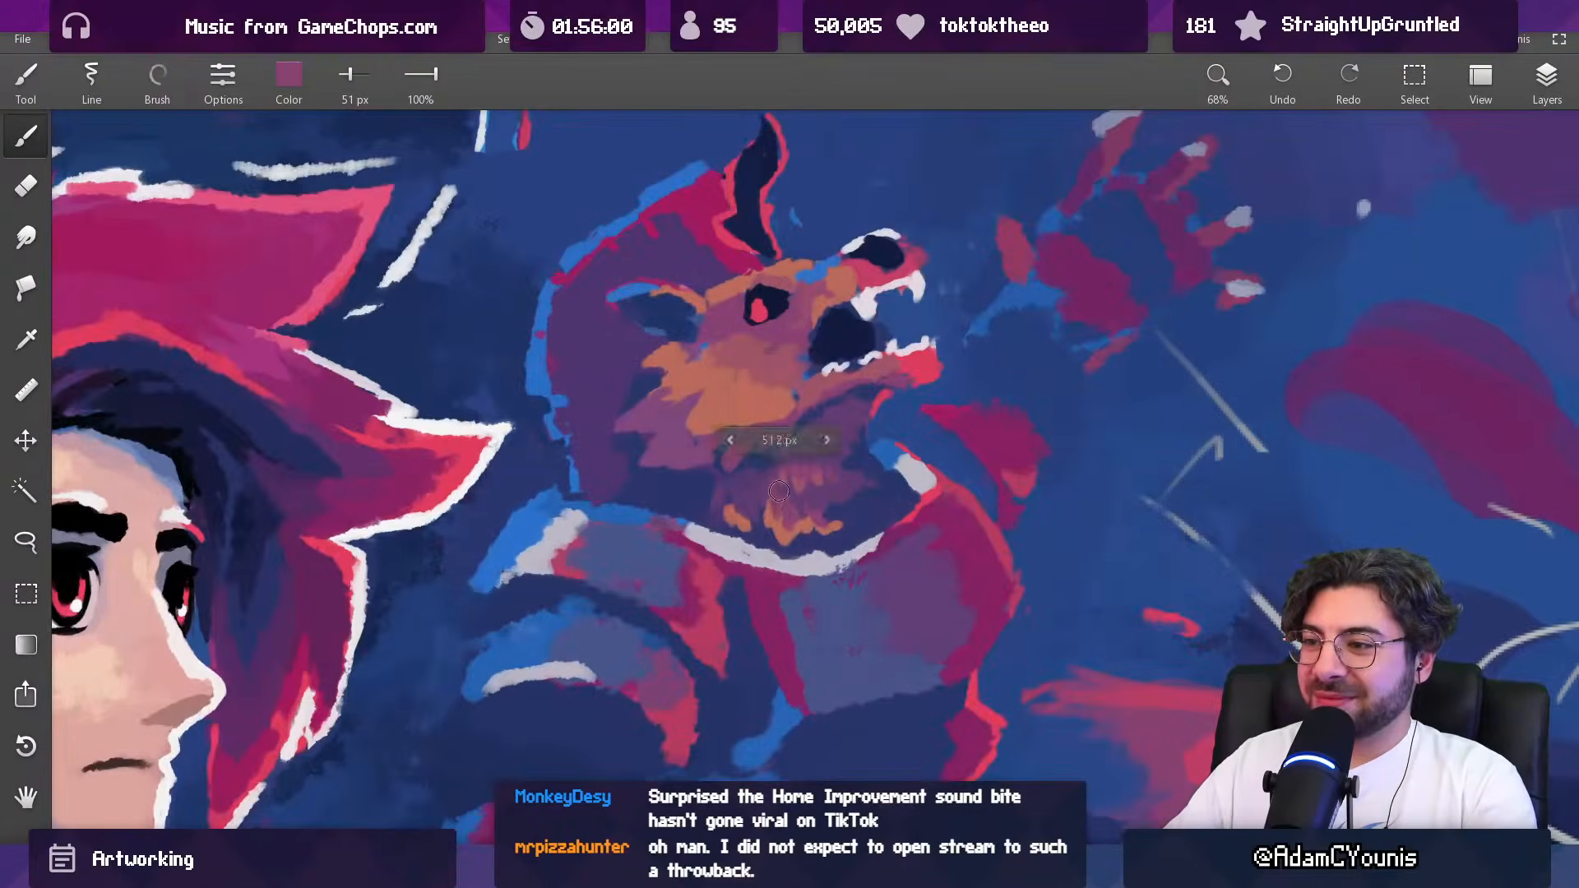
drag(767, 522, 769, 505)
alt+click(778, 490)
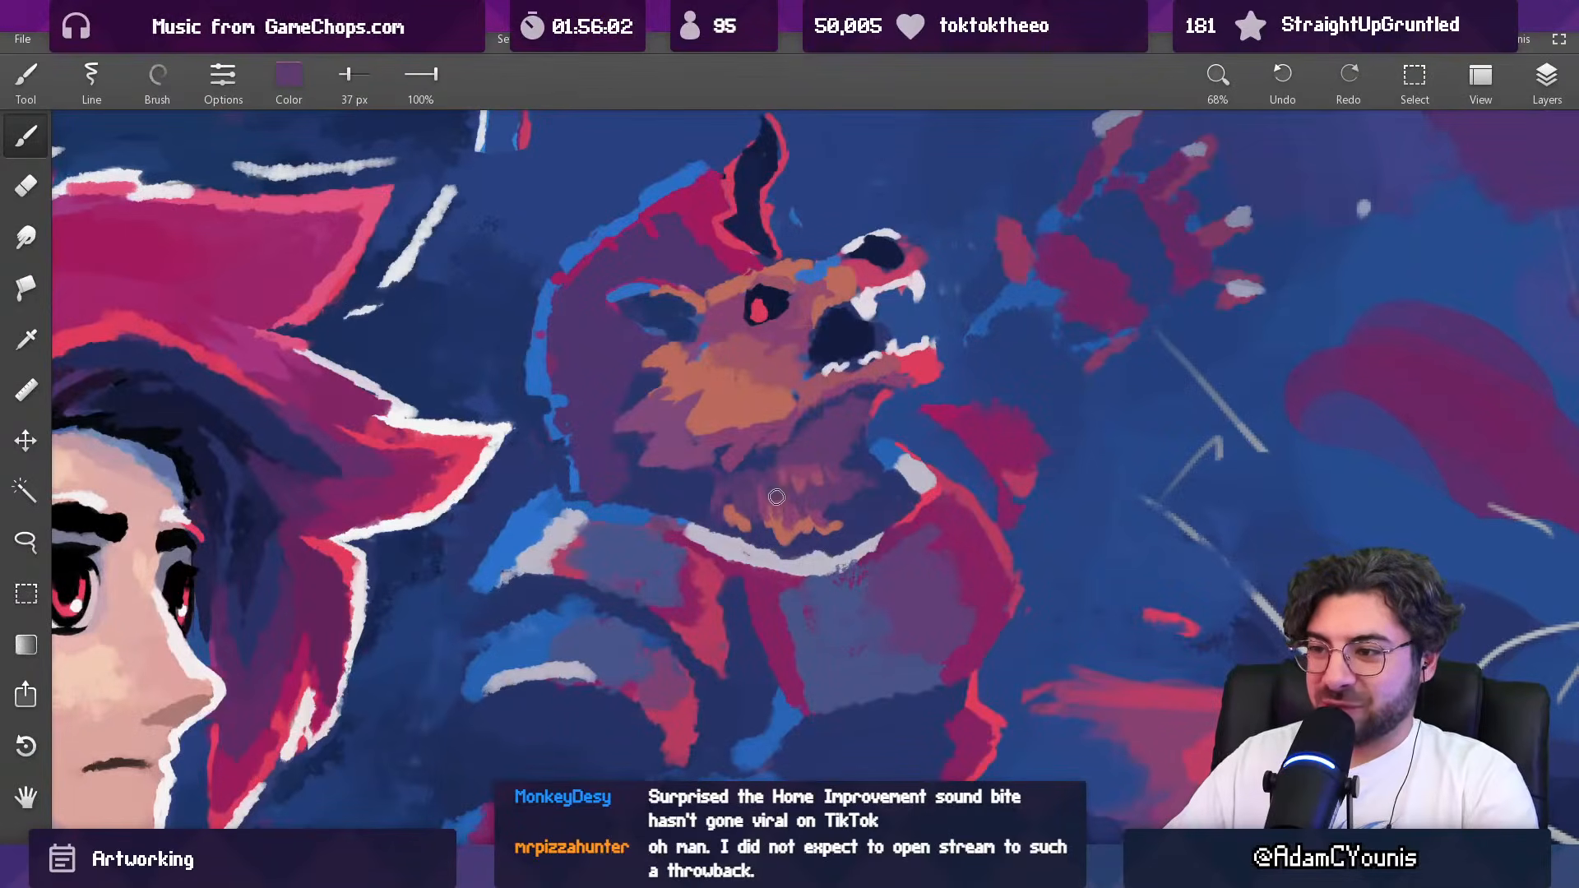
alt+click(777, 509)
alt+click(774, 496)
alt+click(787, 507)
alt+click(790, 508)
alt+click(790, 507)
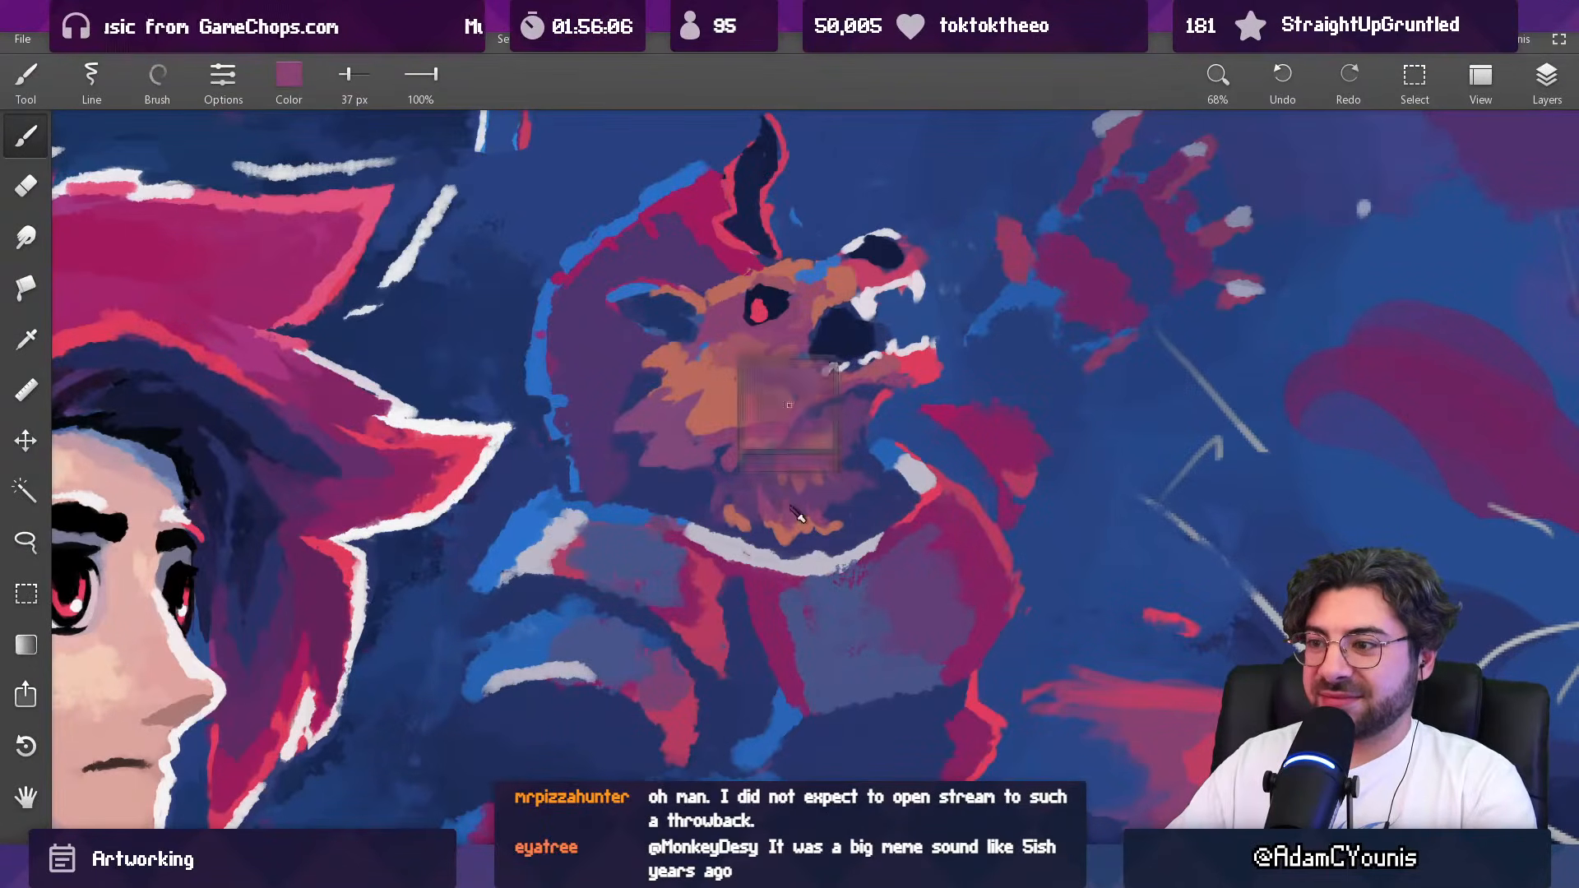
Step: Soften the throat fur beneath the jaw with sampled dusty pink and purple at 67 px and 92 px
alt+click(792, 495)
drag(795, 494, 799, 801)
scroll(809, 457, up, 4)
alt+click(814, 465)
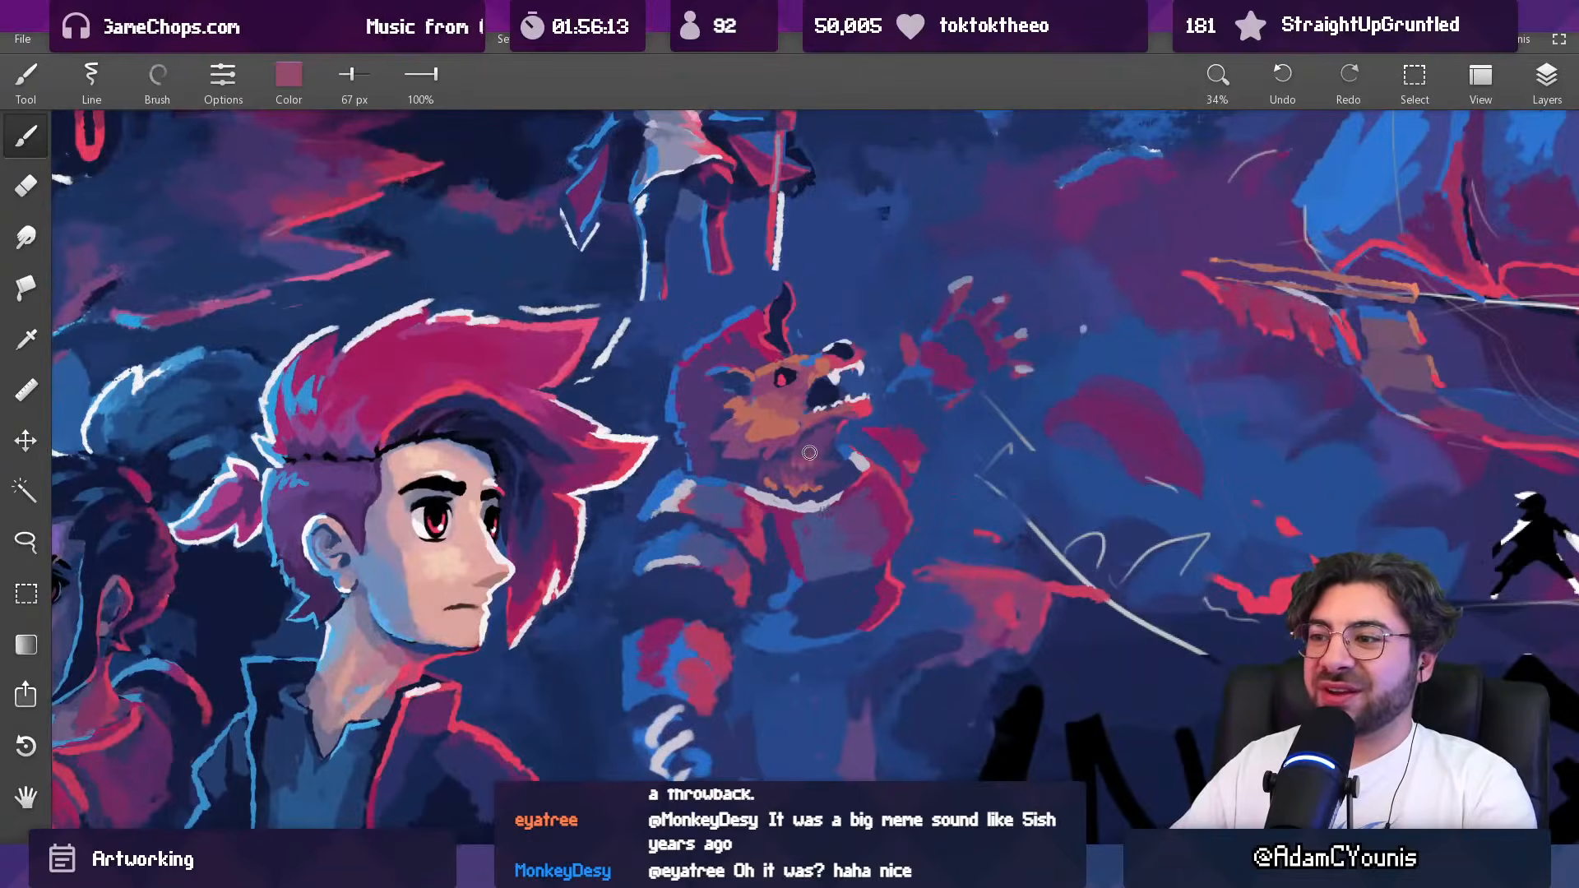
alt+click(822, 452)
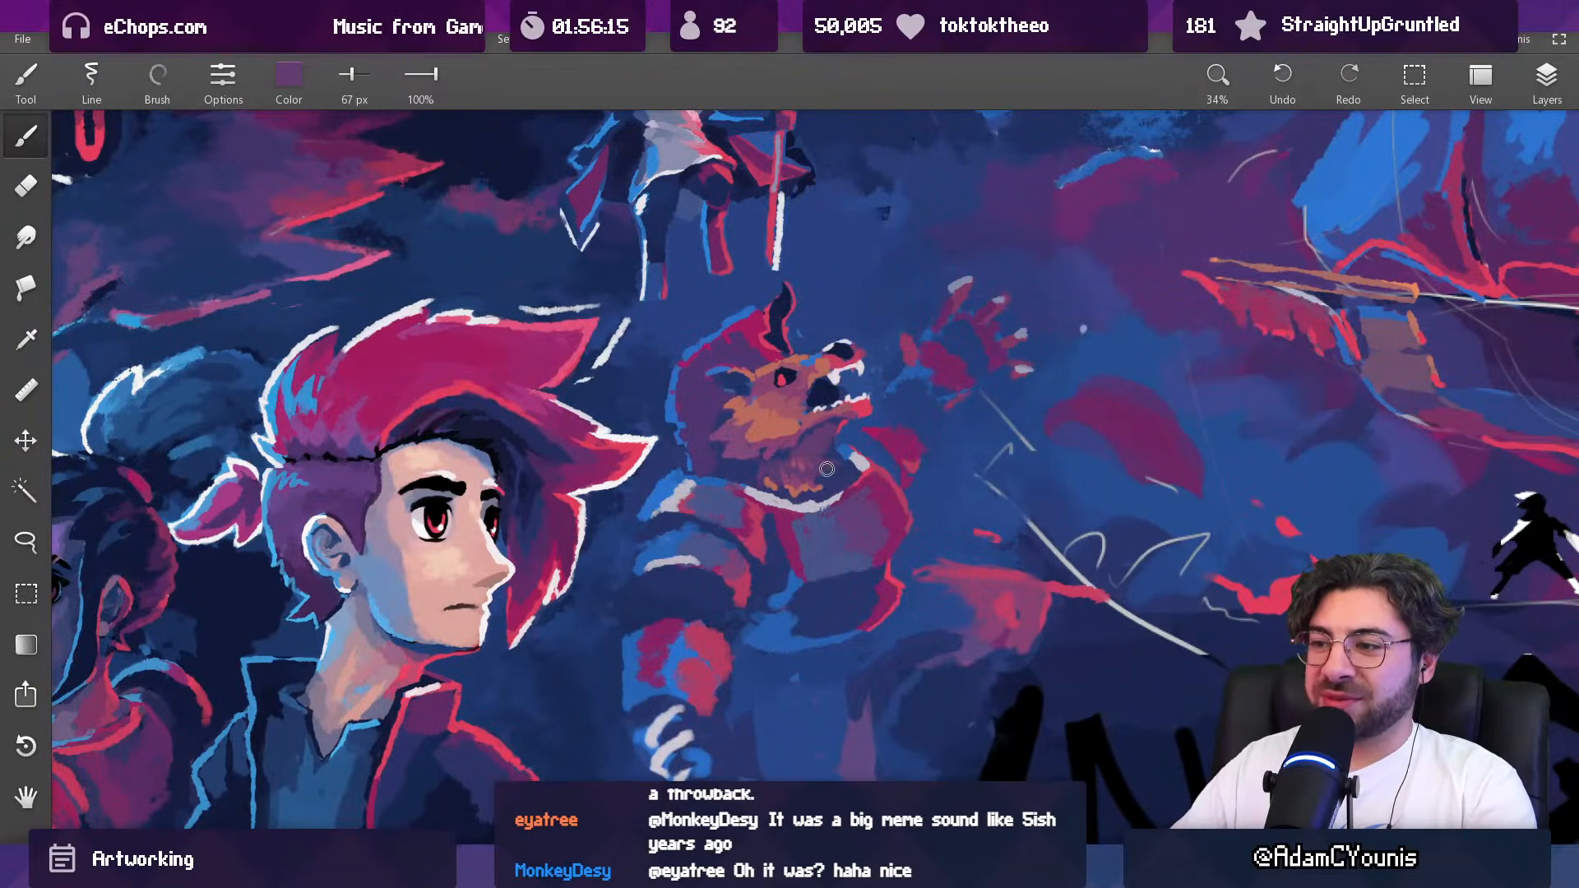
alt+click(824, 480)
key(])
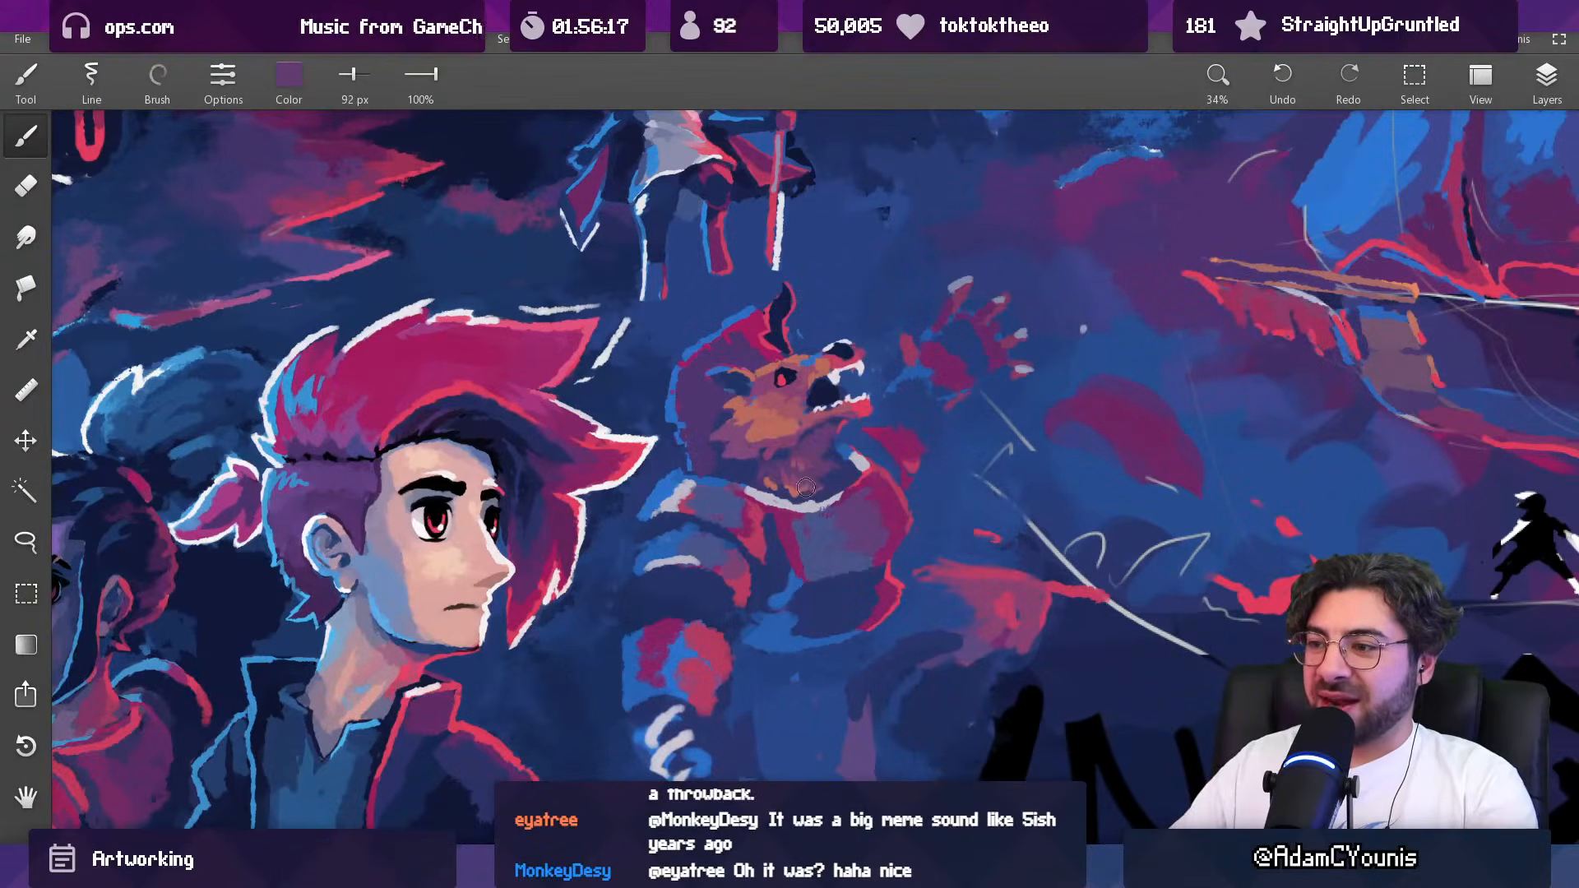
Step: Blend the throat fur toward the collar with sampled purples at 64 px and check it against the surrounding artwork
mouse_move(841, 444)
mouse_down()
mouse_move(838, 527)
mouse_move(839, 362)
mouse_up()
alt+click(824, 454)
key([)
alt+click(819, 454)
alt+click(812, 436)
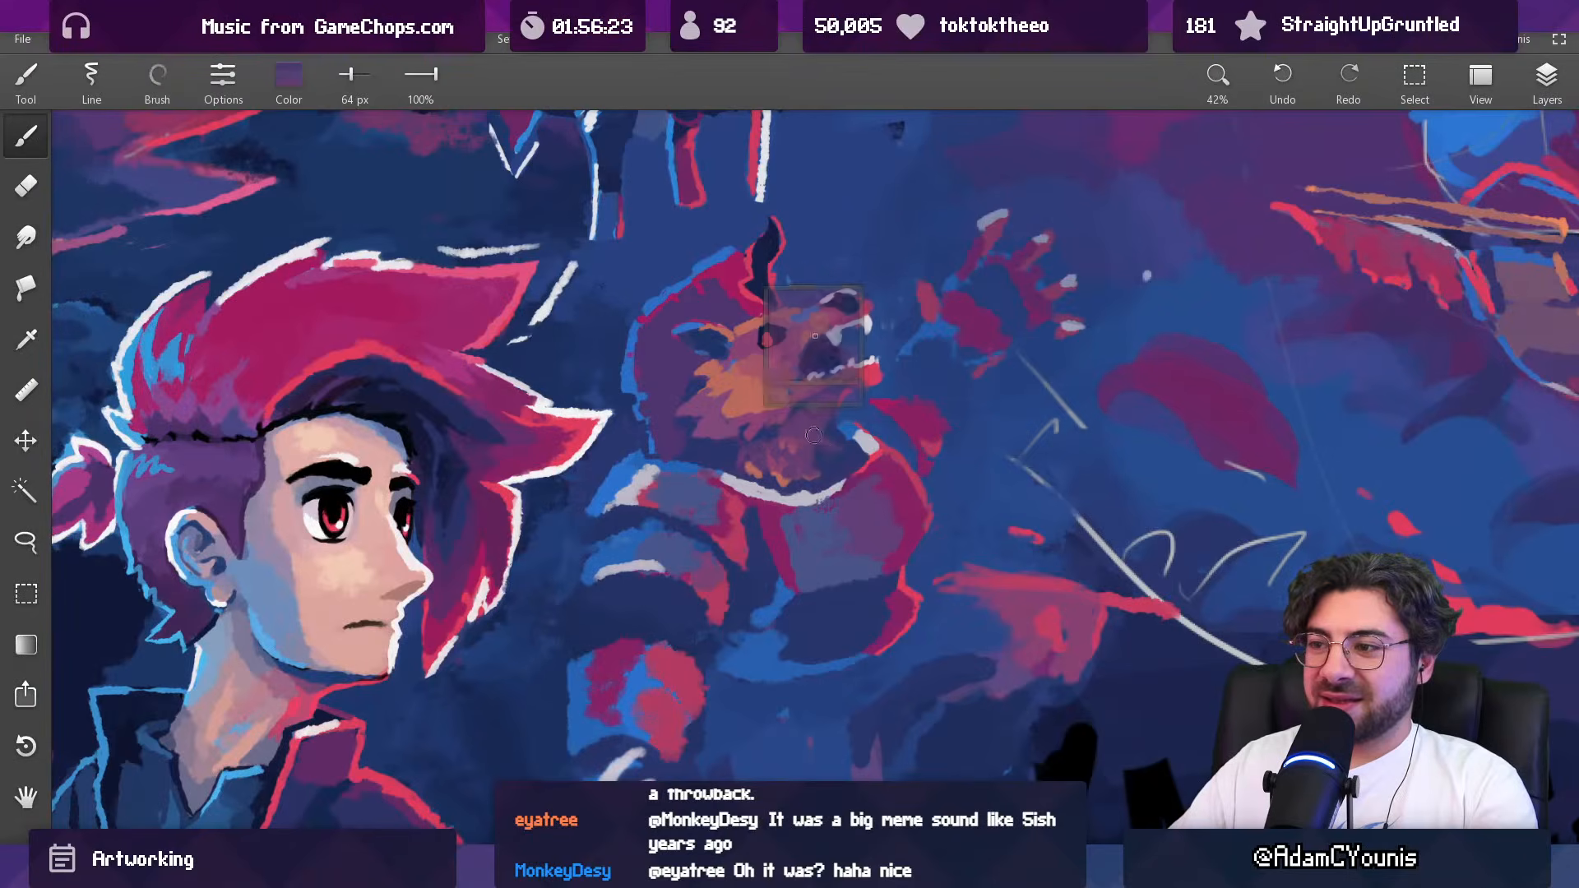
alt+click(839, 457)
alt+click(816, 442)
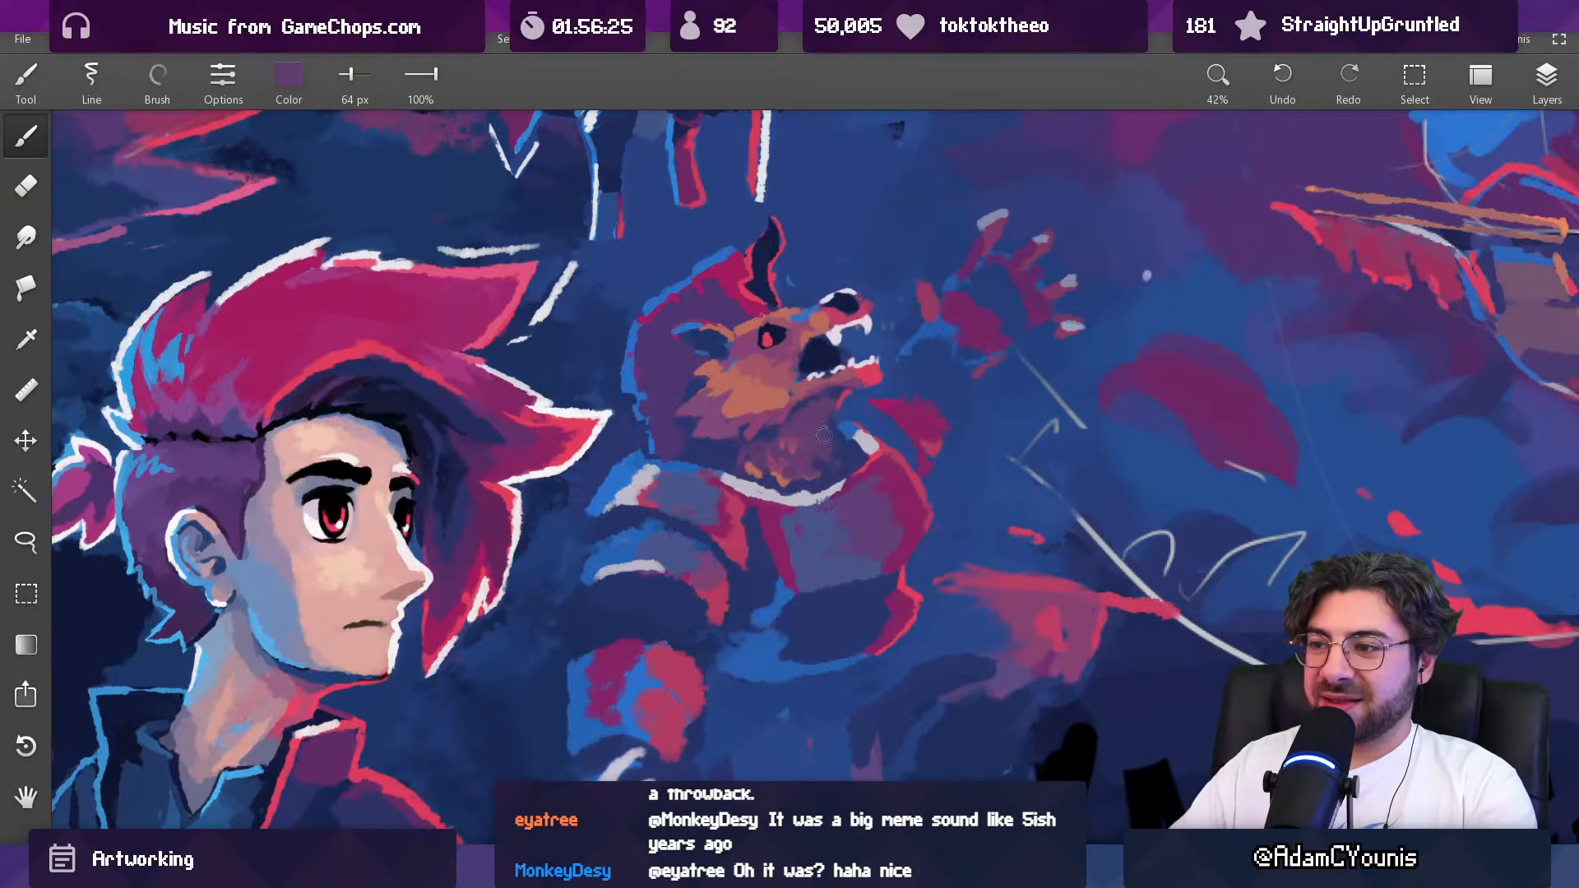
scroll(861, 403, down, 5)
scroll(873, 400, up, 2)
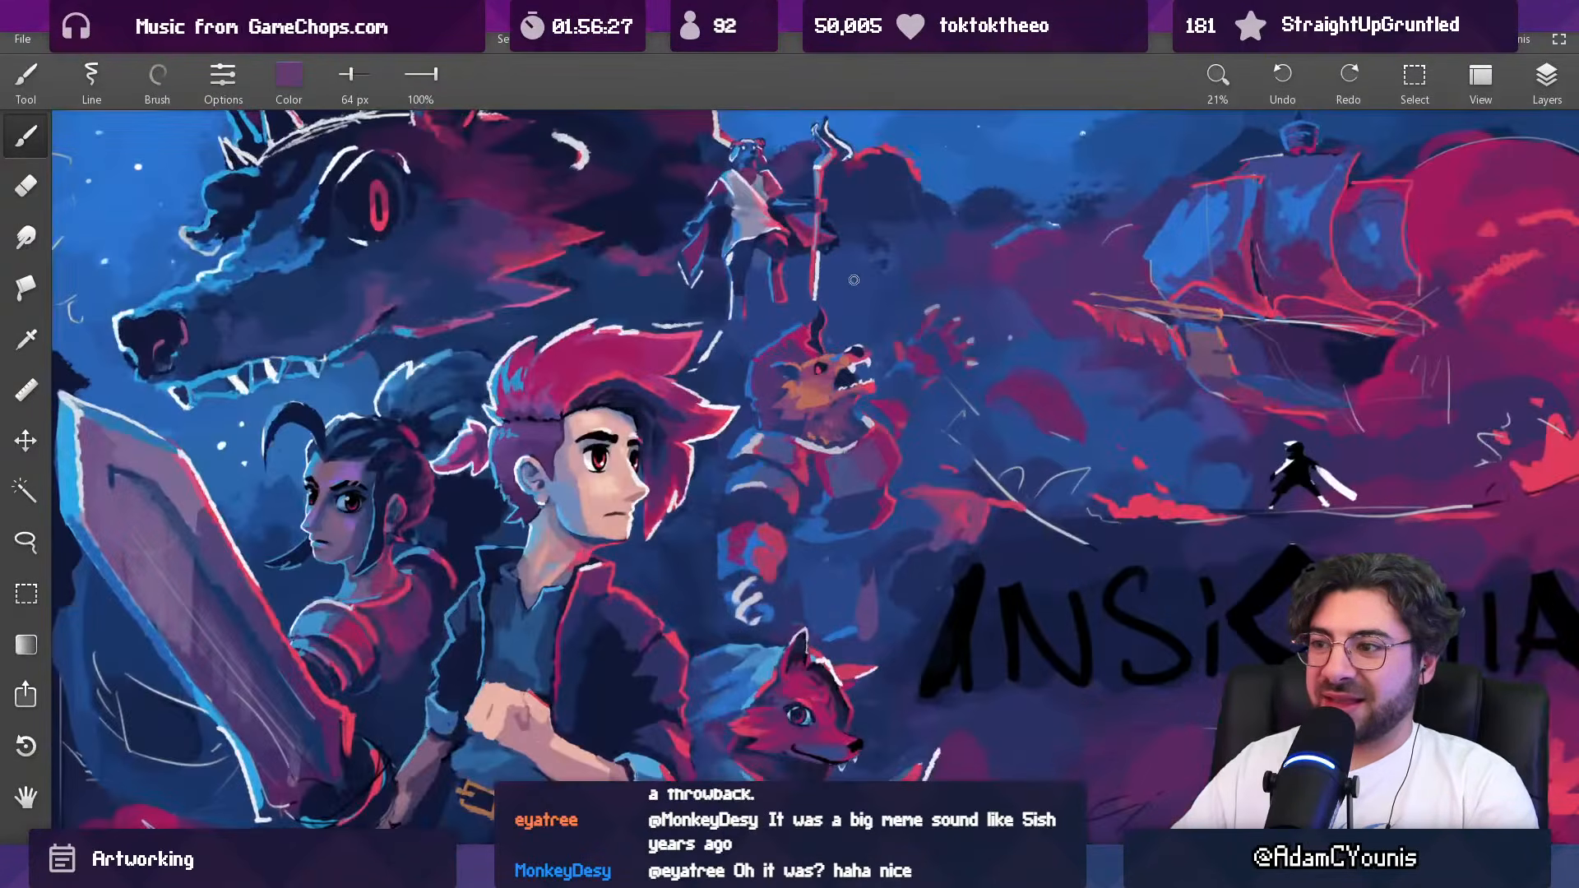
Step: Touch up the front of the throat beside the collar tip with sampled dark blue and bright blue at 38 px
scroll(859, 403, up, 5)
alt+click(839, 457)
key(bracketleft)
key(bracketleft)
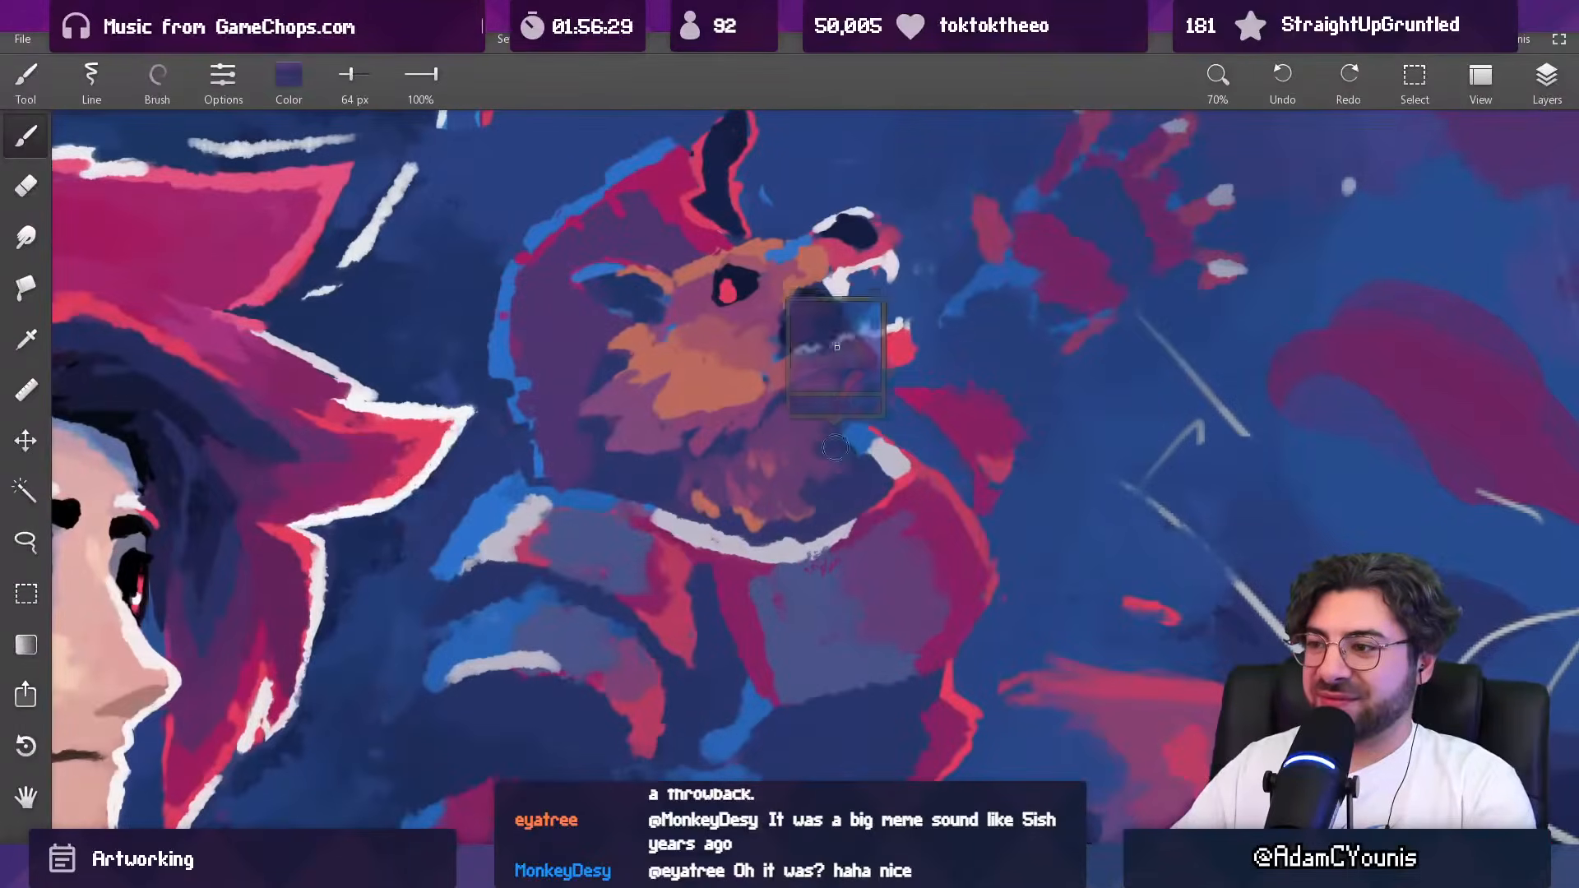
alt+click(849, 440)
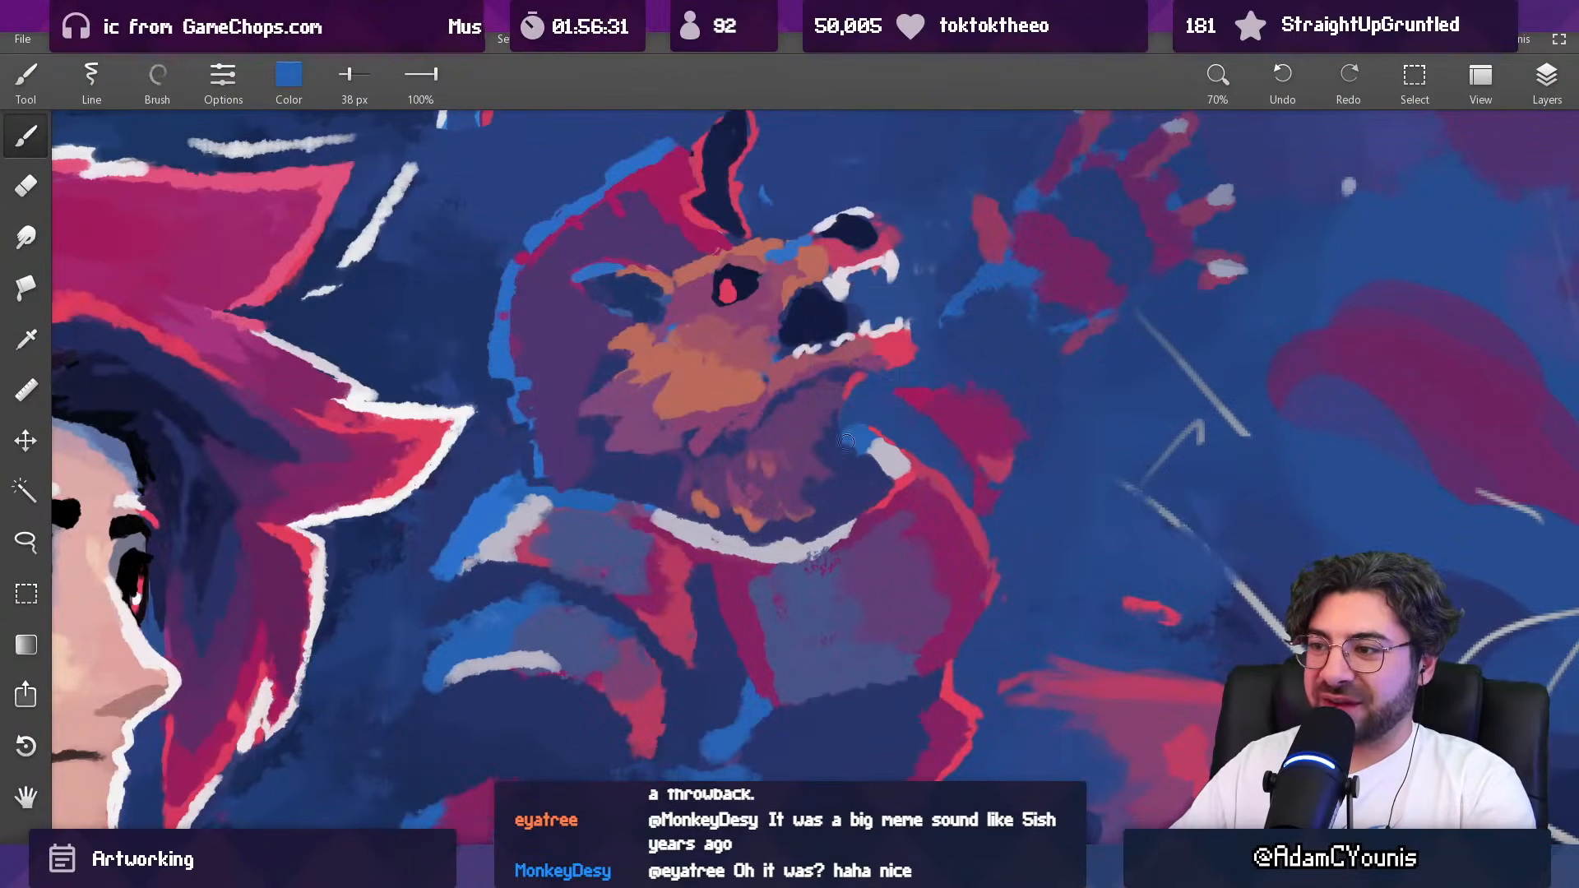
Step: Paint small mauve fur tufts below the orange cheek with sampled mauve and purple at 21 px
alt+click(789, 396)
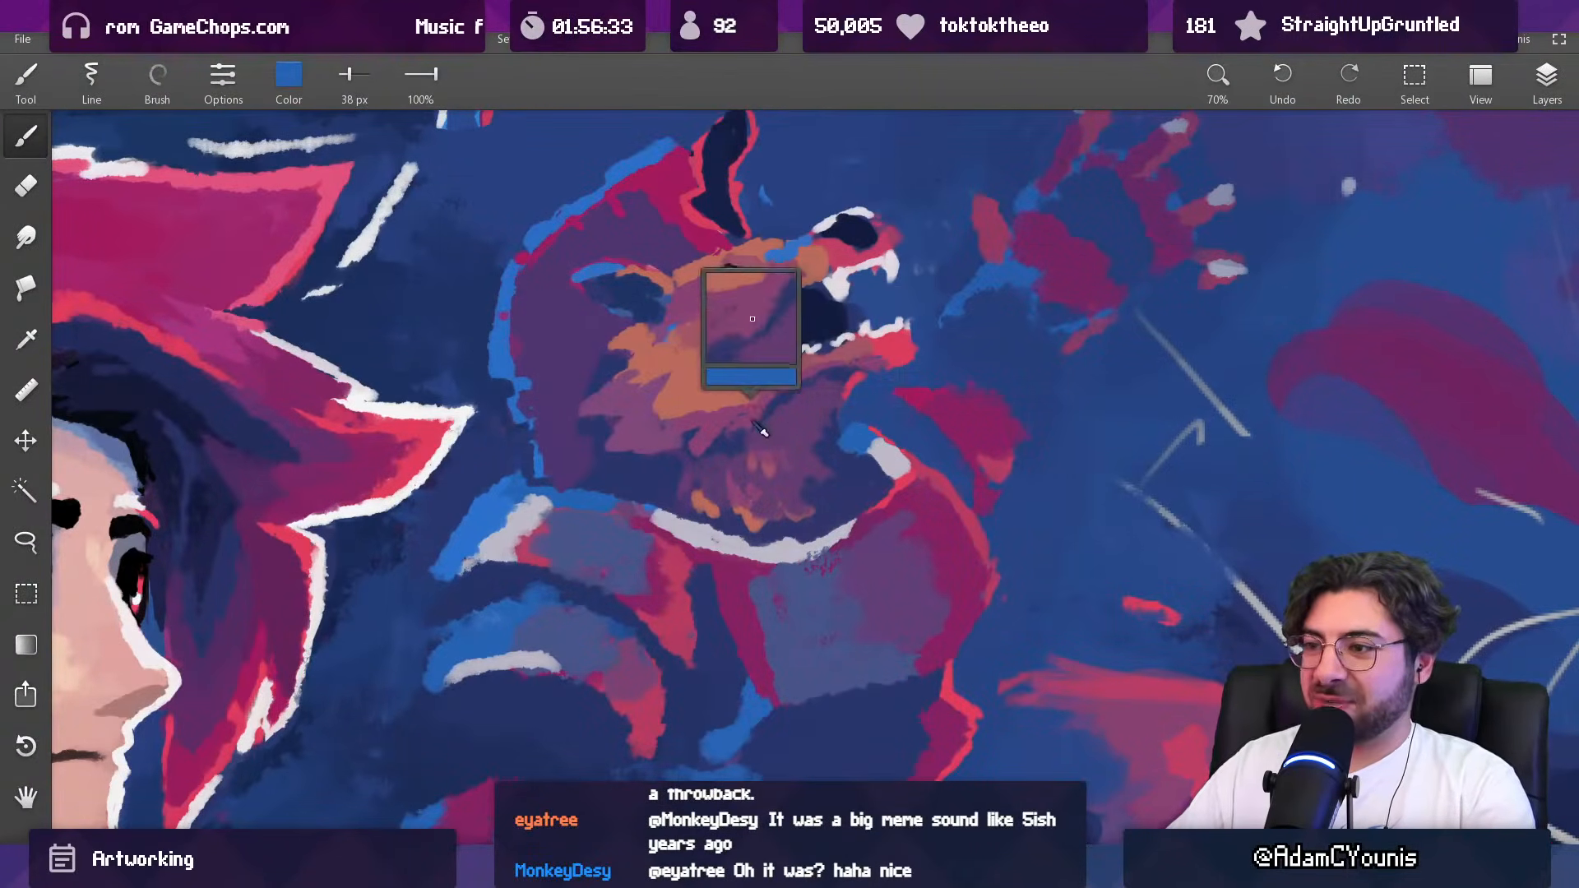
alt+click(773, 401)
alt+click(773, 400)
alt+click(788, 394)
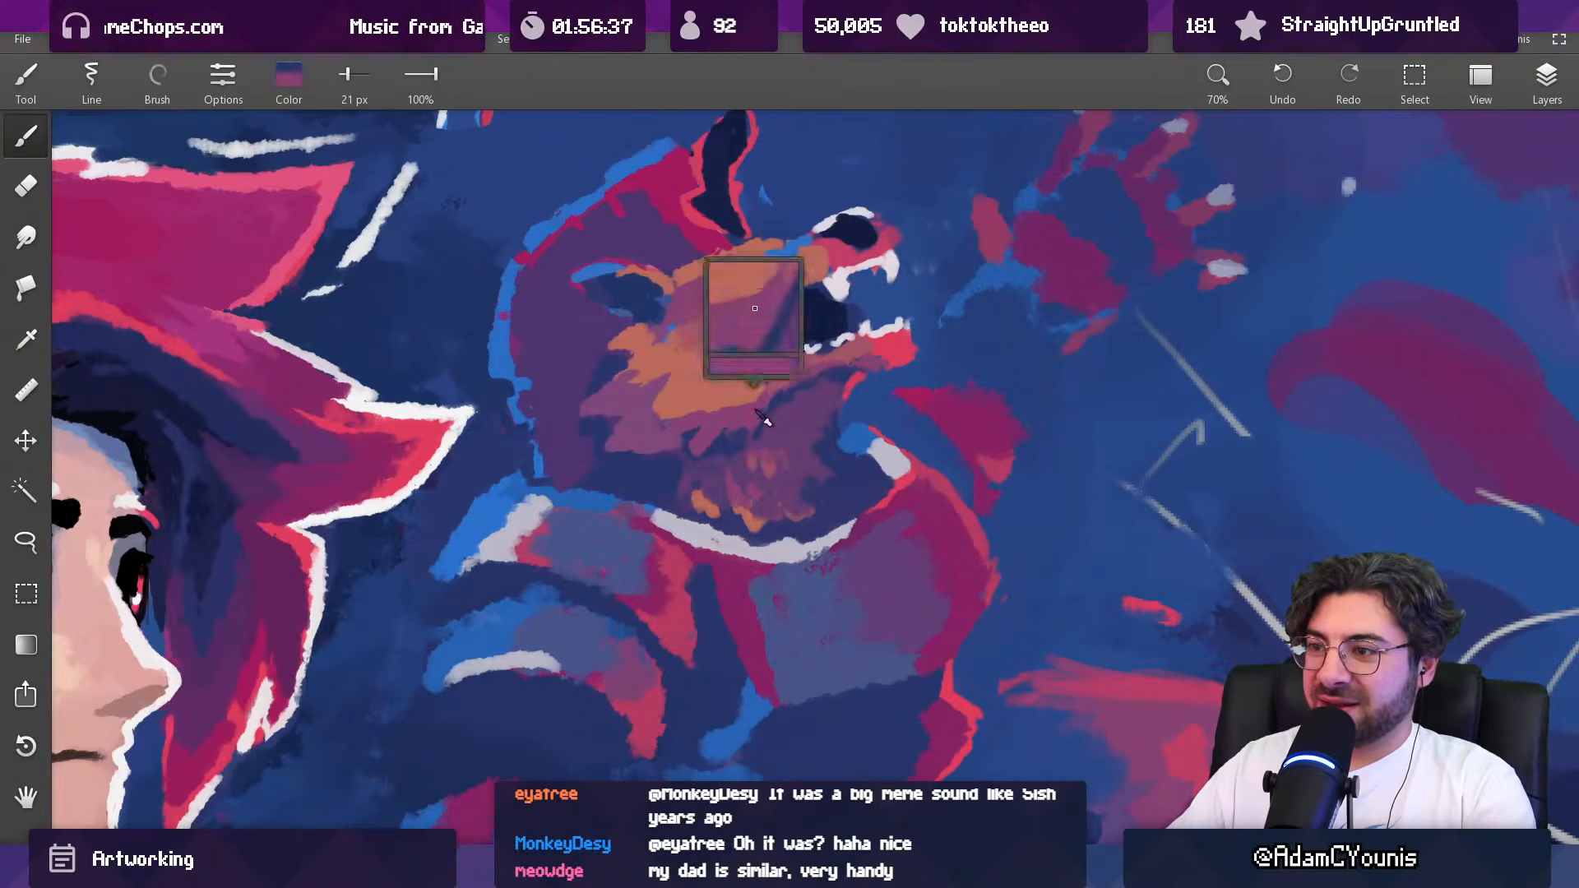
alt+click(756, 417)
alt+click(725, 434)
alt+click(726, 442)
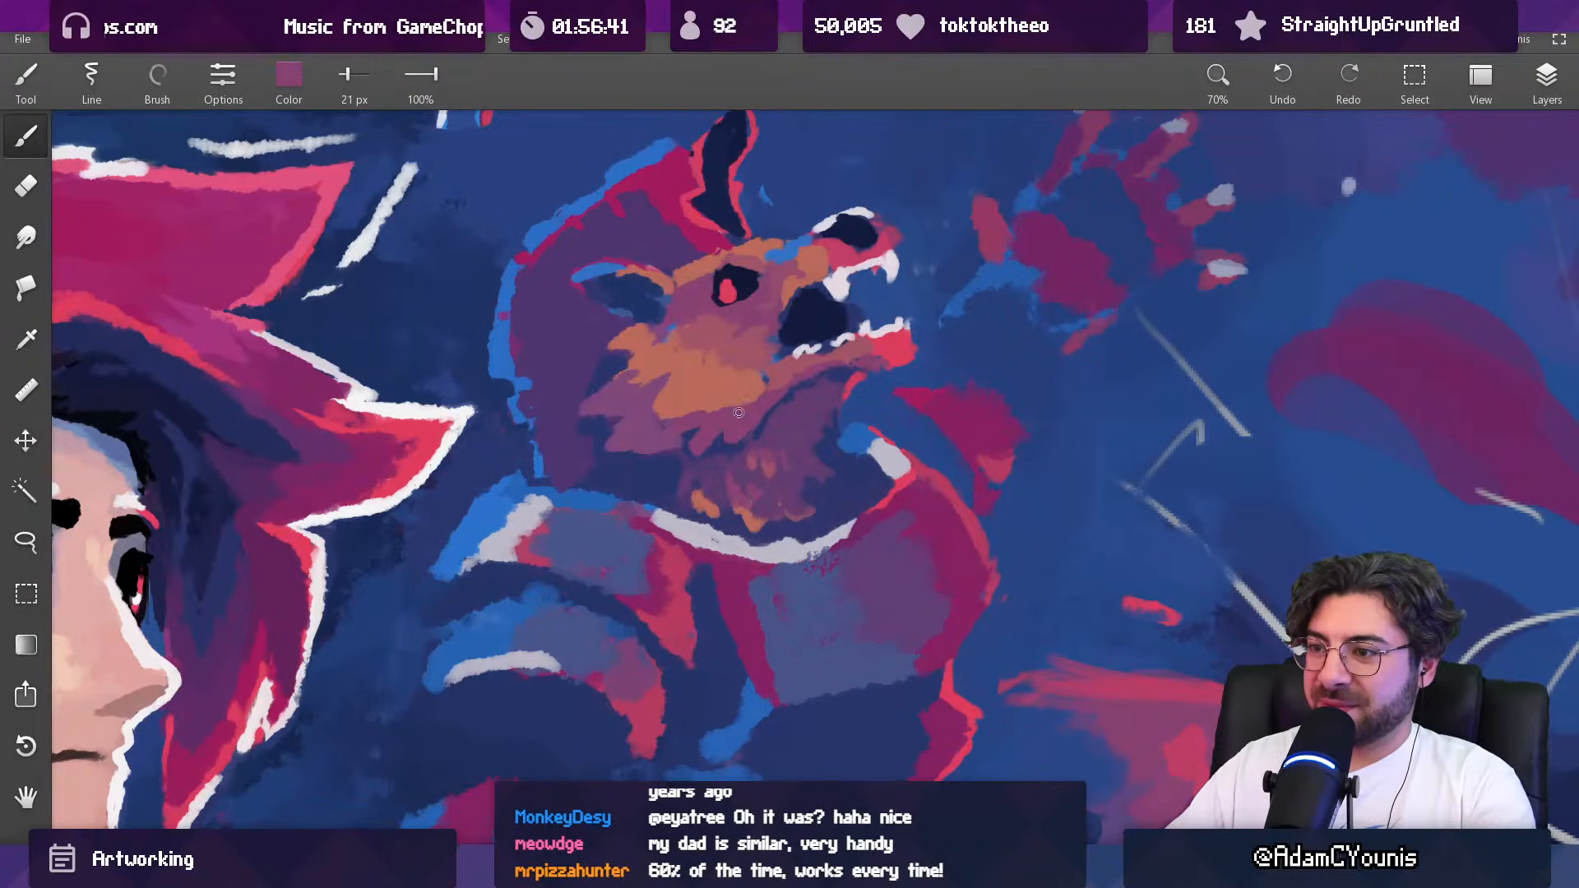
Step: Fill the fur under the jaw with sampled purple at 40 px and check the whole artwork
scroll(812, 370, down, 5)
scroll(810, 370, up, 4)
alt+click(805, 388)
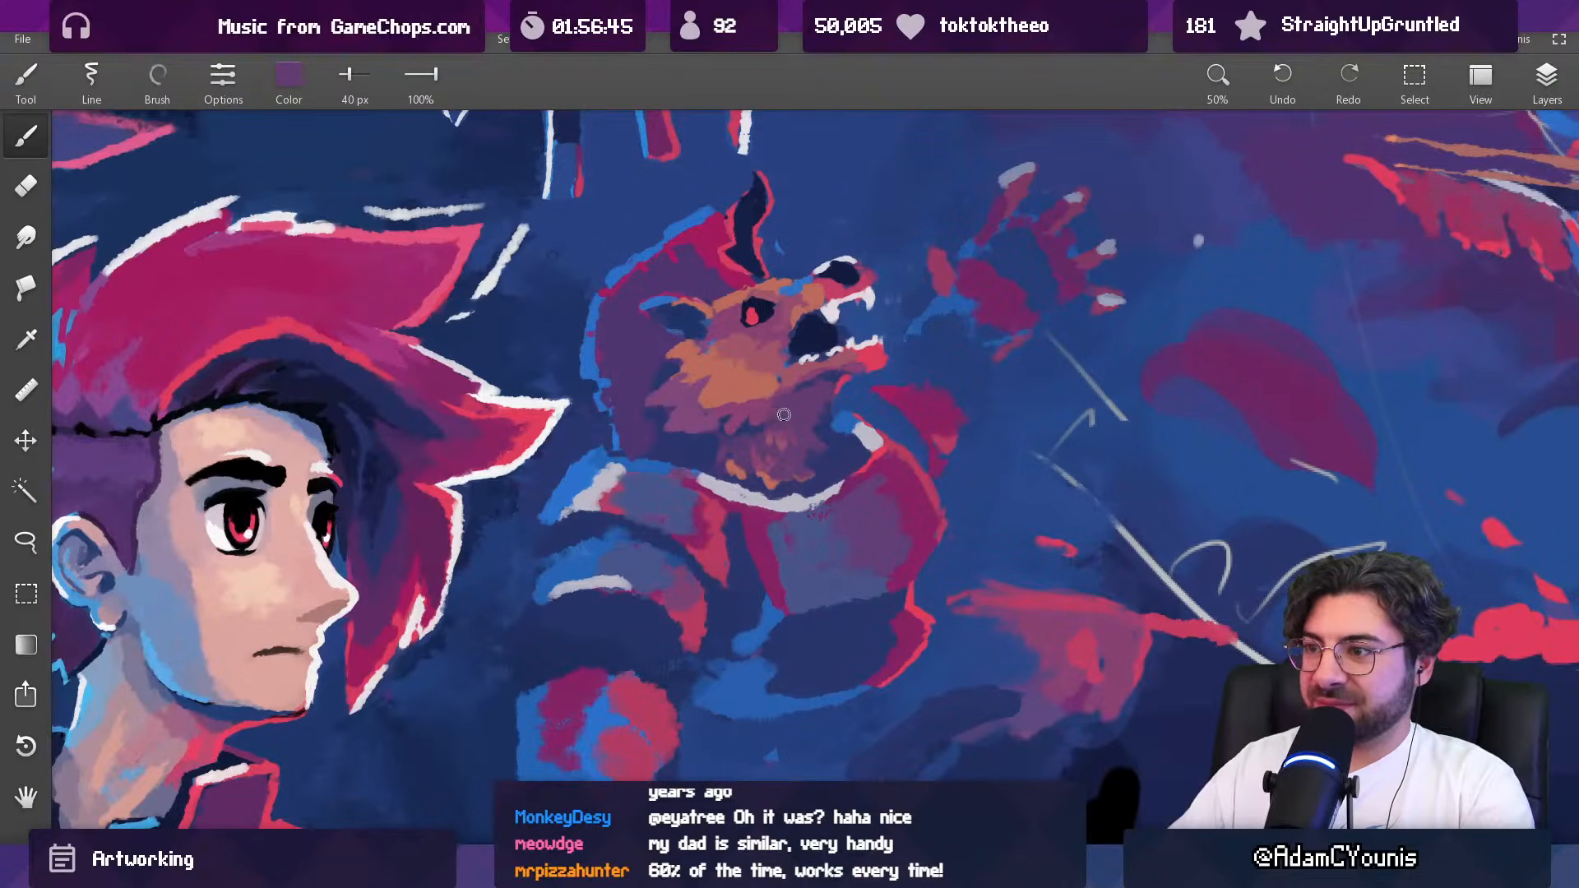
scroll(810, 386, down, 6)
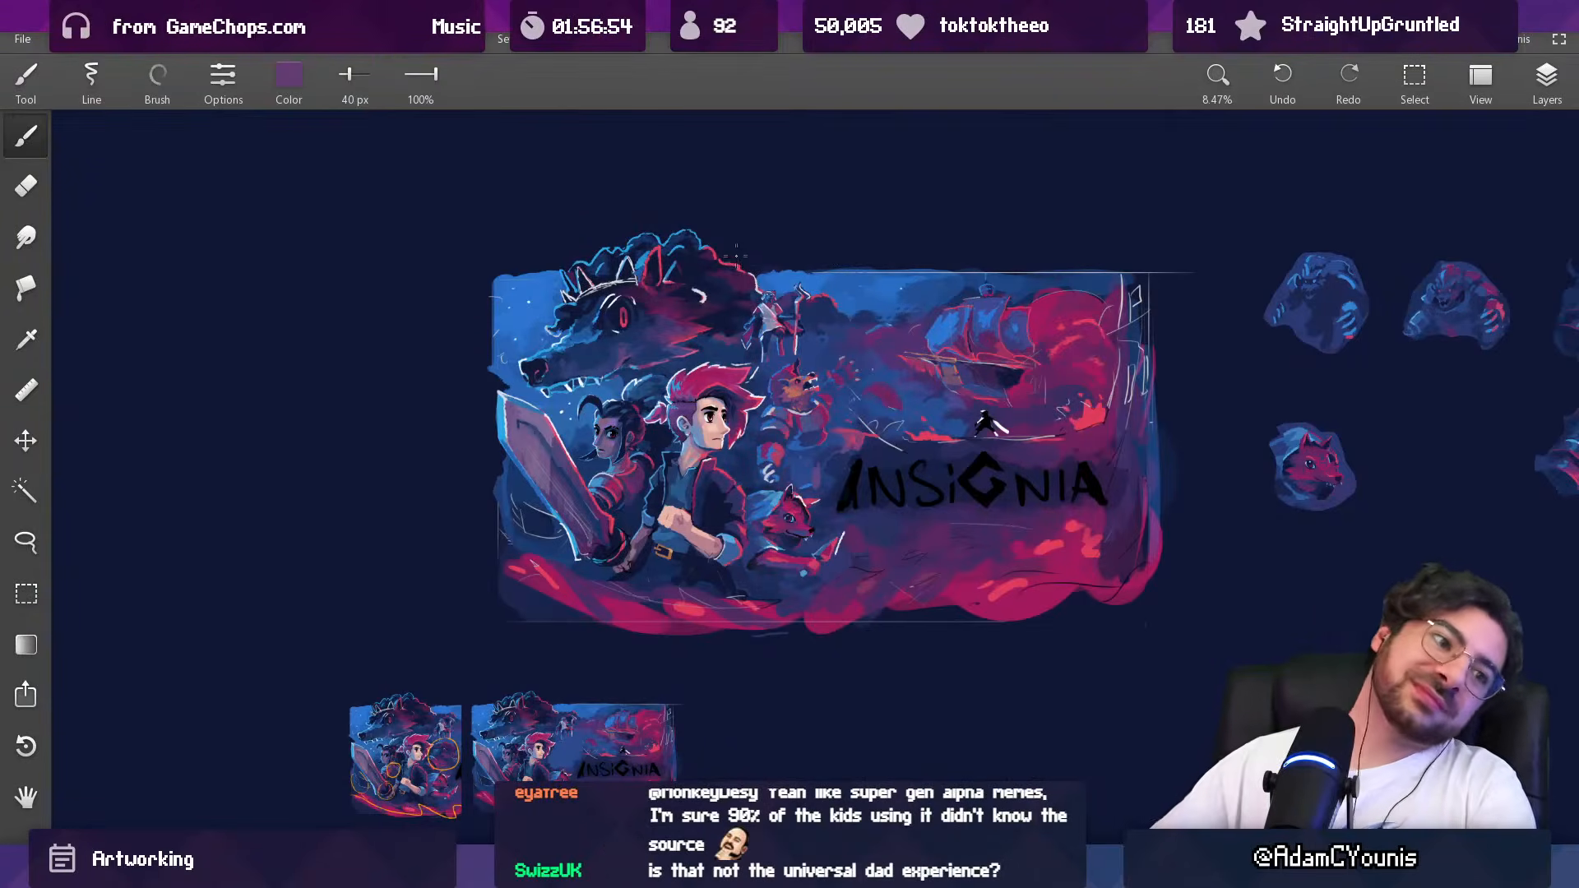
drag(730, 256, 789, 294)
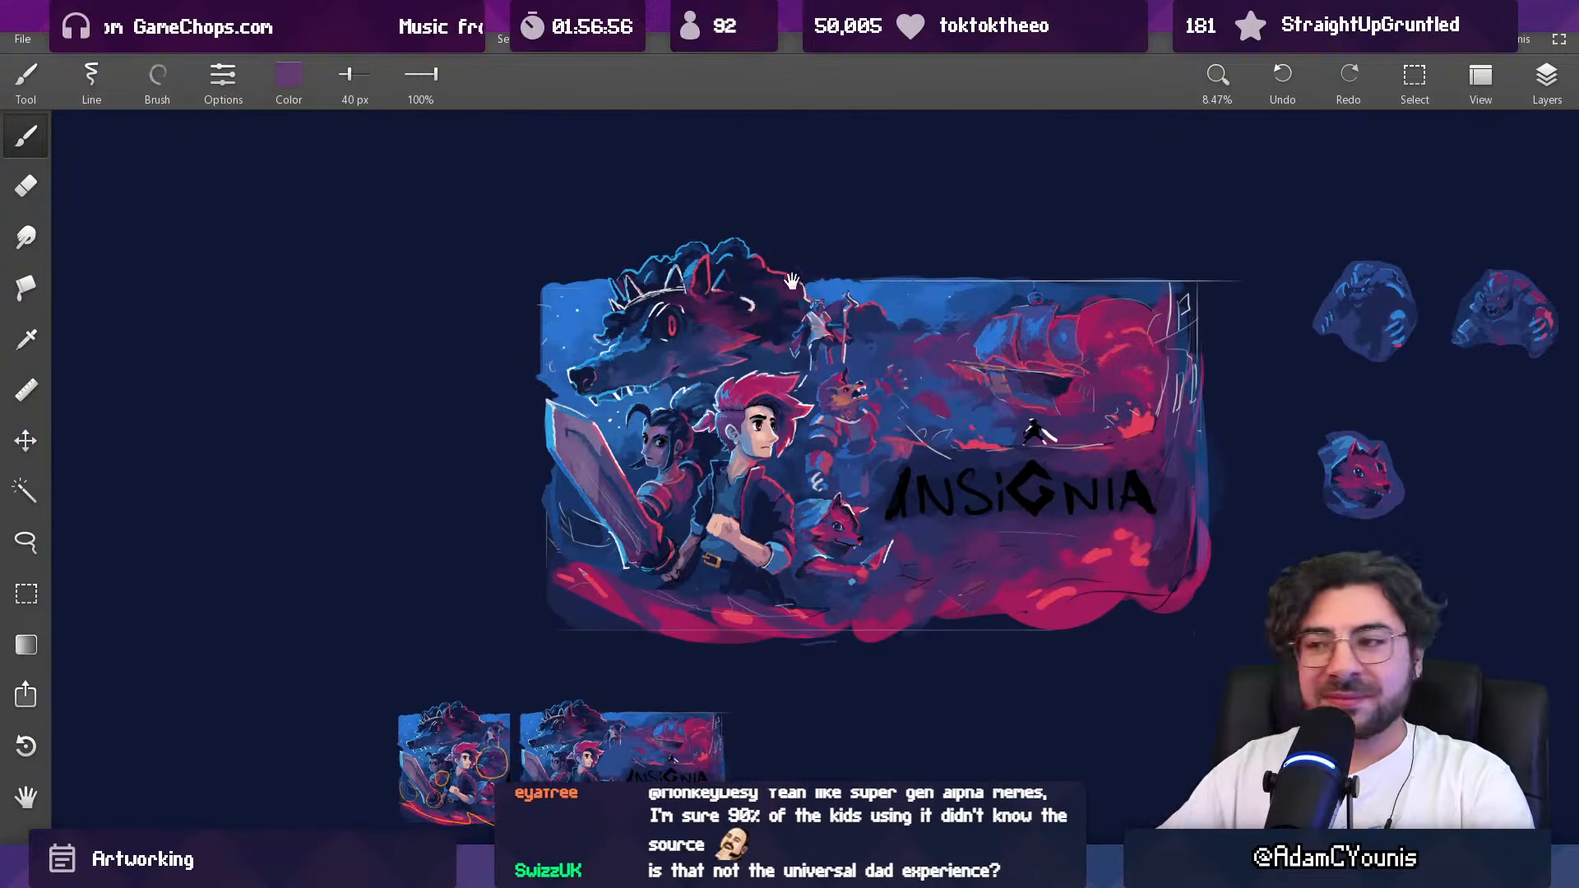
drag(883, 365, 848, 265)
Step: Paint a red rim along the front edge of the throat with sampled red at 28 px
alt+click(852, 432)
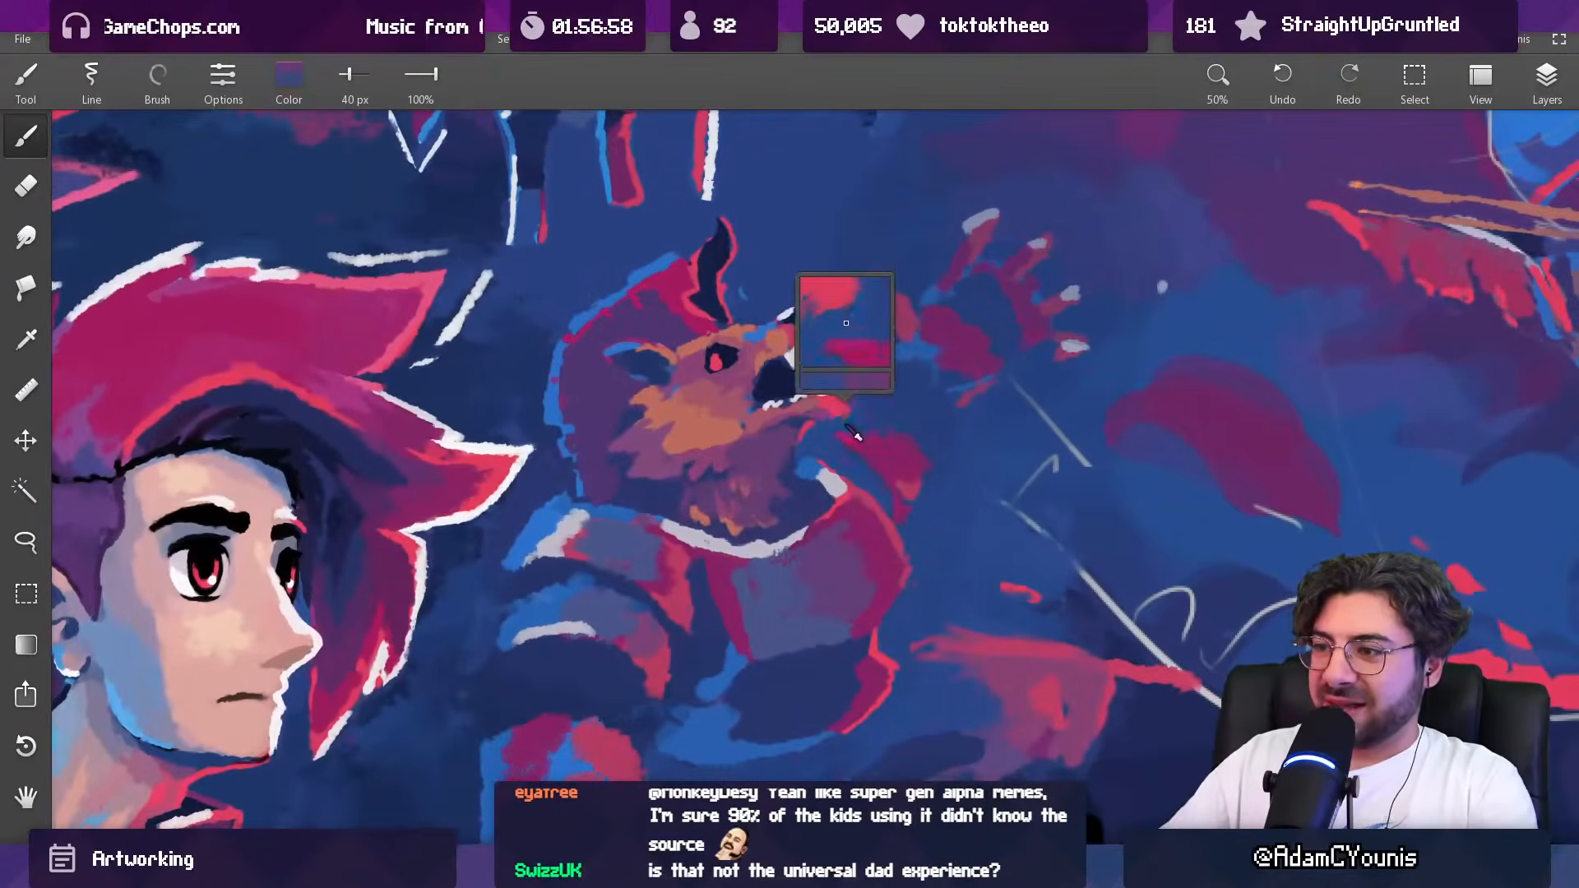
drag(847, 402, 818, 287)
alt+click(814, 391)
key([)
drag(790, 434, 803, 545)
drag(821, 434, 810, 422)
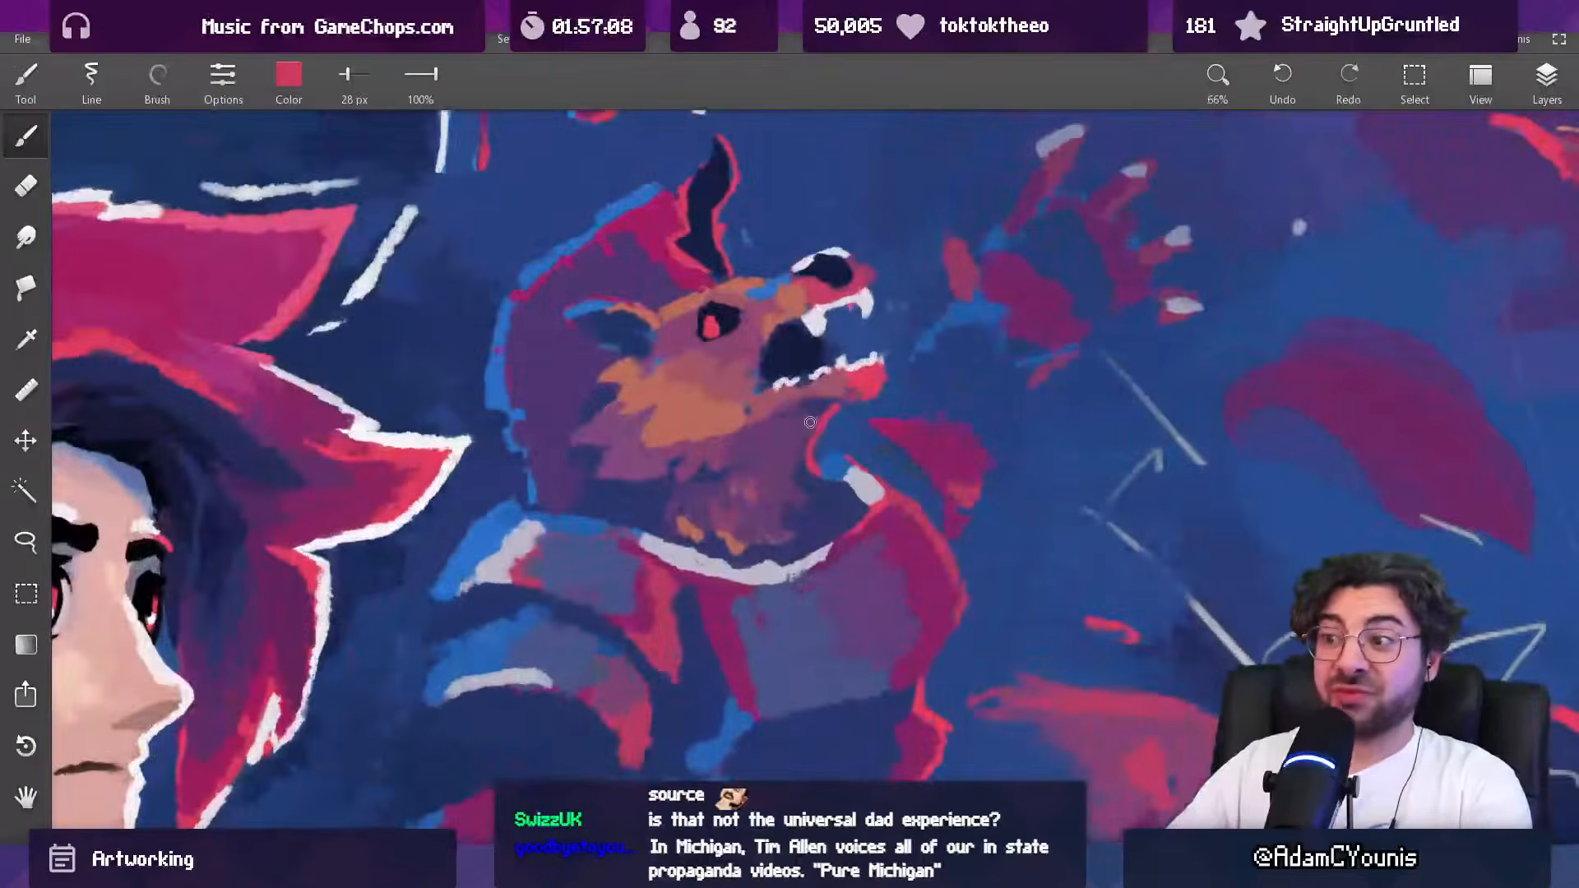
Step: Thicken and shape the red throat rim toward the collar at 28 px, sample the neck purple and check the whole artwork
alt+click(830, 432)
drag(831, 424, 822, 453)
alt+click(810, 446)
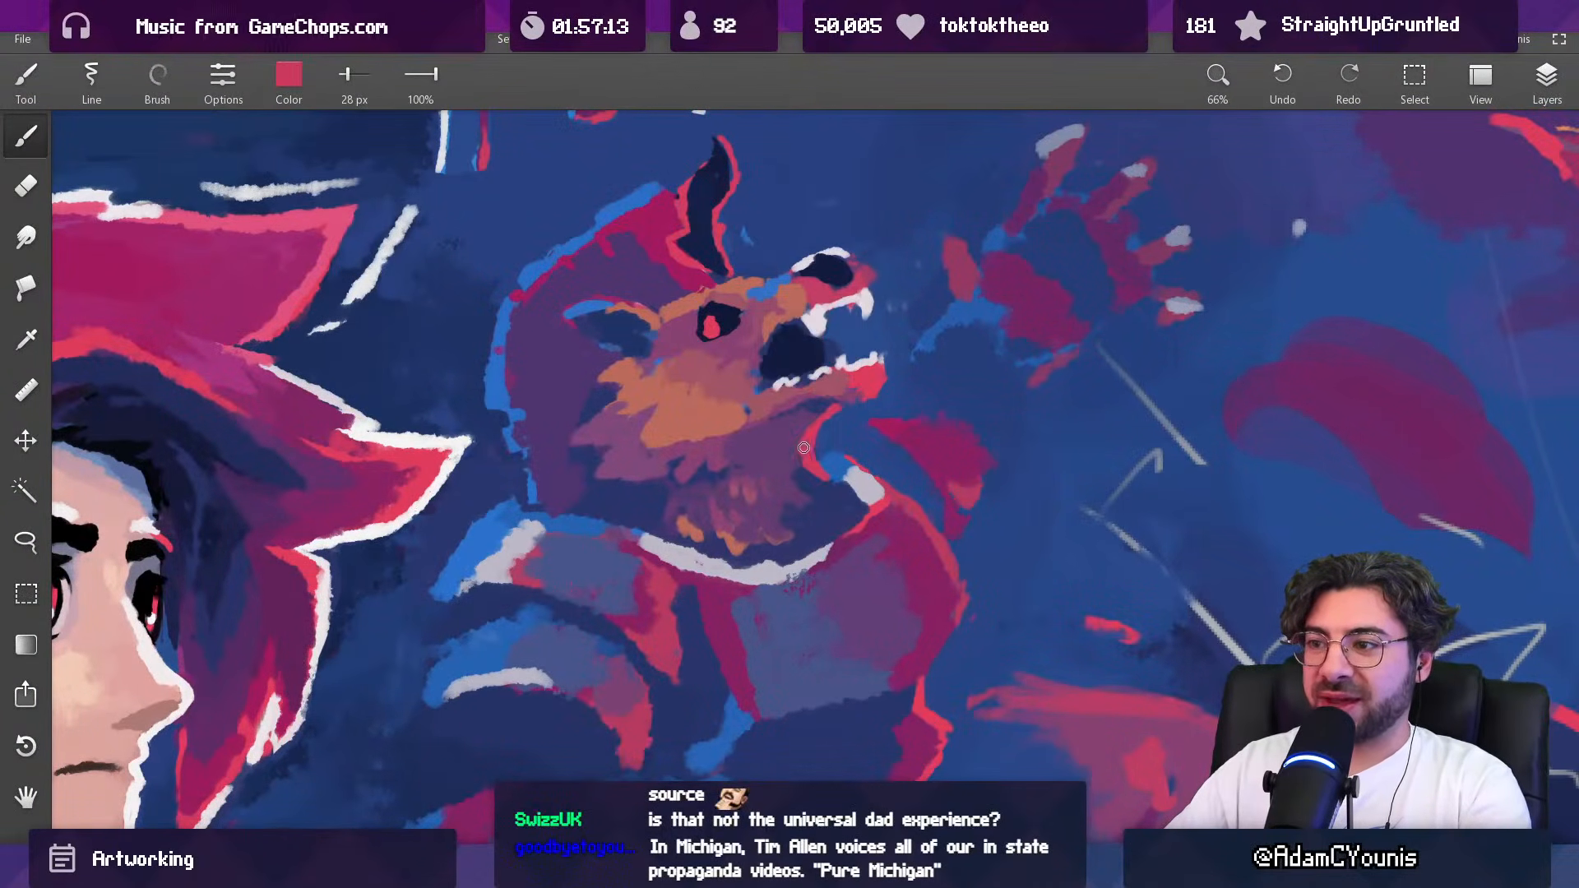
alt+click(805, 436)
drag(819, 420, 799, 451)
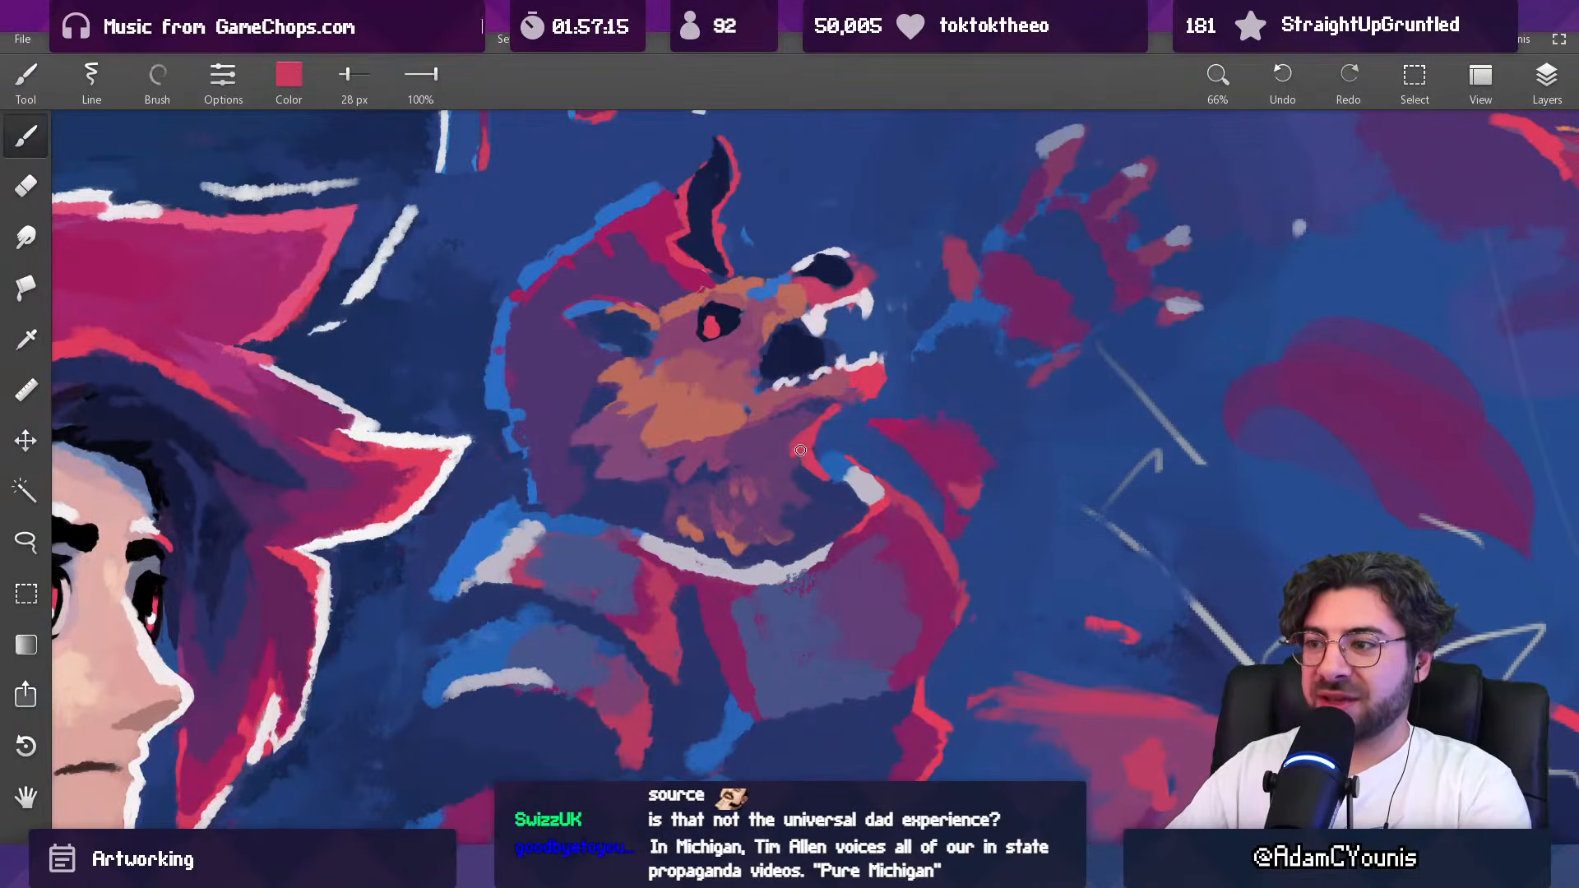
alt+click(807, 447)
alt+click(792, 459)
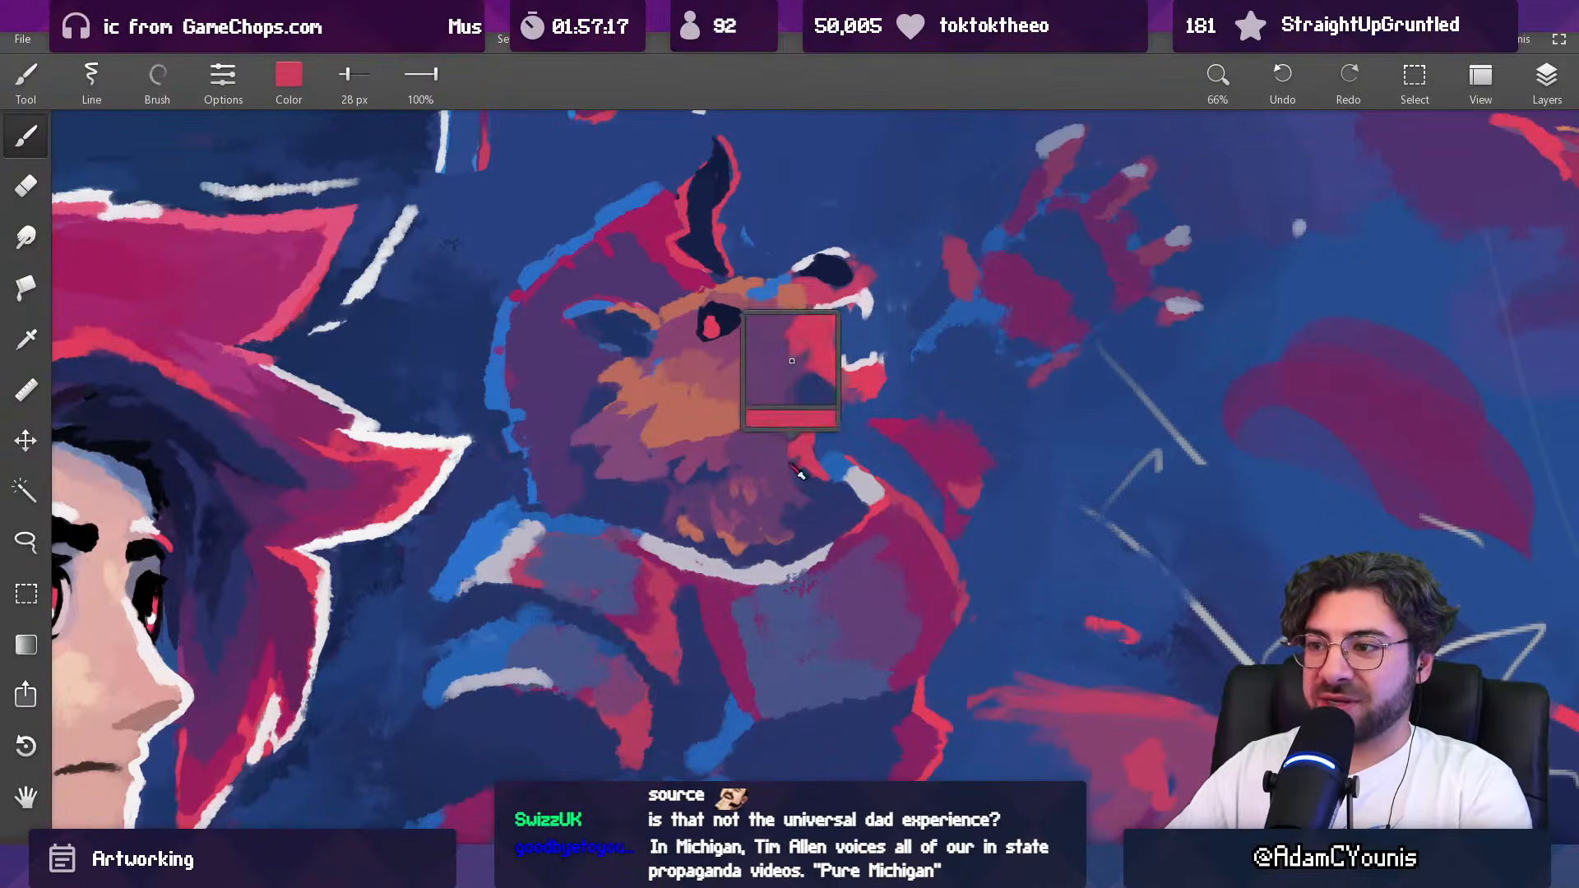
scroll(820, 409, down, 10)
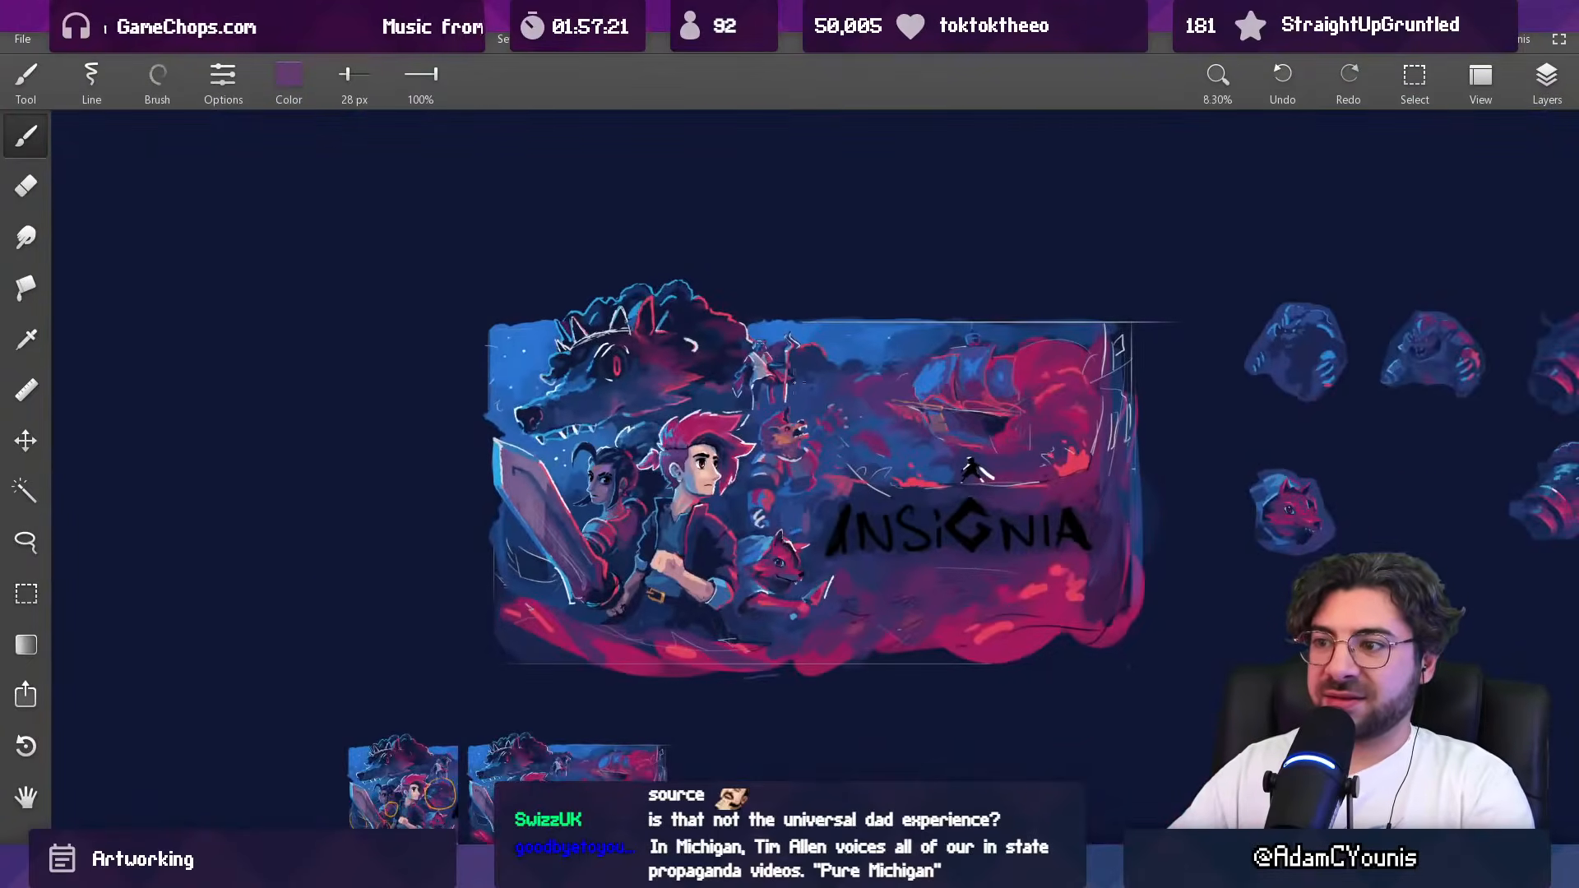
Step: Darken the shadow between the creature's shoulder plates with sampled dark navy at 93 px and 99 px
scroll(787, 390, up, 6)
alt+click(280, 585)
key(])
key(])
key(])
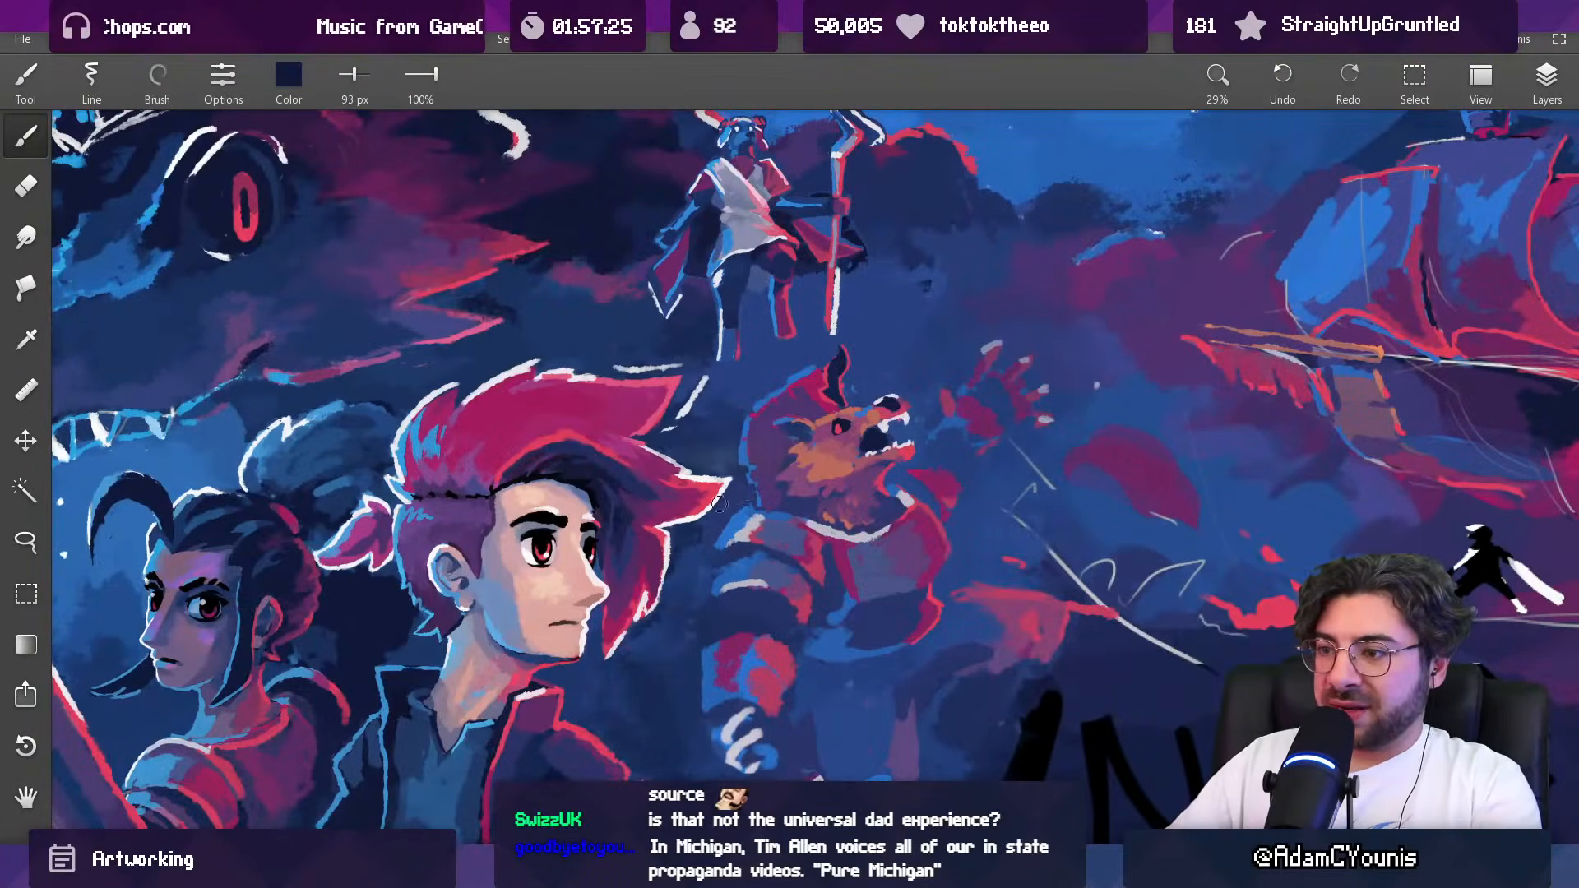
key([)
key(])
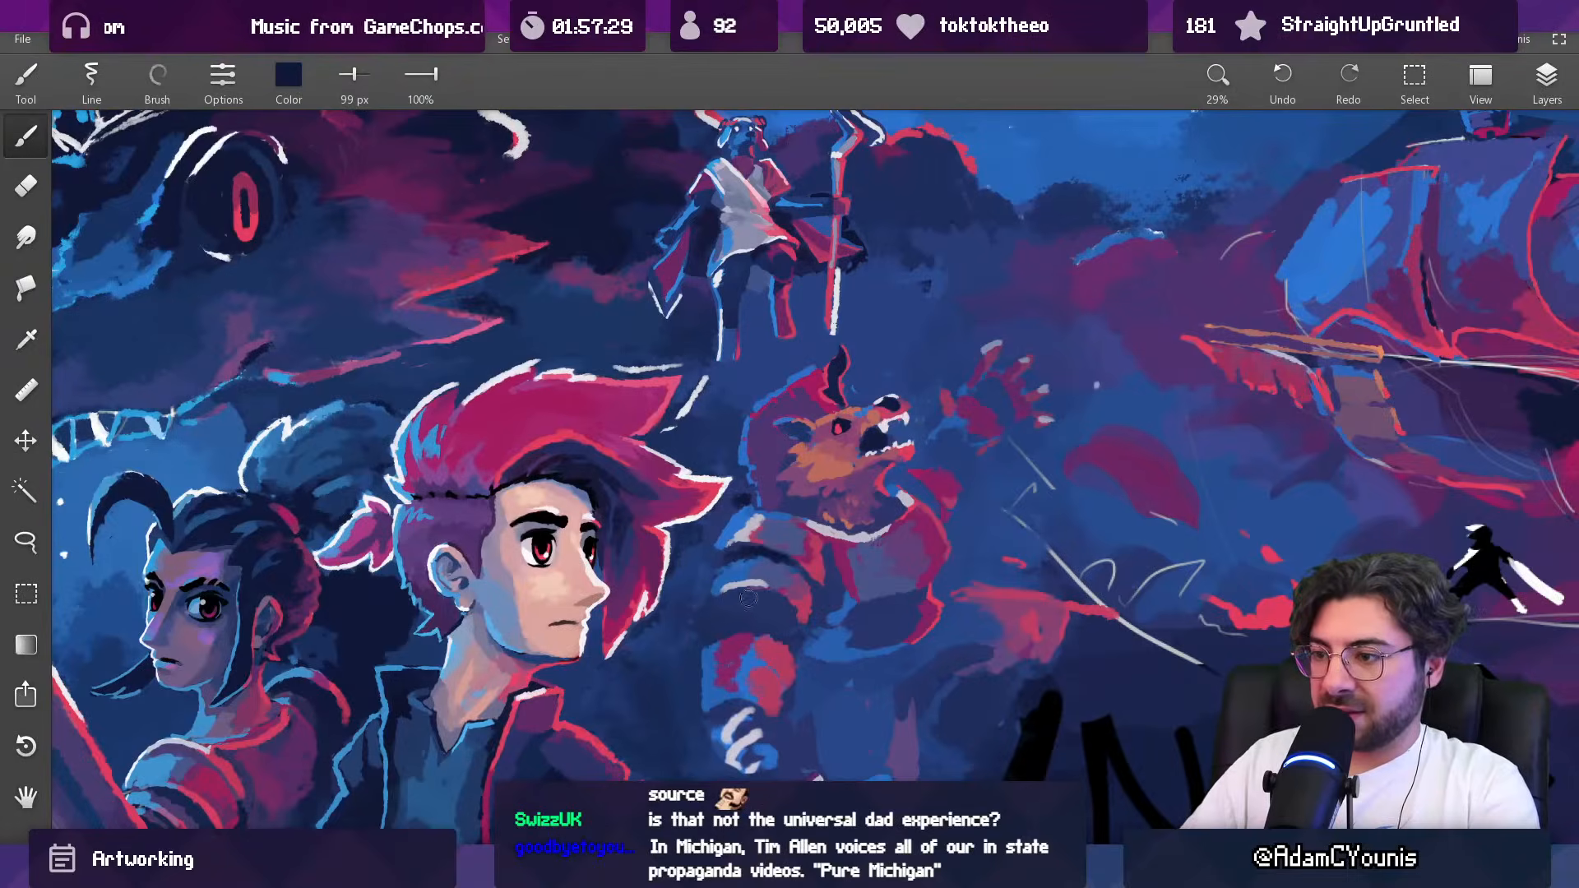
Step: Paint dark navy shadows around the lower arm bands and the clawed hand at 64, 74 and 99 px
key([)
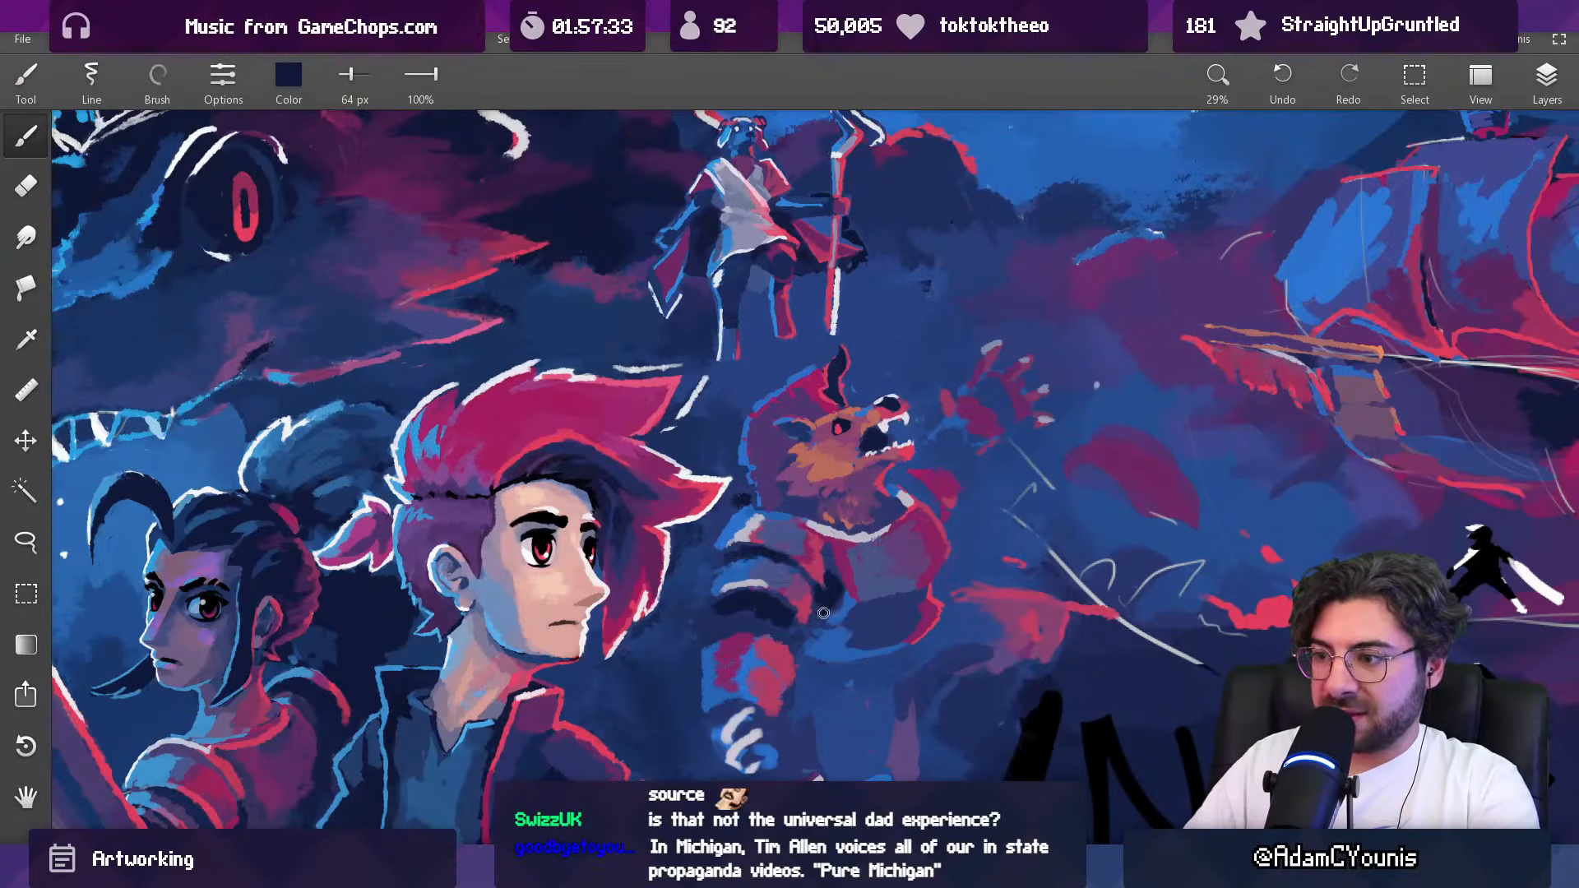
key(])
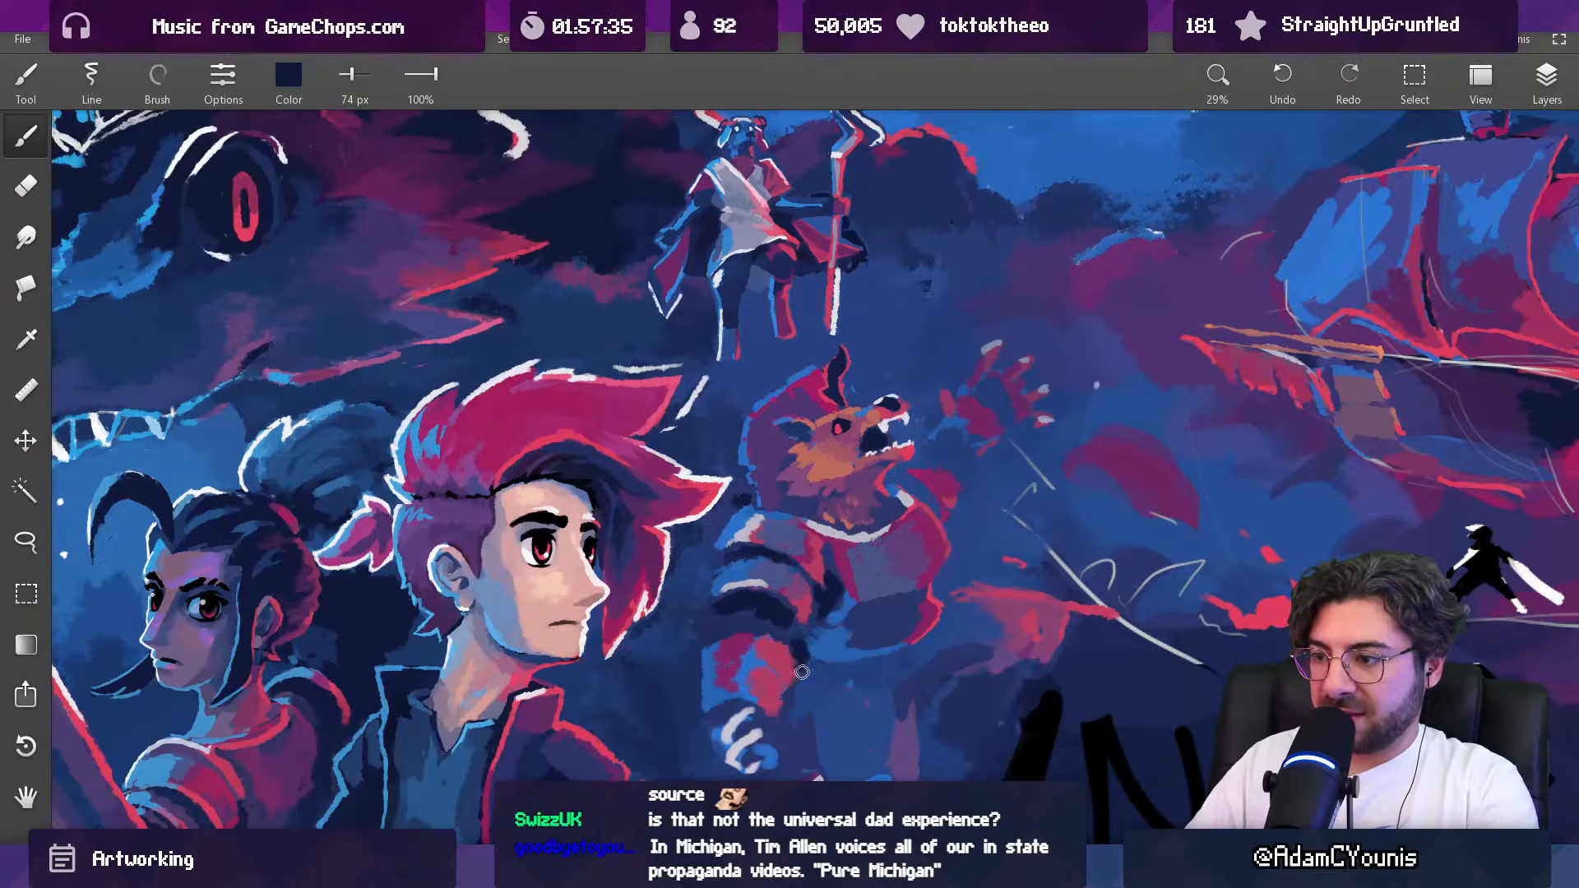
scroll(801, 671, down, 3)
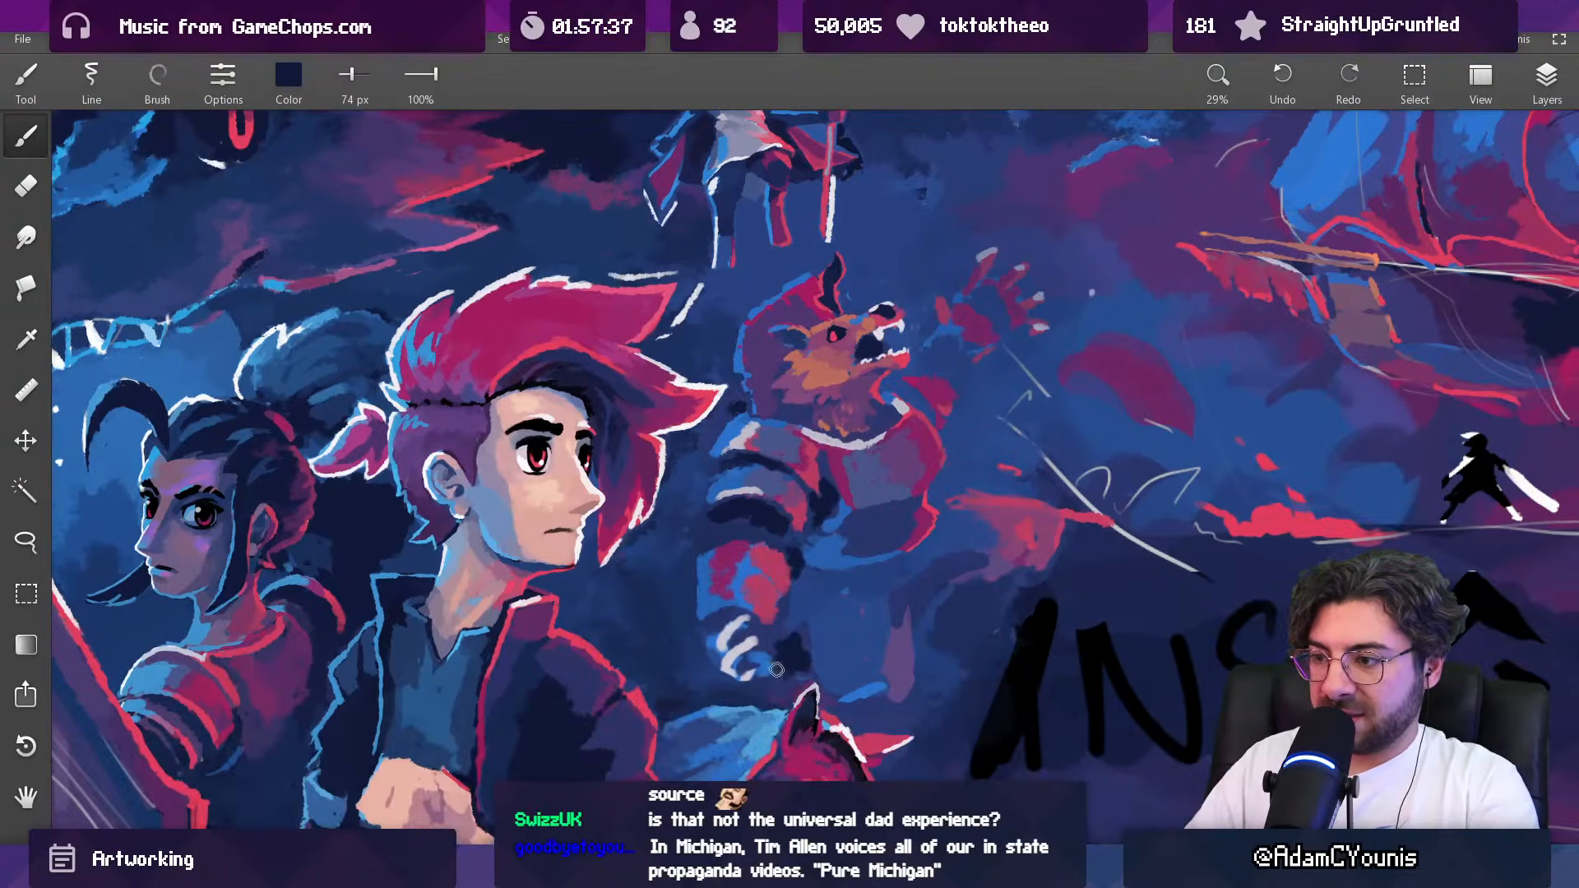
key(])
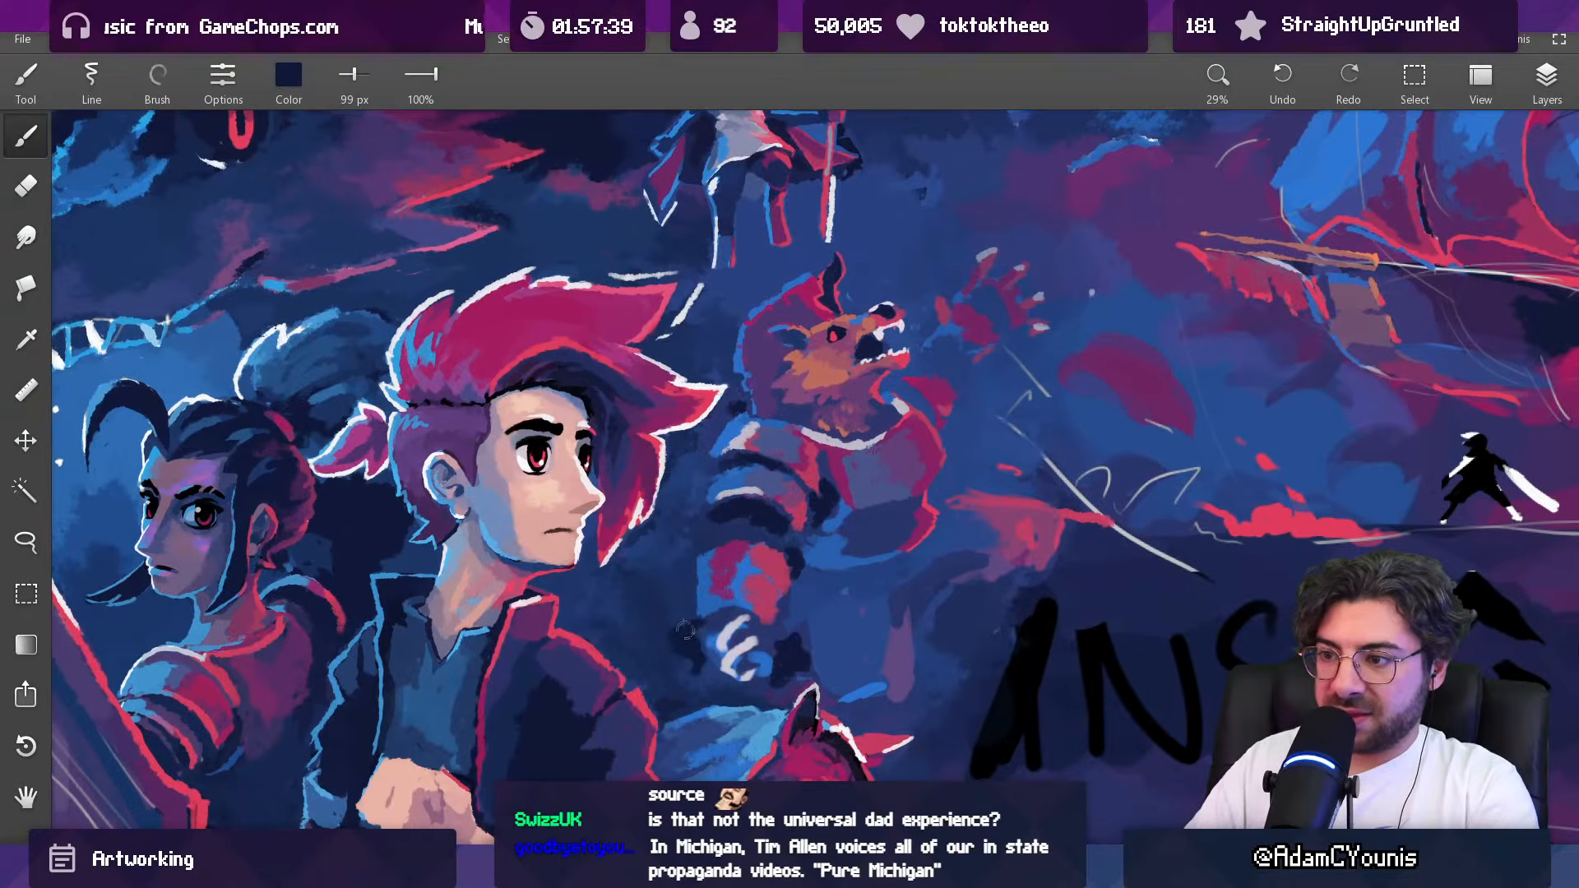
Step: Shade the area below the creature's torso with sampled dark blue at 243 px, undoing one stroke along the way
mouse_move(832, 464)
mouse_down()
mouse_move(793, 639)
mouse_move(833, 478)
mouse_up()
drag(864, 406, 811, 444)
drag(706, 461, 706, 320)
alt+click(546, 564)
key(])
key(])
key(])
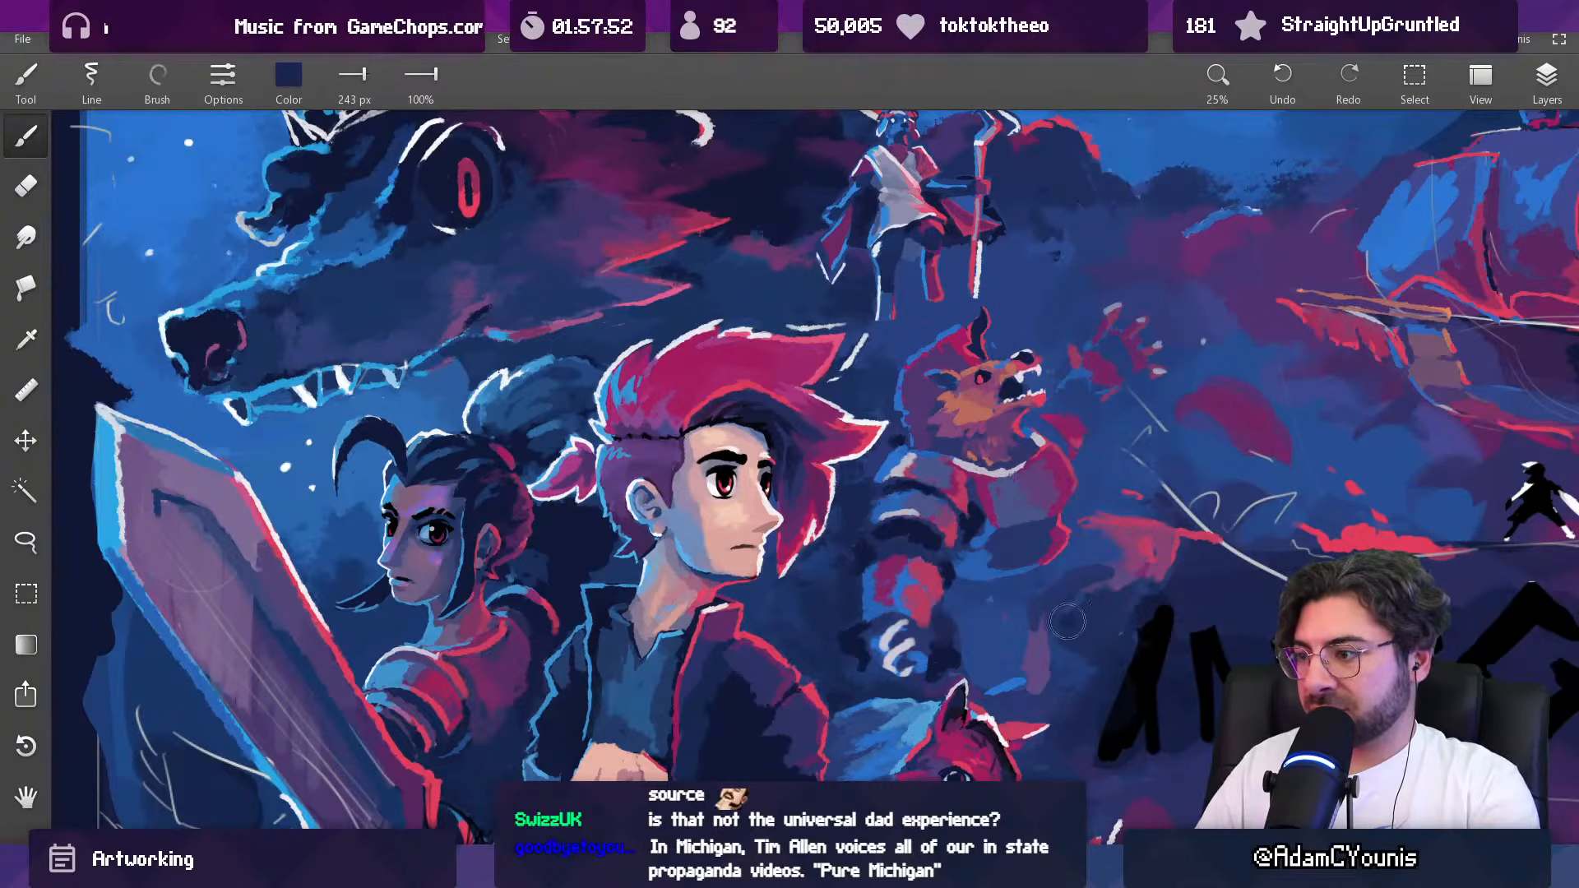
key(ctrl+z)
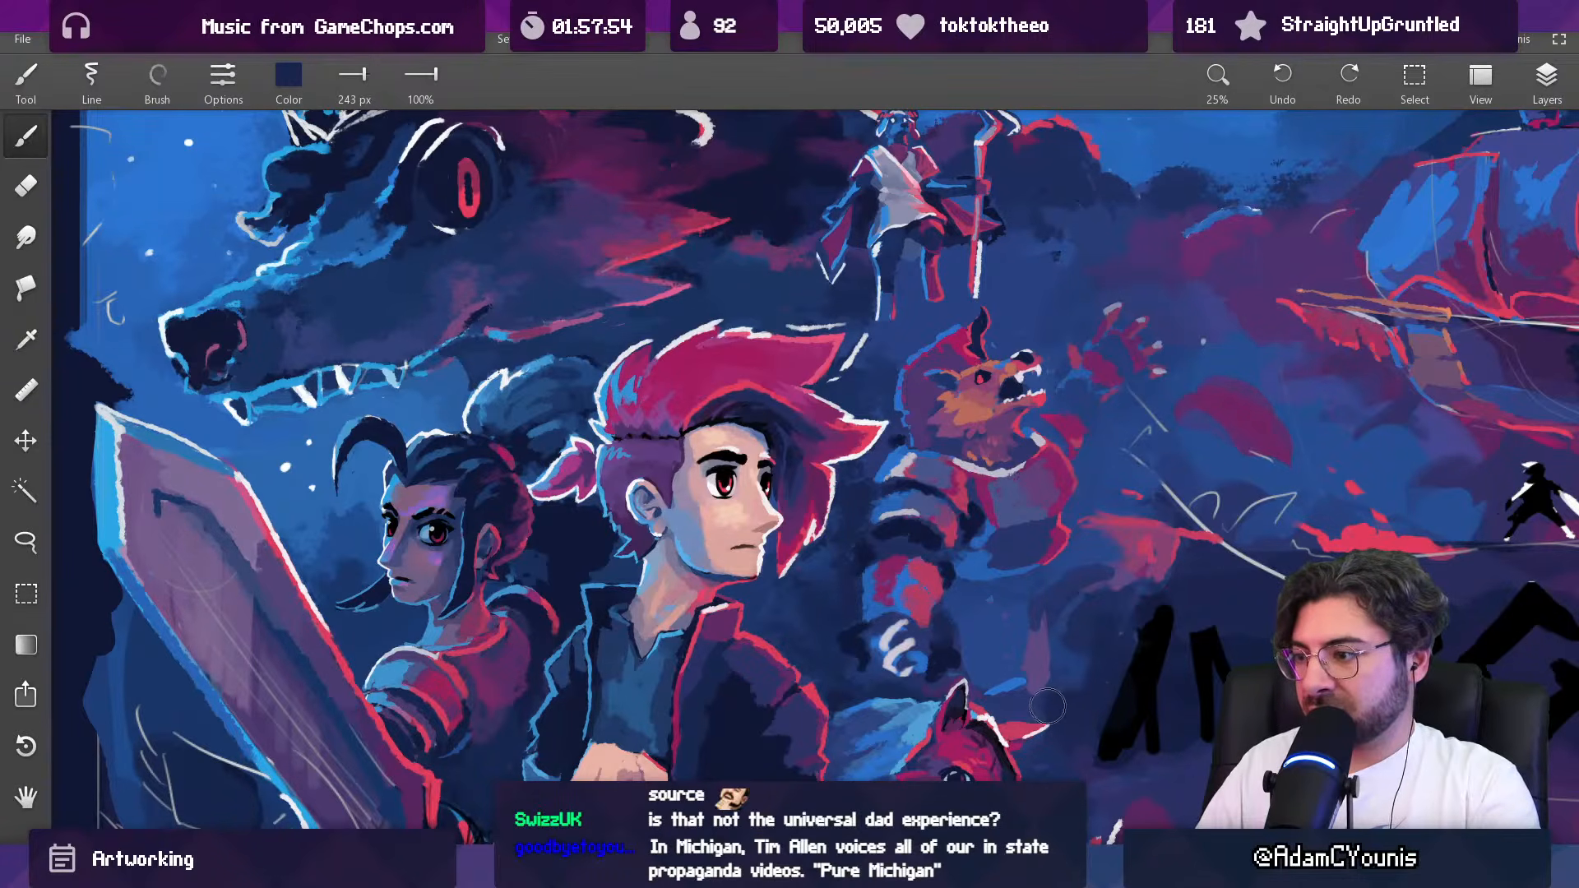
drag(1075, 668, 1097, 650)
Step: Paint sampled dark blue over the area beneath the creature's torso with the brush at 146 px and 204 px
scroll(1095, 650, down, 8)
drag(1050, 595, 863, 577)
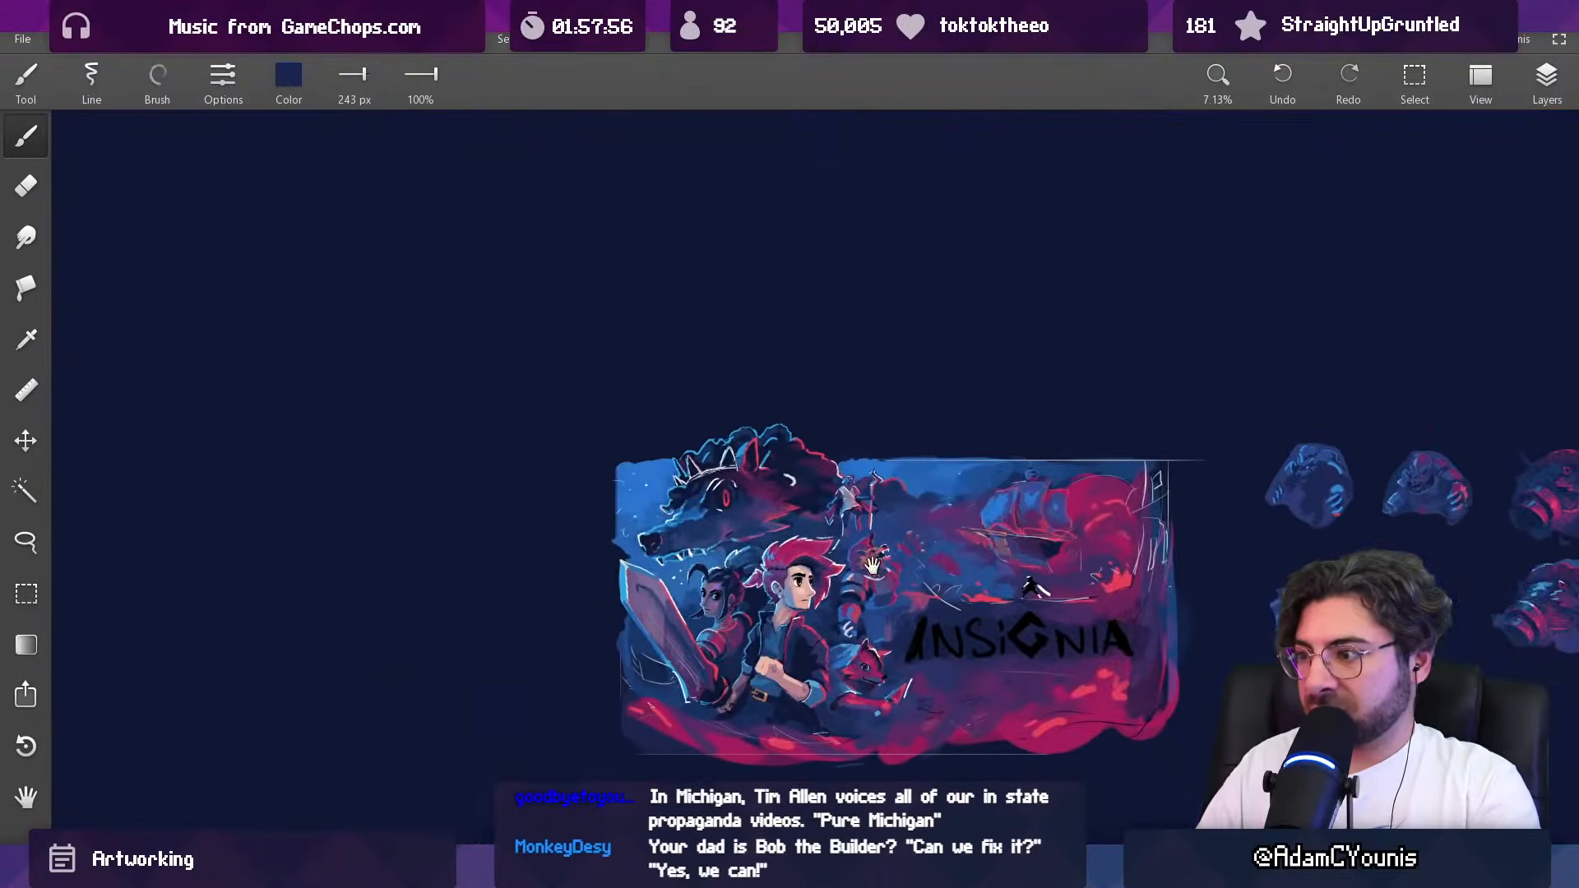
drag(907, 510, 808, 512)
scroll(781, 625, up, 8)
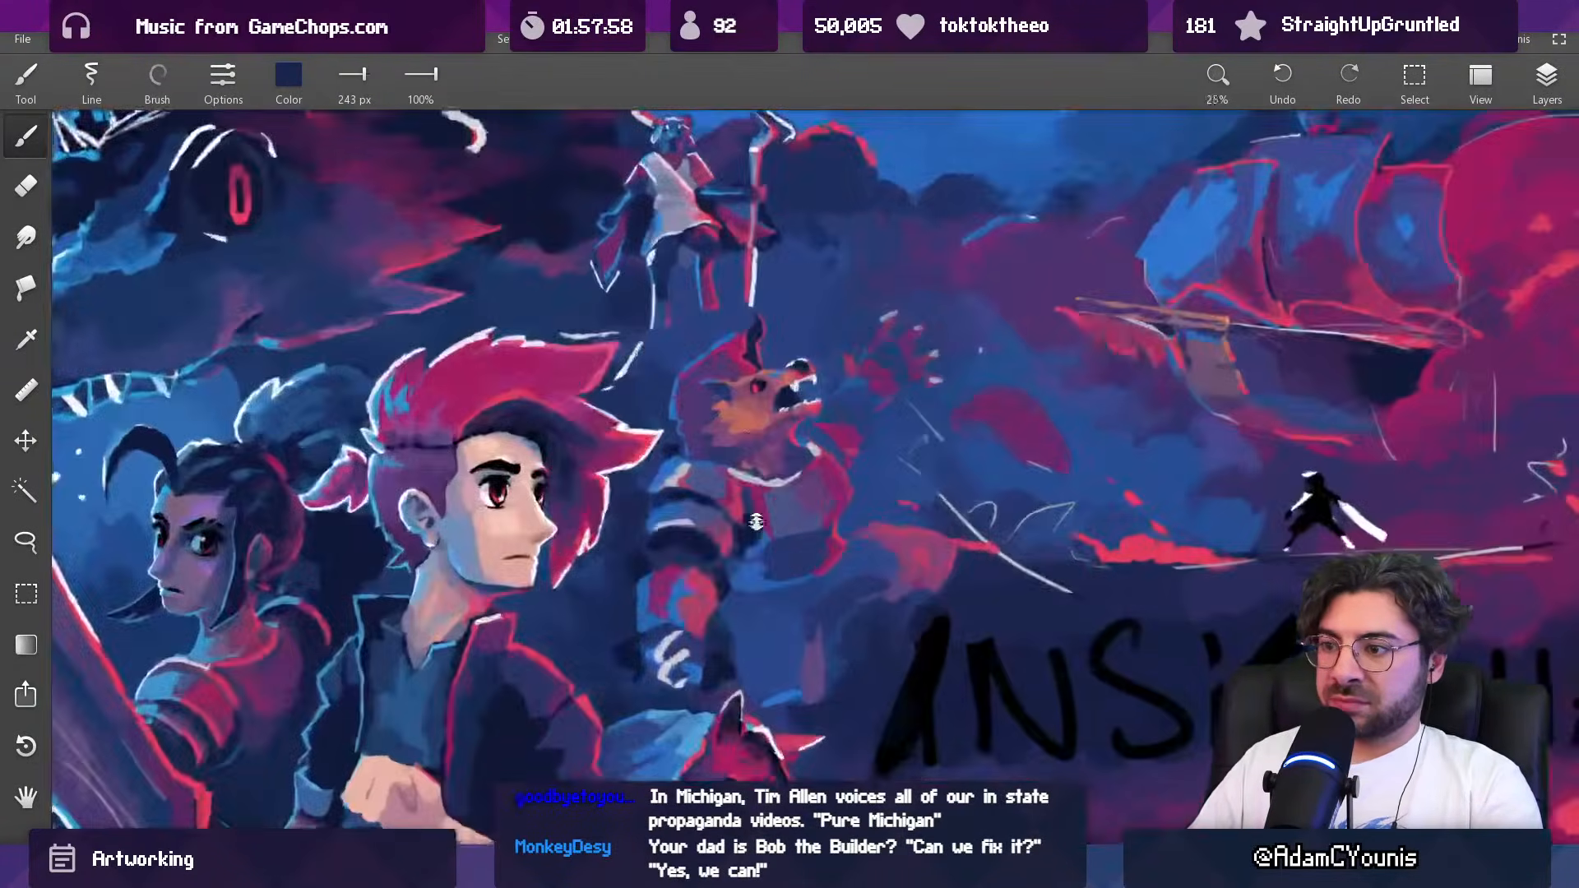
key([)
key([)
key([)
key([)
key([)
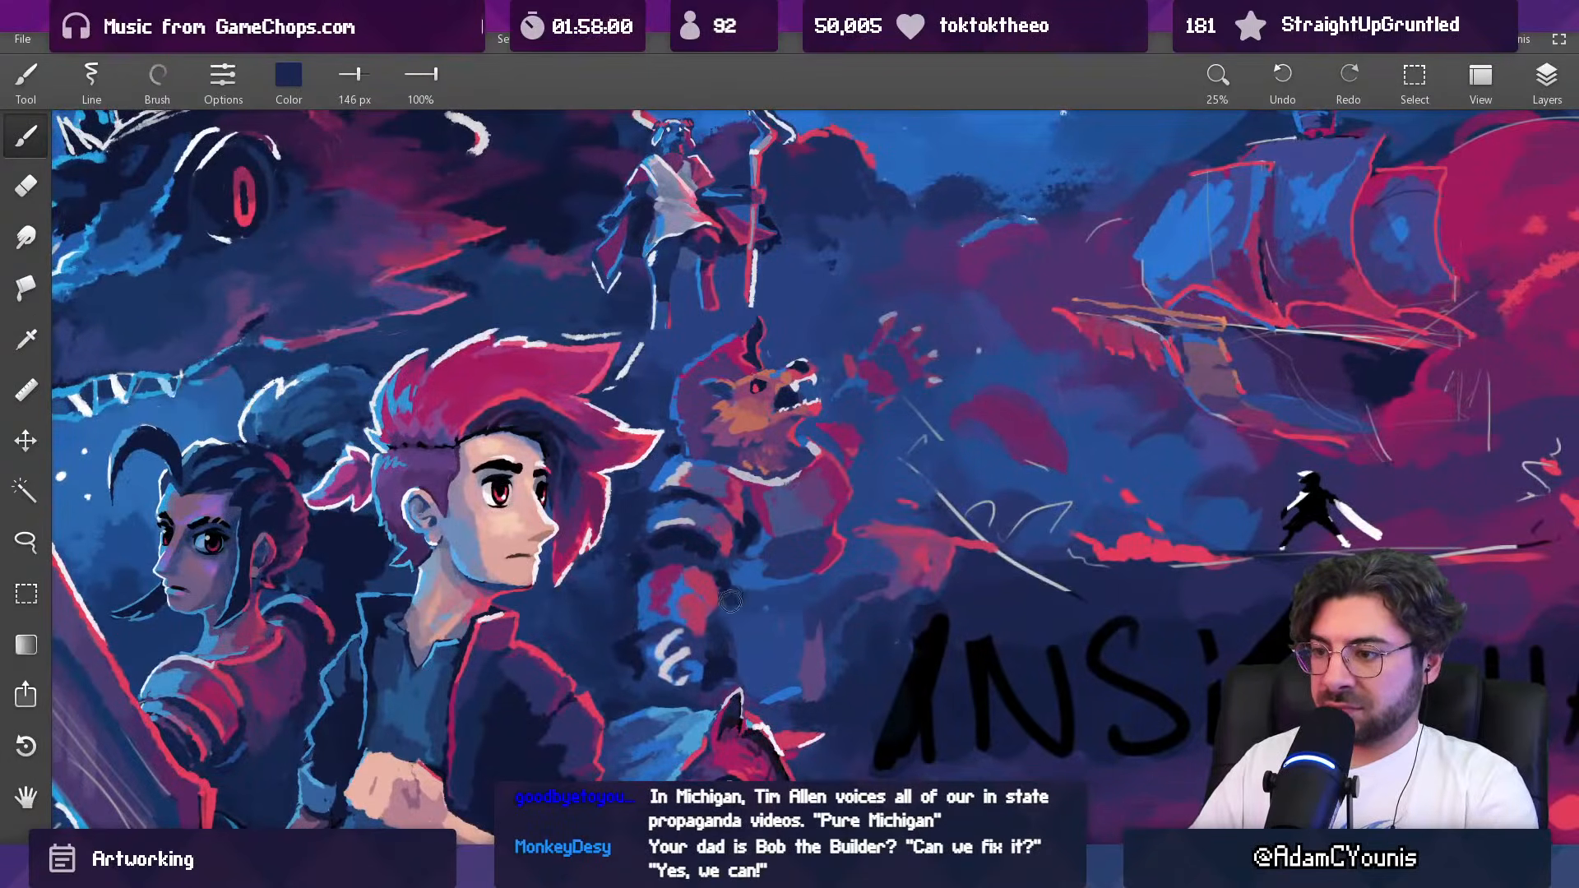
alt+click(766, 630)
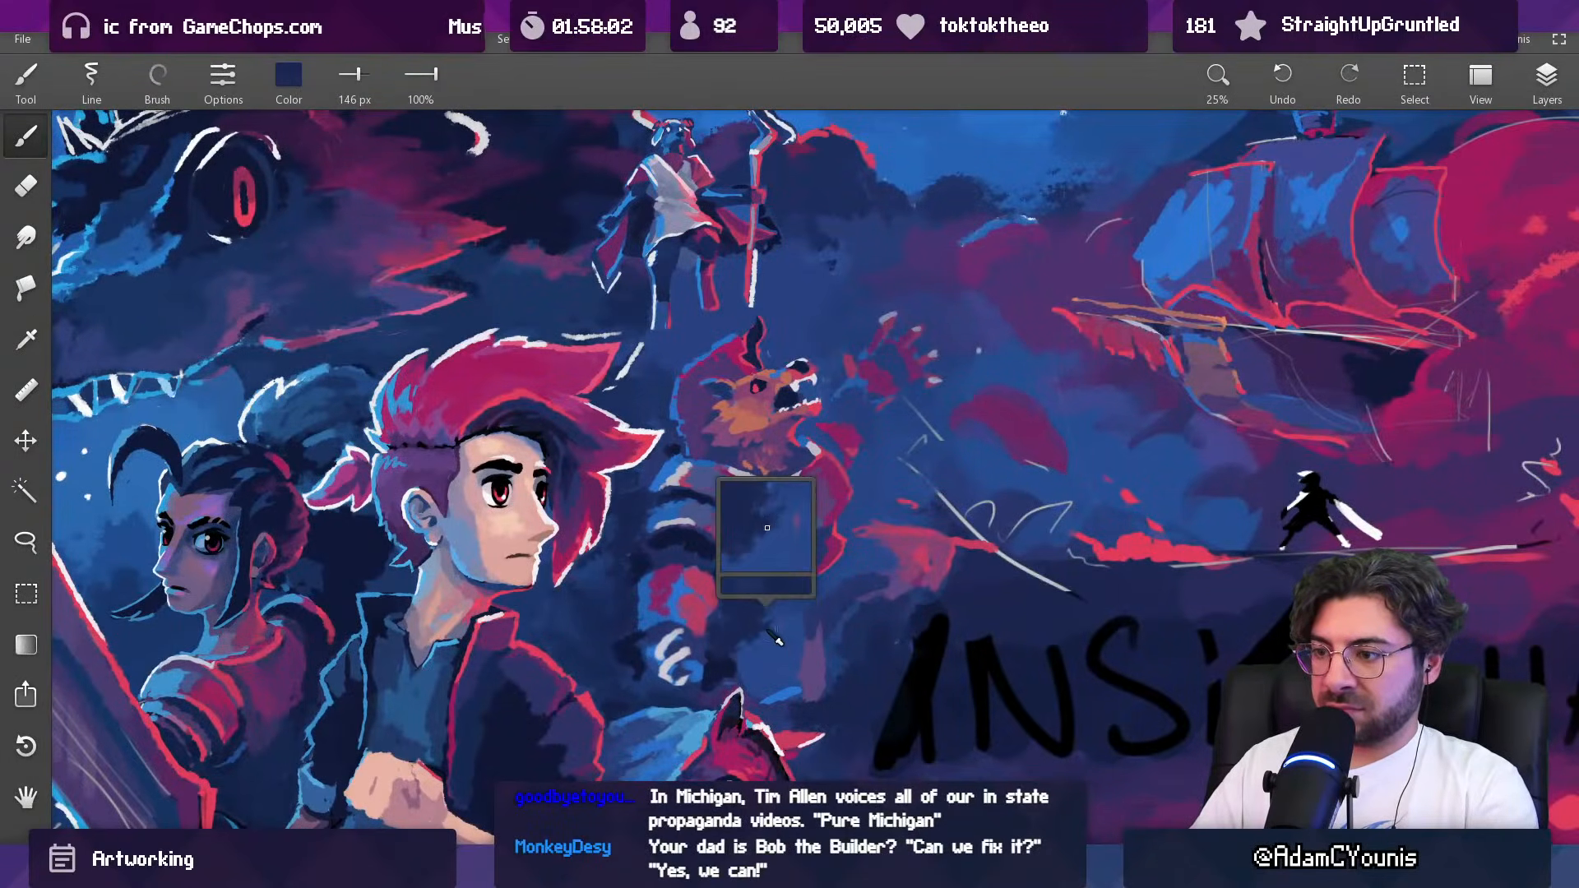
key(])
alt+click(789, 614)
alt+click(787, 614)
drag(785, 615, 772, 626)
alt+click(763, 629)
alt+click(763, 621)
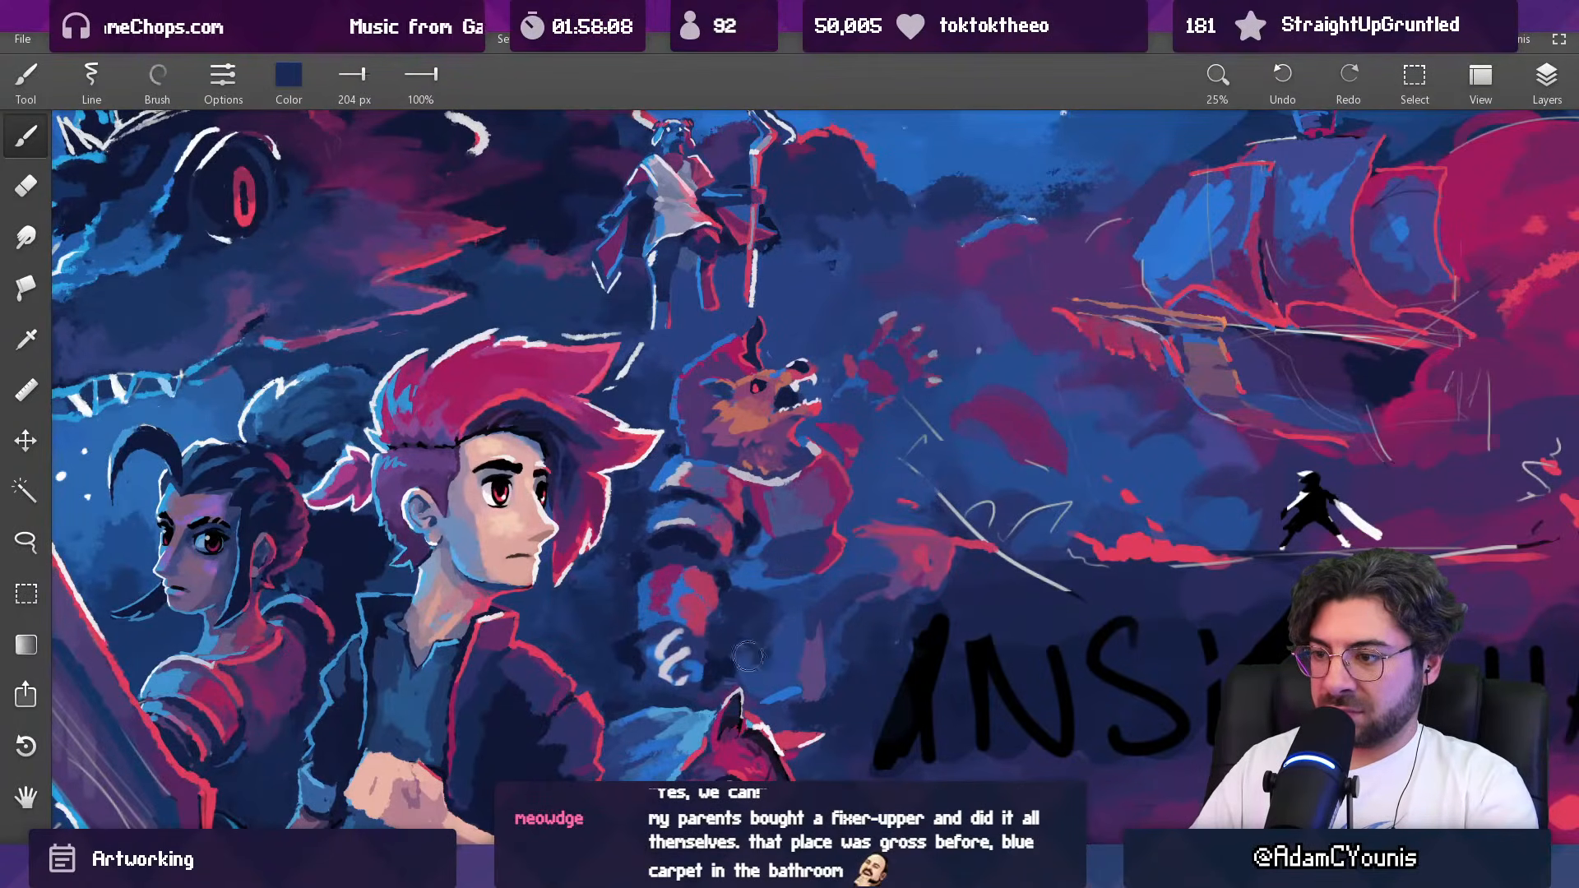
Step: Refine the lower edge of the creature's torso with dark blue at 130 px and sample a lighter blue
alt+click(766, 570)
mouse_move(777, 610)
mouse_down()
mouse_move(762, 610)
mouse_move(819, 588)
mouse_up()
alt+click(805, 597)
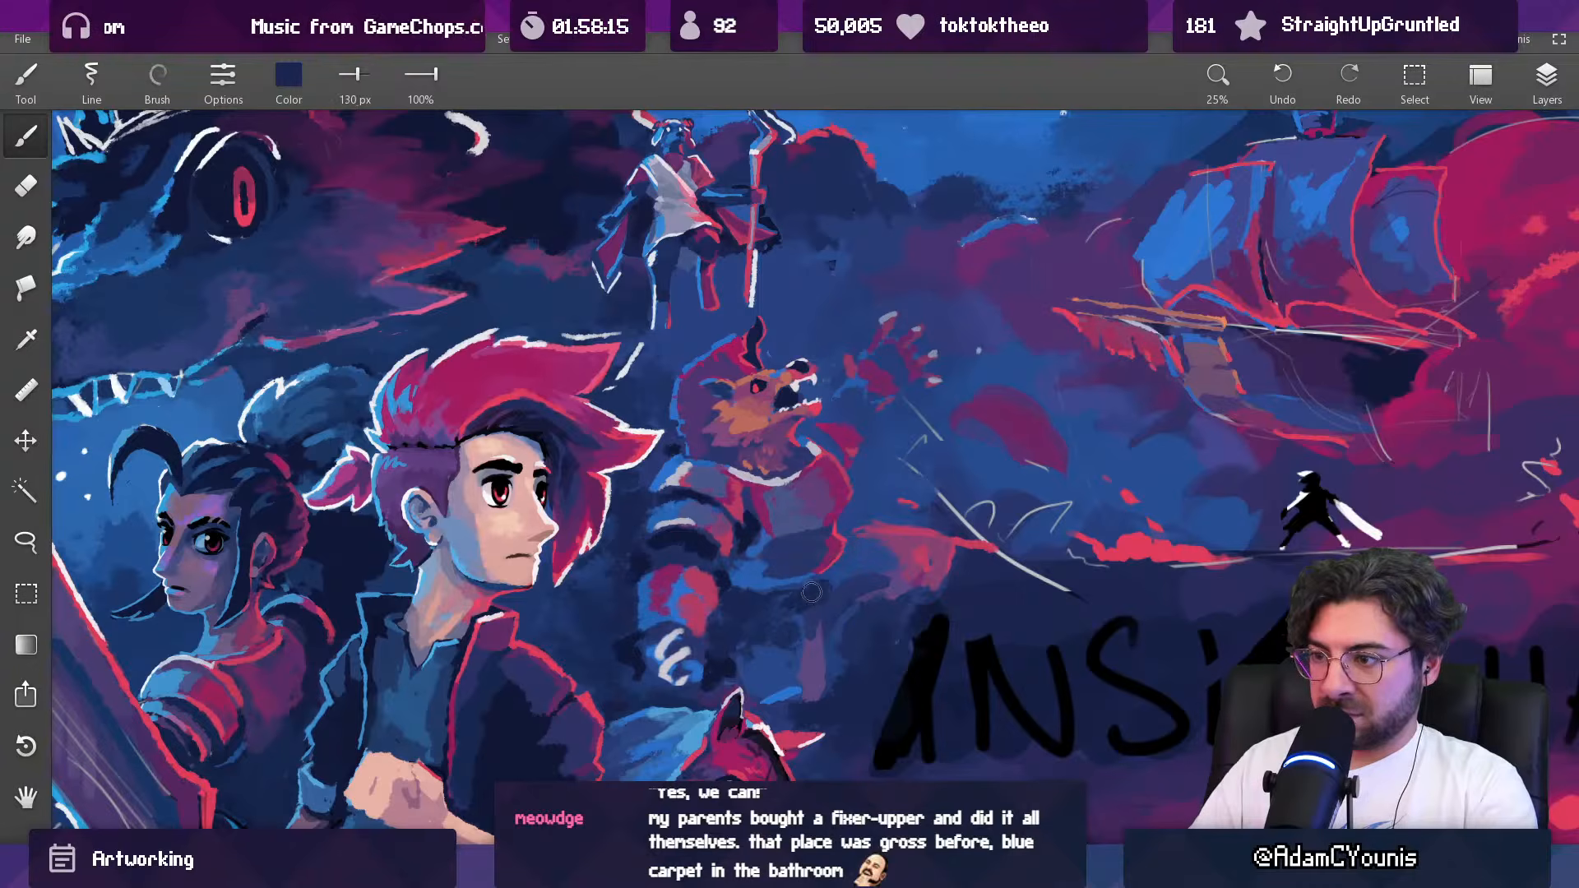
drag(878, 516, 822, 677)
drag(870, 521, 934, 354)
alt+click(824, 522)
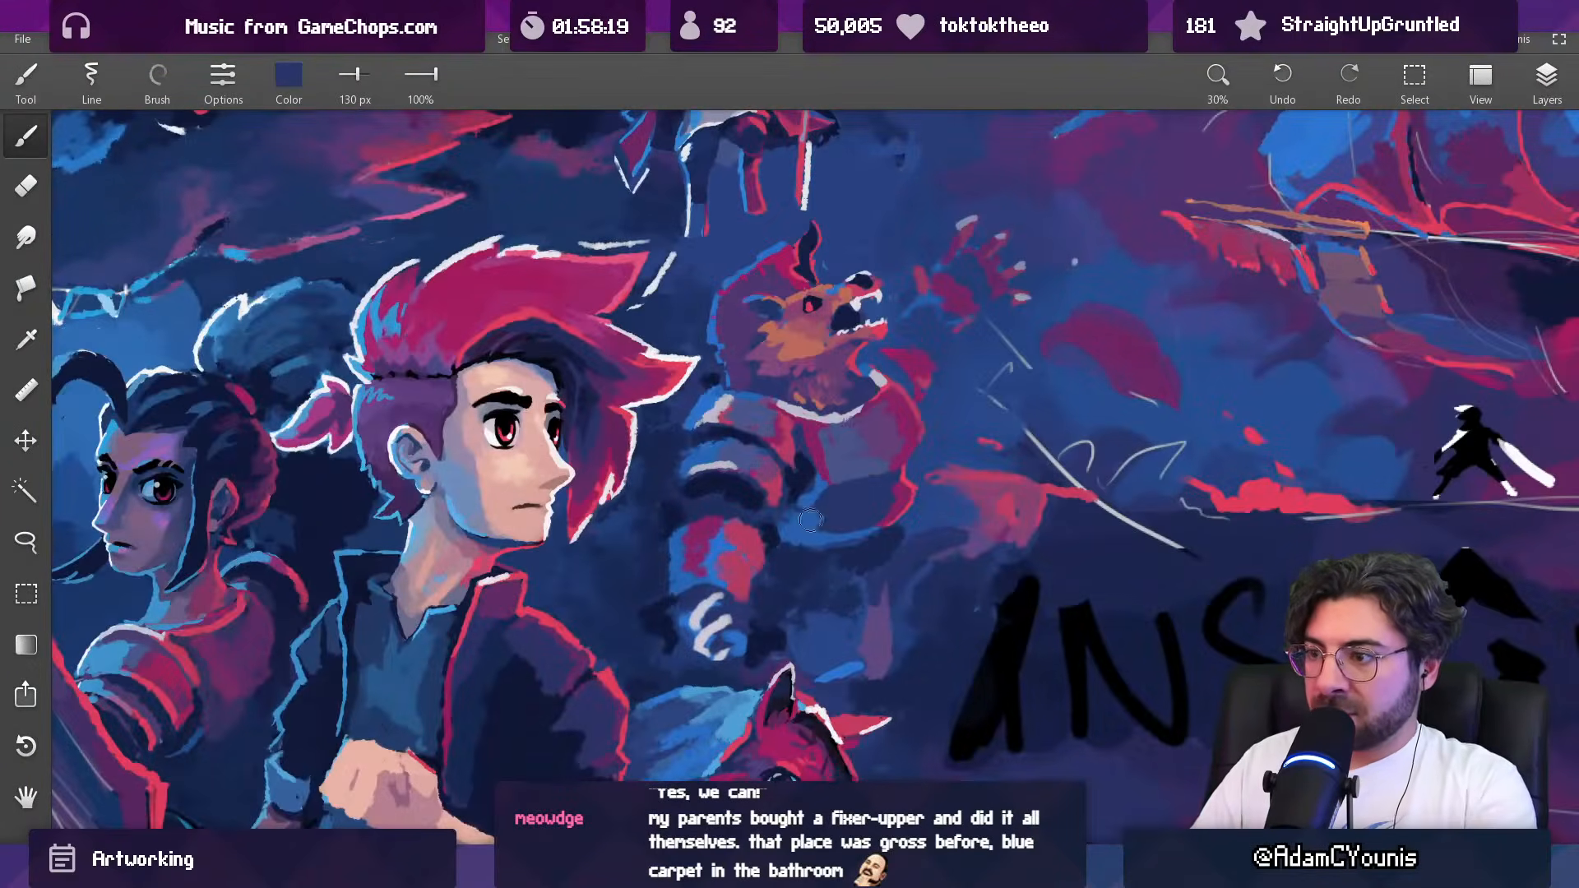
Step: Blend the underside of the creature's torso with sampled blues at 207 px and 117 px, and pick bright blue at 65 px
key(])
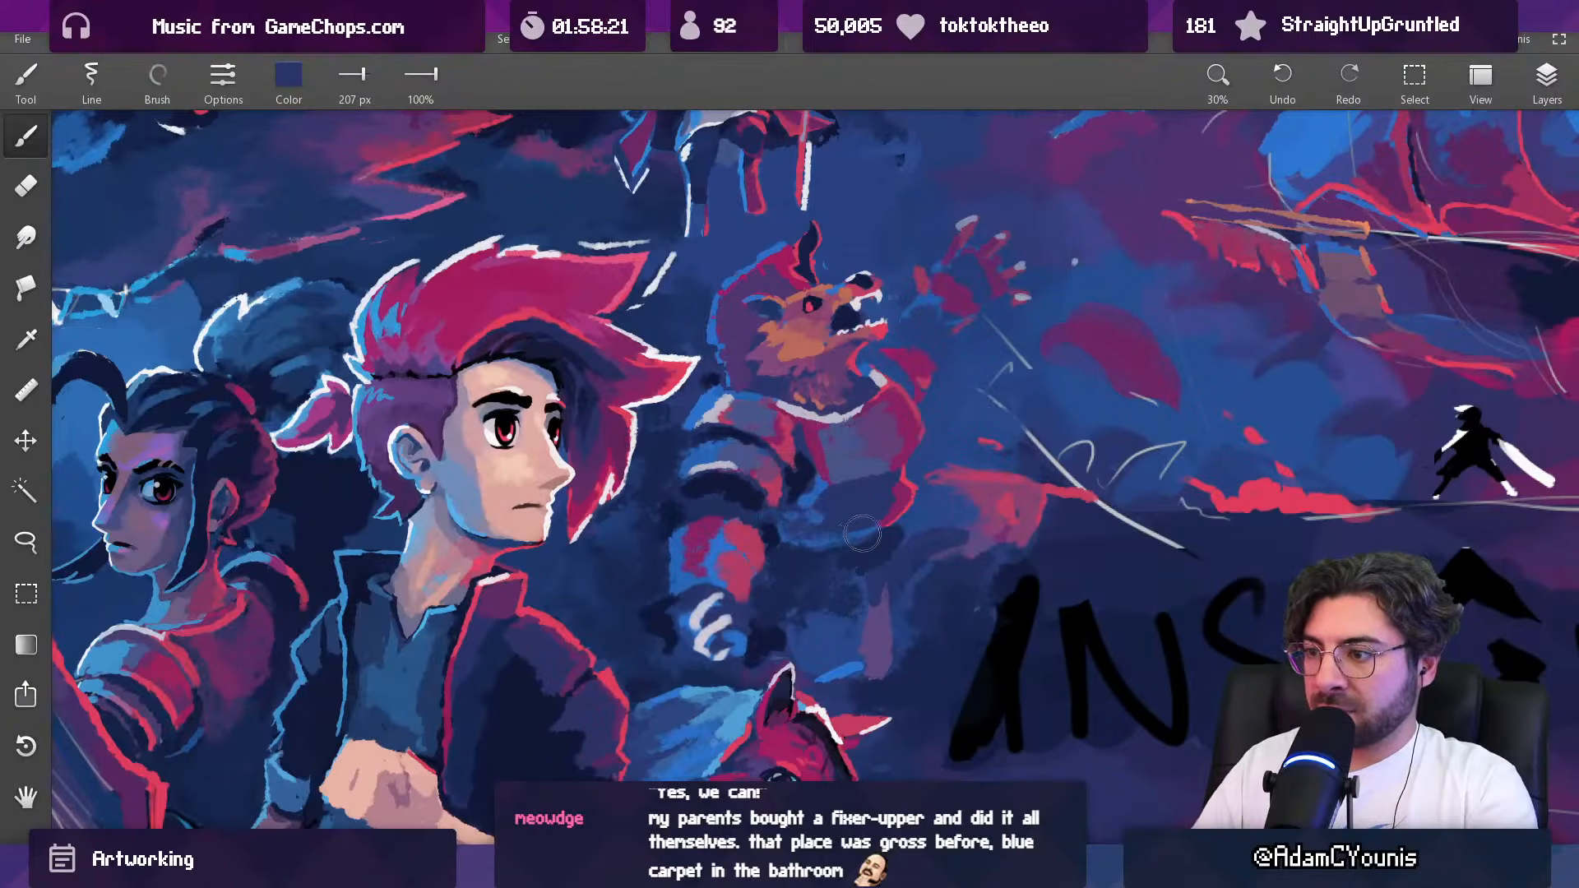
drag(837, 479, 822, 597)
drag(834, 503, 896, 378)
alt+click(850, 485)
key([)
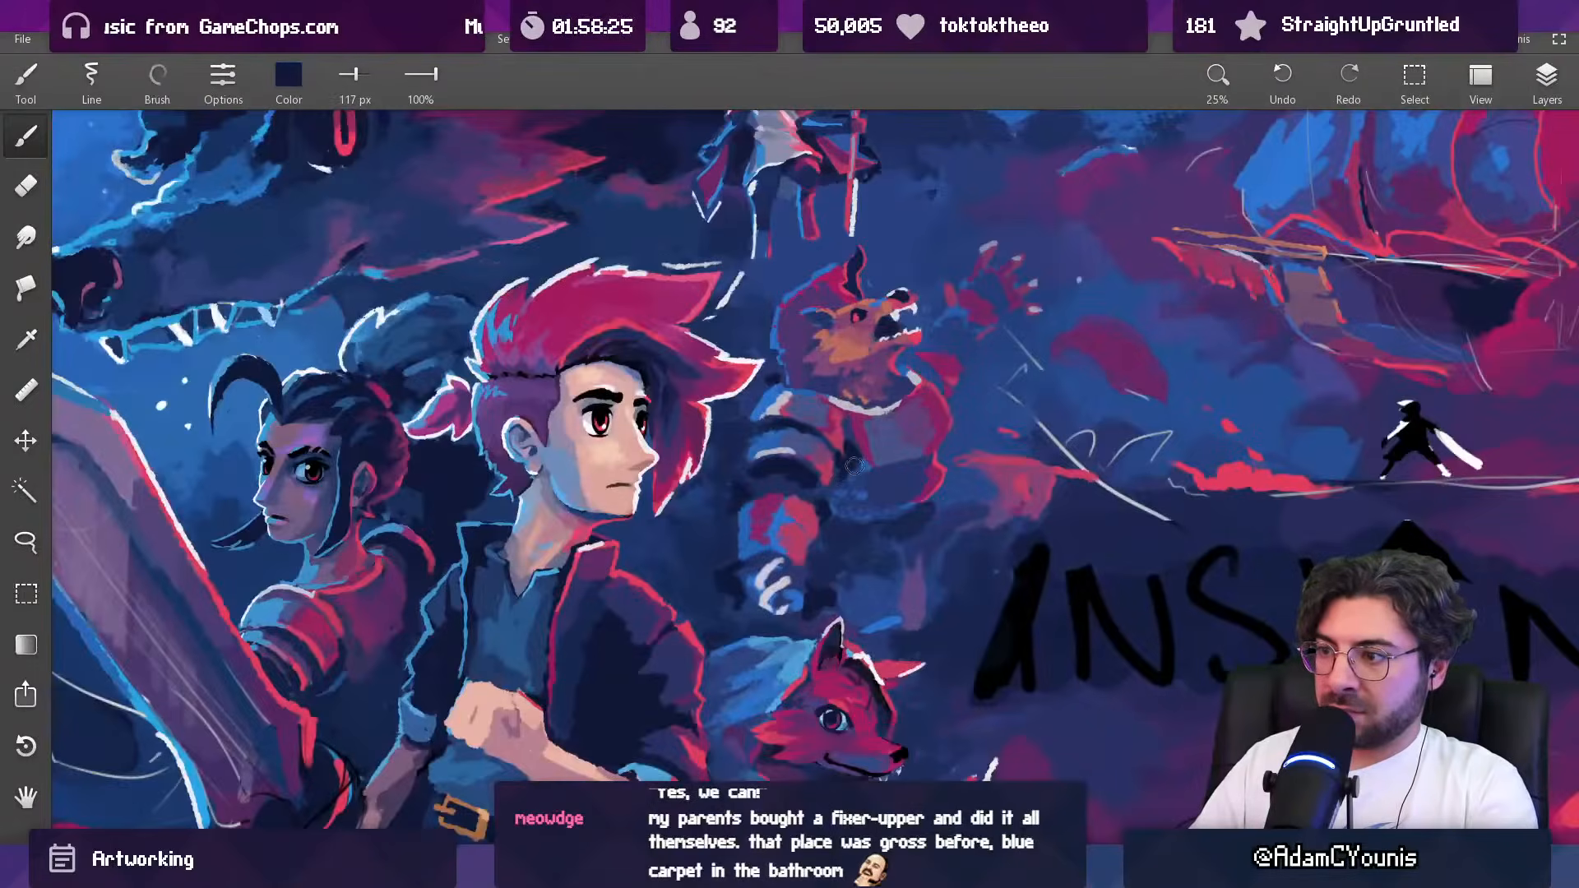
alt+click(782, 523)
key([)
drag(860, 444, 732, 548)
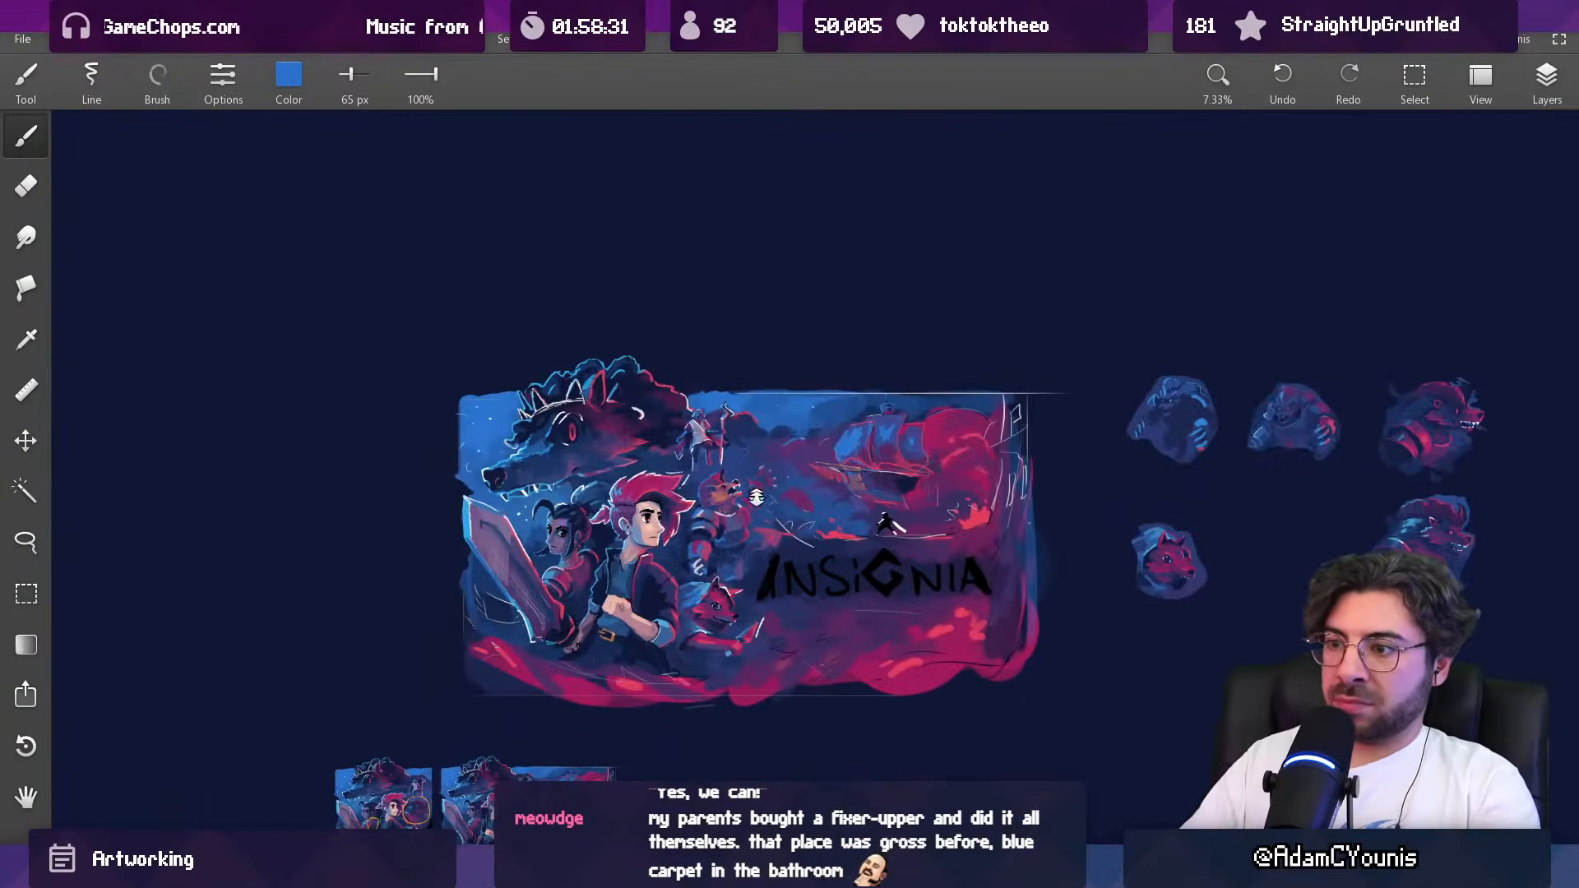
Step: Paint the inner edge of the creature's chest plate with sampled magenta at 65 px
drag(756, 490, 742, 388)
alt+click(725, 467)
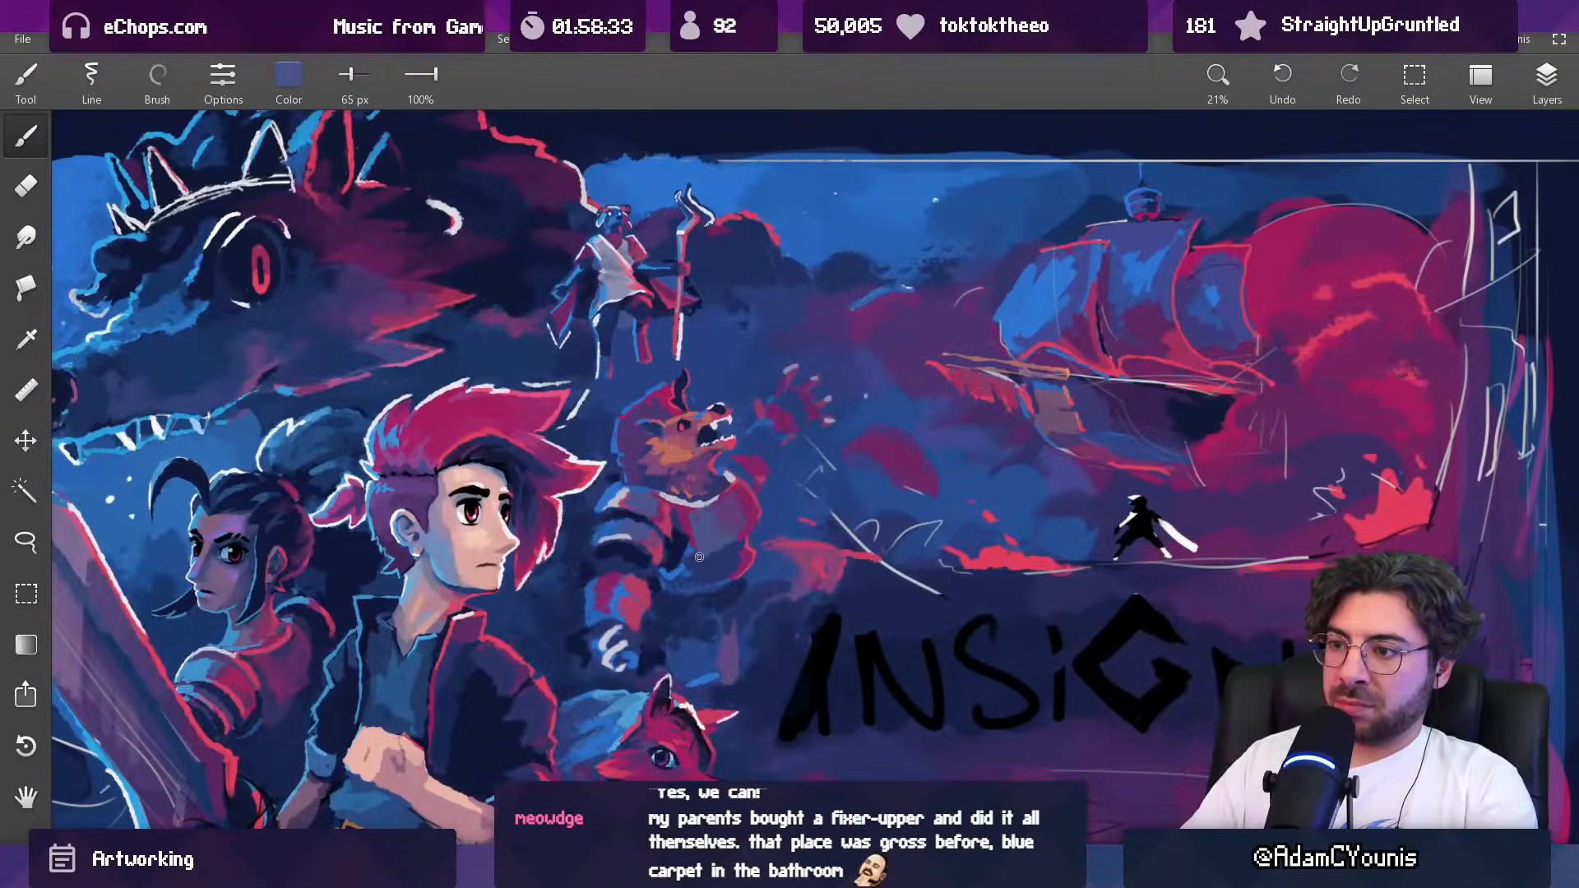
alt+click(695, 550)
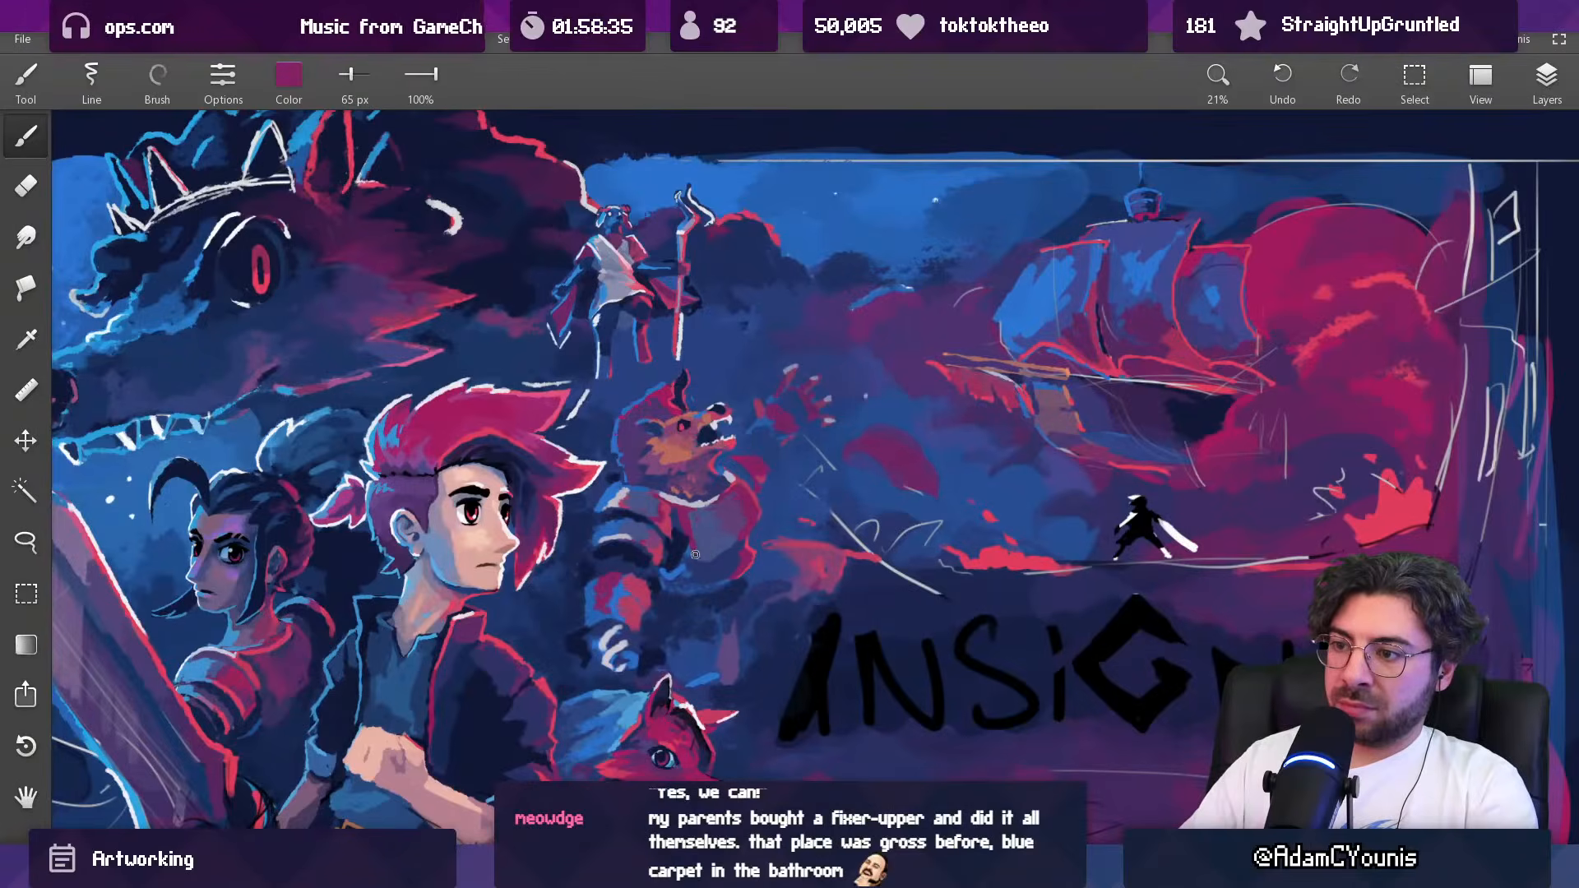
alt+click(684, 535)
drag(744, 499, 764, 568)
scroll(754, 514, up, 5)
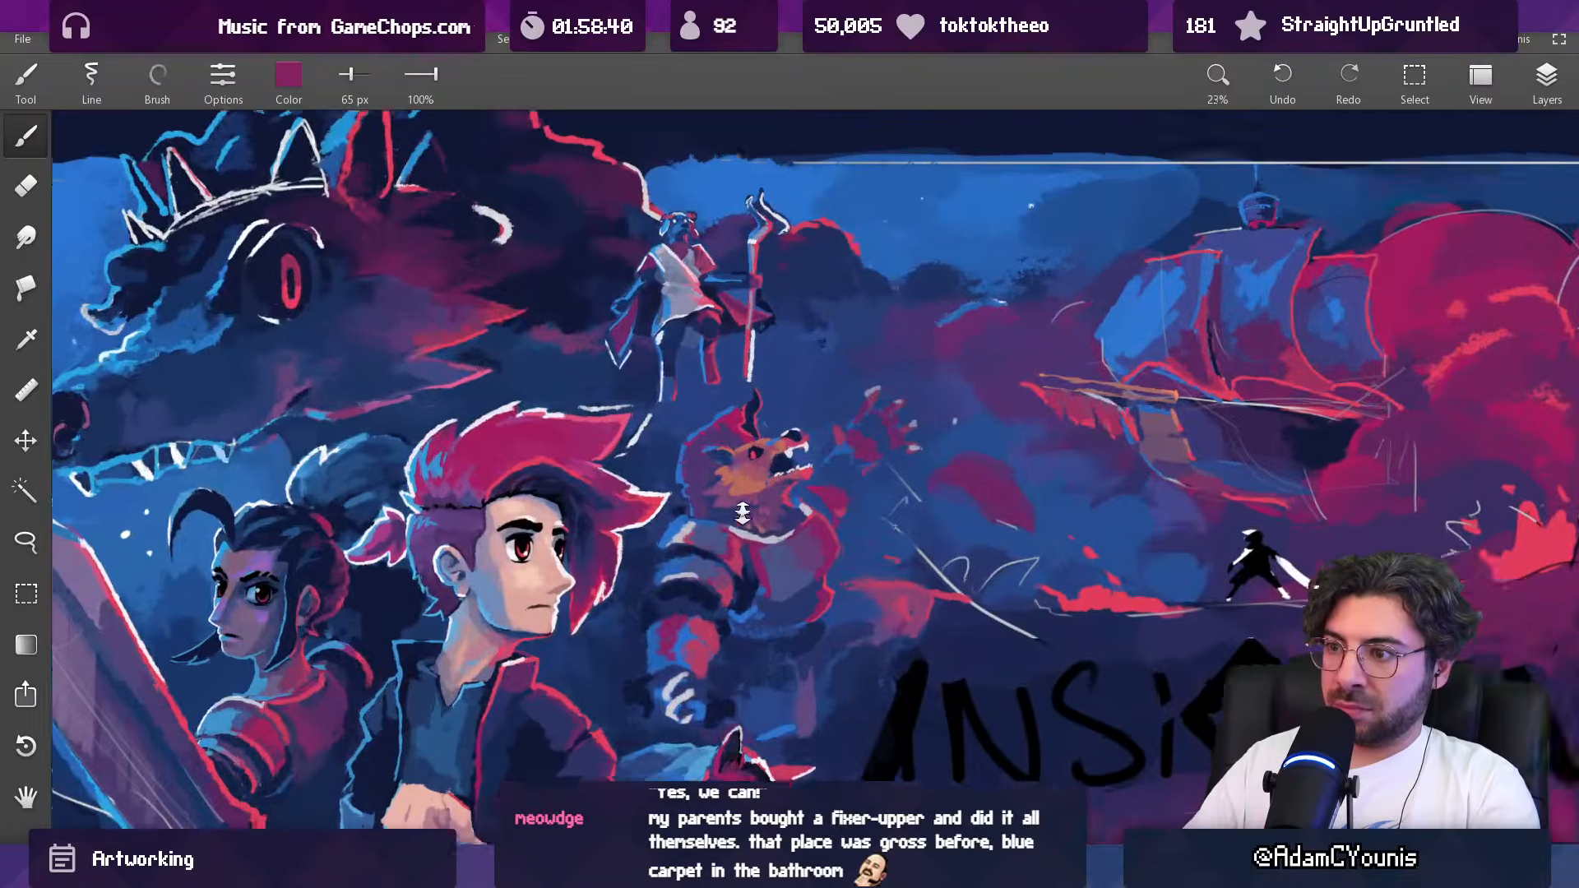
Step: Touch up the shadow beside the creature's chest plate with sampled dark blue at 65 px, checking the whole artwork
scroll(748, 526, up, 2)
alt+click(746, 530)
mouse_move(745, 530)
mouse_down()
mouse_move(721, 513)
mouse_move(770, 554)
mouse_move(759, 540)
mouse_up()
alt+click(775, 544)
alt+click(755, 531)
scroll(755, 533, down, 7)
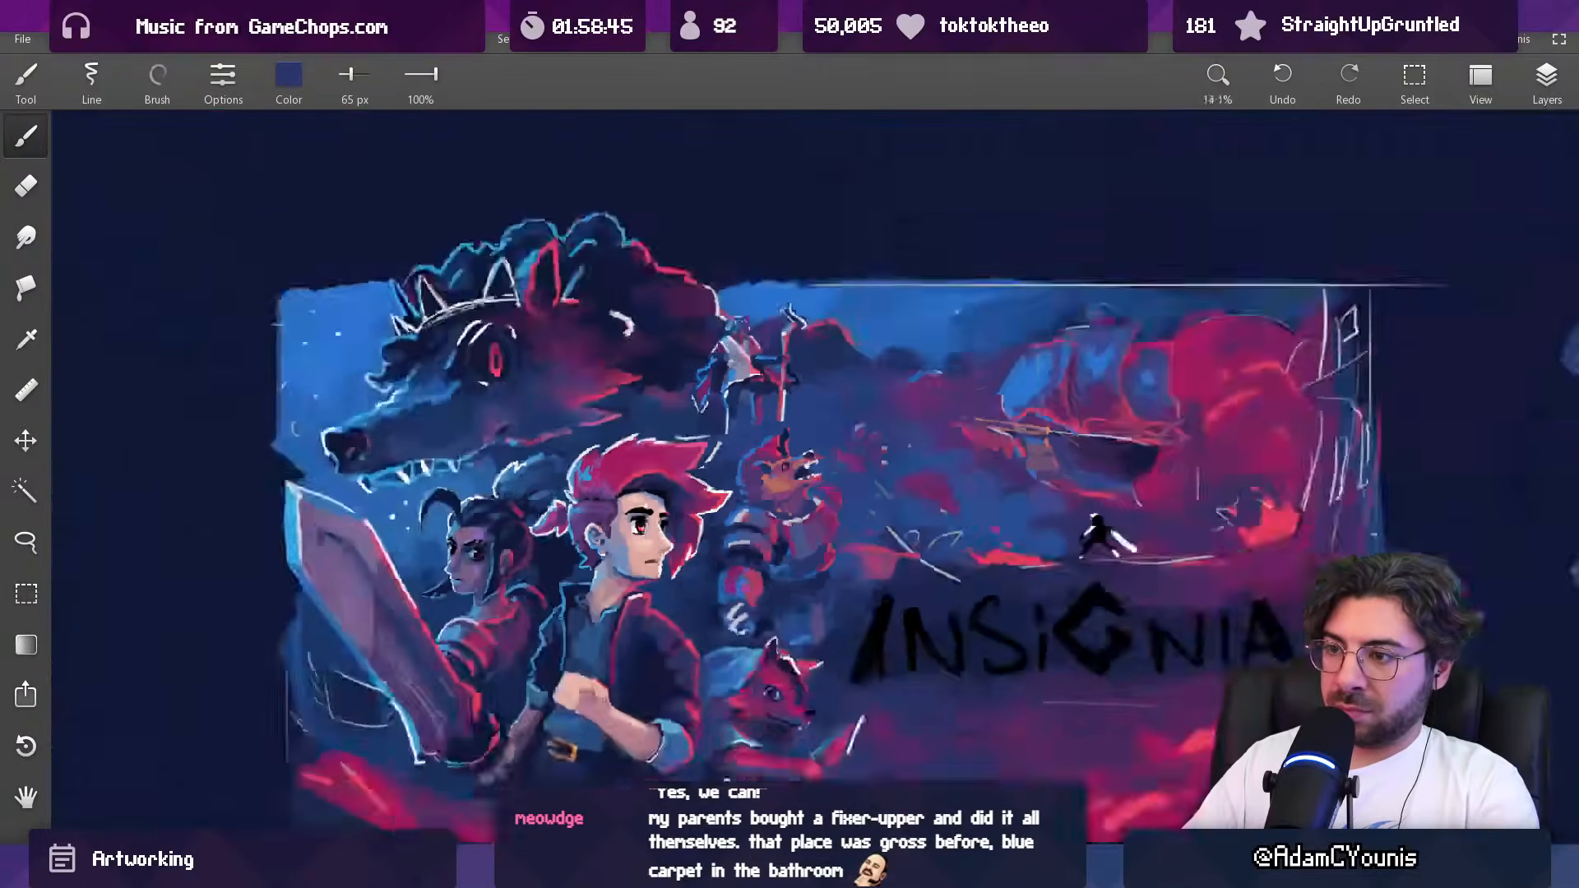
scroll(781, 505, up, 7)
alt+click(785, 503)
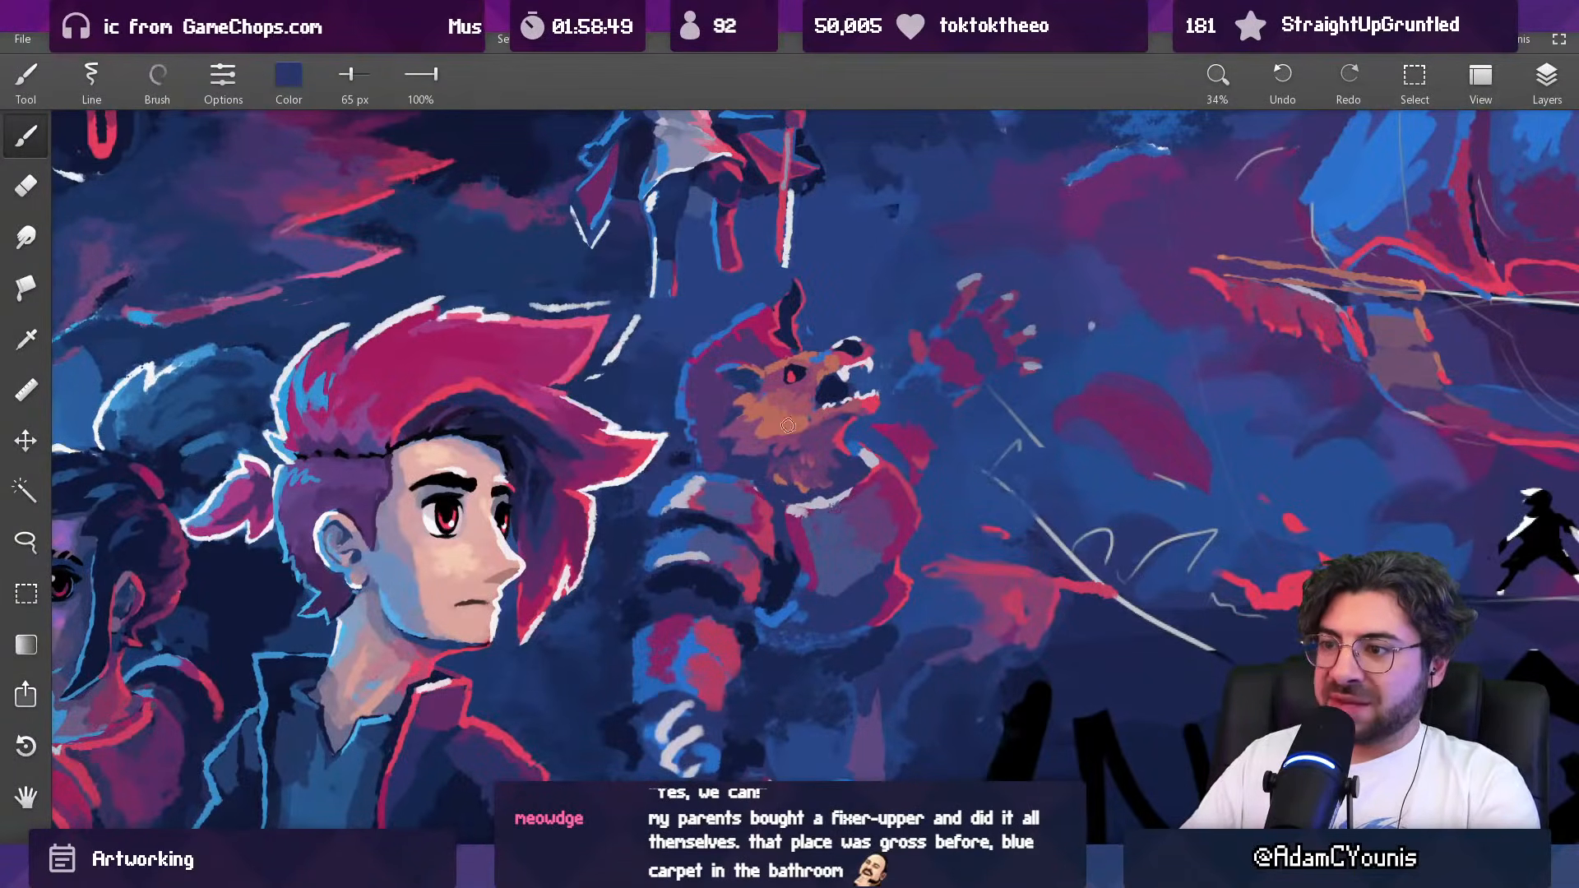
Step: Rework the creature's upper shoulder plate with sampled bright blue, magenta and red at 44 px
scroll(763, 543, down, 5)
mouse_move(764, 543)
mouse_down()
mouse_move(736, 450)
mouse_move(702, 469)
mouse_up()
alt+click(720, 467)
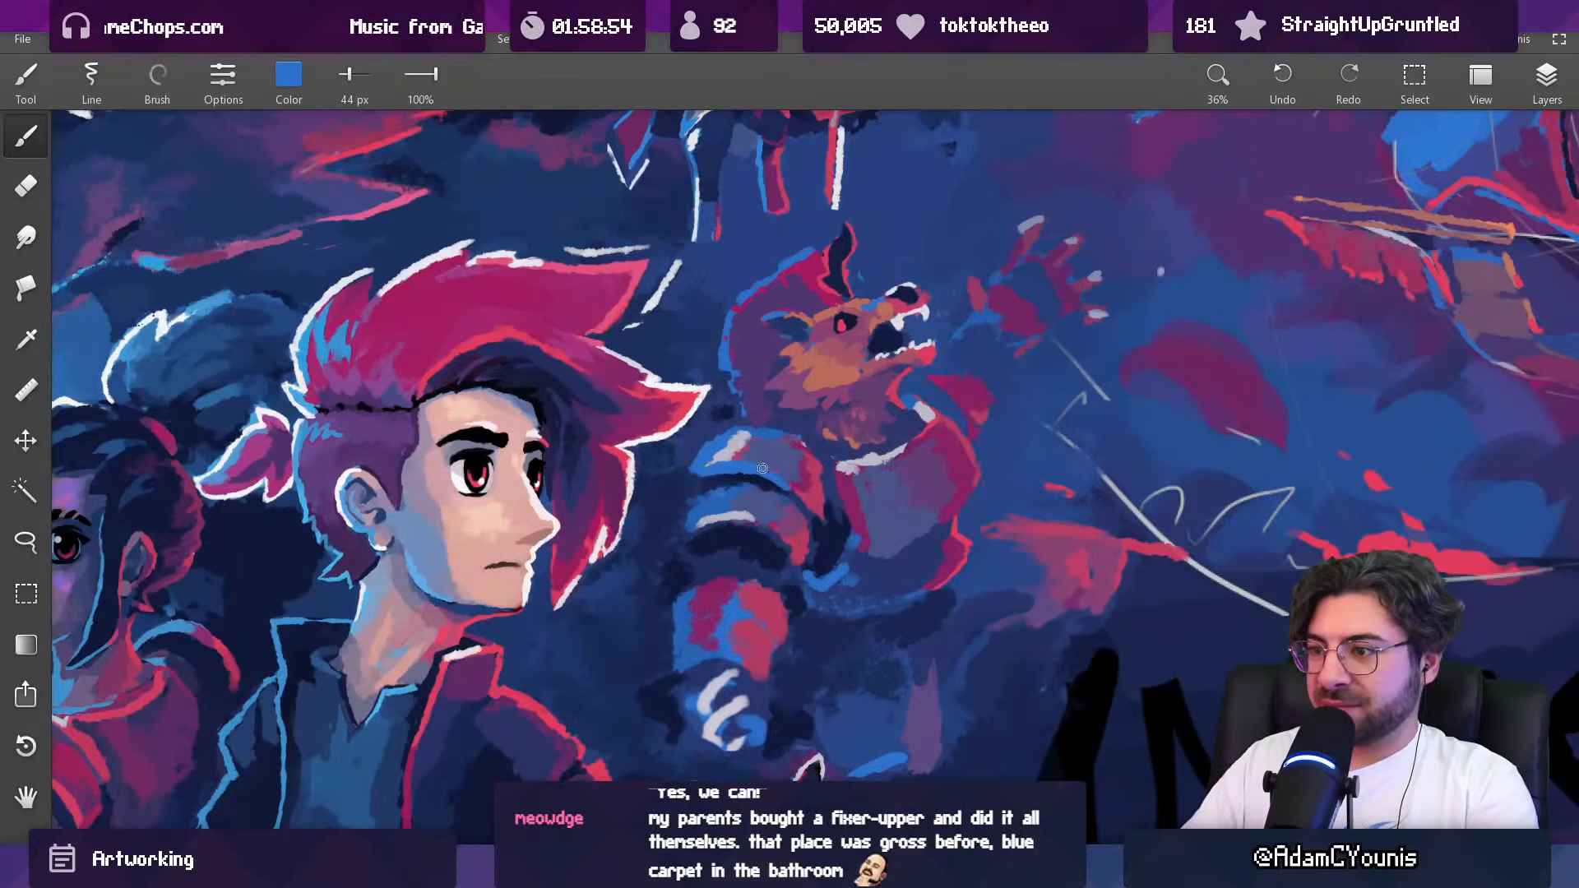
alt+click(794, 487)
alt+click(801, 463)
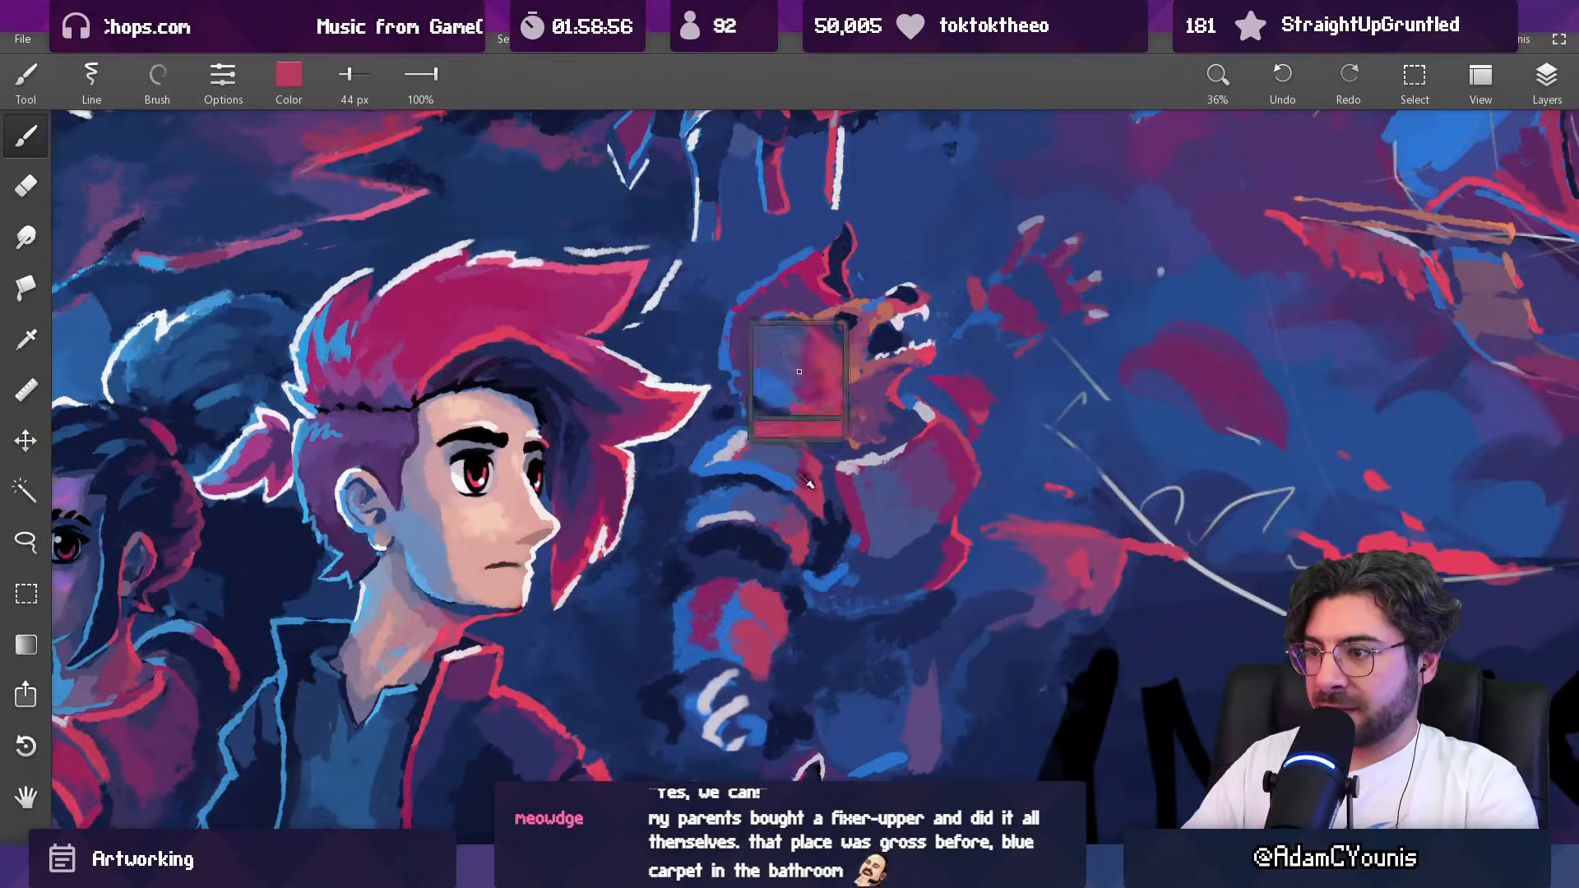
alt+click(809, 480)
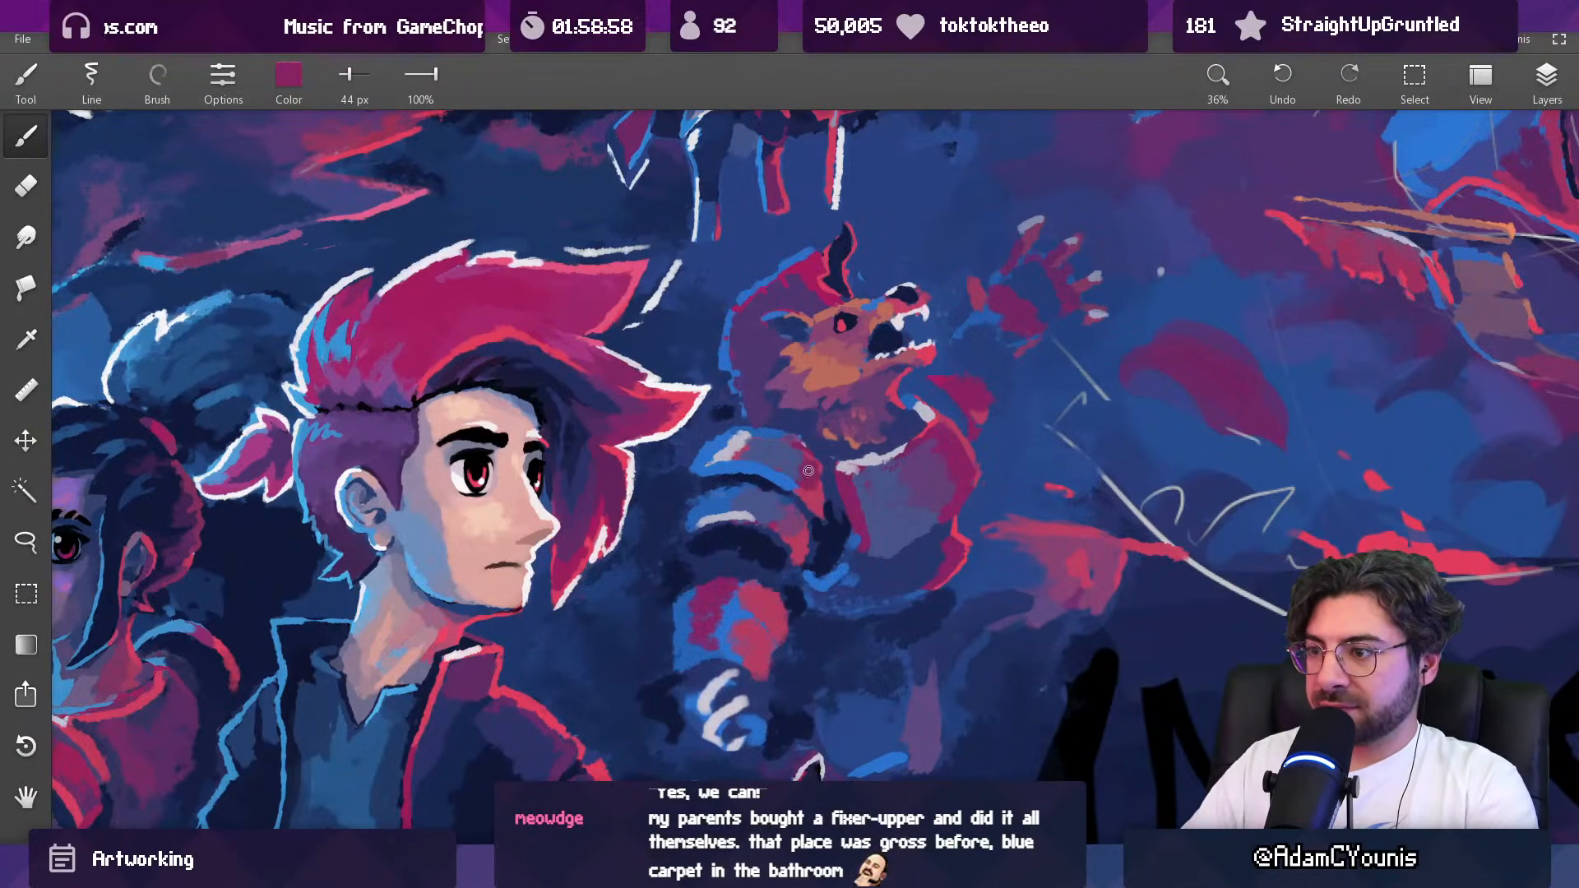
alt+click(800, 461)
alt+click(826, 517)
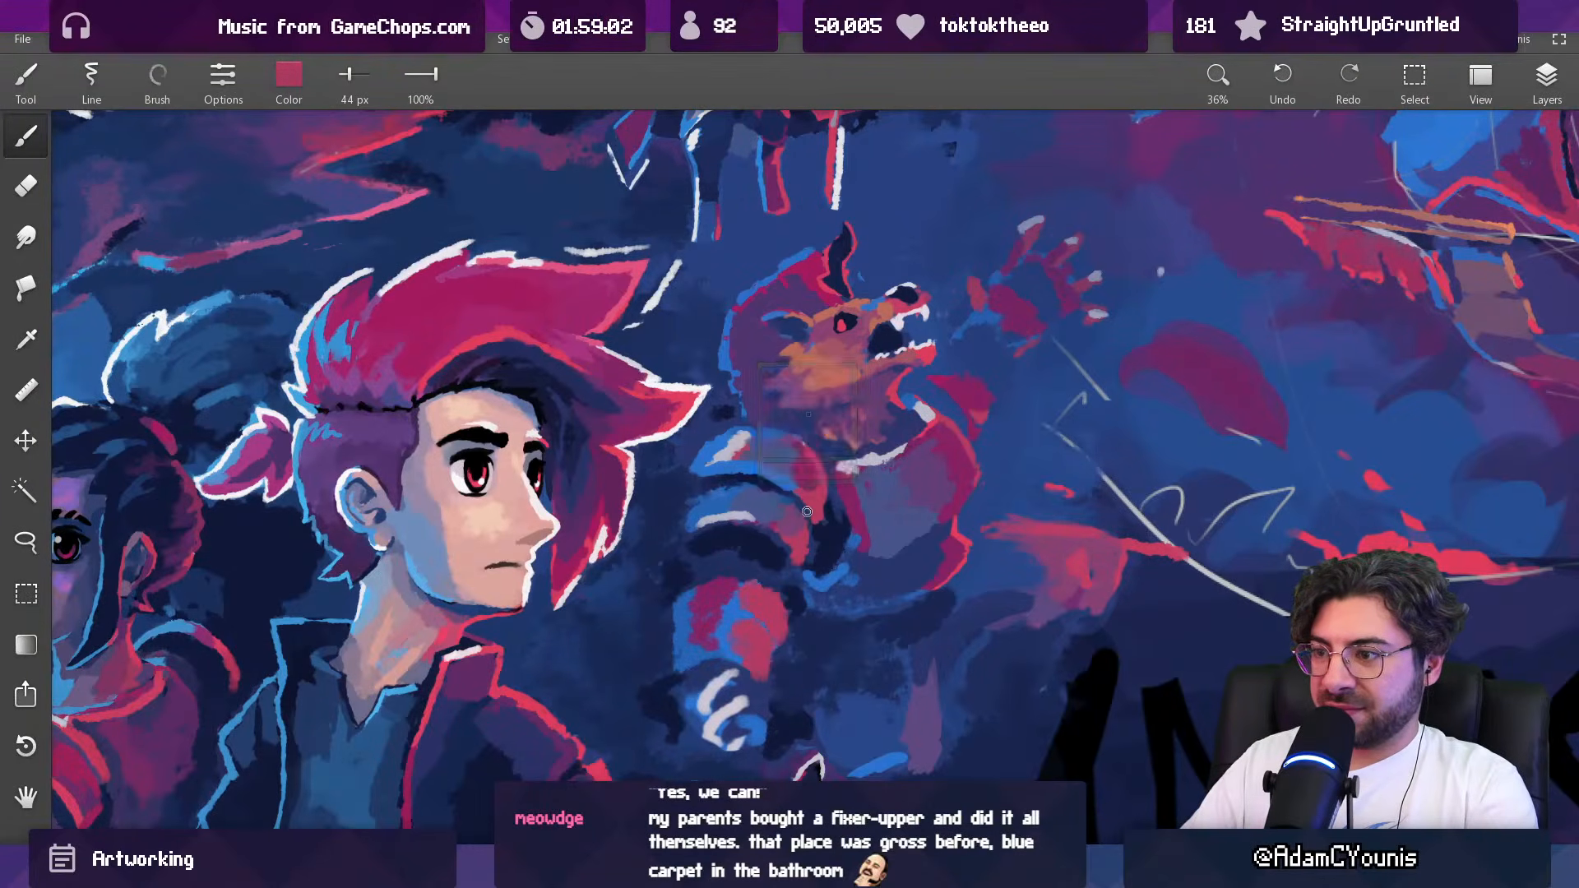
Step: Shade the gap between the creature's neck and shoulder plate with sampled dark blues at 44 px and 80 px
scroll(816, 518, down, 8)
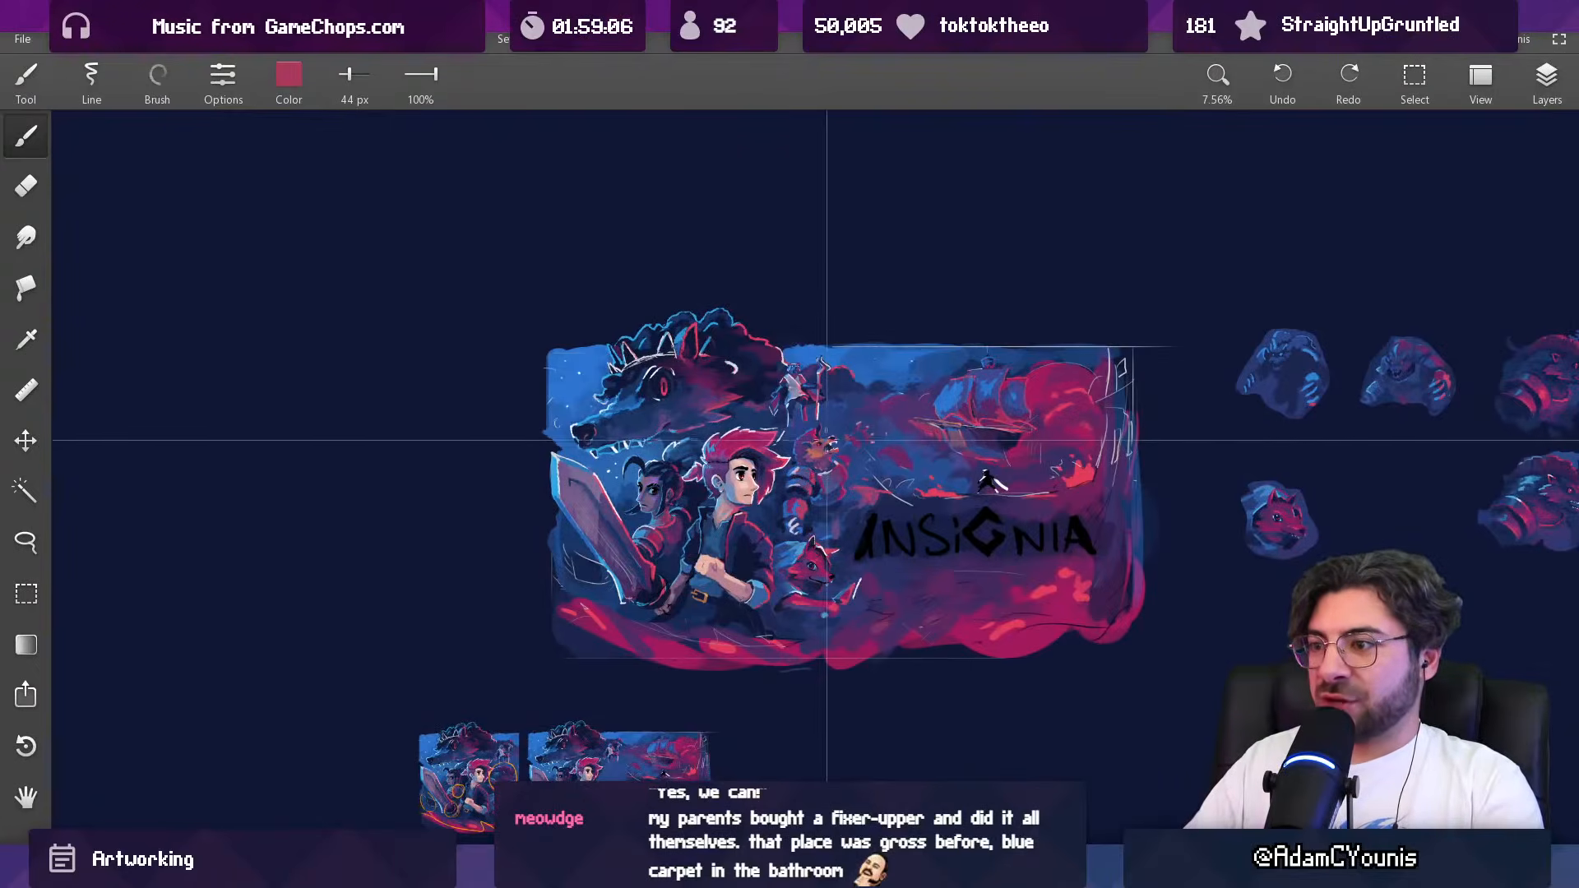
scroll(812, 467, up, 8)
alt+click(788, 462)
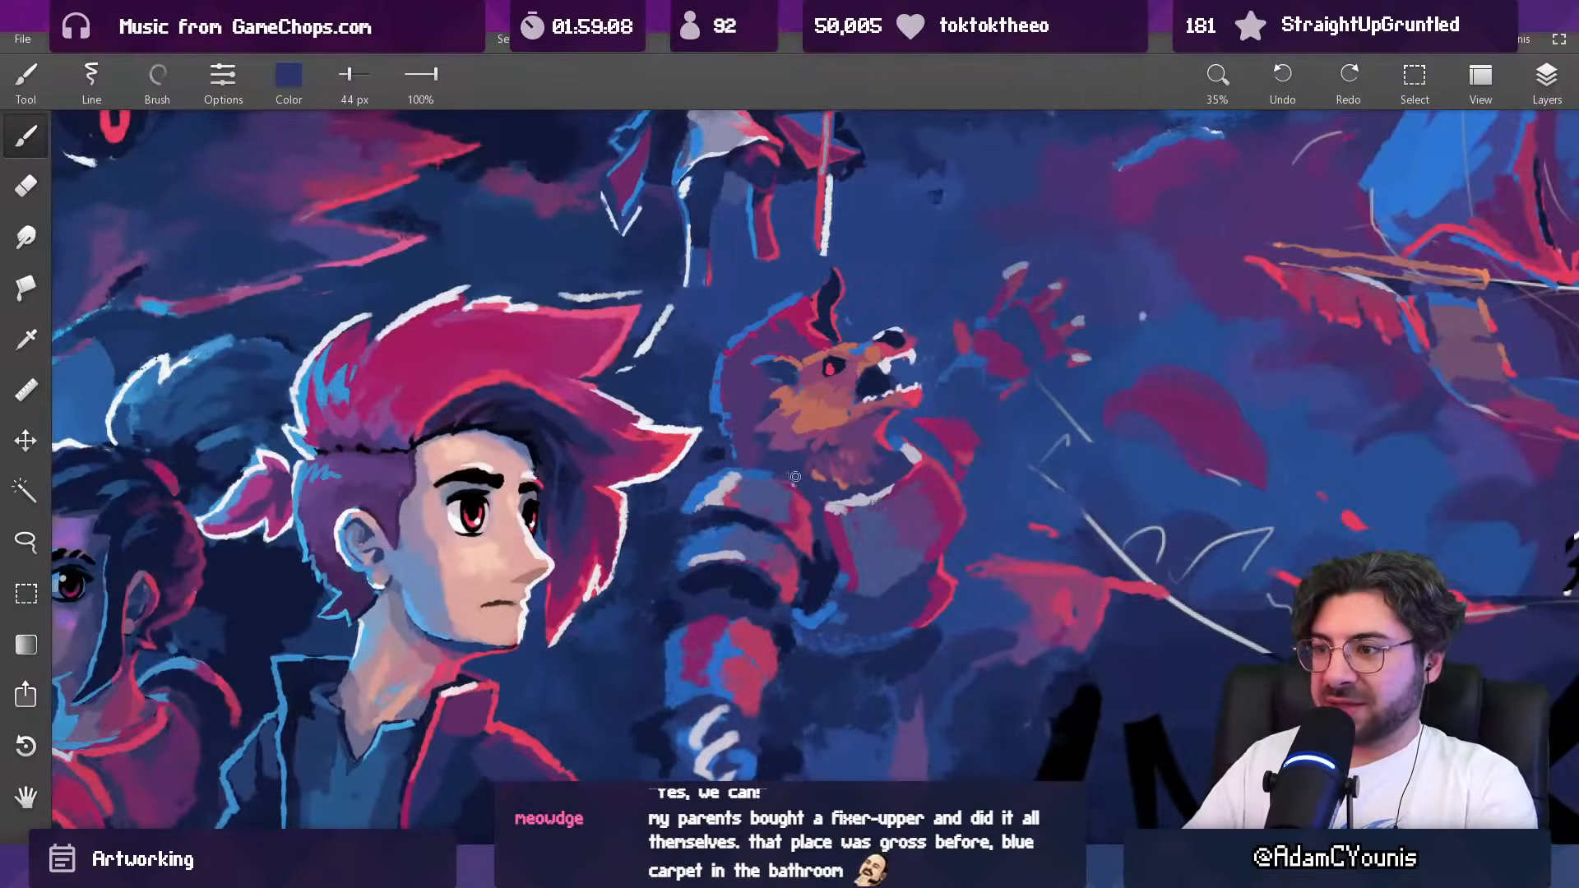
scroll(799, 485, down, 8)
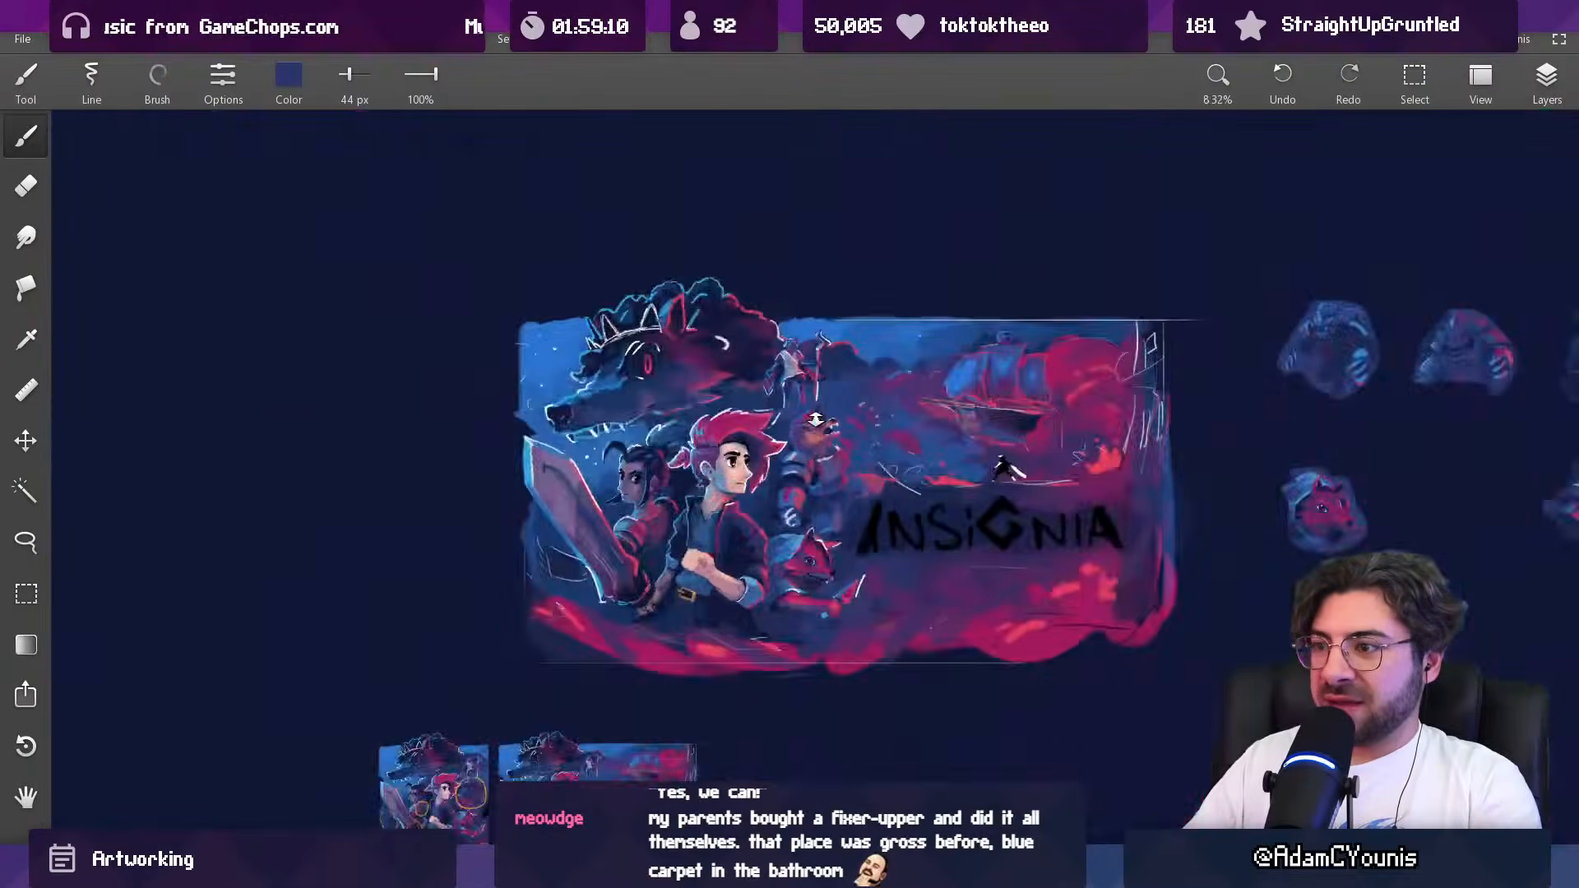
scroll(810, 485, up, 7)
alt+click(810, 477)
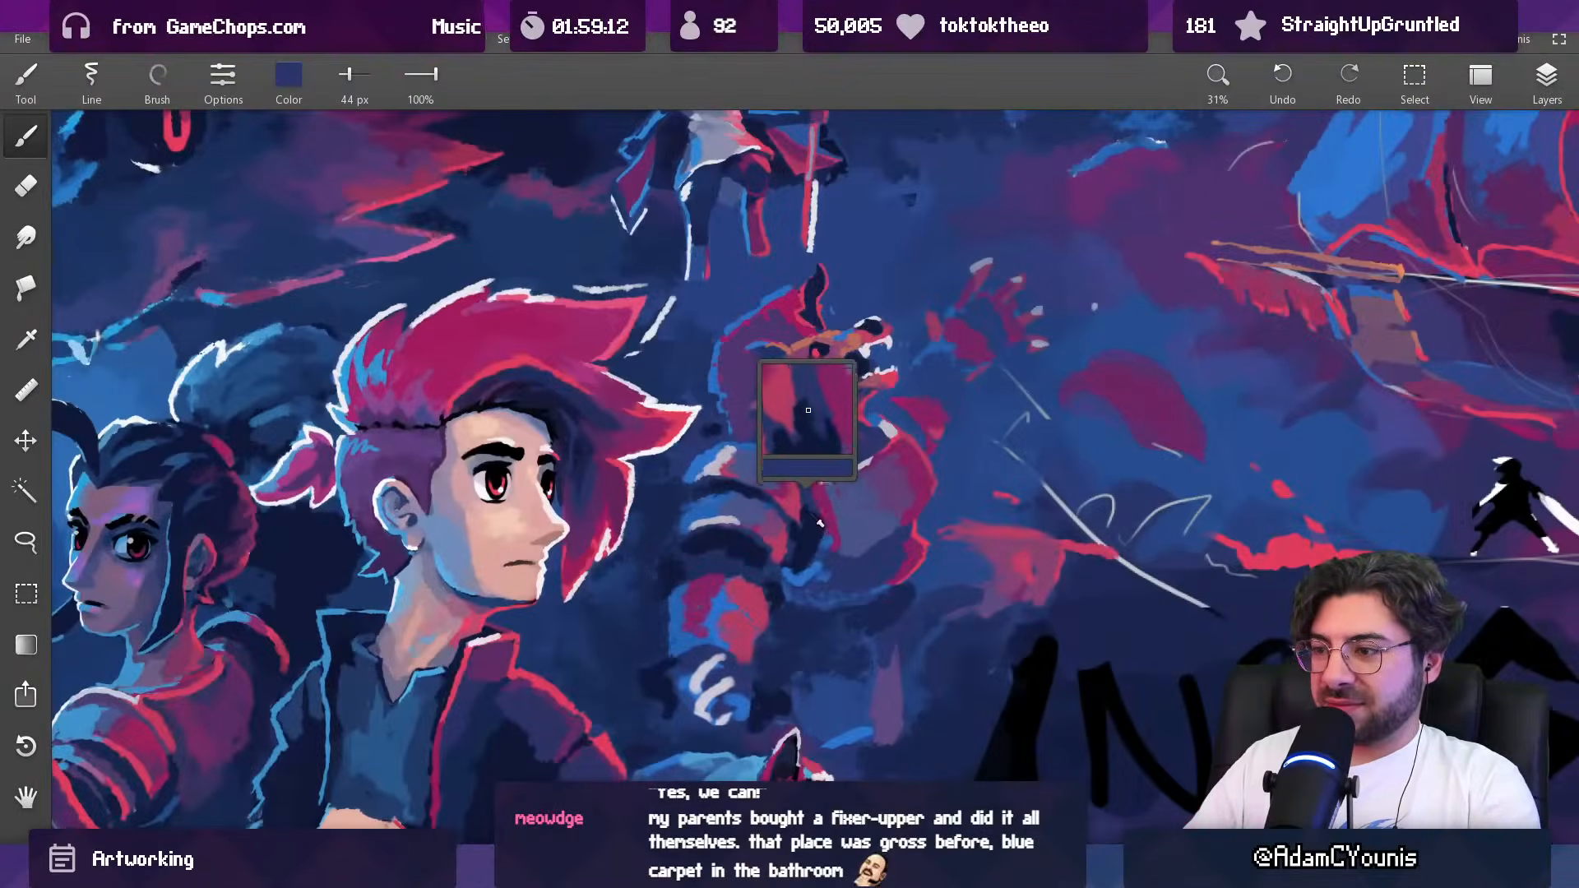
scroll(801, 438, up, 3)
alt+click(794, 444)
key(bracketright)
key(bracketright)
key(bracketright)
key(bracketright)
drag(813, 516, 804, 466)
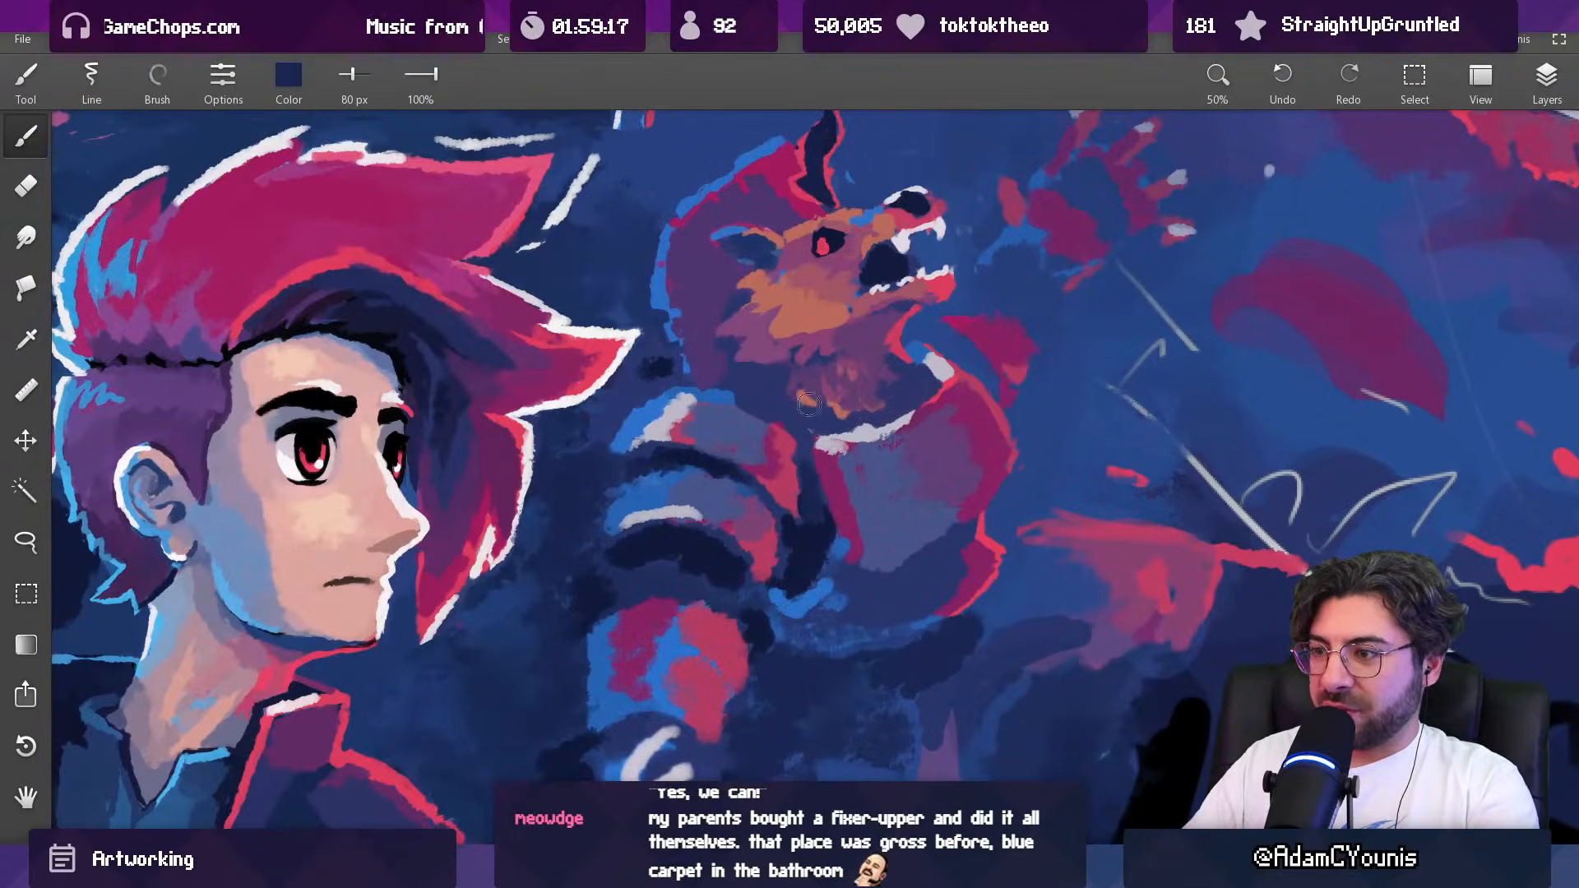
Step: Soften the gap above the shoulder plate and cover the stray dark marks behind the neck with sampled blue at 38 px and 76 px
alt+click(749, 381)
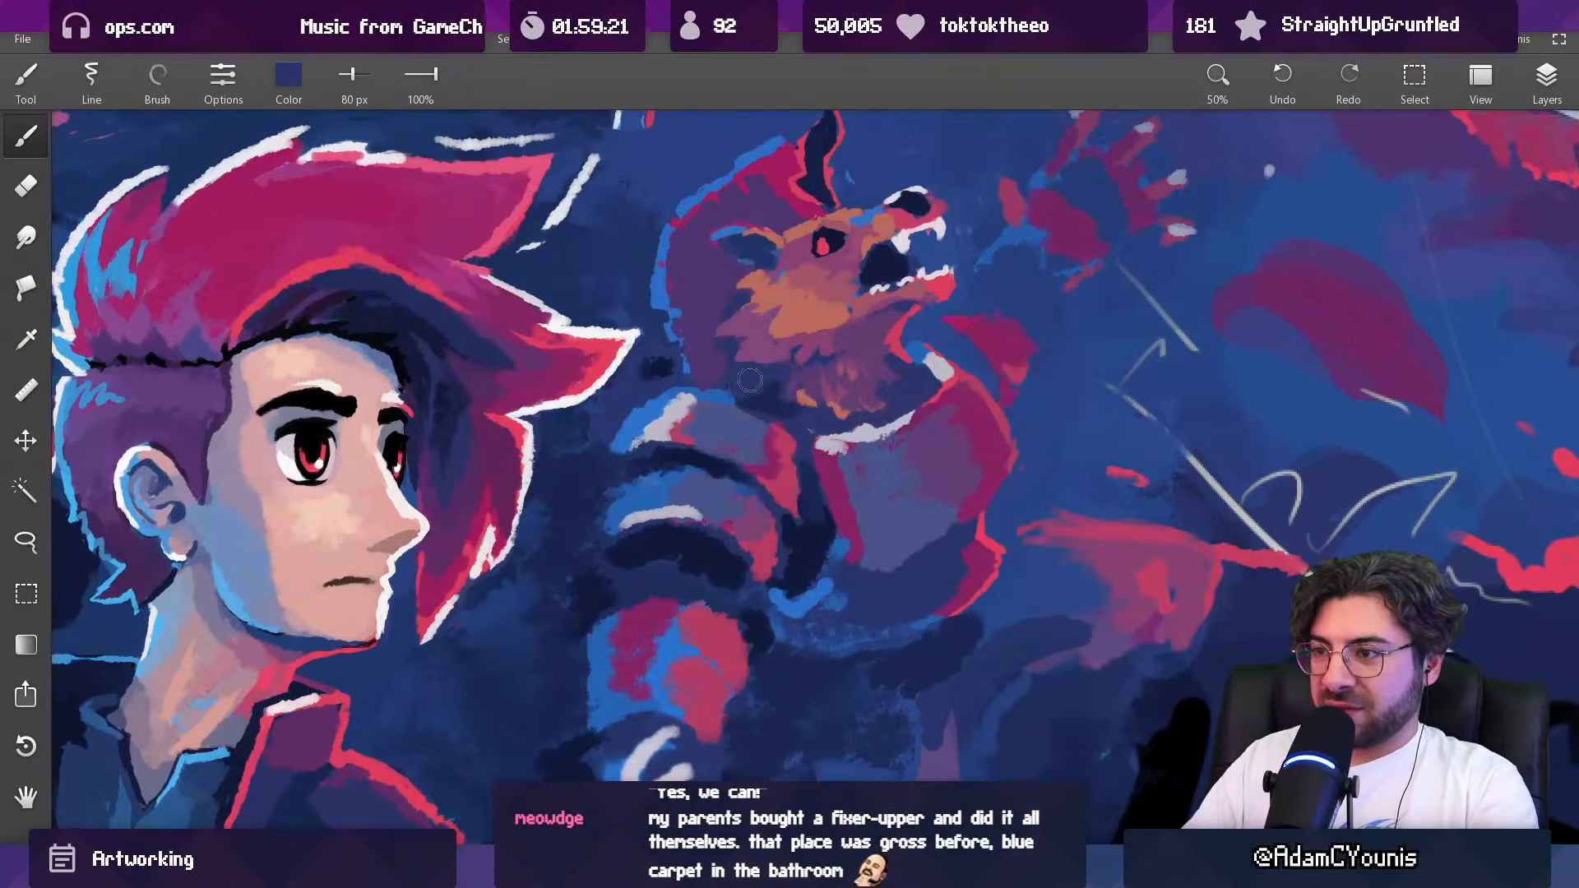
key(bracketleft)
key(bracketleft)
key(bracketleft)
key(bracketleft)
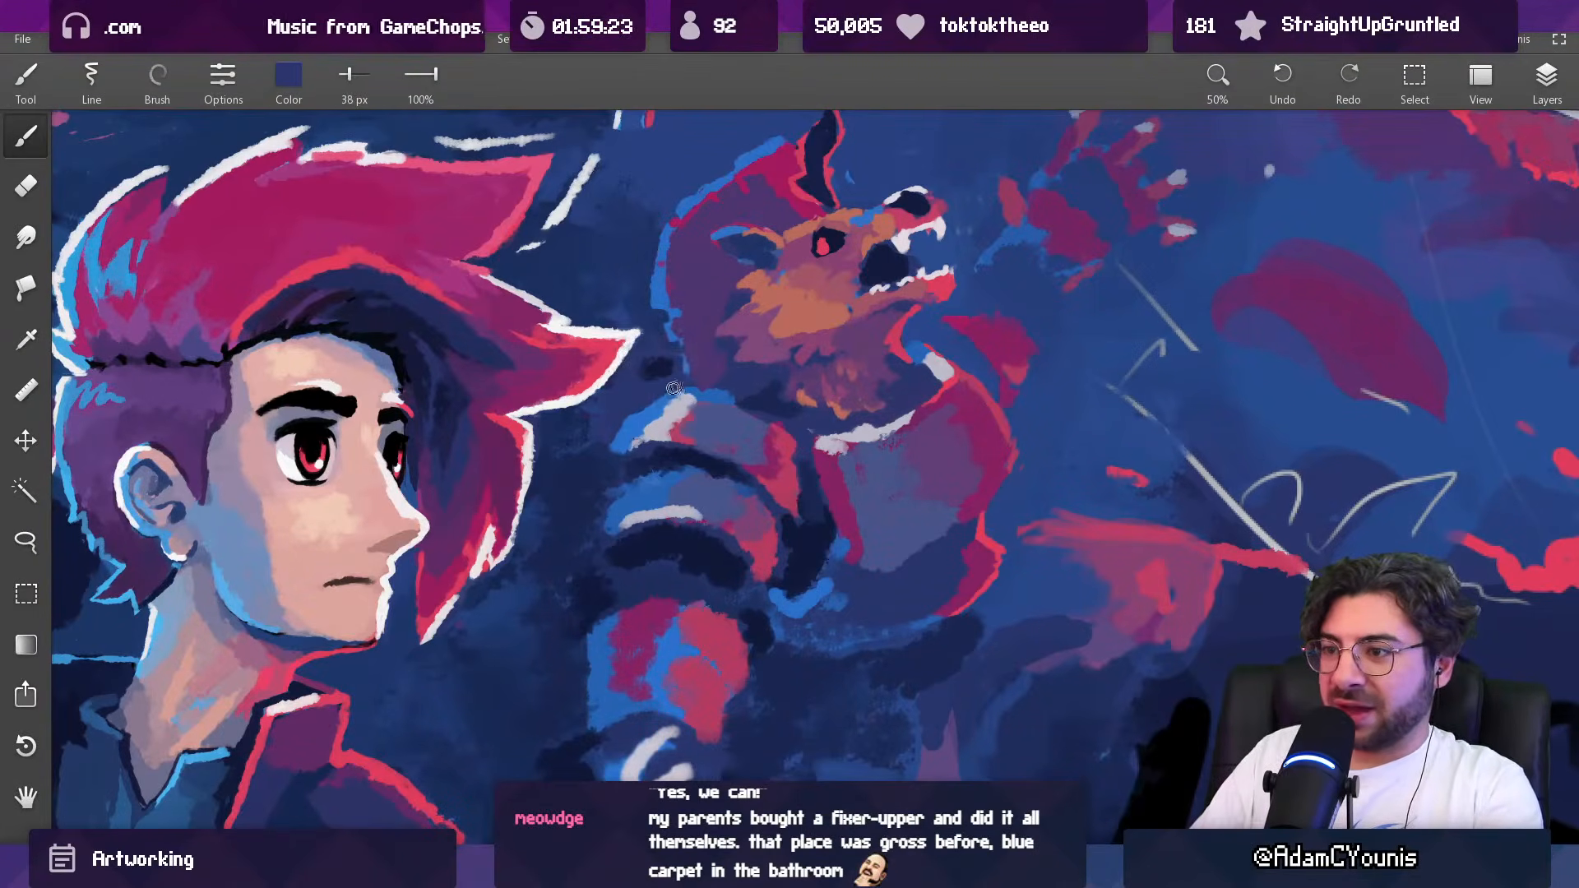
key(bracketright)
key(bracketright)
key(bracketright)
key(bracketright)
alt+click(666, 391)
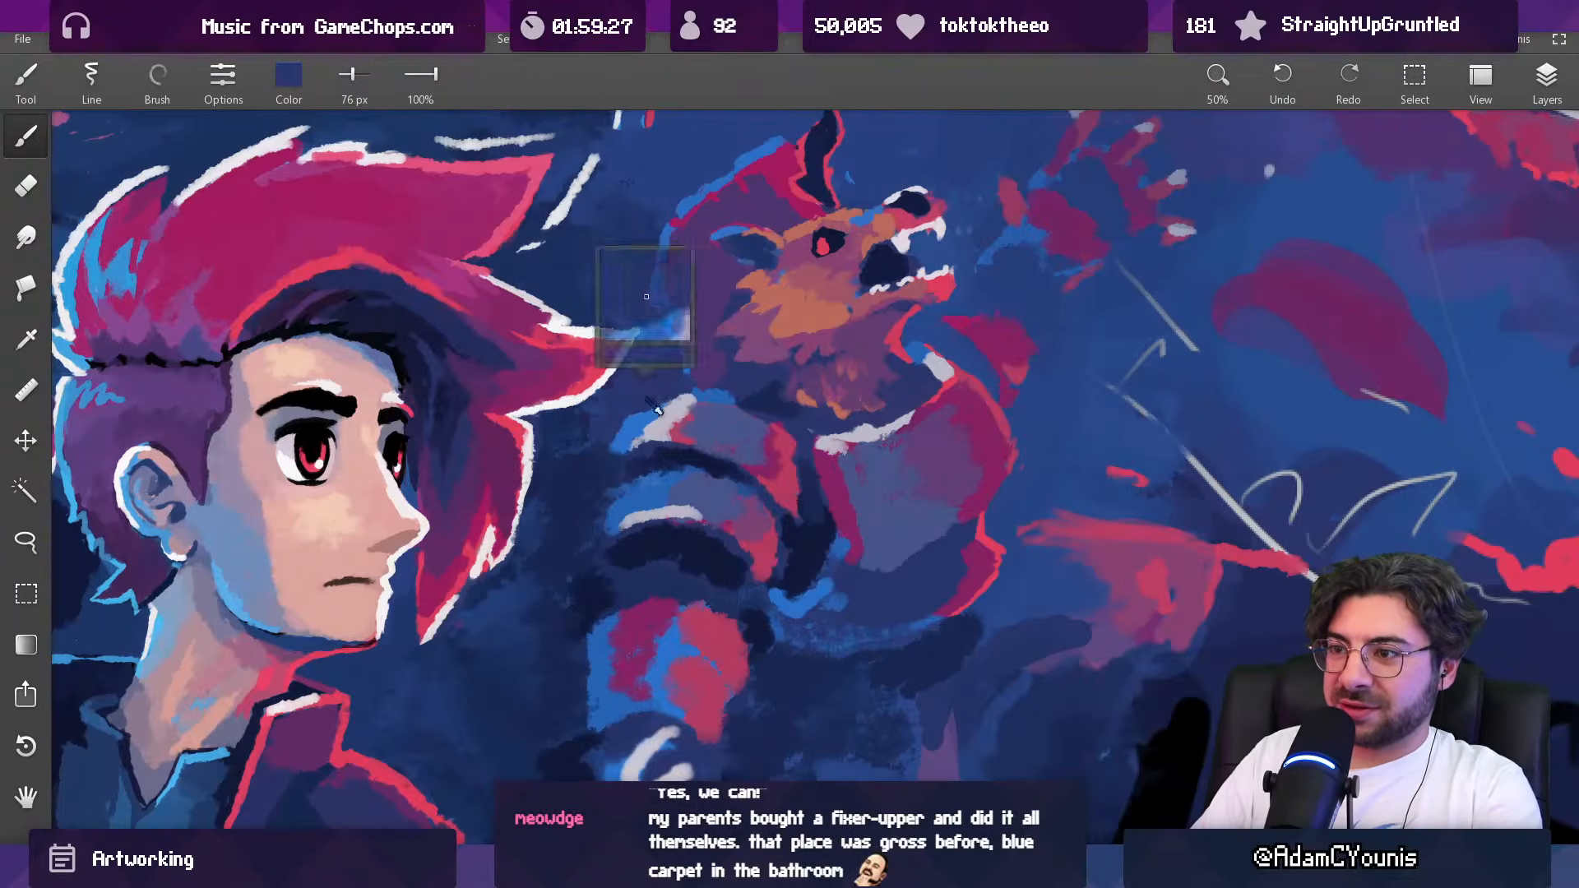
alt+click(654, 421)
Step: Fill the lower back of the creature's neck with sampled purple at 39 px and check the whole artwork
key(bracketleft)
key(bracketleft)
key(bracketleft)
key(bracketleft)
alt+click(672, 396)
alt+click(710, 381)
scroll(726, 371, down, 5)
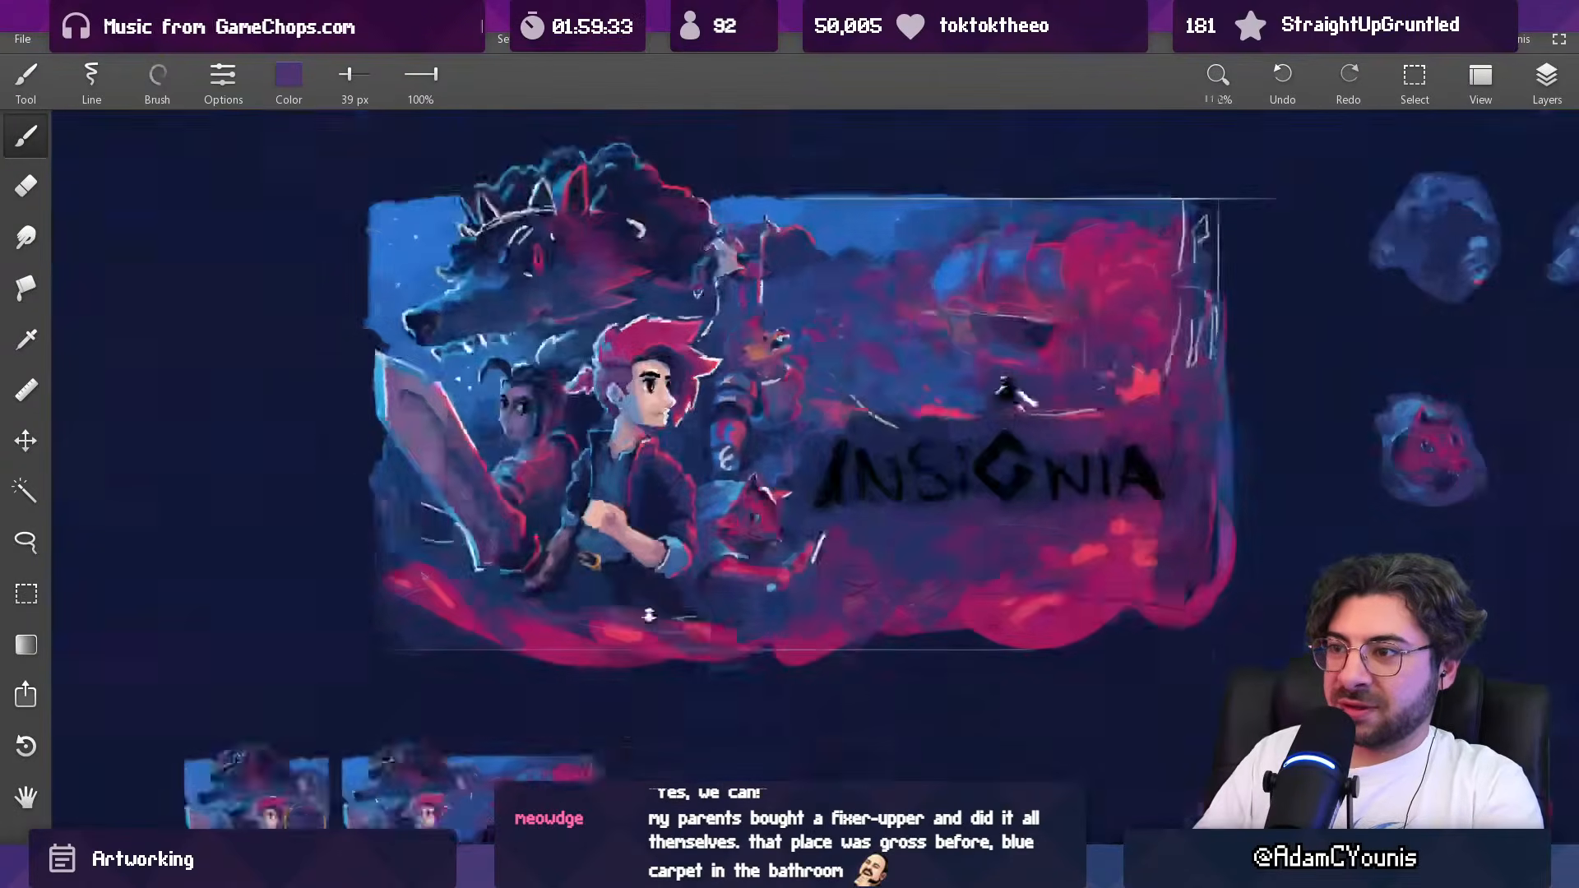
scroll(756, 345, up, 6)
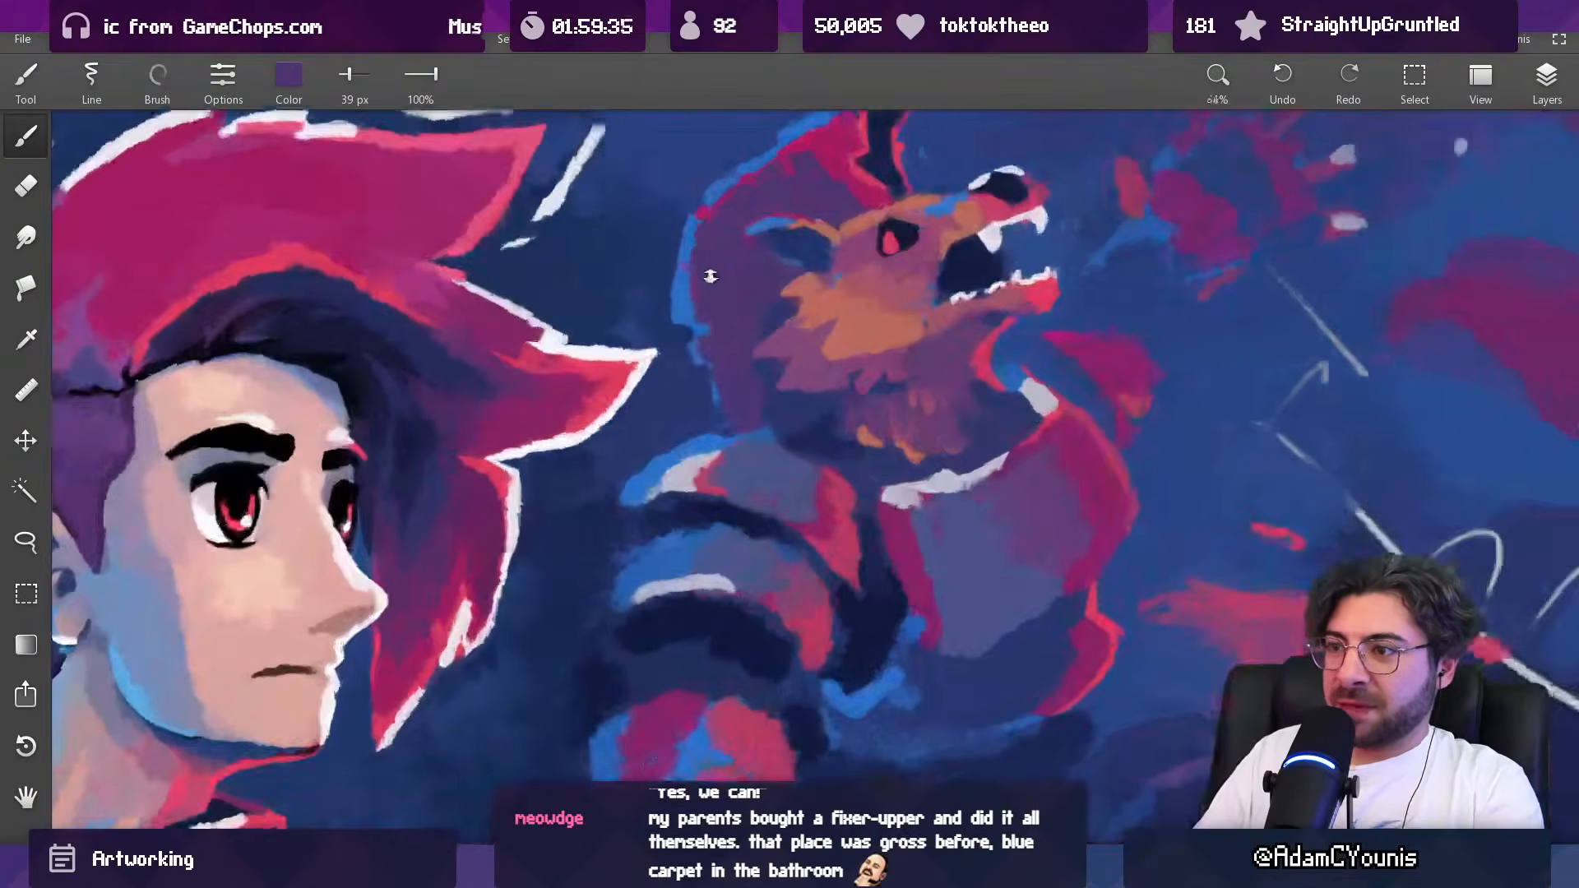
key(l)
drag(663, 329, 696, 324)
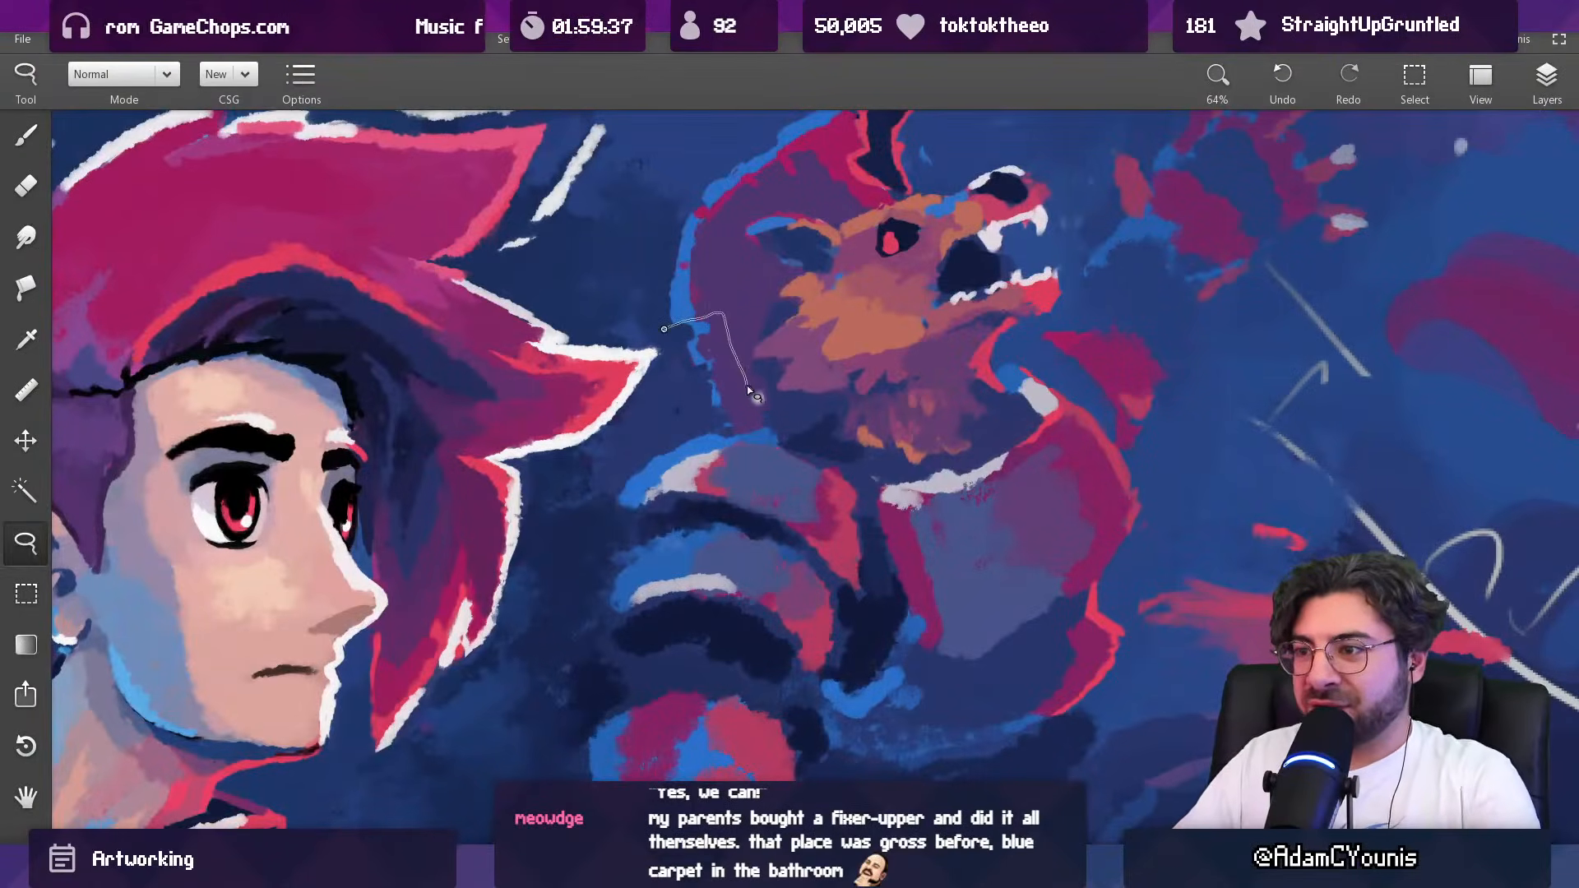
drag(752, 432, 699, 437)
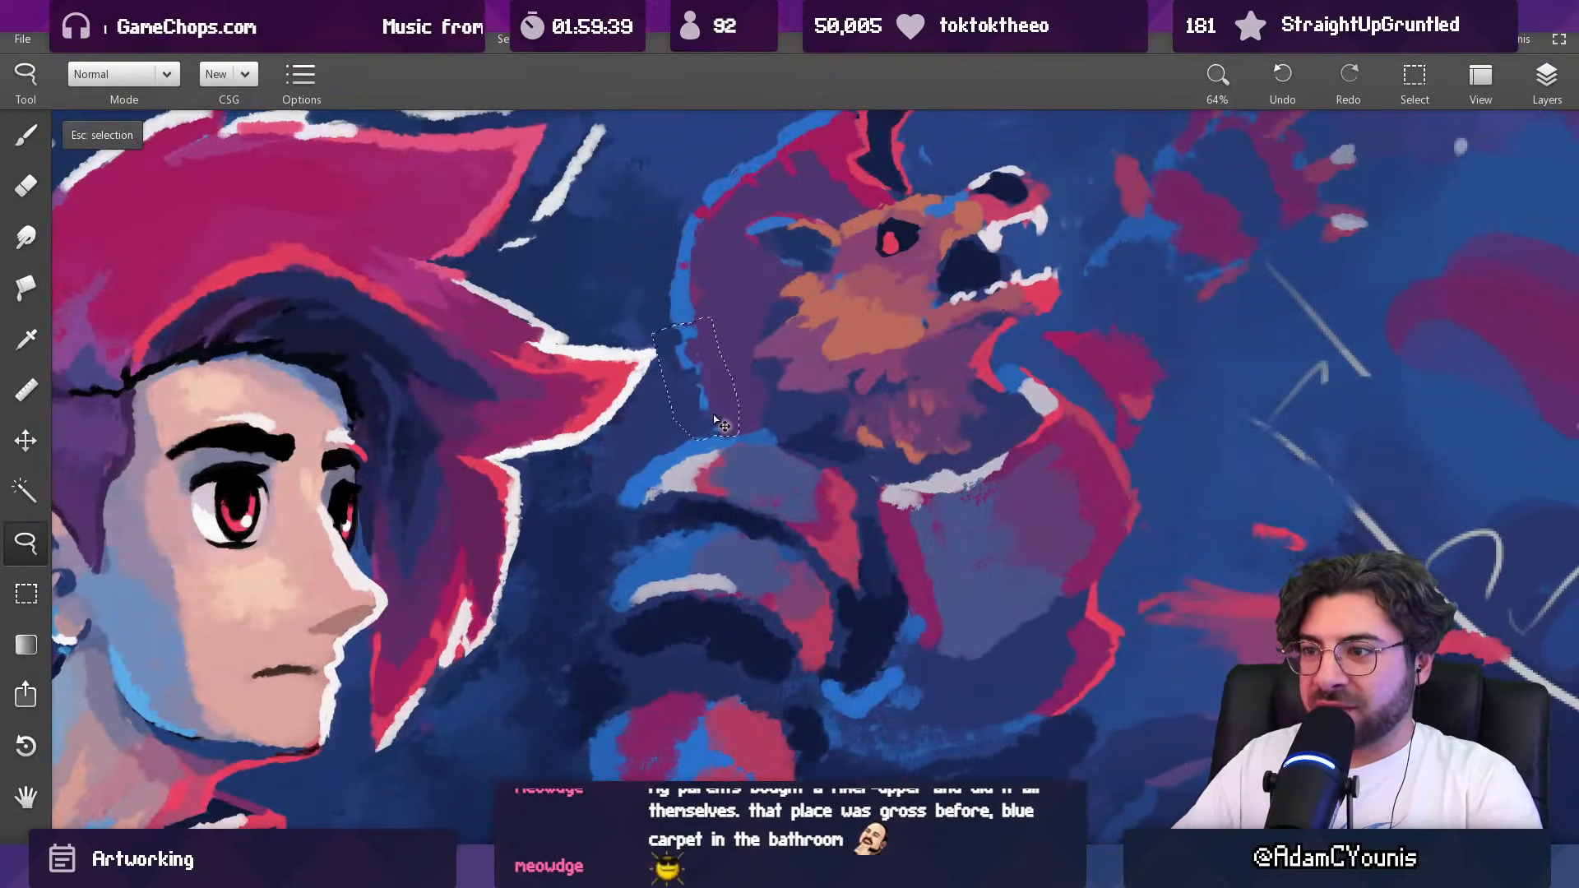
key(Escape)
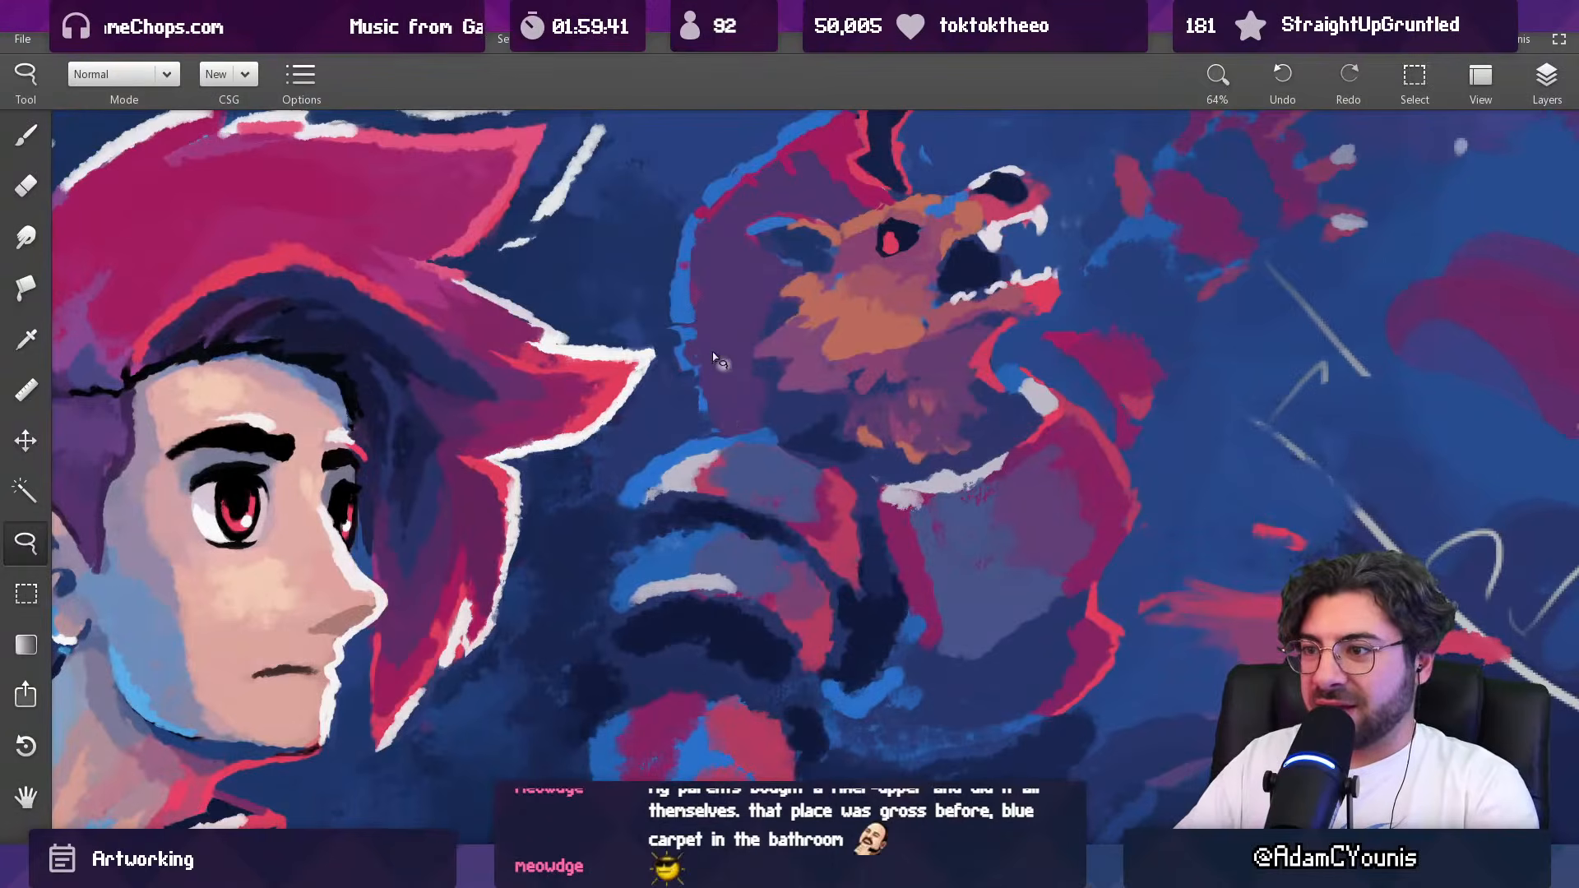
Step: Break up the light blue rim along the back of the creature's neck with sampled dark blue at 39 px and 27 px
key(b)
alt+click(687, 329)
alt+click(664, 327)
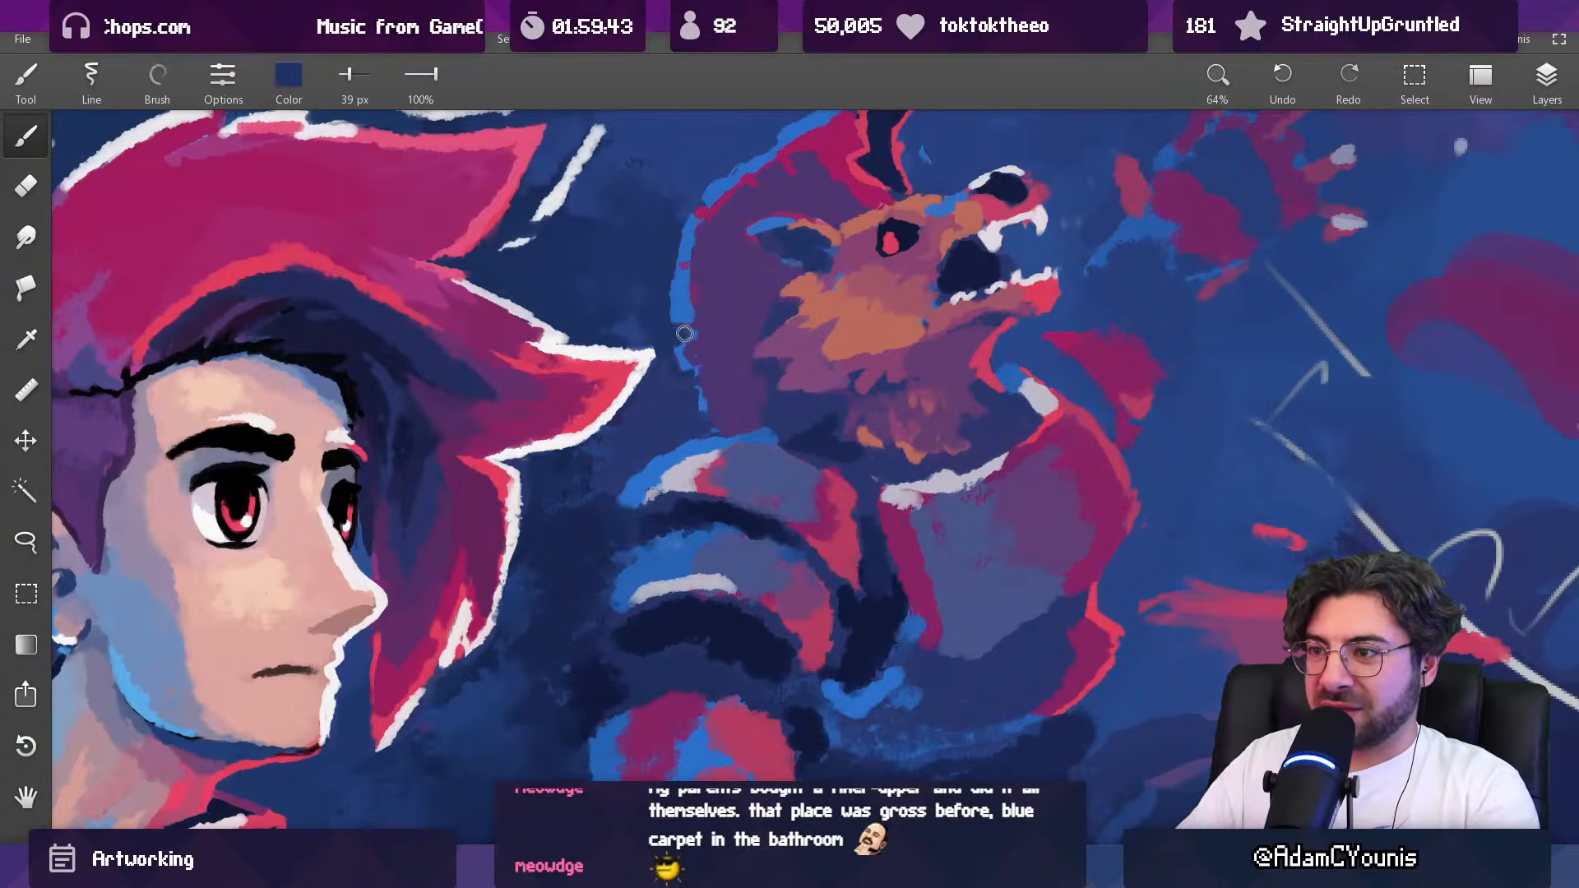
drag(678, 337, 689, 329)
alt+click(683, 314)
key(bracketleft)
alt+click(685, 336)
Step: Rework the lower back of the creature's neck with sampled purple and dark blue at 27 px
drag(745, 311, 744, 428)
alt+click(724, 425)
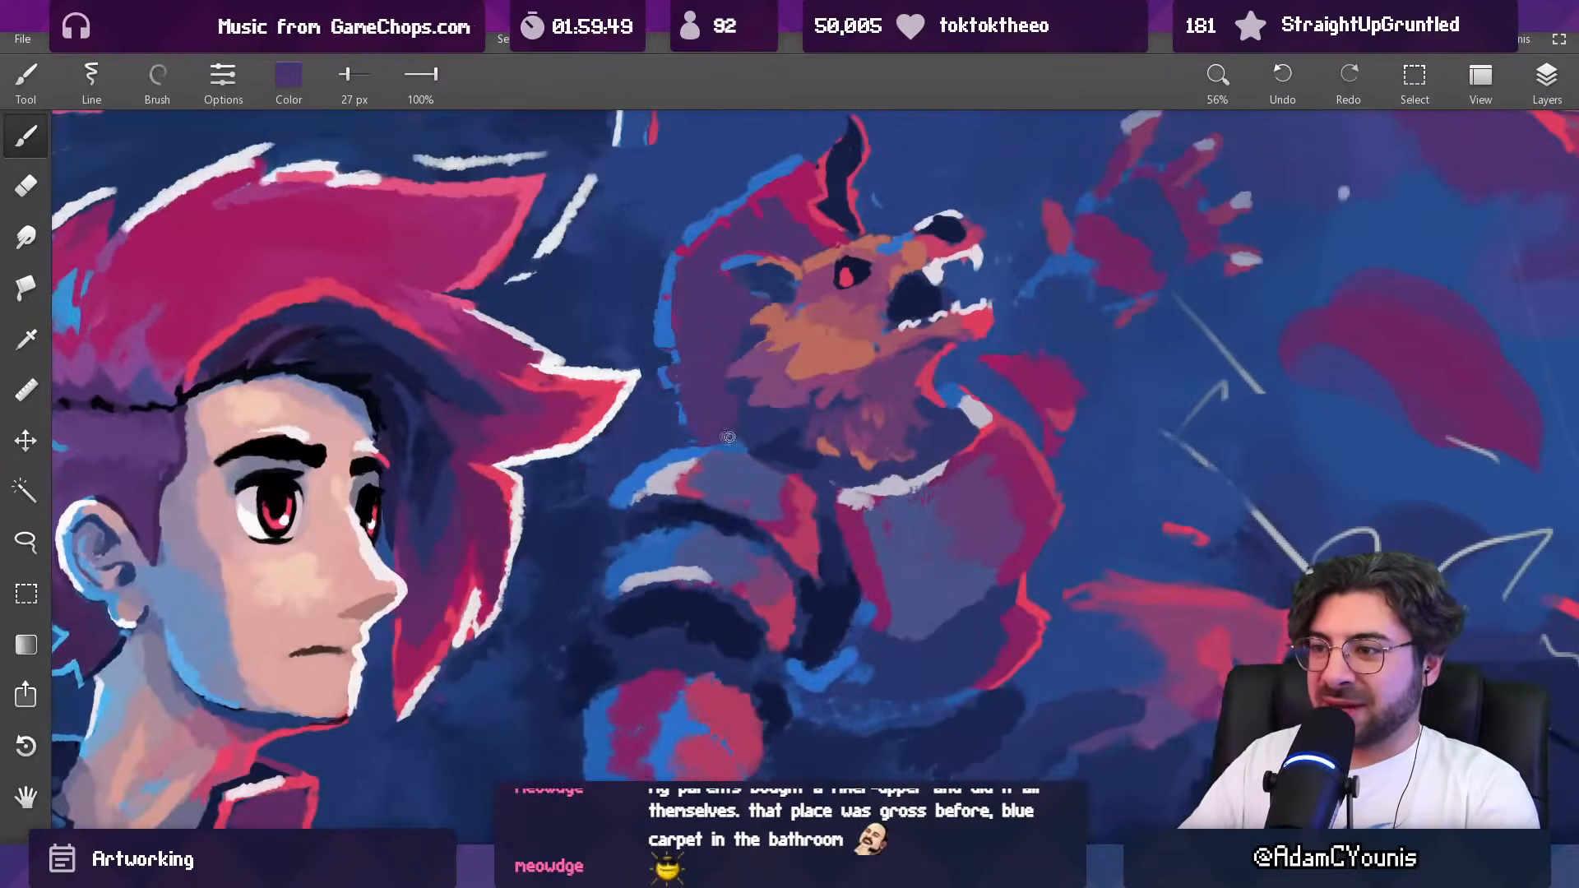
mouse_move(747, 431)
mouse_down()
mouse_move(744, 347)
mouse_move(714, 373)
mouse_move(730, 373)
mouse_move(710, 358)
mouse_move(737, 356)
mouse_move(708, 403)
mouse_move(757, 430)
mouse_move(710, 474)
mouse_move(699, 521)
mouse_up()
drag(777, 383, 769, 248)
alt+click(731, 395)
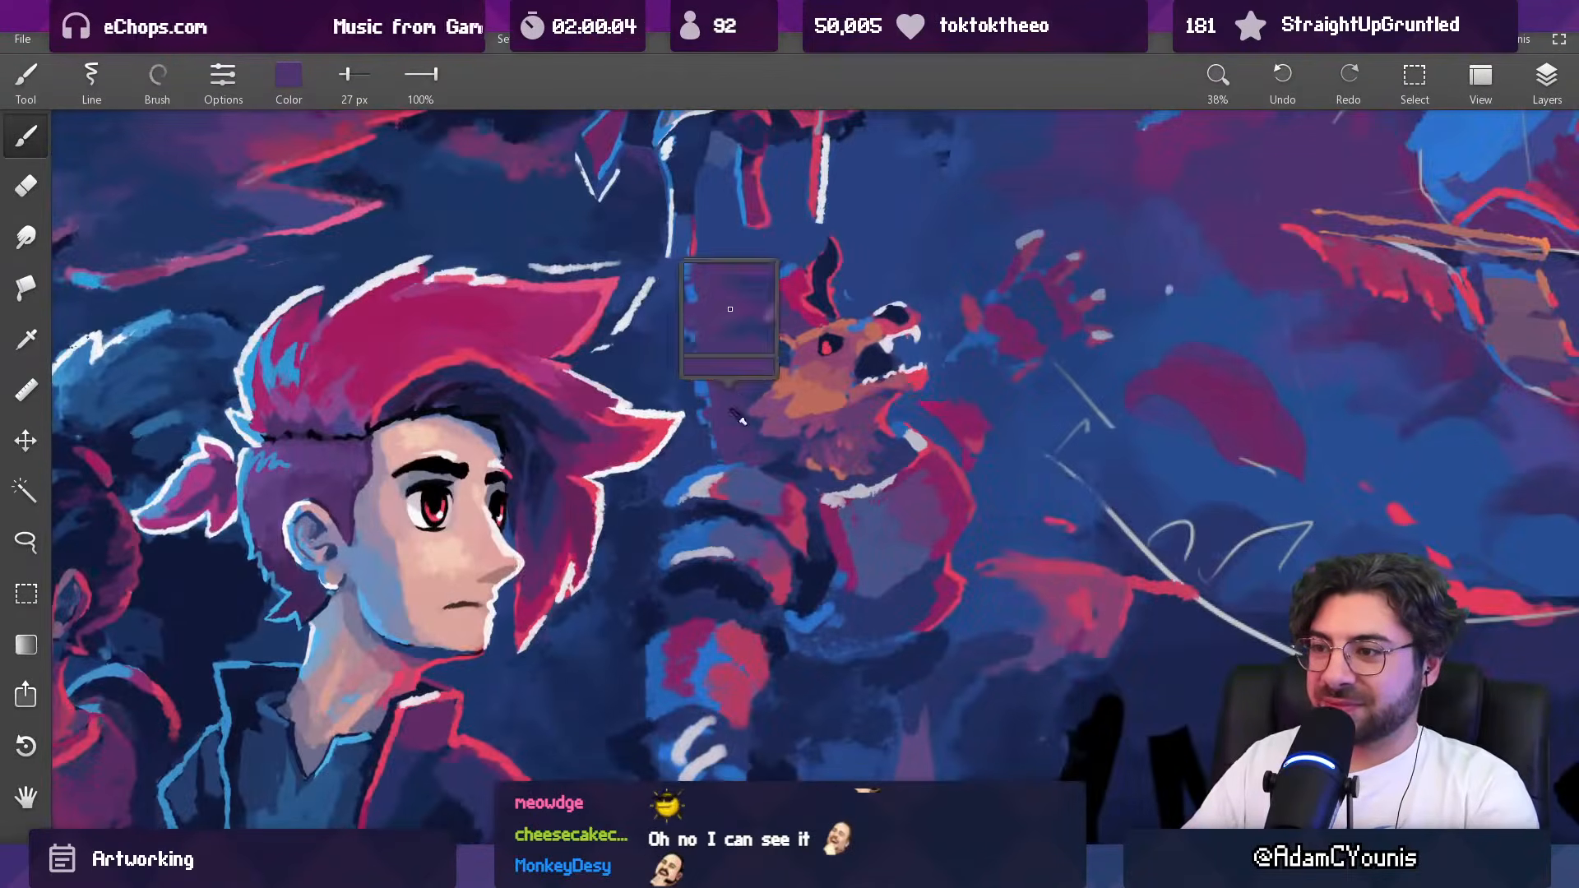
alt+click(761, 402)
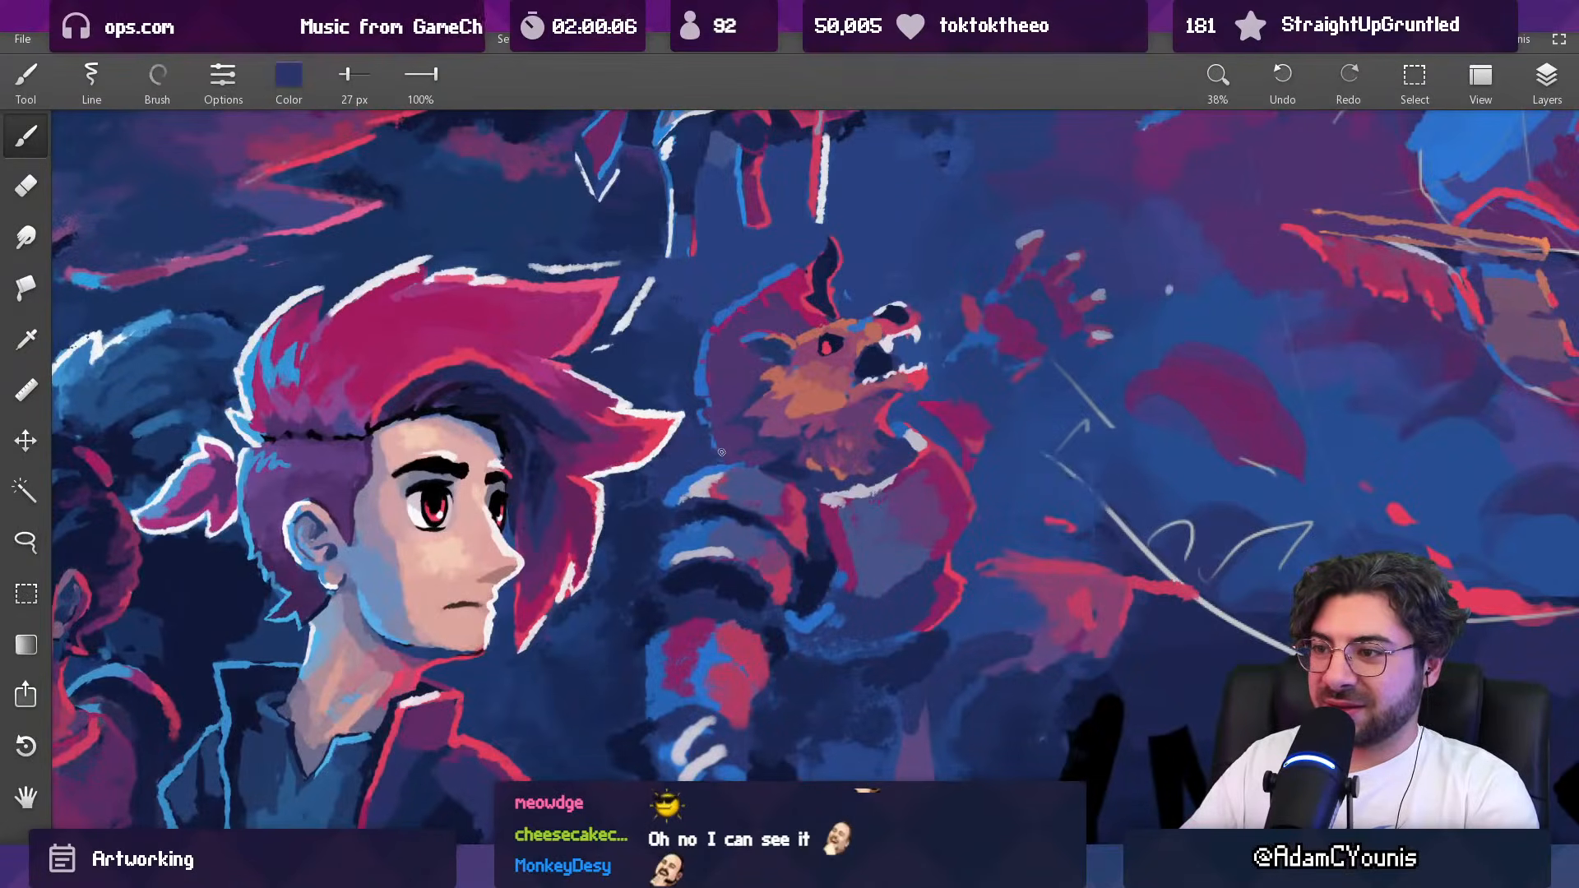
mouse_move(778, 398)
mouse_down()
mouse_move(777, 448)
mouse_move(768, 397)
mouse_up()
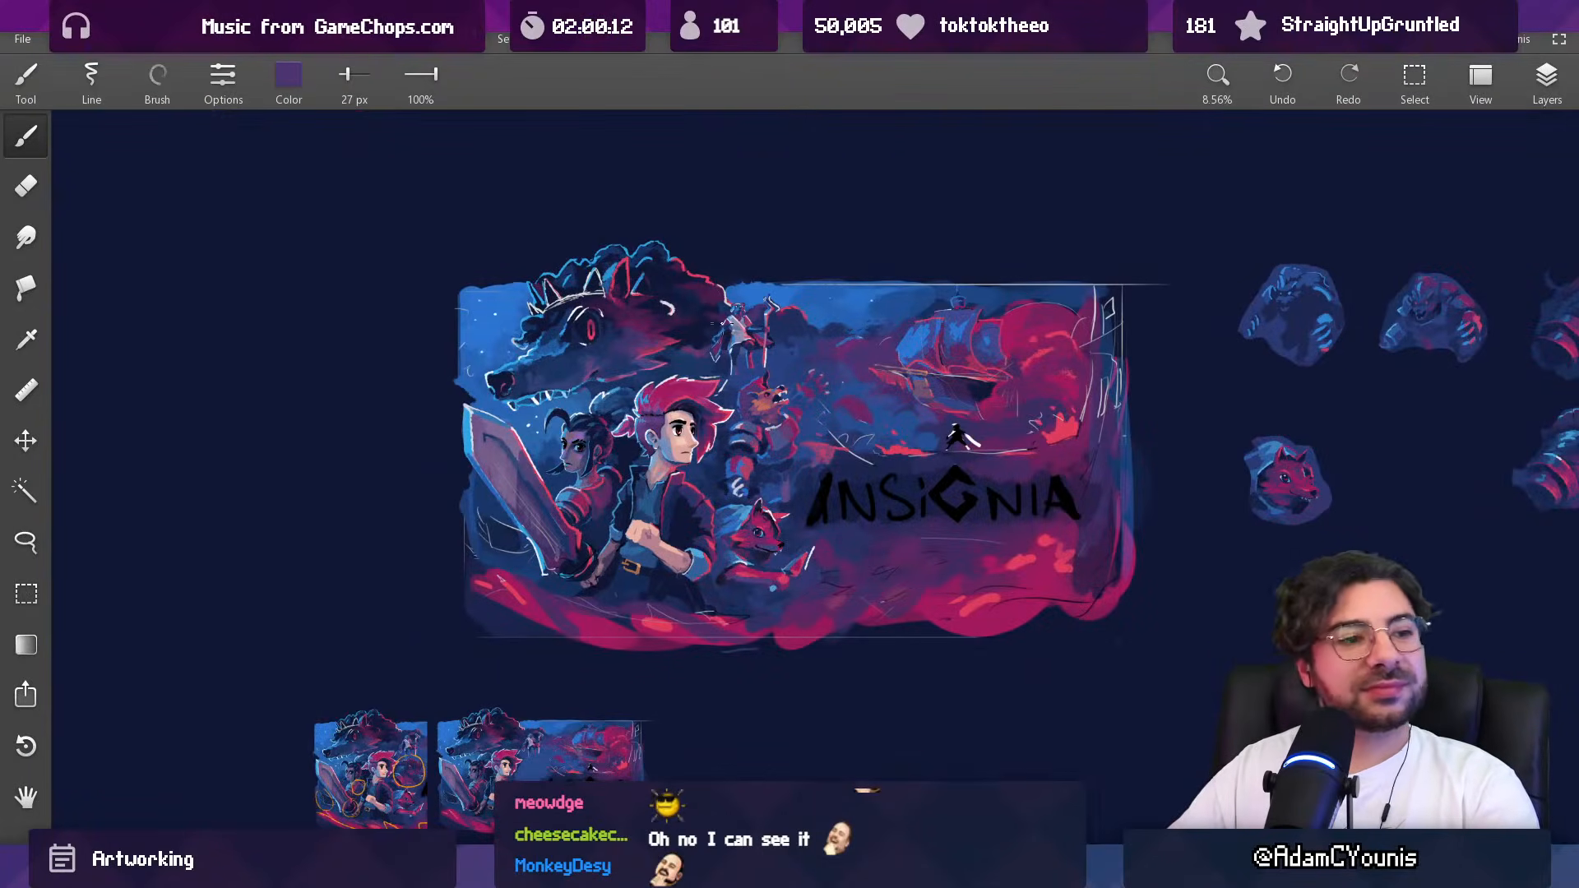
Step: Darken the background between the hero's hair and the creature's shoulder with sampled dark blue at 75 px
drag(752, 339, 701, 354)
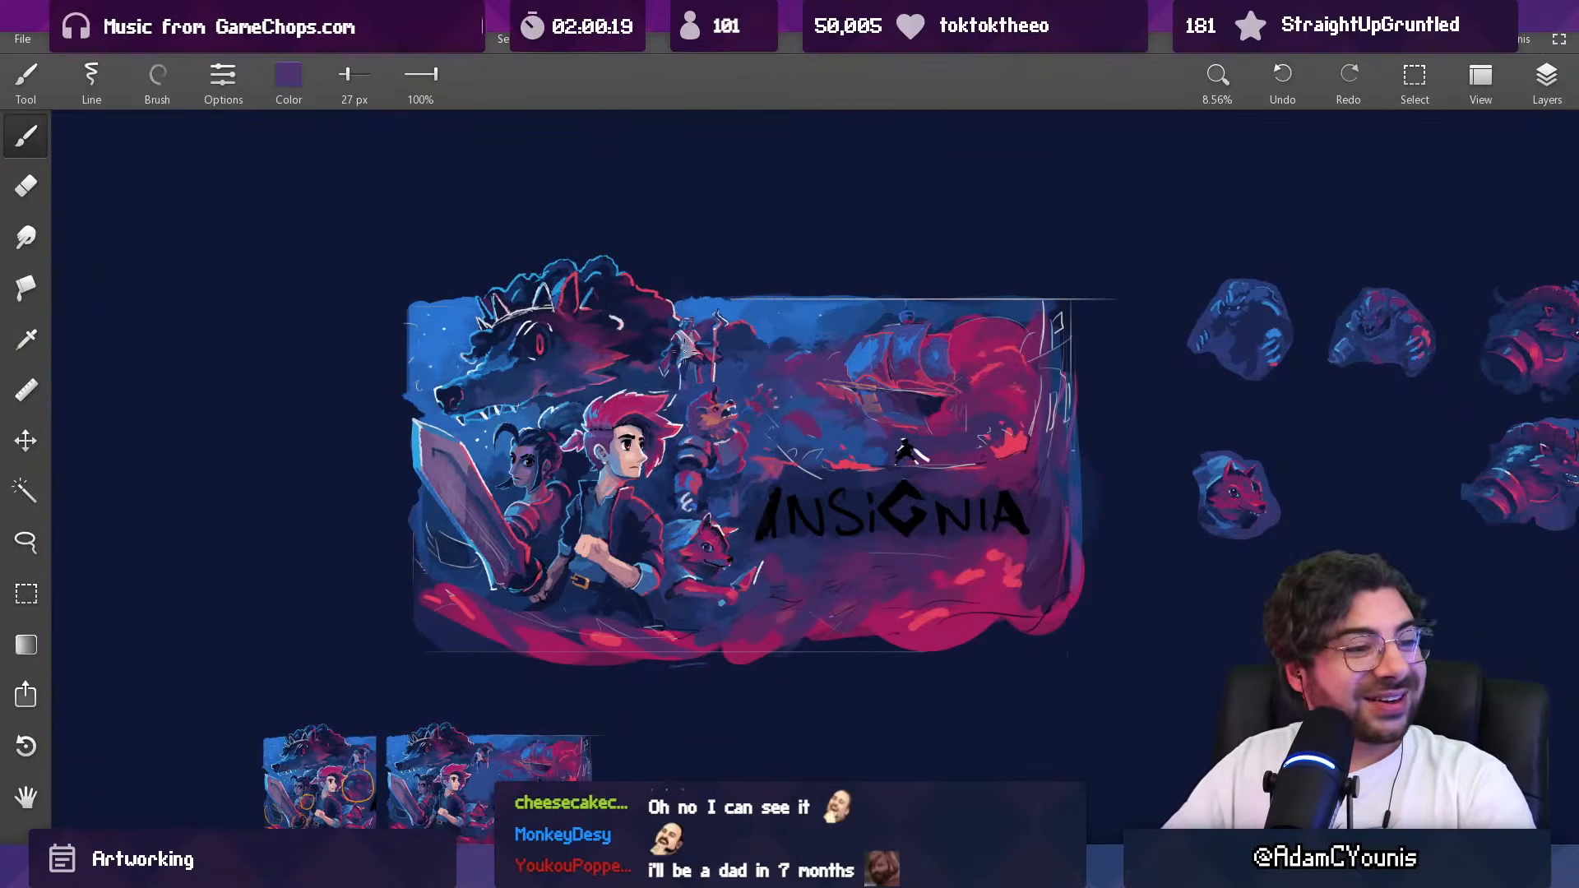
scroll(666, 380, up, 10)
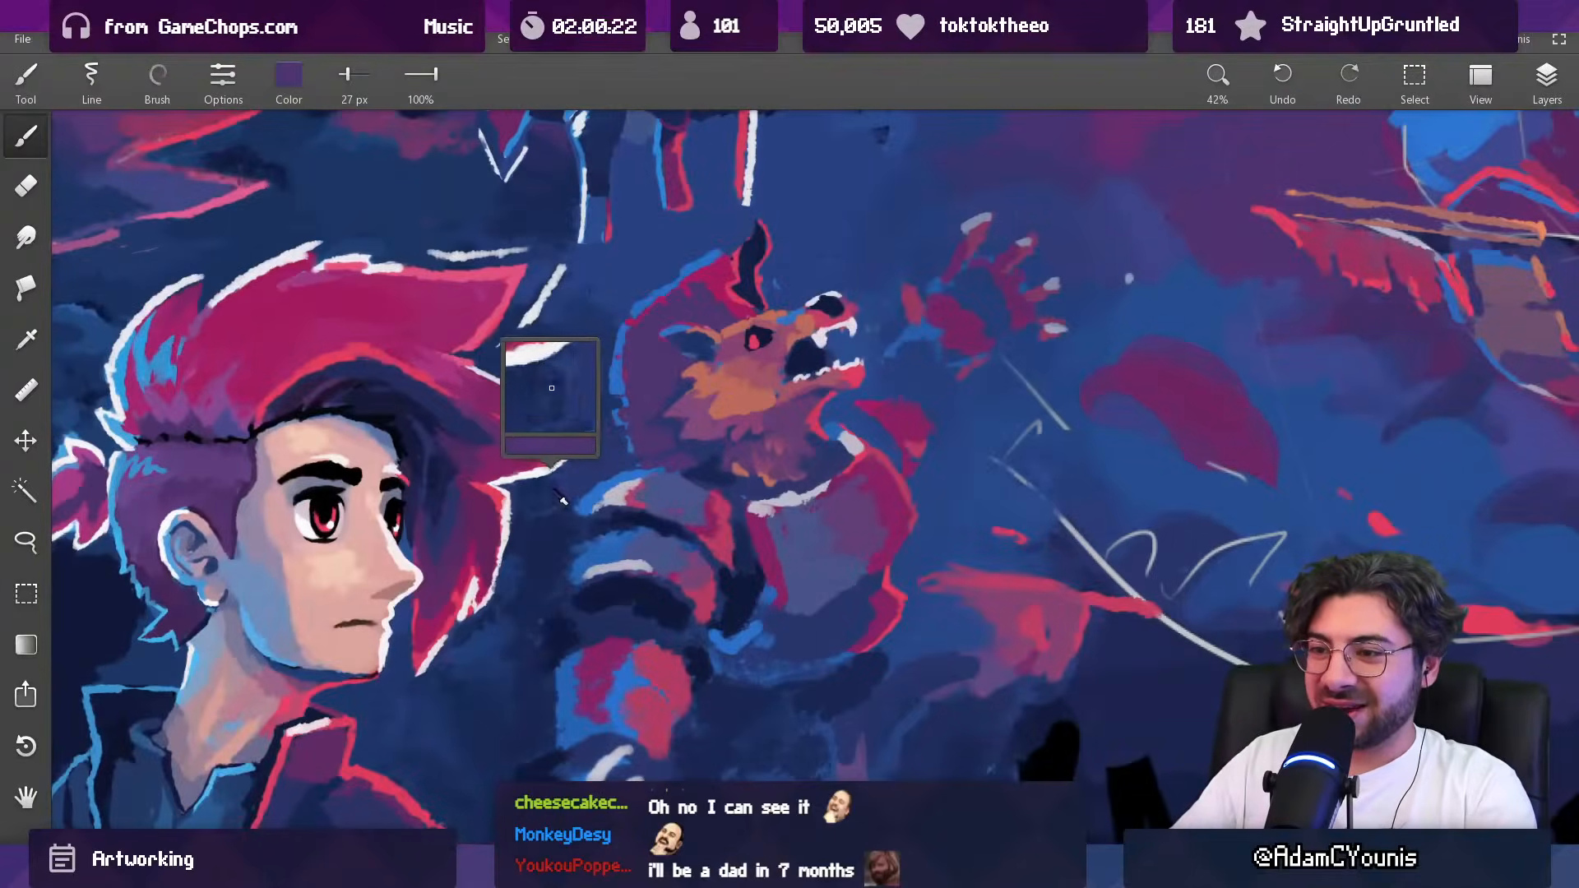
alt+click(557, 493)
key(])
key(])
key(])
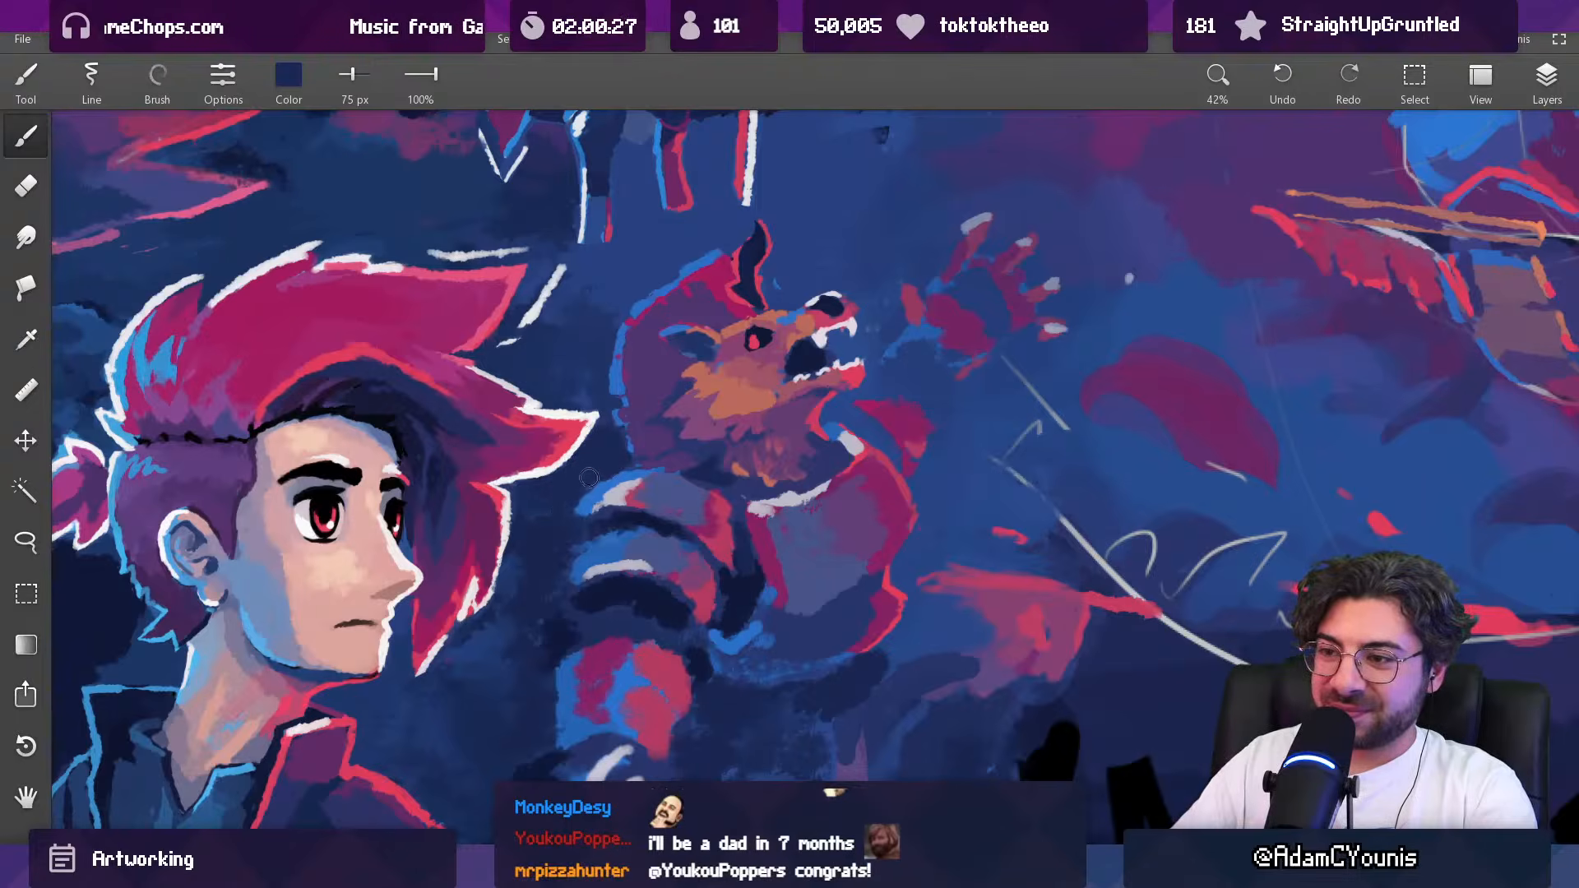
scroll(548, 503, down, 10)
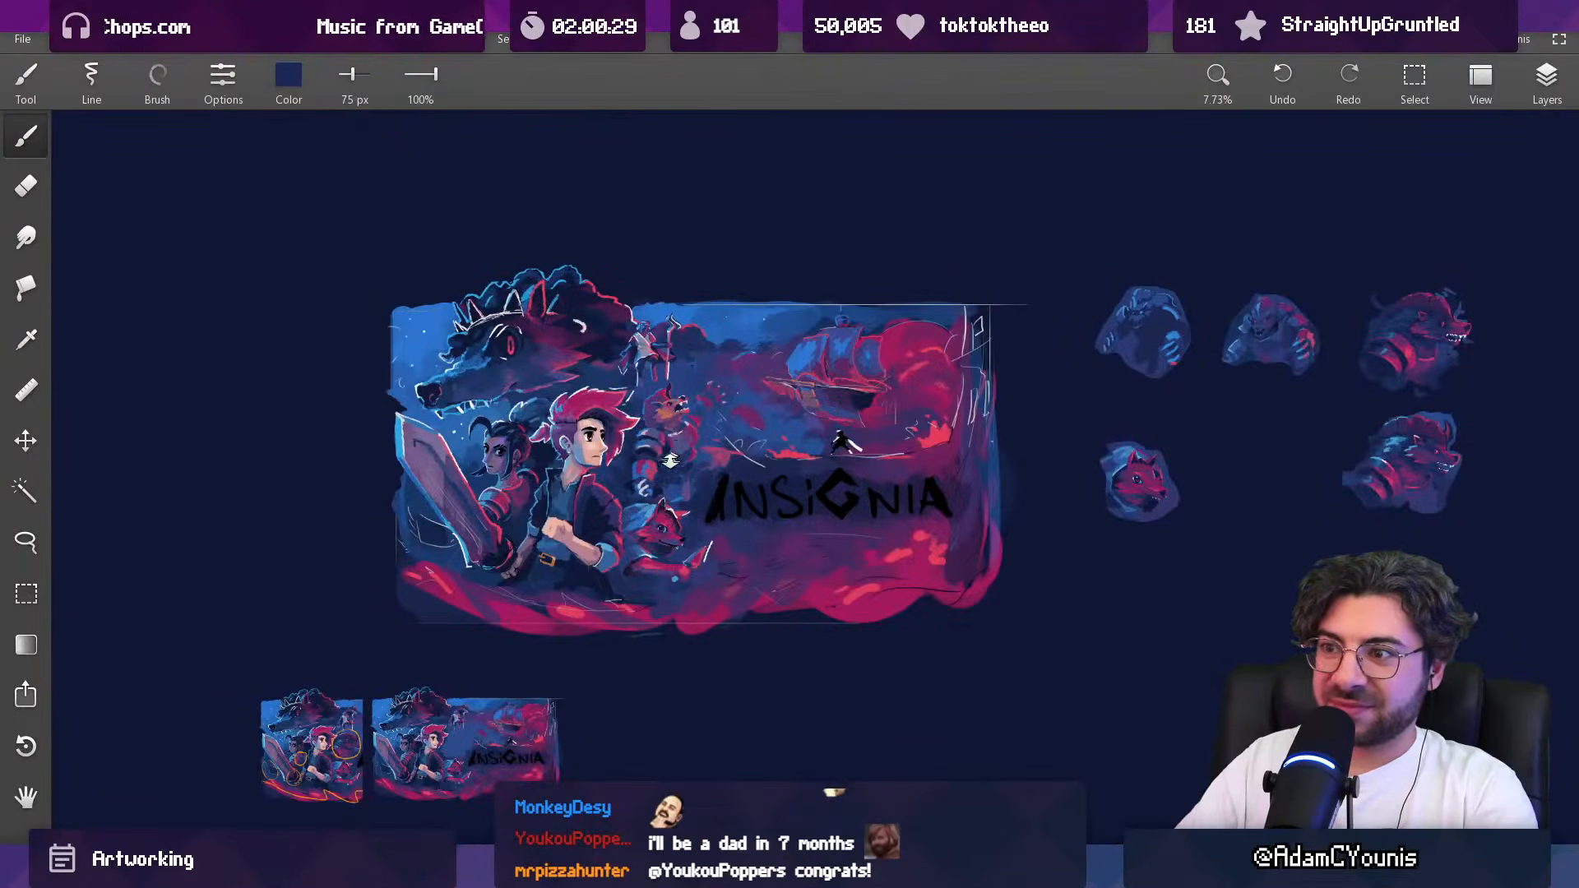
scroll(672, 455, up, 7)
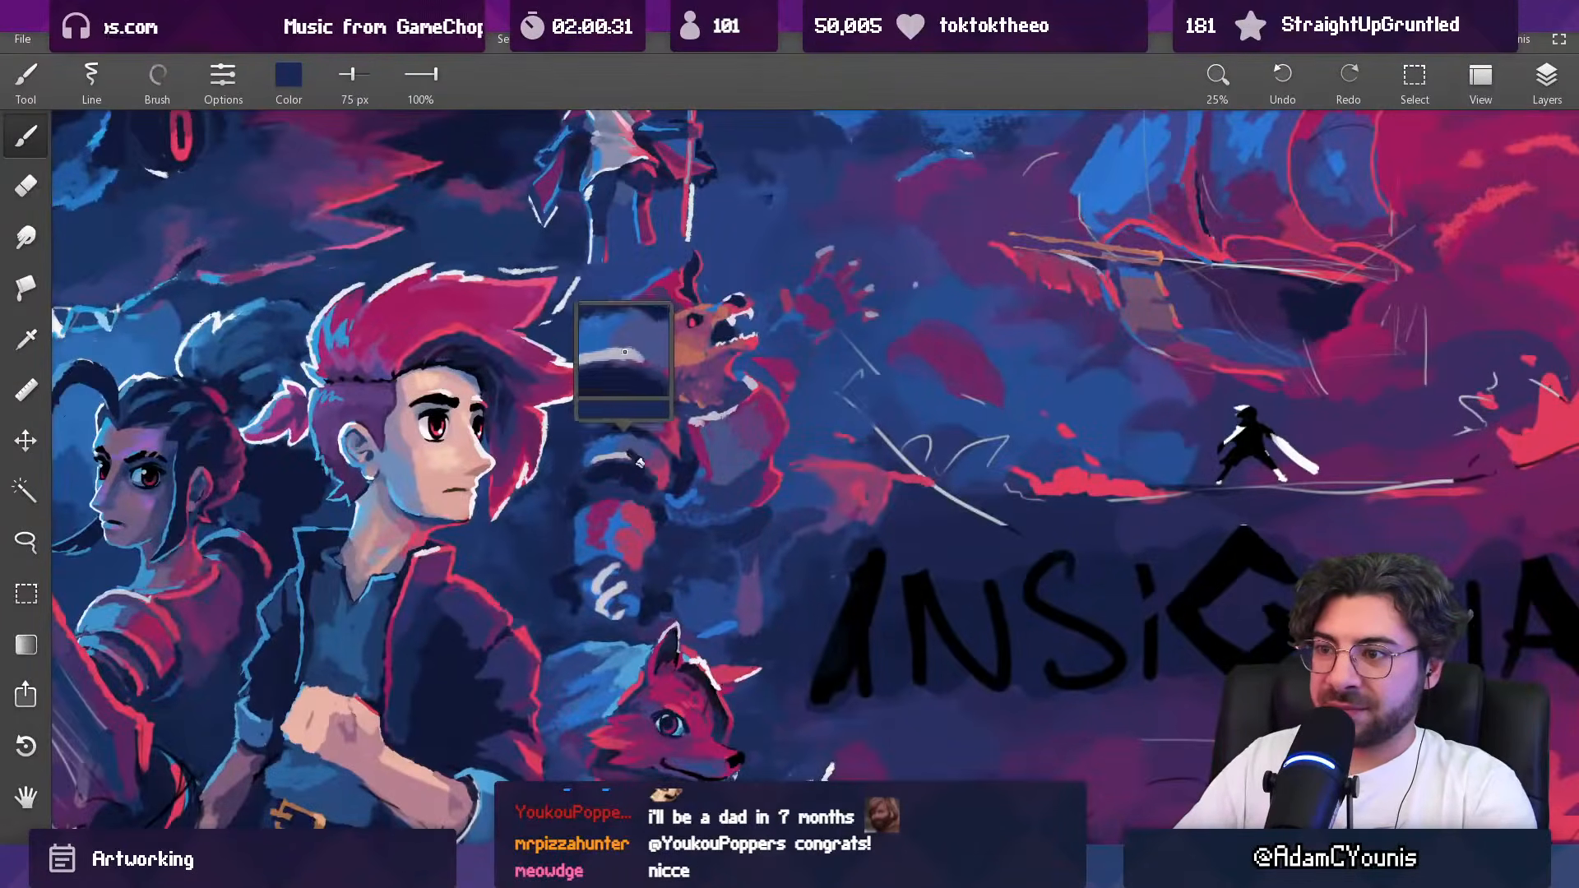
Step: Repaint the creature's second shoulder plate with sampled blue and slate blue at up to 75 px, covering its pale highlight
alt+click(593, 427)
key(])
key(])
key([)
key([)
key([)
scroll(654, 449, down, 7)
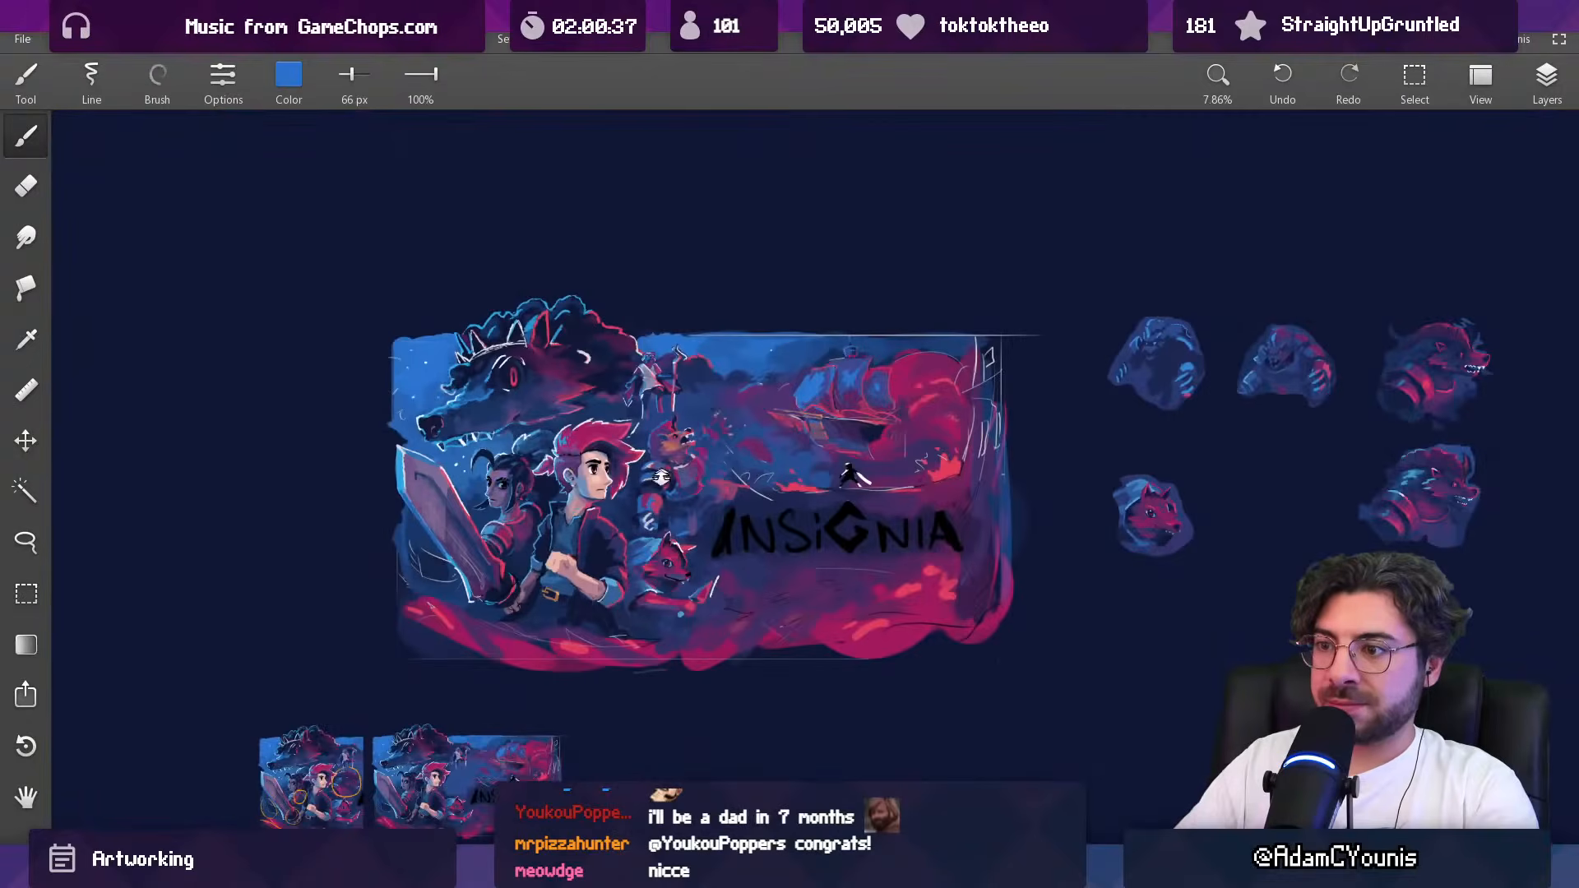
scroll(662, 468, up, 7)
key(])
drag(637, 515, 662, 519)
alt+click(663, 442)
drag(644, 453, 676, 462)
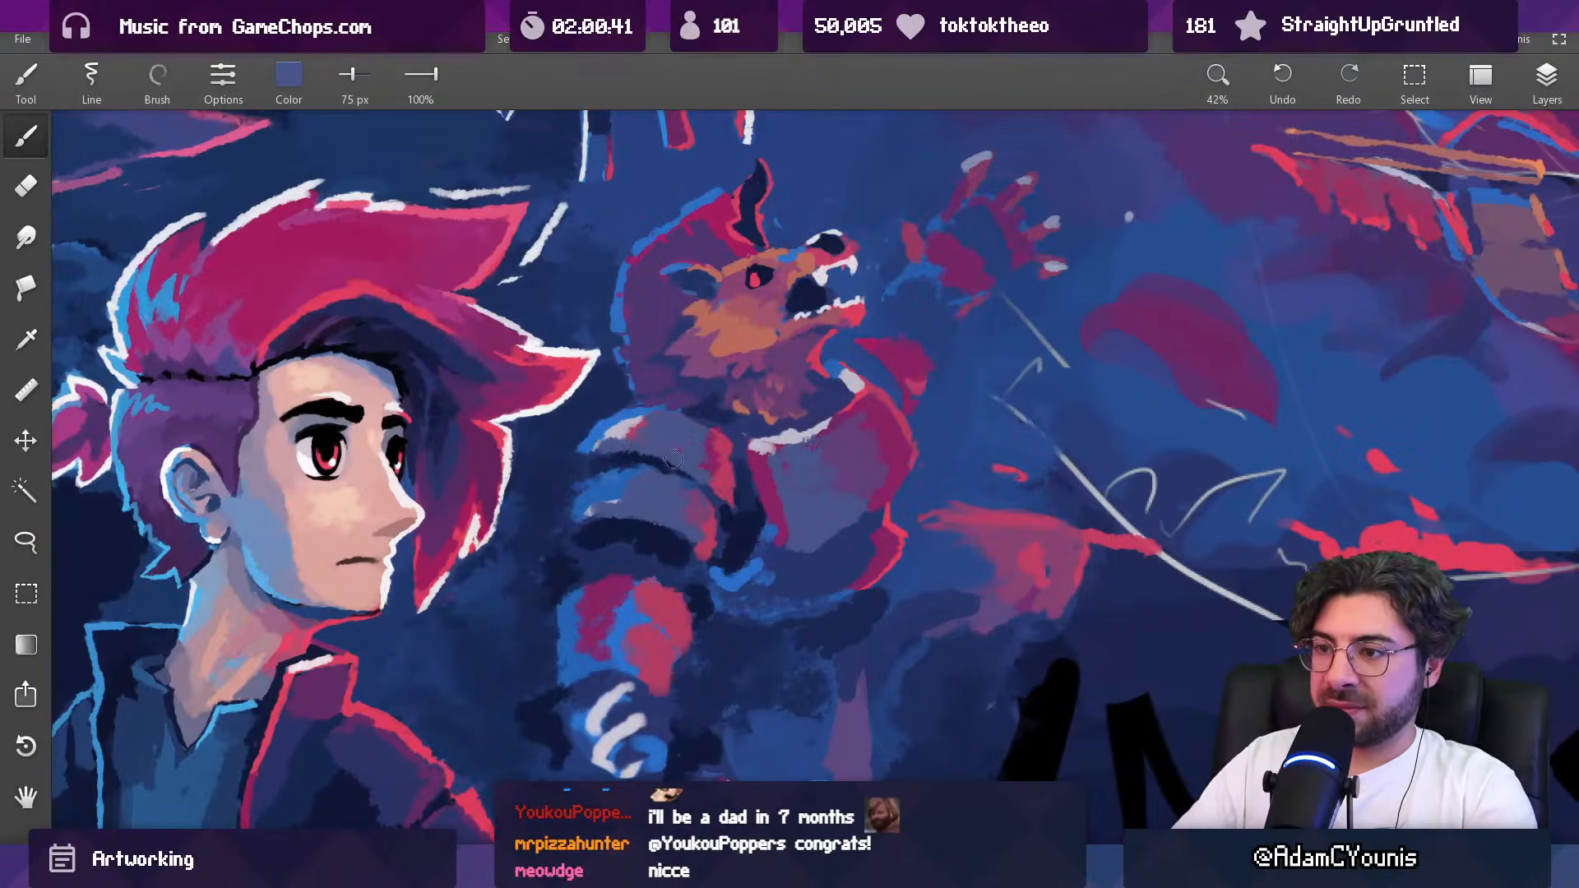
Step: Cover the top shoulder plate's white highlight with sampled bright blue at 75 px and trim its edge with dark blue at 43 px
scroll(643, 467, down, 8)
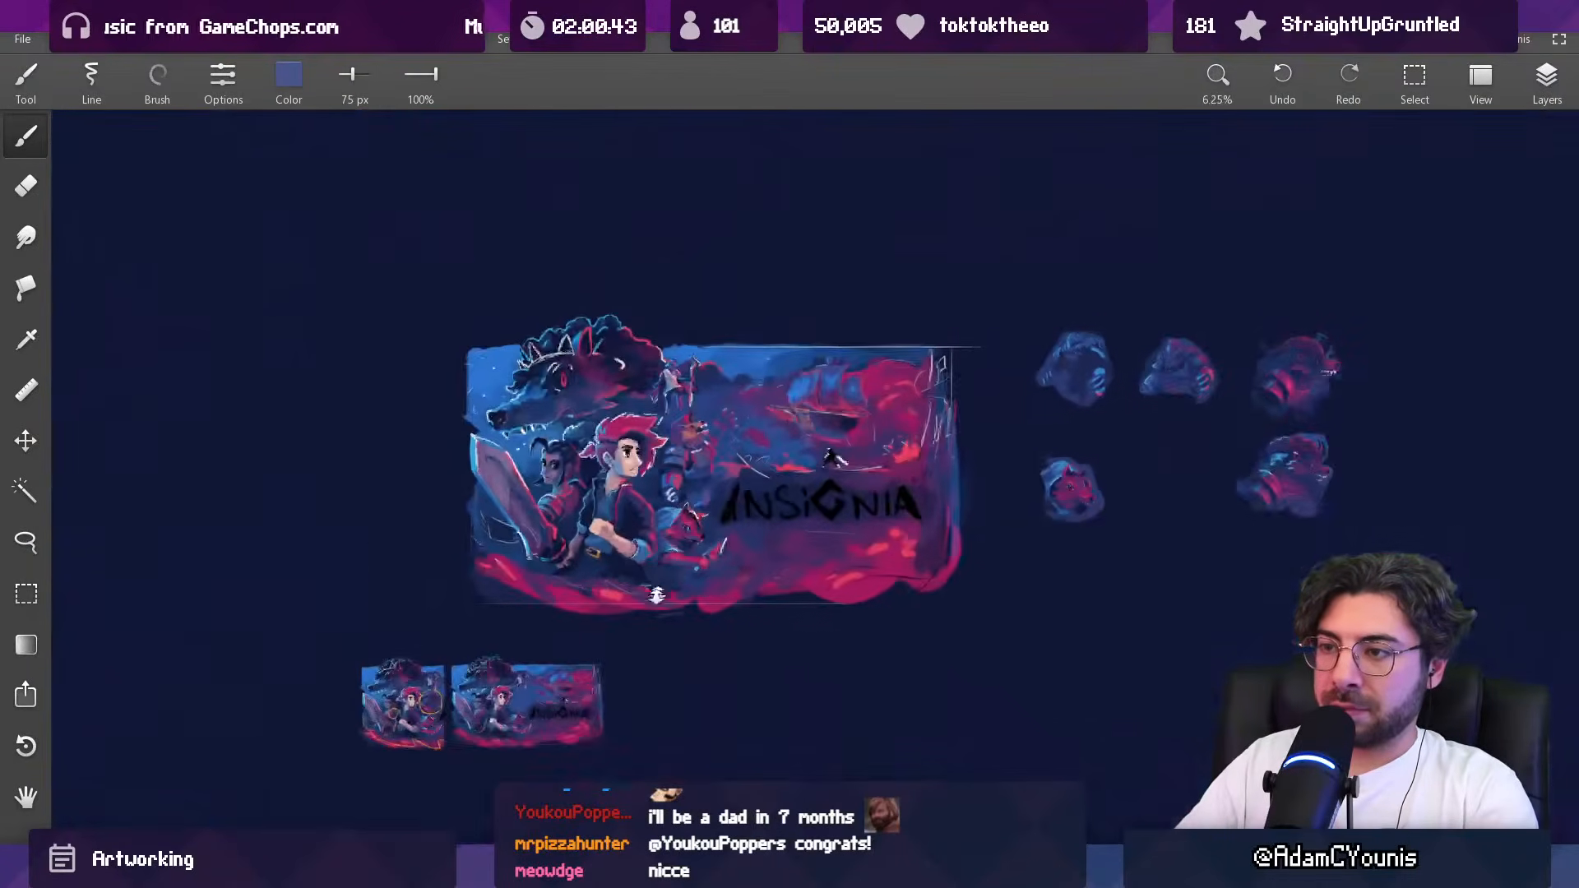
scroll(661, 409, up, 3)
scroll(661, 409, up, 3)
alt+click(590, 477)
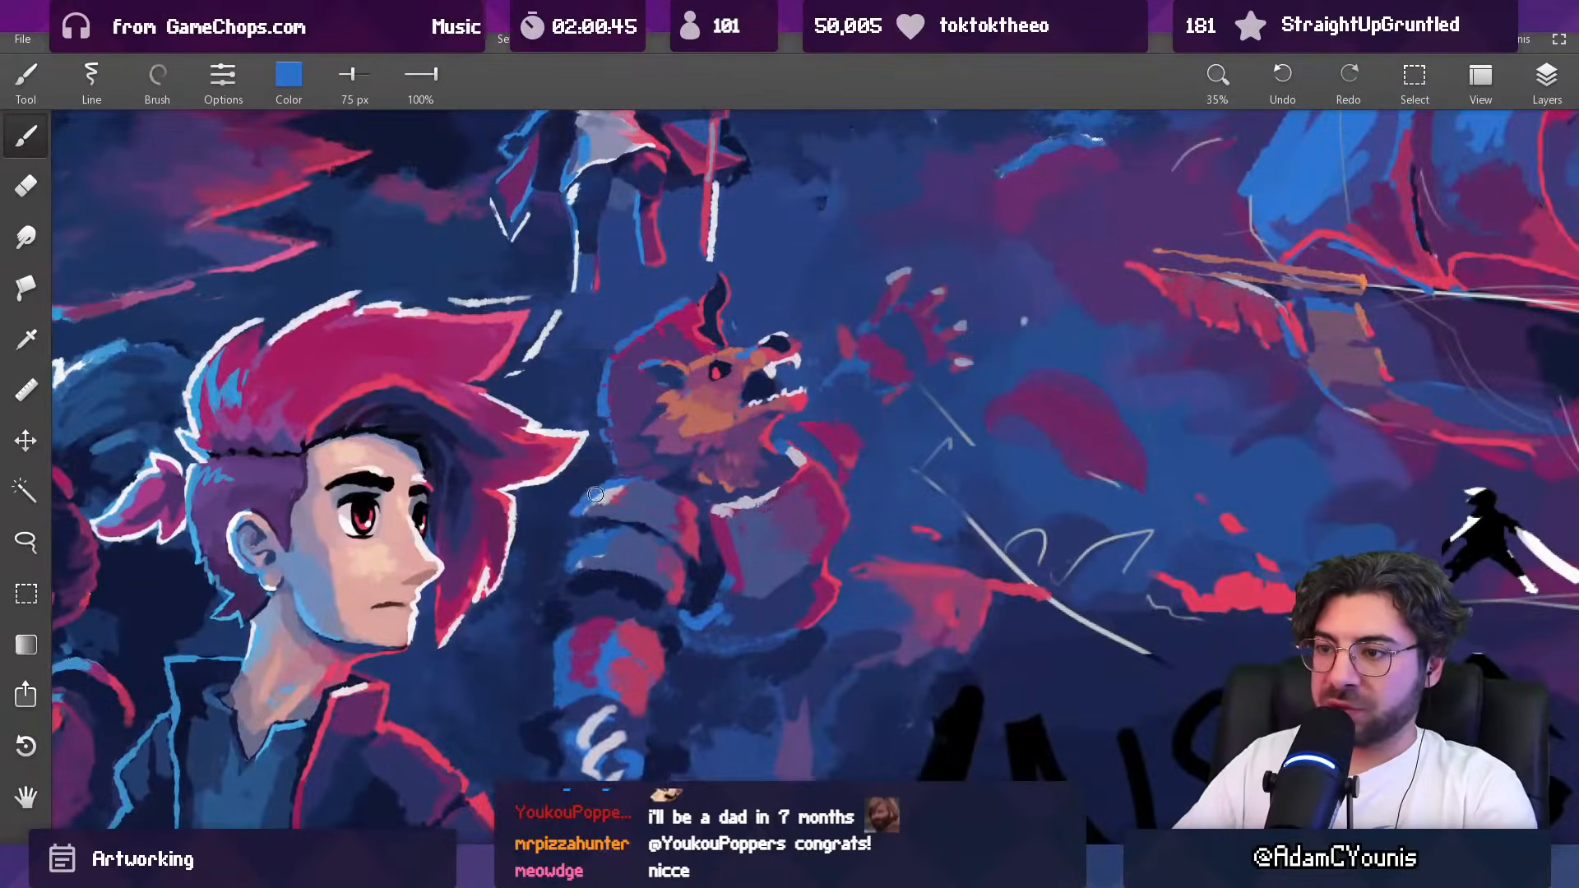
alt+click(580, 506)
drag(566, 522, 592, 496)
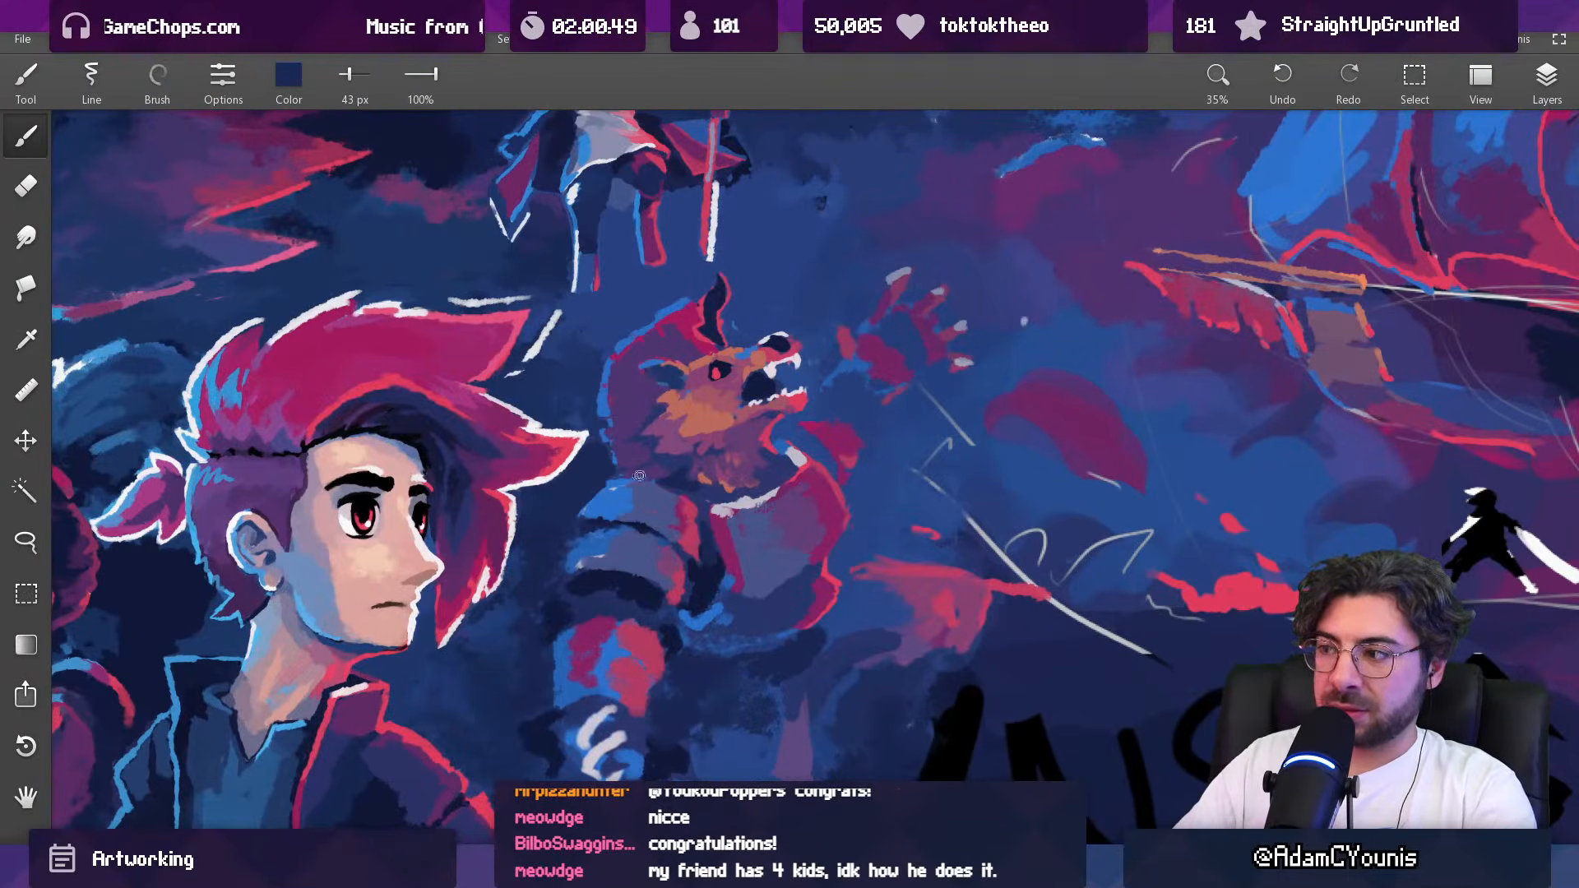
Step: Switch to the pixel-art editor to study the armour on the creature's sprite, and return to compare the whole painting
key(alt+Tab)
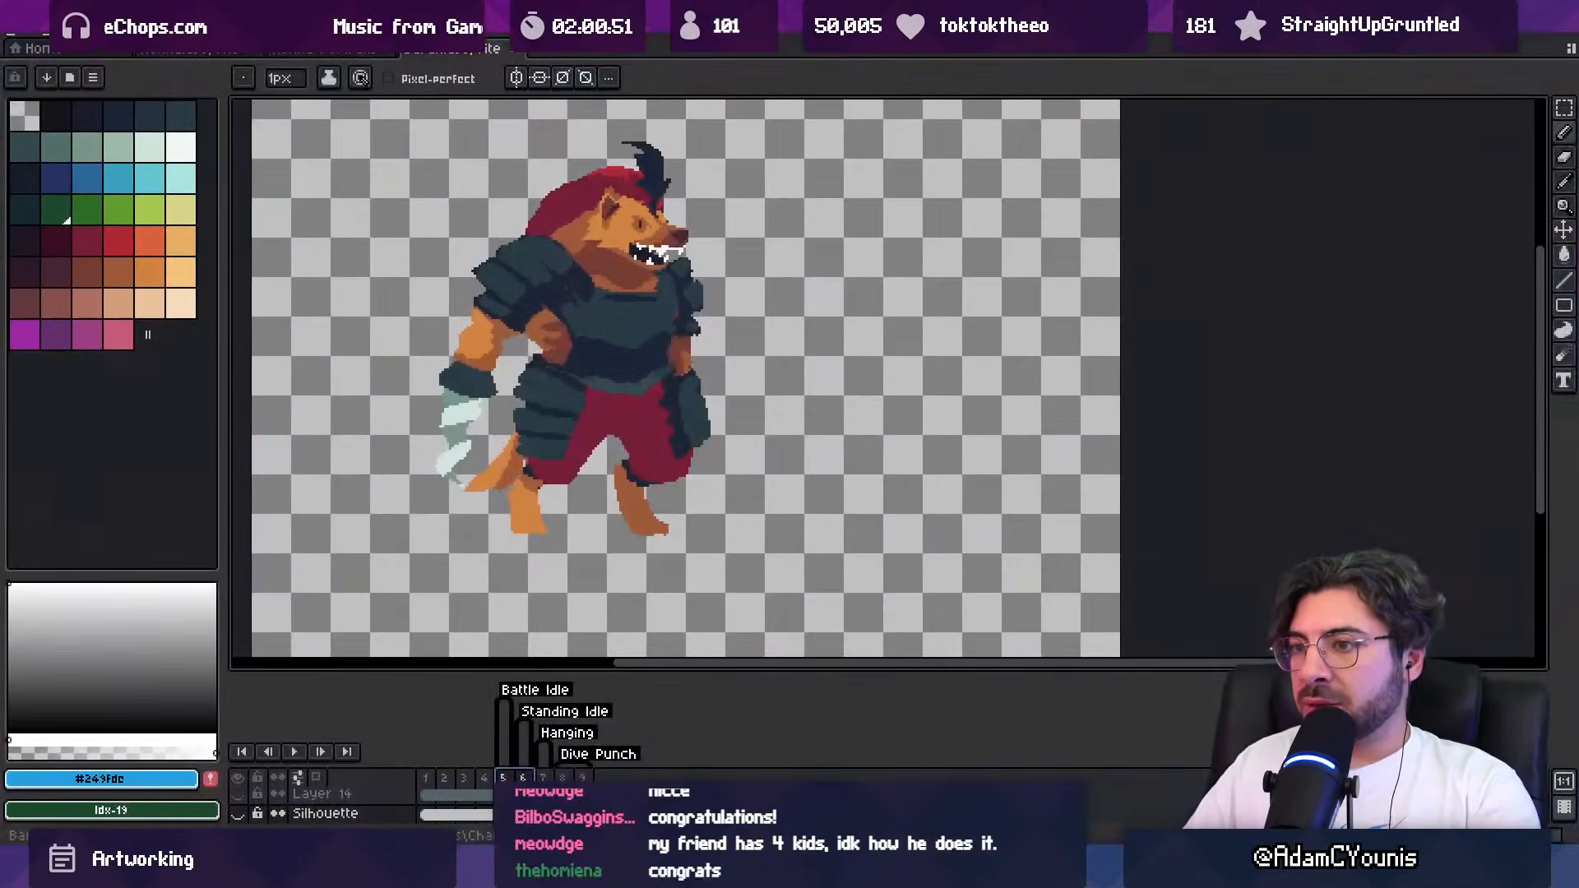
key(alt+Tab)
drag(706, 555, 727, 707)
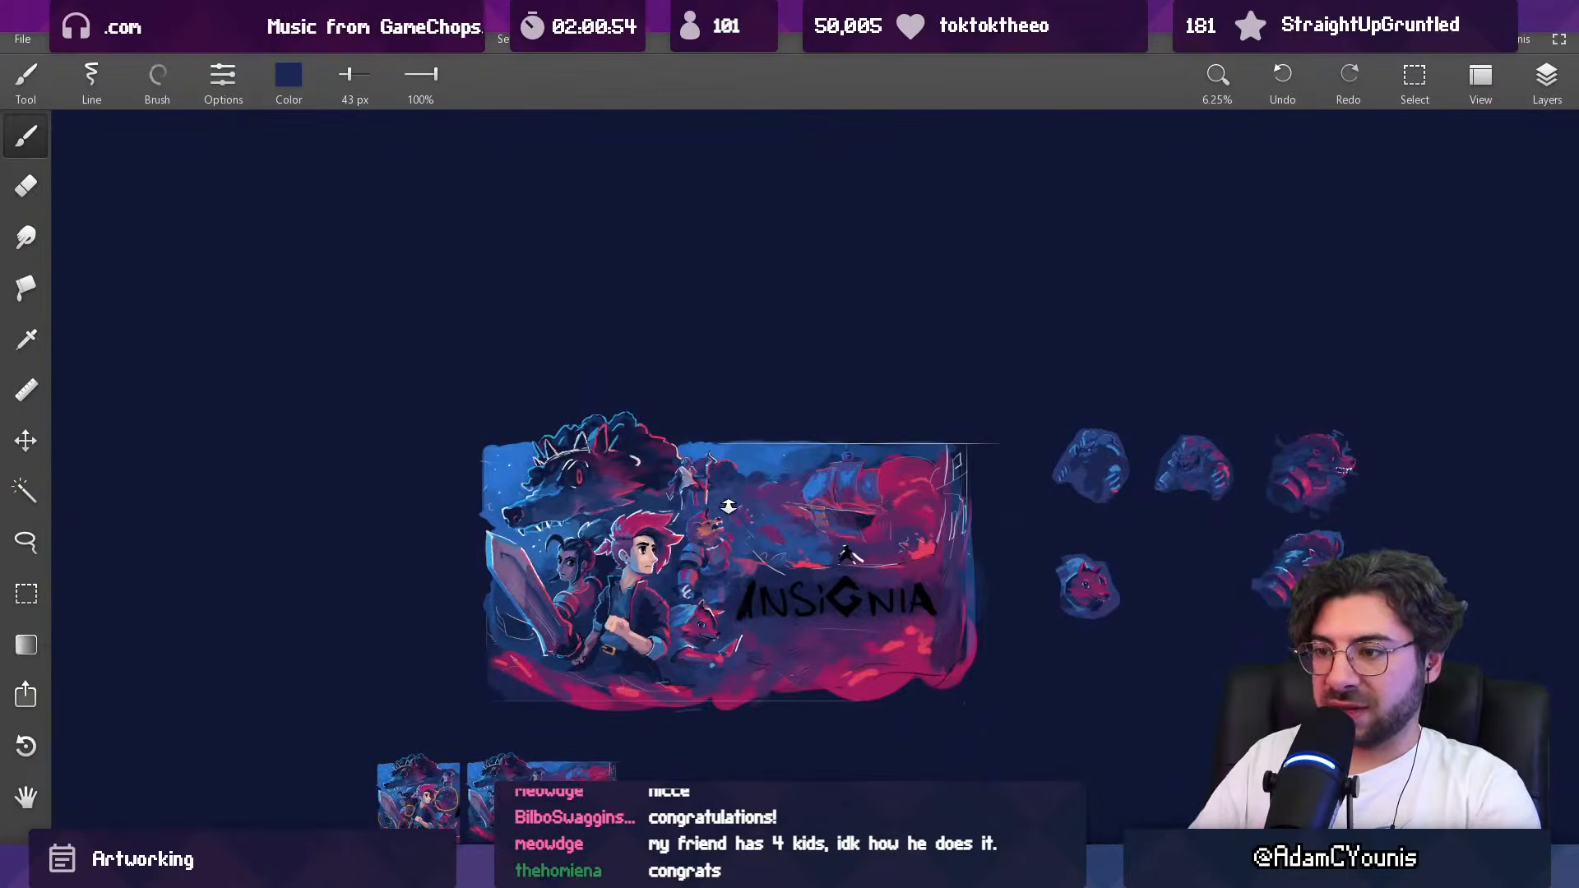
drag(718, 527, 707, 386)
Step: Simplify and narrow the creature's lower shoulder plate with sampled purple at 58 px and blue at 68 px
alt+click(665, 545)
mouse_move(637, 585)
mouse_down()
mouse_move(676, 585)
mouse_move(707, 670)
mouse_up()
alt+click(681, 567)
alt+click(604, 589)
alt+click(696, 573)
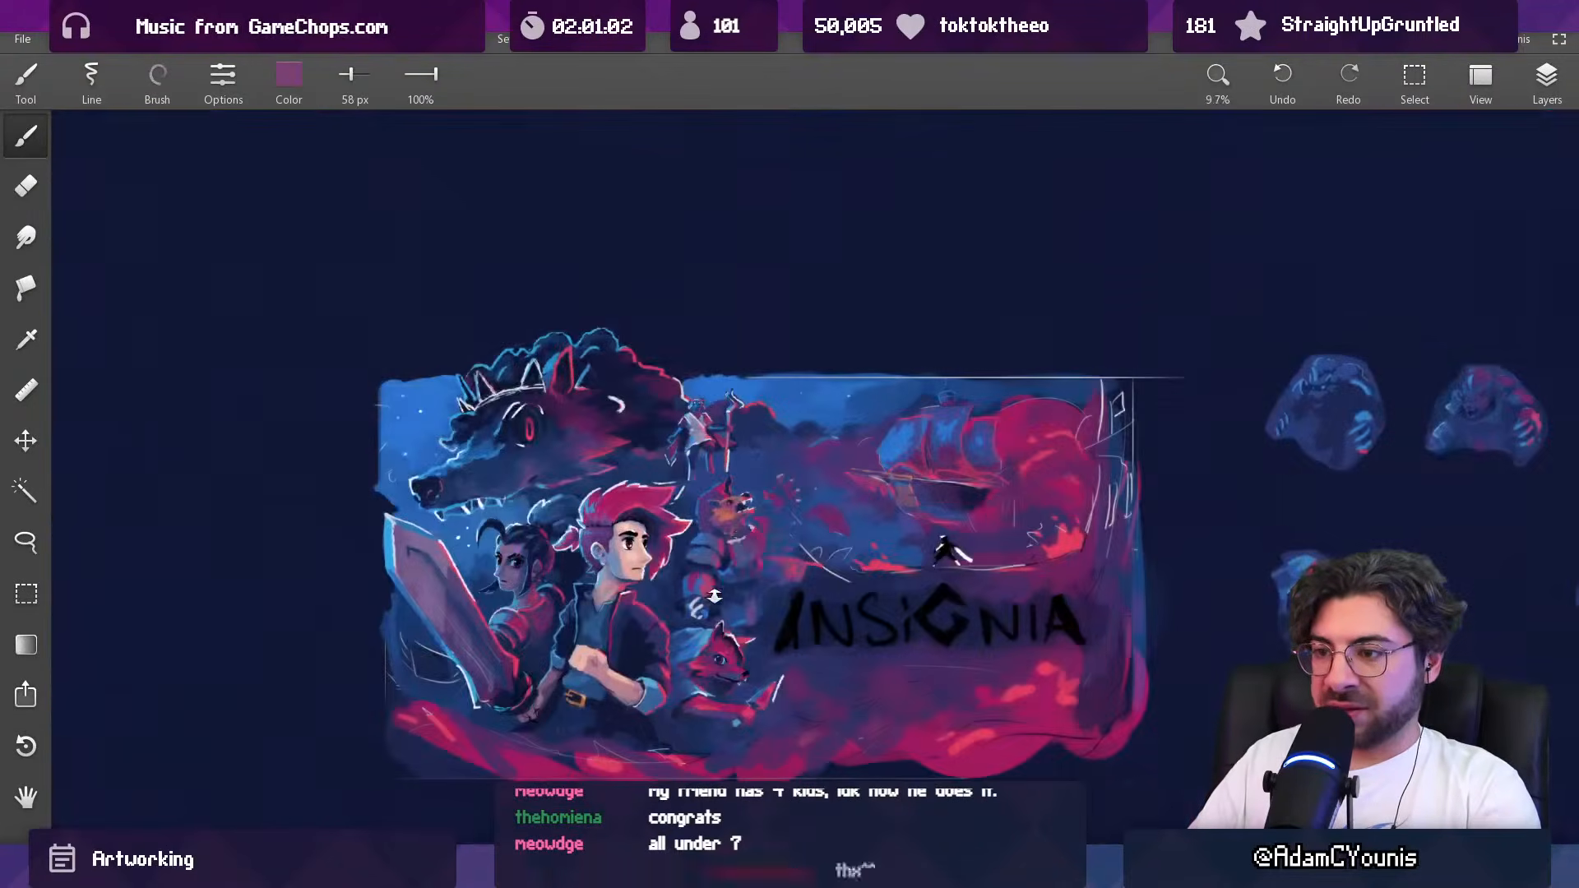
drag(727, 550, 720, 275)
alt+click(669, 504)
drag(597, 540, 632, 540)
mouse_move(594, 538)
mouse_down()
mouse_move(689, 549)
mouse_move(716, 570)
mouse_up()
alt+click(731, 574)
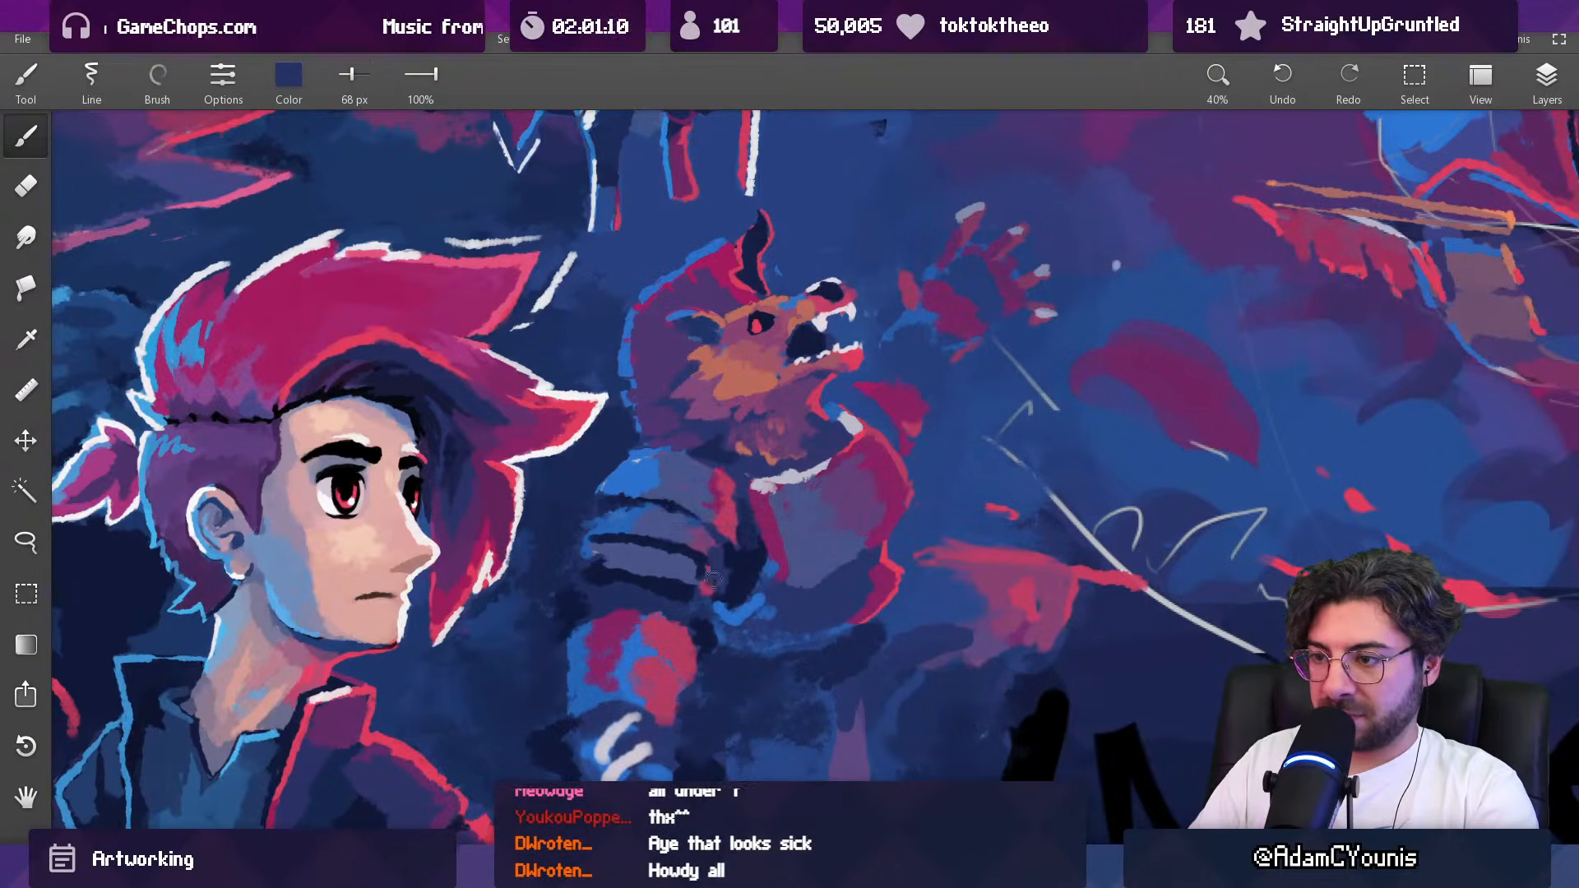
Step: Trim the outer edge of the shoulder plates and shade the gap beside the chest plate with sampled dark blues at 68 px
alt+click(590, 568)
drag(591, 562, 595, 522)
alt+click(590, 536)
alt+click(595, 504)
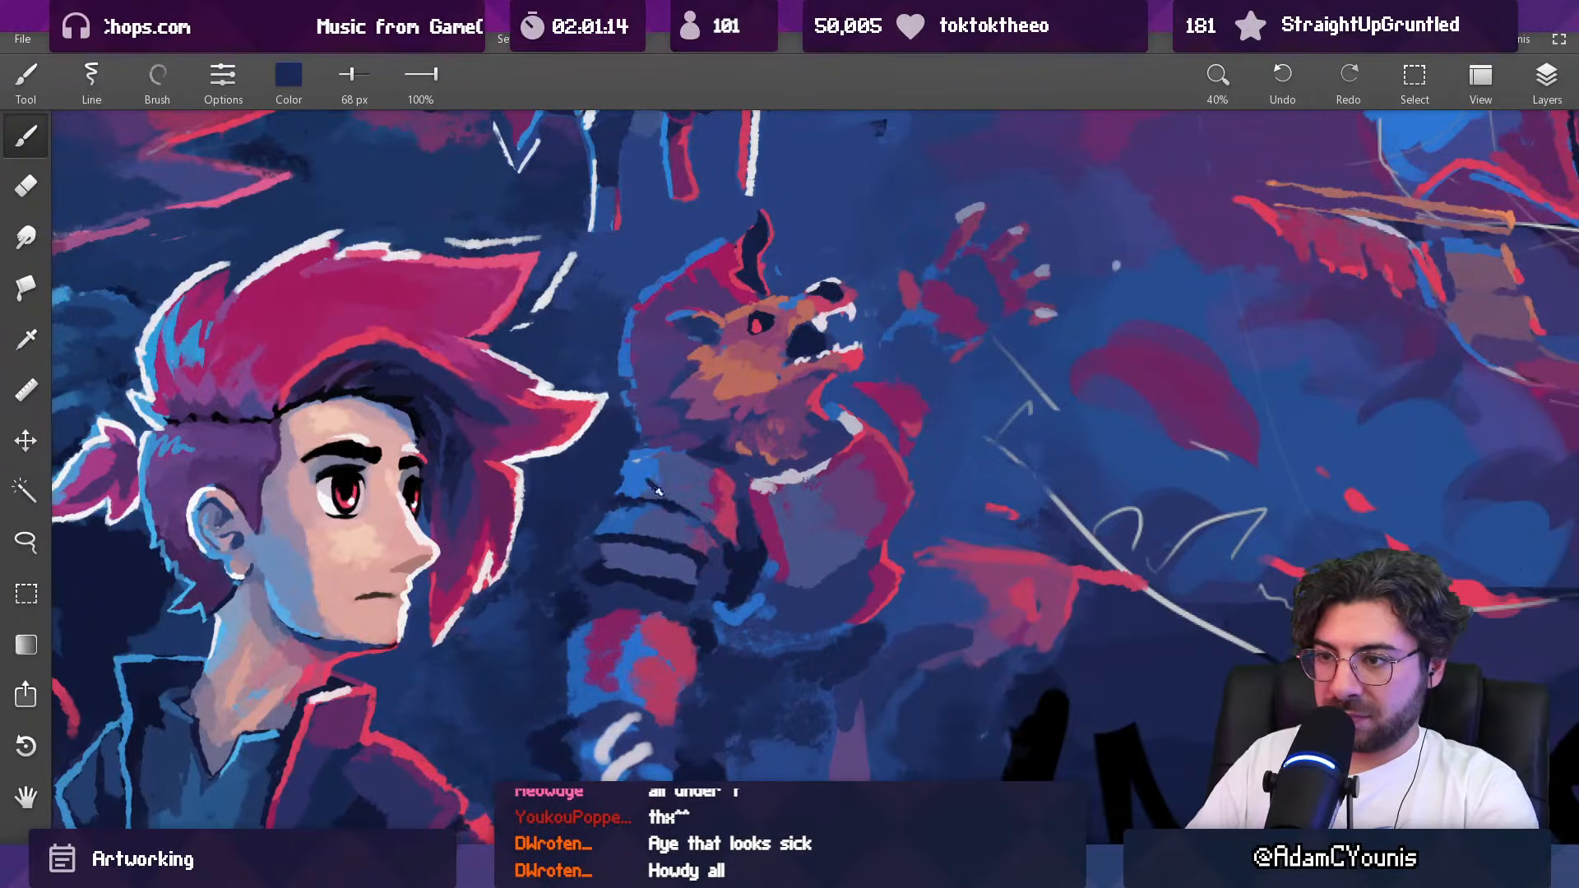
alt+click(749, 498)
mouse_move(747, 496)
mouse_down()
mouse_move(682, 700)
mouse_move(725, 554)
mouse_move(708, 634)
mouse_move(713, 588)
mouse_up()
scroll(738, 512, down, 10)
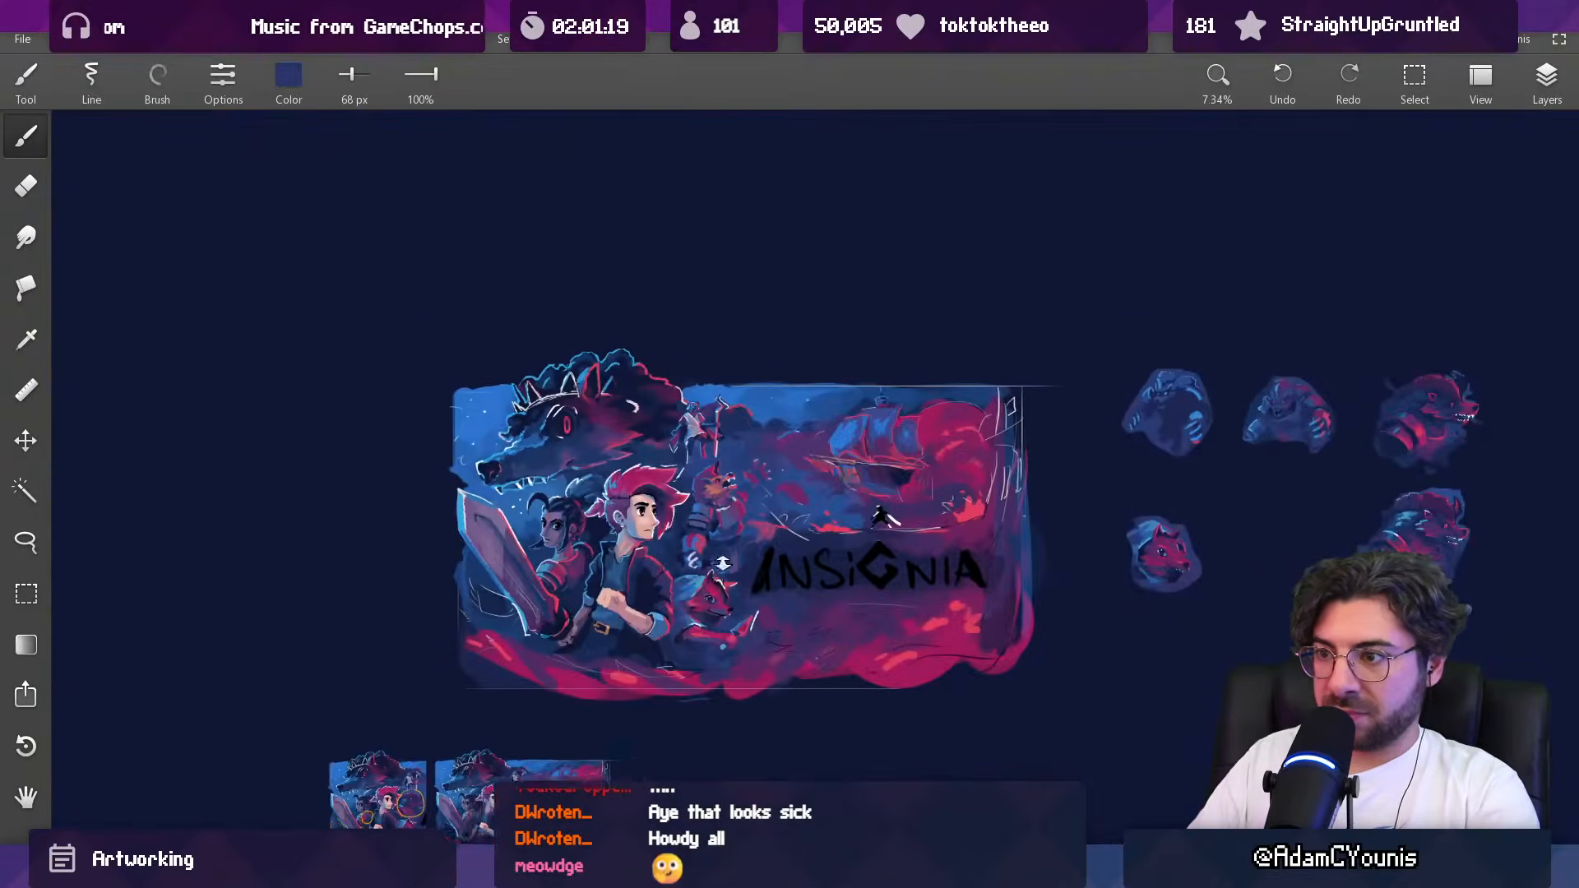
scroll(708, 529, up, 9)
Step: Redraw the lowest shoulder plate and the shadow beneath it with sampled navy and slate blue at 45 px
alt+click(661, 518)
key(bracketleft)
key(bracketleft)
drag(622, 527, 699, 531)
alt+click(649, 531)
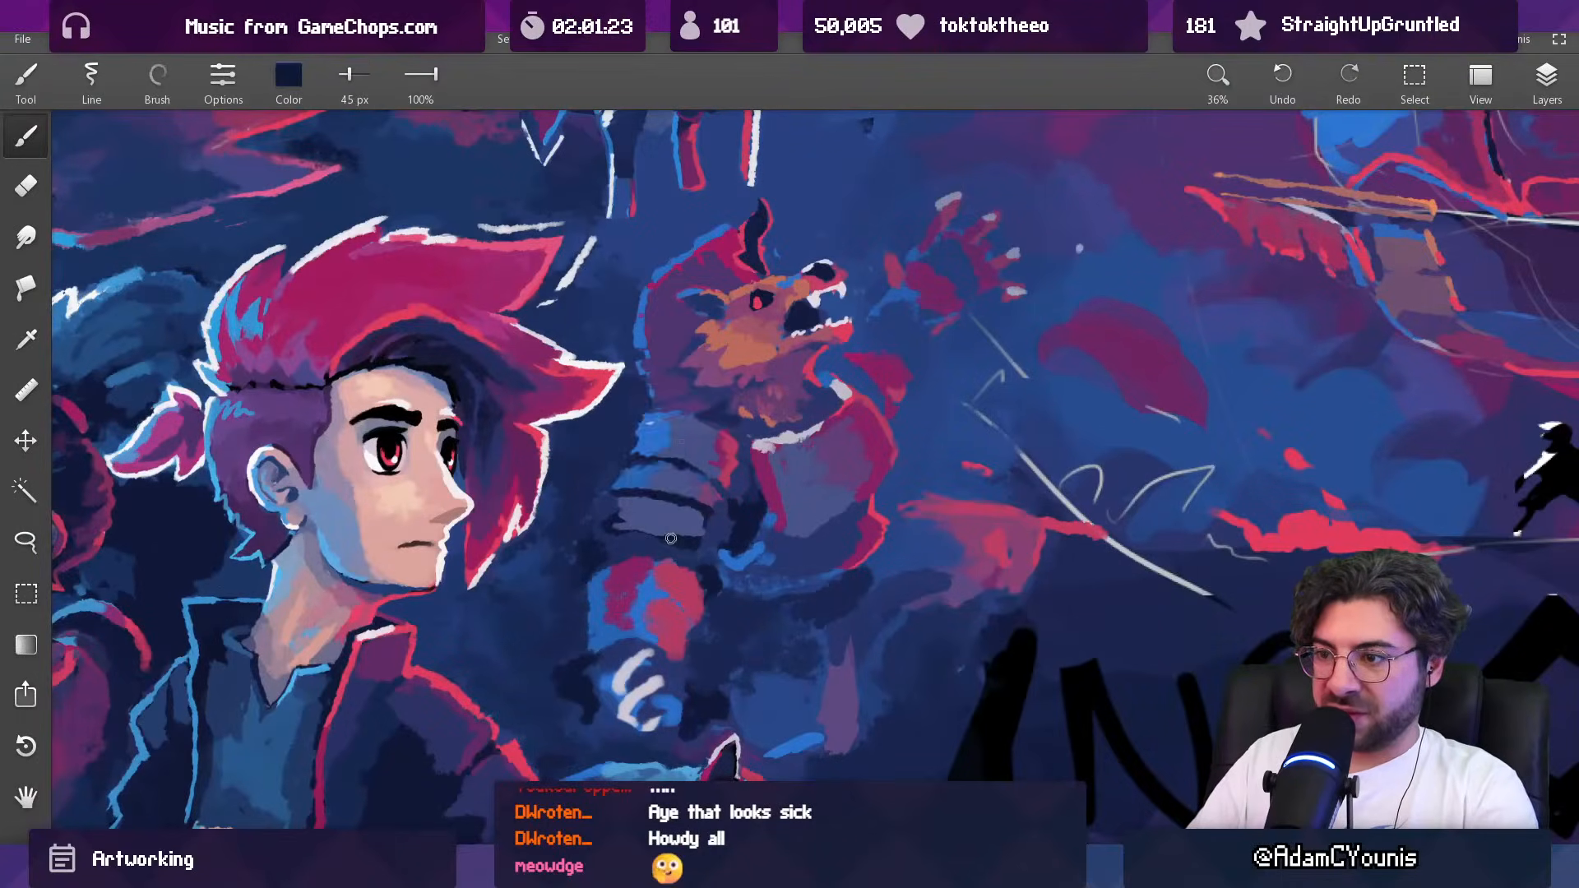
alt+click(655, 525)
scroll(712, 501, down, 10)
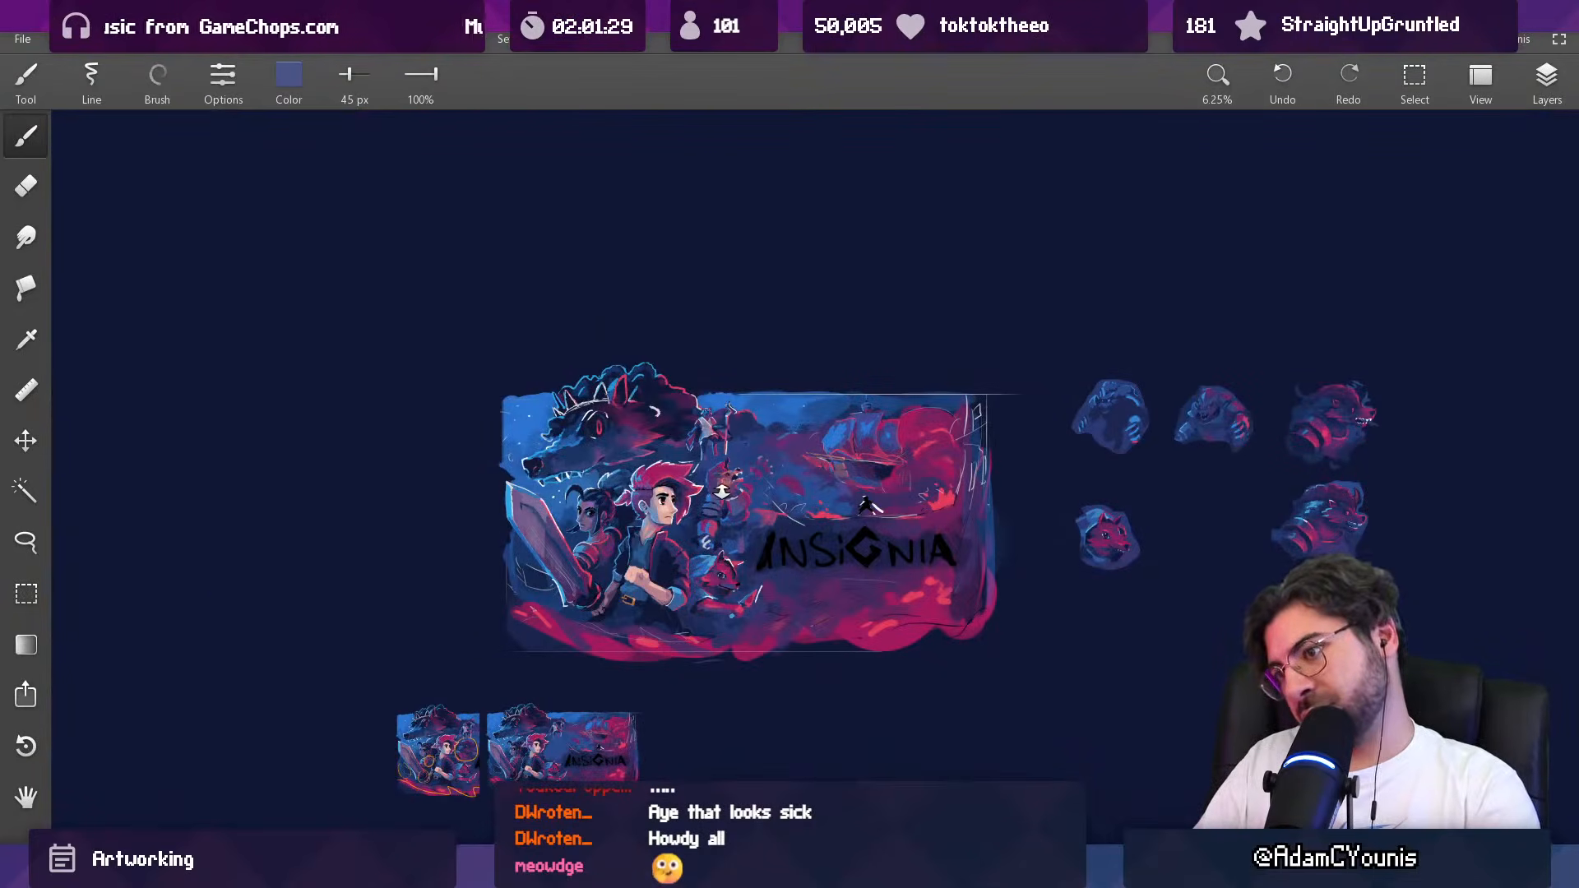
scroll(722, 485, up, 12)
alt+click(615, 516)
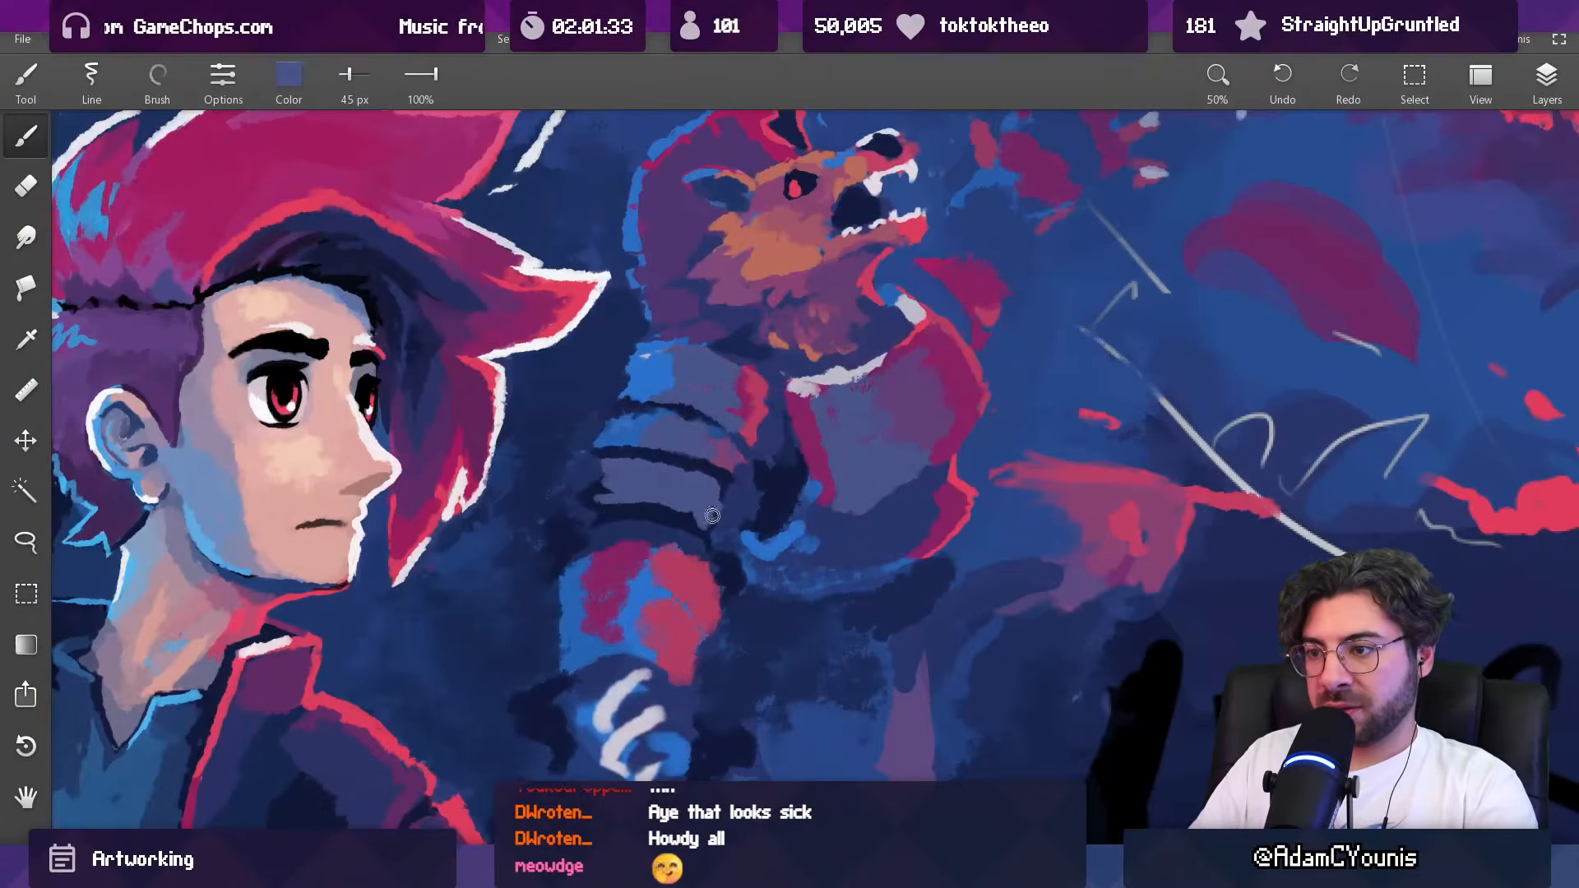
Step: Define the dark divisions between the three shoulder plates with sampled navy at 45 px
scroll(607, 486, down, 11)
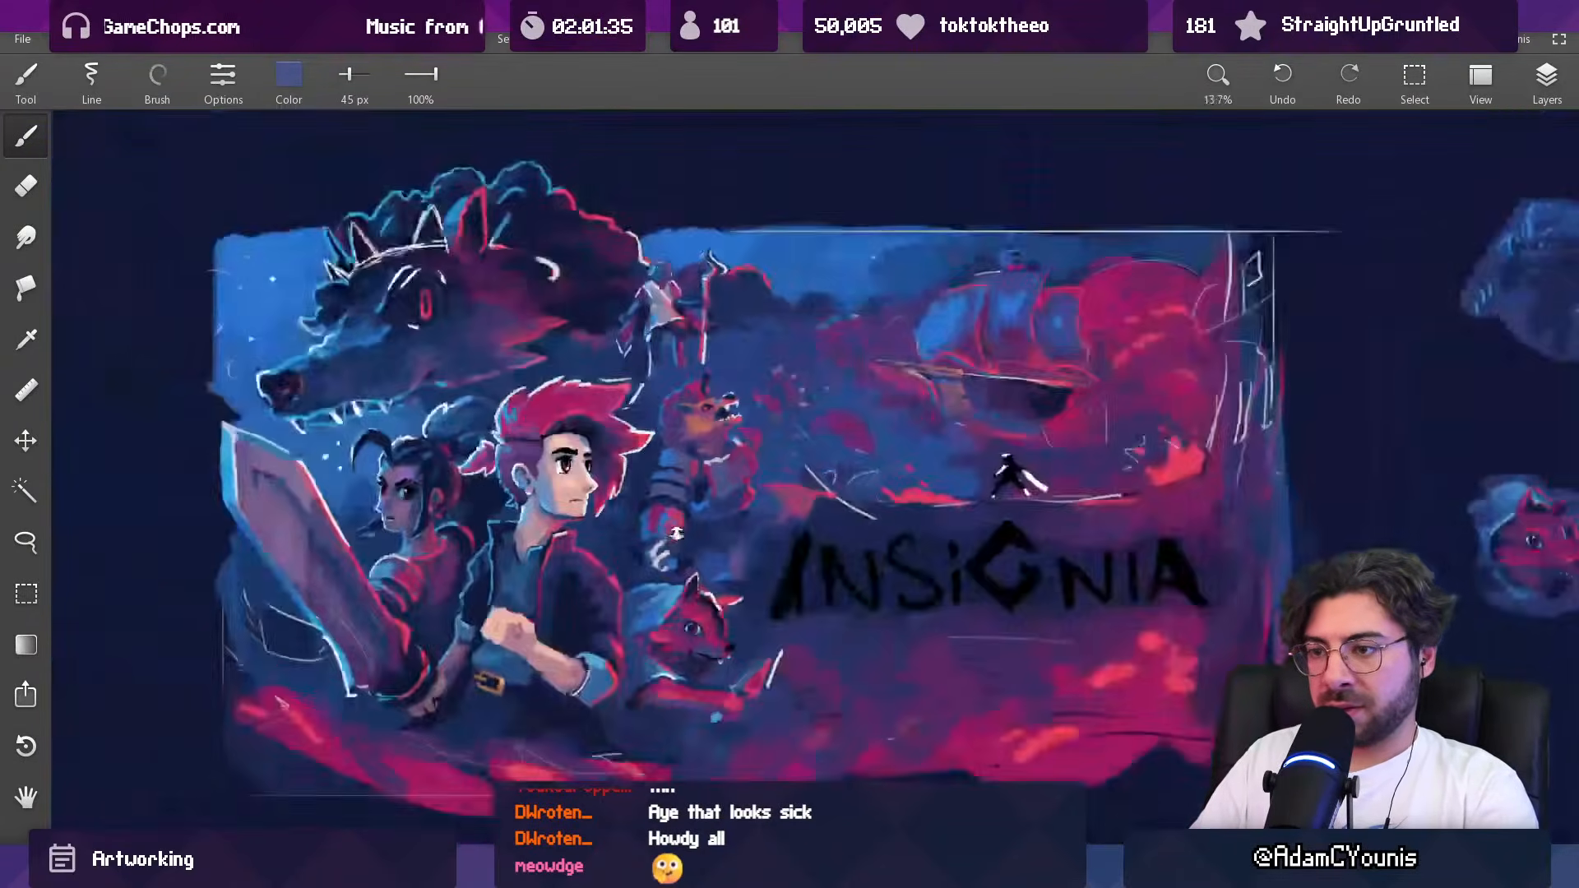
scroll(700, 481, up, 11)
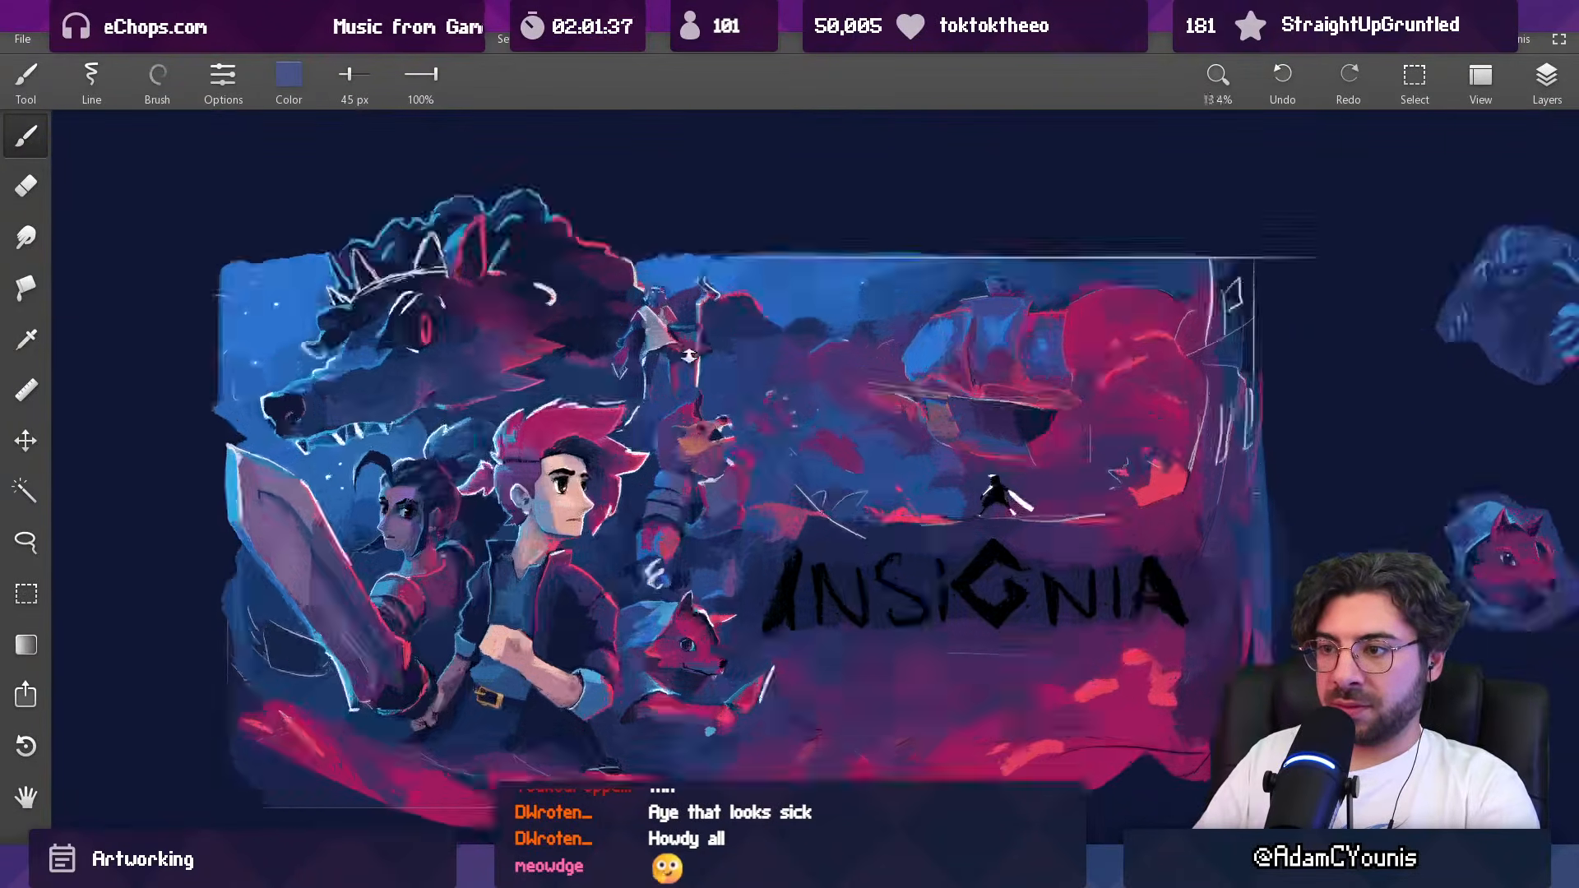
alt+click(658, 522)
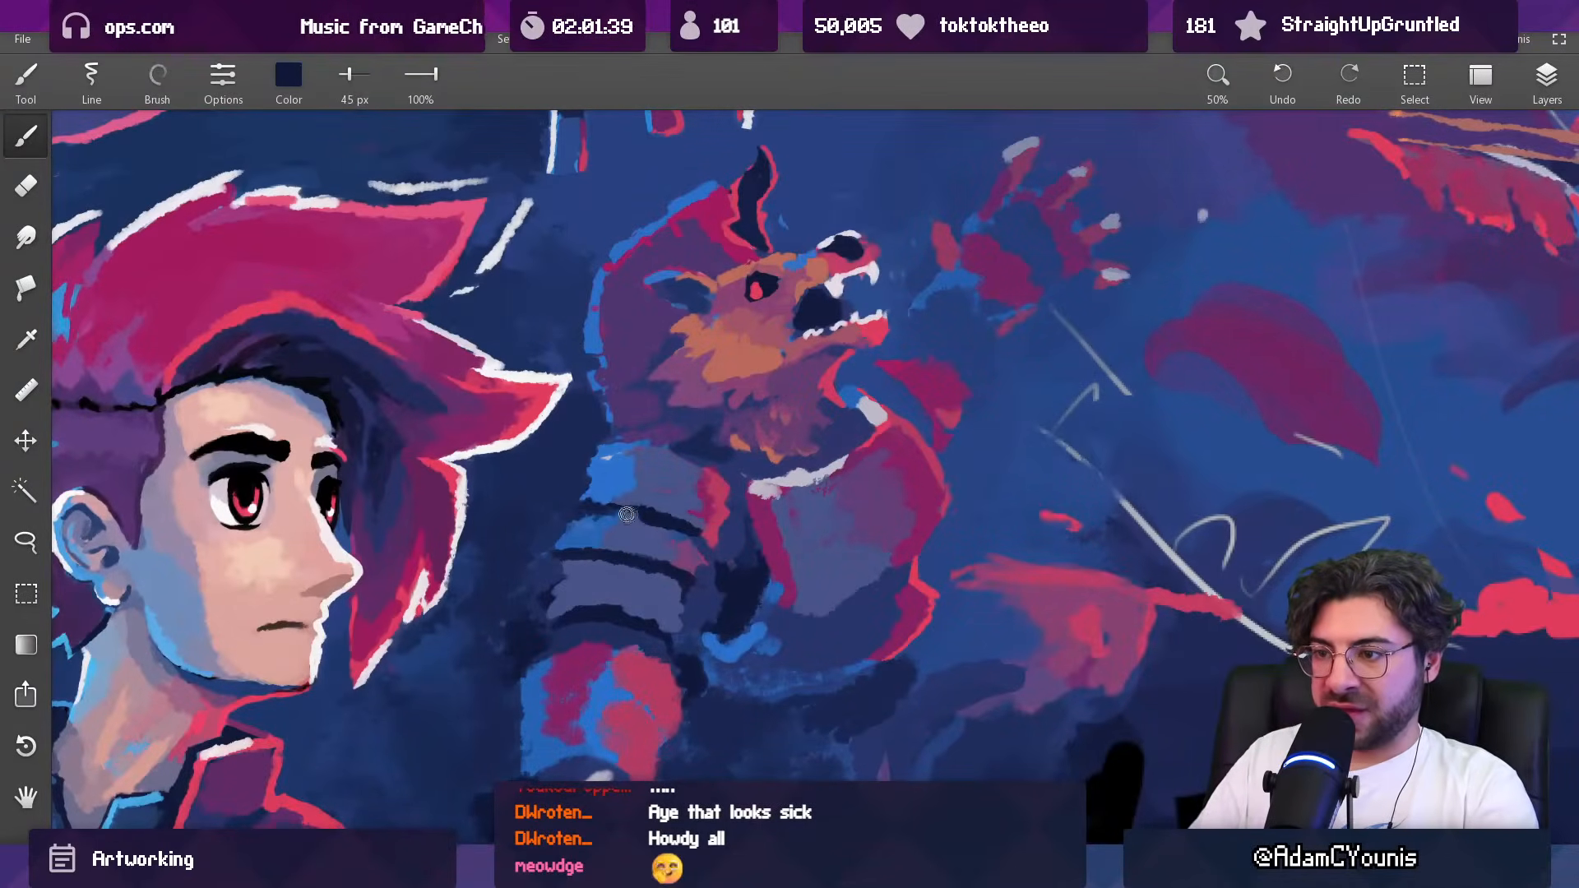
scroll(696, 528, down, 12)
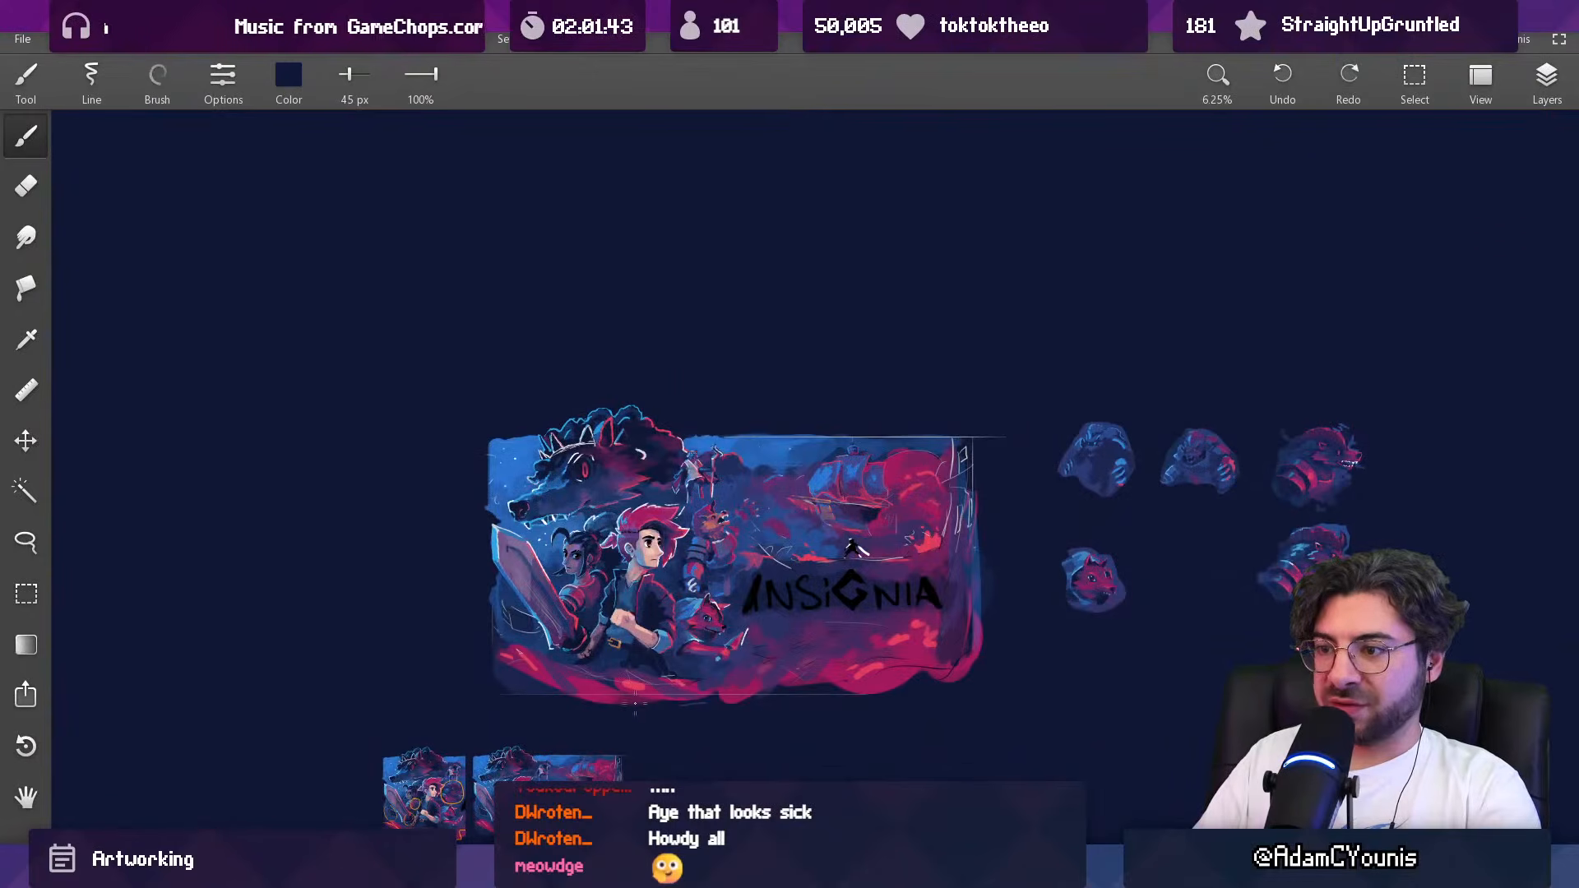
Step: Add pale lavender highlights to the middle and lowest shoulder plates with the brush at 55 px
scroll(637, 699, up, 9)
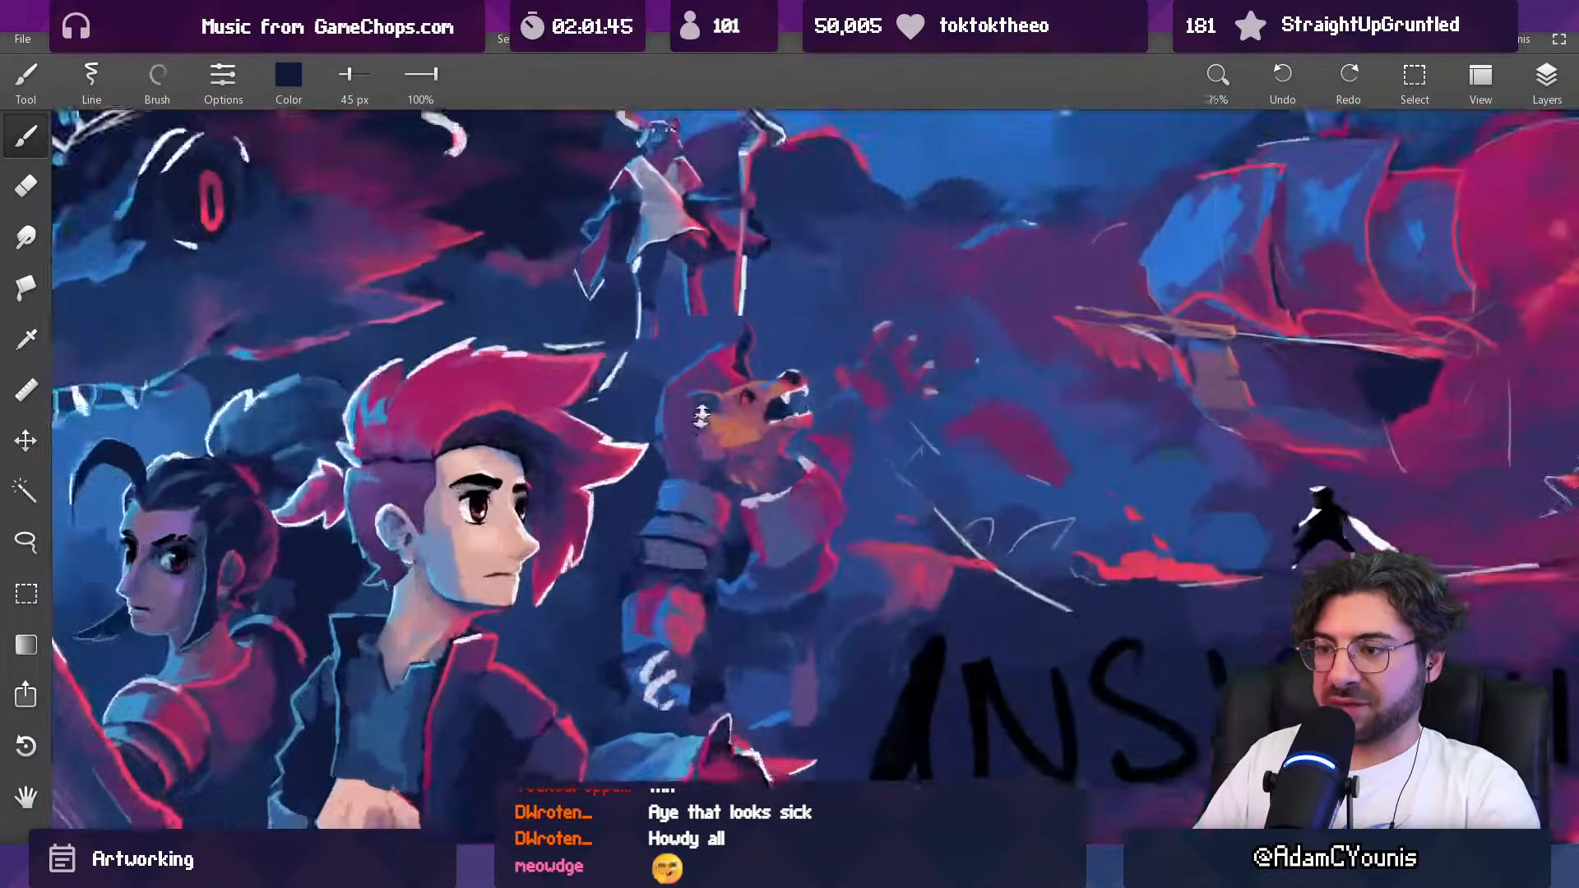
alt+click(658, 684)
scroll(713, 494, down, 7)
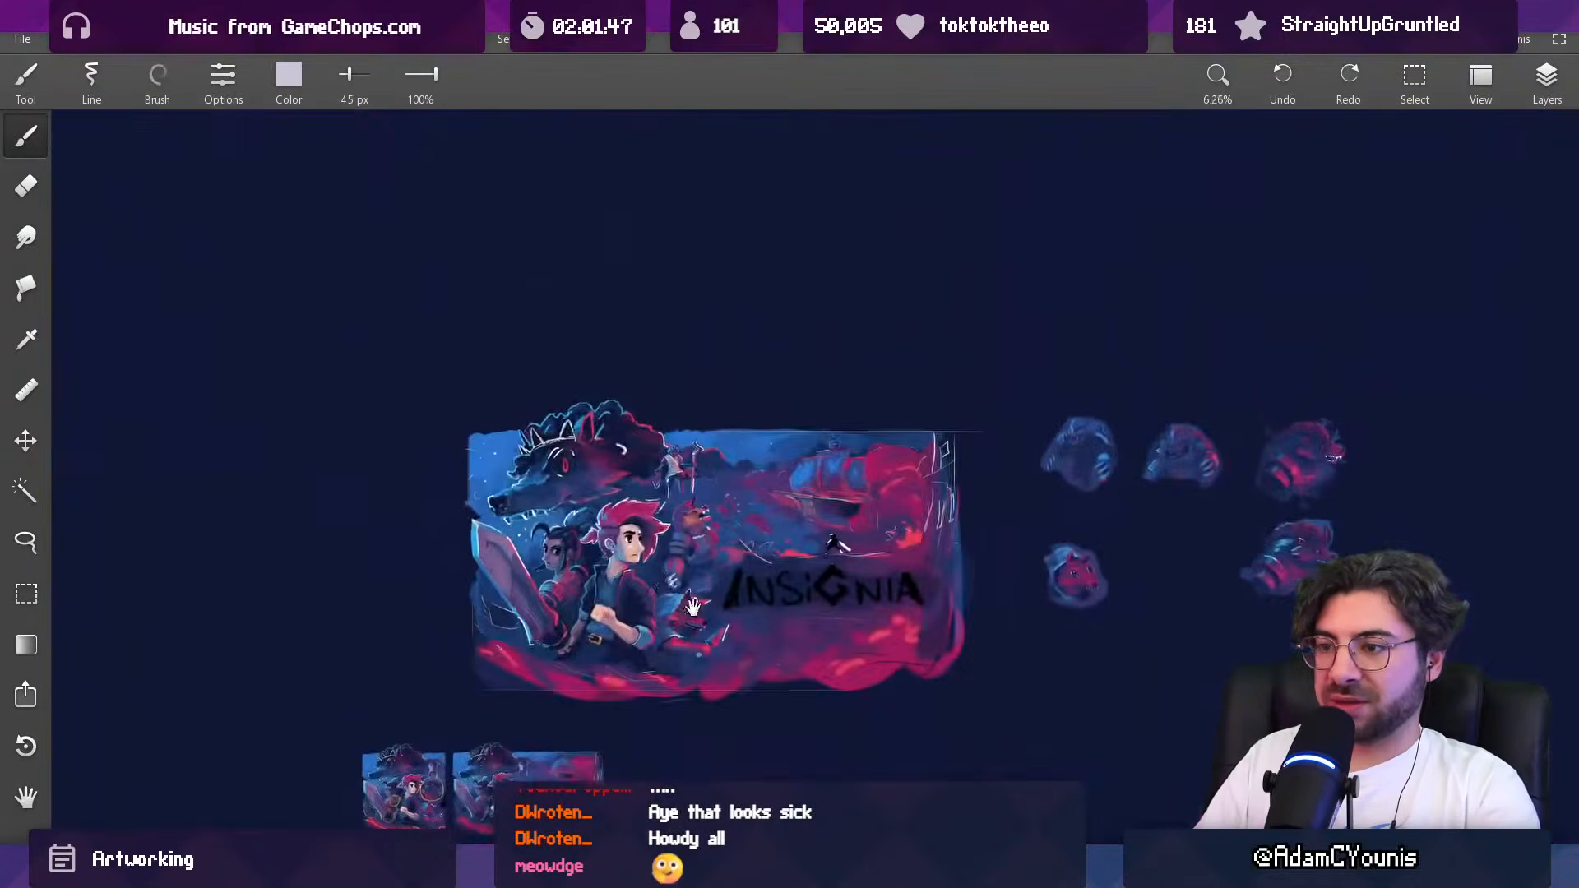
key(bracketright)
key(bracketright)
key(bracketright)
key(bracketright)
key(bracketright)
key(bracketright)
key(bracketright)
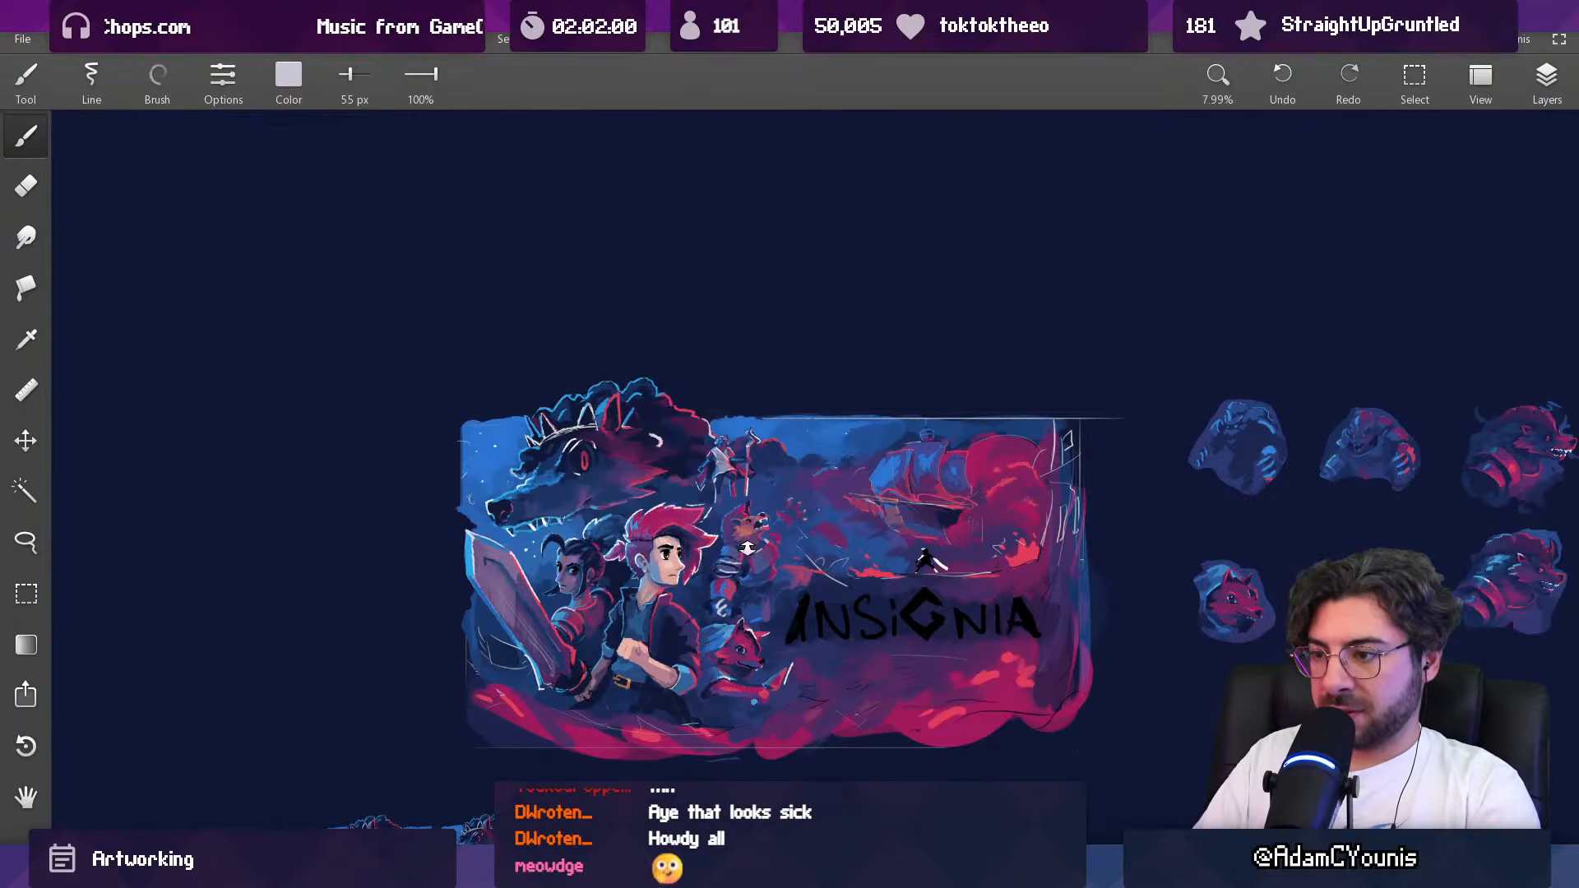
scroll(747, 548, down, 2)
scroll(892, 559, up, 5)
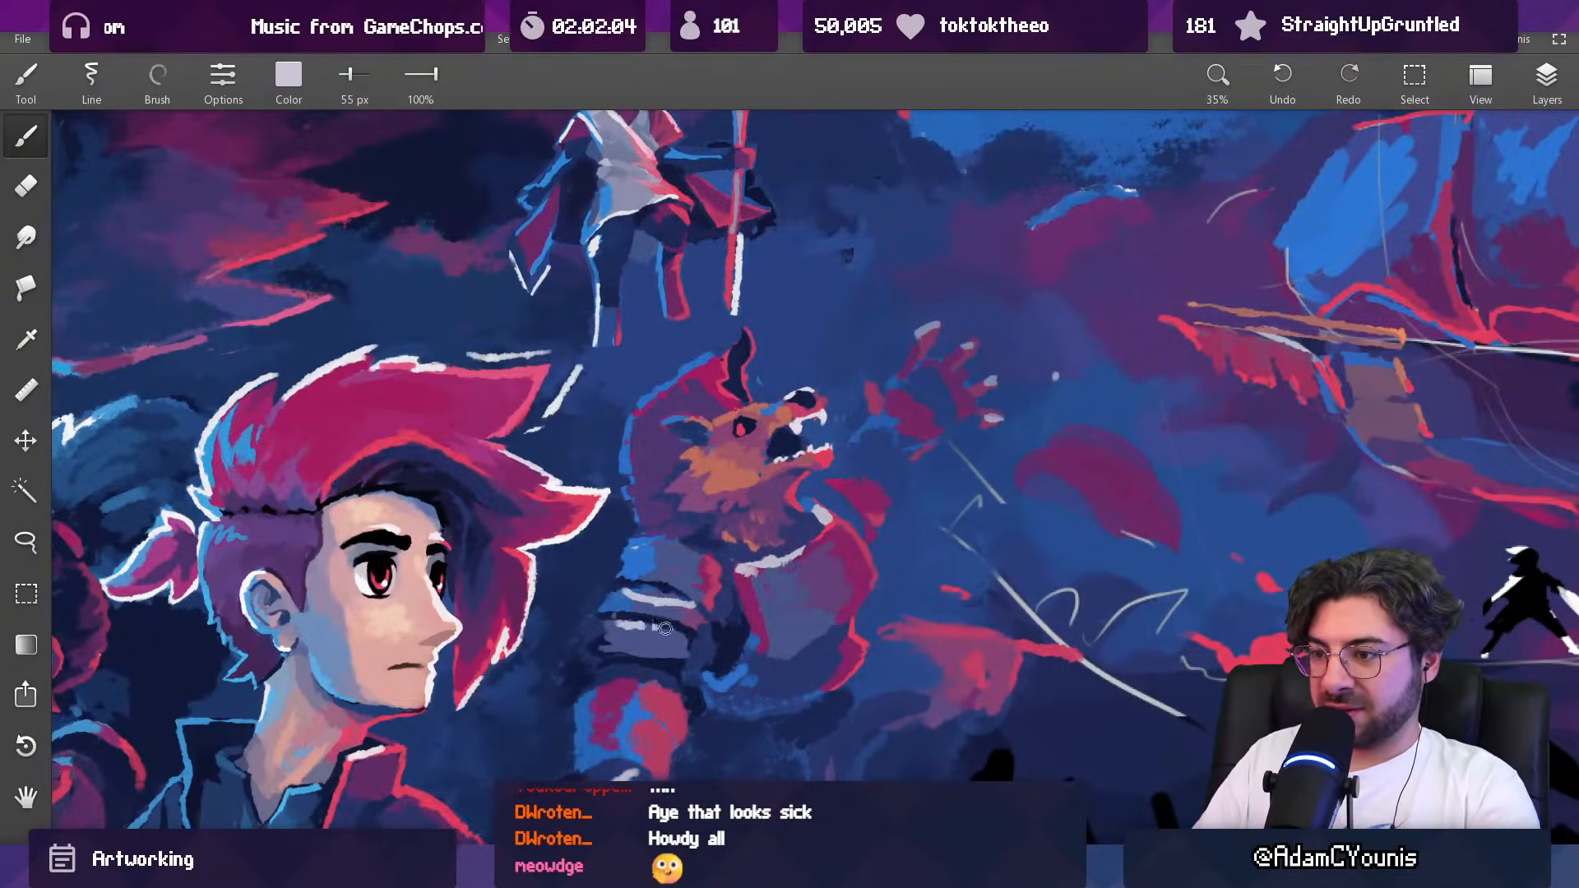
Step: Tone down the new shoulder plate highlights and sharpen the gaps between plates with sampled navy and slate blue at 59 px
click(677, 574)
key(])
mouse_move(677, 589)
mouse_down()
mouse_move(627, 590)
mouse_move(707, 608)
mouse_up()
alt+click(608, 583)
alt+click(624, 584)
key([)
key([)
alt+click(622, 605)
alt+click(676, 627)
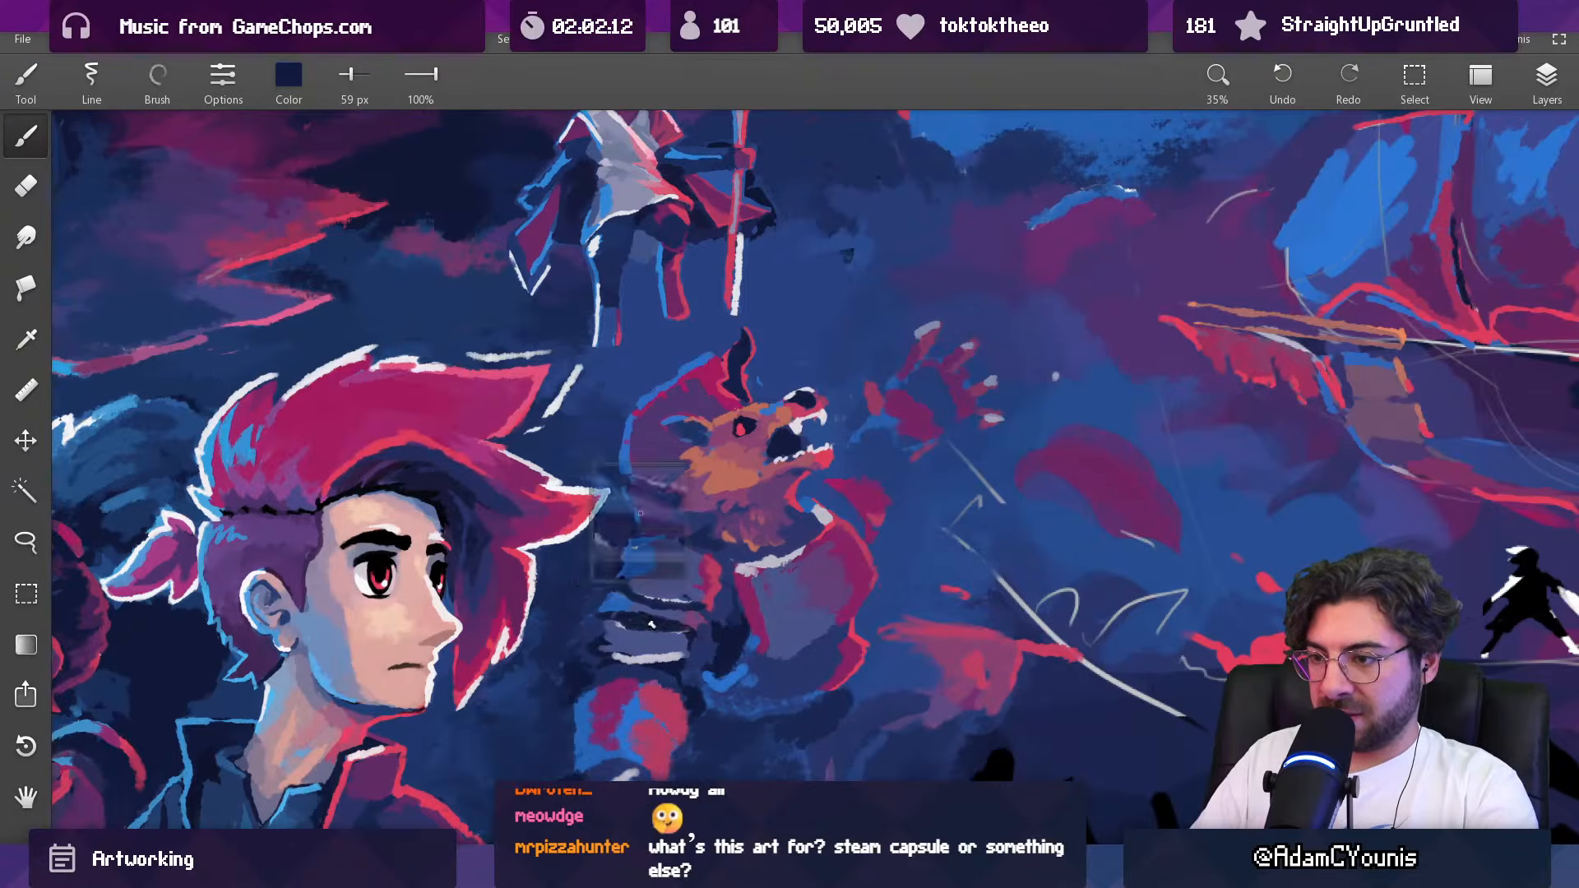
alt+click(632, 615)
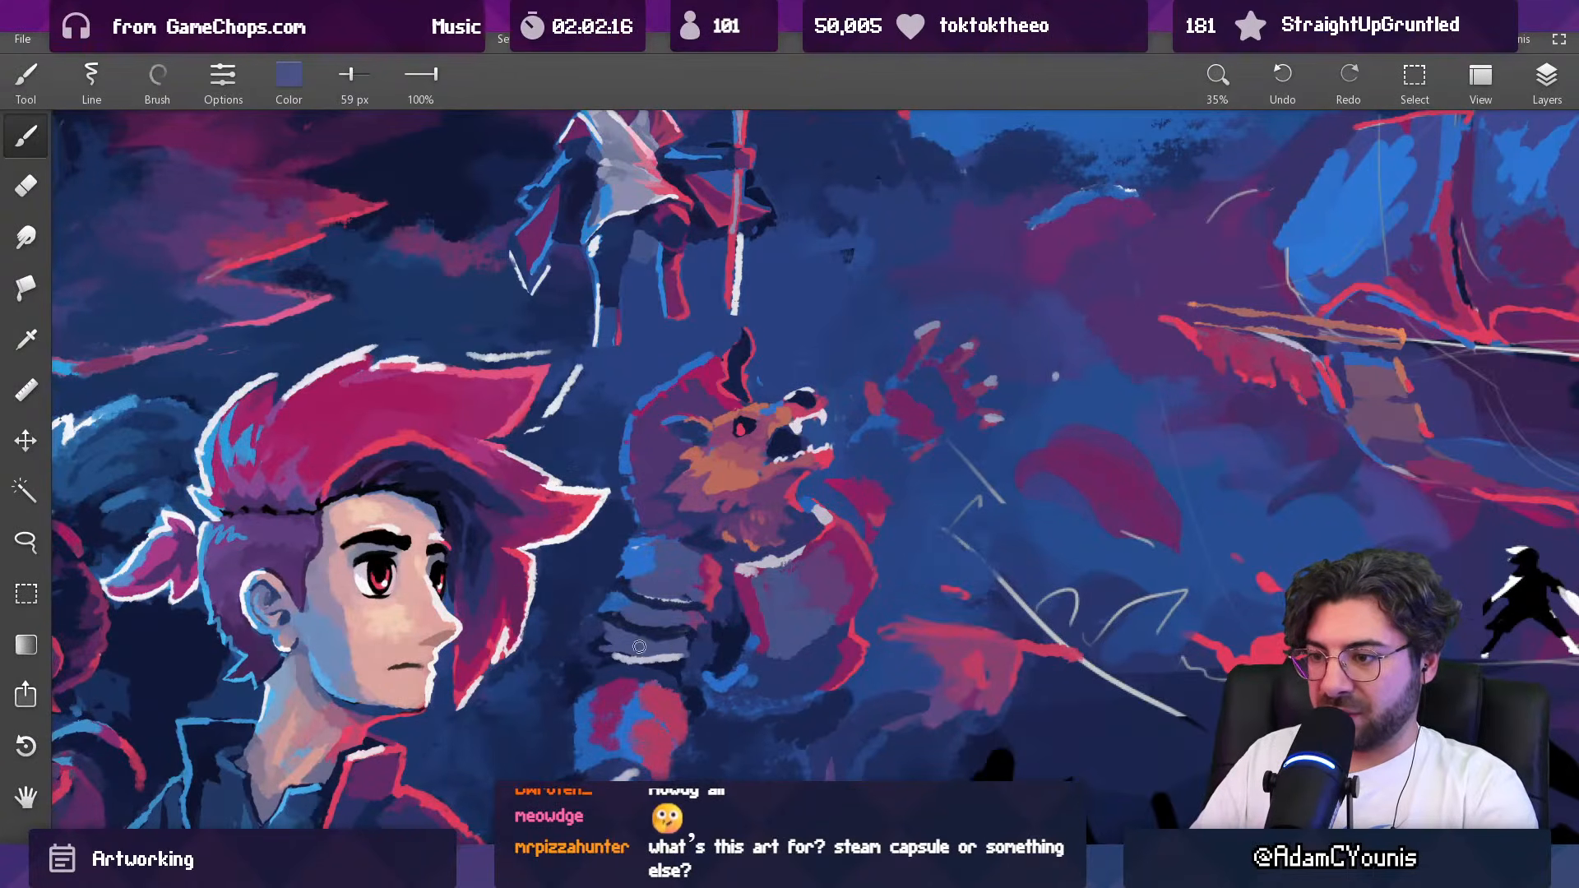
Step: Retouch the shadows around the lower shoulder plates with sampled navy and slate blue at 59 px
scroll(679, 650, down, 10)
scroll(717, 656, up, 9)
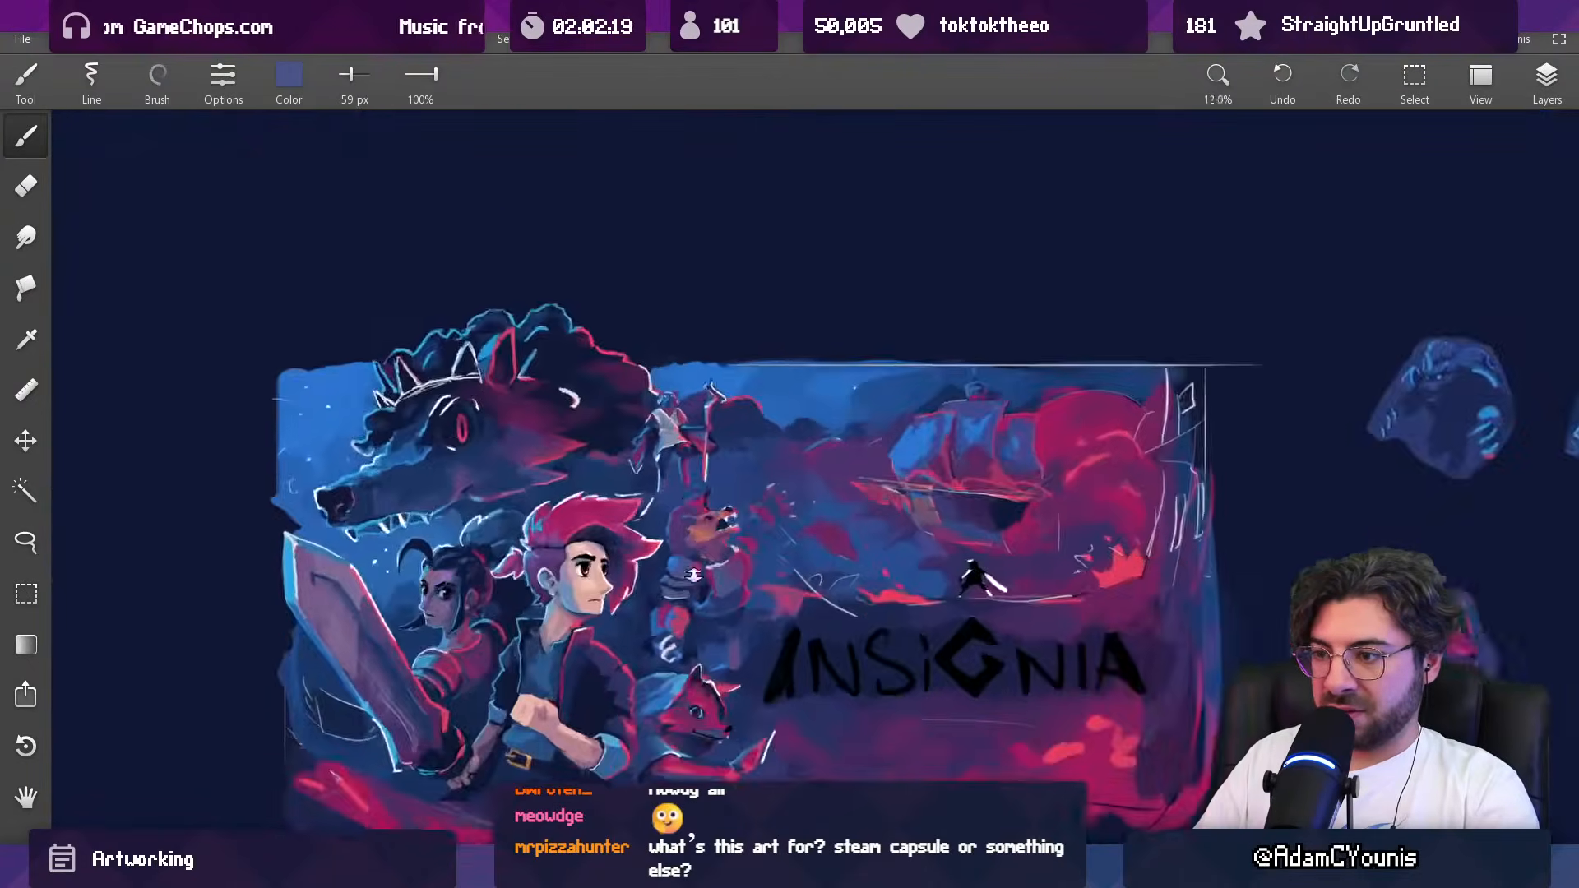
alt+click(679, 611)
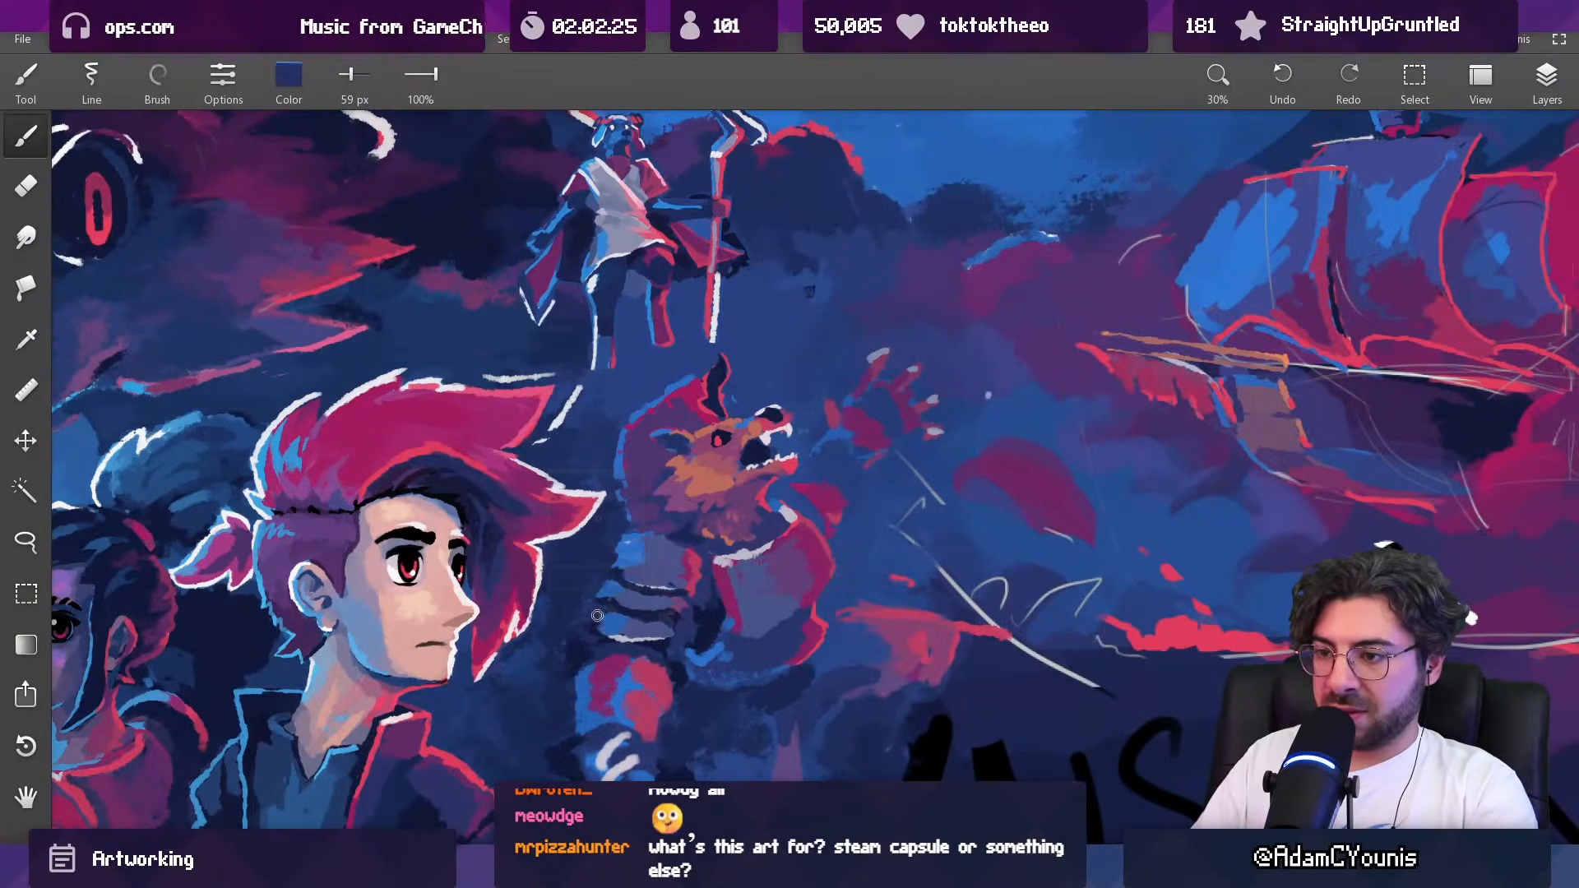
scroll(681, 533, down, 5)
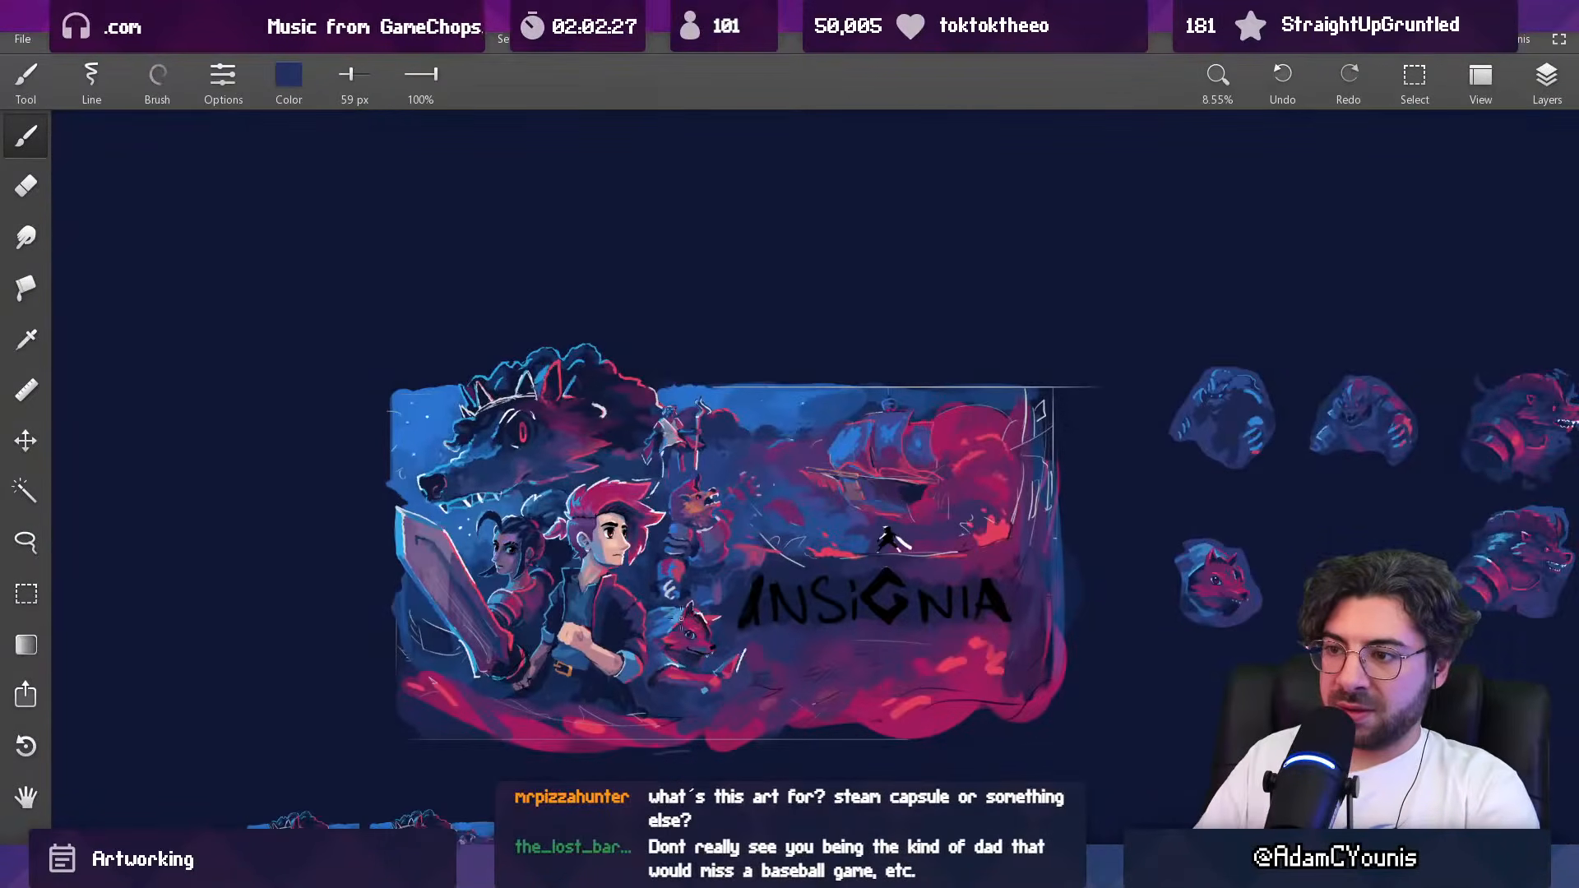
scroll(704, 536, up, 5)
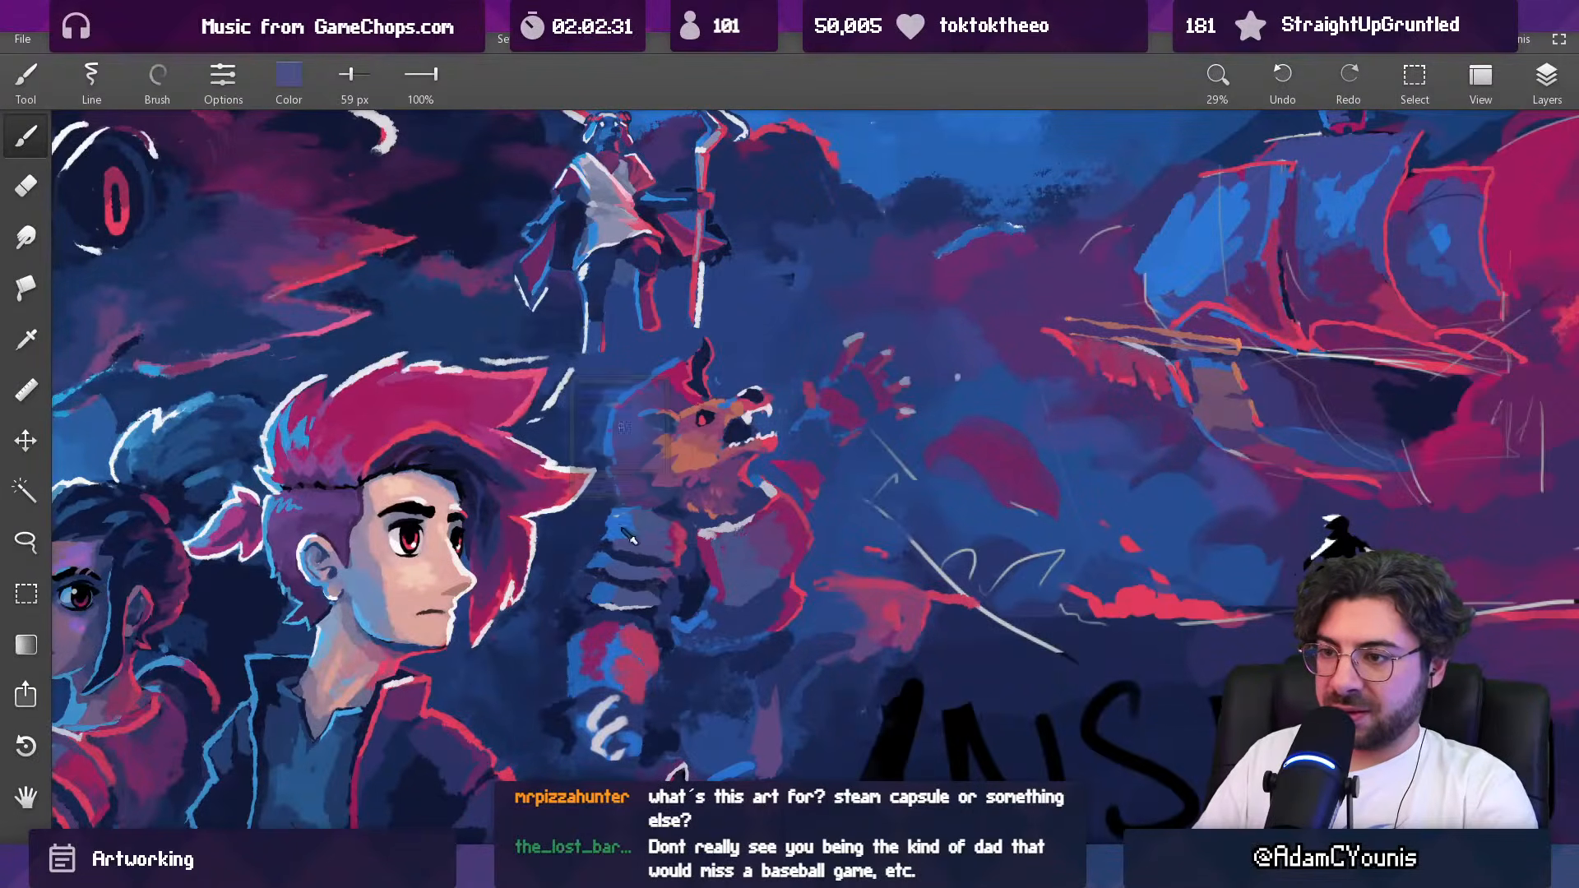
Step: Add bright blue light to the outer edges of the shoulder plates and clean up their gaps with sampled navy at 59 px
drag(607, 510, 615, 520)
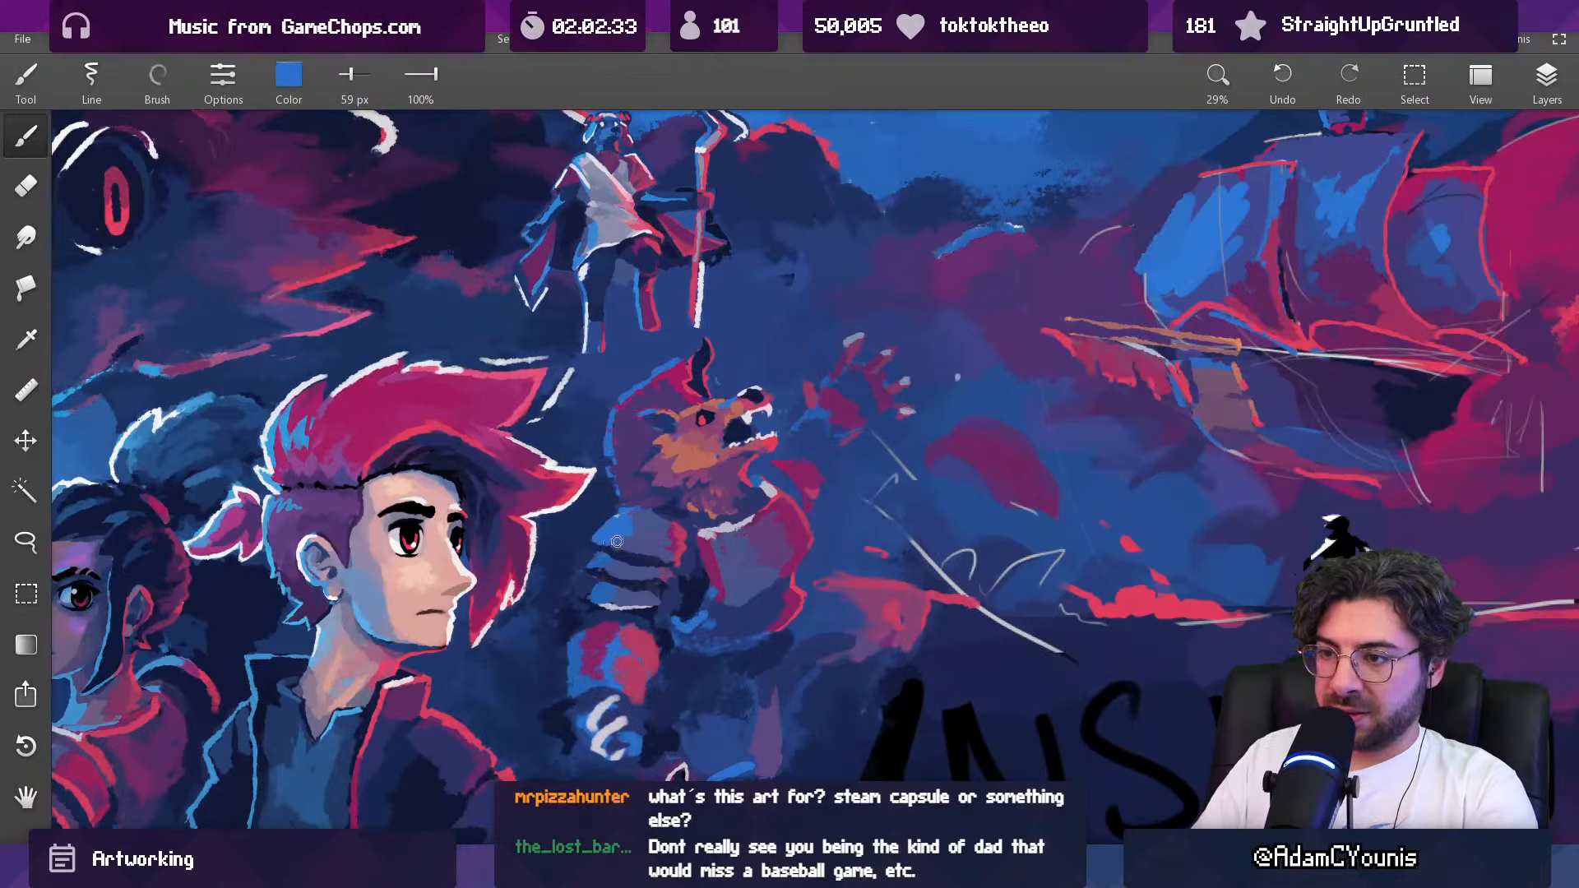
scroll(615, 542, down, 5)
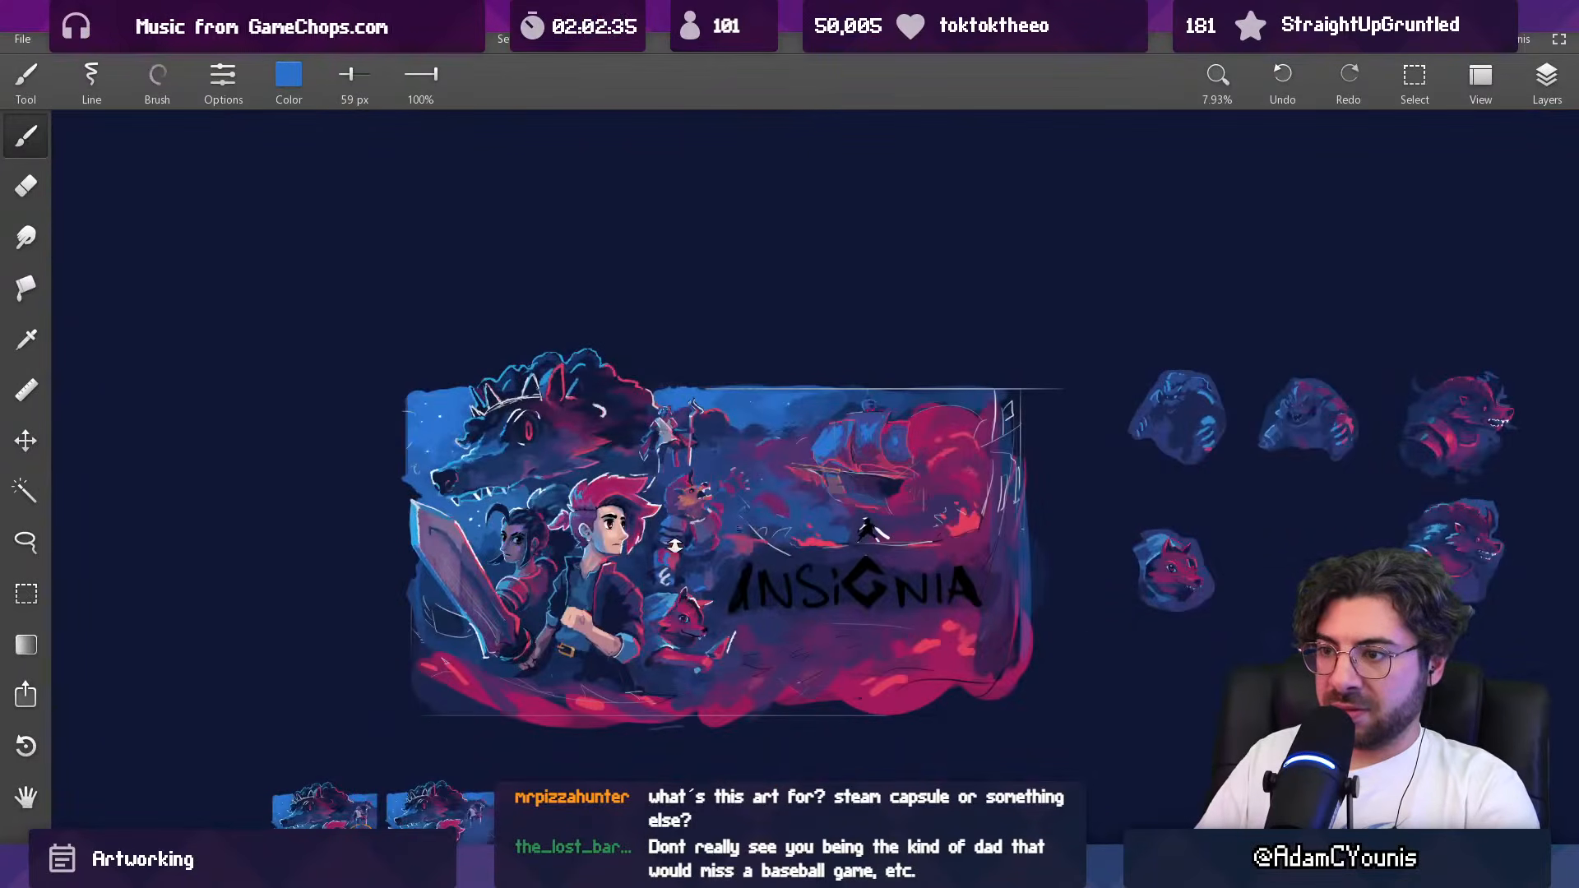
scroll(674, 545, up, 5)
mouse_move(687, 555)
mouse_down()
mouse_move(622, 539)
mouse_move(682, 561)
mouse_up()
click(623, 548)
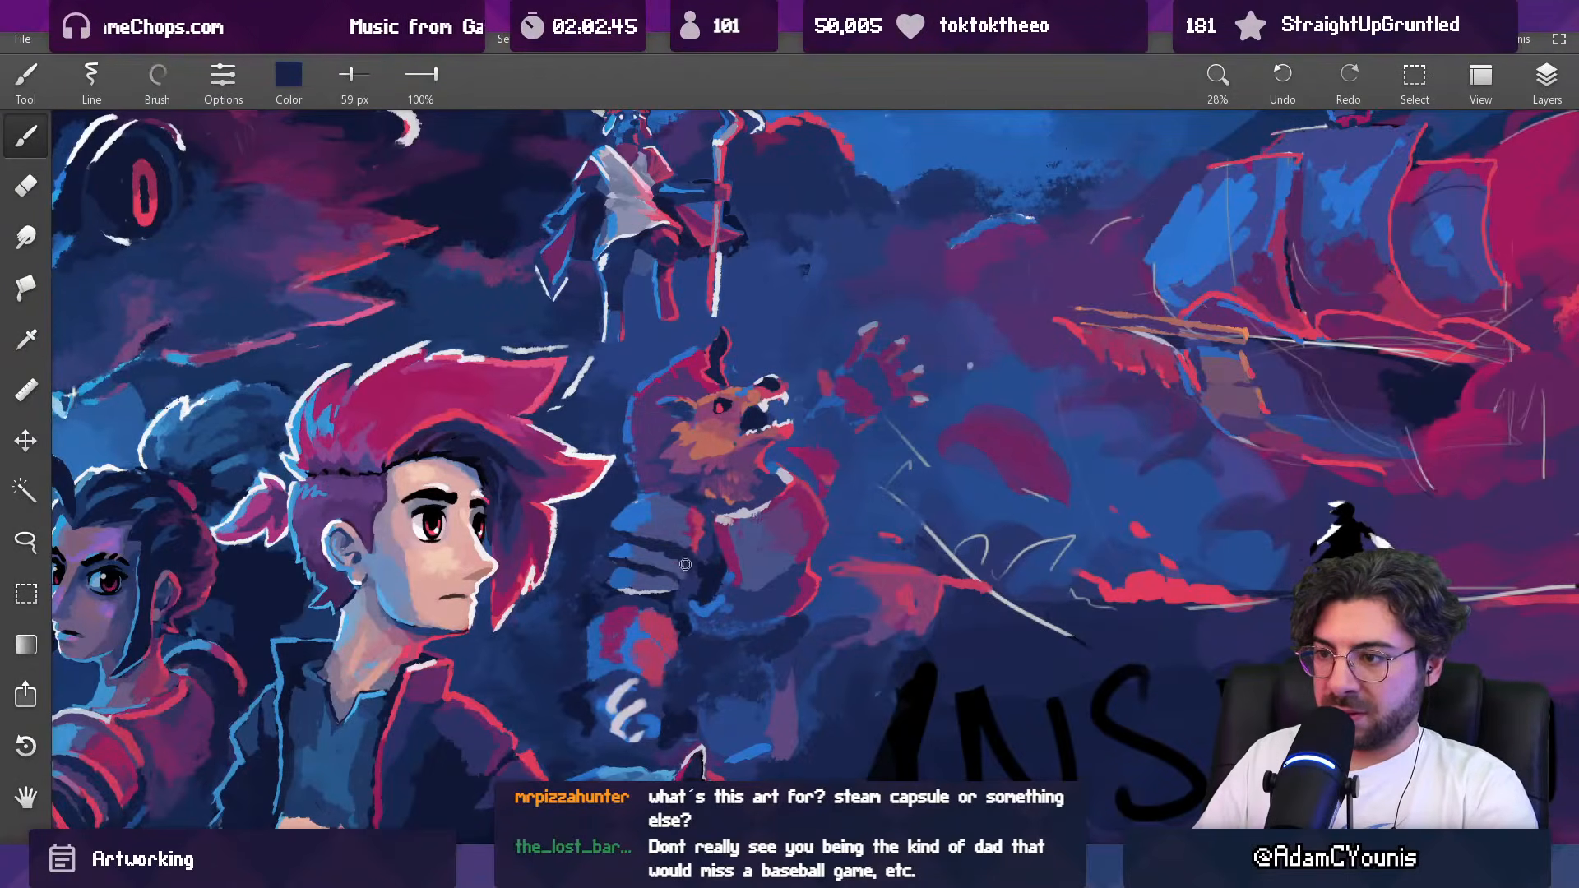
alt+click(689, 569)
scroll(720, 510, down, 6)
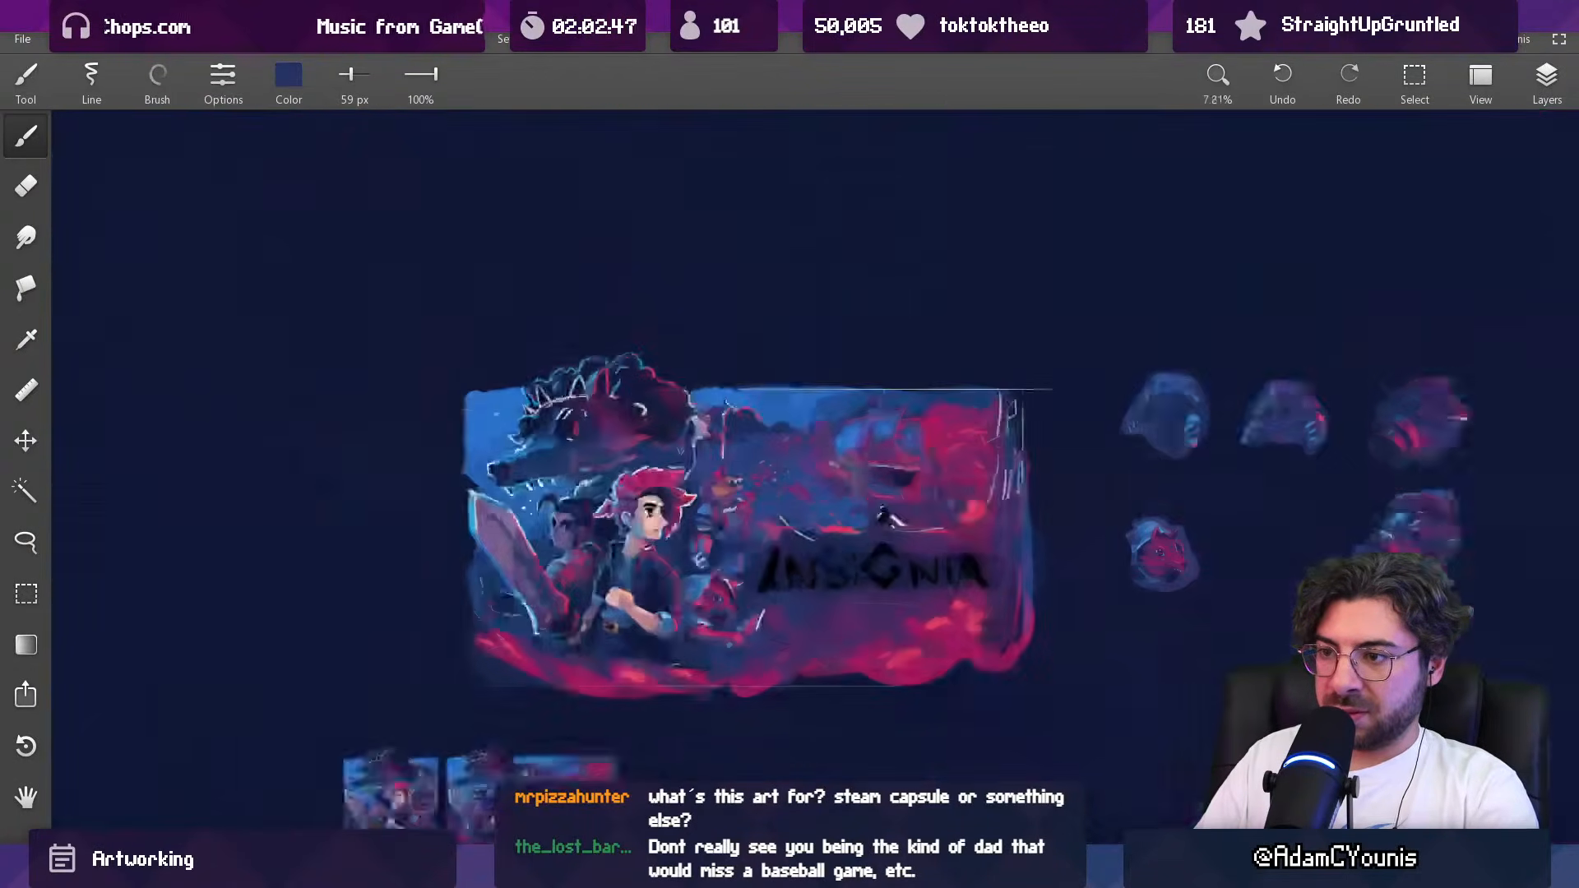
drag(729, 571, 719, 570)
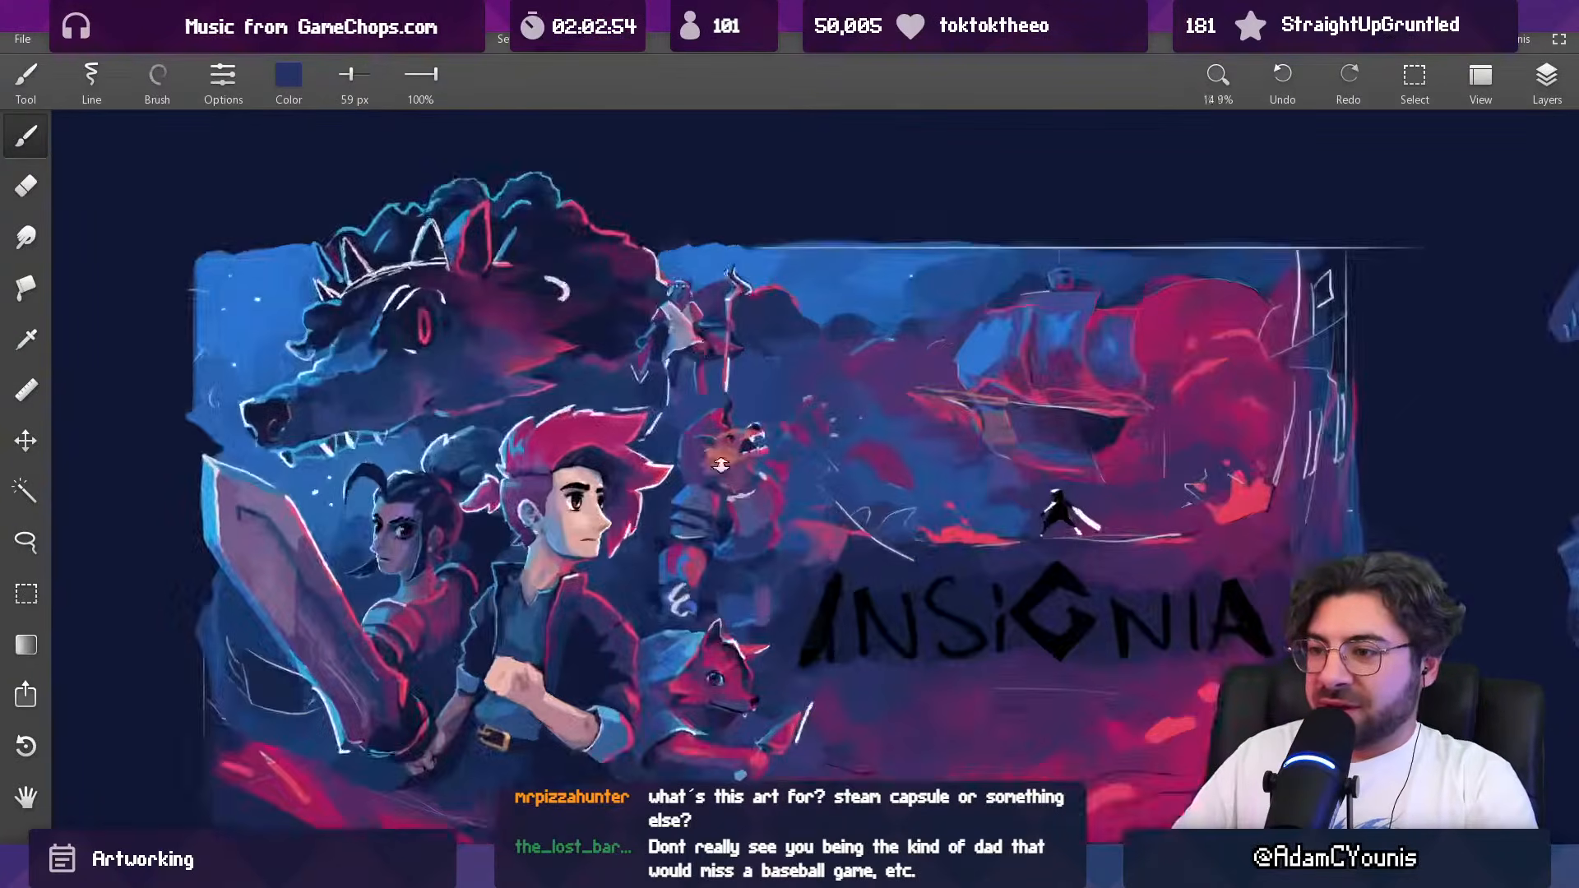
Step: Paint crimson light along the chest-side edges of the upper two shoulder plates at 36 px, undoing the last stroke
scroll(700, 526, up, 6)
drag(715, 526, 859, 575)
key([)
key([)
key([)
drag(652, 543, 689, 558)
key(ctrl+z)
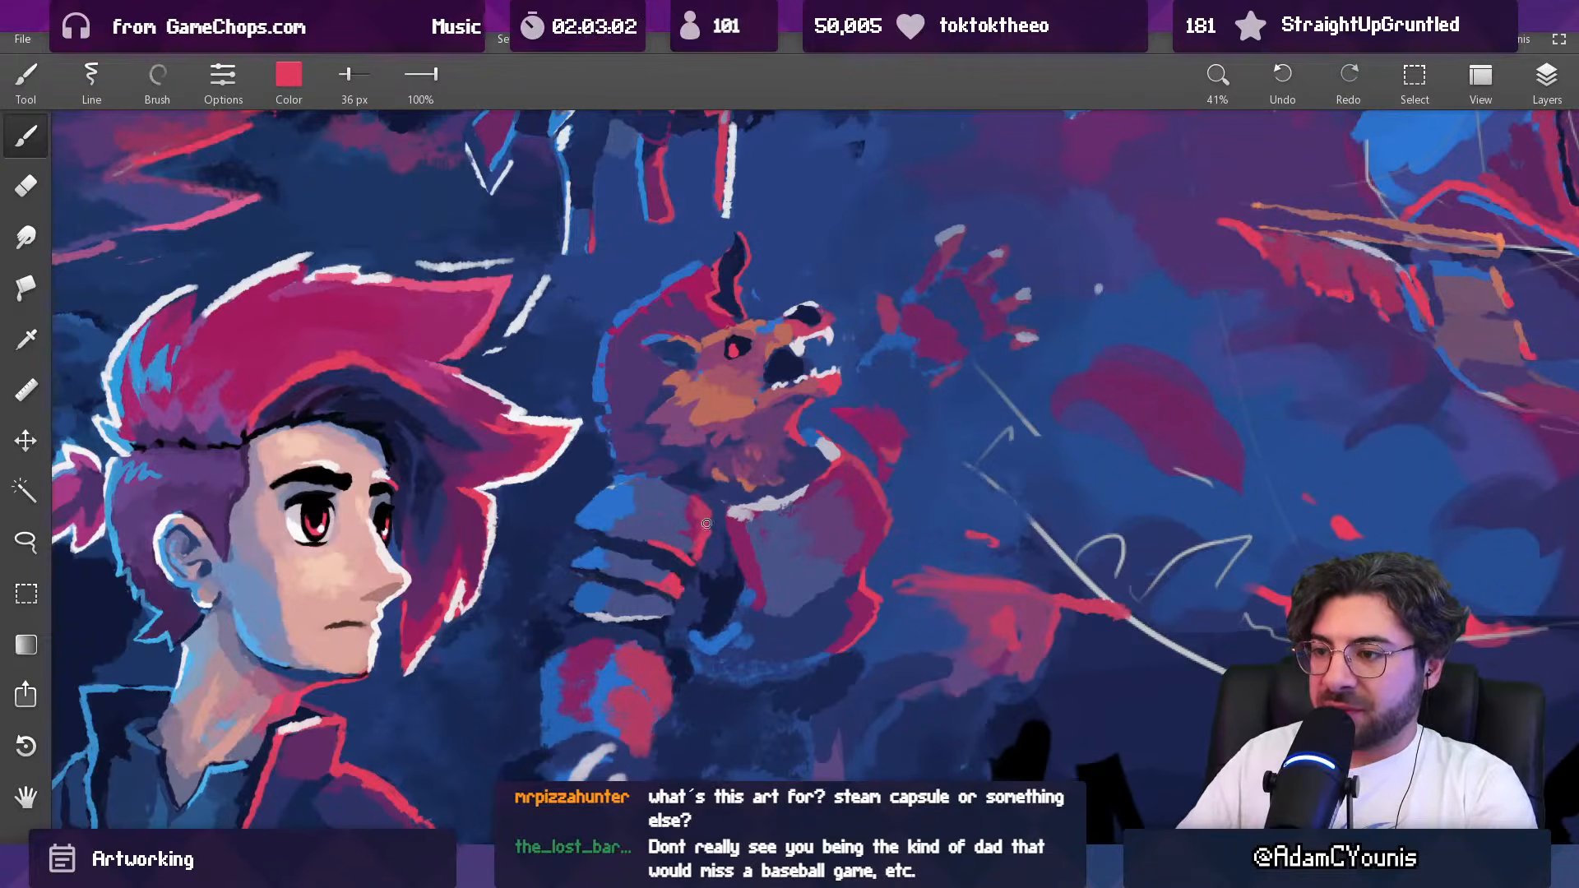
Step: Broaden the light on the top shoulder plate's chest-side edge with muted crimson at 51 px
scroll(752, 440, down, 6)
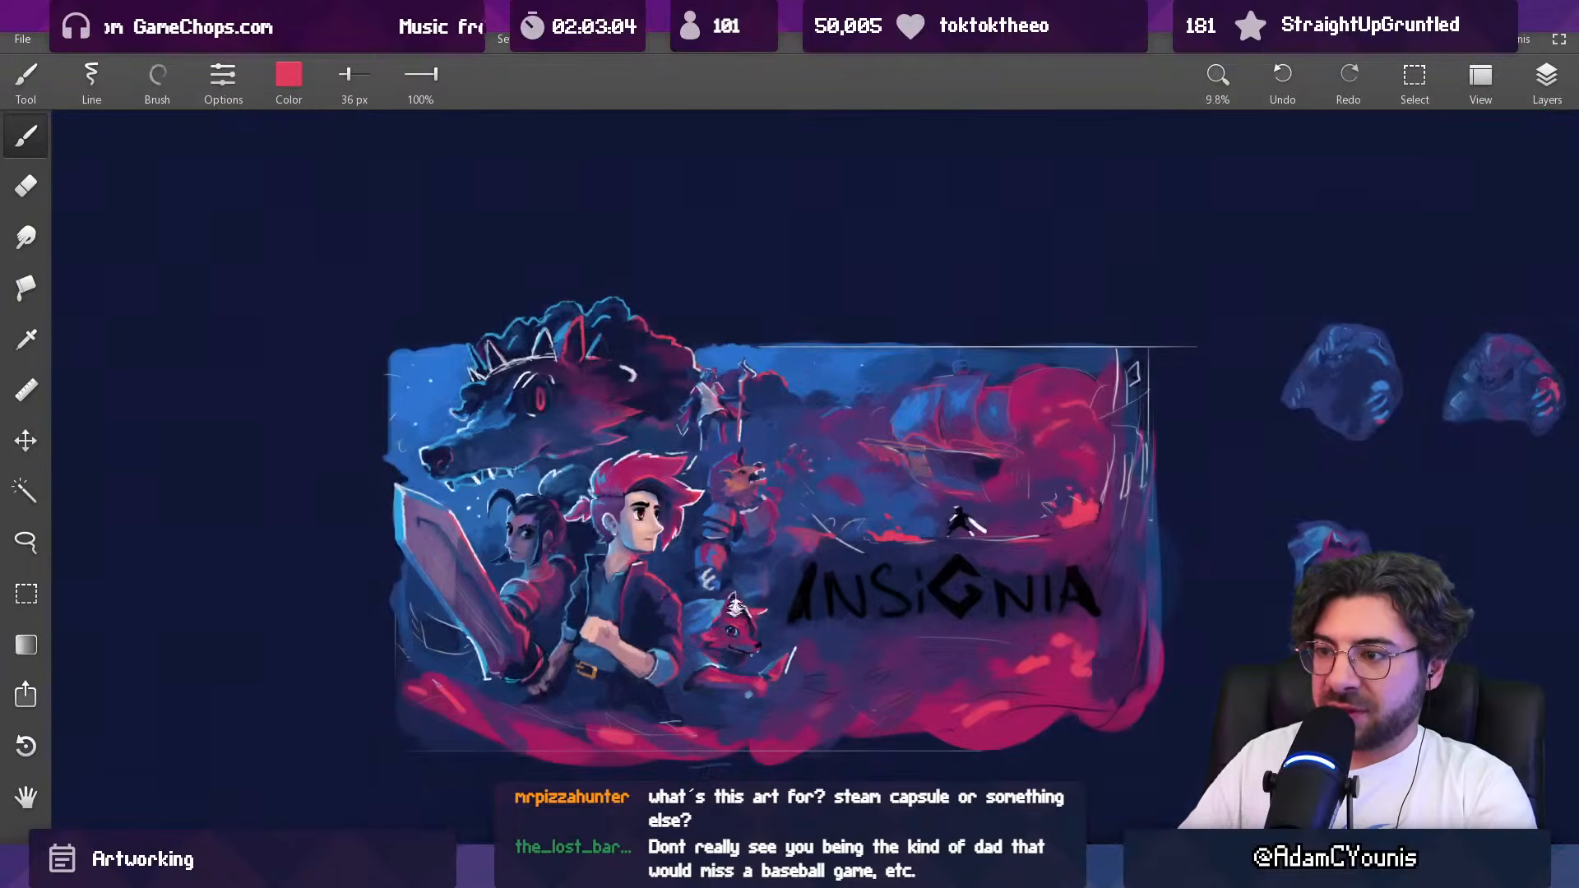
scroll(754, 416, up, 3)
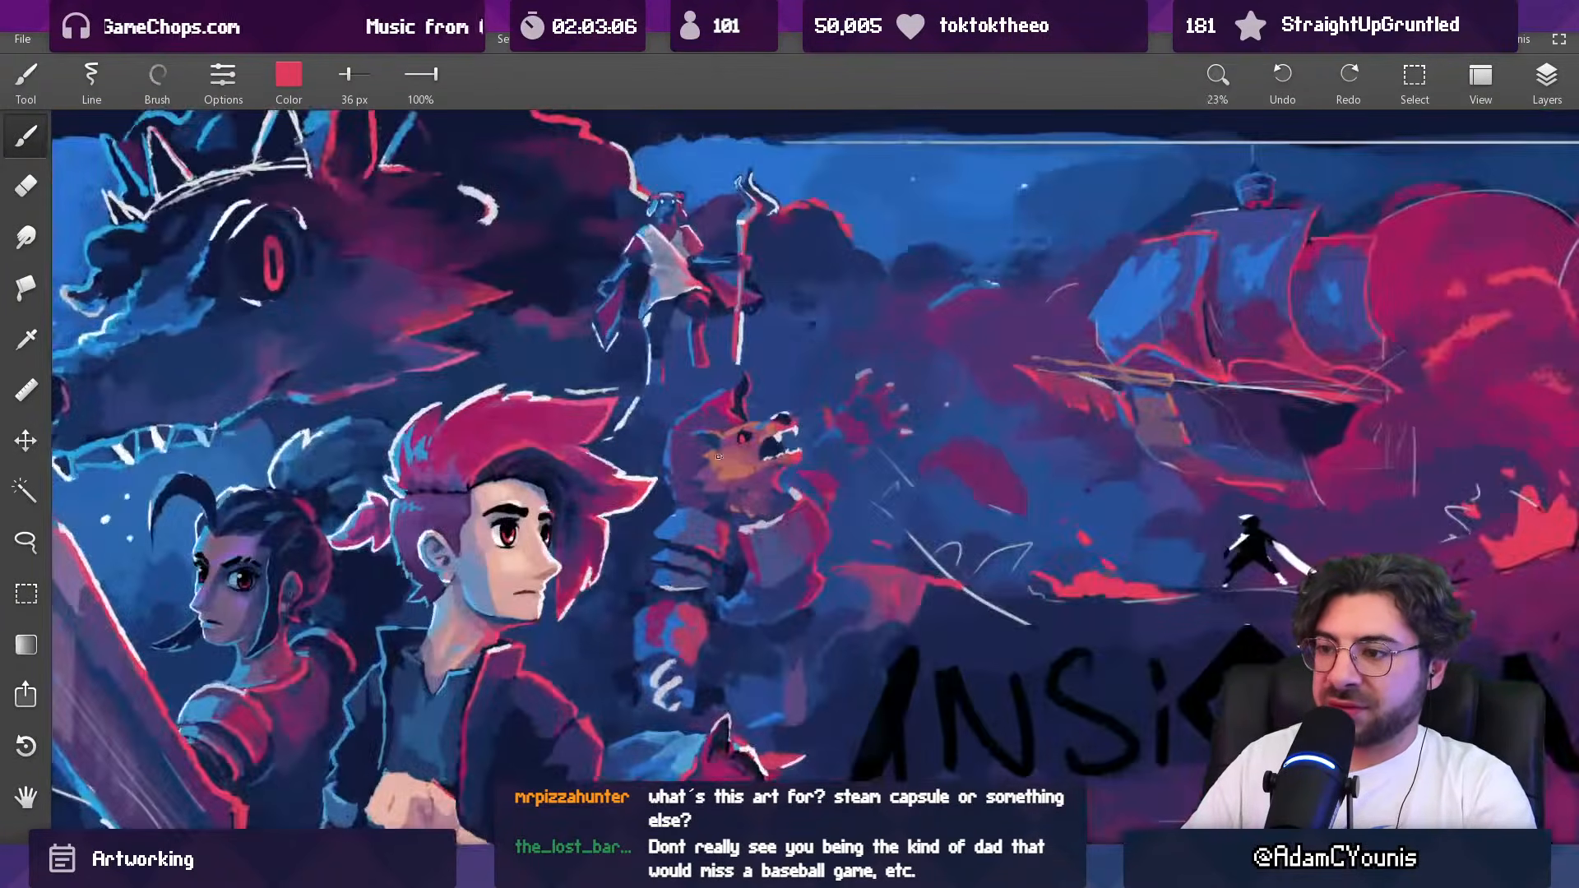
scroll(742, 492, up, 3)
key(])
key(])
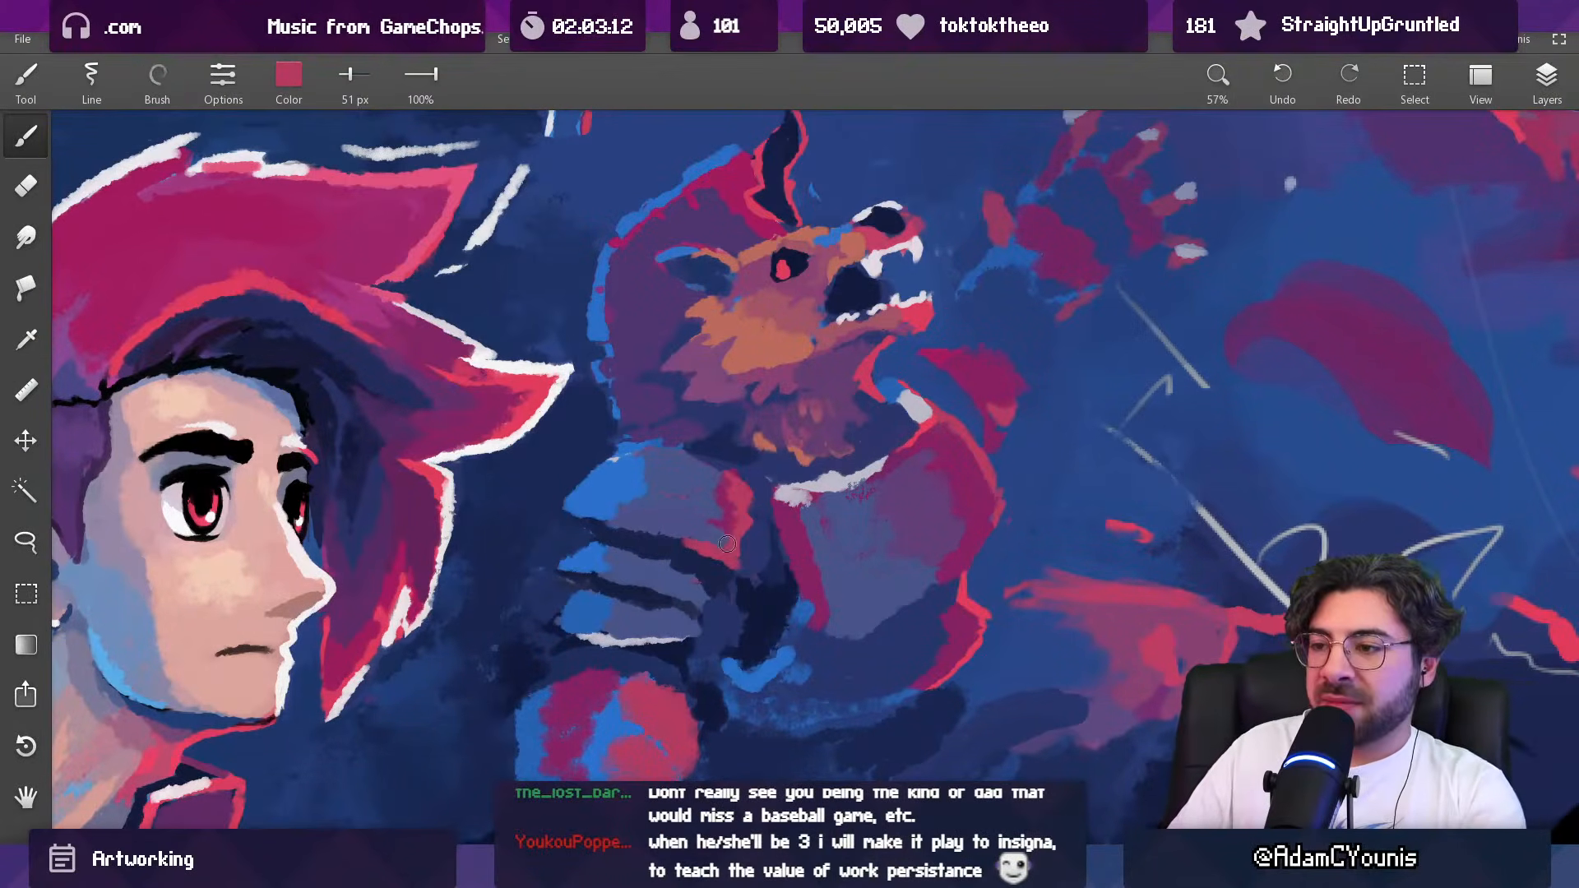
alt+click(761, 504)
alt+click(733, 484)
alt+click(701, 477)
alt+click(743, 496)
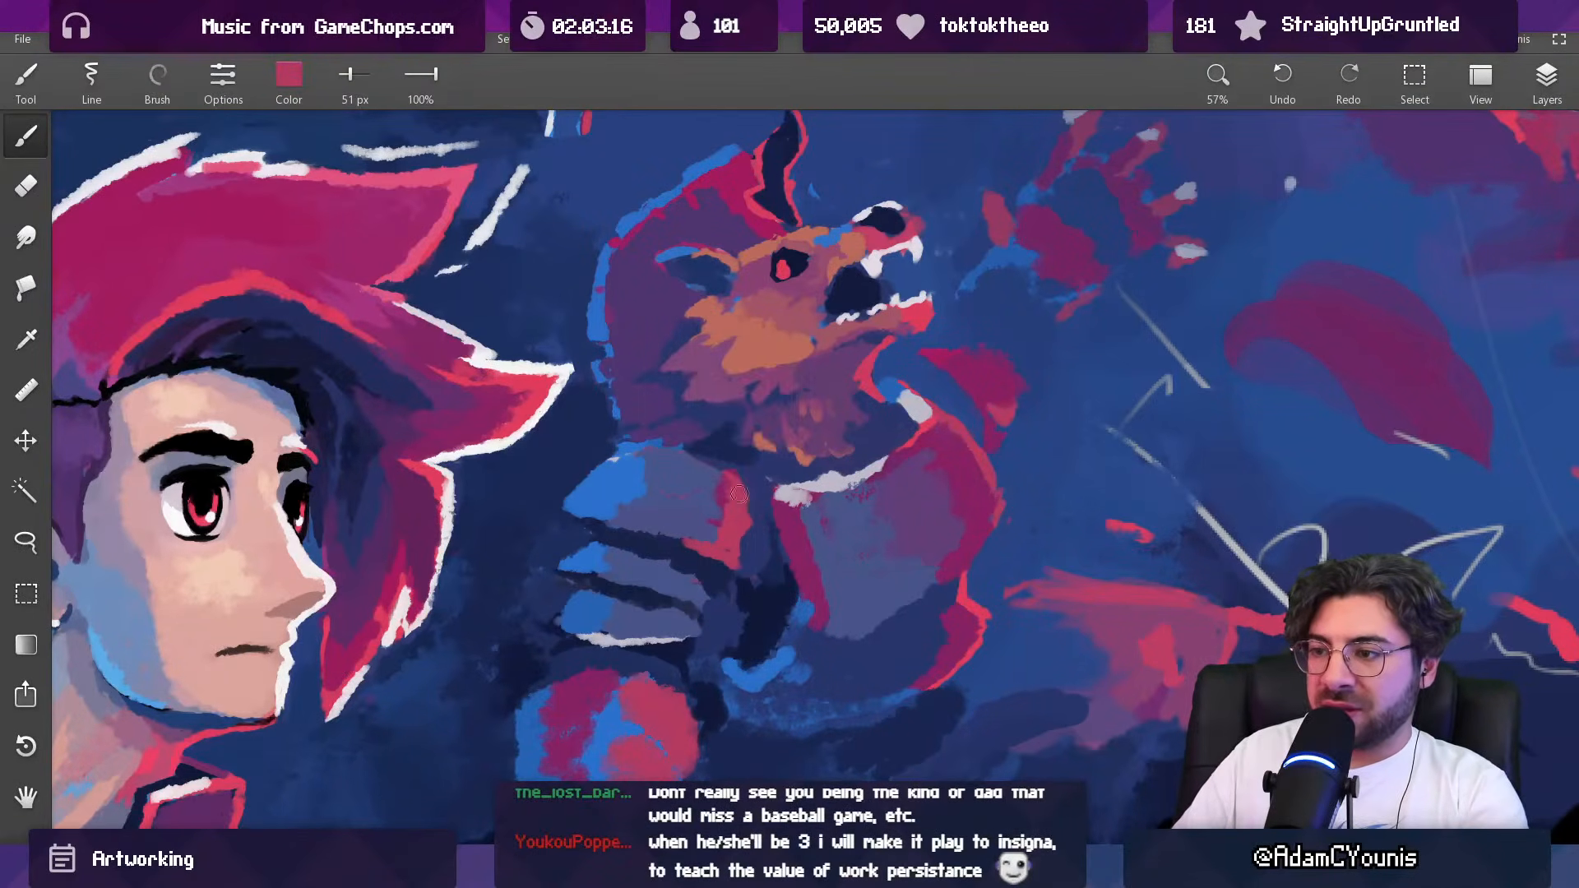
drag(747, 503, 753, 565)
drag(767, 495, 722, 654)
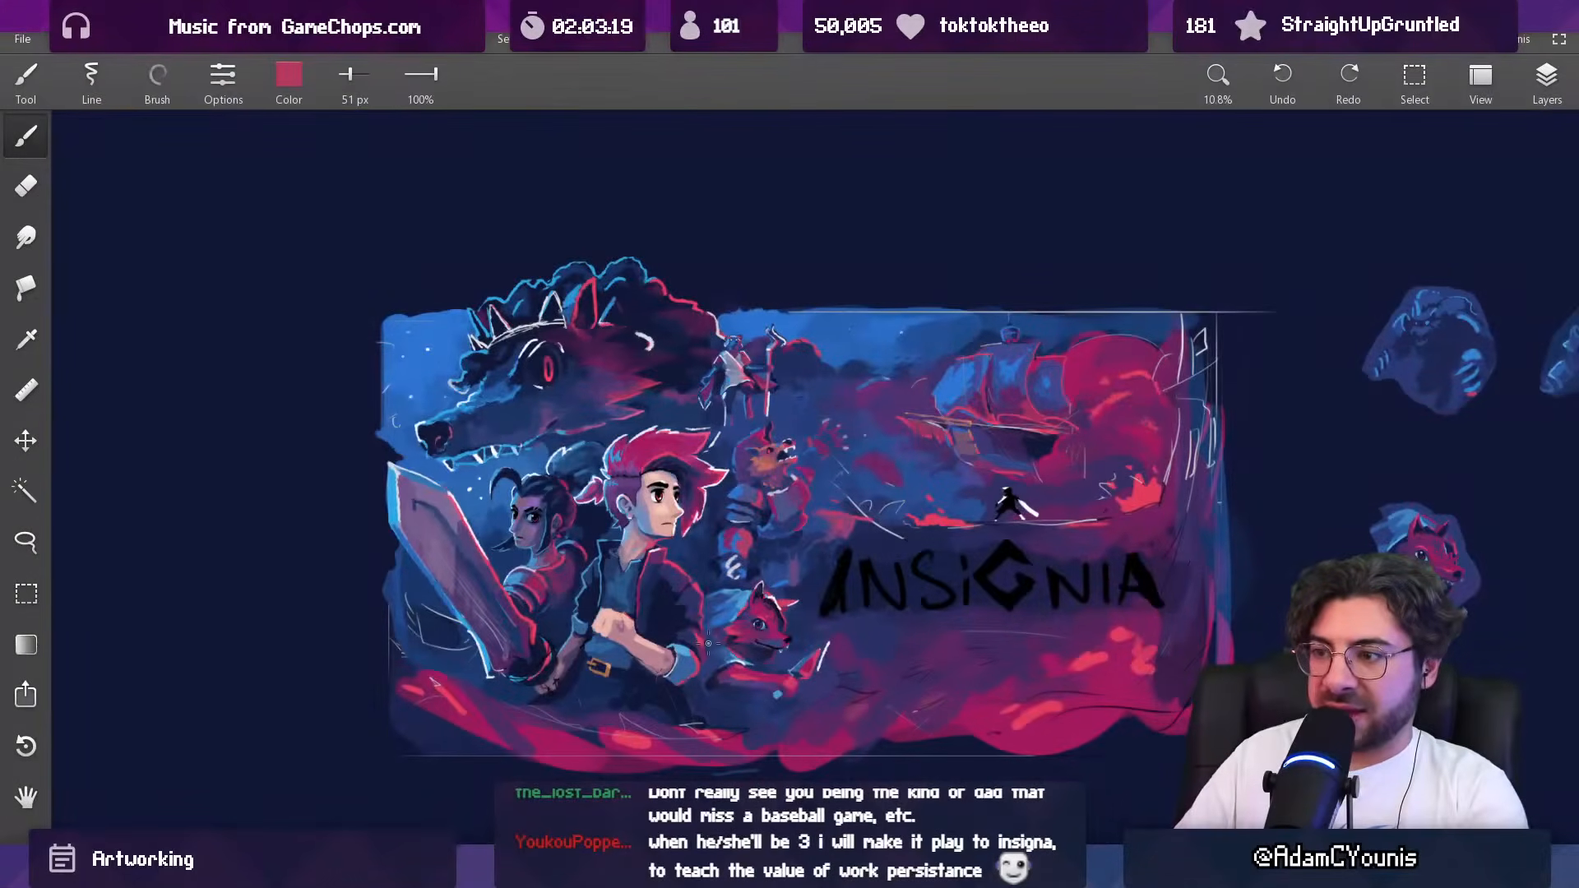
drag(771, 499, 770, 365)
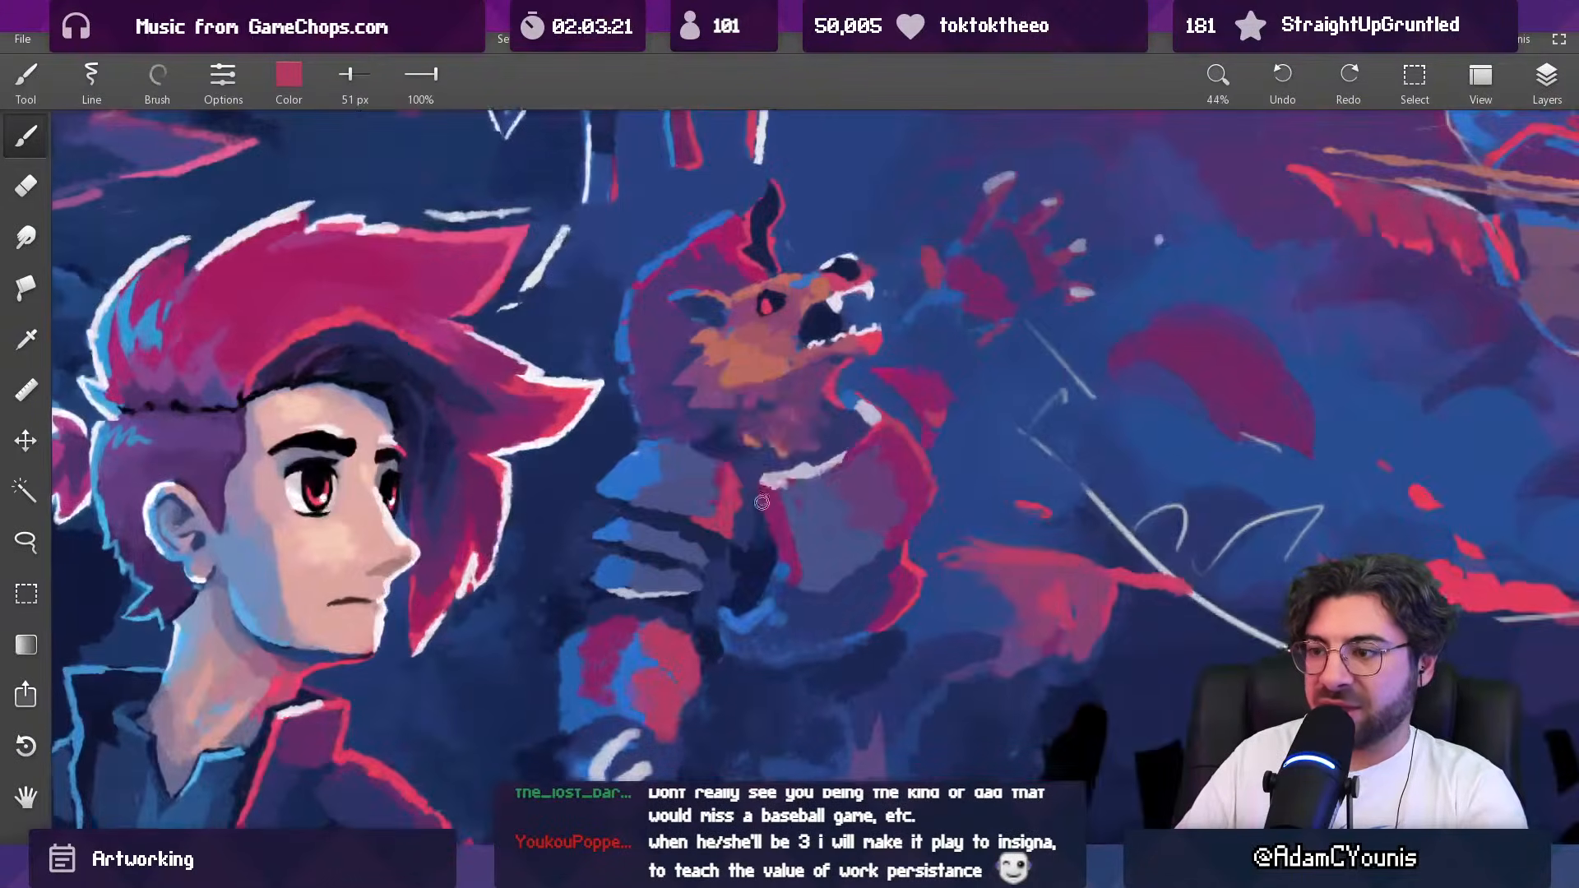
Step: Extend the muted crimson on the top shoulder plate upward and toward the chest at 51 px
alt+click(752, 519)
drag(758, 529, 740, 499)
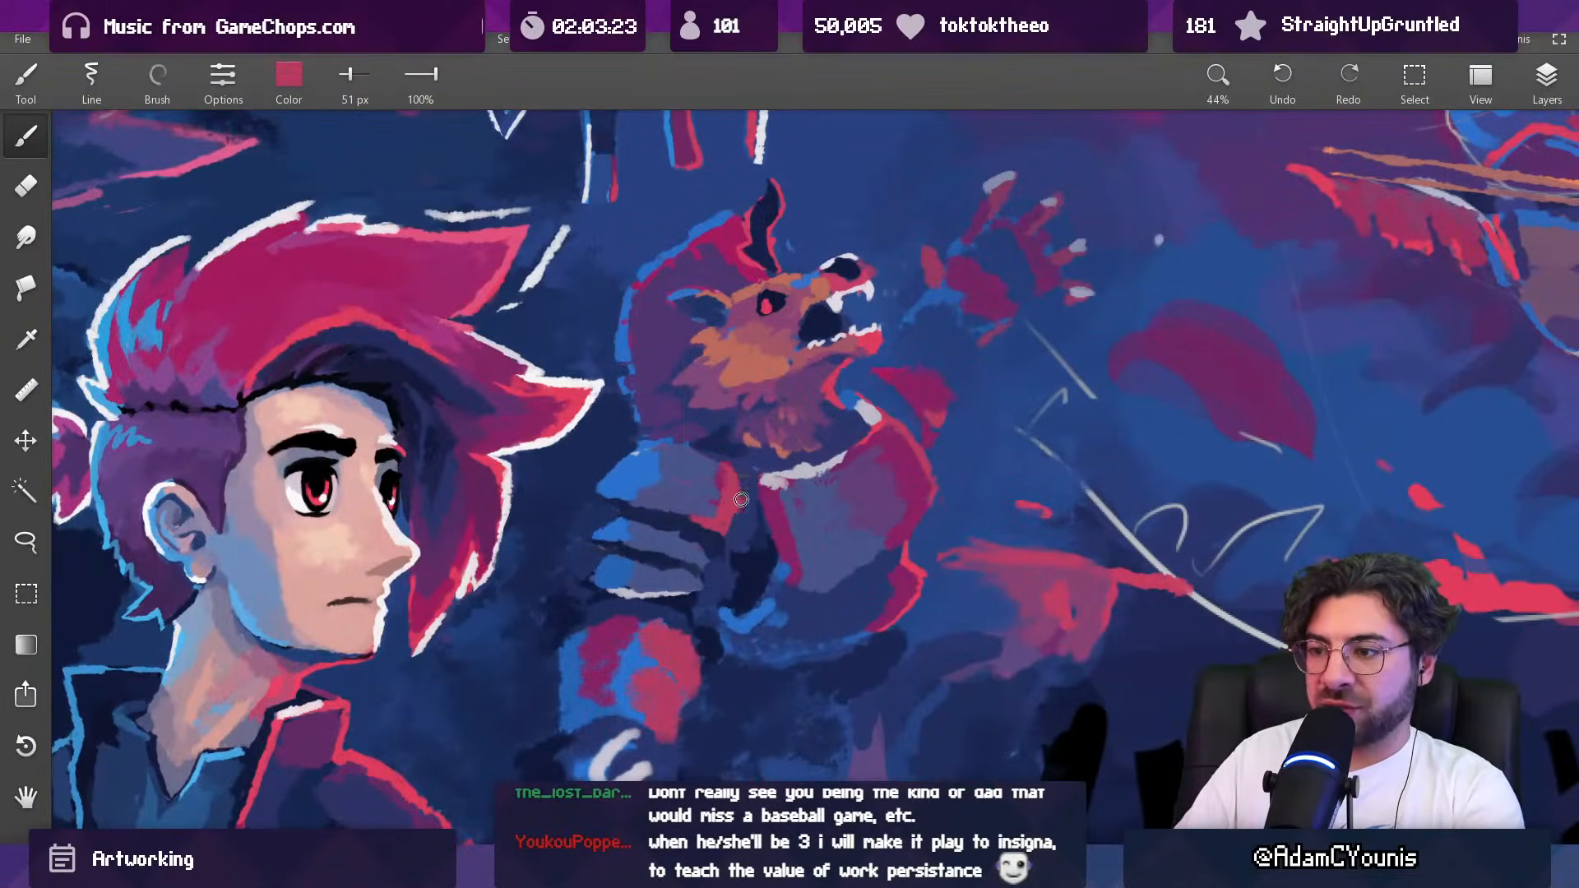
alt+click(742, 495)
alt+click(741, 493)
alt+click(719, 467)
alt+click(707, 459)
alt+click(711, 492)
Step: Trim the crimson edge of the top shoulder plate with sampled navy at 36 px and blend it with plum and crimson at 48 px
key(bracketleft)
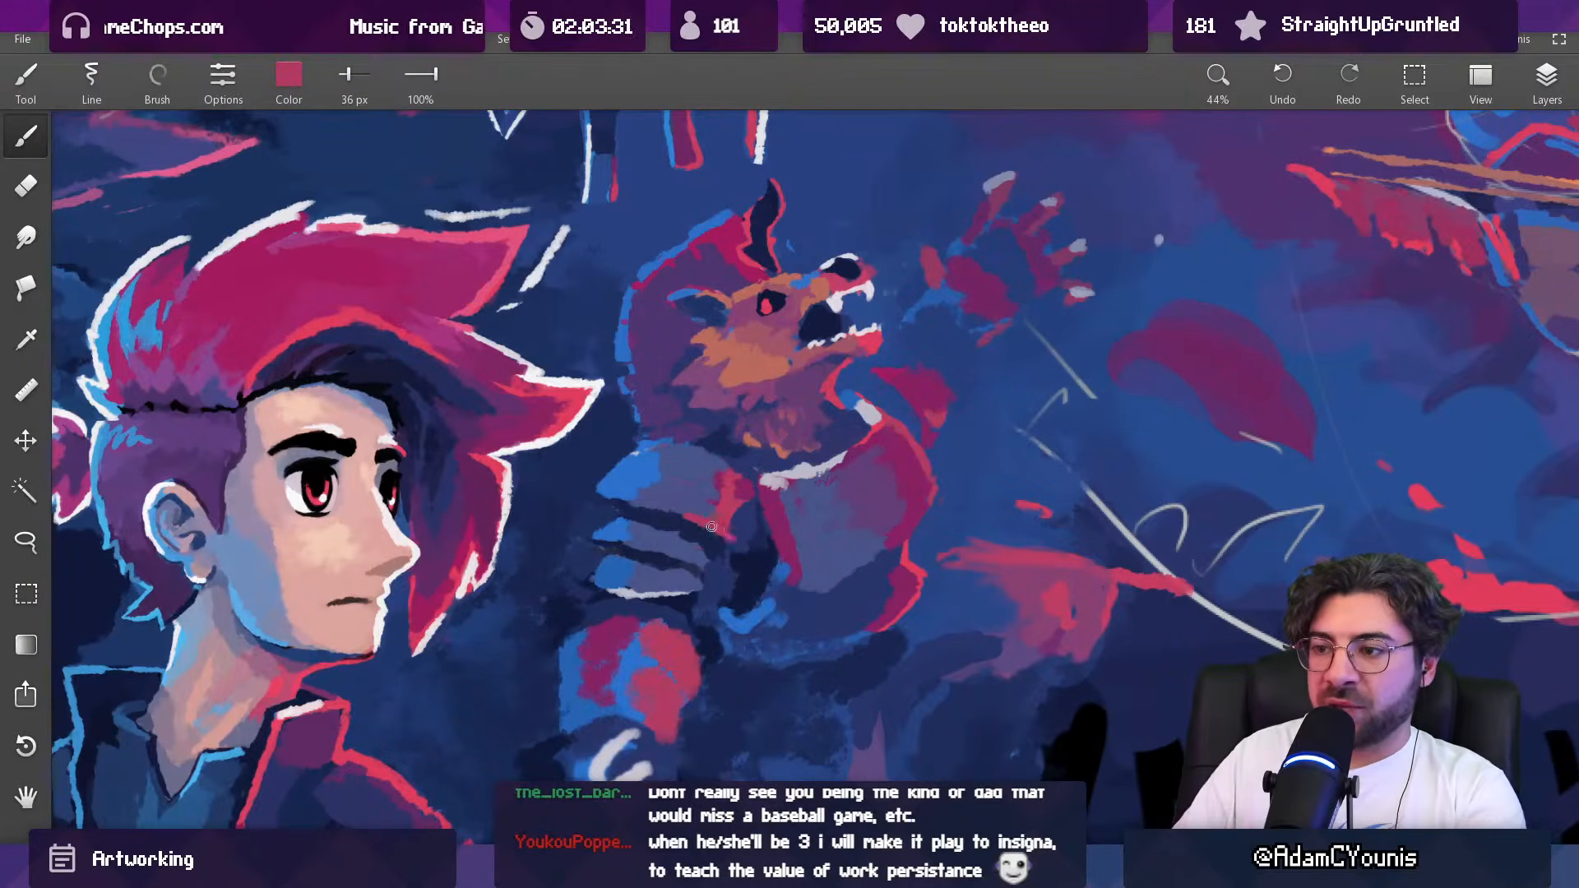
alt+click(750, 502)
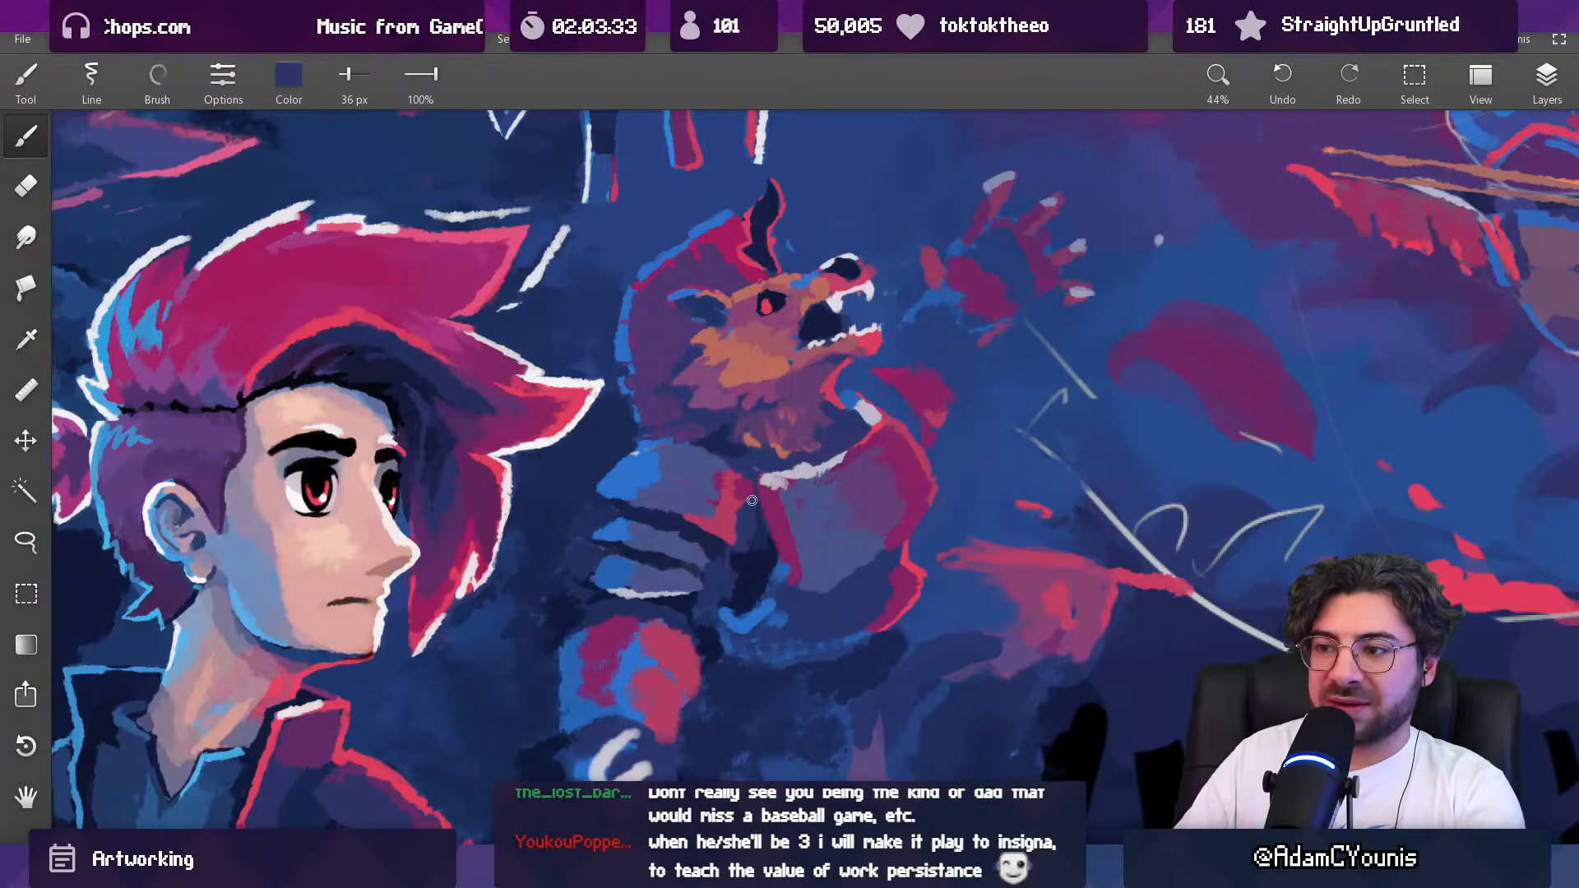
alt+click(736, 518)
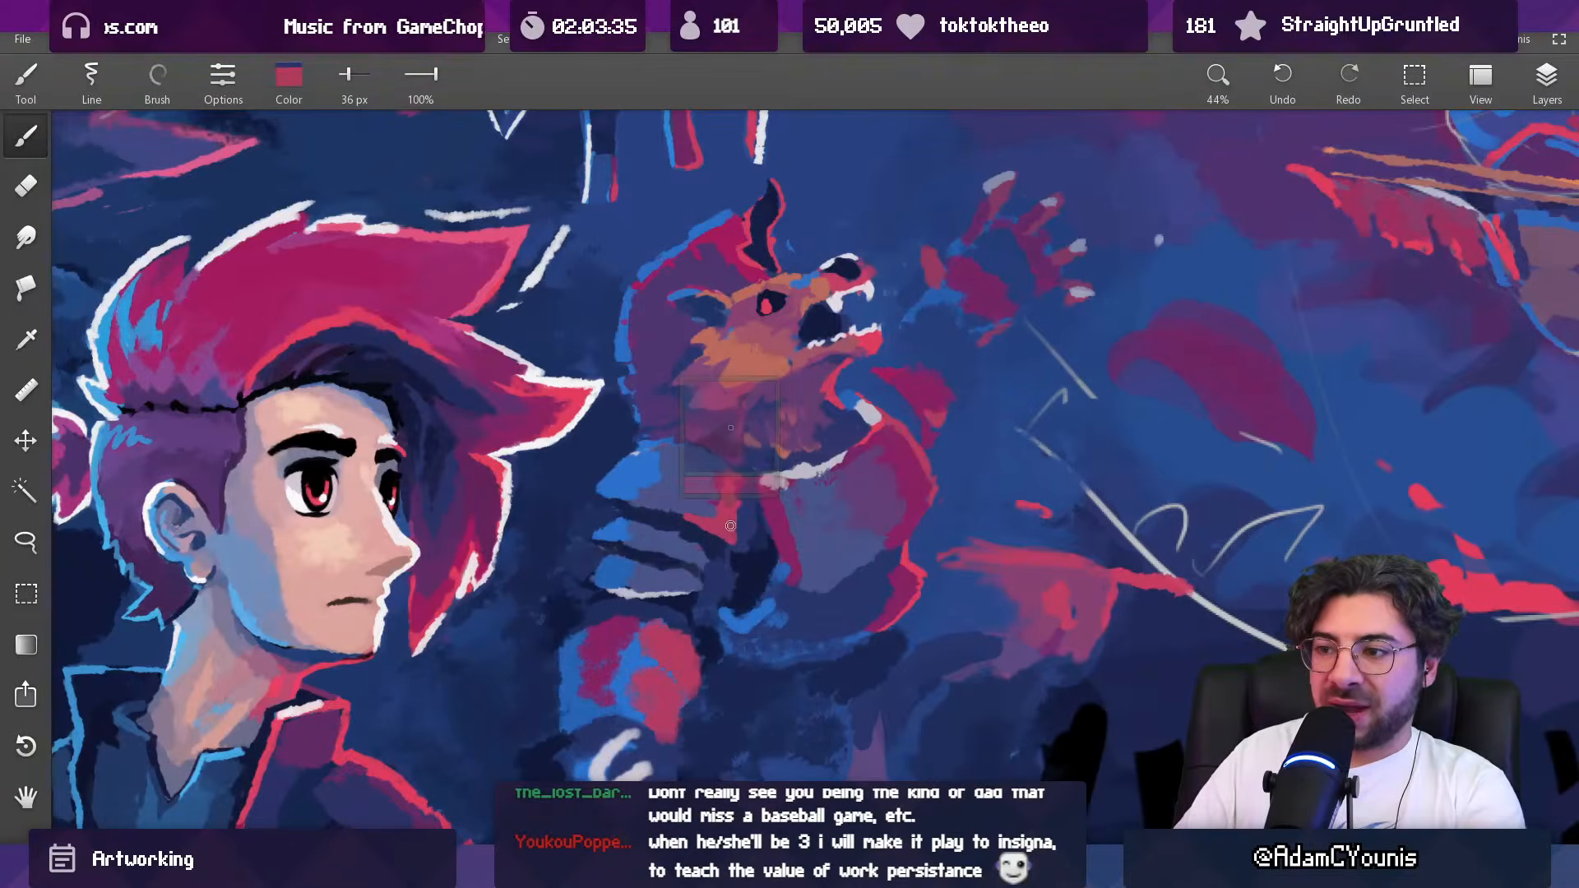
alt+click(747, 480)
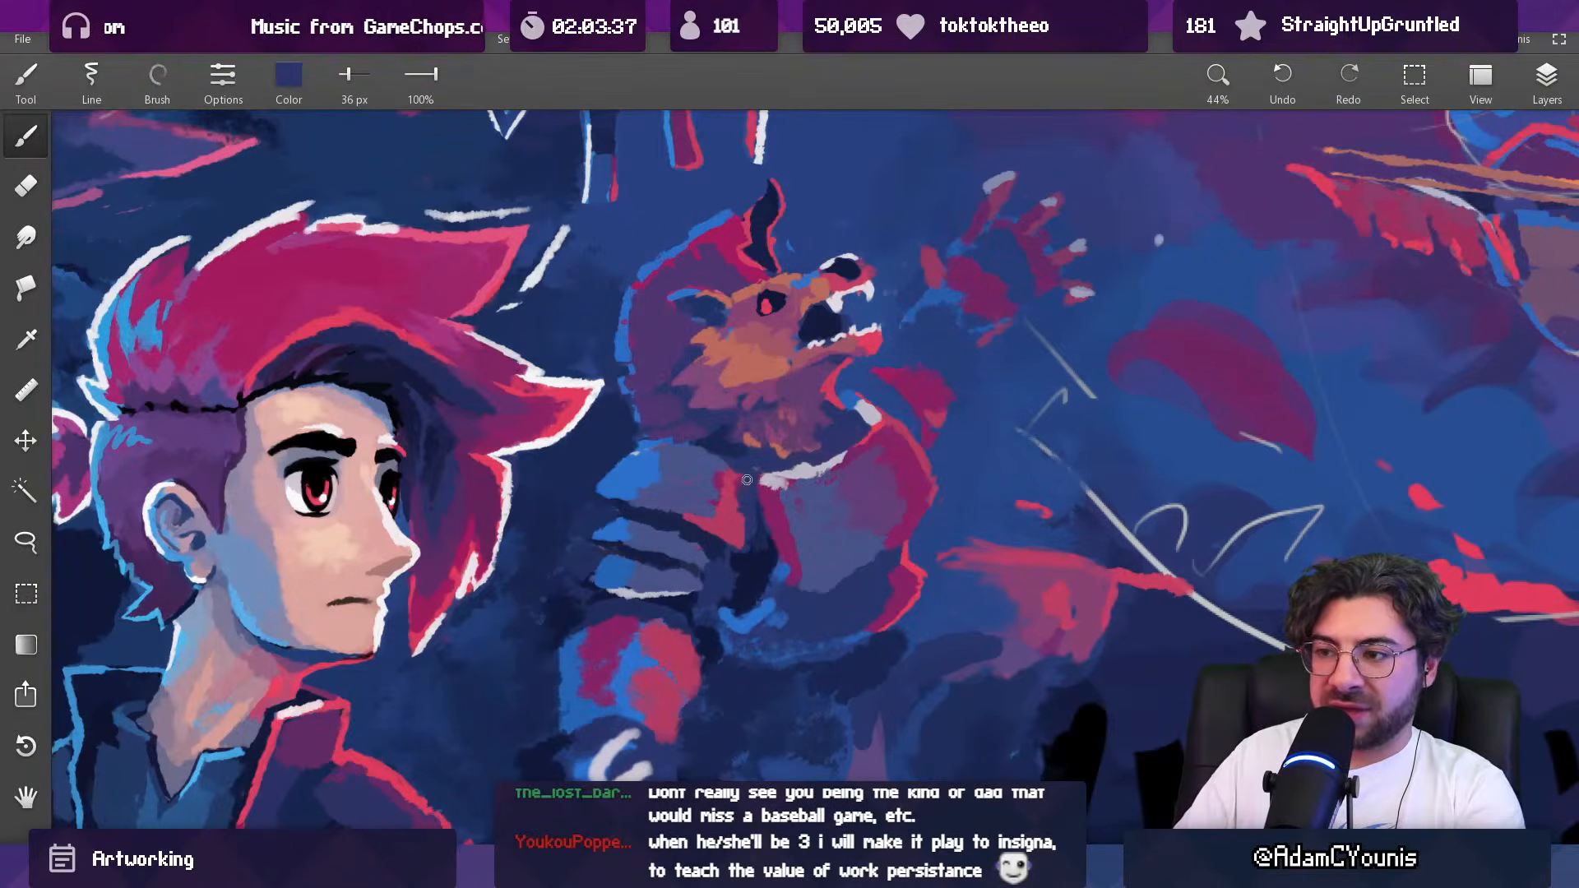
mouse_move(758, 469)
mouse_down()
mouse_move(717, 657)
mouse_move(749, 349)
mouse_up()
alt+click(727, 461)
key(])
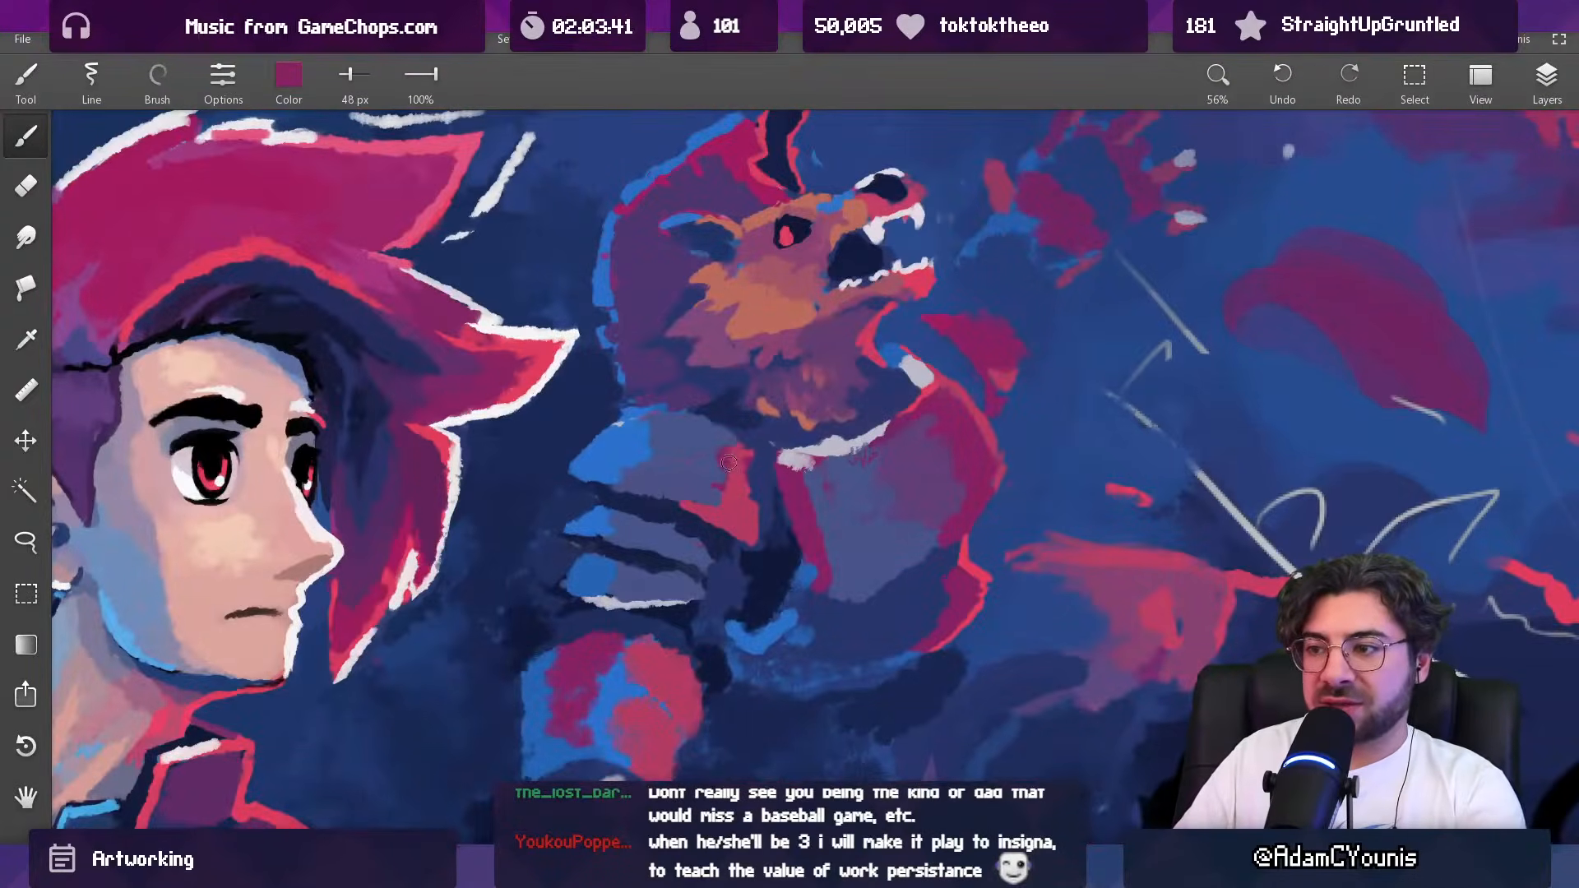
alt+click(747, 524)
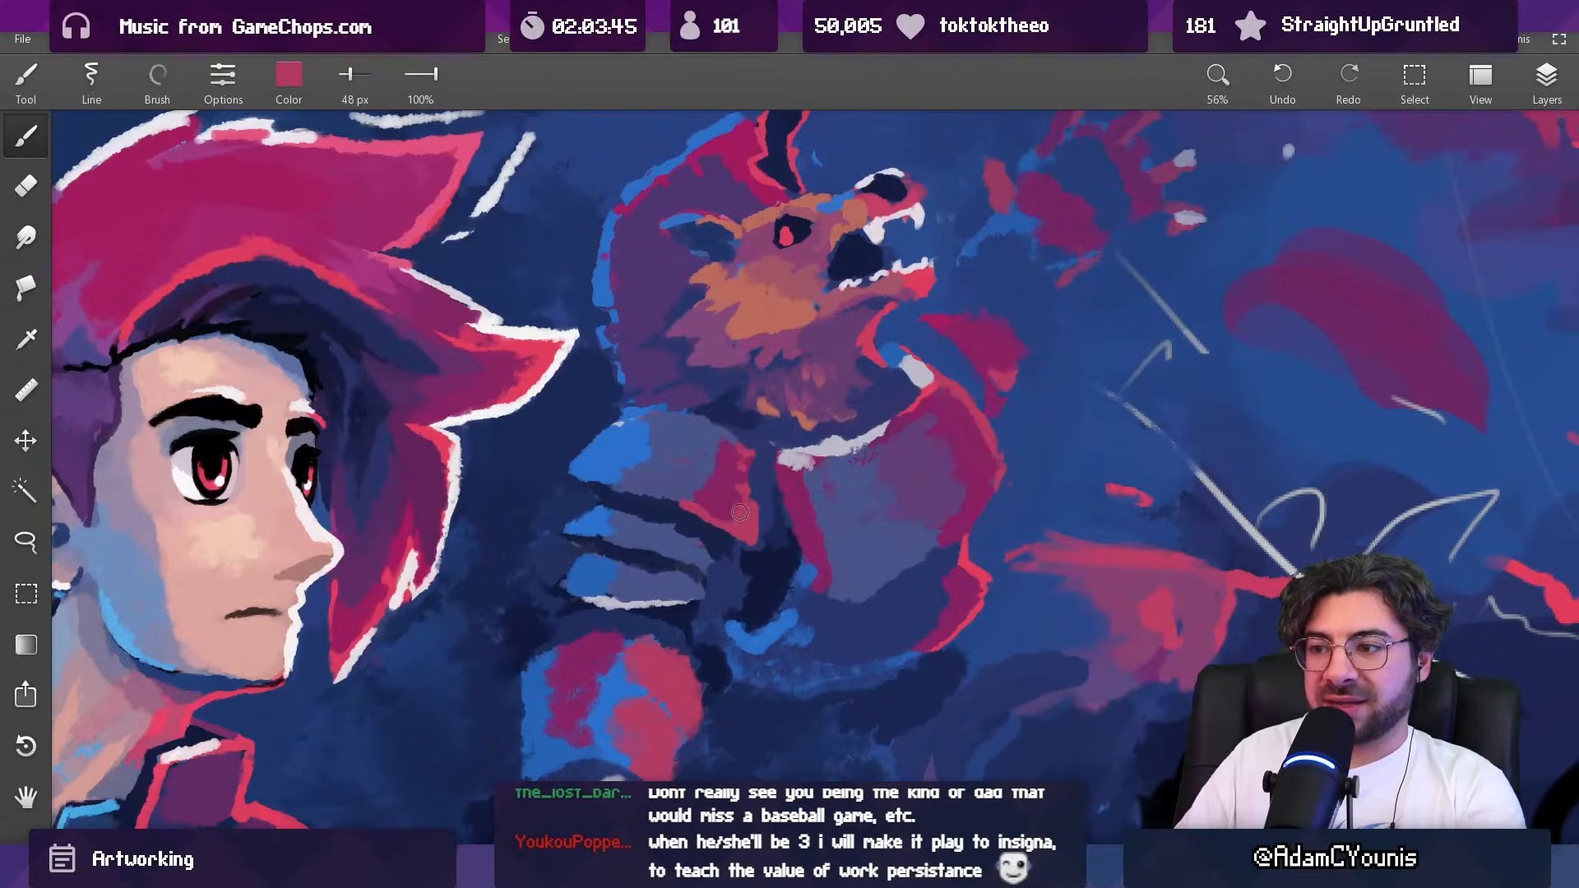
Step: Darken the gap between the top shoulder plate and the chest armour with sampled navy at 25 and 37 px
key([)
key([)
key([)
key([)
key([)
key([)
drag(771, 501, 725, 723)
drag(797, 480, 776, 226)
alt+click(750, 475)
key(])
key(])
key(])
key(])
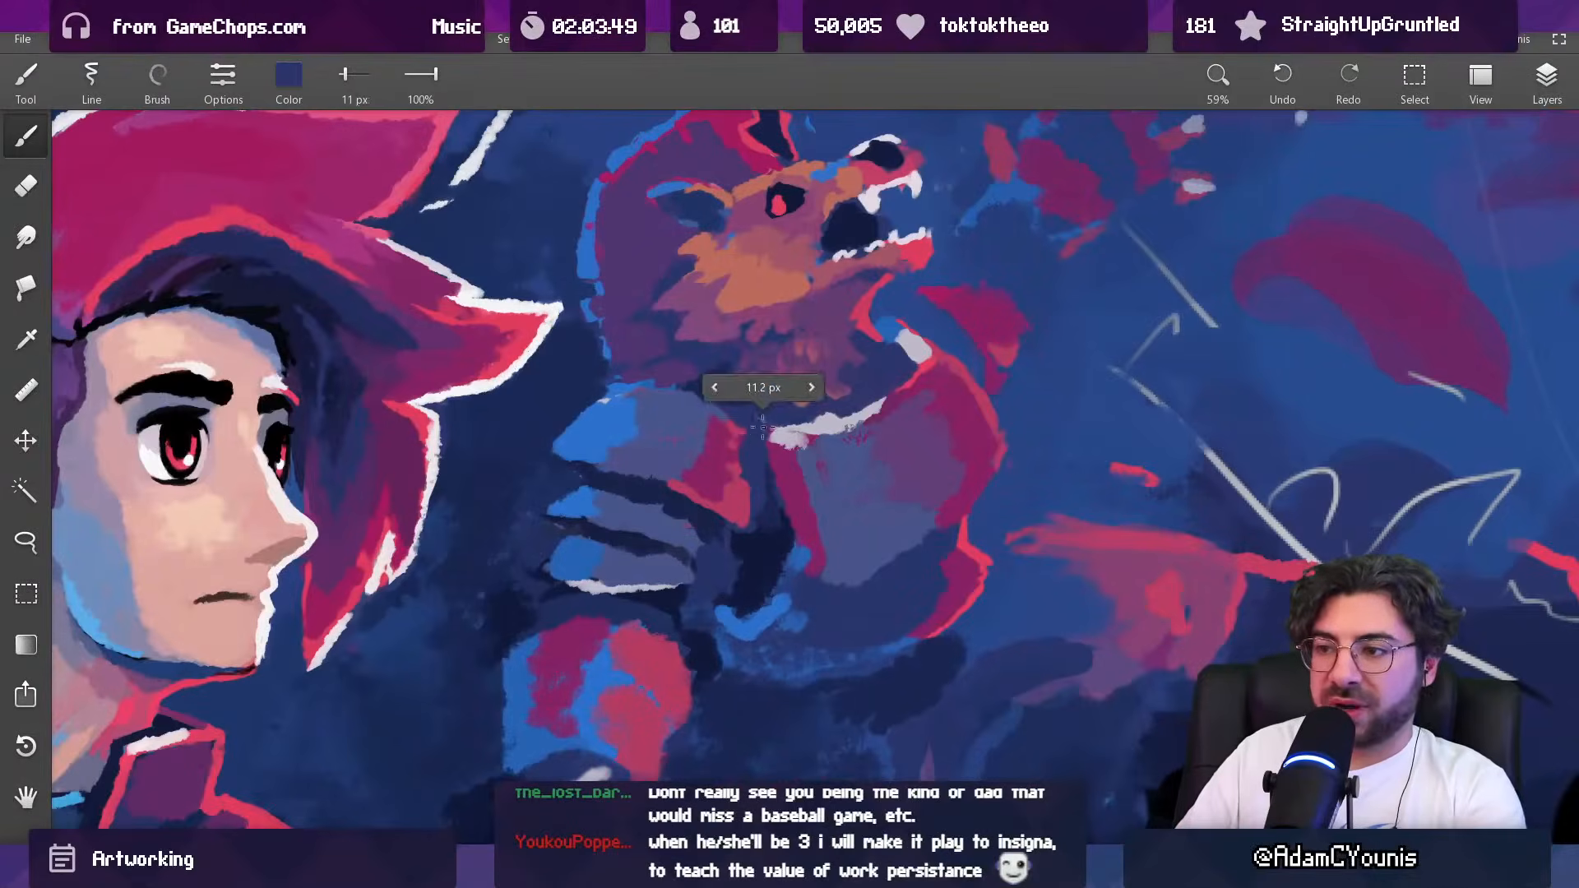
drag(755, 421, 762, 462)
alt+click(789, 454)
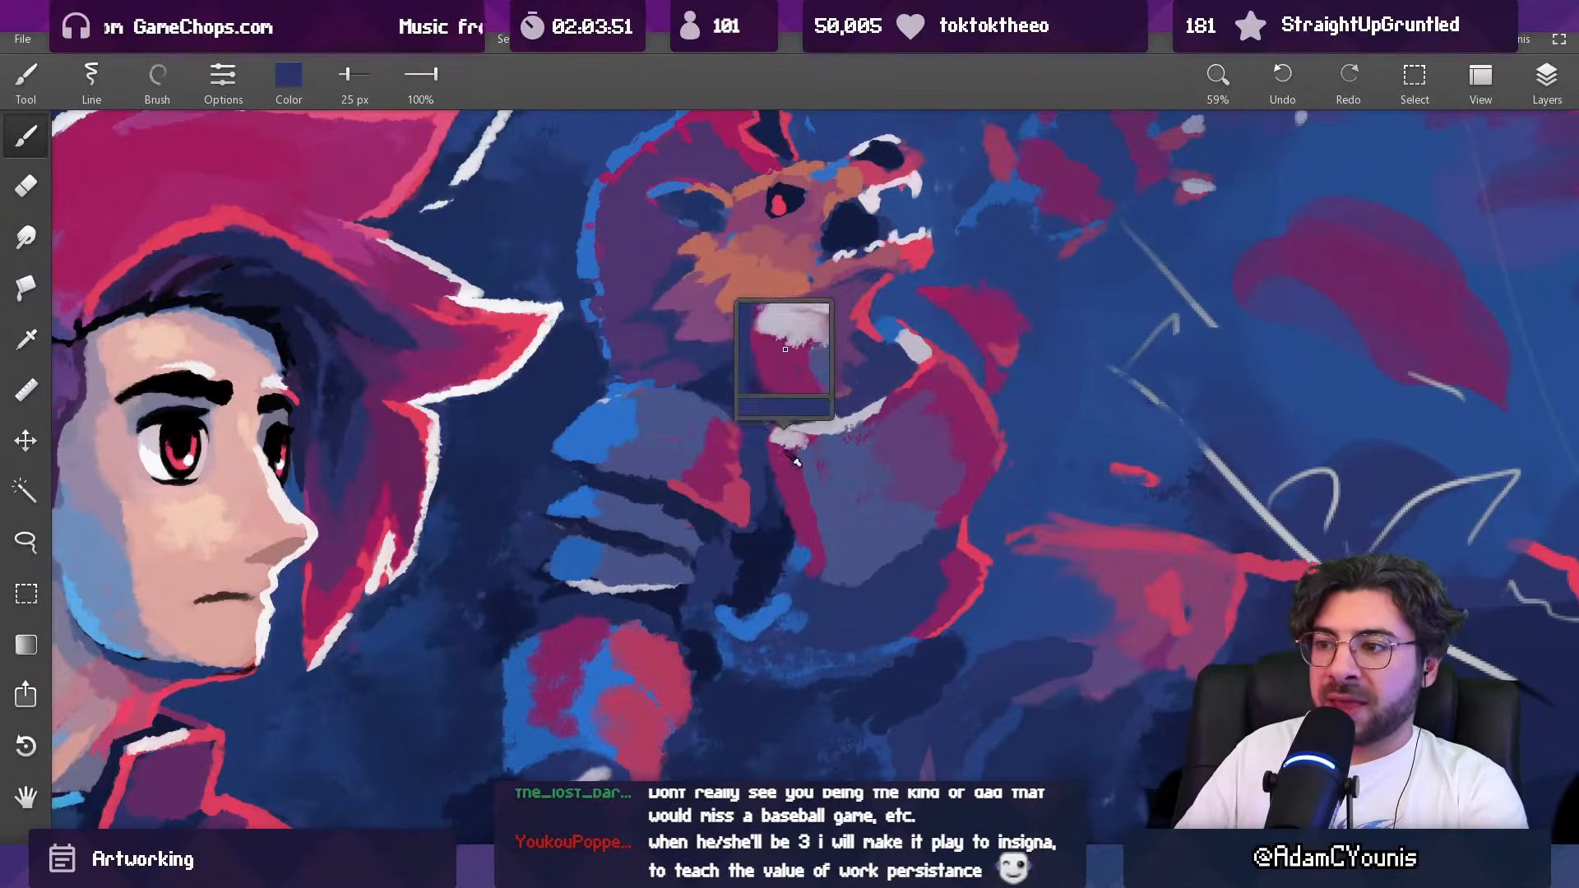
alt+click(770, 465)
key(])
key(])
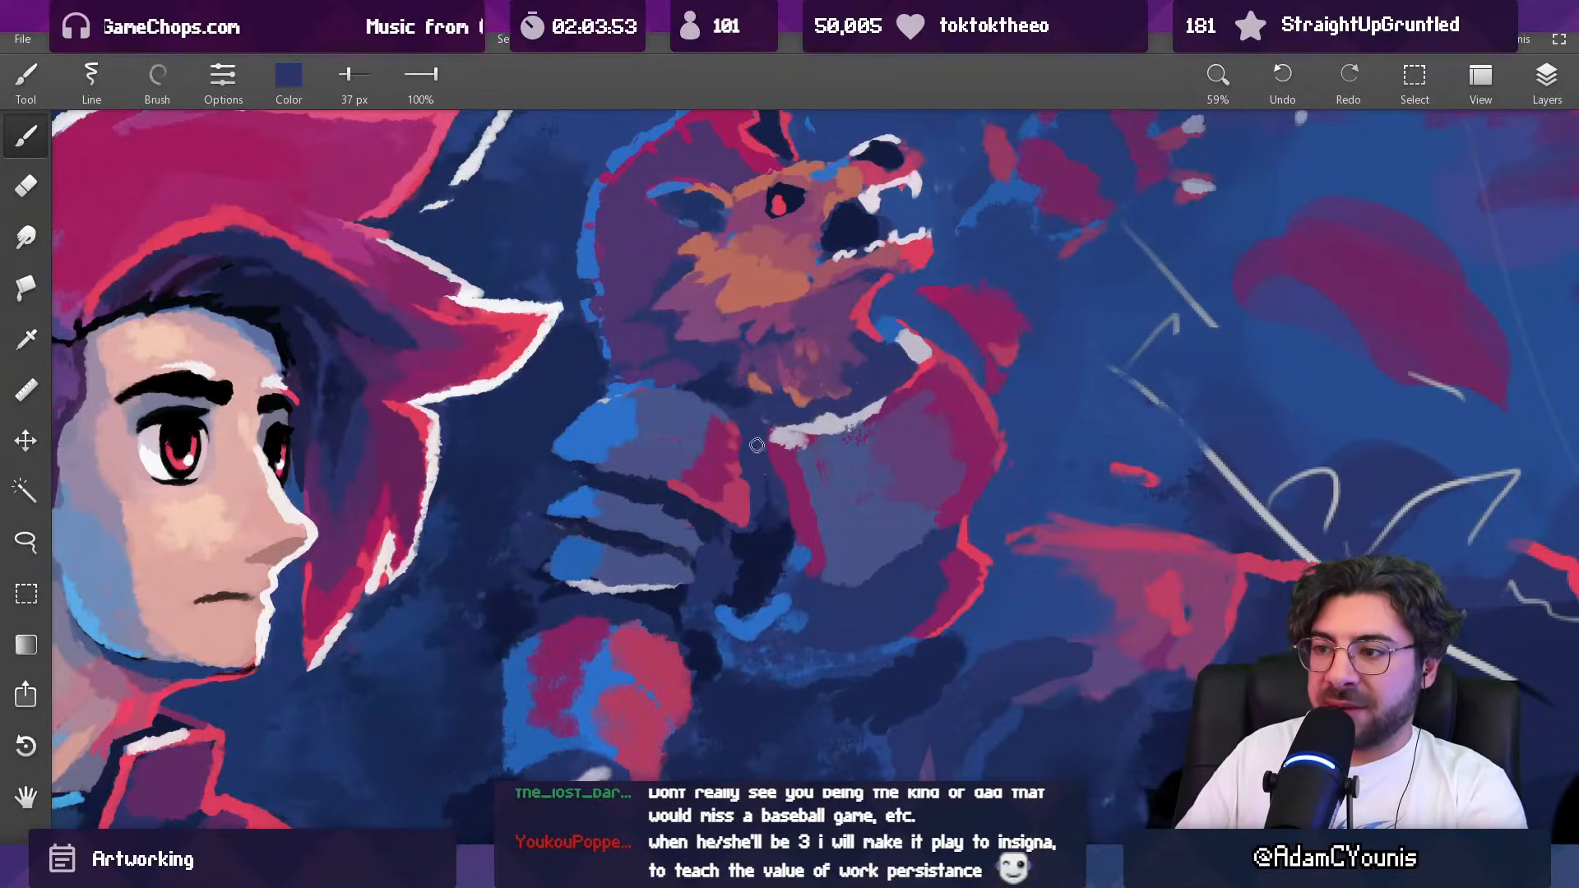
Step: Rework the chest armour's shoulder-side edge with sampled magenta at 37 px and fill the adjoining gap with muted purple at 57 px
alt+click(789, 510)
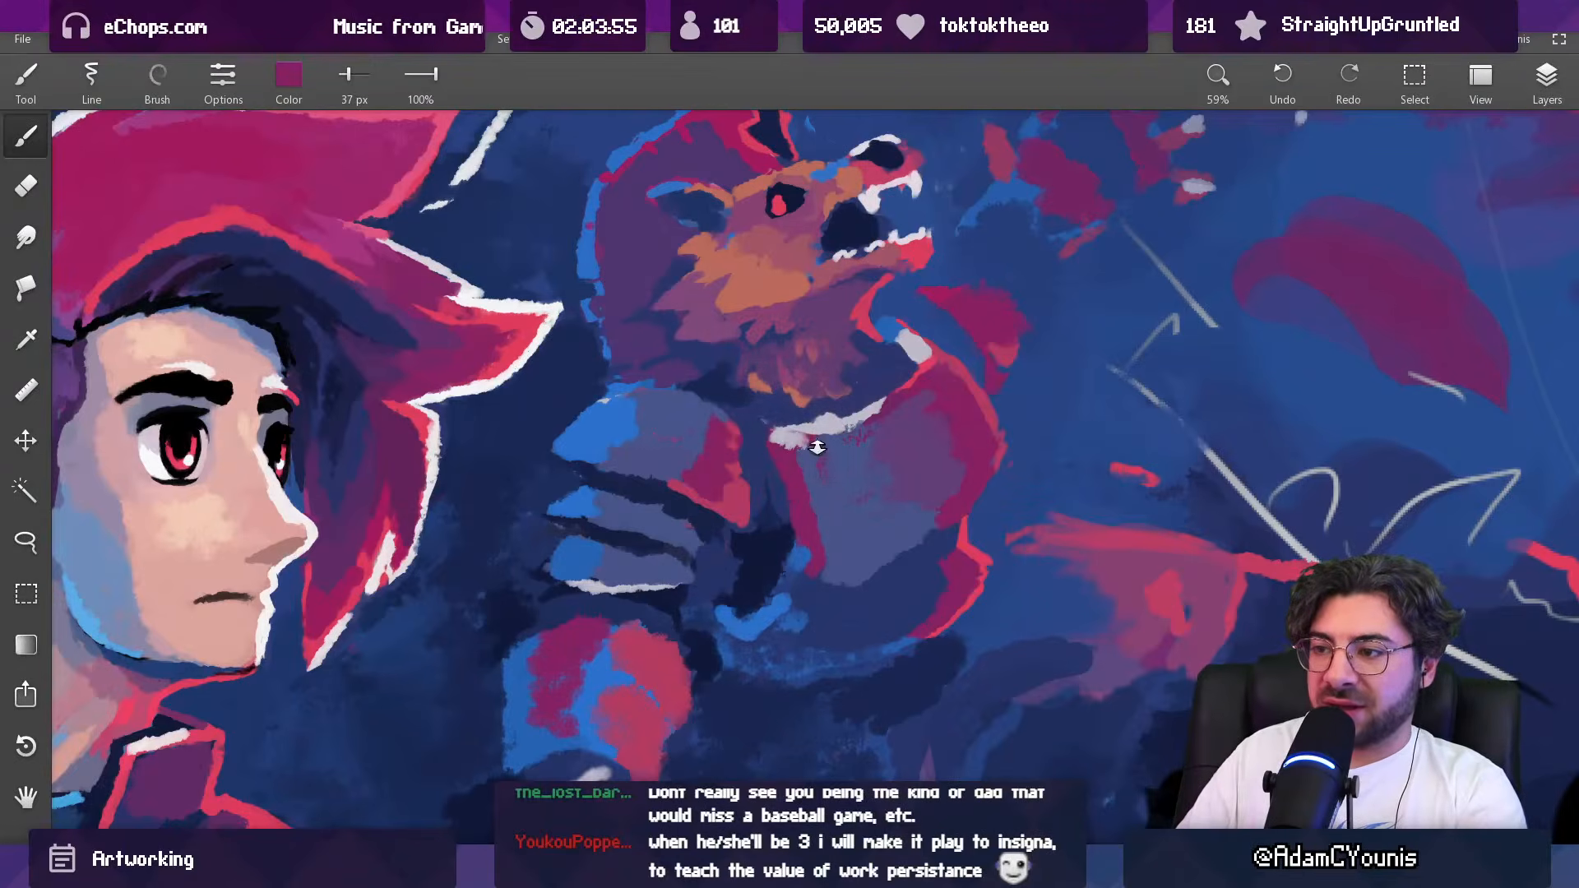
scroll(815, 452, down, 5)
scroll(815, 457, up, 4)
alt+click(815, 458)
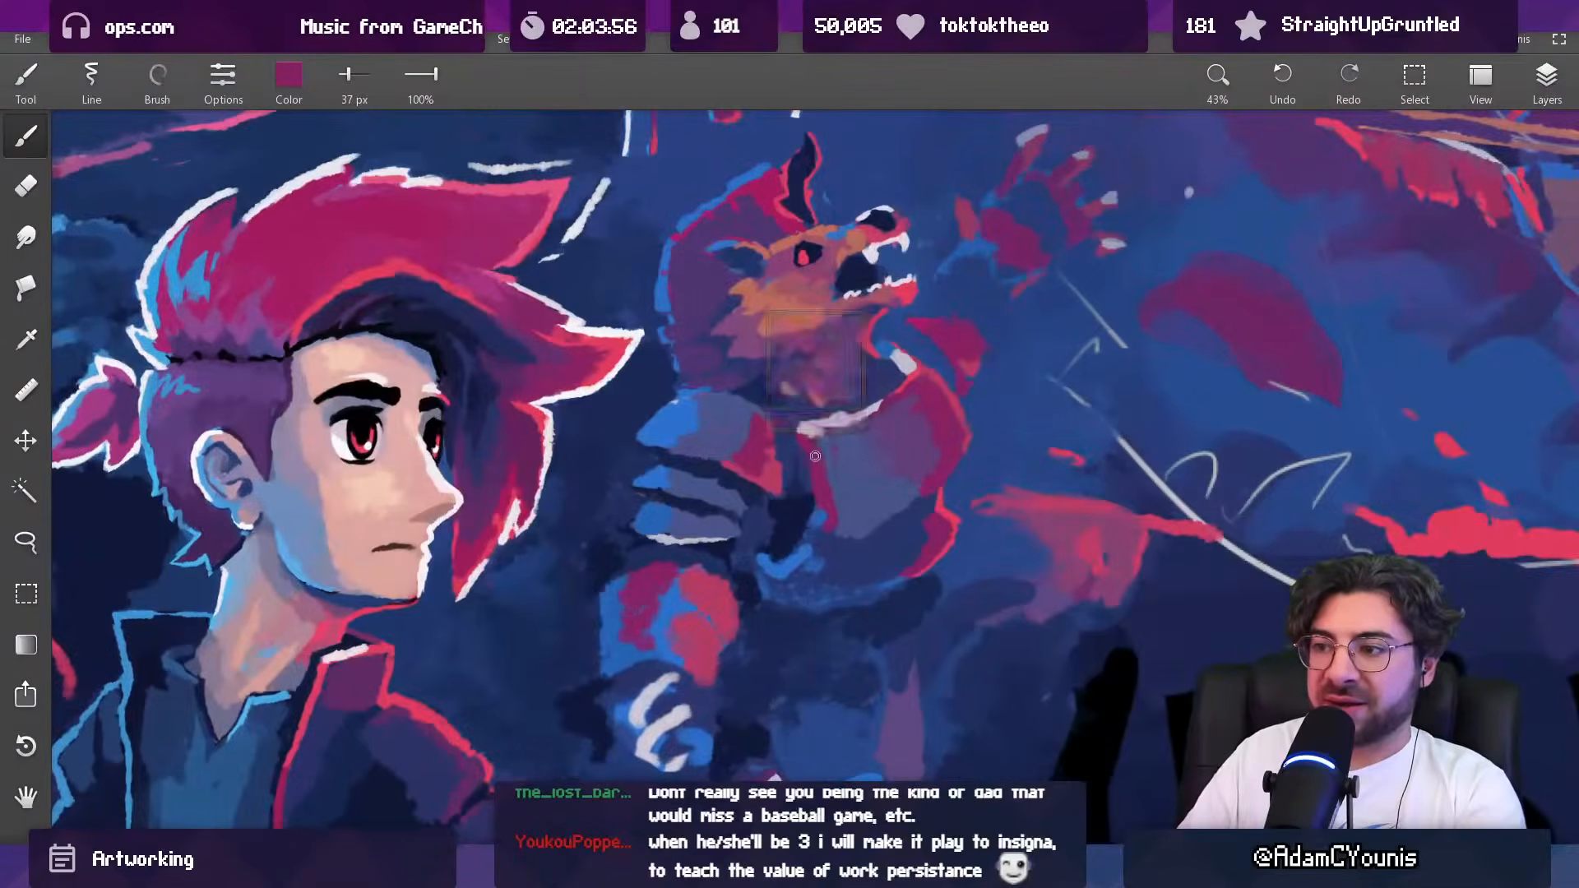
alt+click(891, 431)
key(])
key(])
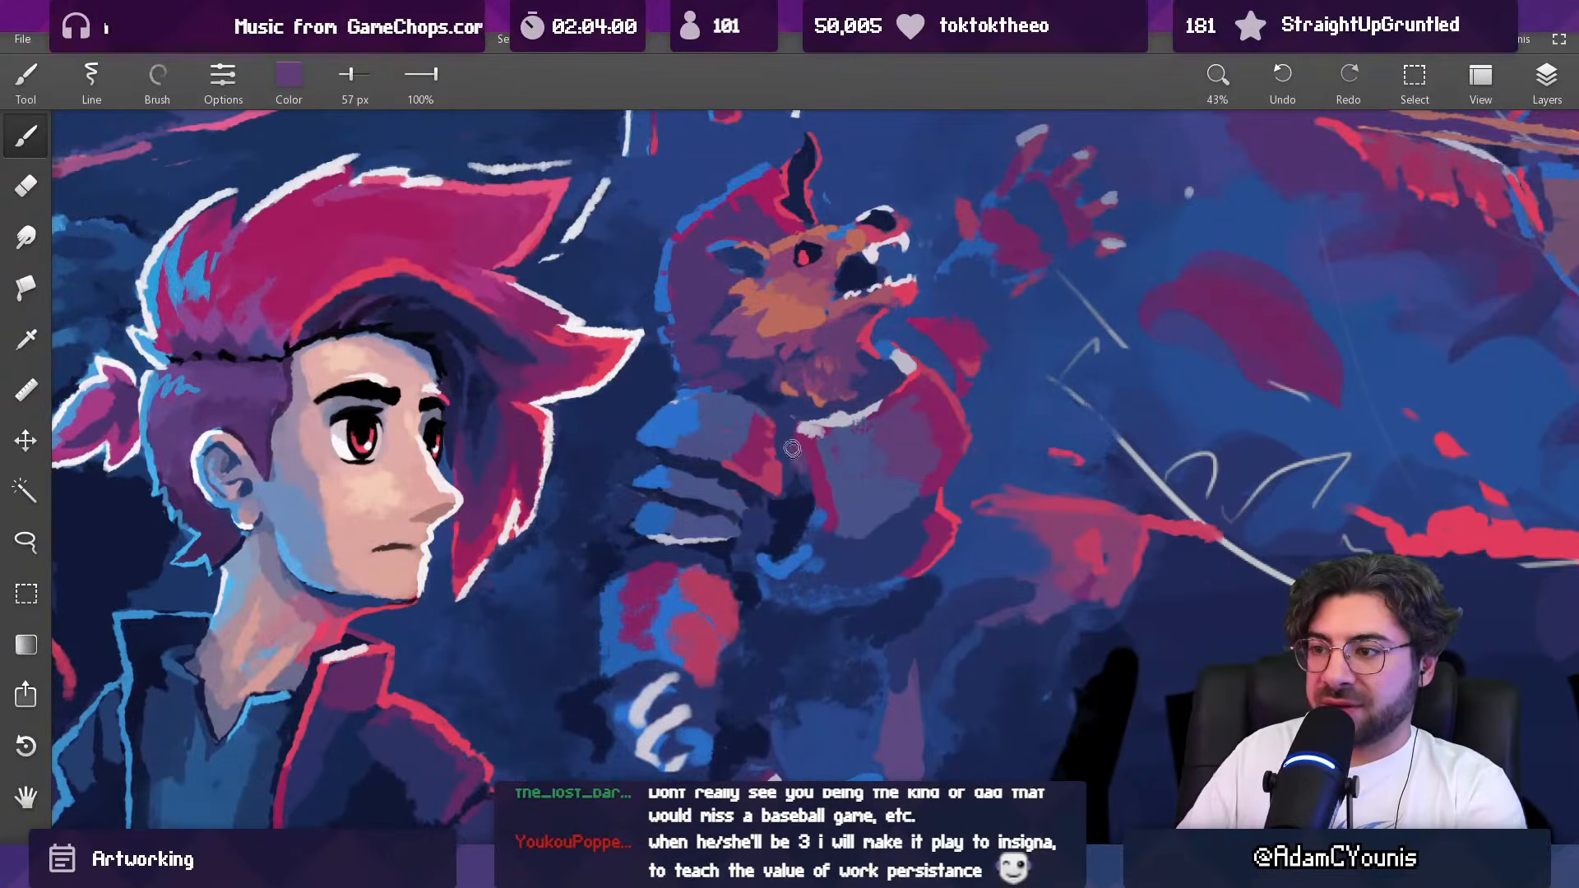
alt+click(788, 458)
alt+click(791, 420)
Step: Refine the pale rim along the chest armour's collar with sampled lavender at 41 px
alt+click(863, 408)
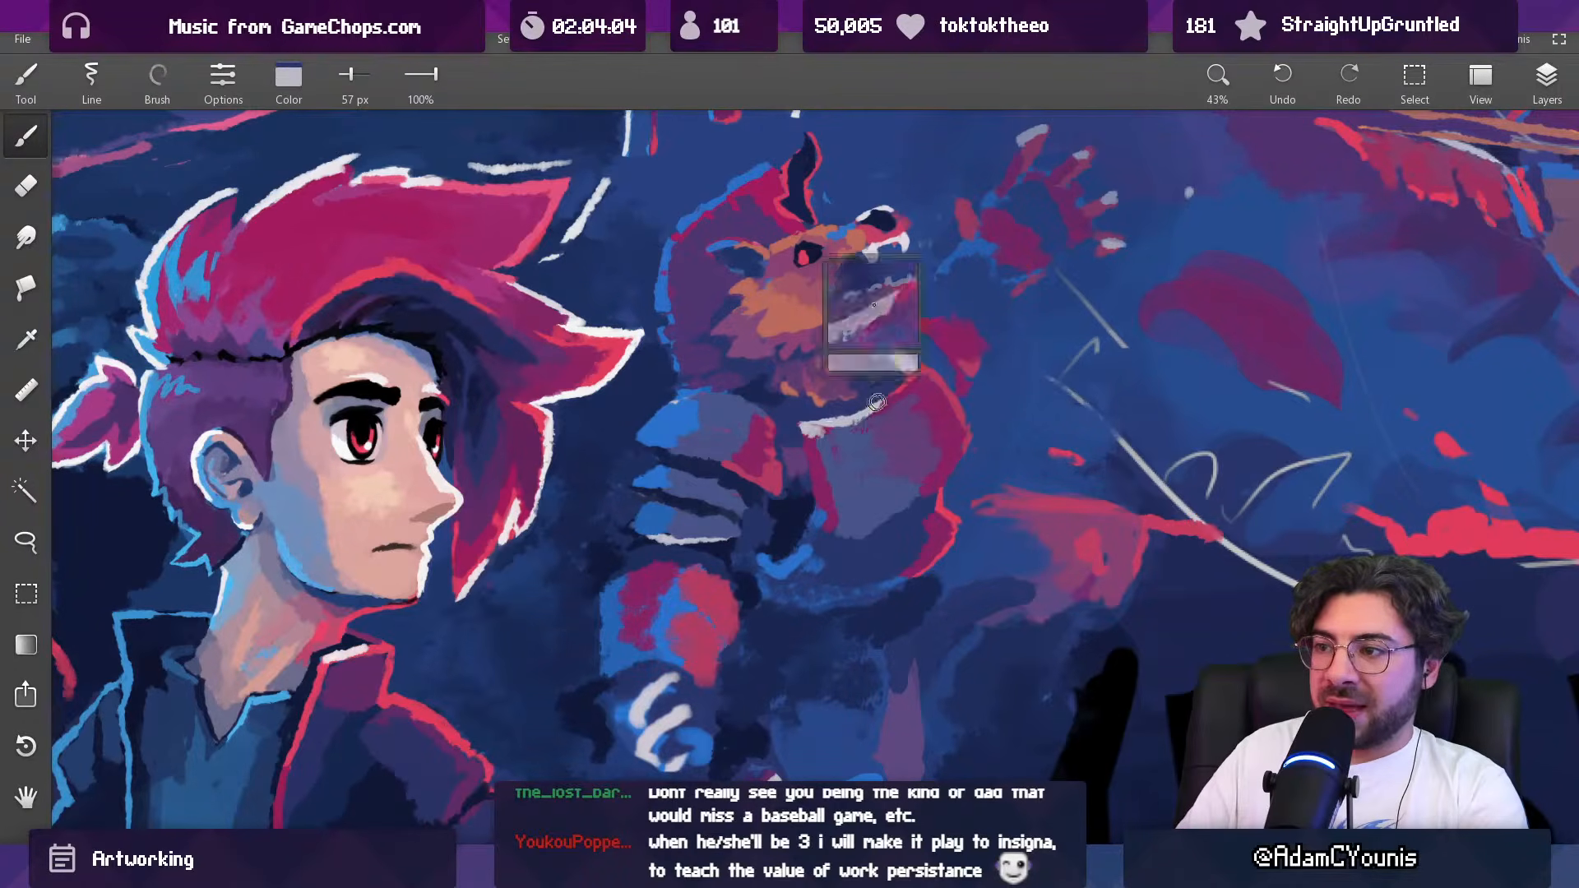
alt+click(832, 424)
key([)
key([)
key(ctrl+z)
alt+click(832, 423)
drag(832, 423, 861, 413)
Step: Add a short pale lavender highlight between the shoulder plate and chest armour at 41 px, shaping it with sampled purple
drag(855, 454, 787, 589)
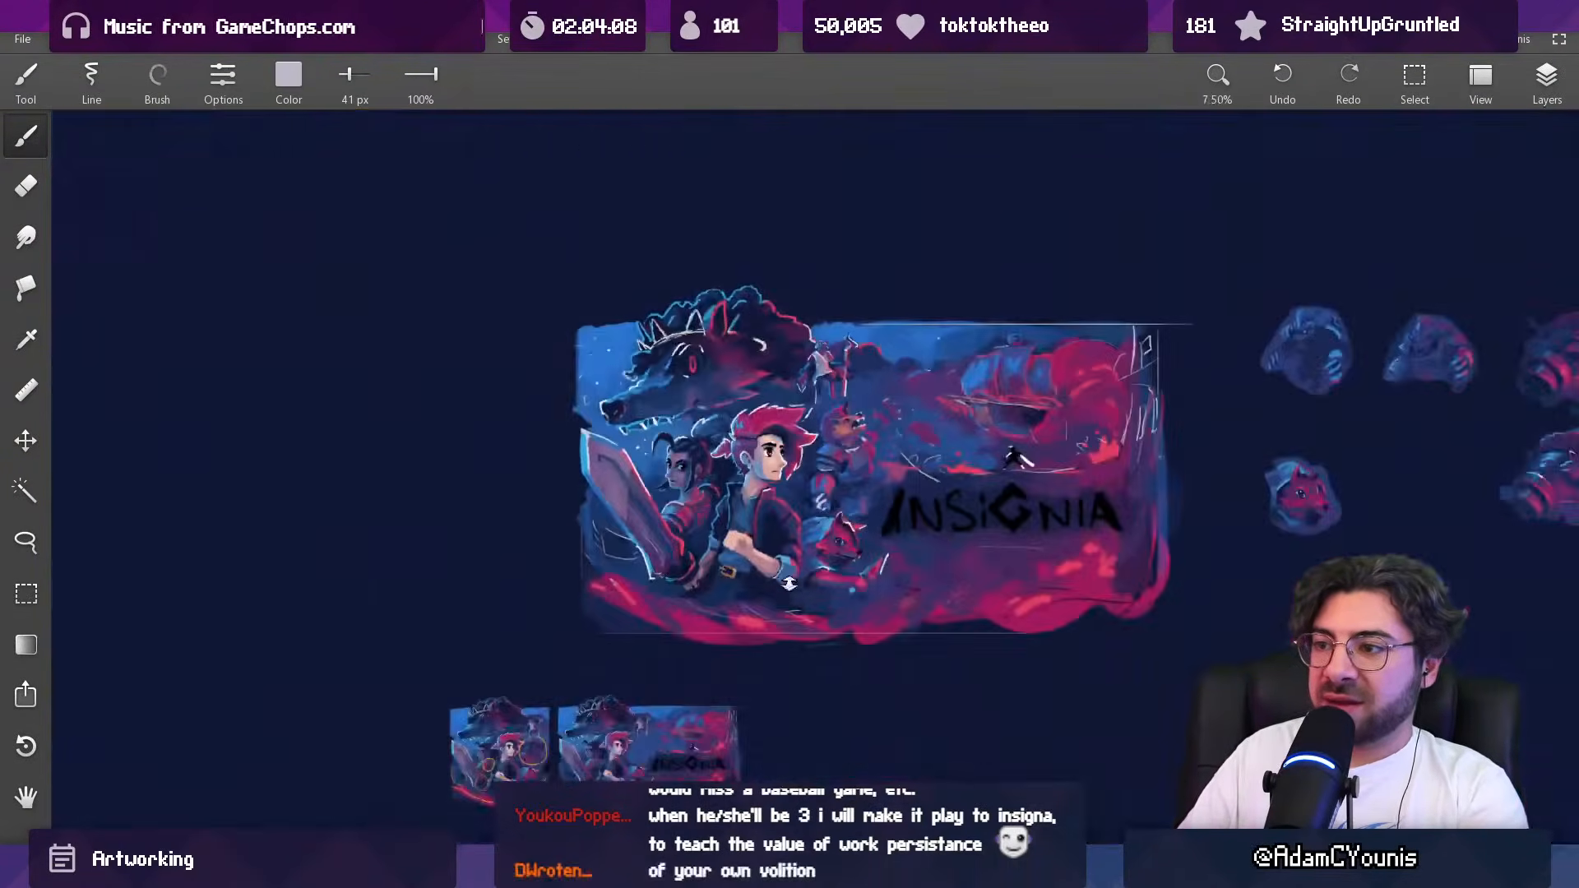
drag(857, 449, 802, 420)
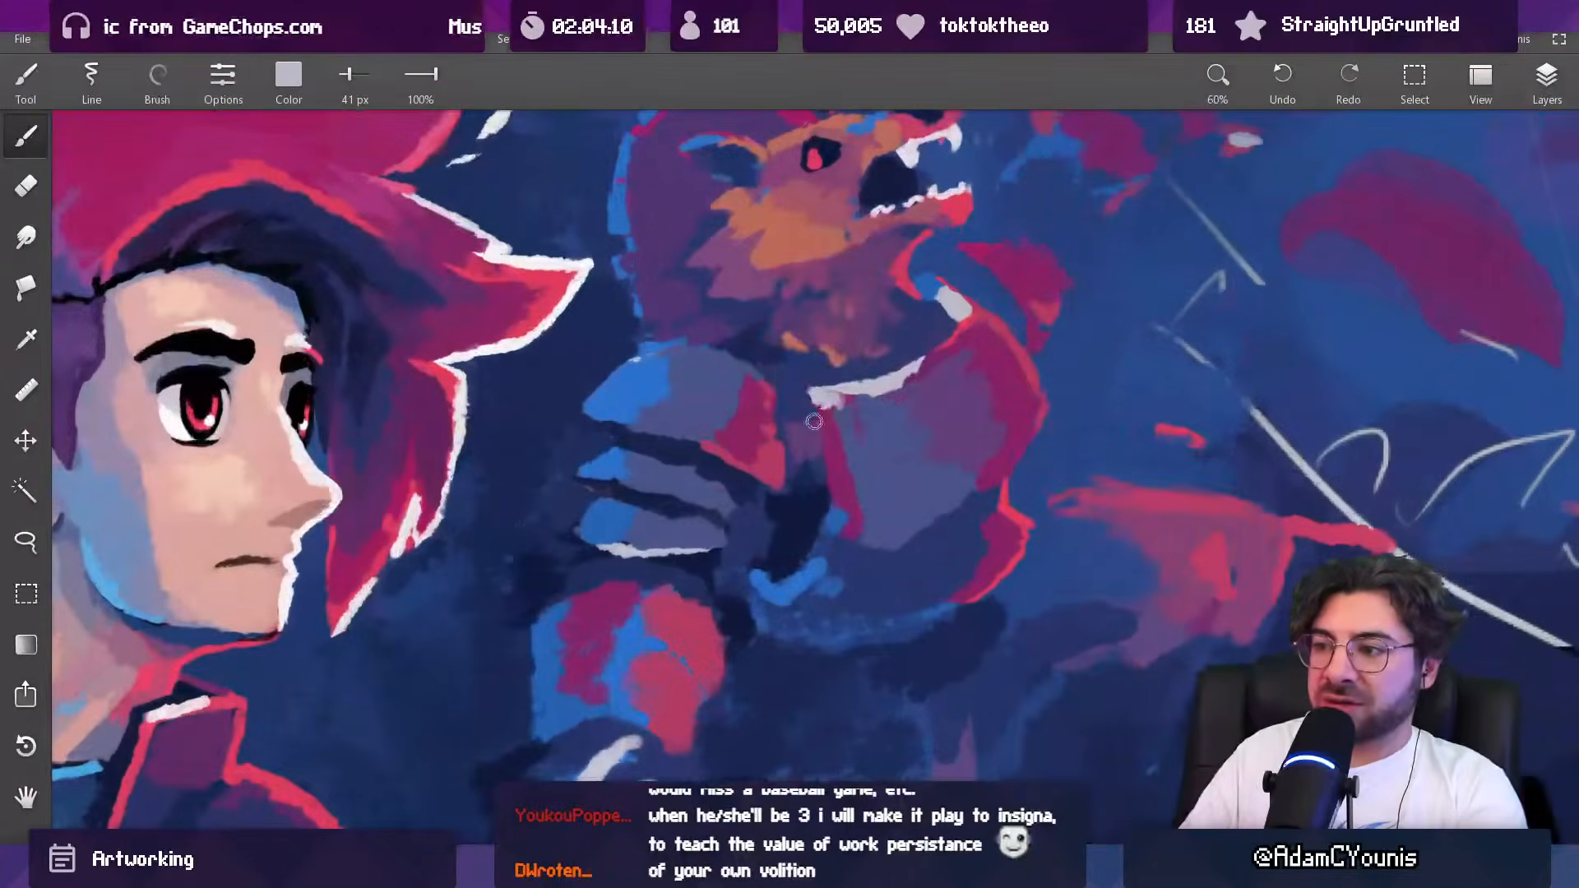
alt+click(814, 425)
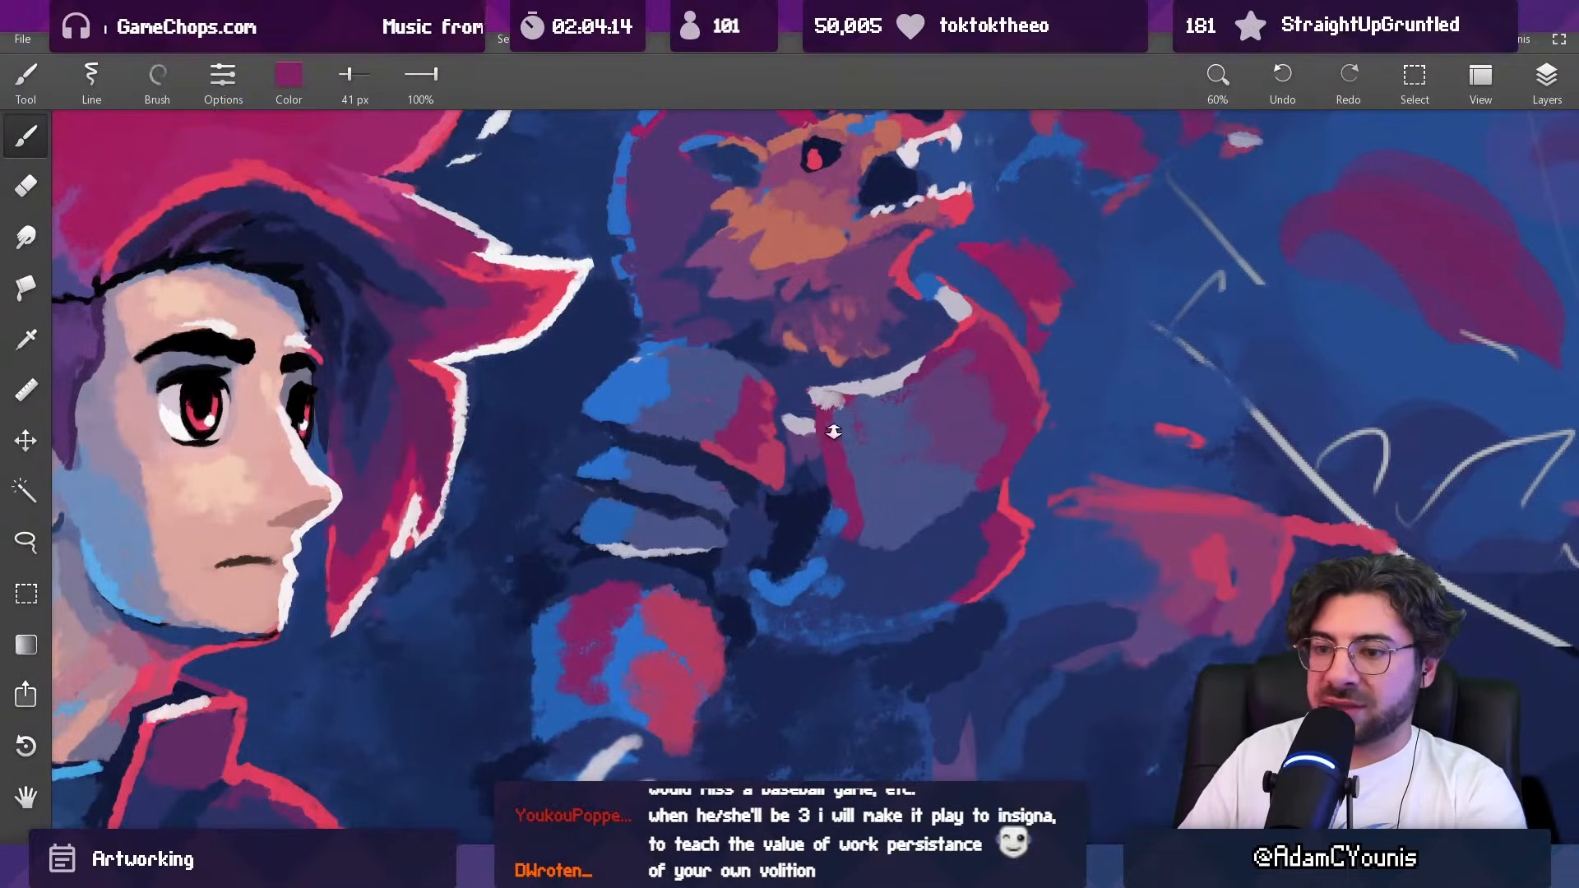
alt+click(799, 441)
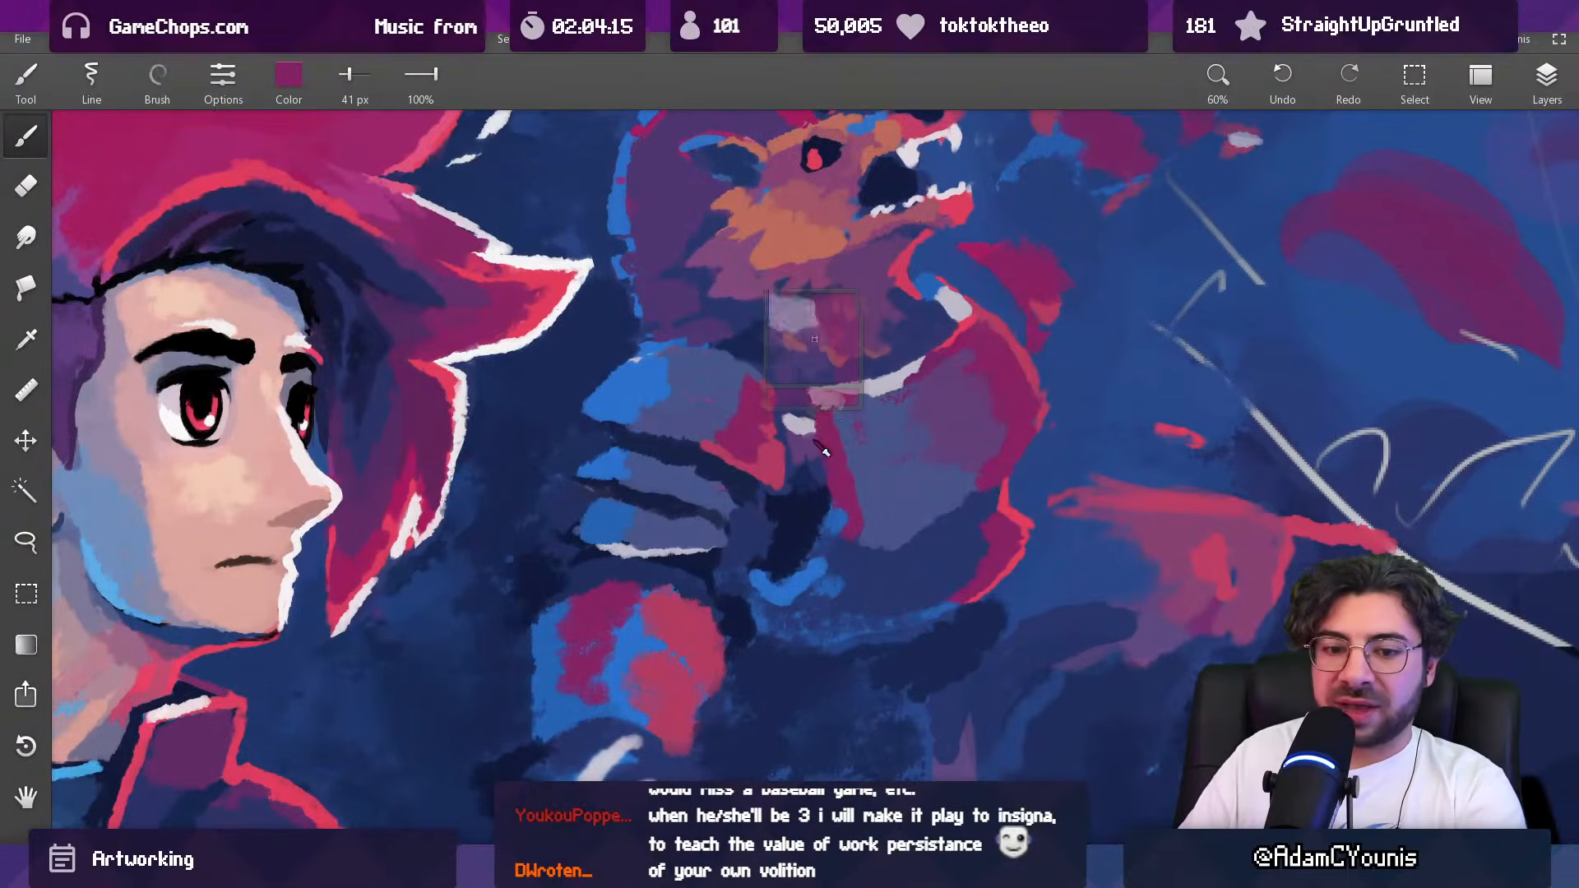
alt+click(797, 423)
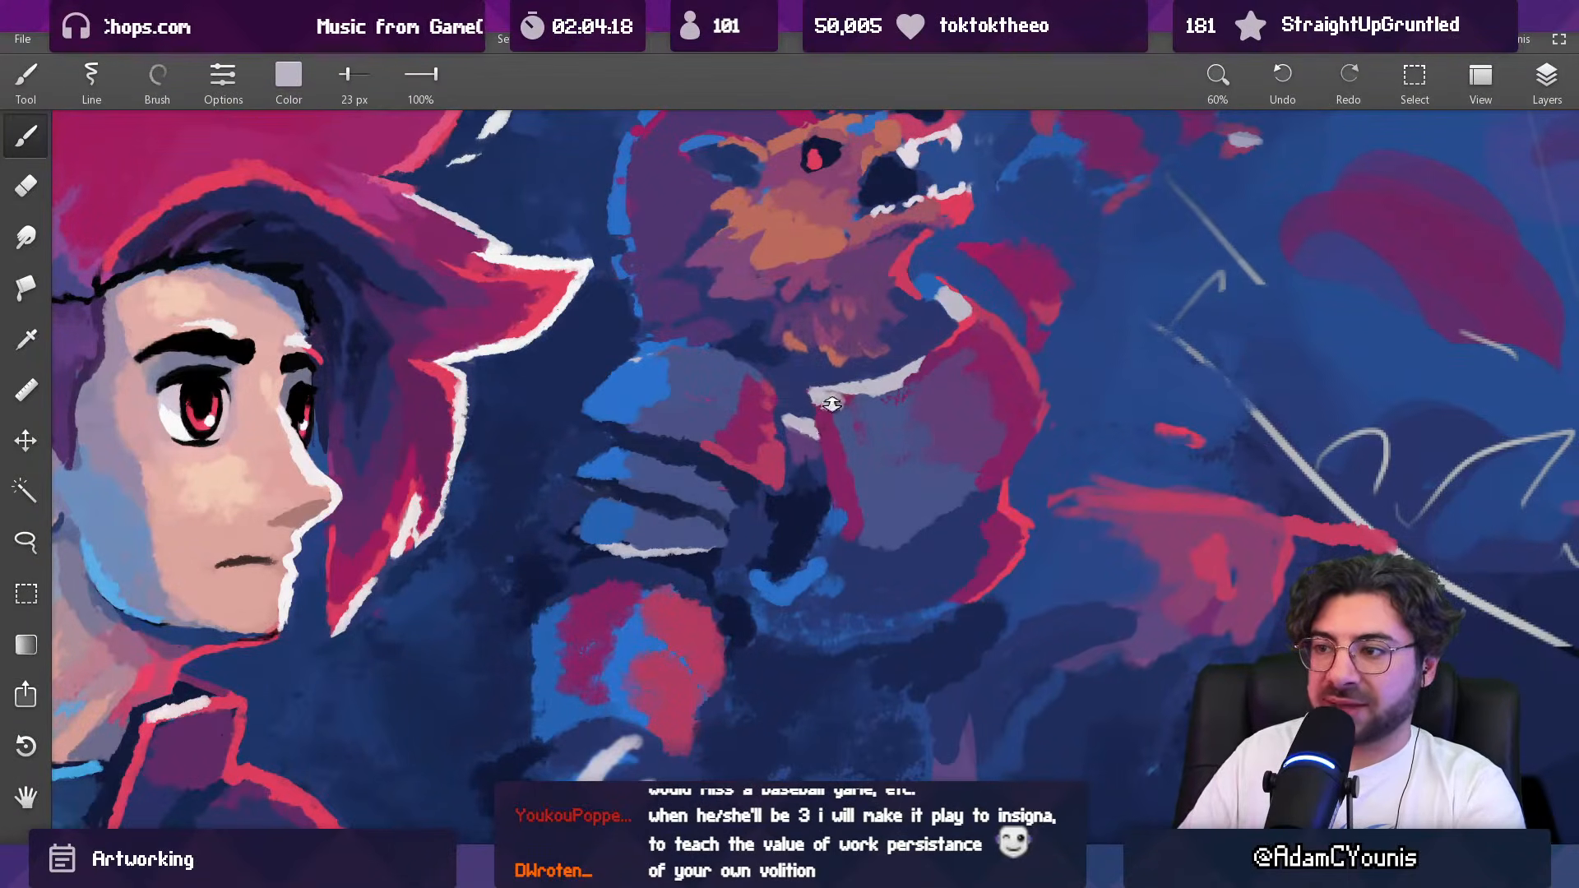
Step: Add a short pale lavender highlight to the top shoulder plate at 39 px
drag(830, 404, 786, 722)
drag(825, 424, 814, 115)
alt+click(845, 495)
mouse_move(780, 472)
mouse_down()
mouse_move(807, 479)
mouse_move(784, 473)
mouse_move(840, 695)
mouse_up()
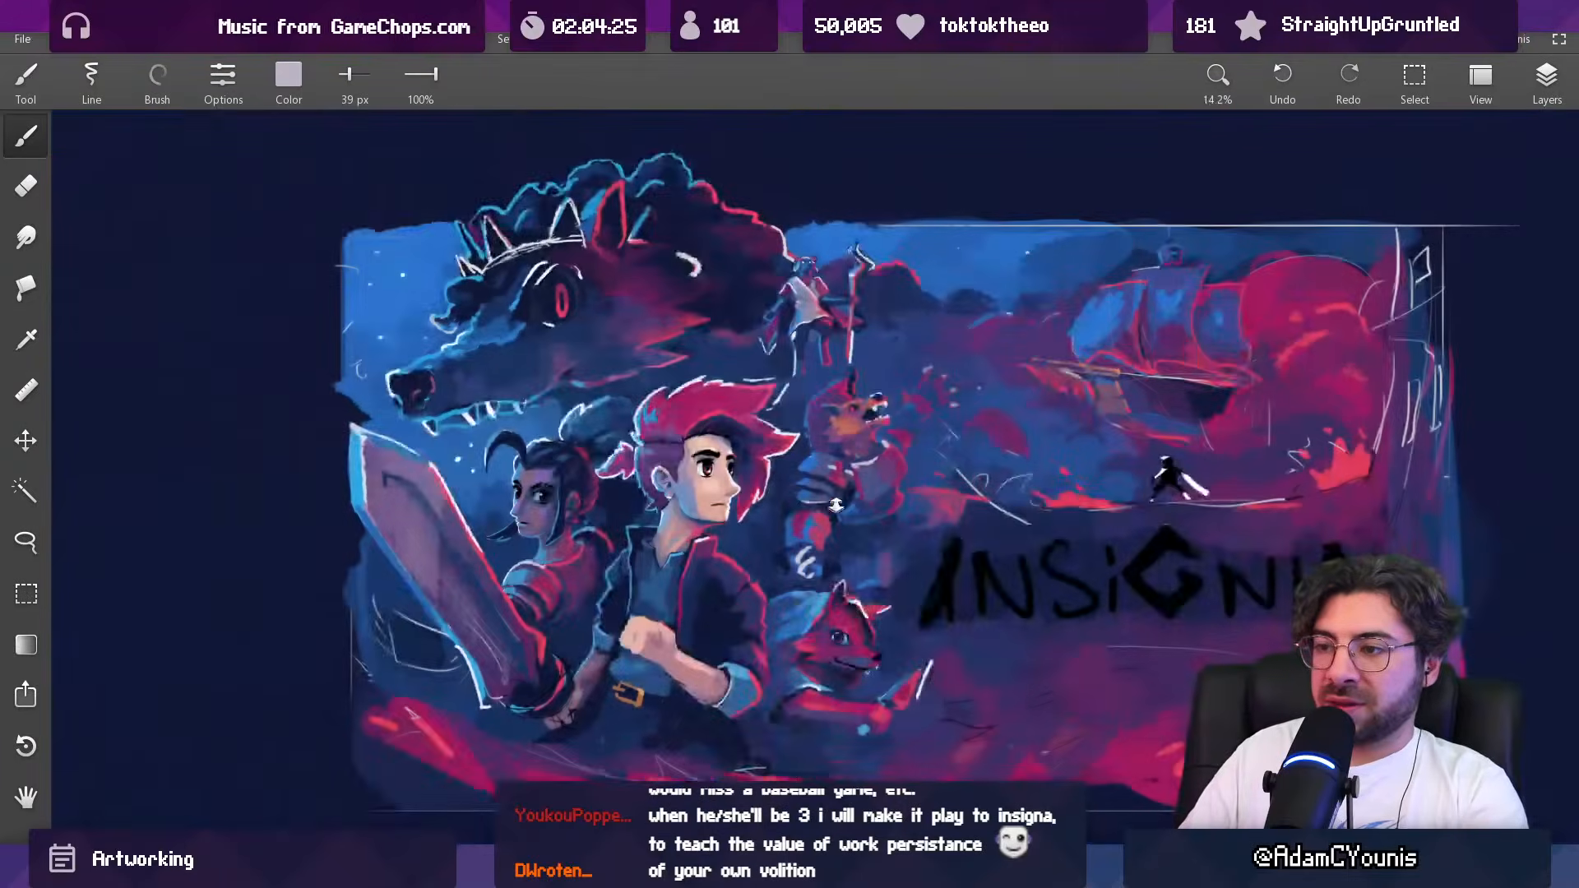
drag(857, 477, 853, 232)
Step: Paint sampled blue at 39 px over the short pale highlight between the shoulder plates and chest armour
alt+click(661, 430)
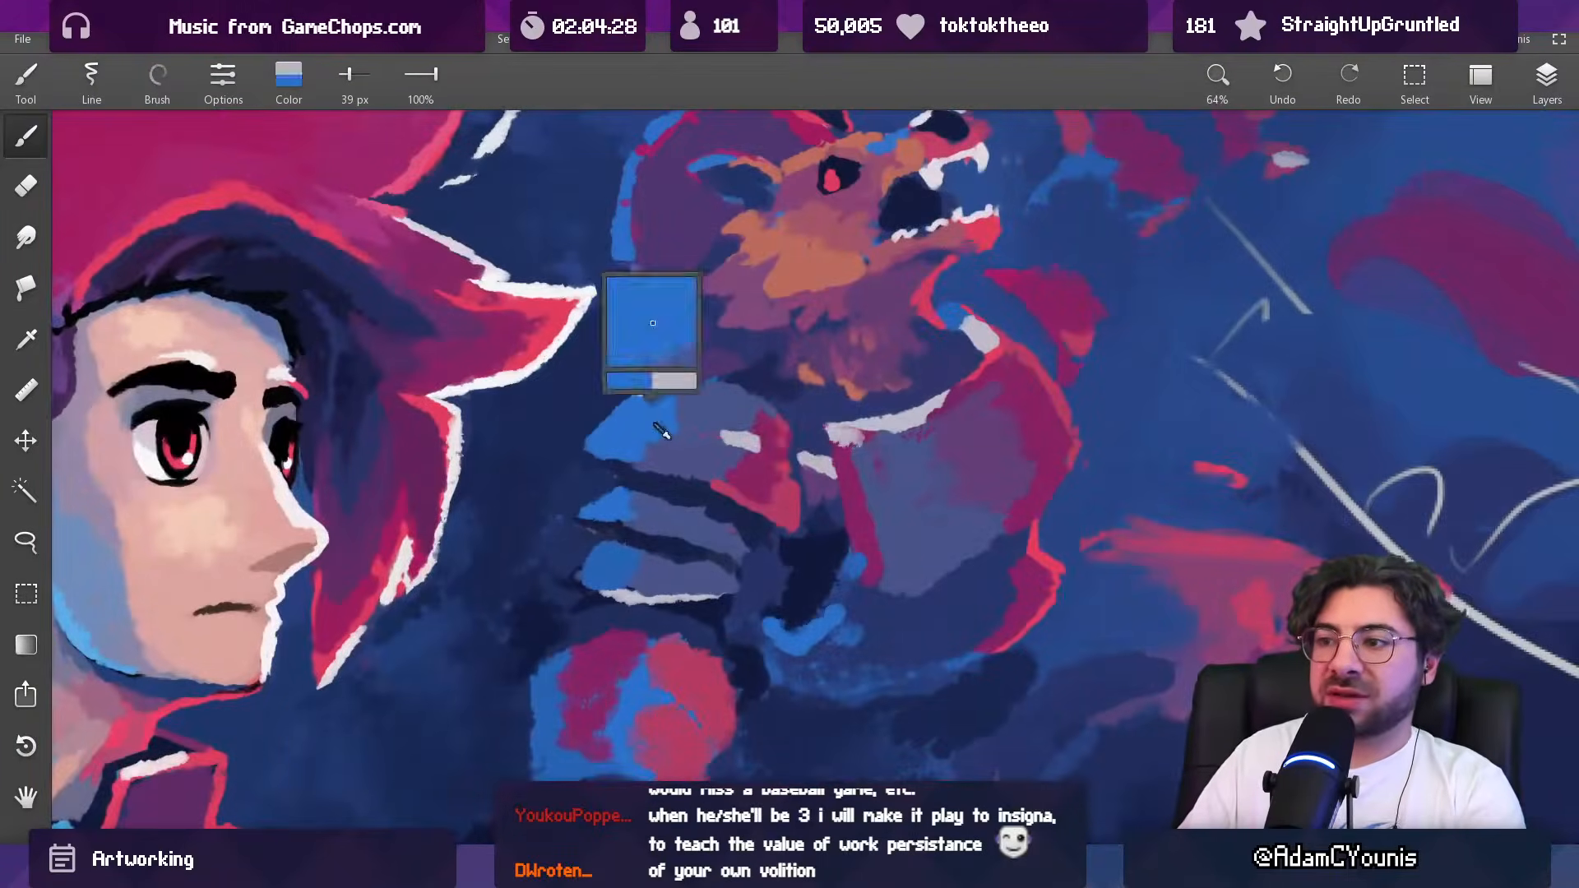
alt+click(820, 462)
alt+click(810, 451)
alt+click(812, 466)
Step: Extend the blue lit area of the top shoulder plate towards its highlight with sampled blue at 63 px
alt+click(659, 428)
key(])
key(])
alt+click(719, 448)
alt+click(731, 447)
alt+click(703, 419)
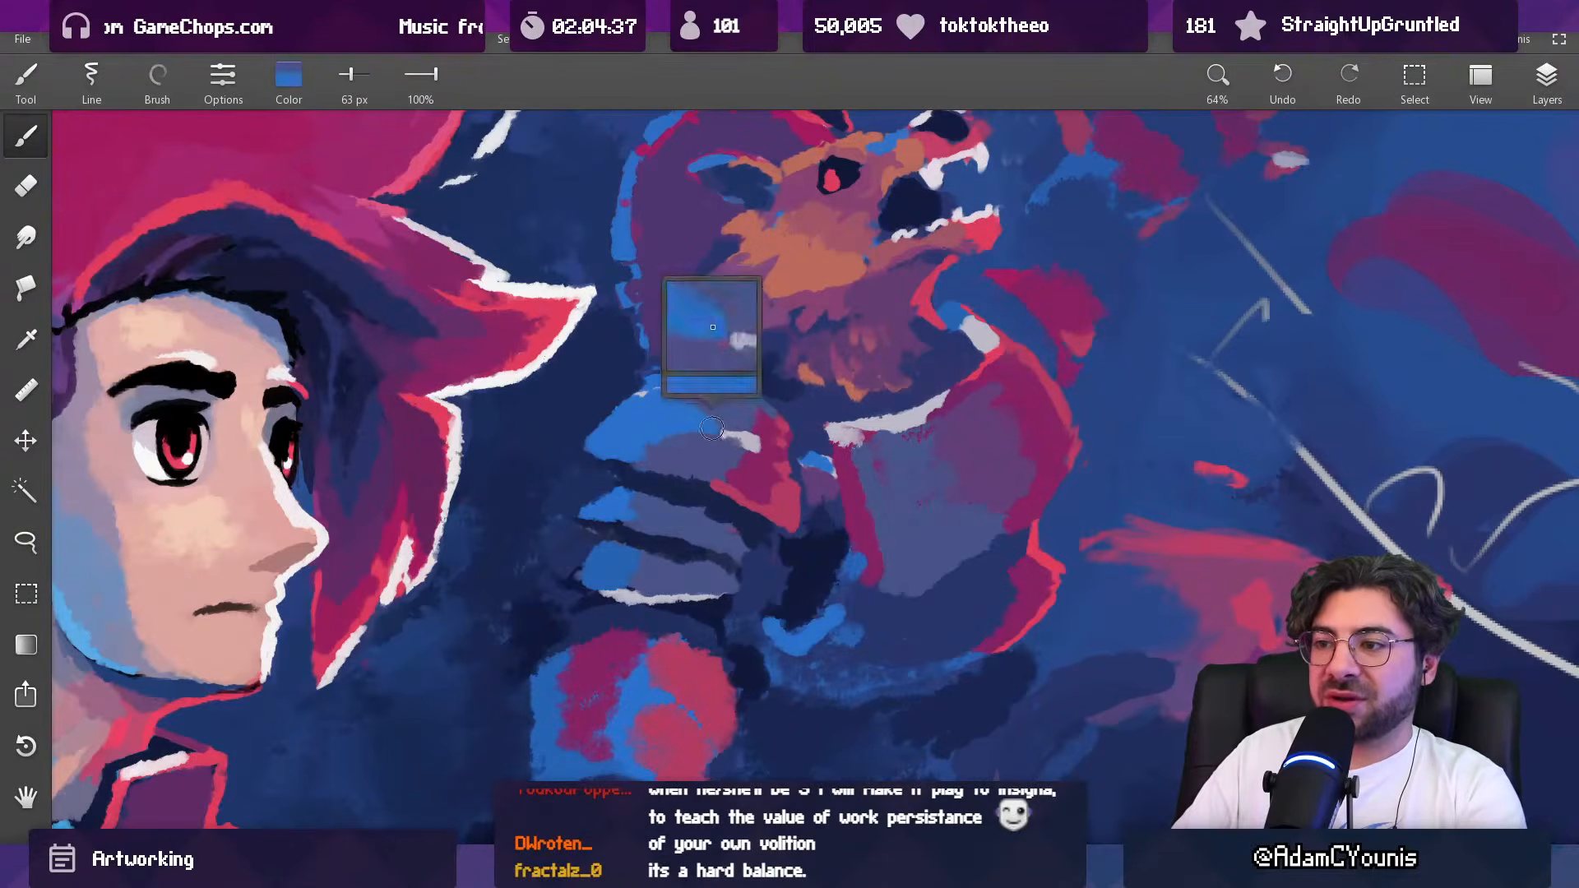
Step: Lengthen the top shoulder plate's pale highlight with sampled lavender at 39 px
key([)
key([)
alt+click(743, 436)
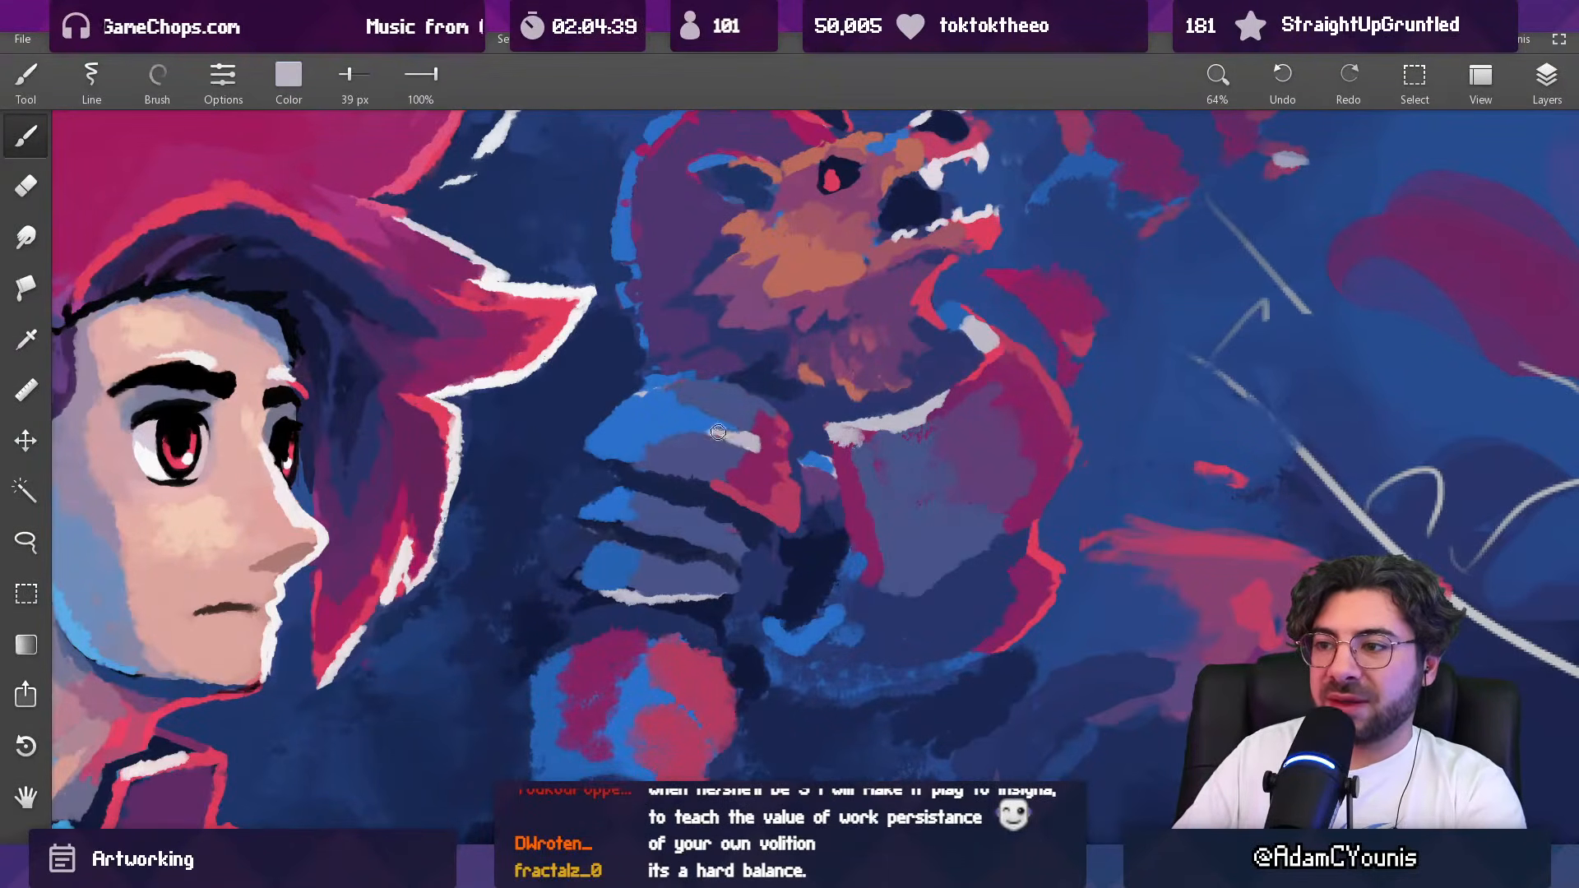
alt+click(720, 424)
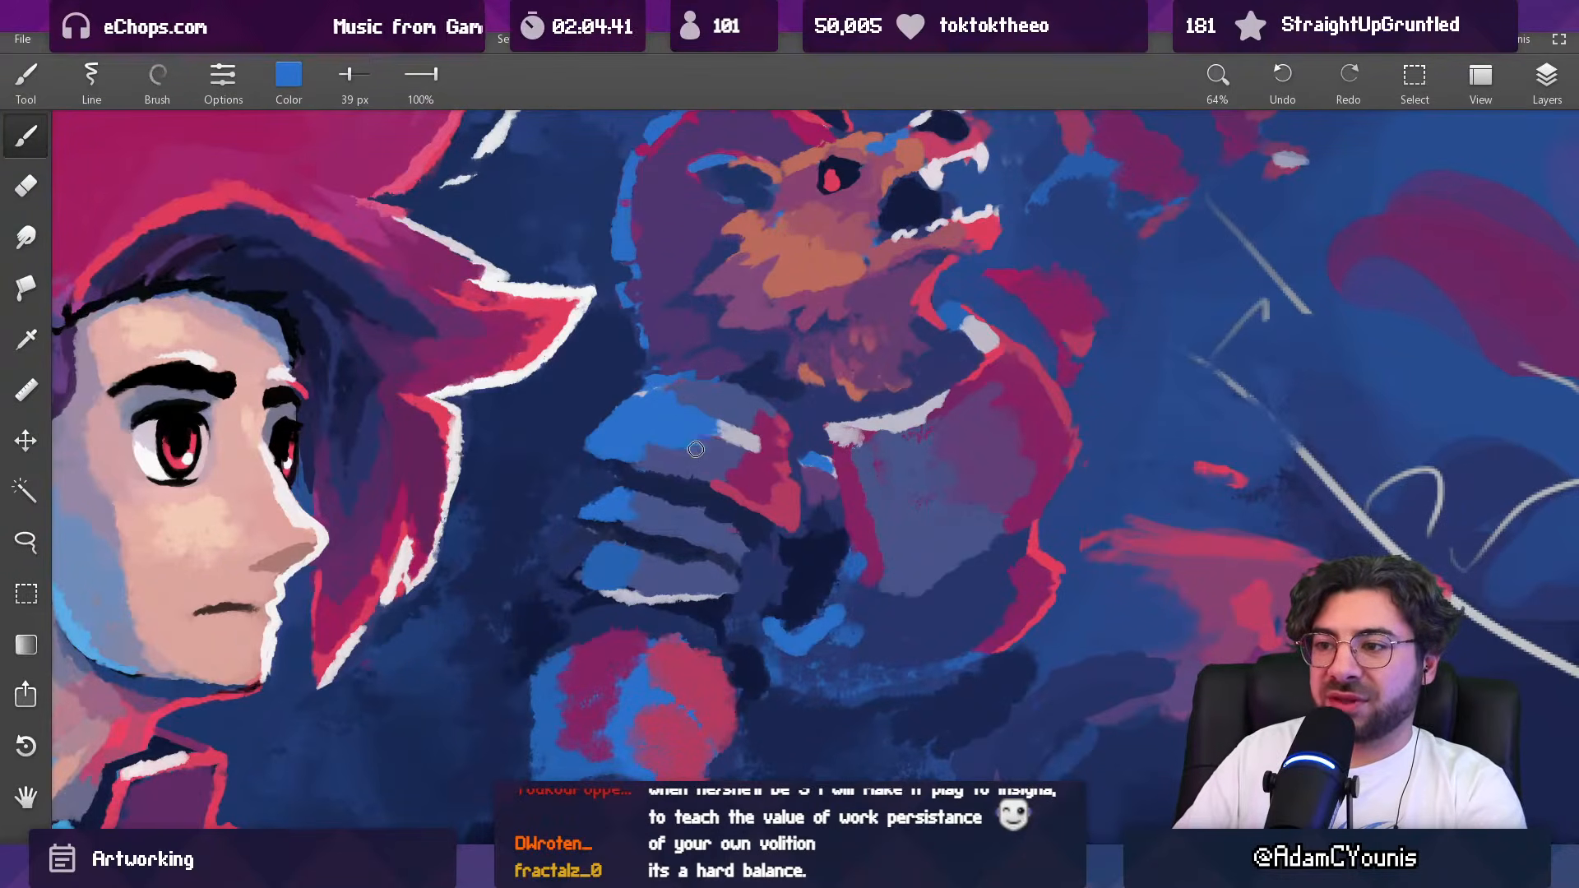
Step: Continue the top shoulder plate's highlight into its blue area with sampled lavender at 47 px, breaking it up with sampled blue
drag(699, 462, 744, 658)
drag(775, 449, 750, 597)
drag(740, 534, 765, 239)
alt+click(842, 436)
key(])
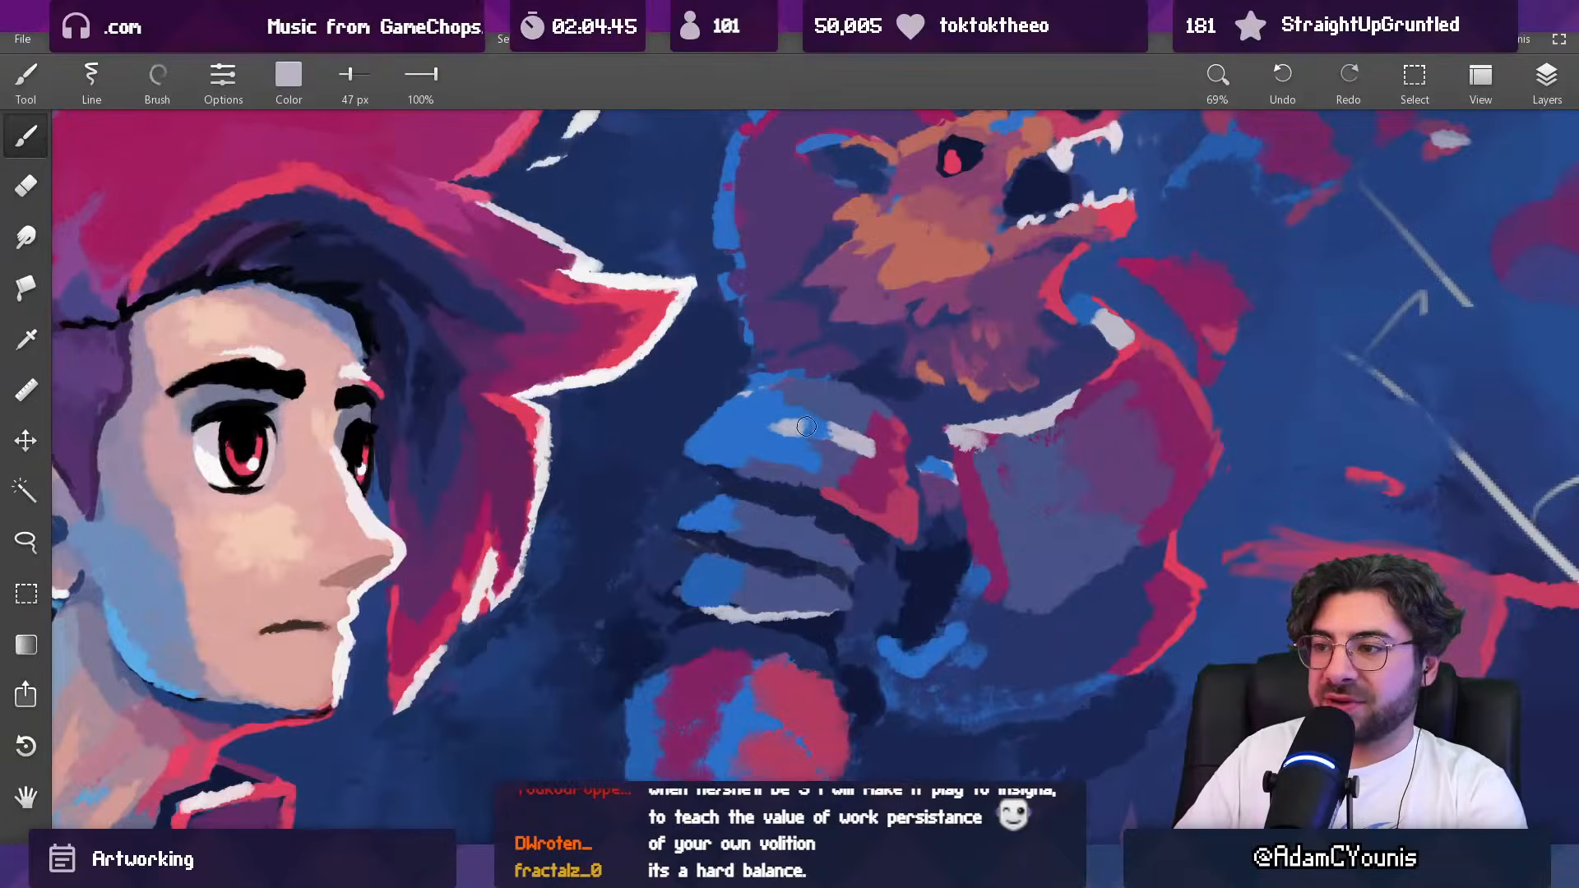
alt+click(768, 447)
mouse_move(802, 425)
mouse_down()
mouse_move(785, 420)
mouse_move(802, 441)
mouse_up()
alt+click(787, 427)
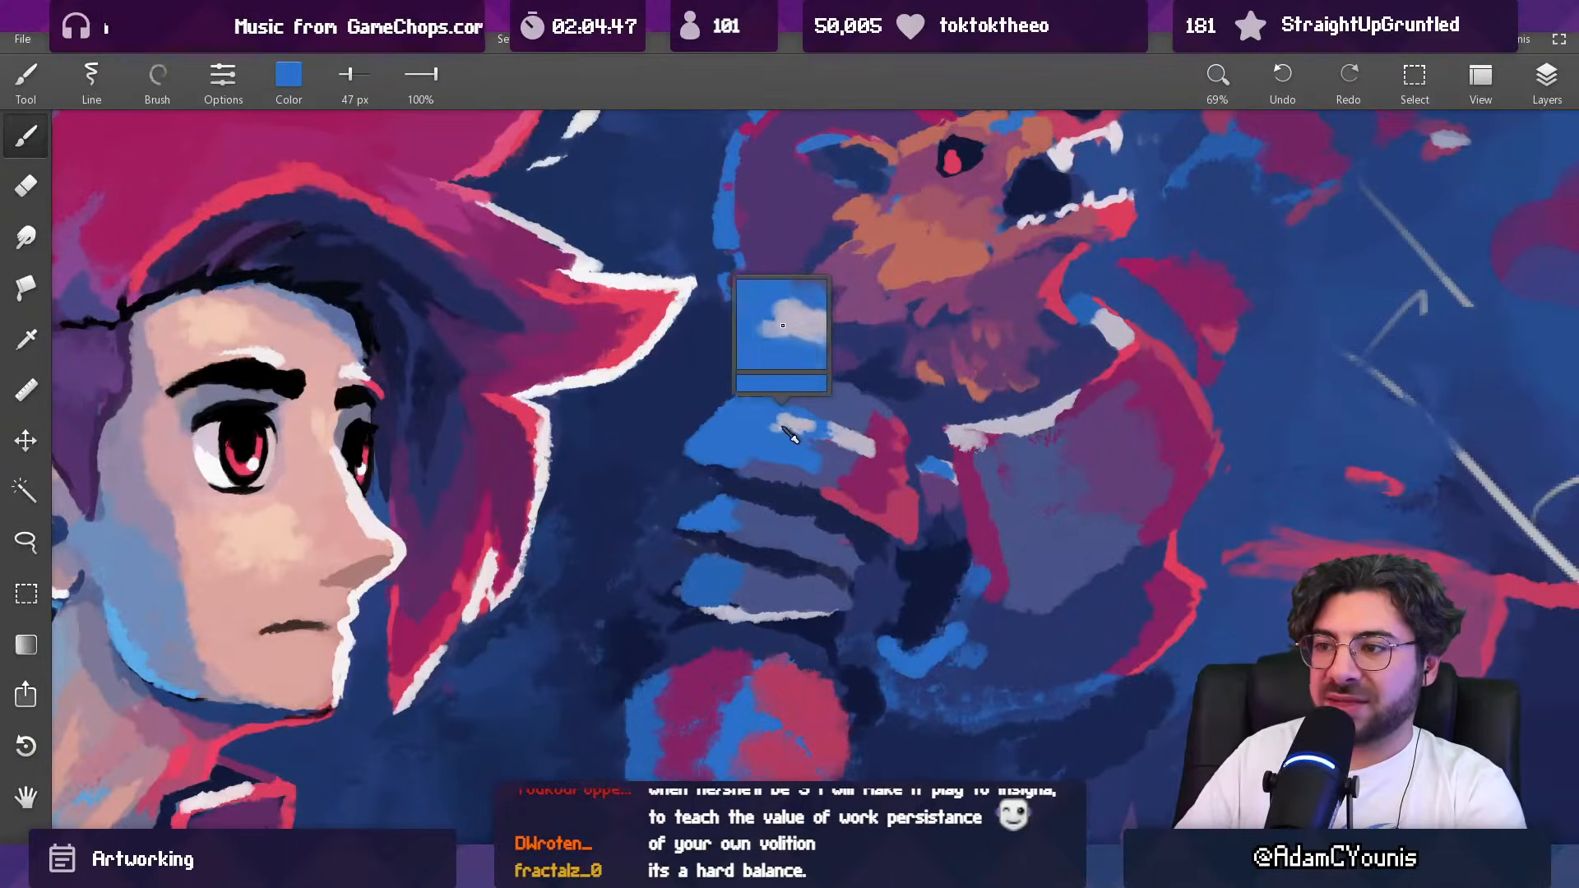
Step: Reshape the top shoulder plate's outer edge and blue area with sampled scene colours at 47 px
alt+click(698, 413)
mouse_move(724, 408)
mouse_down()
mouse_move(693, 432)
mouse_move(686, 465)
mouse_up()
alt+click(704, 454)
alt+click(705, 478)
mouse_move(754, 425)
mouse_down()
mouse_move(776, 472)
mouse_move(736, 403)
mouse_up()
alt+click(714, 397)
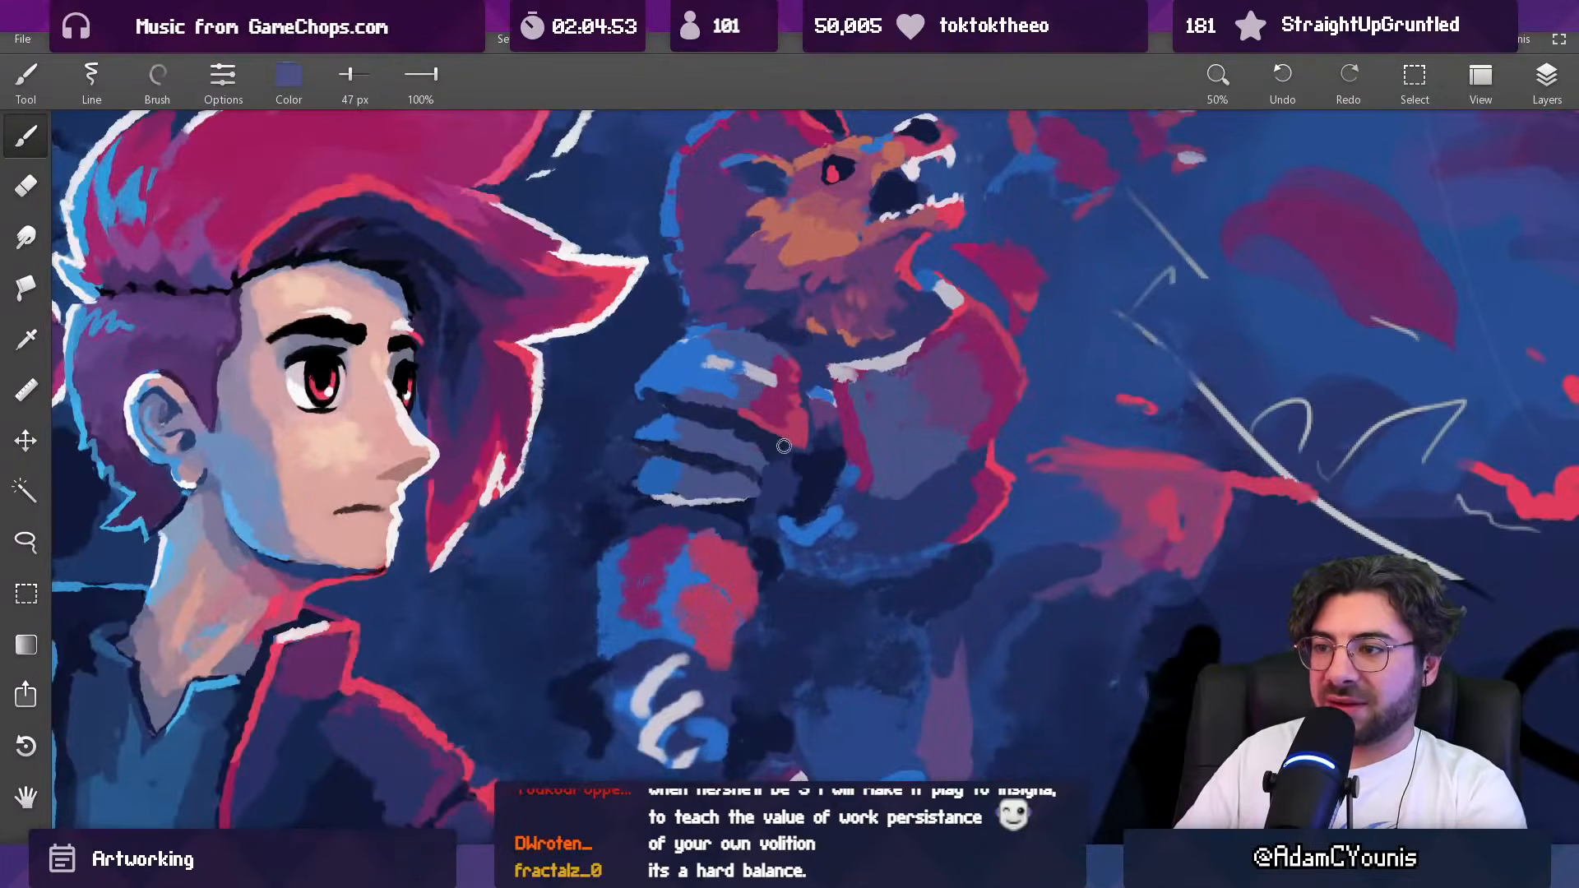
Step: Refine the chest-side end of the second shoulder plate with sampled muted purple at 47 px
drag(771, 446, 702, 694)
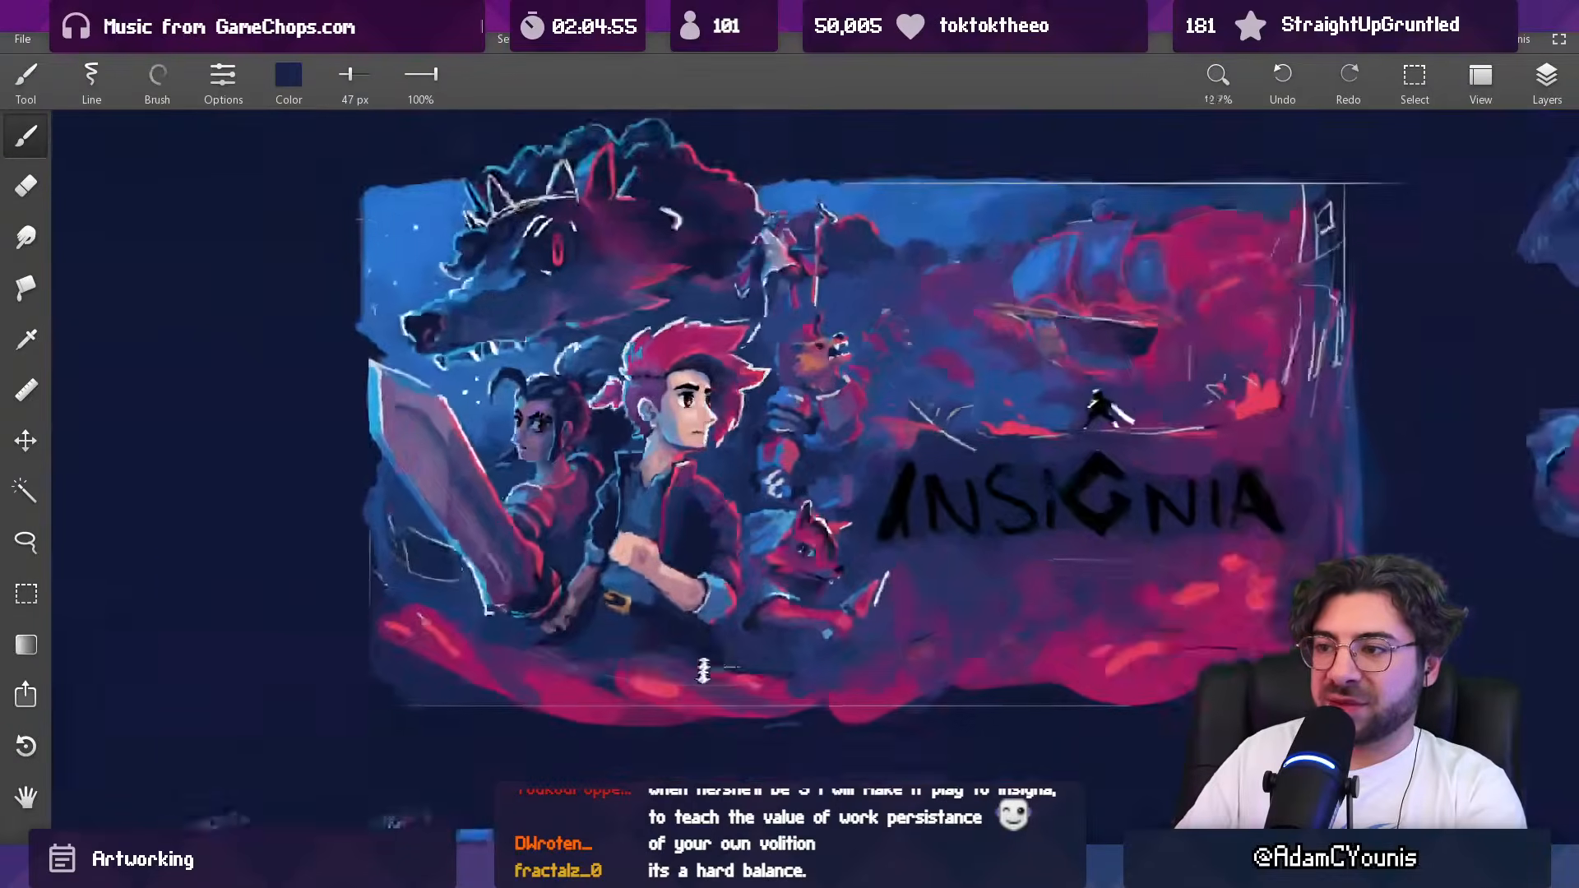
drag(775, 415, 766, 321)
alt+click(721, 444)
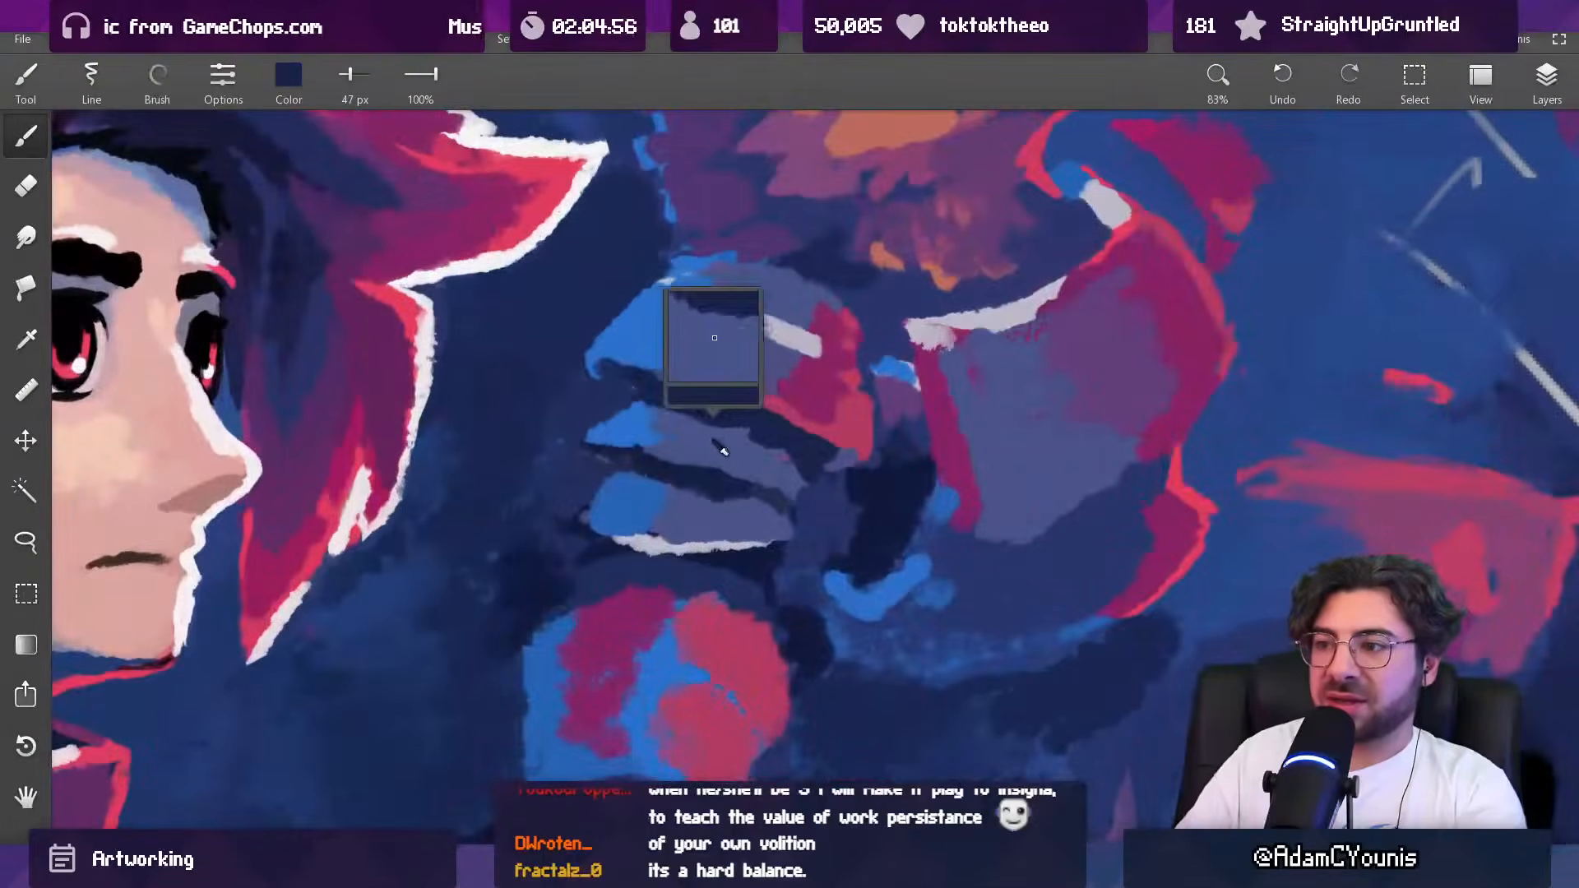
mouse_move(771, 449)
mouse_down()
mouse_move(720, 428)
mouse_move(790, 472)
mouse_move(745, 482)
mouse_move(821, 506)
mouse_up()
mouse_move(821, 506)
mouse_down()
mouse_move(803, 503)
mouse_move(814, 481)
mouse_up()
Step: Add sampled red and magenta accents to the chest-side ends of the two lower shoulder plates at 48 and 43 px
alt+click(842, 444)
key([)
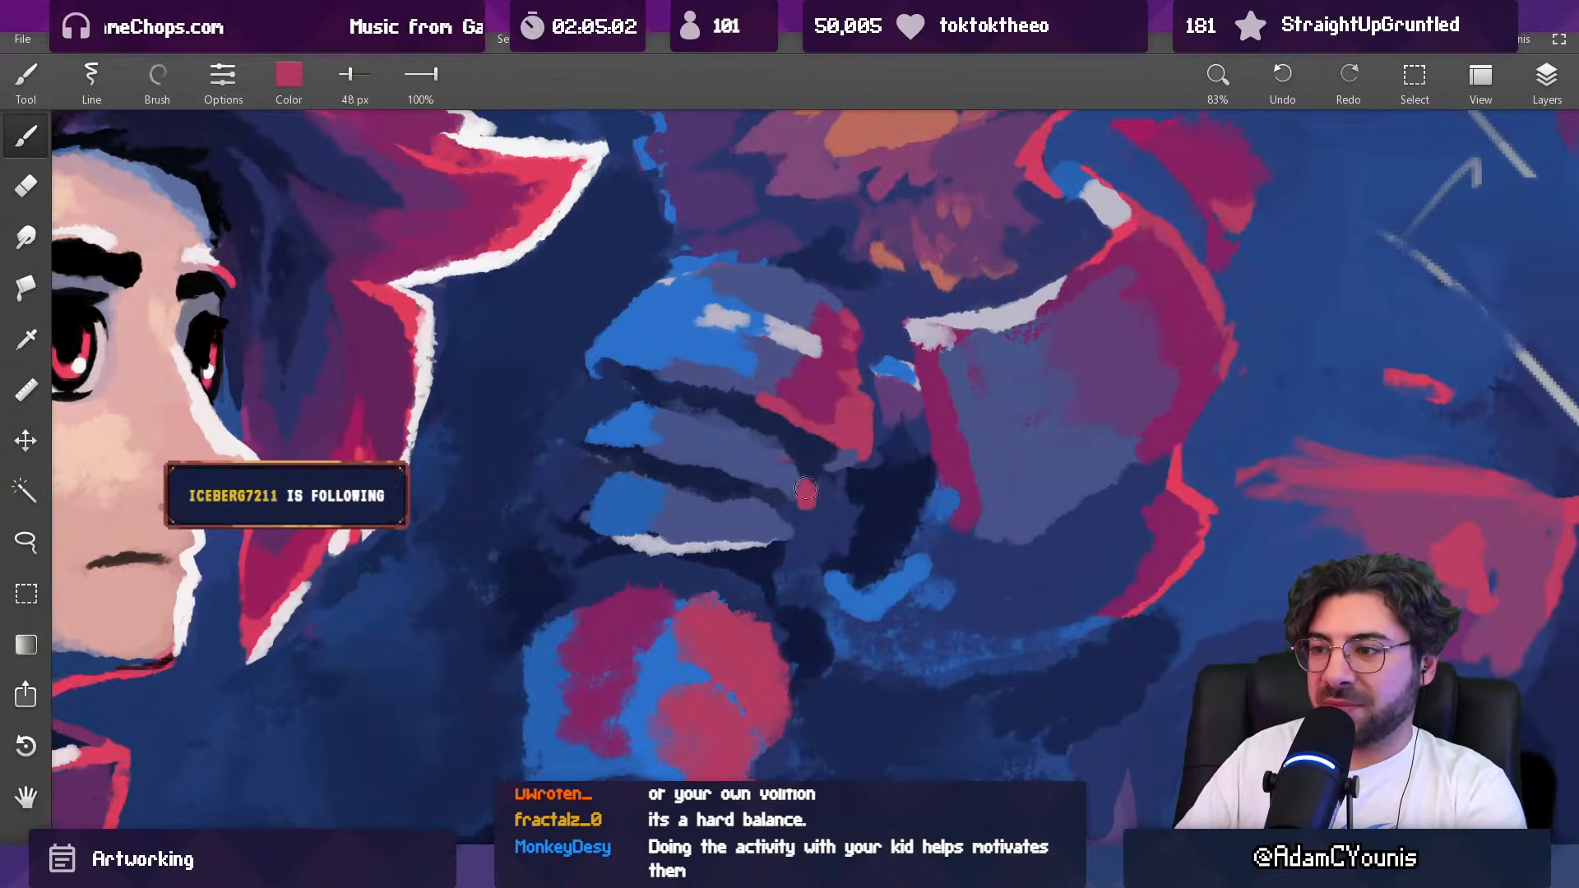
drag(779, 457, 827, 357)
alt+click(827, 357)
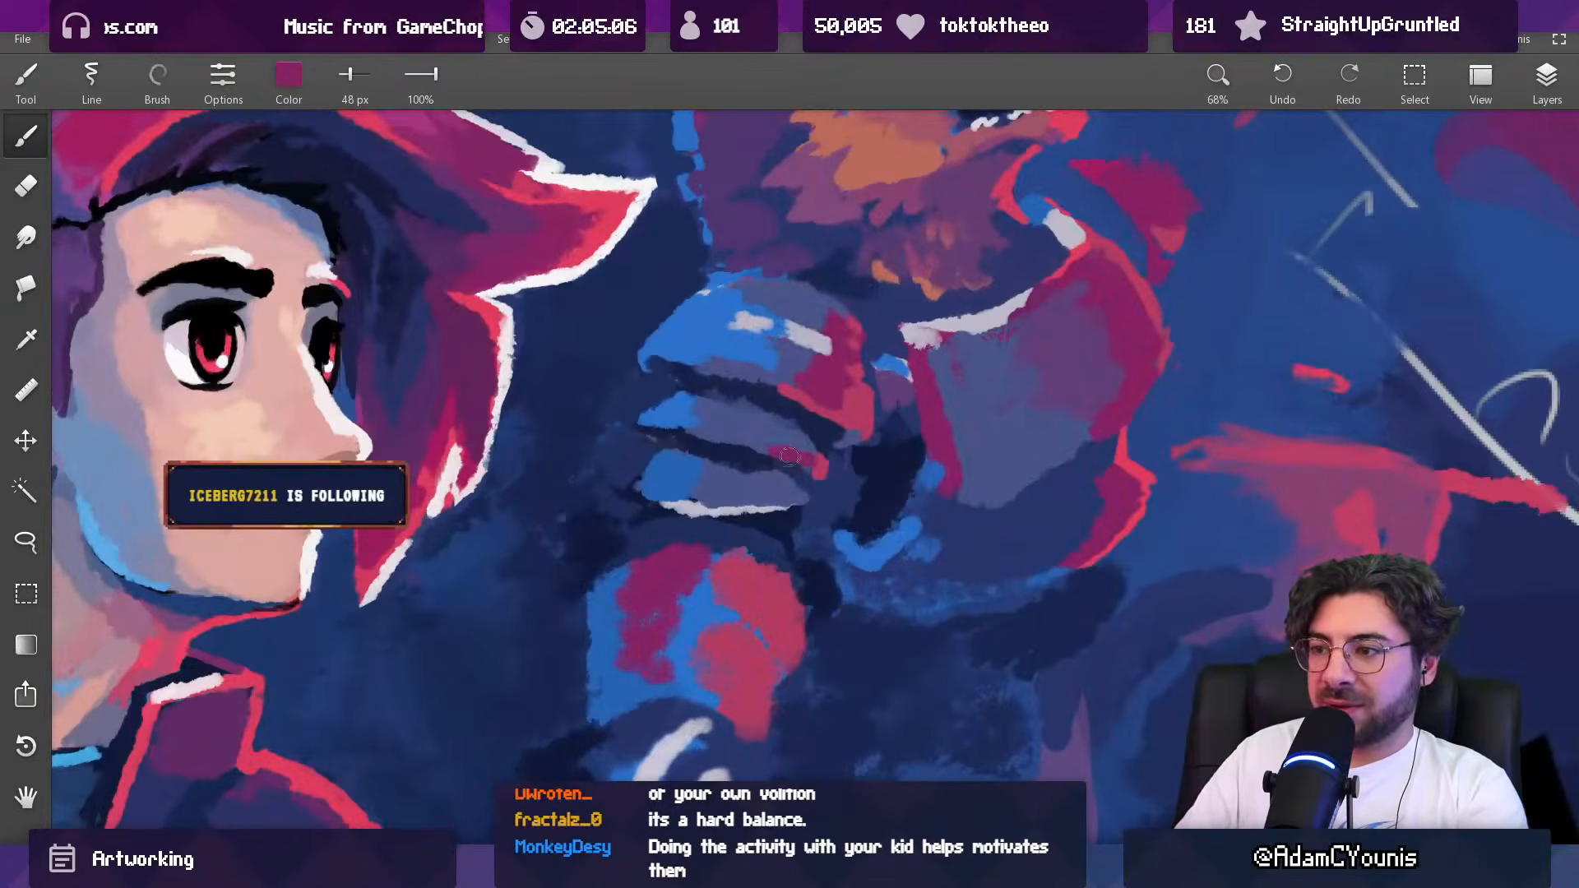
alt+click(808, 445)
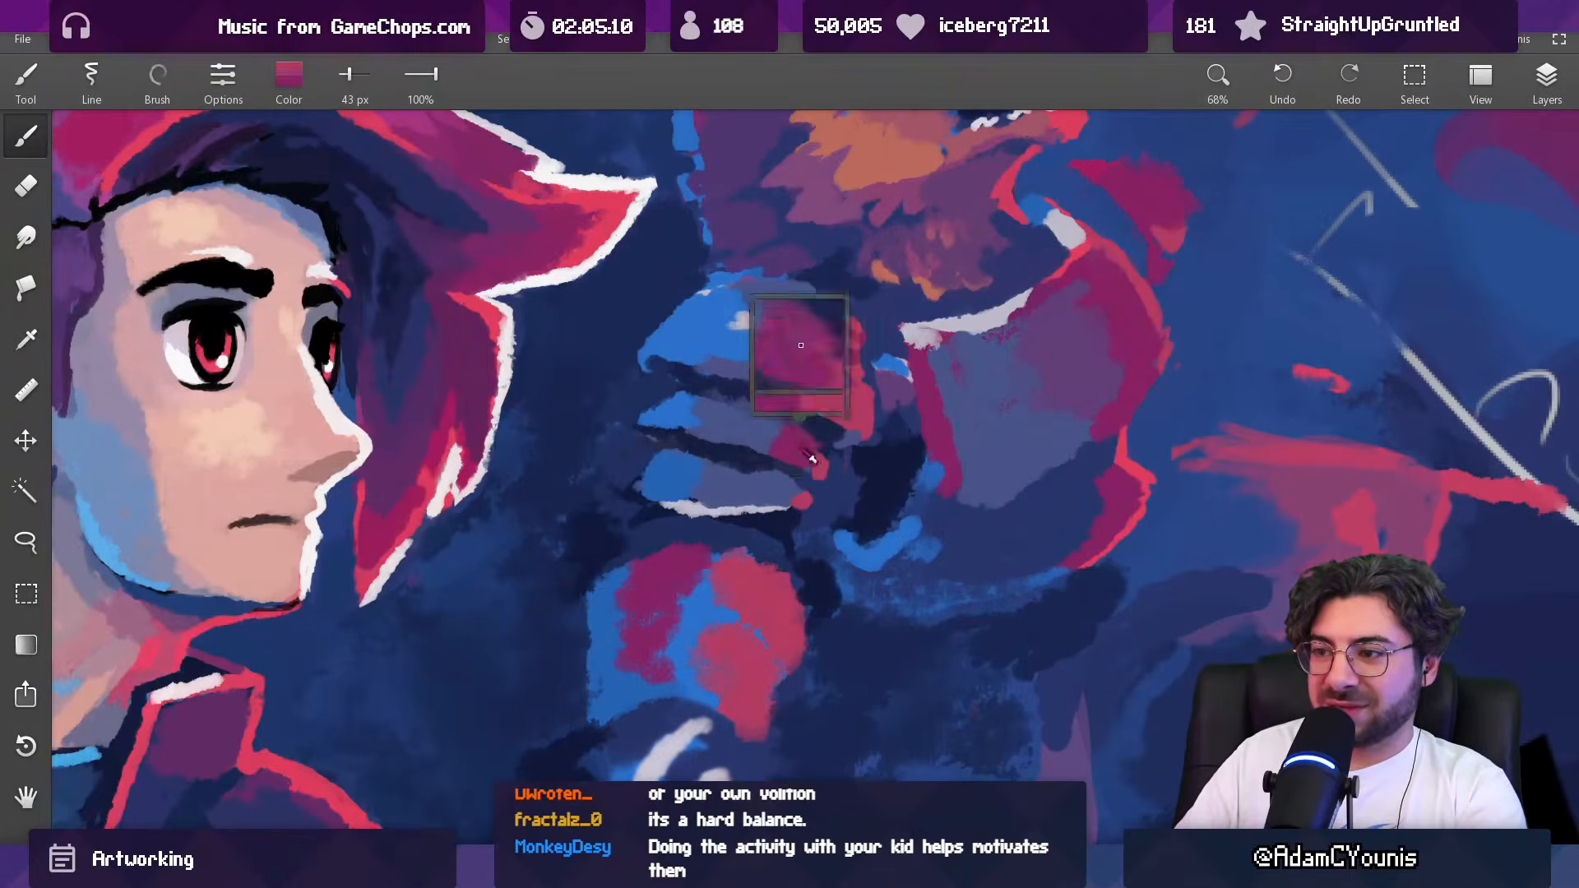
scroll(764, 483, down, 7)
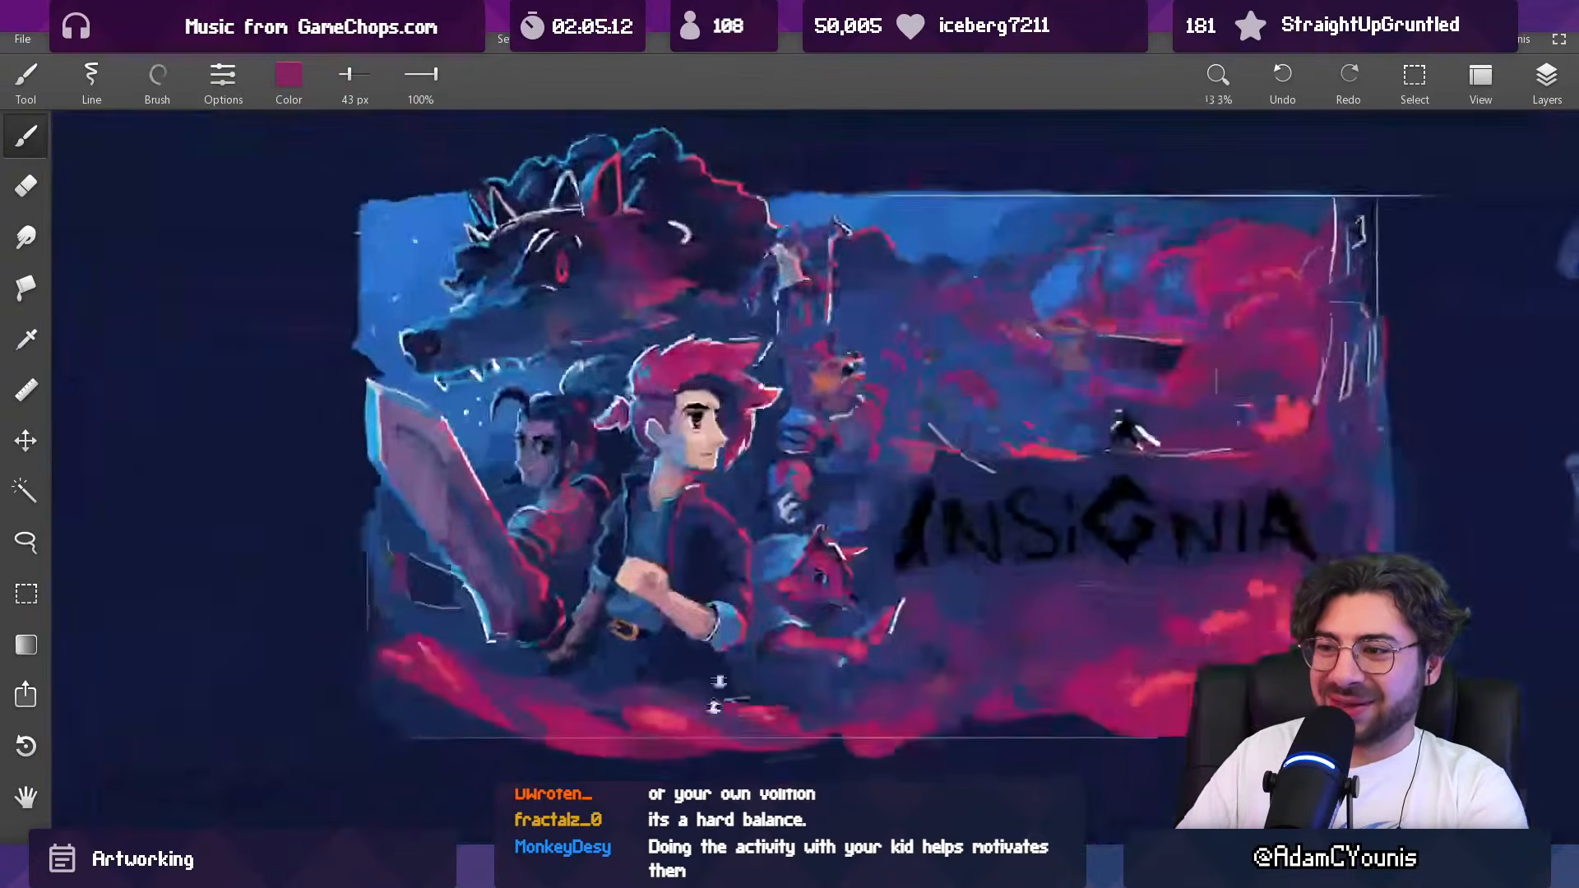
scroll(832, 433, up, 4)
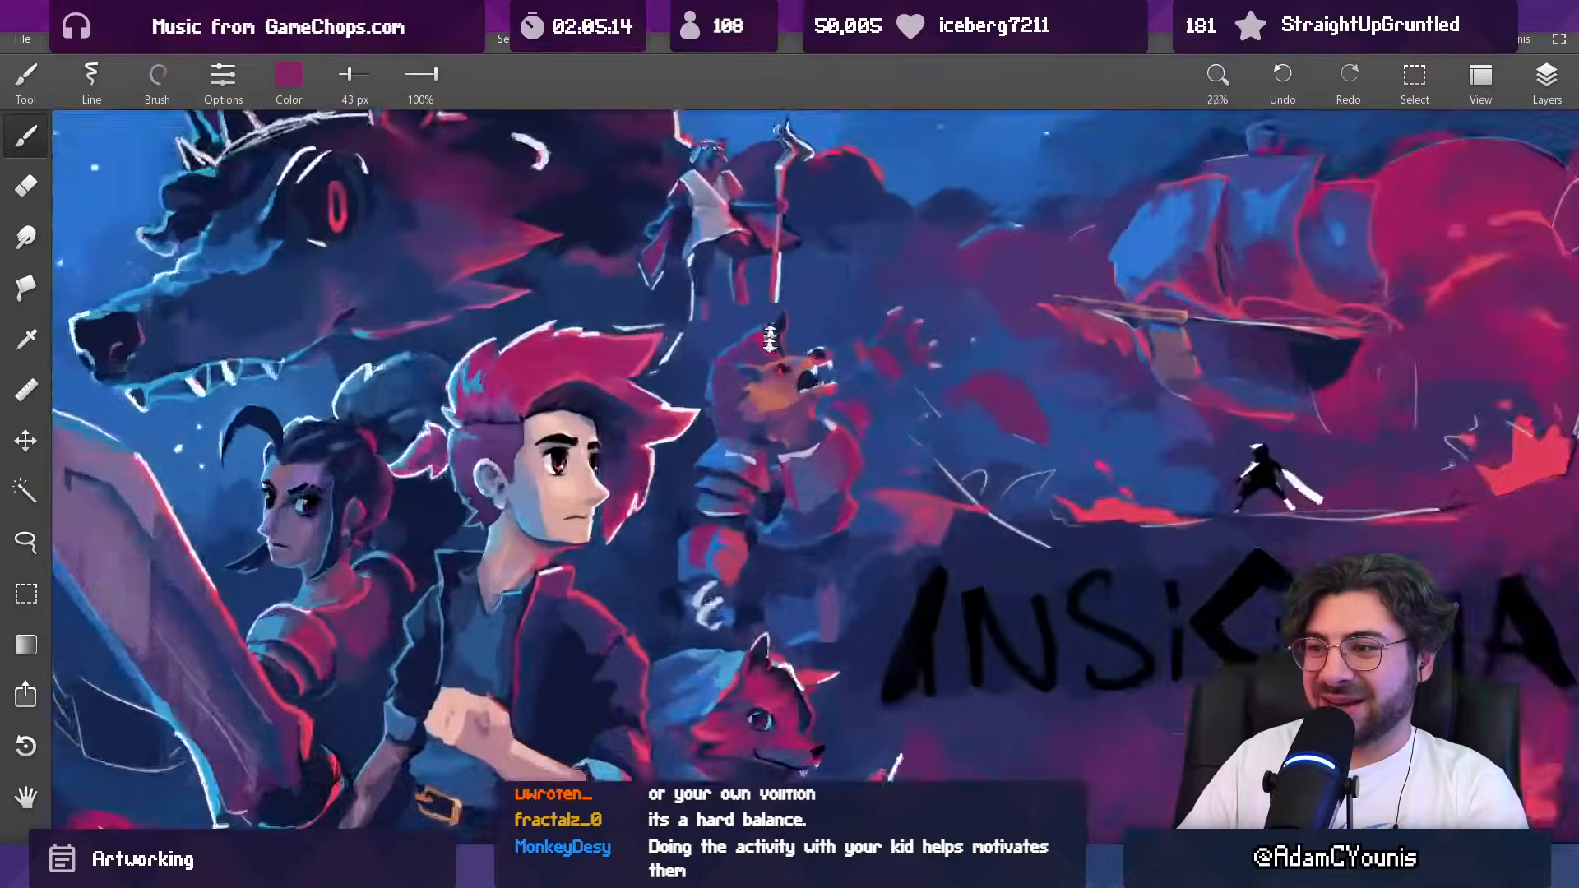
Step: Touch up the outer edge of the top shoulder plate with sampled navy at 43 px and blue at 39 px
alt+click(711, 467)
alt+click(692, 464)
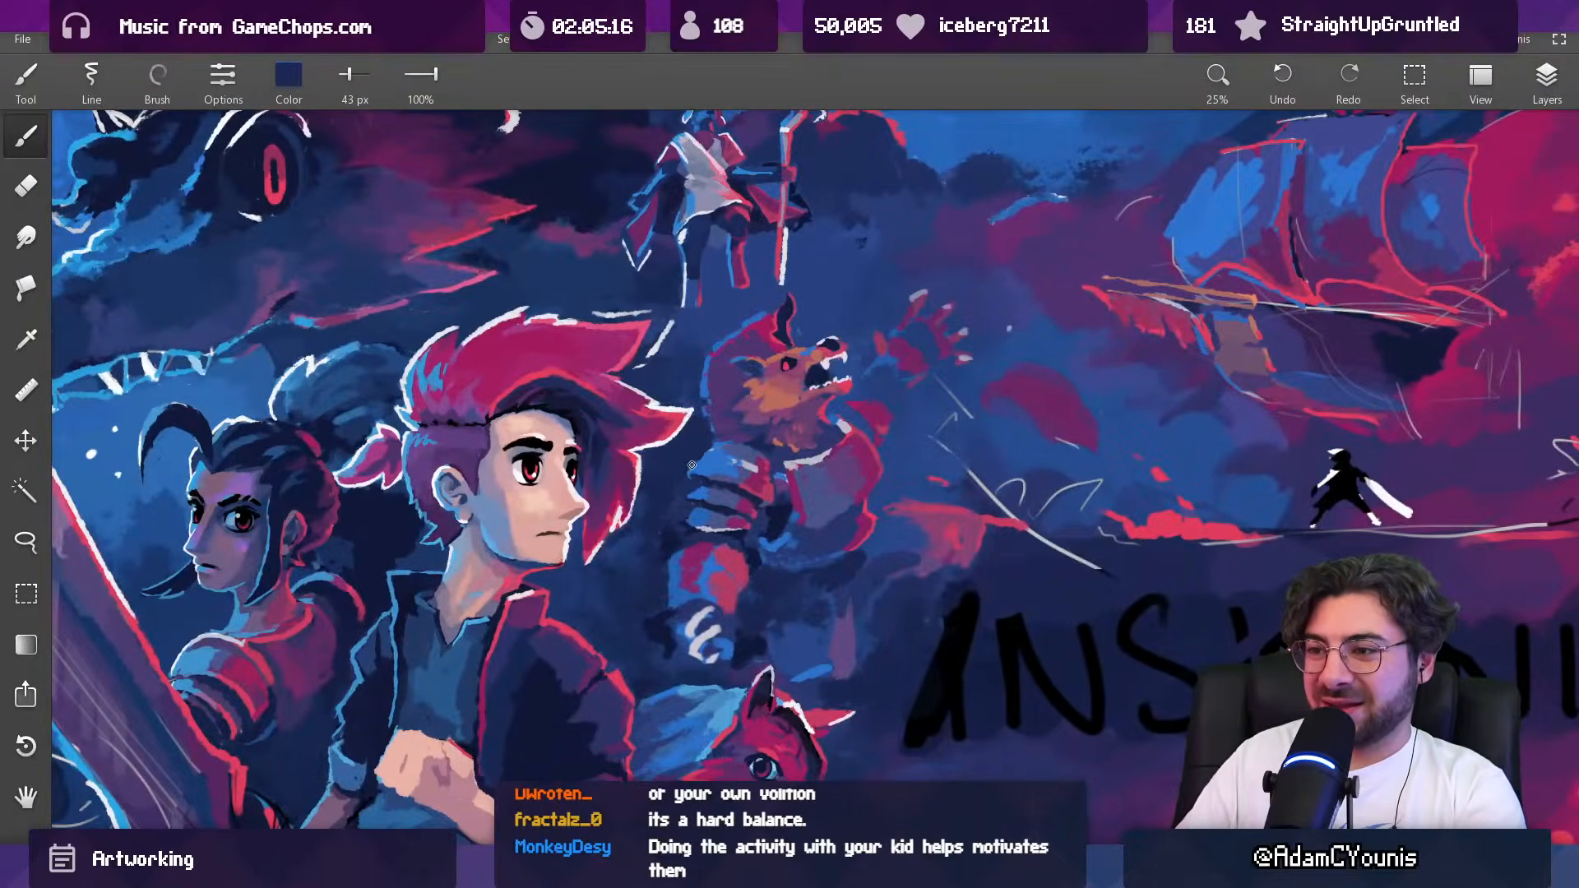
alt+click(708, 449)
key(bracketleft)
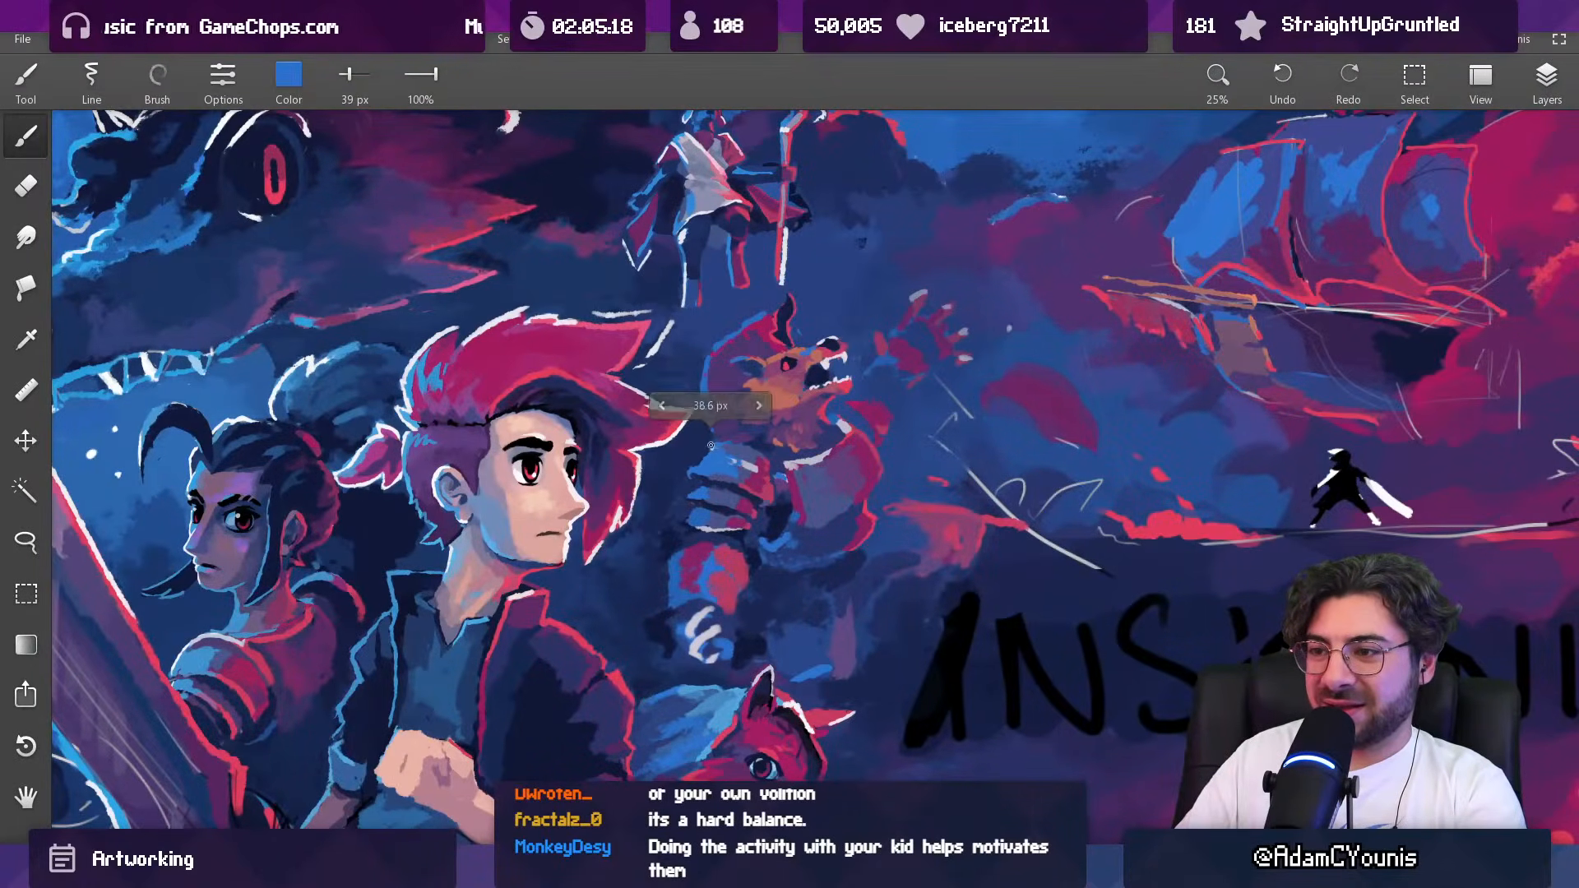
alt+click(747, 450)
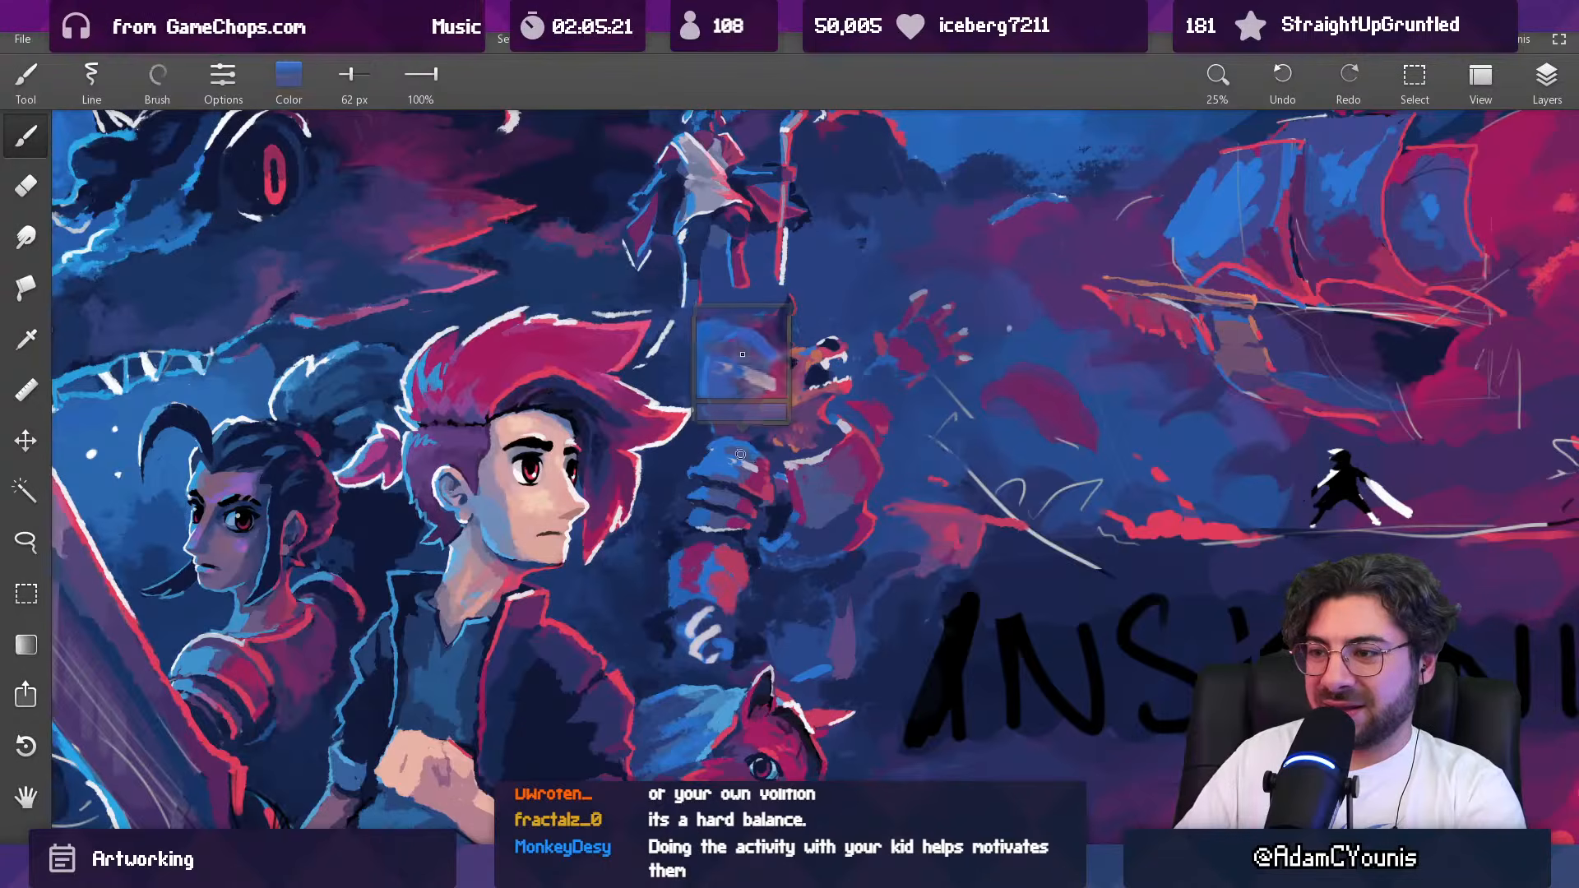
Step: Build up a blue-rimmed arched plate above the top shoulder plate, shading its inner band with dark indigo at 52 px
scroll(741, 461, up, 2)
alt+click(773, 427)
key(bracketright)
key(bracketright)
key(bracketleft)
key(bracketleft)
key(bracketleft)
key(bracketleft)
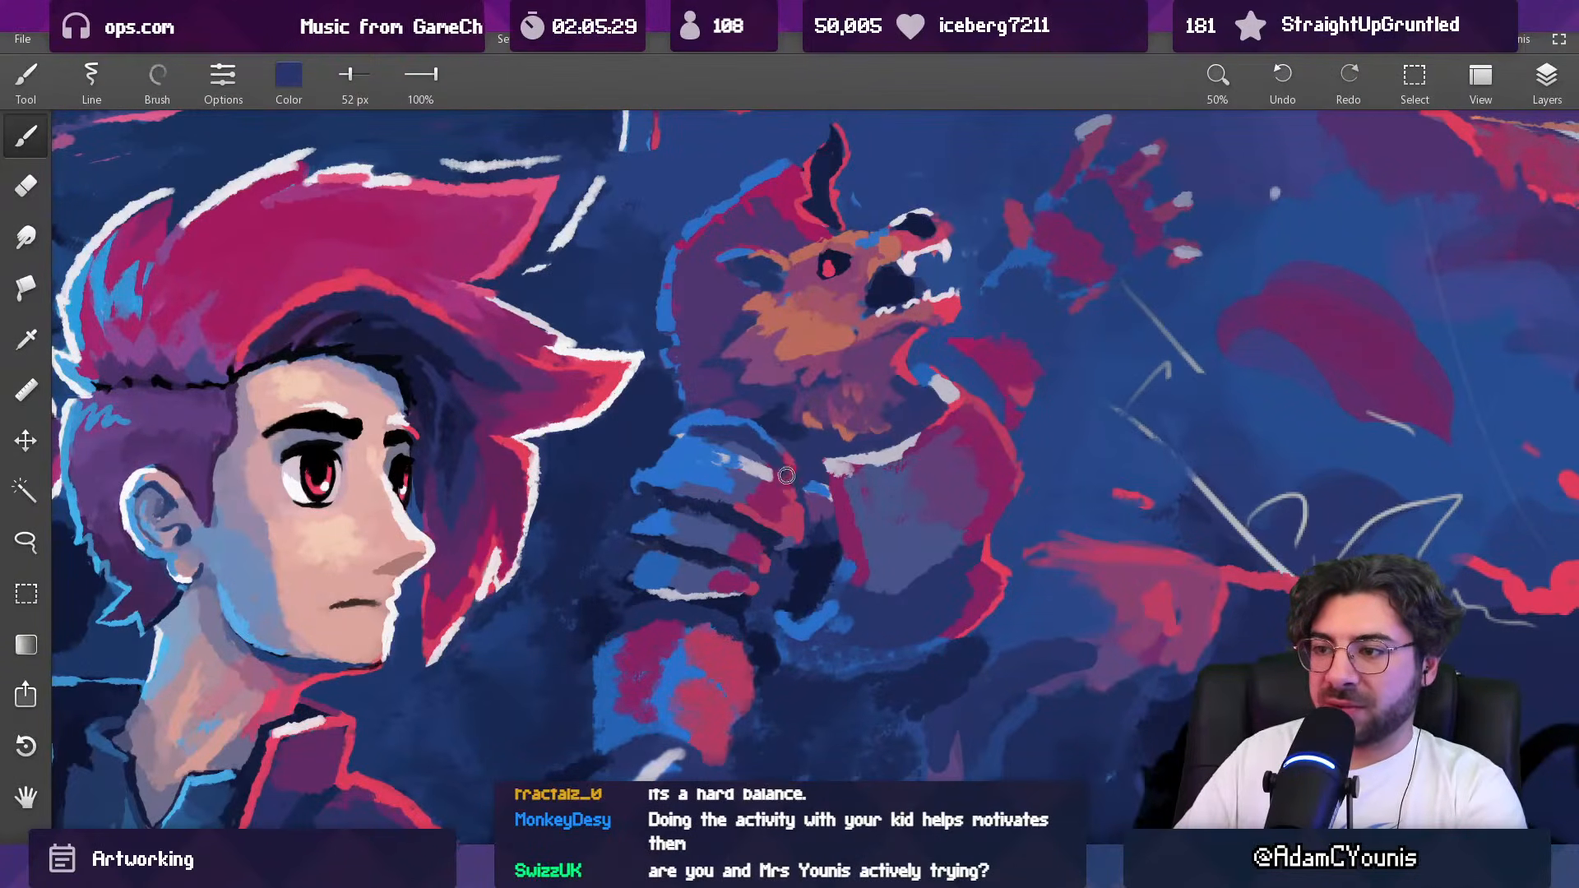
Step: Extend the outer tip of the top shoulder plate with sampled blue at 52 px
scroll(801, 438, down, 5)
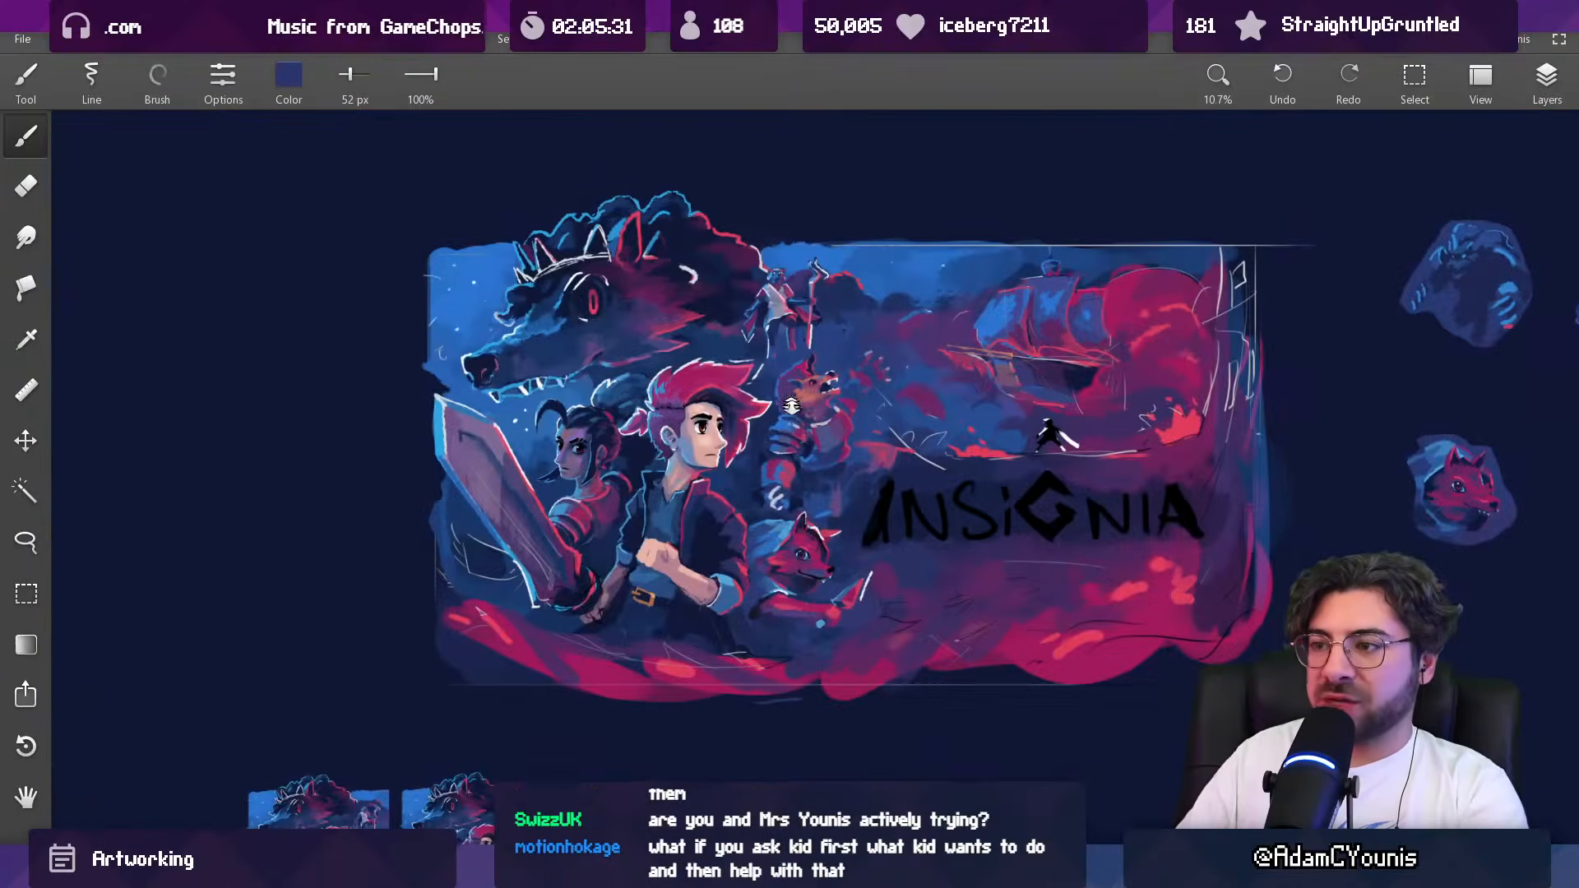
scroll(784, 421, up, 5)
alt+click(731, 450)
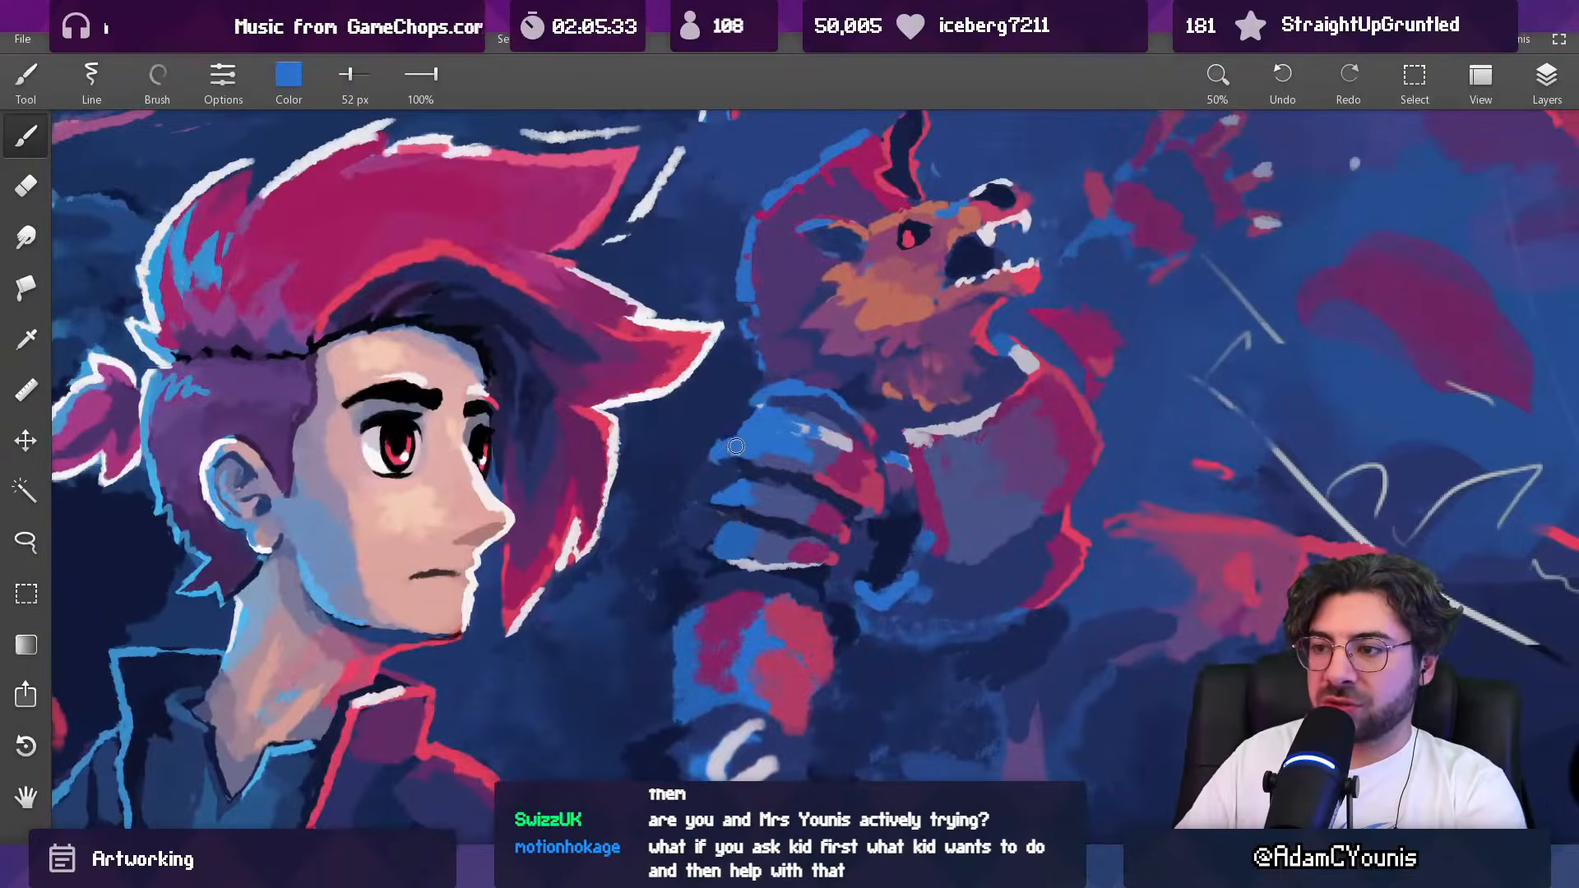
alt+click(713, 466)
alt+click(722, 475)
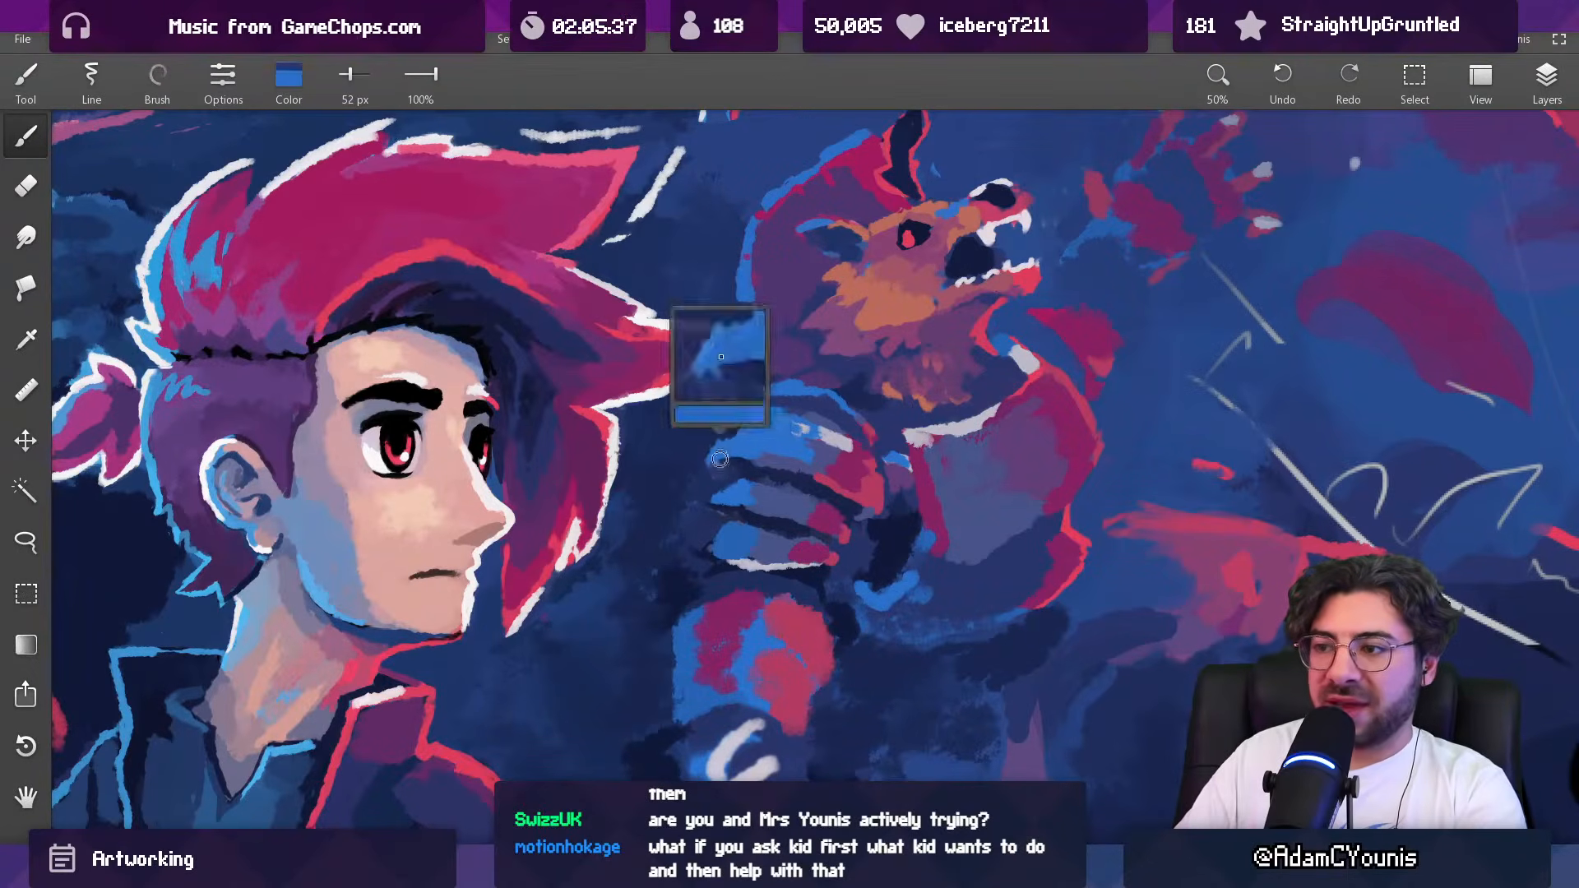
scroll(787, 444, down, 10)
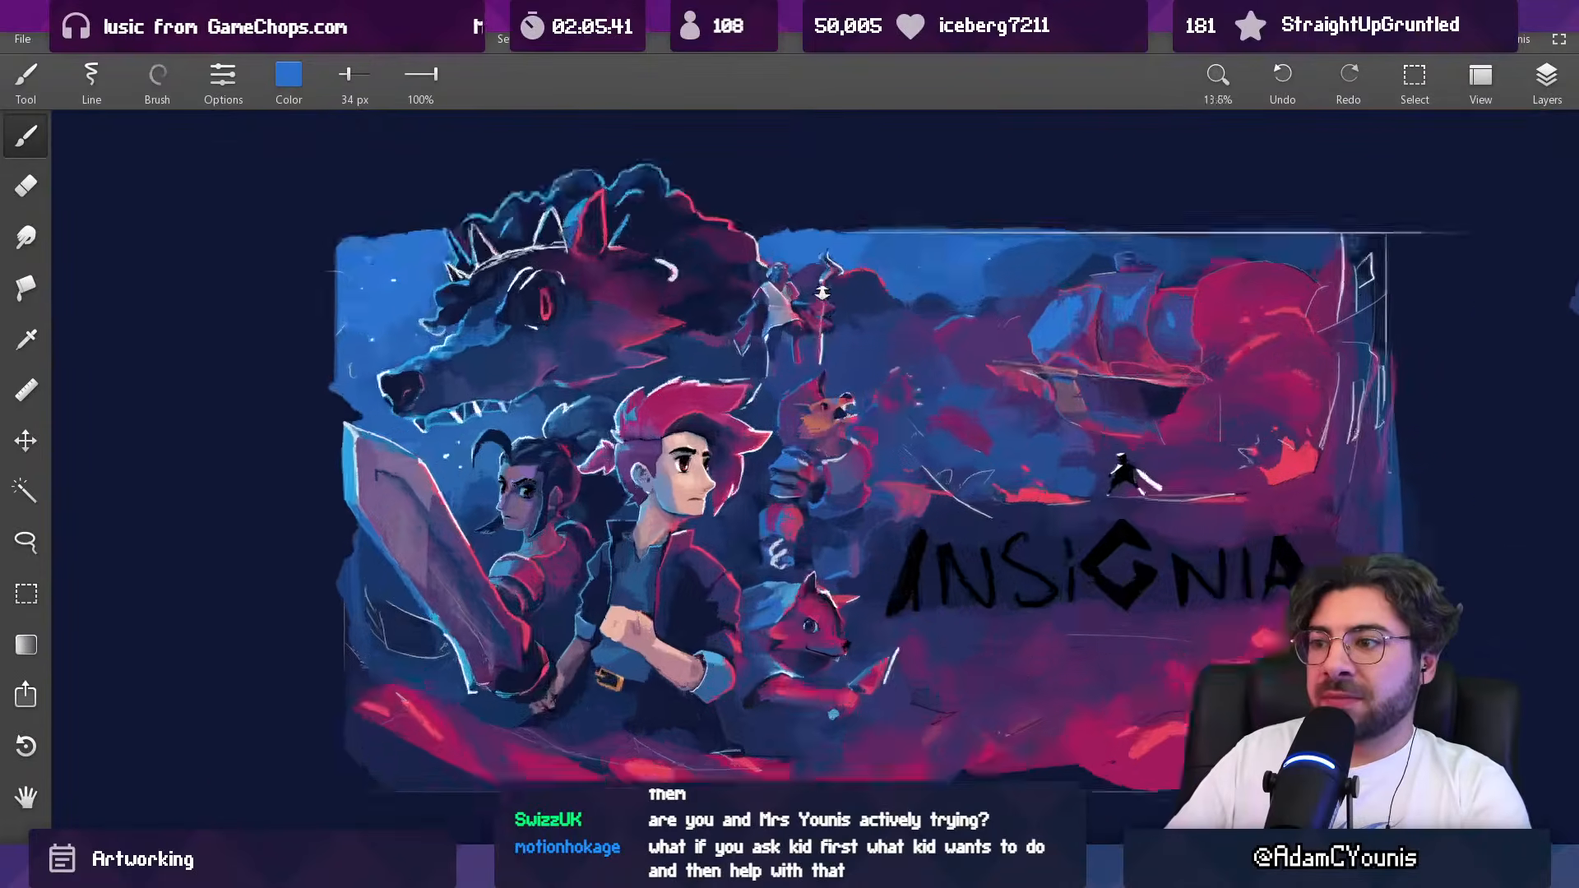
Step: Paint a pale lavender highlight along the lower outer edge of the top shoulder plate at 32 px
scroll(831, 399, up, 10)
alt+click(953, 402)
key([)
drag(804, 413, 885, 450)
alt+click(845, 448)
alt+click(789, 429)
drag(794, 432, 907, 466)
alt+click(848, 449)
alt+click(947, 476)
Step: Refine the top shoulder plate's upper outer contour with sampled blue at 46 px and navy at 35 px
alt+click(833, 408)
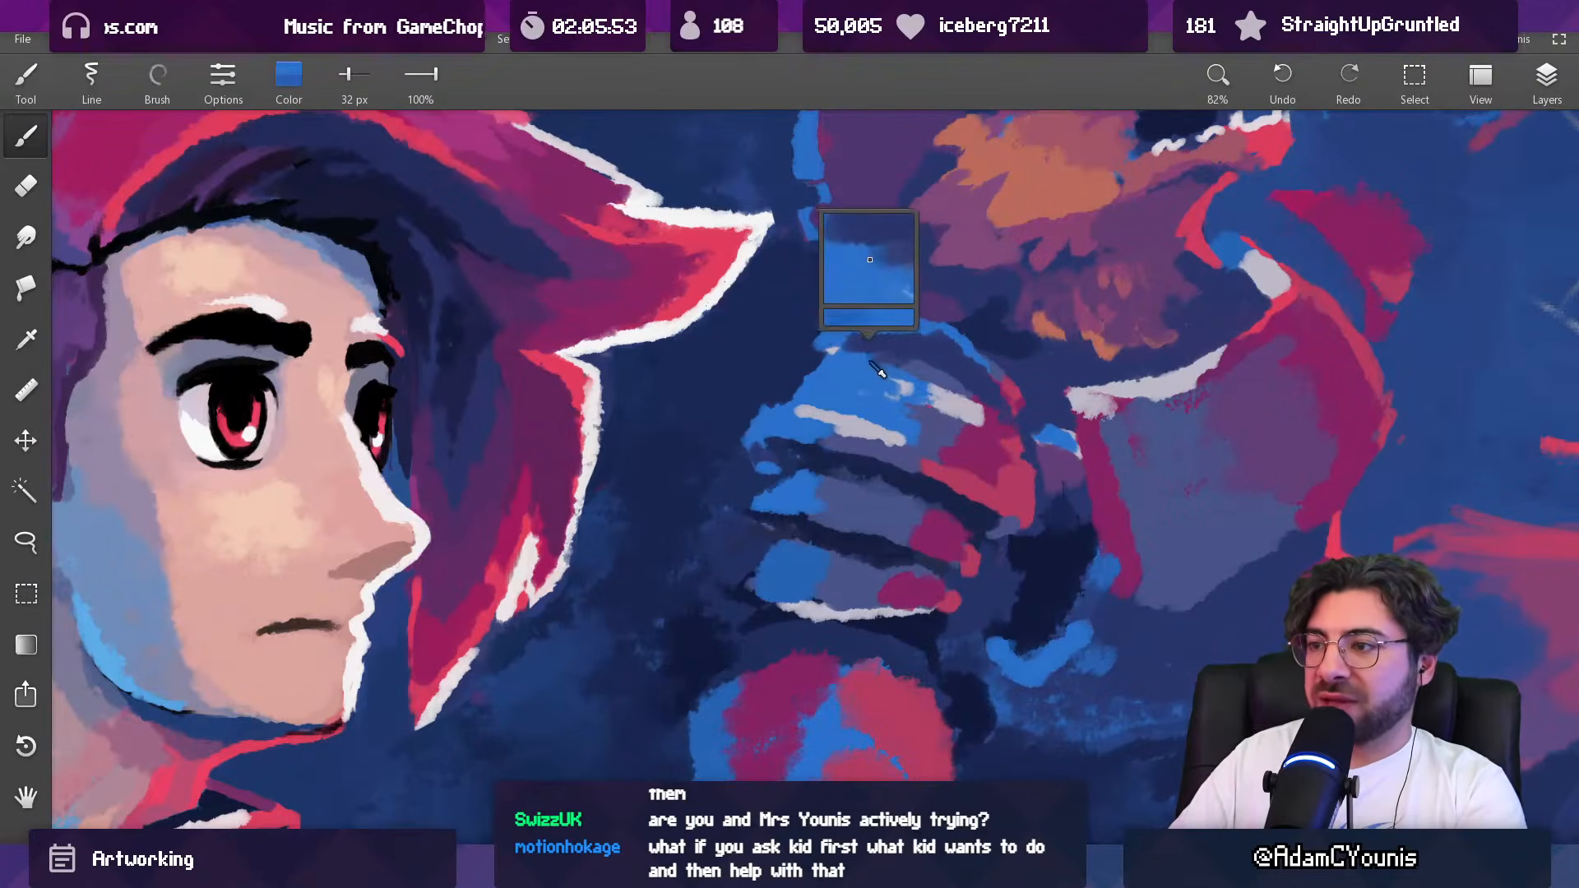
alt+click(858, 364)
key(])
key(])
drag(831, 372, 808, 391)
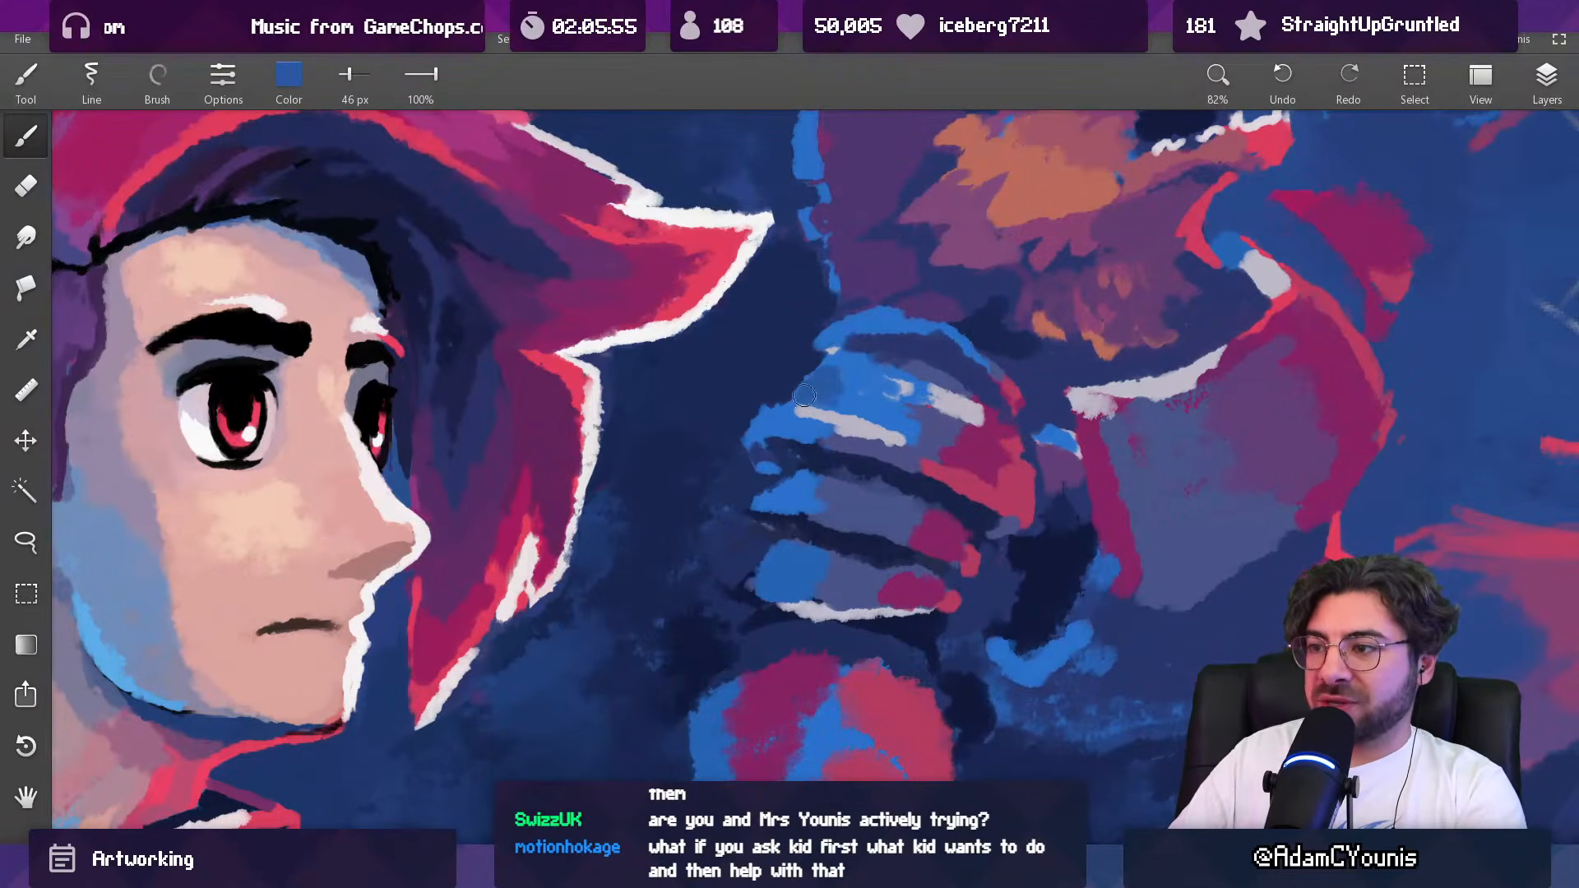
alt+click(800, 360)
key([)
key([)
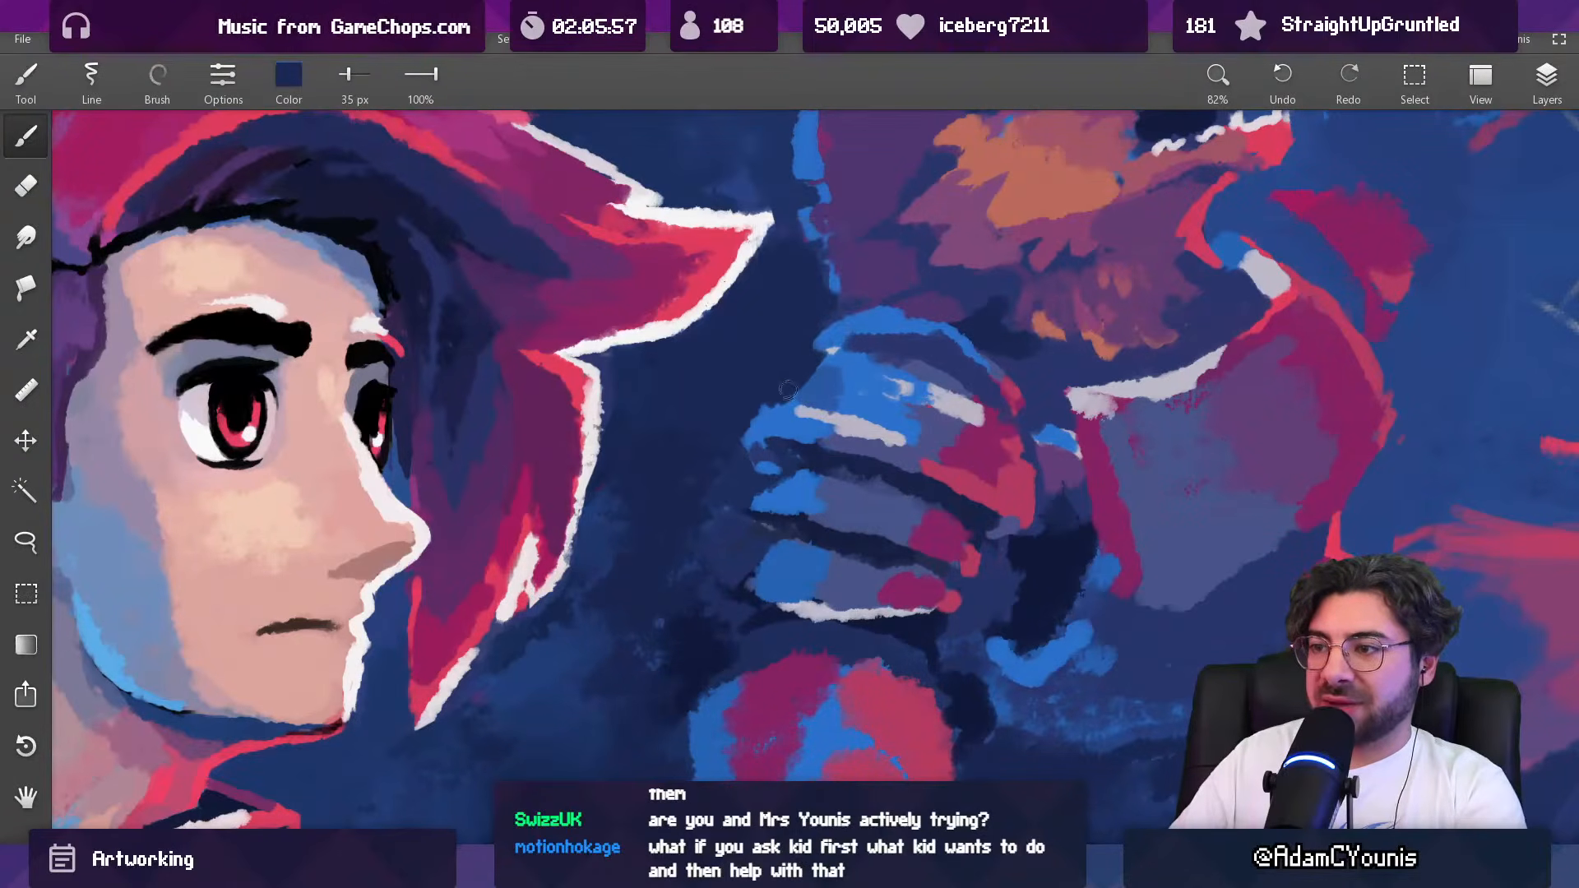
click(832, 354)
Step: Tone down the upper part of the top shoulder plate with sampled muted purple at 58 px
scroll(830, 354, down, 7)
scroll(778, 499, down, 3)
scroll(852, 372, up, 10)
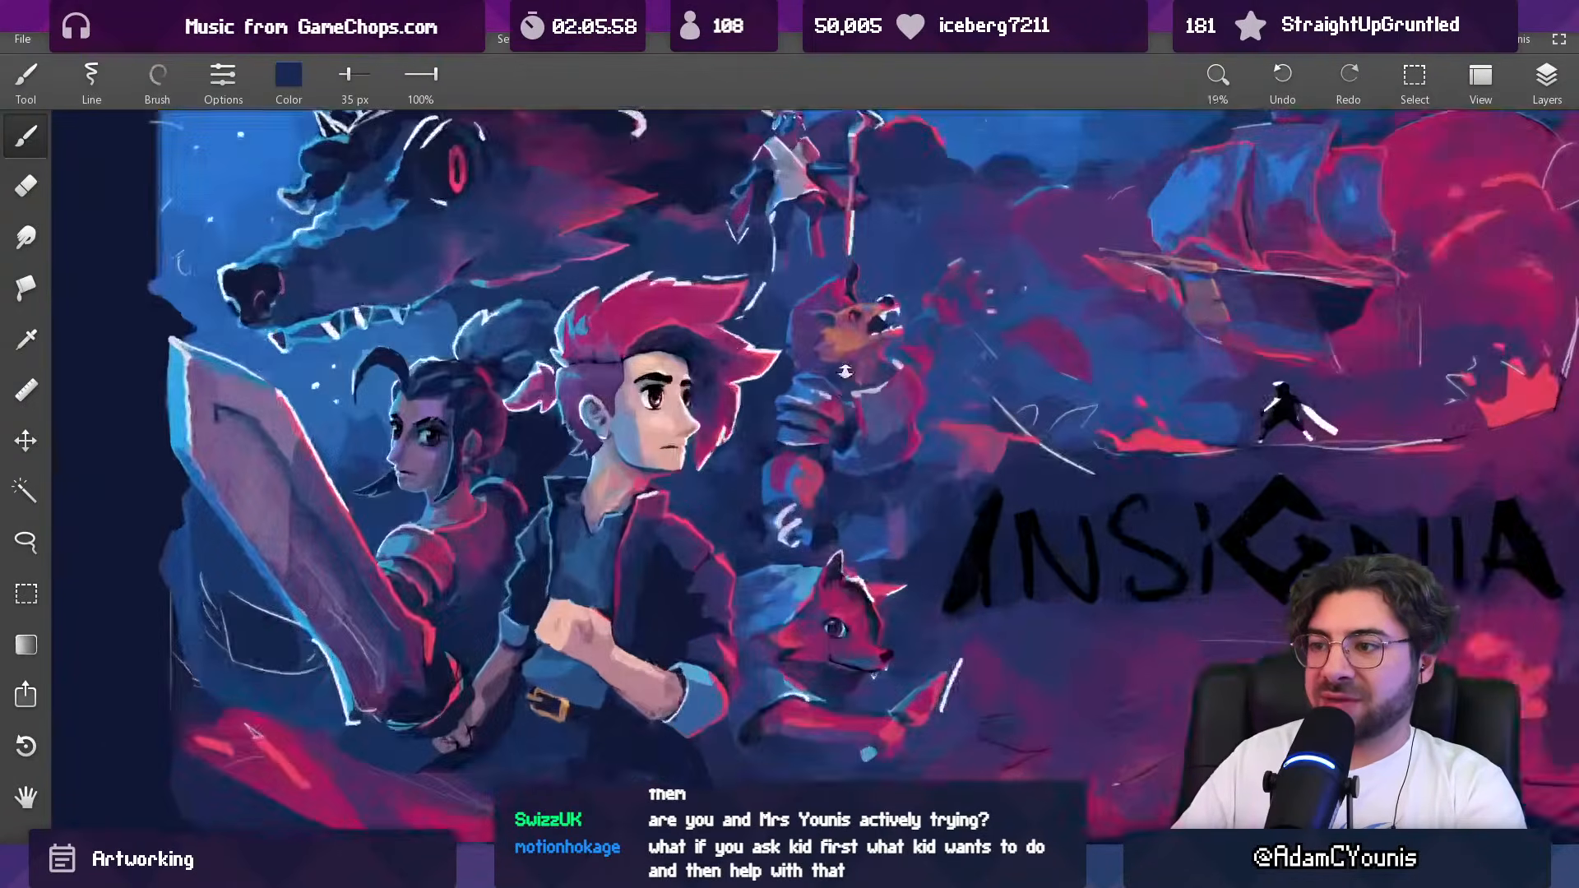
alt+click(776, 378)
key(])
key(])
key(])
drag(776, 378, 766, 420)
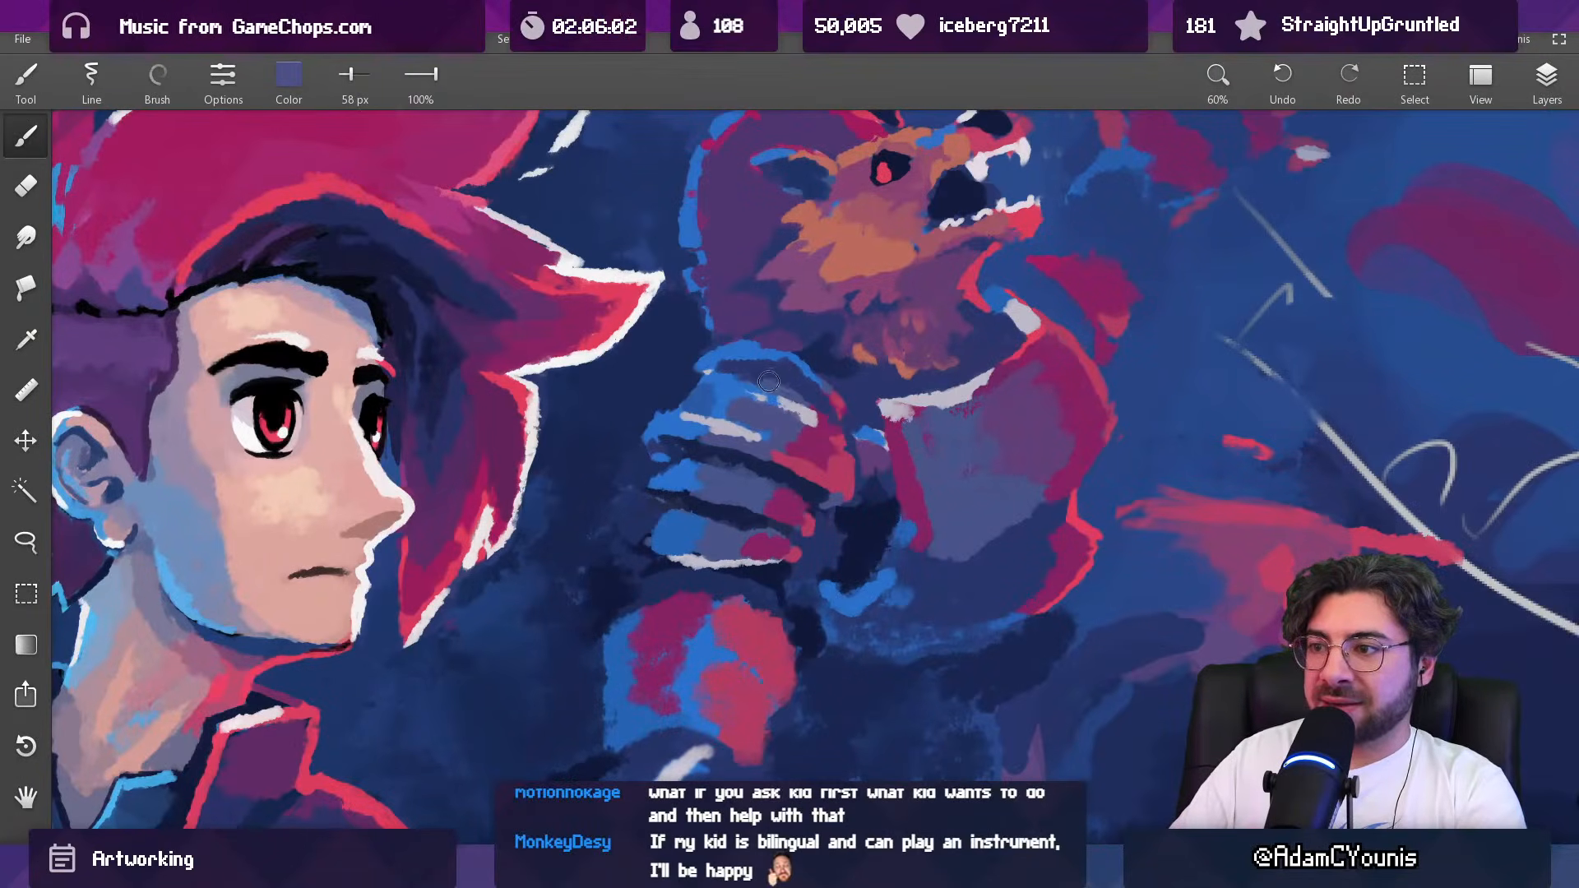
Step: Refine the band between the arched rim and top shoulder plate with sampled indigo at 26 and 45 px, blending in muted purple
key([)
key([)
key([)
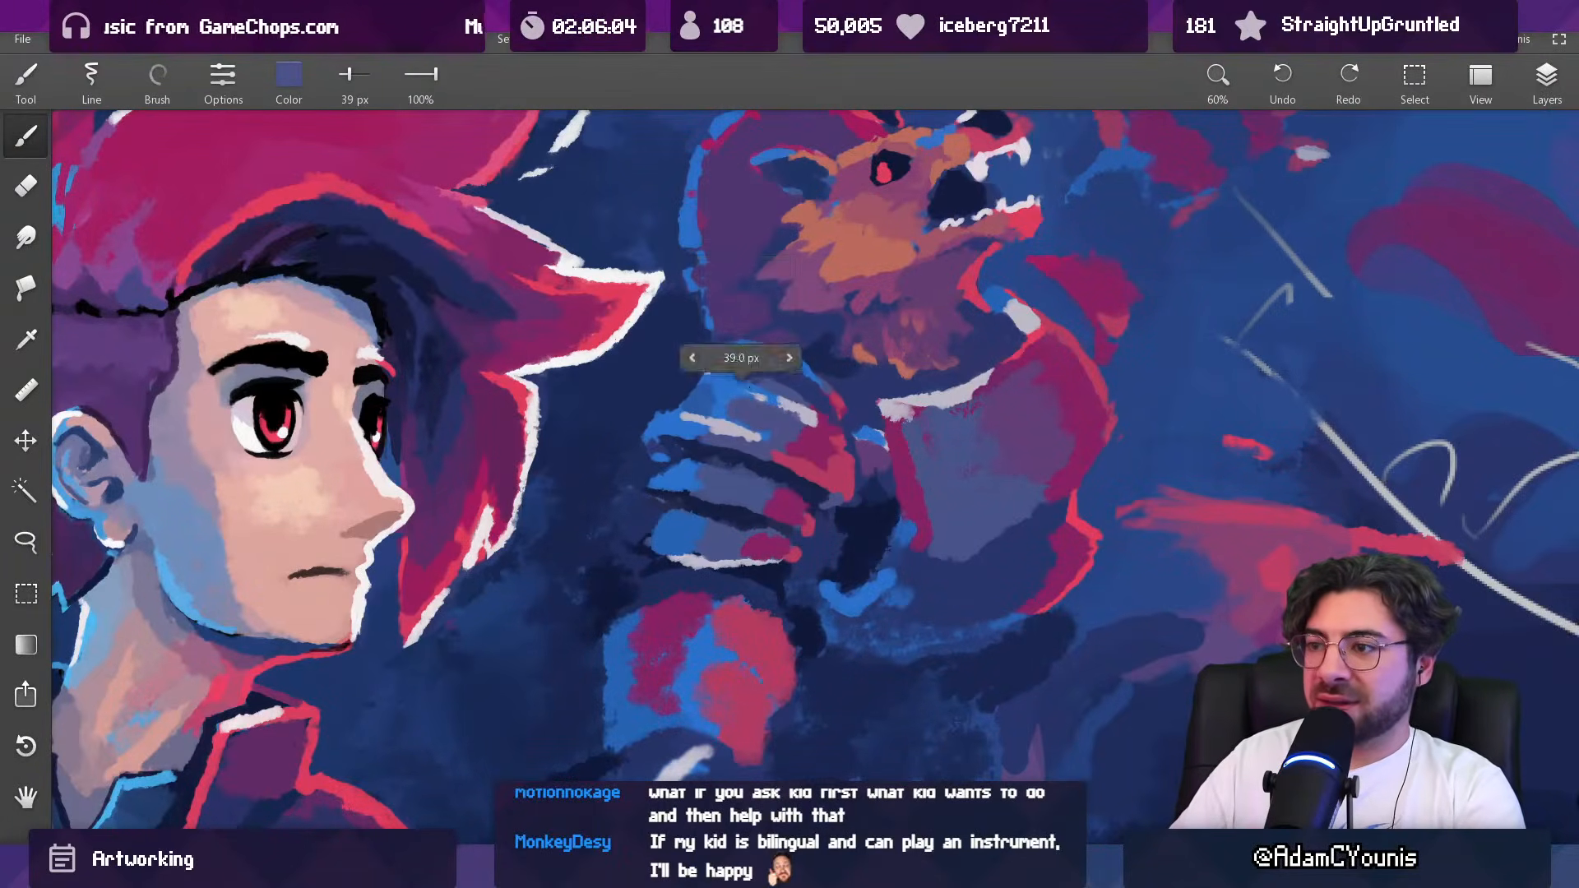
key([)
key([)
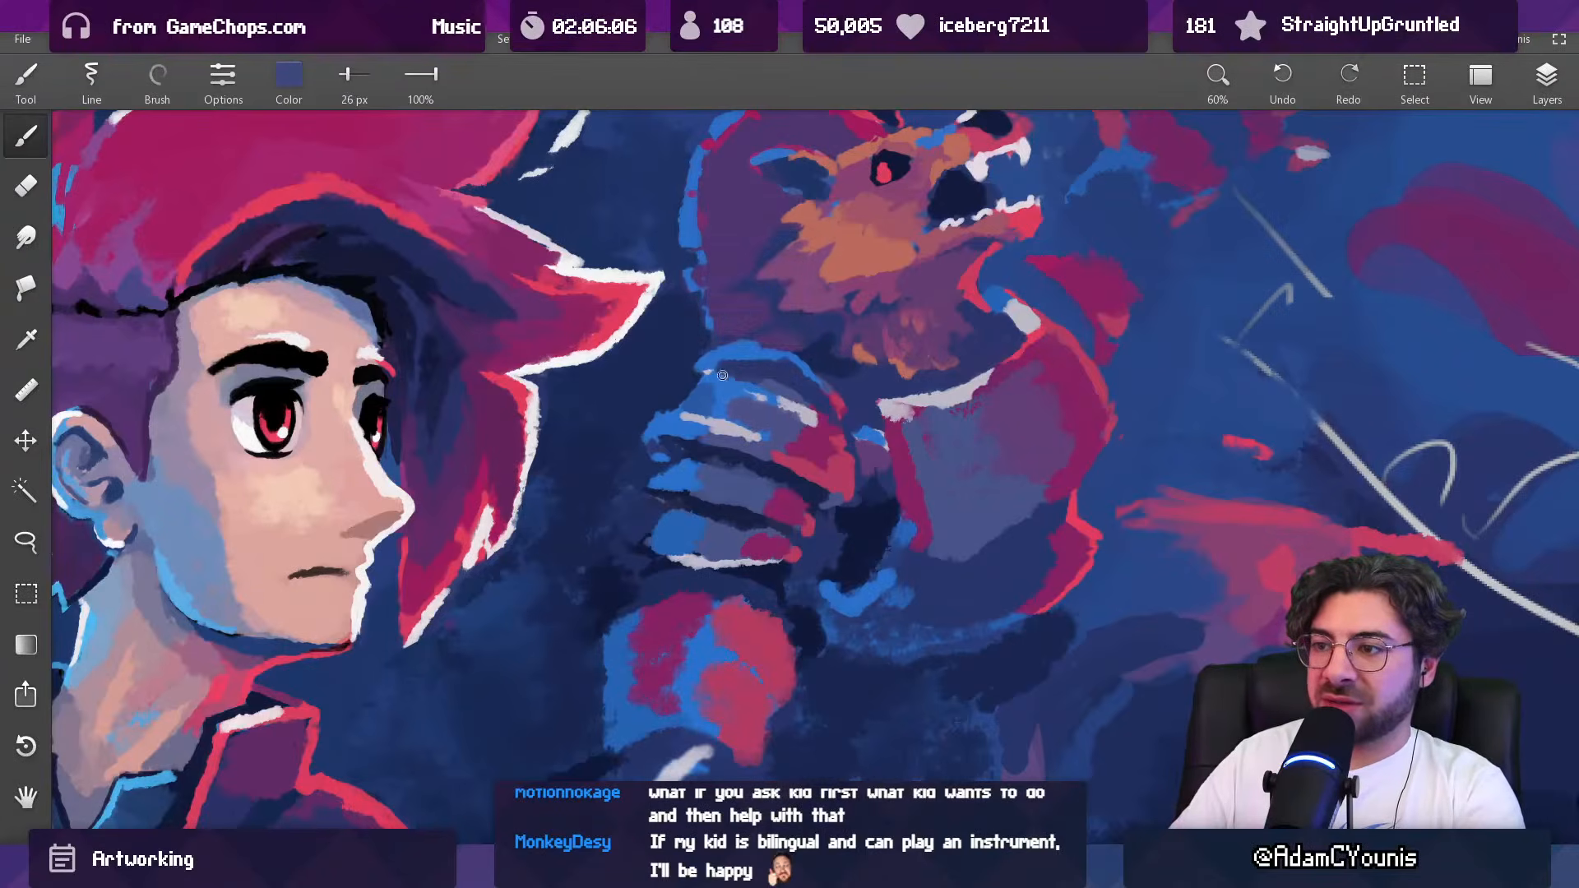
key(])
key(])
key(])
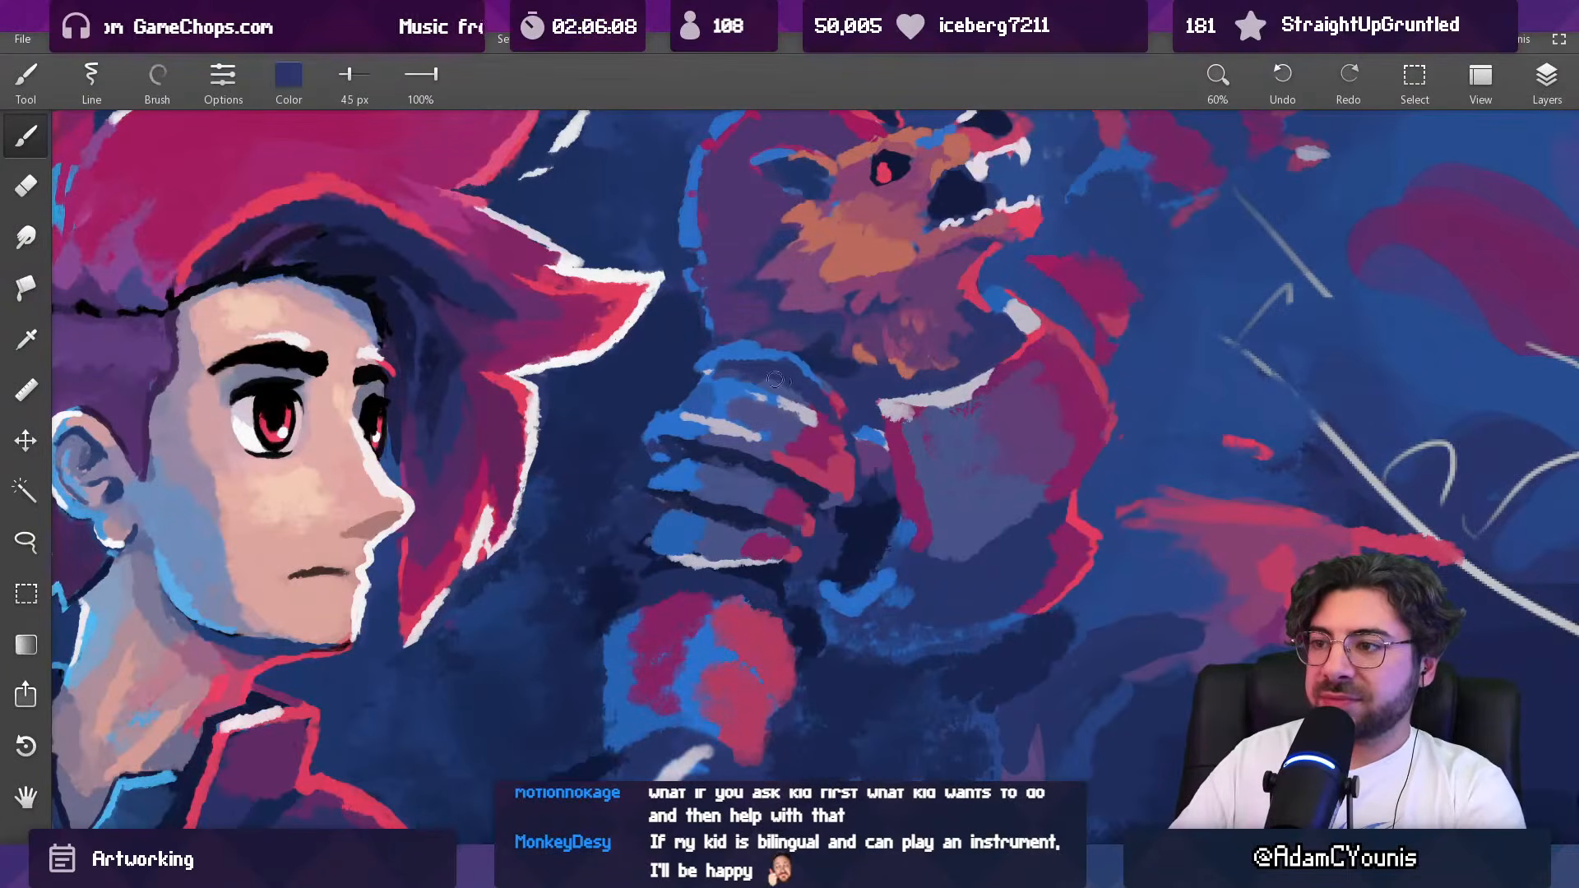
alt+click(777, 405)
scroll(804, 420, down, 10)
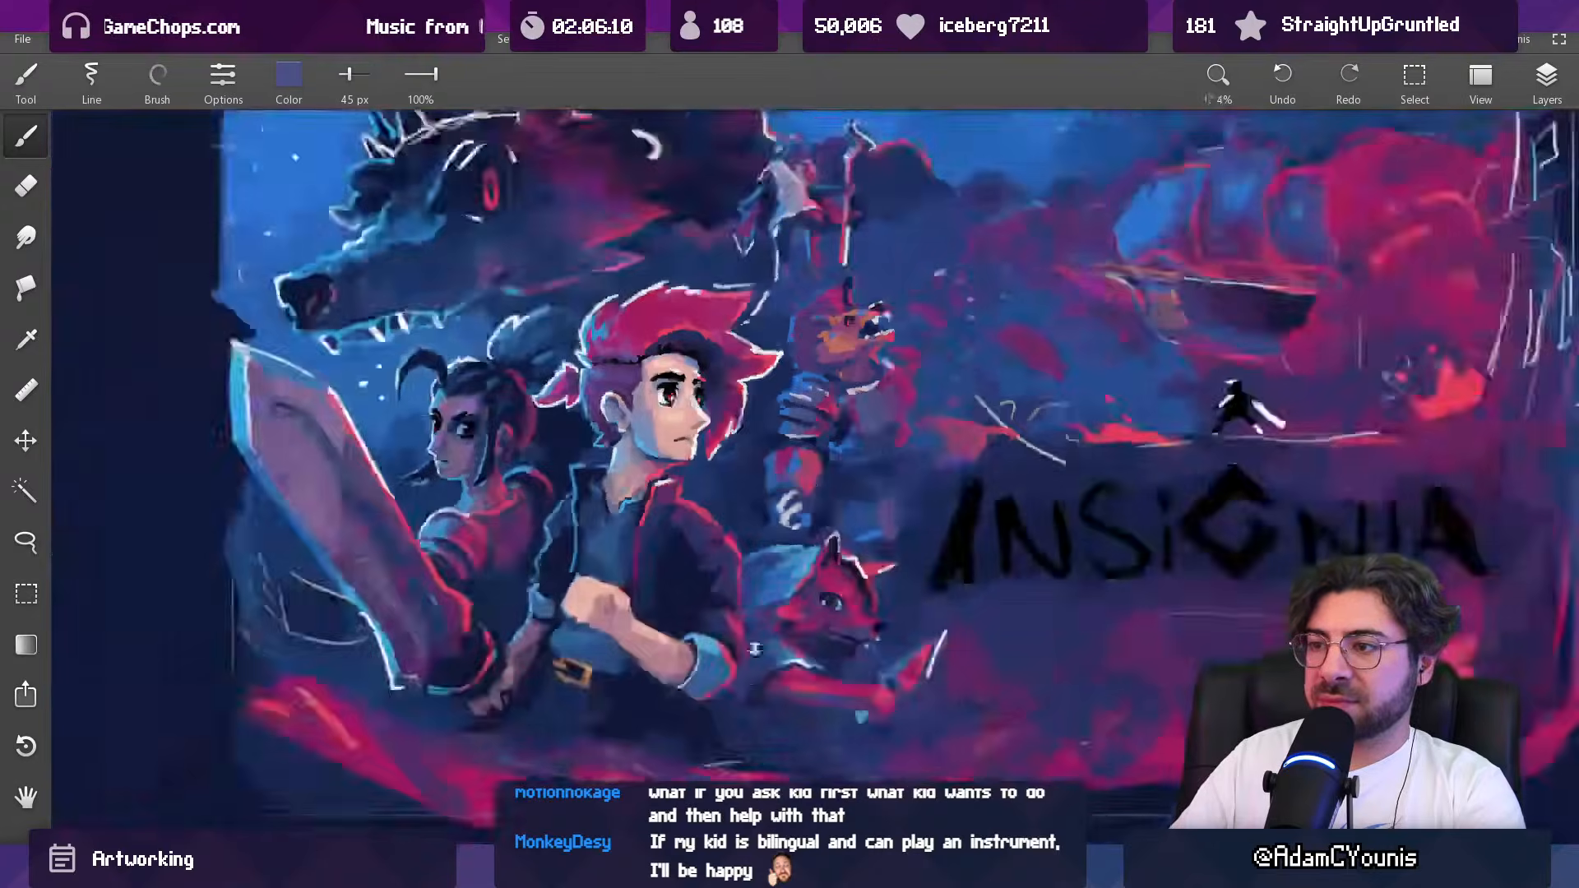
drag(860, 469, 830, 448)
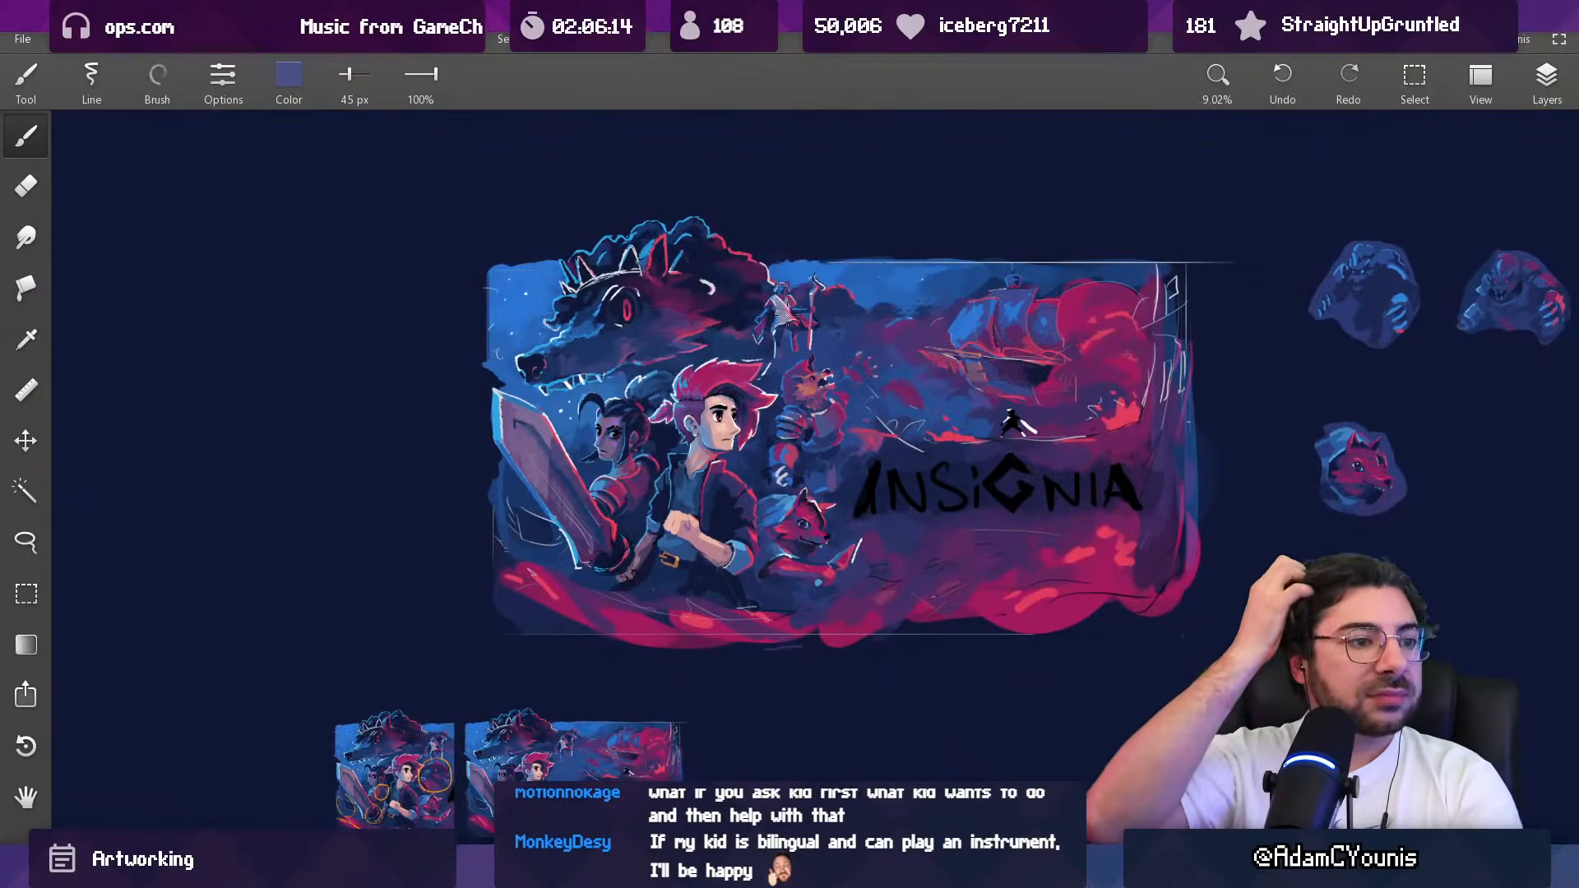
Step: Refine the inner end of the arched rim with sampled blue at 27 px, a thin crimson edge and navy at 36 px
scroll(814, 292, up, 10)
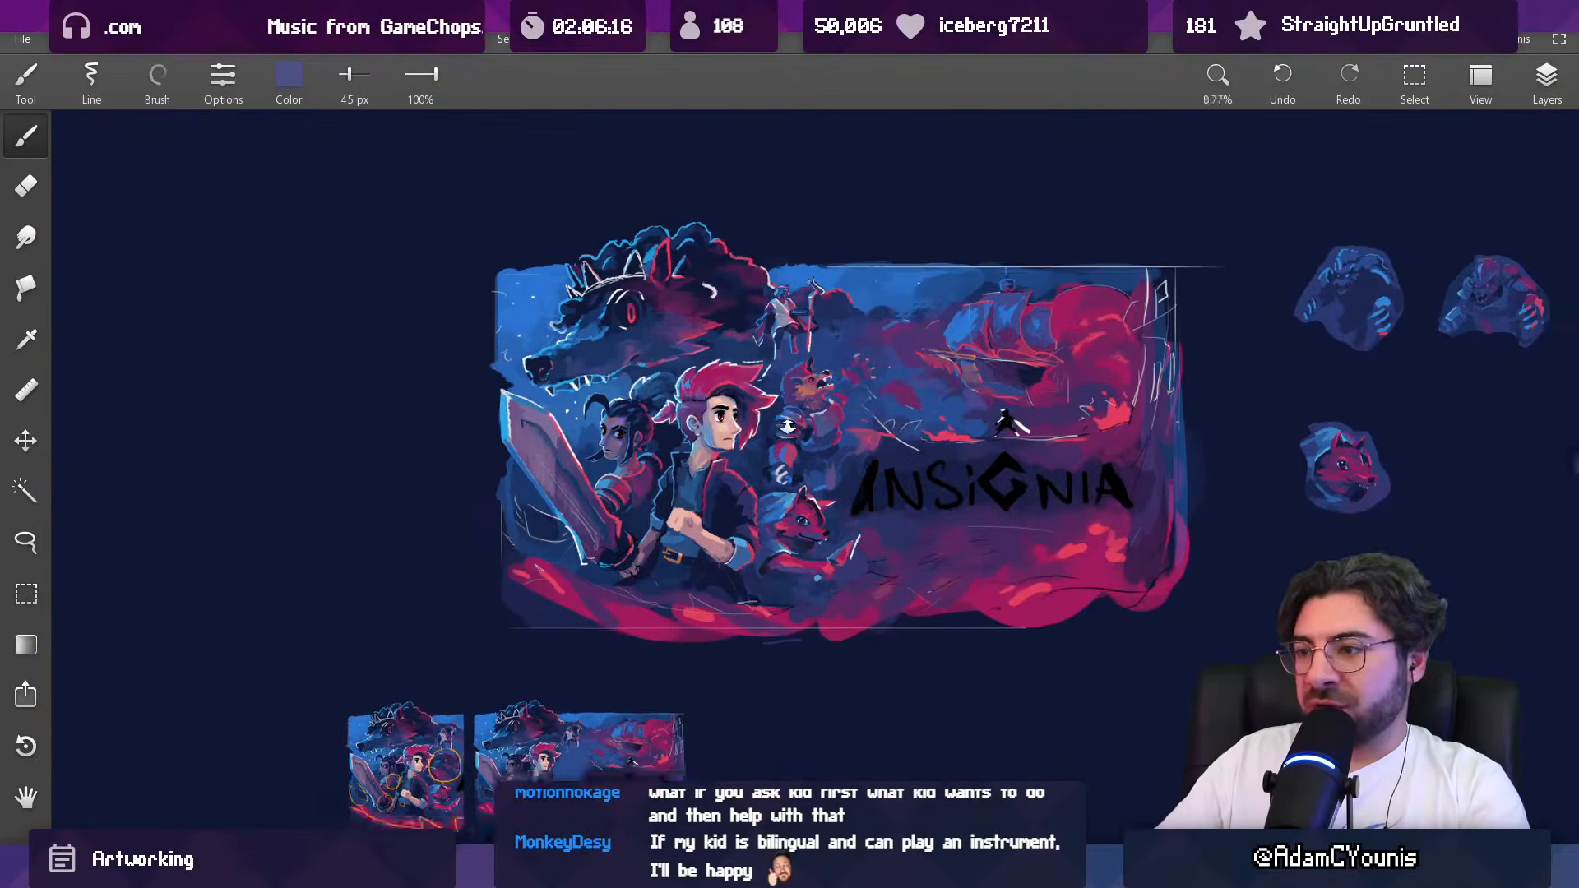
scroll(817, 295, up, 5)
alt+click(749, 398)
key([)
key([)
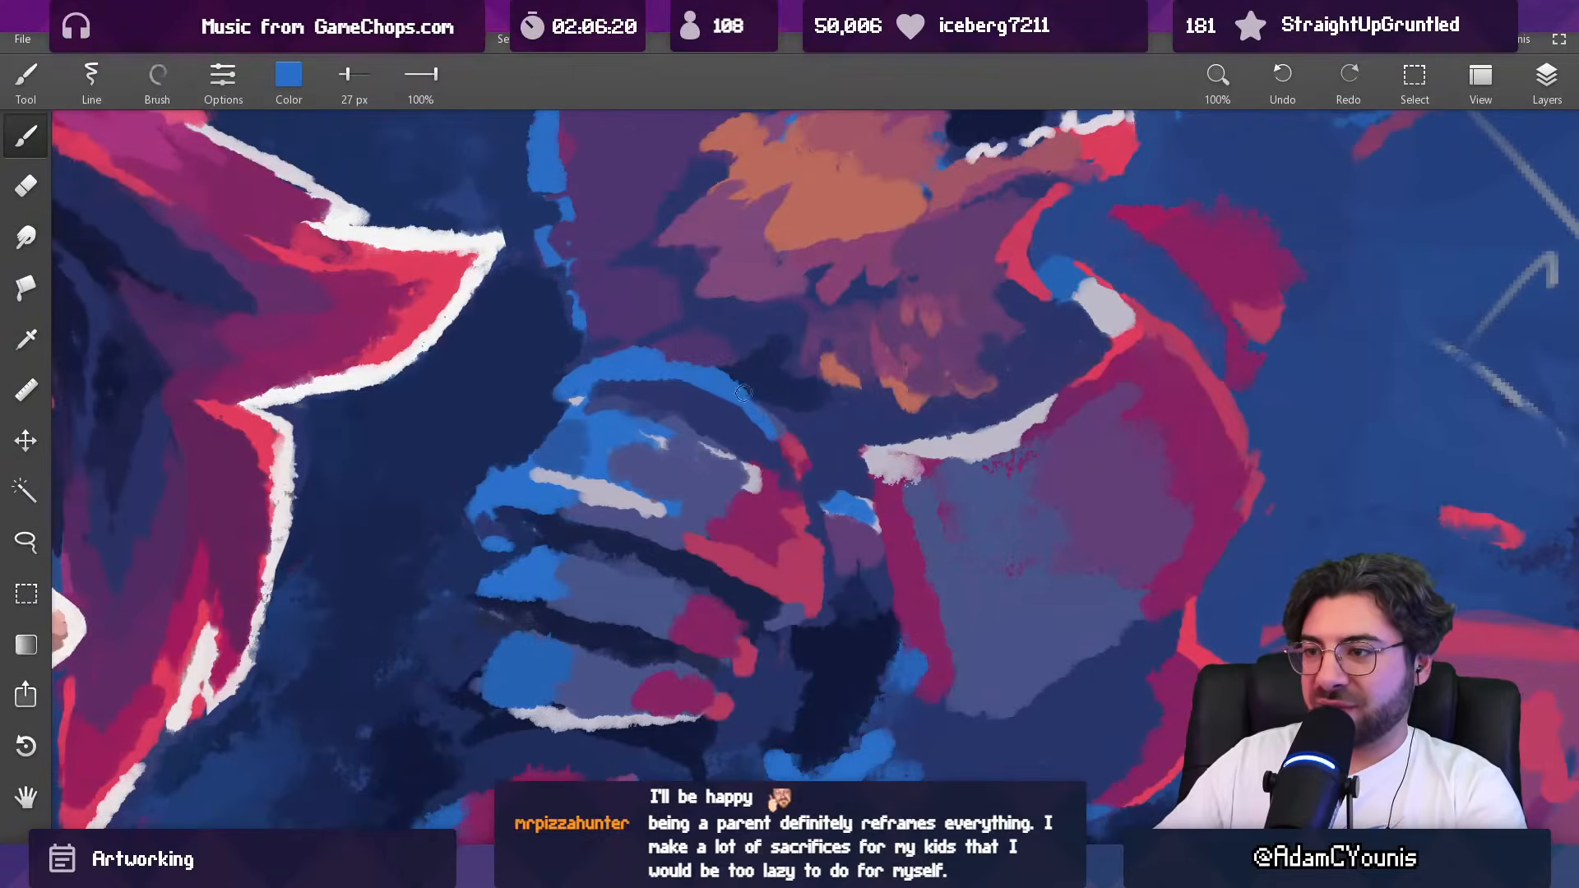
alt+click(794, 444)
alt+click(782, 434)
key([)
alt+click(797, 407)
key(])
key(])
drag(797, 411, 815, 450)
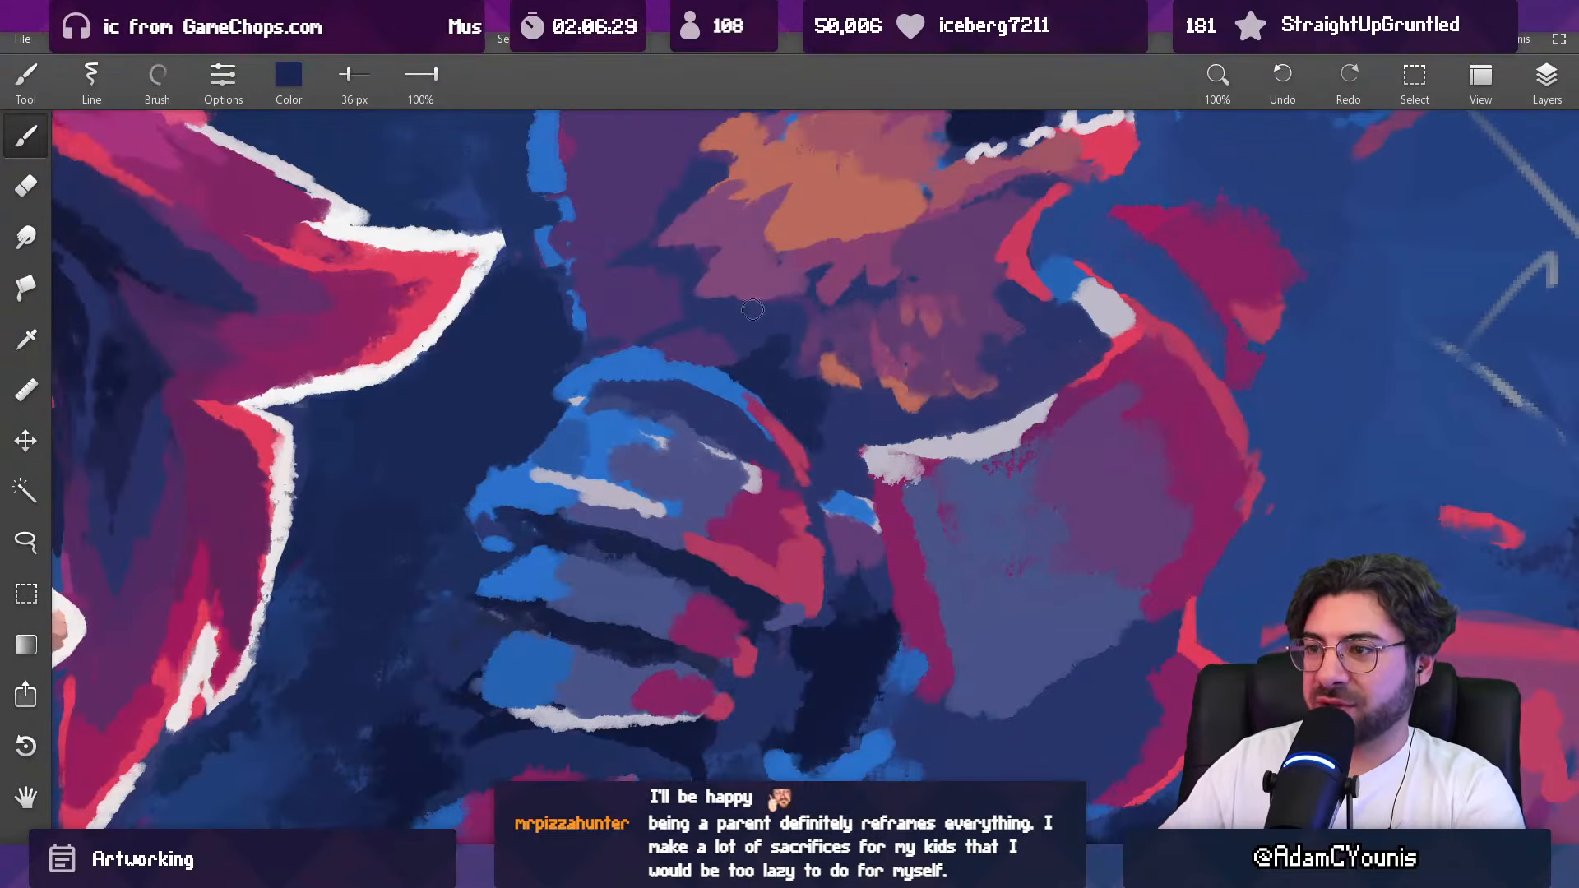
Step: Shade the area between the creature's neck fur and the arched rim with sampled navy and indigo at 25 and 39 px
drag(761, 309, 812, 387)
key([)
key([)
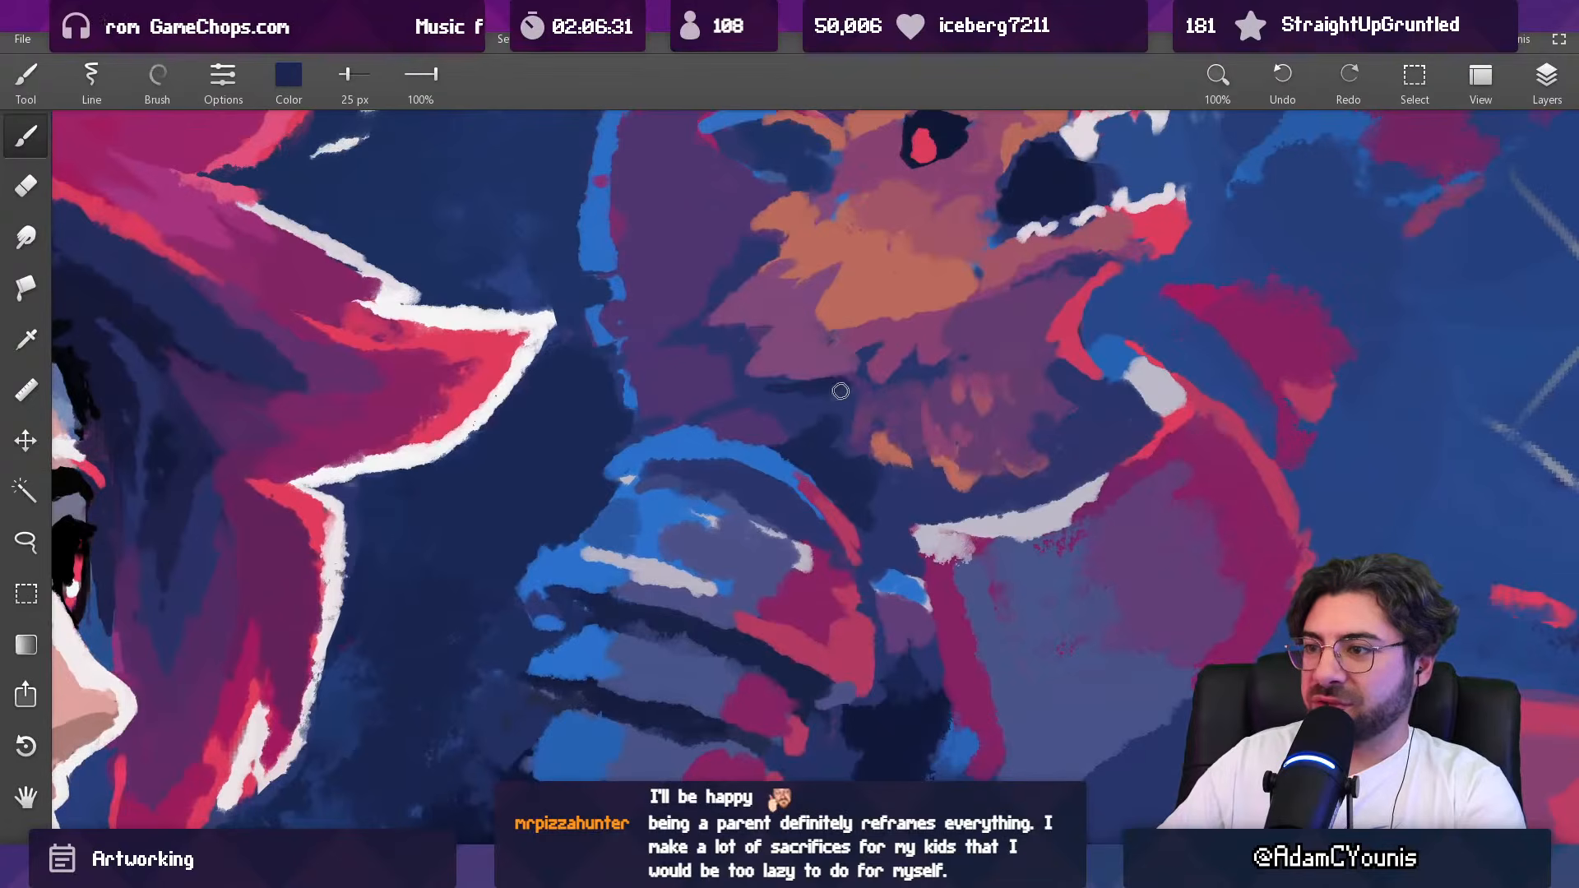
drag(827, 304, 908, 363)
alt+click(764, 448)
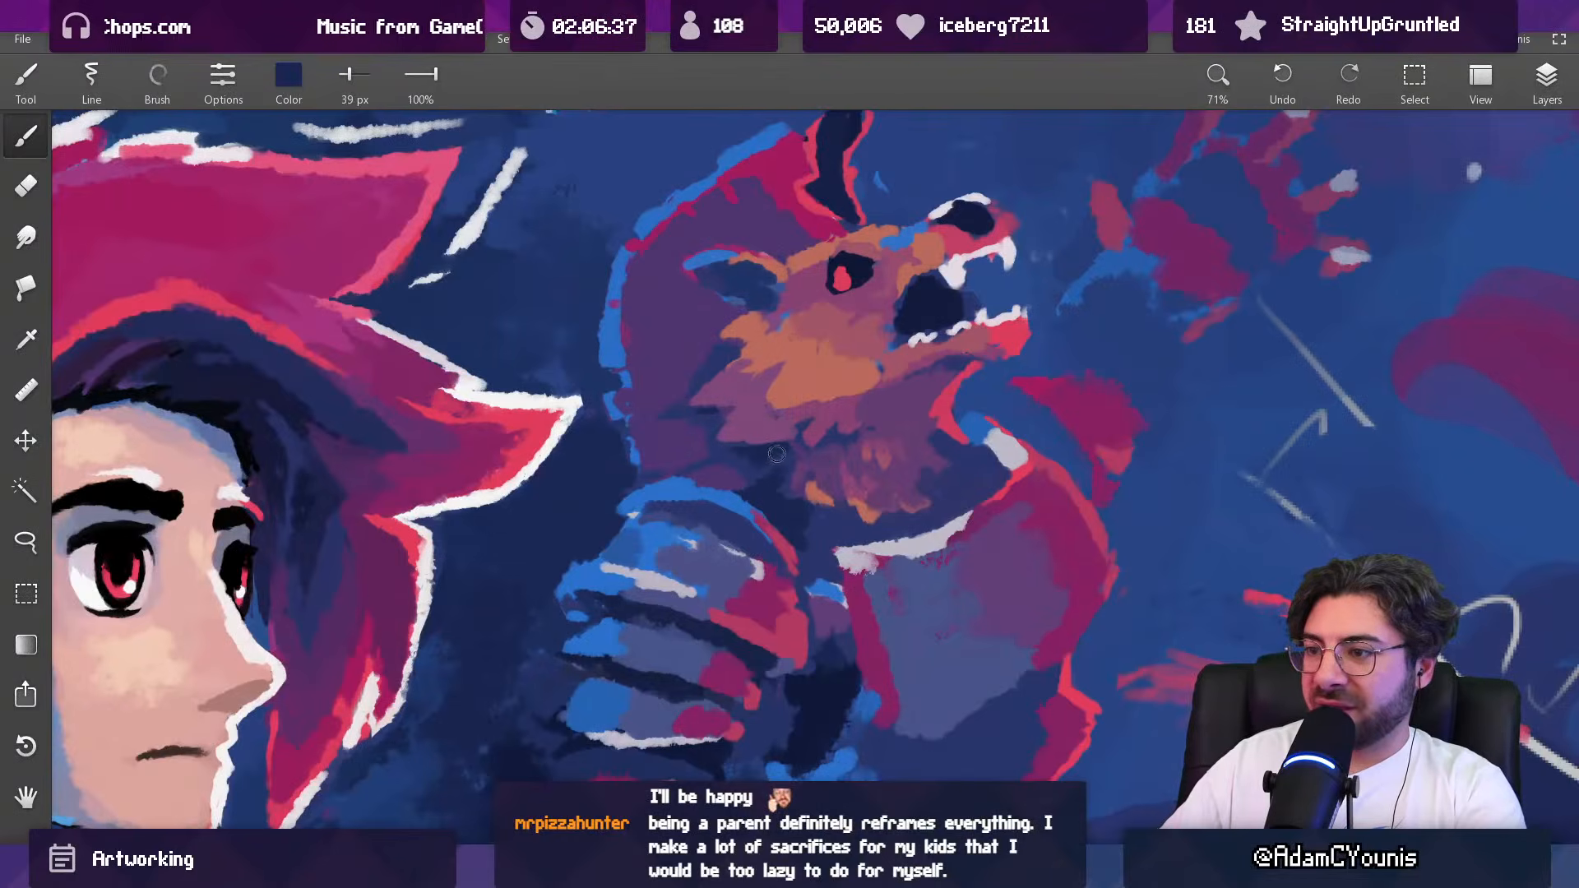
alt+click(751, 469)
drag(746, 462, 725, 462)
alt+click(757, 485)
key(])
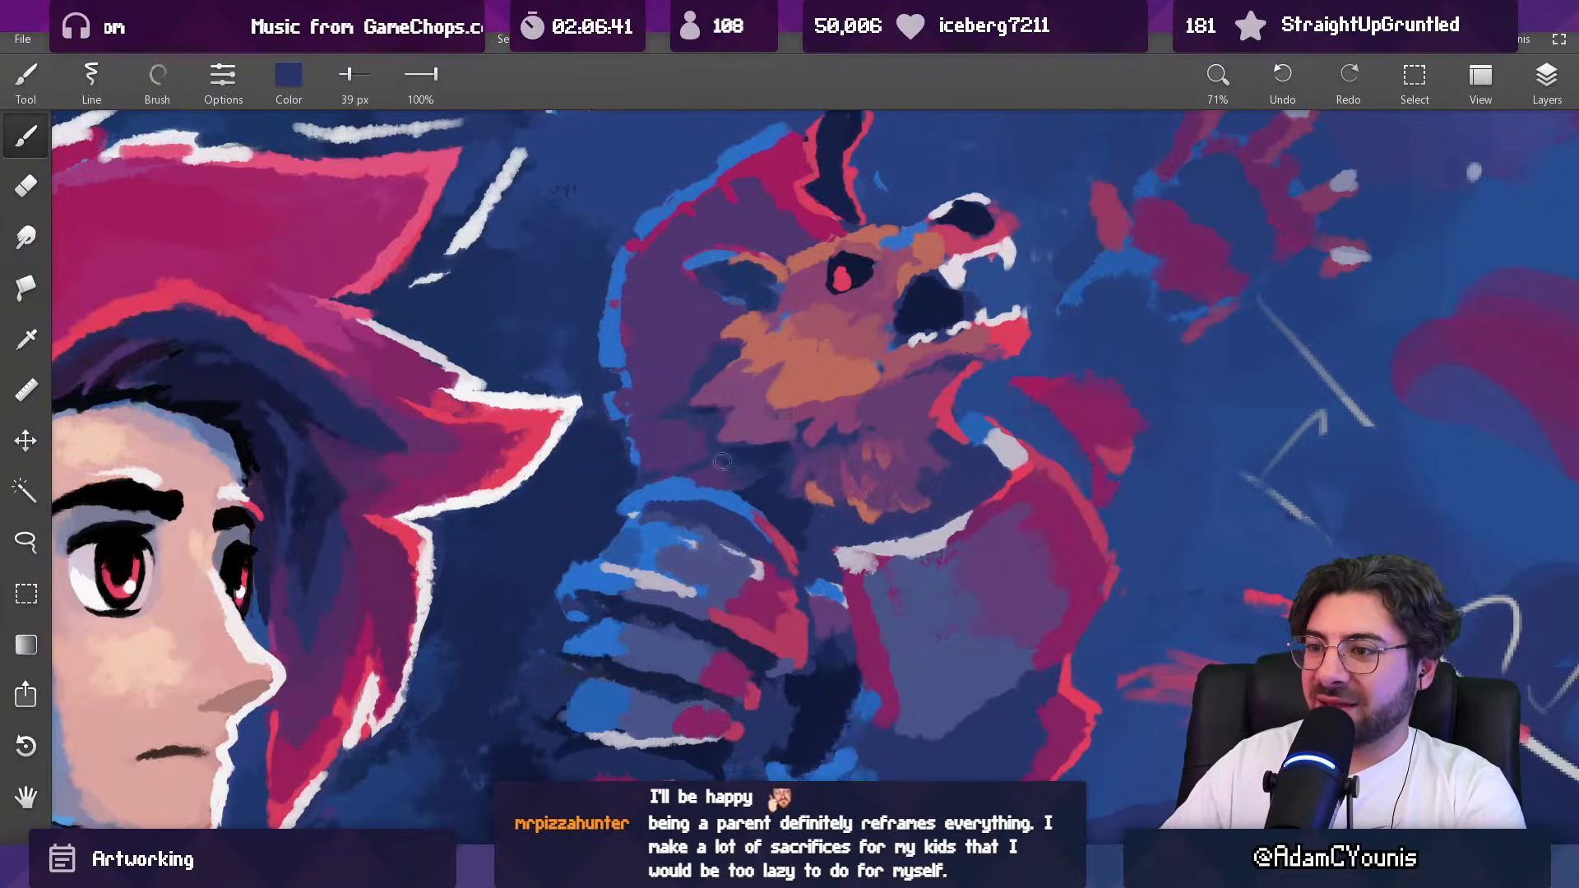
alt+click(719, 467)
alt+click(743, 473)
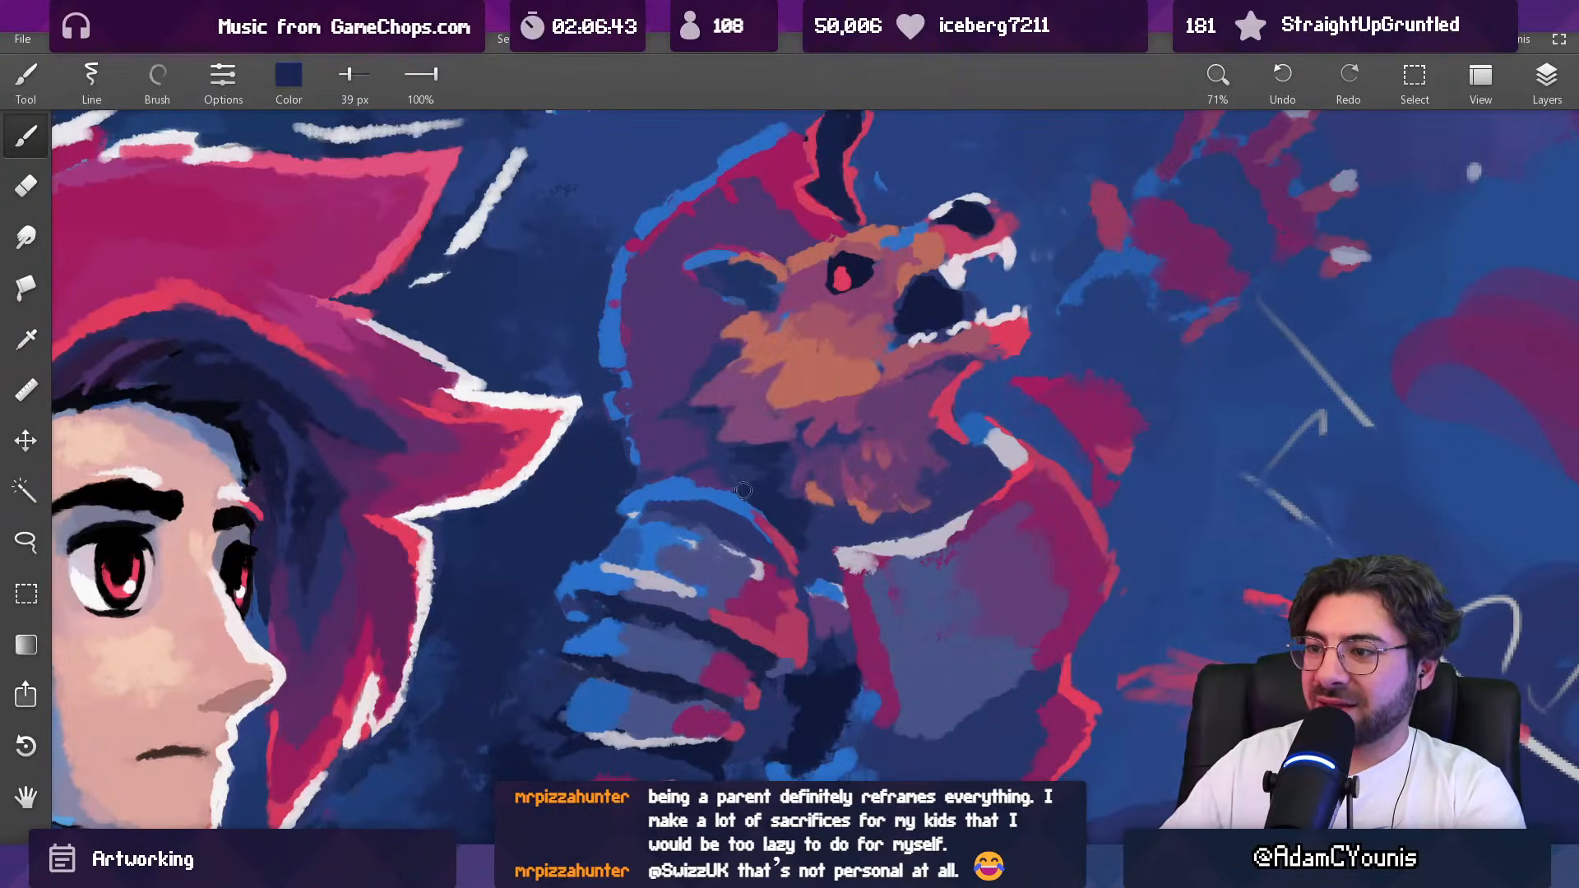
Step: Soften the narrow gap between the arched rim and the chest armour with sampled indigo at 39 px
alt+click(790, 521)
alt+click(810, 518)
alt+click(801, 513)
alt+click(821, 542)
alt+click(818, 552)
alt+click(817, 544)
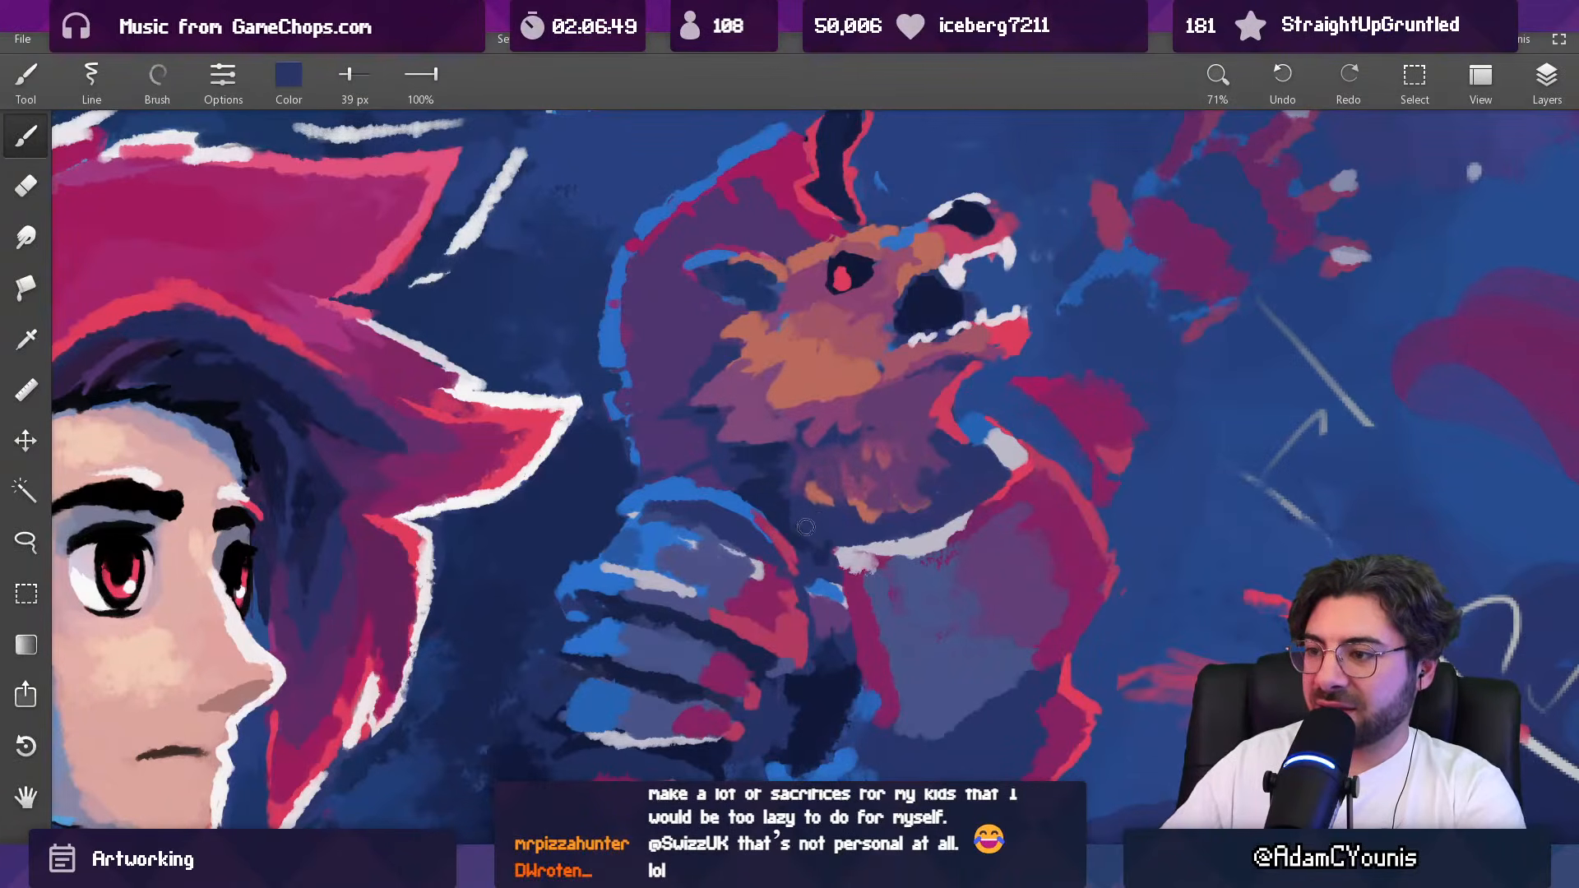
Step: Paint sampled indigo at 55 px over the dark gap between the shoulder plates and the chest armour
drag(859, 456, 863, 484)
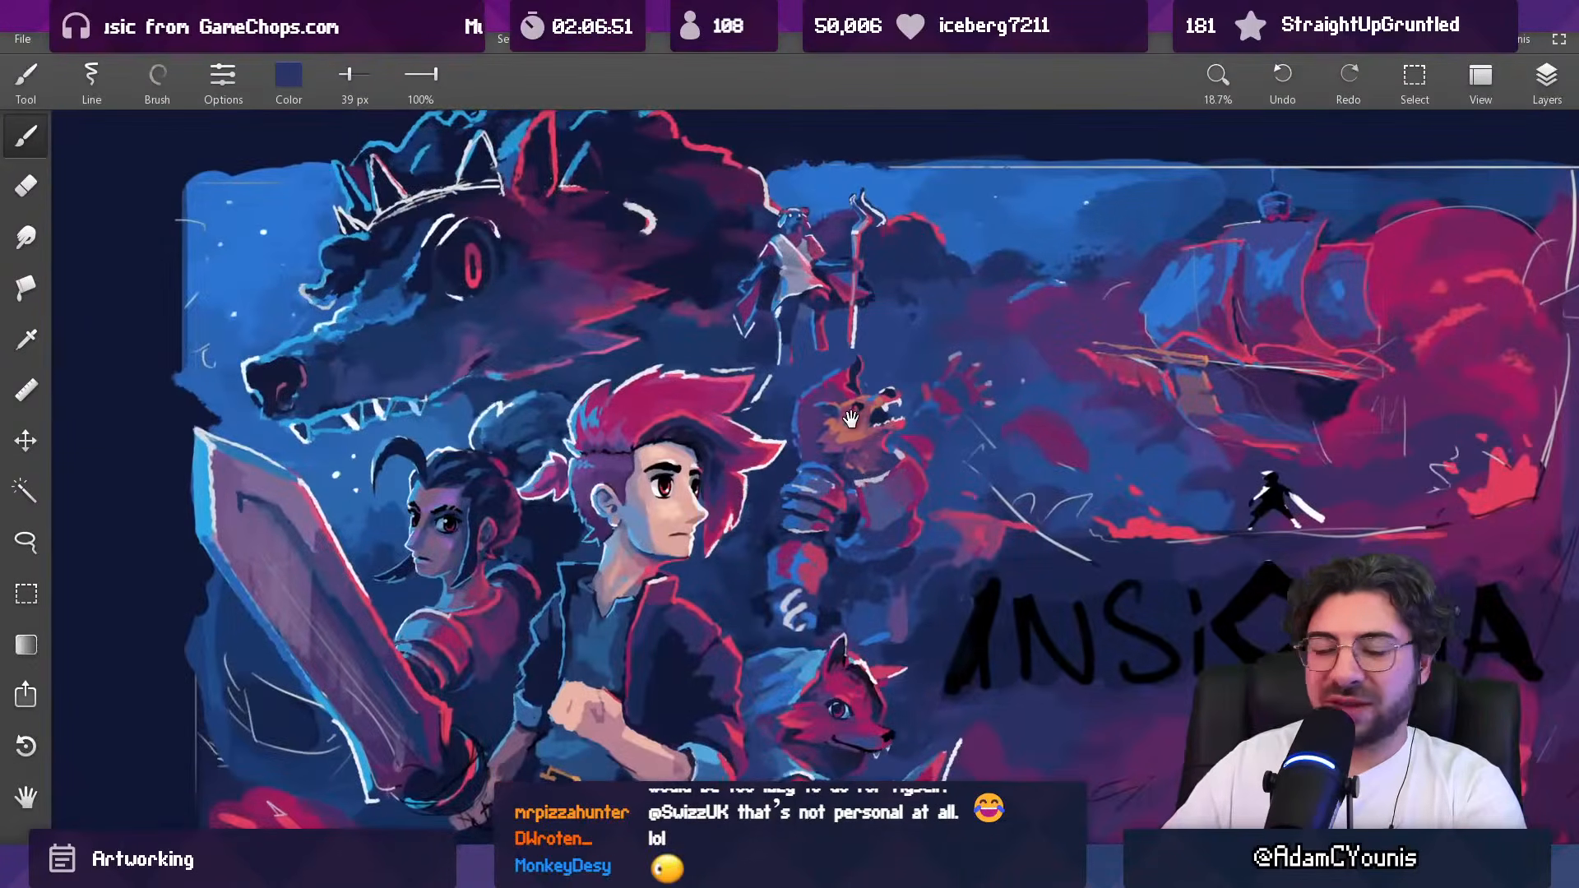
drag(836, 409, 815, 419)
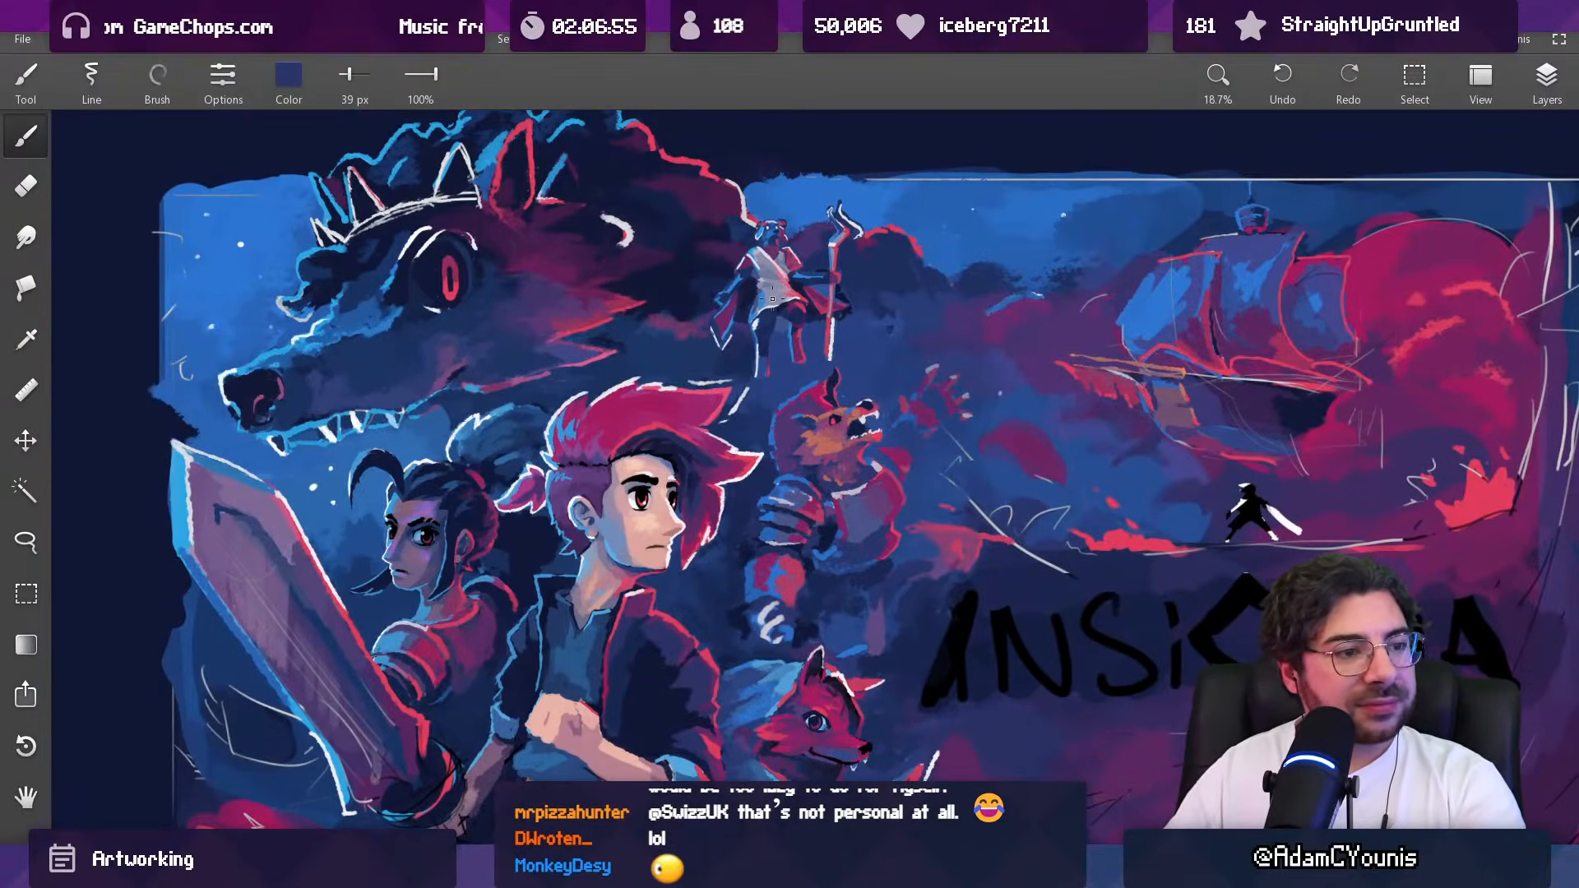
drag(826, 422, 794, 432)
drag(872, 503, 859, 464)
alt+click(745, 553)
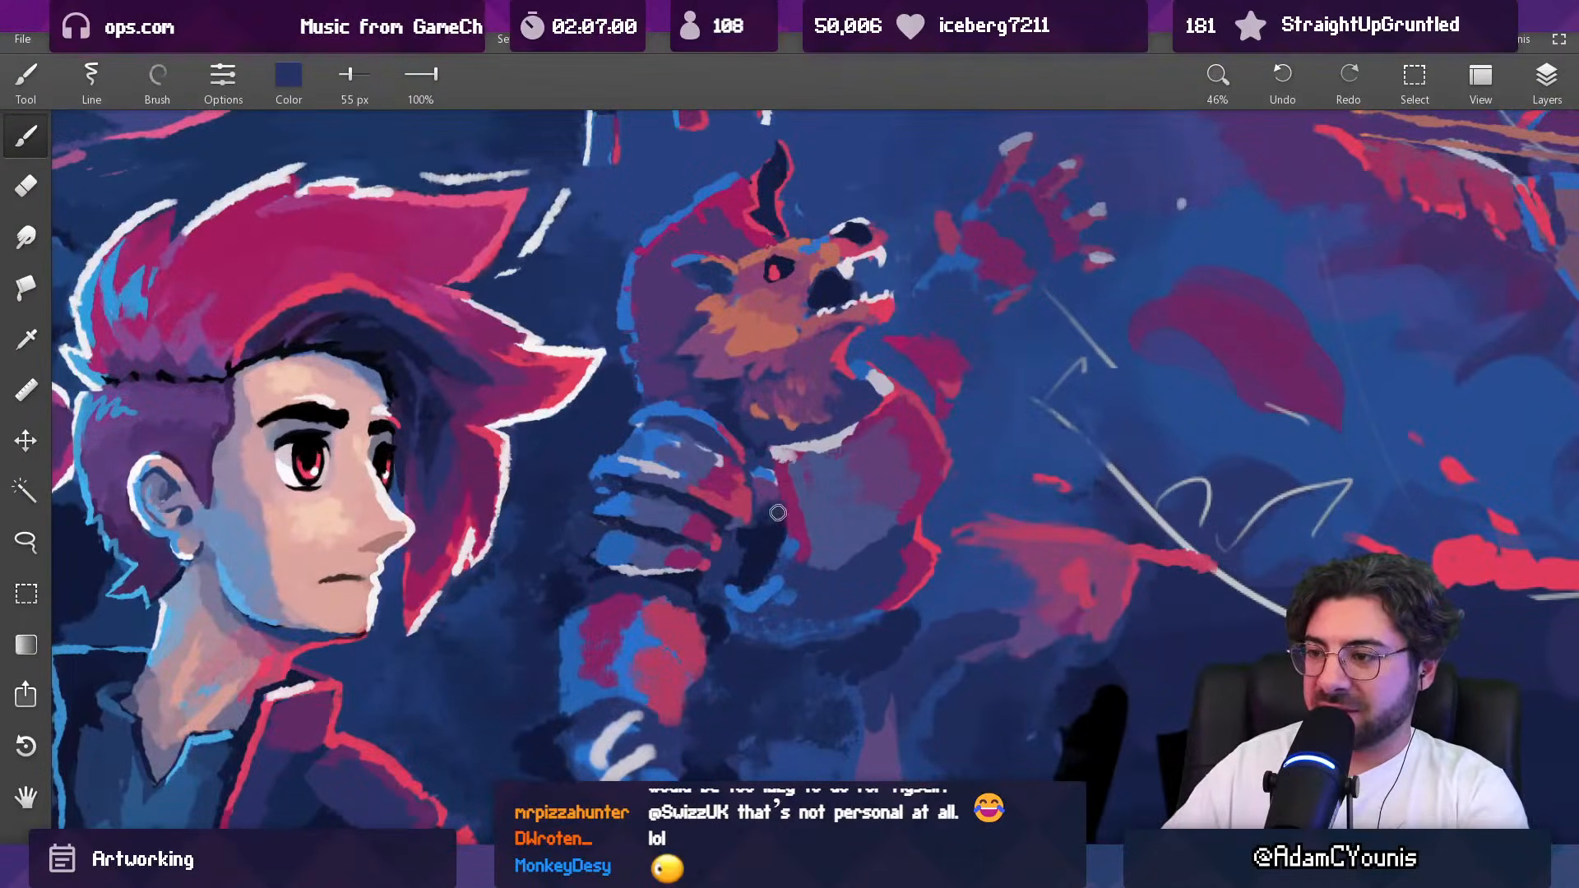
alt+click(762, 507)
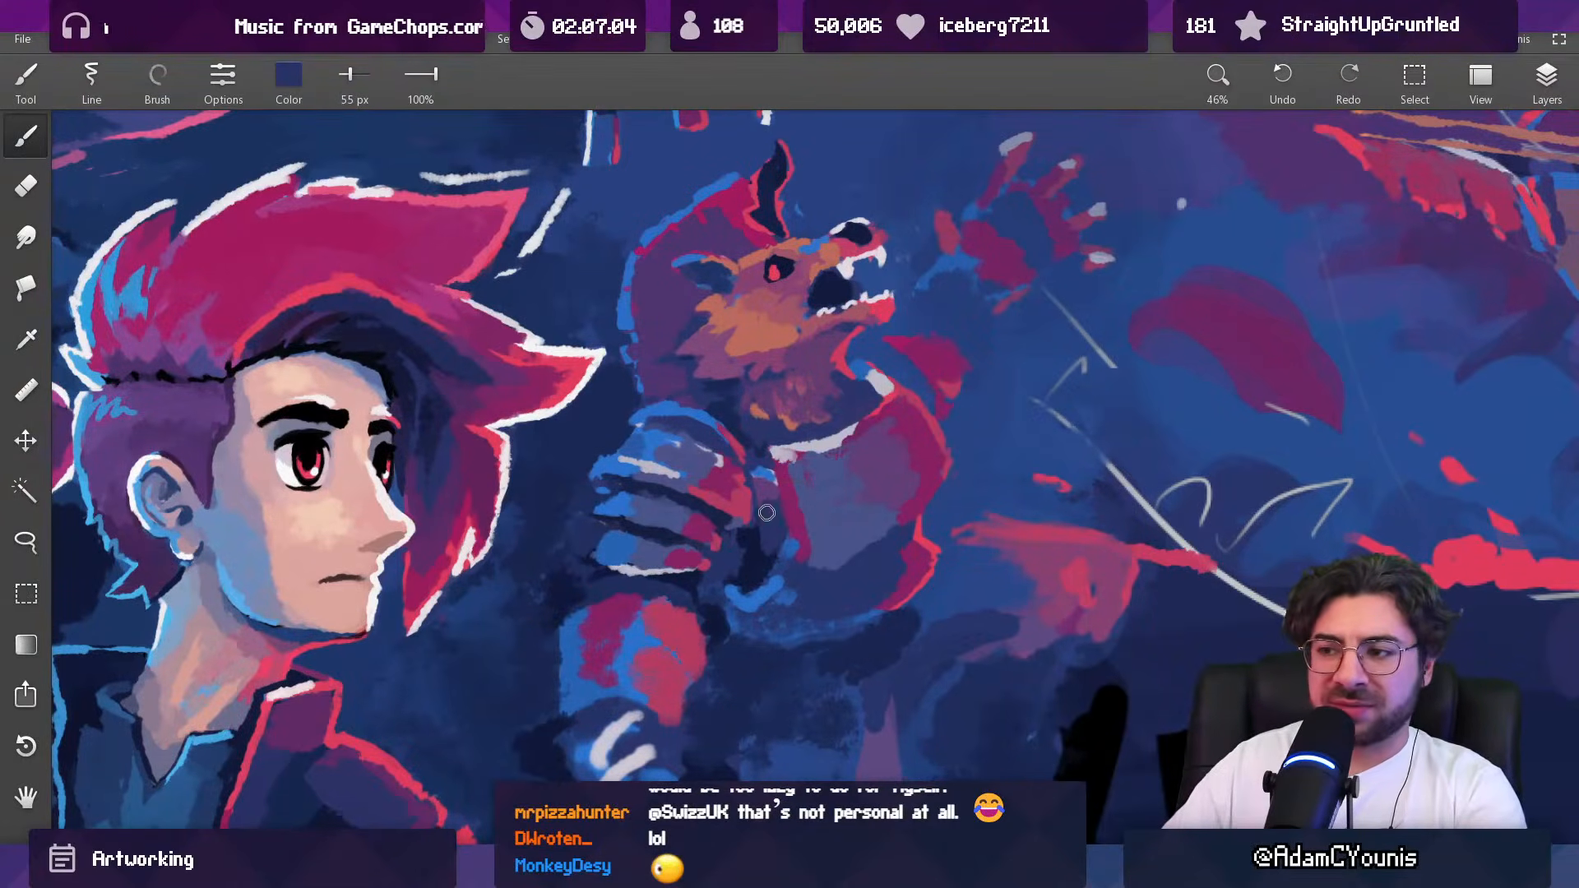
alt+click(765, 496)
drag(767, 495, 769, 508)
alt+click(769, 518)
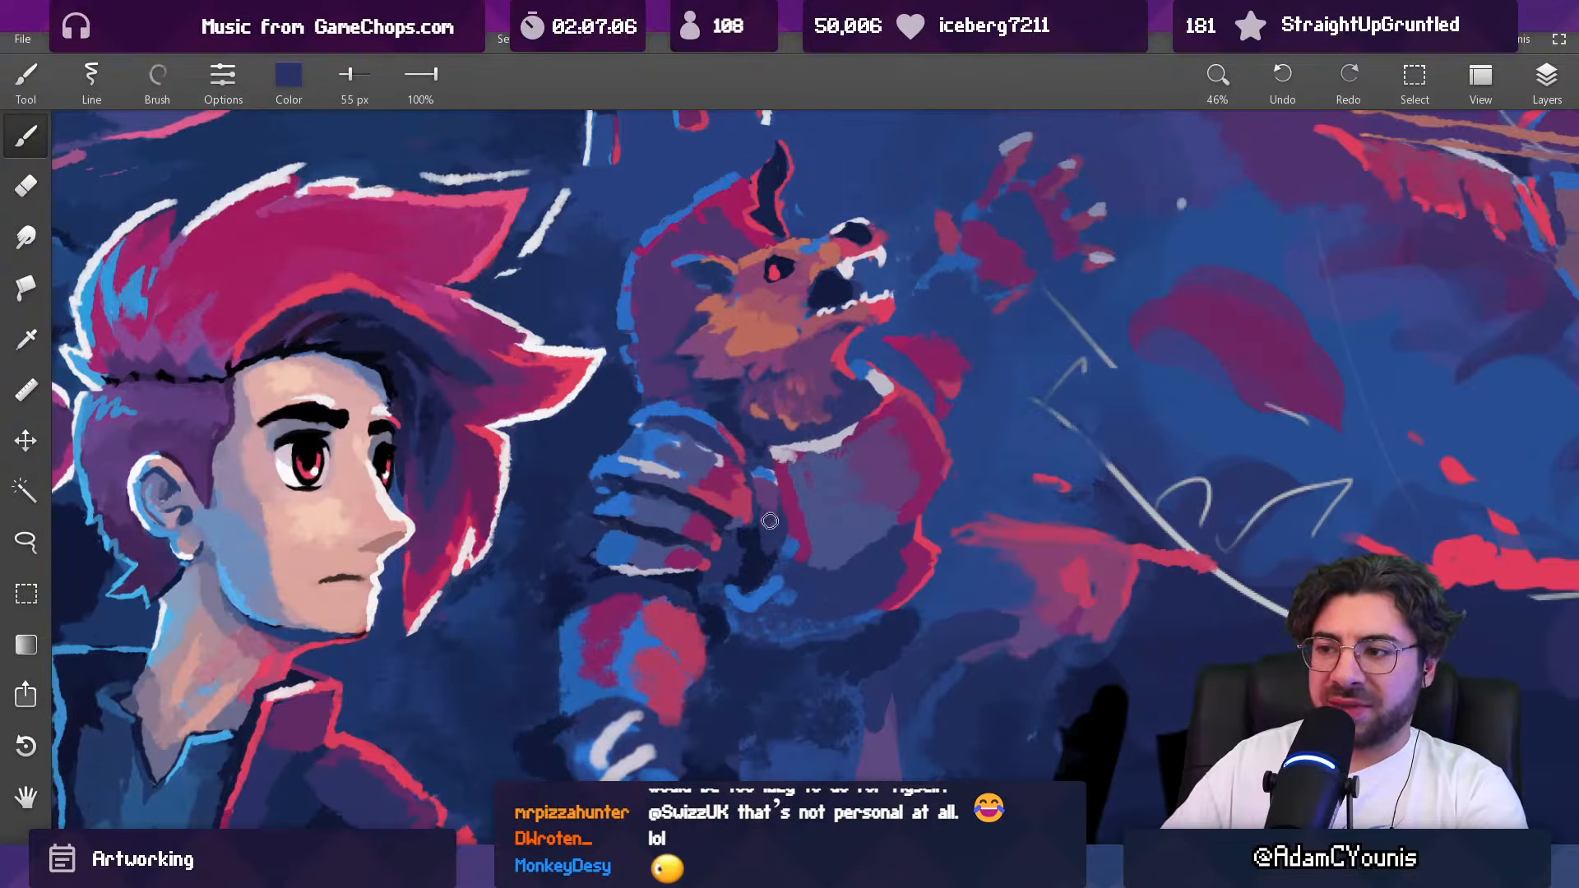
alt+click(770, 529)
alt+click(744, 540)
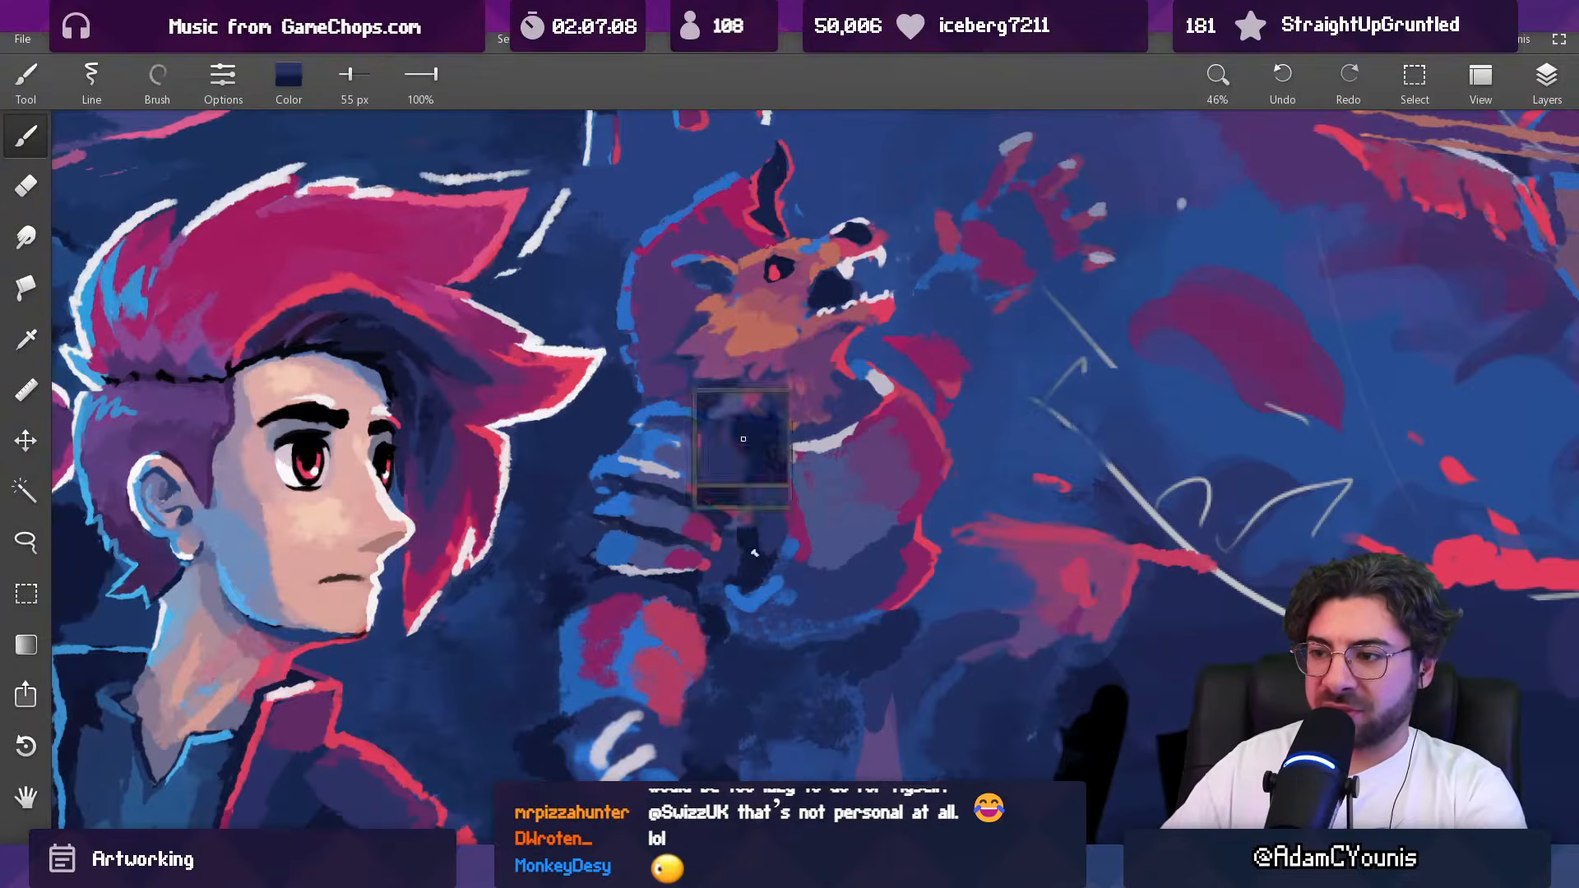
Step: Reshape the lower inner corner of the top shoulder plate with sampled indigo and crimson at 55 px and indigo at 25 px
alt+click(724, 553)
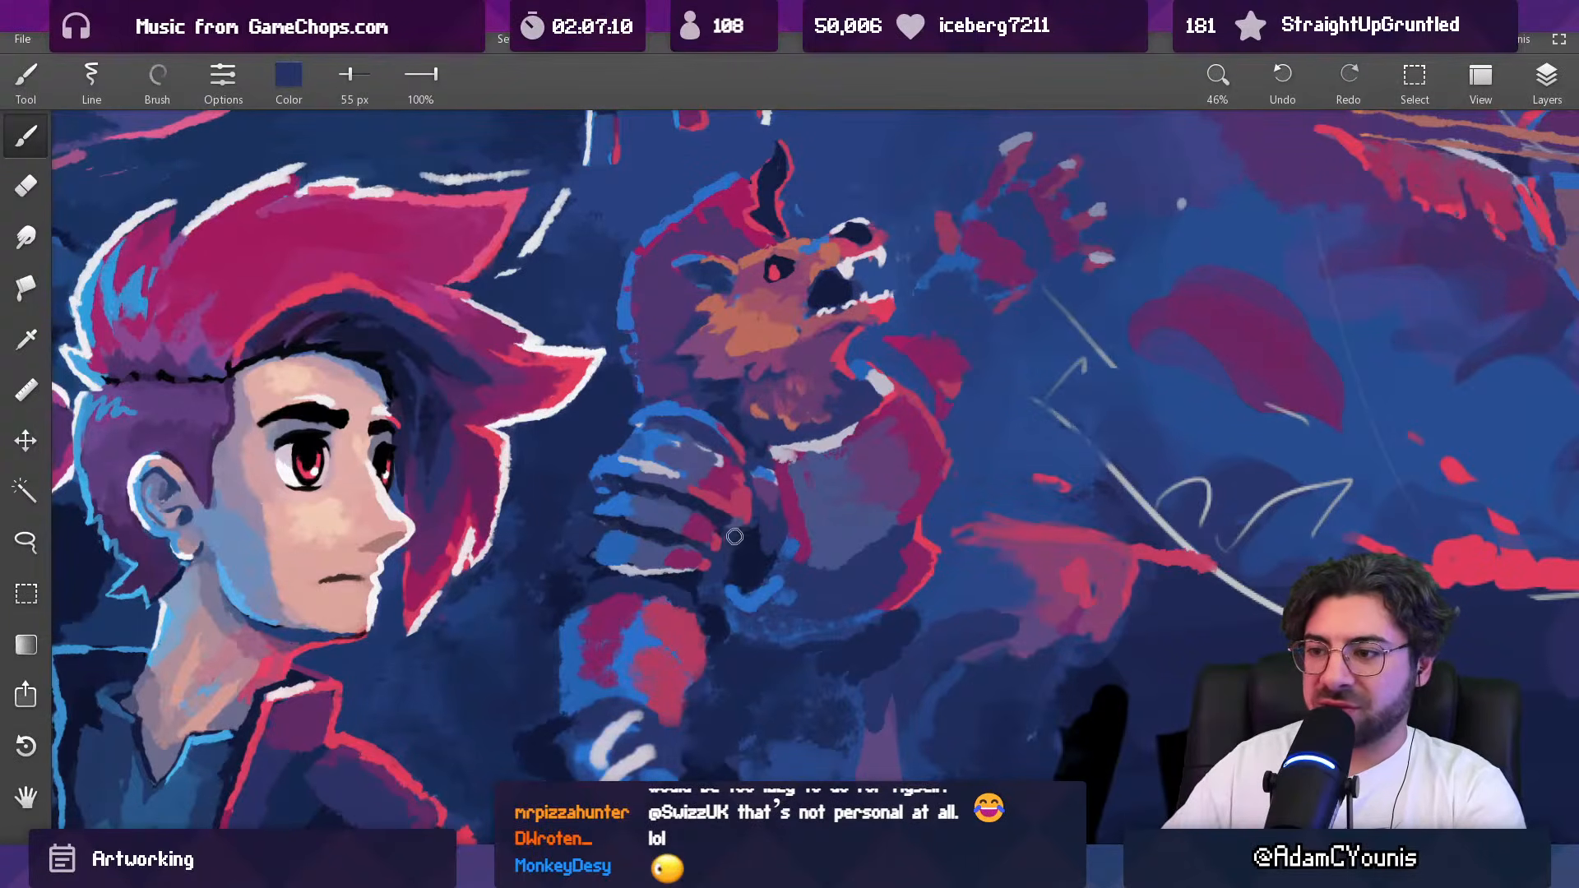
alt+click(731, 532)
alt+click(740, 518)
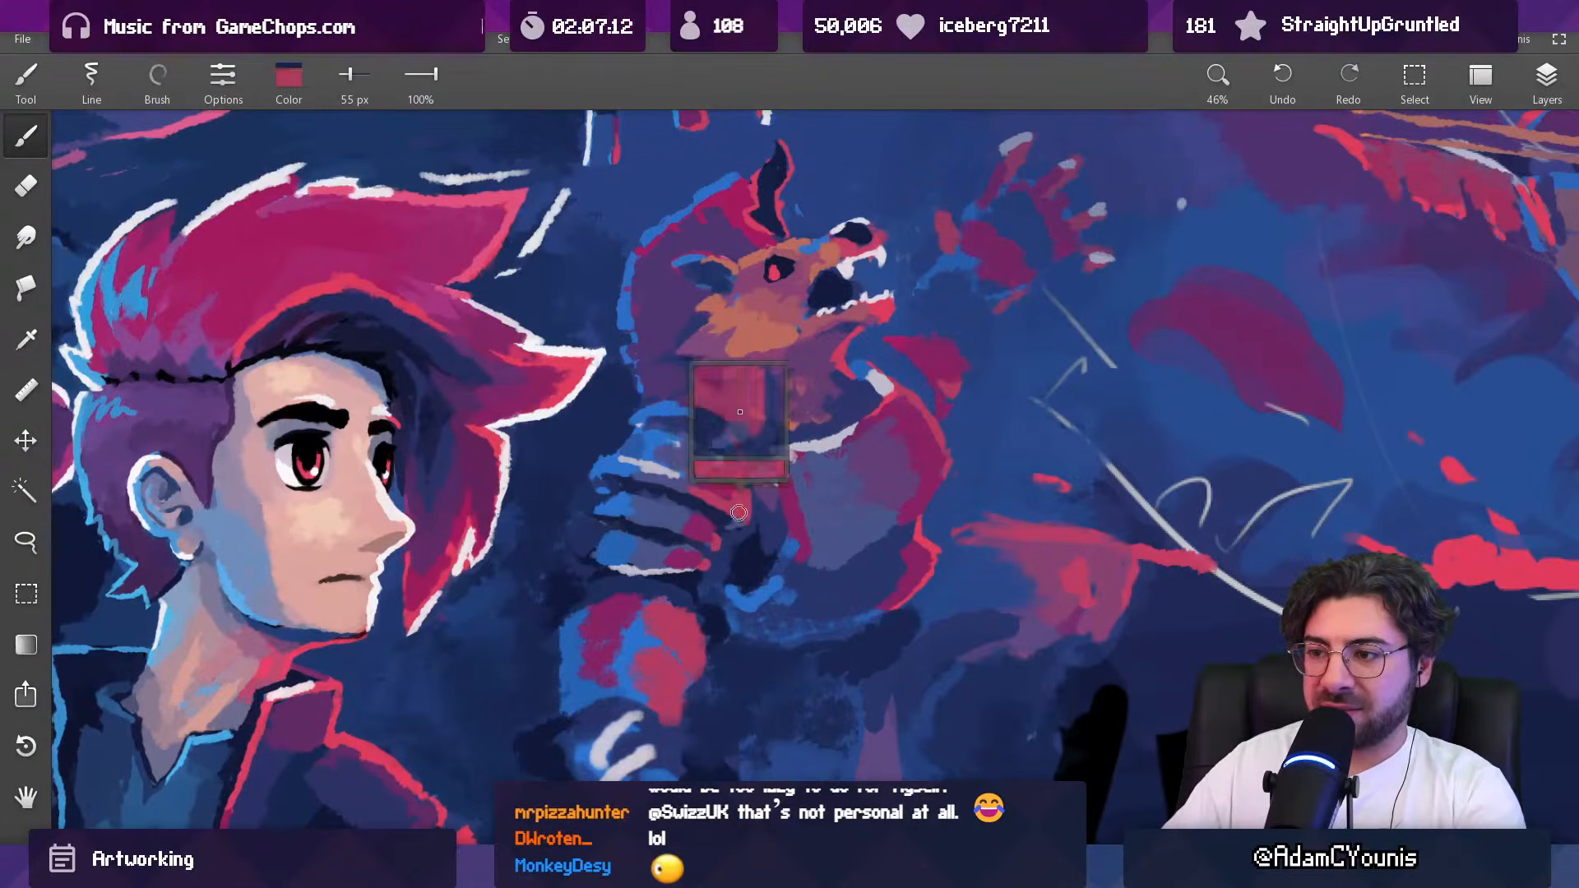
alt+click(731, 495)
scroll(732, 495, up, 5)
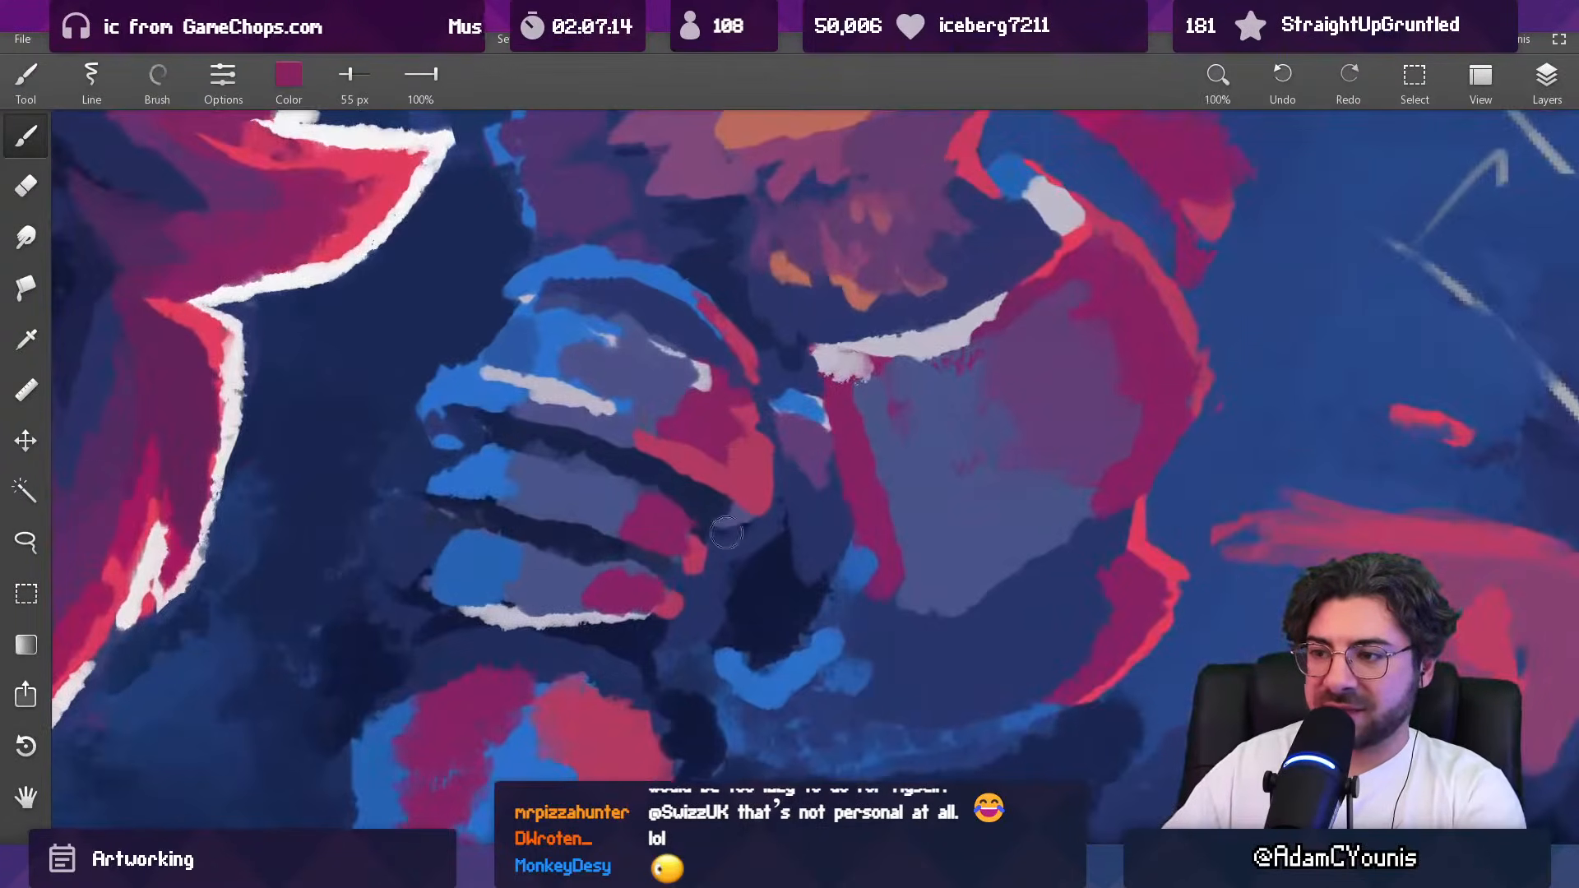
drag(732, 496, 446, 516)
key([)
key([)
key([)
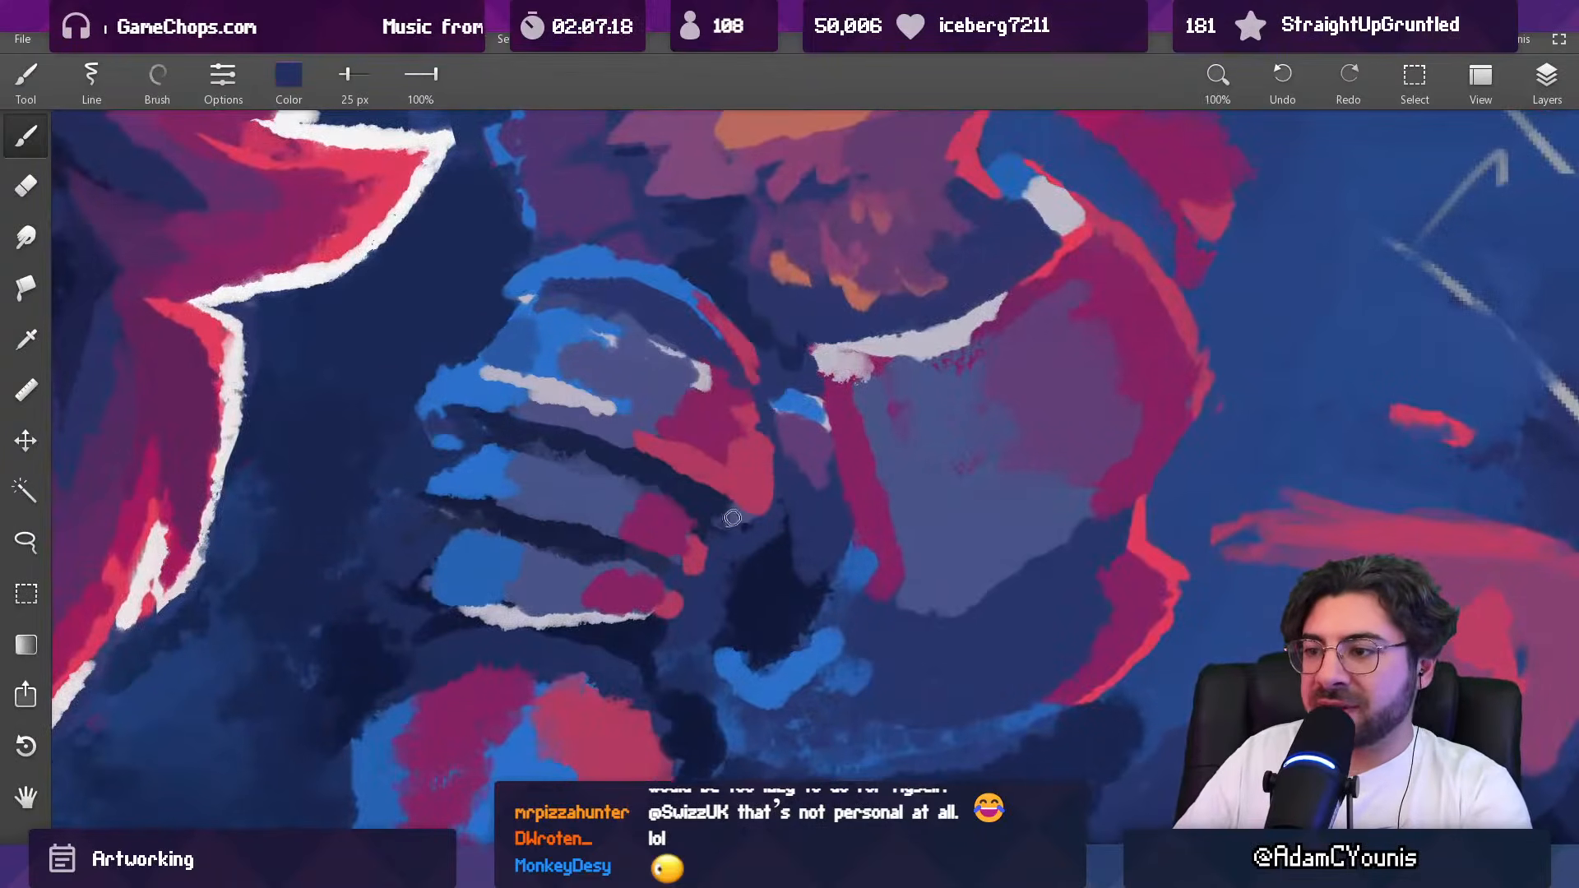
drag(476, 441, 445, 412)
Step: Paint a small blue highlight under the top shoulder plate's lower inner corner at 32 px and refine it at 19 px with crimson and blue
key(])
key(])
drag(738, 517, 726, 521)
alt+click(714, 502)
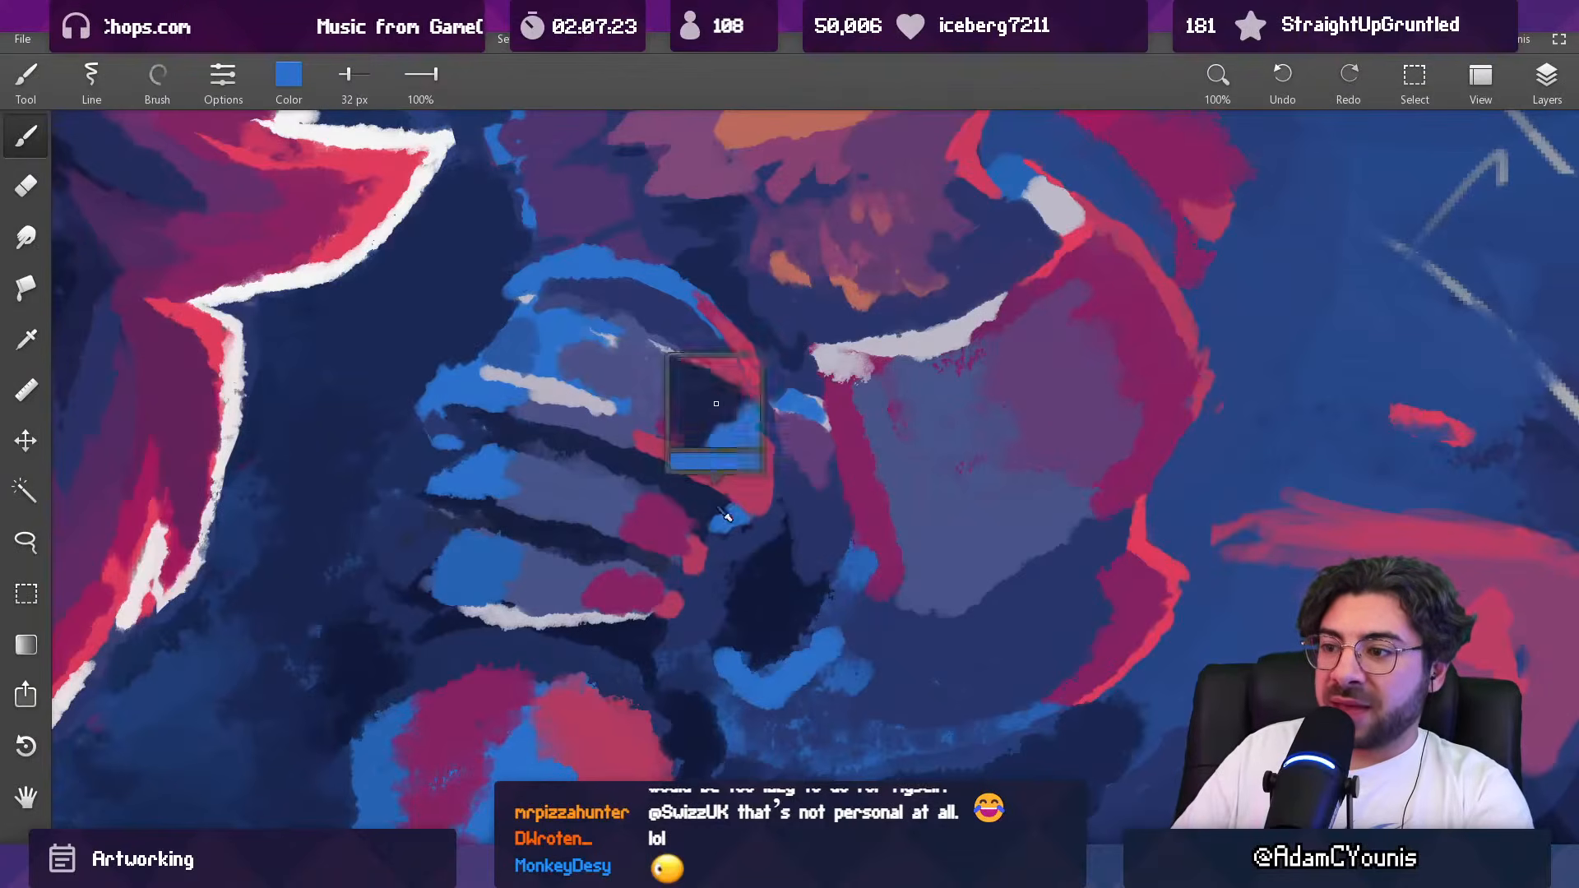
scroll(722, 507, down, 3)
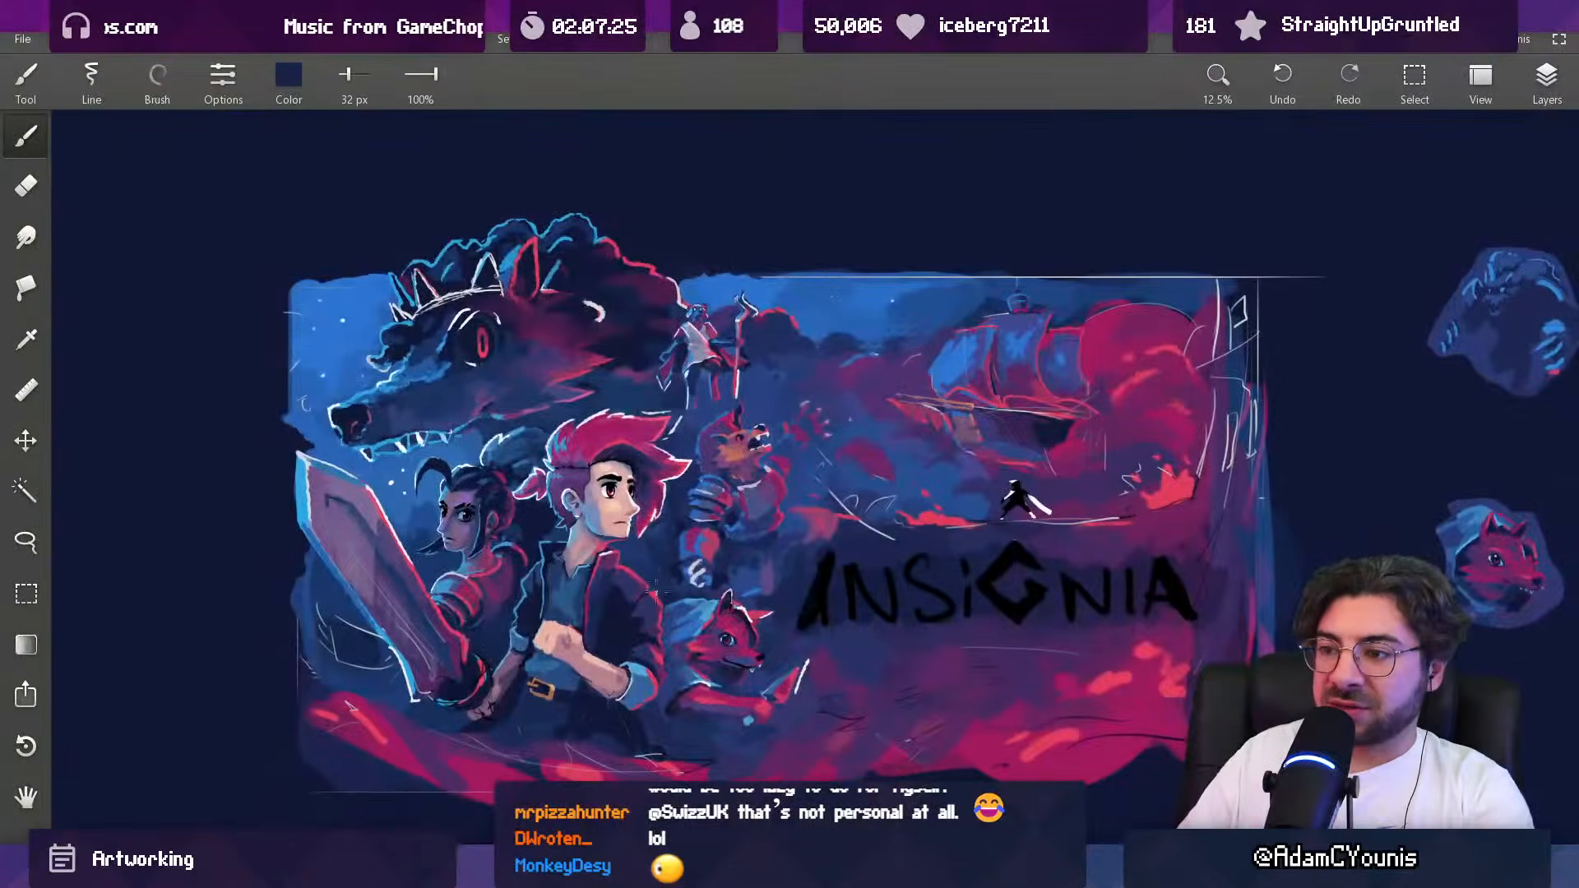
scroll(717, 512, up, 5)
key([)
key([)
key([)
key([)
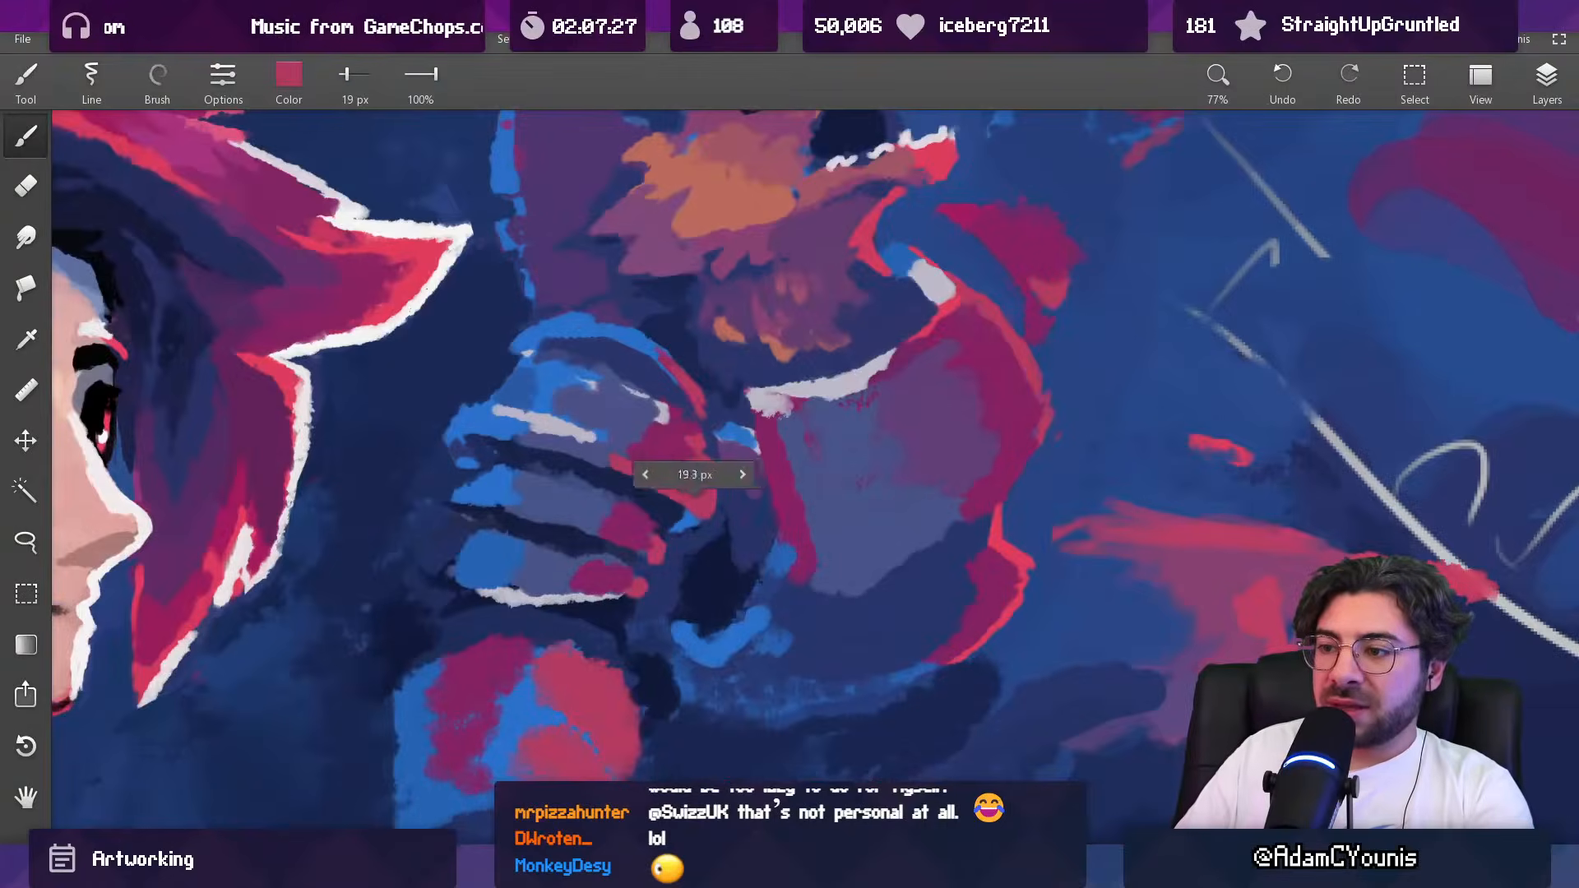
alt+click(690, 523)
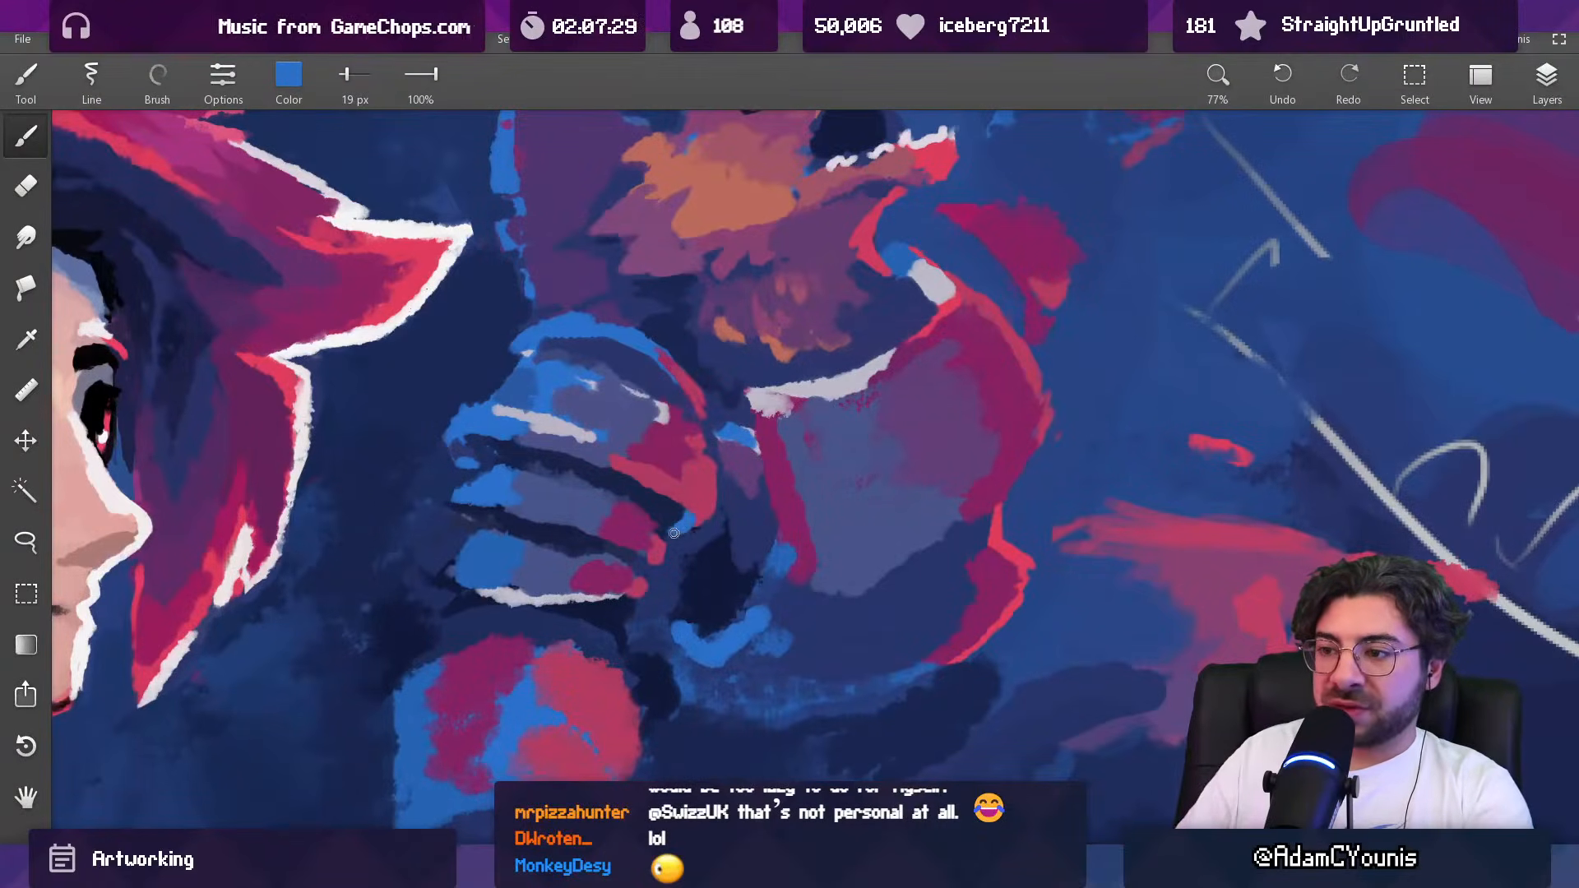
scroll(673, 533, down, 4)
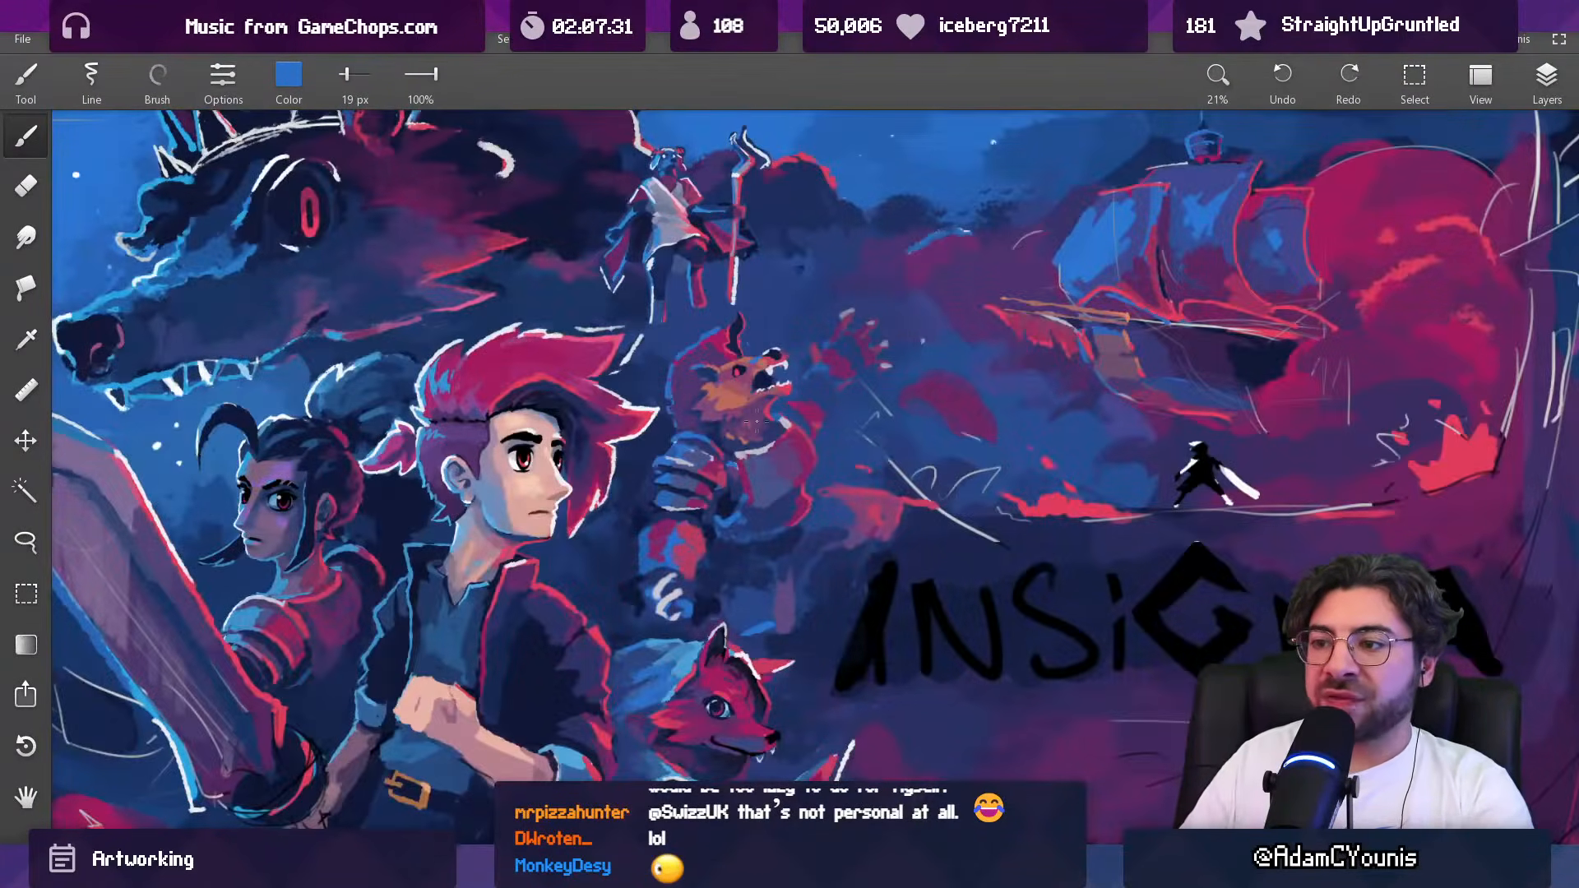
Step: Recolour the tip below the top shoulder plate's inner corner with muted indigo at 26 px, blending in purple and crimson at 31 px
scroll(706, 499, up, 5)
alt+click(728, 461)
key(])
key(])
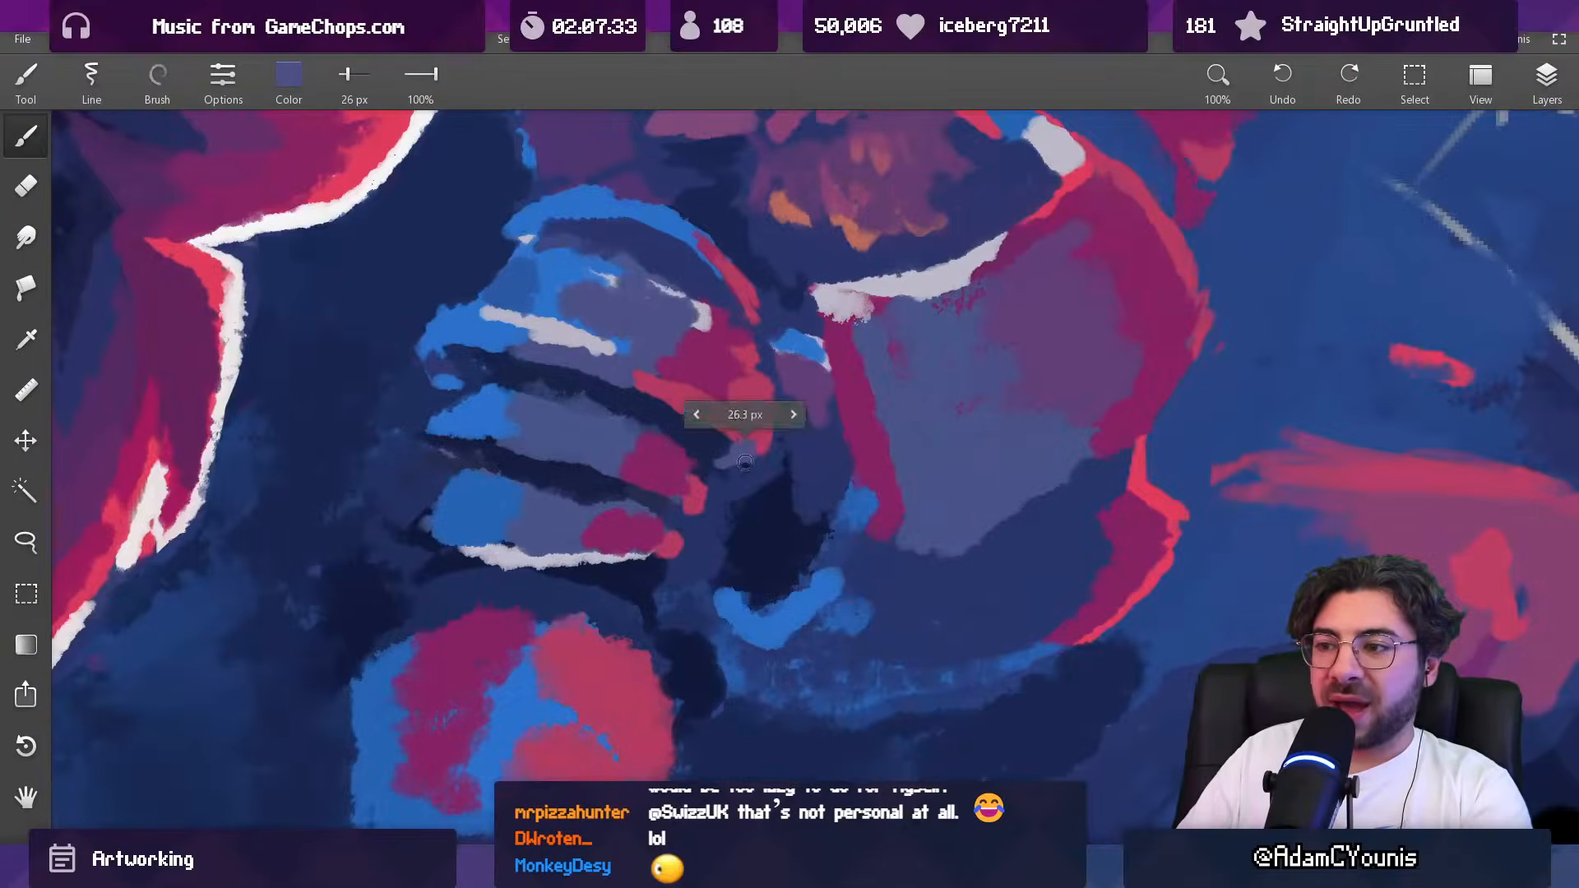
alt+click(730, 468)
key(])
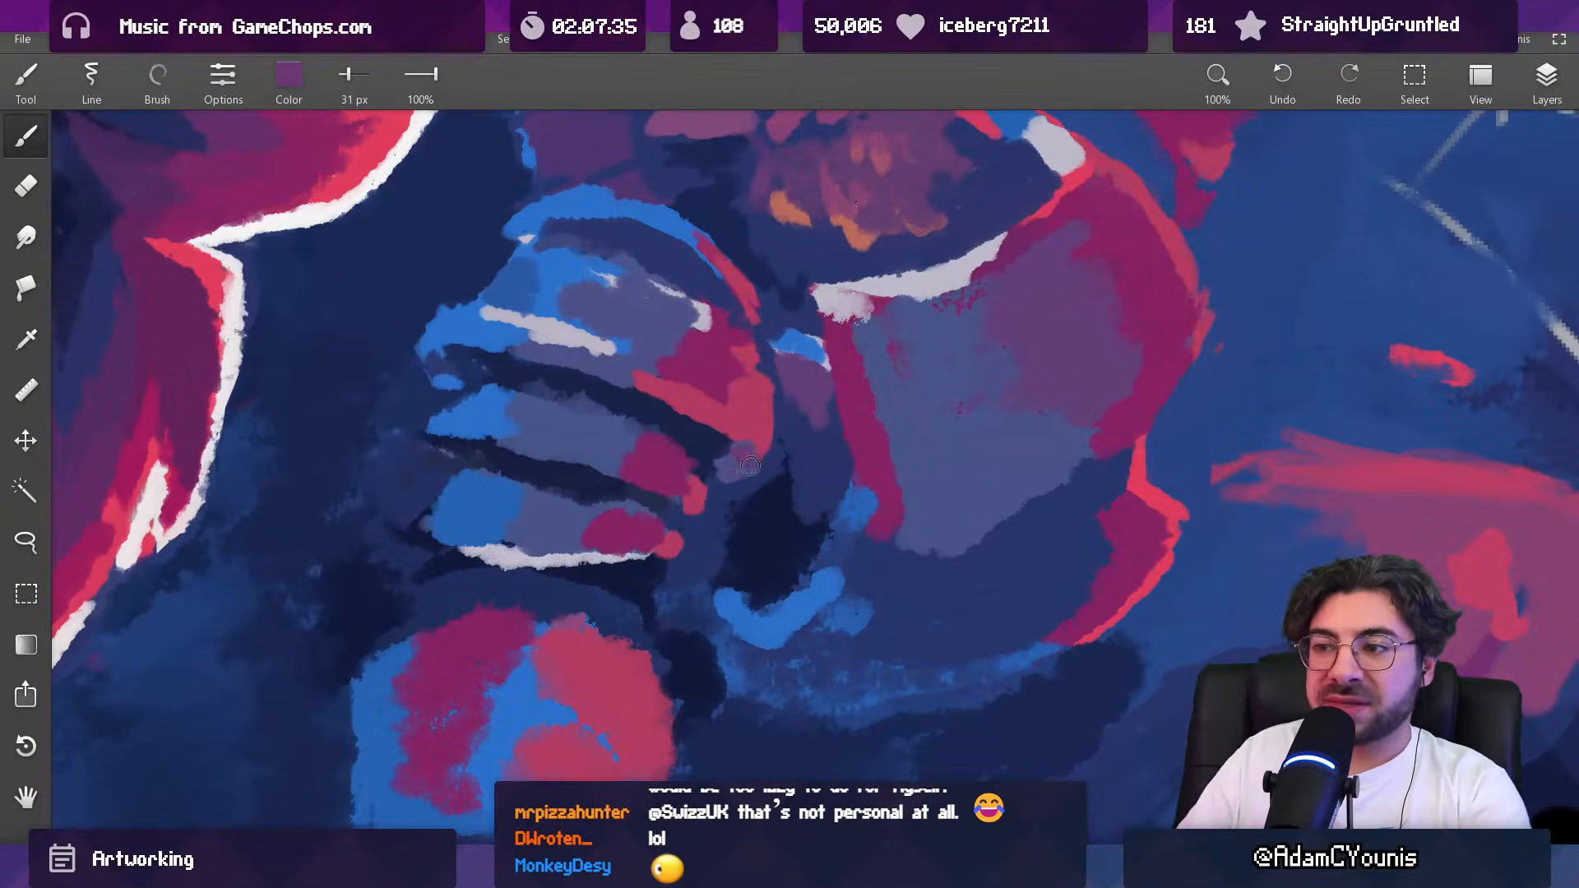
alt+click(742, 458)
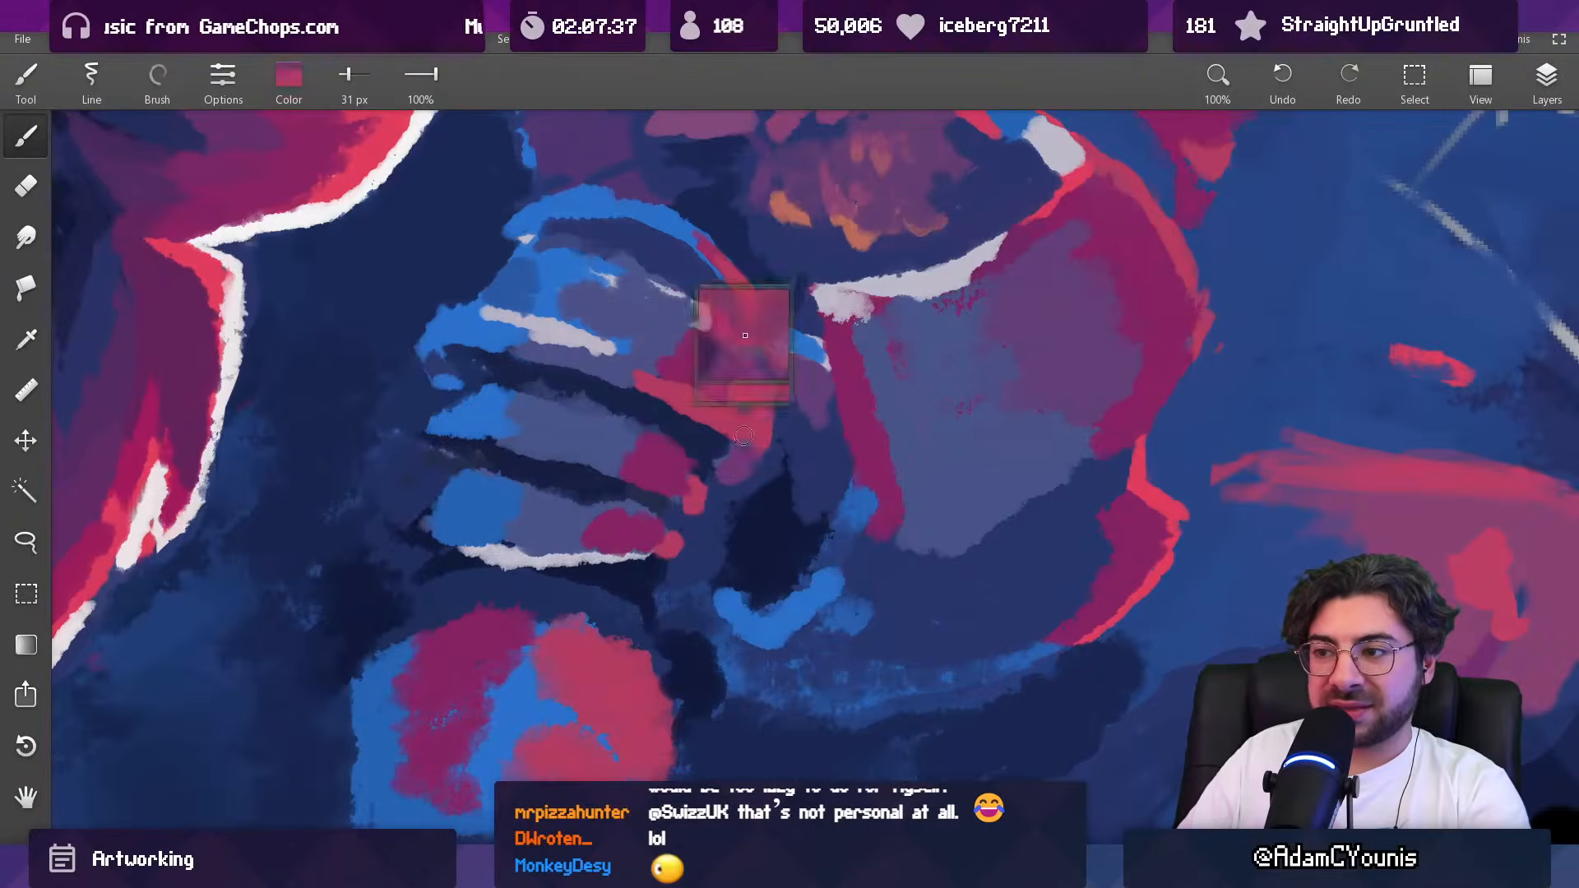
drag(712, 449, 723, 457)
alt+click(738, 436)
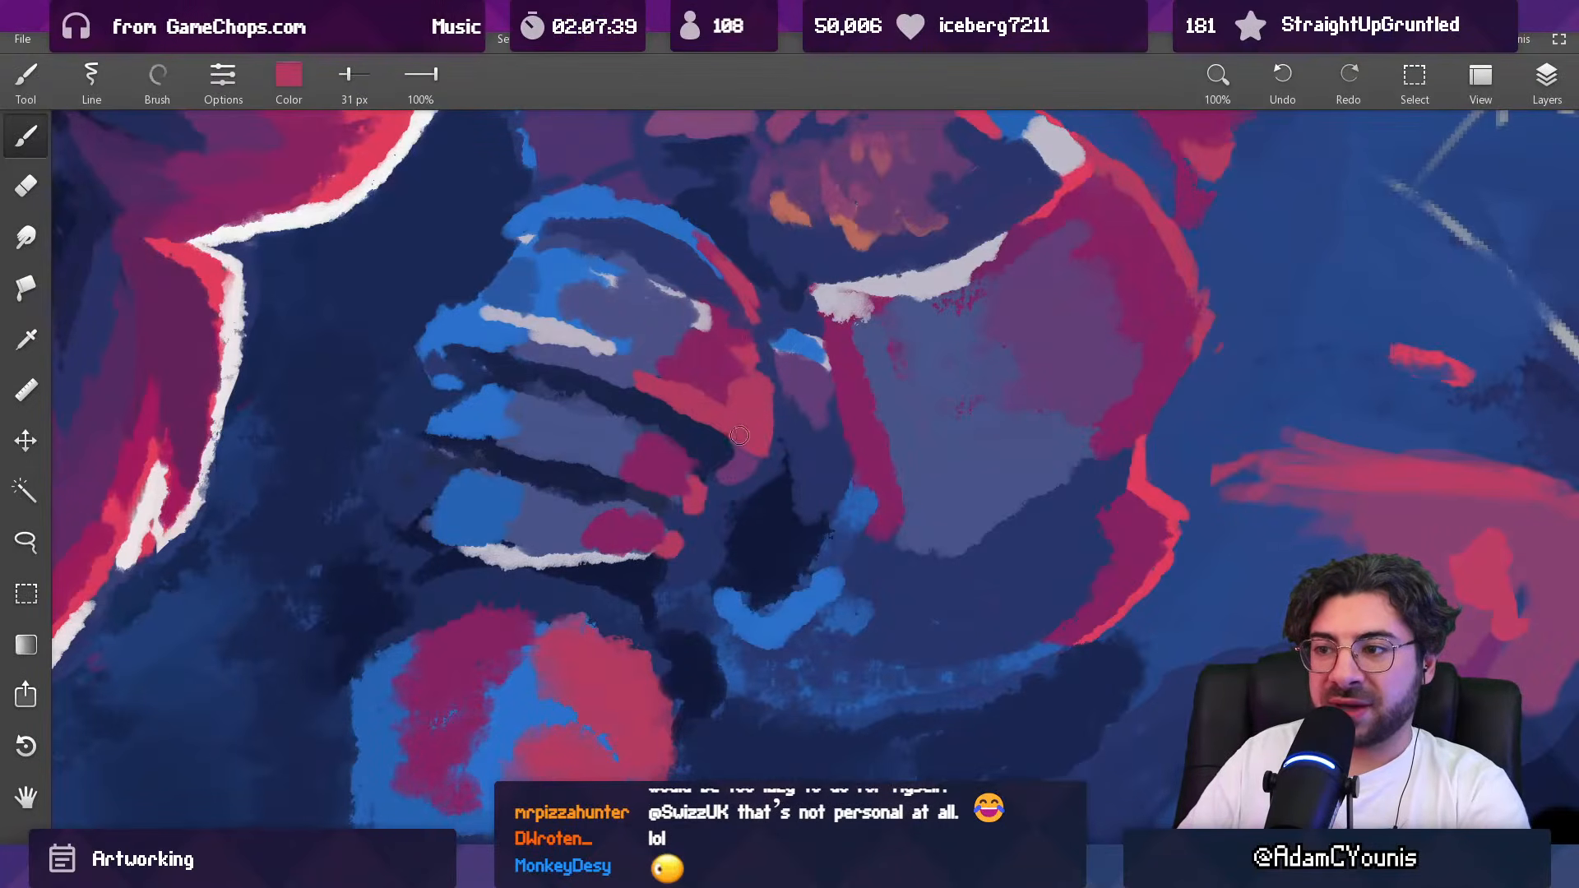
Step: Refine the strip between the top shoulder plate's inner edge and the chest armour with sampled indigo at 31 px
mouse_move(794, 332)
mouse_down()
mouse_move(807, 215)
mouse_move(791, 315)
mouse_up()
key(alt)
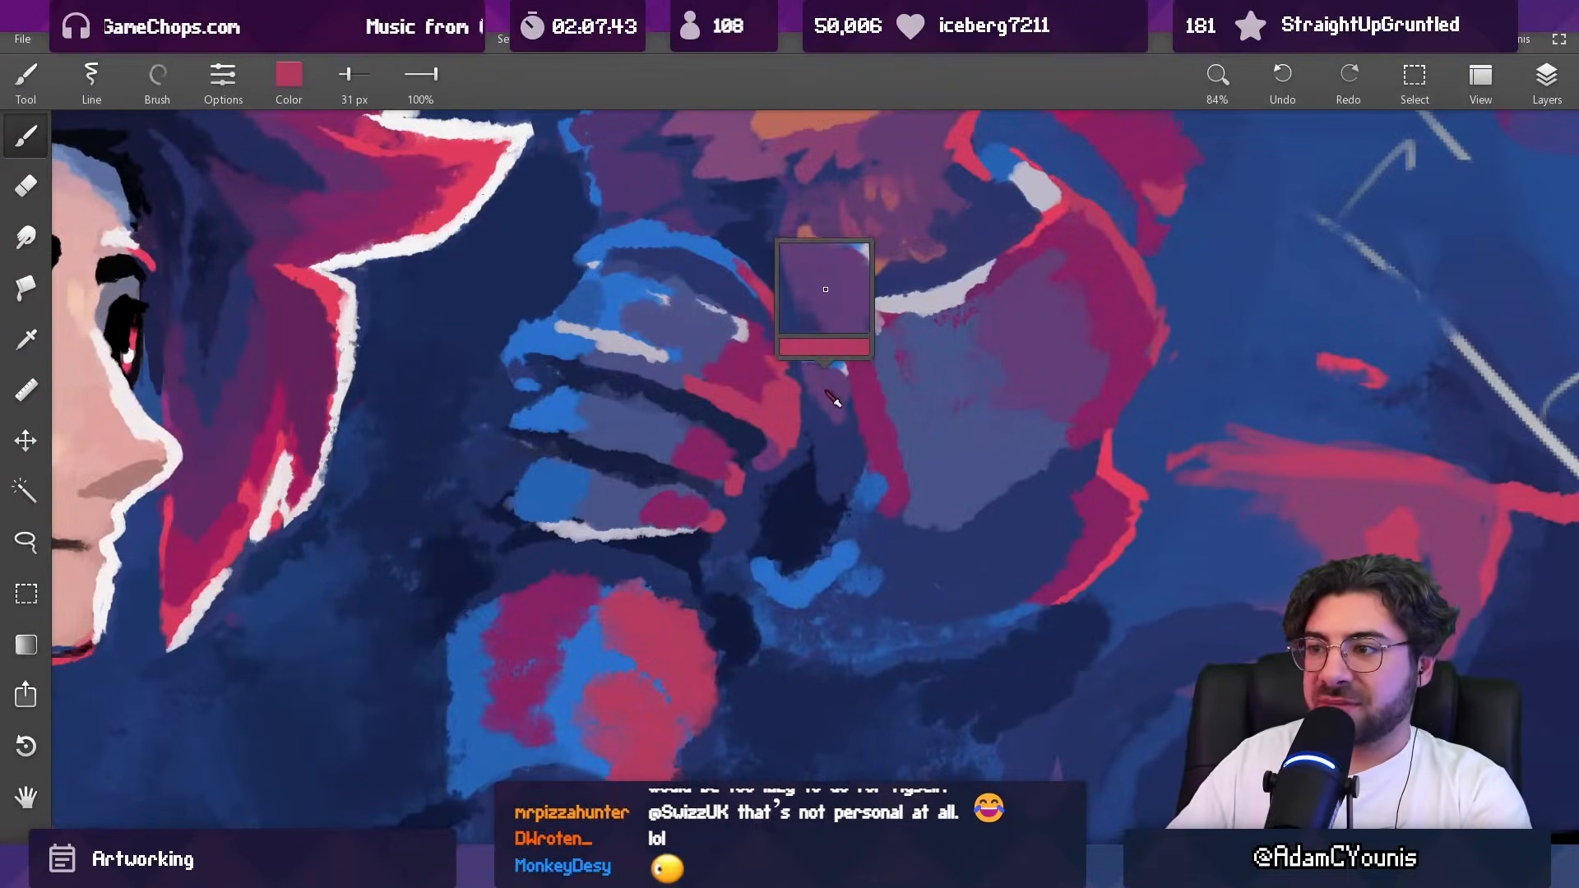
alt+click(714, 458)
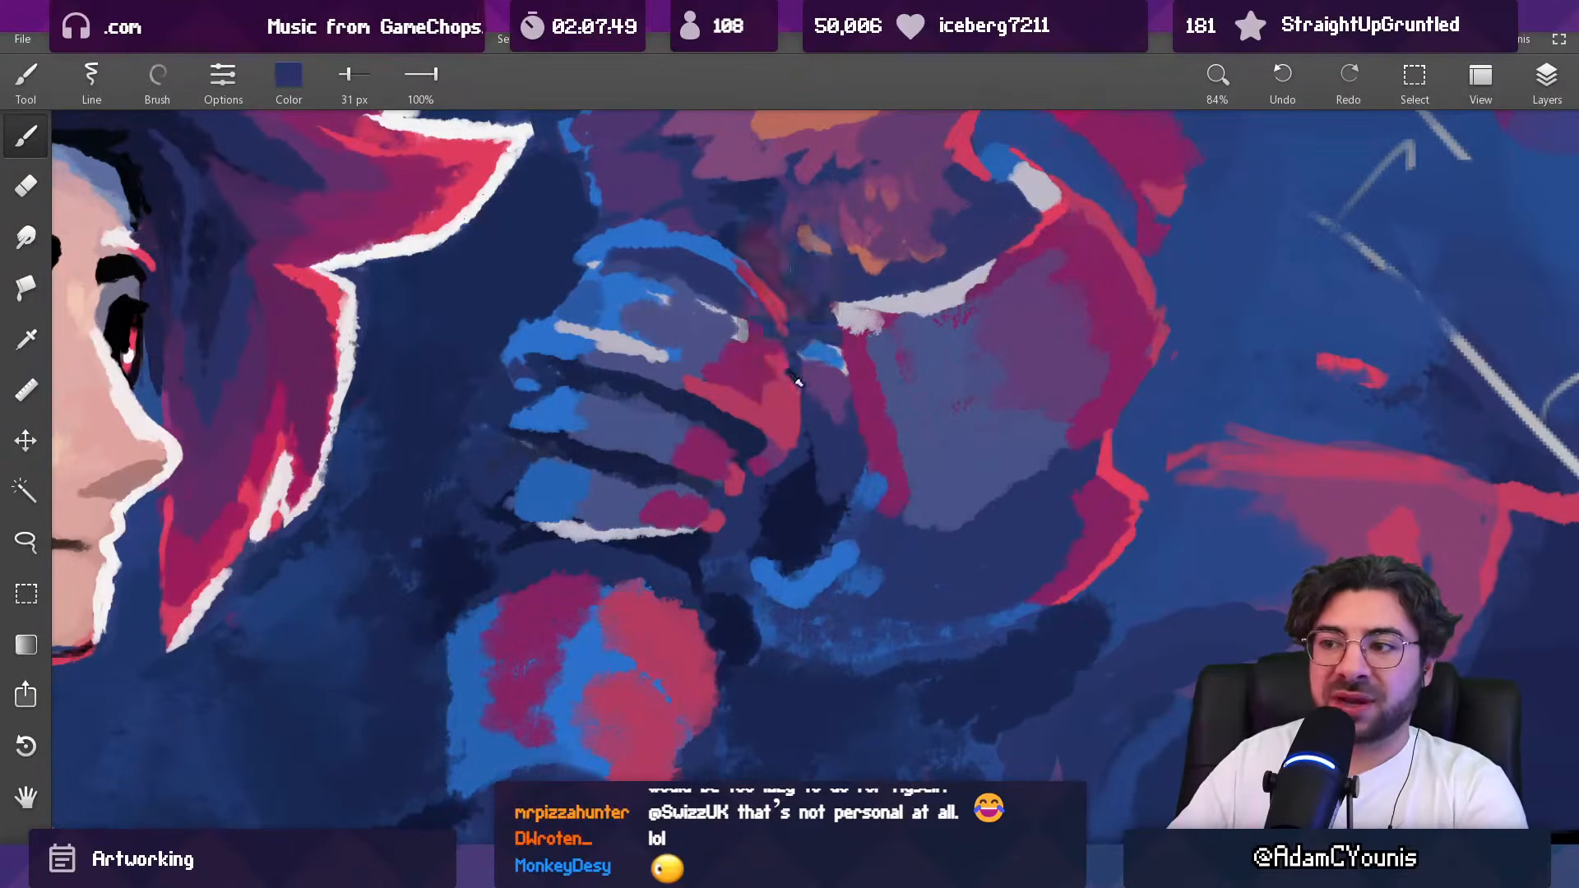
mouse_move(802, 380)
mouse_down()
mouse_move(740, 633)
mouse_move(819, 325)
mouse_up()
key(alt)
alt+click(822, 369)
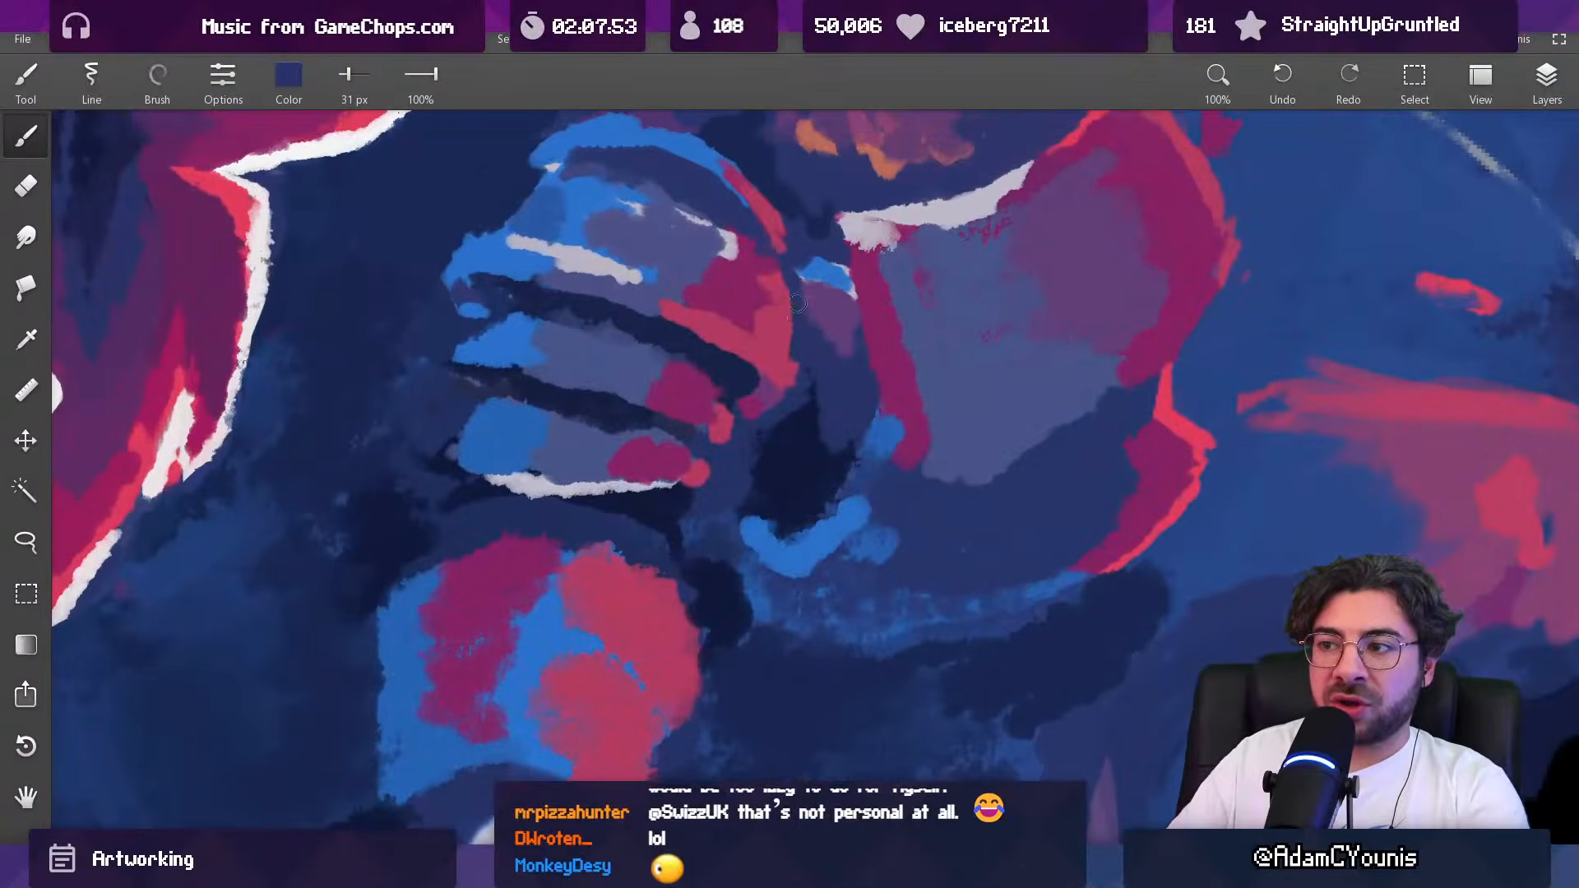
Step: Touch up the top shoulder plate's lower inner corner with sampled crimson at 31 px and purple at 19 px
alt+click(784, 380)
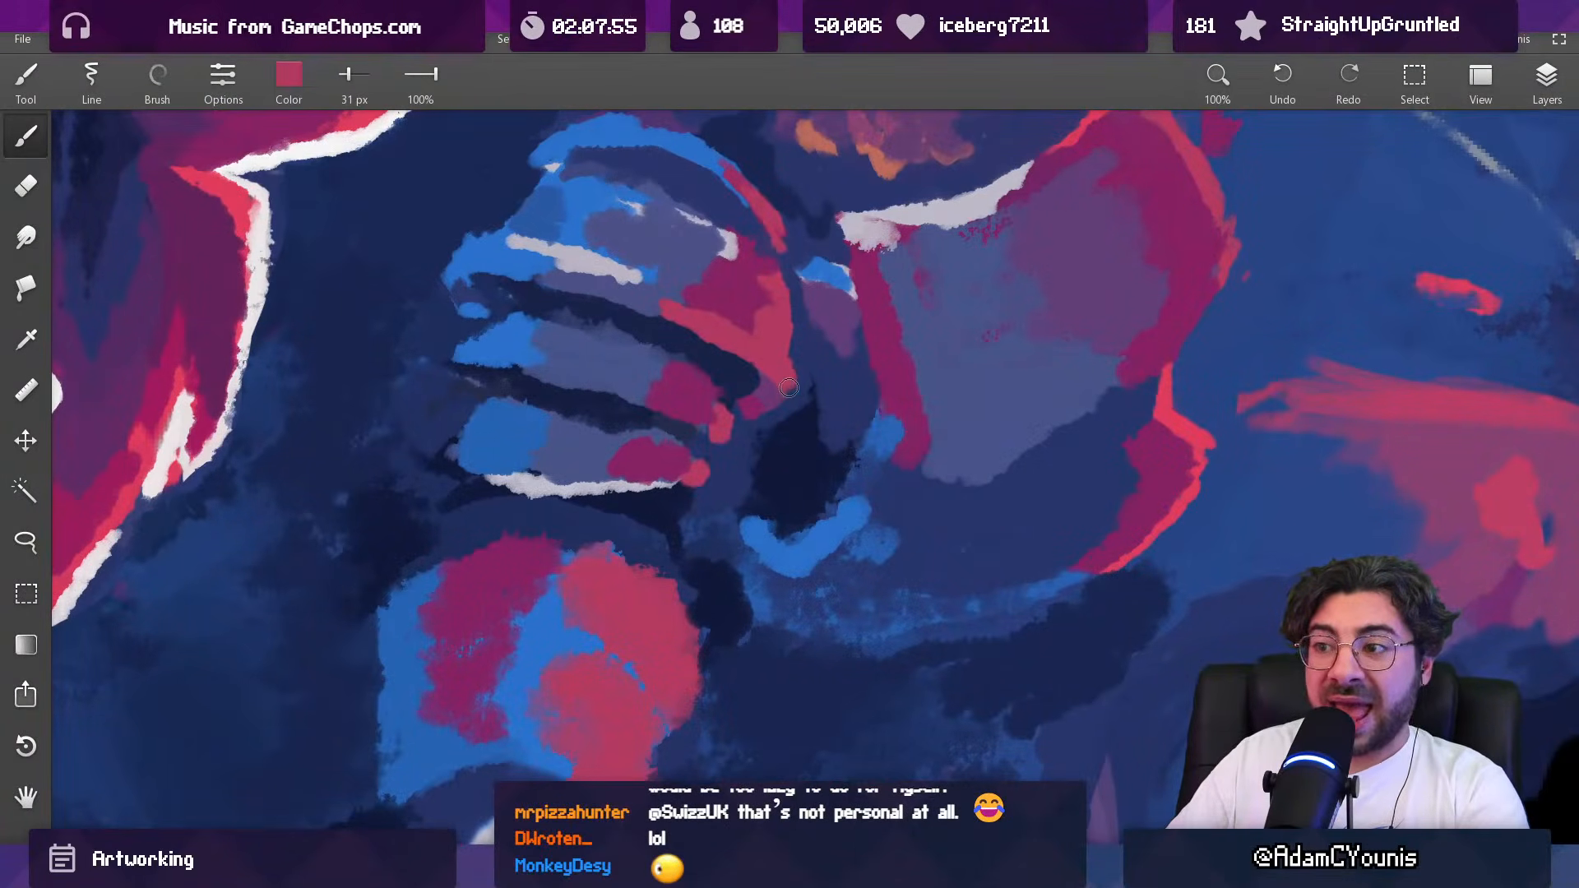
alt+click(779, 391)
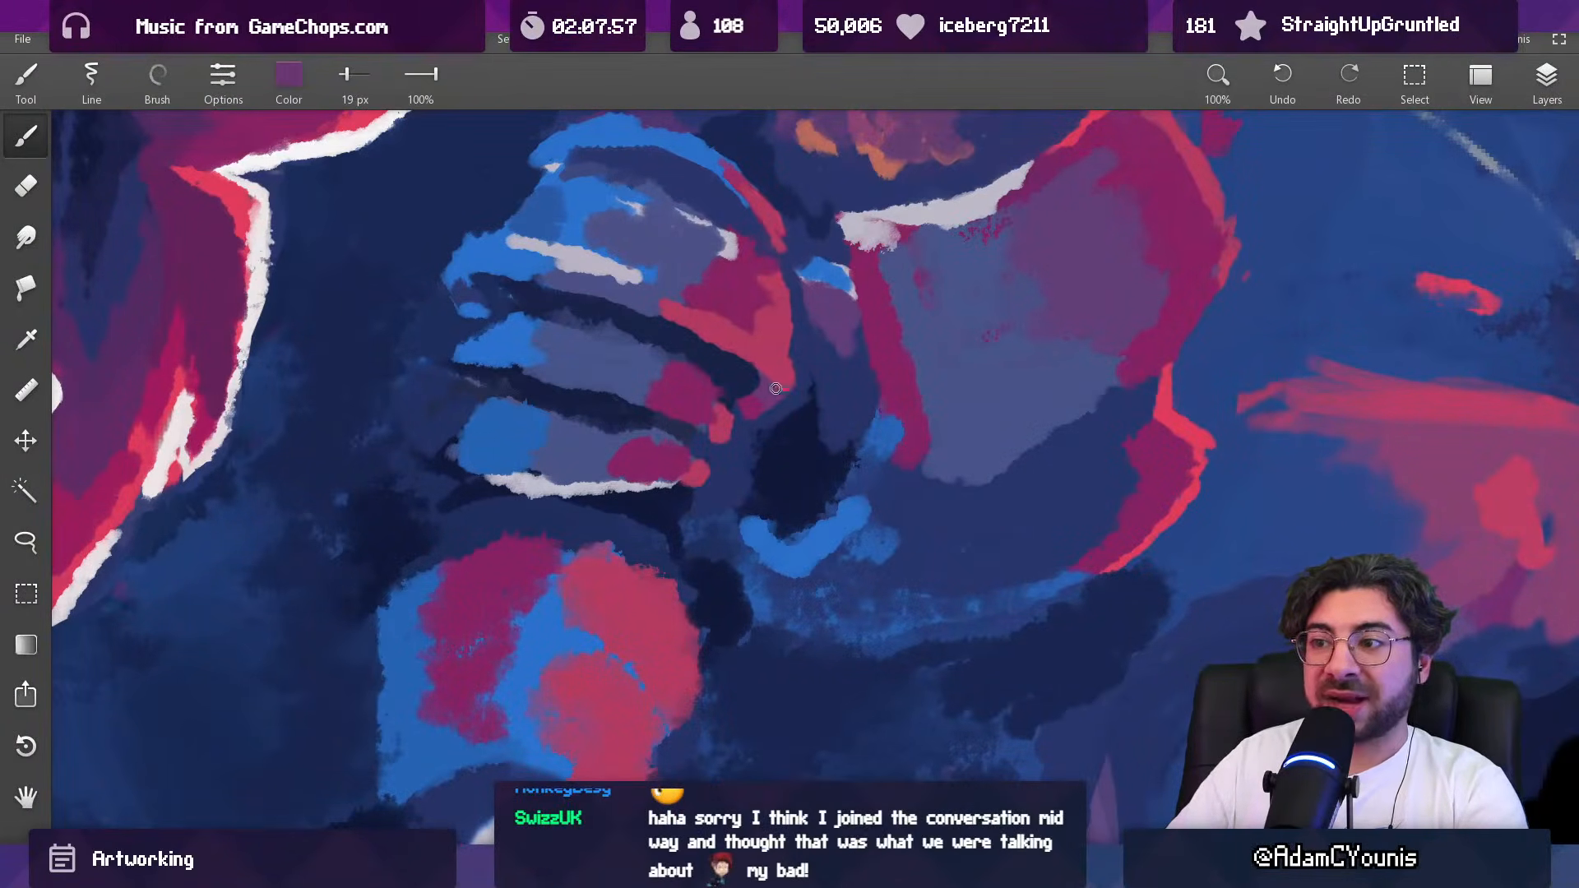
scroll(791, 375, down, 5)
scroll(765, 390, up, 5)
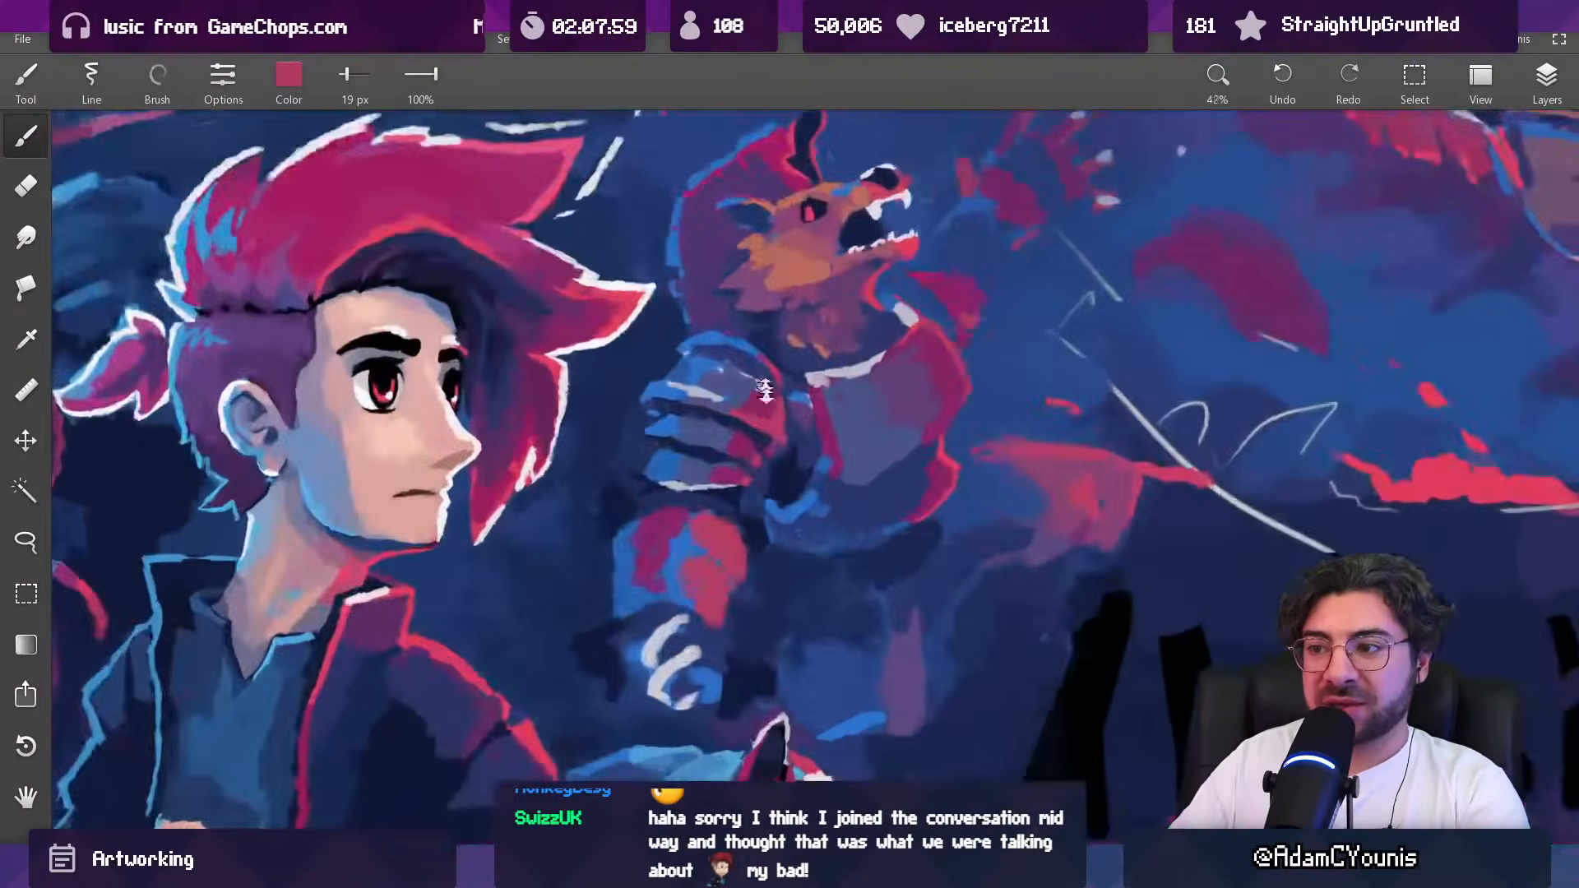
scroll(765, 390, up, 3)
Step: Reshape the dark gap beneath the top shoulder plate with sampled navy at 25 px and 36 px
alt+click(720, 433)
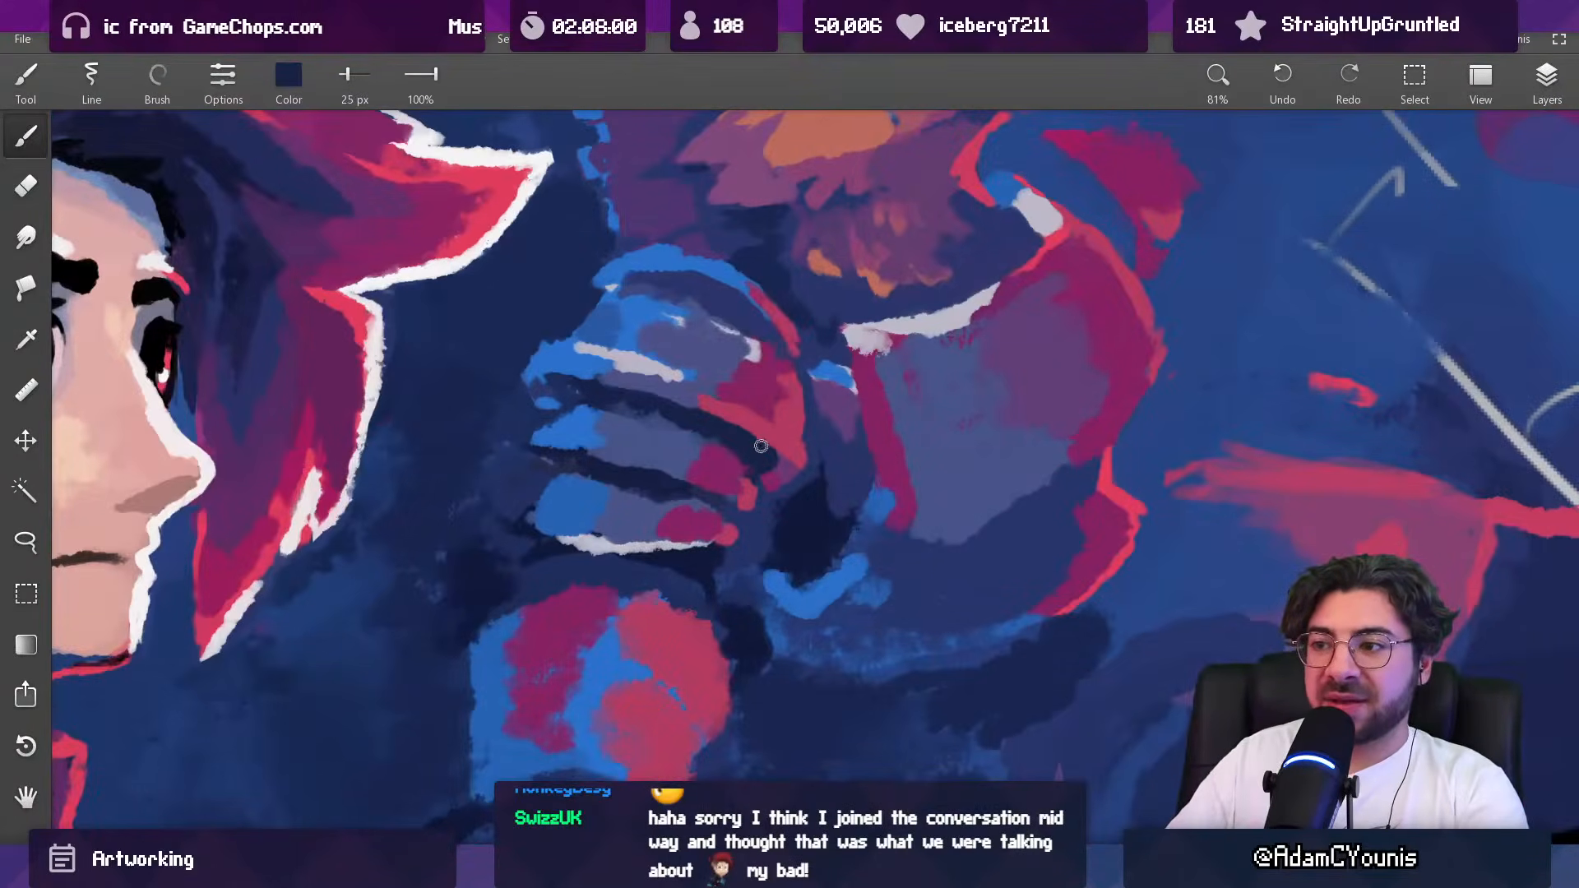
alt+click(695, 407)
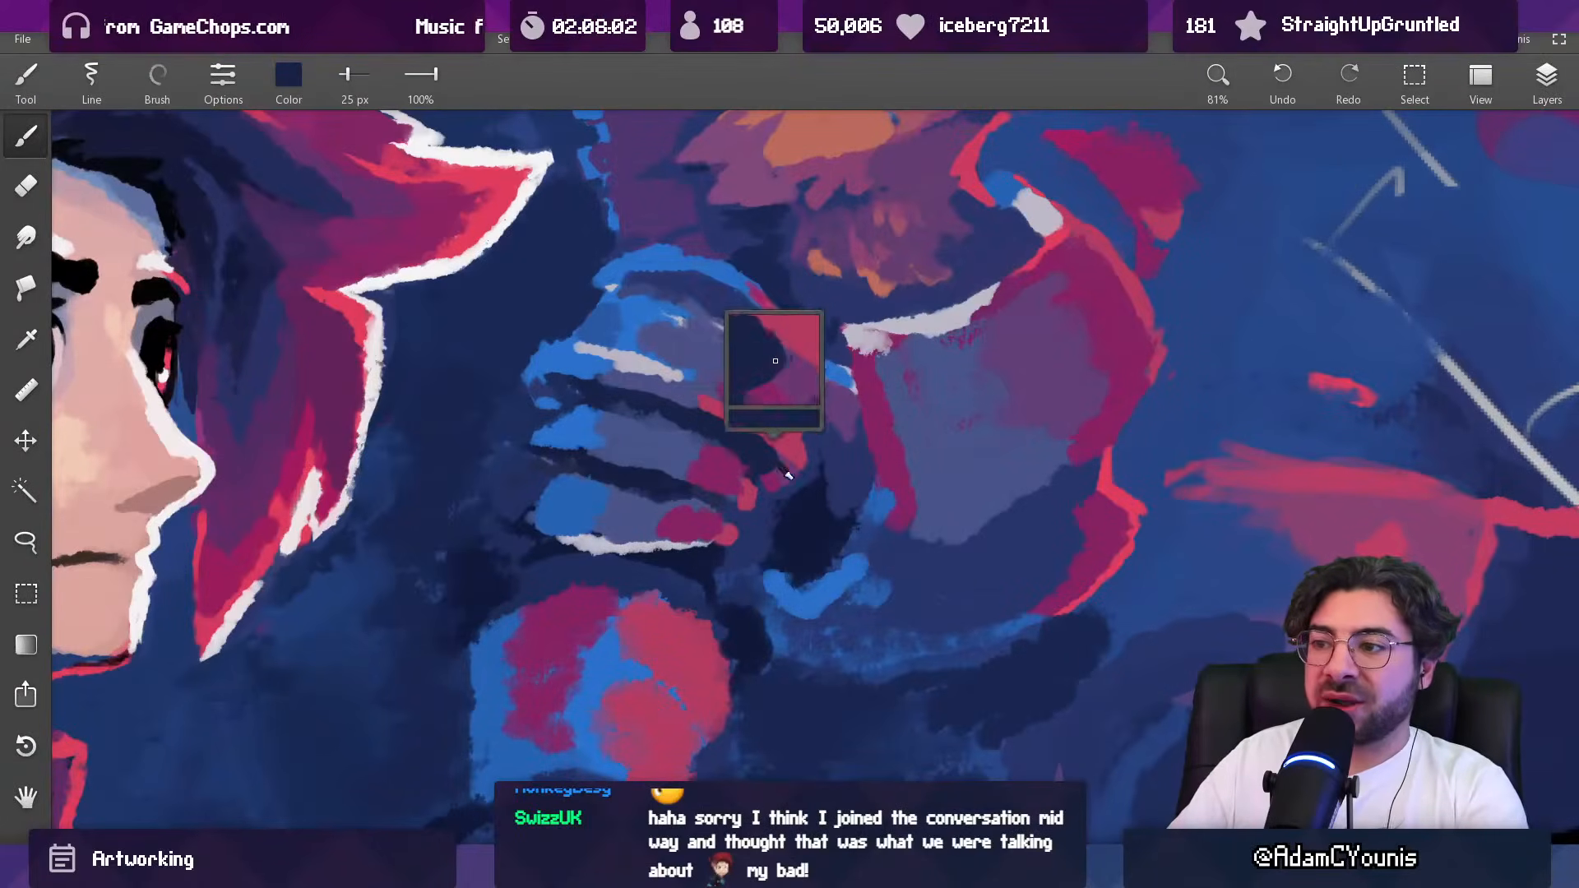
alt+click(676, 405)
alt+click(748, 432)
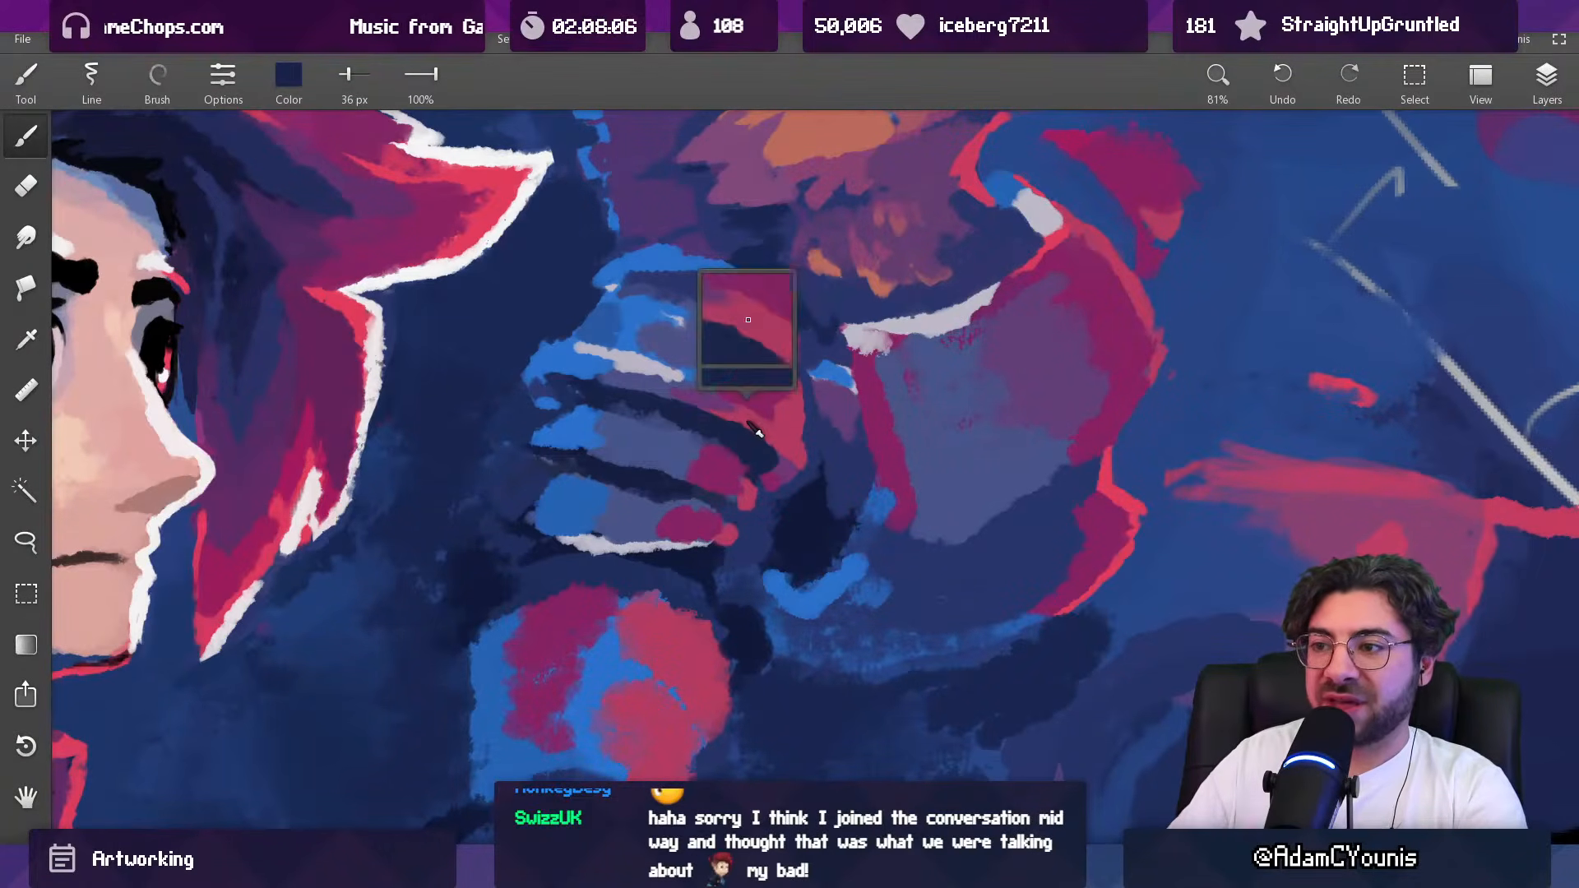
Step: Redefine the top shoulder plate's lower inner edge at 26 px with sampled crimson, trimming its outline with indigo
key(bracketleft)
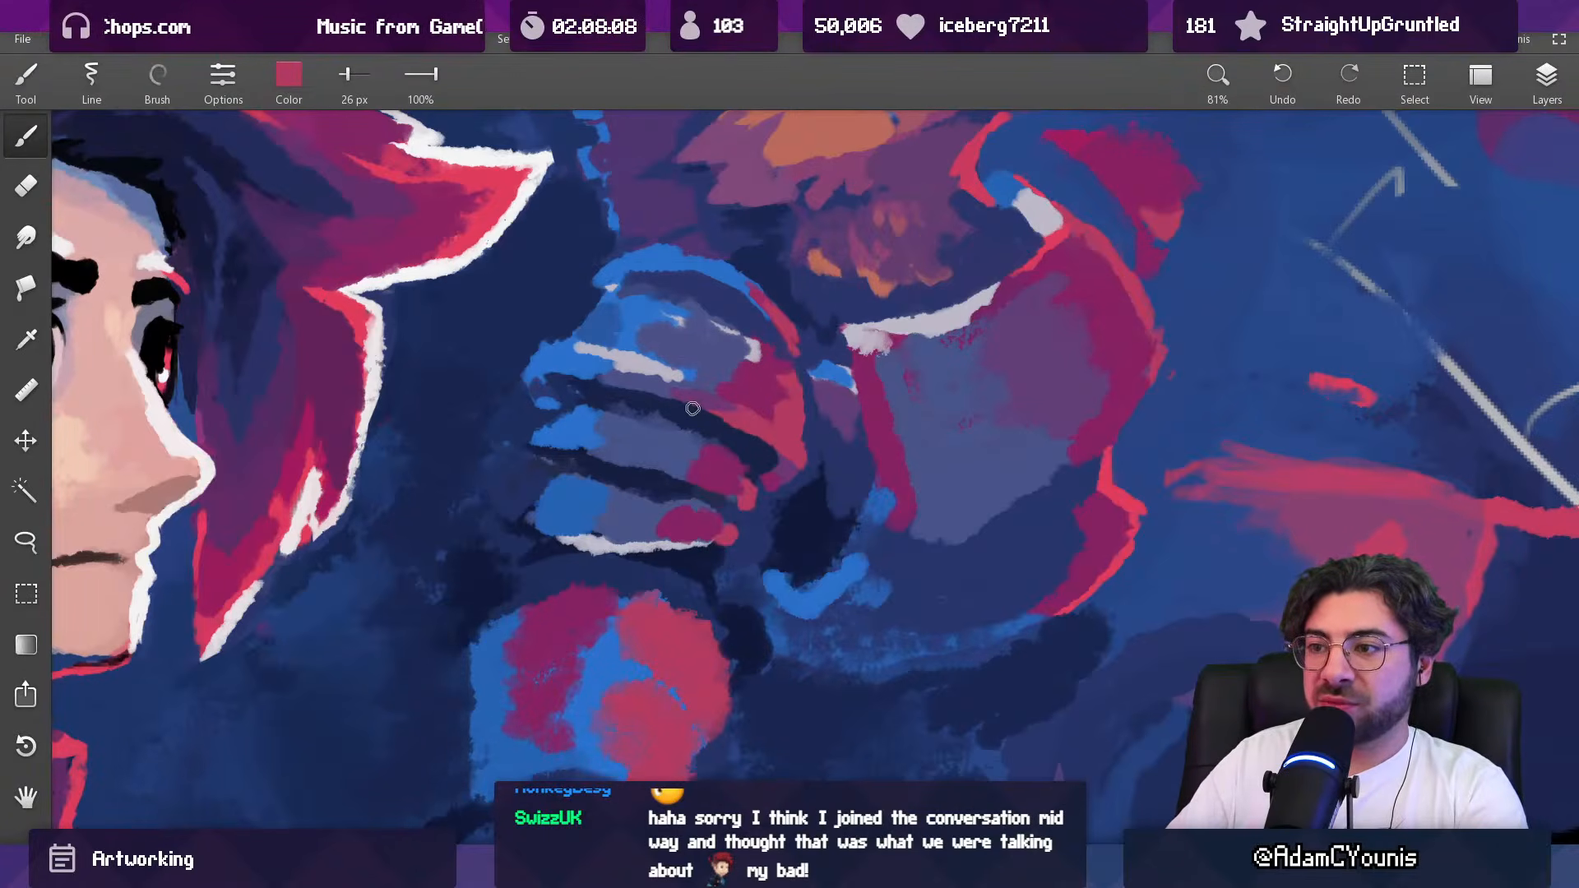
scroll(771, 391, down, 8)
scroll(799, 367, up, 8)
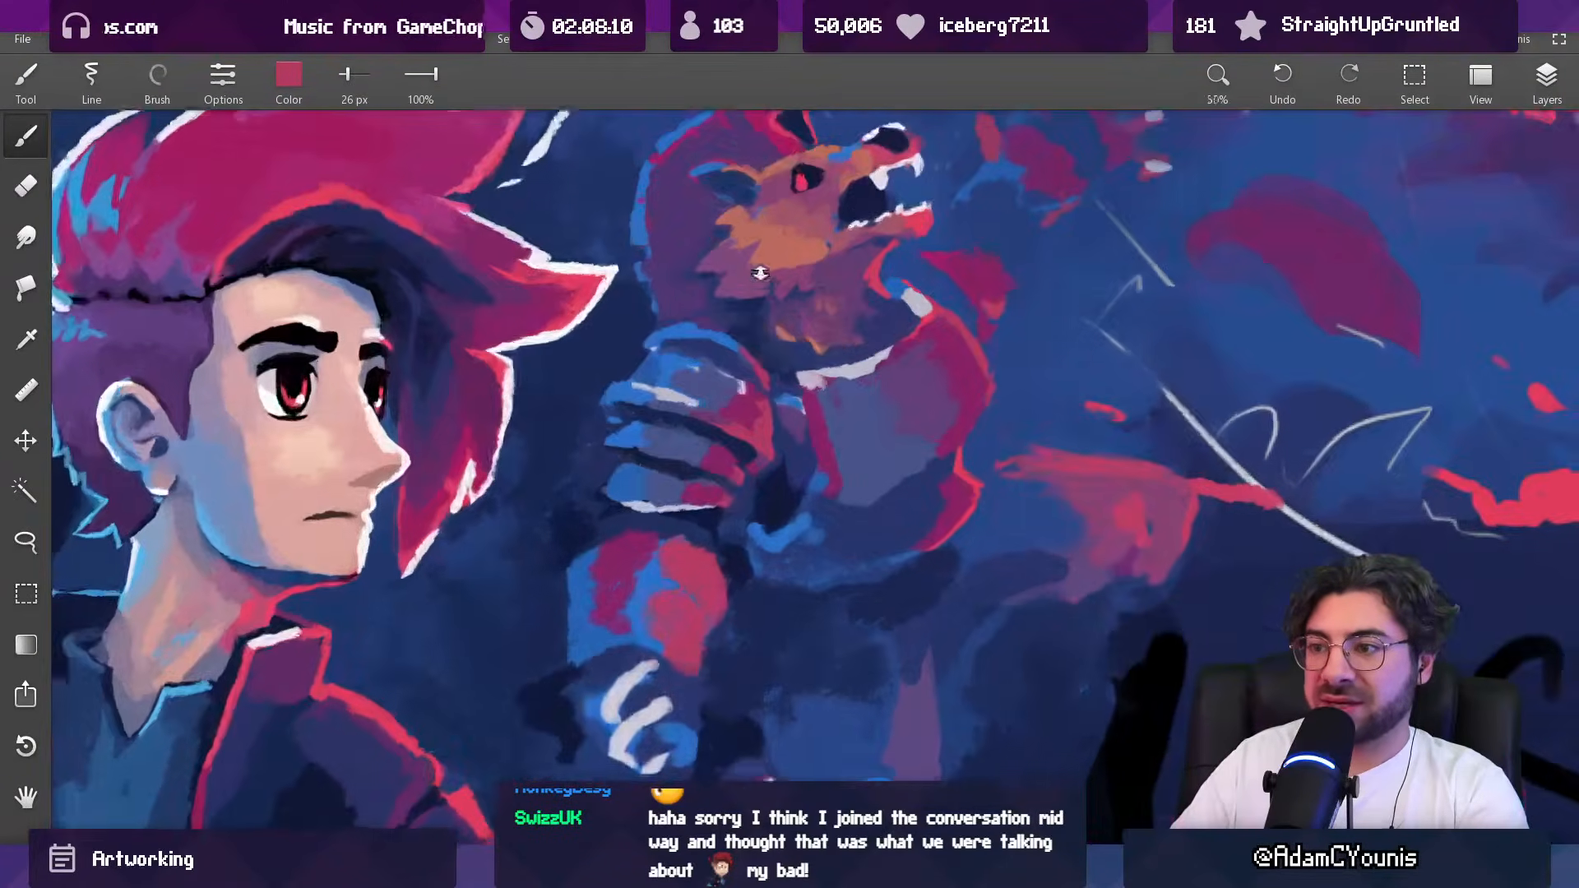
scroll(789, 370, down, 8)
scroll(754, 372, up, 2)
scroll(754, 372, up, 2)
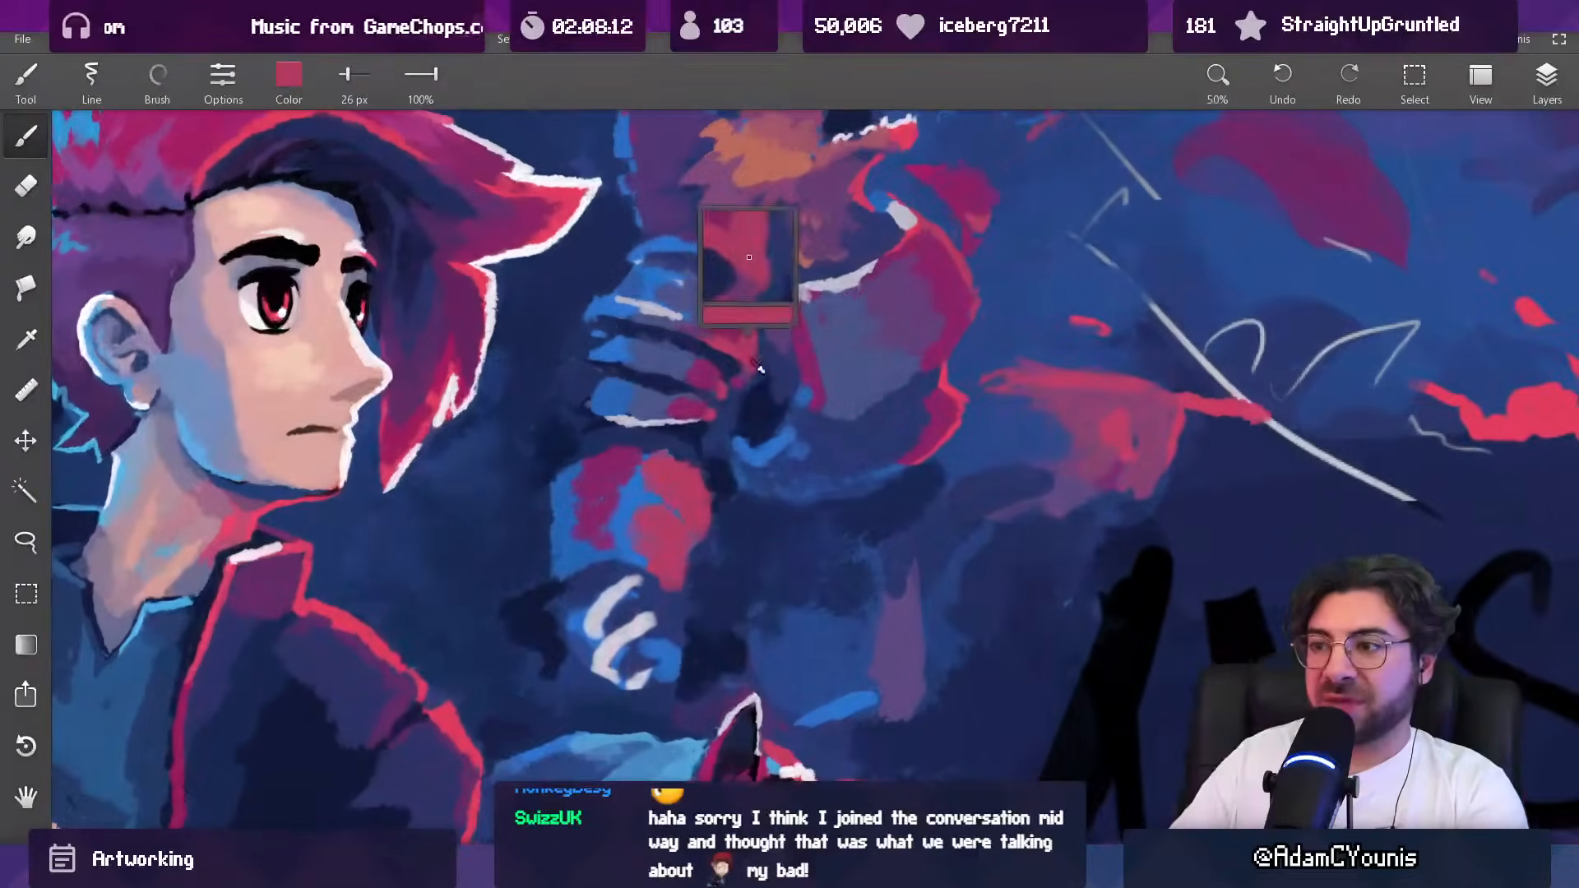
alt+click(758, 356)
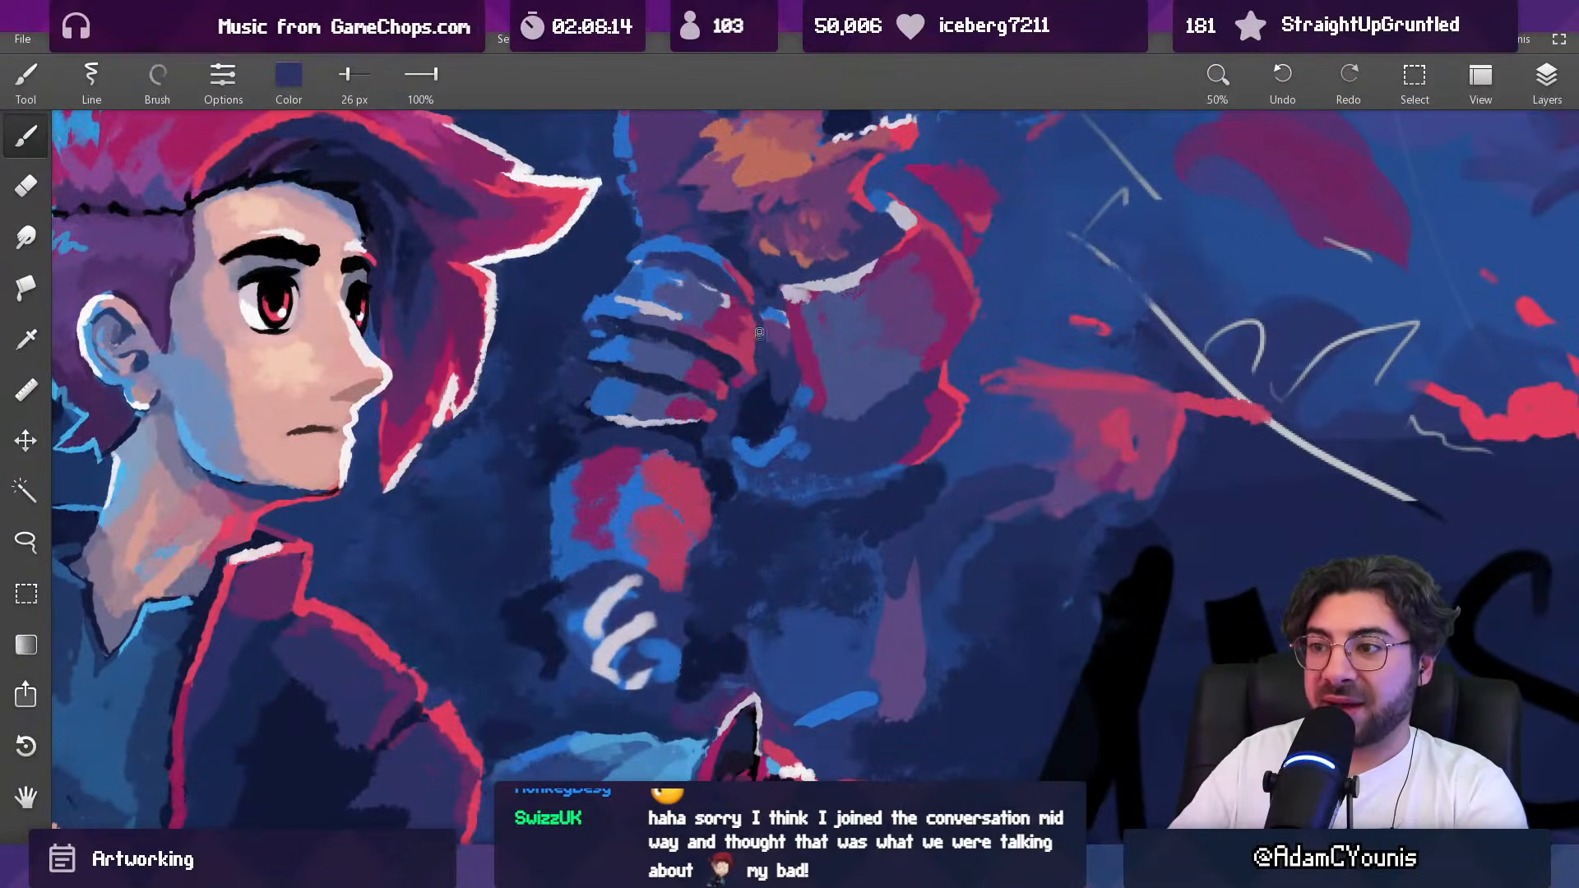
Step: Strengthen the crimson light along the top shoulder plate's inner end at 42 px
scroll(778, 327, down, 10)
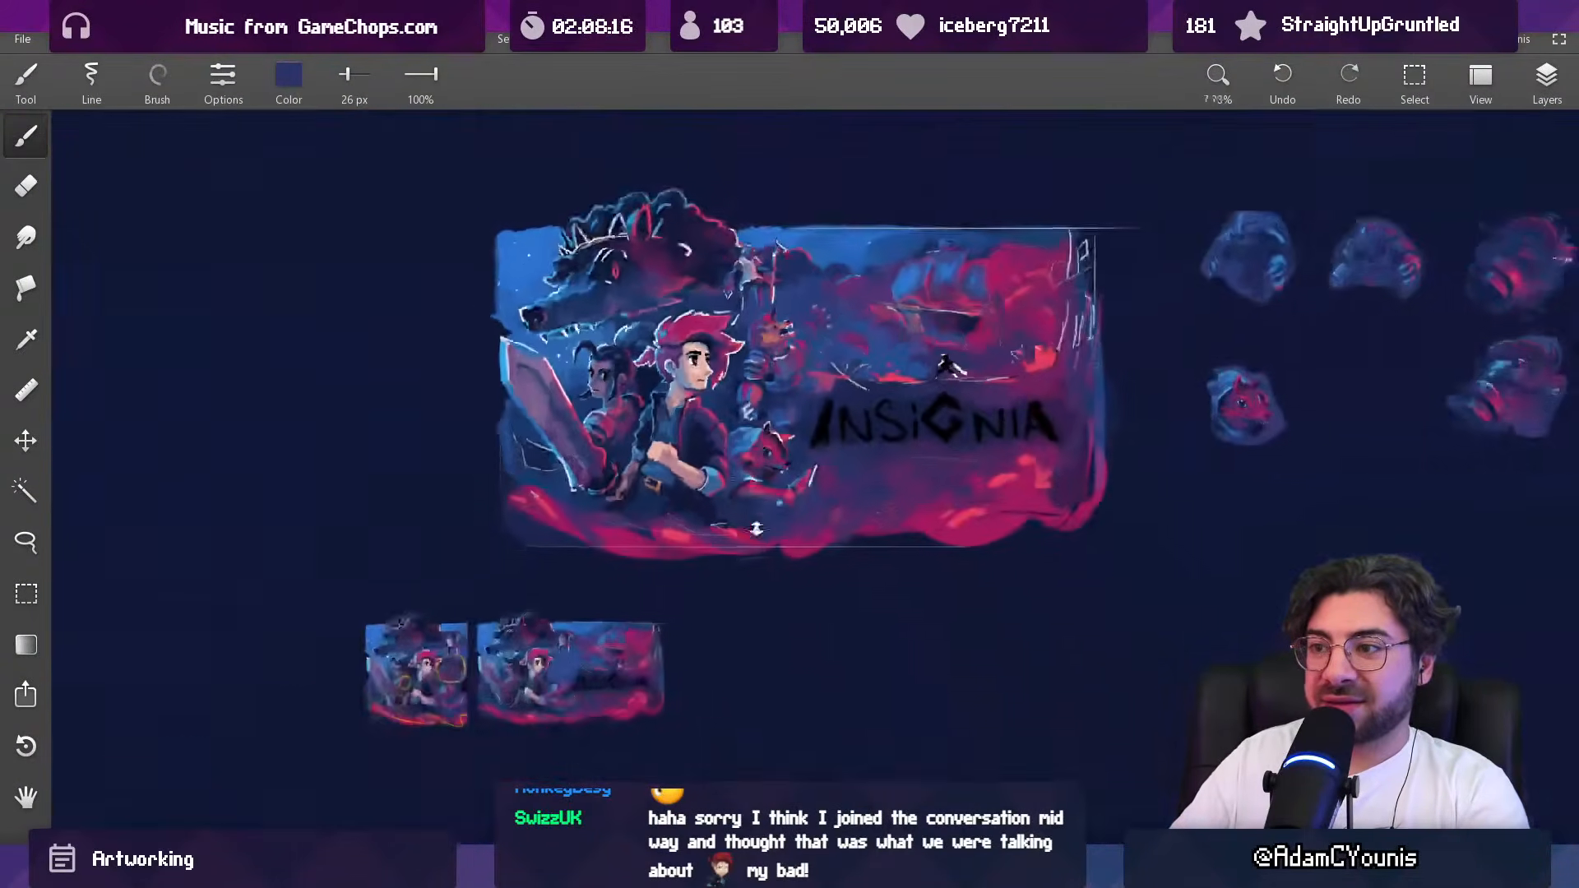
scroll(755, 382, up, 10)
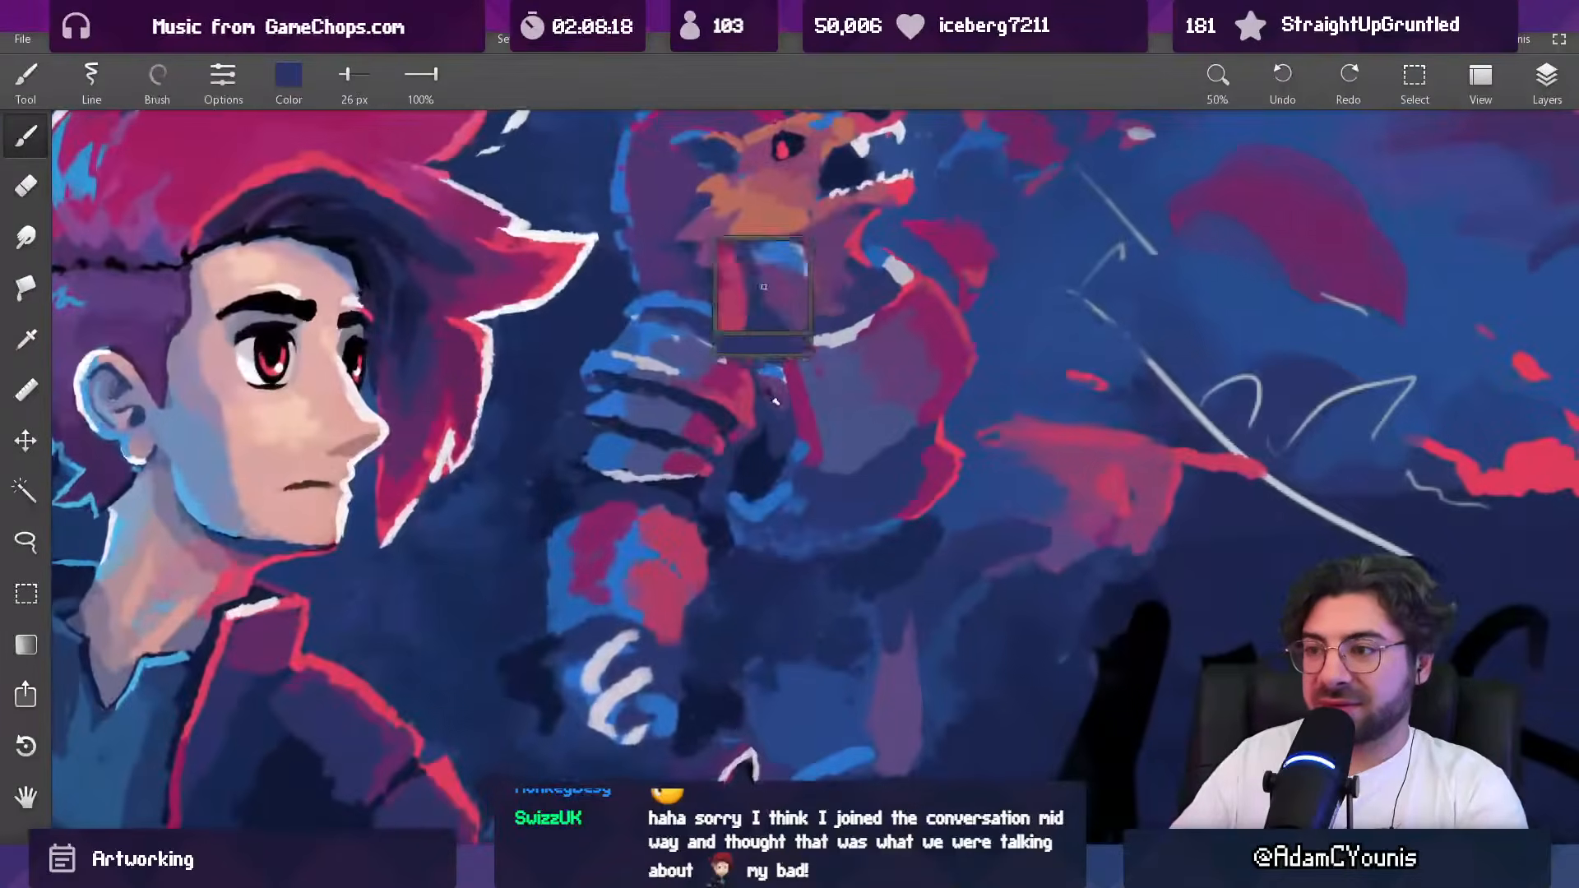
alt+click(740, 390)
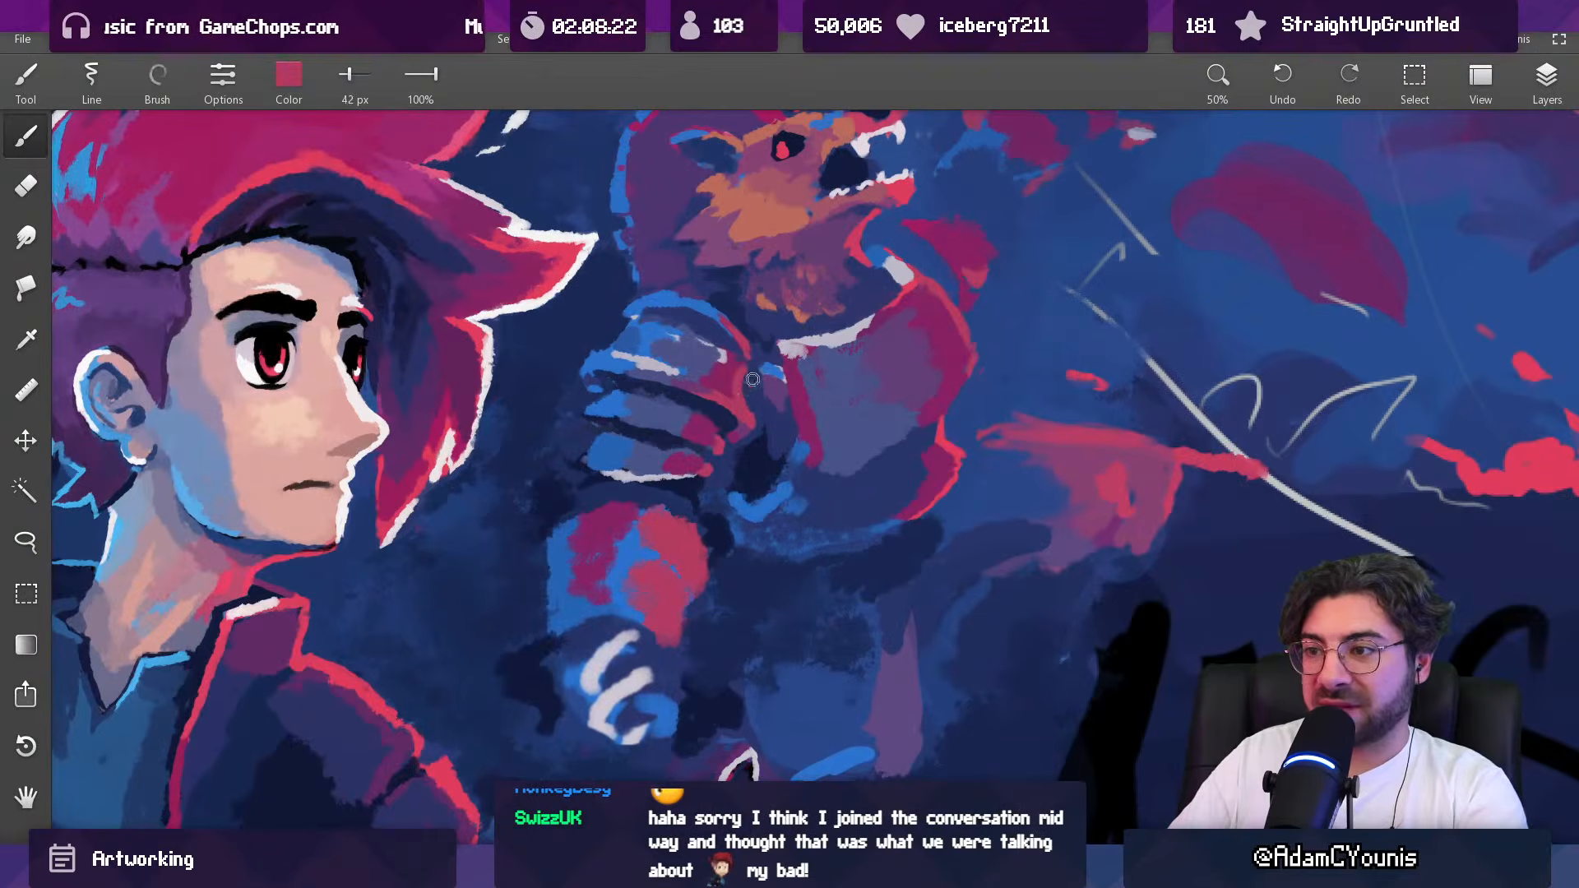
scroll(749, 384, down, 5)
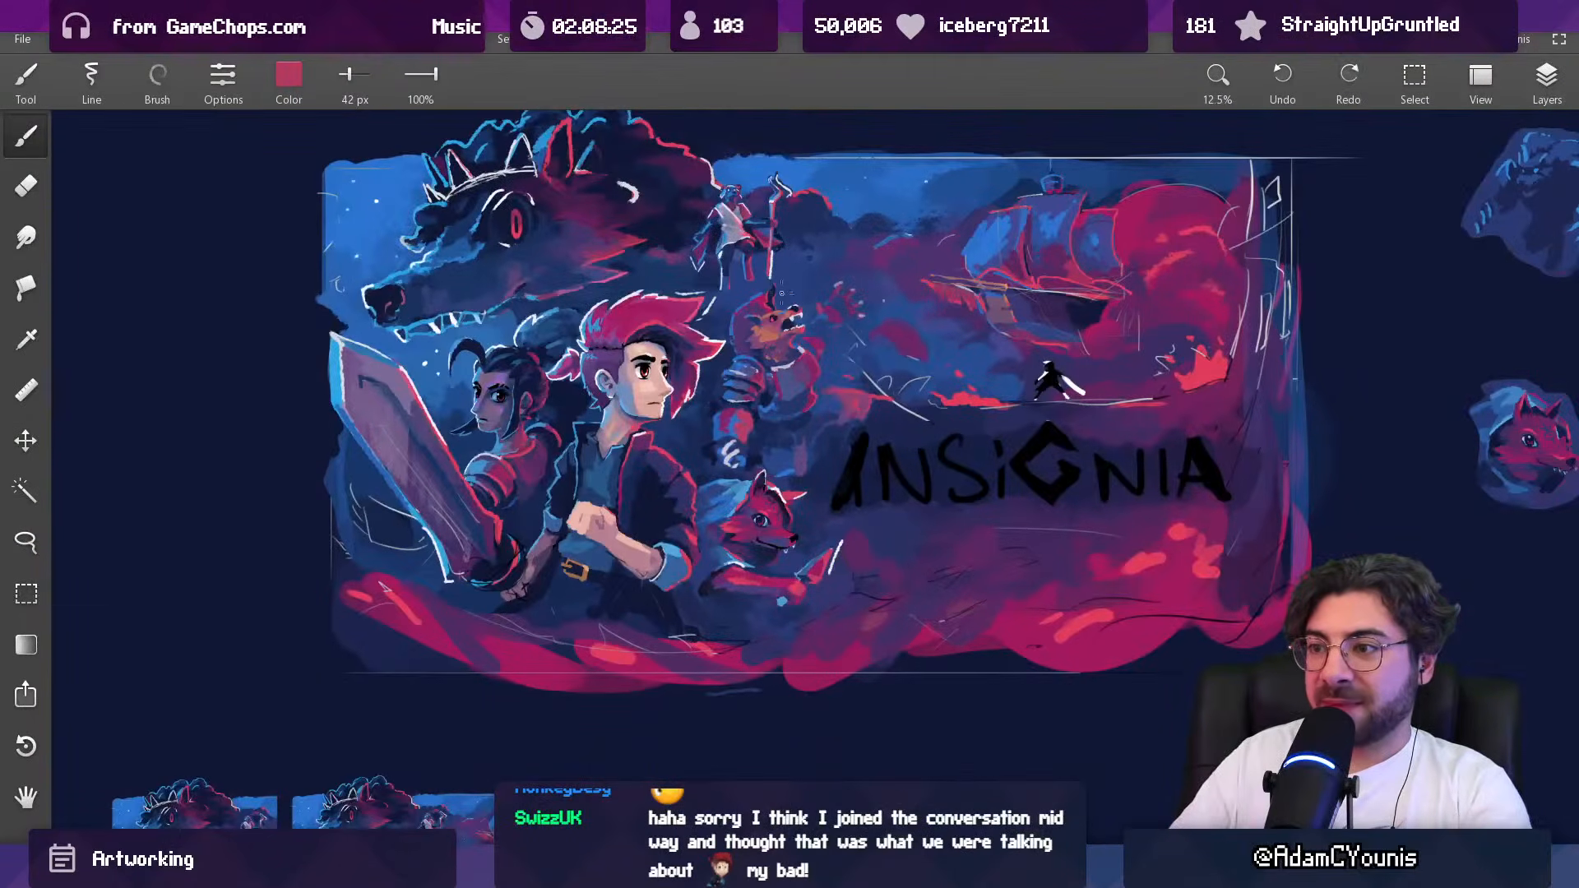
scroll(765, 306, up, 5)
Step: Cut back the top shoulder plate's inner contour with sampled indigo at 42 px
alt+click(766, 409)
drag(772, 416, 769, 380)
alt+click(780, 377)
alt+click(775, 388)
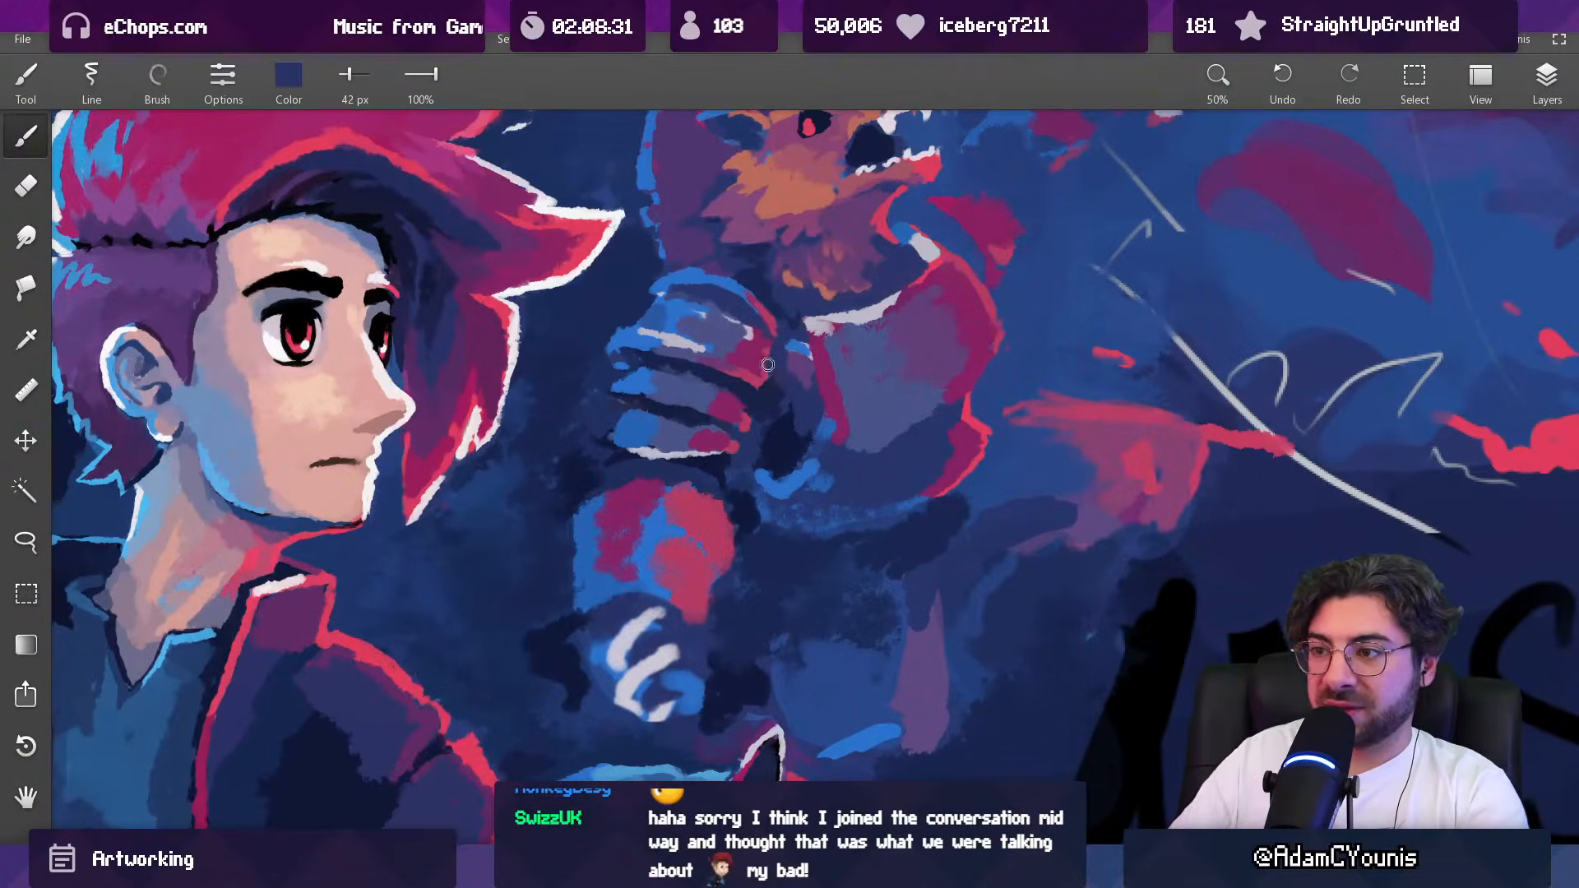
scroll(769, 359, down, 1)
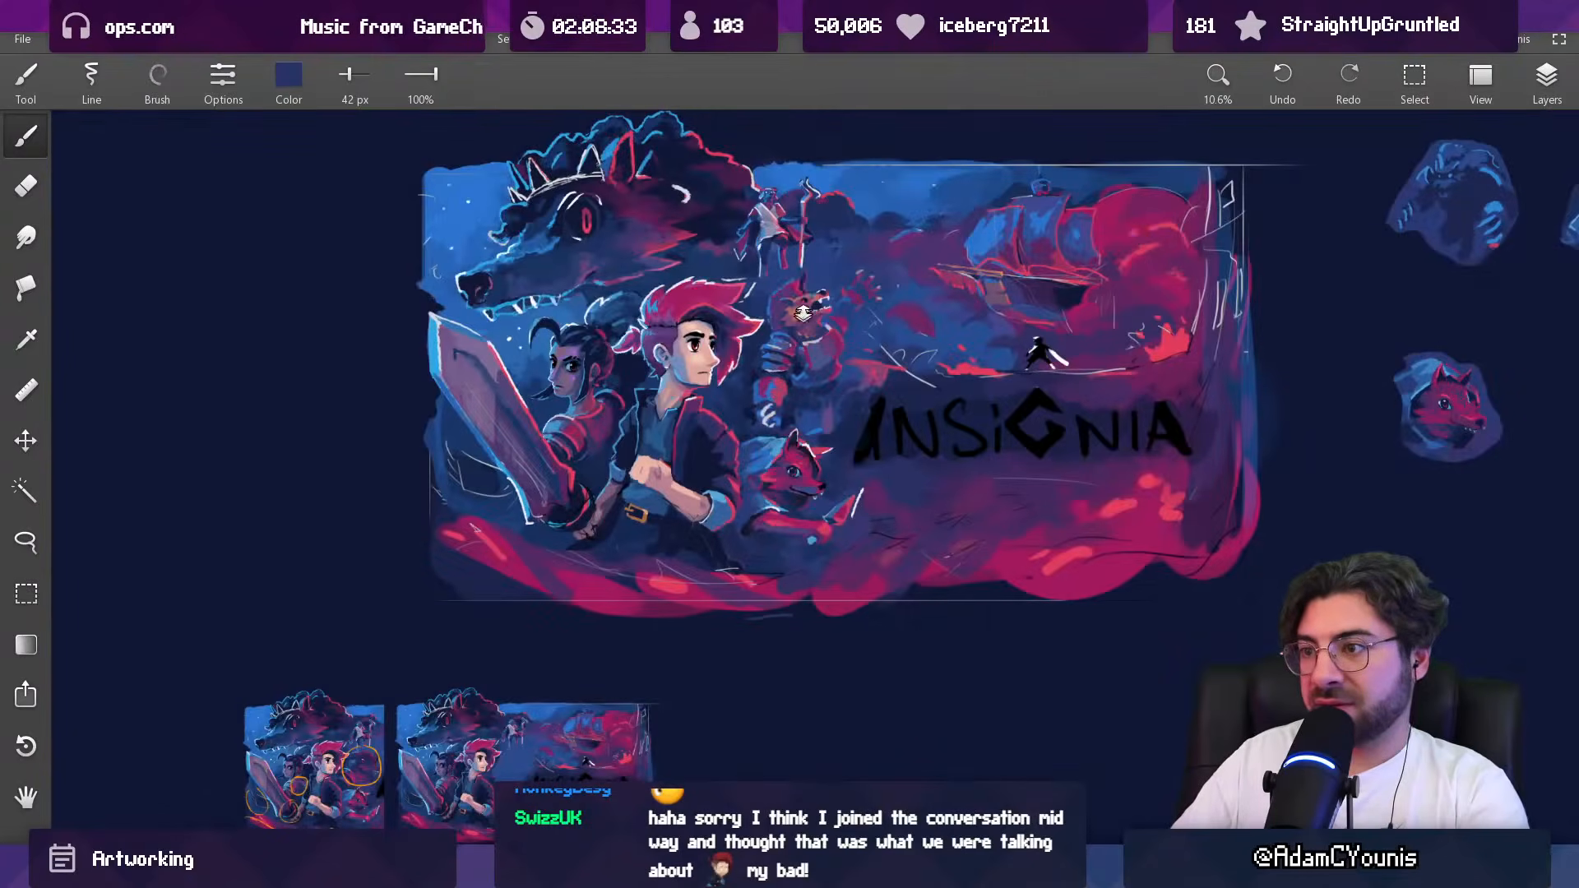
Step: Extend the crimson light further into the top shoulder plate's face with a brush of 60 to 63 px
scroll(803, 318, up, 6)
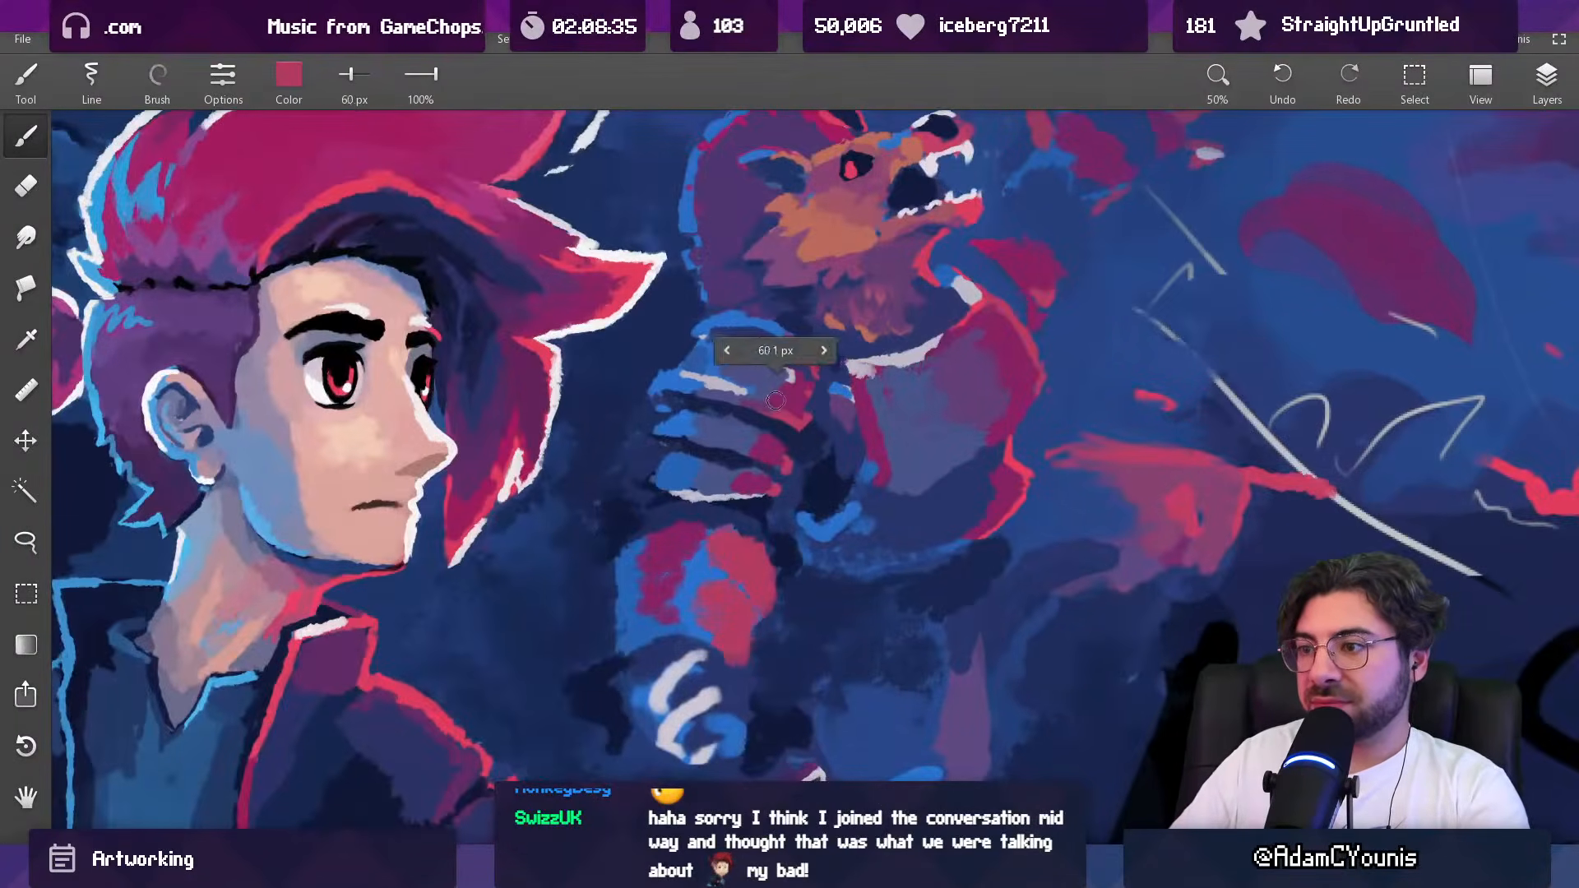
mouse_move(754, 405)
mouse_down()
mouse_move(803, 395)
mouse_move(777, 407)
mouse_move(728, 752)
mouse_up()
click(791, 423)
drag(822, 510, 812, 240)
drag(818, 333, 752, 676)
drag(774, 363, 735, 531)
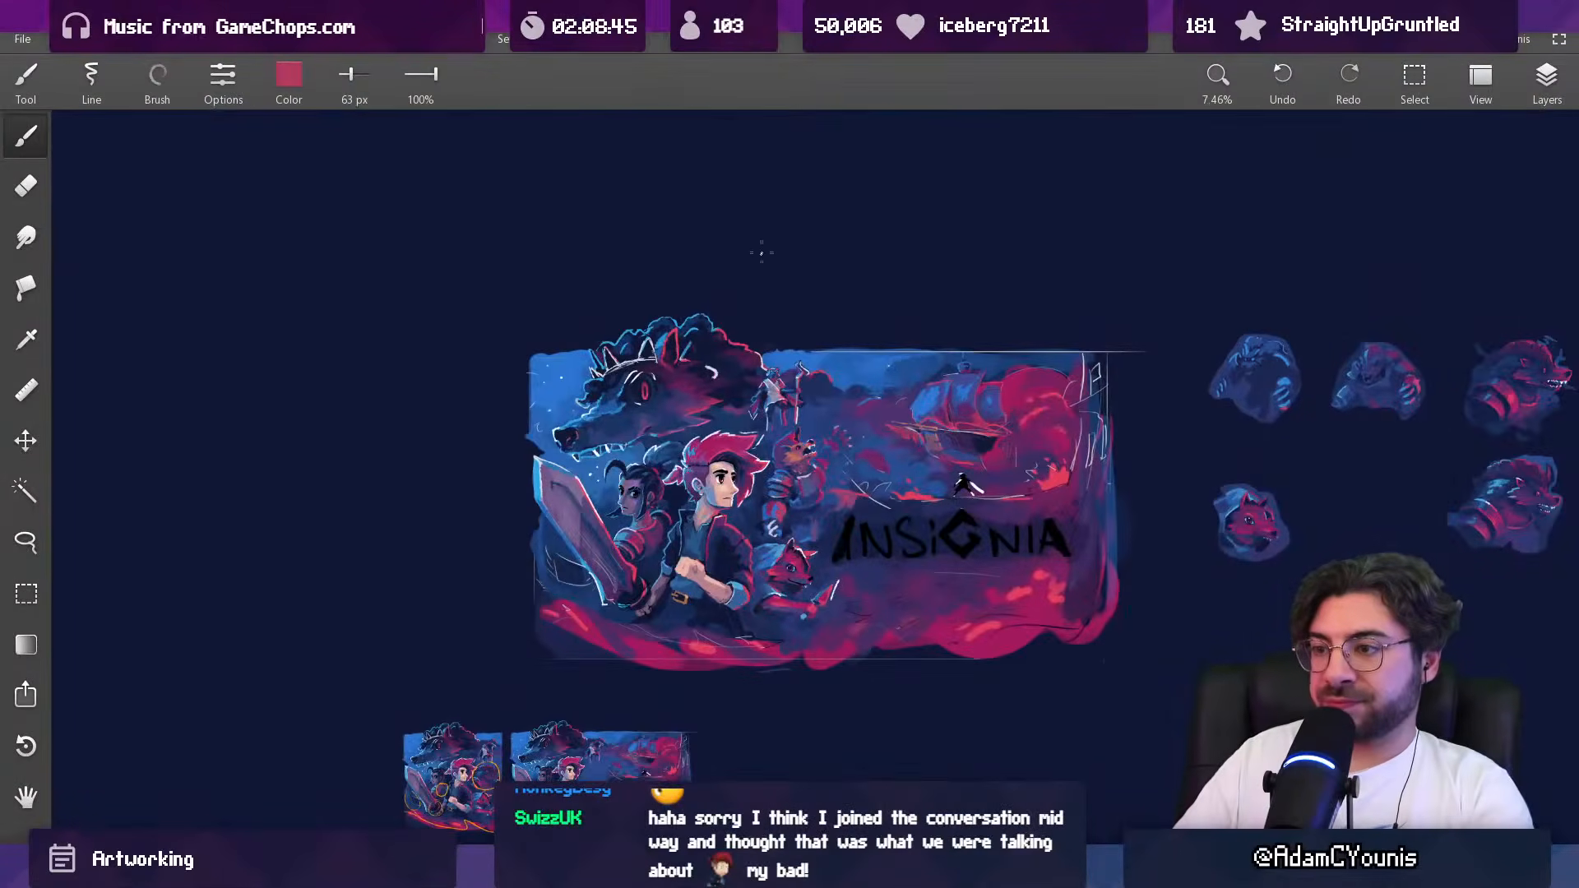
drag(782, 403, 777, 74)
Step: Paint over part of the dark gap between the middle and bottom shoulder plates with sampled muted indigo at 36 px
key(alt)
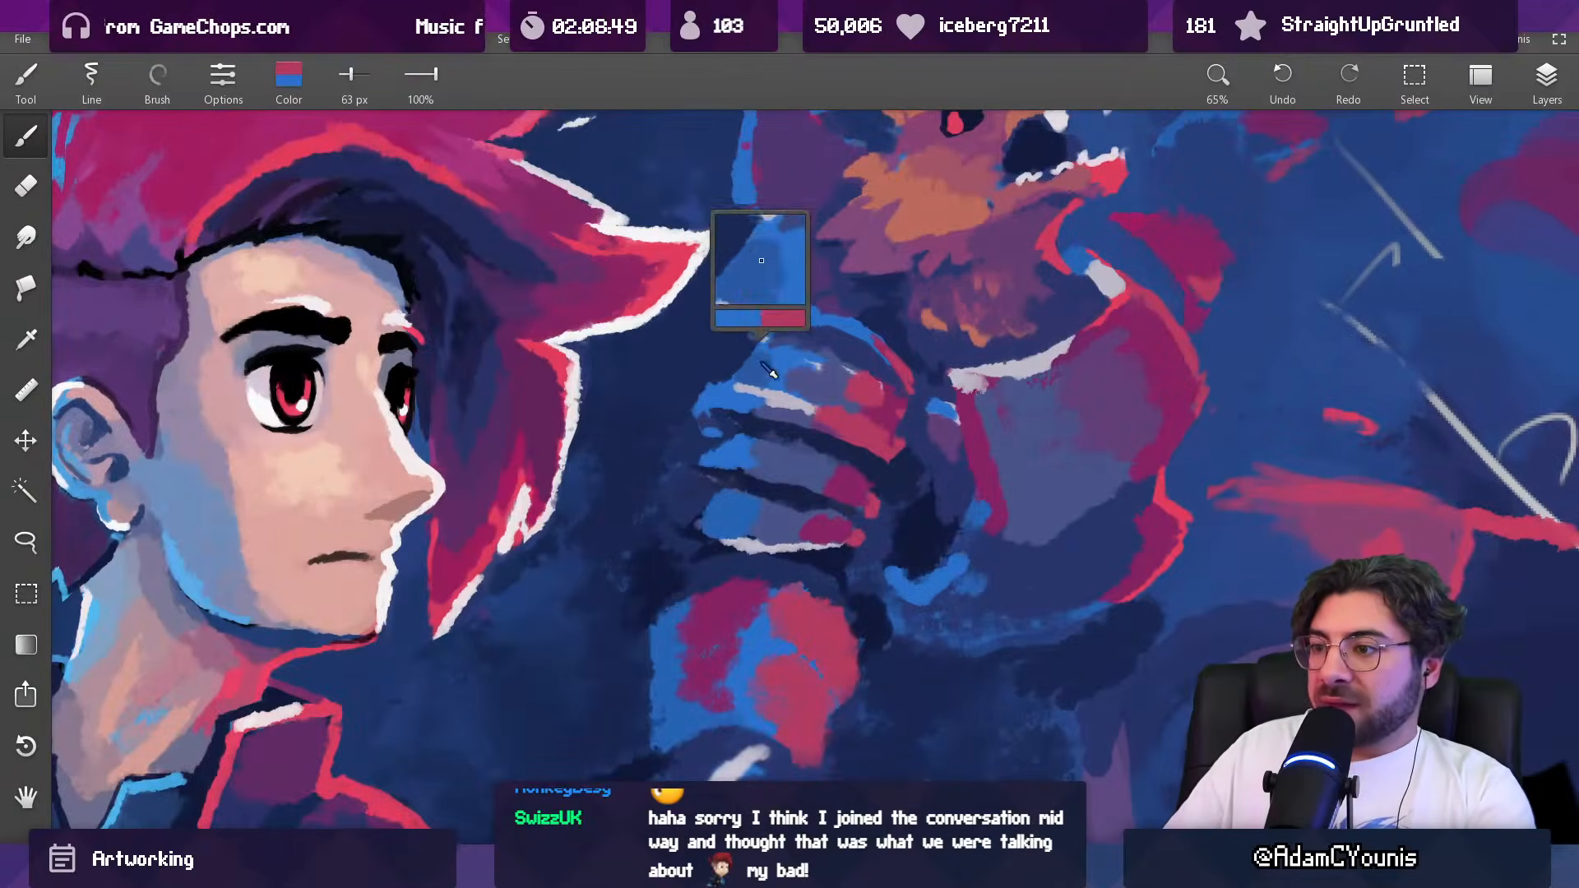
alt+click(916, 491)
key(s)
drag(752, 493, 763, 494)
mouse_move(744, 489)
mouse_down()
mouse_move(813, 506)
mouse_move(780, 514)
mouse_move(795, 510)
mouse_move(799, 624)
mouse_up()
key(alt)
alt+click(796, 523)
mouse_move(854, 477)
mouse_down()
mouse_move(872, 337)
mouse_move(810, 477)
mouse_move(766, 461)
mouse_up()
alt+click(799, 464)
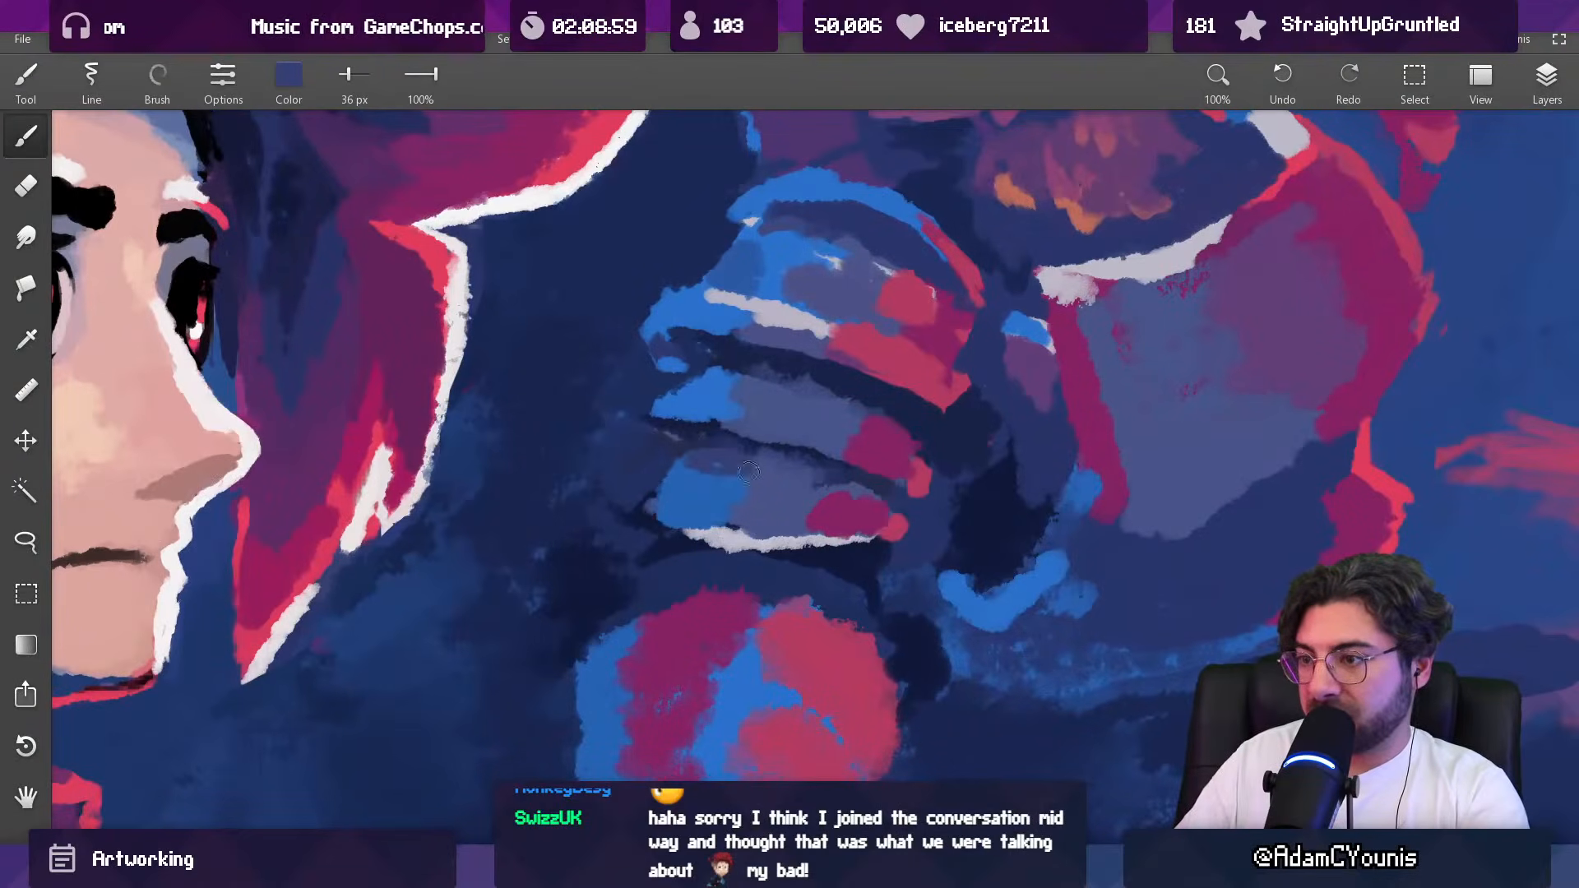
Step: Narrow the remaining dark line above the bottom shoulder plate with indigo at 36 px and darker indigo at 29 px
alt+click(856, 504)
alt+click(811, 489)
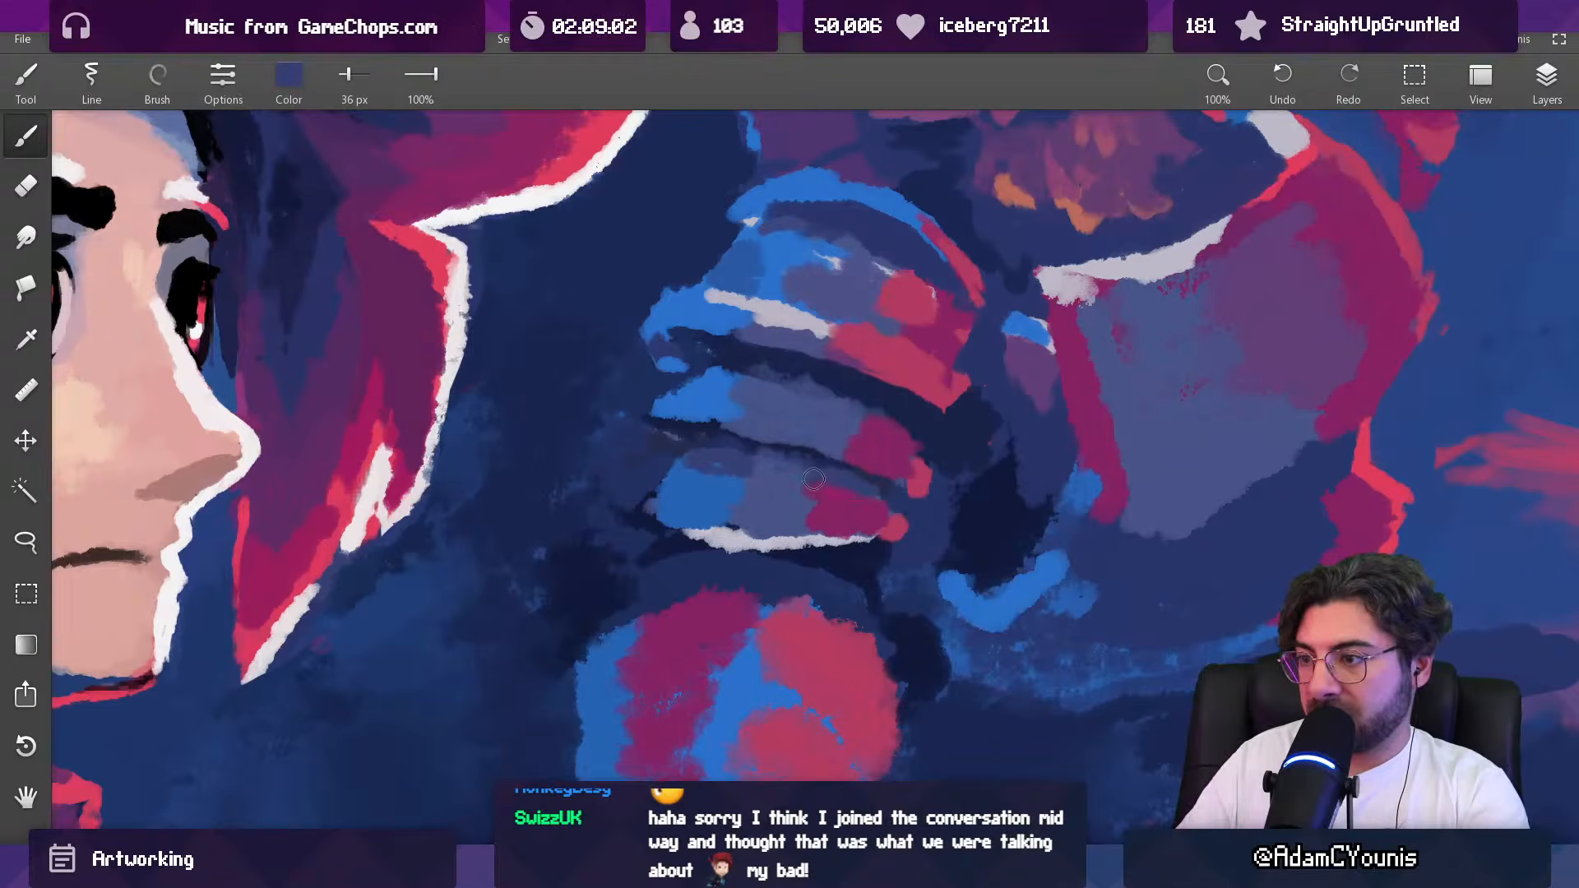
alt+click(703, 475)
alt+click(728, 464)
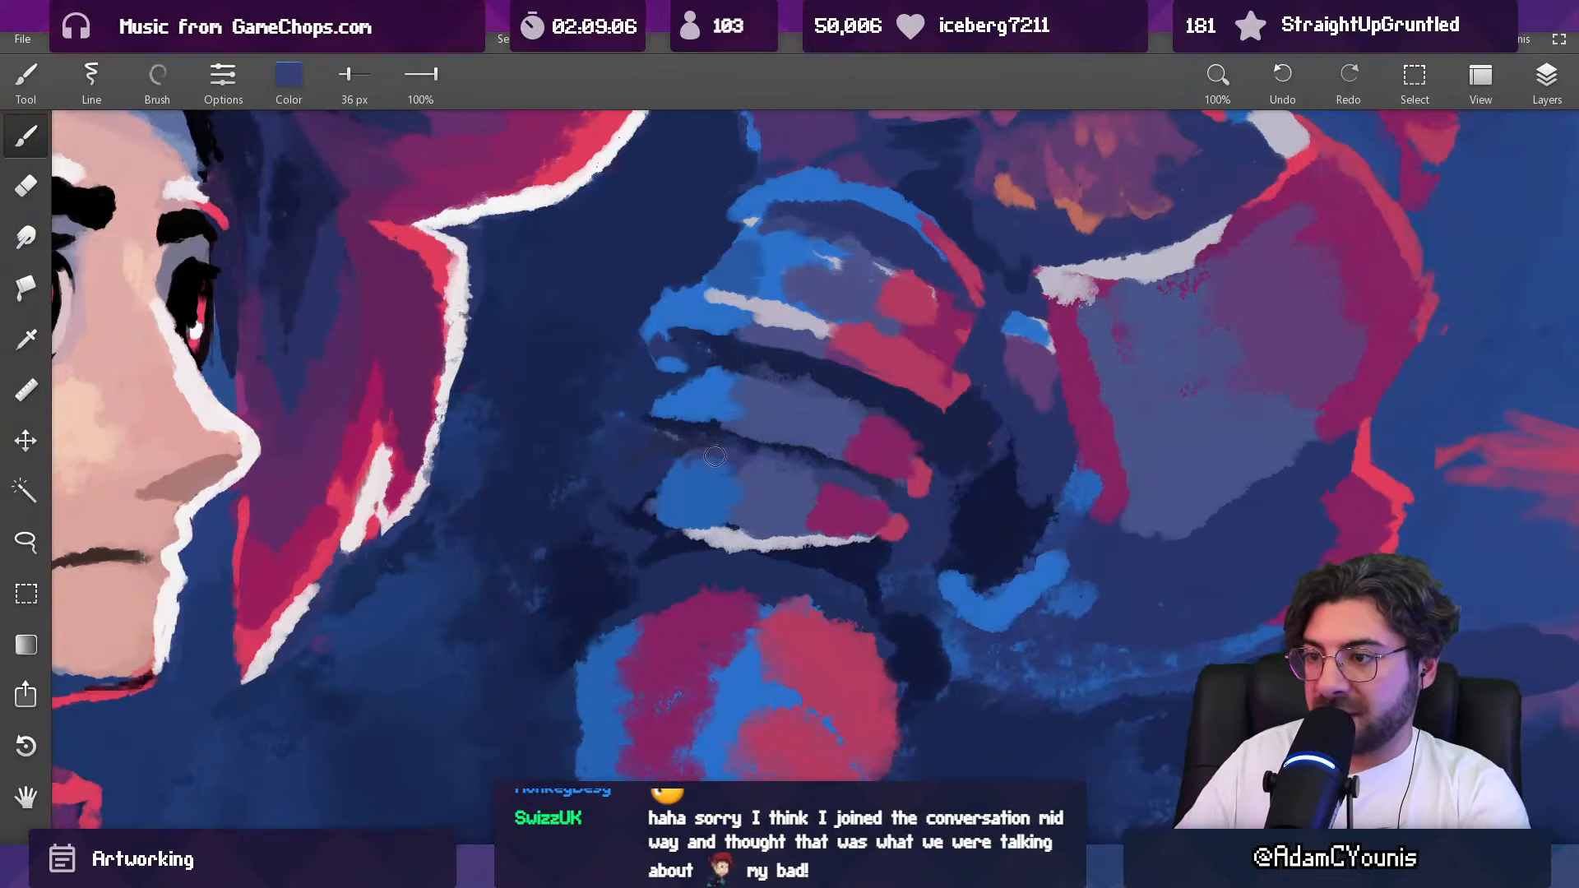
alt+click(714, 451)
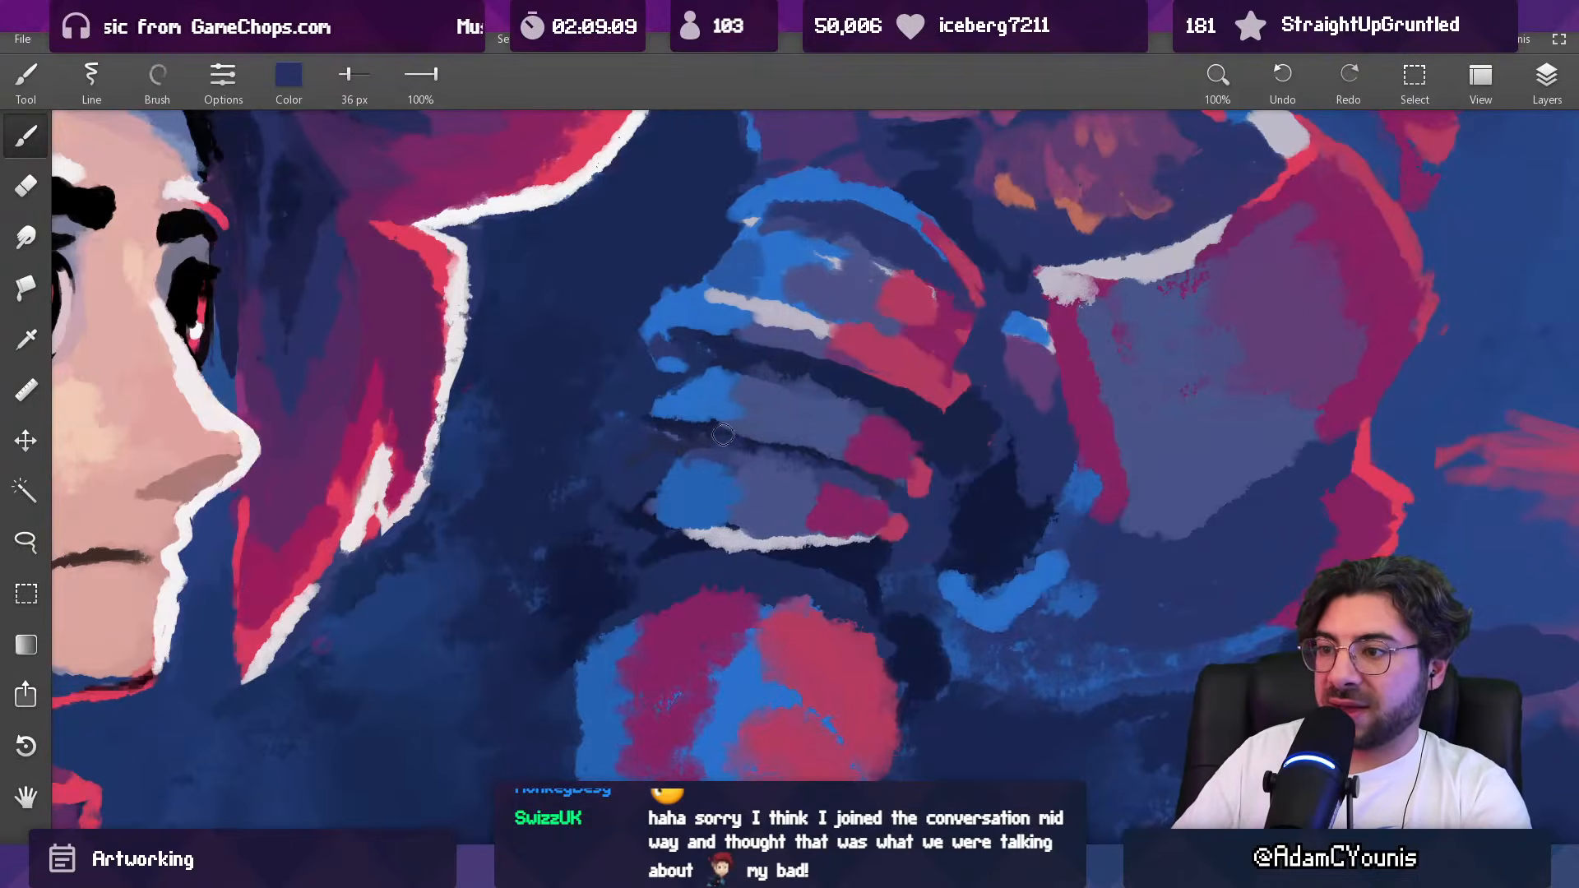
alt+click(783, 446)
Step: Blend the middle shoulder plate's centre and lower edge with sampled slate blue and indigo at 55 px
mouse_move(827, 454)
mouse_down()
mouse_move(816, 419)
mouse_move(787, 566)
mouse_move(787, 490)
mouse_move(826, 443)
mouse_move(800, 371)
mouse_up()
alt+click(792, 416)
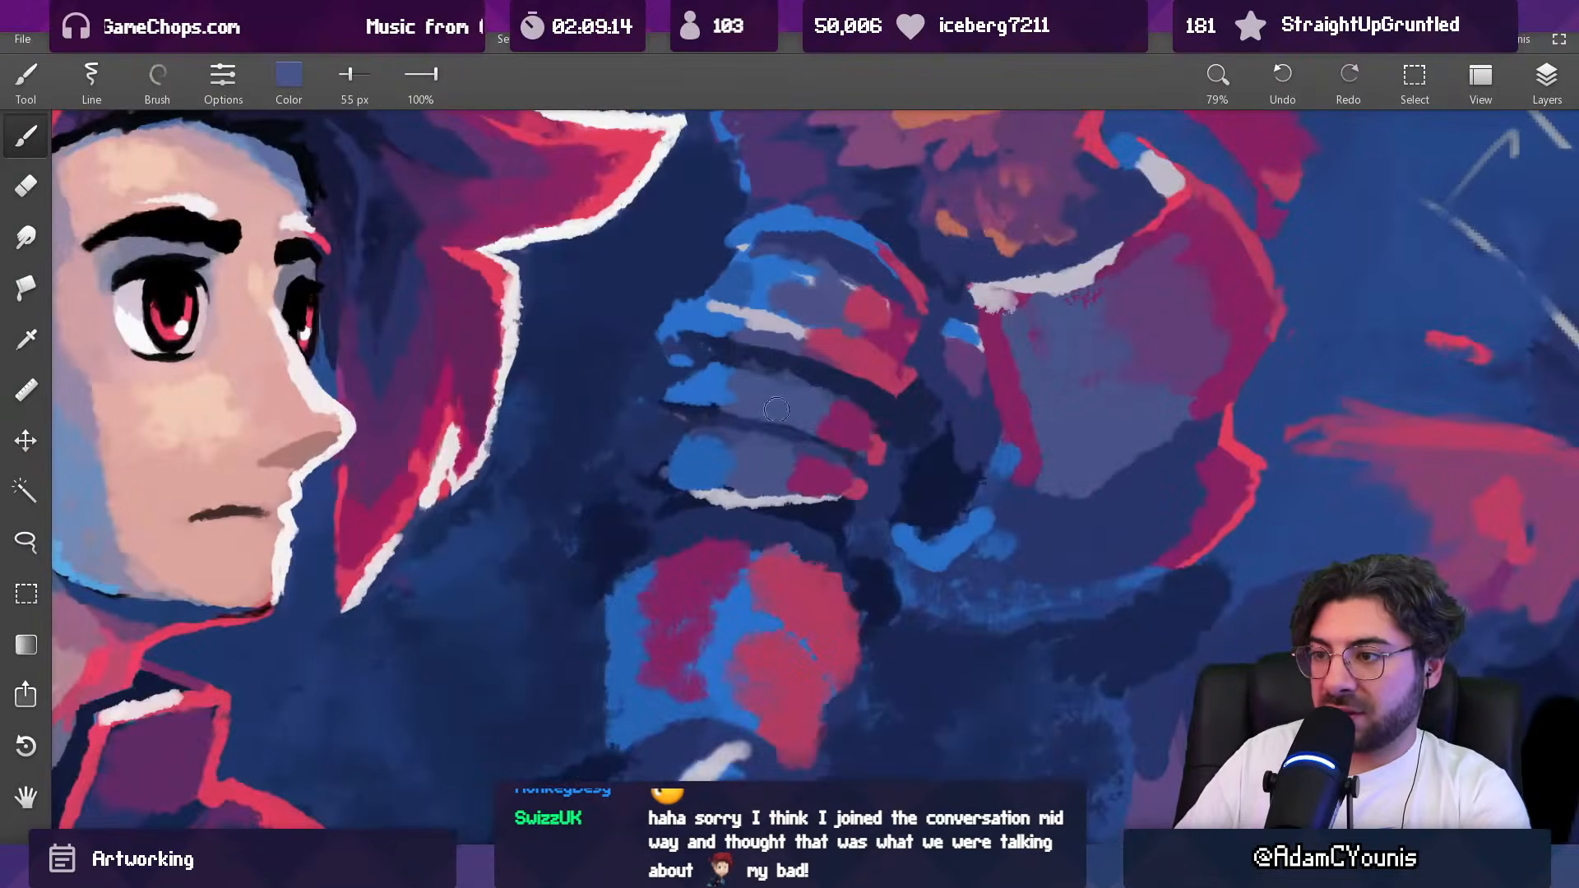
alt+click(781, 434)
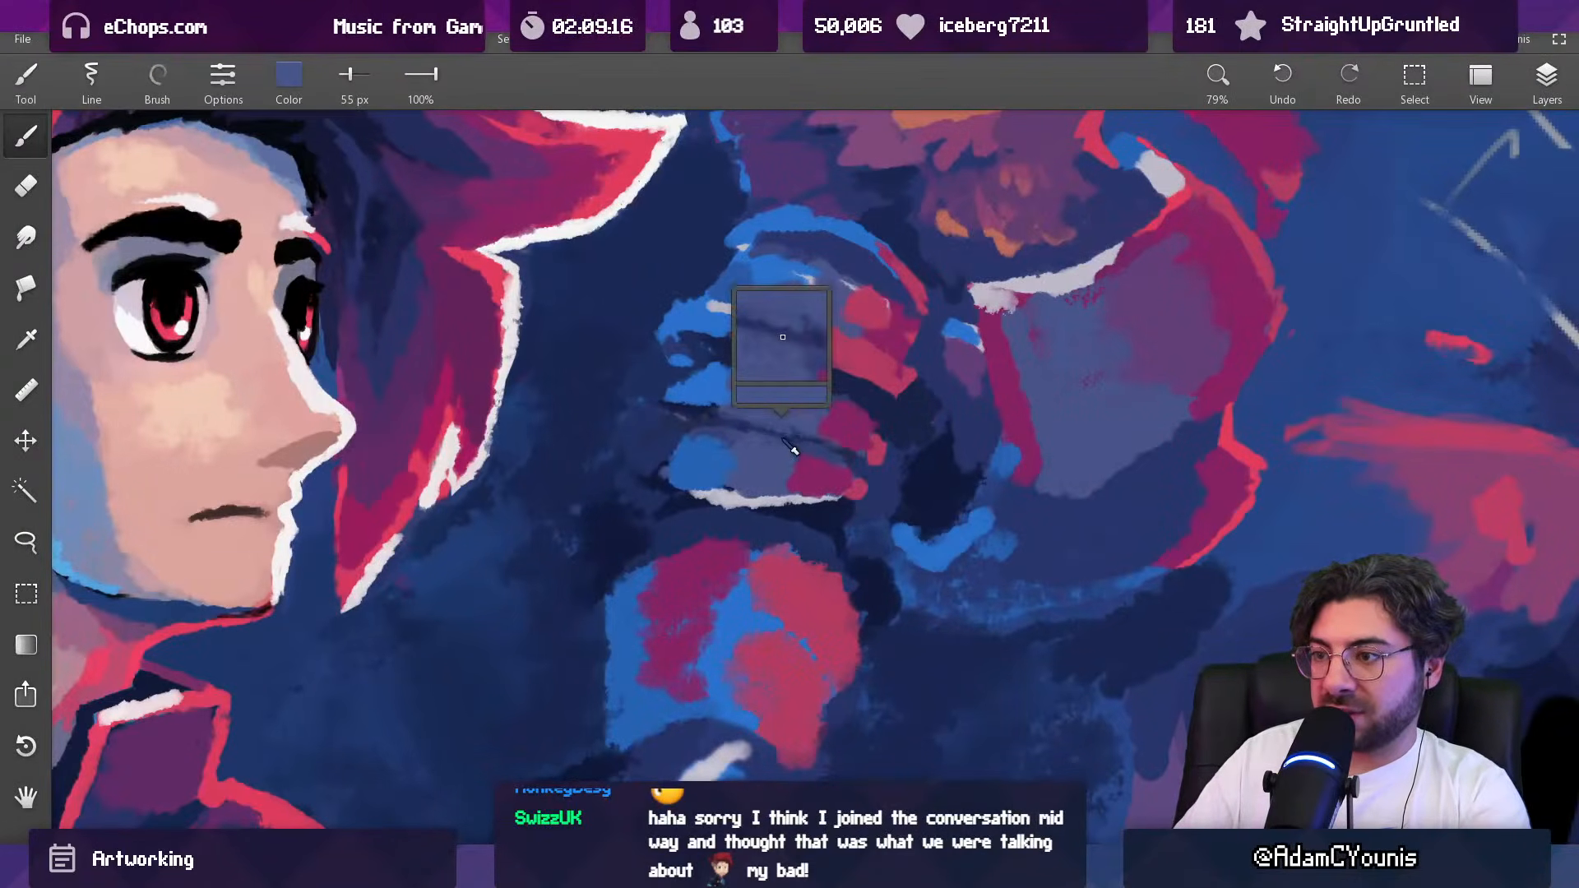
alt+click(795, 438)
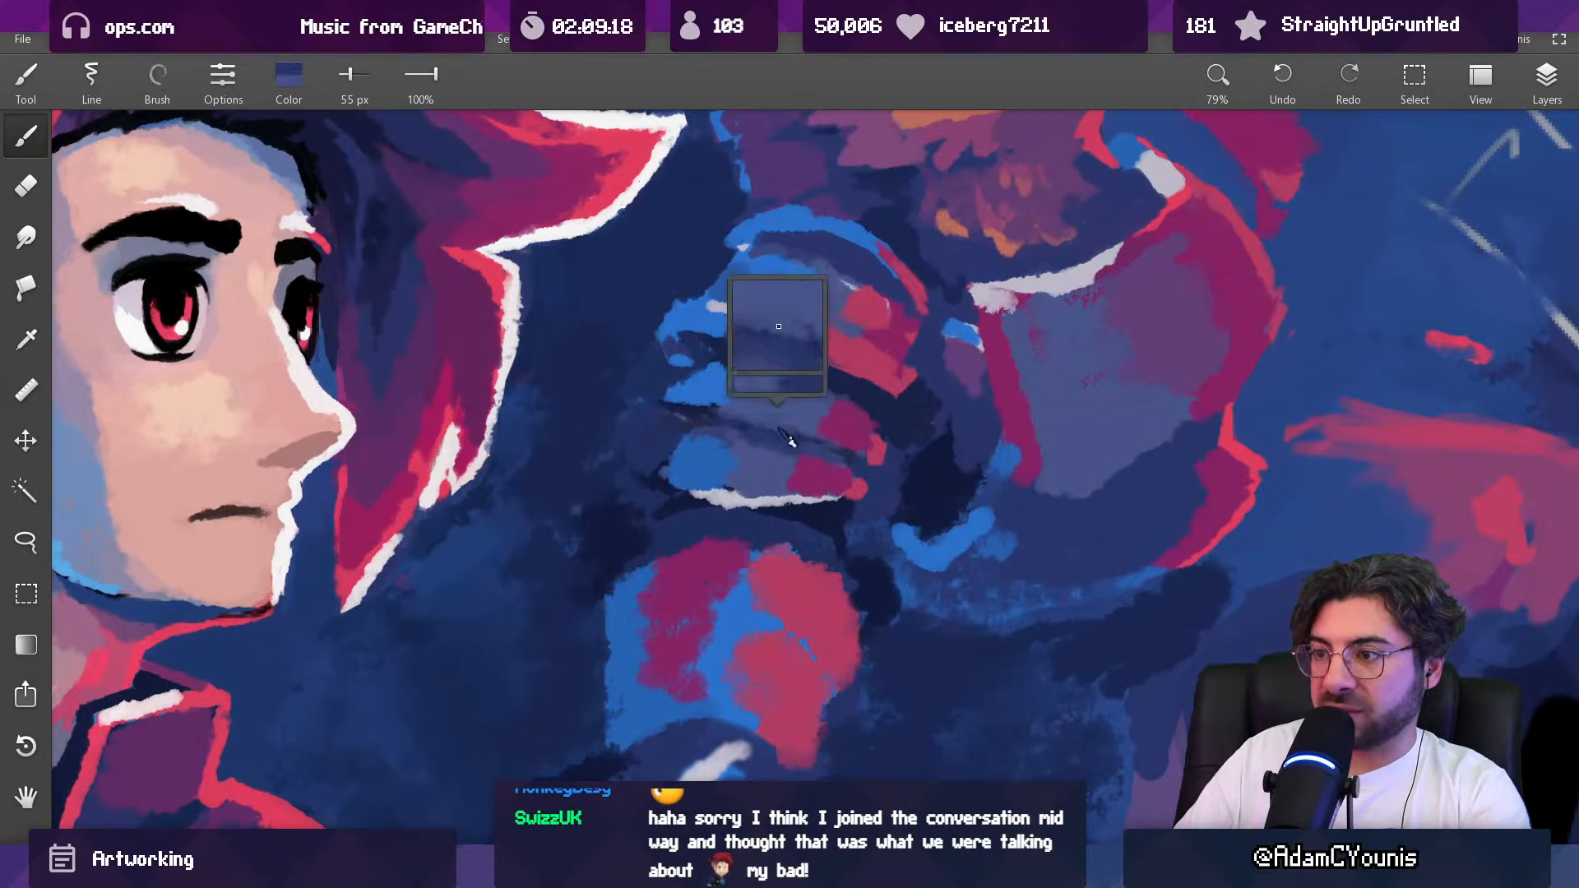
Step: Add a pale lavender highlight along the middle shoulder plate's lower edge, sampling the bottom plate's rim and starting at 29 px
alt+click(743, 499)
key(bracketleft)
key(bracketleft)
key(bracketleft)
mouse_move(729, 421)
mouse_down()
mouse_move(829, 412)
mouse_move(756, 650)
mouse_move(798, 454)
mouse_move(779, 592)
mouse_up()
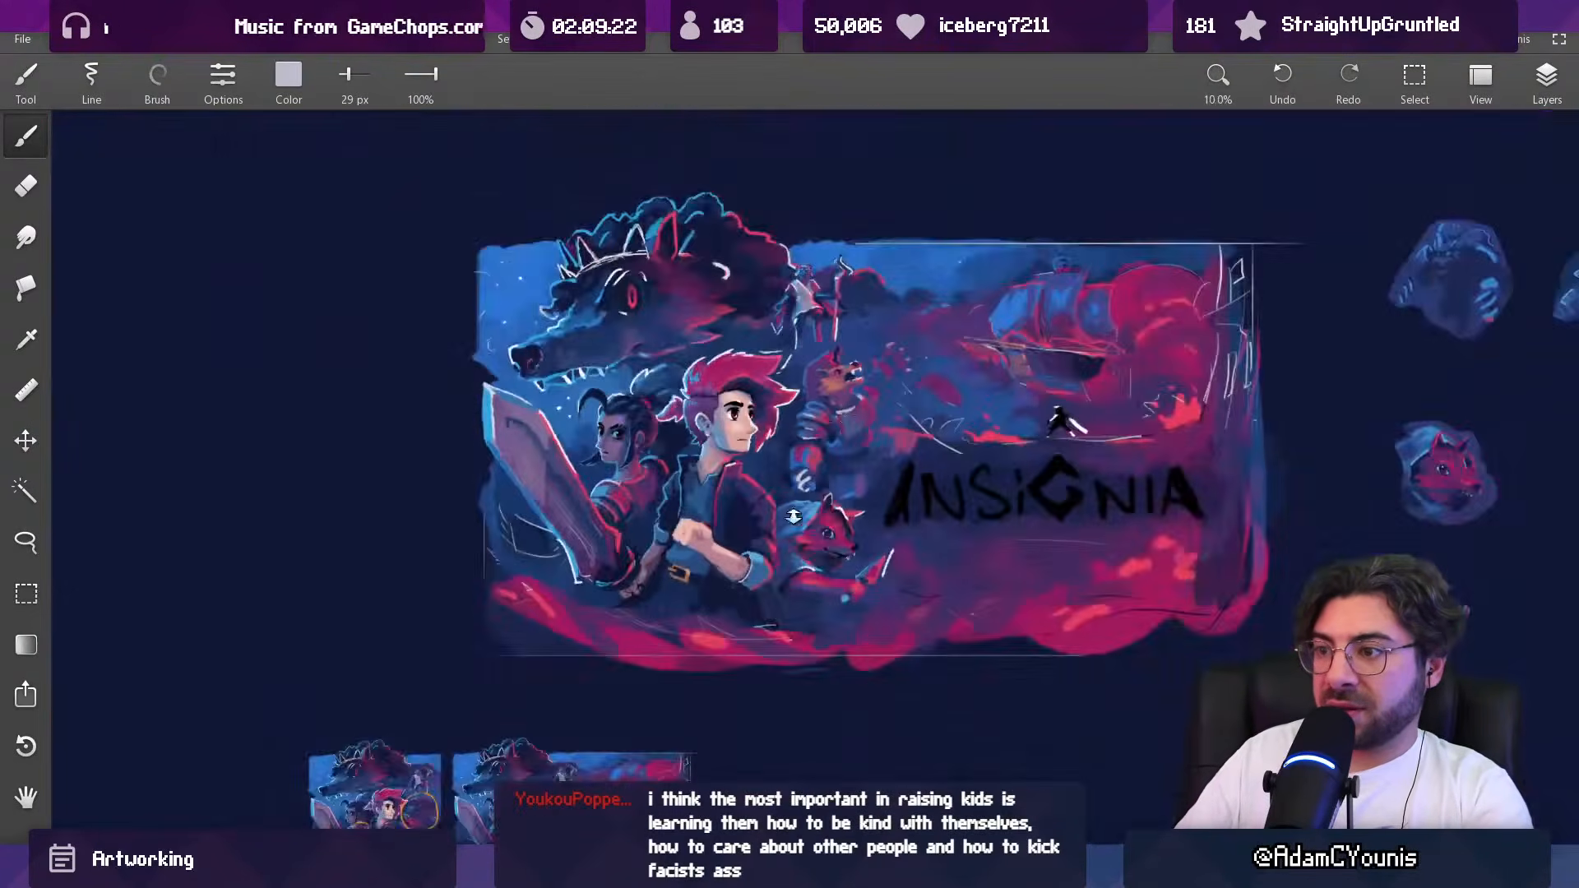
drag(837, 409, 826, 238)
alt+click(609, 455)
key(bracketleft)
drag(587, 466, 631, 476)
Step: Paint the background beside the shoulder plates' outer ends with sampled navy, enlarging the brush to 118 px
alt+click(564, 470)
key(bracketright)
key(bracketright)
key(bracketright)
mouse_move(551, 512)
mouse_down()
mouse_move(575, 490)
mouse_move(549, 450)
mouse_up()
alt+click(492, 458)
key(bracketright)
key(bracketright)
key(bracketright)
drag(508, 519, 524, 554)
key(bracketright)
key(bracketright)
drag(538, 496, 523, 458)
Step: Refine the background along the creature's hood and neck with navy at 48 px and sampled indigo at 105 px
scroll(521, 550, down, 10)
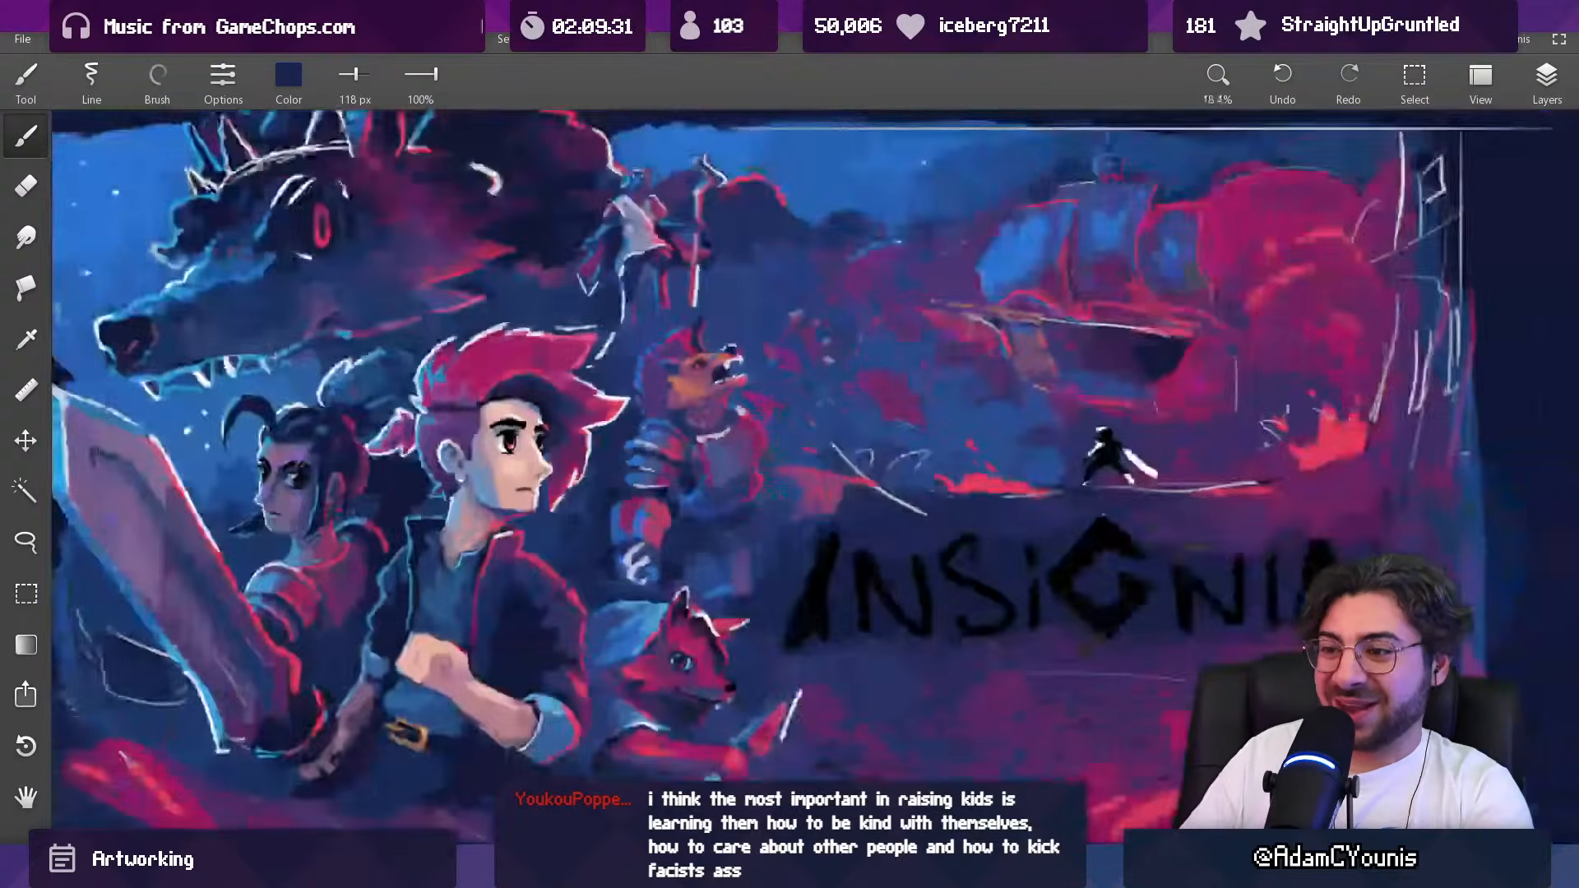
scroll(679, 348, up, 6)
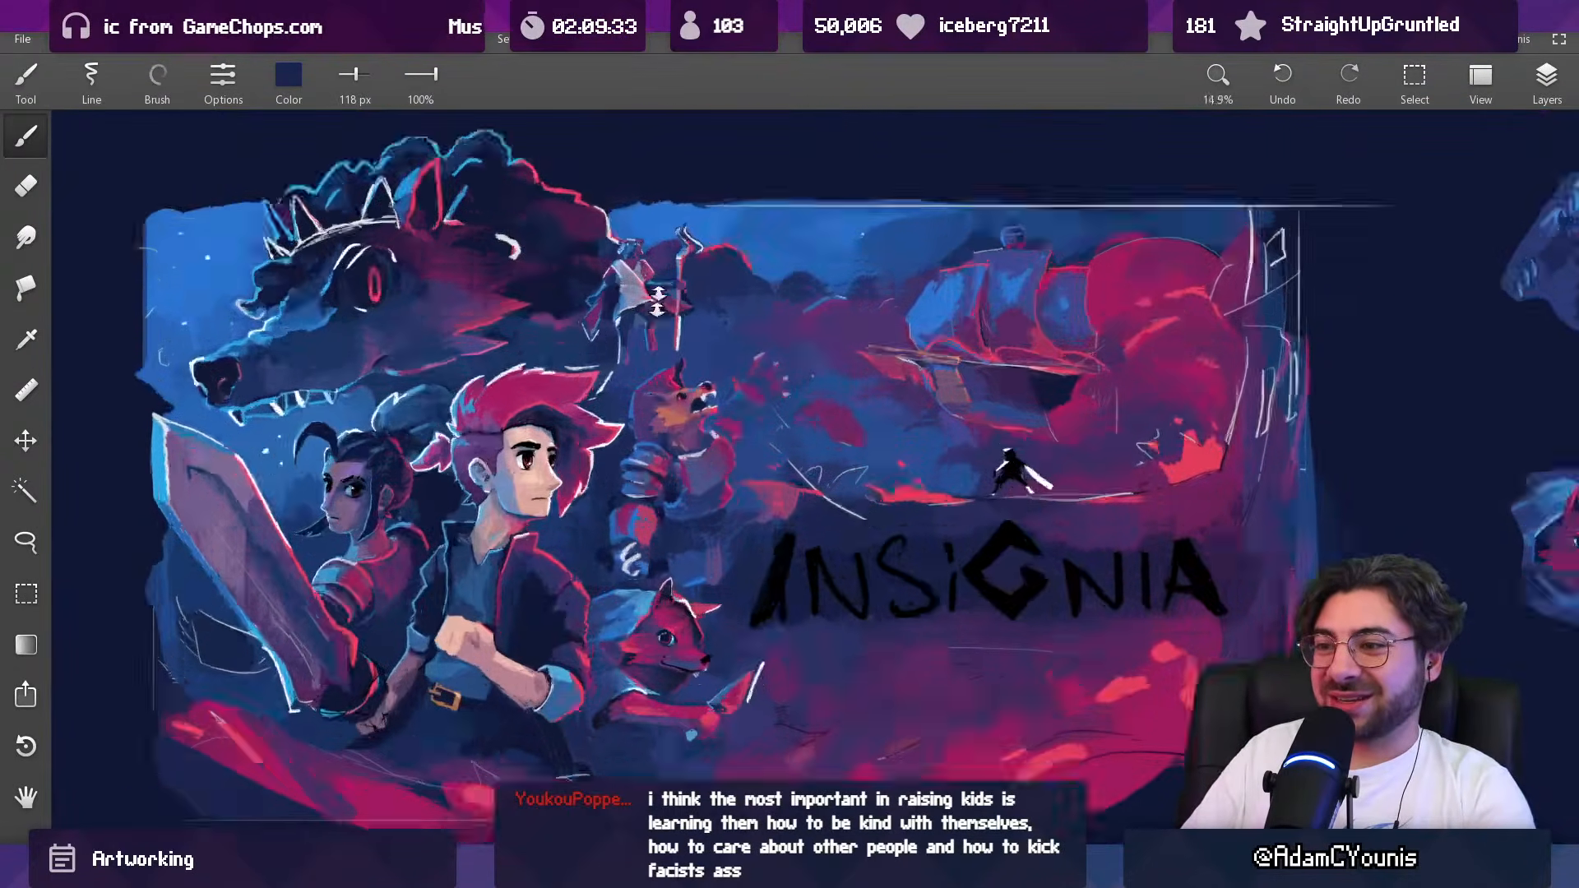
key(bracketleft)
key(bracketleft)
key(bracketleft)
key(bracketleft)
key(bracketleft)
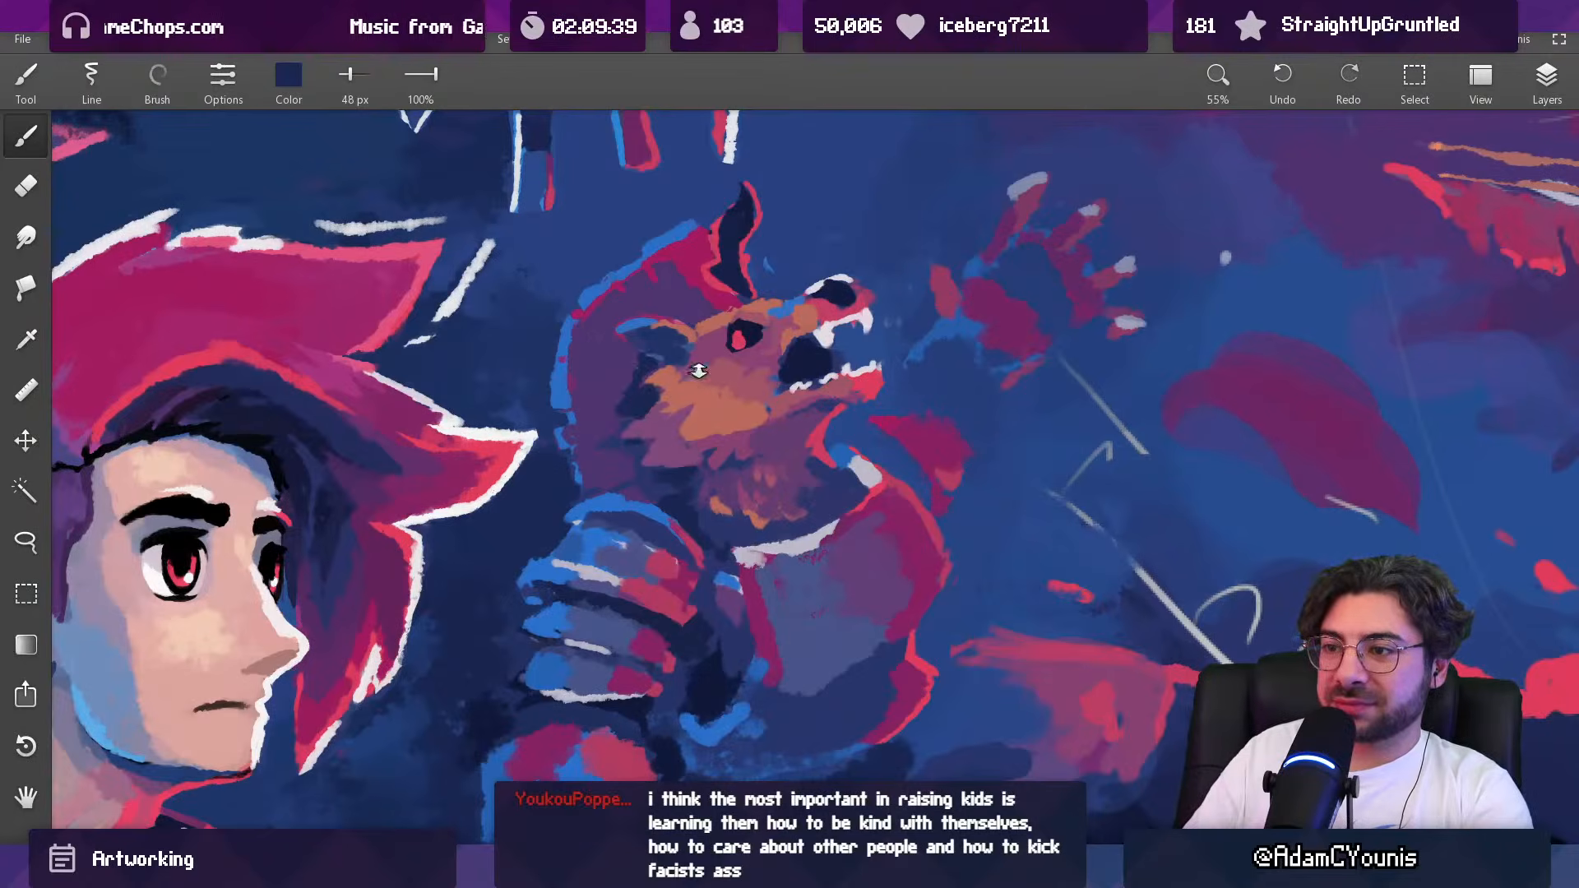
scroll(694, 370, down, 6)
drag(683, 365, 697, 307)
alt+click(666, 495)
key(bracketright)
key(bracketright)
key(bracketright)
key(bracketright)
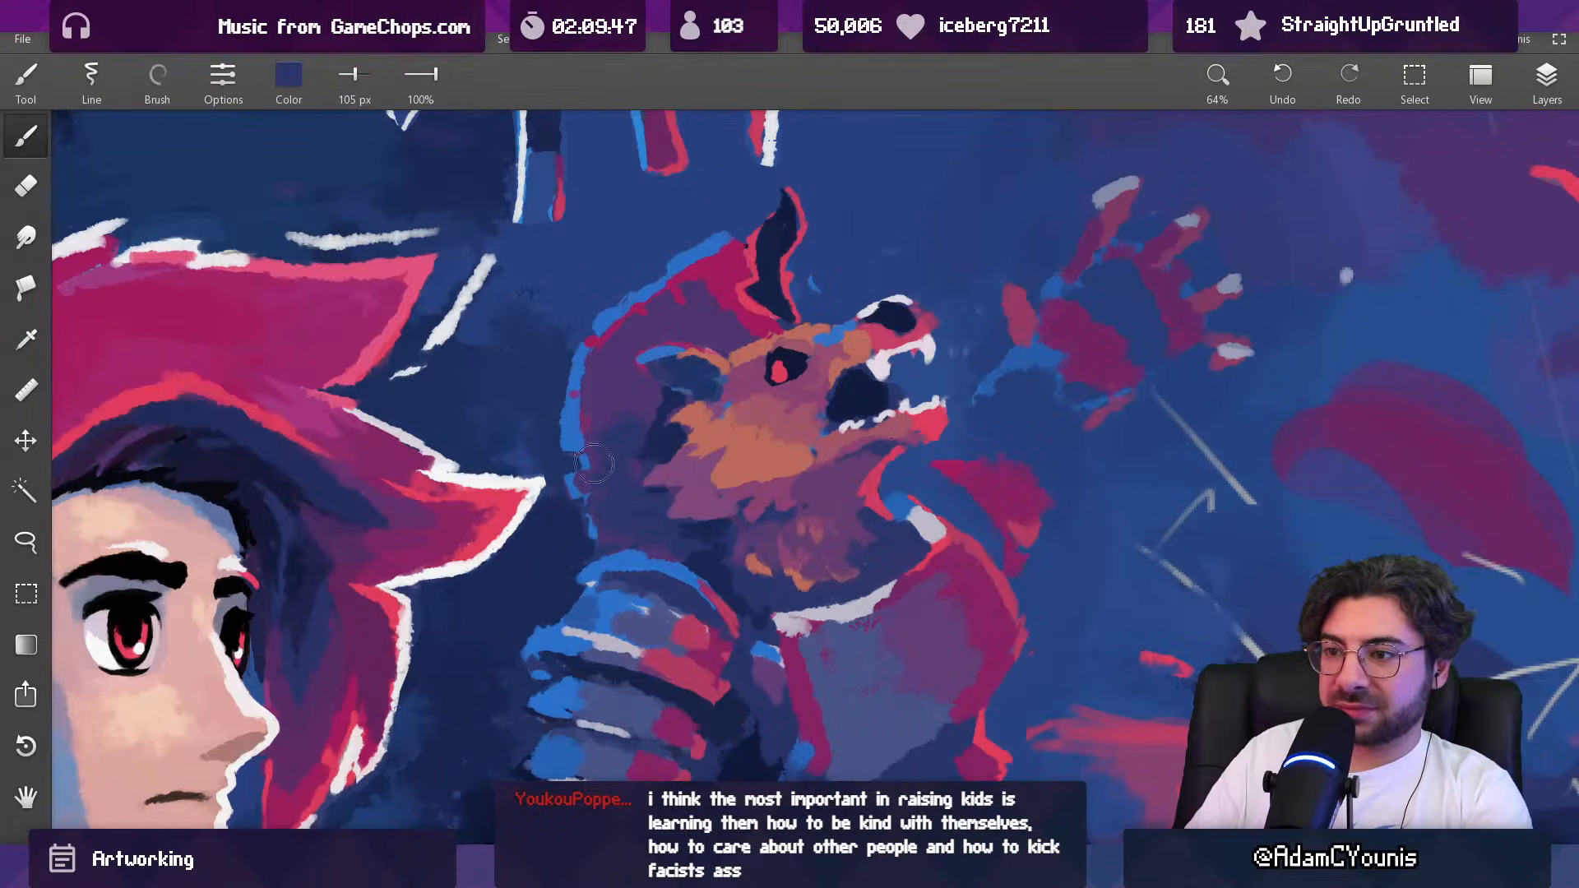
Step: Paint a crimson accent along the lower edge of the creature's cheek fur, using a sampled crimson at 29 px
drag(655, 419, 622, 554)
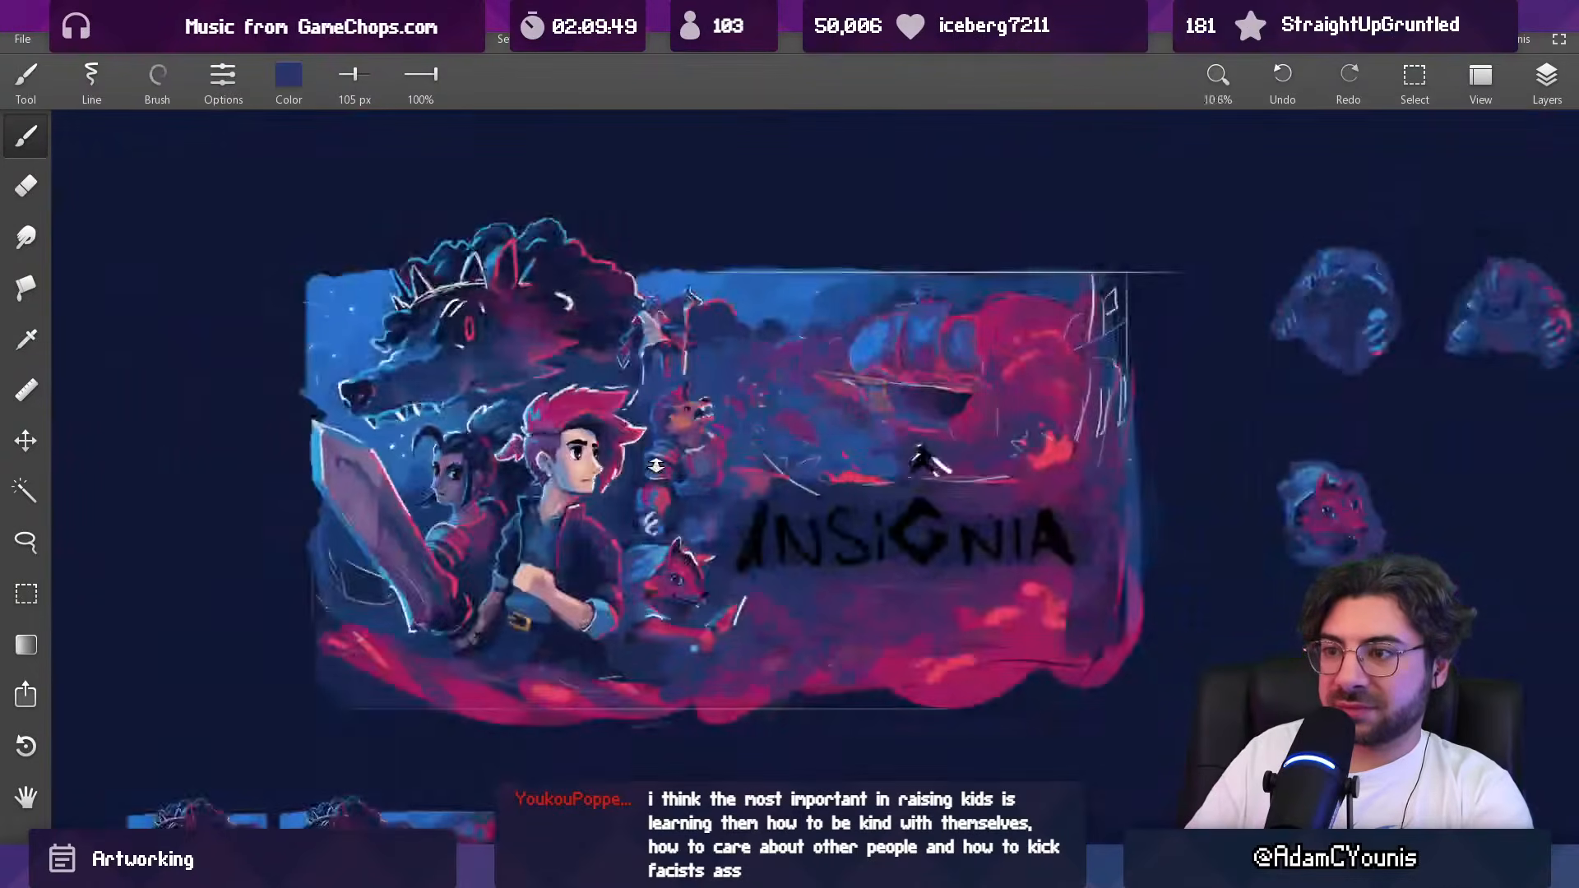
drag(659, 451, 627, 555)
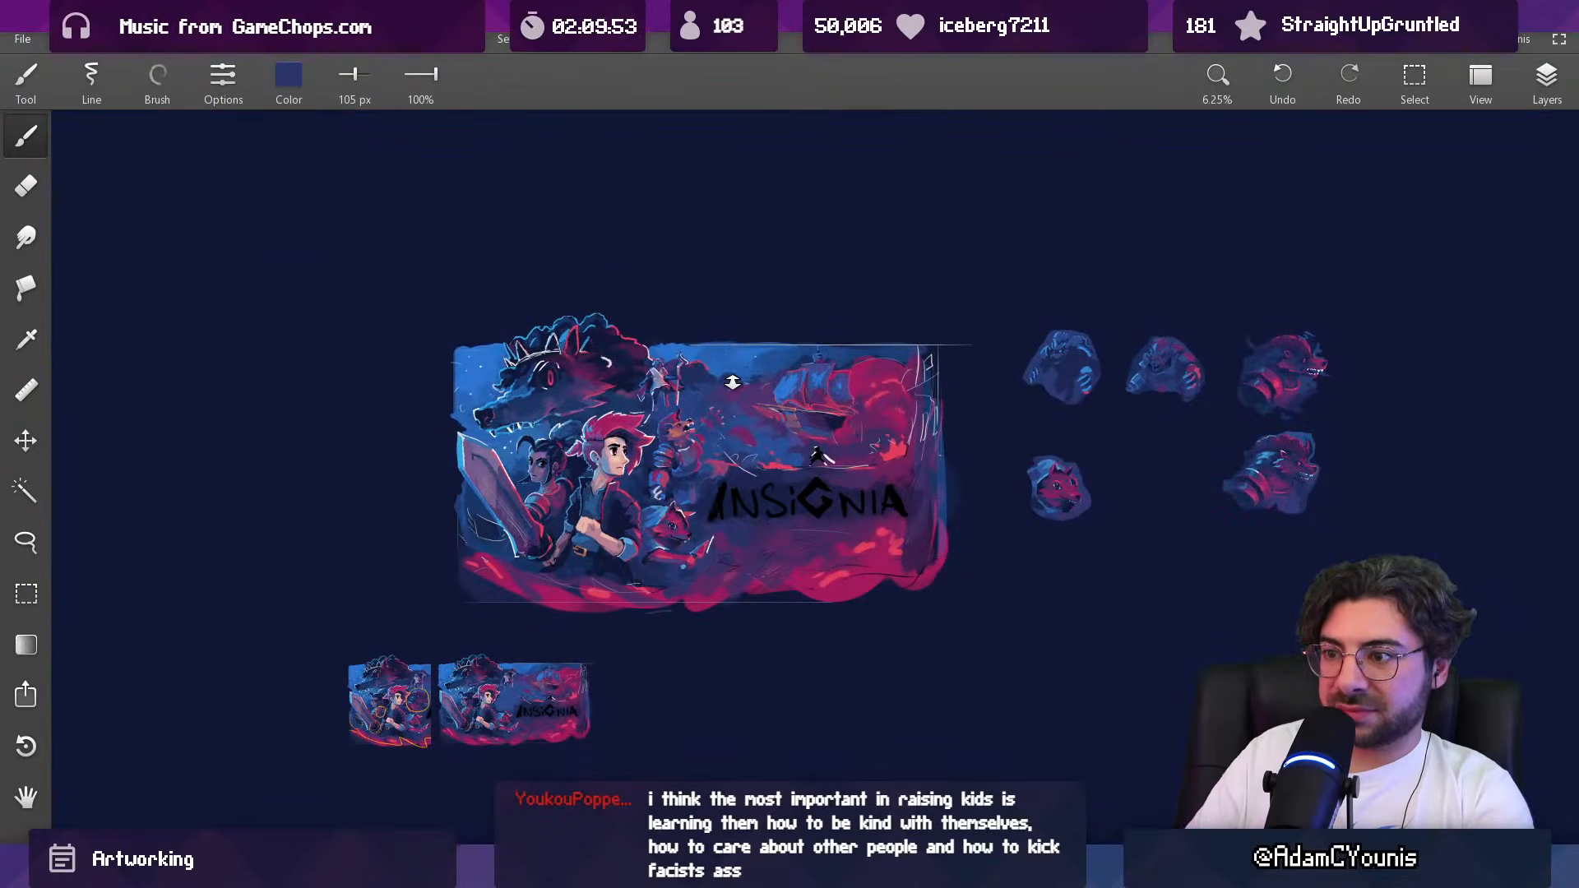
drag(701, 425, 717, 278)
drag(660, 450, 685, 365)
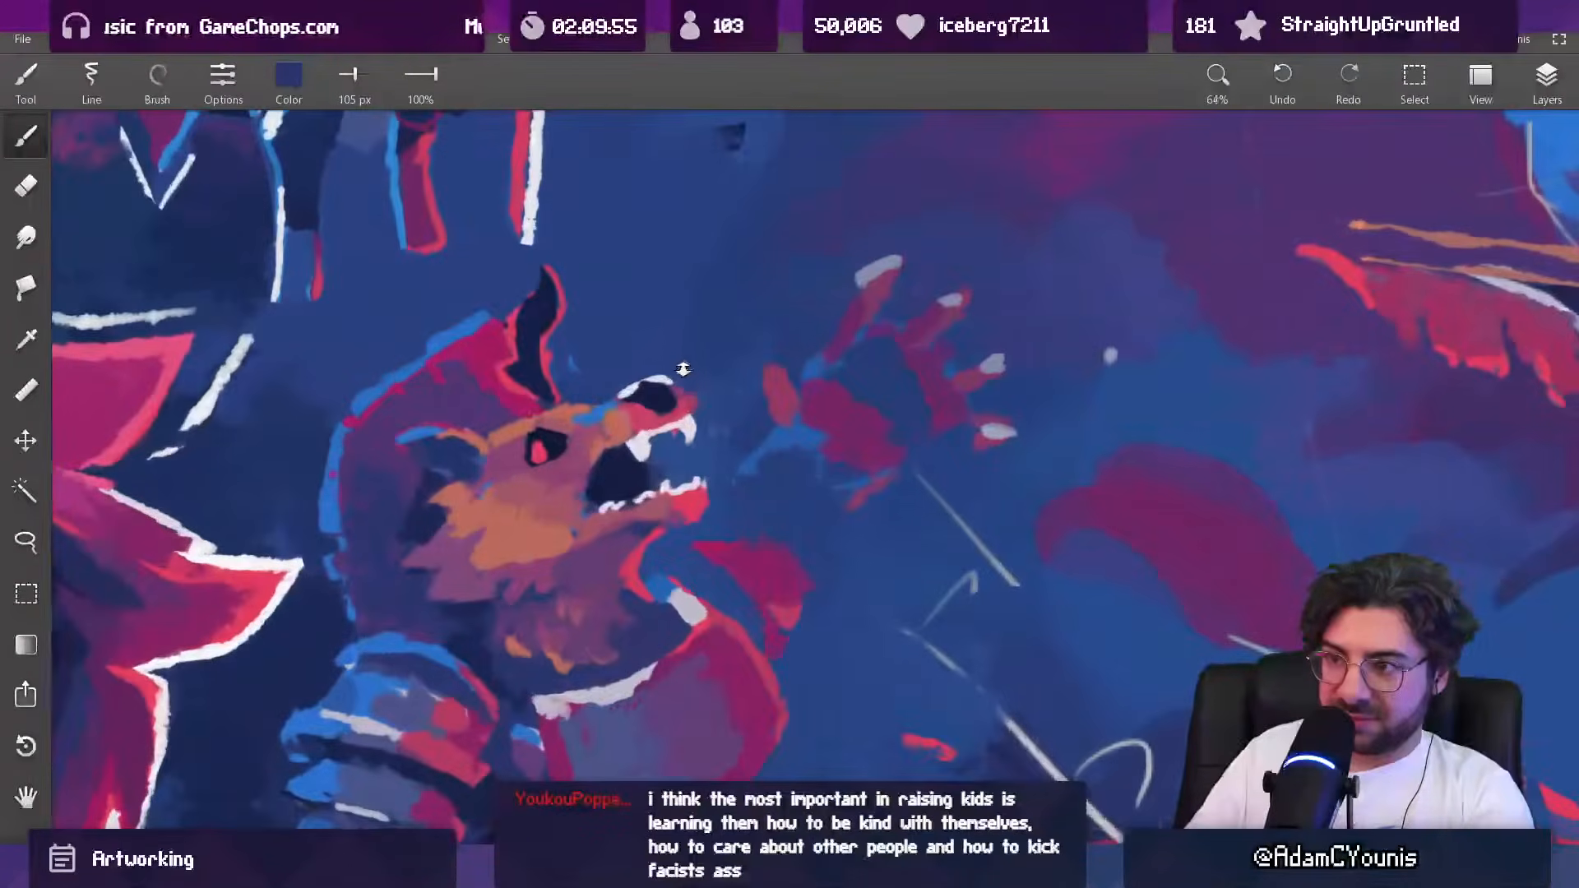
alt+click(554, 556)
alt+click(637, 576)
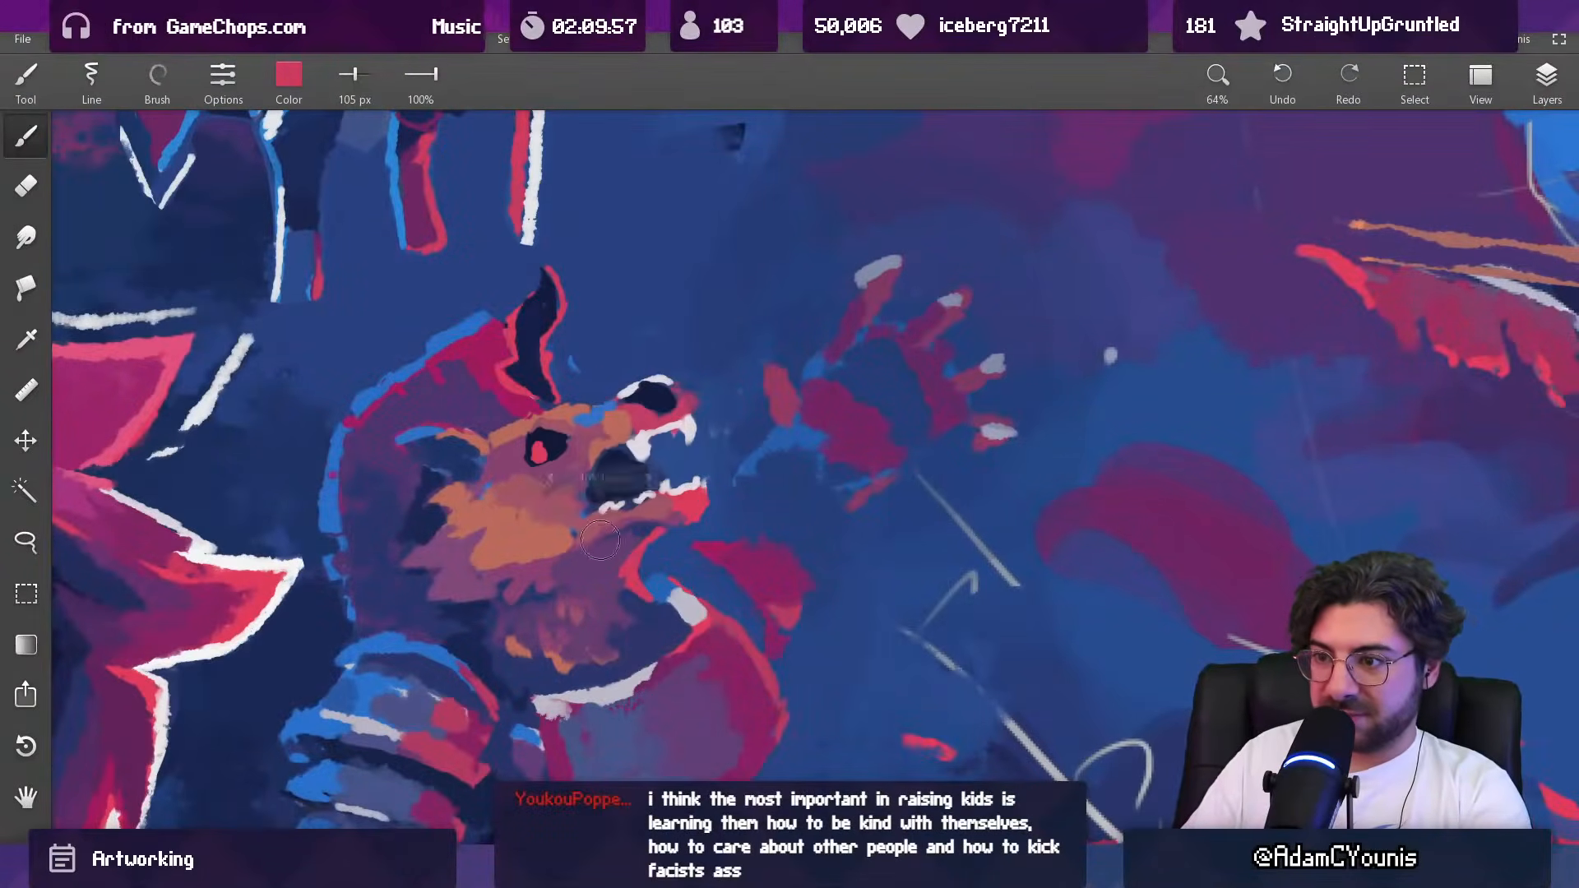
drag(599, 538, 622, 760)
drag(649, 481, 659, 328)
drag(658, 500, 645, 650)
drag(666, 564, 695, 525)
drag(693, 503, 691, 337)
key(bracketleft)
key(bracketleft)
drag(600, 508, 619, 486)
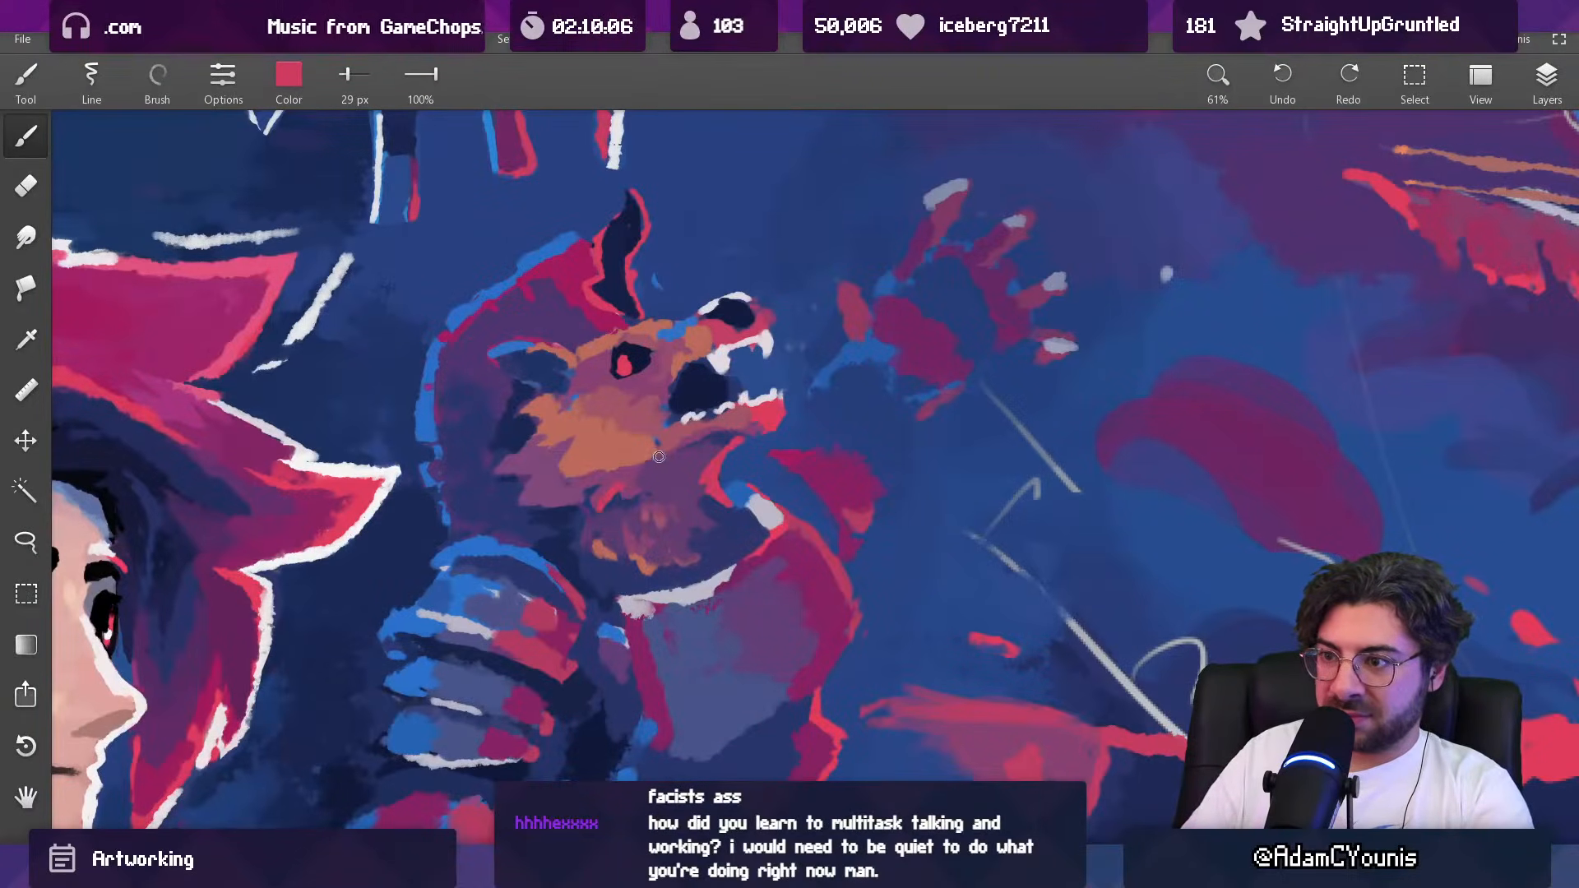
Step: Blend the fur between the creature's cheek and throat with sampled plum at 32 px
drag(697, 467, 673, 570)
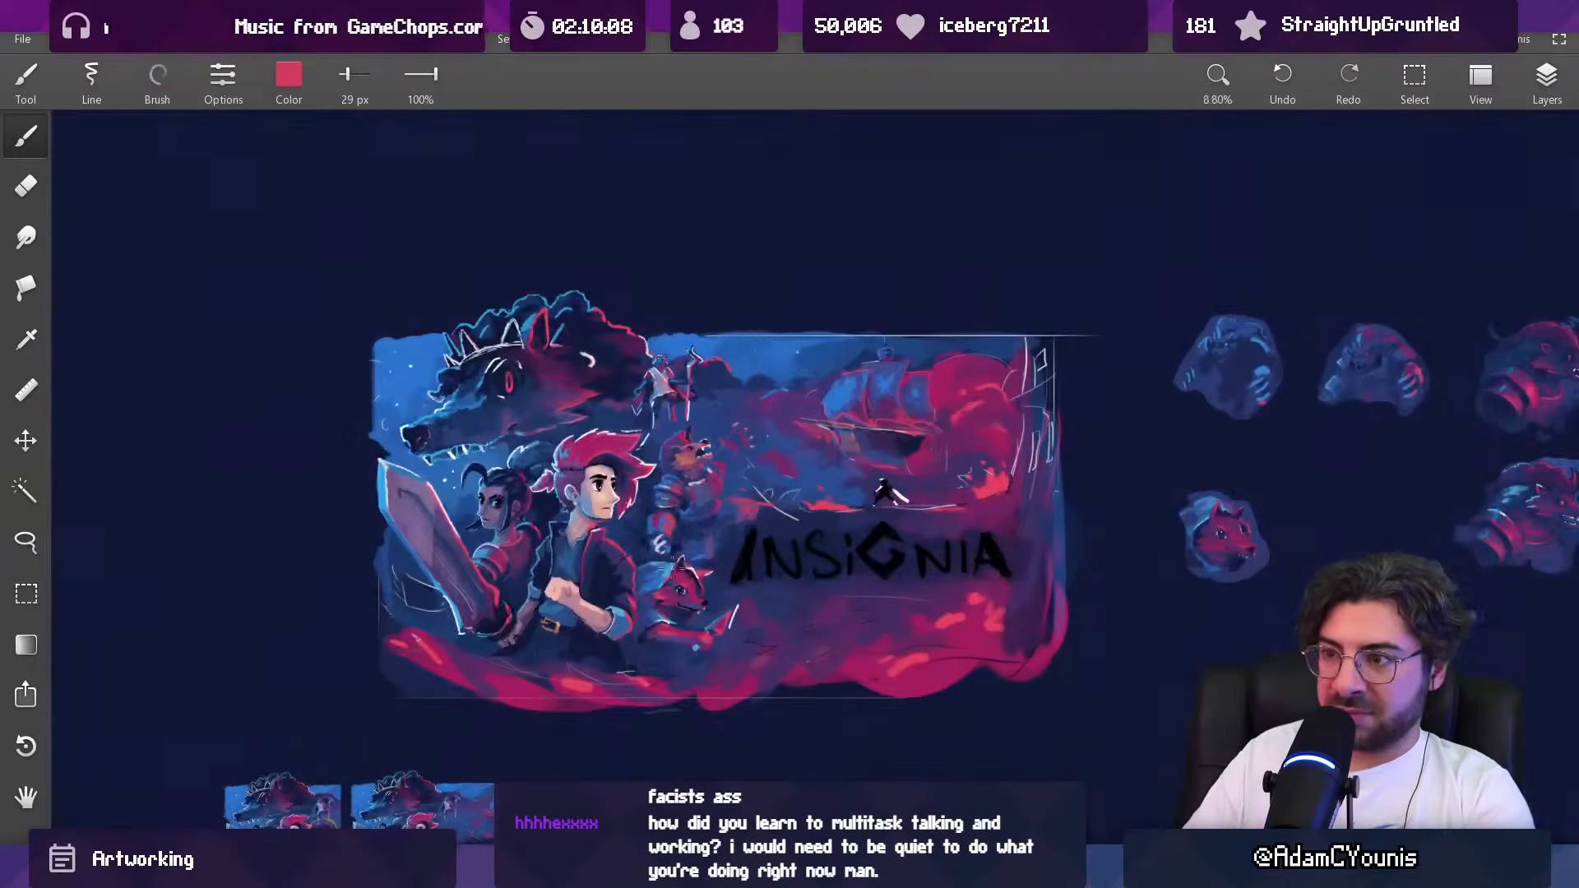
drag(720, 466, 697, 329)
alt+click(623, 493)
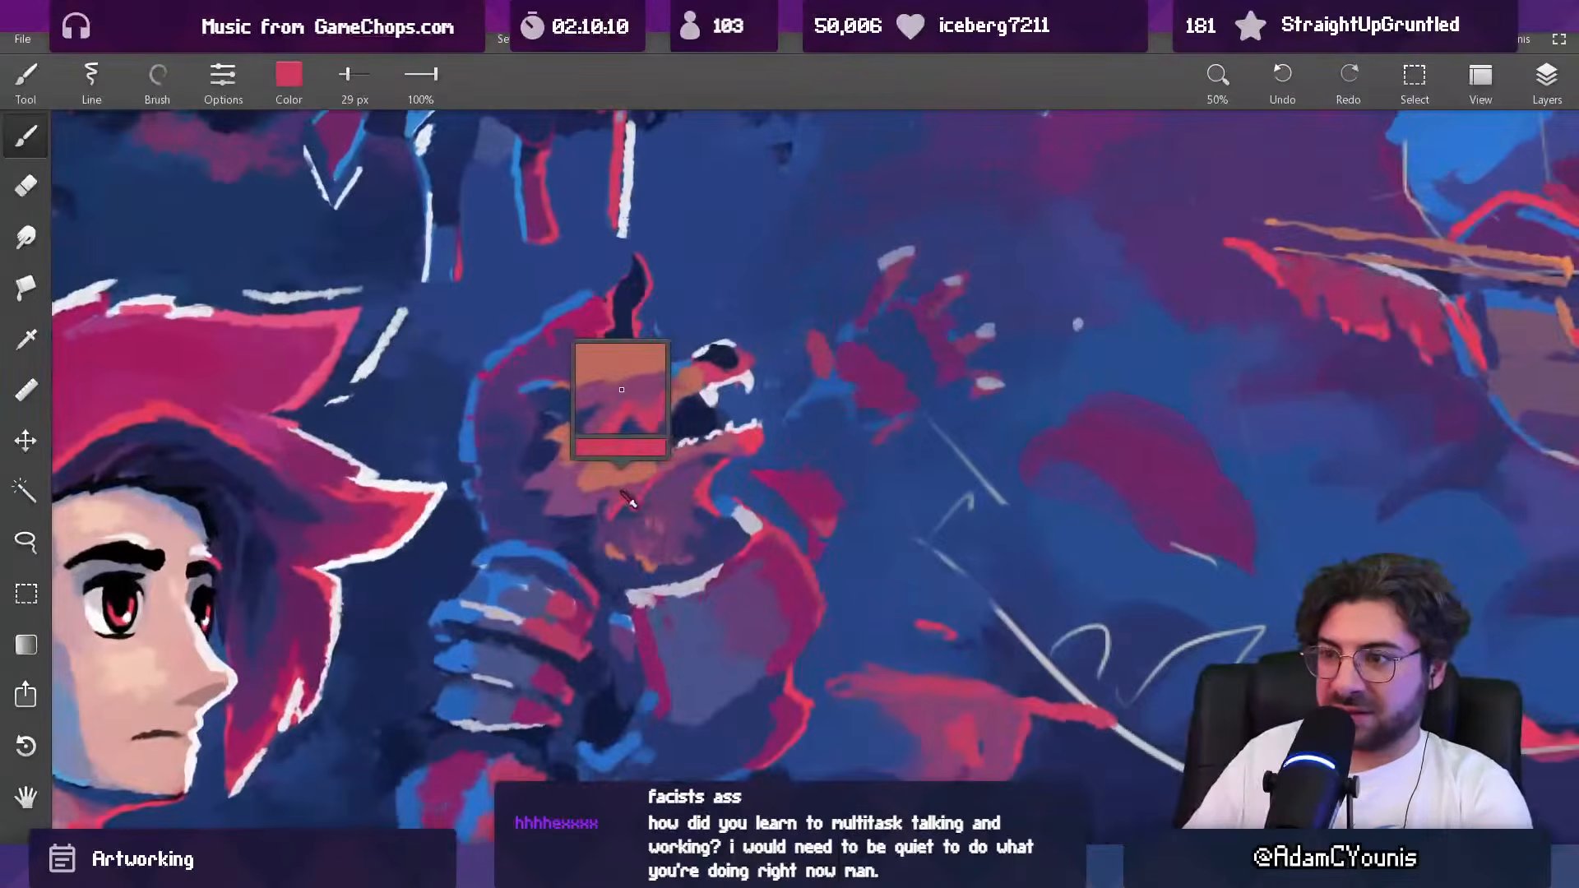
alt+click(665, 466)
alt+click(641, 488)
drag(642, 487, 694, 462)
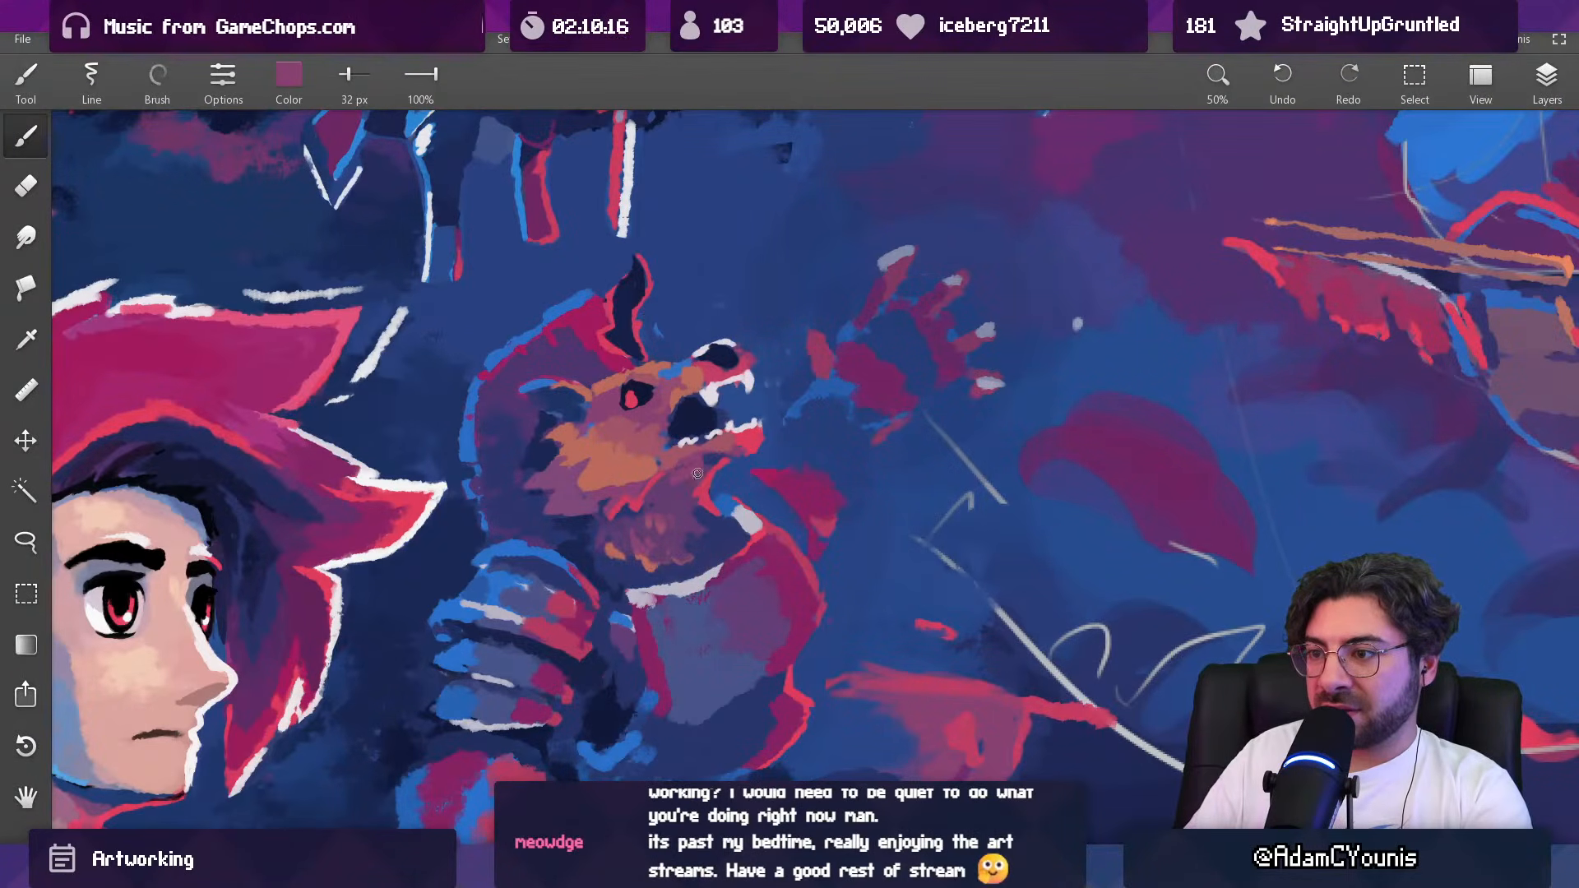
Step: Dab sampled dusty rose into the fur beneath the creature's lower jaw at 32 px
alt+click(693, 452)
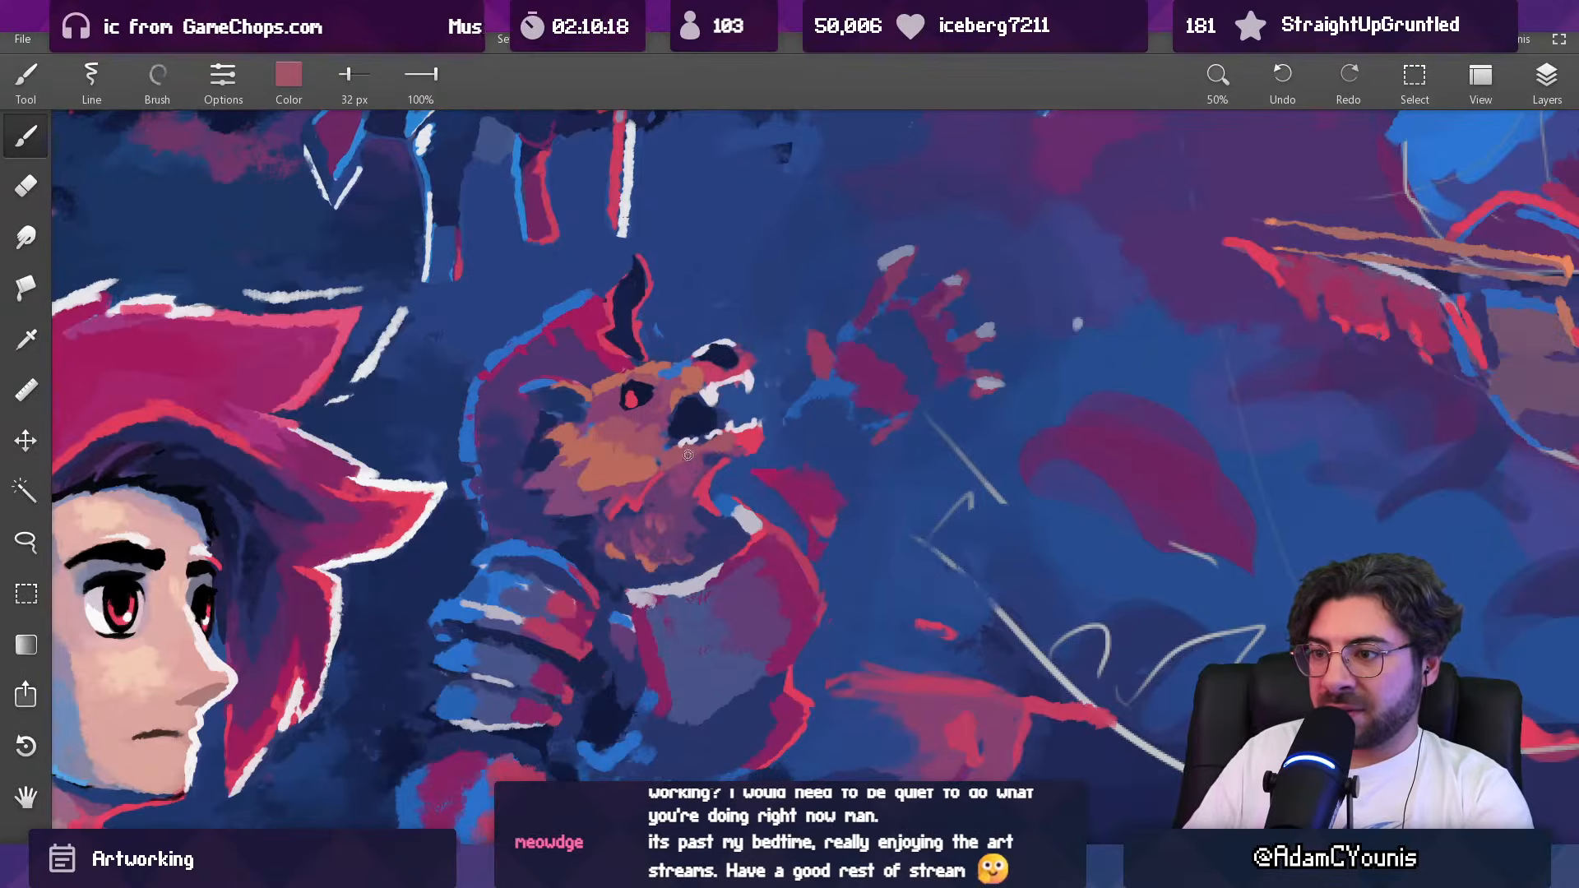
alt+click(697, 479)
alt+click(693, 472)
mouse_move(710, 466)
mouse_down()
mouse_move(723, 499)
mouse_move(705, 536)
mouse_up()
alt+click(710, 467)
alt+click(703, 455)
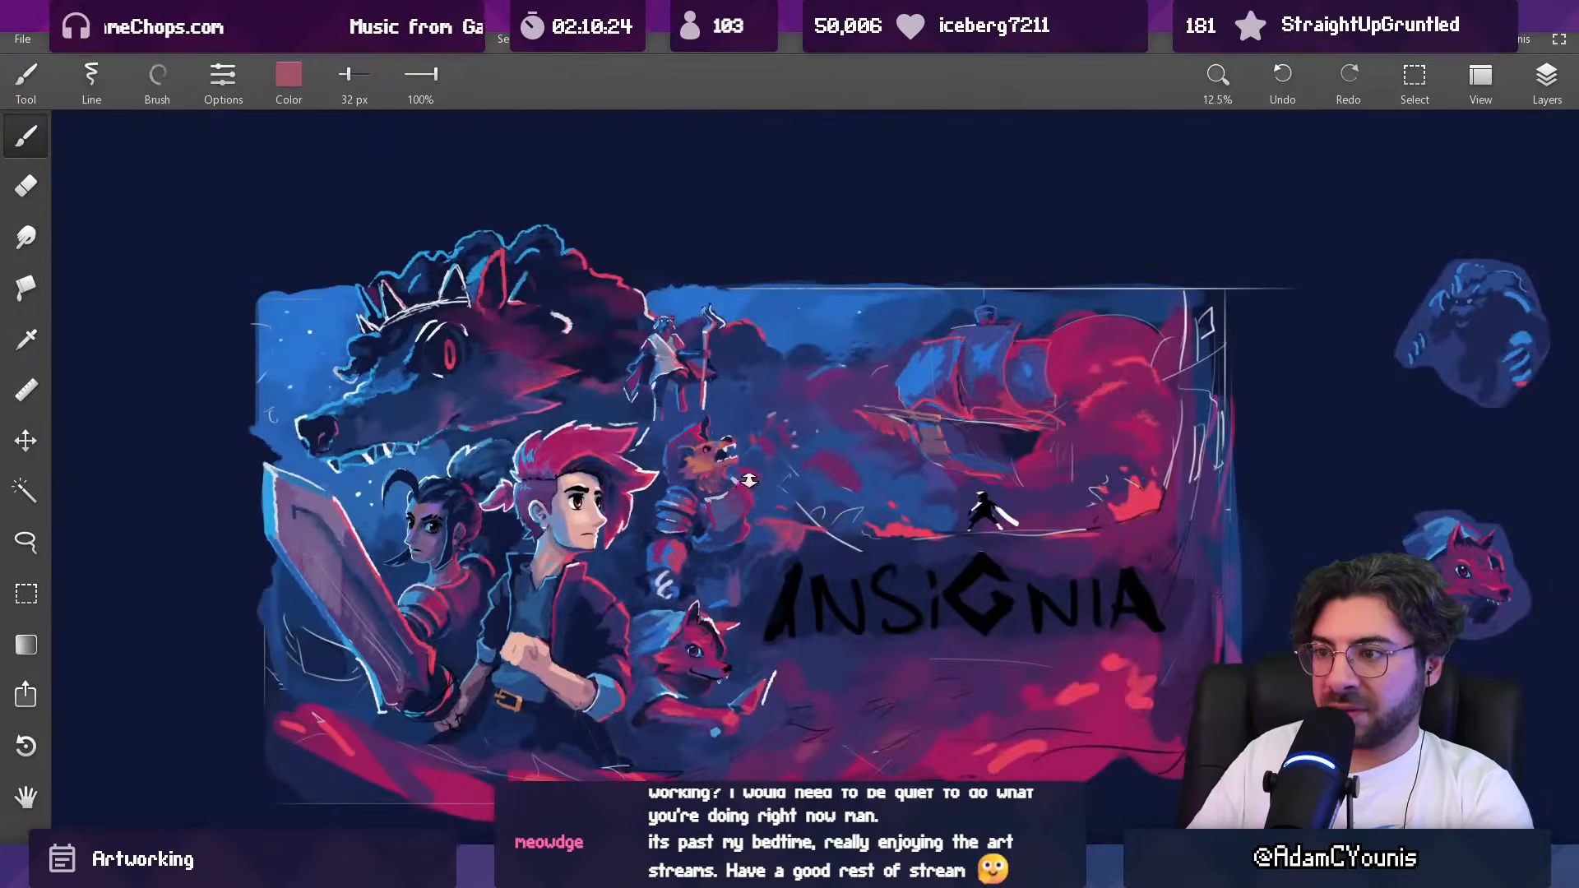
Step: Soften the creature's upper throat with sampled plum at 41 px
drag(744, 485, 750, 519)
drag(745, 462, 734, 280)
alt+click(721, 529)
alt+click(725, 499)
drag(727, 496, 726, 517)
alt+click(712, 497)
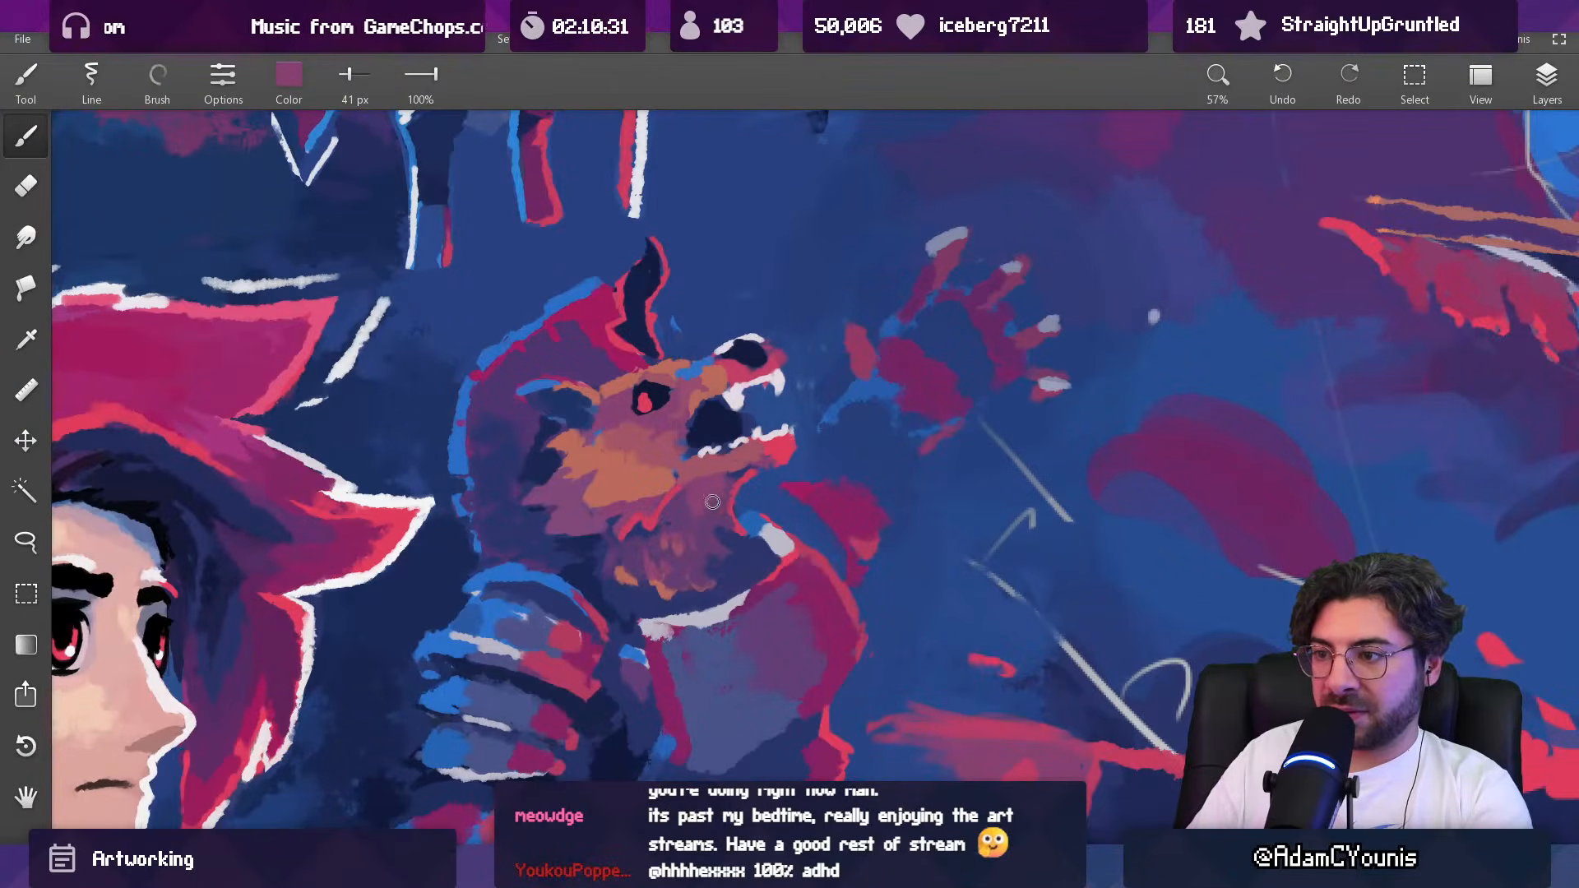
Step: Trim the front contour of the creature's neck with background blue sampled beside it at 41 px
alt+click(723, 491)
alt+click(739, 487)
alt+click(740, 485)
alt+click(746, 495)
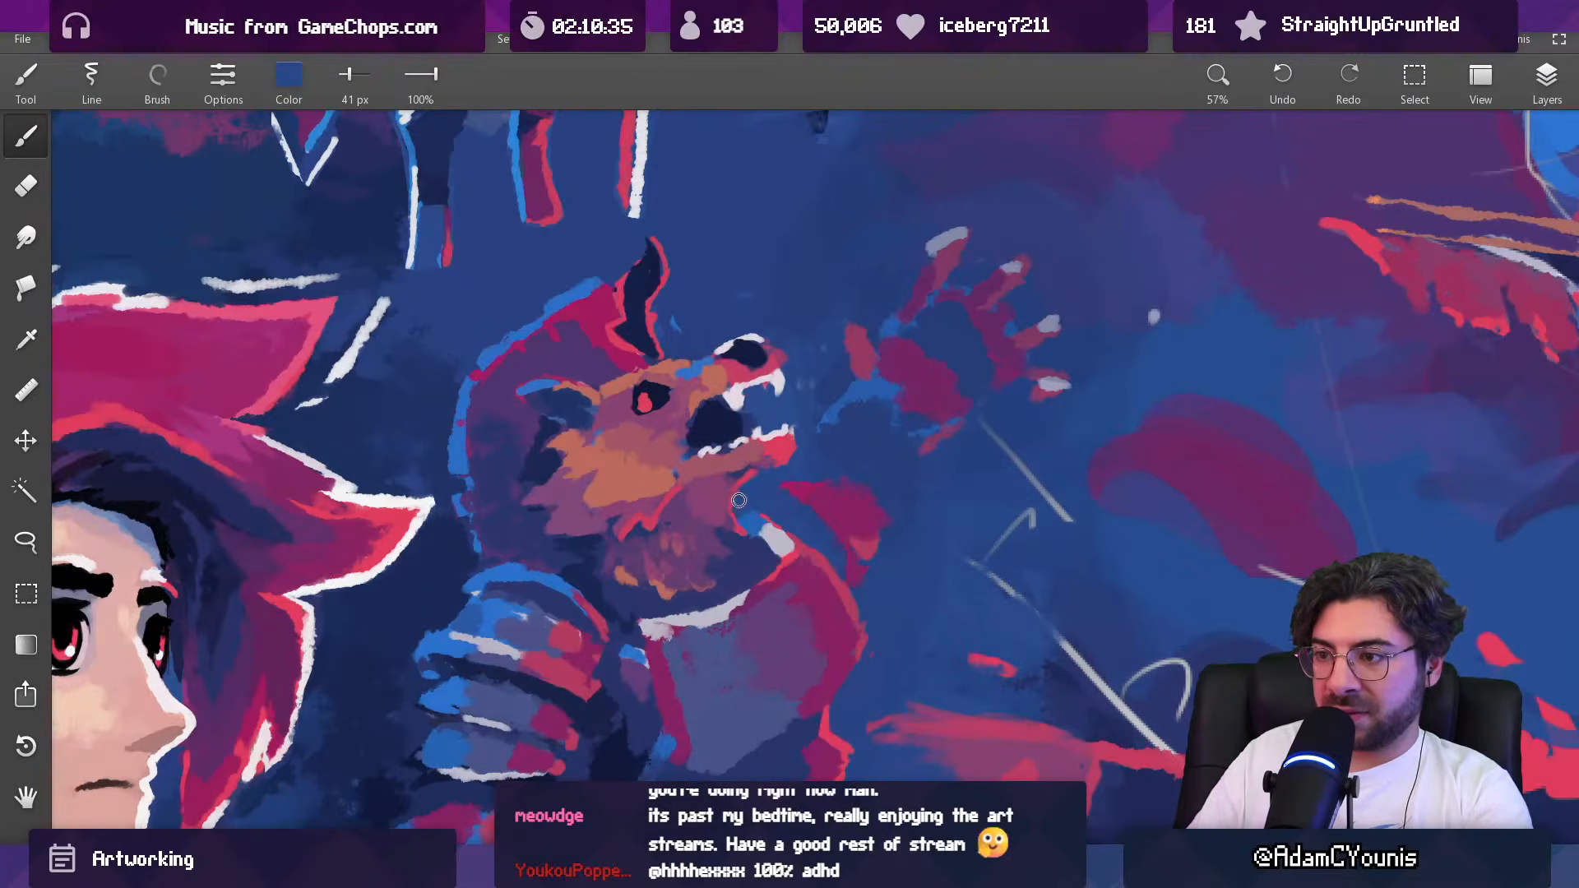
Step: Touch up the rim at the front of the creature's neck with sampled crimson at 26 px
alt+click(742, 489)
key([)
key([)
scroll(734, 492, down, 5)
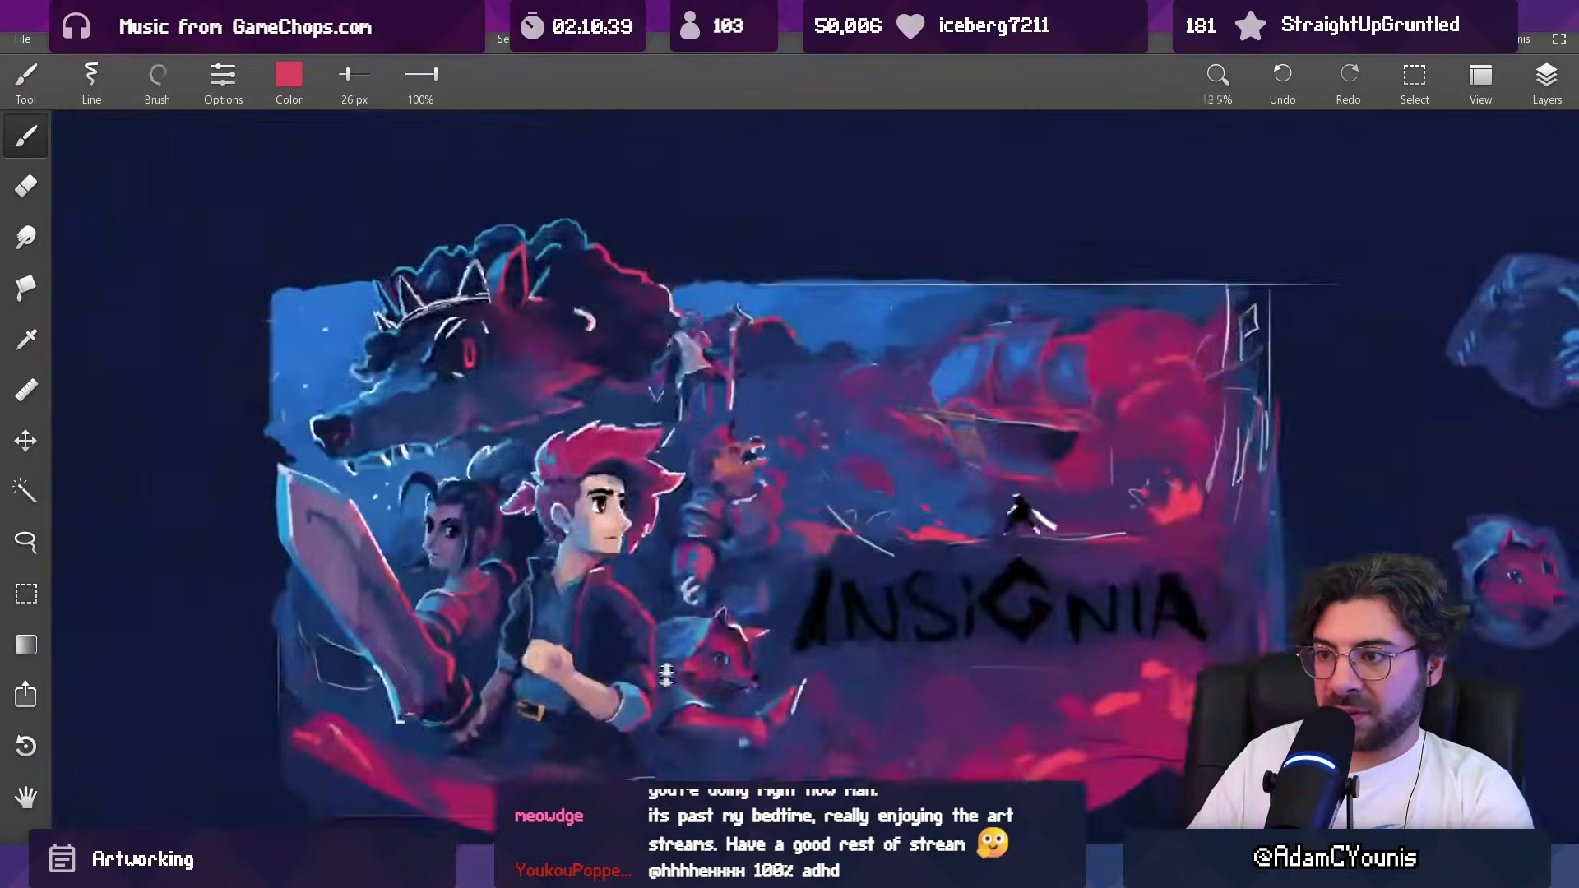
scroll(743, 455, up, 4)
scroll(743, 456, up, 1)
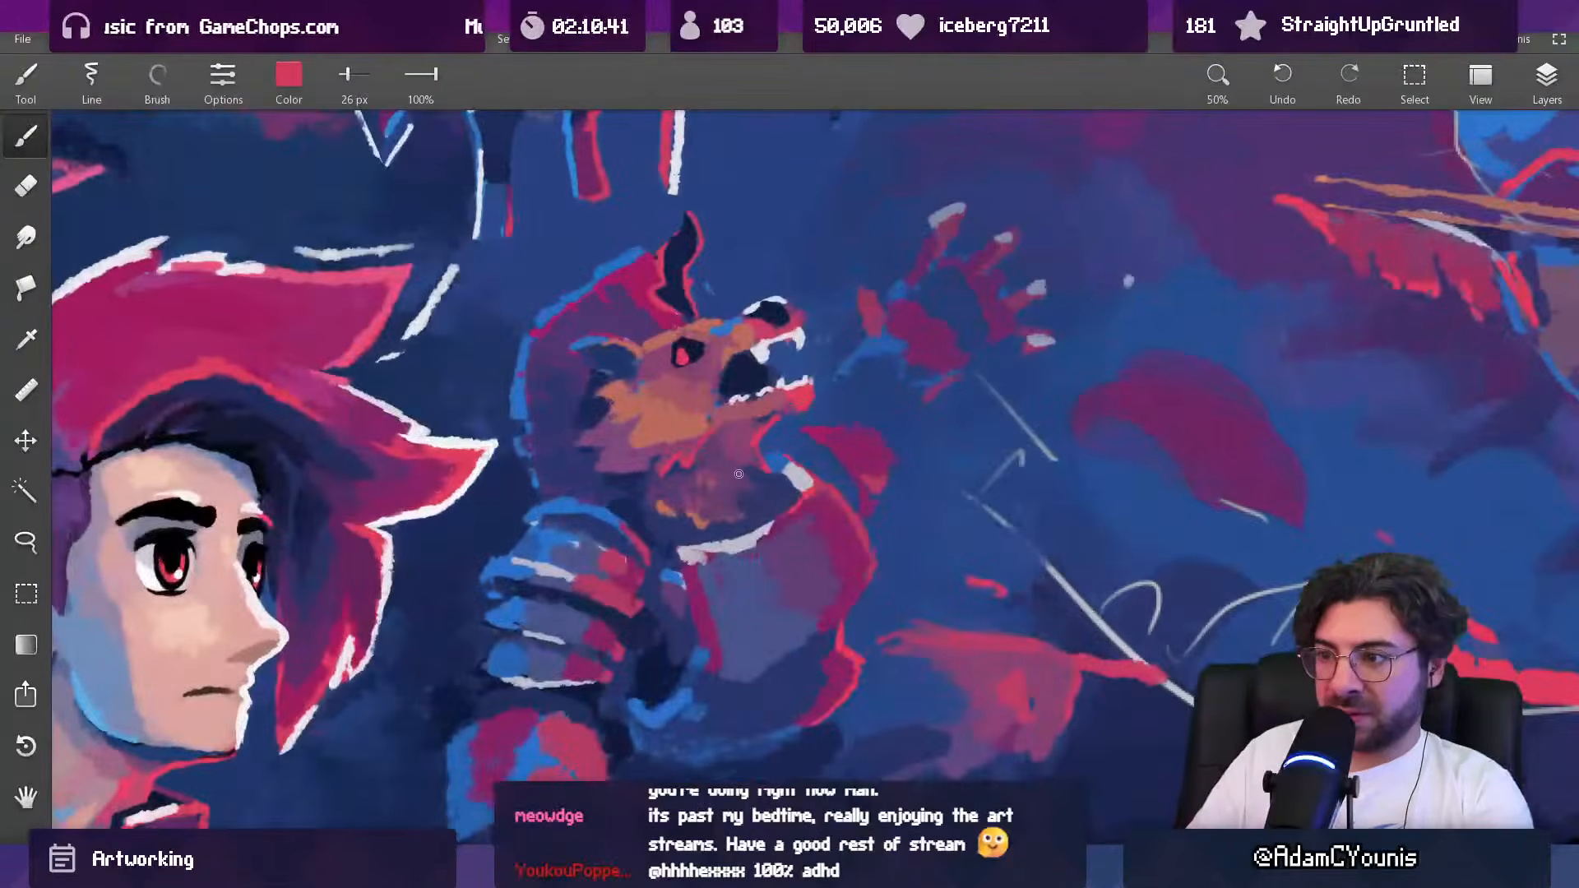
scroll(776, 405, down, 10)
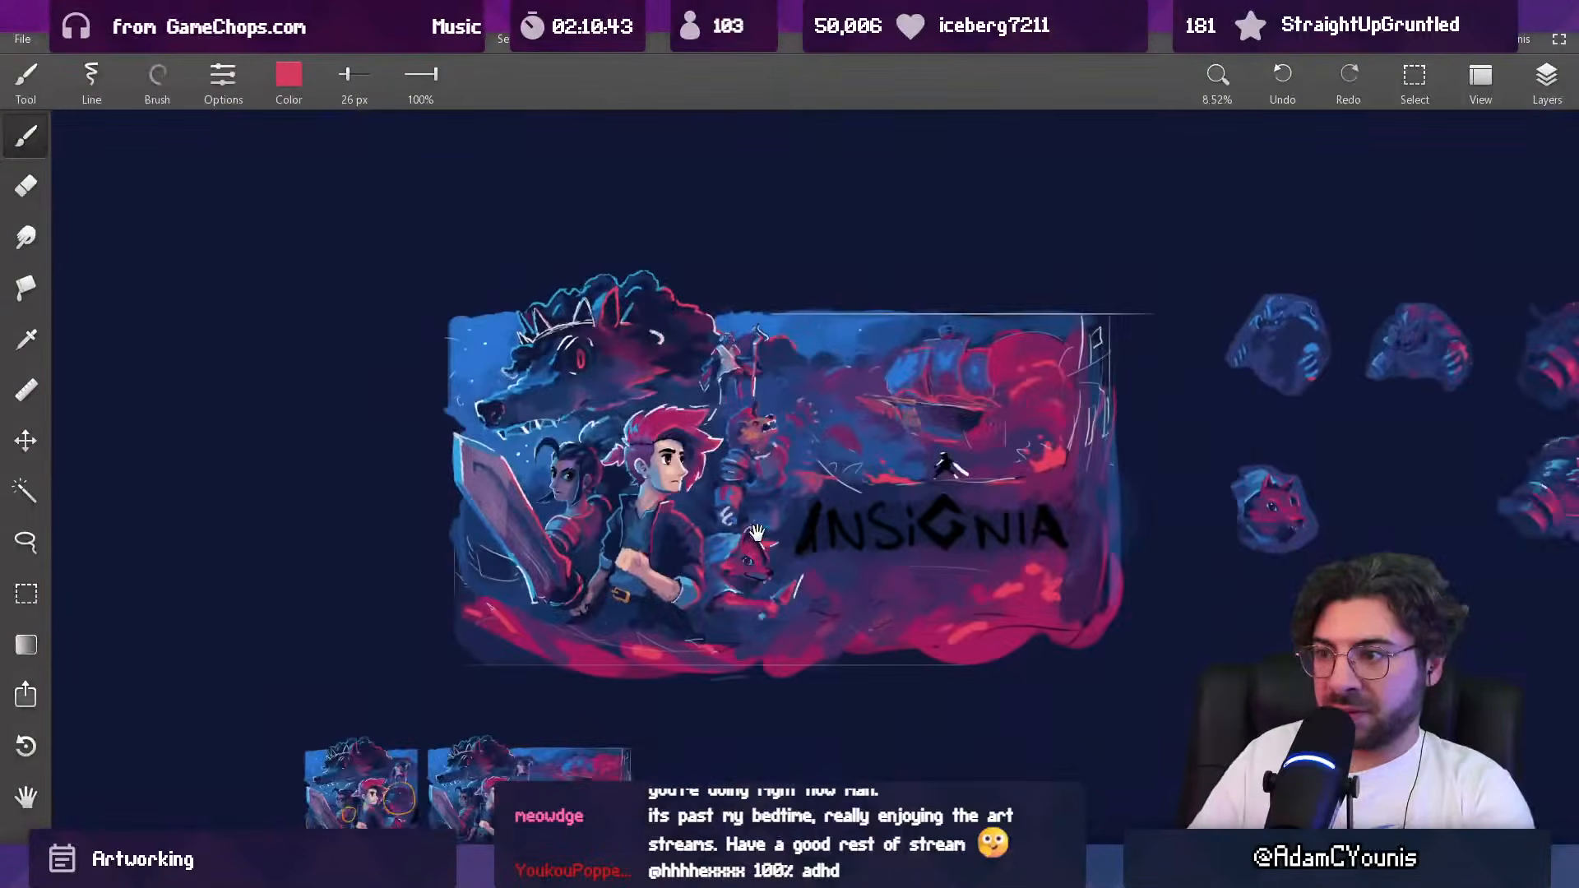
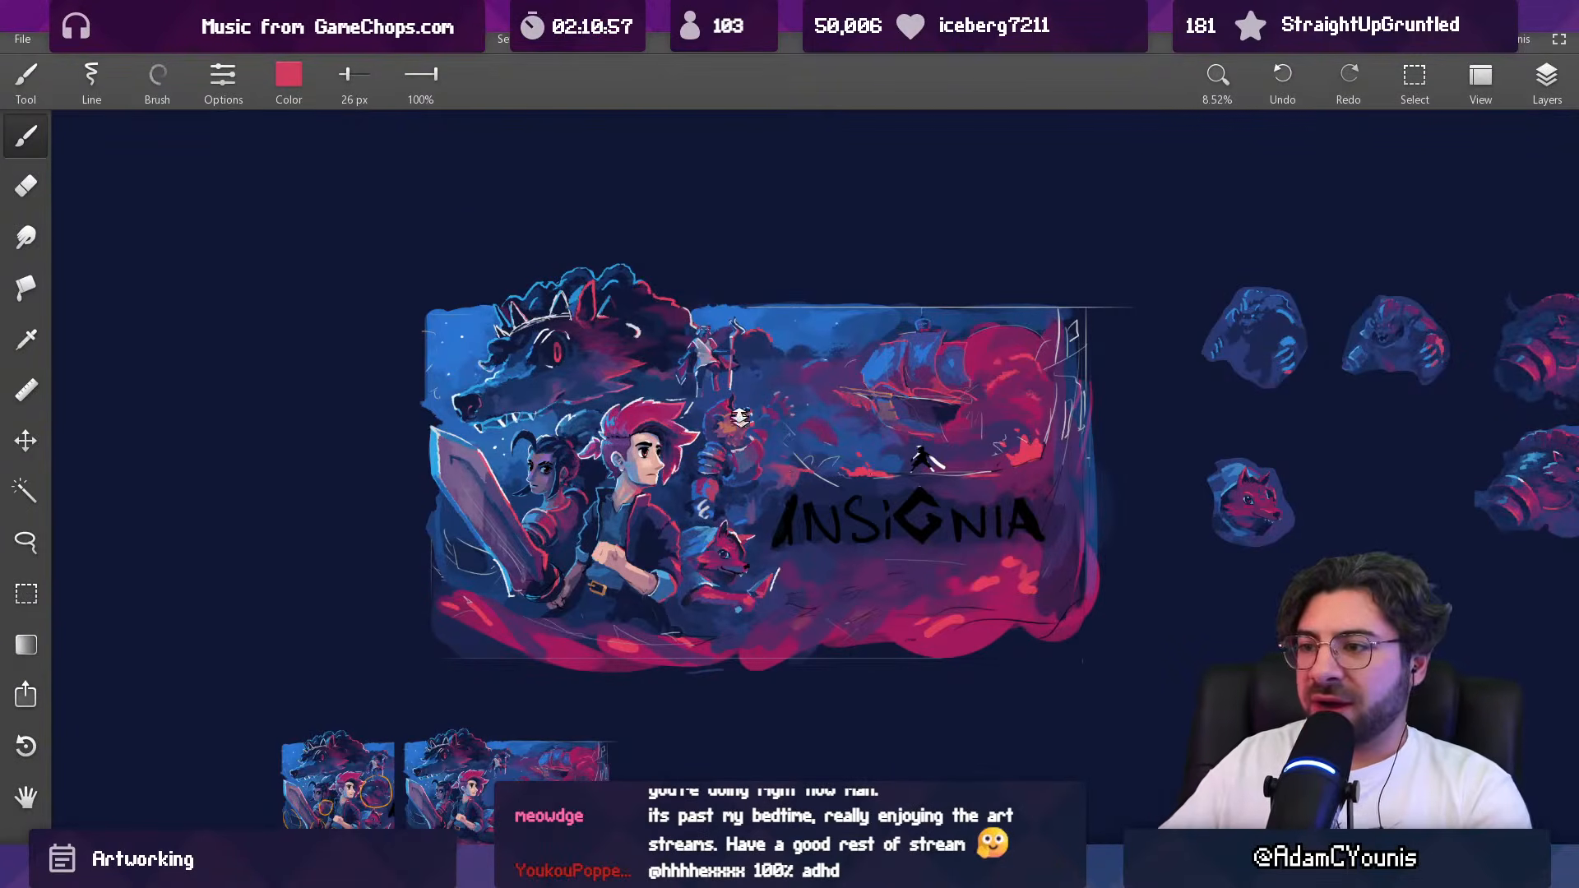
Step: Rework the throat below the roaring beast's jaw with sampled blue and purple strokes, undoing one stray stroke
scroll(744, 428, up, 8)
alt+click(745, 470)
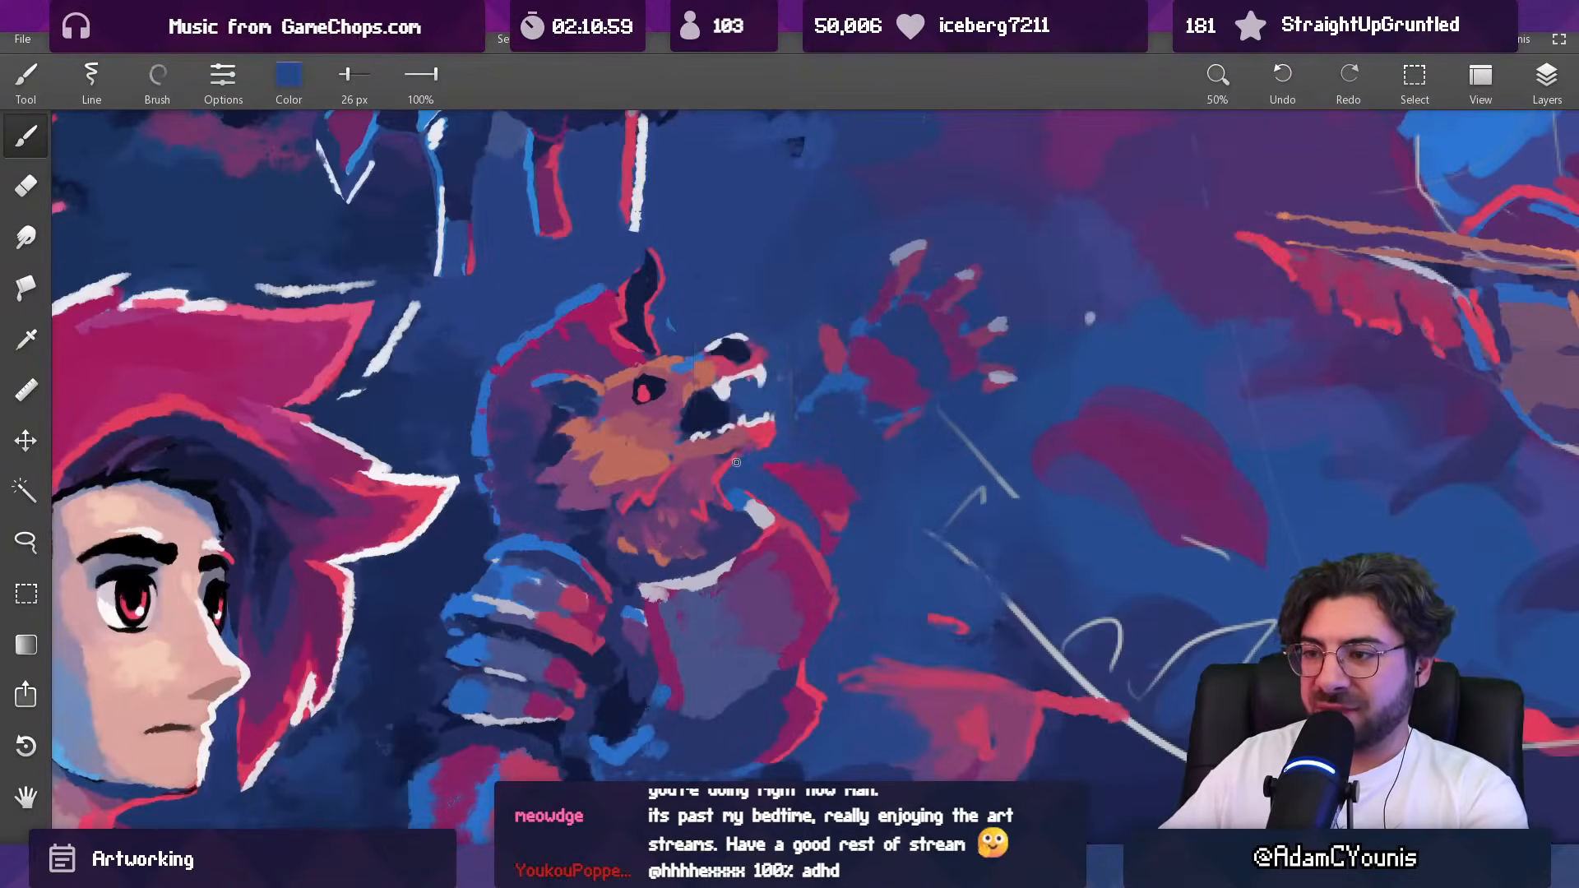
alt+click(721, 474)
mouse_move(721, 473)
mouse_down()
mouse_move(750, 691)
mouse_move(727, 271)
mouse_up()
alt+click(733, 473)
alt+click(660, 480)
mouse_move(637, 470)
mouse_down()
mouse_move(667, 470)
mouse_move(693, 520)
mouse_up()
key(ctrl+z)
alt+click(712, 504)
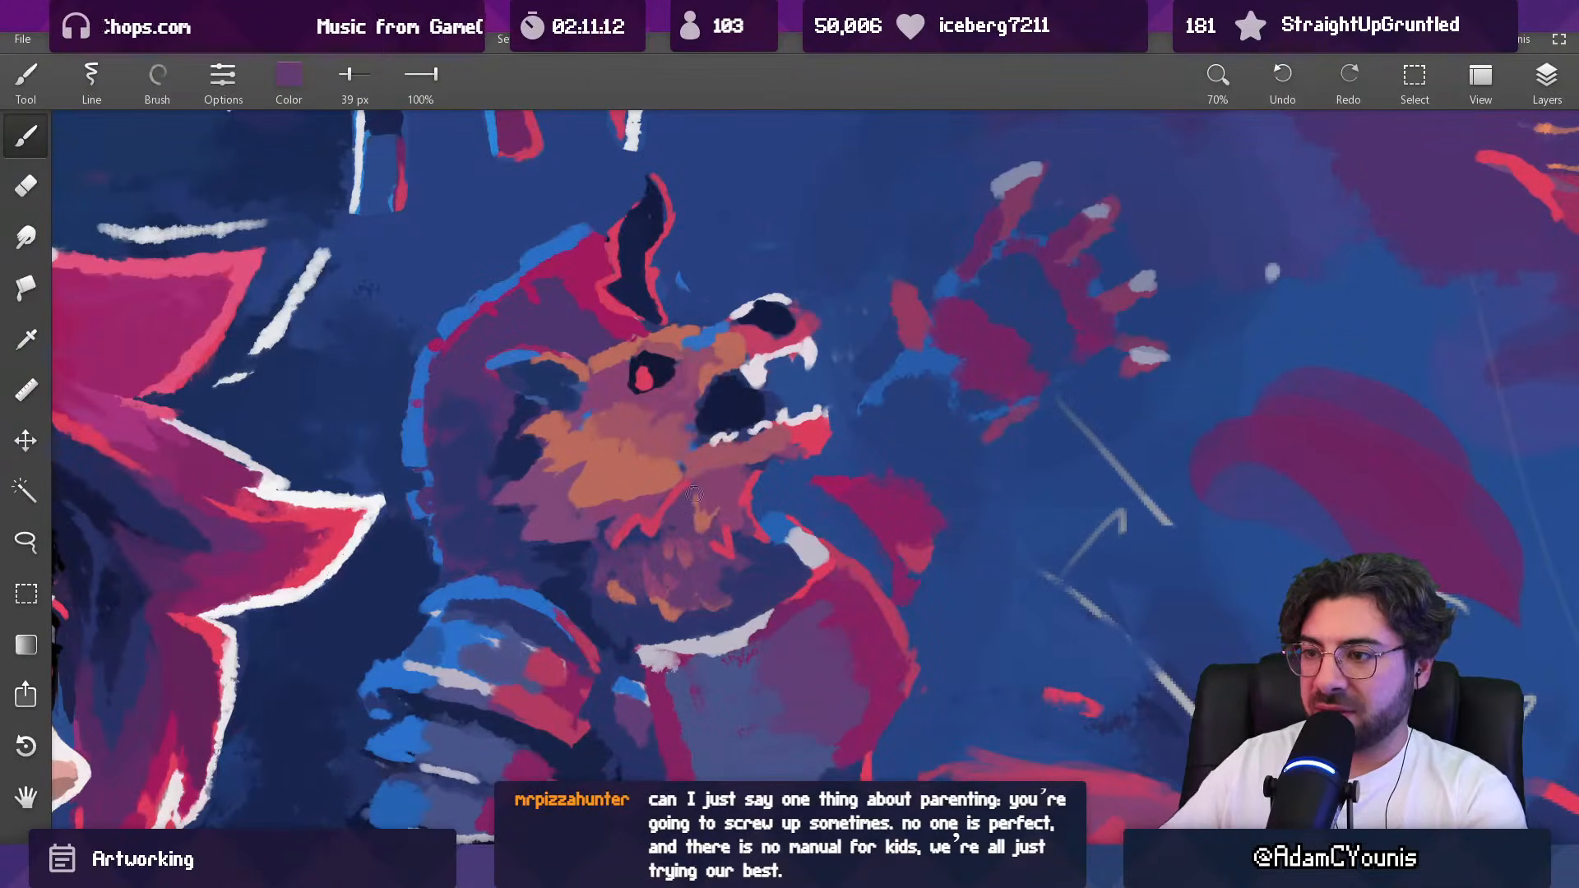
Step: Blend mauve and dark blue tones into the beast's throat fur with a brush of about 56 px
drag(739, 487, 758, 555)
drag(736, 488, 741, 440)
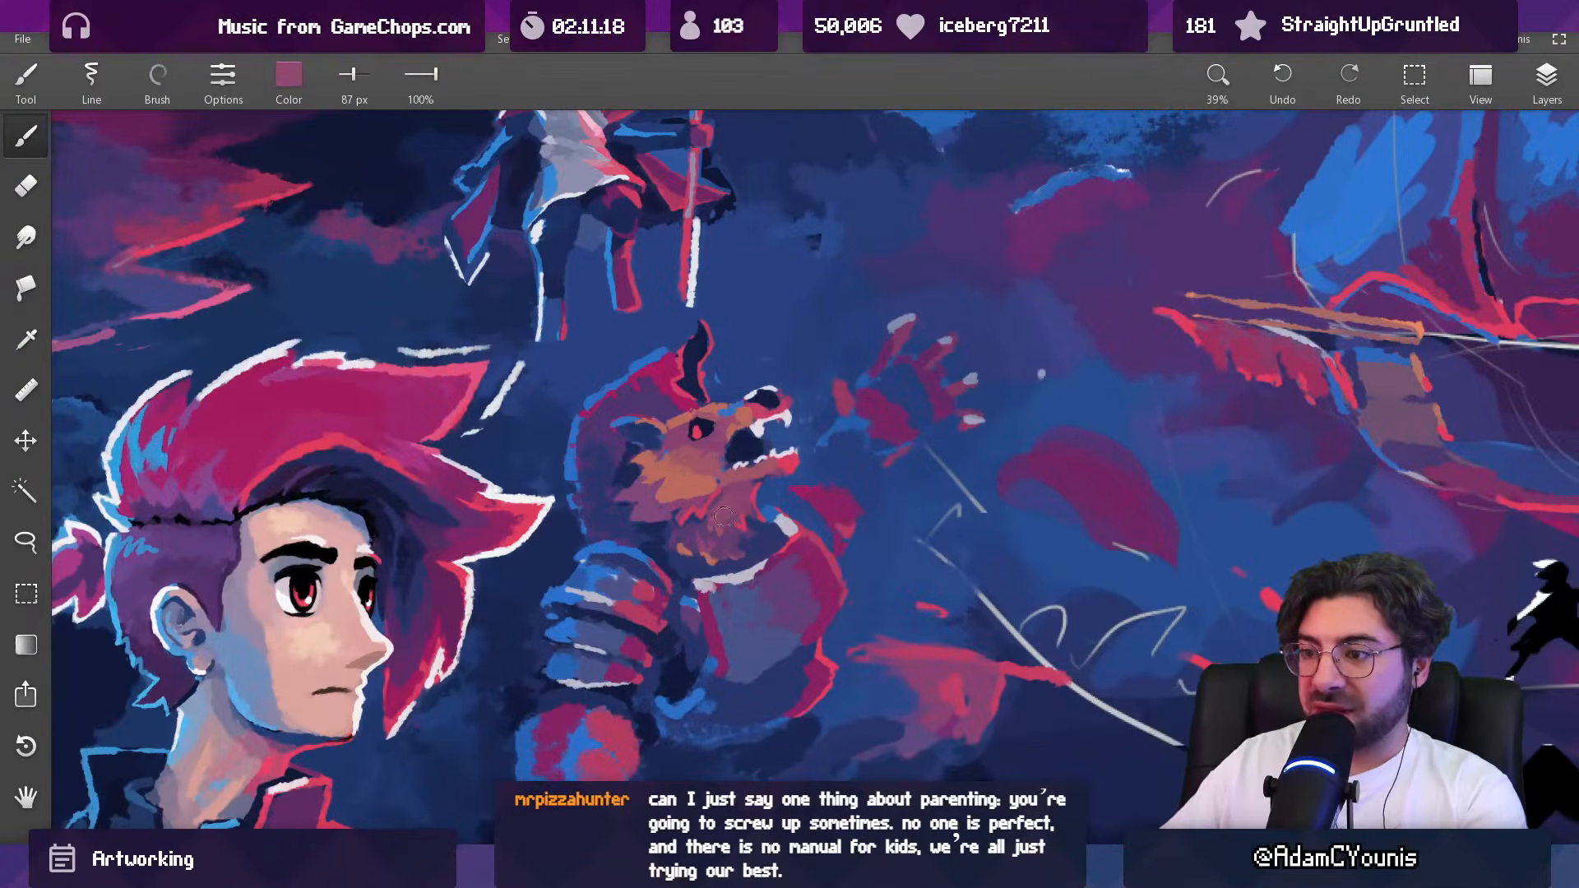
drag(742, 508, 750, 559)
mouse_move(747, 483)
mouse_down()
mouse_move(747, 425)
mouse_move(776, 532)
mouse_move(733, 457)
mouse_up()
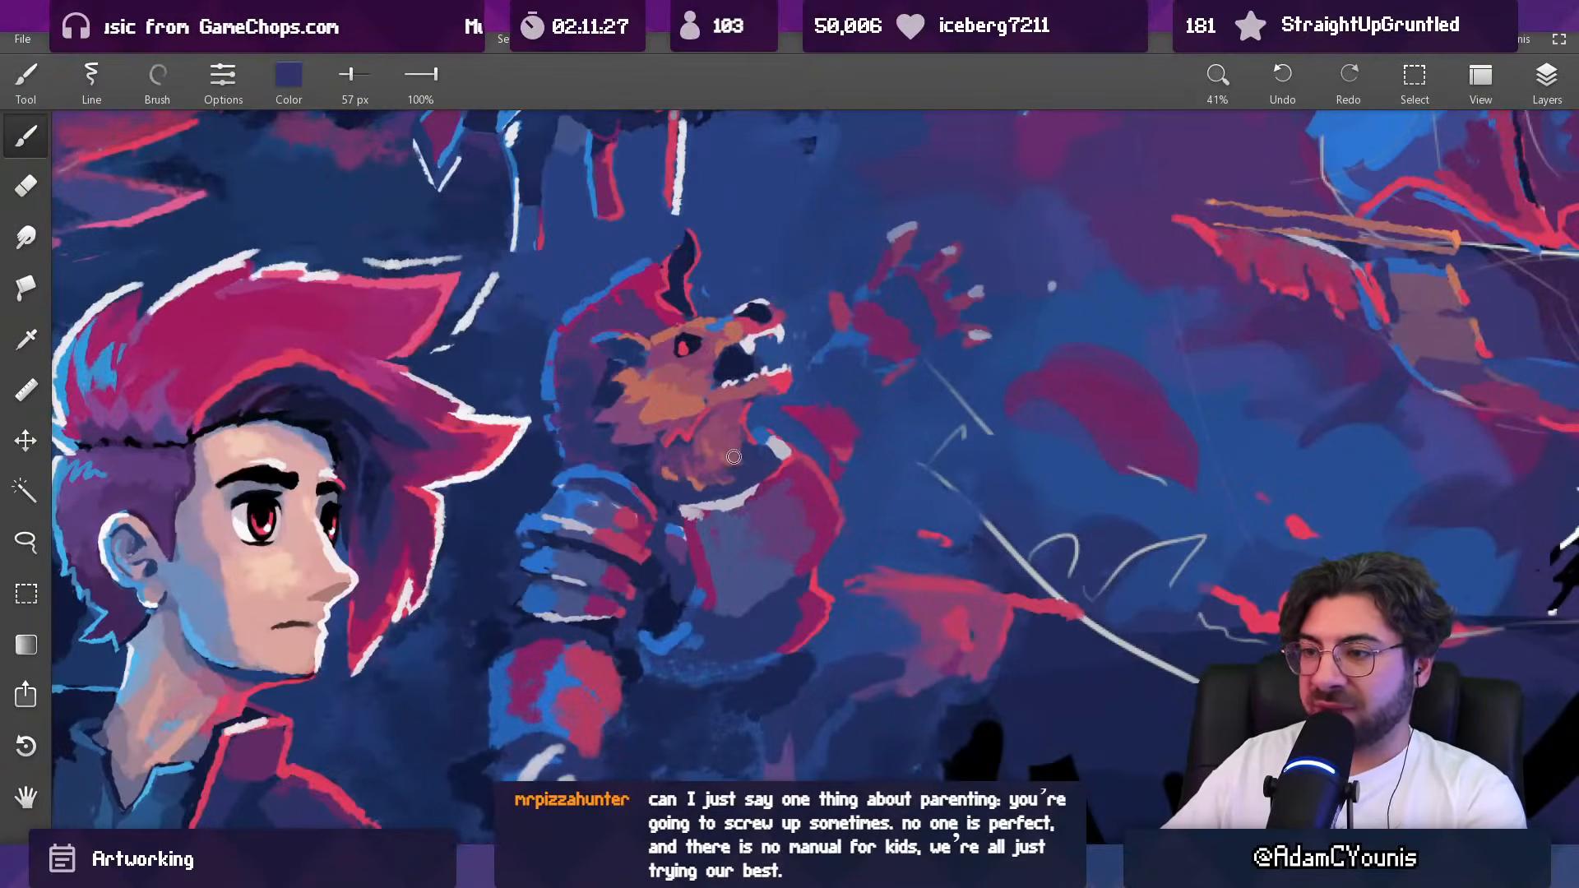
alt+click(728, 448)
drag(727, 440, 734, 462)
alt+click(749, 450)
alt+click(738, 432)
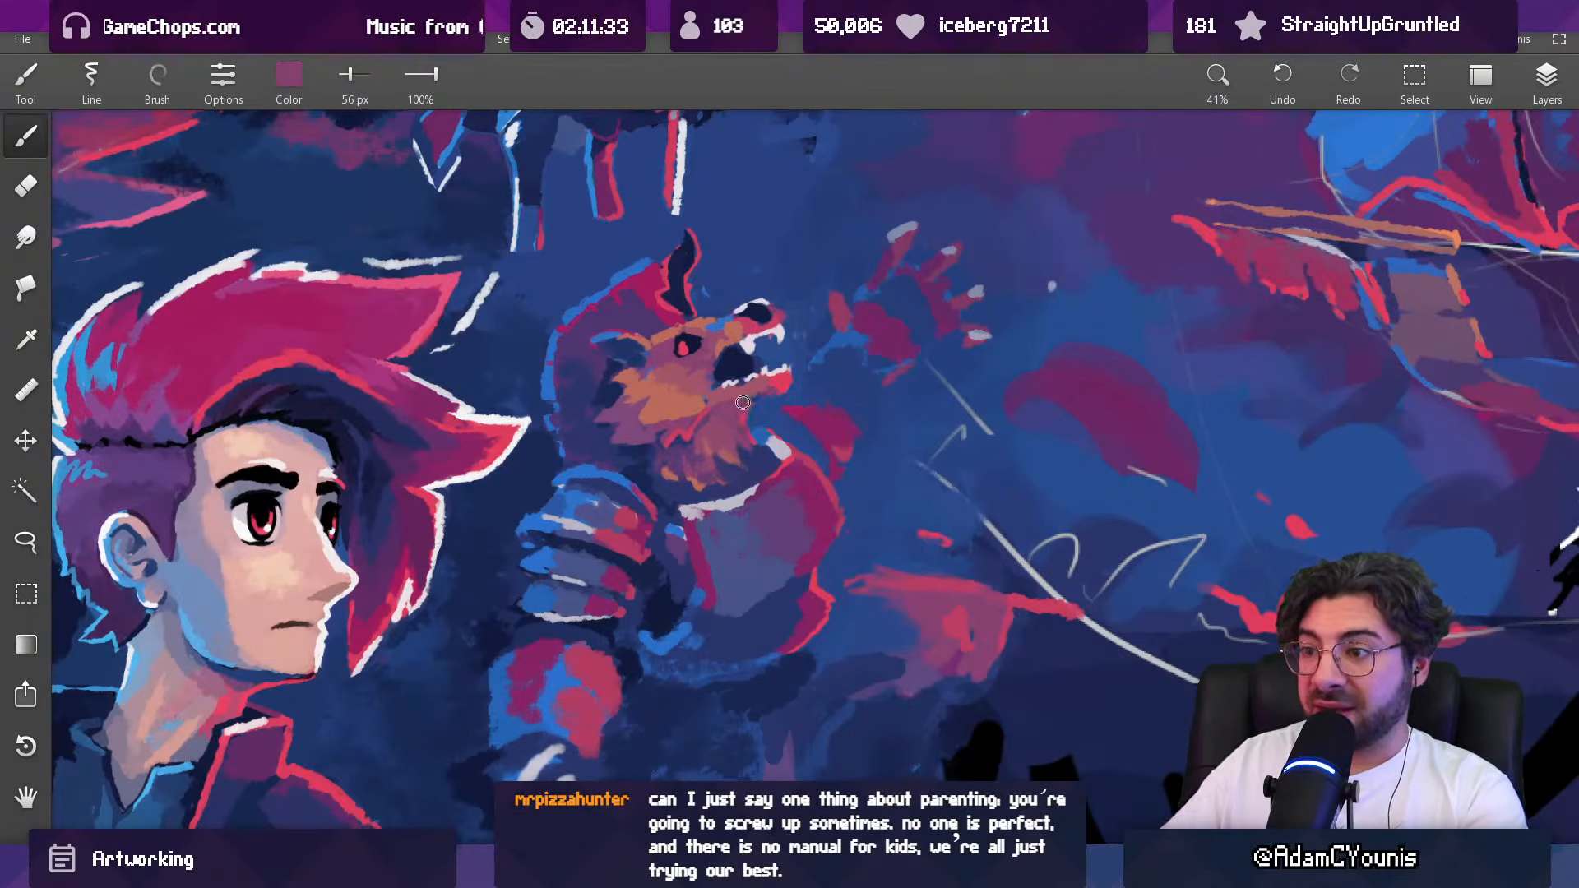
Step: Shade the lower neck fur of the beast with muted purple, using 80 px and 61 px brush sizes
scroll(740, 403, down, 6)
scroll(743, 397, up, 5)
alt+click(729, 465)
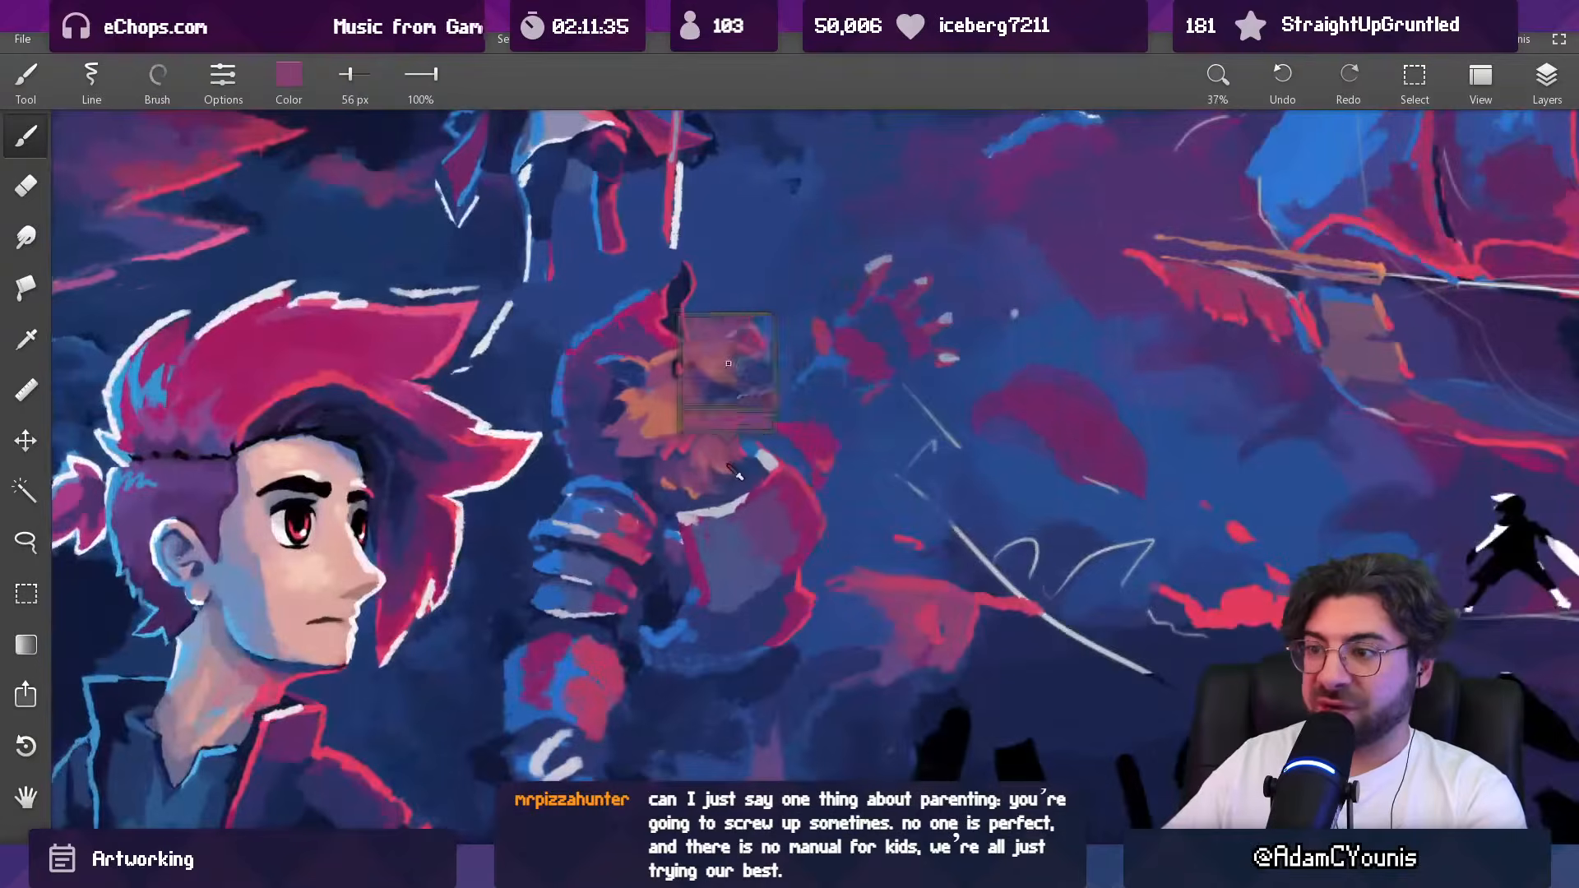
alt+click(683, 468)
key(])
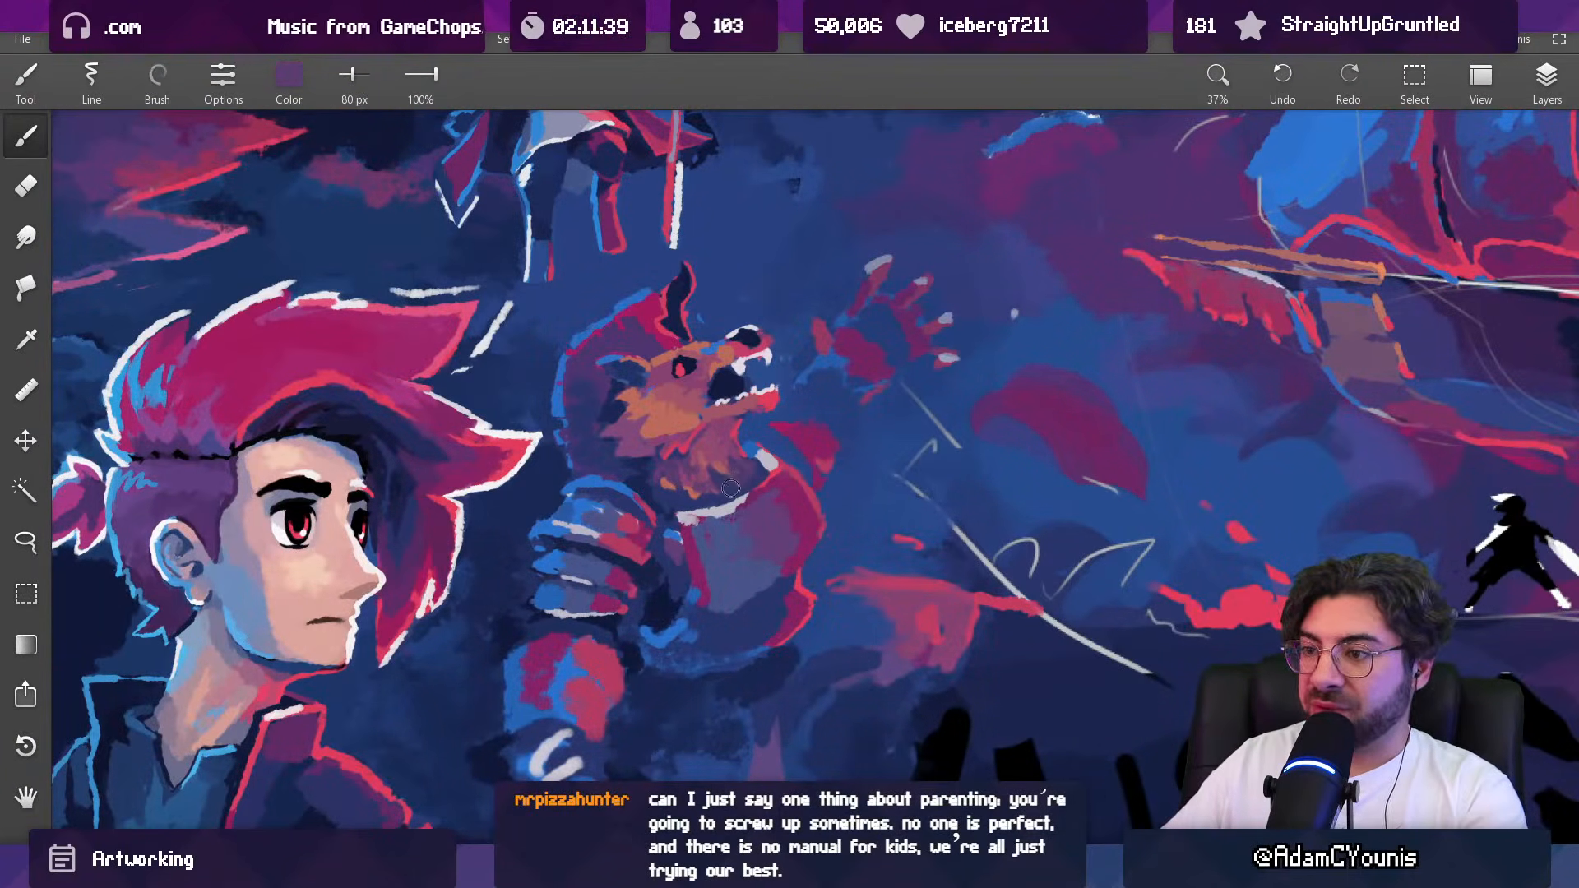
scroll(683, 497, down, 5)
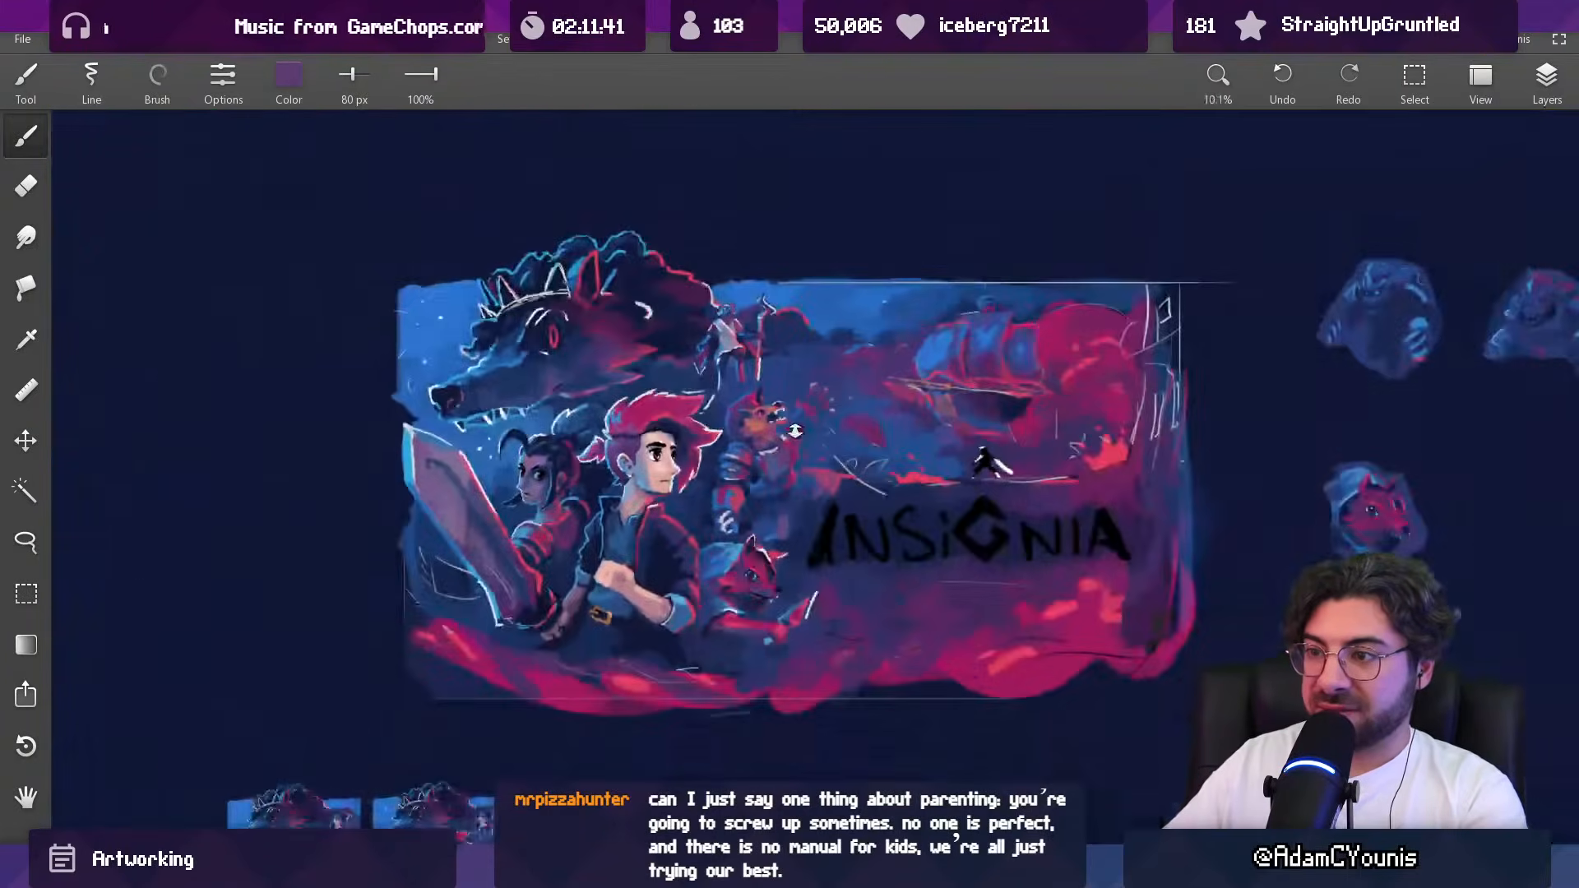
scroll(740, 485, up, 6)
alt+click(767, 492)
key([)
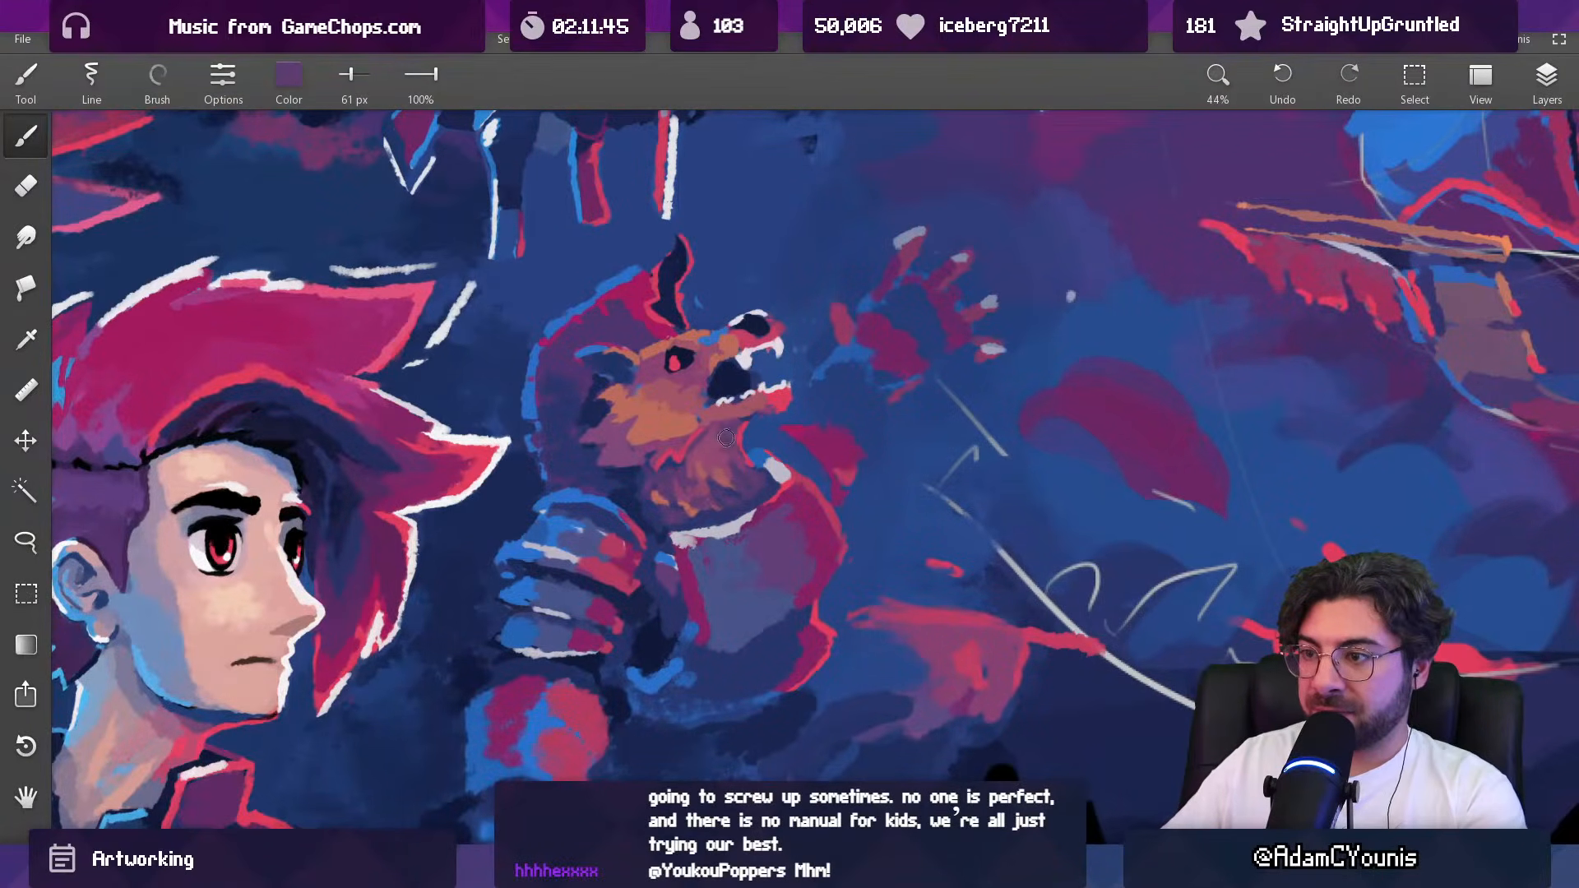
Step: Paint a thin orange rim along the front edge of the beast's throat with a 29 px brush
scroll(725, 438, down, 5)
scroll(777, 411, up, 8)
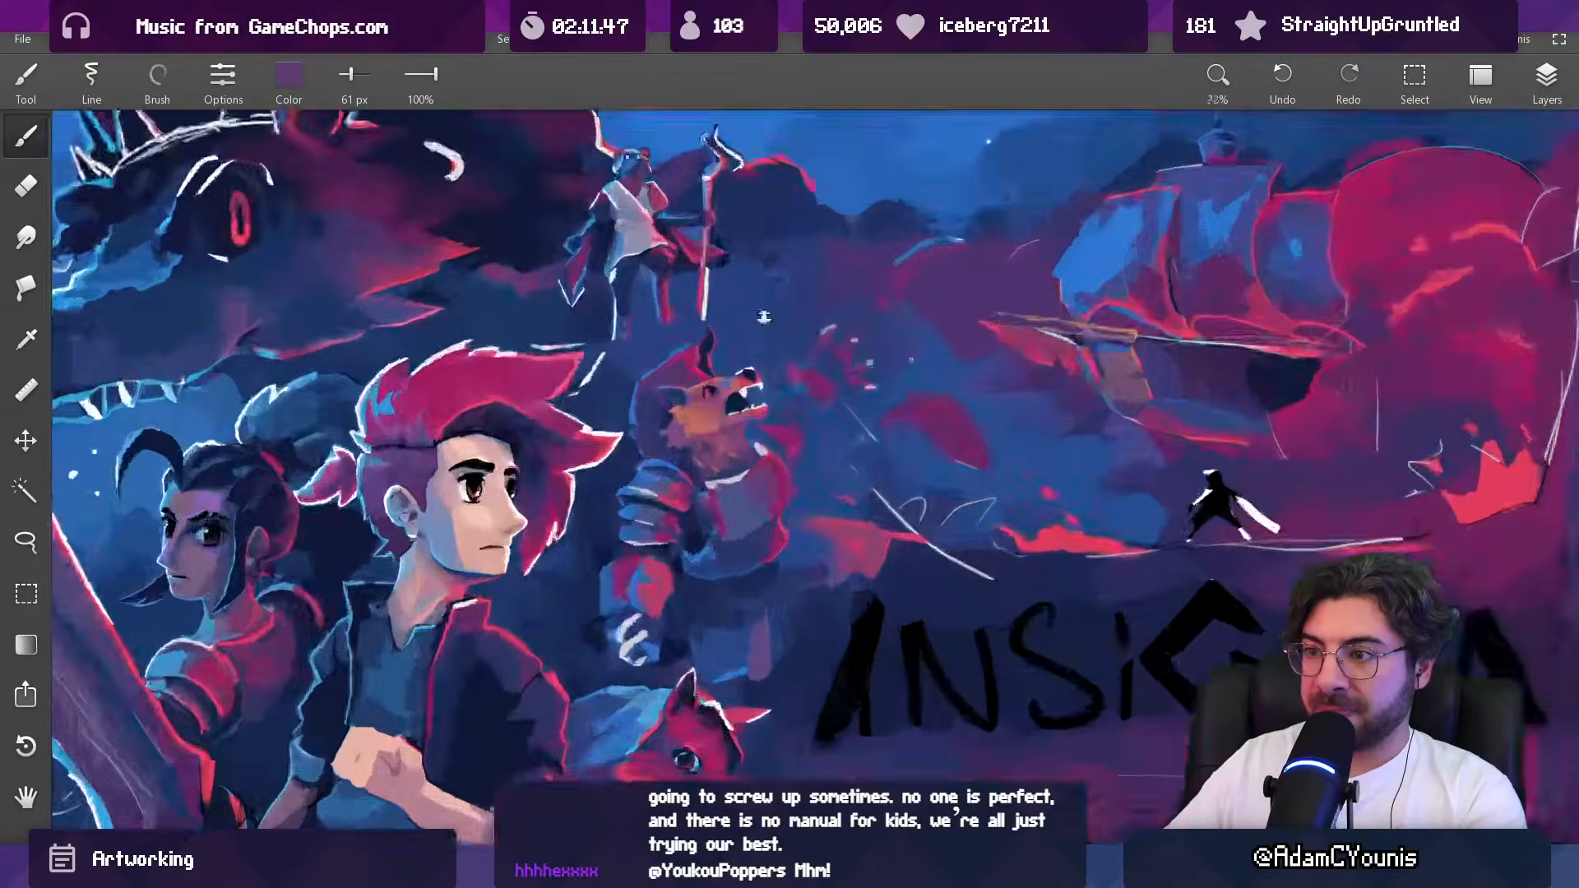
alt+click(608, 407)
alt+click(559, 456)
key([)
key([)
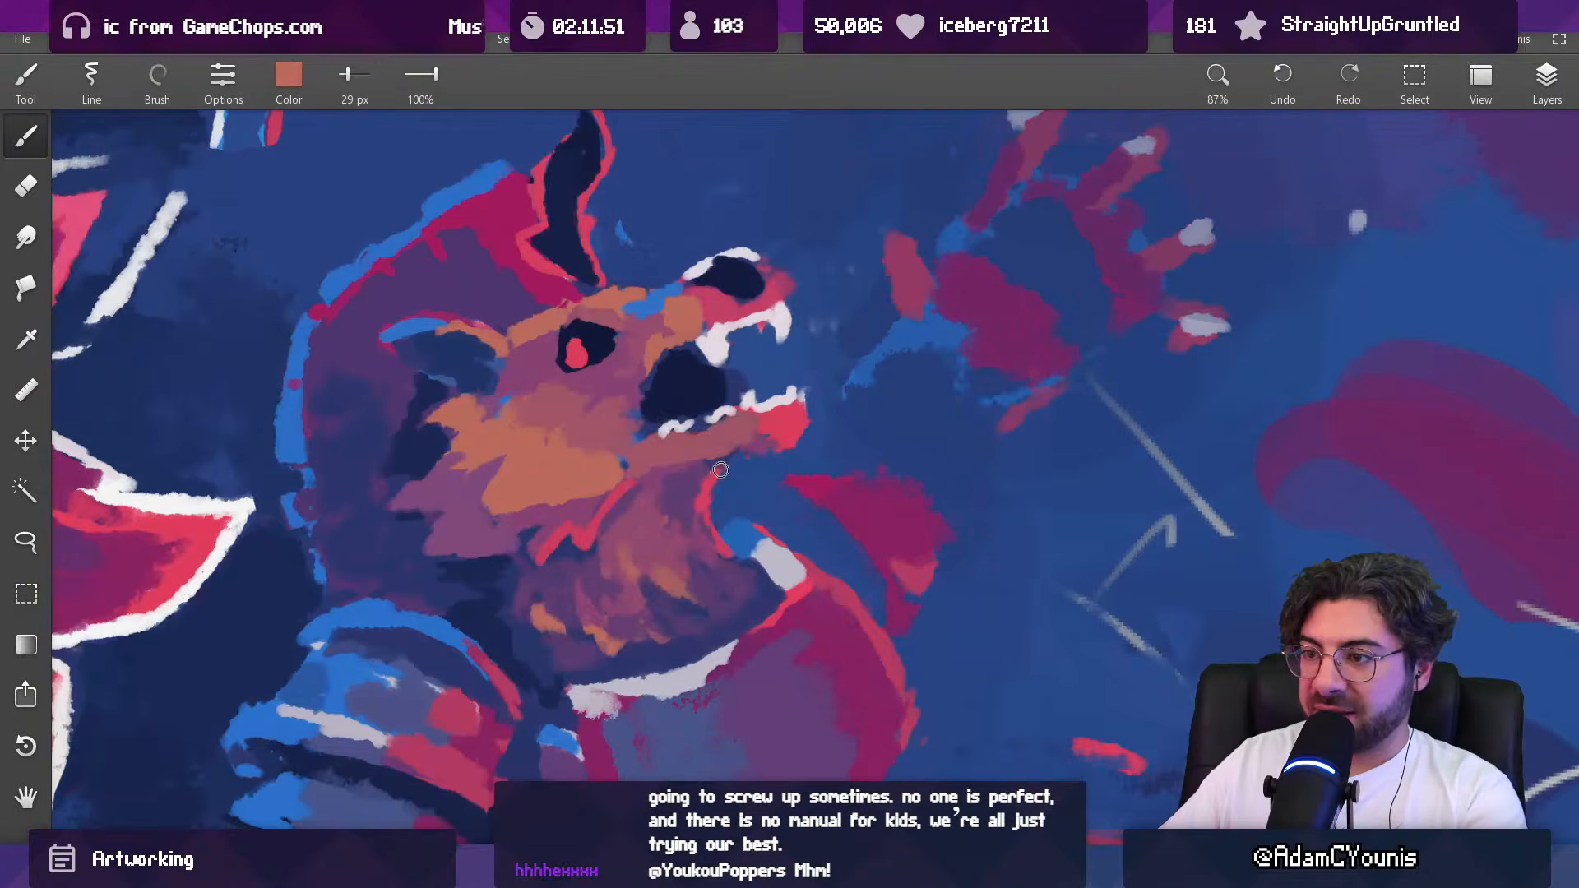
alt+click(701, 501)
drag(702, 505, 749, 569)
alt+click(719, 519)
alt+click(701, 511)
alt+click(715, 539)
alt+click(749, 533)
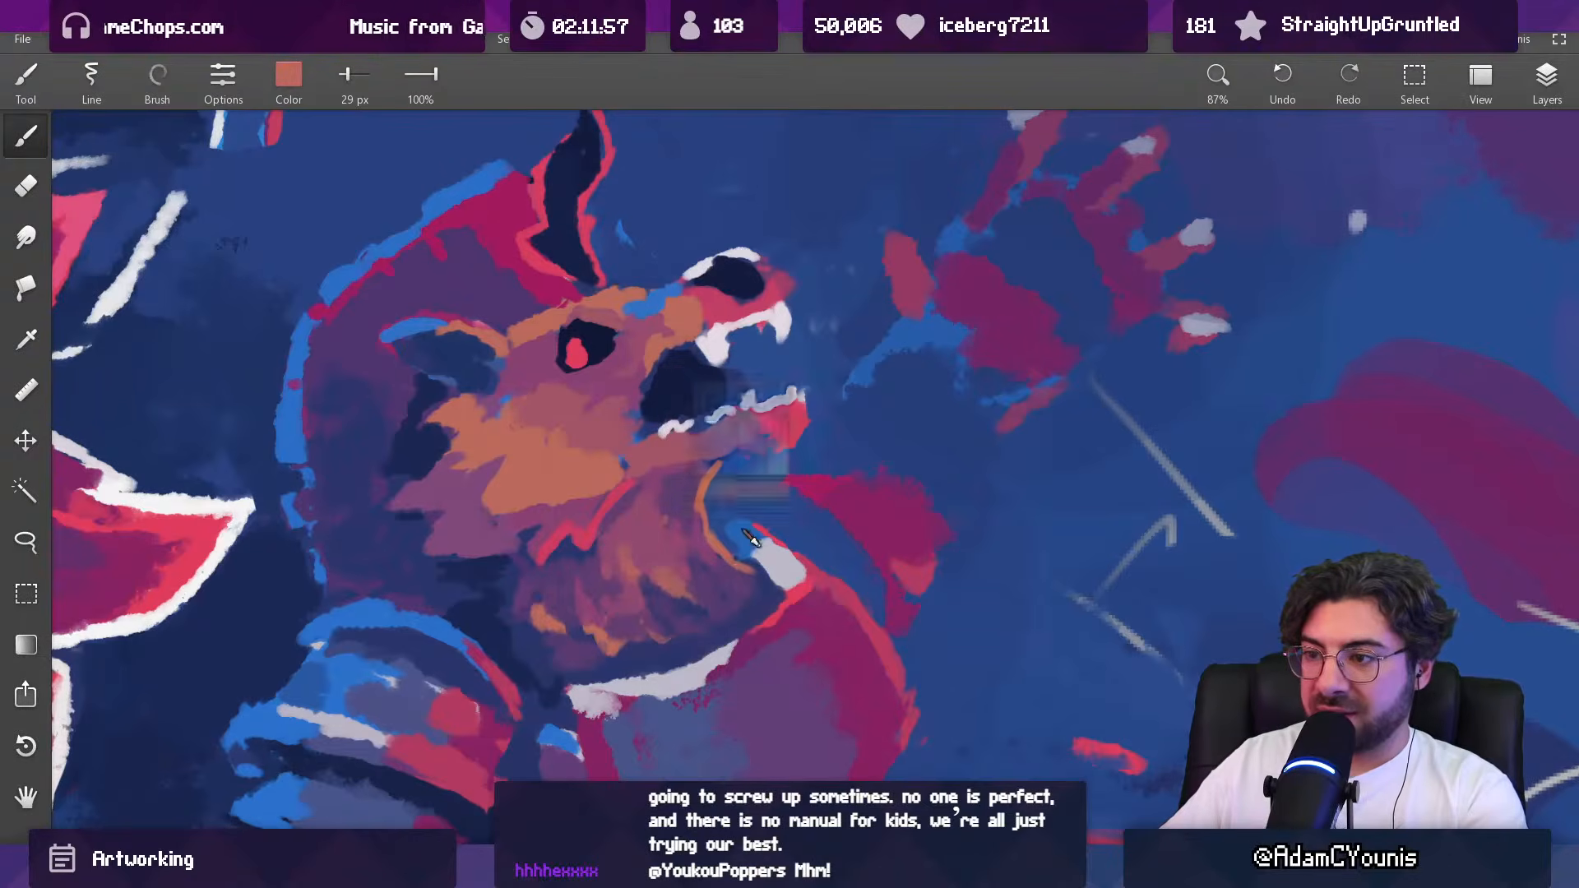
Step: Touch up the gap between the beast's throat and collar with sampled bright blue at 38 px
key(])
alt+click(742, 533)
key(])
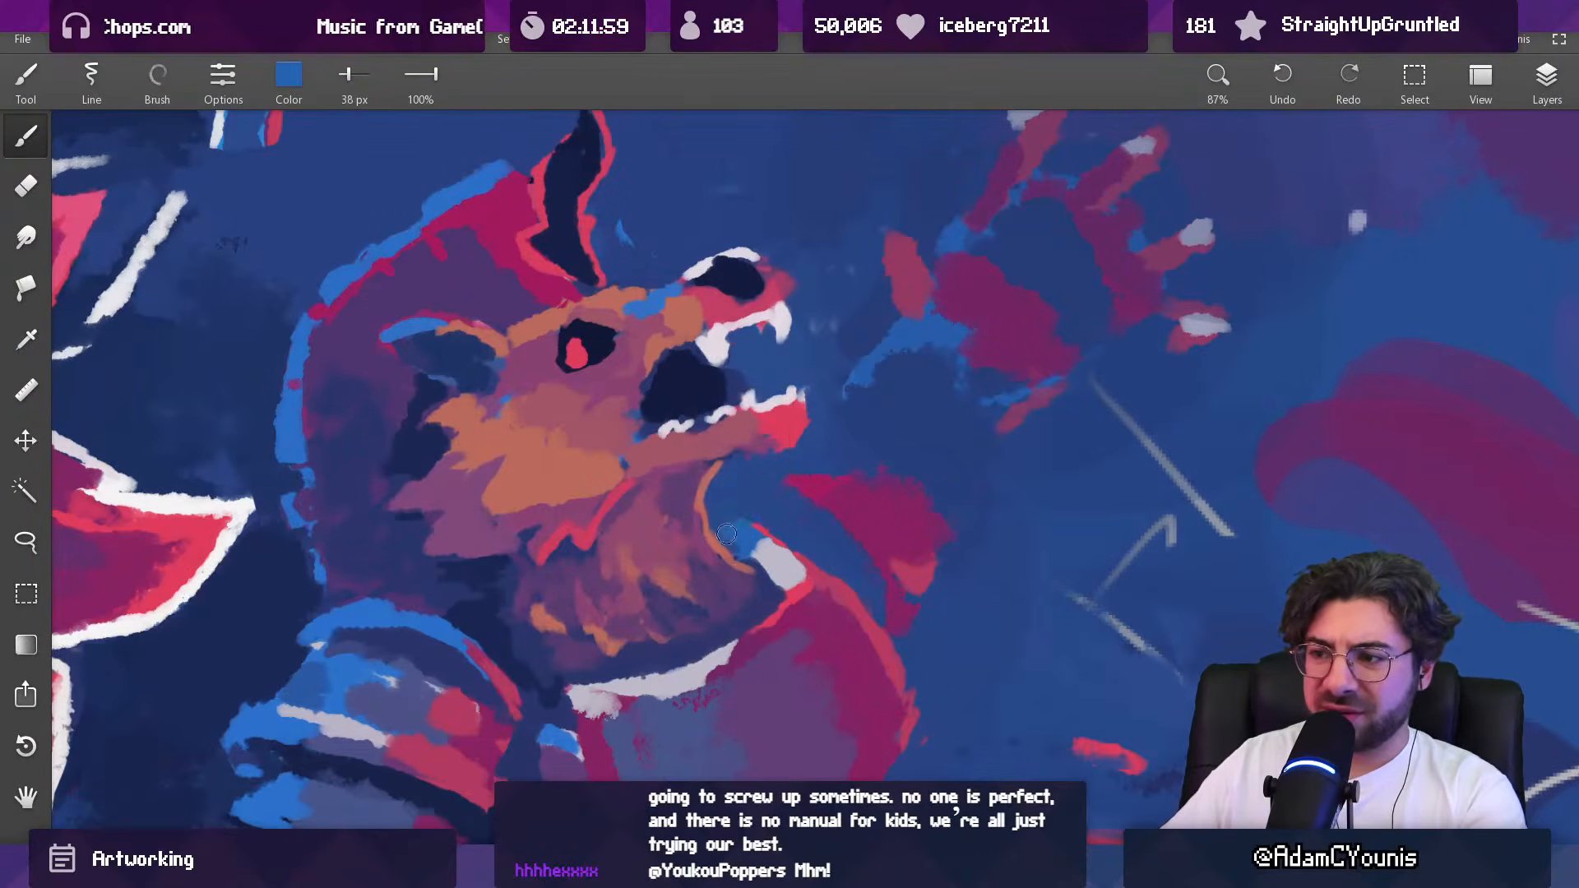
alt+click(745, 496)
drag(794, 444, 731, 599)
drag(770, 520, 747, 502)
drag(748, 502, 750, 484)
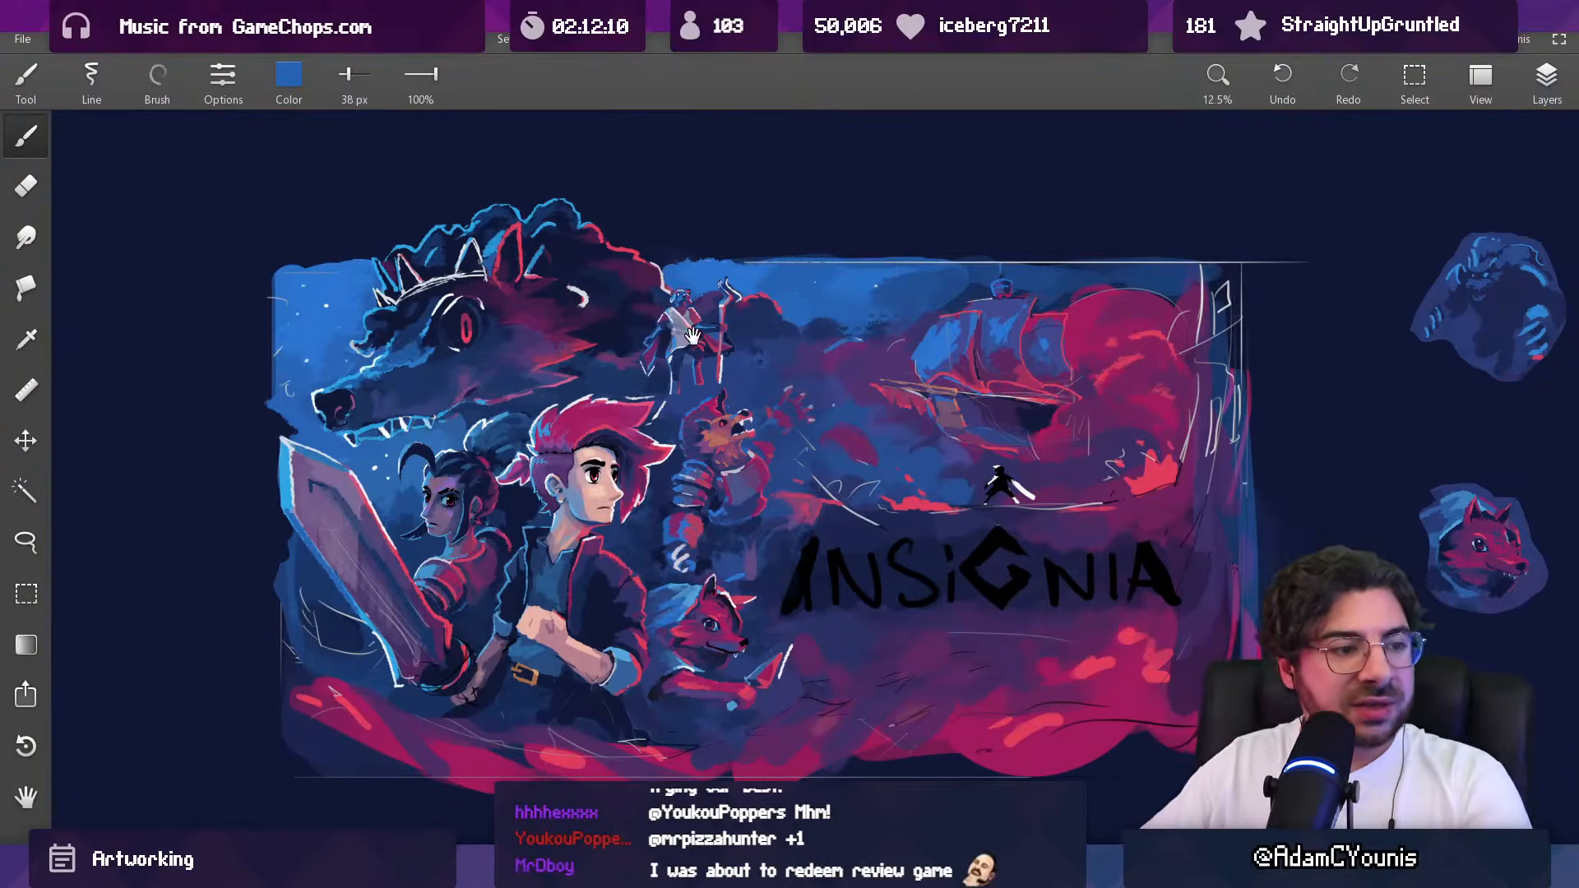
Step: Darken the neck fur just above the beast's white collar with a 58 px dark purple brush
drag(703, 390, 724, 401)
scroll(753, 479, up, 5)
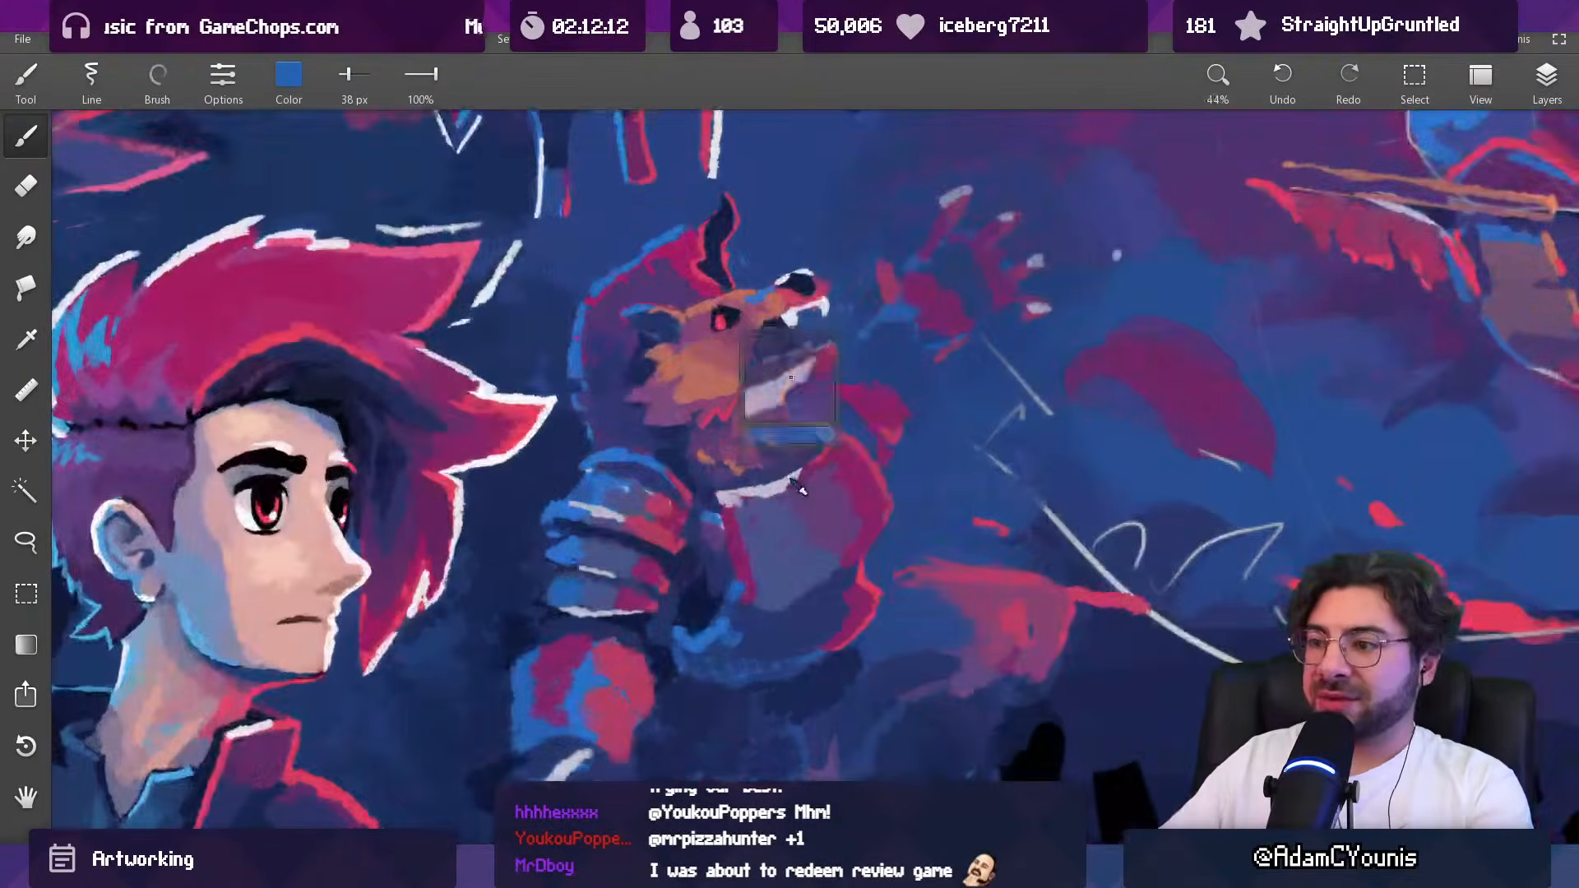
alt+click(792, 481)
key(])
drag(787, 485, 822, 466)
alt+click(809, 460)
alt+click(793, 454)
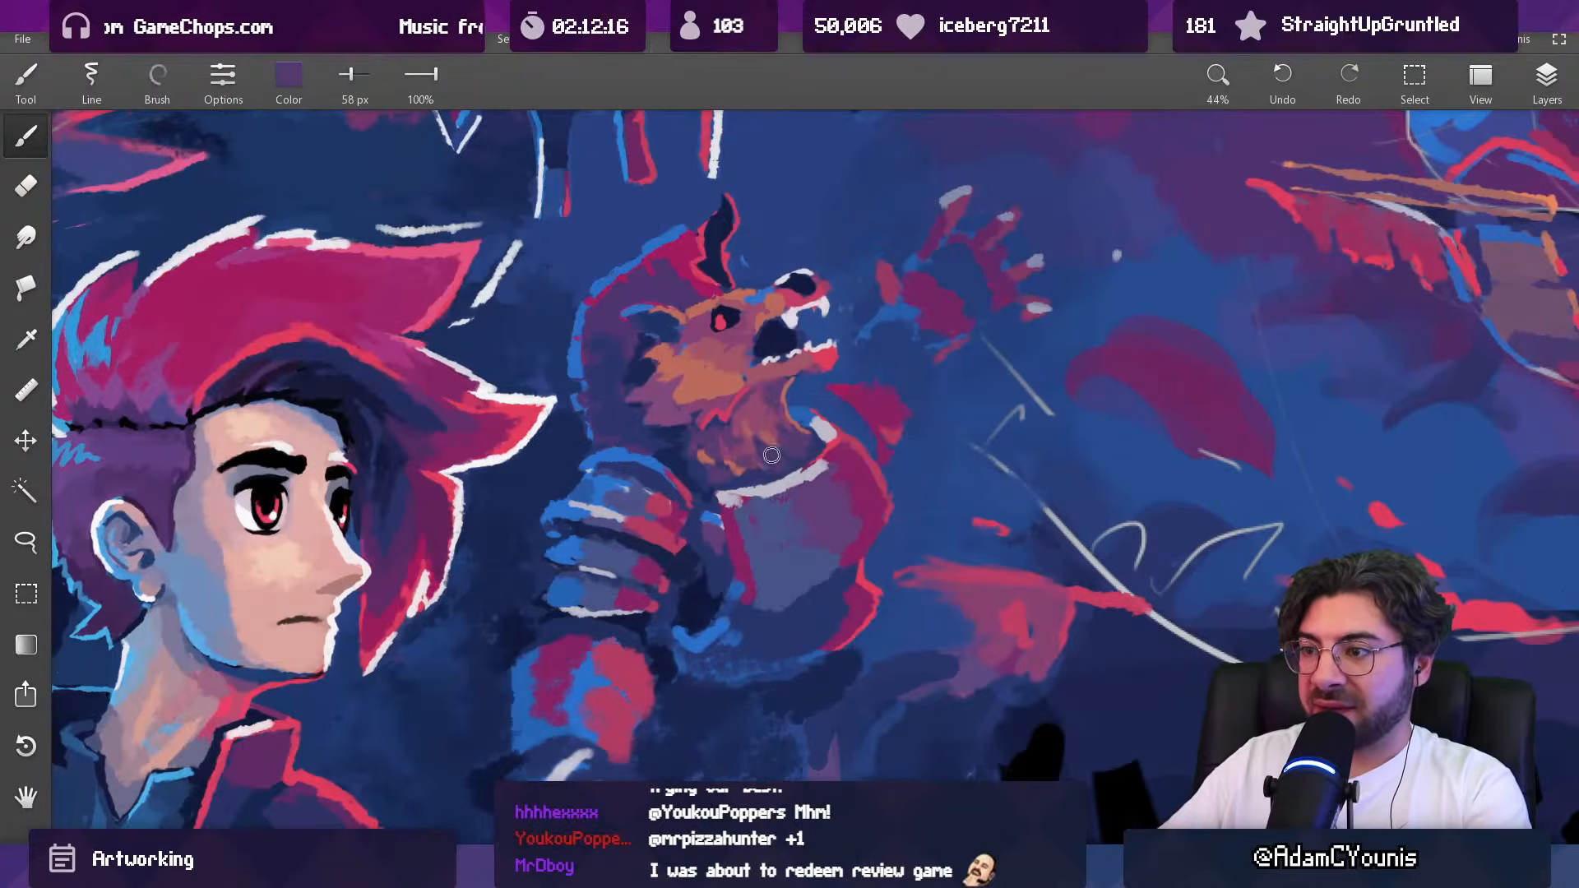
Step: Trim the front contour of the beast's throat with the sampled background blue, using a 31 px brush
scroll(801, 399, down, 5)
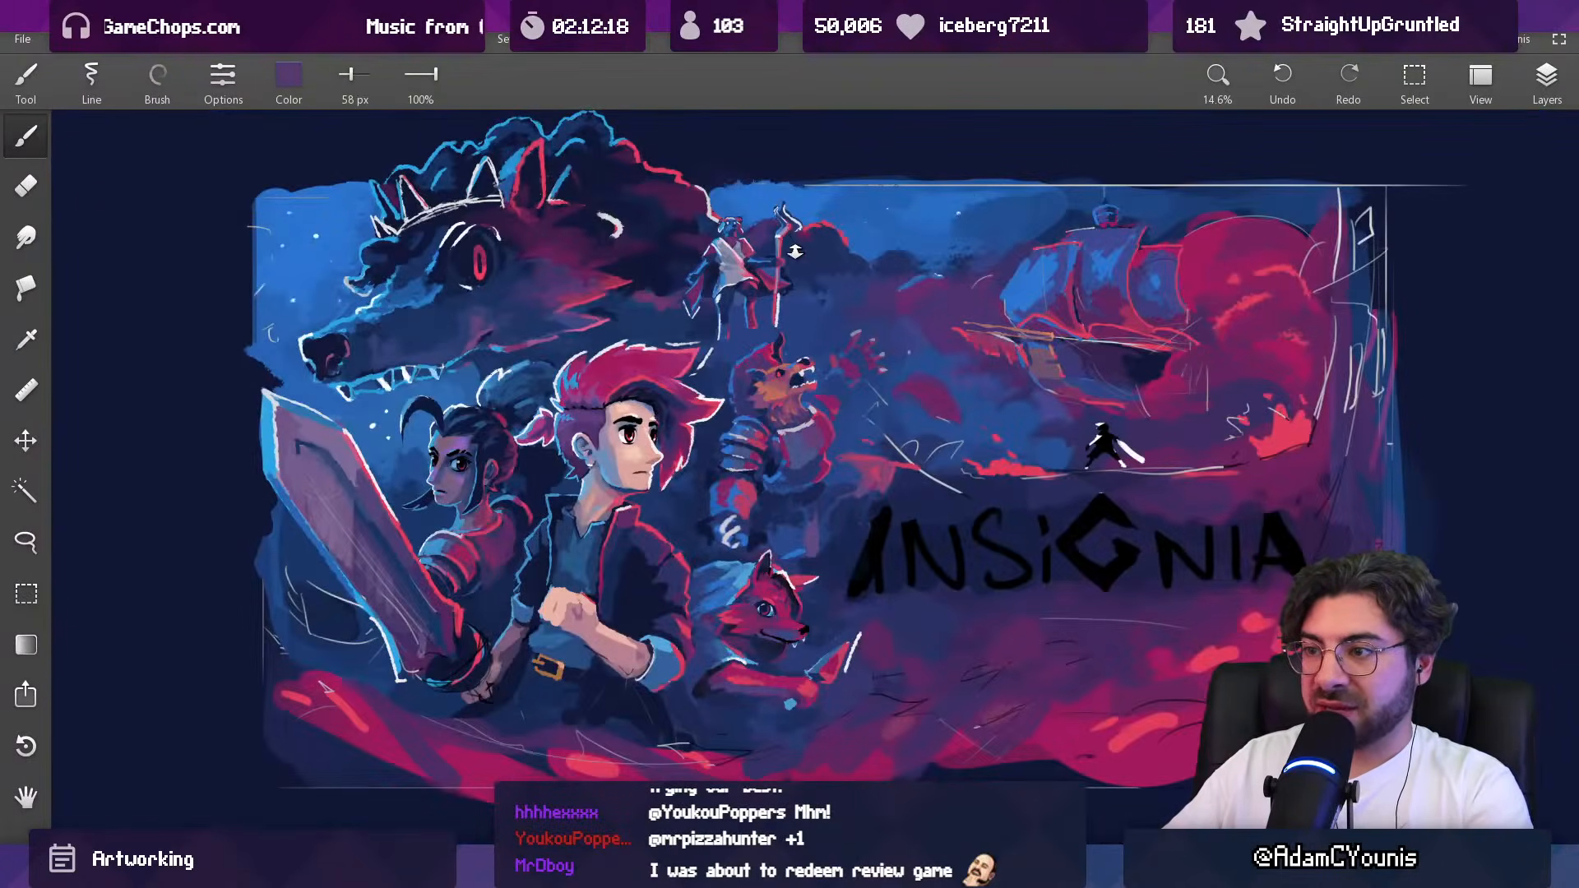
scroll(833, 367, up, 3)
scroll(826, 353, up, 2)
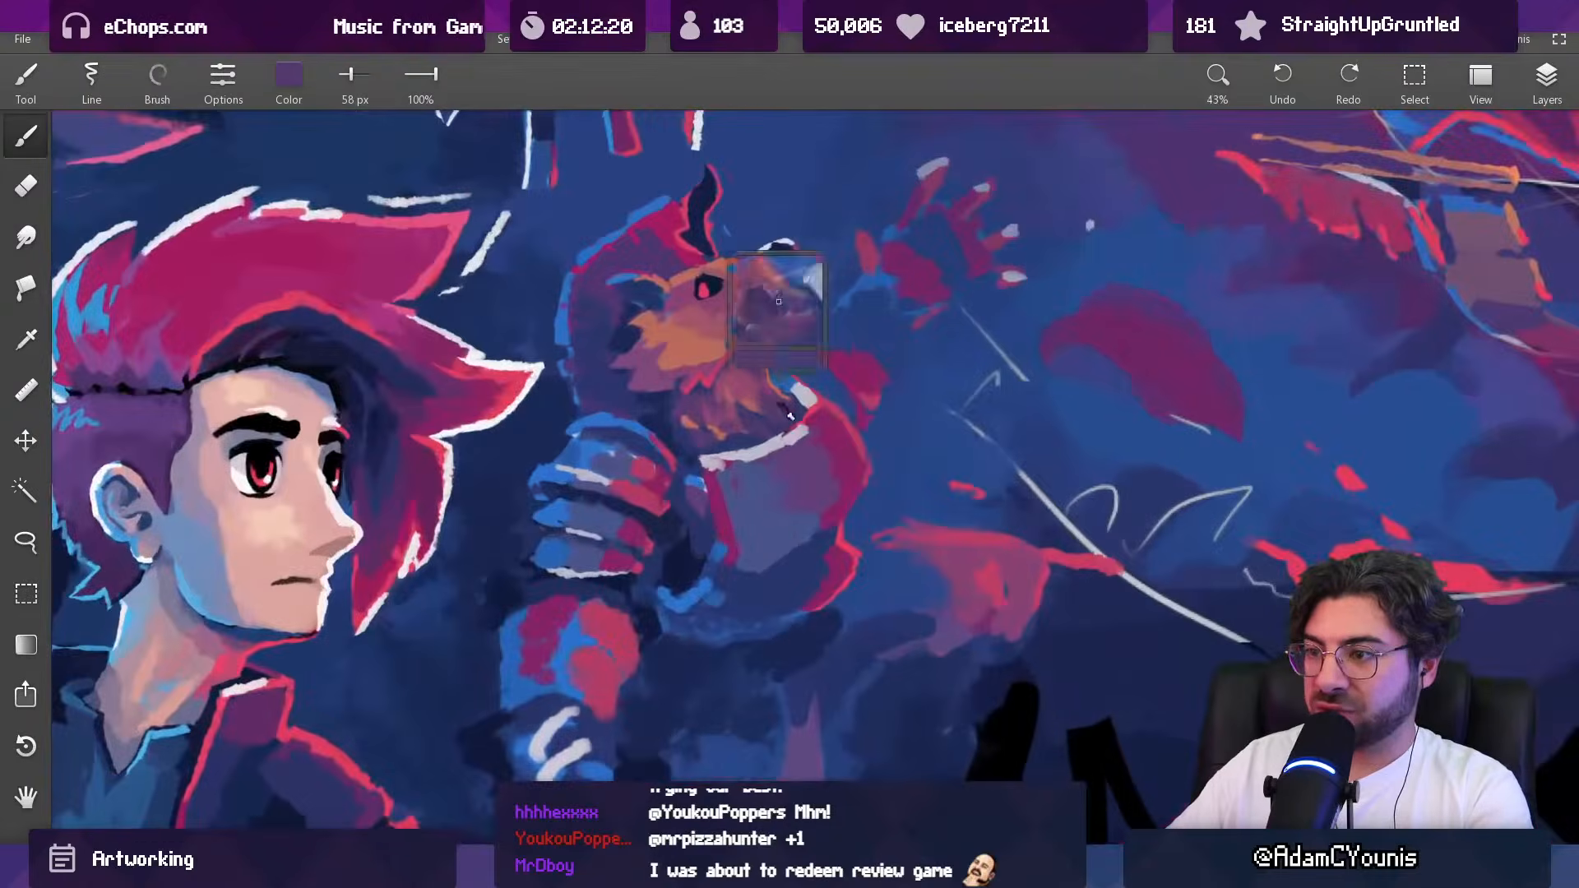
alt+click(782, 360)
key([)
key([)
key([)
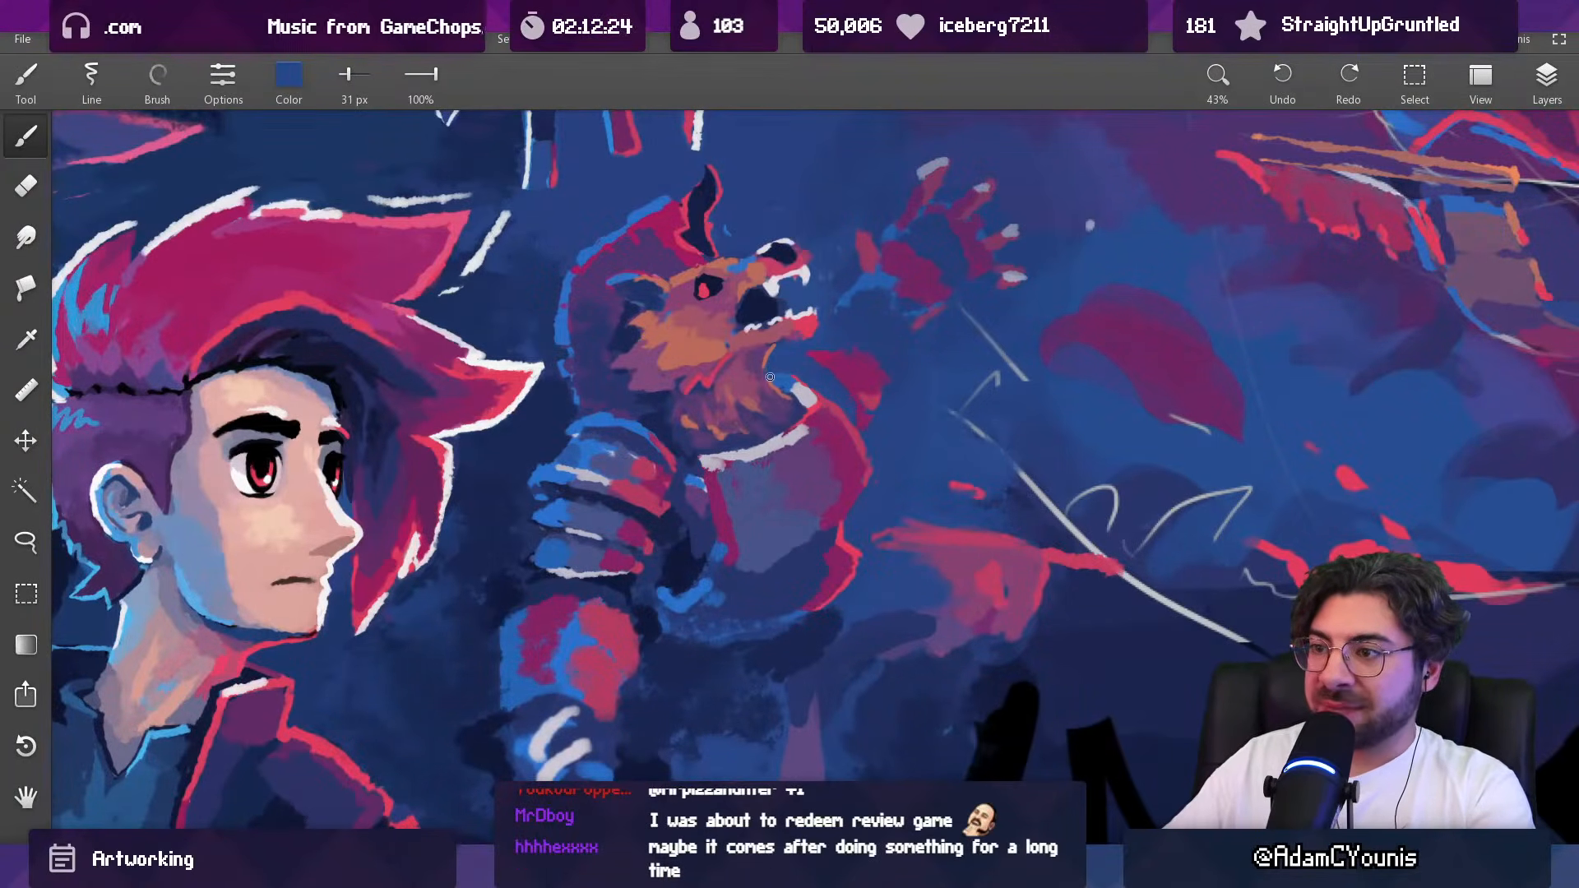
Step: Refine the orange throat rim up to the jaw with a 19 px brush, cleaning its edge with background blue
scroll(770, 377, up, 3)
alt+click(773, 405)
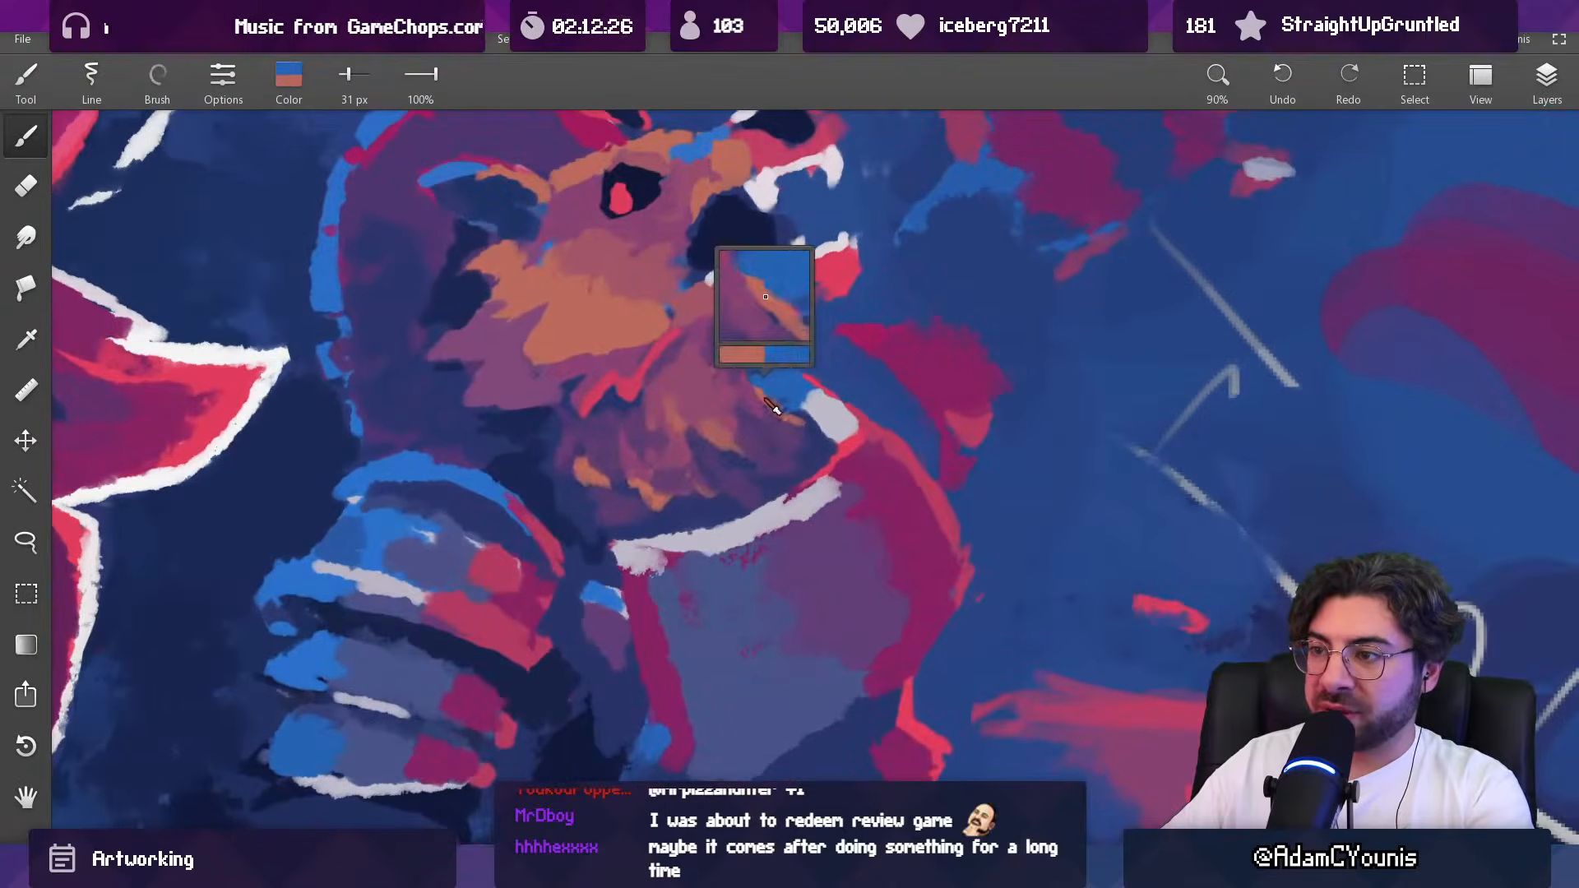
alt+click(752, 362)
alt+click(748, 353)
alt+click(763, 328)
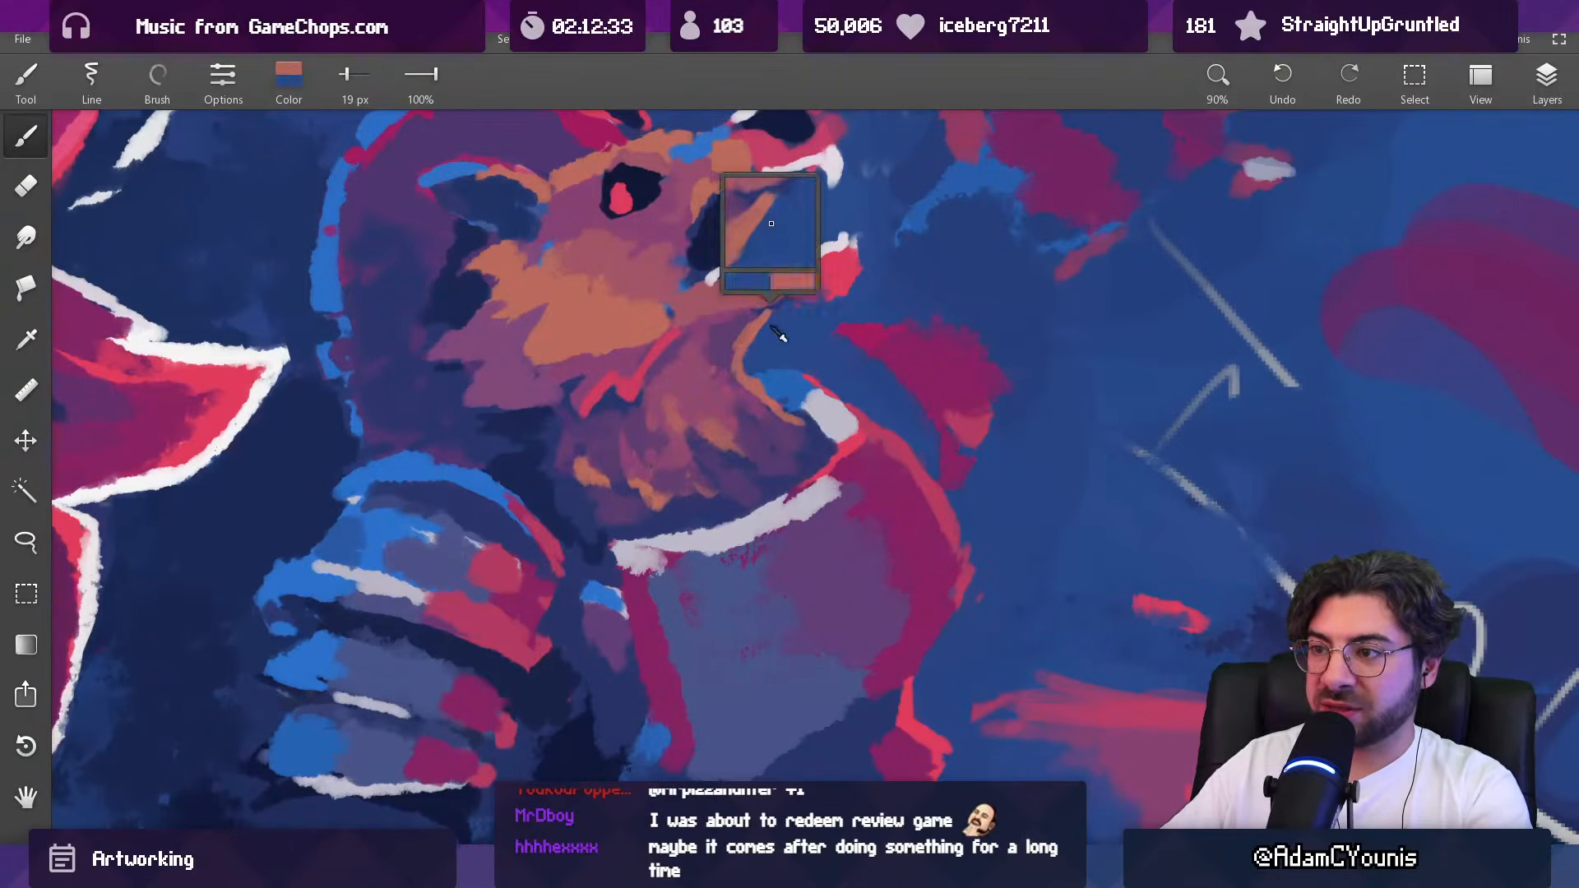
alt+click(758, 349)
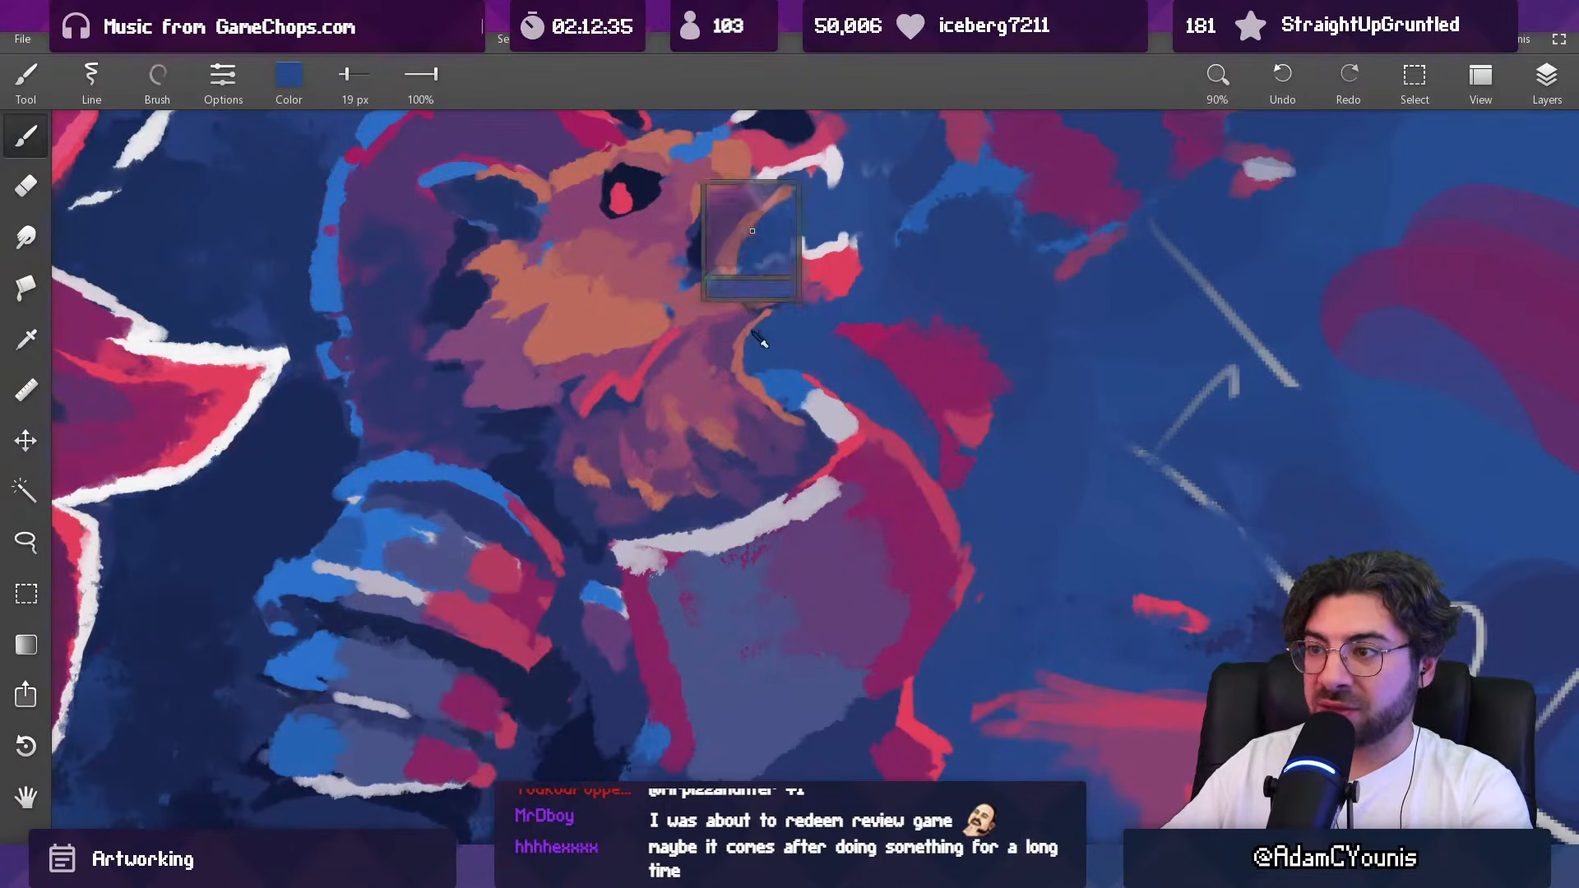
alt+click(794, 300)
alt+click(800, 319)
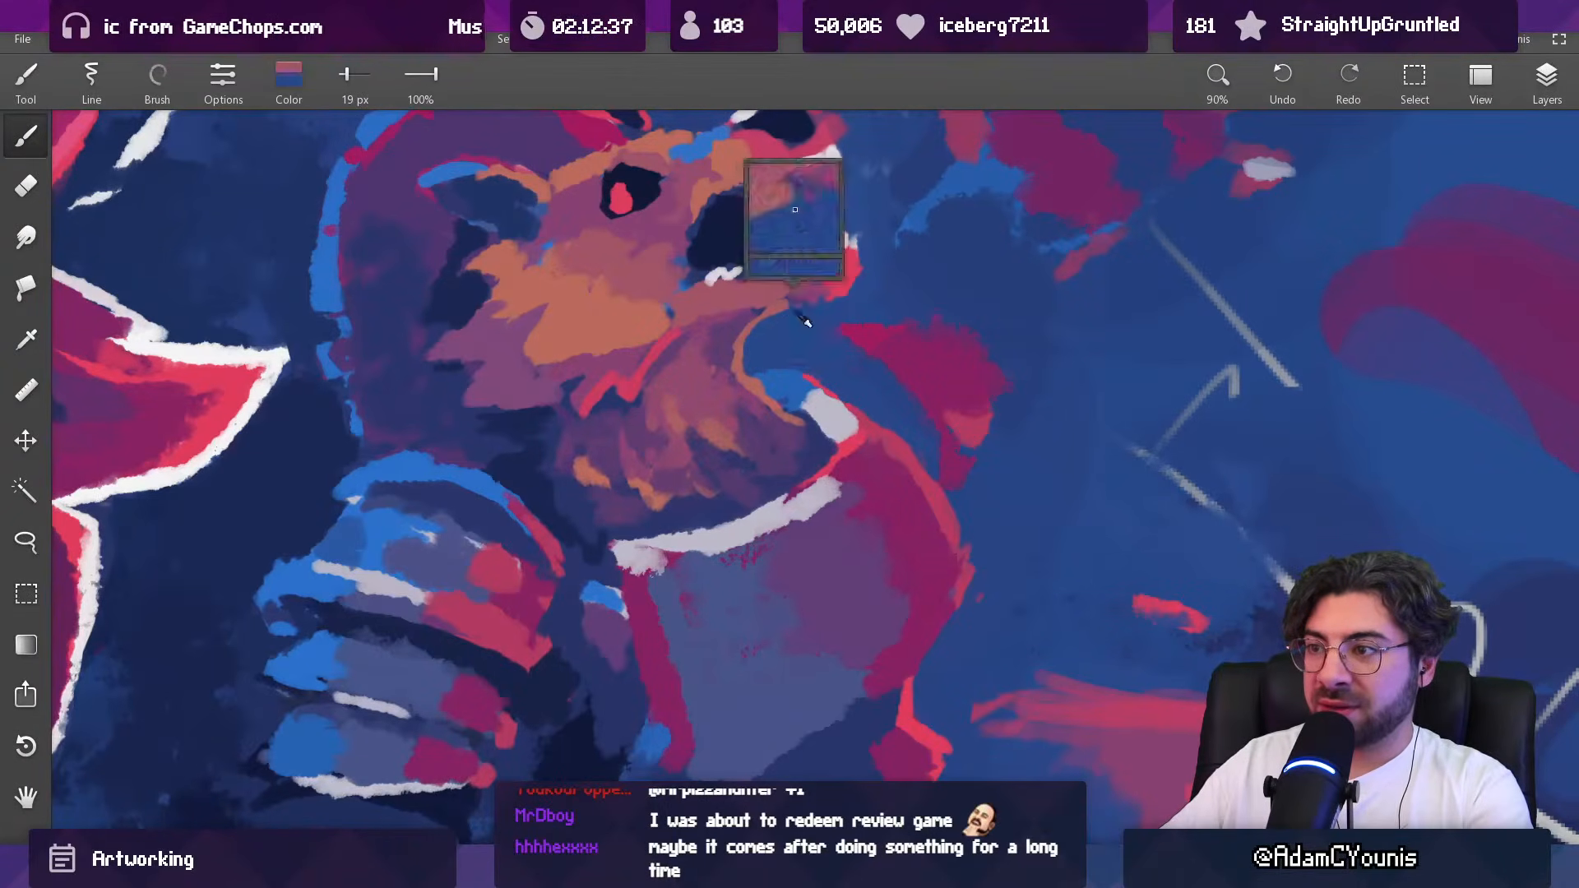
Step: Repaint the beast's throat rim in red with mauve fur behind it, using a 33 px brush
drag(775, 348, 736, 497)
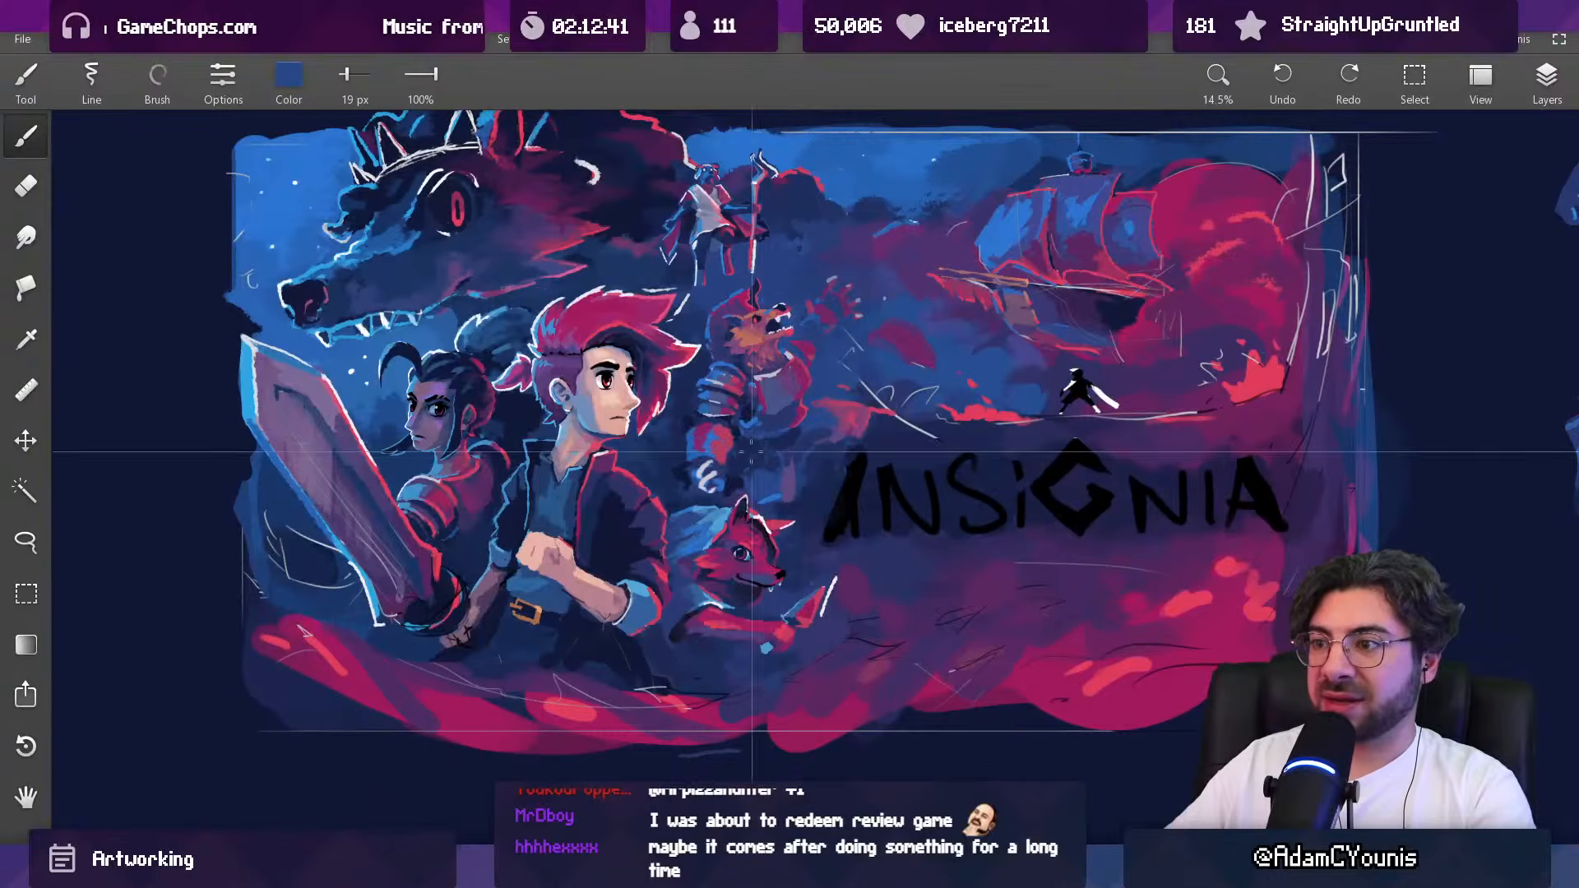
drag(779, 346, 767, 290)
click(756, 330)
click(767, 326)
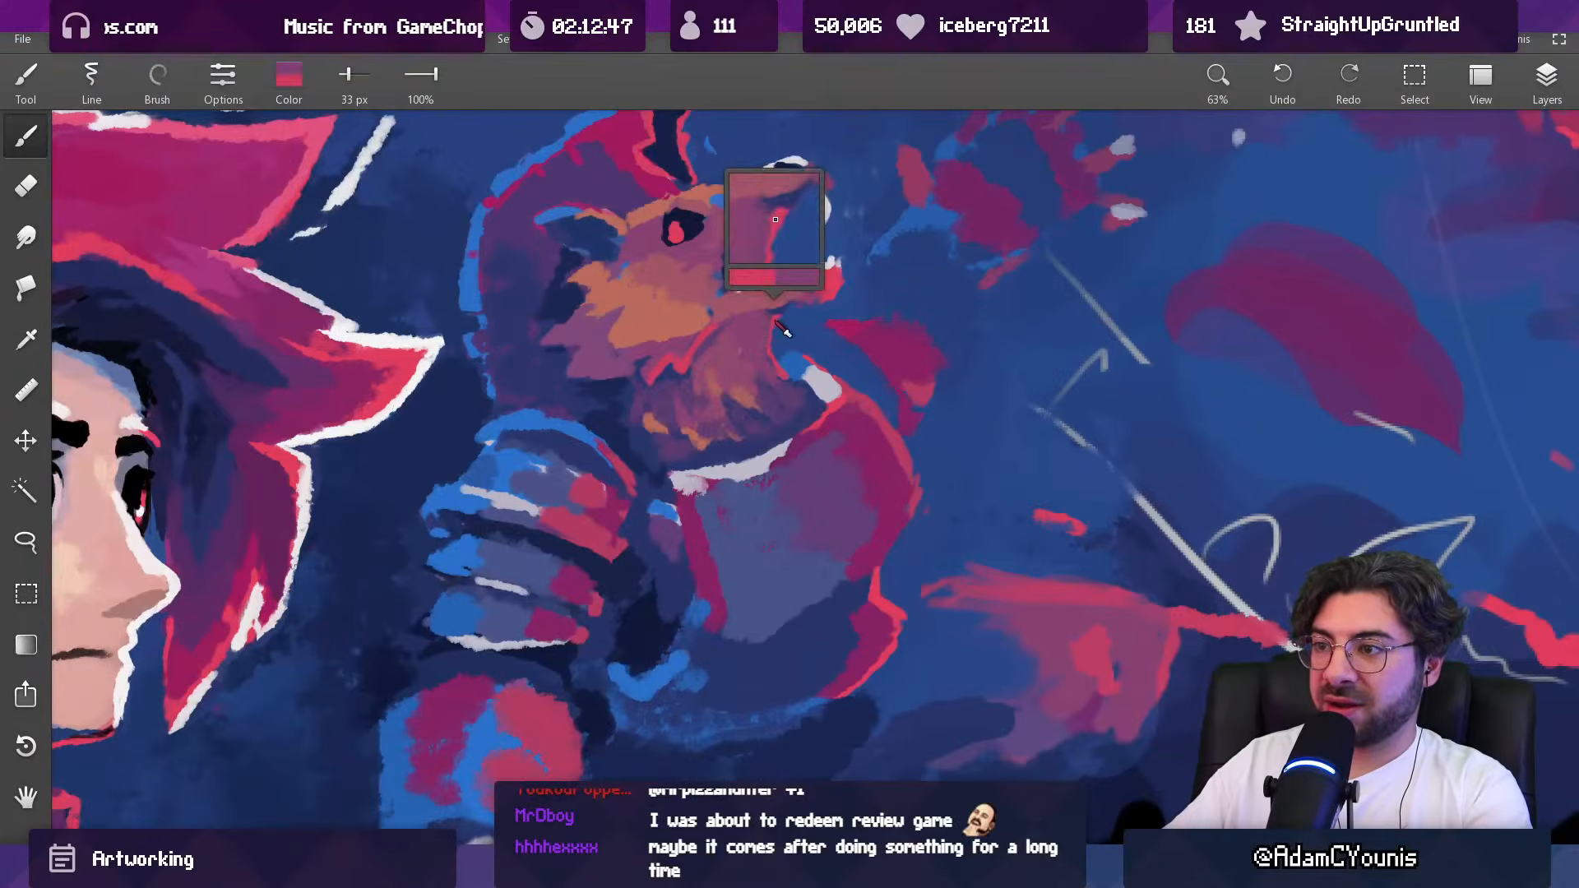
click(760, 333)
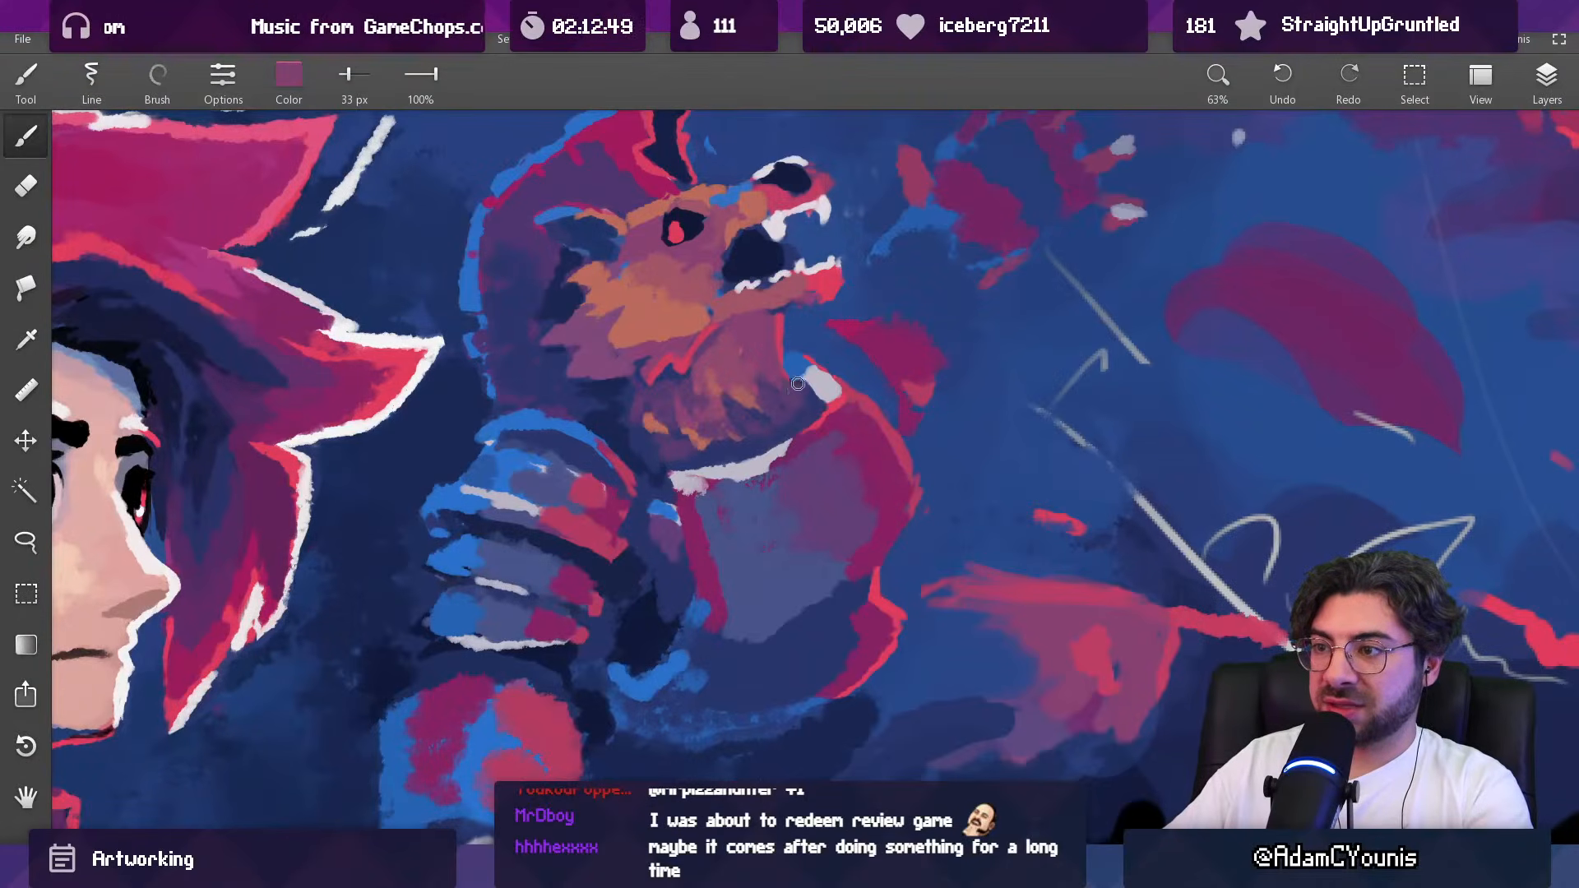
mouse_move(821, 324)
mouse_down()
mouse_move(811, 435)
mouse_move(809, 308)
mouse_move(765, 374)
mouse_up()
alt+click(766, 333)
alt+click(772, 333)
alt+click(752, 360)
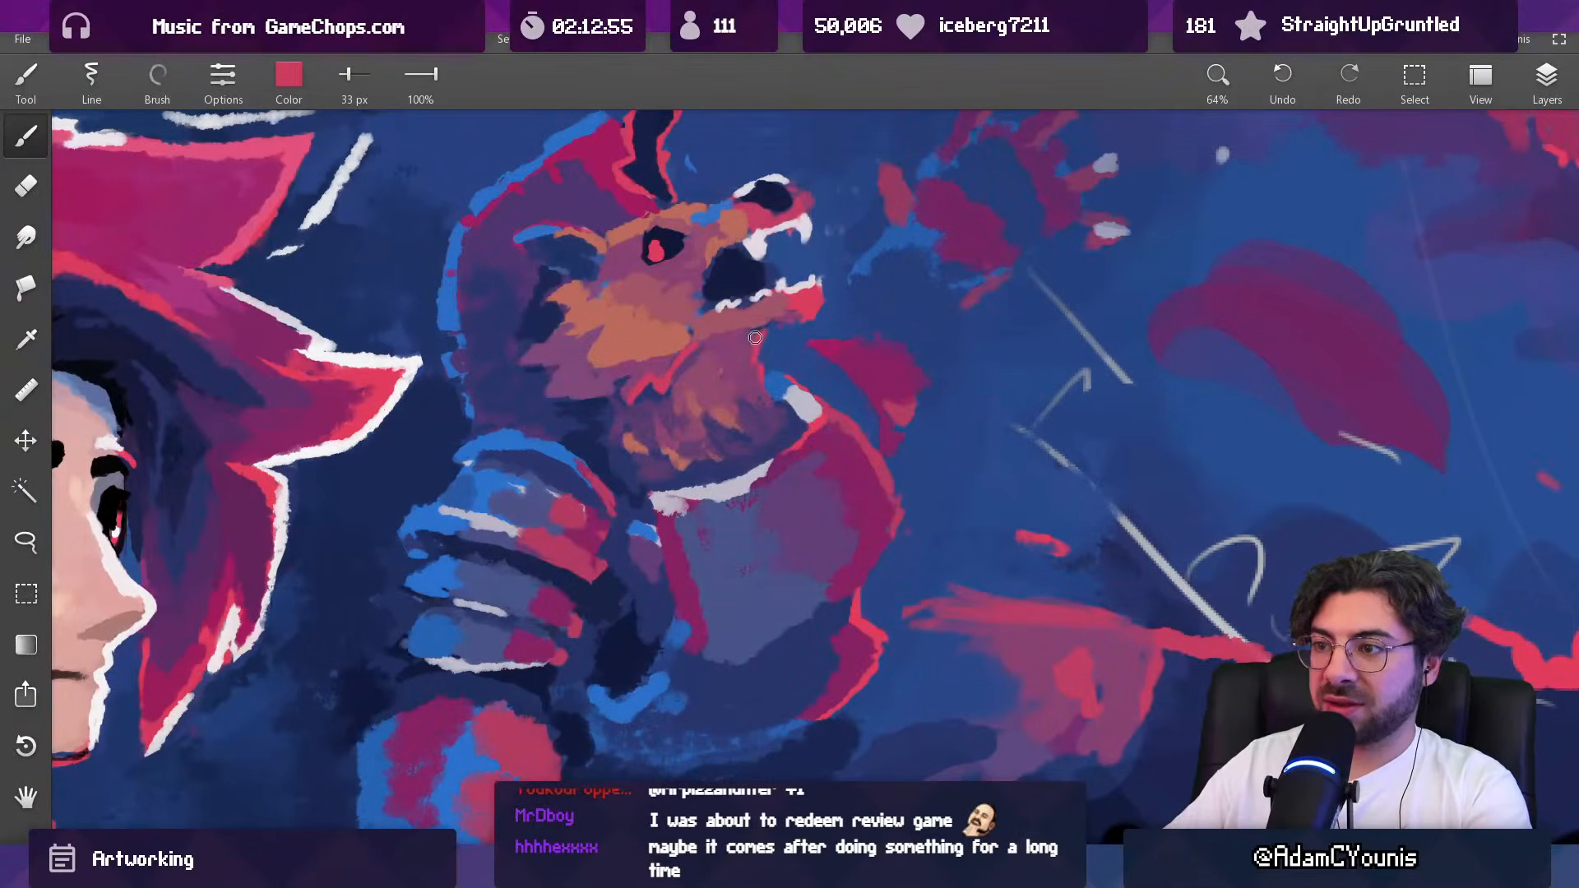
Step: Broaden the red highlight on the front of the beast's throat fur with a 52 px brush
drag(785, 323, 747, 467)
drag(779, 400, 758, 308)
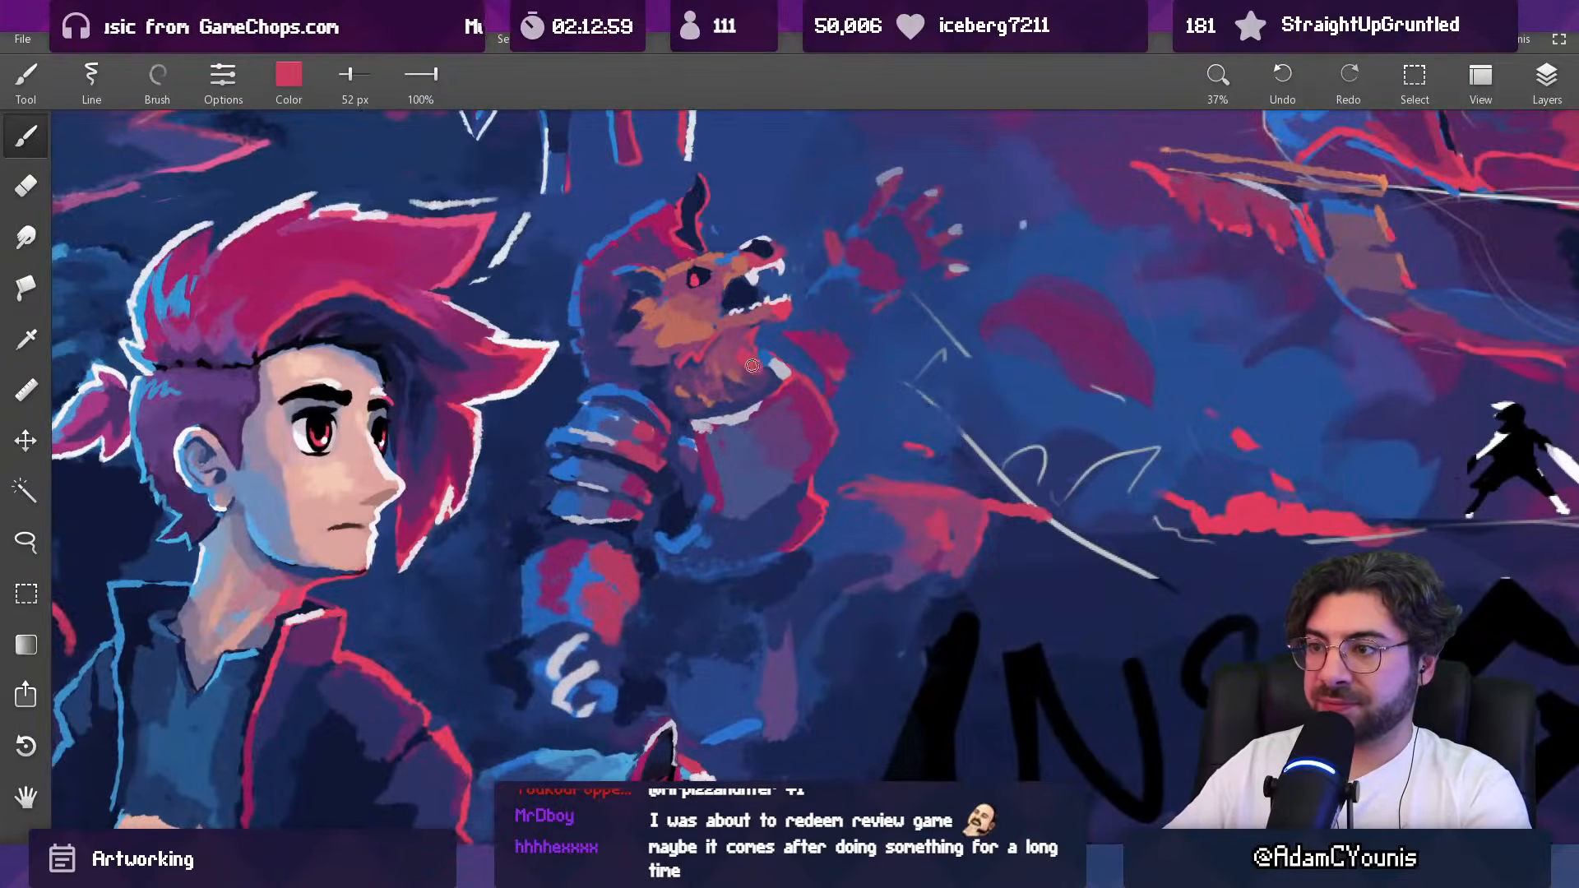
drag(745, 364, 776, 477)
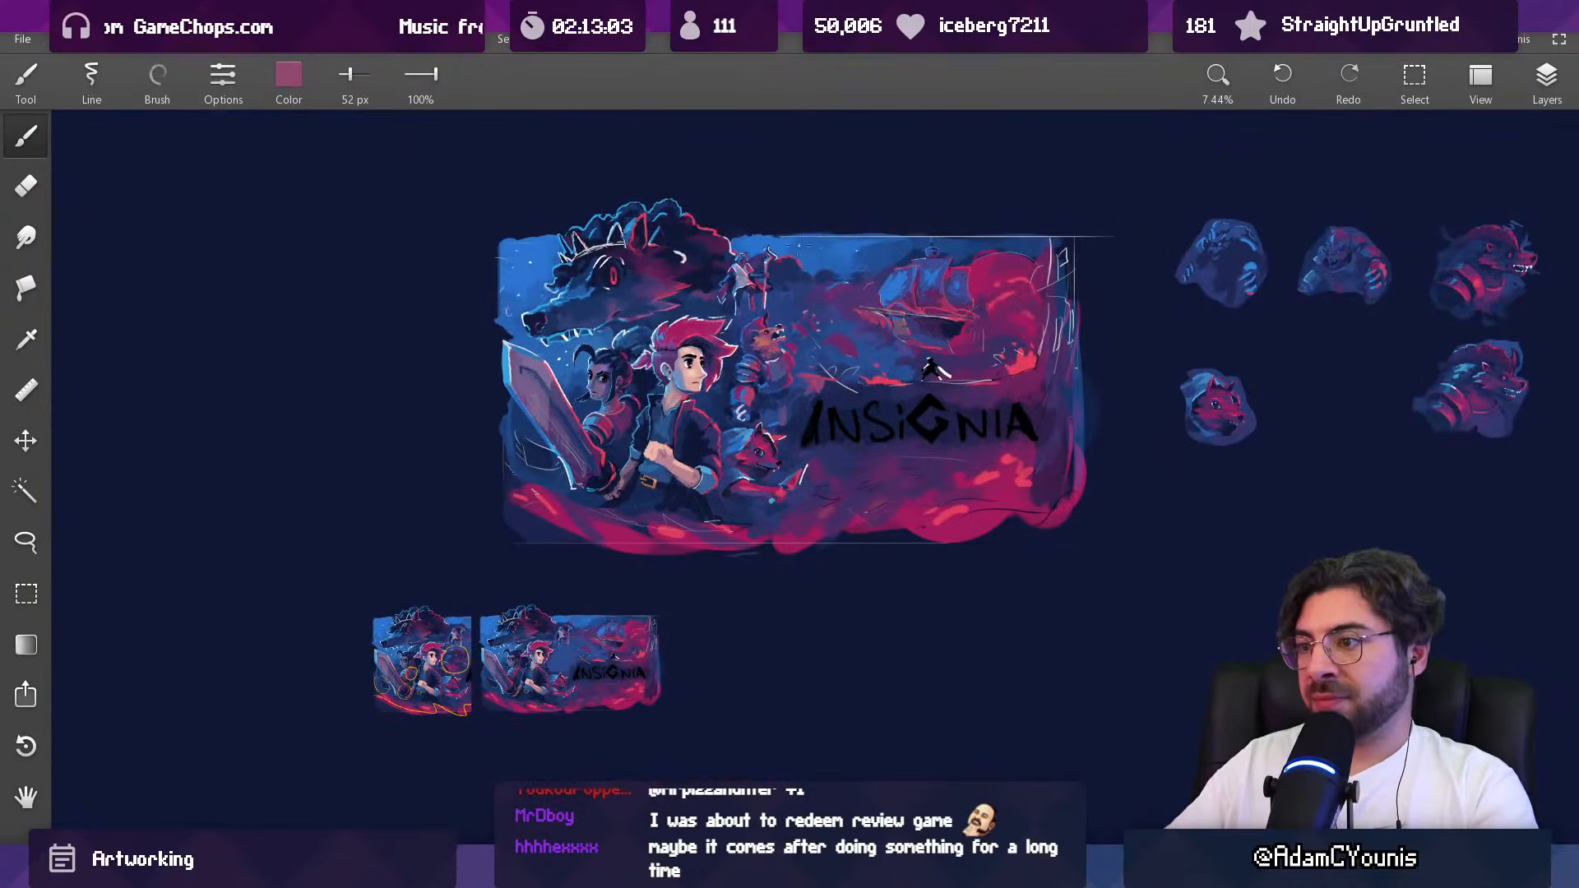
Step: Touch up the beast's glowing eye with sampled red, reducing the brush from 26 px to 17 px
drag(770, 325, 729, 154)
alt+click(781, 367)
key([)
drag(749, 371, 749, 389)
alt+click(759, 394)
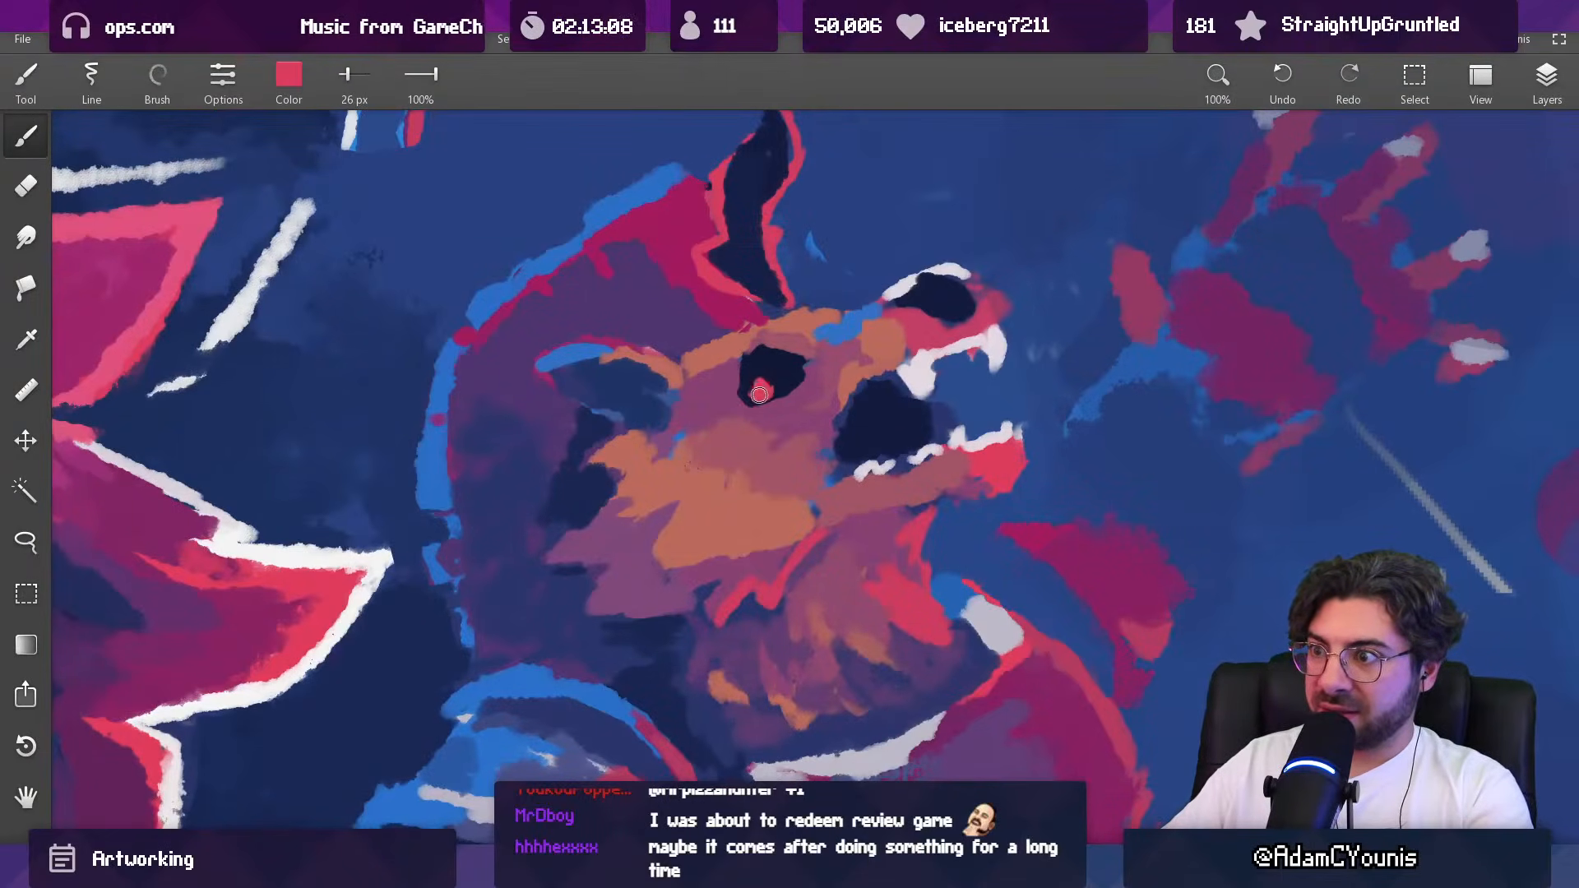
alt+click(777, 380)
key([)
mouse_move(756, 375)
mouse_down()
mouse_move(772, 397)
mouse_move(771, 567)
mouse_up()
alt+click(763, 389)
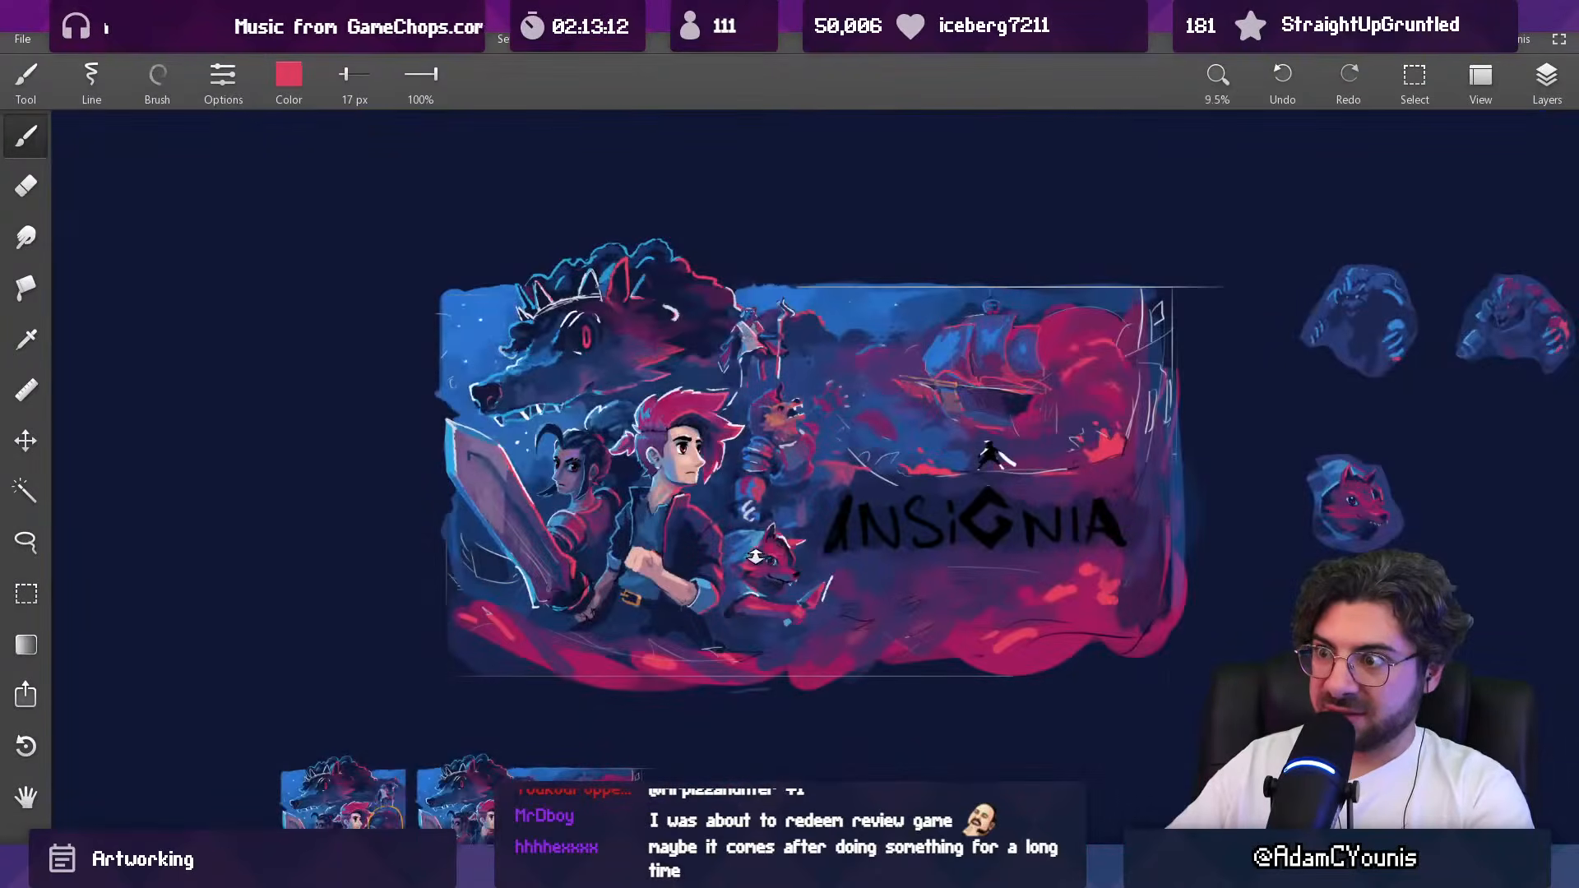
Step: Repaint the roaring beast's breastplate with sampled slate blue, using a 44 px brush
drag(785, 323, 761, 311)
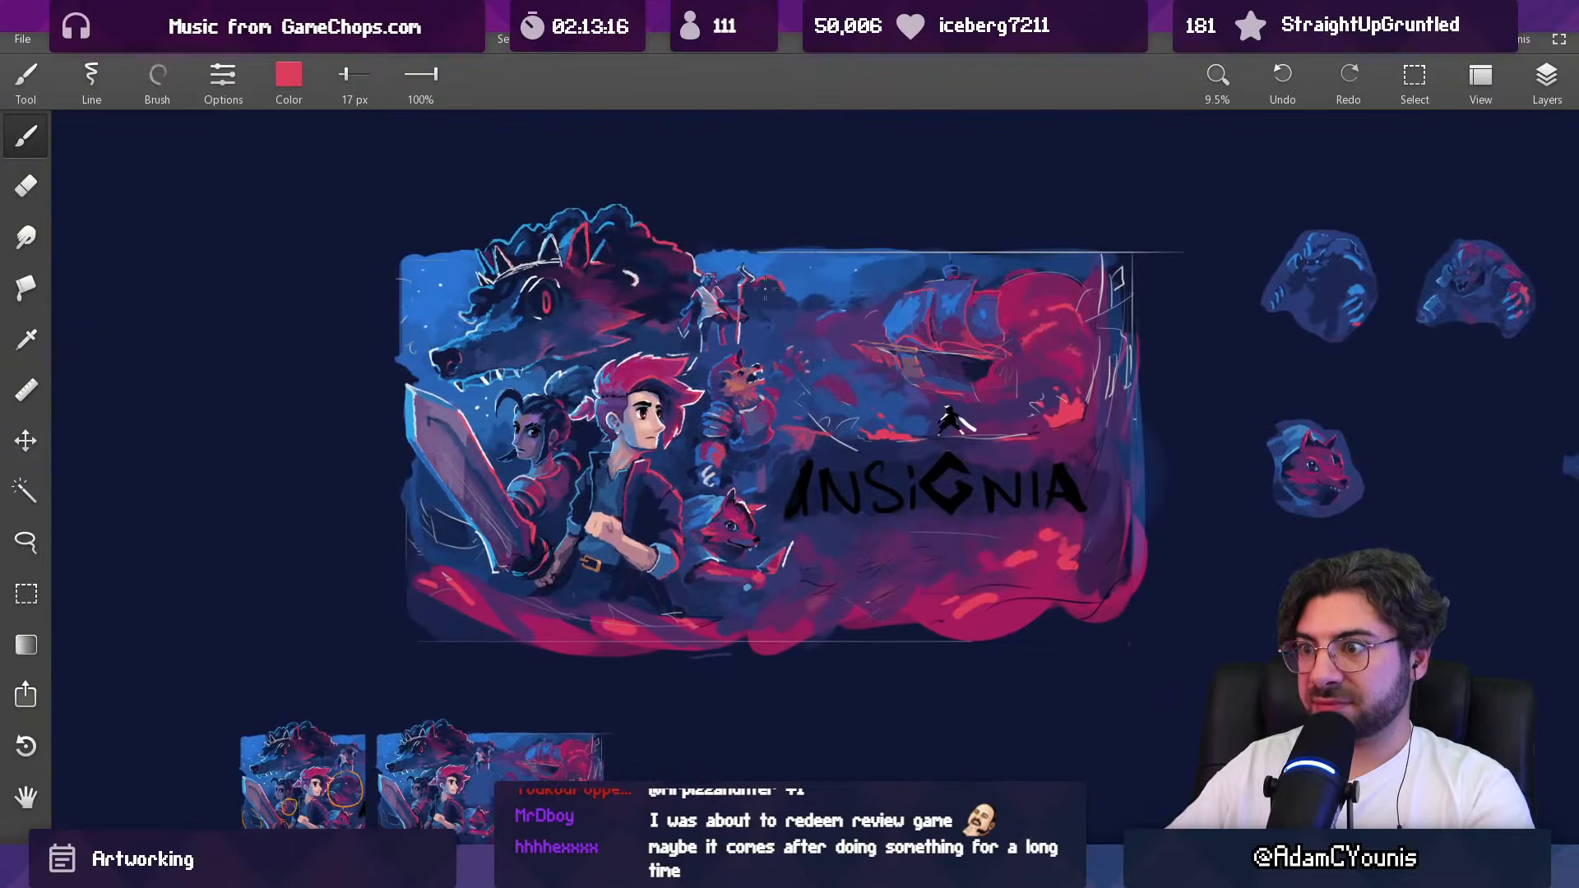
drag(698, 387, 734, 194)
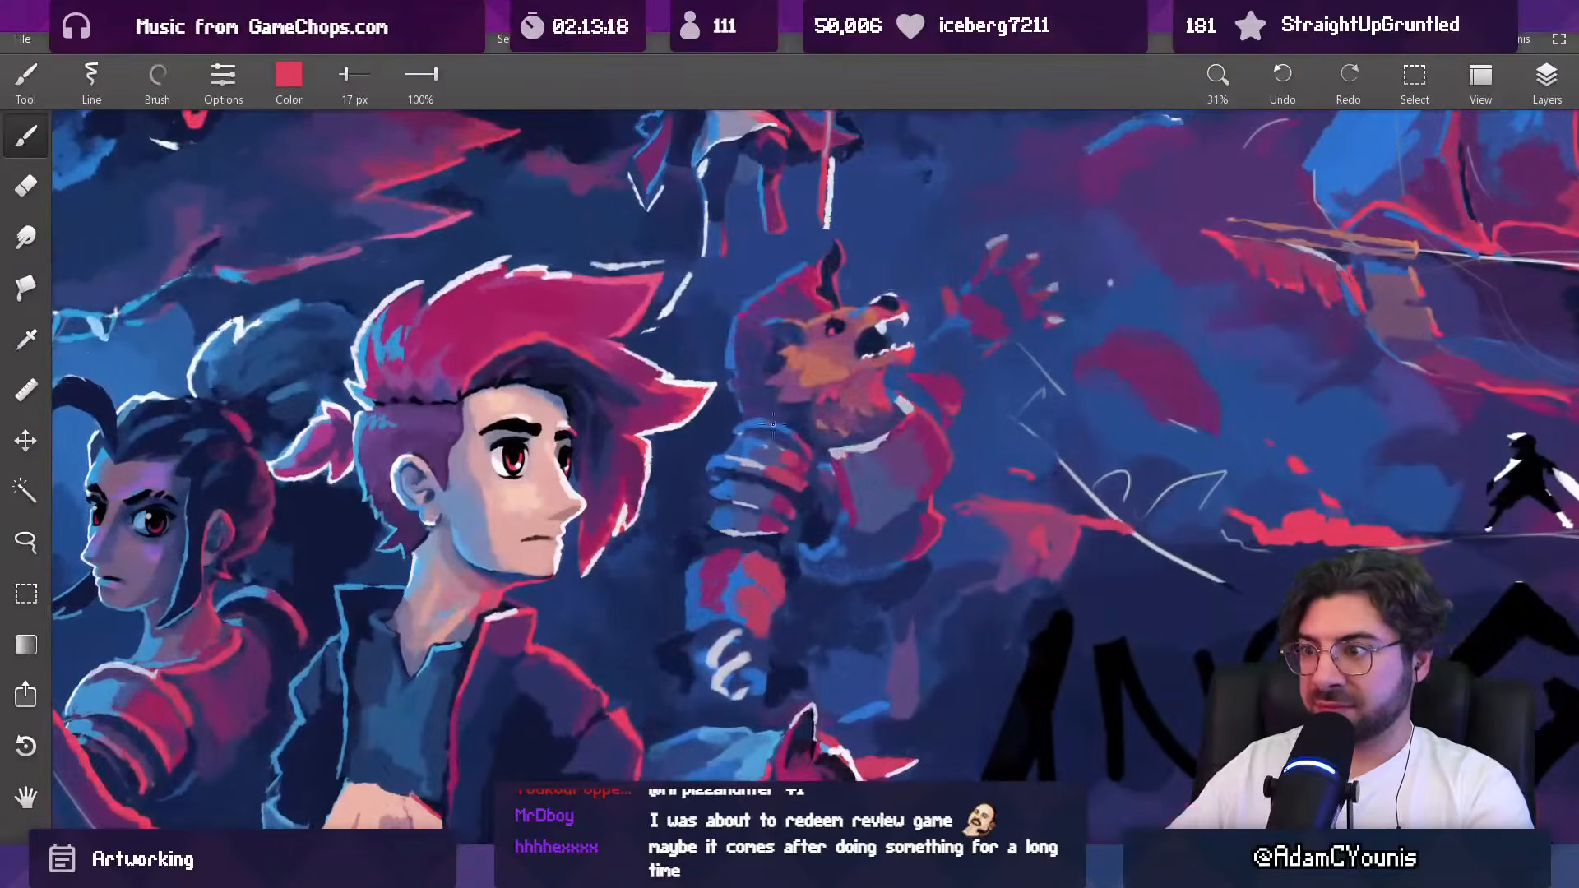
alt+click(834, 481)
key(])
key(])
key(])
alt+click(849, 481)
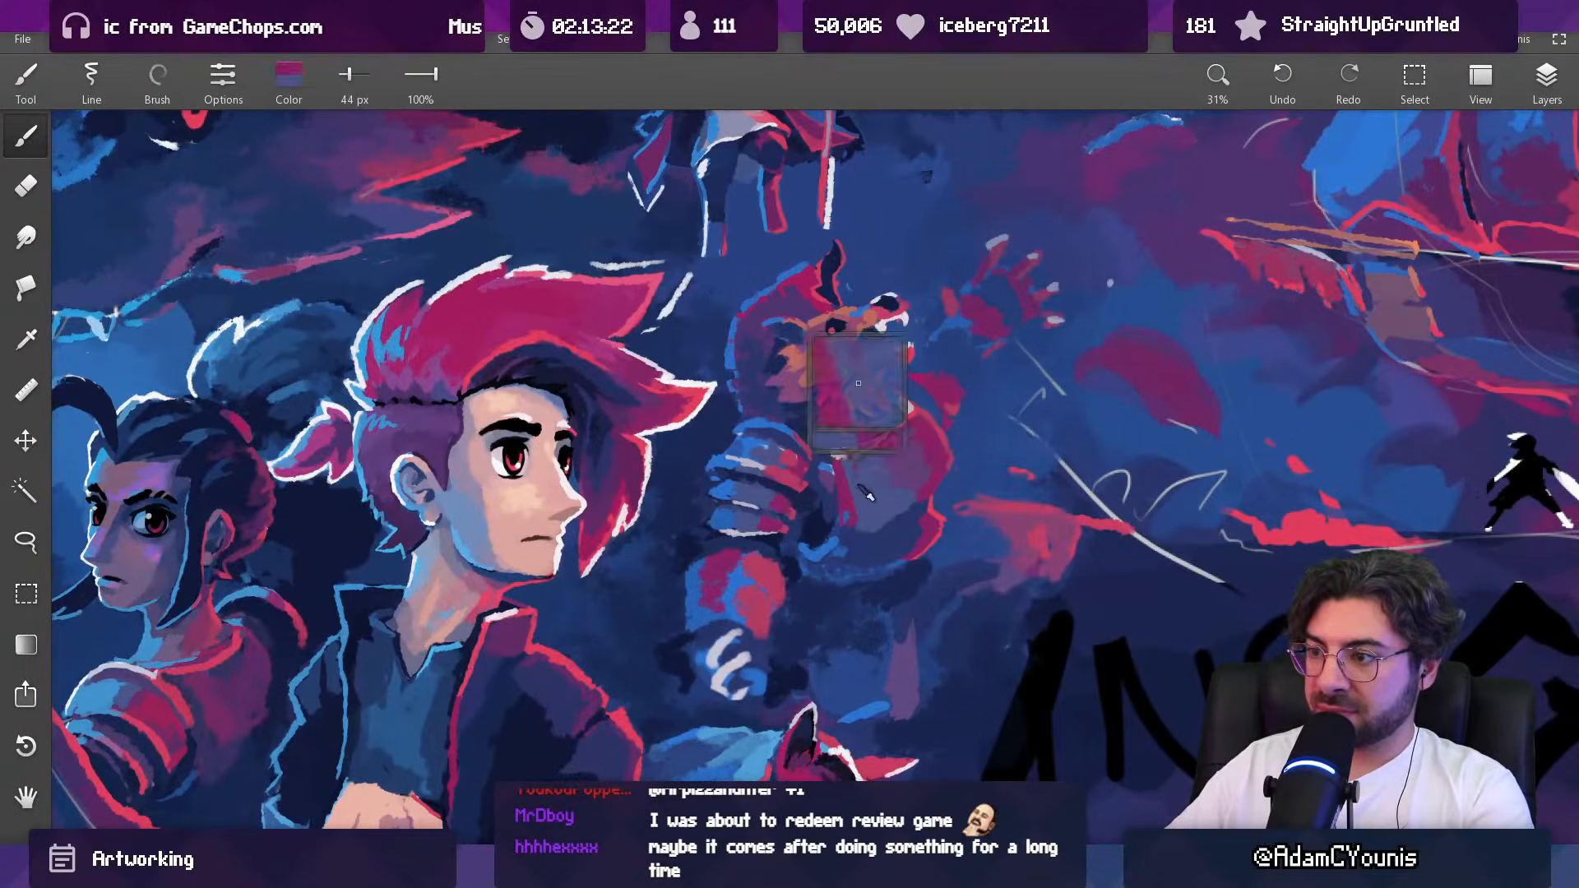
alt+click(886, 527)
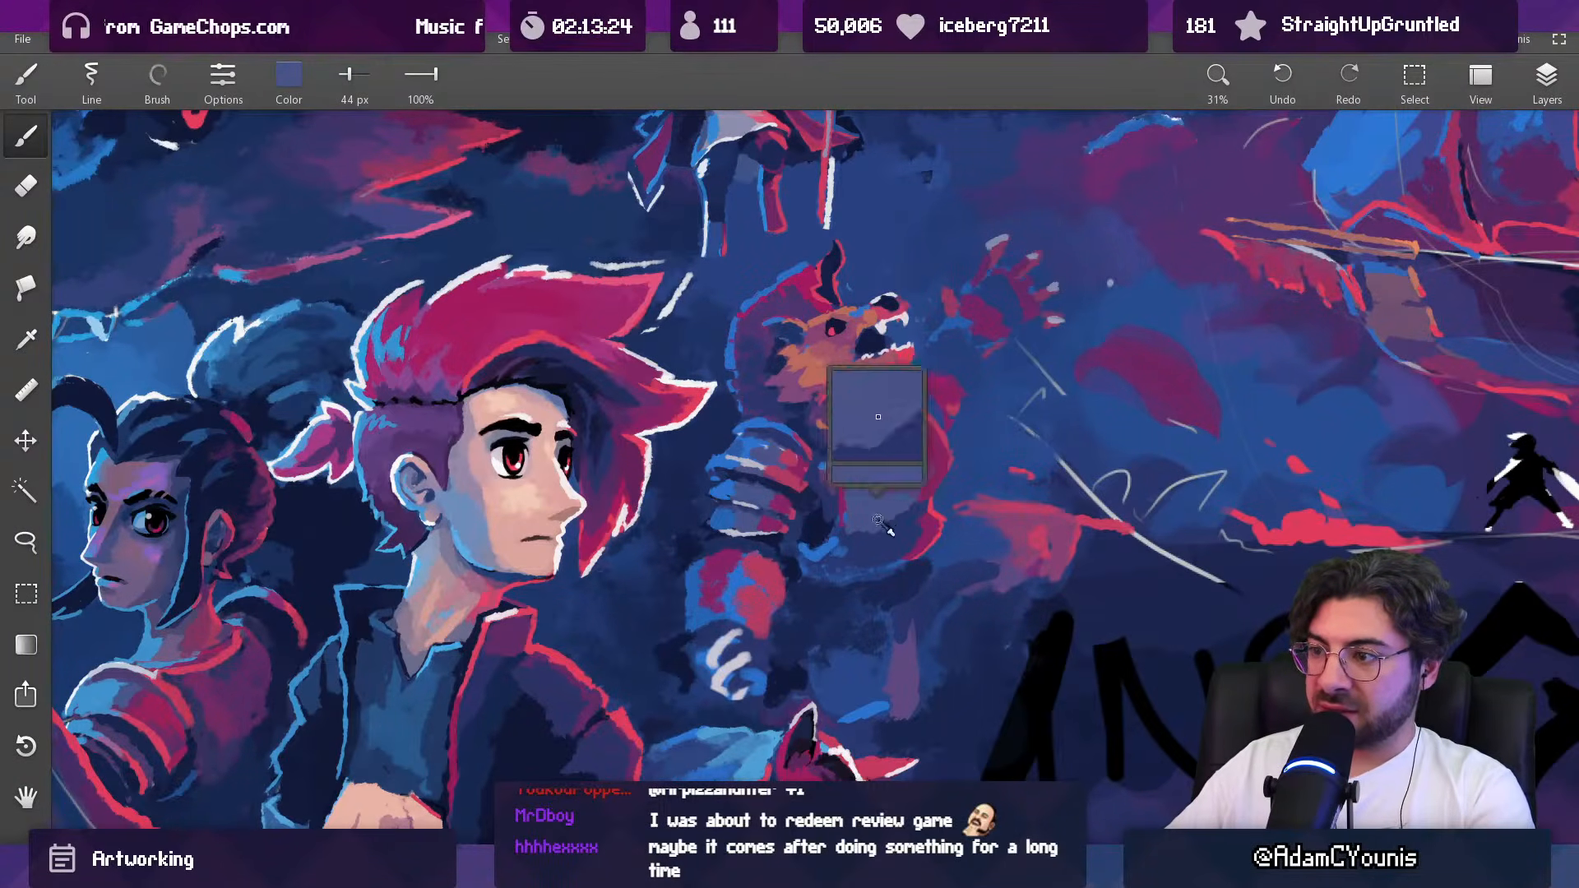
Step: Shape the breastplate's outer edge in magenta and trim the red shape beside it with background blue, using a 44 px brush
mouse_move(928, 454)
mouse_down()
mouse_move(919, 515)
mouse_move(929, 390)
mouse_up()
alt+click(924, 484)
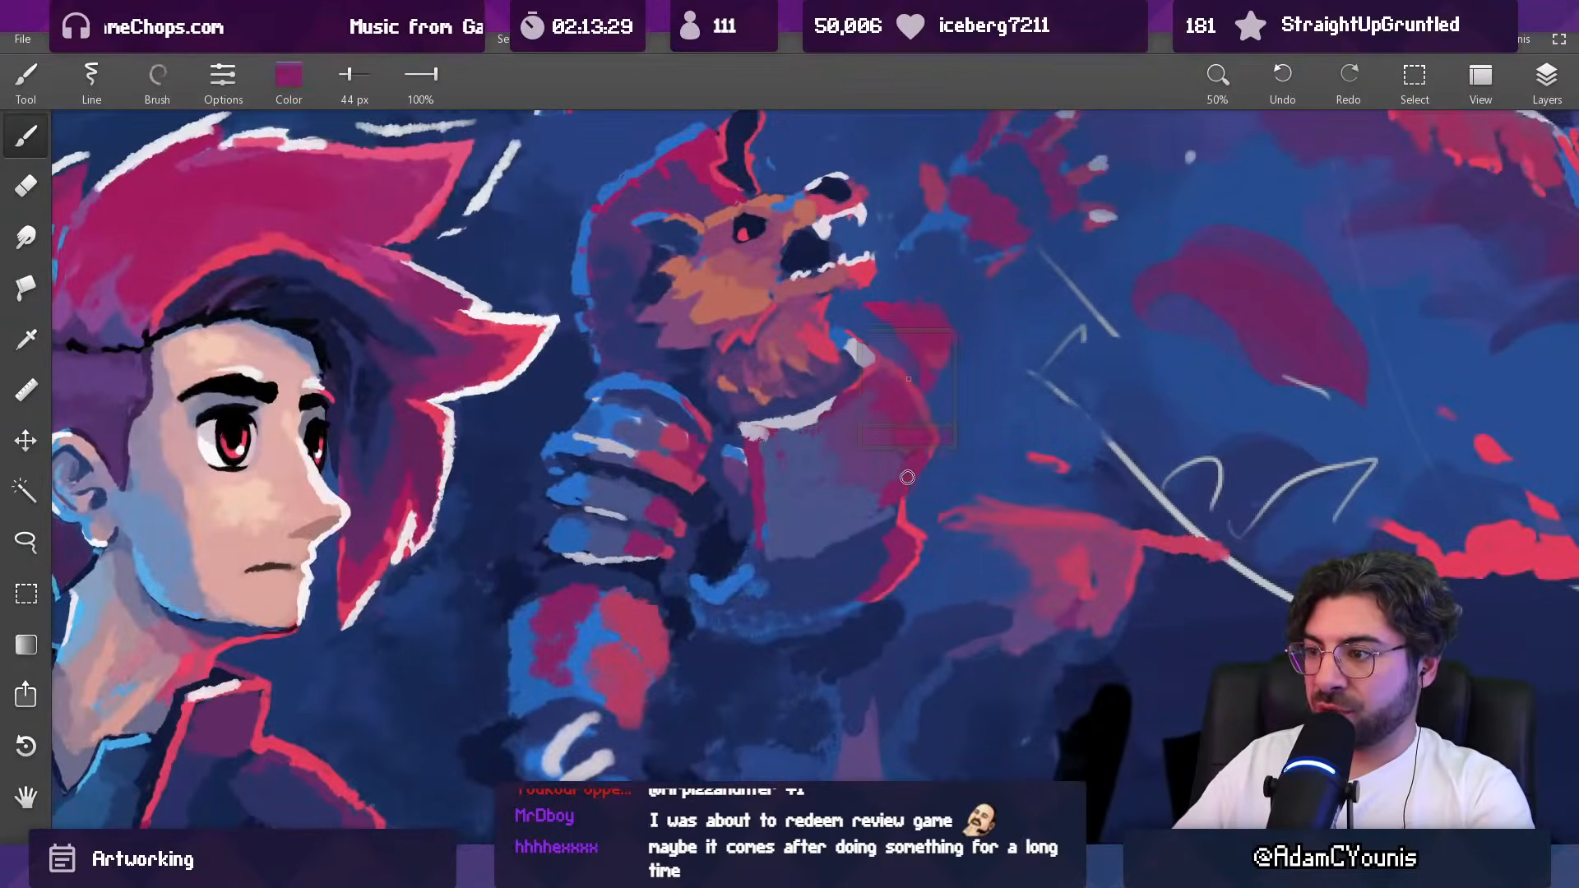
alt+click(946, 437)
drag(937, 453, 954, 333)
alt+click(906, 385)
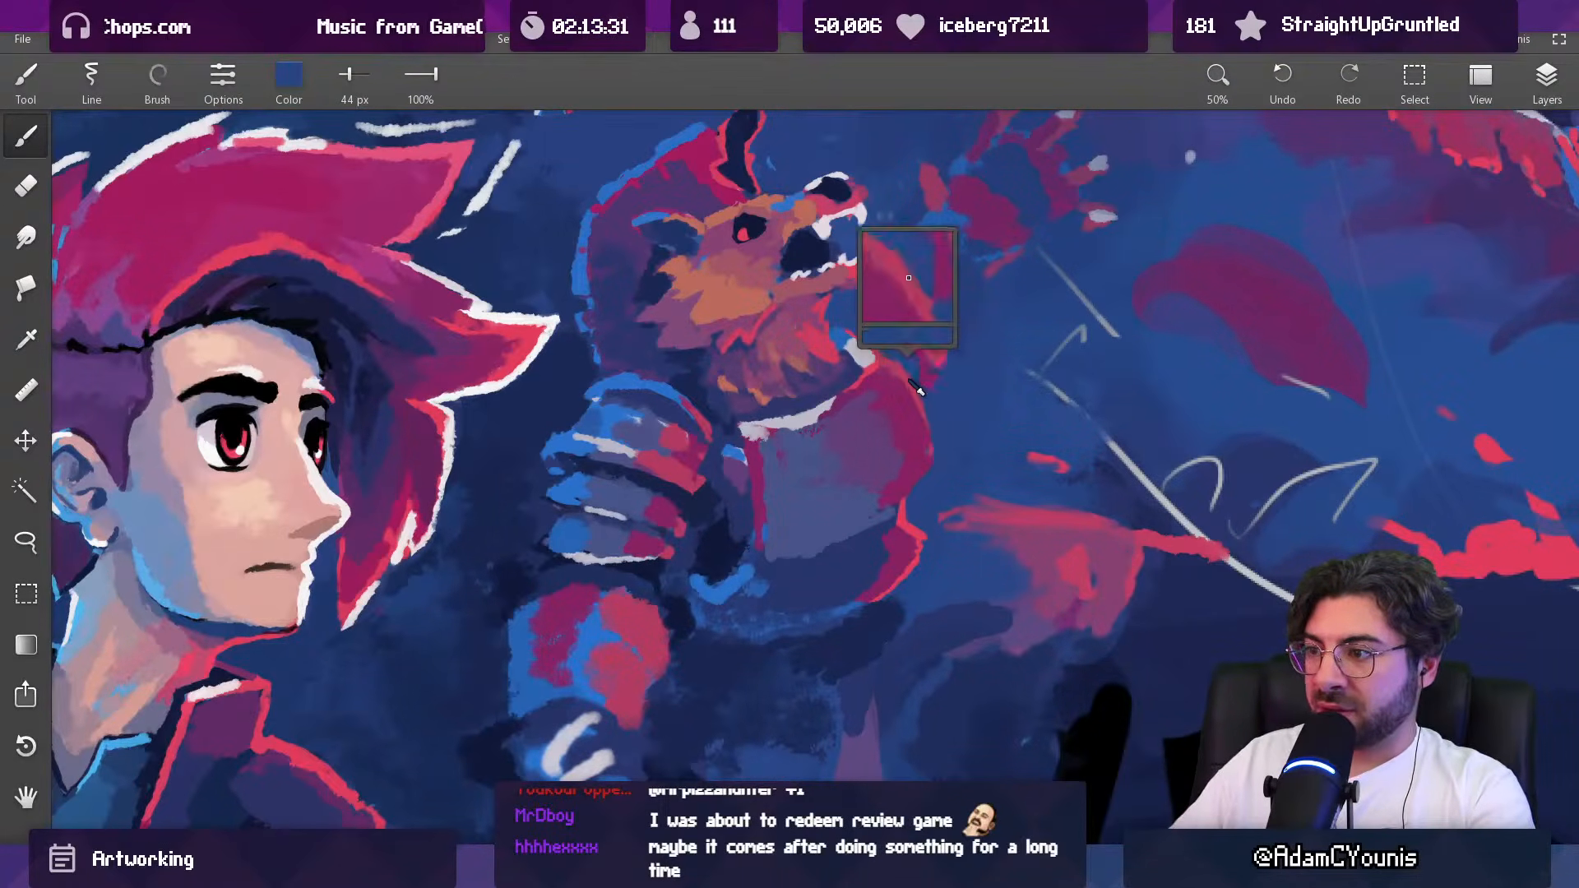
key([)
alt+click(903, 383)
key(])
key(ctrl+z)
Step: Rework the outer edge of the breastplate with sampled blue and red, using a 45 px brush
alt+click(934, 418)
alt+click(915, 475)
drag(919, 473, 931, 476)
alt+click(927, 469)
alt+click(931, 485)
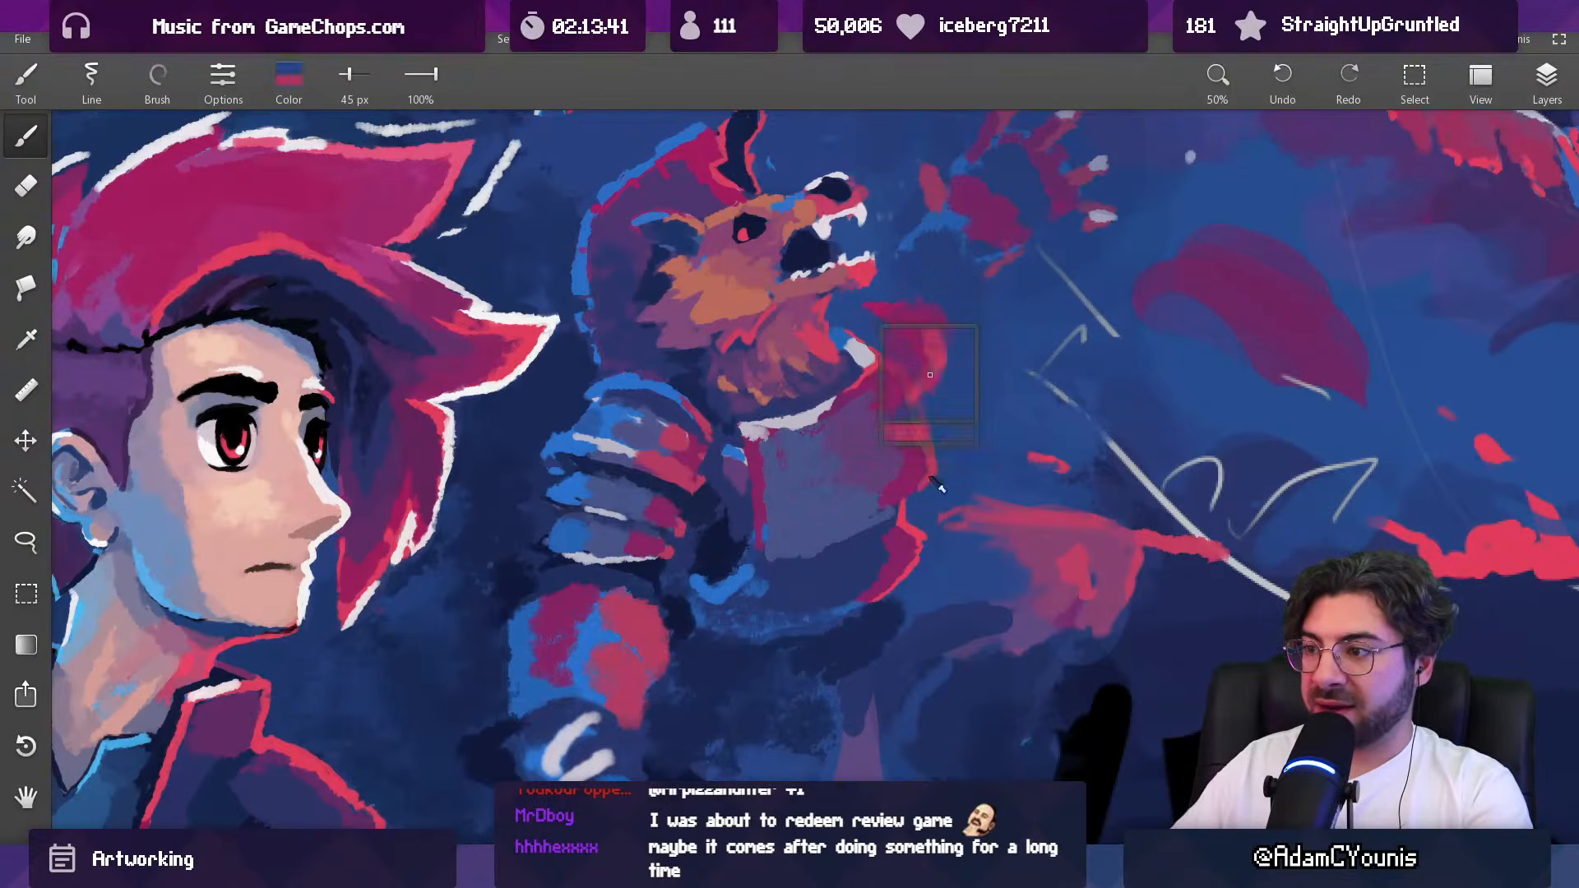
alt+click(930, 496)
Step: Fill the lit side of the beast's breastplate with sampled magenta, enlarging the brush to 119 px
drag(947, 462, 905, 765)
drag(970, 395, 973, 268)
alt+click(932, 436)
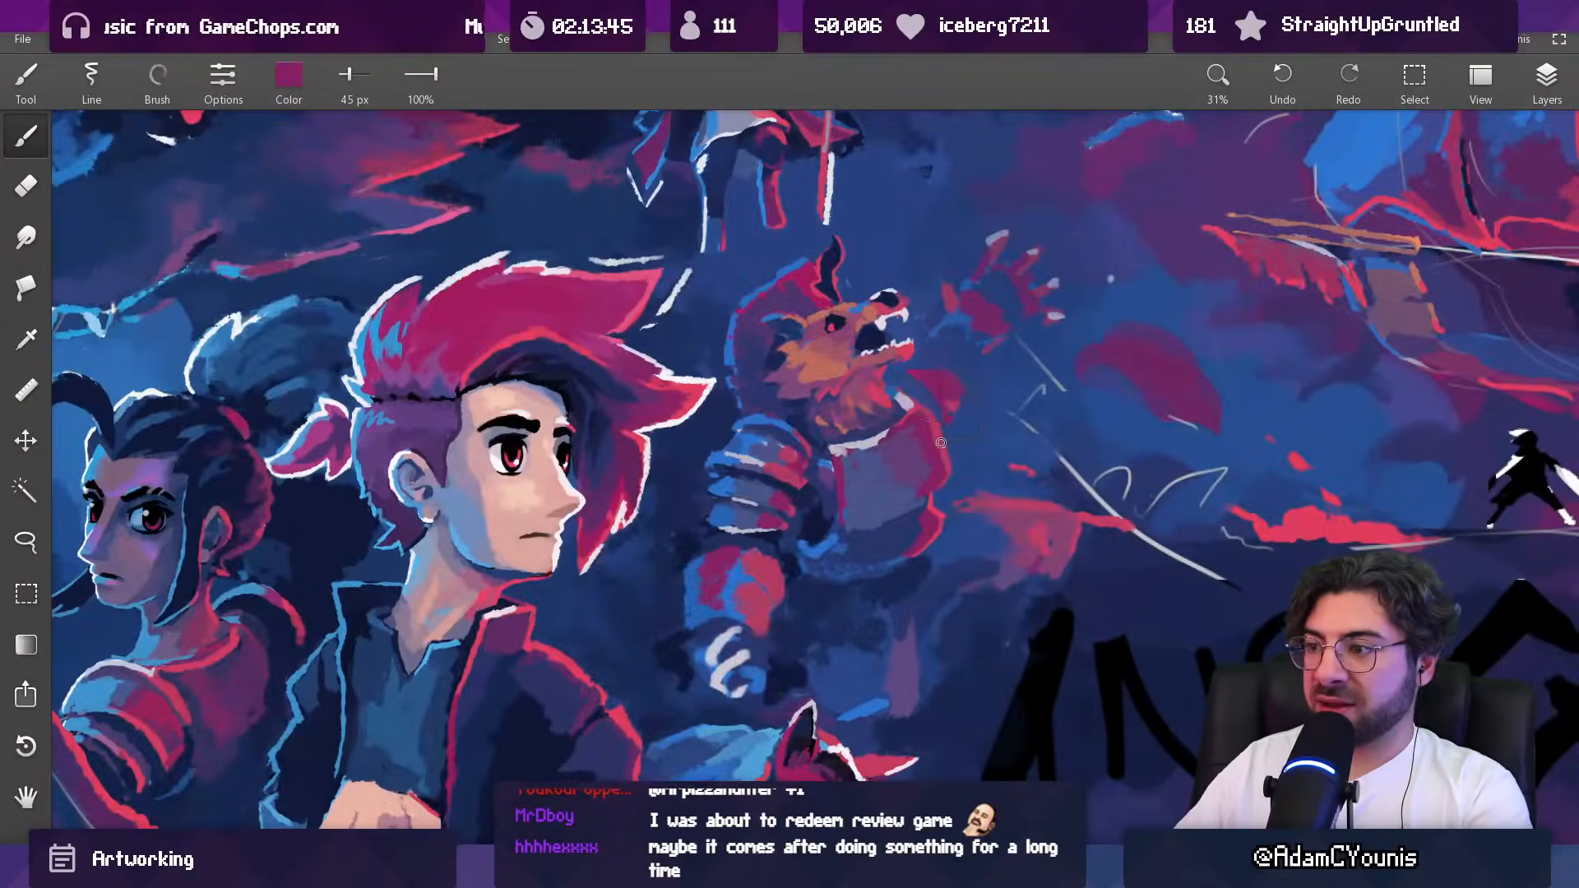
alt+click(923, 438)
key(])
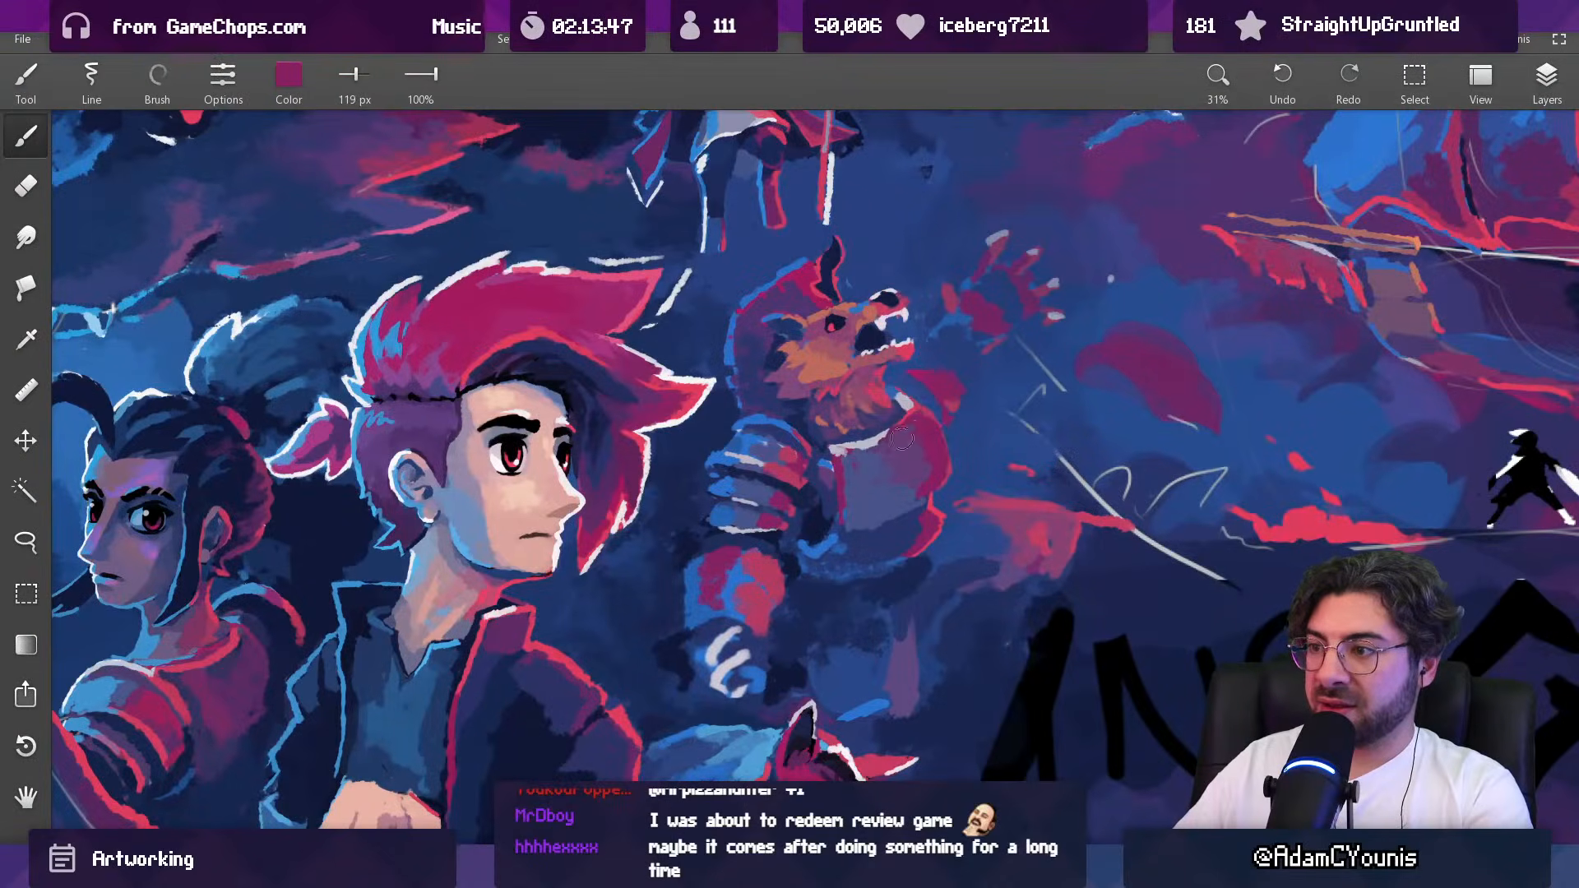
Step: Touch up the breastplate's lit rim with sampled red and a 74 px brush, checking it against the whole composition
alt+click(930, 465)
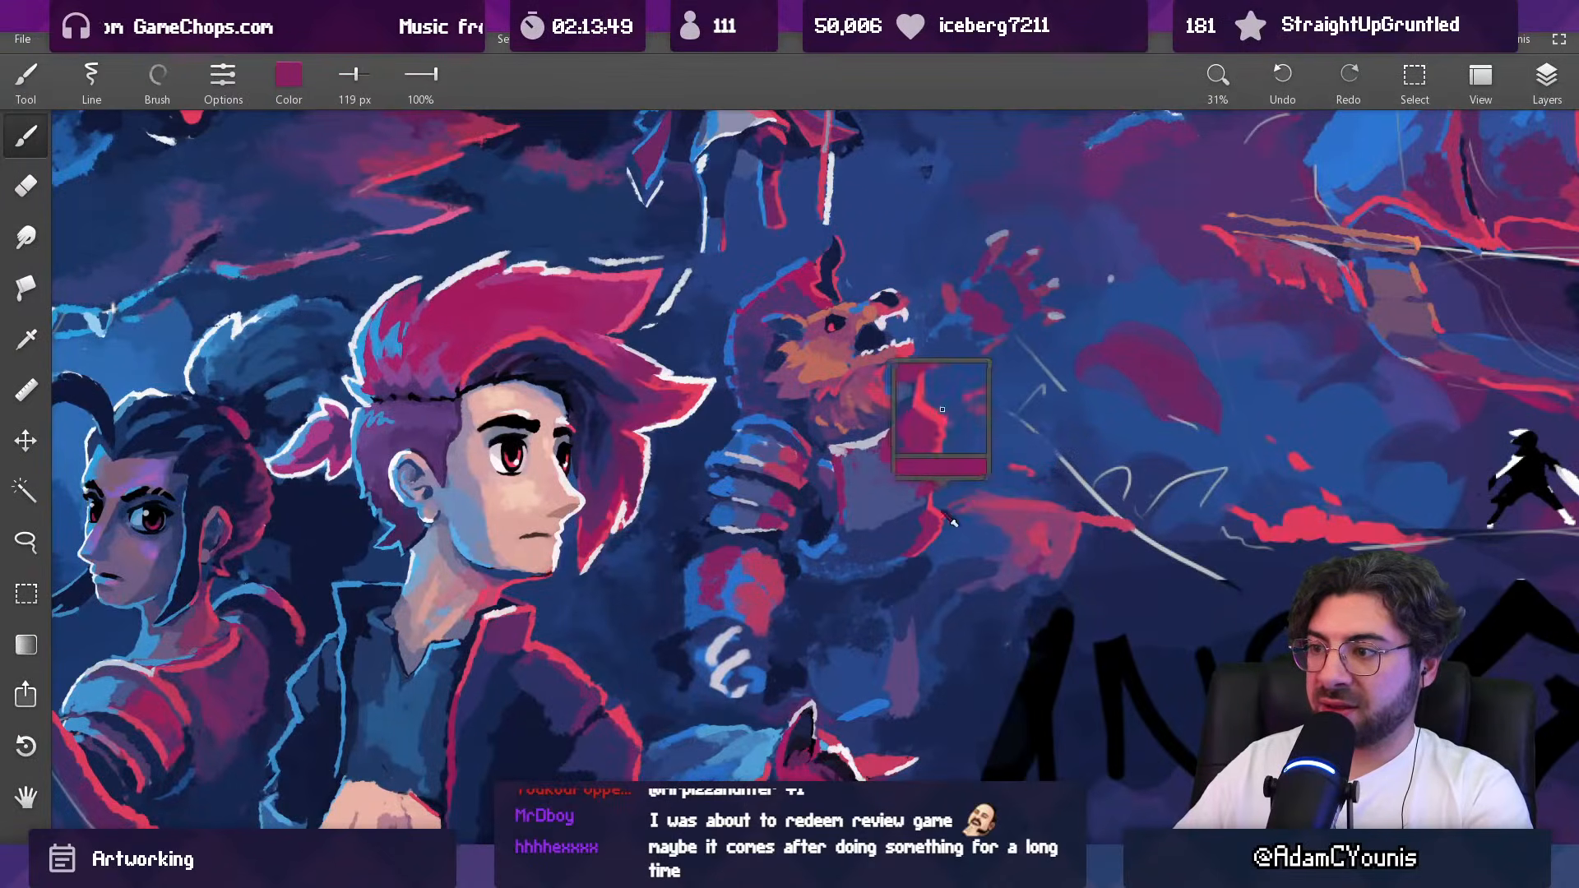
key([)
key([)
key(])
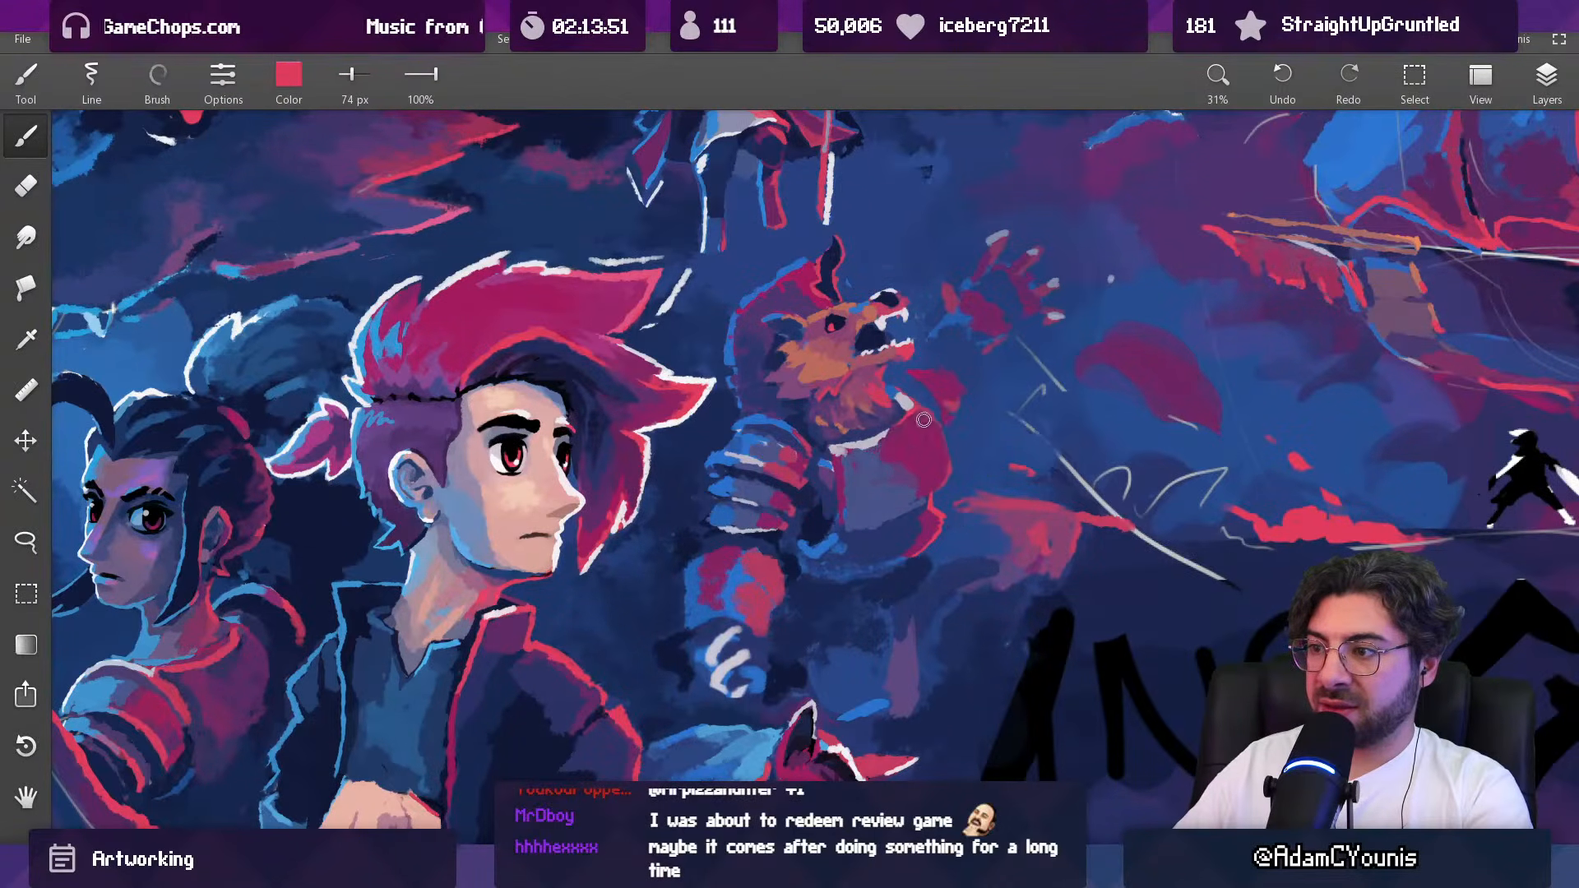
scroll(974, 474, down, 5)
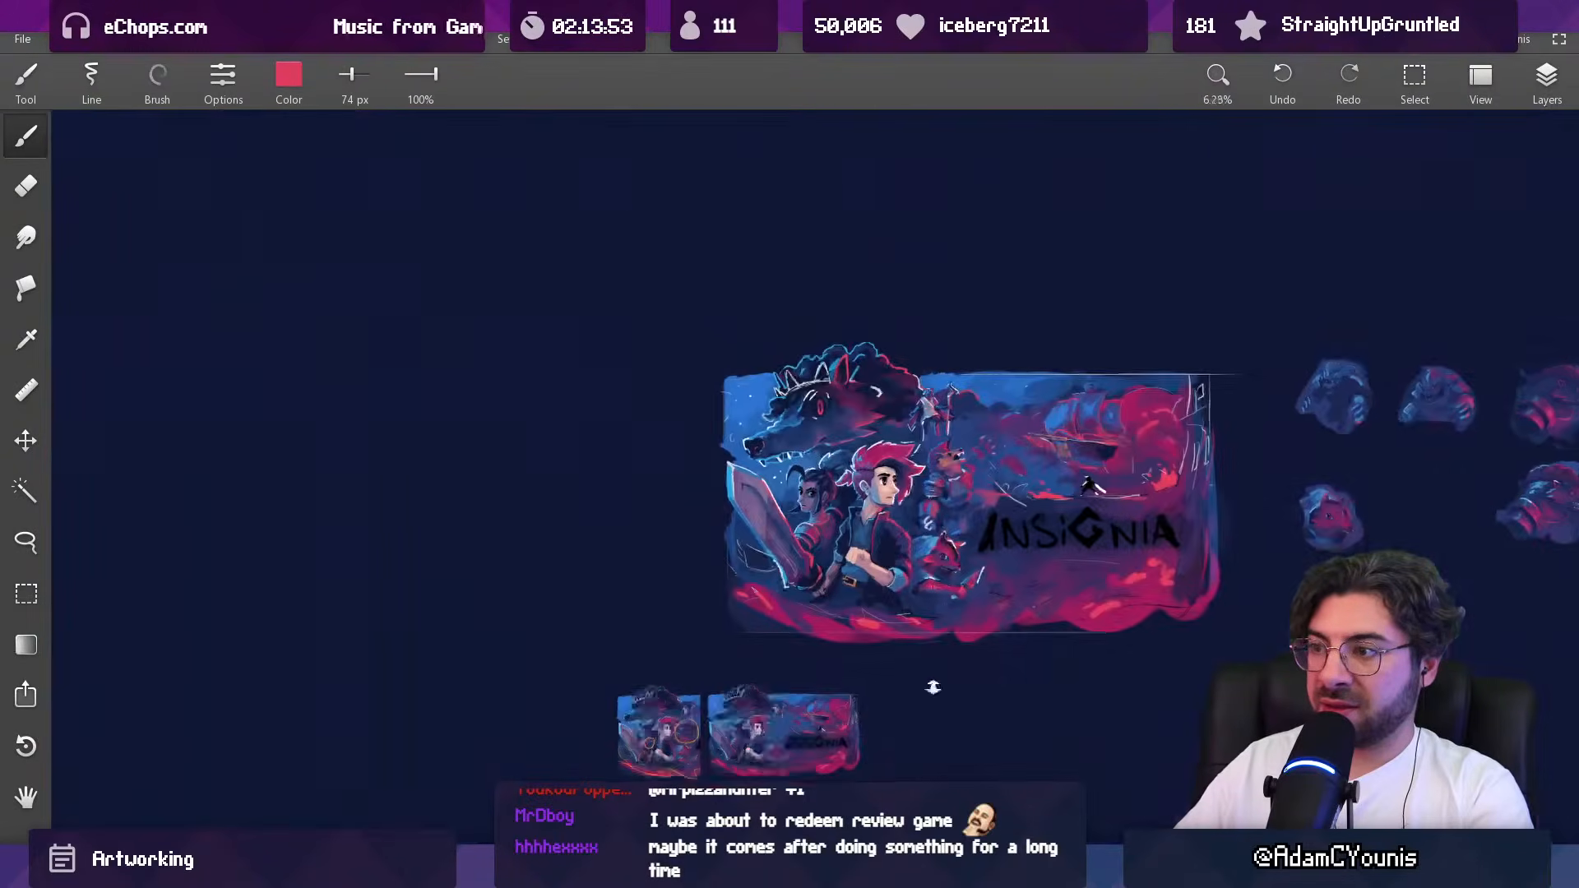
scroll(972, 479, up, 5)
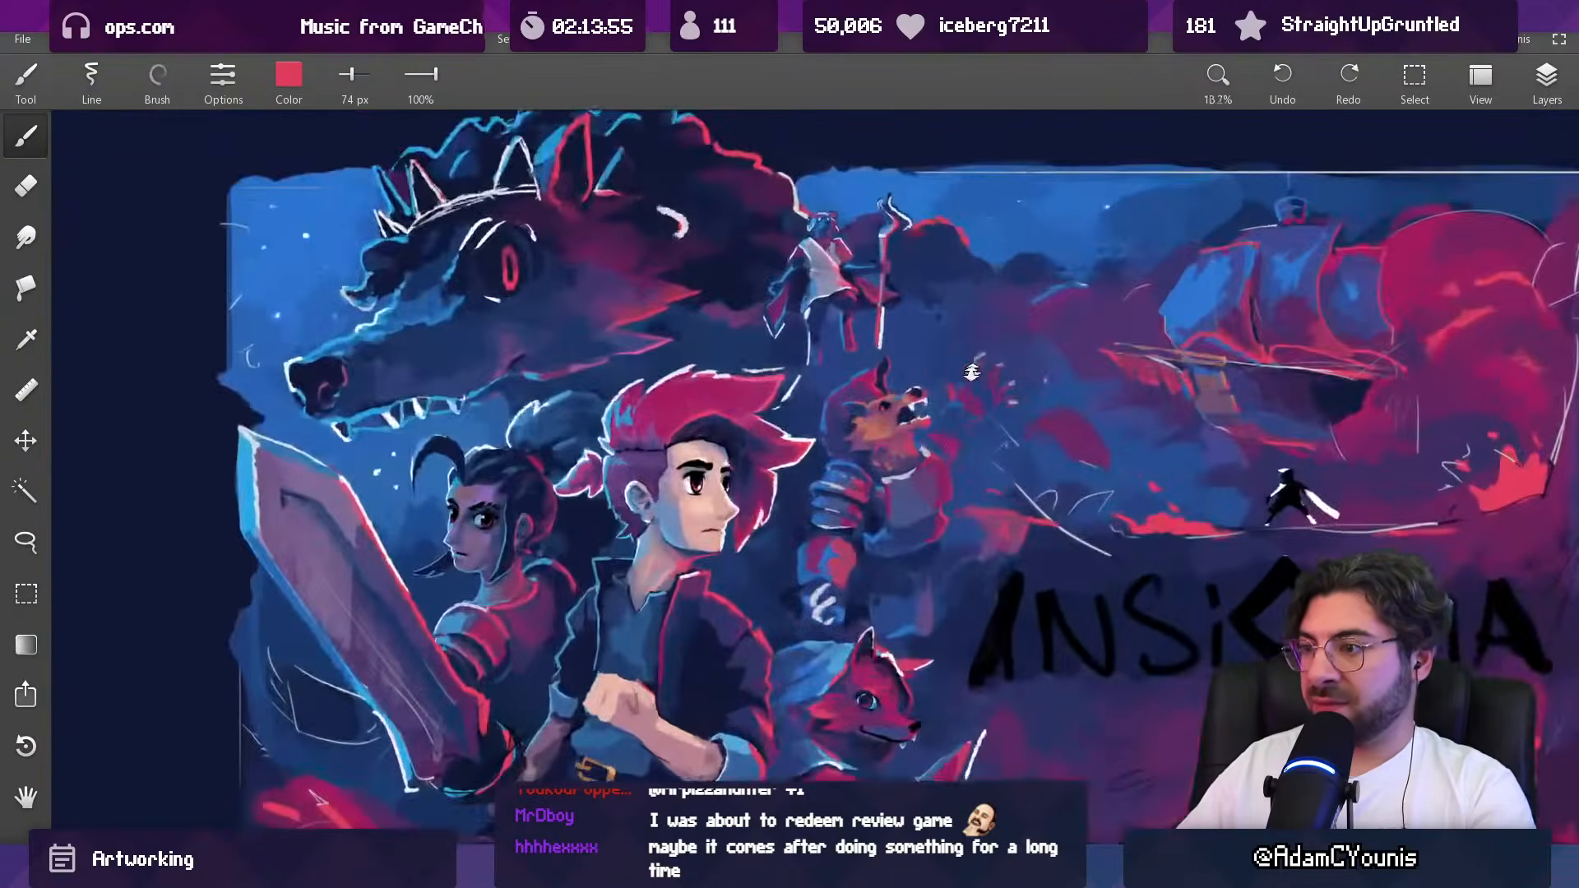
Step: Blend sampled purple across the middle of the beast's breastplate, enlarging the brush to 143 px
alt+click(914, 495)
key(])
key(])
alt+click(821, 493)
key([)
key([)
key(])
key(])
key(])
key(])
alt+click(937, 484)
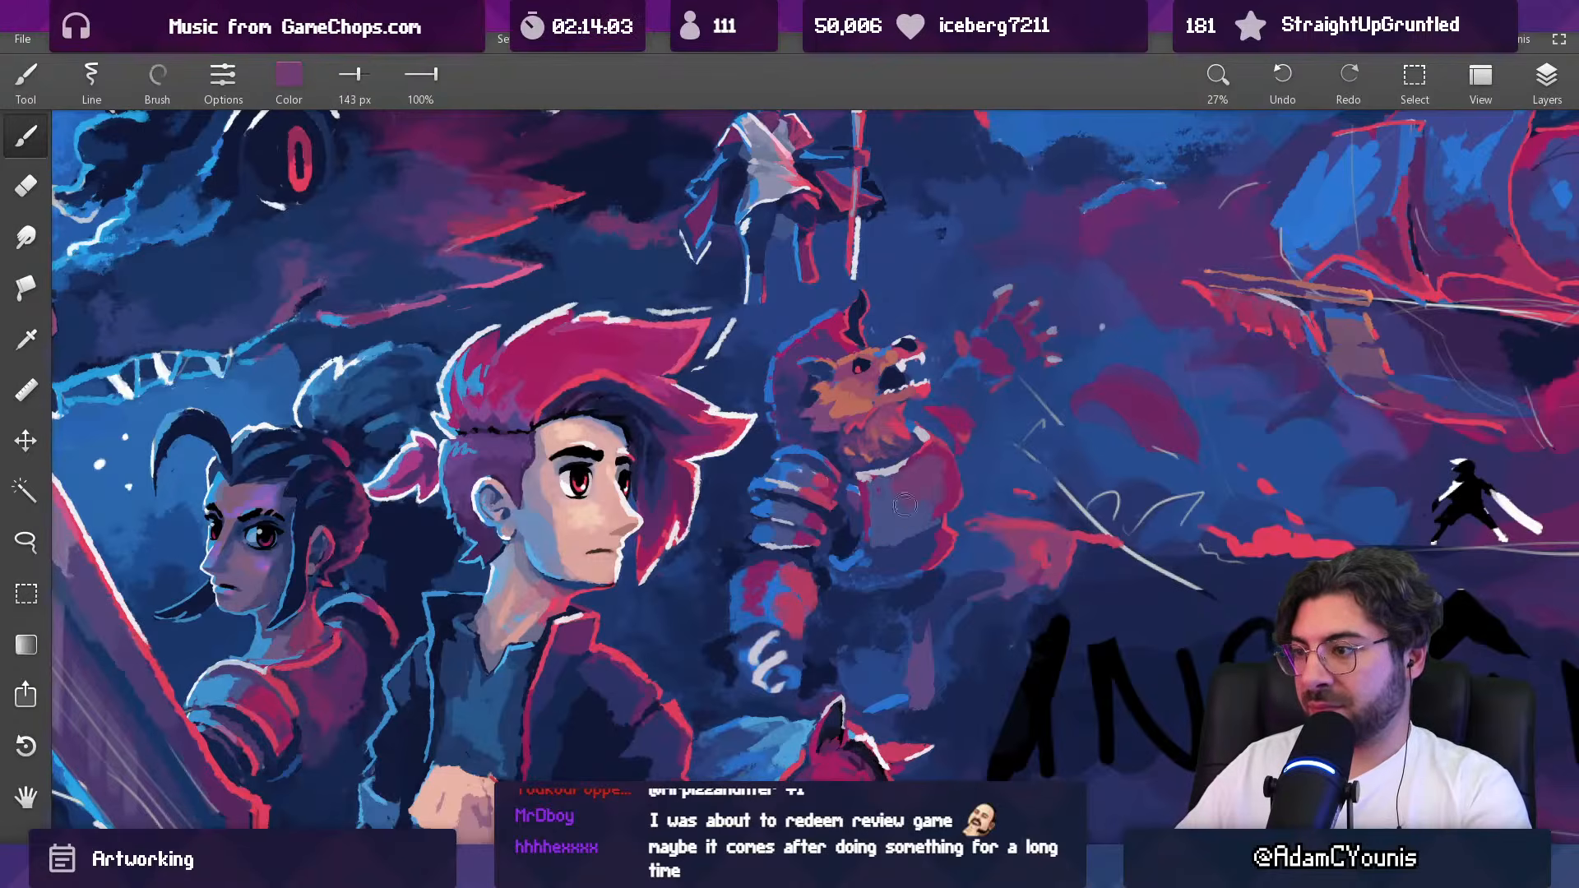
Step: Paint dark blue shading along the lower part of the breastplate with an 81 px brush
key([)
key([)
key([)
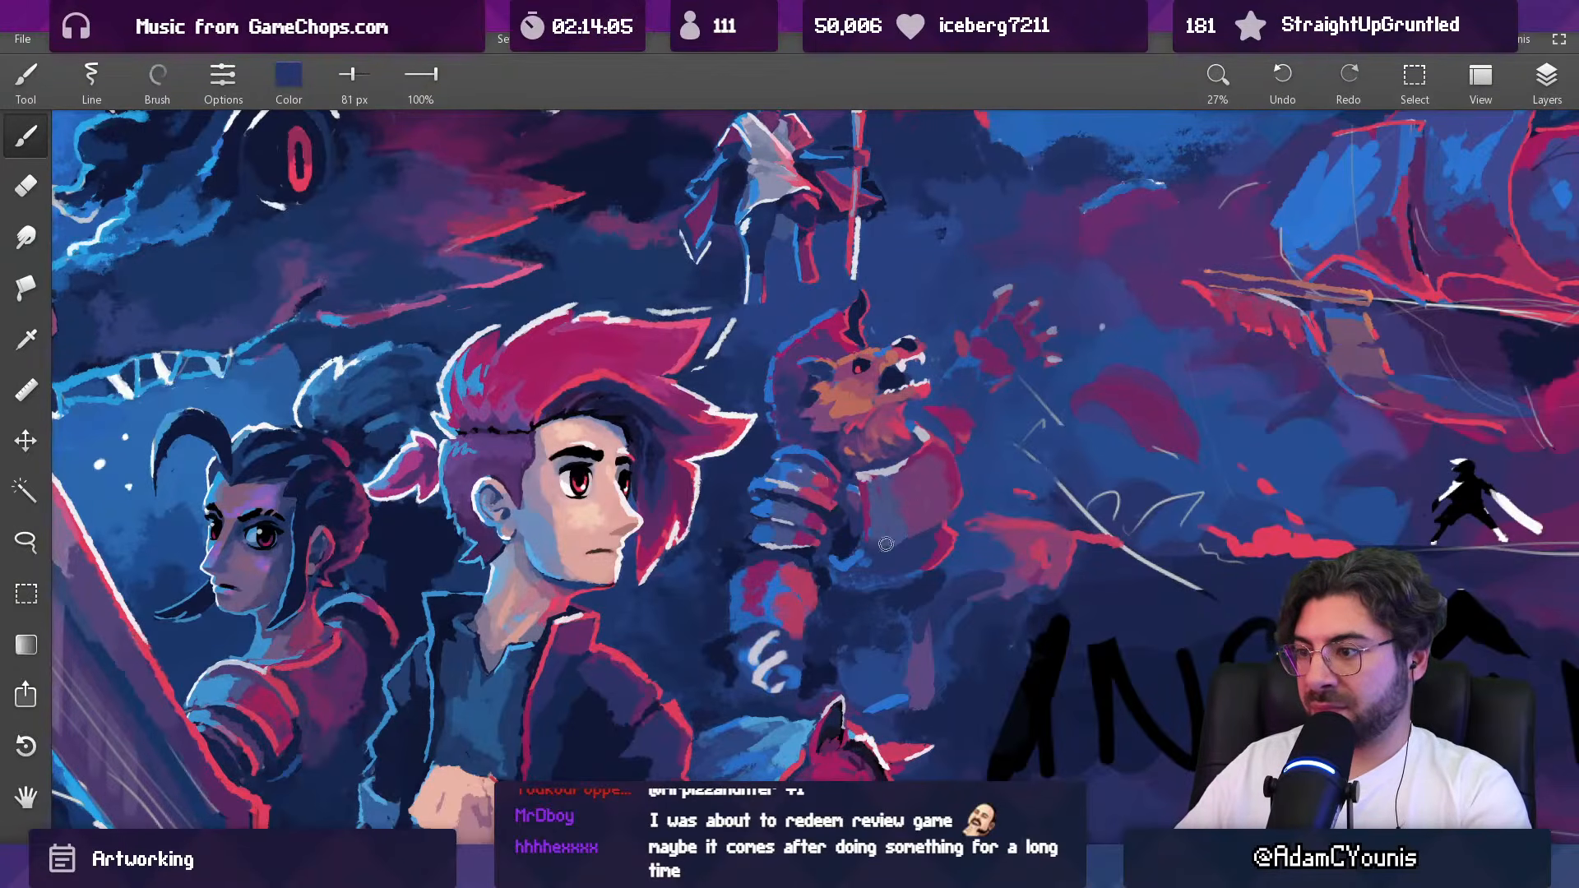
alt+click(970, 477)
drag(983, 449, 909, 715)
mouse_move(989, 460)
mouse_down()
mouse_move(987, 367)
mouse_move(964, 428)
mouse_up()
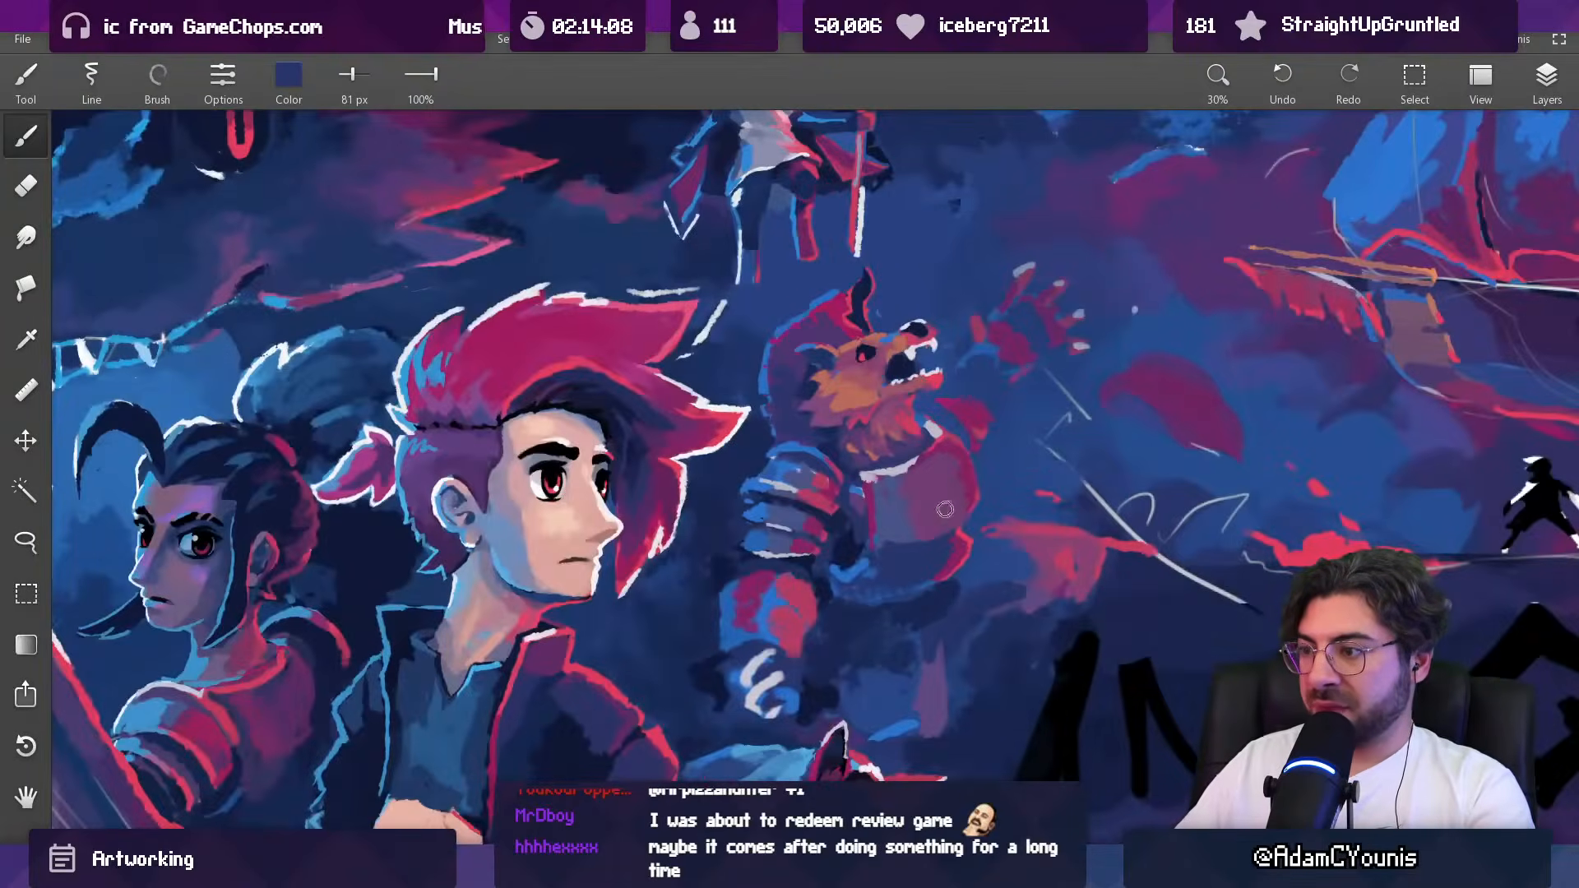
Step: Blend slate blue and purple over the lower breastplate, using a 126 px brush
key(])
key(])
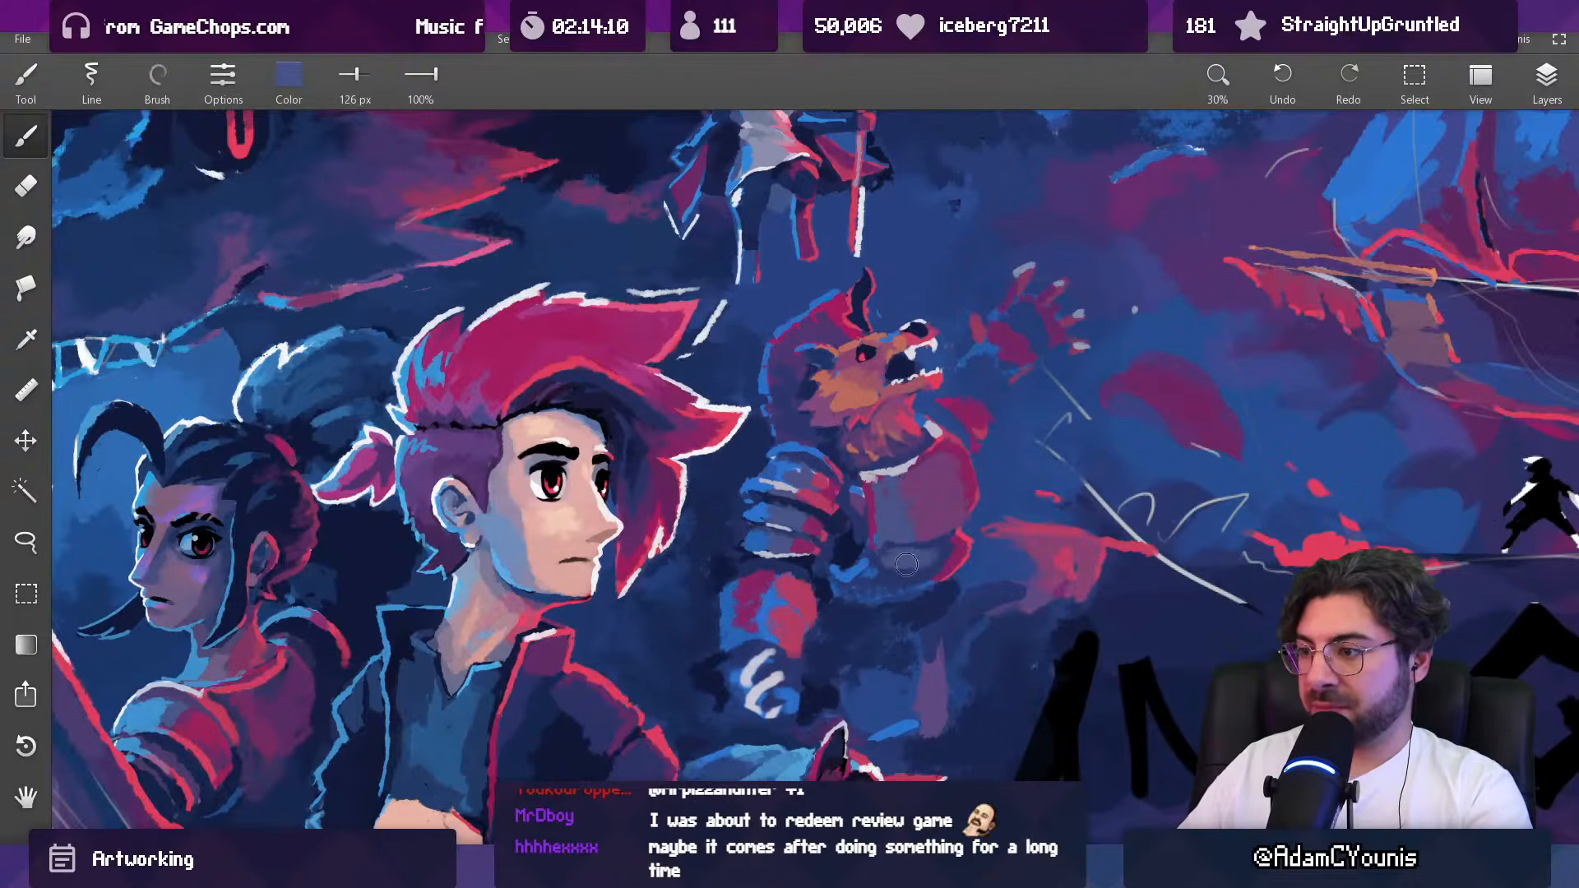
drag(945, 551, 926, 470)
alt+click(921, 444)
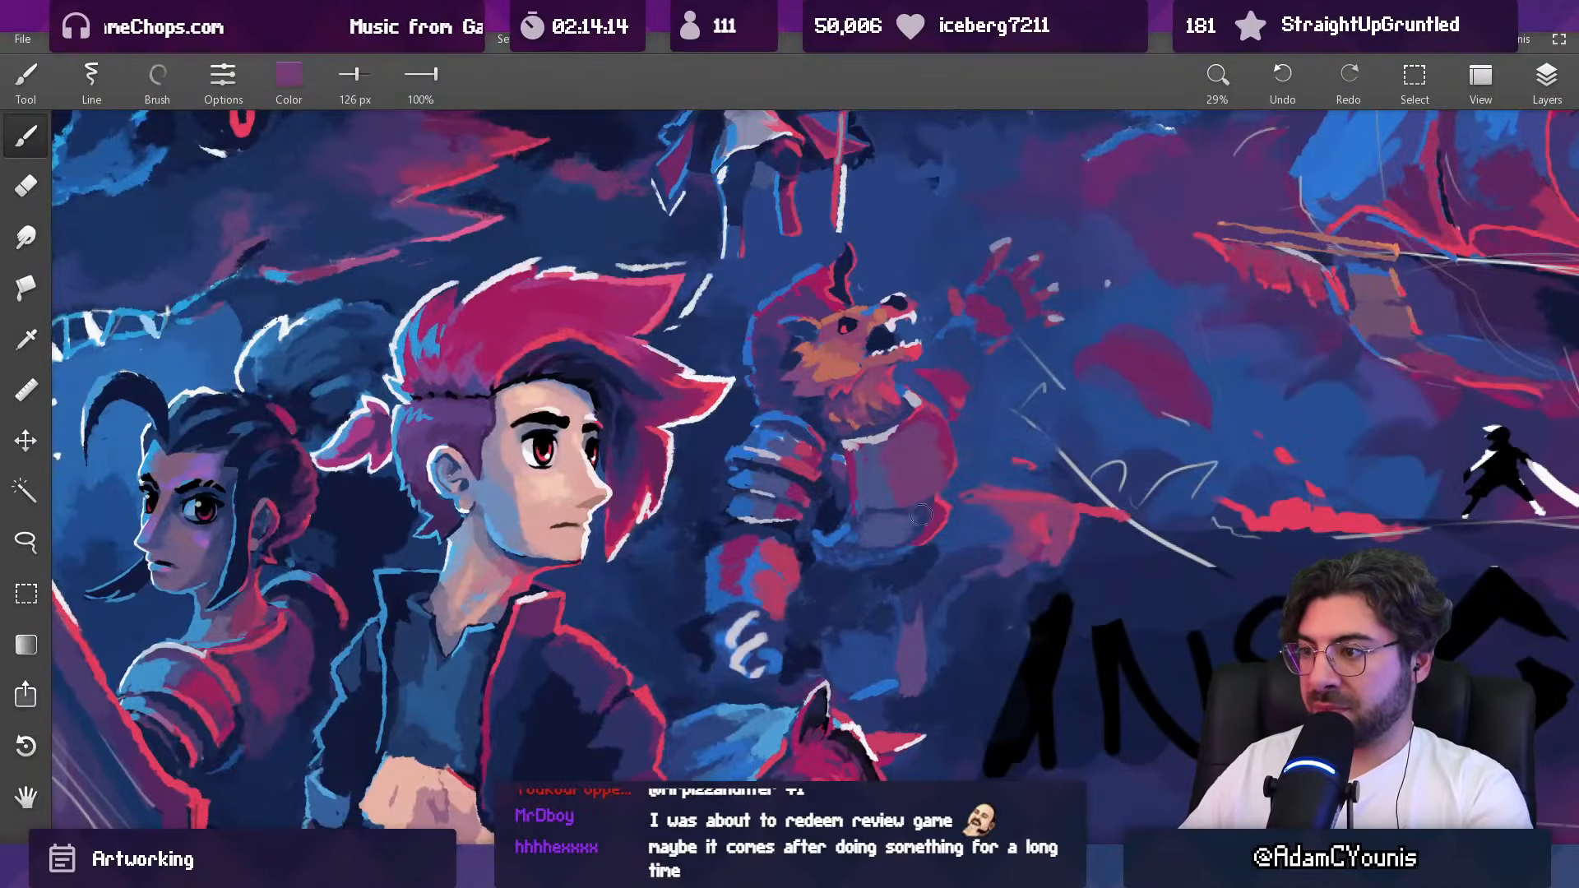
mouse_move(960, 475)
mouse_down()
mouse_move(937, 517)
mouse_move(922, 414)
mouse_up()
Step: Define the seam between the chest and belly plates with sampled colours, reducing the brush to 63 px for dark blue
alt+click(901, 438)
alt+click(968, 501)
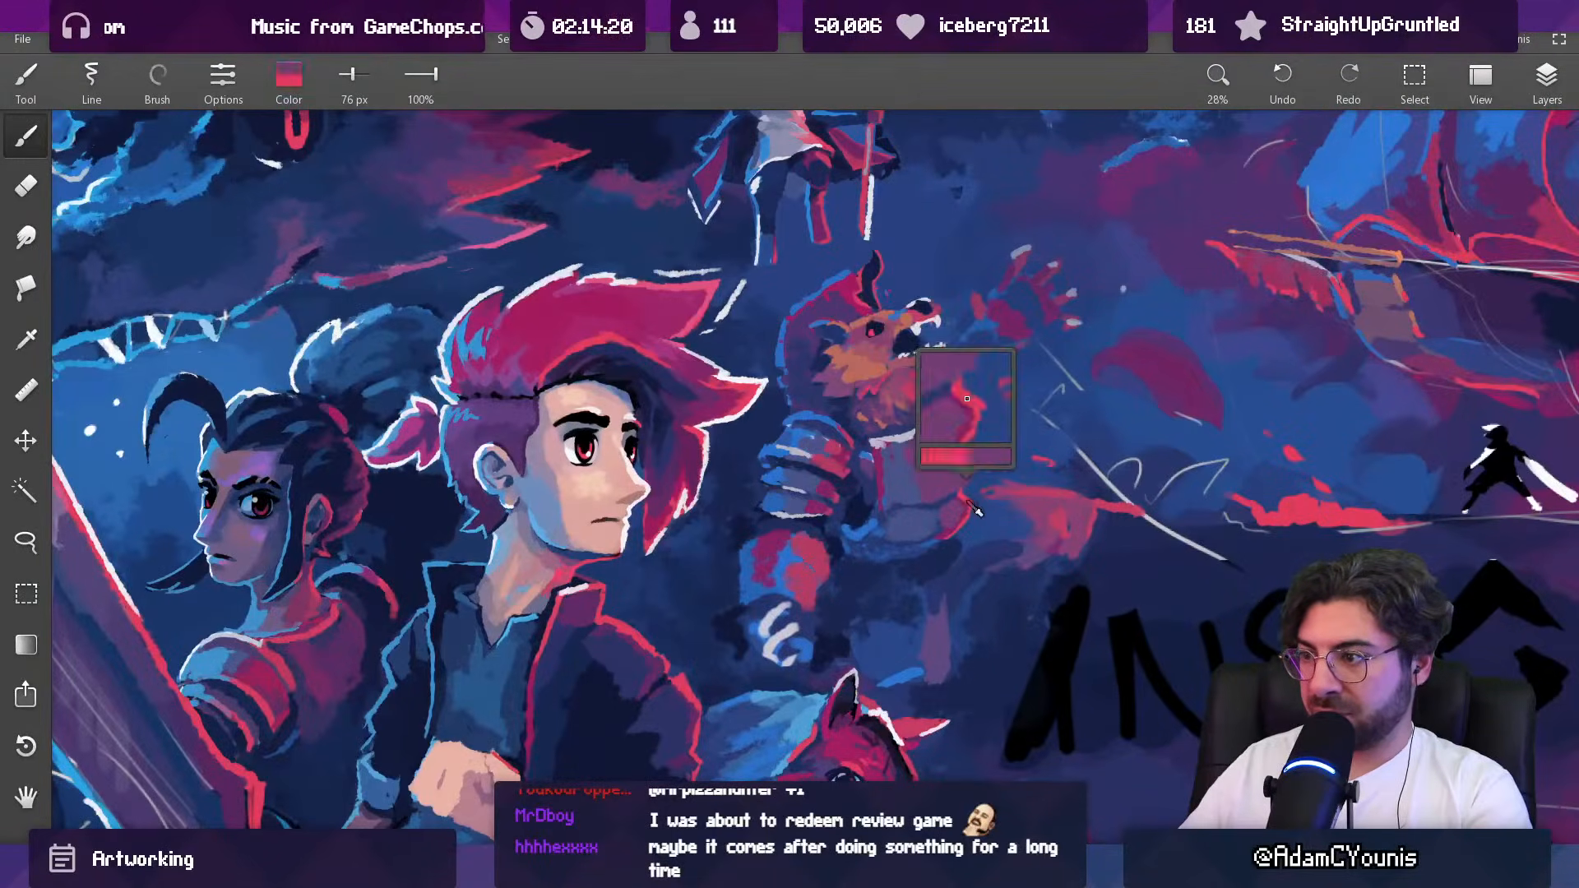
key(bracketleft)
alt+click(864, 445)
key(bracketright)
alt+click(915, 545)
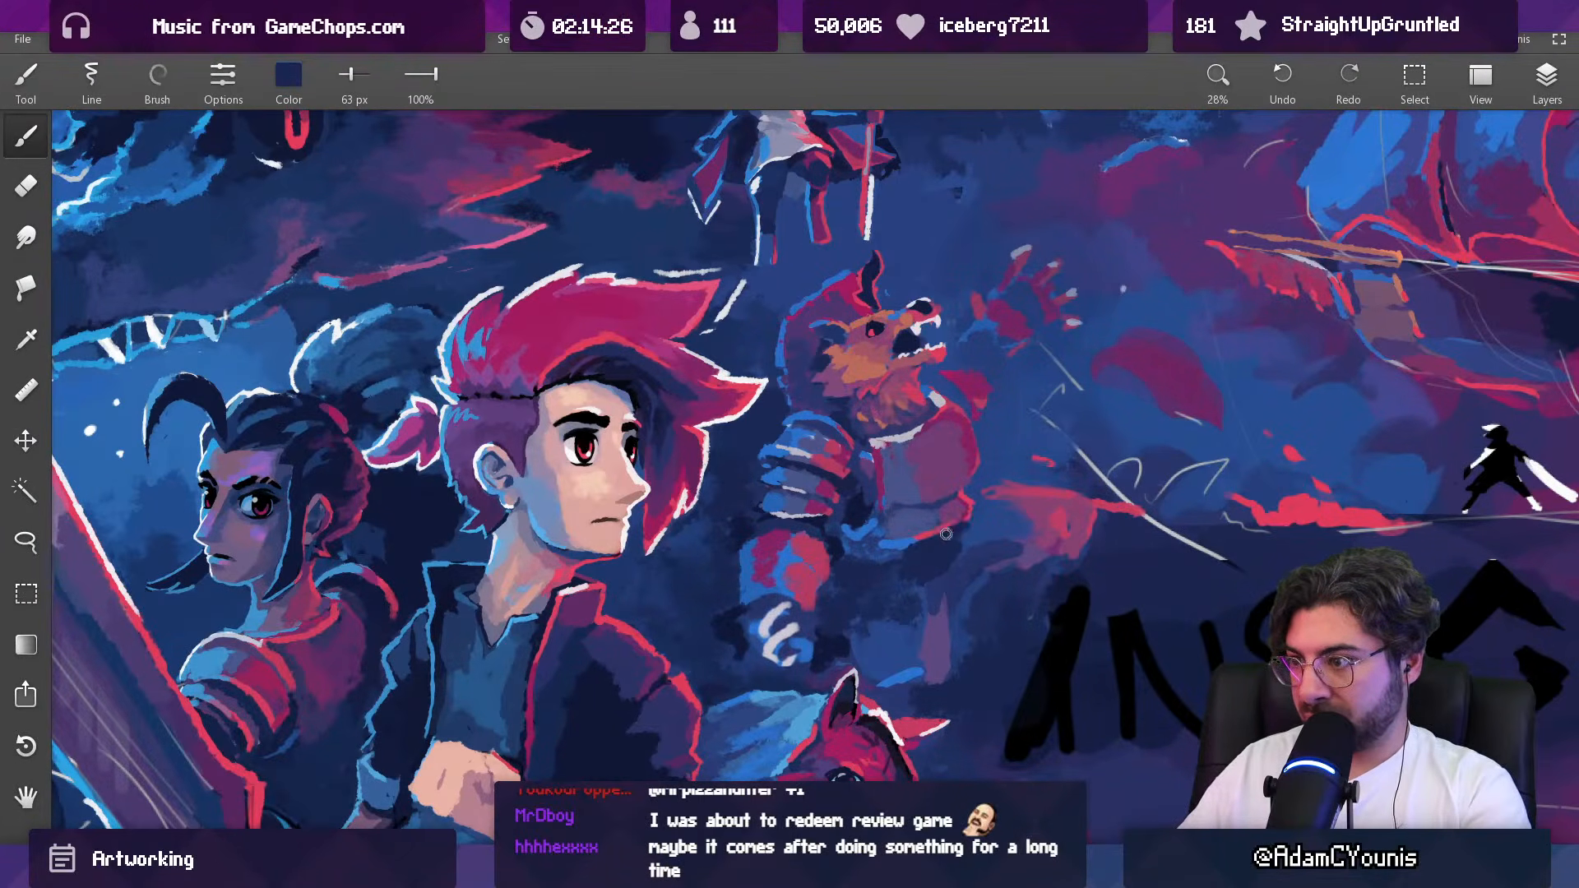
scroll(897, 558, down, 5)
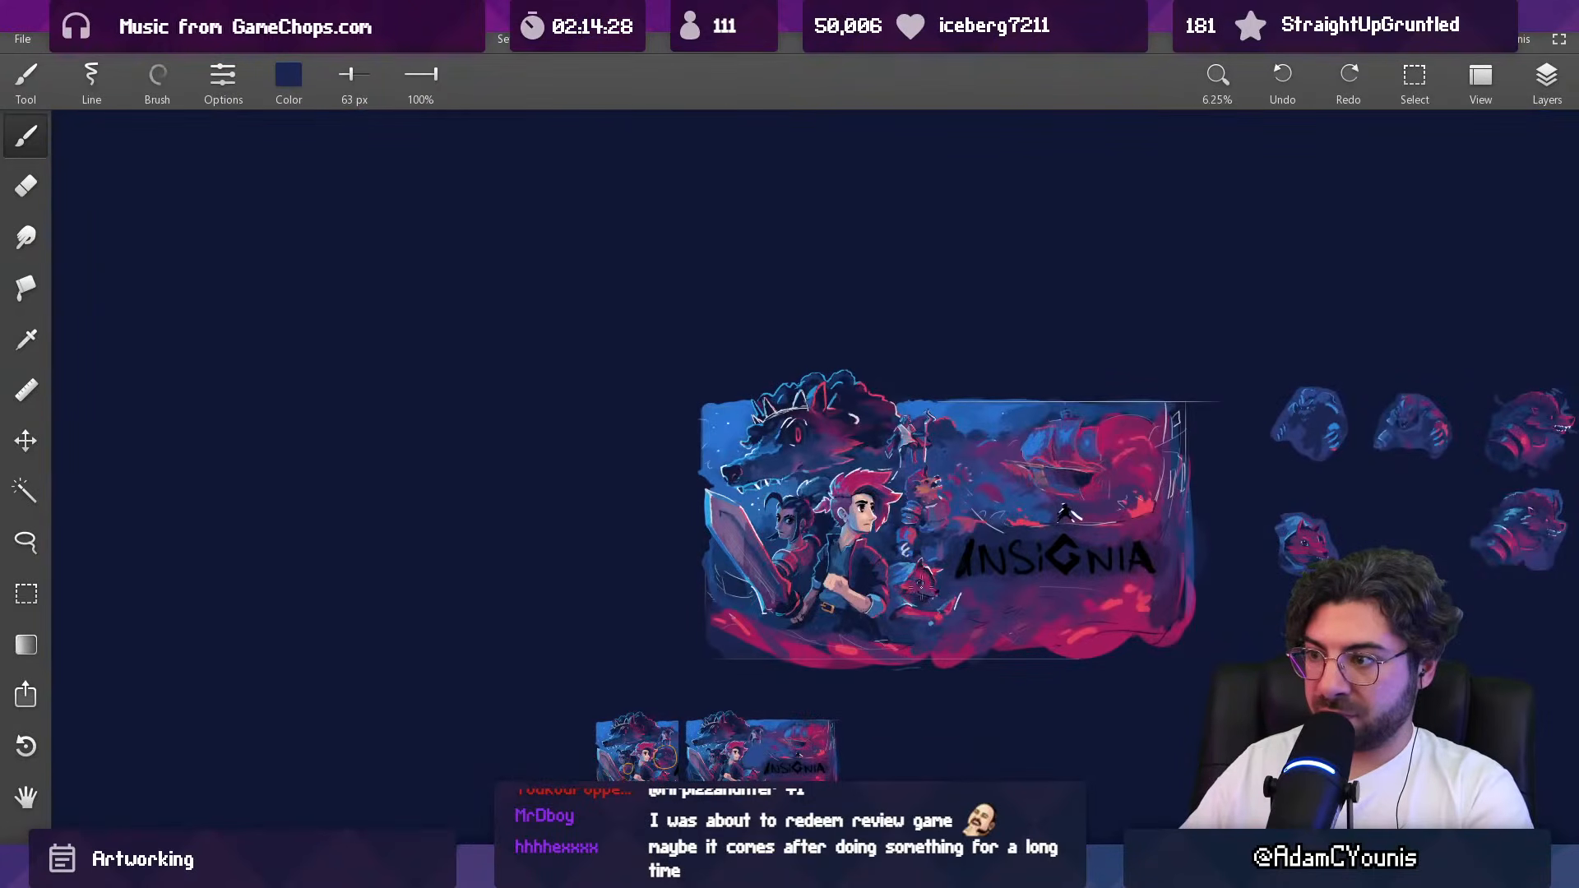
scroll(936, 502, up, 5)
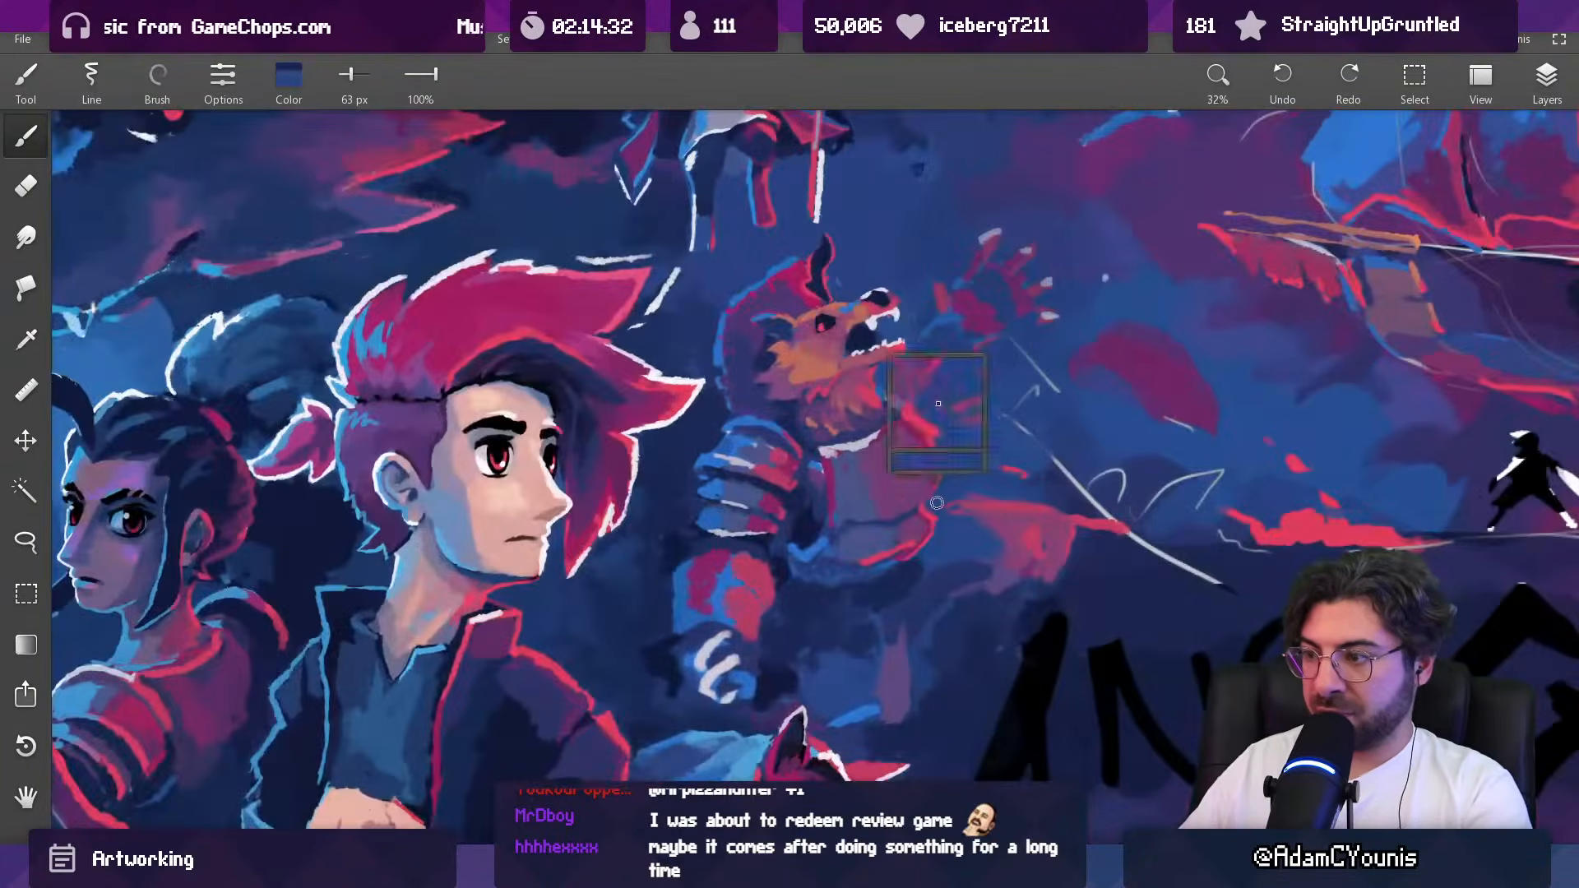
Step: Paint the belly plate's outer side in magenta and its rim in red with a 47 px brush
alt+click(937, 502)
key(bracketleft)
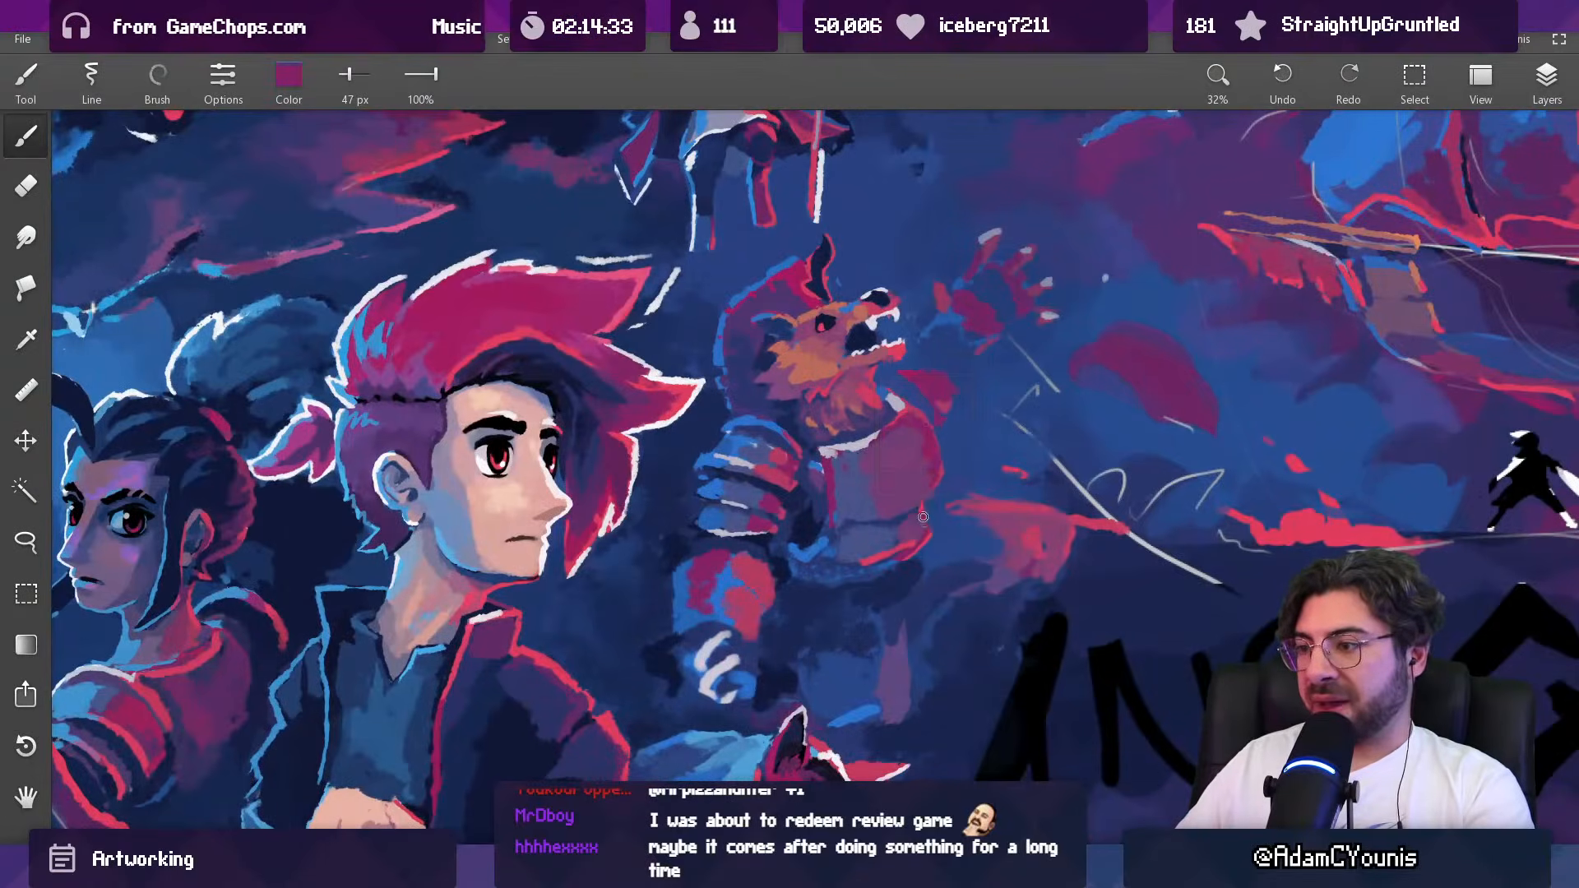
alt+click(932, 539)
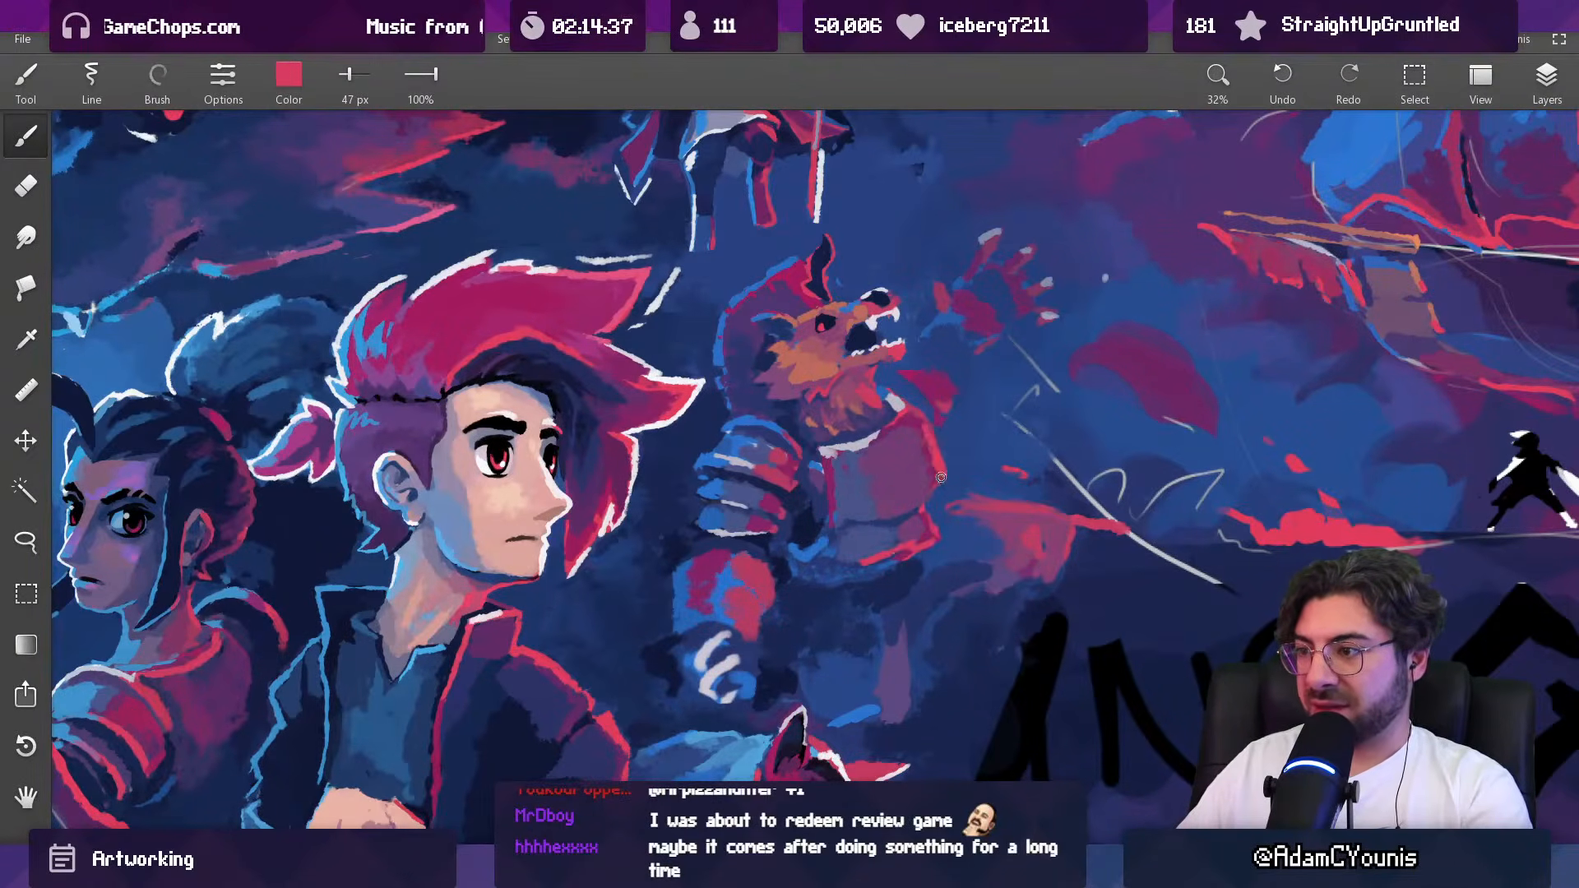
scroll(937, 477, down, 5)
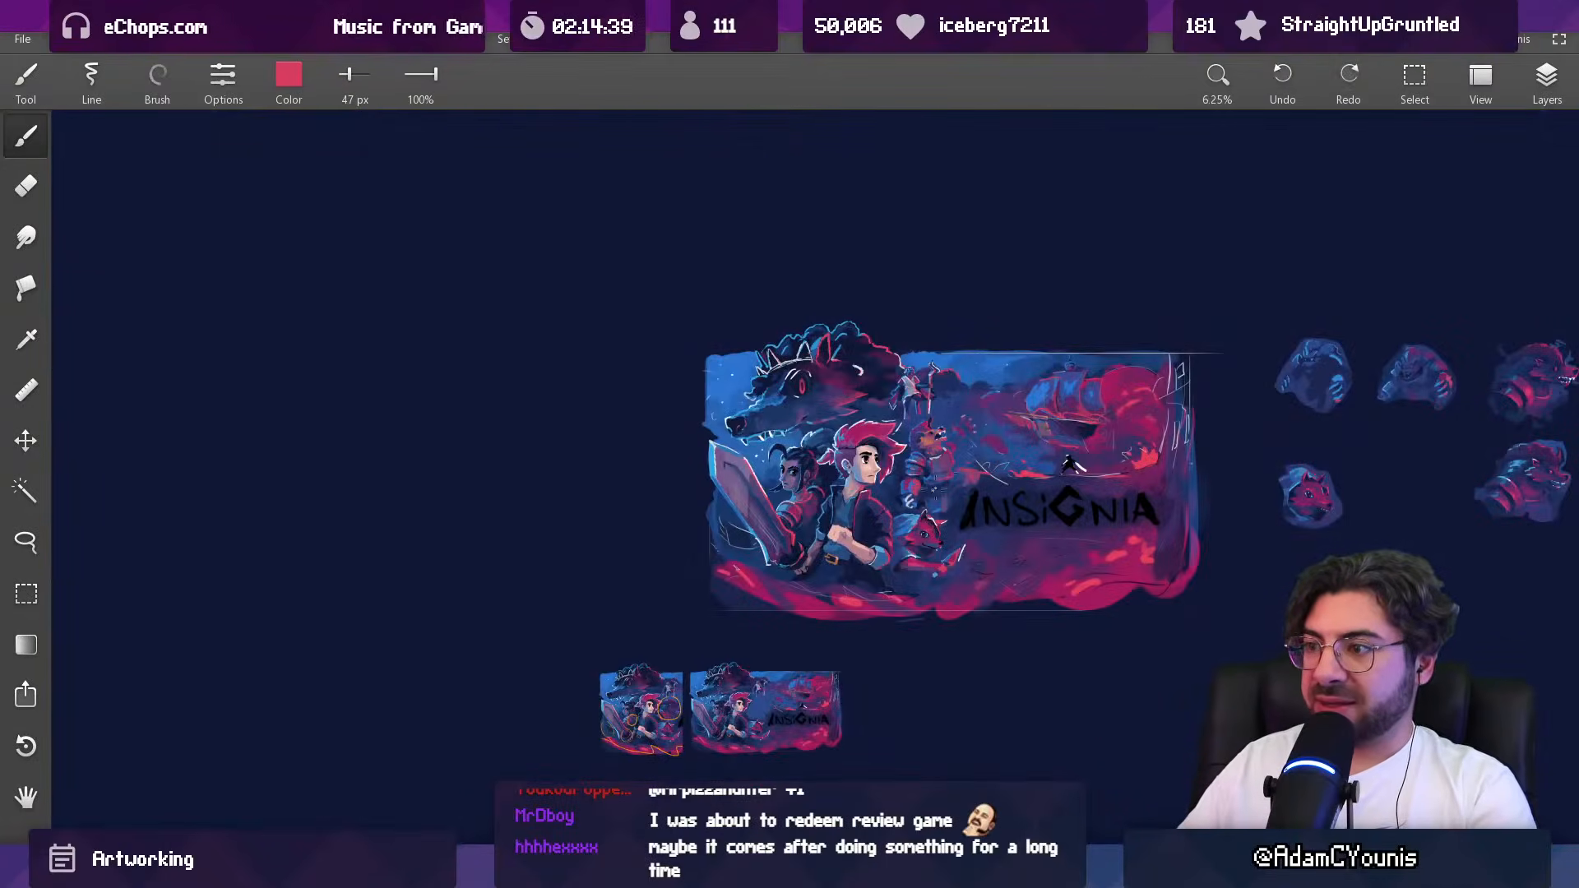
Step: Add a vertical red highlight down the beast's chest plate with a 64 px brush
scroll(975, 448, up, 3)
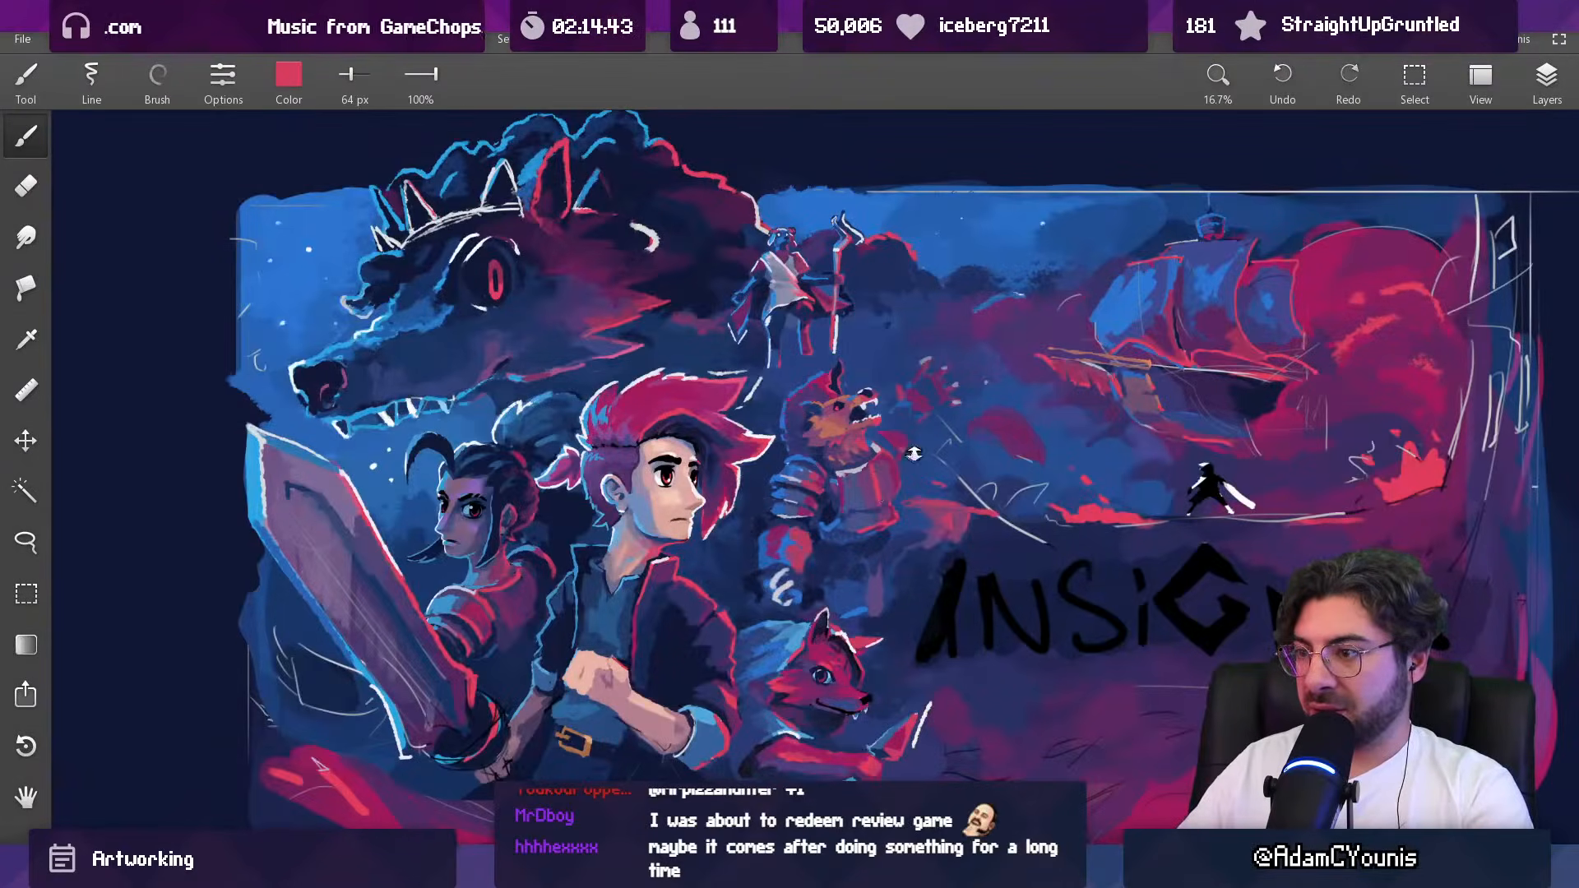
scroll(911, 455, down, 3)
scroll(914, 321, up, 5)
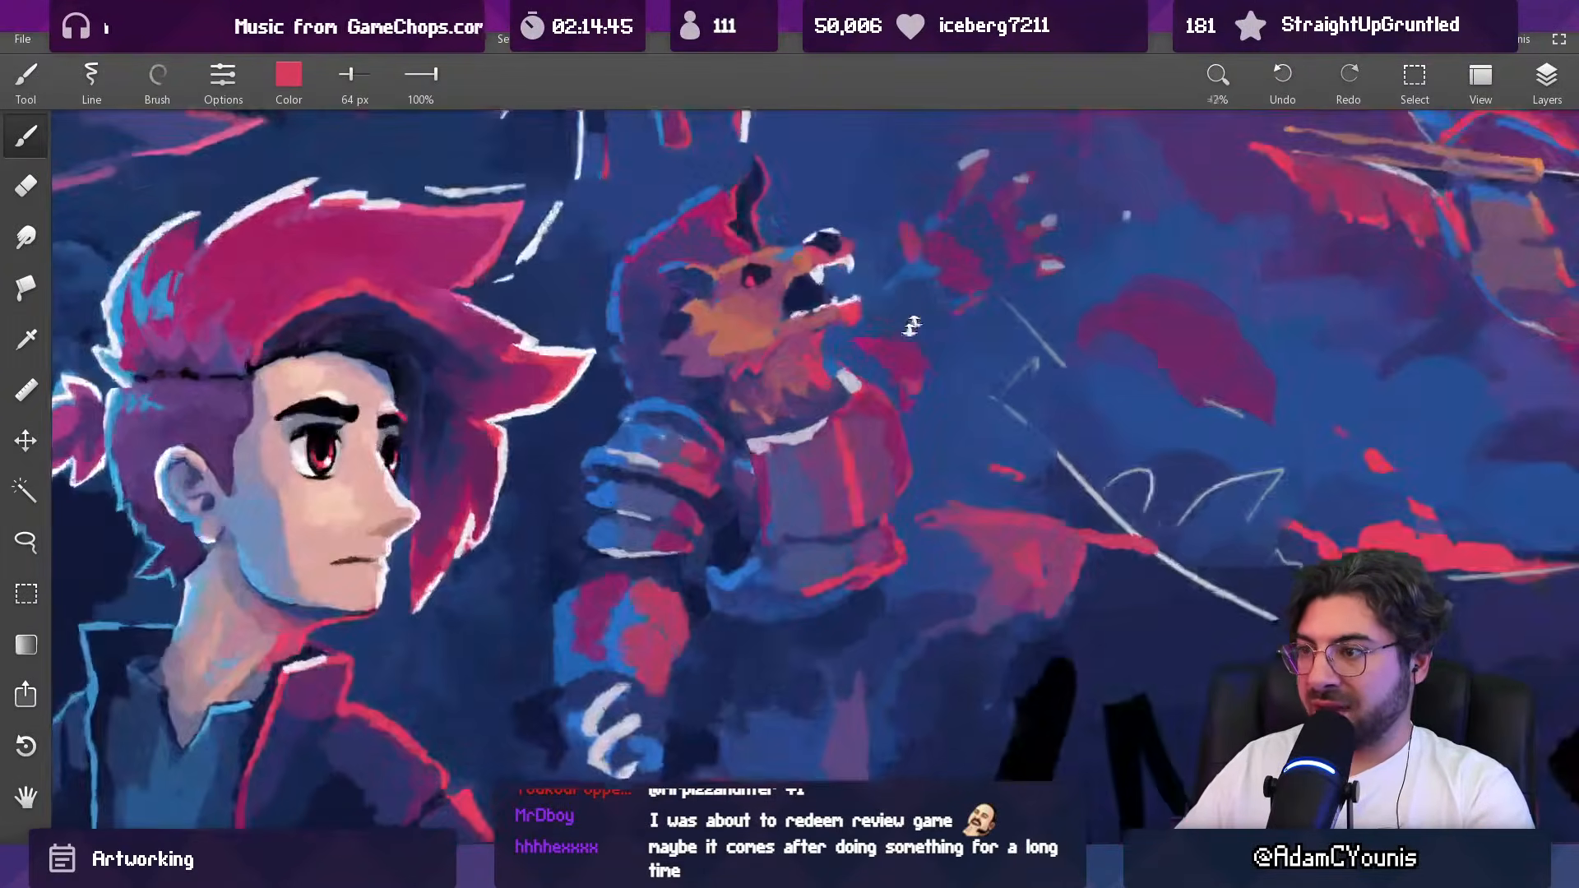
Step: Trim the chest plate's red highlight with sampled purple and retouch it in red, using a 43 px brush
drag(847, 408, 880, 480)
alt+click(854, 432)
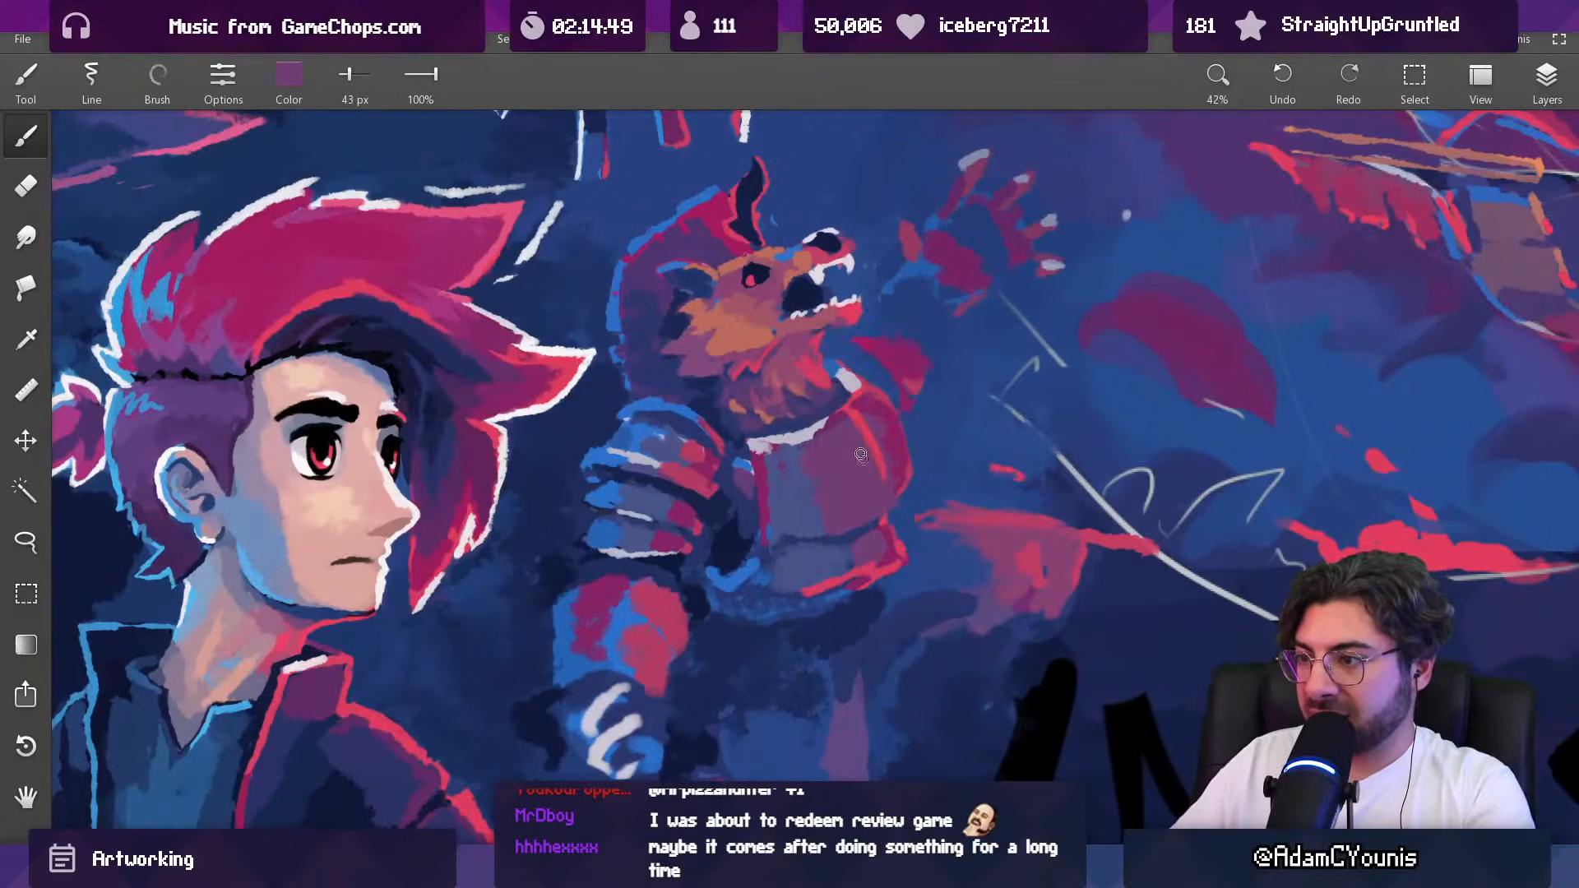
alt+click(861, 416)
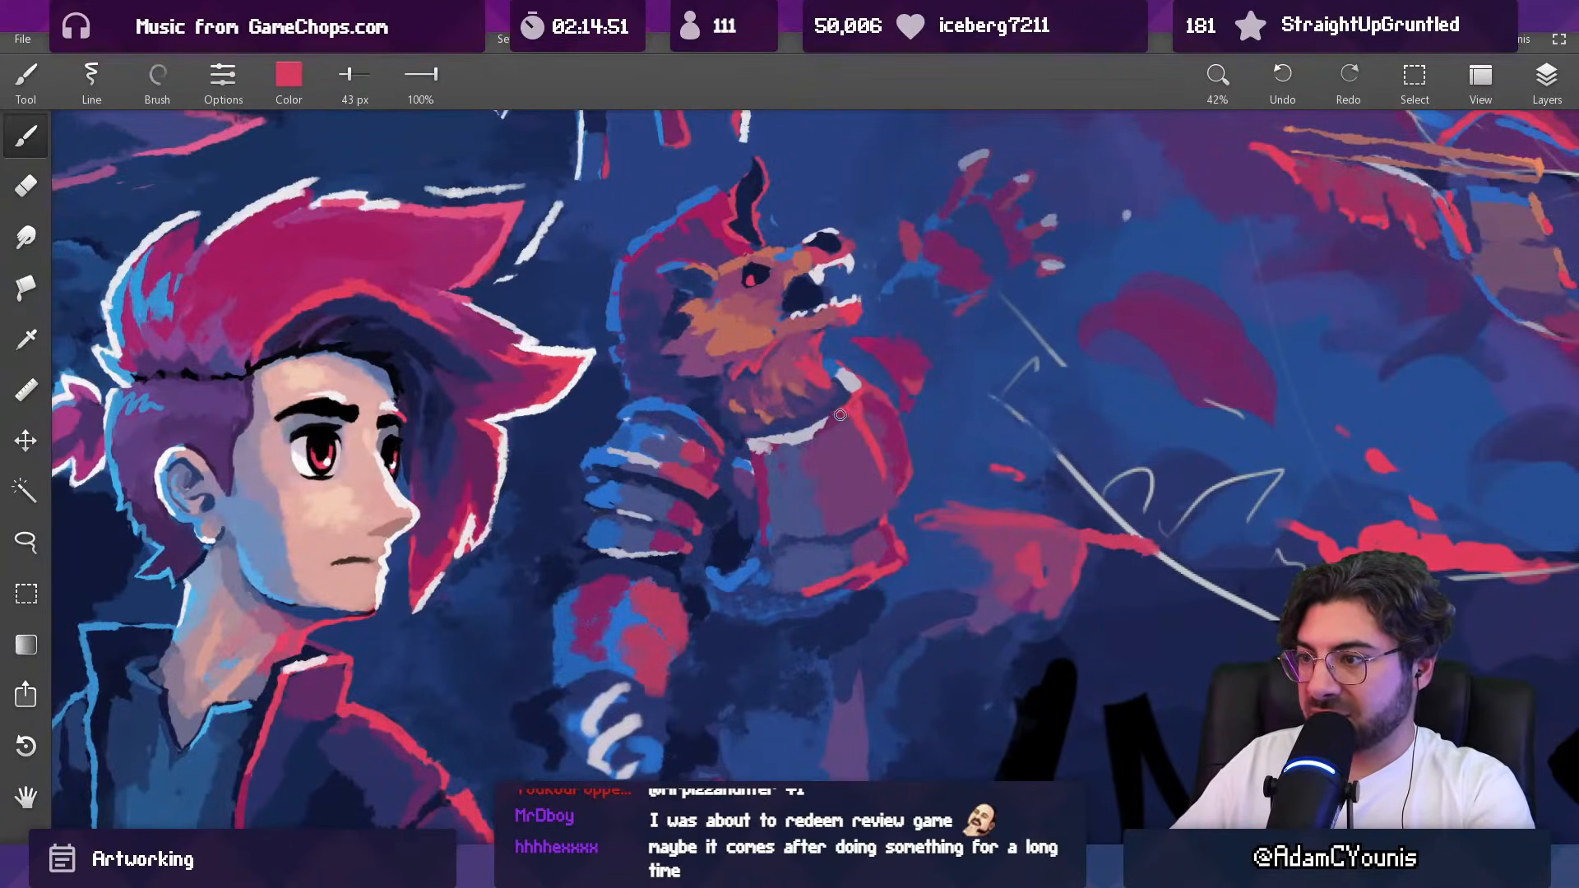
drag(896, 431, 857, 714)
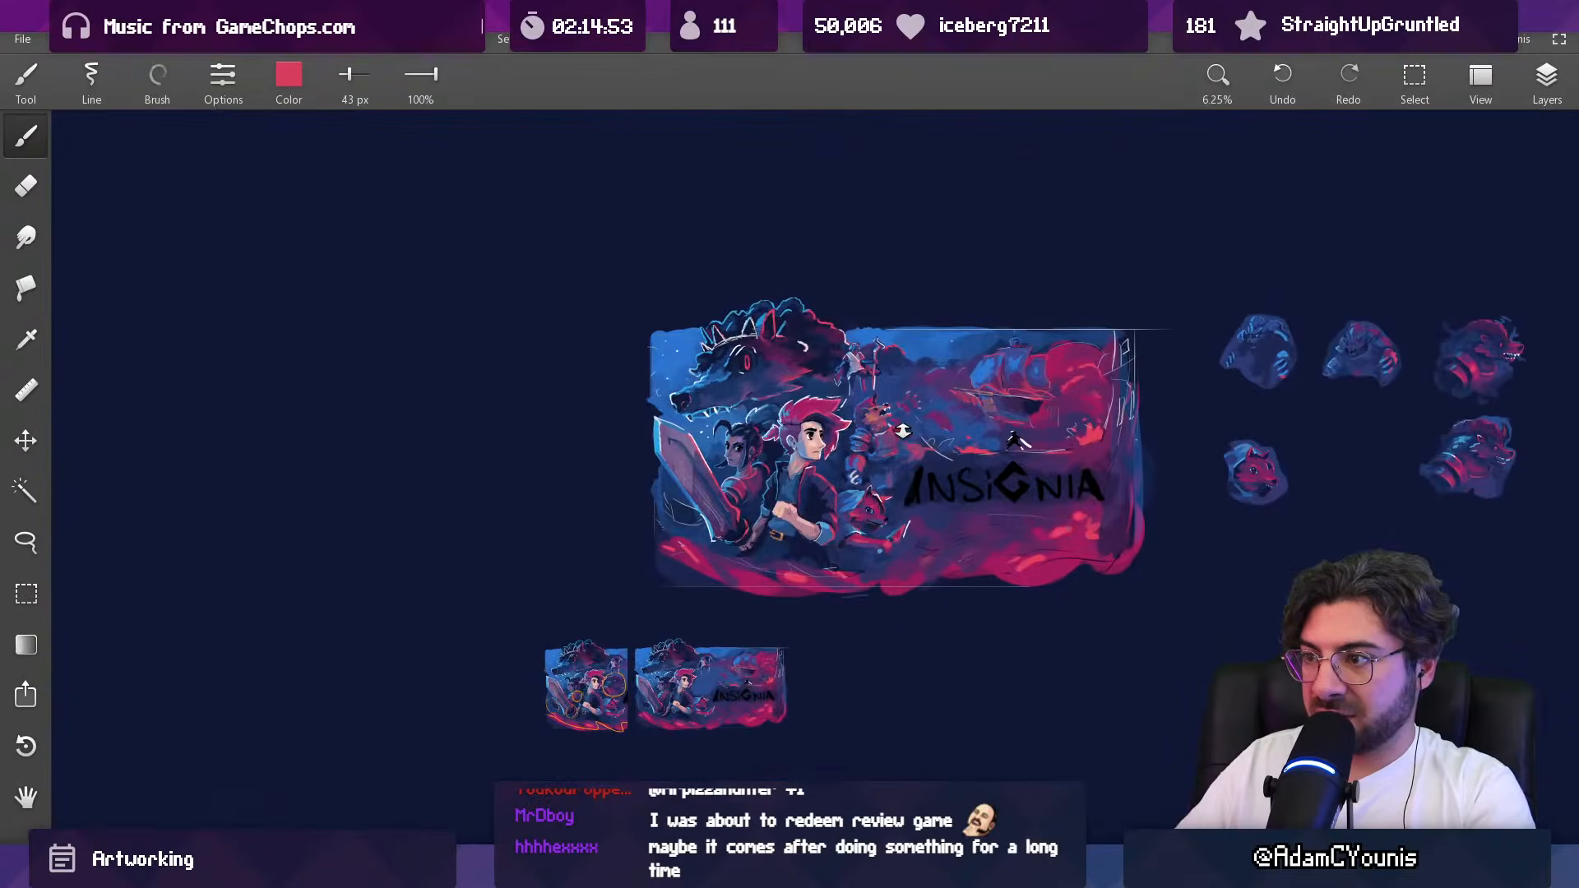
drag(903, 444, 892, 296)
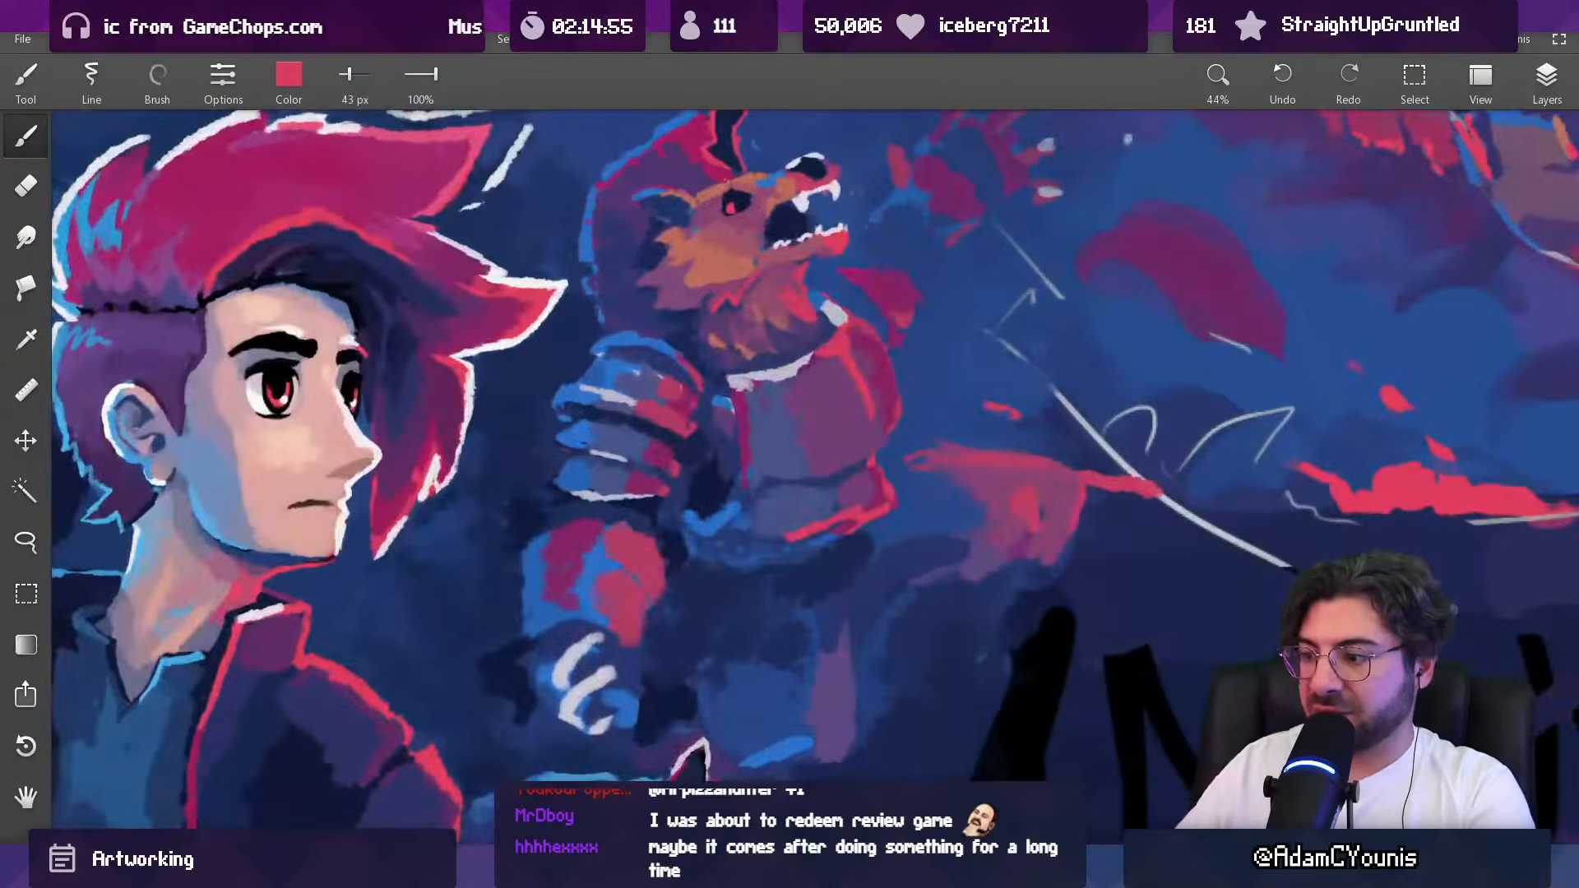
Step: Refine the chest plate's highlight with red at 32 px and trim its edge with sampled purple at 23 px
key(alt+Tab)
key(alt+Tab)
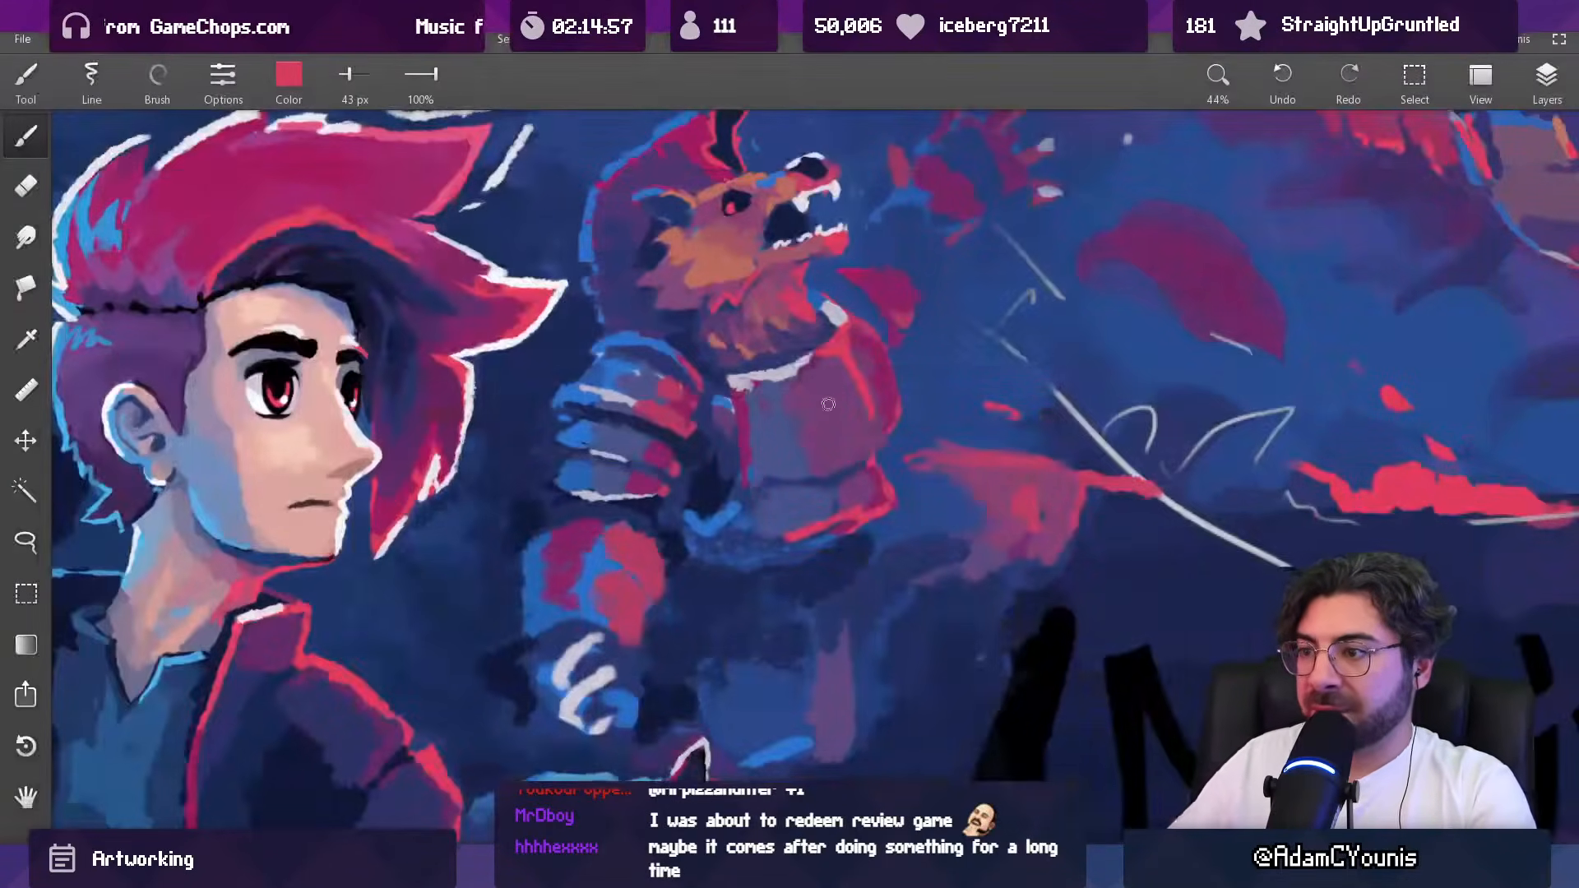
drag(801, 360, 804, 324)
alt+click(862, 361)
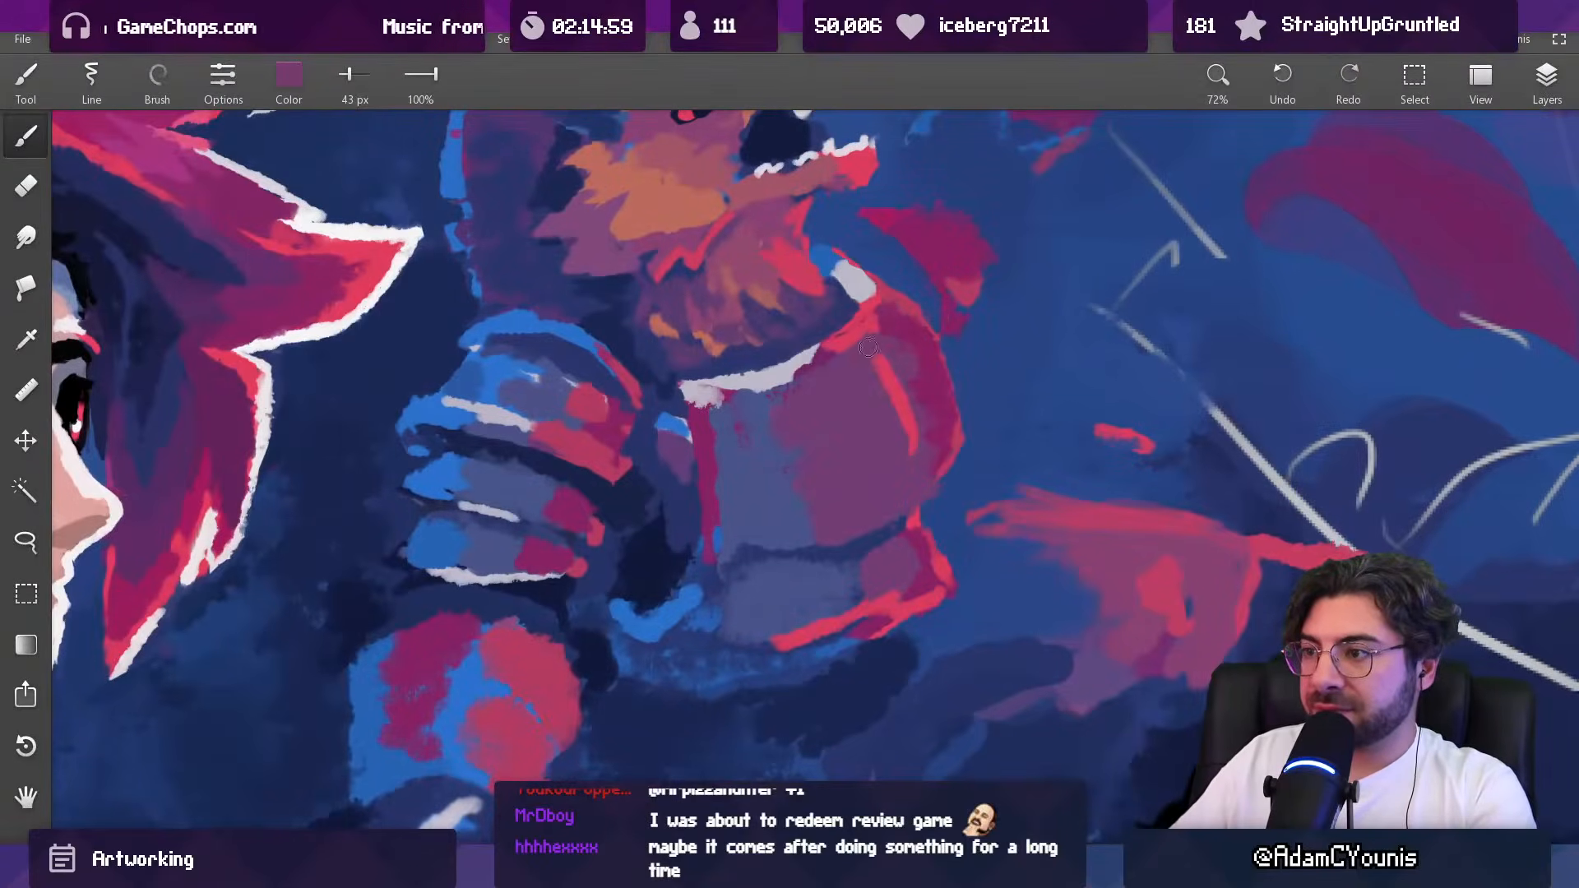
alt+click(898, 390)
key(bracketleft)
key(bracketleft)
key(bracketleft)
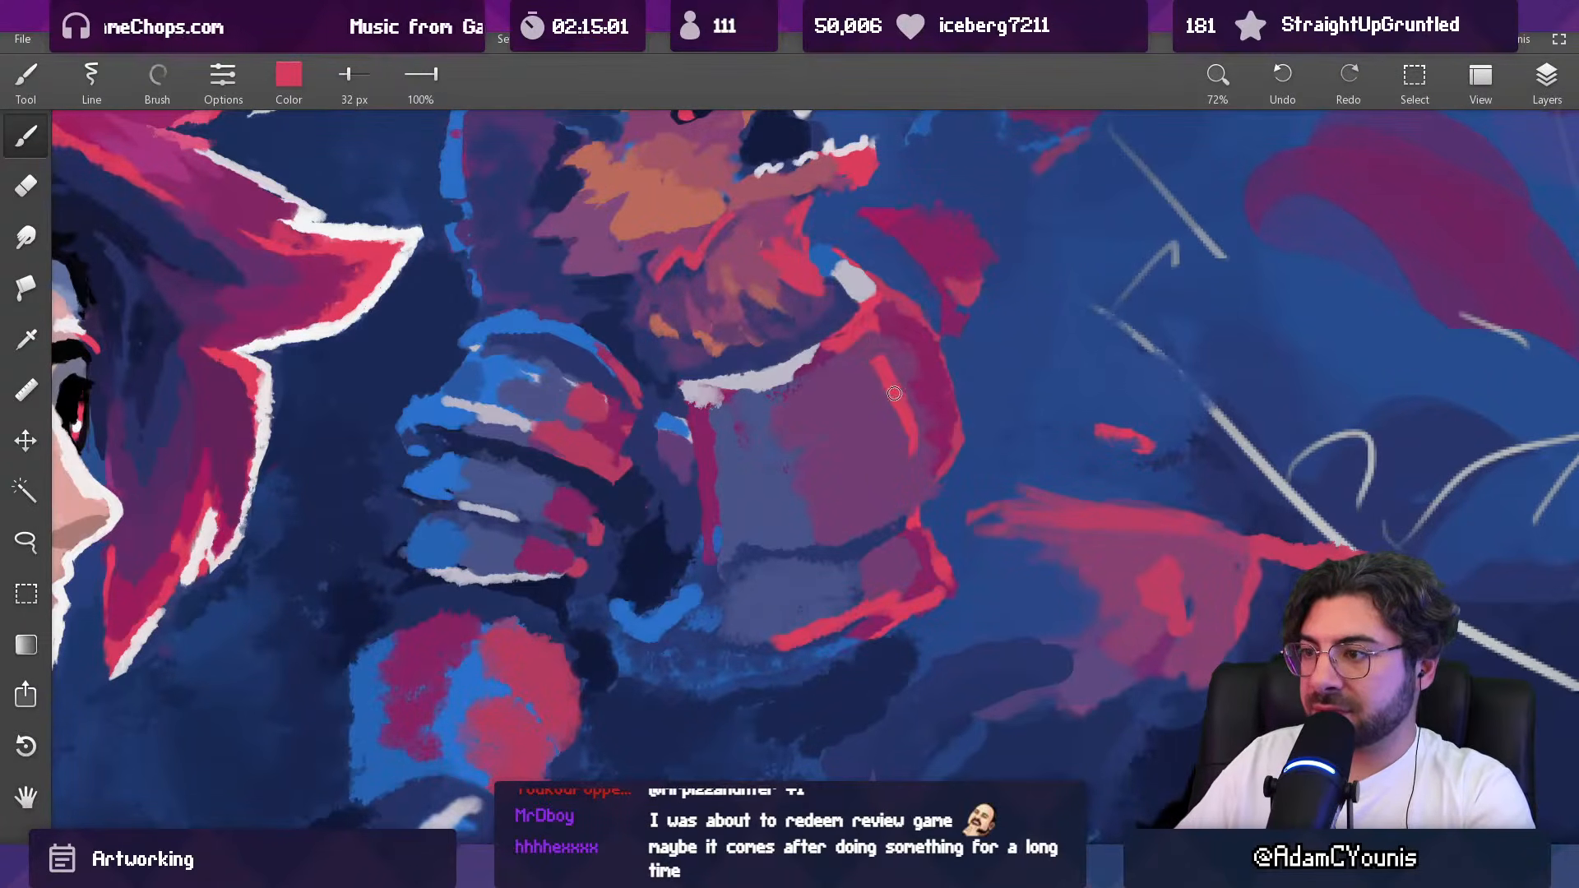
alt+click(885, 408)
key(bracketleft)
key(bracketleft)
key(bracketleft)
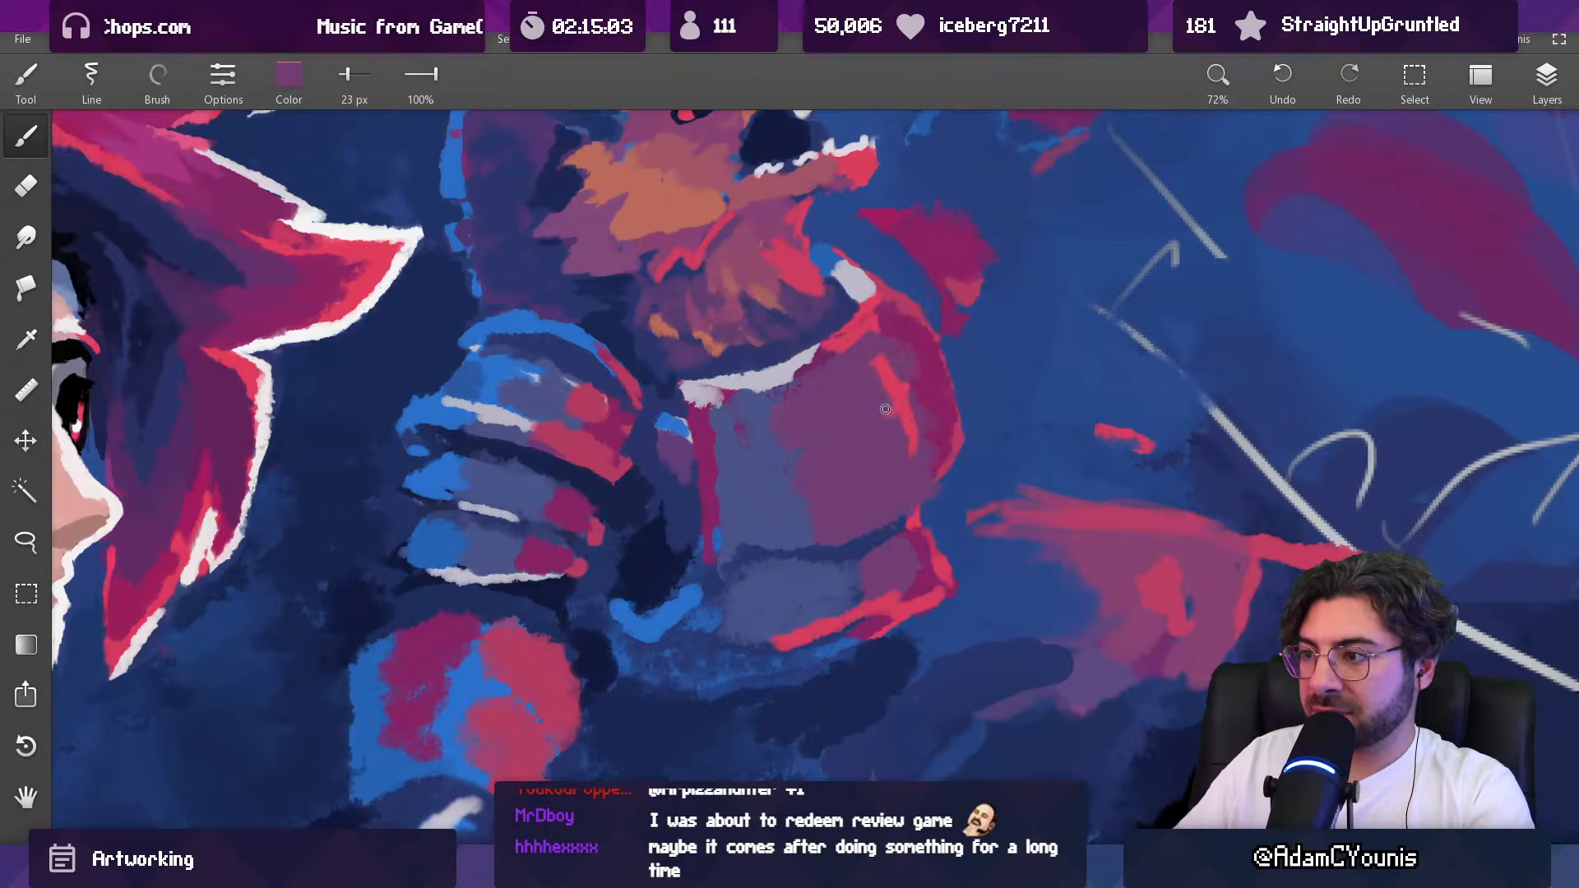
Step: Touch up the chest plate's vertical highlight with sampled purple and short red cross strokes, using a 23 px brush
alt+click(911, 411)
drag(925, 424, 902, 432)
alt+click(967, 443)
mouse_move(937, 348)
mouse_down()
mouse_move(958, 437)
mouse_move(945, 658)
mouse_move(907, 391)
mouse_up()
alt+click(908, 393)
Step: Reshape the beast's far shoulder as a magenta arc and darken its underside with navy, using a 65 px brush
key(])
key(])
key(])
key(])
key(])
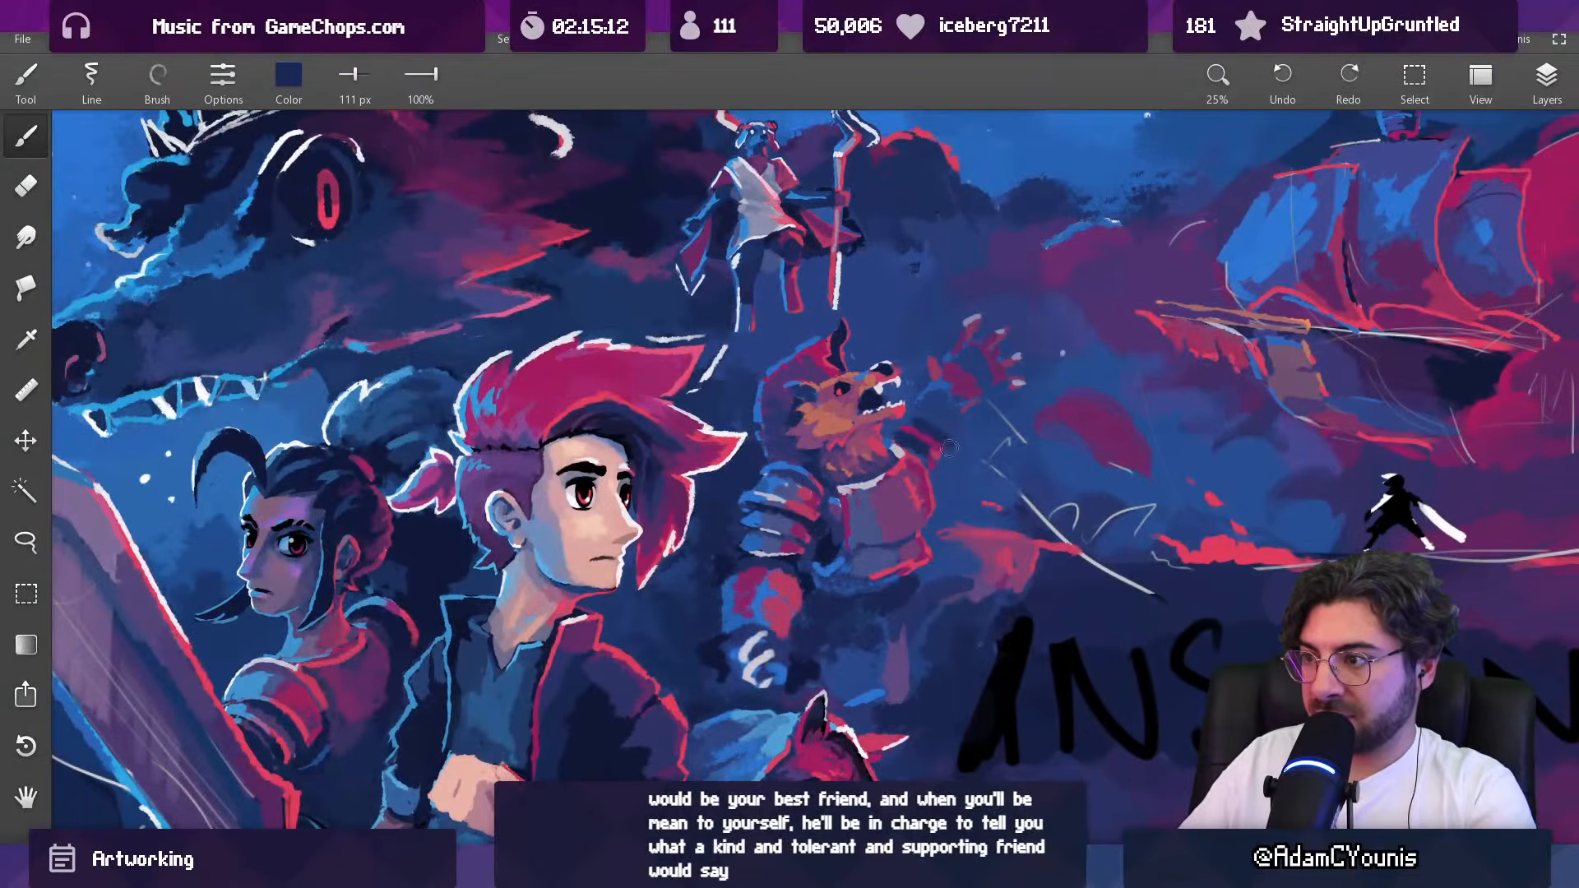
drag(945, 415, 919, 267)
alt+click(893, 401)
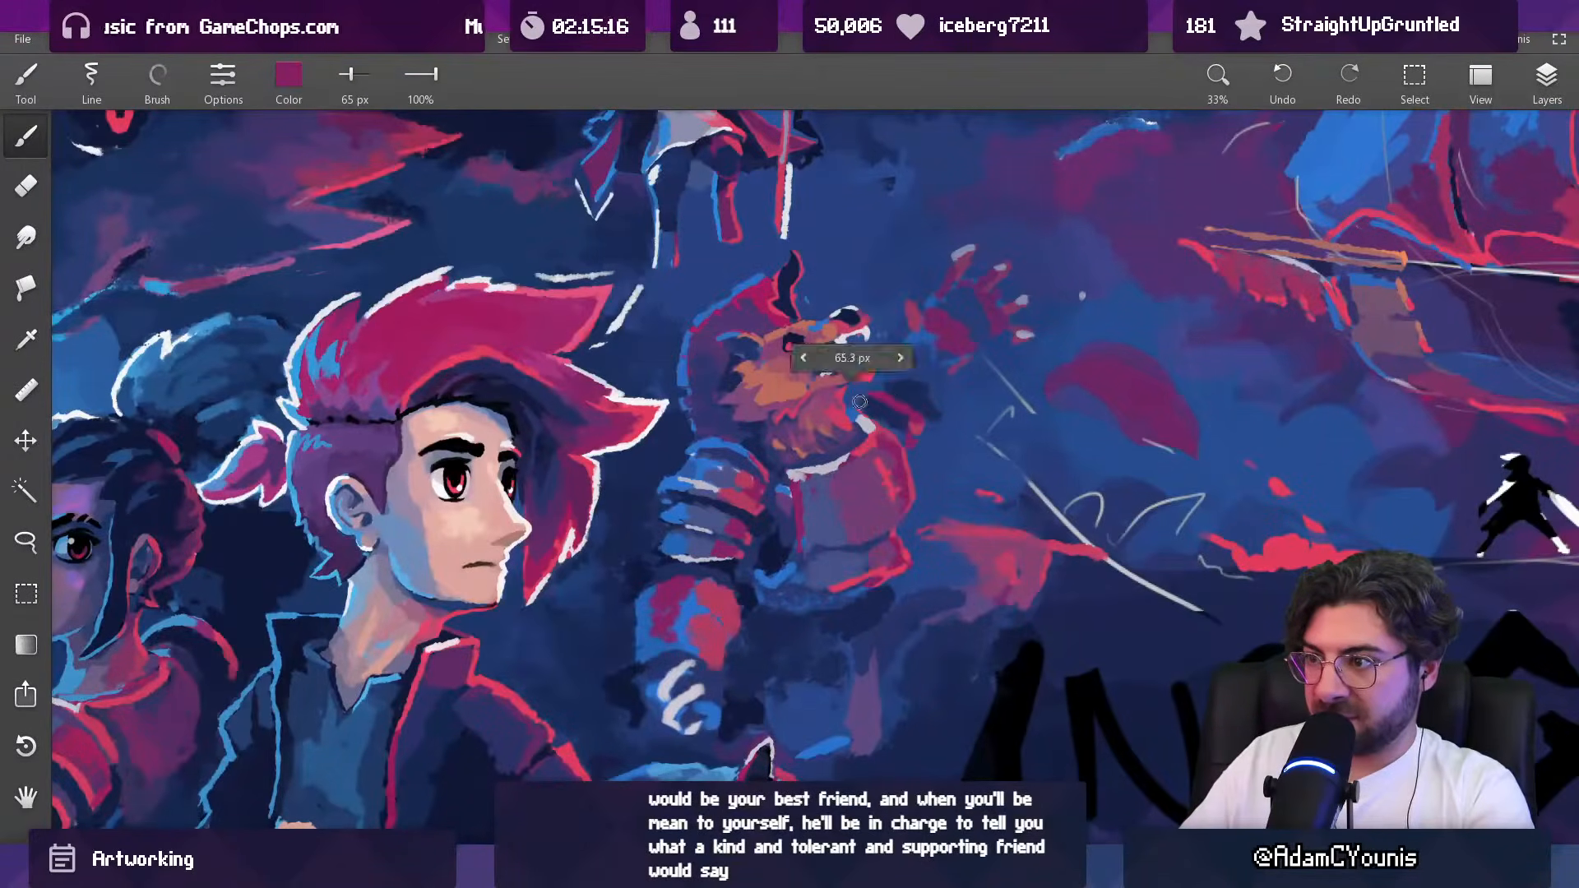
alt+click(909, 438)
alt+click(915, 436)
drag(919, 437, 922, 453)
alt+click(911, 445)
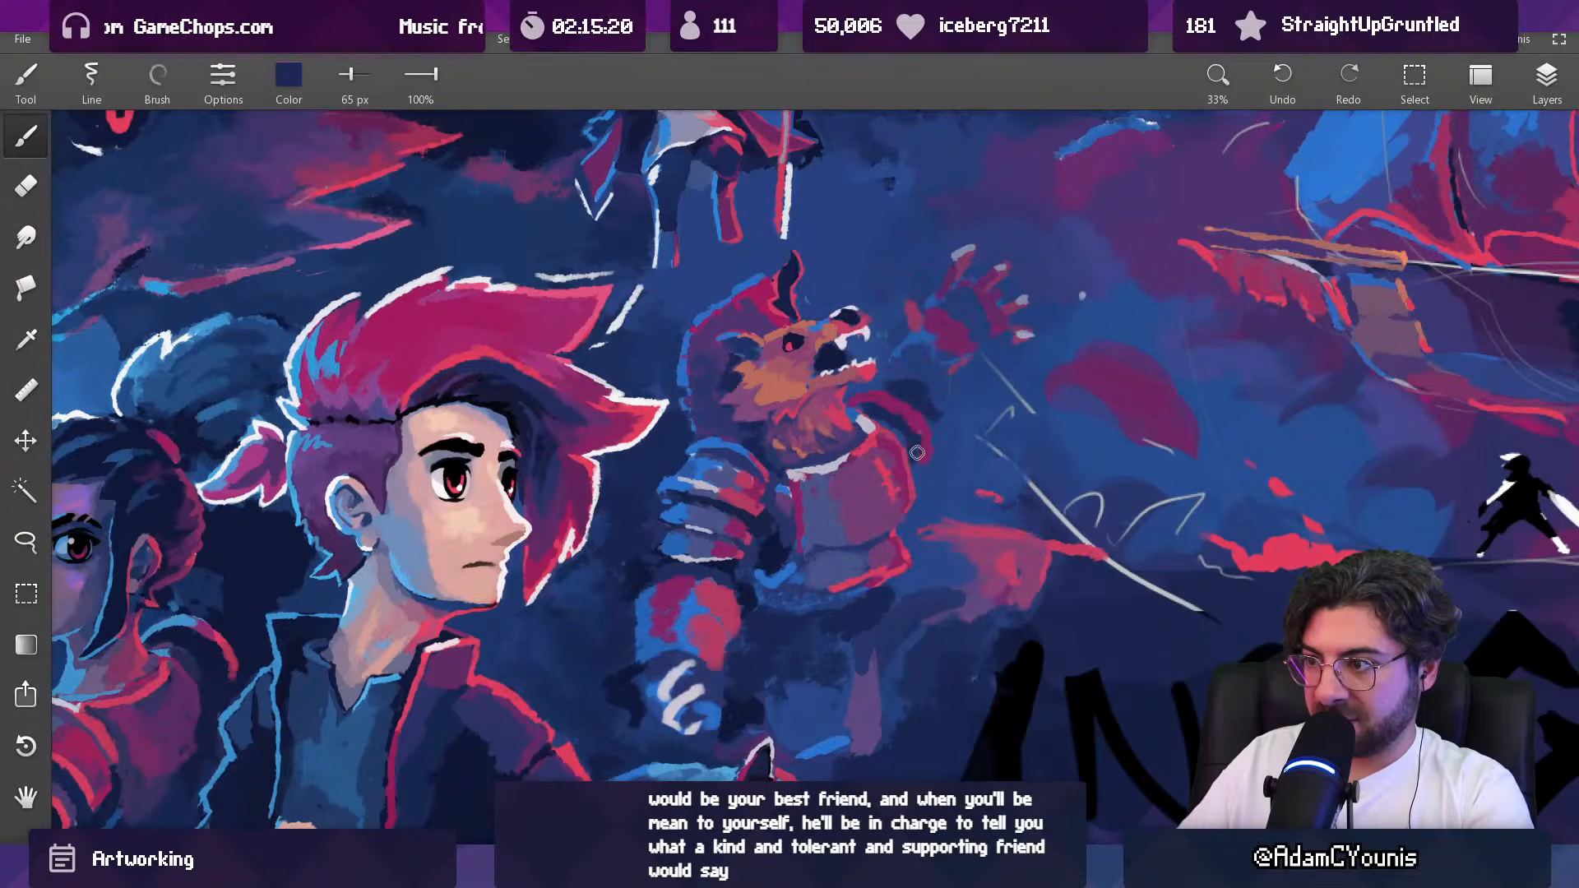
Step: Repaint the background around the far shoulder with sampled blue, using a 227 px brush
alt+click(914, 417)
alt+click(870, 375)
mouse_move(929, 437)
mouse_down()
mouse_move(957, 493)
mouse_move(884, 477)
mouse_move(889, 356)
mouse_move(917, 354)
mouse_up()
alt+click(863, 342)
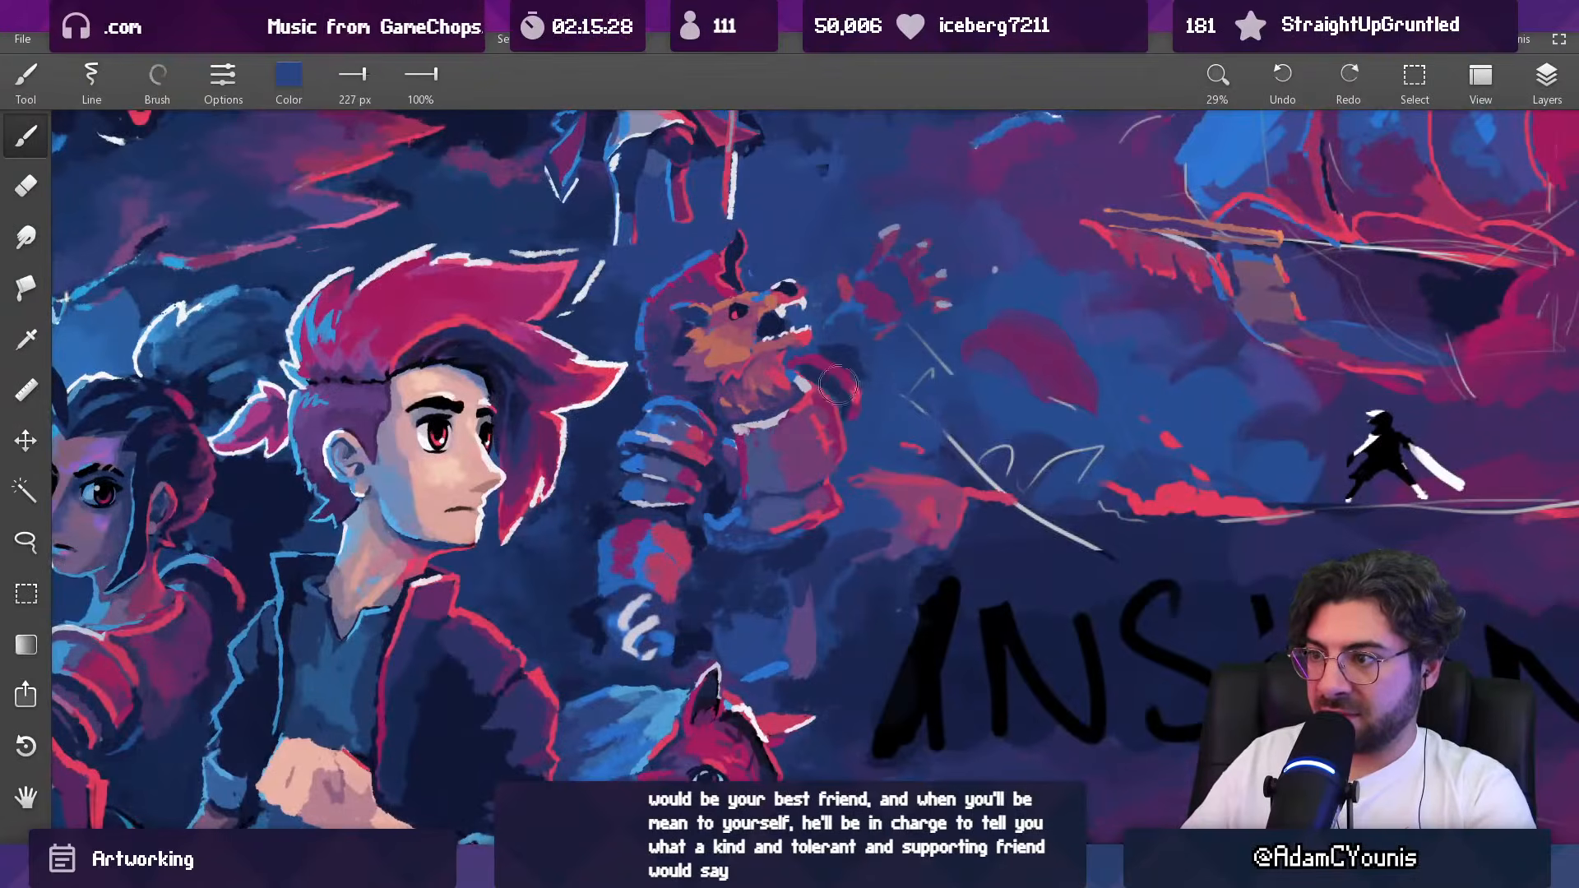
mouse_move(839, 398)
mouse_down()
mouse_move(853, 346)
mouse_move(877, 393)
mouse_move(757, 337)
mouse_up()
Step: Add crimson to the outer edge of the beast's far shoulder with a 47 px brush
alt+click(825, 376)
alt+click(802, 380)
alt+click(858, 415)
mouse_move(855, 407)
mouse_down()
mouse_move(841, 407)
mouse_move(855, 411)
mouse_move(841, 379)
mouse_move(846, 467)
mouse_move(806, 465)
mouse_up()
alt+click(834, 385)
alt+click(849, 380)
alt+click(850, 401)
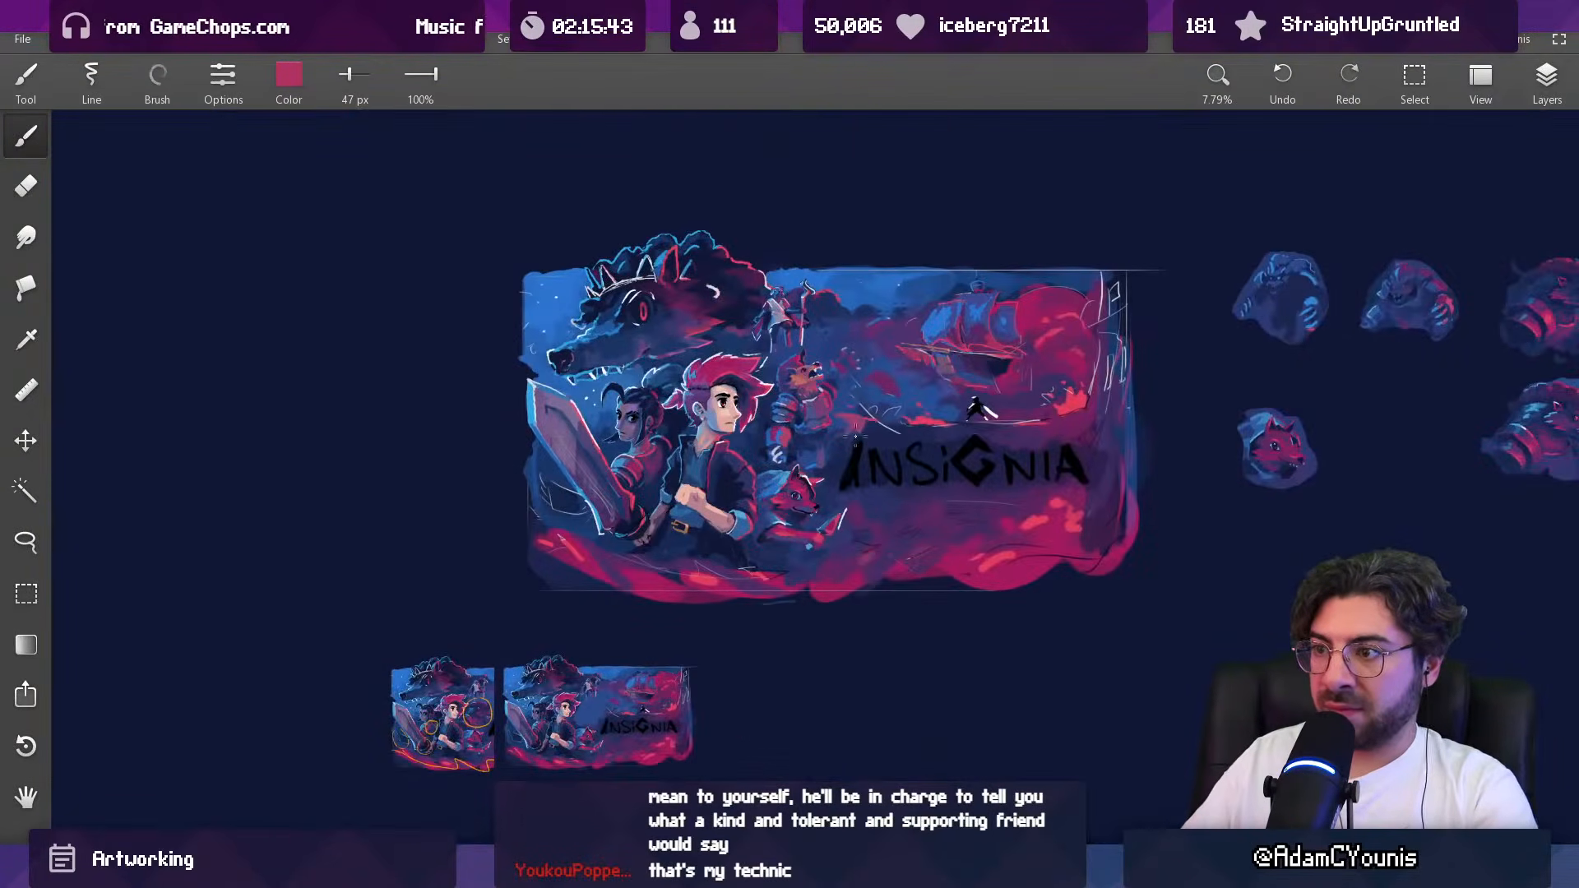
drag(854, 404, 924, 388)
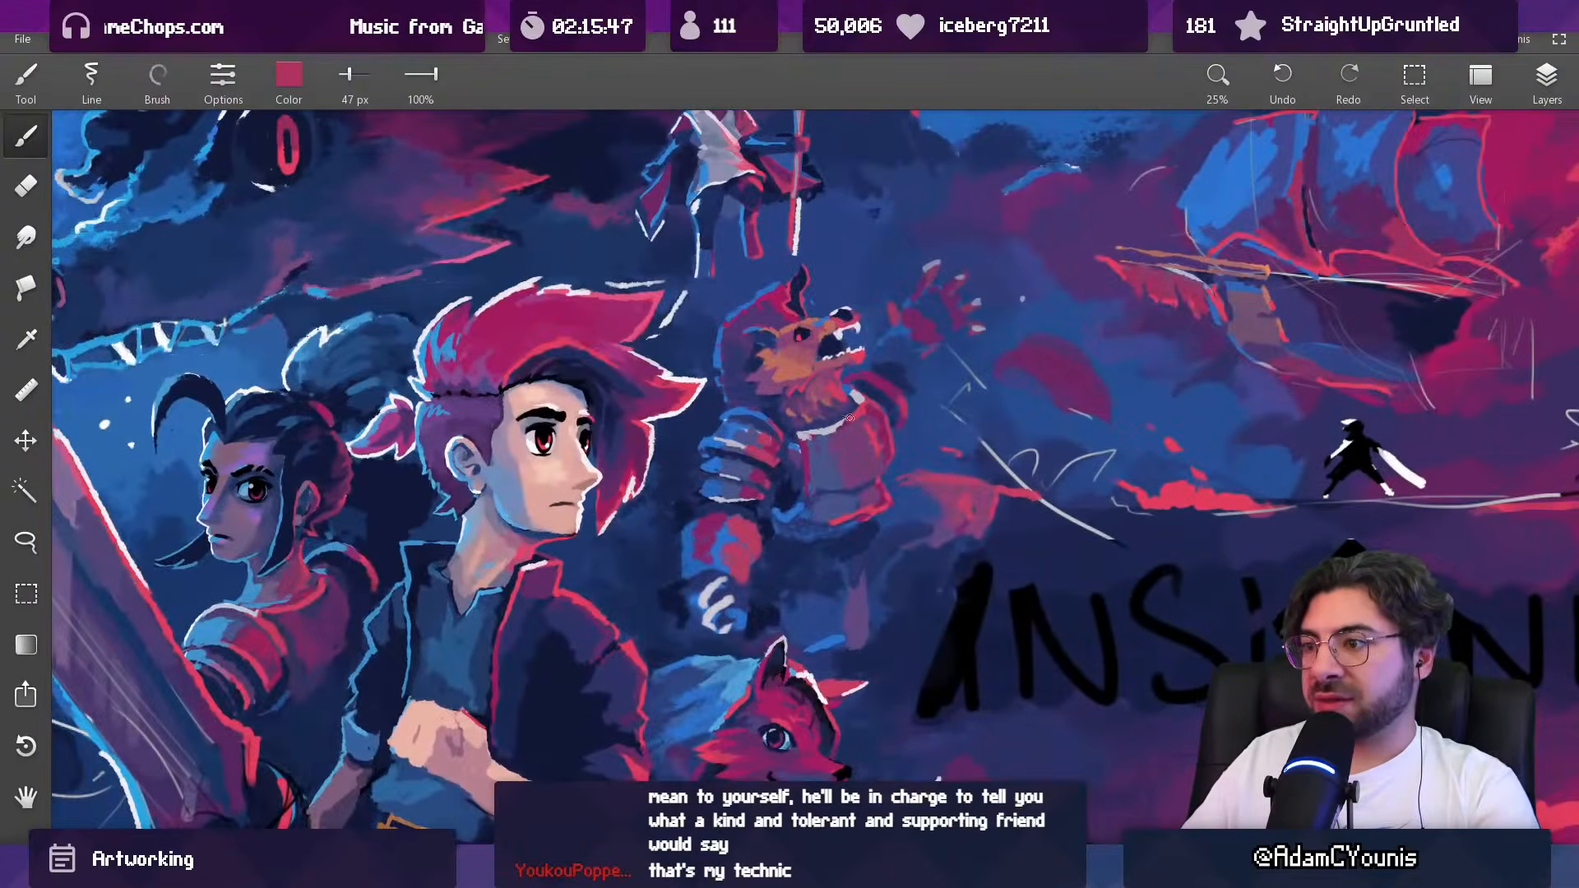
drag(818, 471, 791, 432)
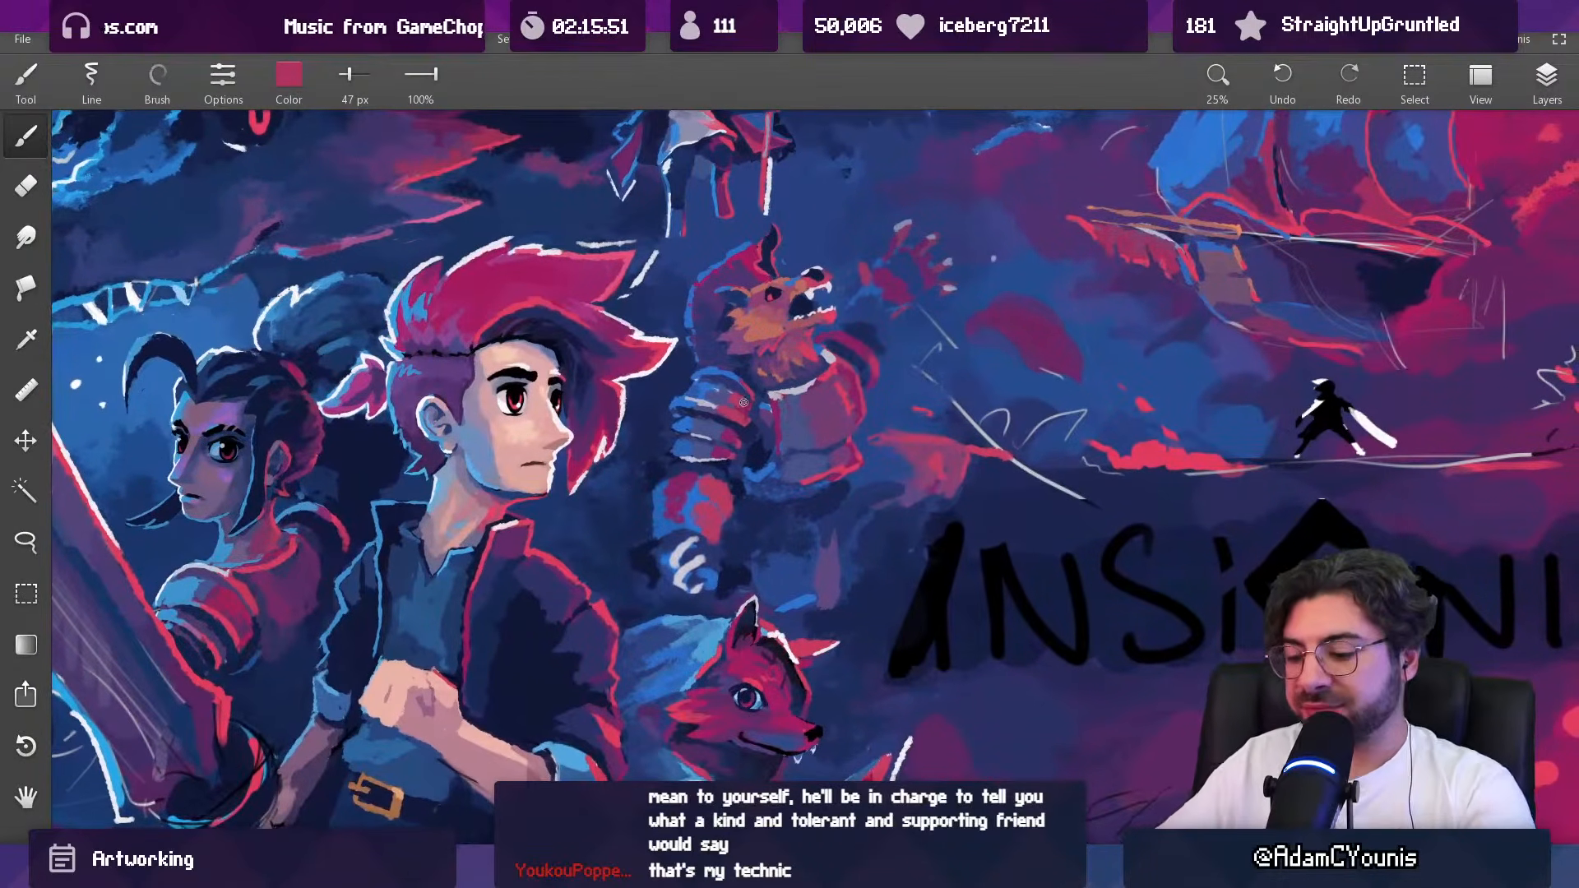
key(l)
mouse_move(649, 473)
mouse_down()
mouse_move(727, 475)
mouse_move(749, 455)
mouse_move(757, 385)
mouse_move(721, 362)
mouse_move(684, 376)
mouse_up()
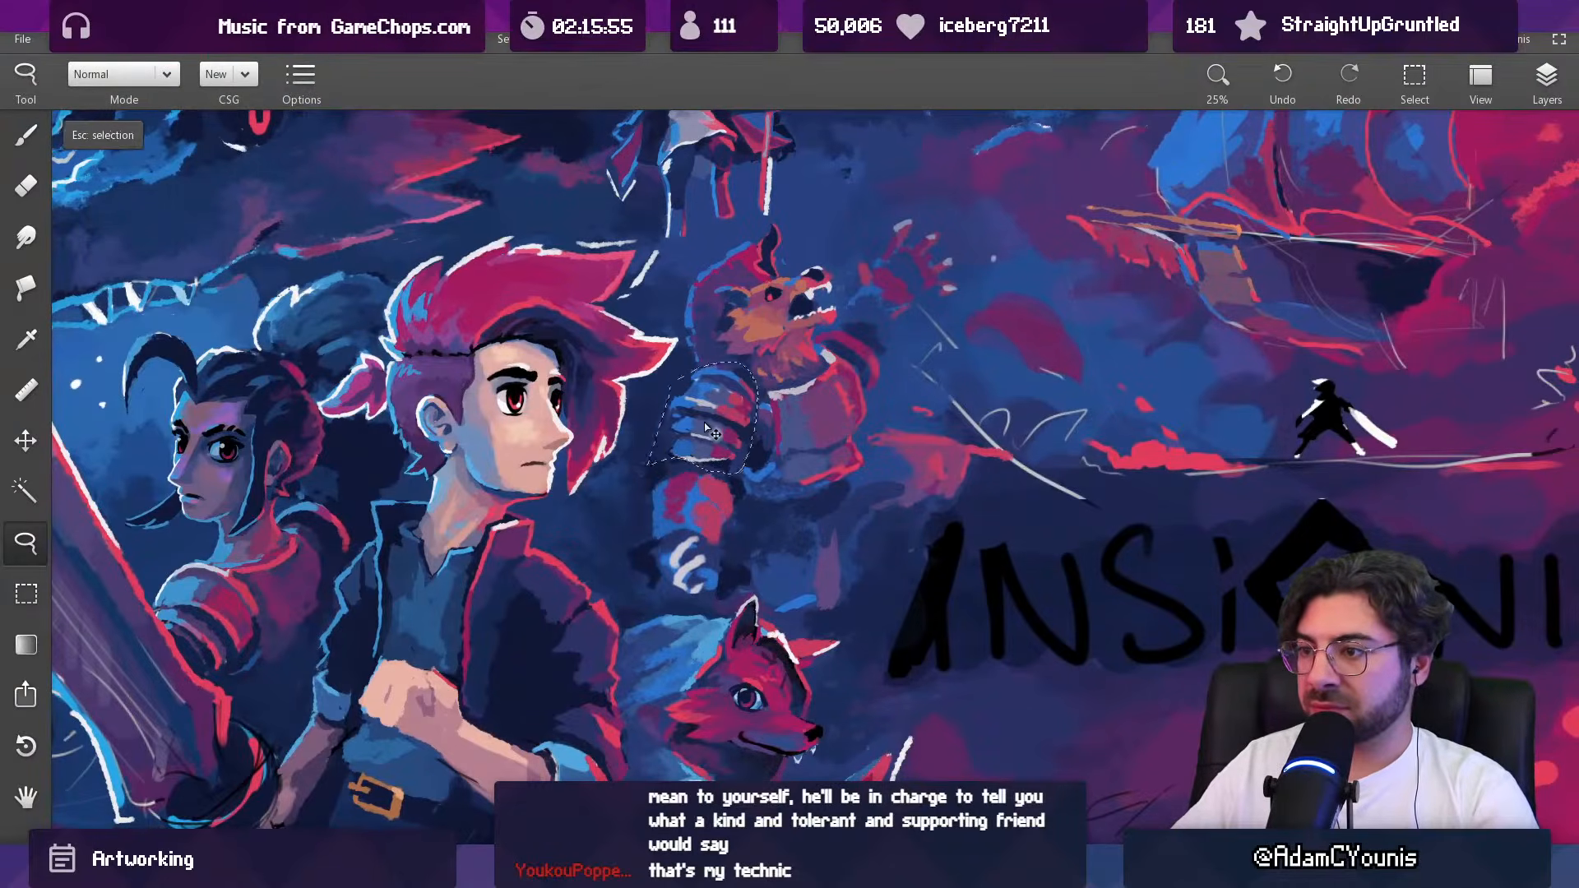
key(Escape)
key(b)
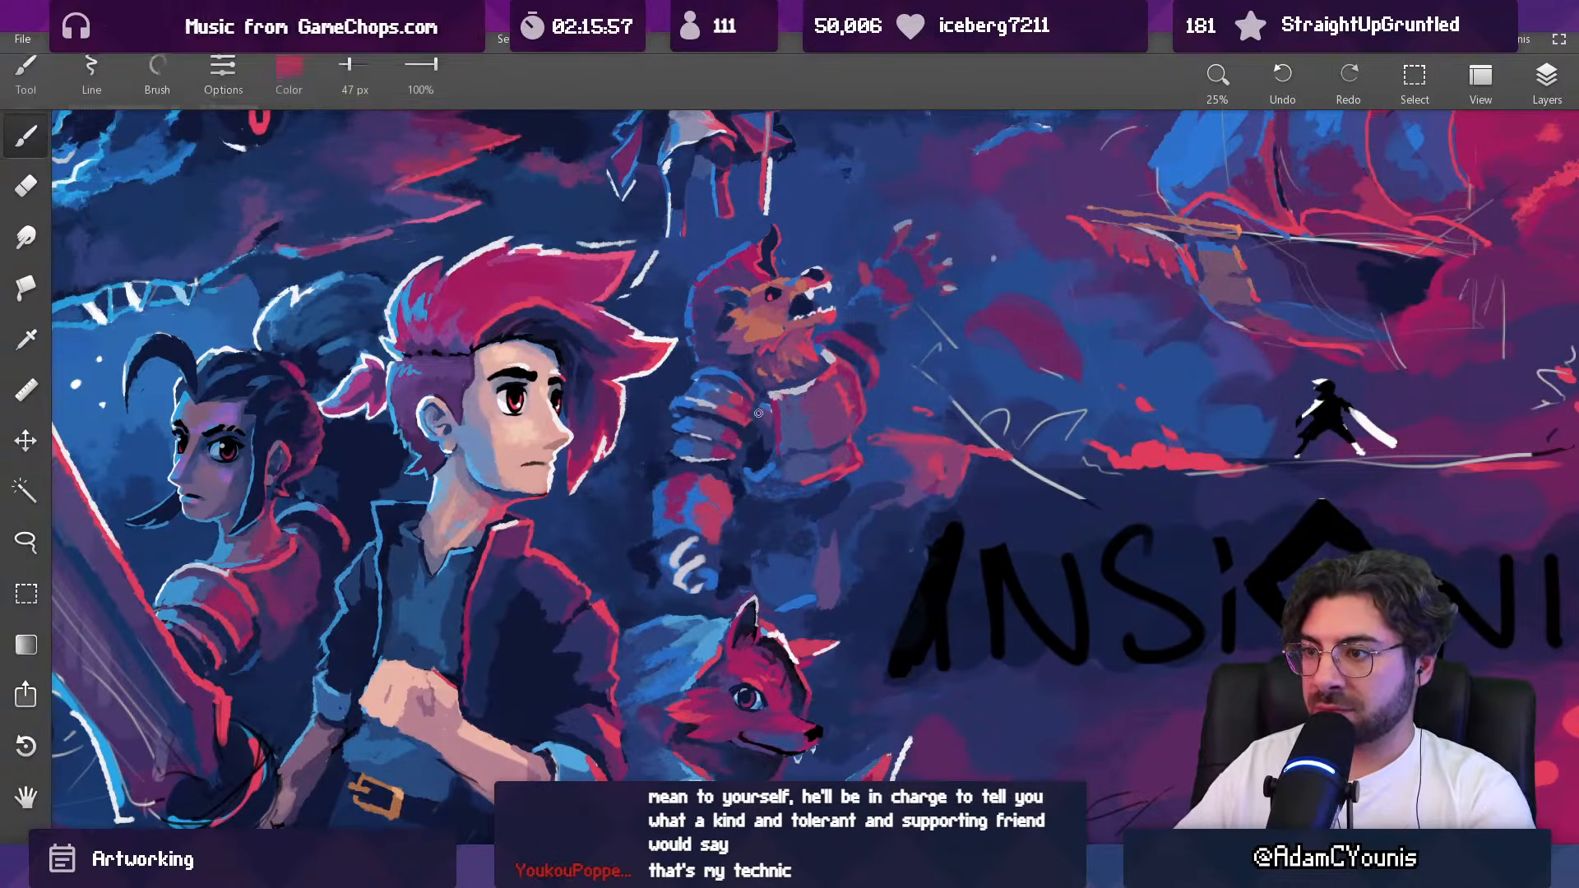
Step: Trim the far shoulder's outer edge with sampled background blue, using a 47 px brush
alt+click(873, 370)
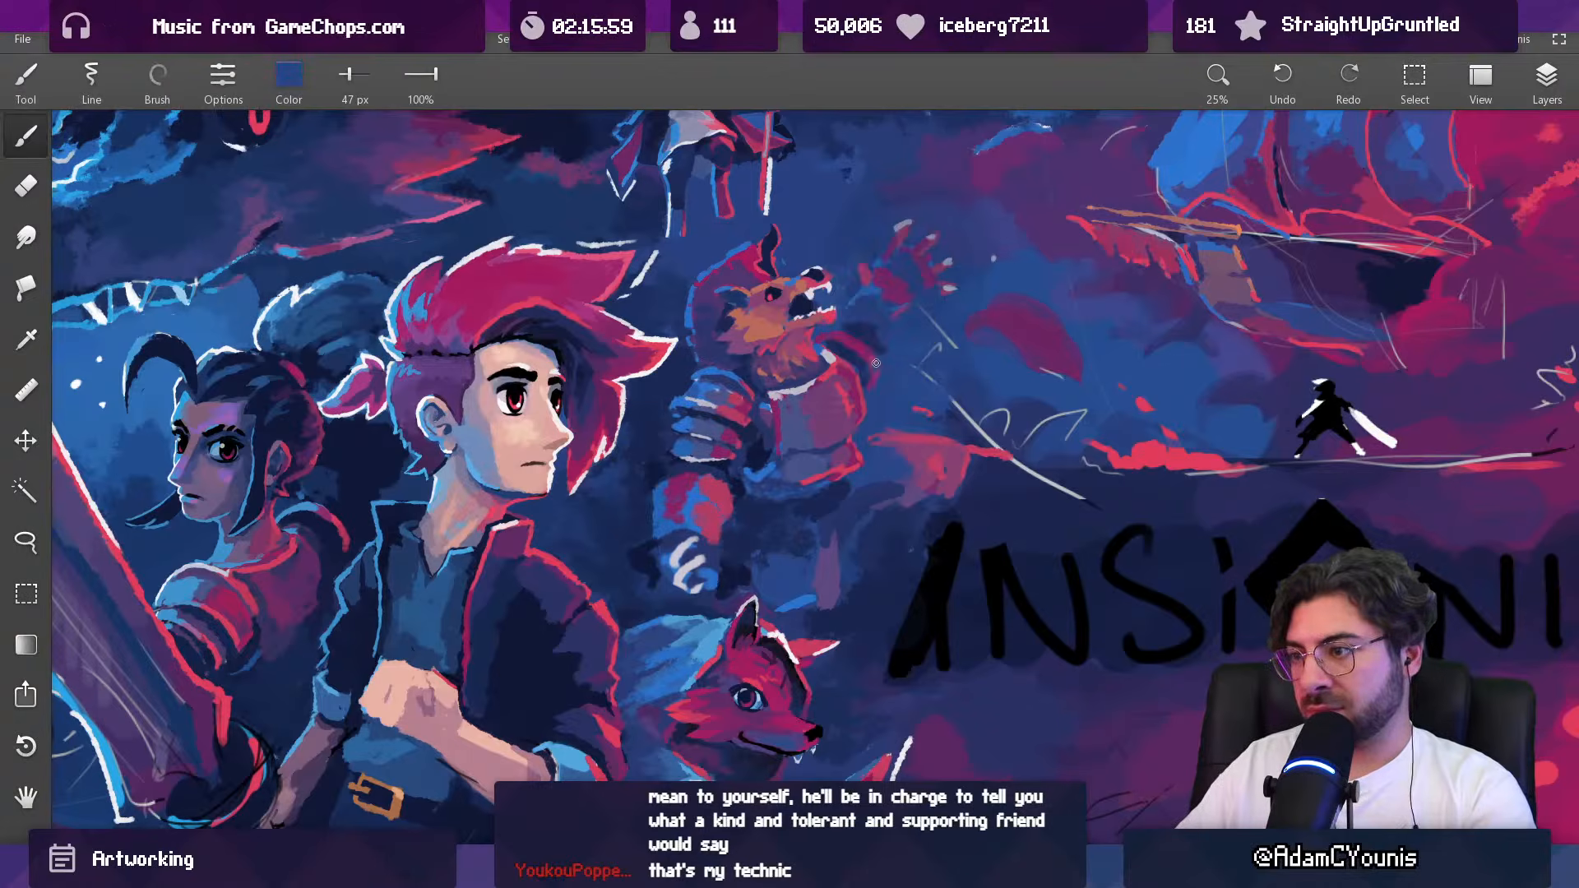
alt+click(867, 360)
alt+click(870, 350)
drag(887, 353, 823, 555)
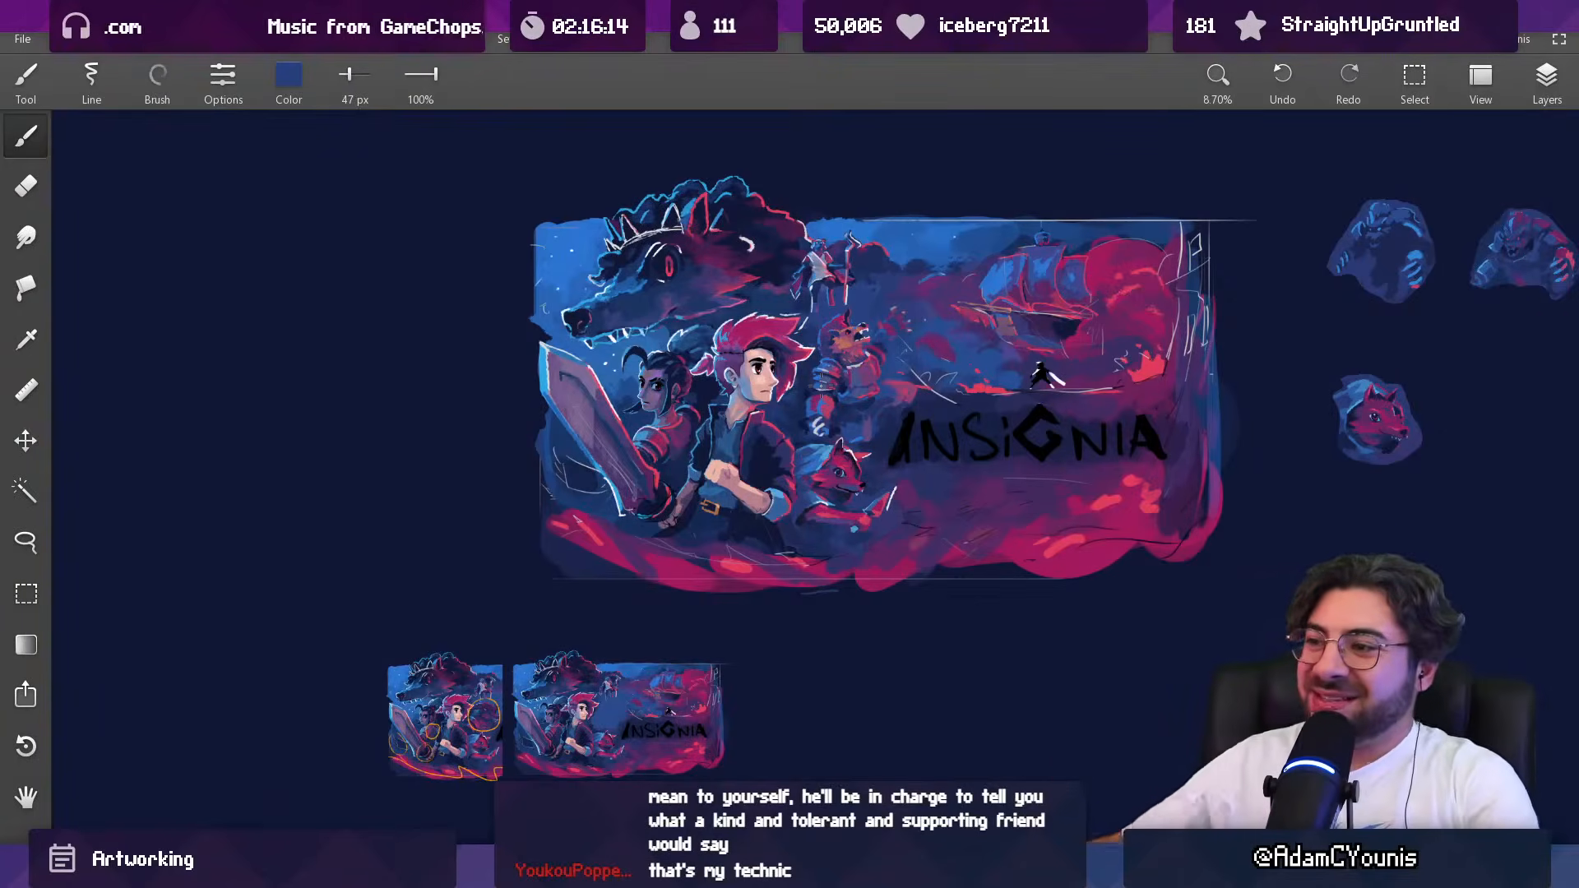
Step: Try to shift the lassoed far shoulder closer to the beast's breastplate
mouse_move(898, 365)
mouse_down()
mouse_move(838, 389)
mouse_move(808, 347)
mouse_move(785, 428)
mouse_move(859, 518)
mouse_move(835, 350)
mouse_up()
key(l)
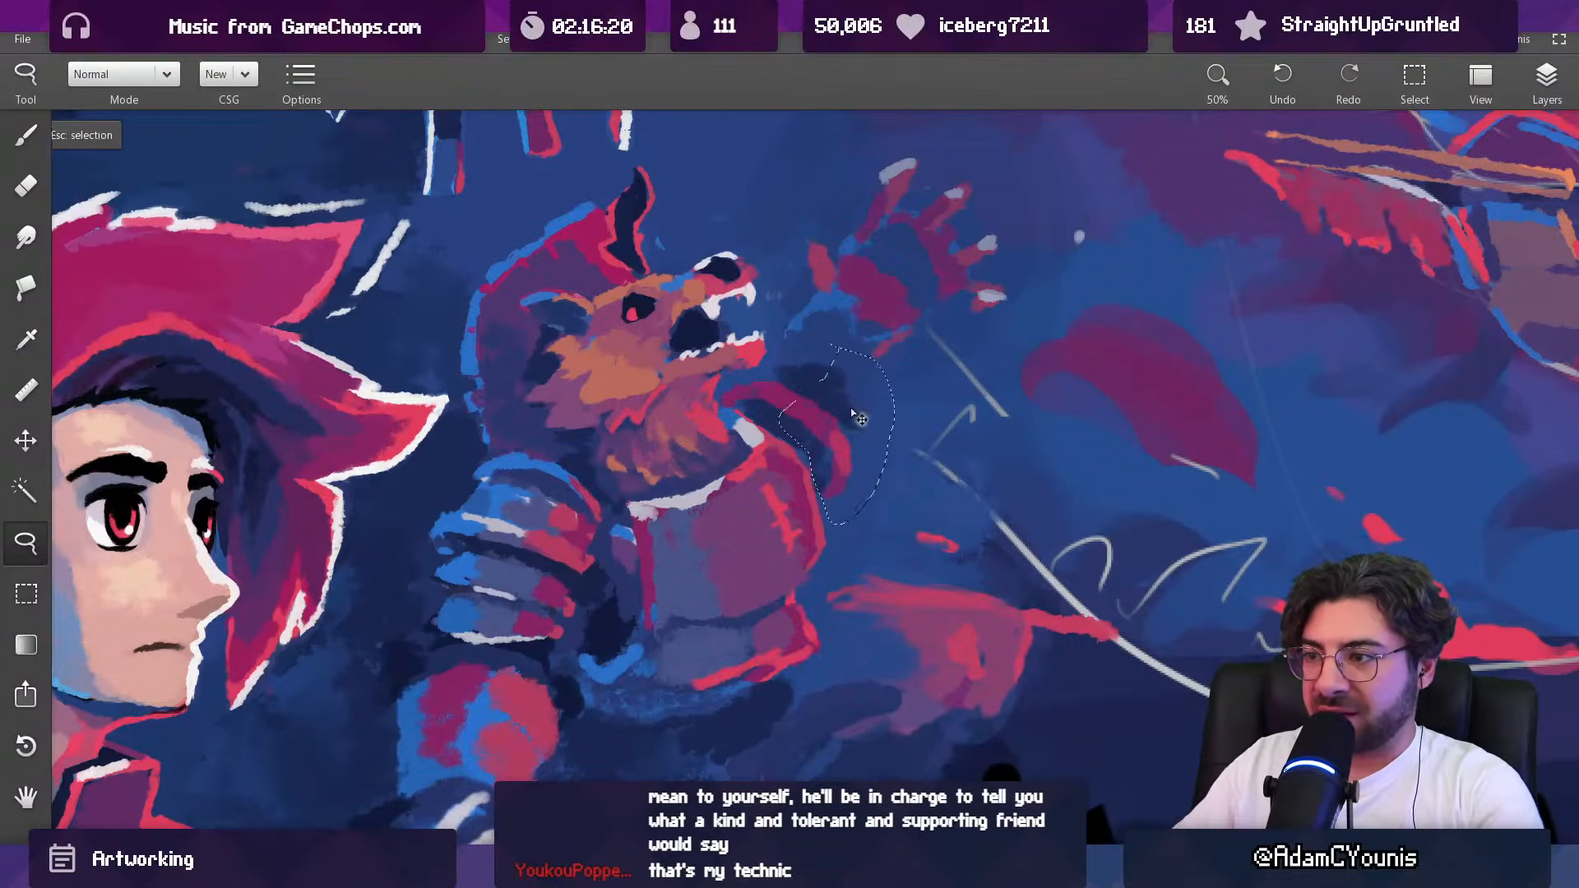
drag(840, 461, 819, 440)
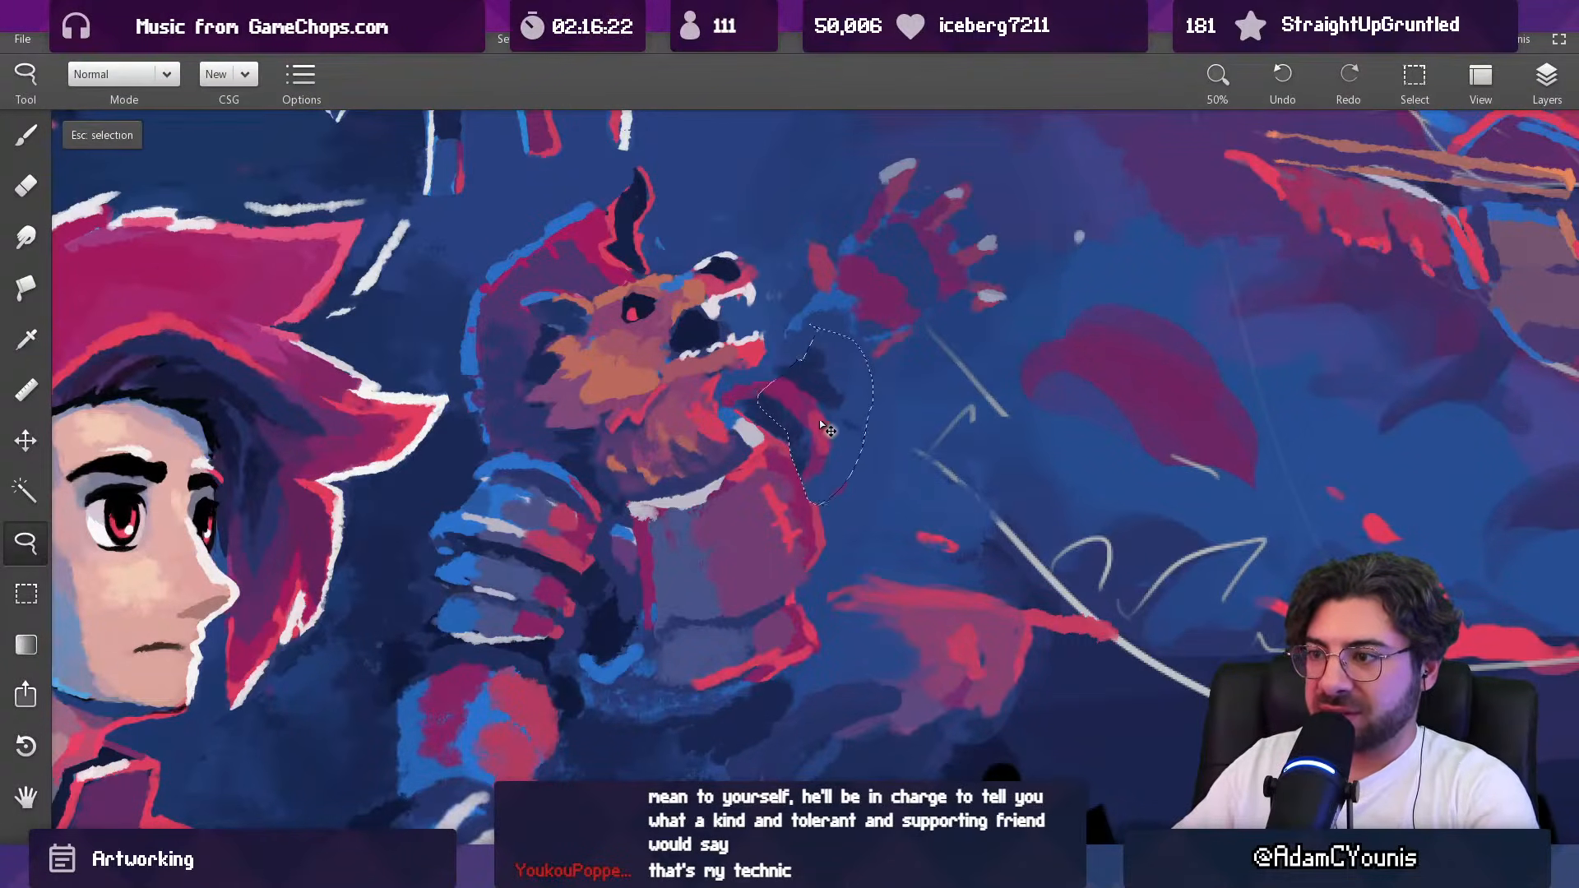
key(Escape)
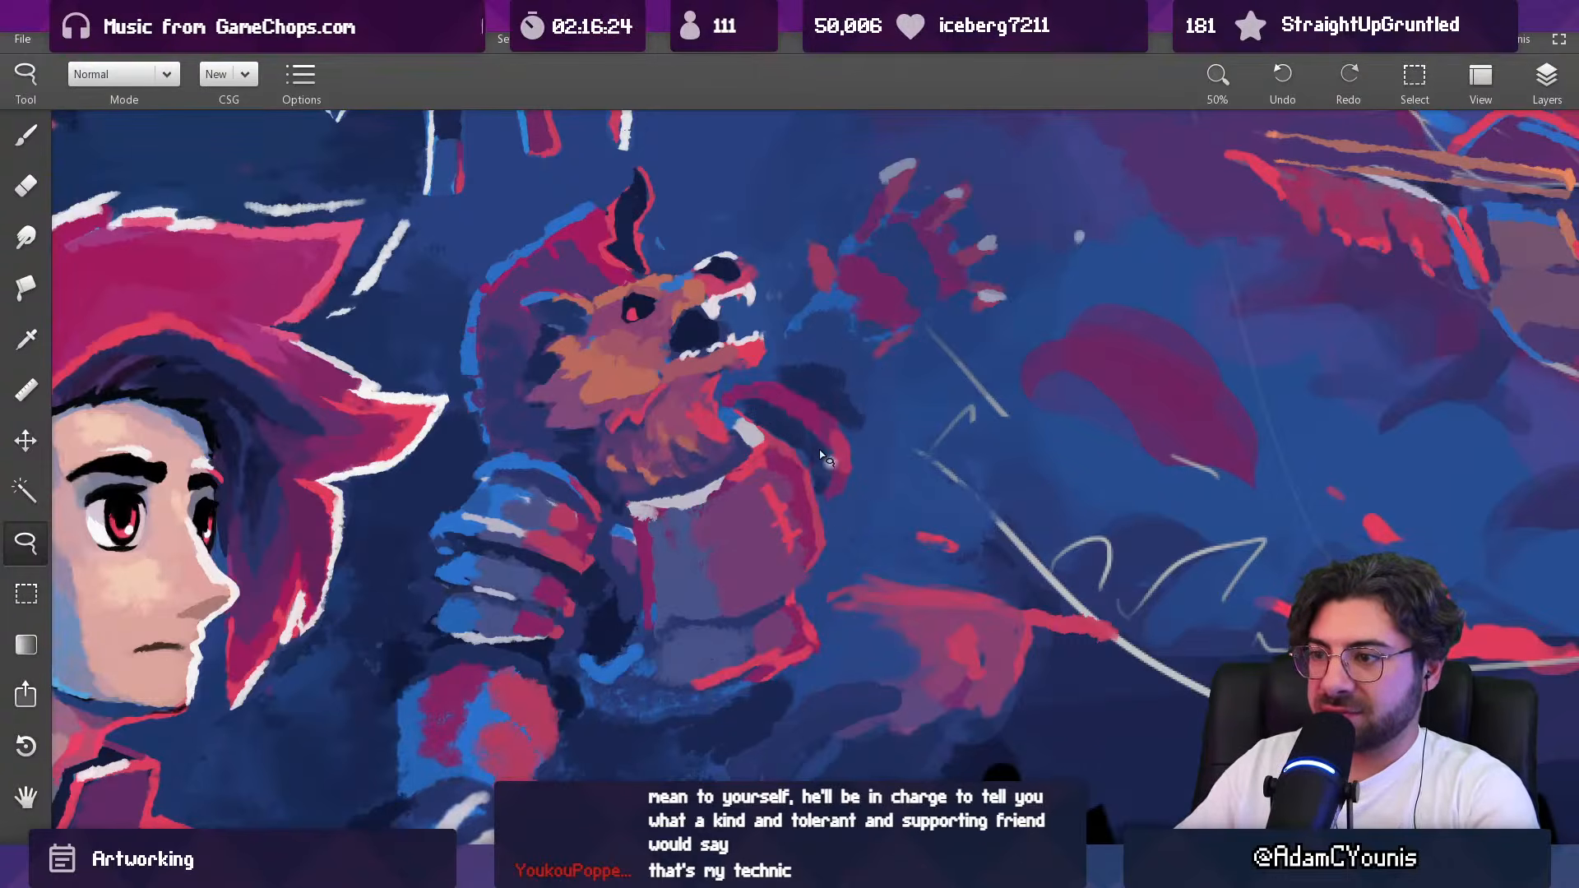
Step: Lasso the far shoulder tightly, move it inward against the breastplate and drop the selection
key(e)
key(l)
mouse_move(782, 373)
mouse_down()
mouse_move(764, 393)
mouse_move(808, 446)
mouse_move(874, 438)
mouse_move(874, 421)
mouse_move(827, 429)
mouse_up()
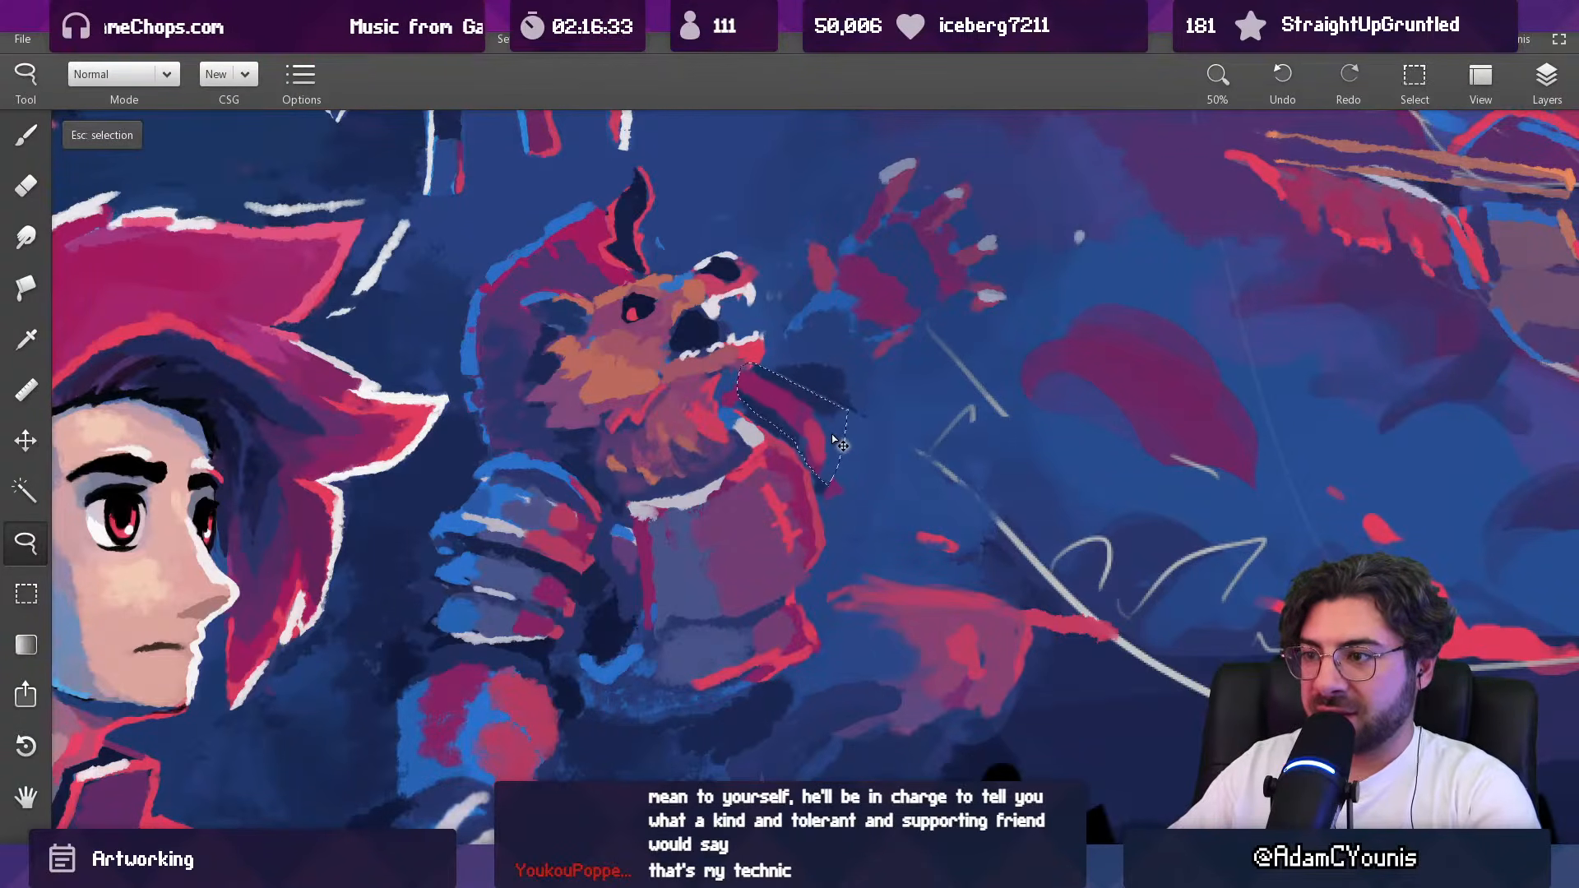
key(Escape)
key(b)
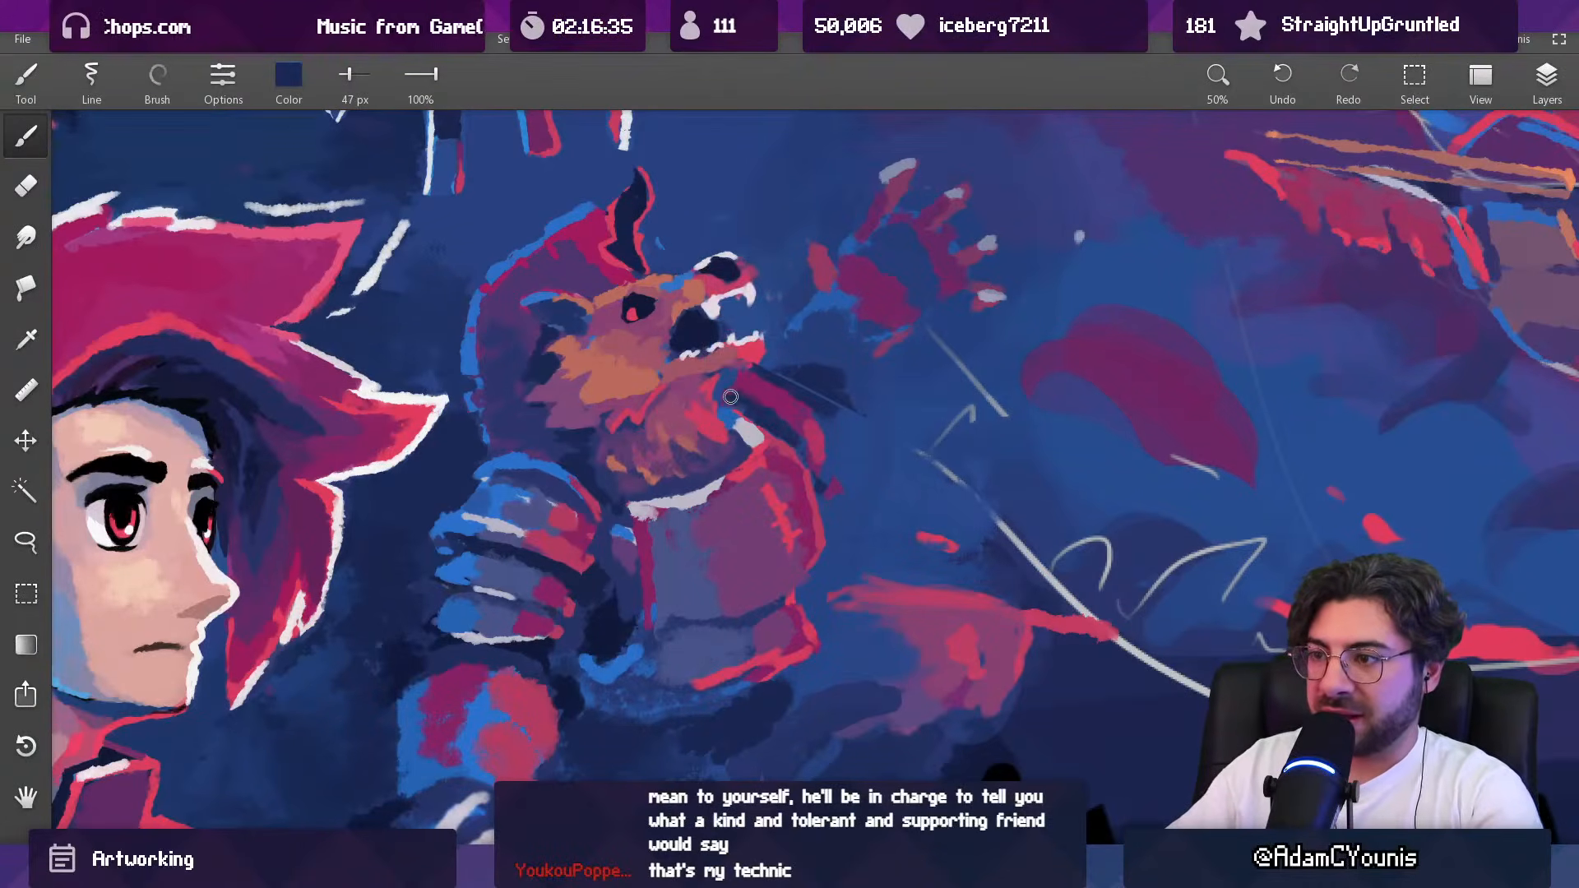
Step: Blend the moved shoulder with sampled navy under the jaw and cover its leftover outer pieces in blue at 79 px
alt+click(739, 383)
alt+click(741, 376)
alt+click(849, 486)
drag(840, 480, 835, 493)
alt+click(853, 466)
key(])
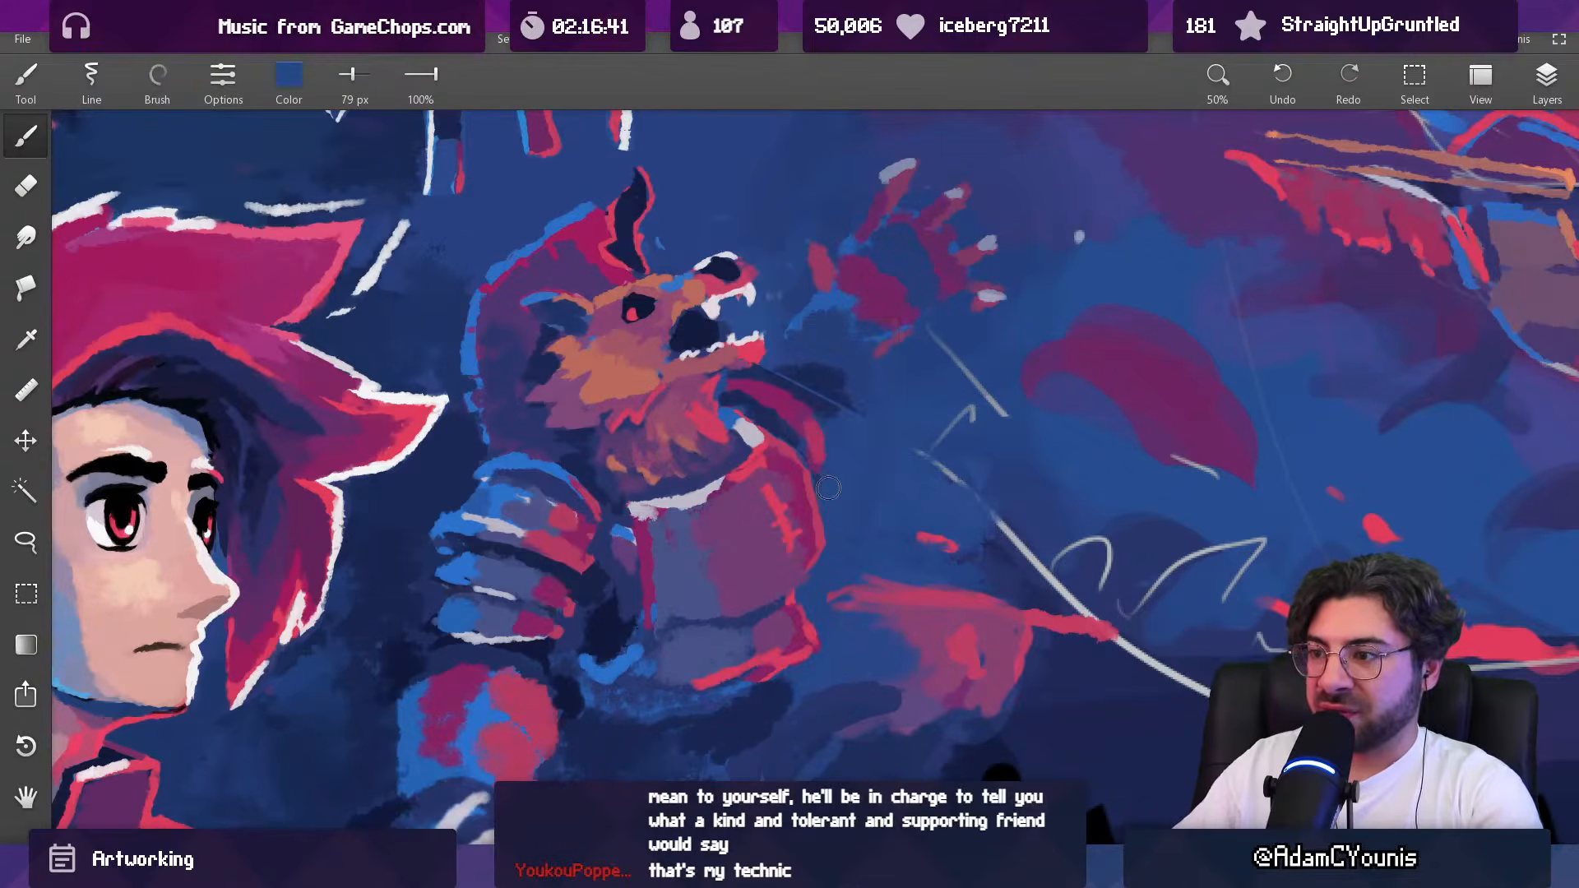
ctrl+drag(845, 422, 794, 536)
ctrl+drag(846, 420, 822, 268)
ctrl+drag(863, 445, 861, 414)
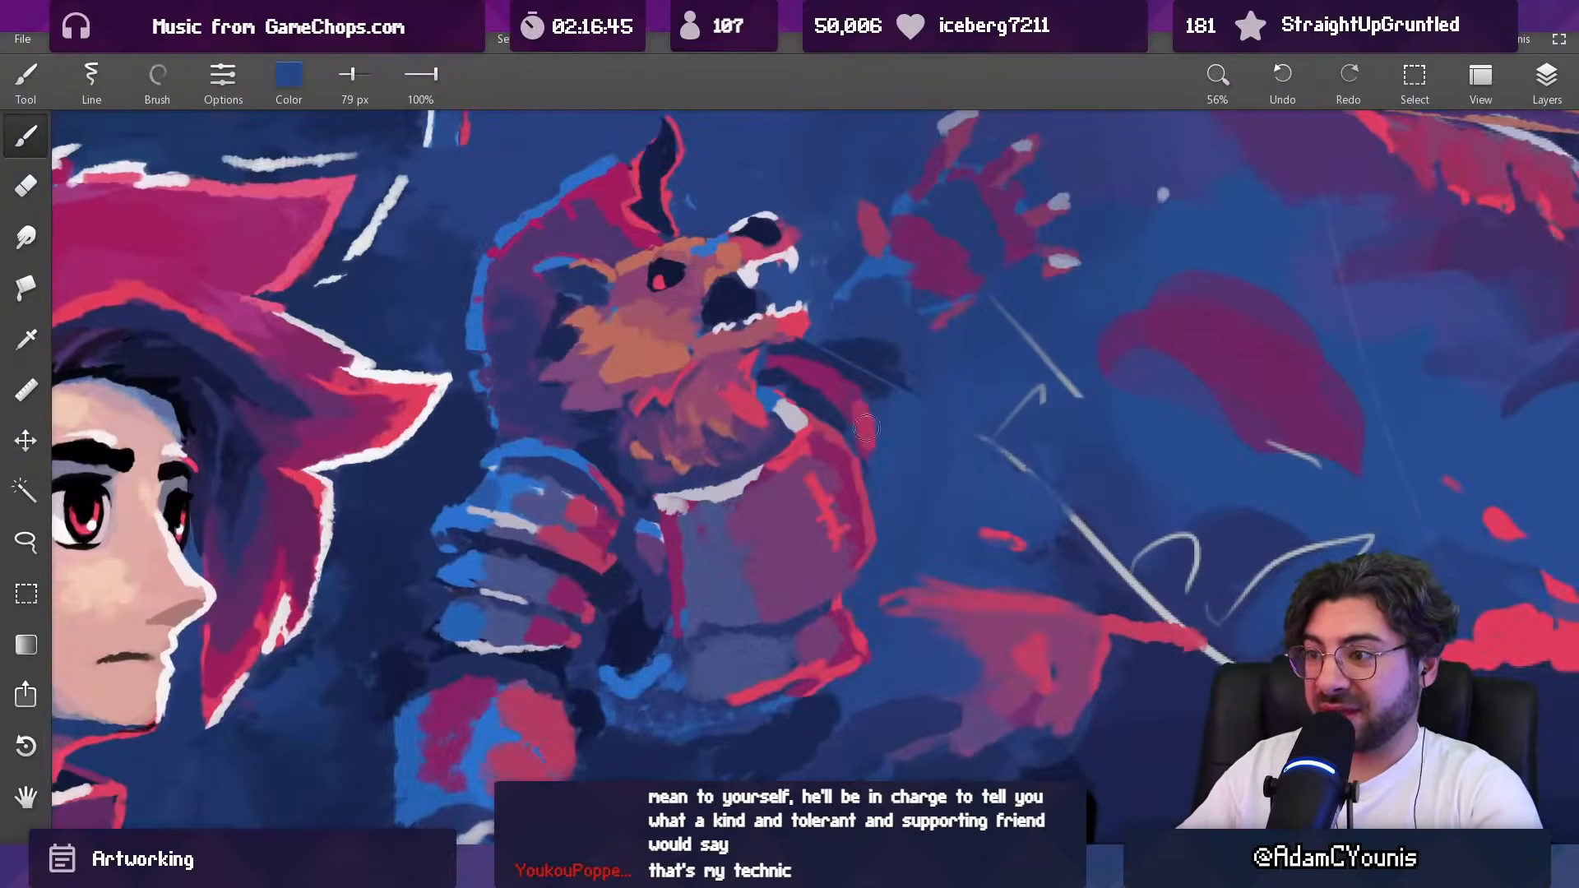
Step: Refine the far shoulder's crimson edge and trim its outline with sampled blue, using a 44 px brush
alt+click(866, 422)
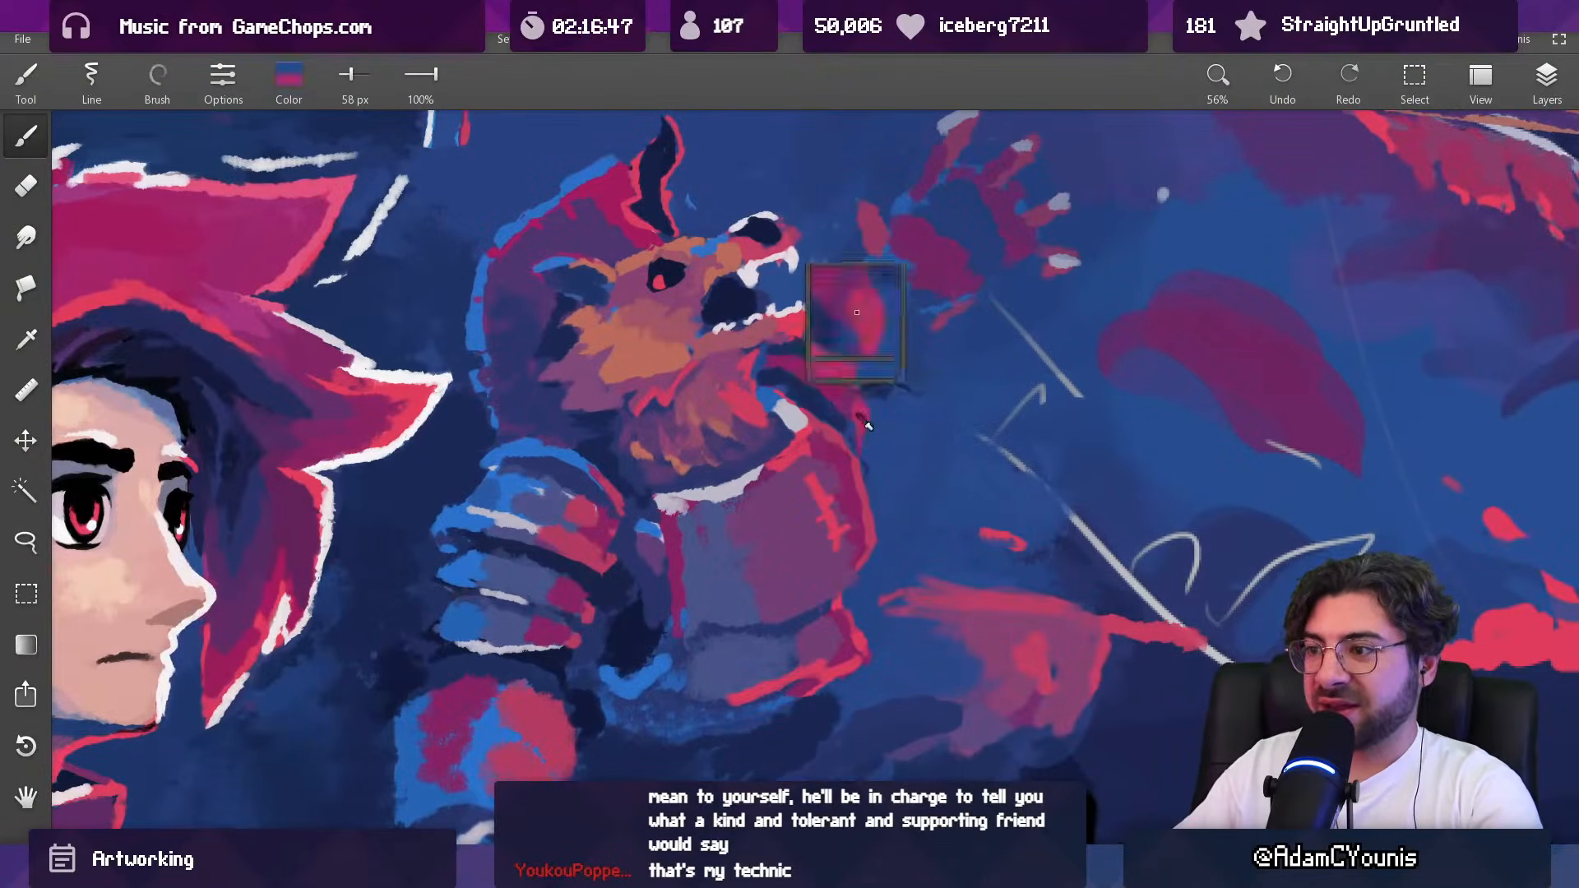
key([)
alt+click(828, 406)
alt+click(832, 416)
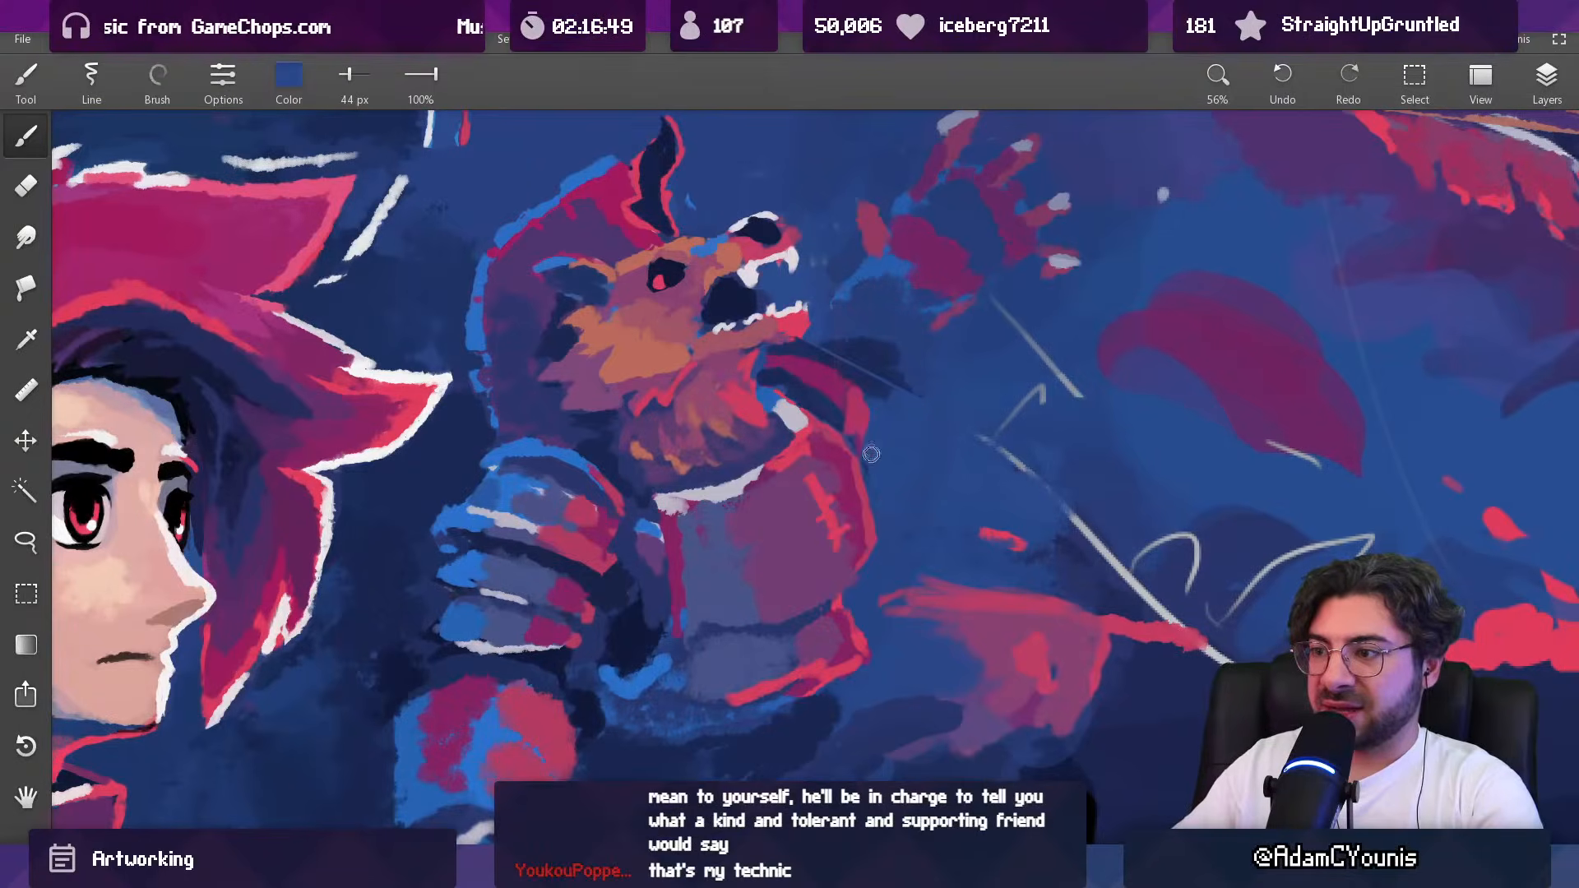
alt+click(852, 399)
drag(852, 406, 807, 350)
alt+click(845, 393)
alt+click(842, 375)
Step: Cover the stray line and dark patch beside the far shoulder with sampled blue, using a 109 px brush
alt+click(914, 404)
key(])
drag(921, 393, 891, 386)
alt+click(862, 329)
mouse_move(859, 331)
mouse_down()
mouse_move(879, 322)
mouse_move(797, 577)
mouse_move(804, 420)
mouse_move(853, 409)
mouse_move(861, 445)
mouse_up()
alt+click(839, 362)
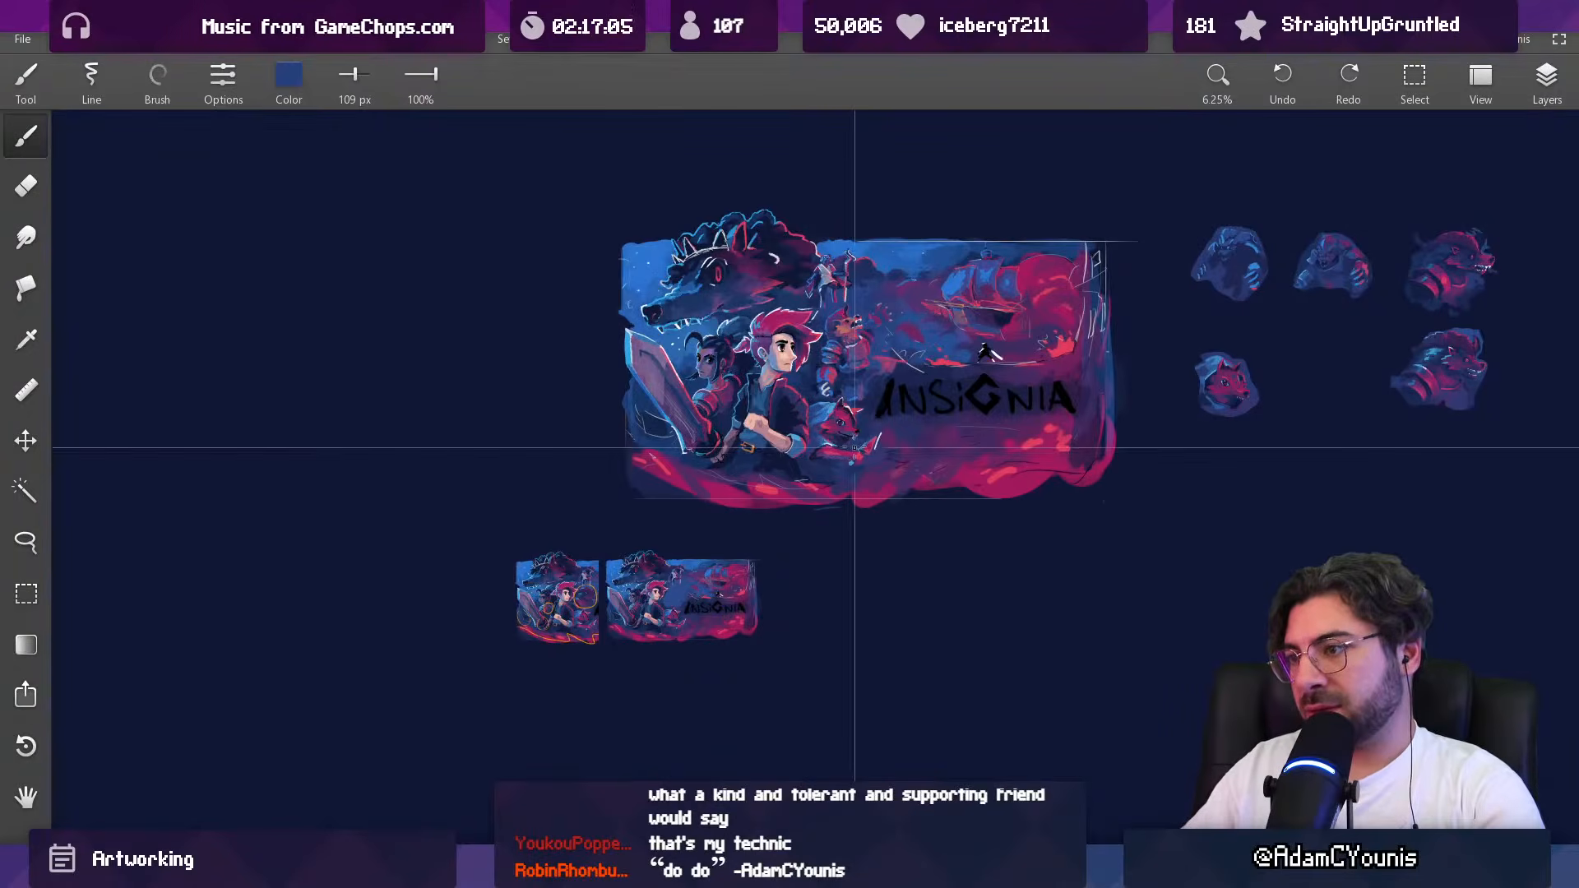
Step: Touch up the upper edge of the beast's breastplate with sampled slate blue, using a 66 px brush
drag(880, 360, 851, 176)
alt+click(841, 339)
mouse_move(858, 339)
mouse_down()
mouse_move(827, 366)
mouse_move(760, 695)
mouse_up()
alt+click(850, 357)
key(bracketleft)
alt+click(834, 355)
alt+click(791, 370)
drag(848, 366, 847, 244)
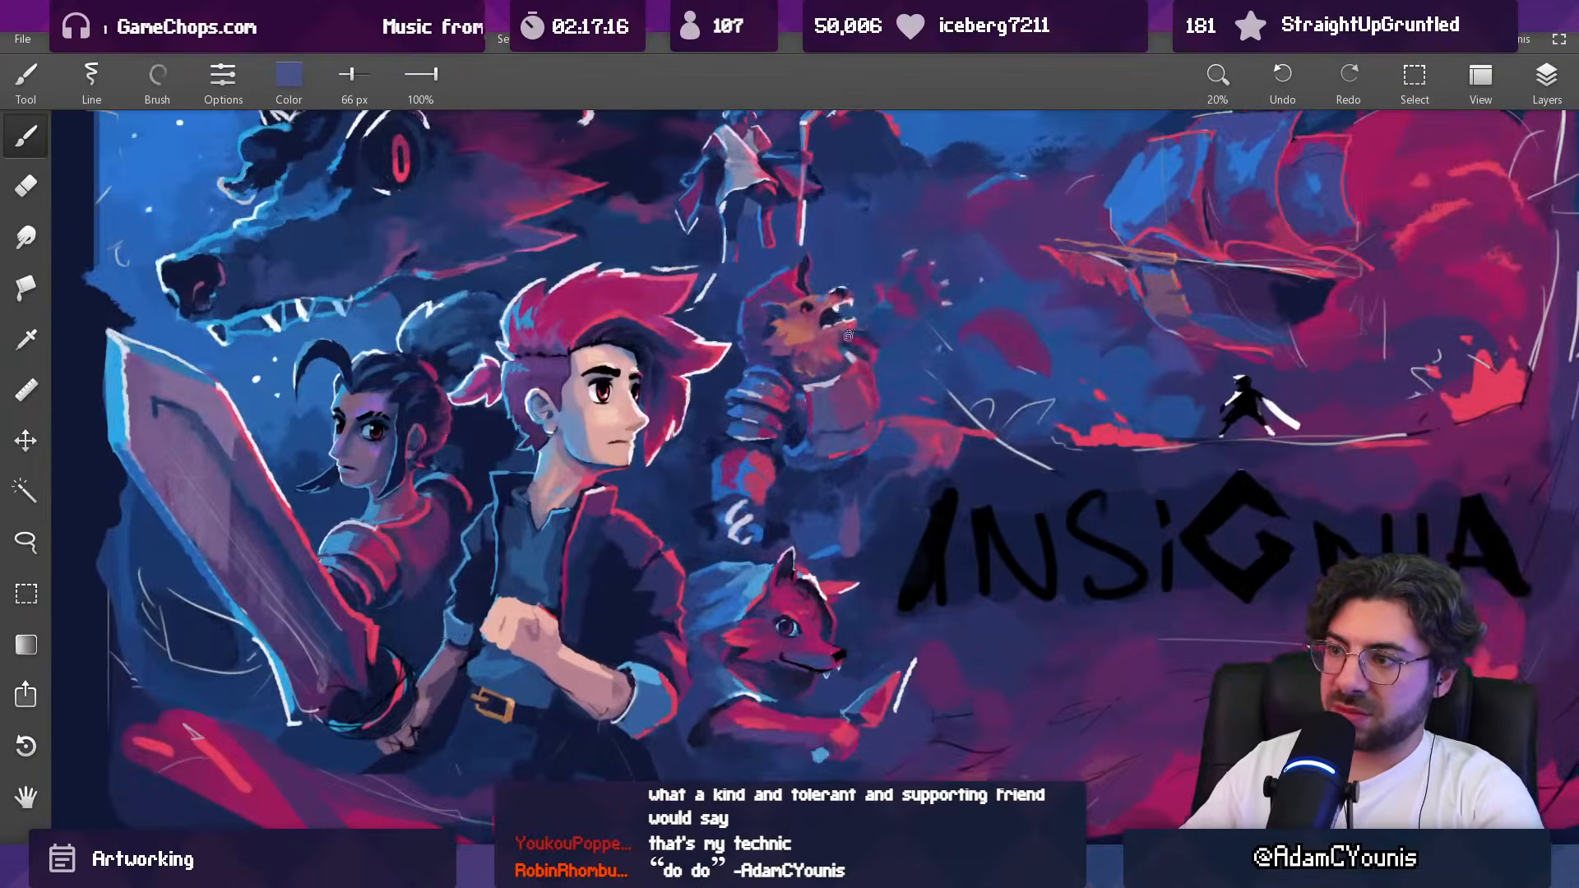
Step: Redraw the breastplate's collar line in light grey with a 21 px brush
alt+click(819, 387)
drag(865, 375, 841, 375)
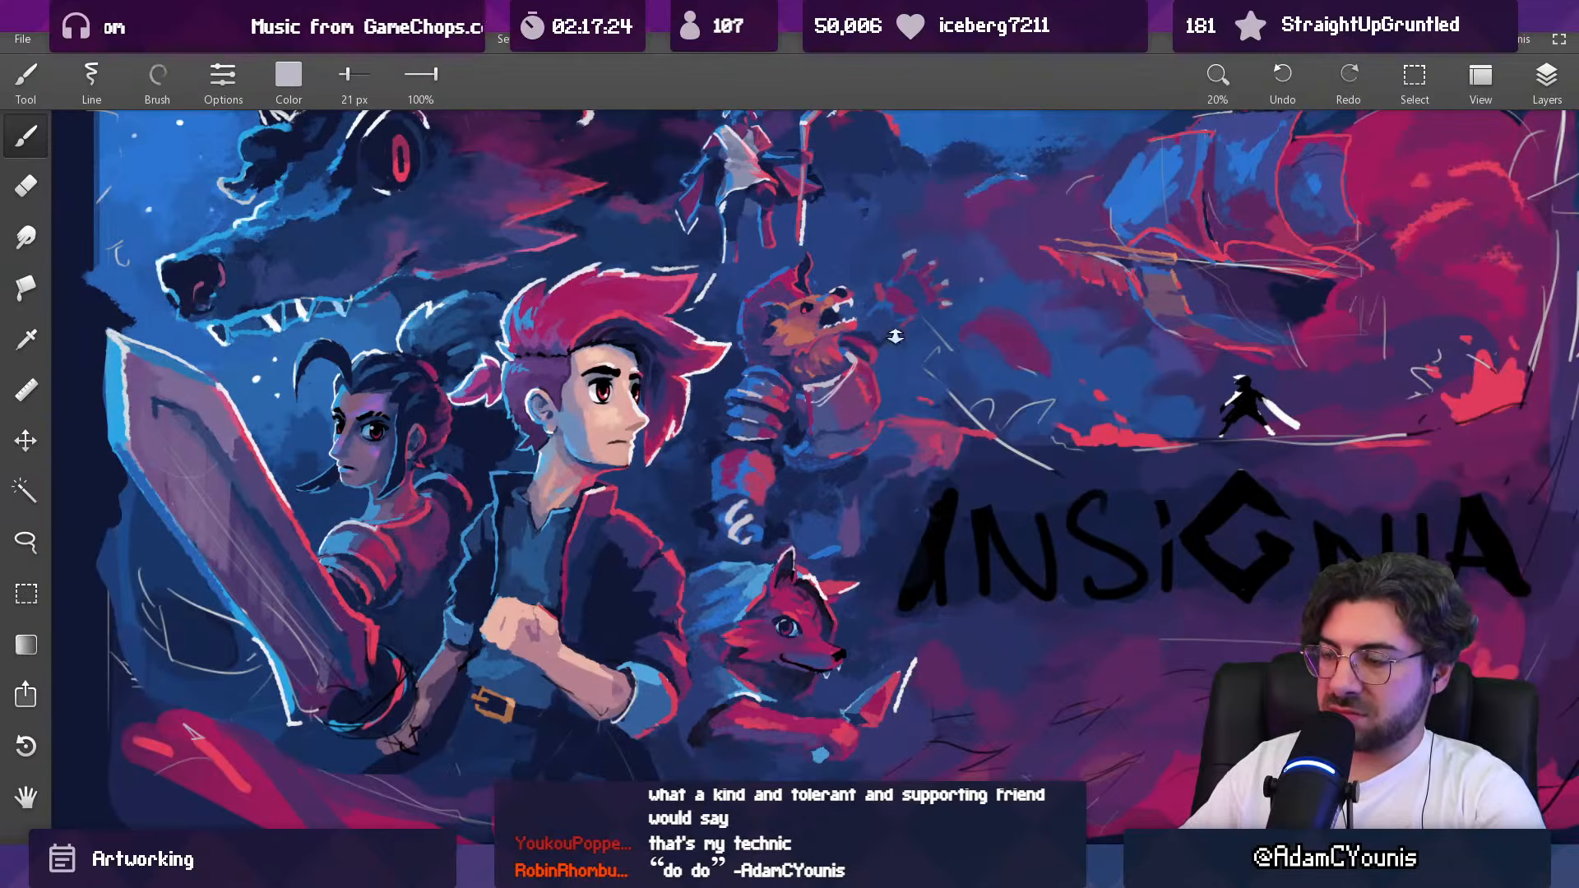
drag(894, 338, 825, 586)
drag(1002, 346, 854, 401)
Step: Trim the collar and deepen the shadow beneath the beast's beard with sampled navy, using a 62 px brush
drag(714, 400, 747, 279)
alt+click(715, 429)
drag(712, 431, 734, 443)
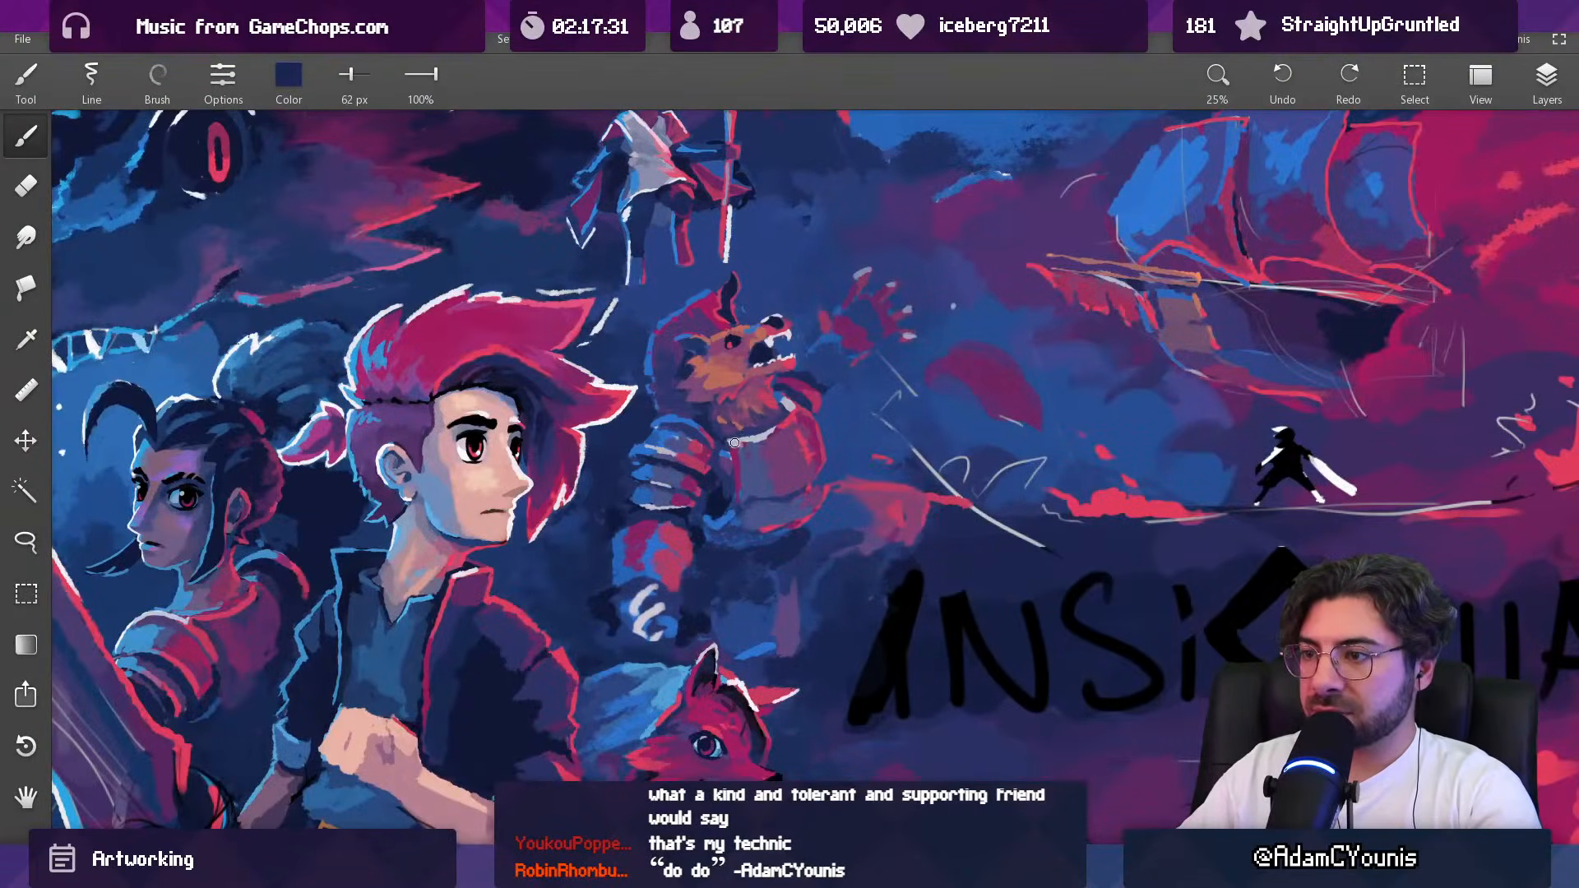
alt+click(787, 403)
drag(793, 408, 736, 613)
mouse_move(791, 442)
mouse_down()
mouse_move(787, 246)
mouse_move(781, 417)
mouse_up()
Step: Undo the last stroke and thicken the breastplate's collar in light grey with a 63 px brush
drag(717, 382, 808, 376)
key(ctrl+z)
drag(754, 421, 769, 419)
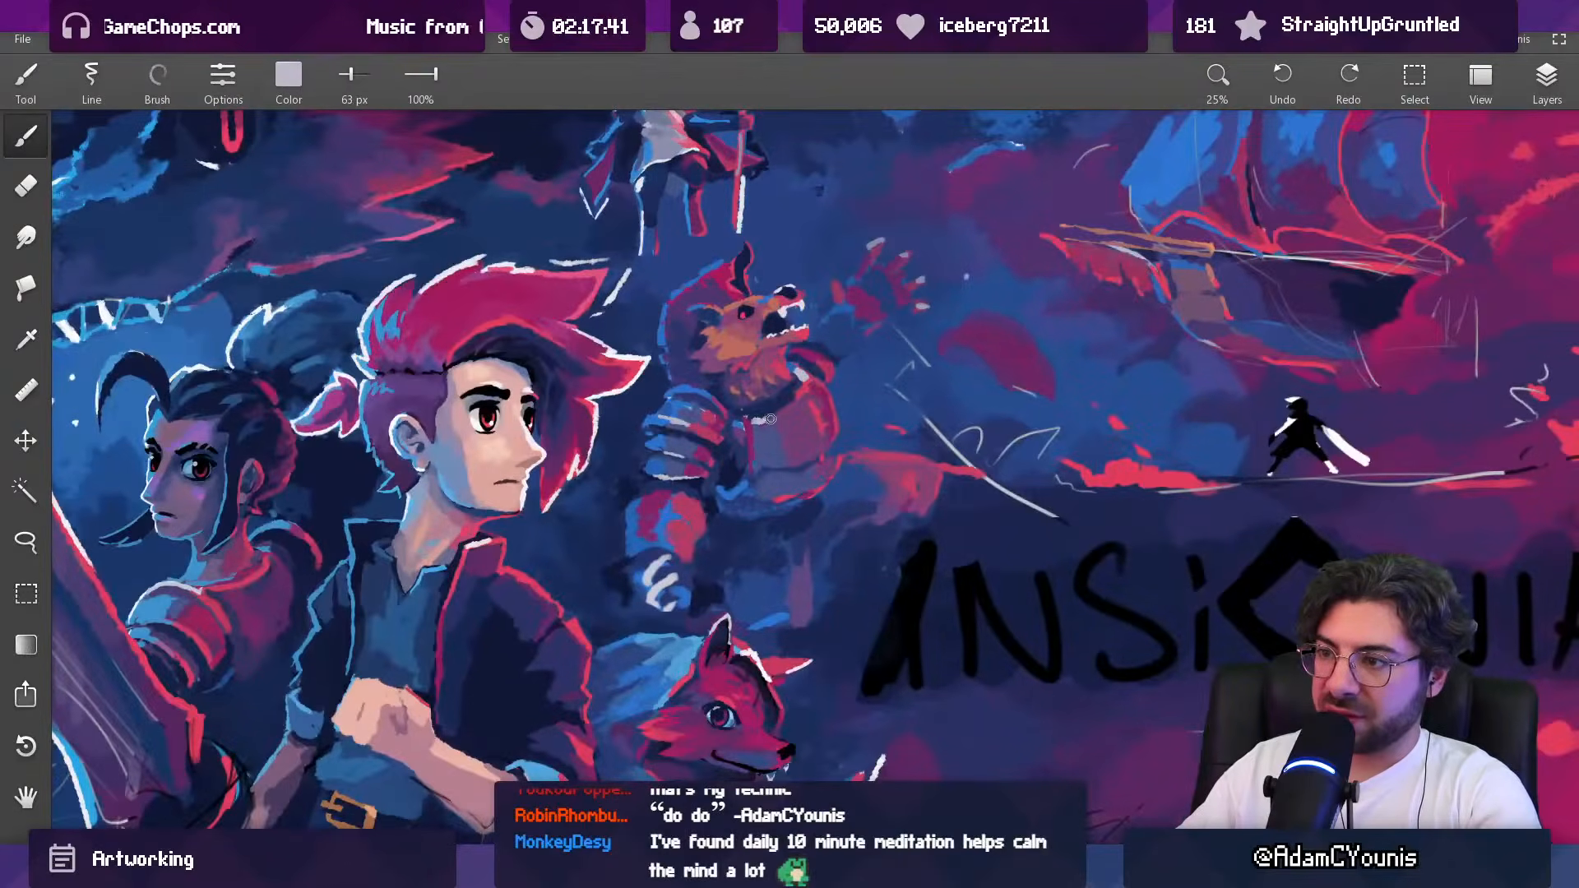
drag(828, 352, 790, 525)
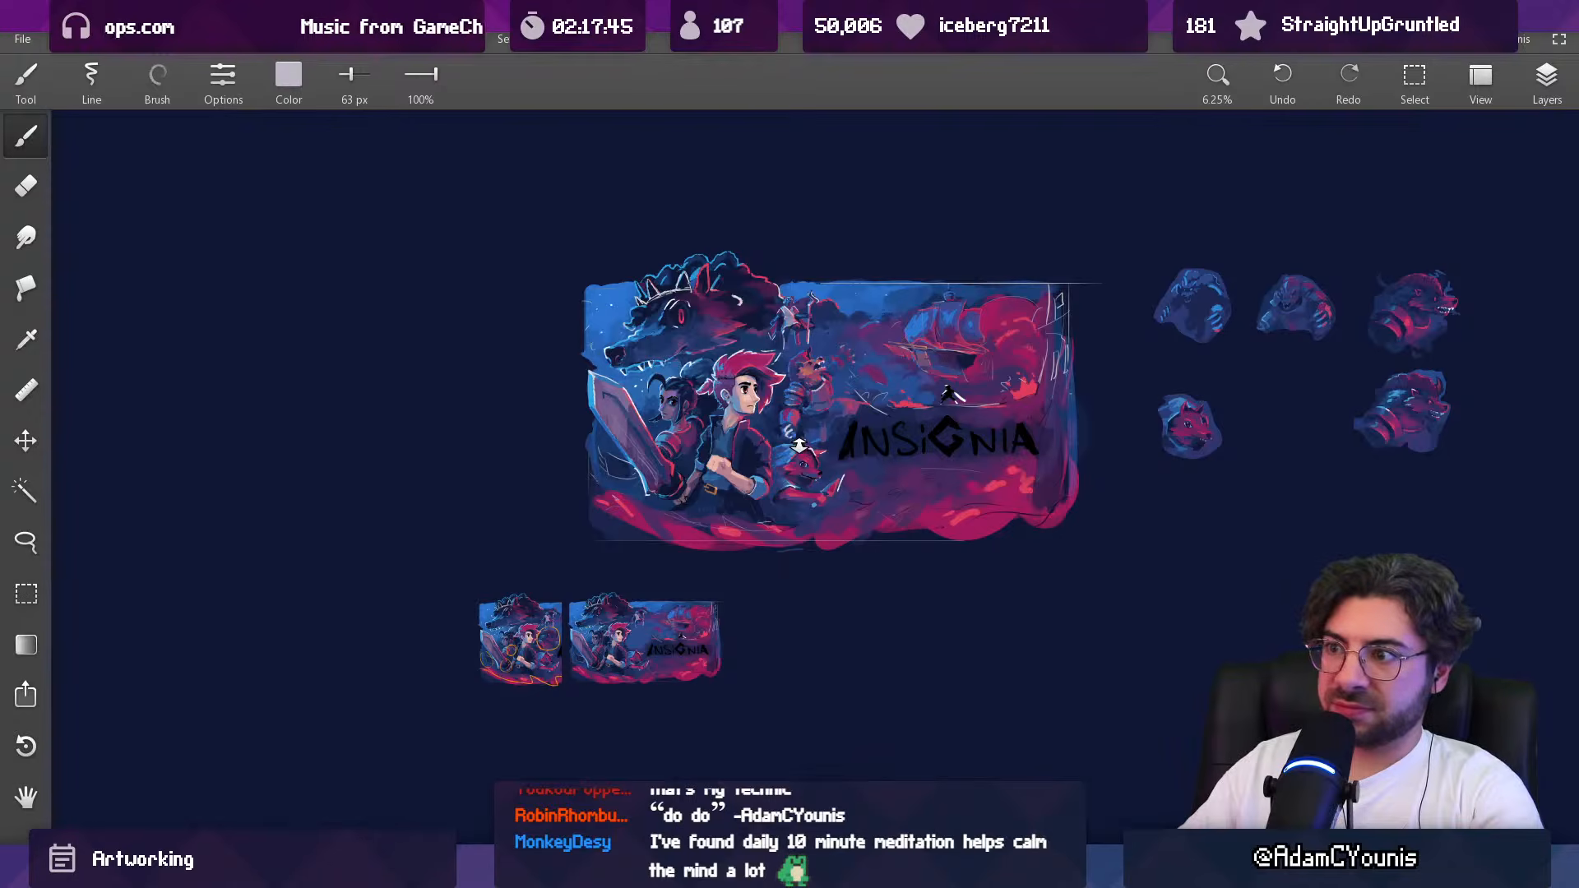
drag(811, 369, 797, 136)
Step: Tone down the beast's beard with sampled purple at 116 px, undoing one stray stroke
key(alt)
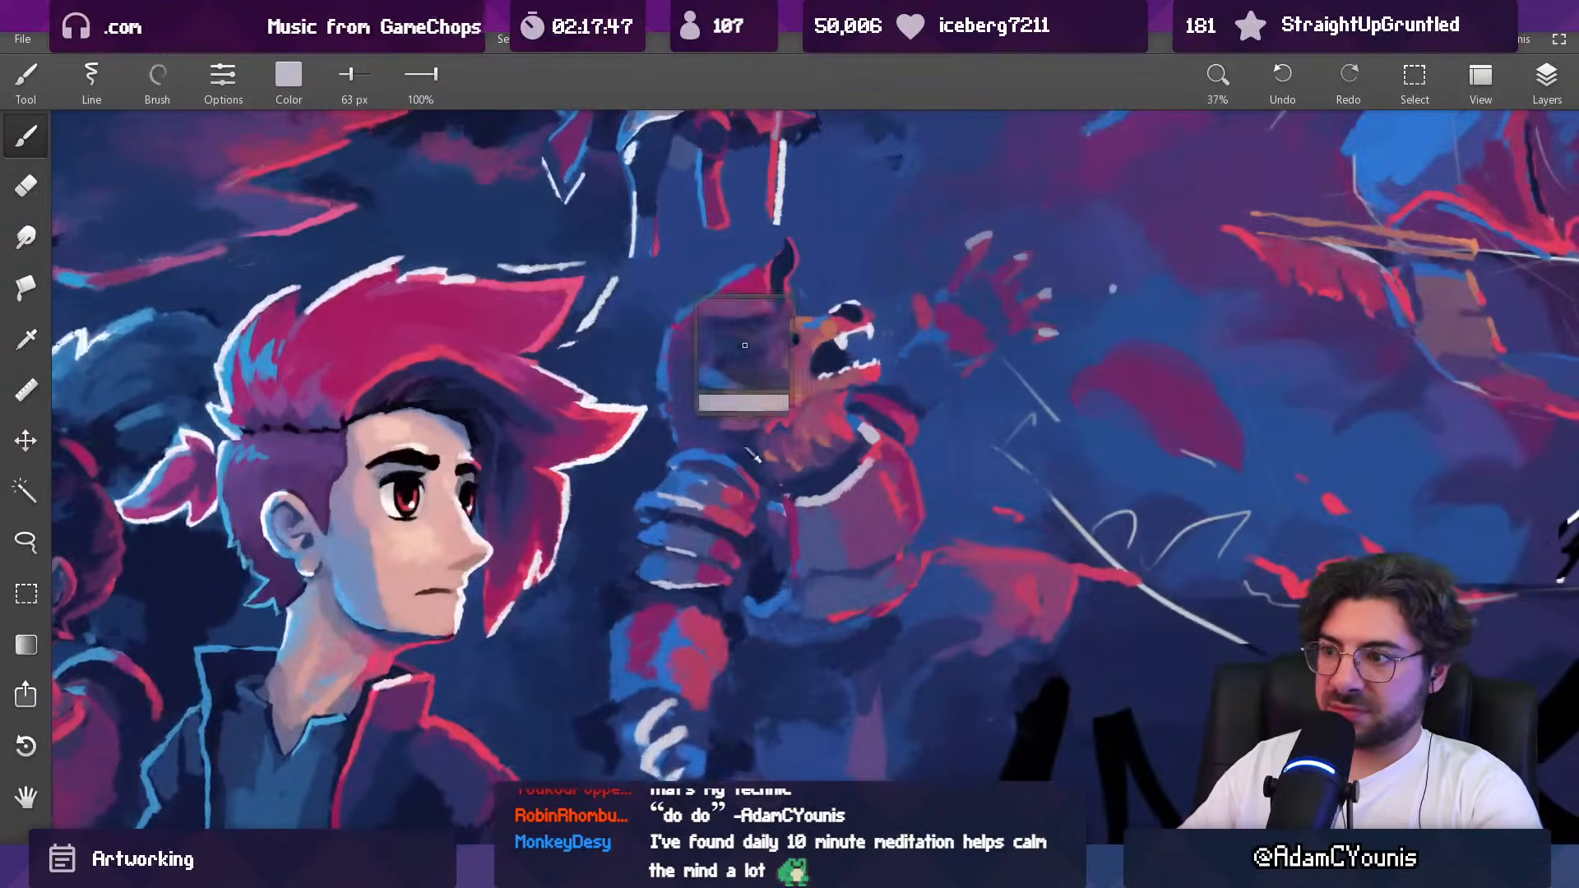
alt+click(781, 470)
drag(794, 415, 804, 415)
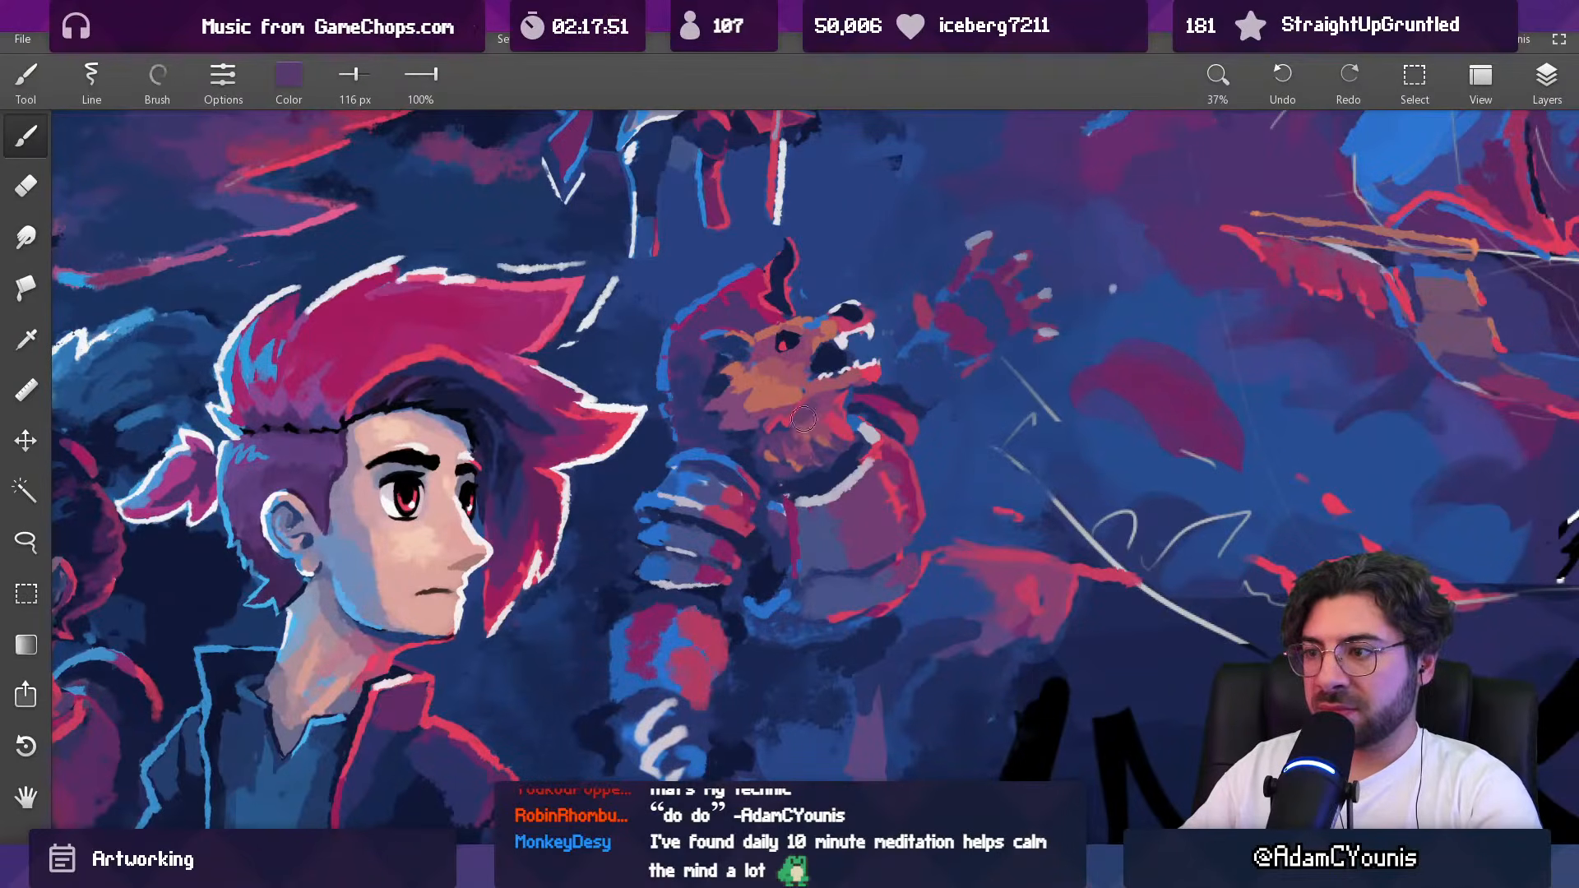
drag(820, 430, 782, 709)
key(ctrl+z)
drag(817, 418, 804, 608)
drag(806, 461, 806, 542)
drag(827, 423, 805, 152)
Step: Retouch the fur beneath the beast's cheek with sampled purples, using a 24 px brush
alt+click(707, 427)
mouse_move(709, 483)
mouse_down()
mouse_move(695, 486)
mouse_move(722, 454)
mouse_up()
alt+click(729, 466)
key(bracketleft)
key(bracketleft)
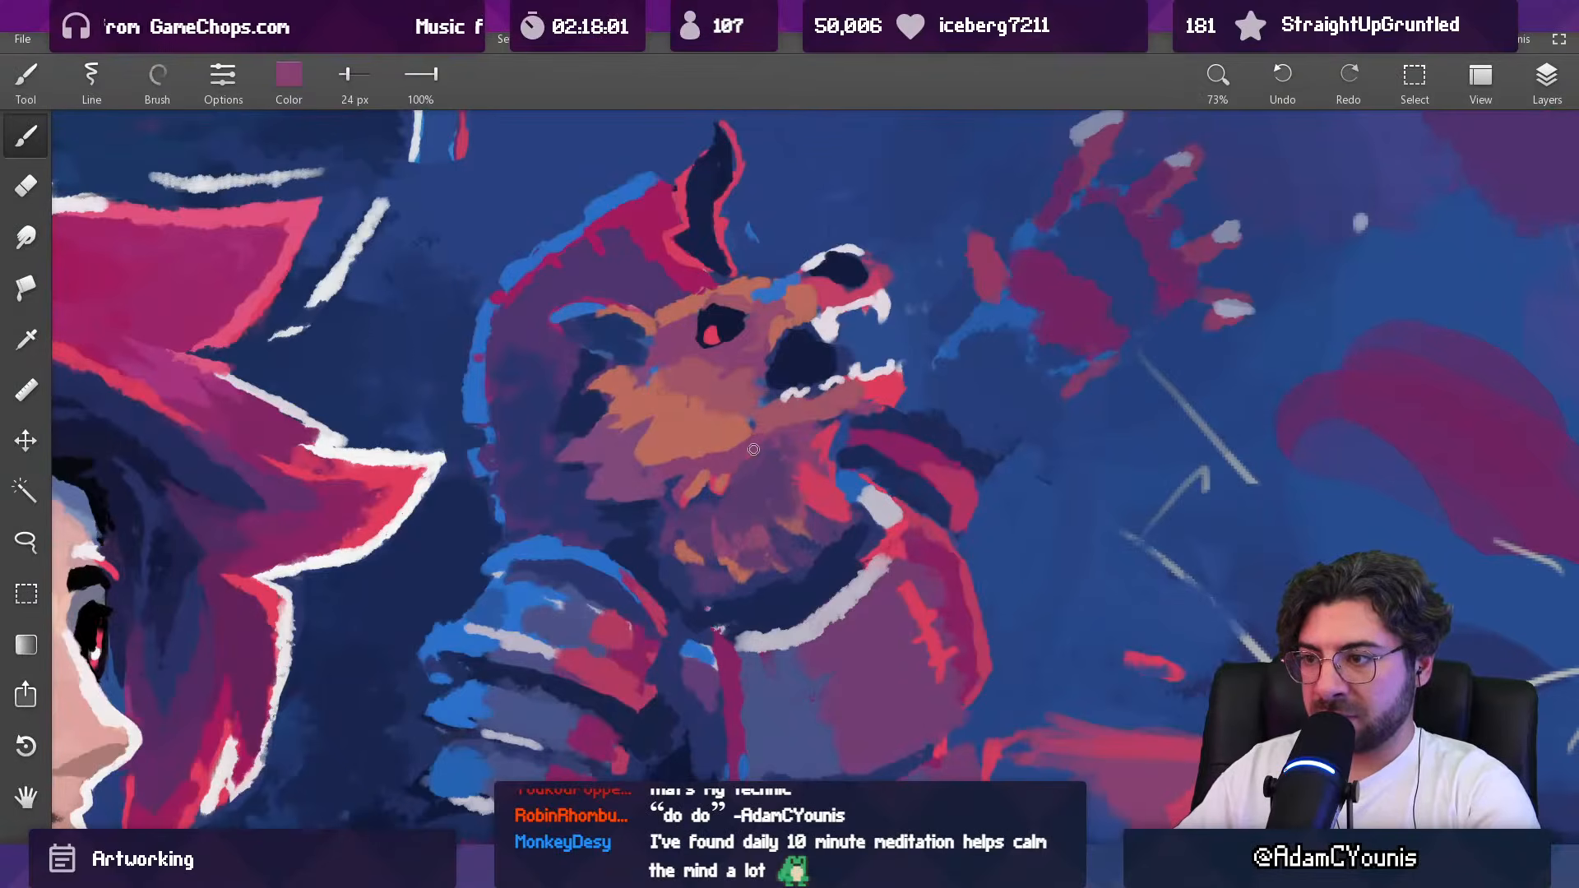
alt+click(754, 453)
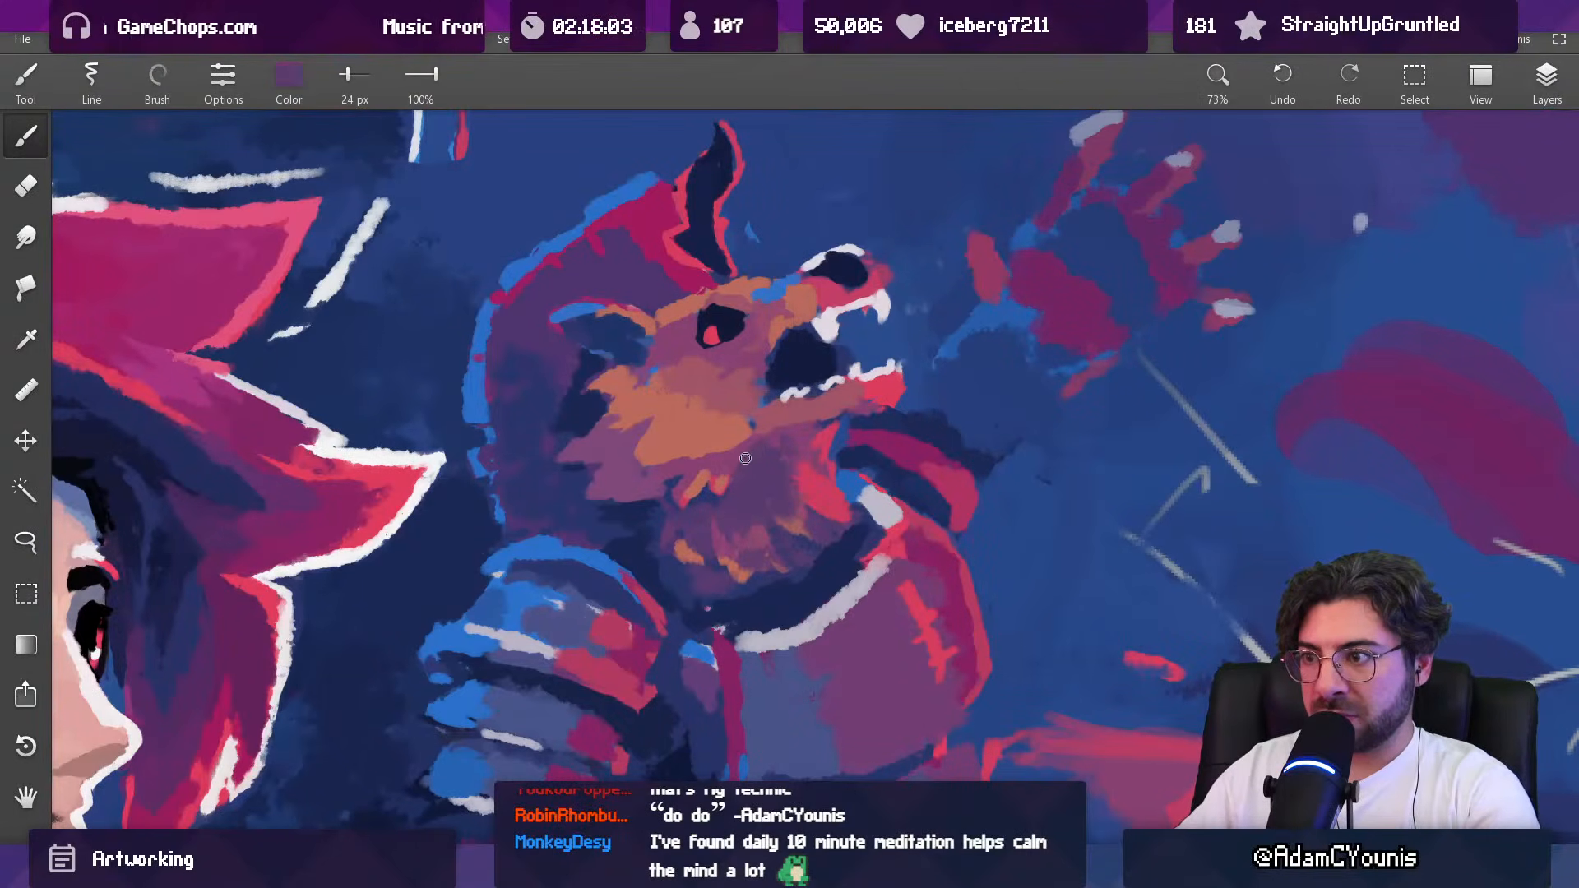
alt+click(746, 456)
Step: Soften the orange specks across the beast's beard with sampled purples, using a 42 px brush
alt+click(784, 456)
drag(784, 456, 802, 447)
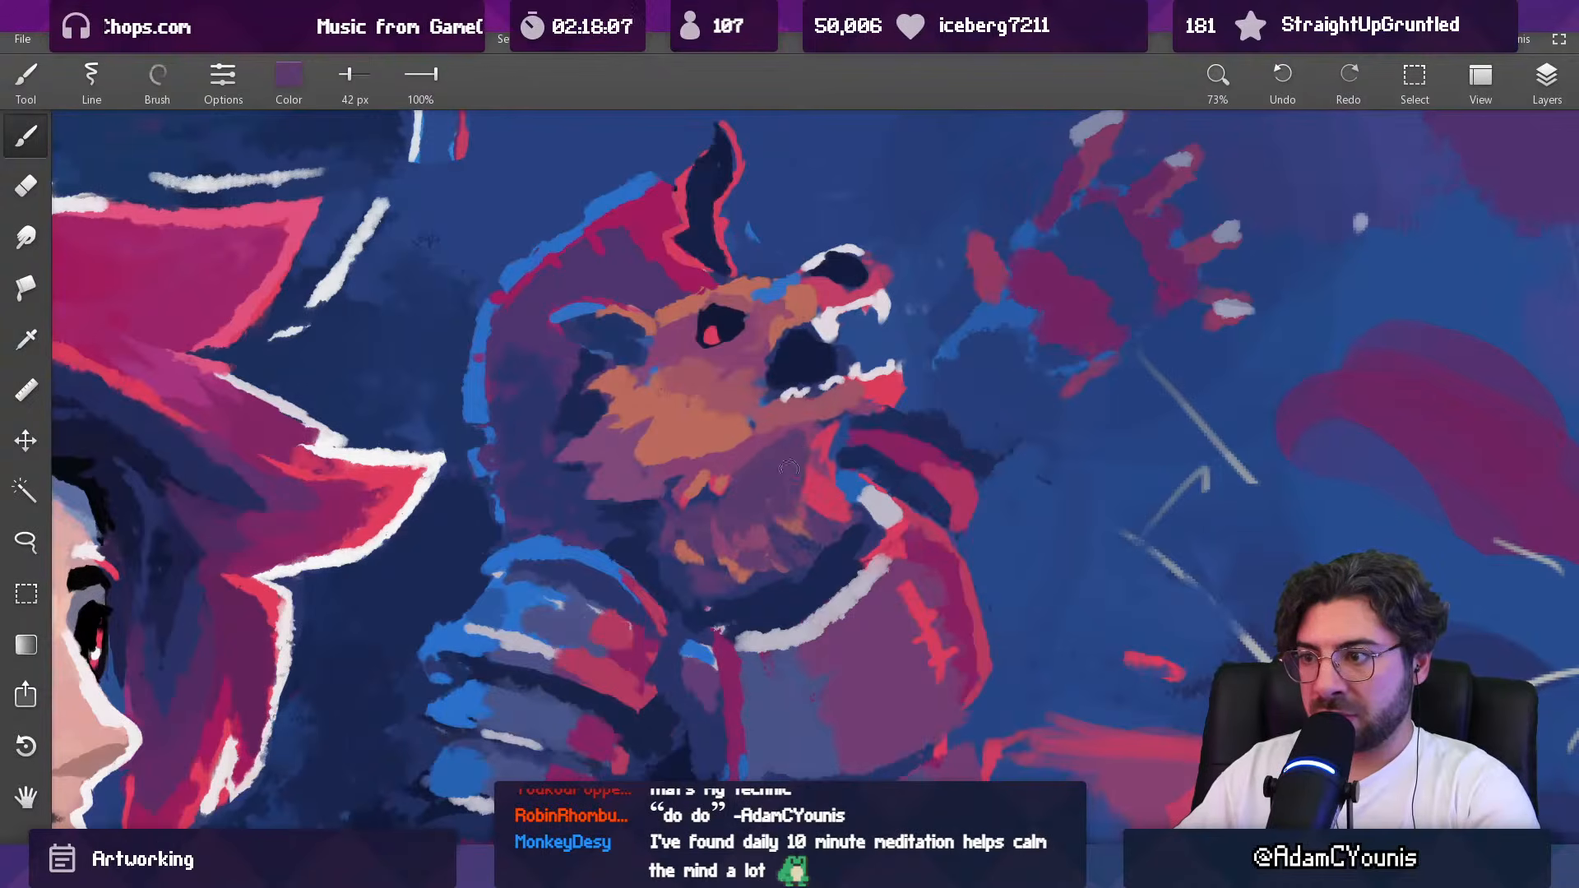
alt+click(753, 541)
alt+click(723, 545)
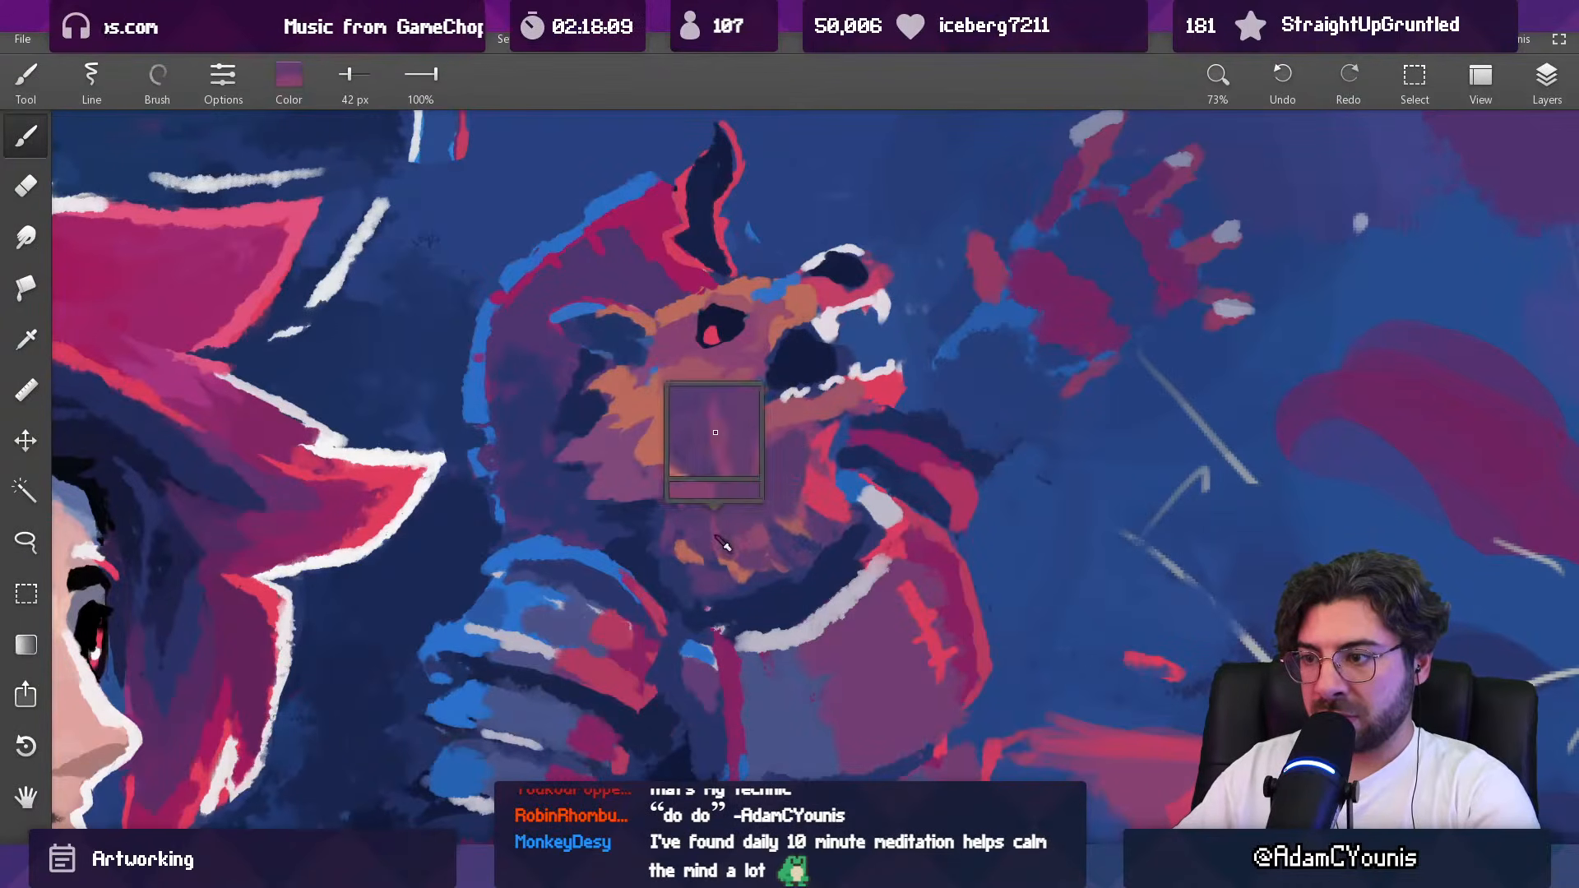
alt+click(711, 532)
alt+click(759, 515)
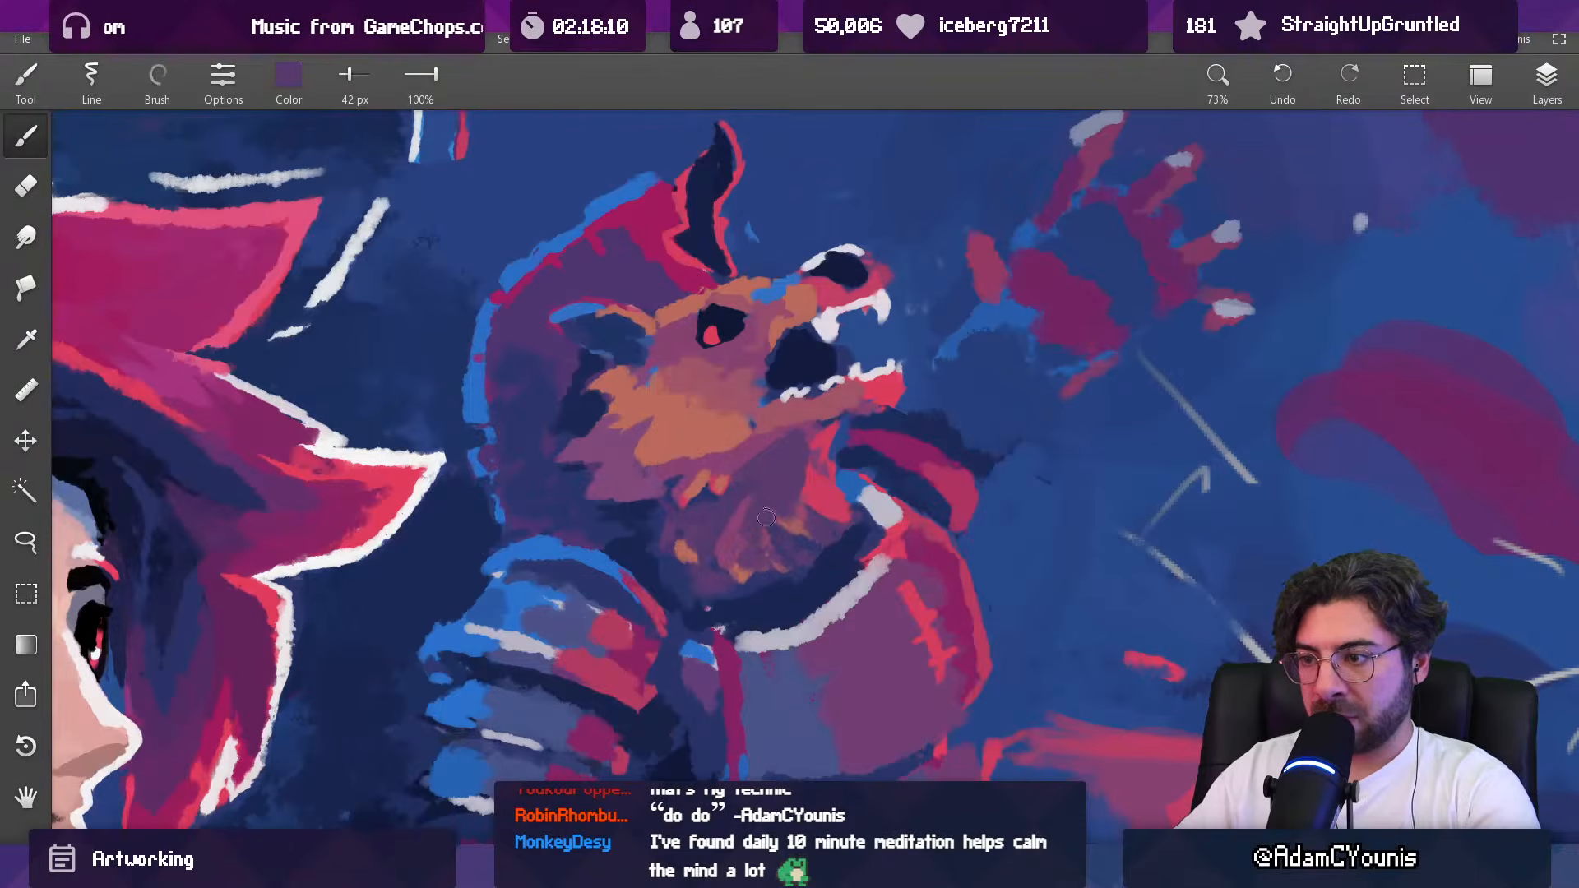
scroll(796, 528, down, 6)
scroll(798, 473, up, 5)
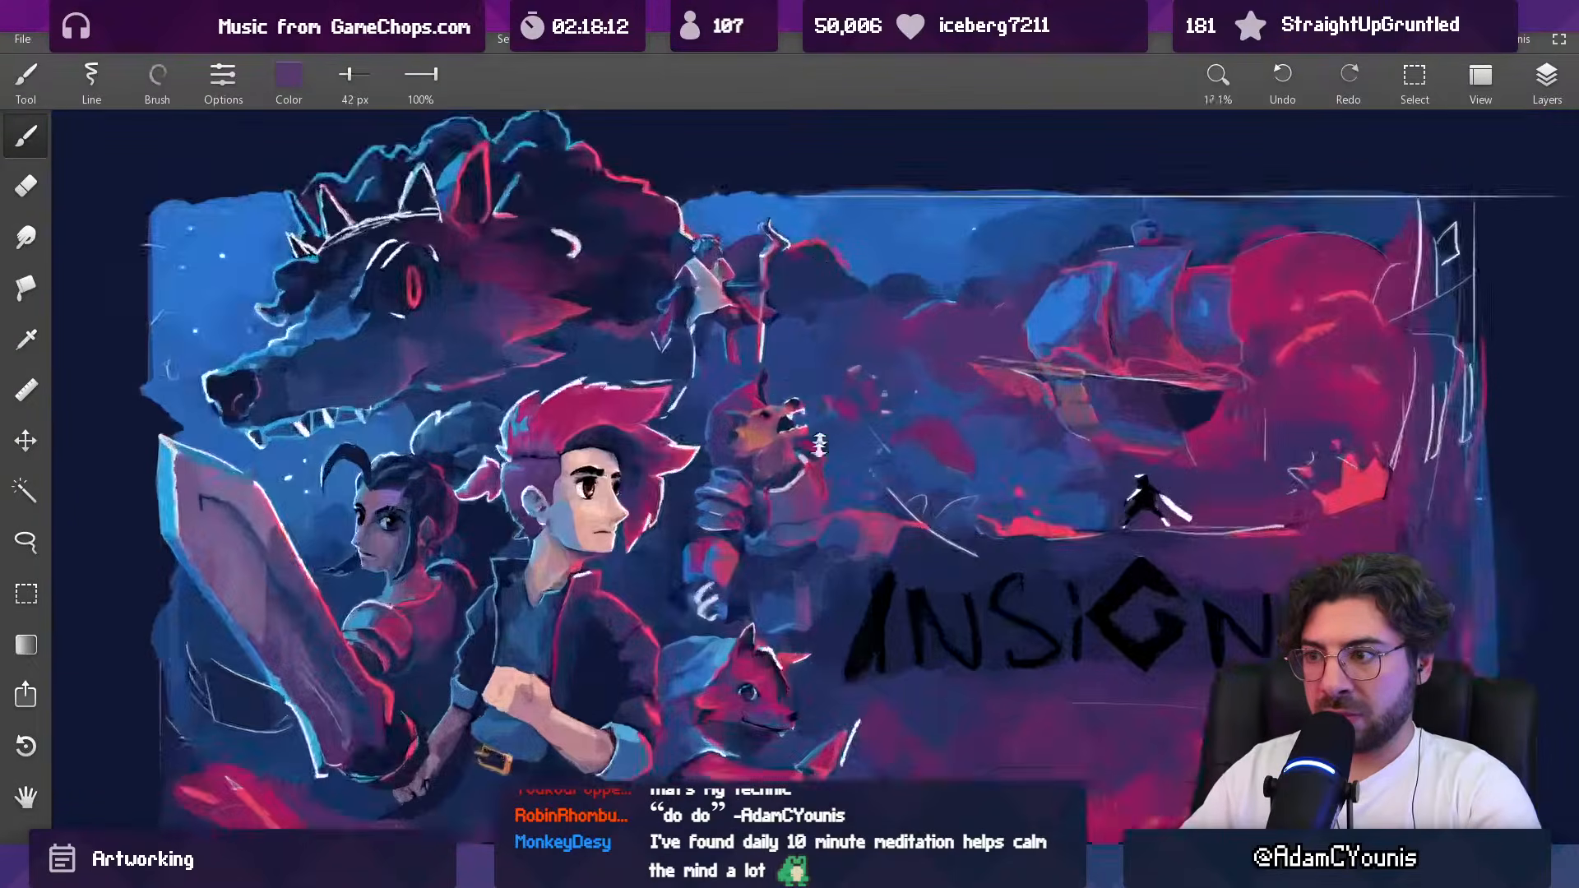
Step: Clean up the background beneath the beast's open jaw with sampled blue, using a 37 px brush
alt+click(756, 448)
key(])
alt+click(772, 448)
drag(771, 444, 759, 404)
alt+click(769, 421)
key([)
key([)
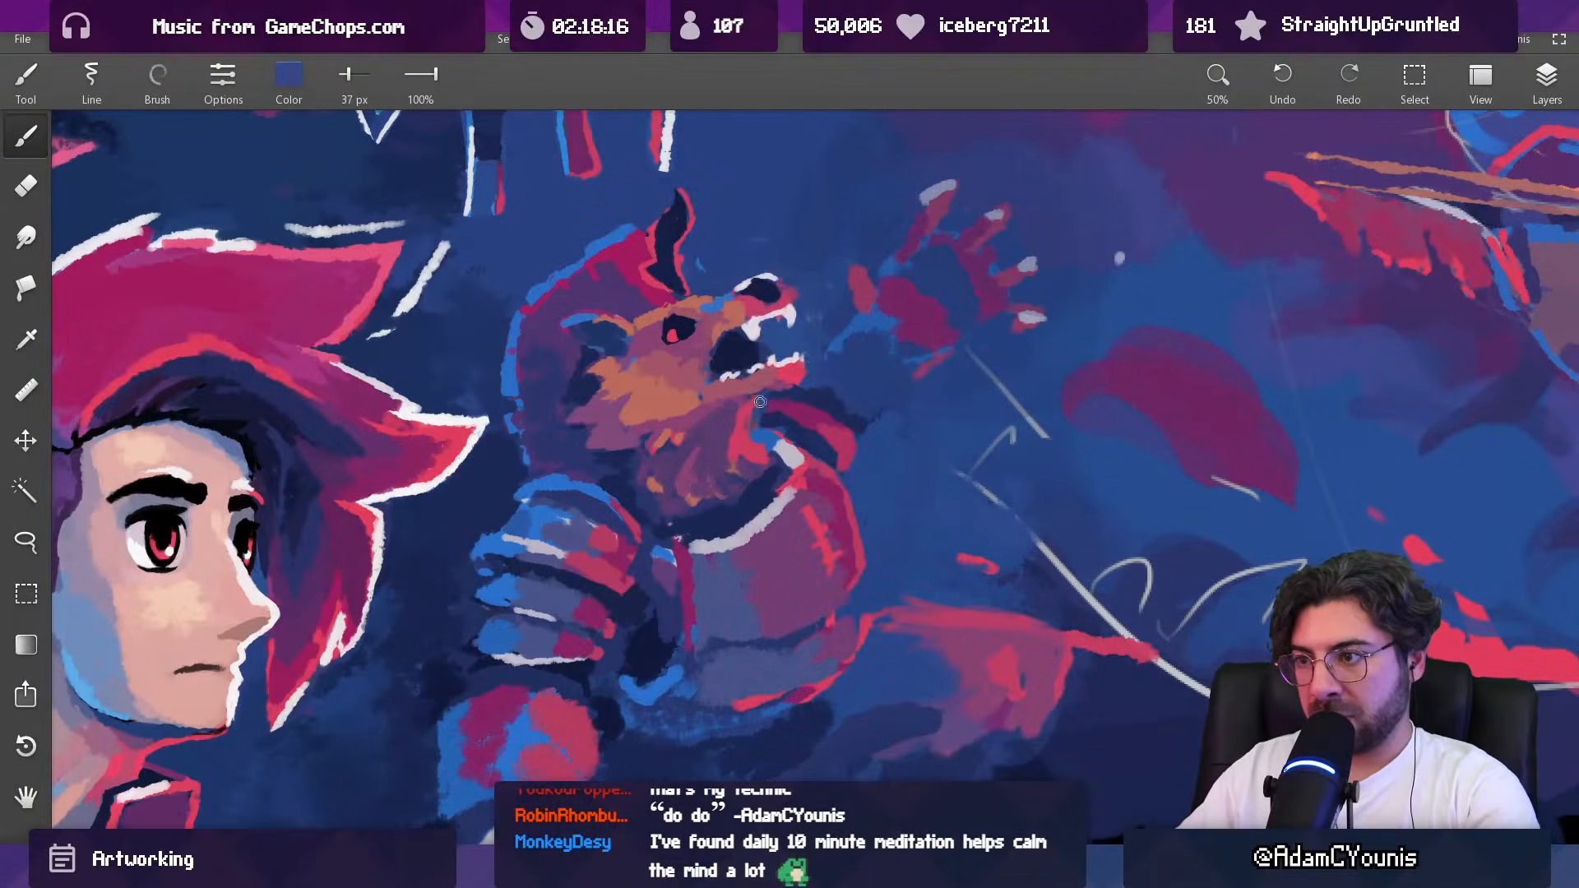
scroll(753, 419, down, 8)
drag(745, 542, 749, 532)
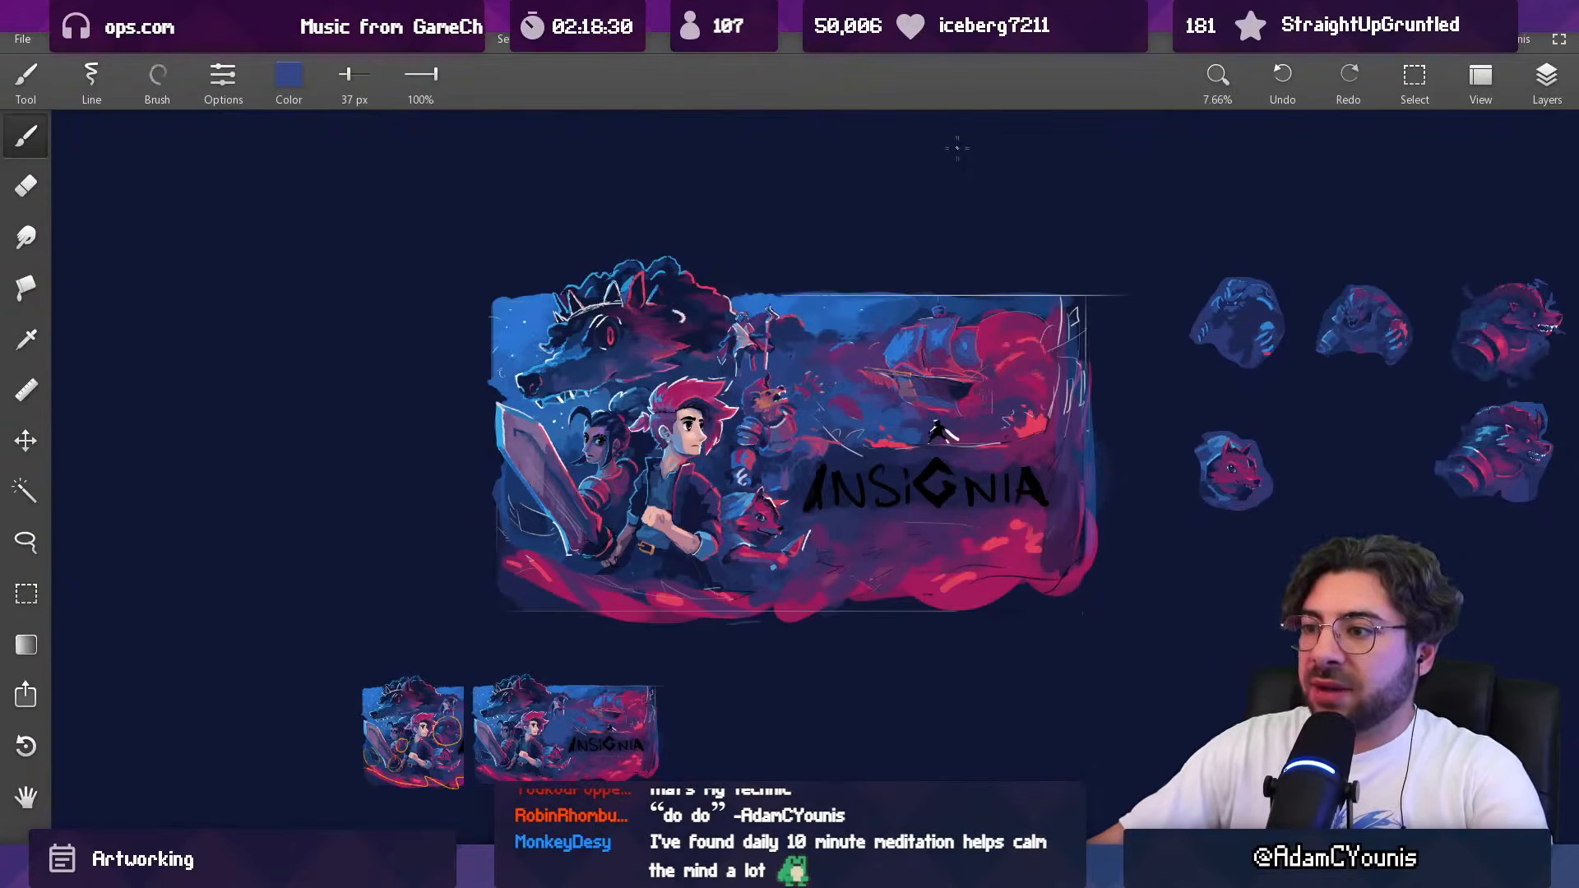
Step: Try a pale highlight stroke across the beast's hood beside its horn with a 36 px brush
scroll(940, 433, up, 10)
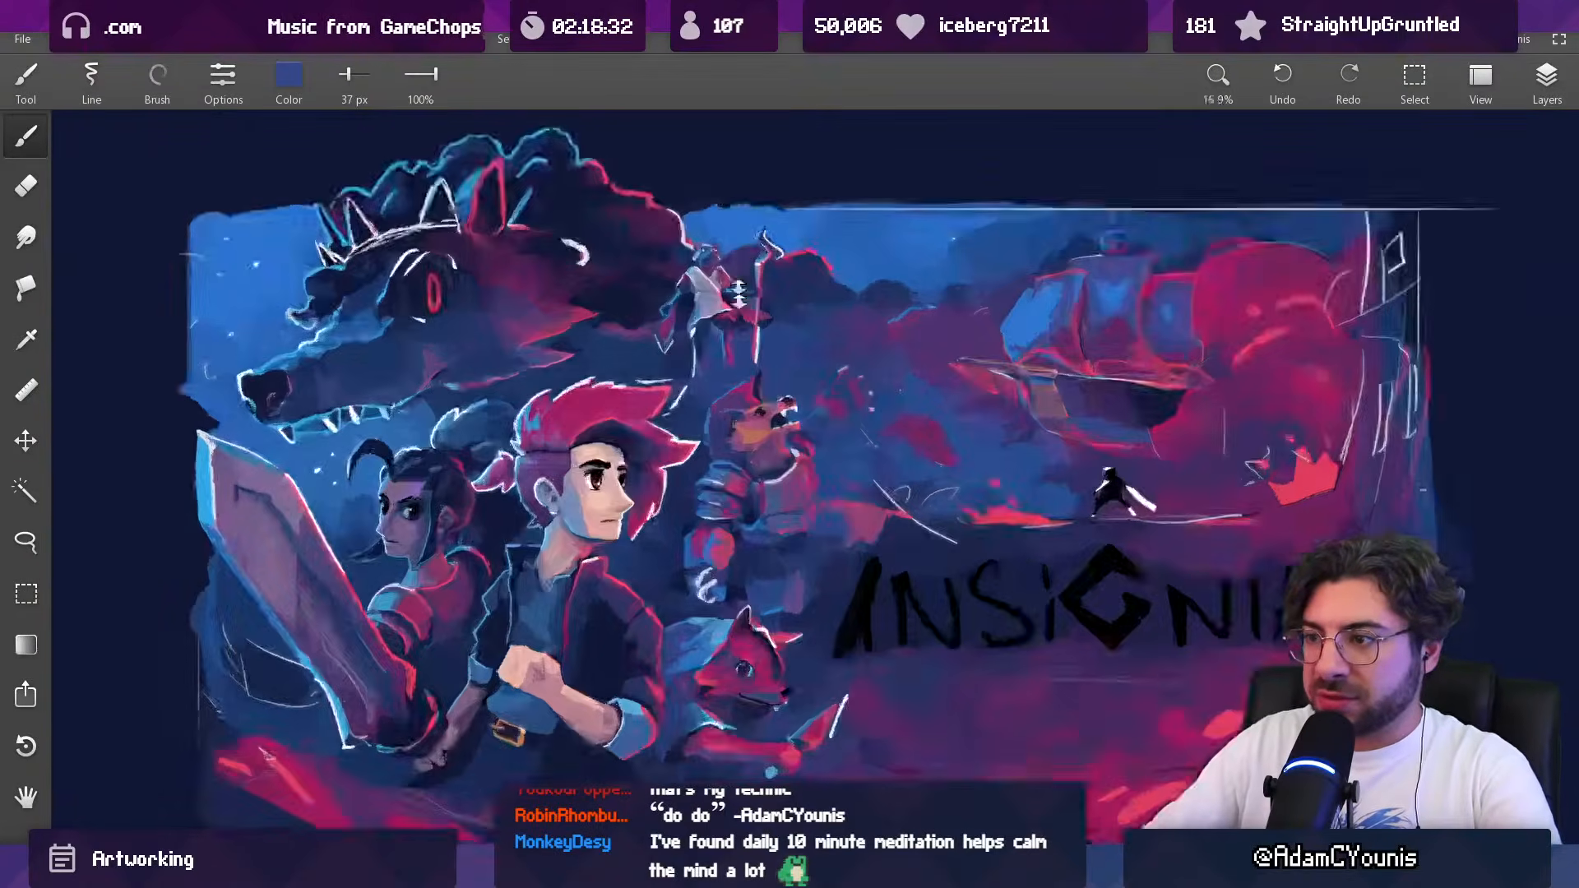
click(921, 443)
key(])
key(])
key([)
key([)
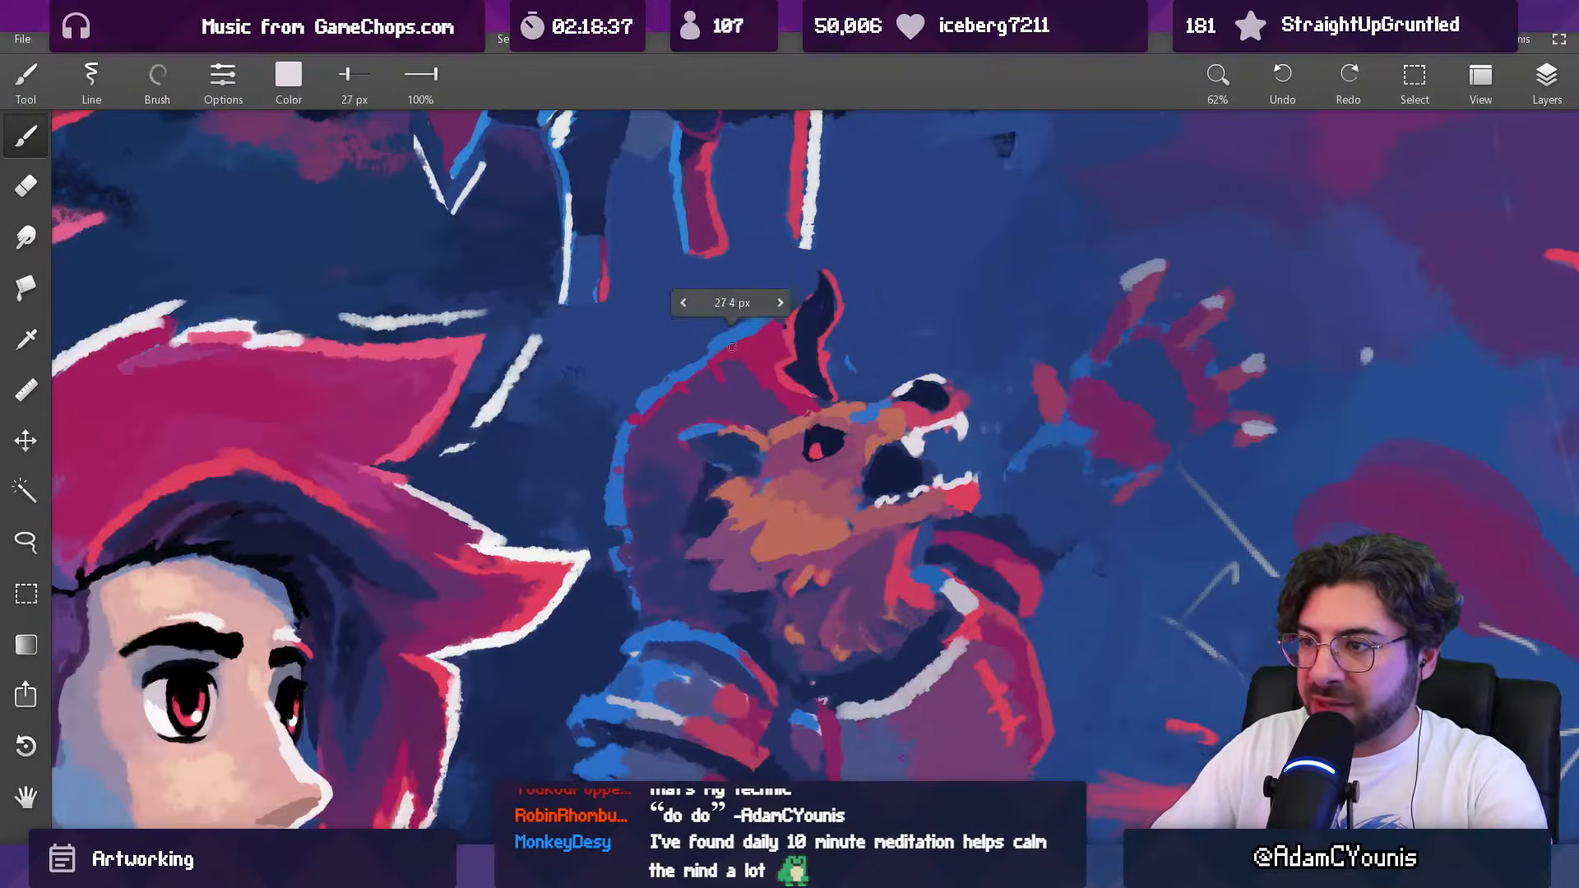
drag(735, 341, 762, 383)
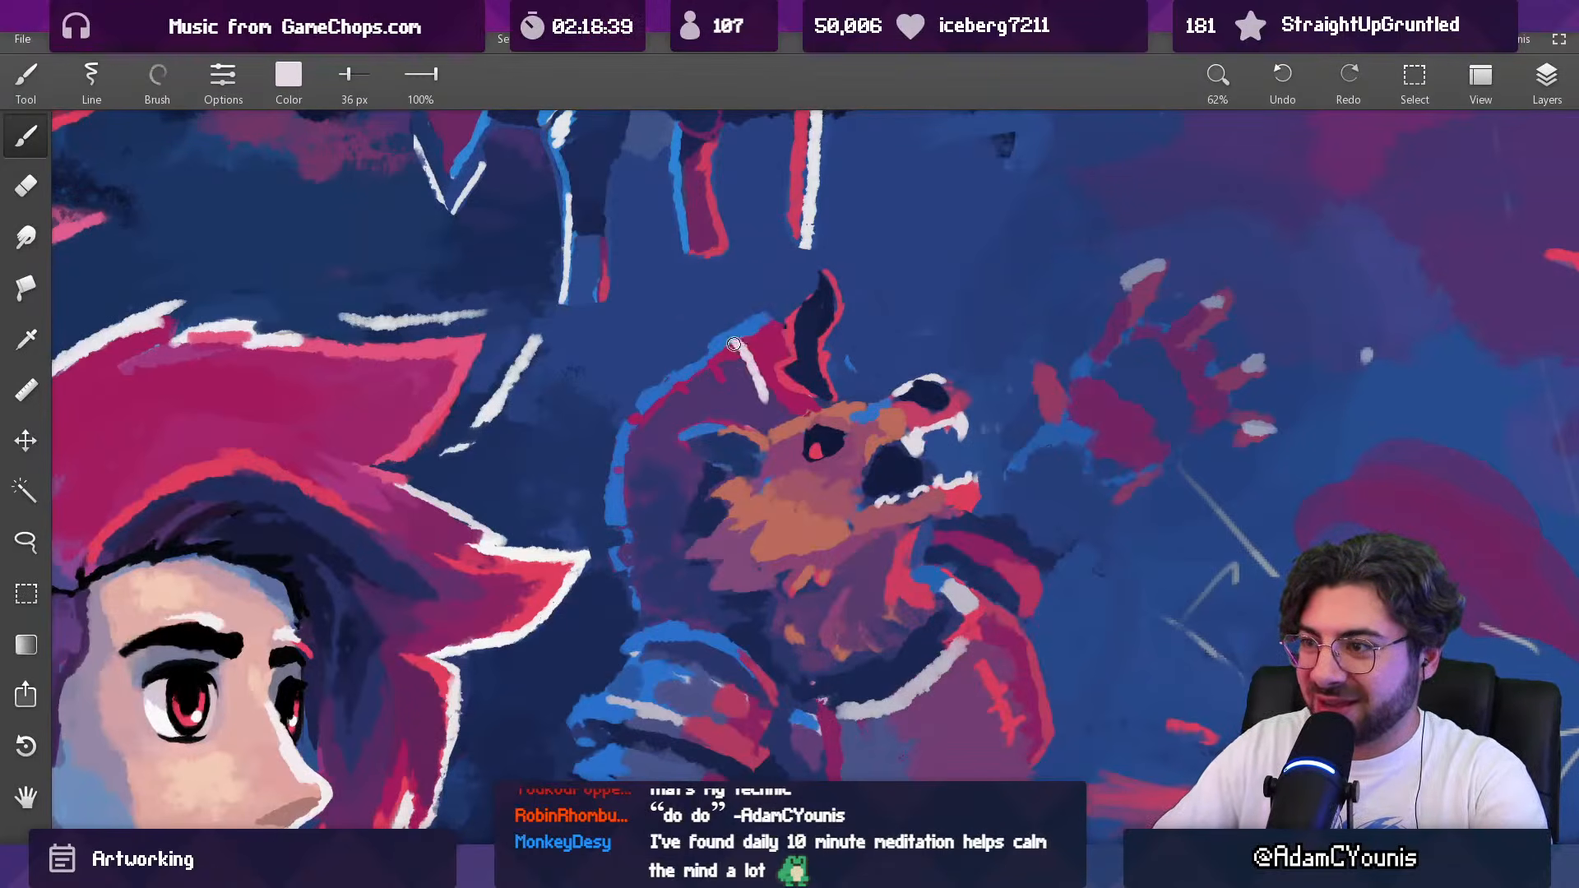
drag(801, 307, 803, 773)
key(ctrl+z)
key(ctrl+z)
drag(805, 348, 811, 49)
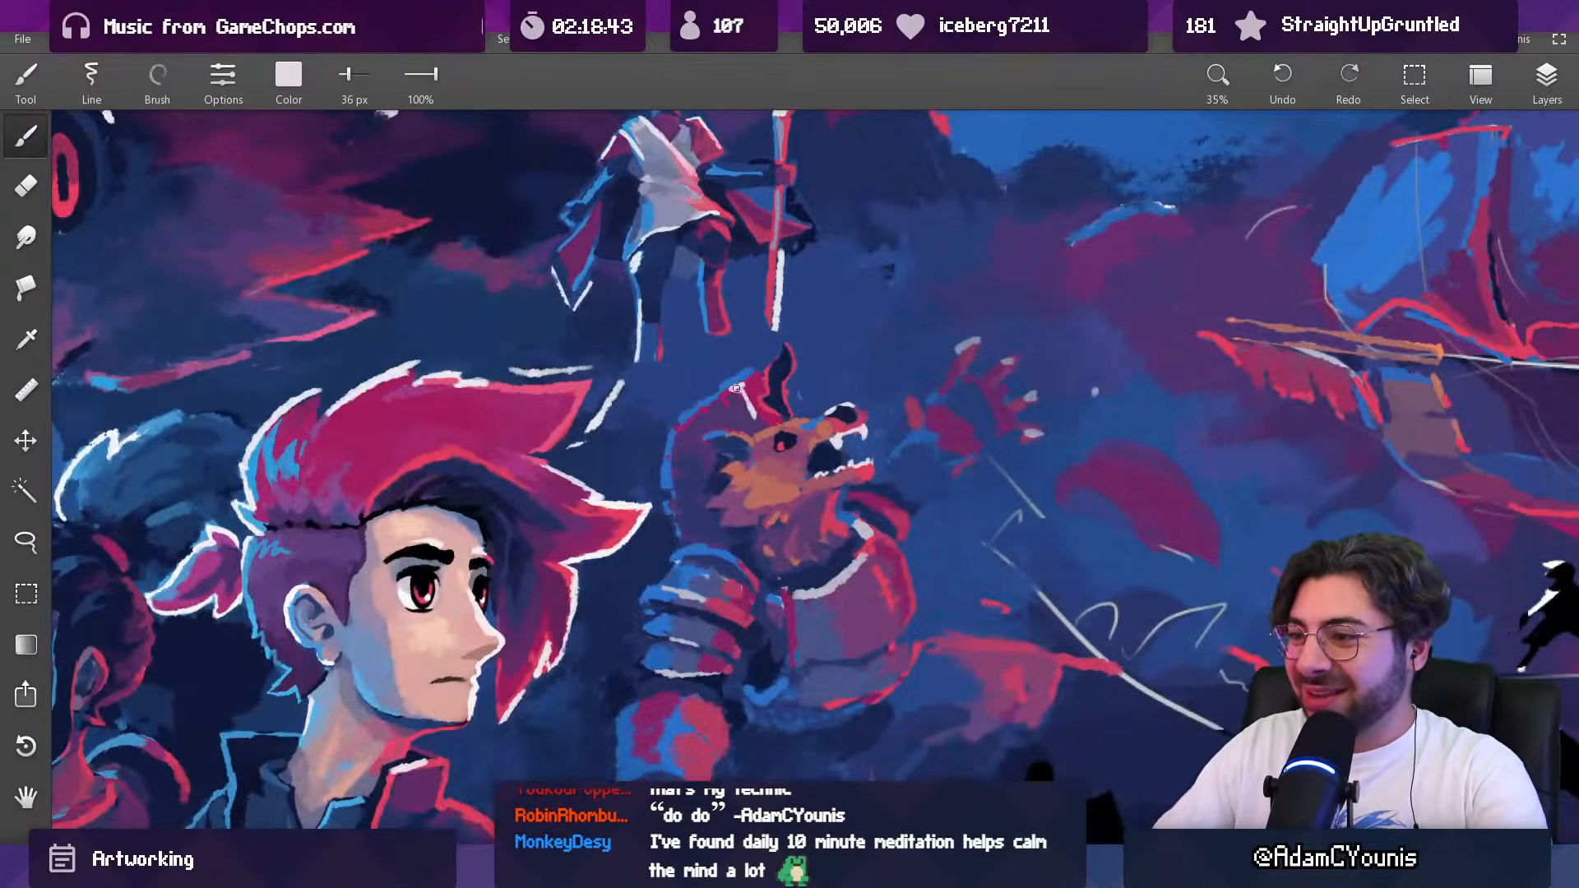
scroll(739, 387, down, 5)
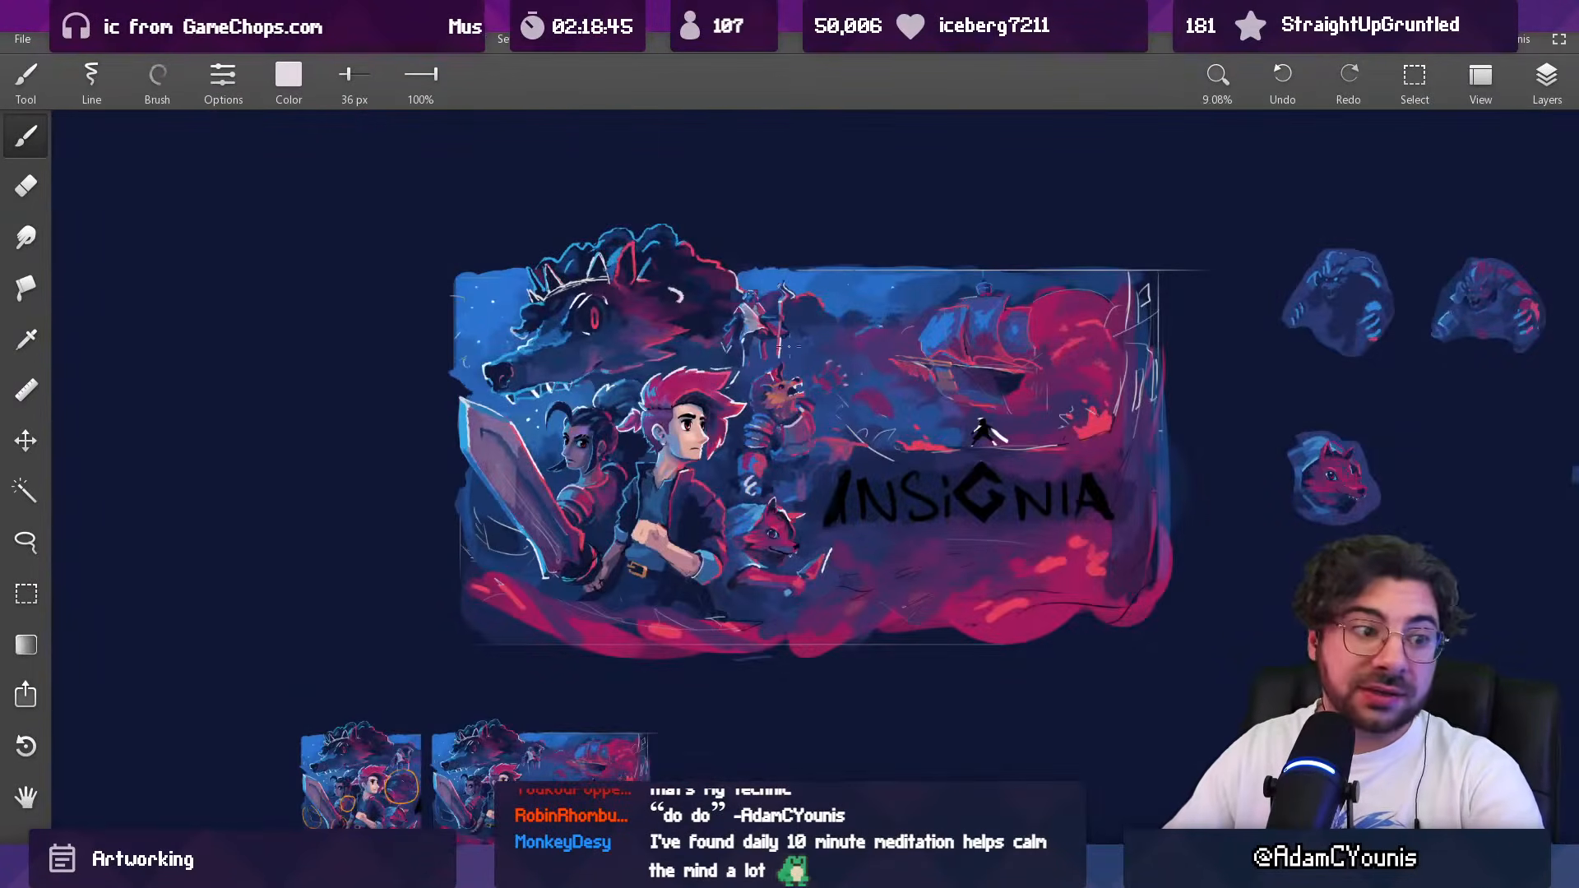
Step: Rework the shading on top of the beast's hood with sampled crimson and purple, using a 36 px brush
drag(772, 366, 778, 58)
alt+click(757, 416)
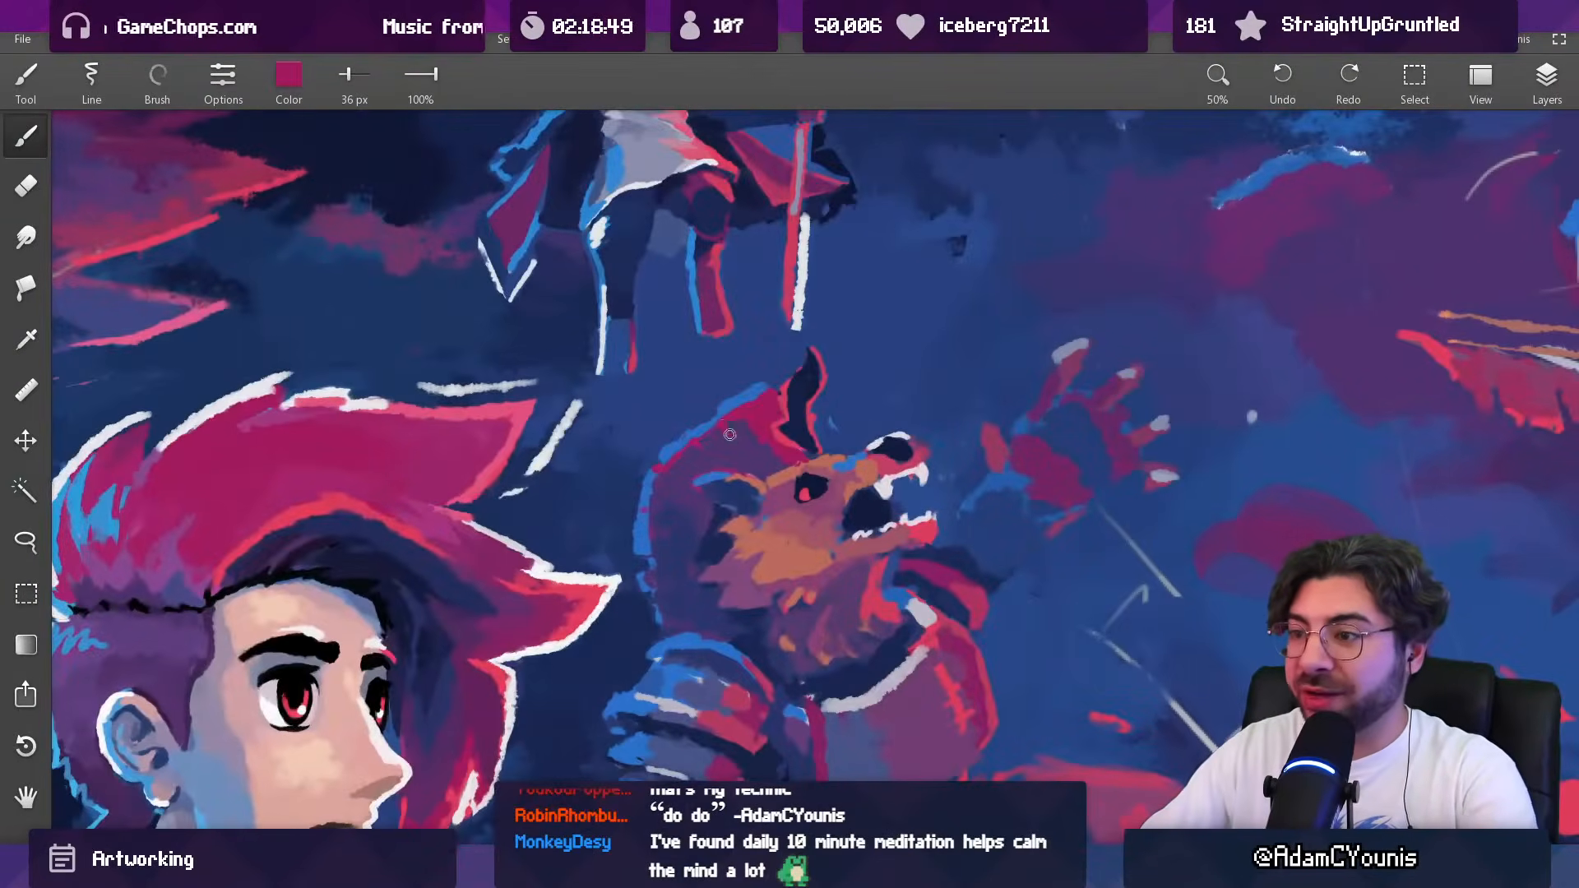
alt+click(752, 441)
alt+click(740, 448)
alt+click(758, 434)
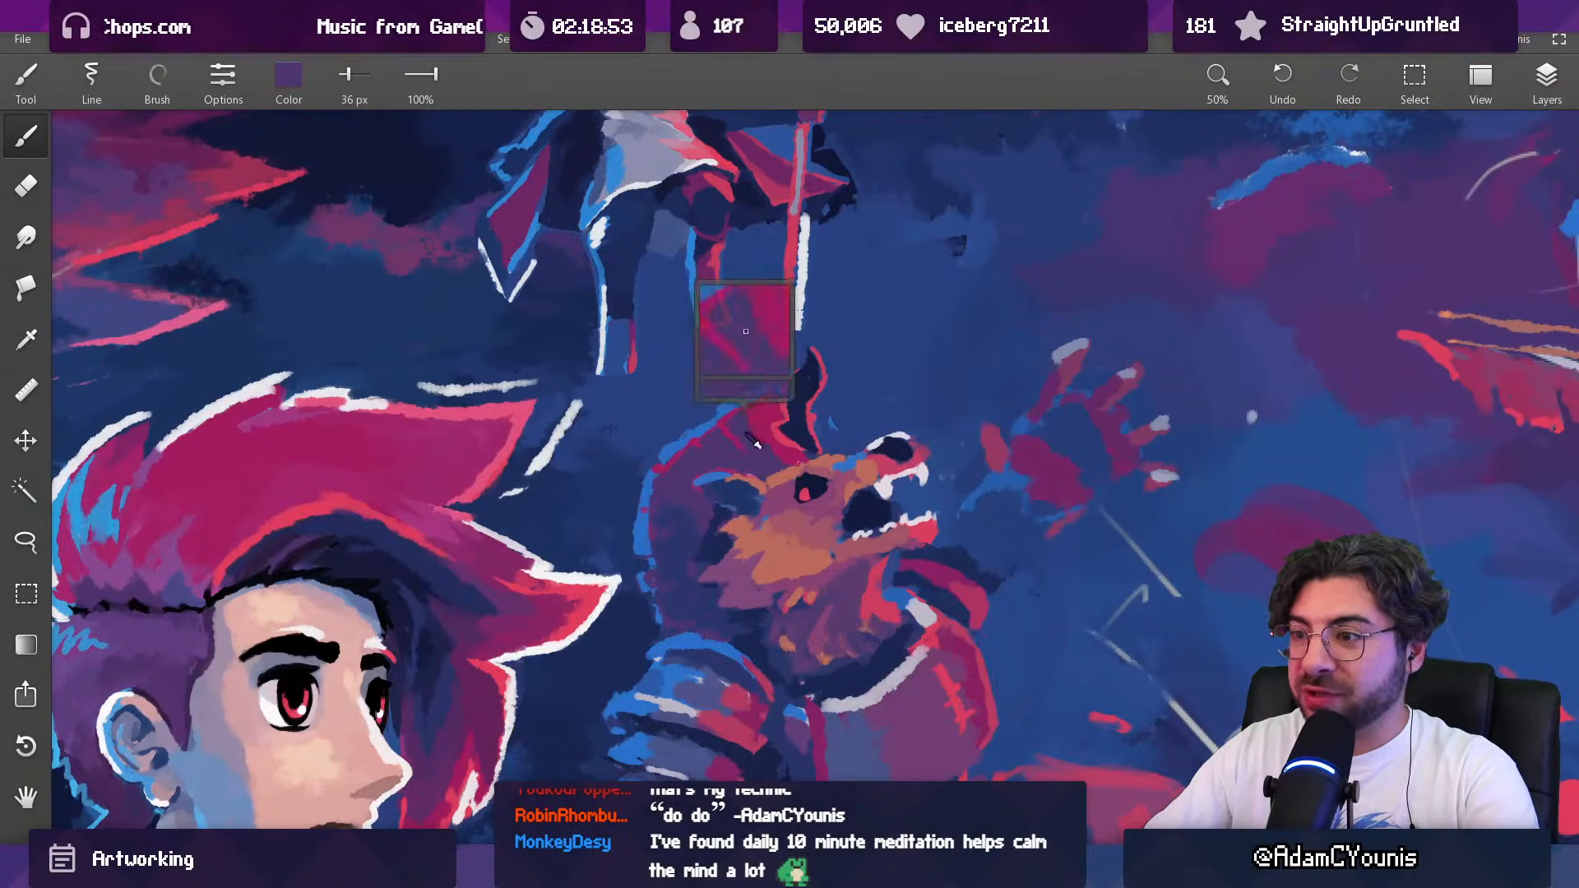
drag(790, 385, 770, 140)
alt+click(719, 439)
drag(743, 442, 807, 422)
Step: Retouch the base of the beast's horn and its brow with sampled crimson, purple and orange at 36 px
alt+click(811, 385)
alt+click(802, 405)
alt+click(835, 434)
alt+click(851, 436)
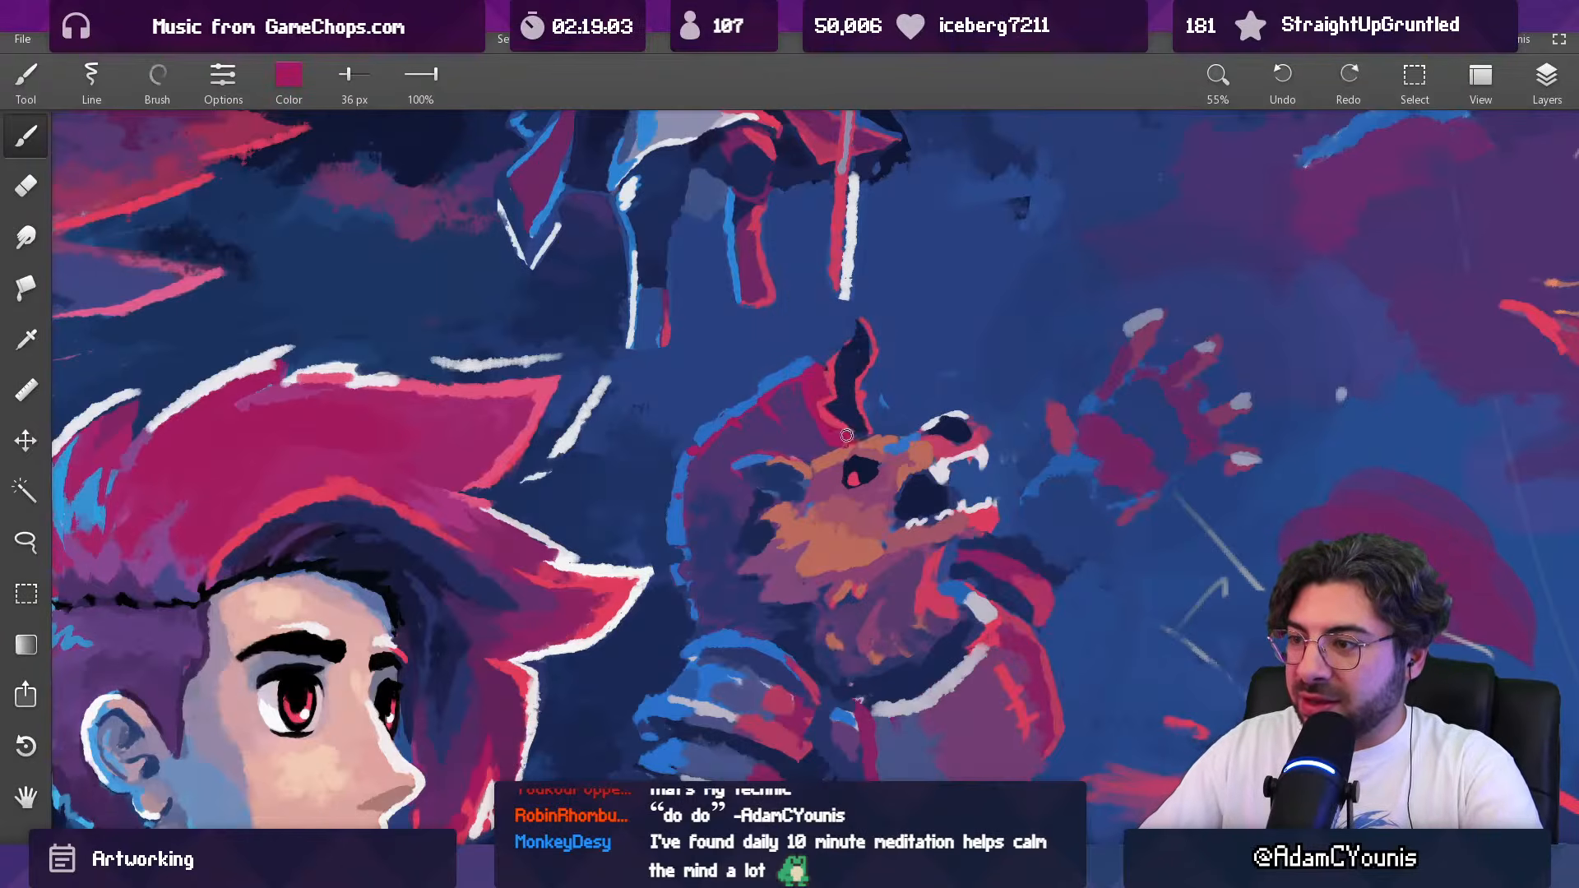
alt+click(843, 445)
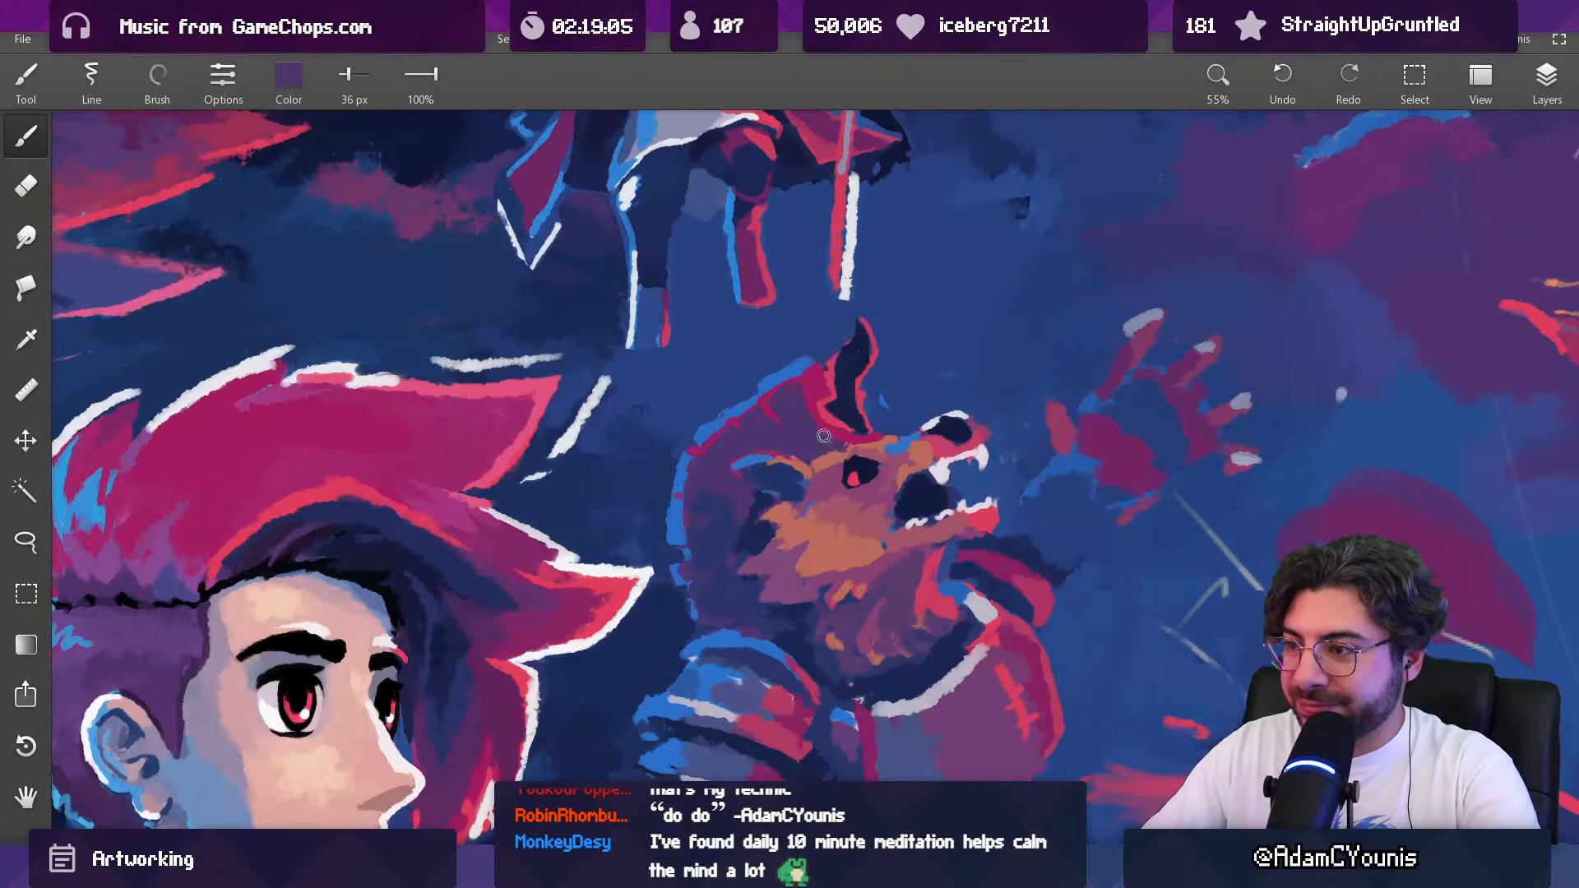
scroll(831, 442, down, 1)
alt+click(841, 445)
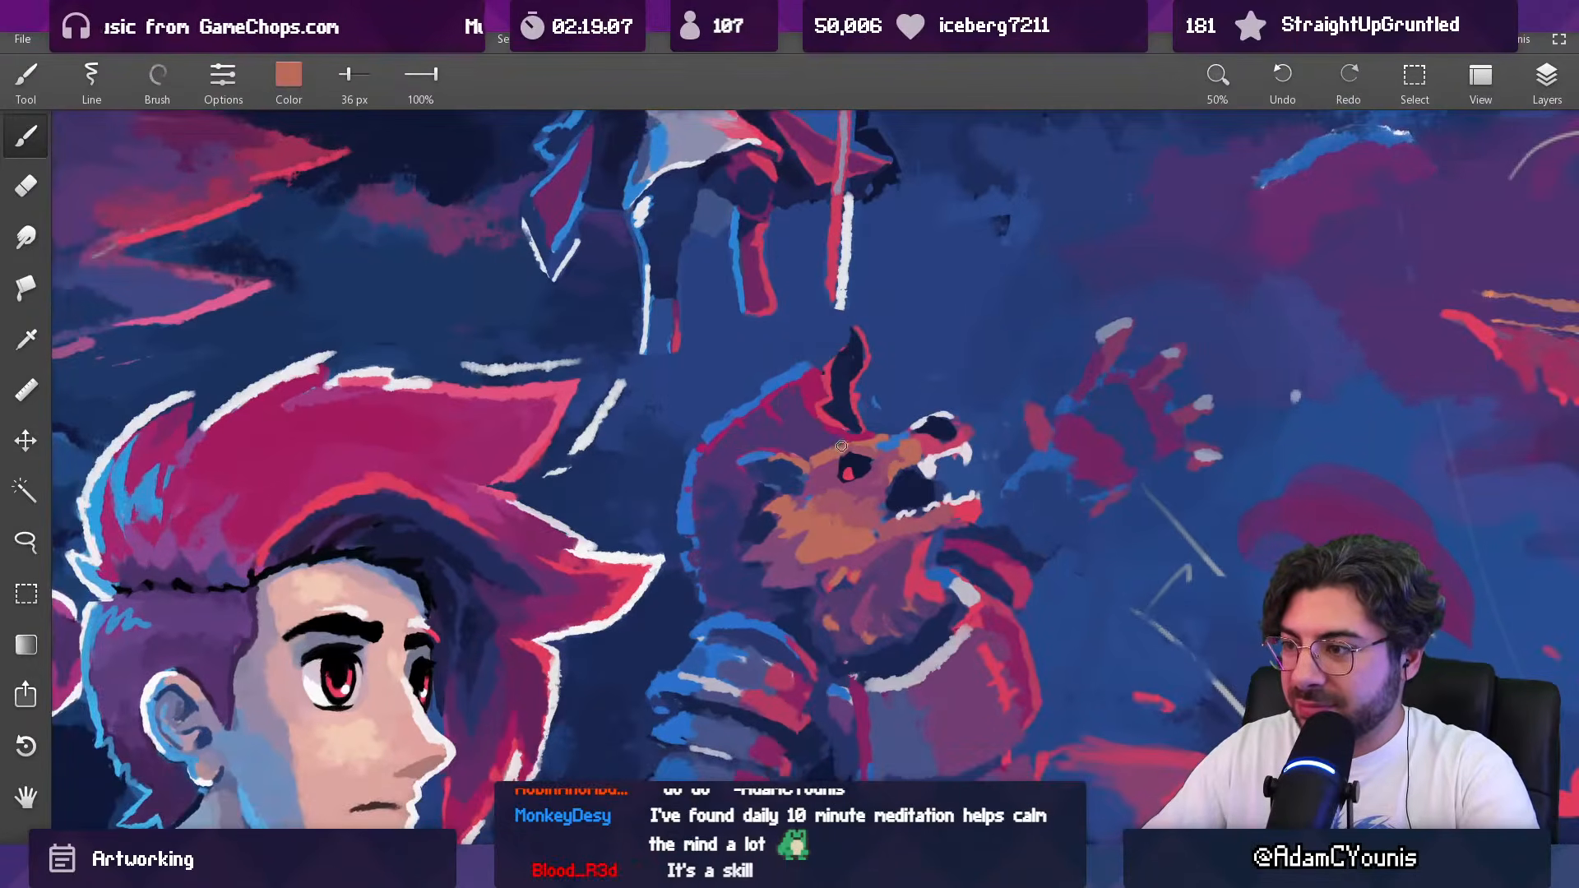
alt+click(826, 444)
scroll(818, 444, down, 5)
scroll(781, 514, down, 2)
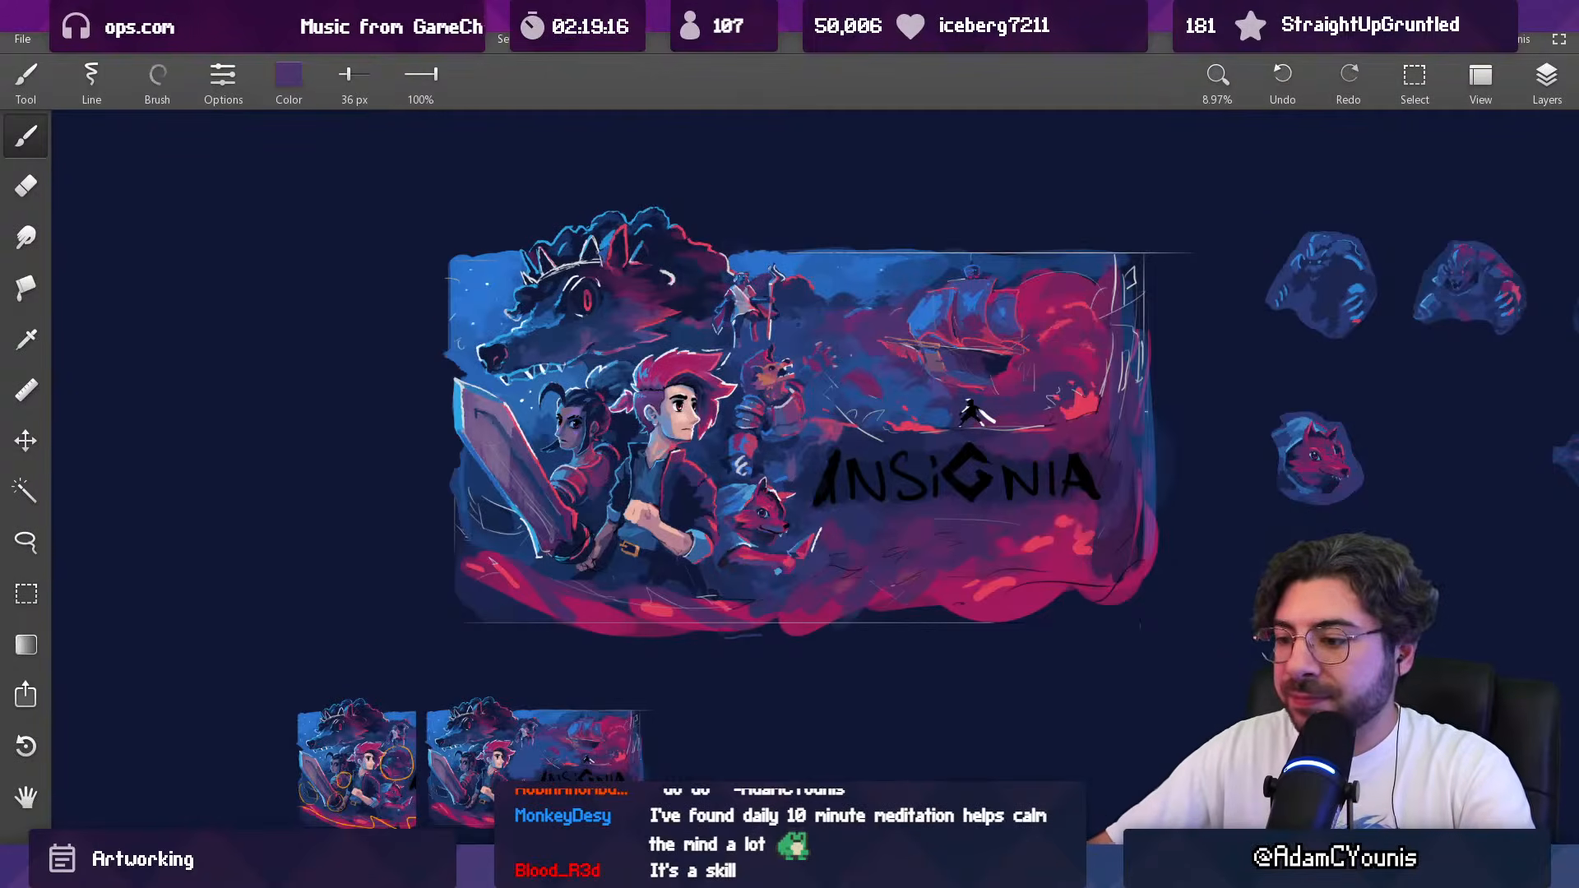
Step: Switch to the browser, open the Insignia - Music Review call in Google Meet and select its address
mouse_move(712, 870)
click(787, 802)
text(neet)
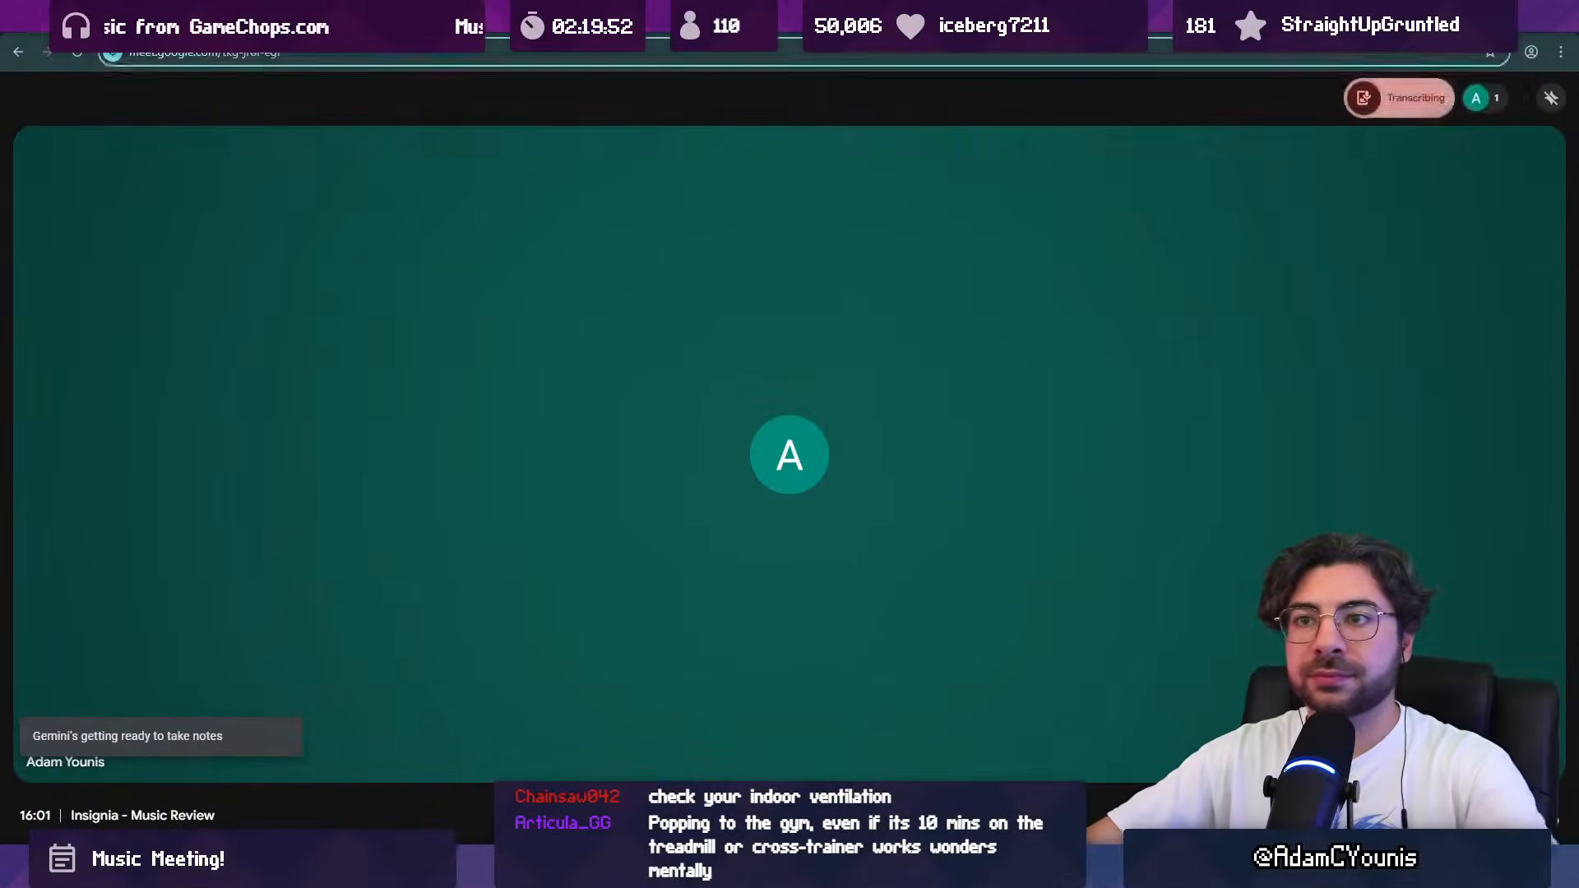
click(460, 56)
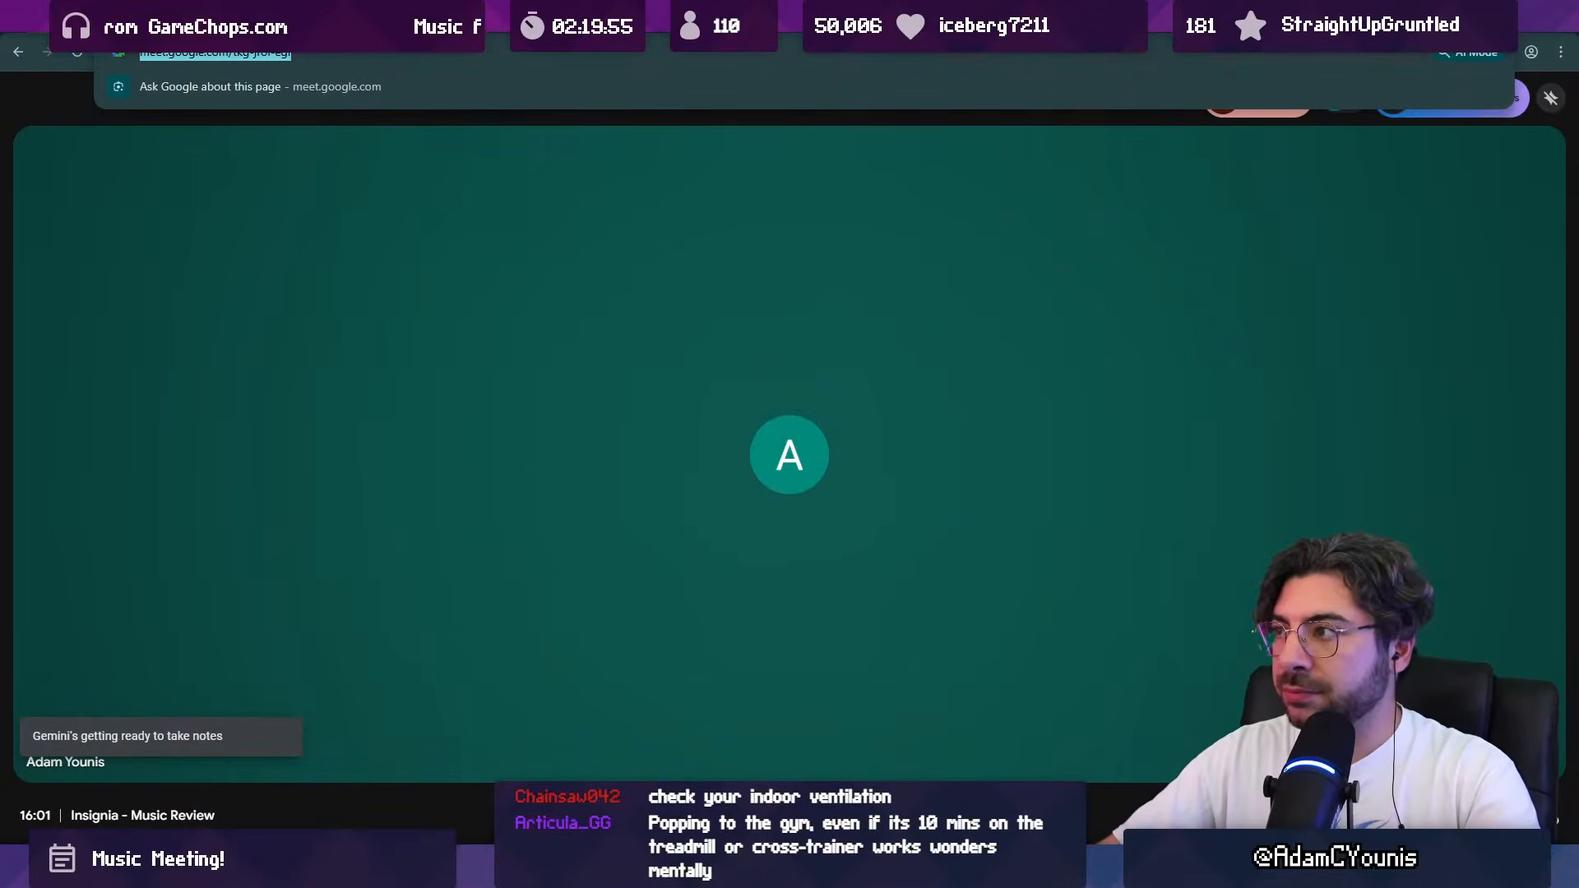
Step: Pause the stream music in Windows Media Player and return to the Google Meet call
click(952, 868)
click(635, 738)
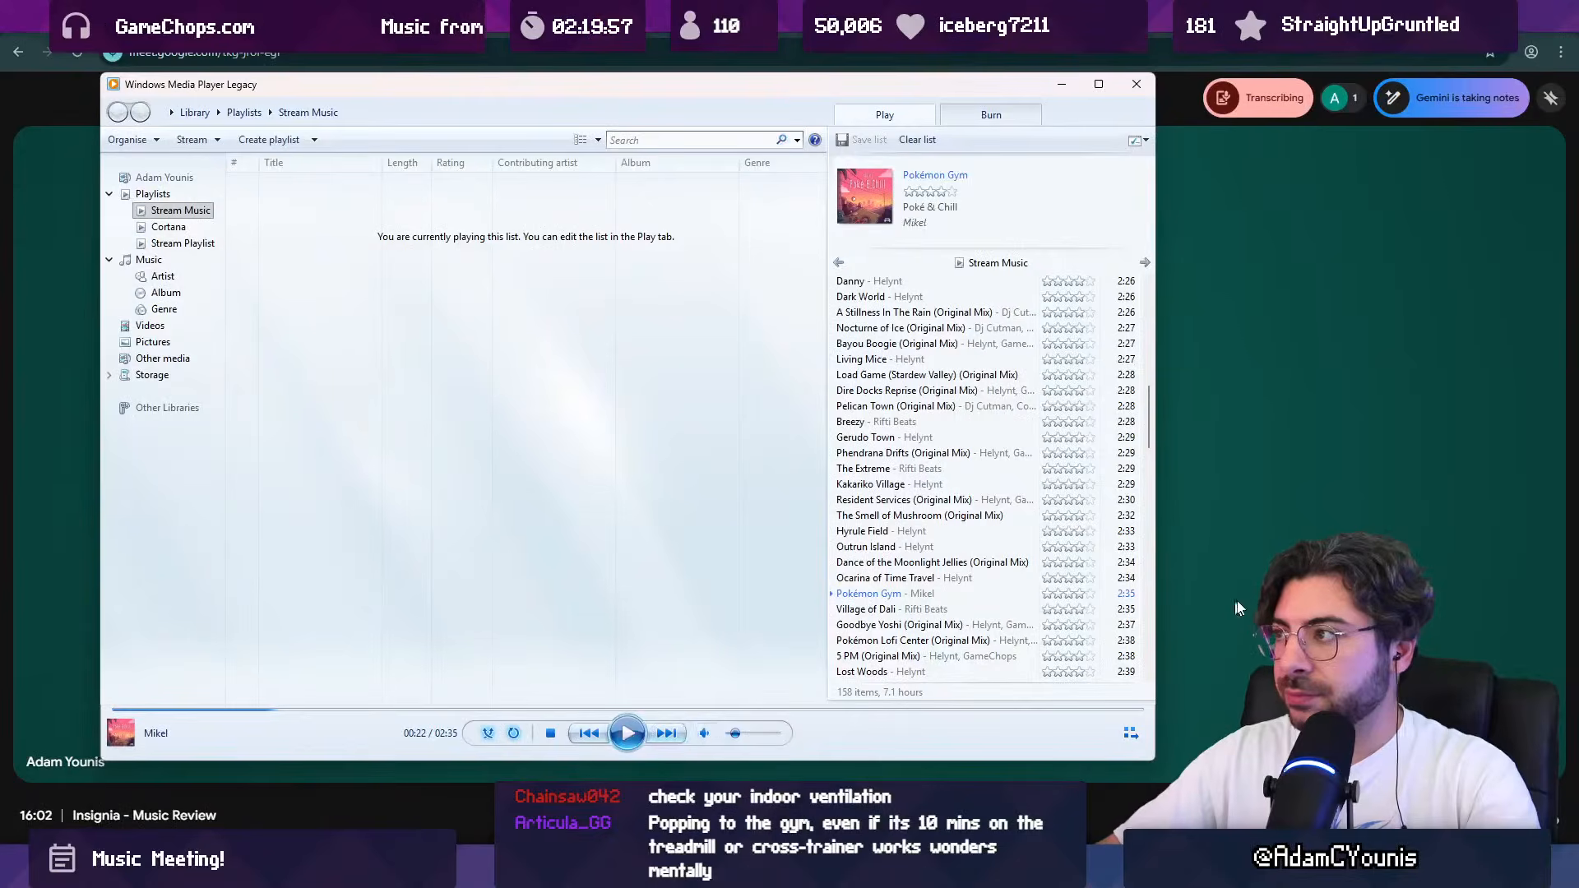
click(1230, 610)
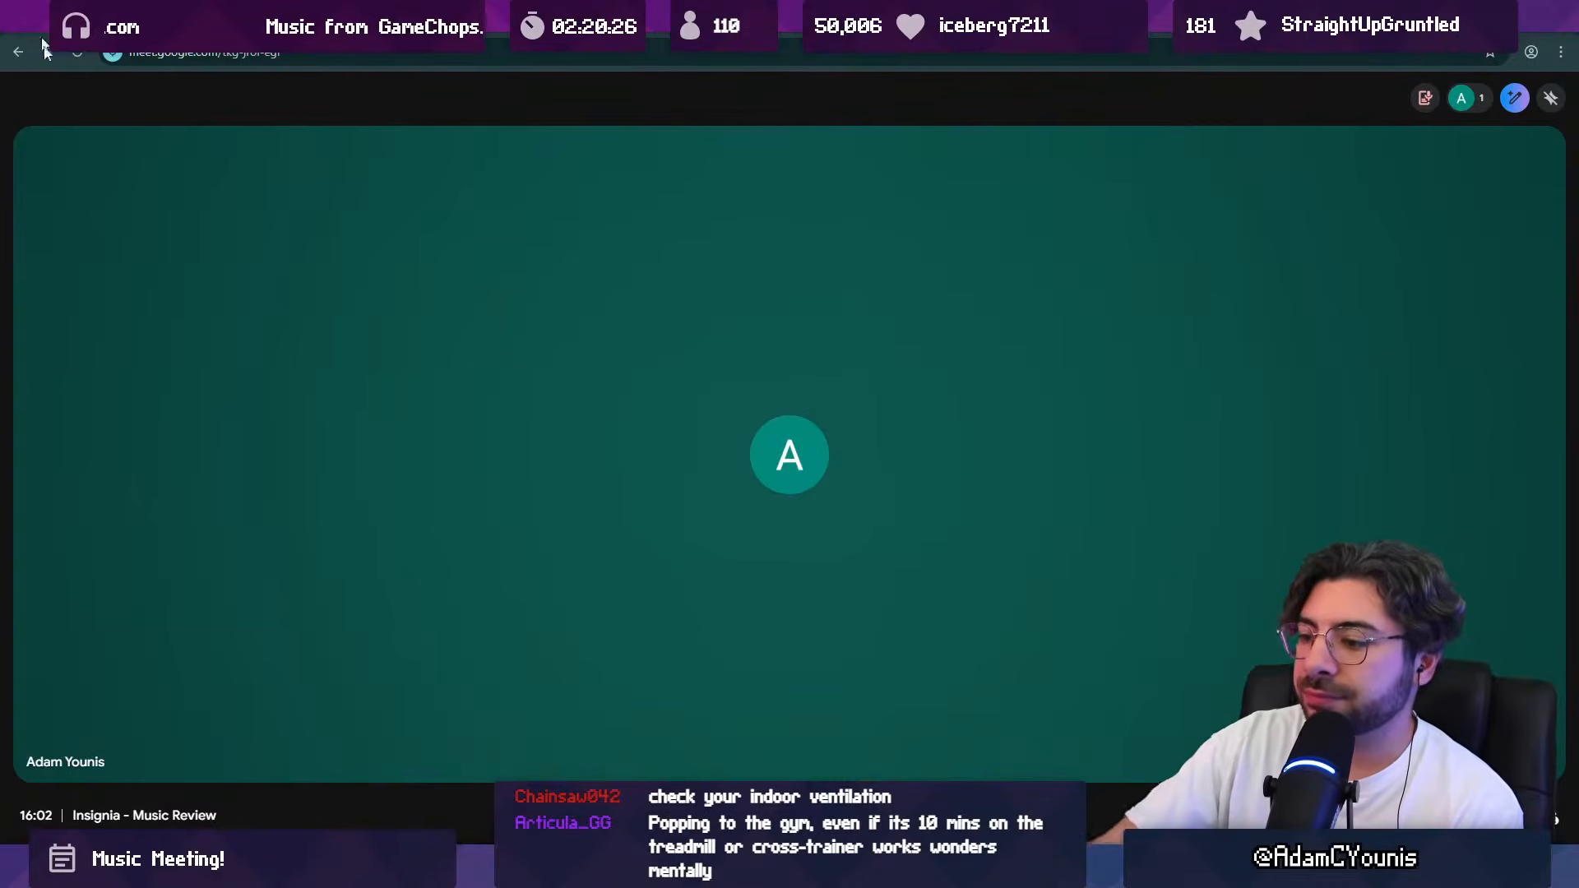
Step: Switch back to the painting and compare the armoured beast with its full-body sprite in Aseprite
mouse_move(953, 870)
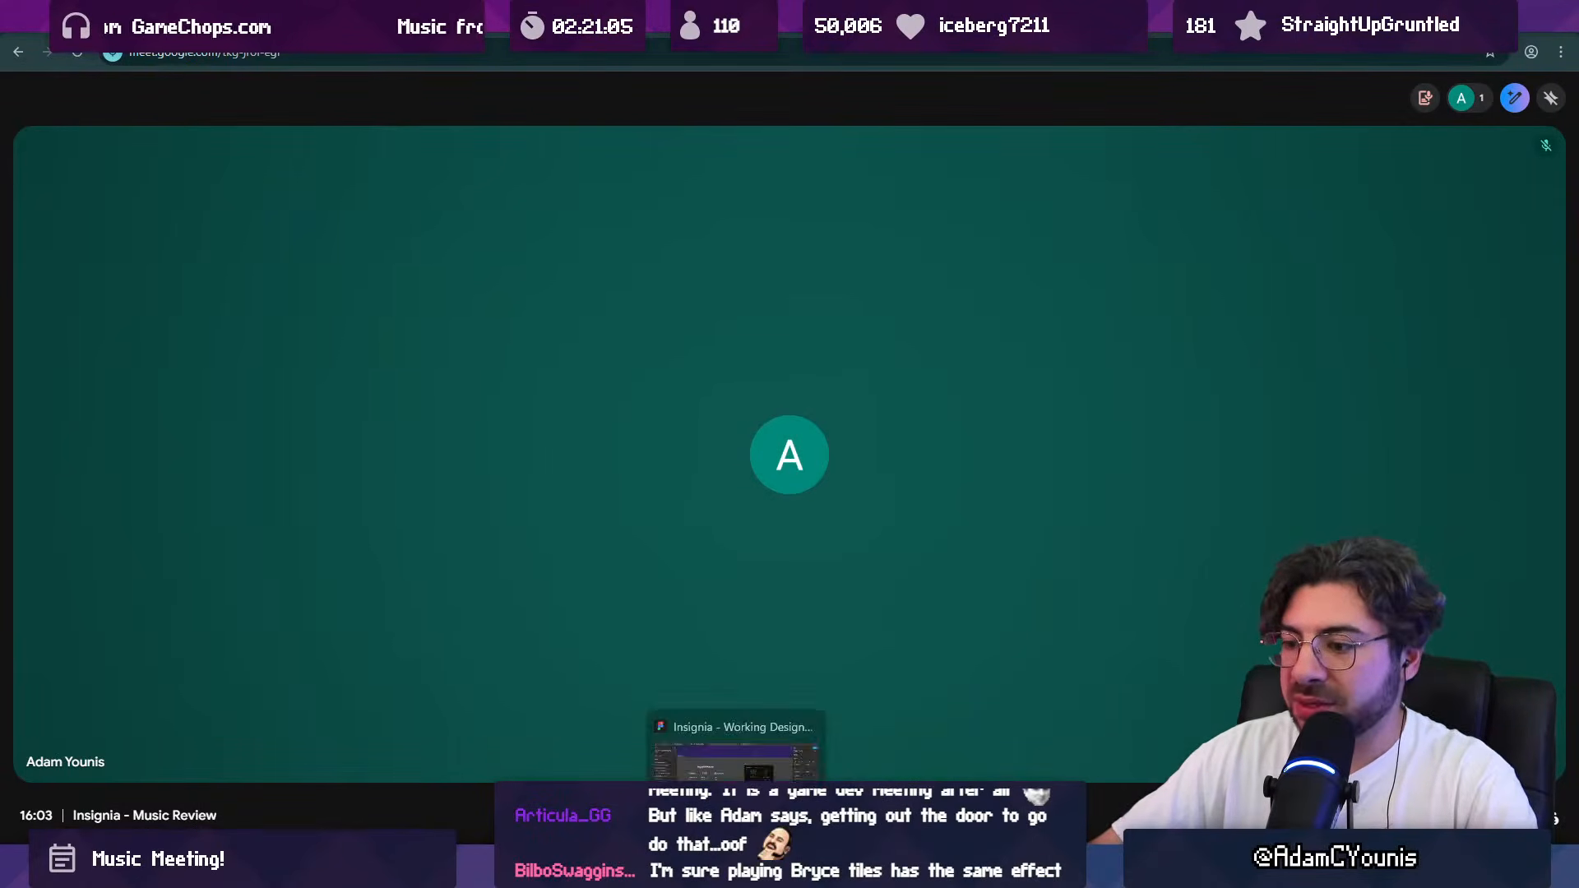
click(773, 761)
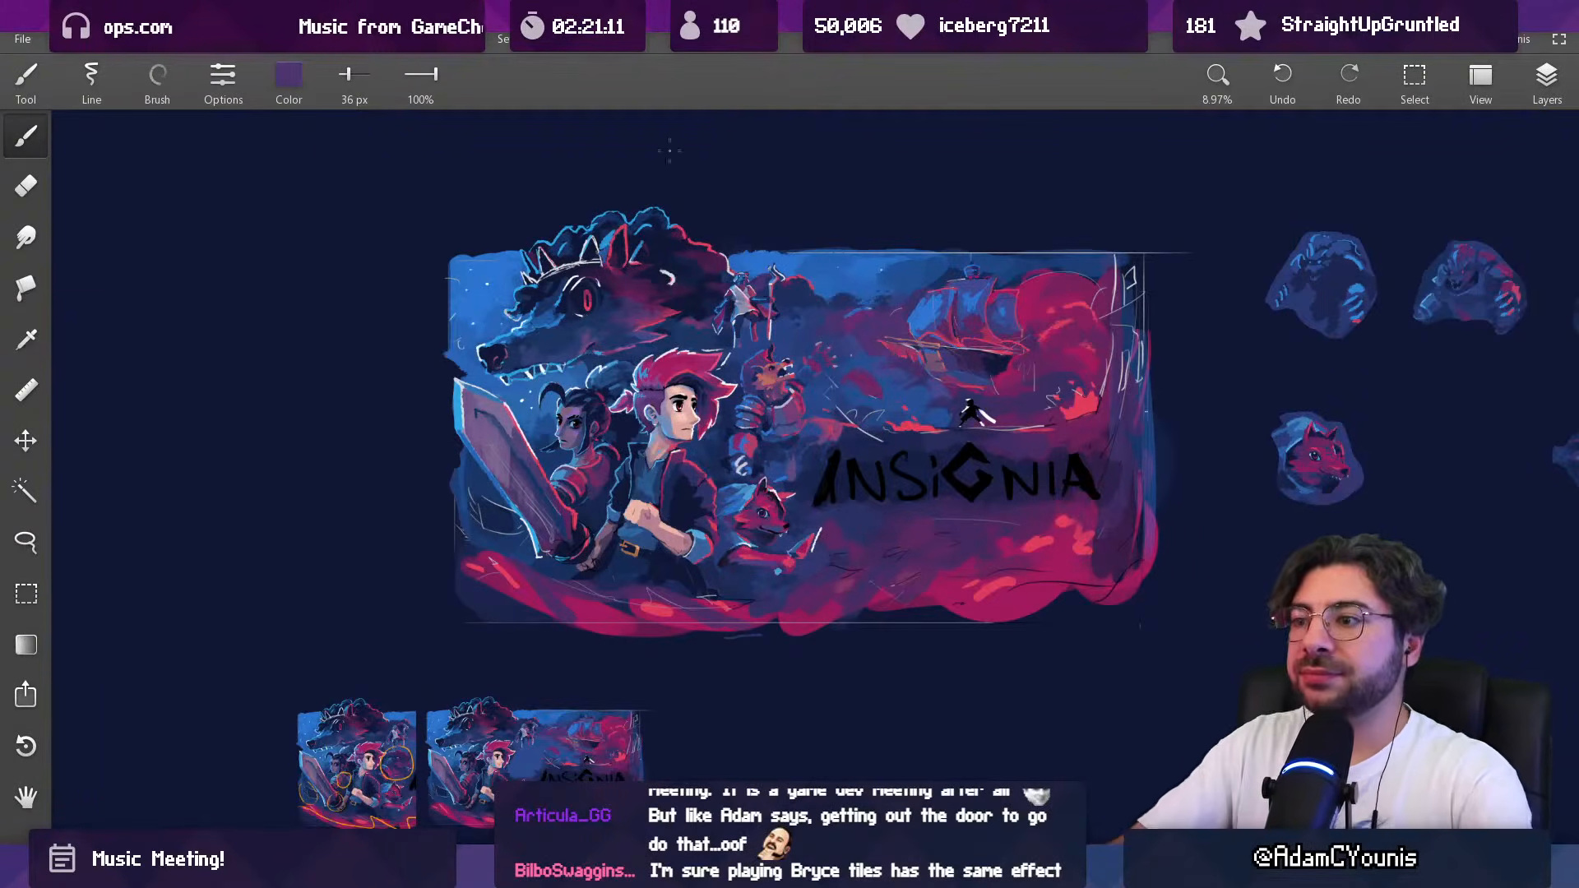
scroll(765, 354, up, 5)
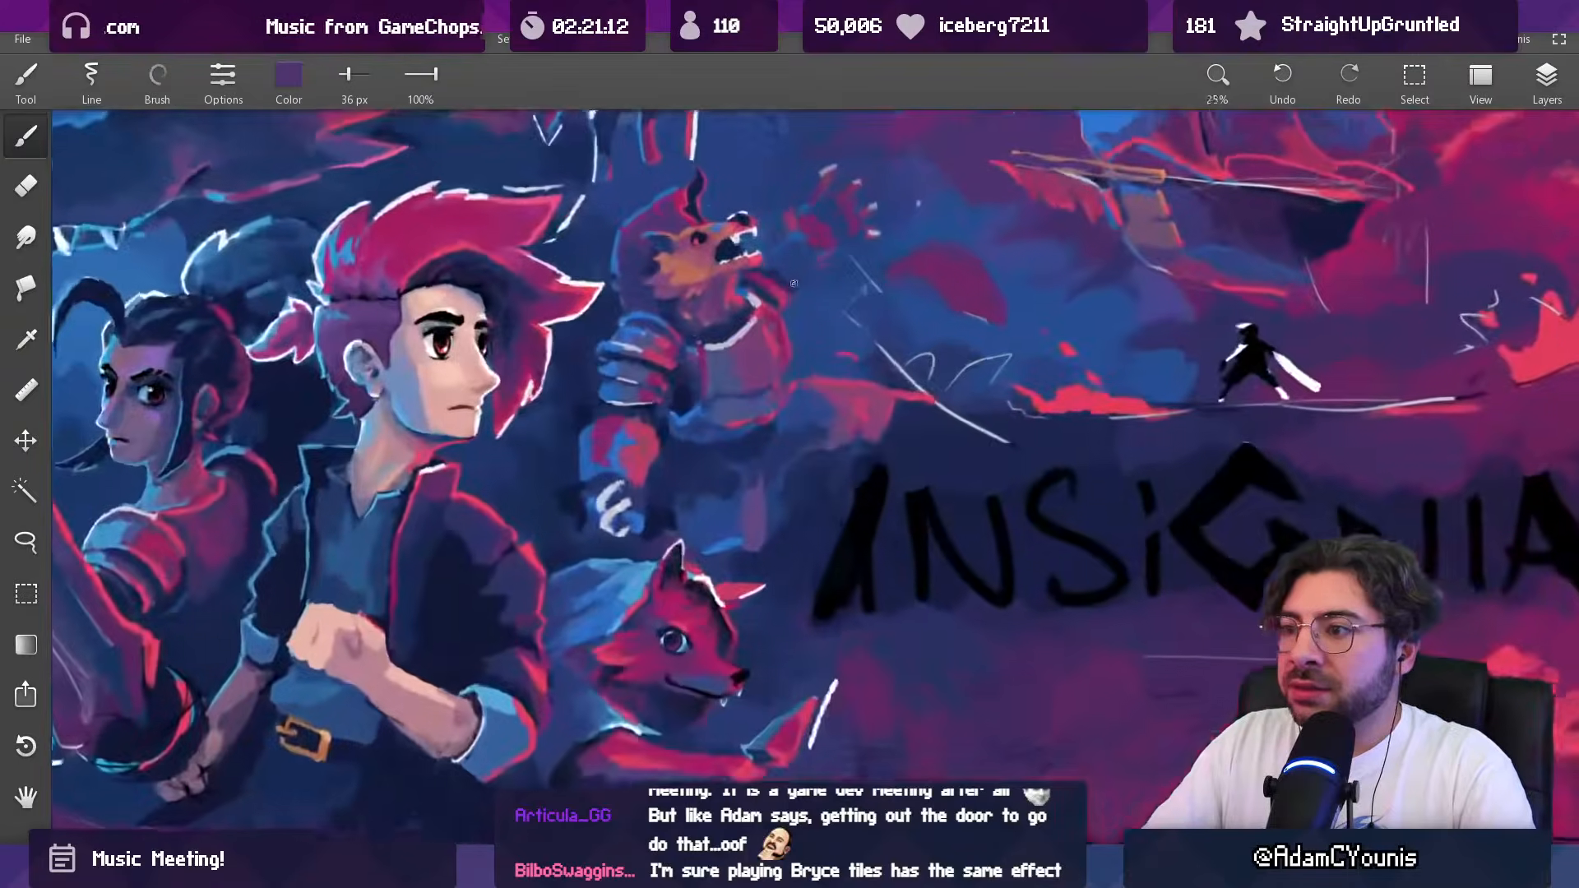
scroll(784, 330, down, 5)
scroll(777, 368, up, 5)
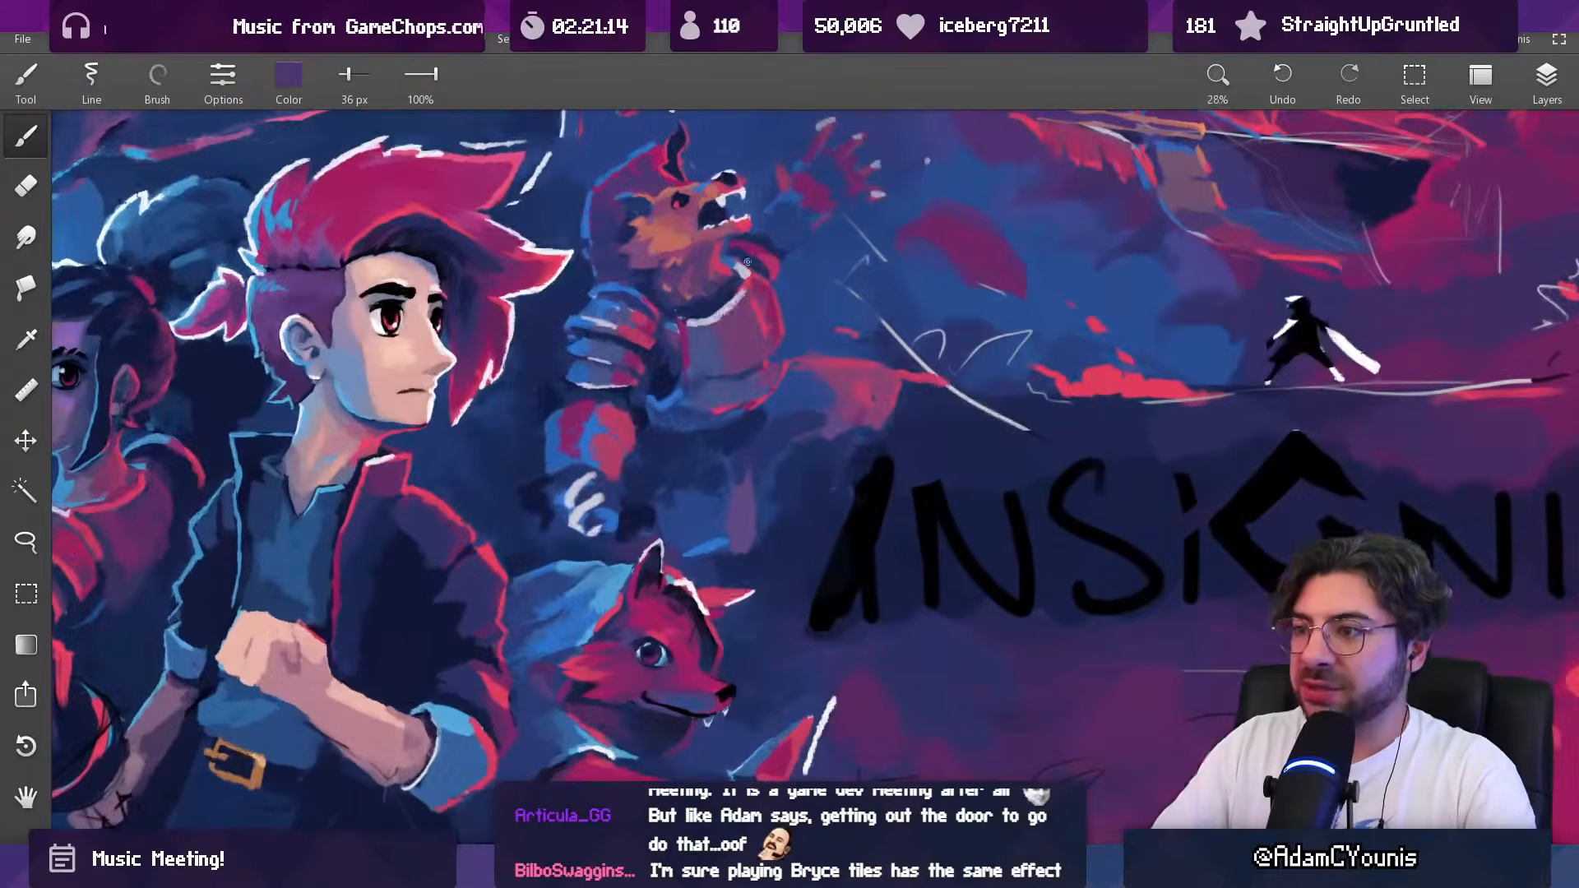
key(alt+Tab)
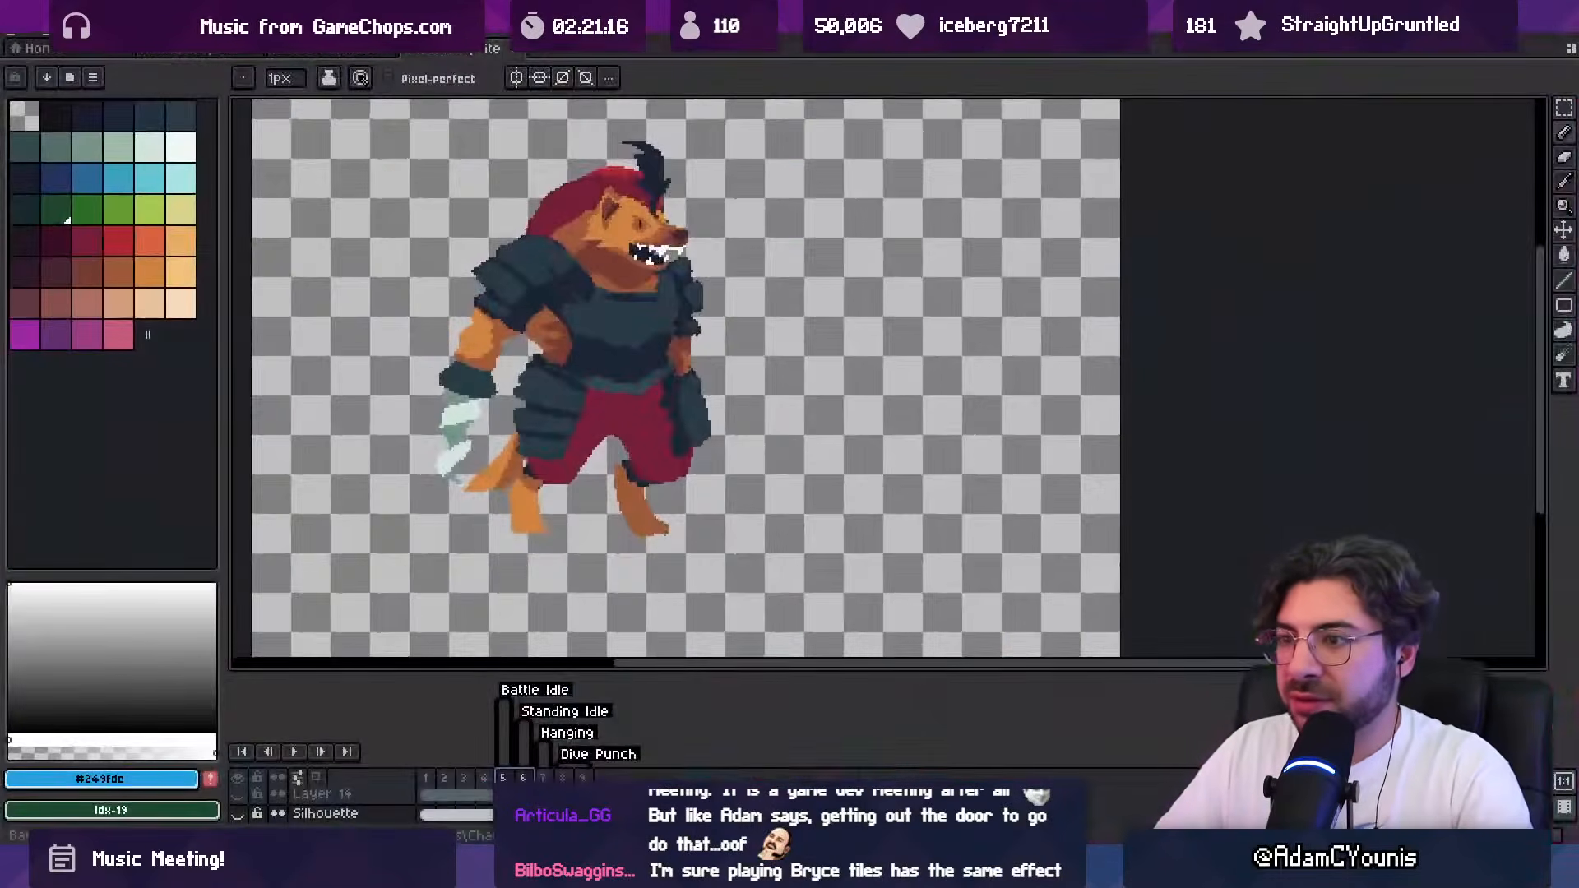
key(alt+Tab)
Step: Reshape the lower edge of the beast's breastplate with sampled dark blue at 75 px and red at 47 px
alt+click(744, 383)
key(bracketright)
key(bracketright)
key(bracketright)
key(bracketright)
drag(713, 383, 742, 382)
alt+click(737, 386)
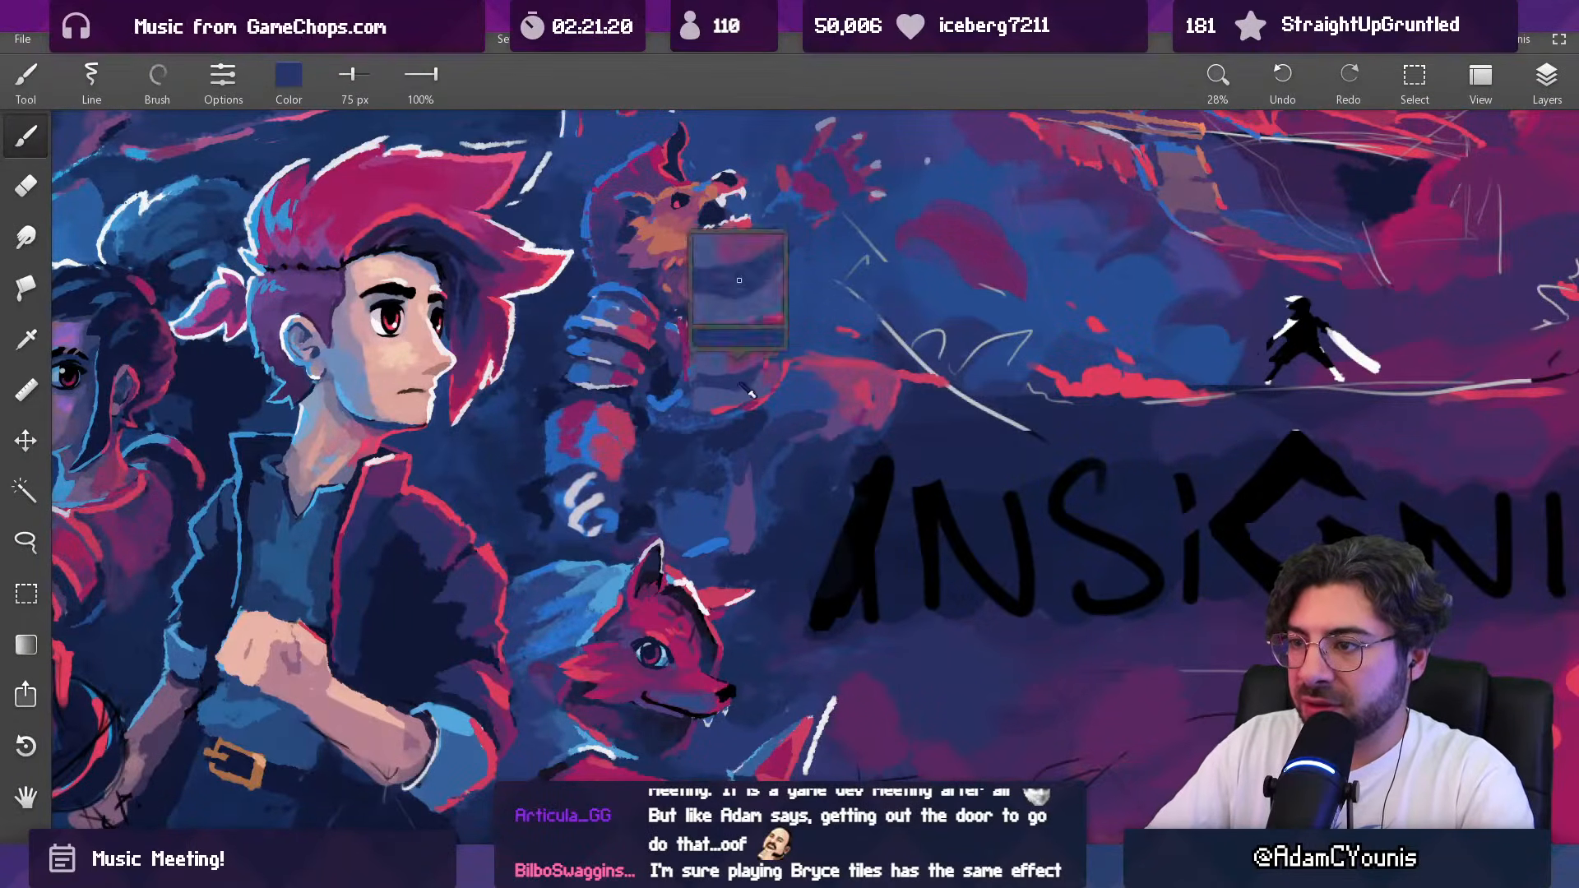
key(bracketleft)
key(bracketleft)
alt+click(721, 306)
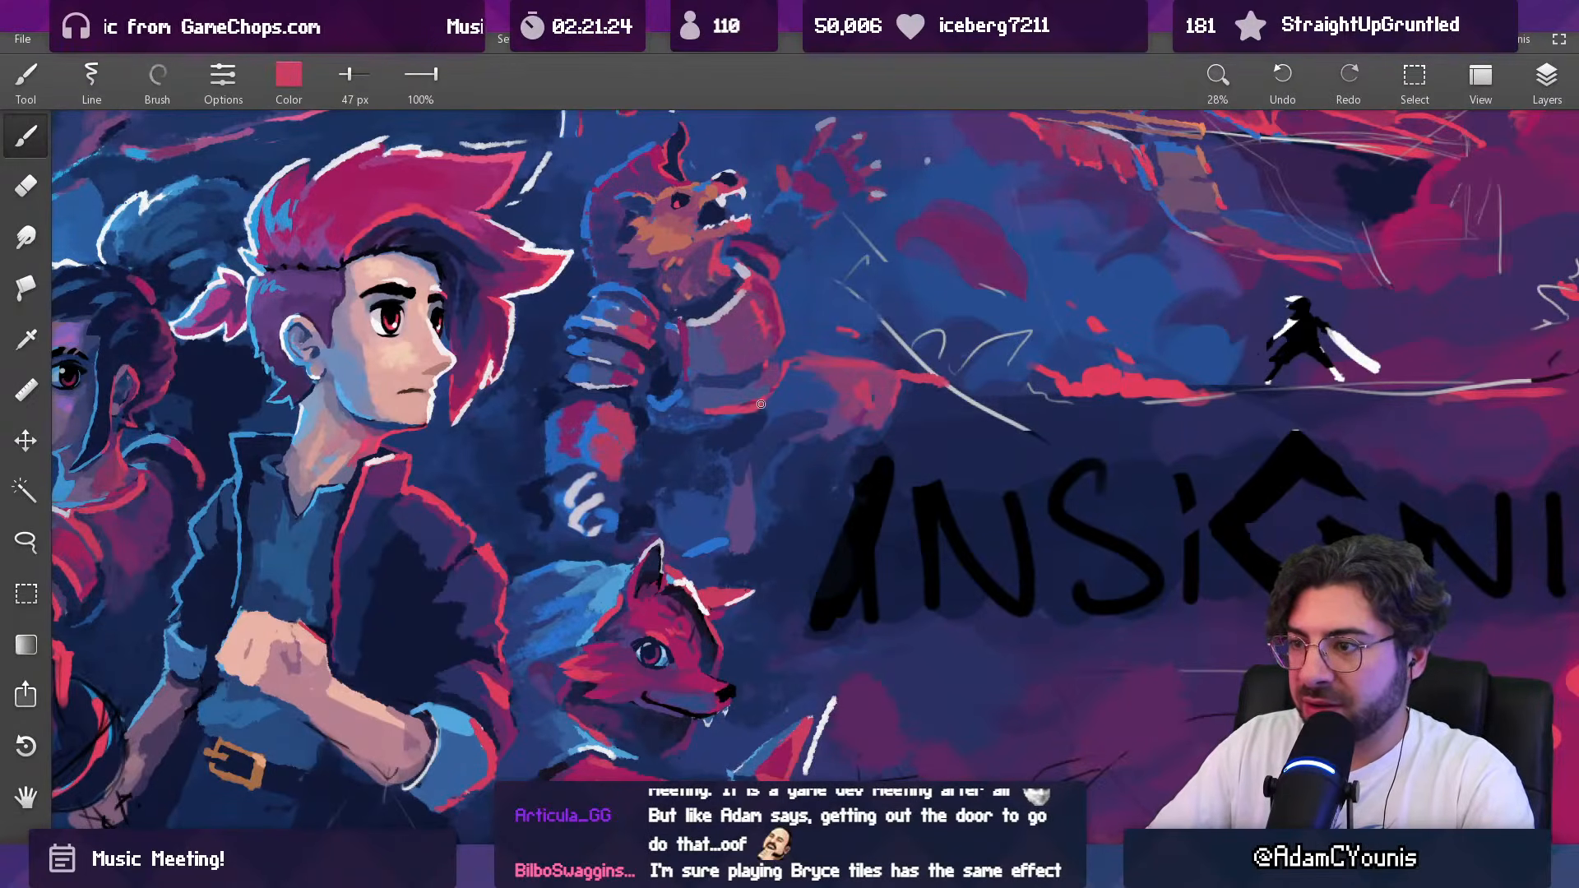
scroll(776, 388, down, 6)
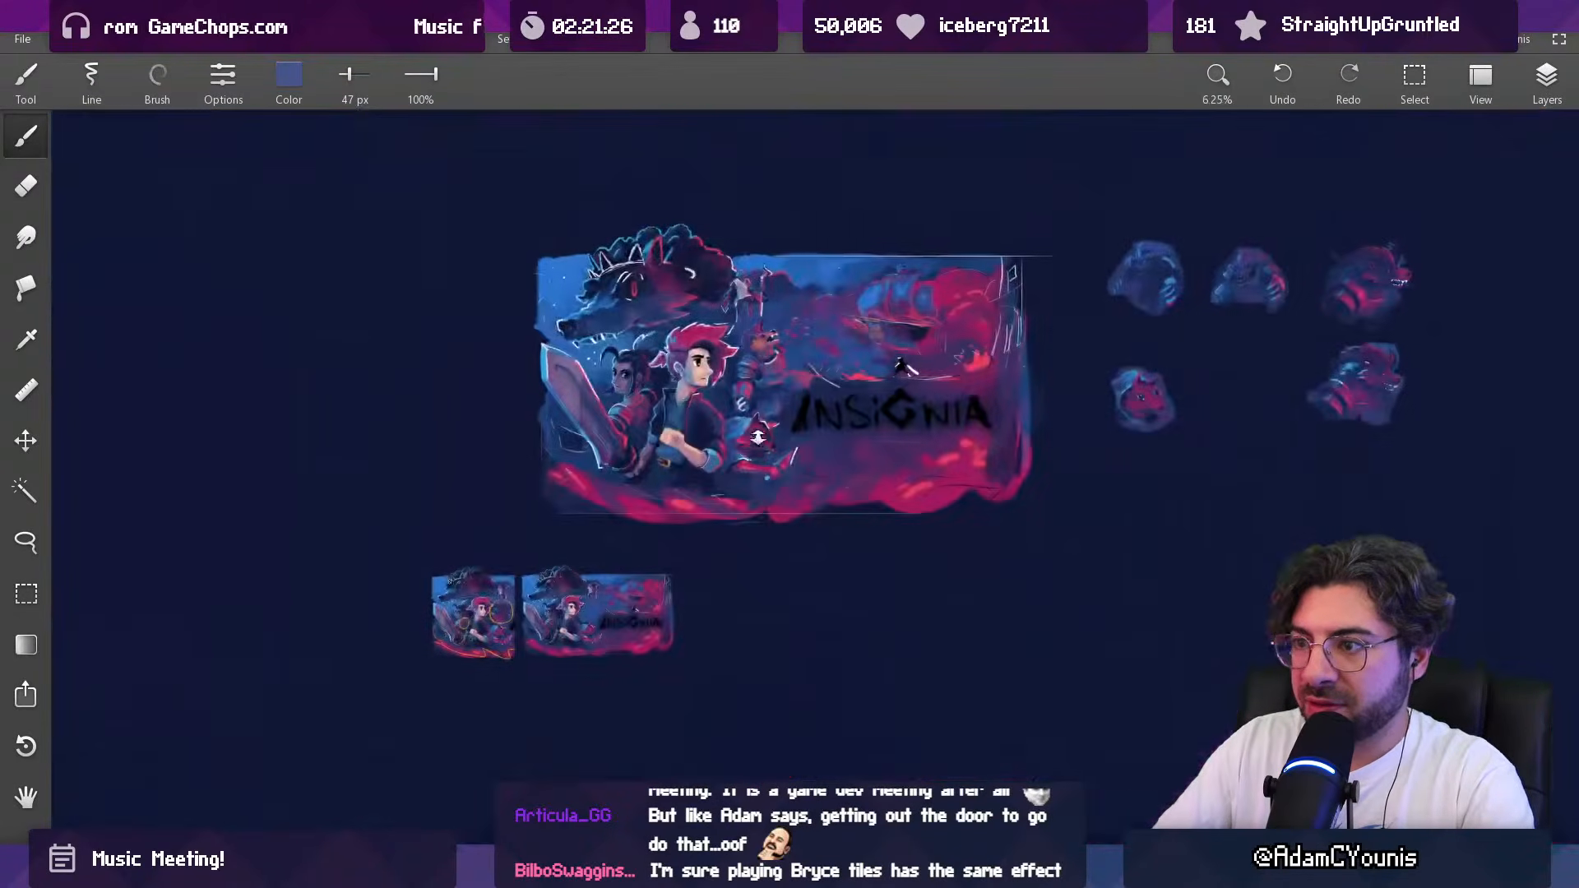
Step: Repaint the beast's waist armour with sampled blue at 92 px and purple at 46 px, and compare it with the Aseprite sprite
scroll(785, 376, up, 5)
alt+click(783, 359)
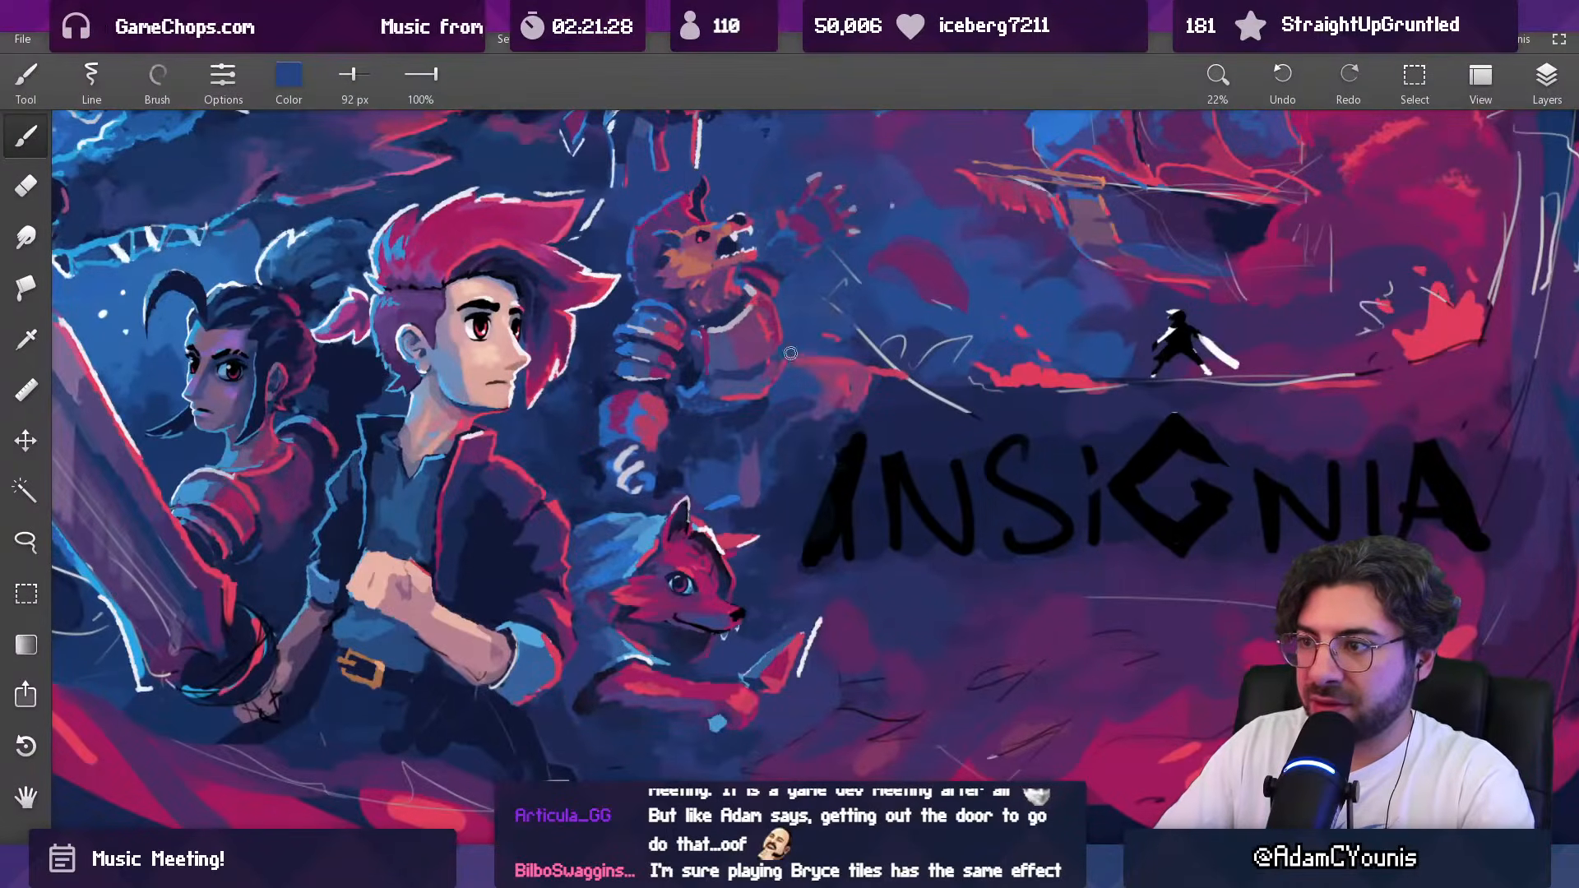
key(bracketleft)
alt+click(764, 374)
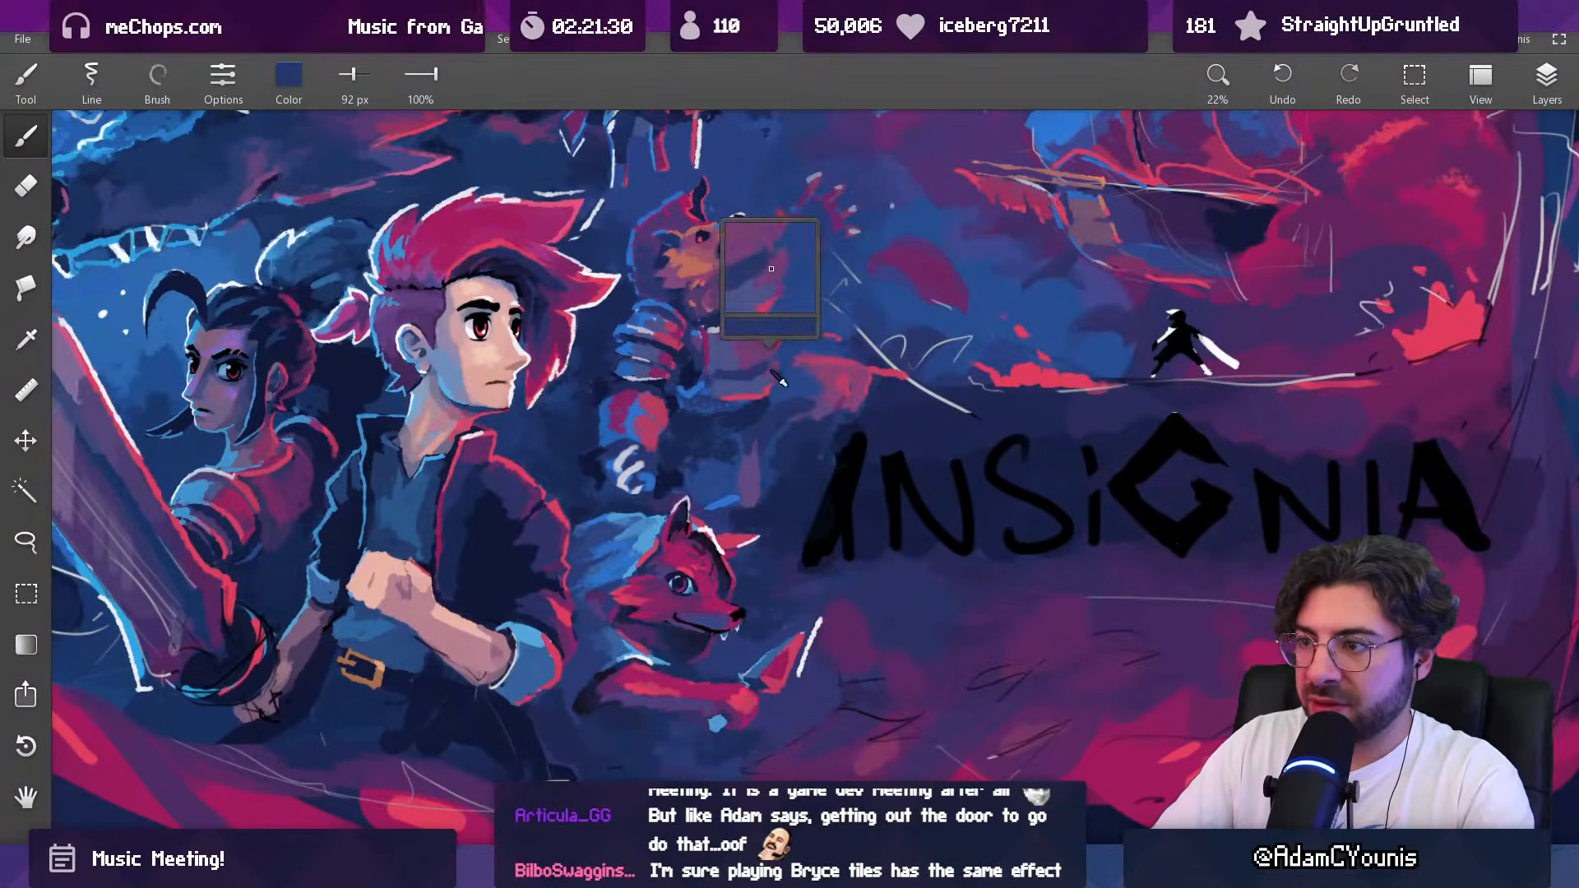
mouse_move(762, 373)
mouse_down()
mouse_move(758, 455)
mouse_move(768, 265)
mouse_move(800, 240)
mouse_up()
alt+click(763, 388)
alt+click(782, 361)
alt+click(765, 368)
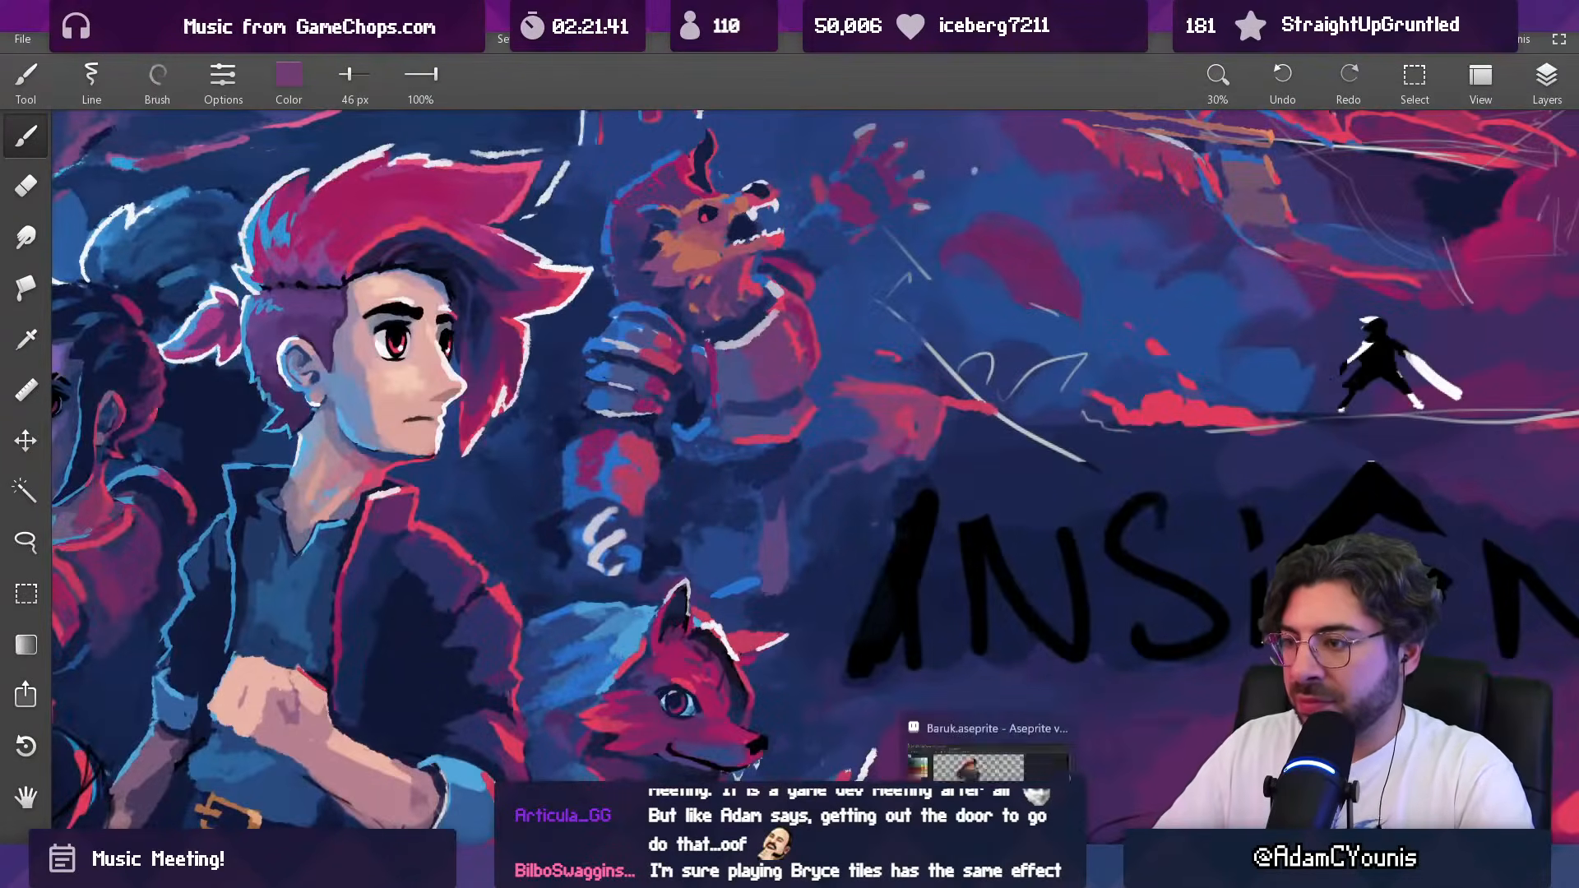
click(987, 870)
click(988, 870)
Step: Lasso the beast's waist band, shift it slightly lower, and touch up around it with sampled dark blue at 46 px
alt+click(767, 421)
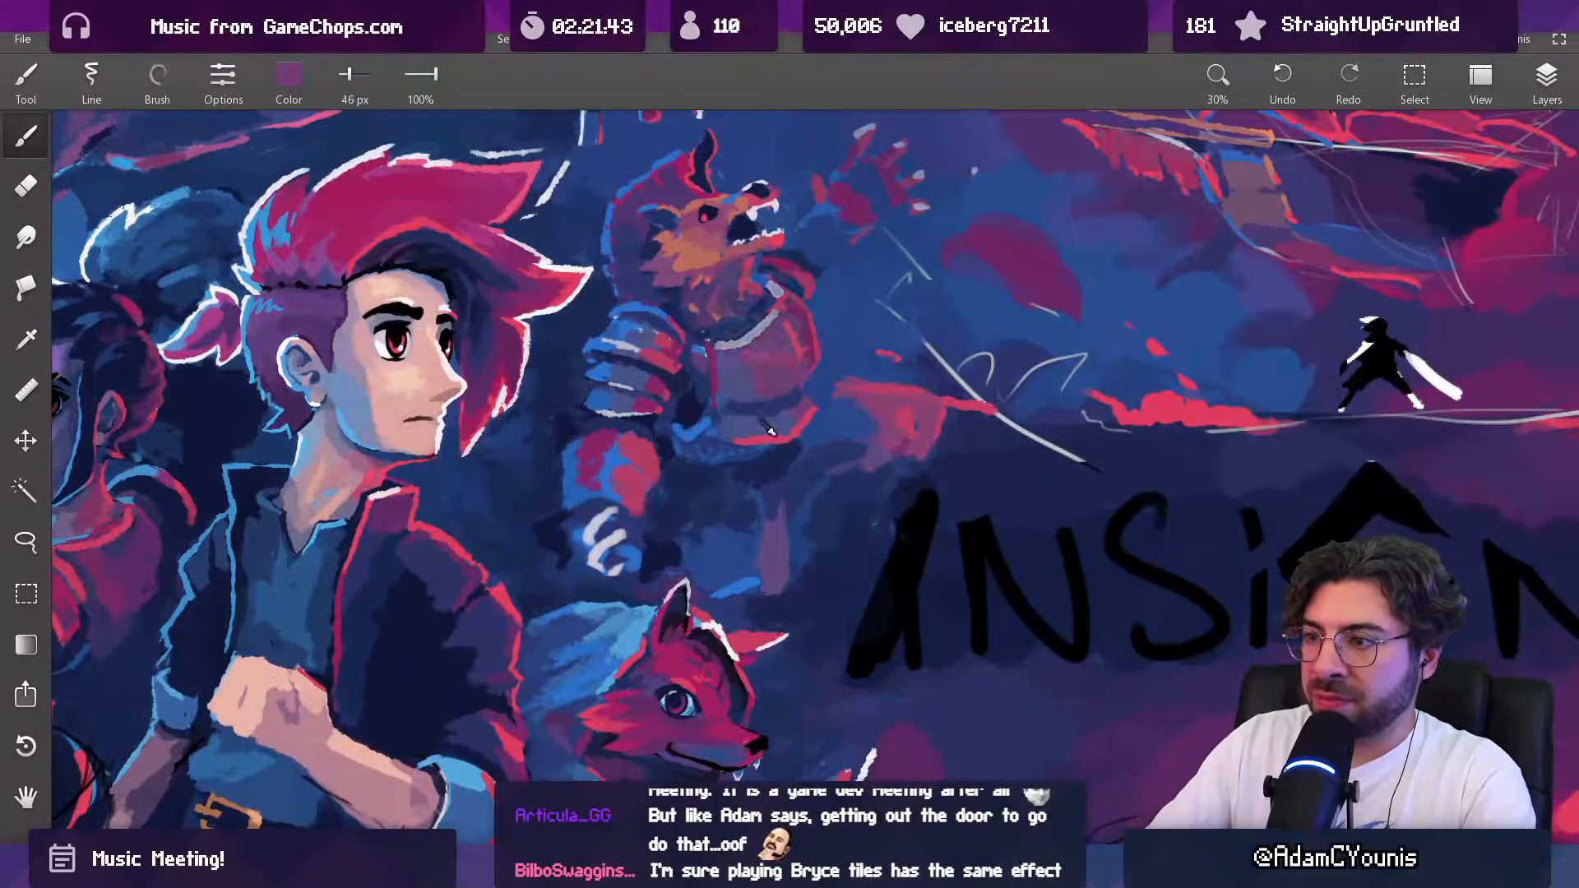
key(l)
mouse_move(804, 398)
mouse_down()
mouse_move(812, 444)
mouse_move(759, 457)
mouse_move(690, 448)
mouse_move(673, 423)
mouse_move(757, 455)
mouse_up()
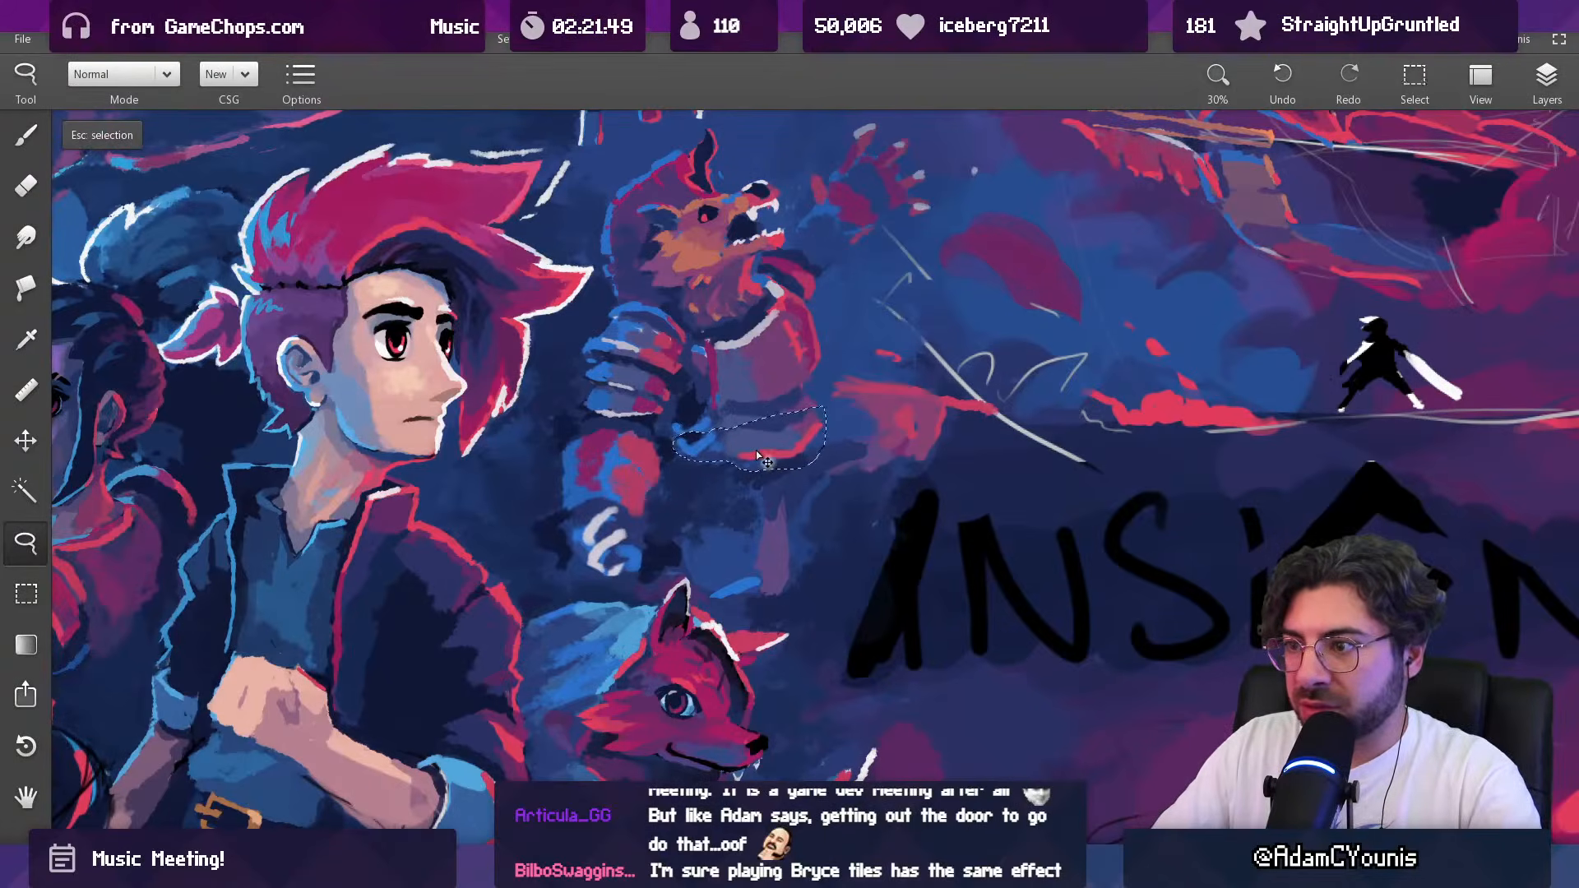
key(Escape)
key(b)
drag(776, 389, 724, 846)
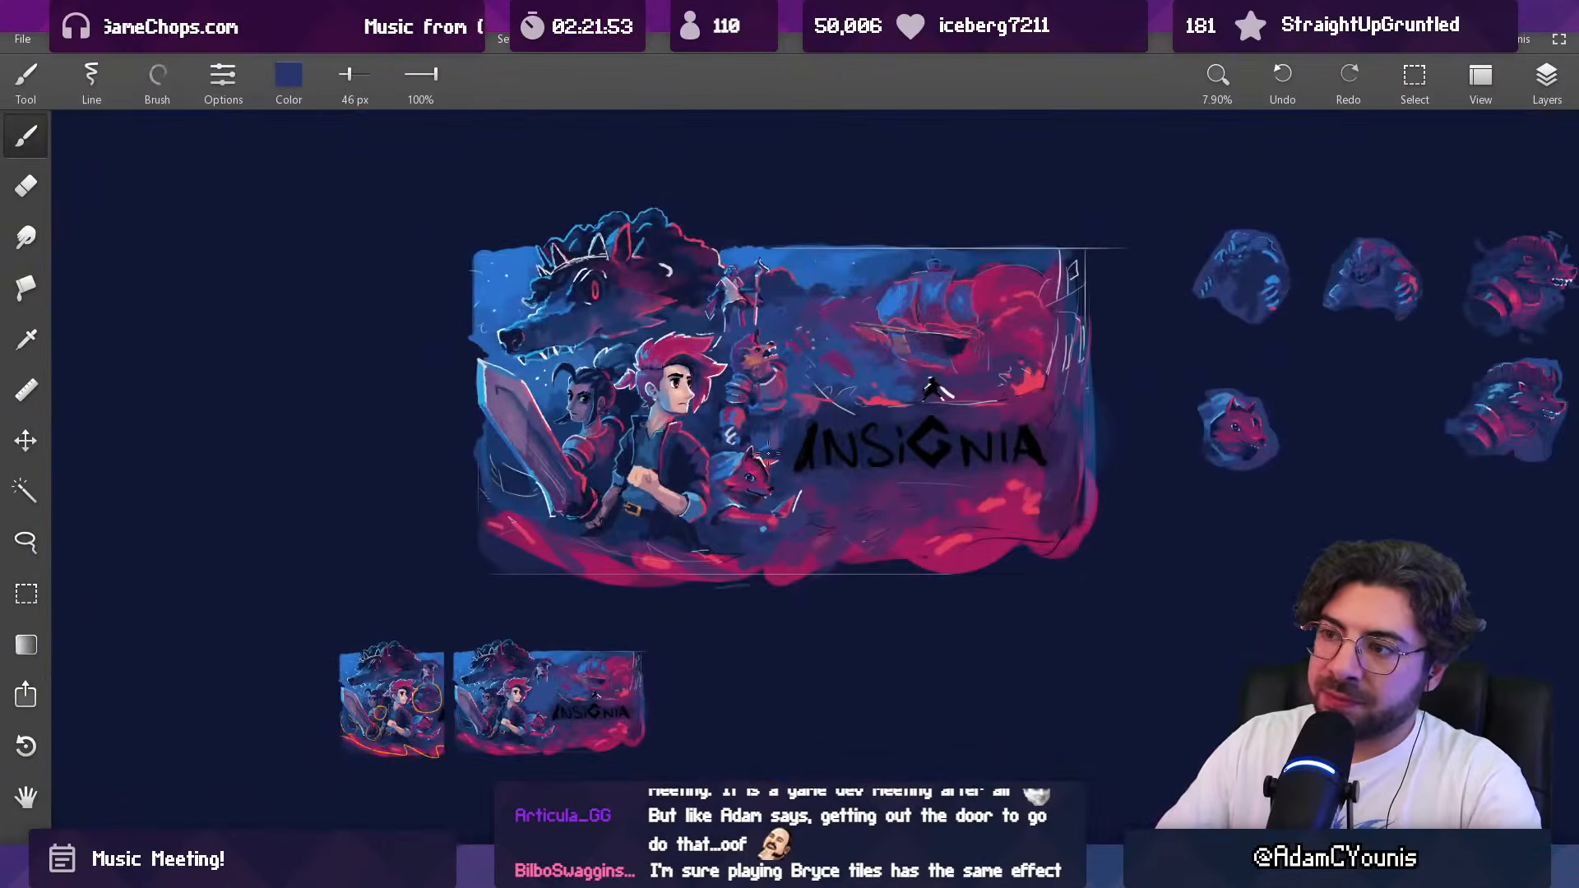
Step: Brighten the rim of the breastplate's collar in white with a 24 px brush
scroll(767, 453, up, 5)
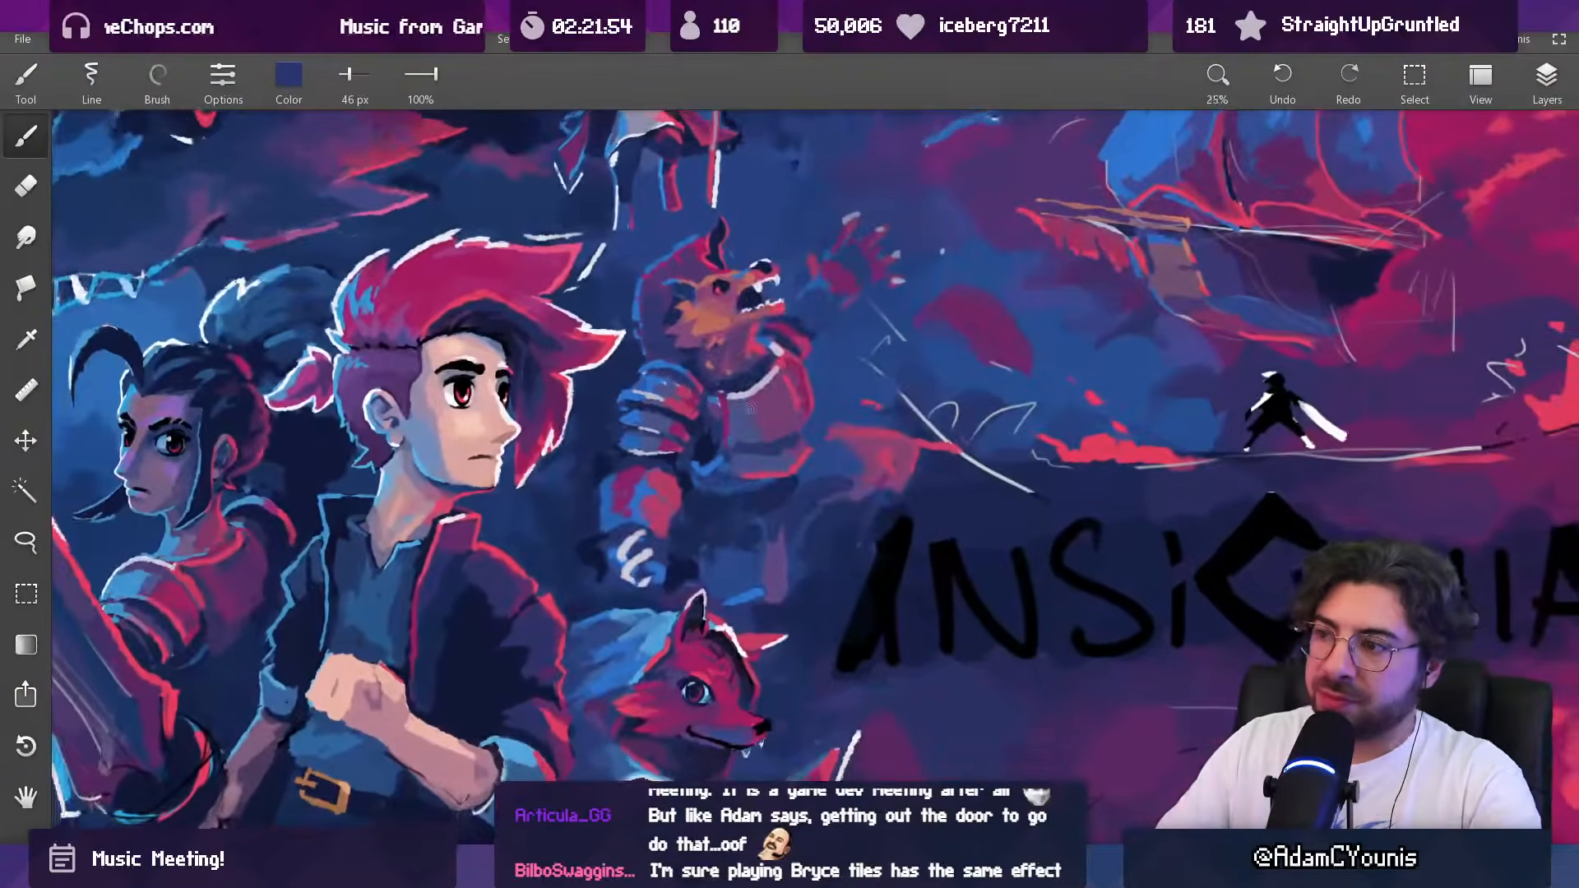
click(762, 453)
drag(761, 453, 452, 247)
drag(751, 390, 746, 389)
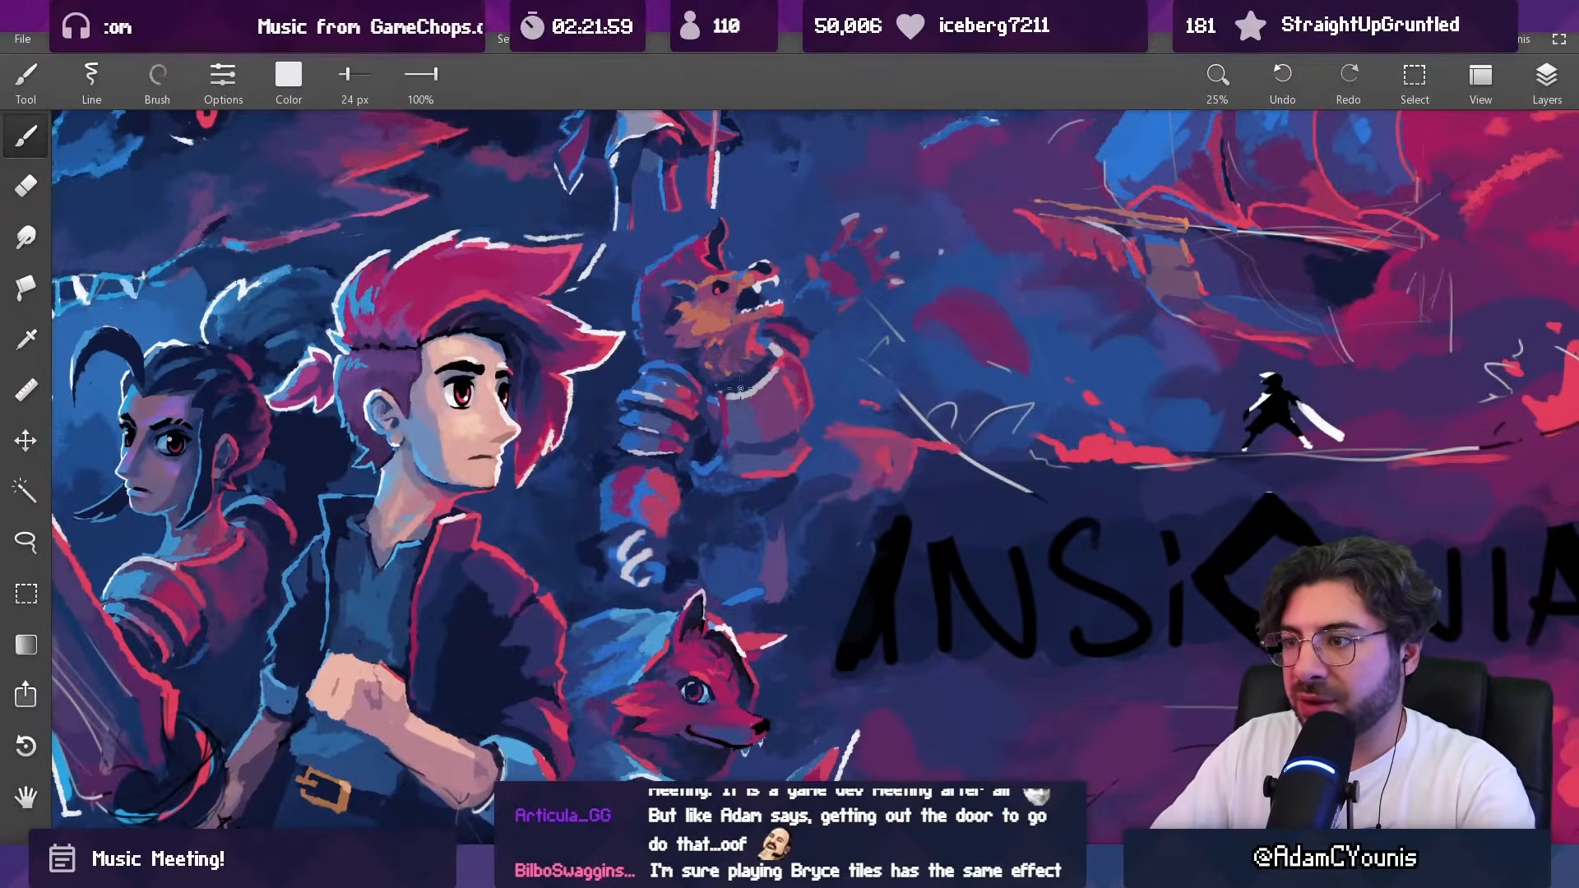
Step: Trim the collar highlight with sampled dark blue at 24 px and blend the breastplate with sampled purple at 50 px
click(770, 355)
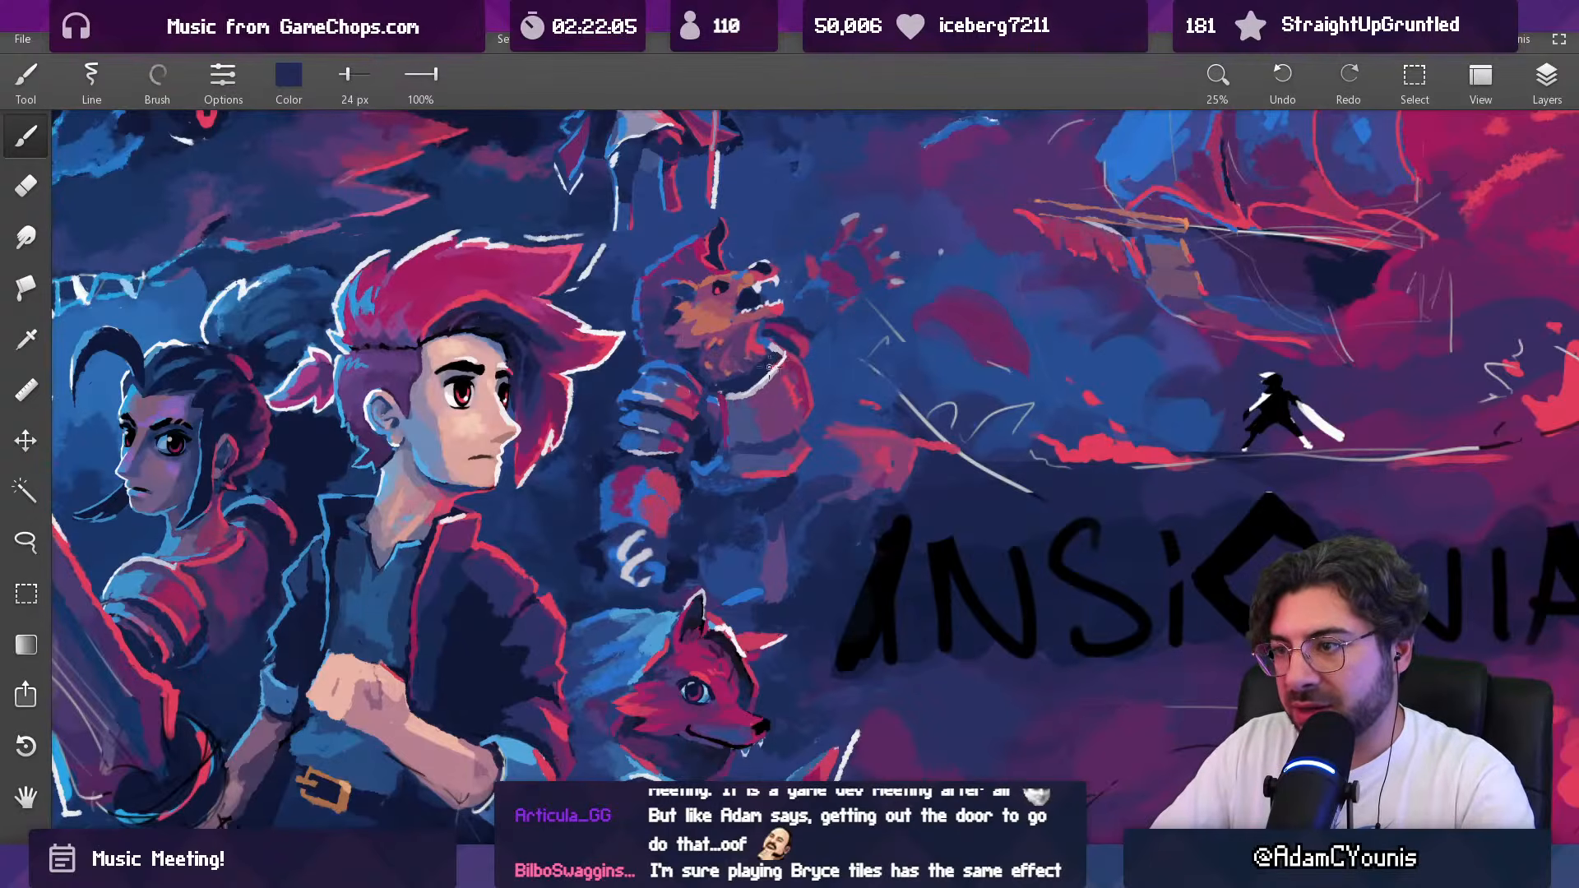
alt+click(760, 378)
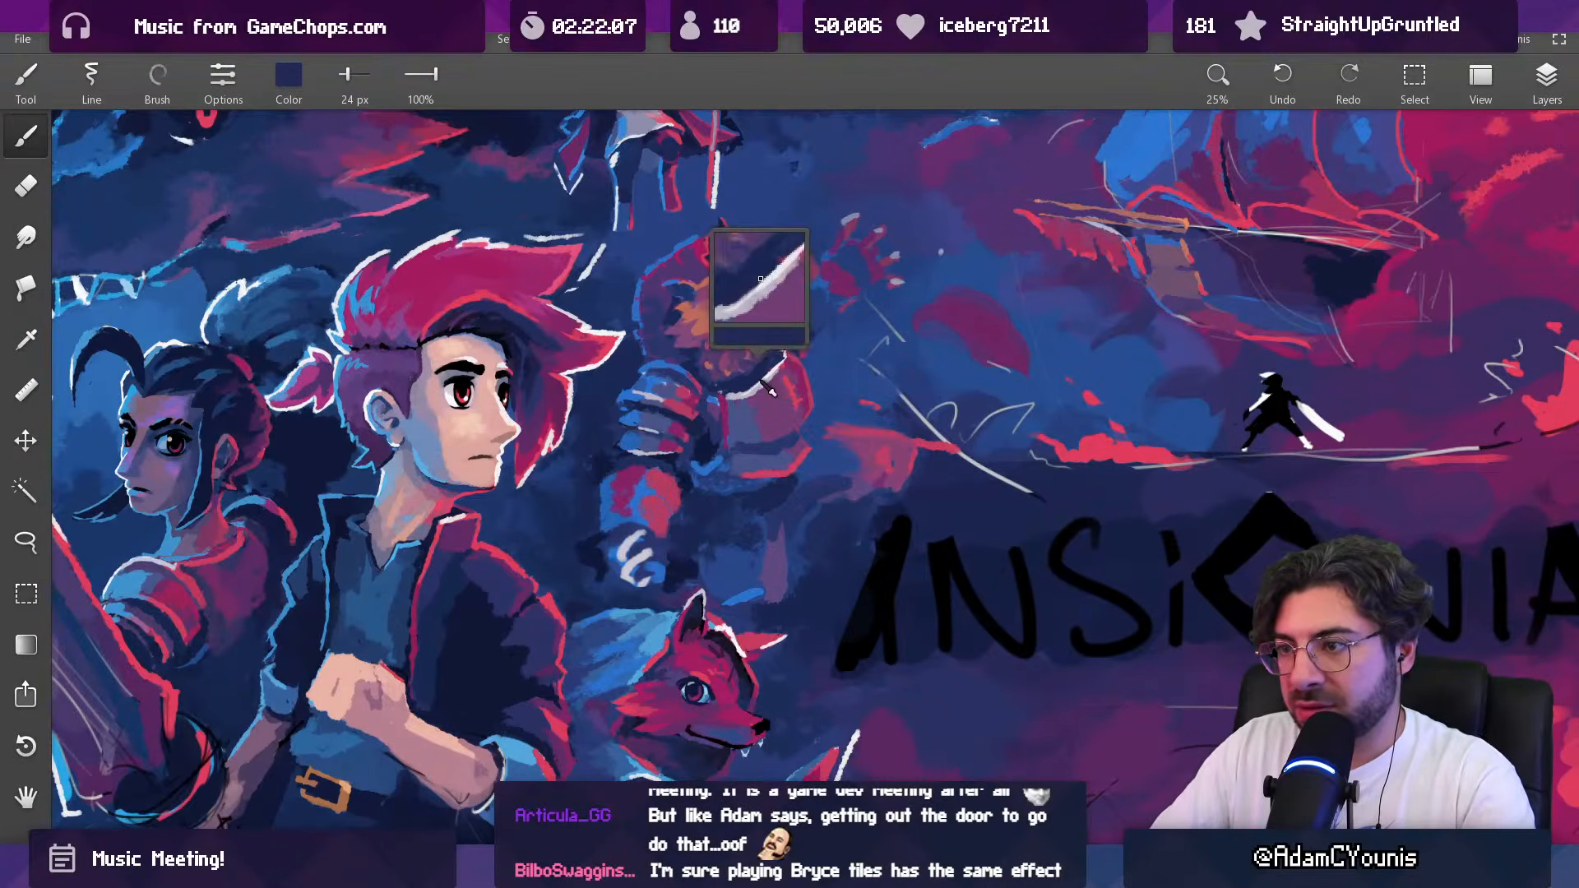
mouse_move(788, 357)
mouse_down()
mouse_move(779, 448)
mouse_move(791, 314)
mouse_up()
alt+click(760, 385)
drag(750, 384, 763, 389)
alt+click(769, 388)
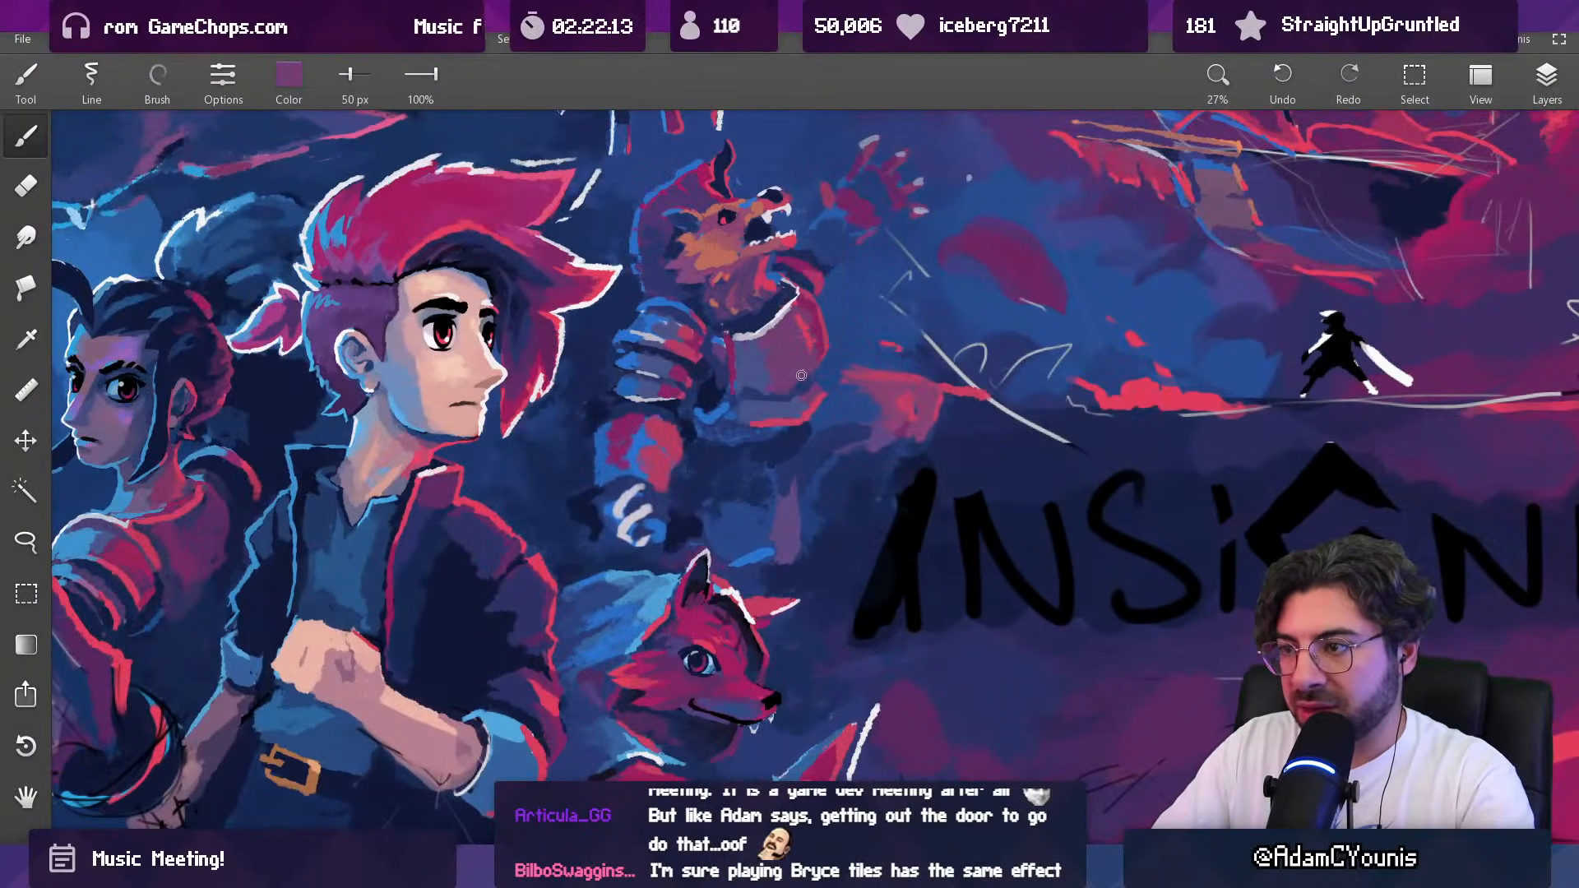
Step: Blend the lower part of the beast's breastplate with sampled dark blue and purple at 50 px
alt+click(753, 398)
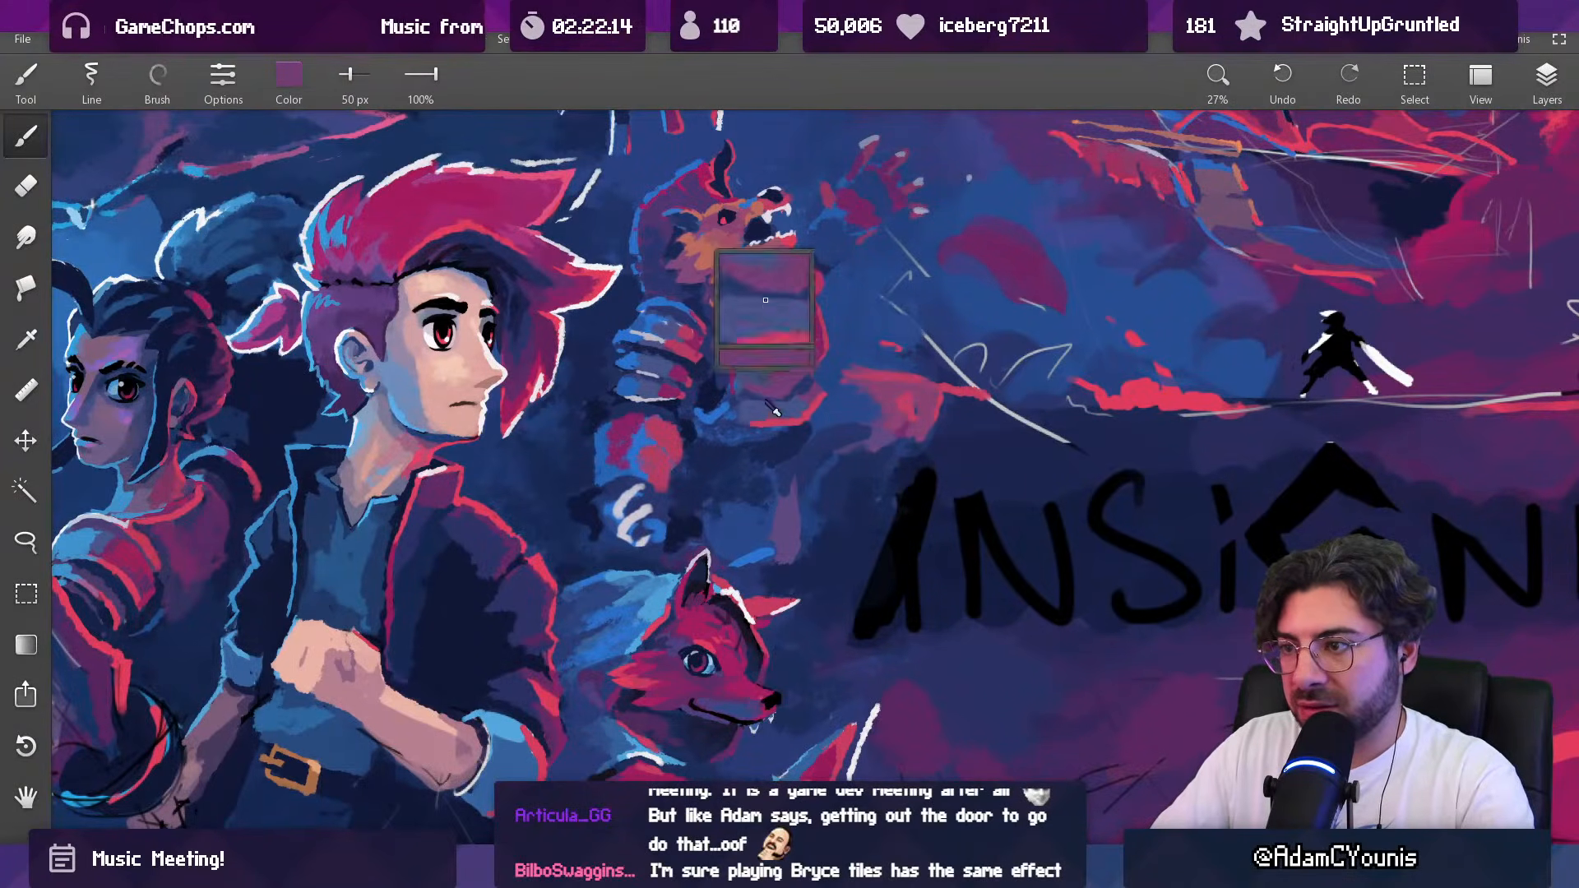
alt+click(805, 399)
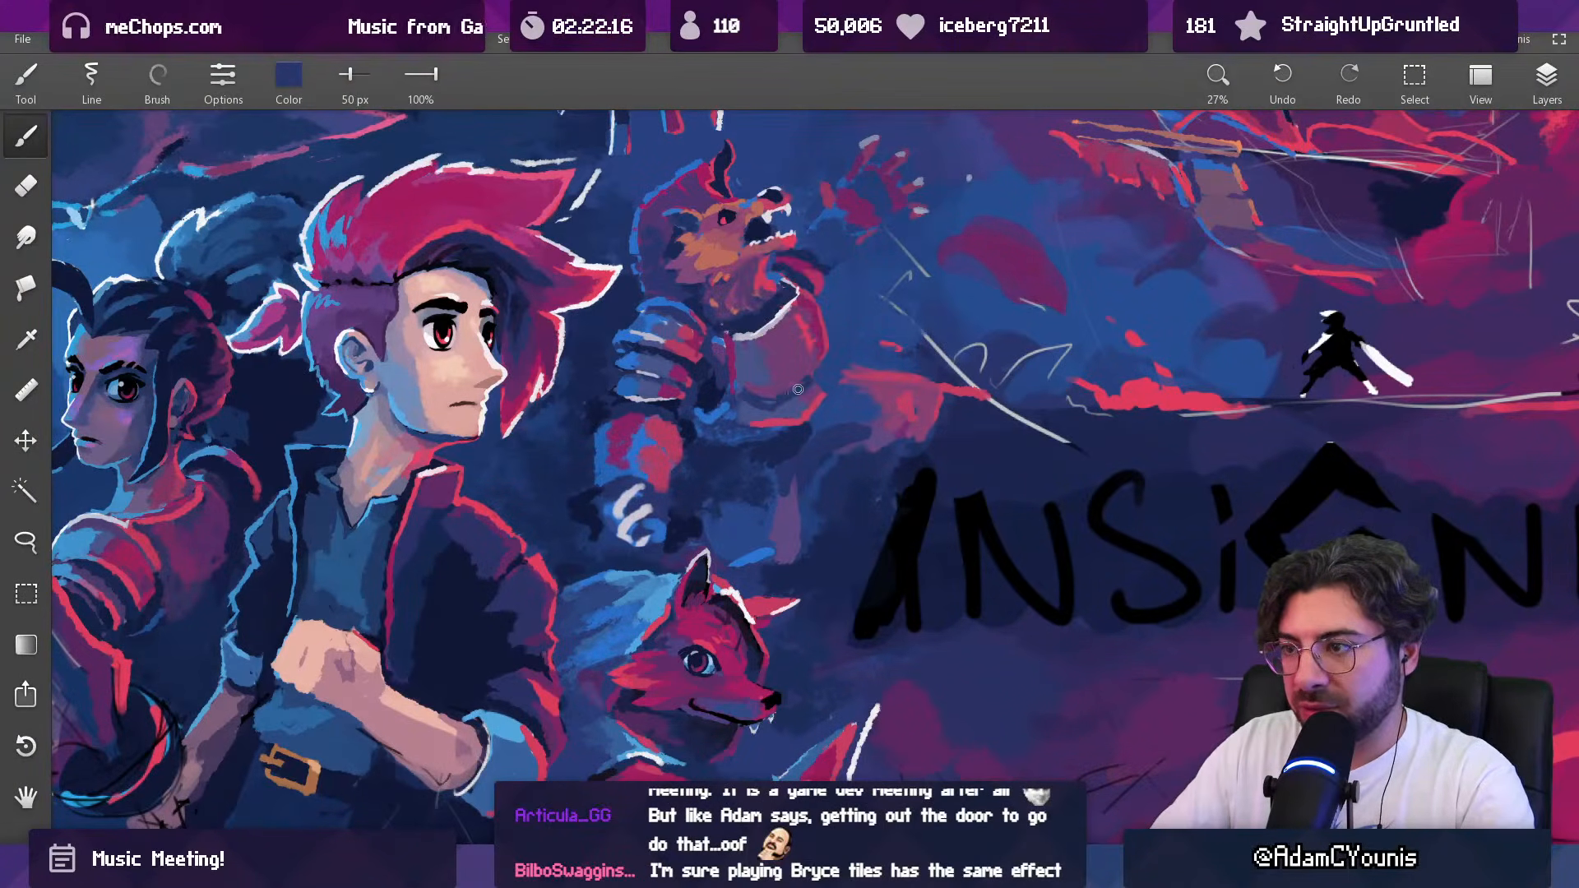
alt+click(764, 393)
alt+click(767, 357)
alt+click(757, 396)
alt+click(752, 349)
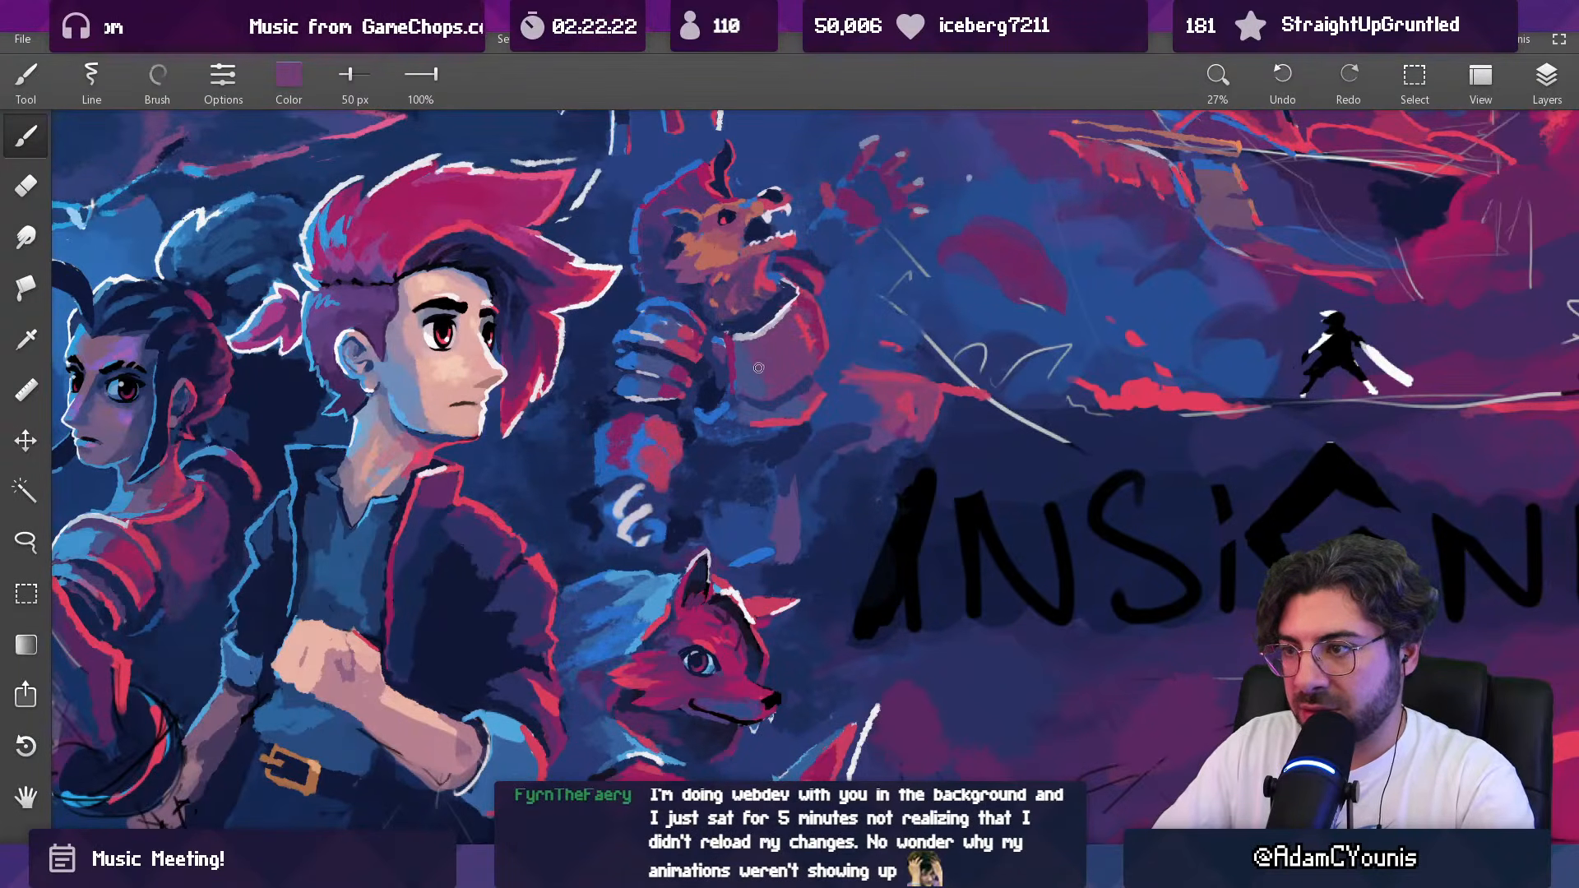
Step: Reshape the breastplate's lower right edge with sampled dark blue at 34 px and sampled purple at 22 px
key(alt)
key(alt)
alt+click(798, 395)
key(bracketleft)
key(bracketleft)
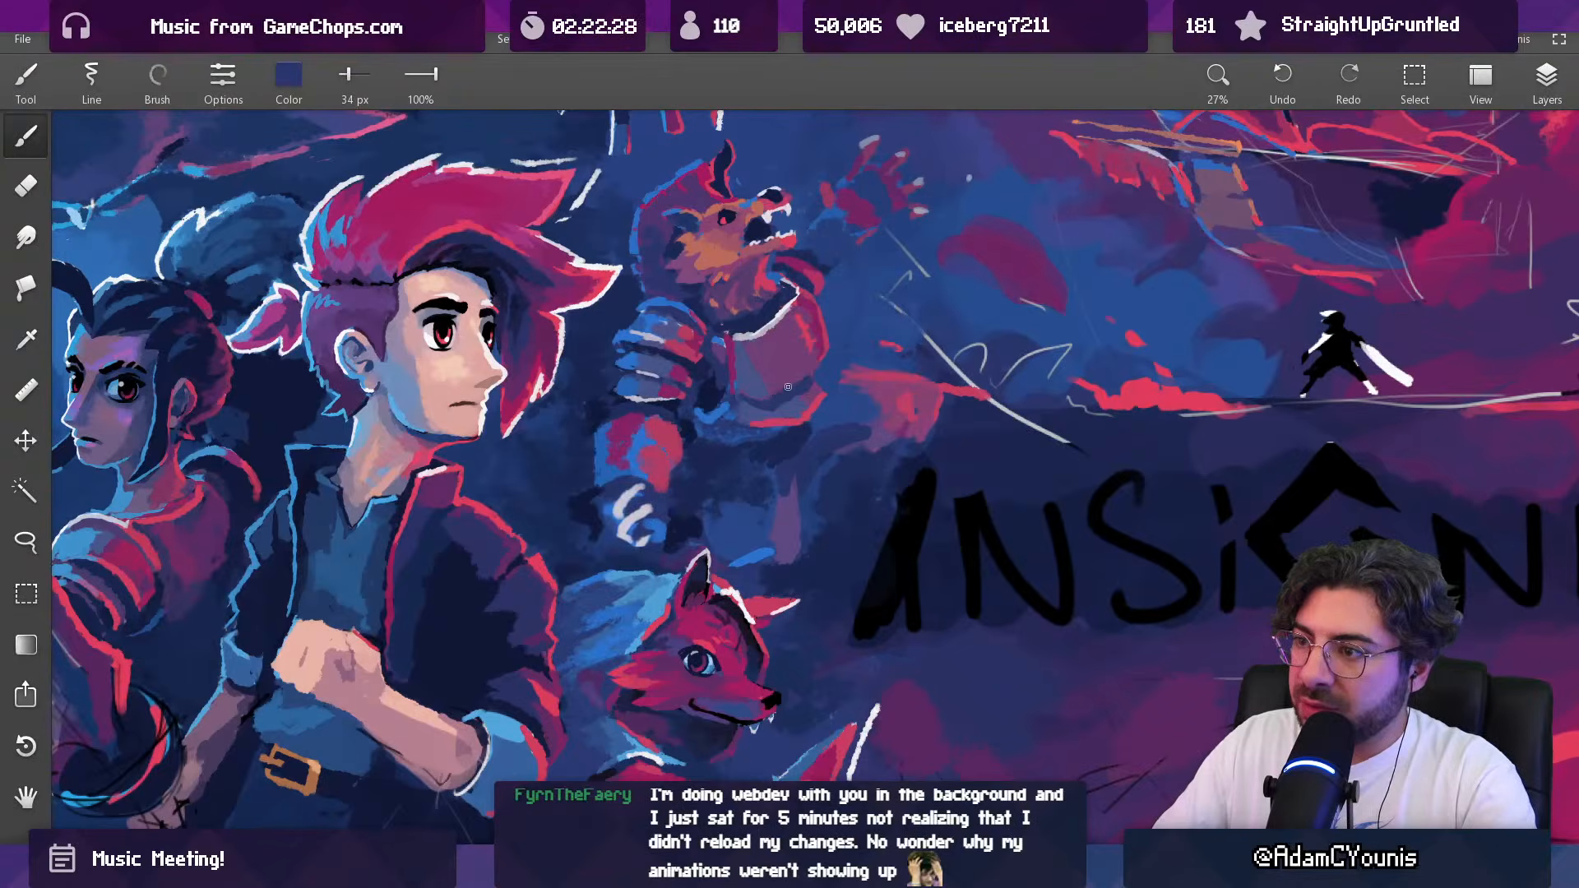
alt+click(821, 361)
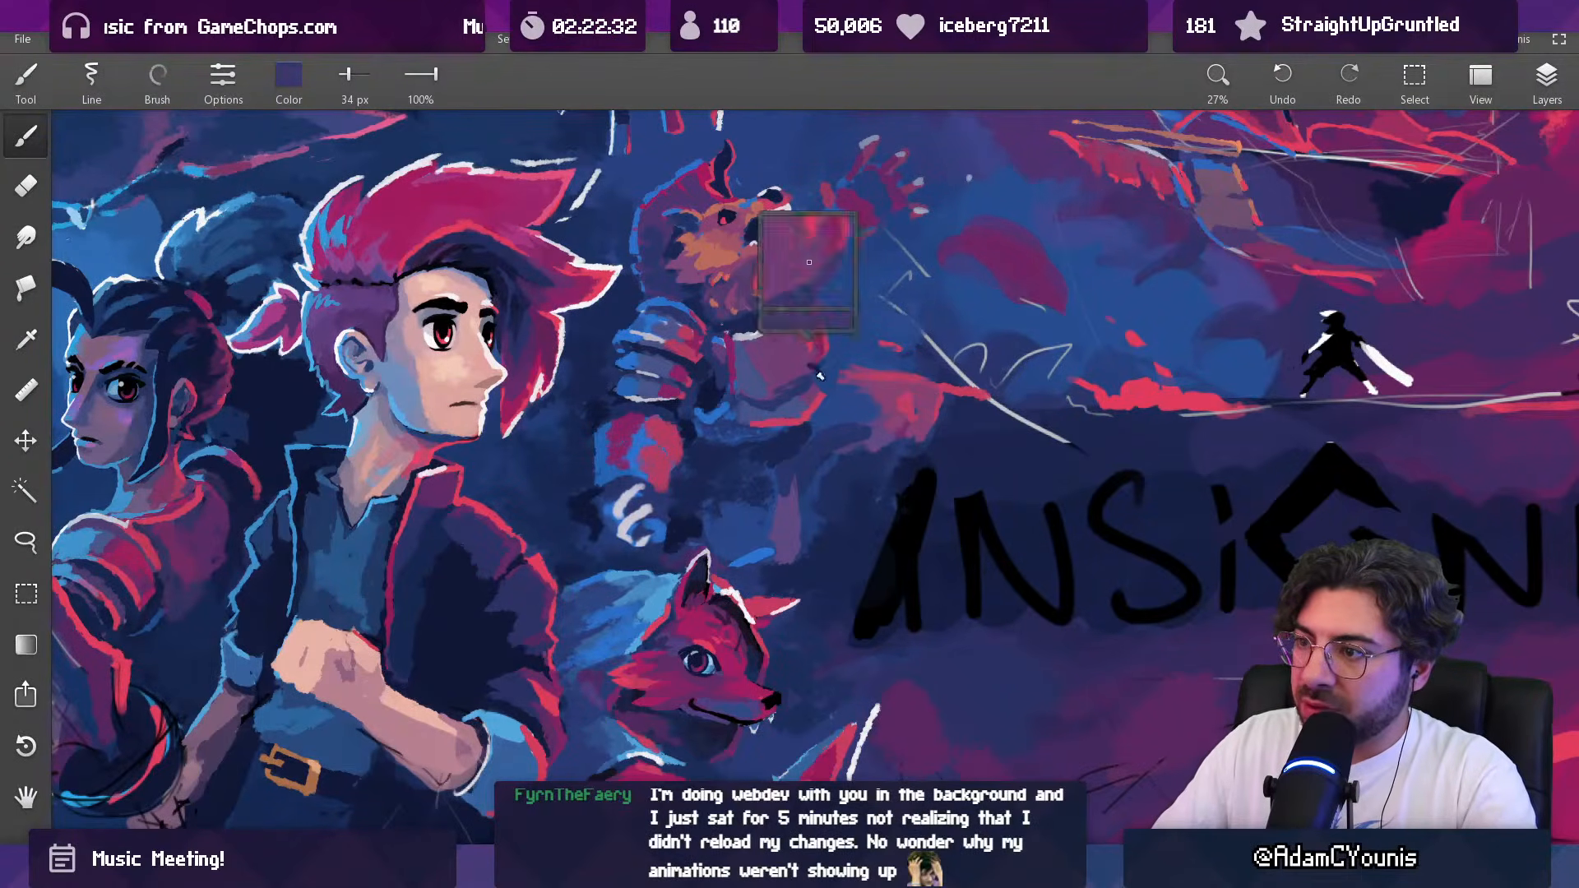
key(bracketleft)
key(bracketleft)
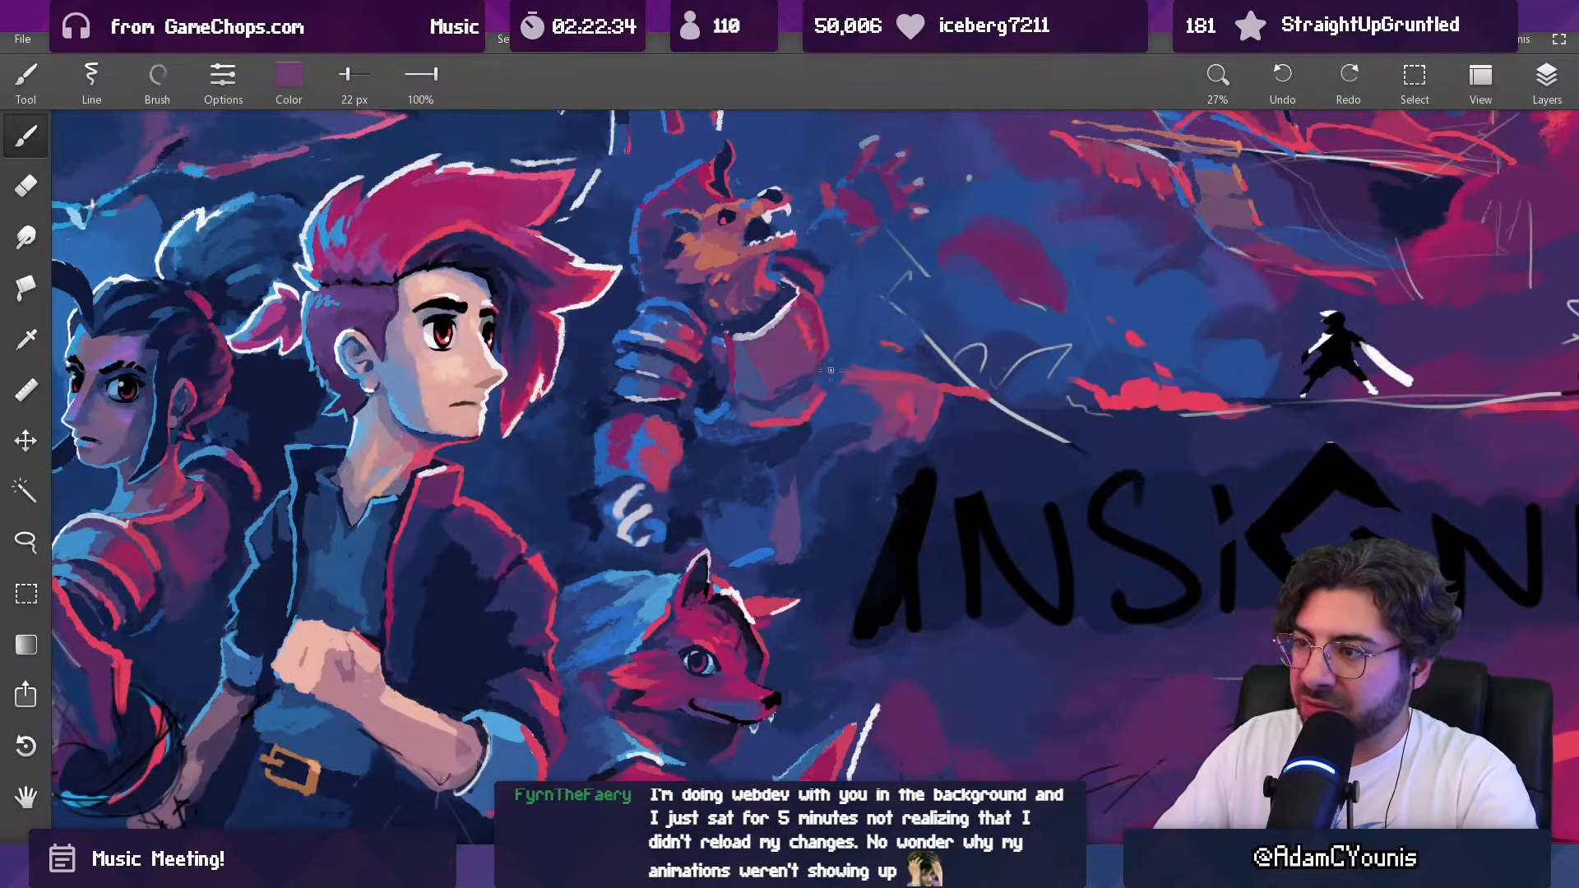
alt+click(817, 407)
drag(825, 382, 820, 403)
alt+click(811, 407)
Step: Paint the breastplate's bottom edge in purple at 38 px, undo the stroke and repaint it
key(bracketright)
key(bracketright)
alt+click(776, 421)
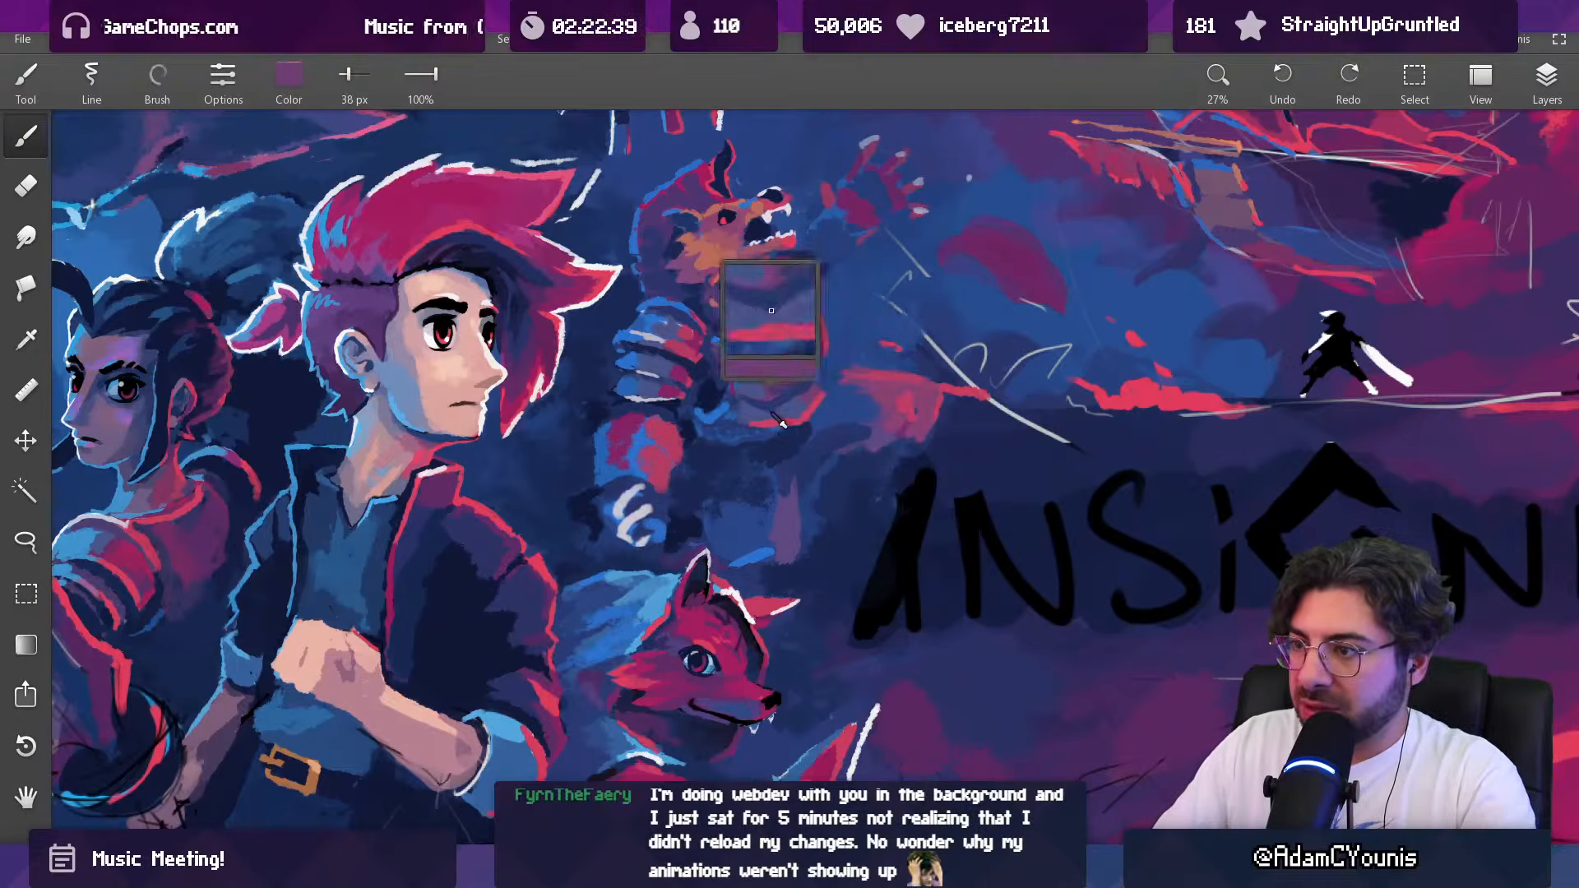
key(ctrl+z)
mouse_move(755, 430)
mouse_down()
mouse_move(687, 385)
mouse_move(790, 428)
mouse_up()
Step: Shade the underside of the beast's breastplate with sampled muted blue at 75 px
alt+click(746, 329)
key(bracketright)
key(bracketright)
key(bracketright)
alt+click(750, 433)
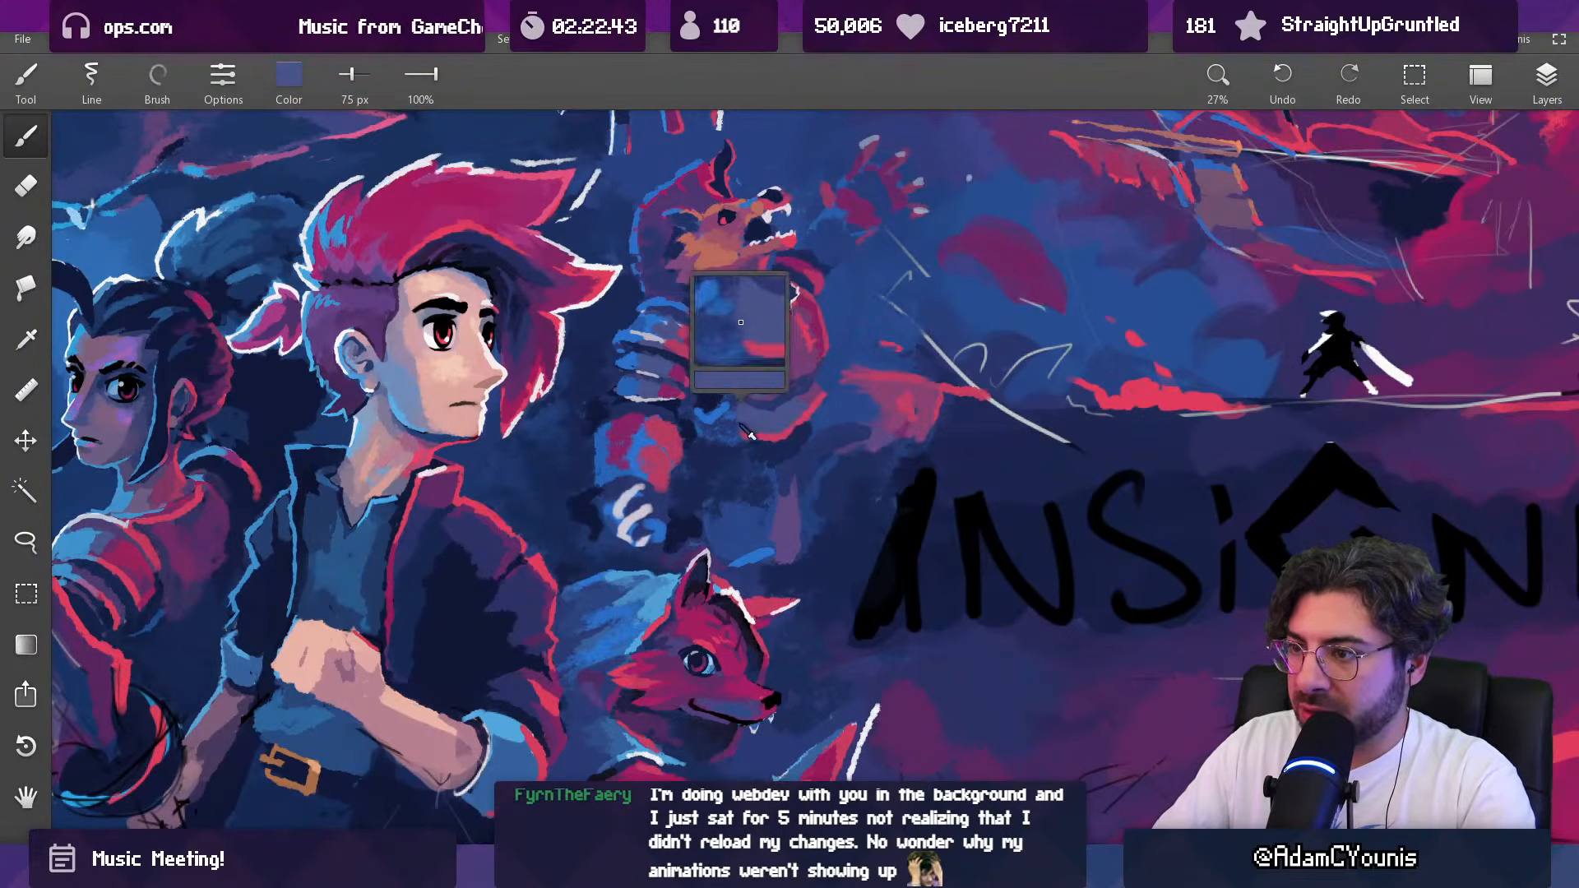
alt+click(764, 432)
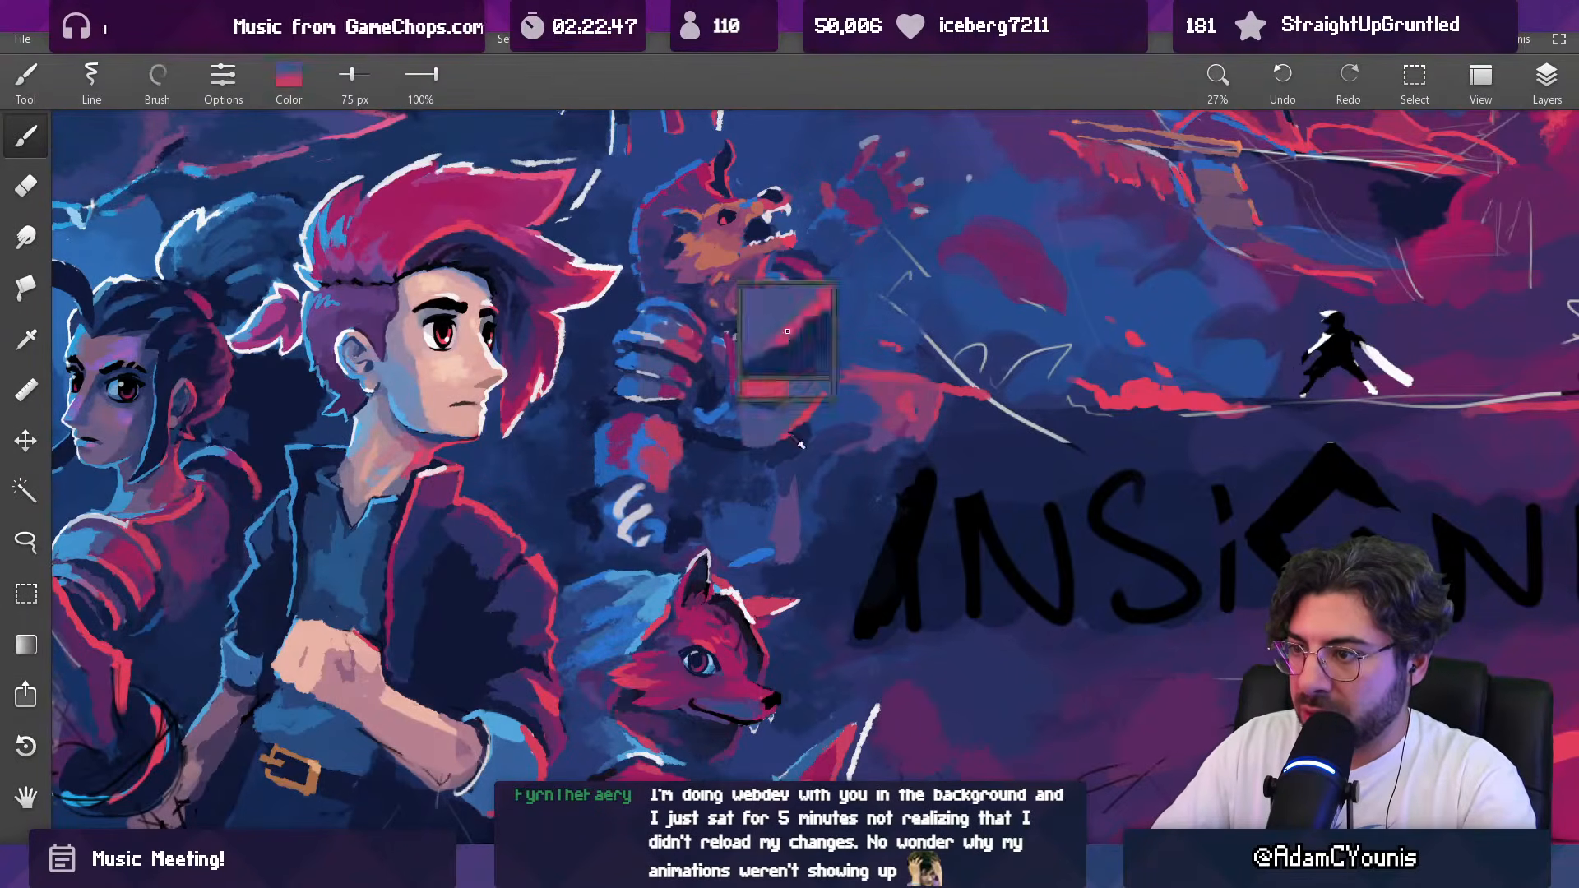
Step: Touch up the beast's waist armour with sampled blues at 86 px and check it against the whole composition
scroll(808, 404, down, 5)
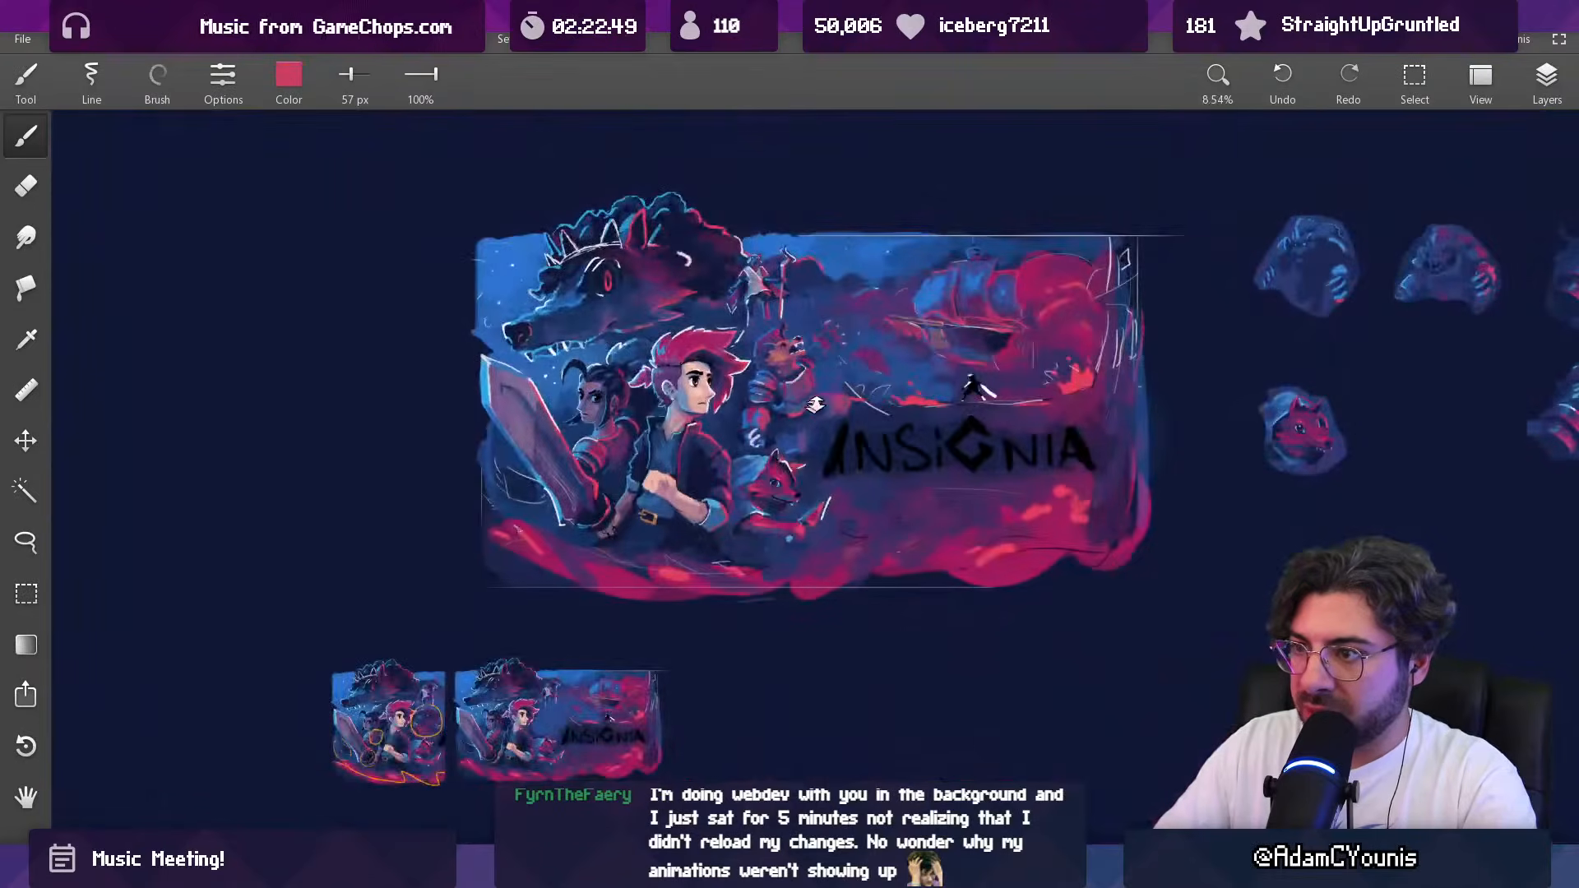
scroll(806, 399, up, 5)
alt+click(776, 405)
key(])
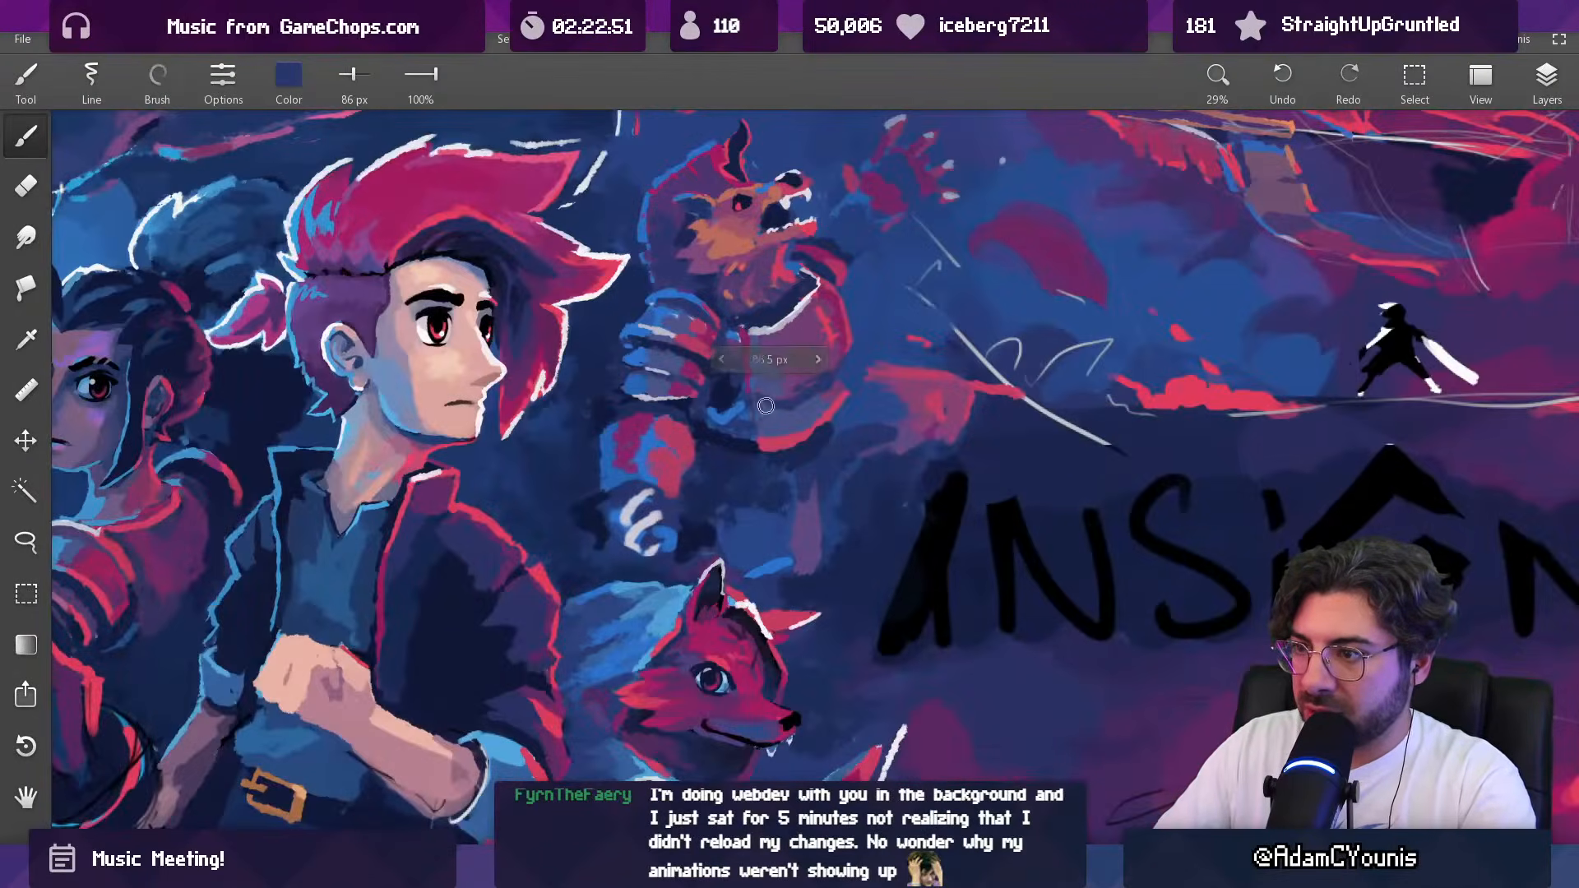
scroll(769, 400, down, 5)
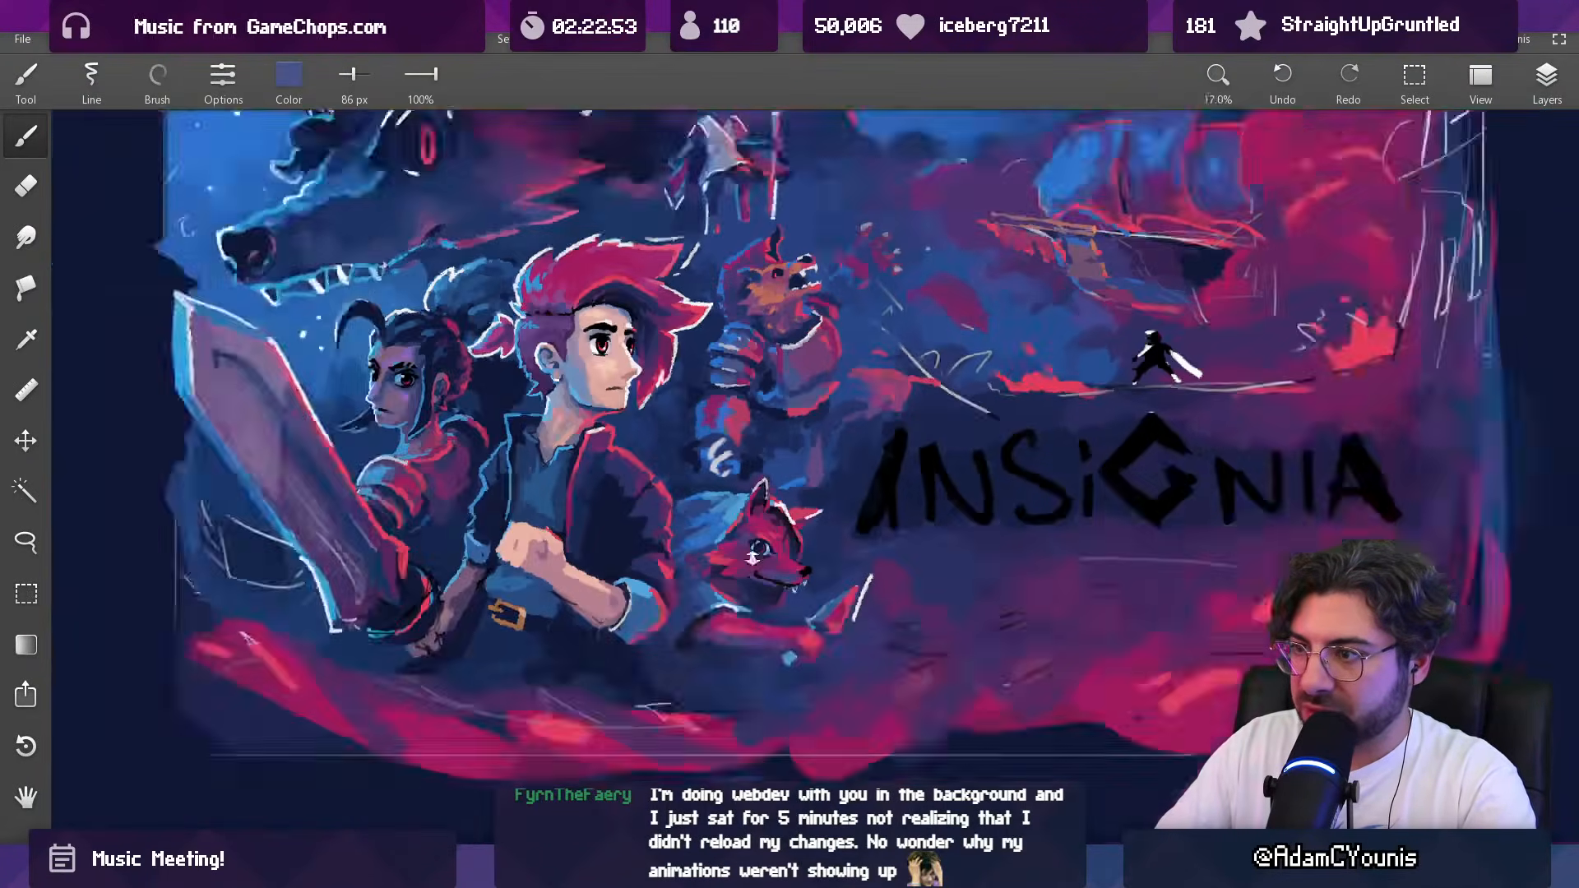
scroll(844, 368, up, 4)
Step: Rework the lower right rim of the beast's armour with sampled blue at 86 px and sampled red at 49 px
alt+click(796, 411)
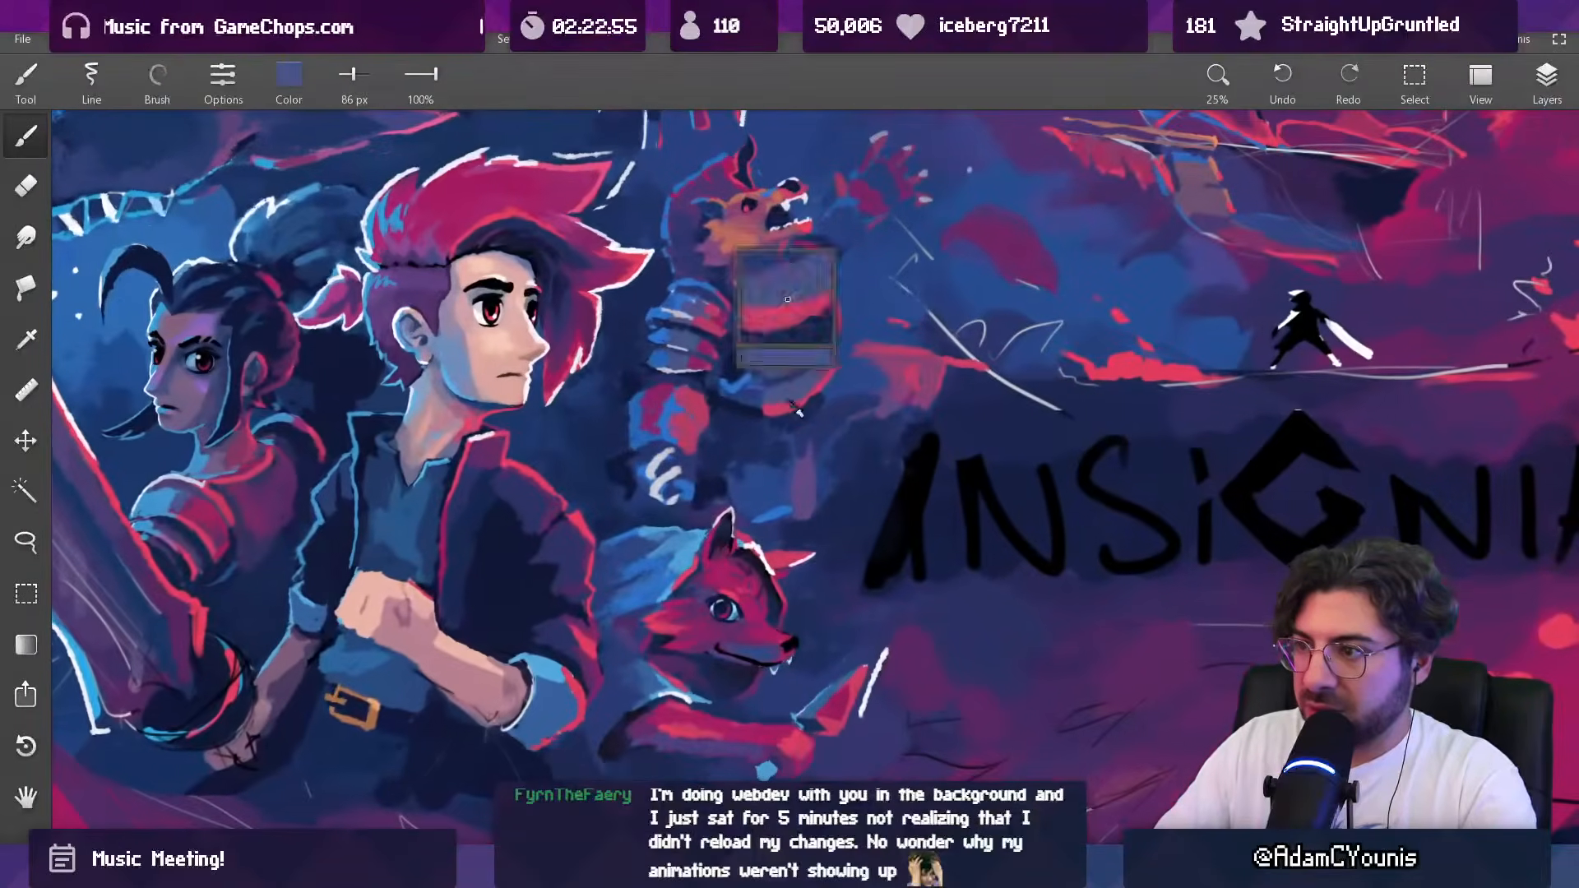
alt+click(845, 365)
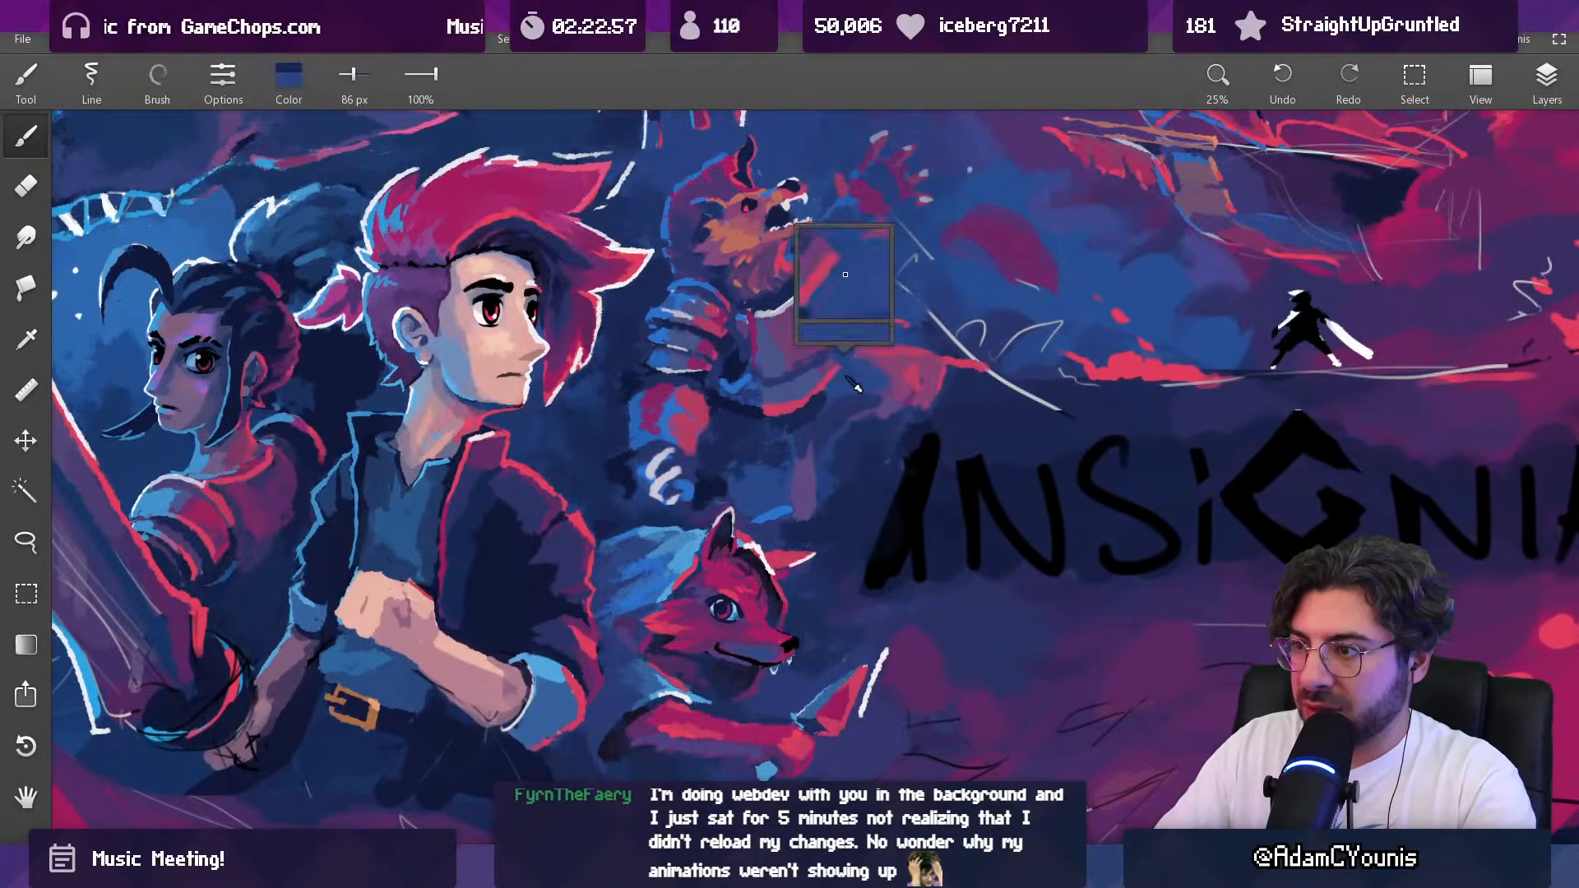
alt+click(831, 367)
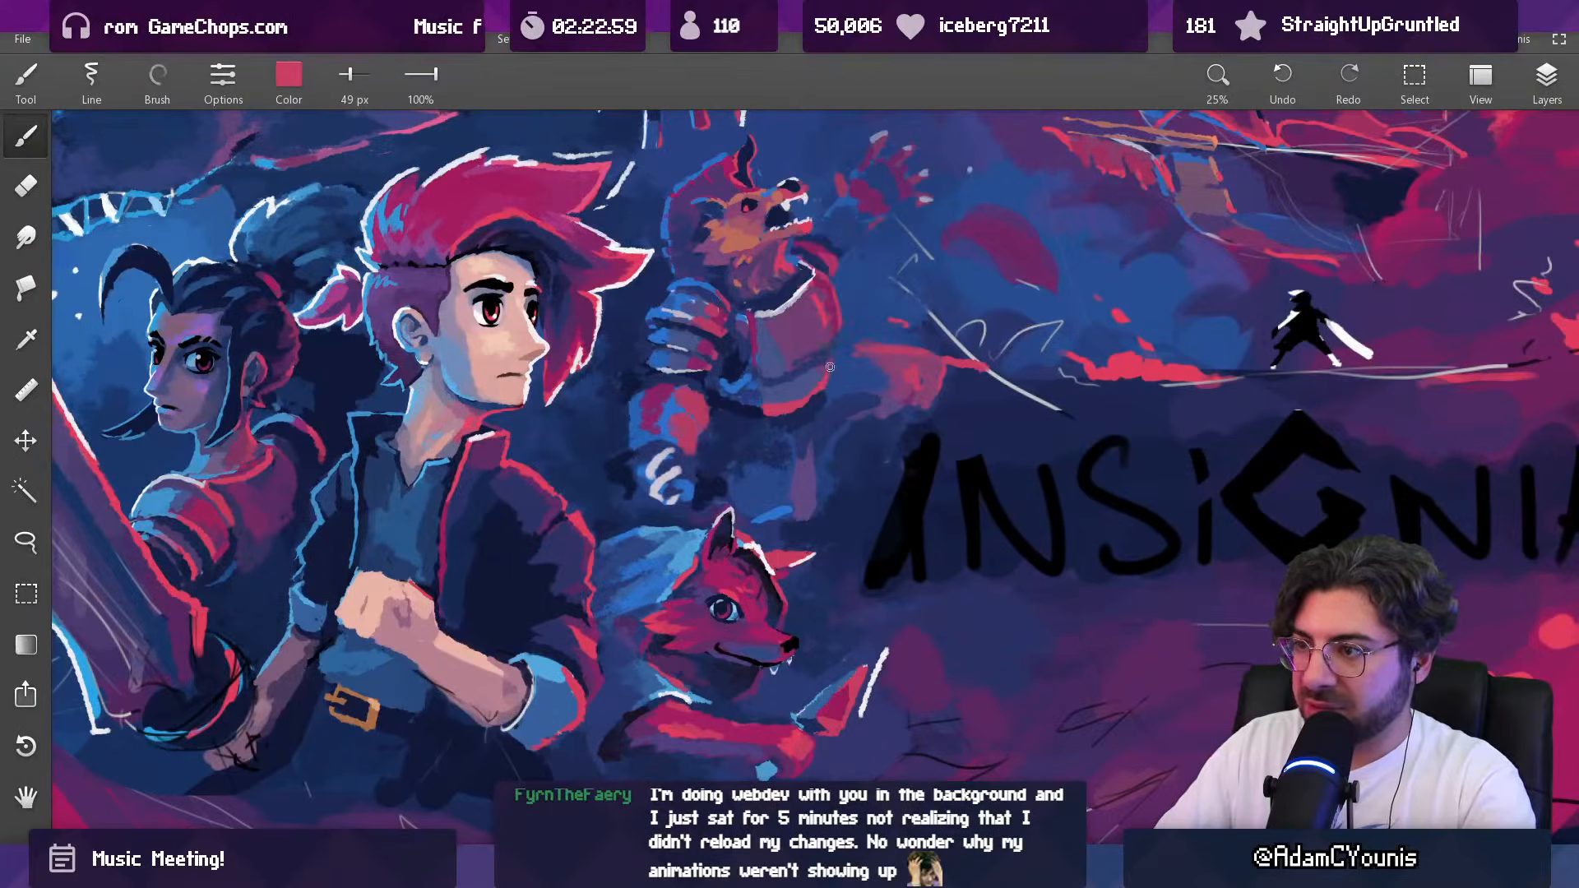
mouse_move(830, 358)
mouse_down()
mouse_move(746, 704)
mouse_move(850, 236)
mouse_move(812, 379)
mouse_up()
alt+click(812, 396)
Step: Soften the shading below the breastplate with sampled blue and purple at 83 px and review the full artwork
key(bracketright)
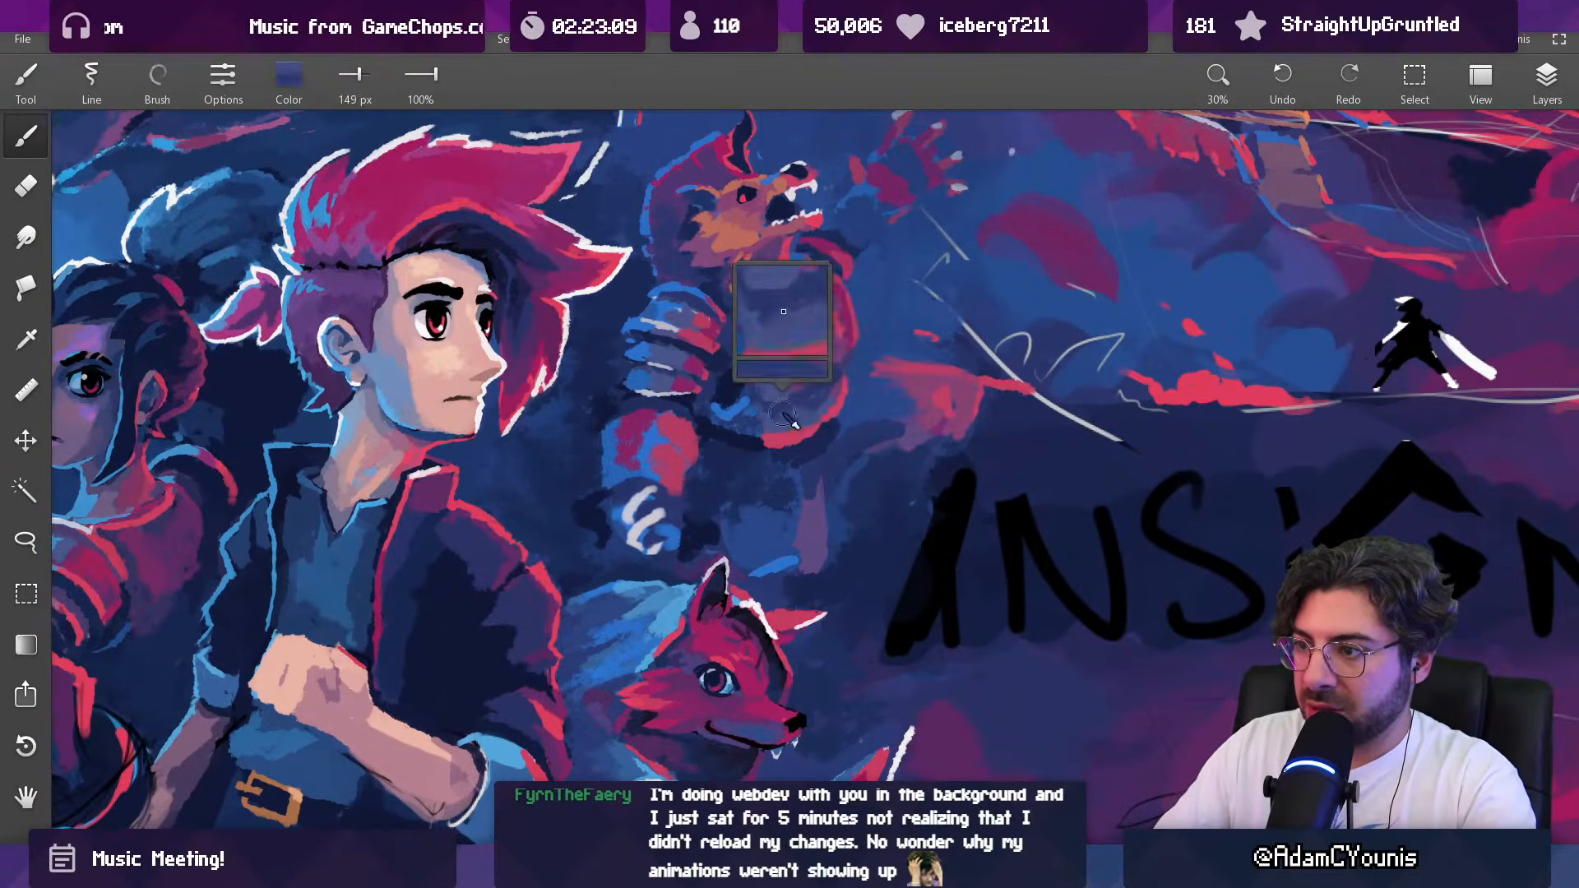
alt+click(796, 422)
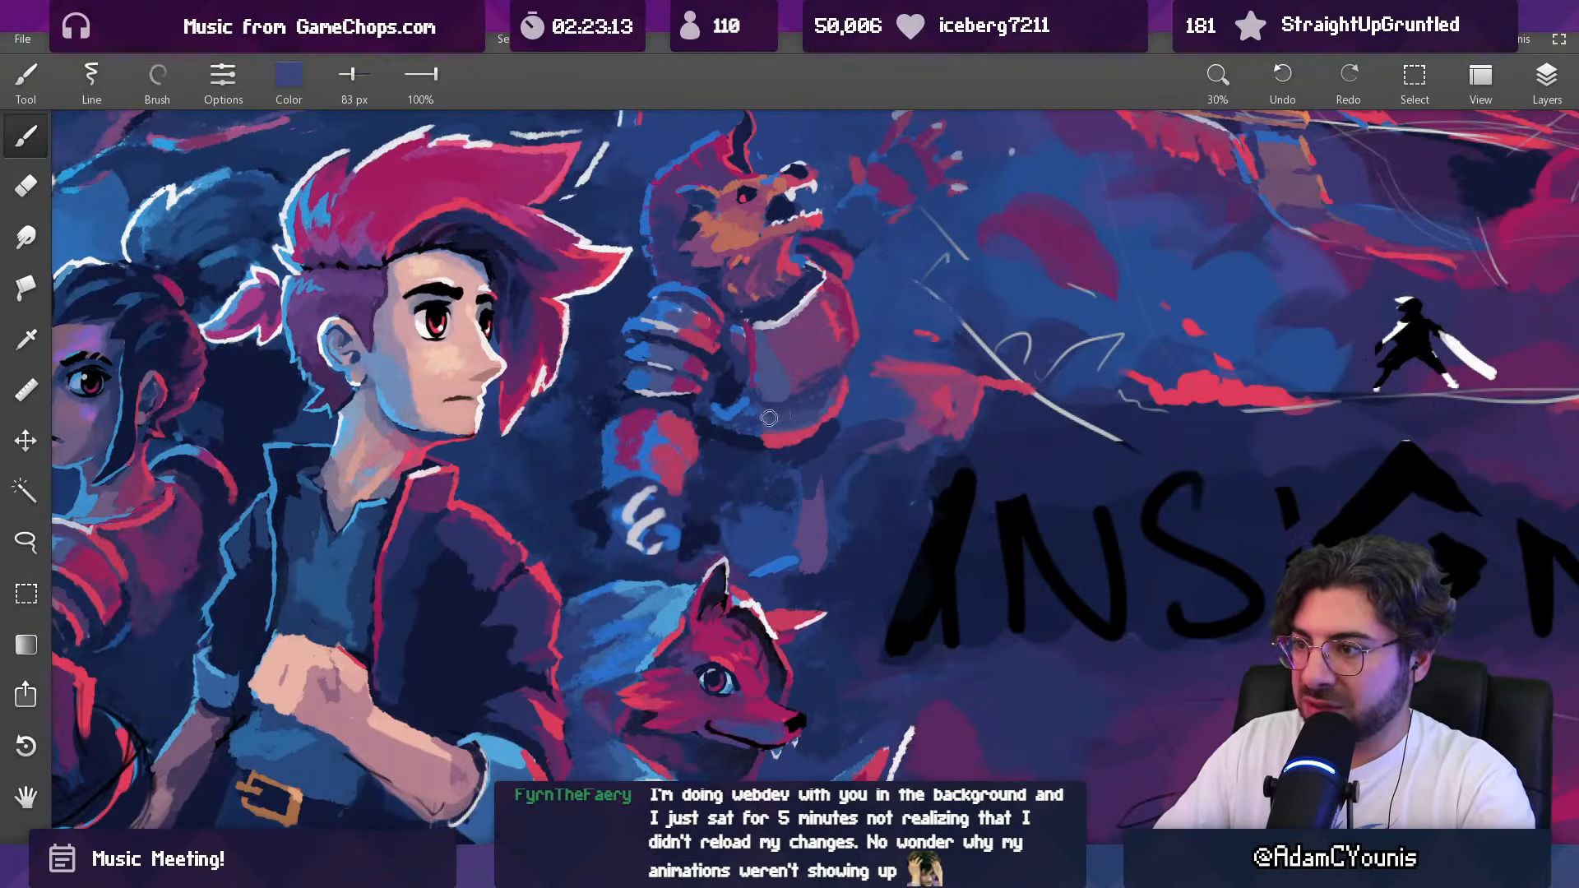
alt+click(822, 364)
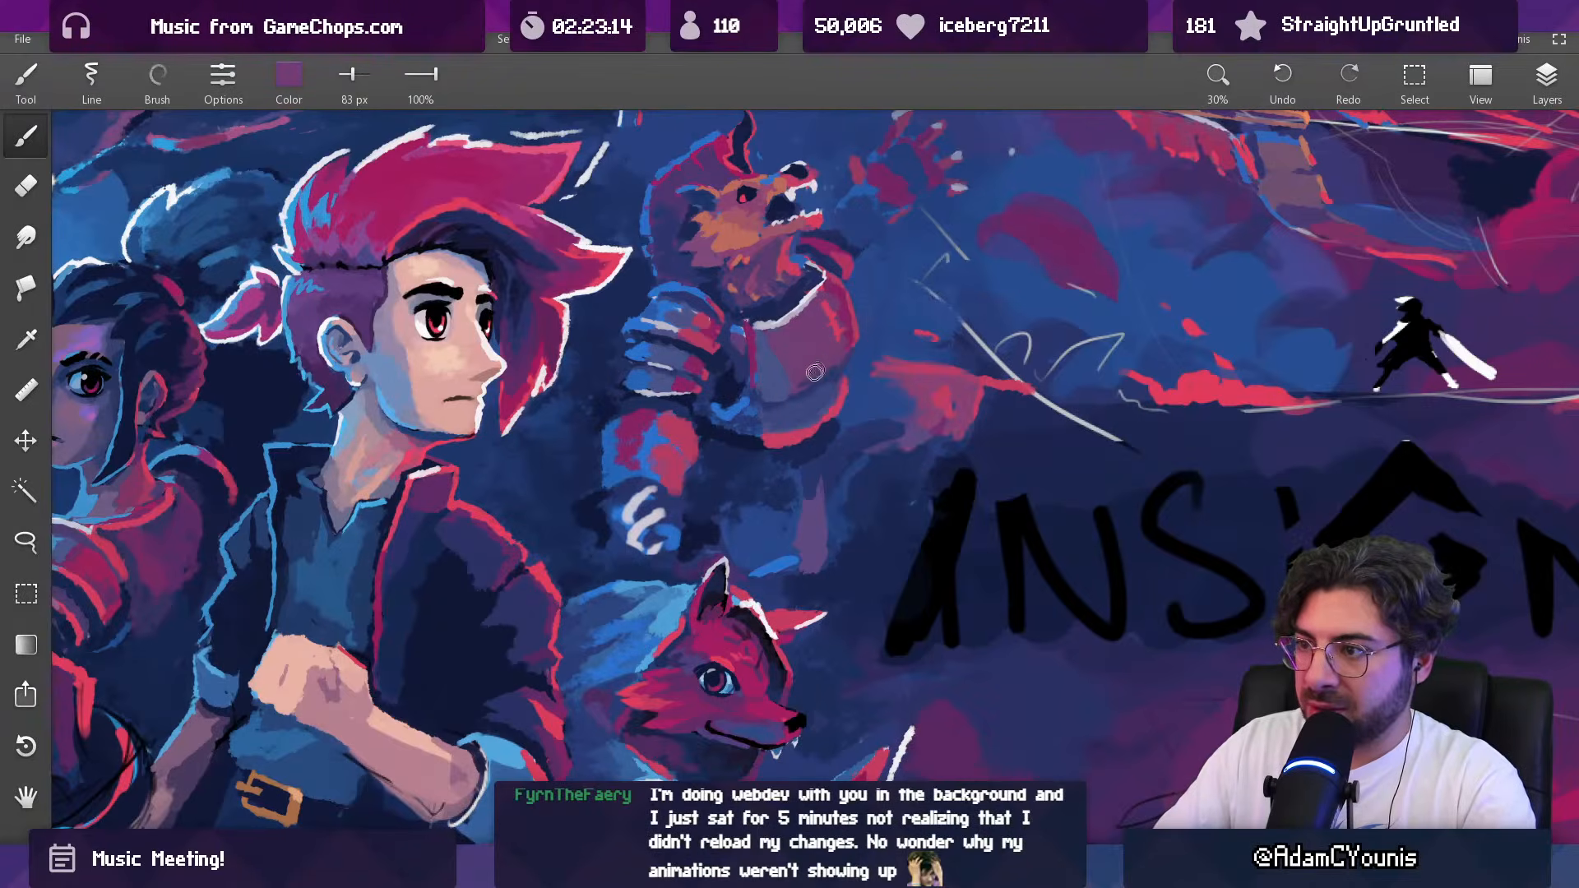
scroll(842, 355, down, 6)
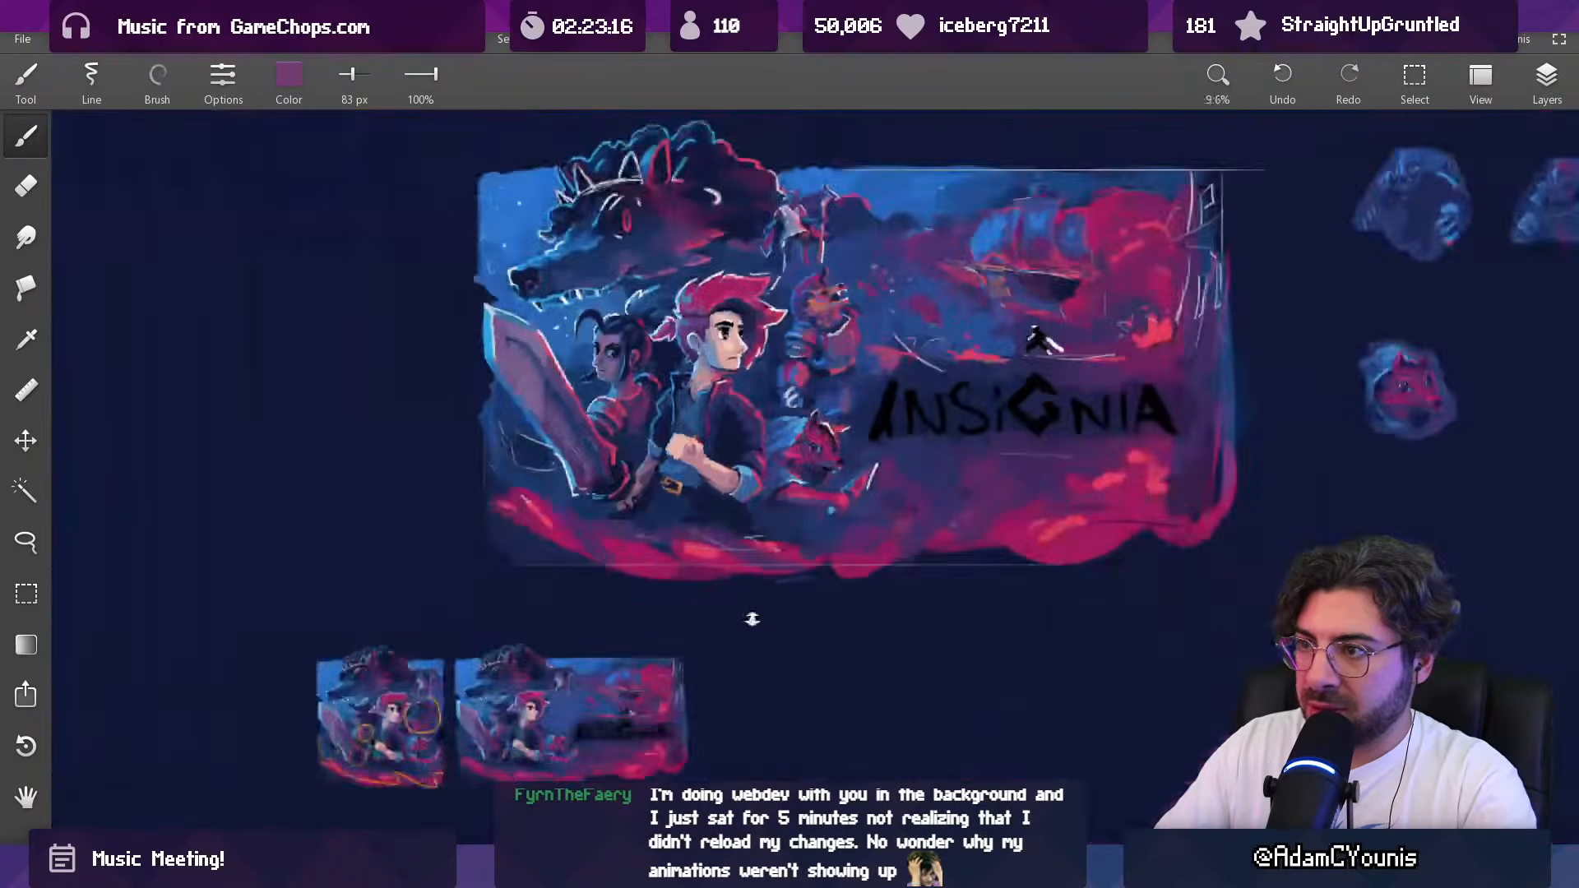
scroll(850, 352, up, 6)
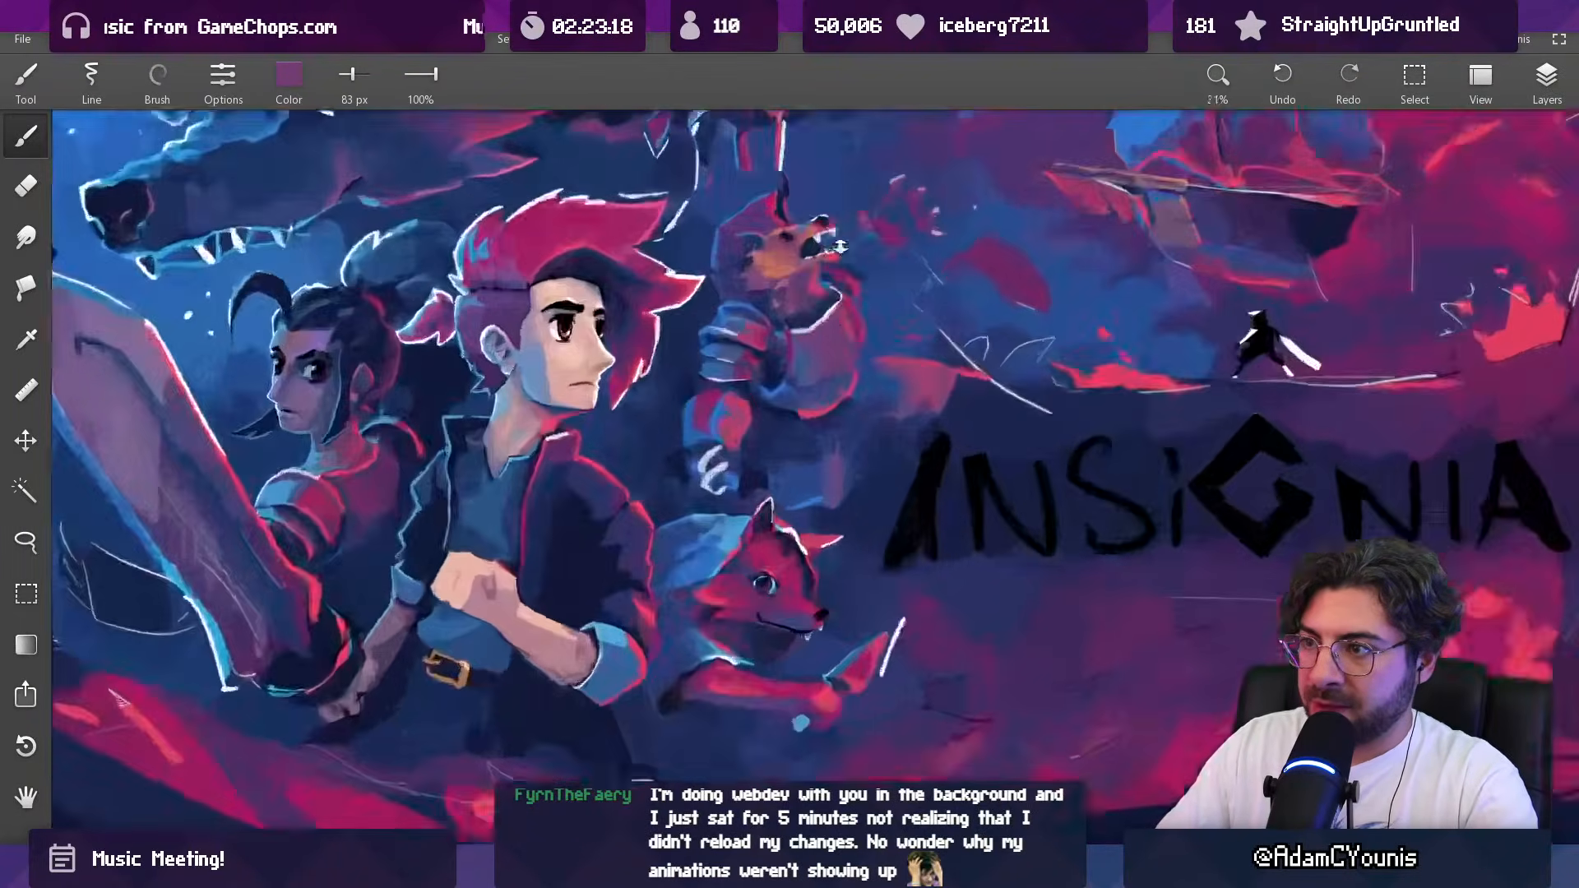
Step: Detail the lower left edge of the breastplate with sampled dark and bright blues at 38 px
alt+click(799, 402)
alt+click(795, 393)
alt+click(809, 393)
alt+click(790, 363)
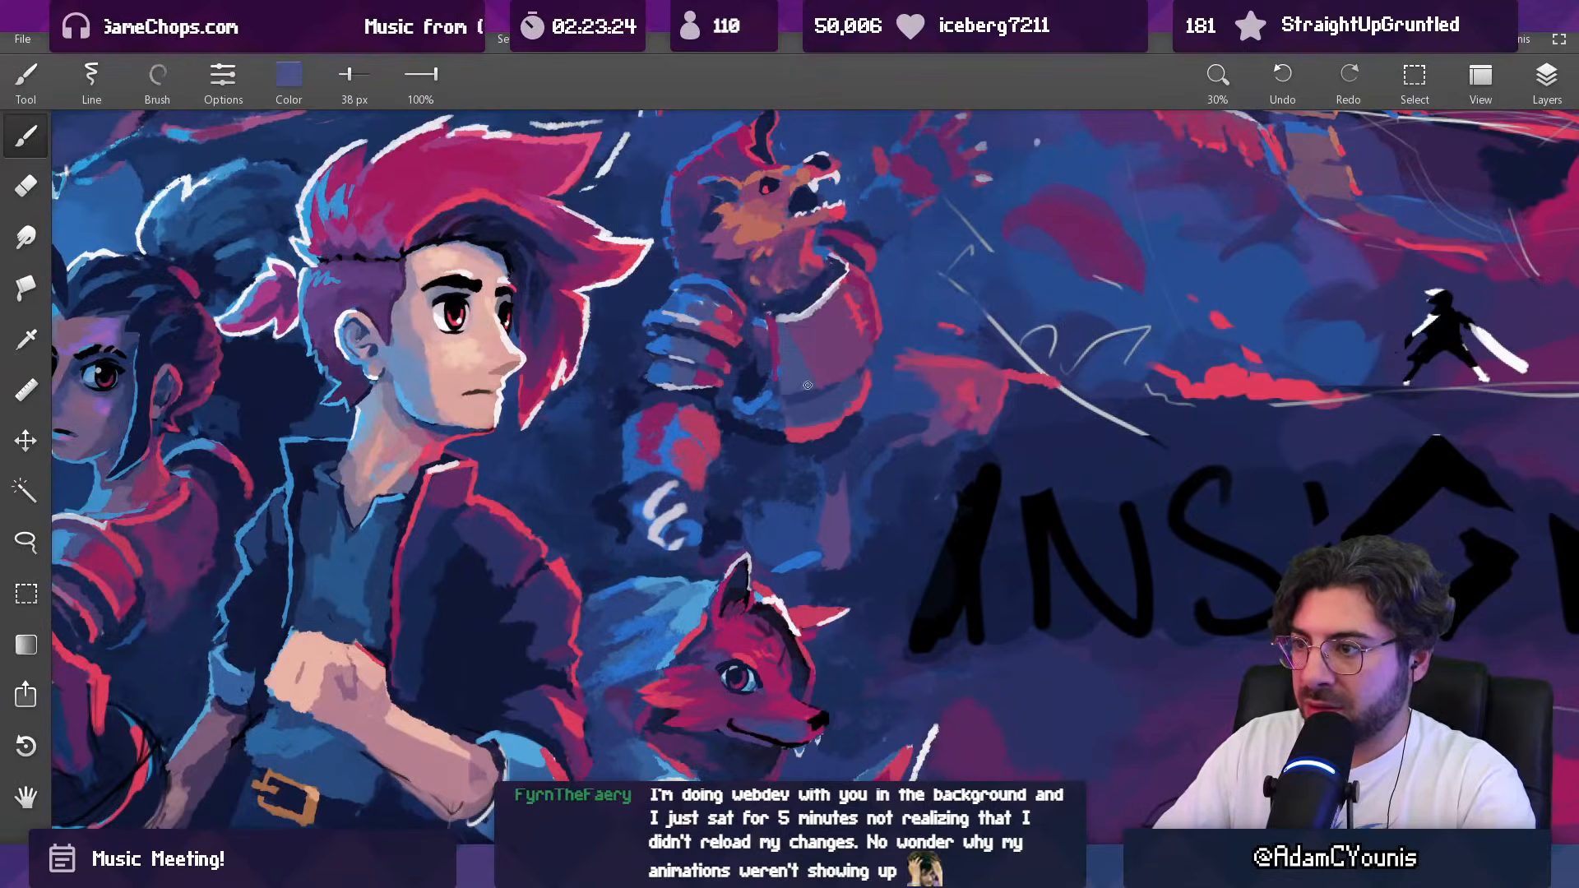
alt+click(782, 403)
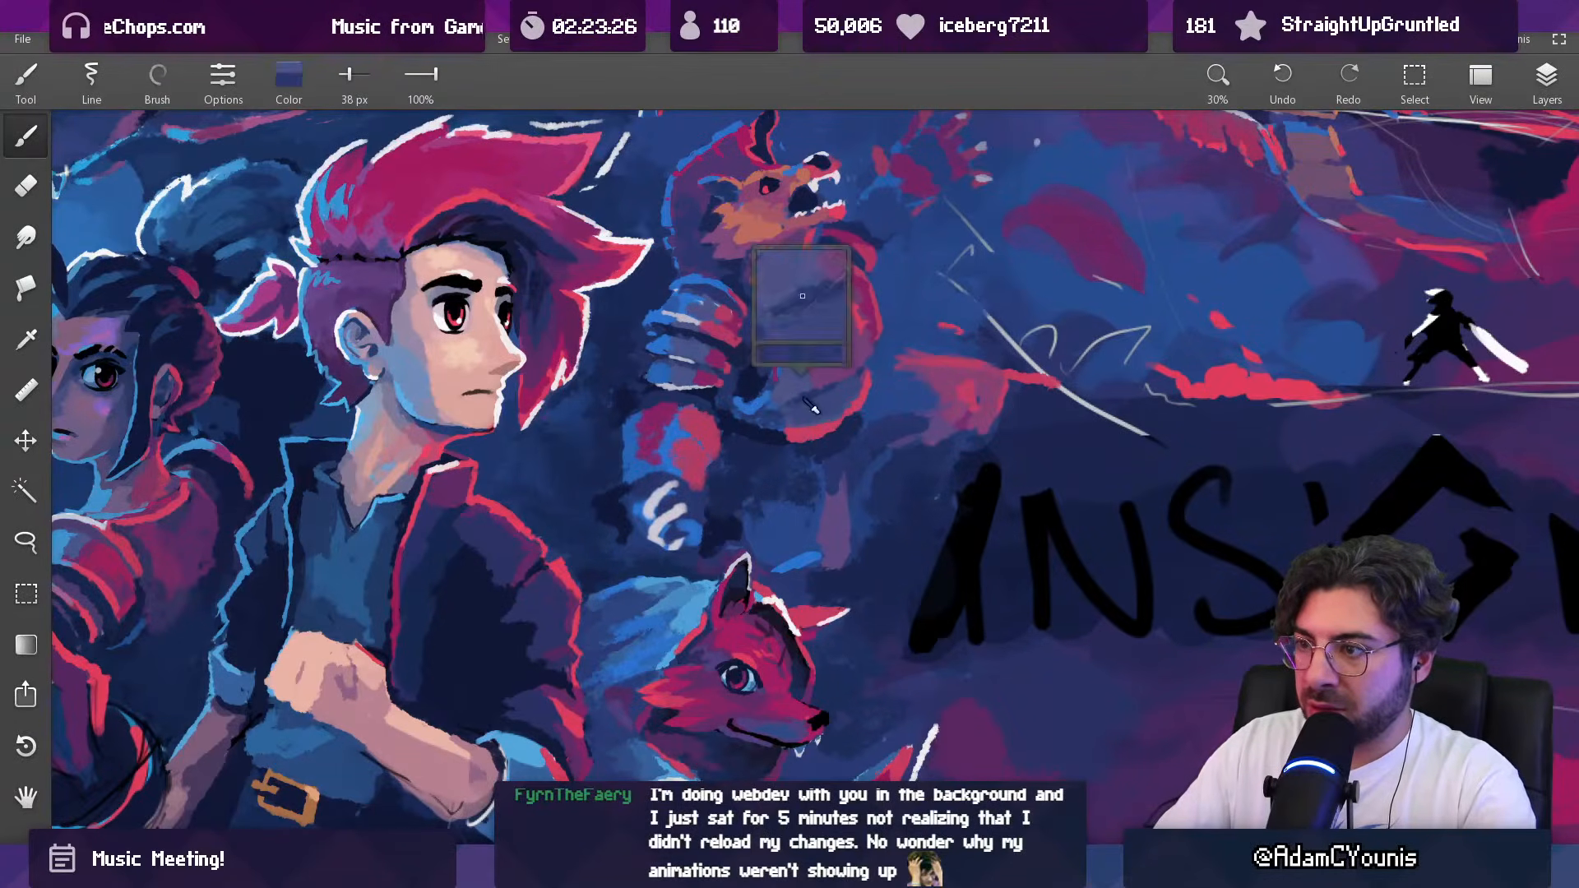
alt+click(780, 393)
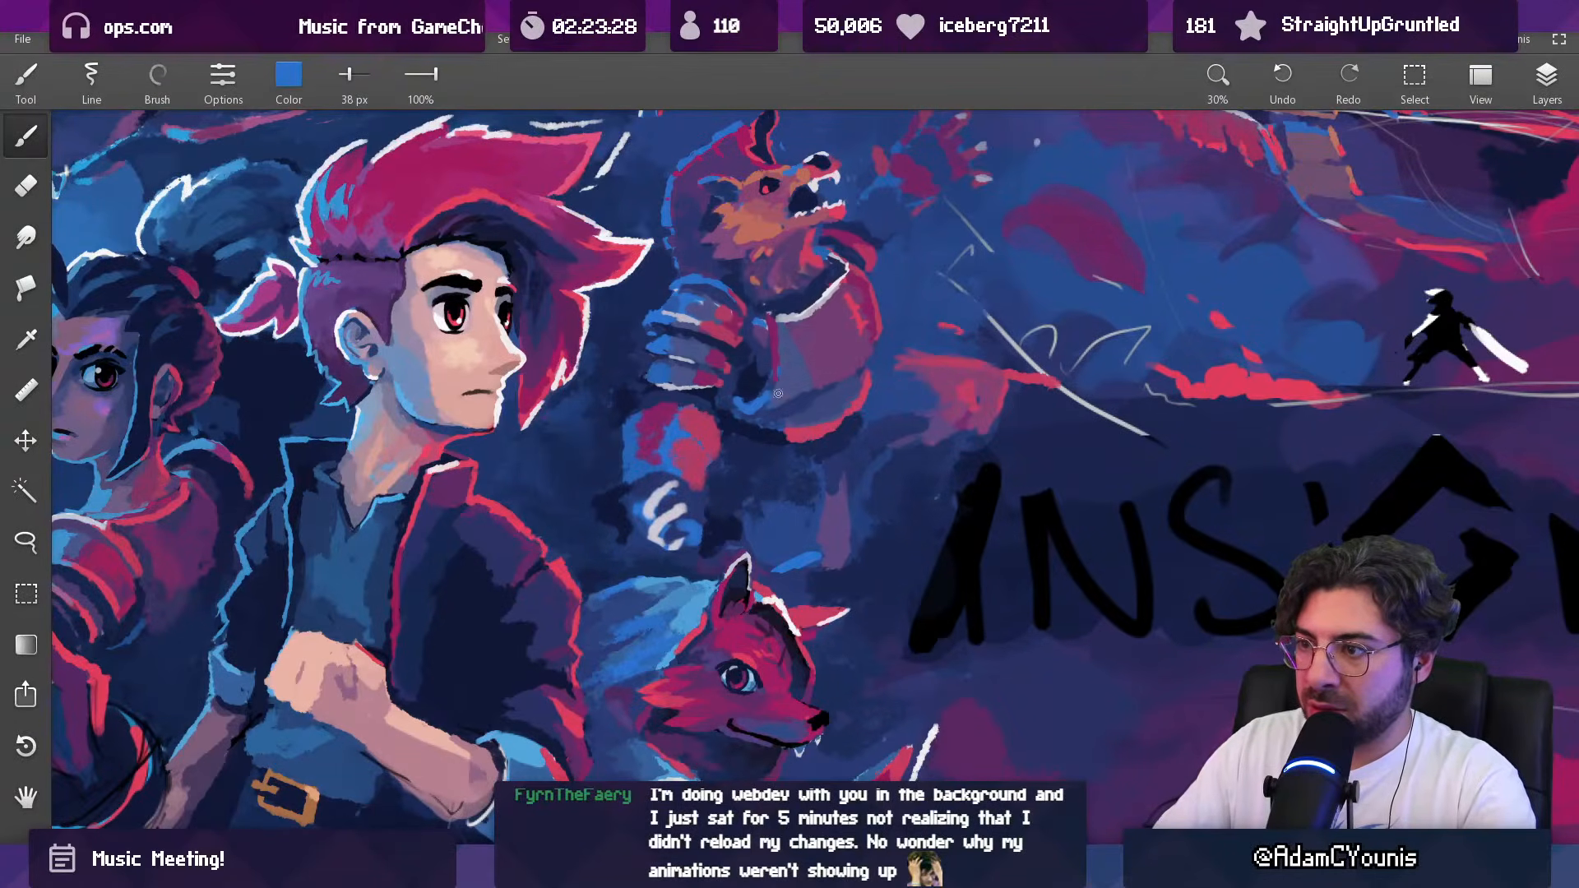
alt+click(796, 399)
drag(783, 381, 783, 391)
alt+click(791, 392)
Step: Blend the centre of the breastplate with sampled purple and muted blue at 74 px
drag(838, 343, 786, 454)
drag(825, 362, 832, 252)
alt+click(854, 310)
key(bracketright)
key(bracketright)
key(bracketright)
alt+click(855, 317)
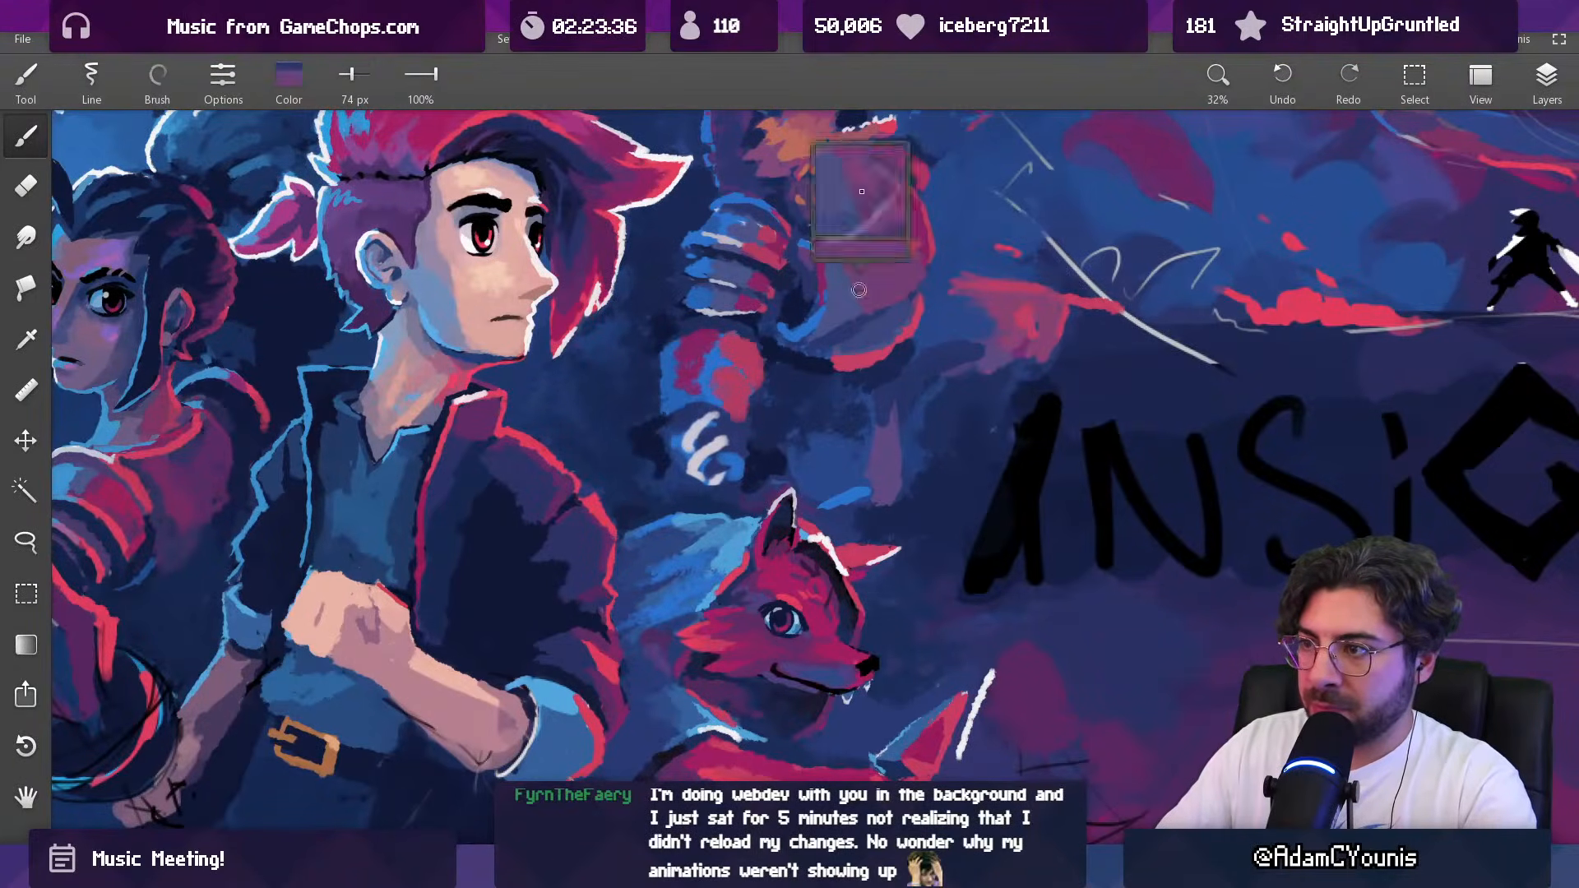
alt+click(837, 327)
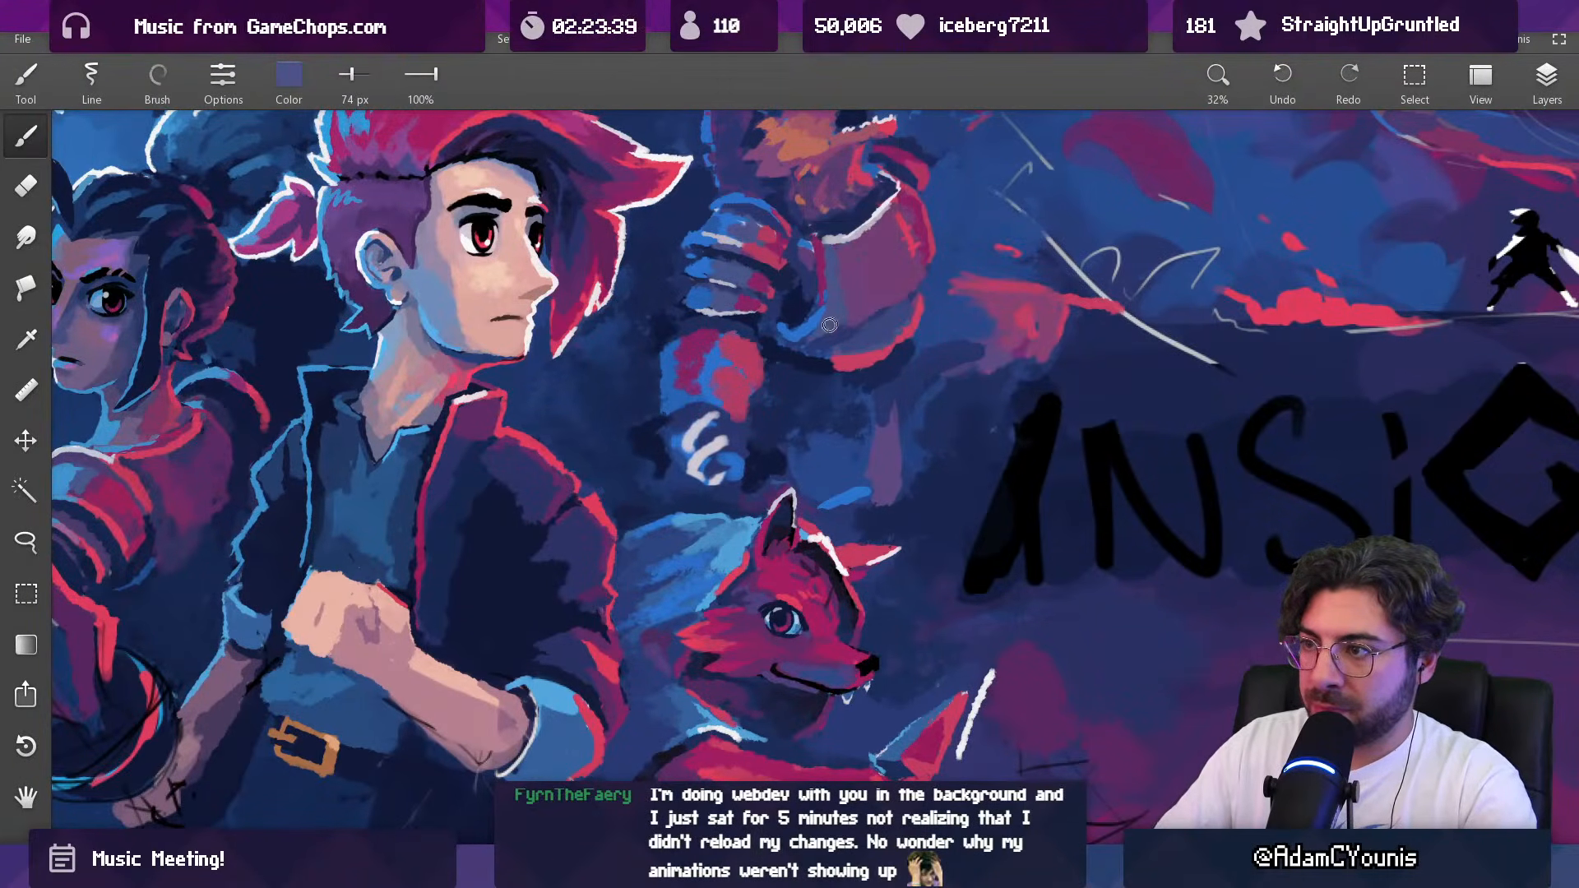
Step: Repaint the beast's waist beside the breastplate with sampled blues at 74 px and review the whole composition
drag(838, 329, 752, 702)
mouse_move(789, 326)
mouse_down()
mouse_move(729, 508)
mouse_move(809, 403)
mouse_move(809, 349)
mouse_up()
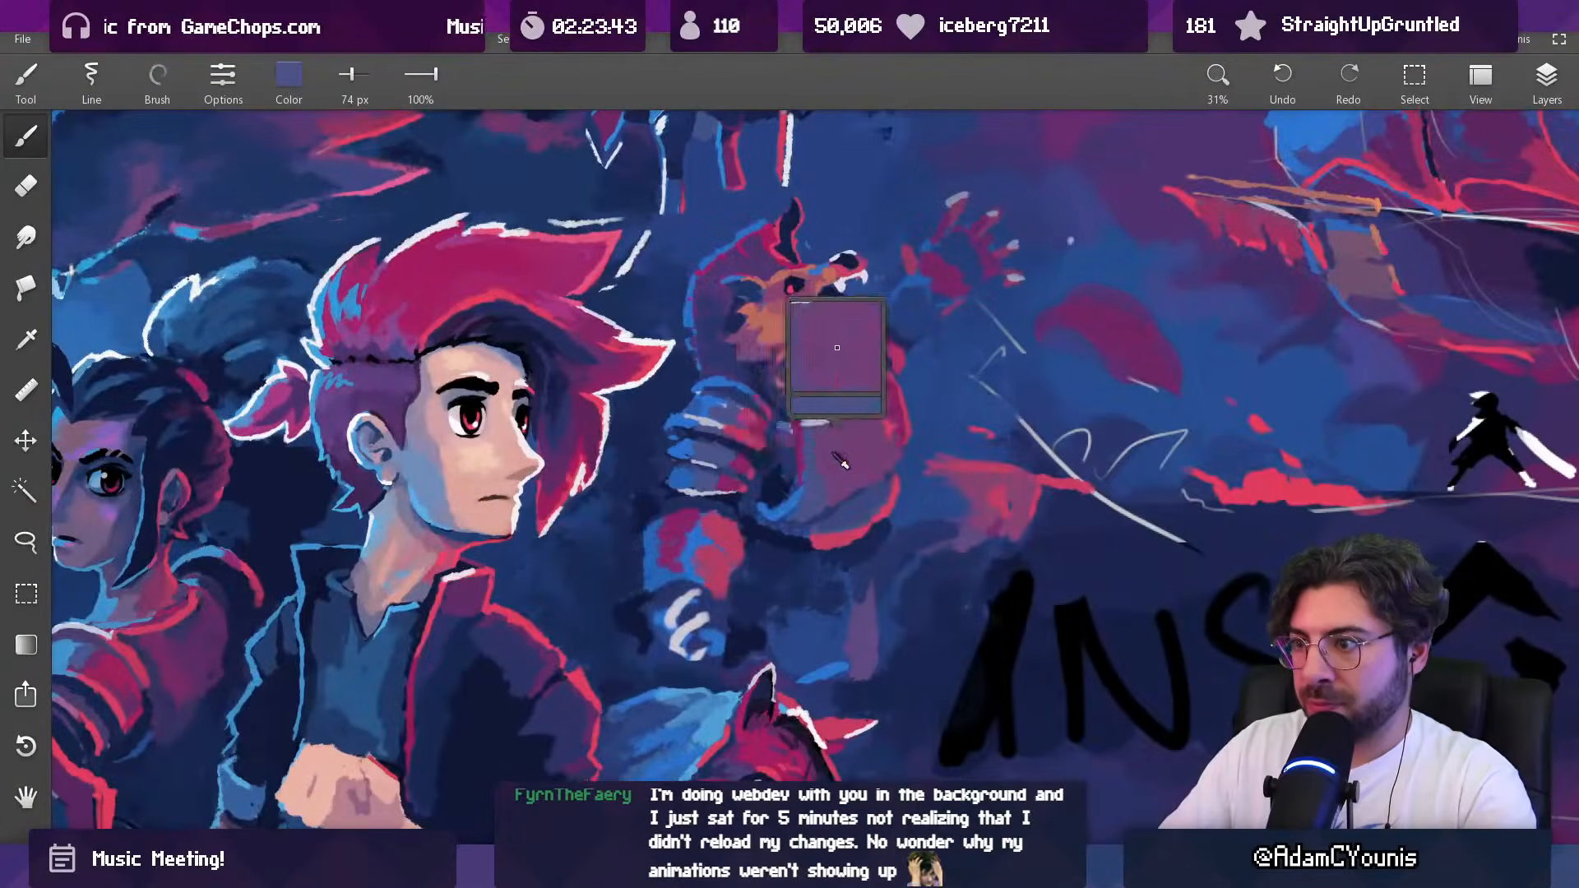
alt+click(778, 510)
alt+click(774, 499)
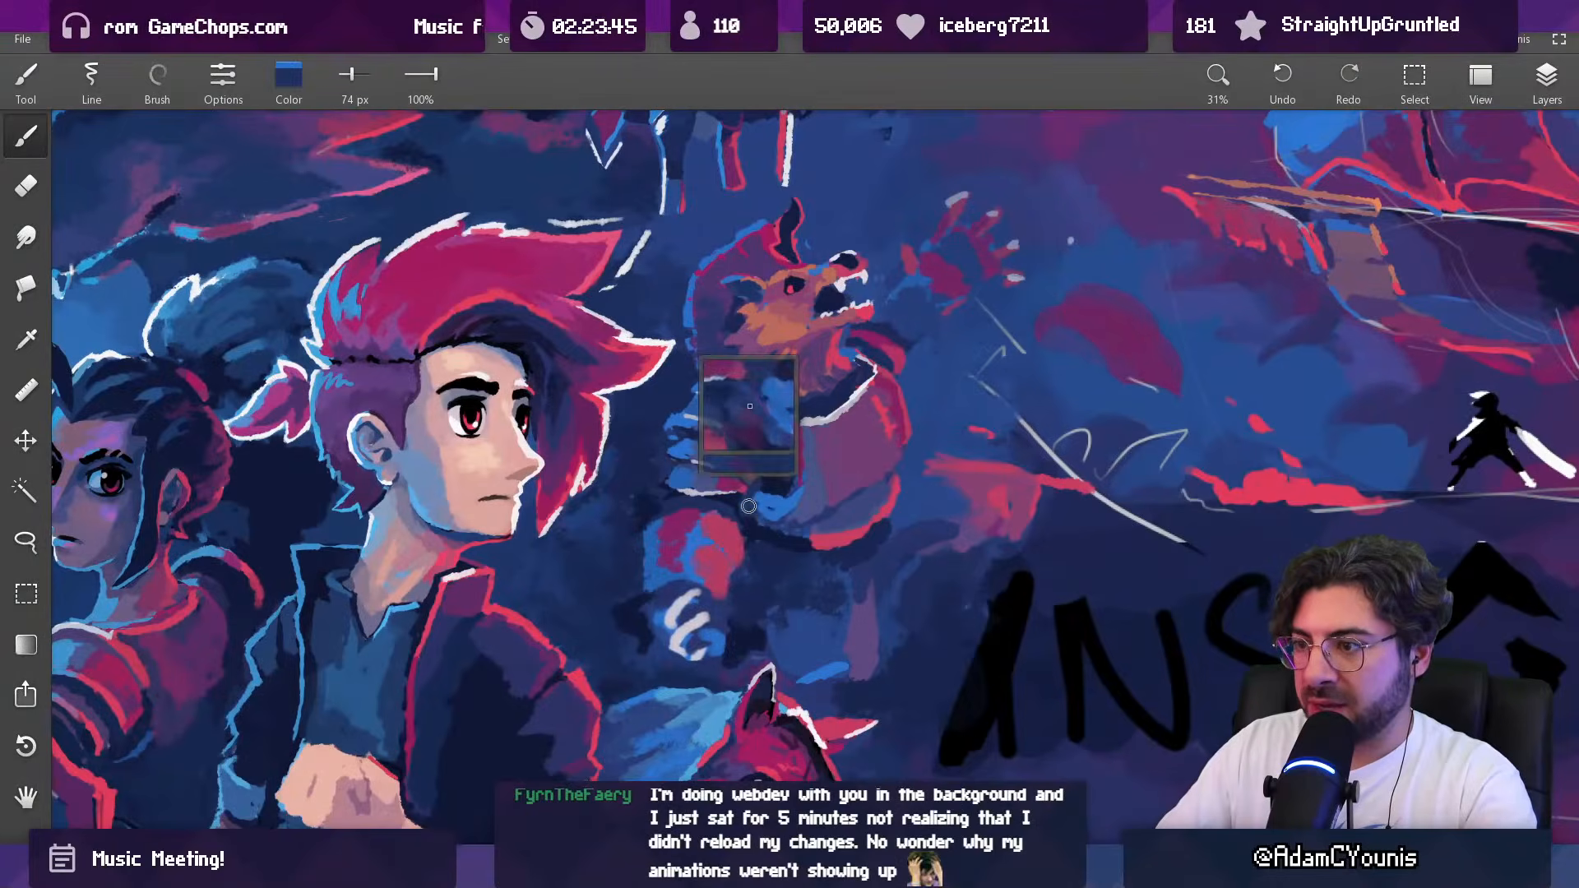
drag(759, 508, 809, 513)
mouse_move(850, 444)
mouse_down()
mouse_move(851, 596)
mouse_move(801, 625)
mouse_up()
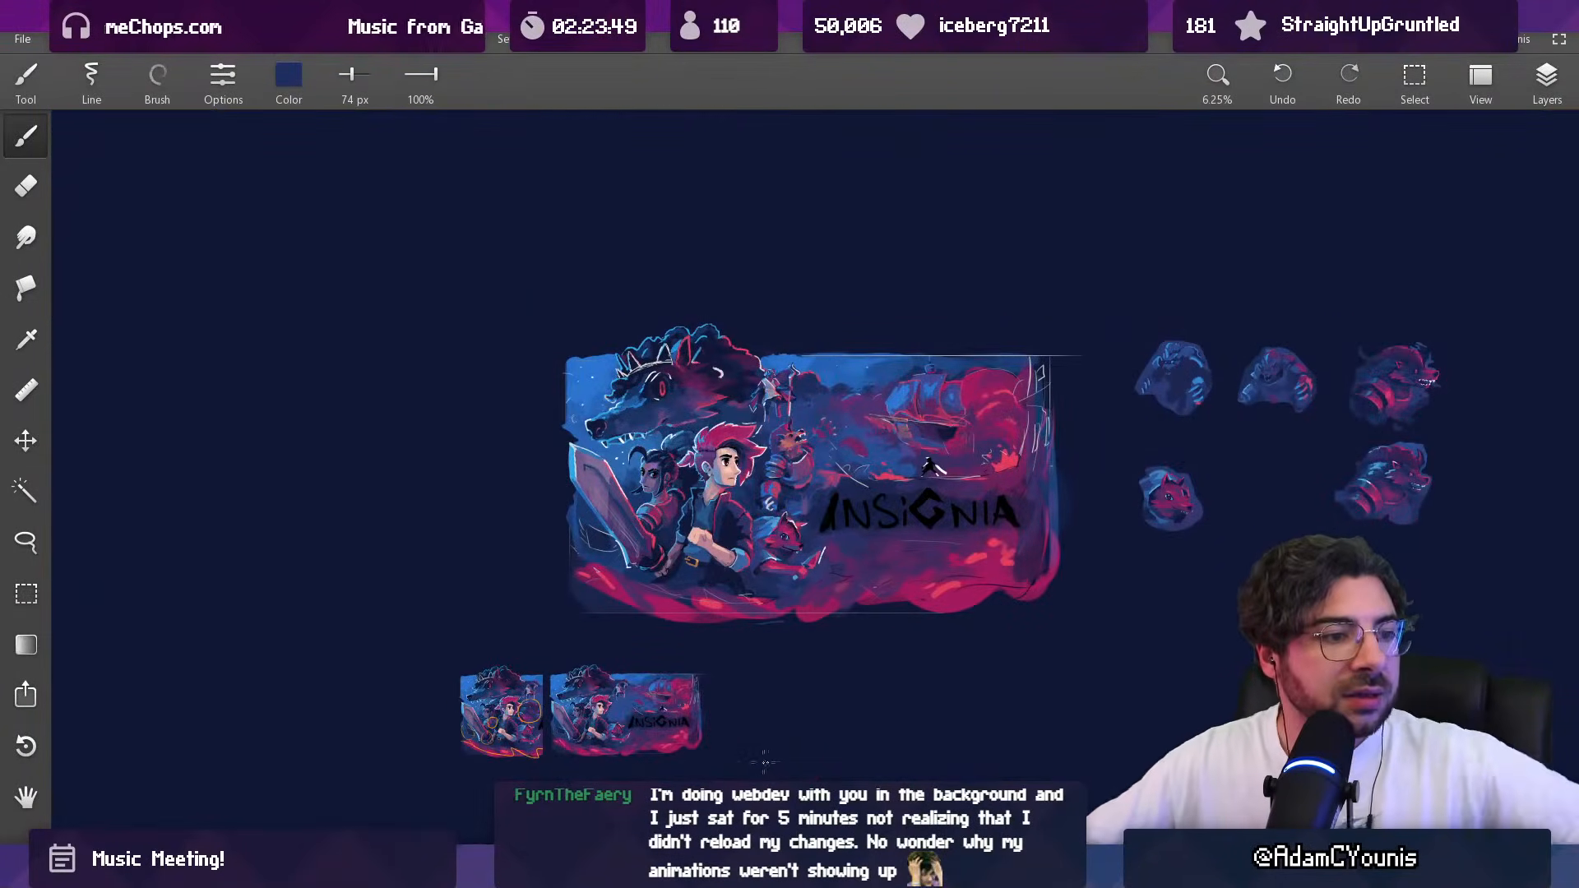
Step: Switch to the Google Meet music review call and admit the waiting guest
key(alt+Tab)
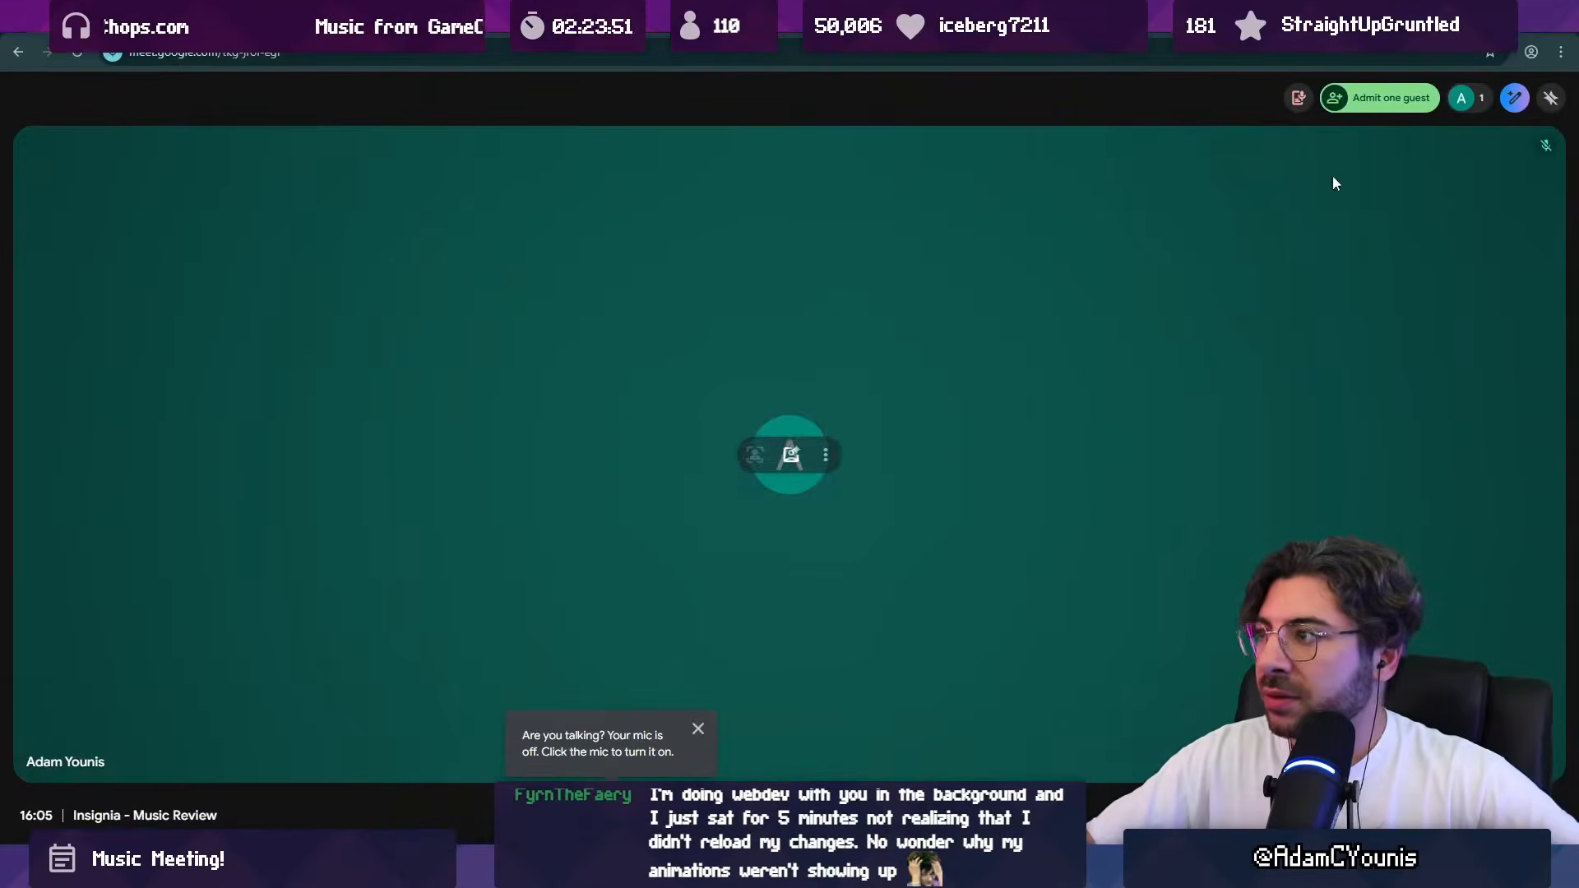
click(1375, 107)
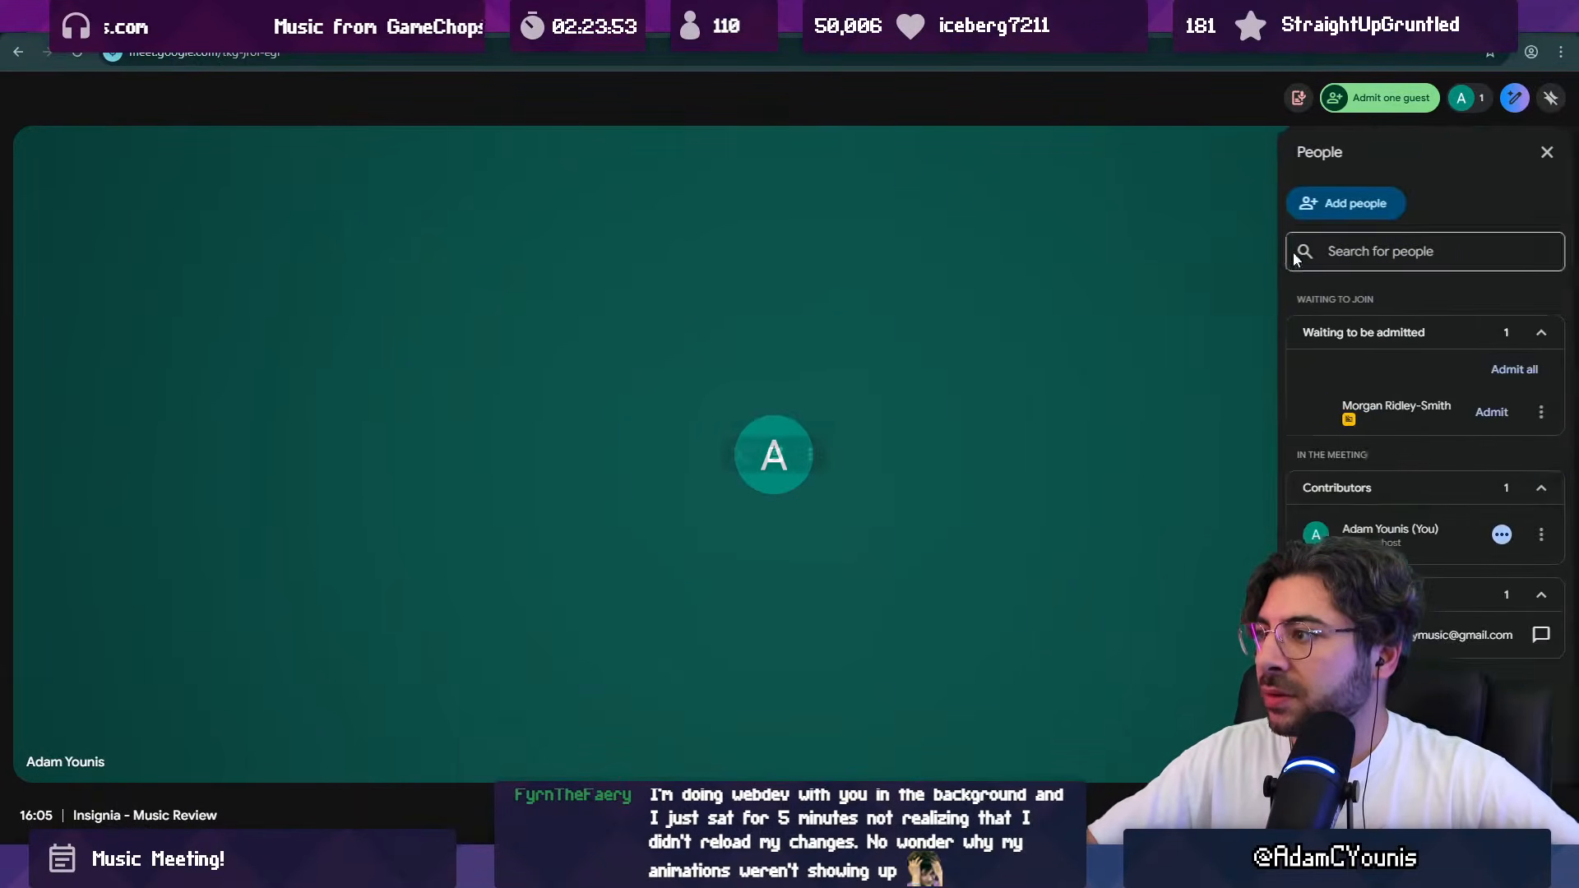
click(1483, 411)
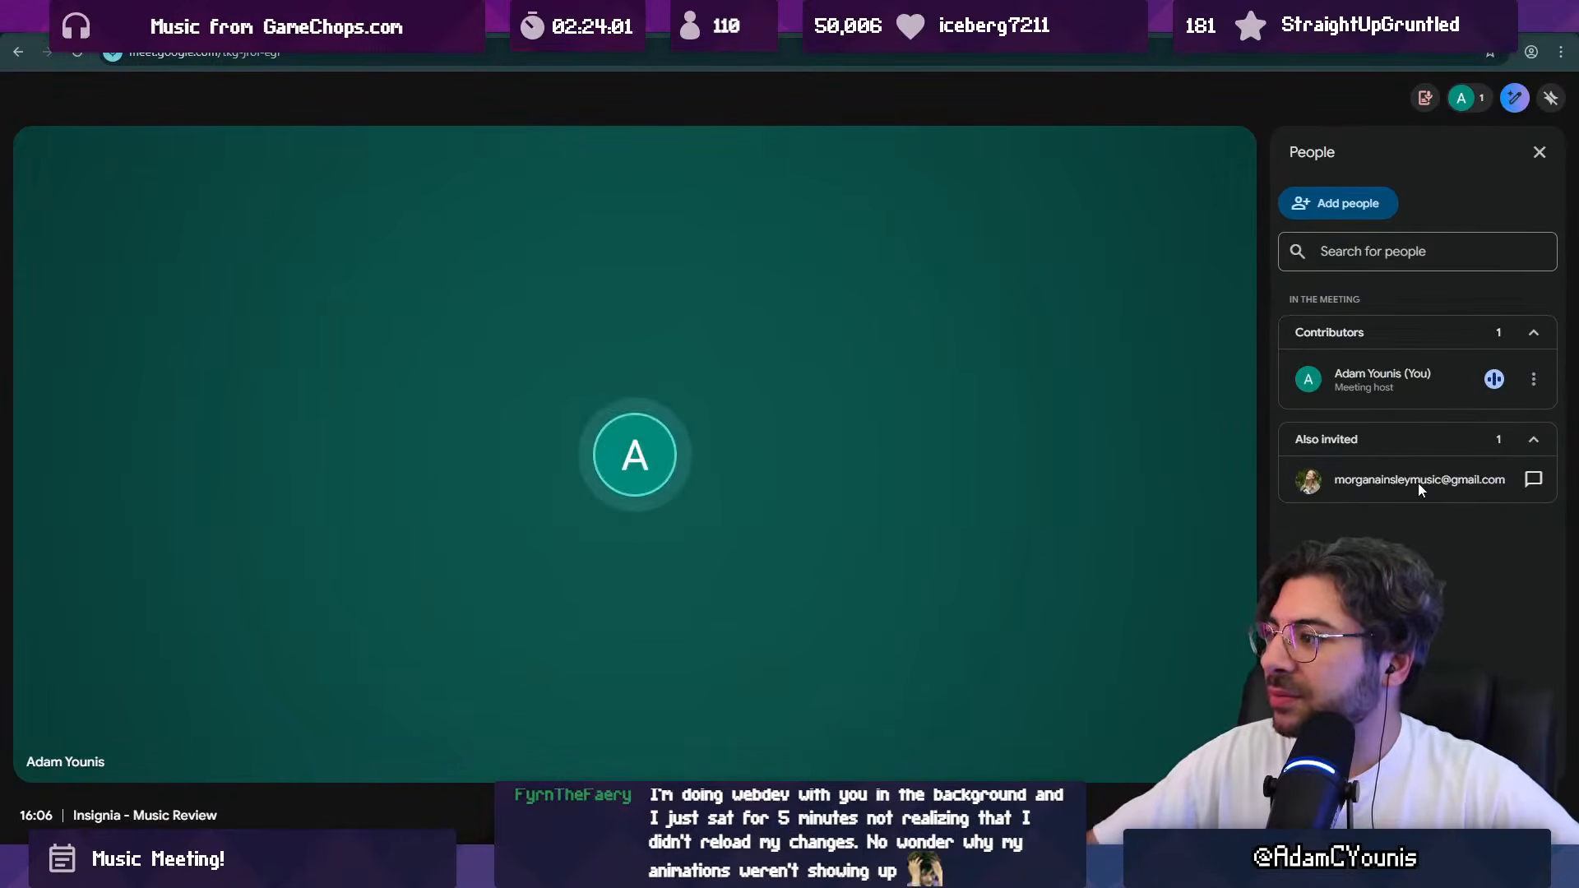
mouse_move(1474, 104)
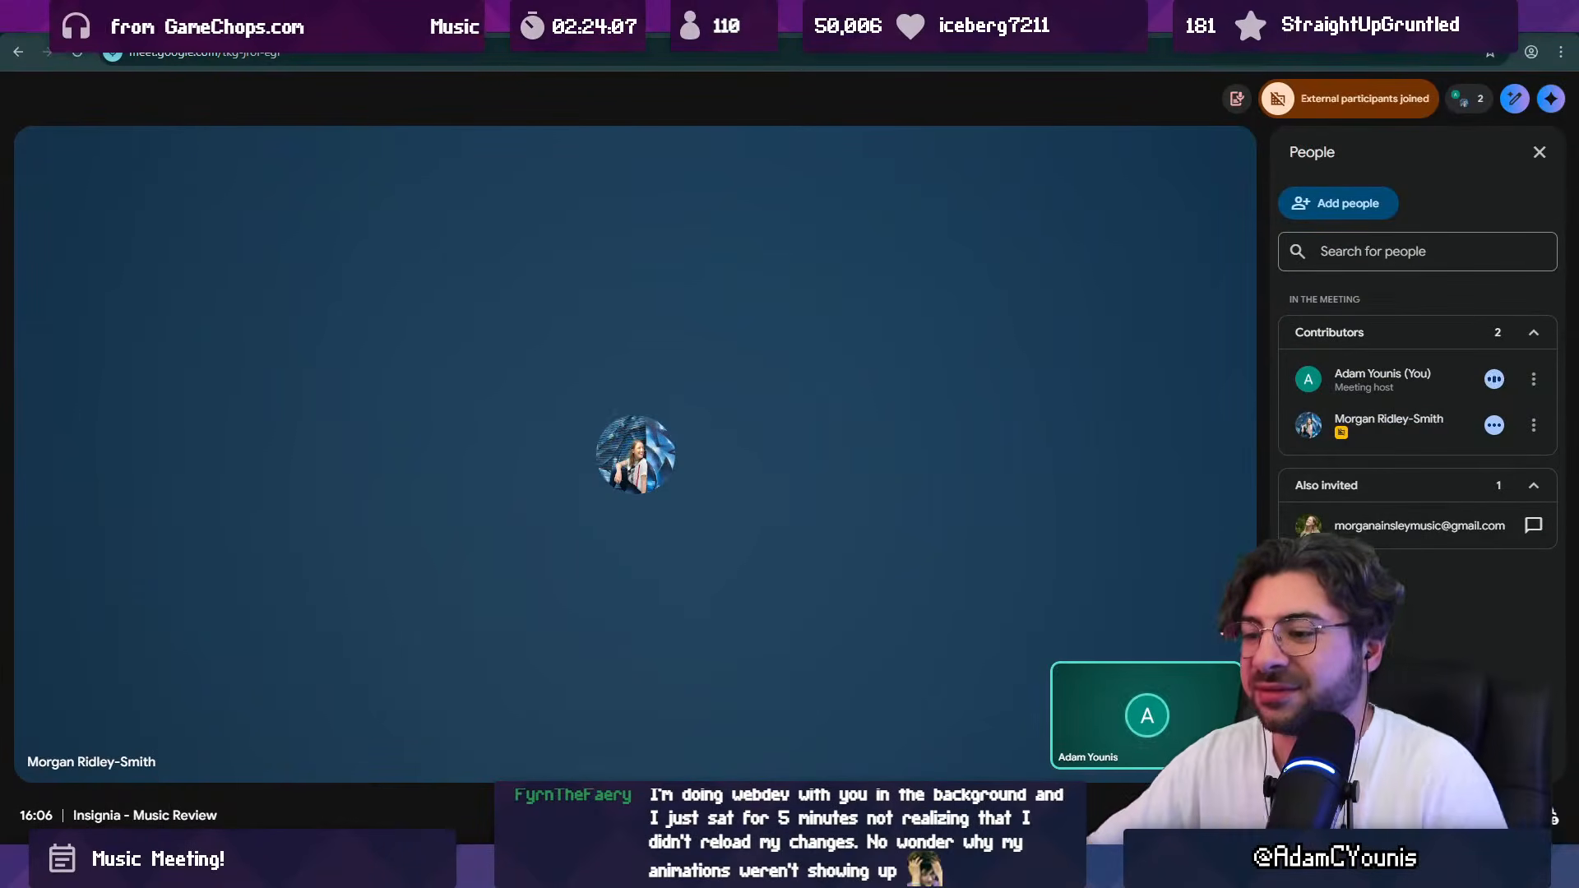
Step: Switch to Figma and open the Insignia Music Board
mouse_move(736, 870)
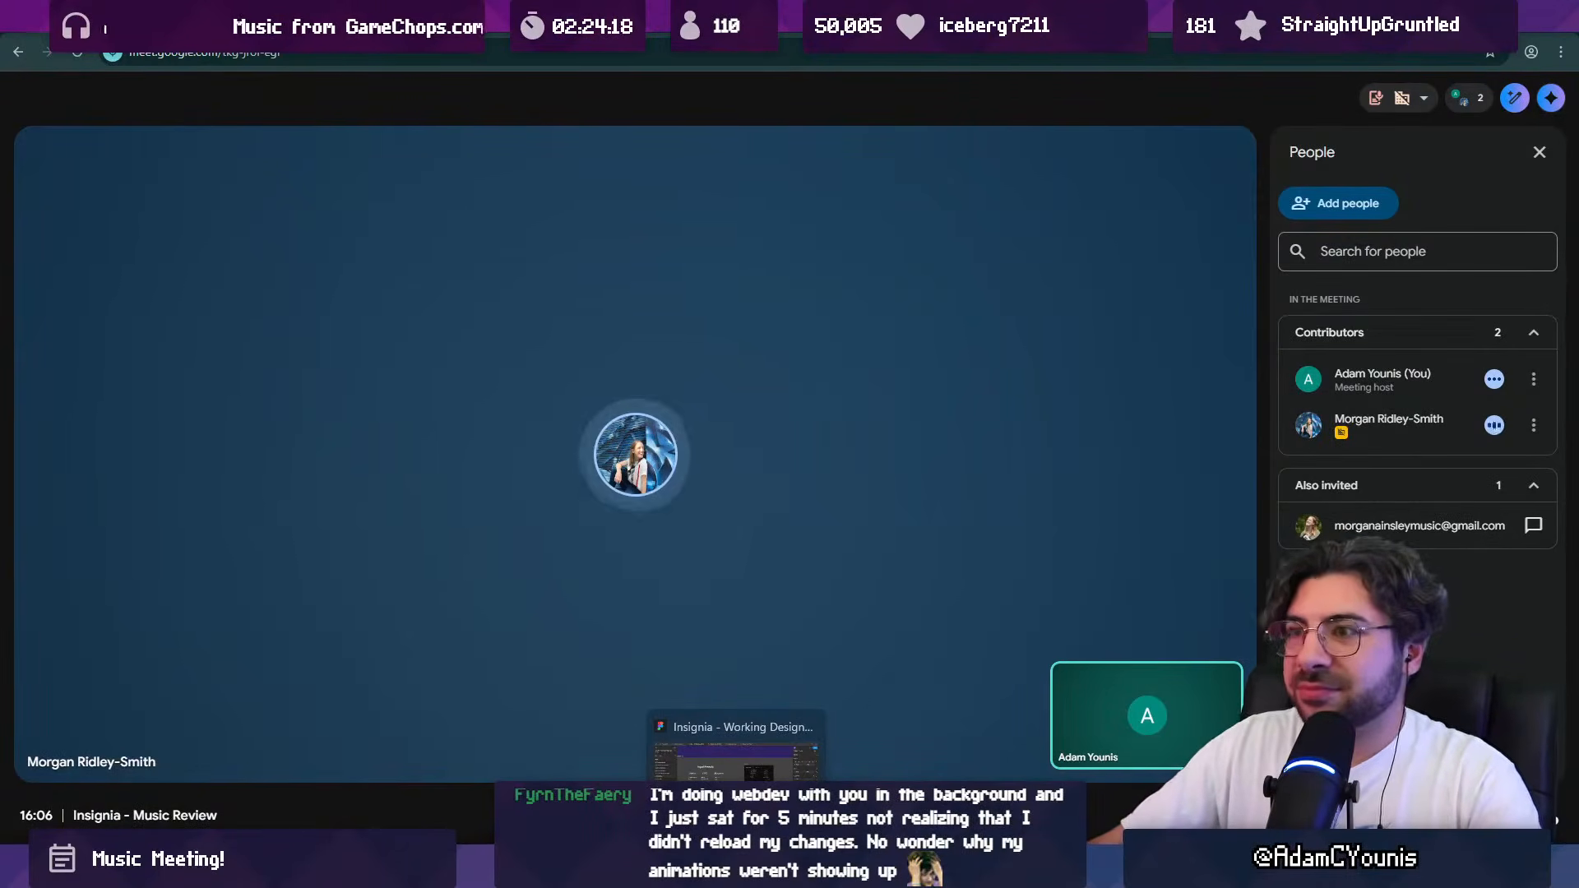
click(735, 865)
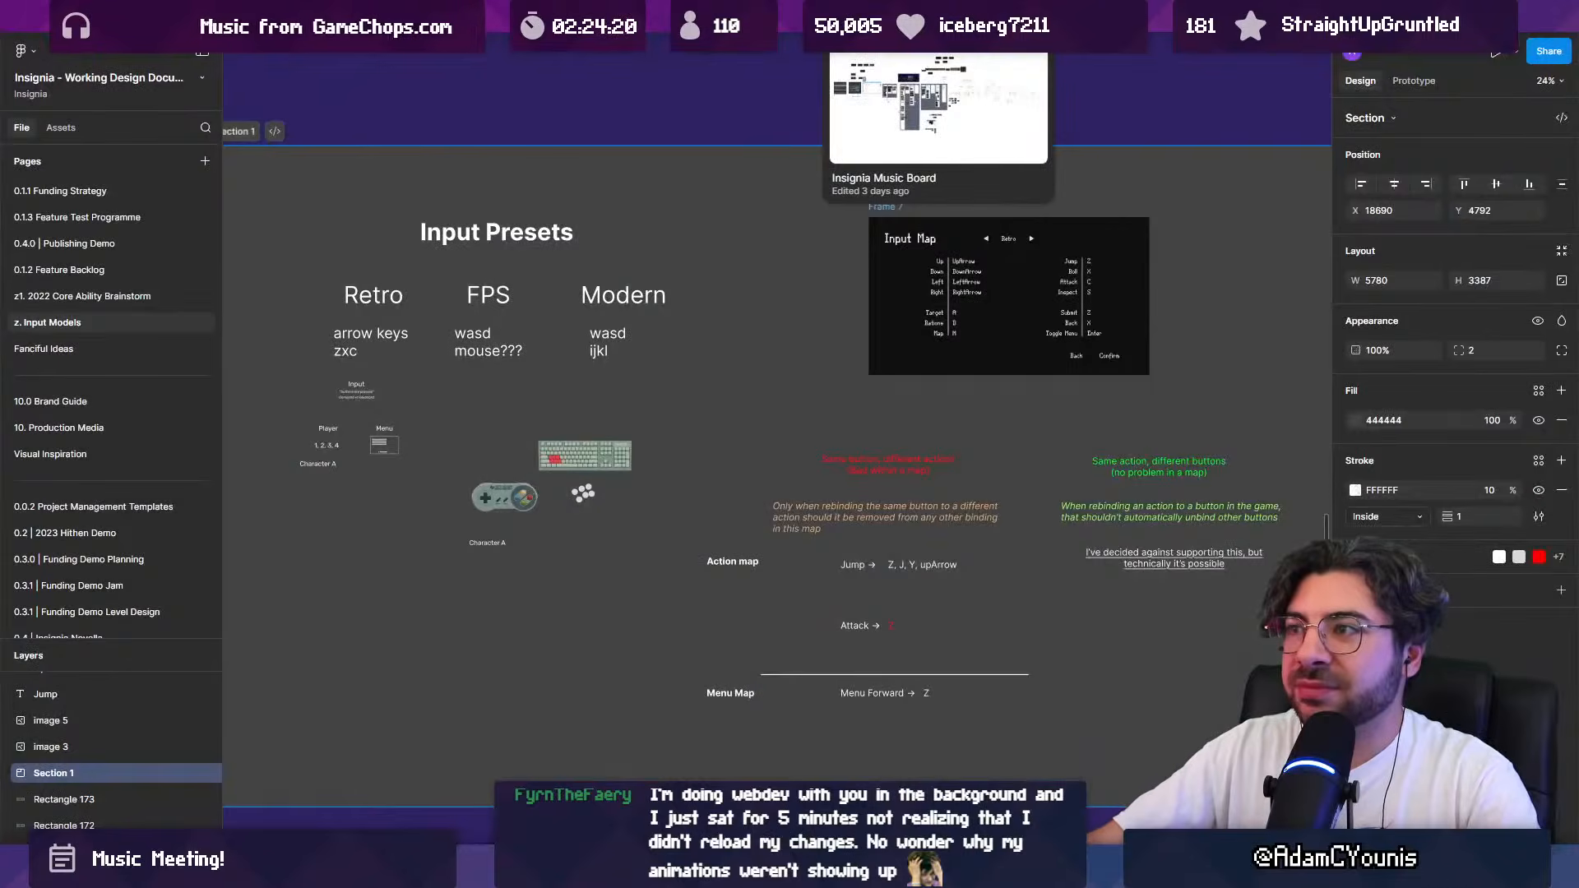
click(888, 18)
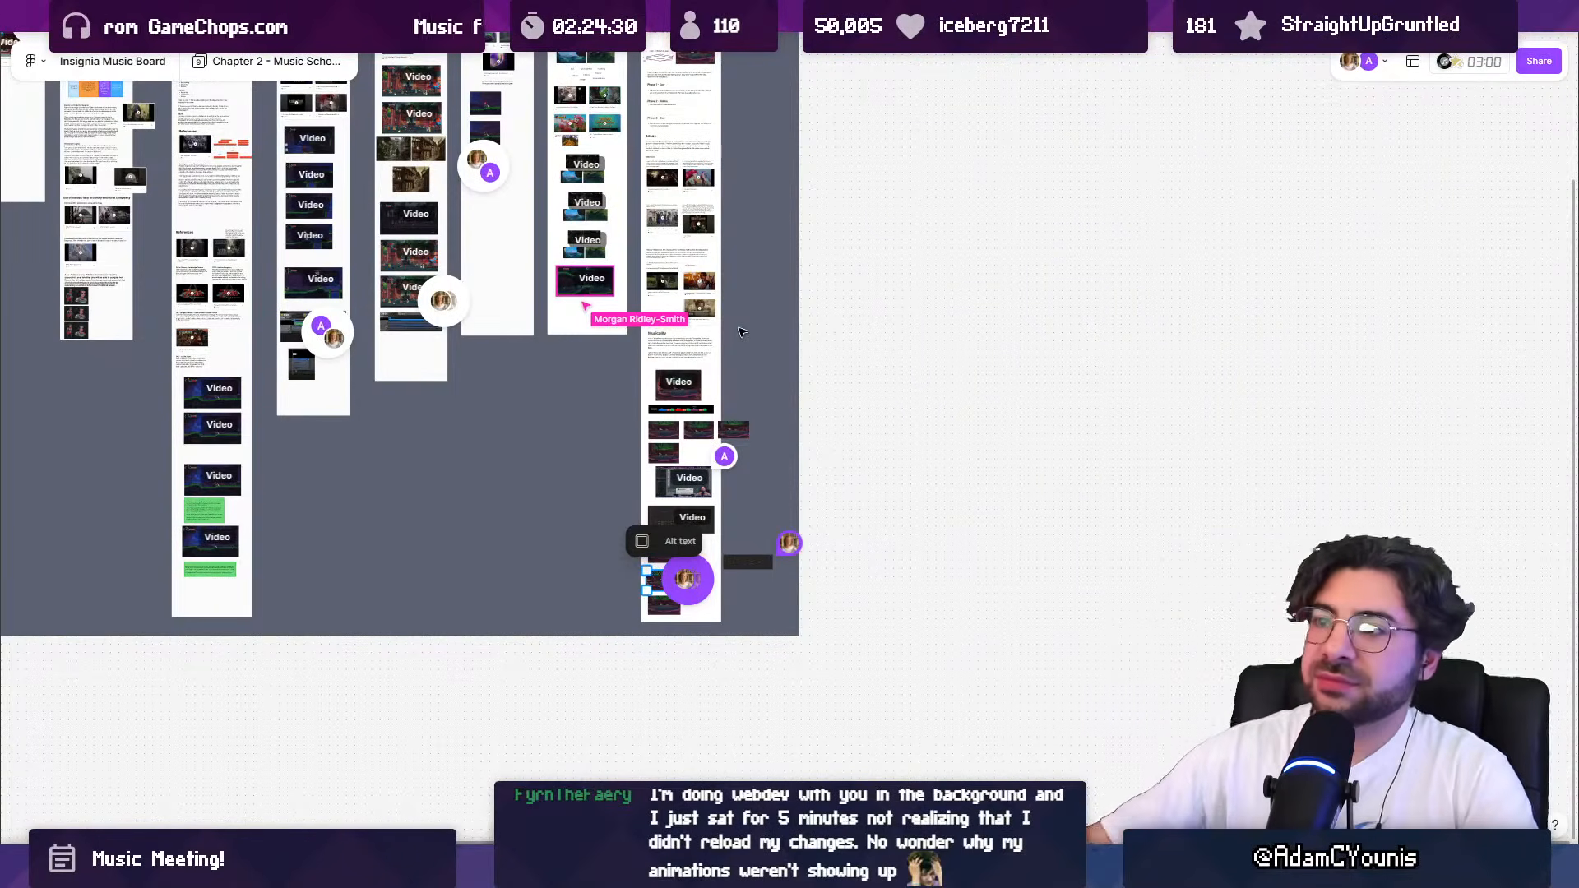
Step: Find the forest gameplay video below the three concept-image groups on the music board and play it
scroll(577, 357, up, 5)
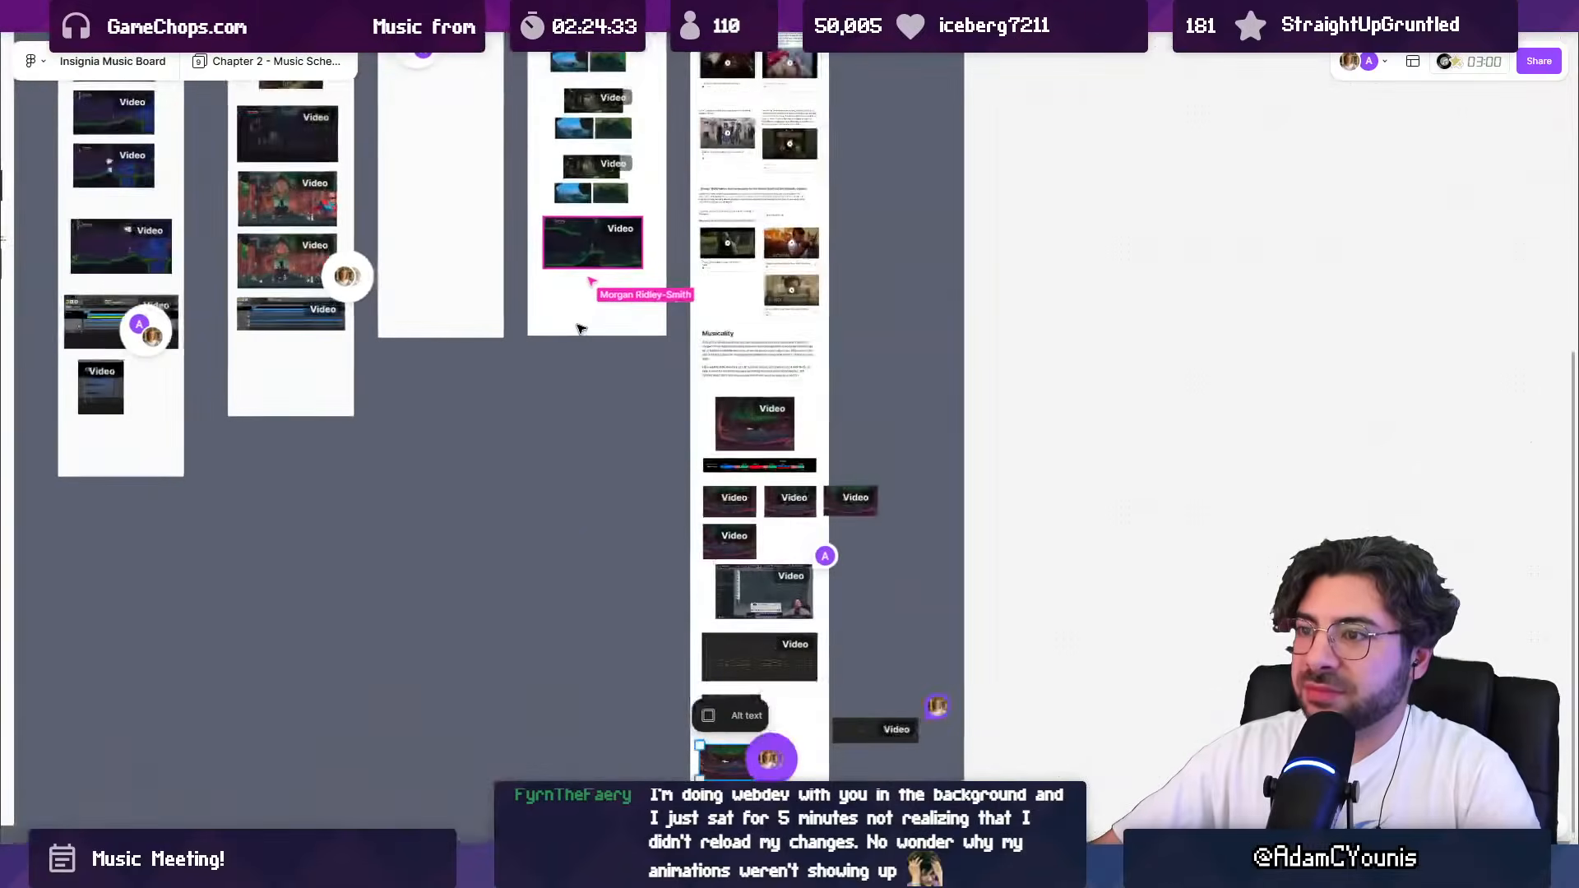
drag(581, 326, 683, 532)
scroll(707, 432, up, 5)
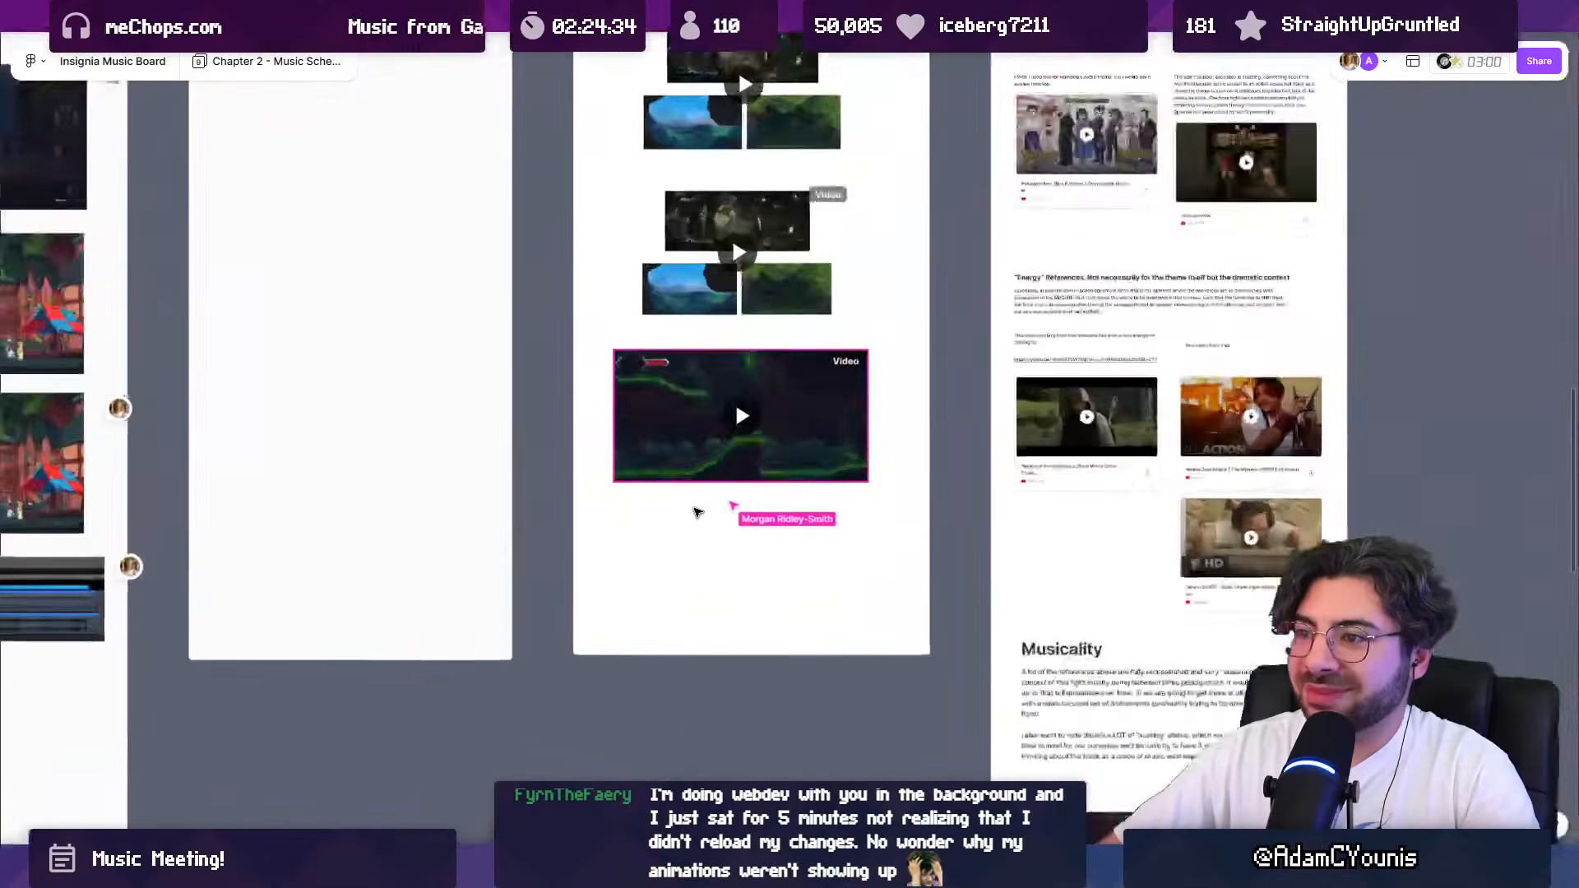
scroll(715, 401, up, 5)
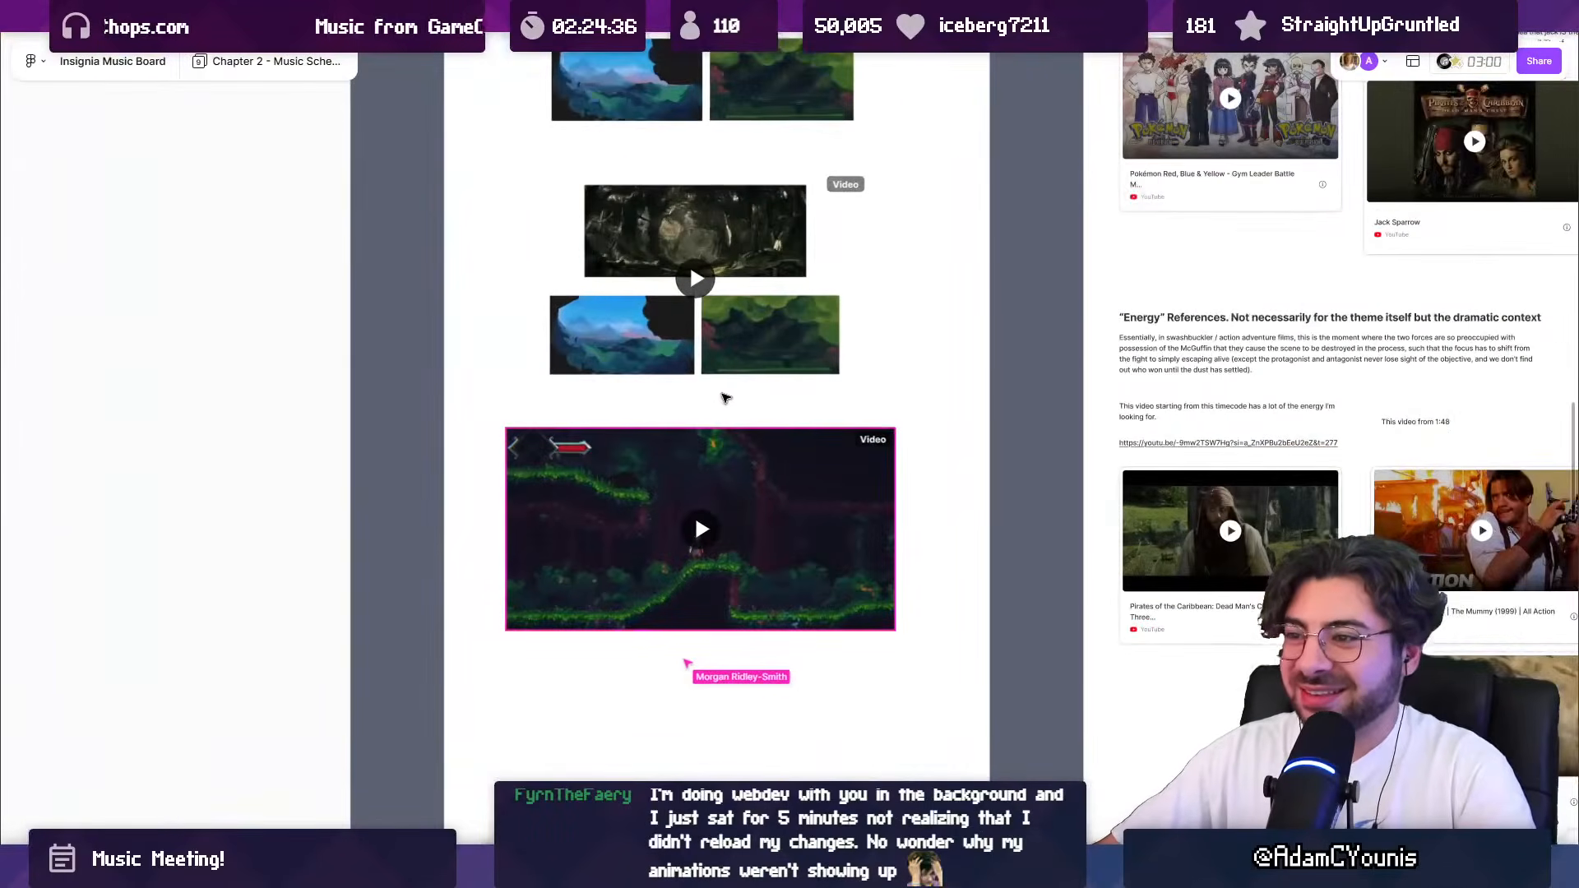
scroll(699, 423, up, 2)
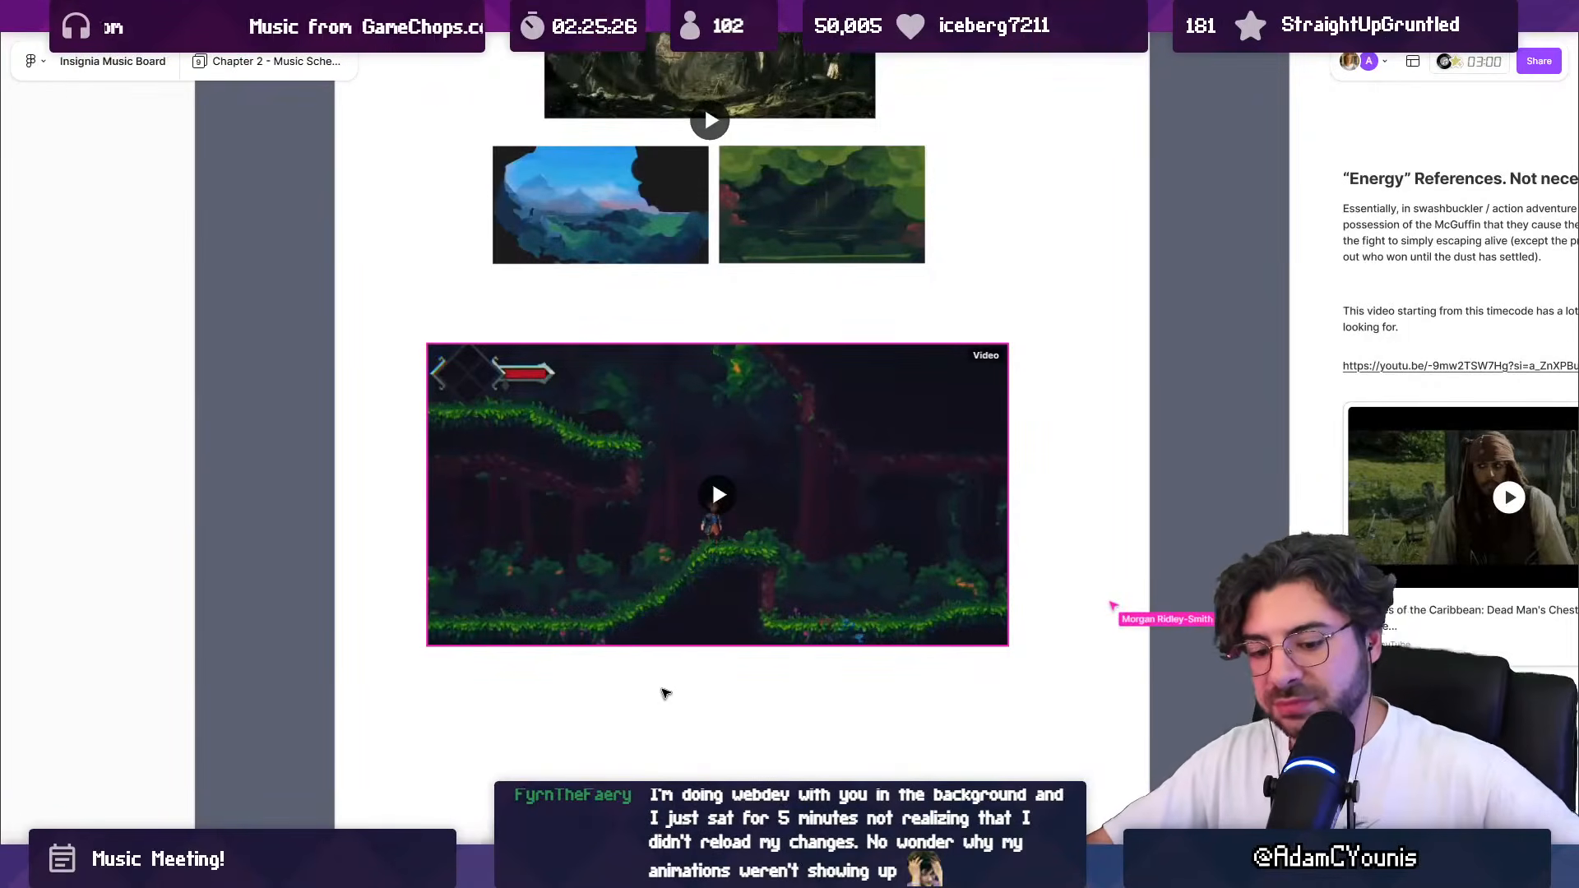
scroll(687, 650, up, 3)
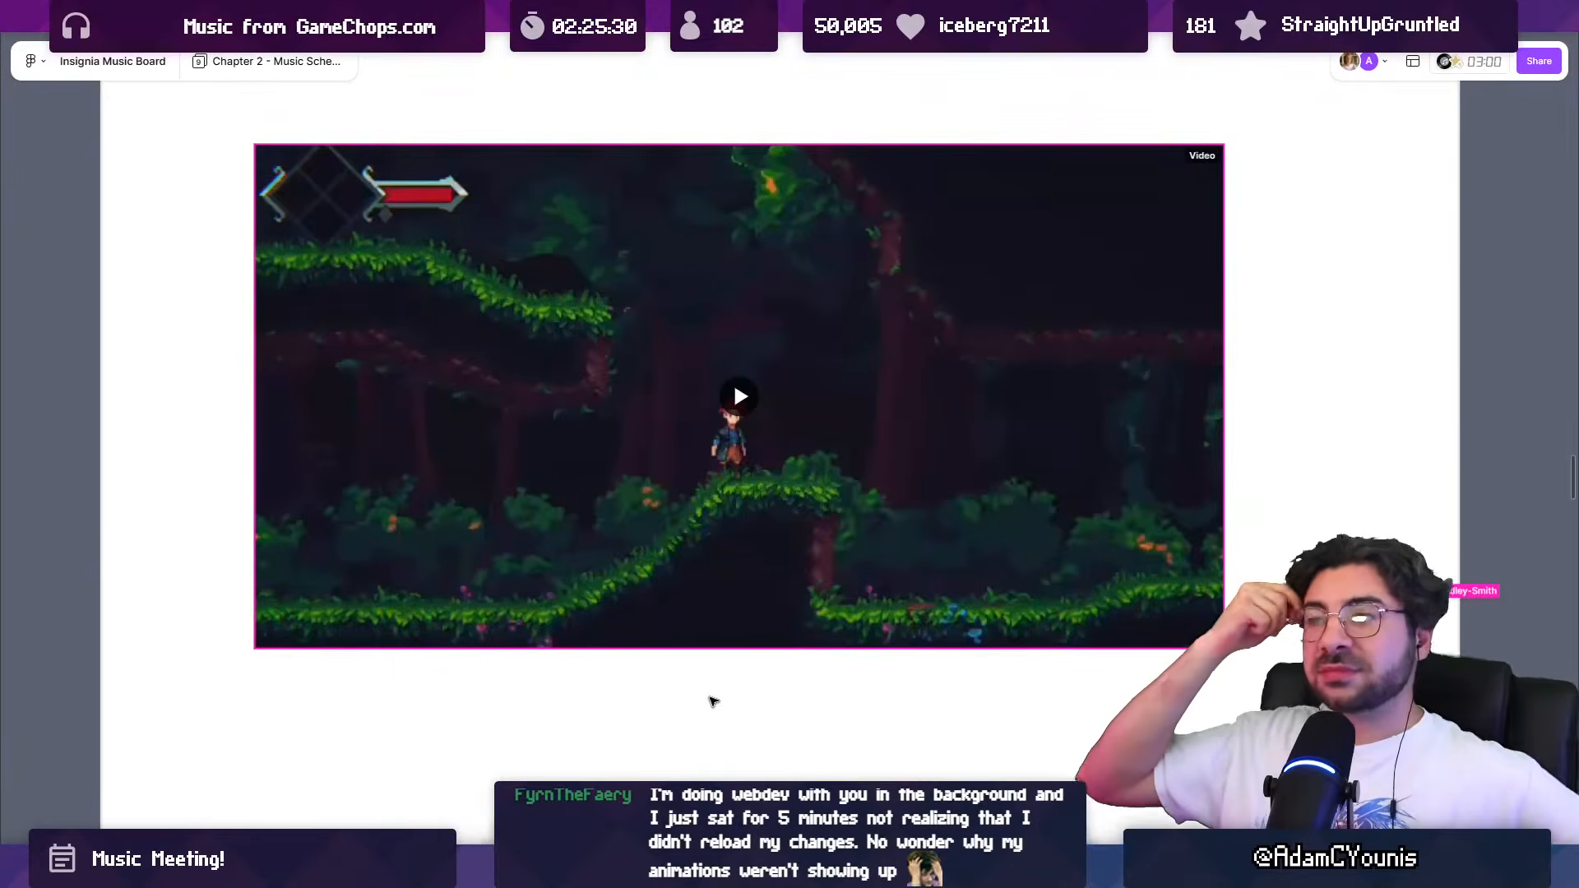
click(750, 405)
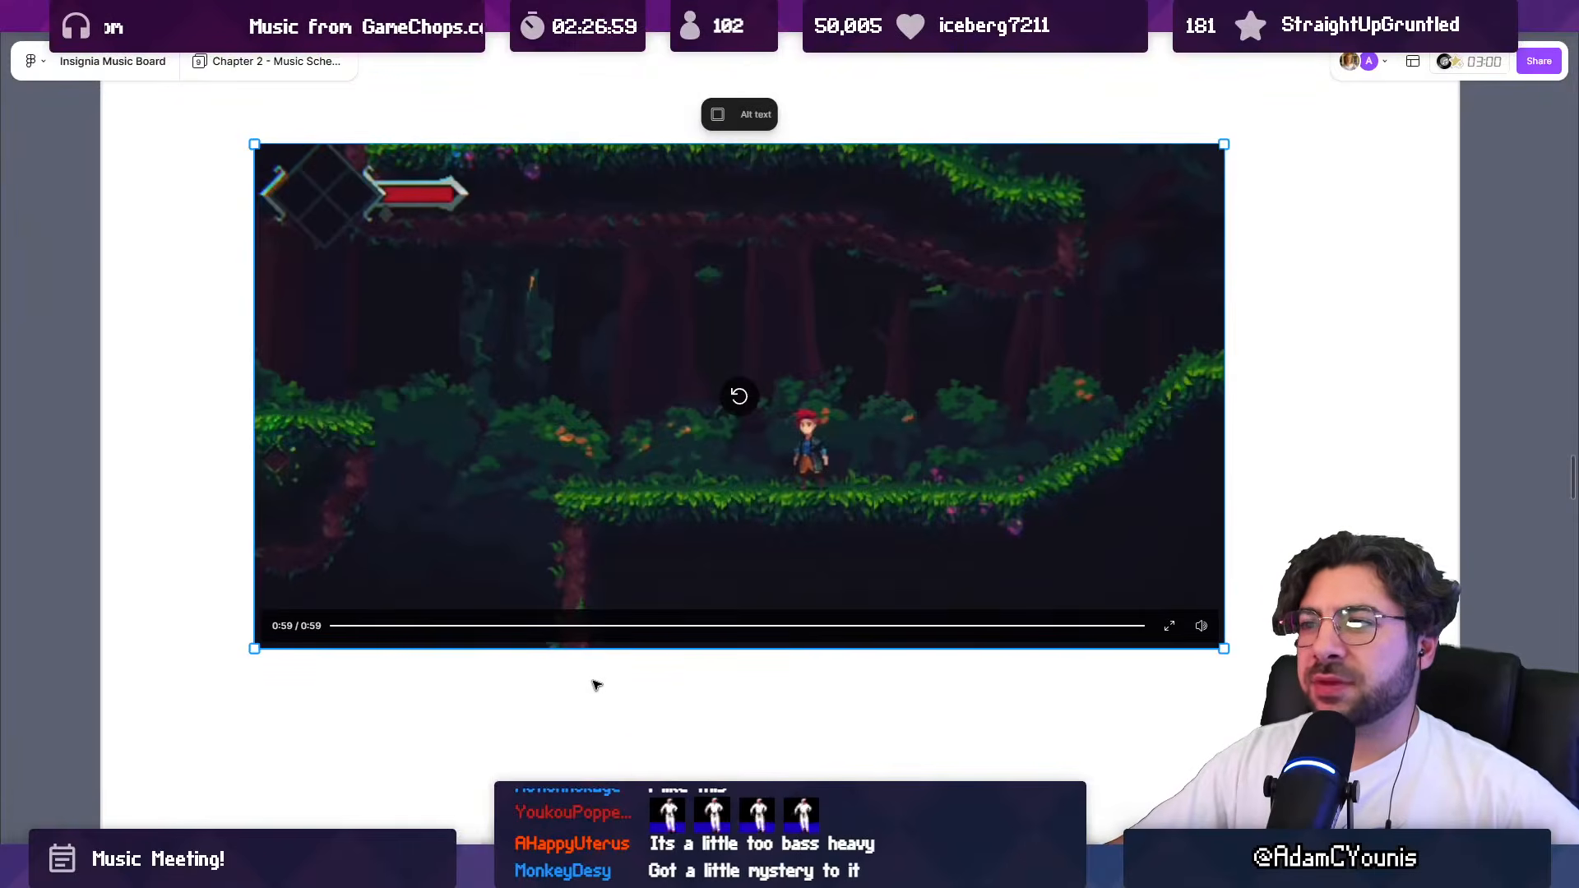
Step: Replay the forest gameplay video from the start and again from 0:17, and cue it at 0:27
click(334, 626)
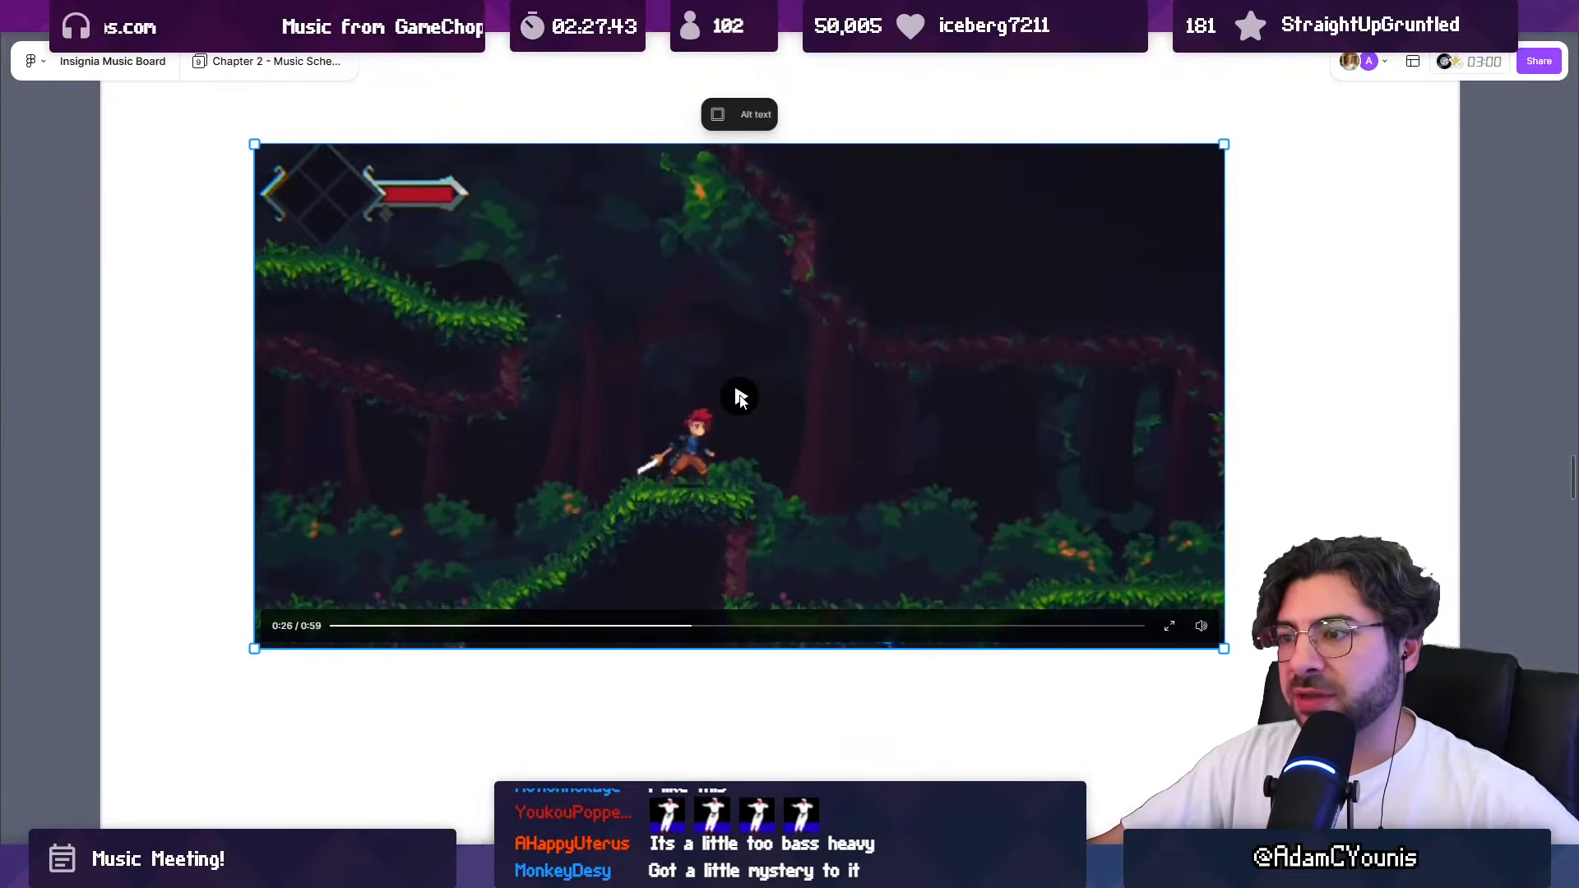
click(578, 627)
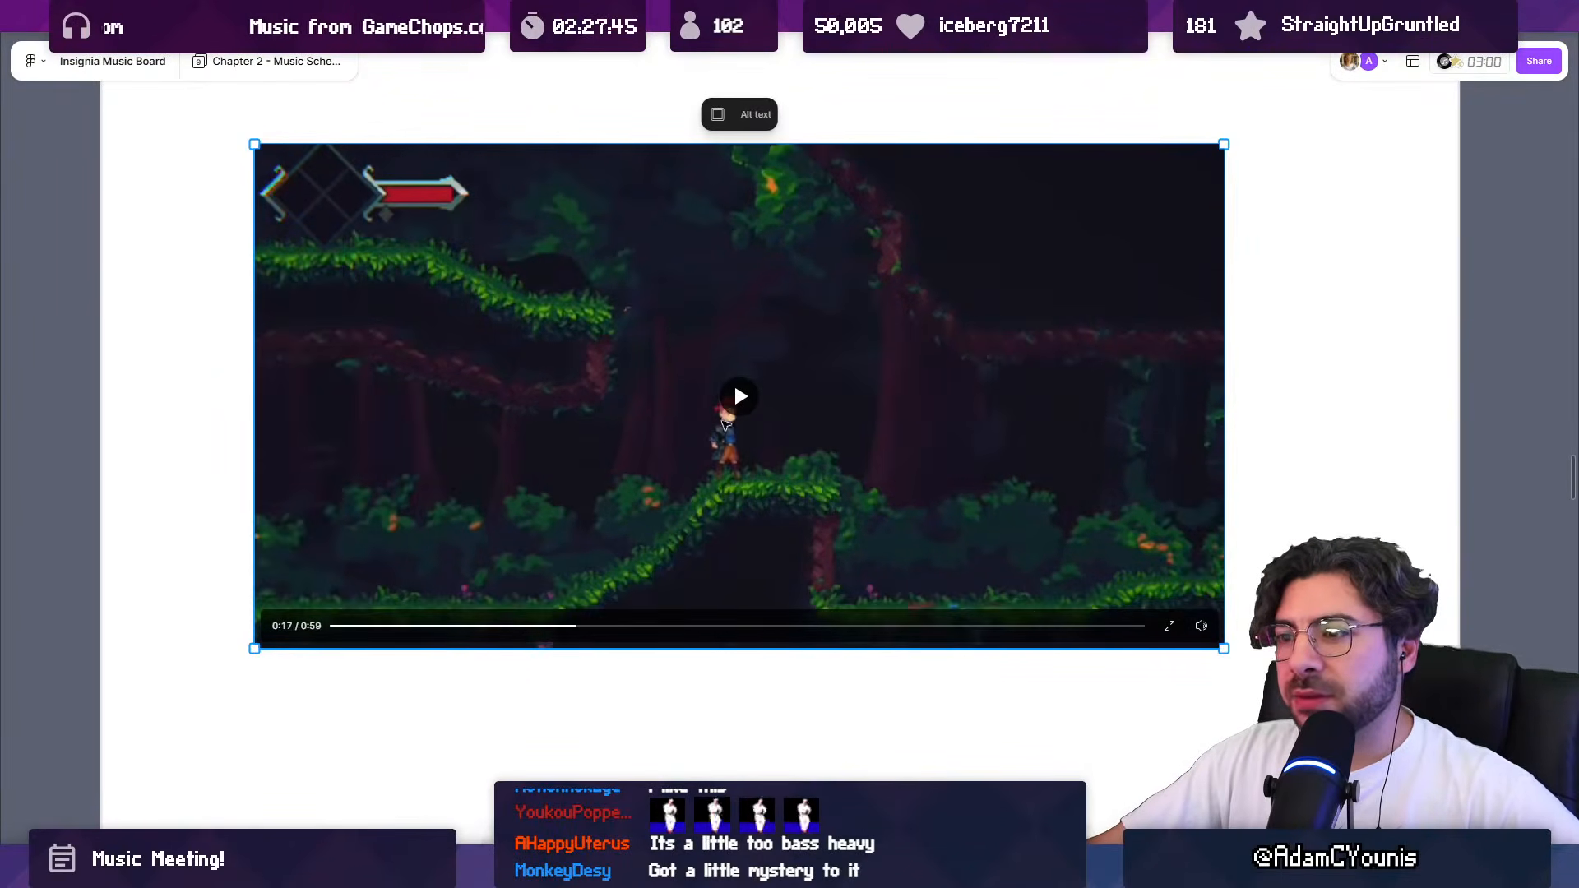
click(738, 414)
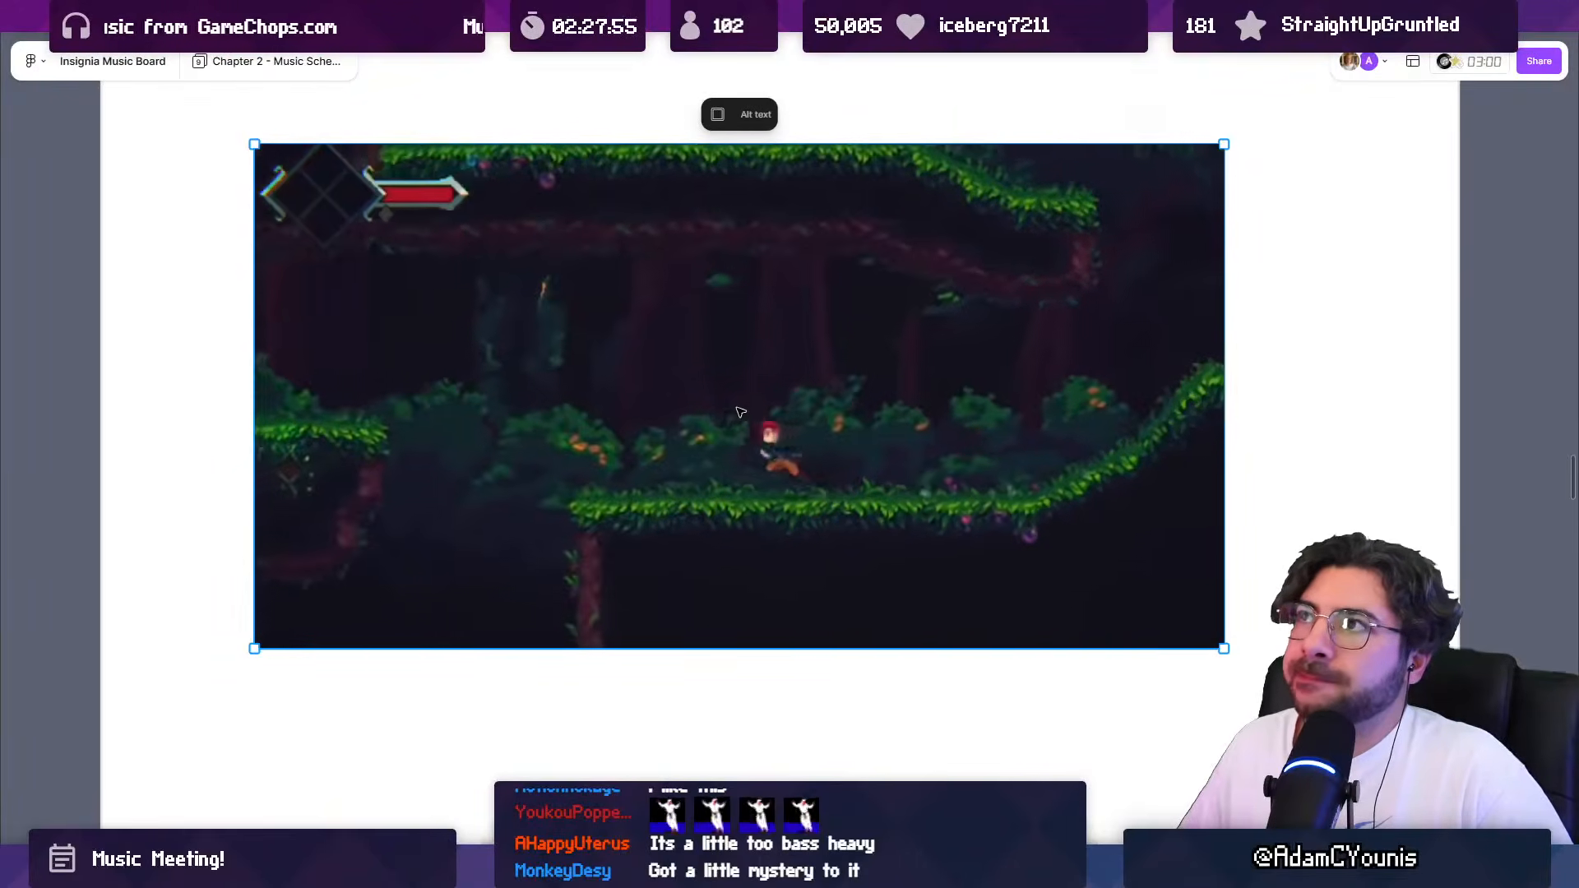
mouse_move(744, 411)
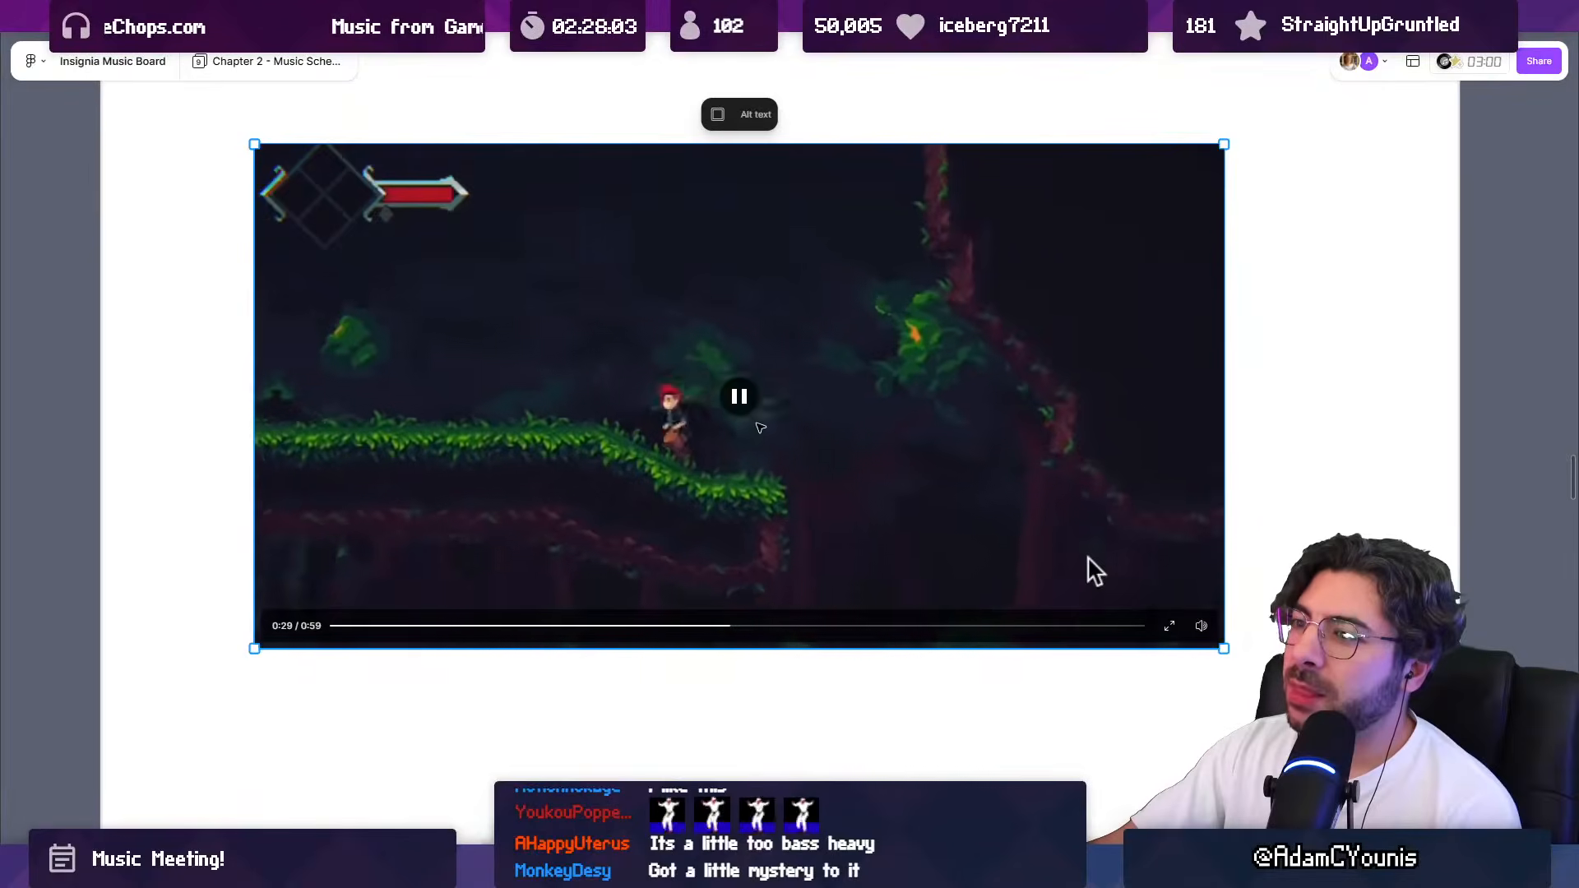
click(685, 605)
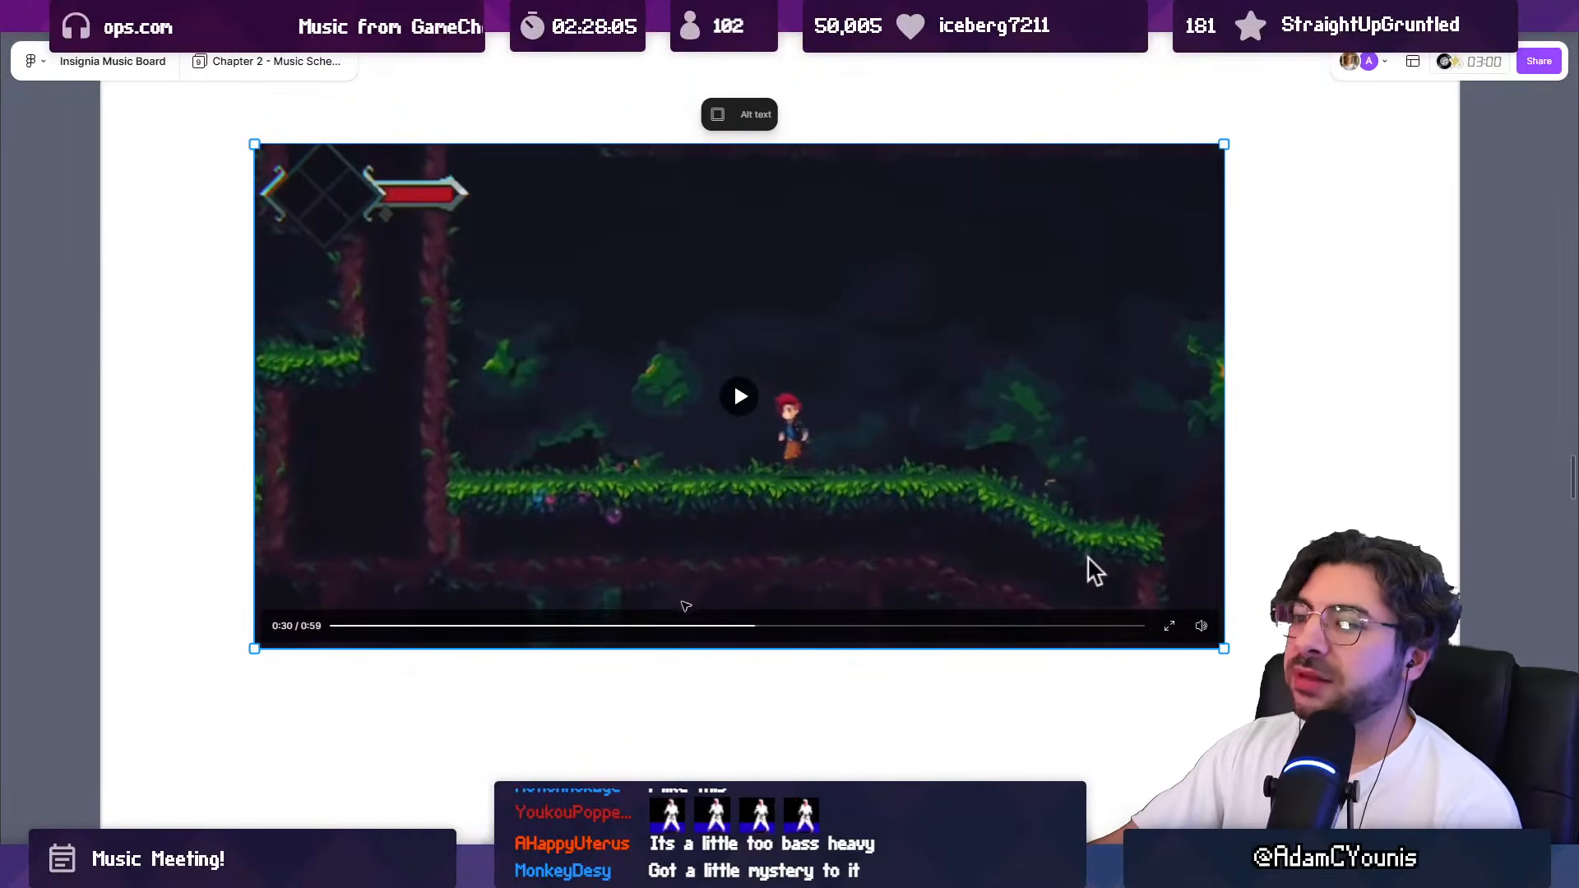
click(711, 626)
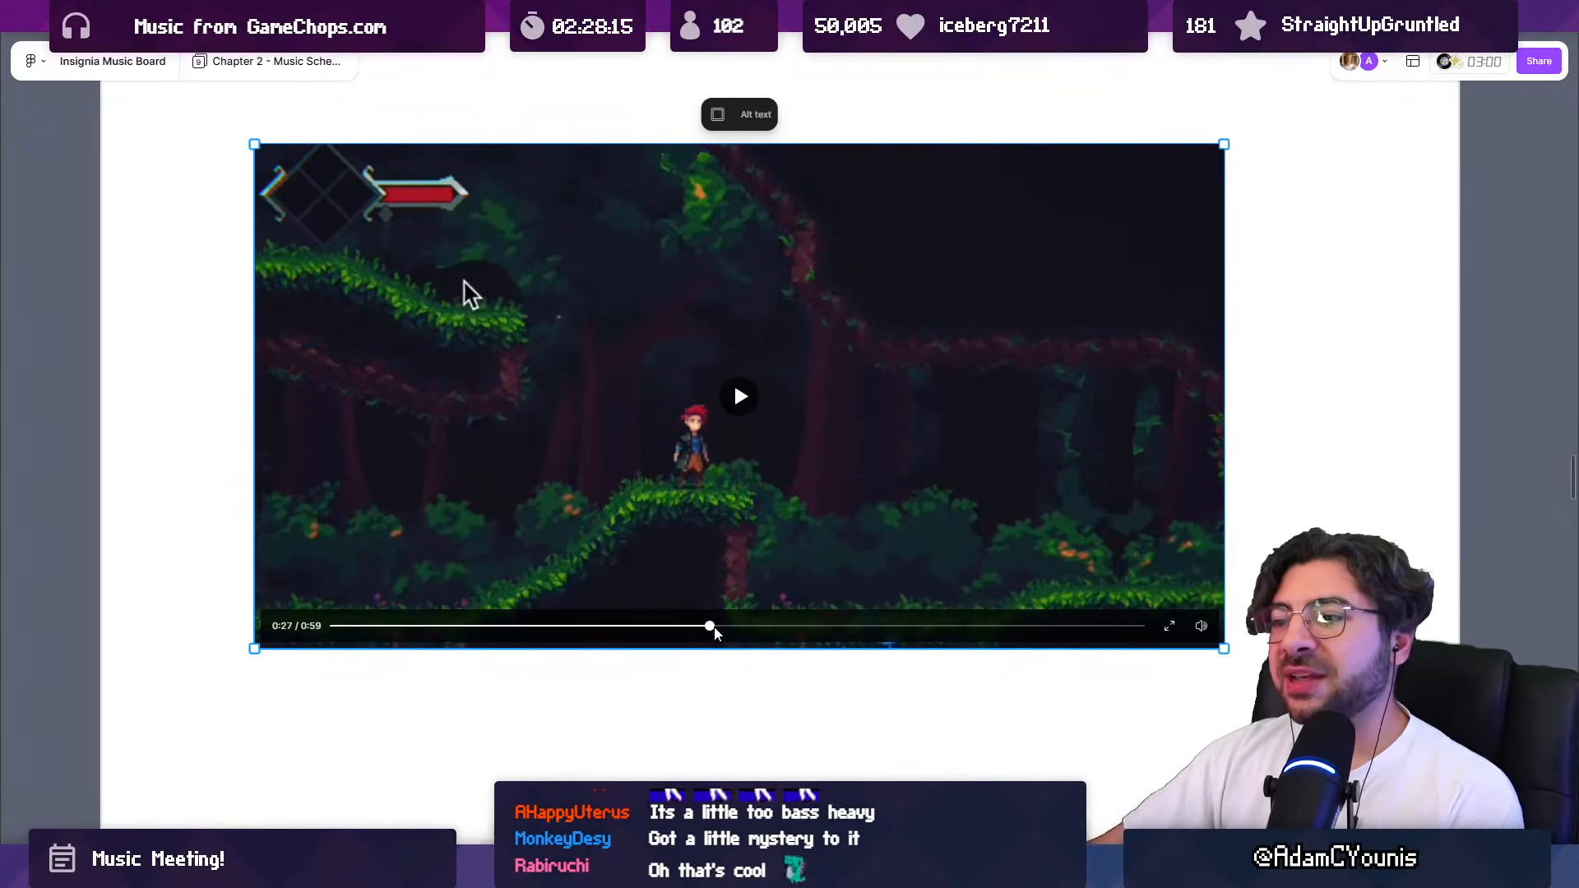
mouse_move(713, 627)
mouse_down()
mouse_move(684, 628)
mouse_move(714, 628)
mouse_up()
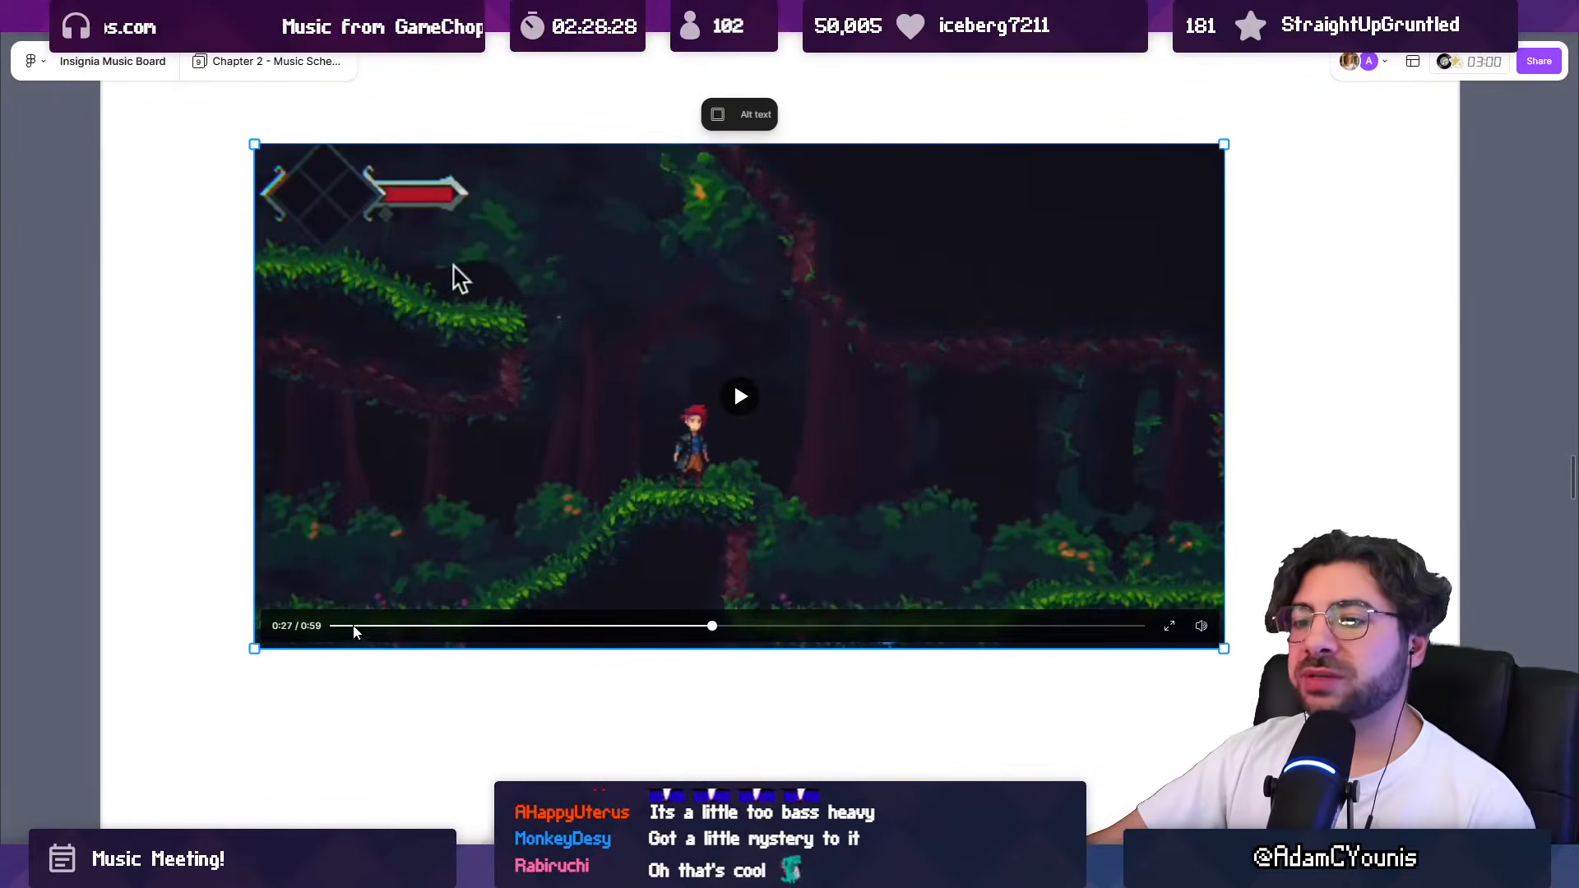
Step: Replay the opening seconds of the forest gameplay video and pause it at 0:09
click(402, 626)
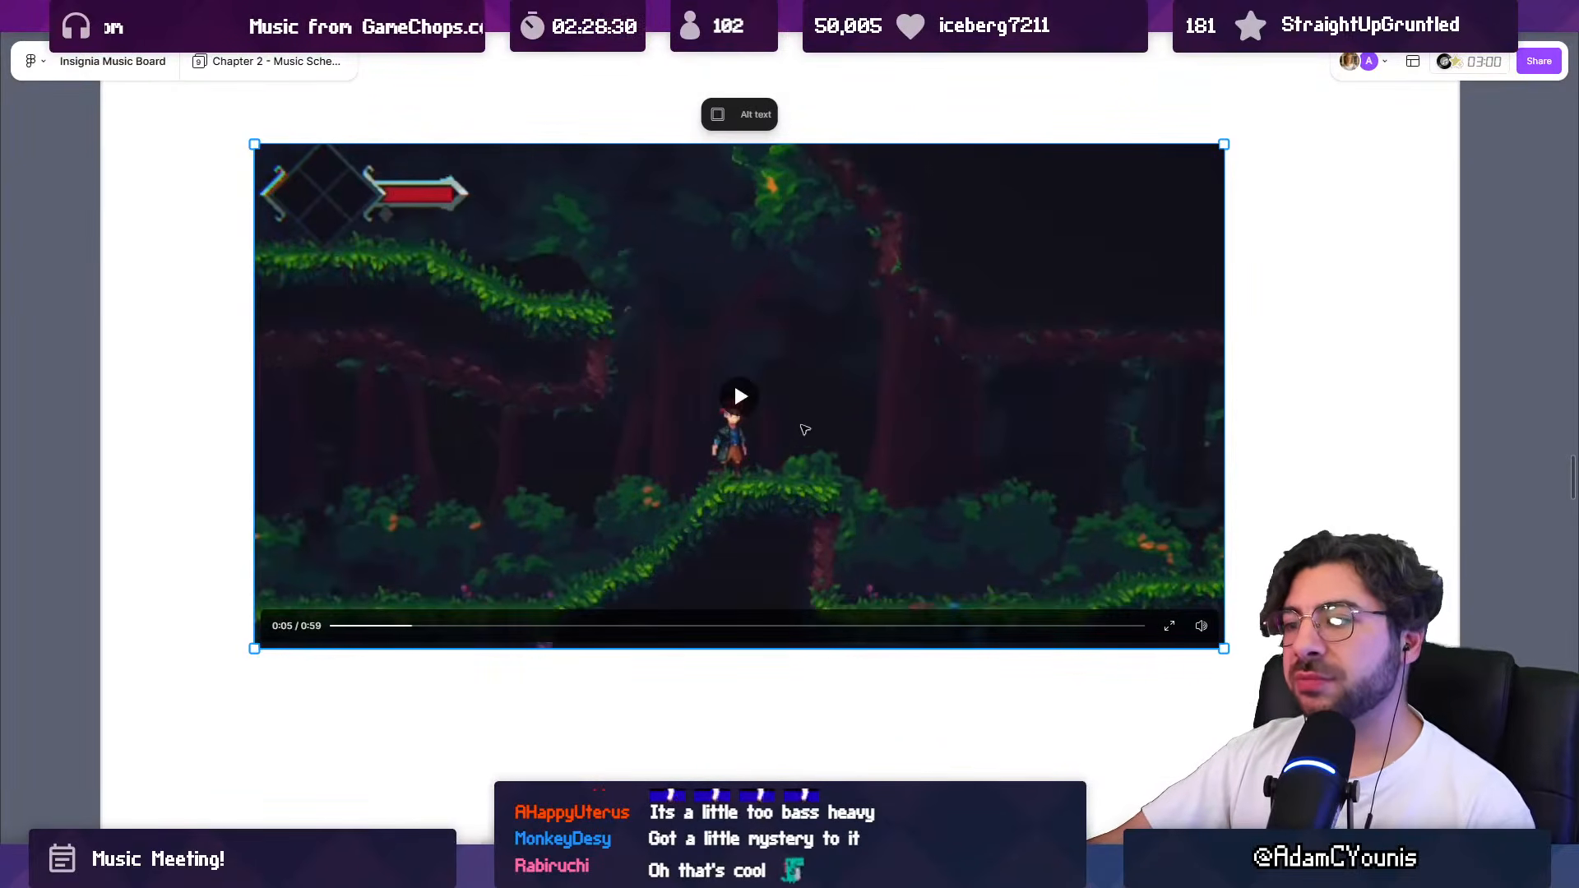
click(359, 625)
click(744, 396)
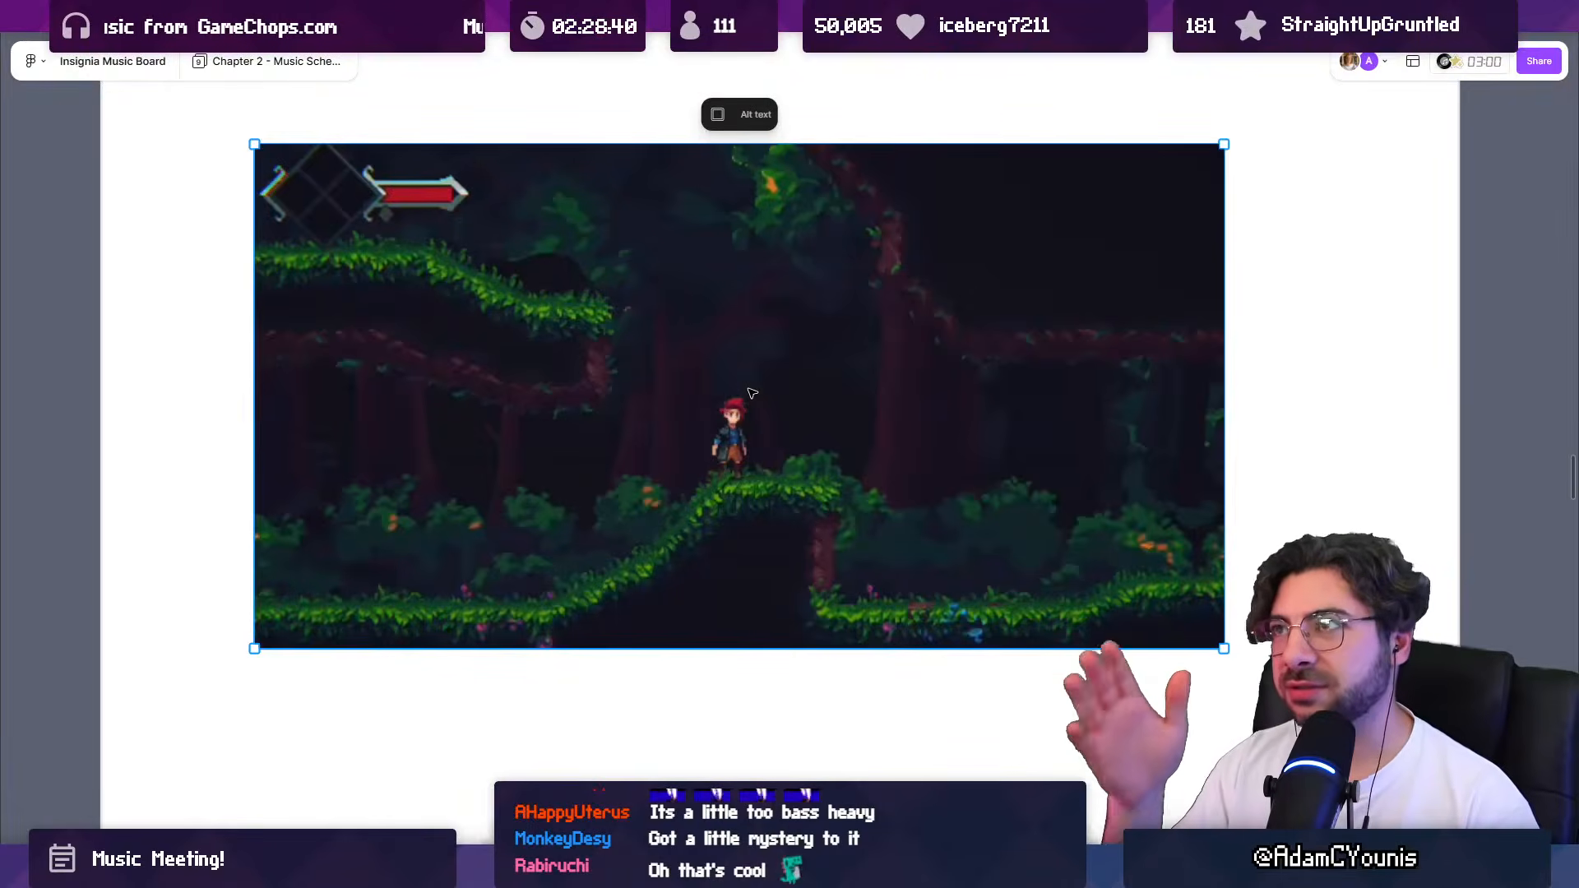
click(751, 393)
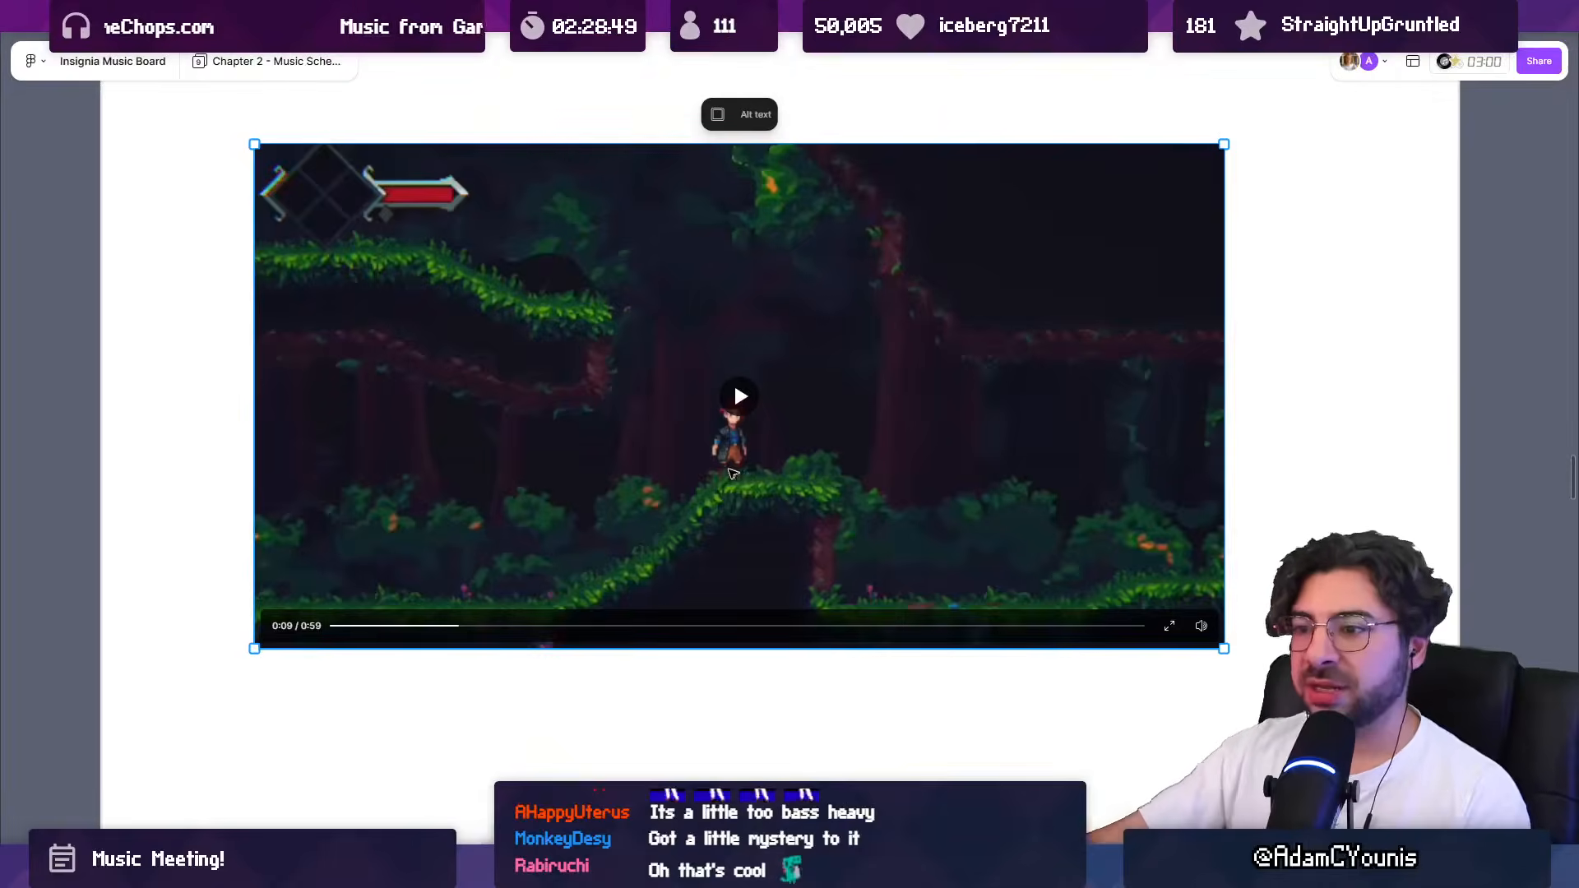
Step: Replay the passage of the forest video from 0:17 to 0:22 and cue it at 0:24
click(573, 627)
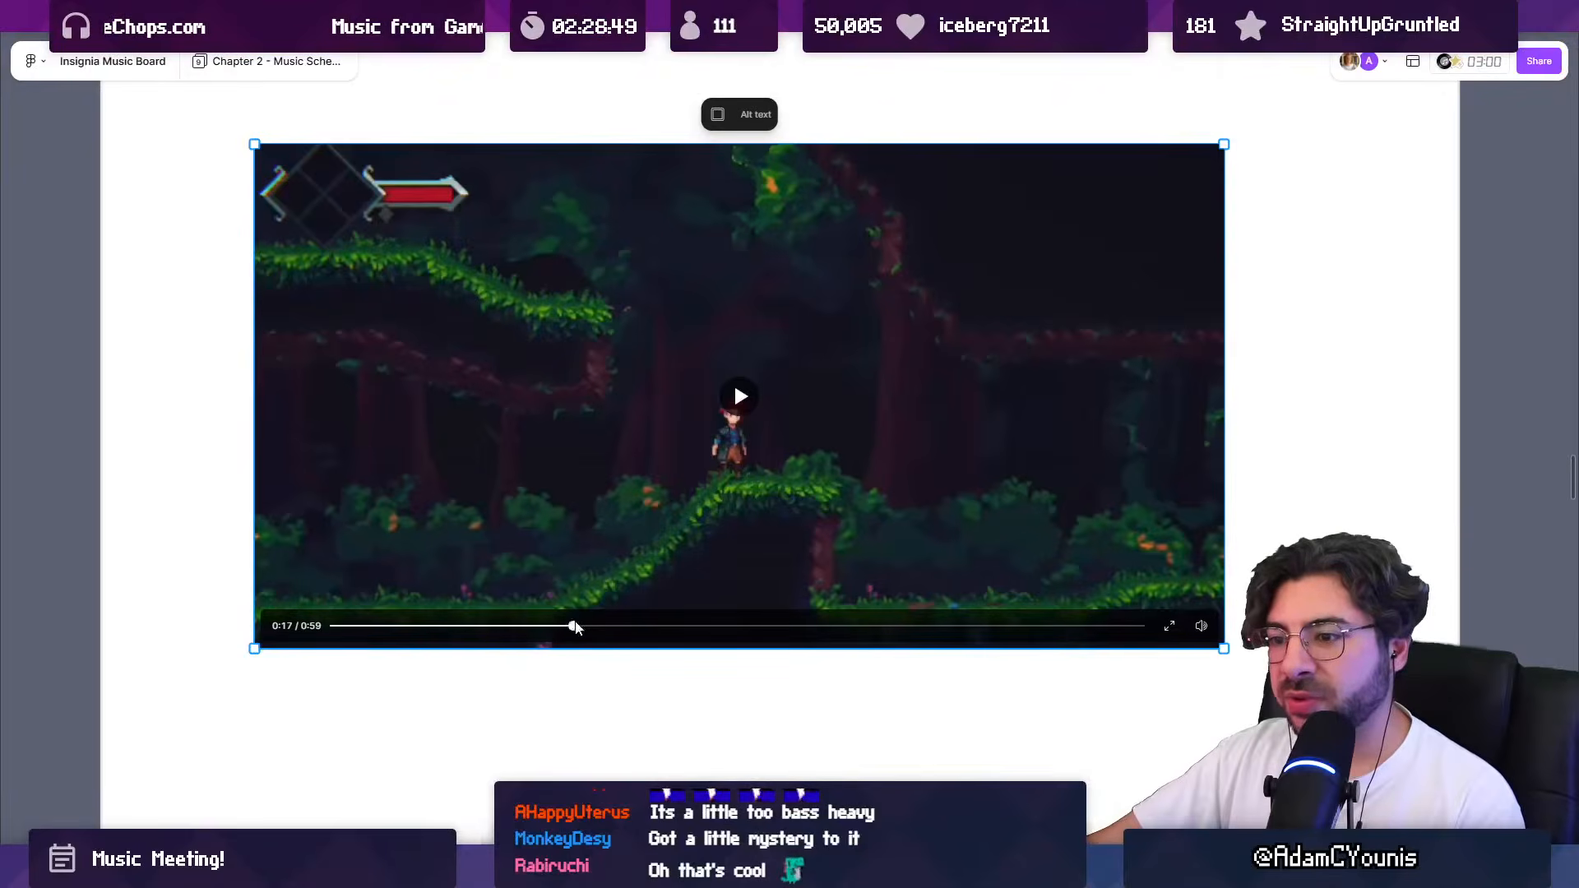
click(740, 397)
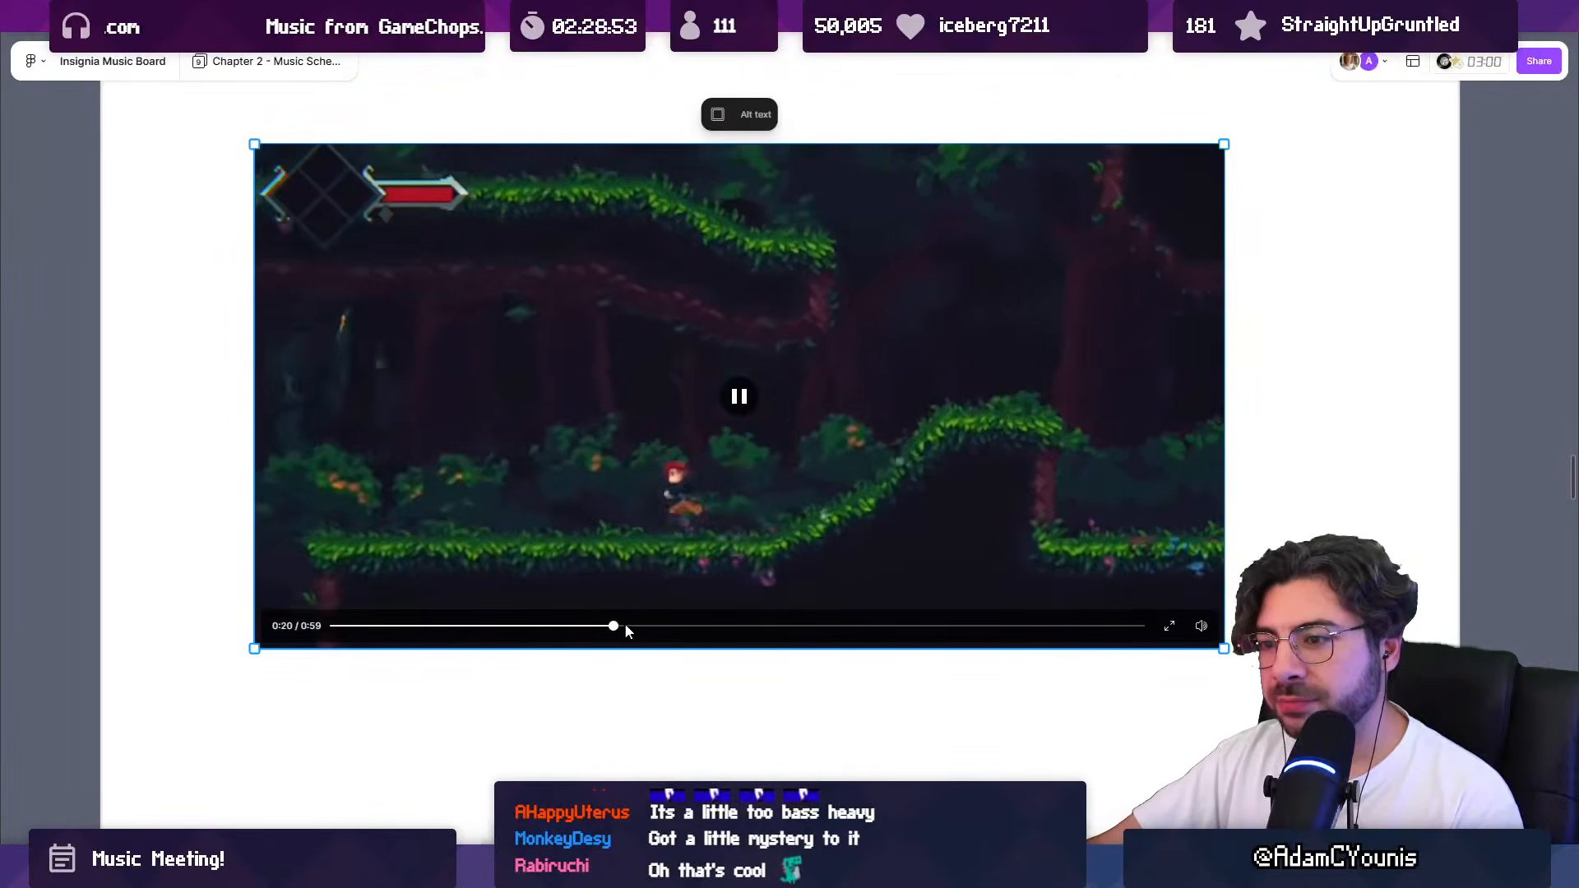
click(743, 401)
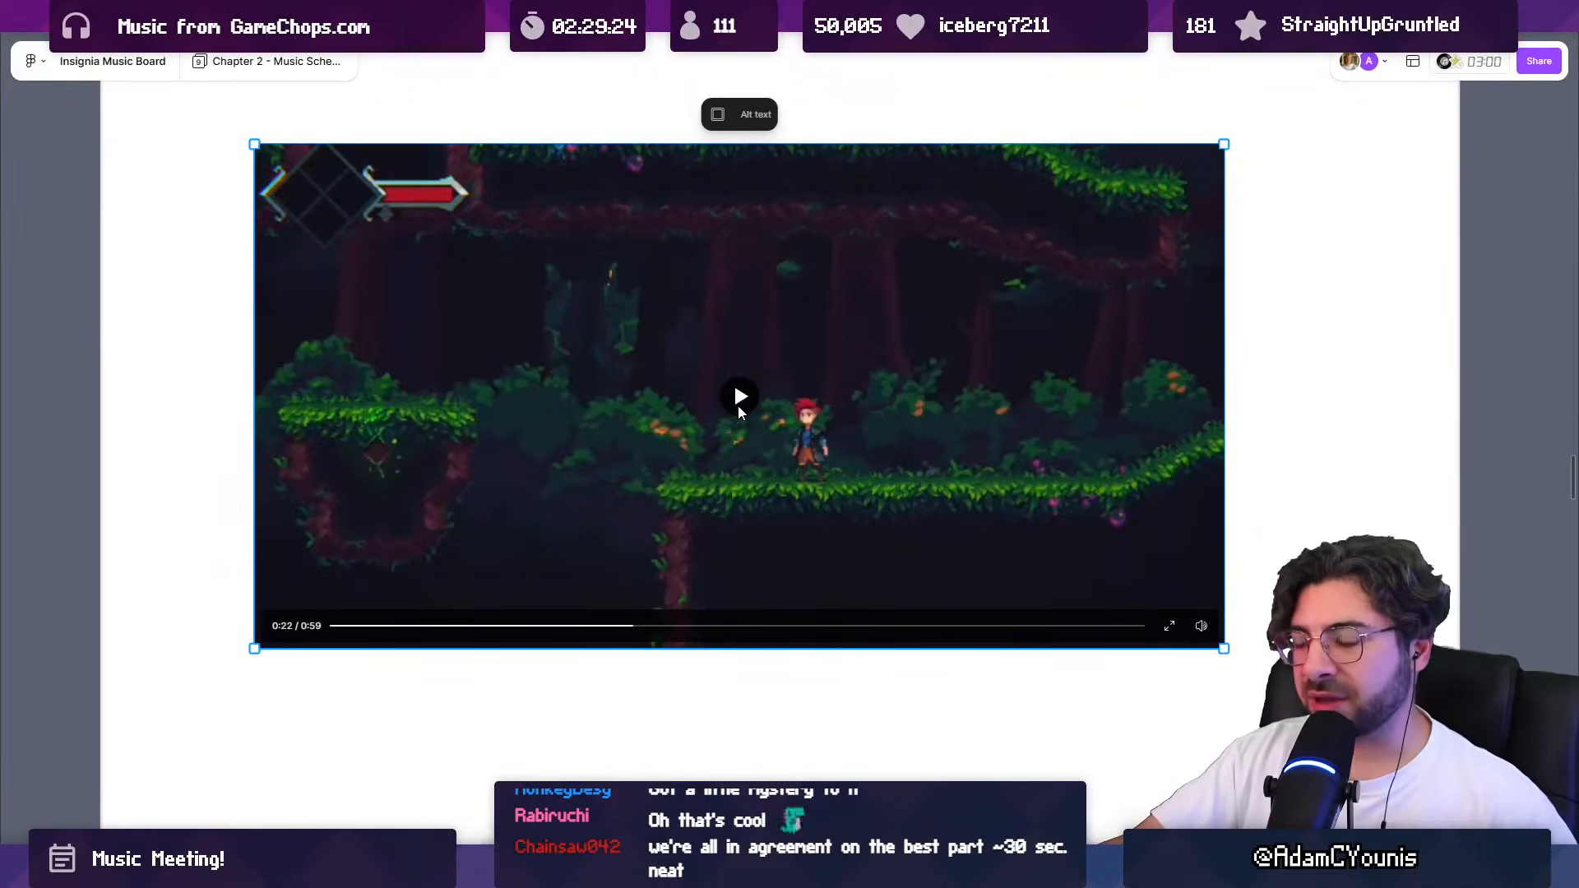
click(665, 626)
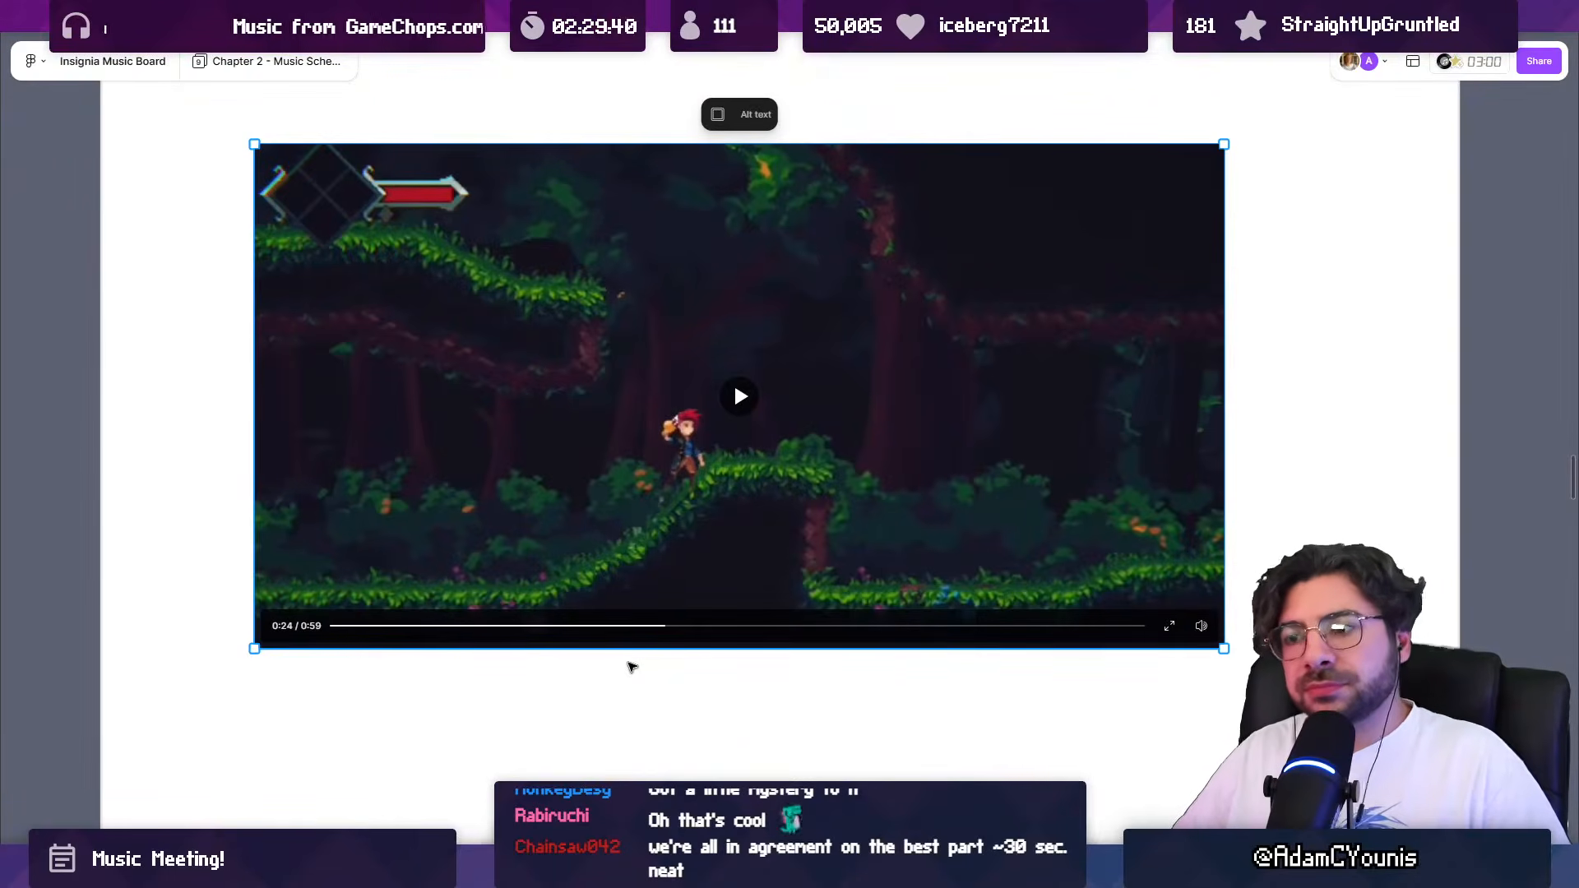
Step: Move back to 0:16 in the forest video, skip ahead to the later passage and play it until 0:32
click(555, 626)
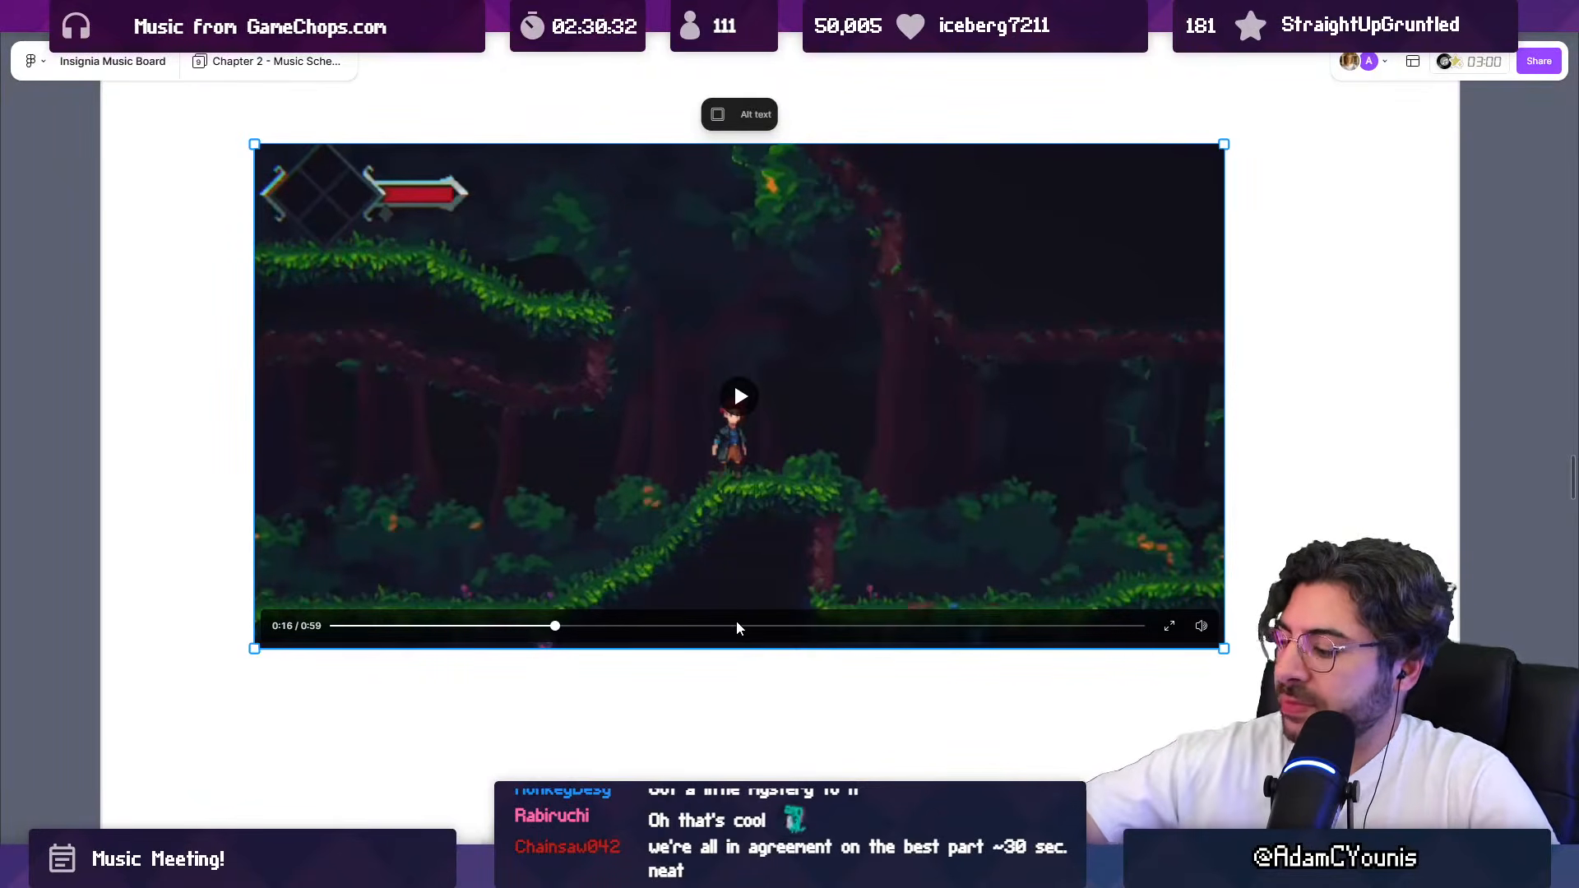
click(678, 625)
click(746, 408)
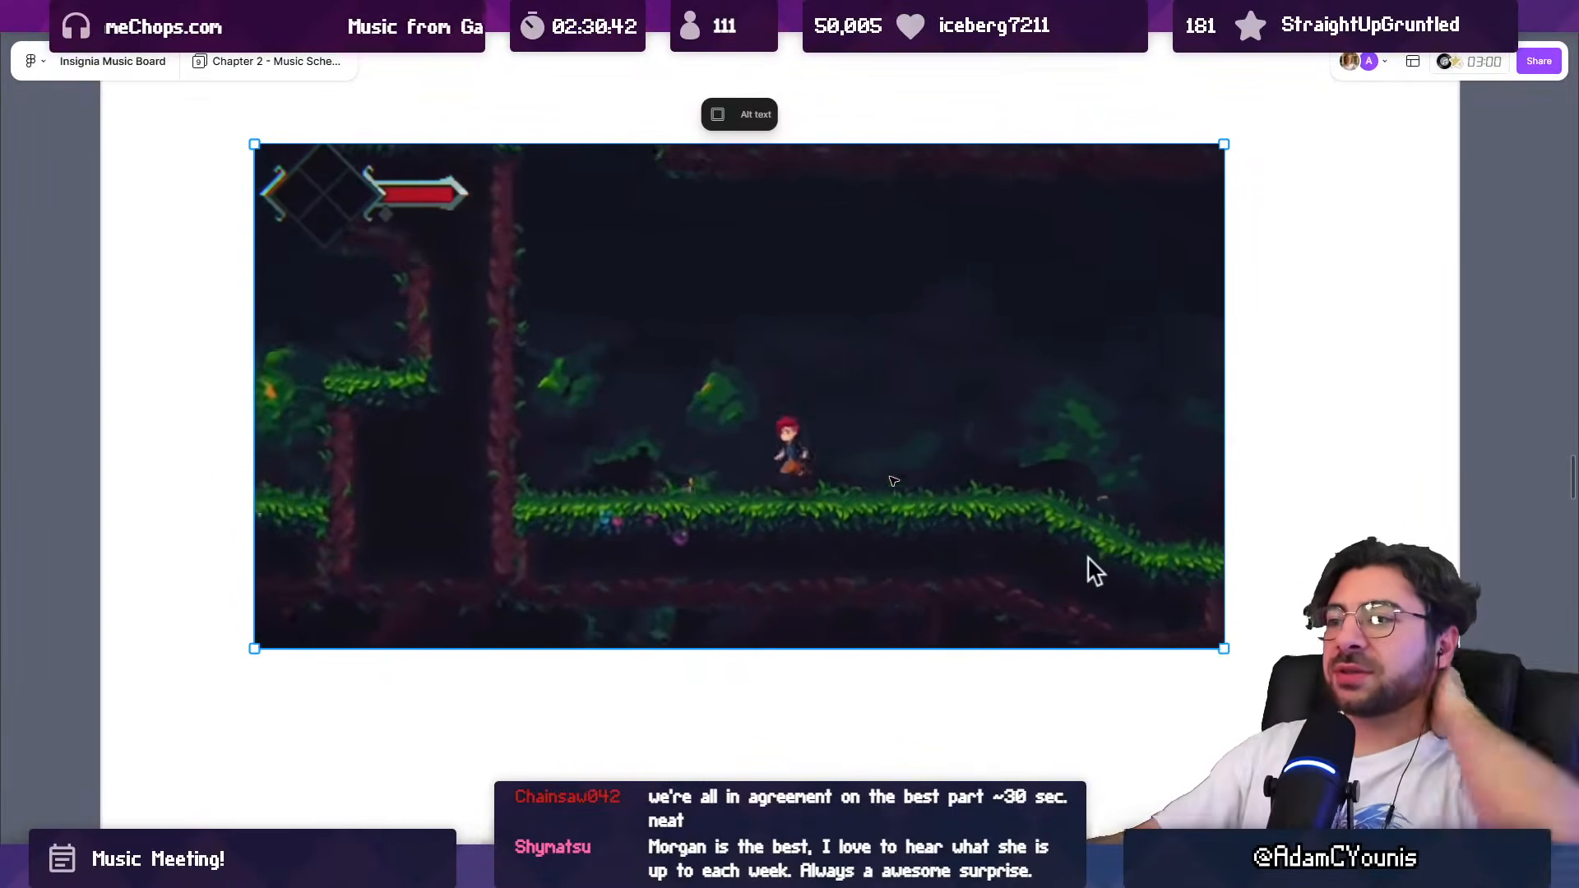
click(751, 413)
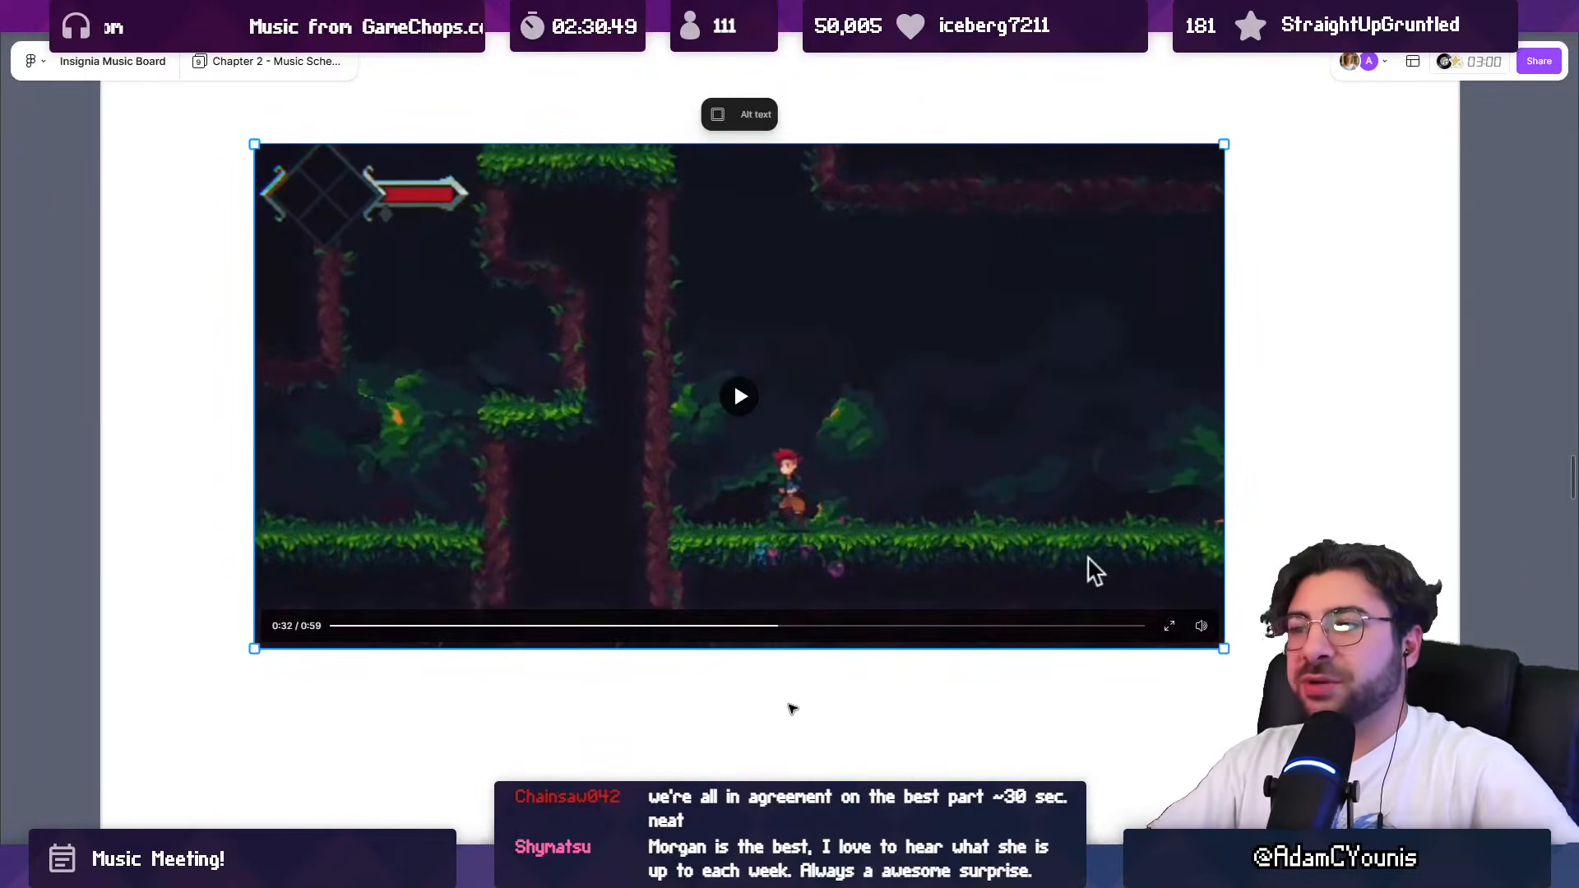
Step: Examine the mood words and reference videos above the forest gameplay video, and return to the video
scroll(787, 705, down, 5)
scroll(814, 306, up, 4)
scroll(814, 306, up, 4)
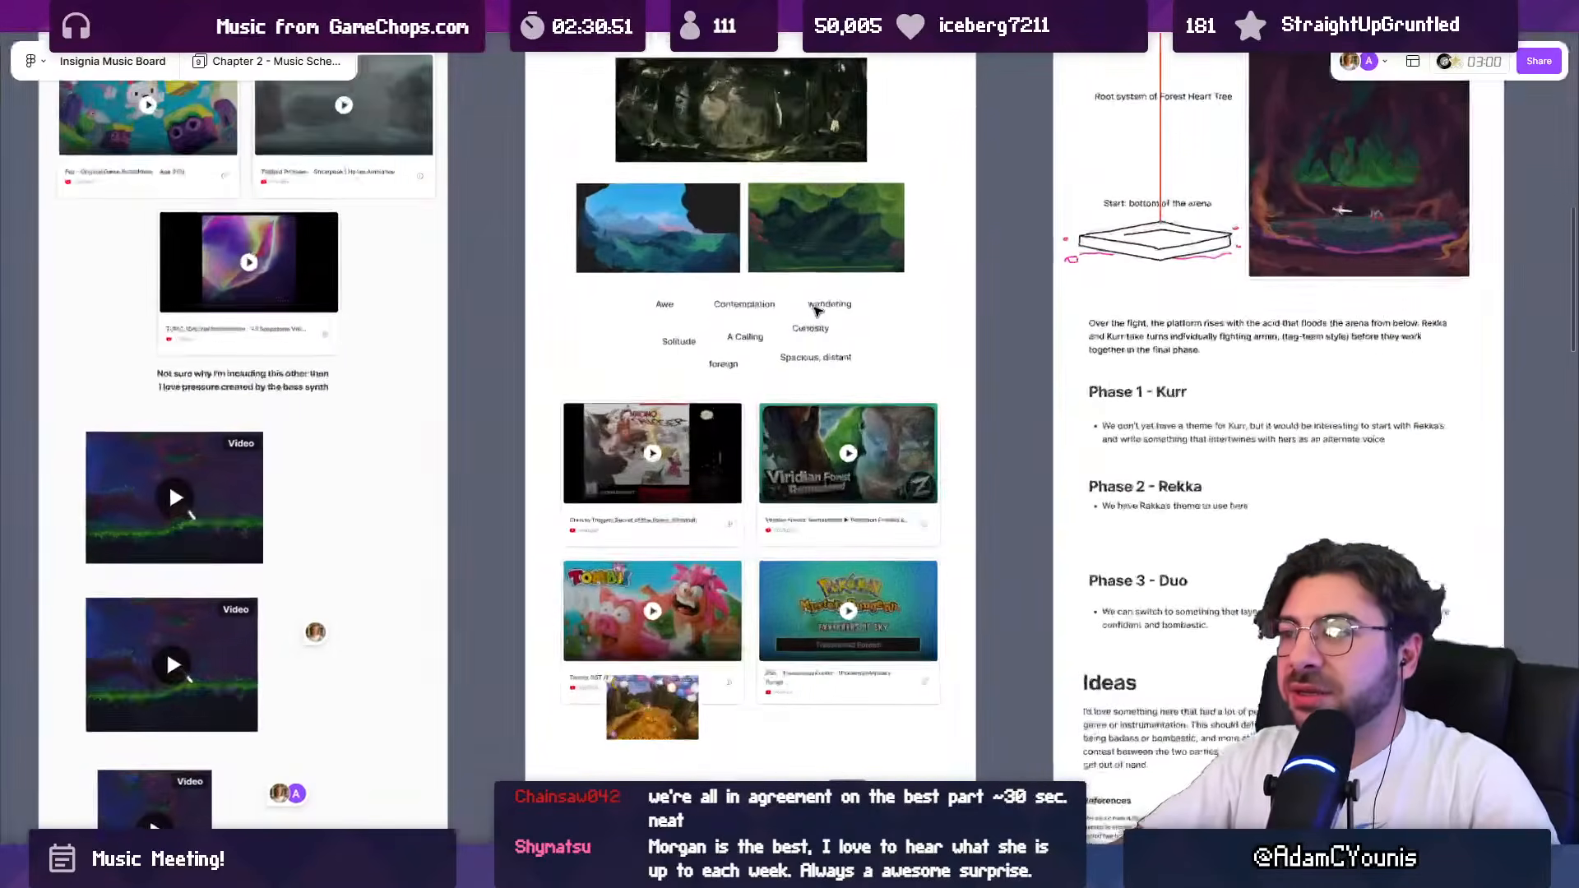
scroll(815, 307, down, 2)
scroll(718, 681, down, 6)
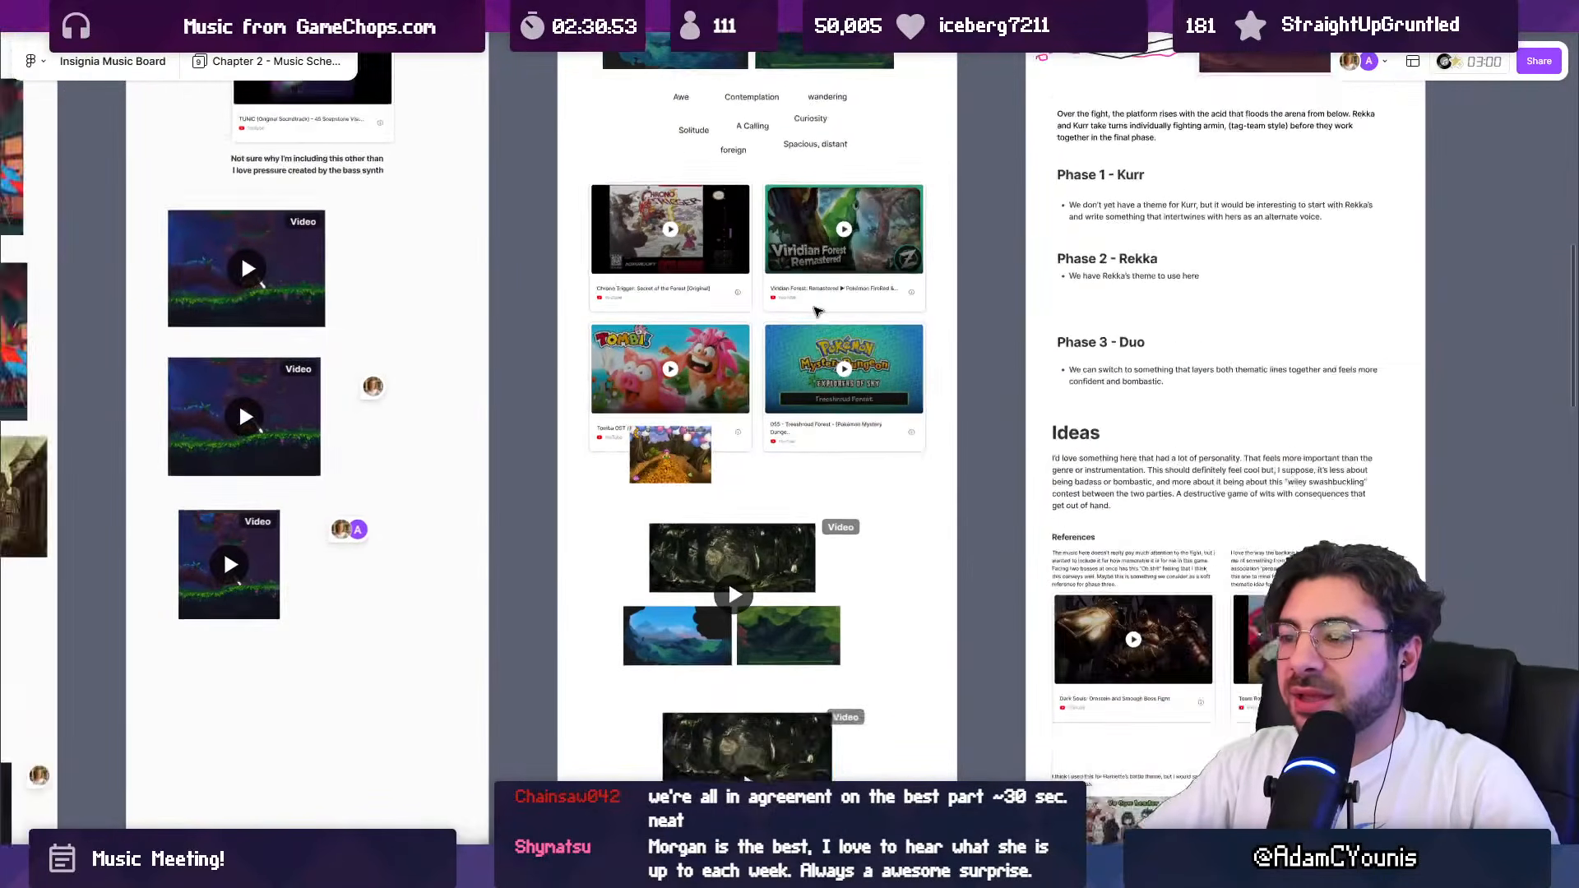
scroll(819, 316, up, 8)
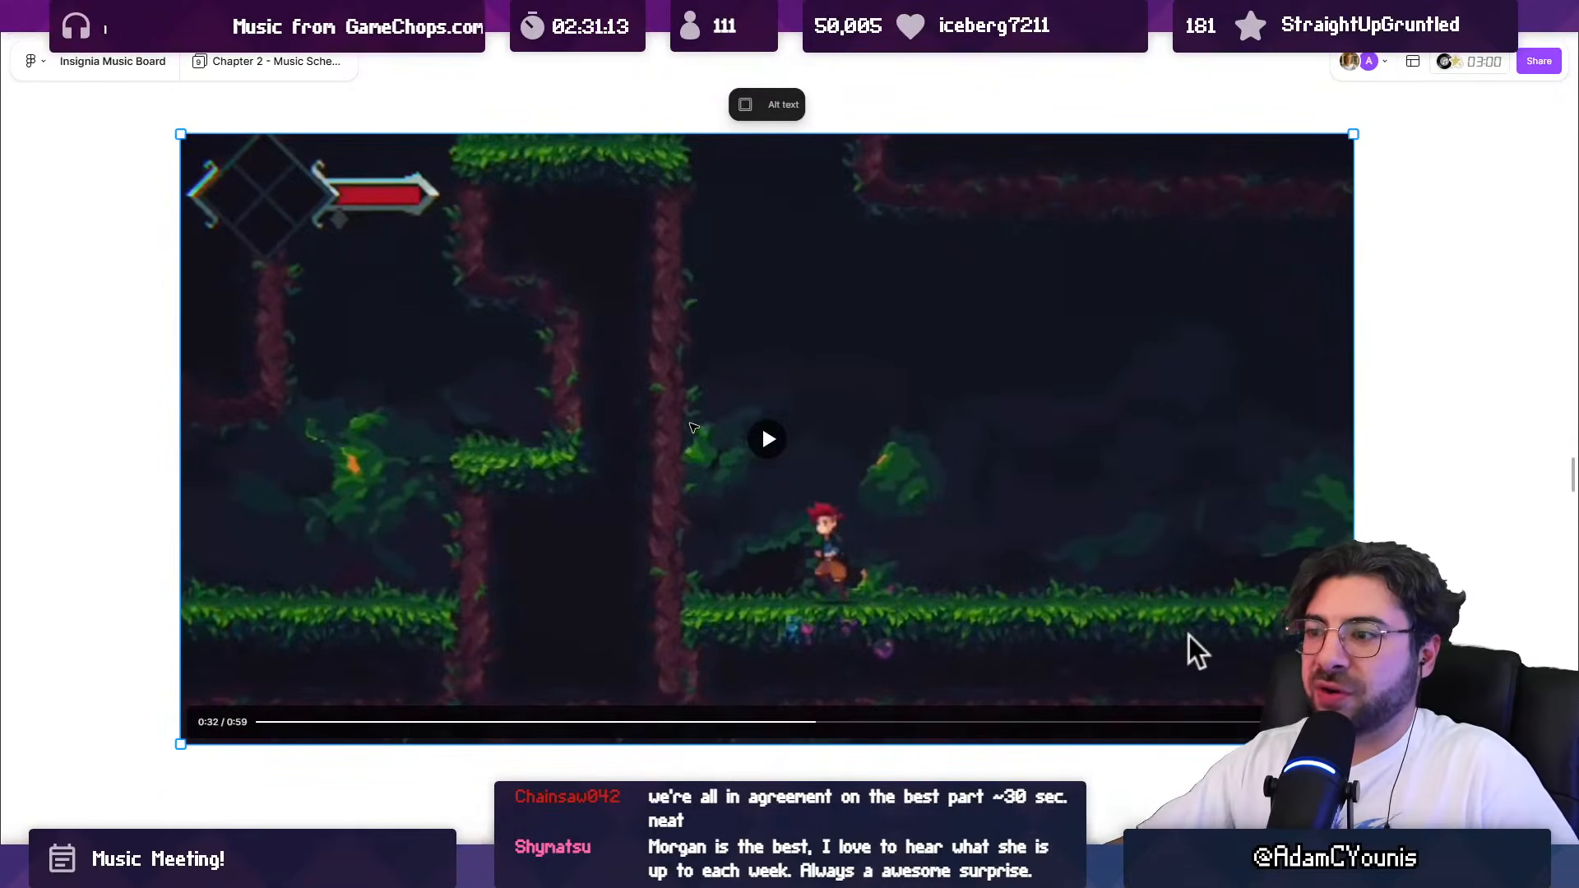
Step: Play the forest video from 0:32, pausing at 0:39, and resume it through to its end at 0:59
click(769, 441)
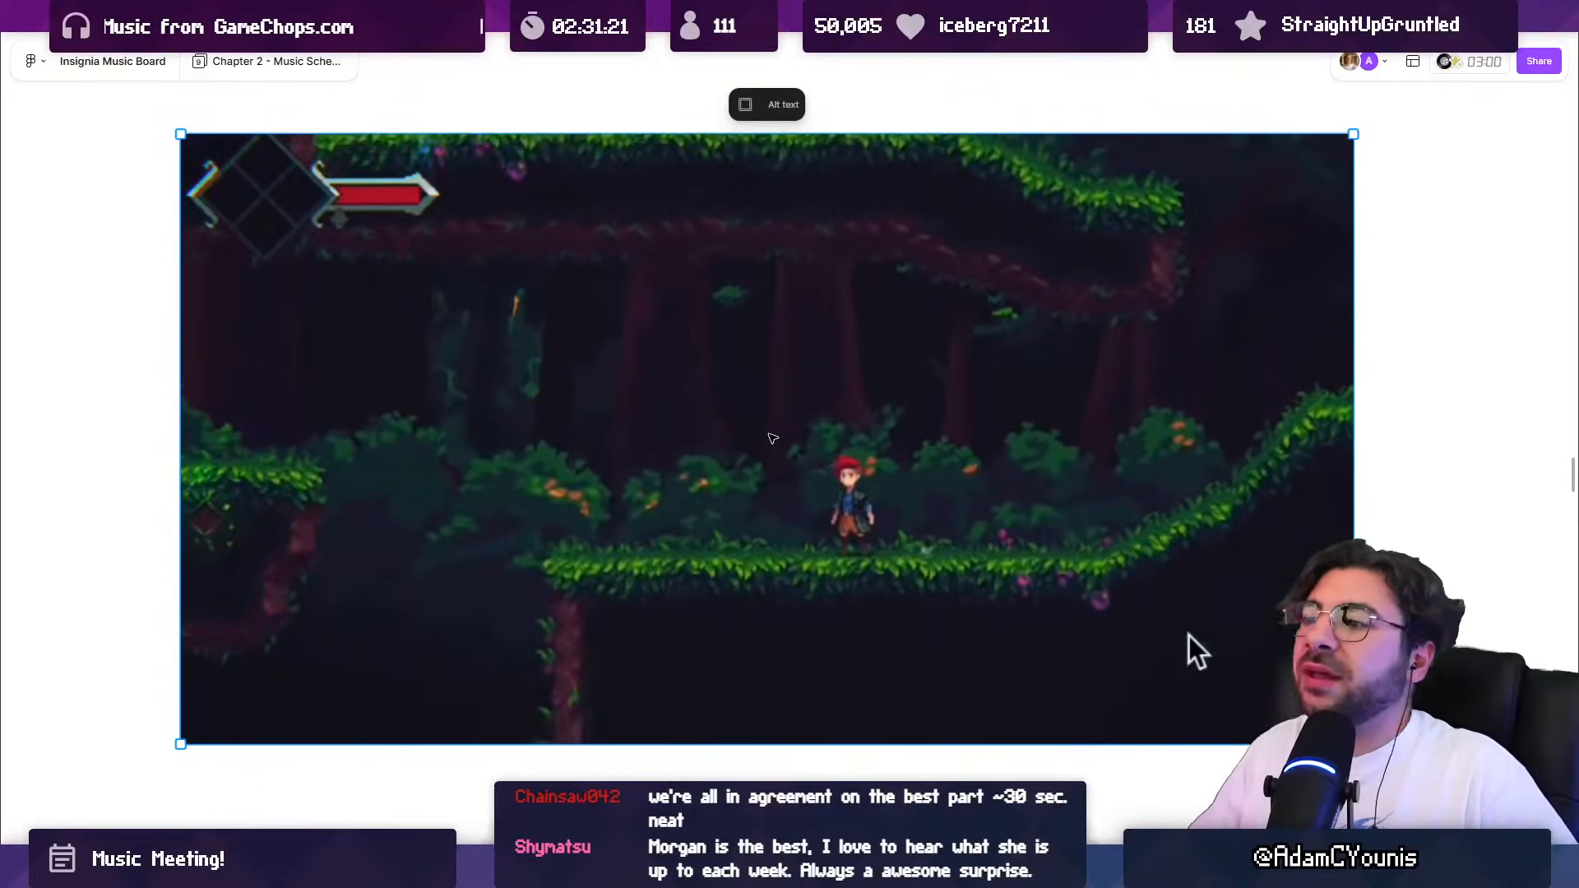
click(765, 441)
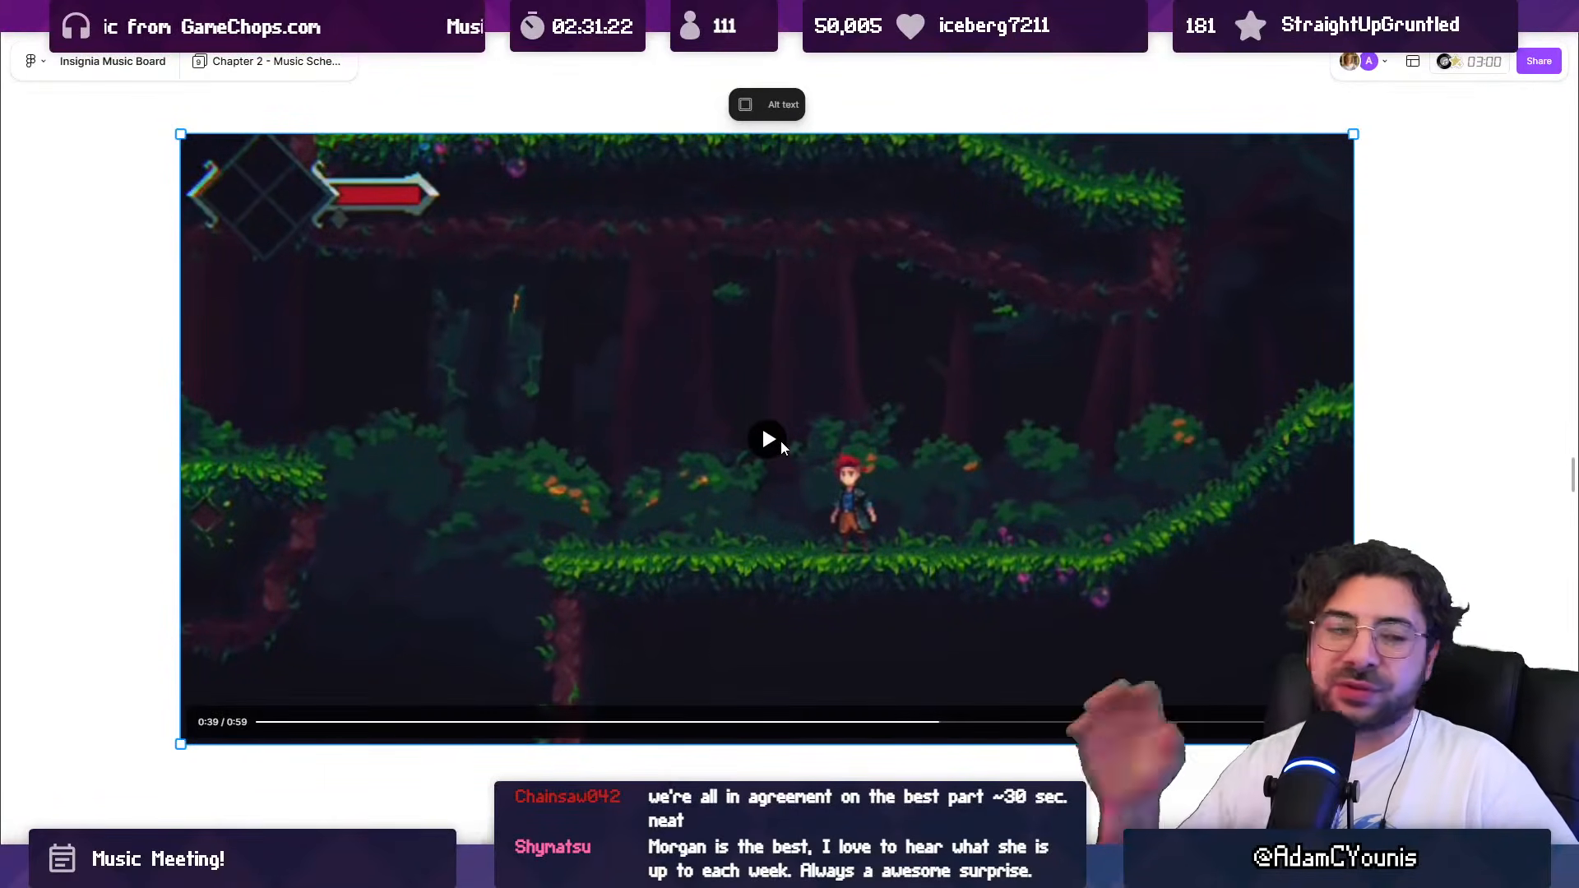
click(781, 444)
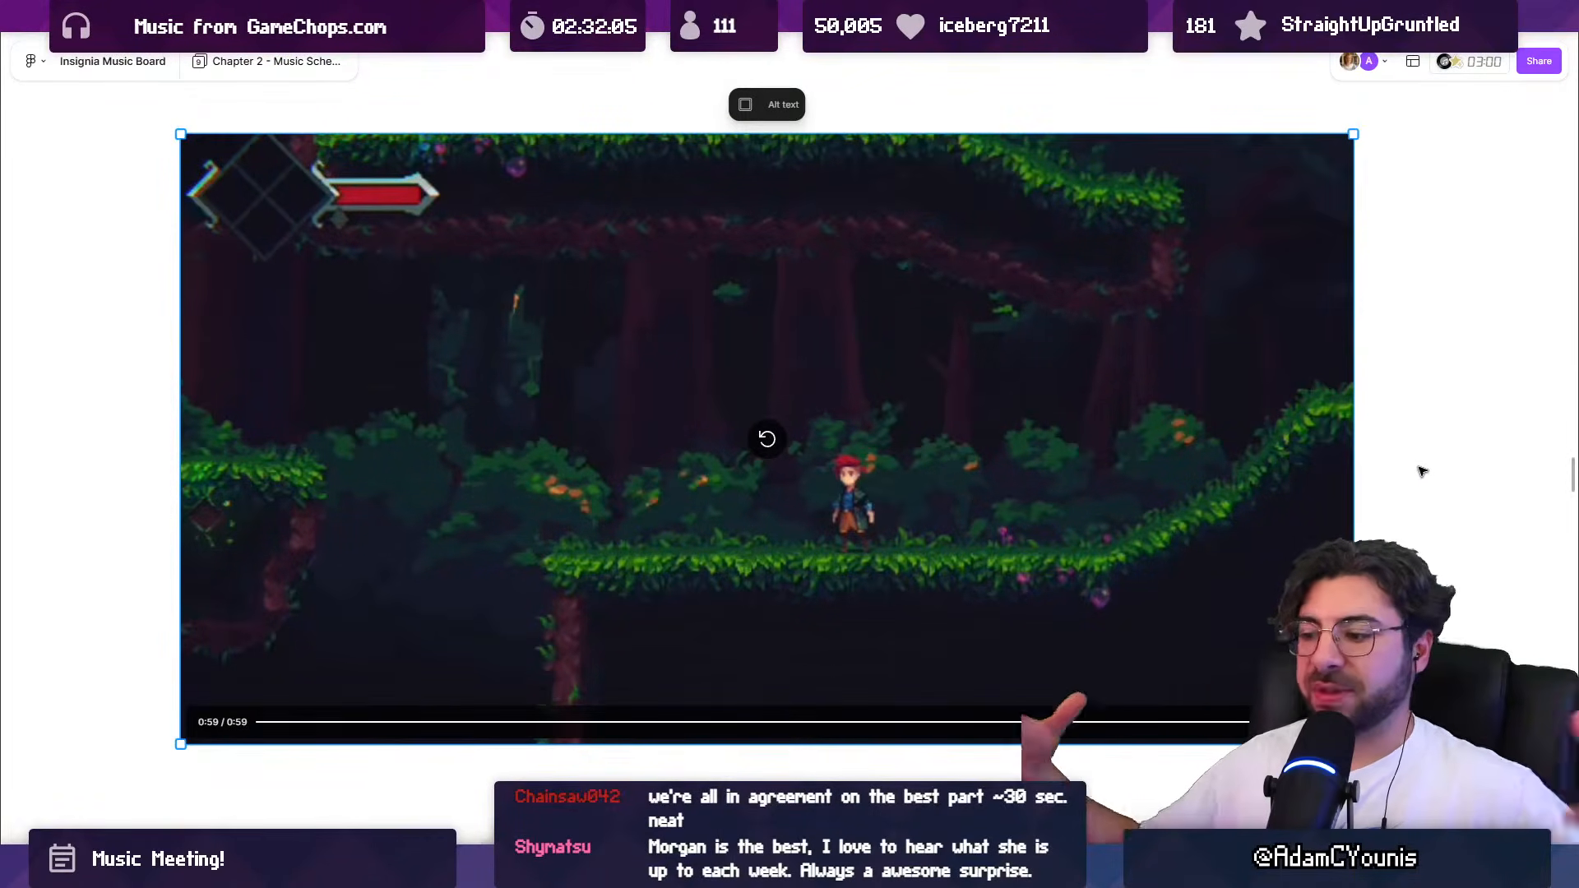
Step: Review the neighbouring music columns and reopen the forest gameplay video at the end of its column for playback
scroll(761, 439, down, 10)
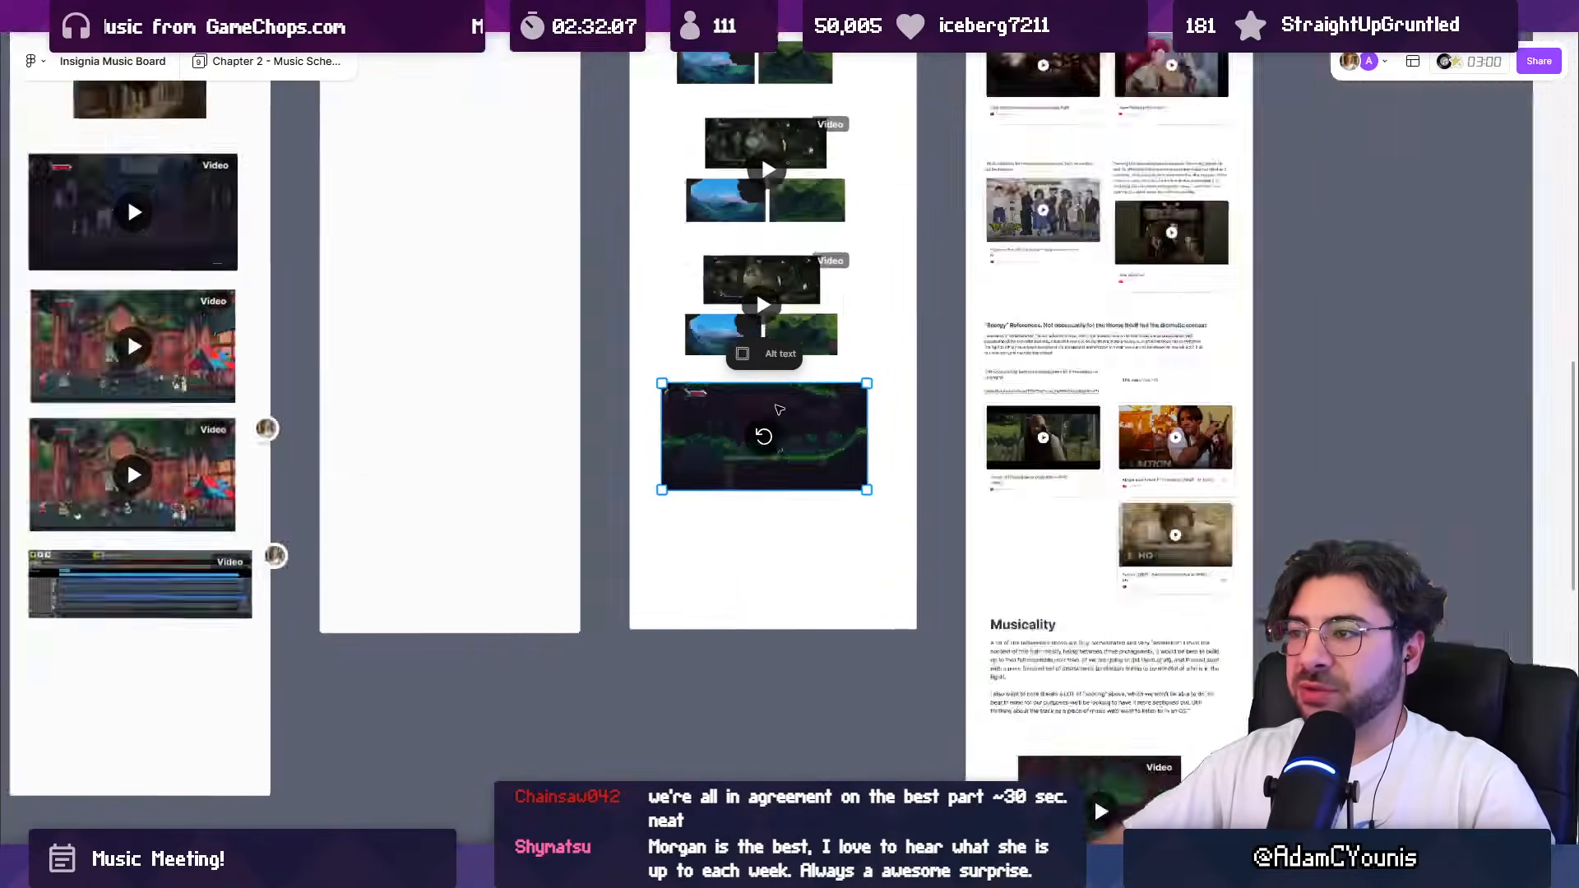
scroll(776, 406, down, 3)
click(785, 500)
drag(771, 437, 940, 463)
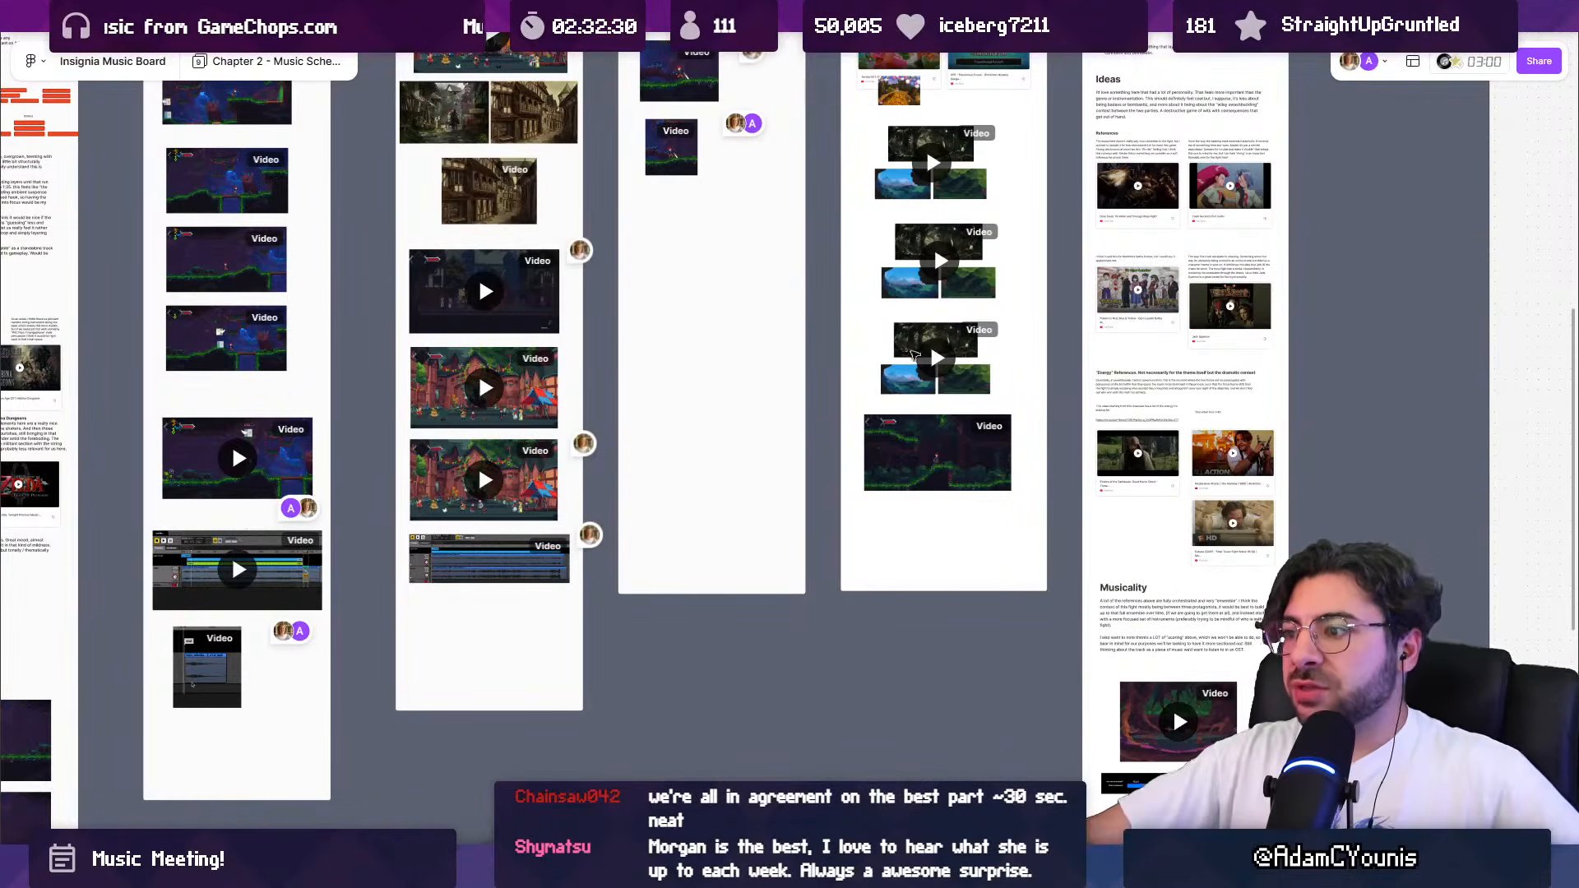
drag(1000, 416, 844, 457)
scroll(847, 493, up, 5)
scroll(553, 494, up, 5)
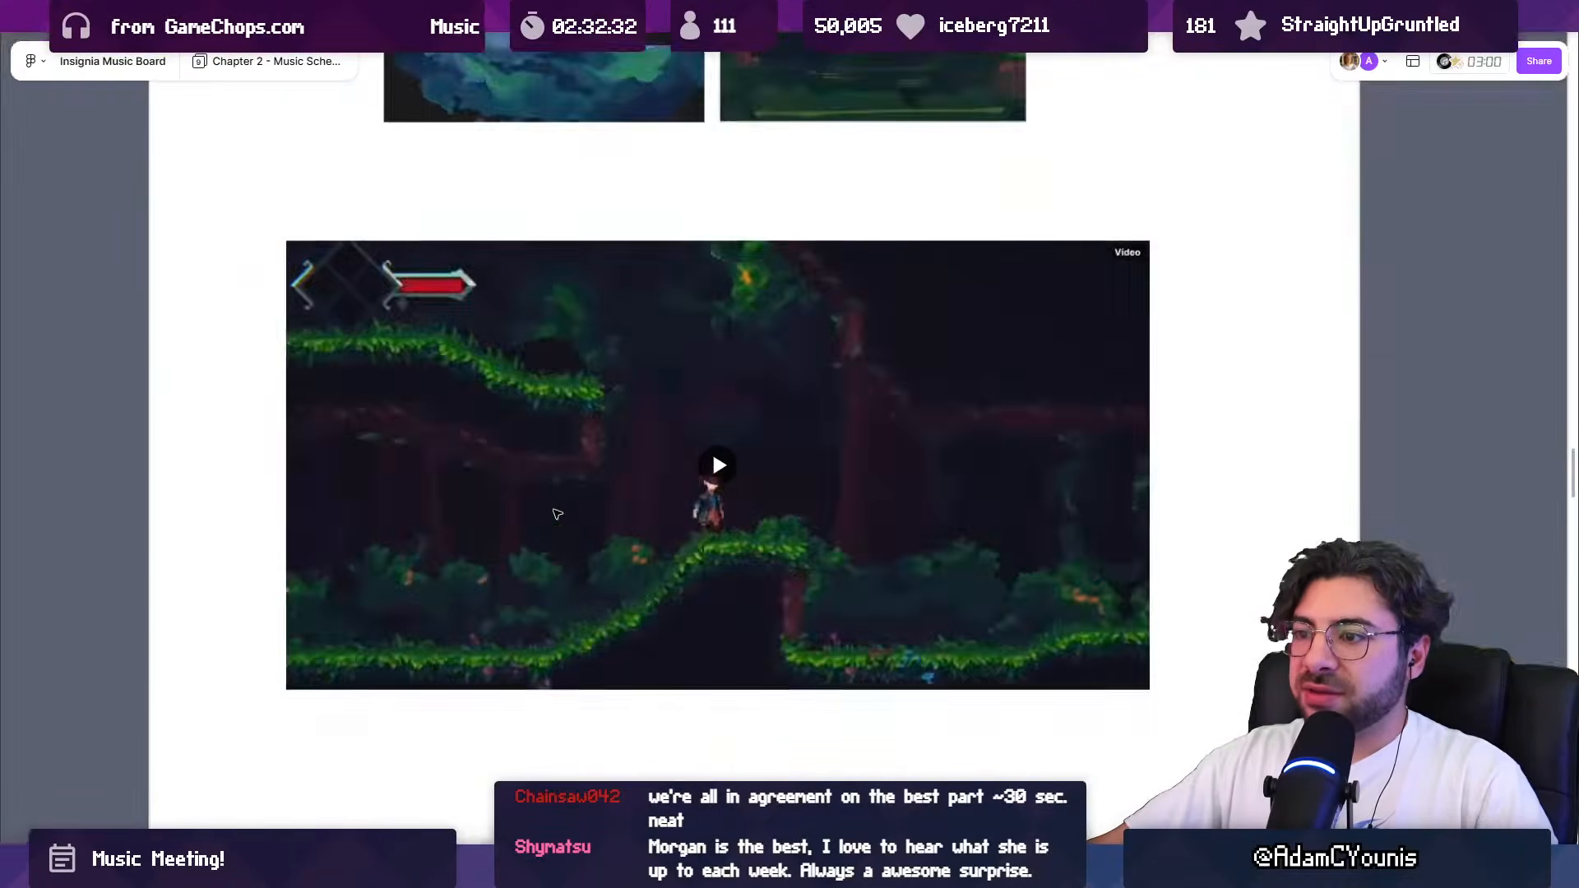
scroll(638, 520, down, 2)
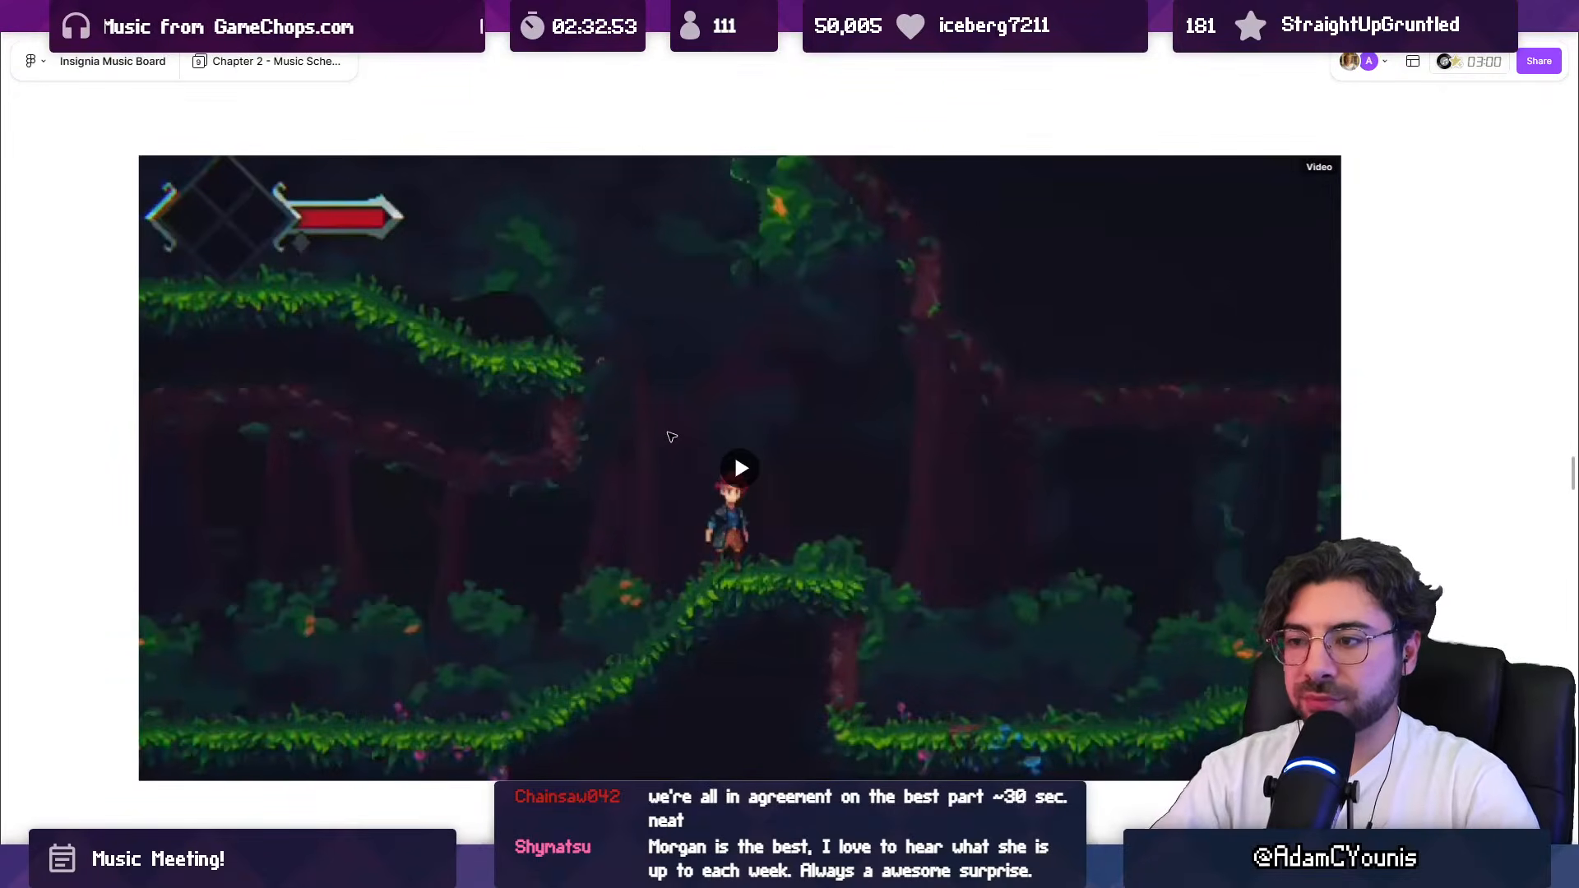
click(740, 470)
click(740, 470)
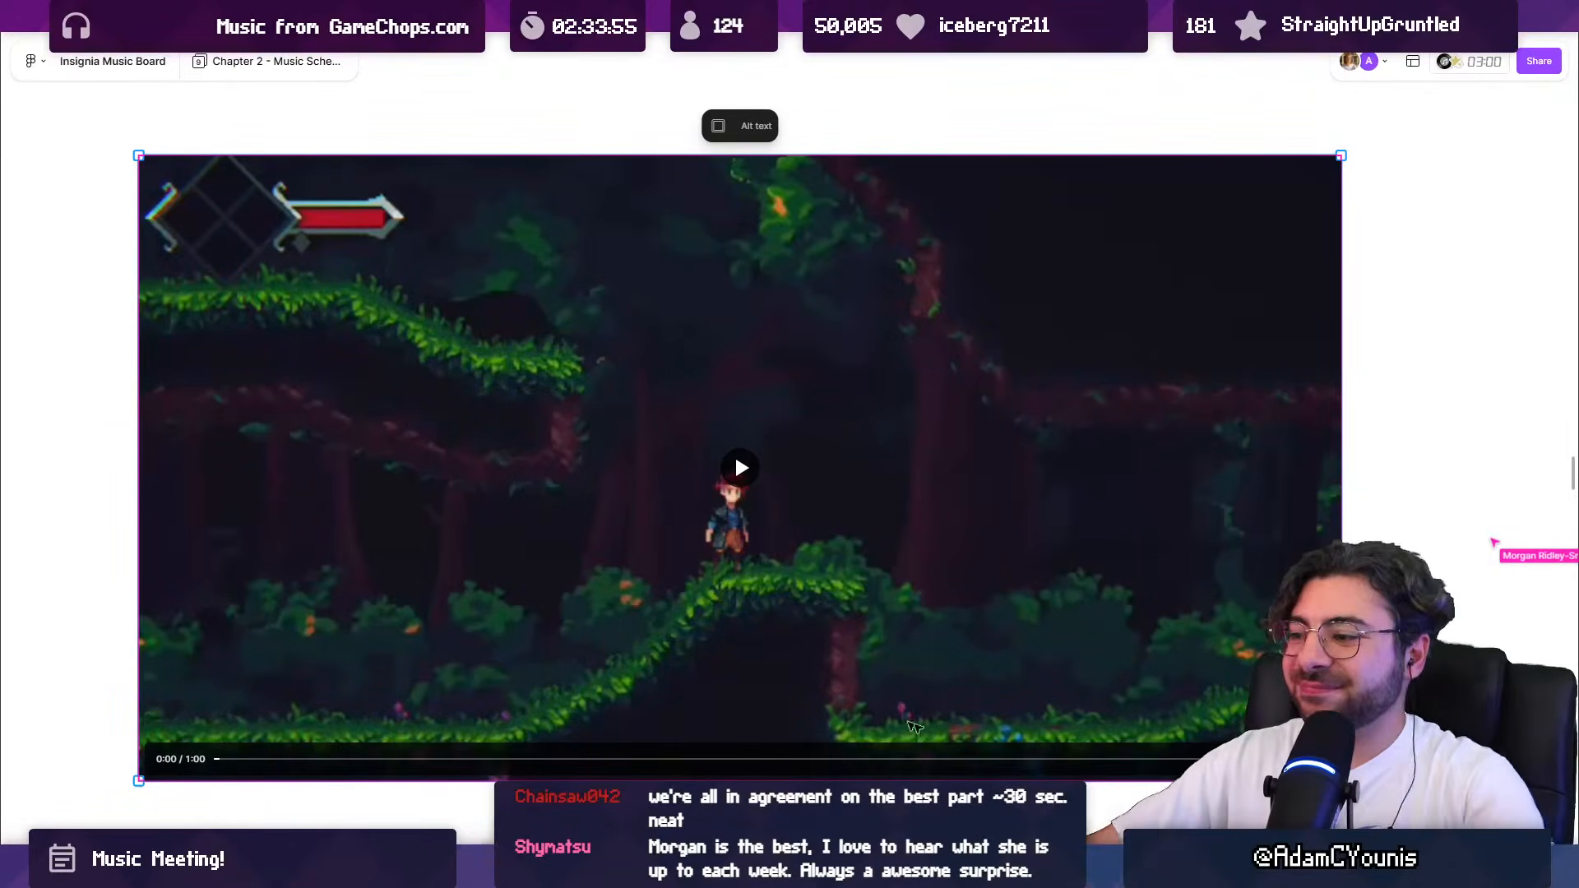
Step: Switch to the Insignia music review call in Google Meet
mouse_move(1097, 862)
click(1083, 796)
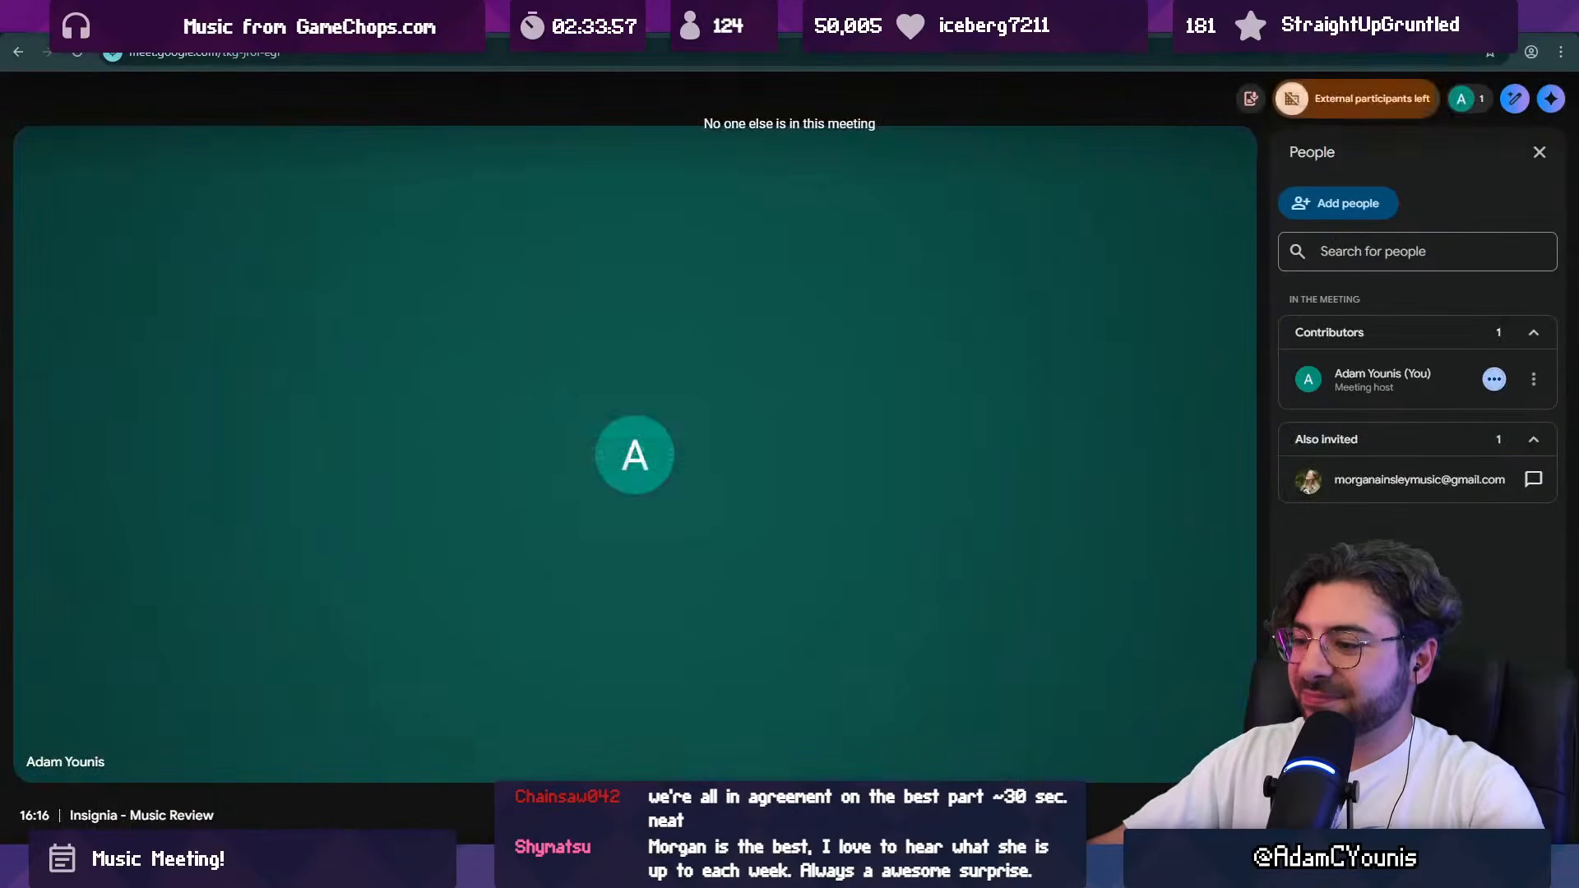
Step: Leave the finished Google Meet call, resume the Stream Music playlist in Windows Media Player, and clear both windows away
click(991, 815)
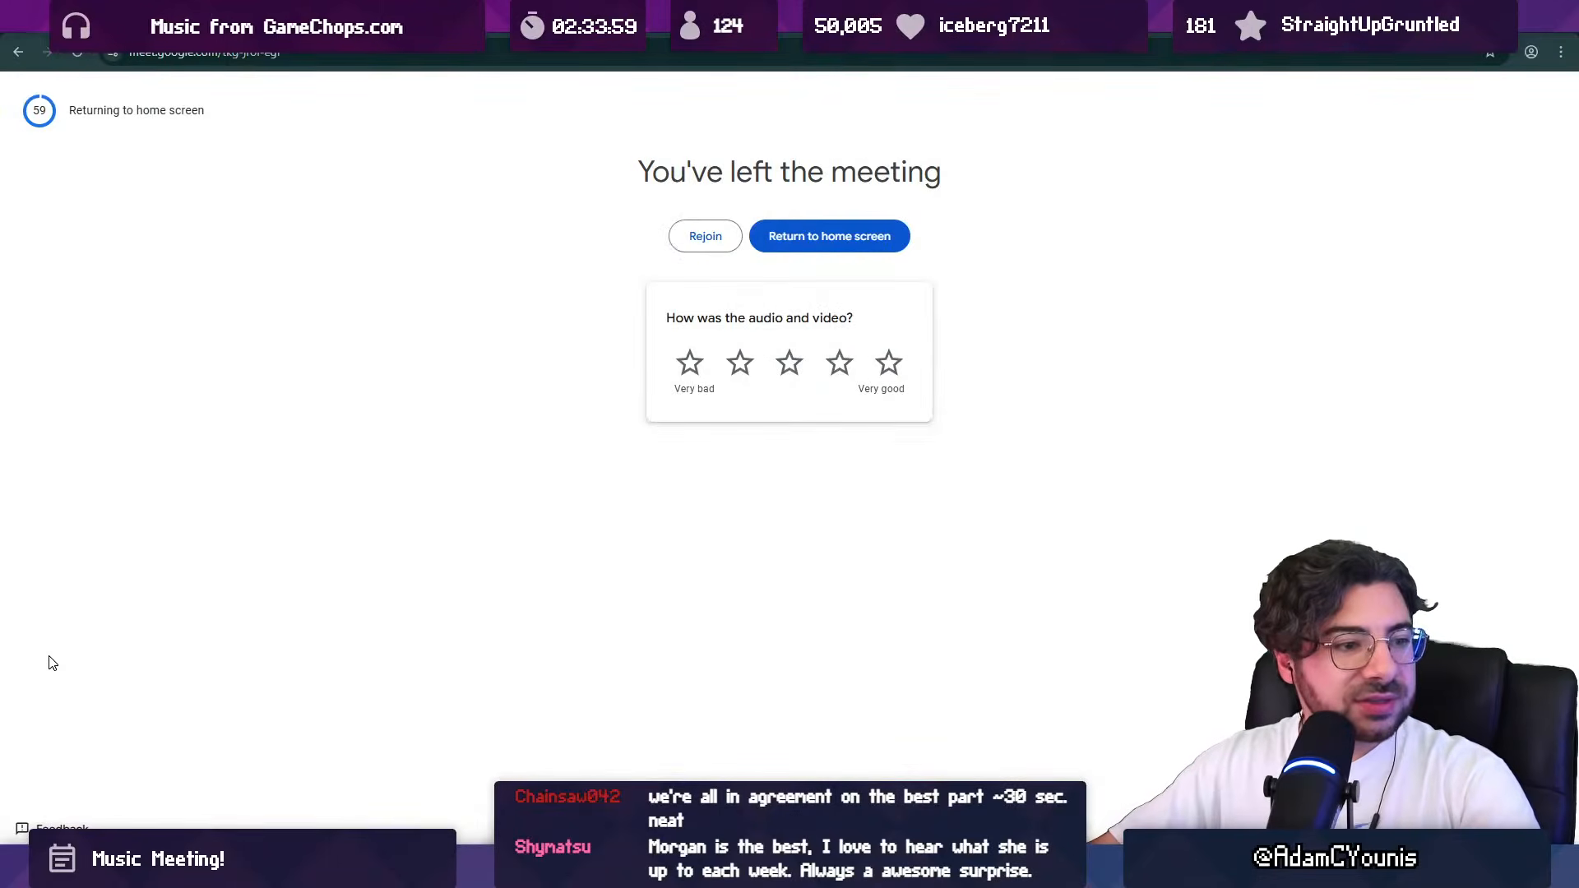
click(730, 865)
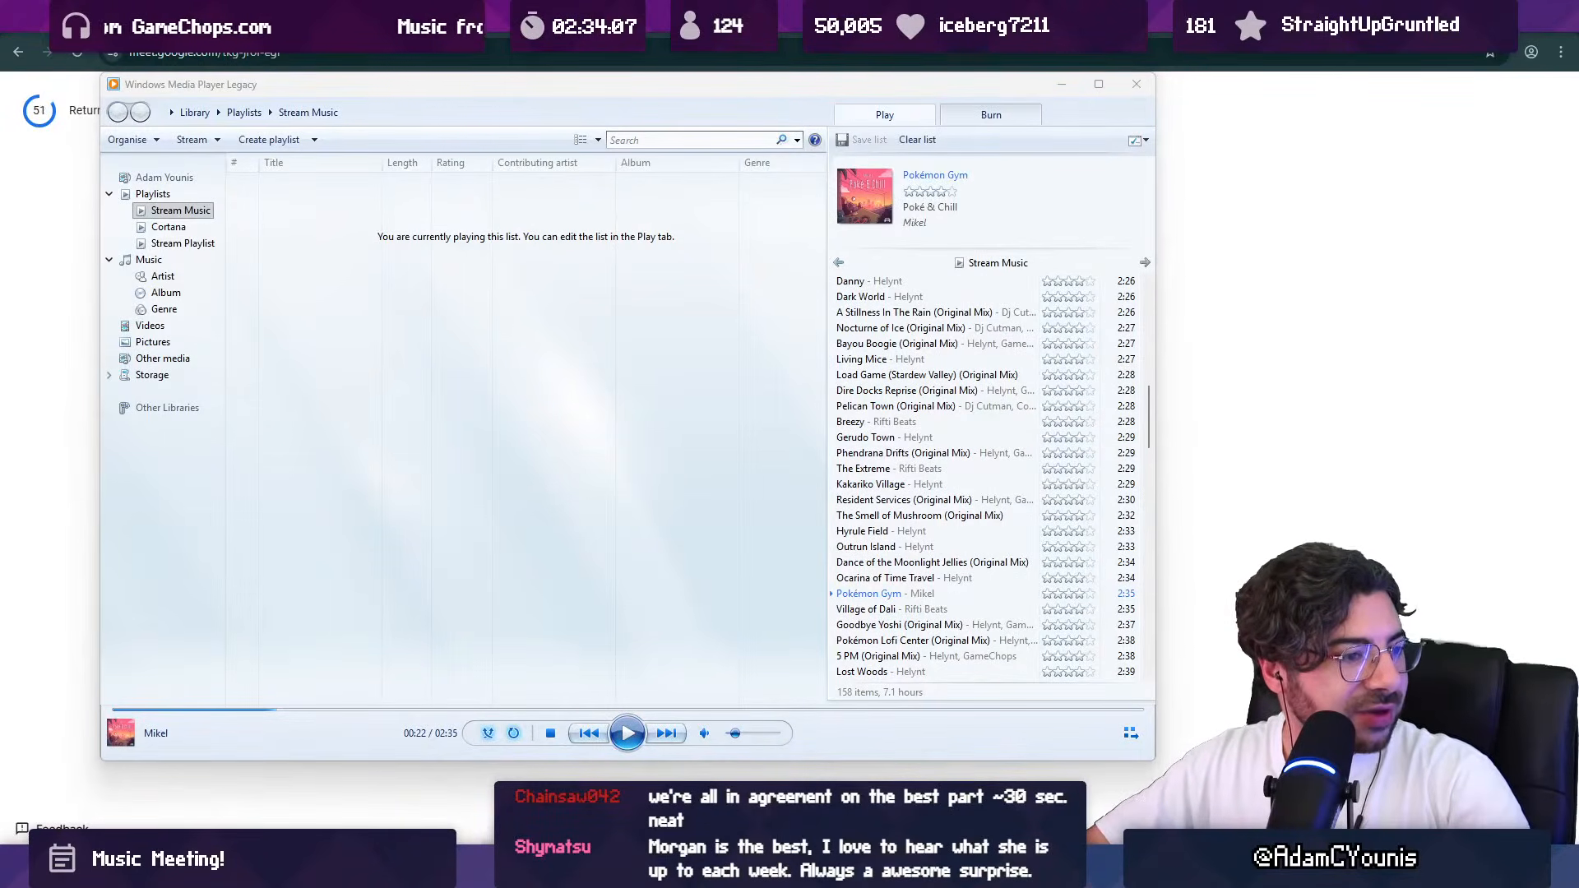
click(627, 733)
key(alt+Tab)
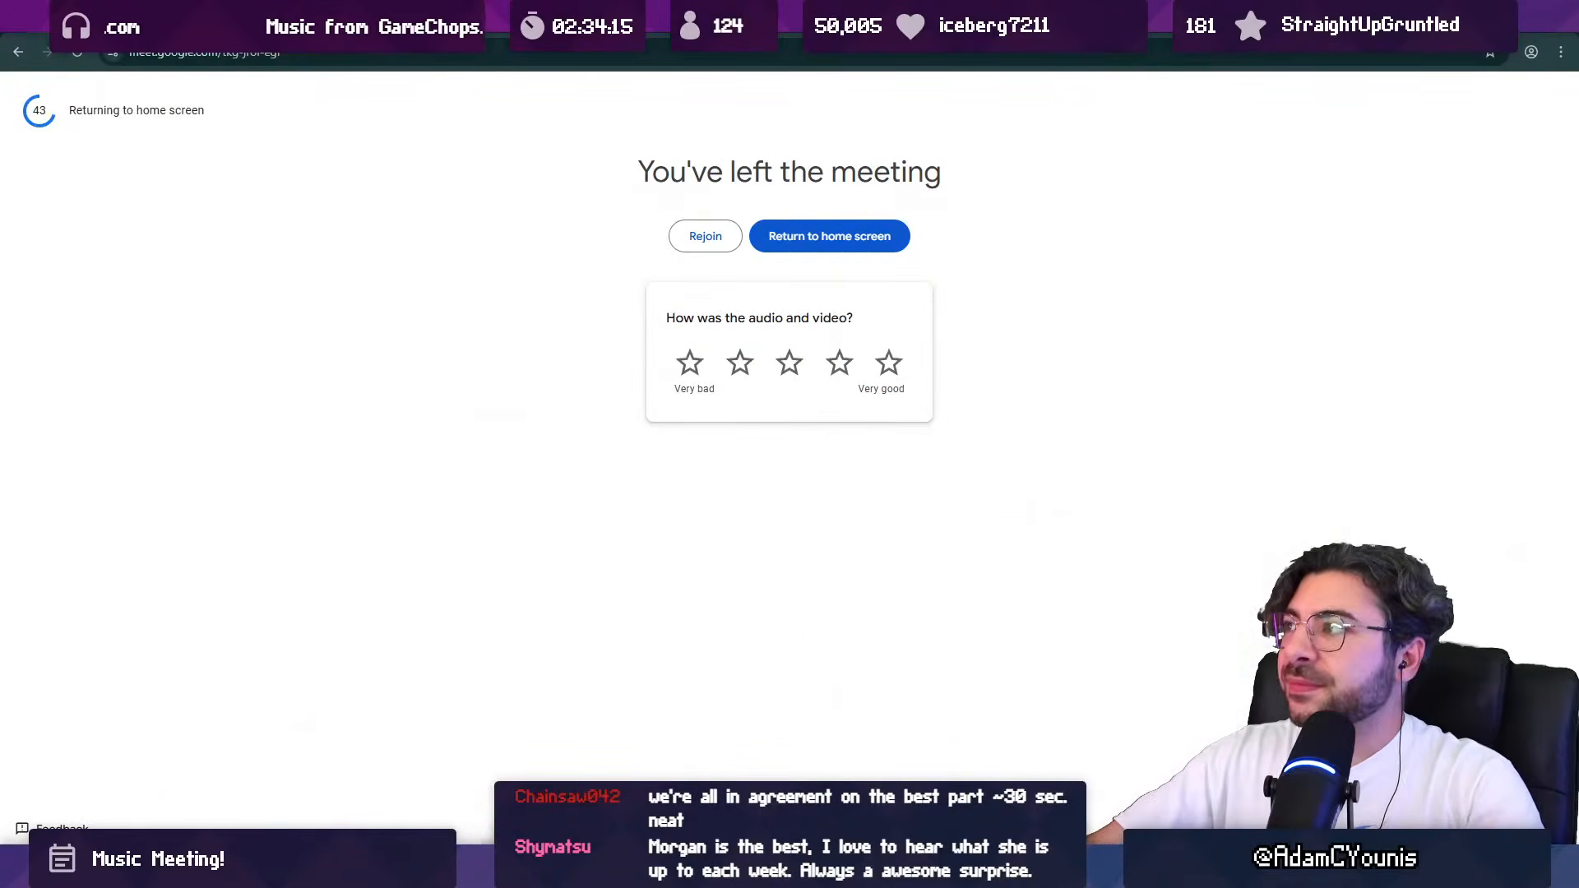
click(1559, 13)
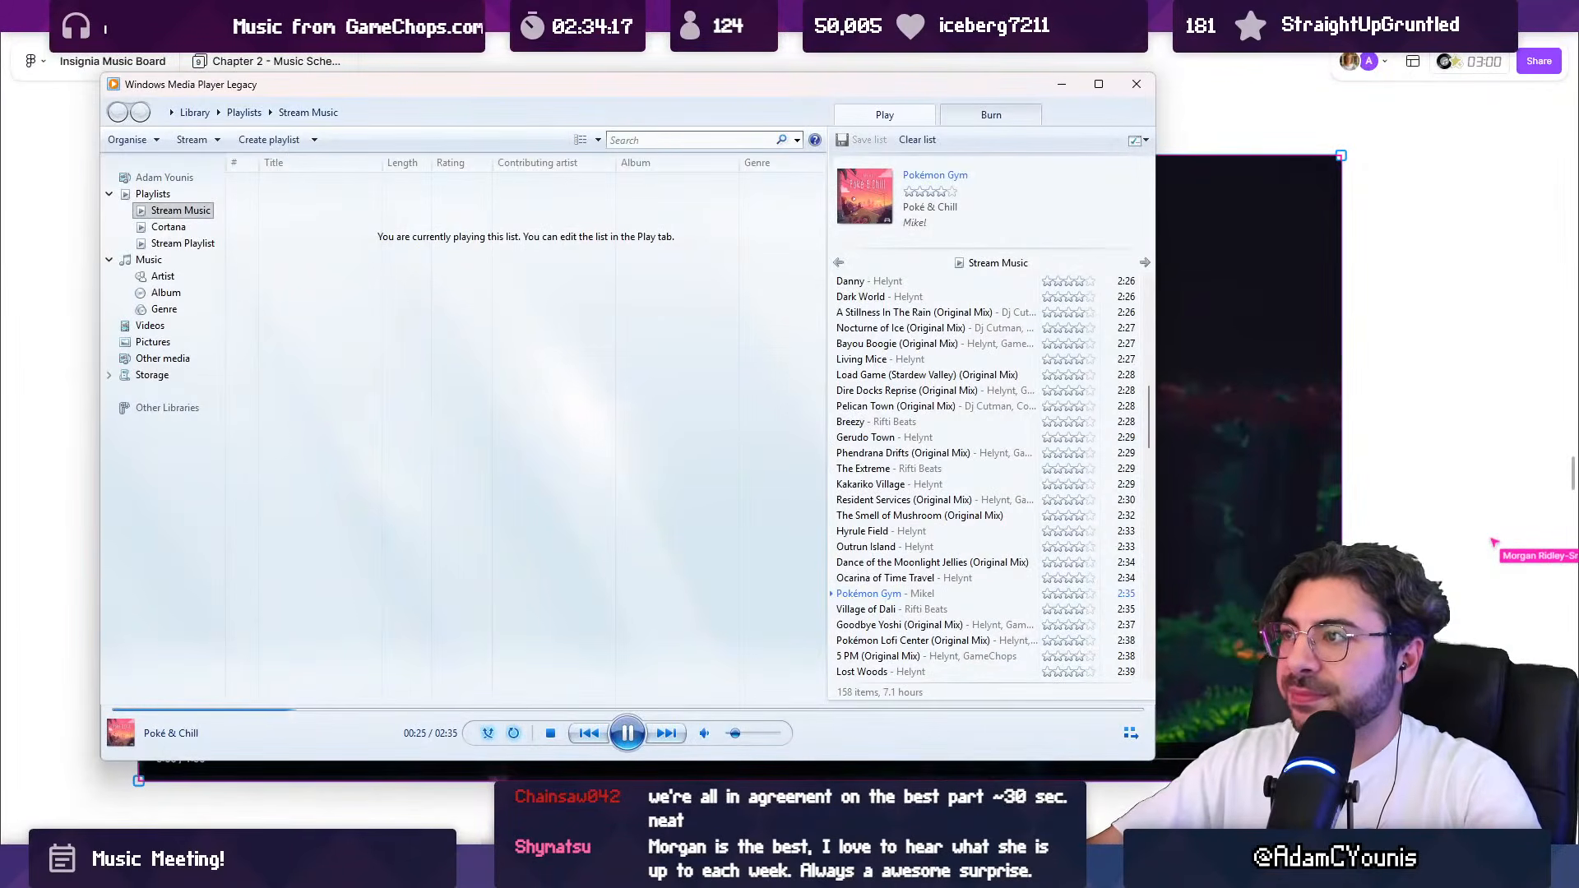
click(1061, 84)
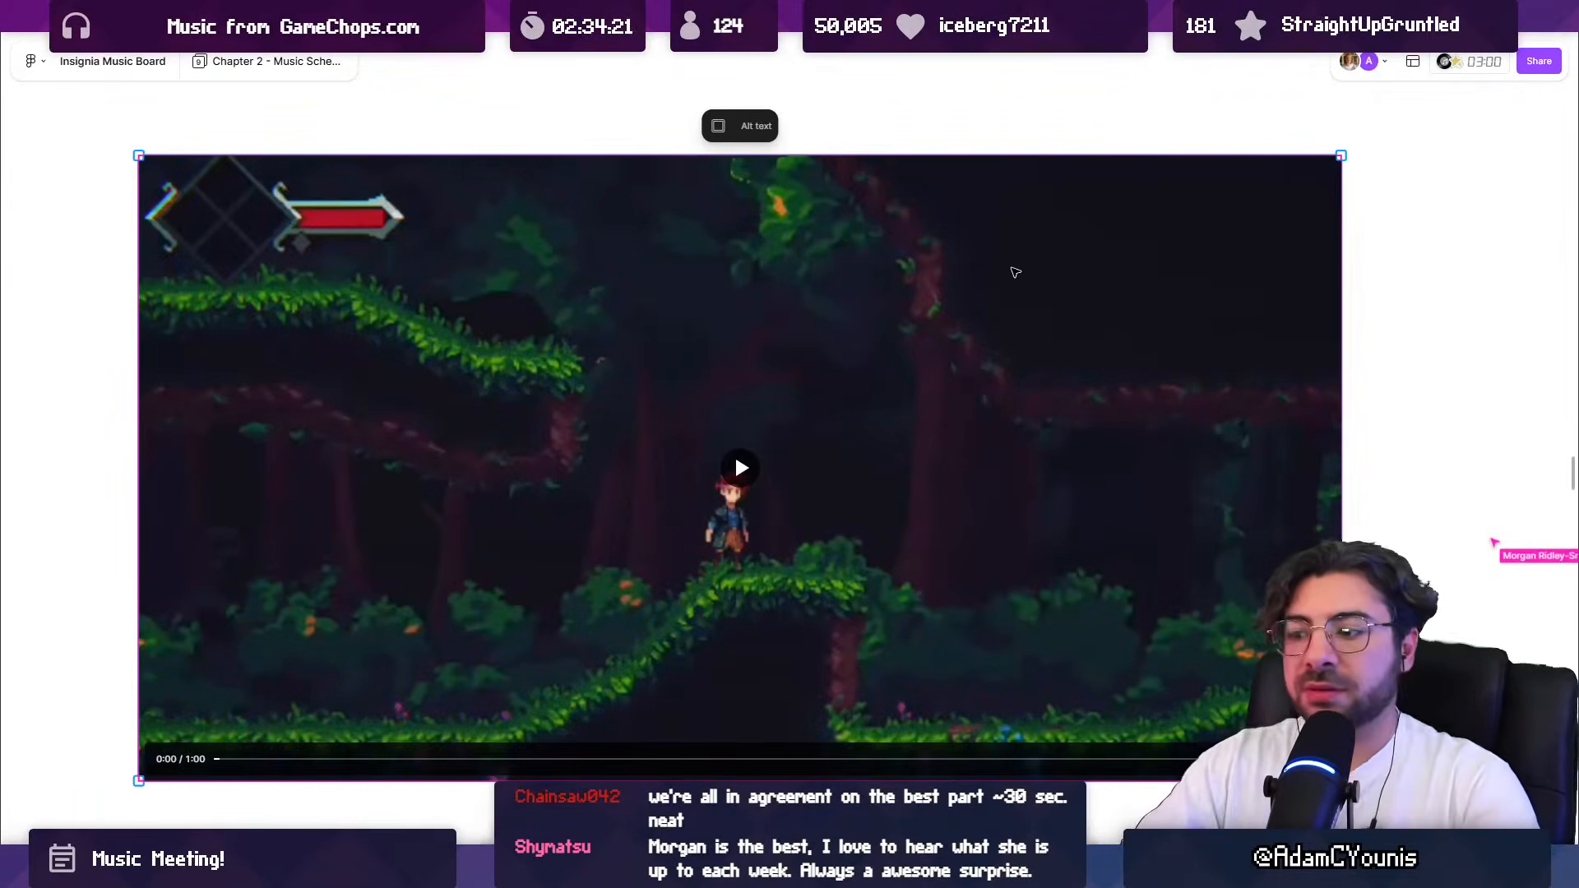
Step: Switch to stream-title.txt in Notepad and replace the stream title with "Artworking"
click(961, 535)
key(alt+Tab)
text(A)
key(ctrl+a)
text(Ar)
key(BackSpace)
text(rtworking)
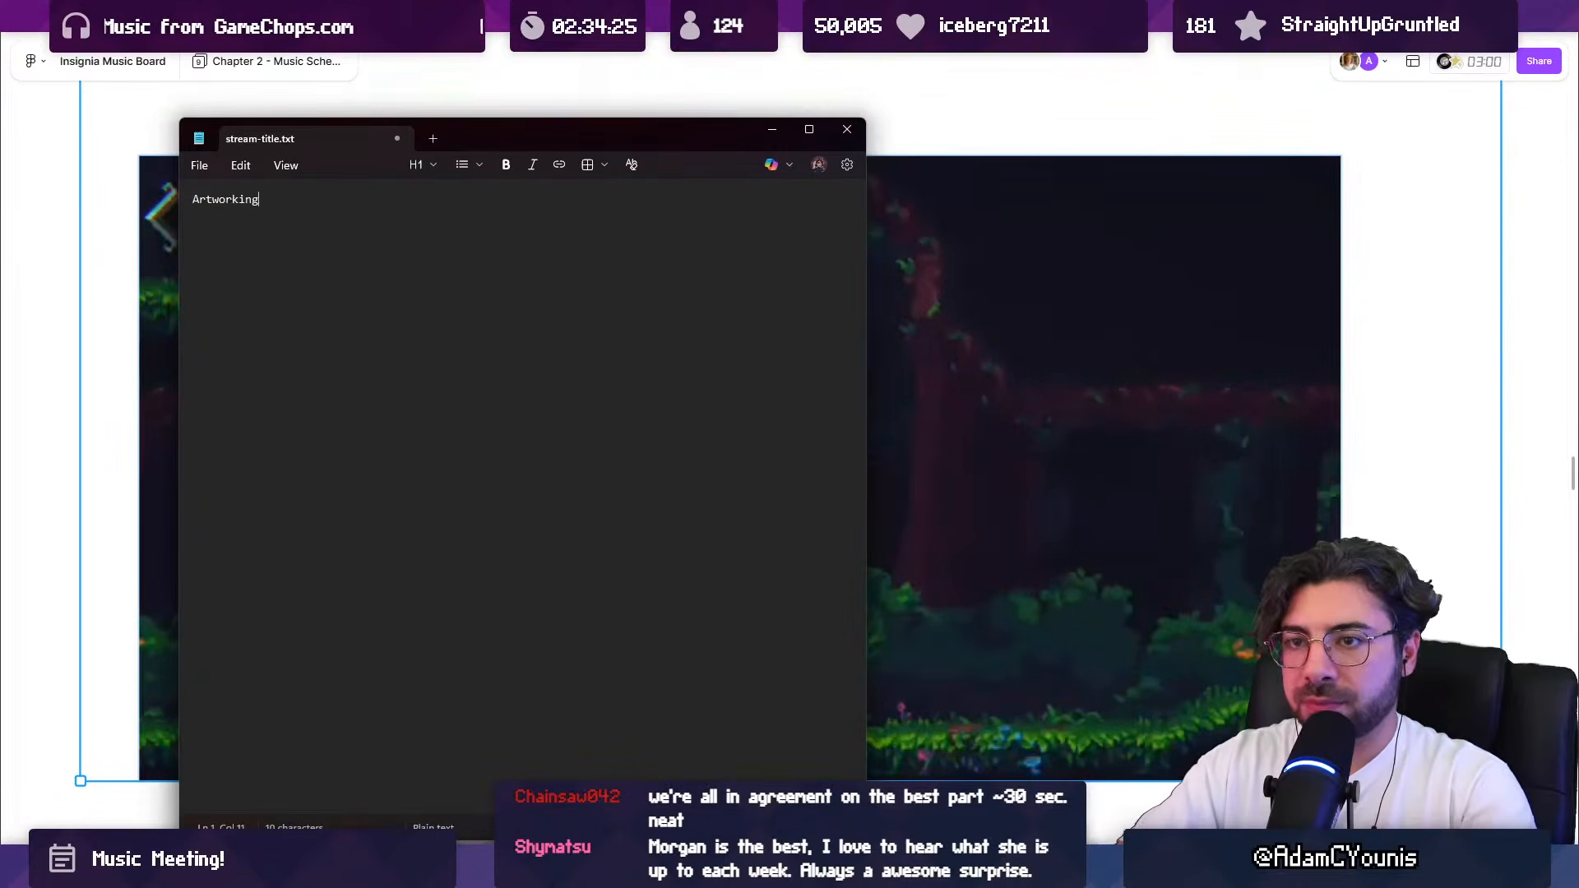
key(alt+Tab)
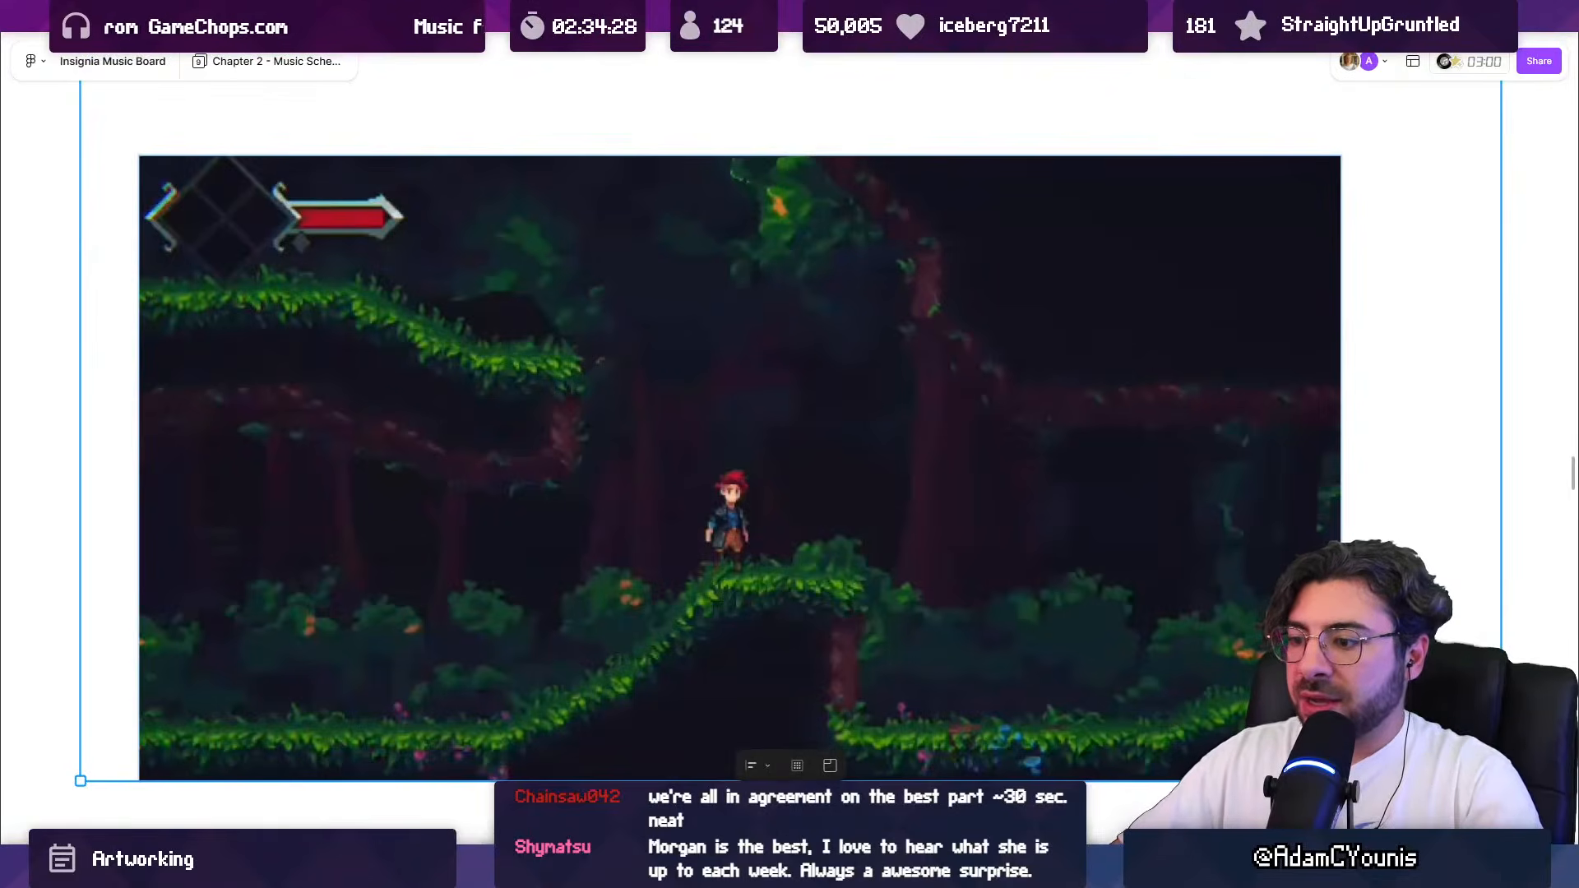
Step: Switch to the Insignia key art in the painting program and examine the character group and overall composition
key(alt+Tab)
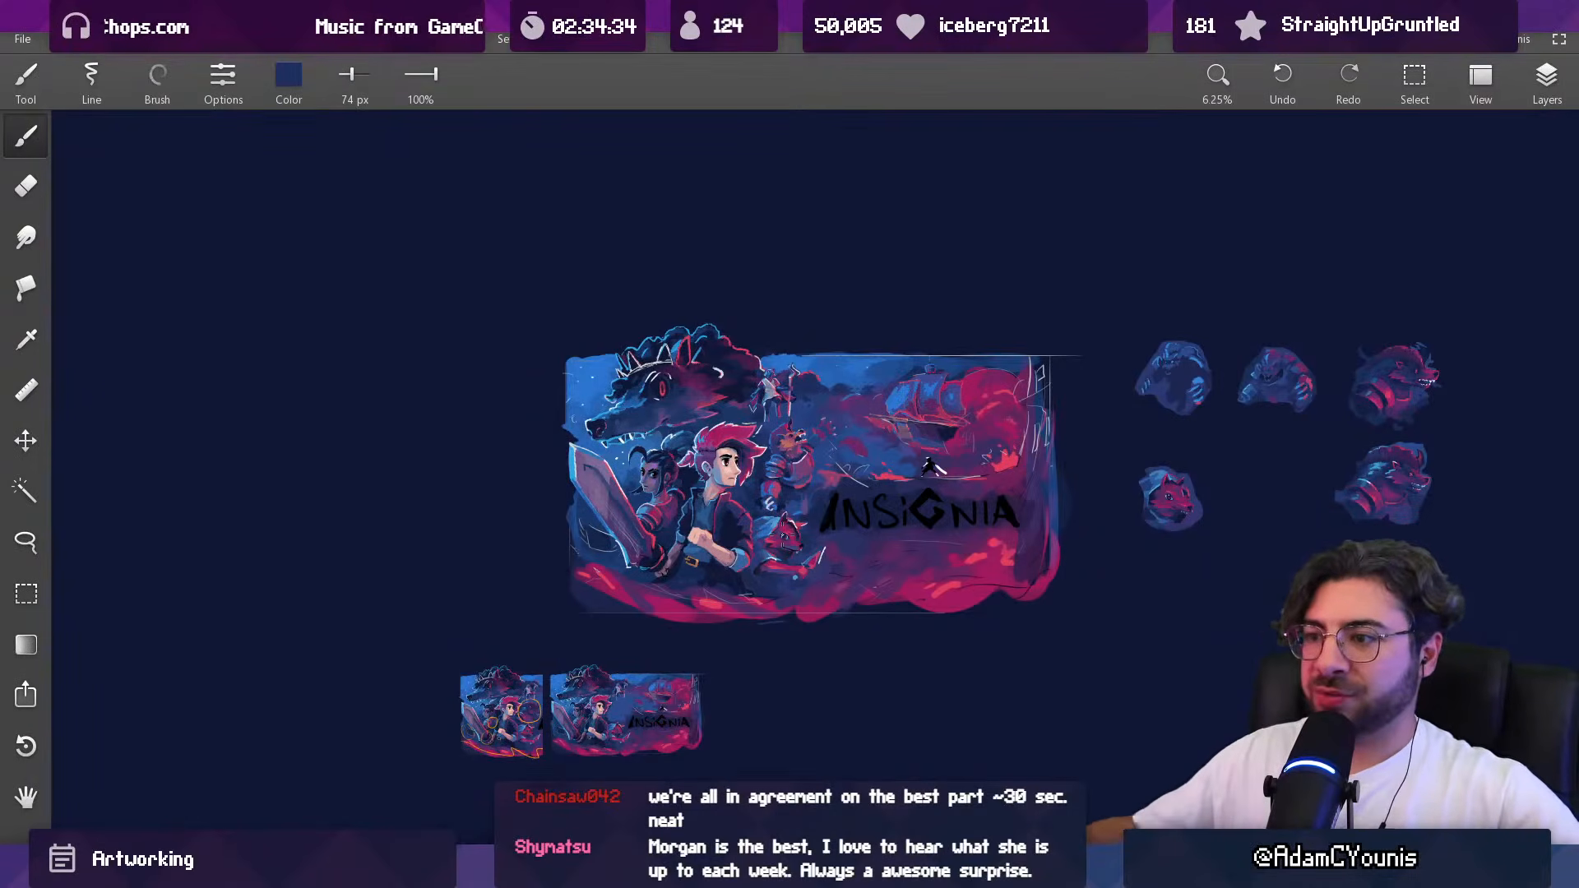
scroll(819, 505, up, 1)
drag(742, 288, 834, 453)
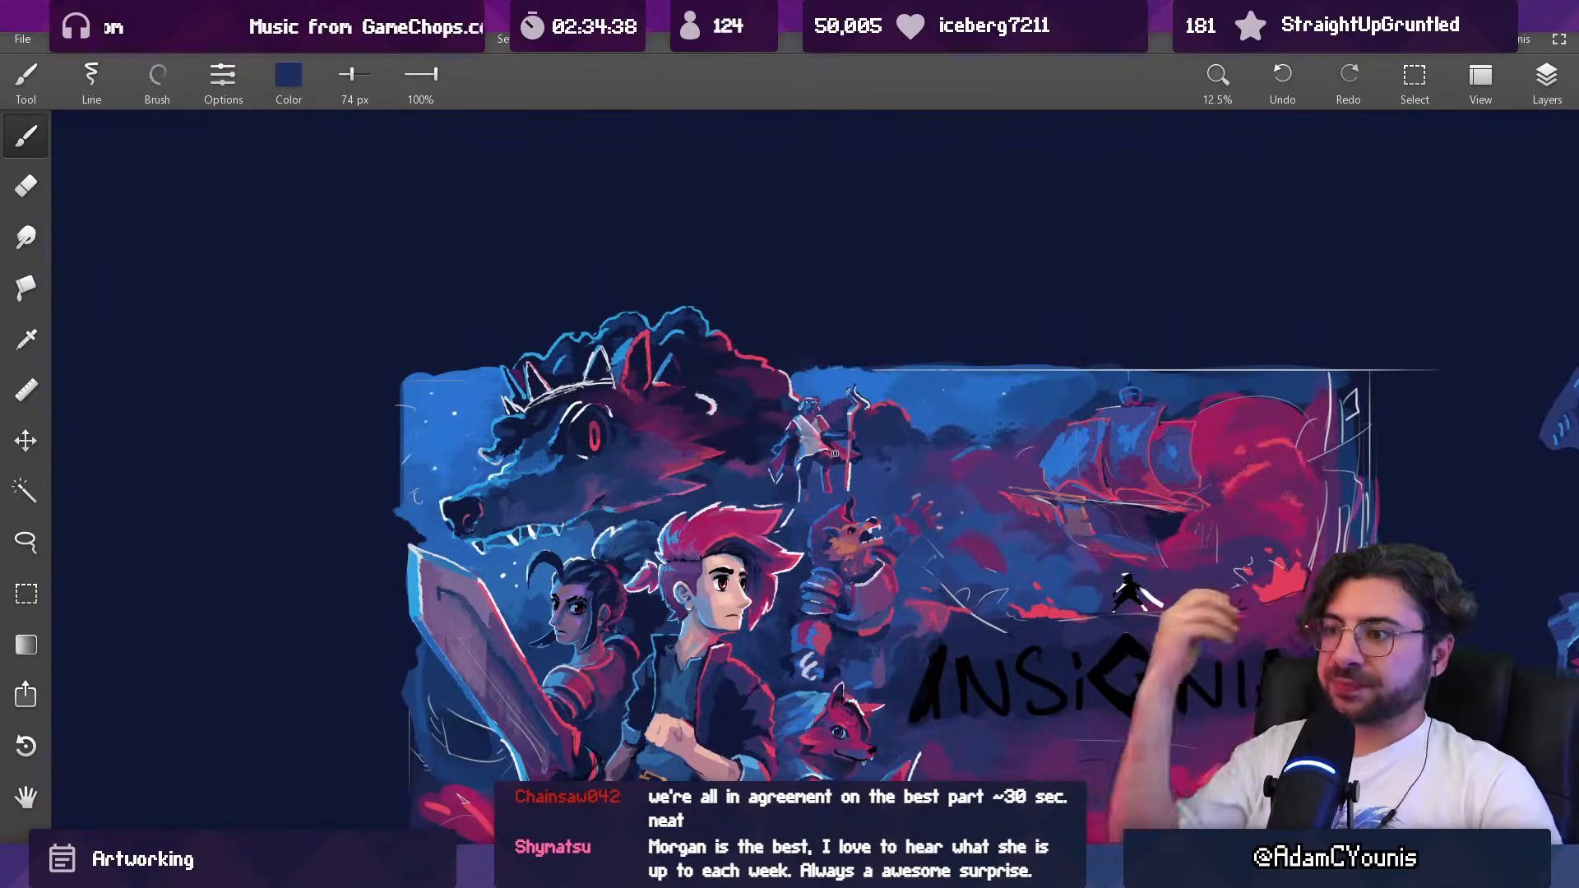
mouse_move(853, 602)
mouse_down()
mouse_move(809, 481)
mouse_move(800, 562)
mouse_move(785, 553)
mouse_up()
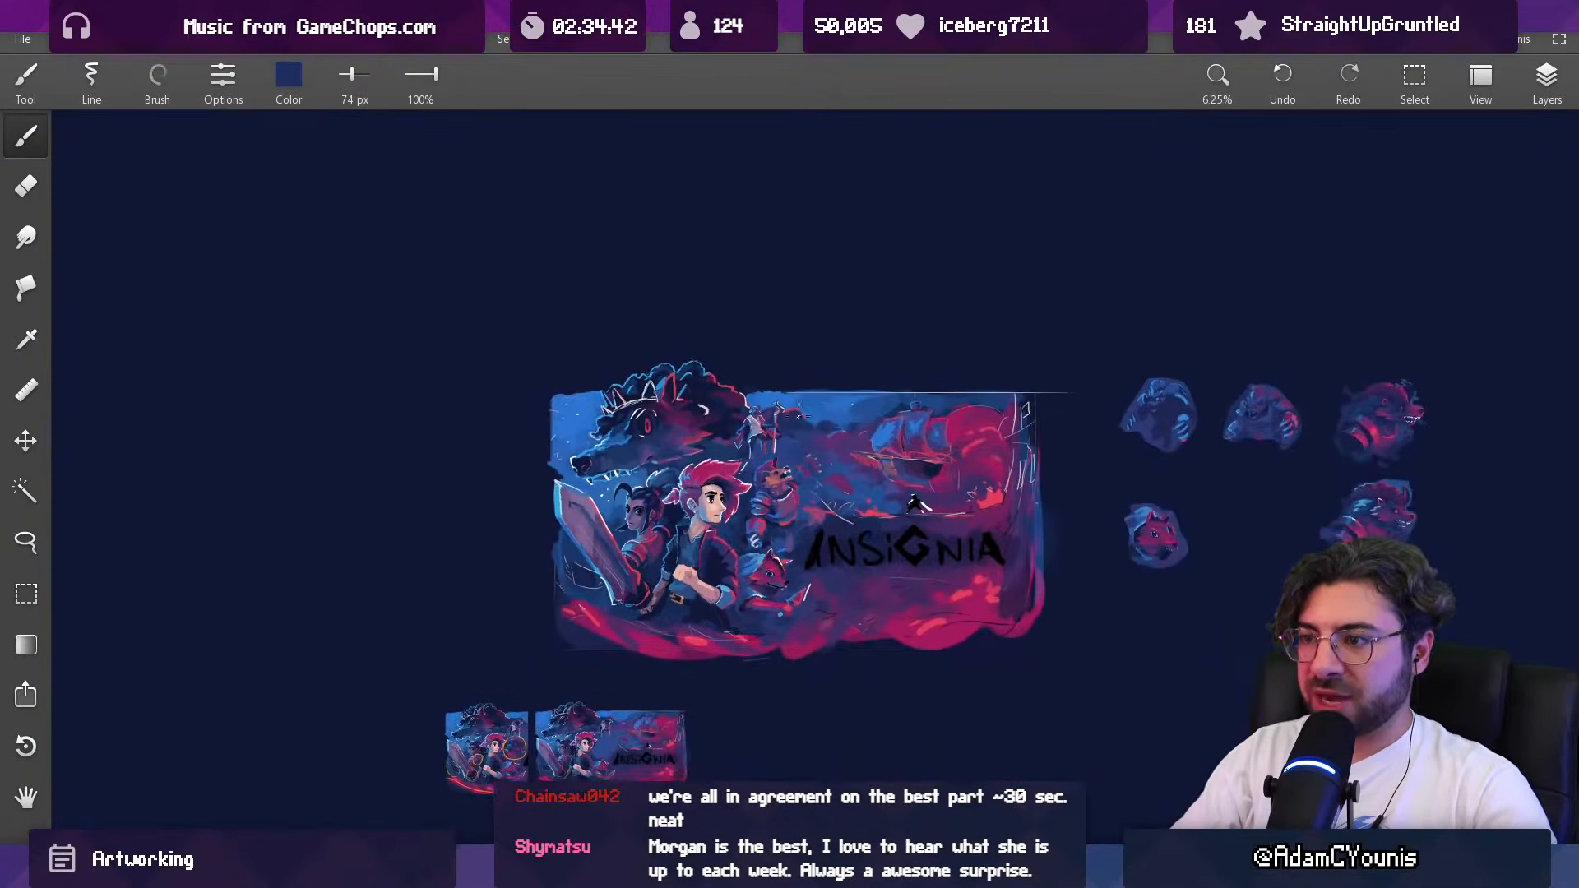
scroll(798, 463, up, 1)
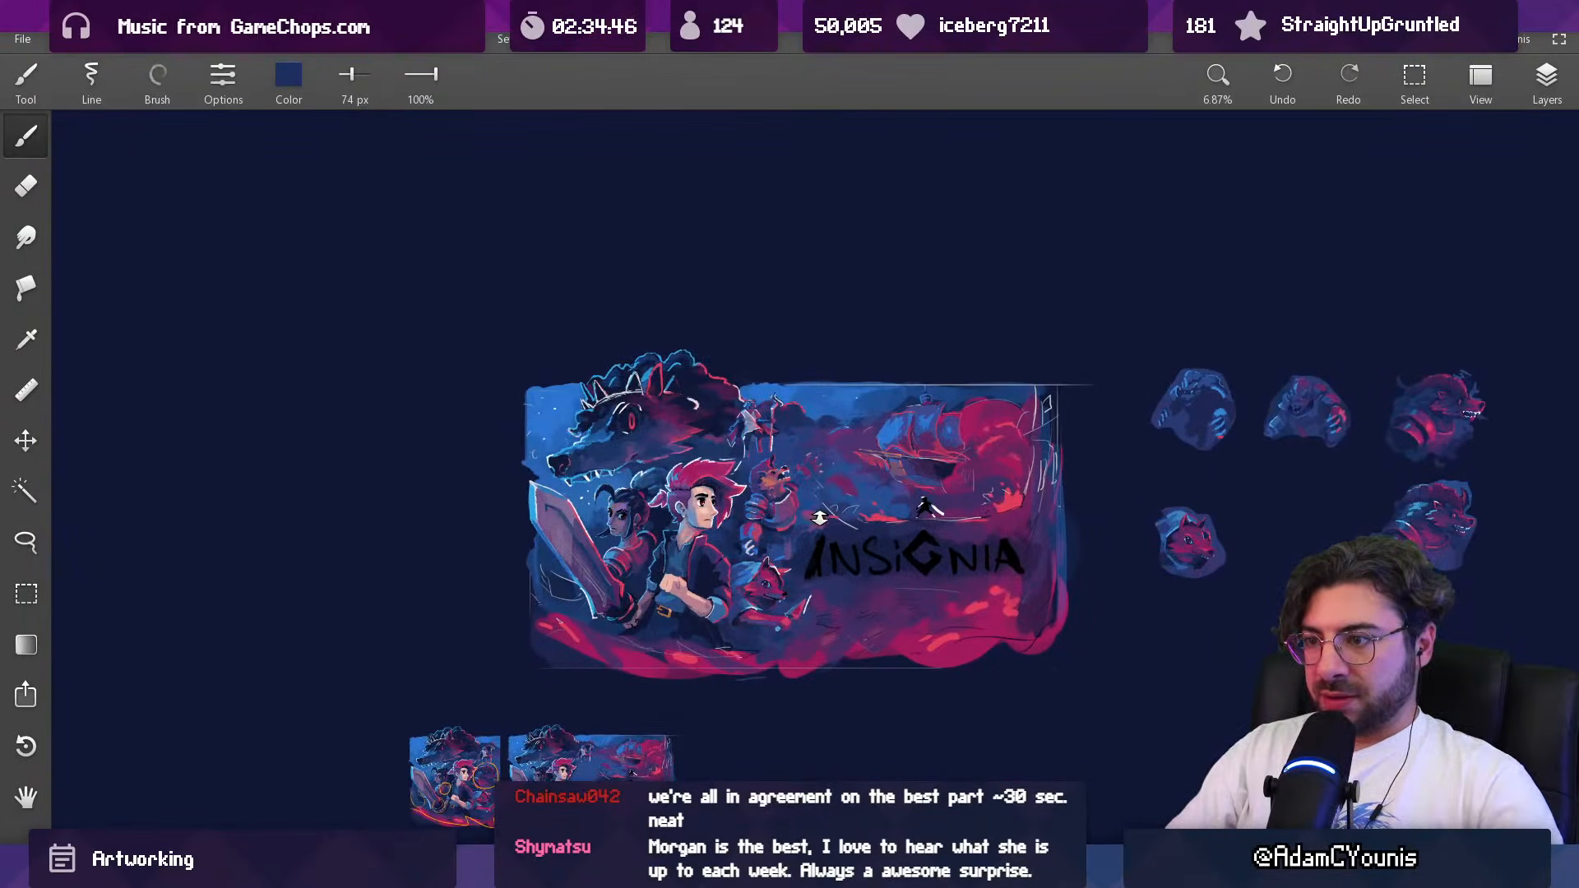
drag(863, 523, 858, 434)
key(l)
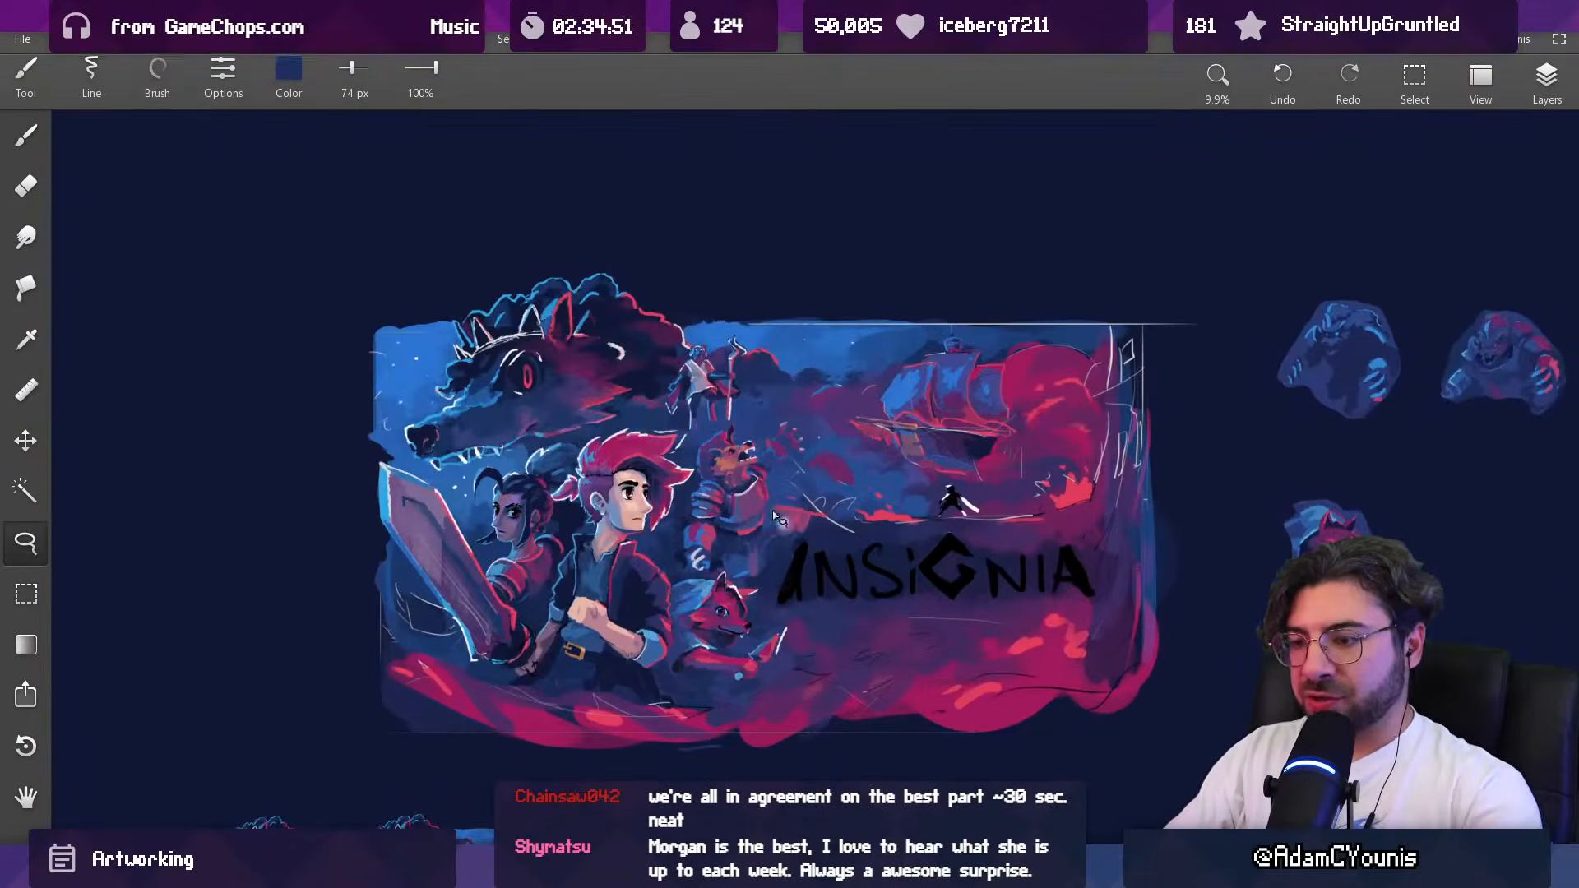
mouse_move(653, 352)
mouse_down()
mouse_move(662, 423)
mouse_move(690, 438)
mouse_move(680, 623)
mouse_move(742, 699)
mouse_move(809, 645)
mouse_move(774, 615)
mouse_move(774, 585)
mouse_move(818, 516)
mouse_move(773, 453)
mouse_move(802, 446)
mouse_move(743, 324)
mouse_move(662, 354)
mouse_up()
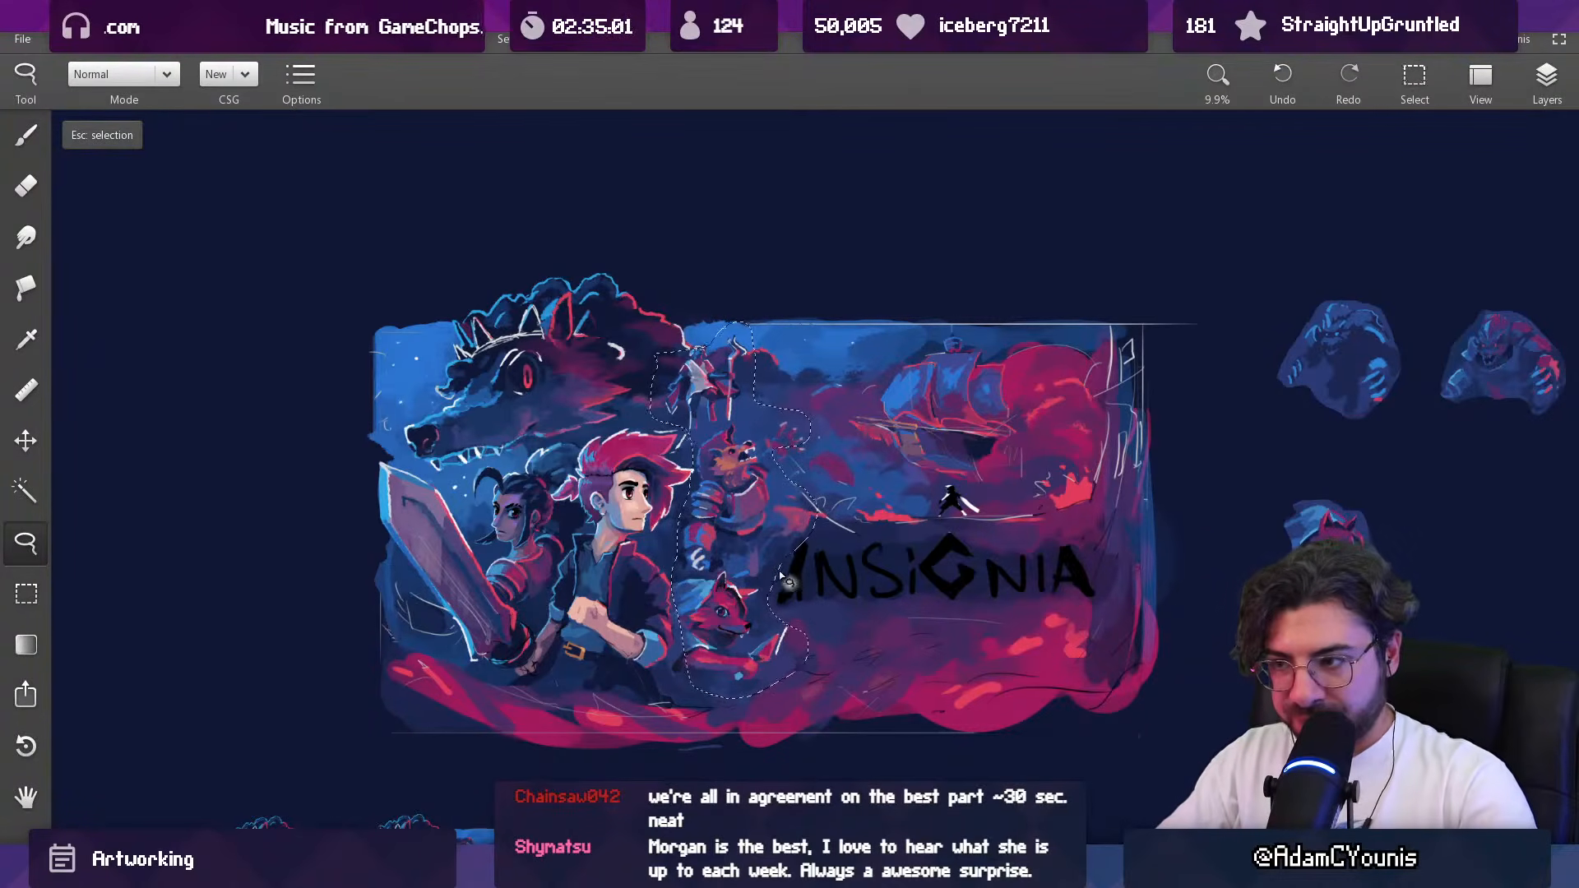
key(Escape)
Step: Lasso the armoured roaring beast with its outstretched arm, rotate it slightly clockwise in place, and clear the selection
scroll(792, 437, down, 3)
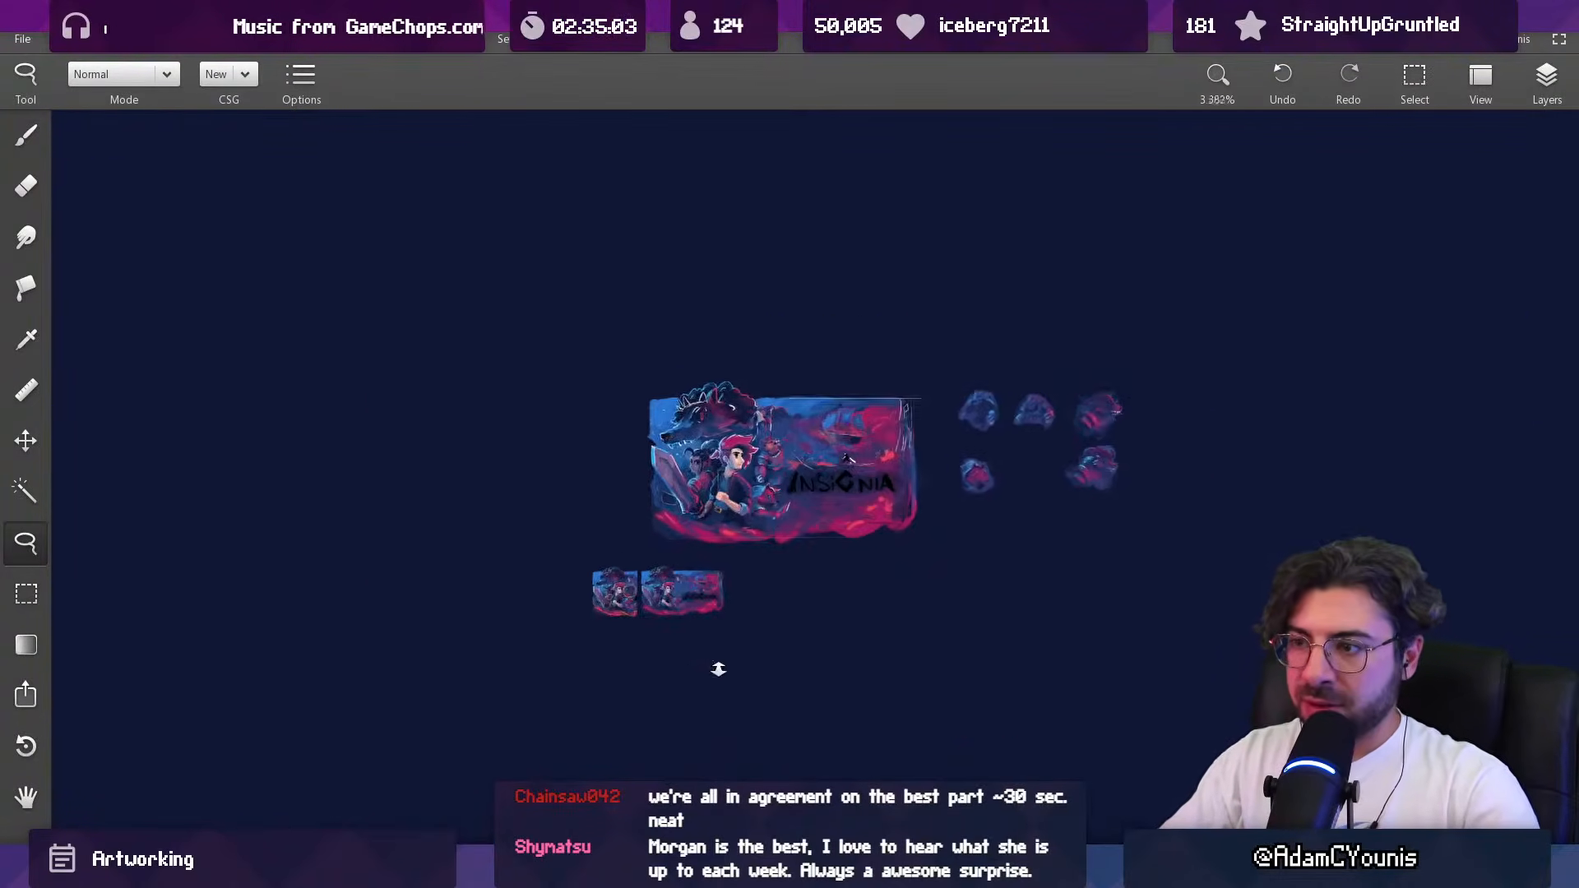
scroll(777, 477, up, 3)
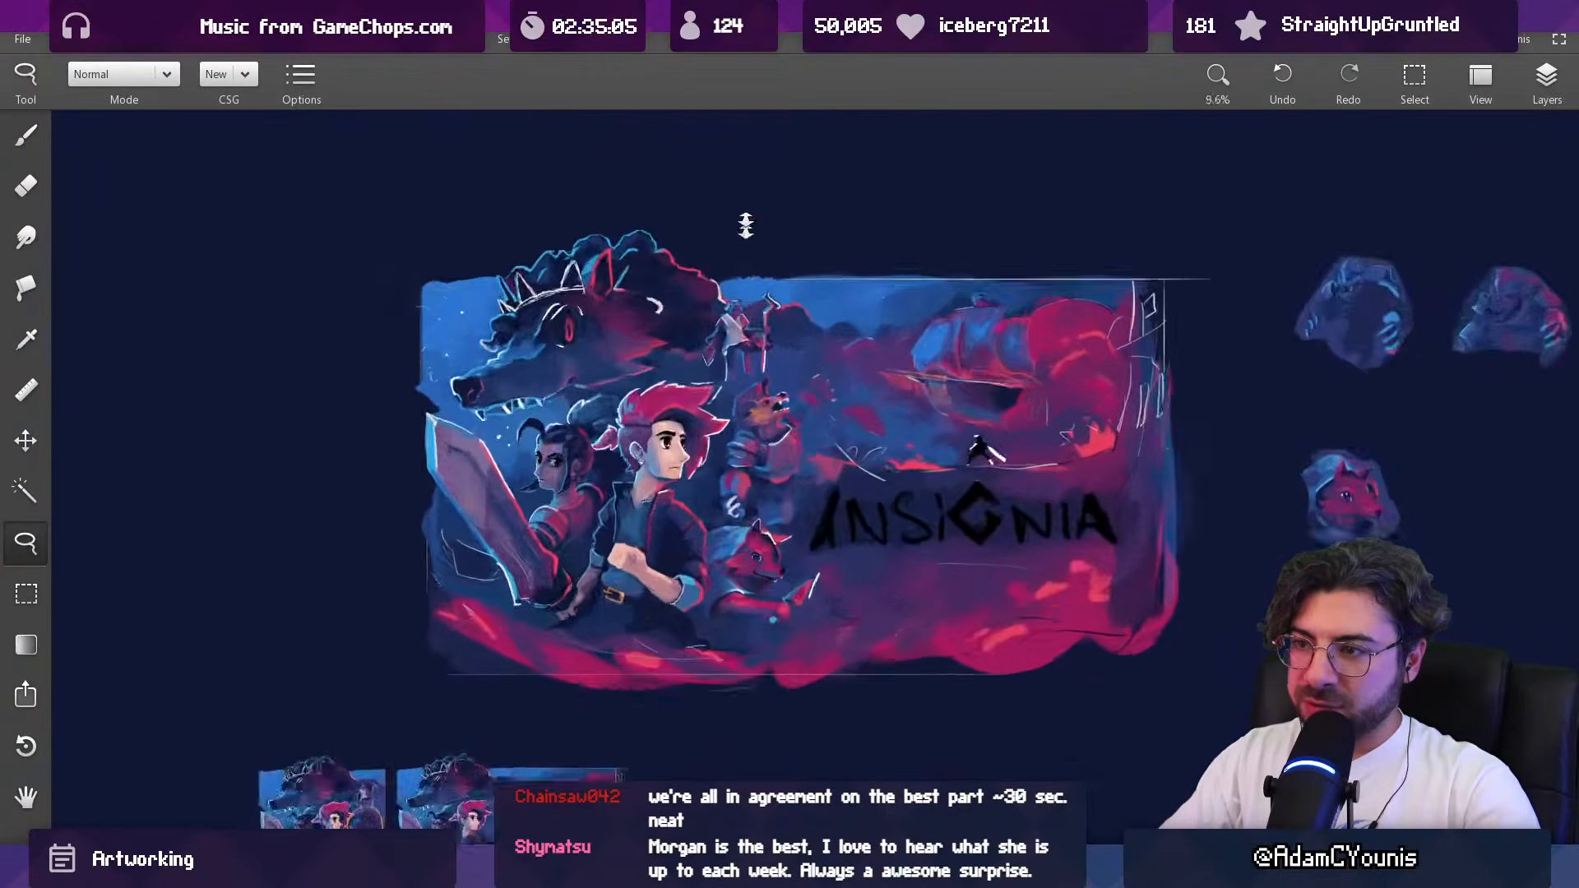
scroll(727, 261, up, 1)
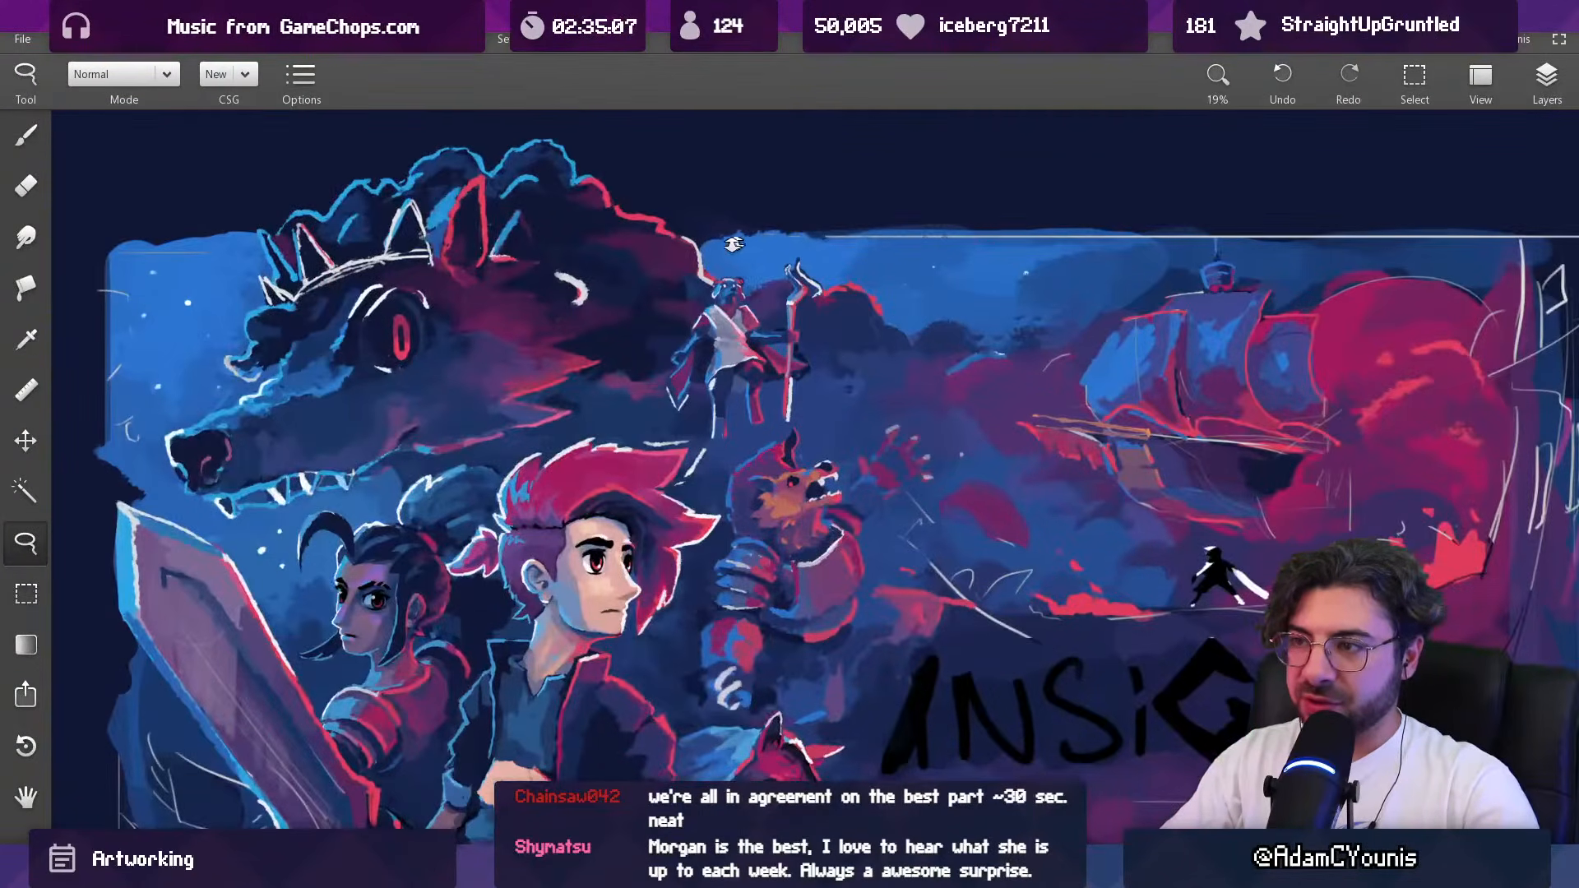
scroll(752, 276, down, 3)
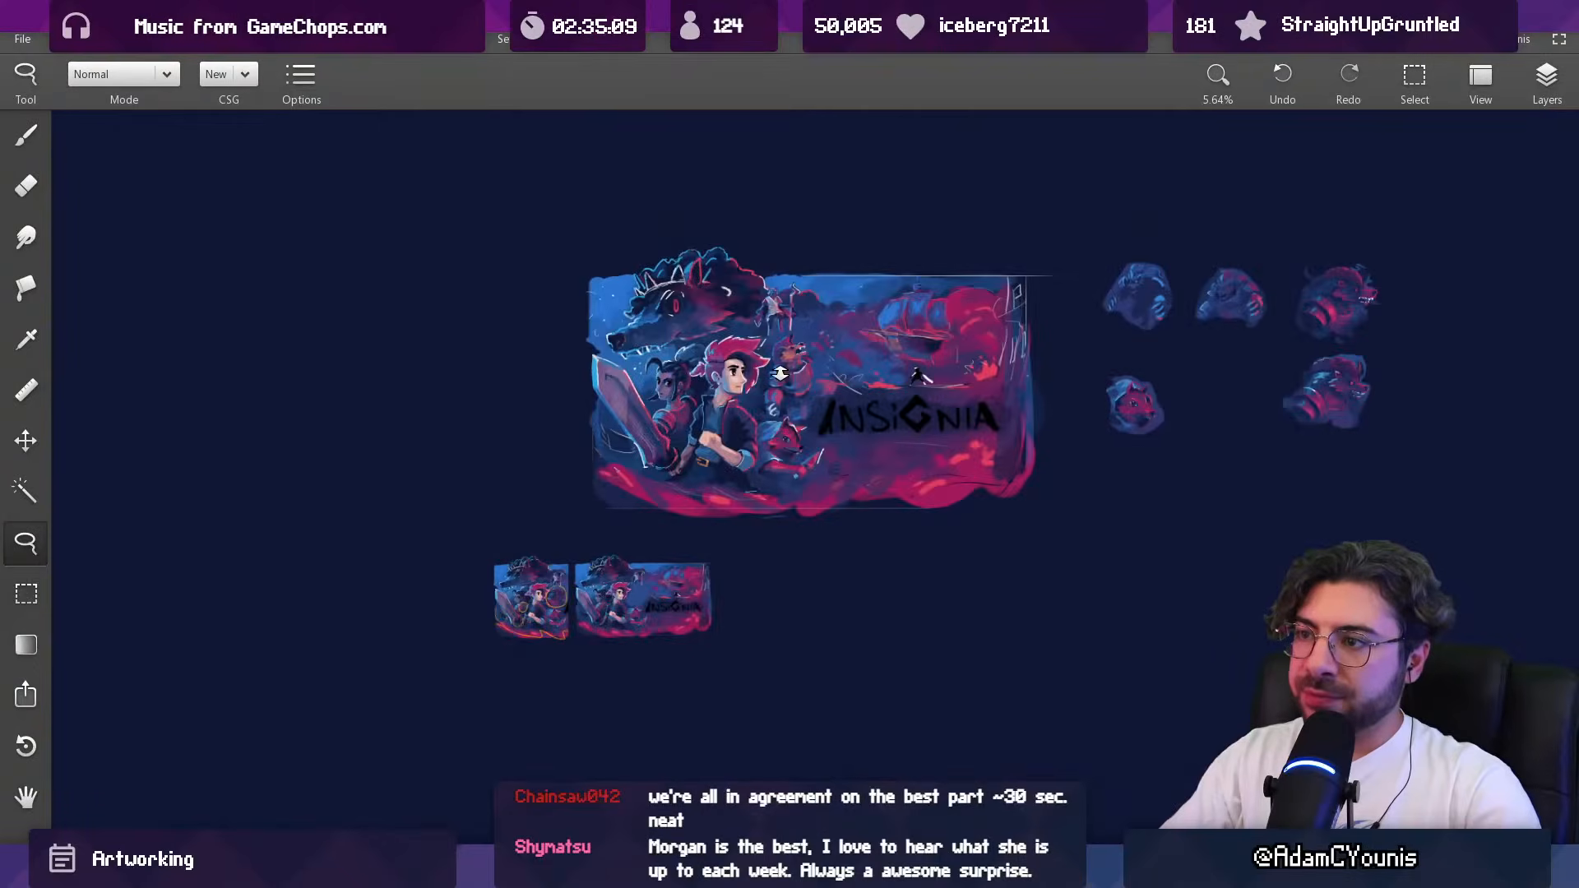
scroll(778, 362, up, 1)
drag(773, 256, 756, 341)
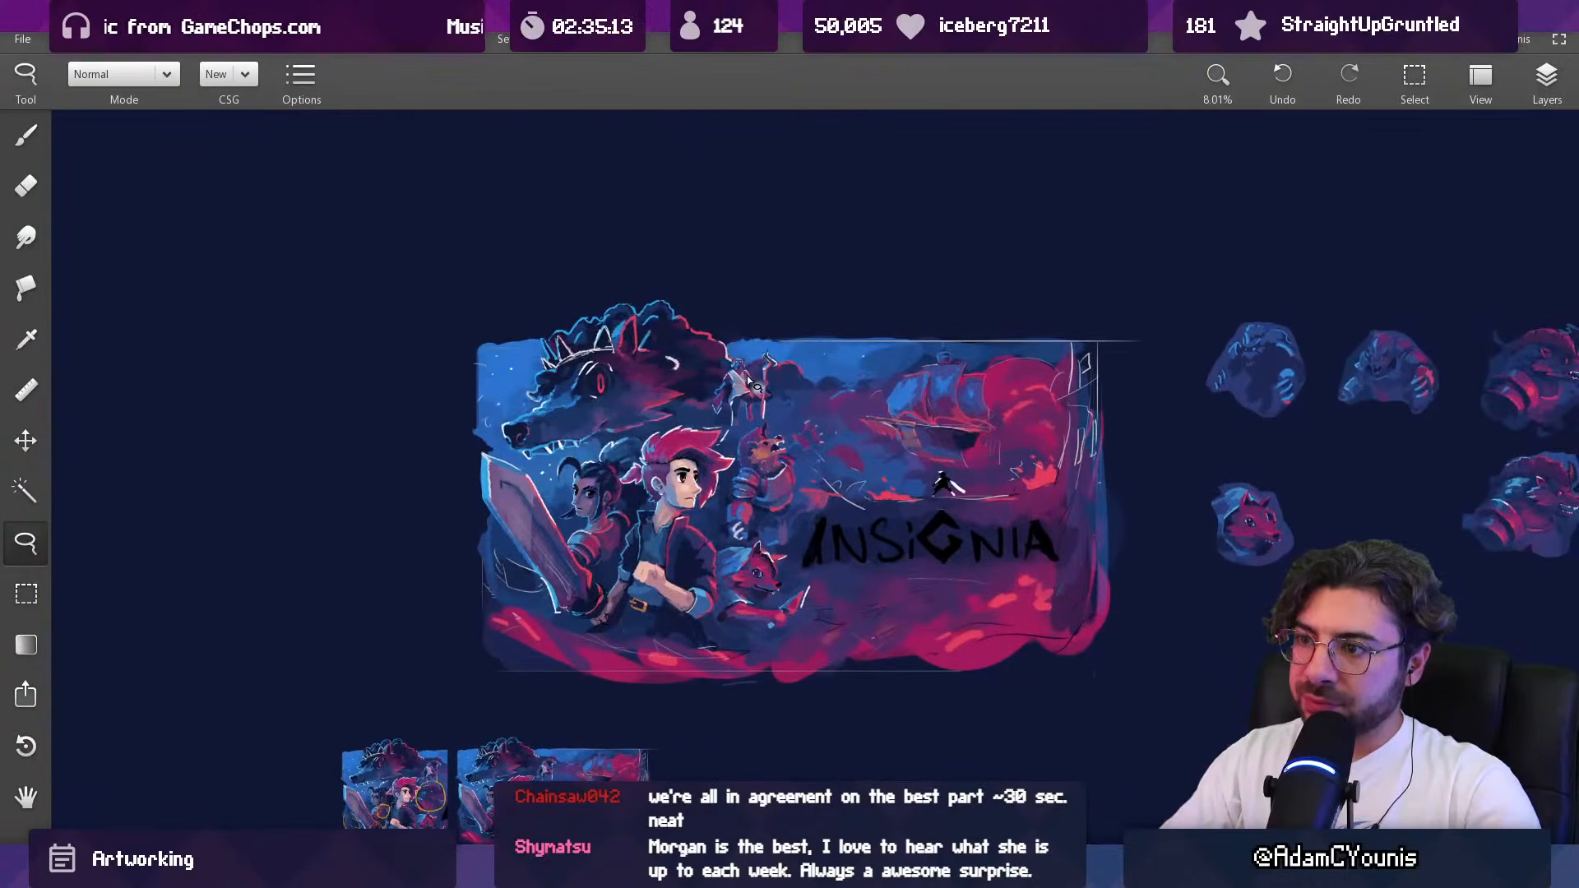
drag(832, 467, 747, 413)
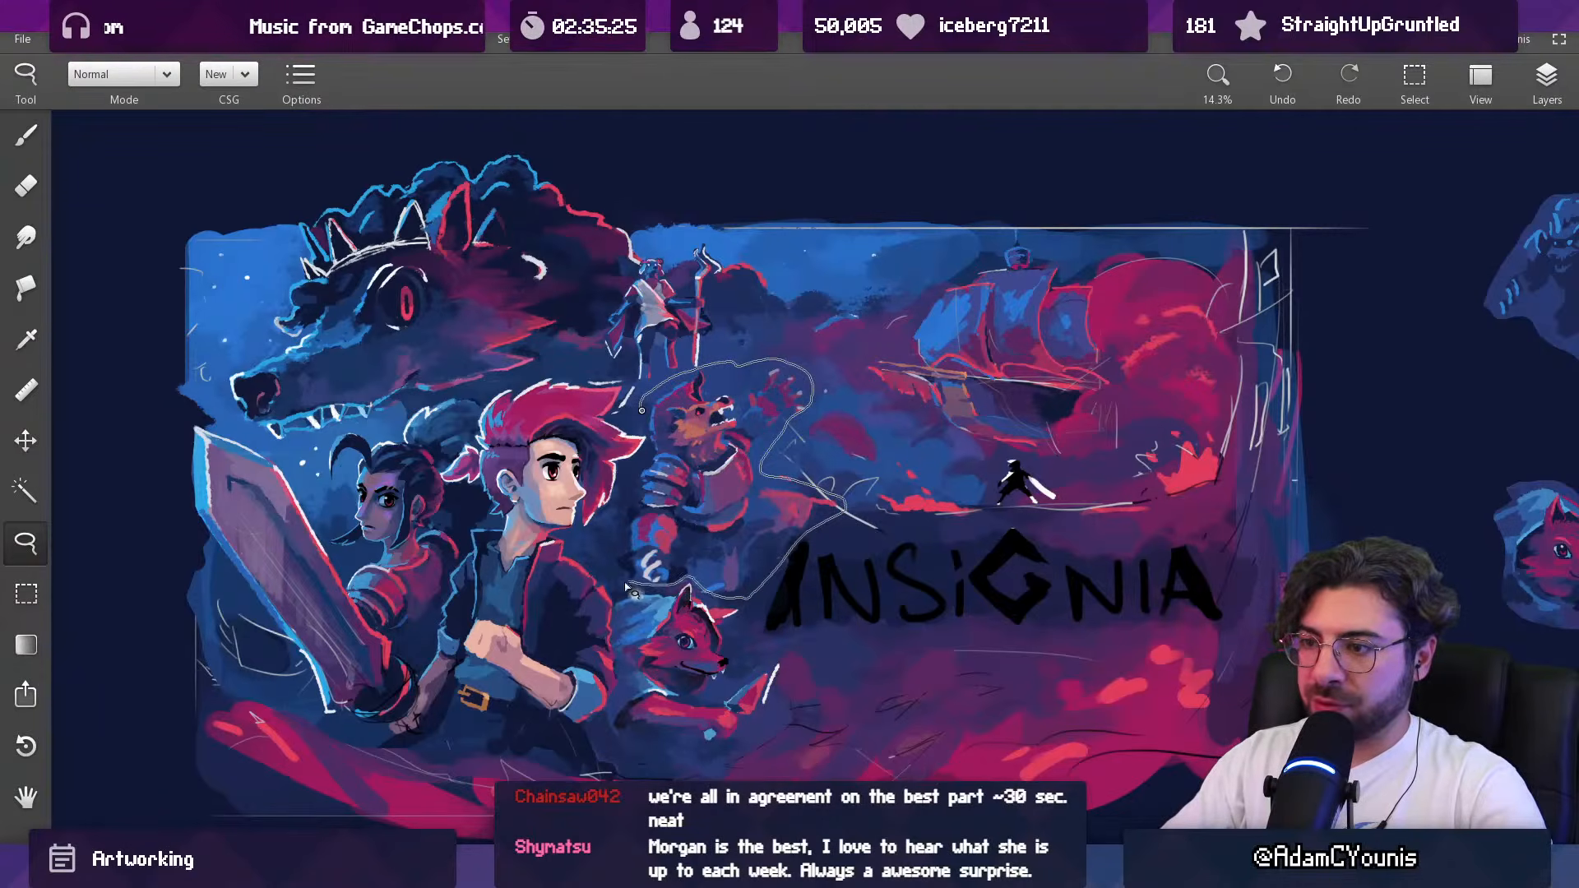
drag(650, 444, 646, 436)
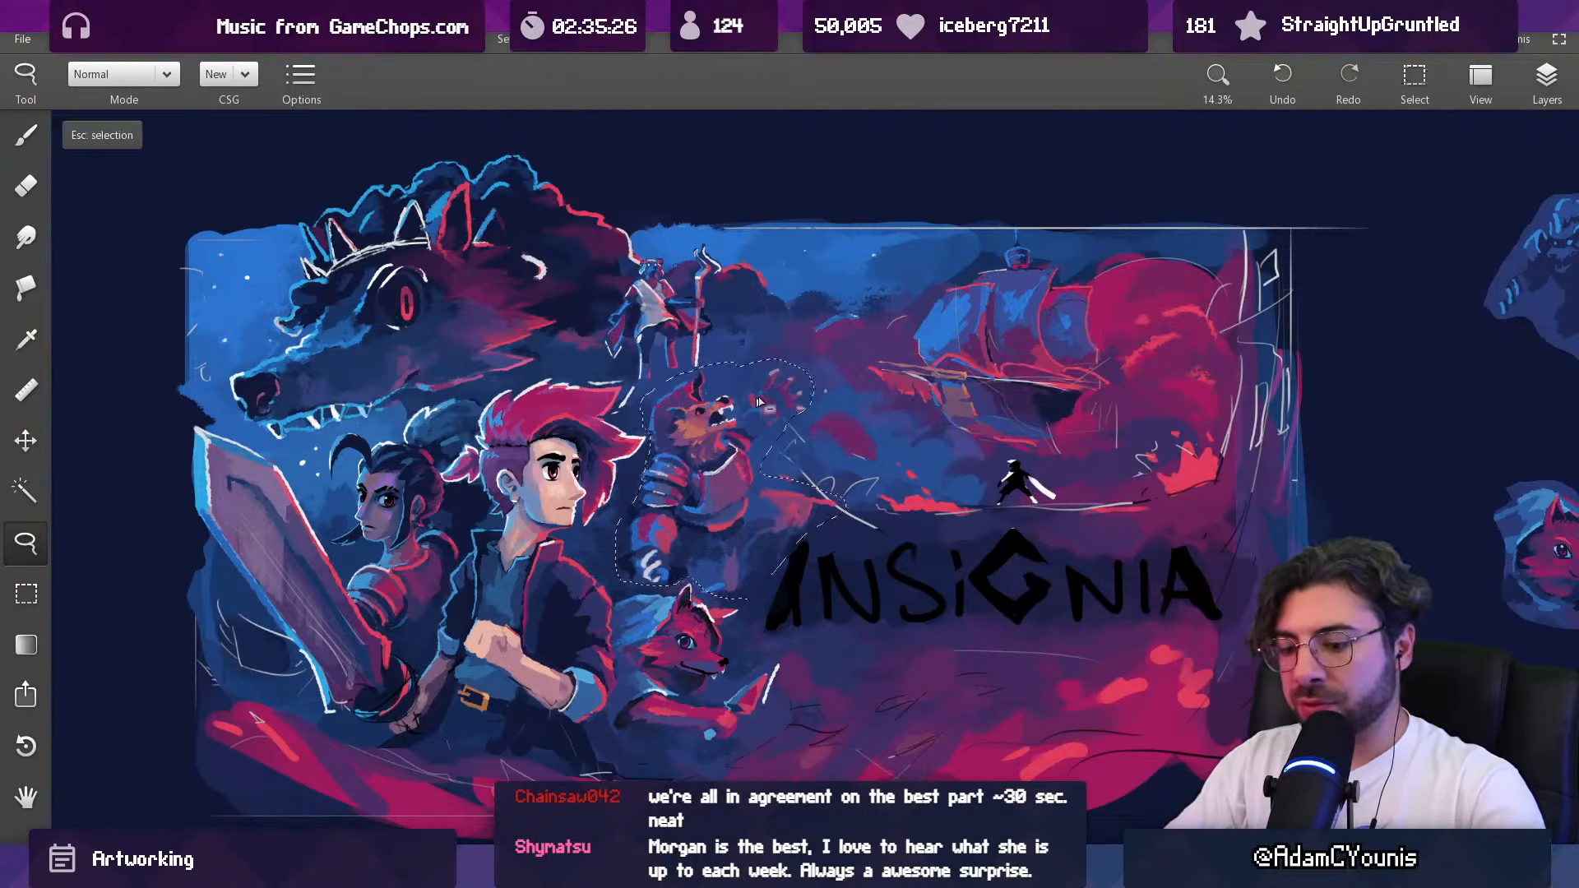
key(ctrl+t)
drag(888, 346, 903, 362)
drag(744, 467, 743, 465)
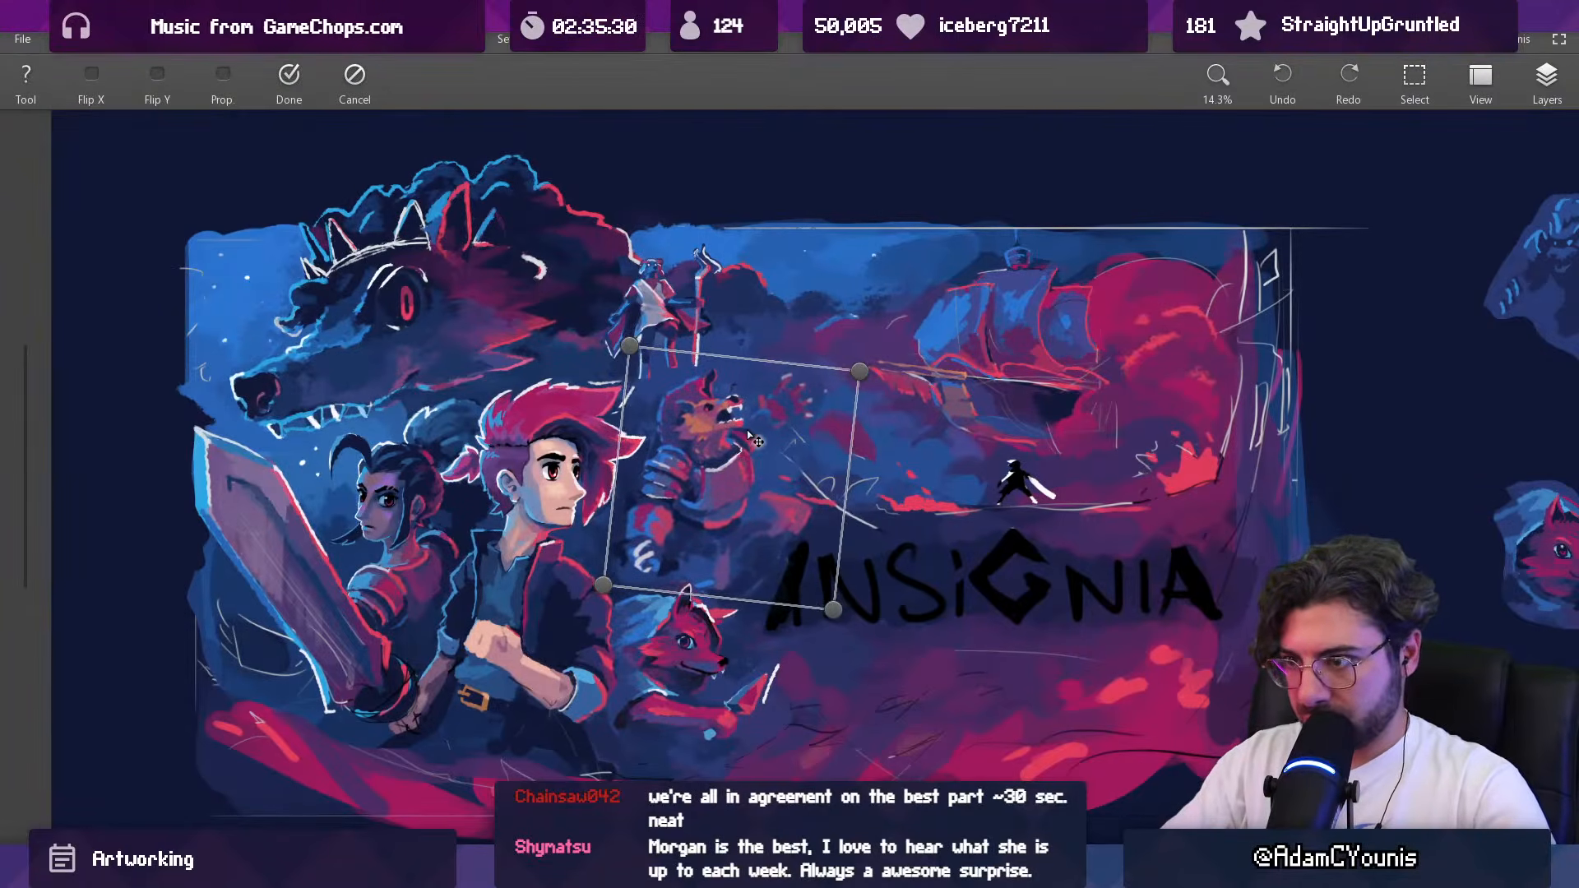
key(Return)
drag(780, 379, 743, 607)
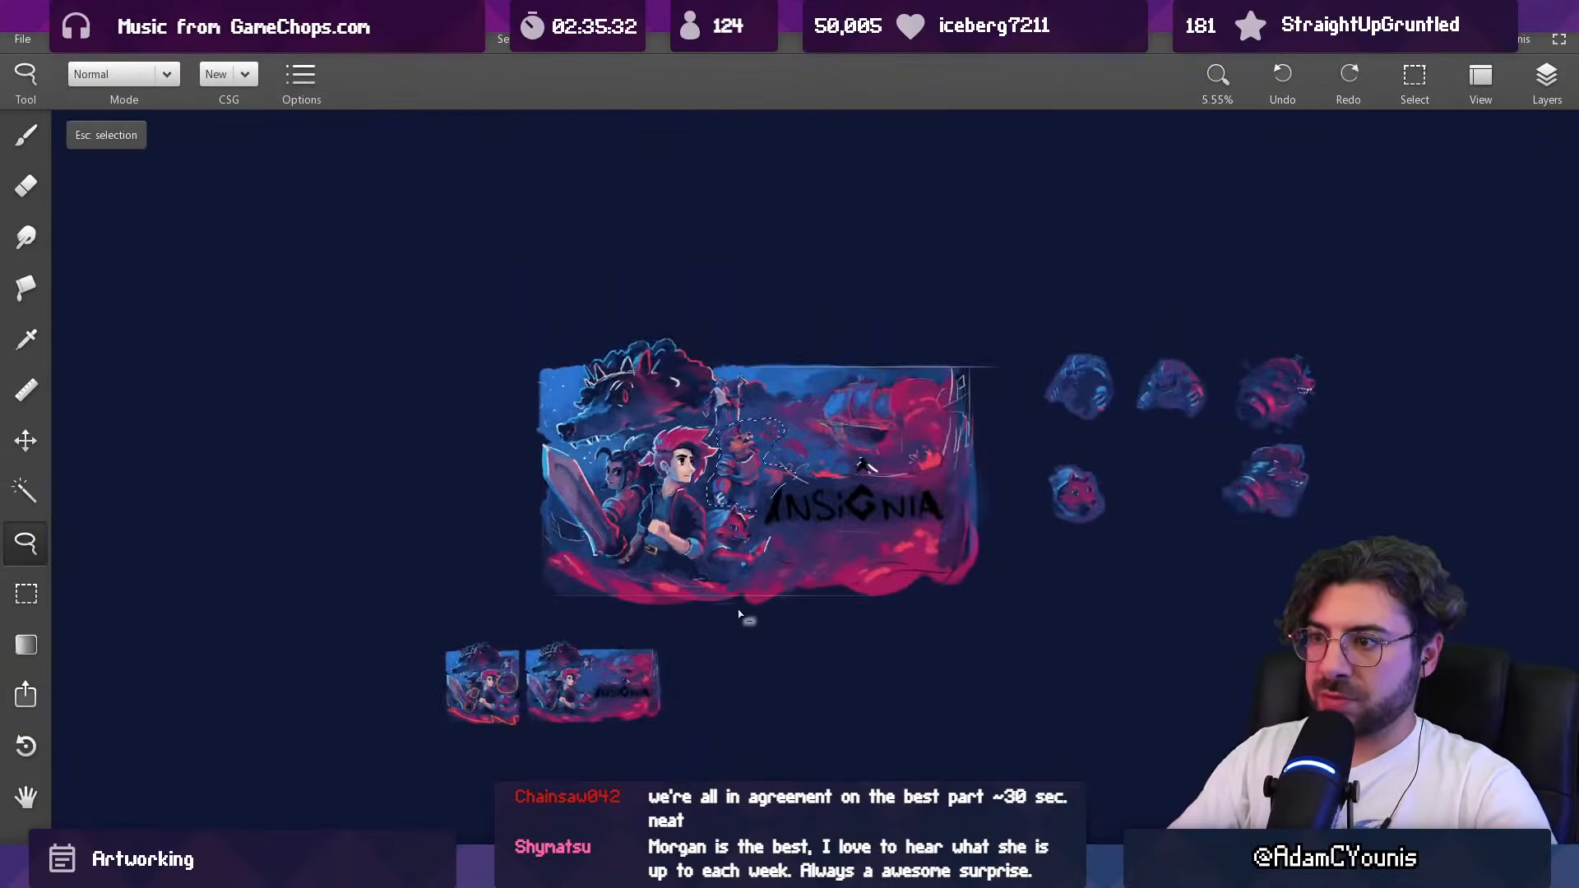
key(ctrl+d)
Step: Check the top Copy layer by toggling its visibility, and make the Clipboard 1 layer active for brush painting
key(b)
drag(773, 452, 734, 285)
click(1546, 80)
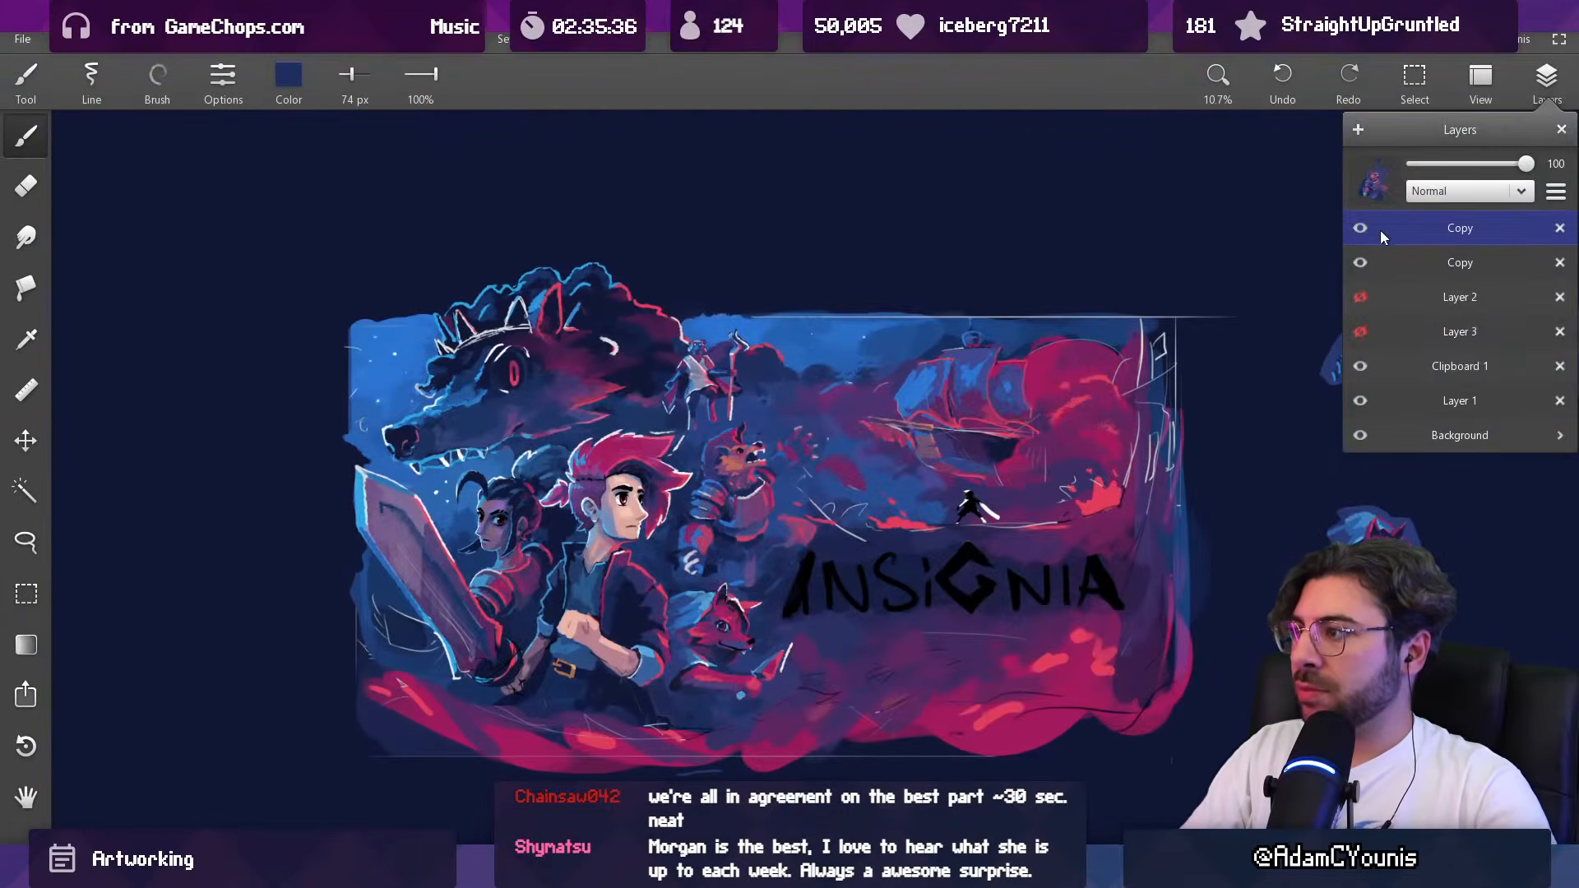
drag(739, 524, 728, 511)
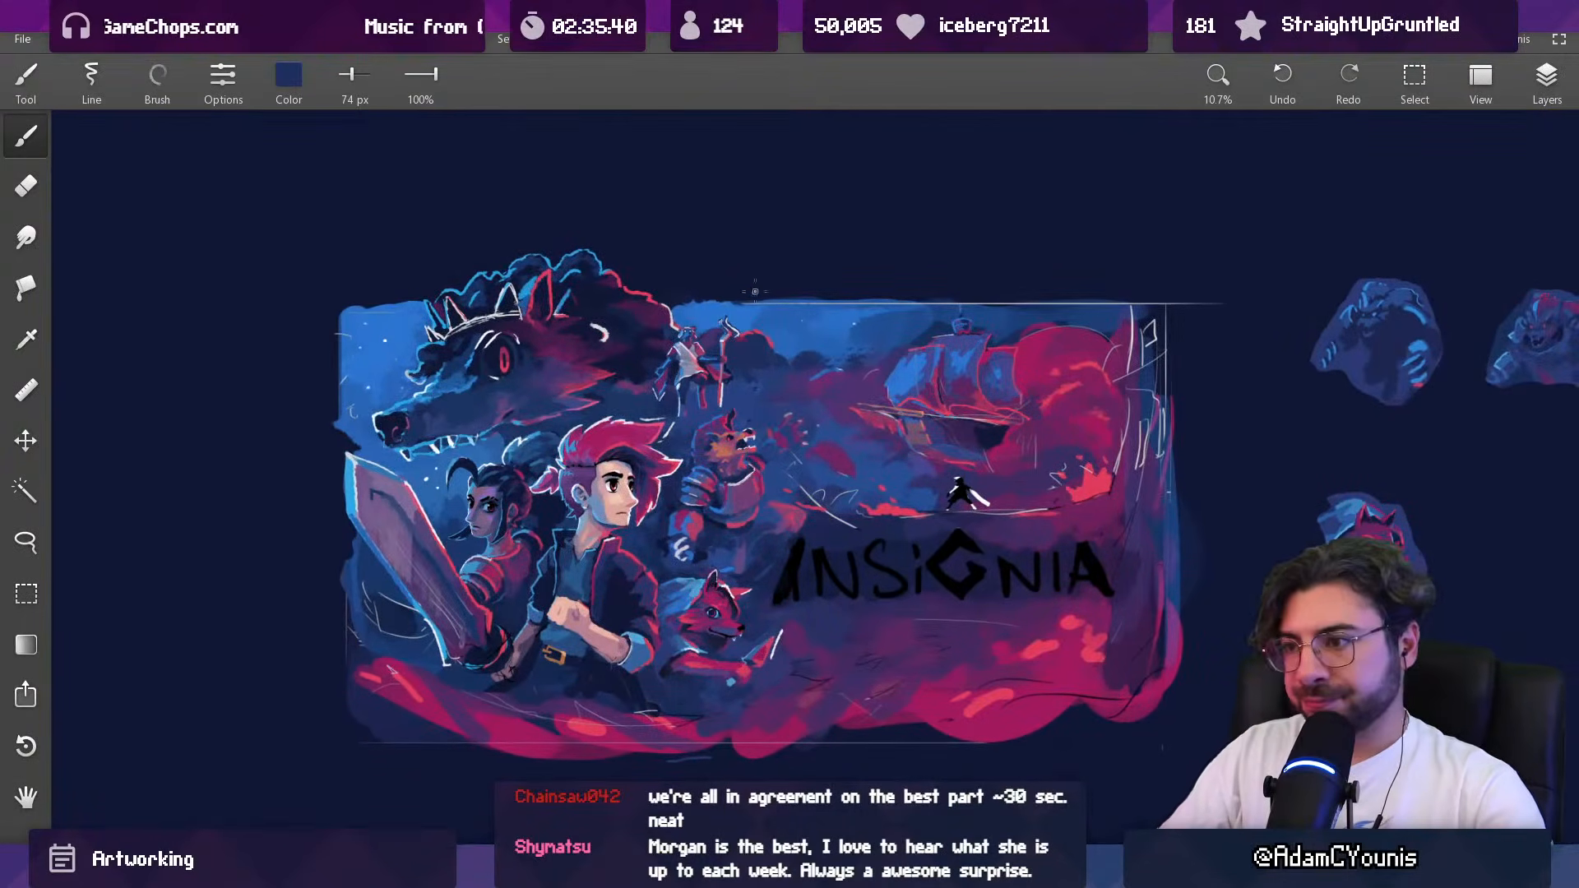
drag(677, 413, 708, 399)
drag(744, 323, 750, 144)
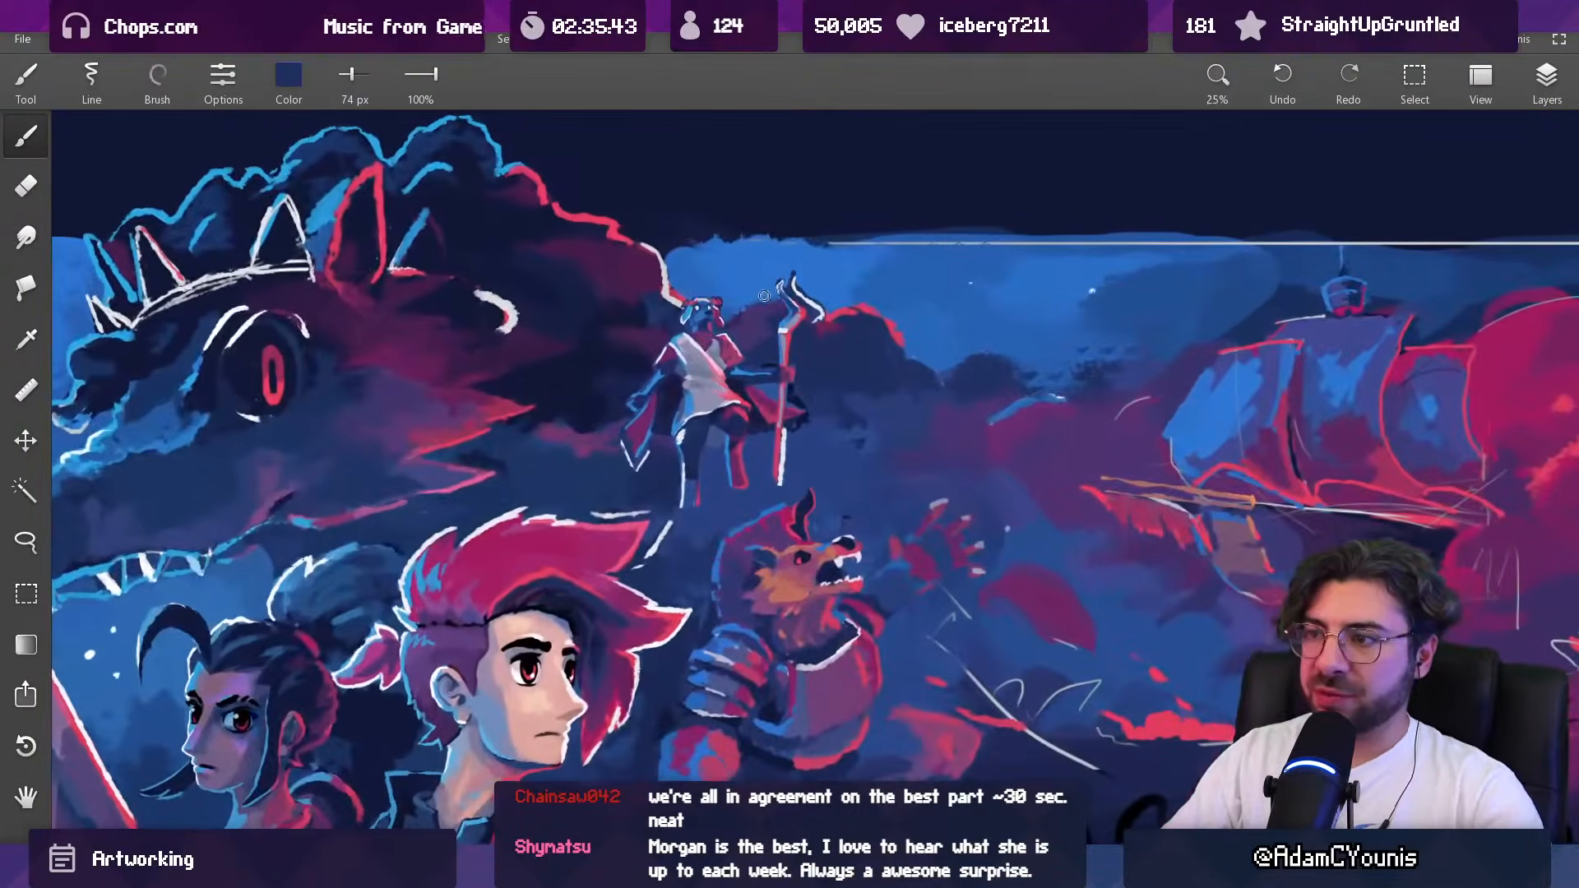
click(1557, 92)
click(1360, 228)
click(1360, 228)
click(1390, 265)
click(1396, 370)
alt+click(861, 387)
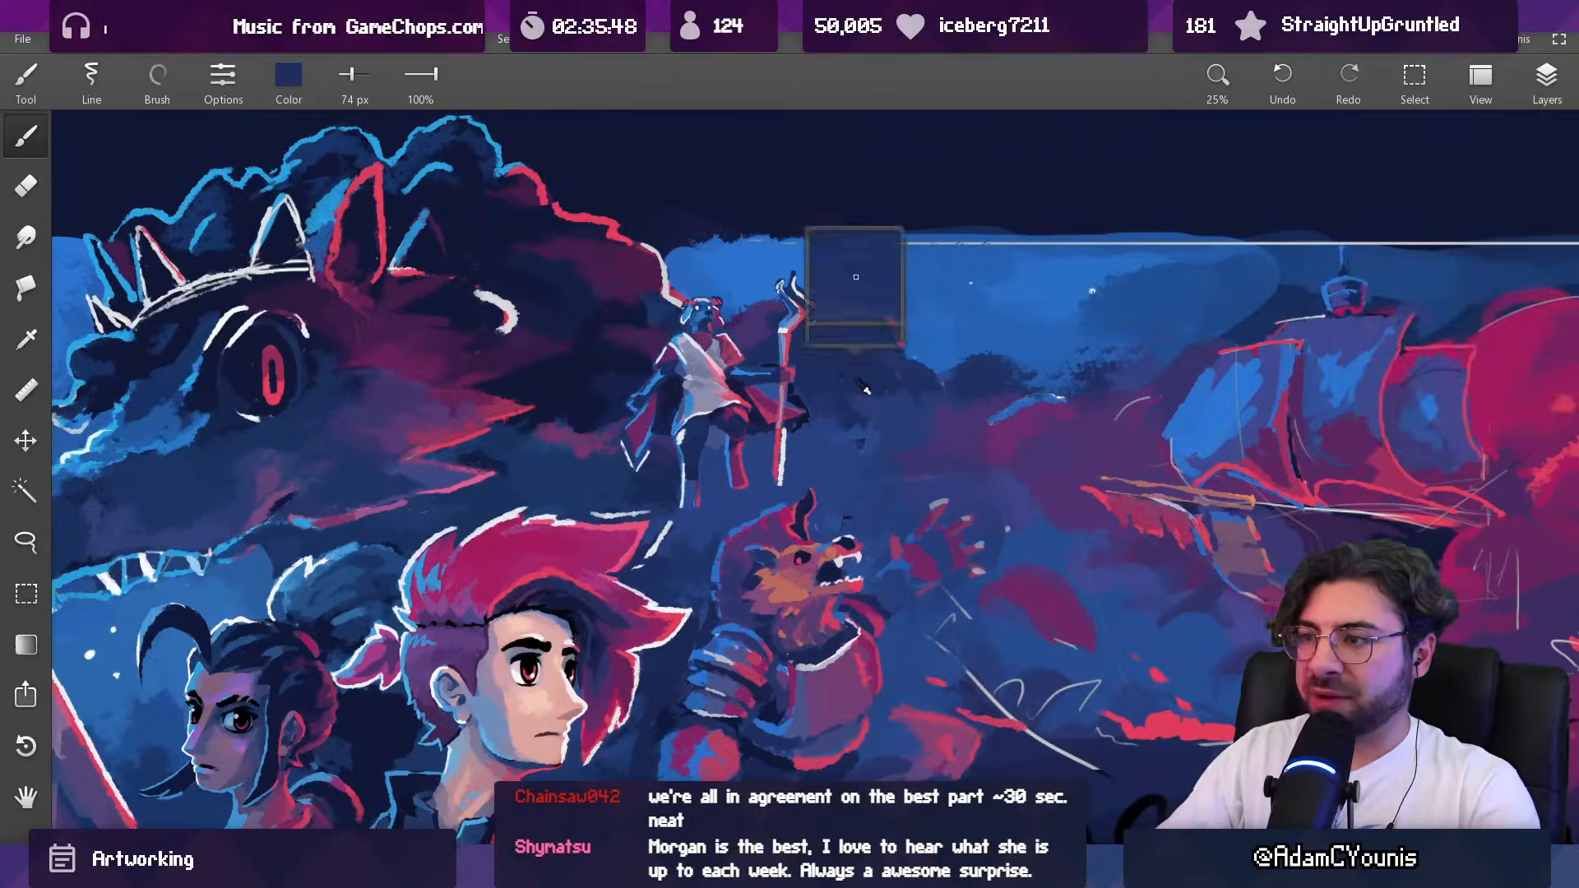
Step: Sample a blue from the background and try it around the staff-bearing figure with a 569 px brush
alt+click(899, 384)
drag(740, 296, 839, 296)
key(ctrl+z)
alt+click(692, 300)
alt+click(781, 459)
drag(752, 359, 781, 358)
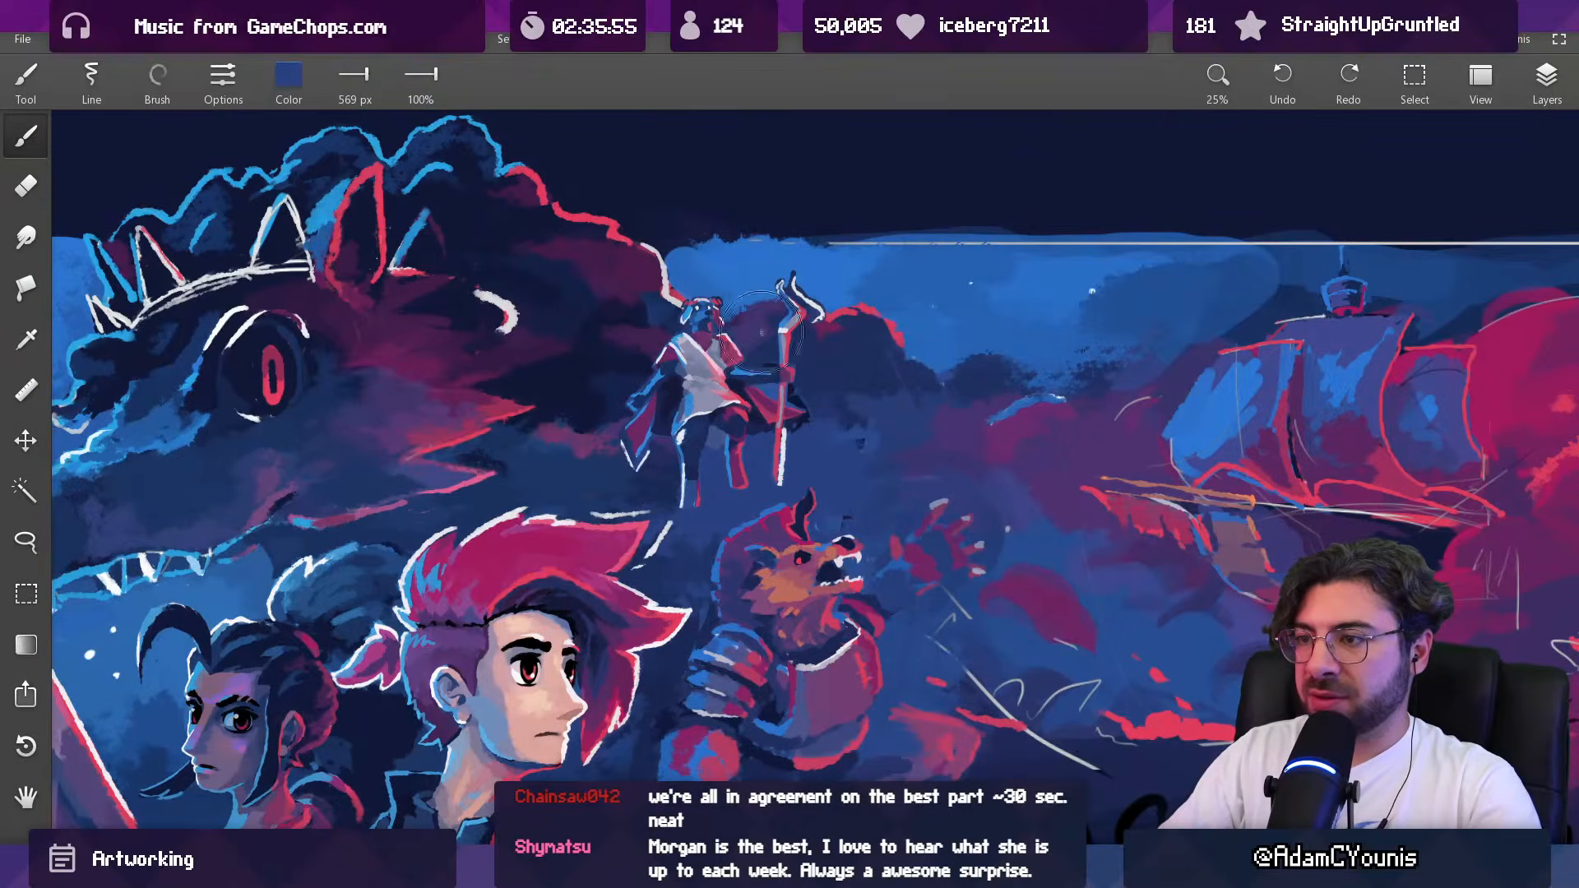
Step: Darken the background around the staff-bearing figure with dark navy sampled from the artwork, using a 357 px brush
mouse_move(690, 314)
mouse_down()
mouse_move(643, 381)
mouse_move(629, 457)
mouse_move(594, 444)
mouse_move(603, 361)
mouse_move(664, 368)
mouse_move(555, 476)
mouse_move(611, 418)
mouse_move(546, 423)
mouse_move(594, 416)
mouse_move(569, 398)
mouse_move(605, 396)
mouse_move(554, 403)
mouse_move(581, 376)
mouse_move(574, 322)
mouse_move(621, 334)
mouse_move(591, 353)
mouse_up()
alt+click(573, 370)
alt+click(553, 440)
alt+click(551, 389)
alt+click(576, 317)
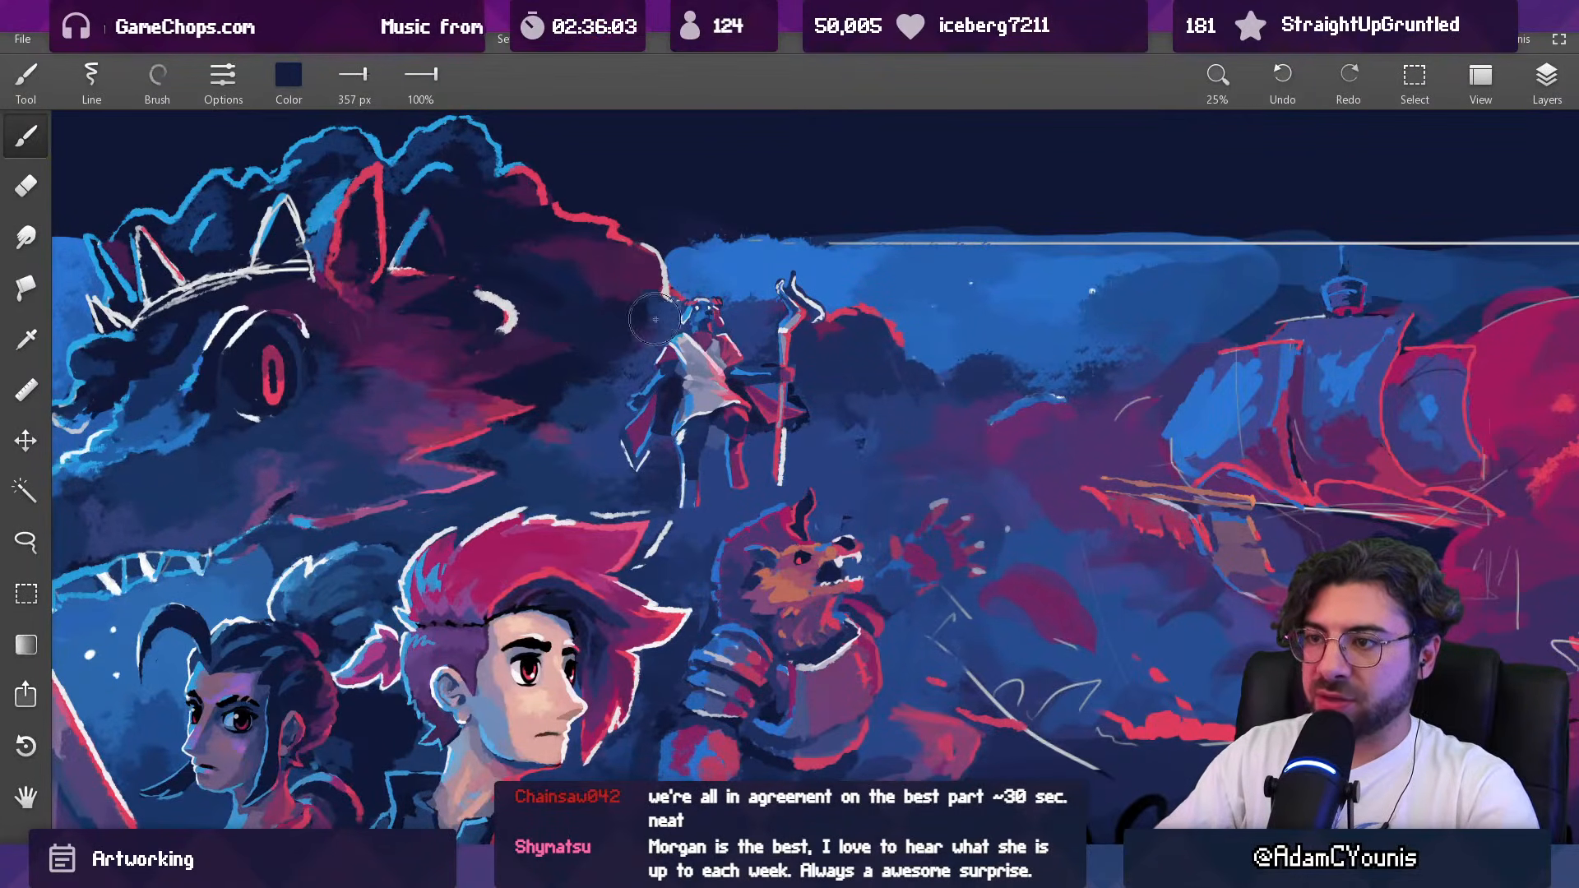
drag(829, 298, 793, 409)
drag(787, 319, 775, 235)
alt+click(747, 316)
alt+click(754, 284)
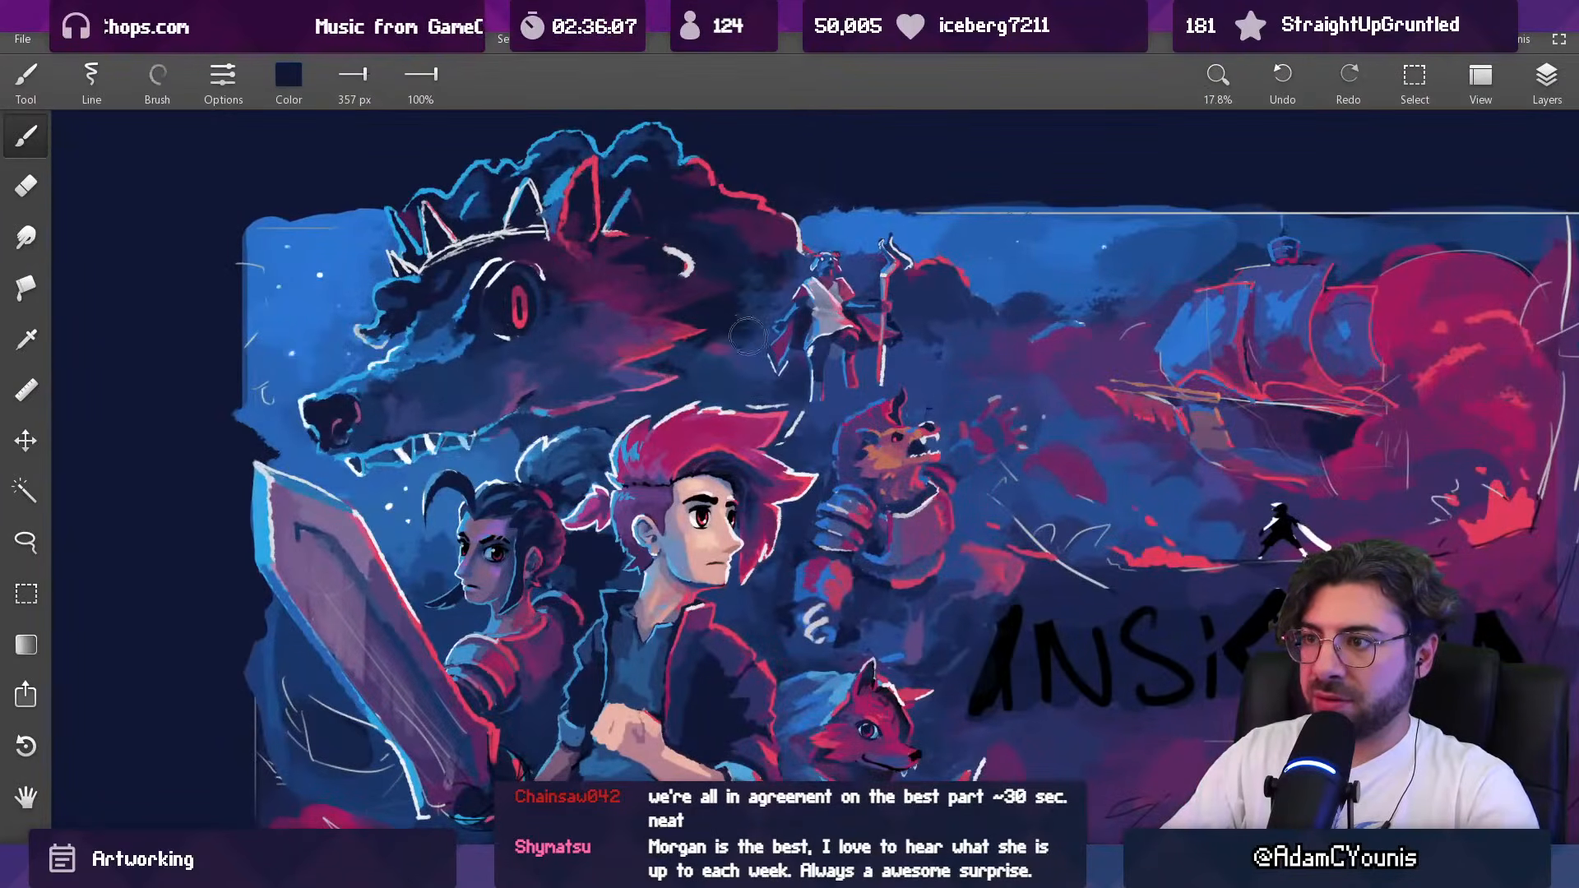
mouse_move(741, 310)
mouse_down()
mouse_move(841, 272)
mouse_move(796, 244)
mouse_move(872, 284)
mouse_move(829, 301)
mouse_move(792, 374)
mouse_move(813, 377)
mouse_move(826, 348)
mouse_move(879, 343)
mouse_move(867, 377)
mouse_move(896, 362)
mouse_move(905, 325)
mouse_move(849, 296)
mouse_up()
Step: Reduce the brush to 281 px and work the dark shadow beside the staff-bearing figure with colours sampled from the artwork
scroll(880, 327, down, 5)
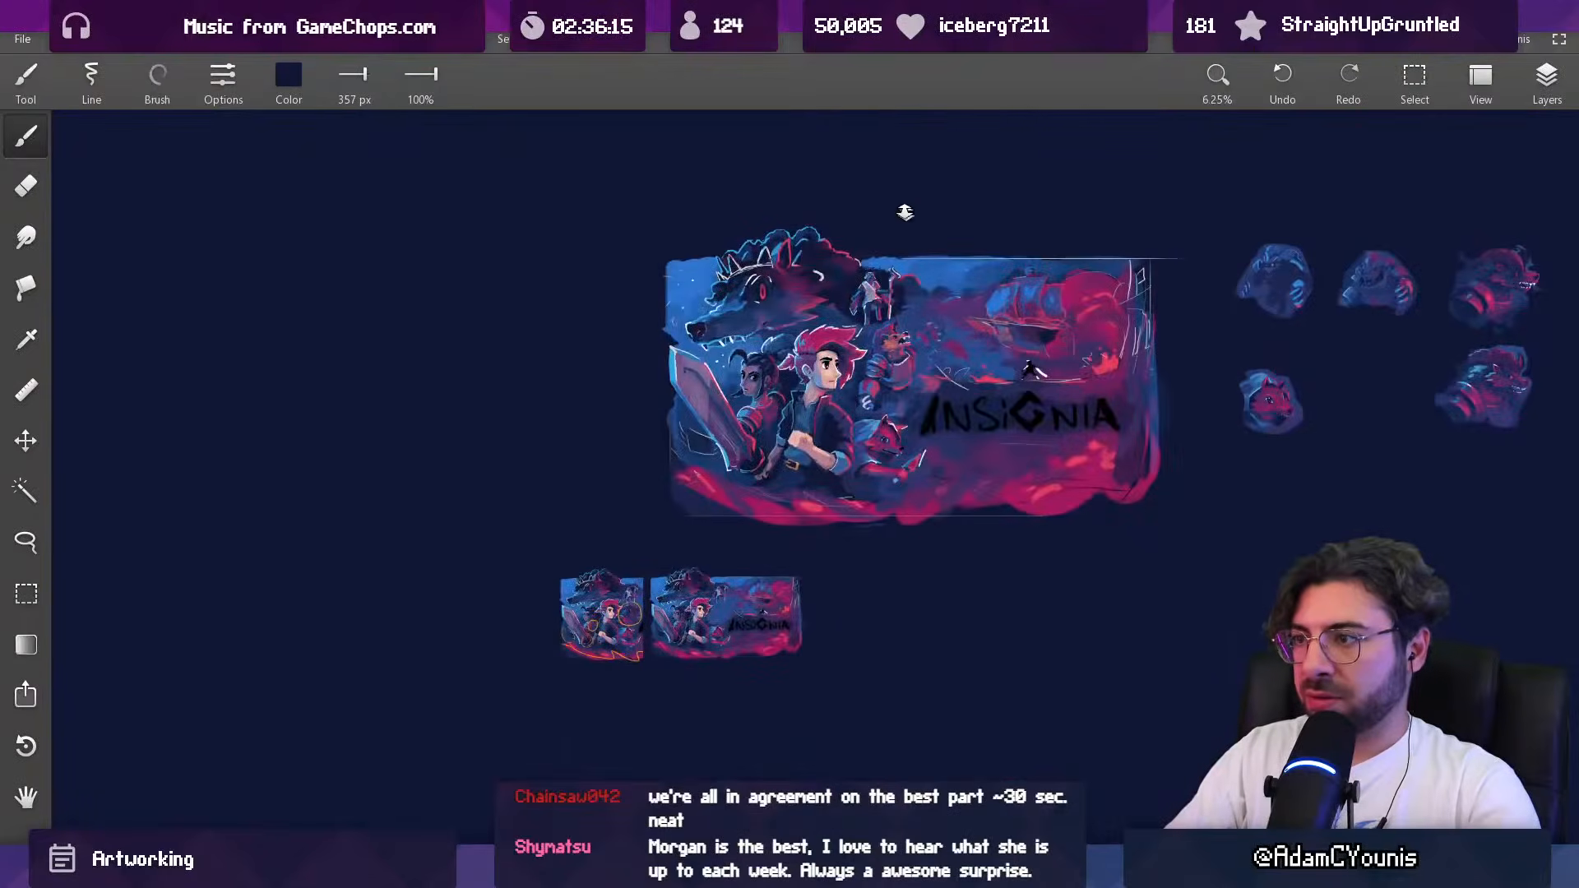
scroll(907, 231, up, 6)
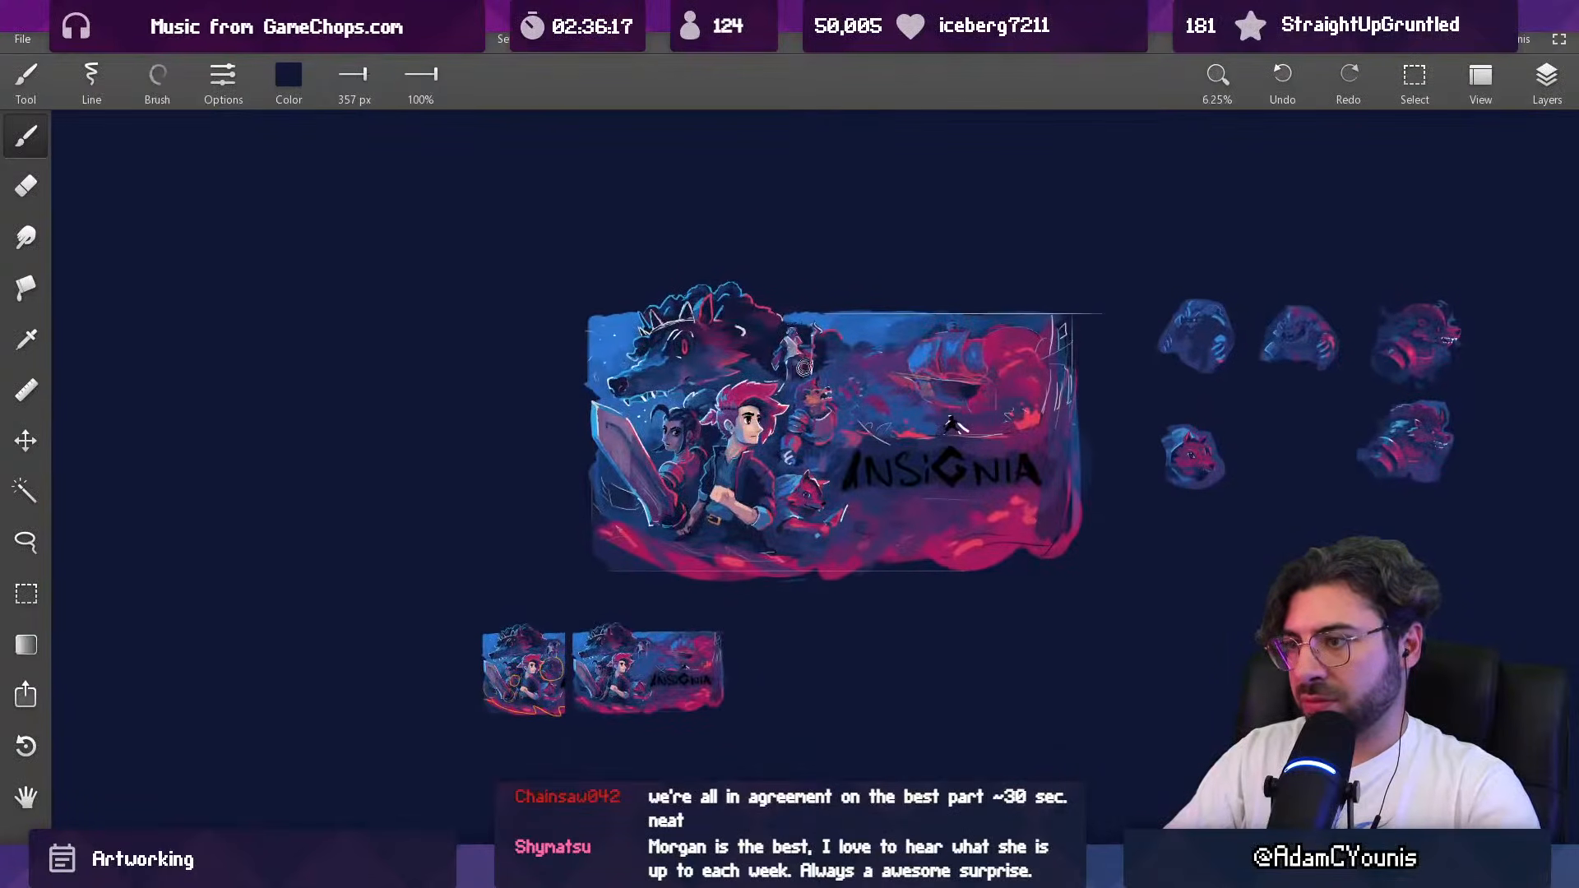
key(alt)
alt+click(965, 255)
key(])
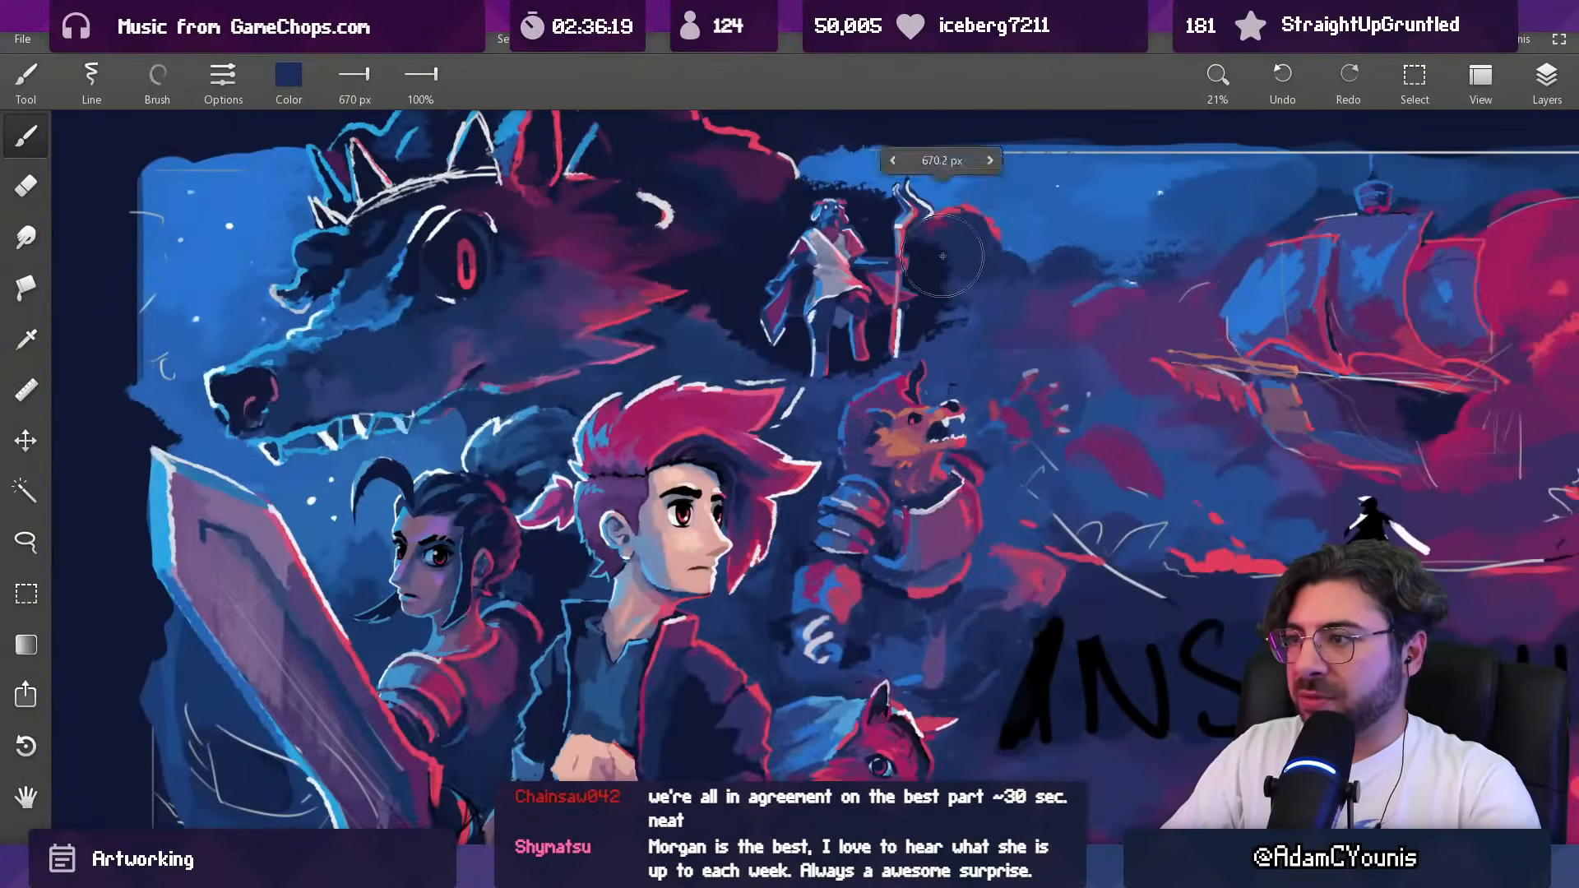
key(])
key(bracketleft)
key(bracketleft)
key(bracketleft)
key(bracketleft)
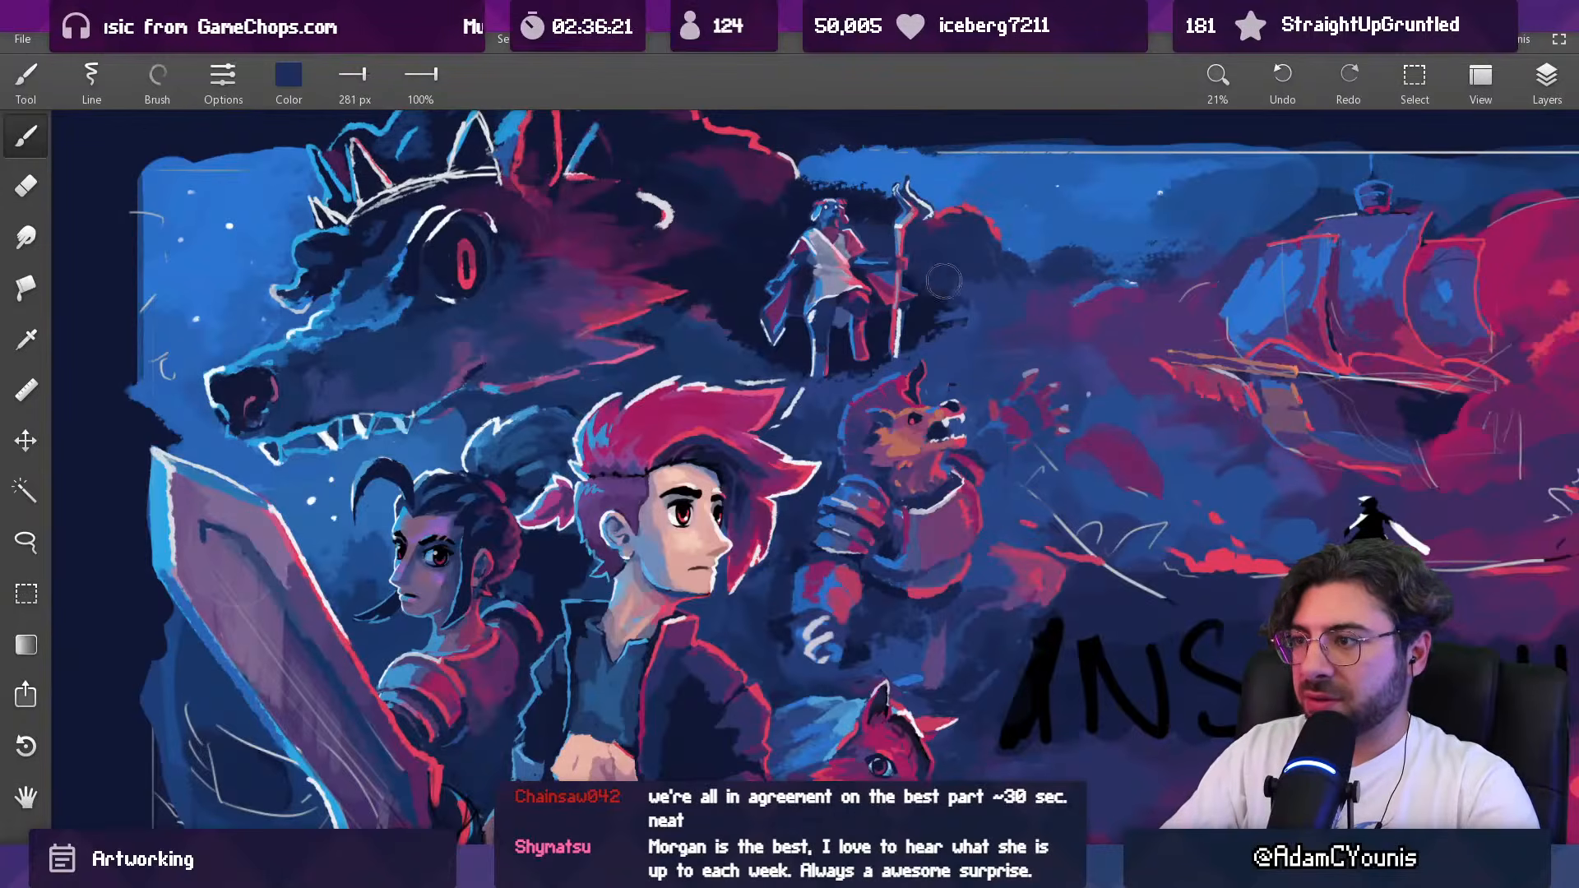
alt+click(945, 334)
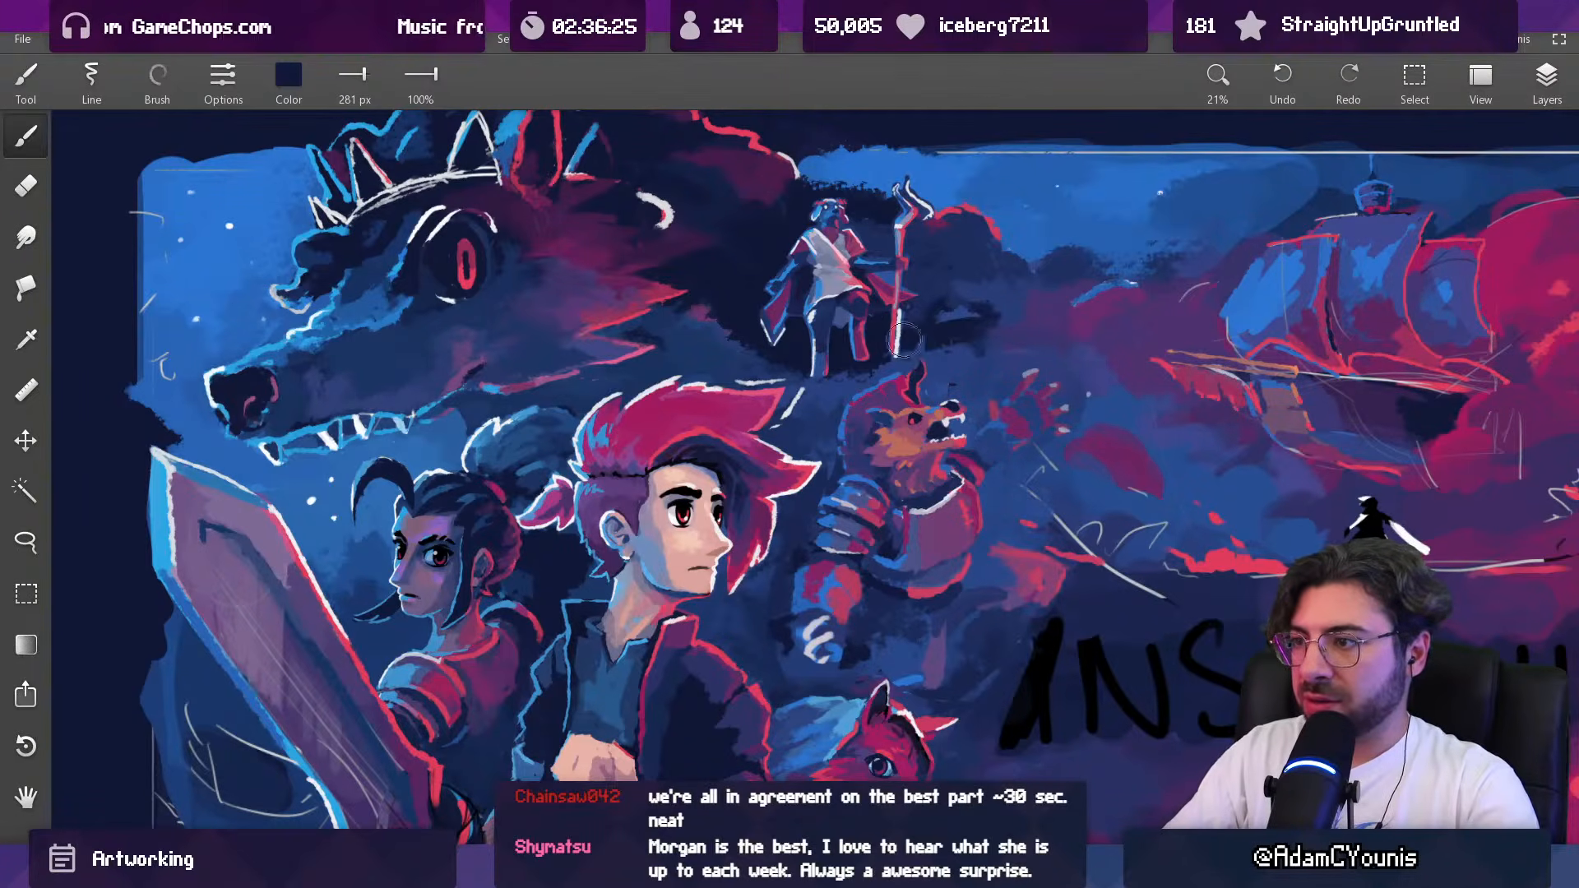
Step: Extend the dark navy shadow below the staff-bearing figure and into the gap between it and the crowned wolf
drag(821, 394, 837, 391)
mouse_move(767, 354)
mouse_down()
mouse_move(702, 369)
mouse_move(679, 354)
mouse_move(755, 338)
mouse_up()
alt+click(689, 347)
alt+click(684, 344)
alt+click(723, 231)
drag(750, 235, 726, 227)
Step: Repaint the background around the staff's tip with navy sampled from the artwork, using a 148 px brush
drag(844, 248, 765, 658)
drag(857, 220, 859, 16)
alt+click(788, 203)
drag(849, 210, 811, 221)
alt+click(825, 219)
alt+click(872, 249)
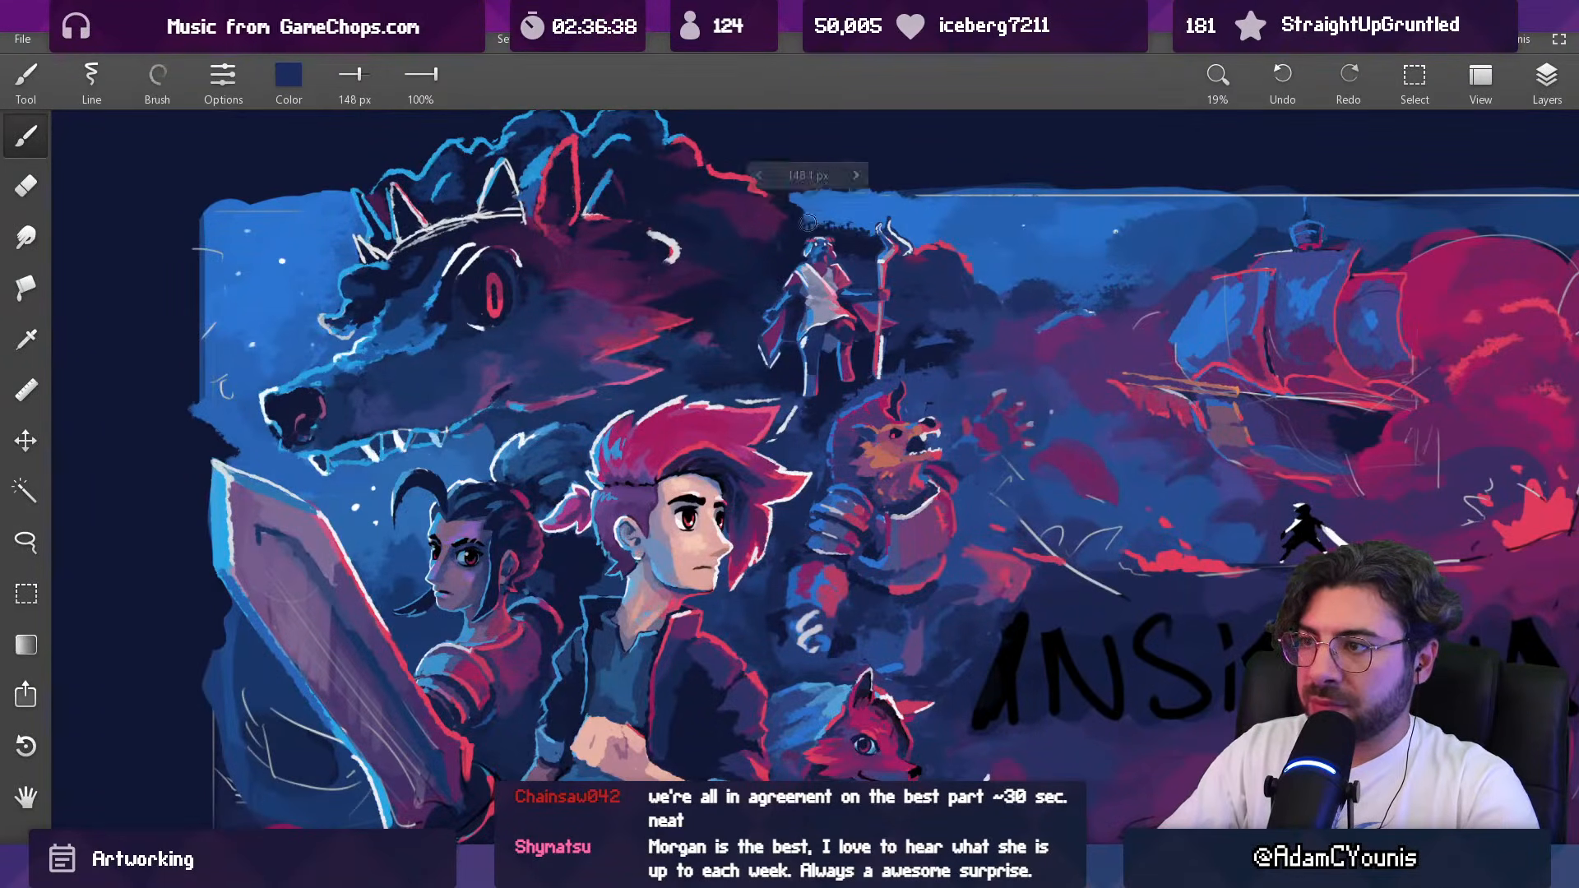
alt+click(831, 206)
alt+click(837, 222)
drag(842, 216, 862, 238)
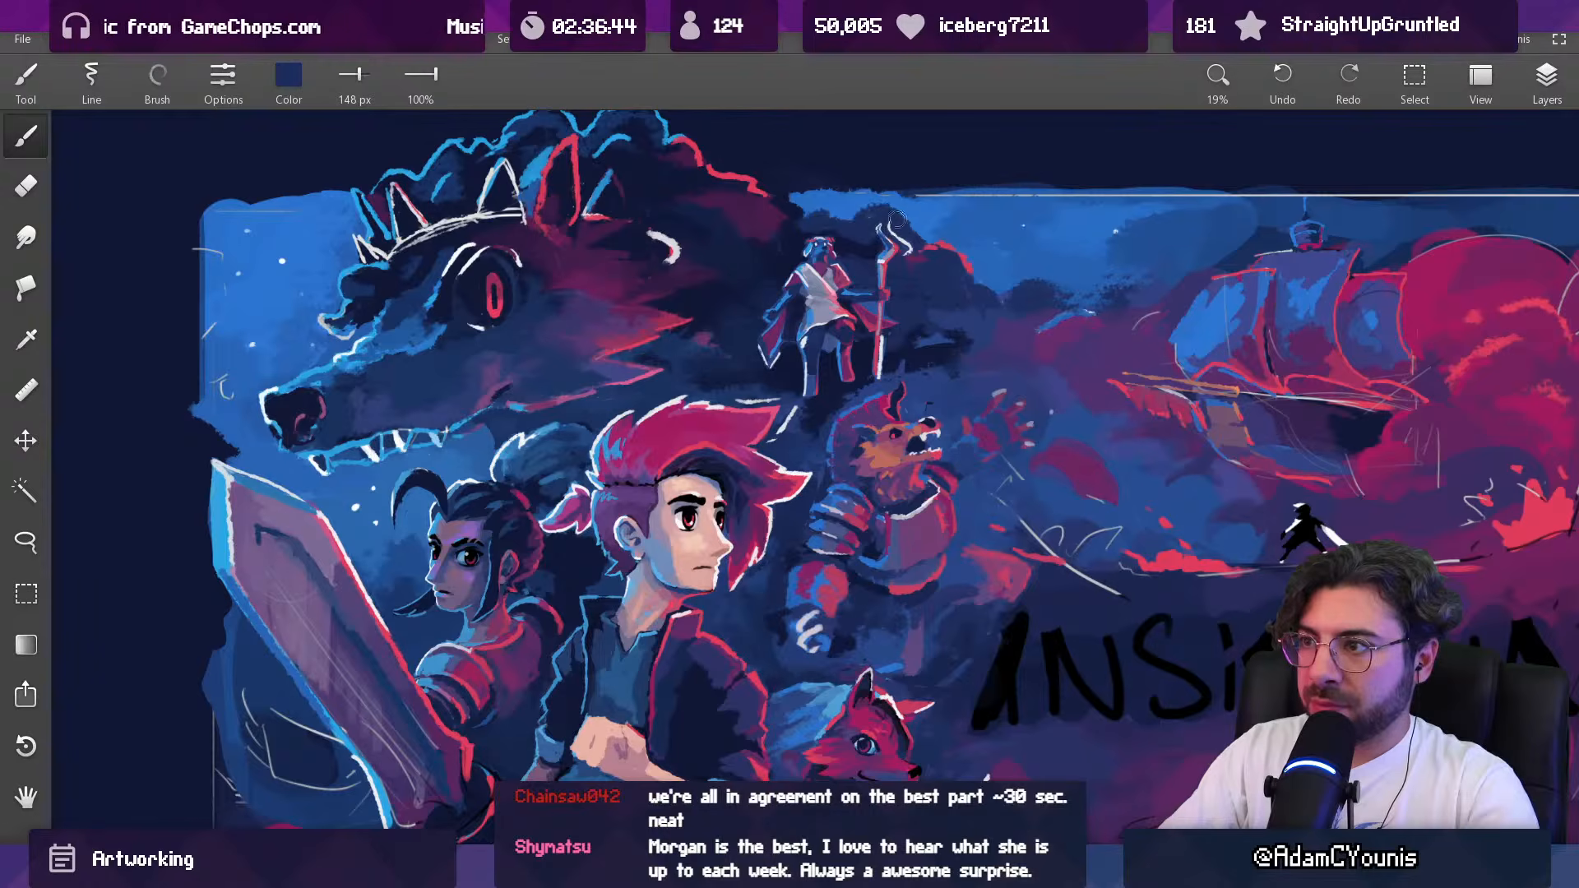
Step: Touch up the dark cloud beside the staff-bearing figure with sky blue and dark navy sampled from the artwork
alt+click(916, 234)
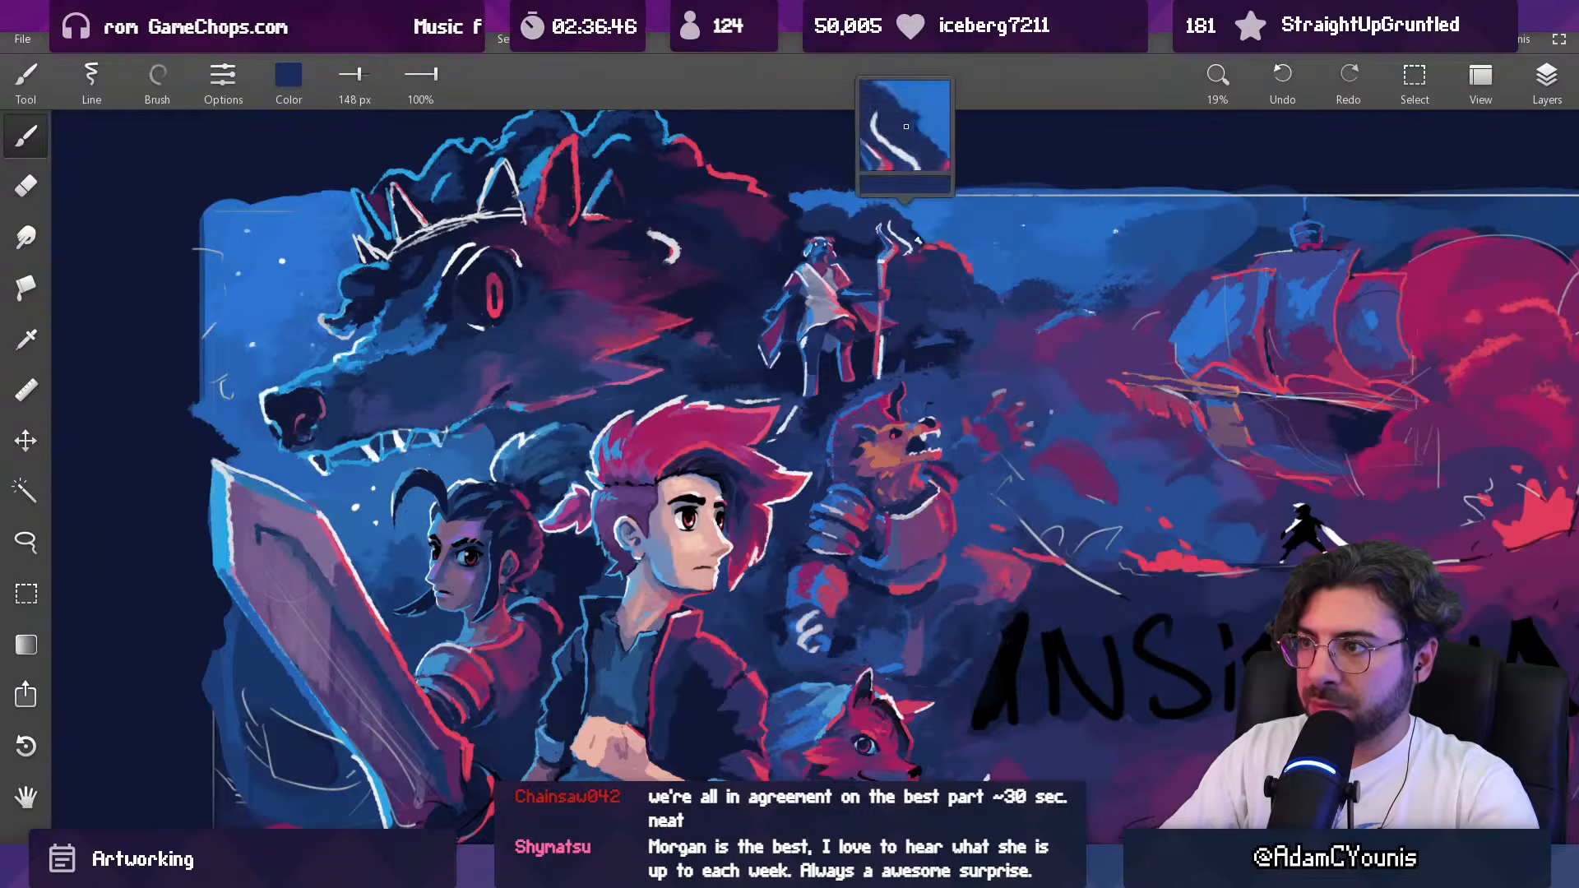
alt+click(936, 231)
scroll(954, 218, down, 4)
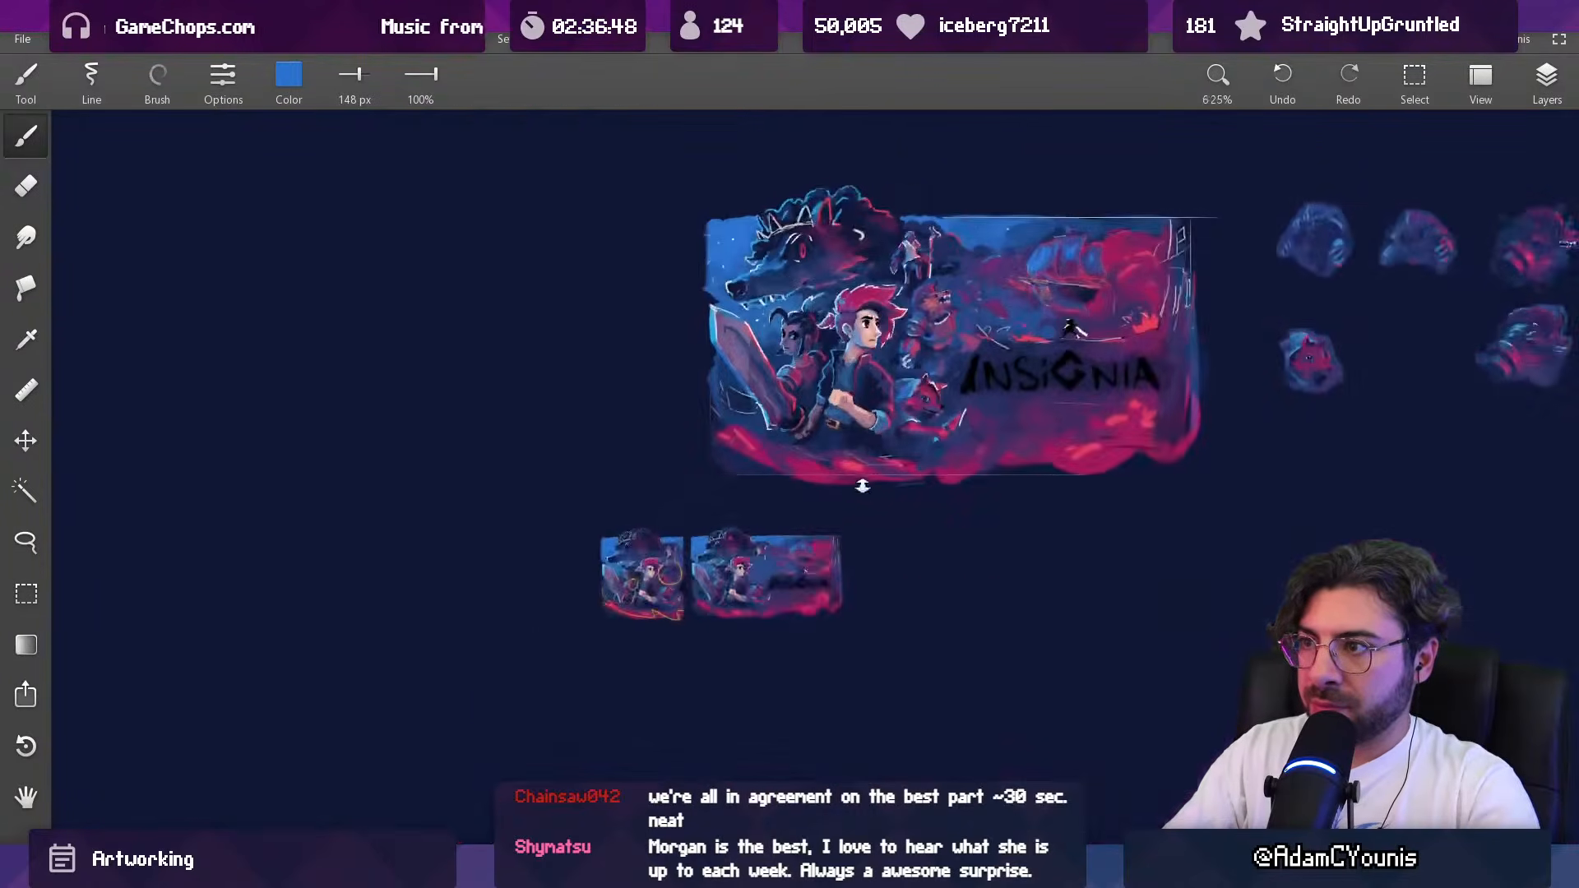
drag(954, 298, 885, 303)
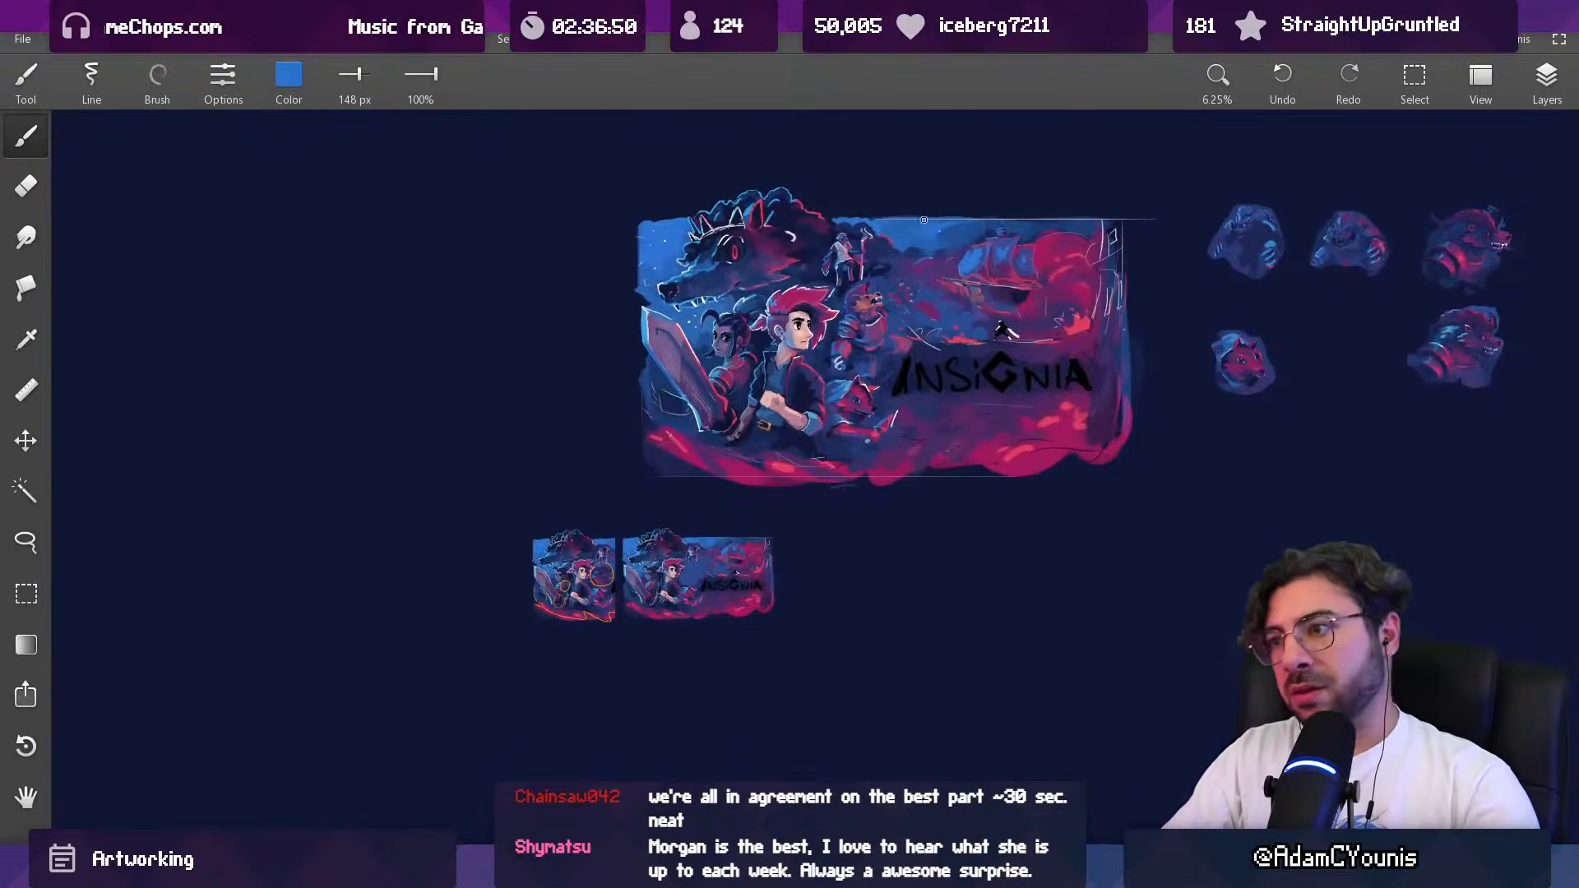
scroll(890, 282, up, 5)
alt+click(859, 245)
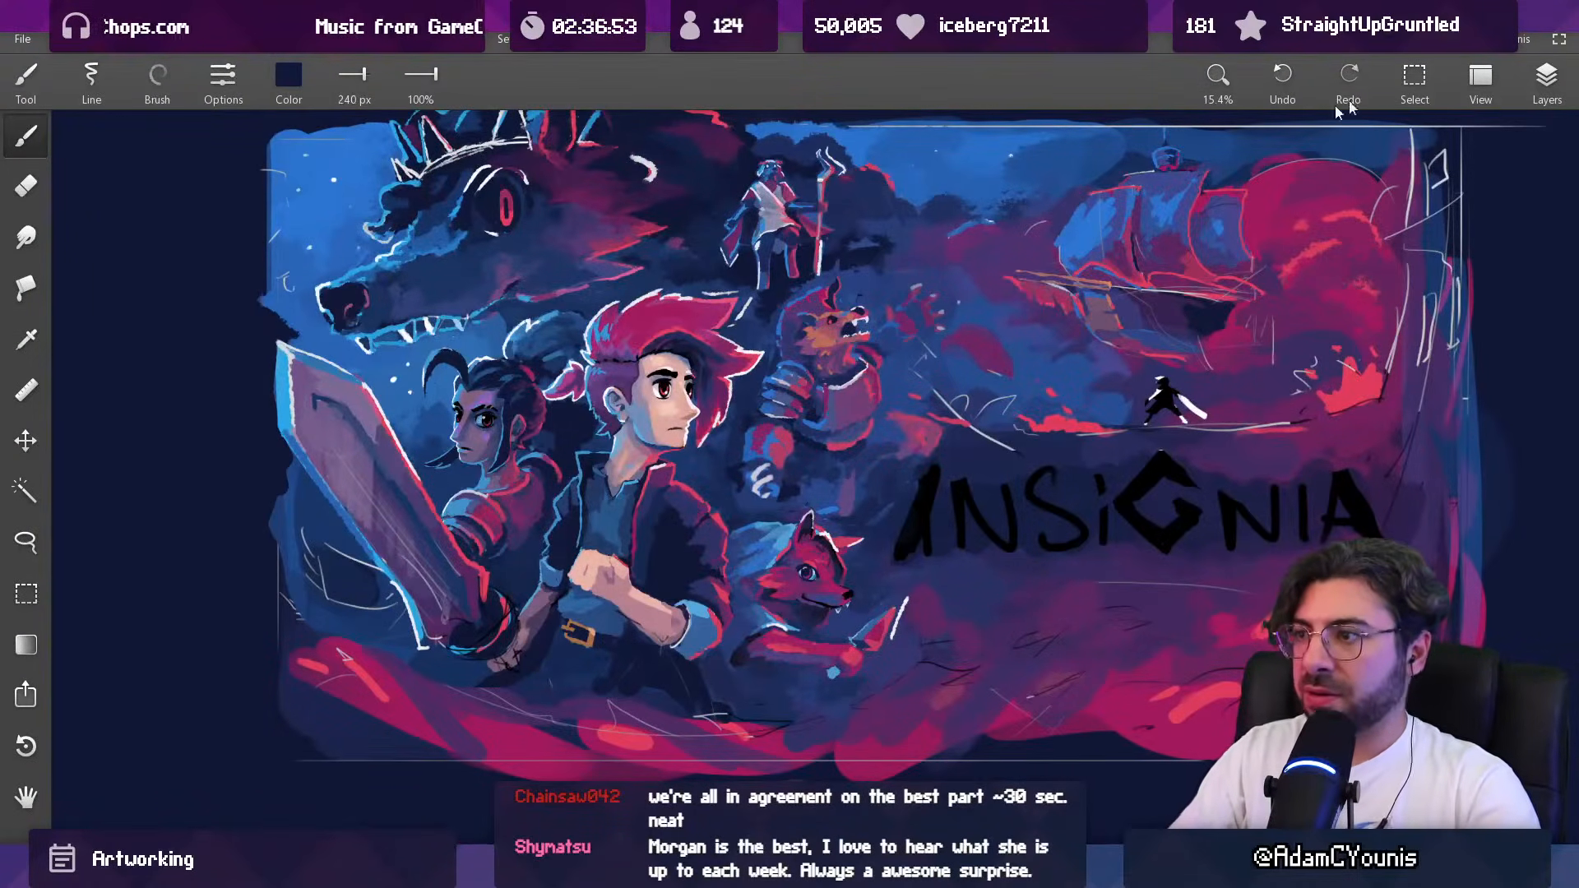
Step: Toggle the visibility of the two Copy layers to identify their contents, and make the lower Copy layer active for erasing
click(1546, 76)
click(1359, 263)
click(1359, 263)
click(1389, 262)
click(1357, 230)
click(1357, 229)
key(e)
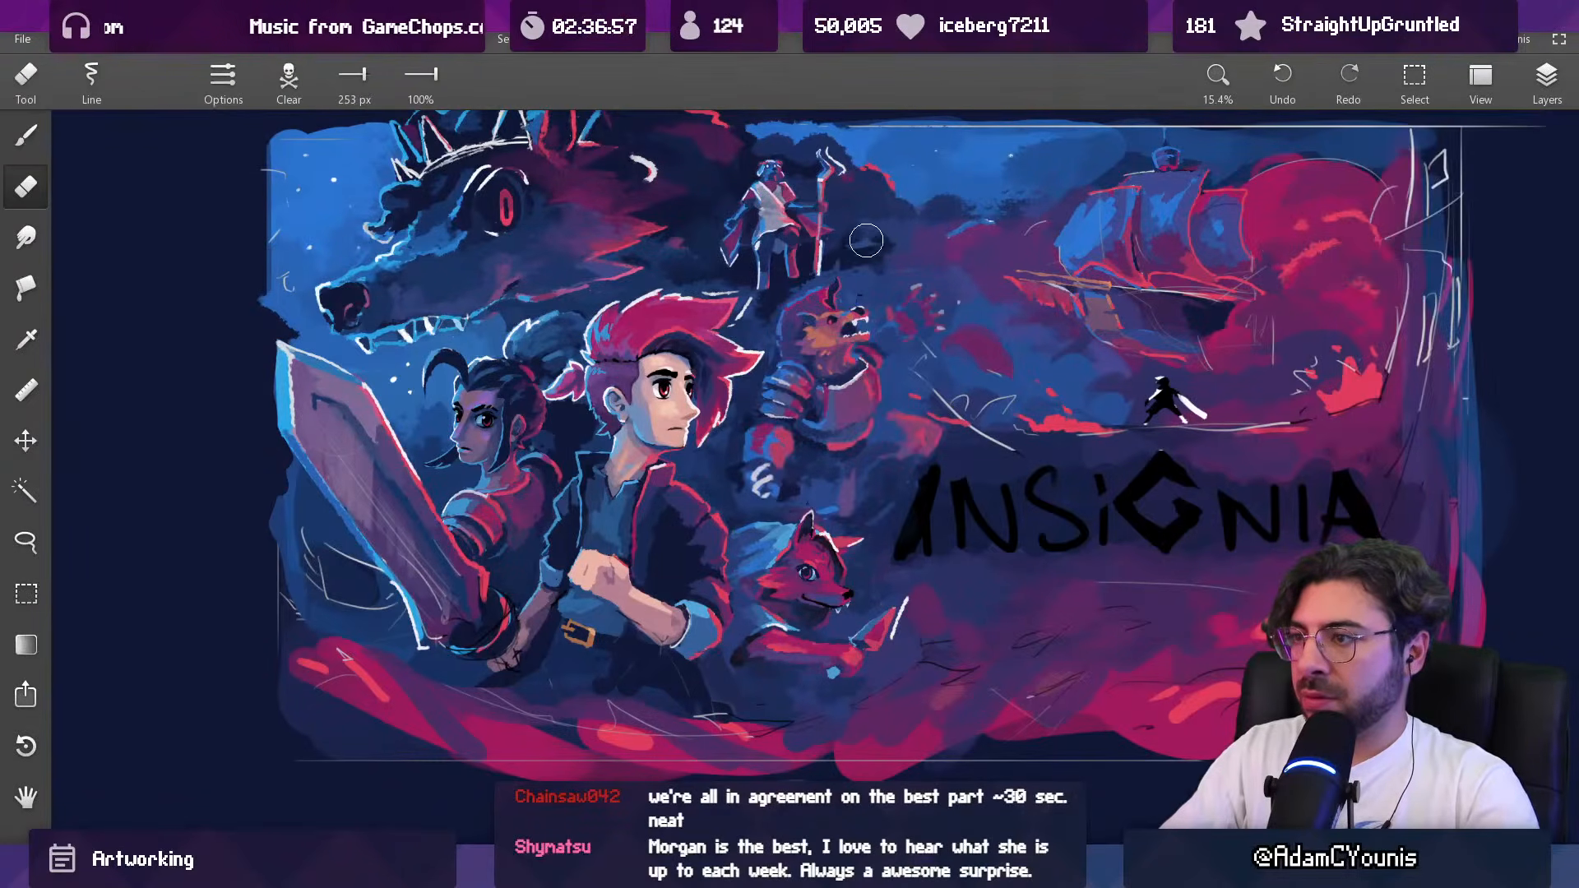
Step: Make the upper Copy layer active and erase above the armoured beast's head with a 253 px eraser
click(1546, 82)
click(1357, 229)
click(1356, 230)
click(1391, 229)
click(850, 251)
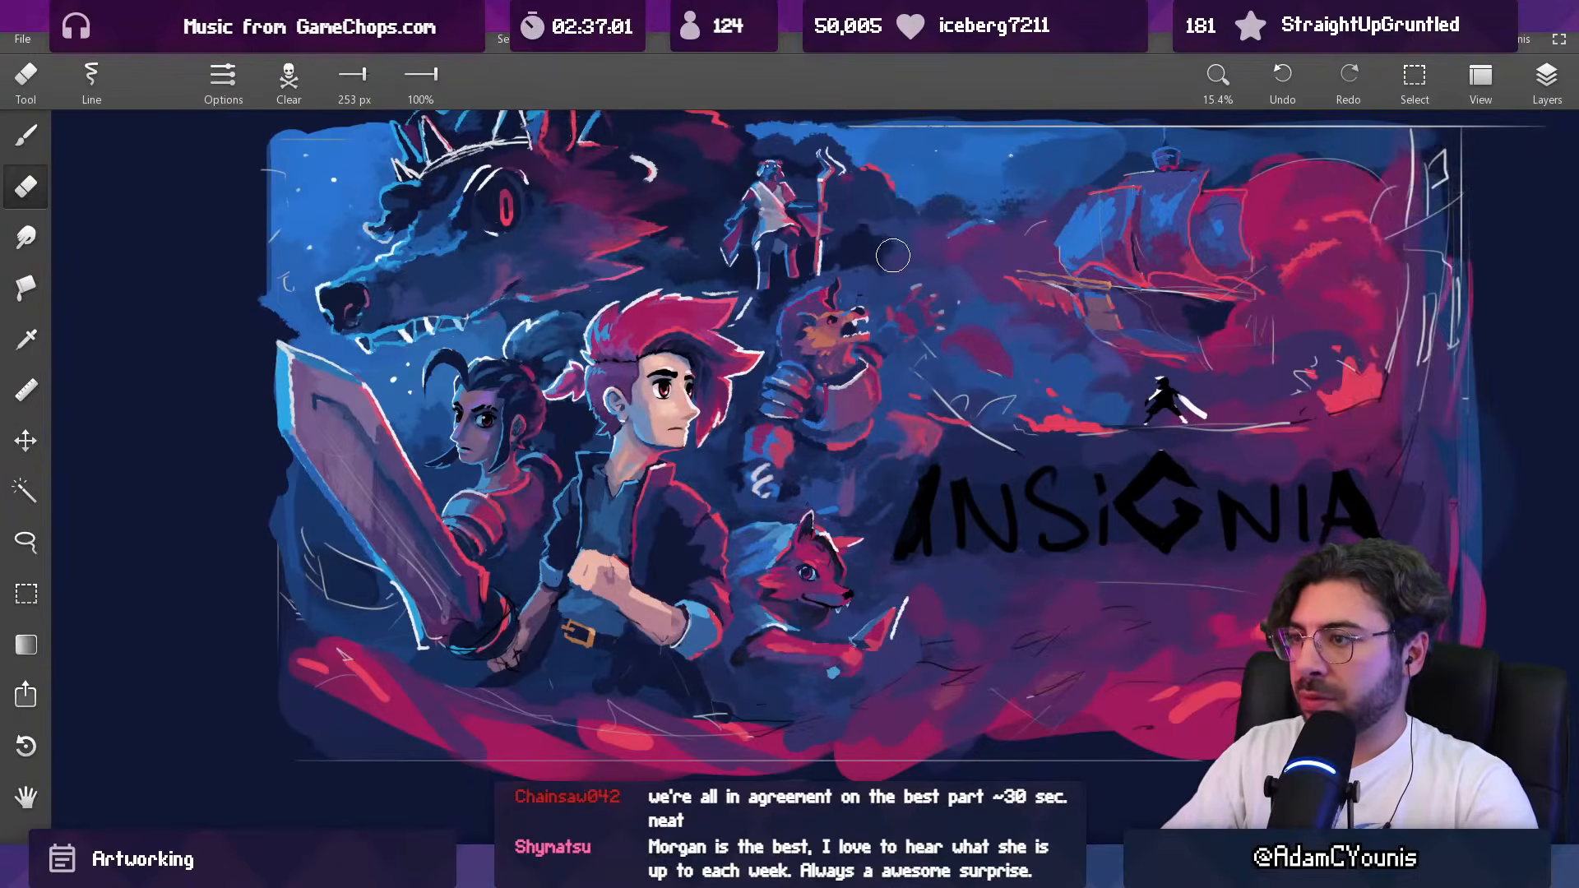
Step: Paint dark navy above the armoured beast at 317 px, and clean up around its head on the upper Copy layer with a 118 px eraser
key(b)
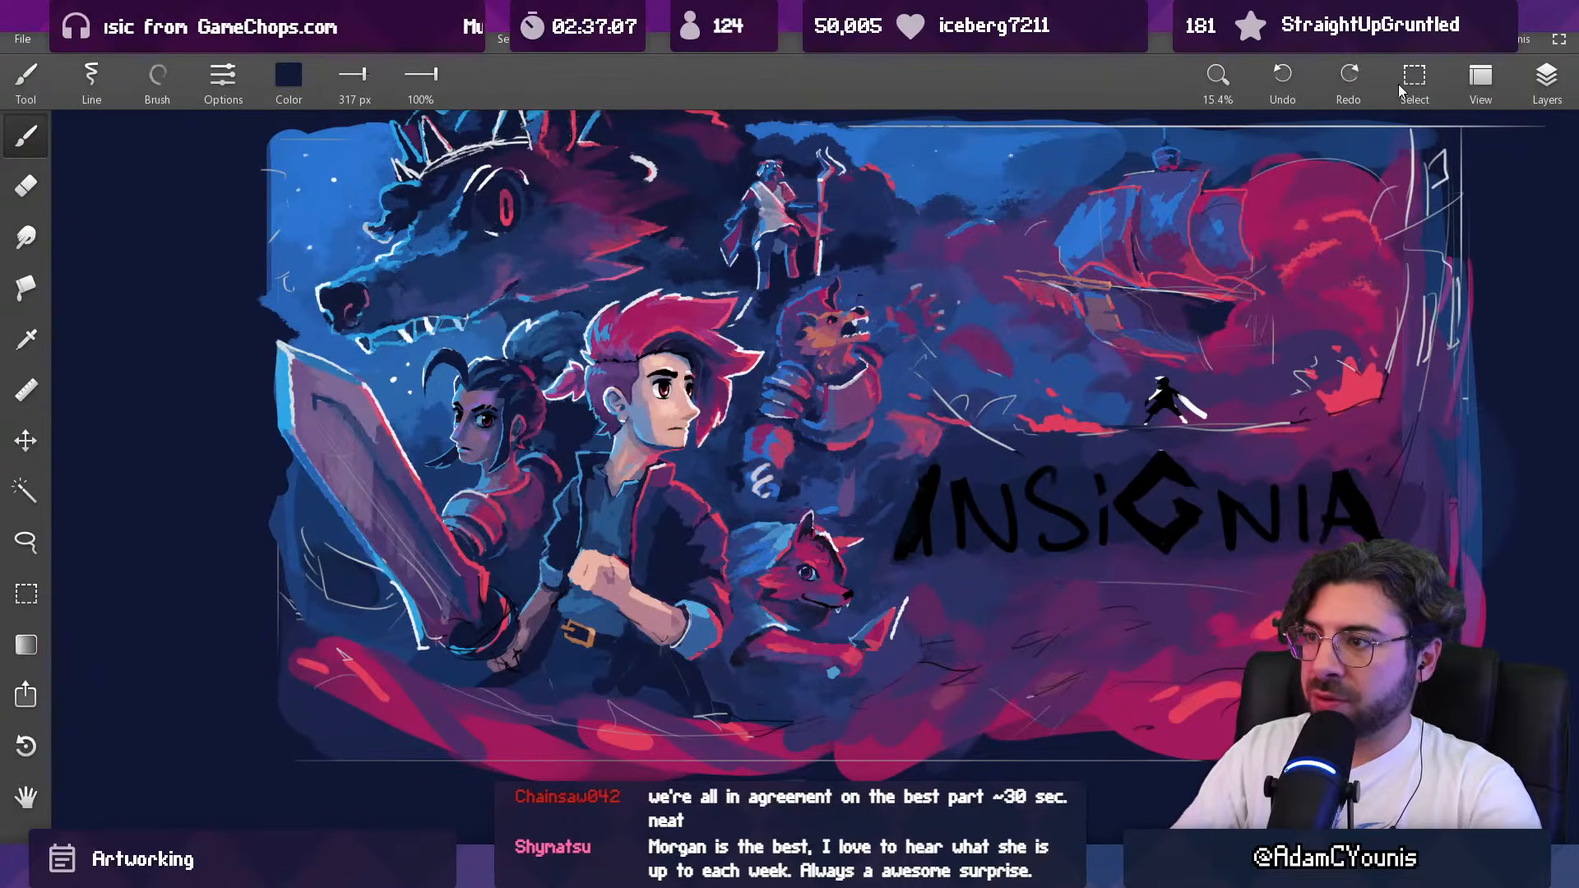
click(1546, 78)
click(1352, 237)
click(1352, 236)
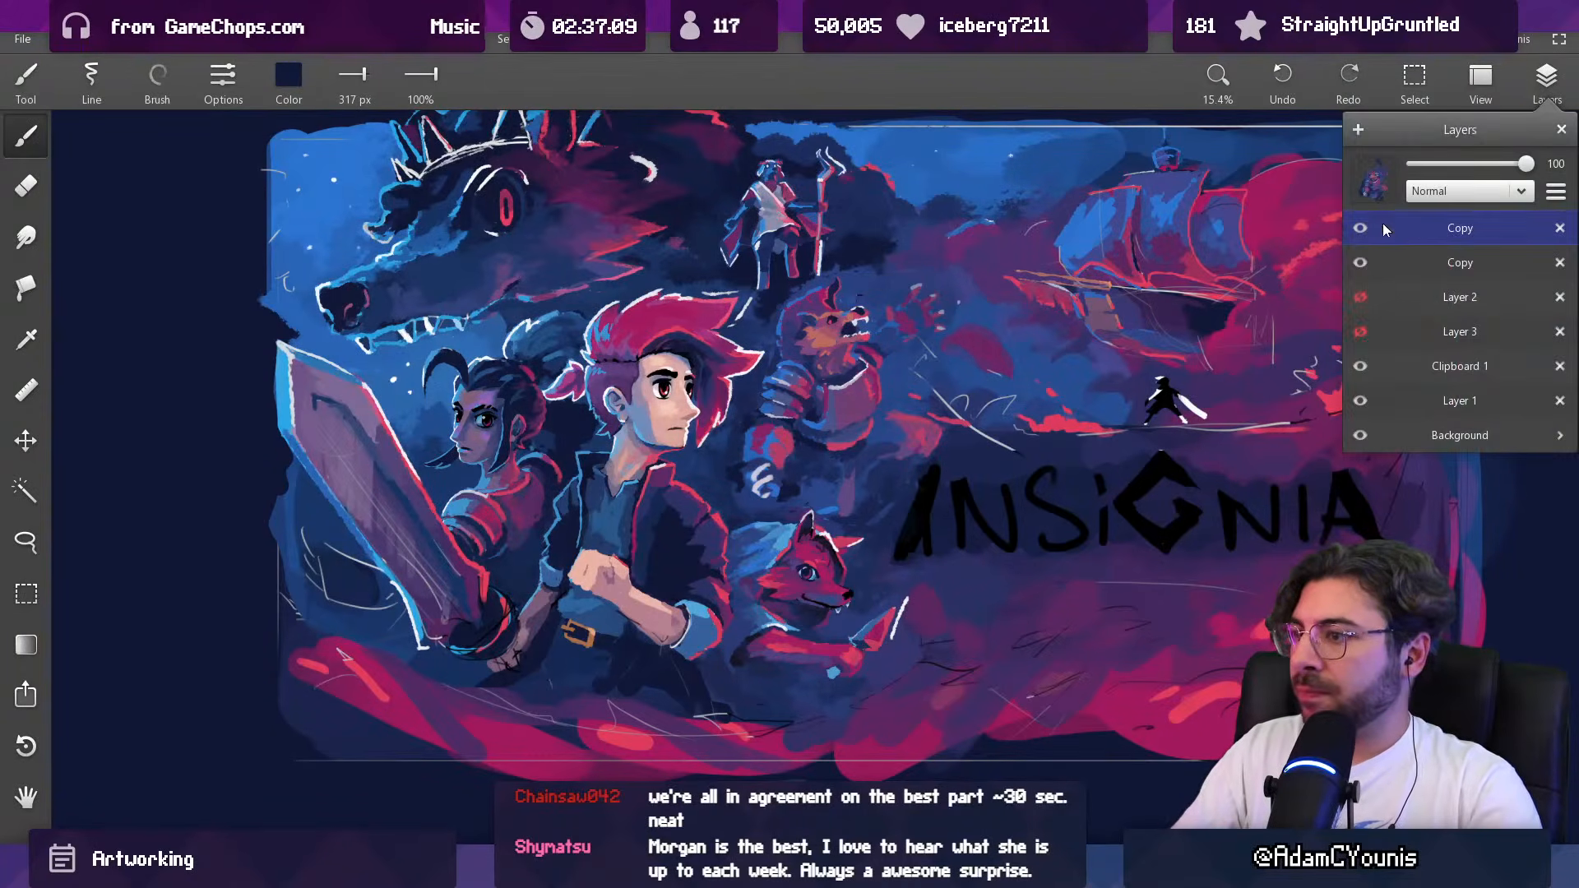
scroll(866, 312, up, 3)
key(e)
key(bracketleft)
key(bracketleft)
key(bracketleft)
key(bracketleft)
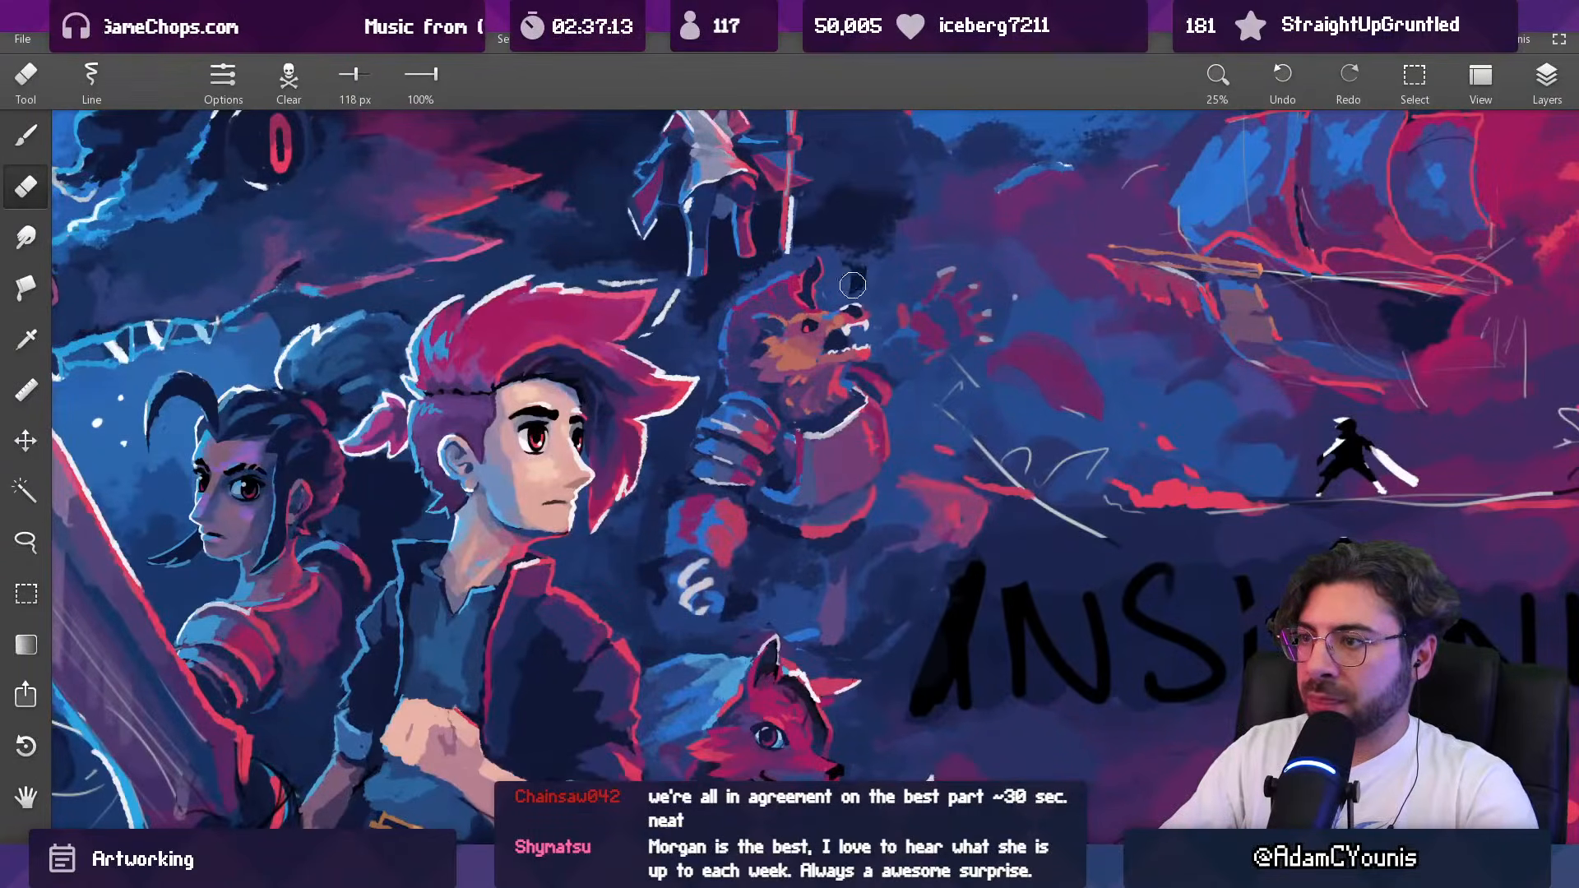
Step: Make the Clipboard 1 layer active and sample dark navy from the shadow above the armoured beast
click(1546, 83)
click(1388, 277)
click(1362, 367)
click(1361, 367)
click(1393, 369)
alt+click(853, 252)
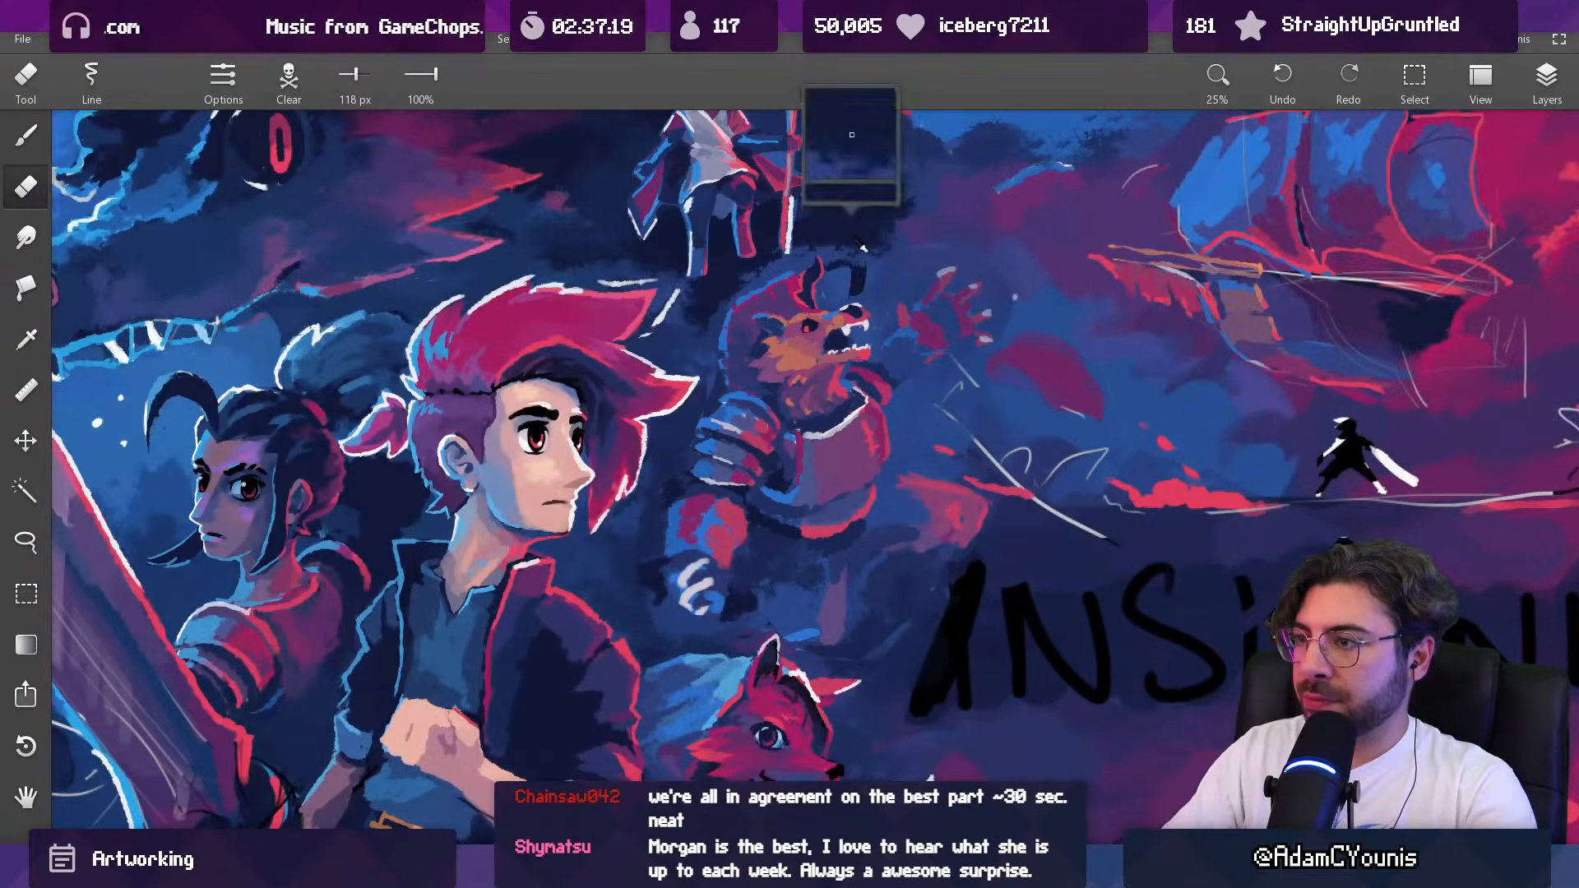
Step: Darken the background around the armoured beast's head and ear with dark navy, reducing the brush from 426 to 185 px
key(b)
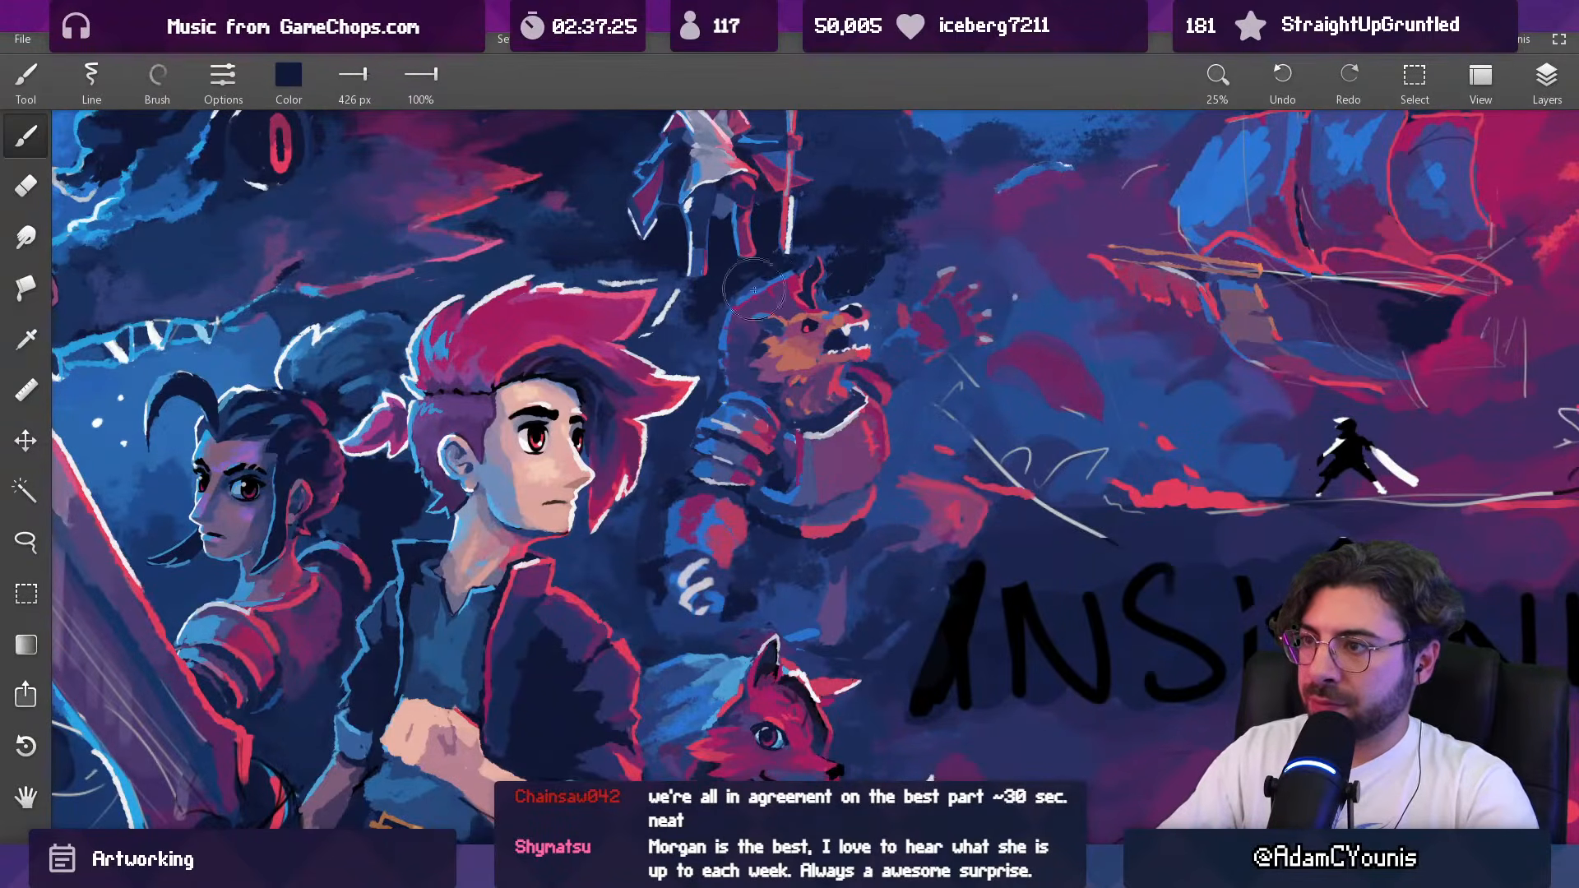
key(bracketleft)
key(bracketleft)
key(bracketleft)
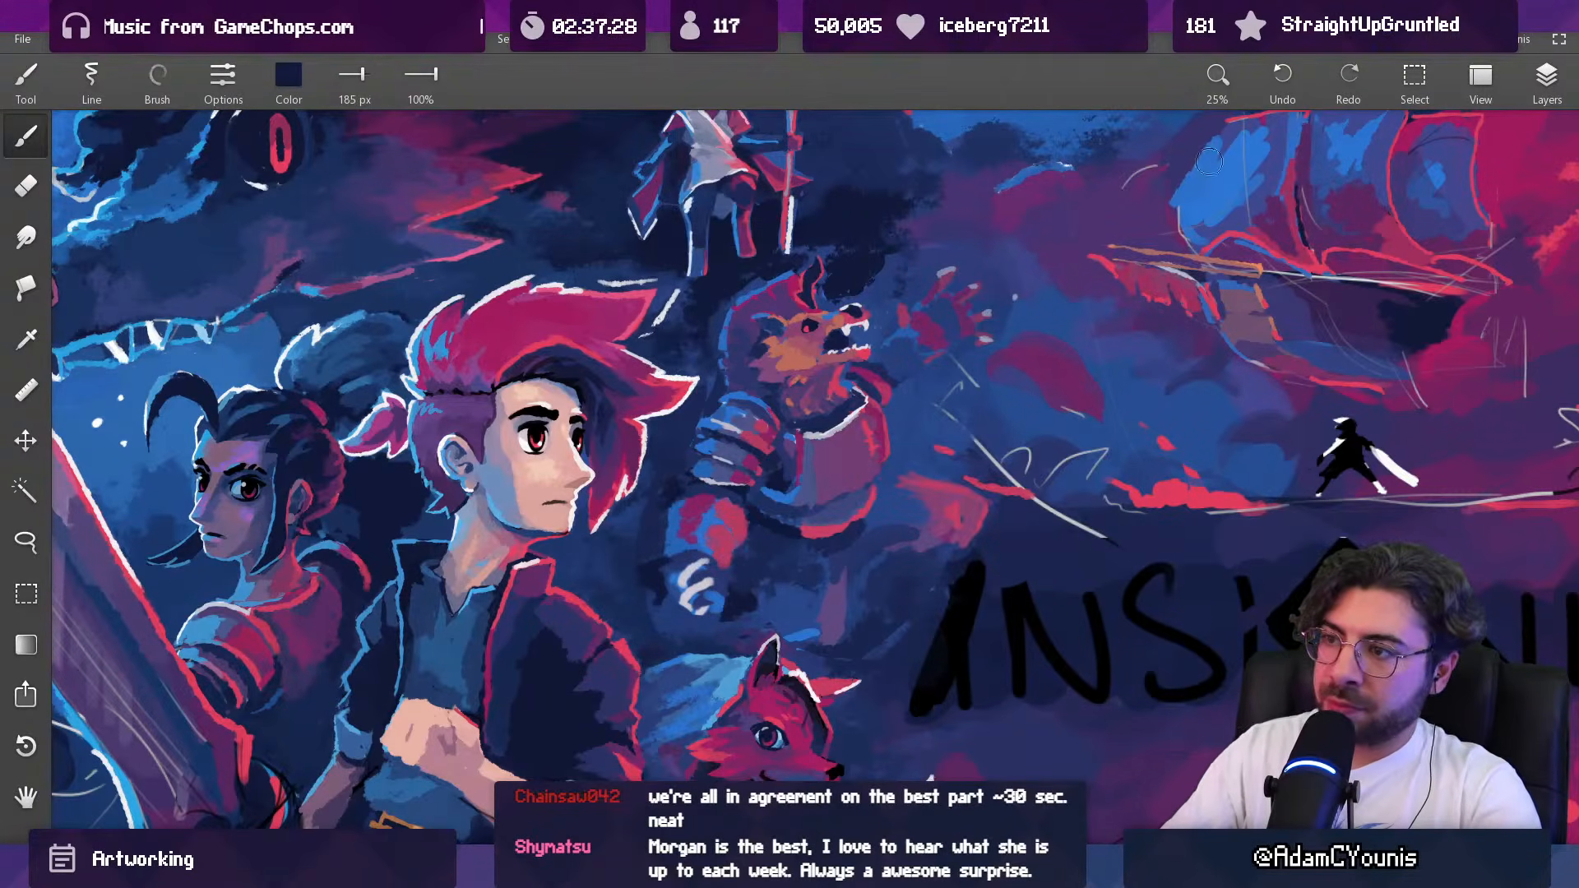
Step: Toggle the upper Copy layer to identify the armoured beast's layer, and dab dark navy behind its head with the 185 px brush
click(1546, 78)
click(1380, 262)
click(1362, 229)
click(1361, 229)
key(e)
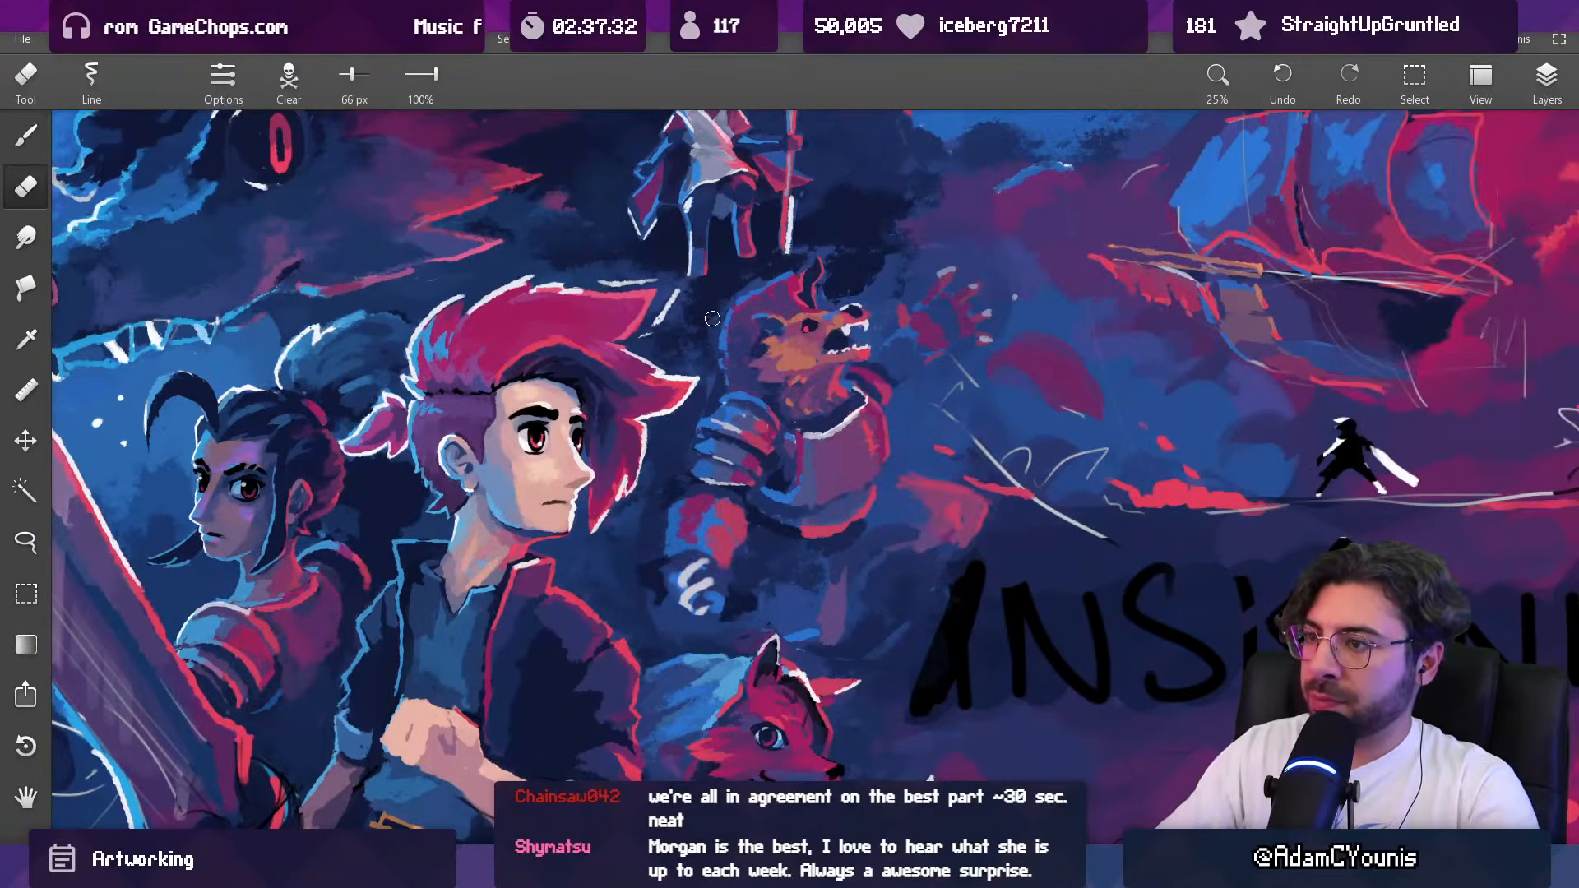
key(b)
alt+click(728, 289)
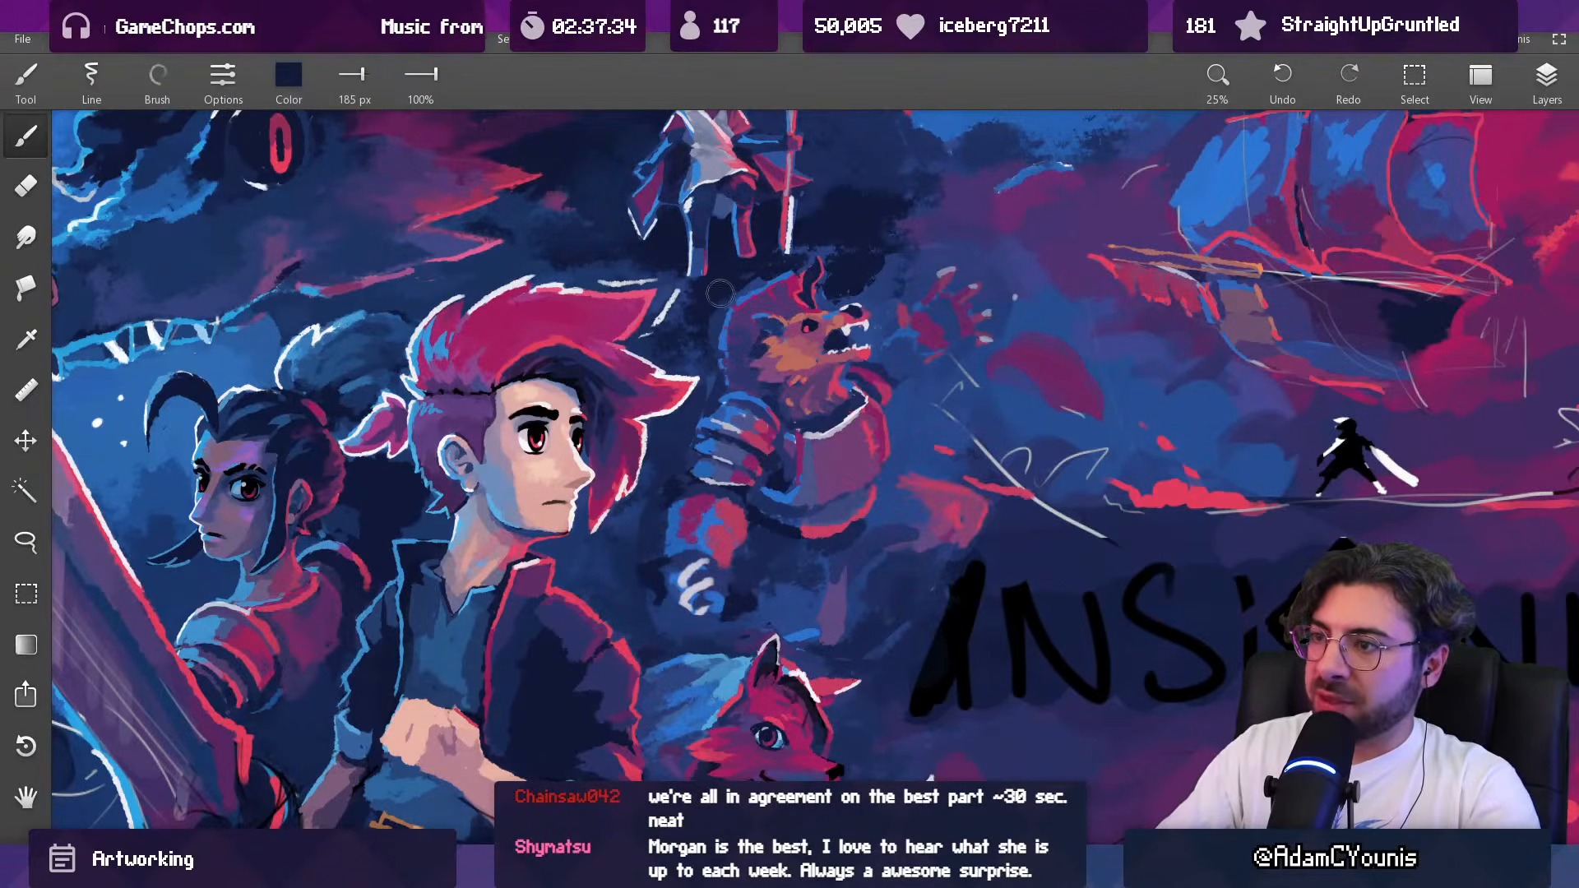
Step: Erase along the back of the armoured beast's head on the upper Copy layer with 44 px and 88 px erasers
key(e)
key([)
click(1545, 83)
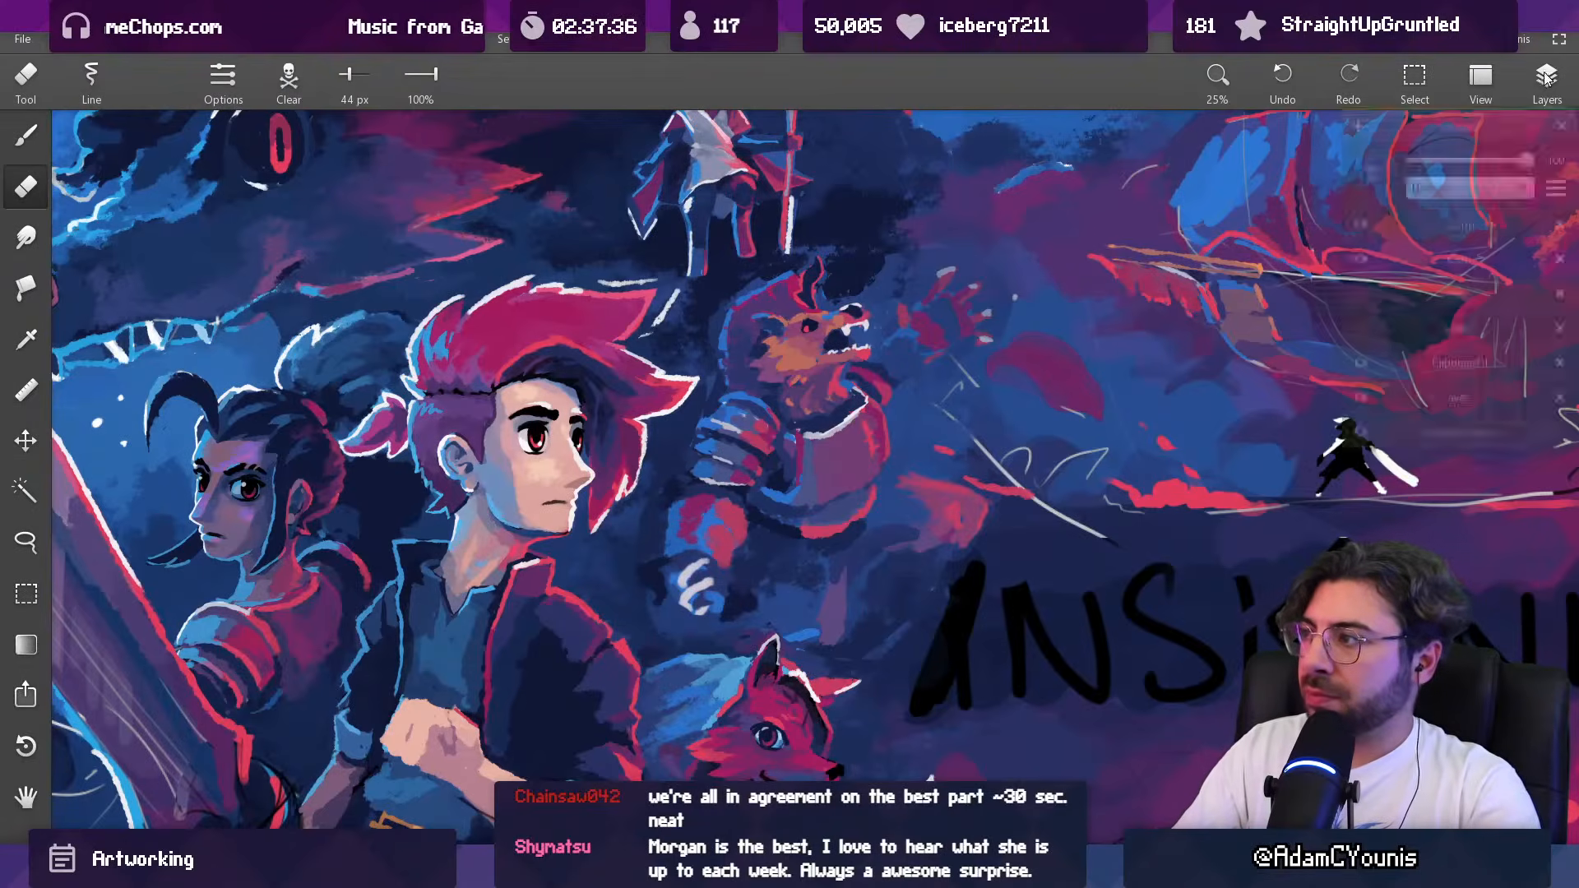
click(1479, 229)
drag(781, 278, 734, 301)
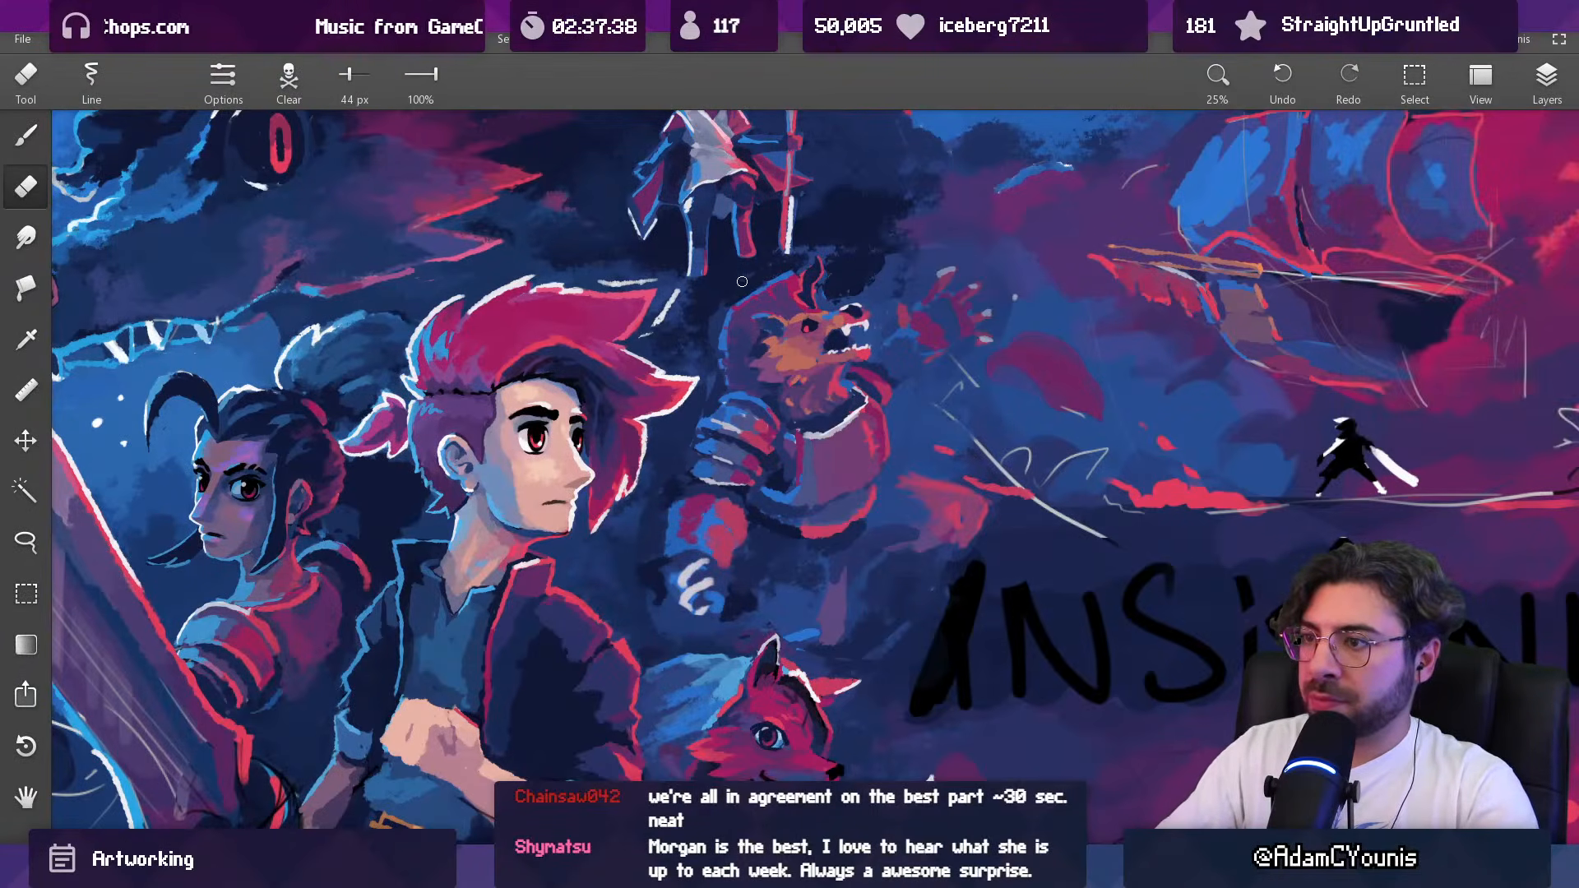
key(])
key(])
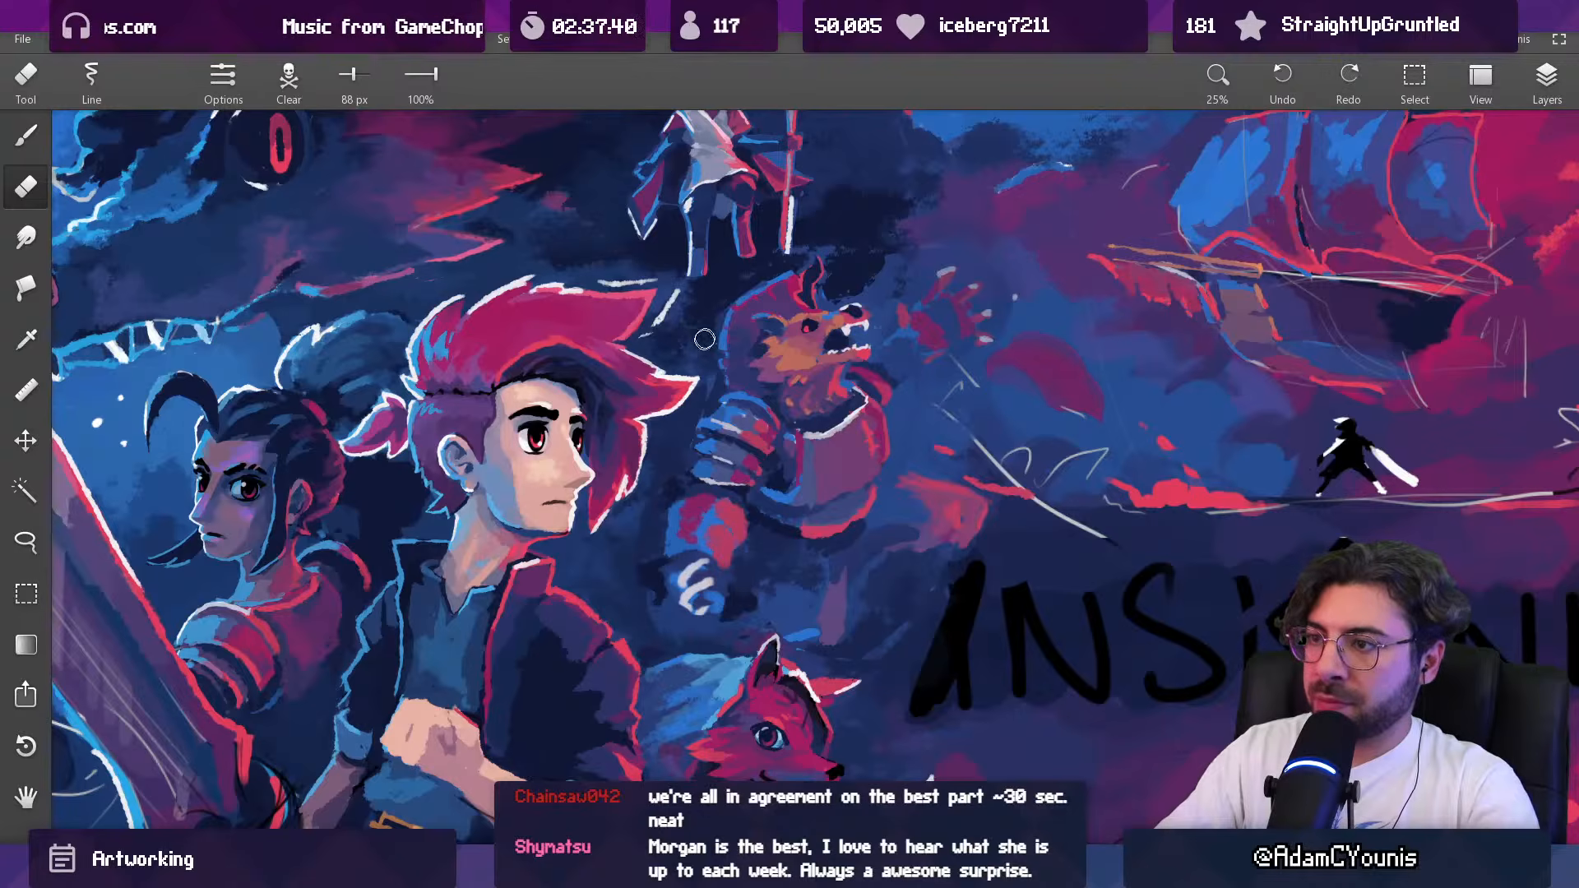
Step: Rework the shadow beside the staff-bearing figure with navy sampled from the artwork, reducing the brush to 218 px
scroll(698, 300, down, 4)
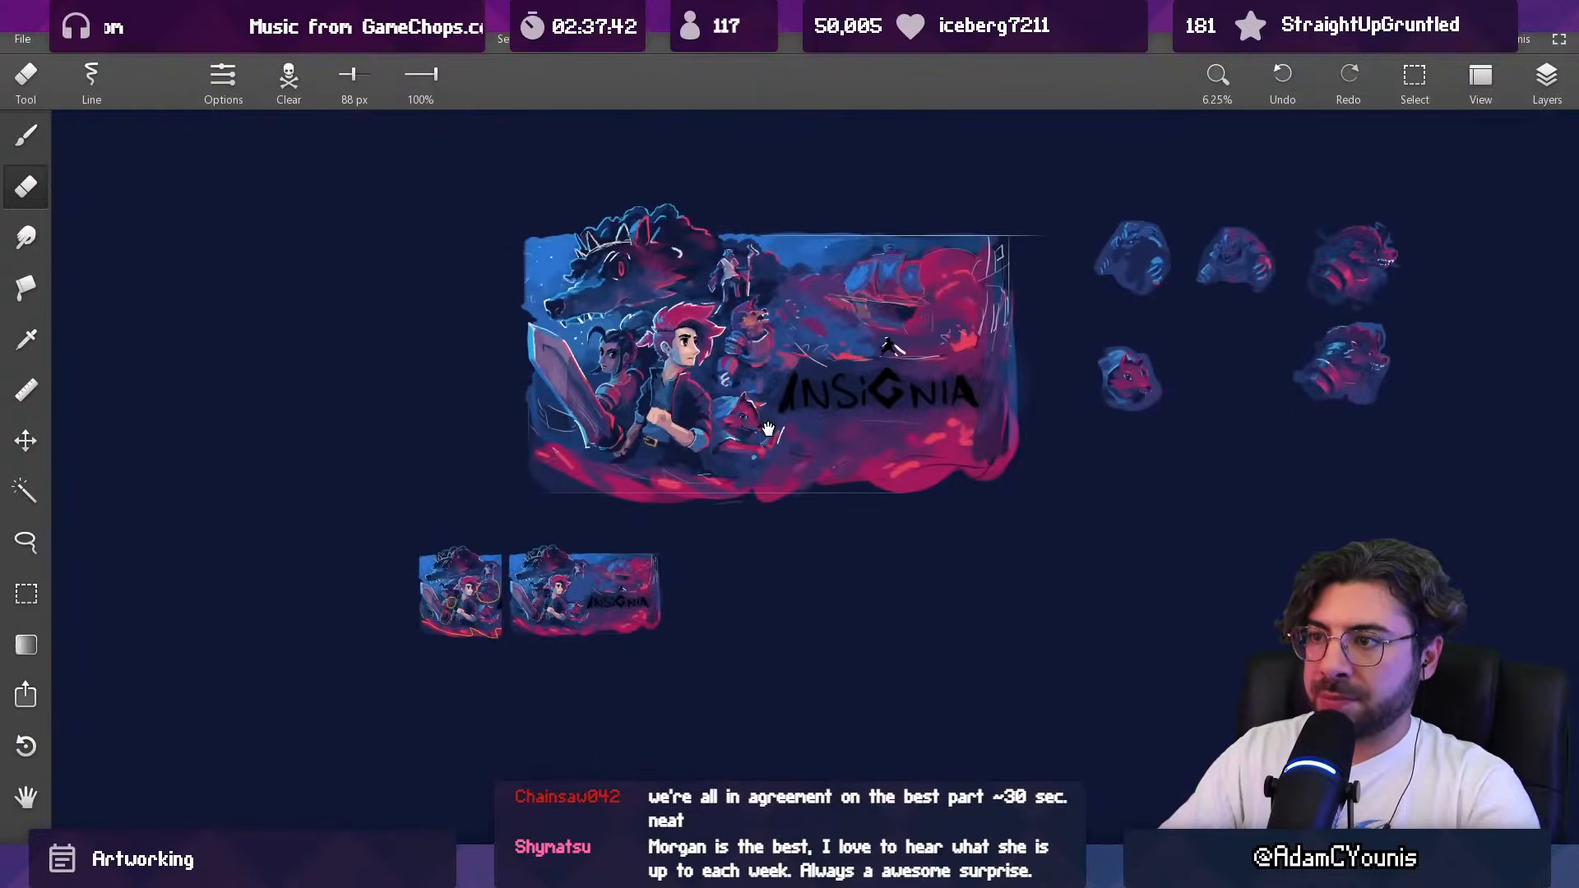
drag(768, 429, 778, 436)
drag(793, 372, 799, 401)
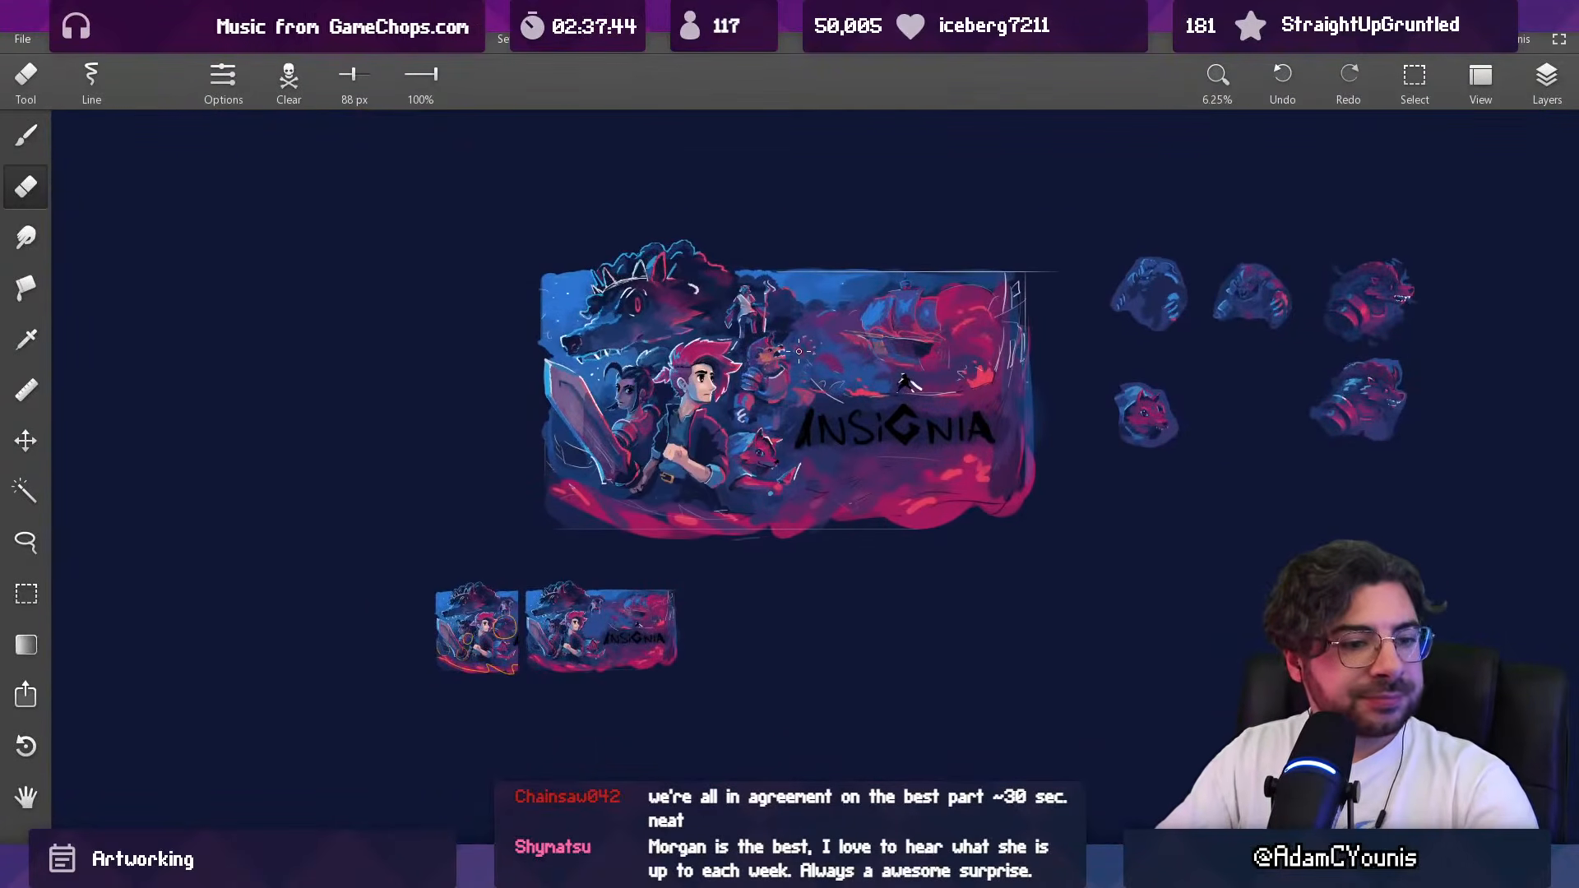
scroll(819, 291, up, 4)
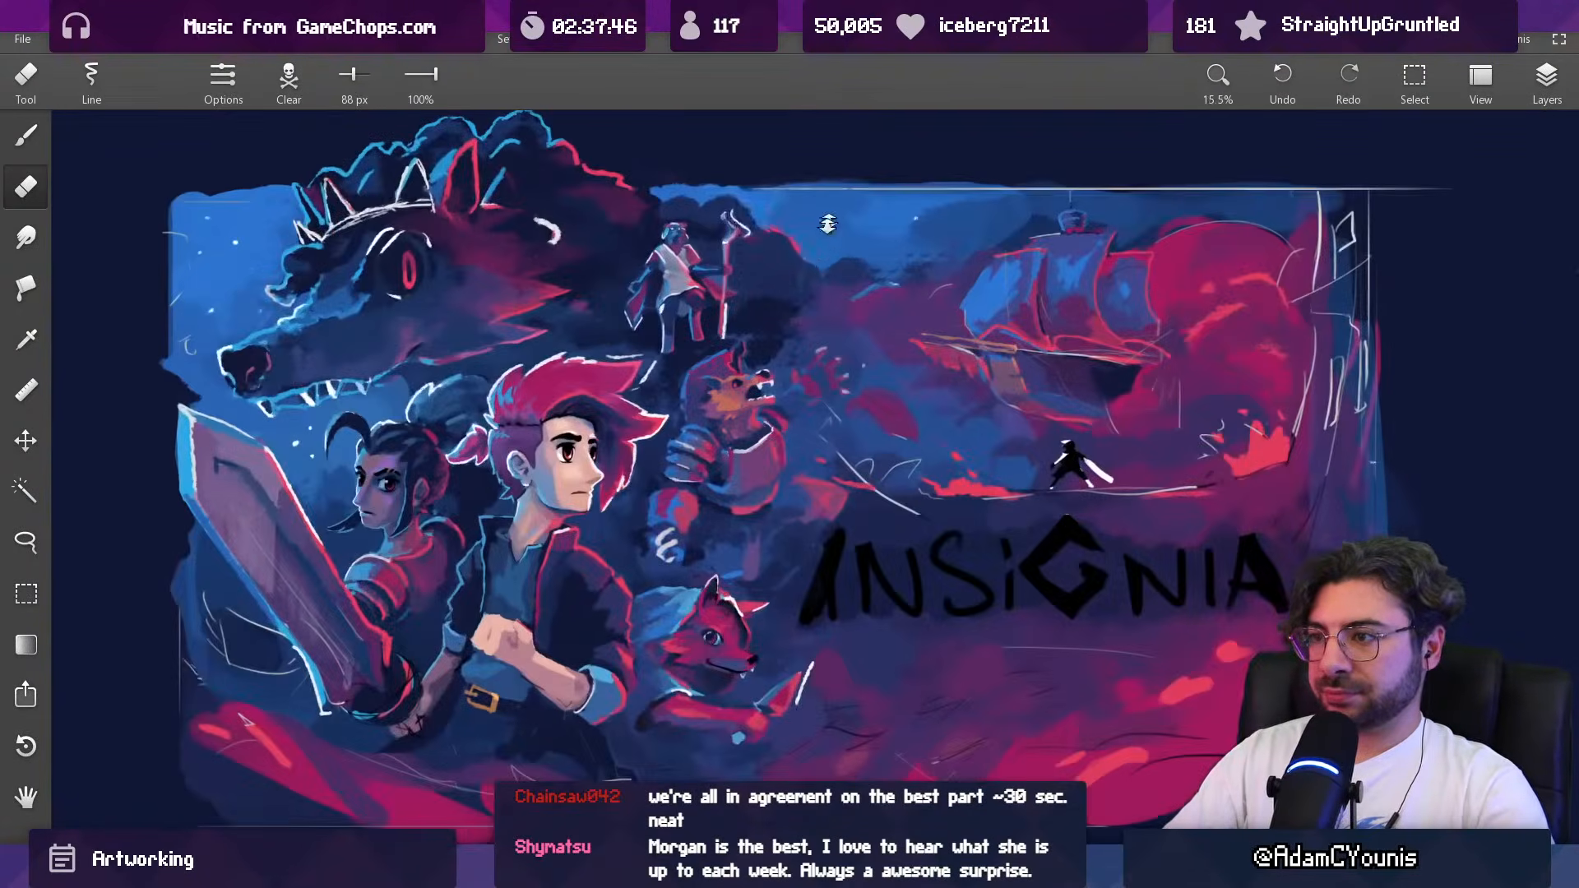
key(b)
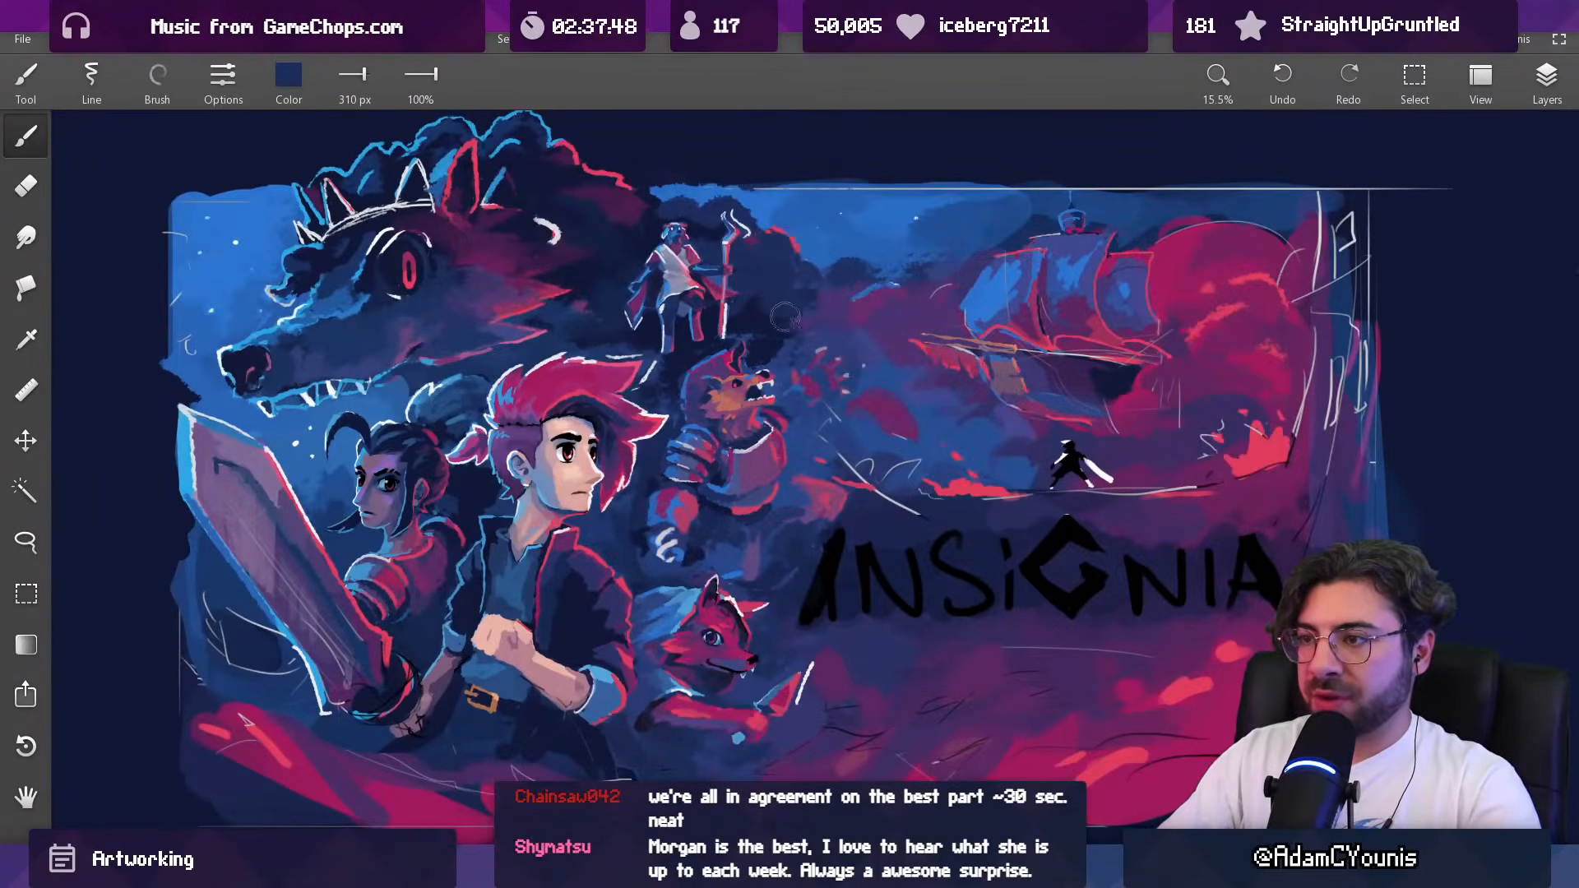
alt+click(749, 263)
key([)
alt+click(751, 303)
drag(810, 251, 741, 316)
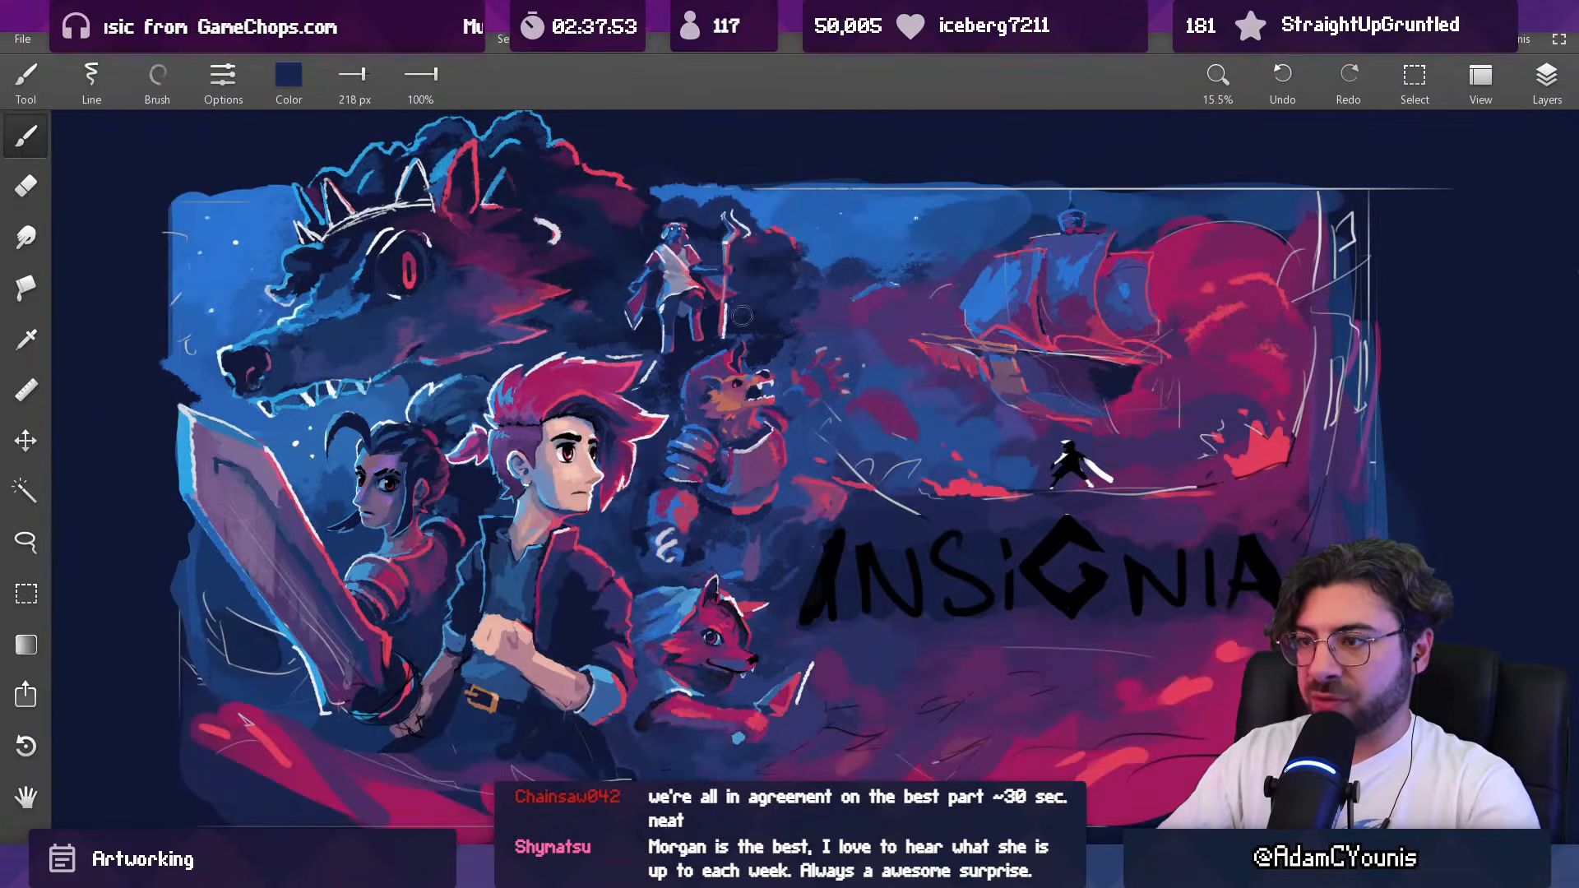
Step: Blend the edge of the dark cloud beside the staff using blues sampled from around it
alt+click(749, 282)
alt+click(781, 260)
alt+click(783, 248)
drag(799, 258, 791, 394)
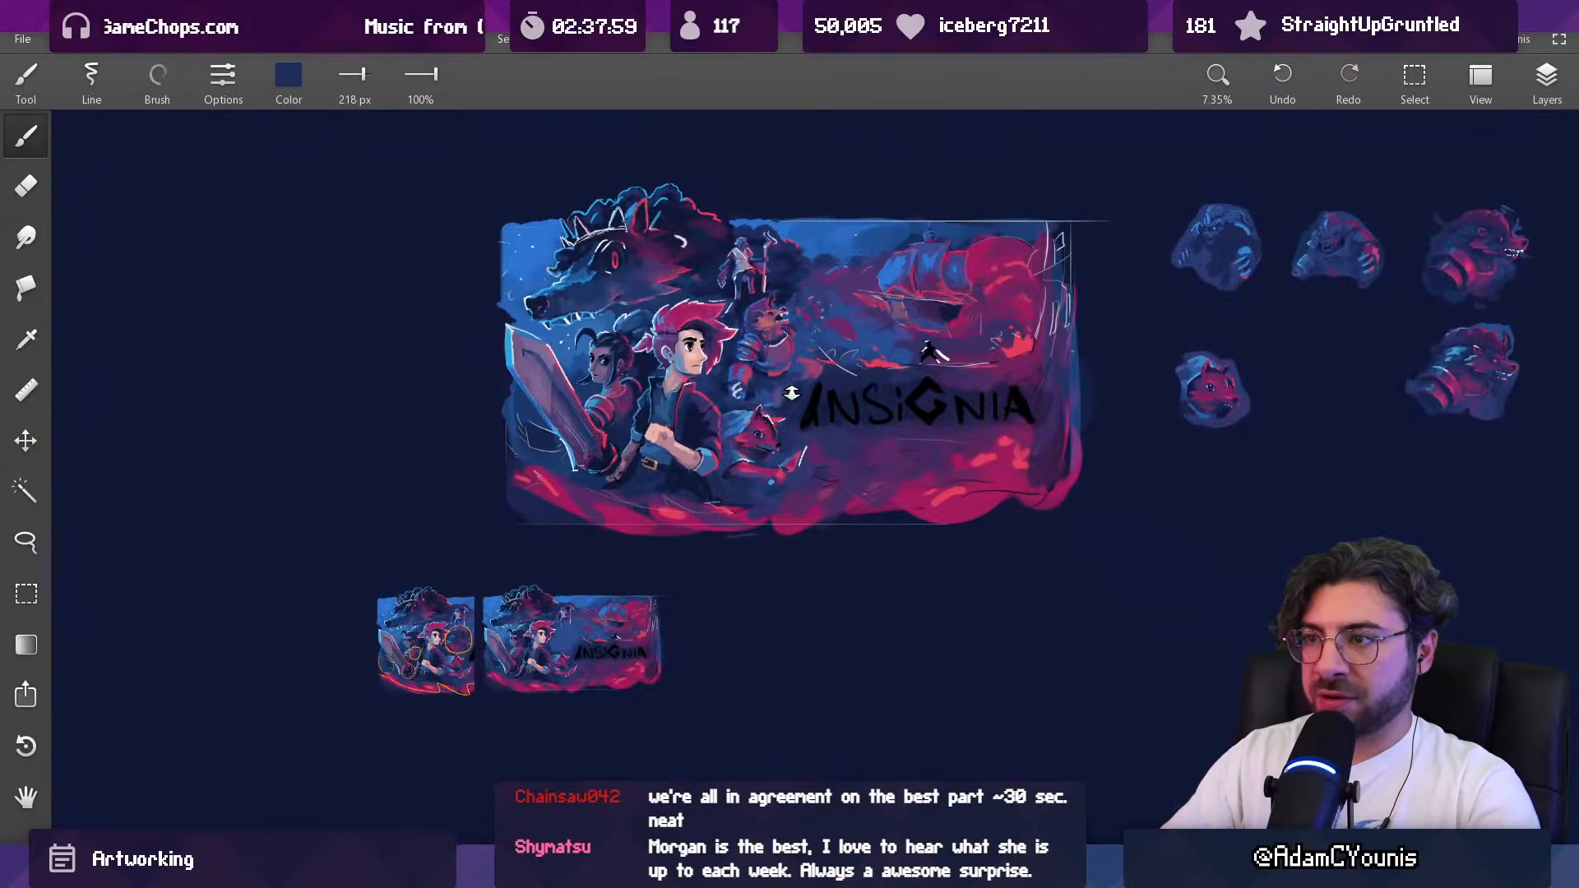
Step: Refine the shadow between the staff and the purple clouds with navy tones sampled from the artwork, using the 218 px brush
drag(816, 335, 781, 275)
alt+click(780, 273)
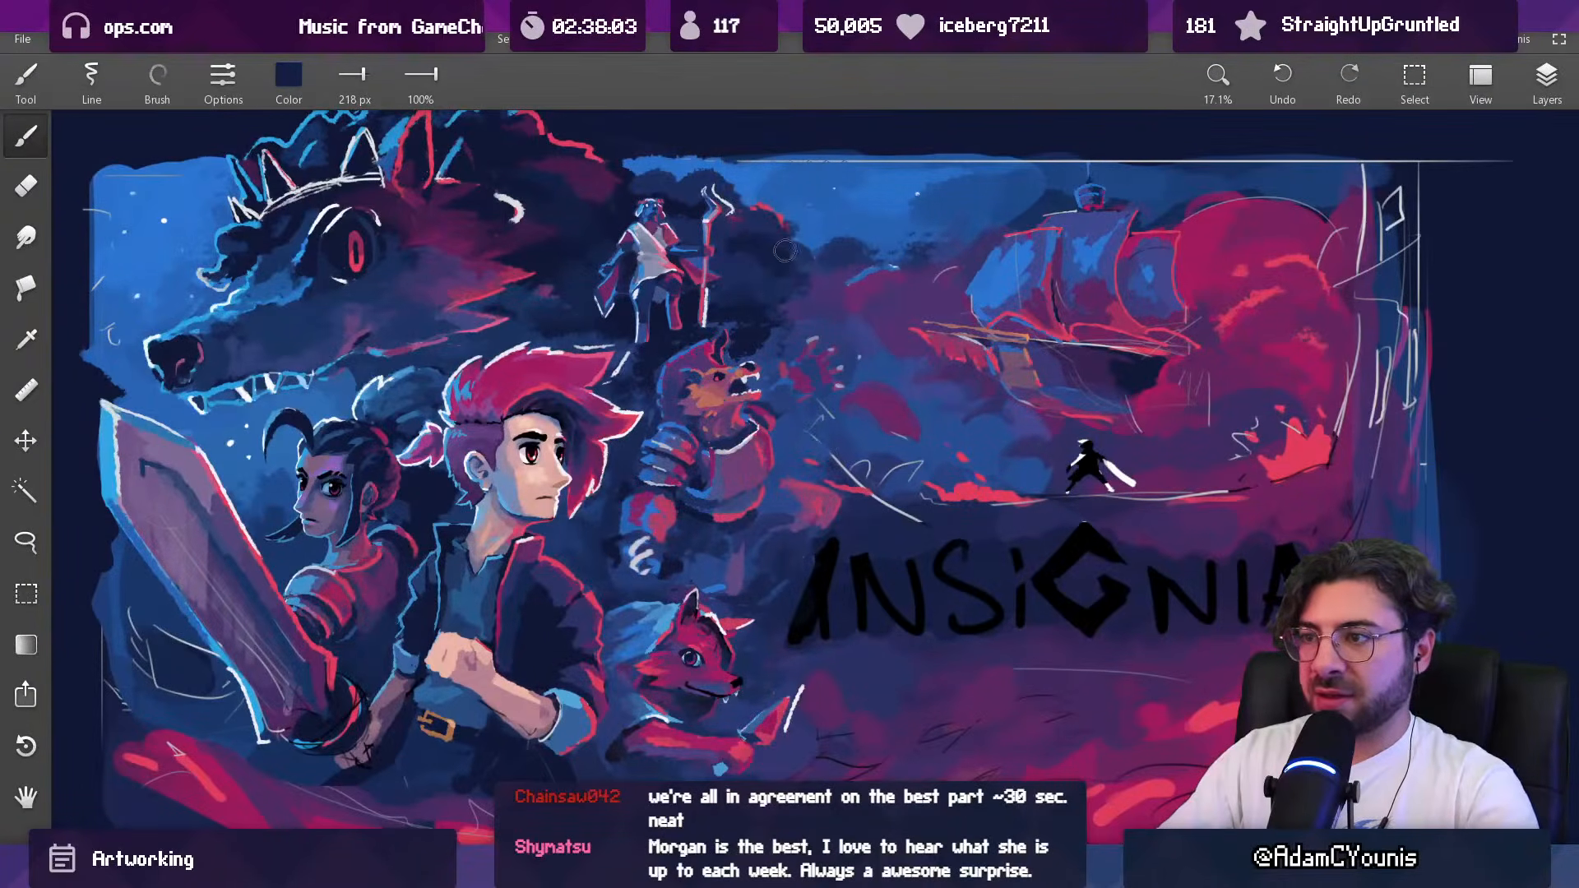
alt+click(745, 299)
alt+click(789, 319)
drag(734, 275, 823, 258)
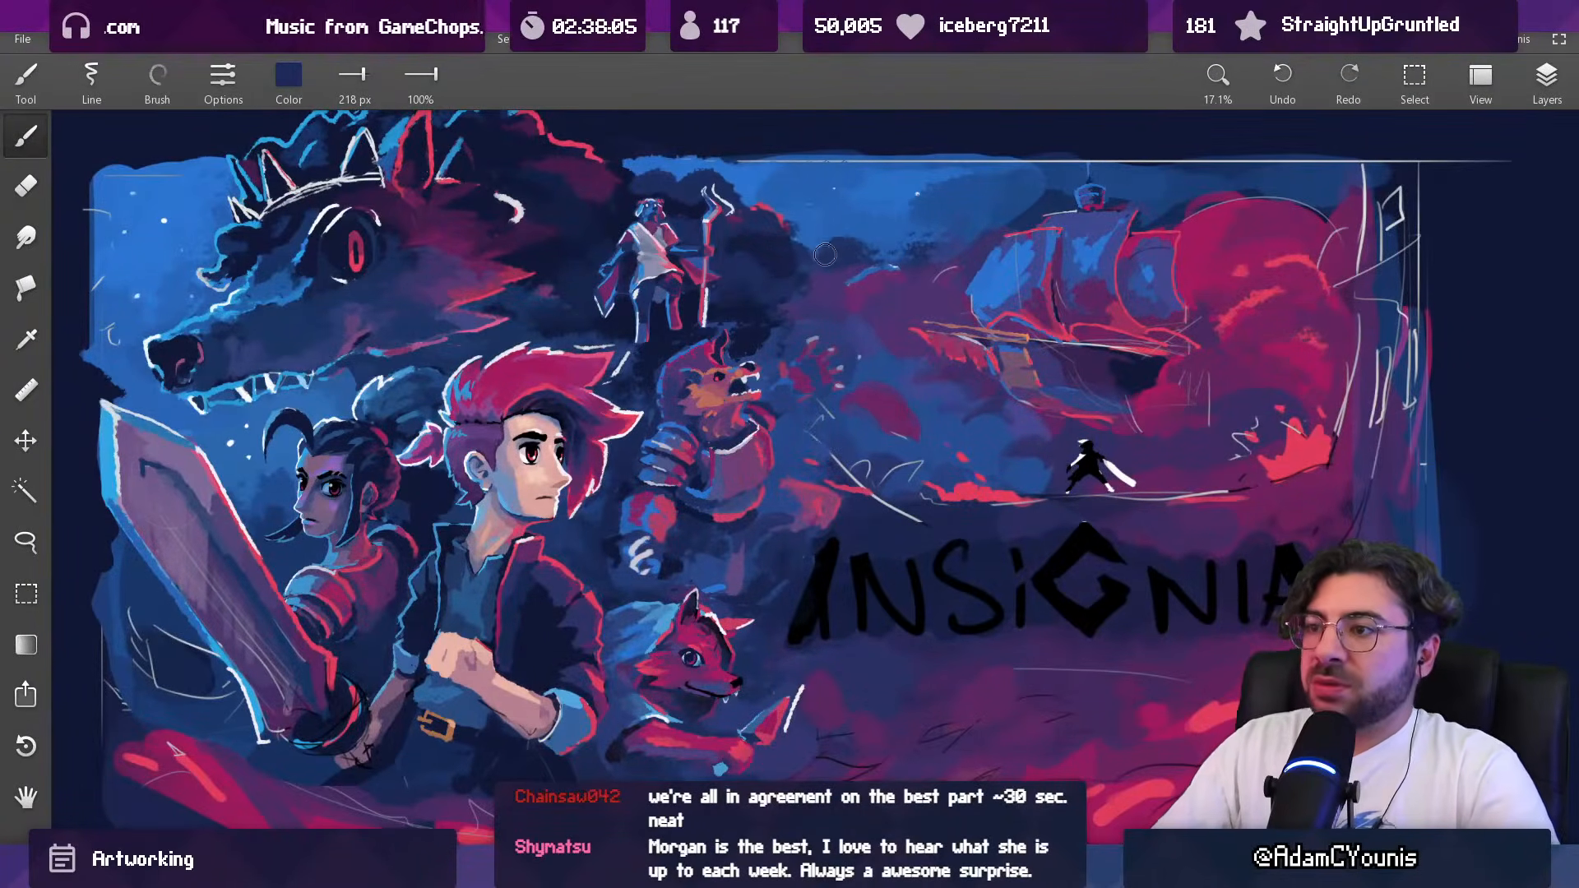
Step: Erase the excess paint around the armoured beast's ear and snout, enlarging the eraser to 88 px
drag(752, 361, 736, 302)
key(e)
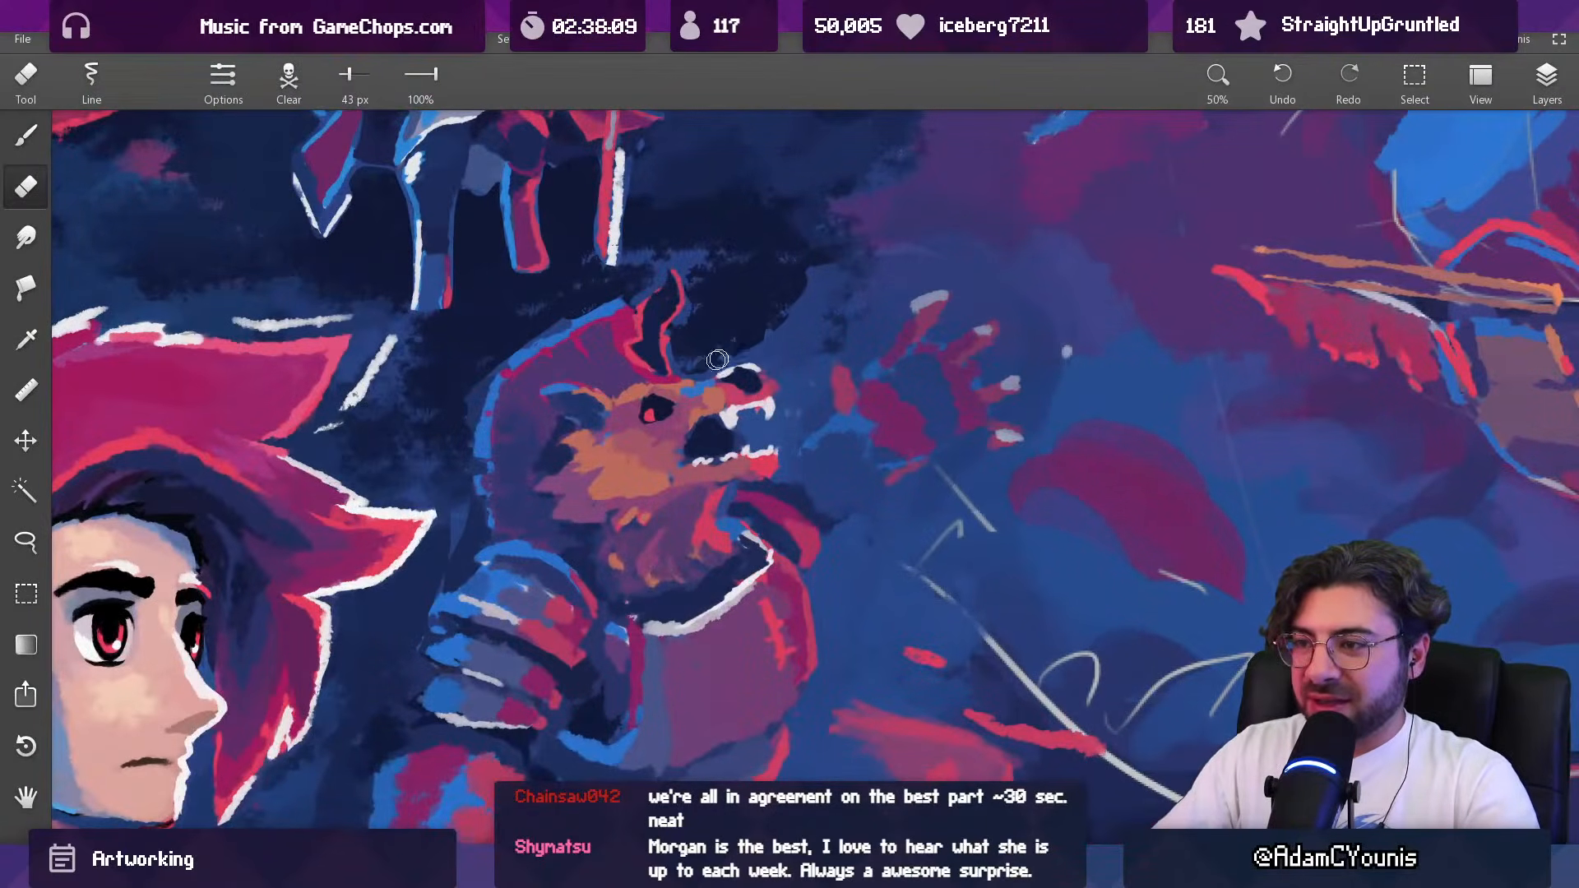
key(bracketright)
mouse_move(807, 309)
mouse_down()
mouse_move(811, 272)
mouse_move(740, 718)
mouse_up()
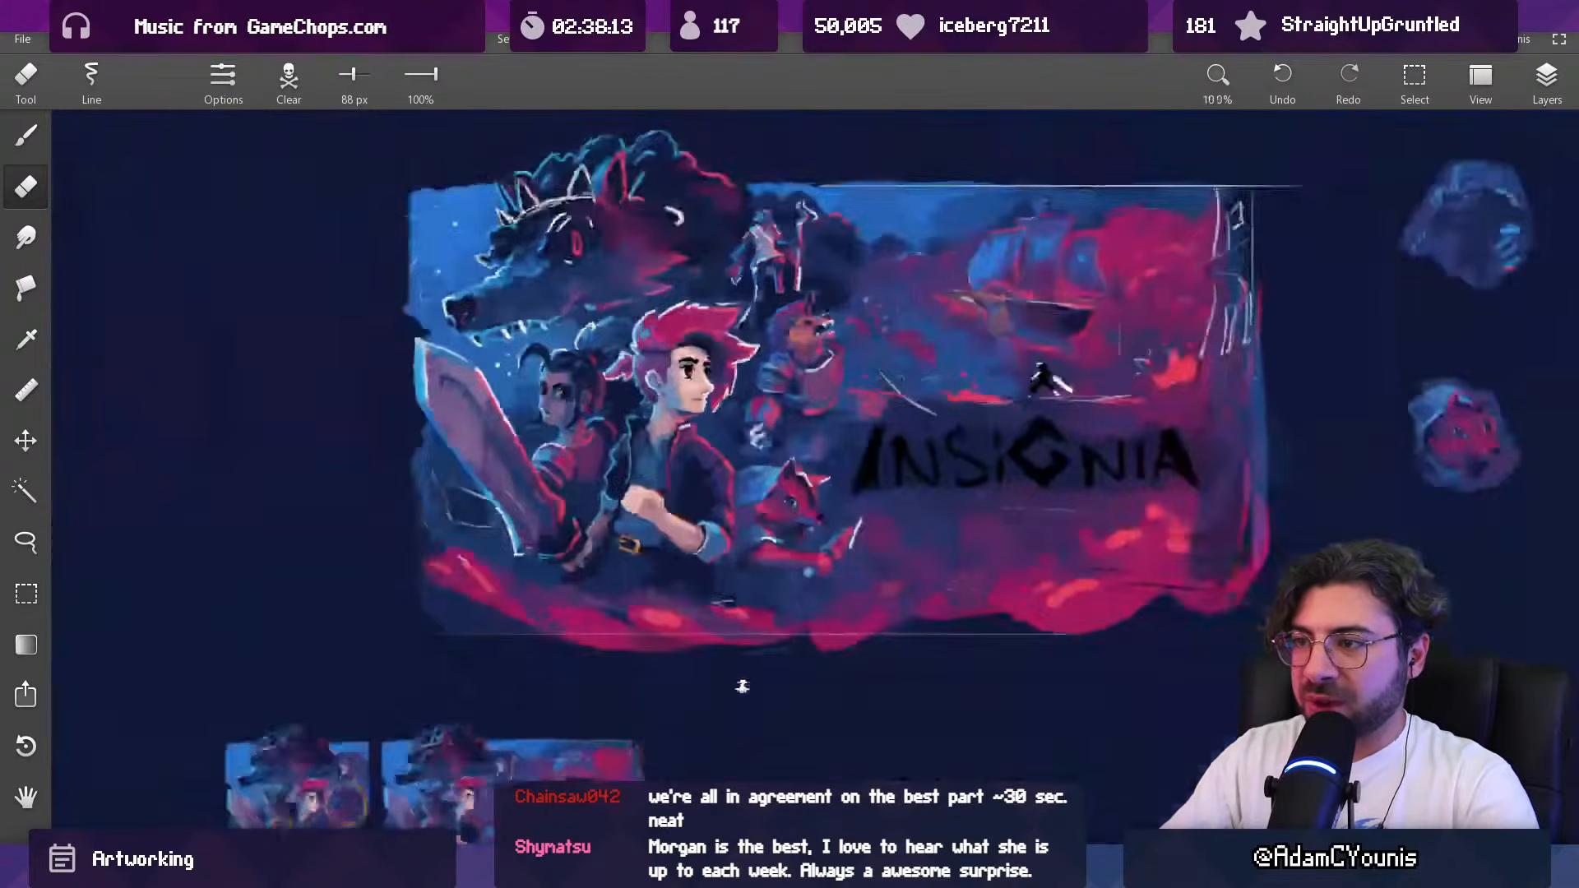
drag(816, 378, 805, 544)
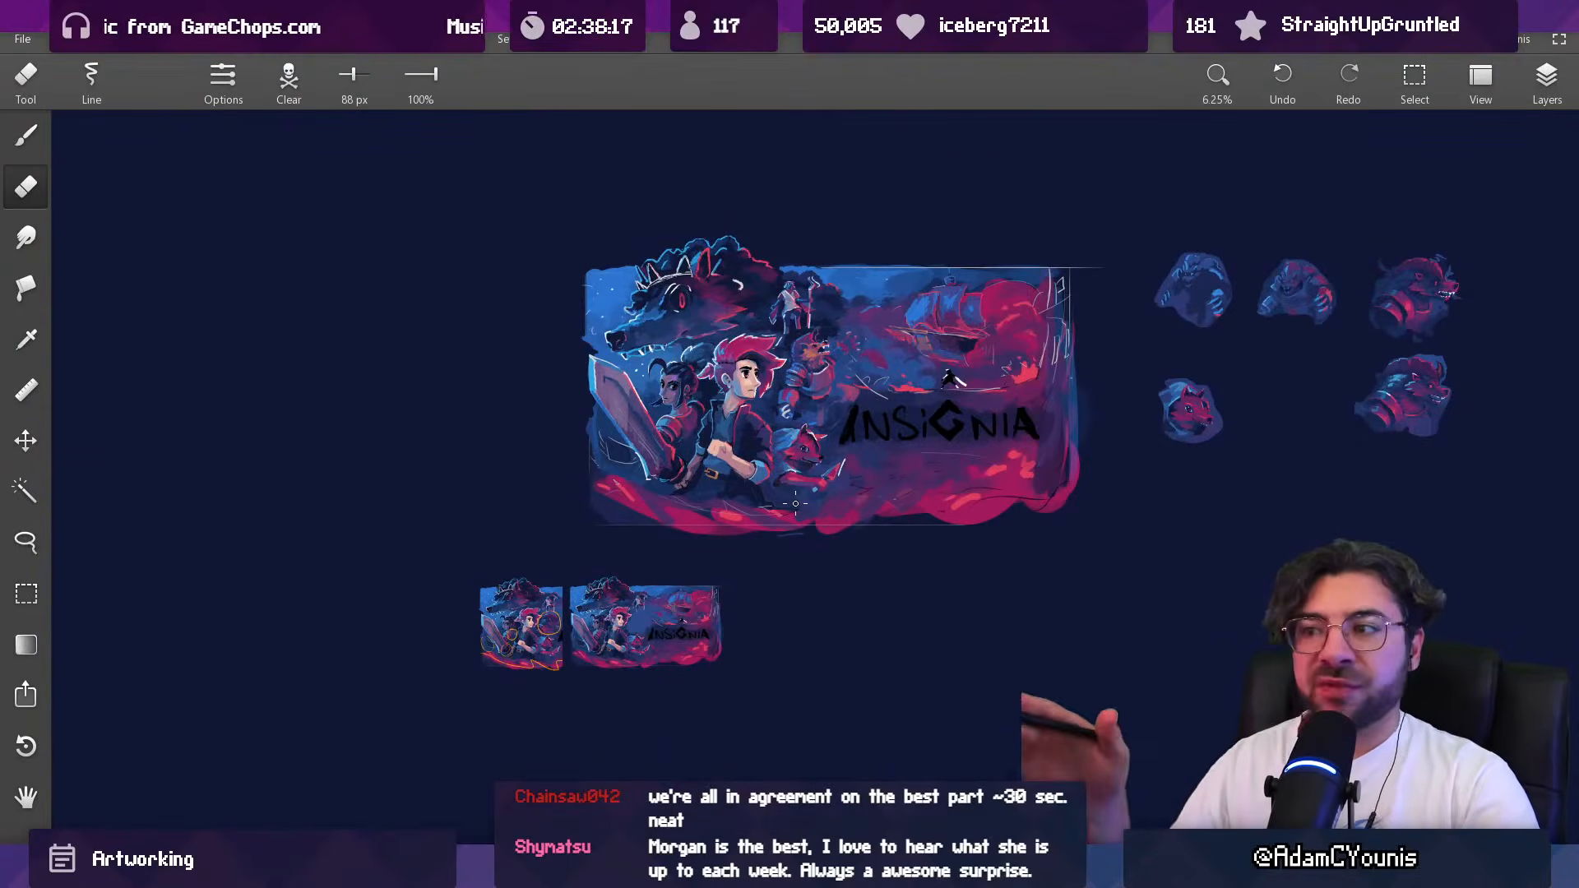
Step: Deepen the dark navy shadow between the red-haired hero, the crowned wolf and the armoured beast with 139 to 194 px brushes
drag(784, 364, 809, 189)
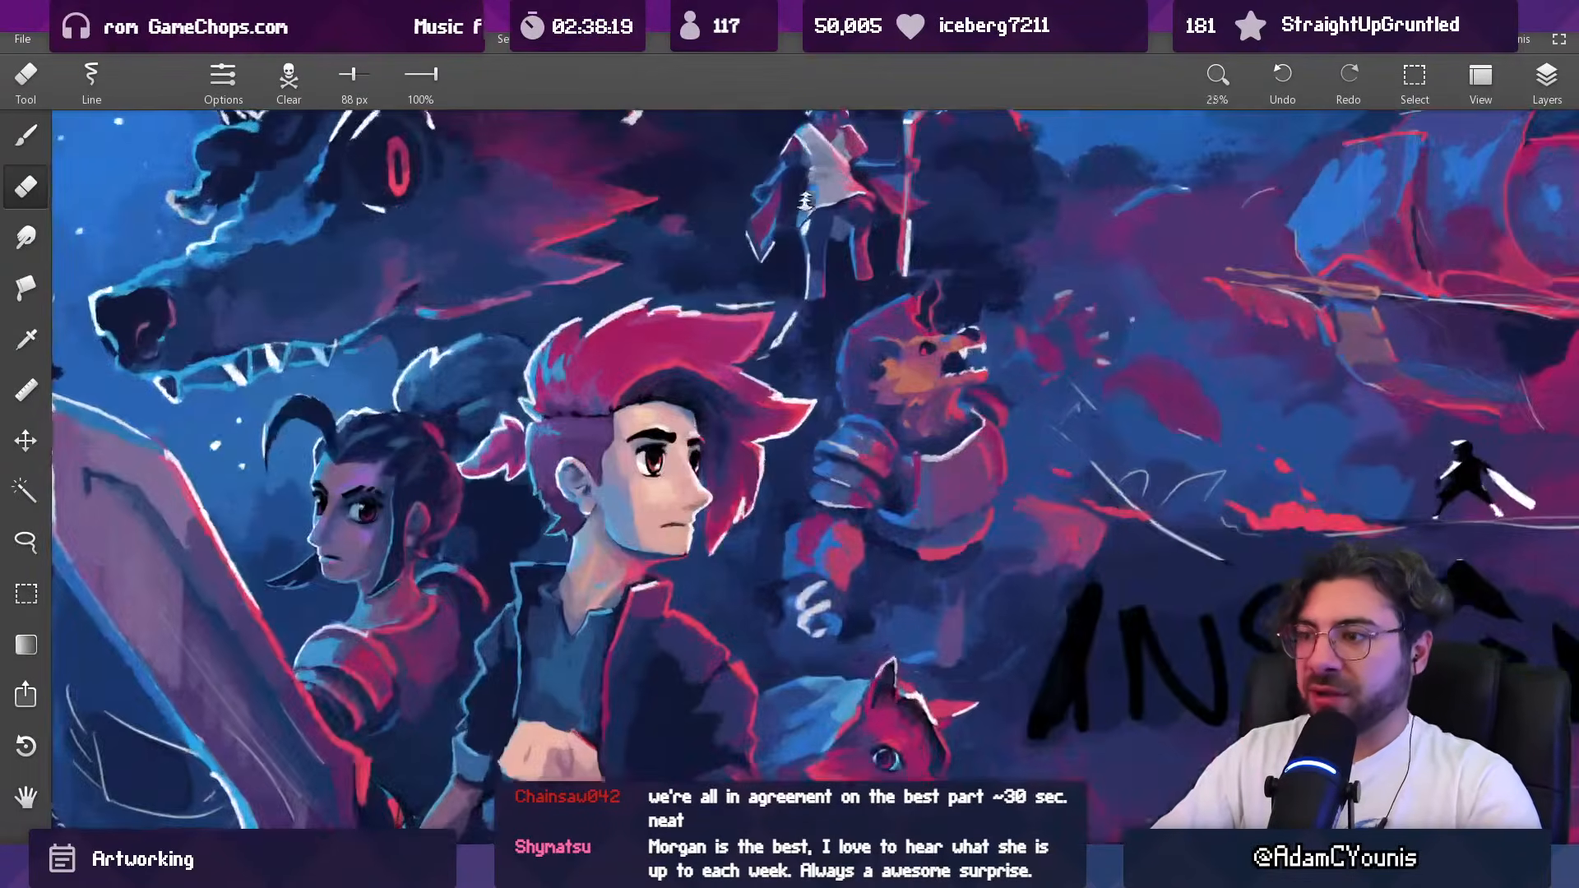
key(b)
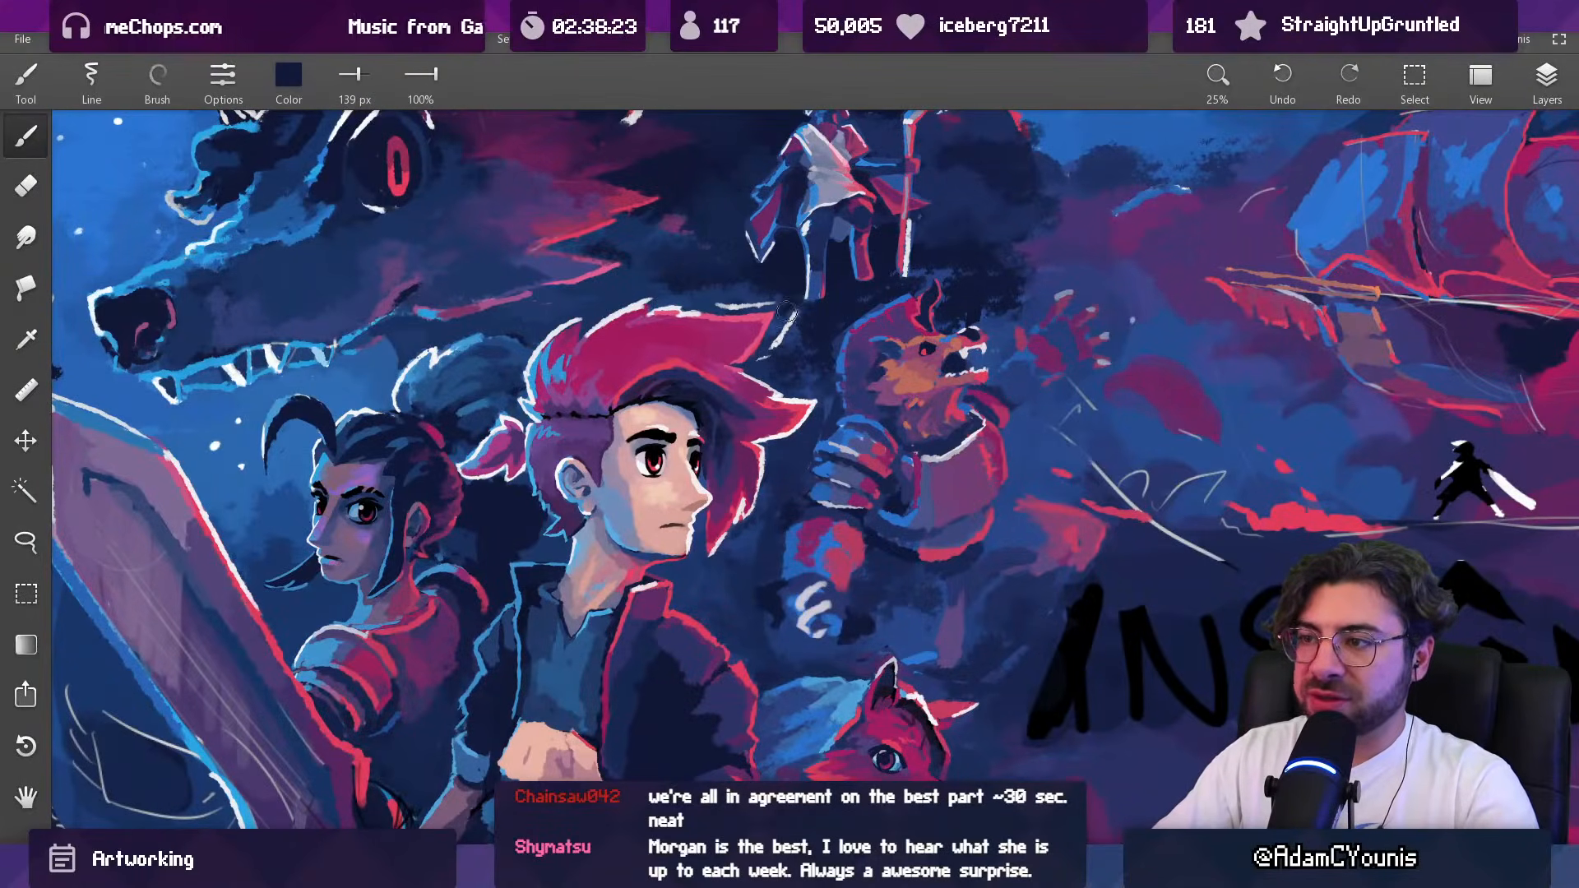
alt+click(689, 293)
key(])
key(])
alt+click(752, 284)
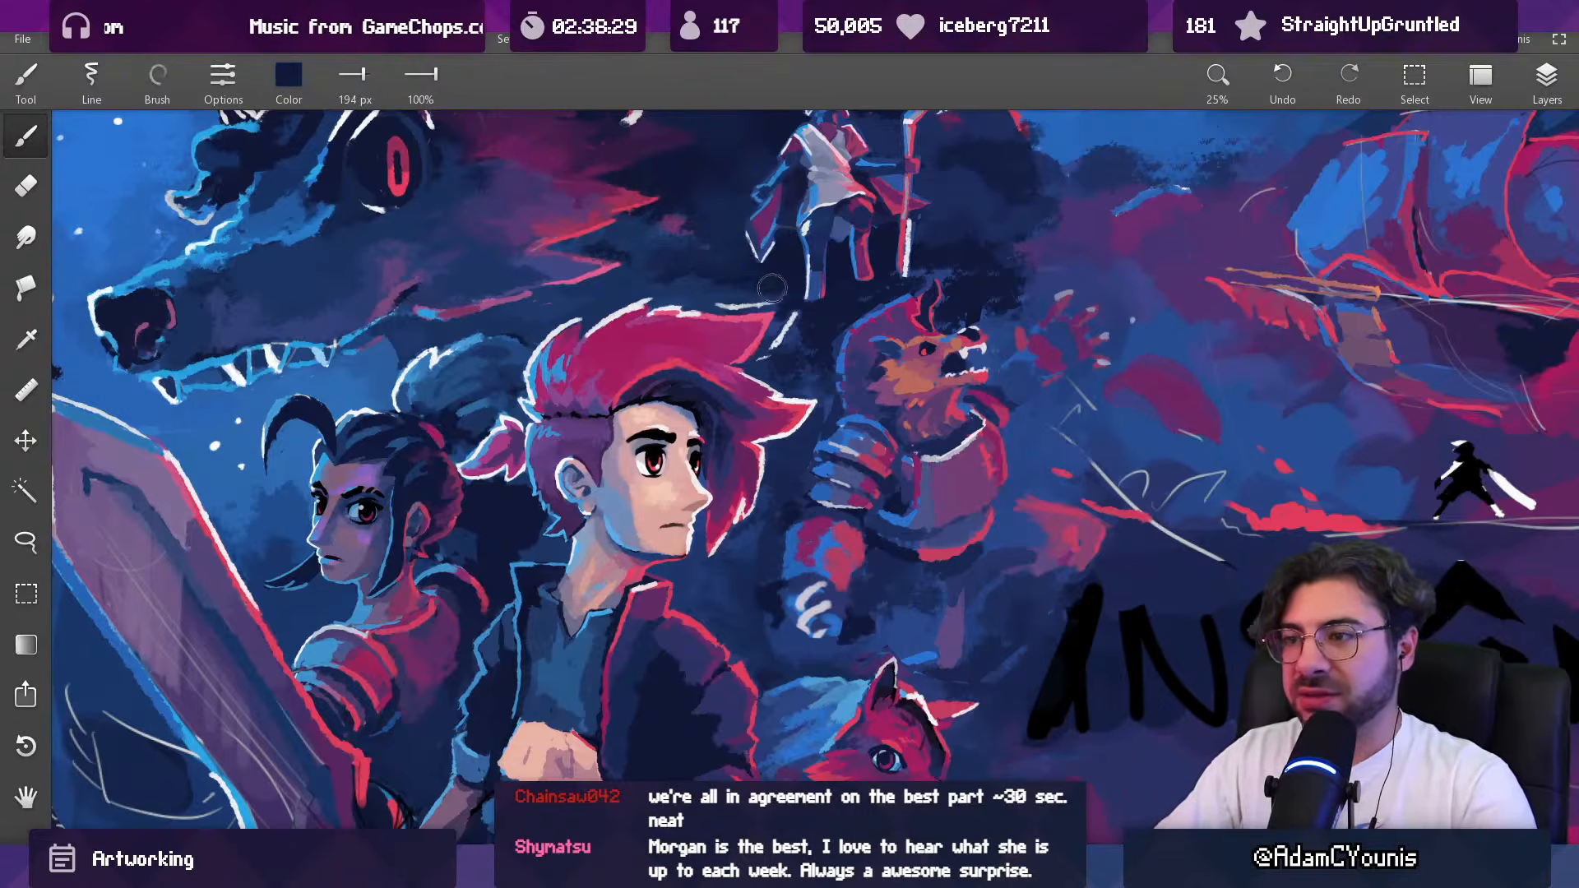
key([)
key([)
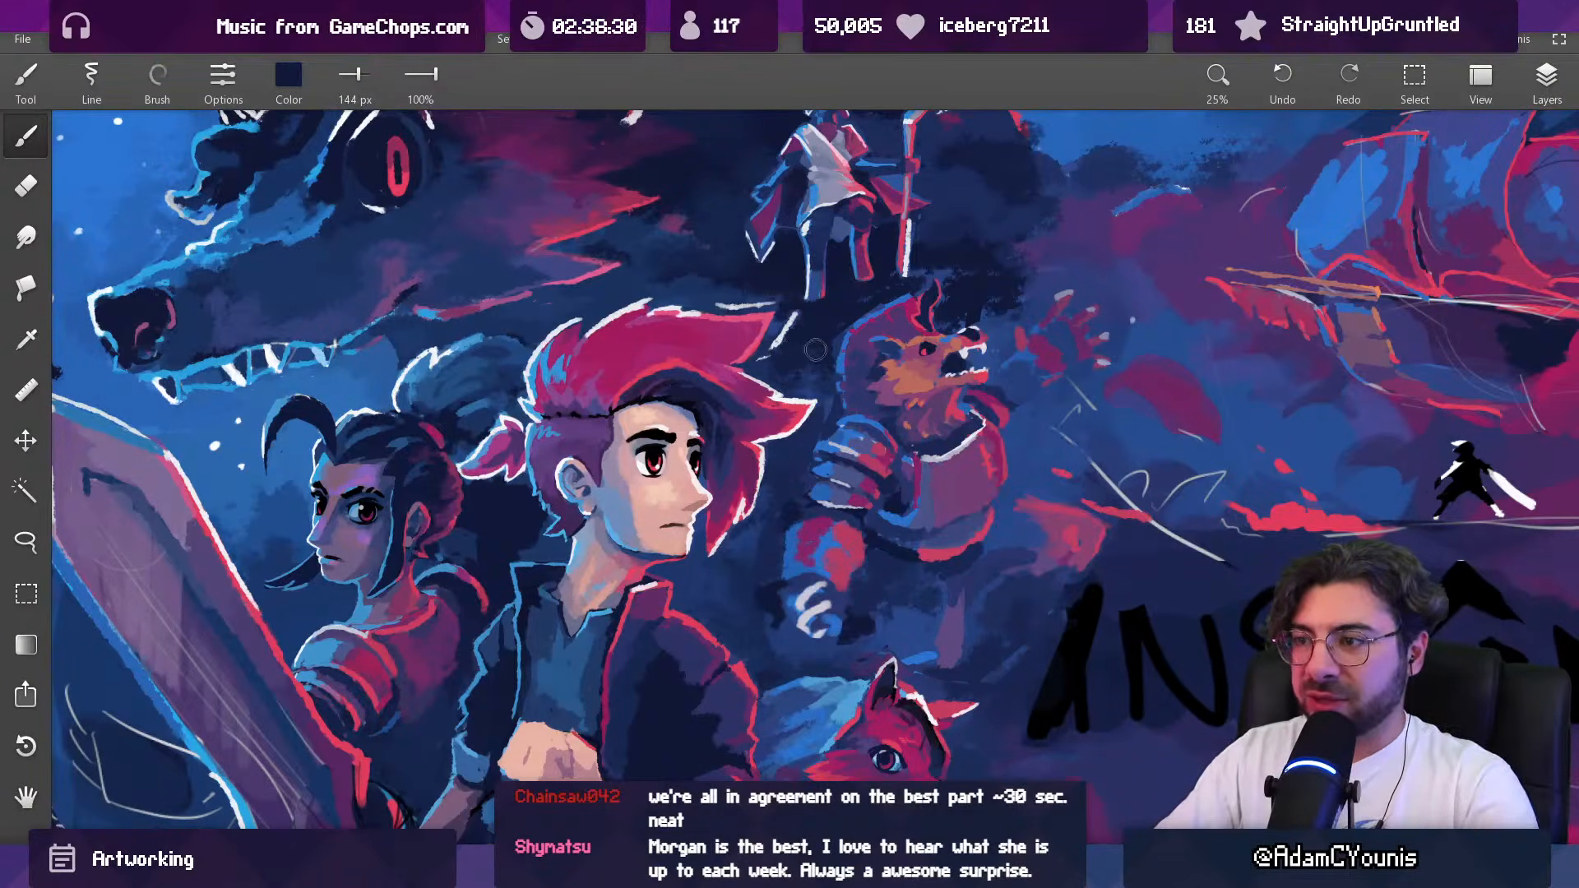
scroll(826, 337, down, 5)
scroll(805, 338, up, 2)
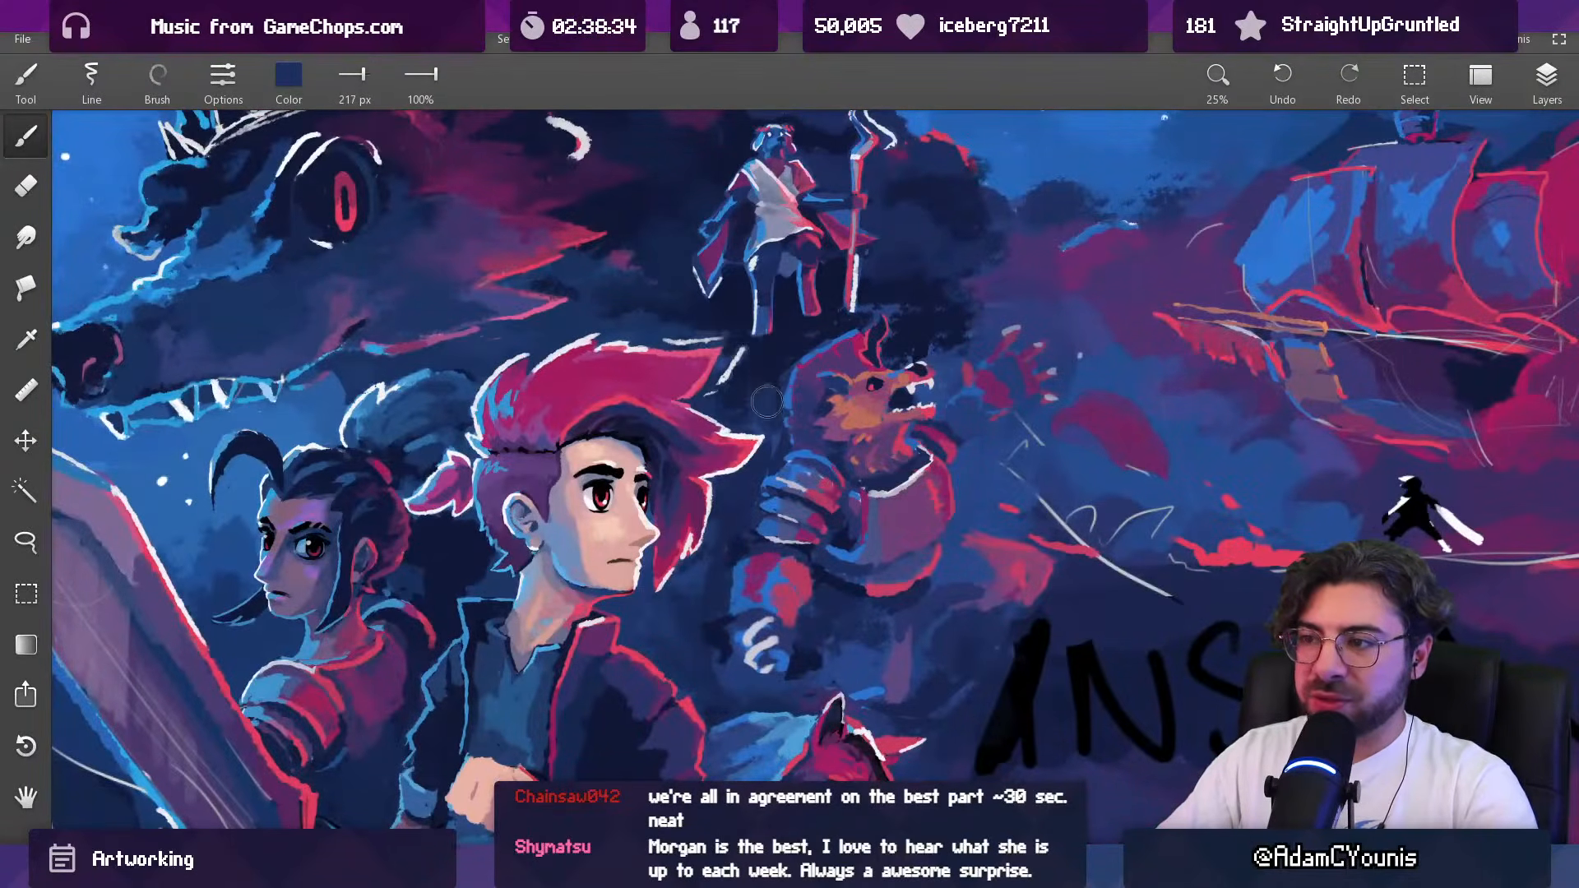
Step: Deepen the navy shadow between the red-haired hero's hair and the armoured beast's head, using the 160 px brush
drag(763, 375, 777, 375)
alt+click(746, 372)
alt+click(782, 374)
scroll(787, 356, down, 3)
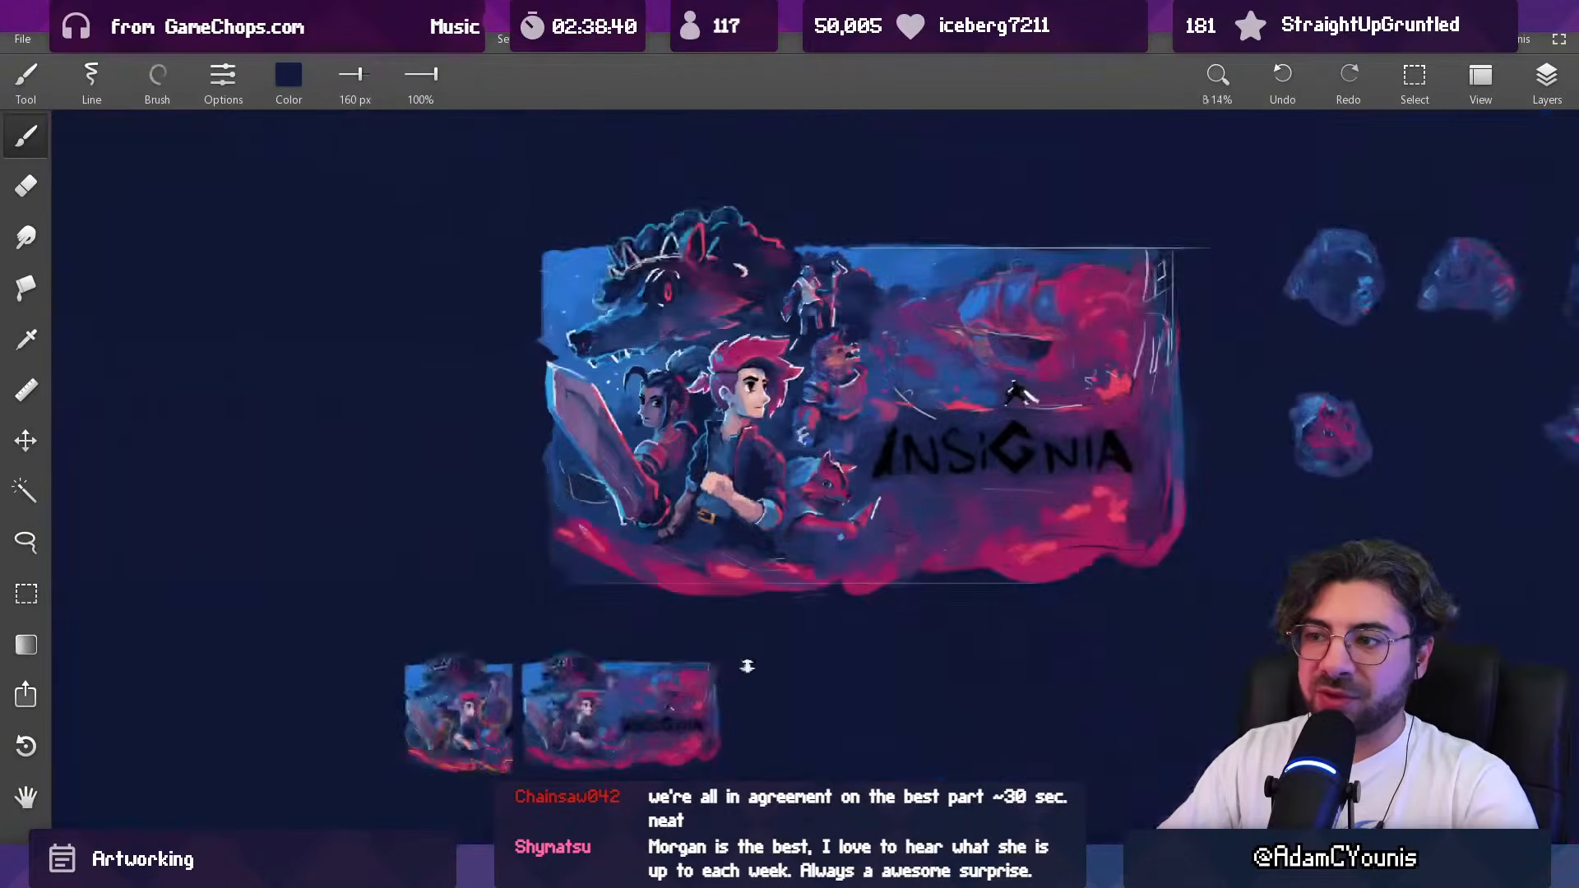
scroll(831, 357, up, 3)
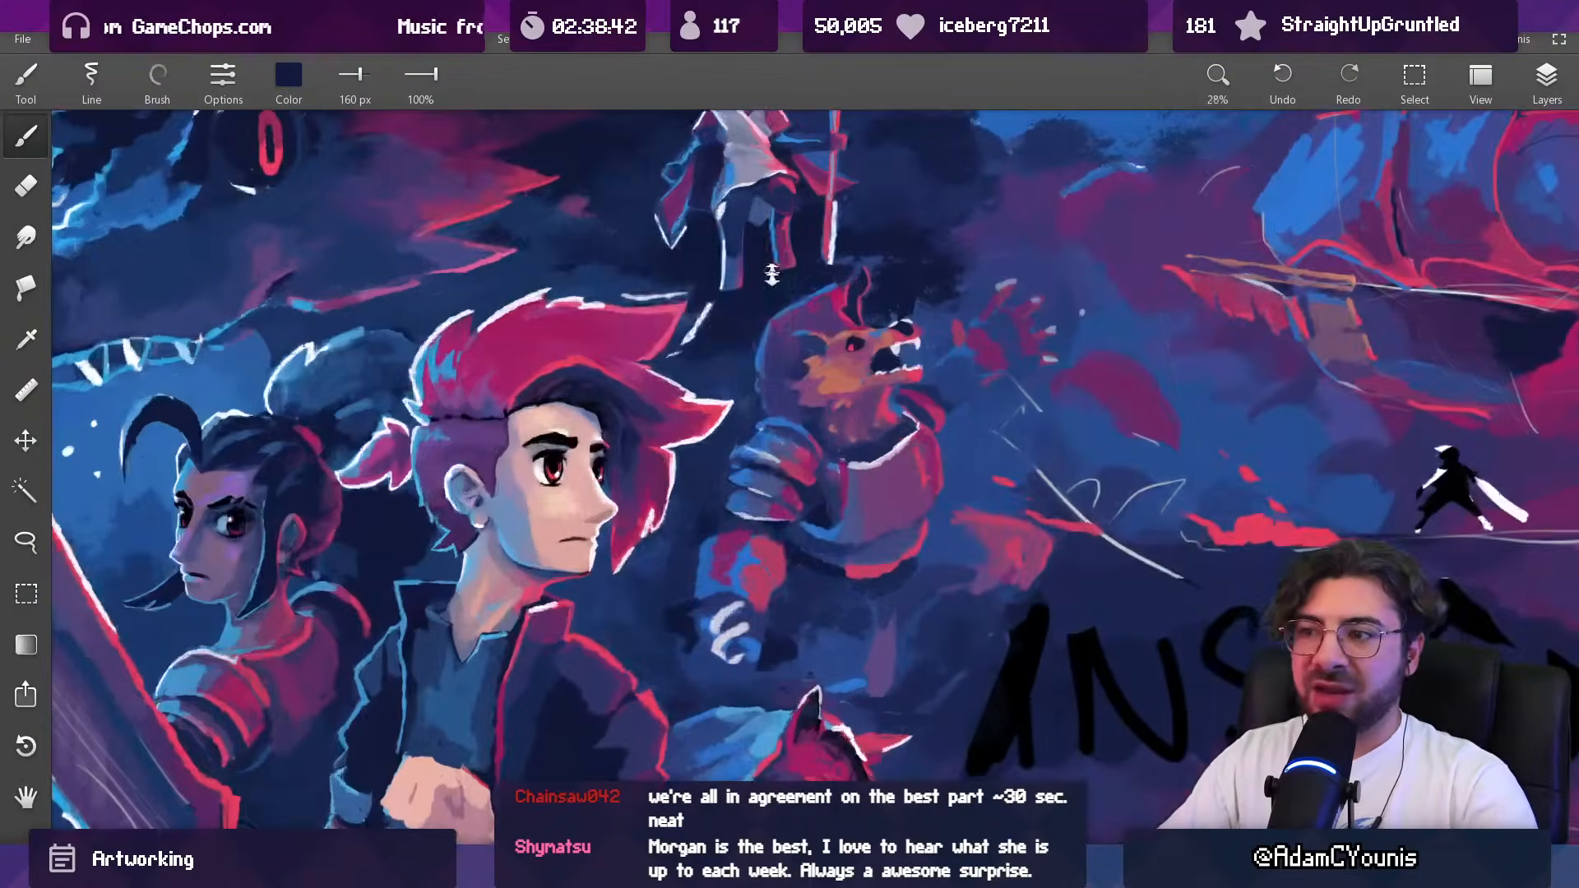
Step: Refine the dark background behind the armoured beast's neck and shoulder with navy tones, using 99 to 122 px brushes
key(bracketleft)
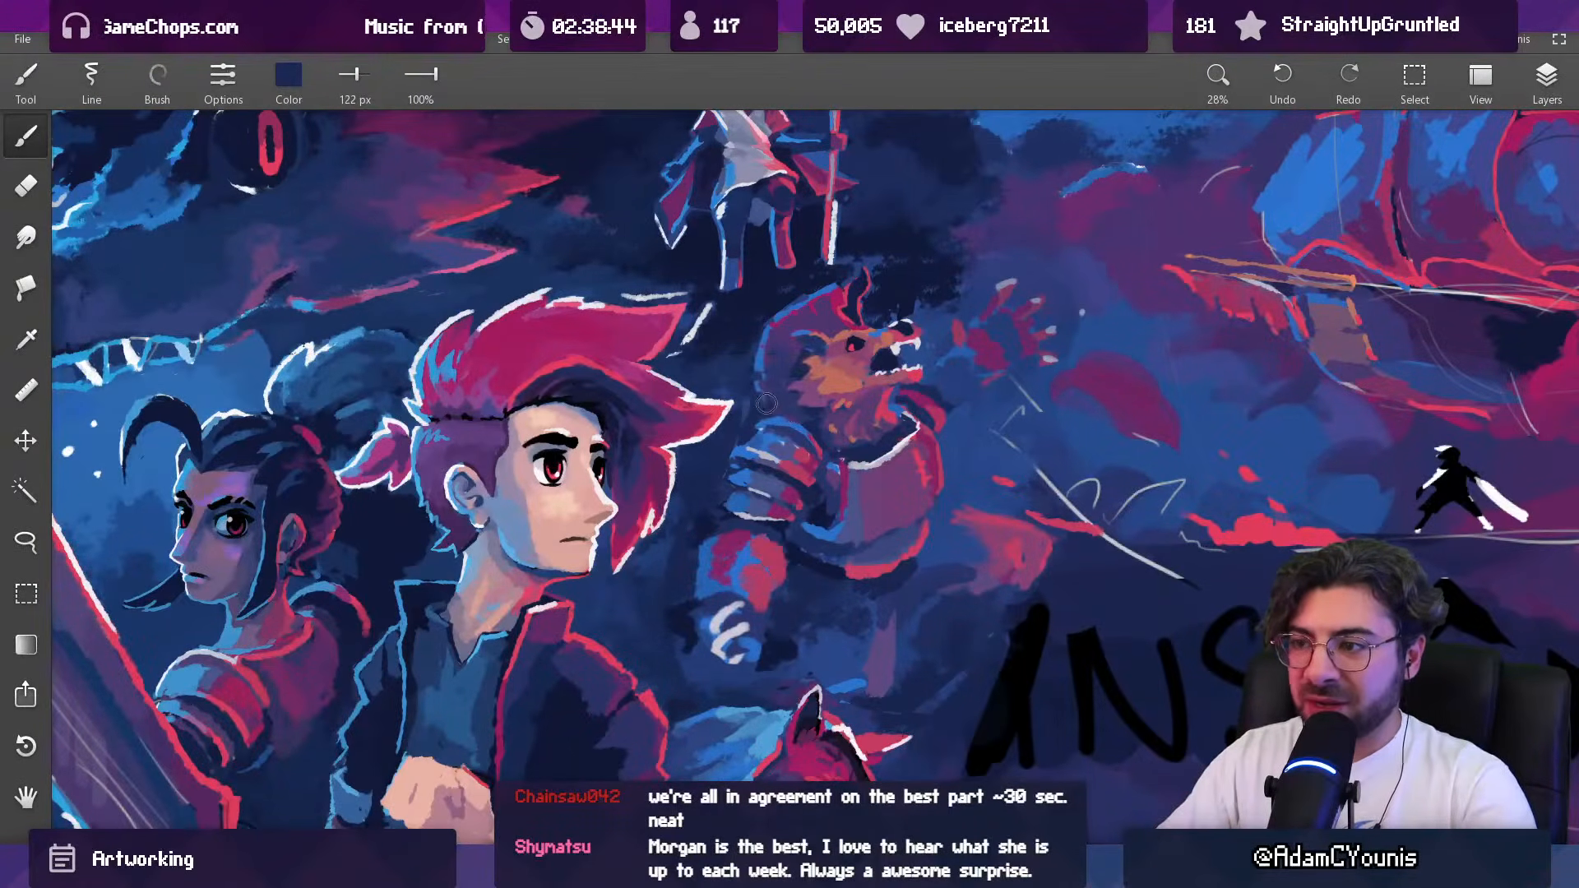
key(bracketleft)
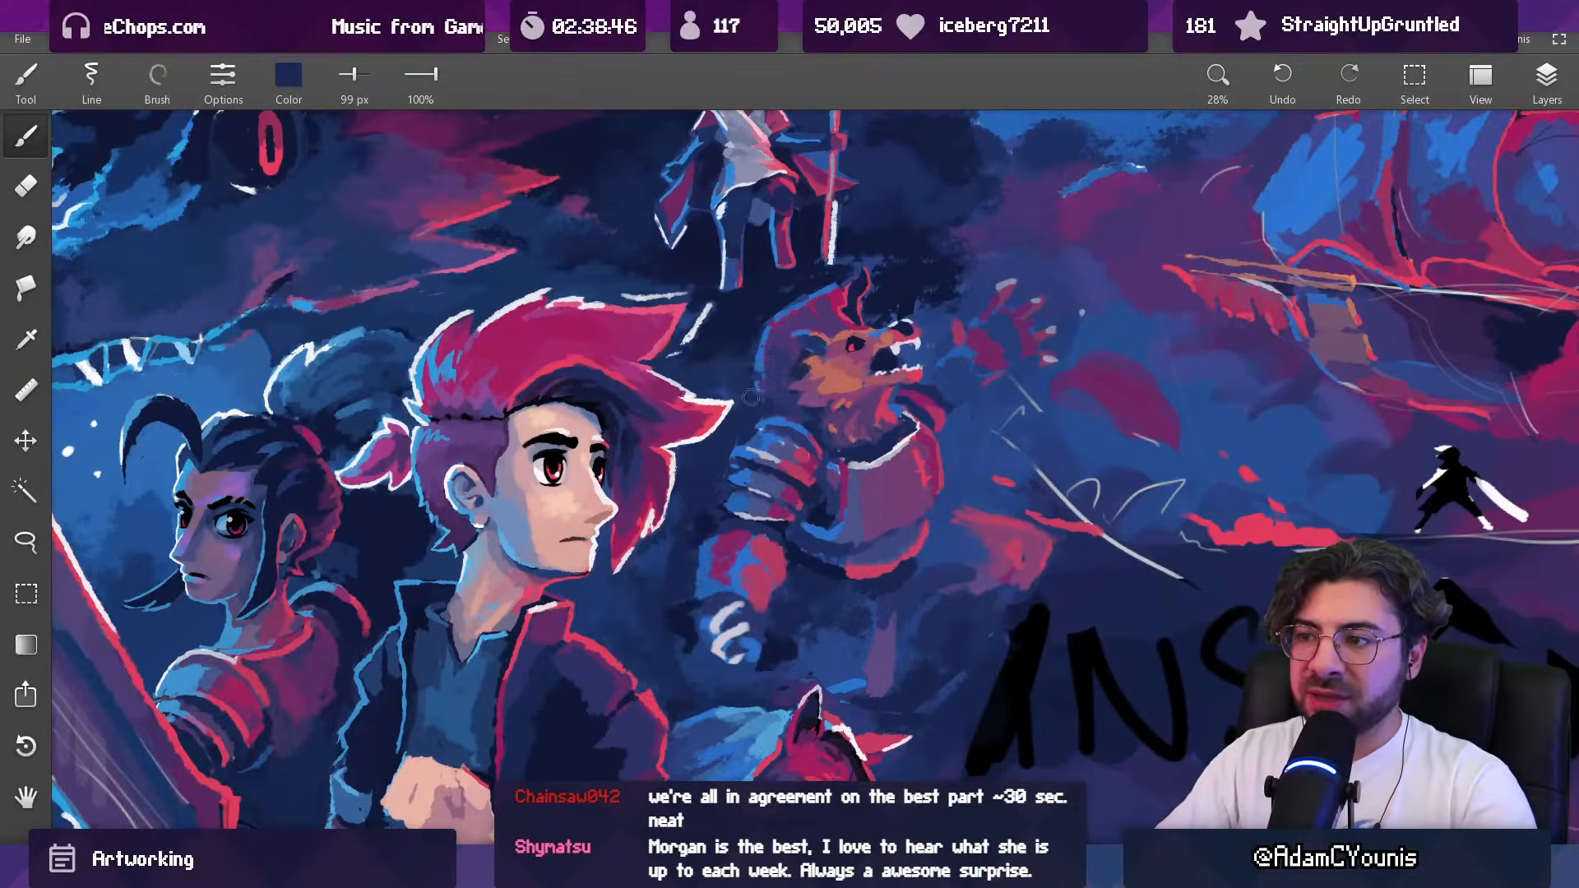
scroll(777, 388, down, 3)
scroll(793, 387, up, 3)
alt+click(712, 360)
key(bracketright)
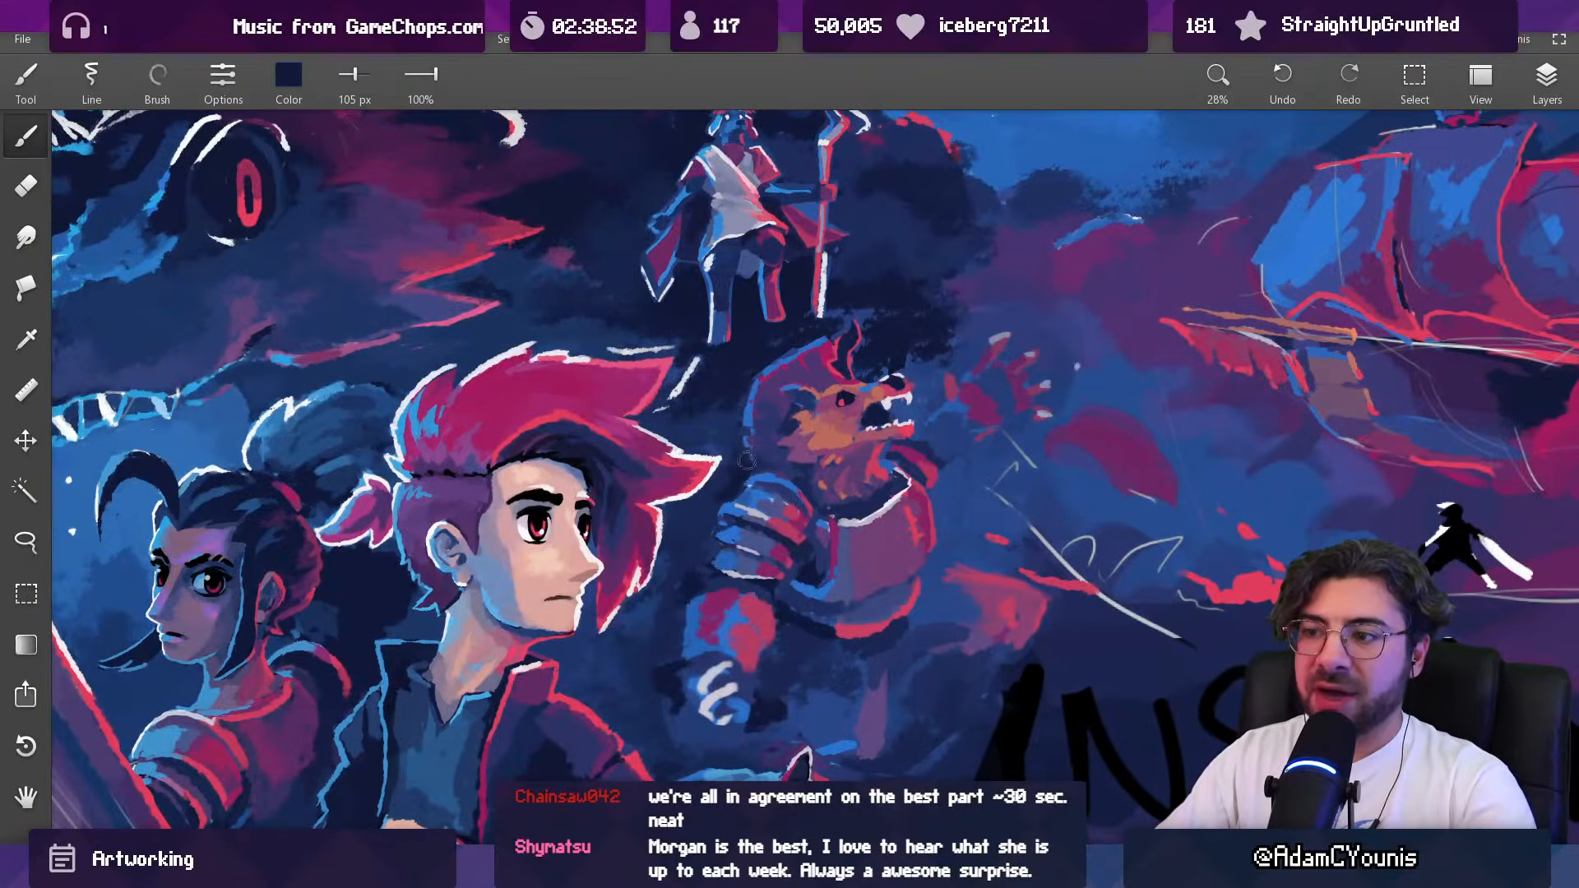
Step: Blend a sampled blue over the gap between the hero and the beast's raised forearm, using the Round brush at 619 px
scroll(745, 466, down, 3)
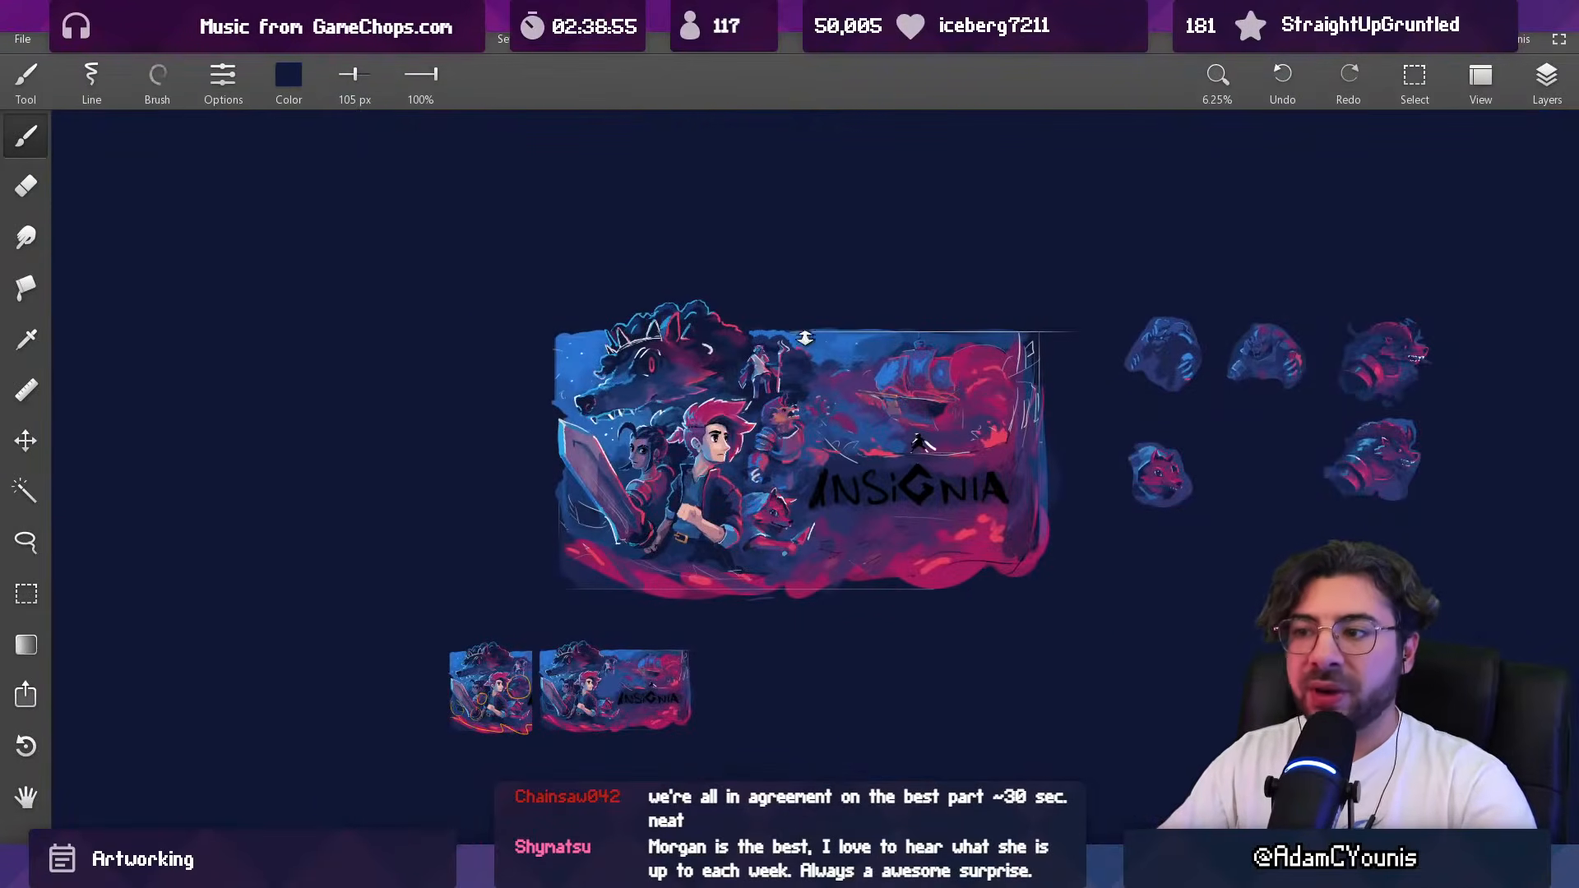
scroll(782, 459, up, 3)
alt+click(610, 477)
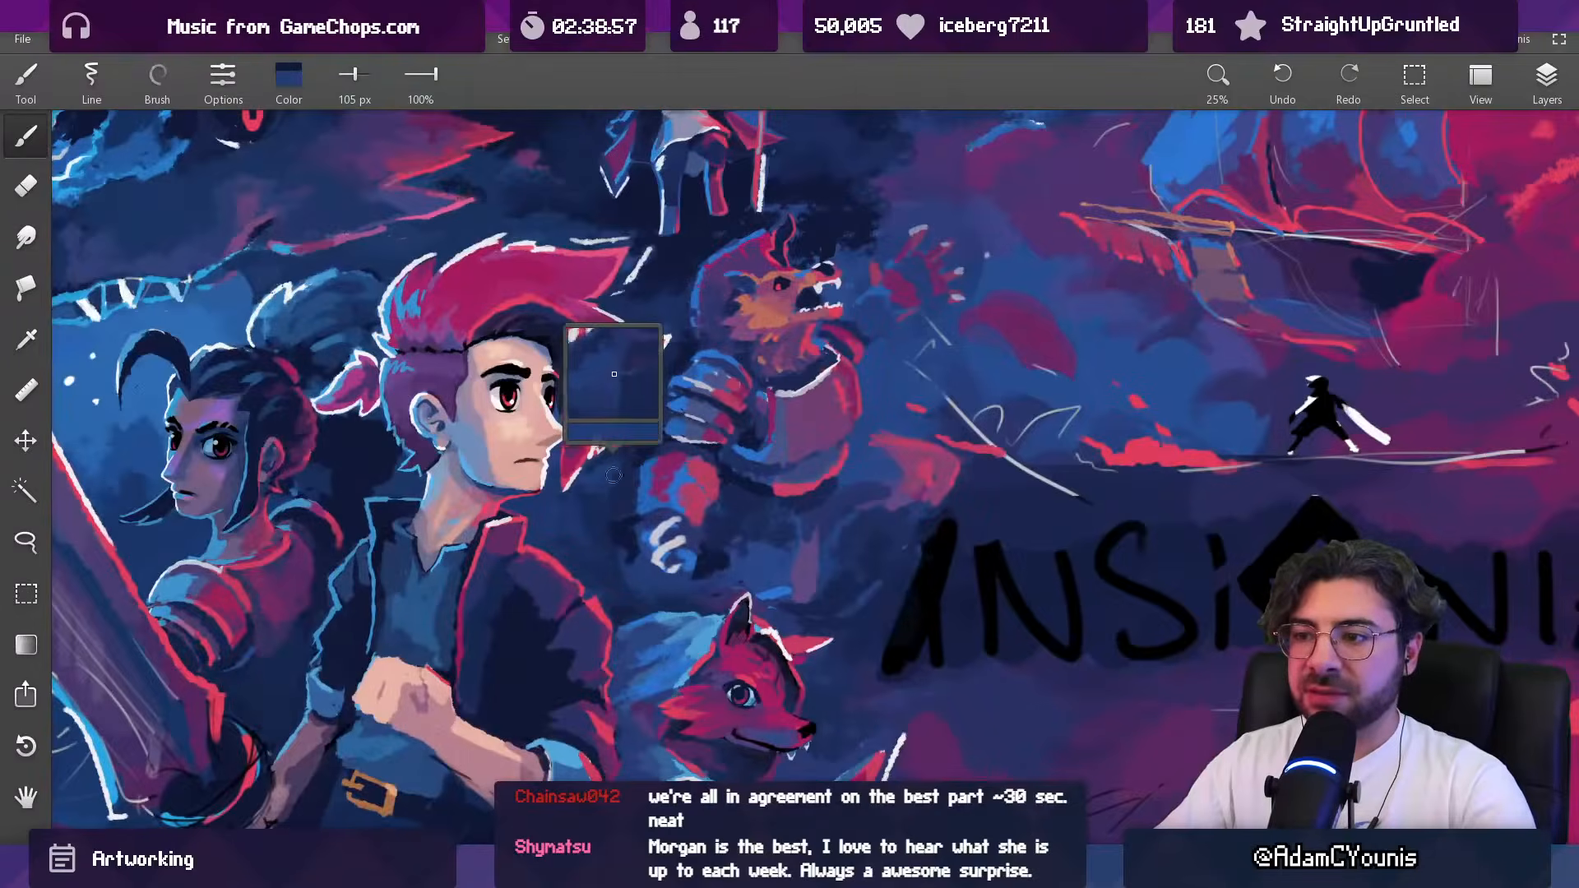
drag(604, 502, 728, 503)
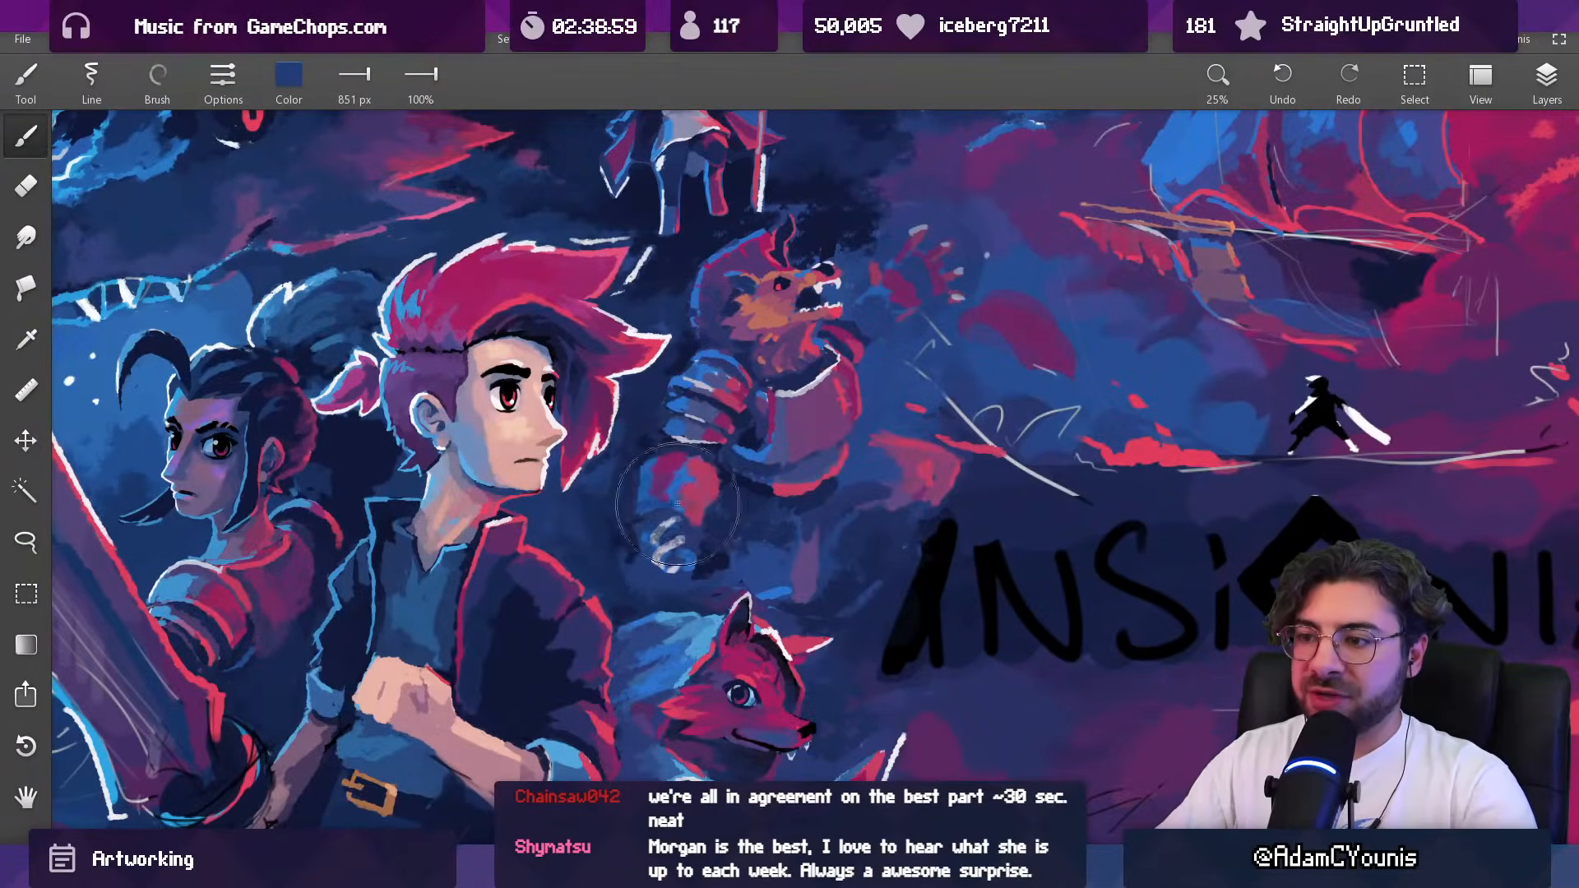
click(164, 89)
click(175, 164)
click(158, 82)
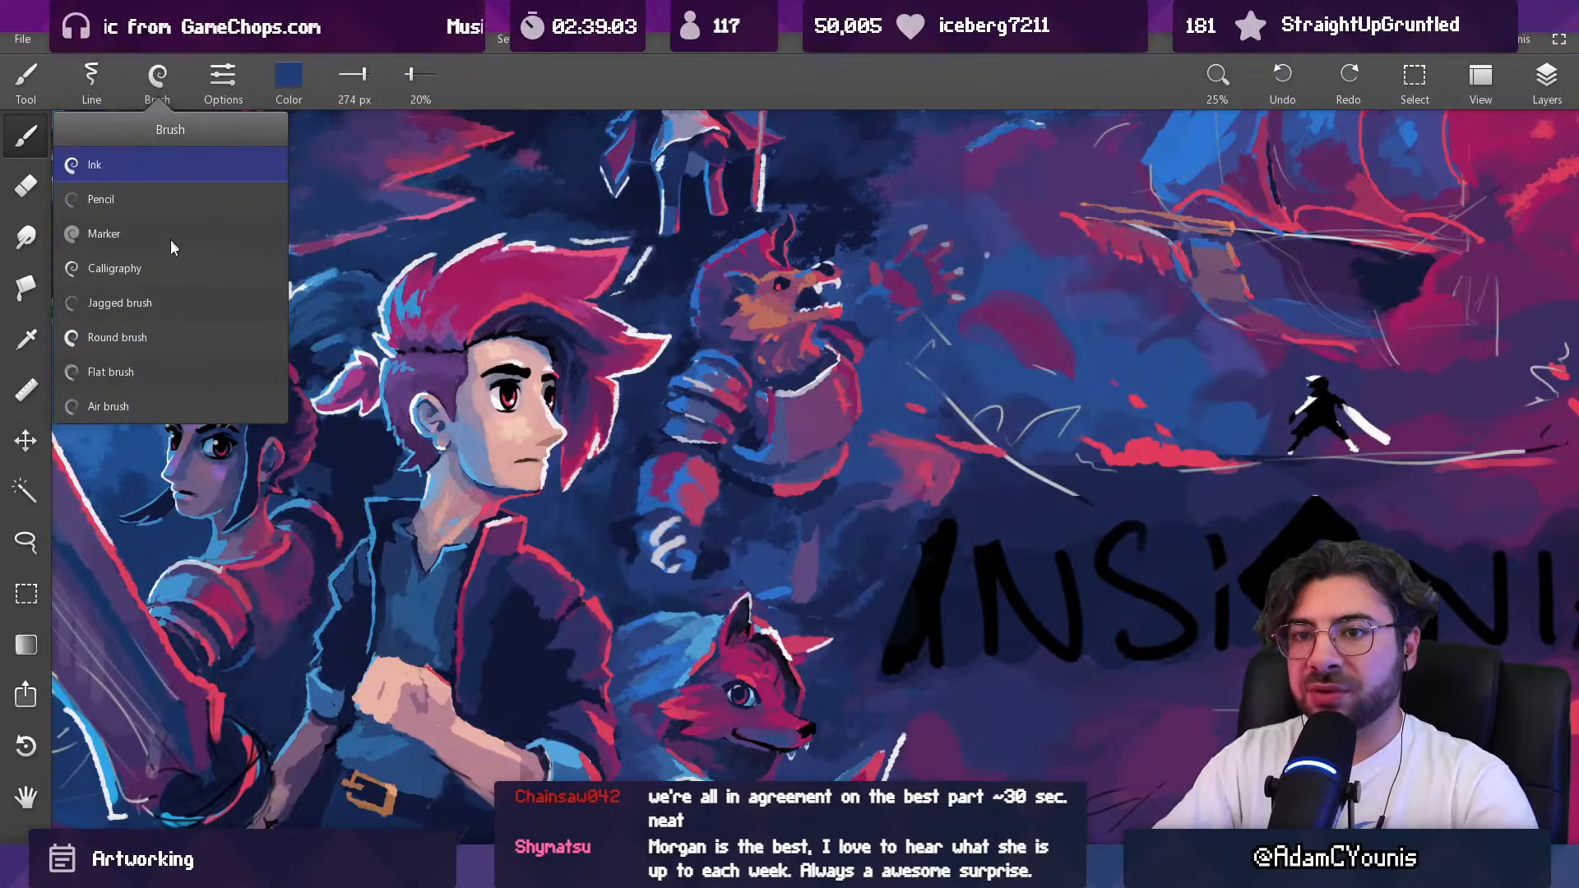
click(162, 343)
alt+click(631, 390)
mouse_move(652, 485)
mouse_down()
mouse_move(689, 528)
mouse_move(685, 395)
mouse_move(711, 442)
mouse_move(755, 407)
mouse_up()
scroll(755, 407, down, 2)
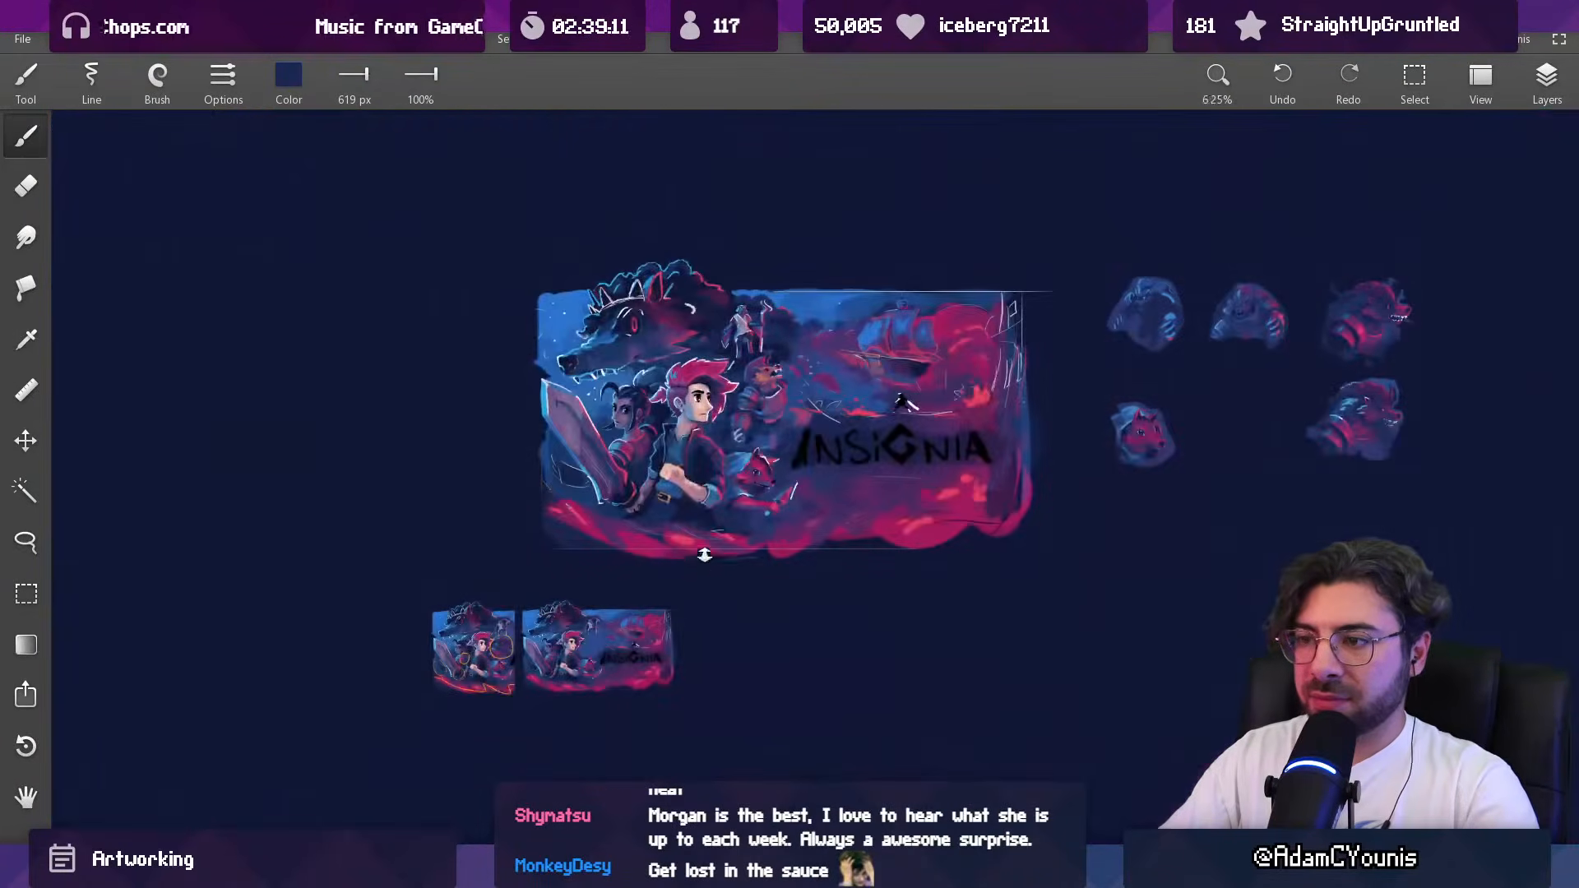
Step: Sample a red from the armoured beast, change the brush type and set its size to 55 px for detail work
scroll(761, 409, up, 3)
alt+click(734, 338)
click(157, 80)
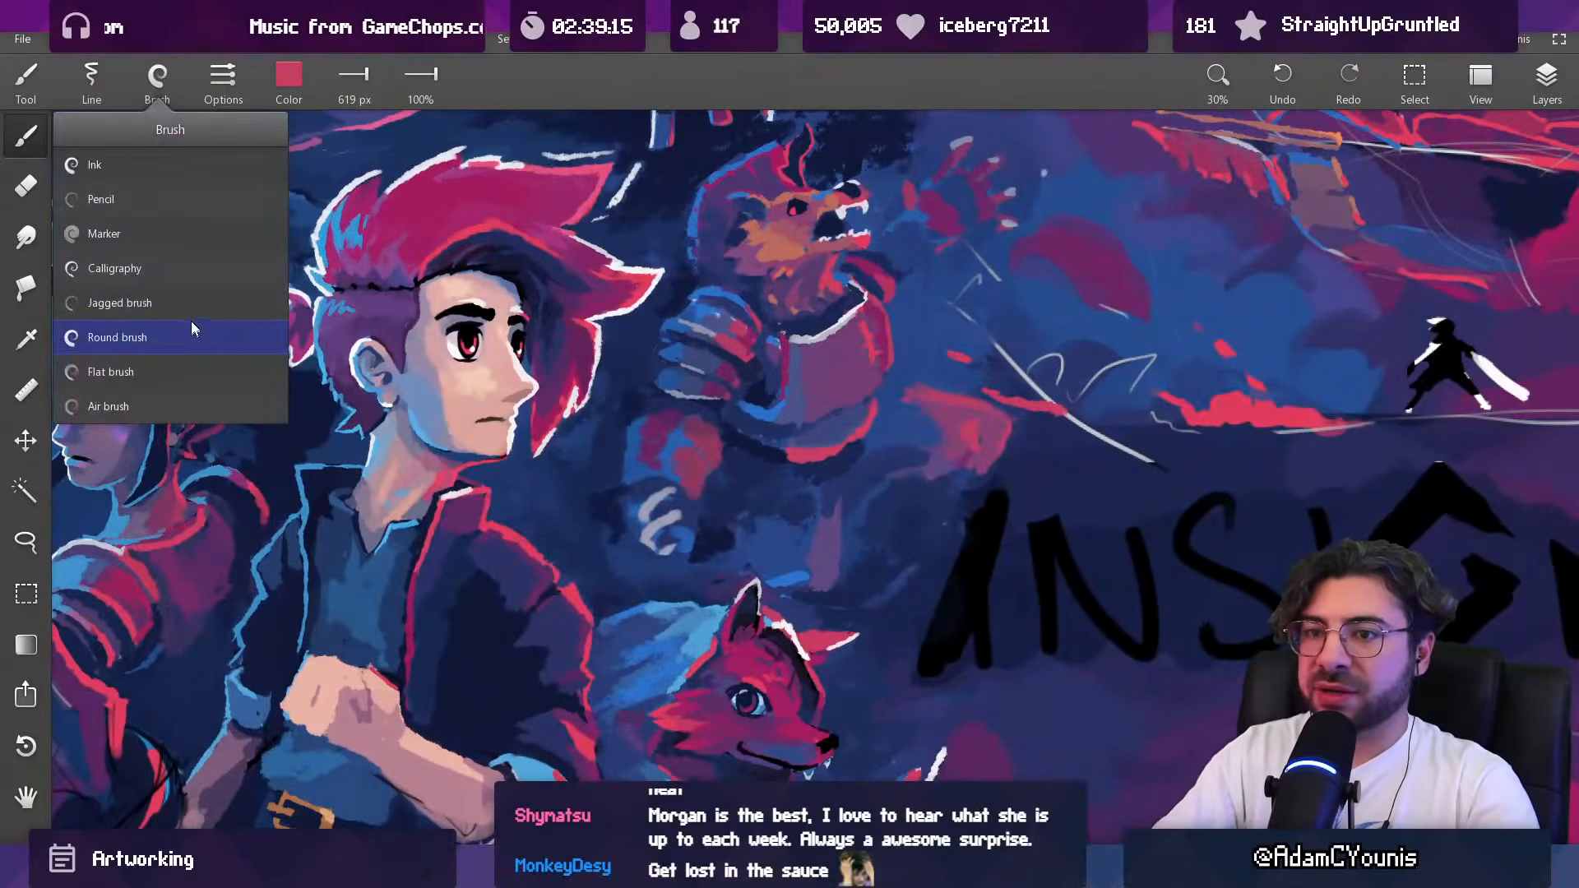
click(116, 337)
key(bracketright)
key(bracketright)
key(bracketright)
scroll(712, 462, down, 5)
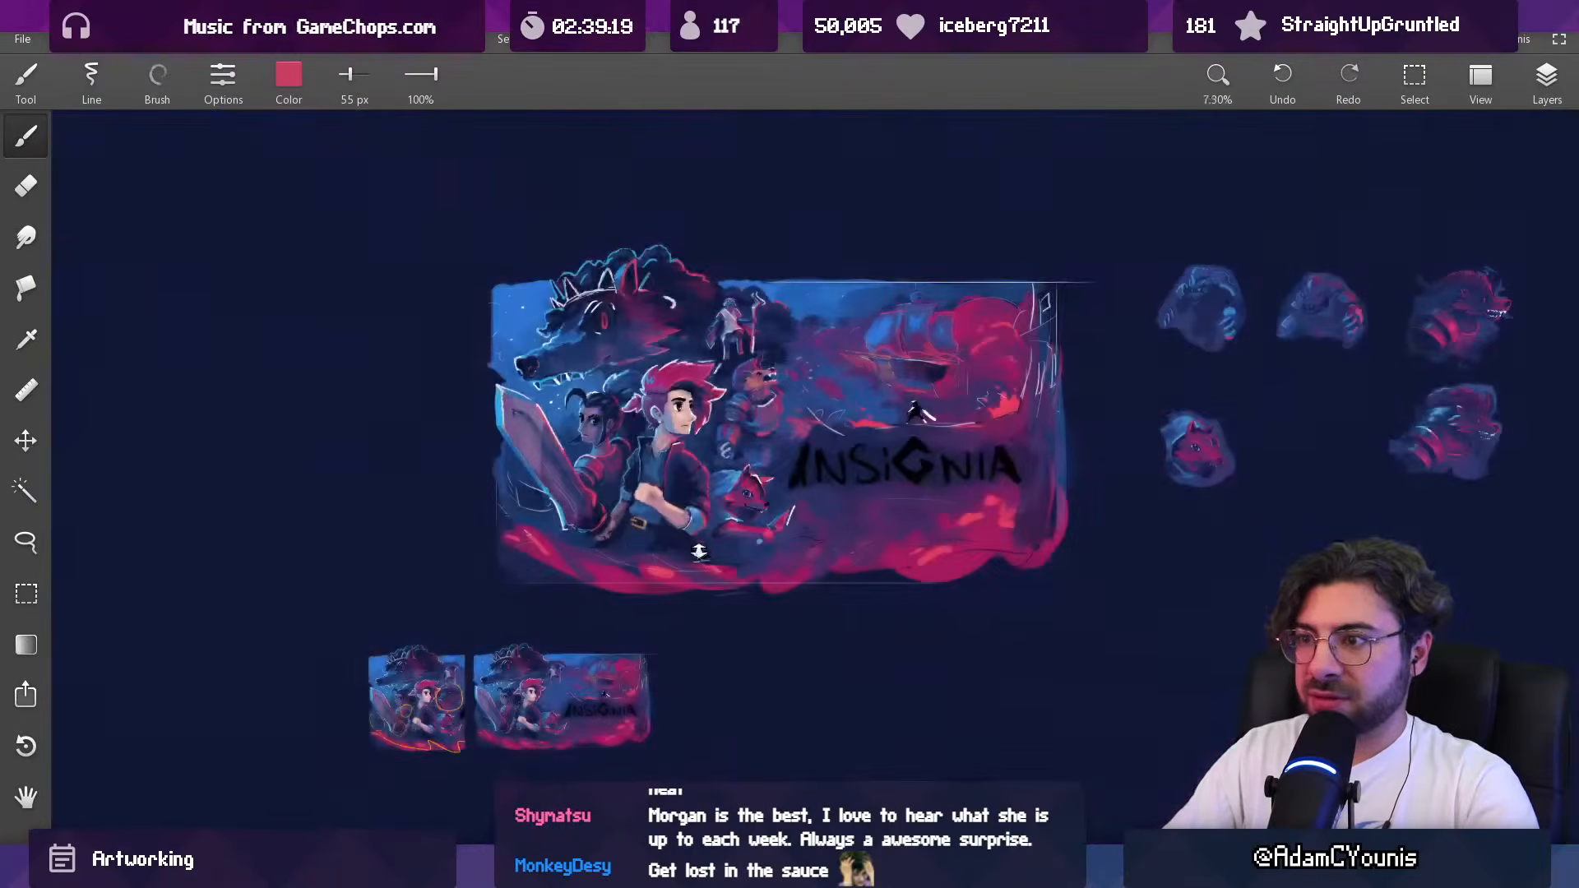
Step: Shape the edge of the armoured beast's forearm with navy and blue sampled from the artwork, enlarging the brush to 67 px
scroll(729, 380, up, 5)
alt+click(714, 425)
key(bracketright)
key(bracketright)
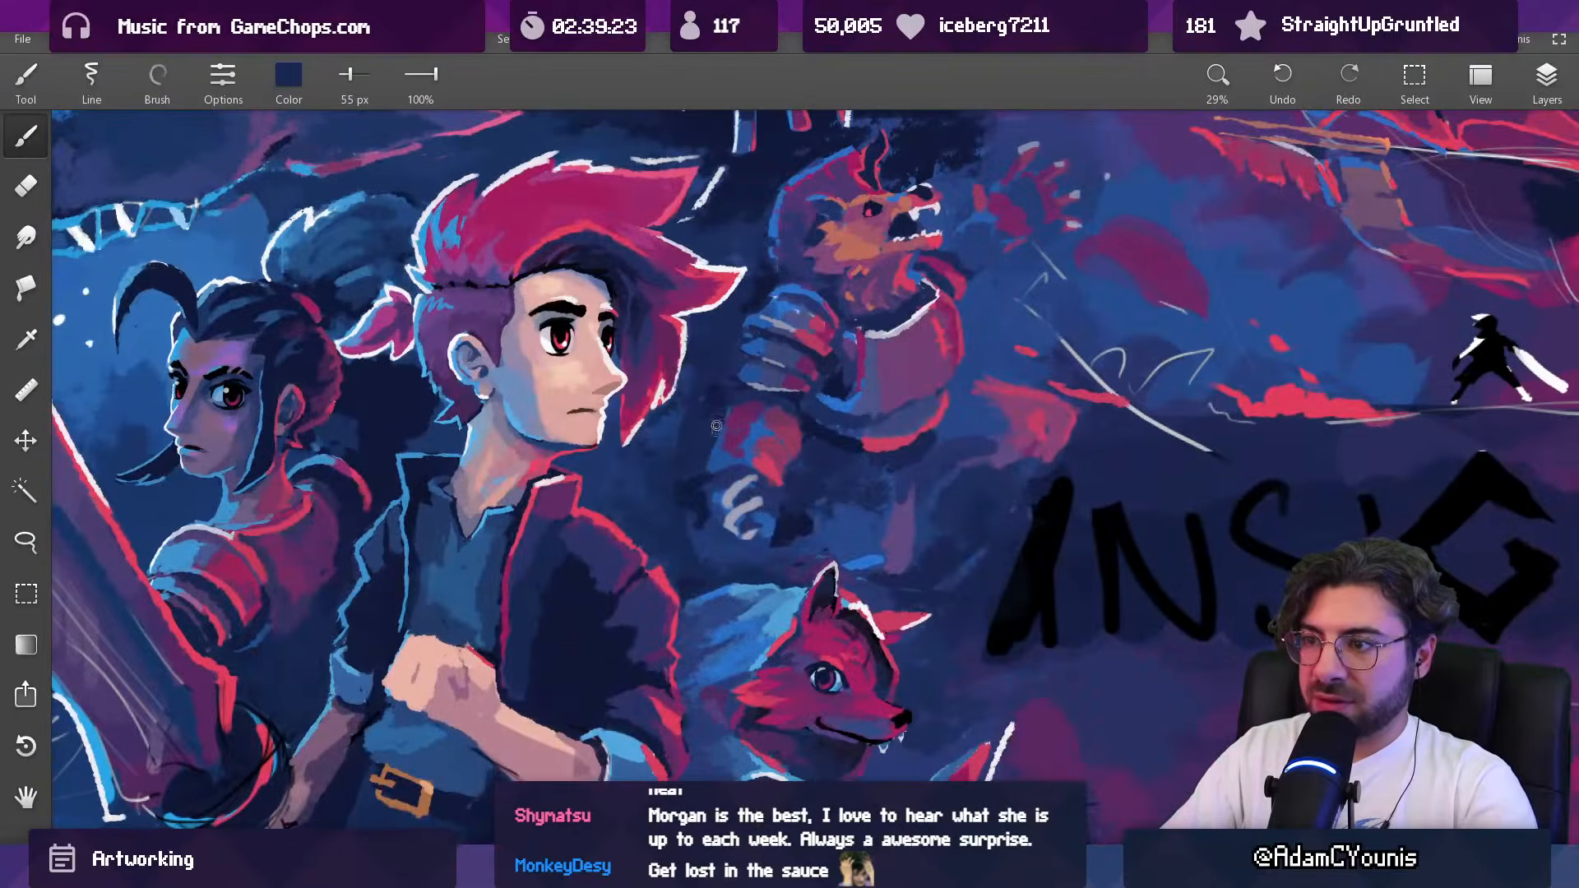
alt+click(714, 469)
drag(727, 421, 788, 394)
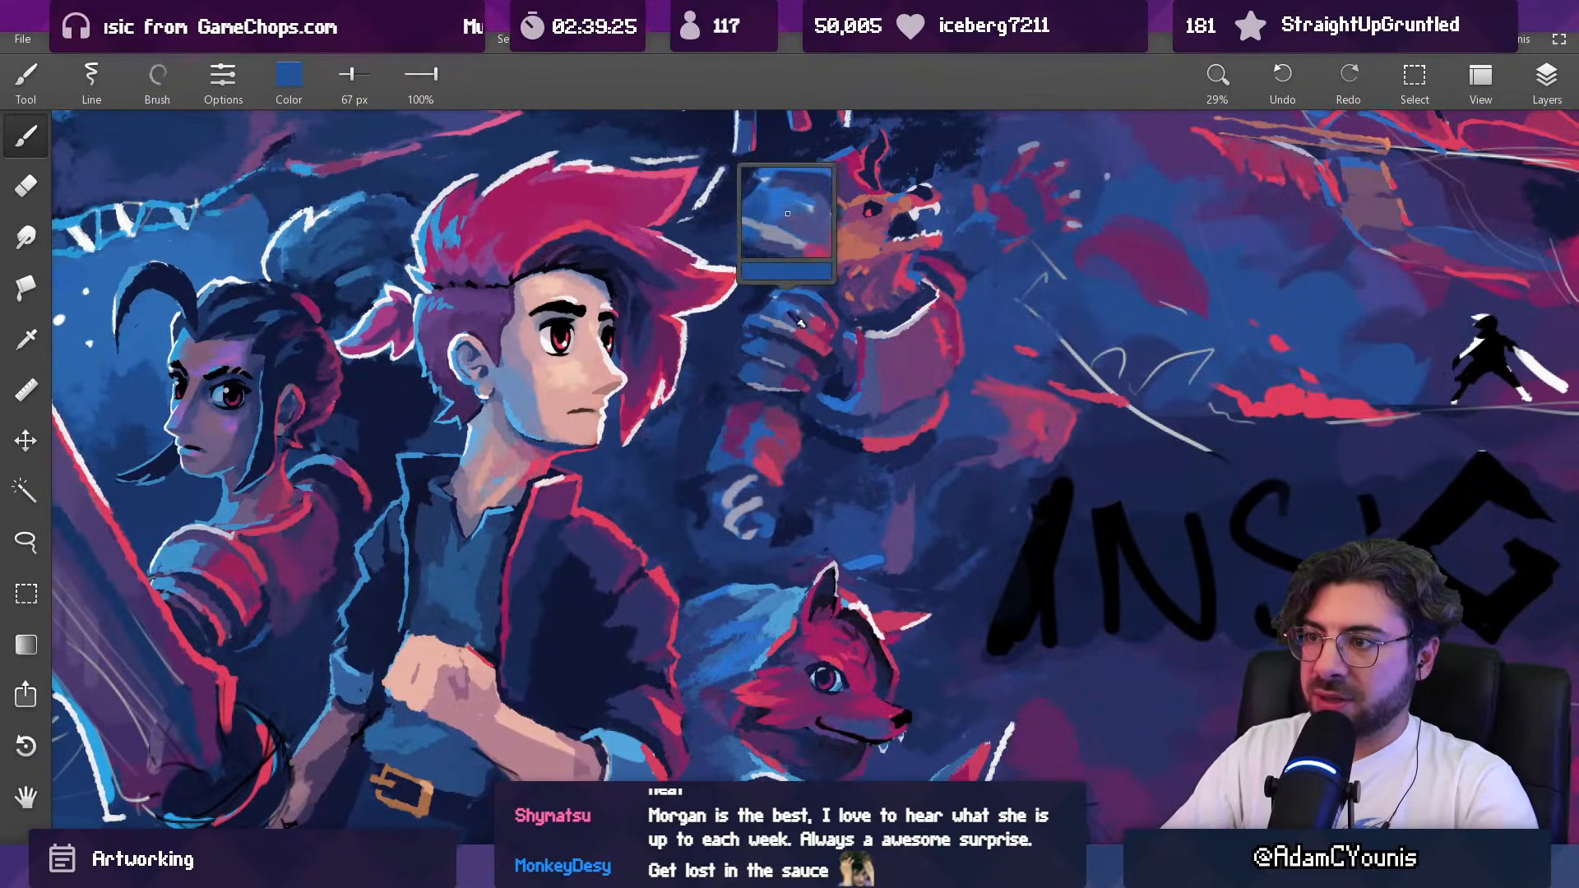
Step: Add an off-white stroke to the claws of the beast's lowered hand with a 54 px brush
alt+click(898, 329)
key(bracketleft)
key(bracketleft)
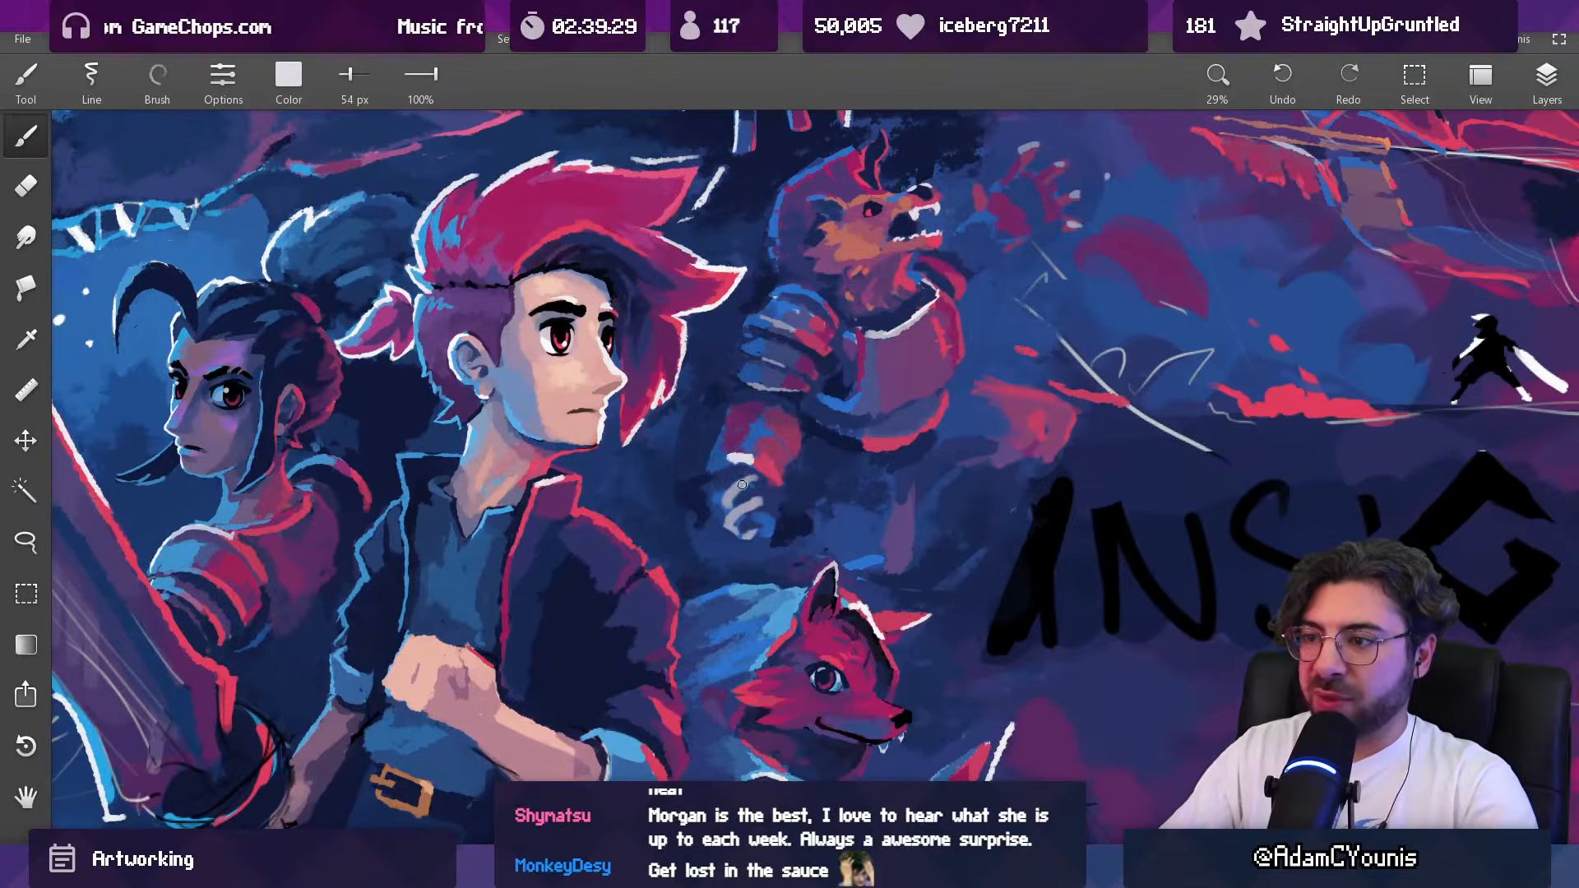
scroll(744, 509, down, 5)
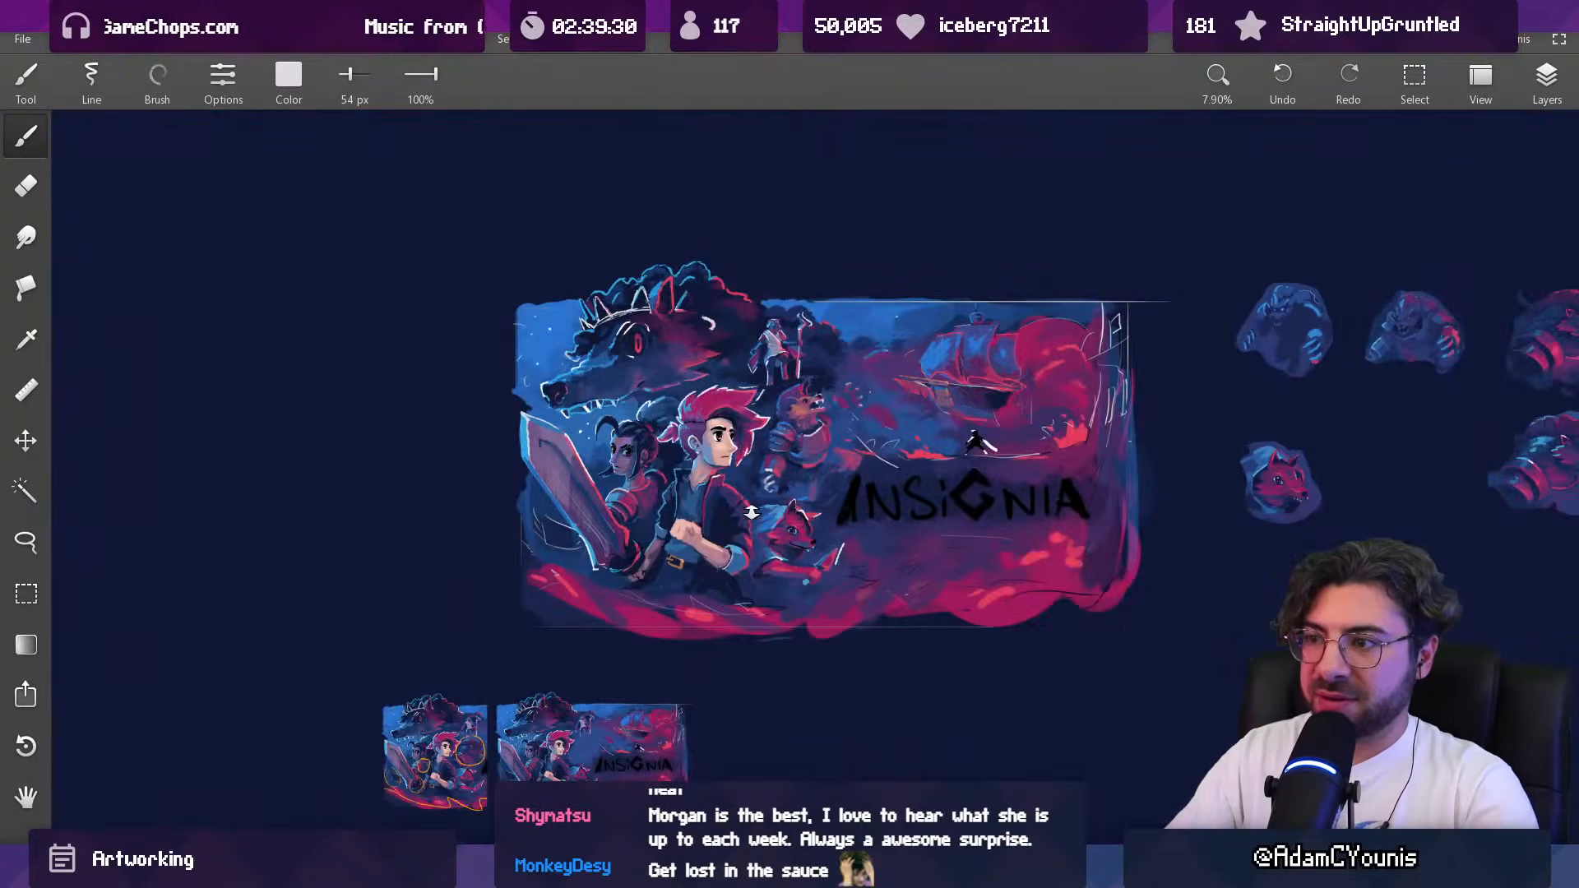
scroll(820, 423, up, 4)
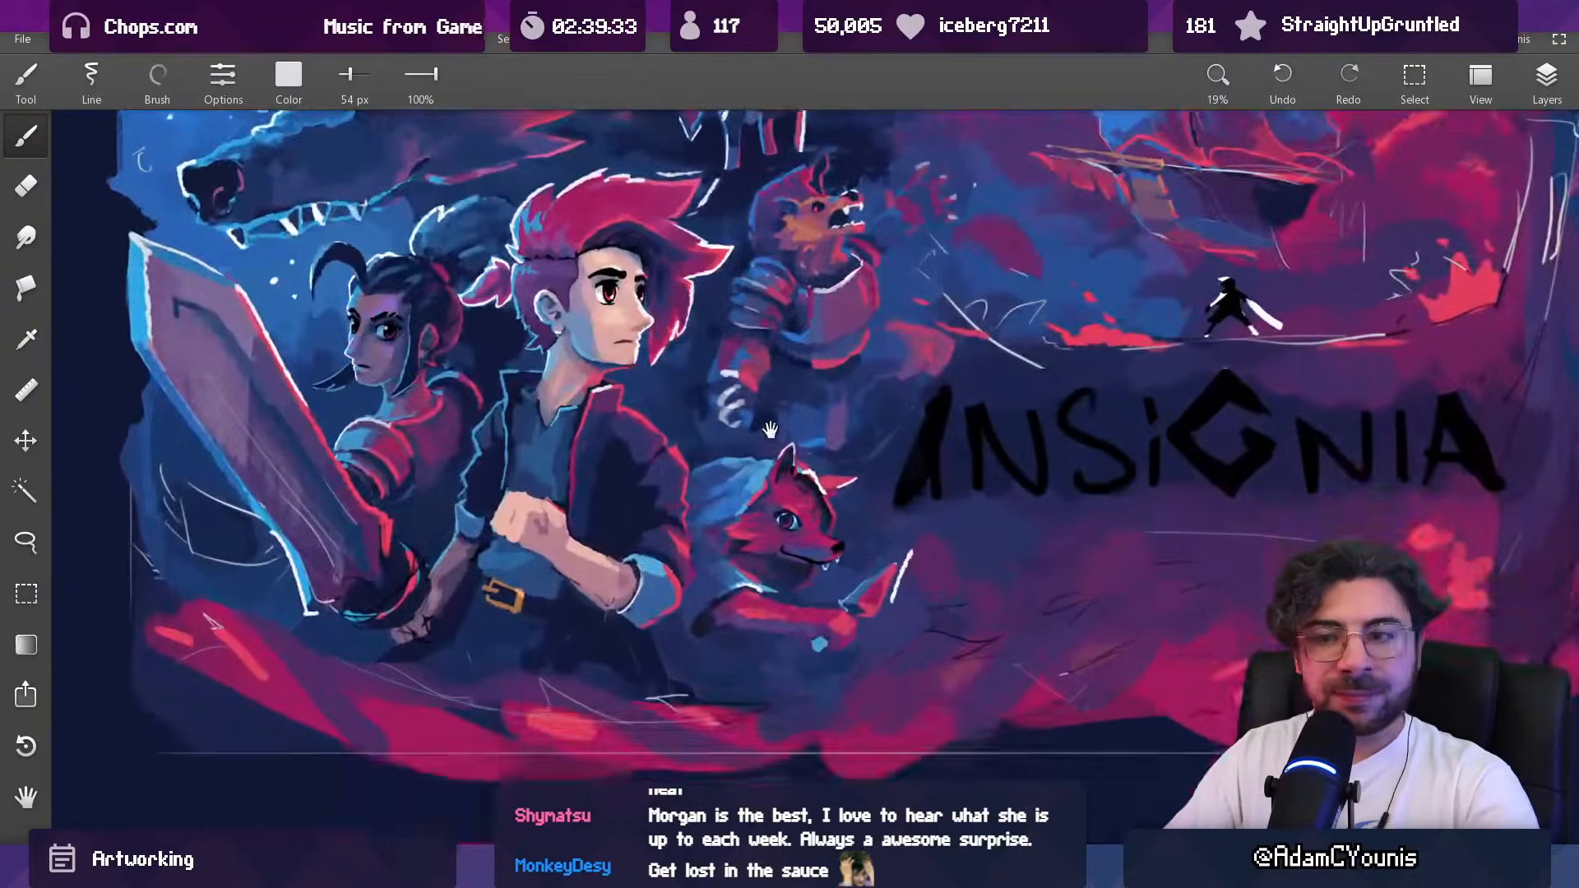
Step: Paint sampled navy around the claws of the beast's lowered hand, enlarging the brush to 88 px
scroll(769, 430, up, 3)
alt+click(695, 361)
key(bracketright)
key(bracketright)
key(bracketright)
mouse_move(670, 390)
mouse_down()
mouse_move(717, 362)
mouse_move(658, 352)
mouse_up()
alt+click(676, 363)
key(bracketright)
Step: Refine the shape and shading of the beast's claws with navy, pale grey and muted purple-blue tones sampled from the artwork
alt+click(678, 409)
alt+click(674, 417)
alt+click(673, 397)
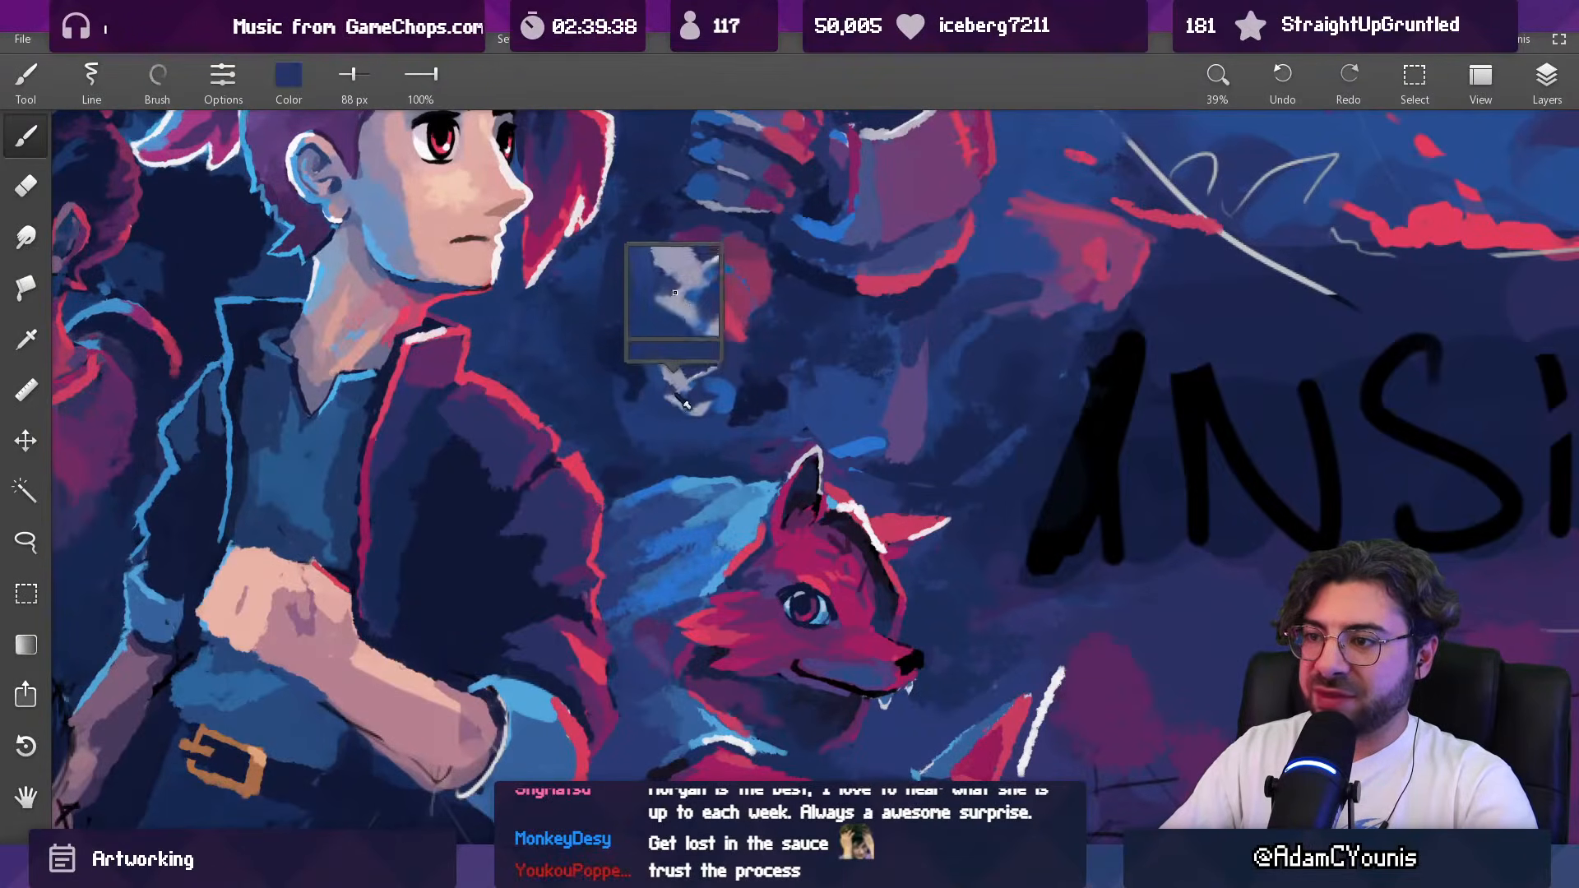
alt+click(714, 423)
mouse_move(680, 408)
mouse_down()
mouse_move(691, 423)
mouse_move(697, 410)
mouse_up()
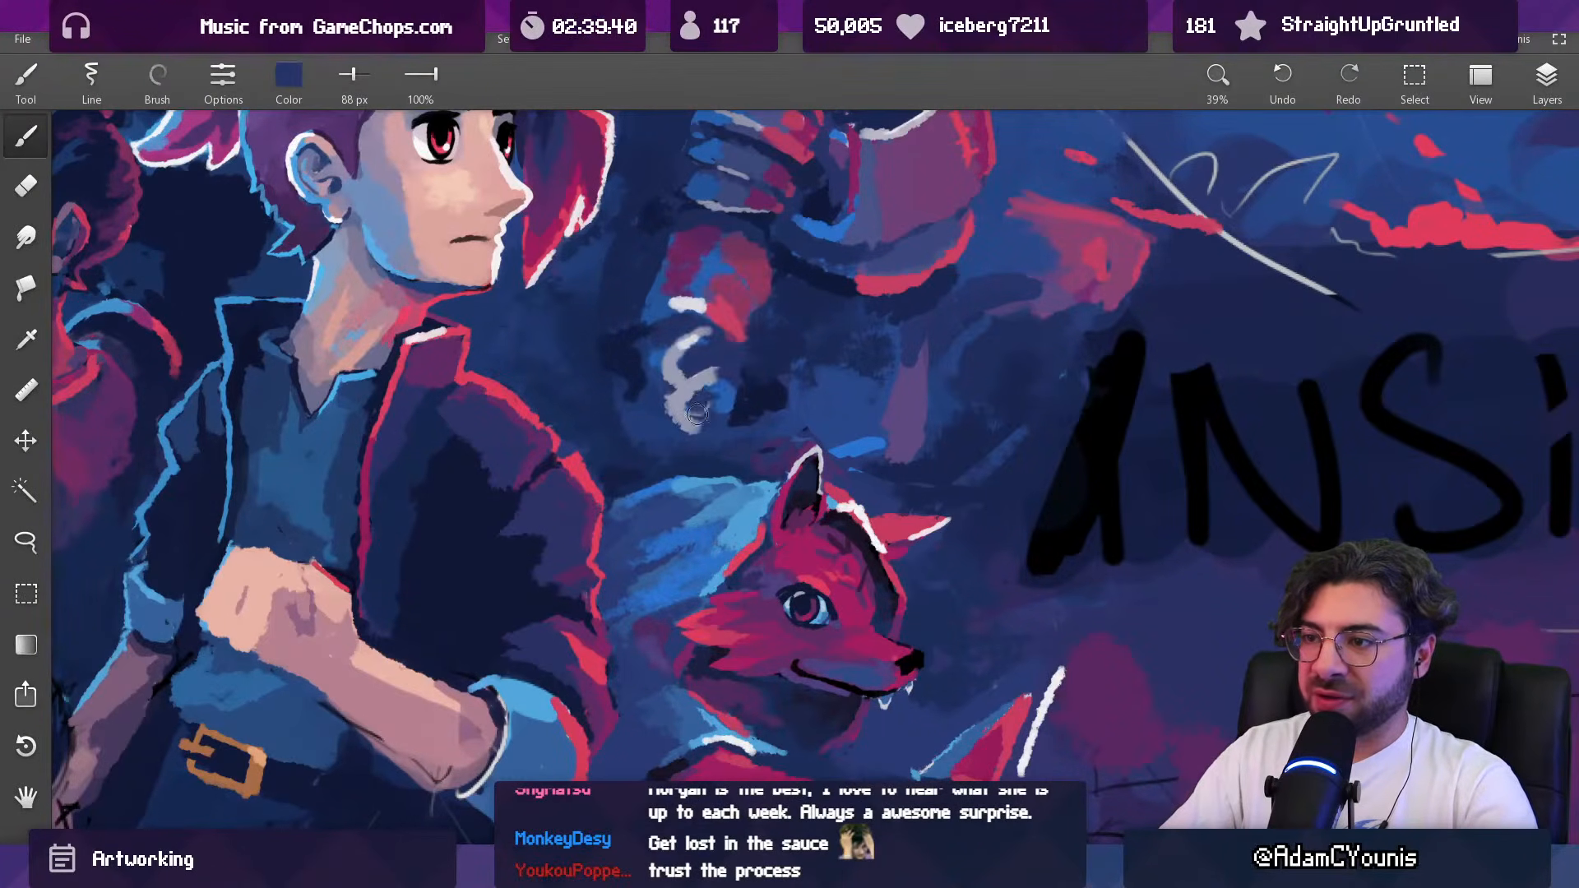
alt+click(703, 365)
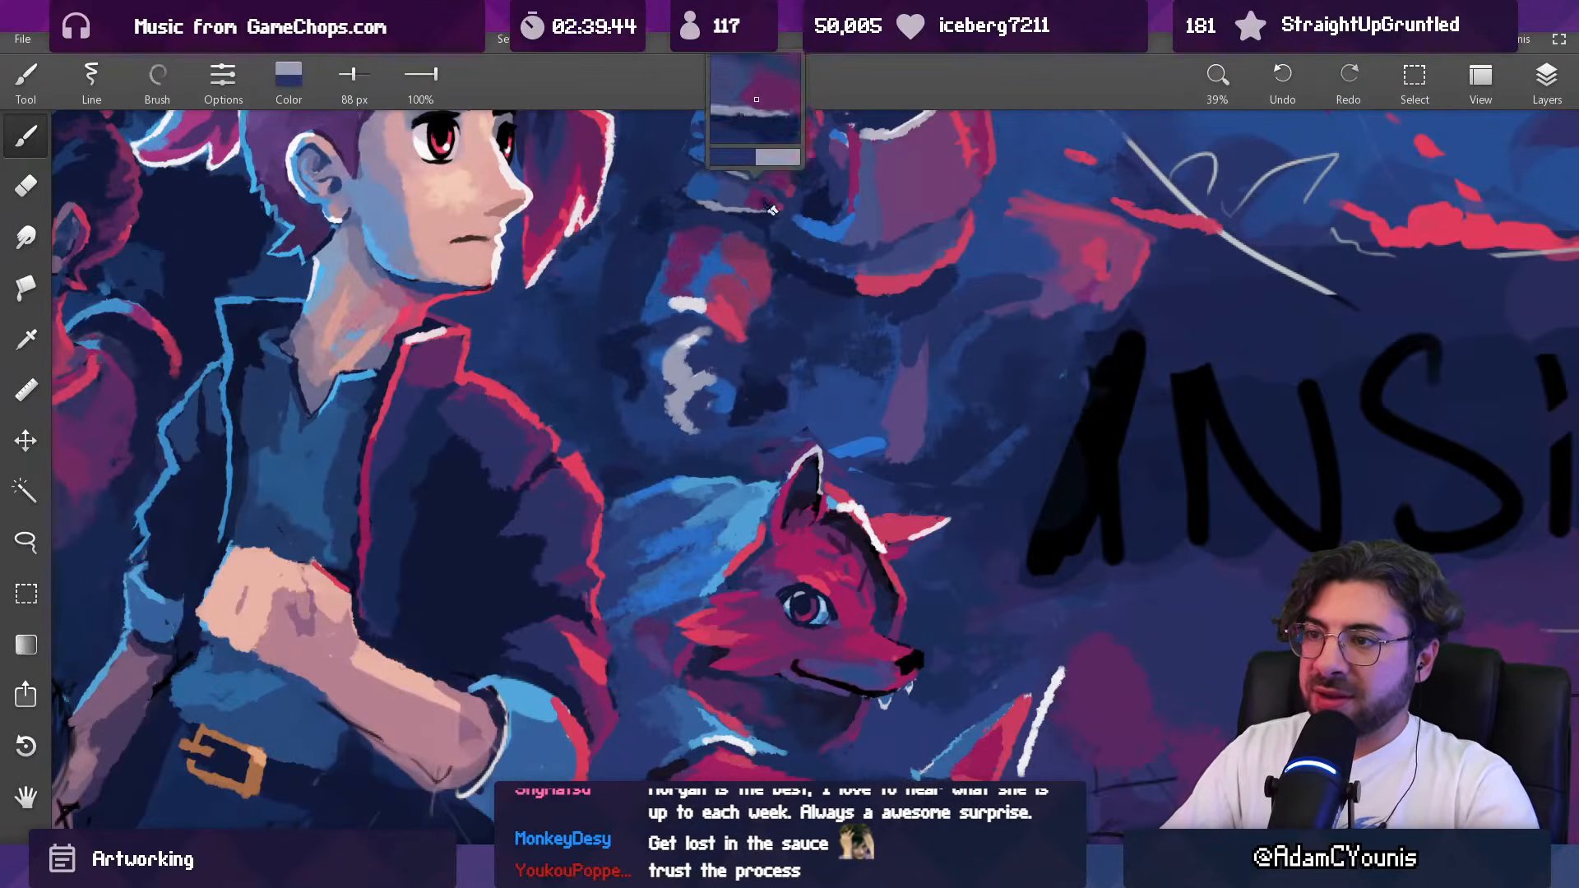
alt+click(868, 228)
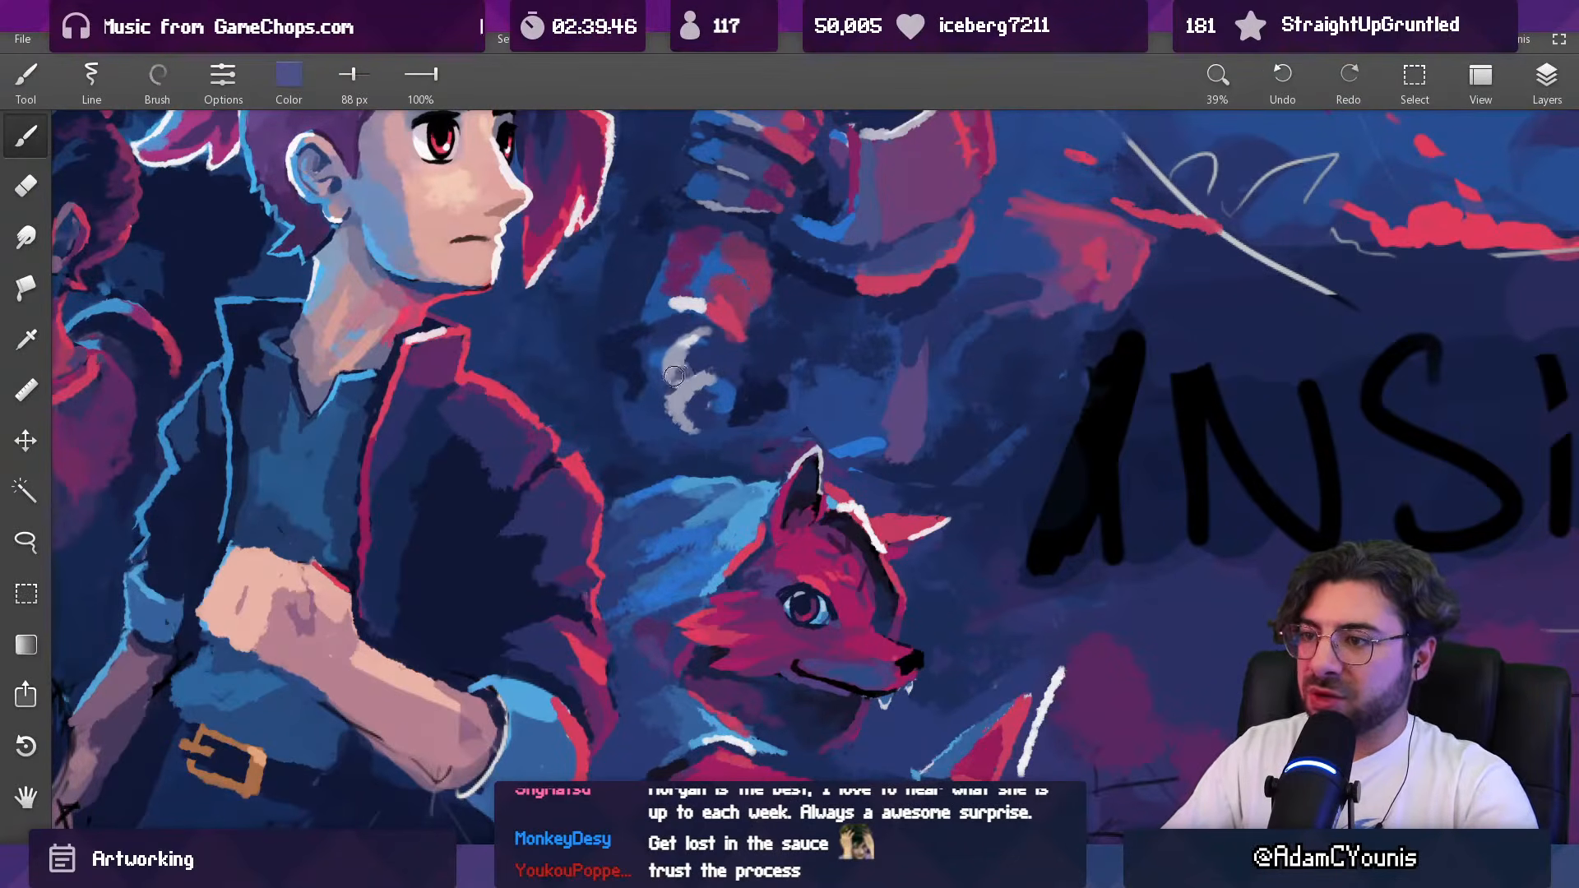
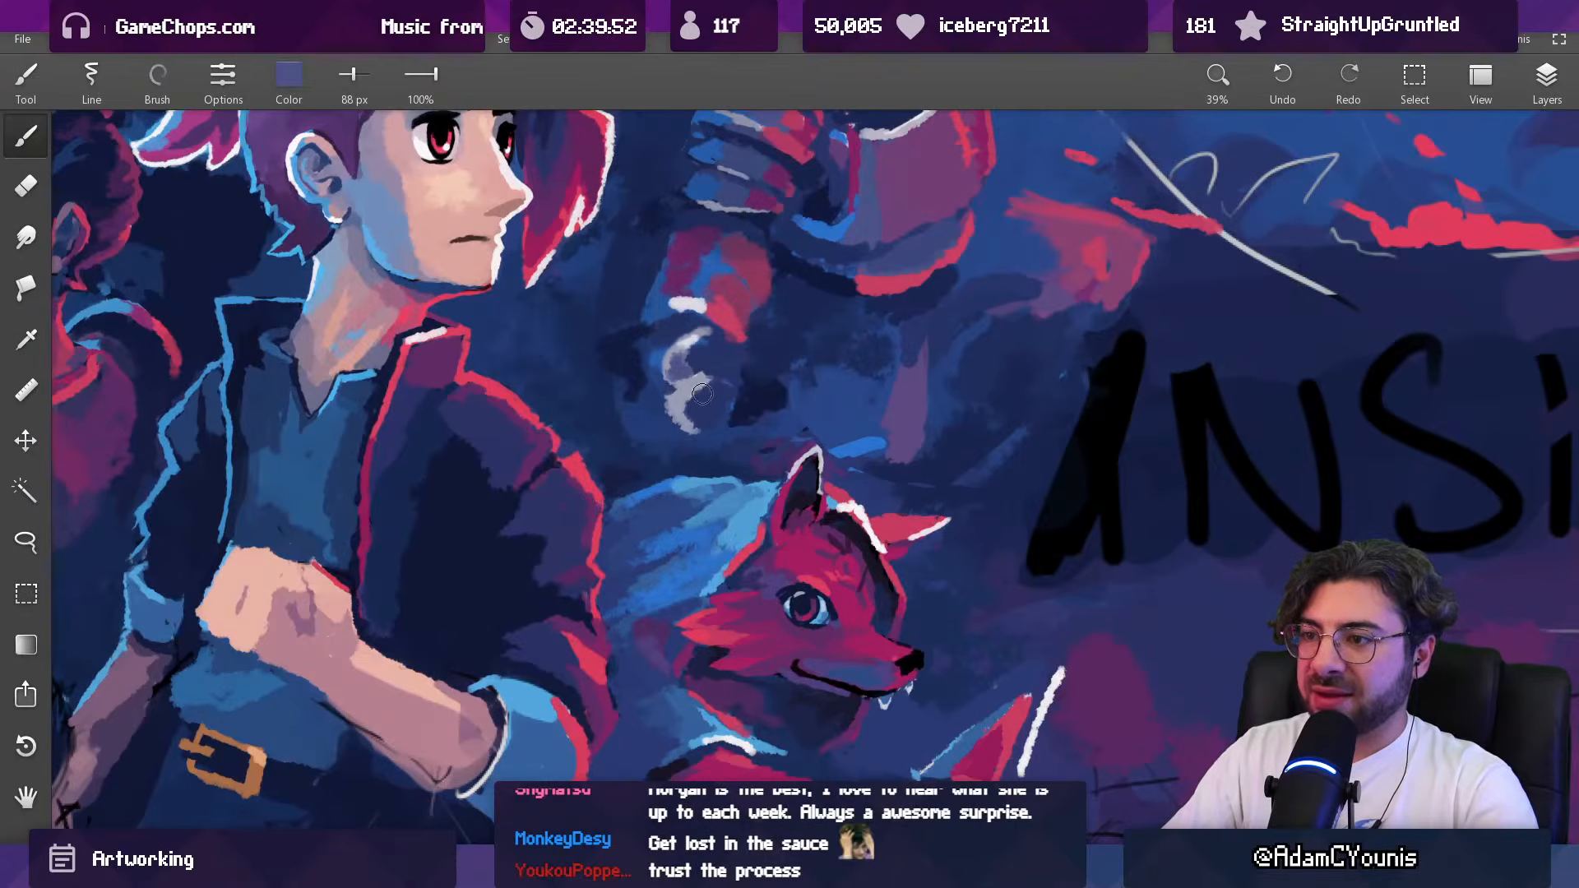
Step: Add an off-white claw stroke at the beast's lowered hand with sampled off-white, reducing the brush to 51 px
mouse_move(697, 395)
mouse_down()
mouse_move(634, 732)
mouse_move(708, 477)
mouse_up()
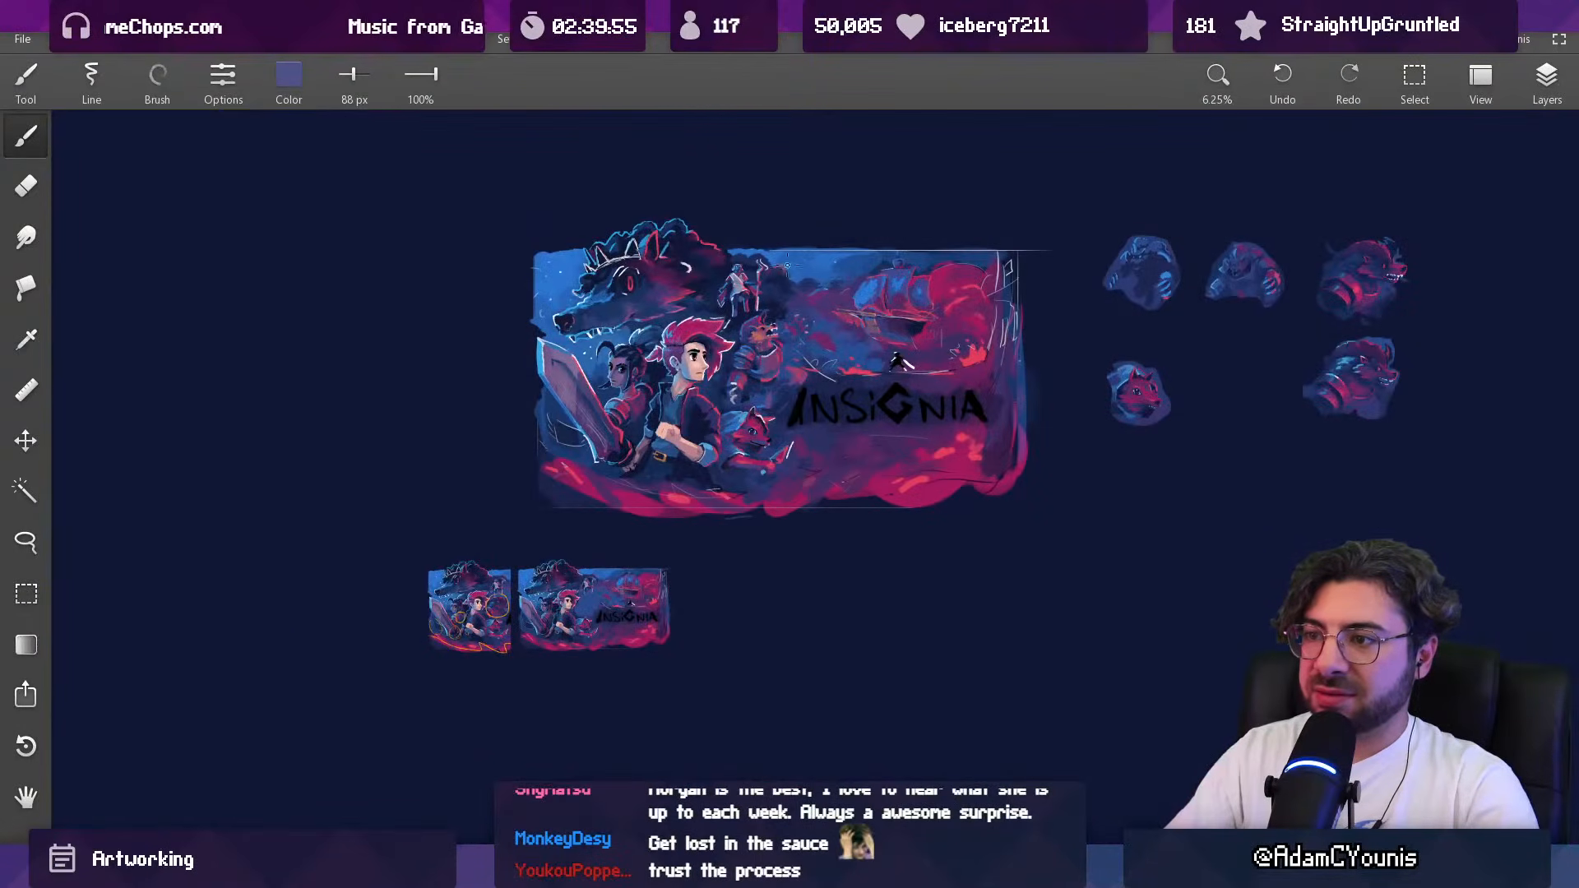
drag(736, 394, 738, 173)
drag(722, 370, 766, 347)
alt+click(738, 353)
alt+click(743, 337)
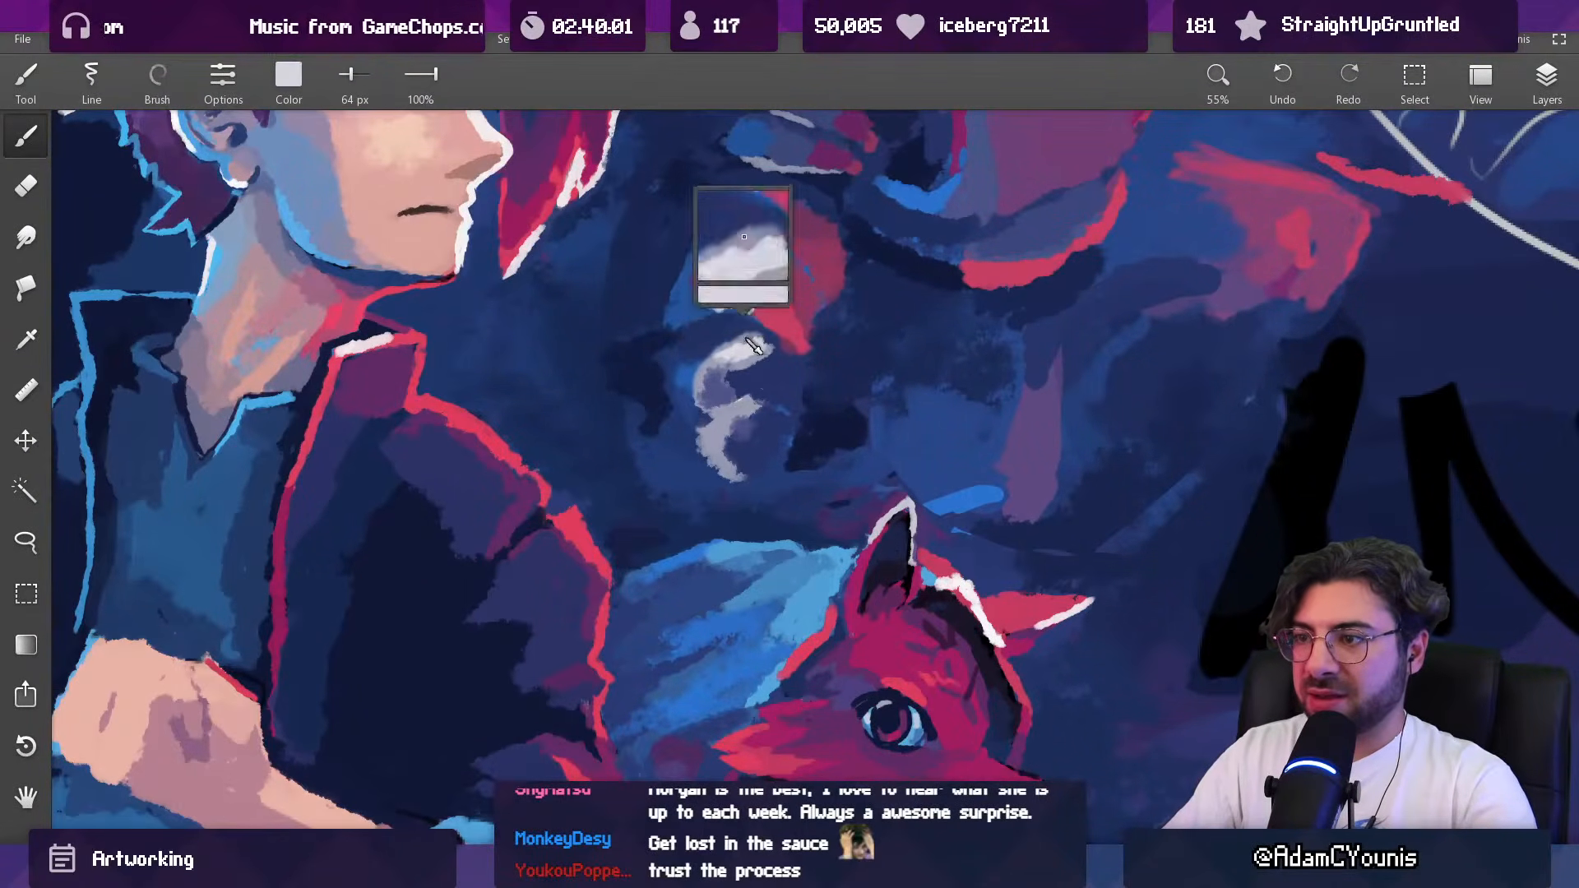
alt+click(736, 353)
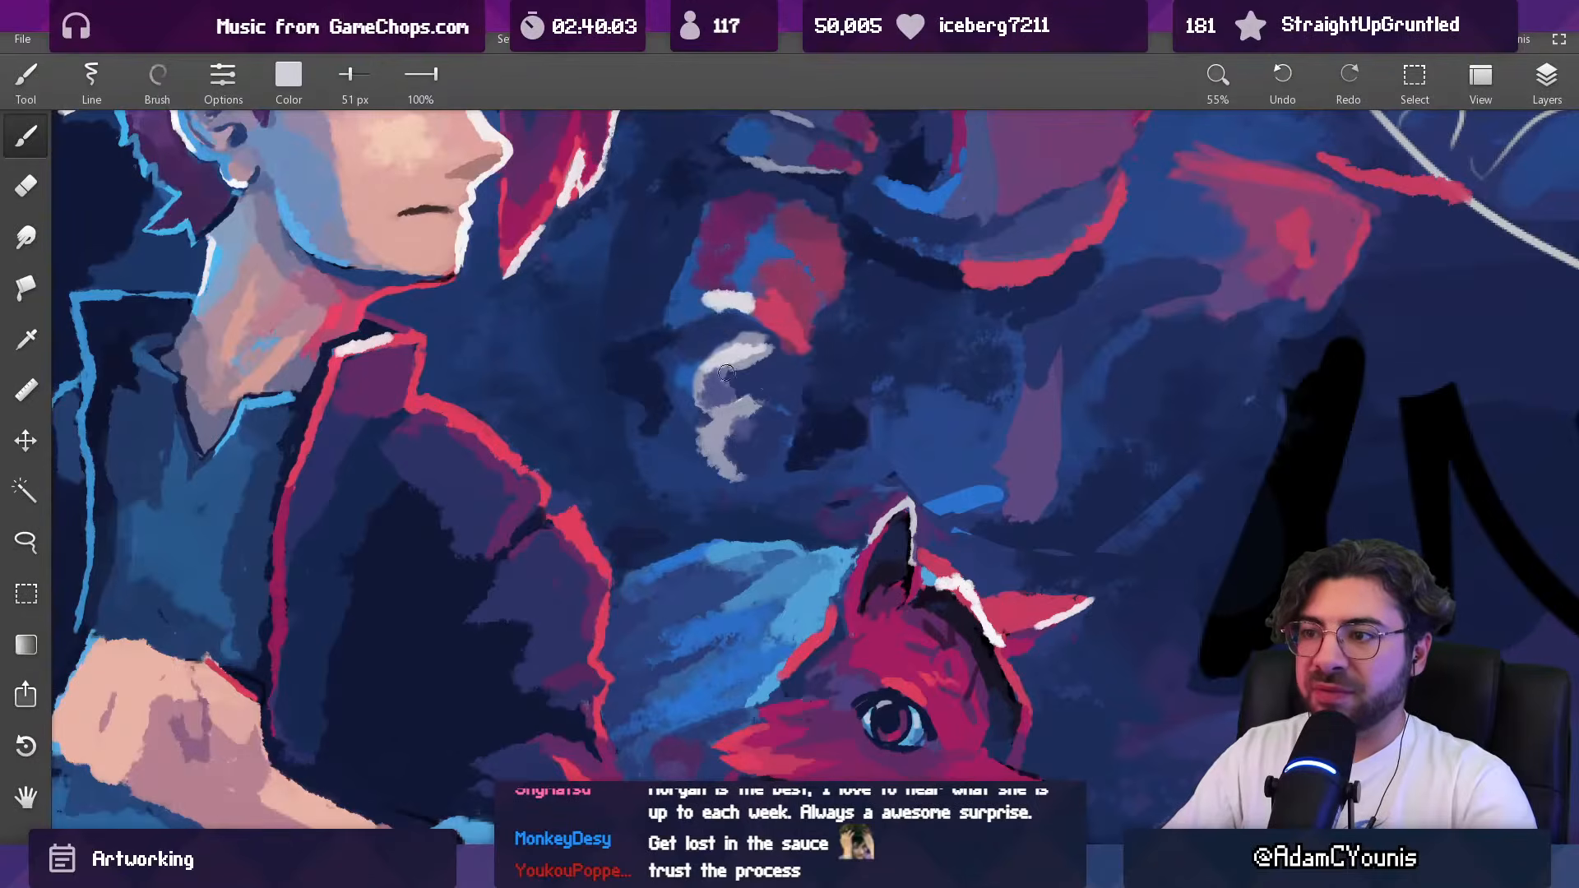
Step: Rework the claws of the beast's lowered hand with short strokes, undoing the last one
drag(734, 416, 740, 585)
drag(773, 401, 770, 294)
alt+click(715, 452)
drag(686, 384, 781, 389)
key(ctrl+z)
Step: Paint sampled navy around the lowered hand's claws with a progressively larger brush to carve their outer edges
alt+click(705, 429)
alt+click(694, 429)
key(bracketright)
key(bracketright)
alt+click(628, 445)
alt+click(673, 486)
key(bracketright)
key(bracketright)
key(bracketright)
key(bracketright)
drag(679, 495, 685, 425)
alt+click(679, 414)
key(bracketright)
alt+click(698, 442)
Step: Refine the lowered hand's off-white claws into separate curved shapes with a smaller brush
key(bracketleft)
key(bracketleft)
key(bracketleft)
alt+click(717, 424)
alt+click(678, 428)
key(bracketleft)
key(bracketleft)
alt+click(839, 476)
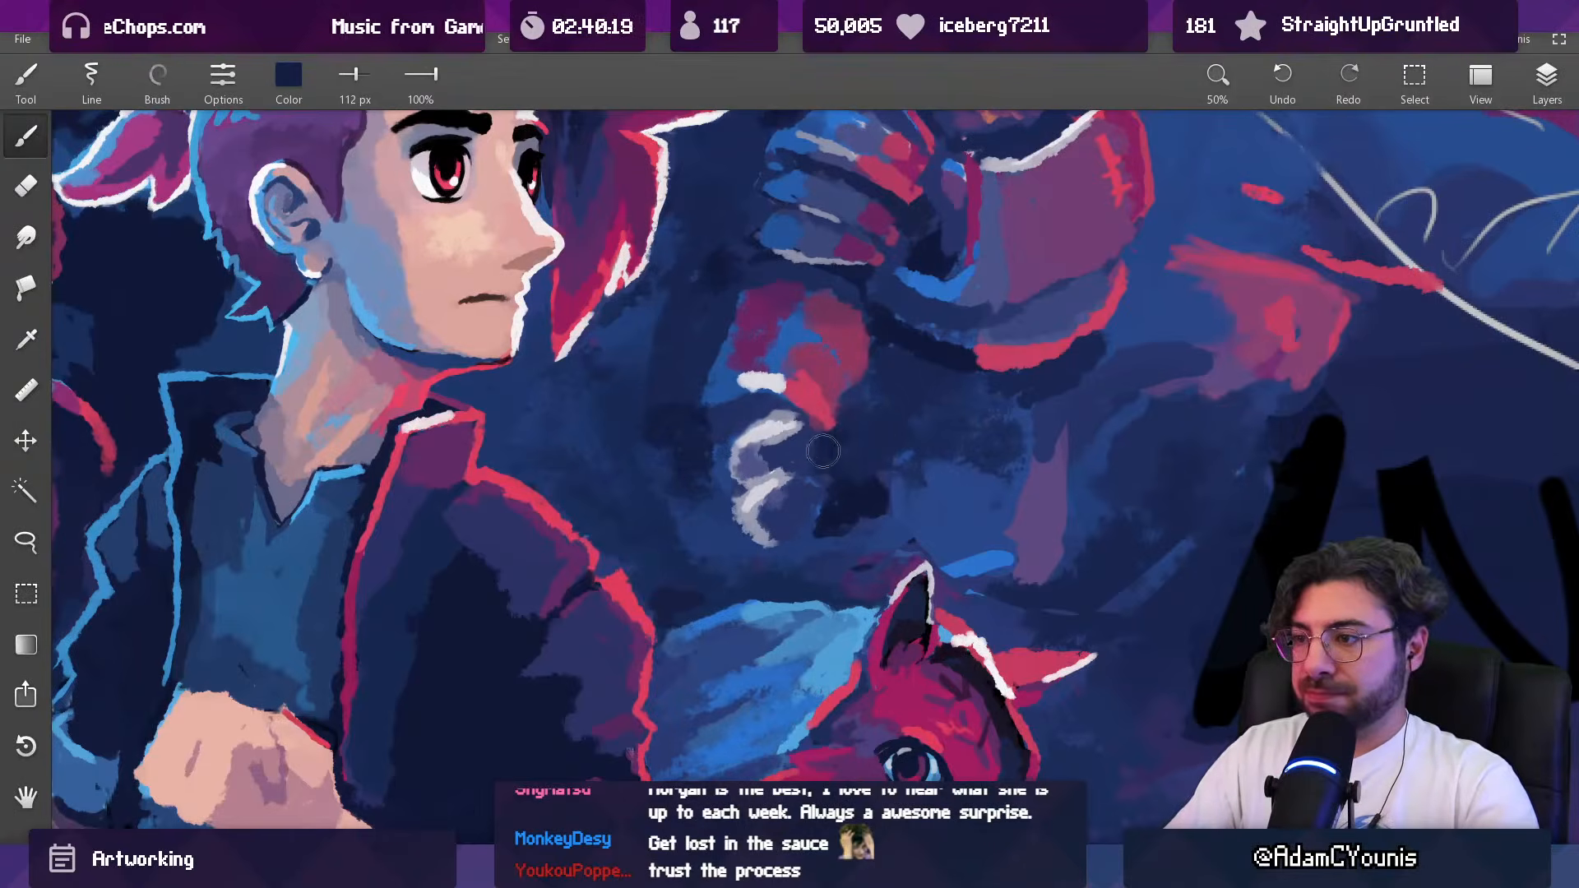
Step: Darken the area beside the beast's lowered hand with navy, enlarging the brush to 170 px
key(bracketright)
key(bracketright)
key(bracketright)
mouse_move(835, 430)
mouse_down()
mouse_move(747, 599)
mouse_move(712, 624)
mouse_up()
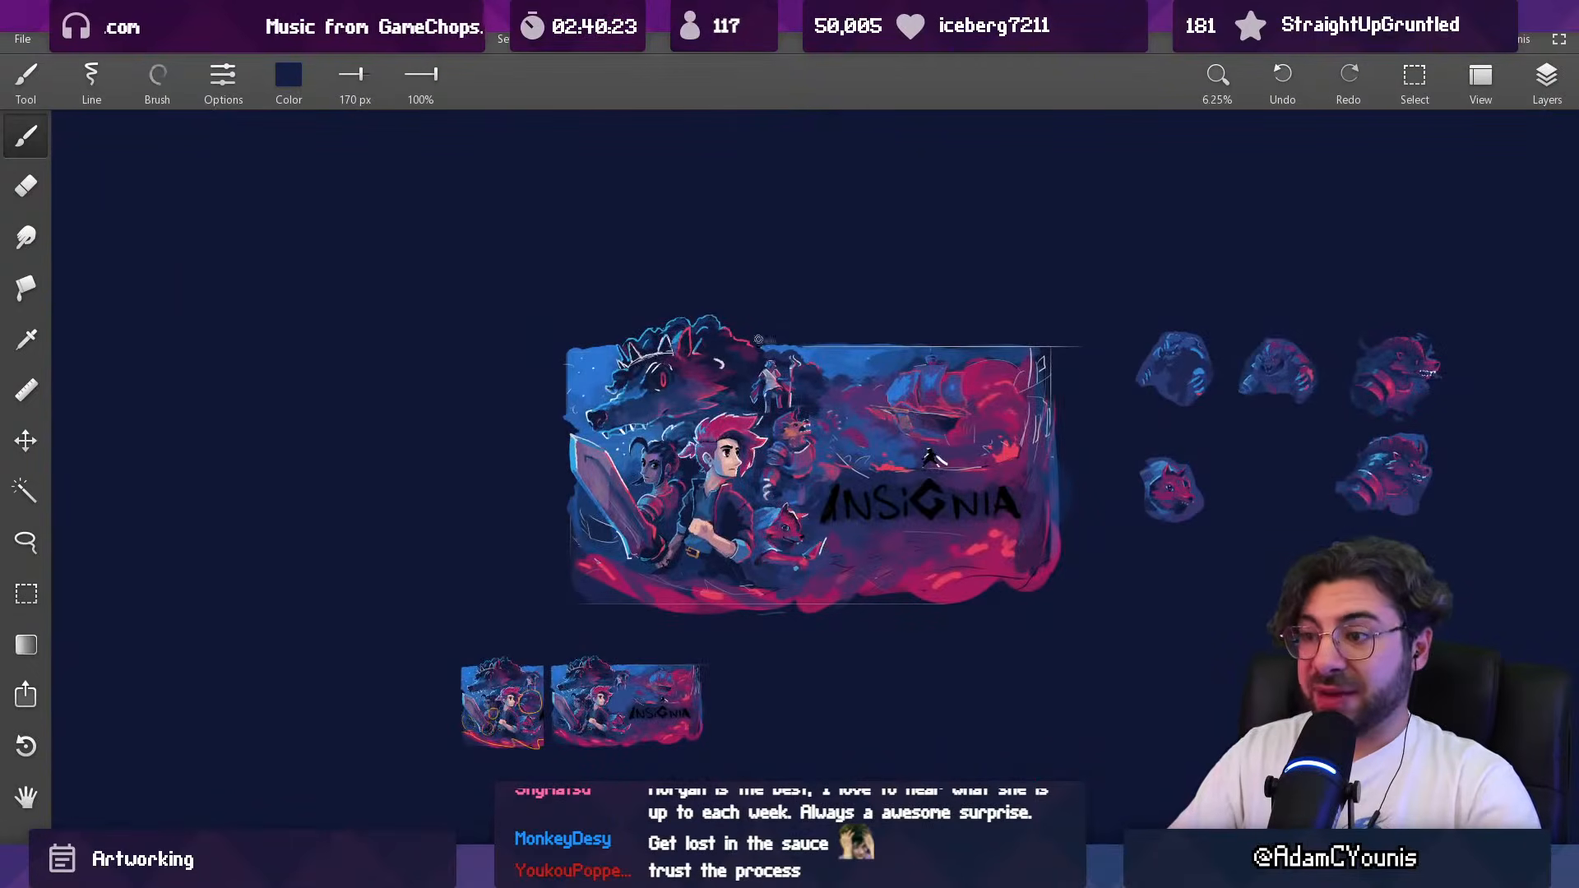
mouse_move(840, 458)
mouse_down()
mouse_move(809, 360)
mouse_move(844, 371)
mouse_move(881, 345)
mouse_up()
Step: Touch up the background beside the beast with navy, enlarging the brush to 237 px, and mirror the canvas horizontally
alt+click(815, 429)
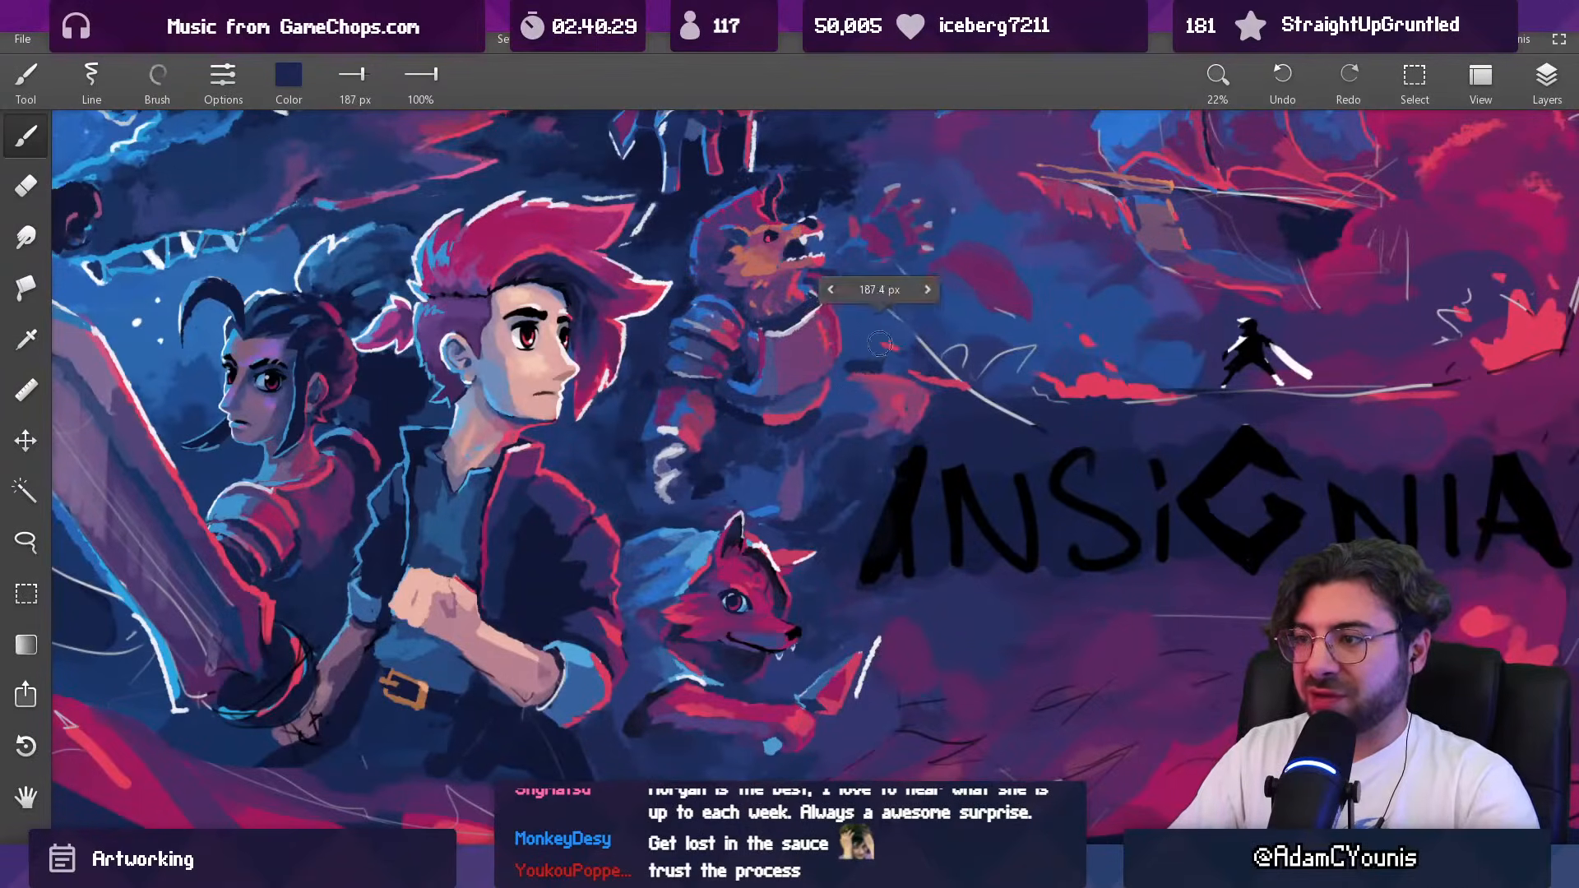
alt+click(847, 275)
key(h)
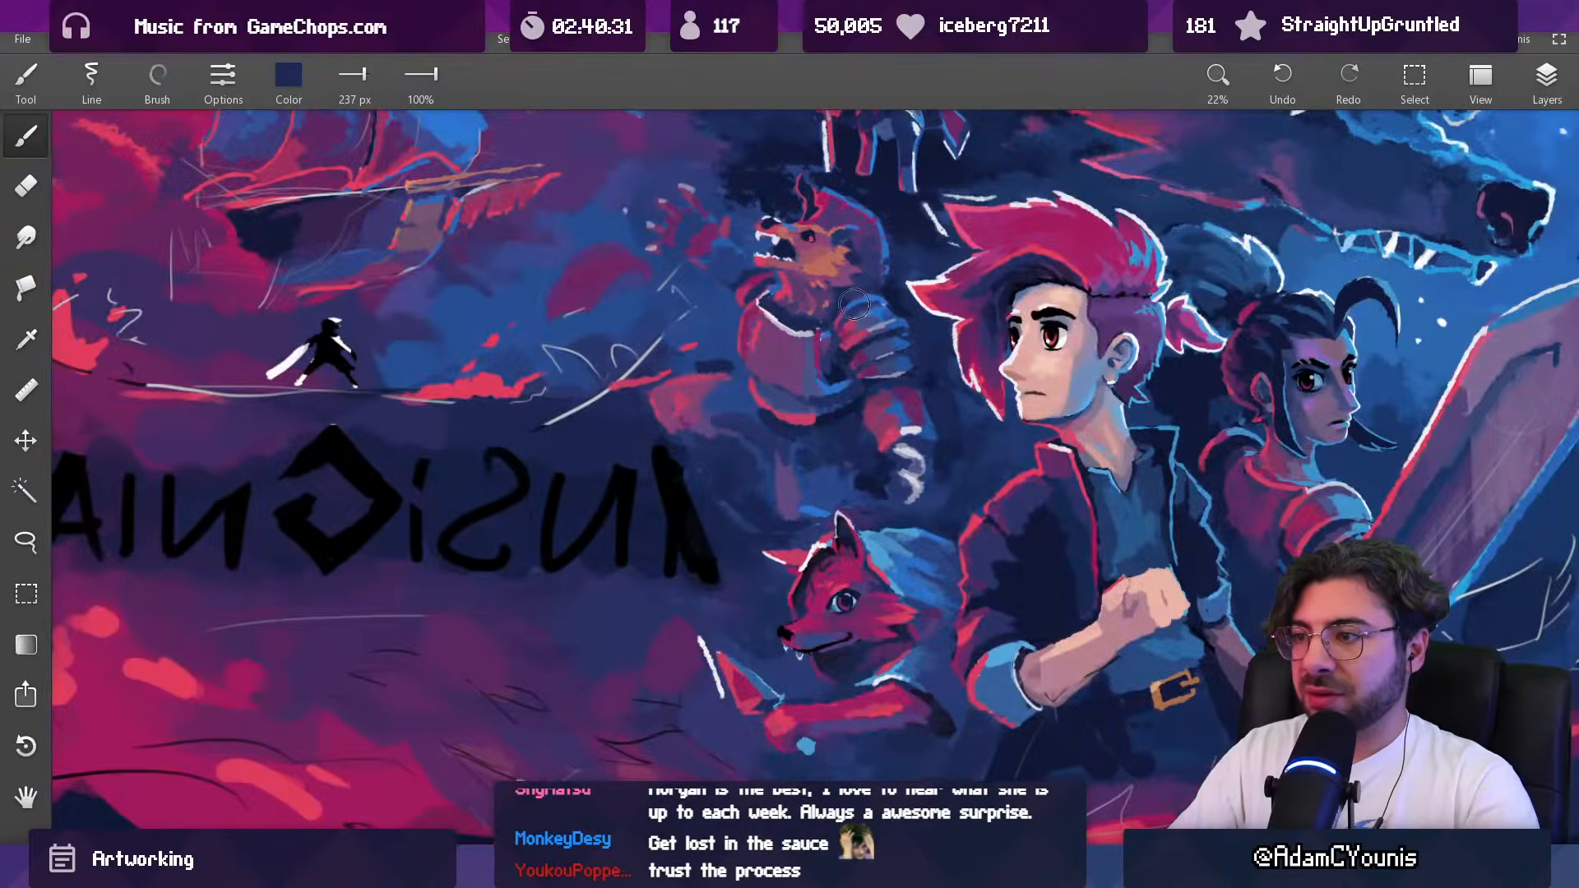
mouse_move(791, 368)
mouse_down()
mouse_move(736, 540)
mouse_move(714, 511)
mouse_move(727, 495)
mouse_move(698, 530)
mouse_move(718, 540)
mouse_up()
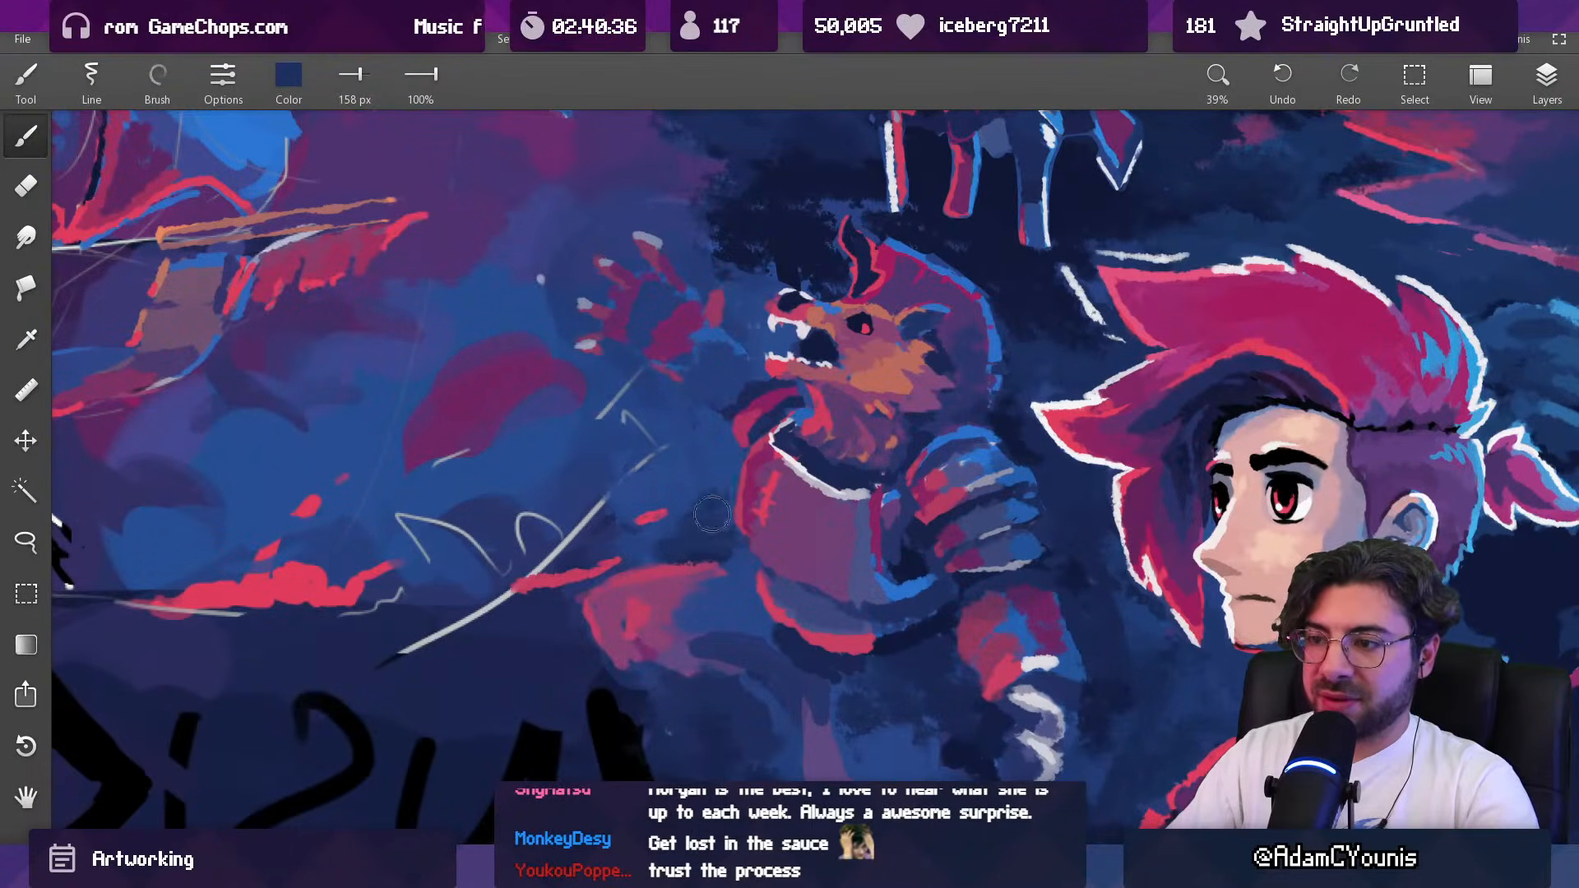
Step: Paint sampled blue into the background between the beast's chest and raised hand with a 214 px brush
alt+click(686, 428)
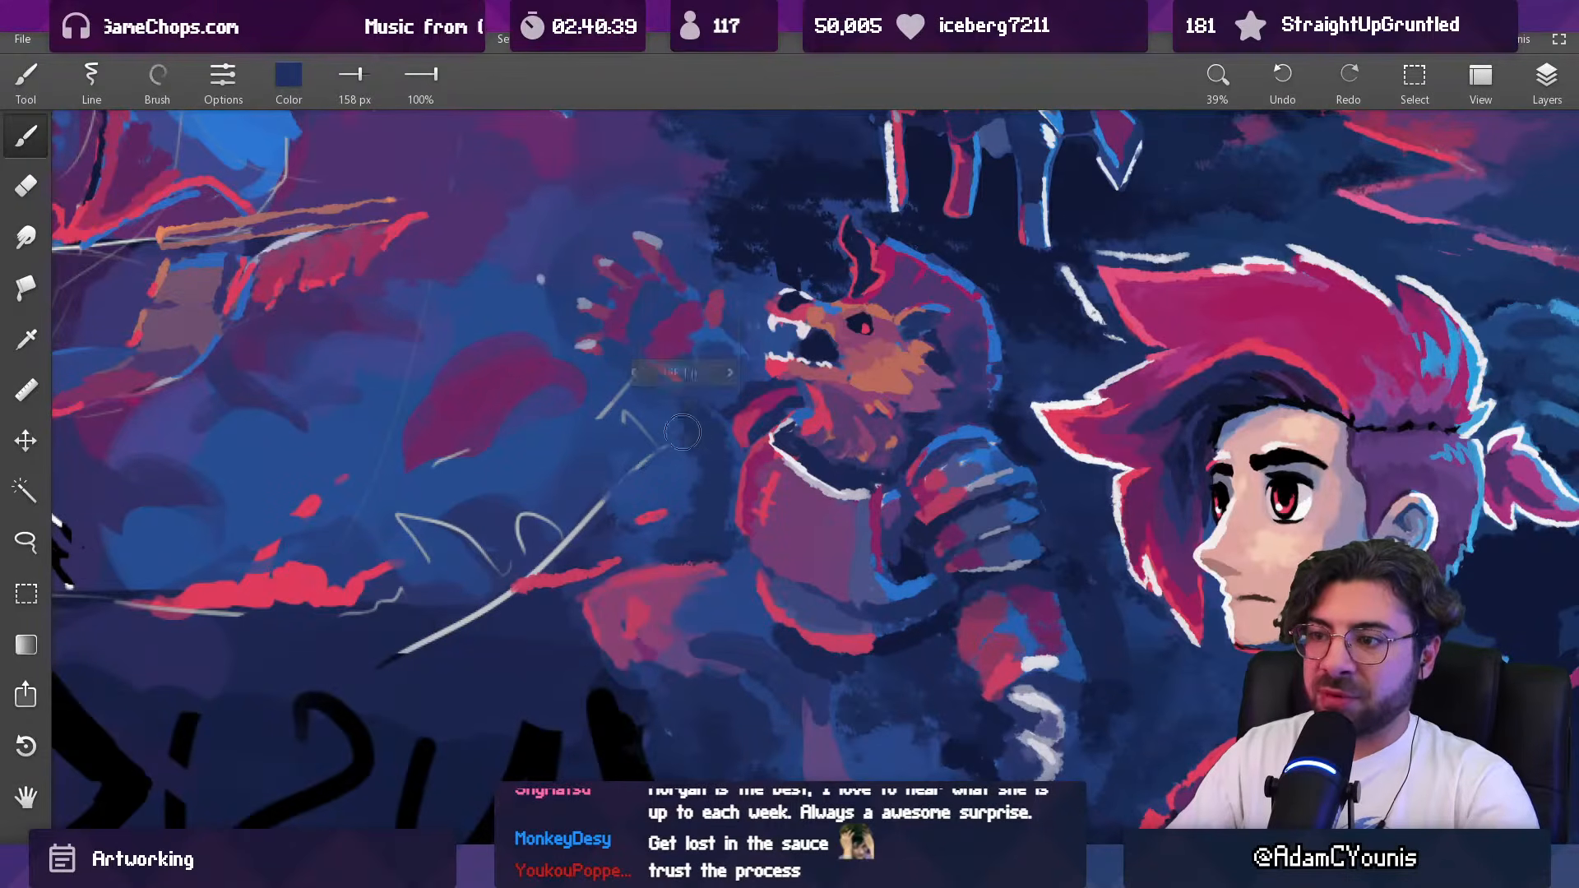
drag(677, 459, 713, 521)
mouse_move(736, 440)
mouse_down()
mouse_move(708, 272)
mouse_move(717, 369)
mouse_up()
alt+click(710, 487)
drag(723, 461, 708, 463)
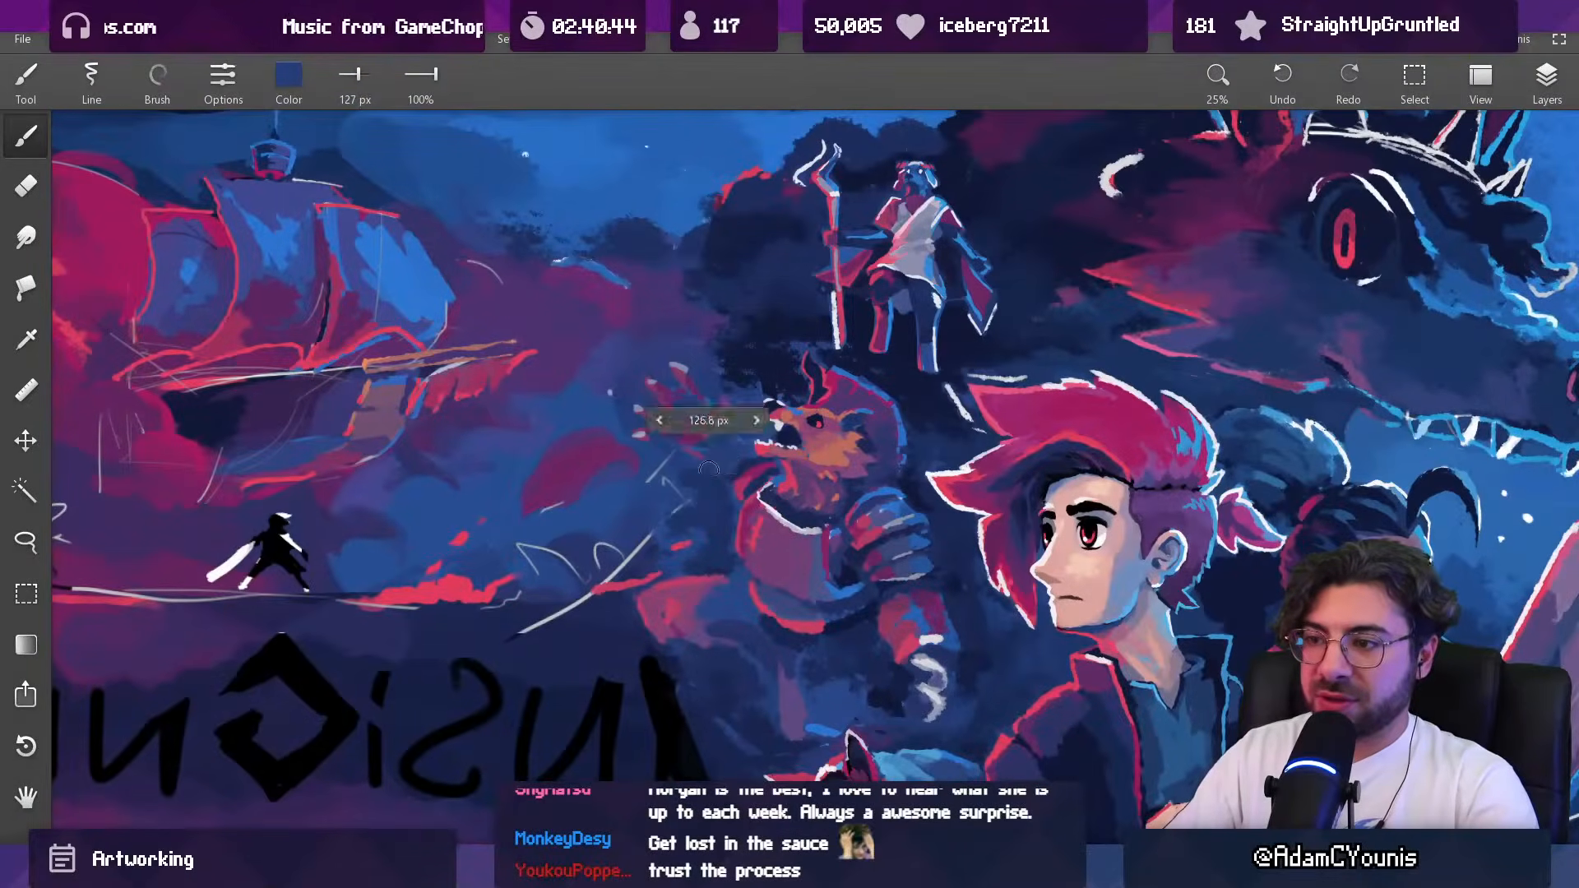
Step: Blend the gap between the beast's muzzle and raised hand with sampled blue tones, reducing the brush from 127 to 43 px
alt+click(750, 425)
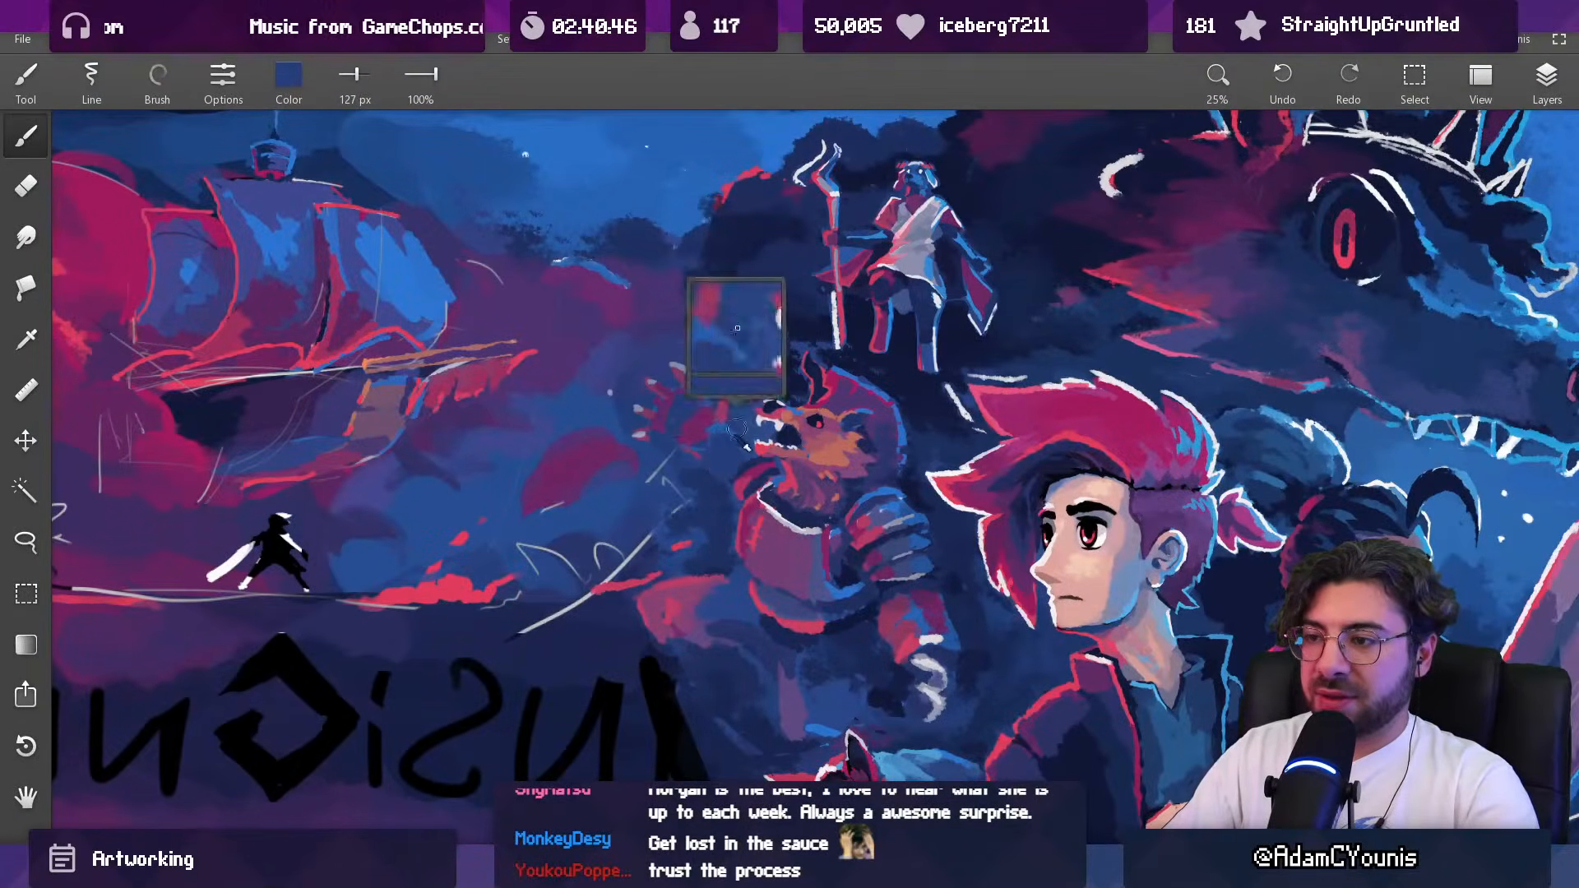
drag(746, 415, 758, 352)
drag(766, 441, 755, 441)
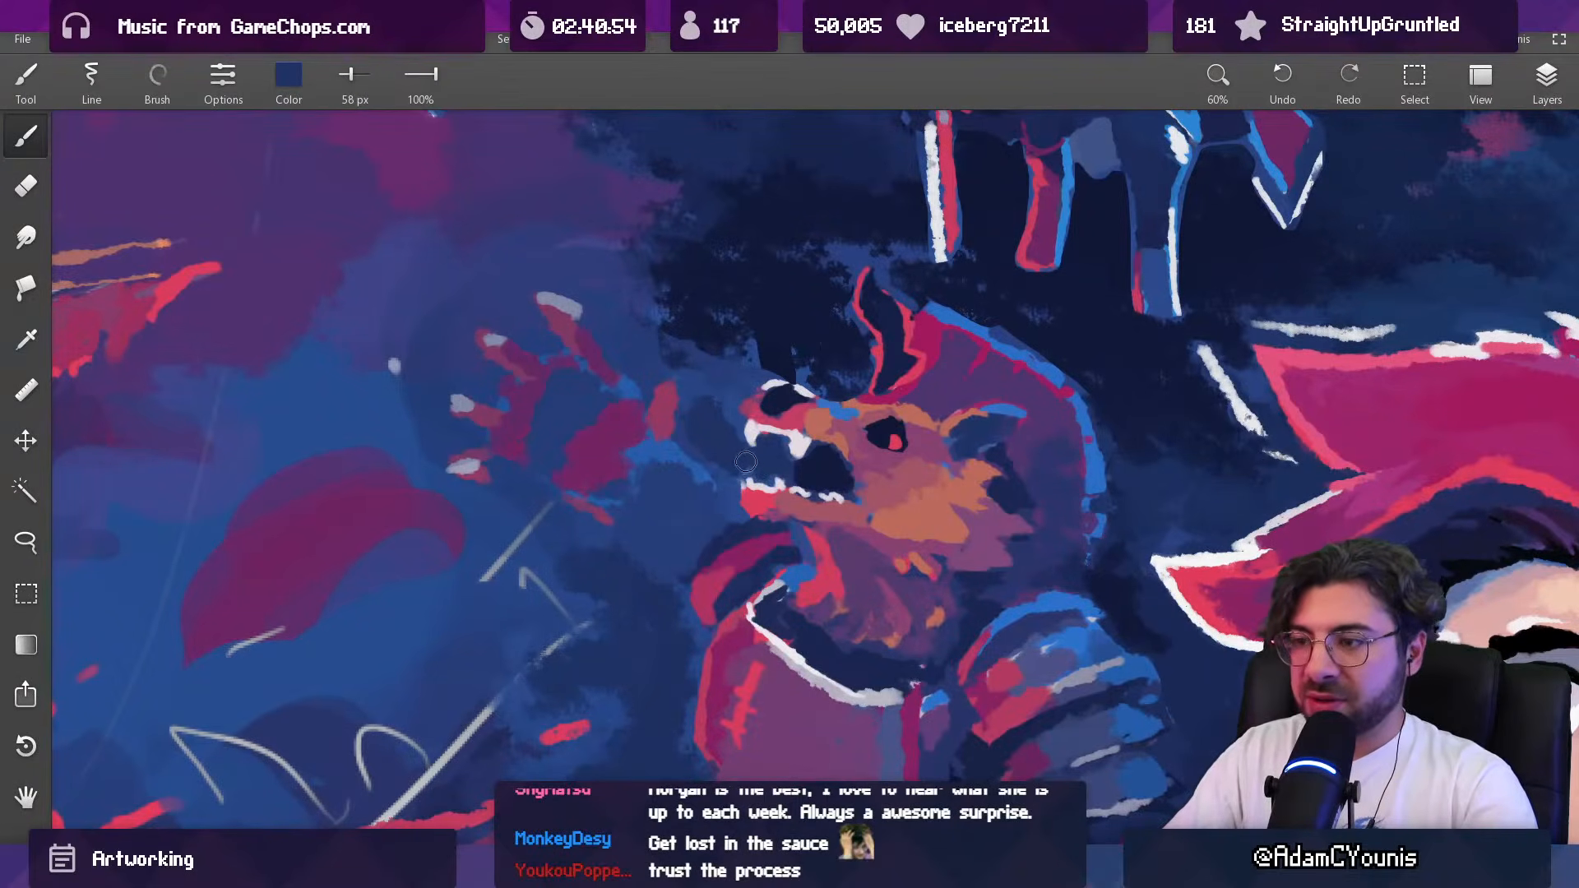
alt+click(691, 456)
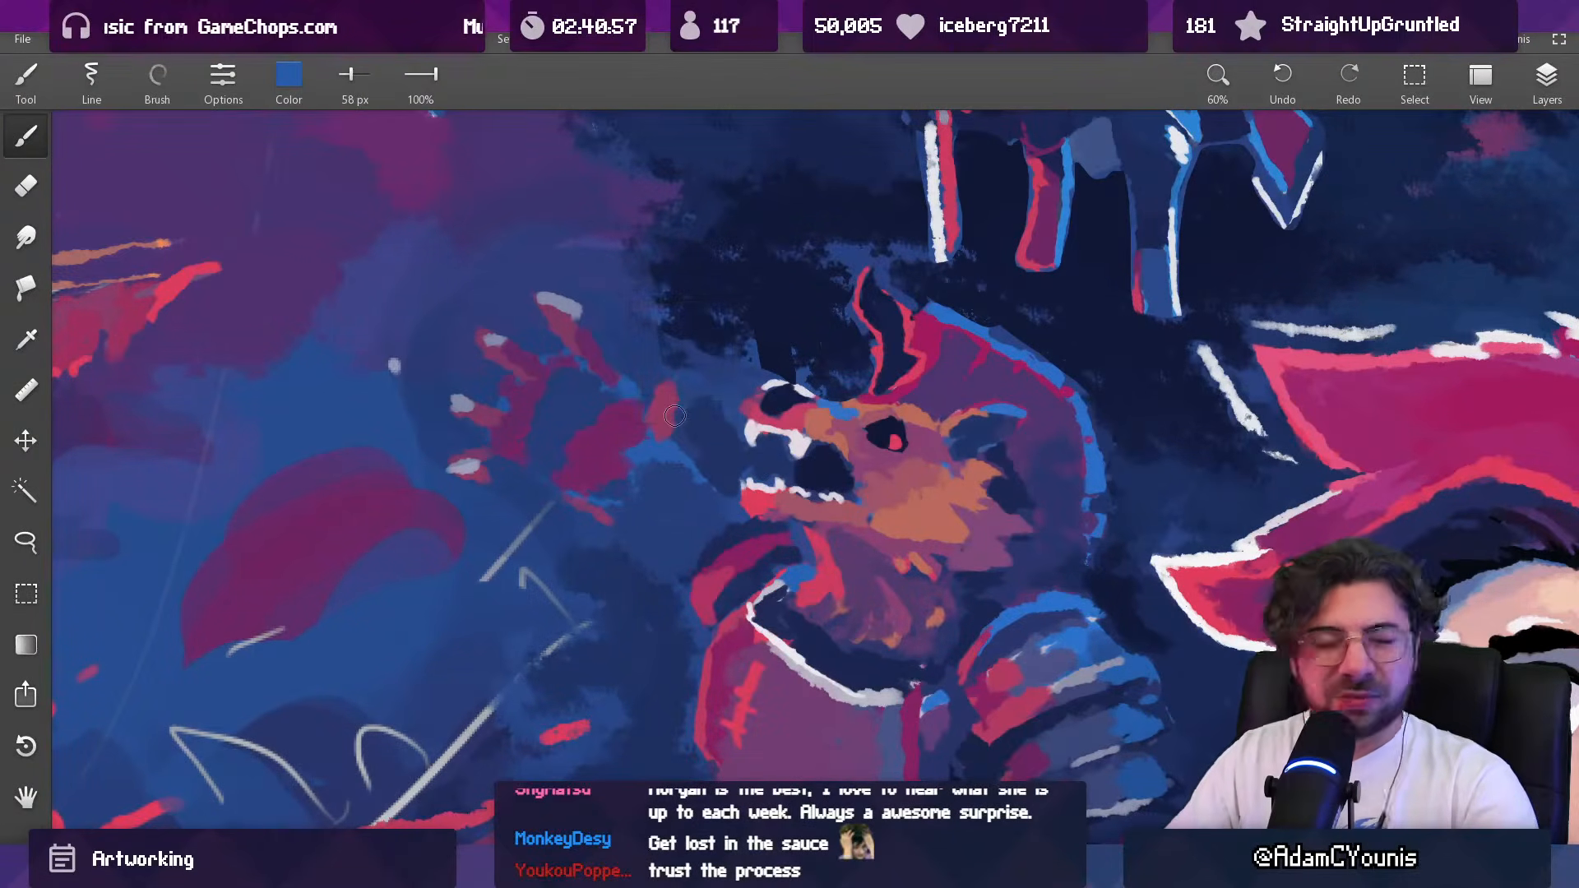
alt+click(715, 436)
drag(684, 448, 679, 447)
alt+click(689, 468)
scroll(689, 469, down, 4)
scroll(718, 422, up, 2)
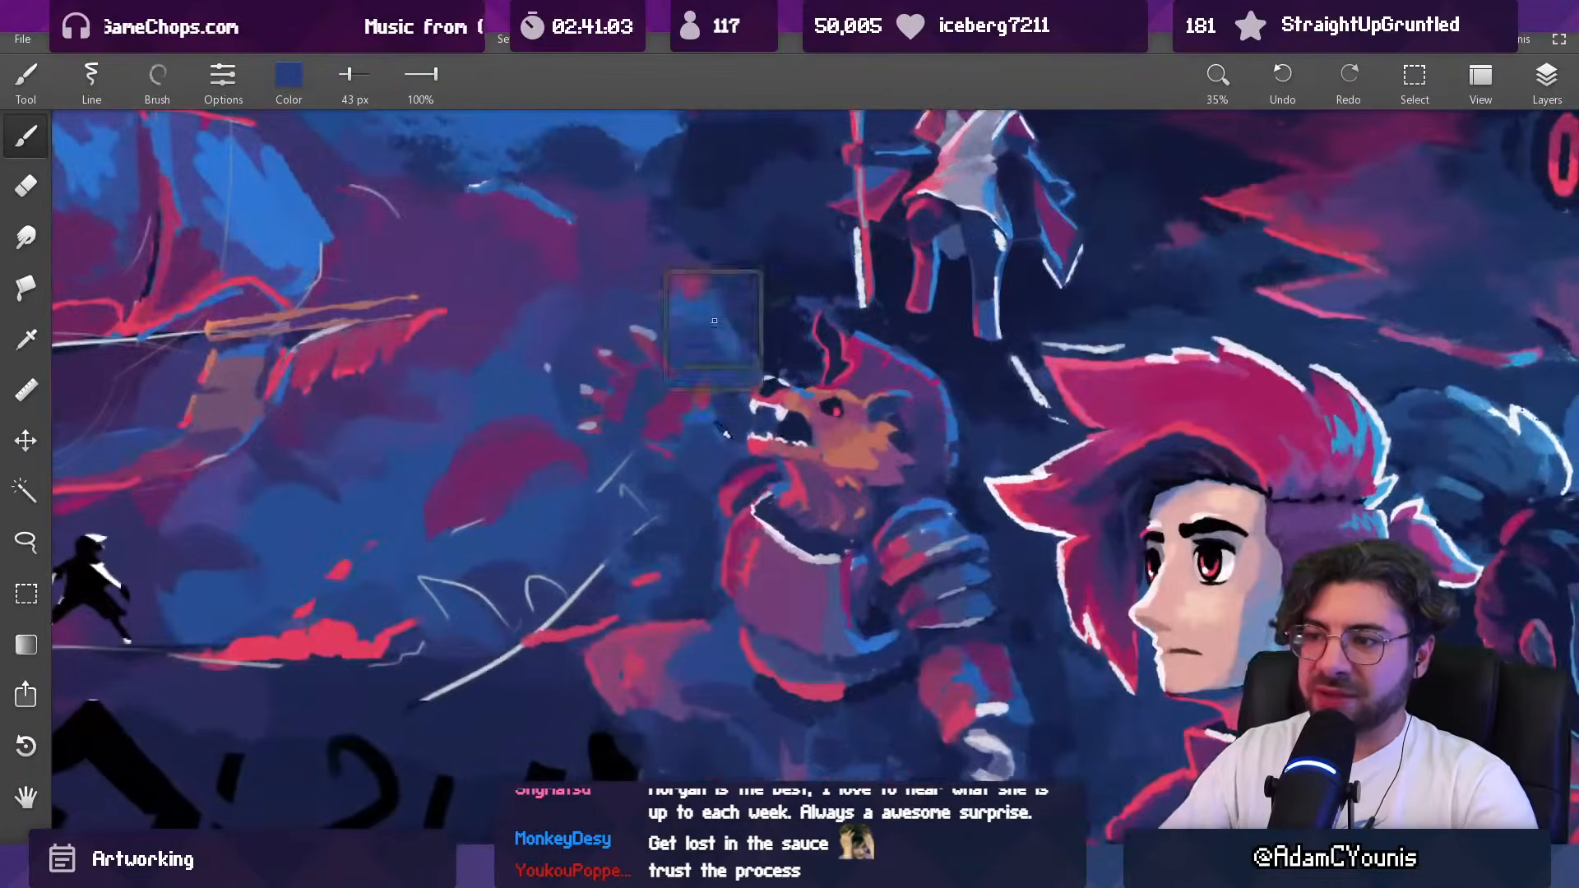
Step: Paint sampled blue and navy in front of and above the beast's muzzle, enlarging the brush to 168 px
alt+click(715, 411)
drag(710, 418, 733, 433)
alt+click(727, 379)
mouse_move(734, 331)
mouse_down()
mouse_move(749, 360)
mouse_move(712, 357)
mouse_move(699, 331)
mouse_move(744, 239)
mouse_move(716, 276)
mouse_up()
alt+click(760, 362)
key(bracketright)
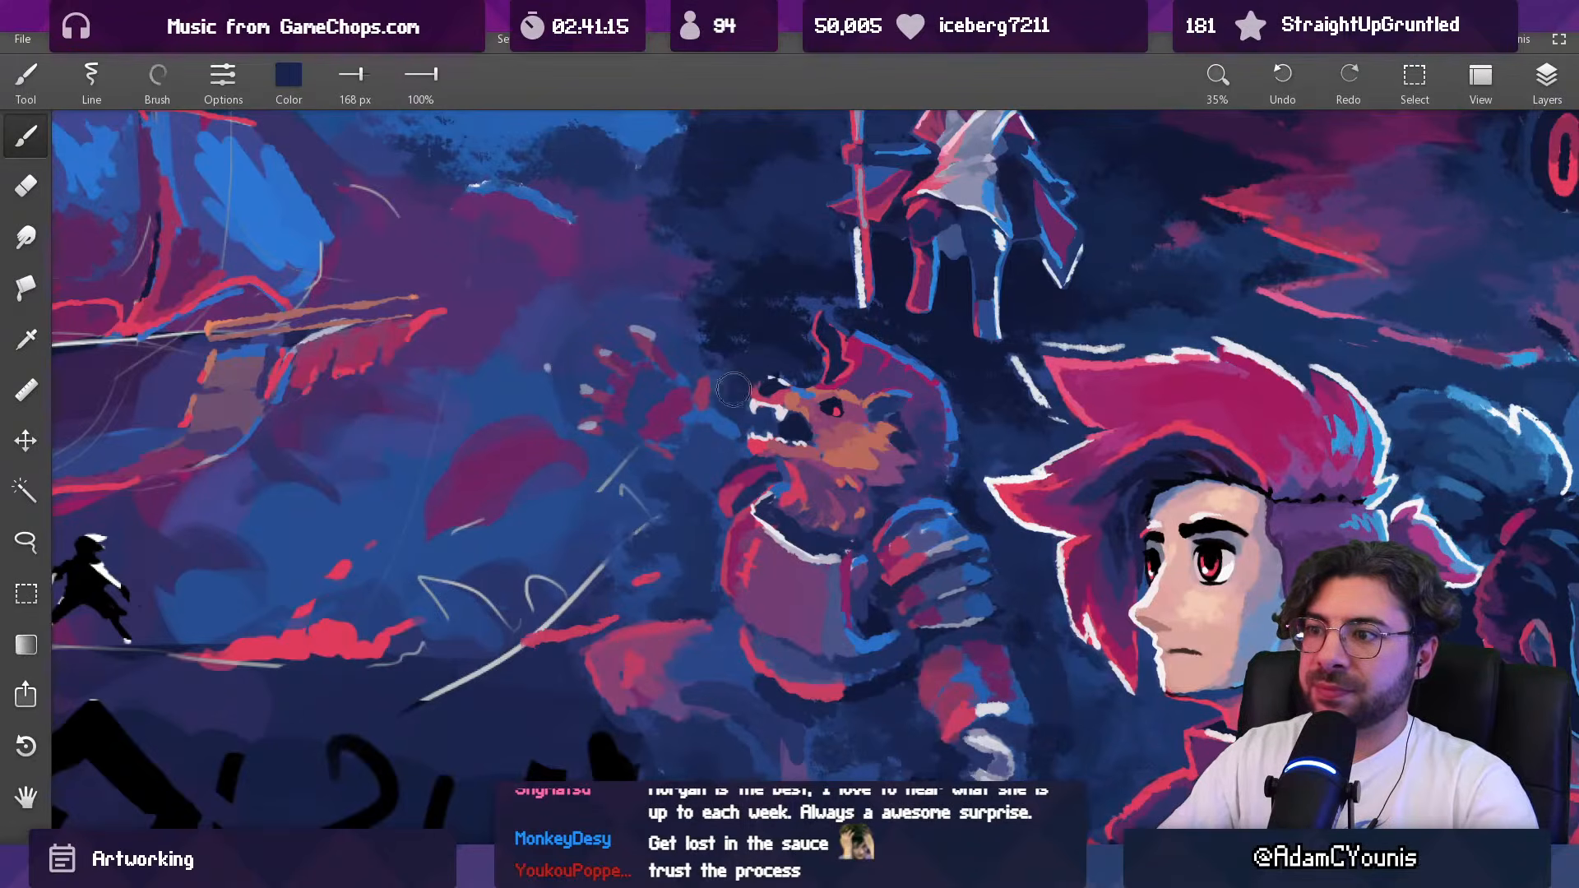
Step: Blend the dark background above the beast's muzzle and raised hand with sampled navy, enlarging the brush to 300 px
key(bracketright)
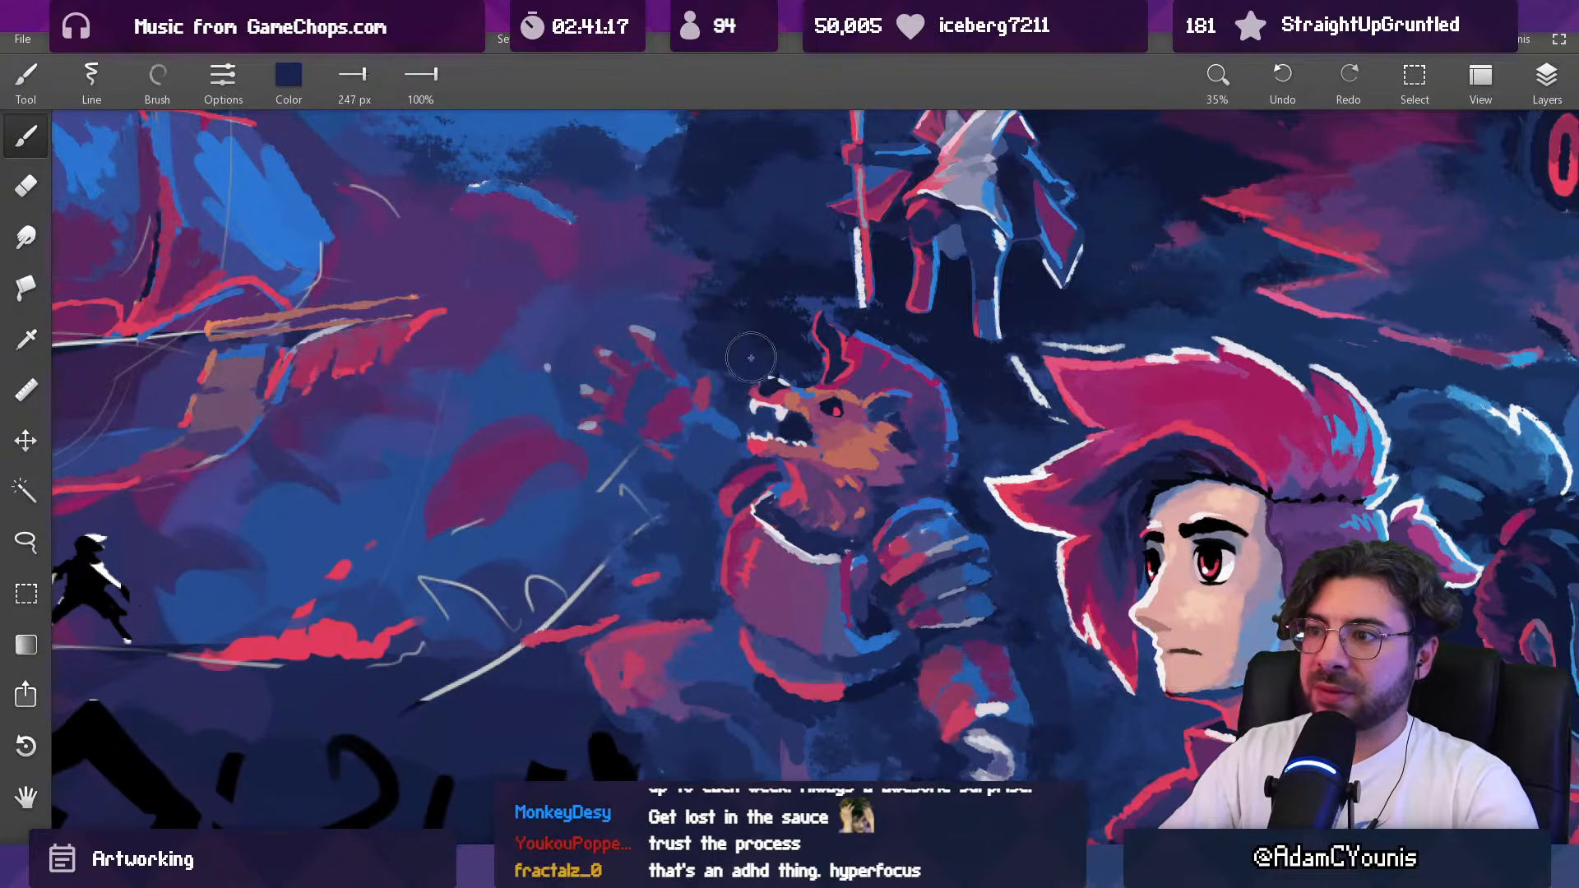
key(bracketleft)
key(bracketright)
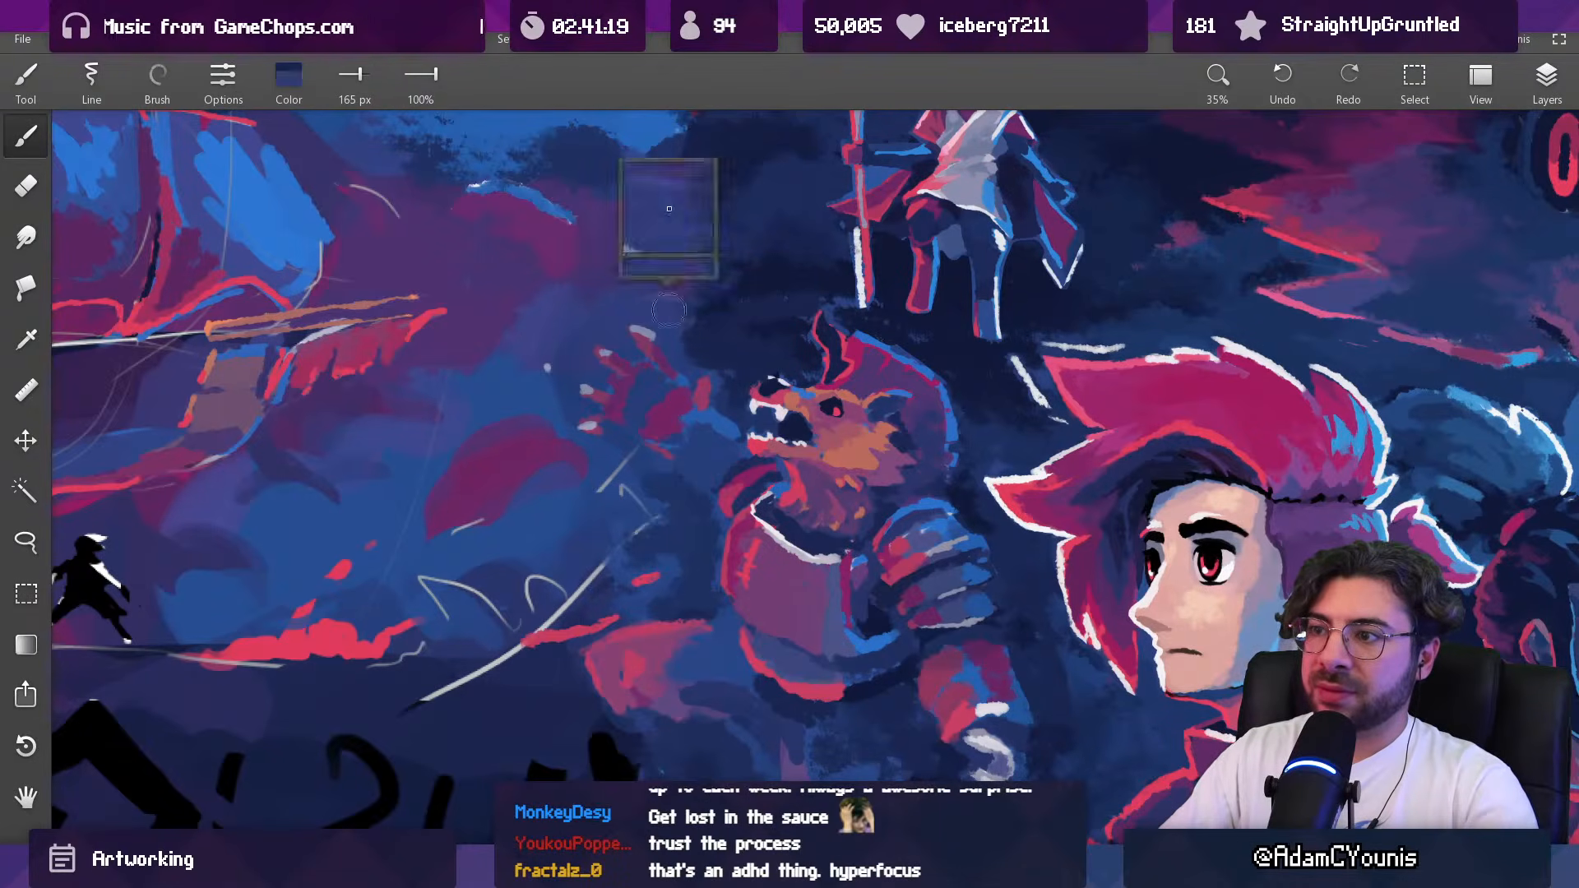
drag(757, 275, 752, 41)
alt+click(739, 323)
key(bracketright)
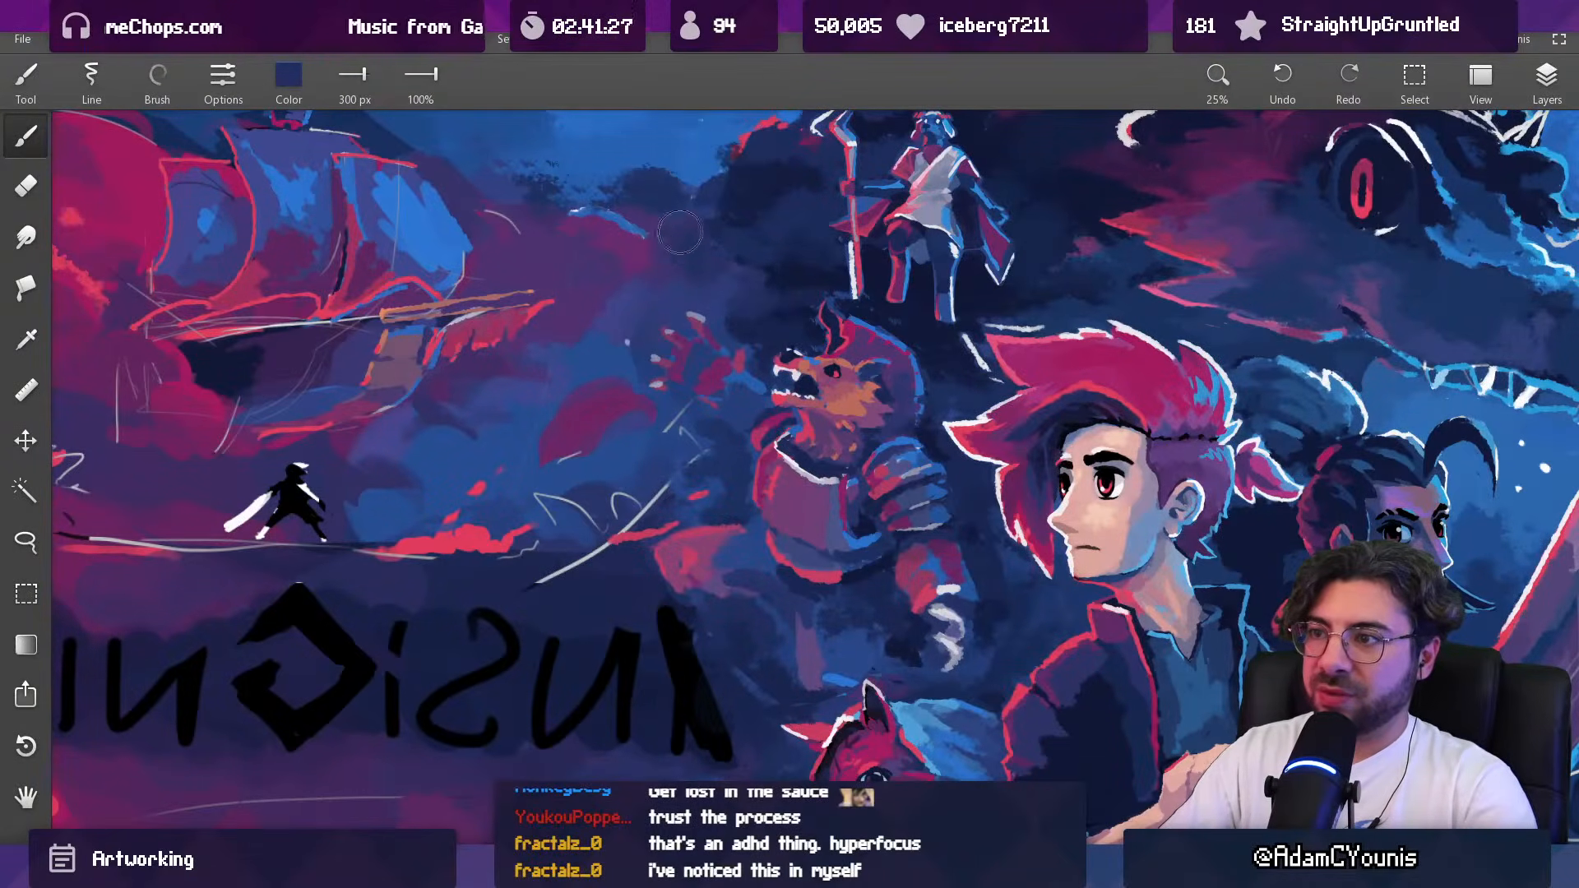
Step: Soften the background between the ship and the beast with sampled muted blue, enlarging the brush to 391 px
drag(612, 267, 655, 655)
mouse_move(787, 241)
mouse_down()
mouse_move(781, 363)
mouse_move(751, 337)
mouse_move(705, 502)
mouse_up()
alt+click(648, 568)
key(bracketright)
key(bracketright)
alt+click(658, 585)
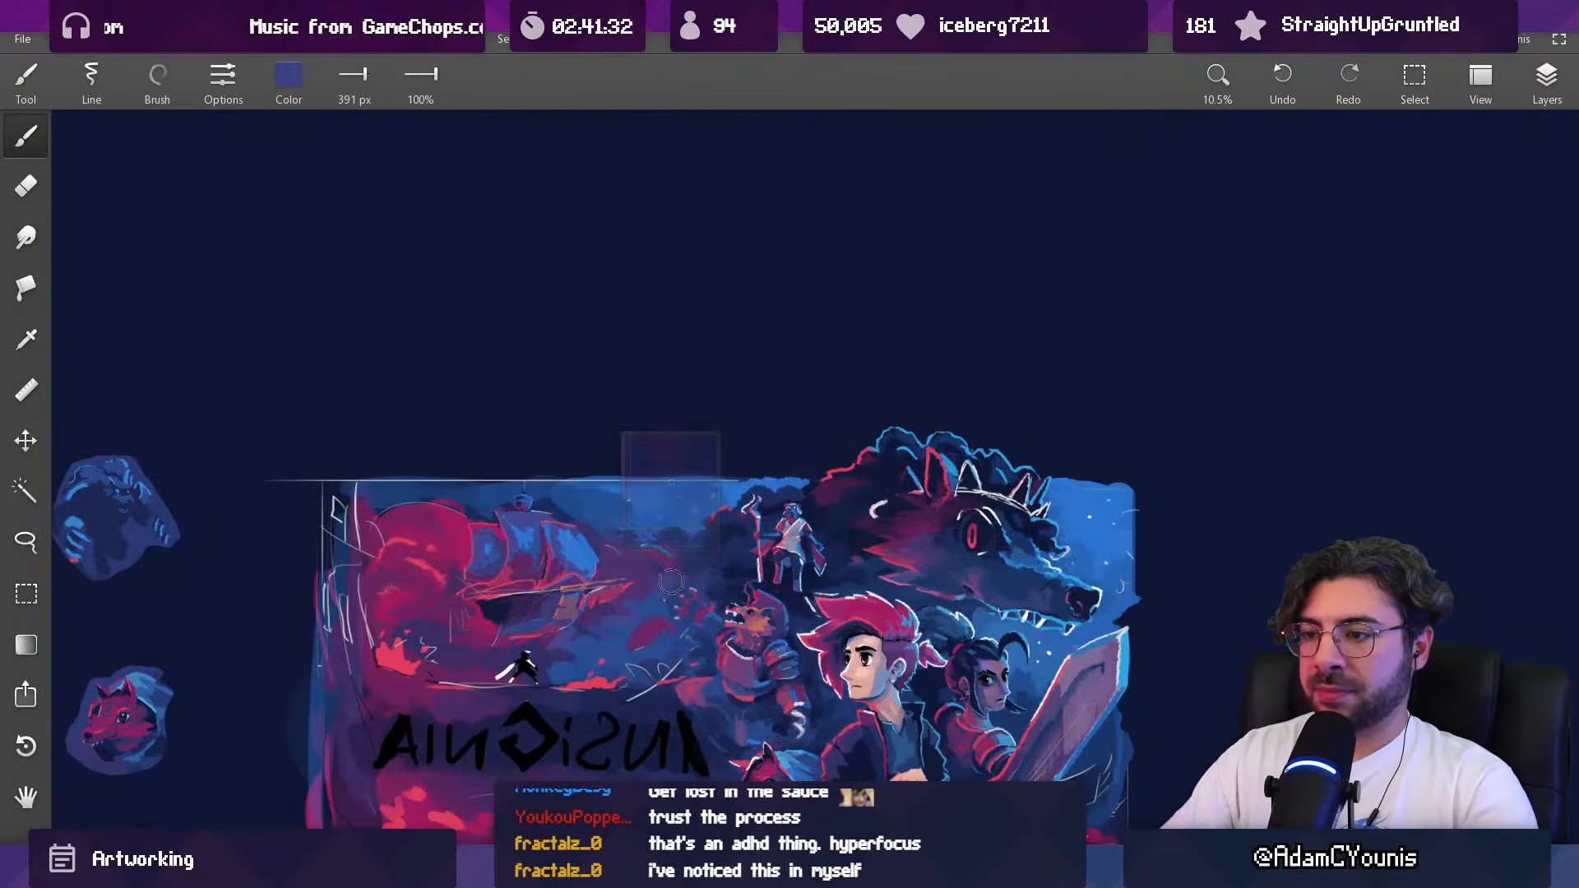
Step: Blend the sky above the beast's raised hand with muted blue-purple, reducing the brush to 314 px
drag(688, 587, 705, 476)
alt+click(675, 459)
key(bracketleft)
alt+click(684, 465)
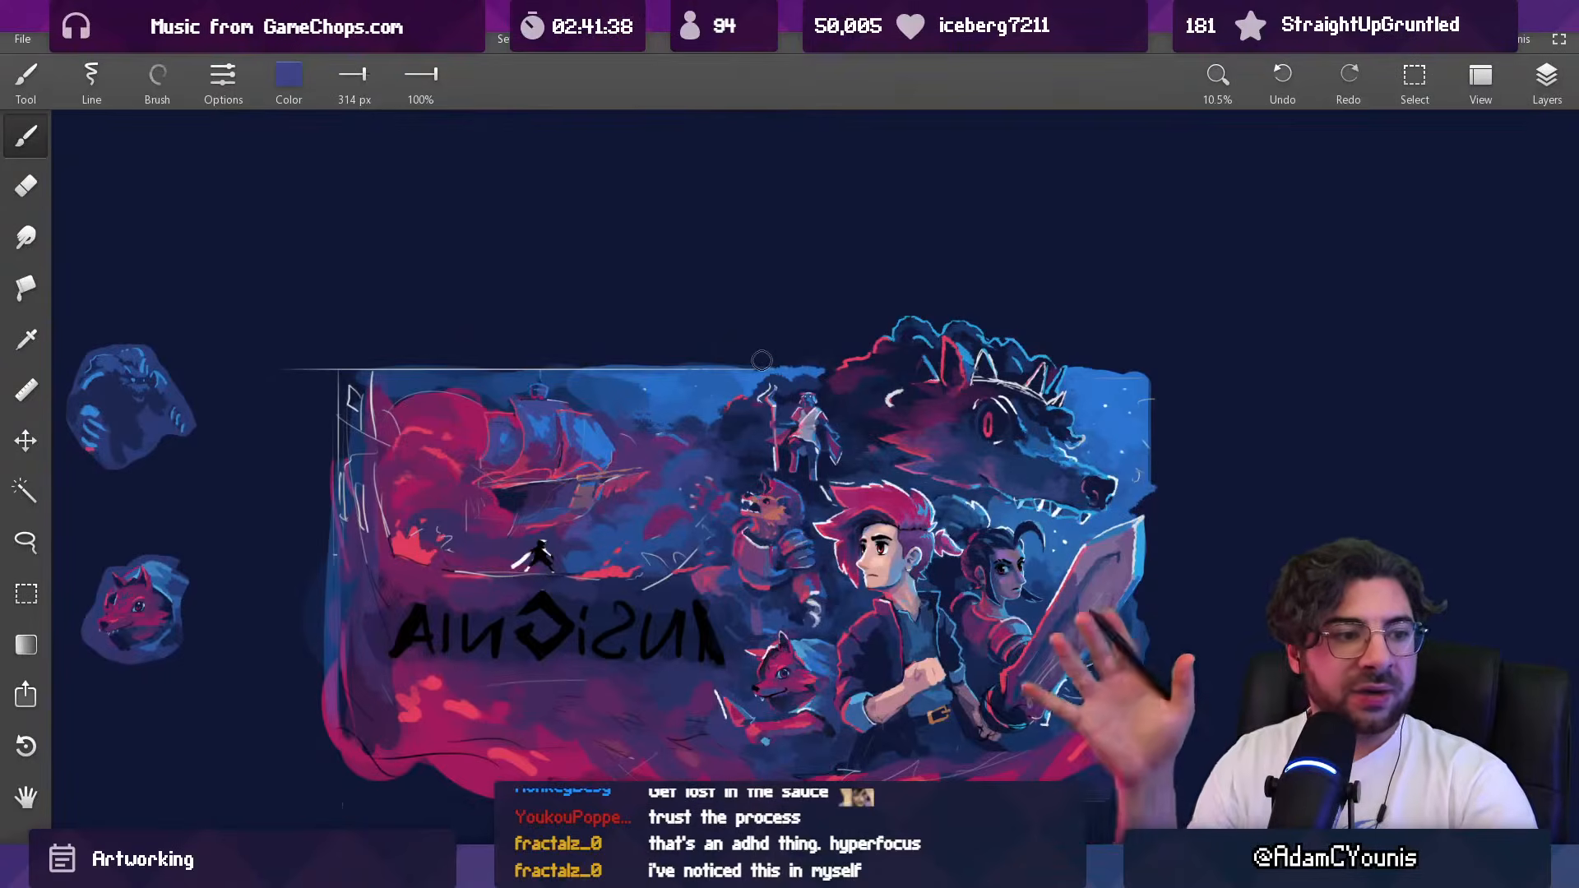
Step: Draw a freehand off-white circle on blank canvas beside the artwork with a 42 px brush at 20% opacity
mouse_move(743, 483)
mouse_down()
mouse_move(785, 511)
mouse_move(392, 648)
mouse_move(395, 438)
mouse_up()
alt+click(258, 530)
drag(888, 181, 704, 781)
drag(755, 269, 683, 263)
mouse_move(830, 154)
mouse_down()
mouse_move(663, 283)
mouse_move(761, 160)
mouse_up()
drag(814, 275, 792, 334)
key(ctrl+z)
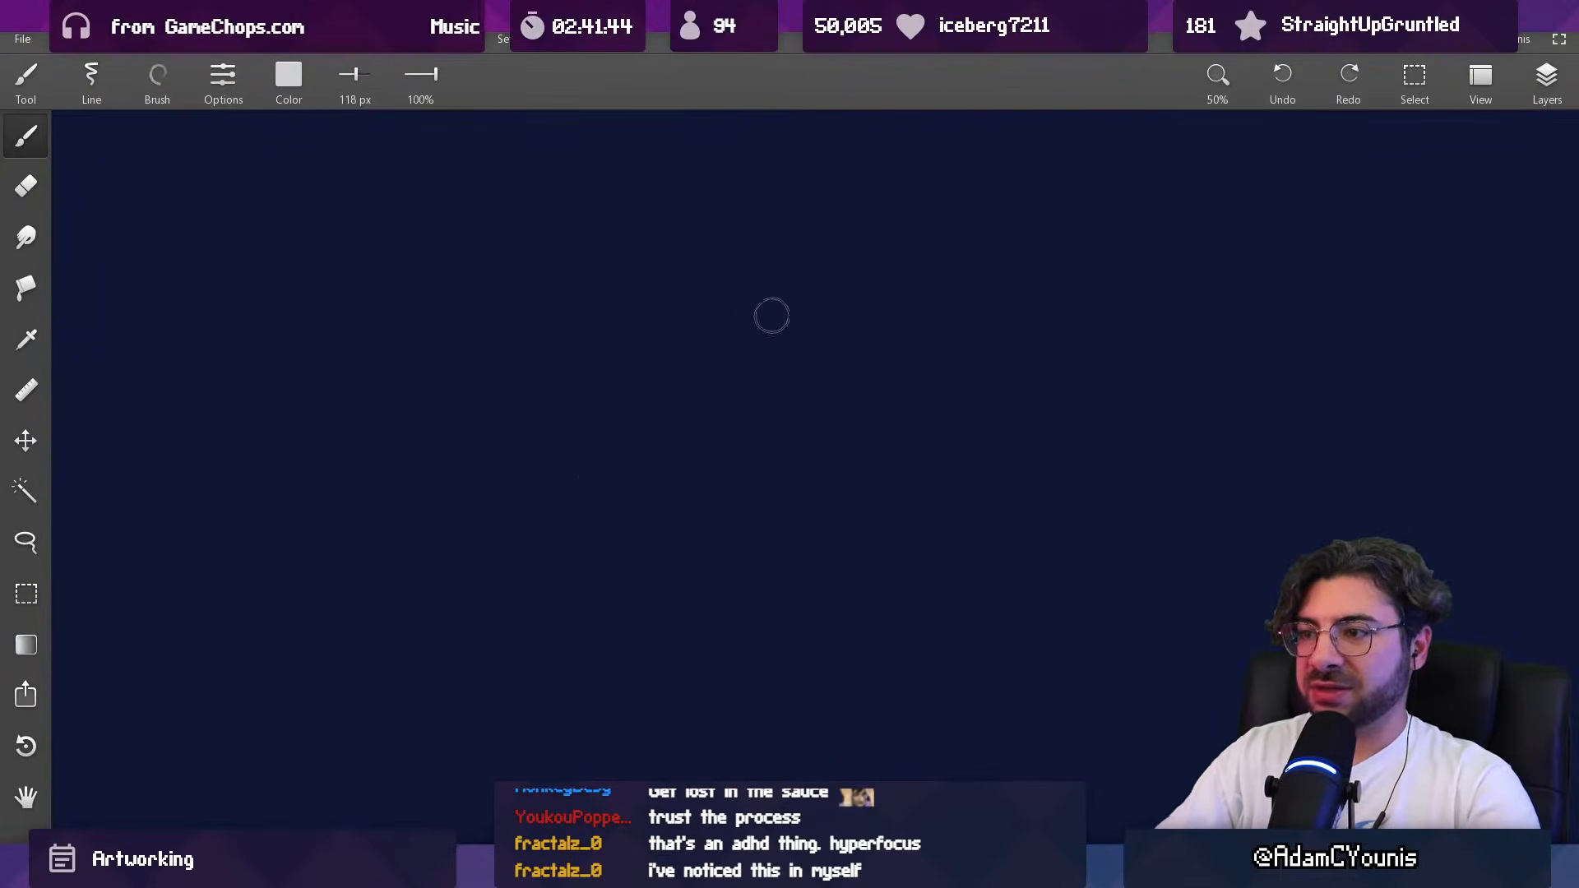
click(162, 88)
click(162, 162)
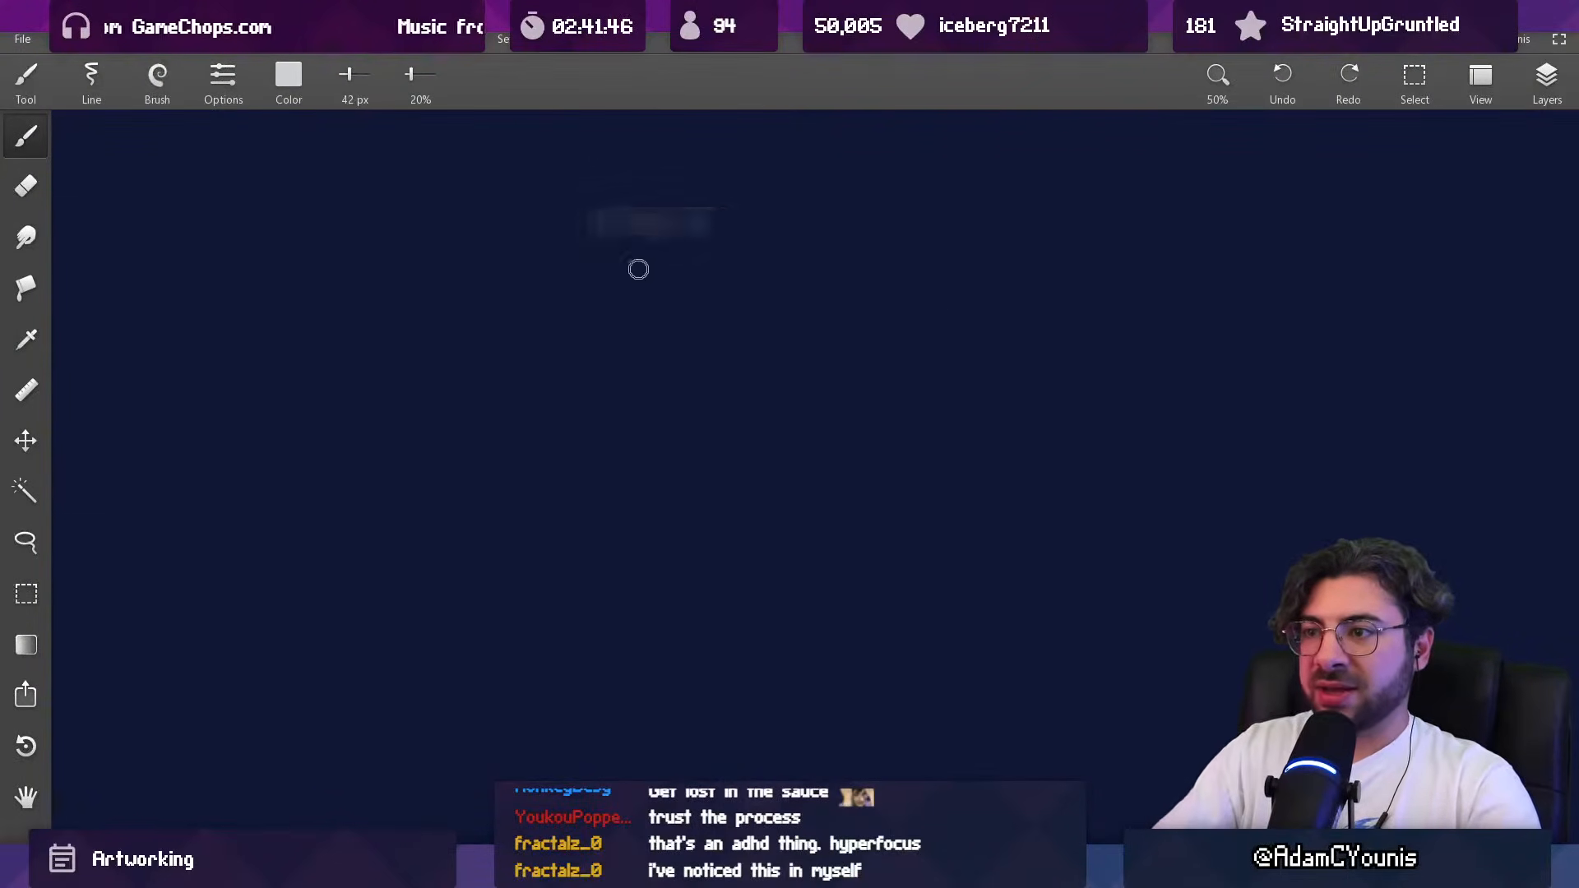
drag(547, 296, 941, 436)
drag(924, 488, 682, 173)
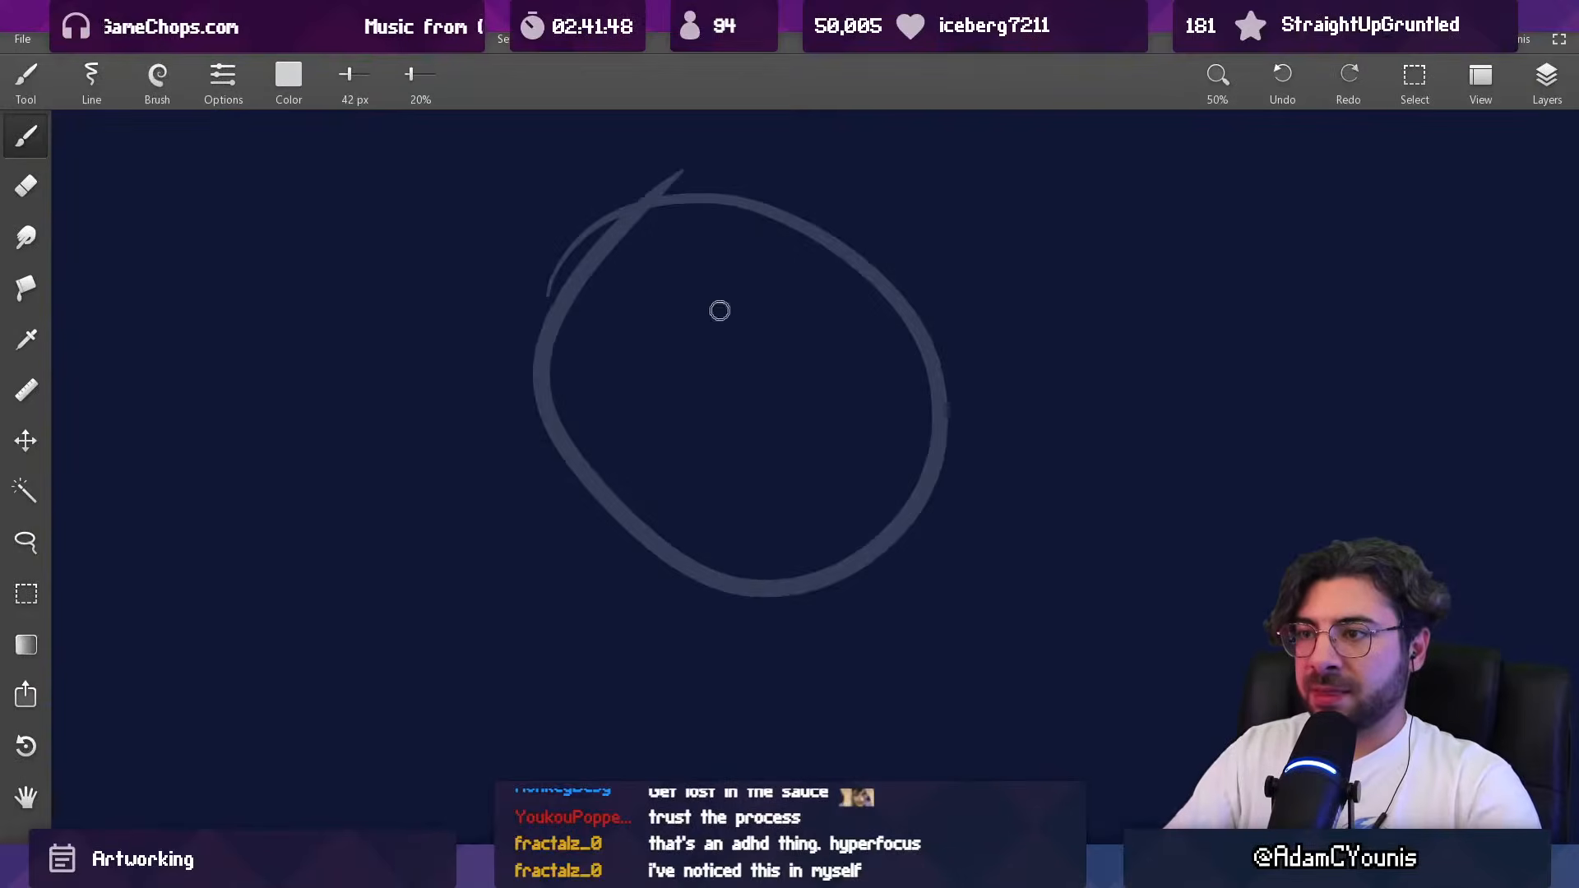
Step: Raise the maximum zoom-in limit to 1600%
drag(851, 219, 749, 390)
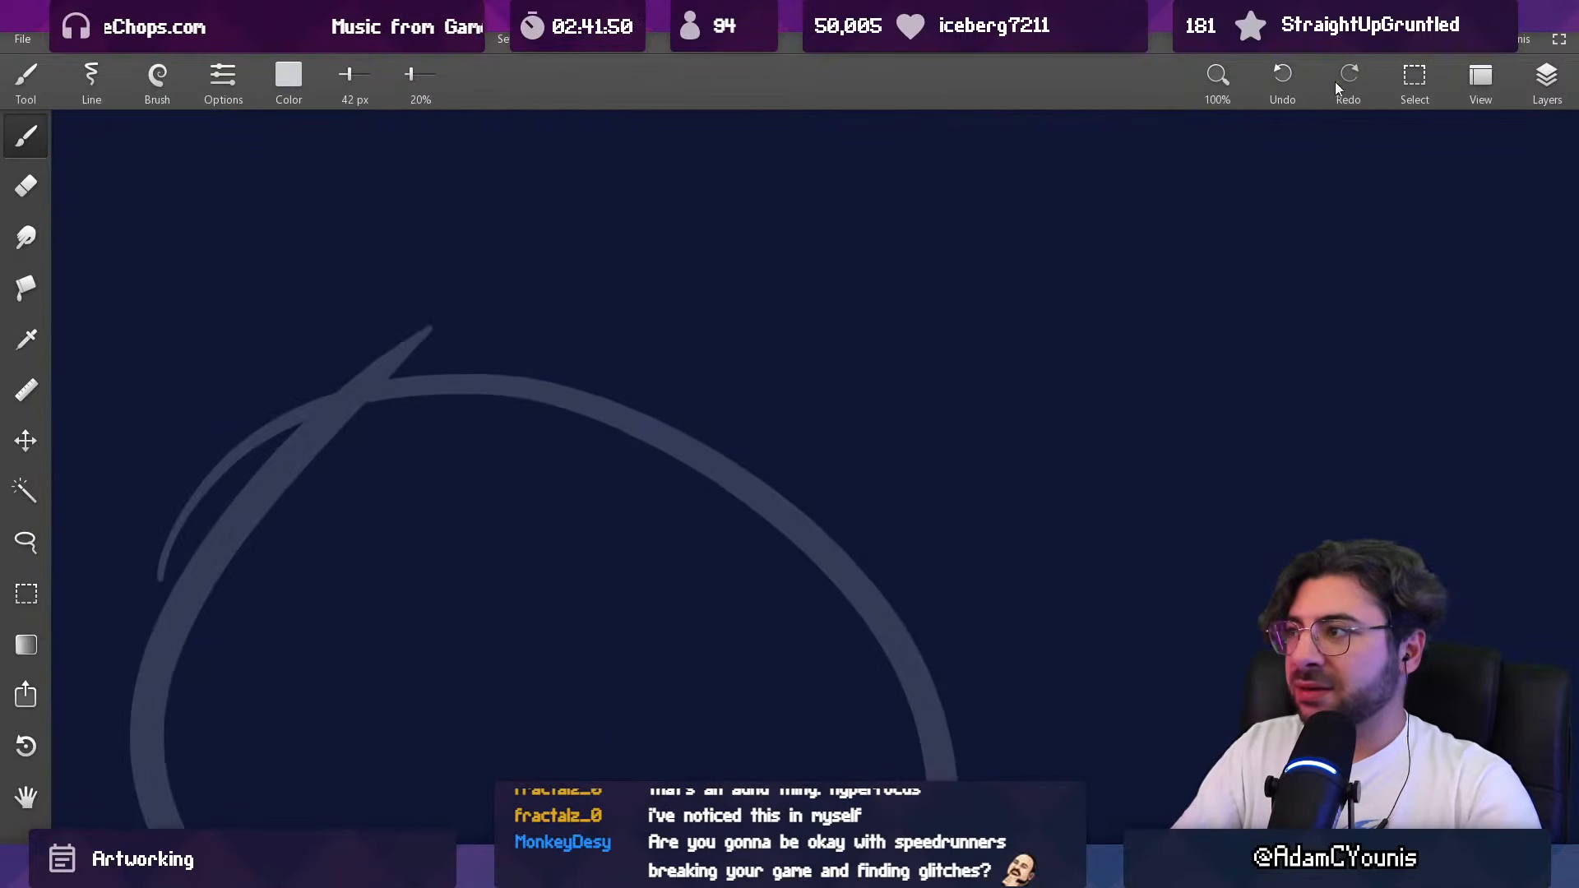
click(1216, 80)
click(1217, 408)
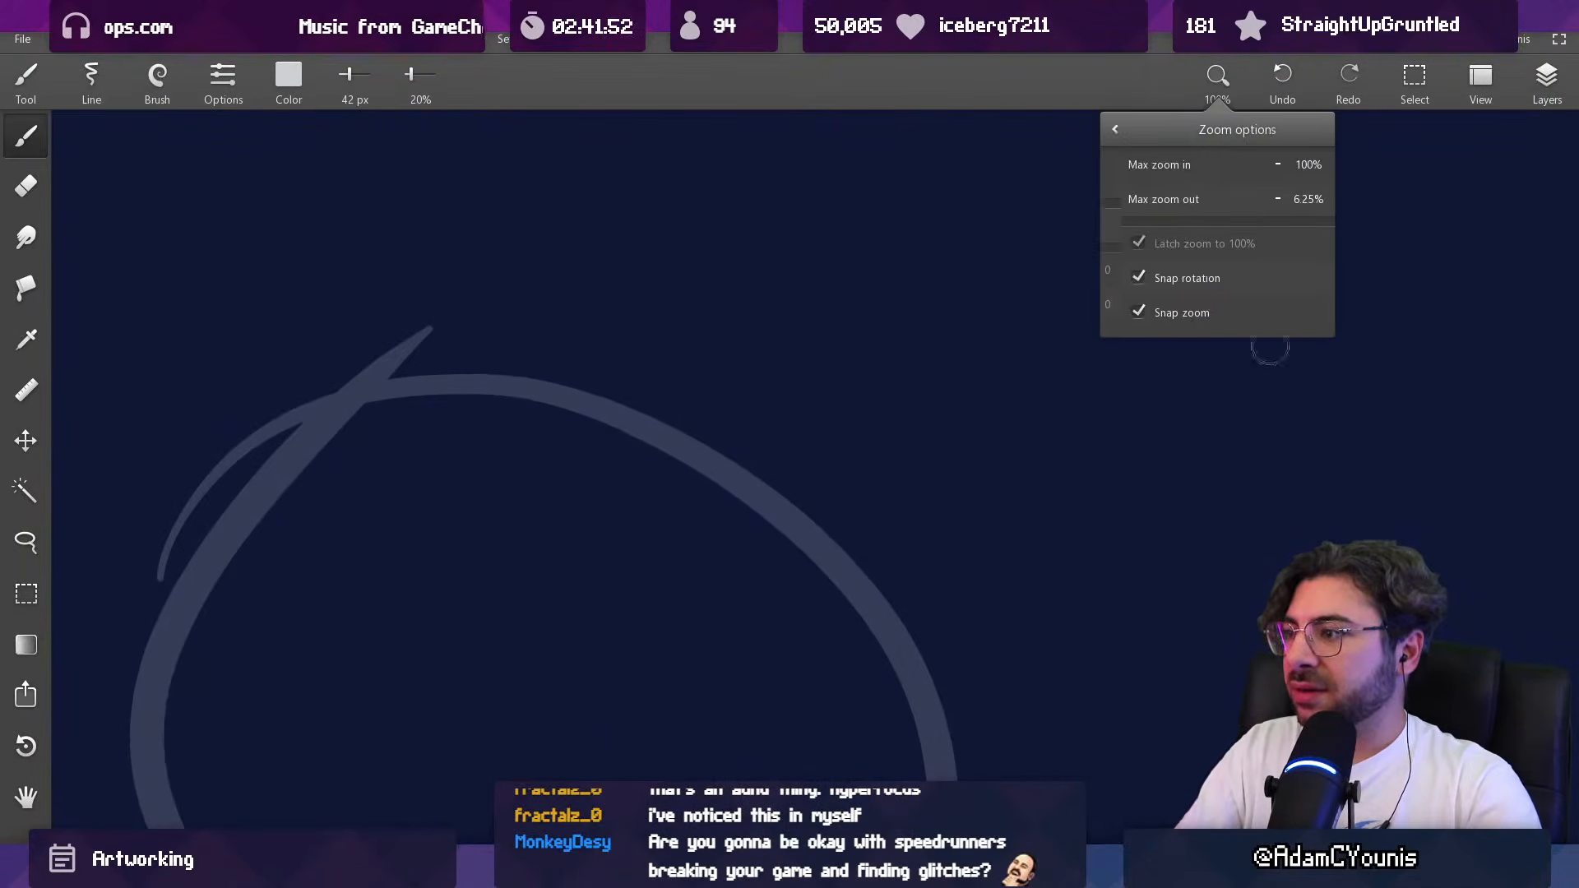
click(1259, 166)
click(1259, 165)
click(1259, 165)
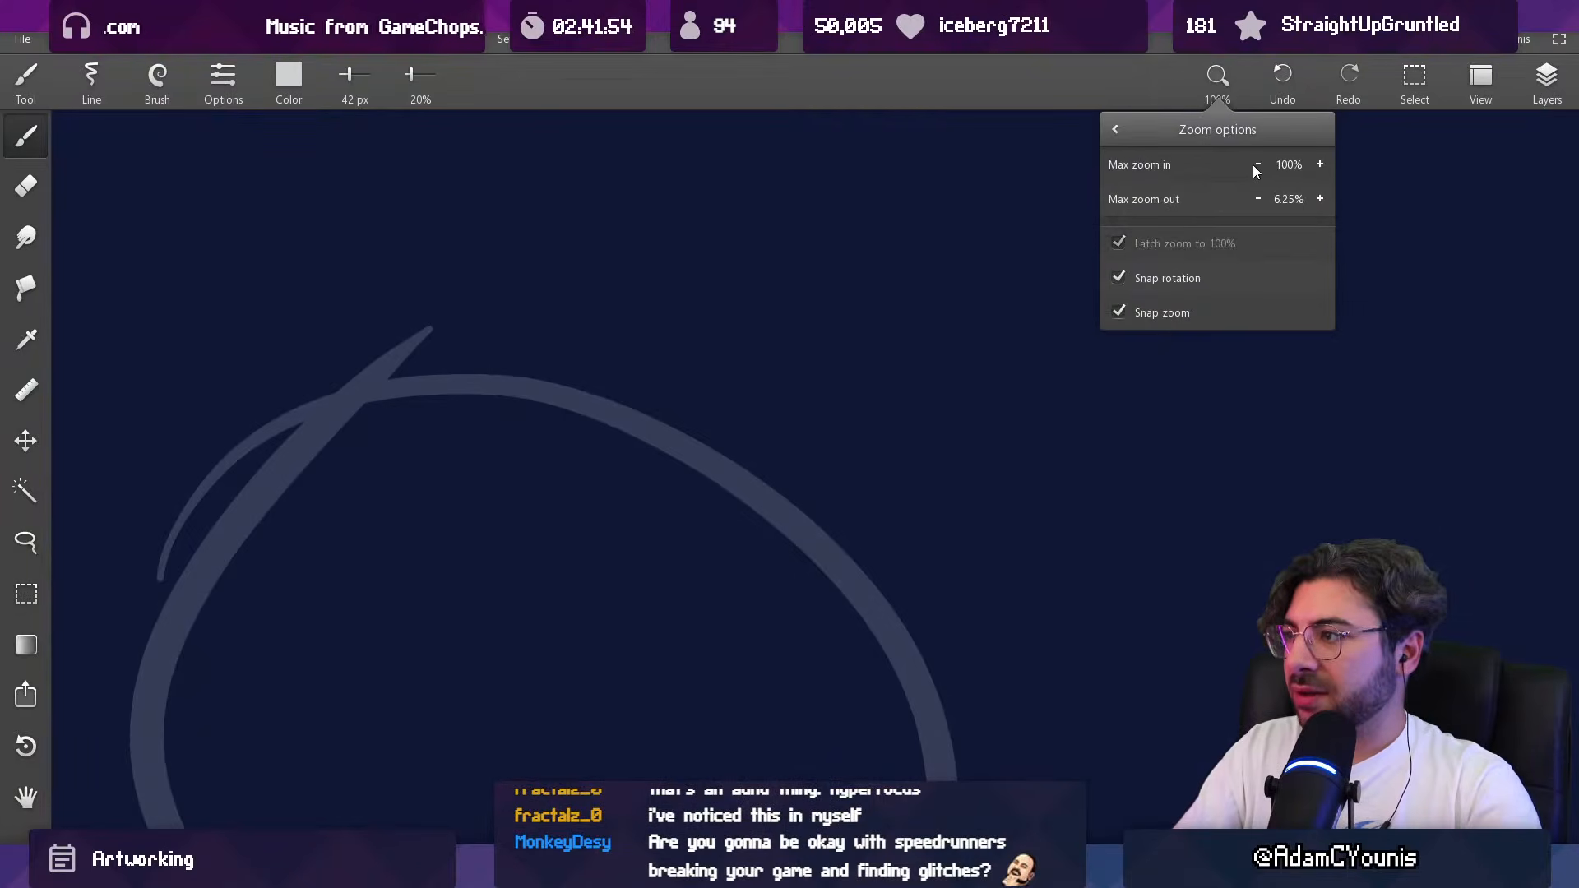
click(1320, 164)
click(1320, 163)
click(1319, 163)
click(1320, 164)
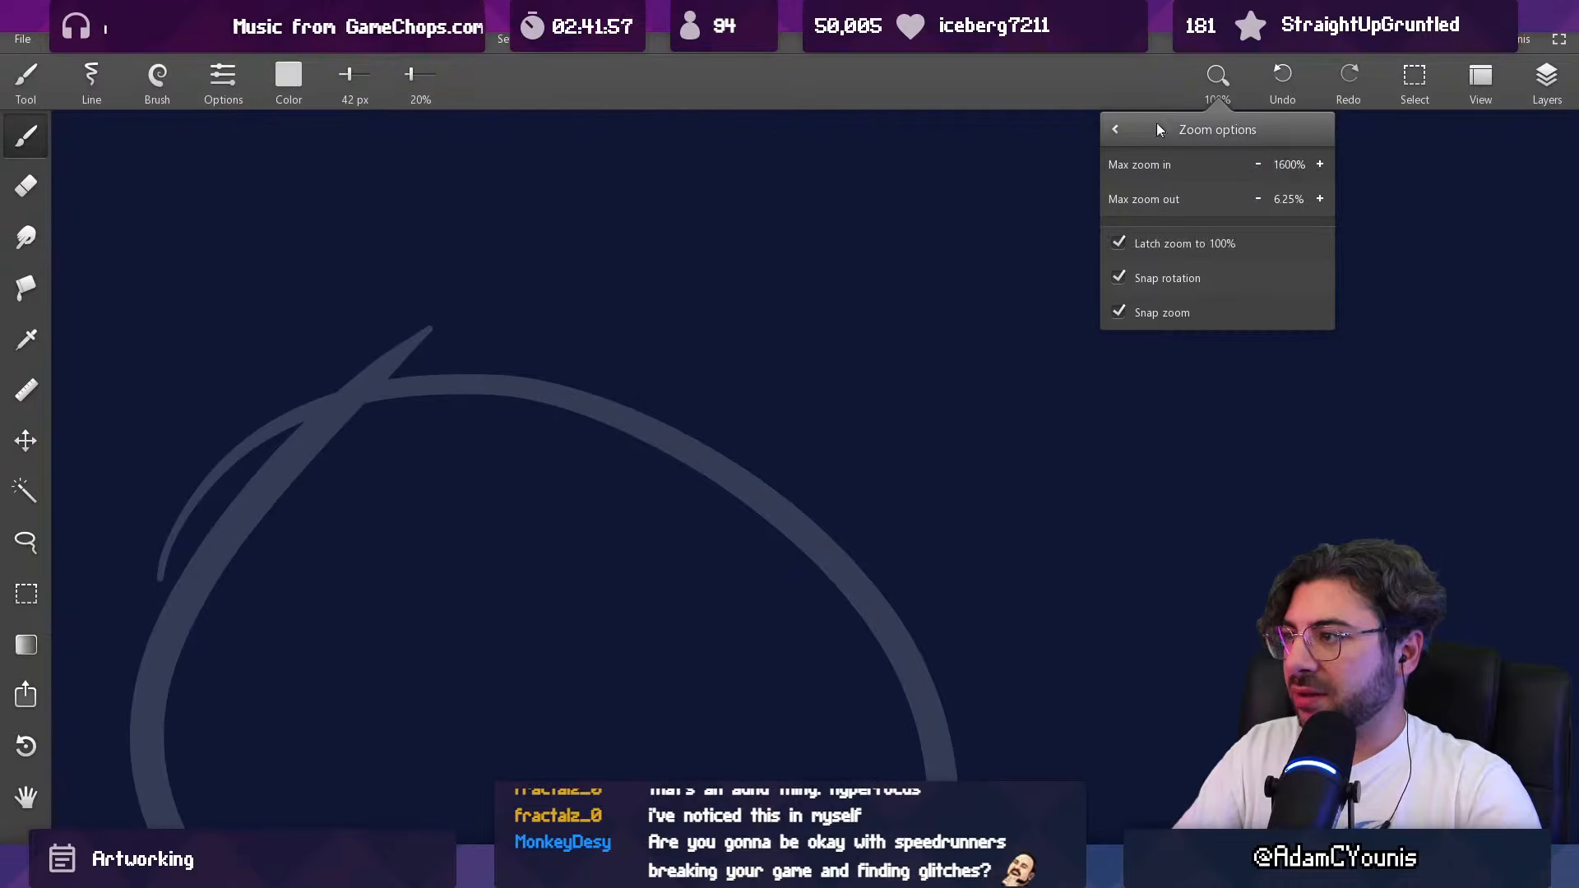
click(1060, 176)
Step: Erase a small notch from the faint circle's upper edge with a 22 px eraser
mouse_move(715, 456)
mouse_down()
mouse_move(690, 296)
mouse_move(711, 222)
mouse_up()
key(e)
mouse_move(971, 268)
mouse_down()
mouse_move(750, 310)
mouse_move(830, 285)
mouse_move(781, 574)
mouse_move(831, 368)
mouse_move(798, 547)
mouse_up()
click(782, 288)
mouse_move(797, 547)
mouse_down()
mouse_move(821, 285)
mouse_move(758, 480)
mouse_up()
Step: Sample off-white from the circle and set the brush to 100% opacity at about 42 px
scroll(822, 285, down, 3)
scroll(809, 380, up, 1)
key(alt)
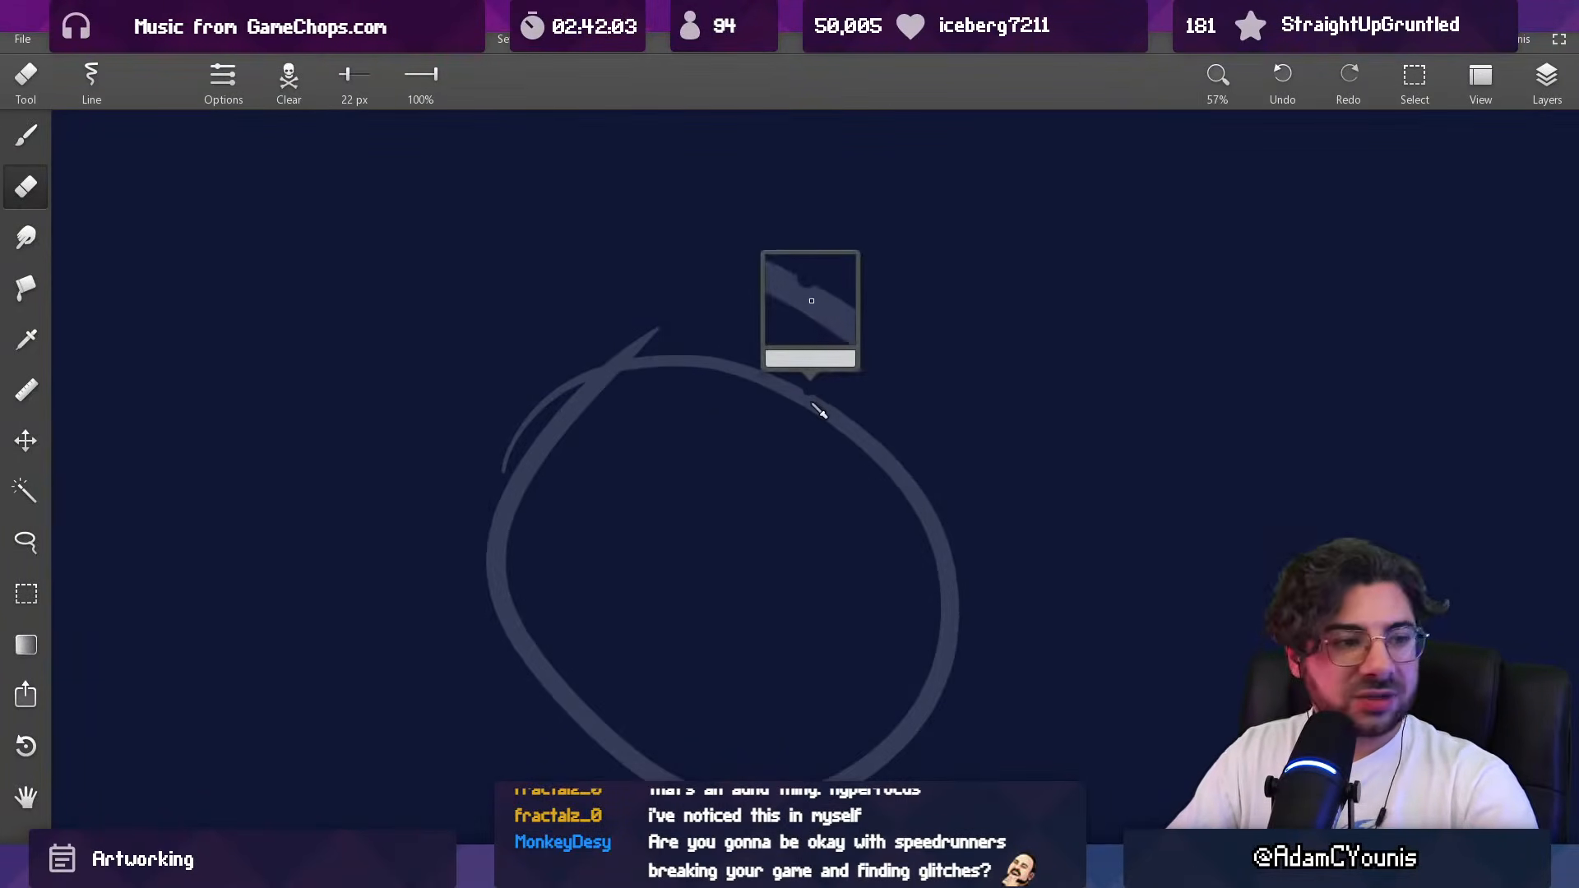
alt+click(805, 396)
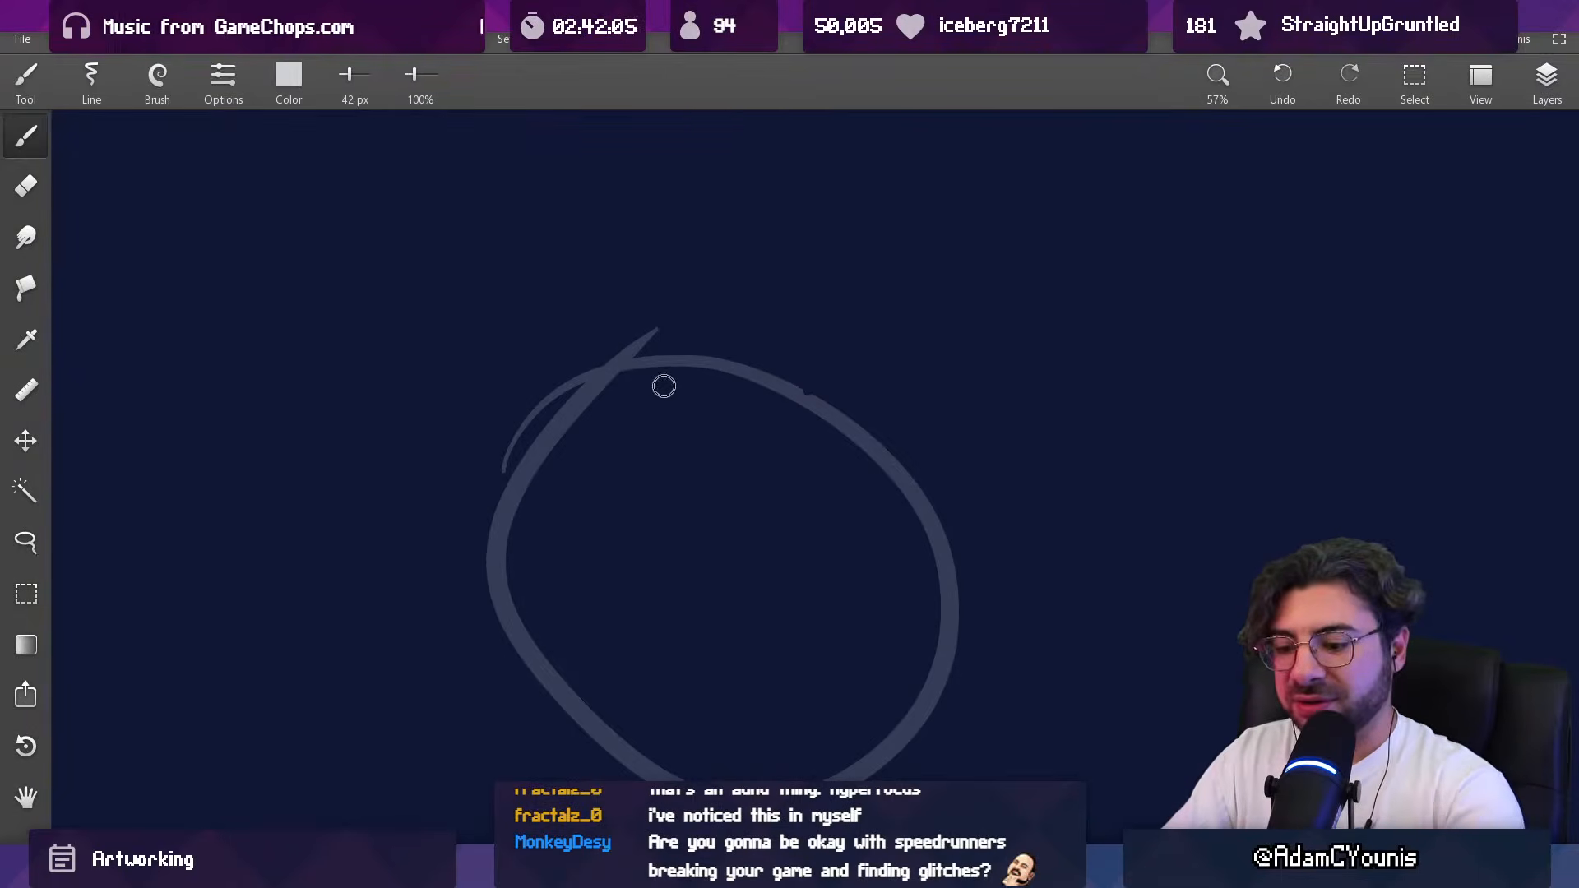
key(ctrl+z)
key([)
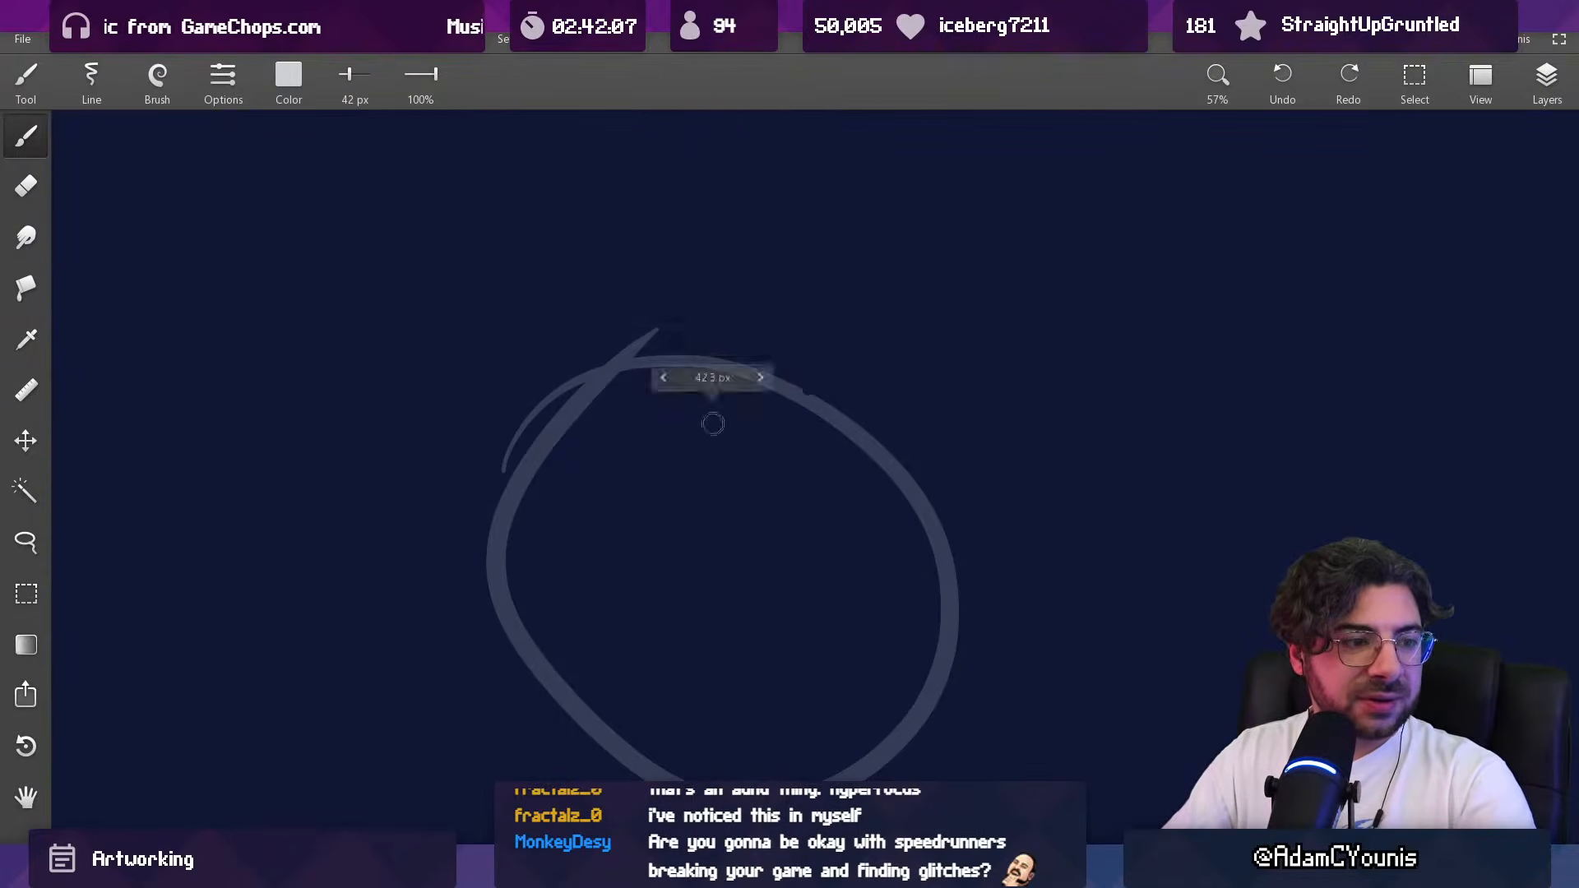
key([)
Step: Draw an opaque off-white circle over the faint one with a 56 px brush, undoing unwanted strokes
mouse_move(787, 372)
mouse_down()
mouse_move(561, 695)
mouse_move(768, 765)
mouse_up()
key(ctrl+z)
key(])
key(])
drag(698, 507, 712, 356)
mouse_move(749, 212)
mouse_down()
mouse_move(553, 302)
mouse_move(970, 421)
mouse_move(622, 278)
mouse_up()
key(ctrl+z)
mouse_move(727, 199)
mouse_down()
mouse_move(864, 618)
mouse_move(608, 215)
mouse_move(661, 207)
mouse_move(987, 429)
mouse_move(529, 269)
mouse_up()
key(ctrl+z)
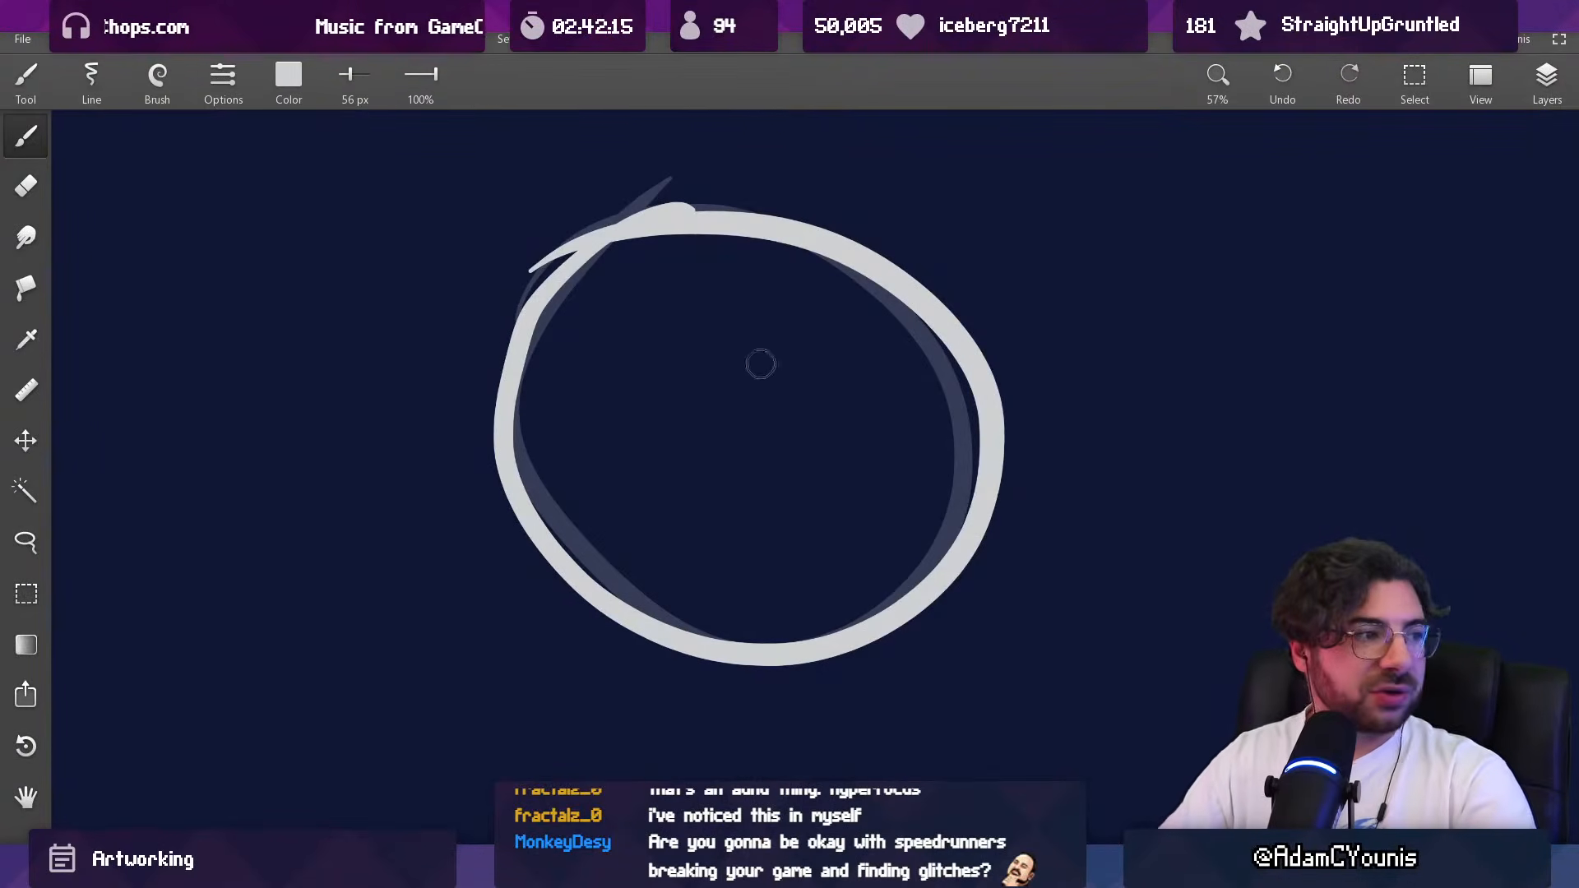
Step: Erase the overlapping stroke tails at the circle's upper left, enlarging the eraser to 67 px
key(e)
scroll(822, 242, up, 5)
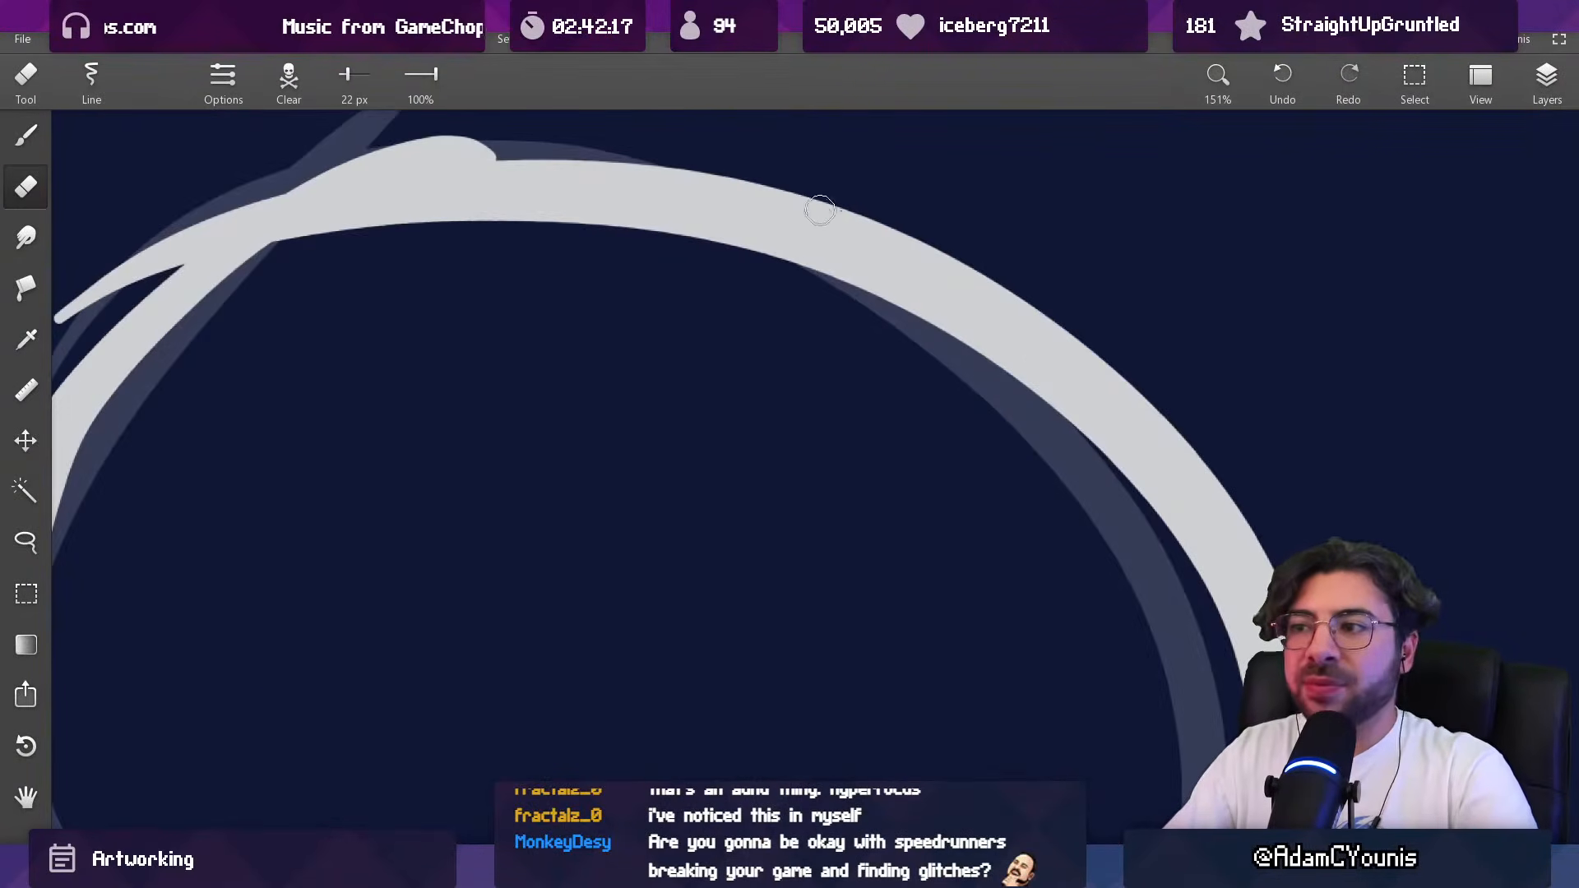
drag(794, 300, 762, 557)
mouse_move(781, 383)
mouse_down()
mouse_move(761, 642)
mouse_move(753, 371)
mouse_up()
drag(587, 267, 601, 233)
drag(499, 333, 542, 267)
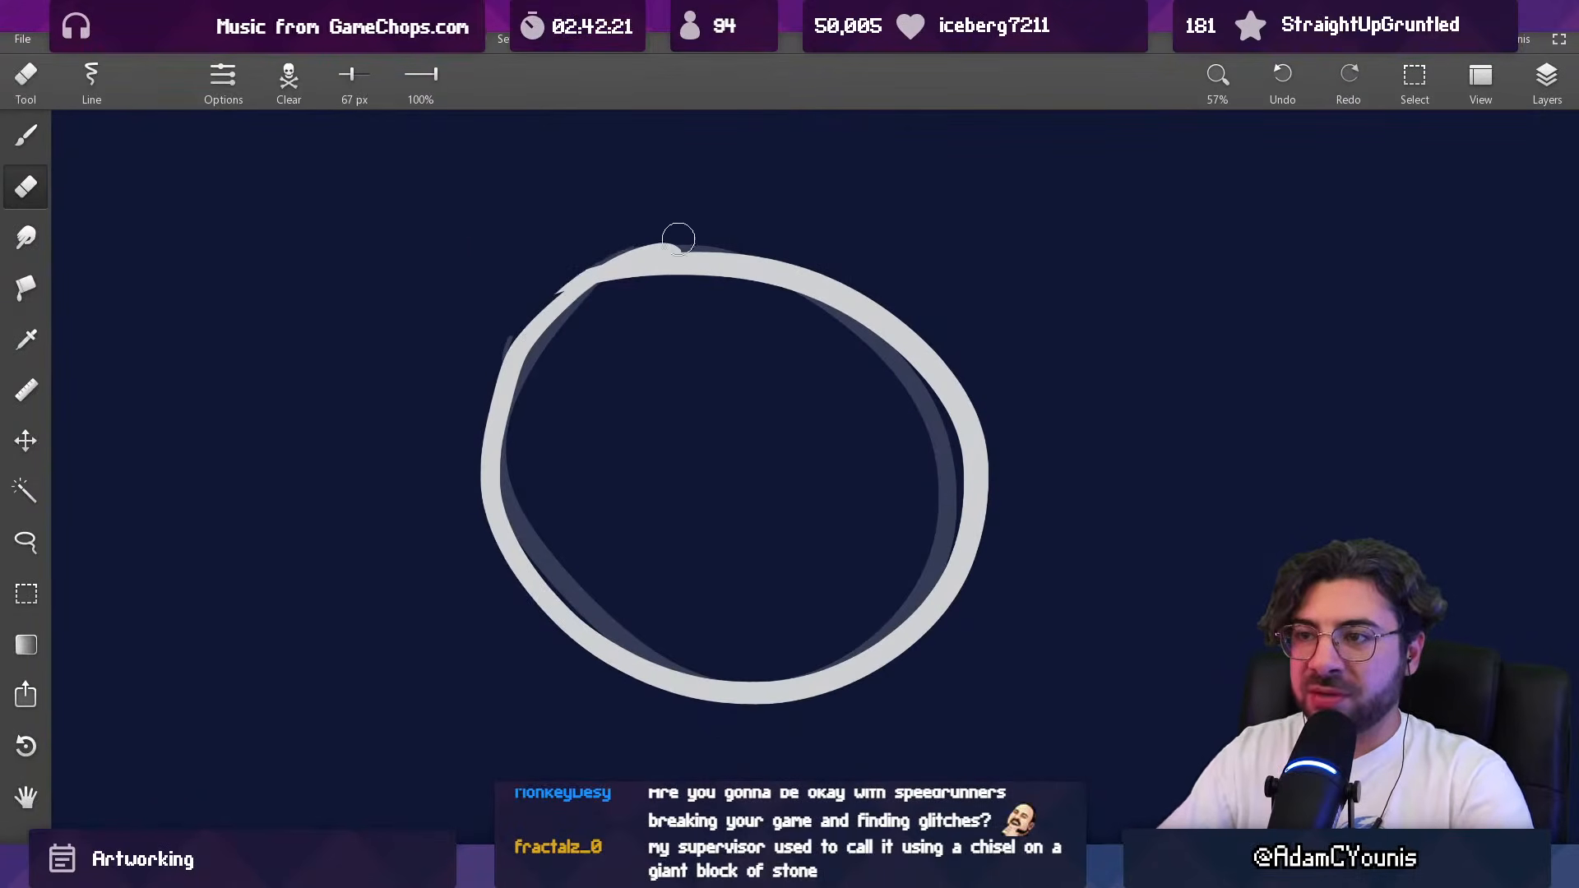
Step: Try to redraw the circle's upper edge with an off-white 40 px brush stroke and undo it
scroll(714, 337, down, 5)
scroll(726, 452, up, 4)
key(b)
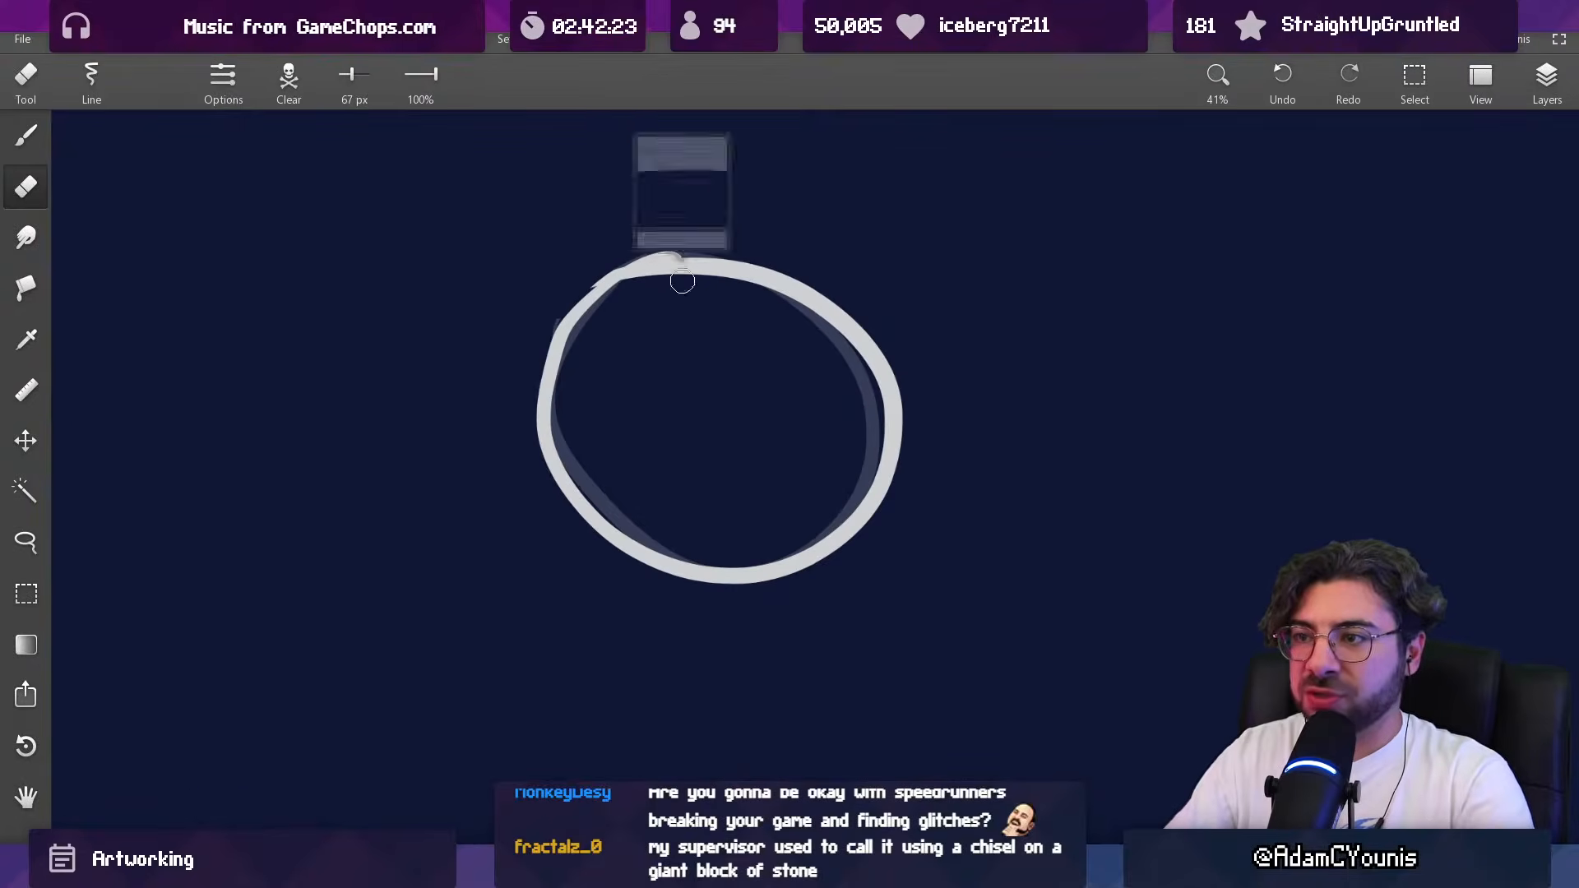
key(bracketleft)
key(bracketleft)
key(ctrl+z)
drag(646, 266, 899, 347)
key(ctrl+z)
Step: Redraw the circle's upper-right outline further out and carve away its inner edge with a 221 px eraser
key(ctrl+z)
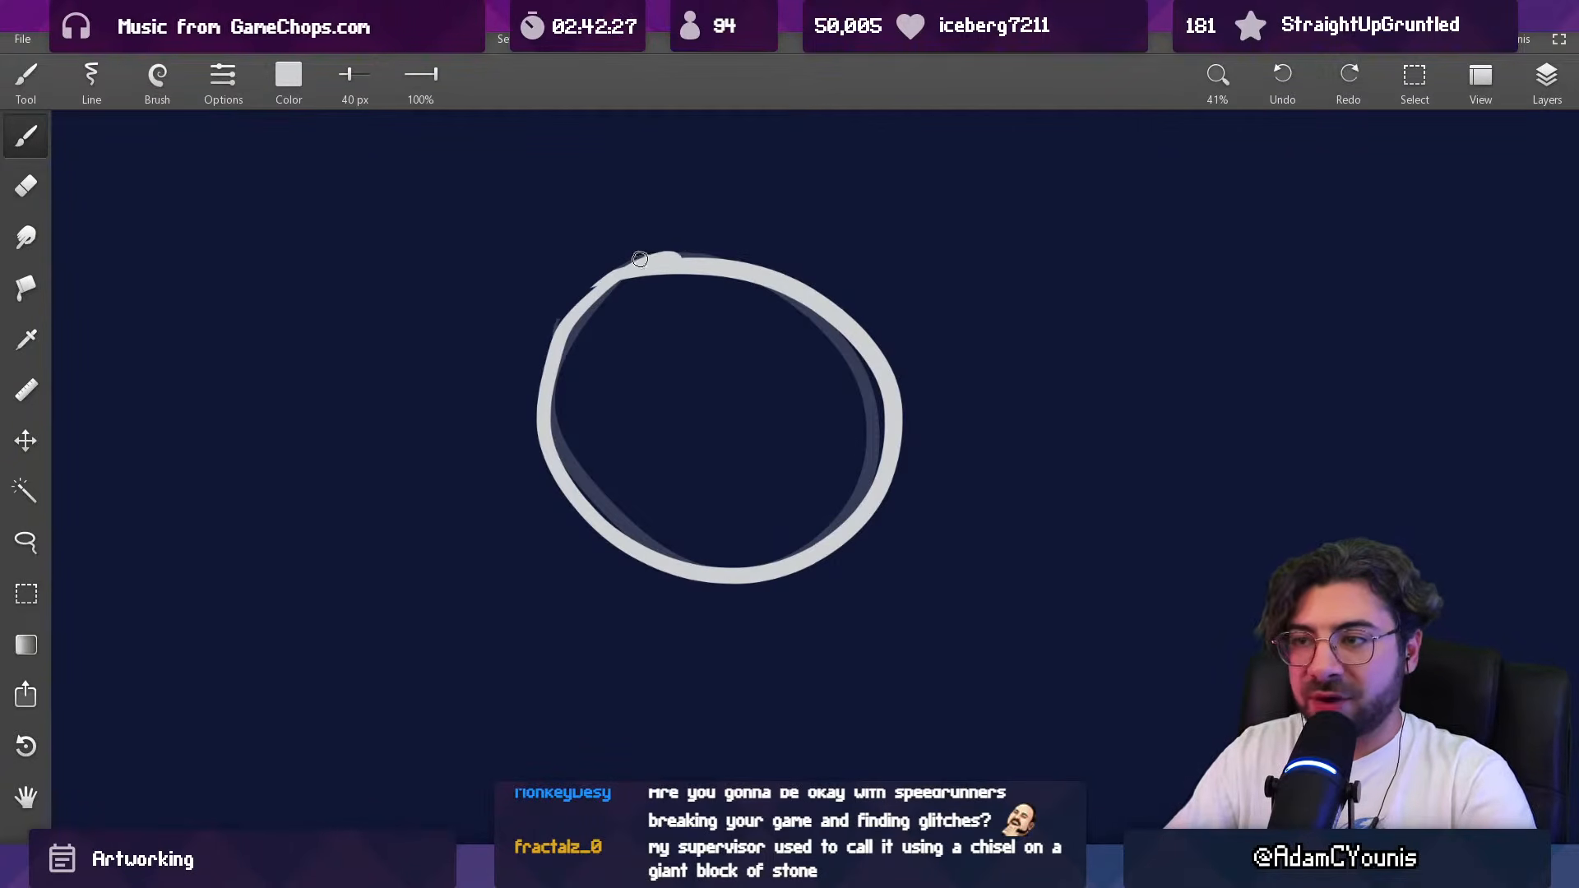
key(ctrl+z)
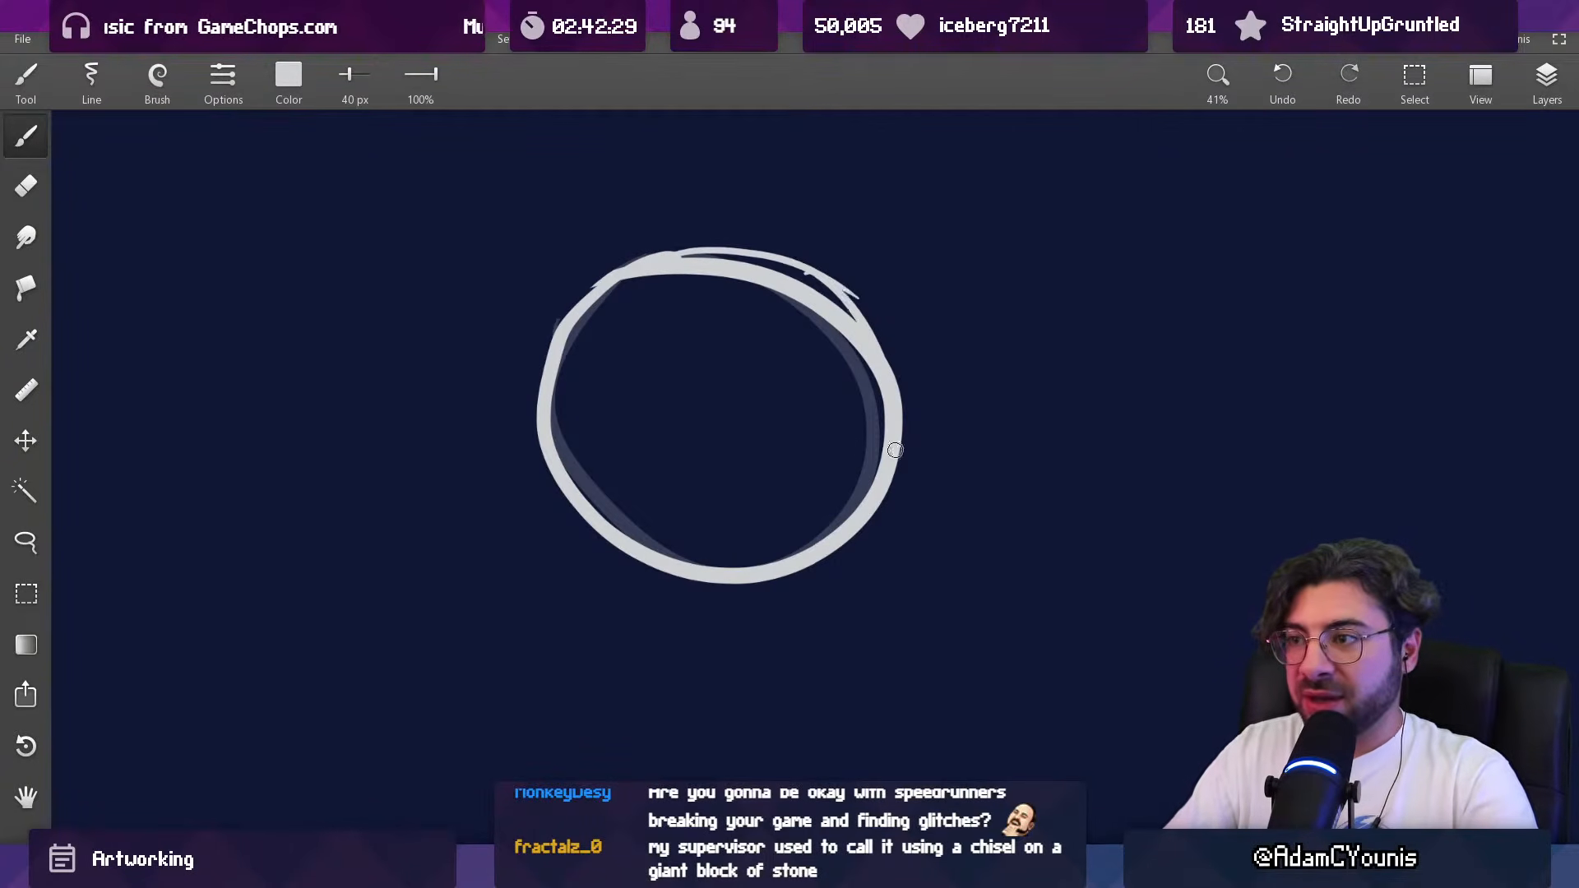
key(e)
key(])
key(])
key(])
drag(691, 303, 822, 378)
drag(767, 308, 839, 460)
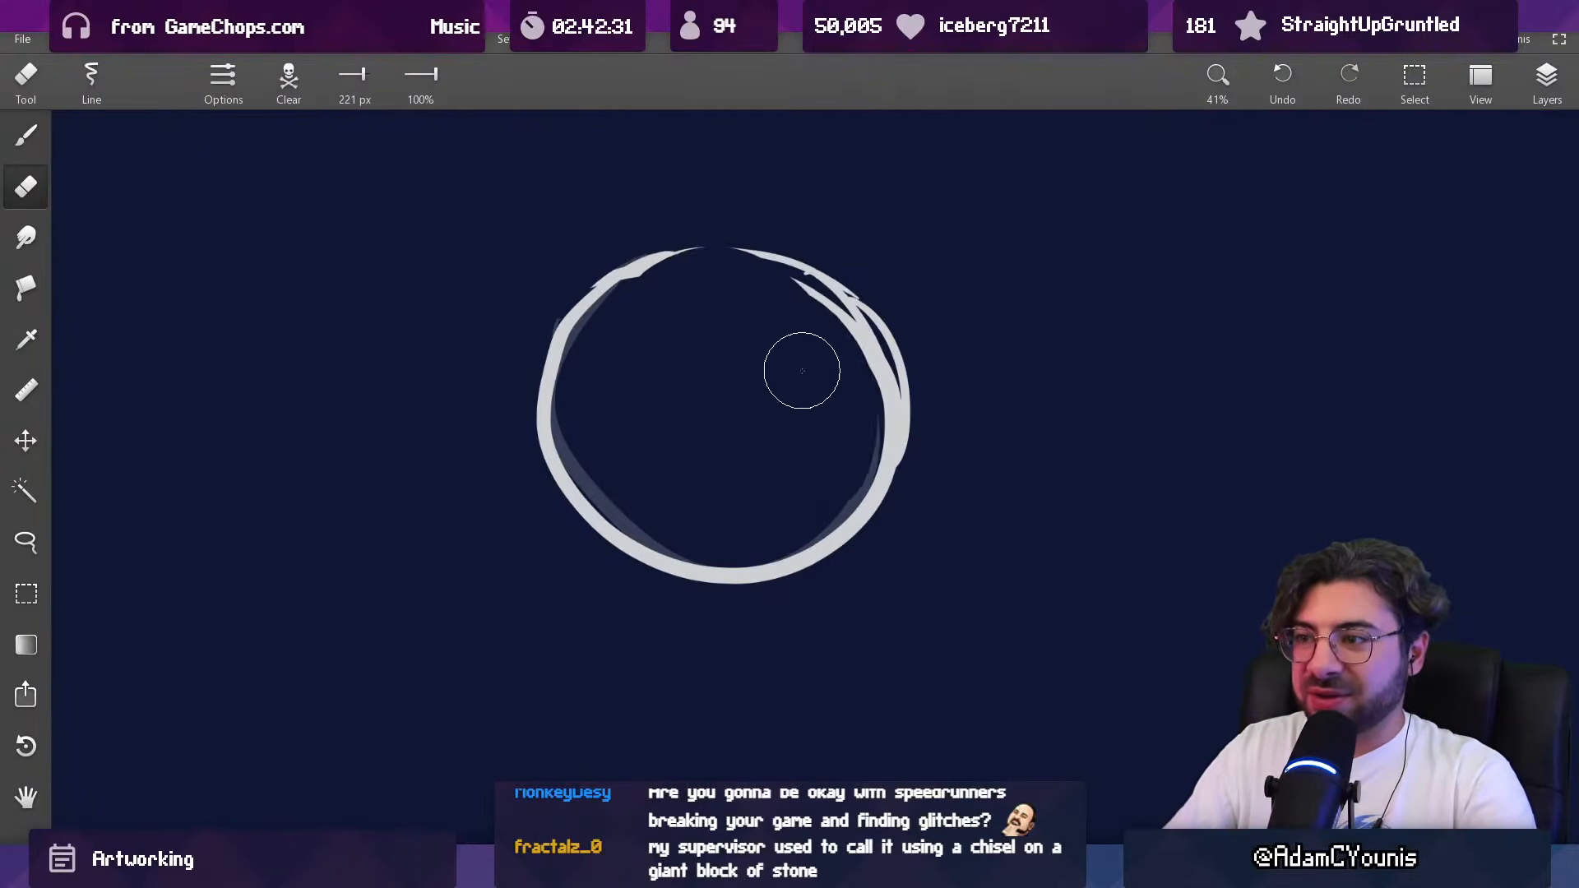
drag(803, 329, 855, 428)
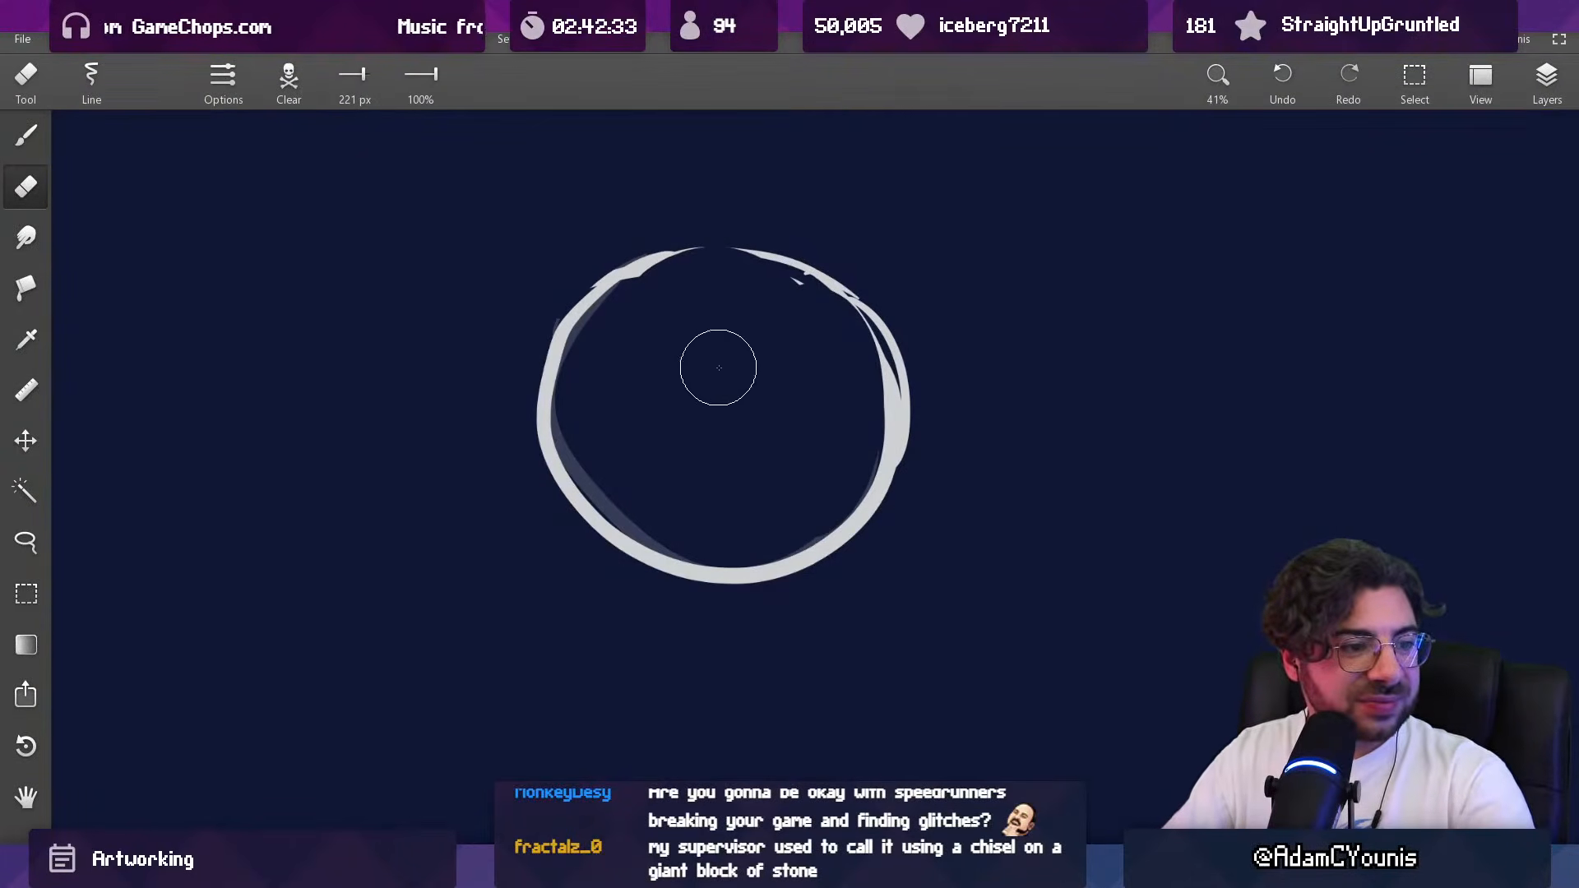
Step: Erase the rest of the circle with an enlarged eraser
key(])
key(])
key(])
key(])
mouse_move(624, 377)
mouse_down()
mouse_move(593, 279)
mouse_move(657, 289)
mouse_move(867, 516)
mouse_move(877, 356)
mouse_up()
Step: Handwrite the title "THE REJECT SHOP" in off-white with a 24 px brush at full opacity
key(b)
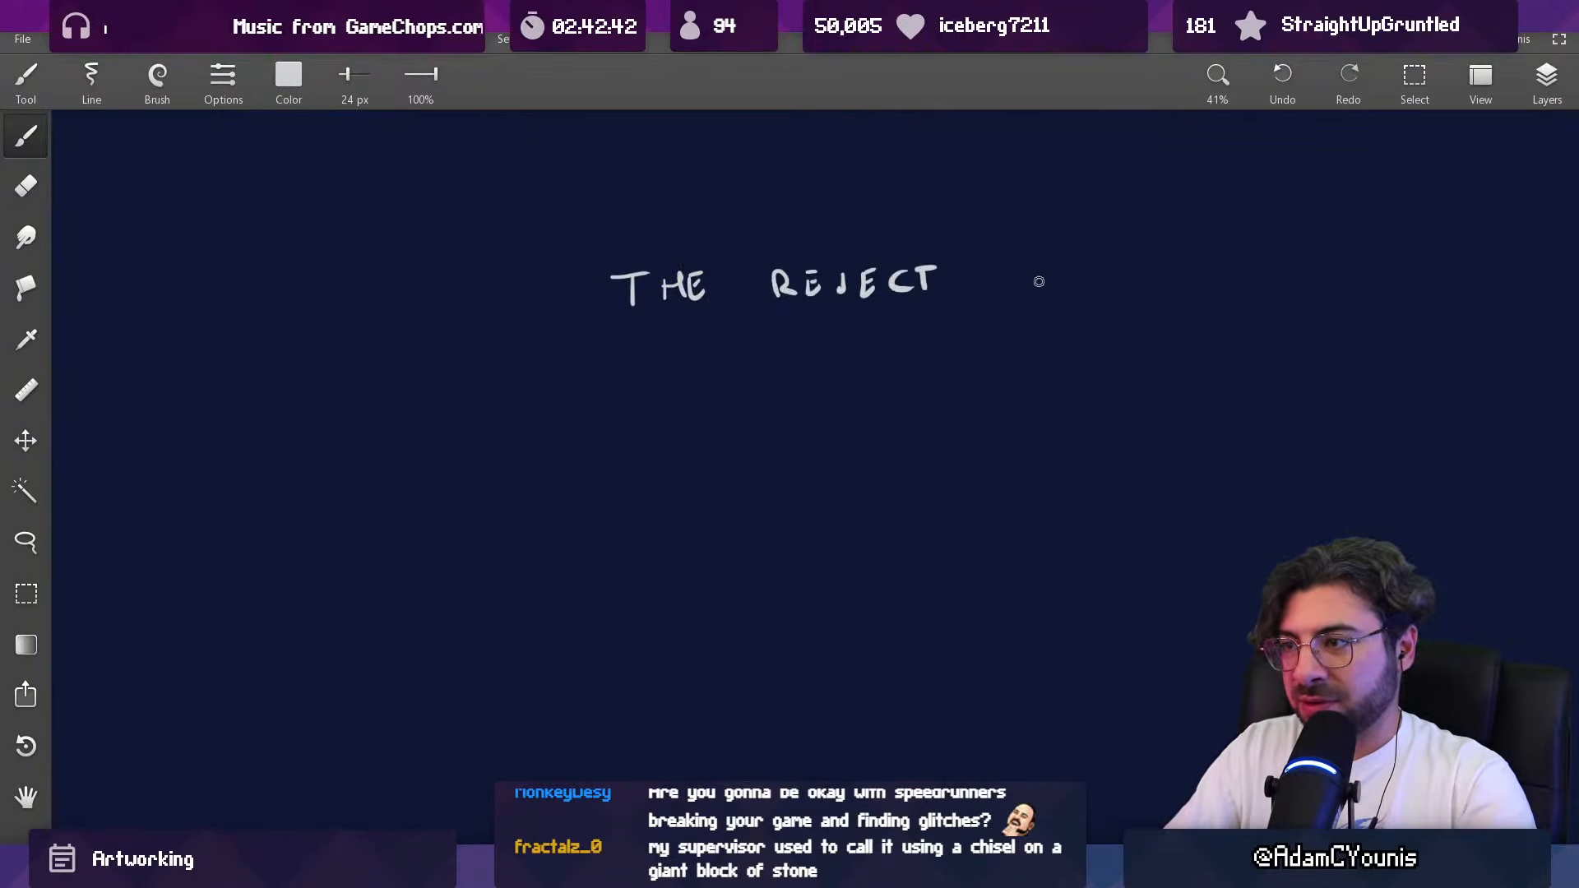
mouse_move(1078, 291)
mouse_down()
mouse_move(811, 363)
mouse_move(698, 418)
mouse_up()
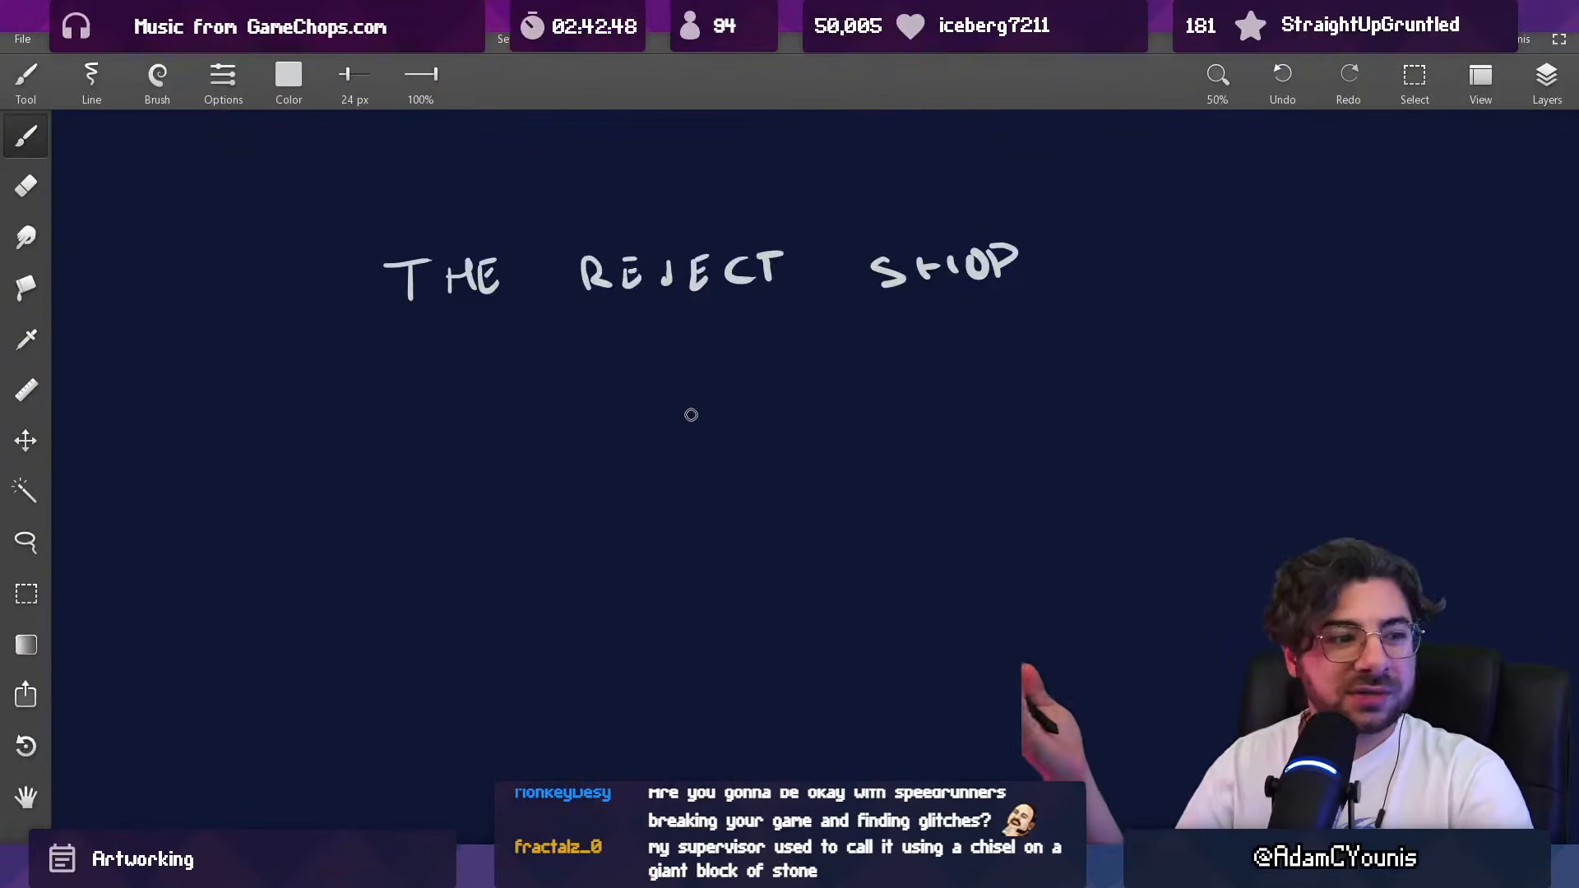
mouse_move(683, 550)
mouse_down()
mouse_move(571, 394)
mouse_move(532, 447)
mouse_up()
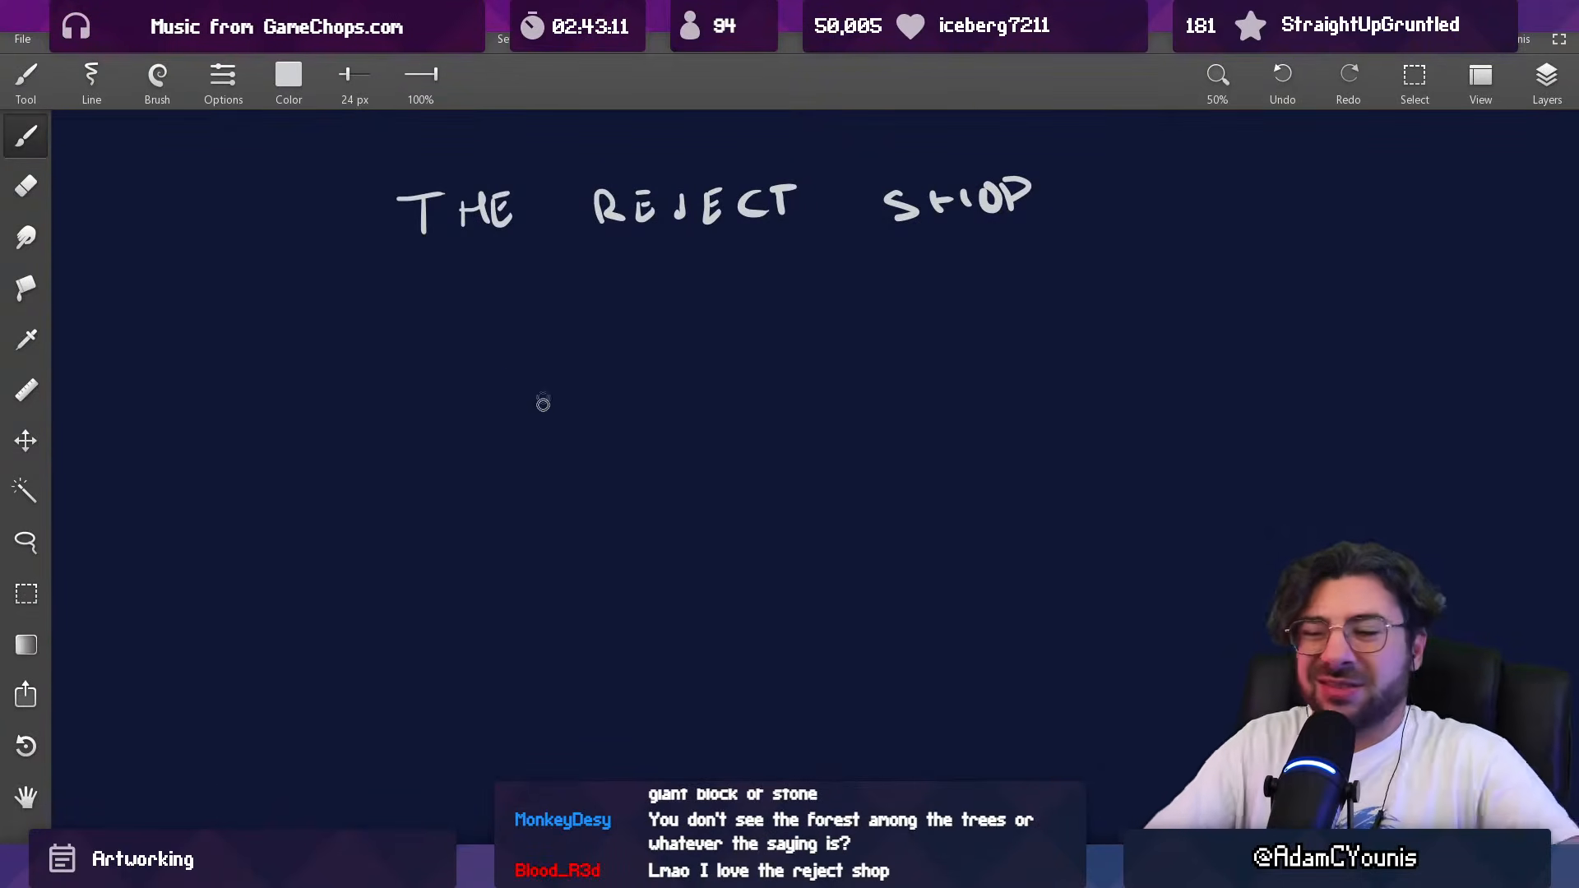
Step: Draw a shelf's four-sided outline in perspective below the title, tapering towards the right, undoing misplaced strokes
drag(630, 436, 609, 428)
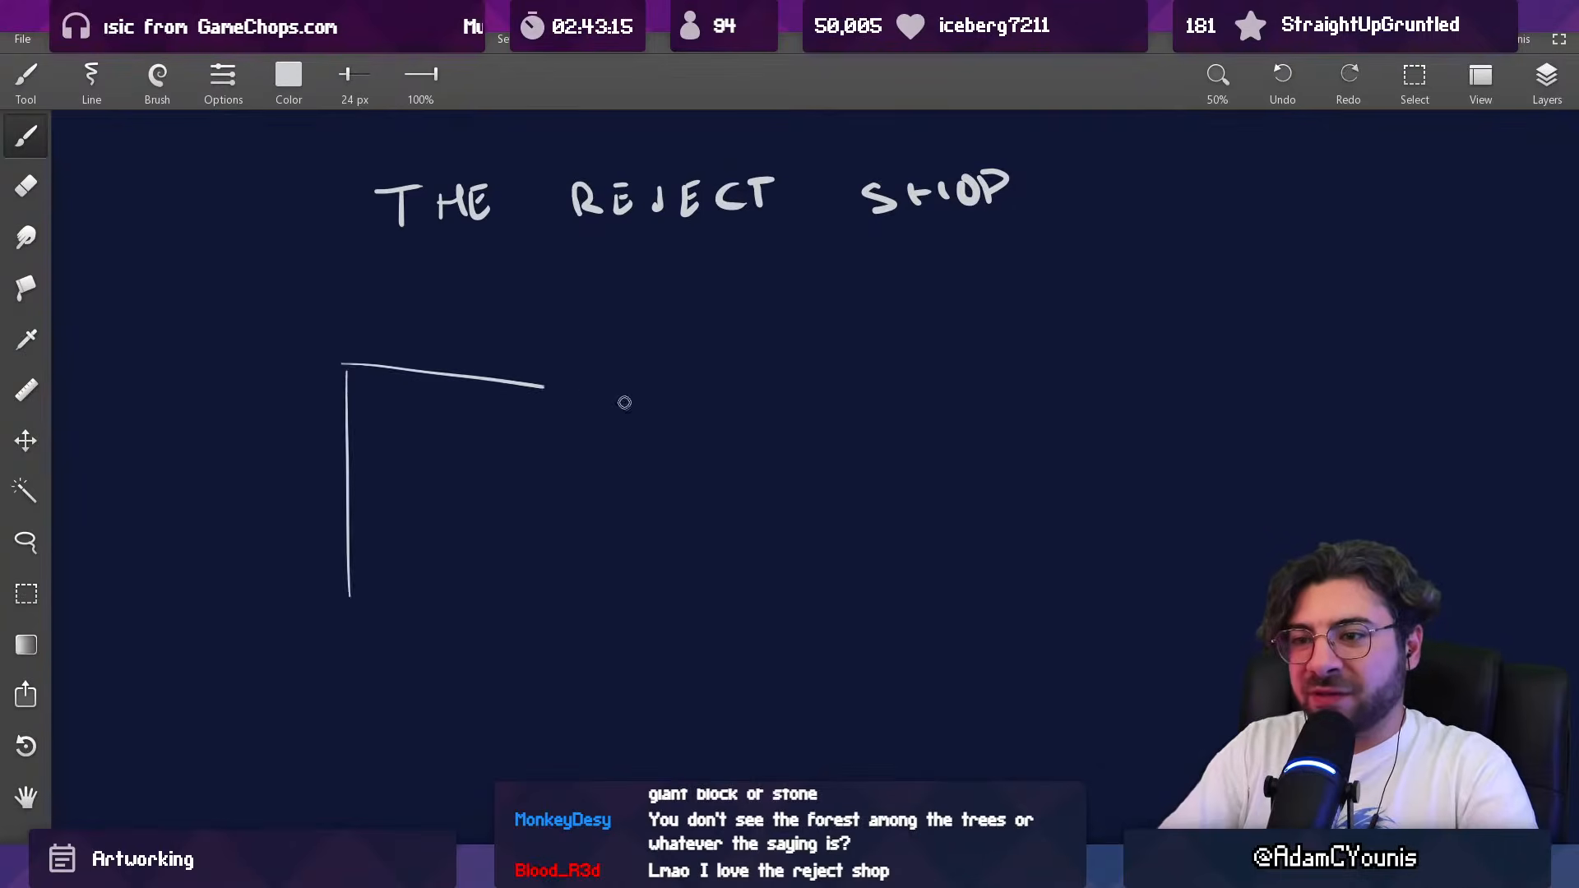
key(ctrl+z)
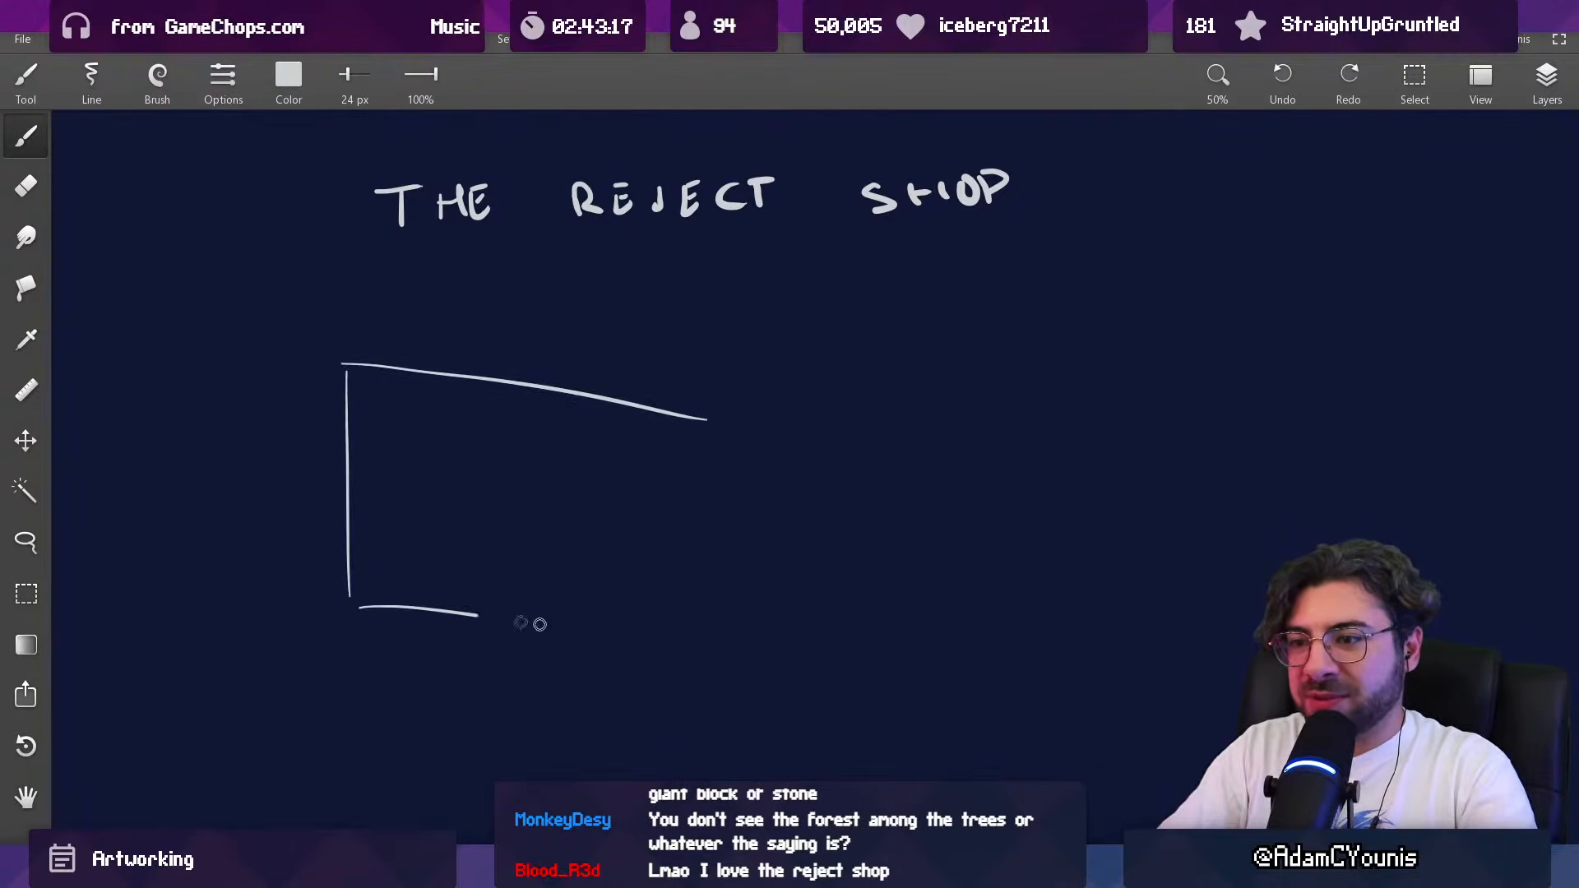
scroll(701, 628, up, 3)
key(ctrl+z)
key(ctrl+z)
drag(321, 605, 792, 518)
scroll(610, 529, up, 1)
mouse_move(386, 451)
mouse_down()
mouse_move(510, 521)
mouse_move(417, 483)
mouse_up()
drag(366, 571, 1064, 517)
key(ctrl+z)
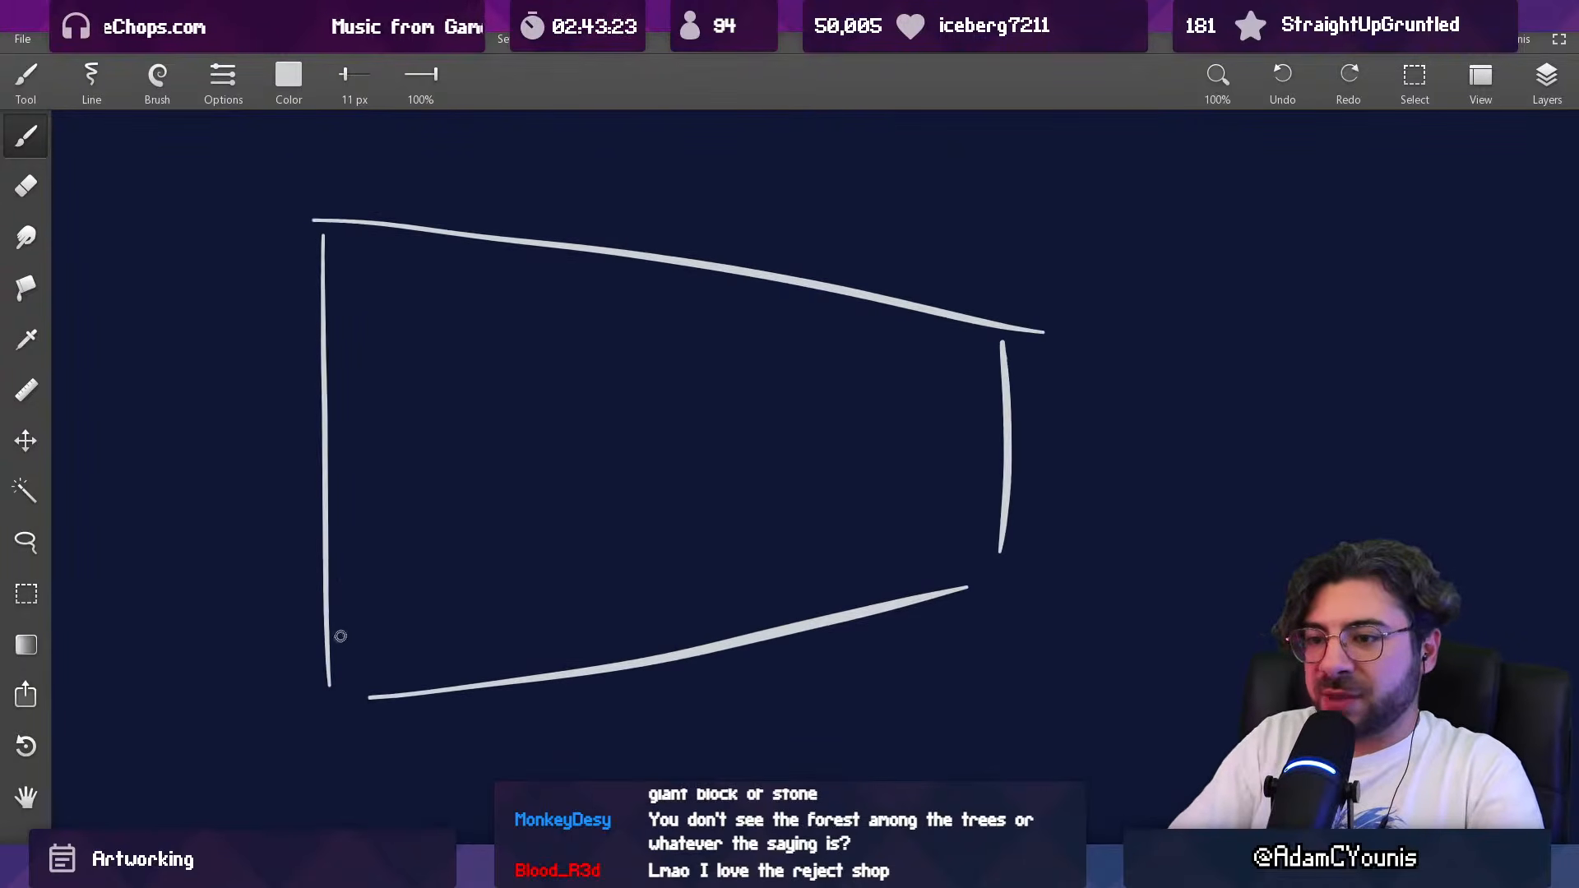
Step: Draw four thin shelf lines across the outlined frame and erase the overlap near its right edge
drag(476, 593, 951, 562)
drag(392, 530, 1006, 519)
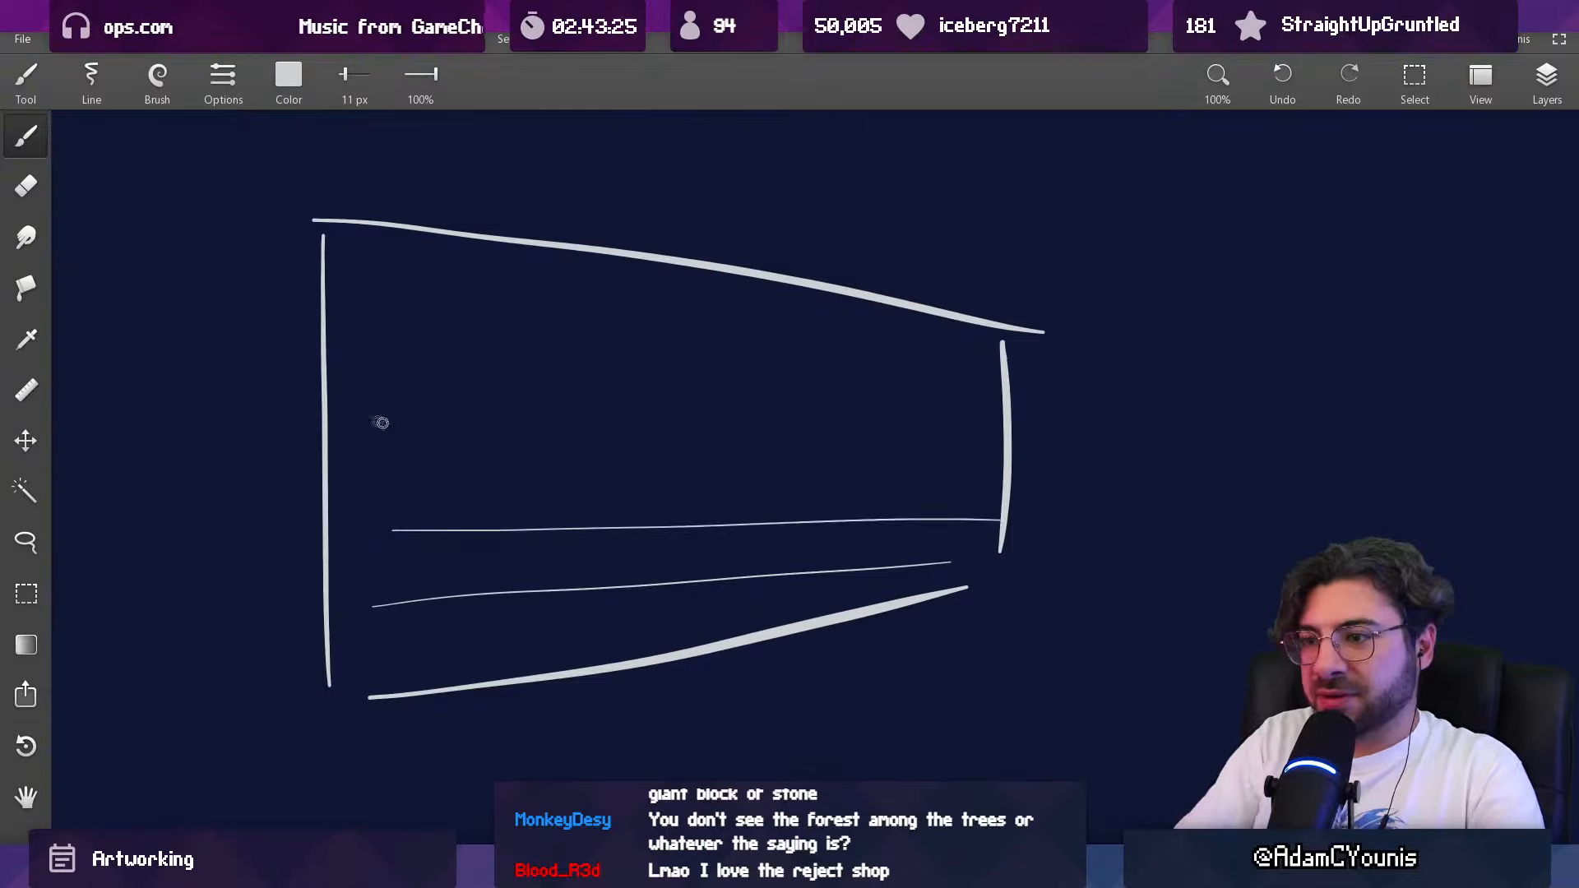
drag(328, 283, 999, 375)
key(e)
drag(638, 525, 508, 522)
drag(508, 520, 553, 549)
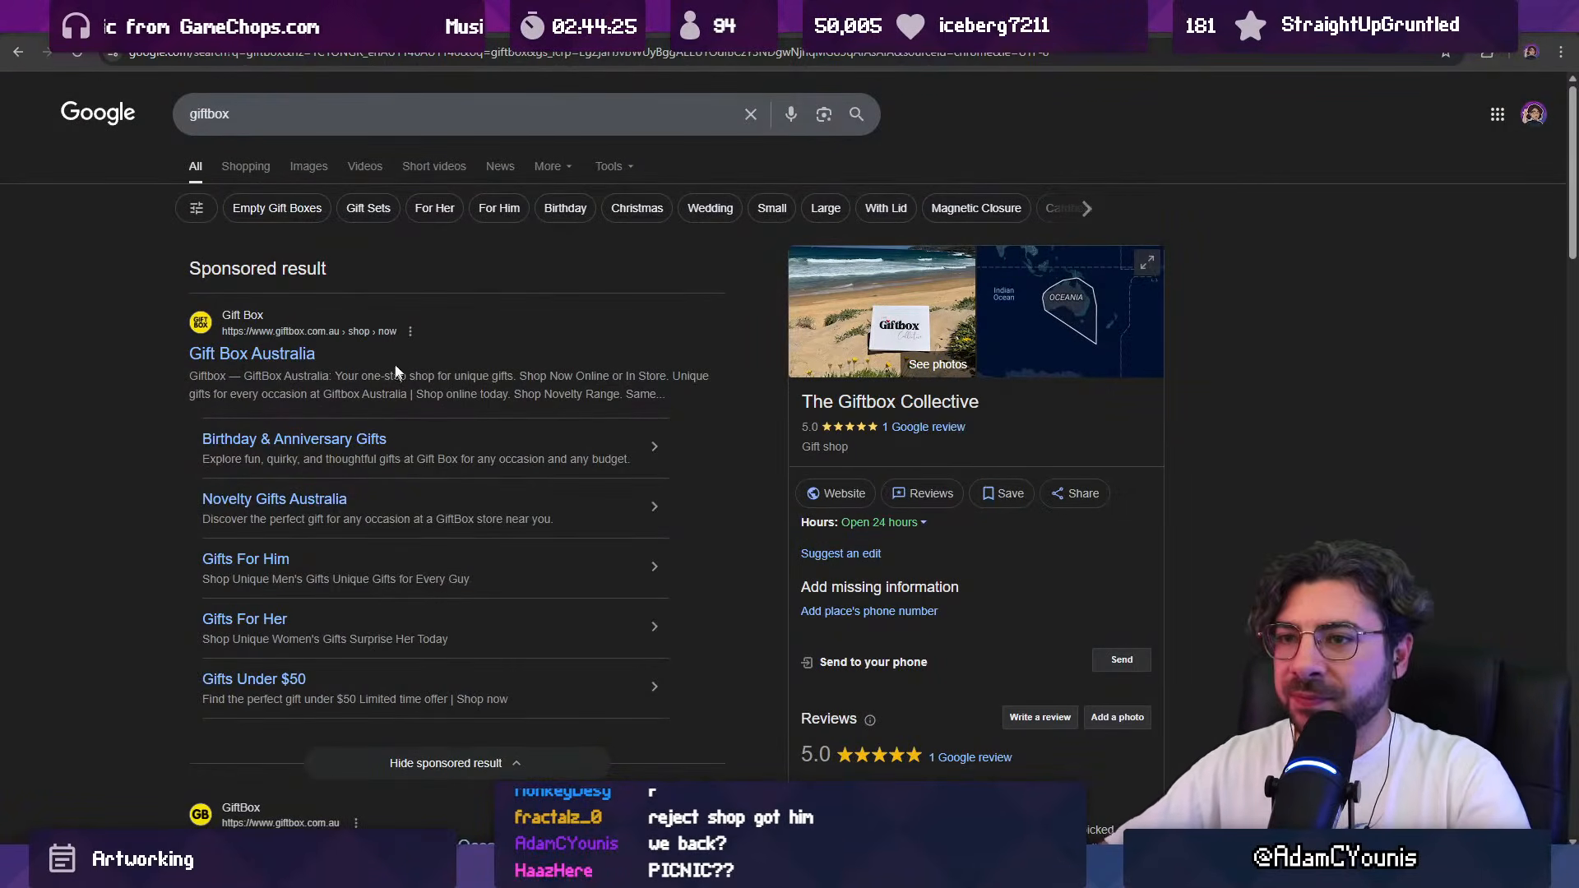
Step: Show the image results for "giftbox" in the browser and look through them for a suitable reference
click(309, 167)
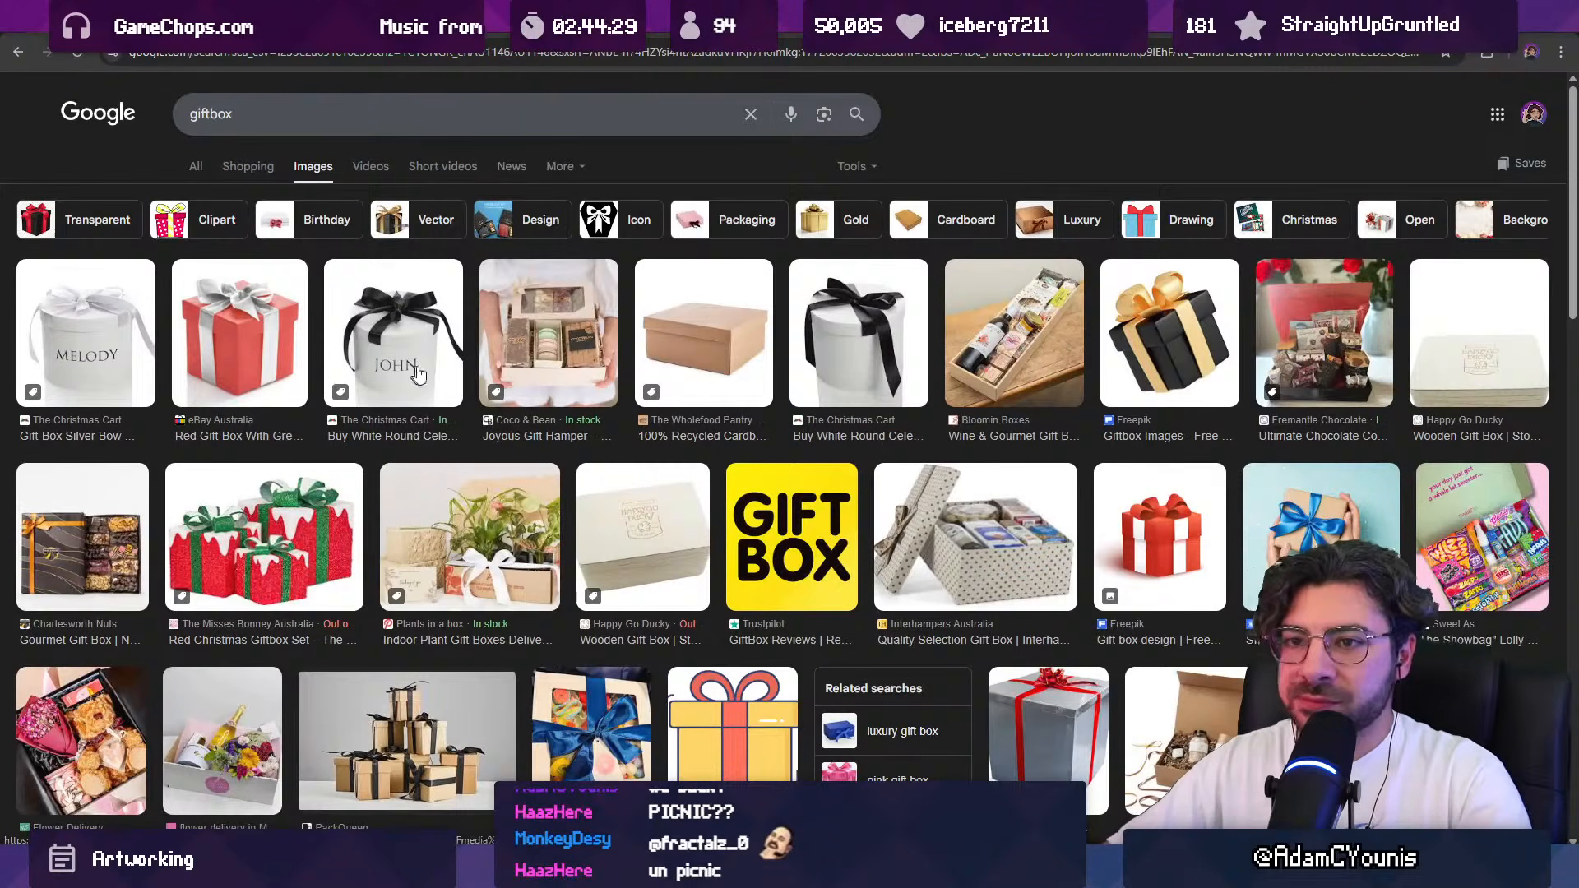
scroll(449, 380, down, 5)
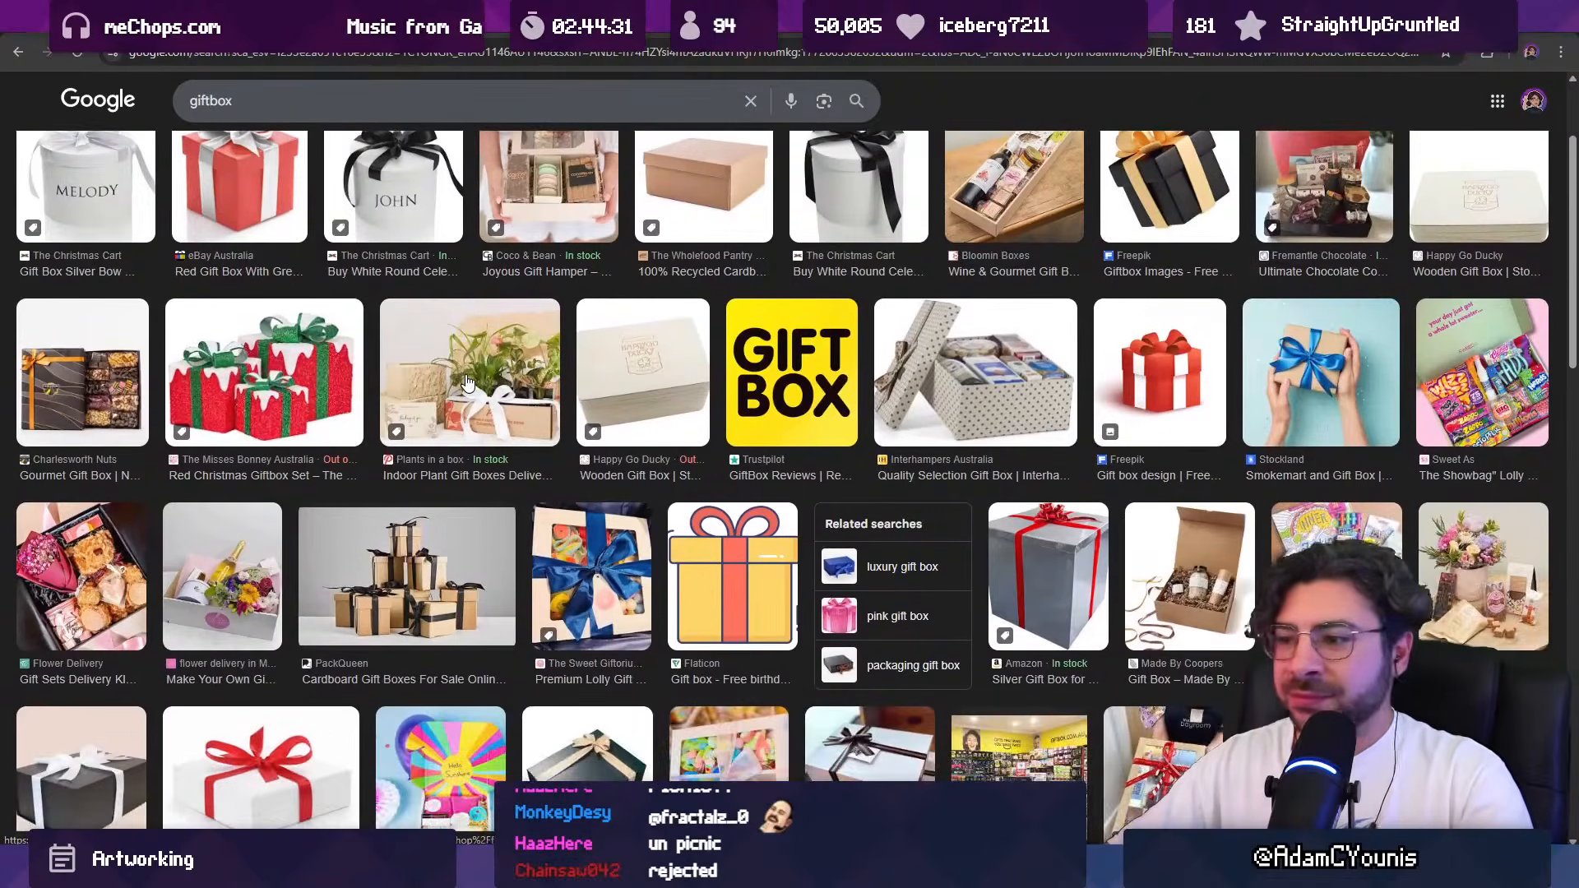
scroll(466, 380, down, 7)
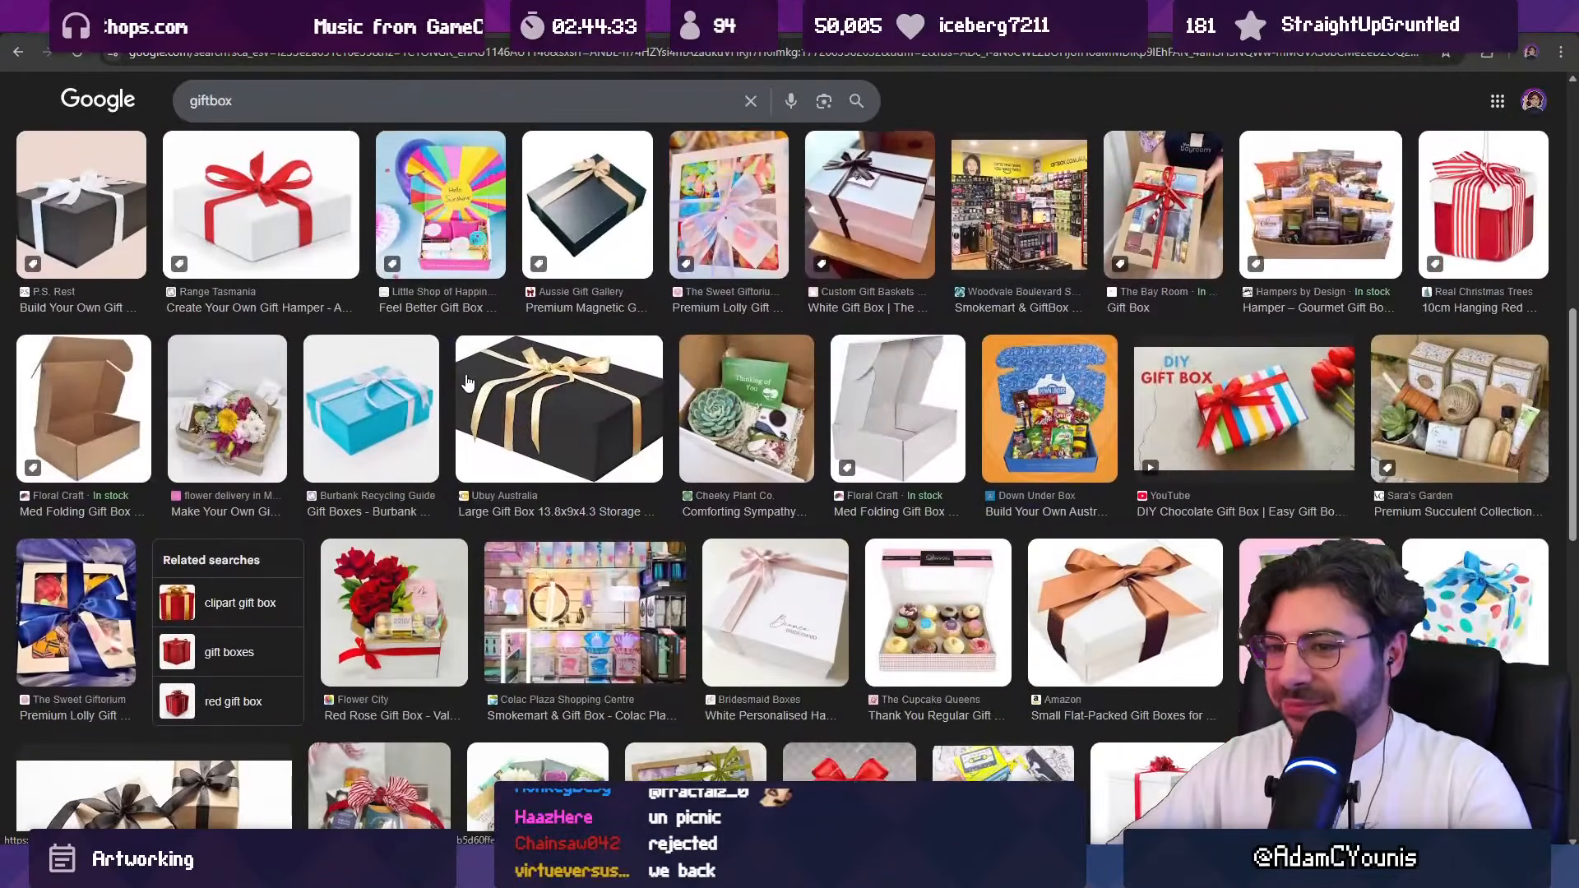
scroll(467, 380, down, 3)
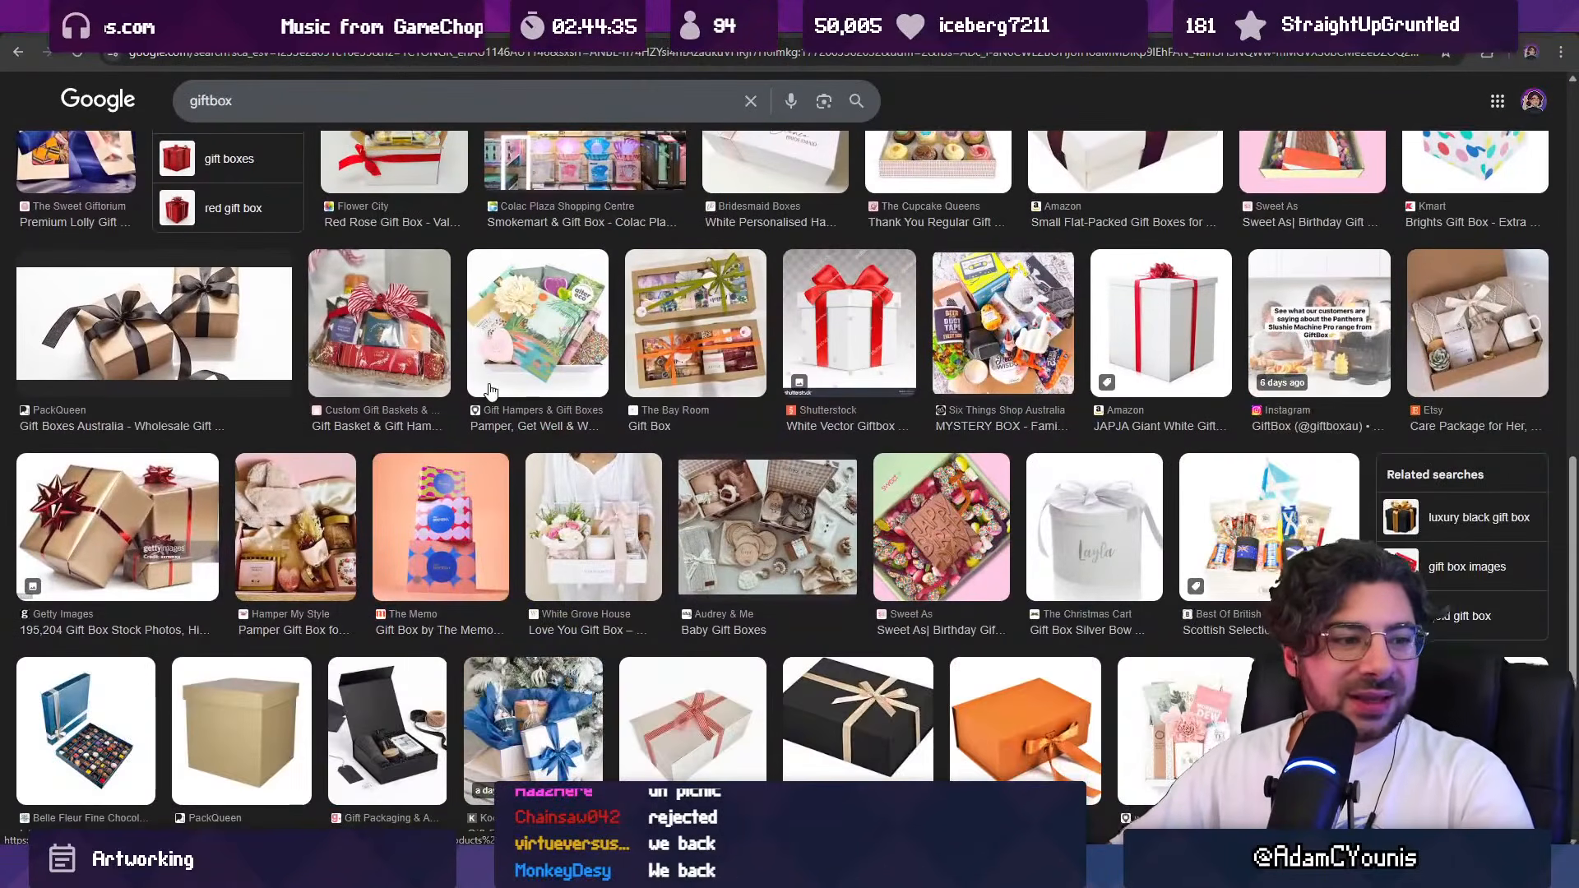
scroll(570, 405, down, 6)
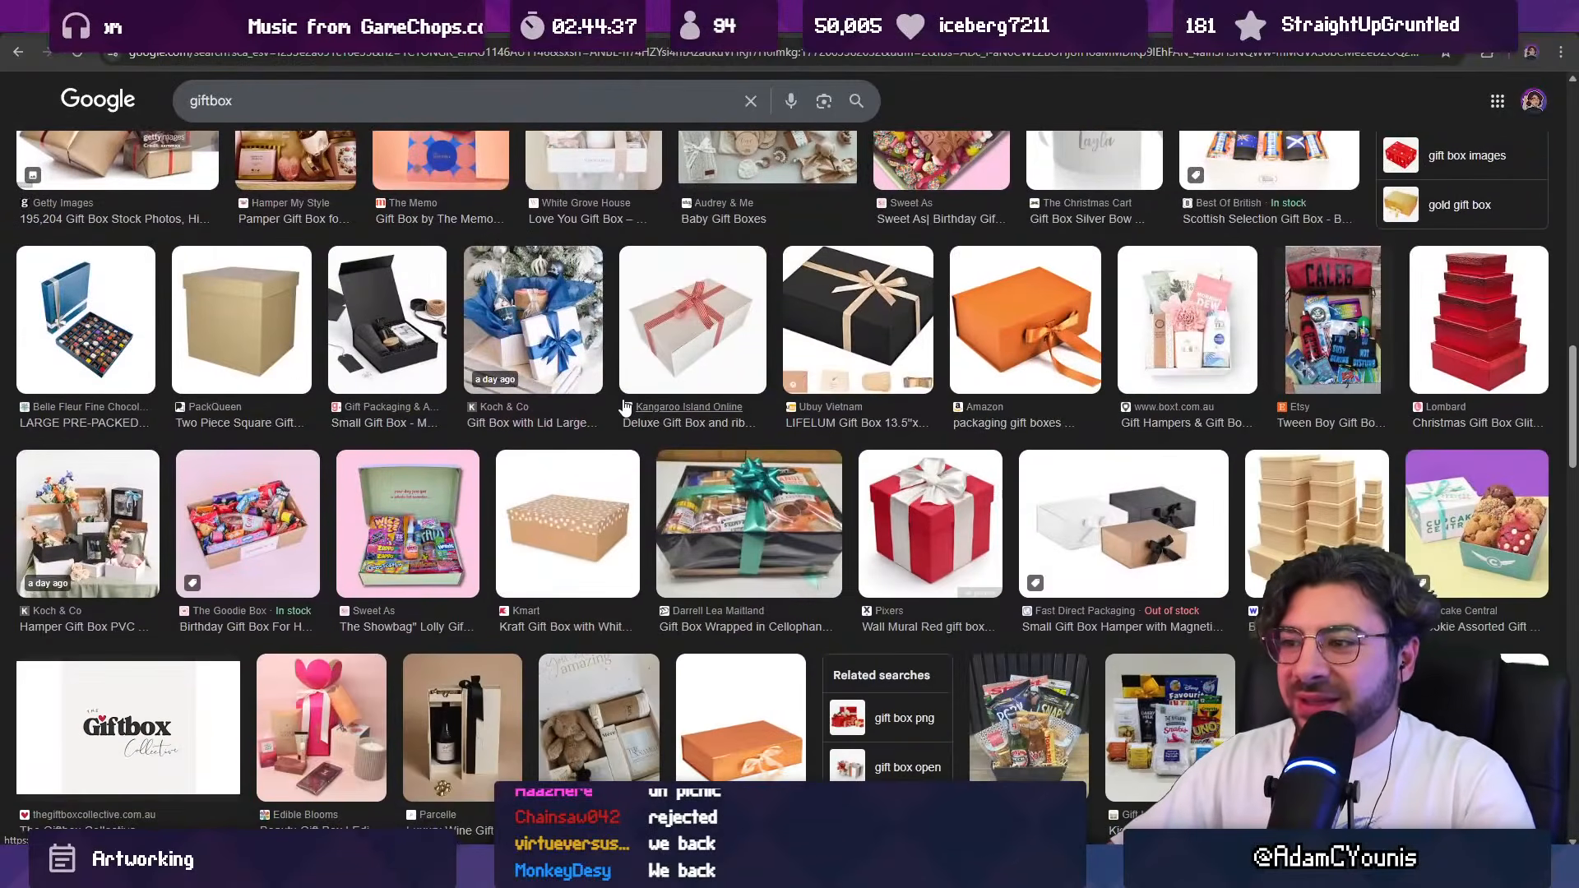
scroll(623, 406, down, 5)
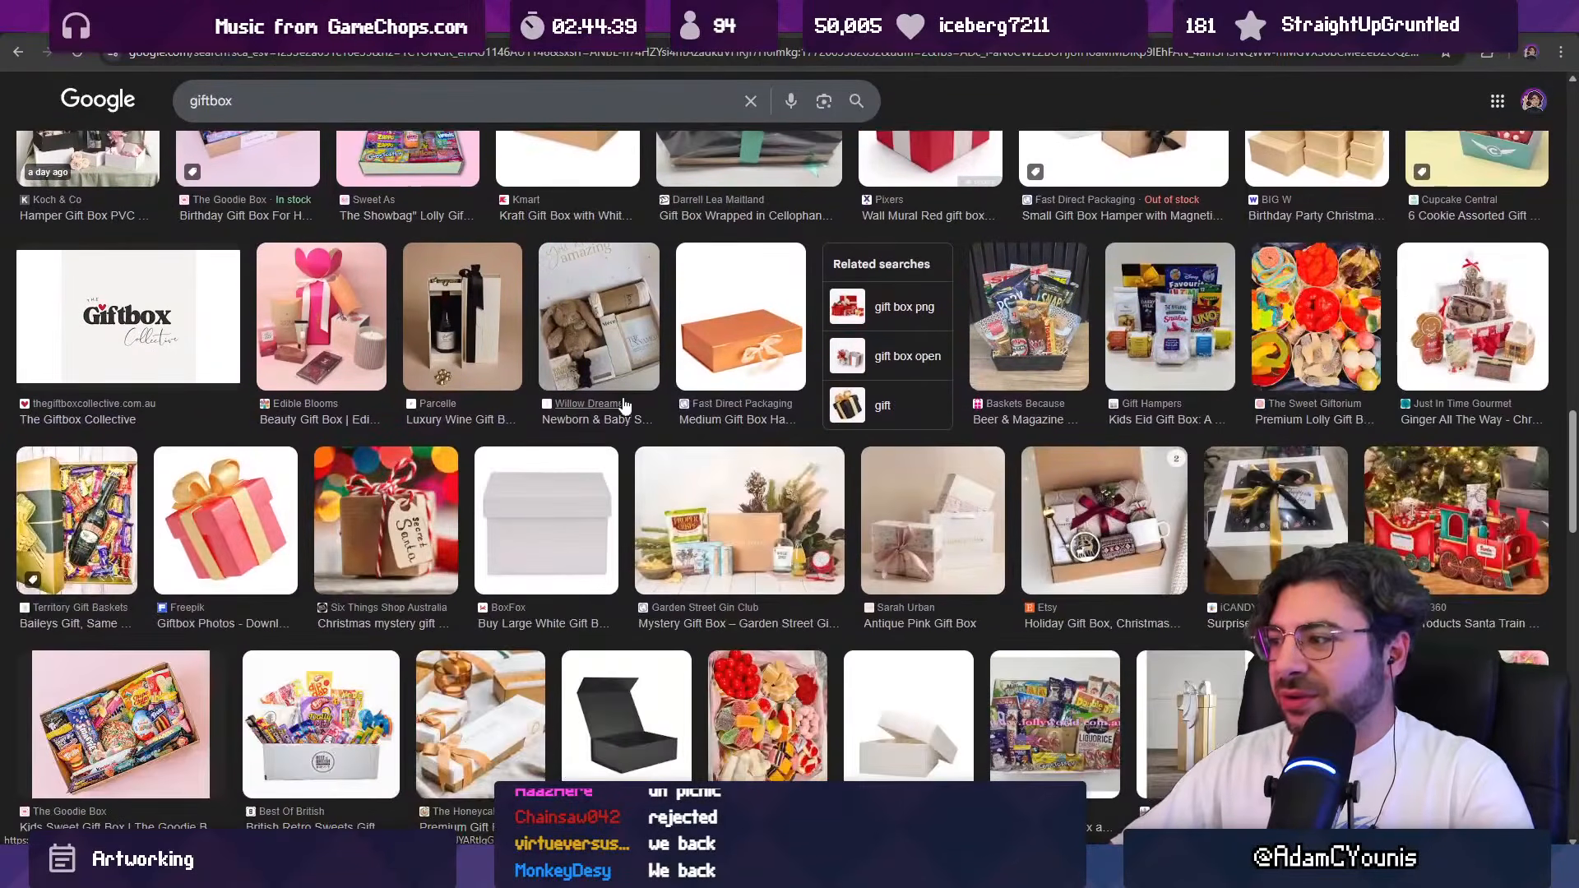
scroll(630, 403, down, 4)
scroll(630, 400, down, 5)
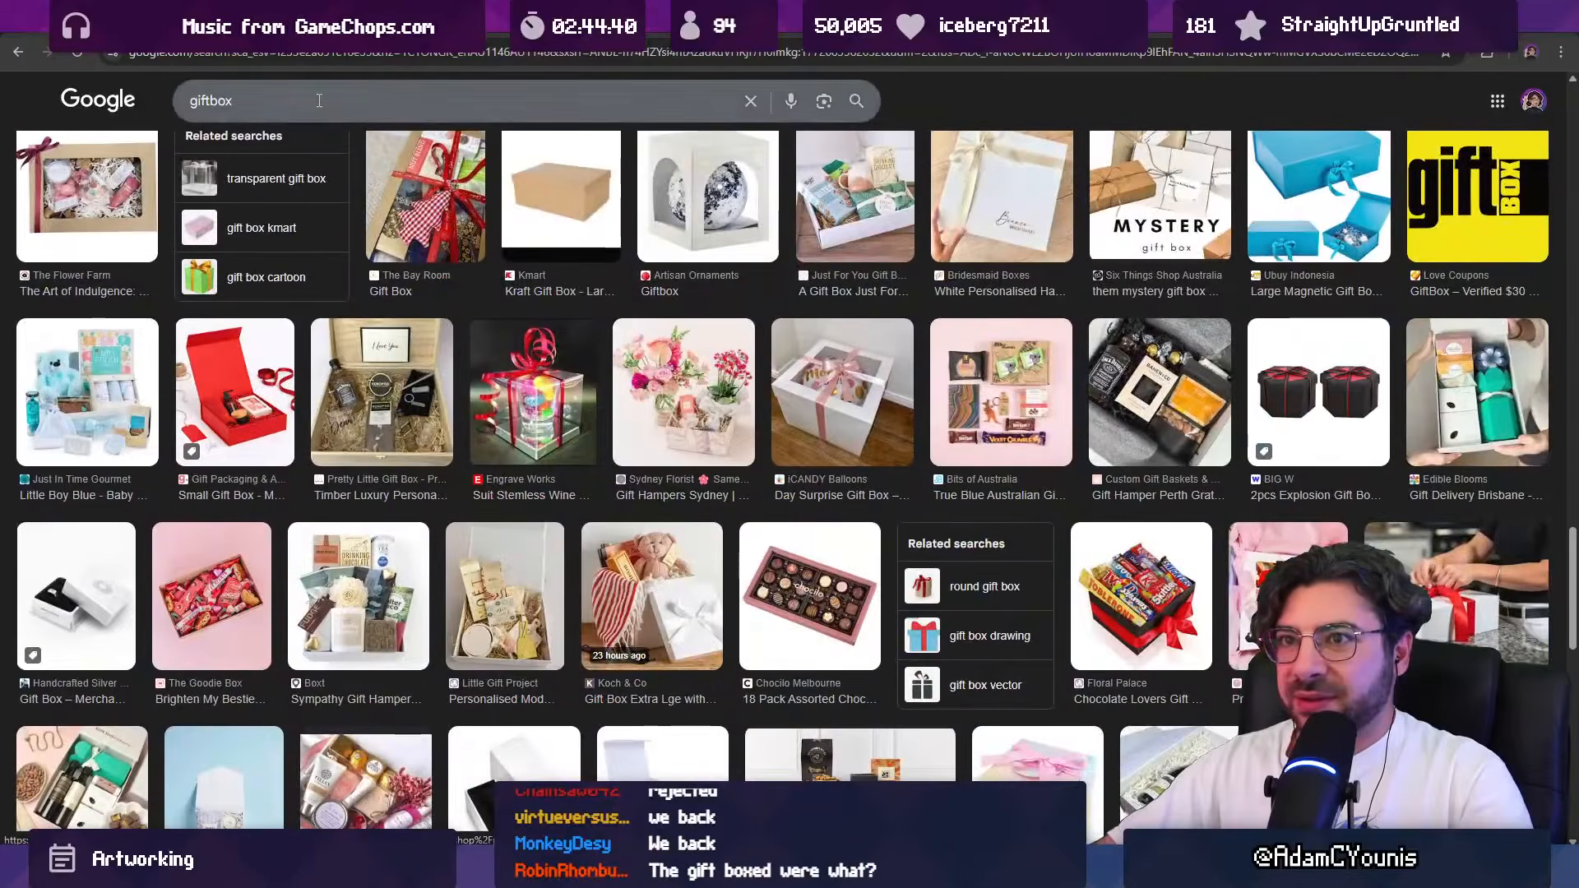
Step: Refine the image search to "giftbox colourful" and look through the results
click(324, 115)
text(colourfu)
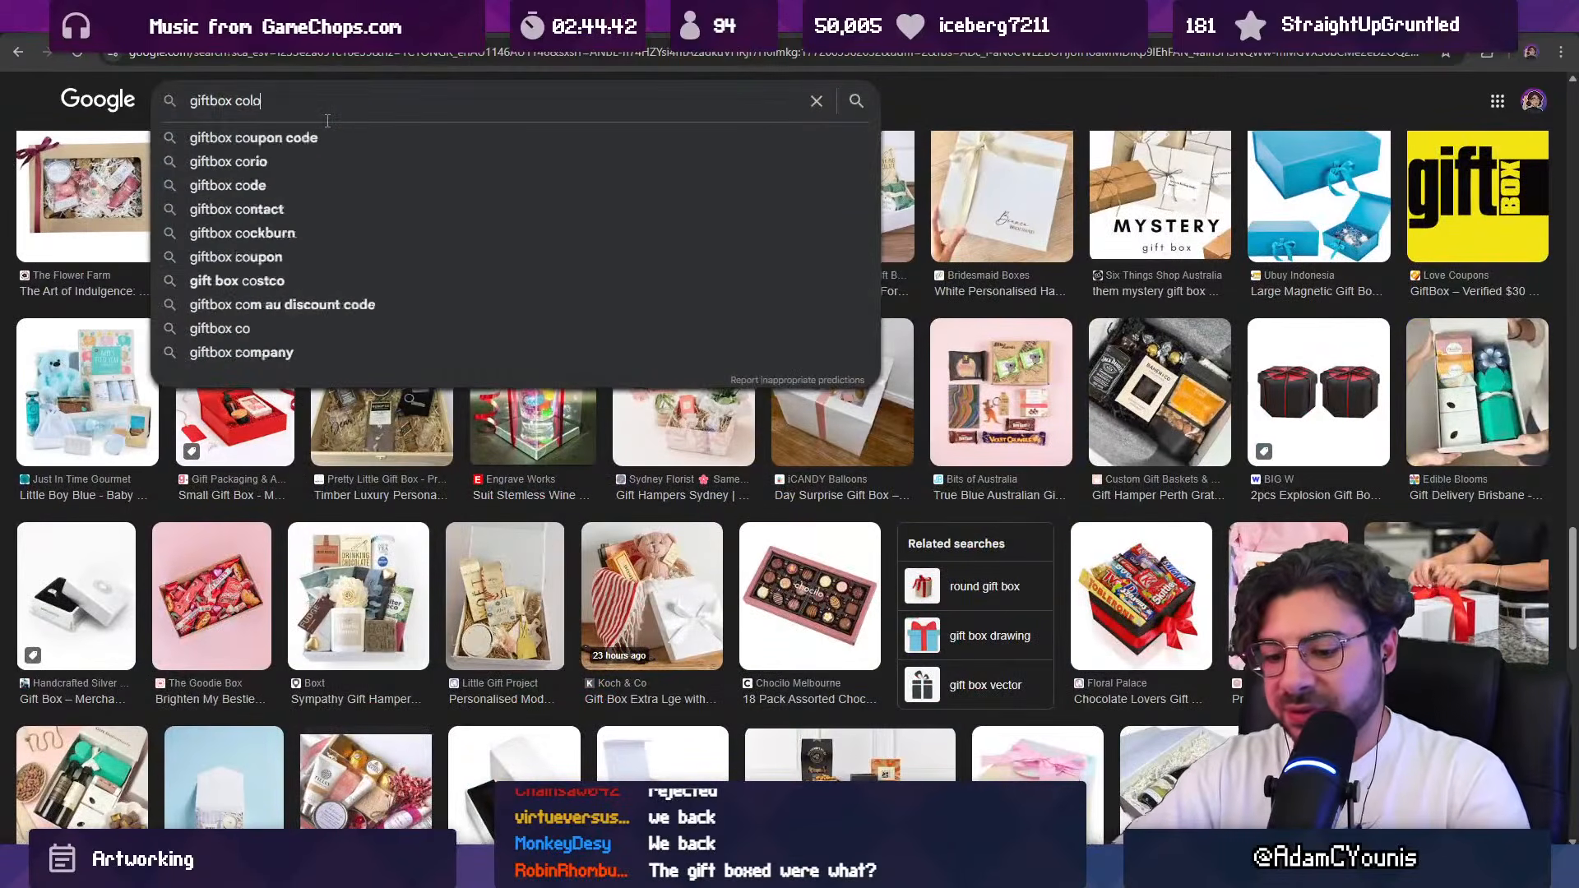
text(l)
key(Return)
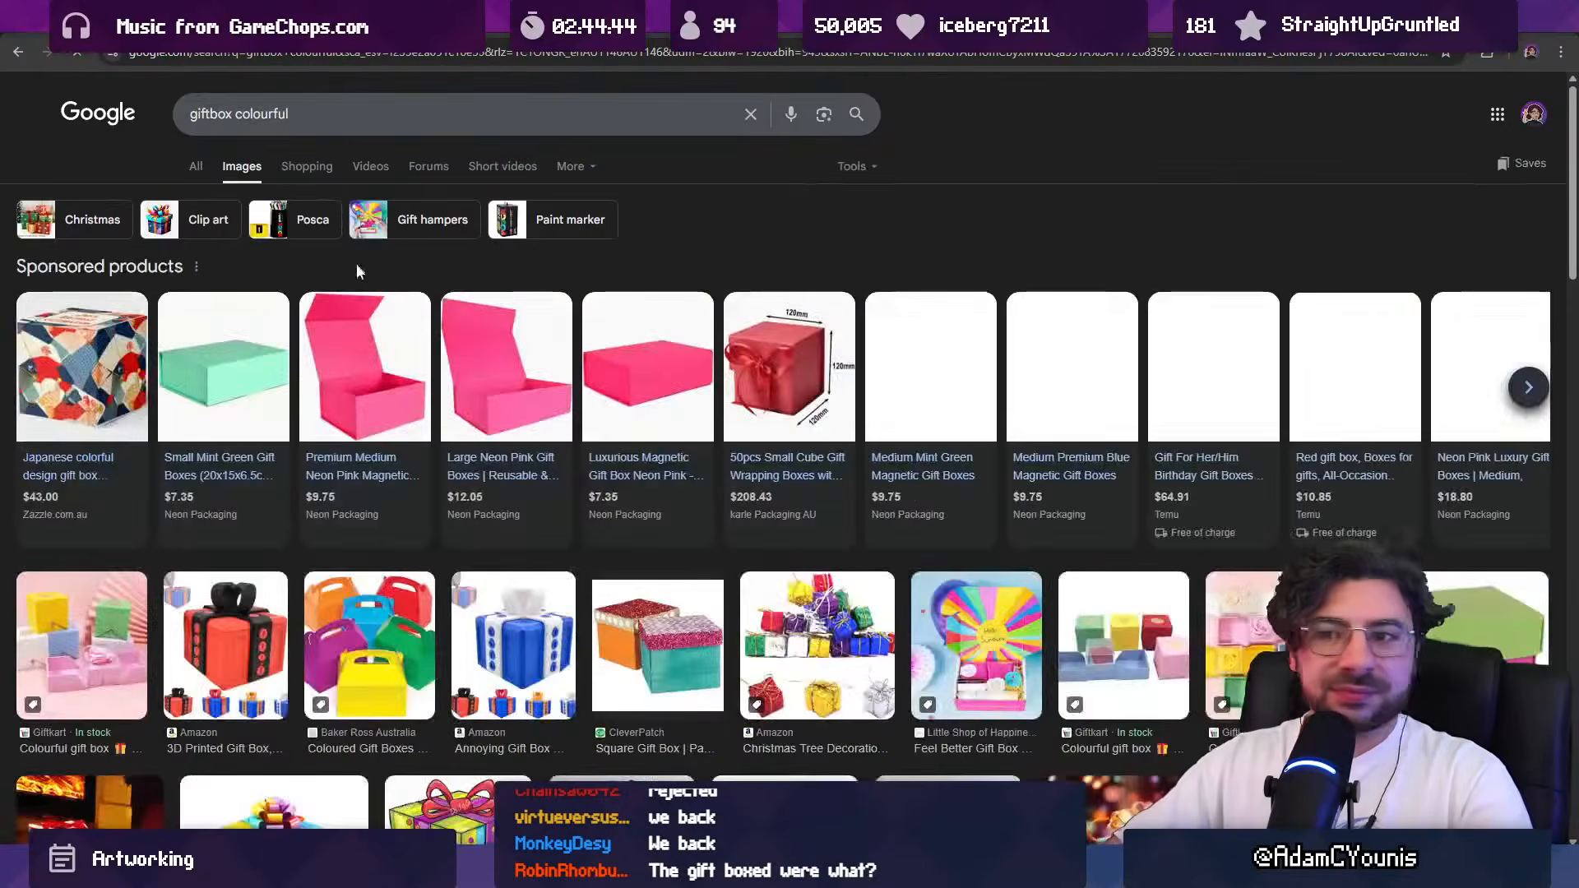
scroll(428, 354, down, 2)
scroll(567, 380, down, 2)
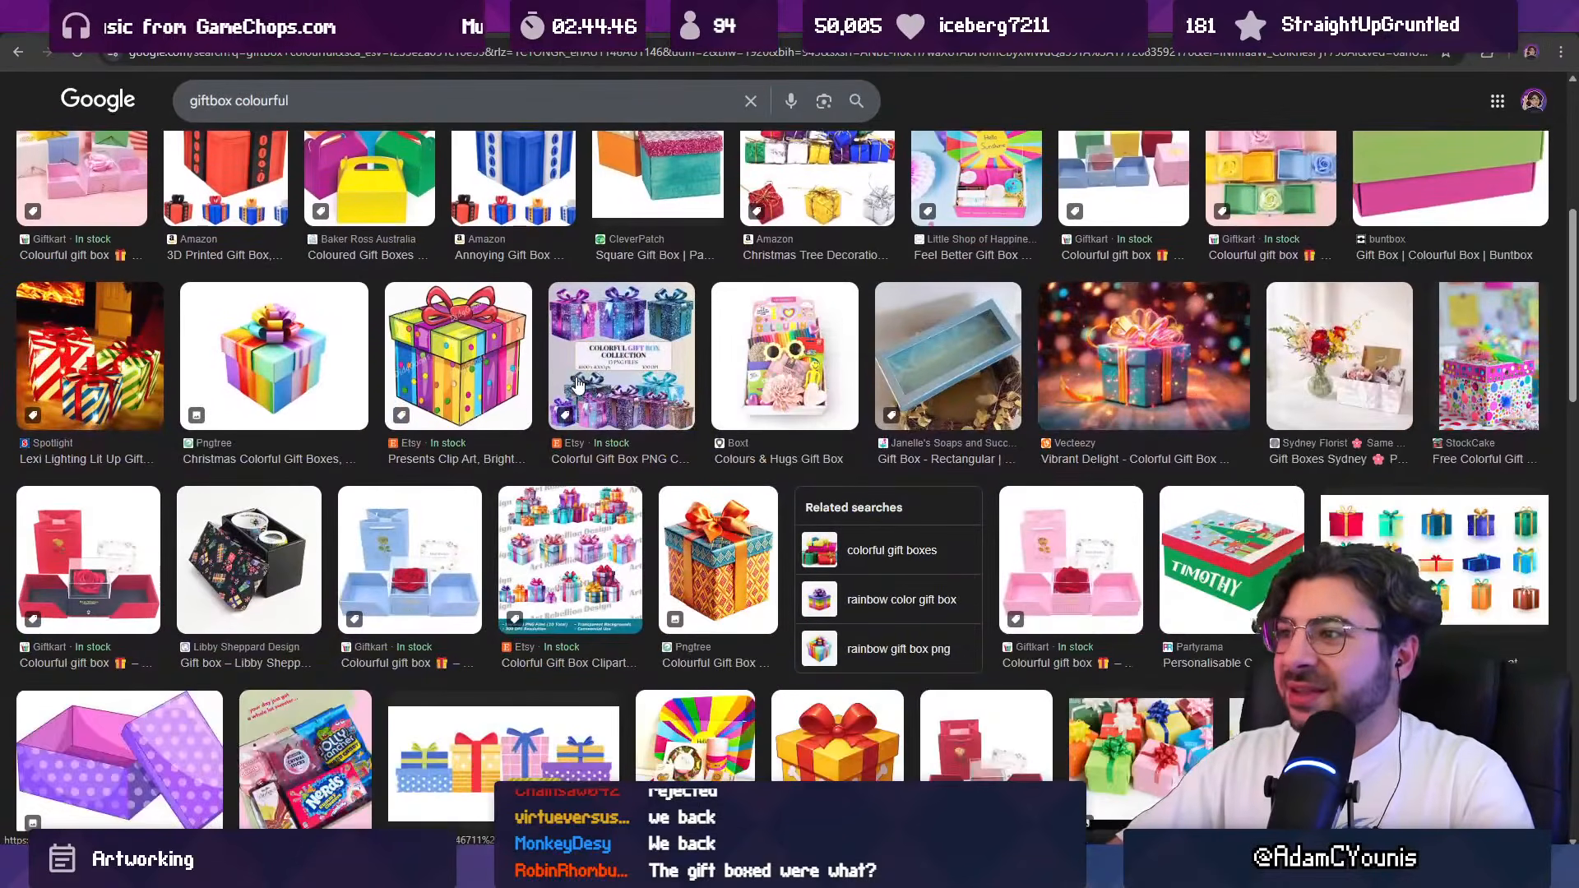
scroll(602, 386, down, 5)
Step: Preview the Pngtree colourful gift box art and the Freepik picture of four open coloured gift boxes
click(567, 362)
scroll(590, 407, down, 6)
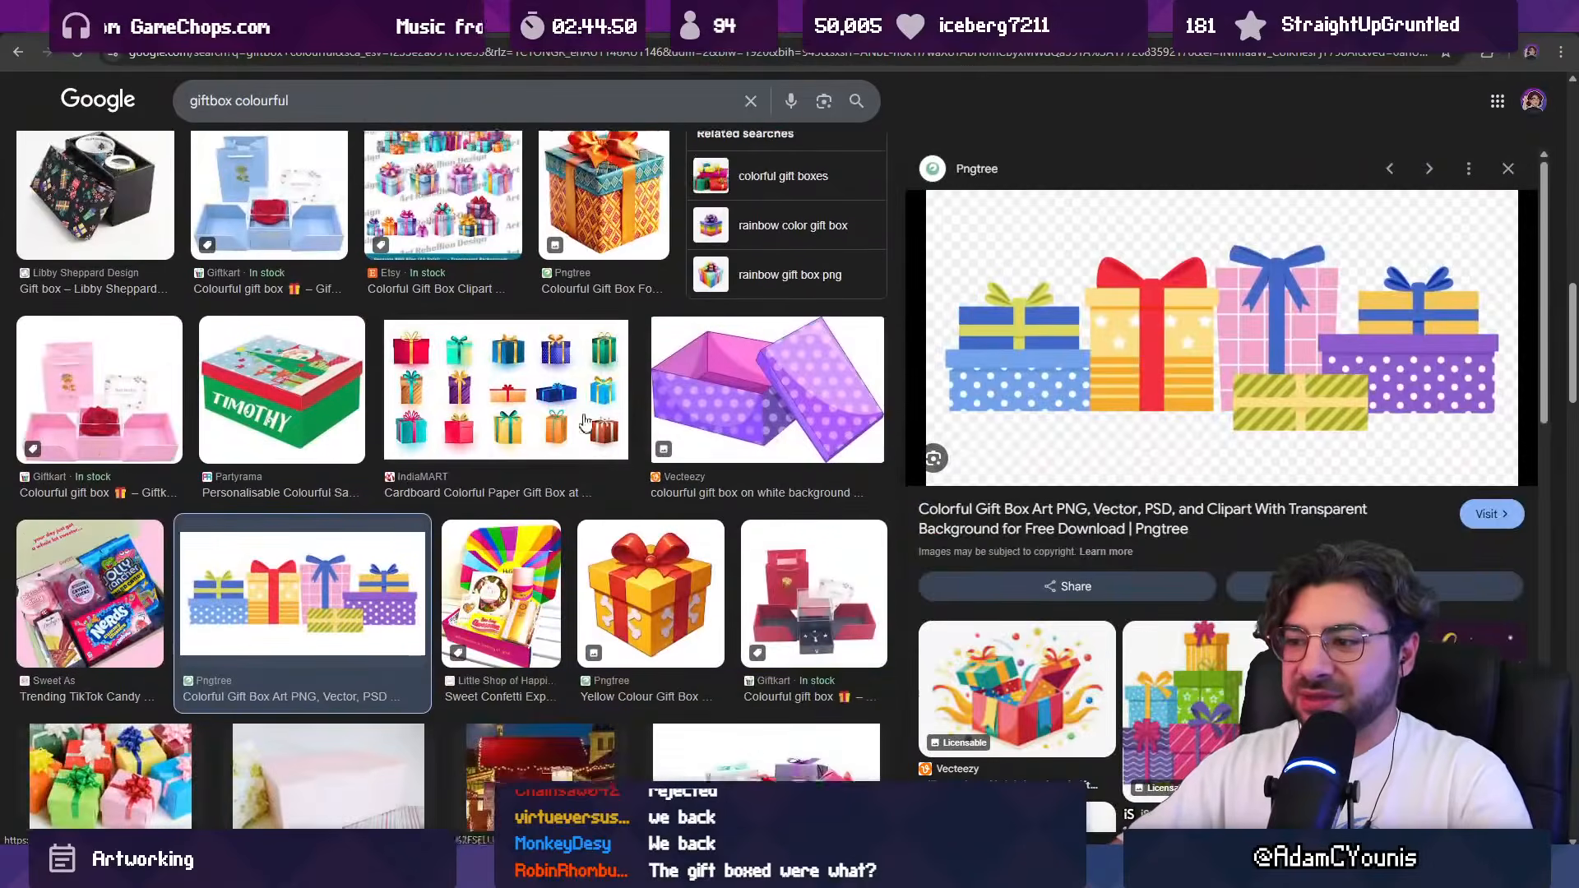
scroll(593, 411, down, 2)
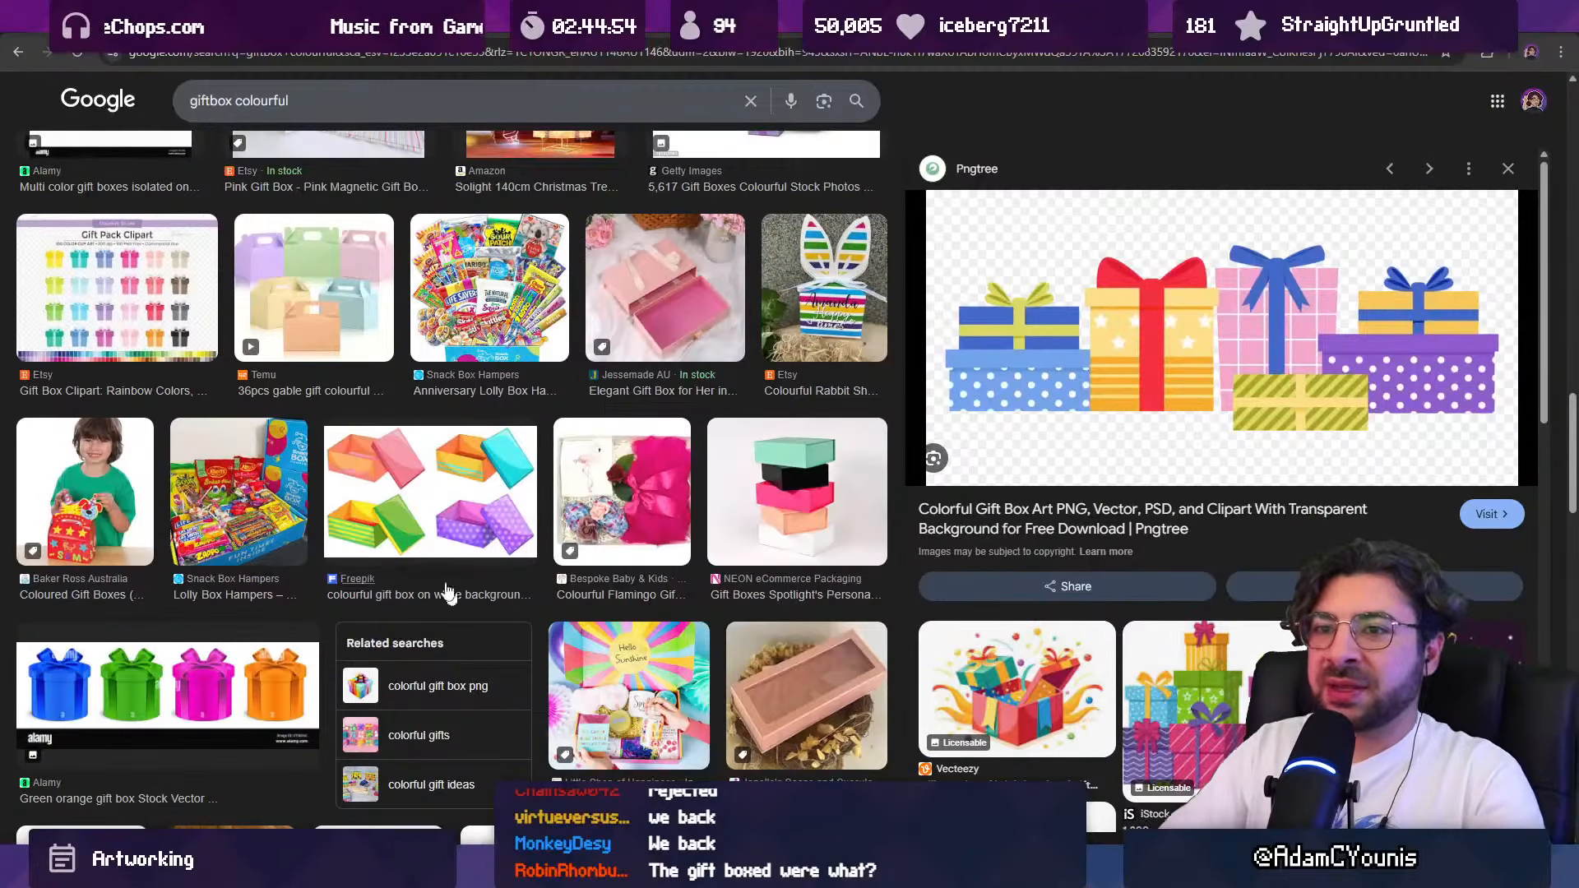
click(482, 533)
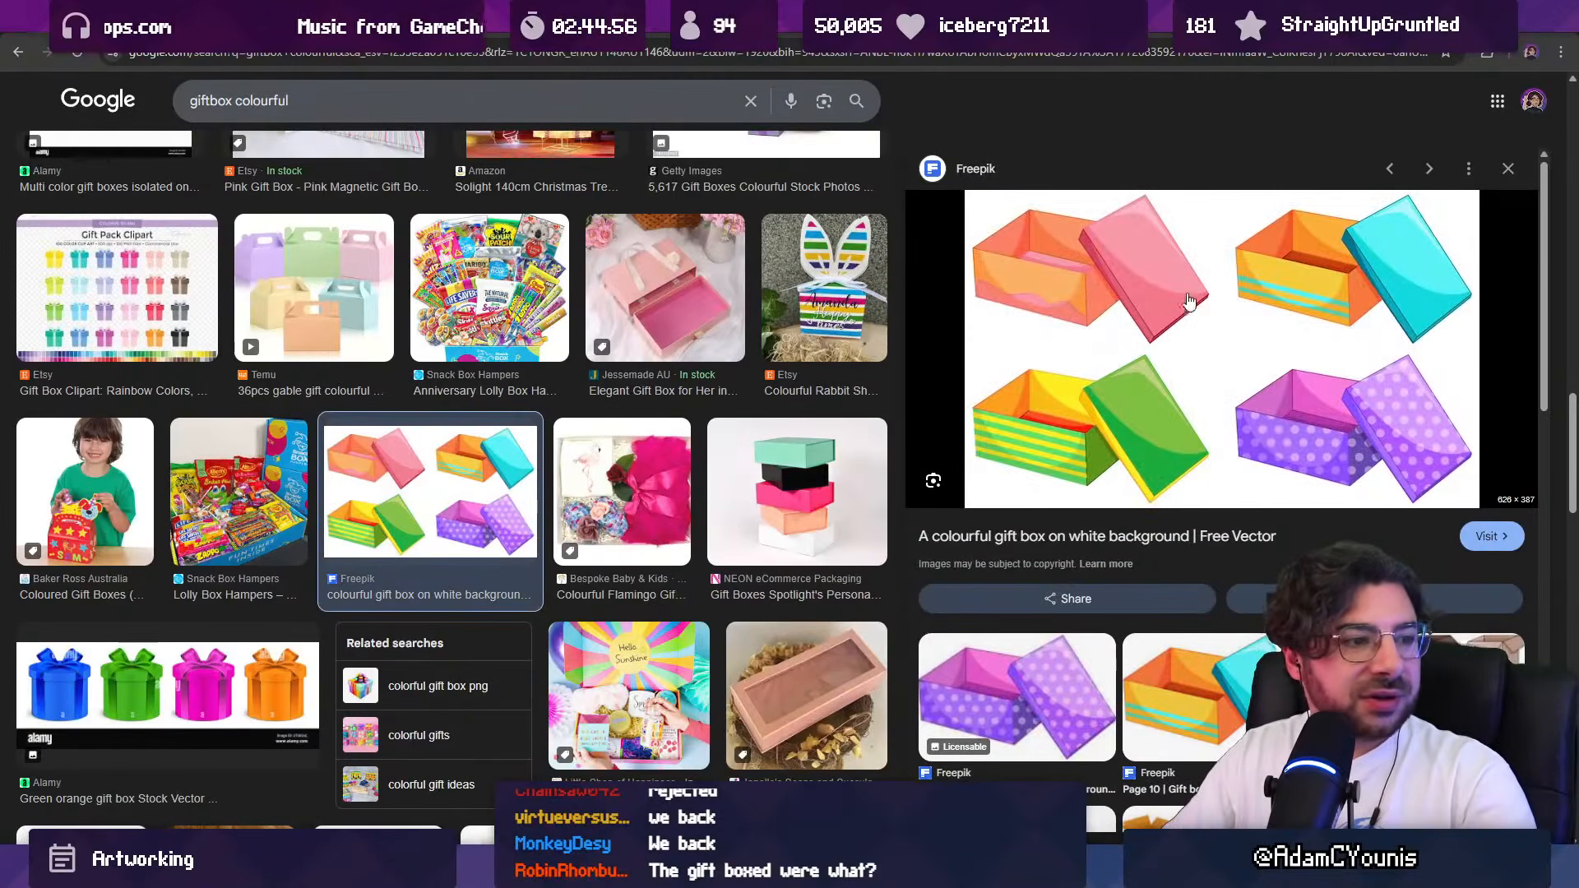
Step: Switch back to the drawing app, set the brush colour to blue and sketch a three-dimensional box below the shelf
key(alt+Tab)
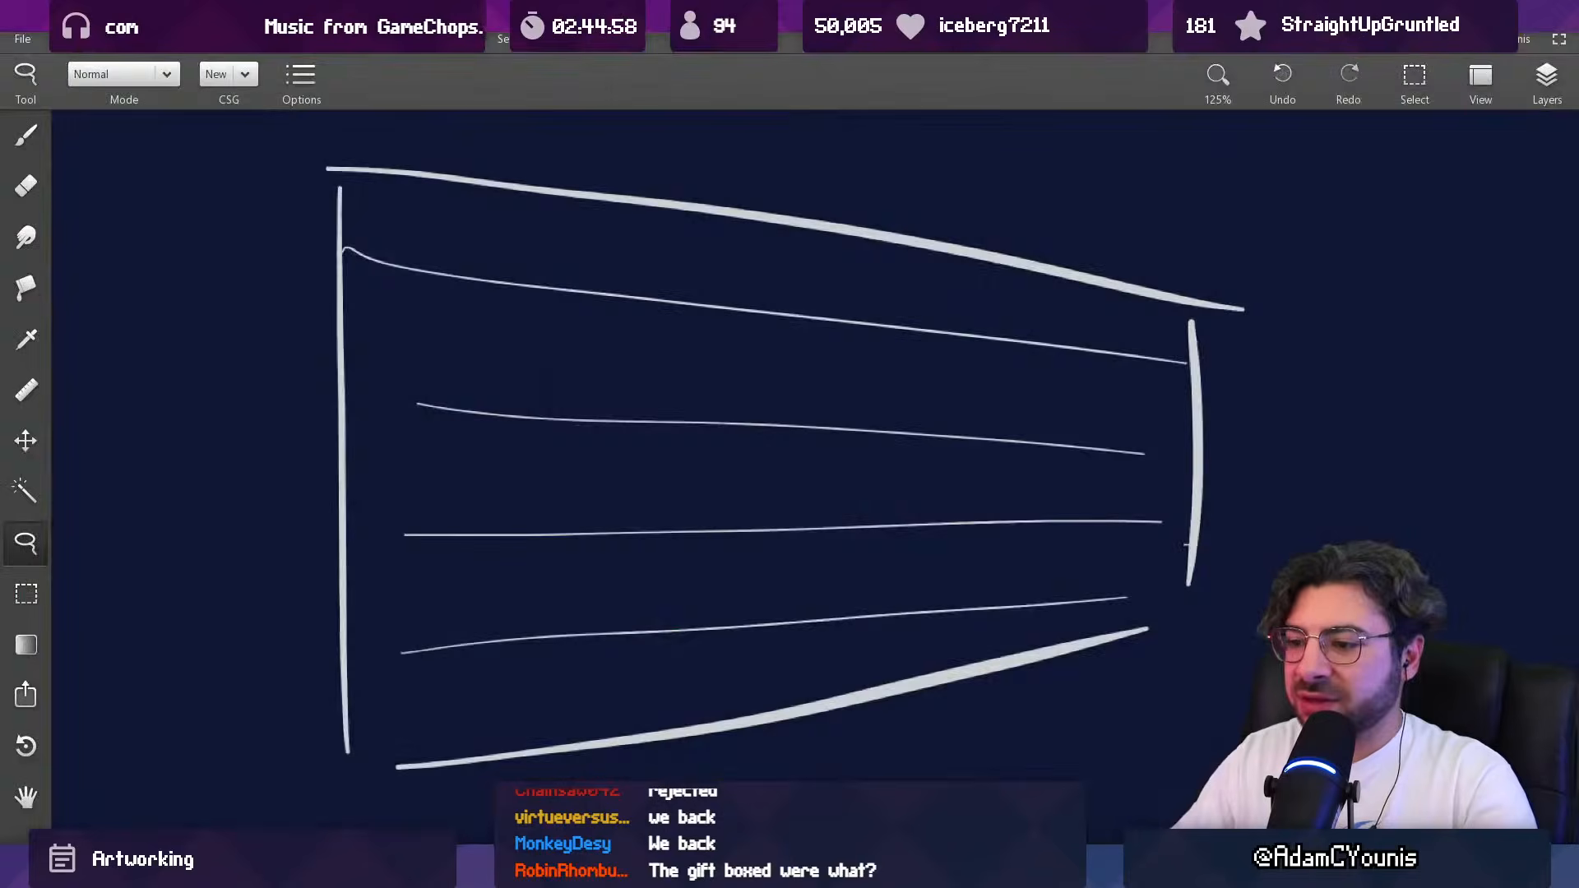
mouse_move(697, 533)
mouse_down()
mouse_move(644, 458)
mouse_move(594, 207)
mouse_up()
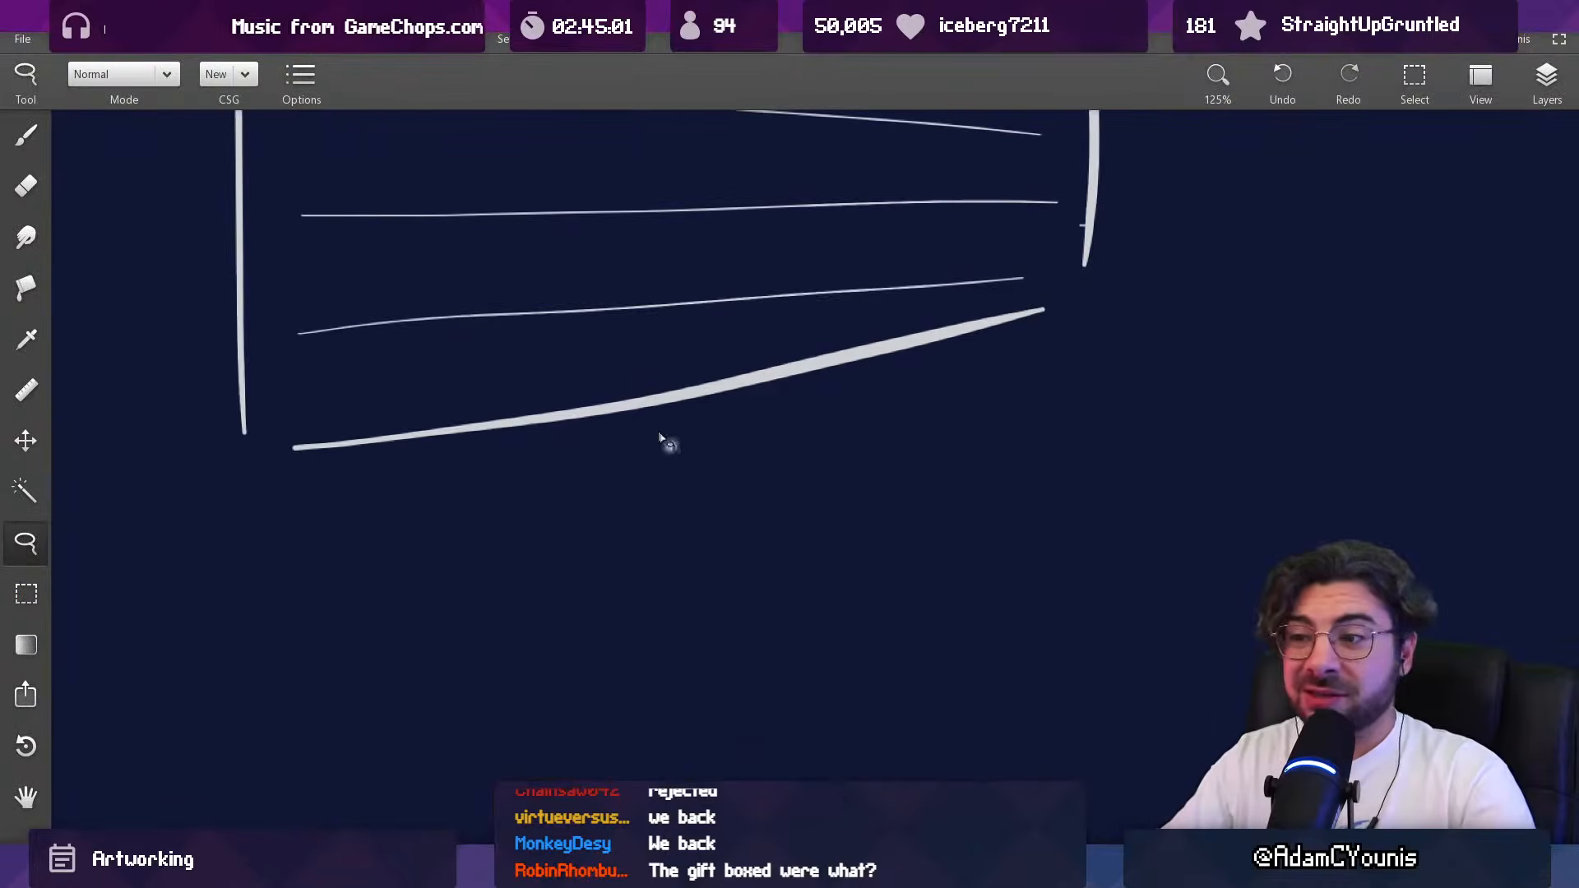
key(b)
click(282, 99)
drag(351, 187, 231, 188)
drag(352, 235, 304, 235)
click(361, 367)
mouse_move(529, 518)
mouse_down()
mouse_move(526, 659)
mouse_move(708, 712)
mouse_move(753, 611)
mouse_up()
mouse_move(721, 709)
mouse_down()
mouse_move(711, 596)
mouse_move(823, 676)
mouse_move(840, 660)
mouse_up()
mouse_move(539, 539)
mouse_down()
mouse_move(659, 492)
mouse_move(640, 496)
mouse_move(851, 536)
mouse_up()
Step: Sample off-white from the shelf and dot both visible sides of the blue box with a 10 px brush
click(686, 404)
key(bracketright)
drag(579, 616, 573, 617)
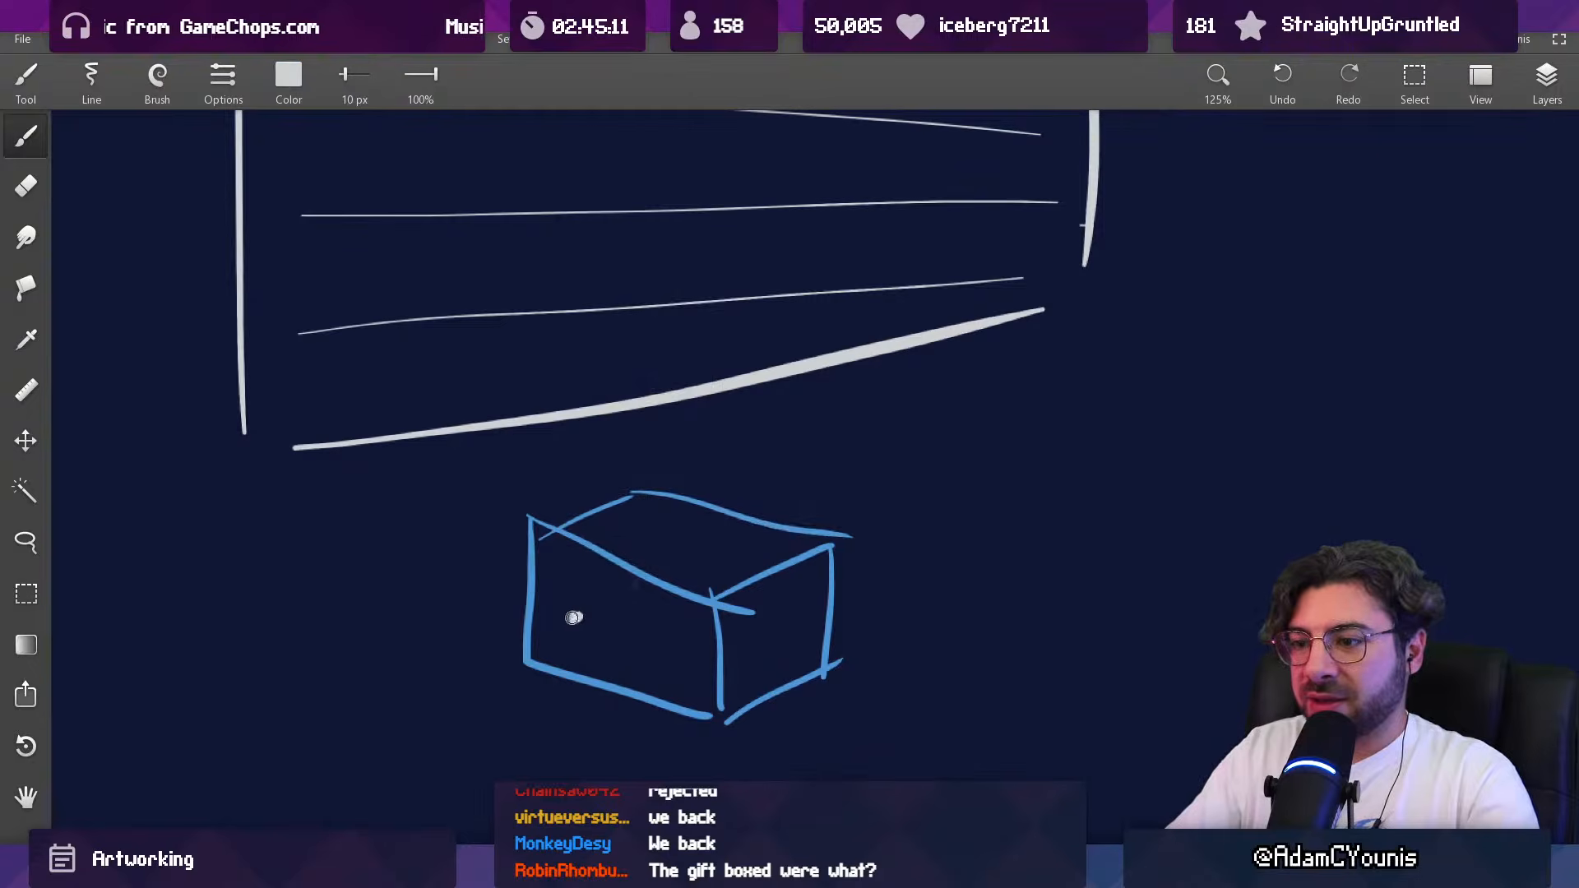
click(768, 613)
Step: Lasso the dotted blue box, place a copy to its right and scale the copy down
drag(779, 552, 702, 483)
key(l)
mouse_move(640, 414)
mouse_down()
mouse_move(797, 728)
mouse_move(815, 398)
mouse_up()
mouse_move(670, 540)
mouse_down()
mouse_move(1020, 540)
mouse_move(1122, 519)
mouse_up()
key(ctrl+t)
drag(1381, 374, 1258, 451)
drag(1092, 485, 979, 456)
key(Return)
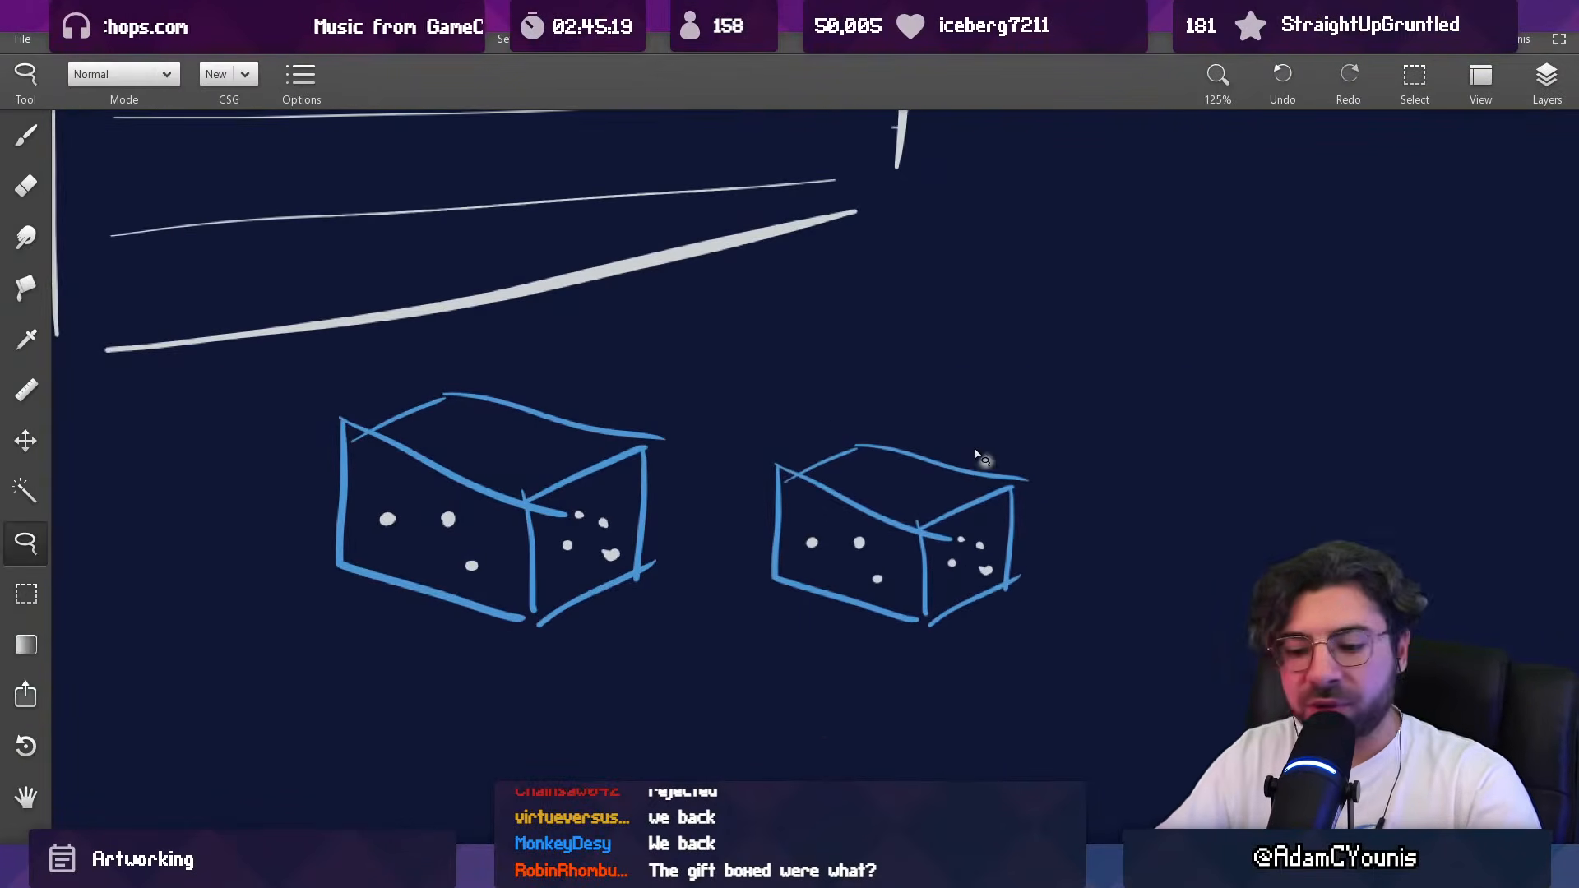
Step: Lasso the smaller blue box, place another copy further right and shrink it again
mouse_move(846, 405)
mouse_down()
mouse_move(1126, 548)
mouse_move(875, 403)
mouse_up()
mouse_move(868, 530)
mouse_down()
mouse_move(1266, 520)
mouse_move(1240, 541)
mouse_up()
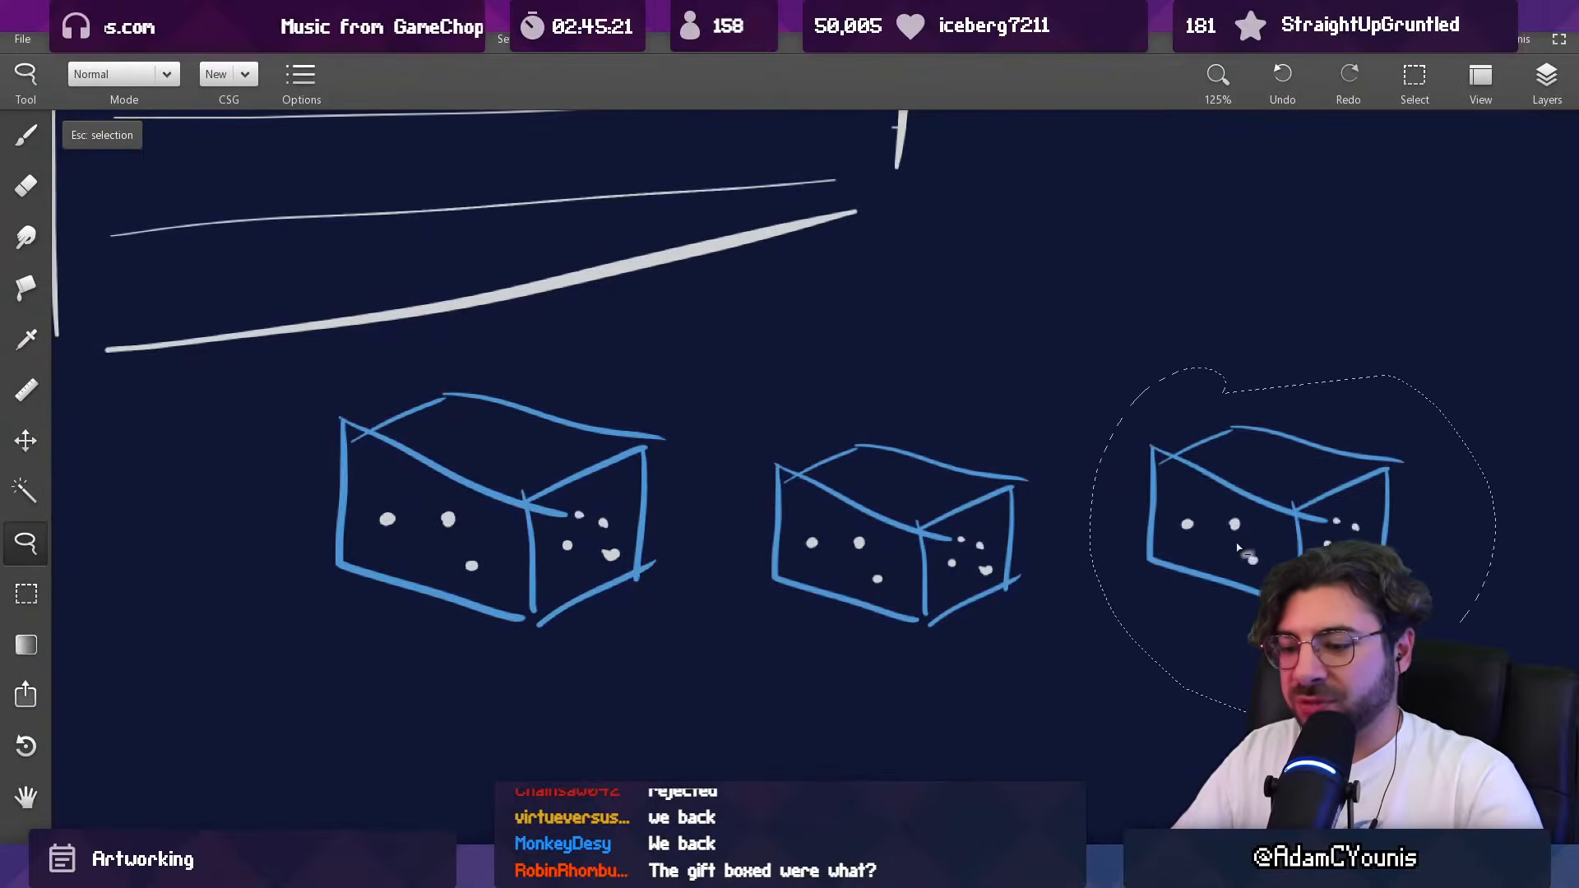
key(ctrl+t)
drag(1495, 367, 1414, 436)
key(Return)
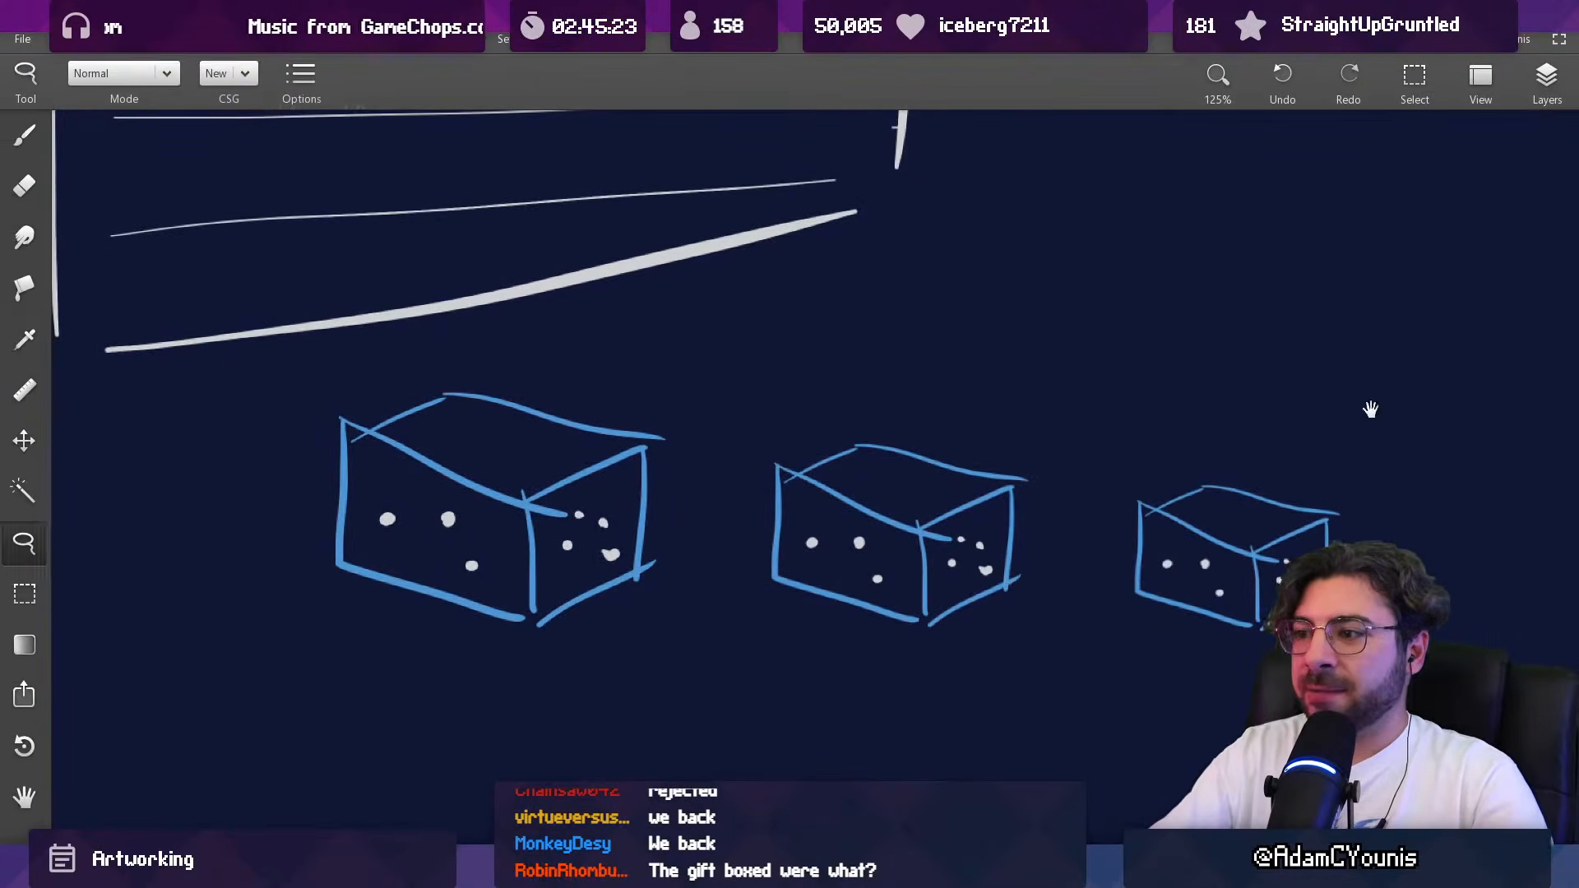
Step: Set the brush colour to yellow and sketch a flat box with vertical stripes below the largest blue box
drag(631, 642, 662, 424)
key(b)
click(288, 76)
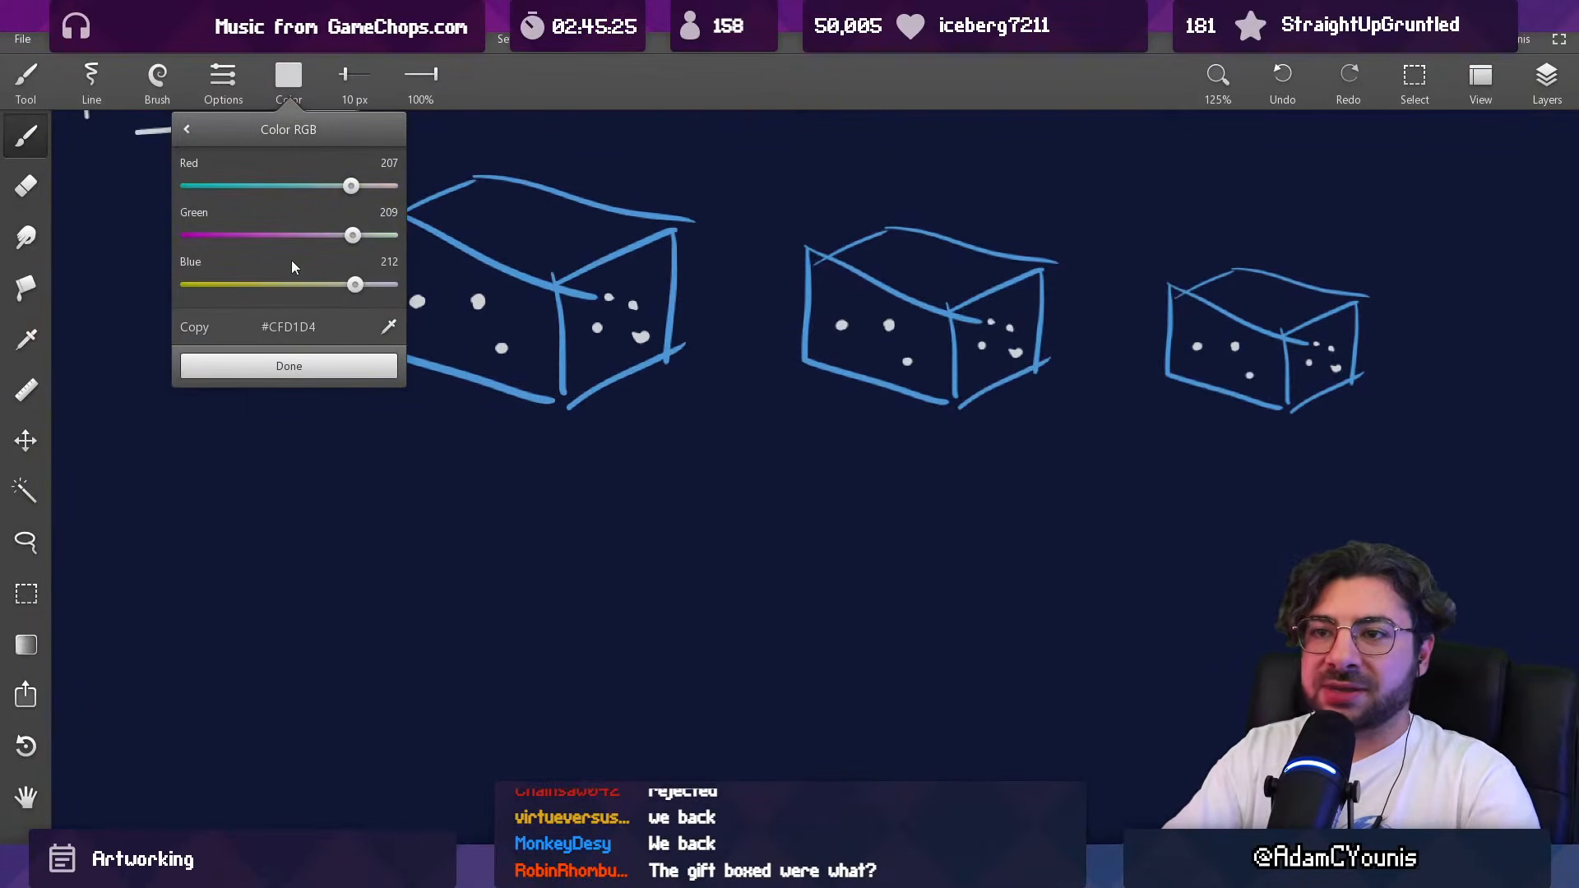
click(324, 370)
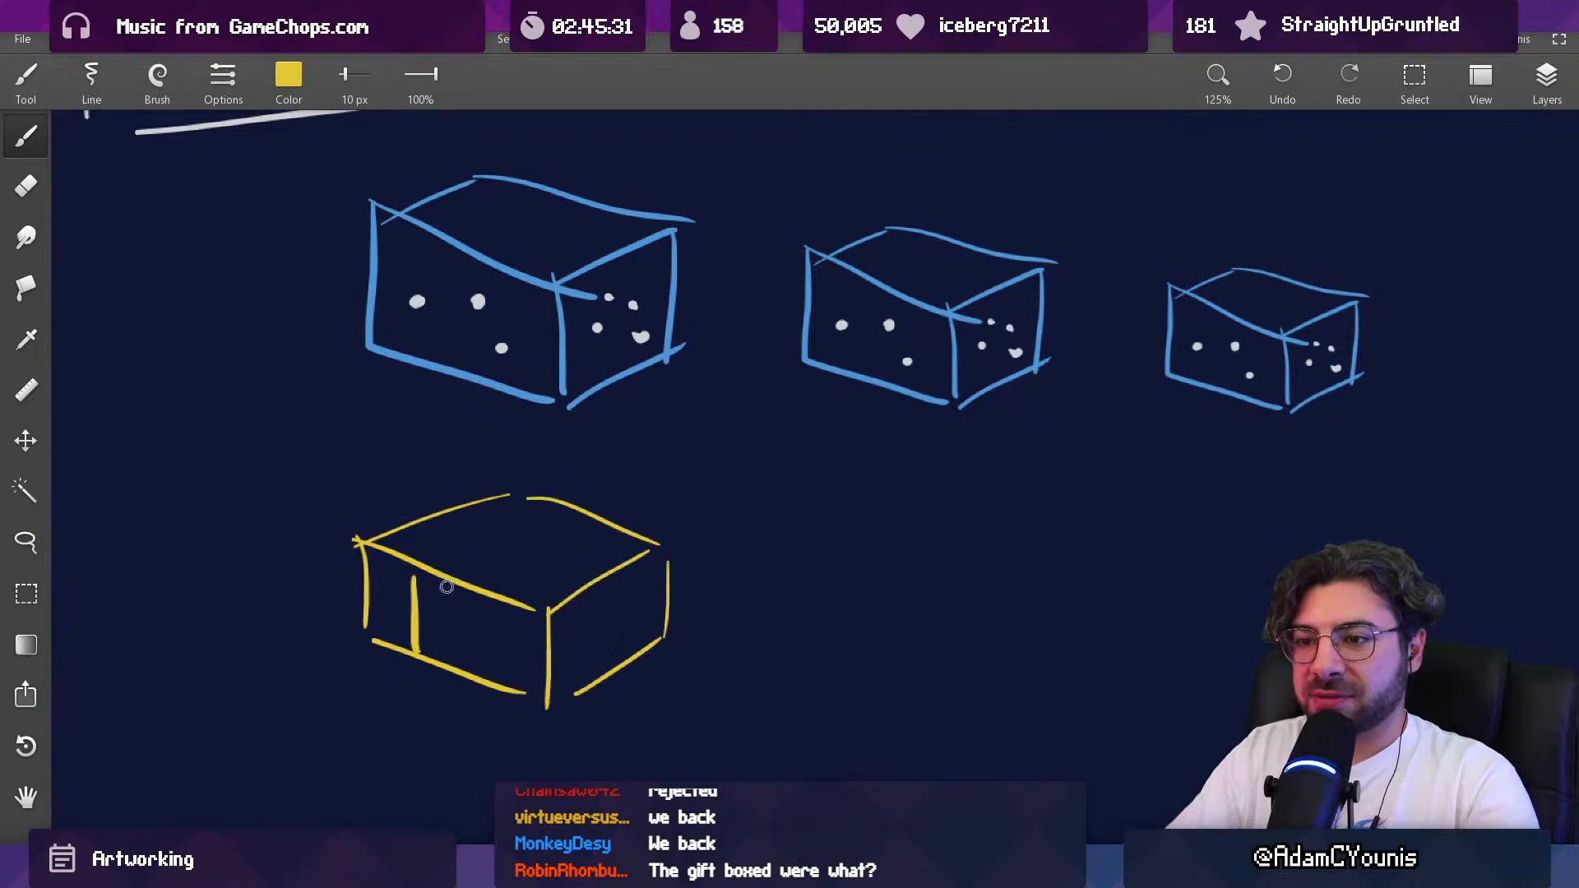
Step: Lasso the striped yellow box, place a copy to its right, scale the copy down and deselect it
key(l)
mouse_move(518, 448)
mouse_down()
mouse_move(752, 662)
mouse_move(699, 445)
mouse_up()
ctrl+alt+drag(569, 590, 965, 573)
key(ctrl+t)
mouse_move(1191, 402)
mouse_down()
mouse_move(1200, 413)
mouse_move(1107, 473)
mouse_up()
key(Escape)
key(ctrl+t)
key(Return)
key(Escape)
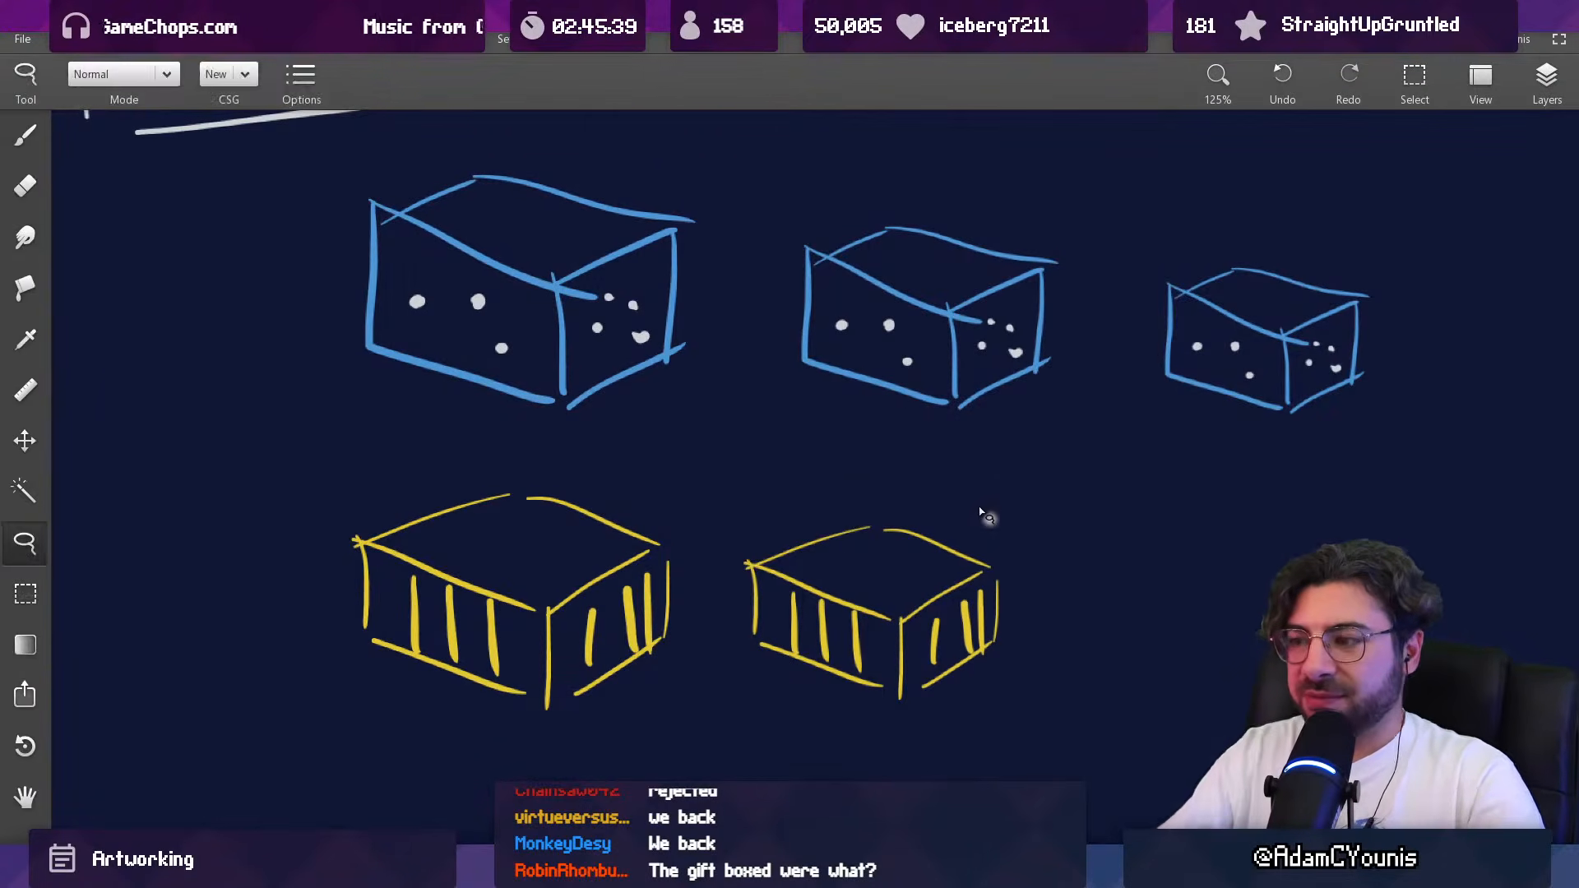
Step: Select the smaller yellow box with a rectangle, copy it to the right and scale the new copy down
key(m)
drag(724, 462, 1044, 783)
ctrl+alt+drag(952, 665, 1277, 665)
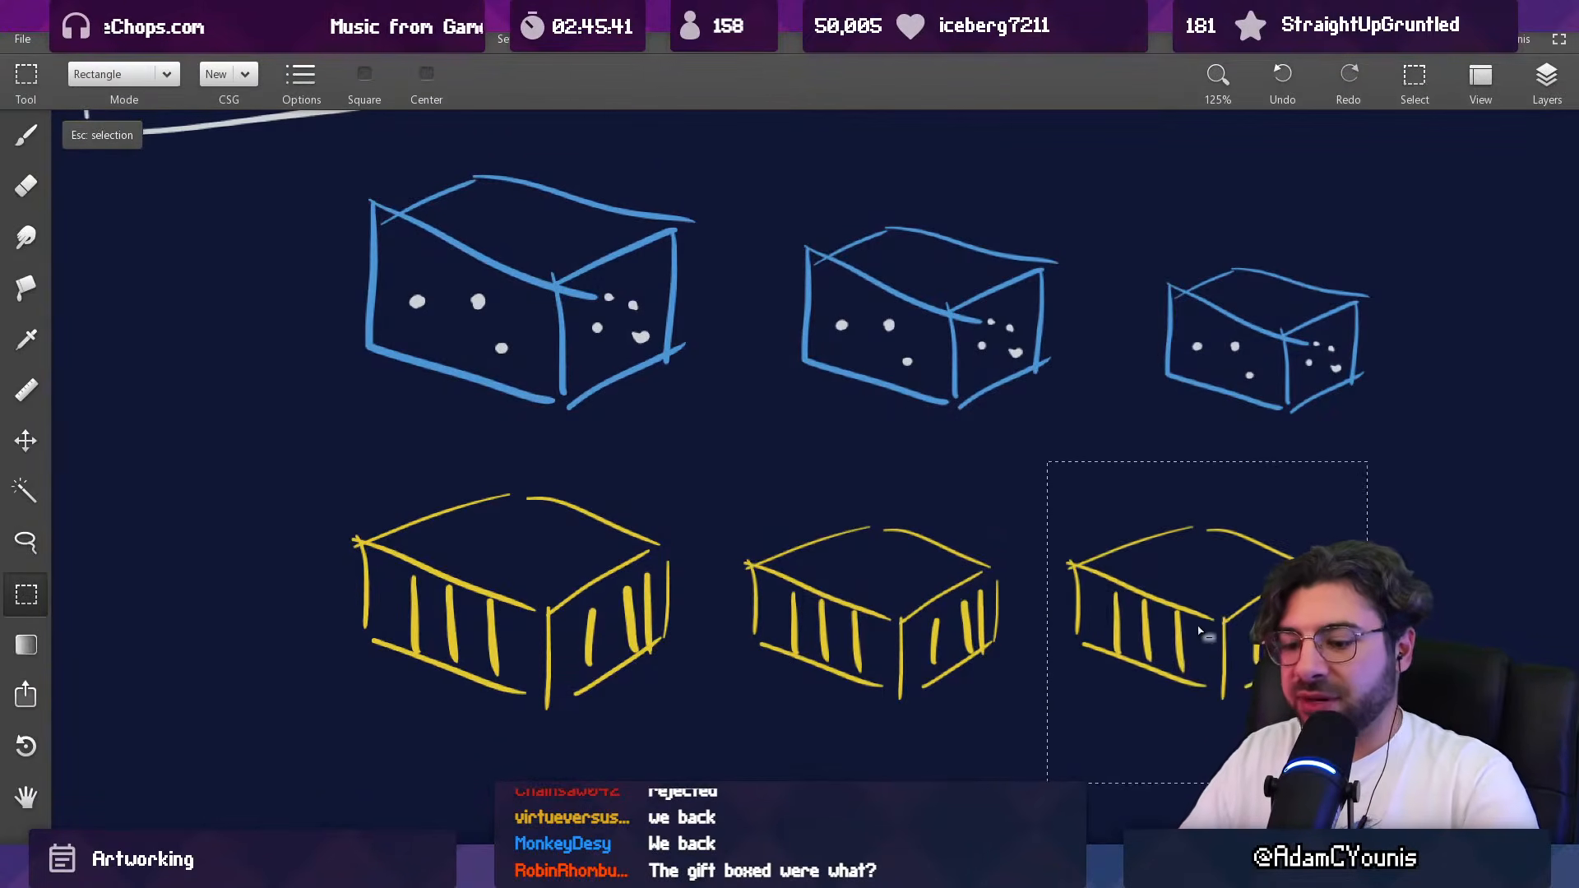
key(ctrl+t)
shift+drag(1365, 459, 1263, 520)
Step: Return to the shelf sketch above the gift boxes
ctrl+drag(839, 575, 775, 658)
drag(839, 198, 866, 479)
ctrl+drag(839, 547, 810, 662)
ctrl+drag(761, 504, 703, 376)
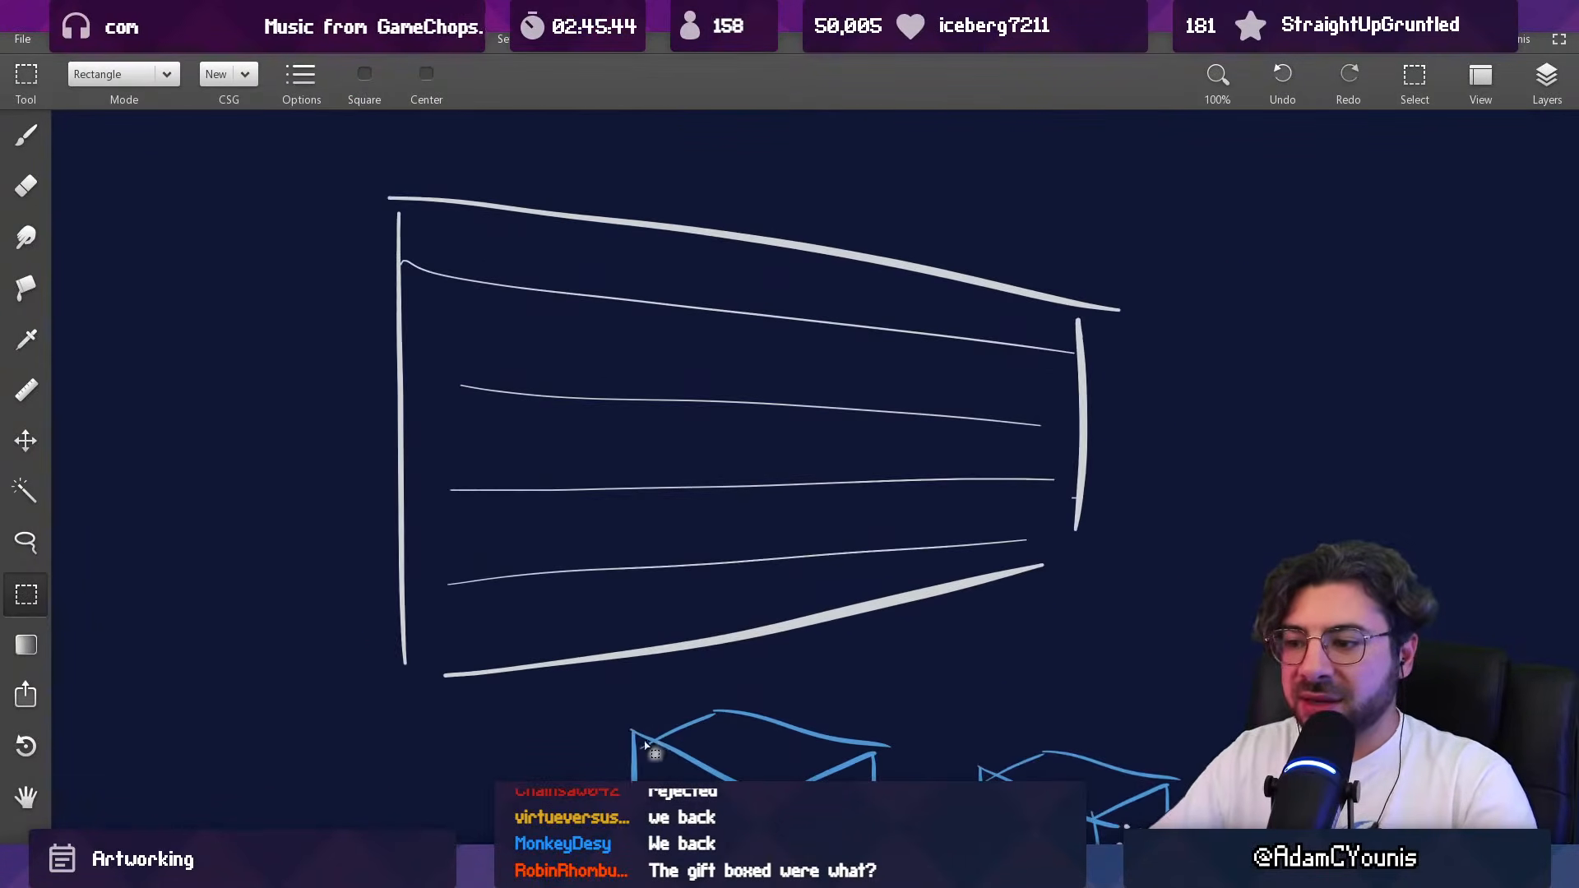
Step: Sketch several small blue boxes across the shelf rows with a 14 px brush
key(b)
key(bracketright)
drag(504, 440, 508, 475)
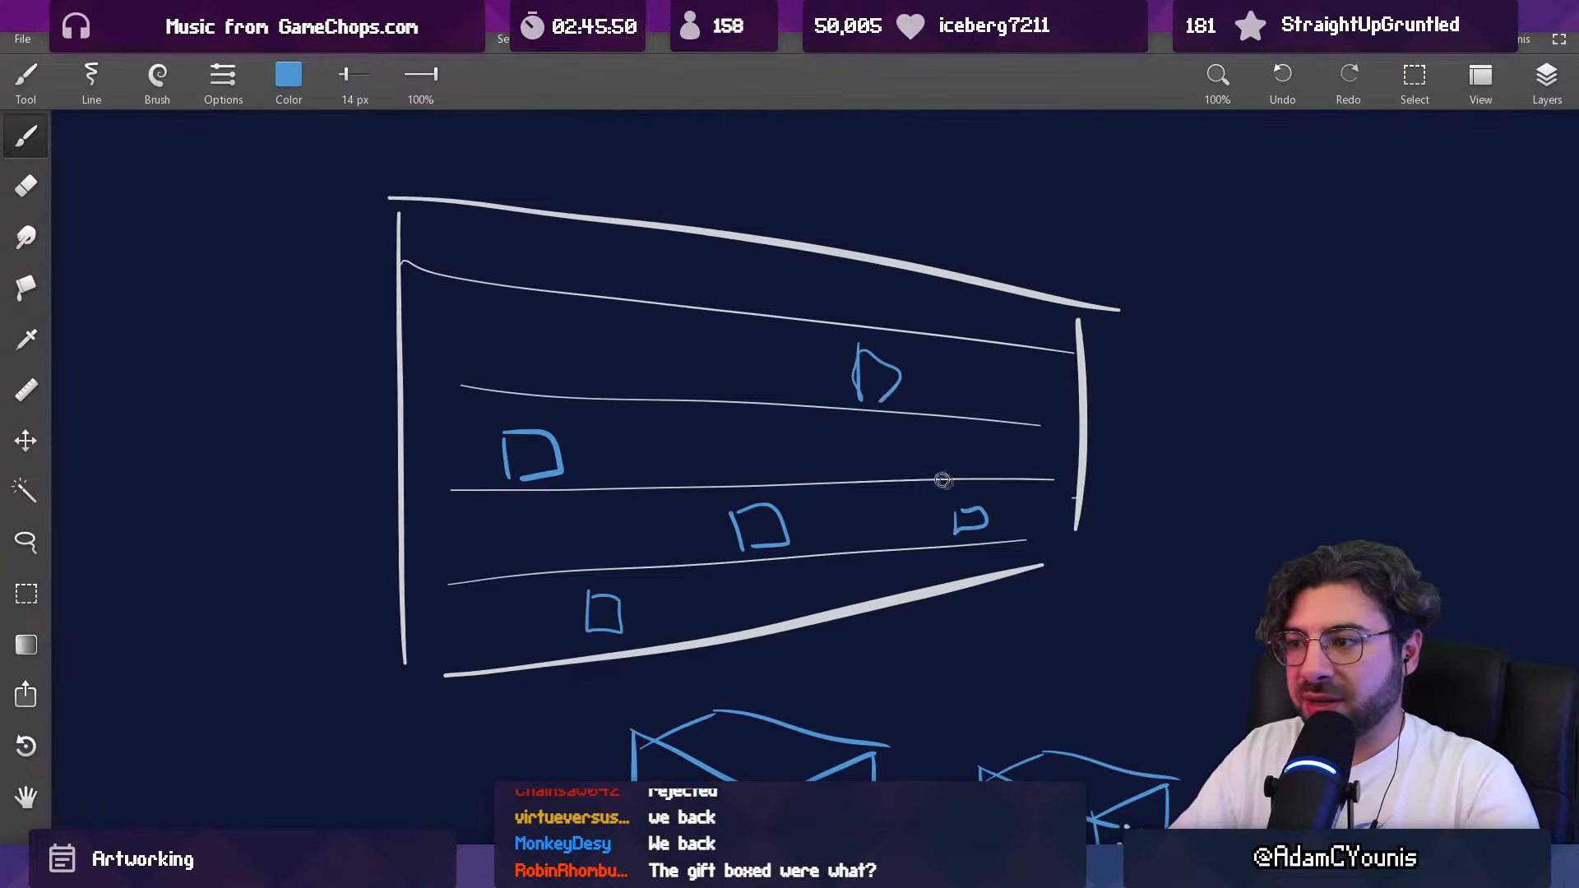
Step: Sample the yellow from the striped gift box and sketch small yellow boxes among the blue ones on the shelf
drag(755, 822, 762, 507)
alt+click(706, 739)
drag(750, 444, 749, 663)
drag(507, 442, 502, 462)
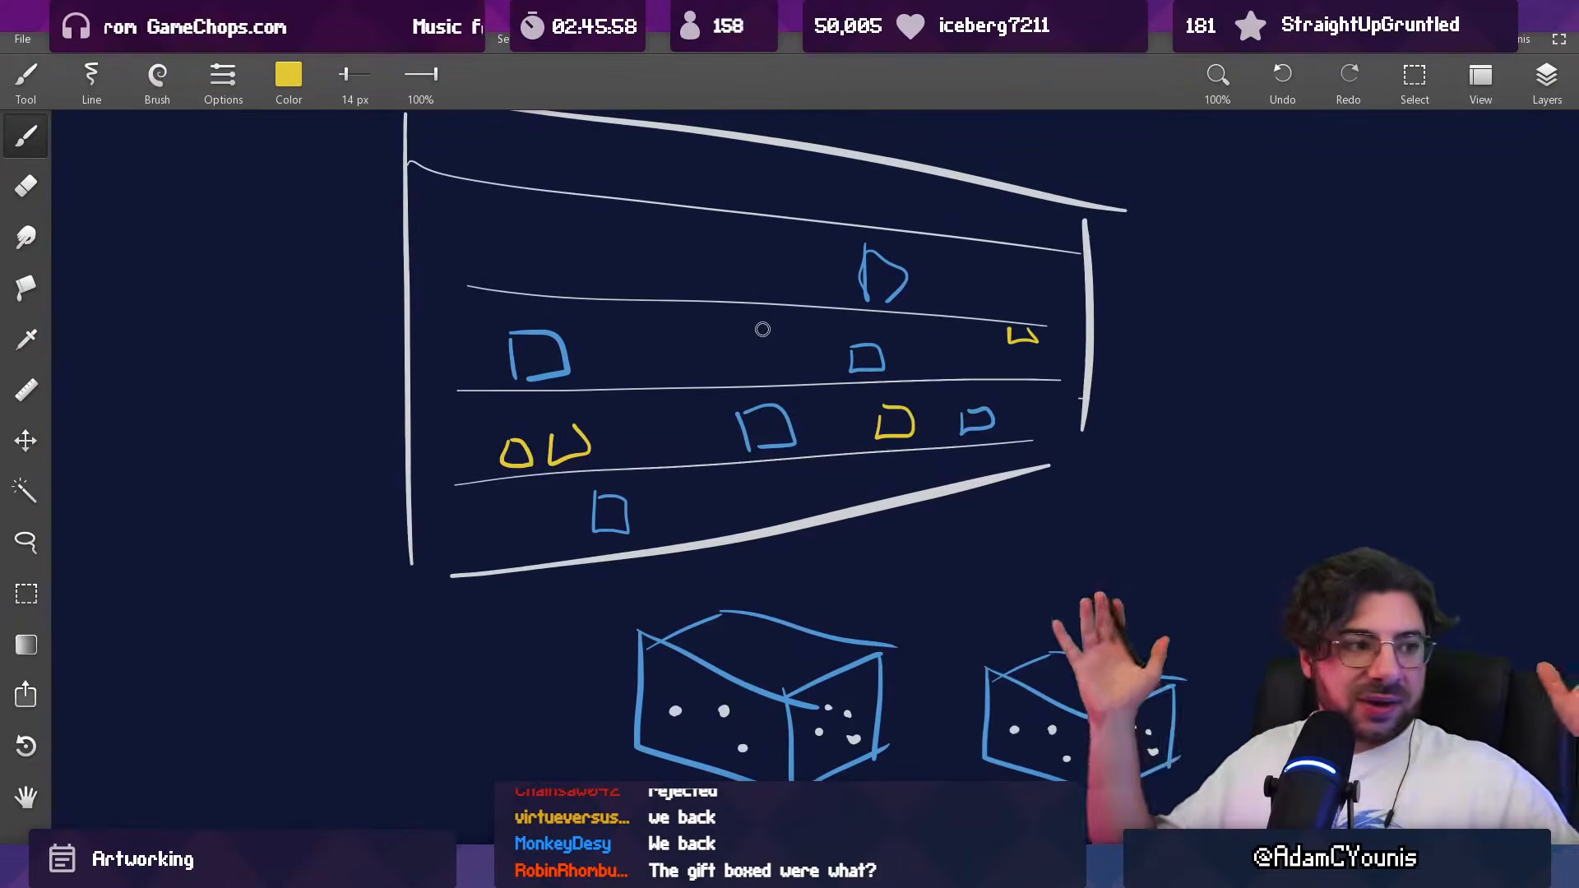
Step: Add adjoining blue boxes on the shelf, lower the brush opacity to 40% and sketch faint boxes beside the large one
alt+click(746, 425)
drag(758, 437, 754, 437)
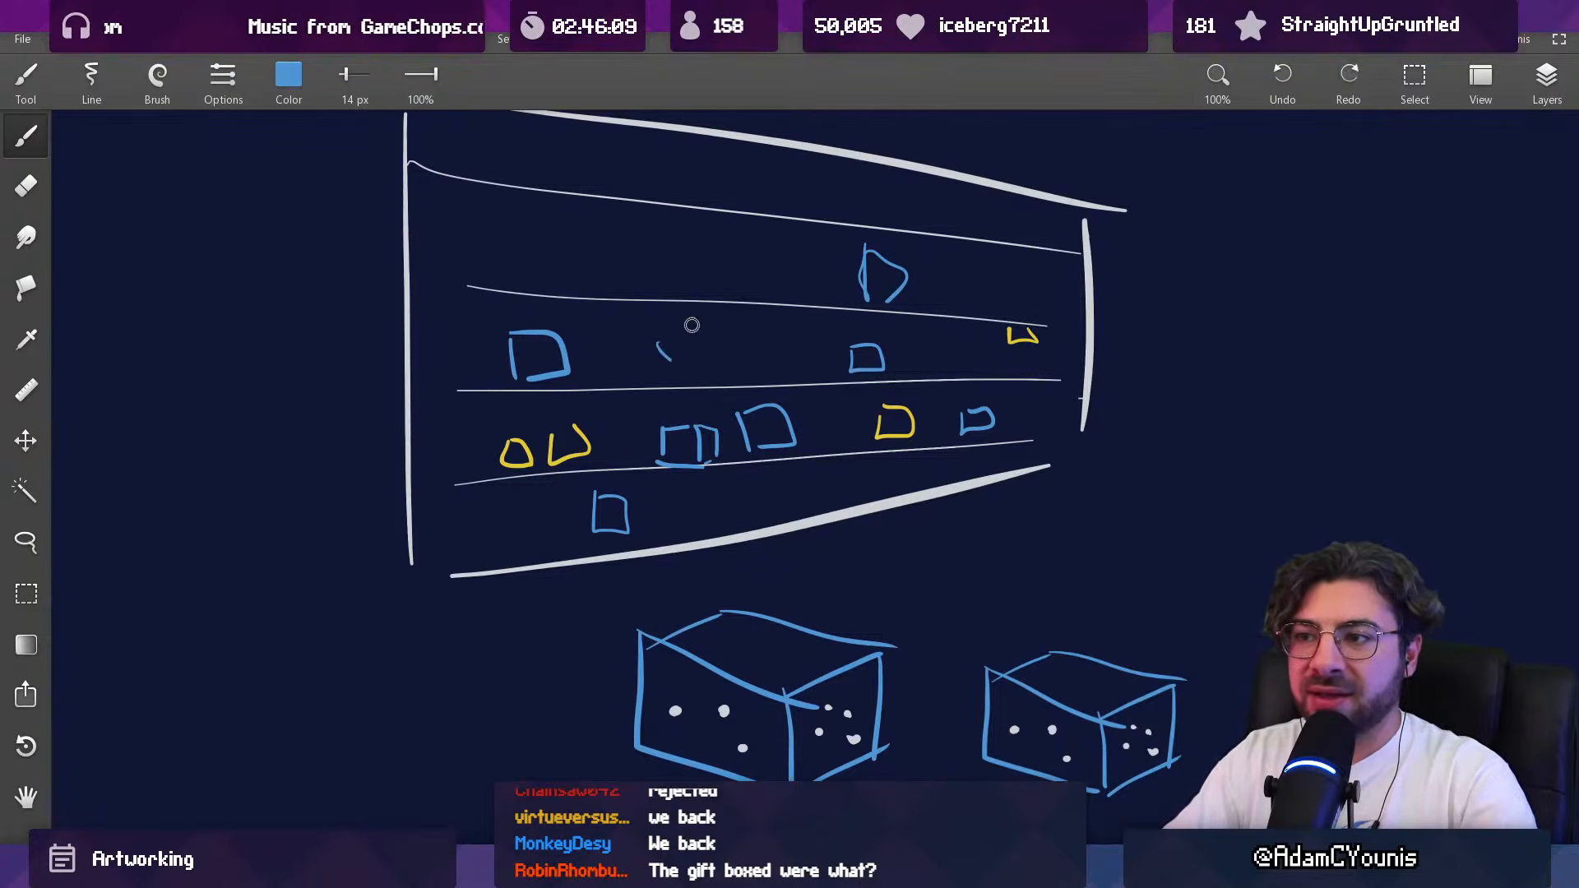
drag(421, 74, 370, 117)
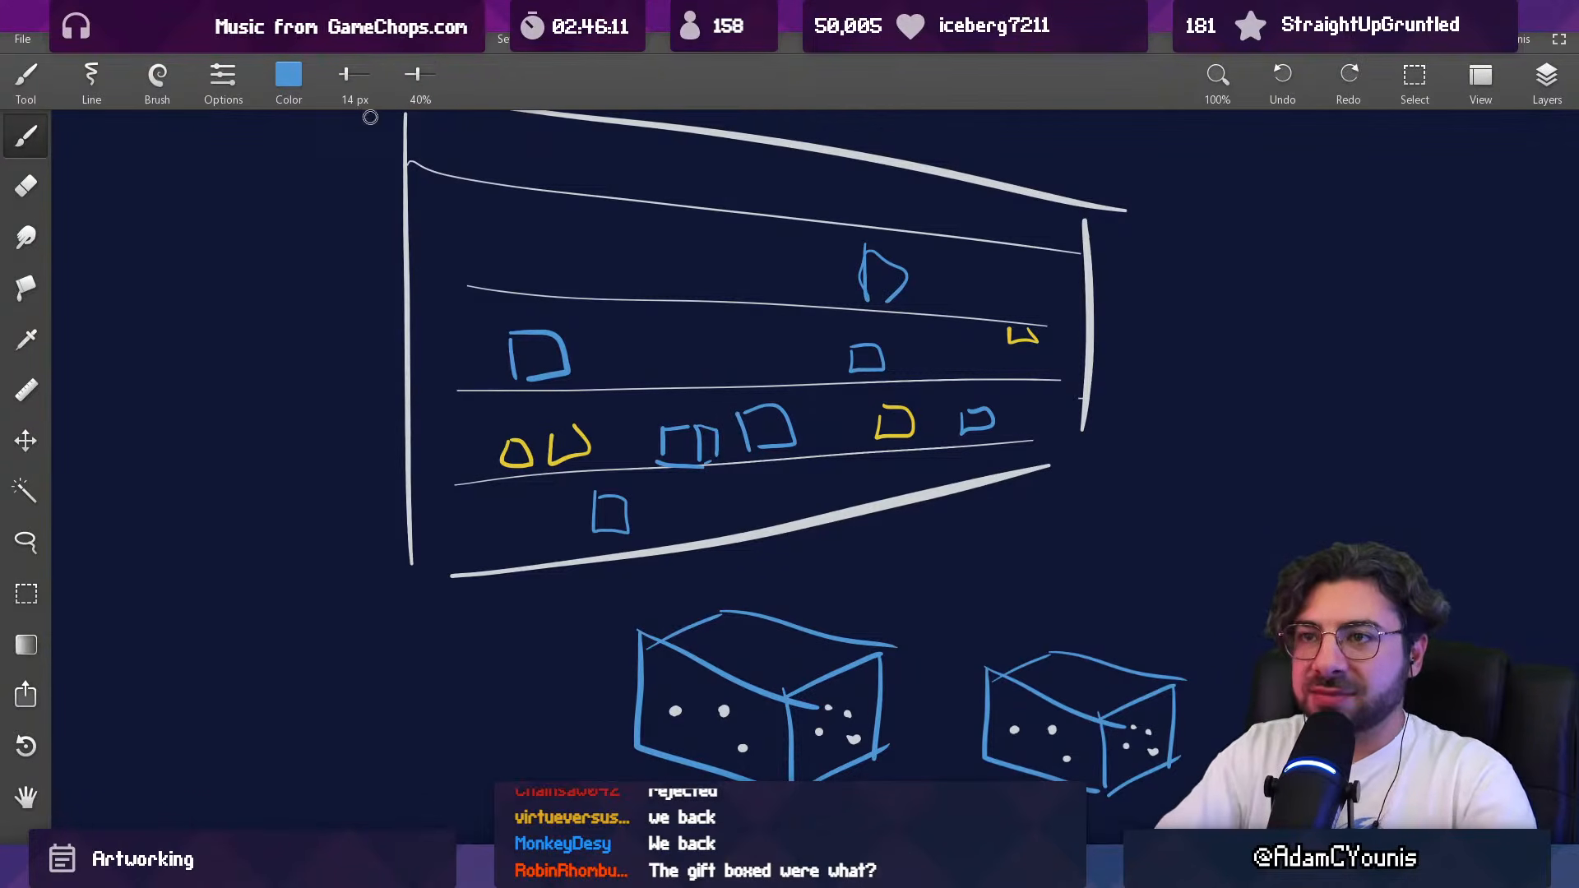
key(ctrl+z)
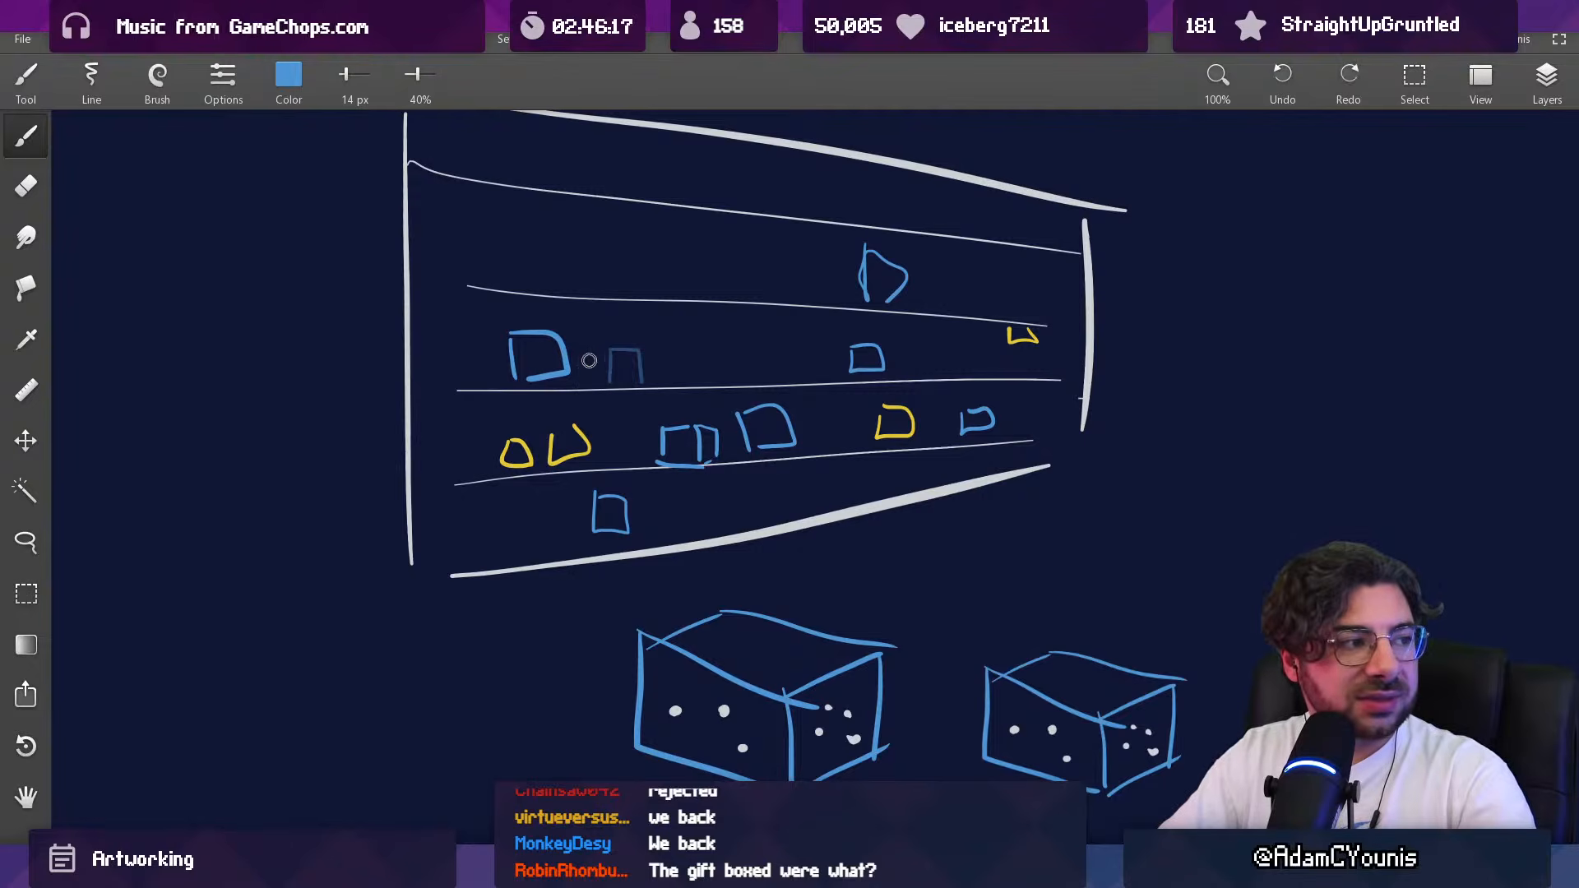
scroll(667, 363, down, 5)
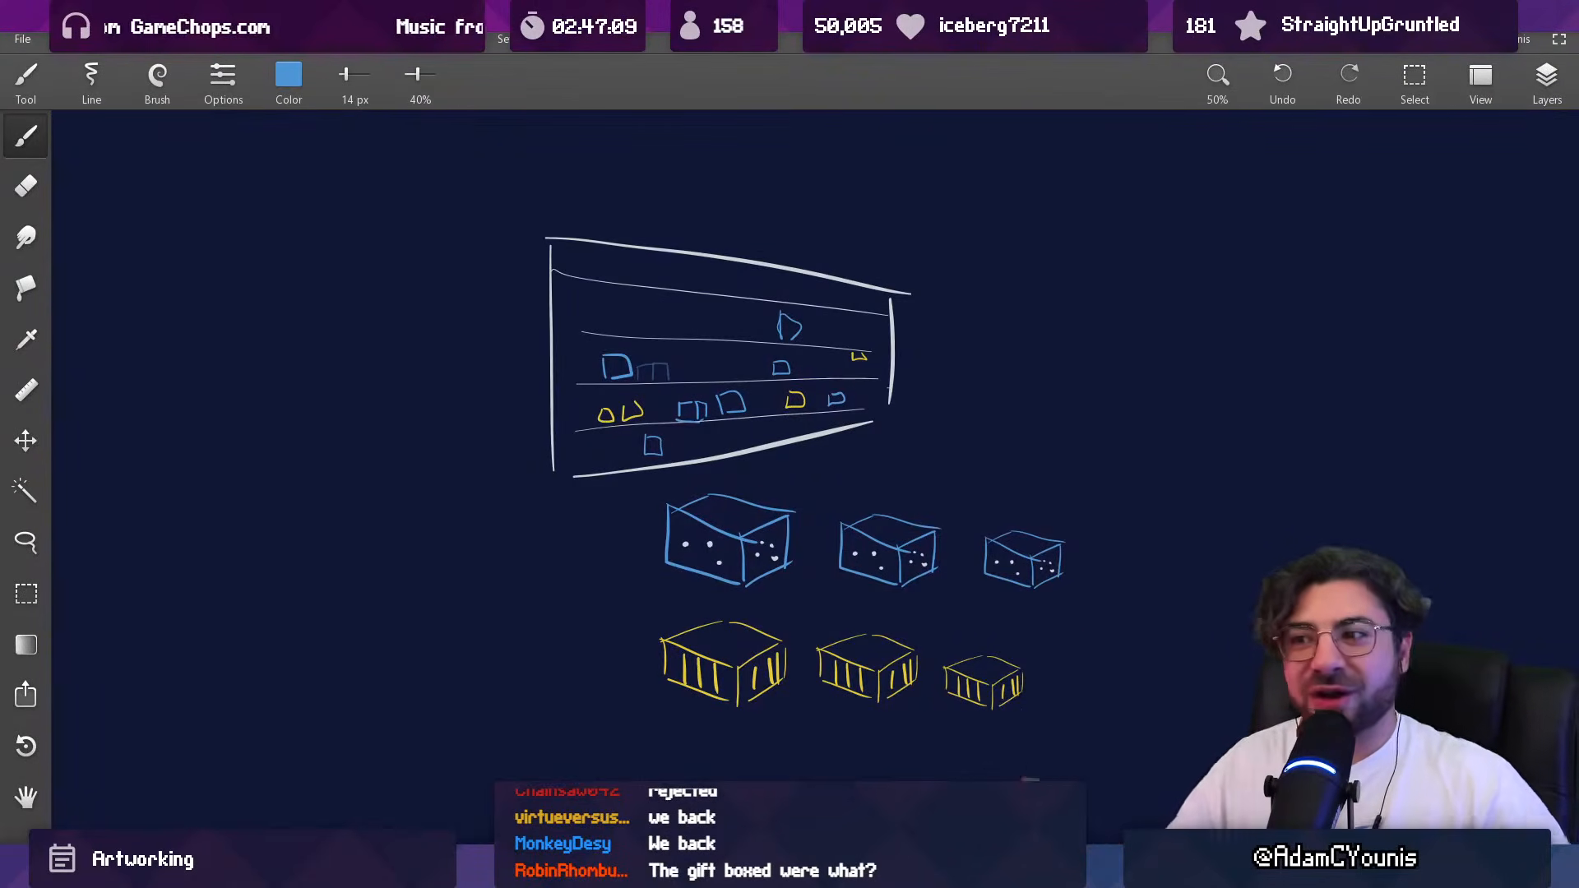
Step: Erase the whole shelf and gift-box sketch with a much larger eraser at 100% opacity
key(e)
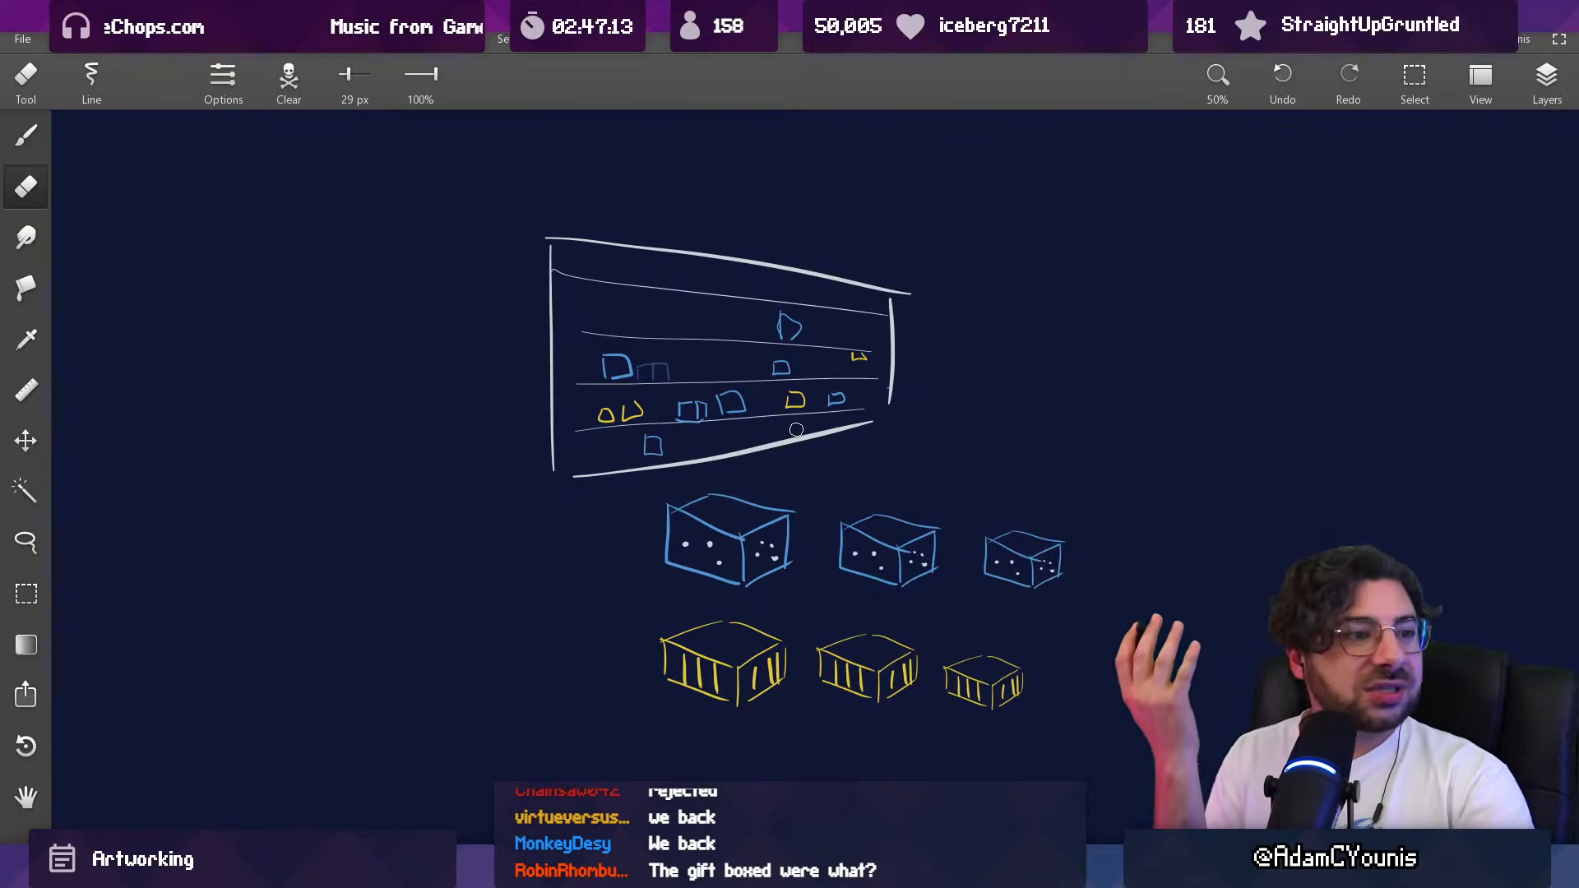
key(bracketright)
key(bracketright)
key(bracketright)
key(bracketright)
key(bracketright)
key(bracketright)
key(bracketright)
key(bracketright)
key(bracketright)
key(bracketright)
mouse_move(565, 238)
mouse_down()
mouse_move(595, 585)
mouse_move(772, 236)
mouse_move(1002, 670)
mouse_move(1056, 578)
mouse_up()
drag(999, 371, 1039, 303)
scroll(1039, 303, down, 1)
drag(864, 485, 976, 216)
scroll(976, 215, down, 2)
drag(828, 431, 621, 361)
key(m)
scroll(719, 342, down, 1)
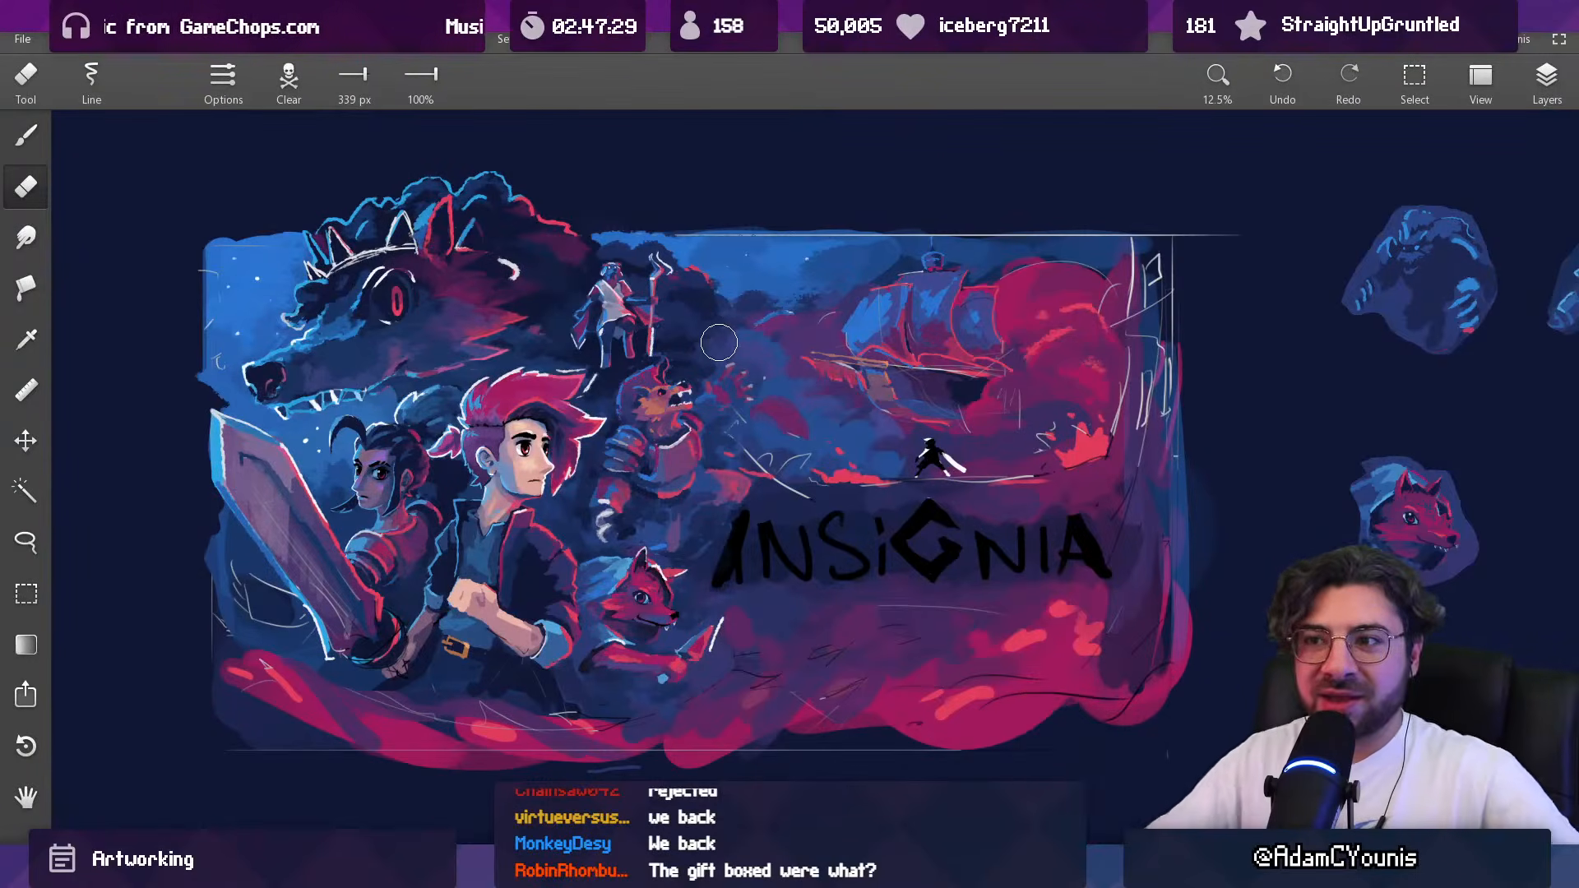
Step: Return to the Insignia key art, sample a dark navy brush colour and choose the Jagged brush
drag(557, 307, 541, 131)
alt+click(489, 300)
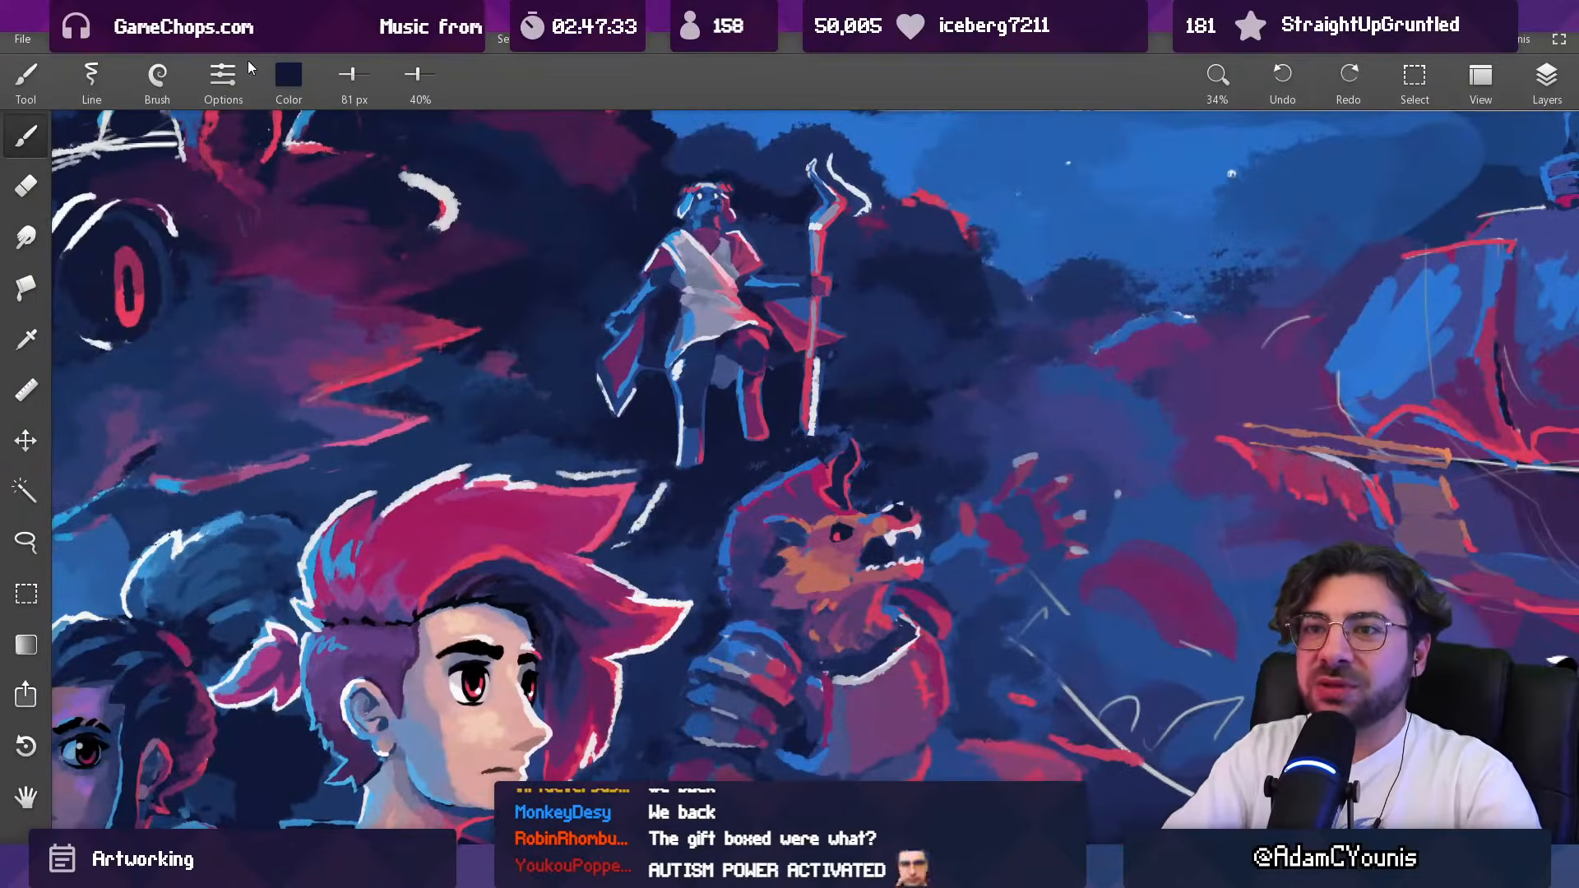
click(222, 83)
click(159, 98)
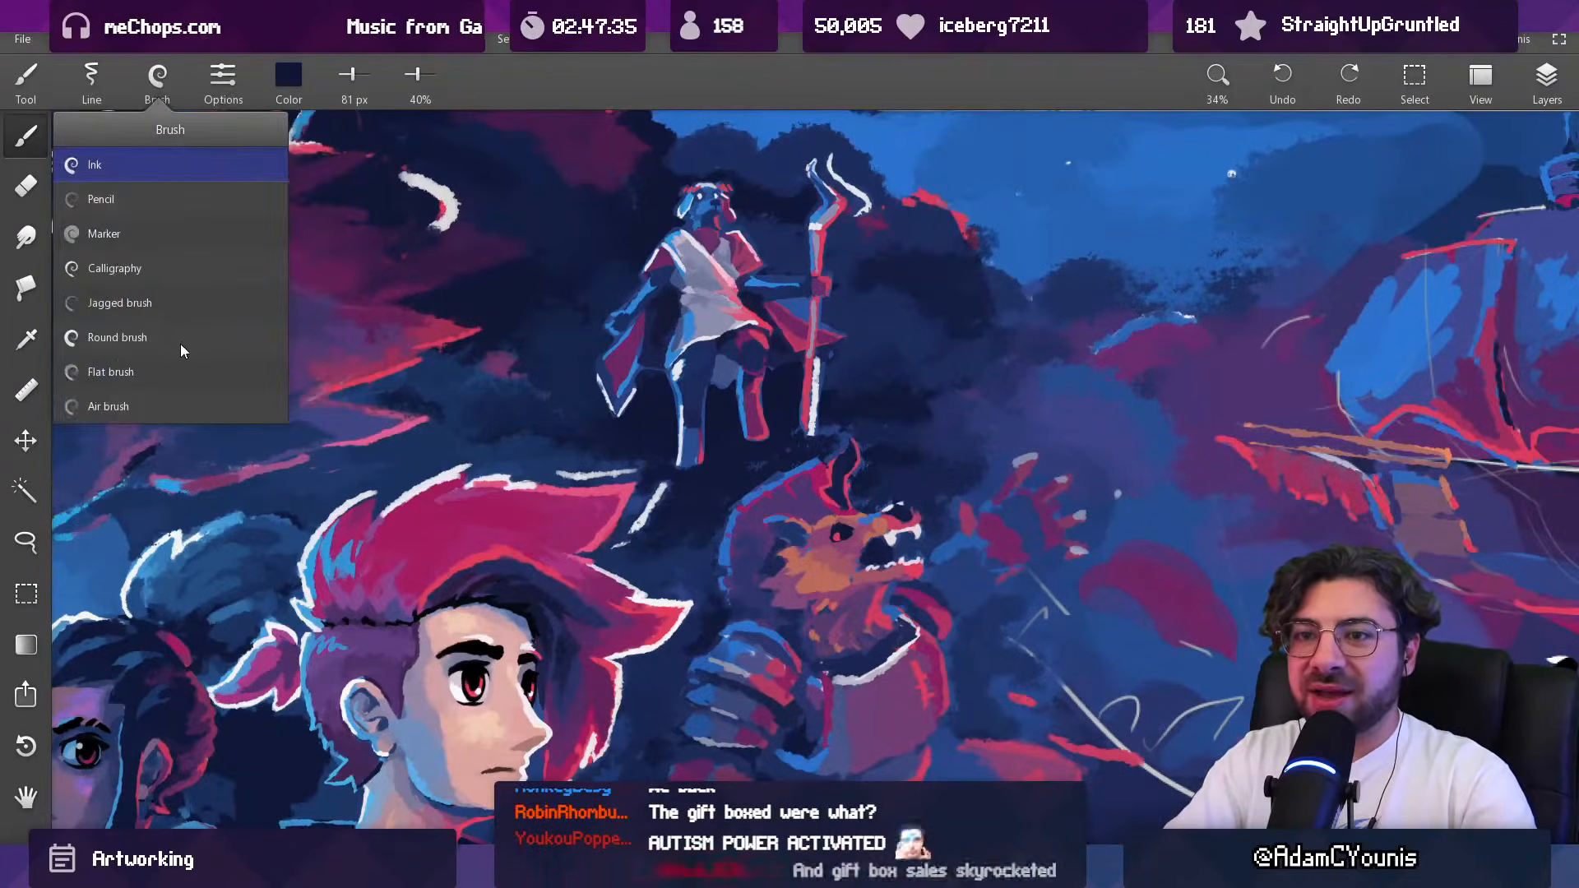
click(176, 303)
Step: Paint broad dark navy strokes at 100% opacity over the shaded area behind the giant wolf's head
alt+click(495, 337)
drag(496, 342, 512, 342)
mouse_move(486, 357)
mouse_down()
mouse_move(519, 365)
mouse_move(466, 375)
mouse_move(548, 406)
mouse_up()
alt+click(451, 357)
alt+click(523, 377)
drag(613, 340, 540, 684)
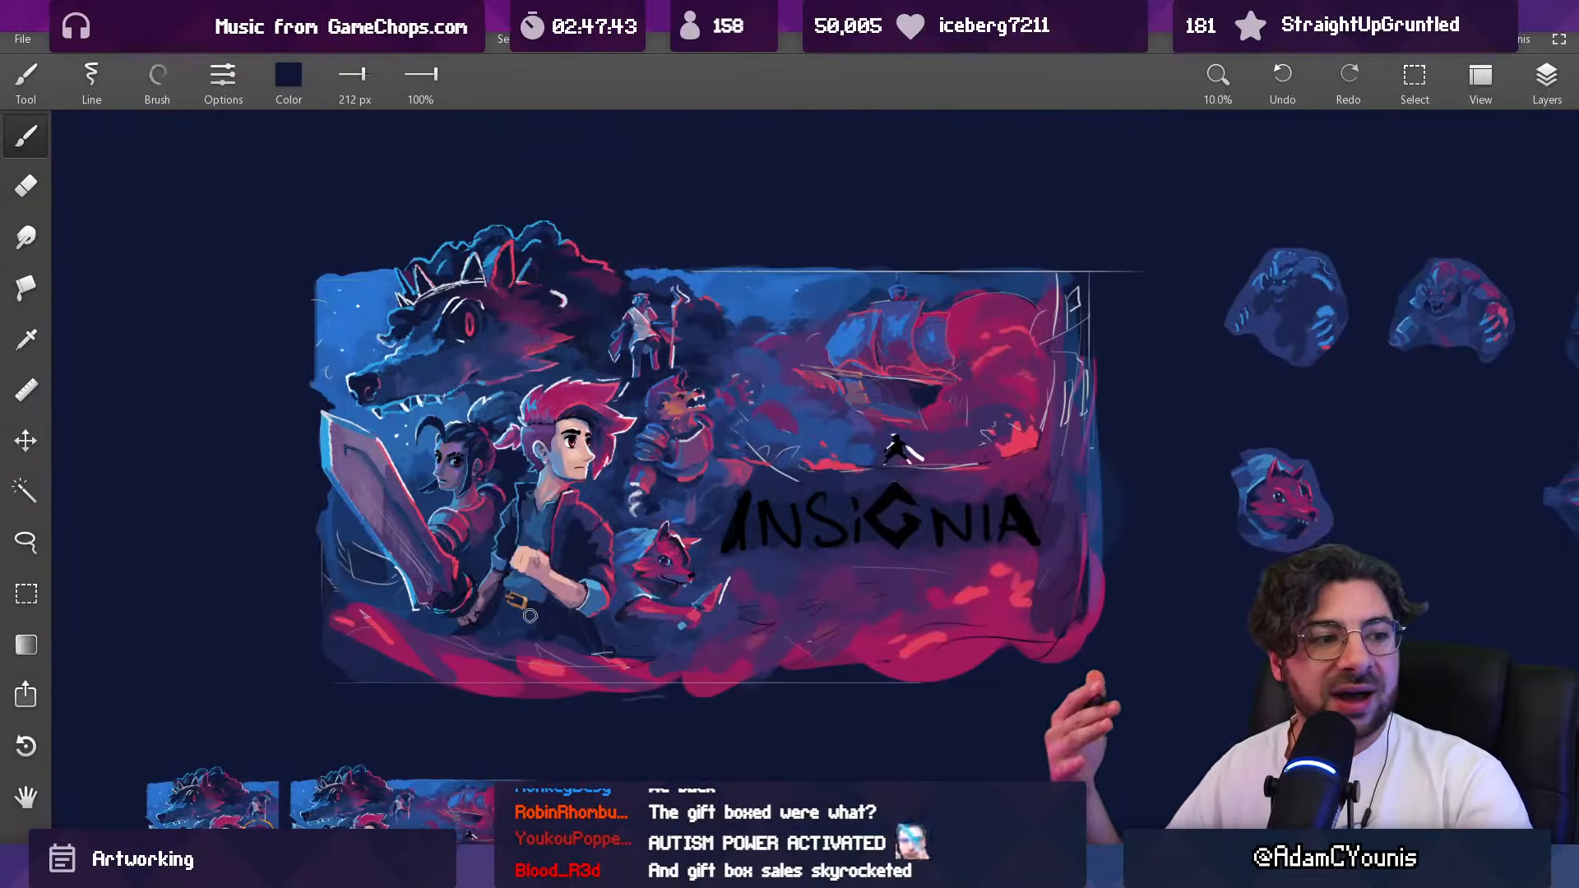
drag(657, 468, 493, 197)
drag(532, 487, 494, 740)
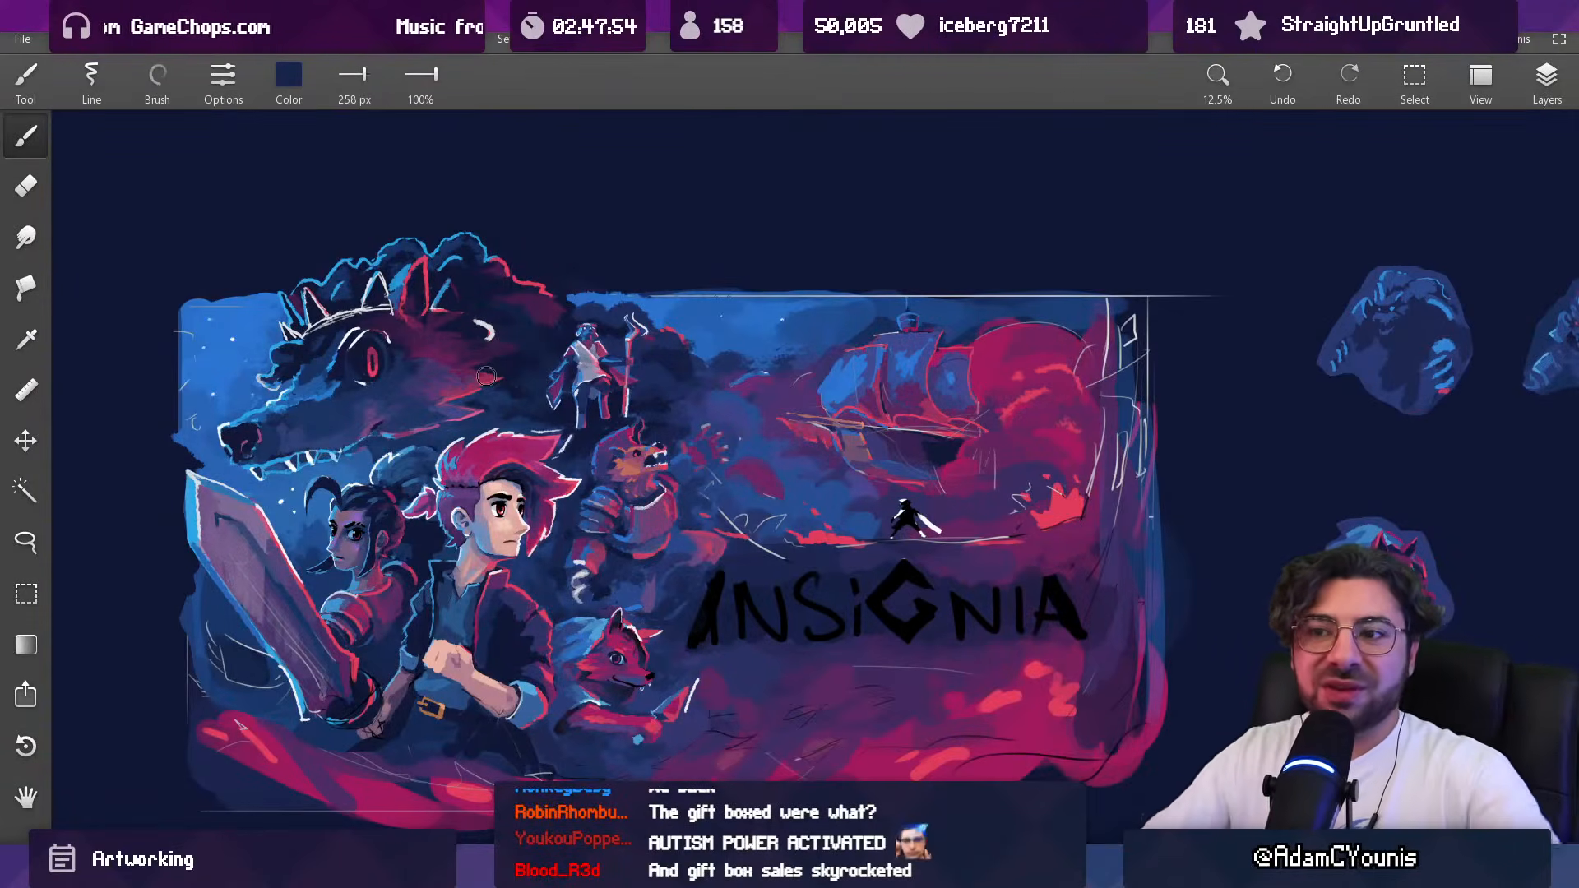
Step: Reduce the brush to 38 px and reshape the white crescent behind the wolf's eye with sampled white and dark tones
scroll(486, 354, up, 5)
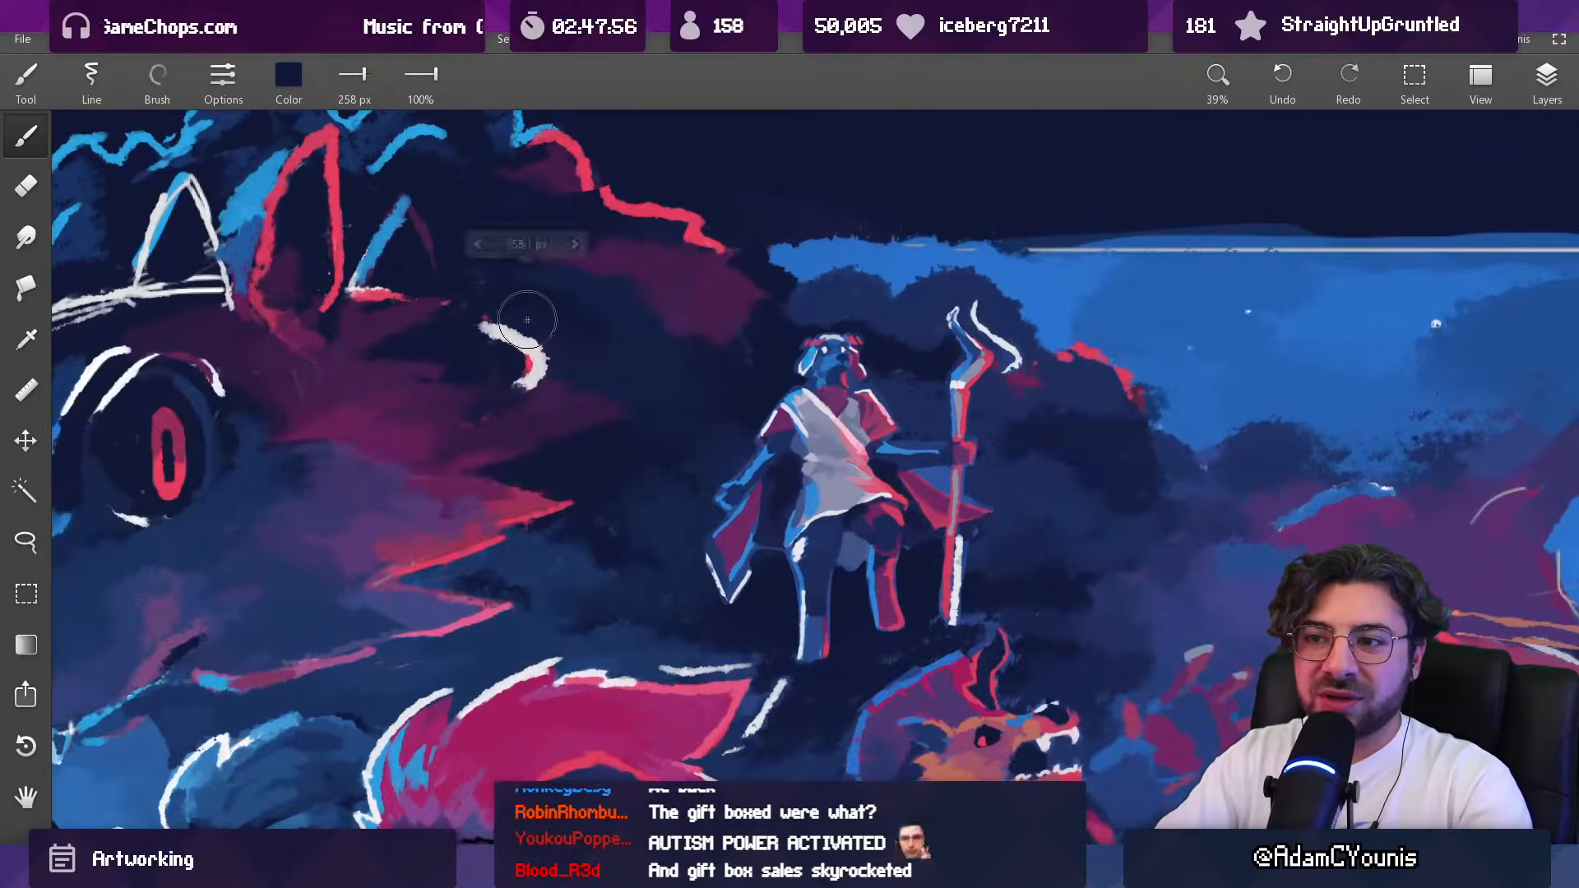
drag(501, 321, 467, 323)
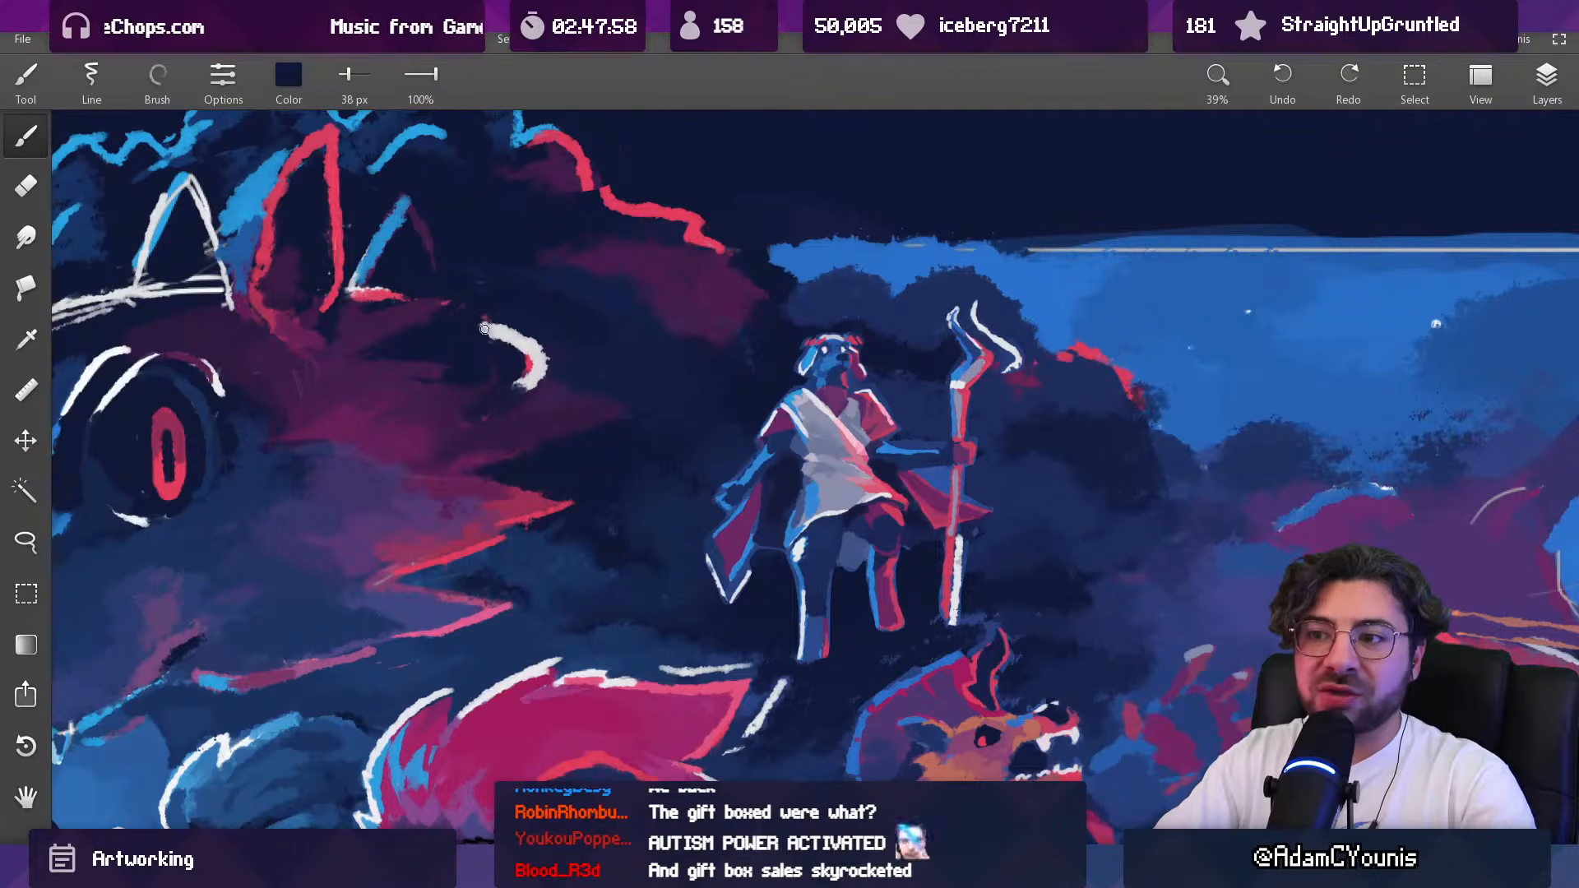
alt+click(512, 338)
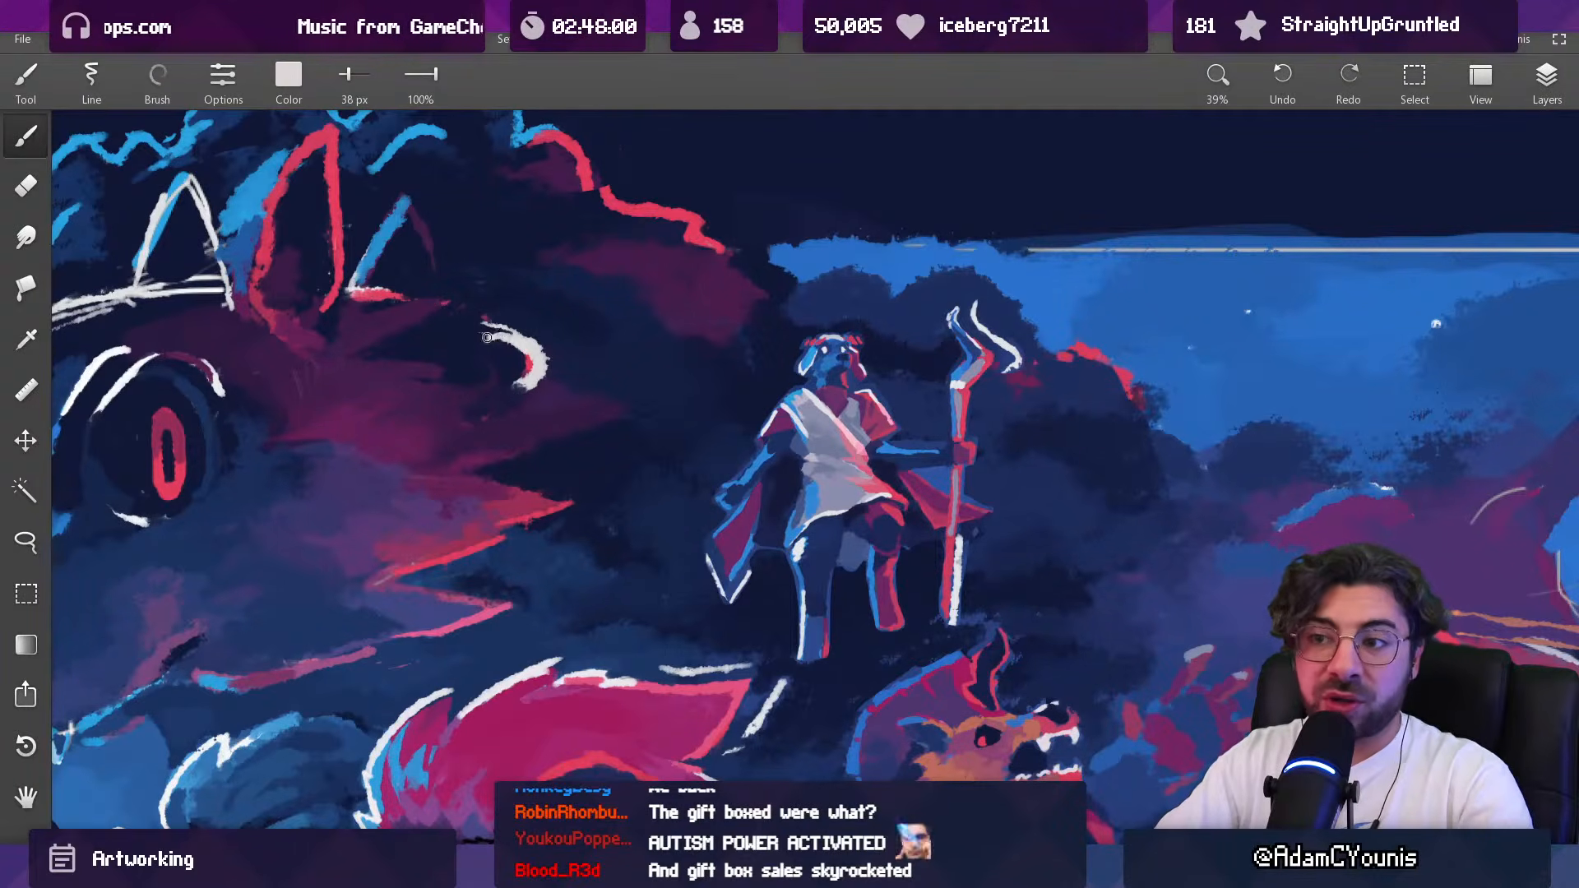
alt+click(493, 340)
alt+click(511, 377)
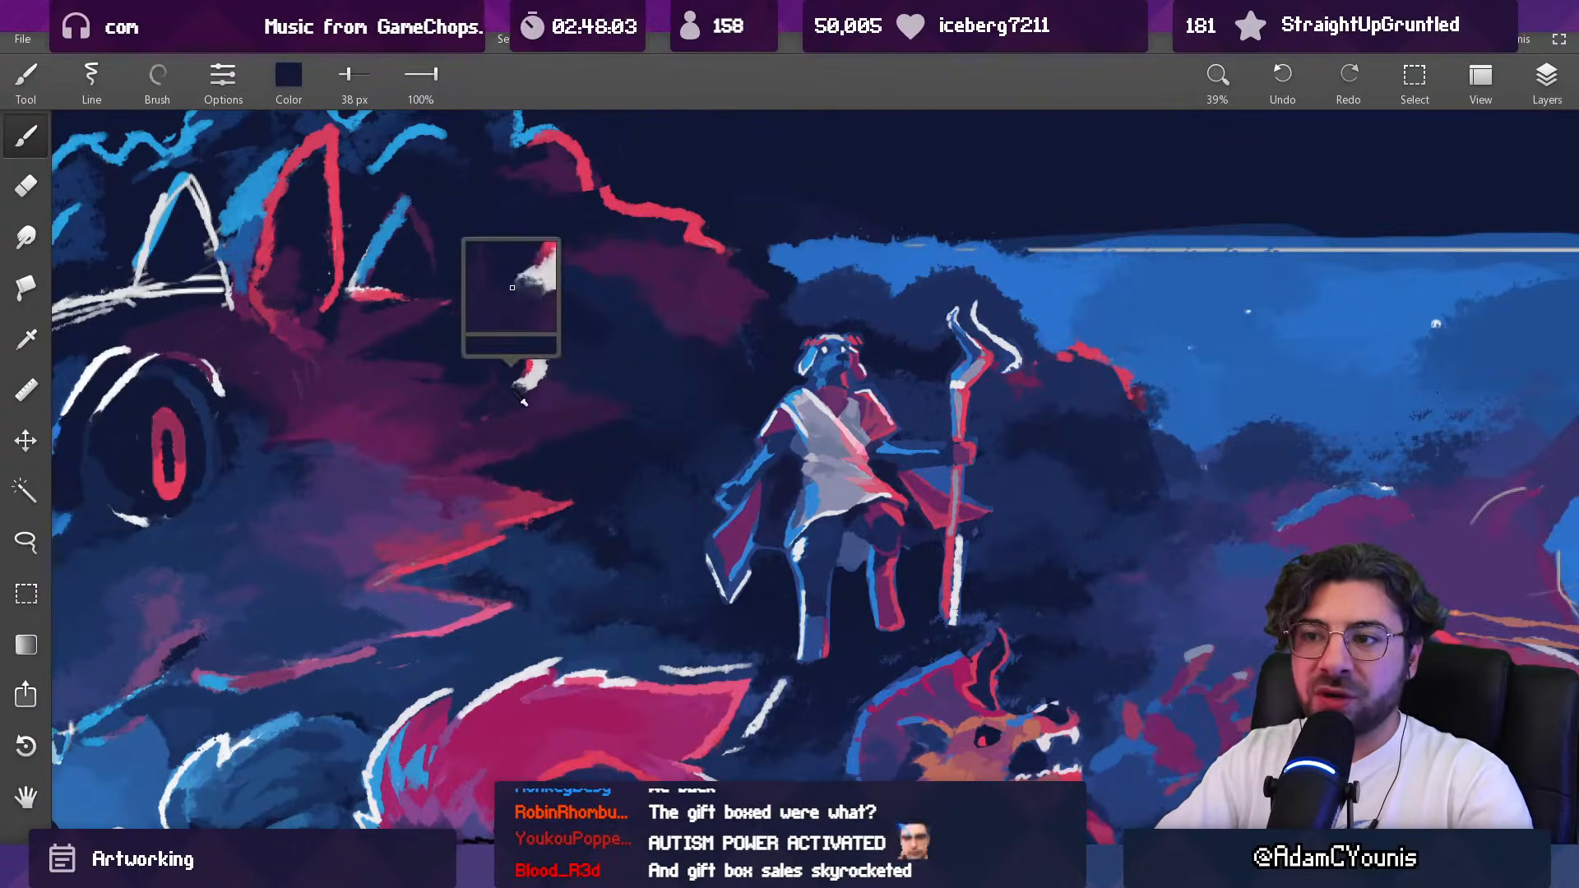
alt+click(535, 370)
alt+click(542, 375)
alt+click(528, 389)
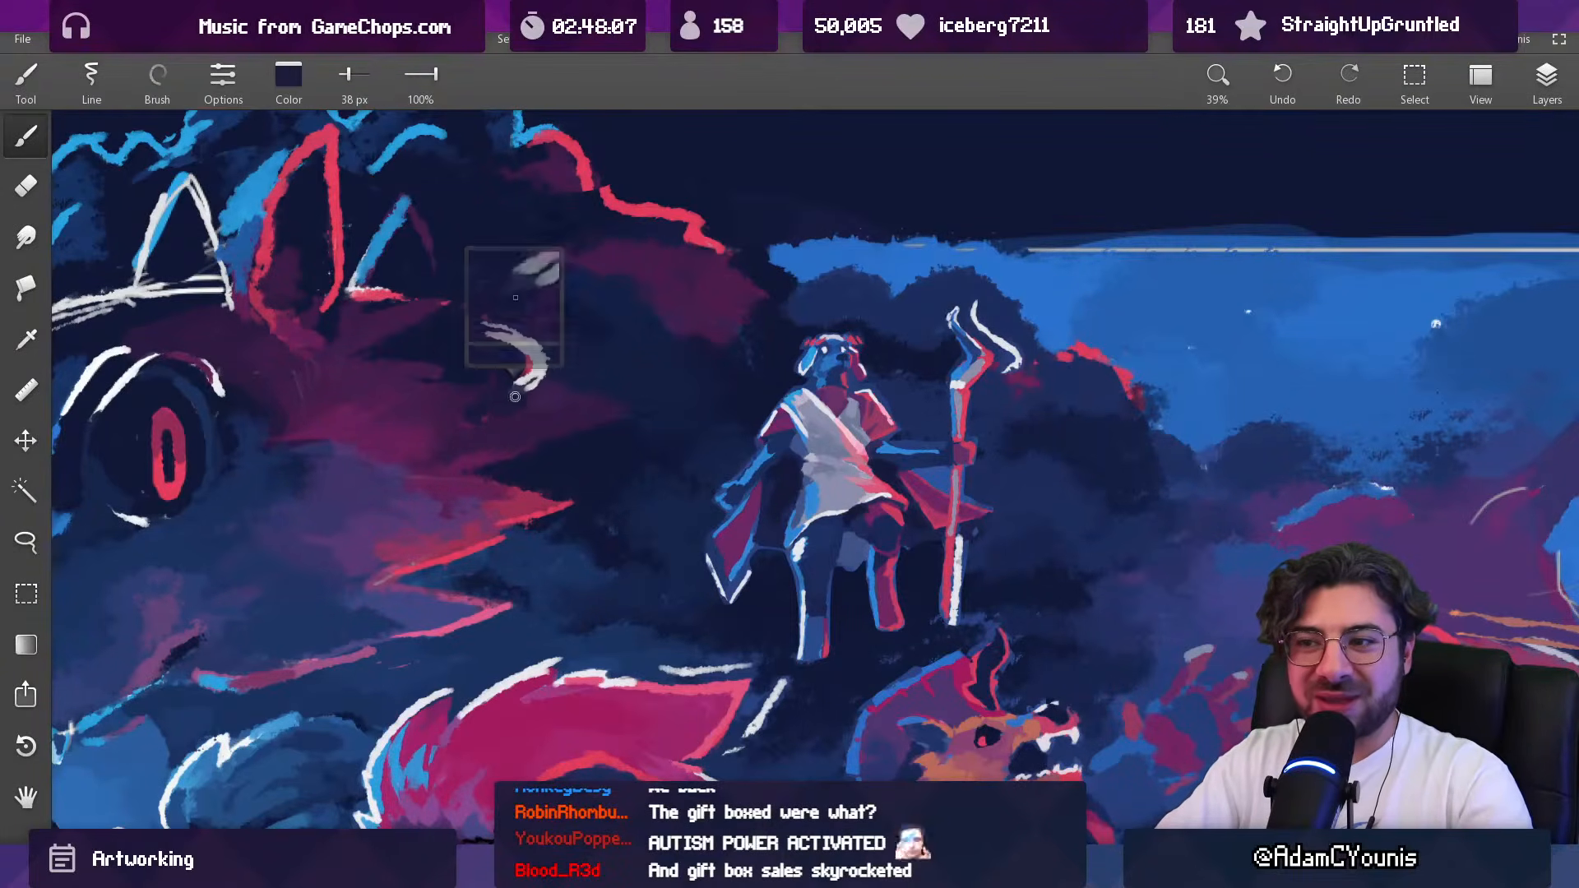
Step: Trim the crescent's lower tip and outer edge with sampled dark background colour
scroll(557, 371, down, 5)
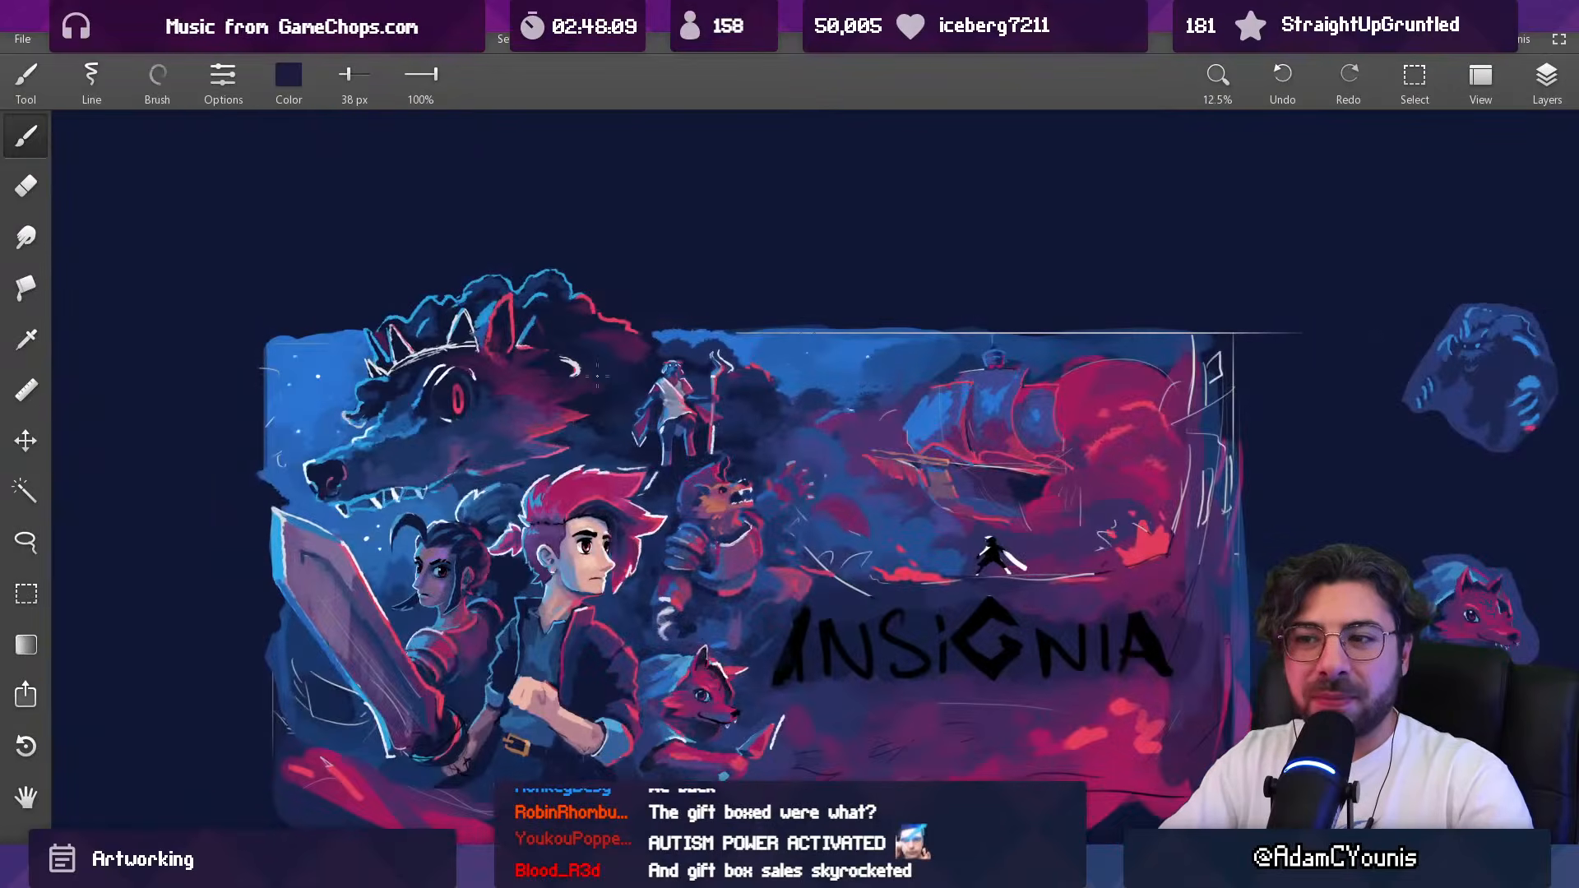
scroll(580, 362, up, 8)
alt+click(533, 424)
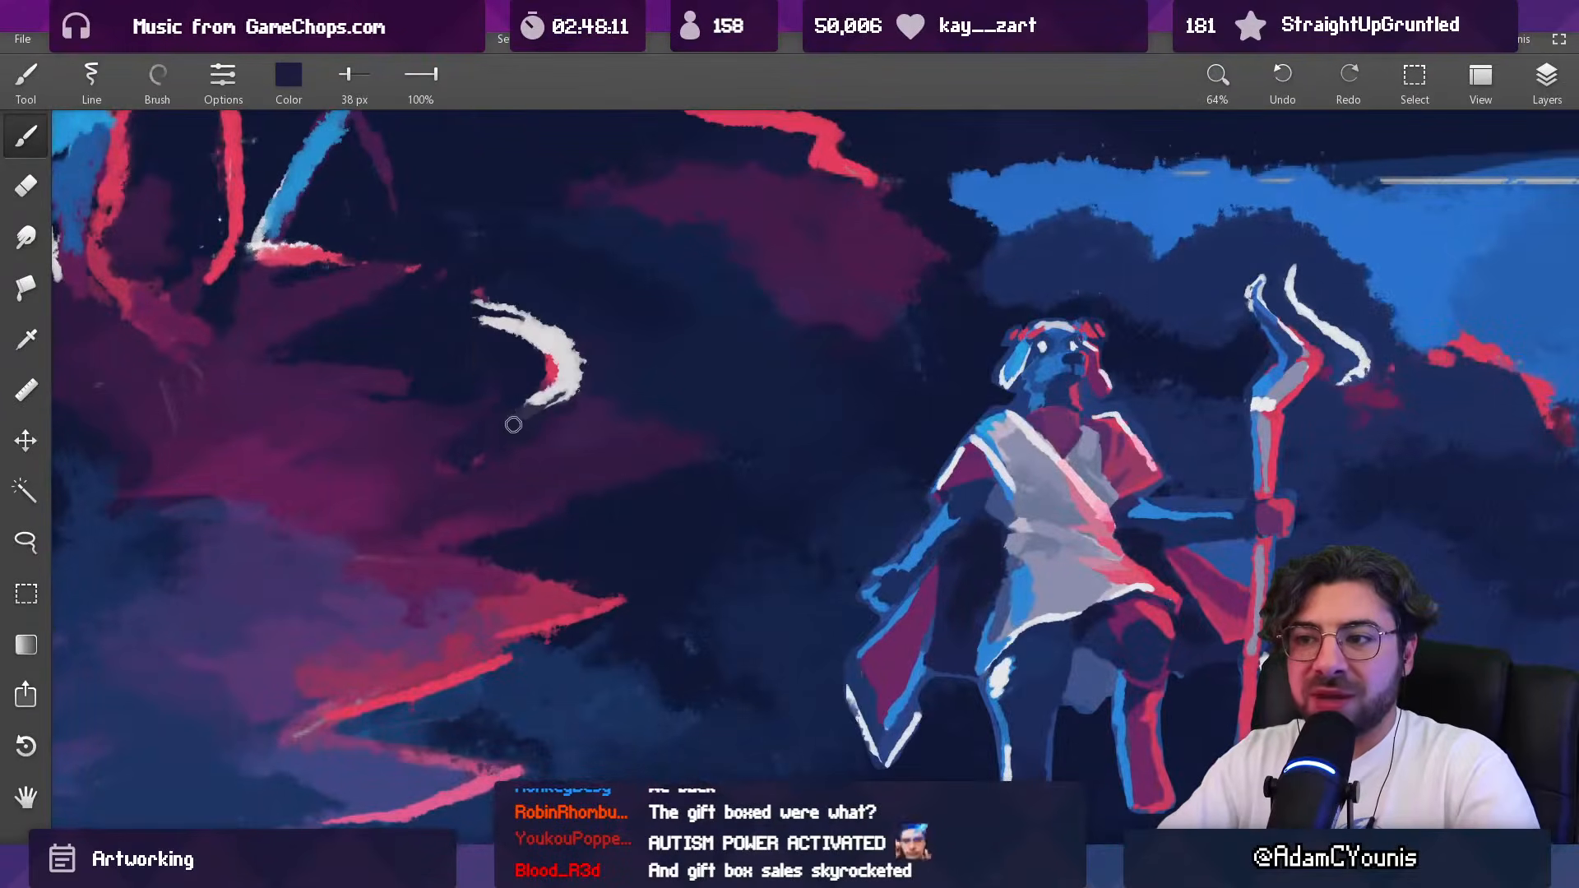
alt+click(571, 380)
alt+click(582, 352)
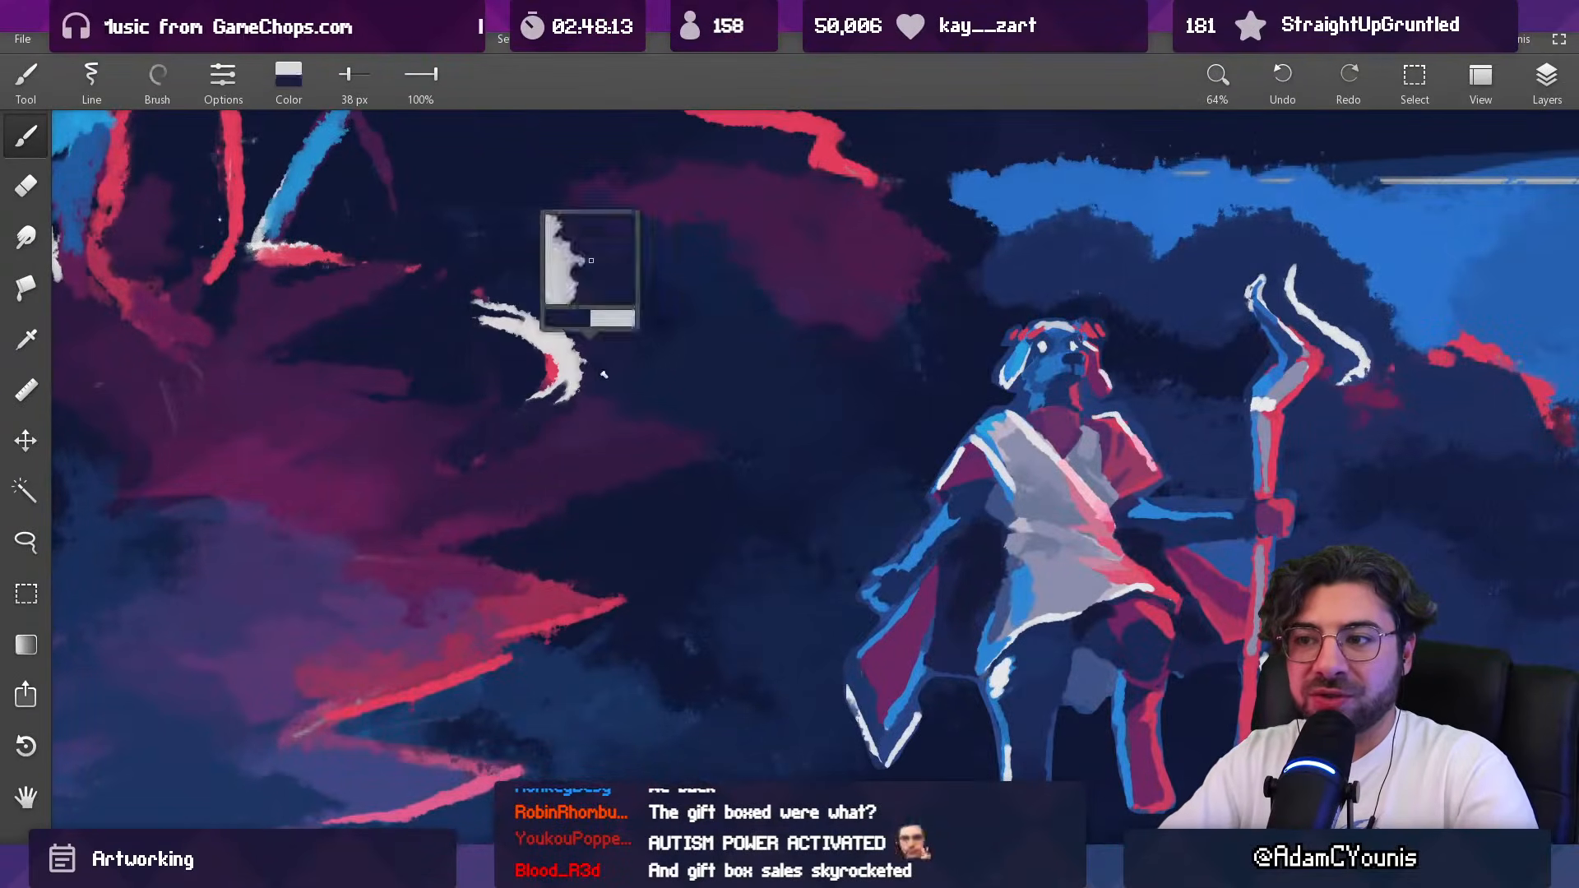
scroll(591, 356, down, 10)
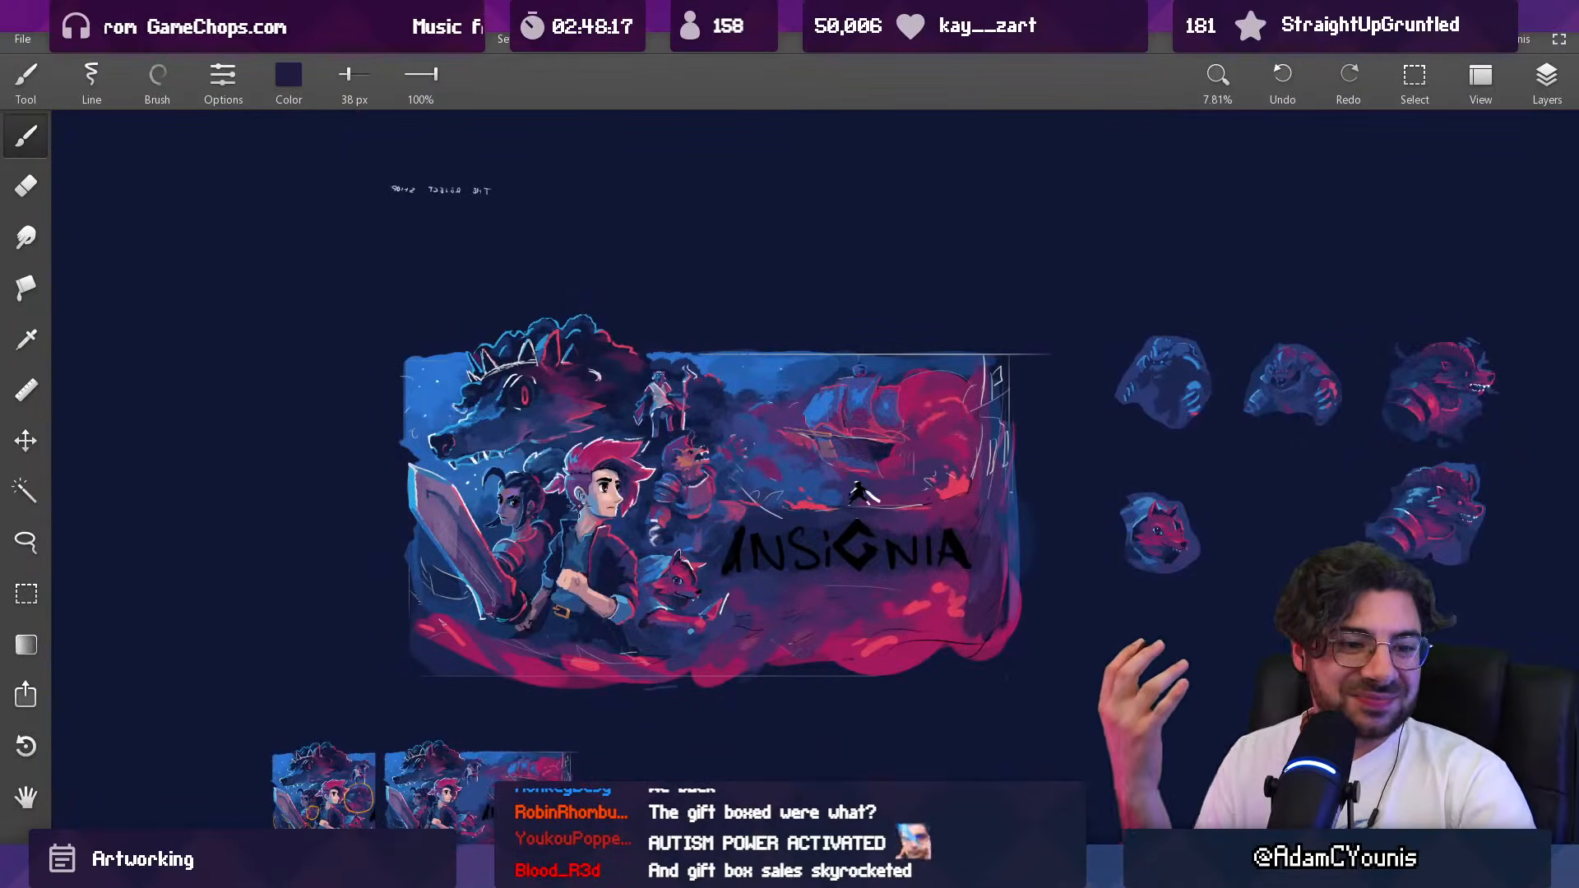
Step: Set the brush to 100 px and paint sampled purples on the armoured beast's breastplate
scroll(666, 489, up, 5)
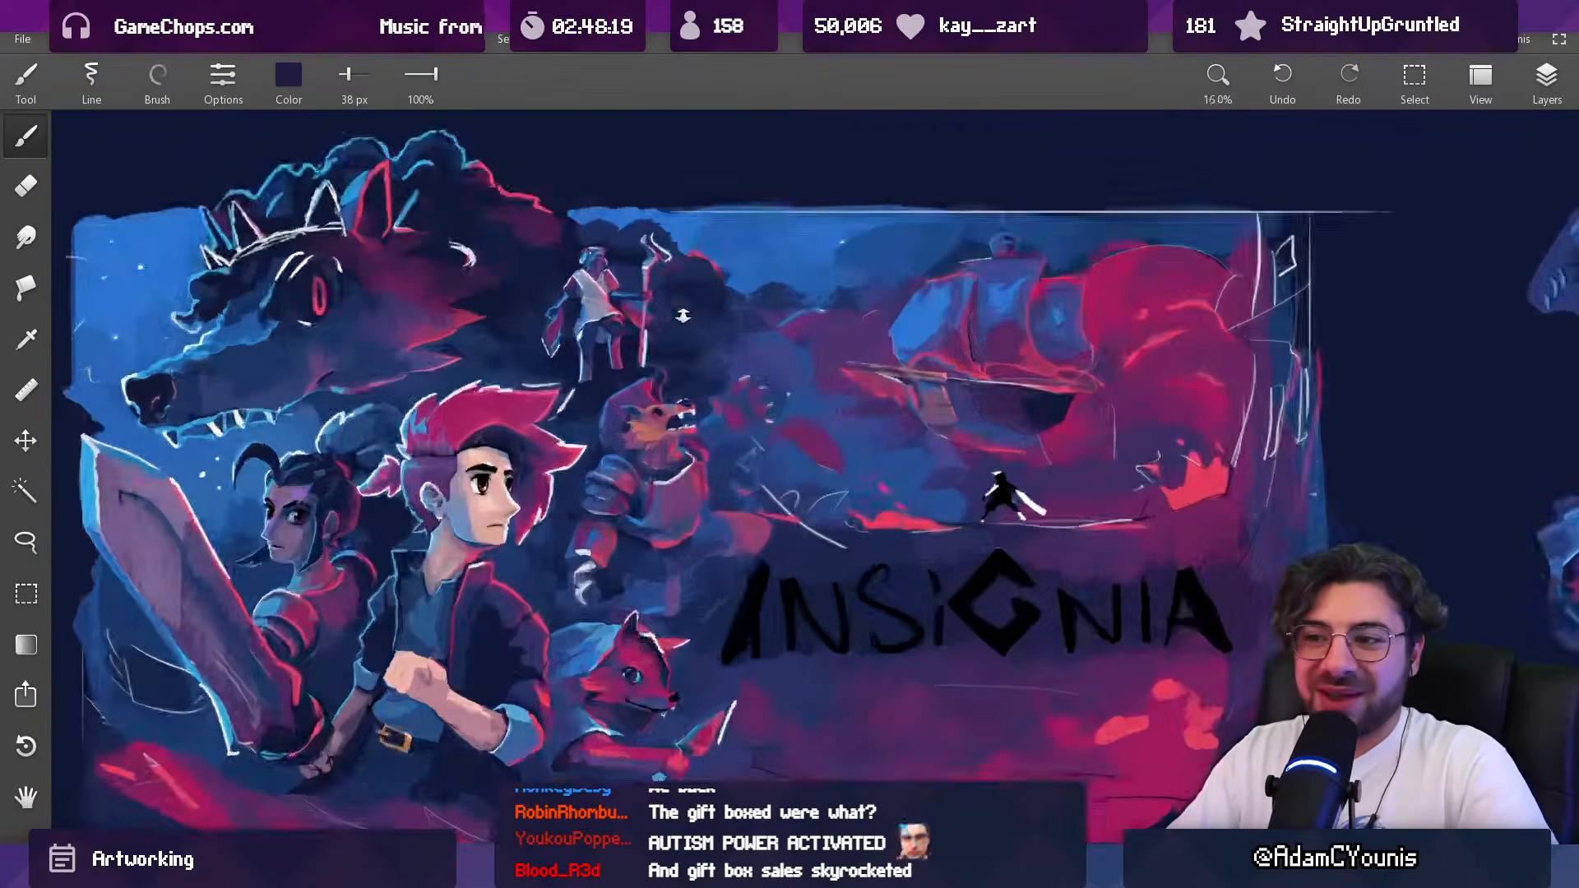
alt+click(656, 567)
key(])
key(])
key([)
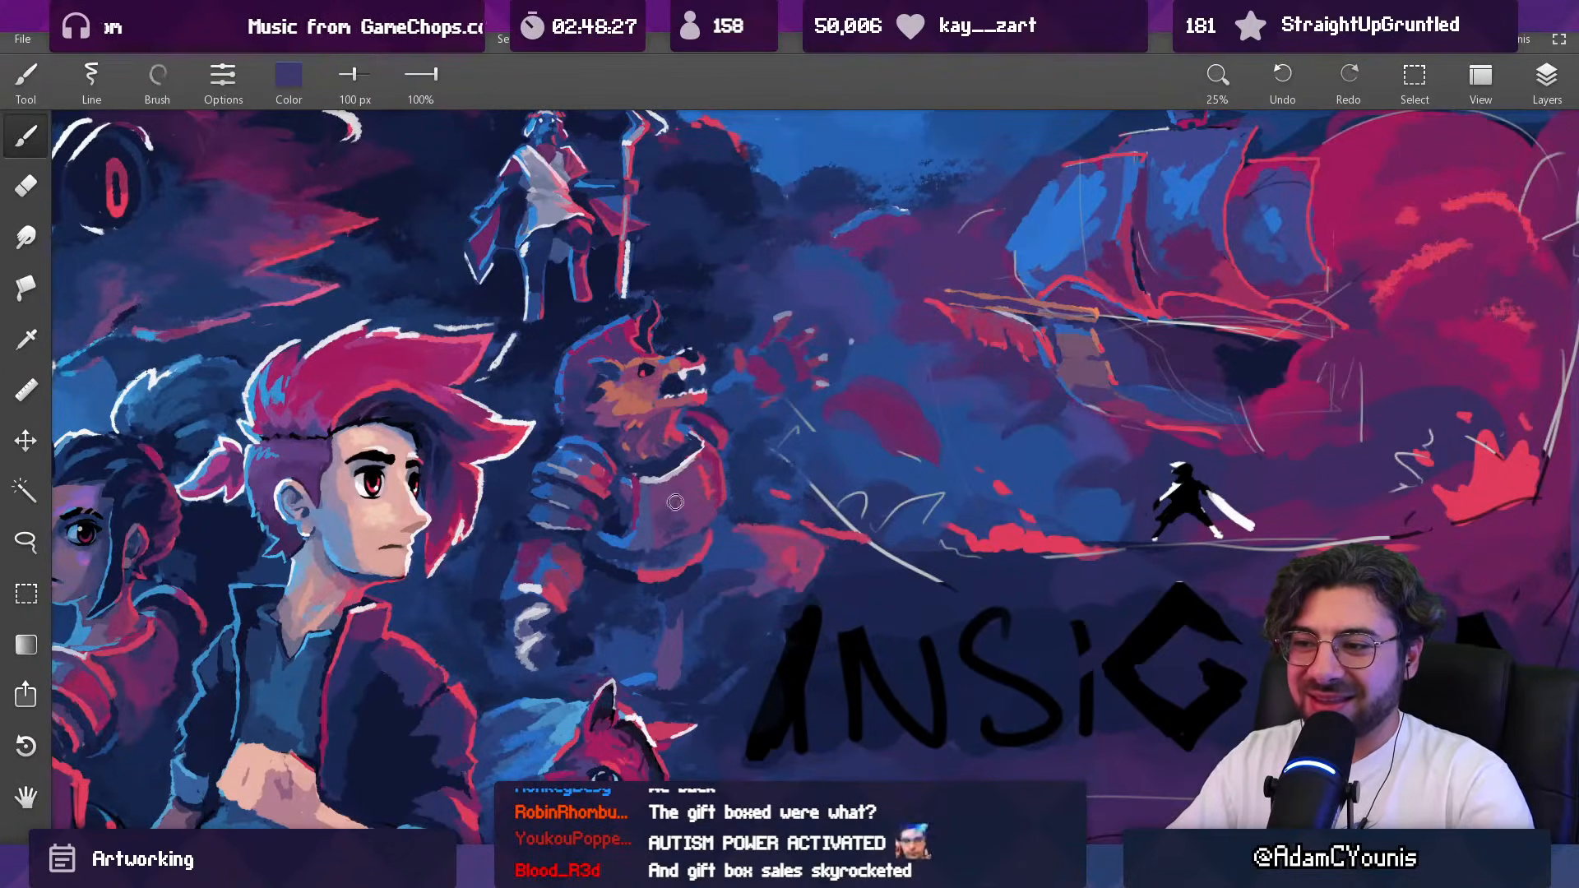
alt+click(684, 526)
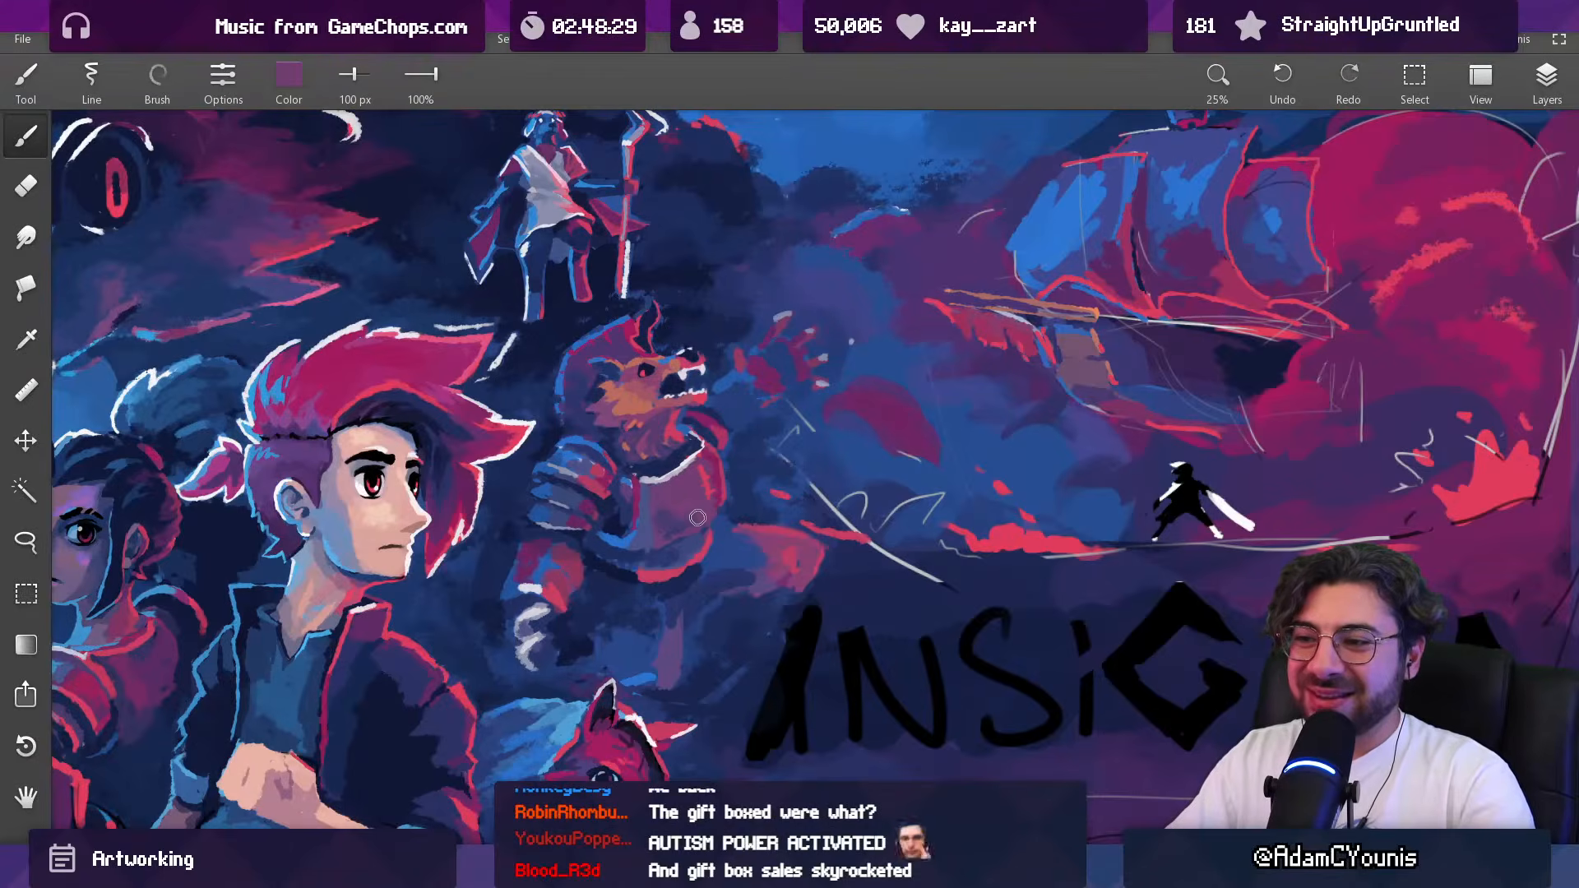
drag(714, 490, 620, 694)
Step: Shade the lower part of the beast's breastplate with sampled purple and navy, reducing the brush to 59 px
drag(699, 486, 707, 263)
alt+click(714, 548)
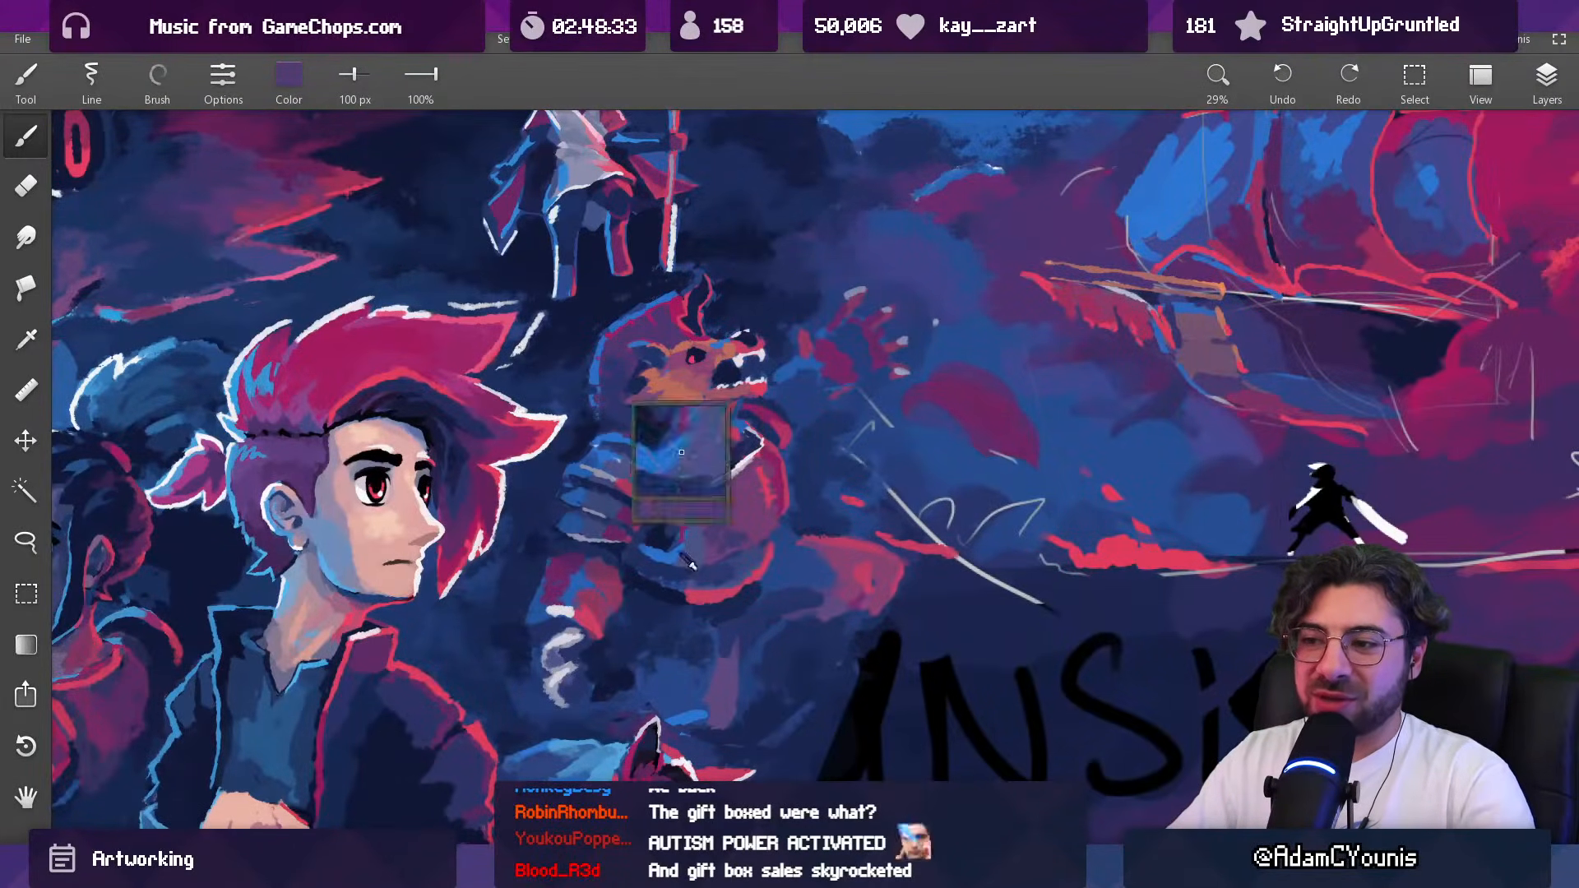
mouse_move(699, 553)
mouse_down()
mouse_move(661, 556)
mouse_move(682, 559)
mouse_up()
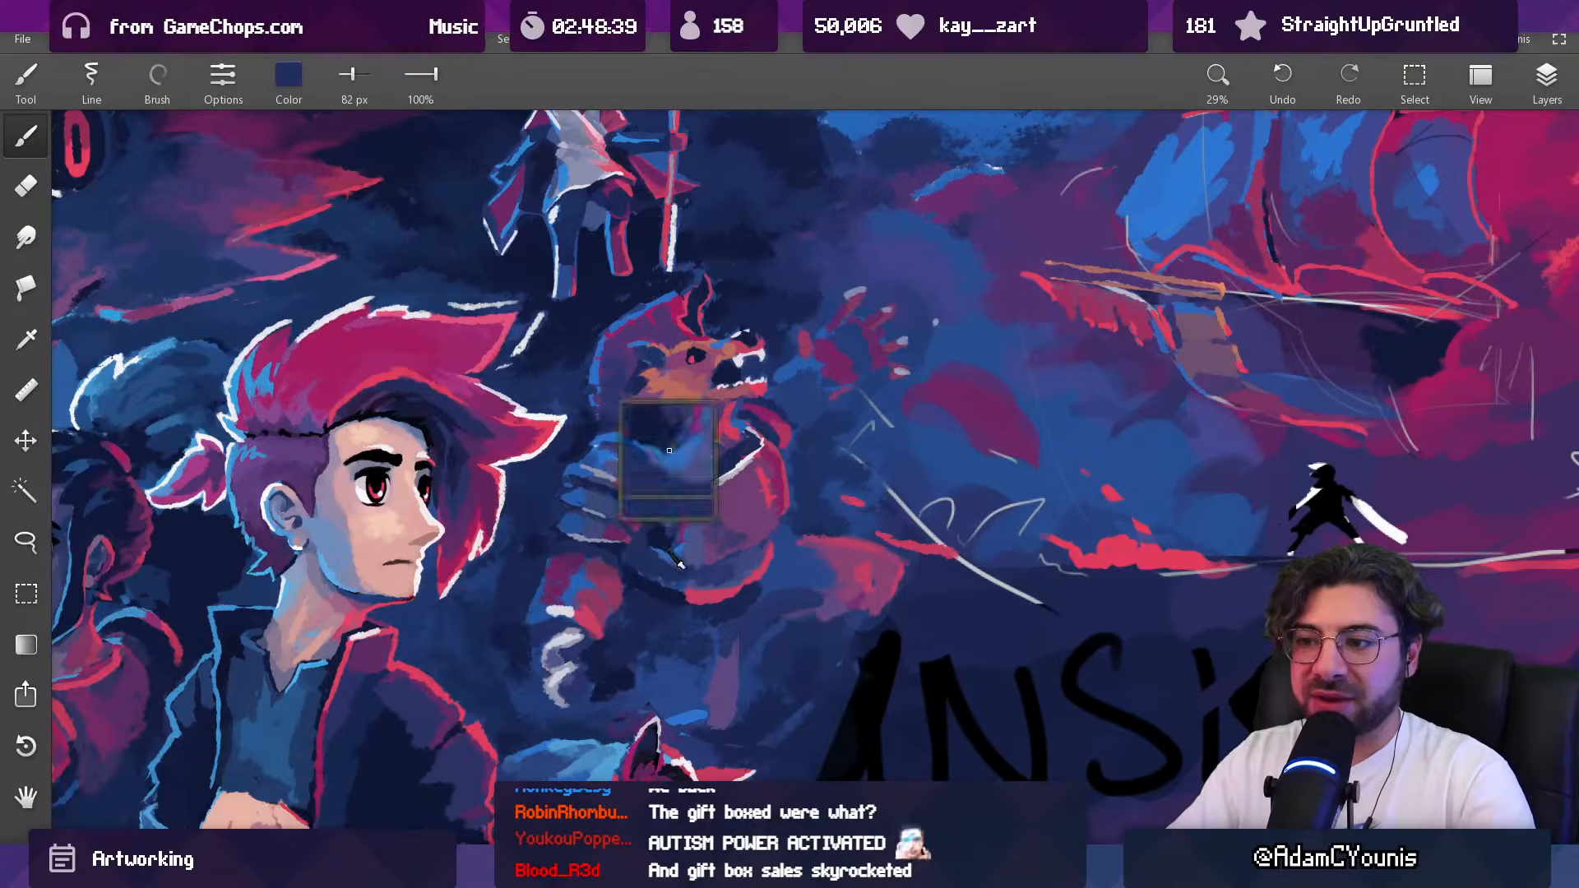
mouse_move(693, 525)
mouse_down()
mouse_move(670, 676)
mouse_move(708, 458)
mouse_move(683, 414)
mouse_move(678, 468)
mouse_up()
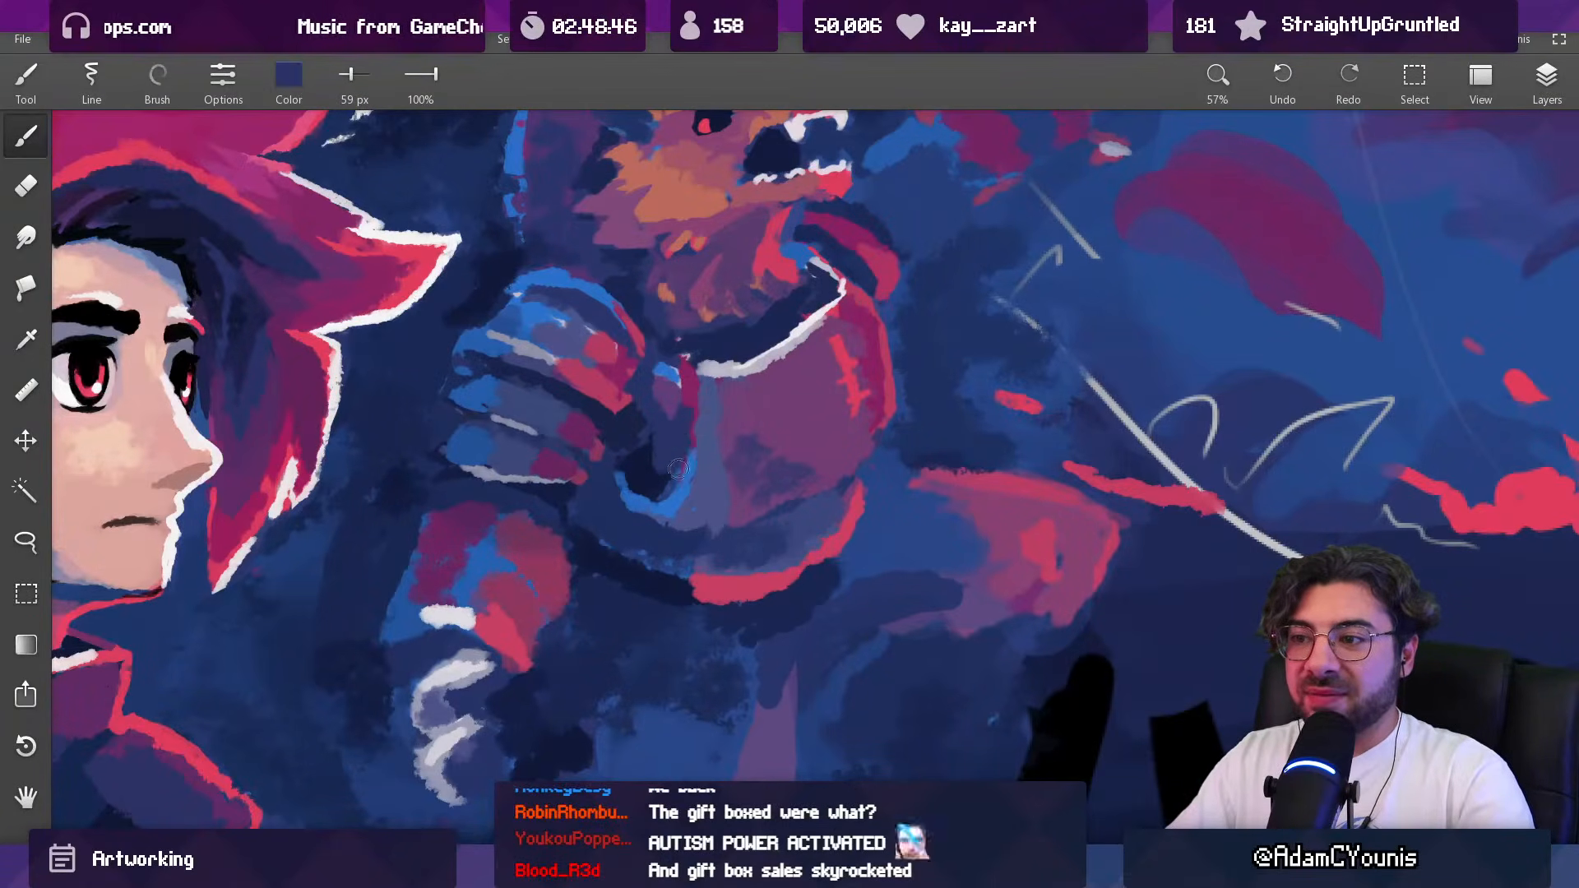
Step: Paint sampled blue tones along the breastplate's side facing the gauntlet with a 72 px brush
drag(716, 399, 717, 276)
drag(699, 379, 702, 487)
click(682, 427)
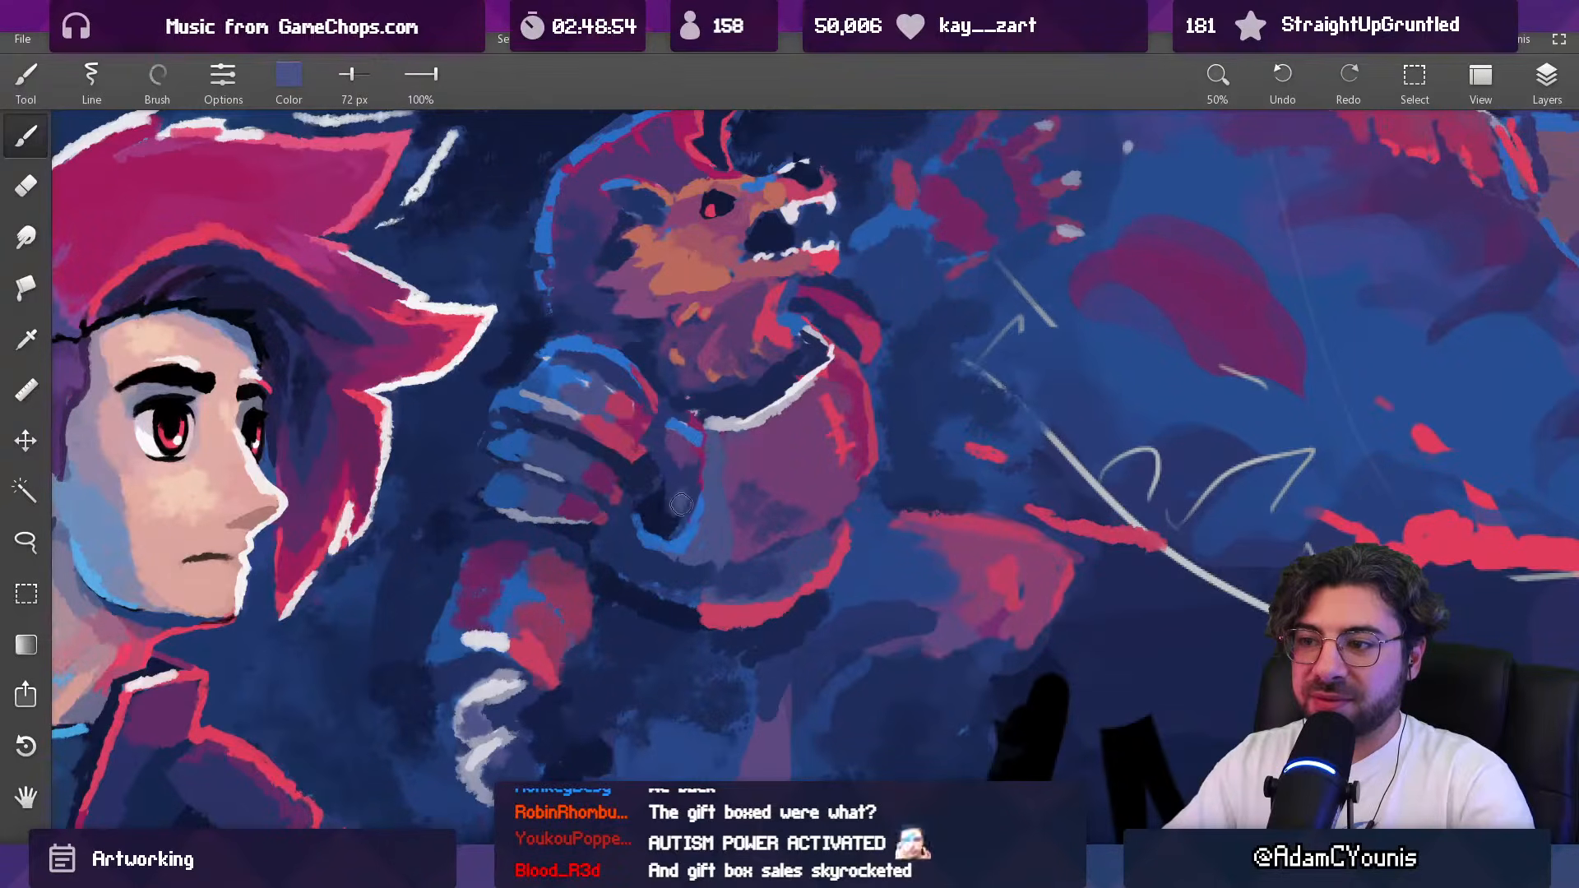
alt+click(677, 477)
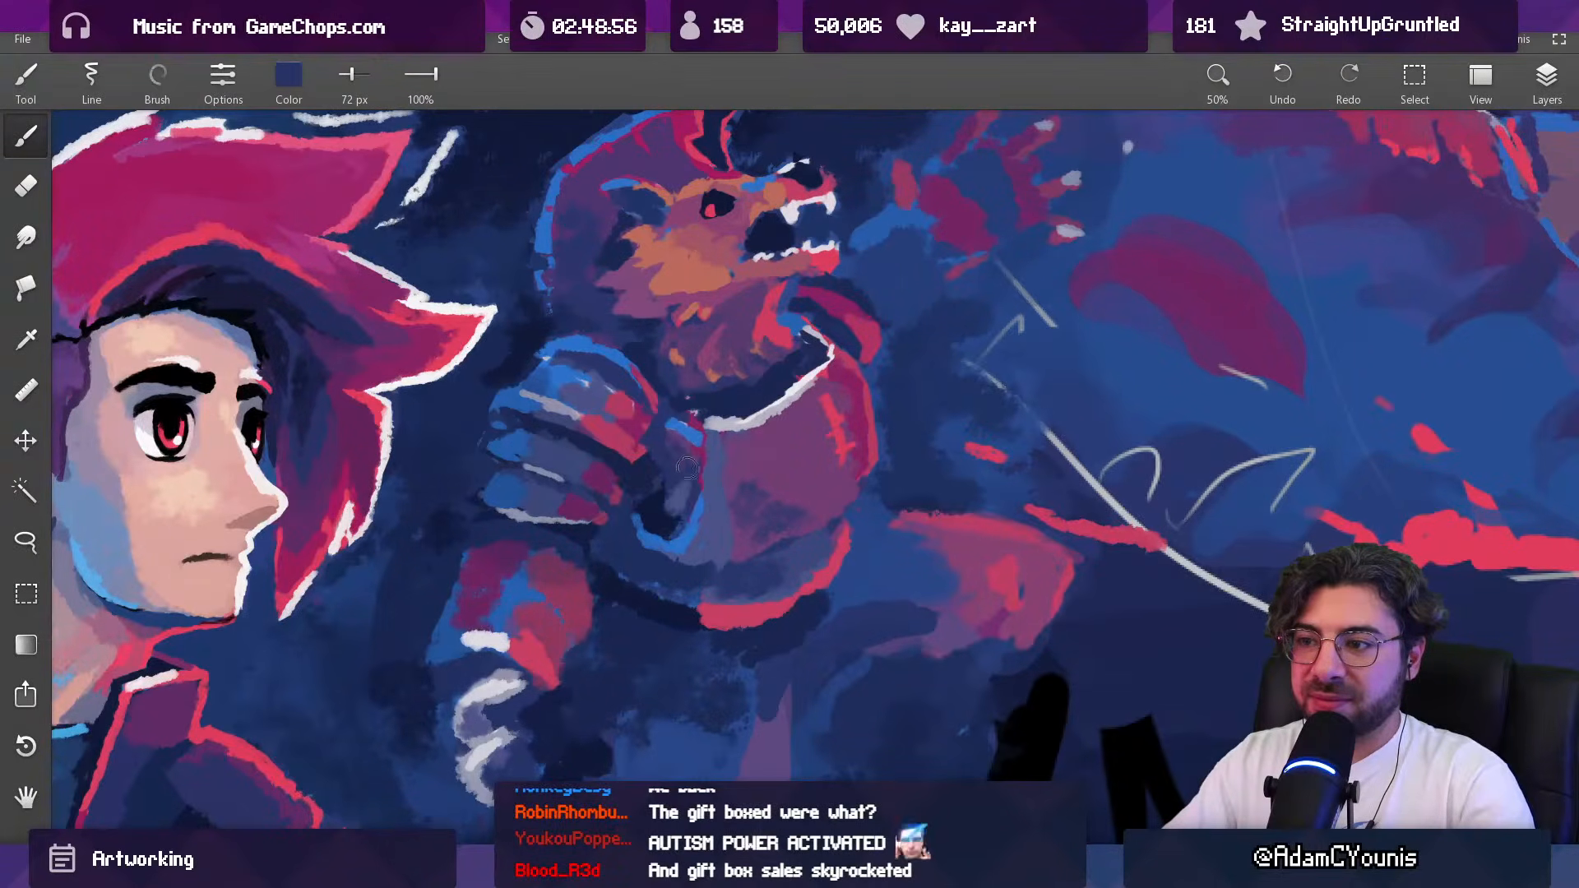
Step: Refine the breastplate's edge beside the gauntlet with navy, using a 58 px brush
scroll(686, 468, down, 9)
scroll(713, 427, up, 8)
alt+click(707, 421)
key(])
alt+click(714, 422)
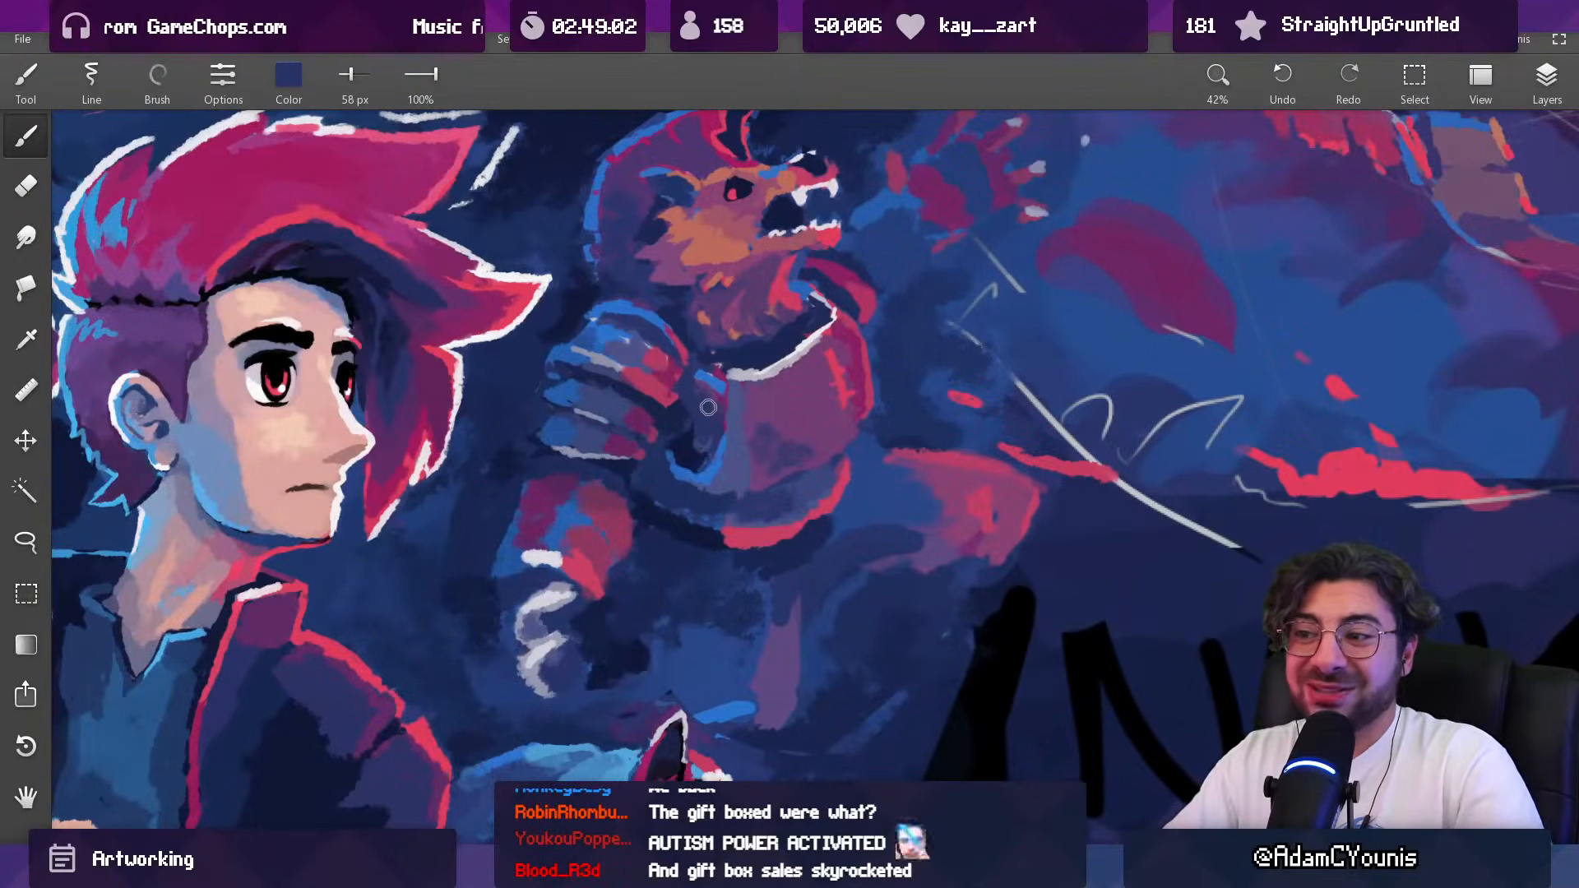
scroll(706, 420, down, 7)
scroll(716, 403, up, 10)
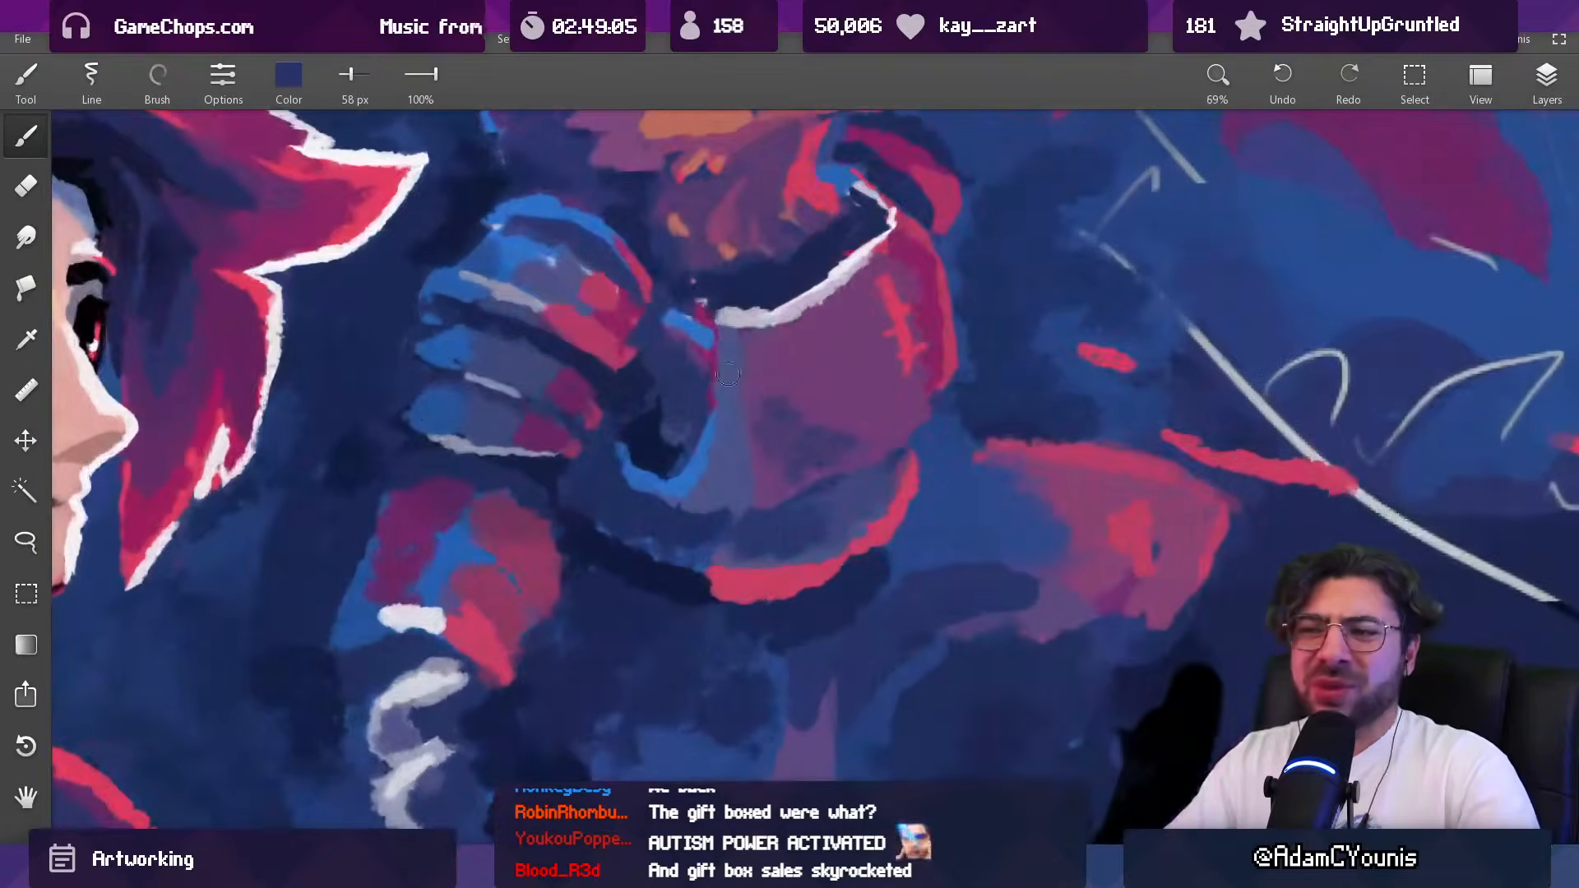
Step: Reduce the brush to 45 px and blend the breastplate's blue side into the purple with sampled colours
key([)
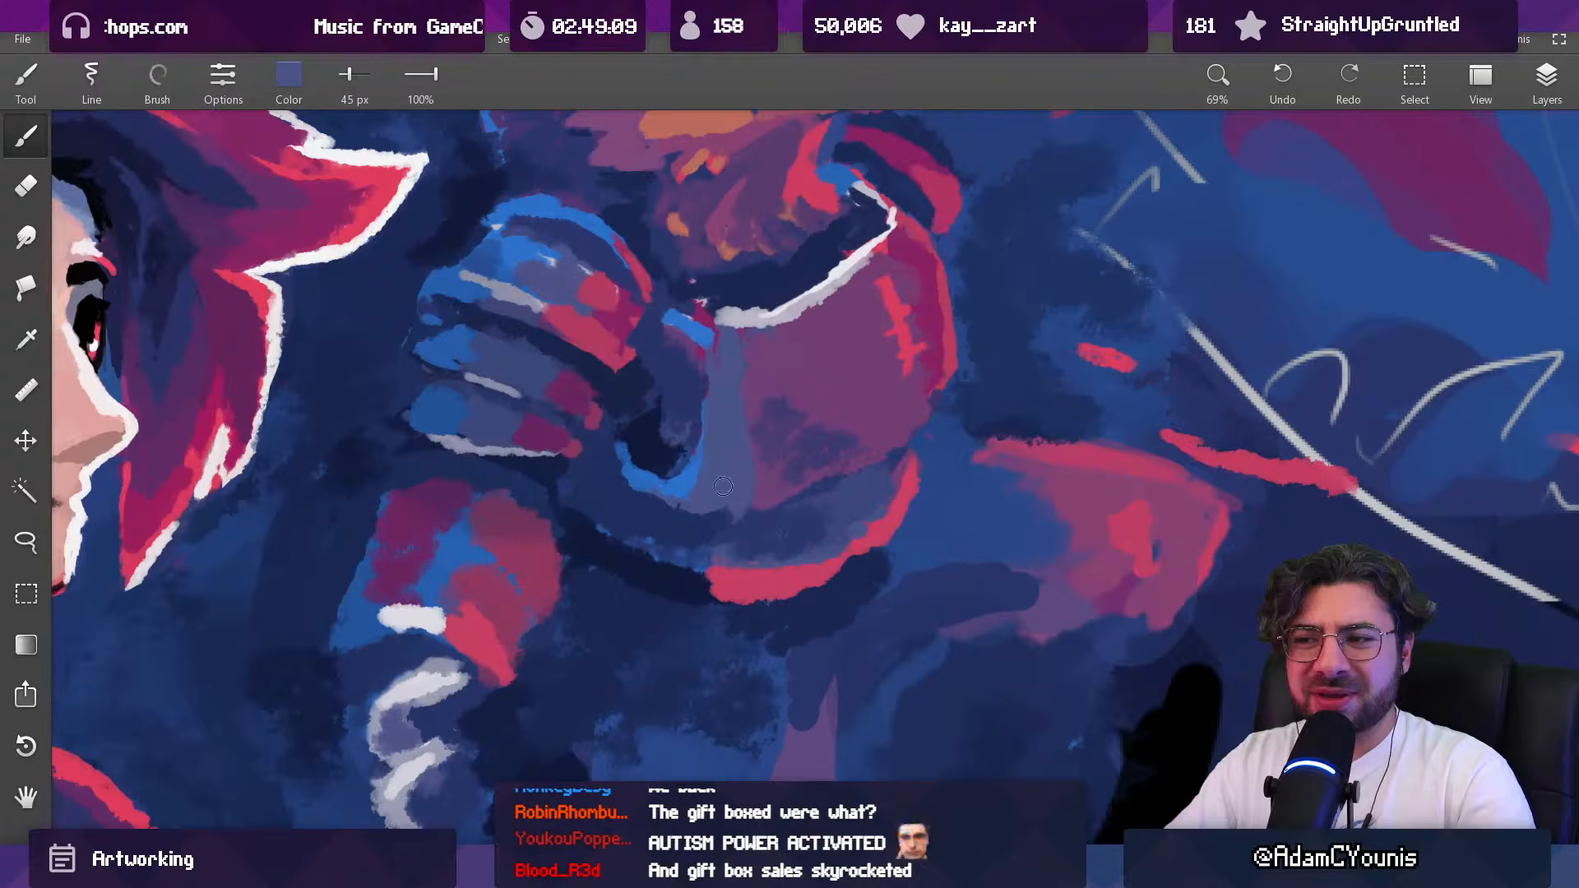
alt+click(753, 415)
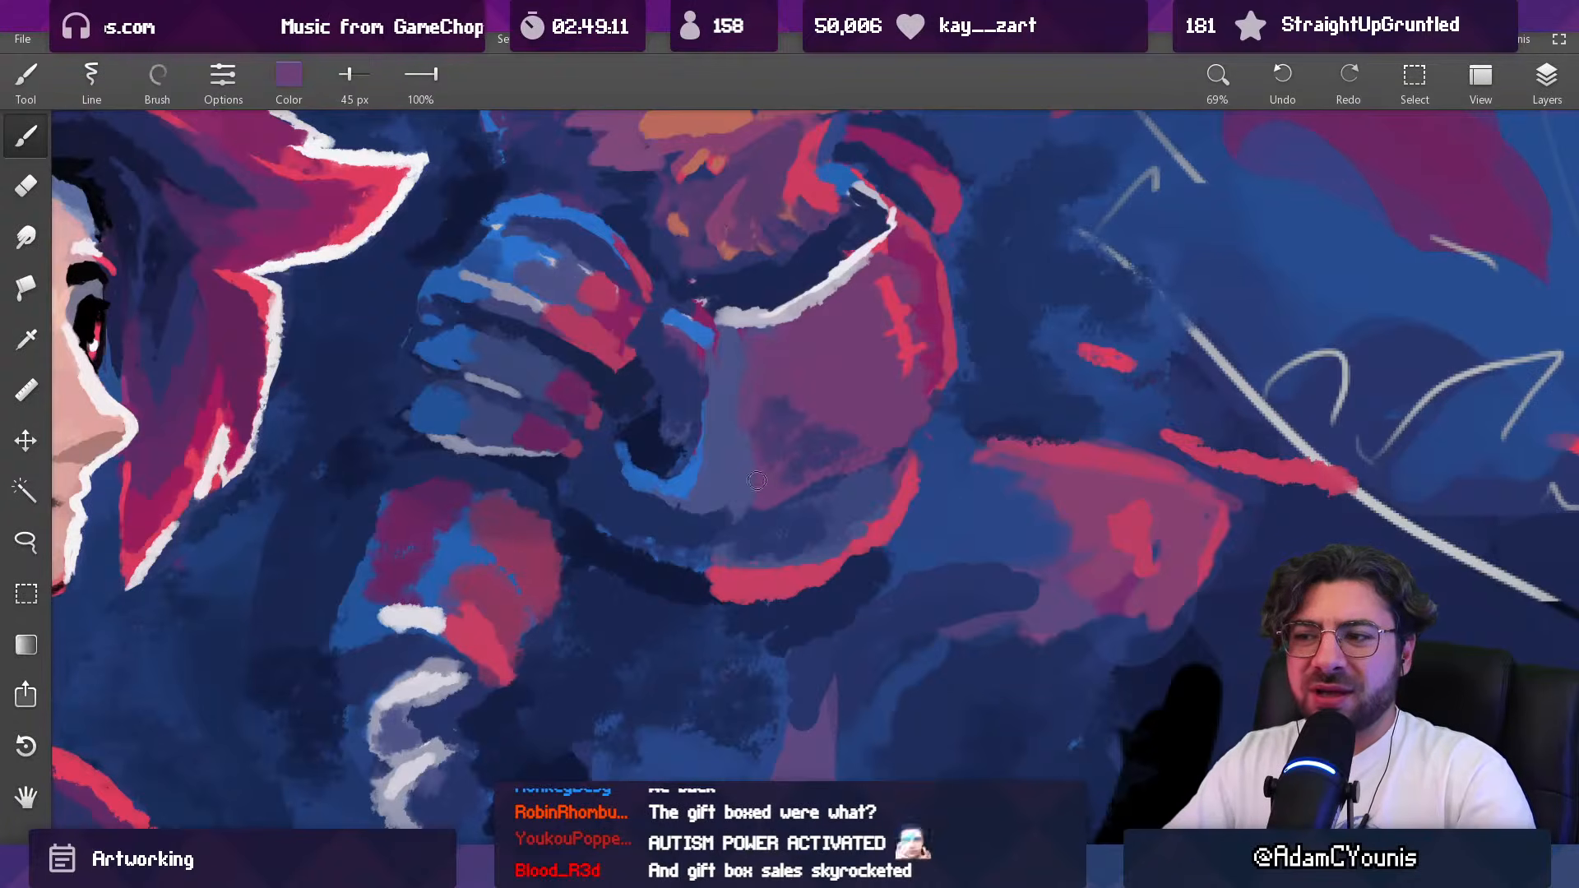
alt+click(728, 519)
alt+click(732, 507)
alt+click(743, 469)
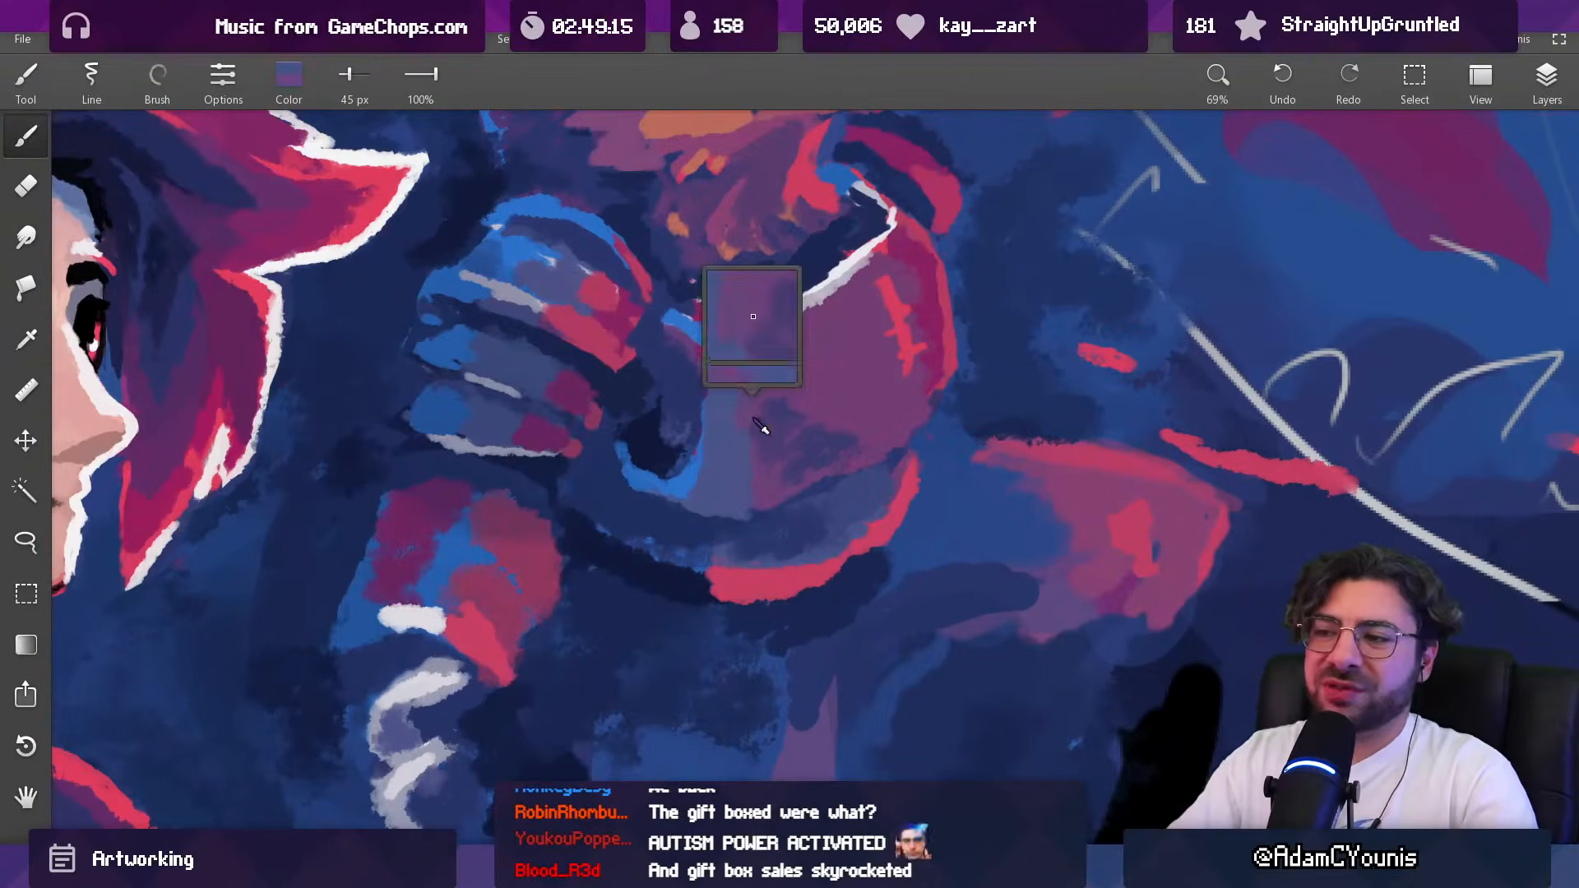
Step: Blend the lower edge of the beast's breastplate with sampled navy and purple, reducing the brush to 33 px
alt+click(755, 533)
key(bracketleft)
key(bracketleft)
key(bracketleft)
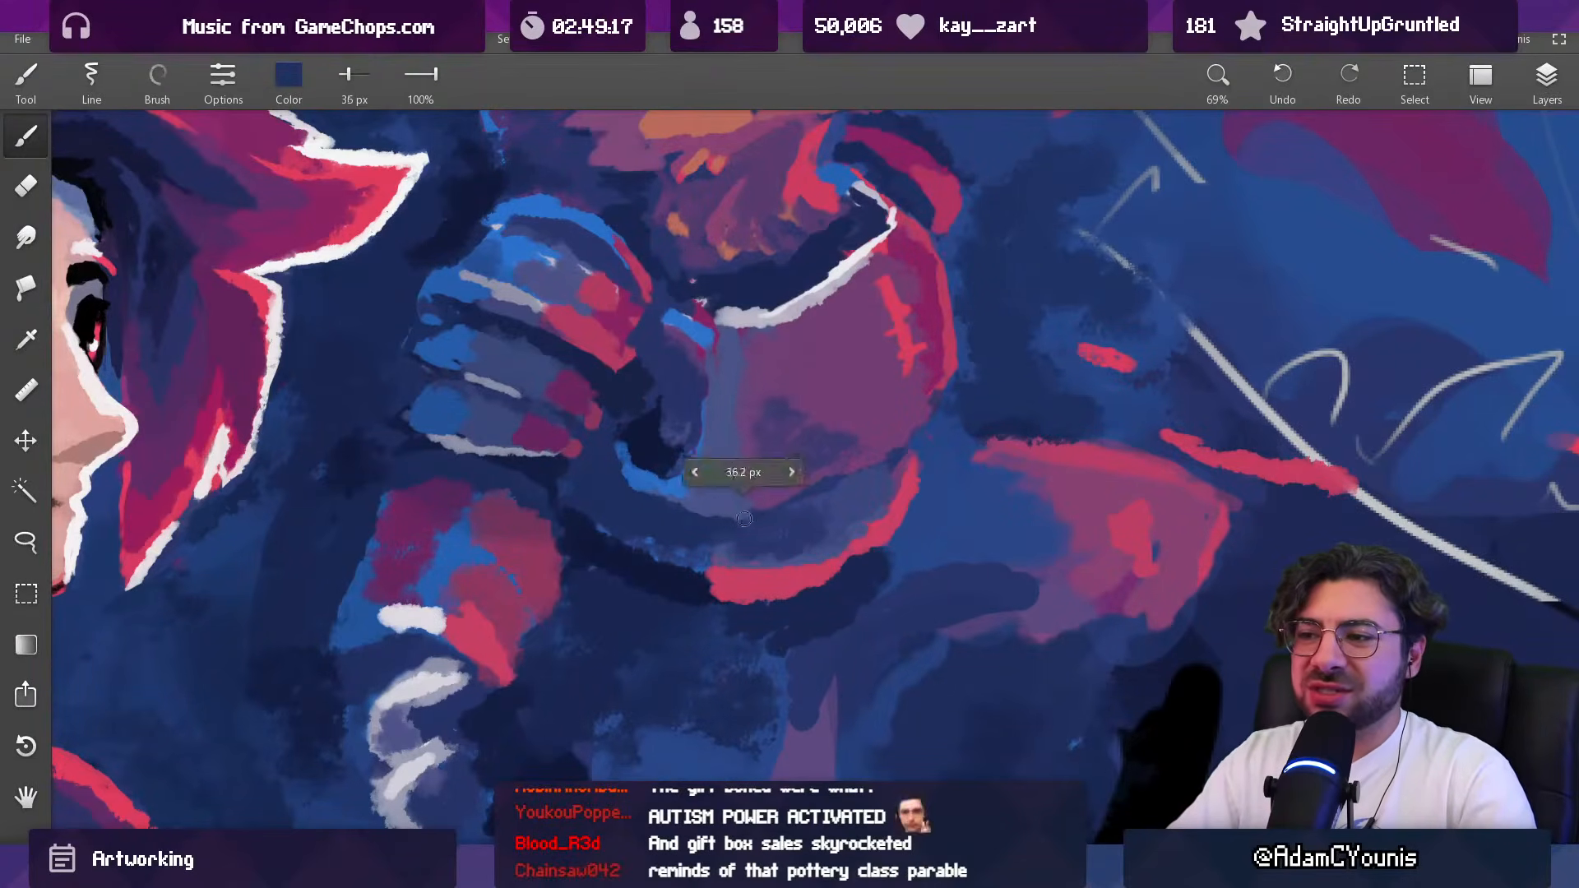
alt+click(754, 491)
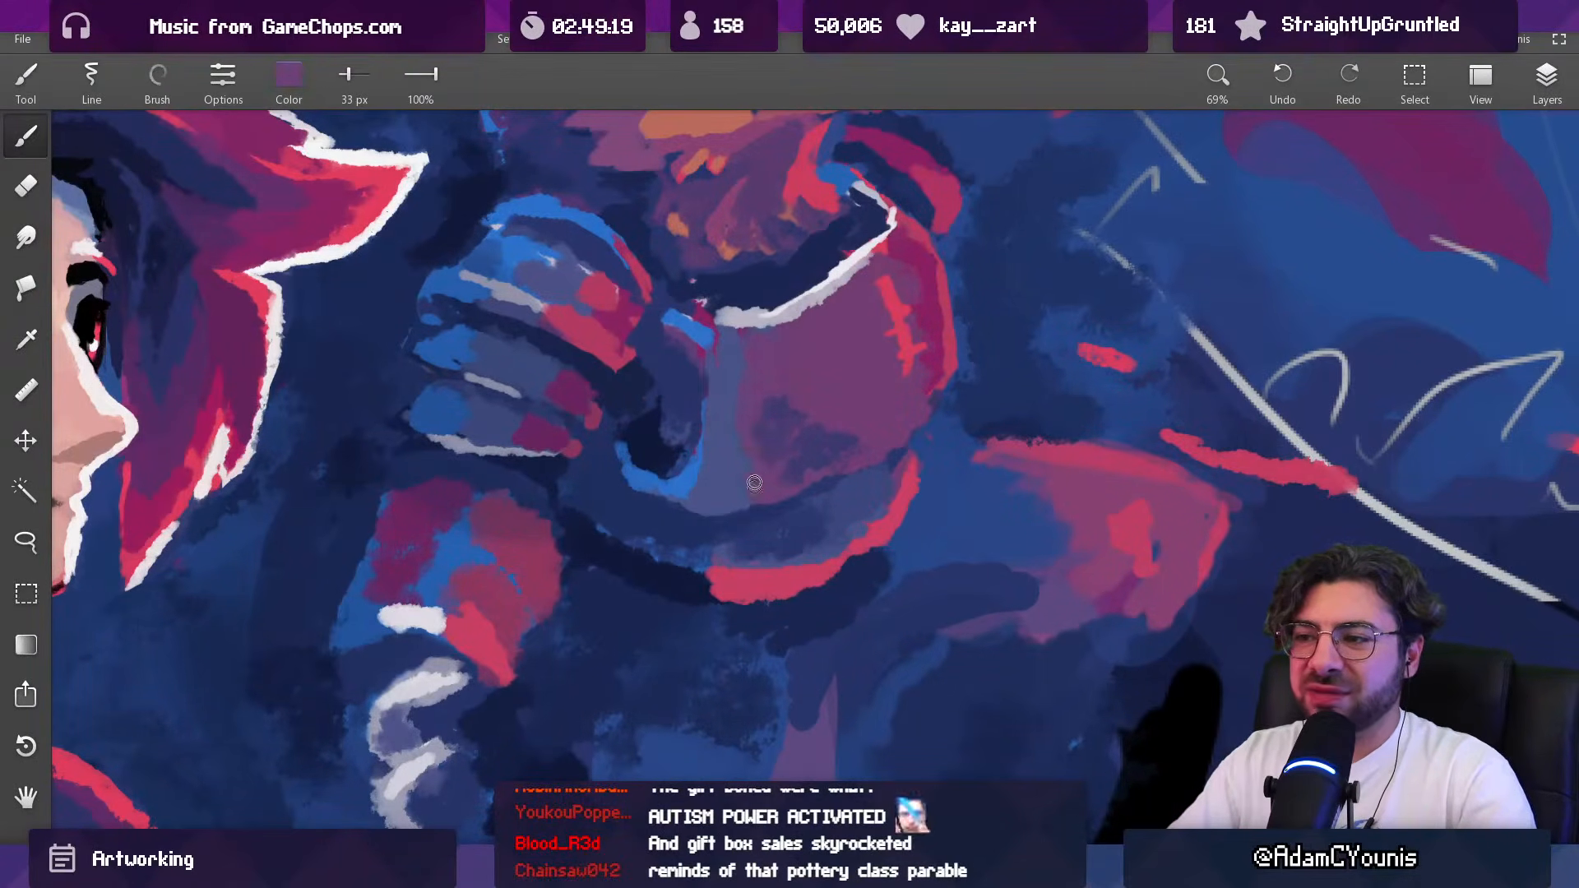
scroll(805, 433, down, 9)
scroll(845, 396, up, 6)
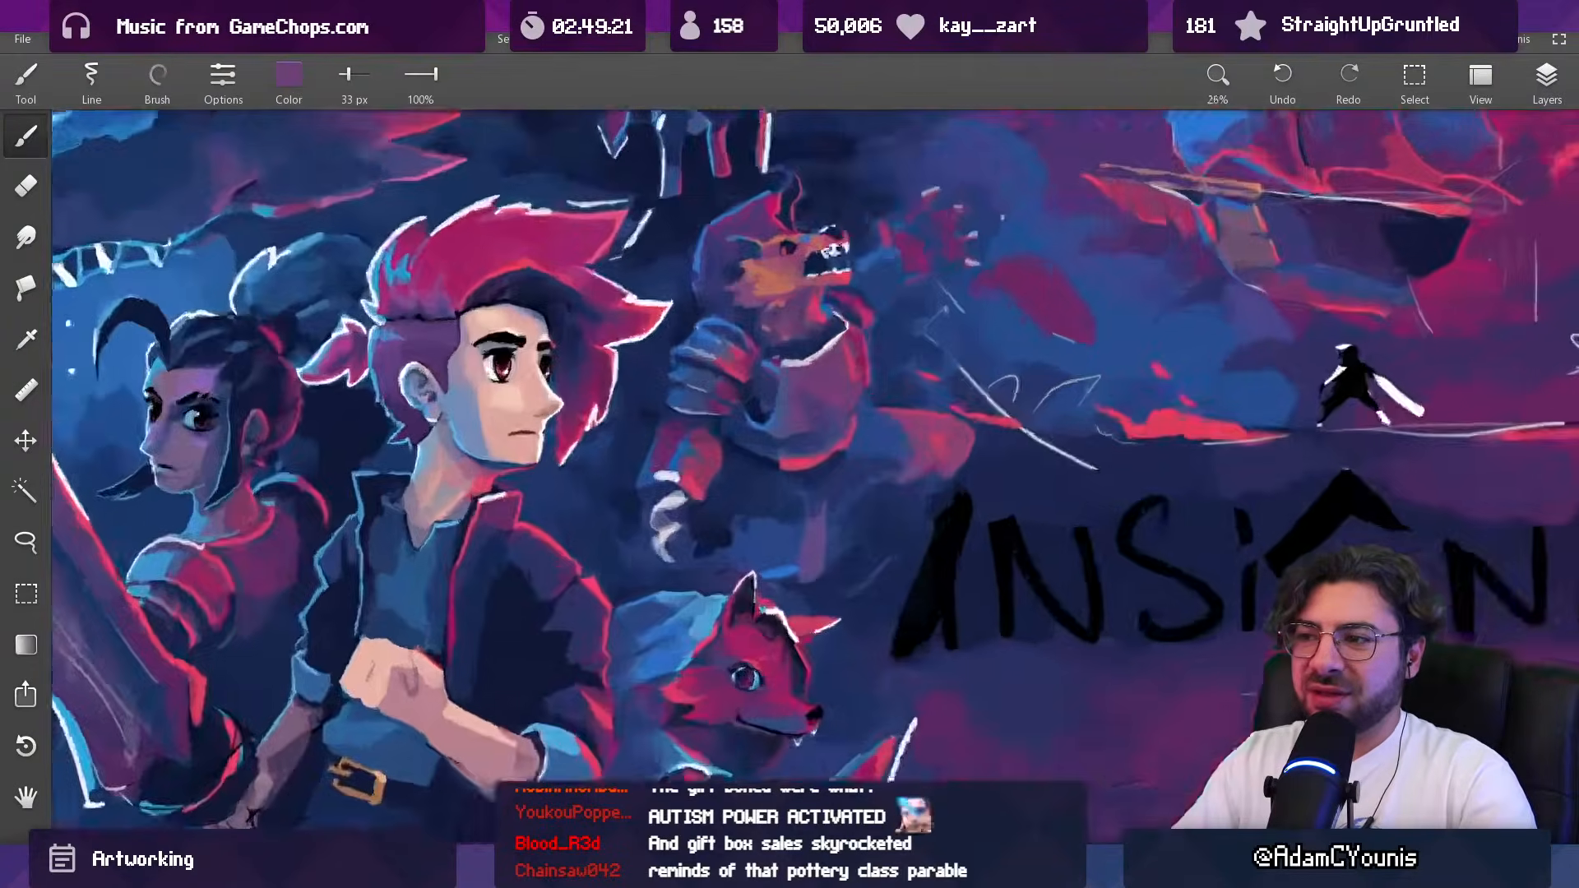
Step: Darken the blue rim between the beast's gauntlet and breastplate with sampled navy
alt+click(814, 455)
drag(846, 373, 837, 342)
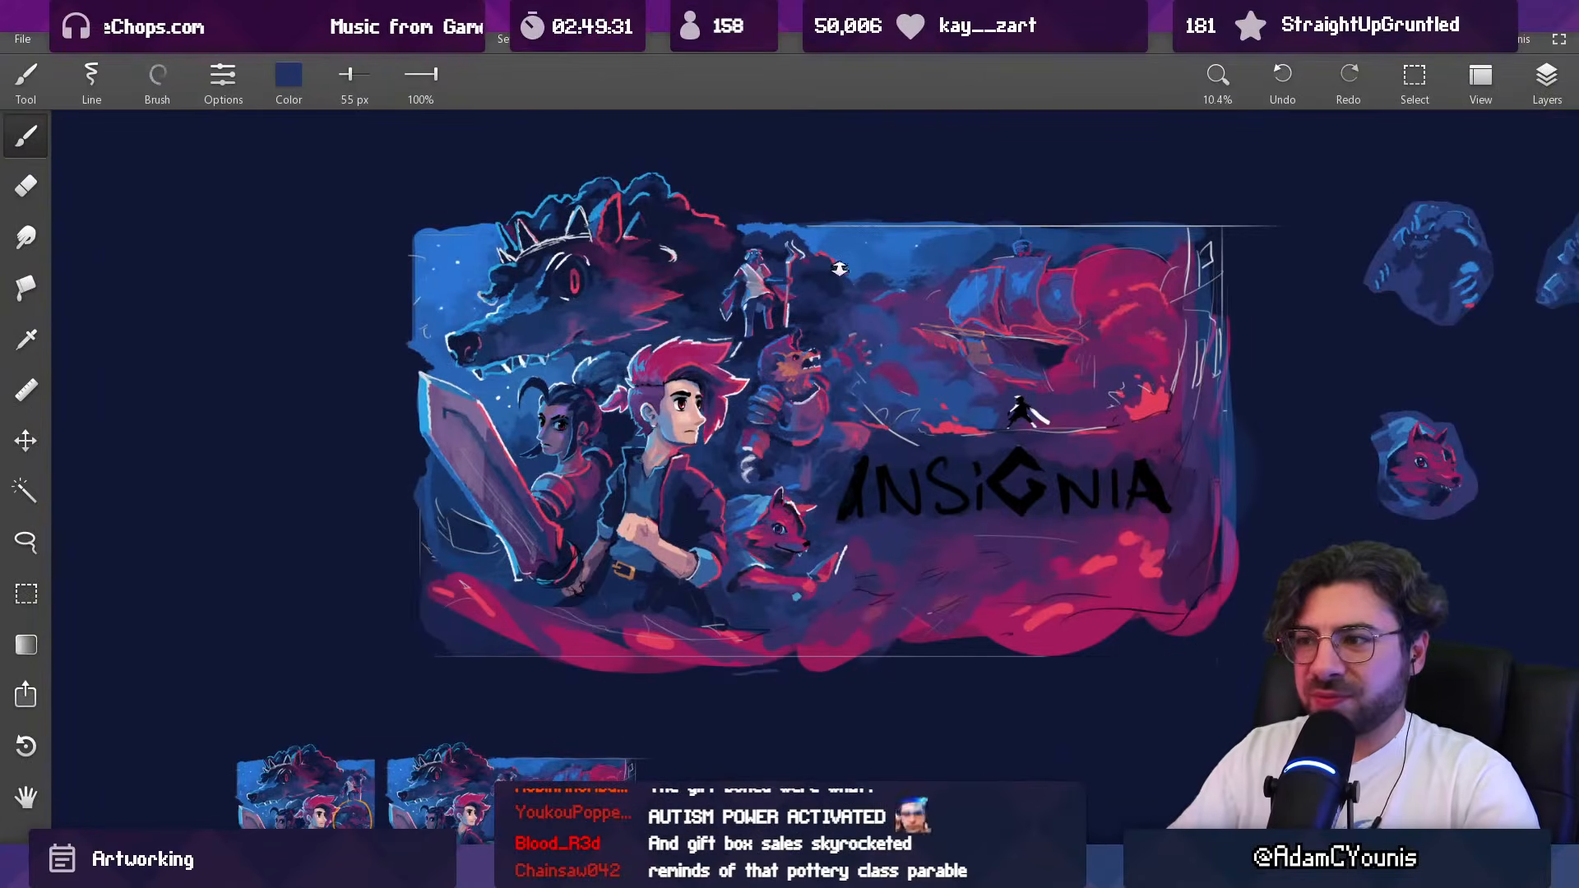
drag(839, 269, 830, 272)
mouse_move(766, 422)
mouse_down()
mouse_move(765, 462)
mouse_move(725, 499)
mouse_up()
alt+click(796, 509)
mouse_move(717, 492)
mouse_down()
mouse_move(736, 522)
mouse_move(765, 512)
mouse_up()
Step: Draw a large demonstration circle on the empty canvas above the key art in off-white sampled from the breastplate's collar
alt+click(833, 393)
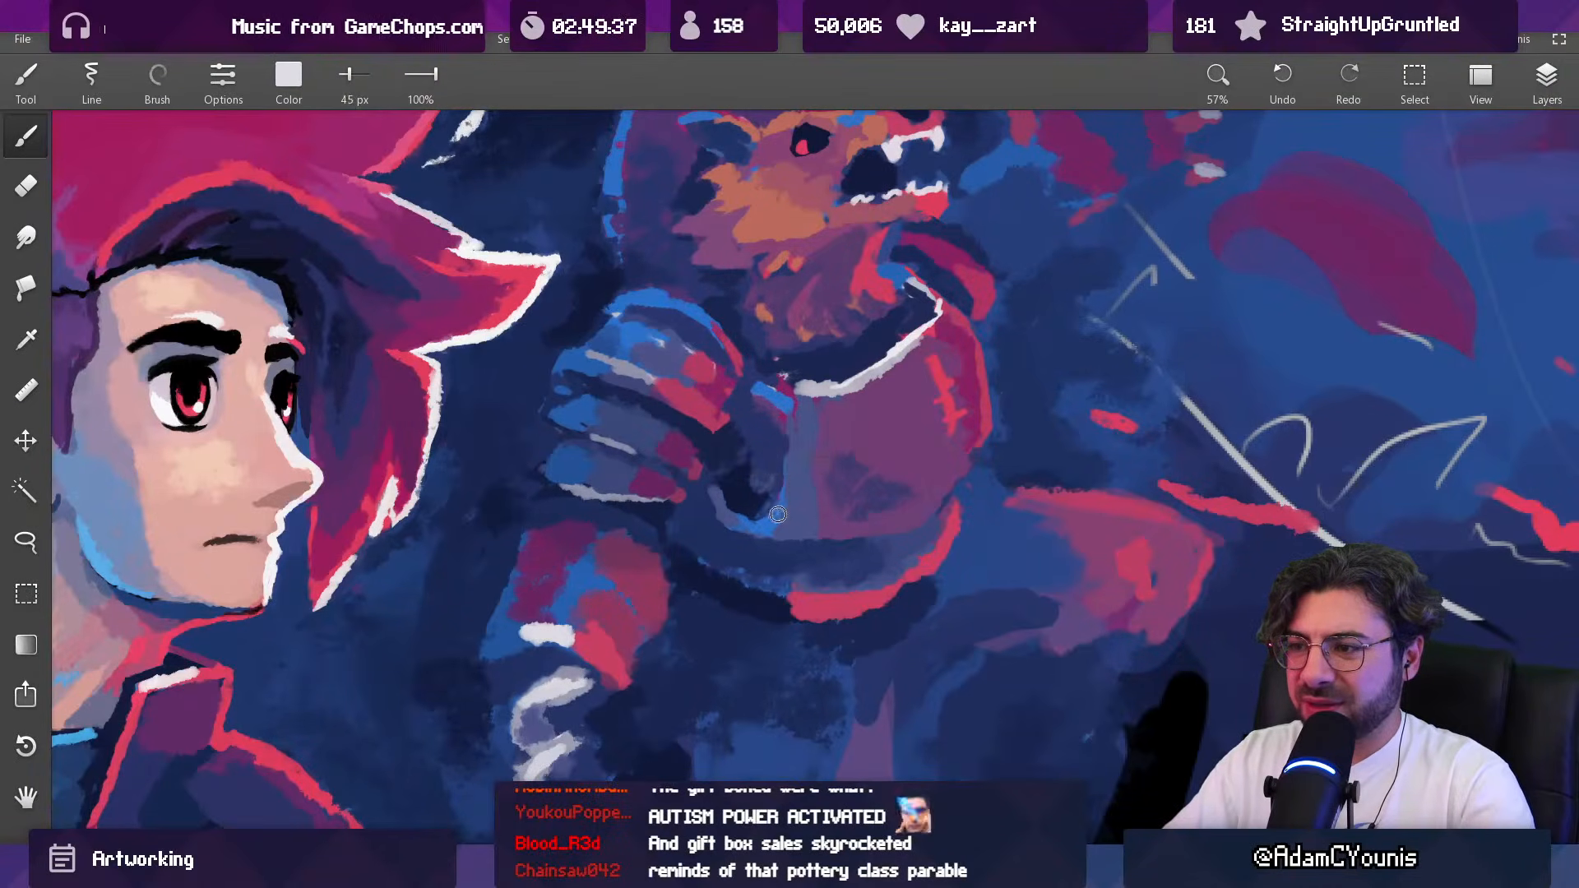
scroll(782, 502, down, 10)
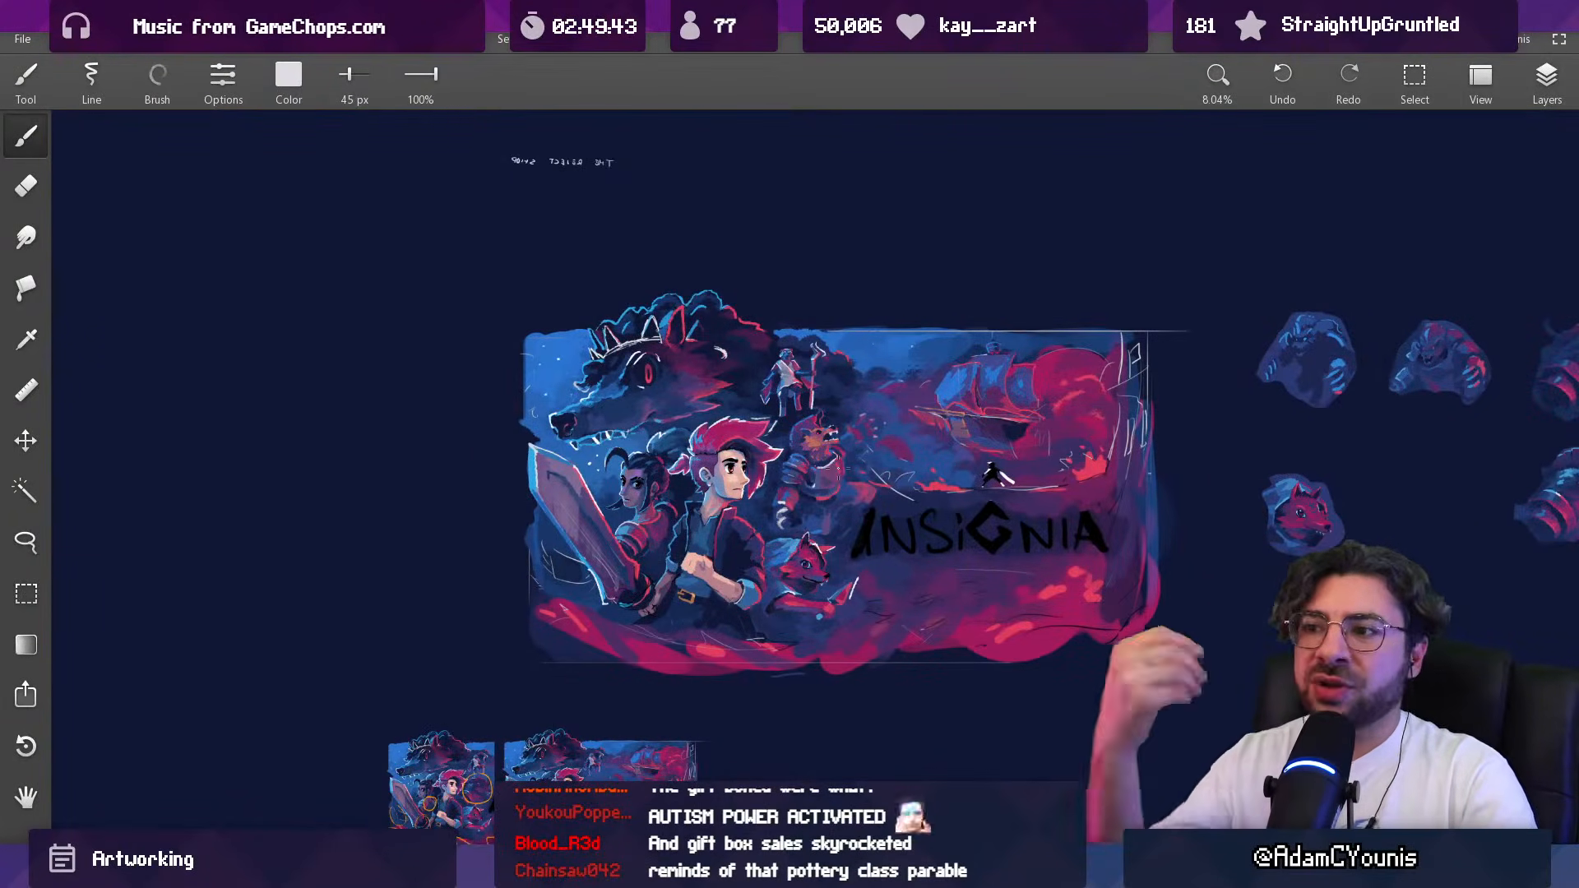
drag(838, 468, 799, 745)
key(bracketright)
key(bracketright)
mouse_move(716, 293)
mouse_down()
mouse_move(865, 306)
mouse_move(767, 262)
mouse_up()
scroll(773, 325, up, 5)
drag(650, 277, 694, 455)
scroll(694, 459, up, 5)
drag(703, 230, 682, 341)
Step: Erase the stray stroke ends where the circle's outline overlaps, using a 97 px eraser
key(e)
key(bracketleft)
key(bracketleft)
key(bracketleft)
key(bracketleft)
key(bracketleft)
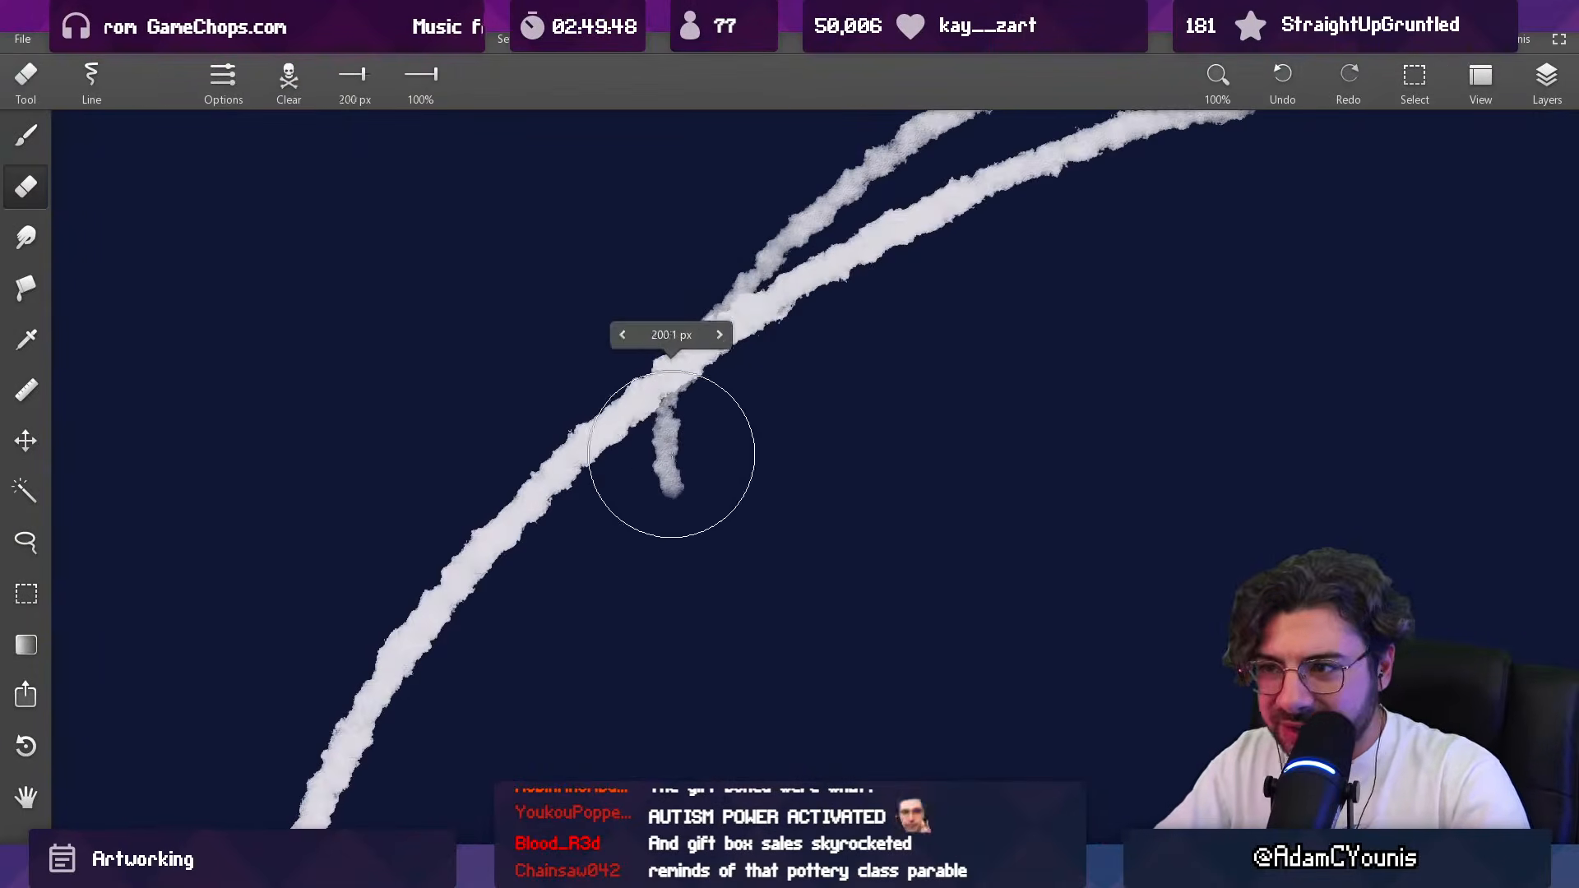
drag(704, 429, 683, 458)
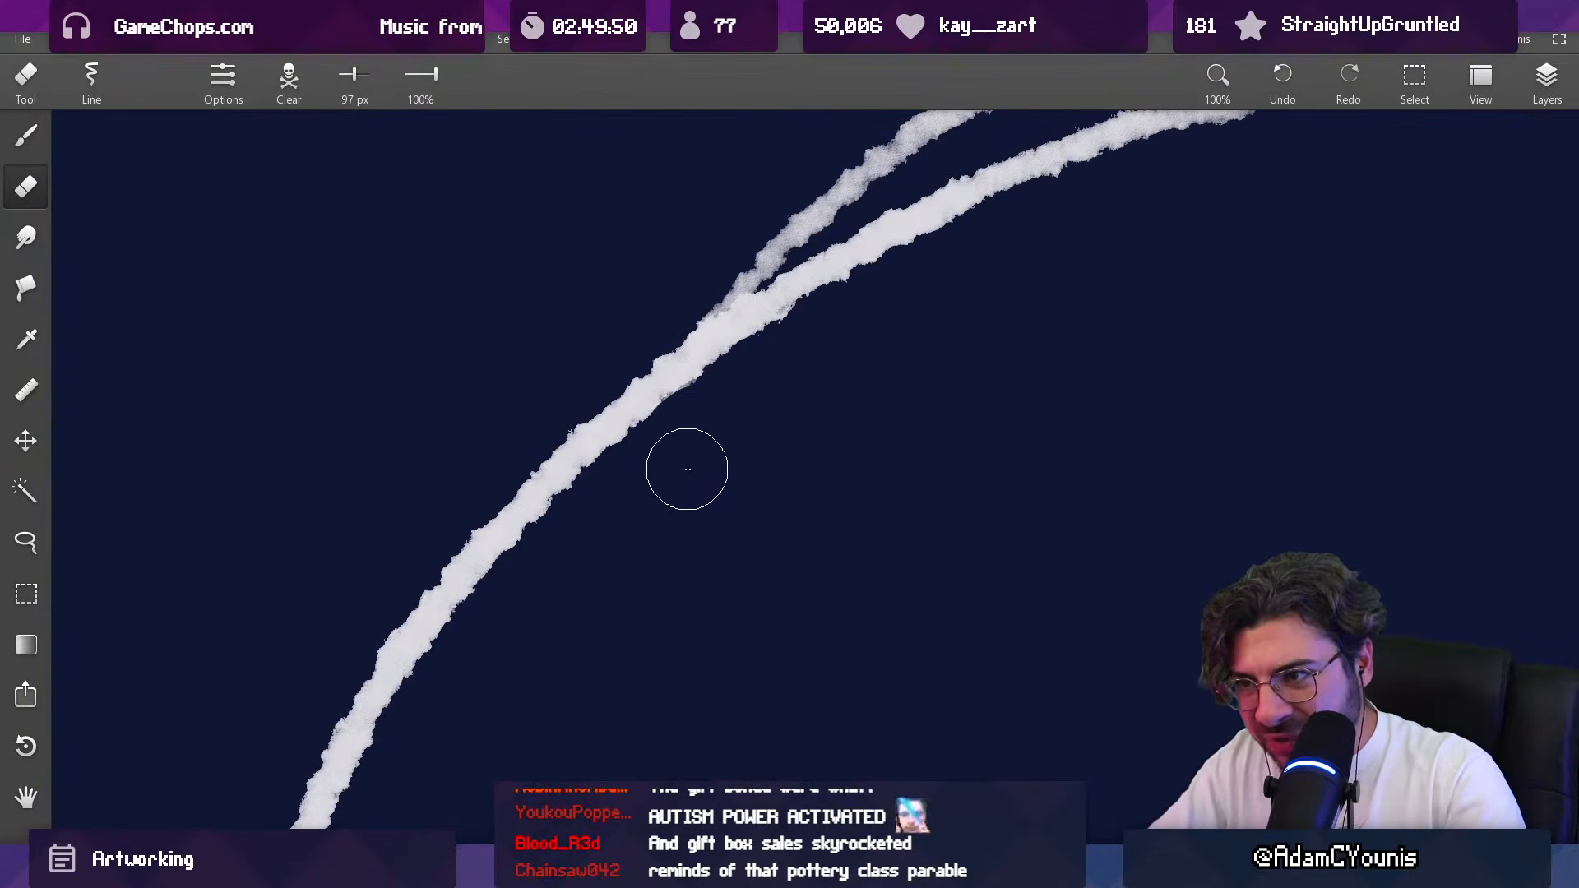
scroll(746, 554, down, 7)
drag(746, 554, 739, 555)
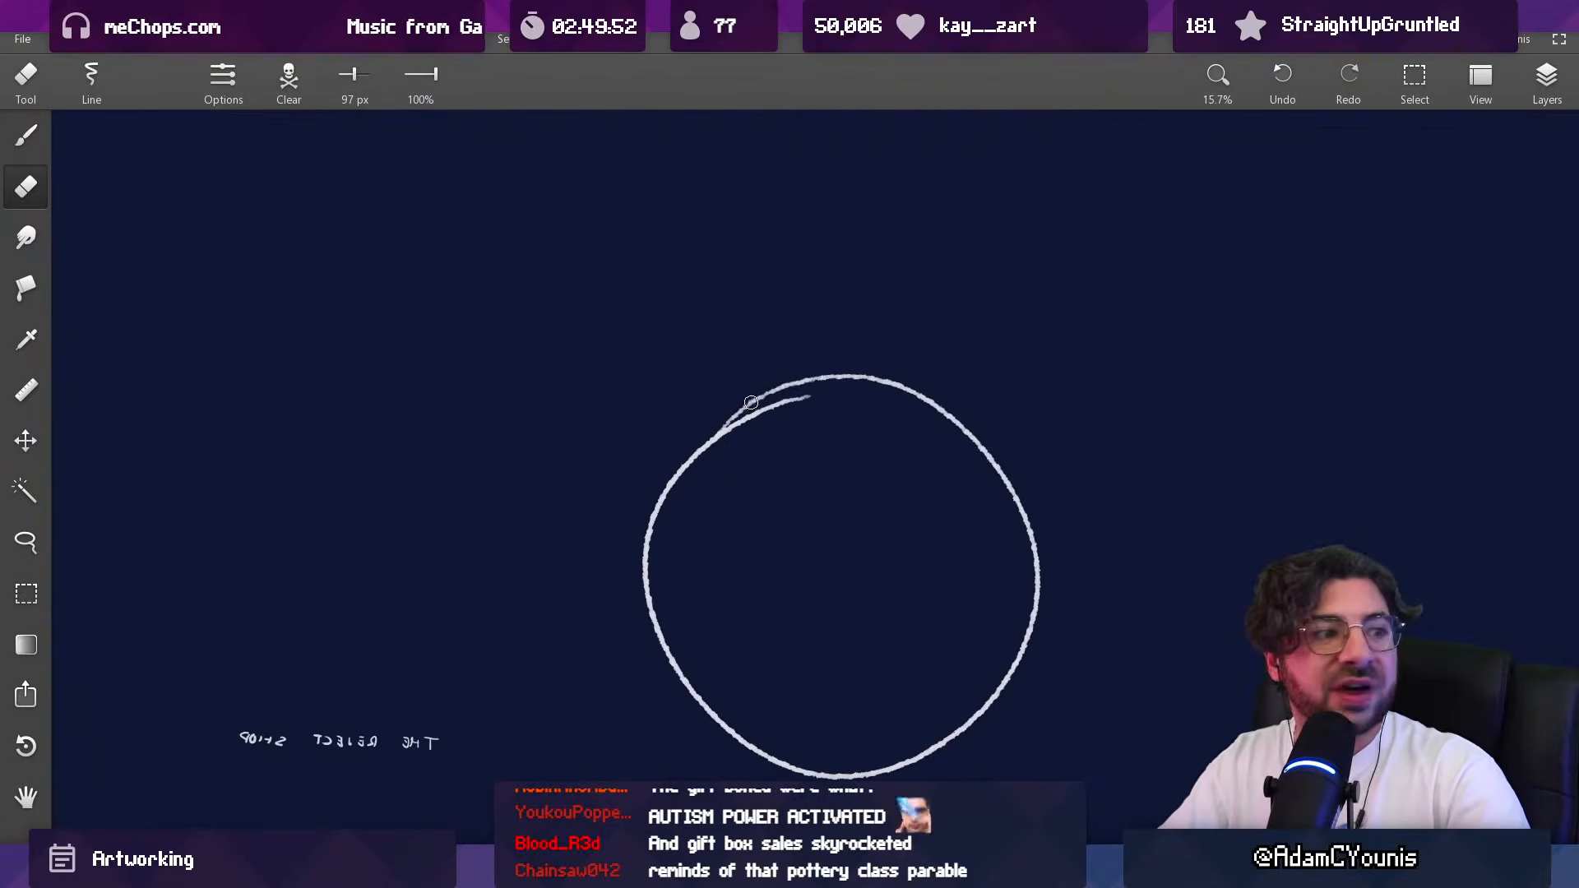
scroll(771, 403, up, 6)
mouse_move(475, 565)
mouse_down()
mouse_move(757, 422)
mouse_move(904, 382)
mouse_up()
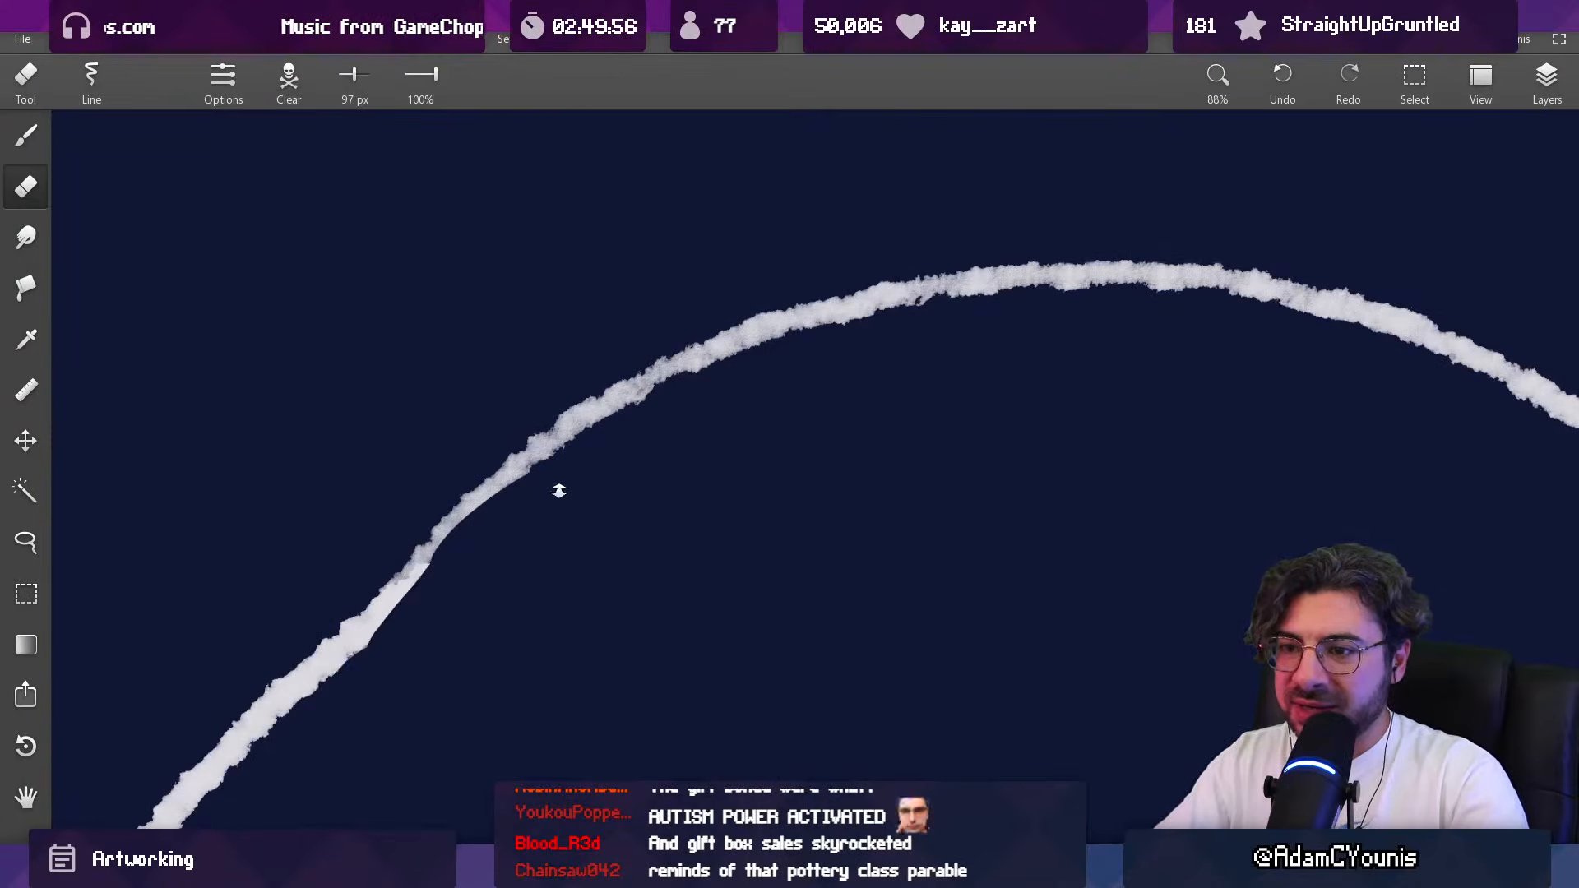
Step: Rework the join of the circle's outline in close-up with a 2.5 px eraser and a 9.8 px brush
scroll(556, 494, up, 5)
drag(647, 234, 644, 194)
drag(631, 348, 540, 395)
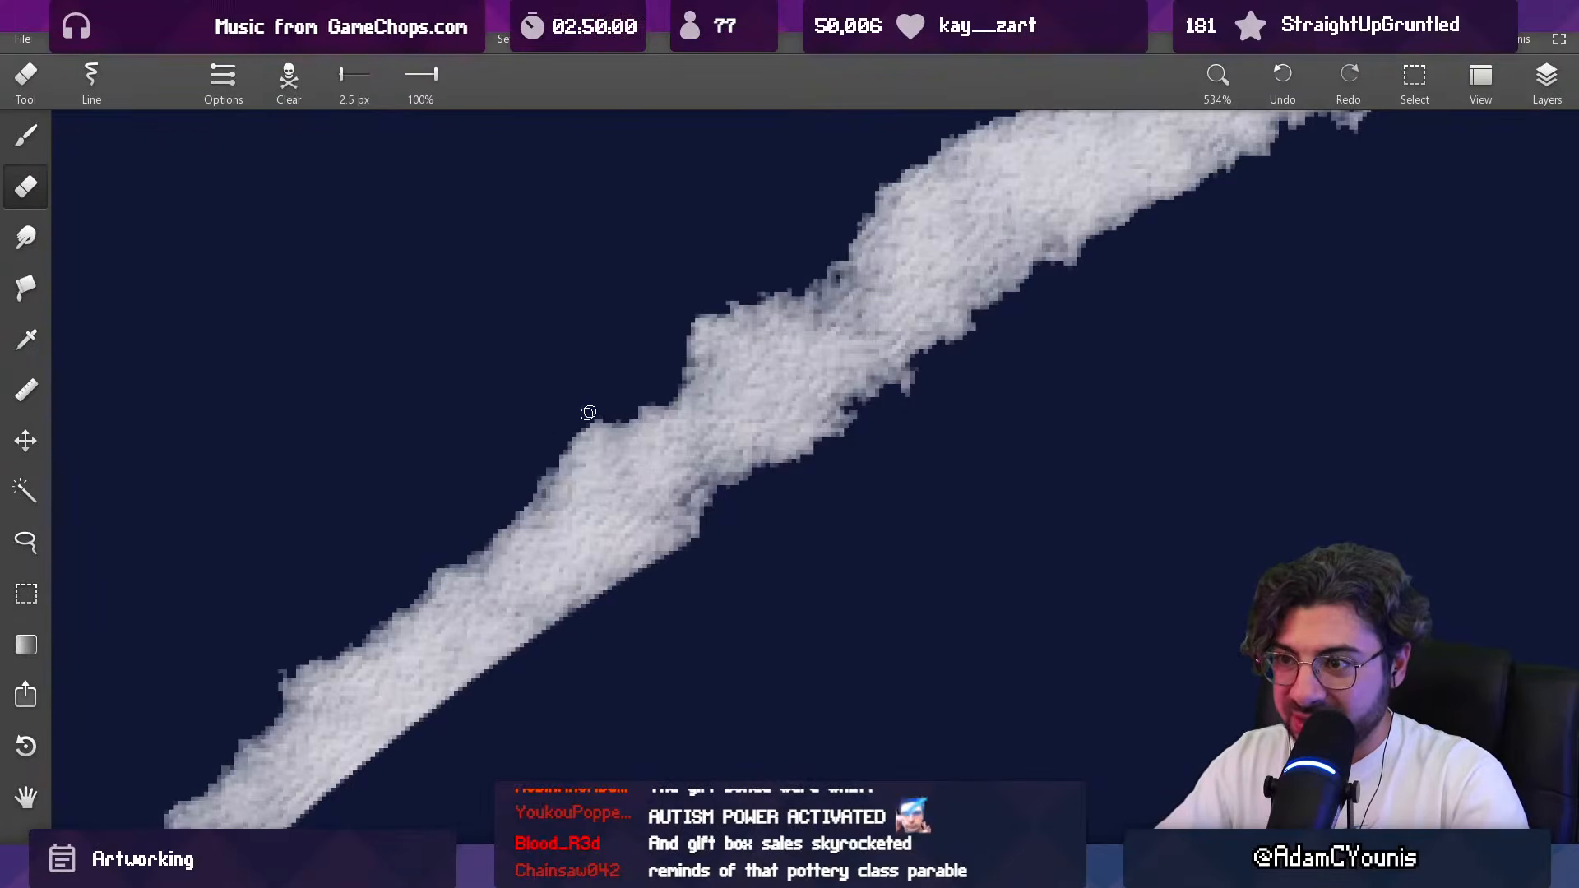
mouse_move(567, 419)
mouse_down()
mouse_move(648, 386)
mouse_move(610, 382)
mouse_move(743, 278)
mouse_move(547, 532)
mouse_up()
mouse_move(605, 473)
mouse_down()
mouse_move(740, 352)
mouse_move(810, 316)
mouse_up()
drag(989, 193, 640, 442)
mouse_move(777, 612)
mouse_down()
mouse_move(828, 432)
mouse_move(707, 435)
mouse_up()
key(b)
mouse_move(848, 394)
mouse_down()
mouse_move(732, 453)
mouse_move(861, 397)
mouse_move(827, 648)
mouse_up()
drag(843, 459, 721, 377)
drag(719, 311, 737, 560)
drag(762, 444, 691, 385)
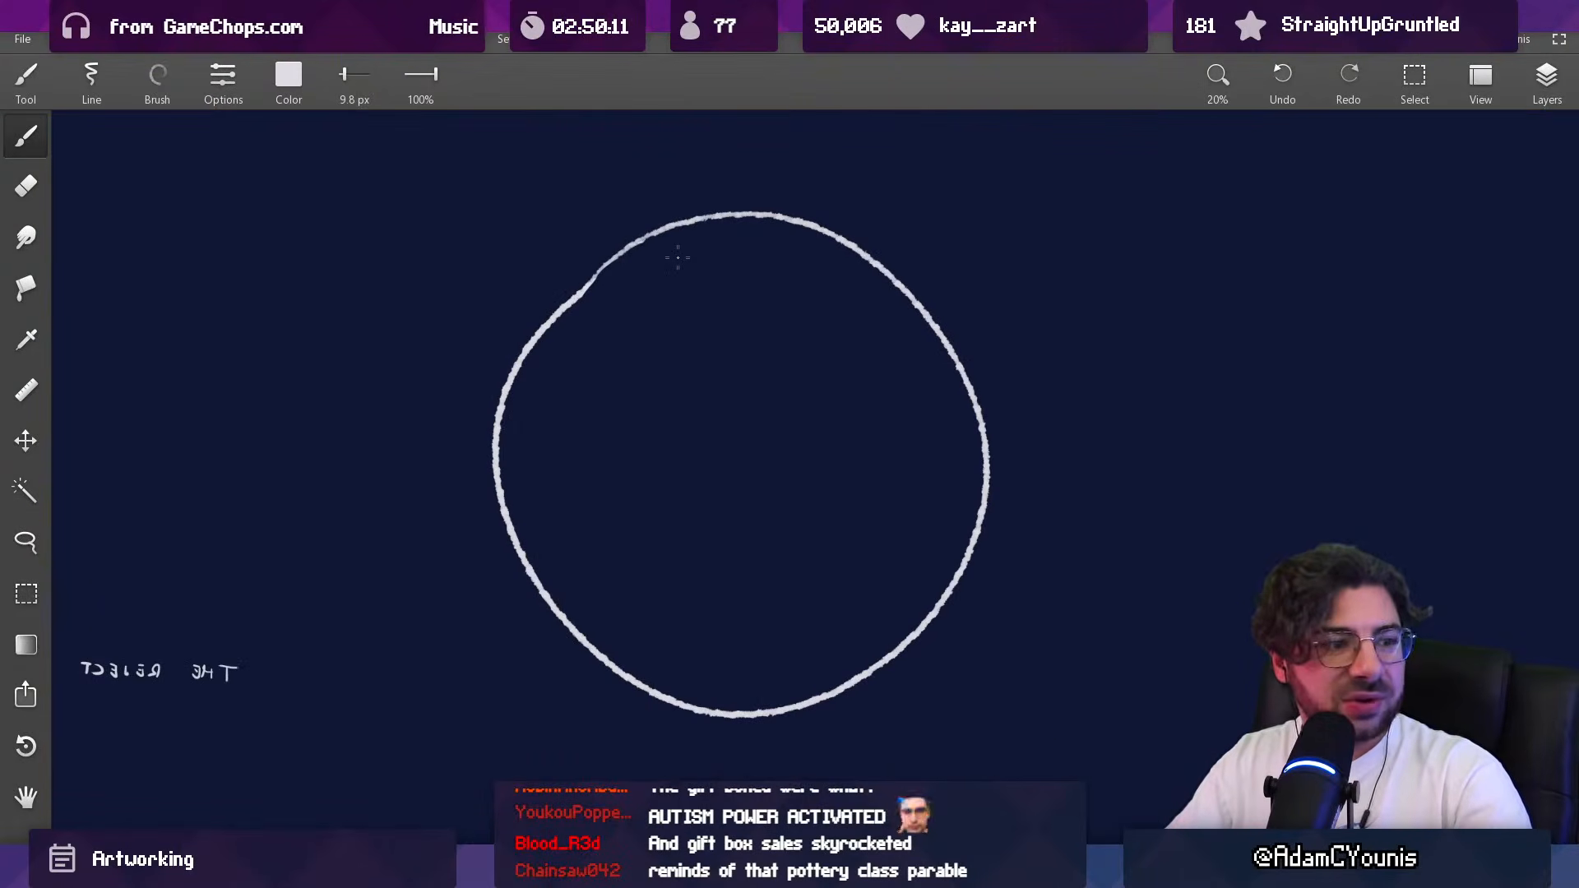
Step: Erase the demonstration circle and the handwritten note above the key art with an 821 px eraser
key(e)
mouse_move(592, 386)
mouse_down()
mouse_move(583, 306)
mouse_move(540, 554)
mouse_move(567, 349)
mouse_up()
drag(710, 372, 688, 490)
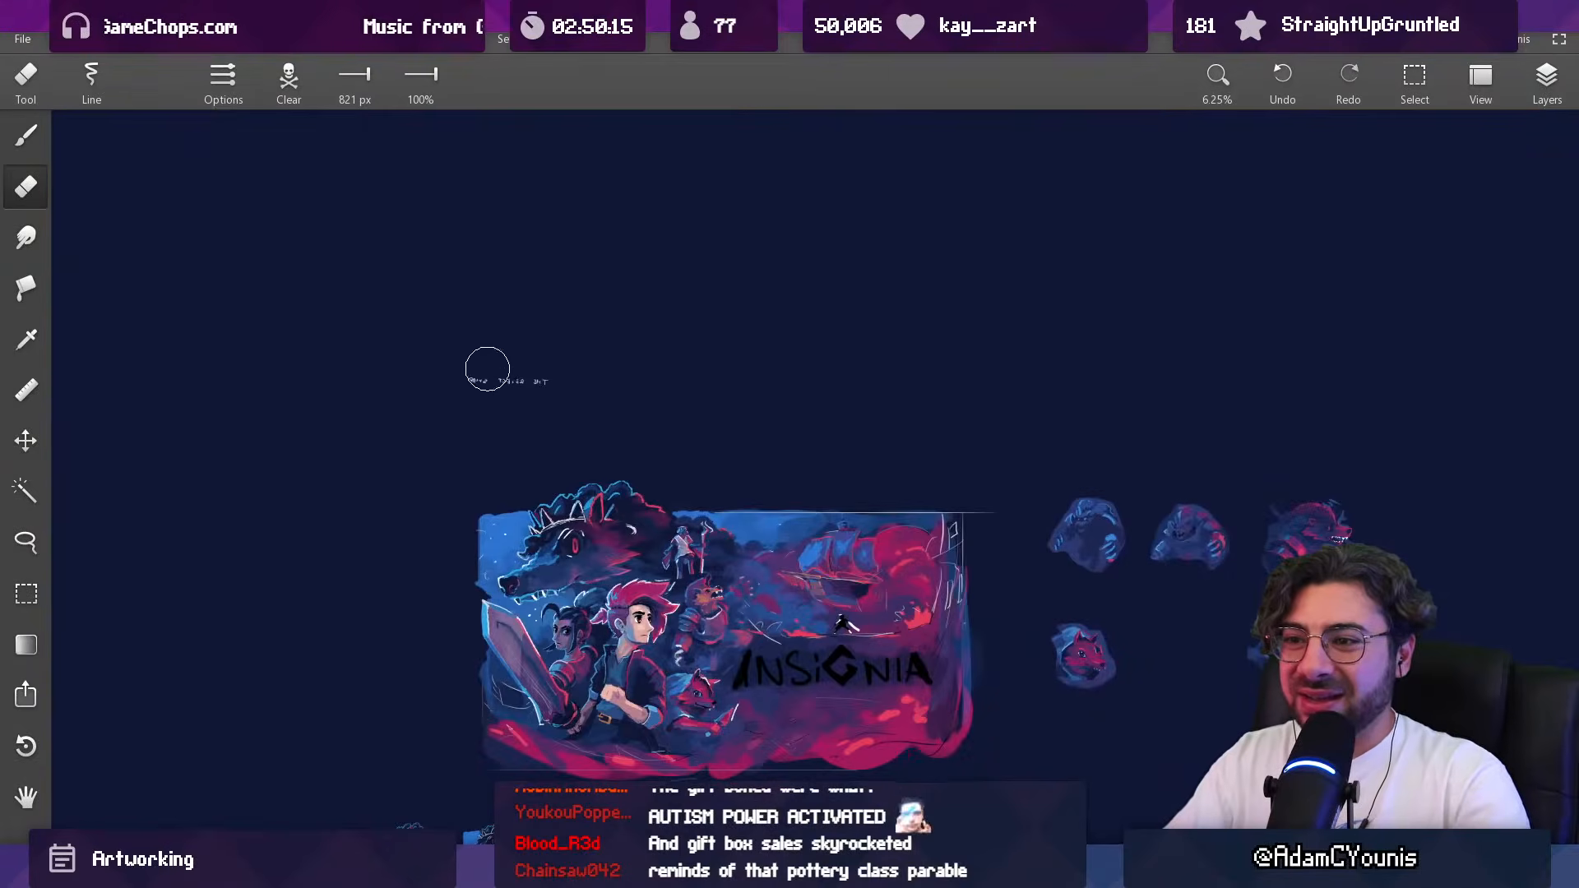
scroll(673, 317, down, 2)
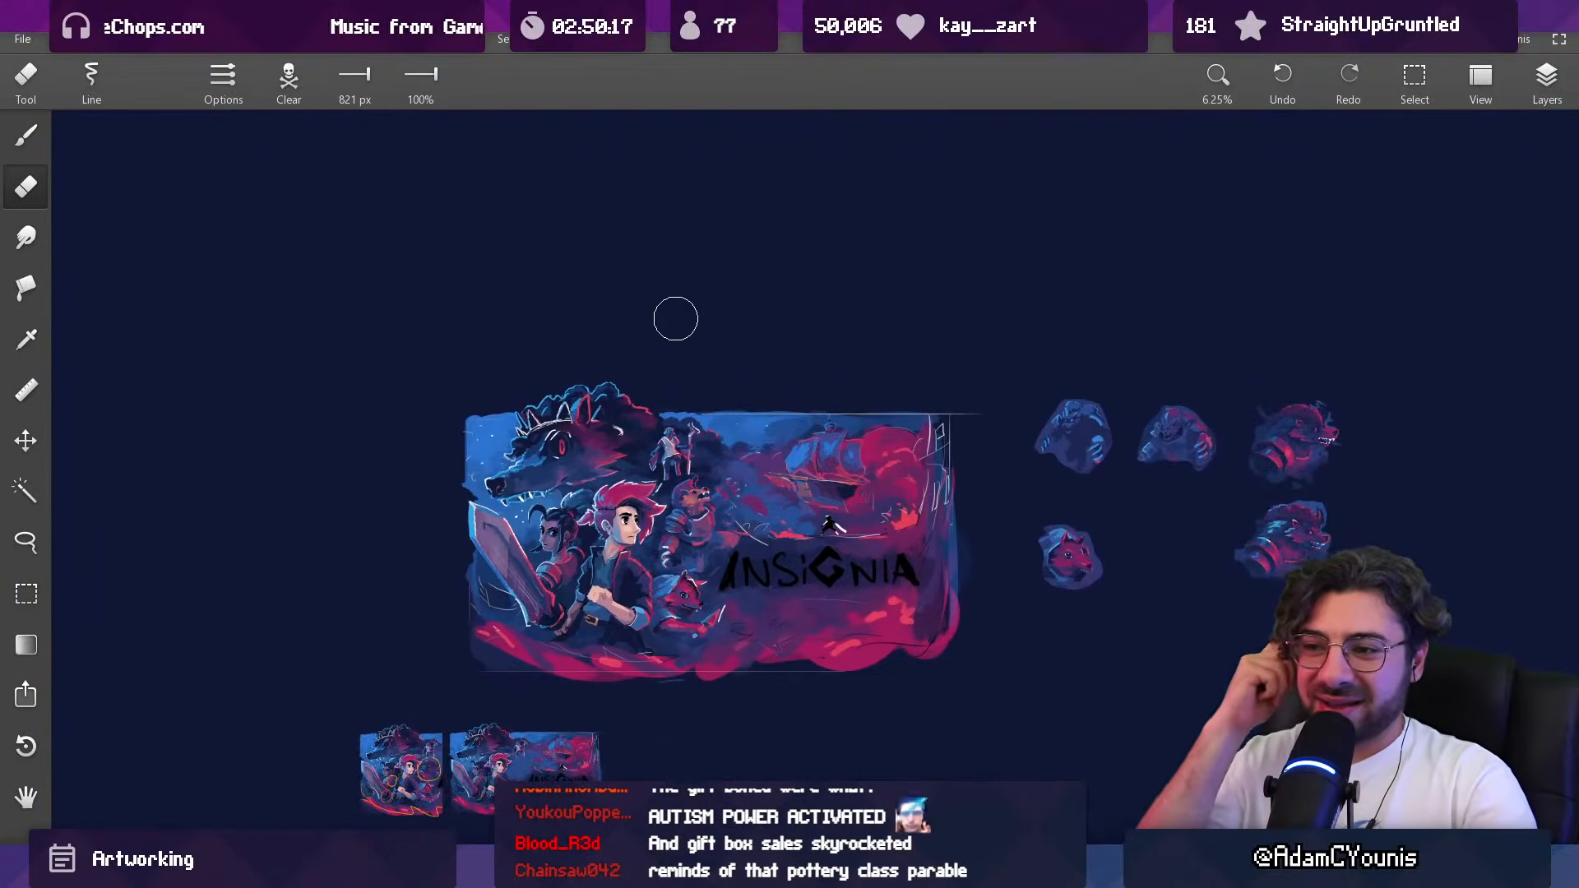
Step: Shade the inside of the white crescent behind the giant wolf's ear with sampled navy, using an 80 px brush
scroll(620, 331, up, 8)
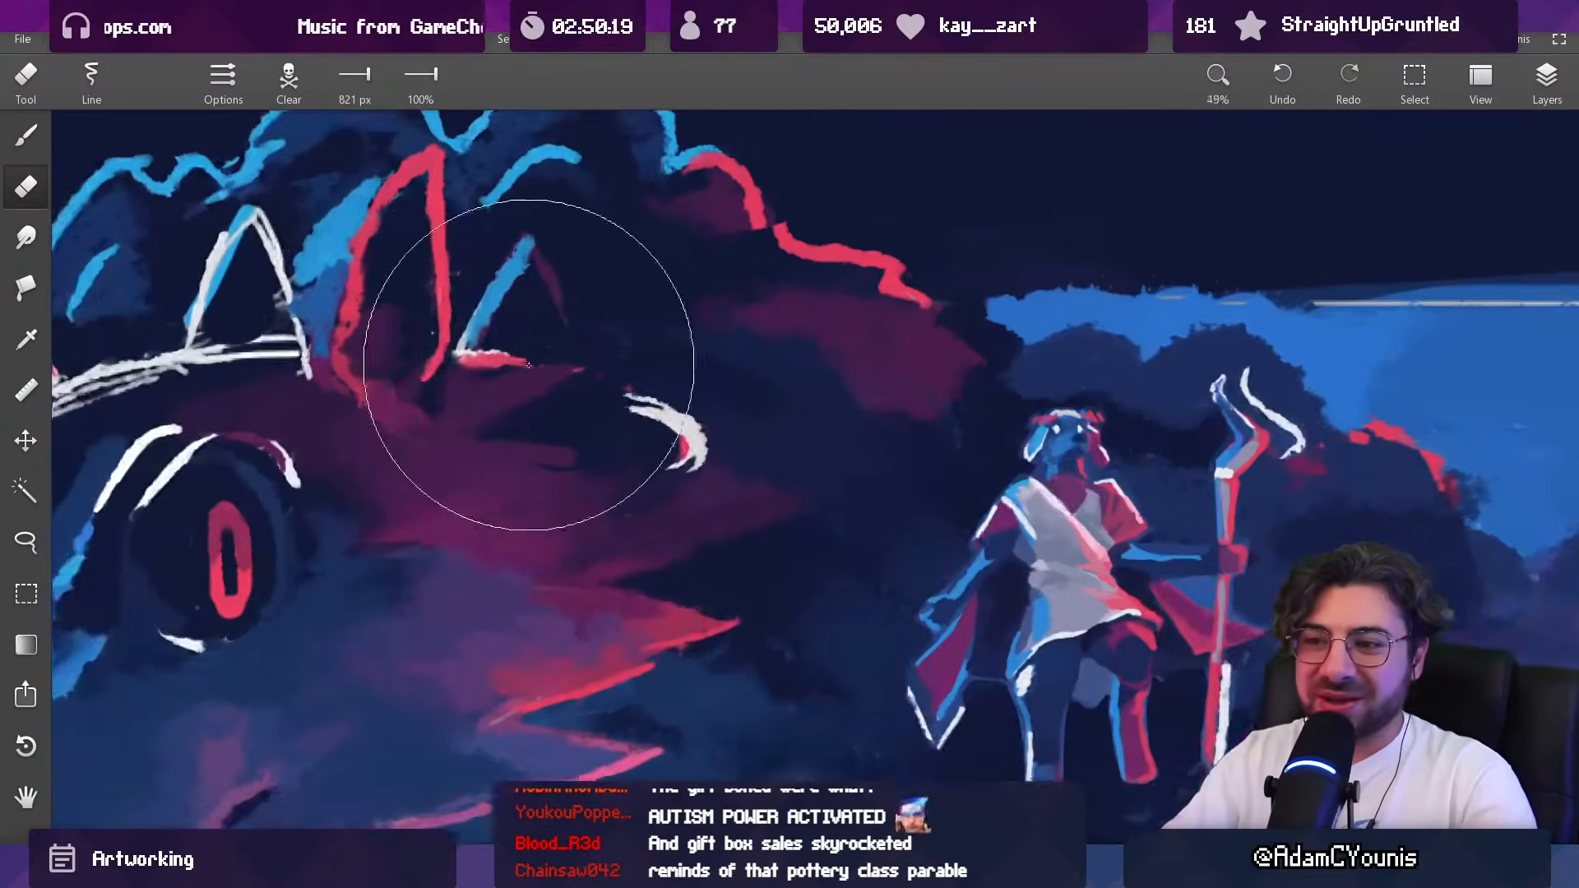
alt+click(319, 588)
key(bracketright)
drag(628, 421, 691, 446)
key(ctrl+z)
key(bracketright)
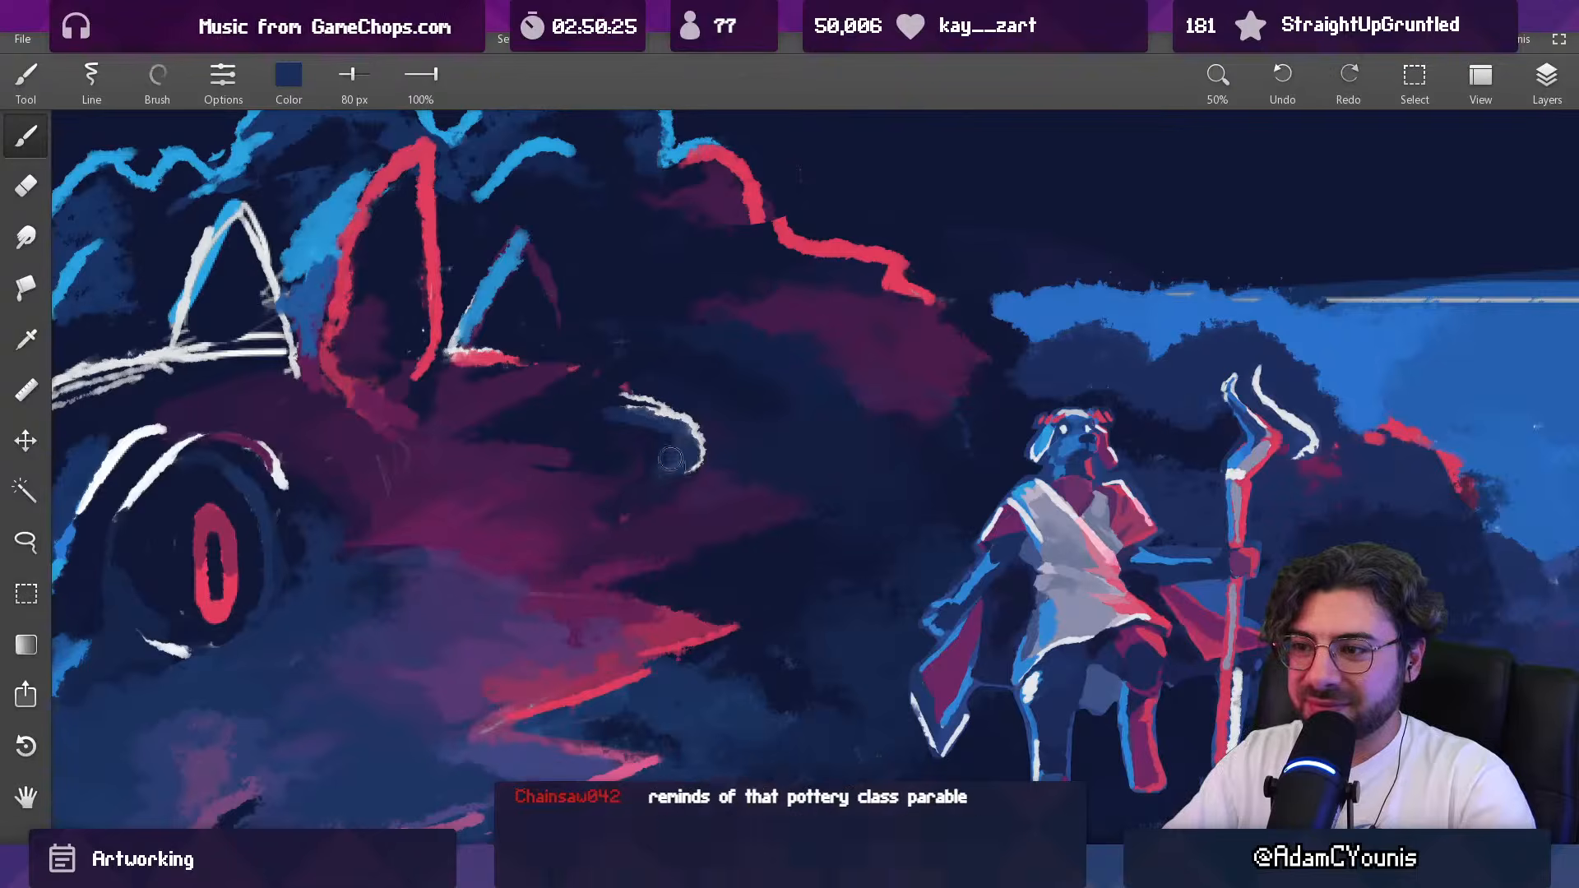
Step: Thin the white crown band above the wolf's eye with sampled navy tones, using 89 px and 60 px brushes
scroll(671, 464, down, 7)
scroll(615, 440, up, 5)
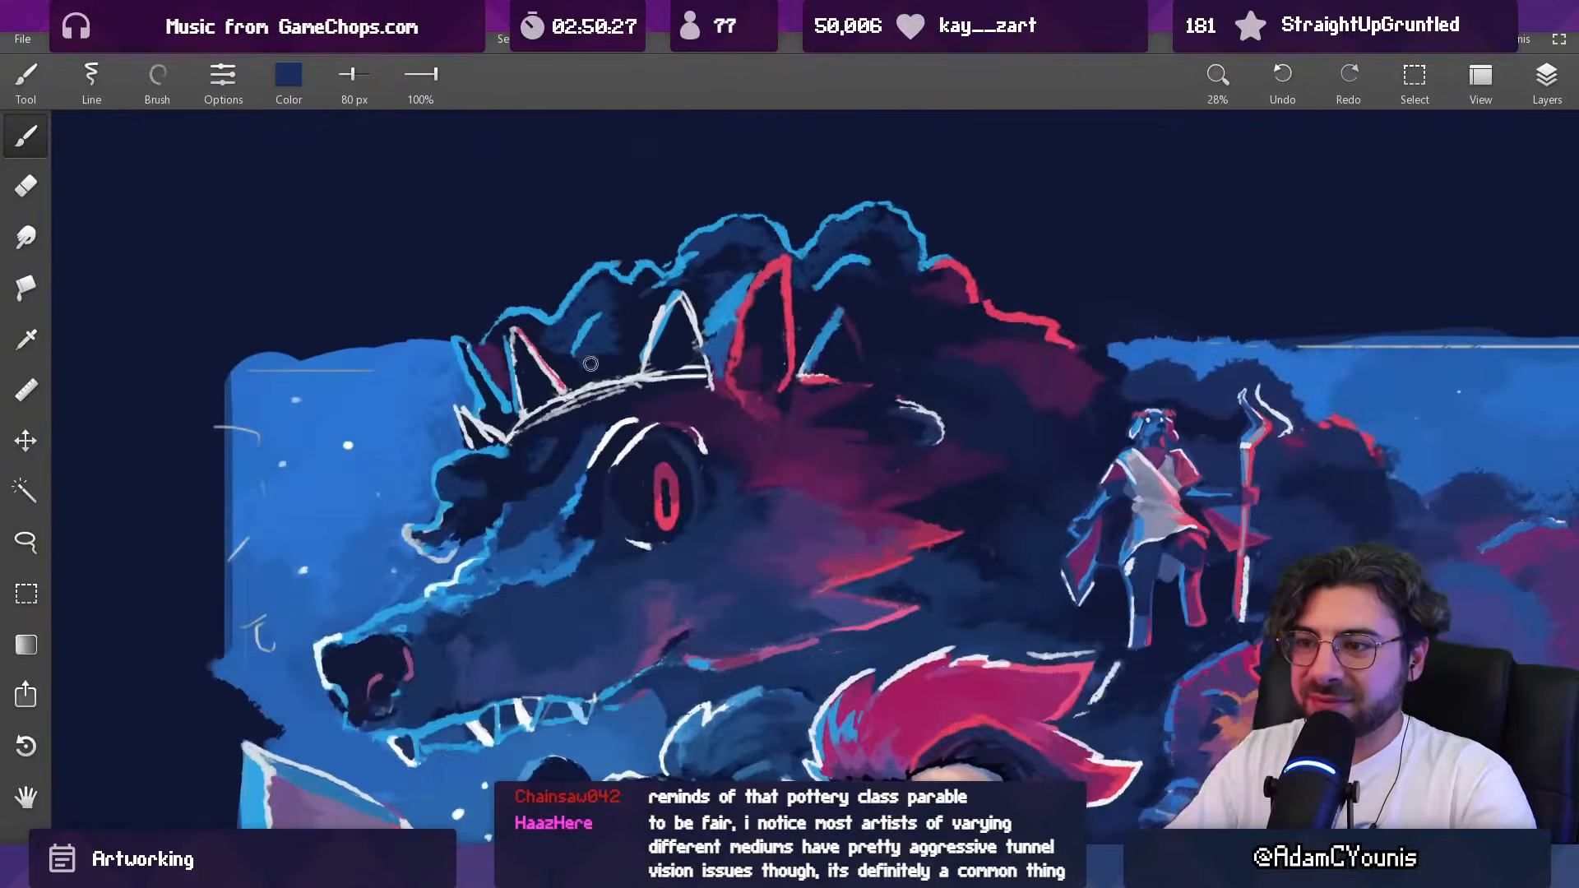
key(bracketleft)
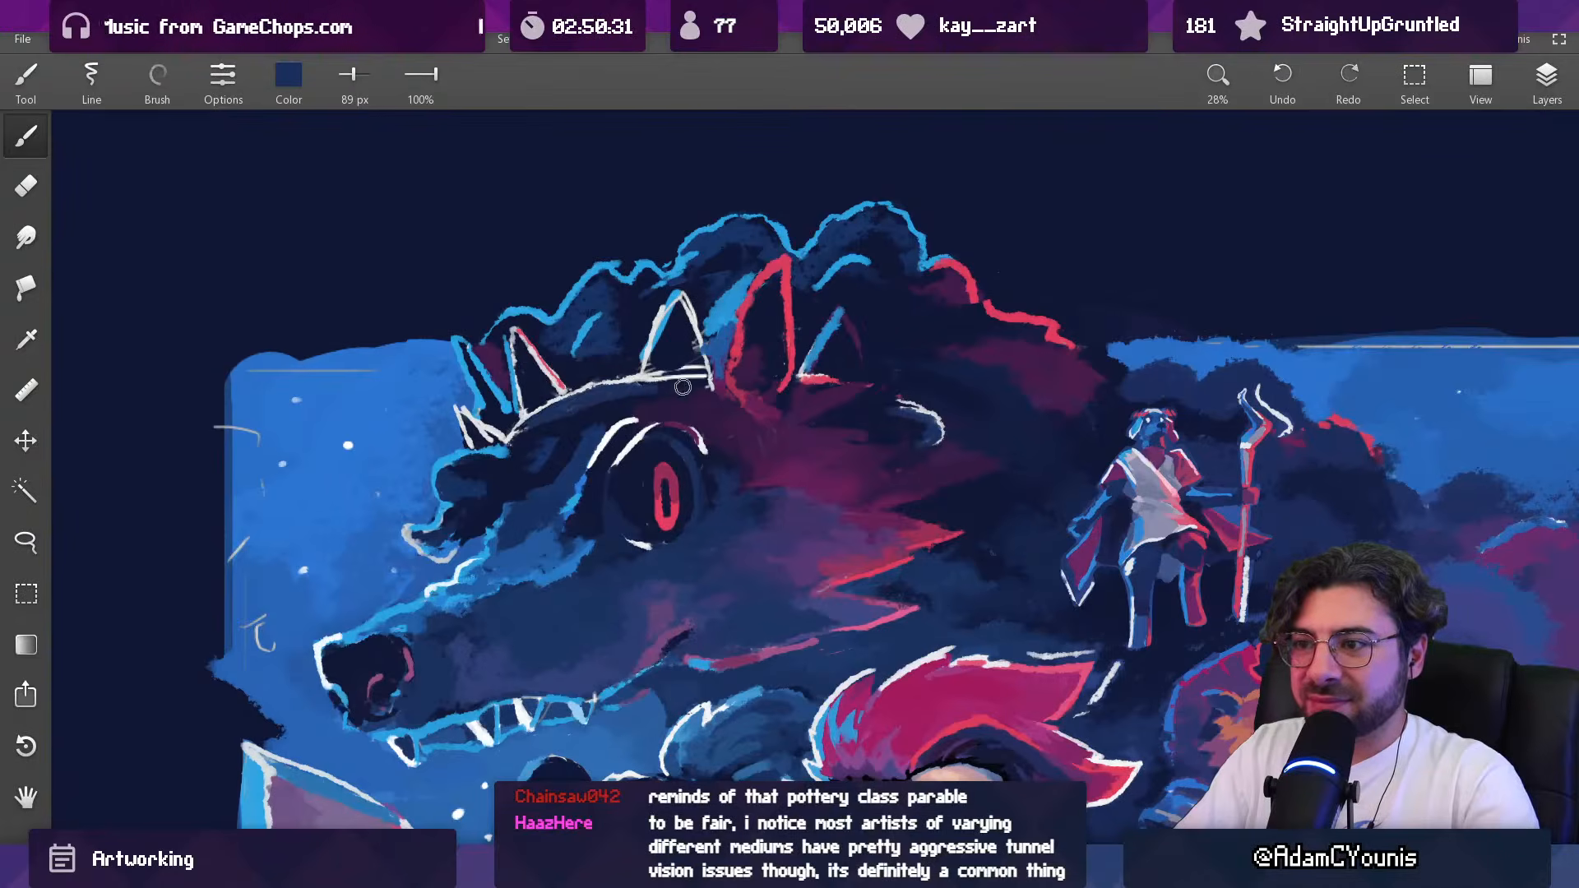
scroll(678, 387, down, 5)
scroll(654, 406, up, 5)
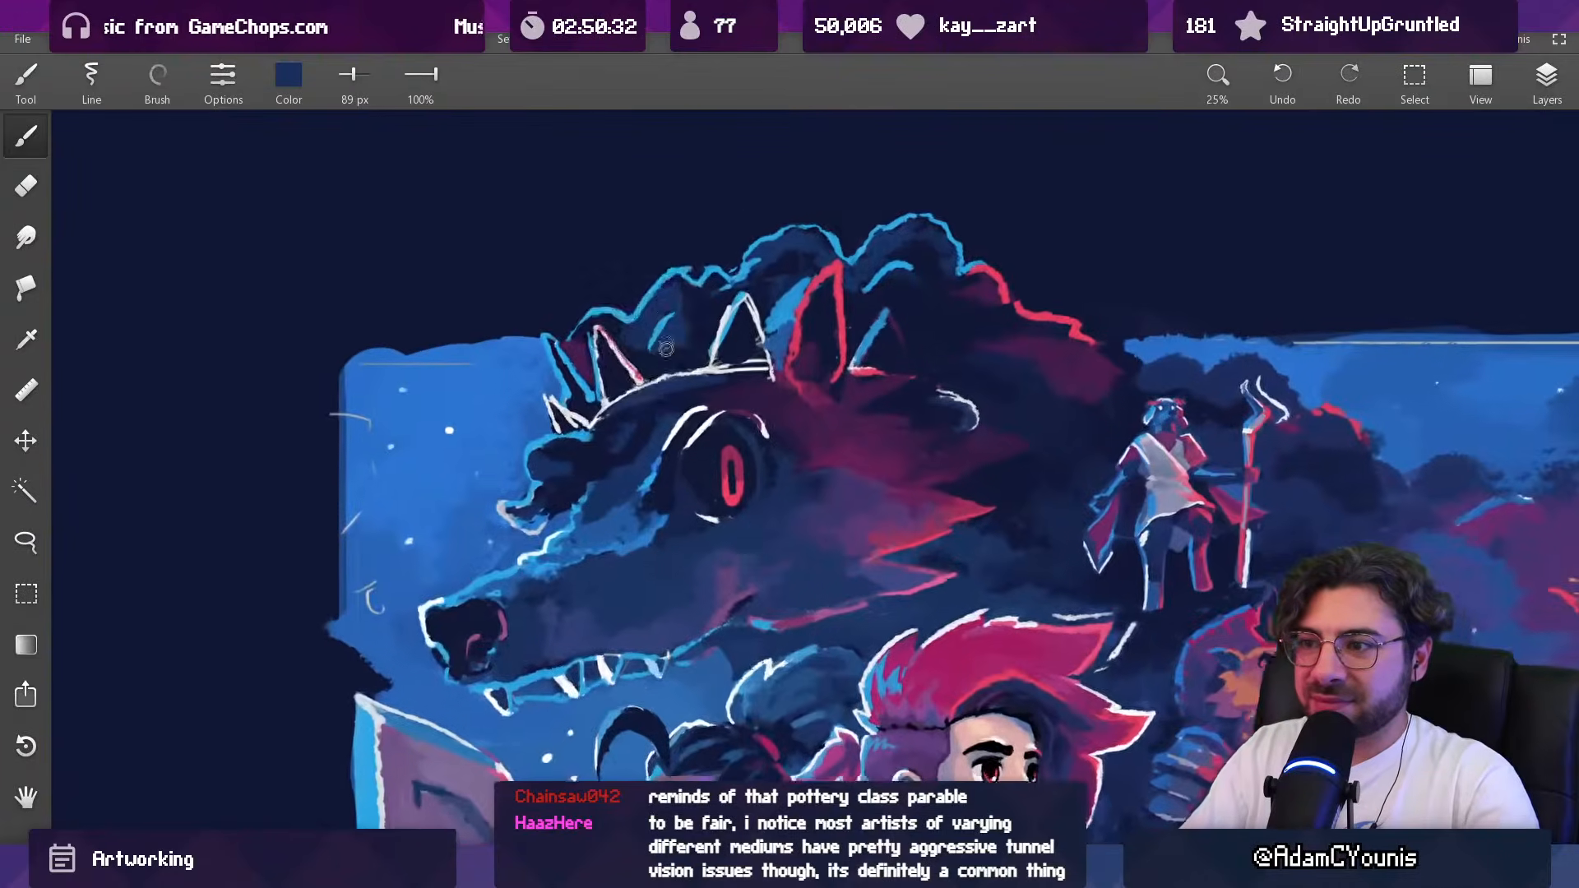
alt+click(656, 406)
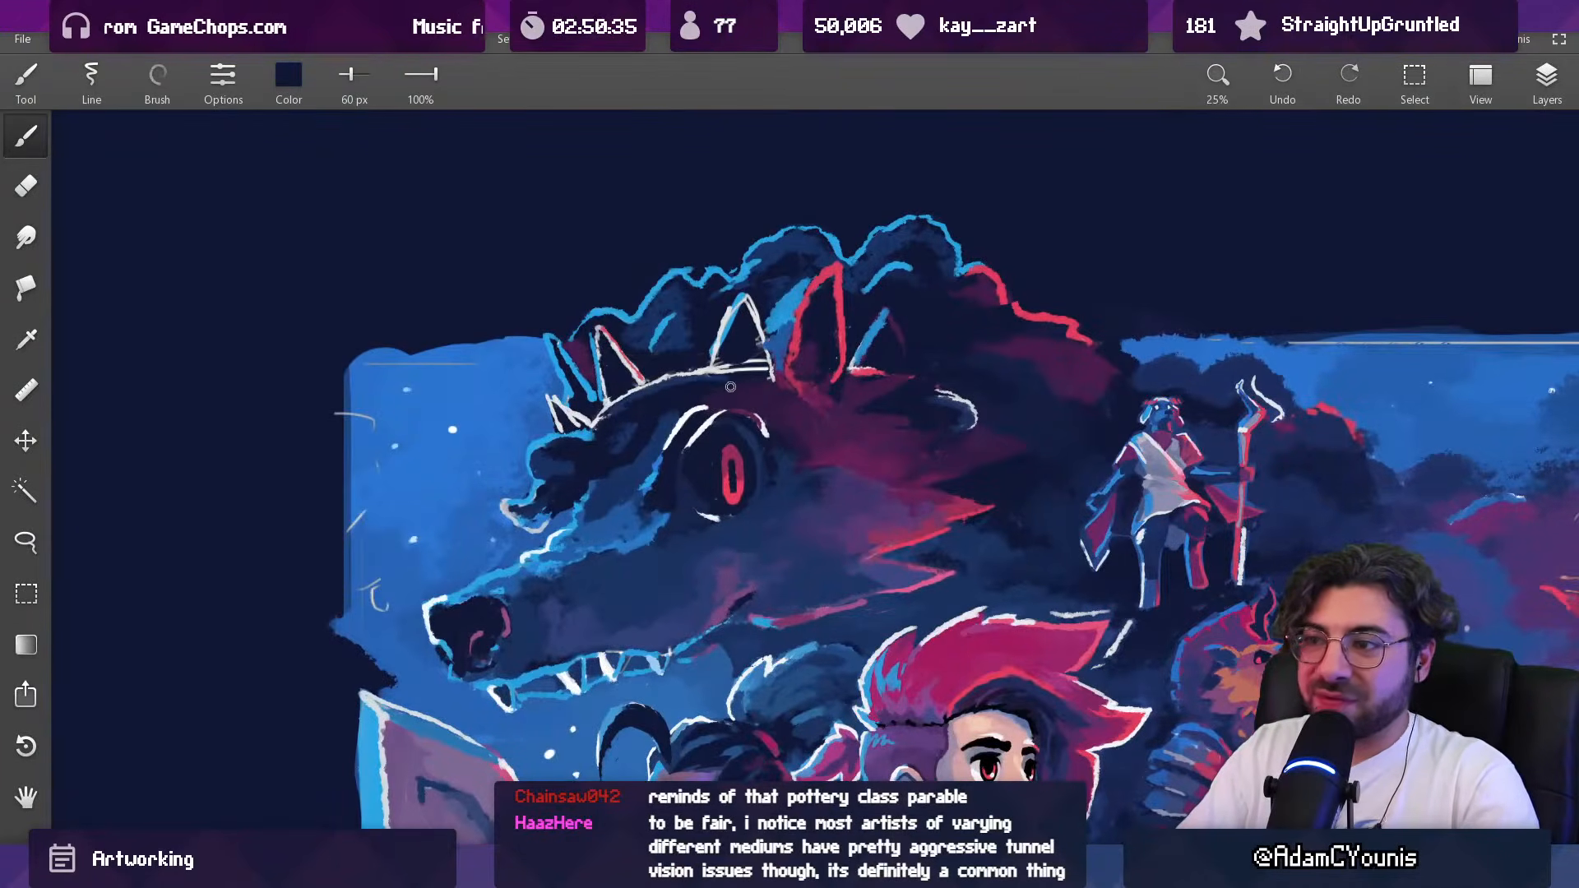
scroll(675, 411, up, 3)
Step: Repaint the front of the wolf's crown band with sampled off-white, bringing the brush down to 53 px
alt+click(596, 399)
key(bracketright)
scroll(604, 403, down, 5)
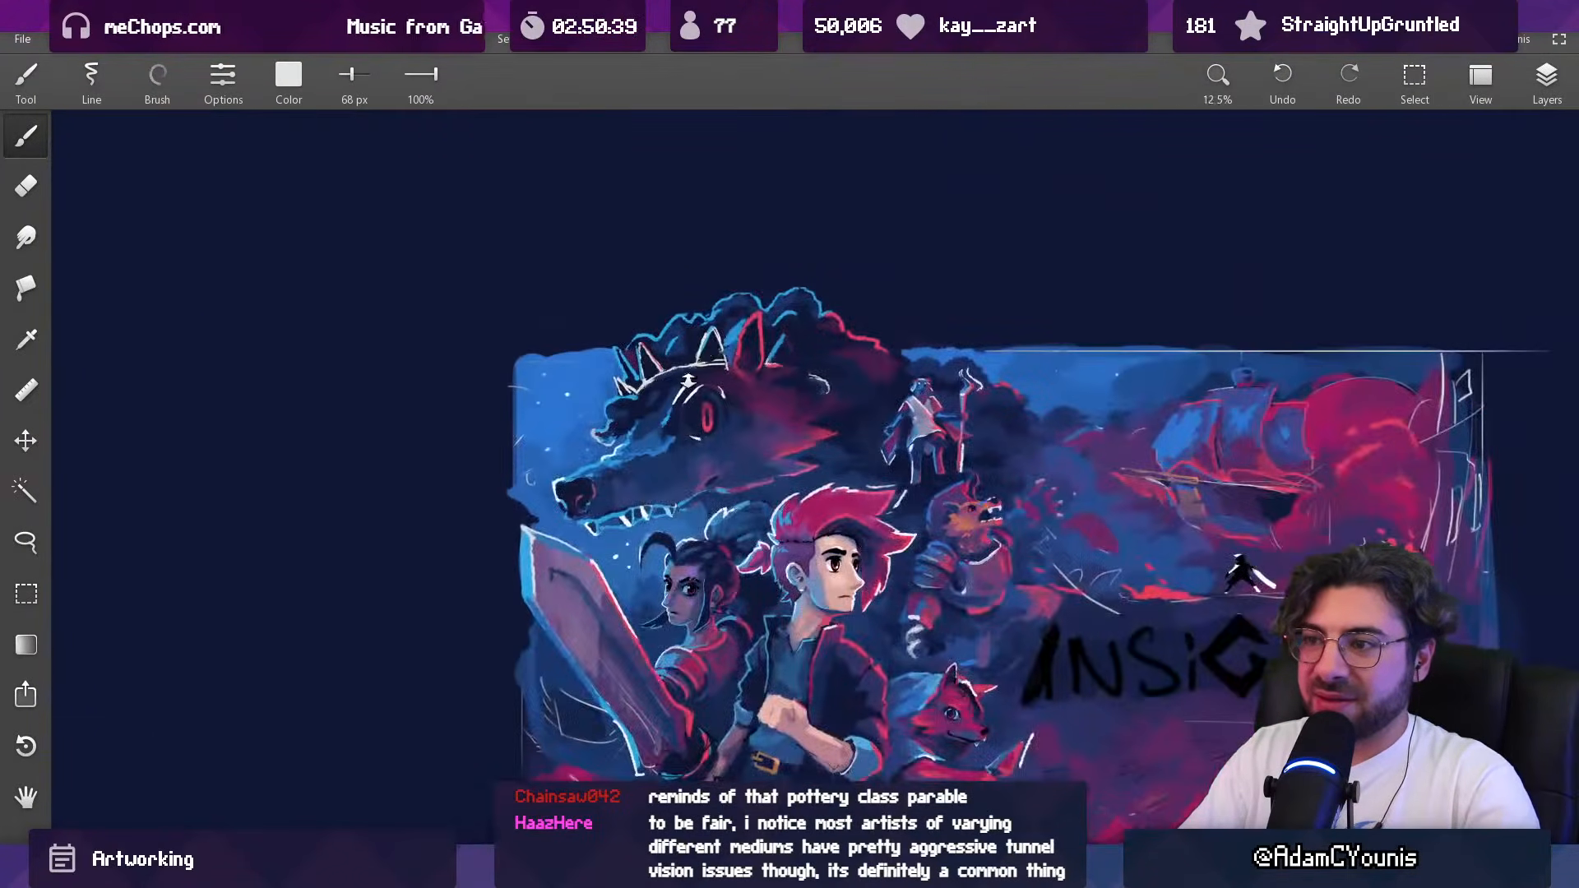
scroll(689, 380, up, 5)
alt+click(586, 433)
drag(584, 425, 634, 412)
alt+click(574, 418)
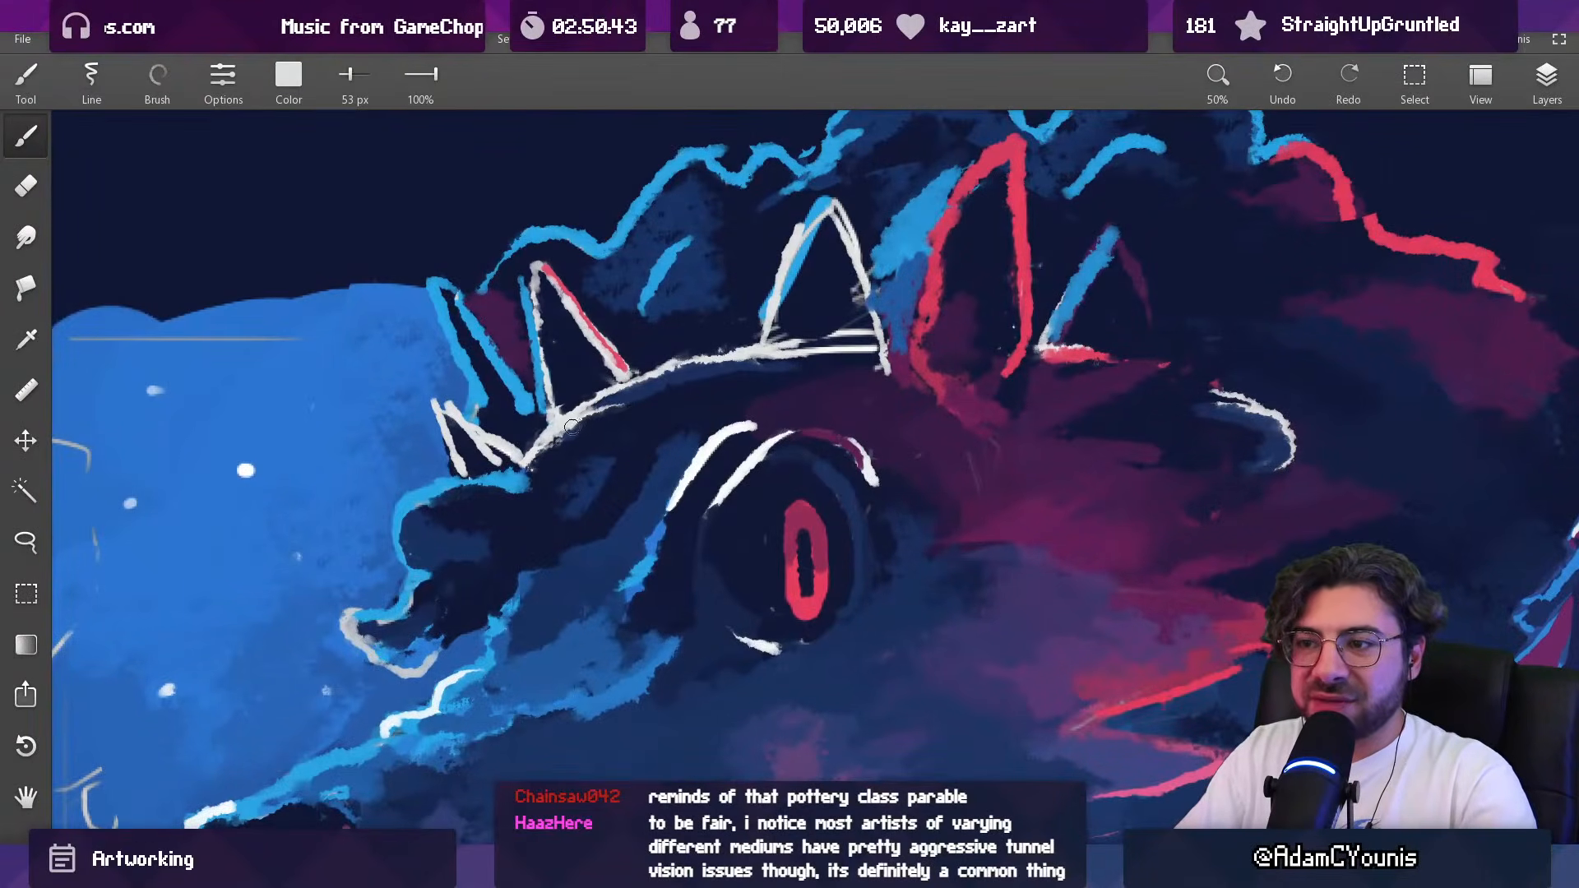
Step: Refine the crown band toward the middle spike in off-white, using a 38 px and a 46 px brush
key([)
key([)
key([)
mouse_move(1221, 407)
mouse_down()
mouse_move(1279, 432)
mouse_move(1190, 546)
mouse_move(1188, 588)
mouse_up()
drag(1240, 429, 1173, 437)
mouse_move(1016, 462)
mouse_down()
mouse_move(1001, 396)
mouse_move(946, 366)
mouse_up()
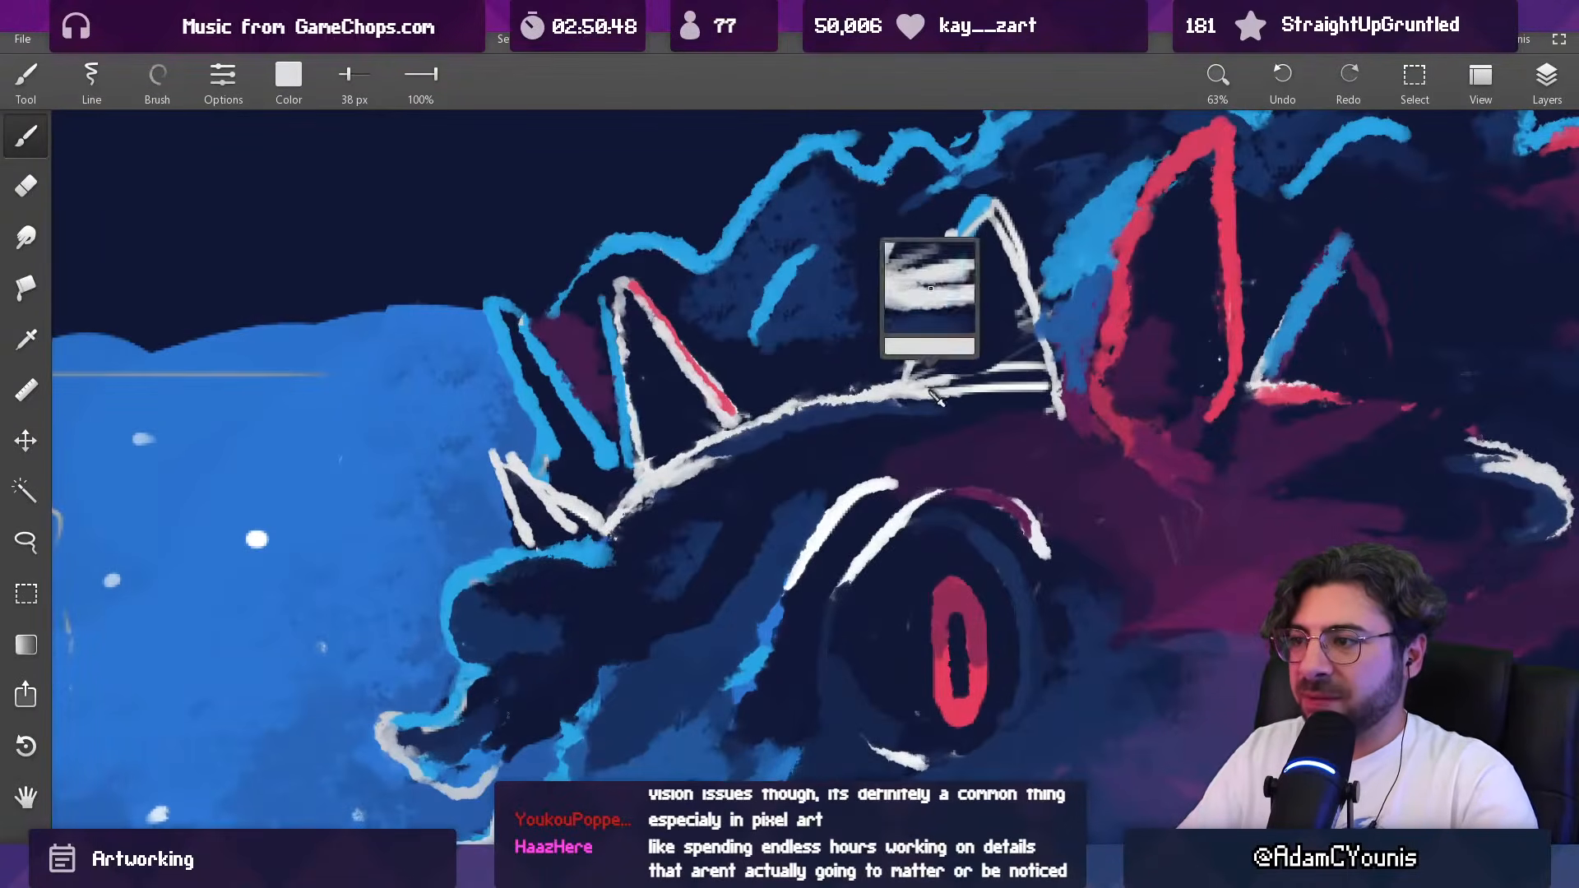
key(])
key(])
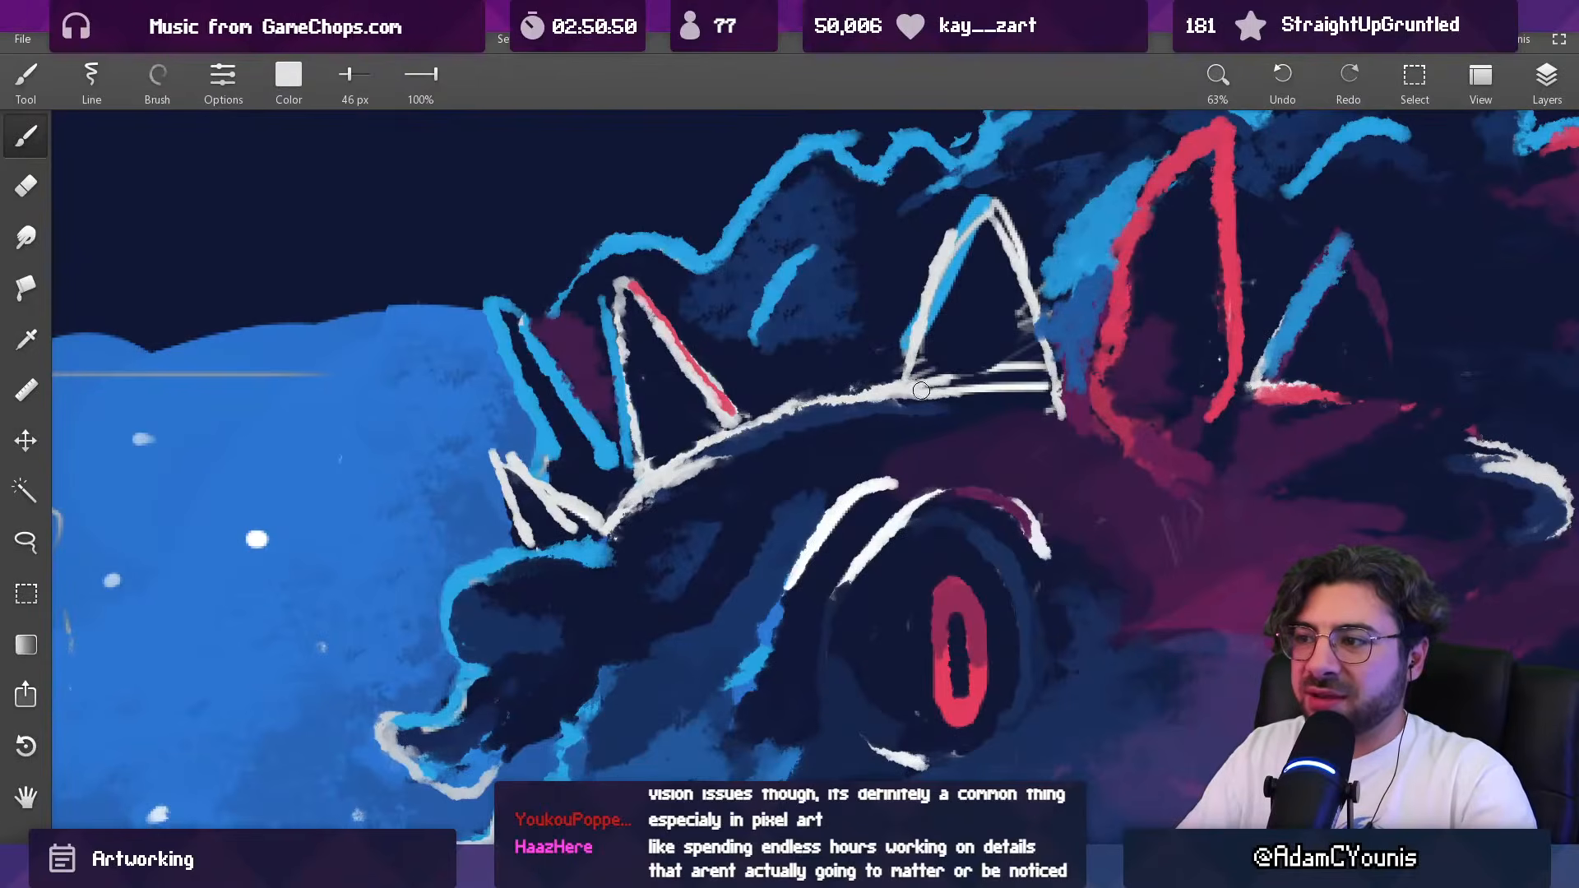
Step: Cover the double line beneath the middle crown spike with dark navy and retouch the spike's front edge in sampled pale grey
alt+click(984, 403)
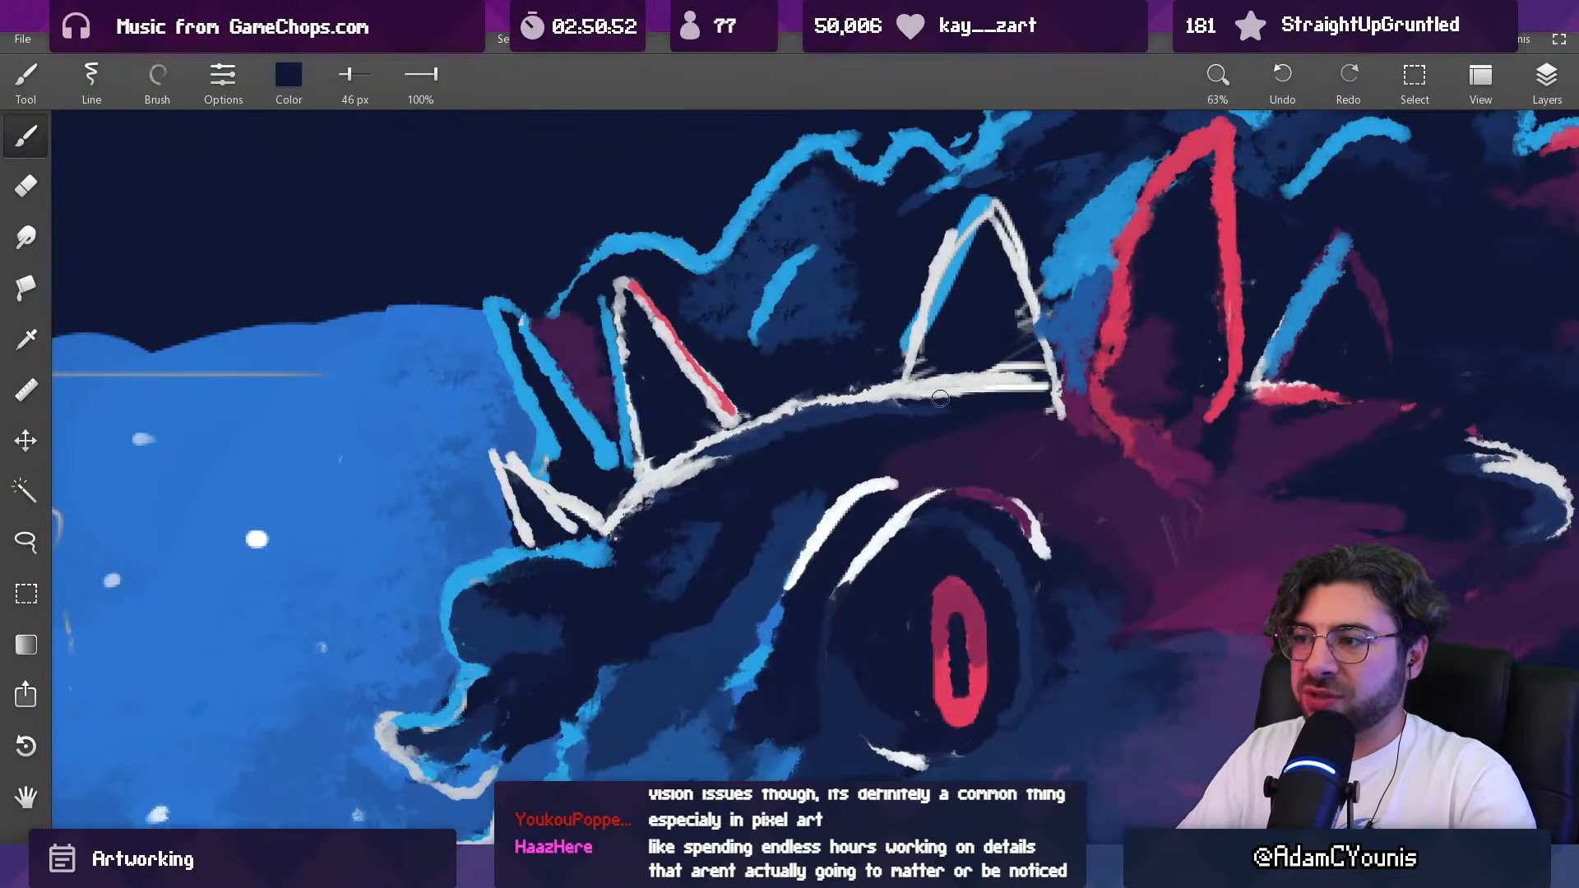
drag(1025, 393, 1042, 386)
alt+click(974, 350)
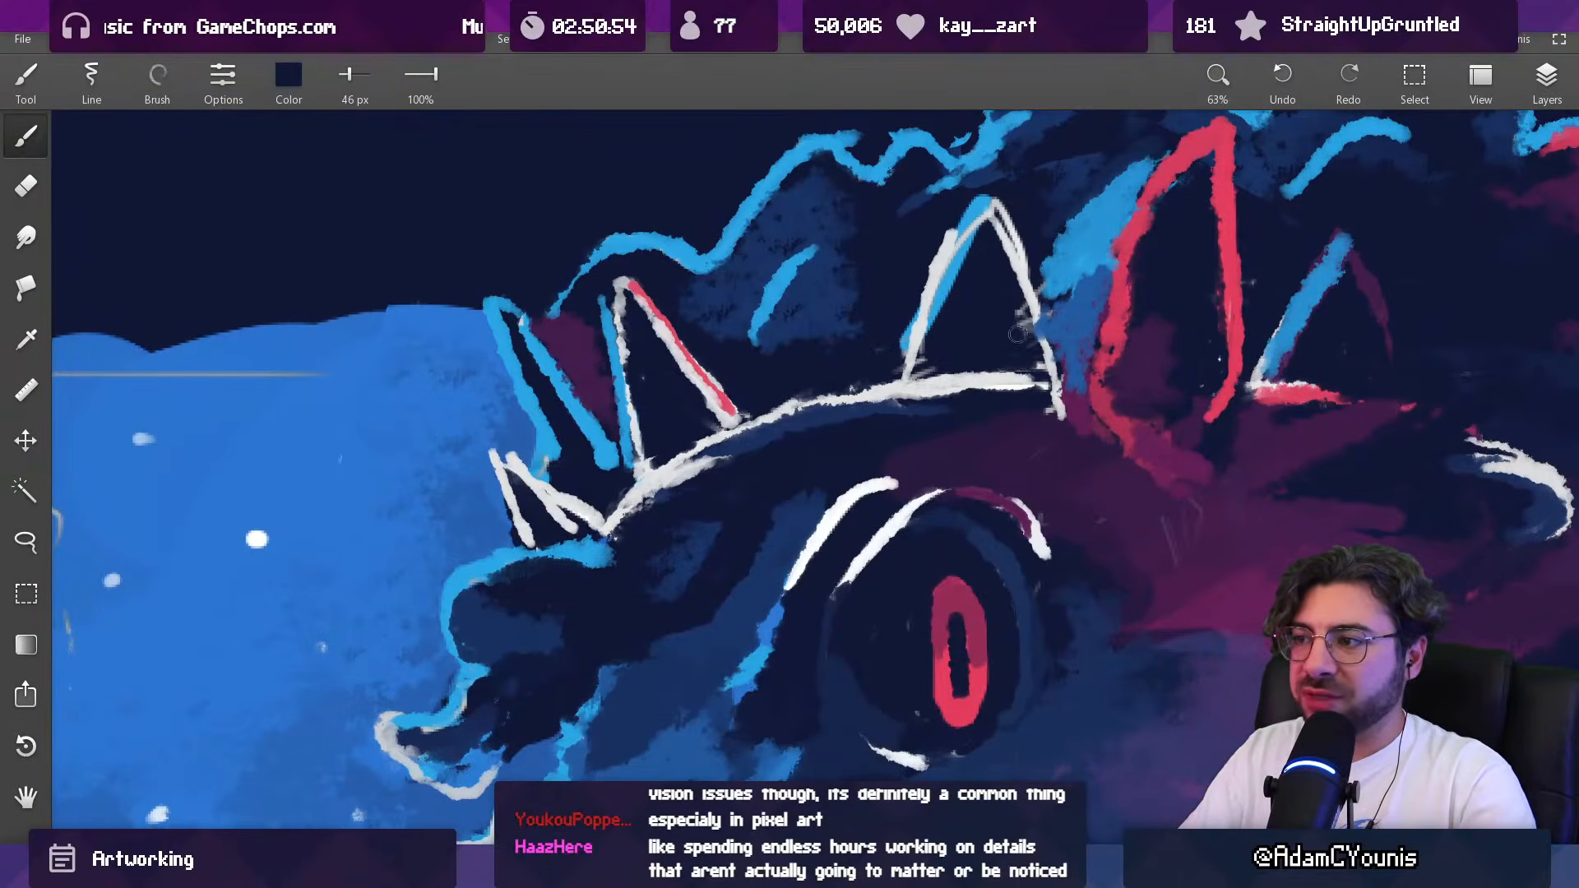
alt+click(919, 367)
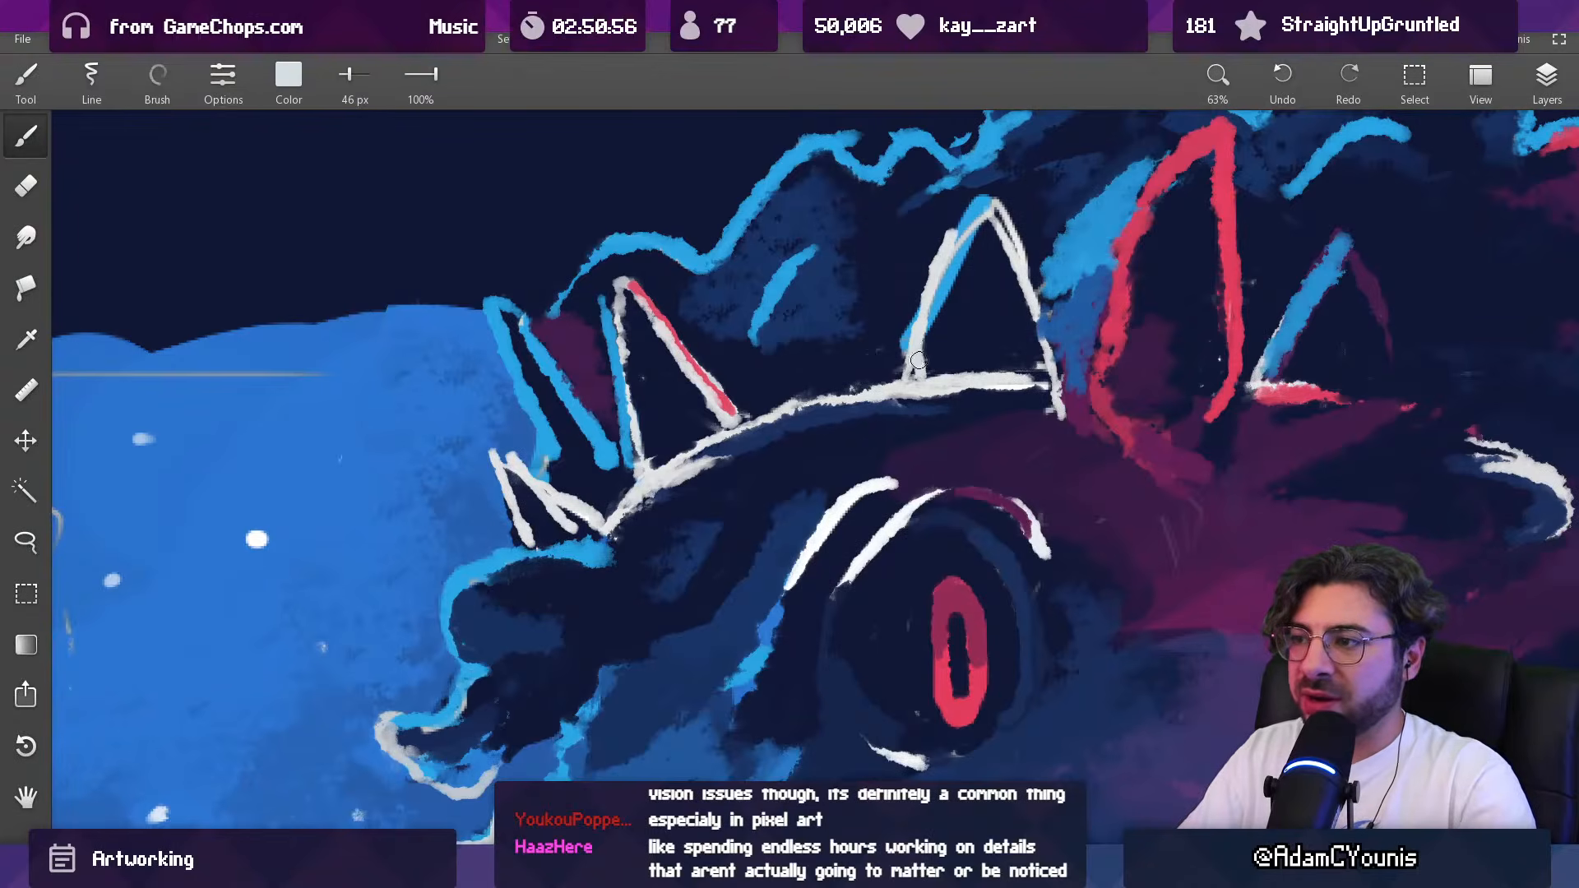
drag(920, 357, 896, 496)
Step: Shade the top of the armoured beast's hood with sampled purple and indigo, using a 41 px brush
drag(928, 247, 815, 230)
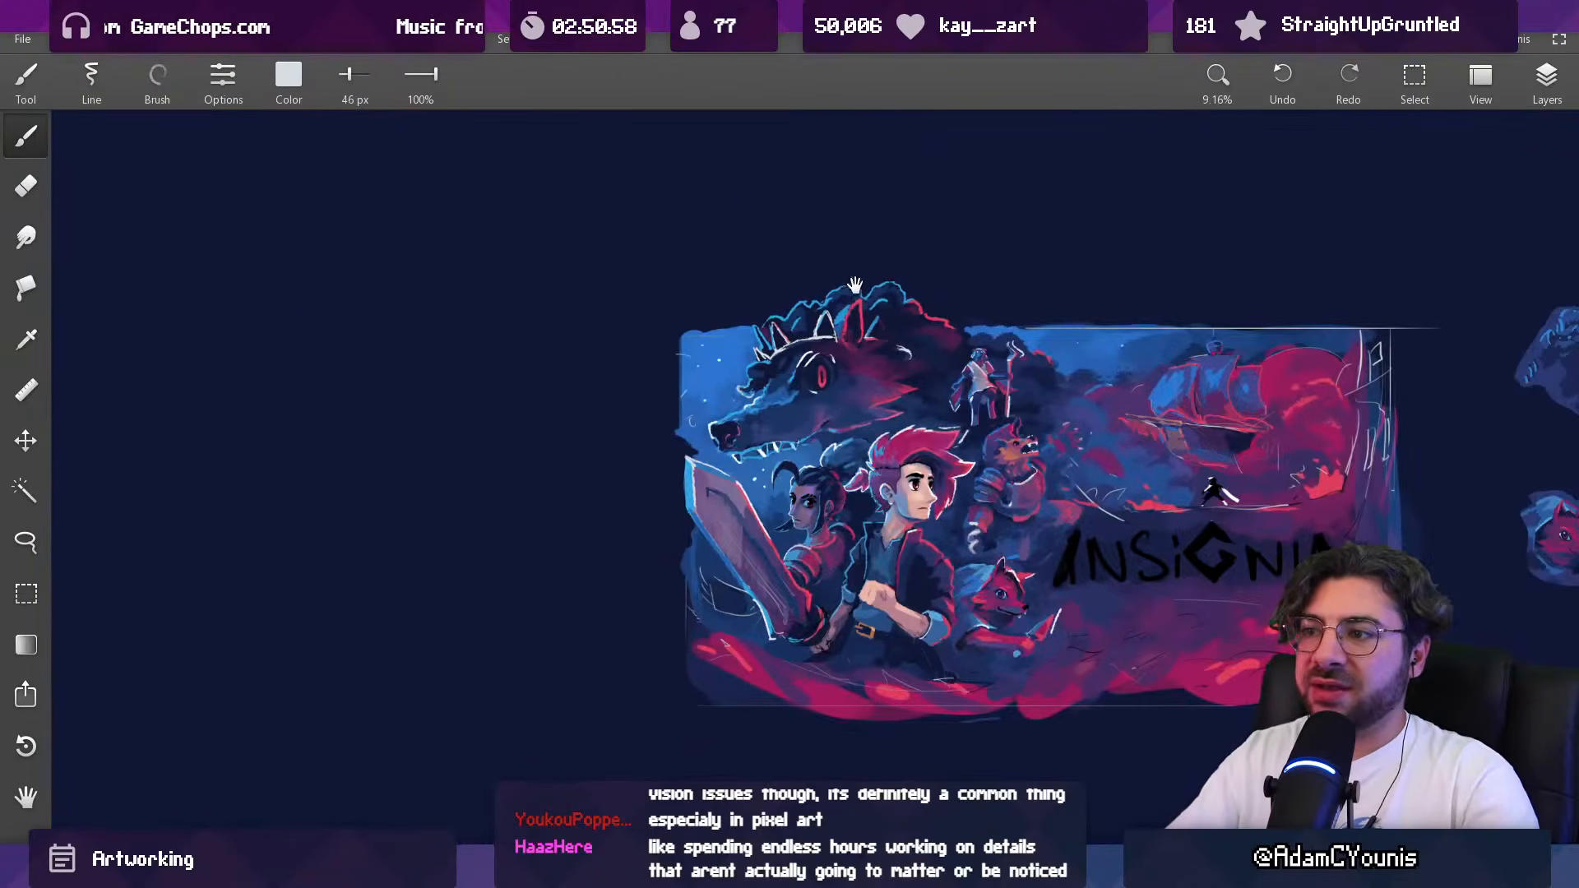
drag(878, 333, 789, 354)
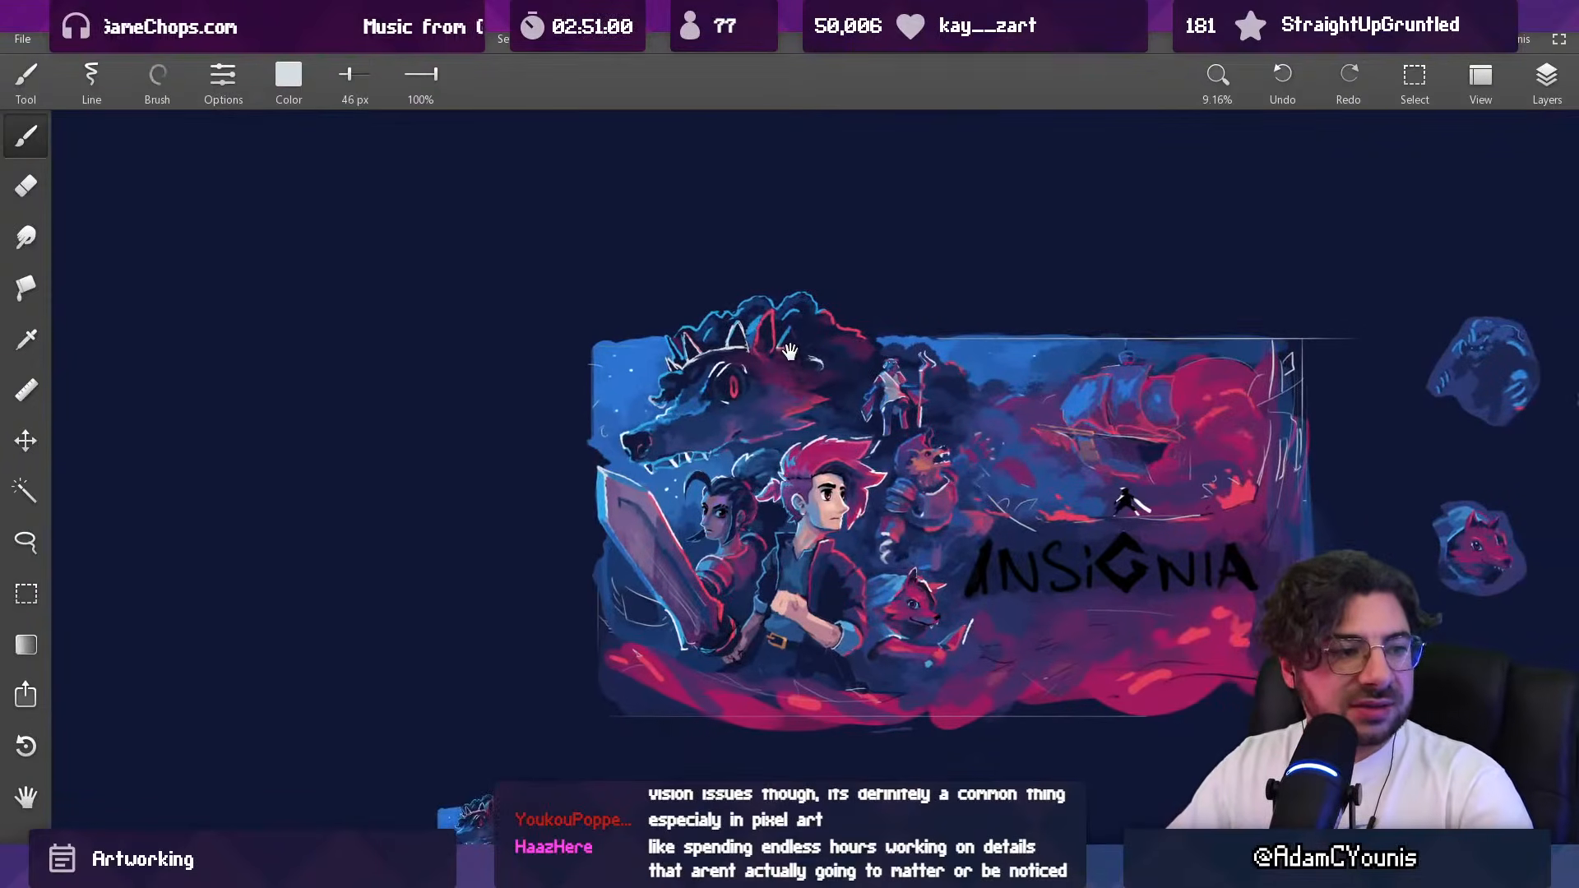
drag(841, 442, 807, 381)
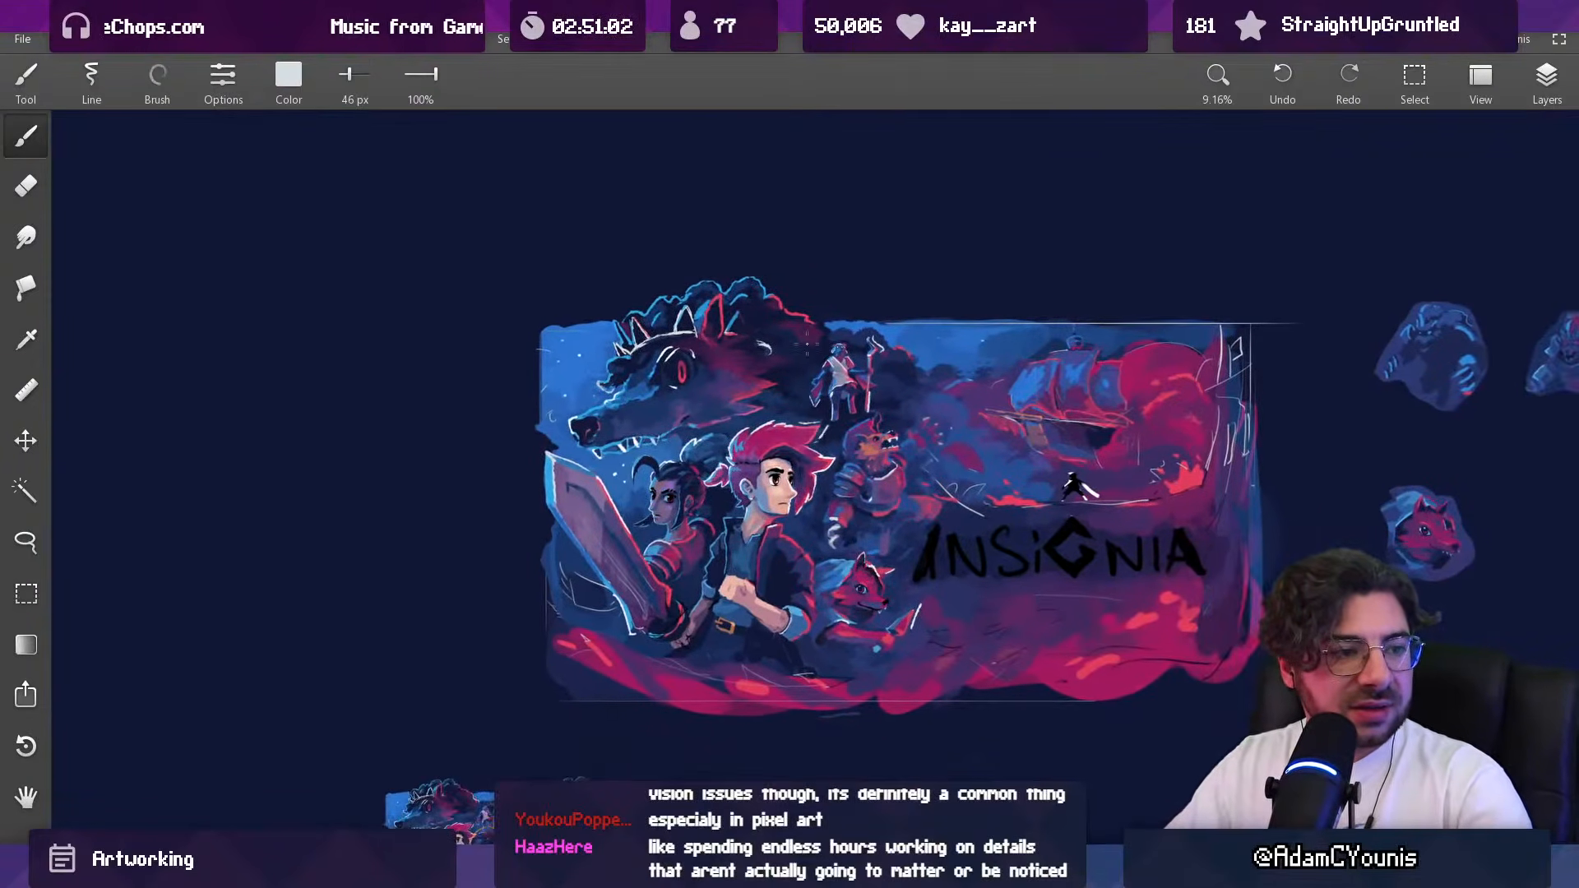
drag(874, 436, 837, 420)
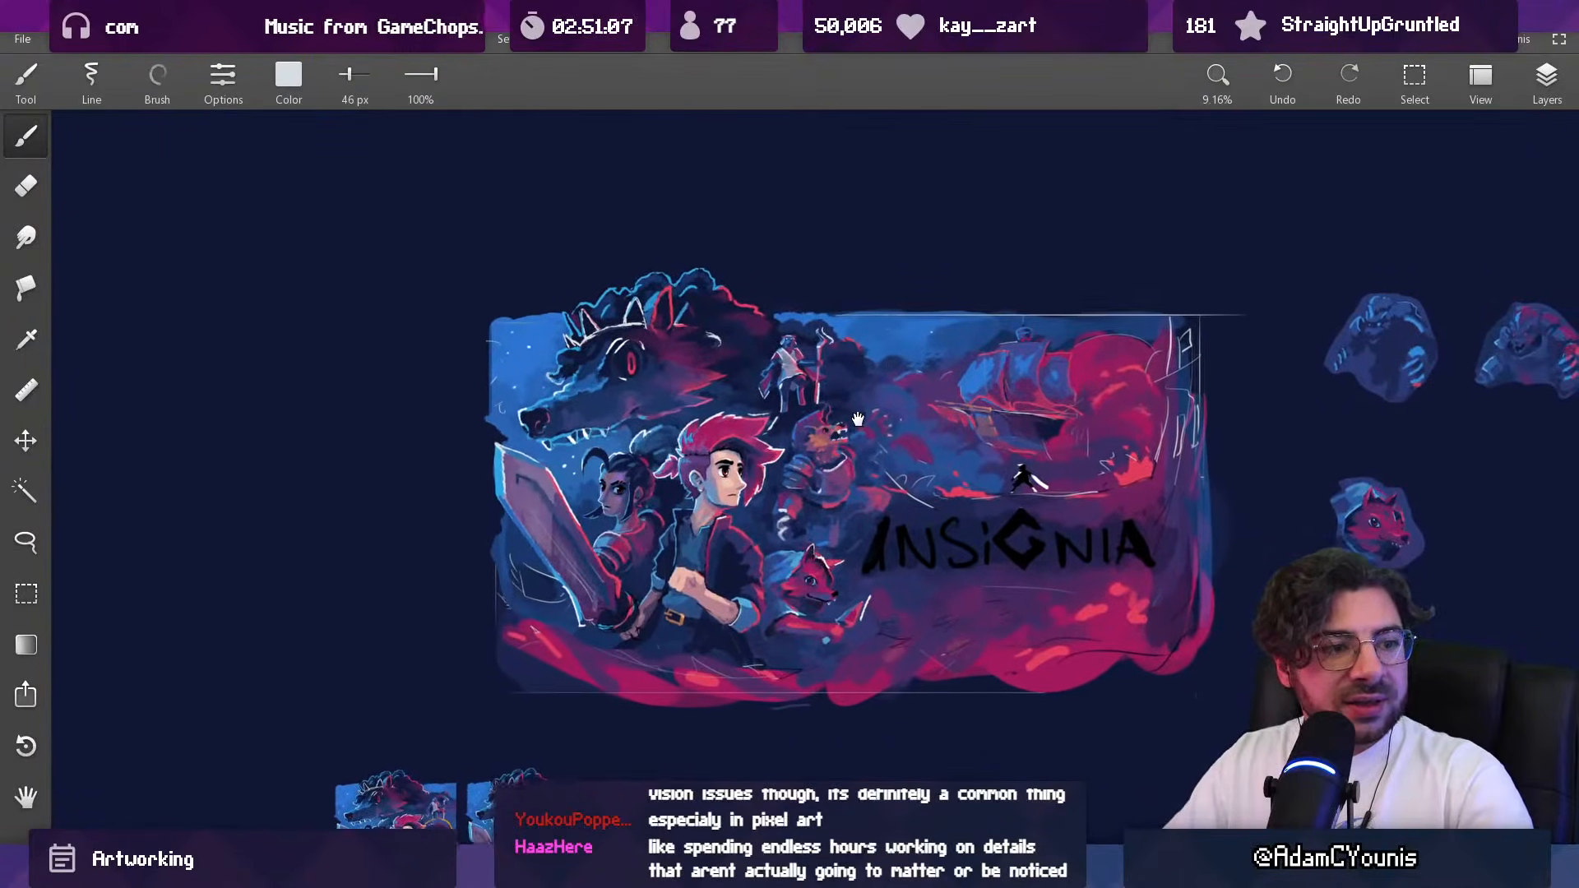
scroll(831, 370, up, 5)
drag(810, 378, 810, 362)
alt+click(753, 404)
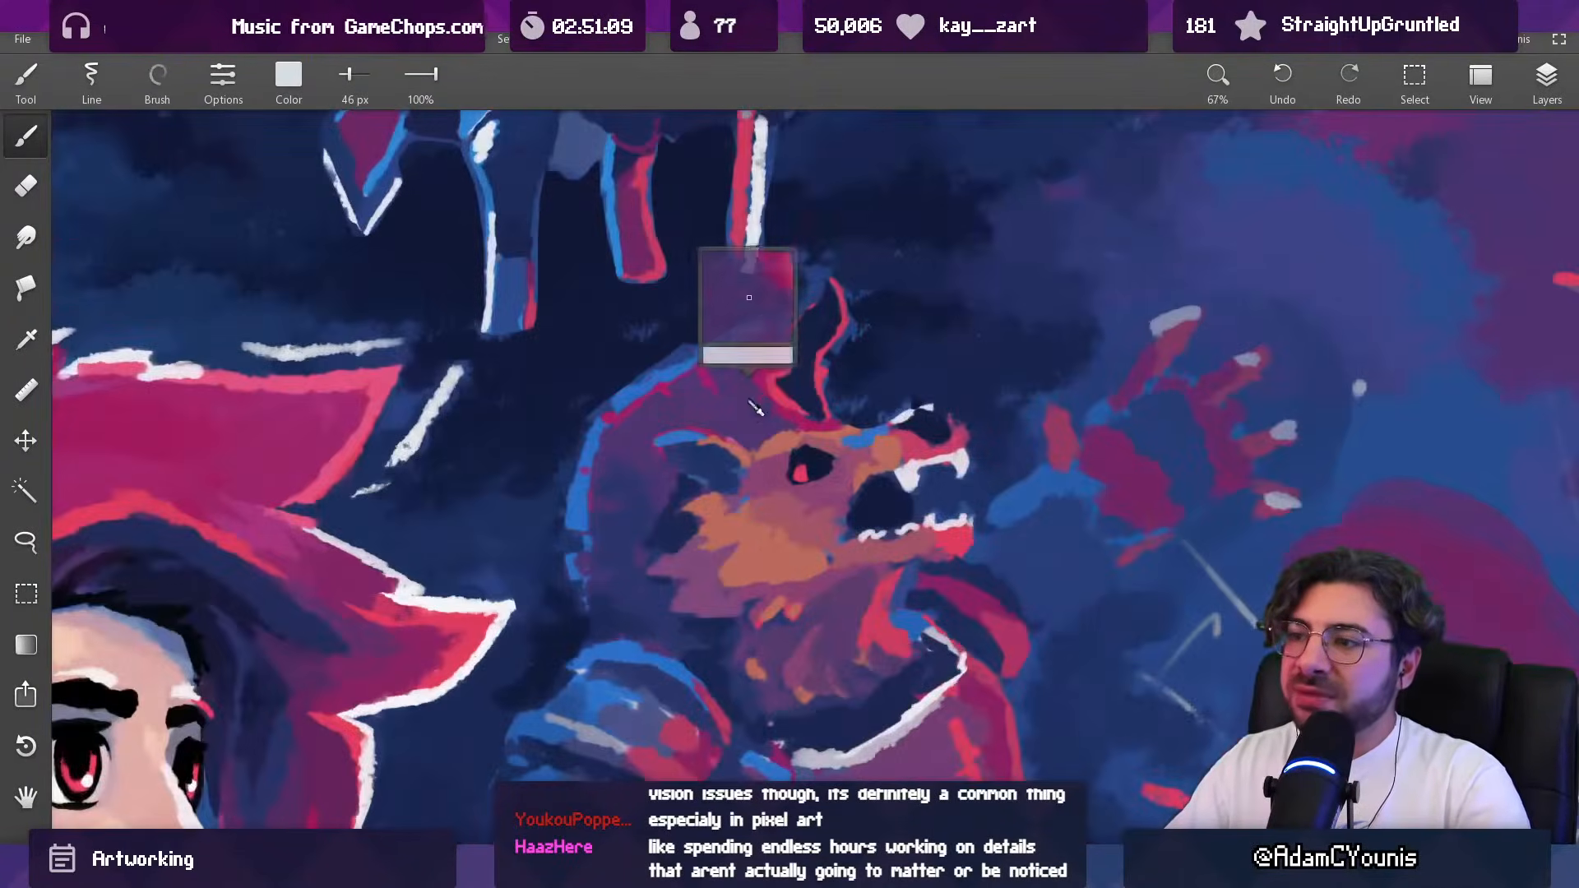
alt+click(642, 488)
drag(714, 370, 741, 375)
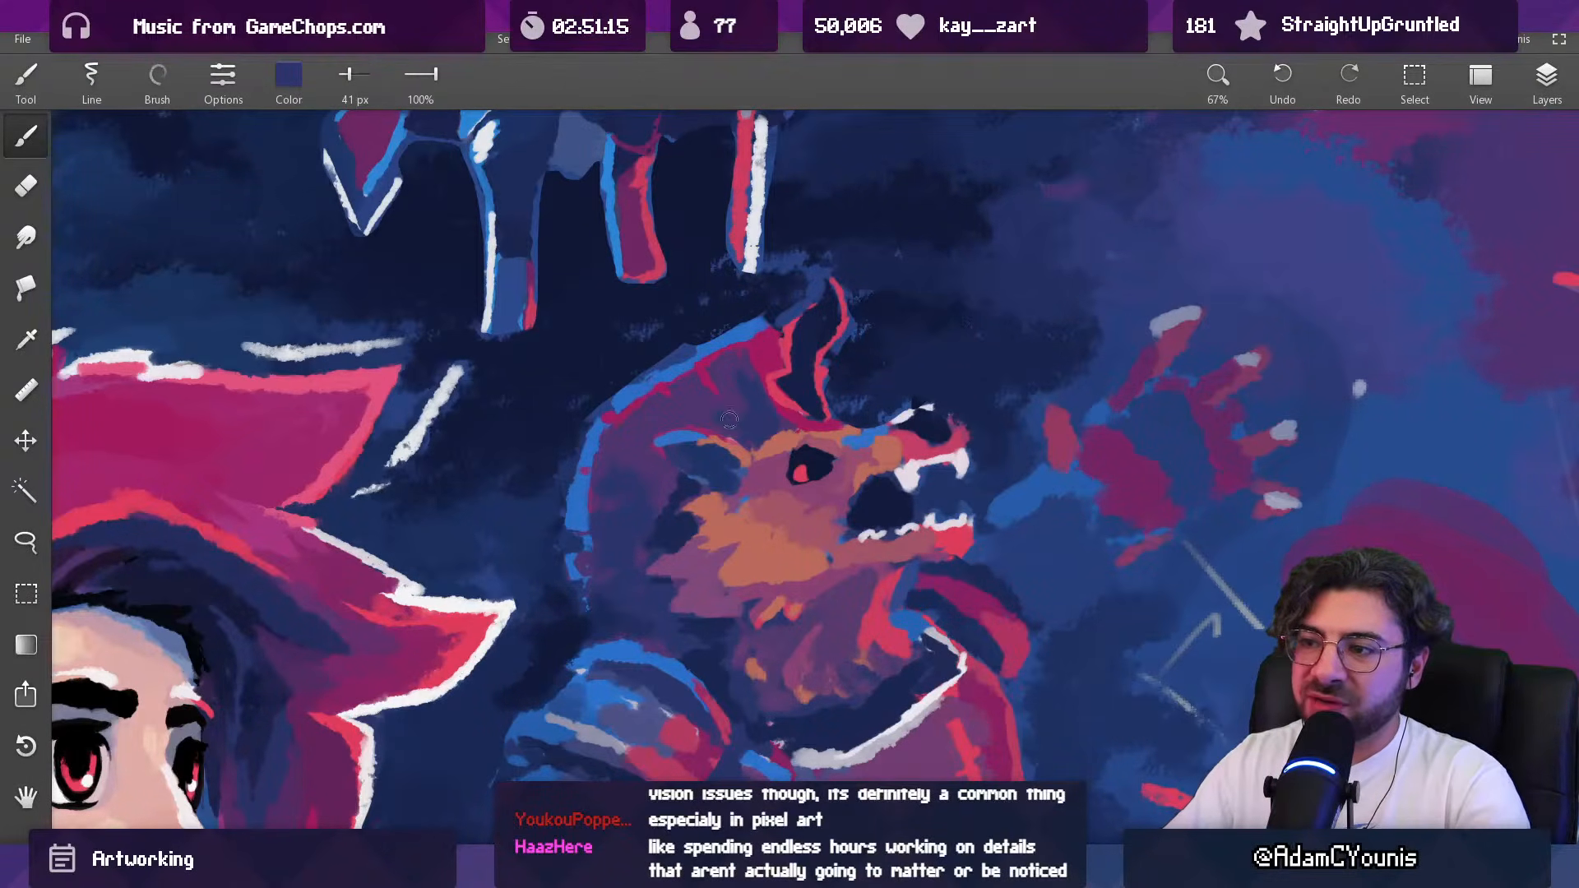
Step: Refine the back edge of the armoured beast's hood with sampled blue and magenta, using a 27 px brush
drag(743, 385, 716, 361)
alt+click(683, 463)
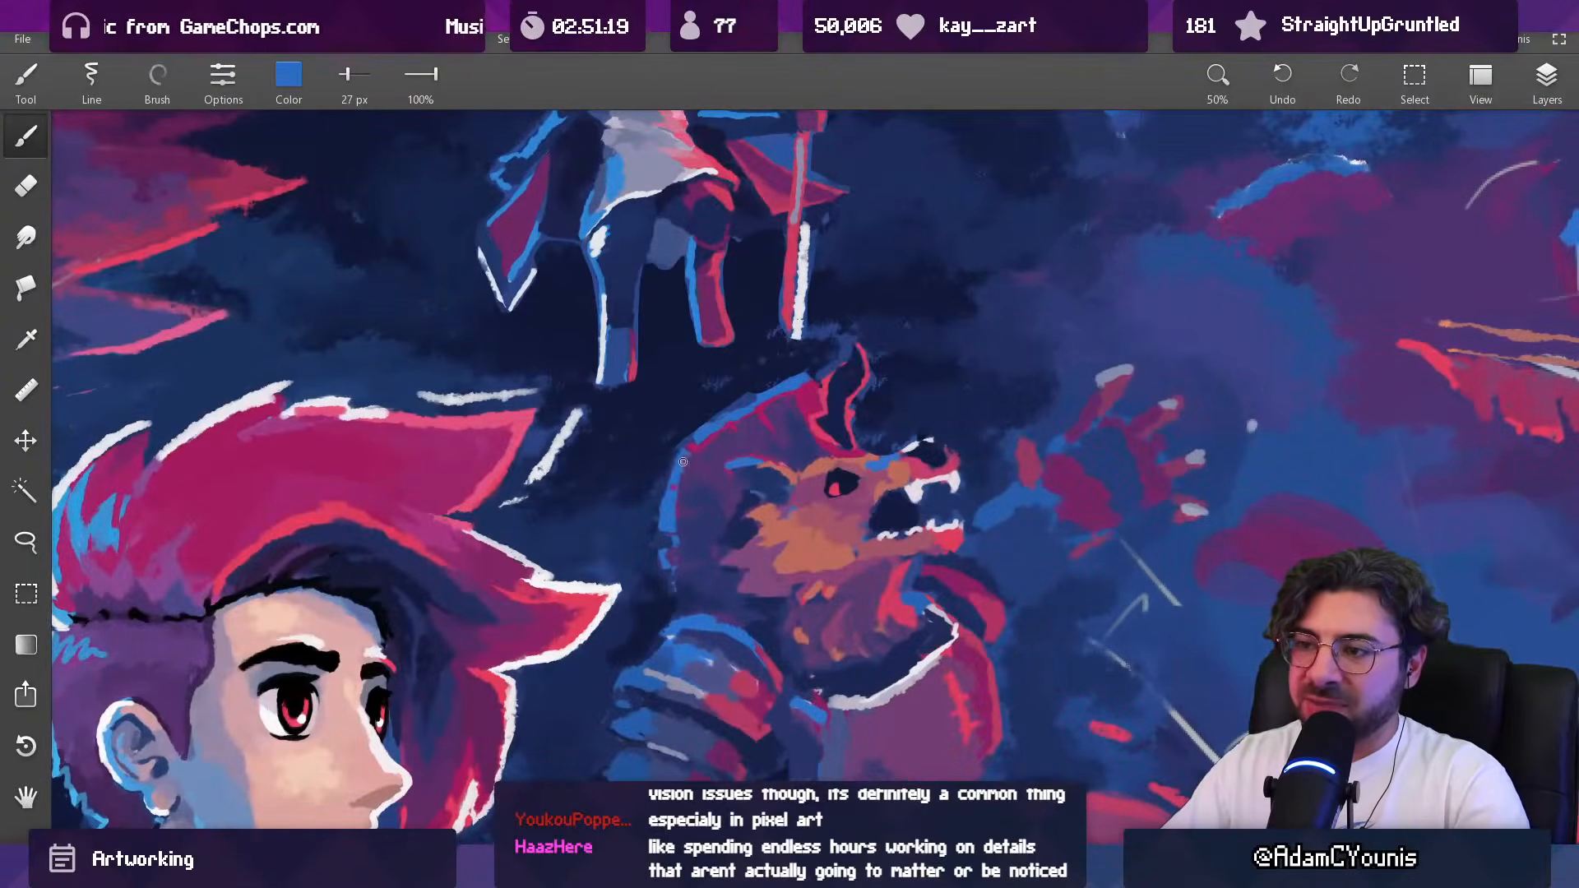
alt+click(693, 461)
alt+click(695, 454)
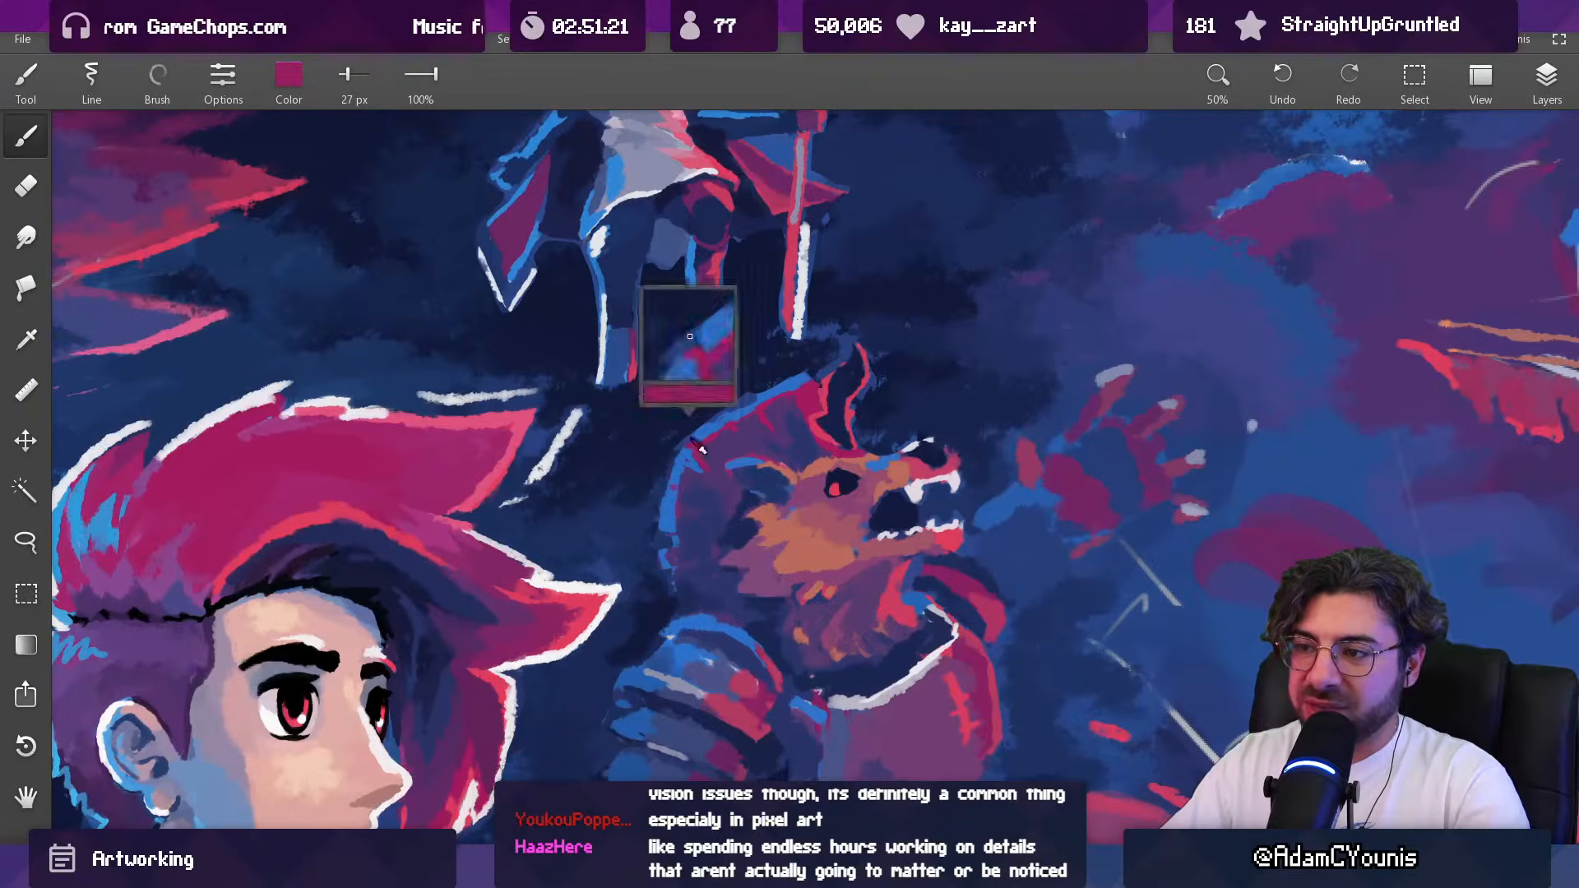
alt+click(689, 462)
drag(690, 448, 681, 457)
alt+click(670, 449)
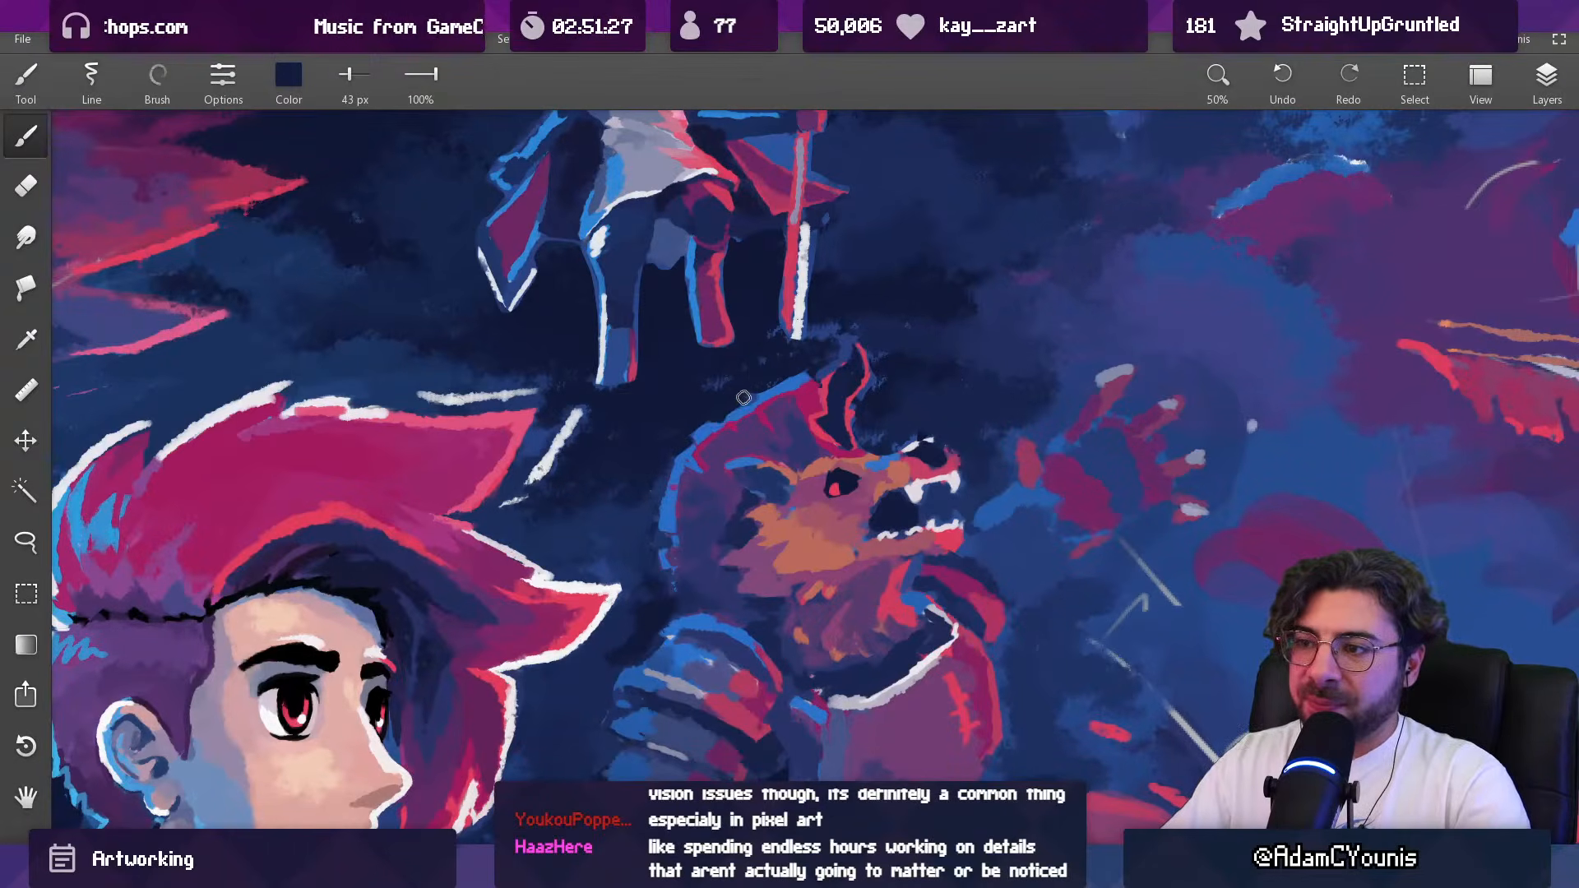
Step: Trim the background along the hood's upper edge in dark navy and shade inside the hood in sampled purple, using a 43 px brush
drag(783, 360, 783, 450)
drag(791, 378, 782, 318)
alt+click(781, 413)
alt+click(761, 420)
alt+click(777, 422)
drag(761, 420, 818, 461)
alt+click(758, 434)
drag(819, 396, 820, 247)
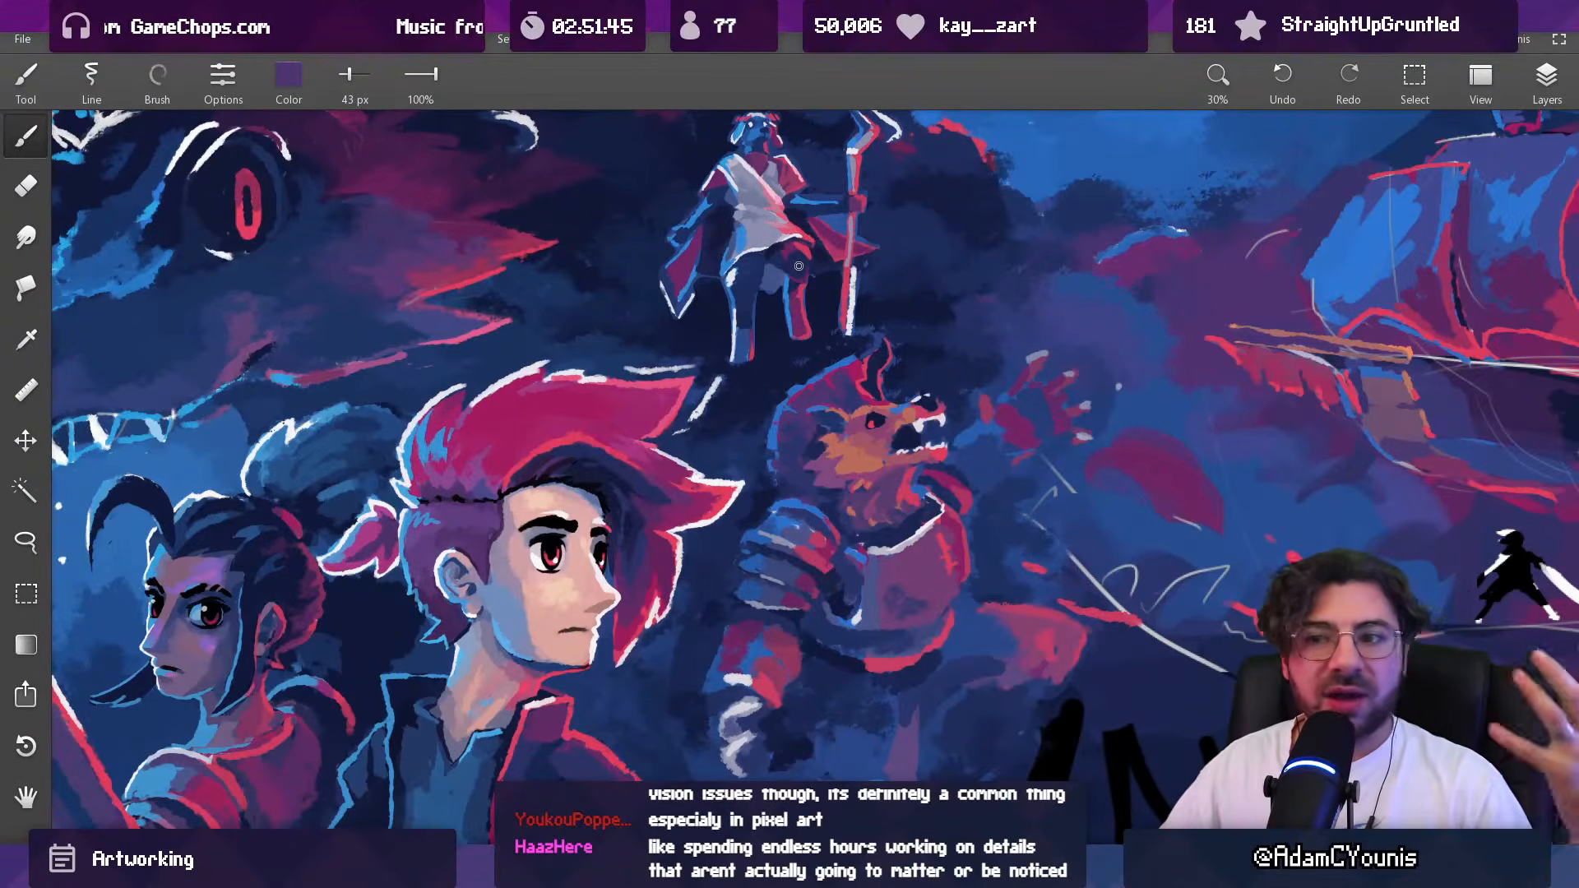
Step: Toggle the Clipboard 1 layer's visibility to check it, and retouch the area above the dark-haired woman's bun in navy with a 52 px brush
alt+click(326, 404)
key(e)
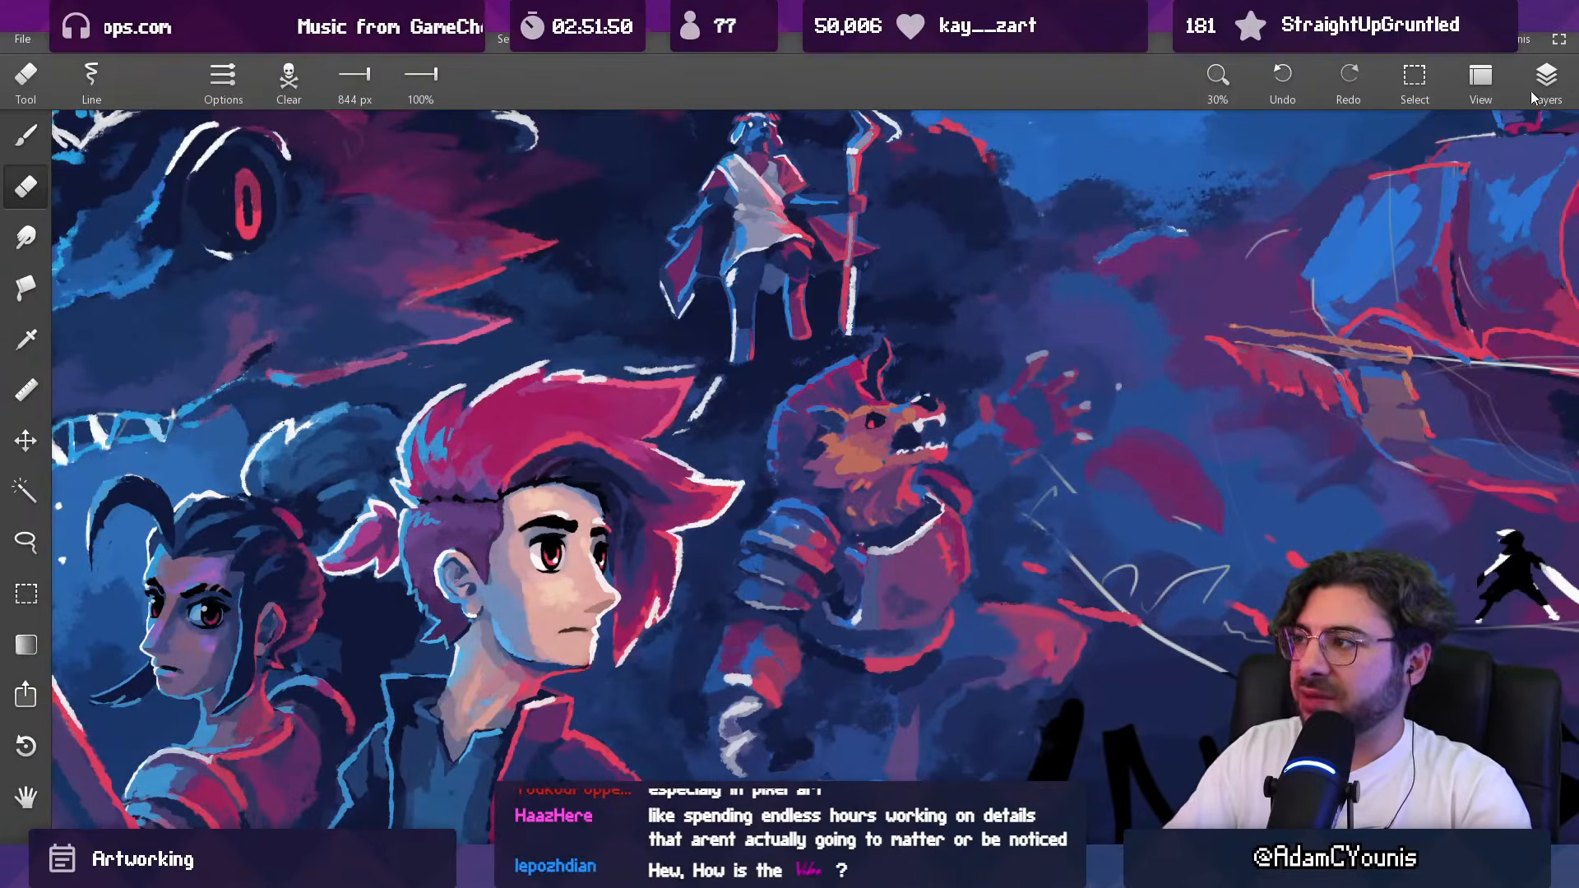
click(1529, 95)
click(1413, 367)
click(1357, 366)
click(1356, 366)
click(1323, 345)
alt+click(336, 402)
drag(364, 399, 339, 403)
scroll(373, 398, down, 5)
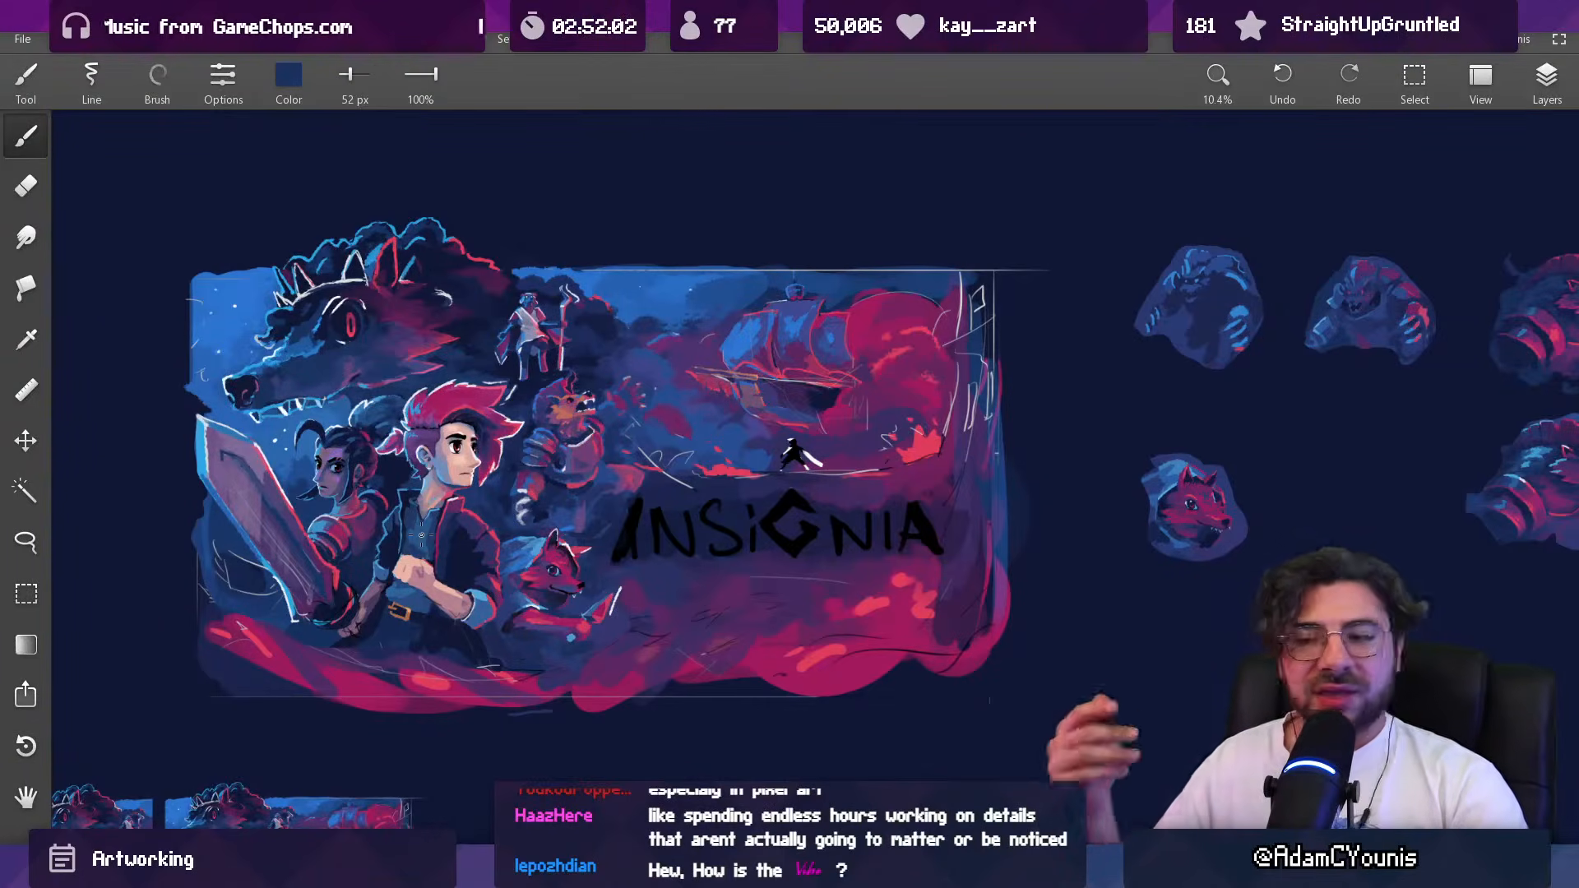
Step: Select the uppermost Copy layer and trim the background beside the breastplate's shoulder in navy, bringing the brush down to 40 px
scroll(601, 458, up, 5)
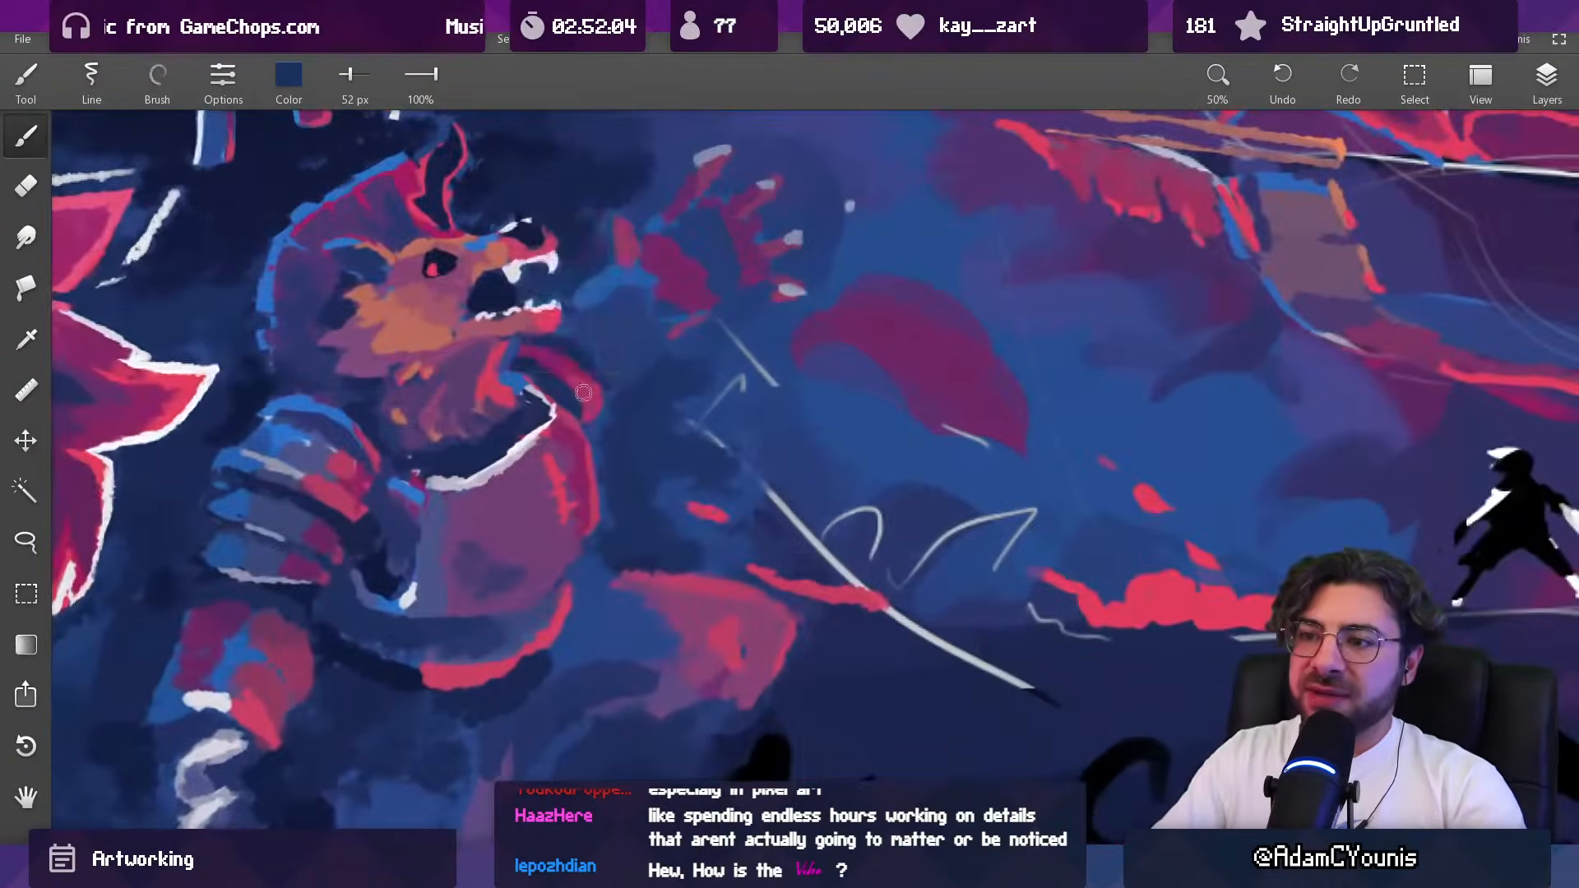
click(1531, 102)
click(1370, 229)
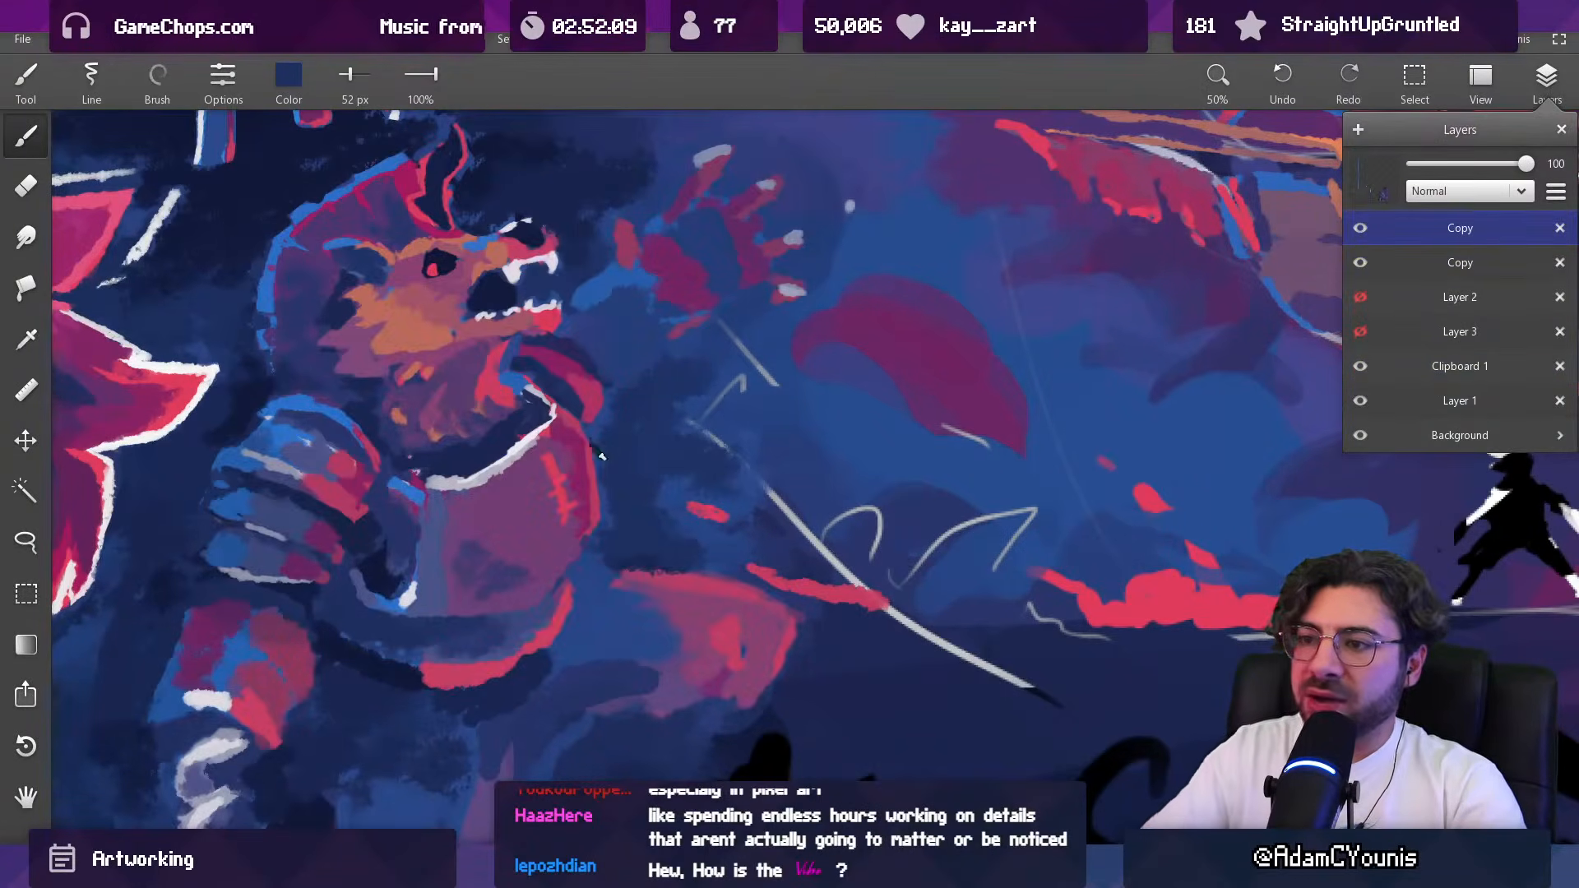
alt+click(607, 448)
drag(611, 448, 599, 433)
key([)
key([)
key([)
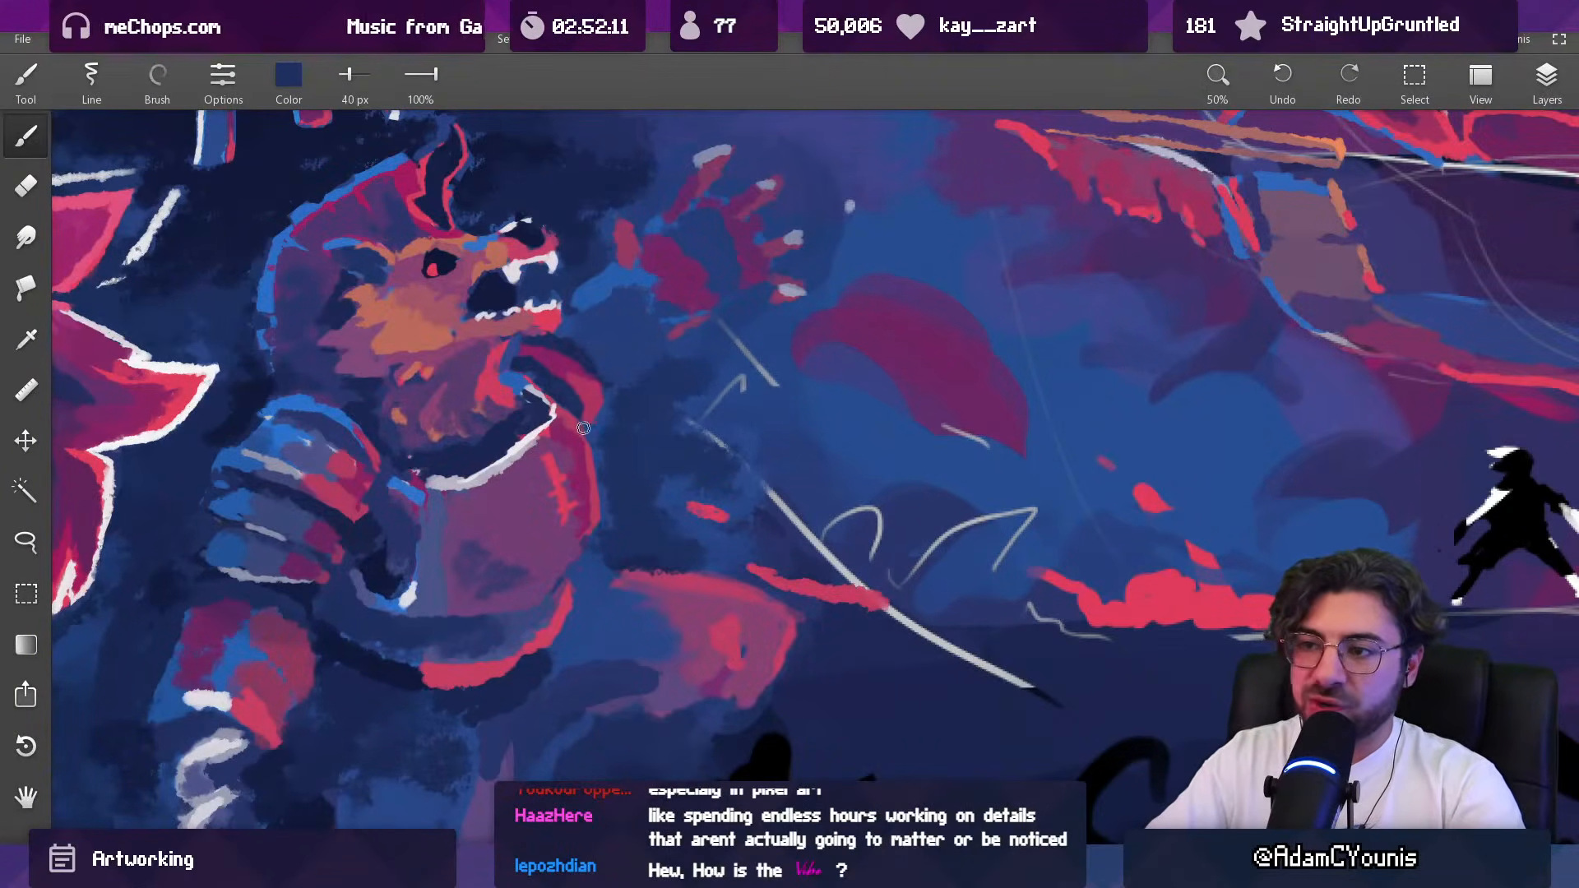
alt+click(579, 439)
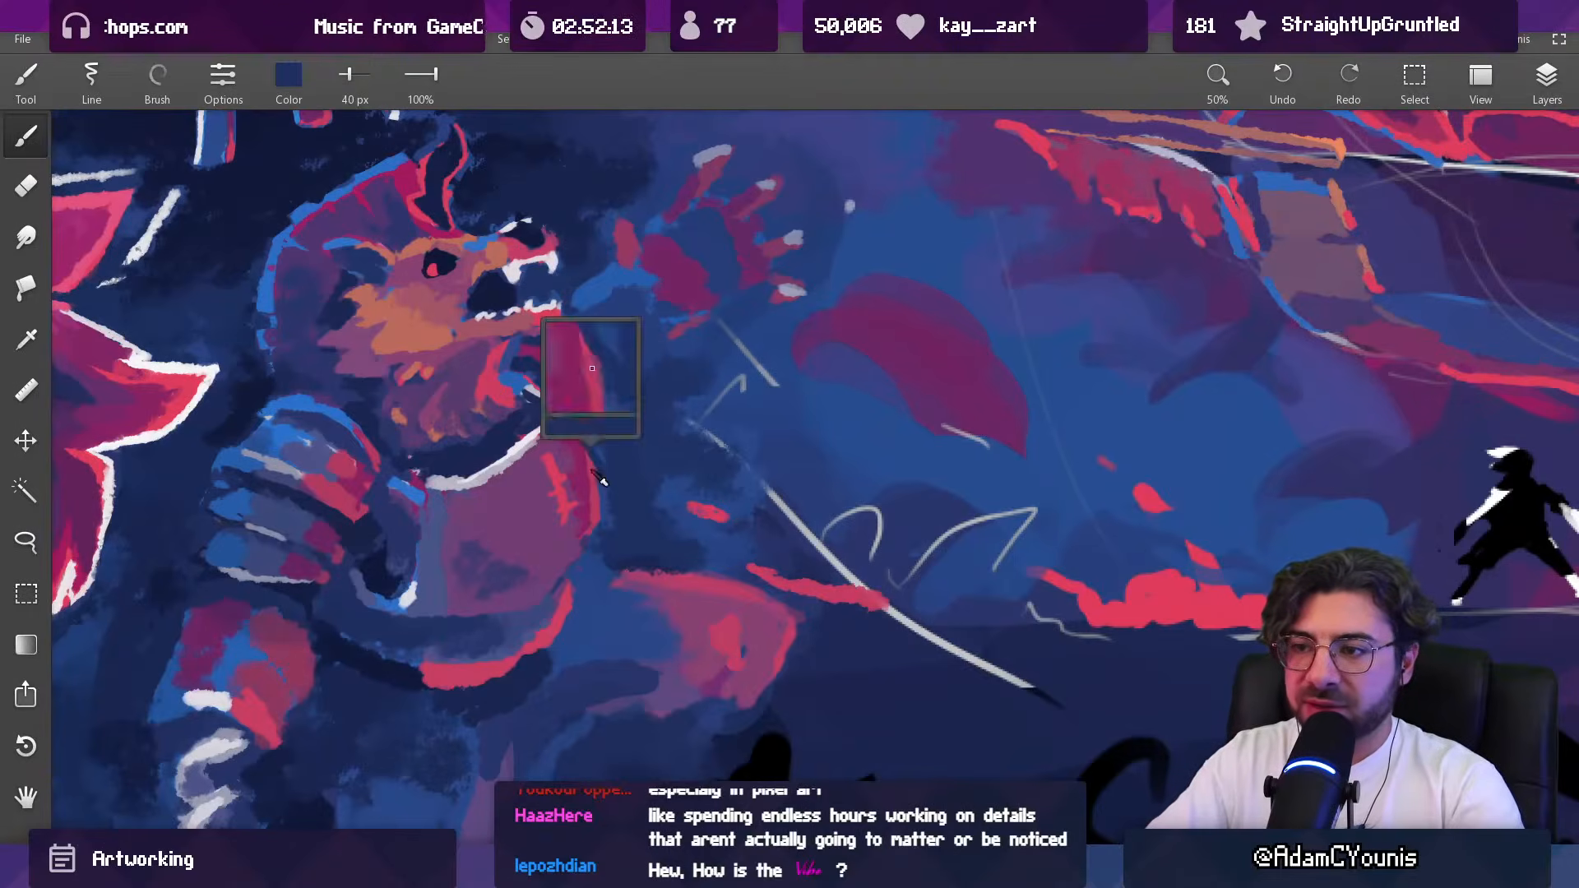
Step: Retouch the breastplate's front edge and surface with sampled colours, using 40 px and 43 px brushes
alt+click(600, 458)
mouse_move(574, 421)
mouse_down()
mouse_move(630, 458)
mouse_move(650, 538)
mouse_up()
drag(657, 453, 707, 479)
drag(681, 473, 686, 393)
alt+click(699, 485)
alt+click(689, 467)
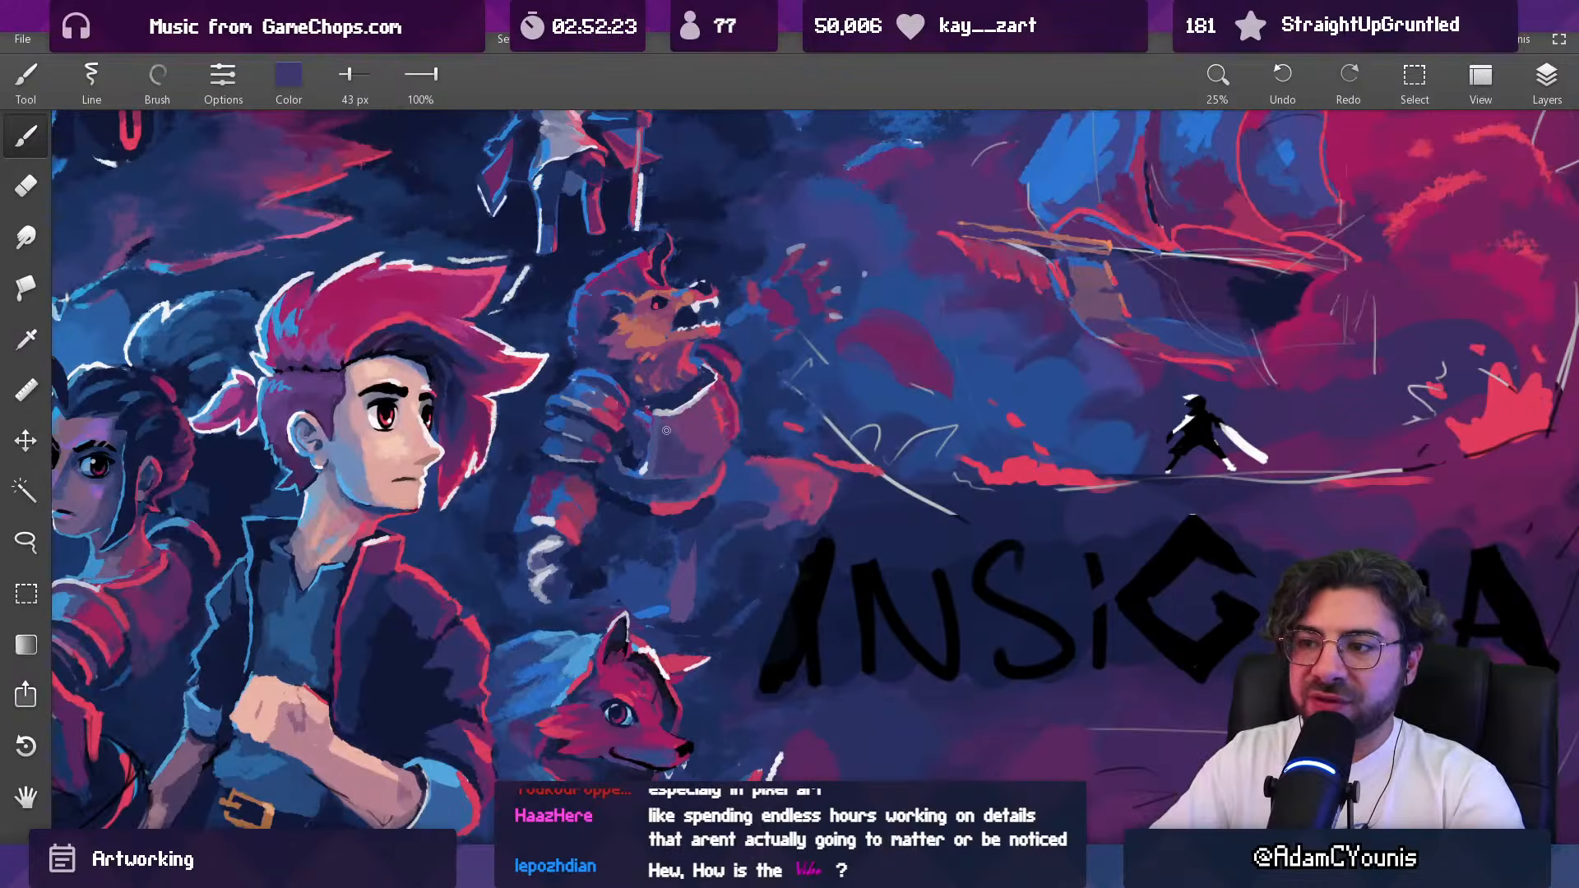
Step: Smooth the lower breastplate over its dark spots in sampled purple, using 63 px, 60 px and 43 px brushes
drag(699, 398, 666, 645)
drag(703, 412, 700, 156)
alt+click(699, 418)
key(bracketright)
key(bracketright)
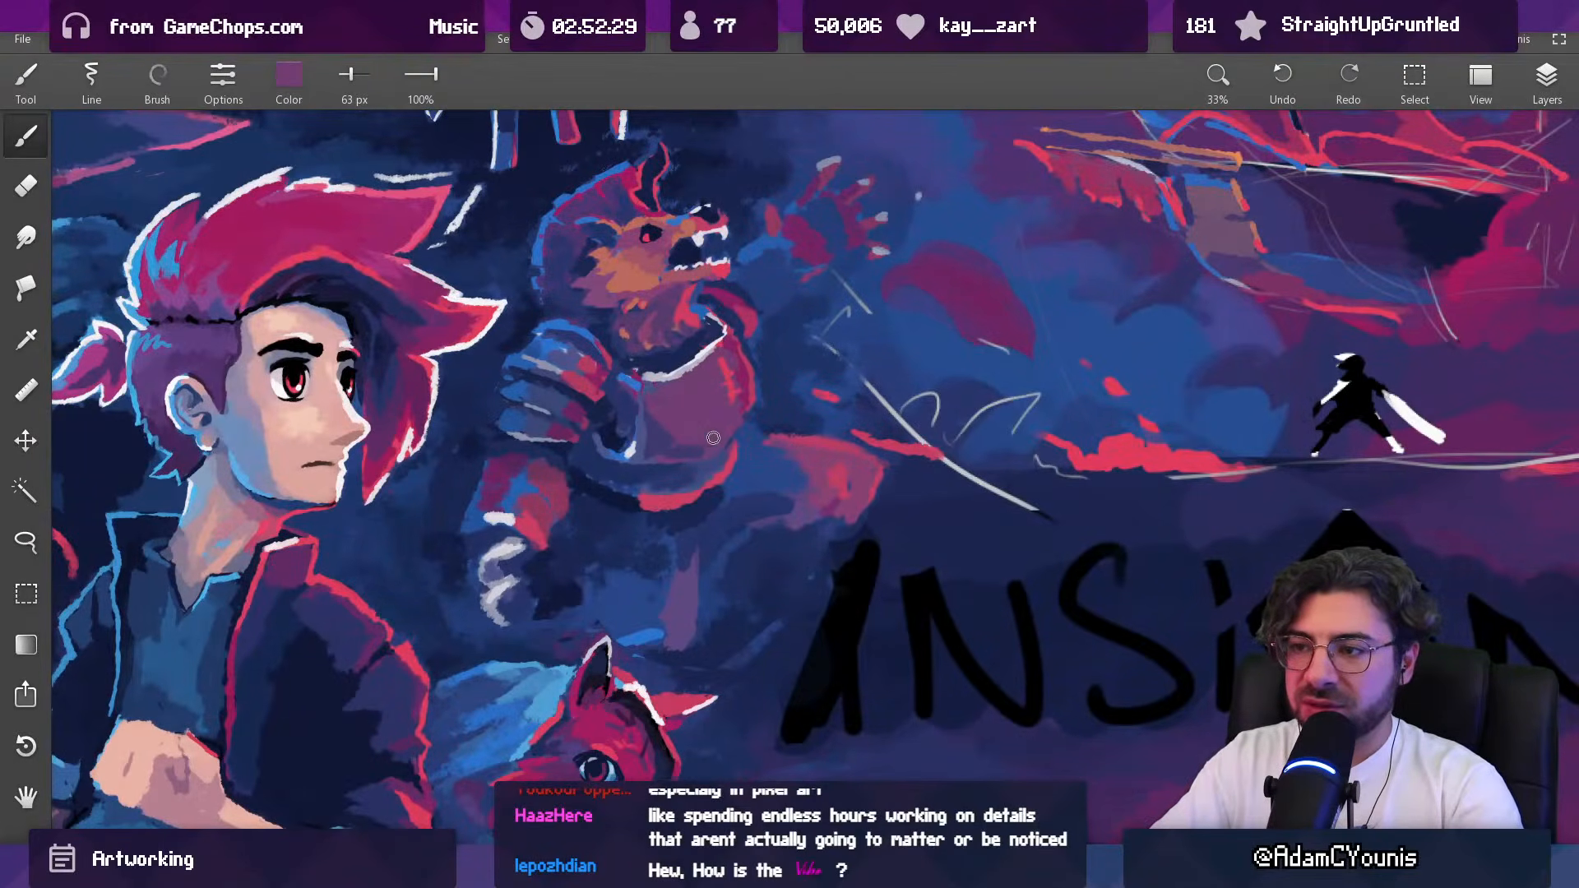
right_click(708, 443)
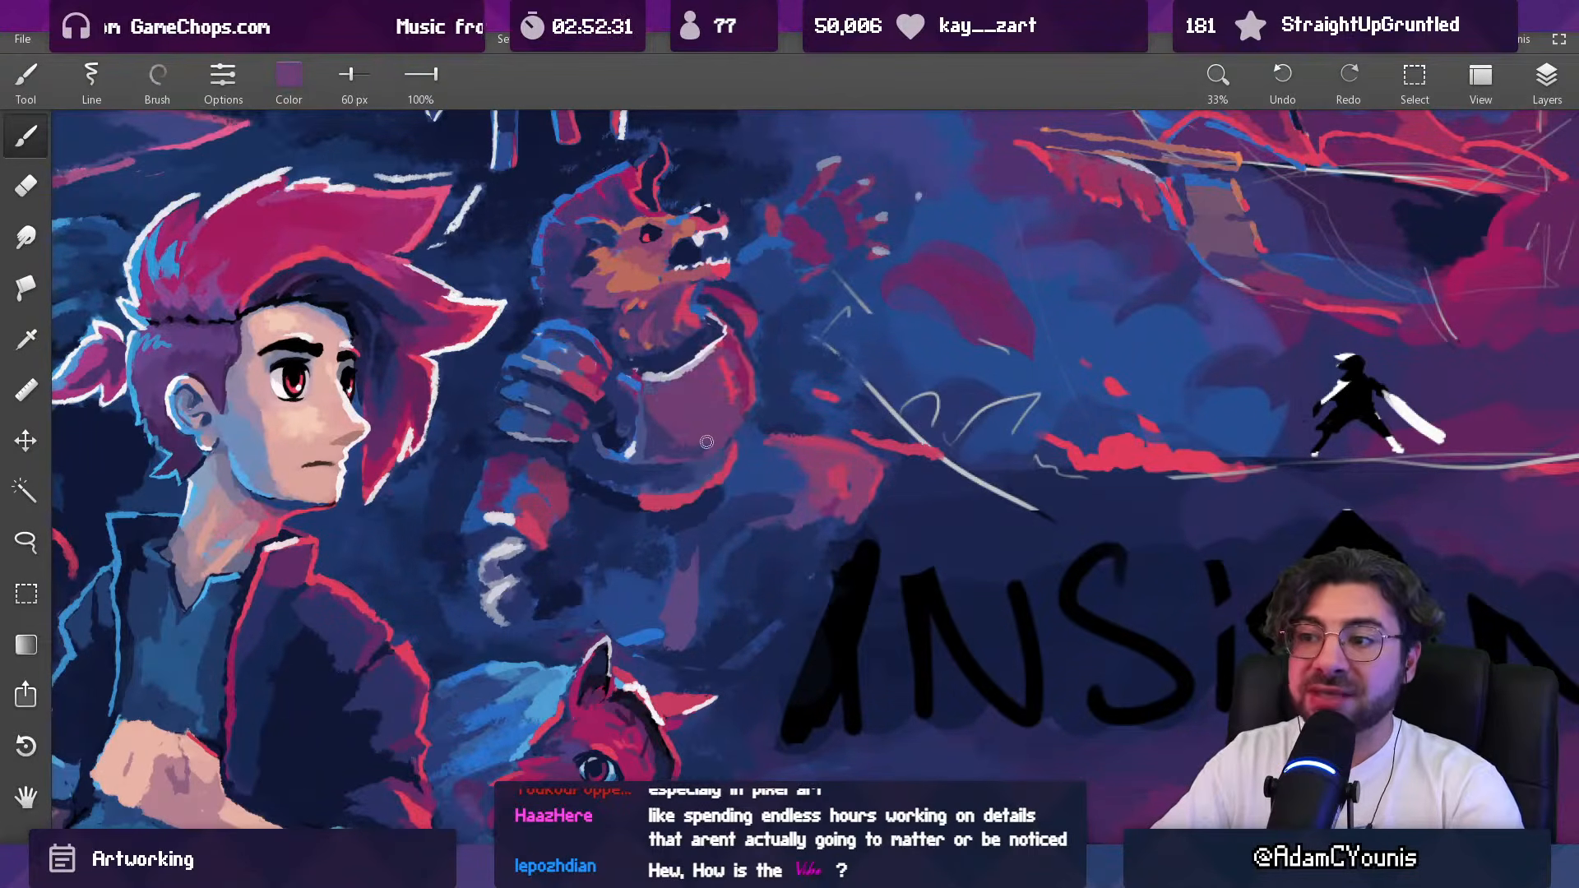
drag(710, 454, 696, 456)
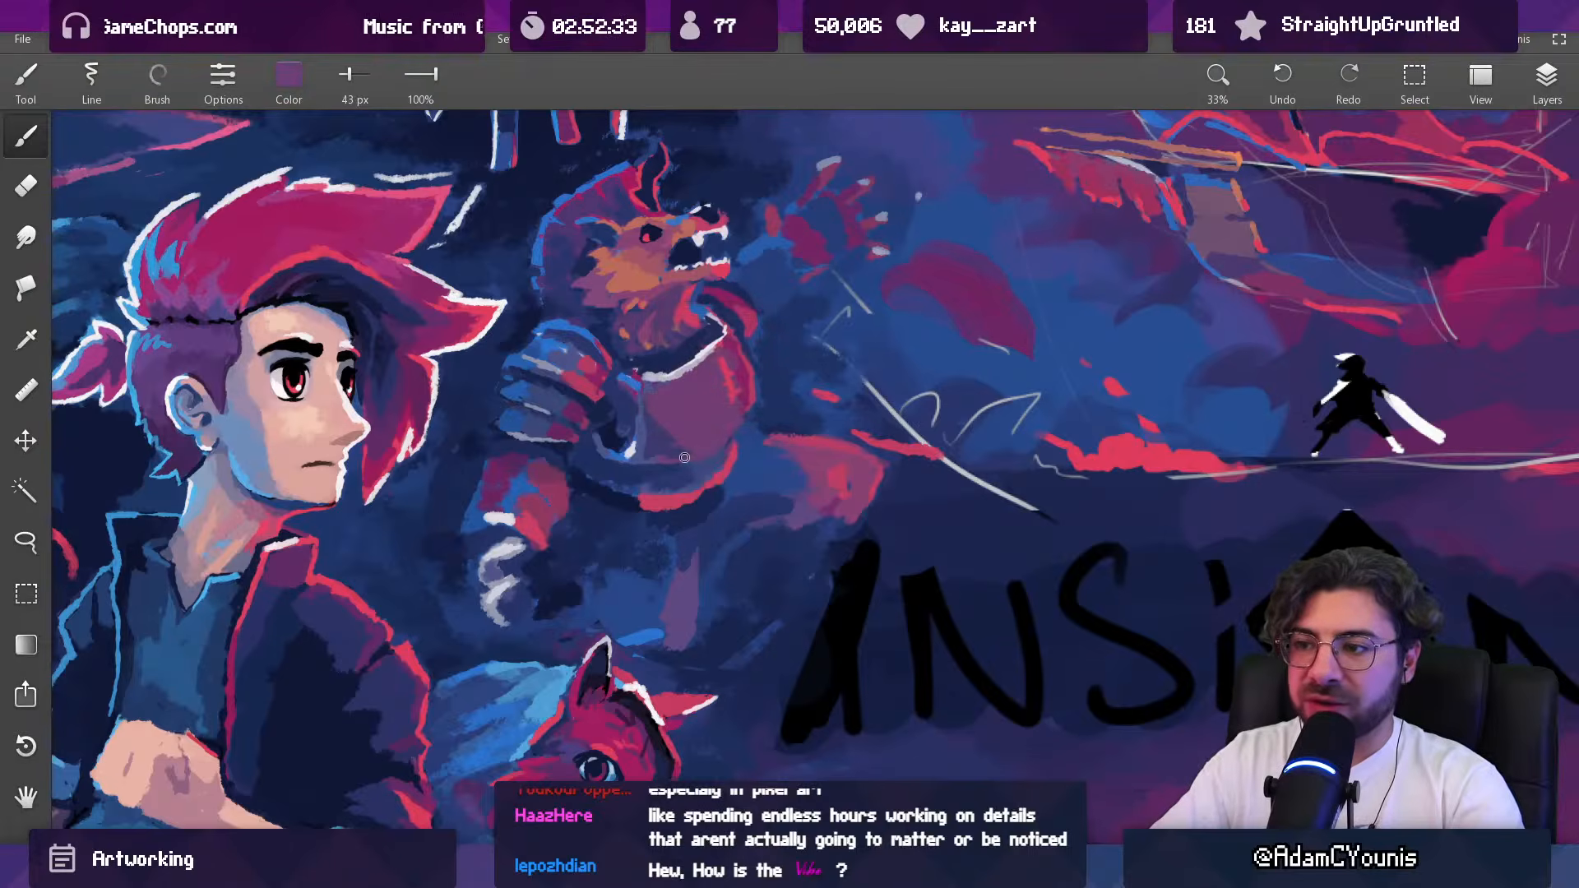
Step: Shade the breastplate's bottom edge above the lower rim in sampled navy and indigo, using 64 px and 48 px brushes
right_click(705, 465)
right_click(671, 471)
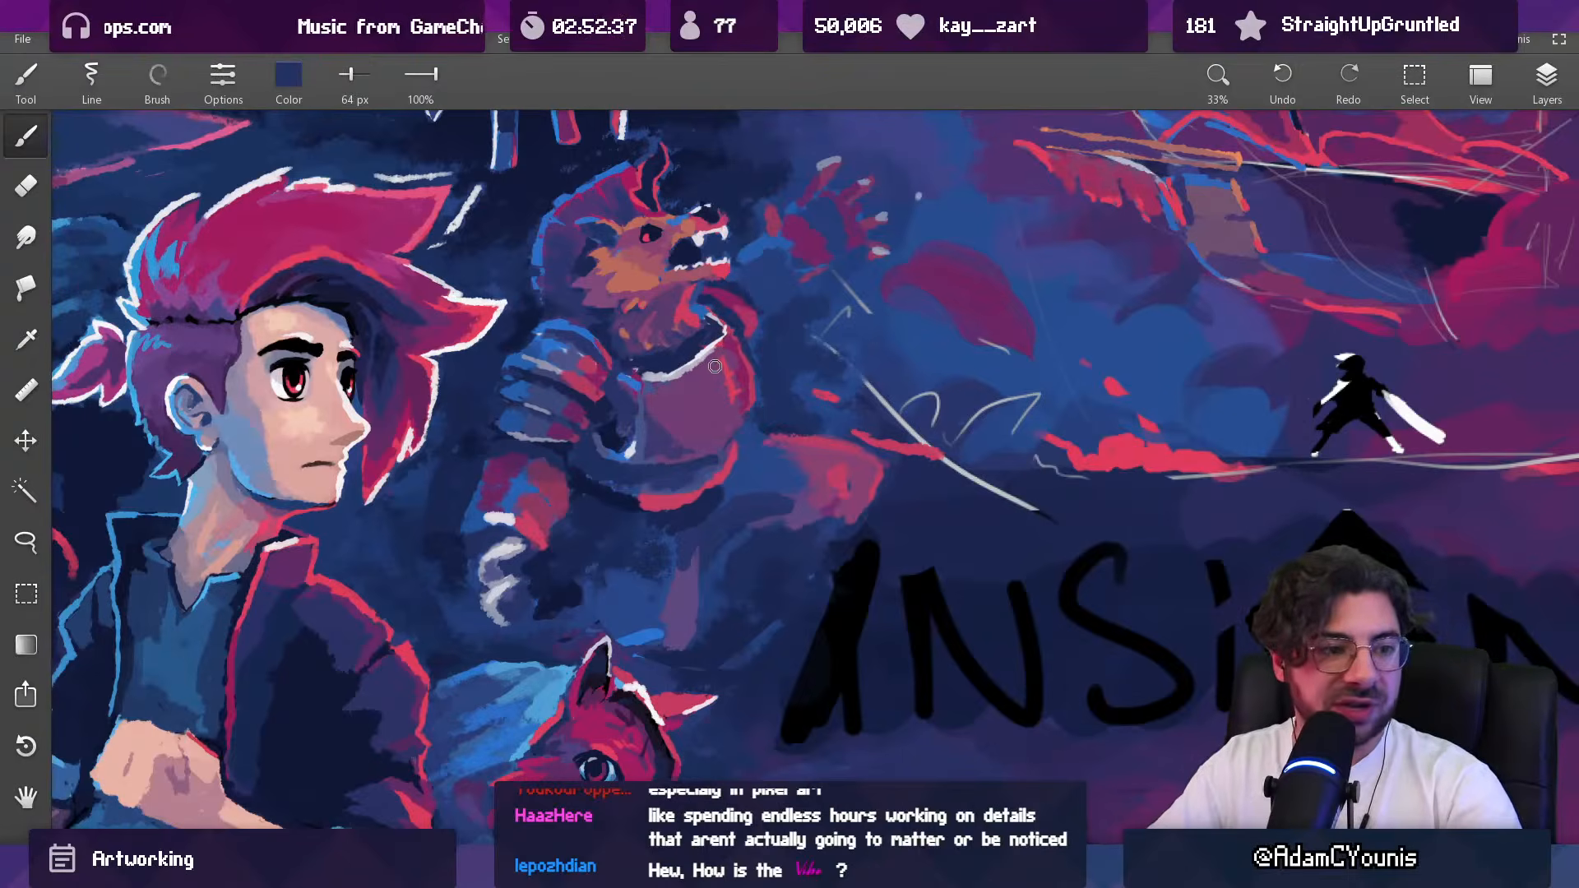
drag(738, 449, 729, 416)
right_click(689, 457)
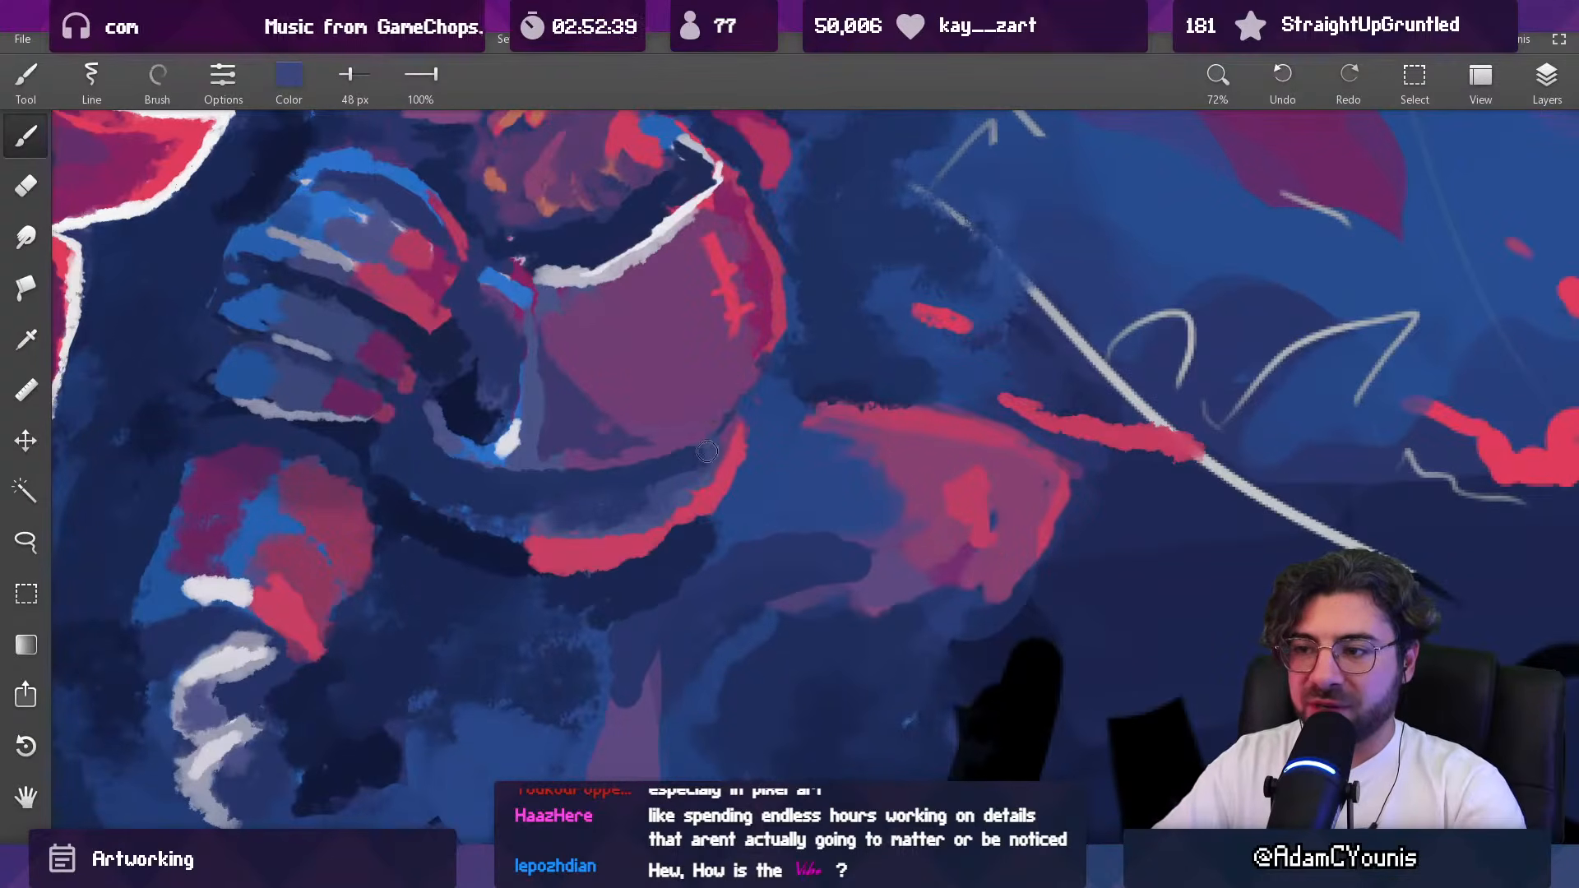
drag(692, 374, 703, 429)
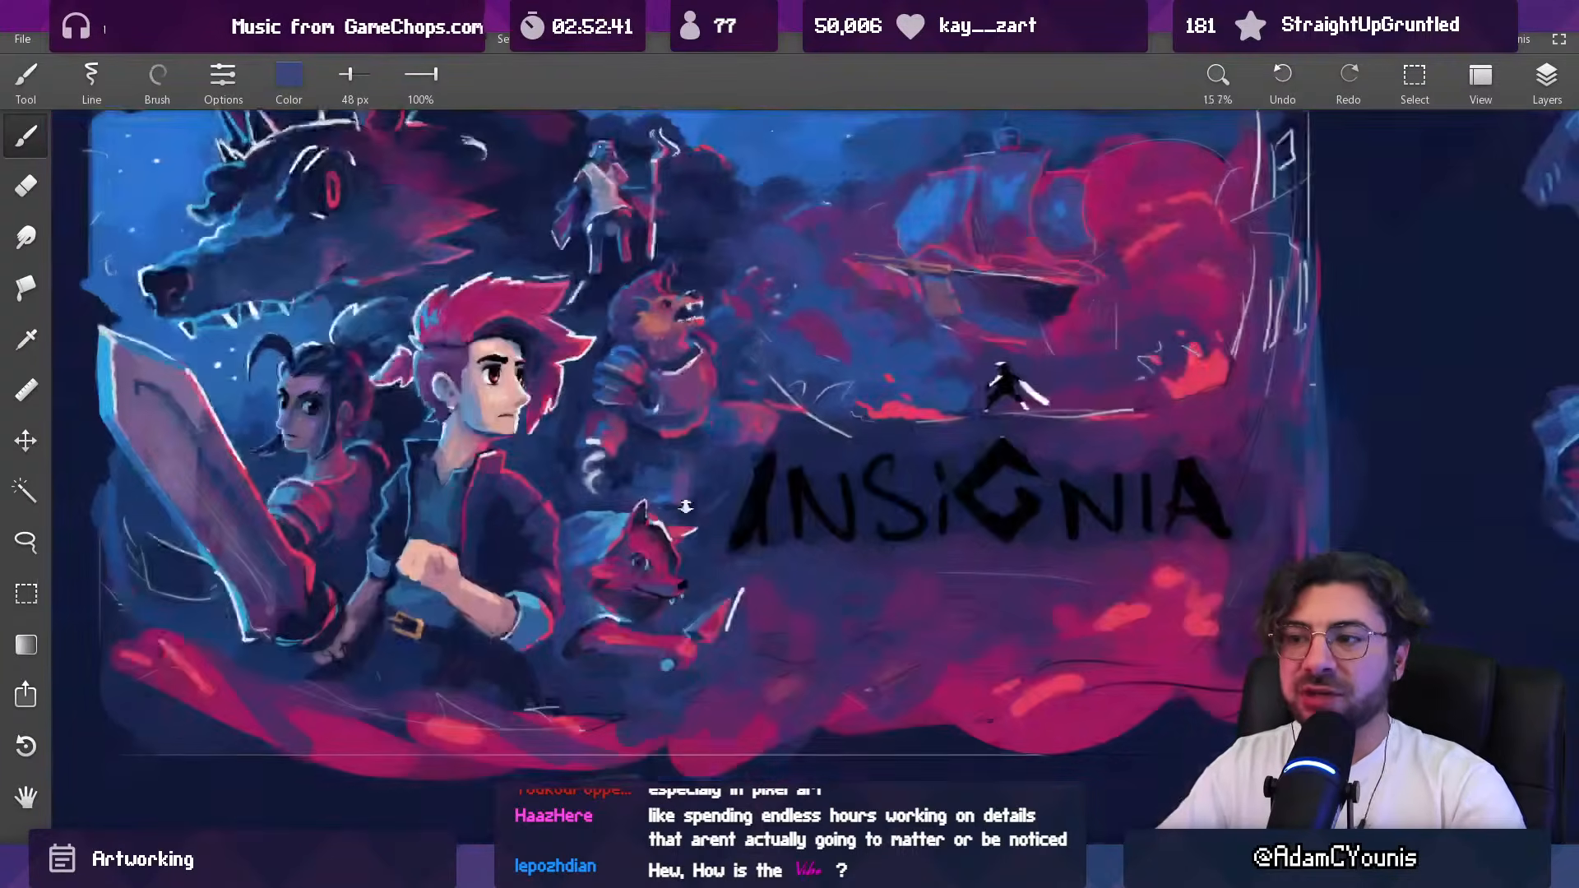
Step: Darken the back end of the lower rim's red highlight in sampled magenta and blend blue above it with a 63 px brush
drag(690, 344, 674, 320)
alt+click(752, 309)
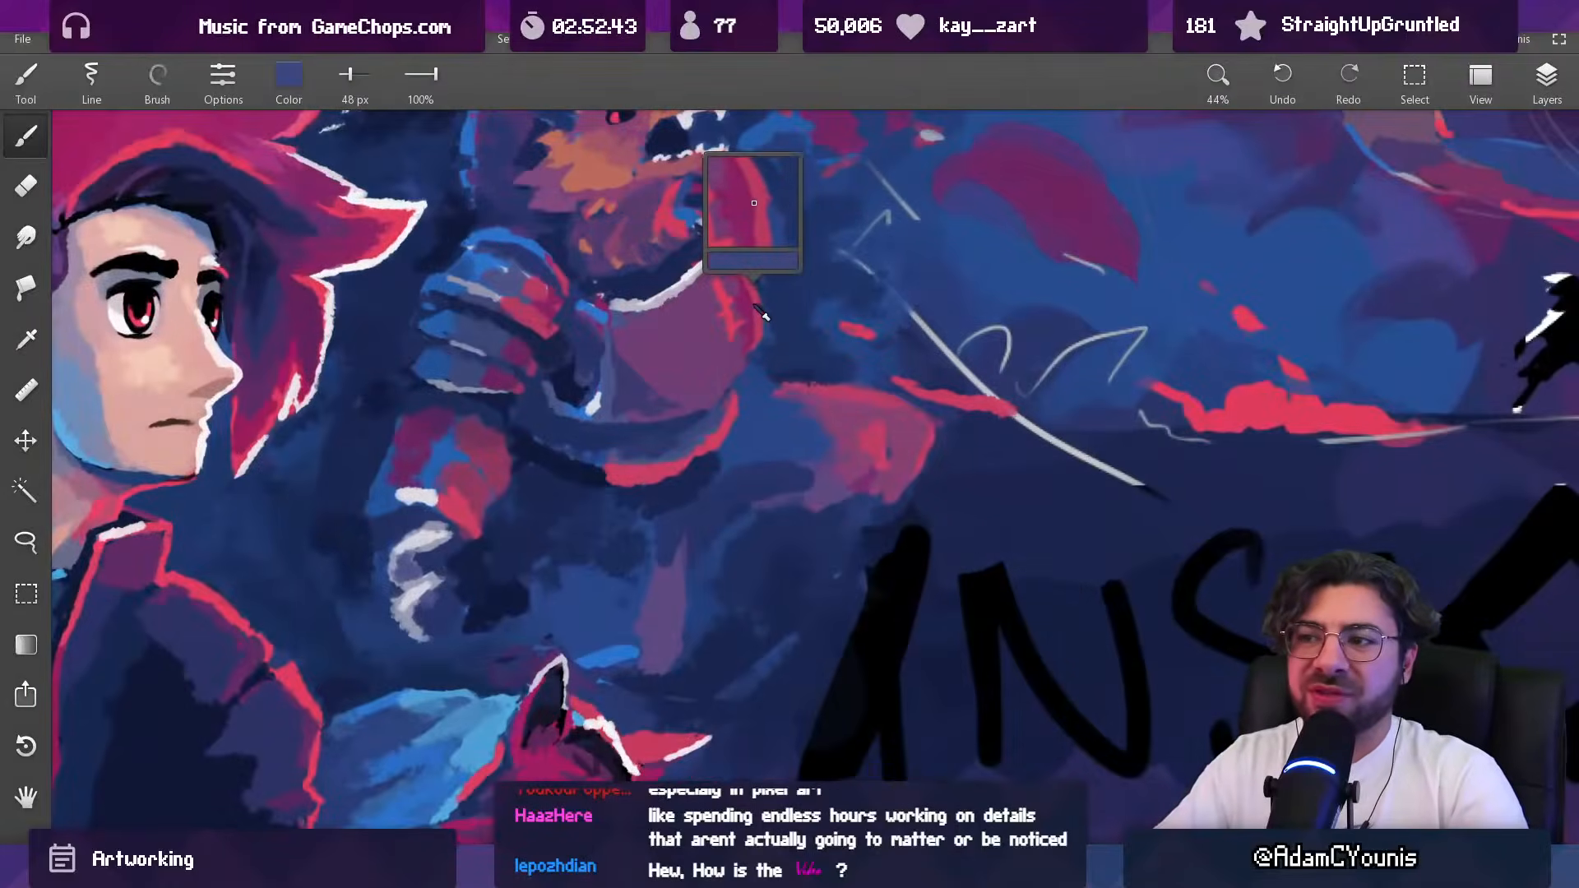
key(s)
drag(598, 477, 615, 476)
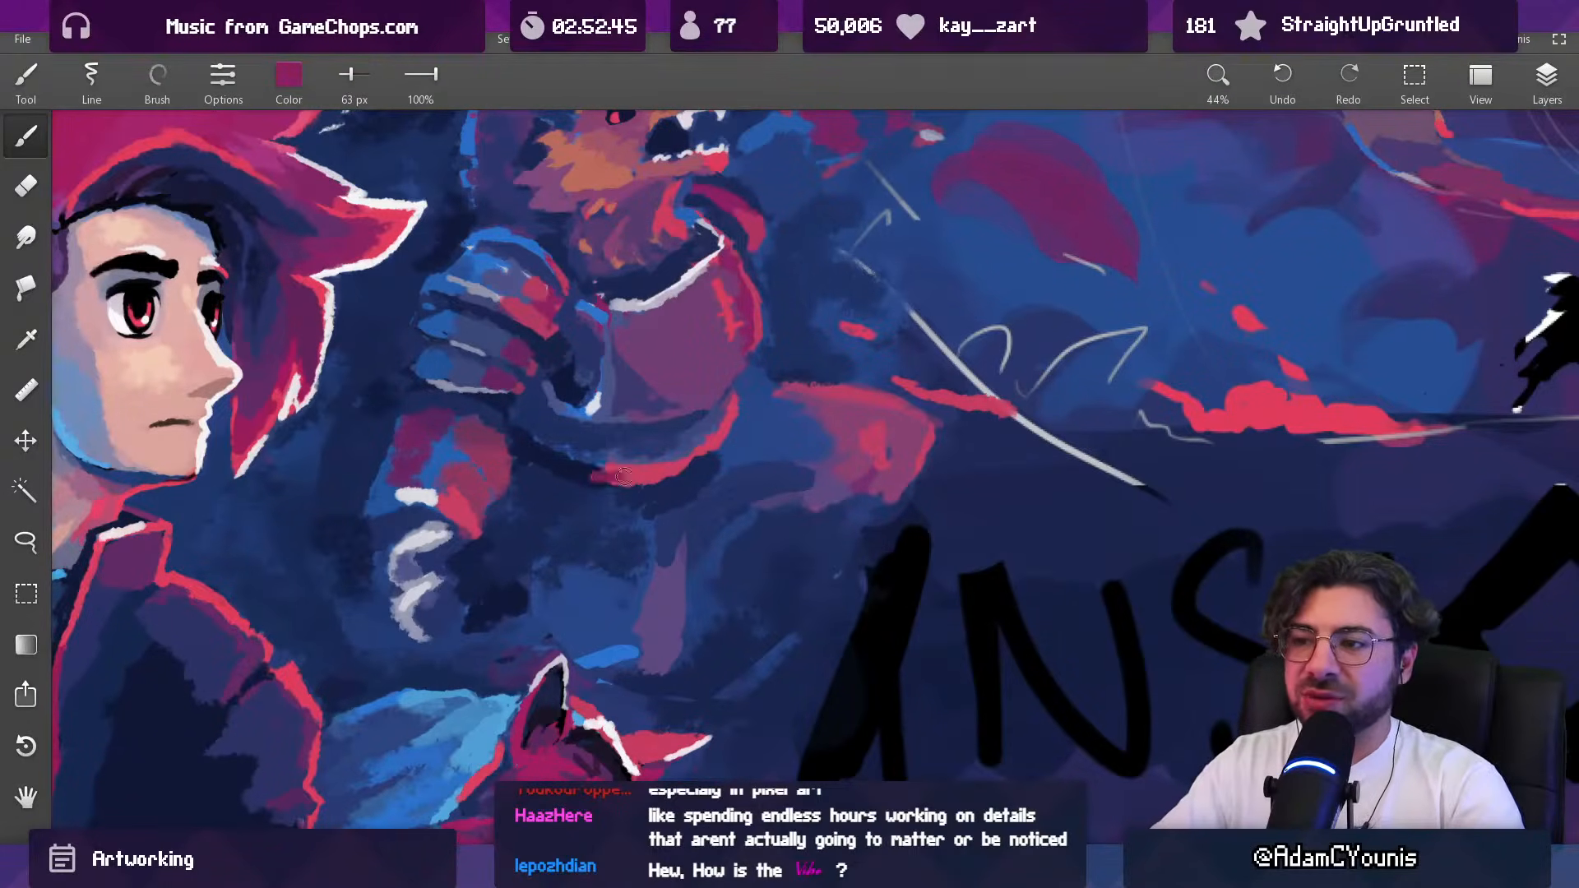
alt+click(602, 442)
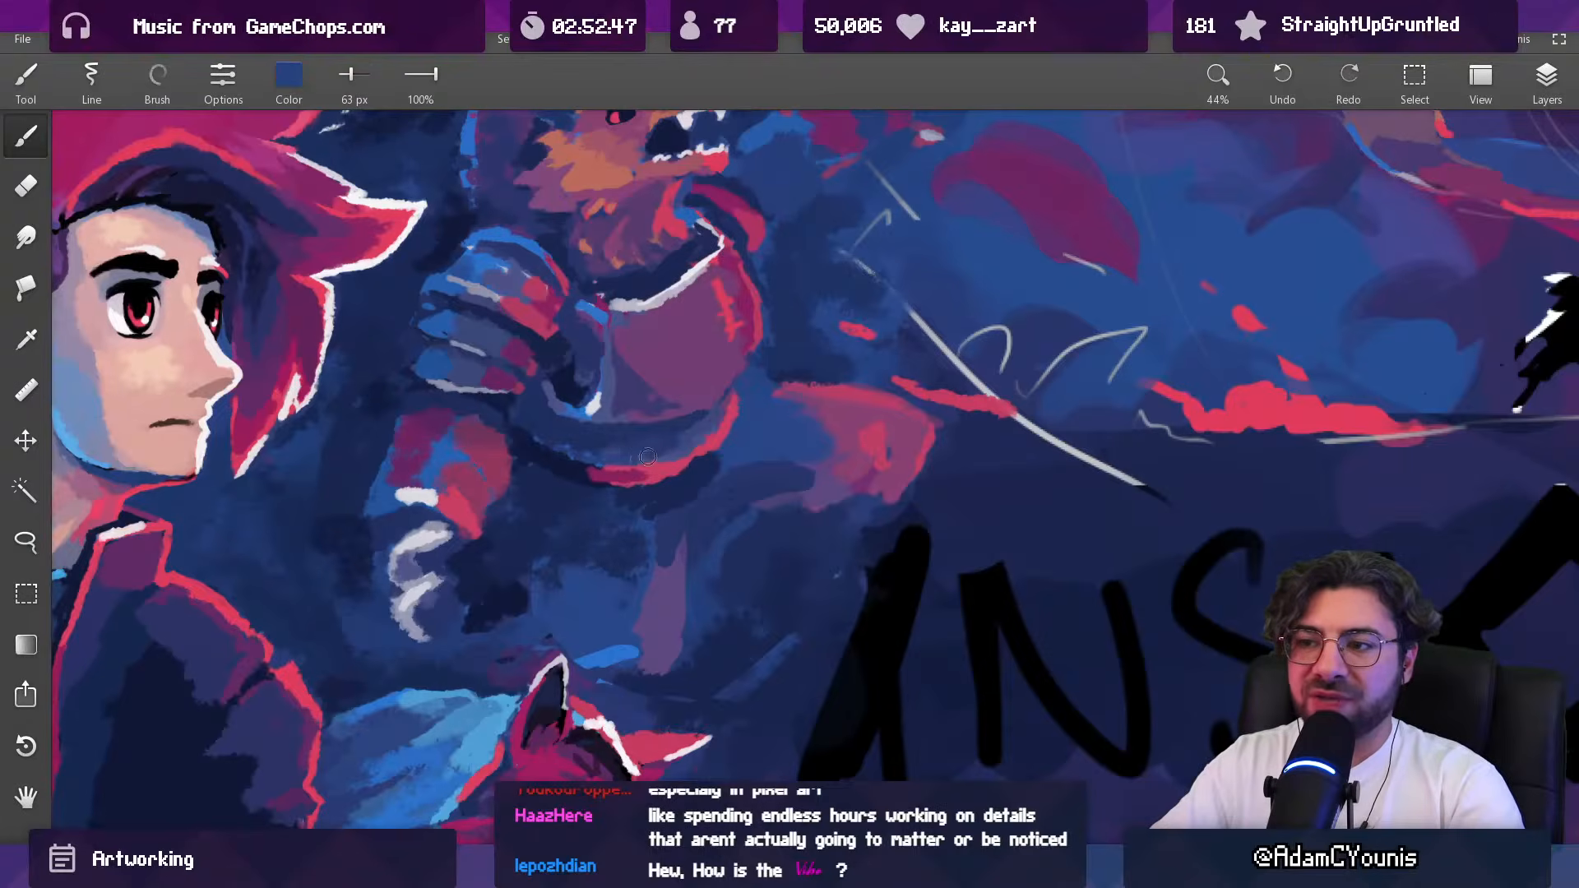
alt+click(572, 462)
Step: Darken the rim's back end below the gauntlet in navy at 64 px and start its edge light in bright blue at 37 px
mouse_move(682, 378)
mouse_down()
mouse_move(664, 420)
mouse_move(623, 400)
mouse_move(584, 422)
mouse_move(603, 429)
mouse_move(547, 409)
mouse_up()
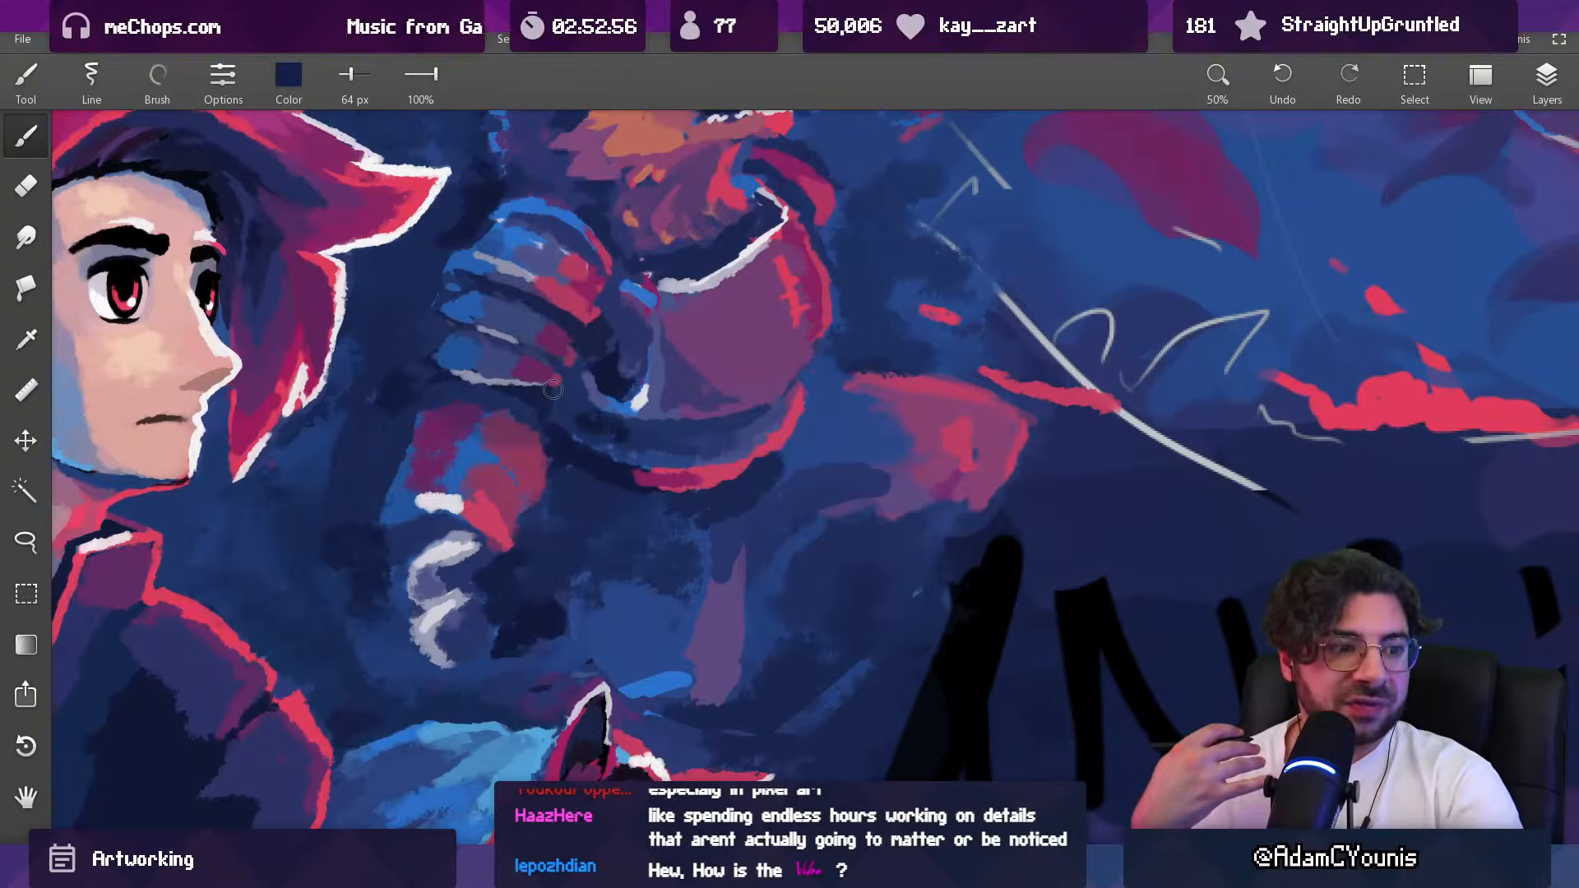
drag(553, 389, 556, 703)
drag(604, 428, 628, 250)
drag(629, 469, 631, 344)
alt+click(625, 444)
mouse_move(629, 439)
mouse_down()
mouse_move(689, 415)
mouse_move(605, 445)
mouse_up()
alt+click(693, 418)
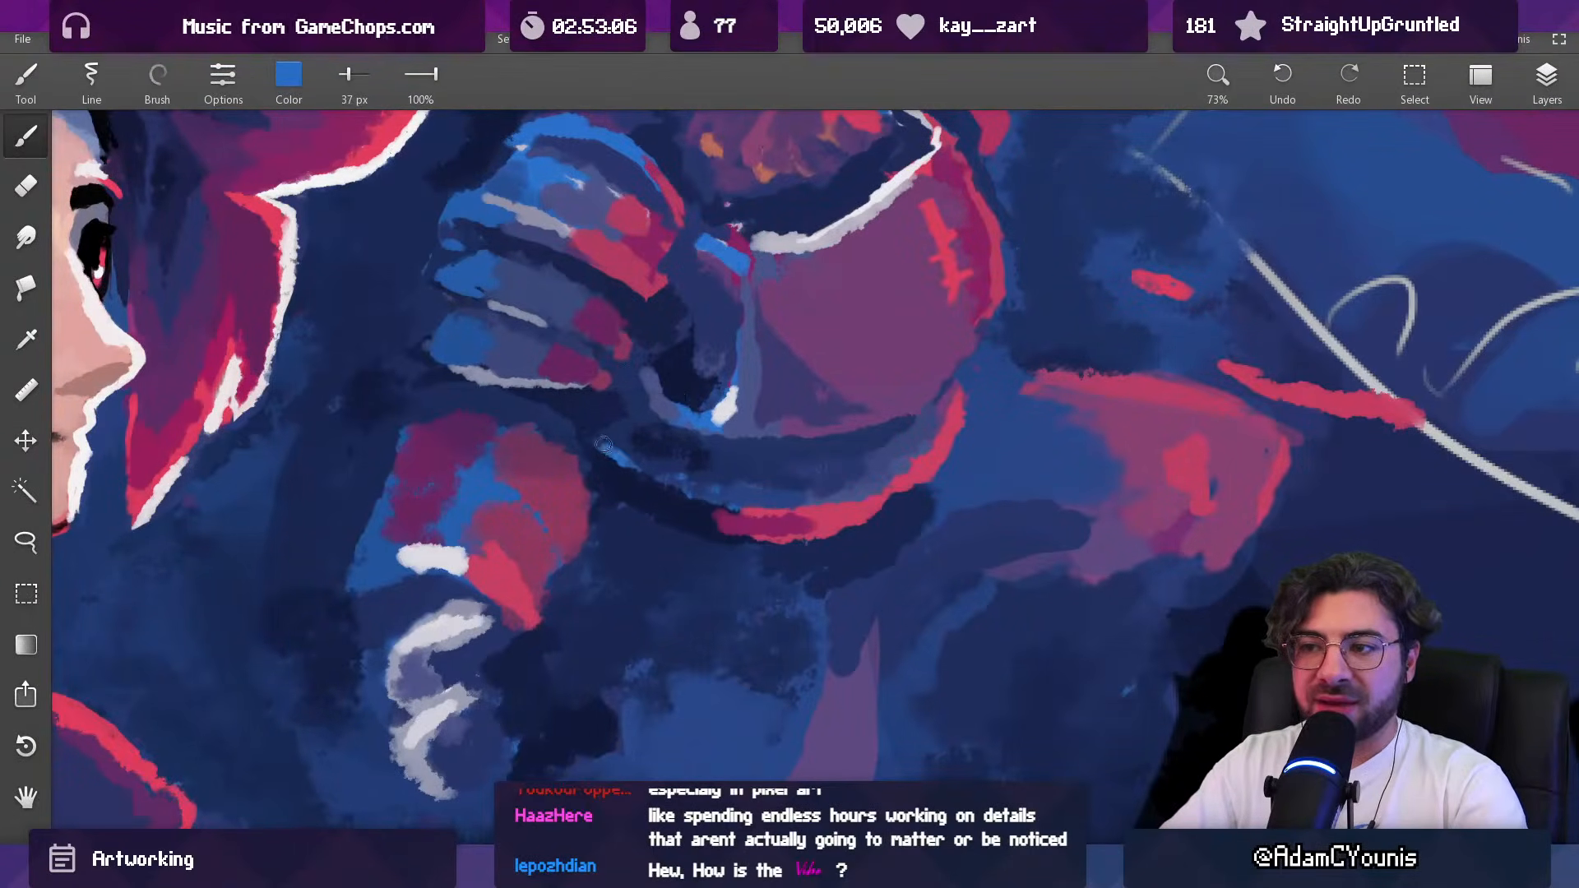
Step: Extend the bright blue edge light along the back of the lower rim and sample dark navy to clean its underside
drag(682, 409, 686, 658)
mouse_move(705, 399)
mouse_down()
mouse_move(671, 477)
mouse_move(646, 447)
mouse_up()
alt+click(647, 426)
drag(611, 388, 626, 397)
alt+click(639, 398)
alt+click(658, 395)
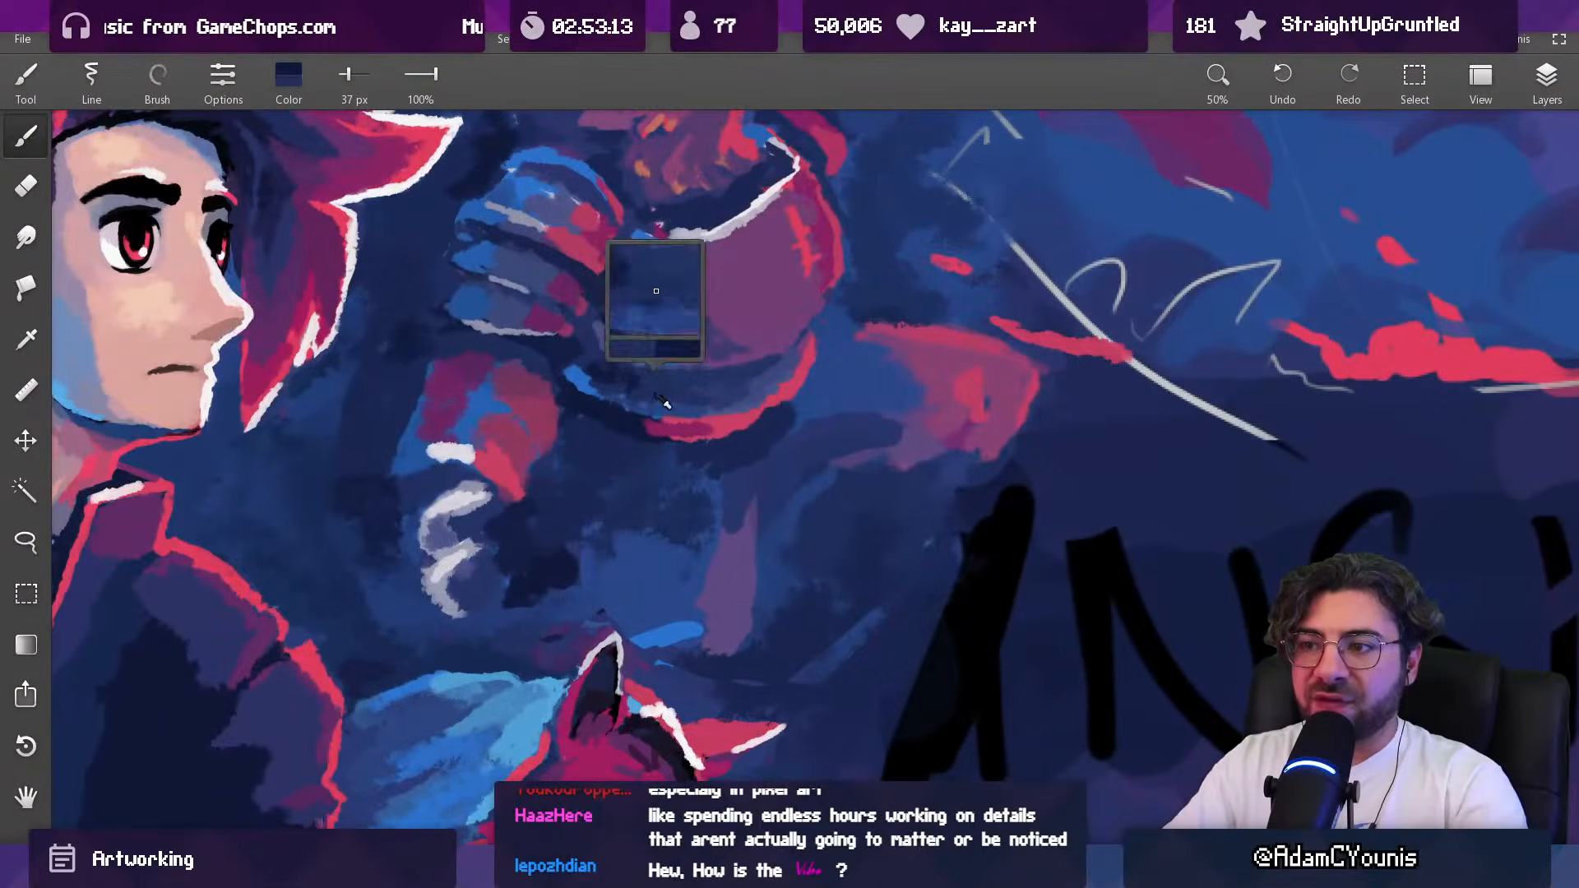
Step: Narrow the underside of the lower rim in navy and retouch its highlight in sampled magenta, using a 48 px brush
key(bracketright)
key(bracketright)
alt+click(700, 439)
alt+click(701, 417)
alt+click(656, 427)
alt+click(721, 428)
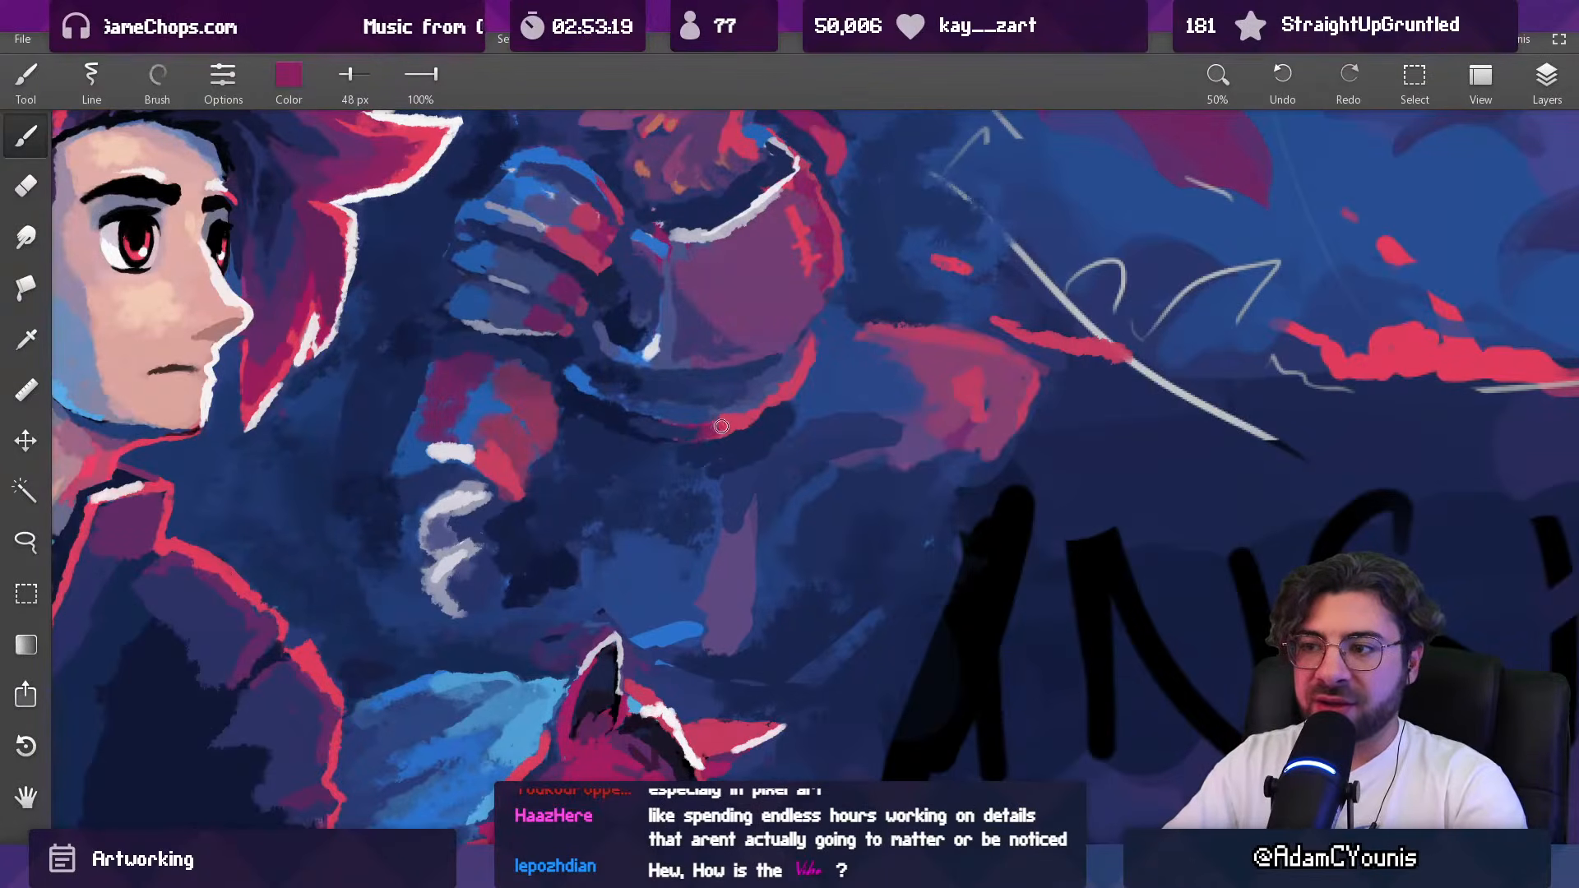
Step: Clean the contour beneath the back half of the lower rim in sampled dark navy with the 48 px brush
alt+click(696, 438)
alt+click(683, 421)
alt+click(676, 411)
alt+click(627, 424)
scroll(629, 426, down, 7)
drag(636, 417, 669, 479)
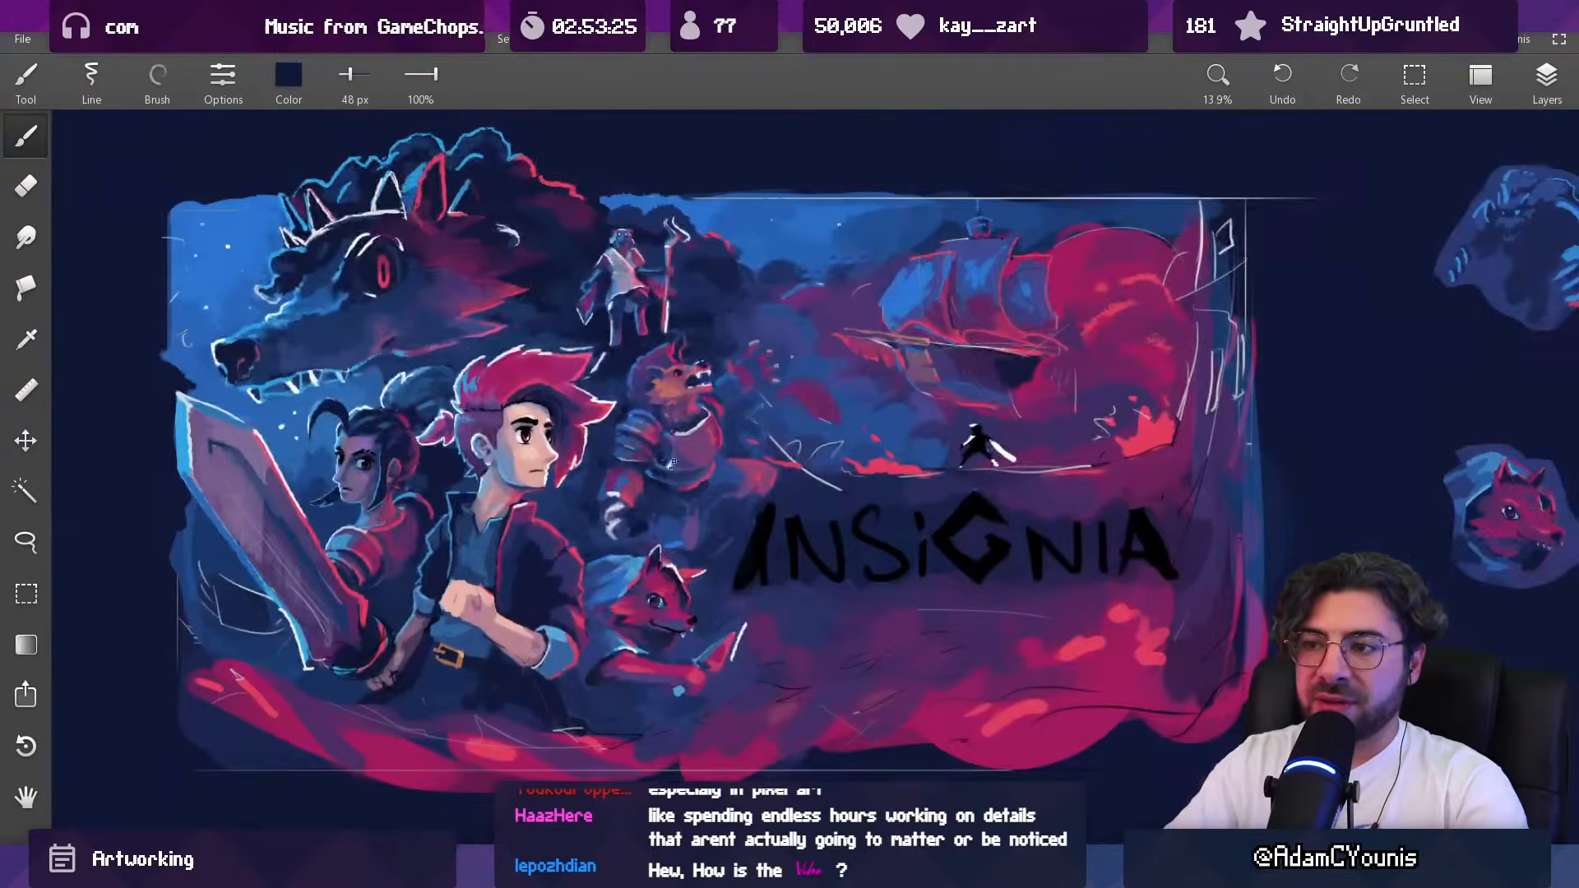
Step: Rework the front end of the lower rim and the background beside it in sampled blue, using a 53 px brush
scroll(683, 428, up, 8)
alt+click(698, 500)
alt+click(732, 527)
alt+click(620, 508)
key(bracketright)
alt+click(745, 527)
mouse_move(720, 519)
mouse_down()
mouse_move(828, 486)
mouse_move(879, 427)
mouse_up()
key(ctrl+z)
alt+click(881, 428)
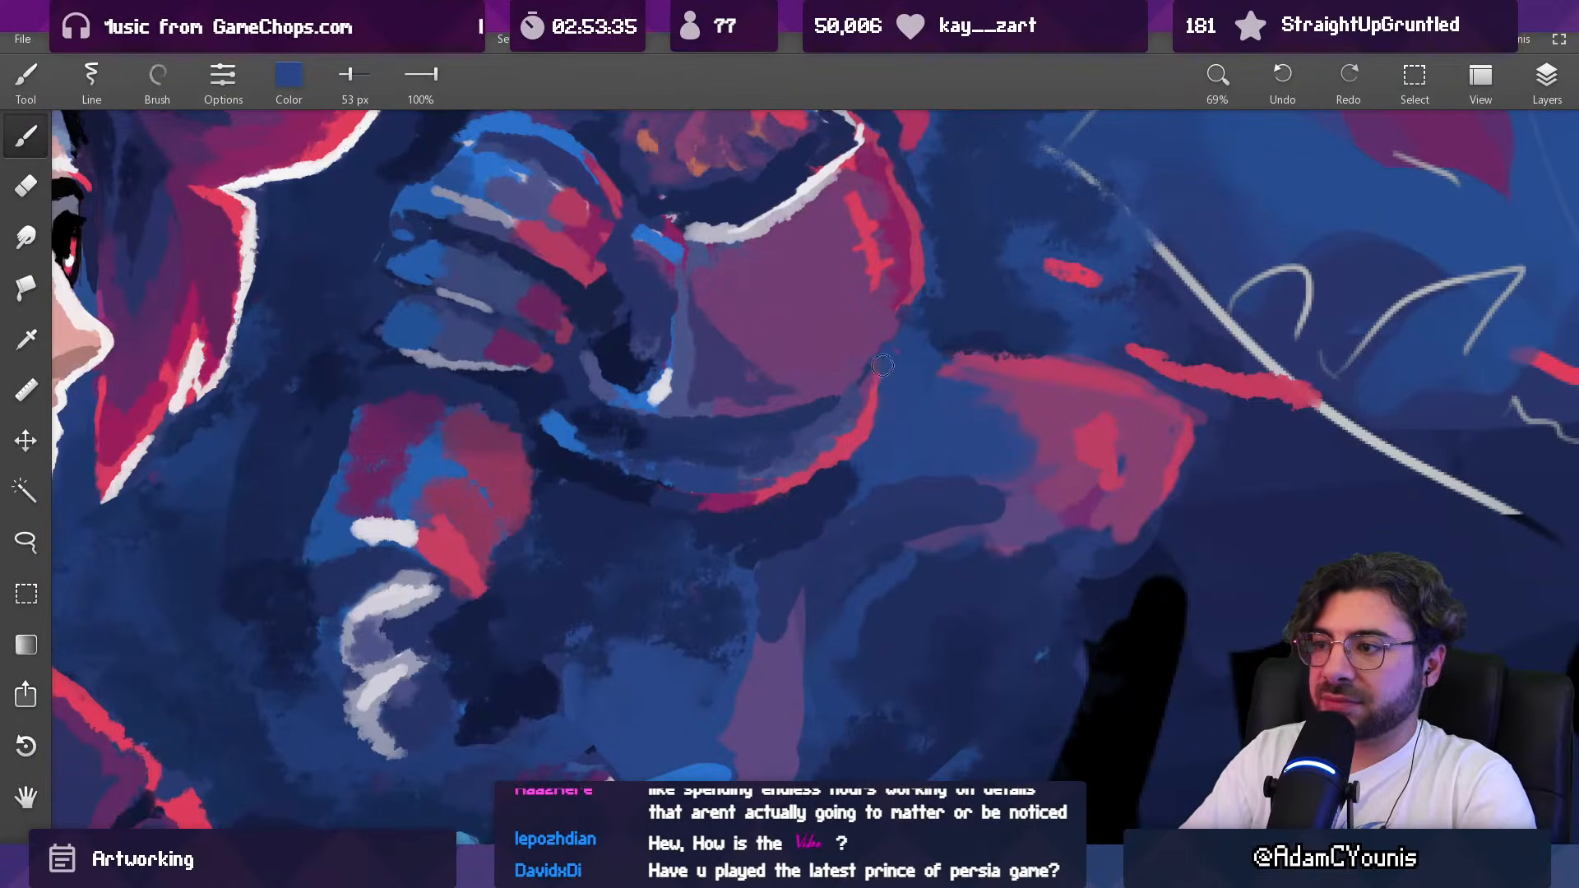
Step: Retouch the gap between the breastplate's lower edge and the rim in sampled indigo, bringing the brush down to 29 px
scroll(882, 367, down, 5)
drag(884, 370, 800, 462)
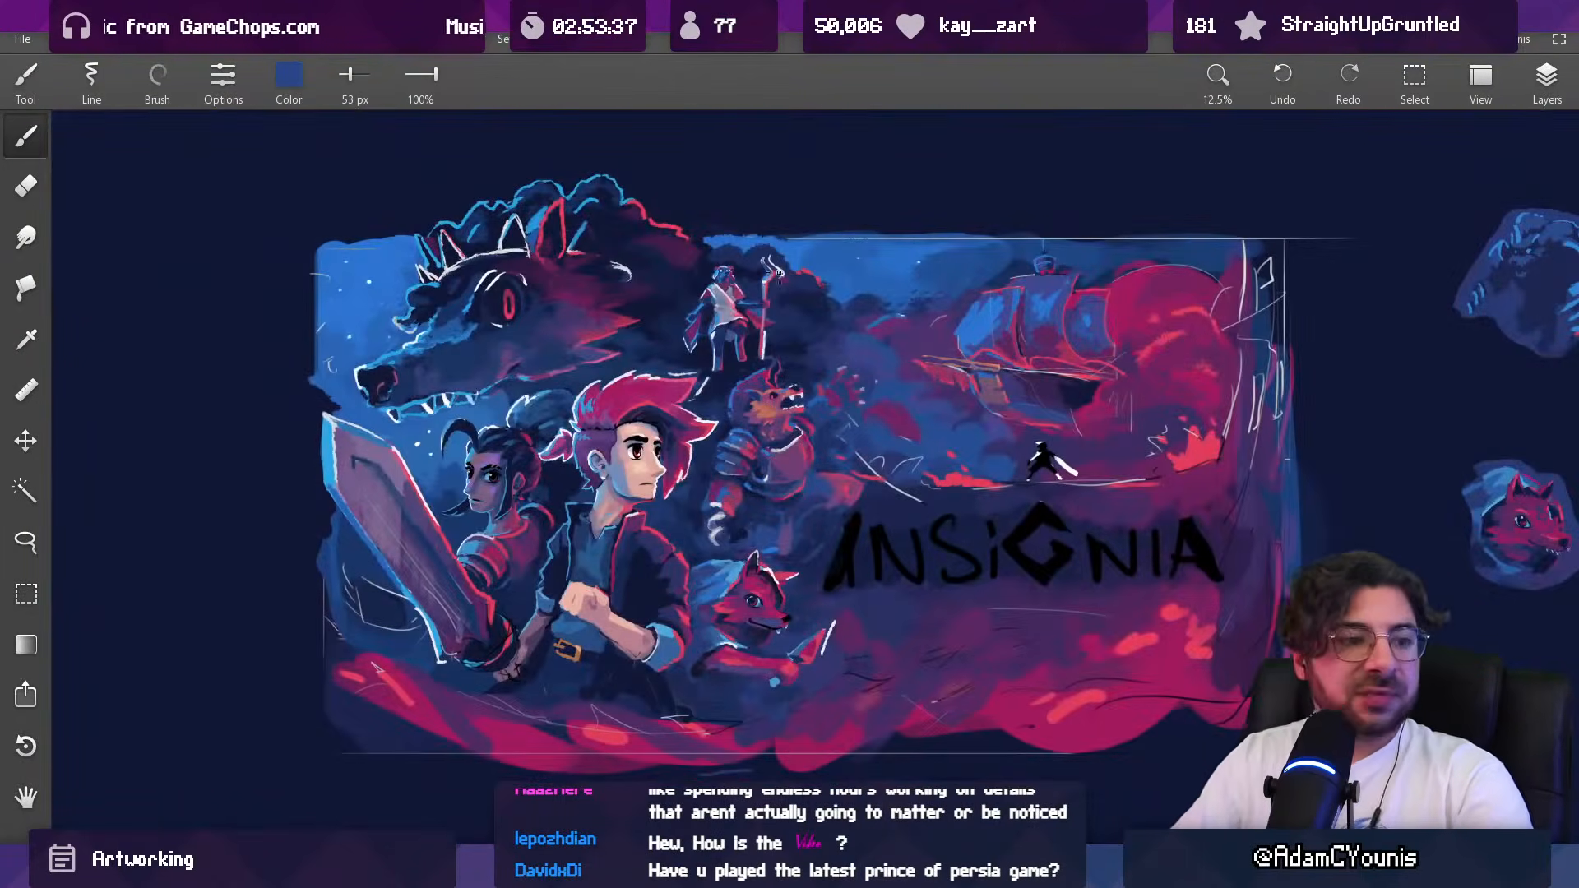
scroll(828, 393, up, 6)
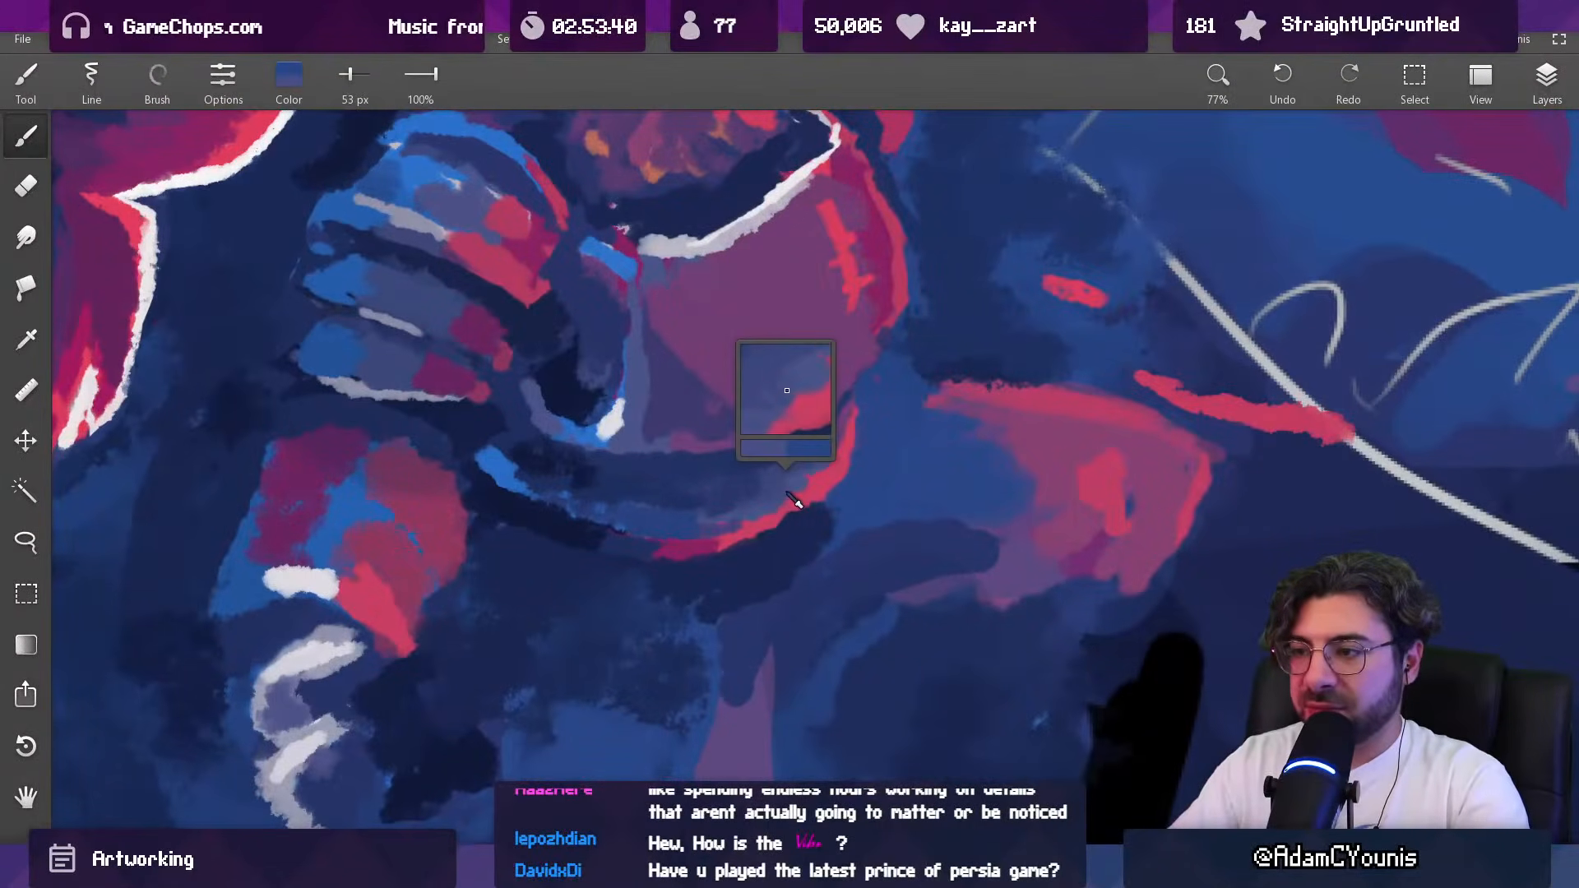
alt+click(786, 493)
drag(799, 480, 766, 508)
key(bracketleft)
key(bracketleft)
key(bracketleft)
alt+click(829, 474)
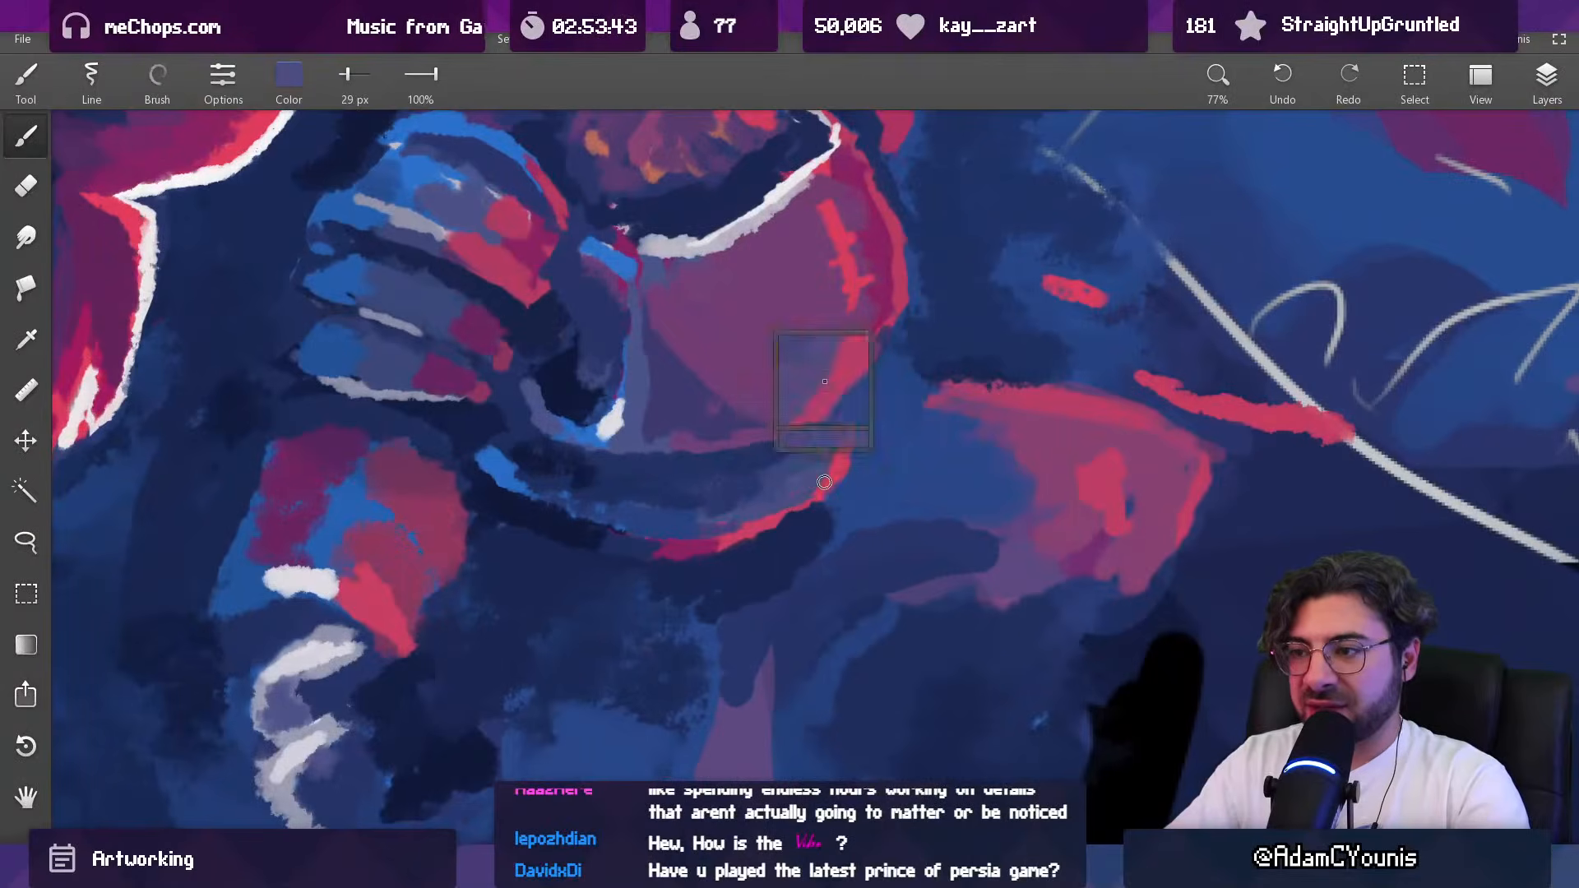
Step: Thin the rim's red highlight and extend the breastplate's lower surface in sampled purple with the 29 px brush
alt+click(777, 512)
alt+click(750, 526)
drag(765, 527, 735, 542)
mouse_move(817, 485)
mouse_down()
mouse_move(763, 604)
mouse_move(794, 493)
mouse_up()
alt+click(794, 493)
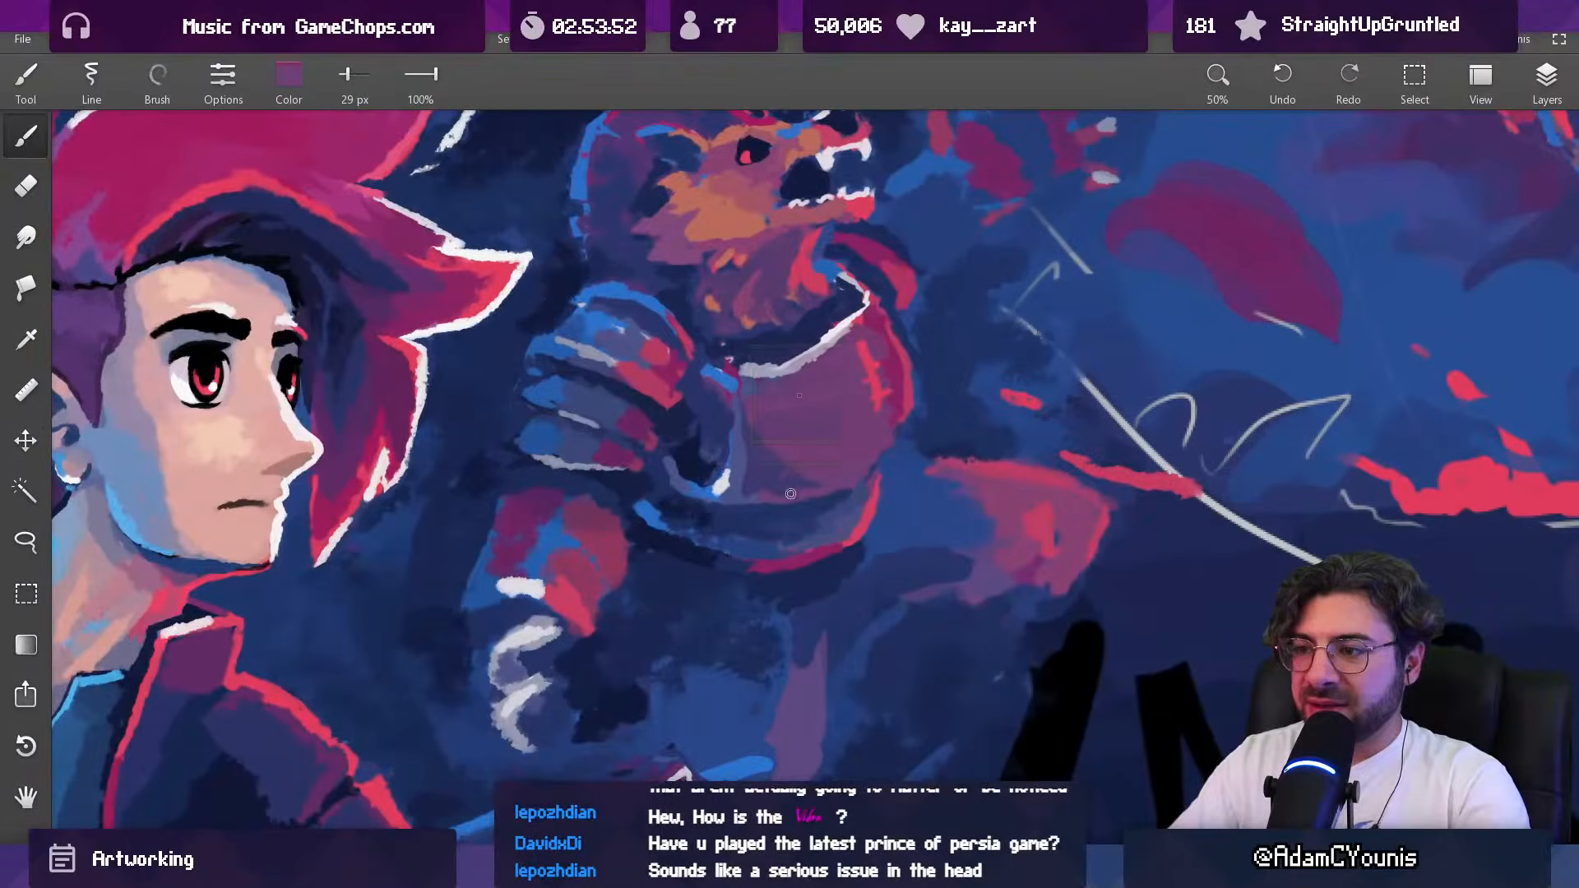
Step: Blend the breastplate's lower edge in sampled indigo and purple at 49 px and darken the rim's back seam in navy at 55 px
alt+click(773, 486)
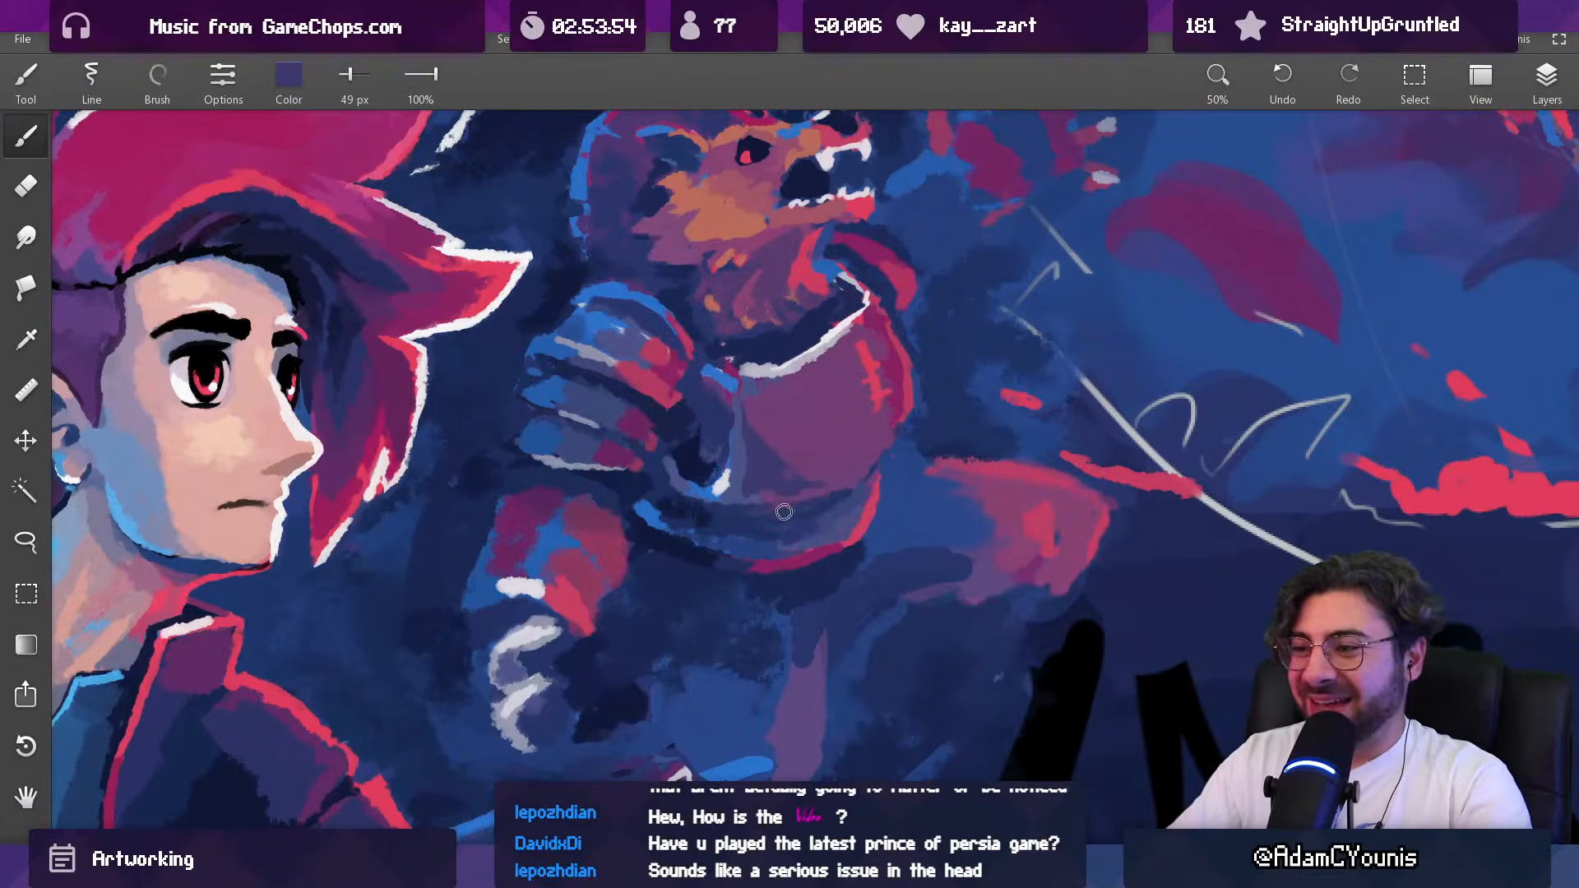
alt+click(831, 495)
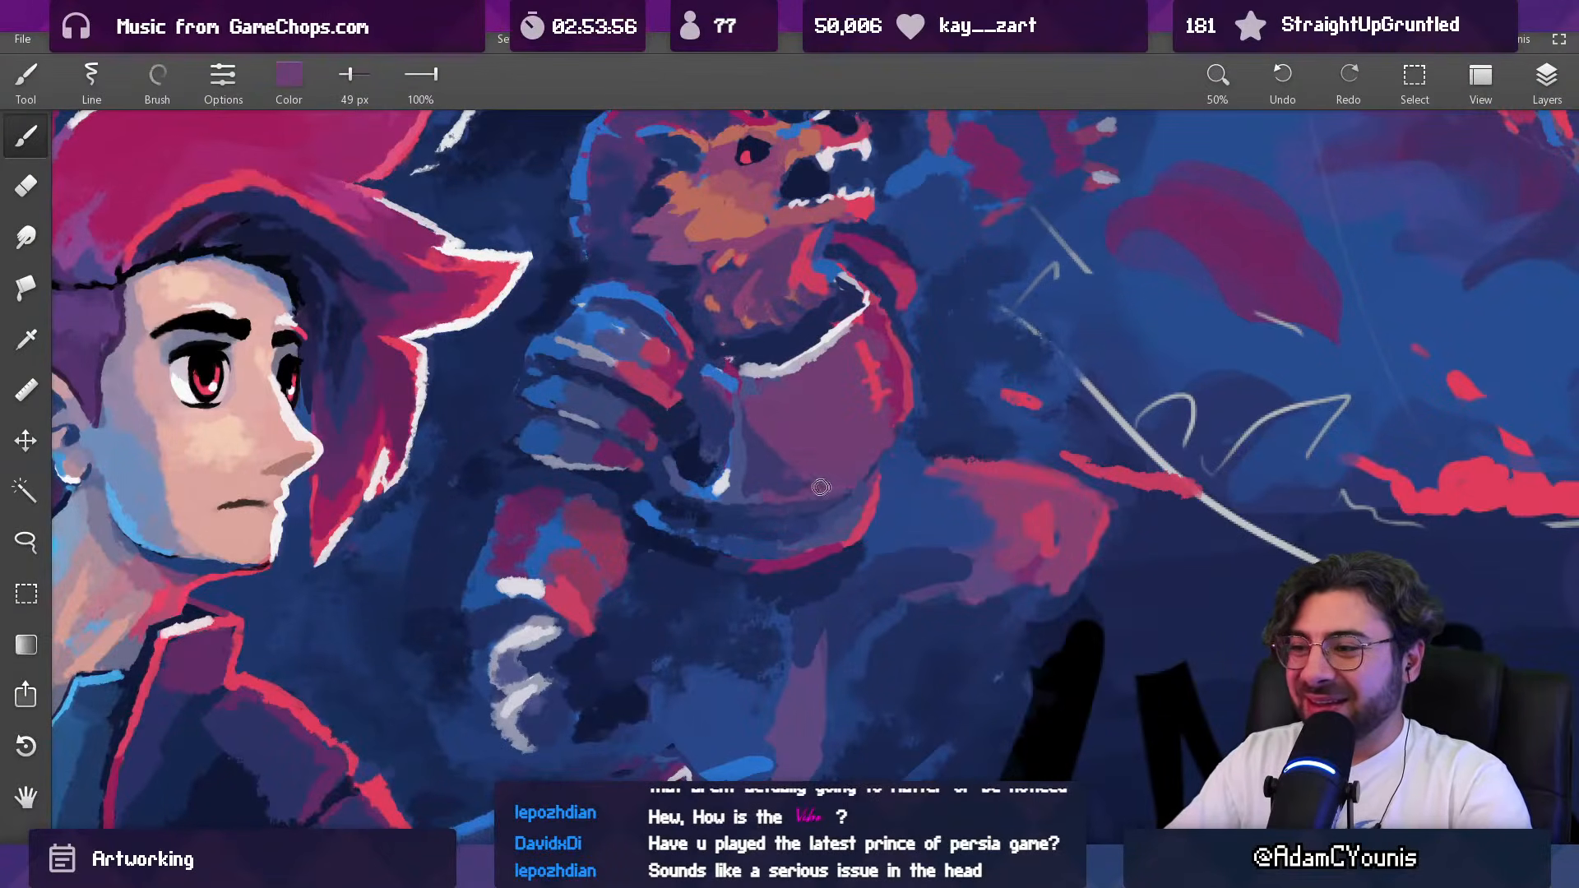
alt+click(747, 523)
alt+click(704, 500)
key(bracketright)
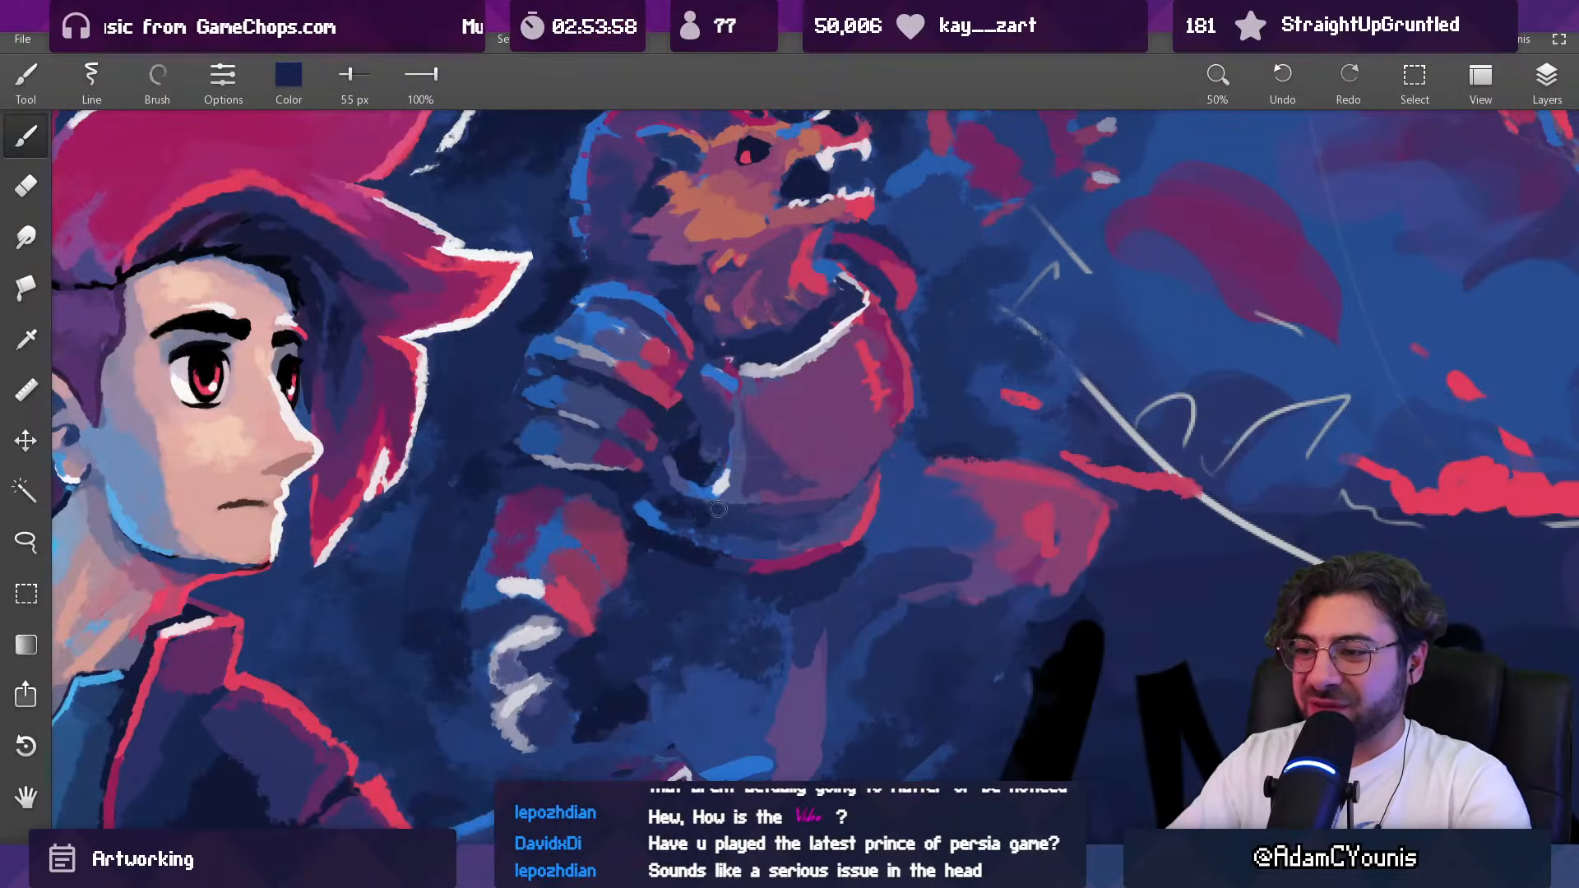
alt+click(654, 457)
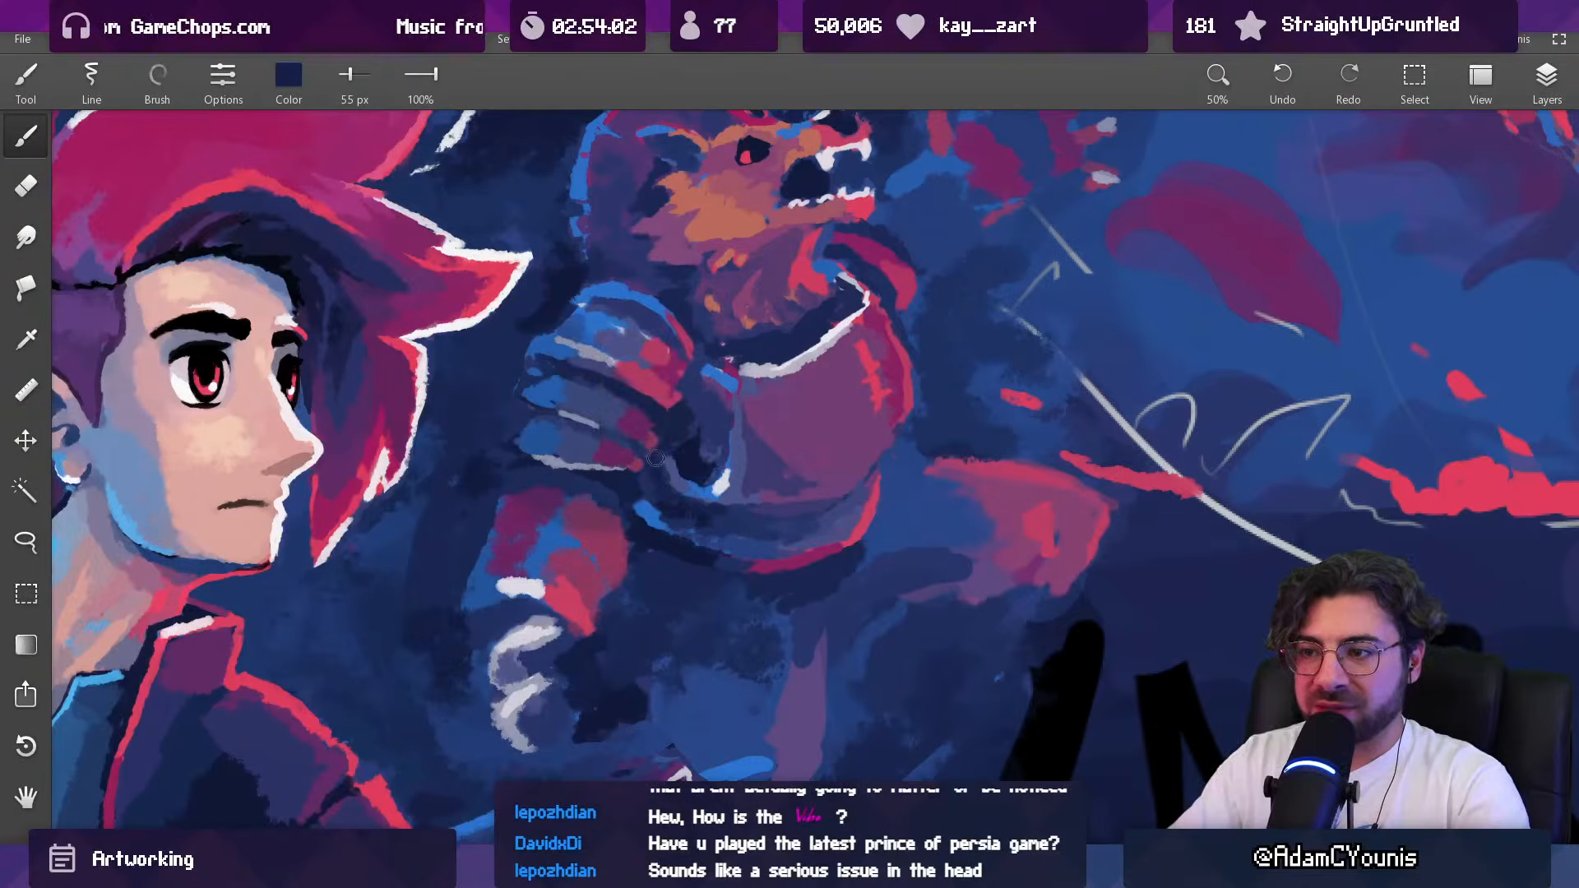
scroll(734, 411, down, 3)
scroll(728, 400, up, 5)
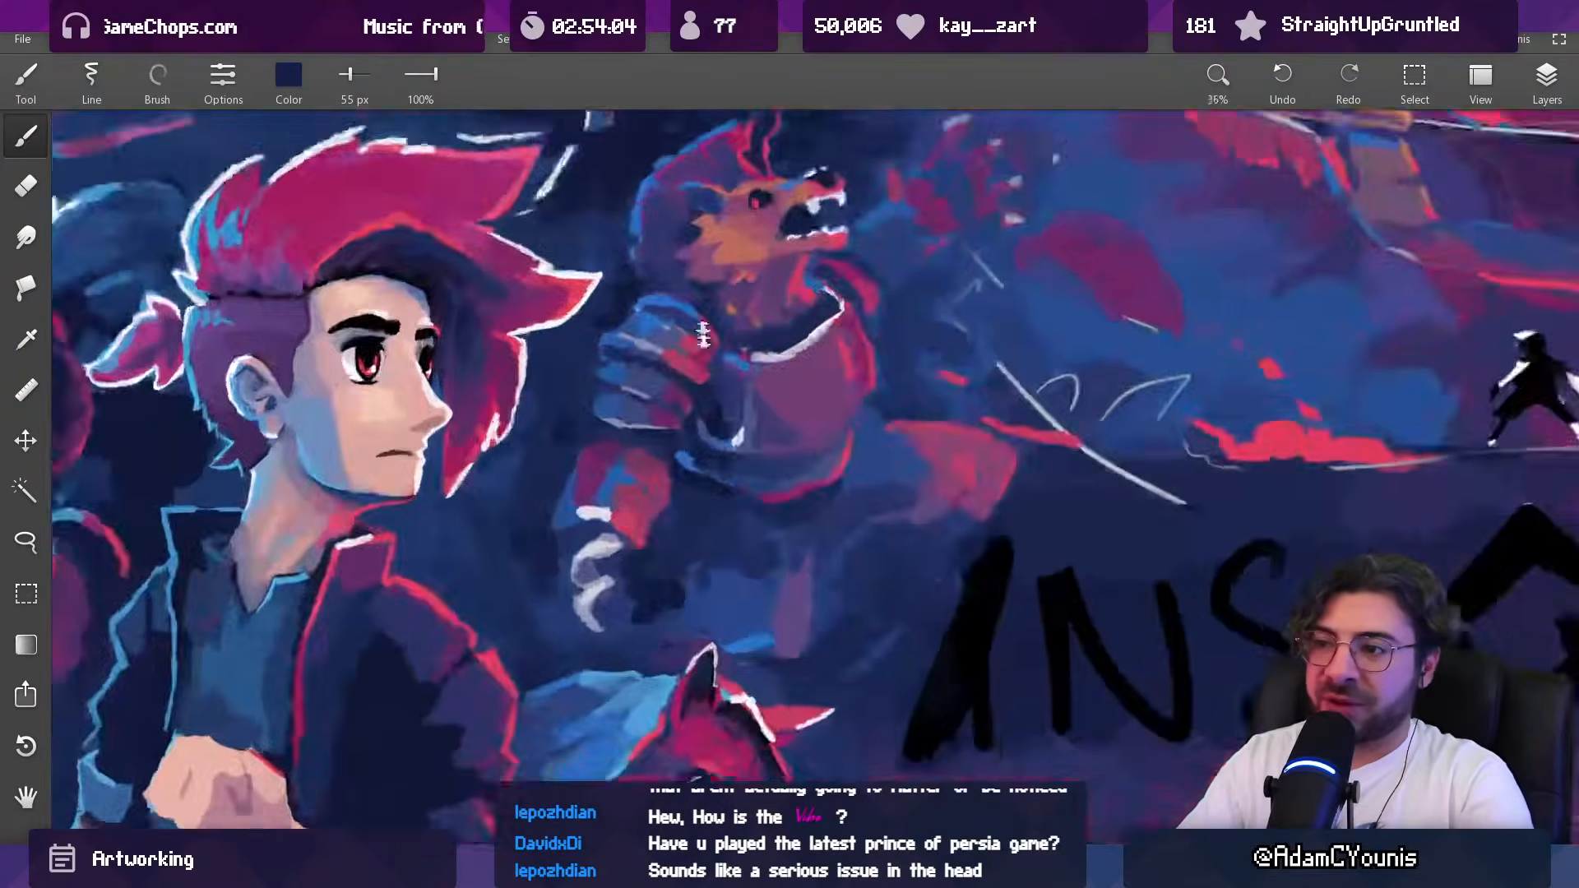
Step: Rework the shadowed arm opening beside the beast's breastplate in sampled indigo and navy, using a 64 px brush
alt+click(737, 341)
key(bracketright)
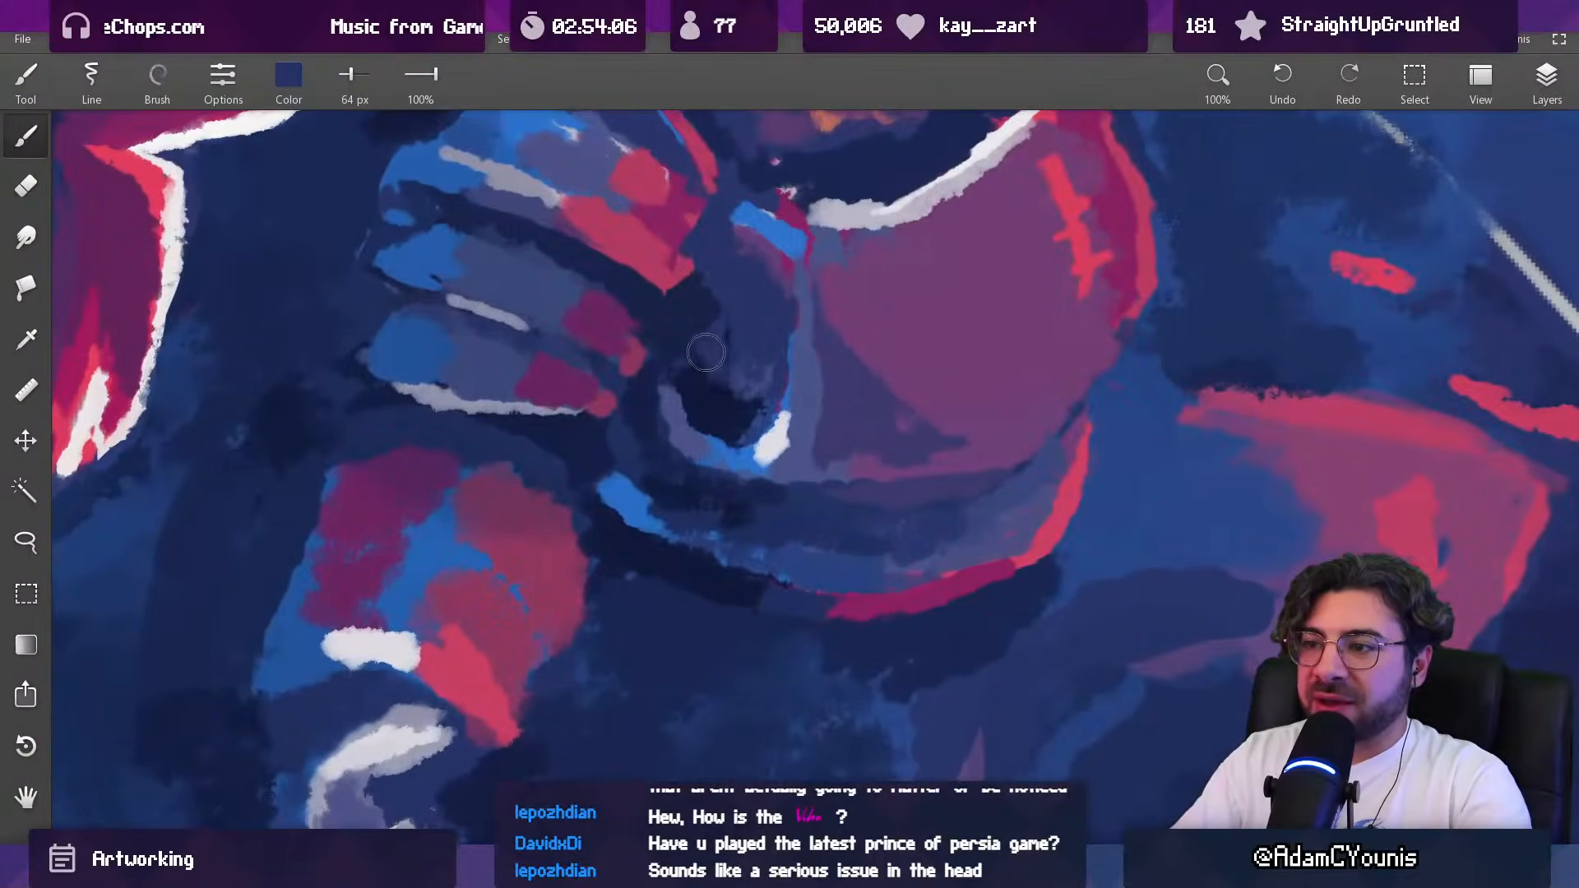
alt+click(720, 322)
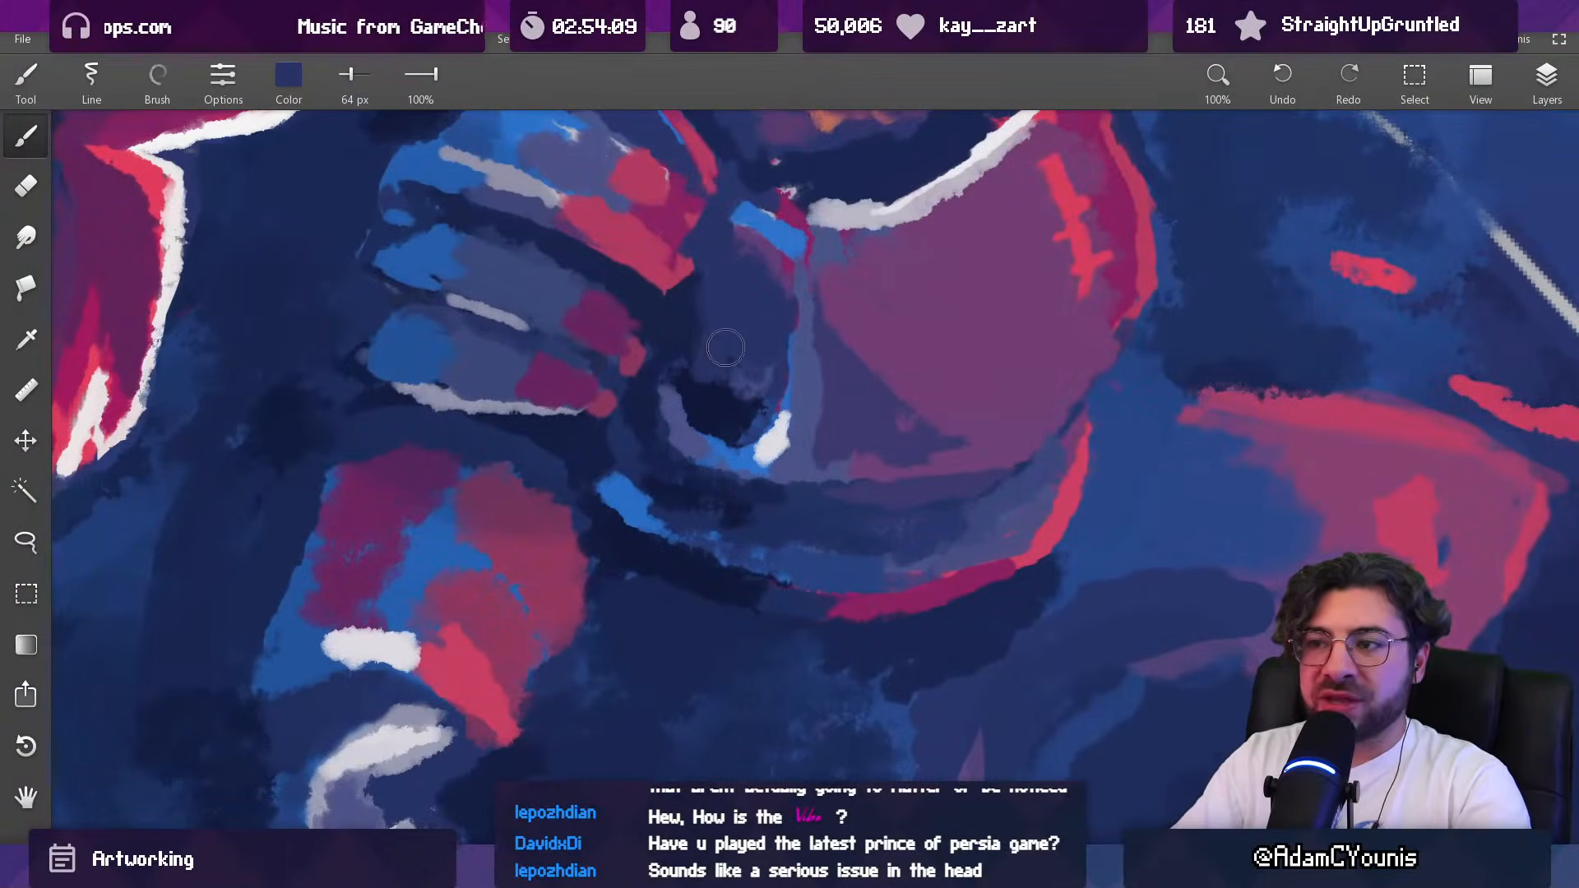
alt+click(746, 375)
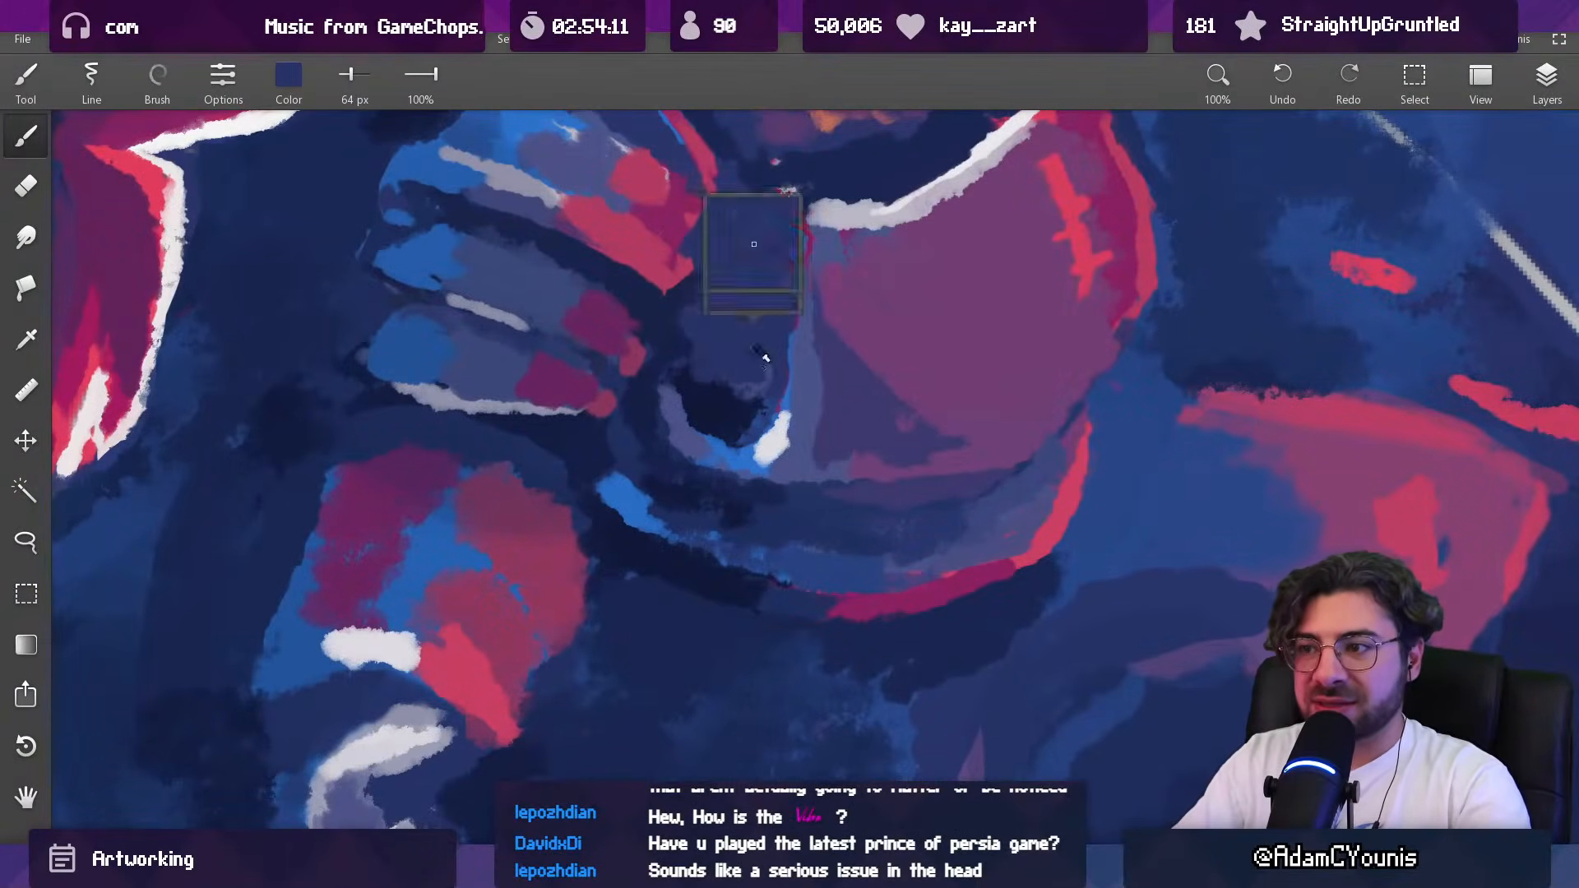
alt+click(720, 385)
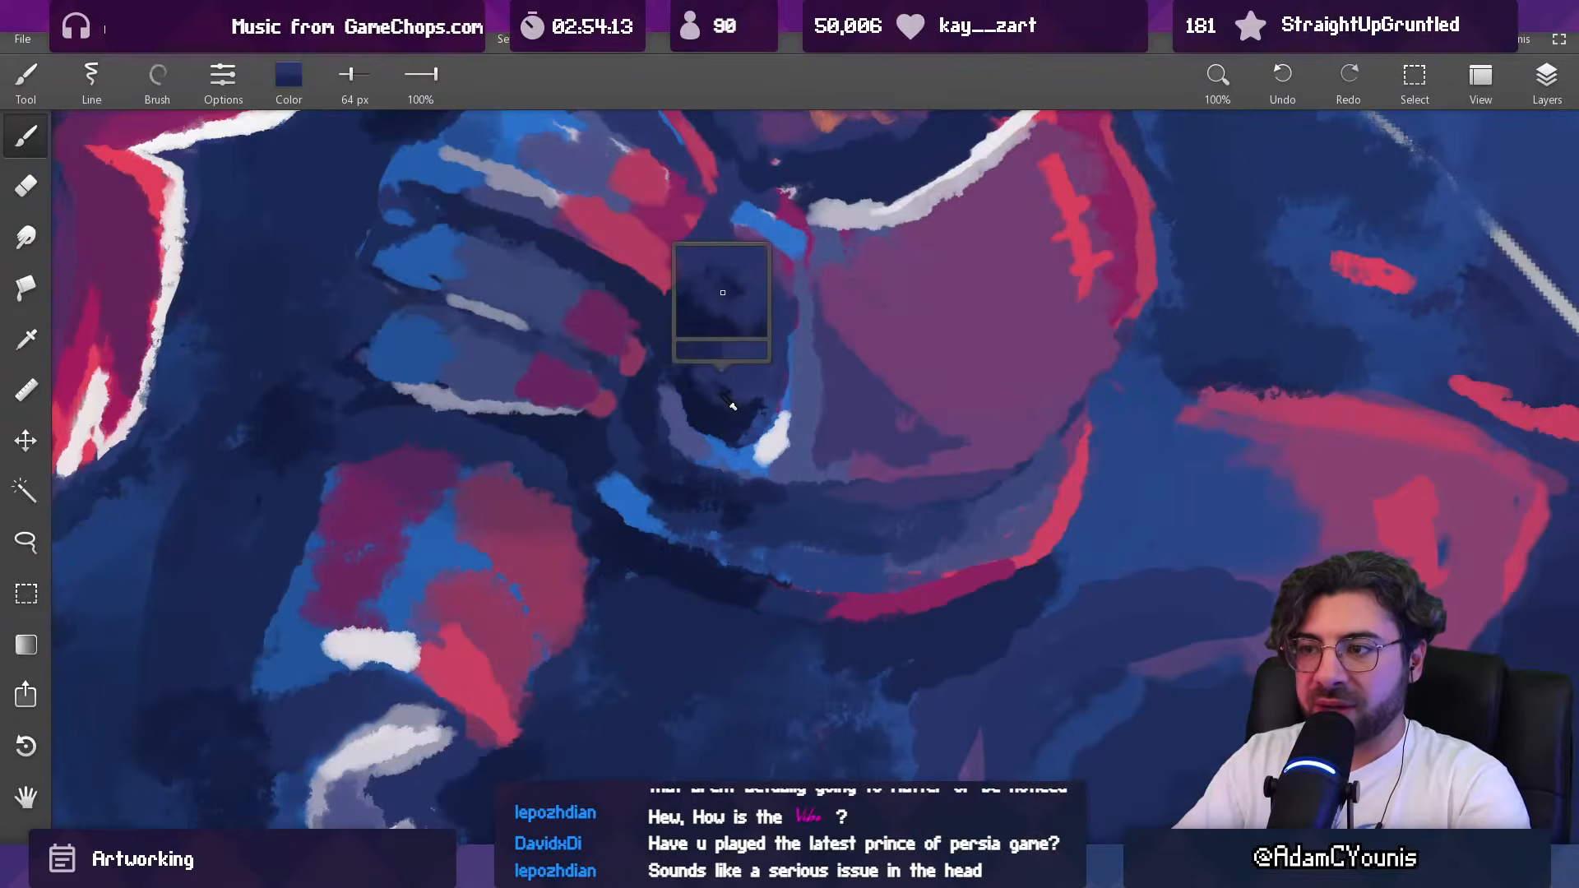
drag(753, 395, 765, 397)
alt+click(753, 317)
mouse_move(759, 356)
mouse_down()
mouse_move(775, 351)
mouse_move(718, 599)
mouse_up()
mouse_move(735, 227)
mouse_down()
mouse_move(698, 518)
mouse_move(707, 773)
mouse_up()
drag(713, 523, 716, 274)
Step: Clean up the inner edge of the arm opening's rim in sampled navy with a 34 px brush
alt+click(648, 481)
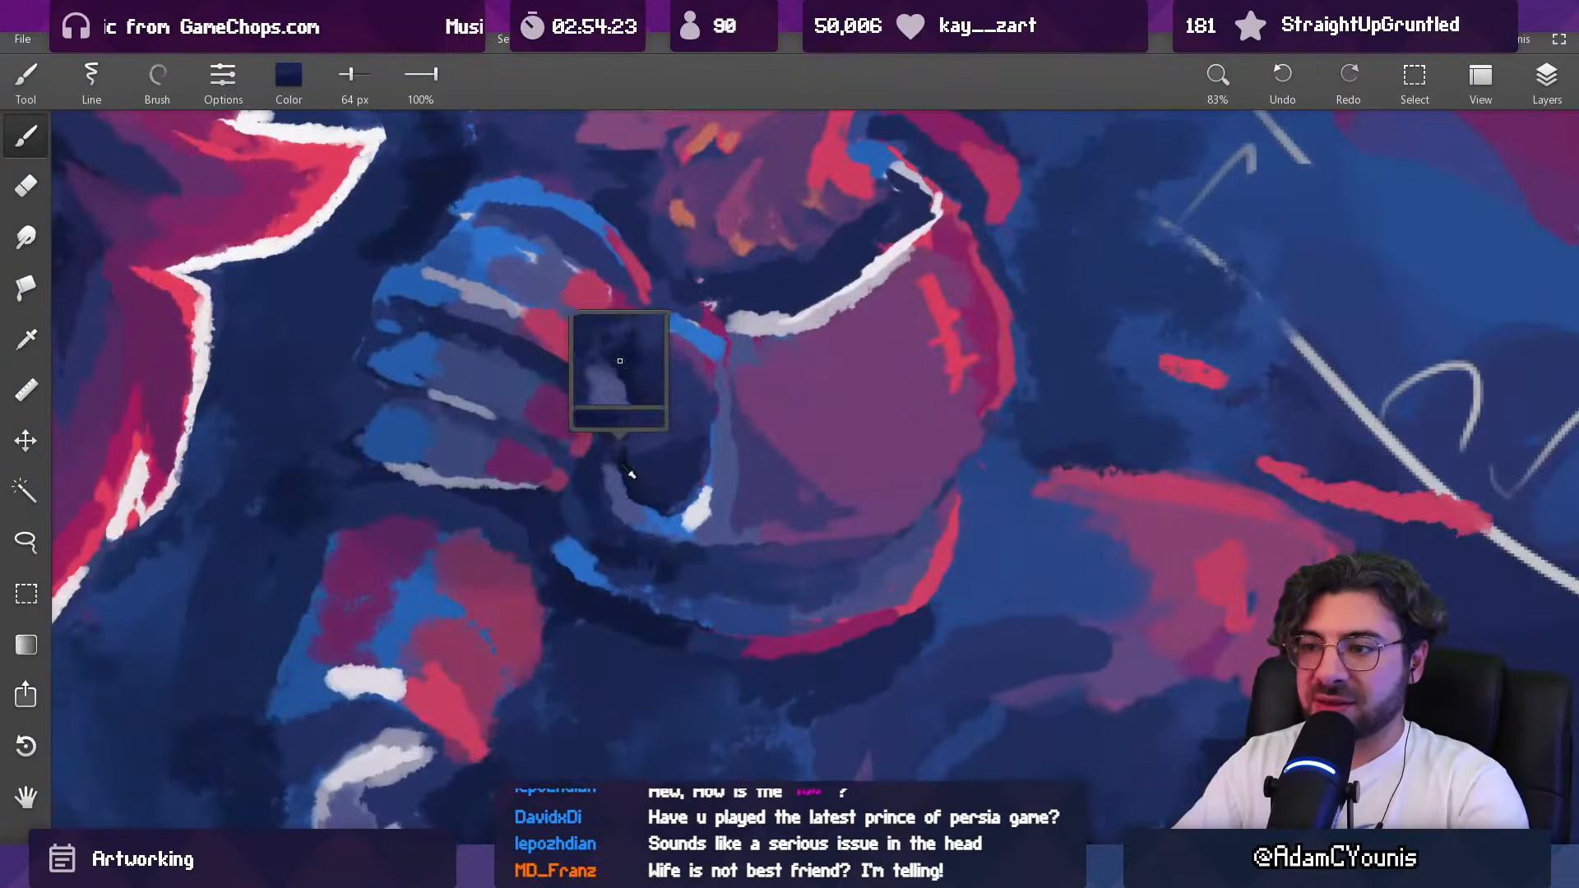
key(bracketleft)
key(bracketleft)
key(bracketleft)
key(bracketleft)
key(bracketleft)
key(bracketleft)
drag(616, 478, 616, 463)
drag(691, 416, 693, 595)
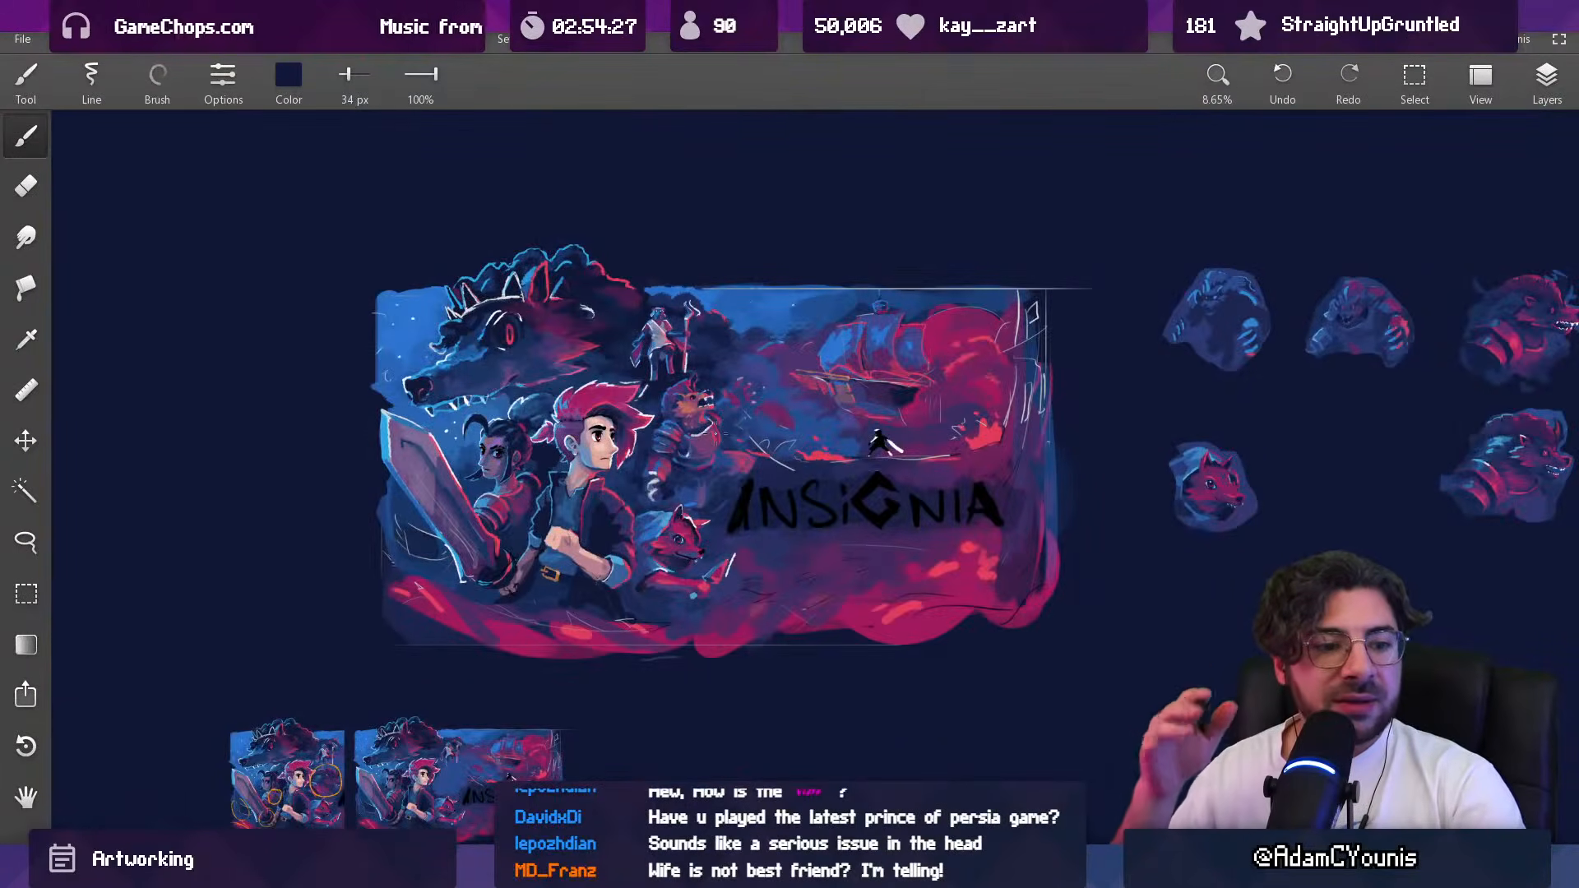
Step: Touch up the pale lower edge of the bottom shoulder plate in sampled light grey with a 28 px brush
mouse_move(715, 432)
mouse_down()
mouse_move(617, 362)
mouse_move(660, 394)
mouse_up()
drag(764, 477, 707, 366)
drag(907, 400, 907, 400)
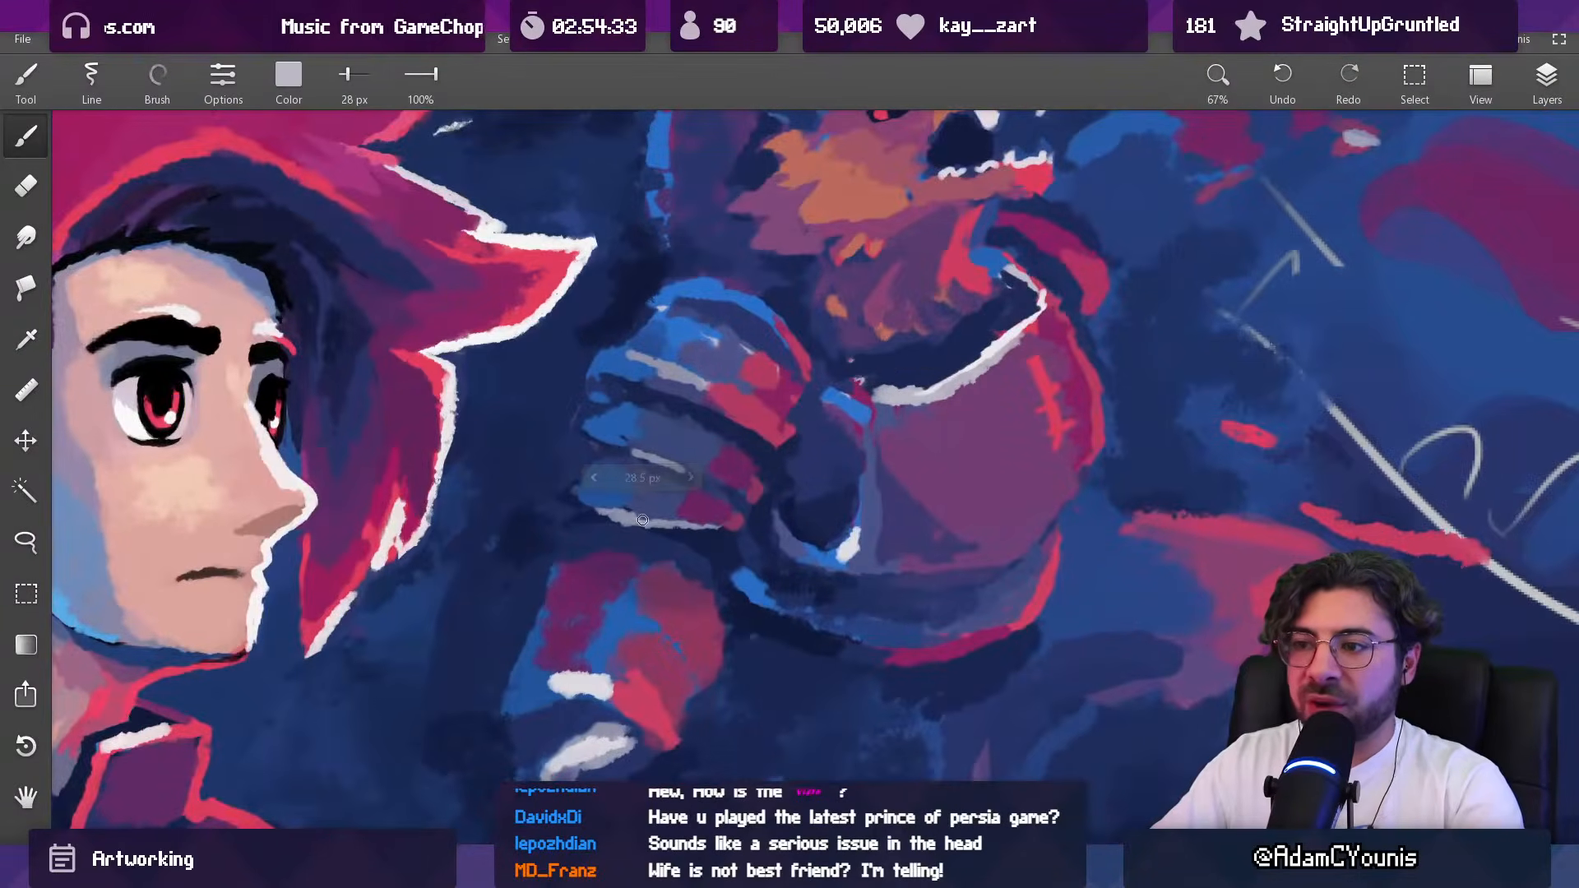
drag(631, 514, 628, 524)
mouse_move(731, 477)
mouse_down()
mouse_move(762, 490)
mouse_move(731, 350)
mouse_up()
mouse_move(705, 483)
mouse_down()
mouse_move(687, 475)
mouse_move(755, 486)
mouse_move(743, 371)
mouse_move(729, 462)
mouse_up()
Step: Soften the bright blue patch on the beast's upper arm in sampled muted indigo, enlarging the brush to 75 px
mouse_move(661, 547)
mouse_down()
mouse_move(656, 493)
mouse_move(619, 534)
mouse_move(686, 598)
mouse_up()
alt+click(624, 549)
alt+click(629, 532)
drag(697, 497, 698, 411)
alt+click(686, 487)
key(])
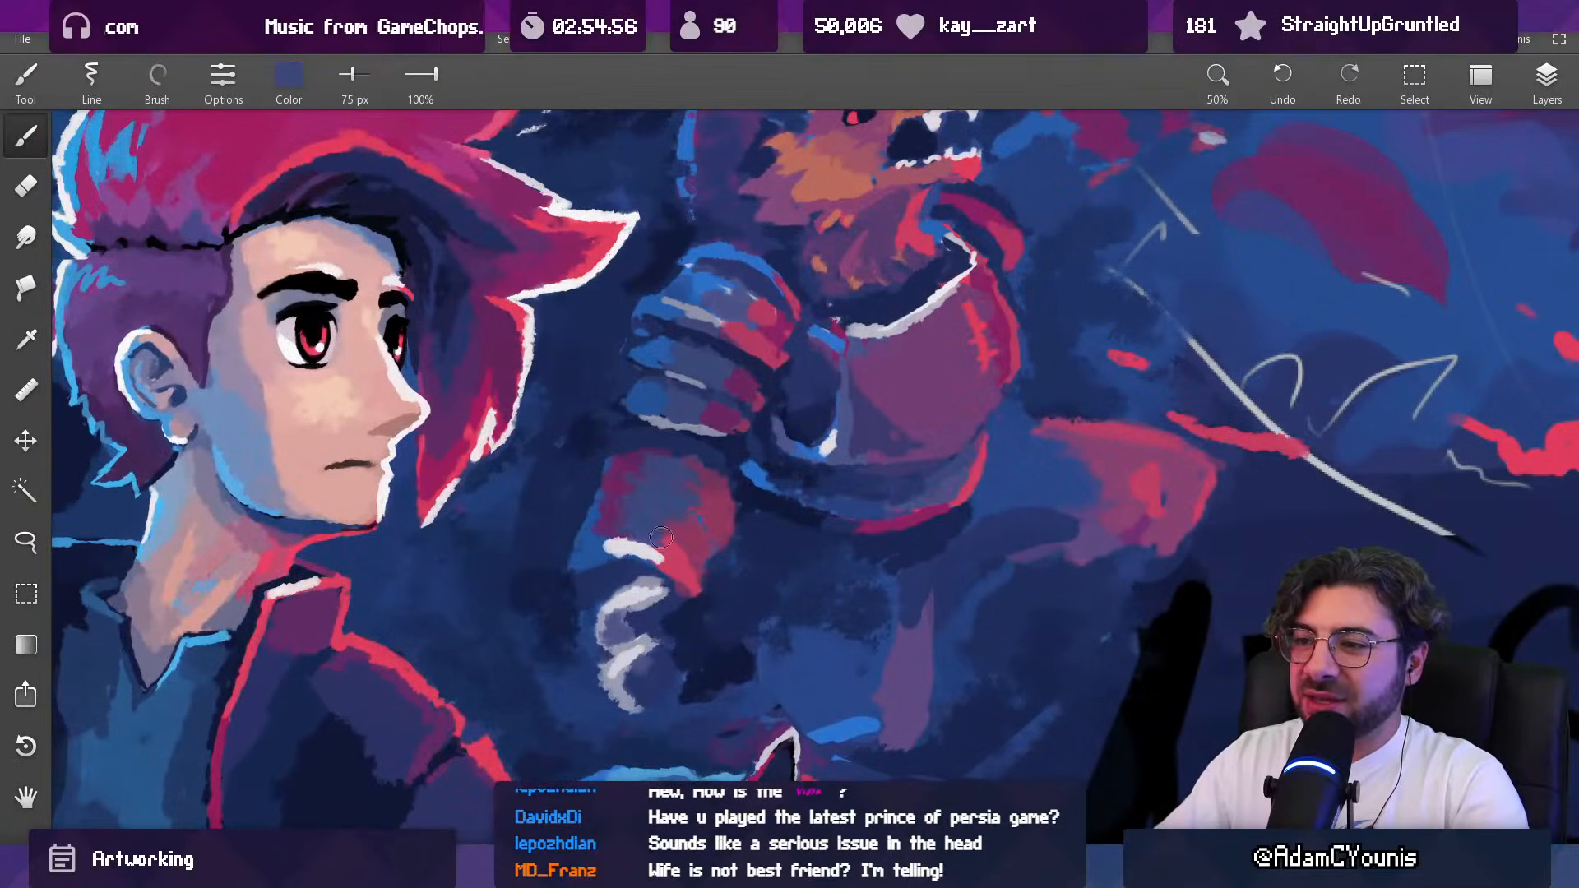
drag(704, 493, 720, 568)
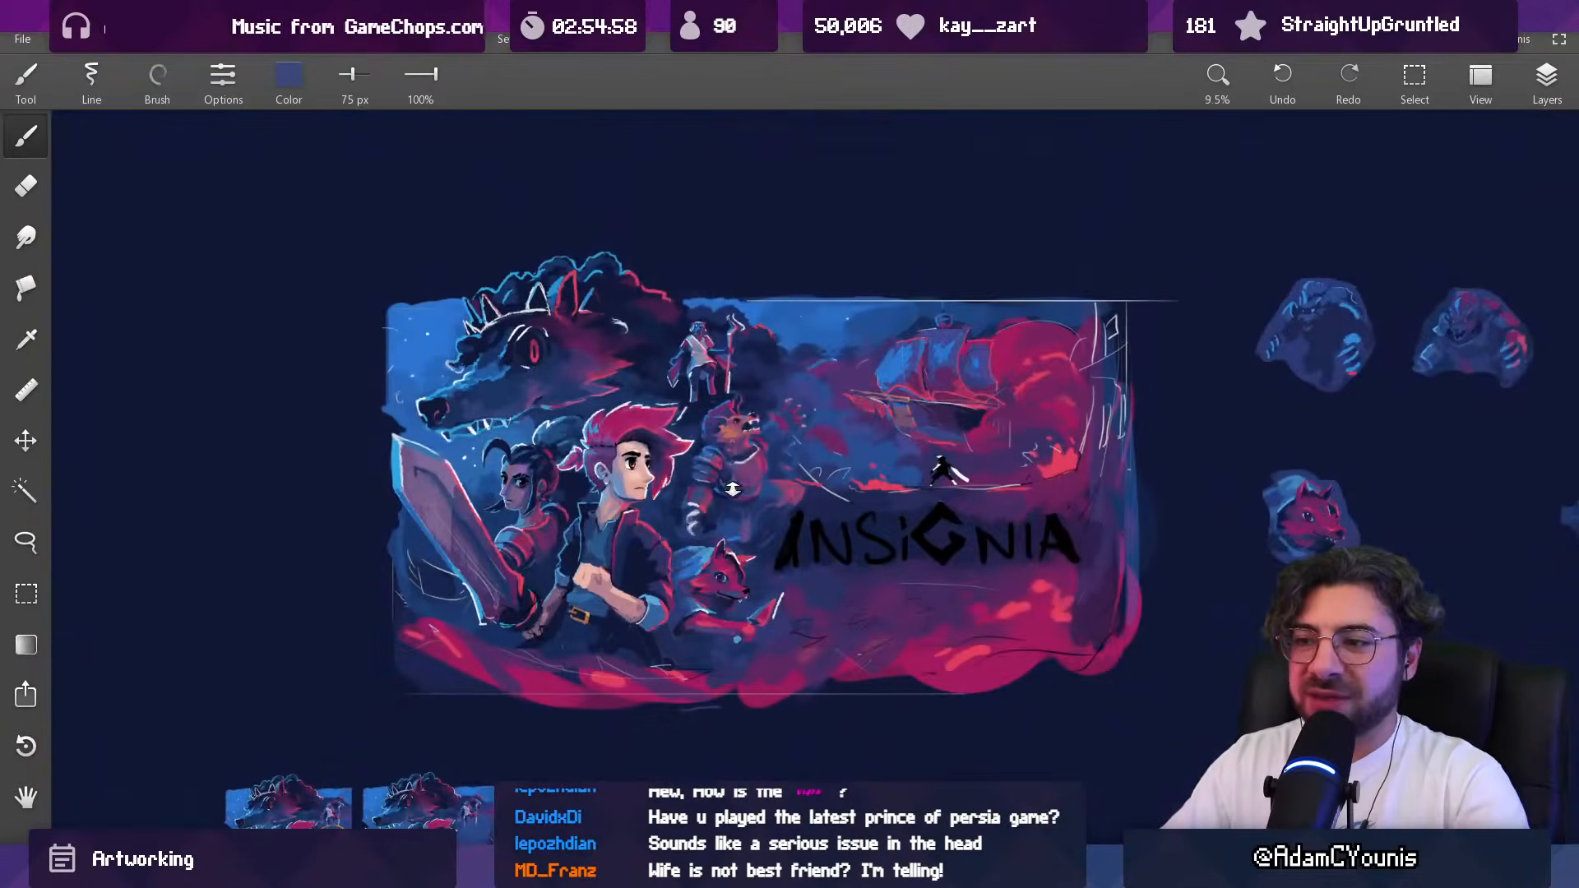
Step: Work sampled crimson into the upper arm and reshape its front edge in sampled dark blue with a 52 px brush
drag(712, 494, 712, 415)
alt+click(687, 419)
drag(684, 523, 666, 523)
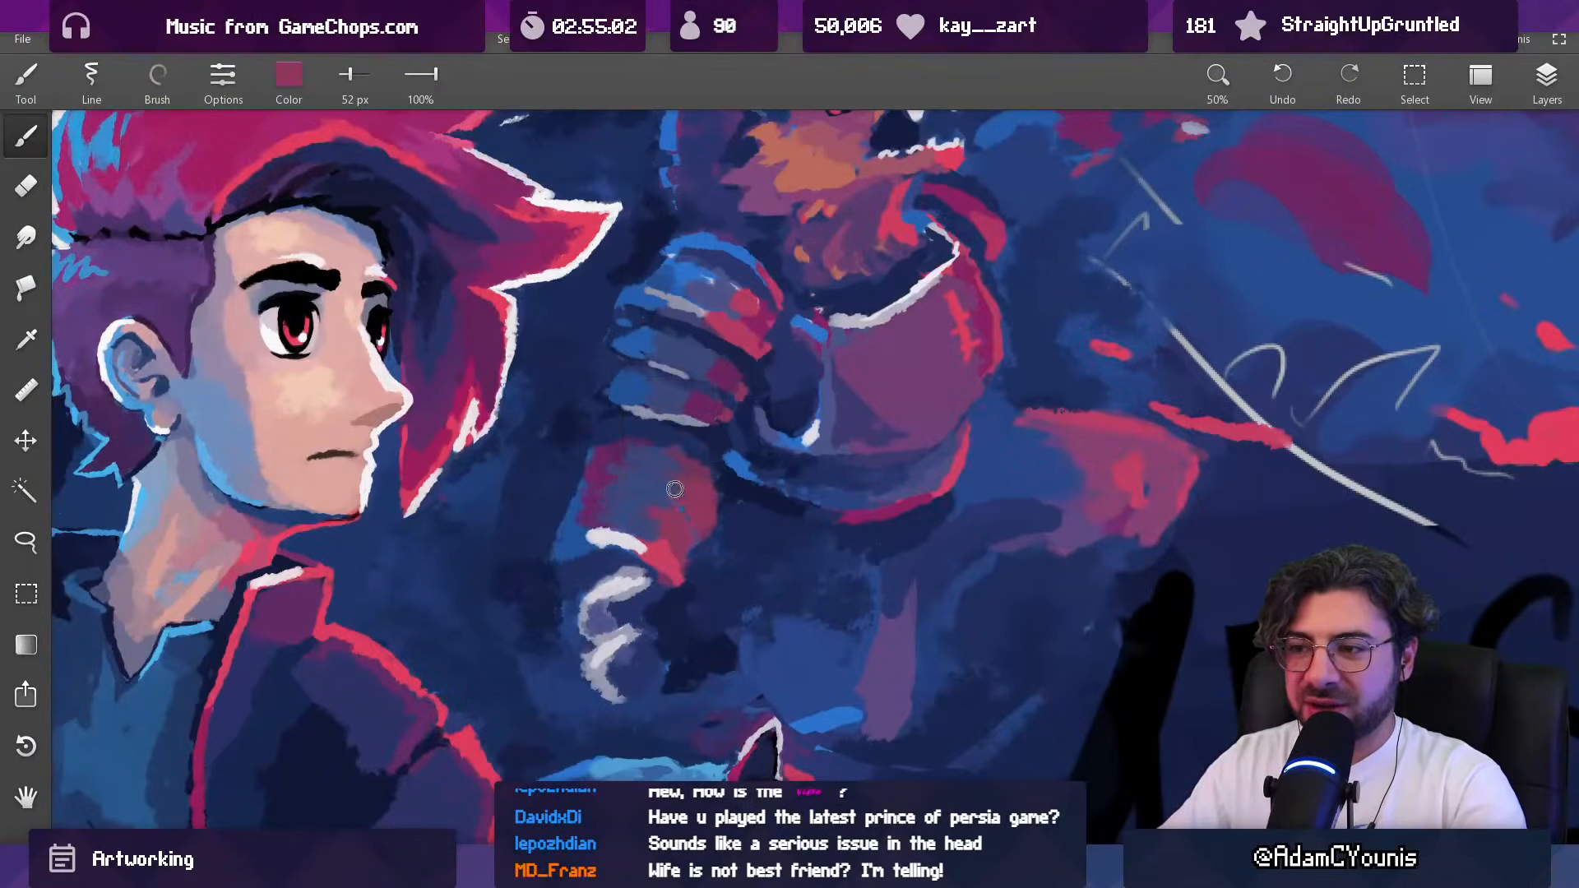
alt+click(722, 541)
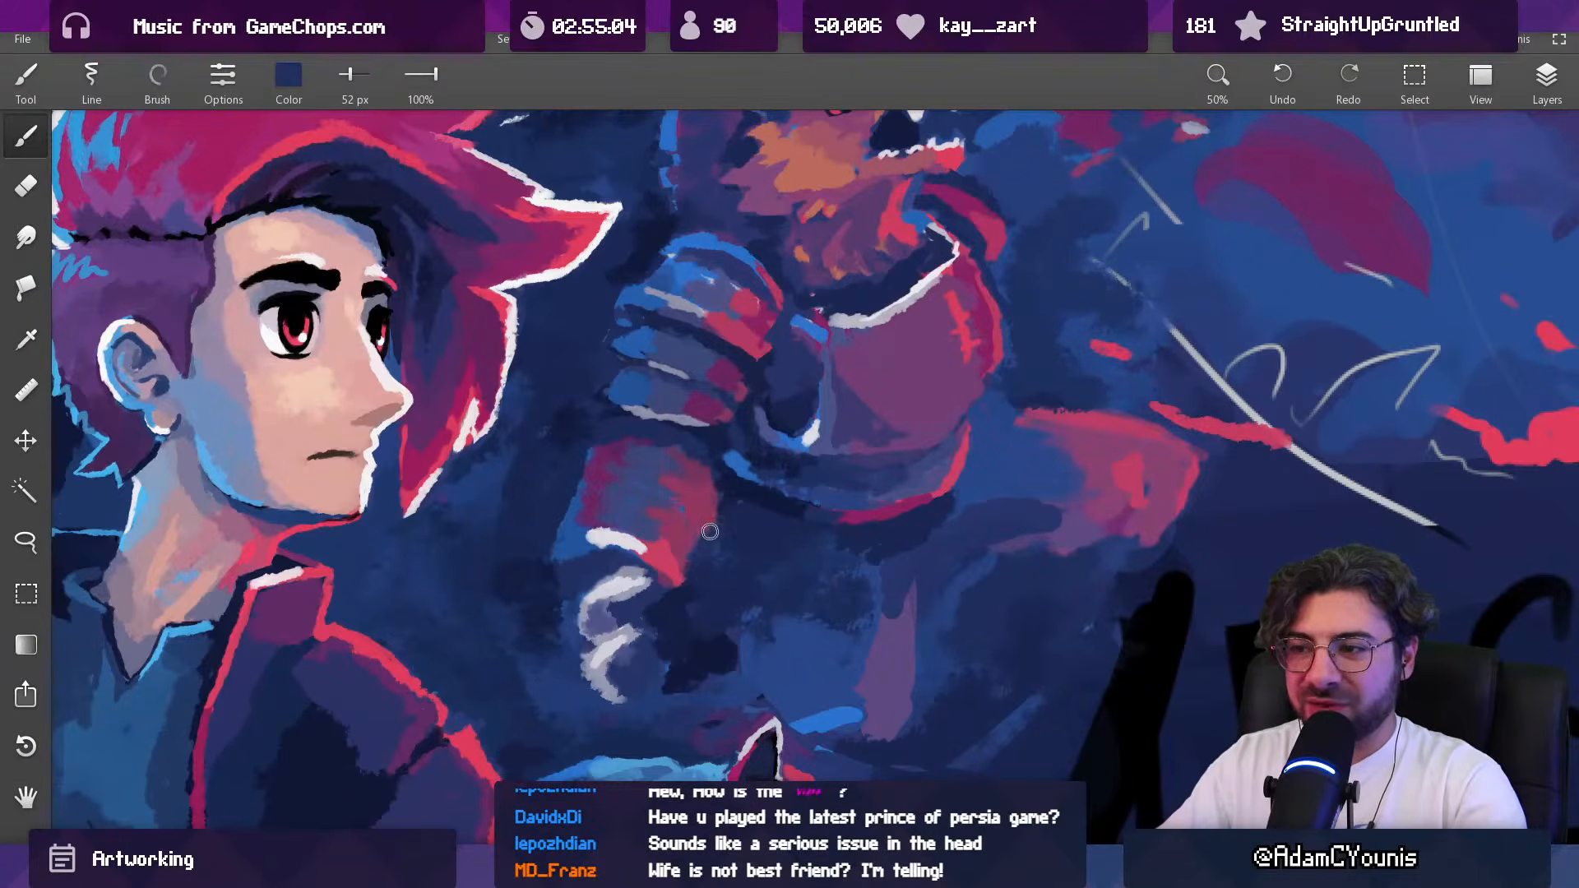
alt+click(668, 543)
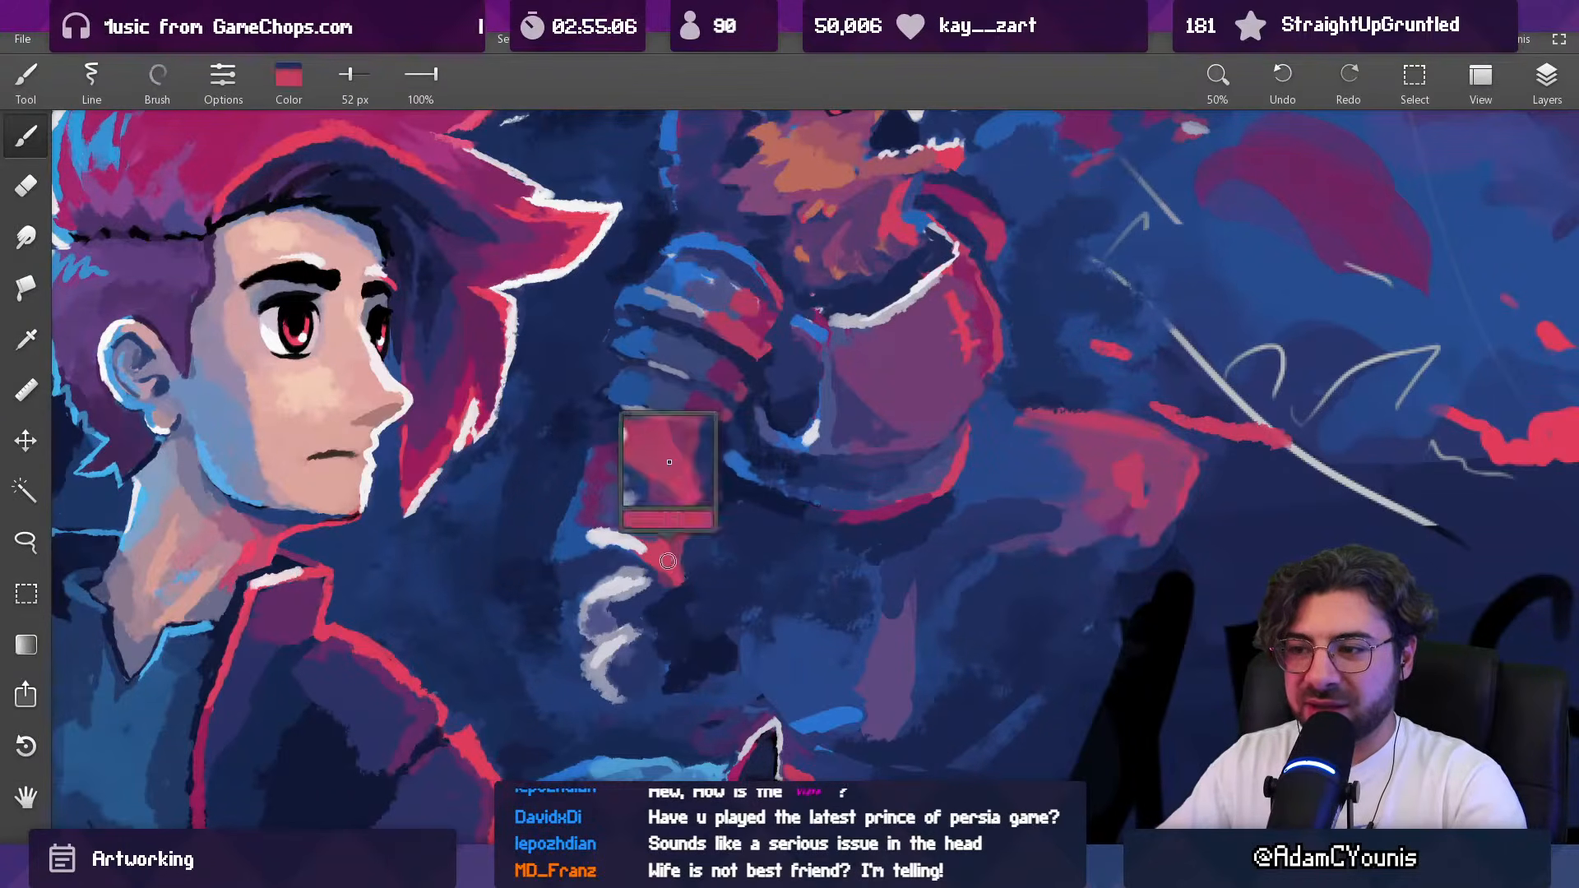
alt+click(688, 558)
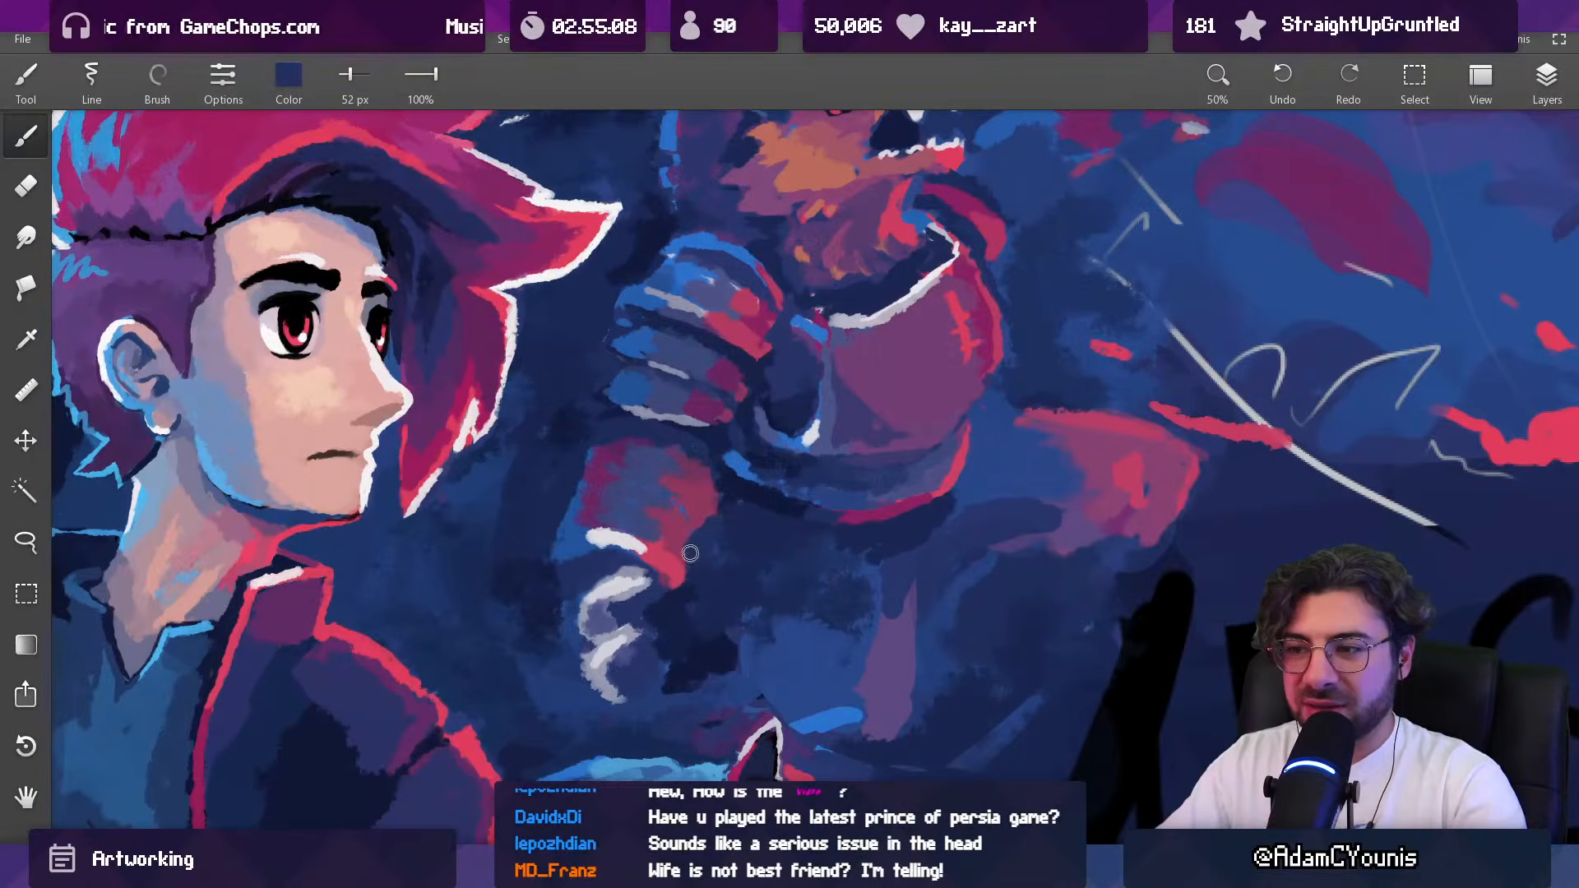
Step: Build up the red highlight along the upper arm's front edge in sampled red, reducing the brush to 39 px
alt+click(706, 512)
alt+click(667, 563)
key(bracketleft)
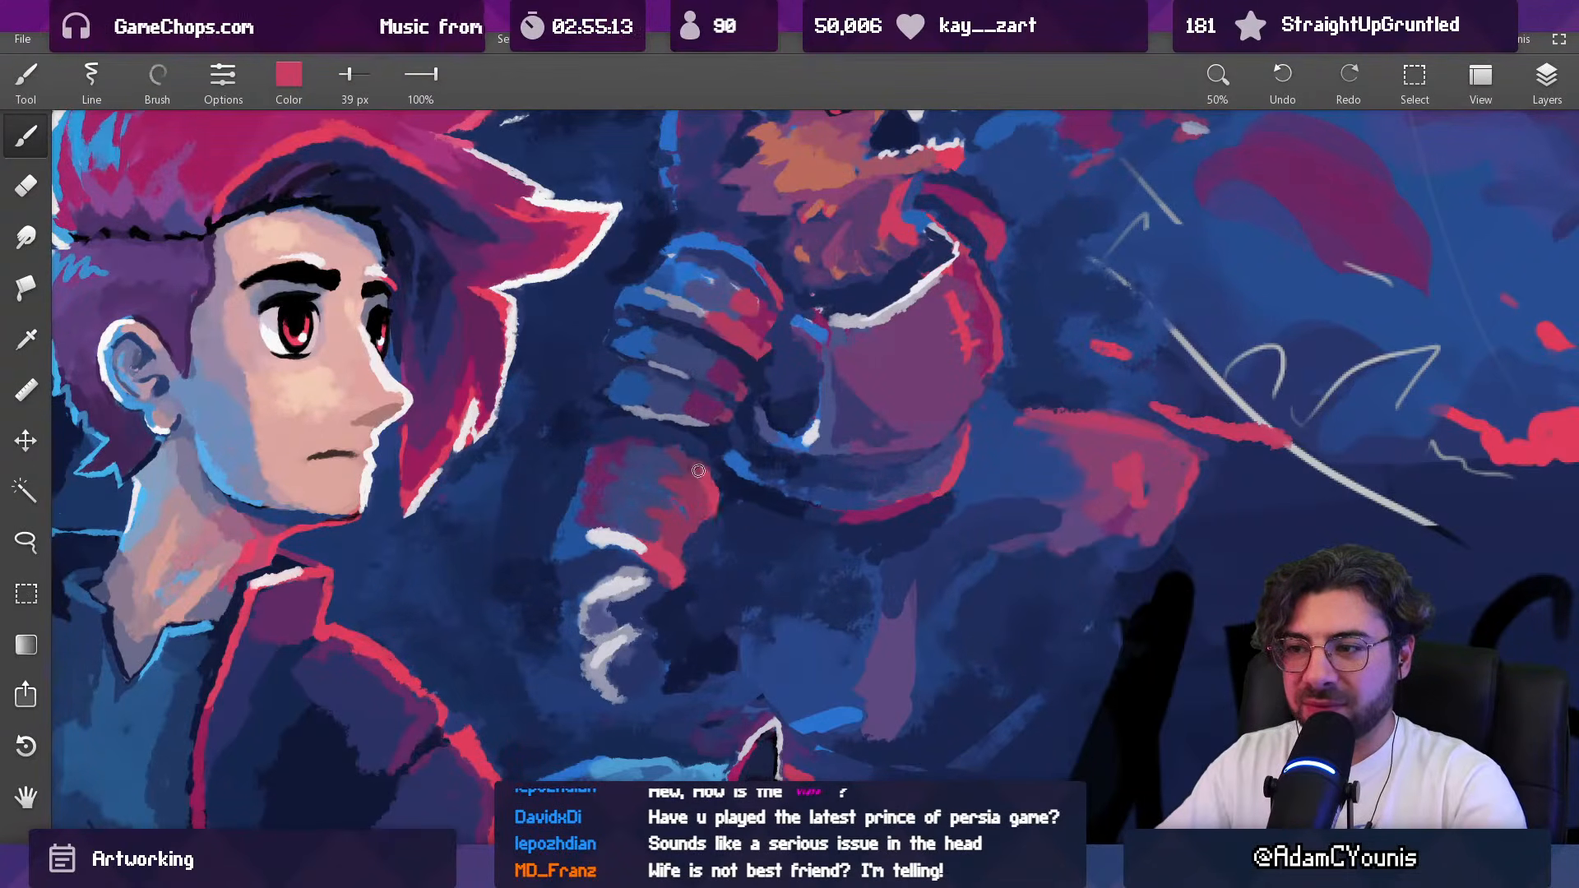
scroll(719, 473, down, 5)
scroll(695, 483, up, 5)
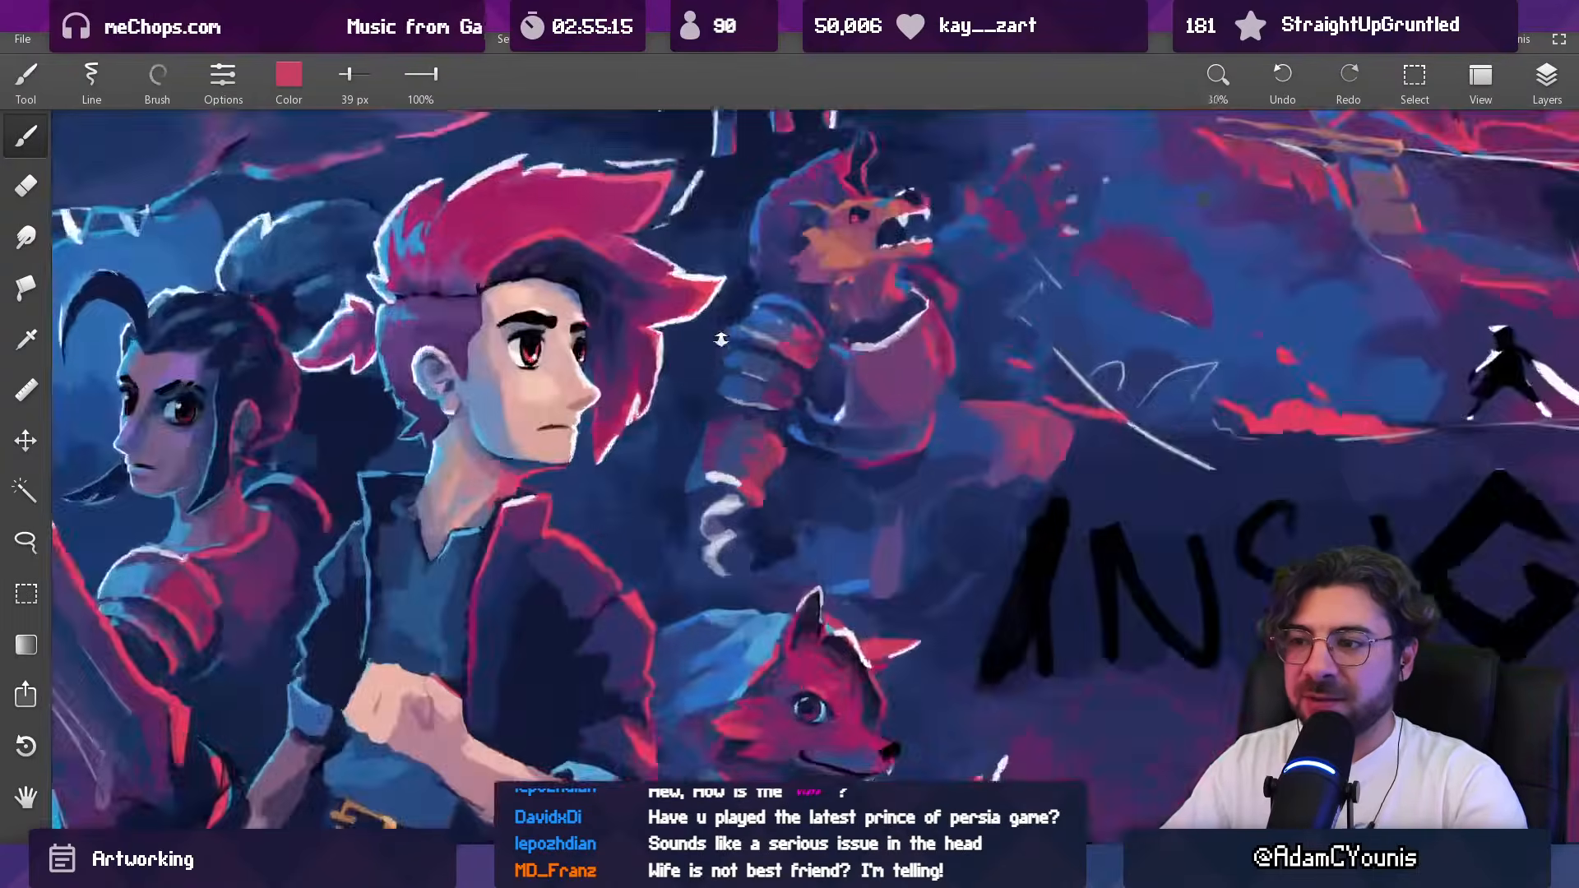
Step: Rework the upper arm's back edge just below the shoulder plates in sampled blue with a 39 px brush
alt+click(690, 450)
alt+click(720, 497)
drag(737, 490, 707, 495)
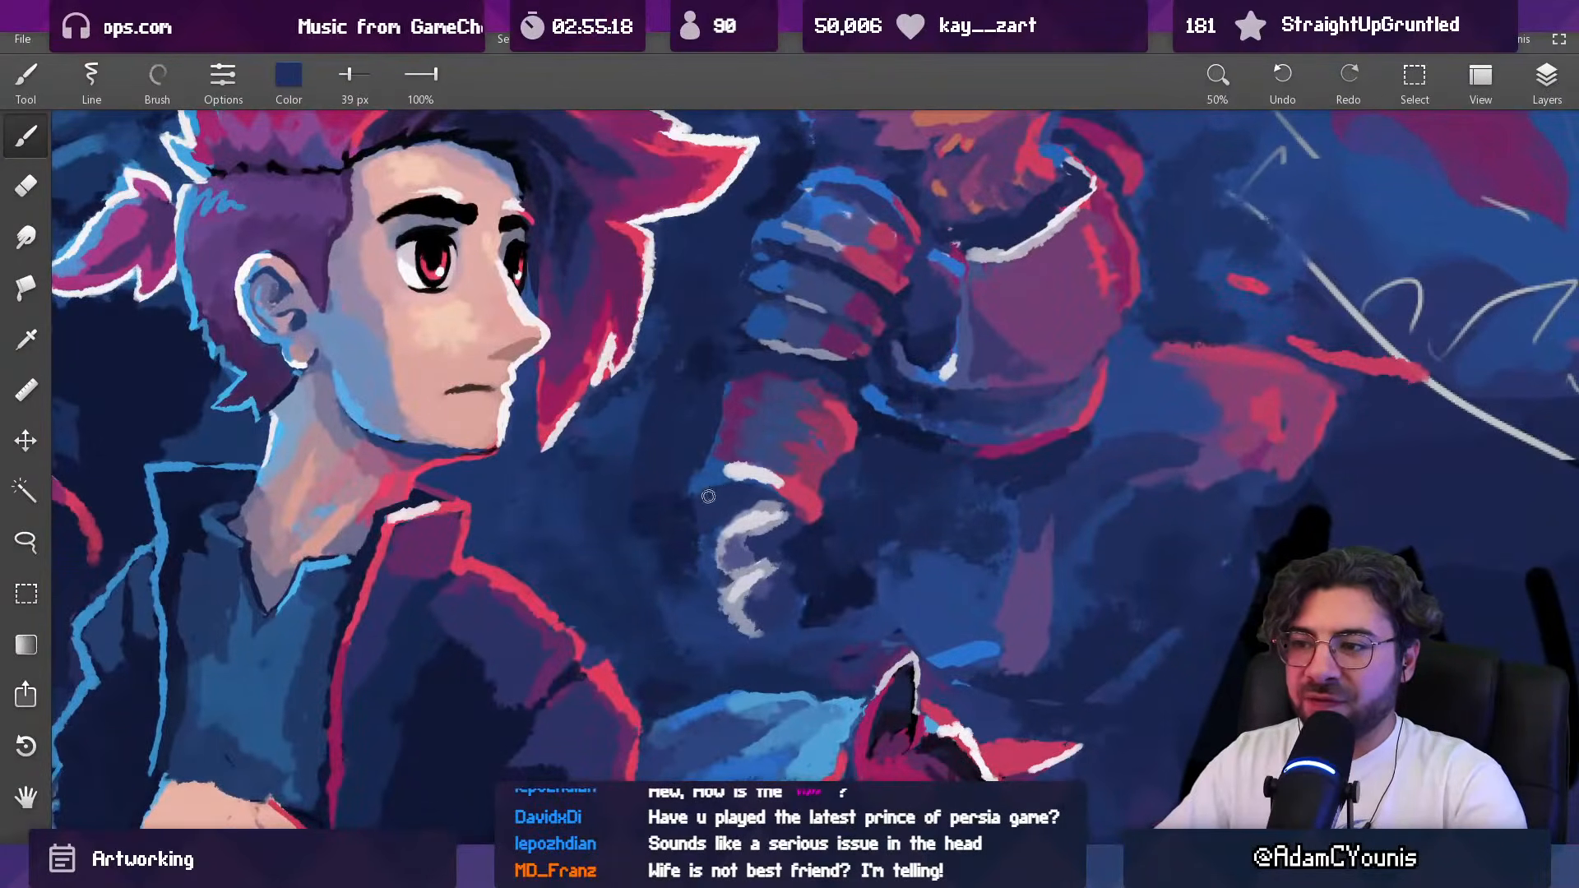
alt+click(727, 390)
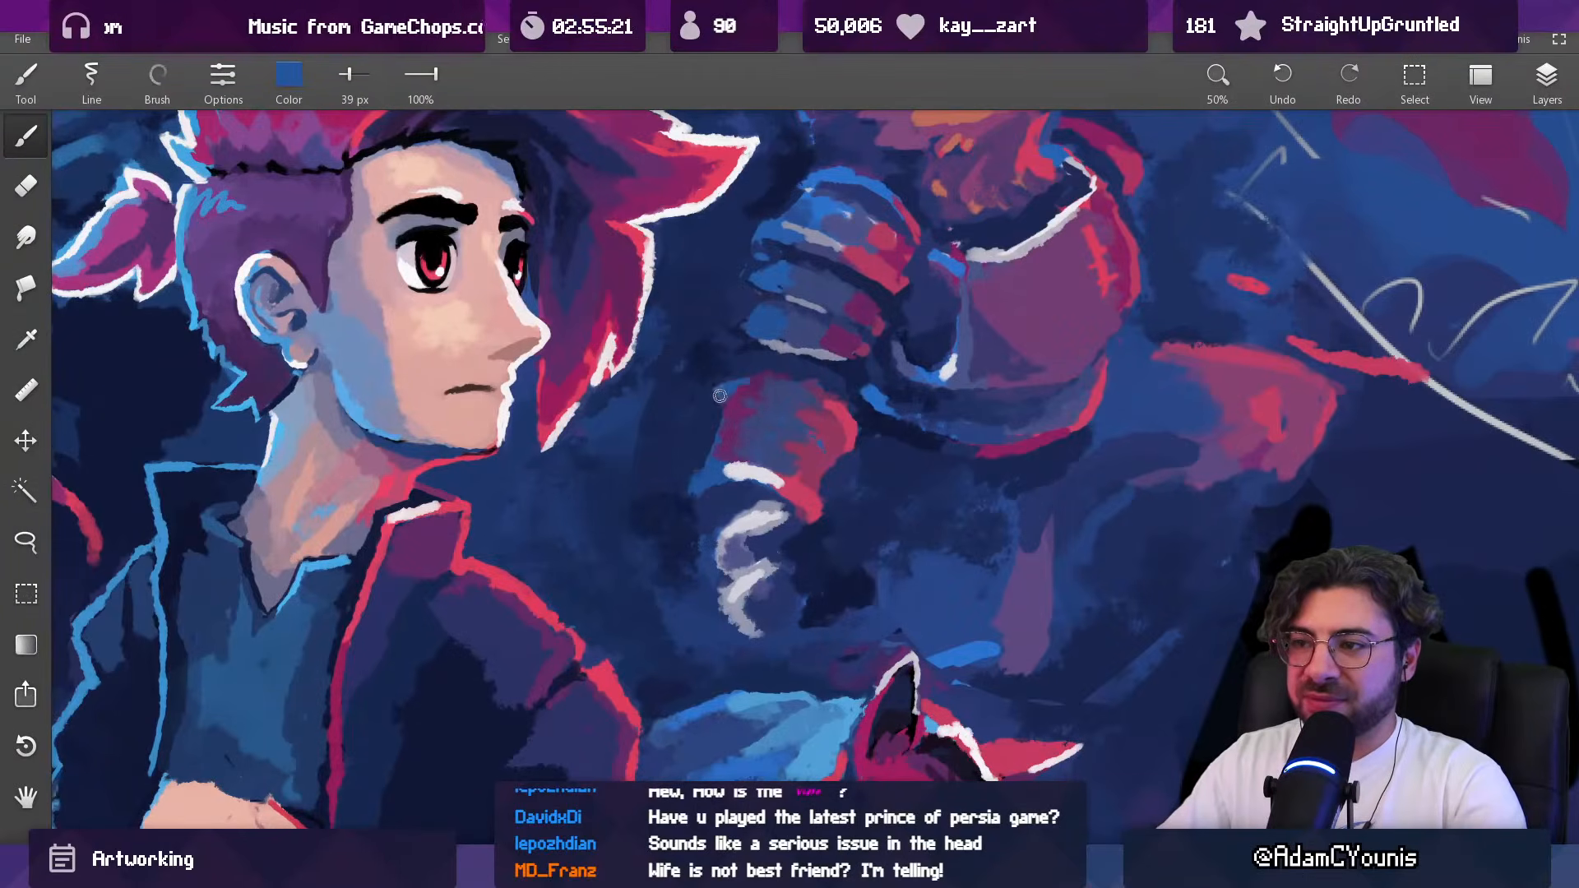
alt+click(721, 386)
alt+click(754, 387)
drag(753, 387, 808, 308)
Step: Shape a blue rim around the back of the upper arm's top band with a 38 px brush
alt+click(800, 411)
key(])
mouse_move(801, 421)
mouse_down()
mouse_move(851, 440)
mouse_move(873, 476)
mouse_move(715, 448)
mouse_move(772, 328)
mouse_move(802, 156)
mouse_up()
alt+click(654, 421)
drag(655, 421, 696, 405)
alt+click(674, 416)
key([)
alt+click(659, 417)
alt+click(689, 420)
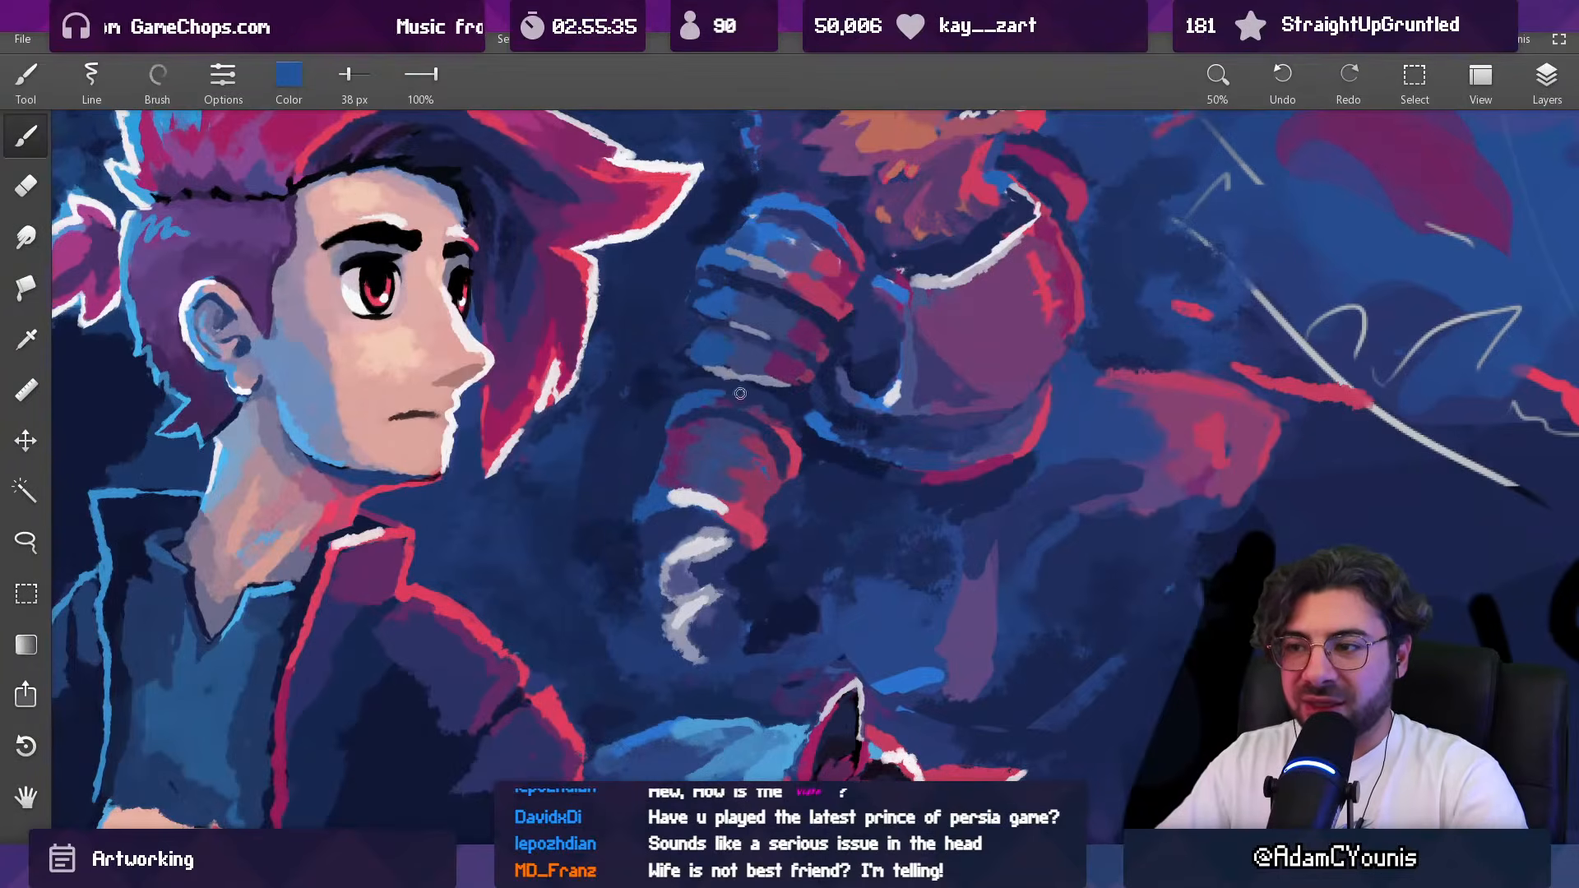
Step: Paint the upper arm's top band in sampled purple at 38 px and add sampled crimson beneath it at 34 px
alt+click(728, 395)
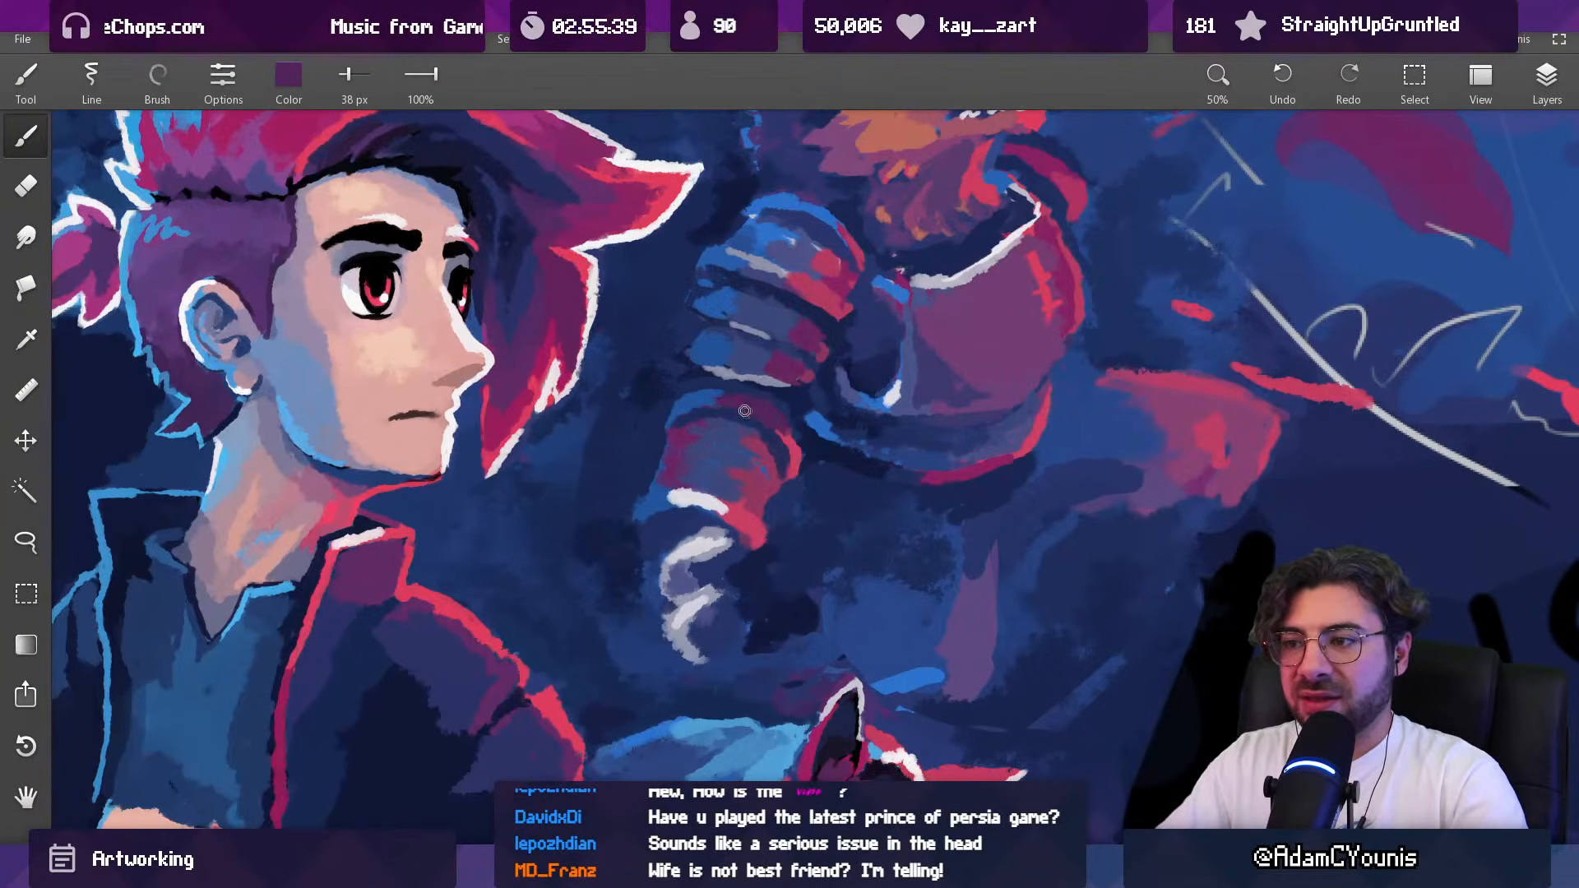
alt+click(790, 452)
key([)
mouse_move(784, 452)
mouse_down()
mouse_move(769, 810)
mouse_move(743, 193)
mouse_up()
alt+click(700, 412)
drag(700, 412, 707, 412)
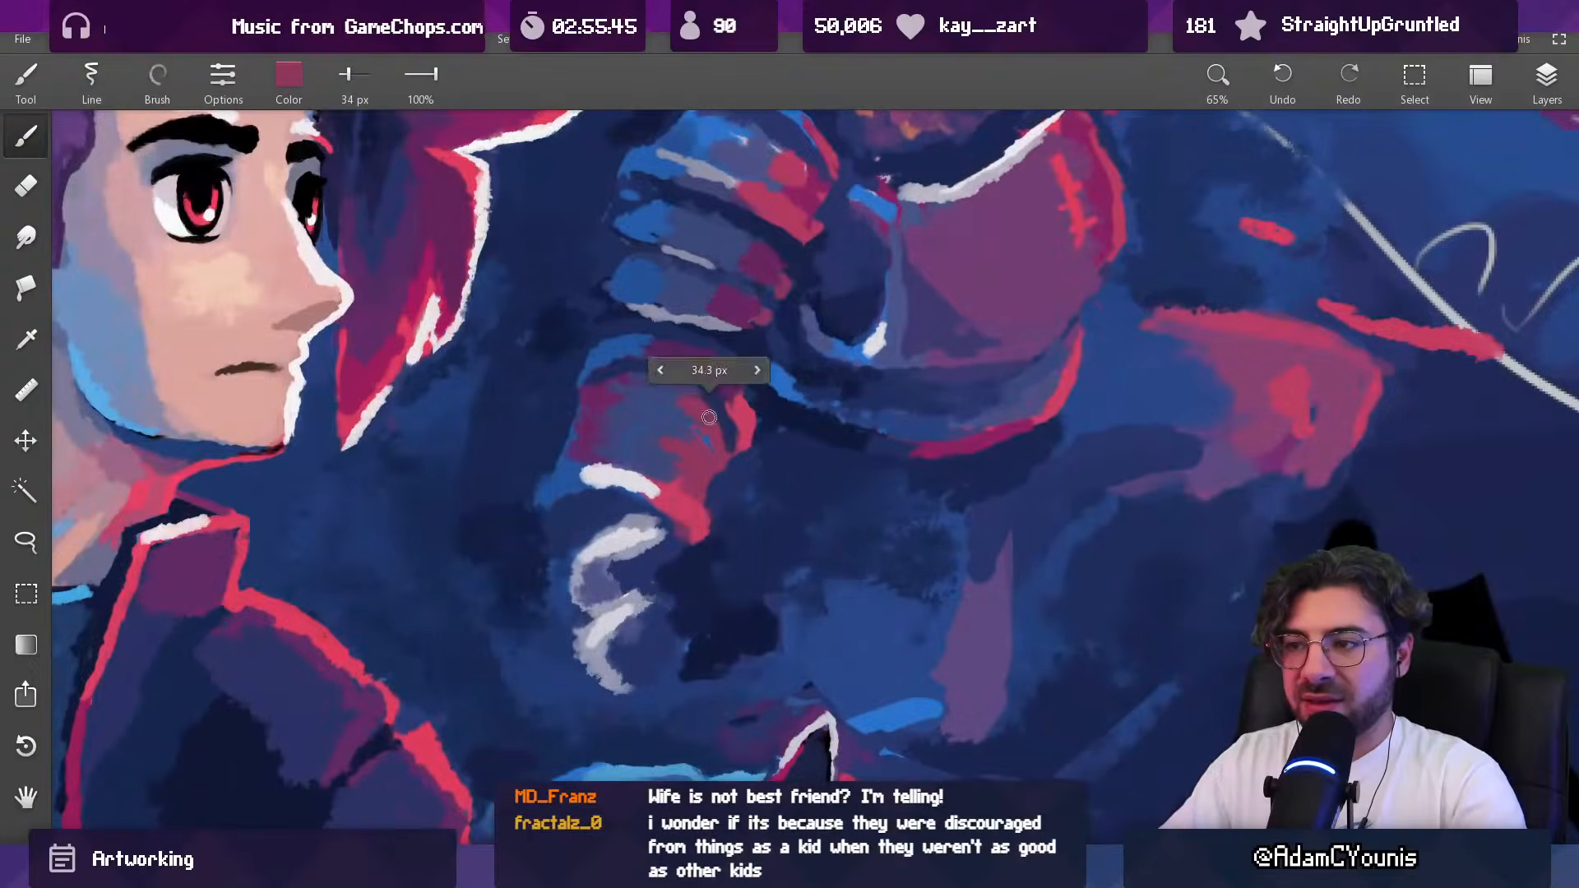
Step: Trim the front of the upper arm in sampled indigo at 29 px and refine its red highlights at 23 px
alt+click(726, 445)
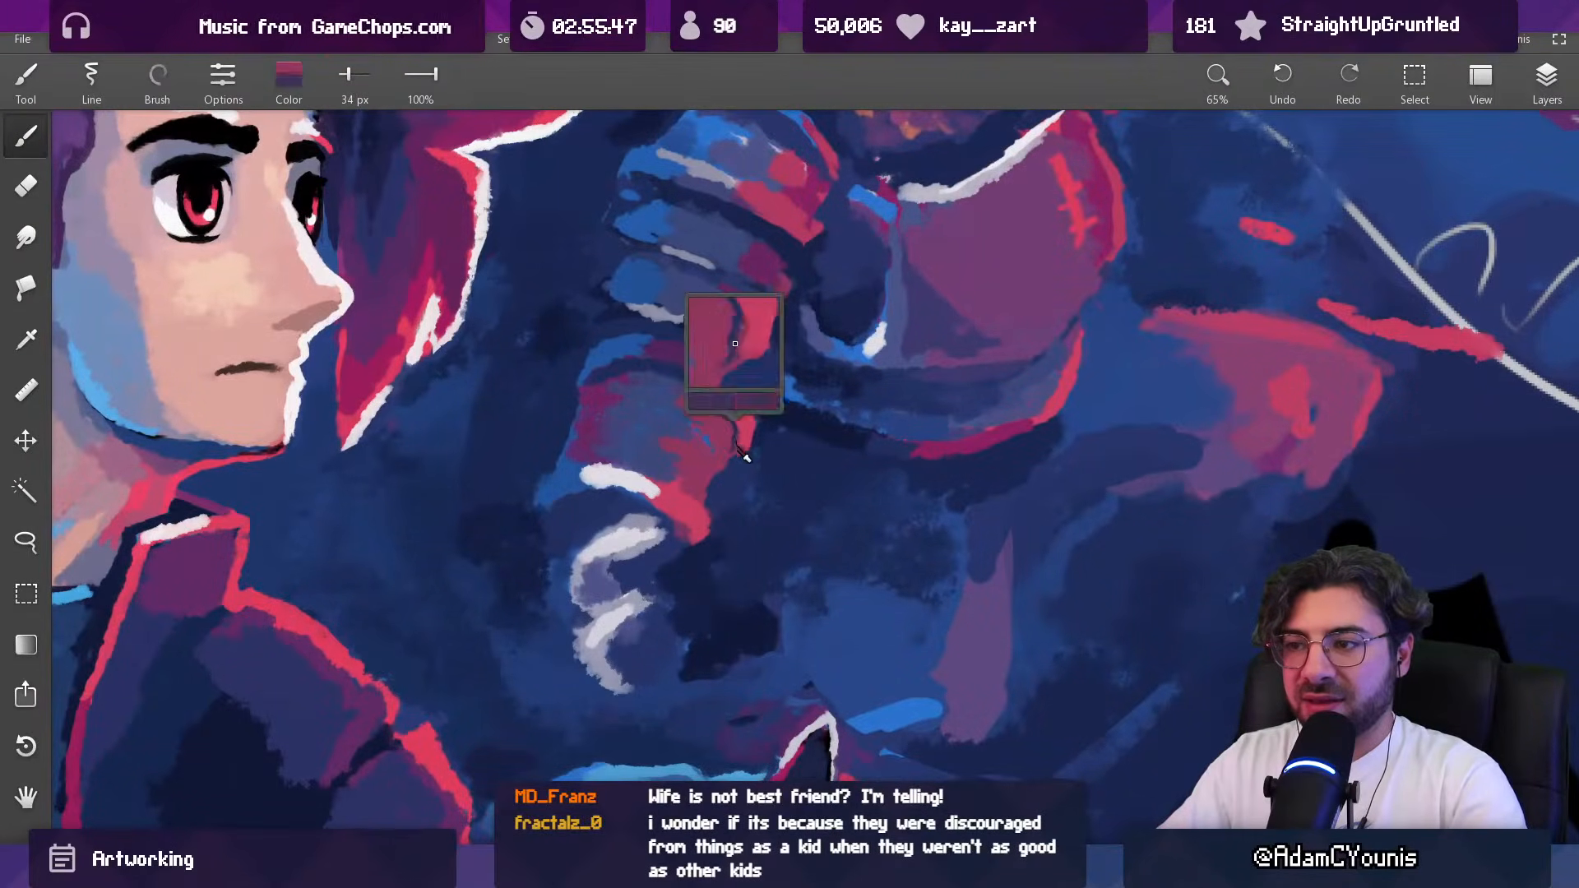
key([)
alt+click(726, 467)
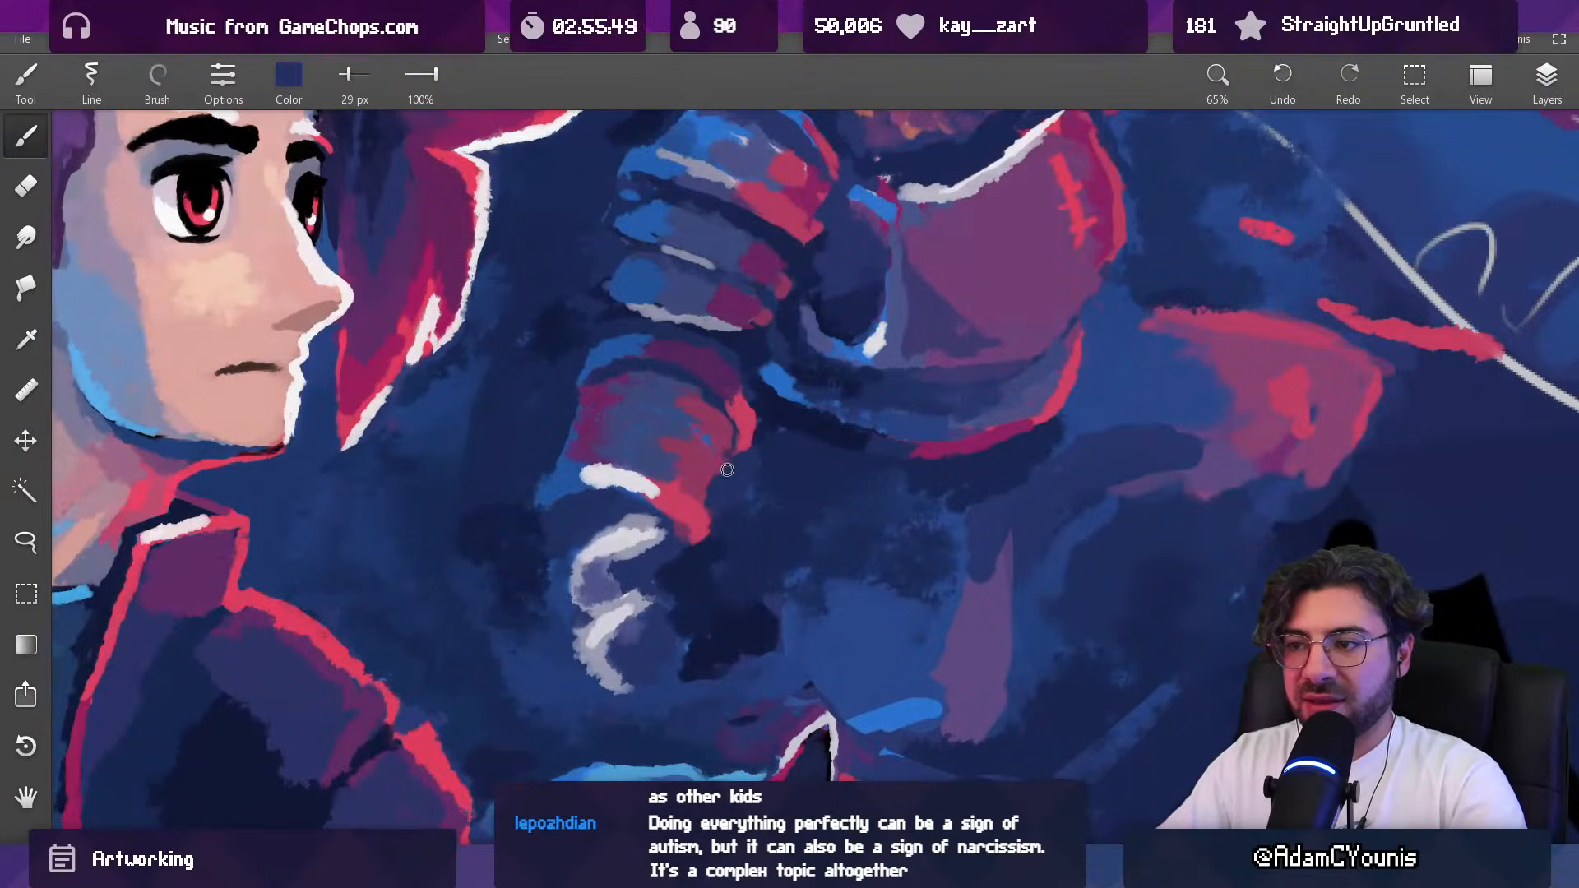
alt+click(693, 507)
key([)
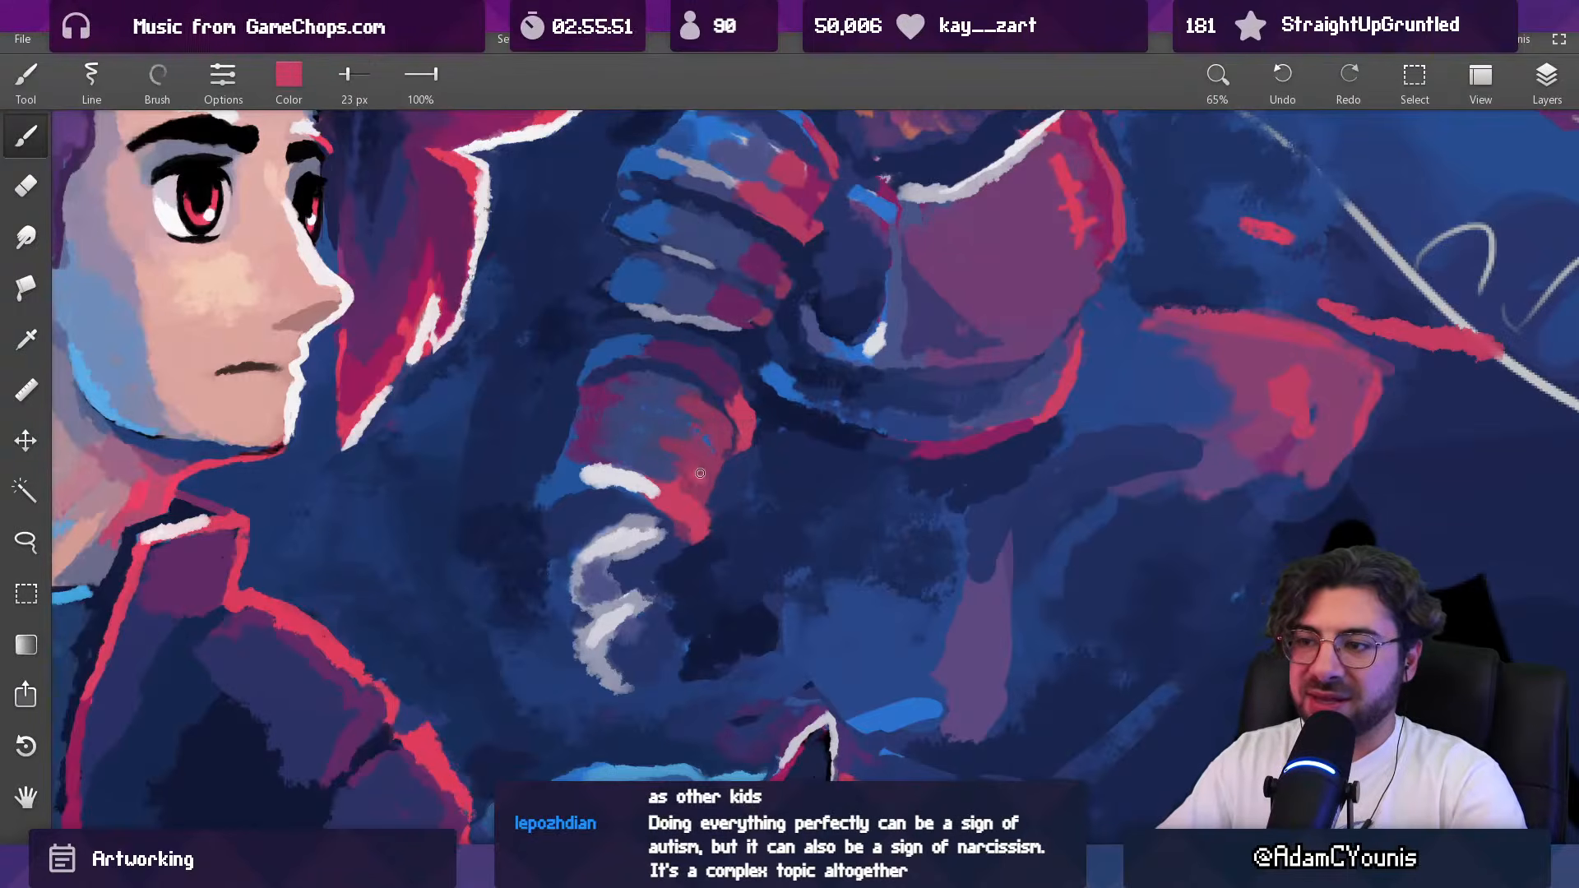
drag(770, 398, 727, 419)
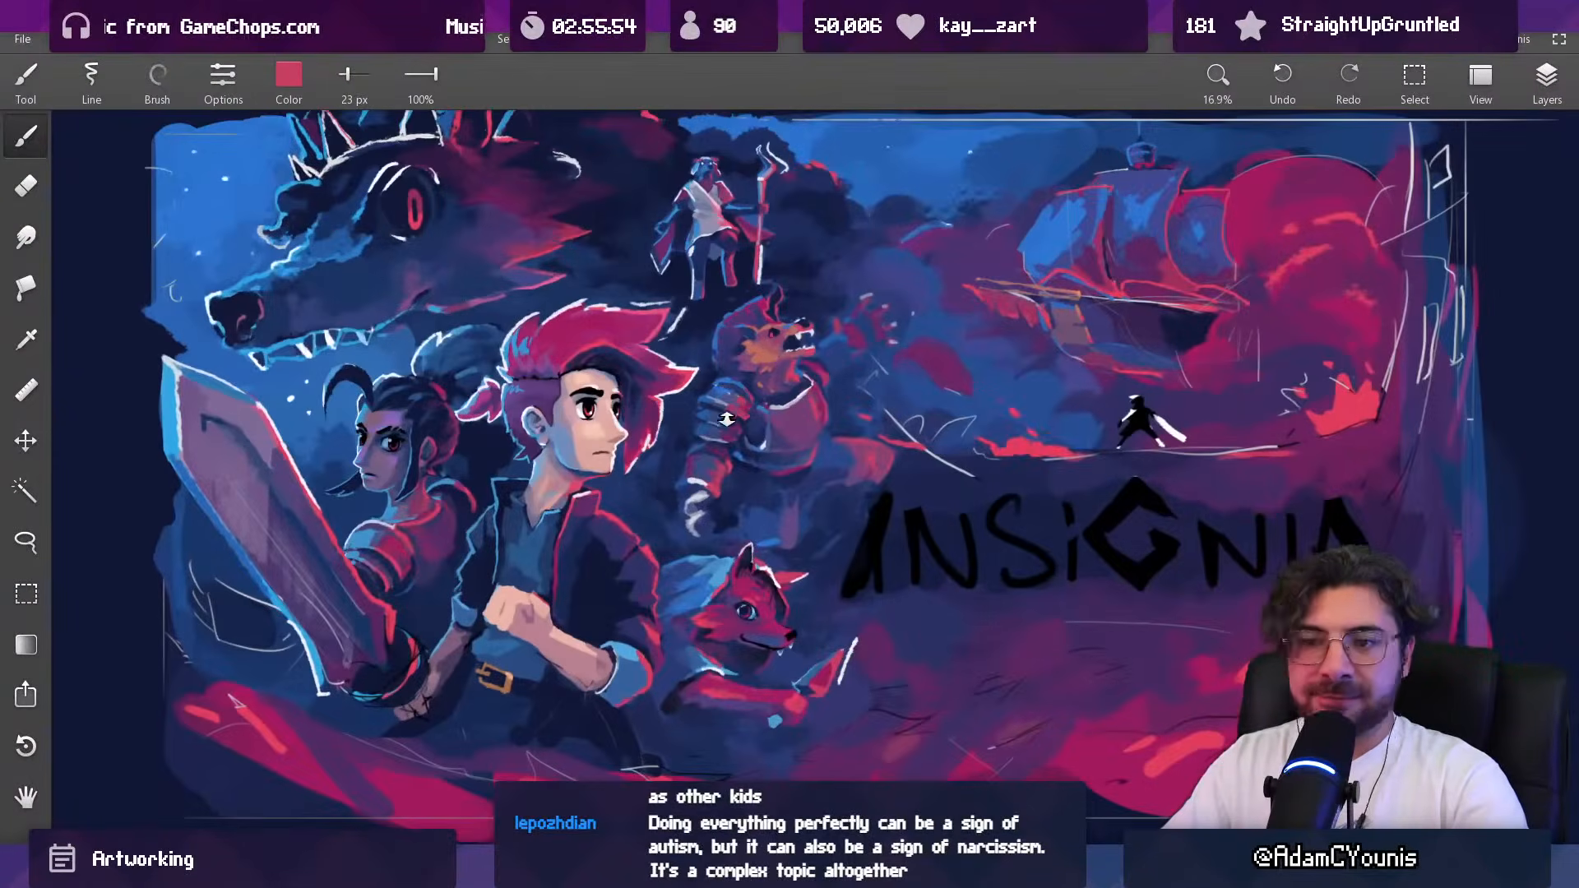
Step: Retouch the edges around the elbow above the white claw-like strokes in sampled indigo with a 38 px brush
drag(688, 474, 676, 422)
drag(662, 495, 658, 461)
alt+click(792, 522)
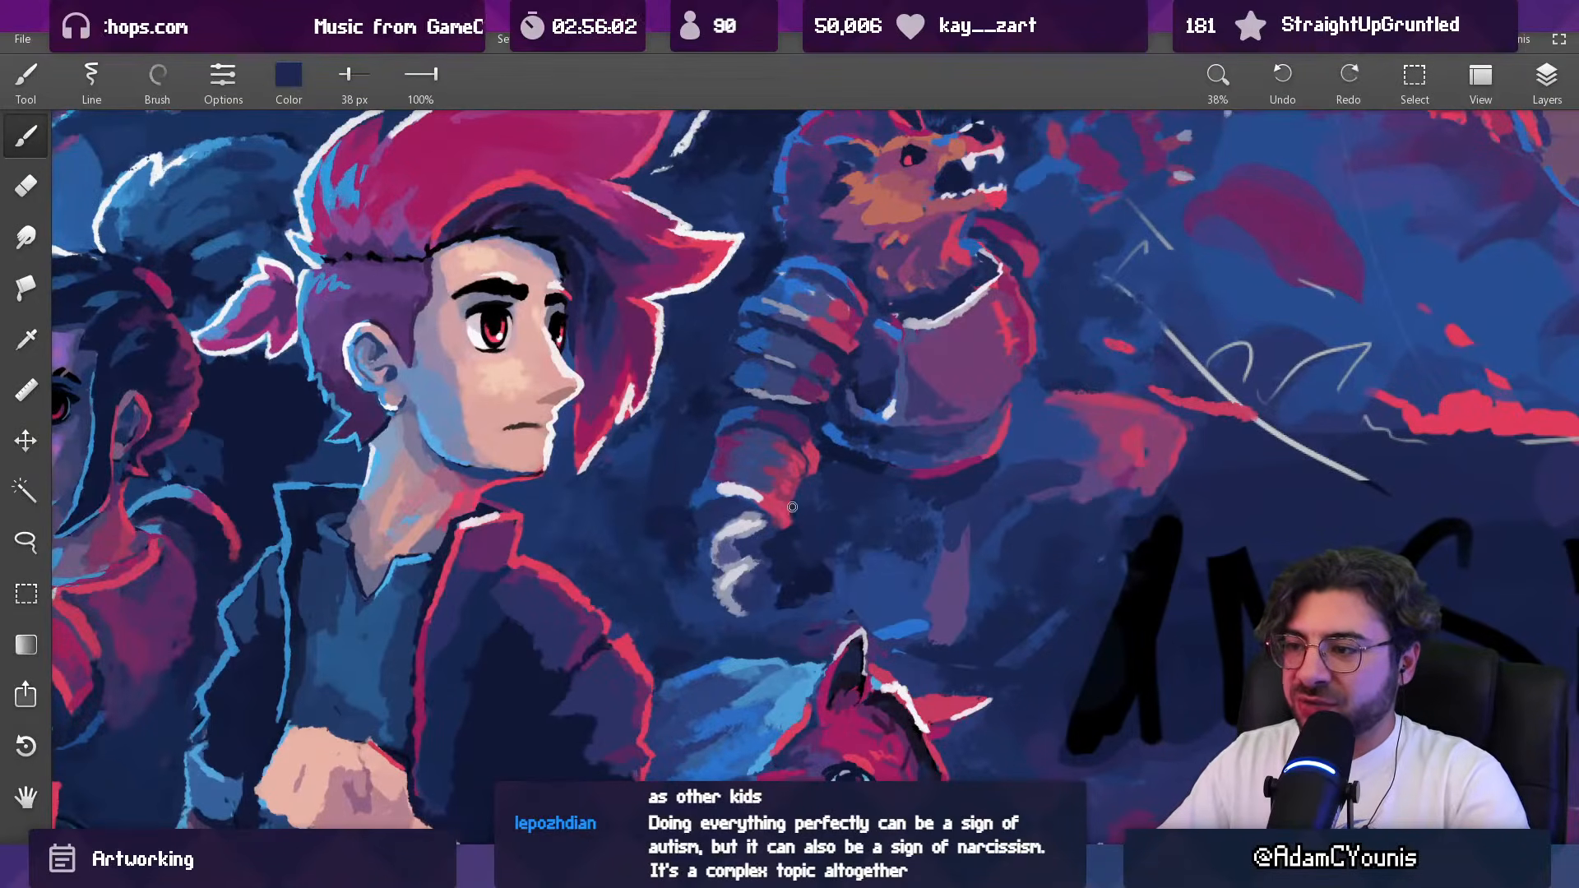
mouse_move(744, 478)
mouse_down()
mouse_move(691, 498)
mouse_move(713, 499)
mouse_up()
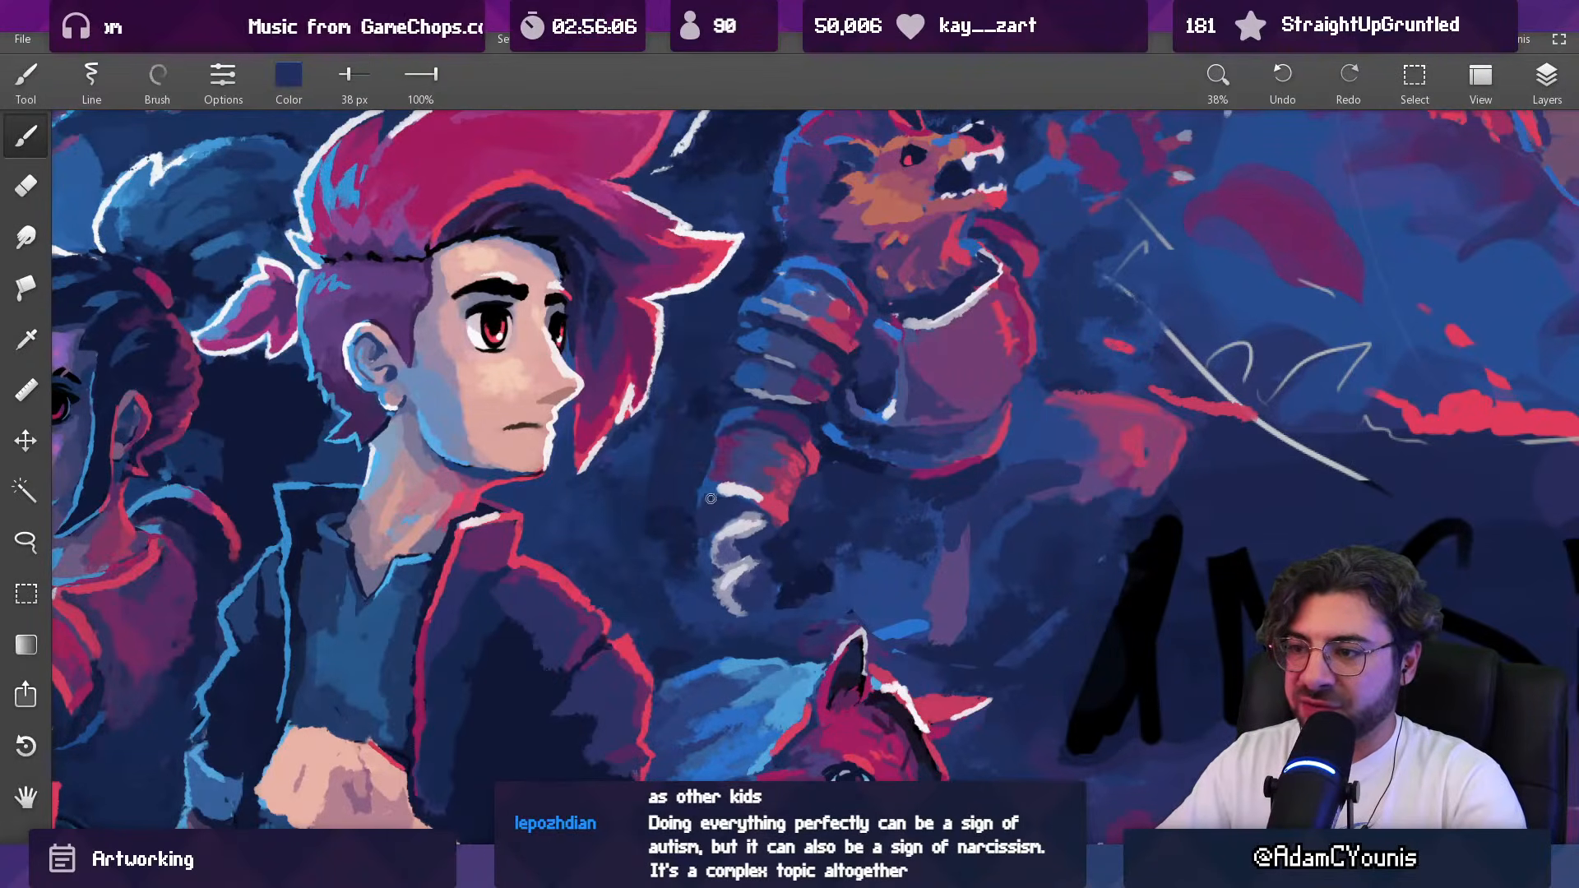
scroll(708, 519, up, 3)
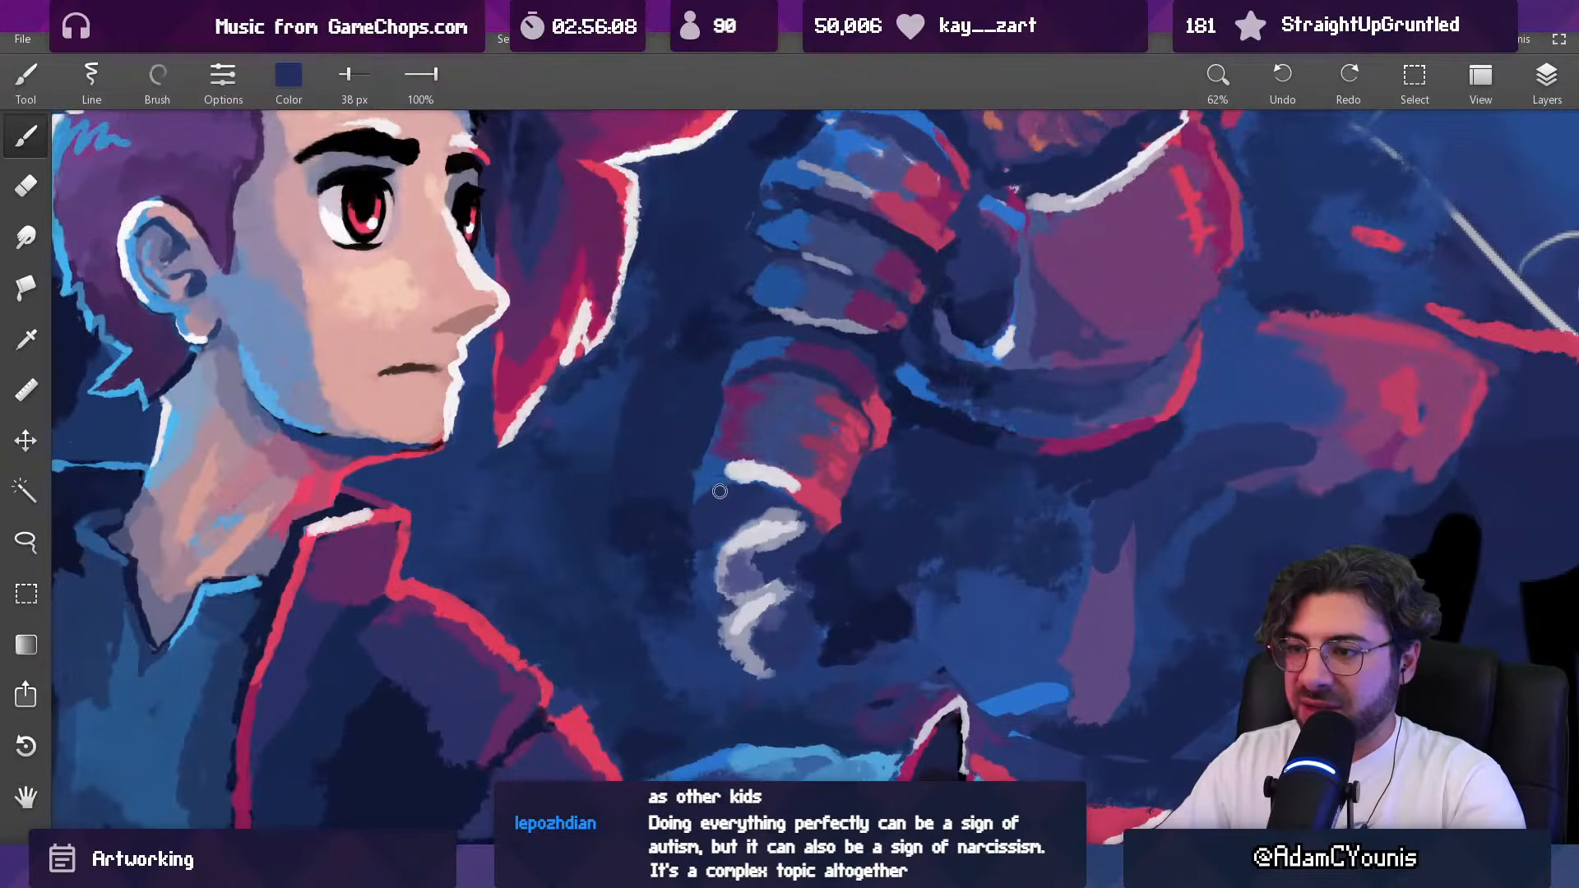
Step: Tidy the background along the back of the upper arm in sampled dark blue, using a 47 px brush
alt+click(727, 379)
alt+click(712, 378)
key(bracketright)
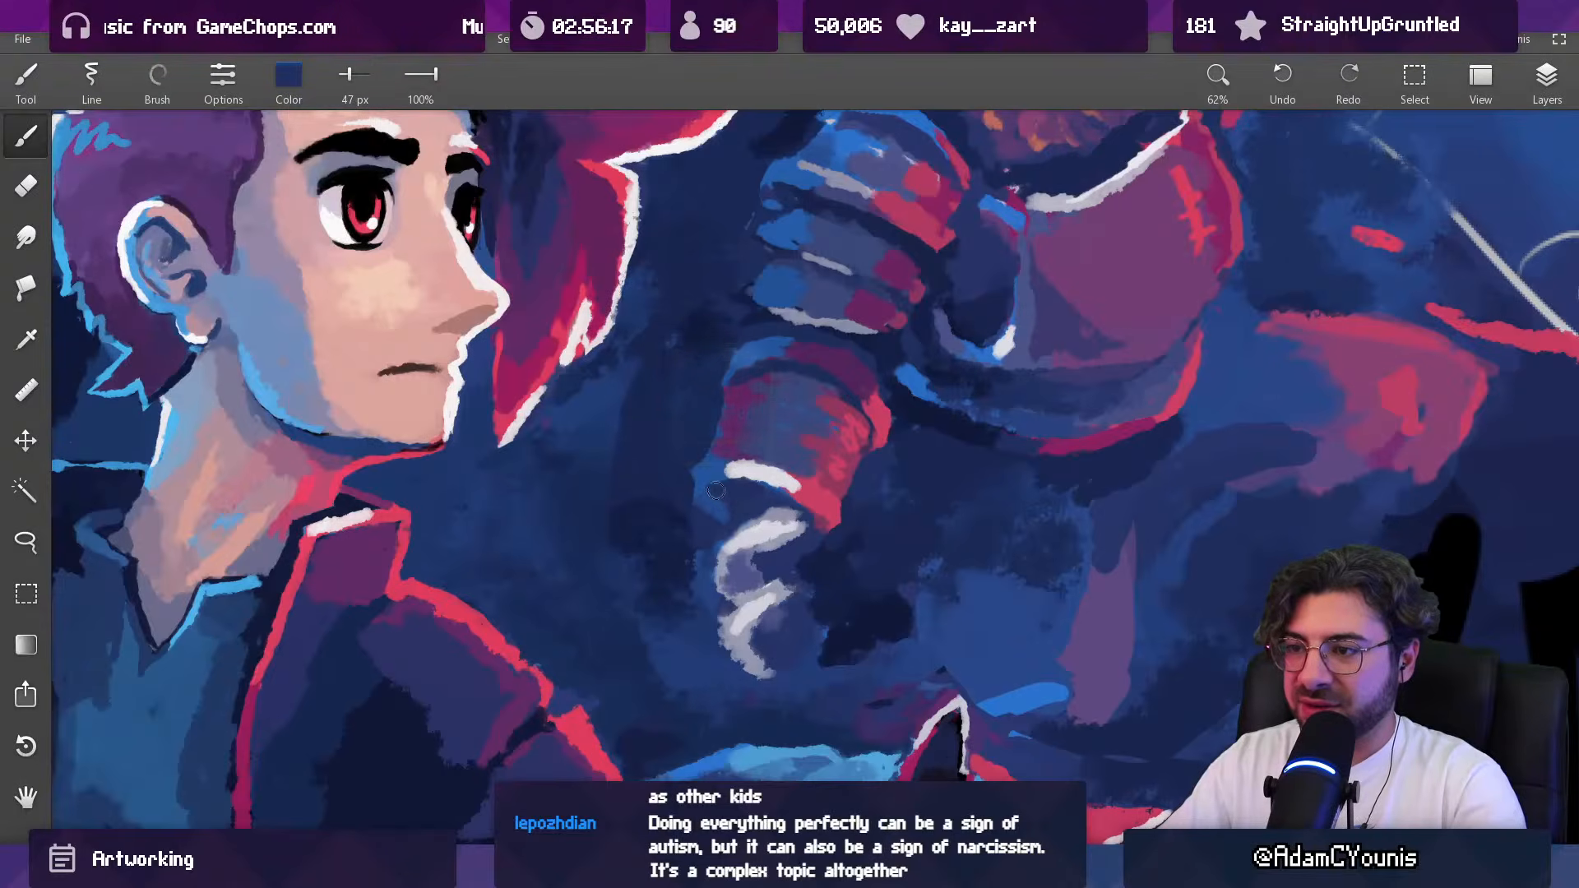
drag(804, 465, 779, 655)
drag(822, 451, 802, 263)
Step: Reshape the red front end of the upper arm's top band in sampled red, going from 47 px to 36 px
alt+click(769, 522)
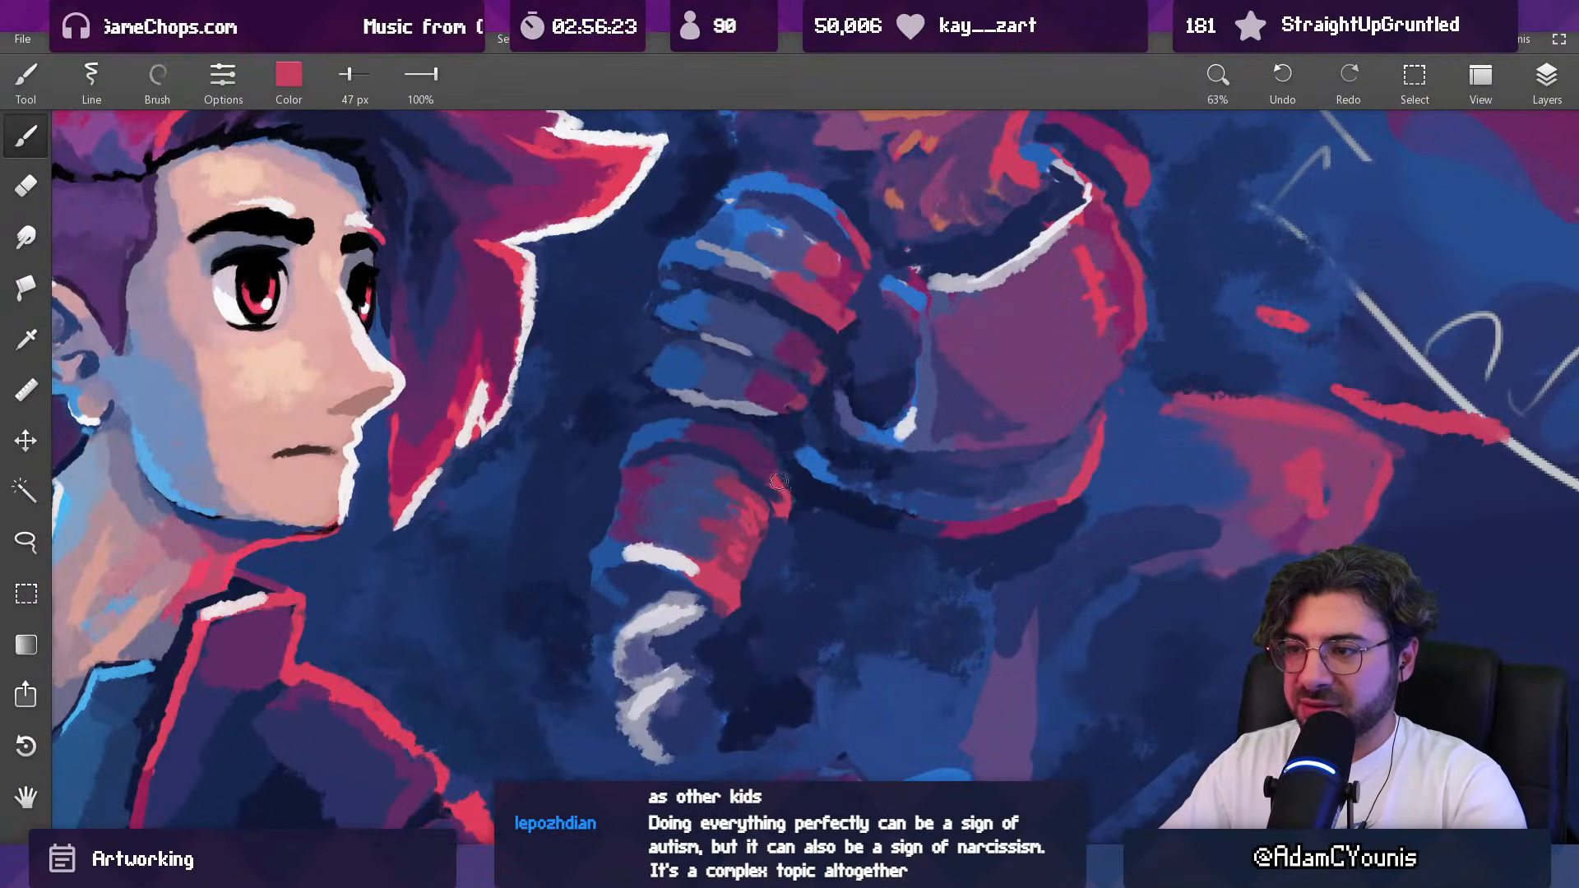
alt+click(787, 506)
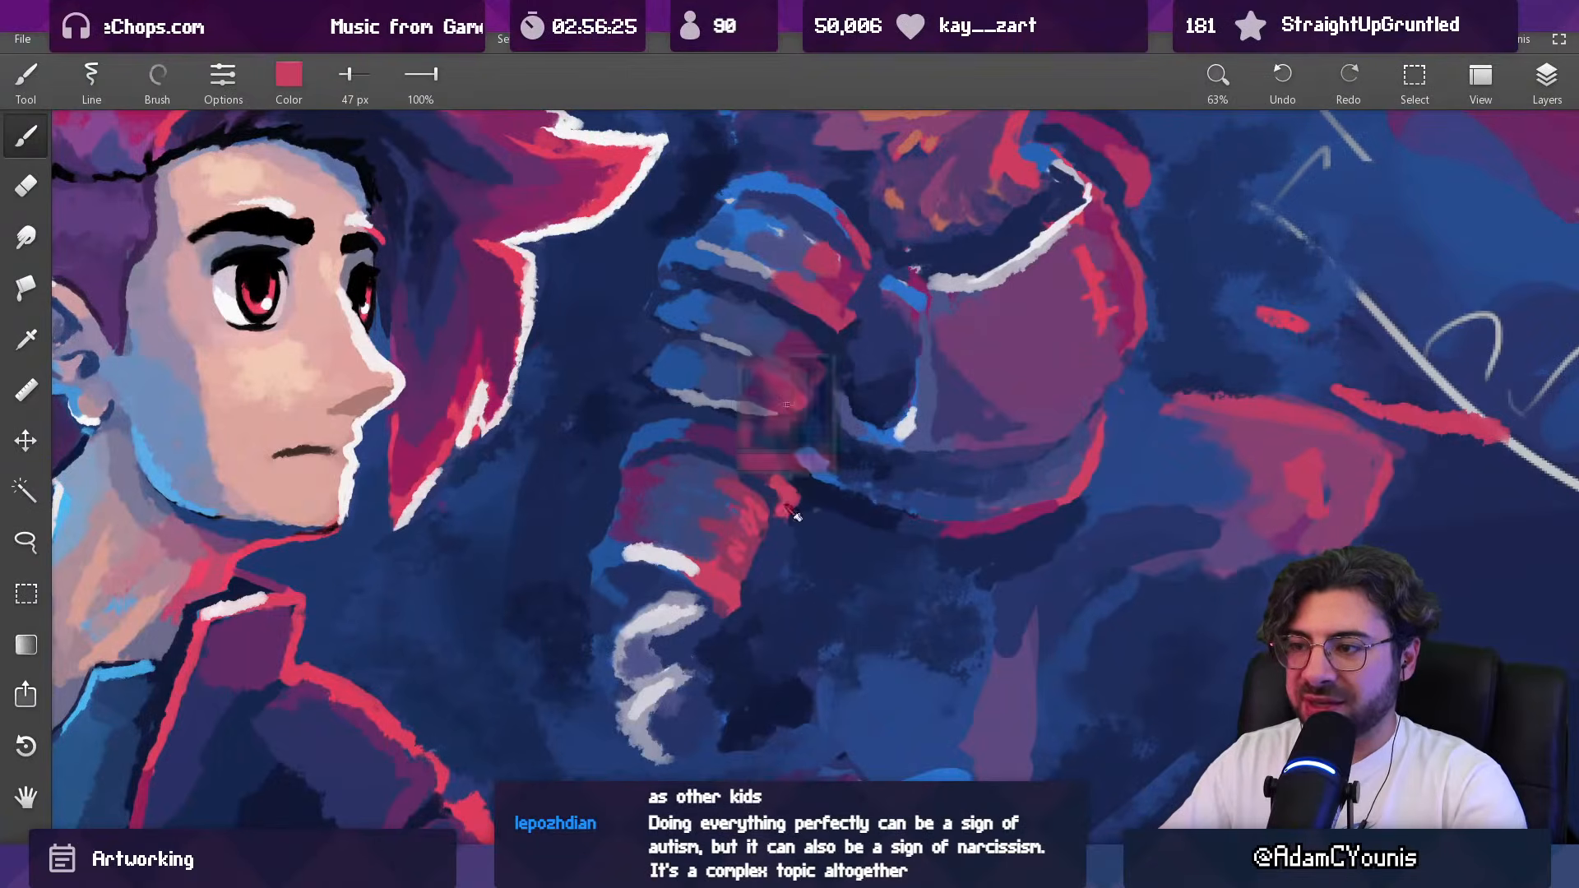
alt+click(784, 496)
alt+click(808, 500)
drag(781, 476, 799, 490)
alt+click(775, 473)
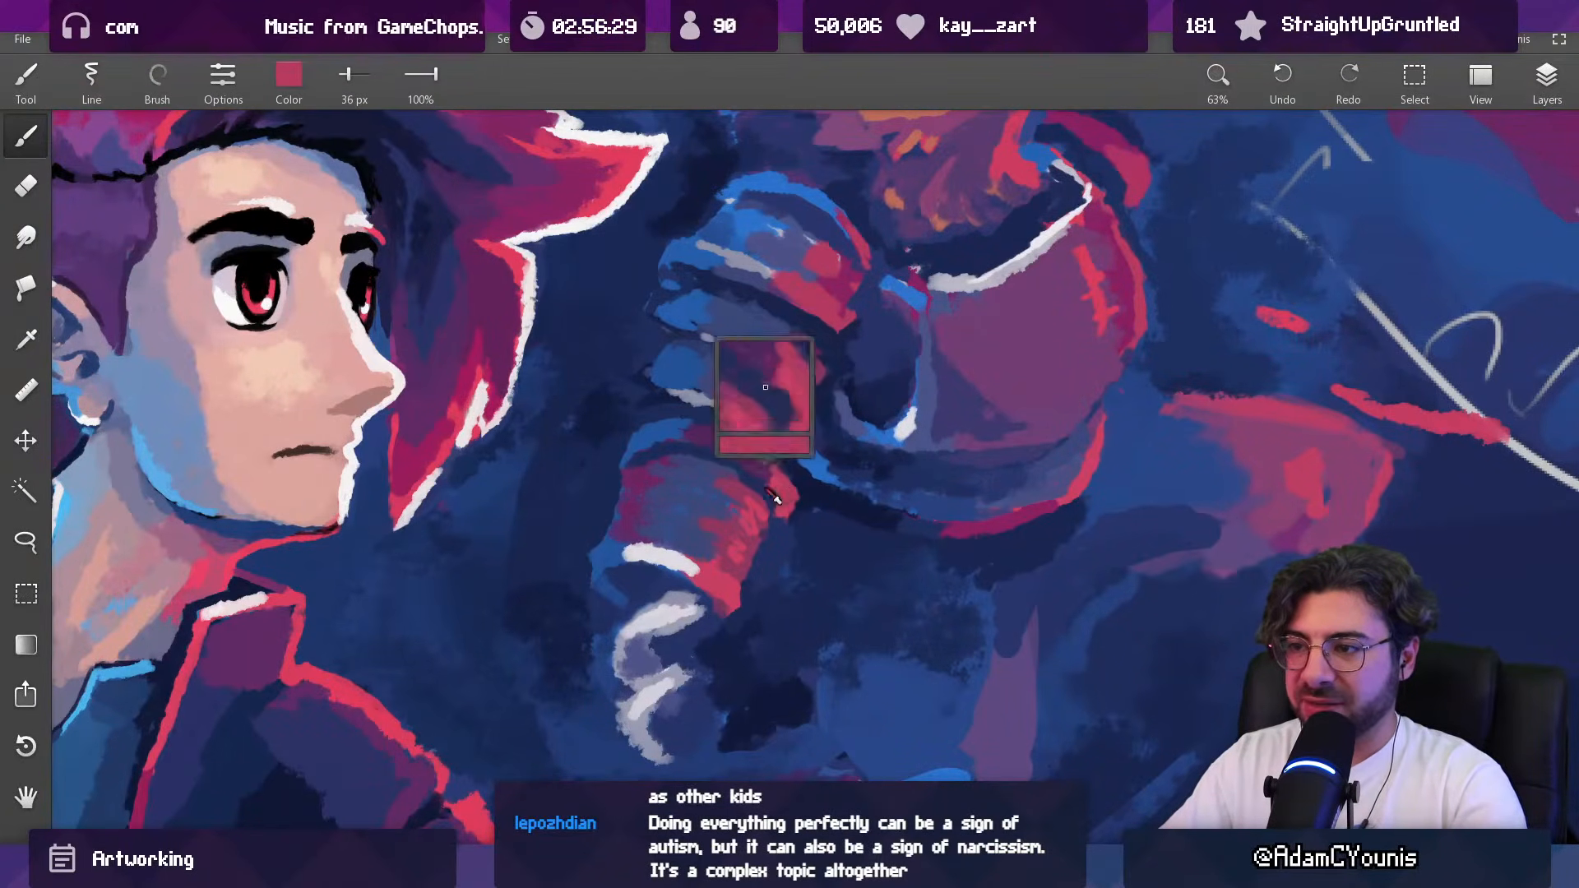
Step: Blend the front of the upper arm's top band in sampled purple at 54 px and magenta at 40 px
alt+click(727, 472)
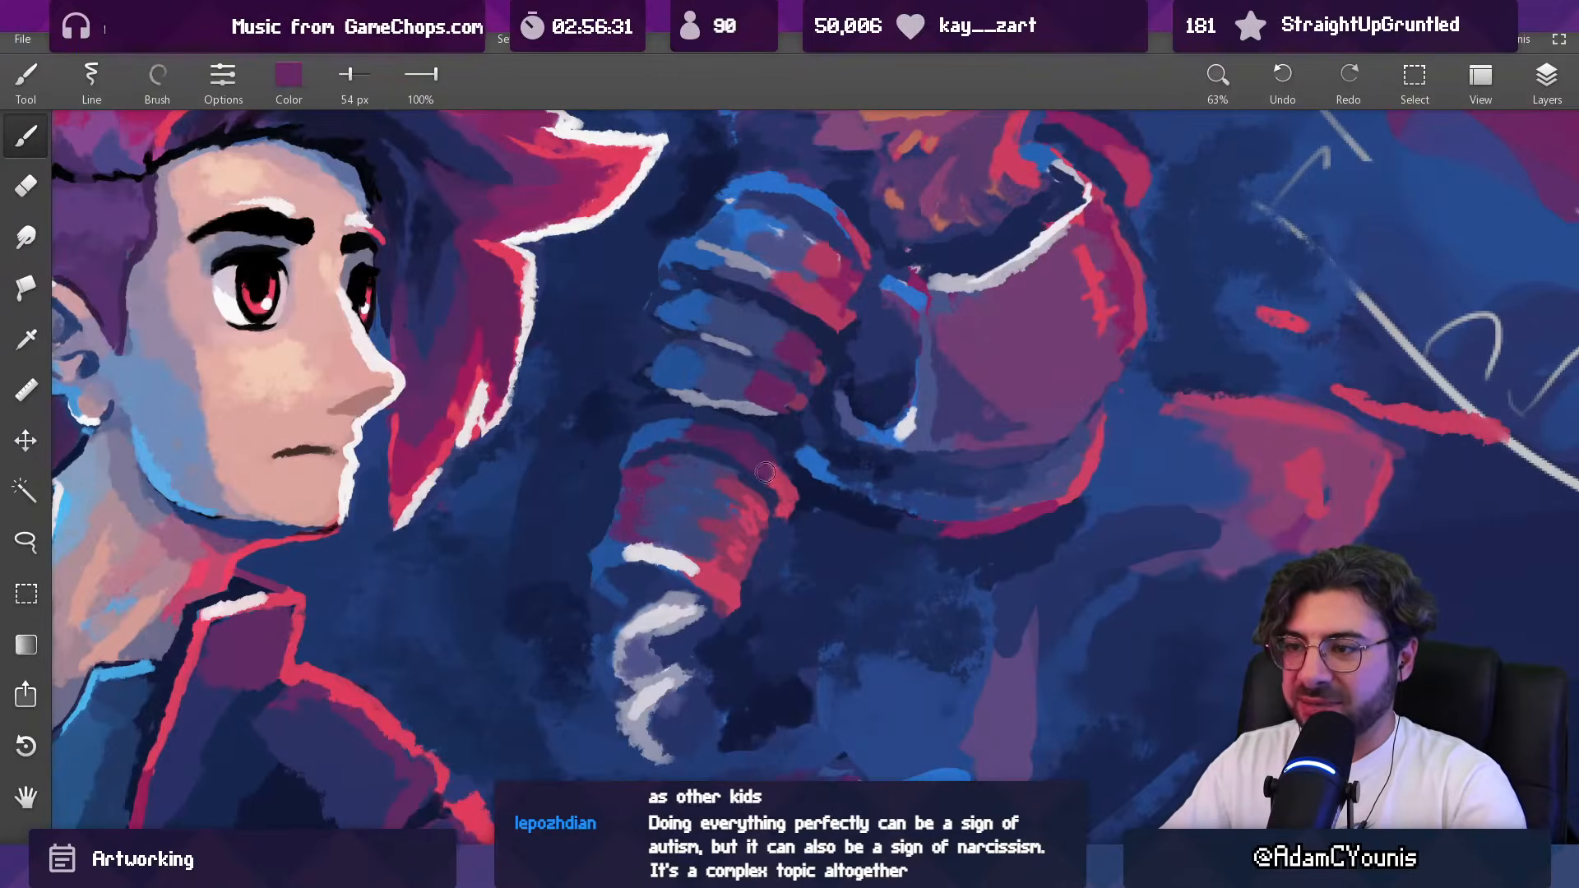
drag(766, 470, 774, 478)
alt+click(782, 495)
alt+click(638, 504)
alt+click(1004, 528)
drag(787, 424, 760, 436)
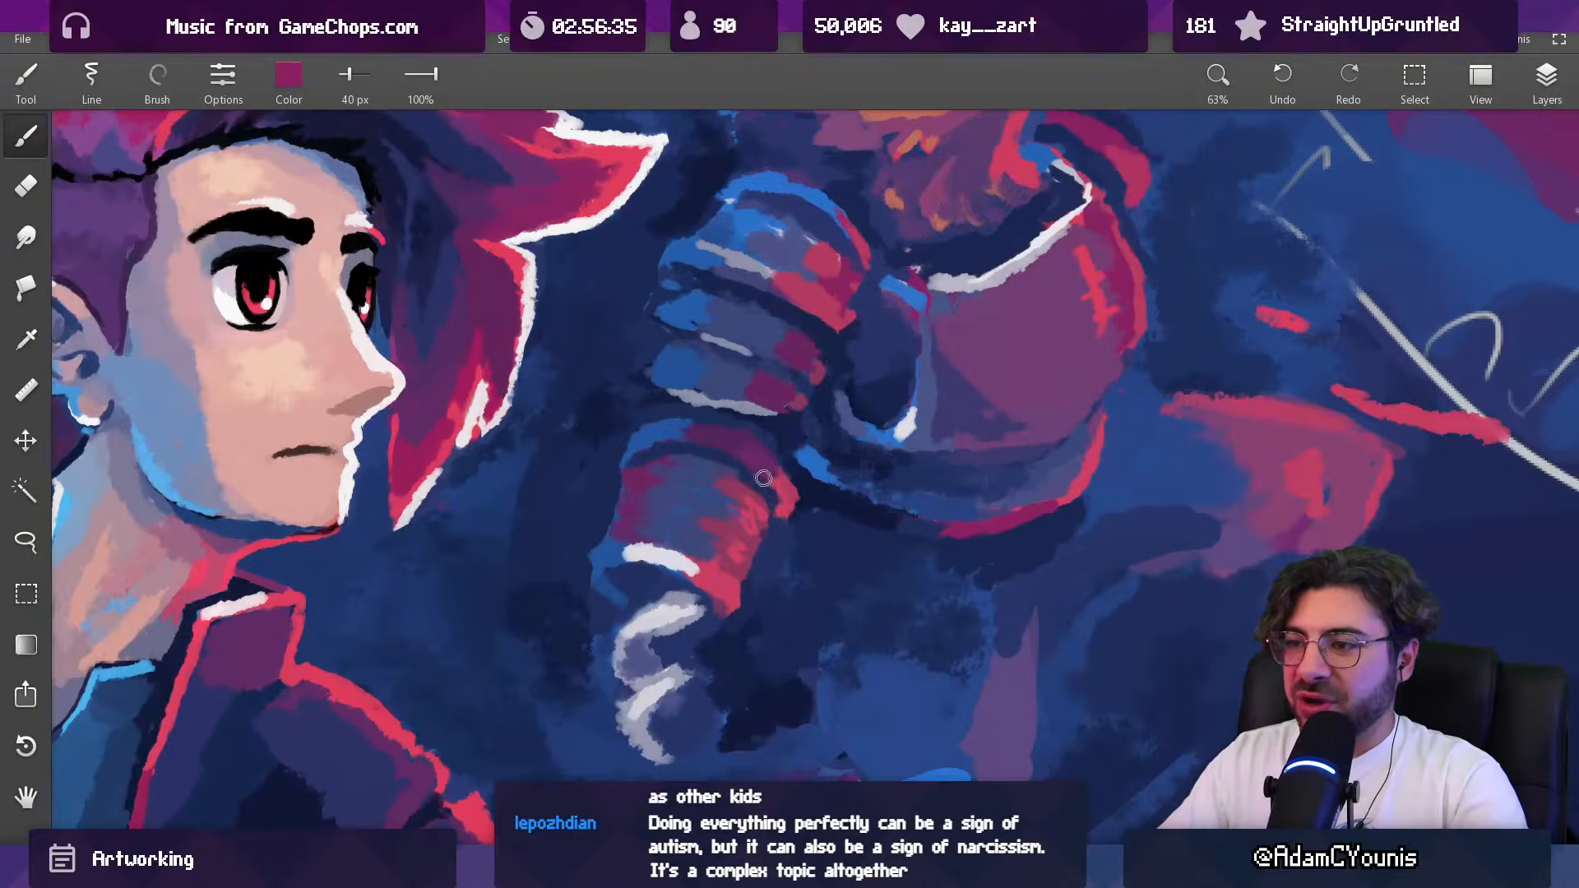
Step: Blend the magenta and red areas of the upper arm's top band in sampled indigo, going from 40 px to 27 px
alt+click(795, 480)
alt+click(758, 478)
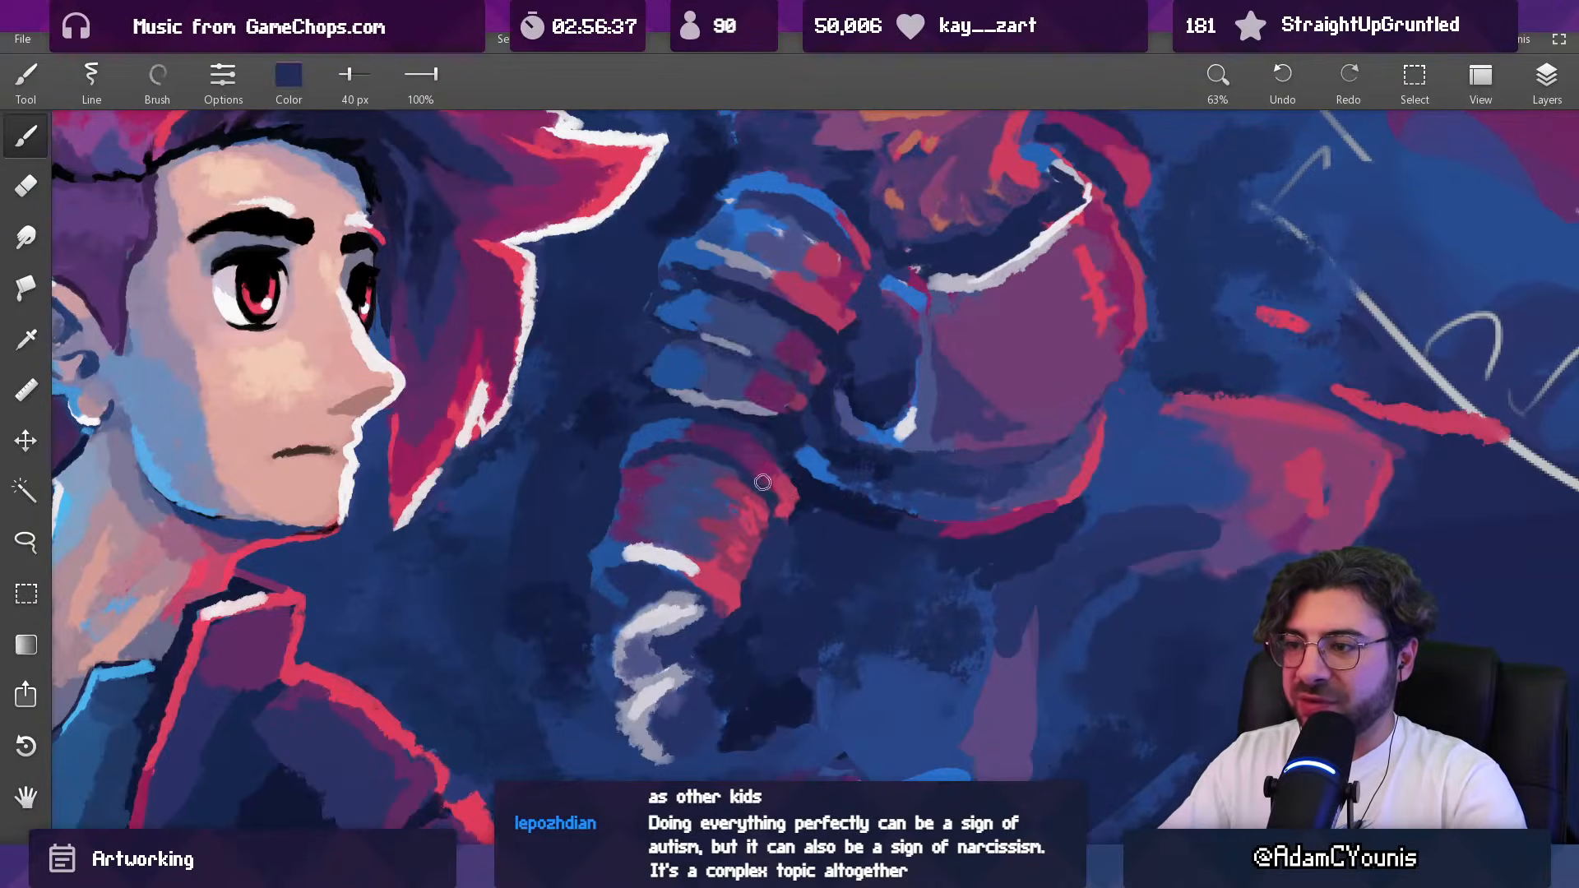
alt+click(746, 487)
alt+click(722, 496)
drag(719, 490, 727, 482)
alt+click(730, 479)
key([)
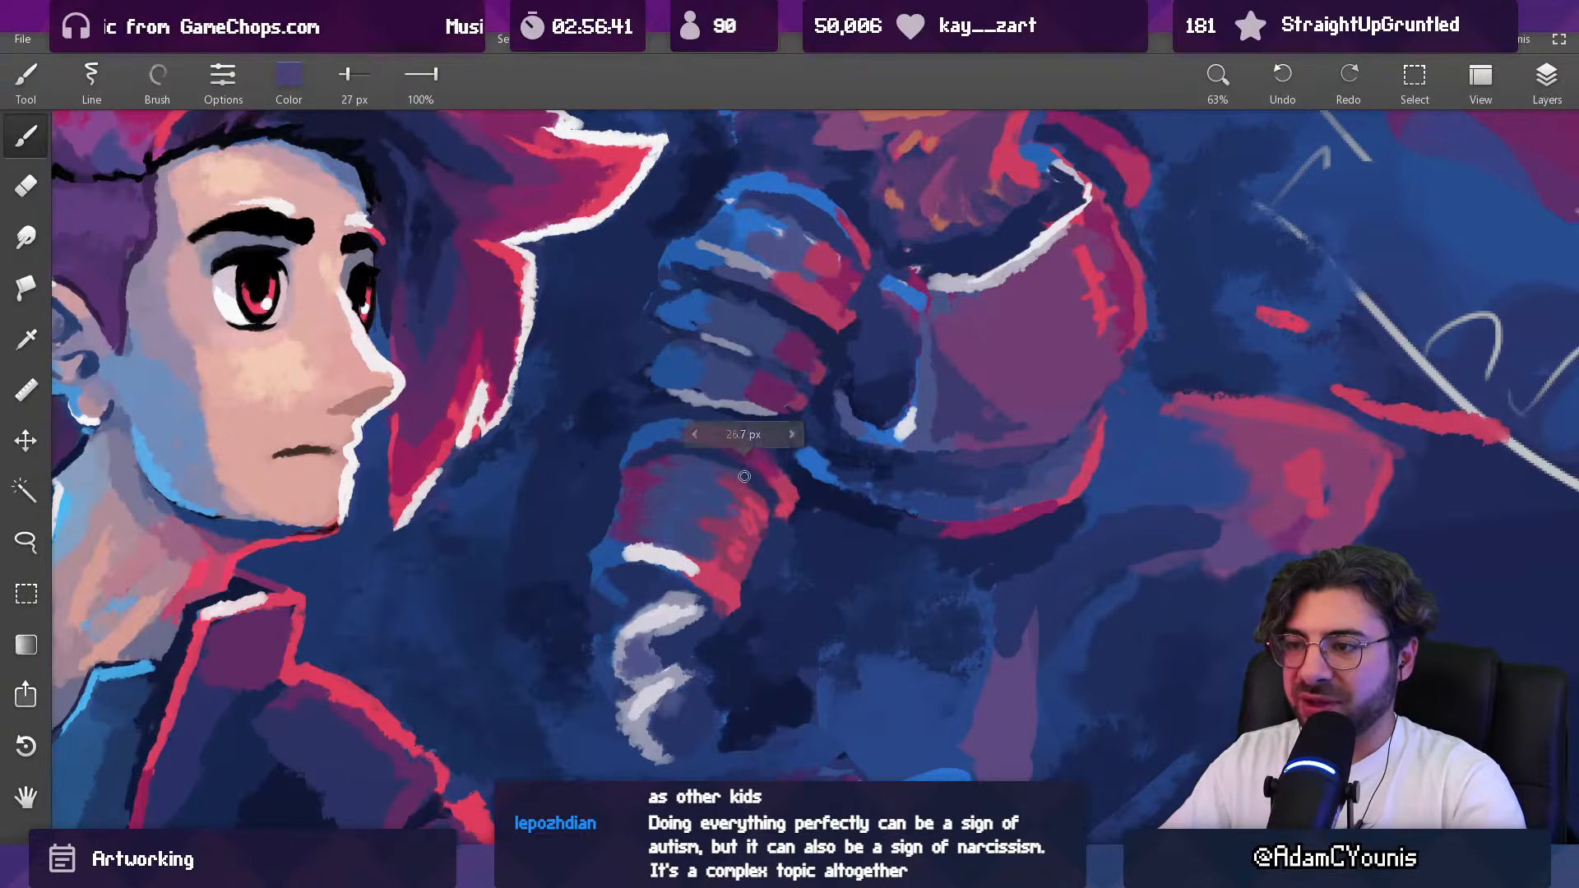
alt+click(740, 490)
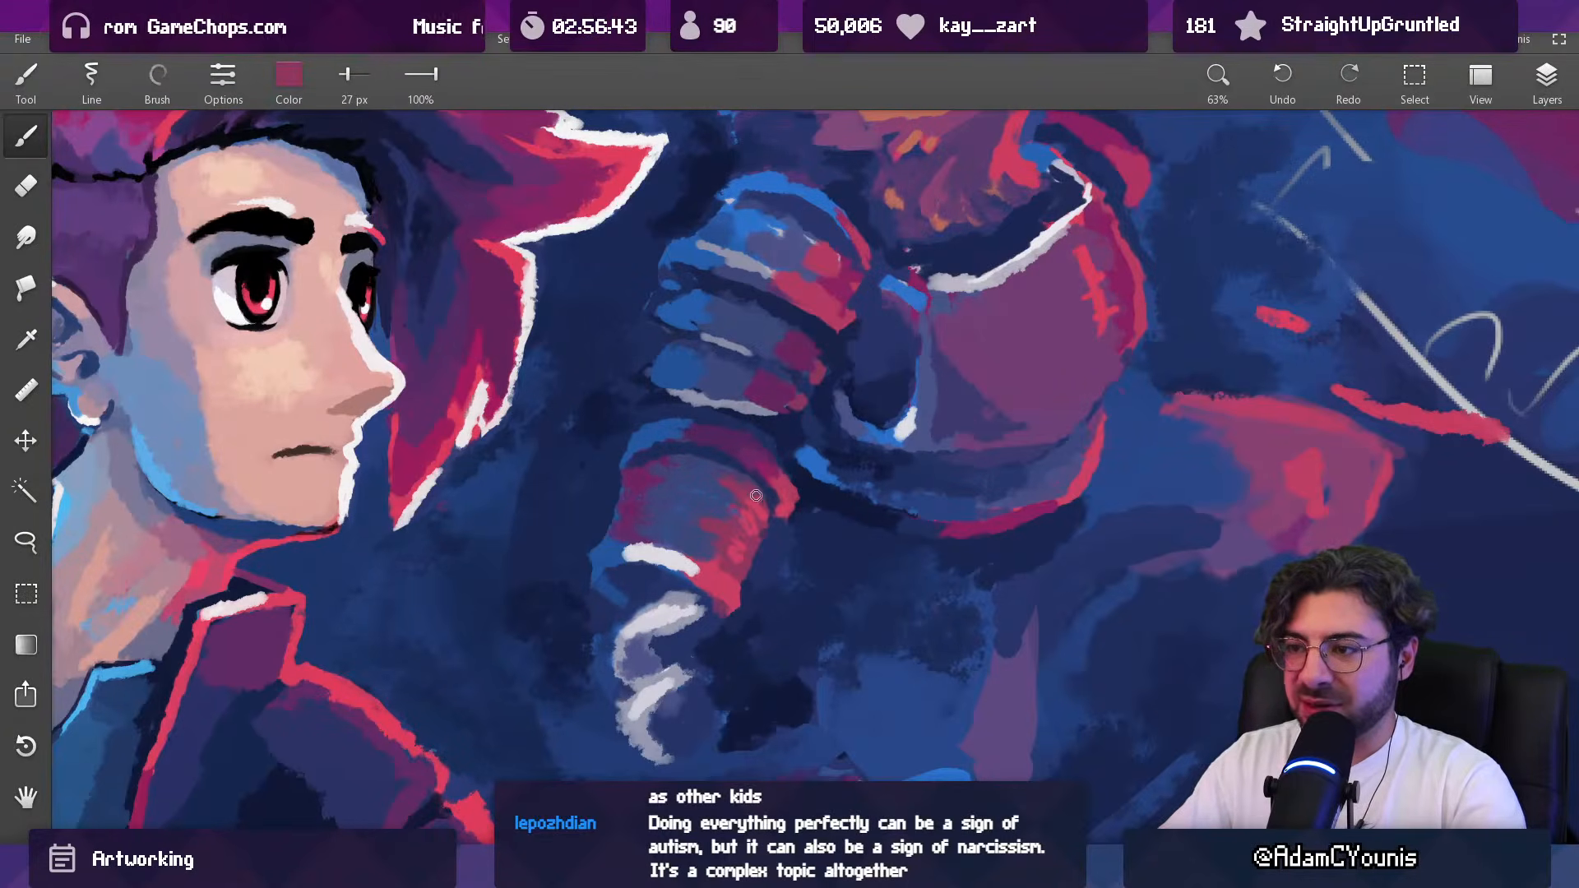
Step: Rebuild the front edge of the elbow armour in sampled crimson and red, going from 27 px to 20 px
alt+click(780, 541)
drag(769, 522, 762, 545)
alt+click(749, 569)
alt+click(704, 531)
alt+click(773, 547)
alt+click(734, 594)
key([)
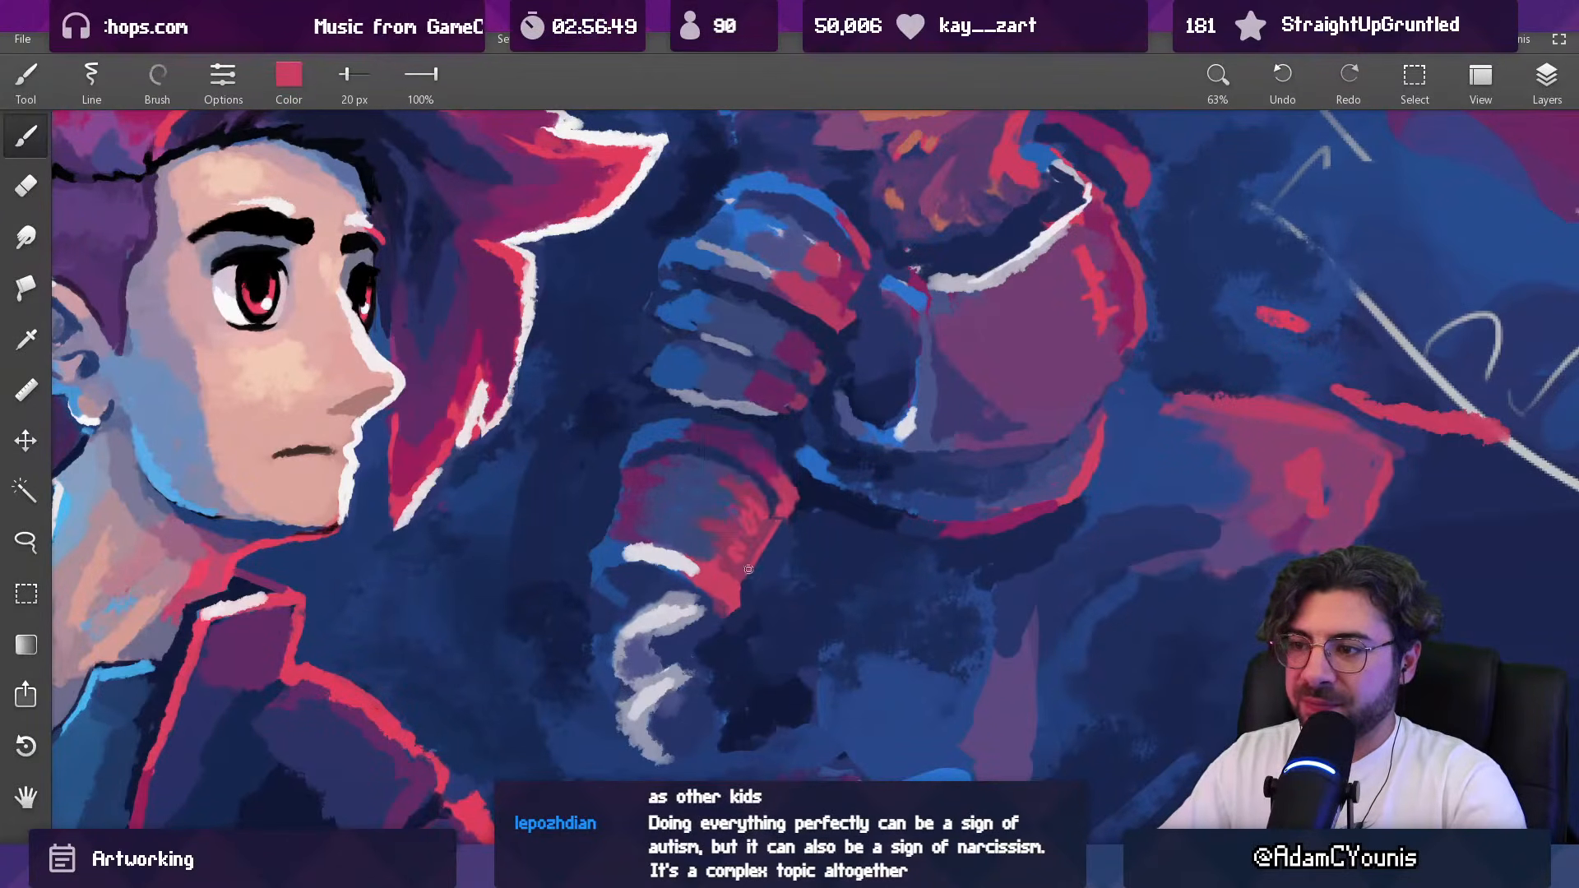
Step: Examine the armoured beast's arm within the whole key art composition and up close
scroll(785, 519, down, 6)
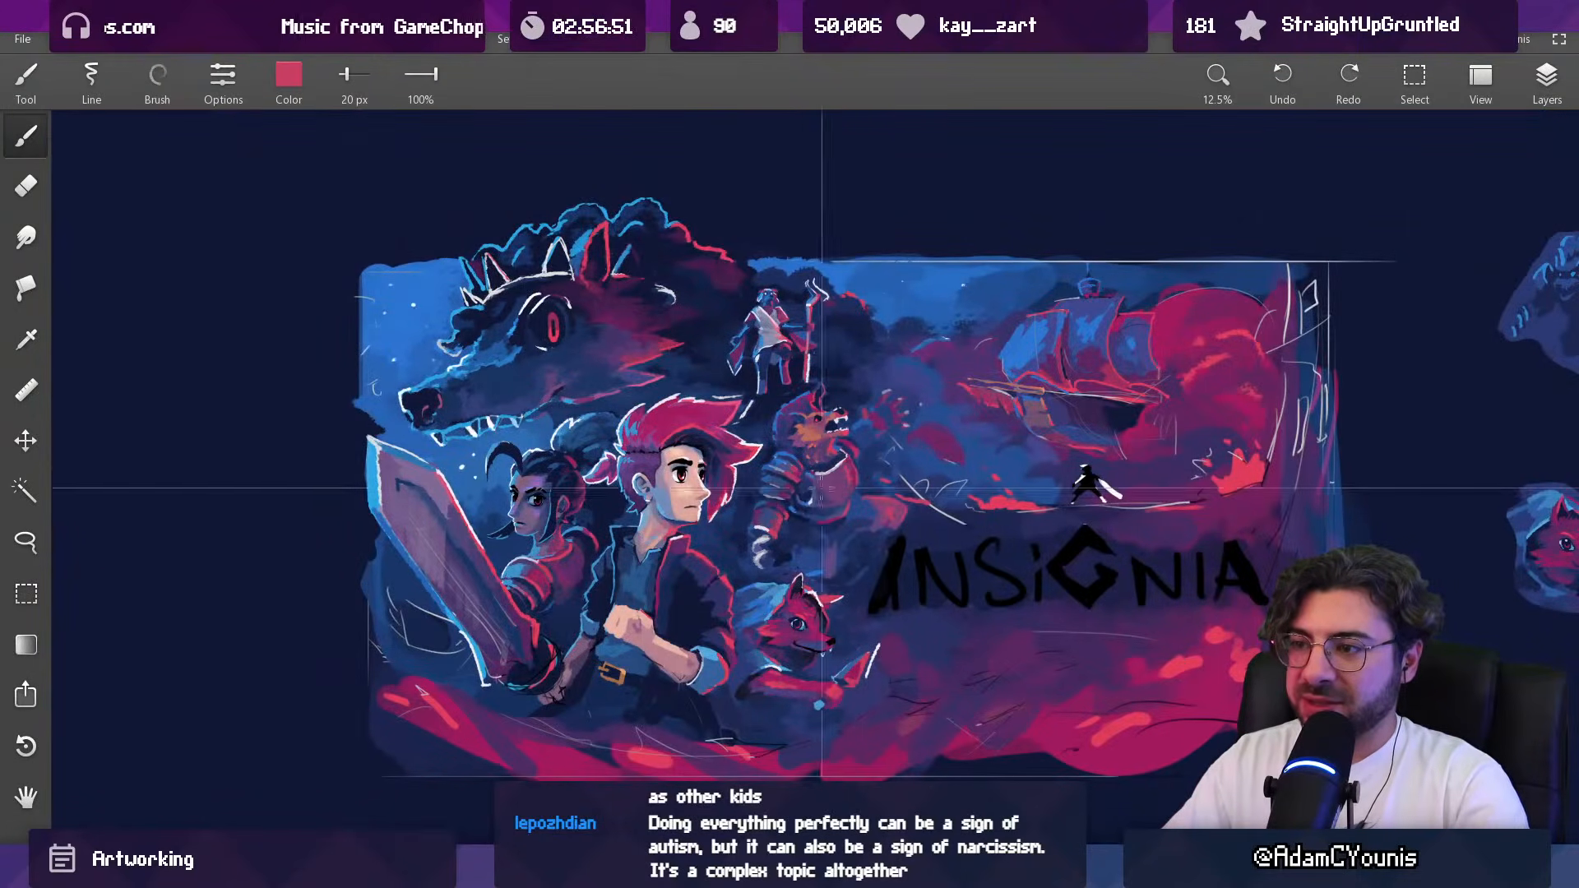
scroll(796, 514, up, 1)
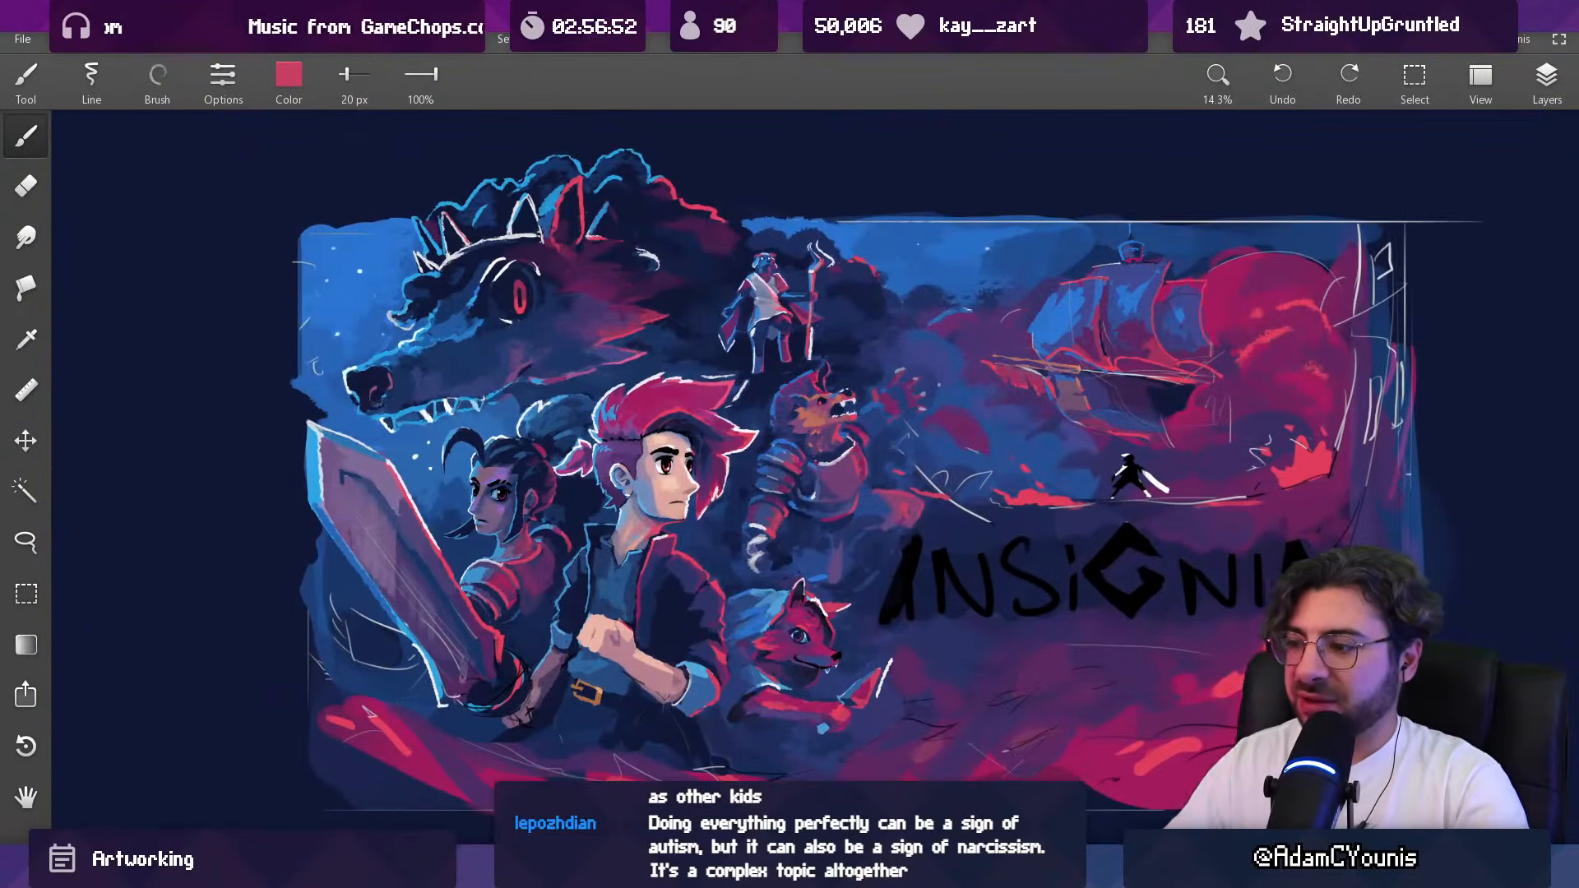
click(816, 866)
click(816, 867)
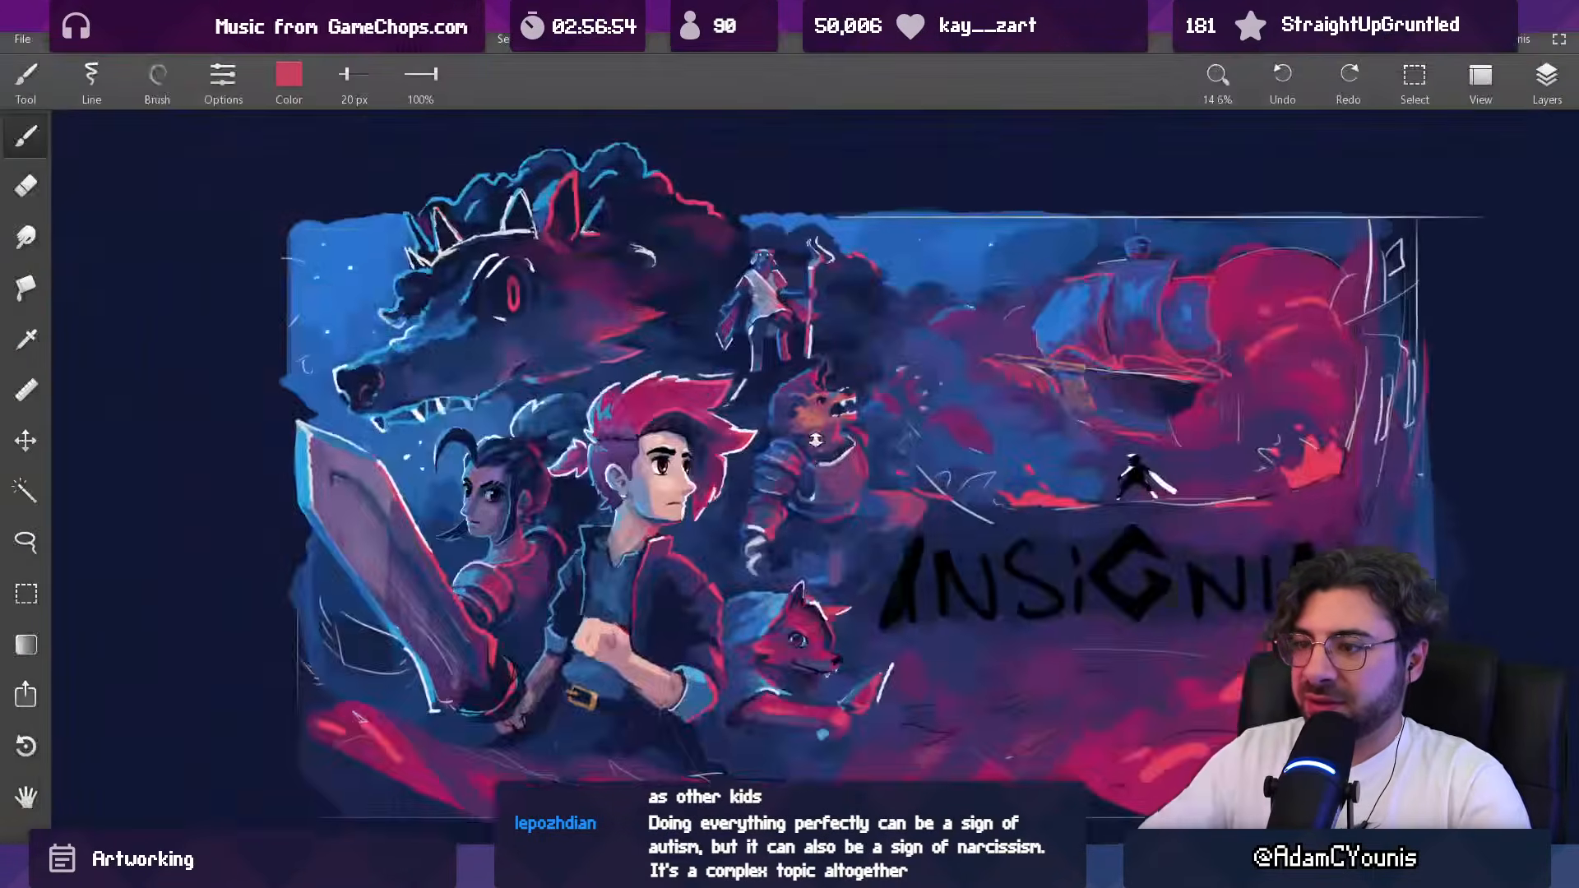
scroll(801, 495, up, 6)
drag(750, 584, 745, 562)
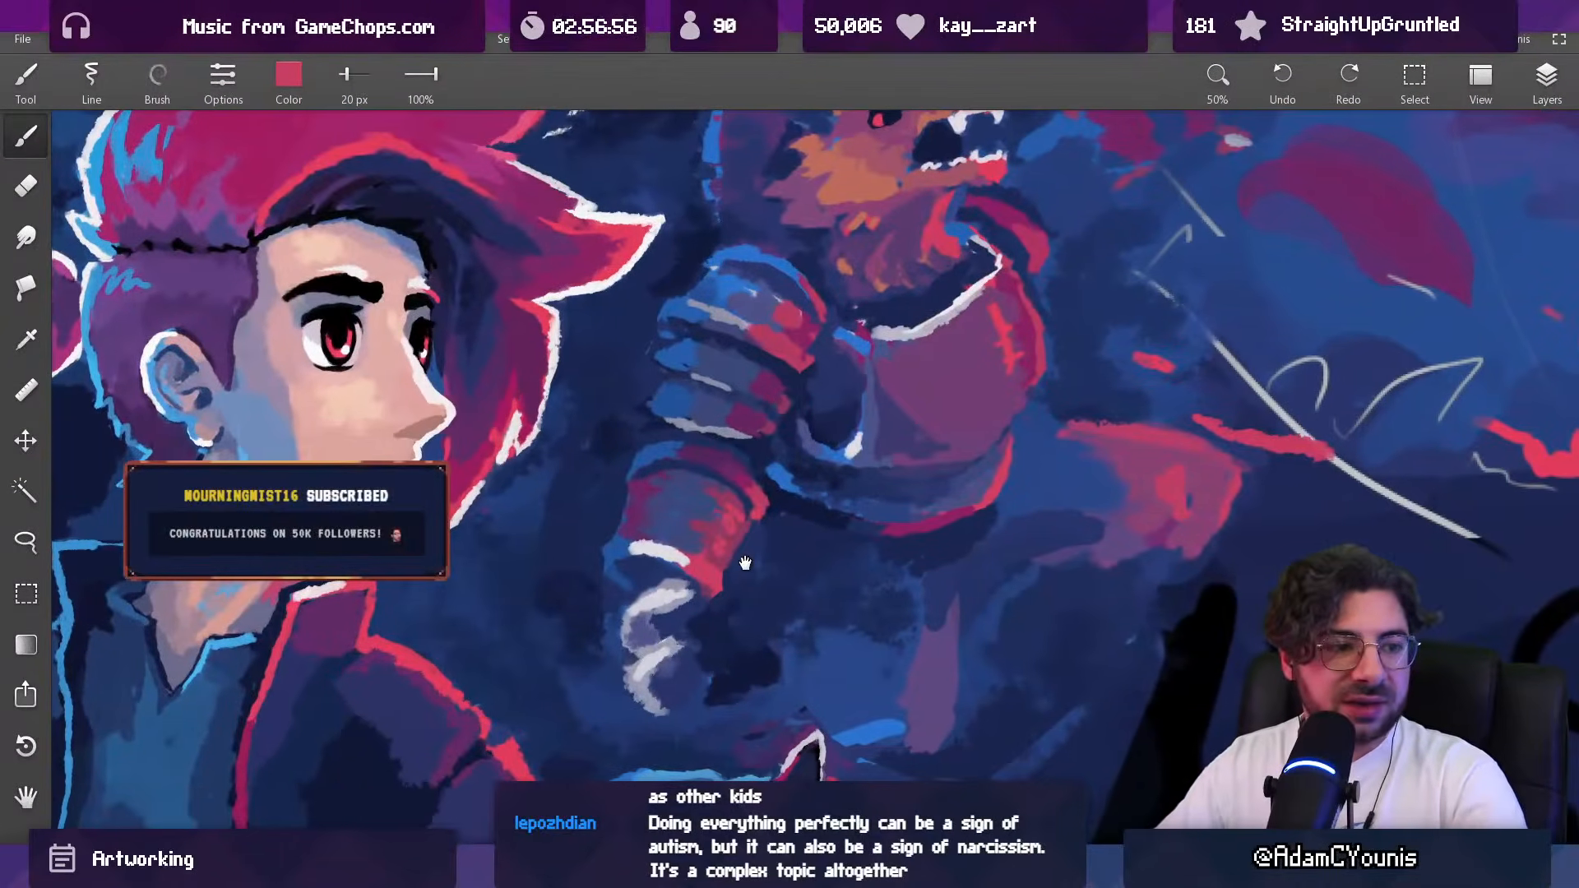
scroll(734, 573, down, 6)
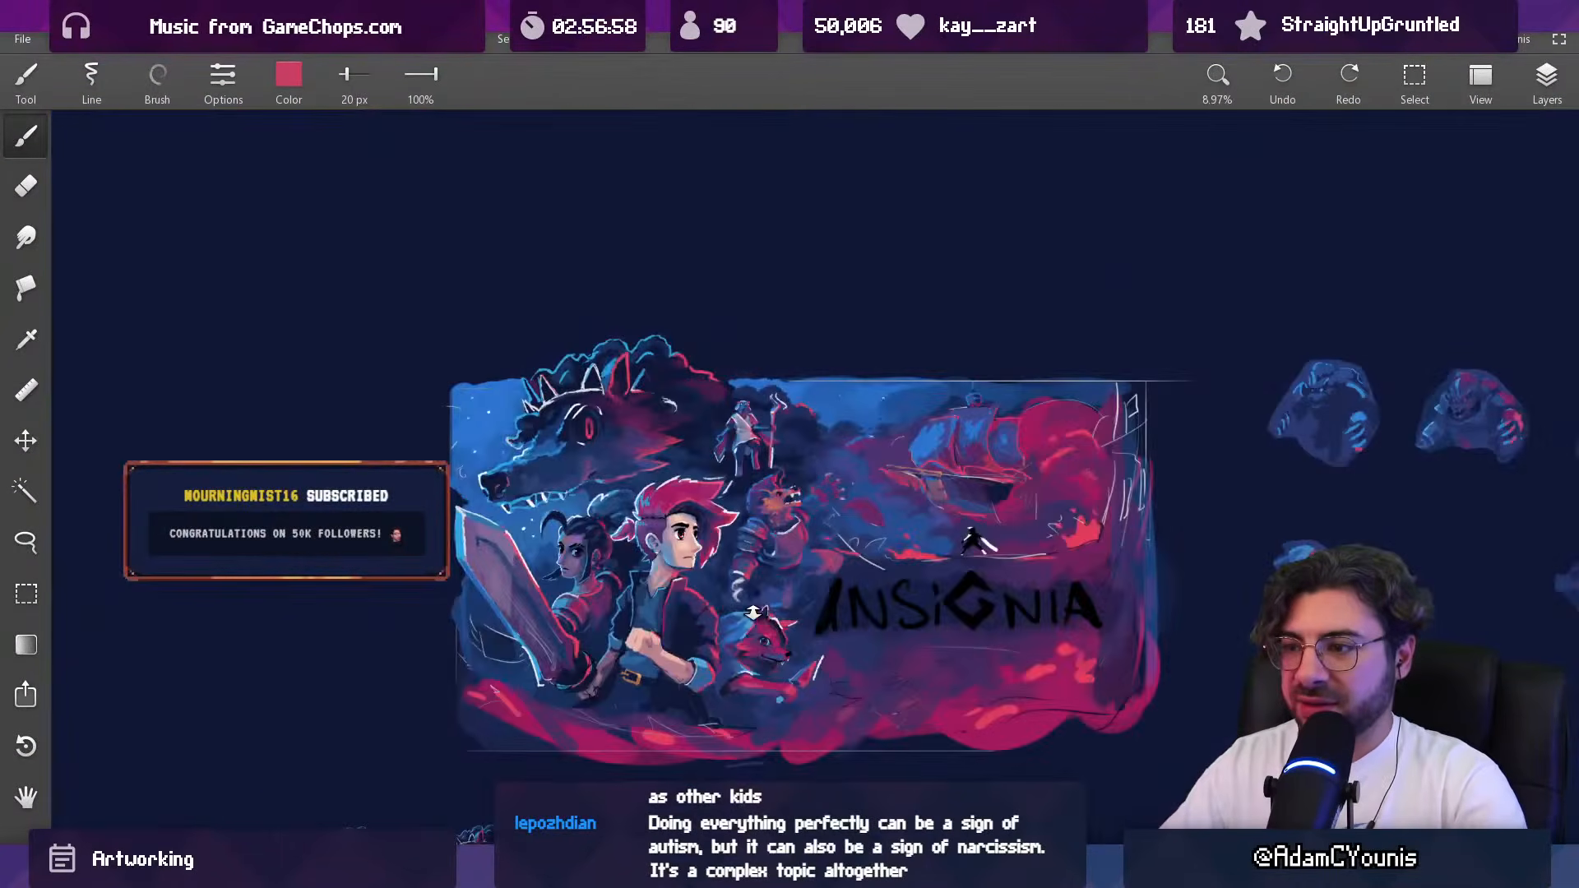
Step: Lasso the elbow and white claw-like strokes of the beast's arm, and rotate the selection slightly with a transform
scroll(737, 516, up, 4)
key(l)
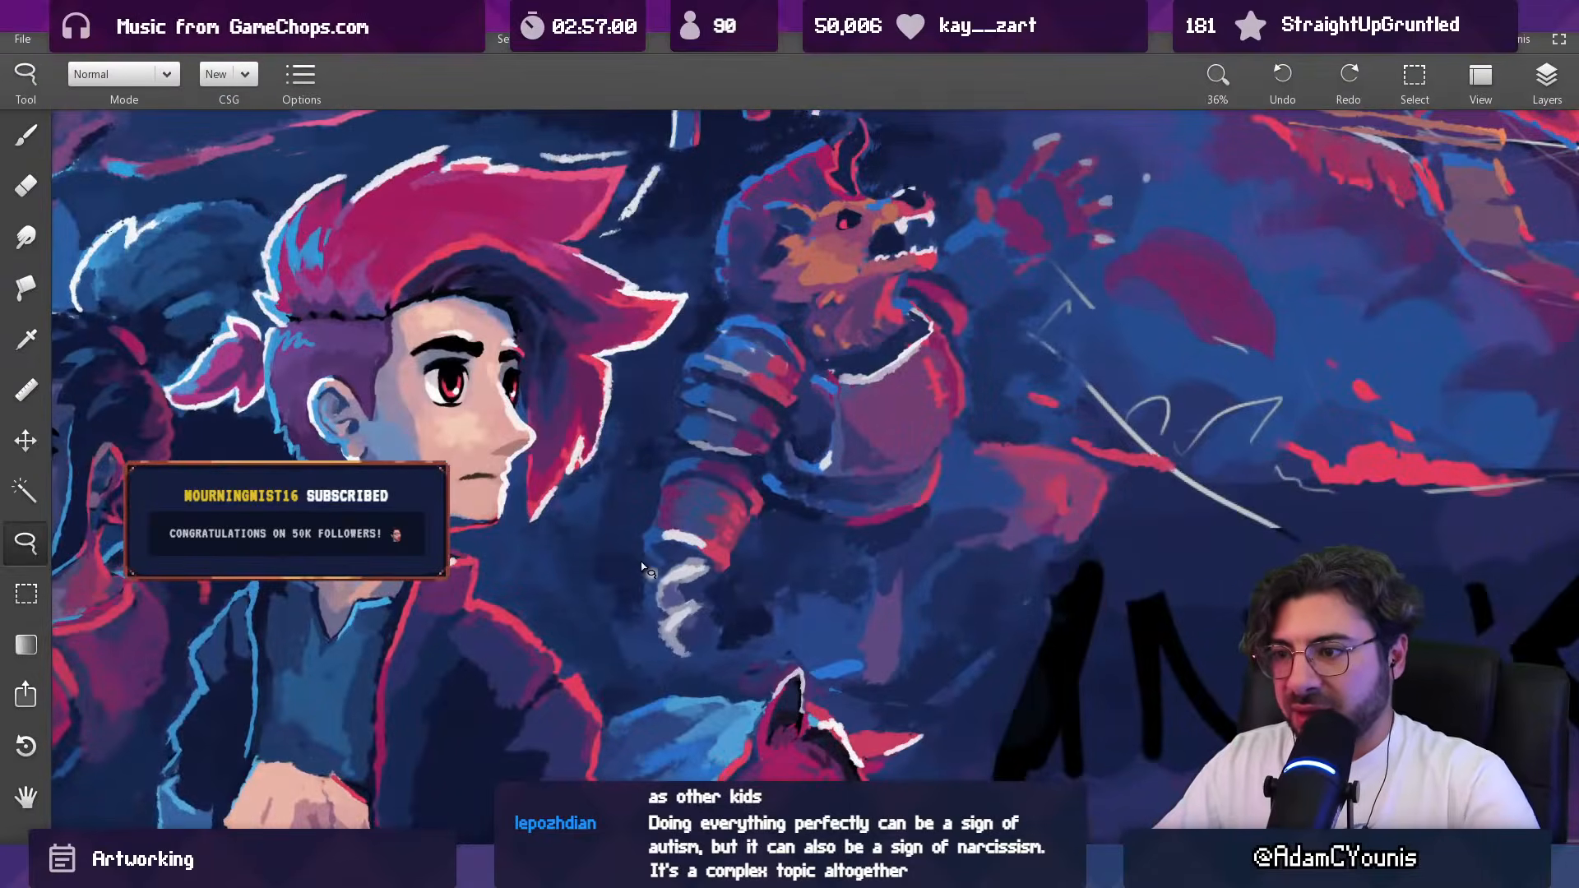
drag(663, 674, 631, 571)
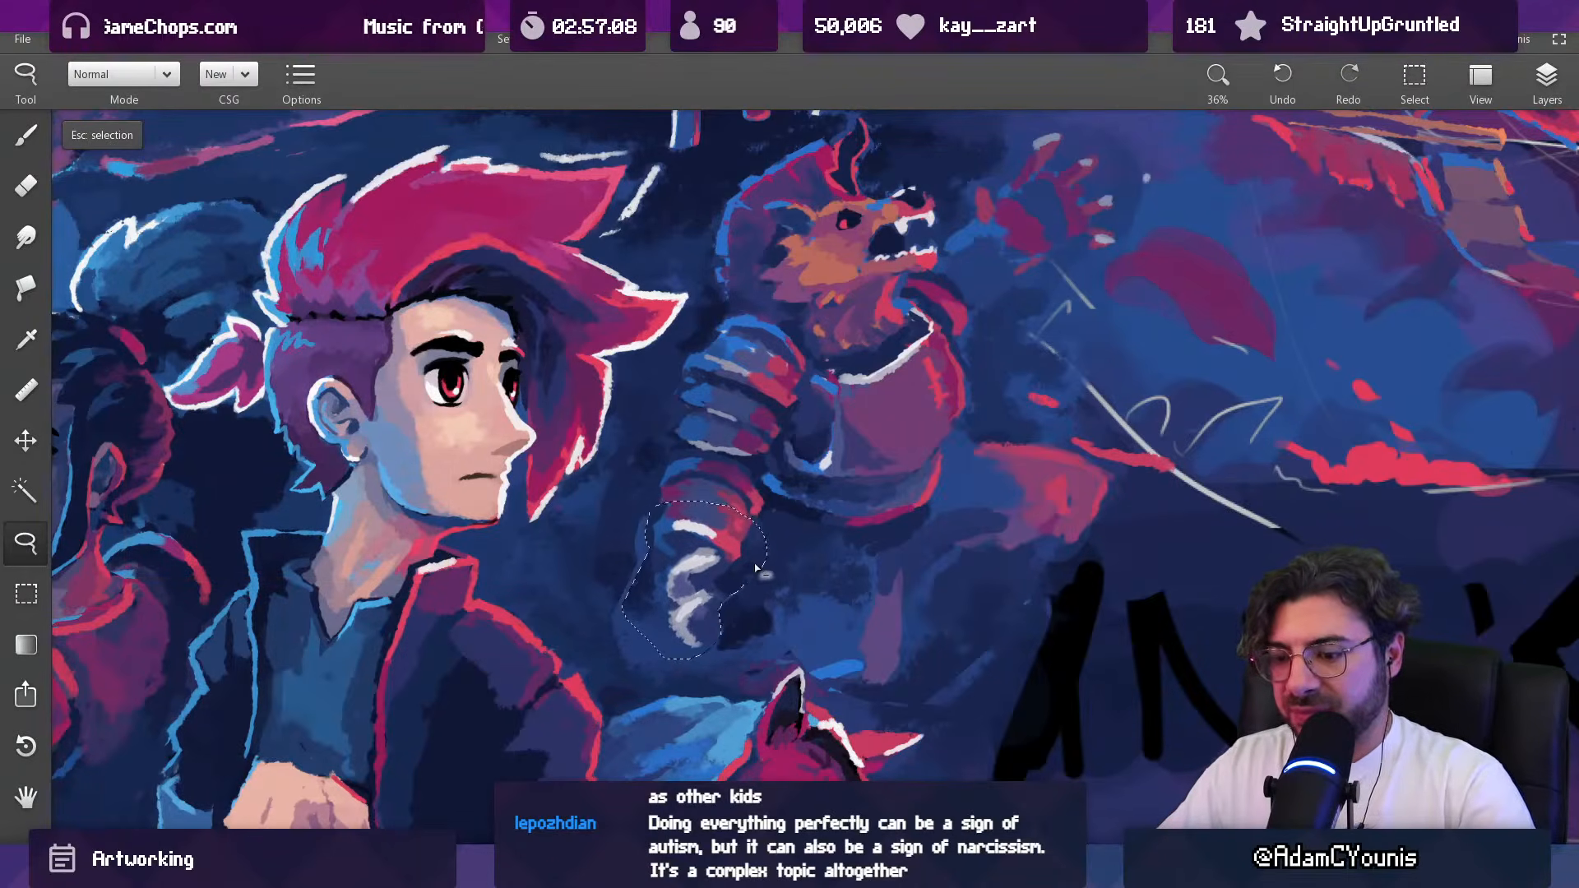
key(ctrl+t)
drag(779, 665, 788, 679)
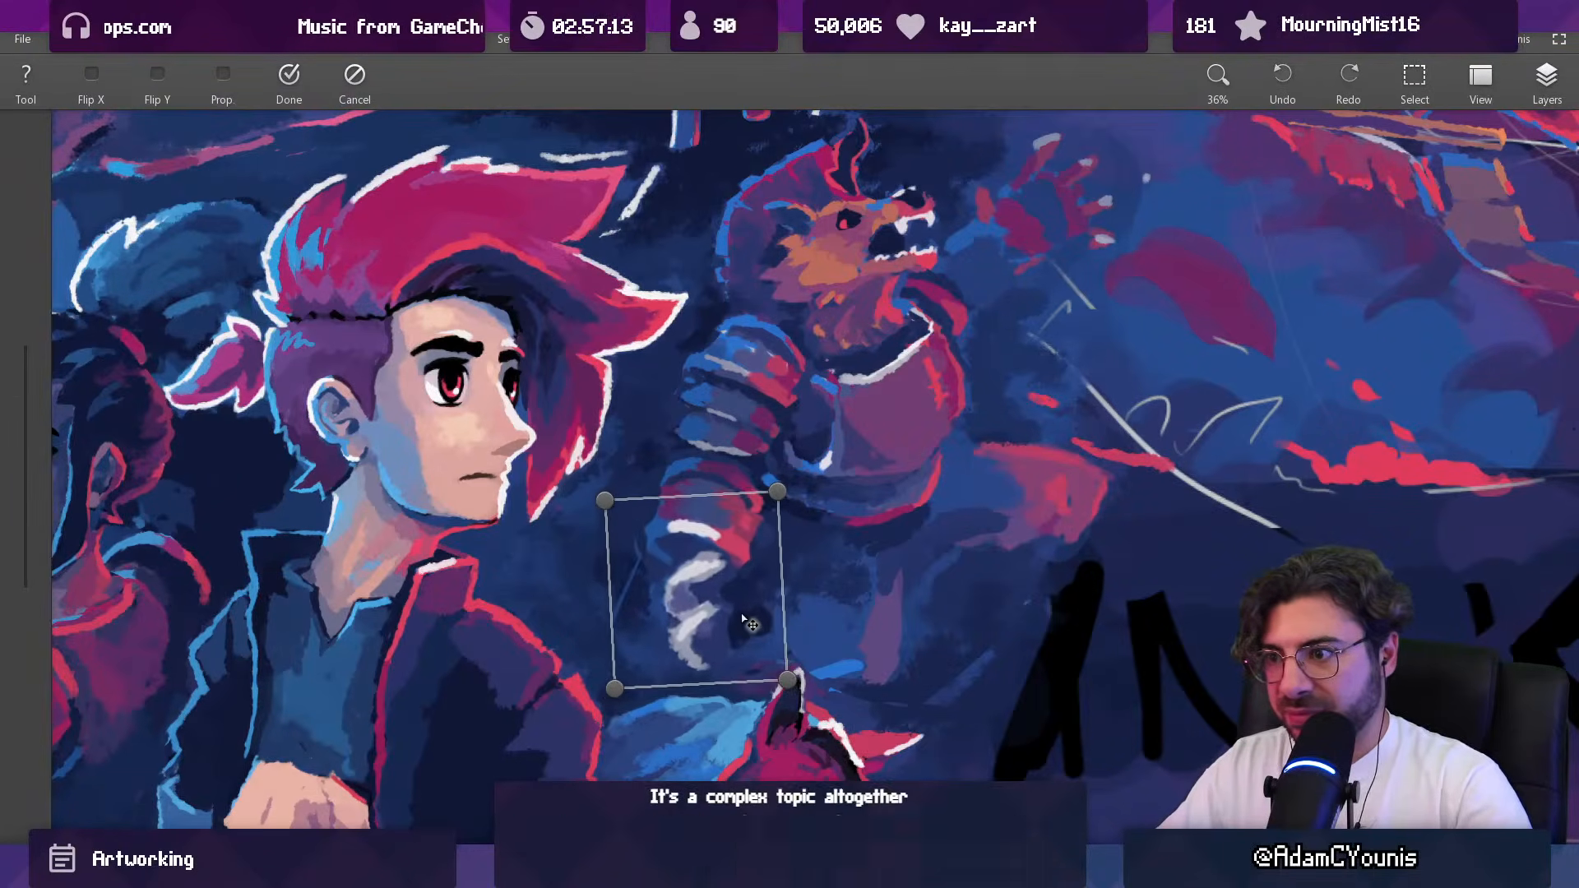
key(Return)
Step: Clean up the background behind the moved forearm in sampled dark blue with a 44 px brush
key(b)
drag(750, 505, 752, 701)
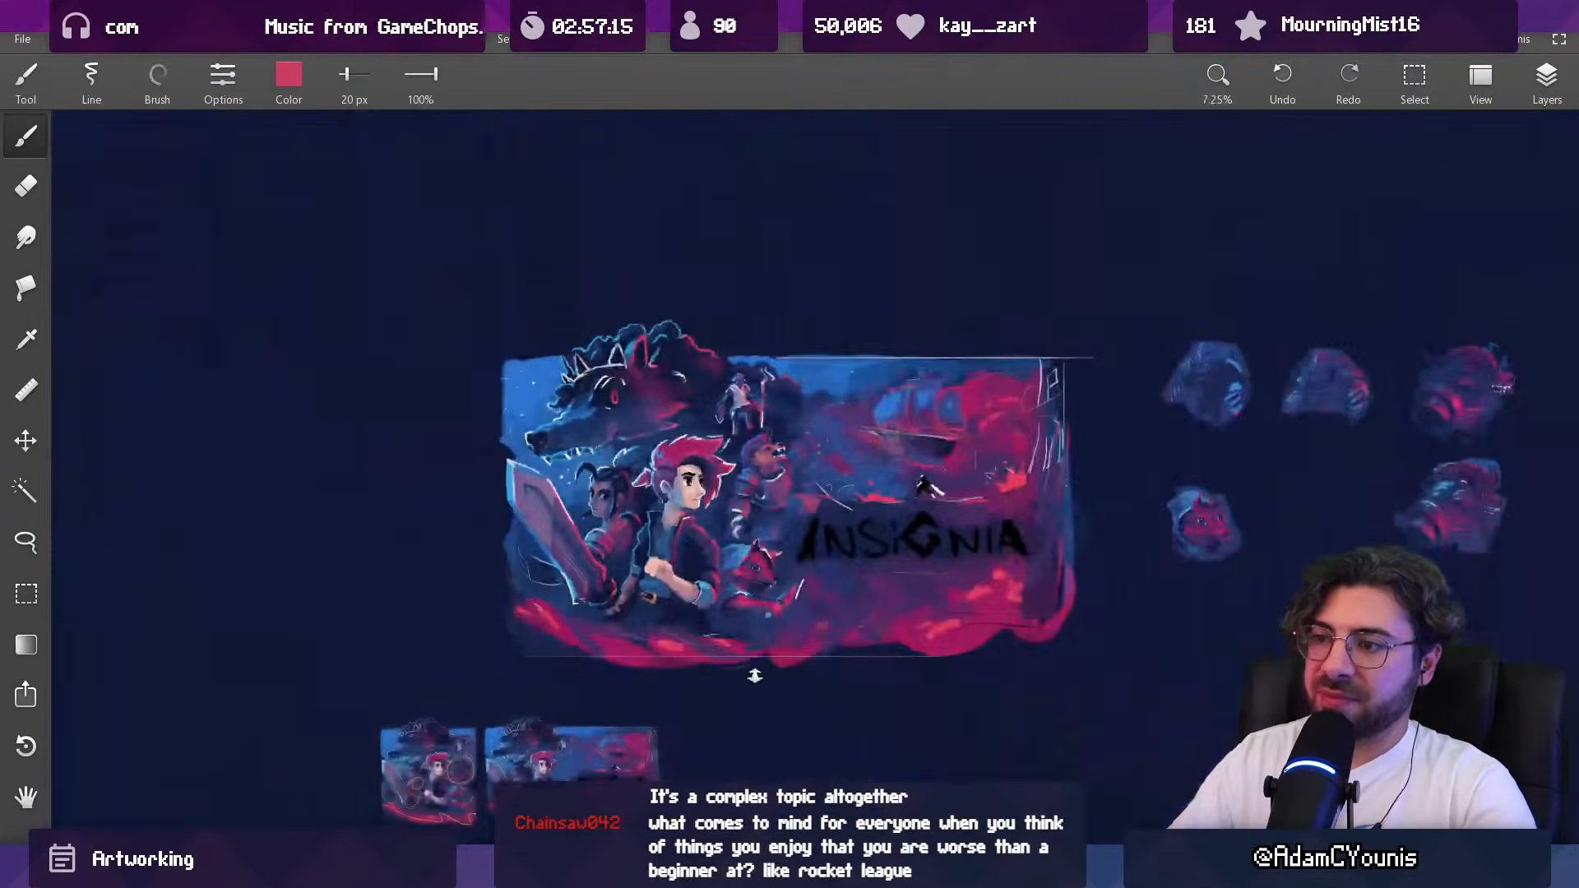
drag(740, 541, 740, 353)
drag(659, 476, 651, 411)
alt+click(635, 518)
mouse_move(612, 503)
mouse_down()
mouse_move(654, 503)
mouse_move(638, 553)
mouse_move(648, 521)
mouse_move(624, 575)
mouse_up()
alt+click(620, 563)
alt+click(660, 478)
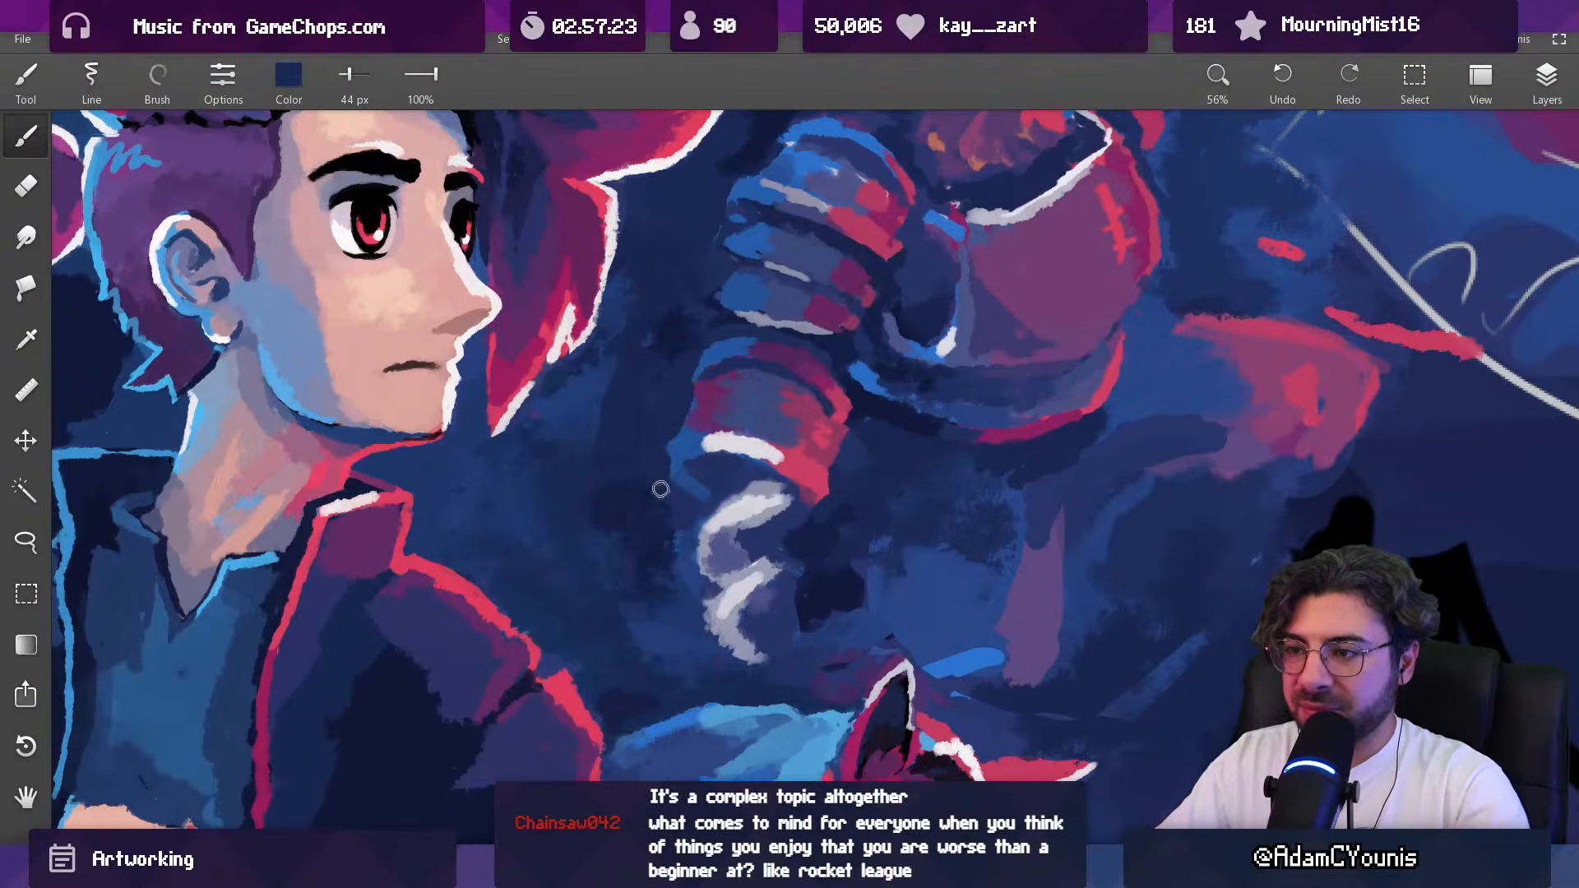
Step: Retouch the front and back edges of the upper arm in sampled dark blue and brighter blue at 44 px
drag(736, 429, 732, 498)
alt+click(805, 534)
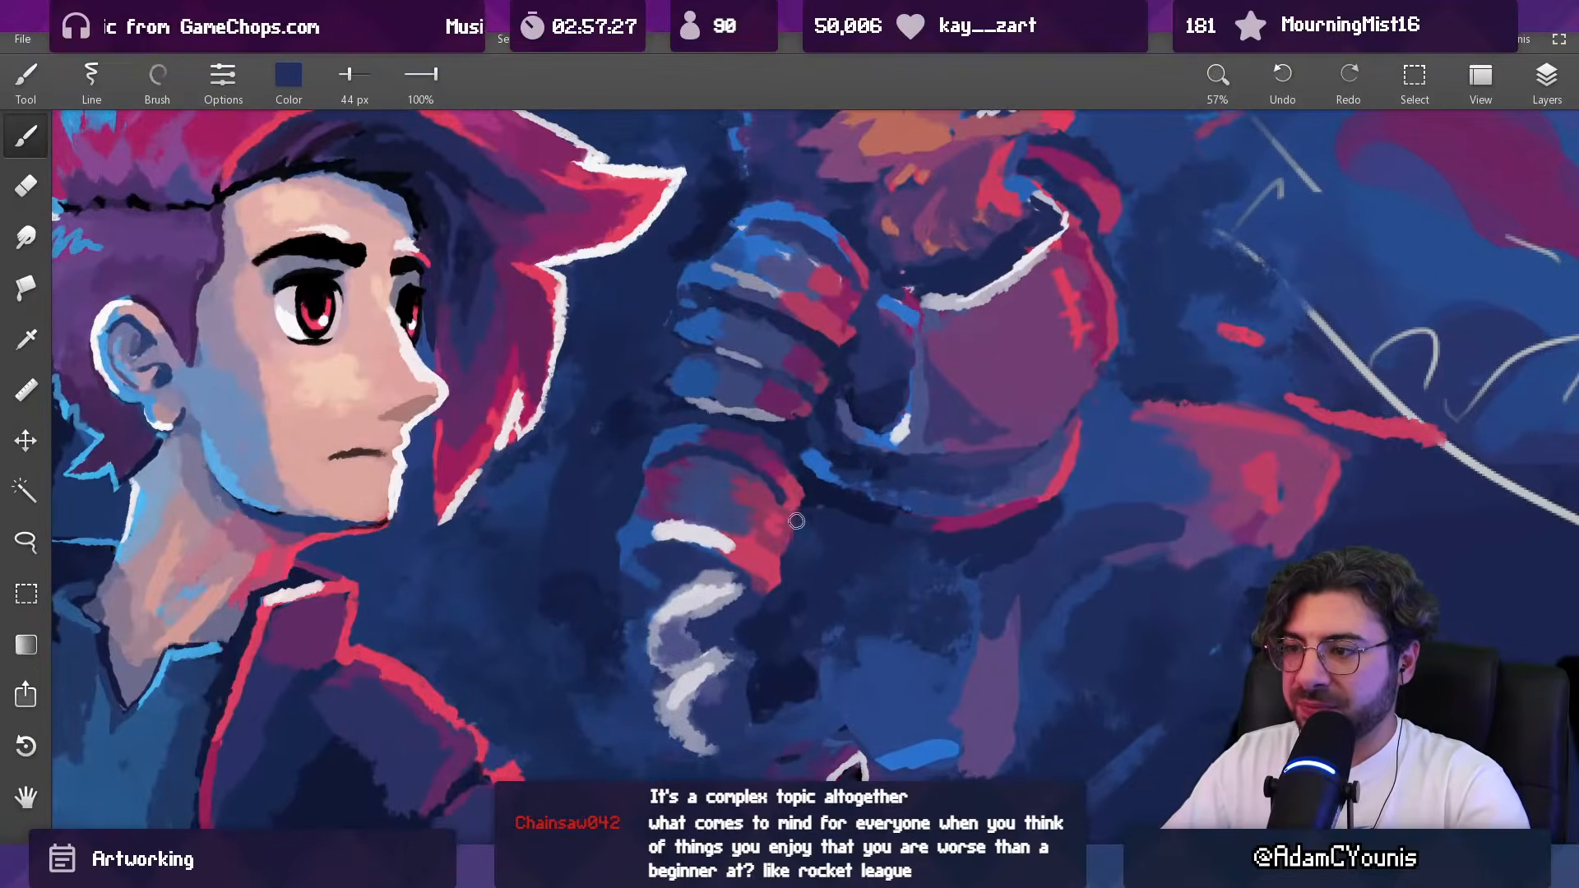
alt+click(807, 499)
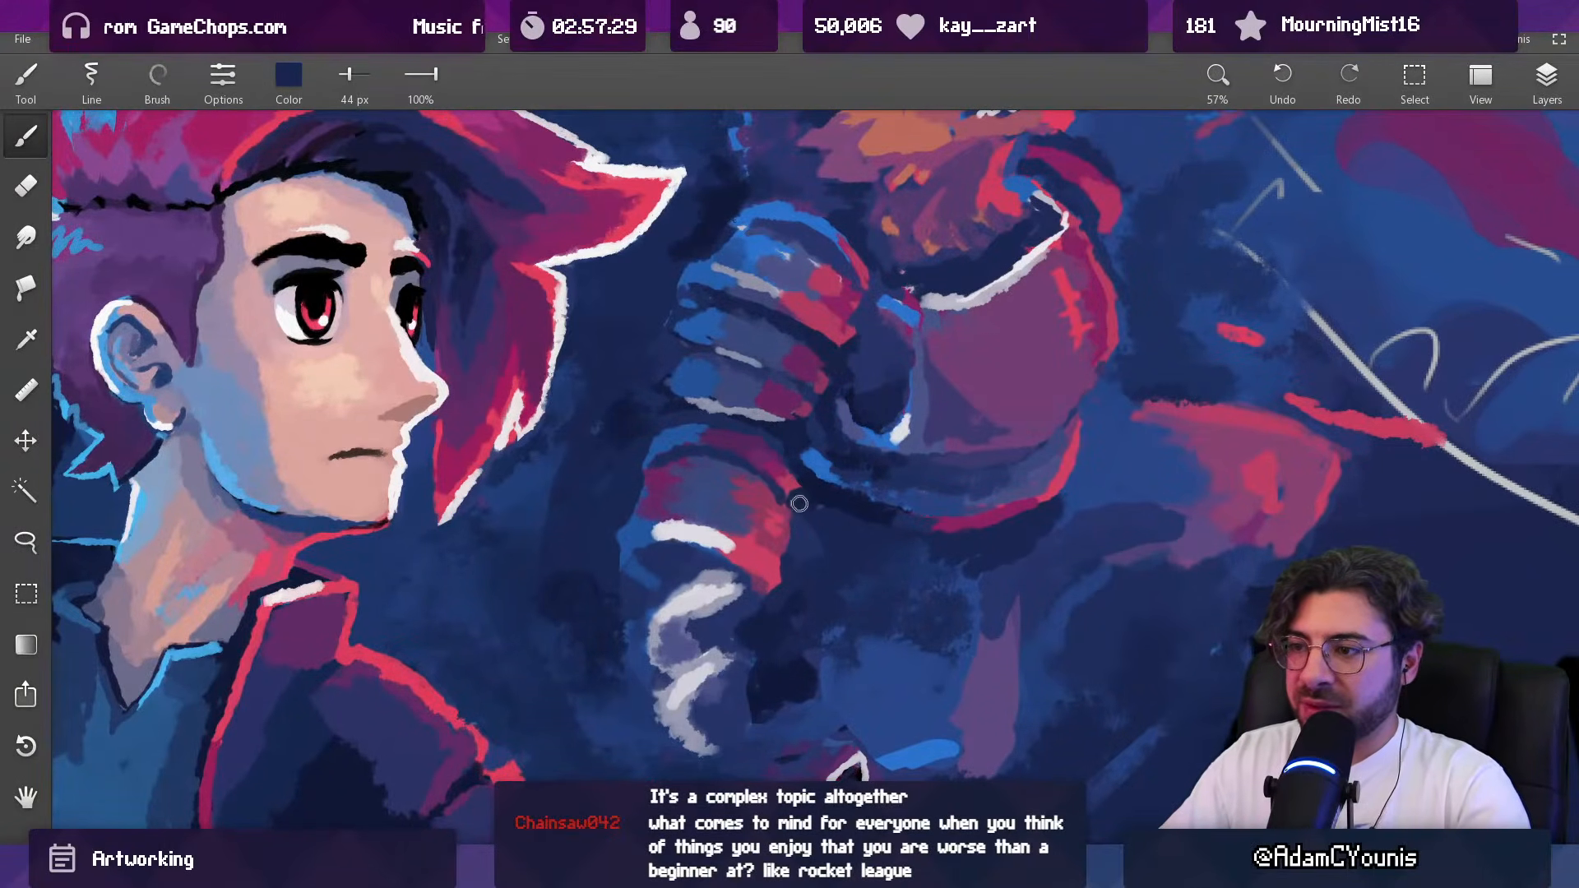
alt+click(646, 489)
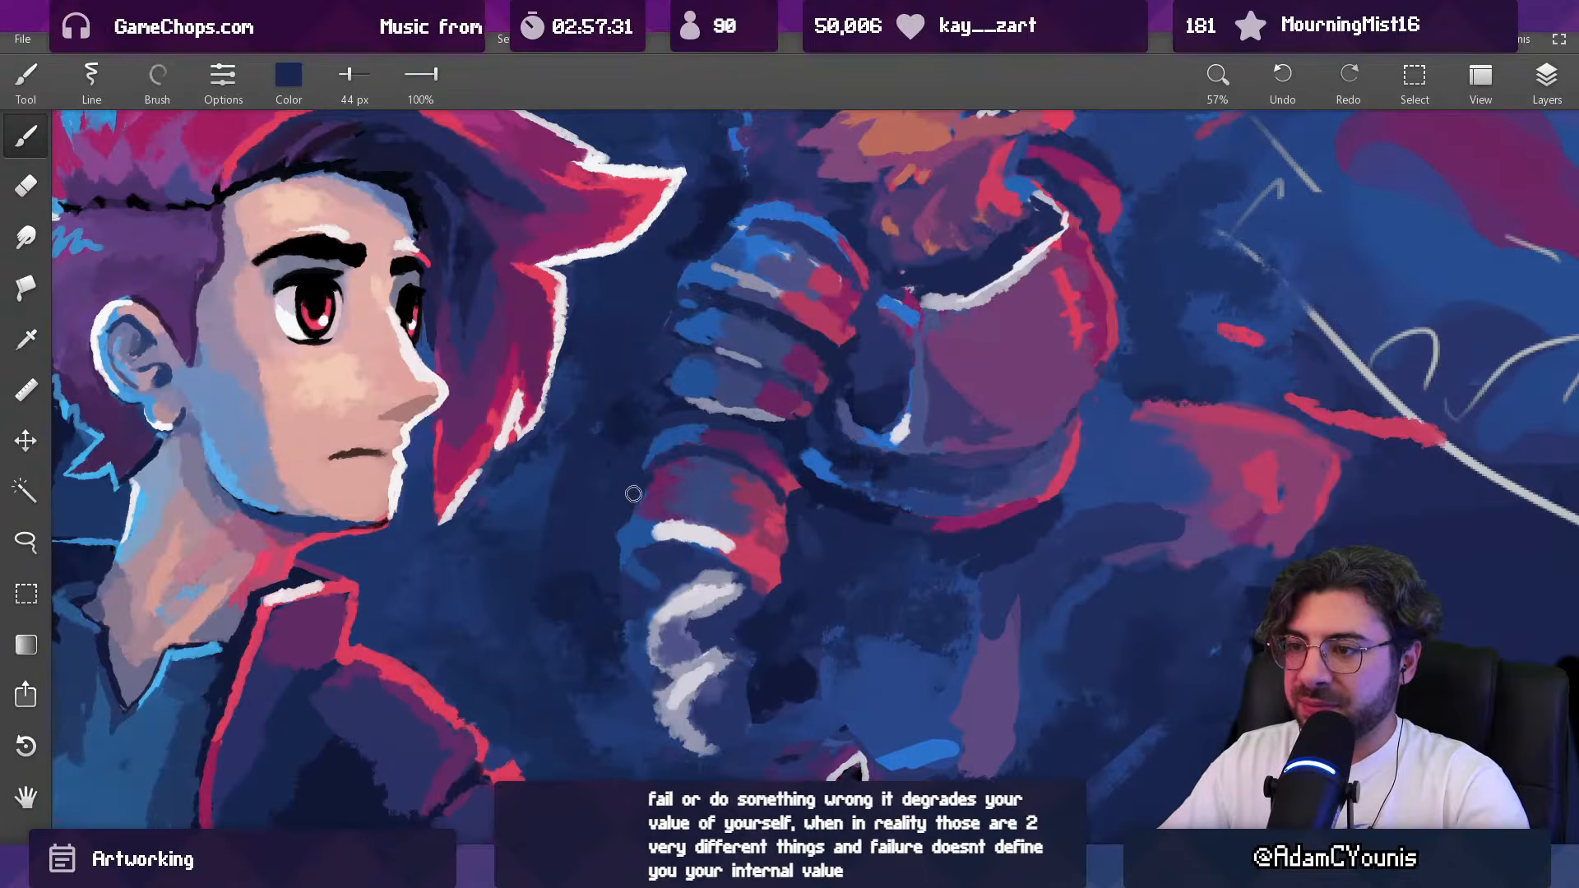
alt+click(670, 475)
alt+click(658, 461)
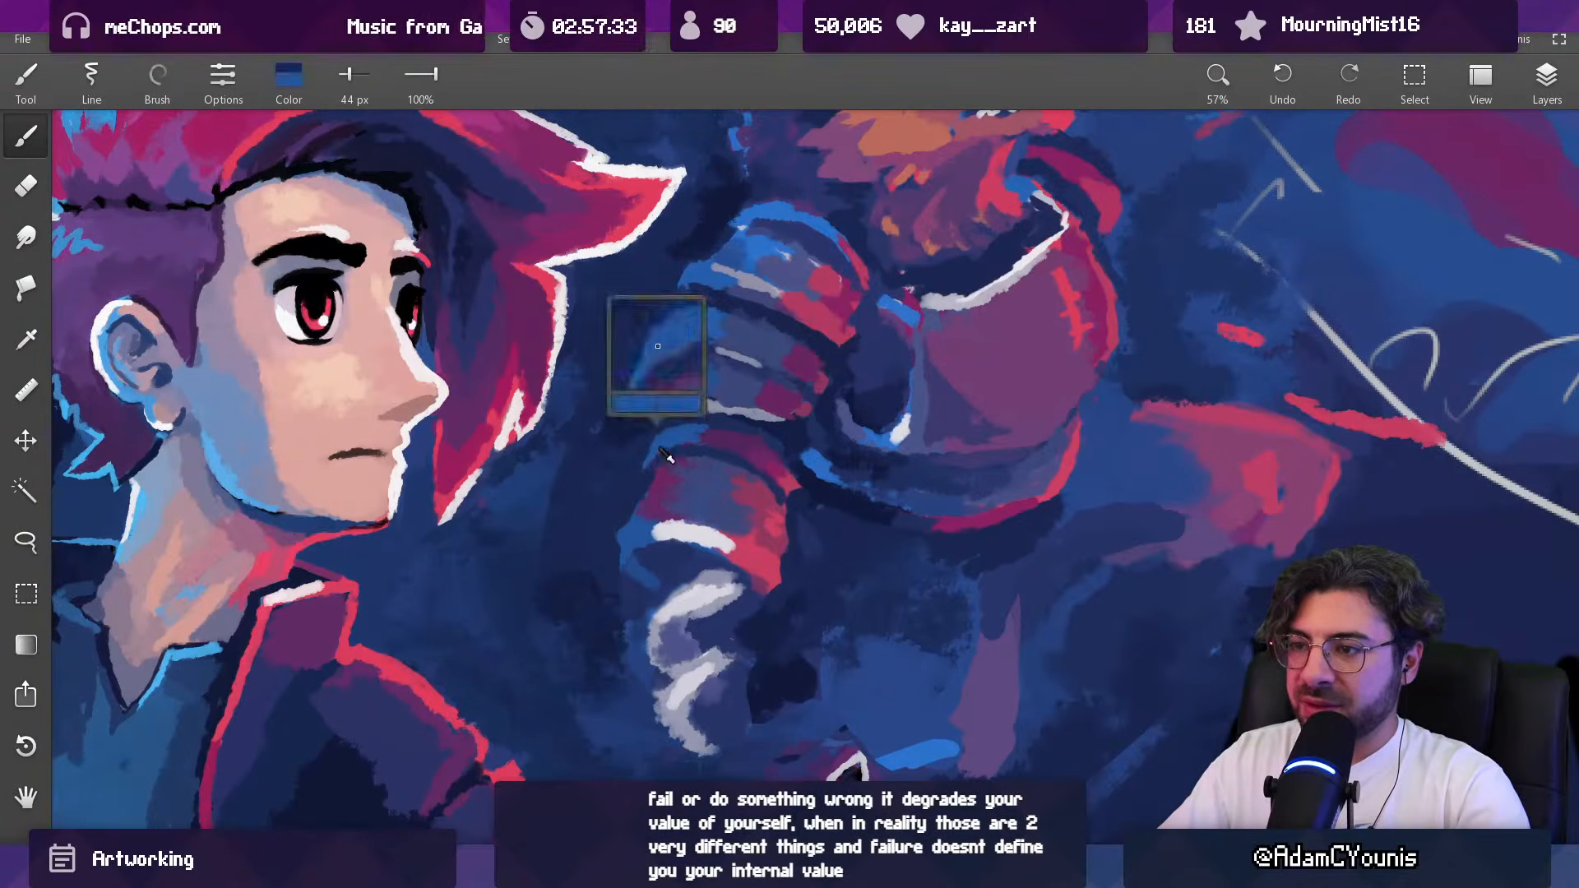
alt+click(640, 457)
Step: Reshape the front corner of the arm's top band in sampled red at 44 px and dark blue at 35 px
alt+click(804, 491)
alt+click(788, 481)
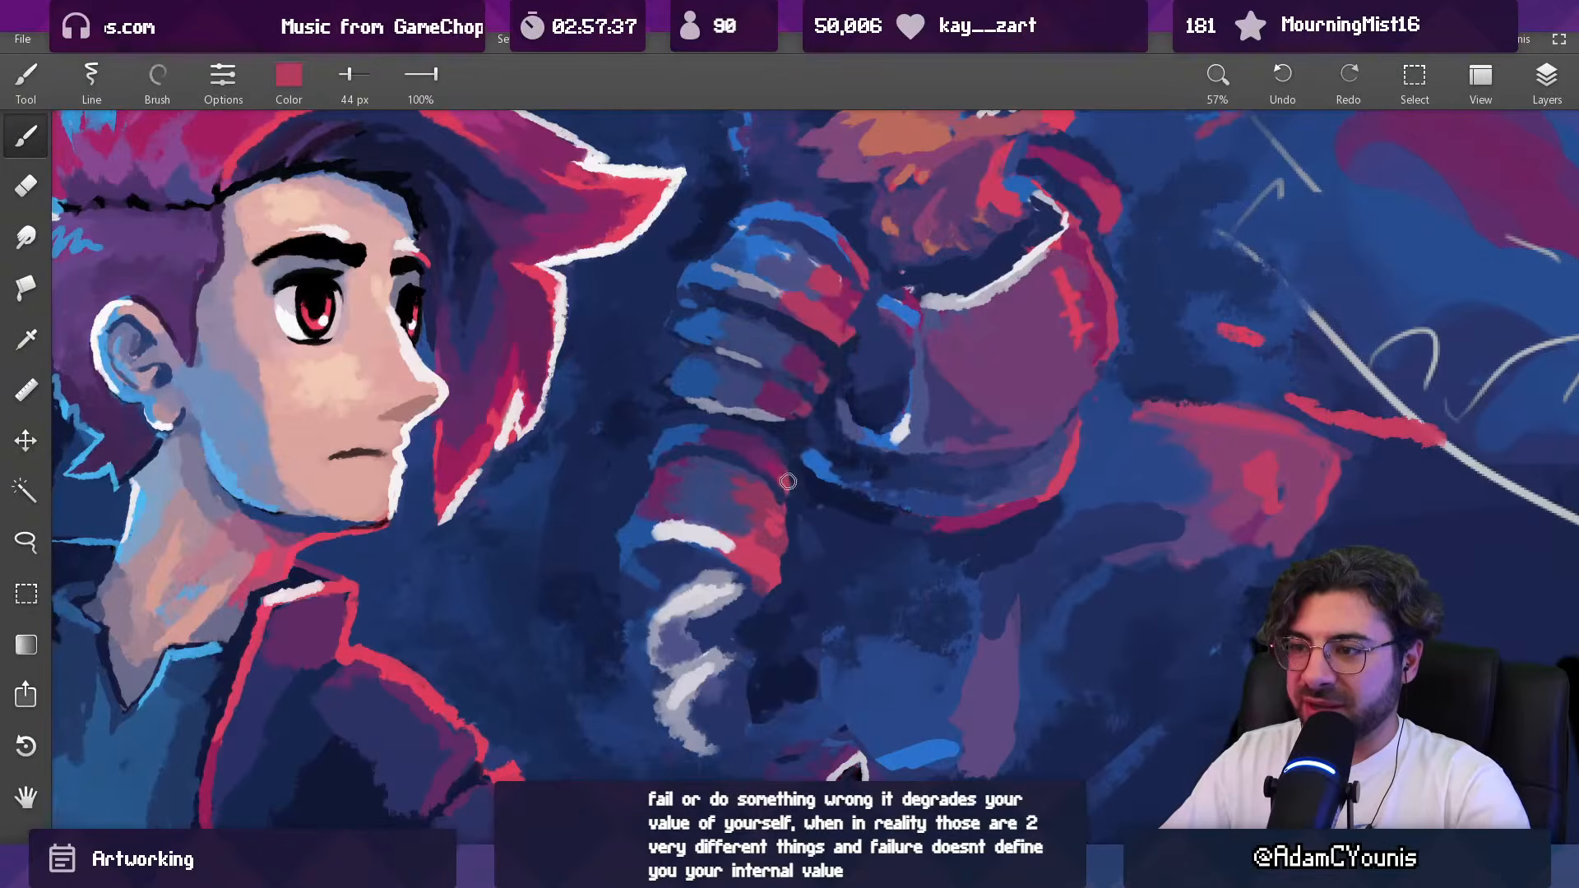
drag(797, 426, 773, 428)
alt+click(737, 436)
alt+click(742, 462)
alt+click(798, 503)
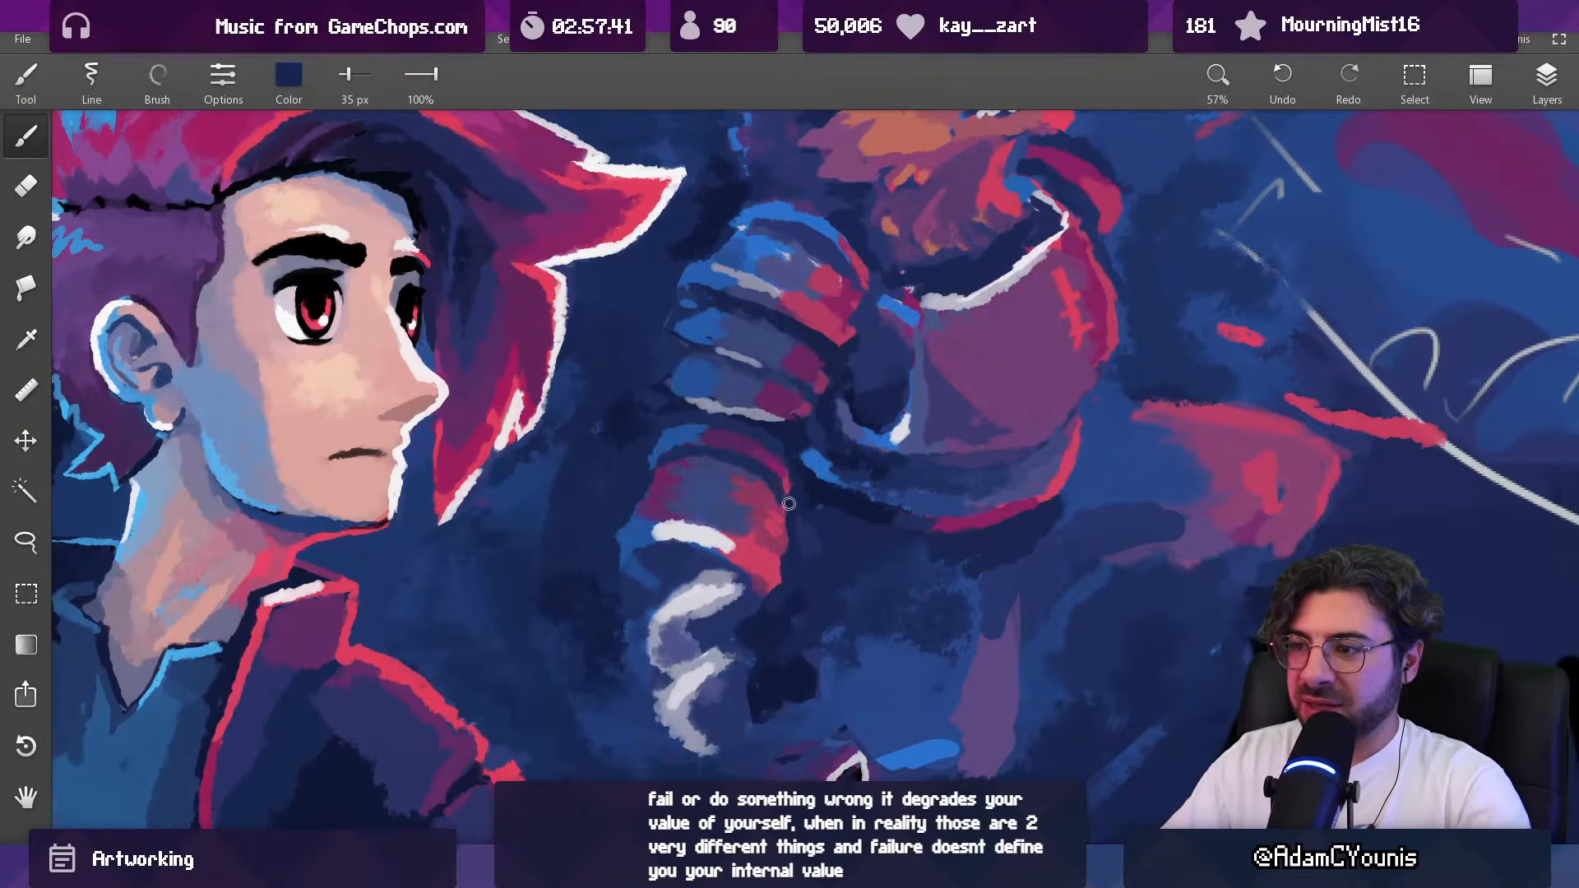
Step: Refine the arm's front edge below the top band in sampled crimson and indigo with a 35 px brush
alt+click(780, 560)
alt+click(786, 559)
alt+click(778, 508)
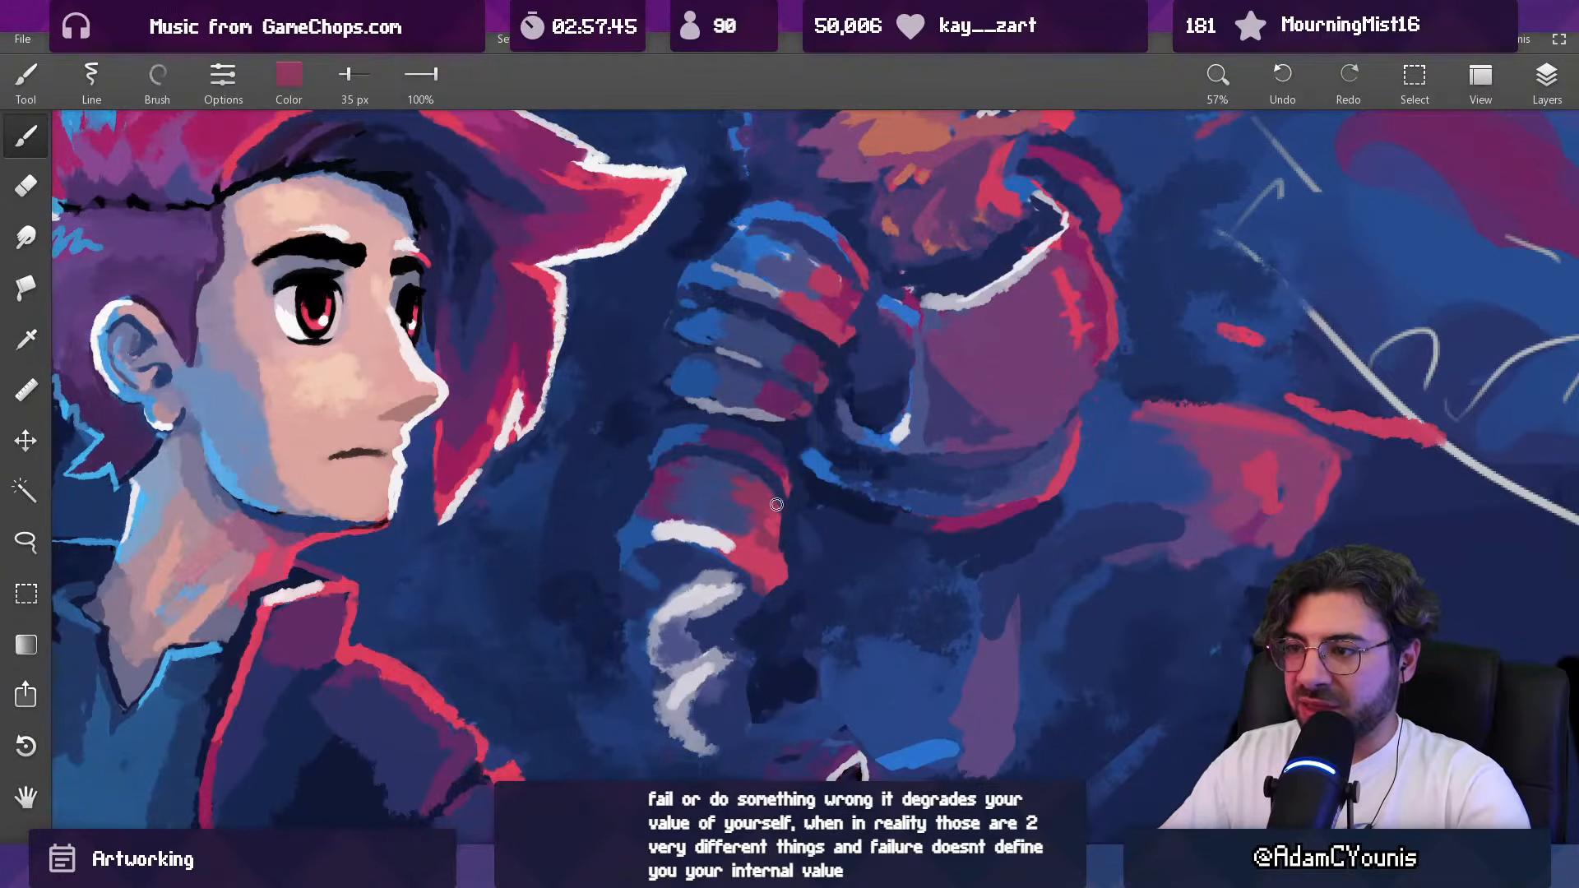
alt+click(796, 496)
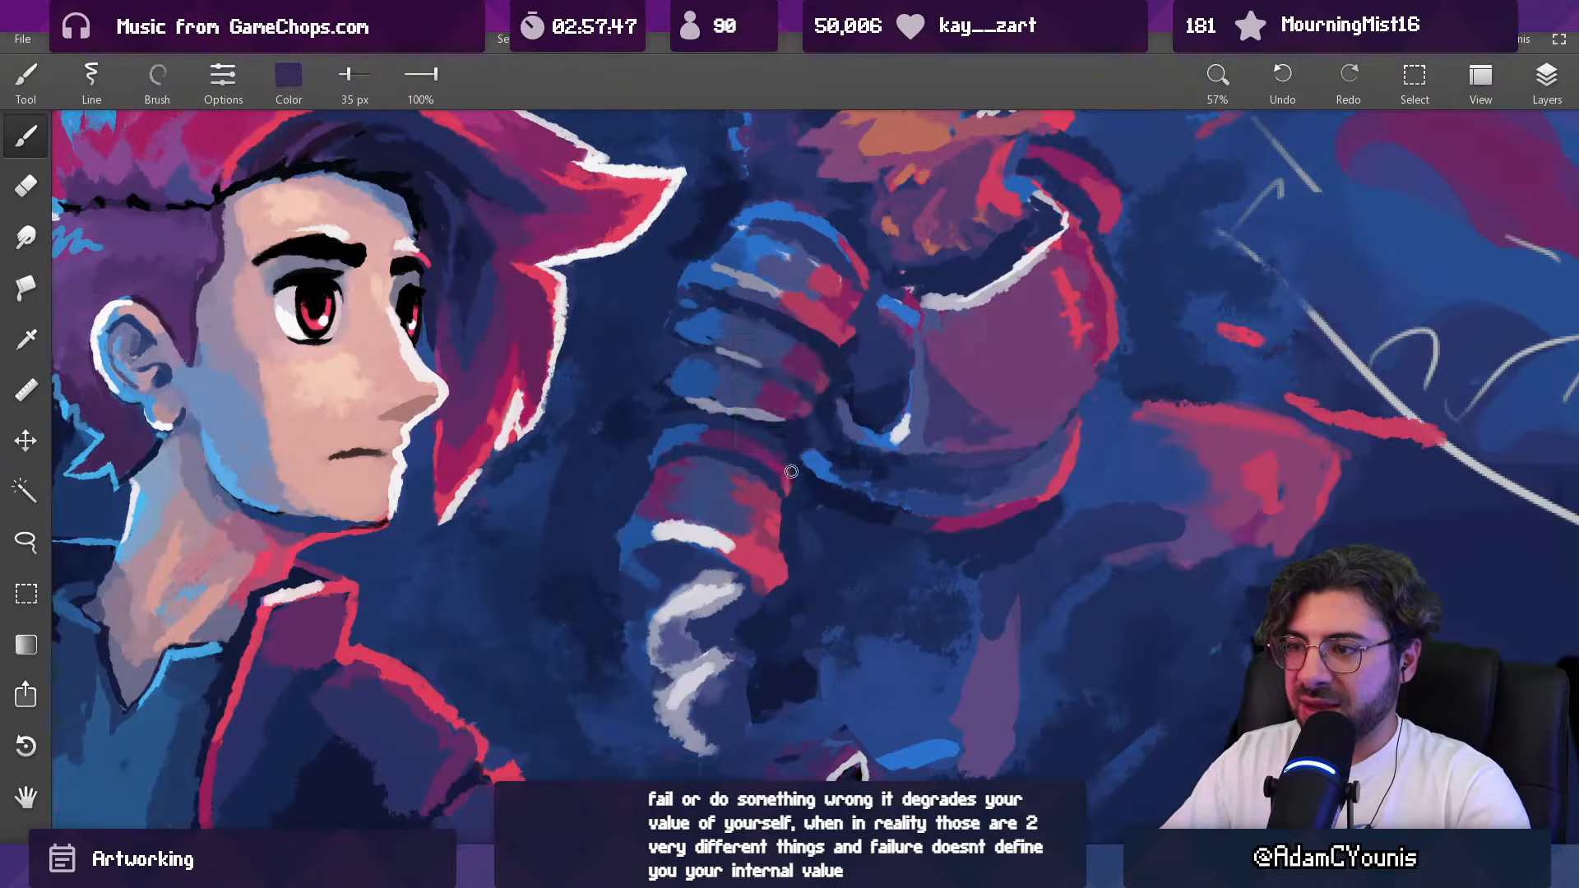
alt+click(784, 485)
alt+click(785, 480)
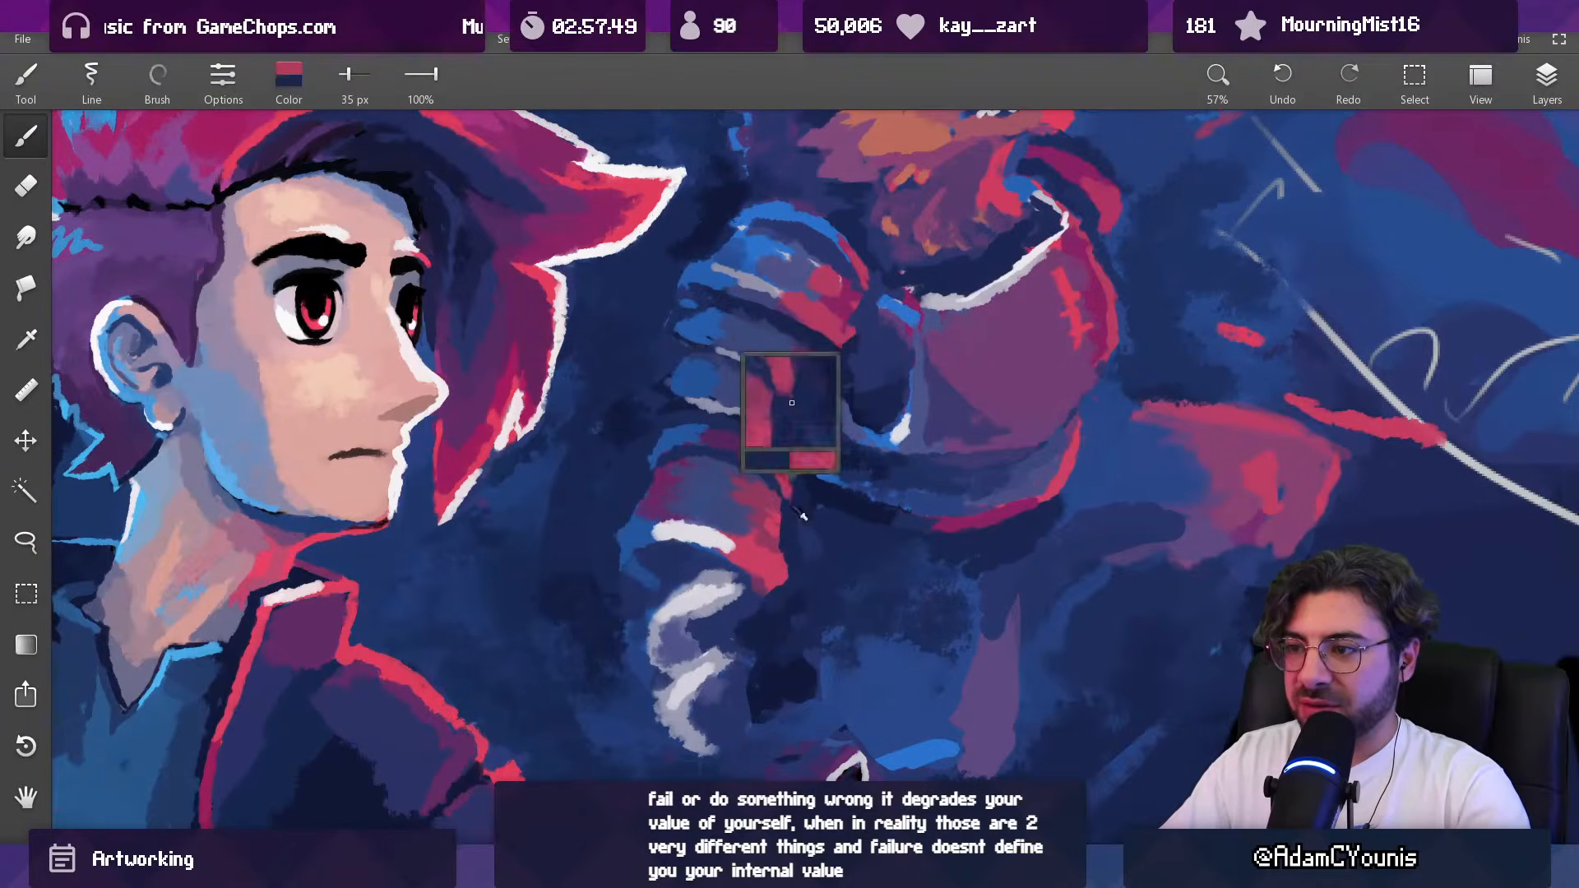
Step: Repaint the elbow's back side and the top band's edges in sampled blue and dark blue at 56 px
mouse_move(803, 459)
mouse_down()
mouse_move(793, 609)
mouse_move(757, 494)
mouse_move(768, 510)
mouse_move(766, 403)
mouse_up()
alt+click(766, 521)
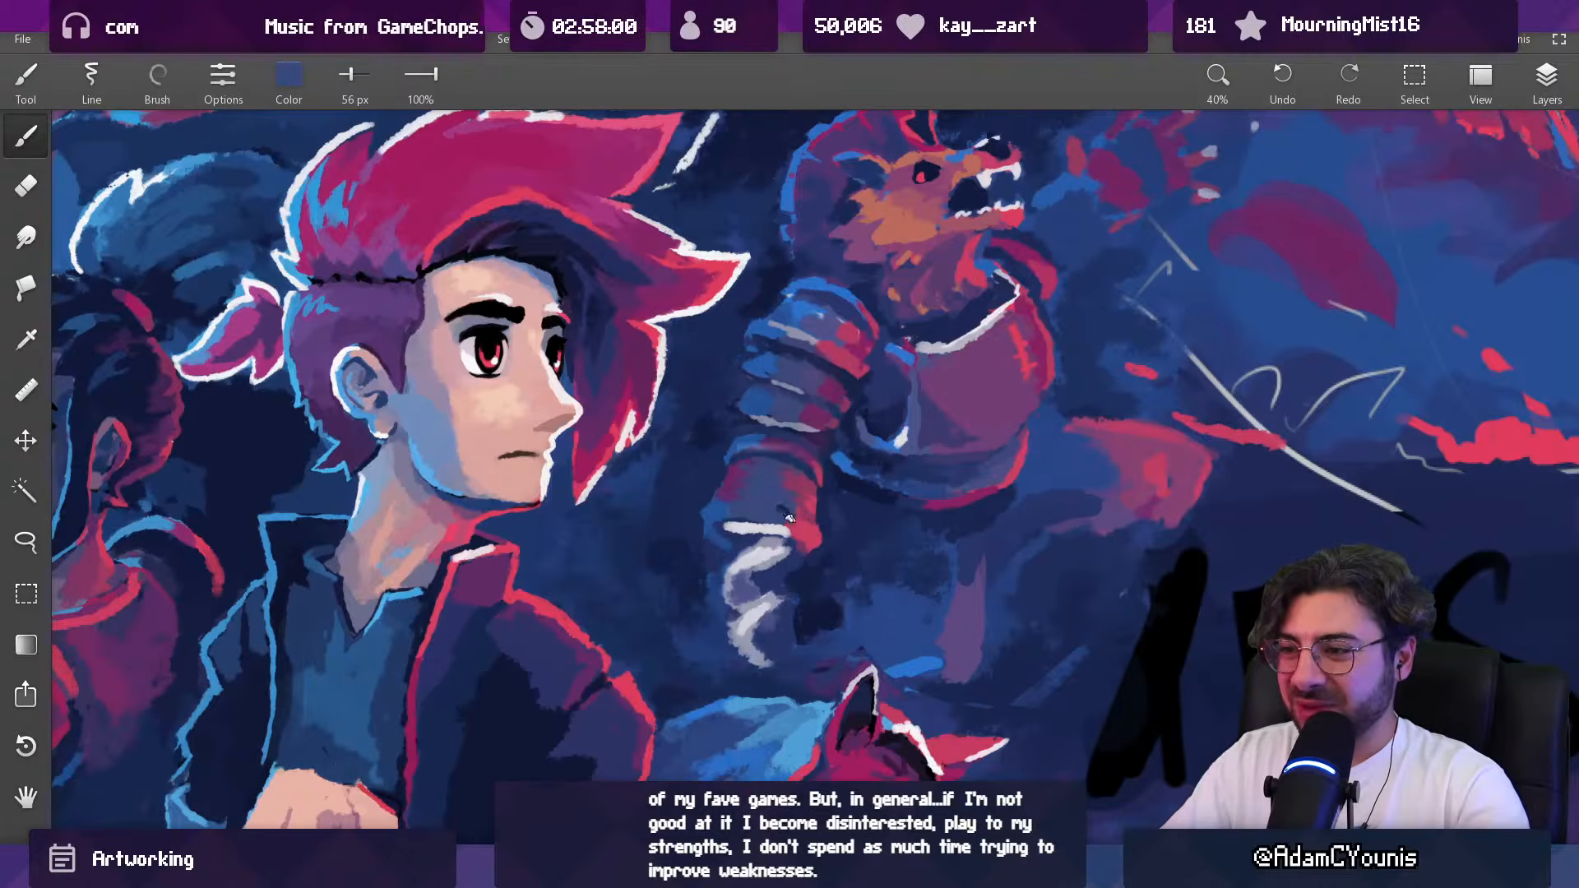
alt+click(711, 497)
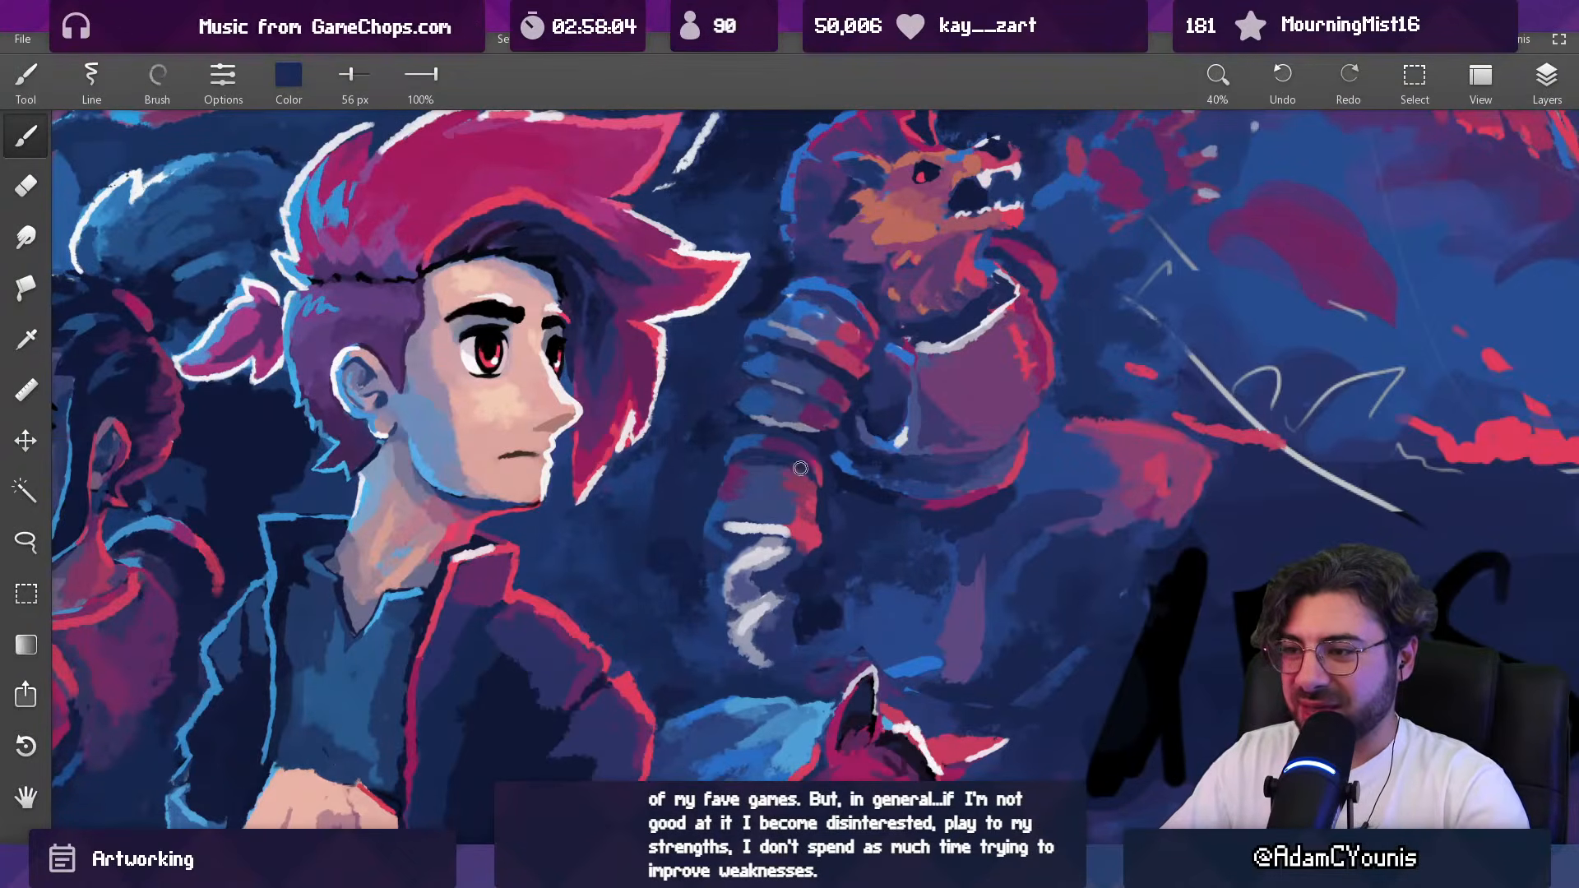
alt+click(738, 437)
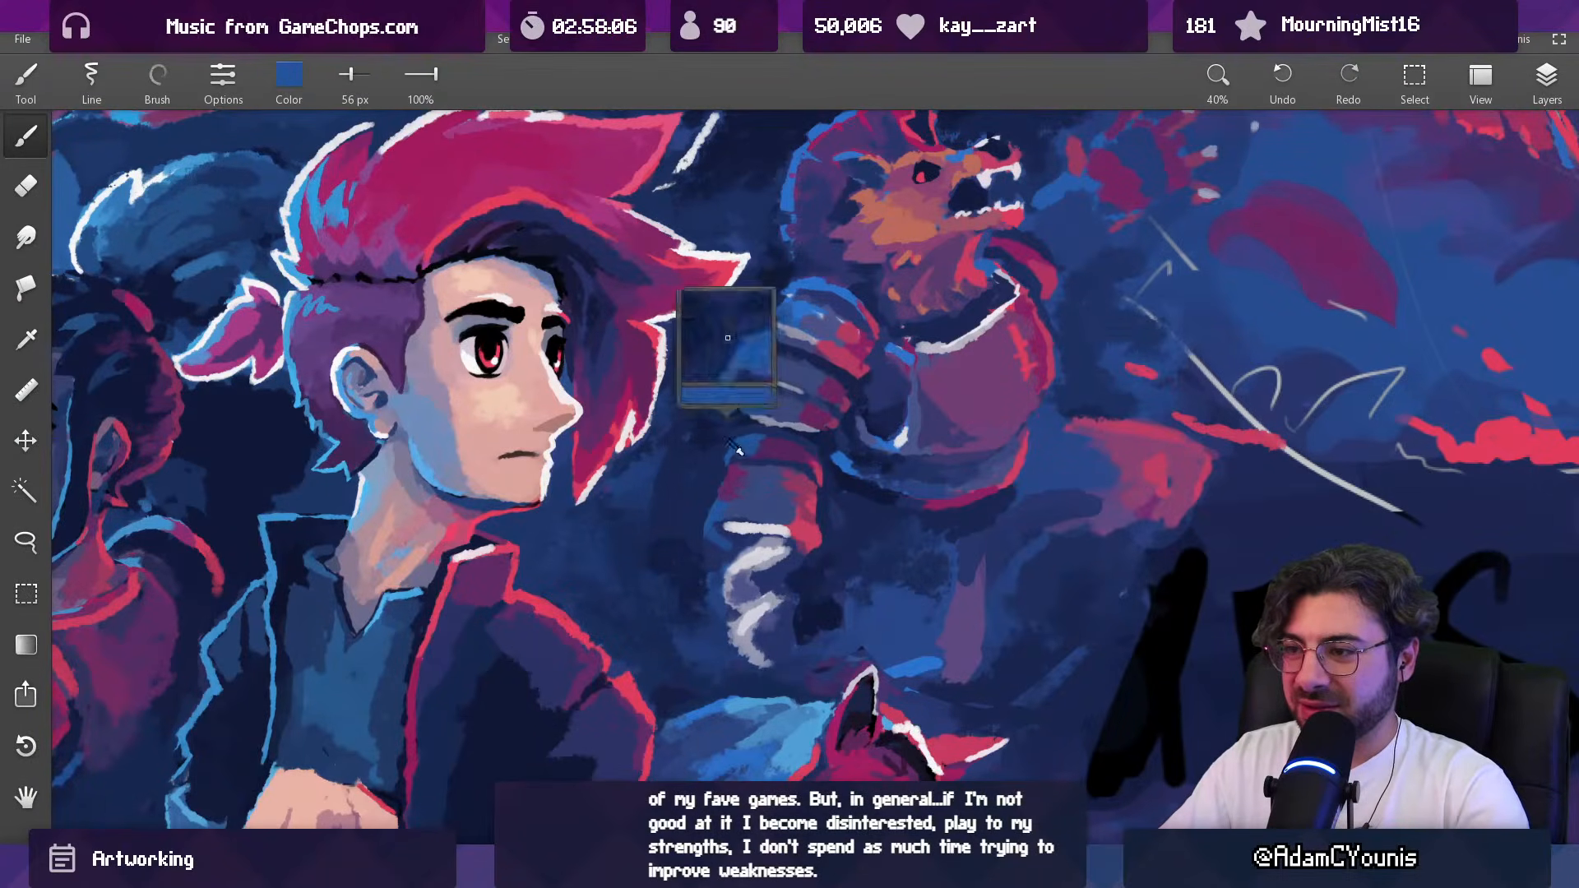
alt+click(817, 472)
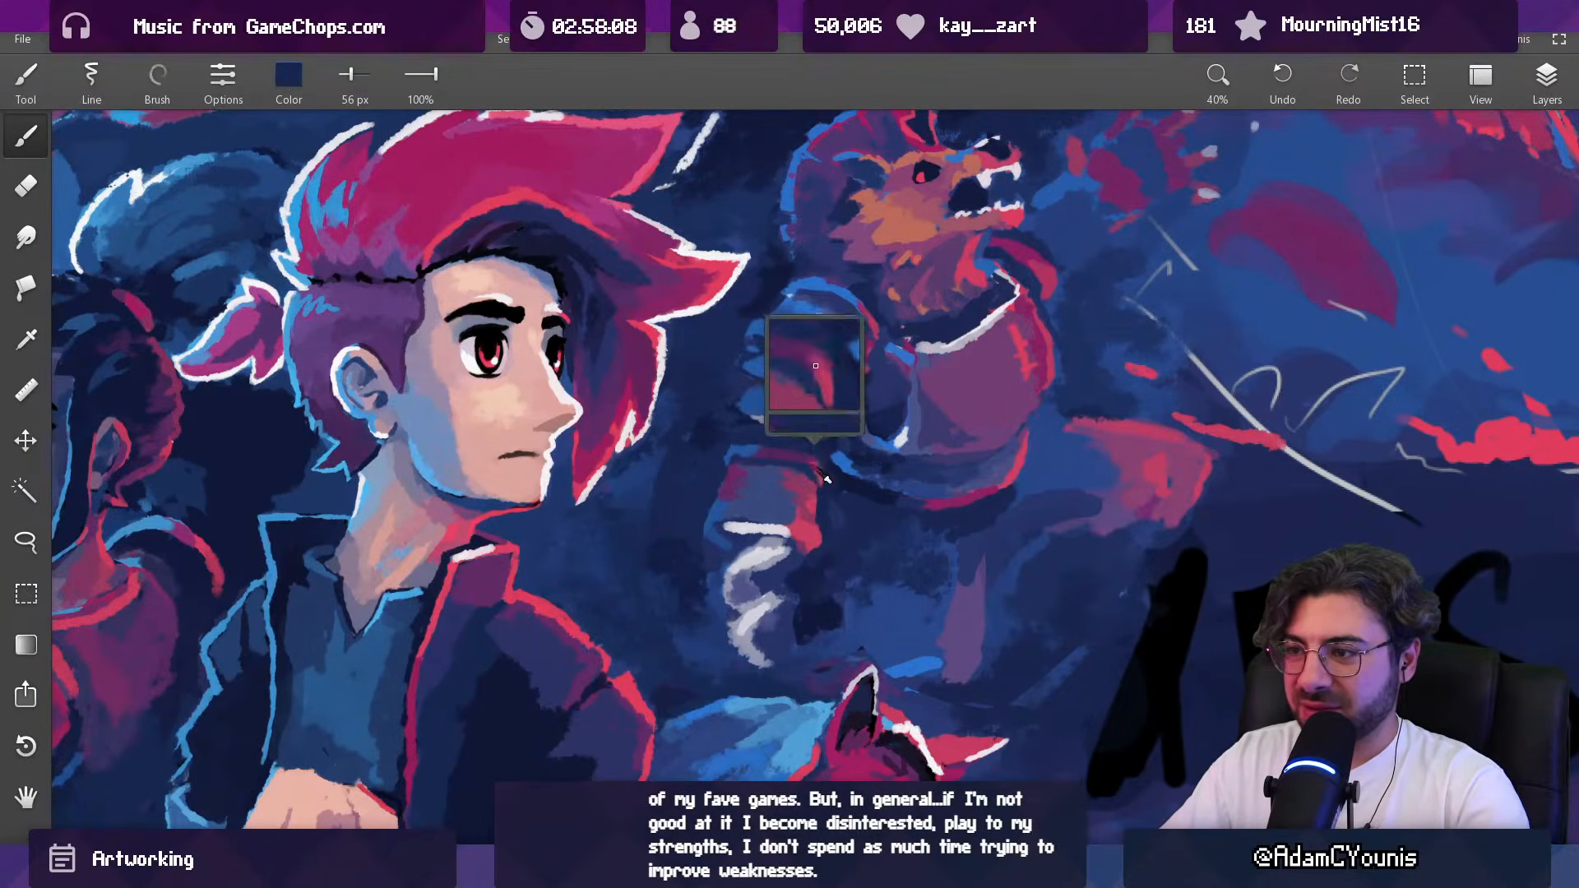
Step: Touch up the upper arm and the top white claw-like stroke in sampled off-white and magenta at 56 px
mouse_move(817, 474)
mouse_down()
mouse_move(800, 469)
mouse_move(838, 518)
mouse_up()
alt+click(806, 458)
drag(846, 448, 814, 386)
alt+click(765, 441)
drag(753, 434, 808, 436)
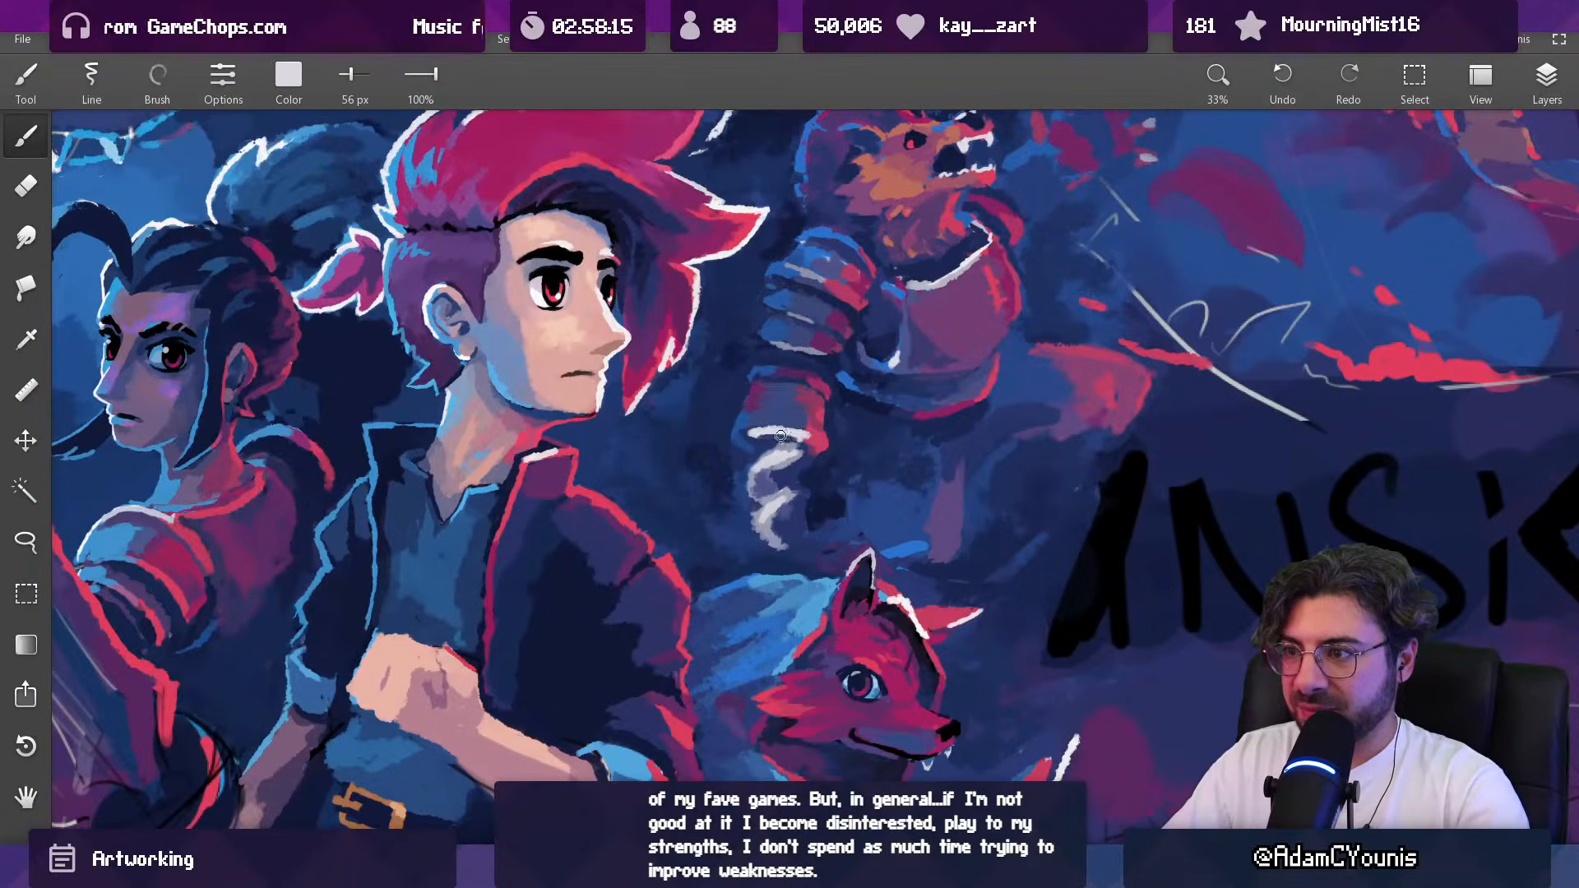
alt+click(827, 433)
alt+click(822, 390)
alt+click(812, 389)
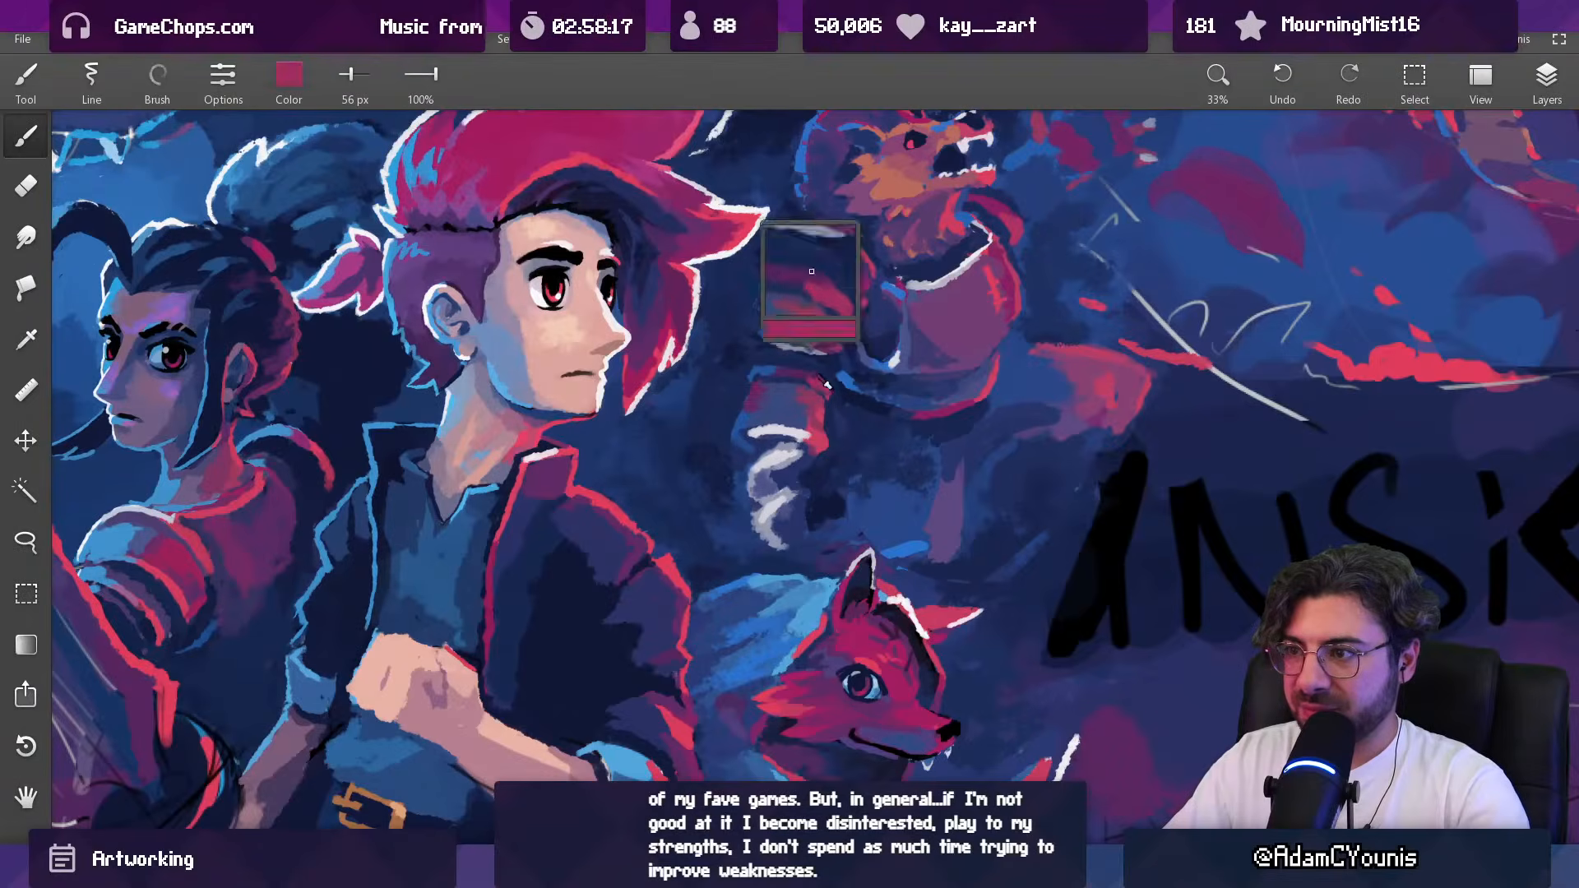
Step: Paint over the arm's top band in sampled dark blue, going from 56 px to 88 px
alt+click(739, 387)
mouse_move(744, 388)
mouse_down()
mouse_move(772, 369)
mouse_move(733, 410)
mouse_move(823, 409)
mouse_up()
alt+click(836, 414)
alt+click(765, 381)
key(])
key(])
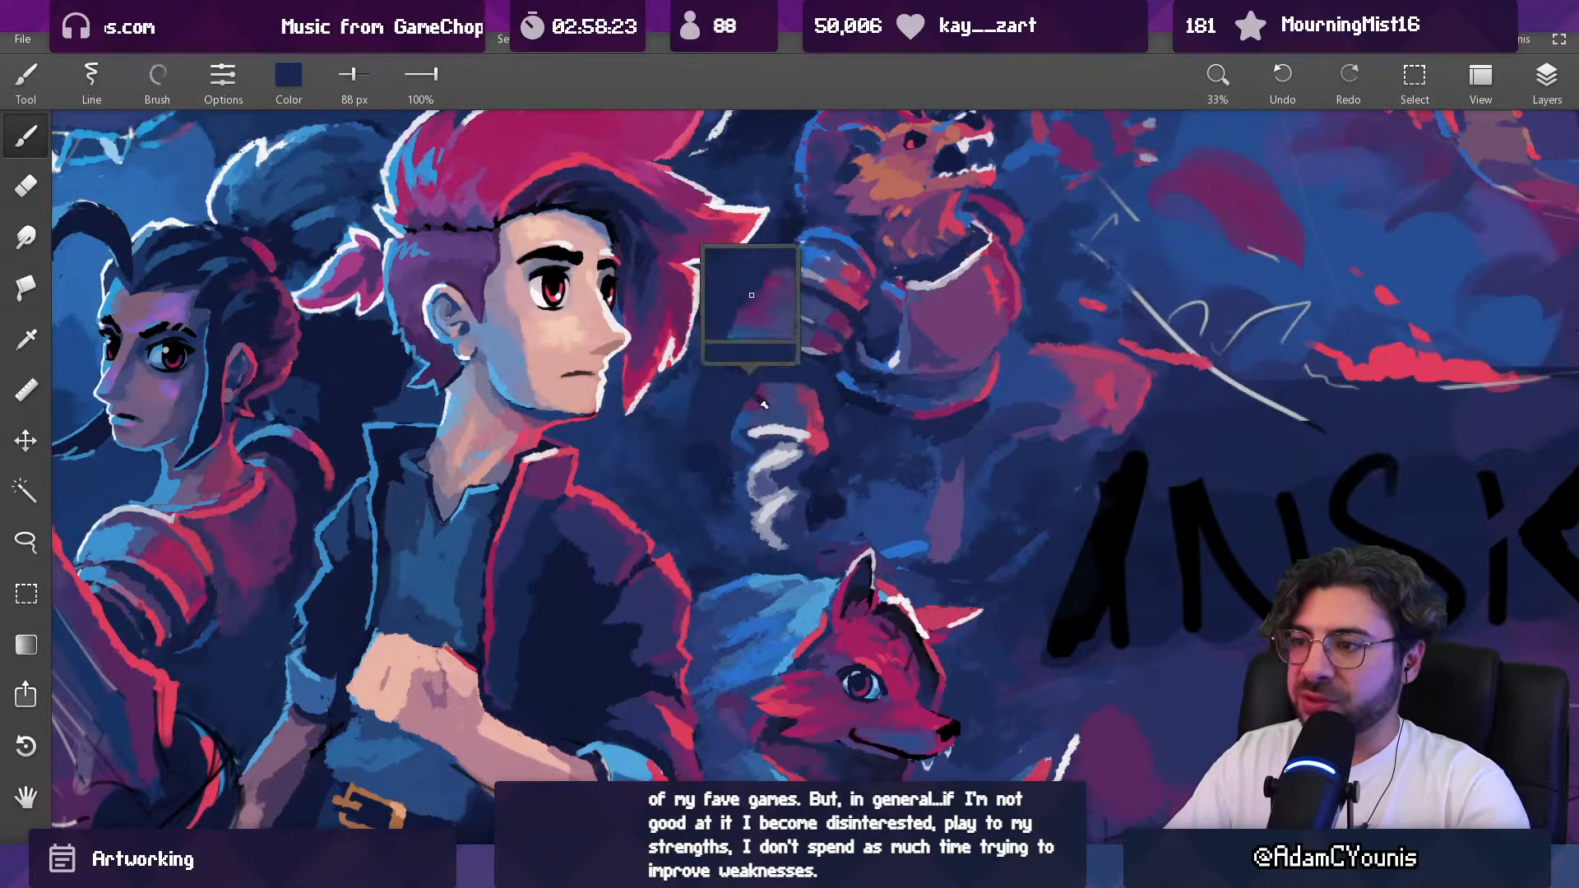
Step: Fade the upper arm below the shoulder plates into the background in sampled blues with a 238 px brush
alt+click(682, 403)
key(])
key(])
key(])
key(])
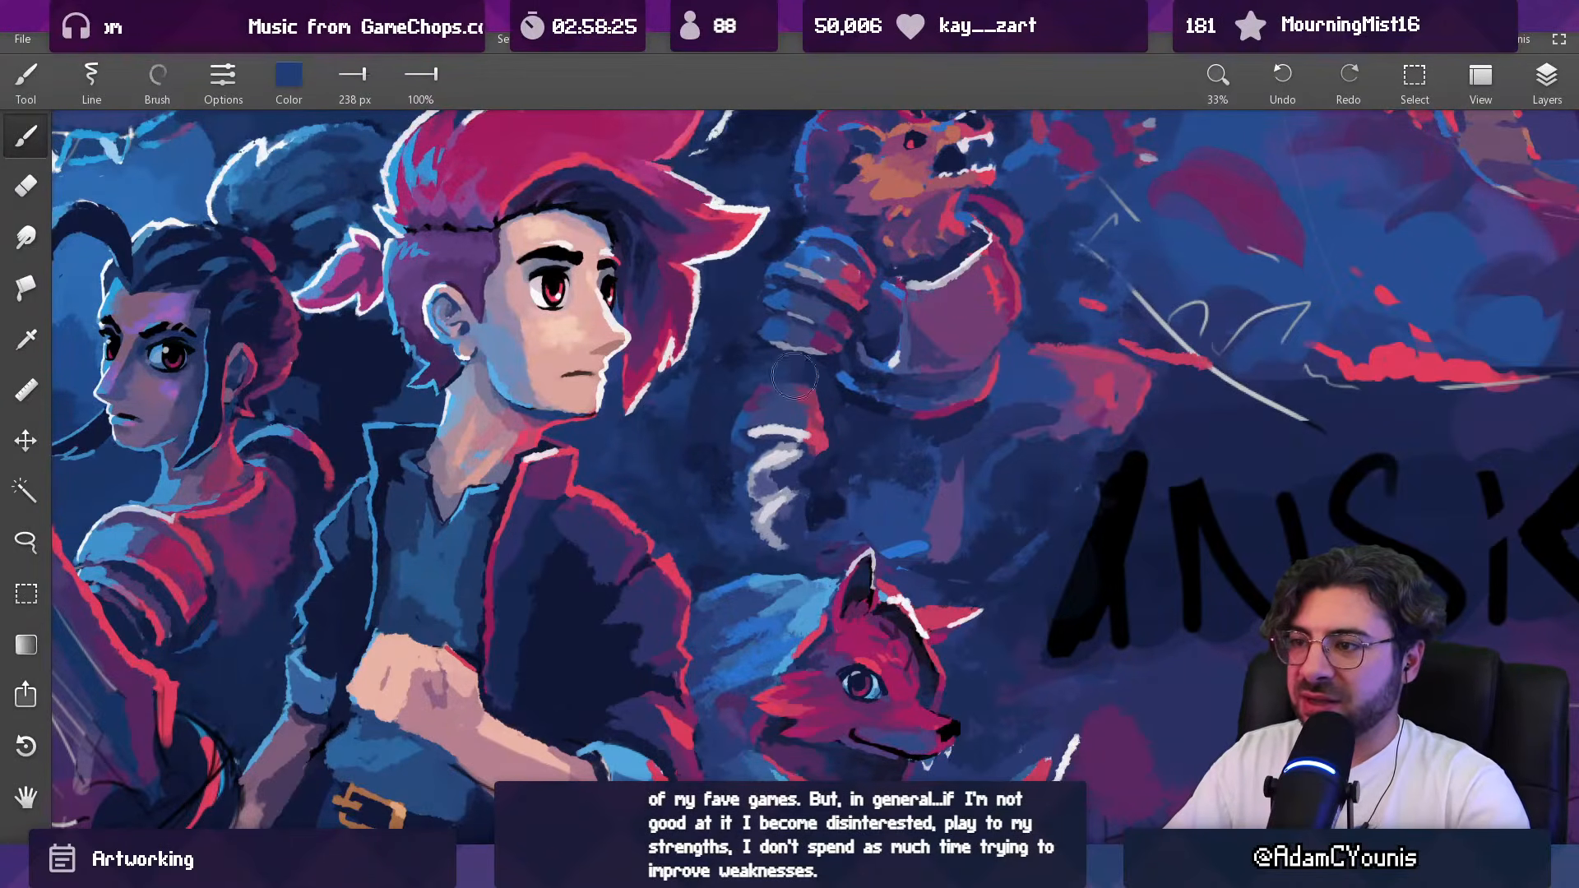
scroll(765, 424, down, 3)
scroll(762, 424, up, 4)
alt+click(720, 447)
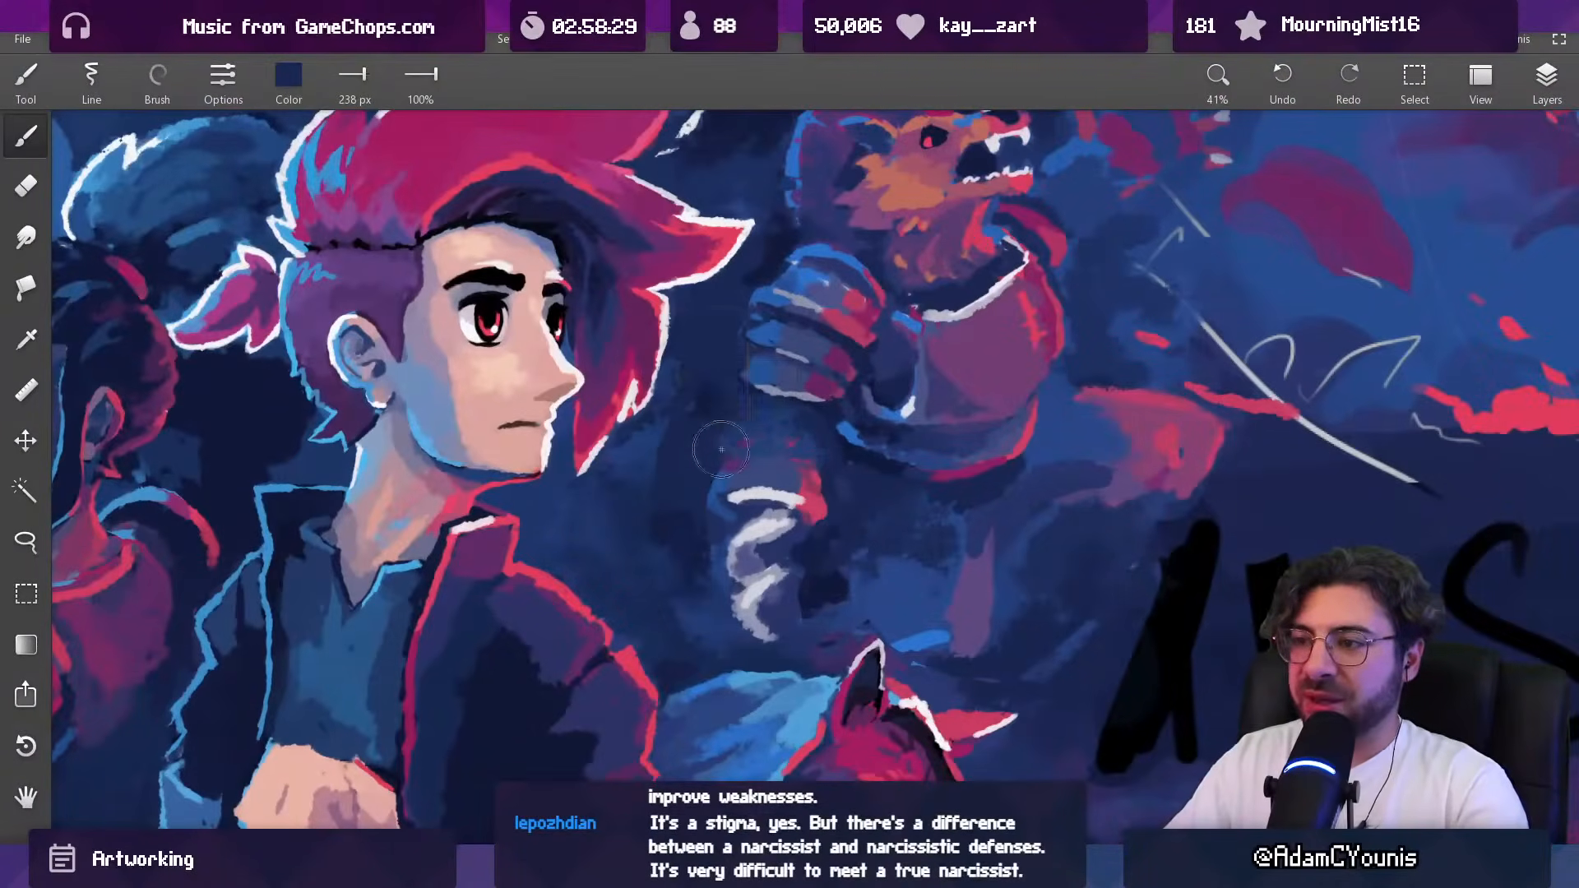
Step: Darken the background behind the shoulder plates in sampled navy with a 75 px brush
key([)
key([)
key([)
key([)
key([)
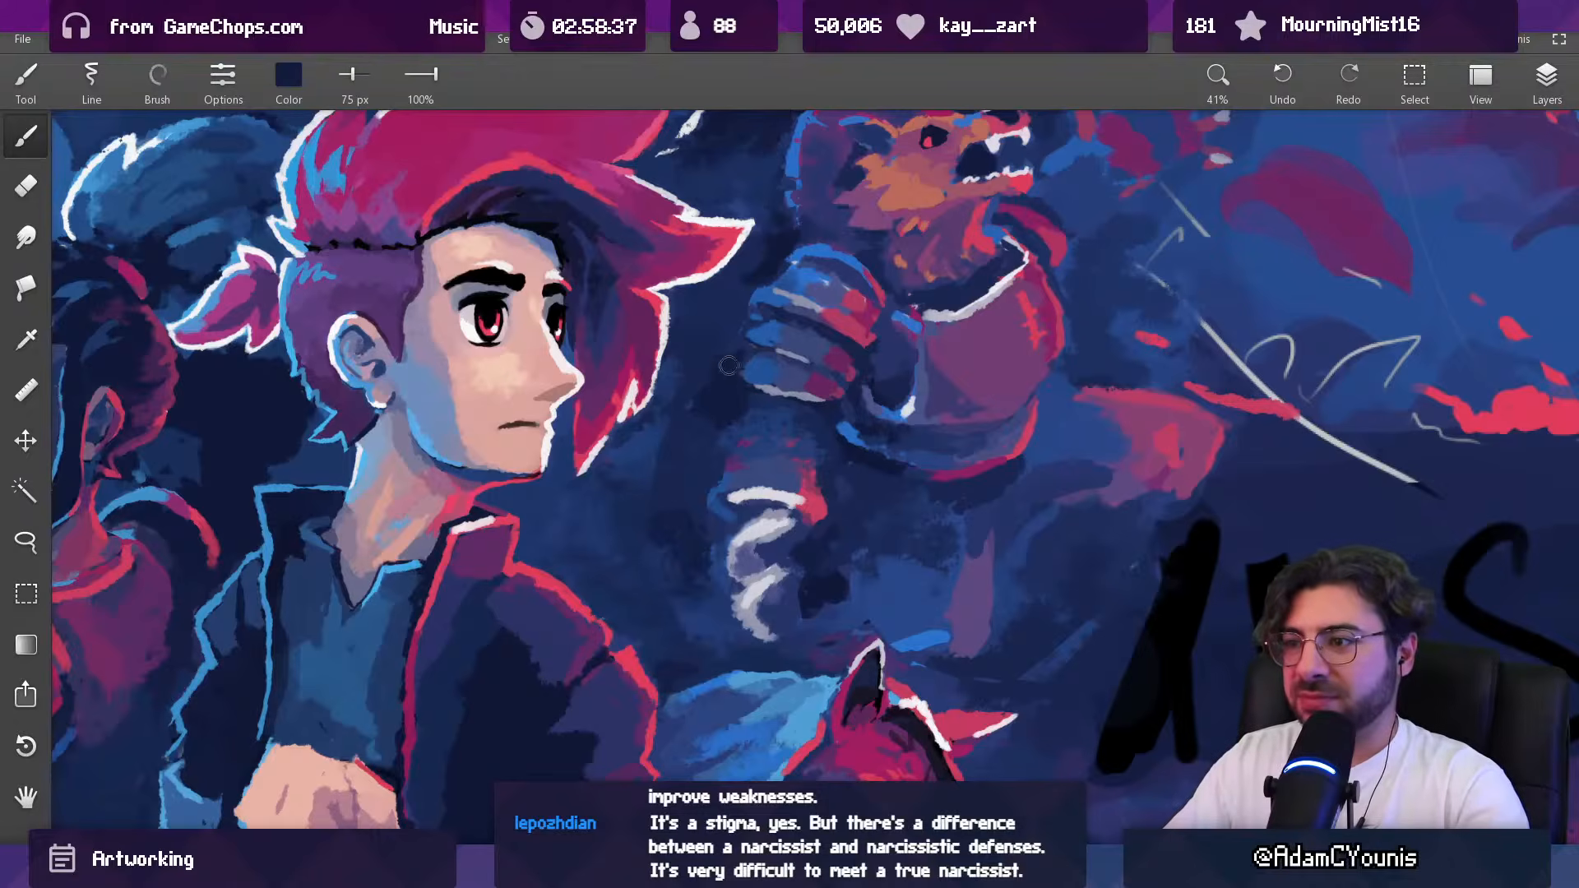
Step: Darken the gap between the shoulder plates and the elbow in sampled navy, using 129 px and 88 px brushes
alt+click(705, 411)
key(bracketright)
key(bracketright)
key(bracketright)
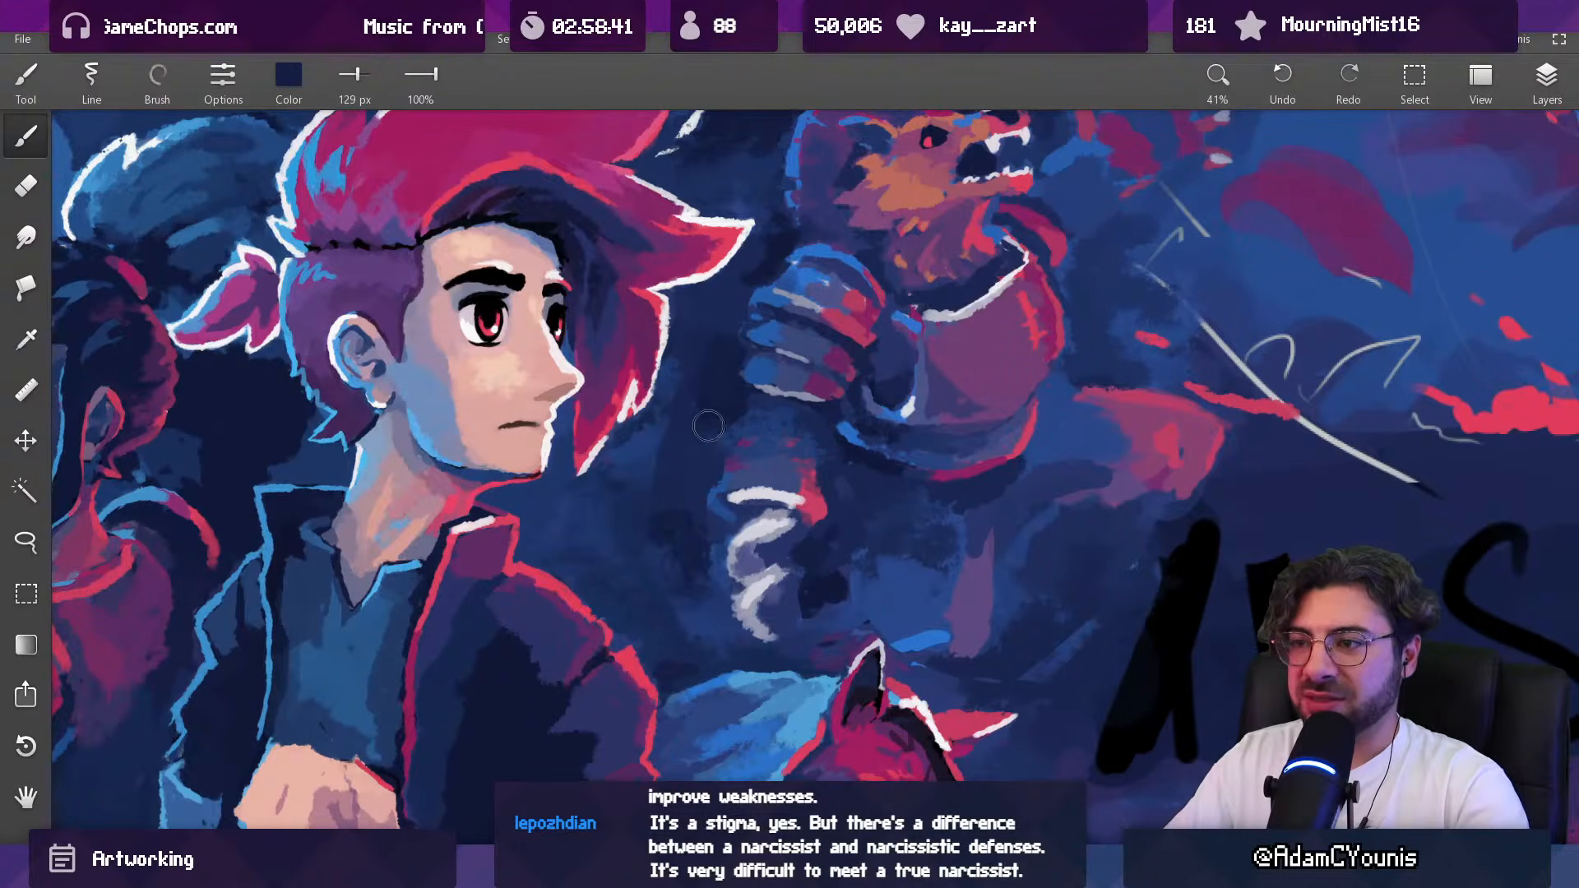
key(bracketleft)
key(bracketleft)
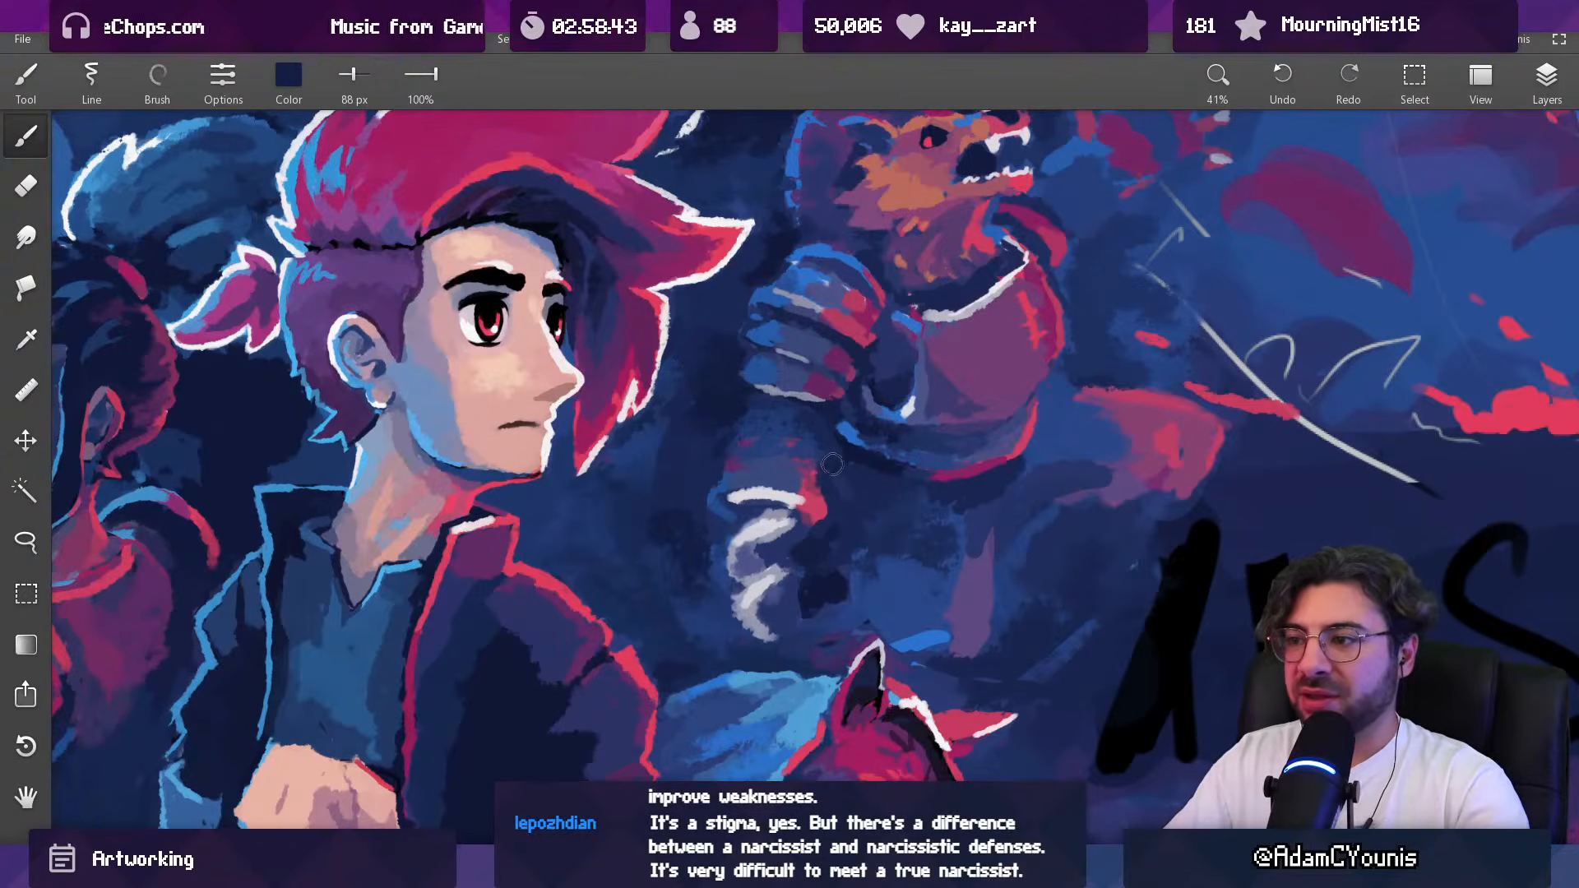
Step: Darken the background between the beast's forearm and its torso in sampled navy with an 88 px brush
alt+click(861, 487)
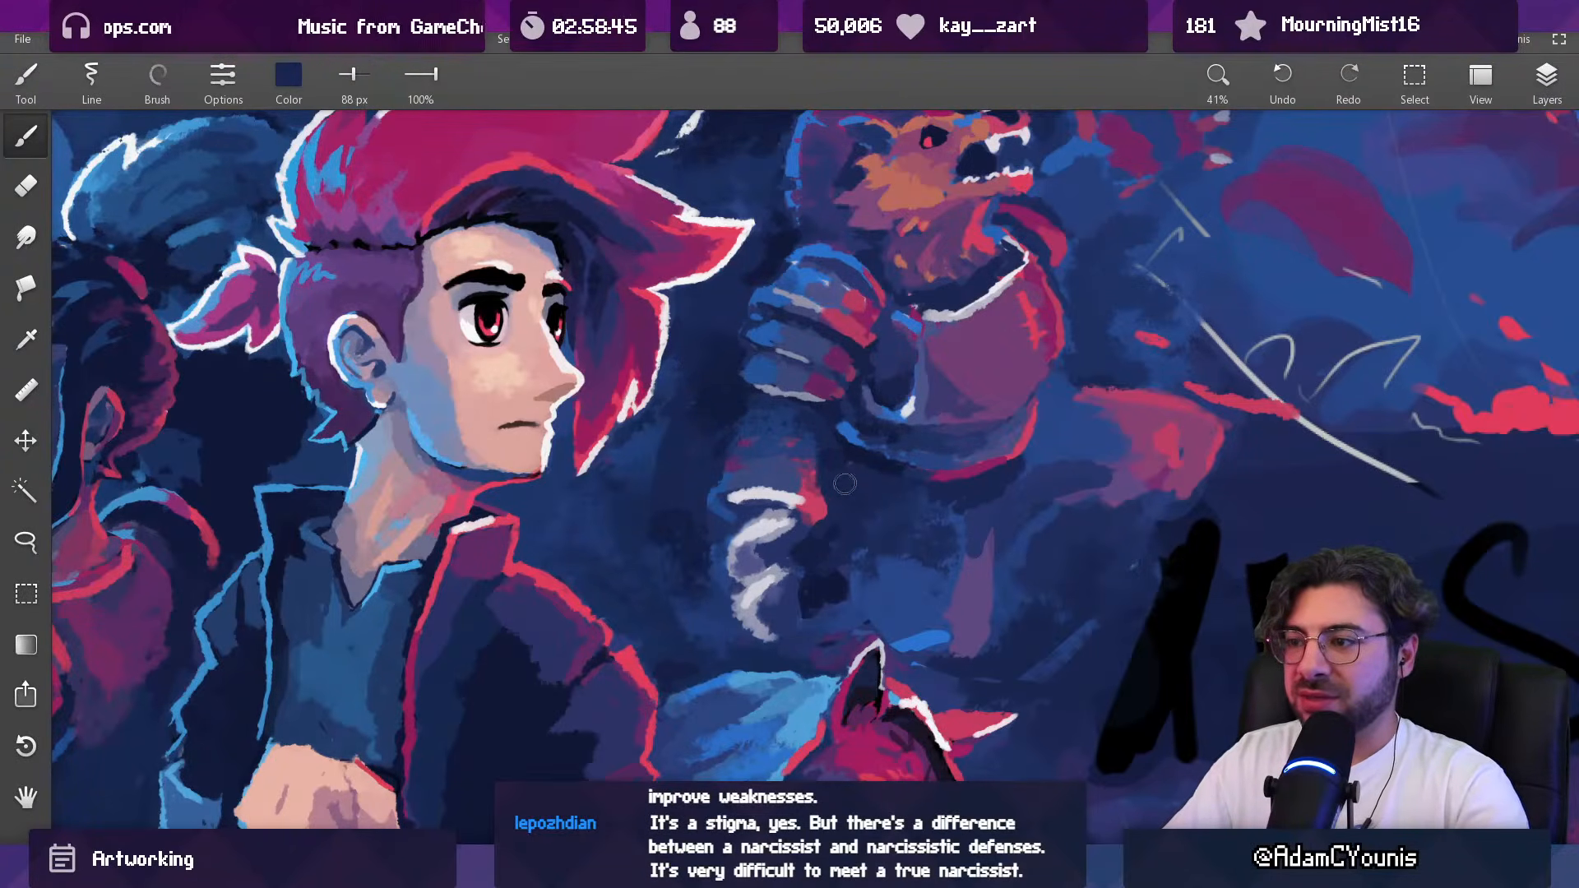
alt+click(844, 536)
alt+click(813, 548)
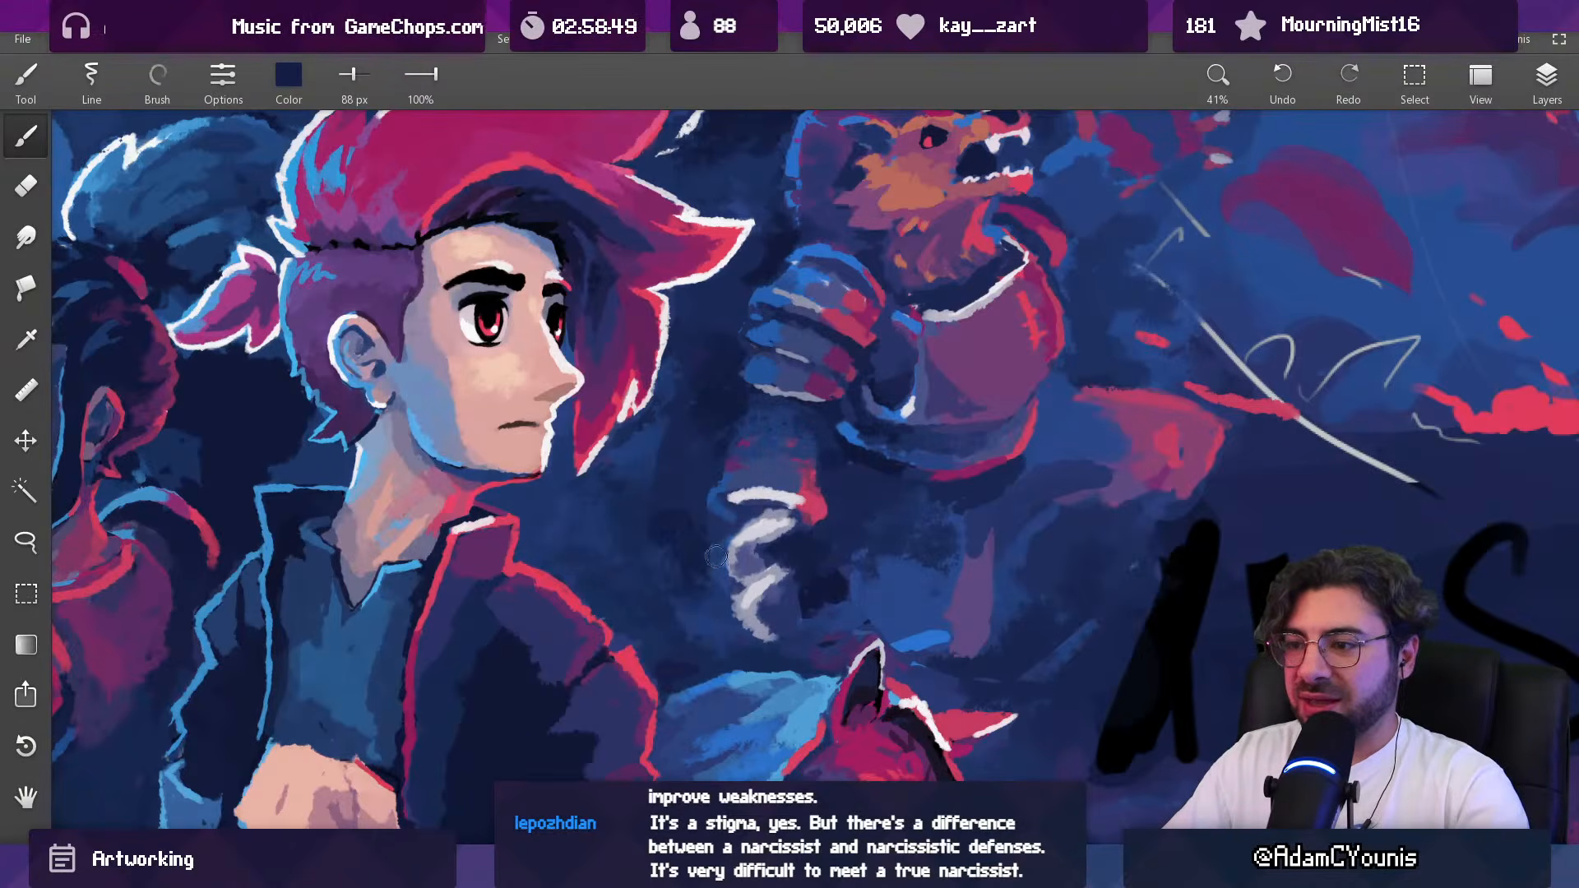
Step: Touch up the forearm's edge beside the white rim in sampled blue with a 45 px brush, undoing the last stroke
alt+click(759, 524)
key([)
alt+click(737, 523)
scroll(744, 526, up, 3)
alt+click(748, 518)
key([)
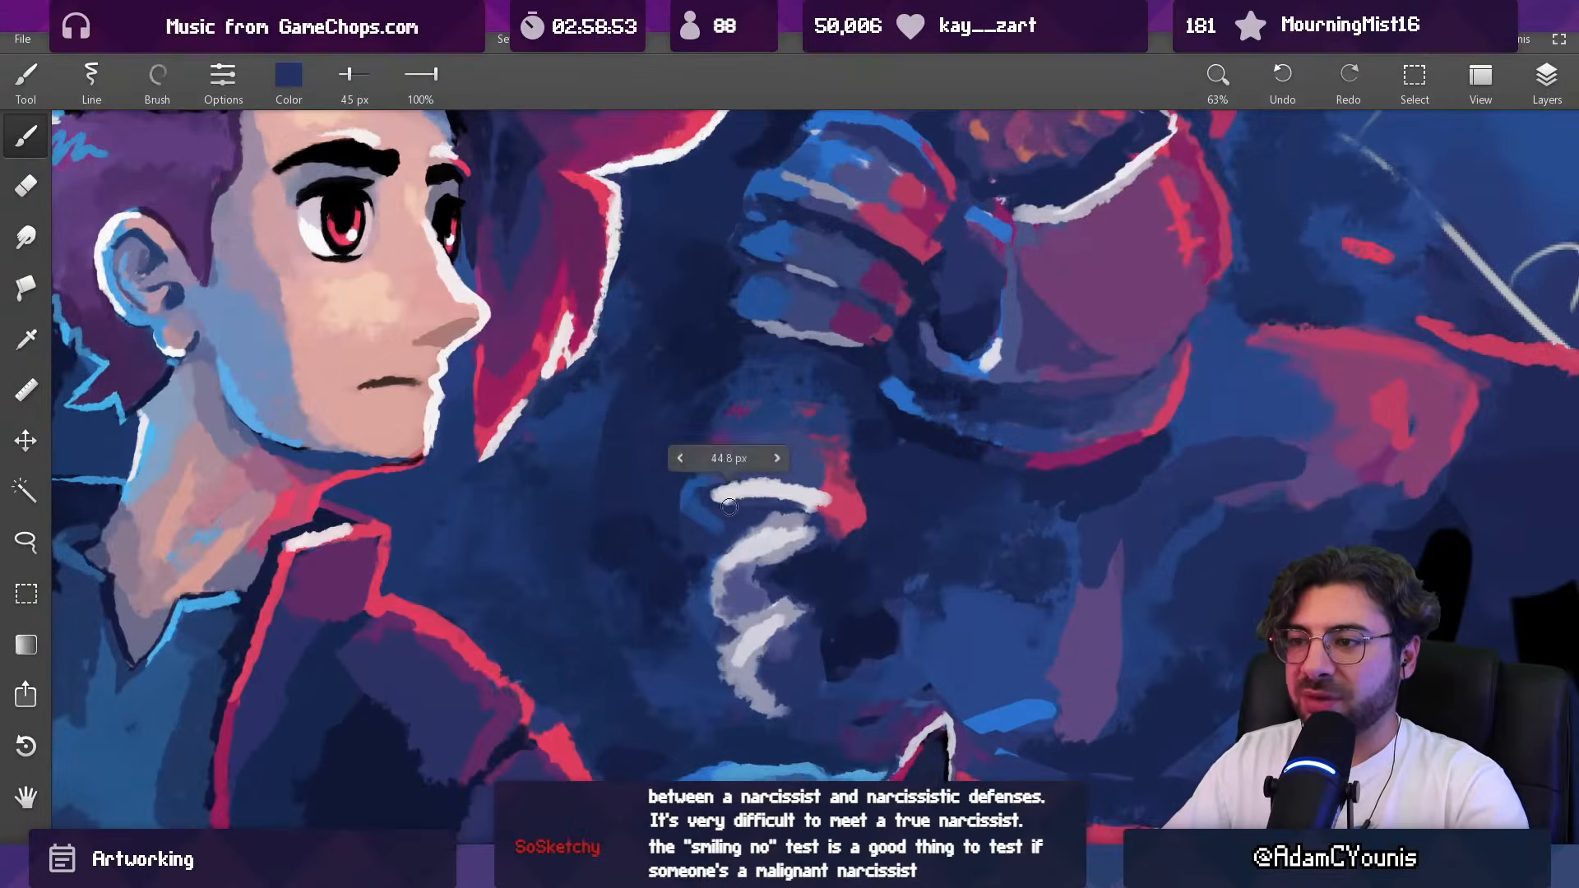
alt+click(727, 530)
alt+click(783, 565)
drag(771, 499, 838, 465)
key(ctrl+z)
Step: Paint a dark shadow beneath the forearm's white rim in sampled navy with a 35 px brush
alt+click(828, 602)
key([)
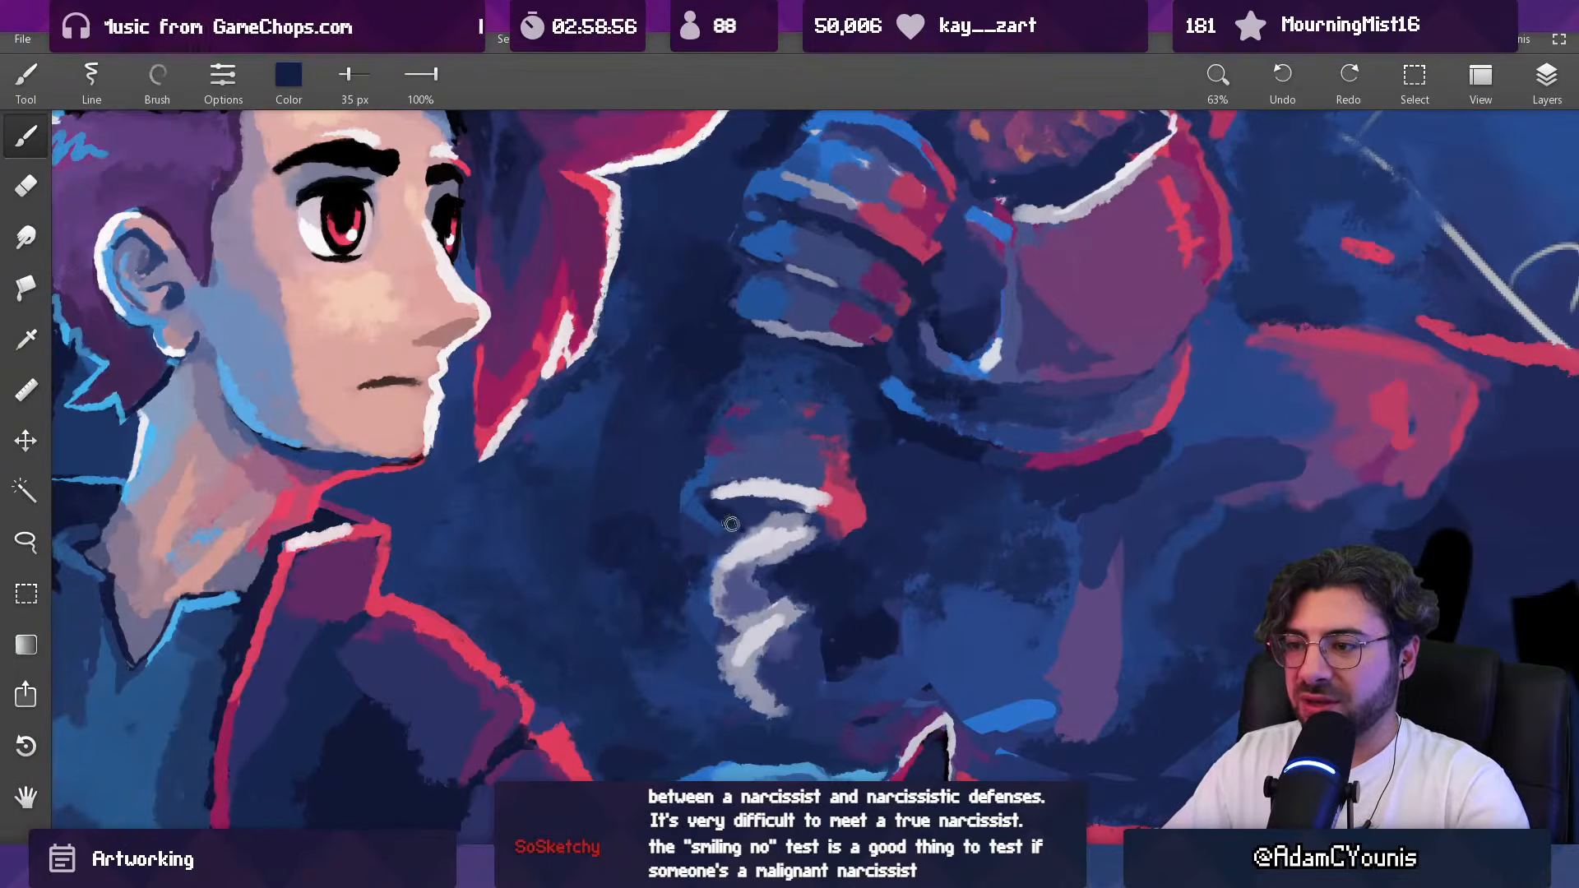
drag(737, 516, 775, 507)
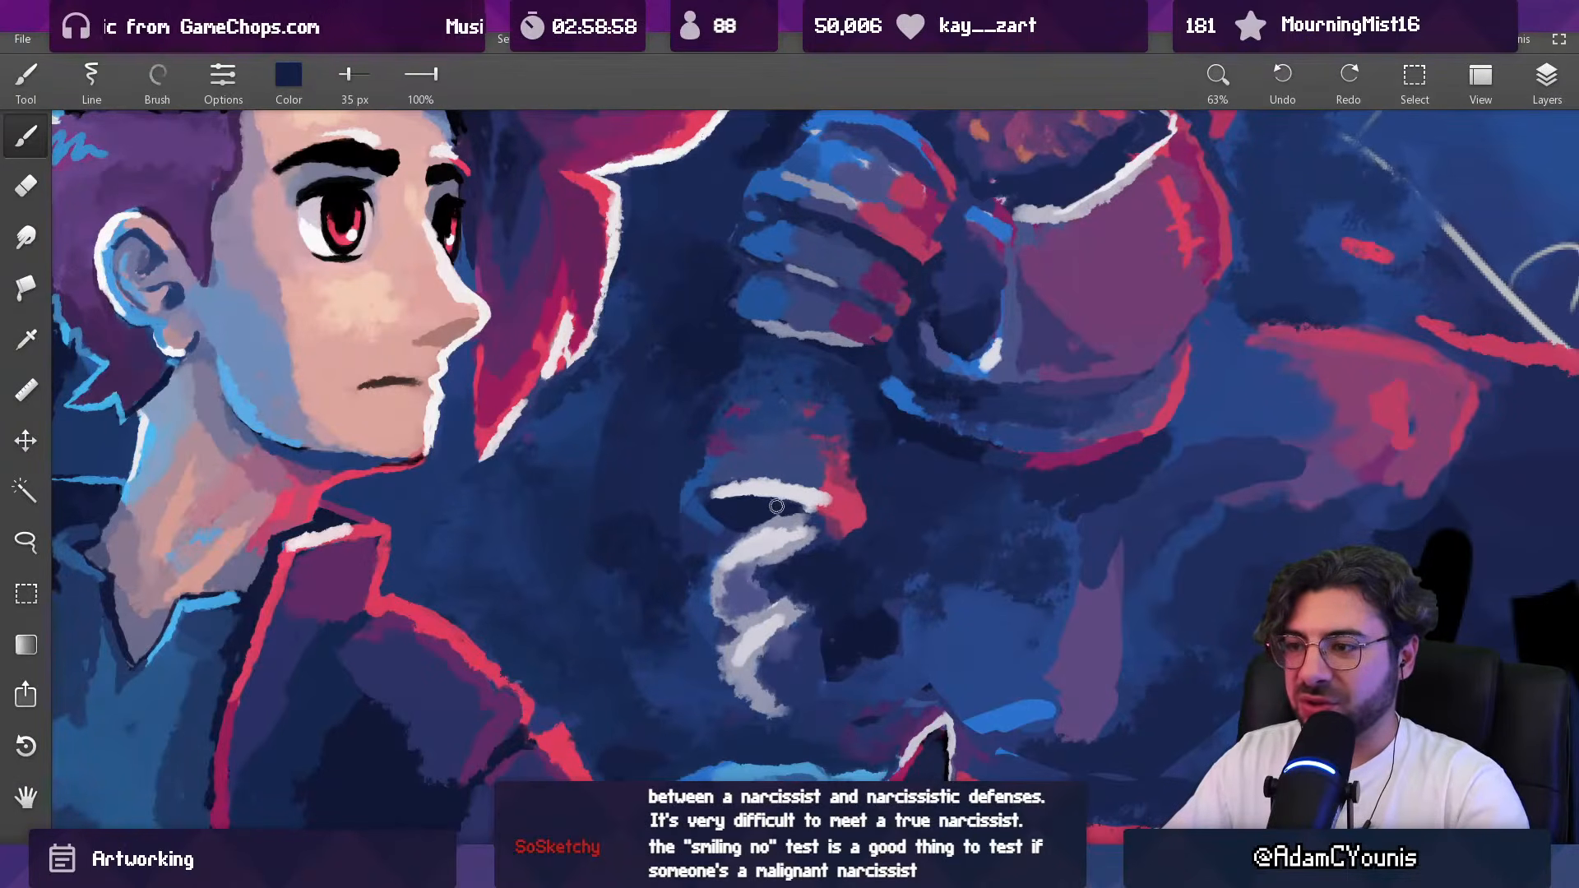
Step: Shape the area between the white rim and the spiral highlight in sampled muted purple and navy with a 57 px brush
alt+click(747, 581)
key(])
key(])
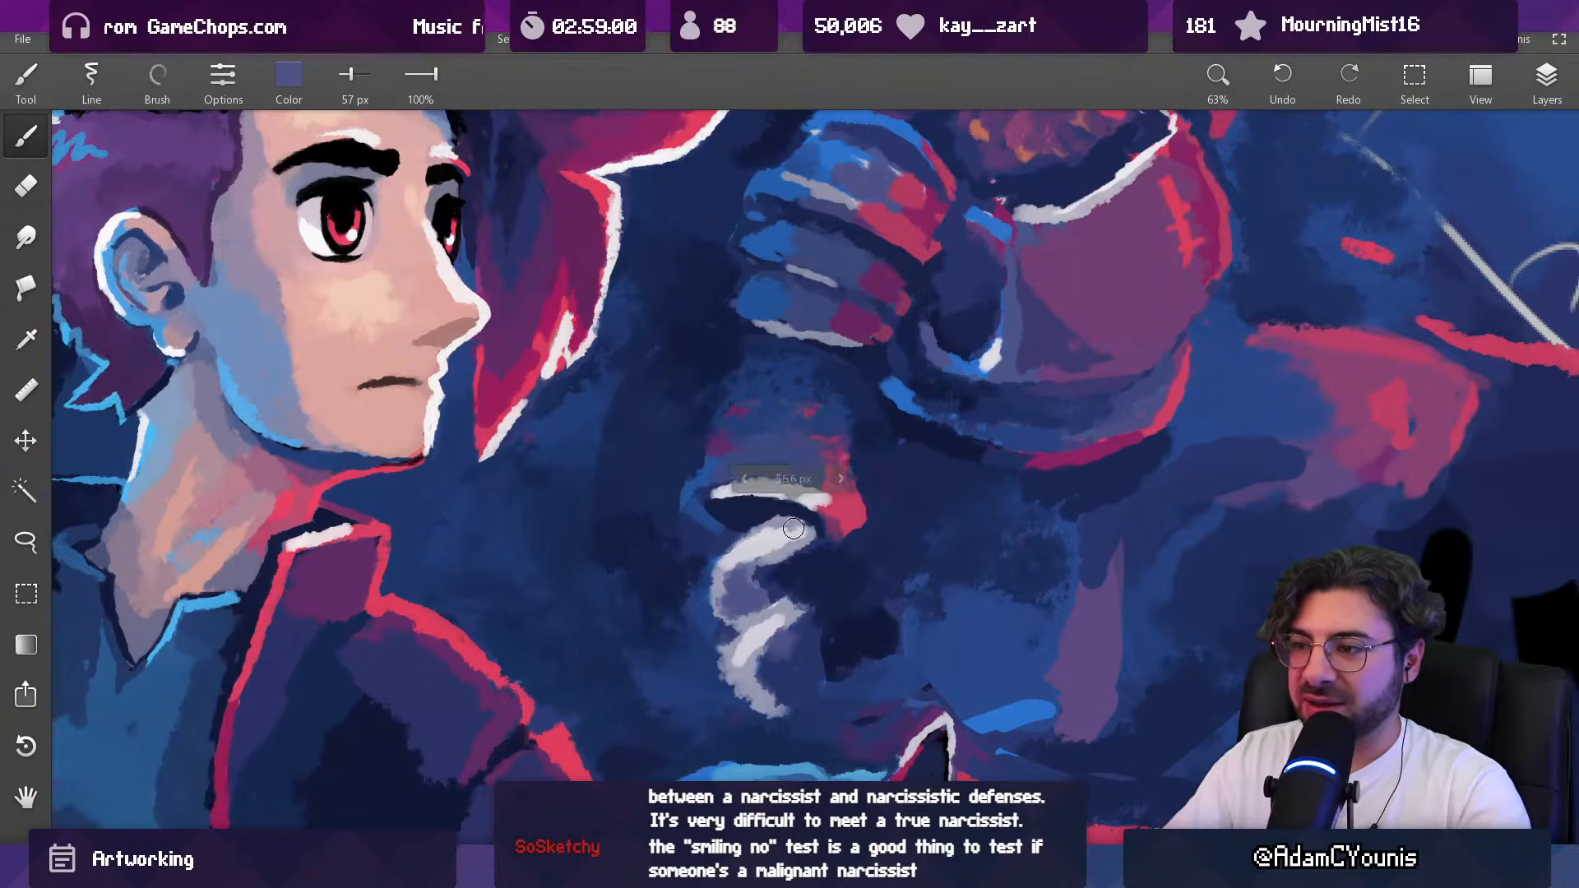
mouse_move(765, 518)
mouse_down()
mouse_move(808, 534)
mouse_move(785, 535)
mouse_up()
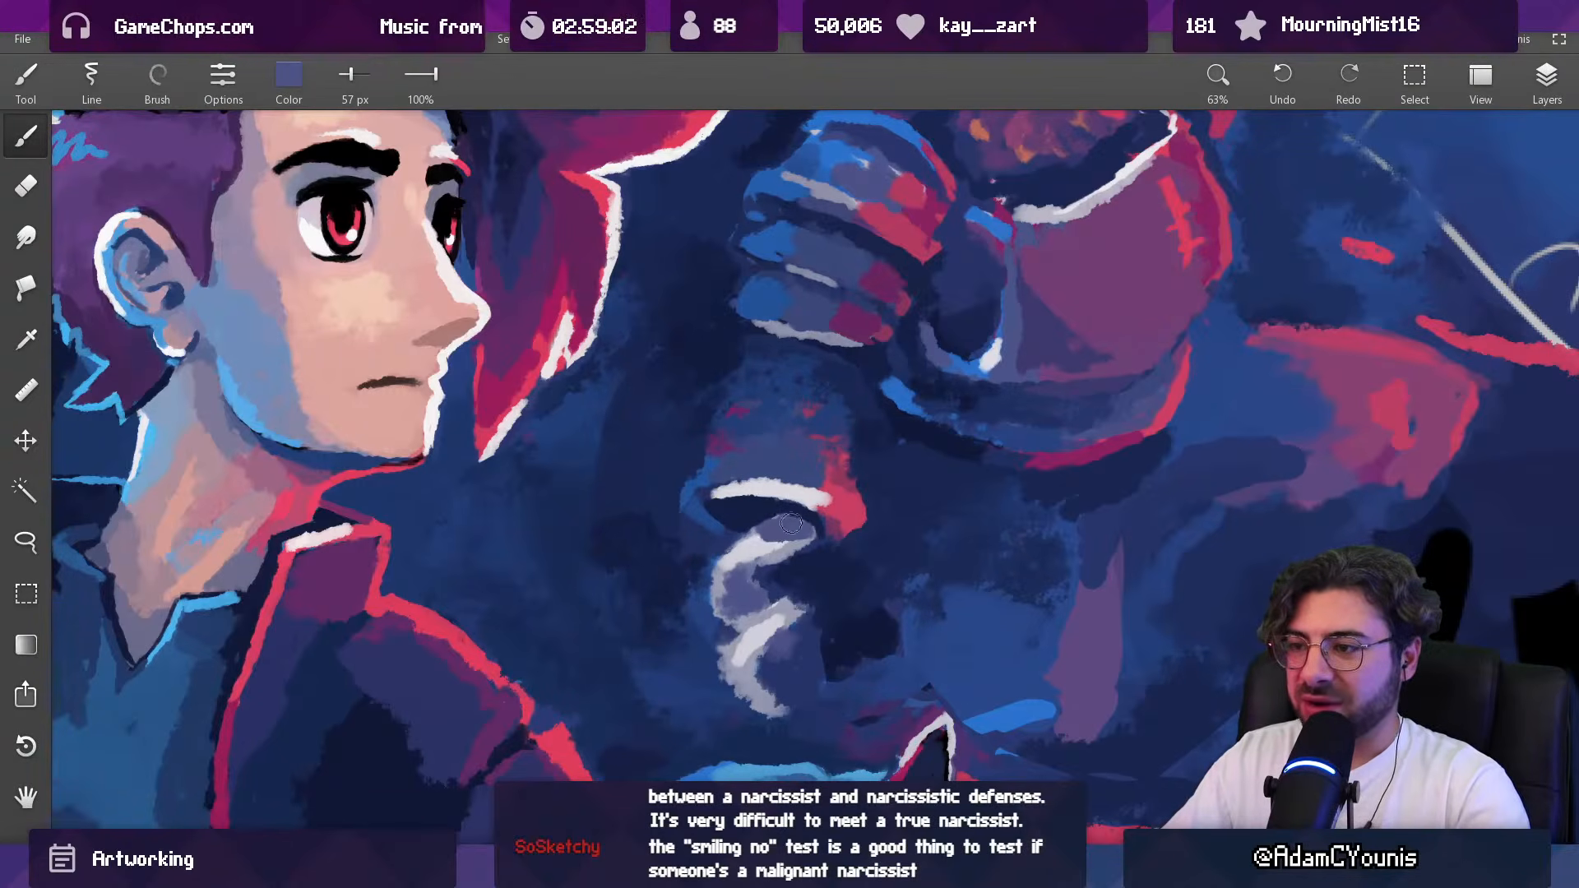
alt+click(792, 521)
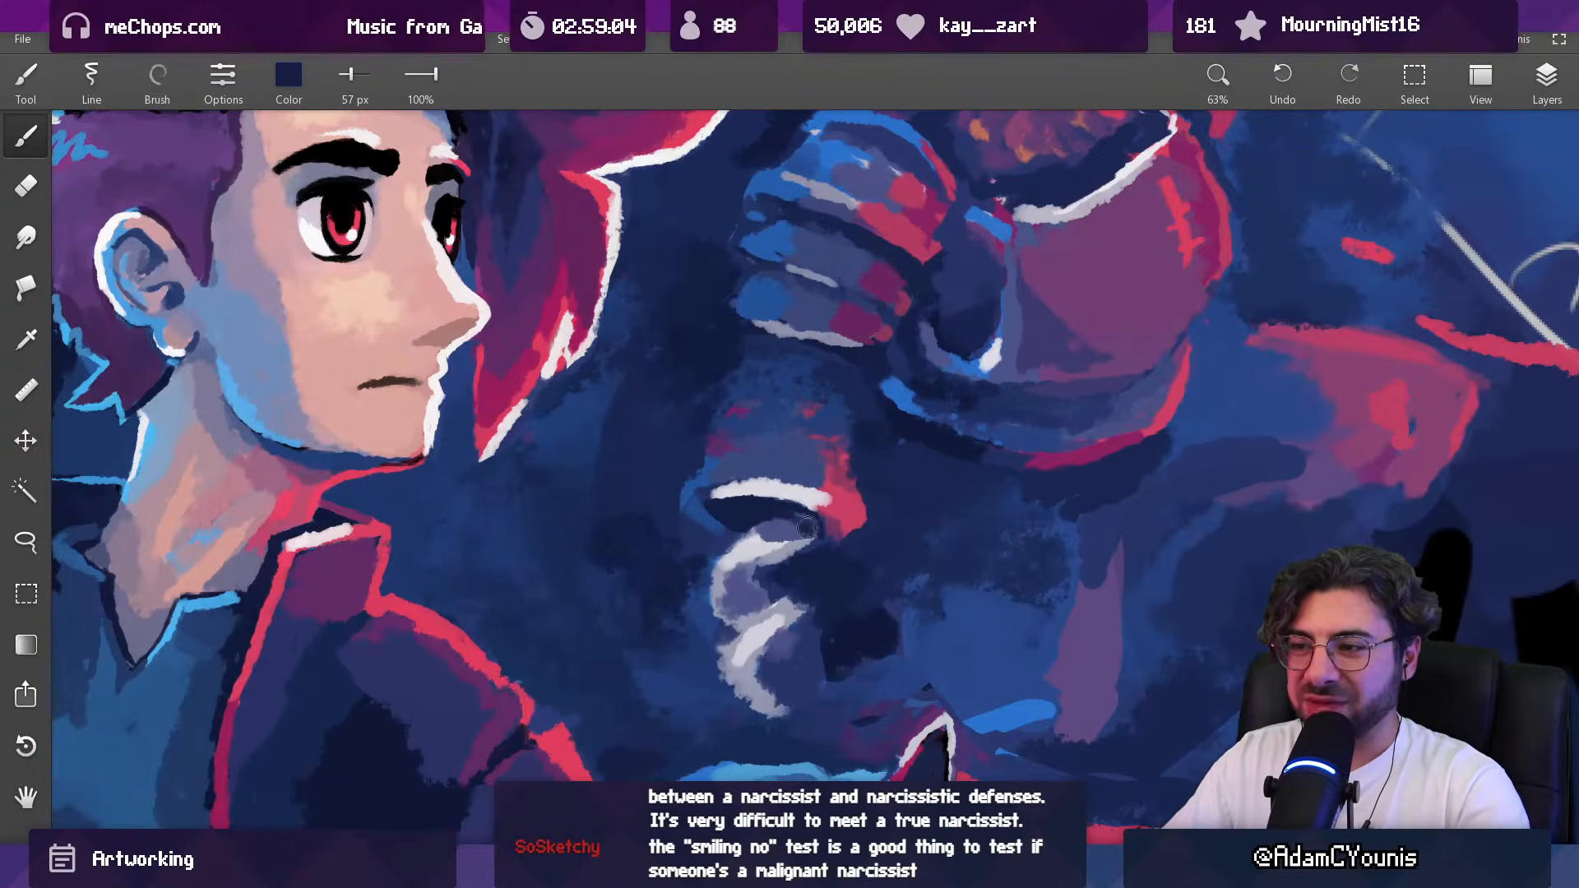
scroll(814, 539, down, 6)
drag(809, 535, 732, 536)
scroll(700, 525, up, 5)
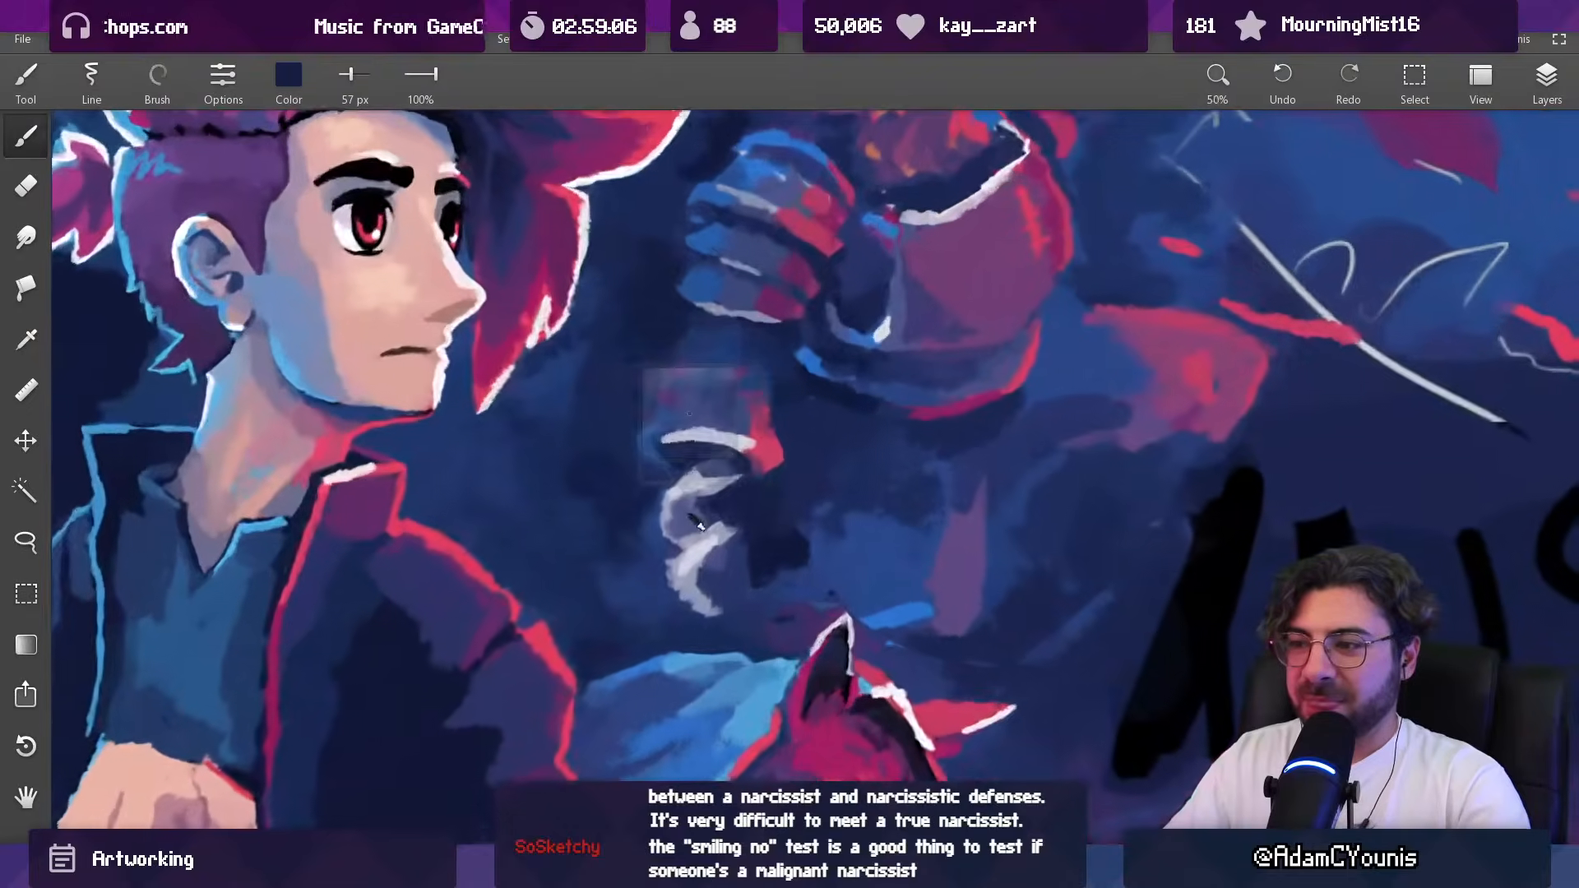
Step: Paint sampled bright blue accents along the spiral highlight below the forearm's rim with a 61 px brush
alt+click(664, 488)
key(bracketright)
key(bracketright)
mouse_move(724, 467)
mouse_down()
mouse_move(715, 312)
mouse_move(888, 236)
mouse_up()
key(bracketleft)
key(bracketleft)
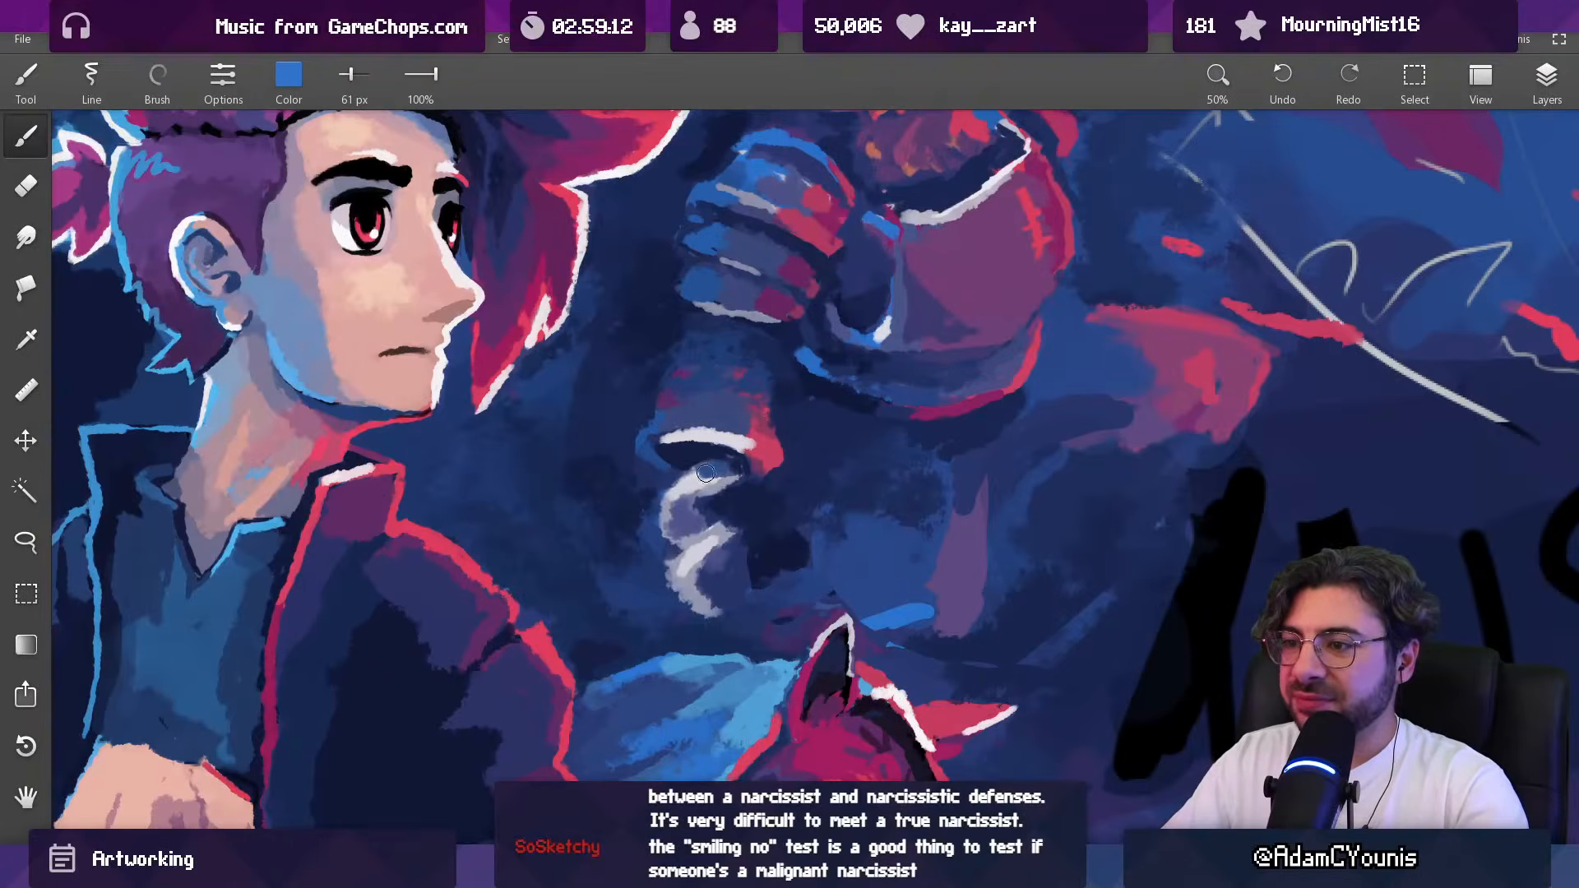
alt+click(692, 487)
drag(694, 488, 720, 475)
alt+click(715, 471)
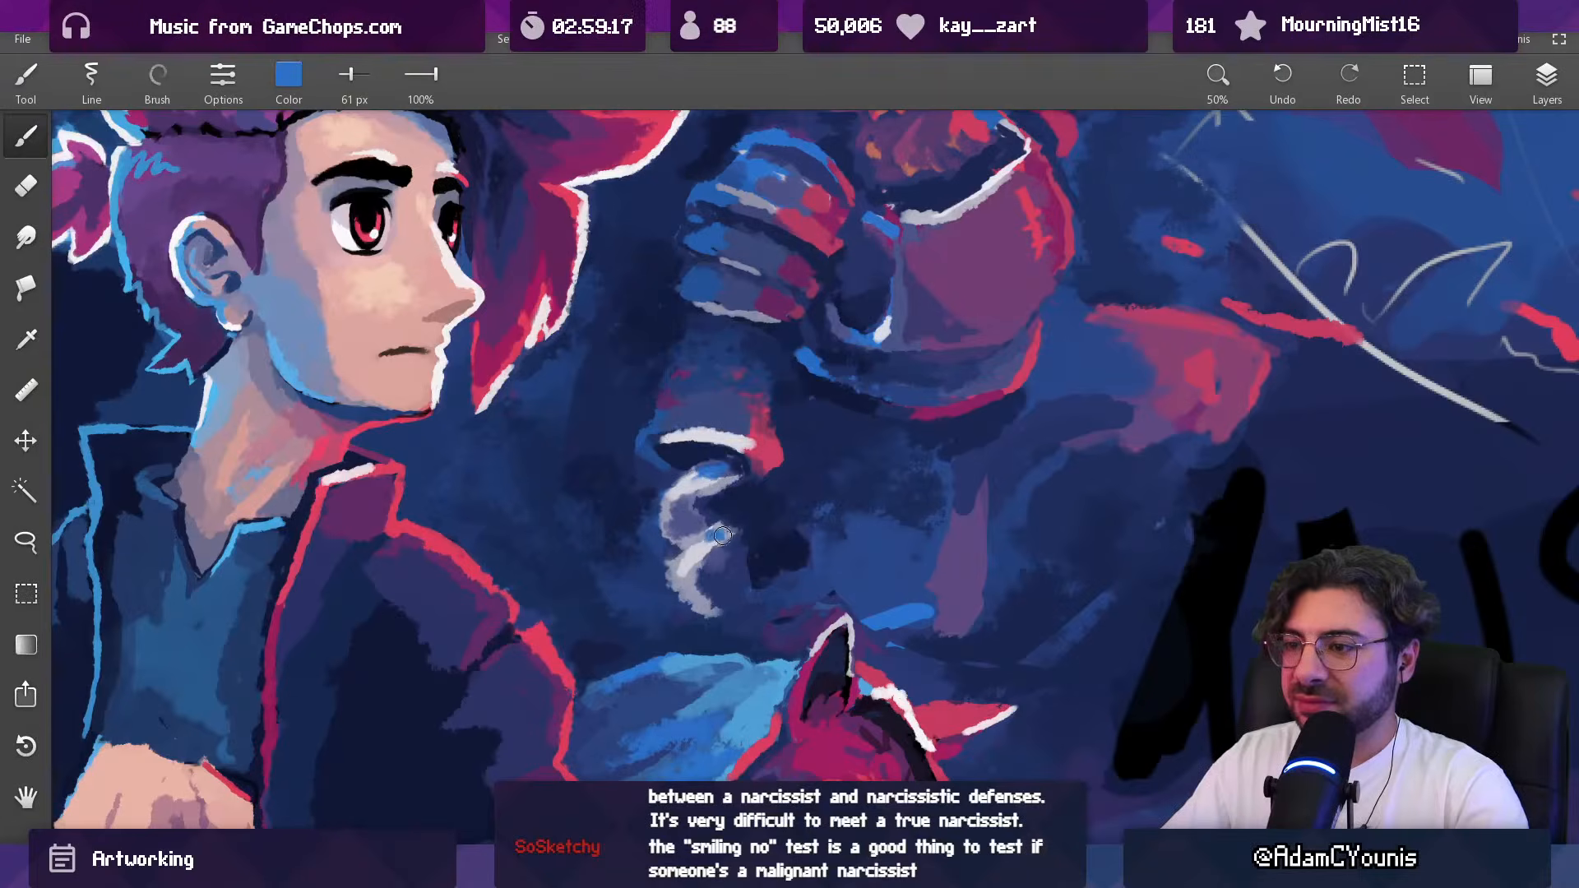
mouse_move(715, 544)
mouse_down()
mouse_move(675, 571)
mouse_move(727, 534)
mouse_move(680, 702)
mouse_move(701, 674)
mouse_up()
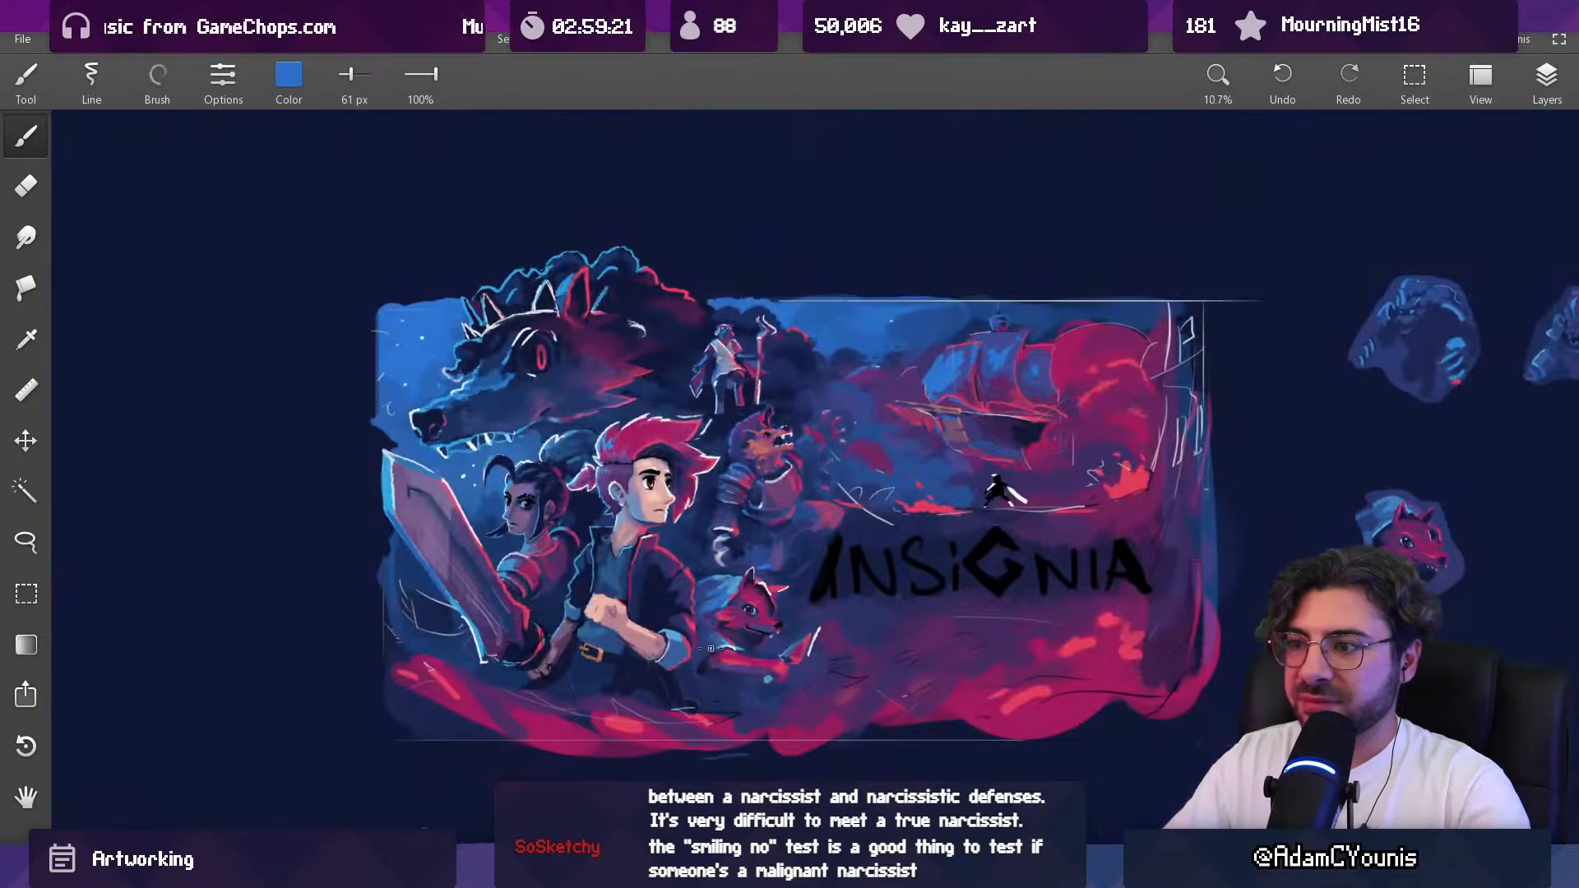
scroll(735, 481, up, 2)
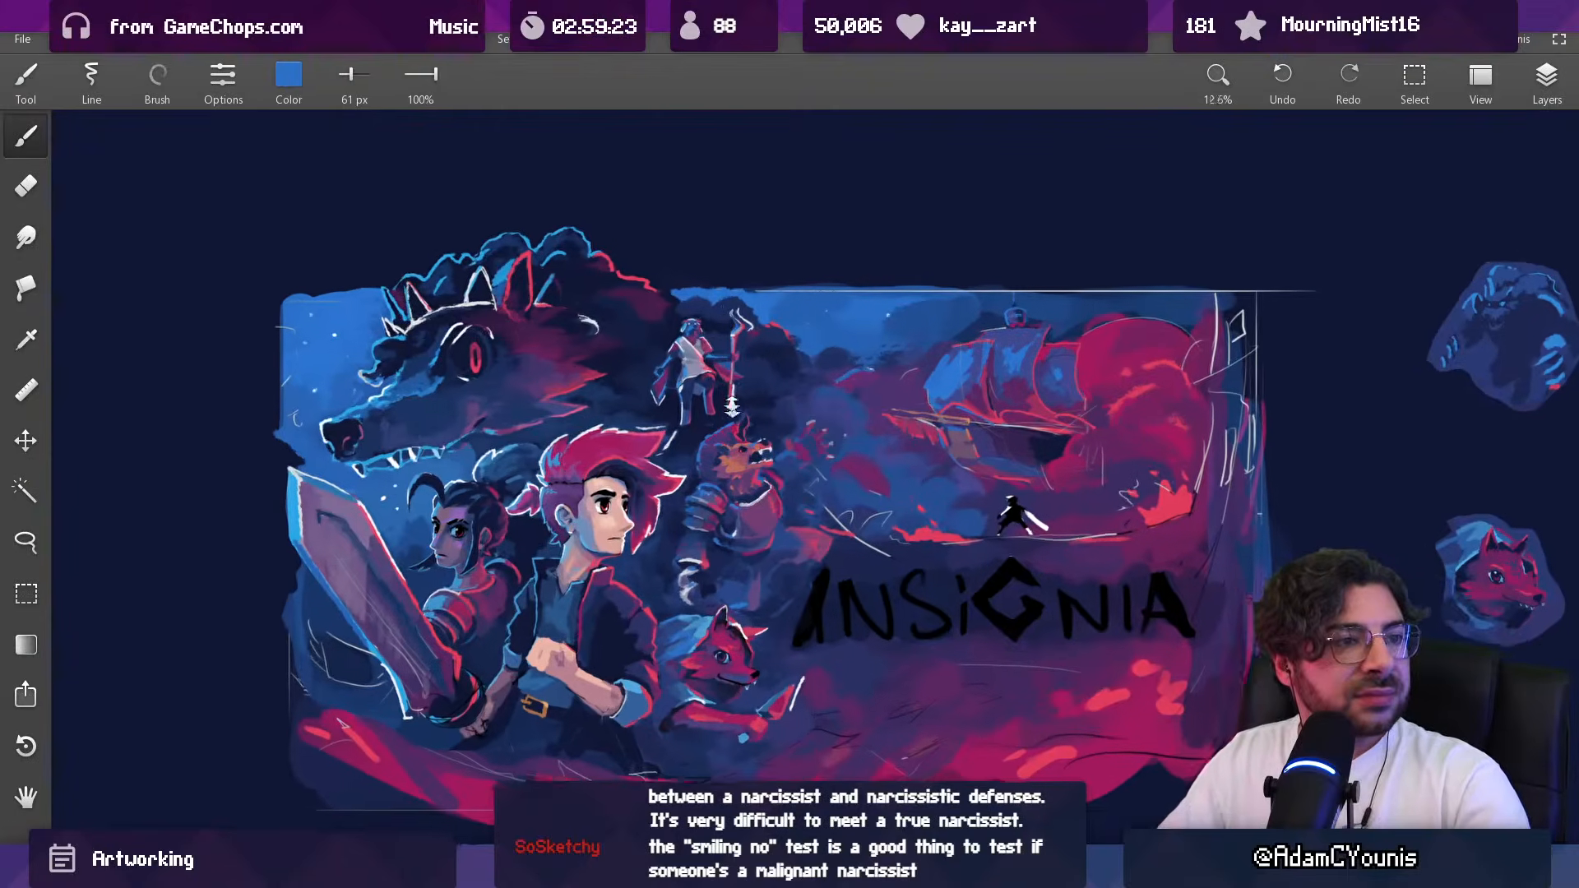
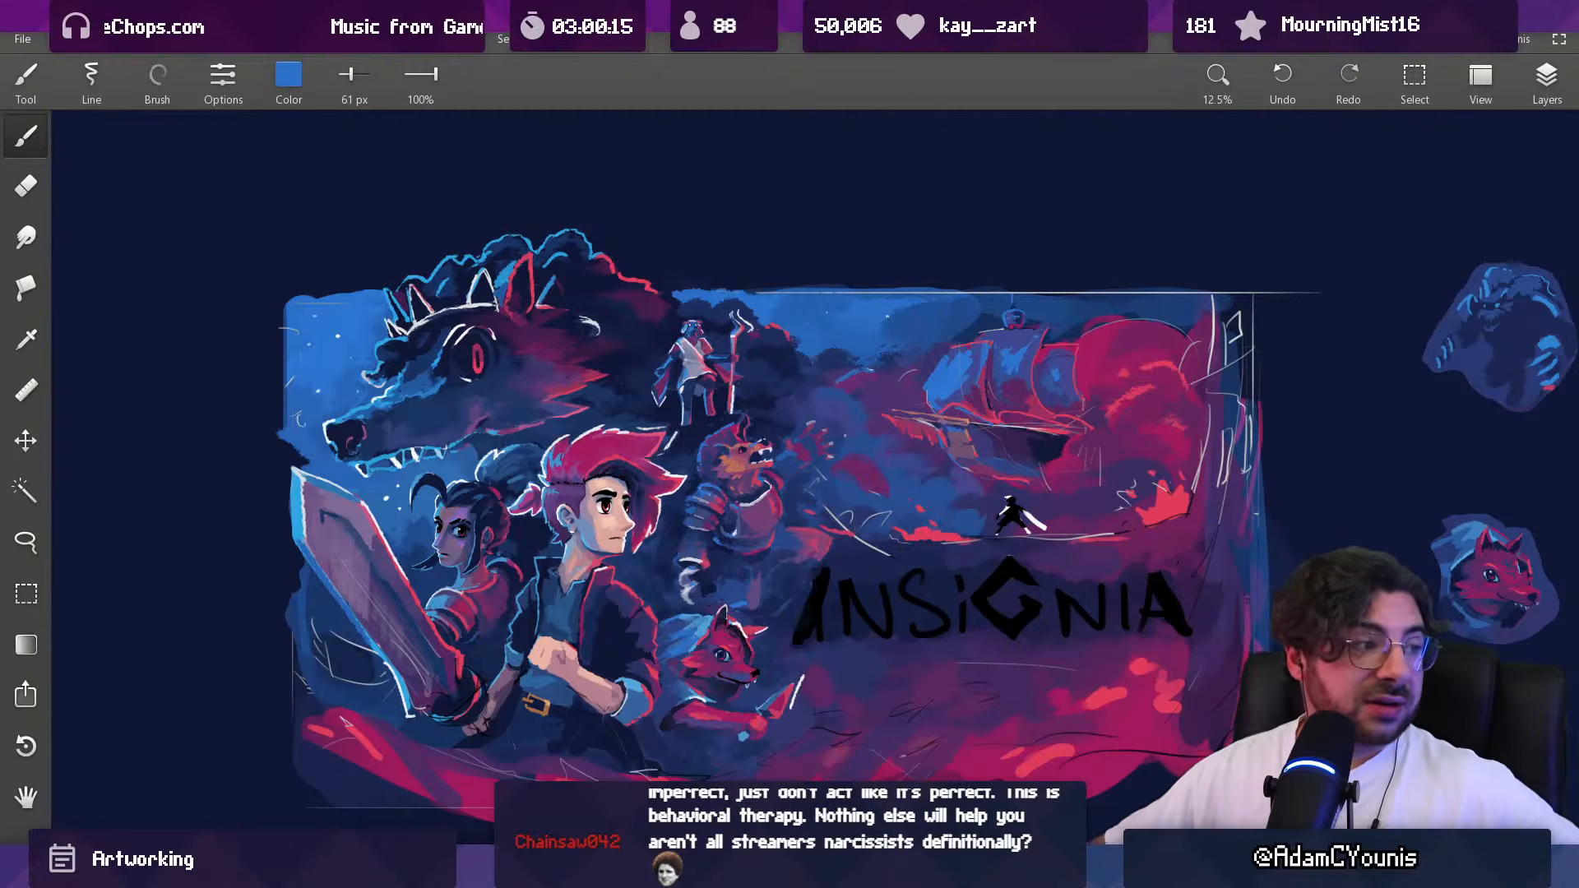
Step: Paint the upper part of the forearm's red-lit edge in sampled crimson with a 33 px brush
drag(695, 562, 676, 481)
scroll(695, 452, up, 2)
key(alt)
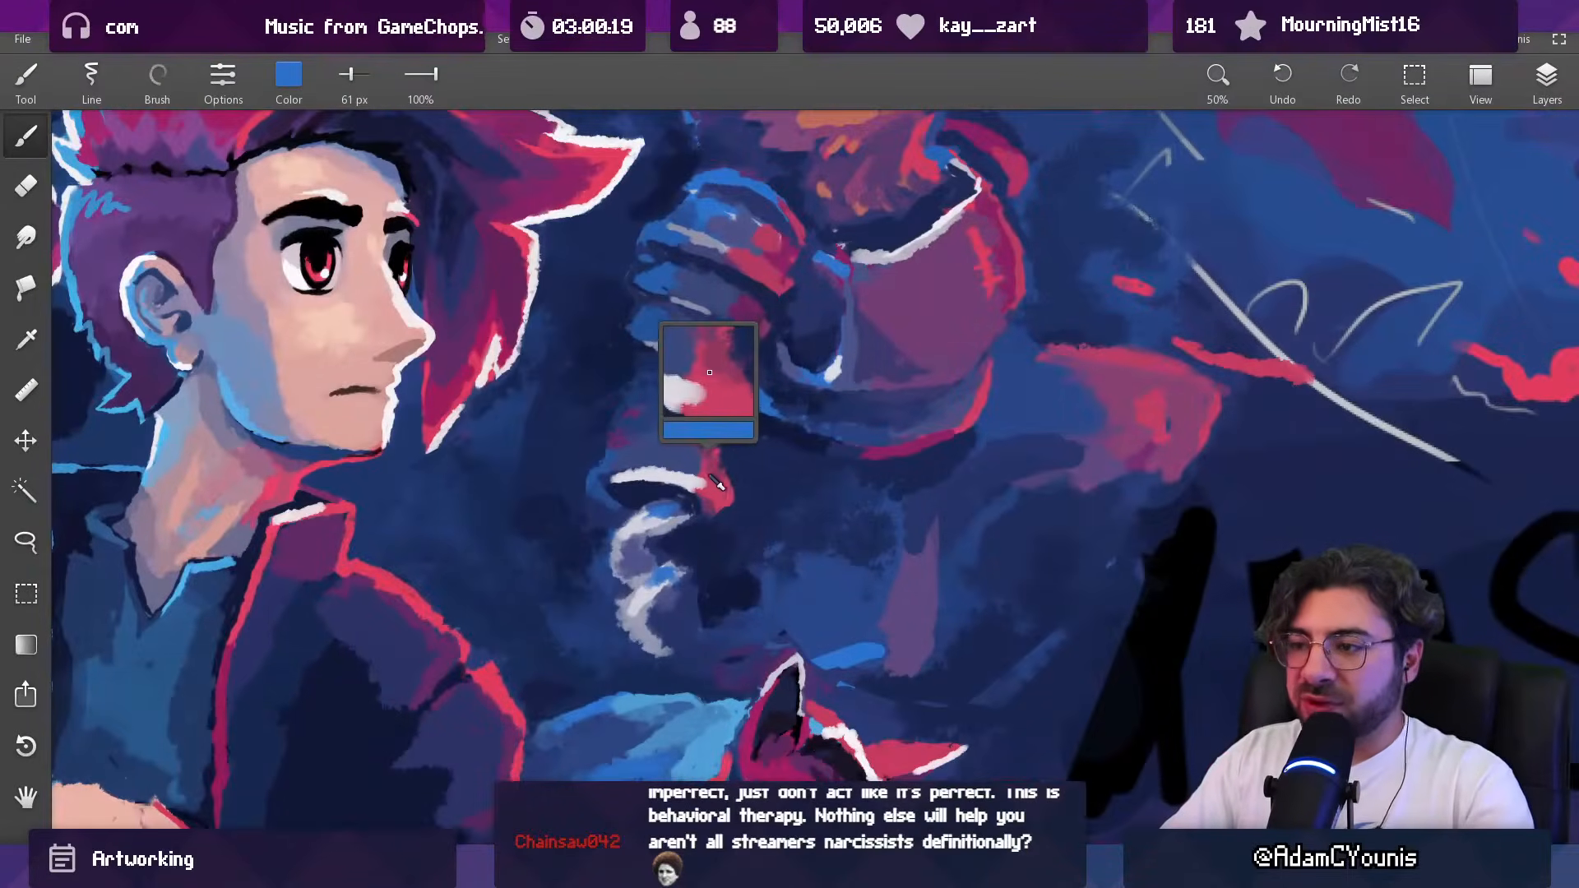
alt+click(710, 471)
key([)
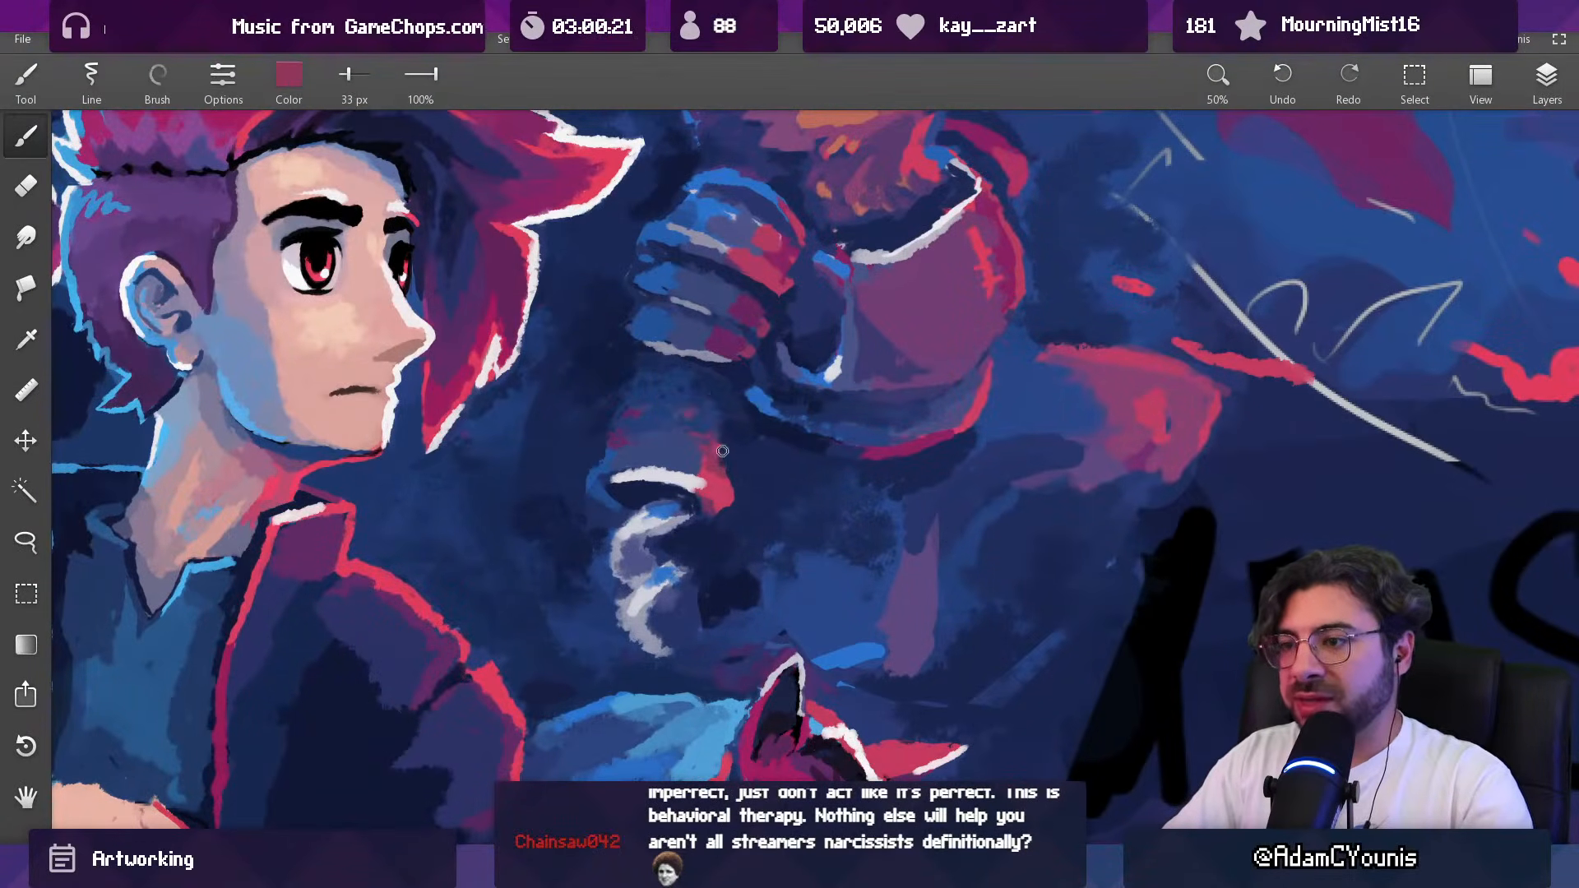
alt+click(720, 444)
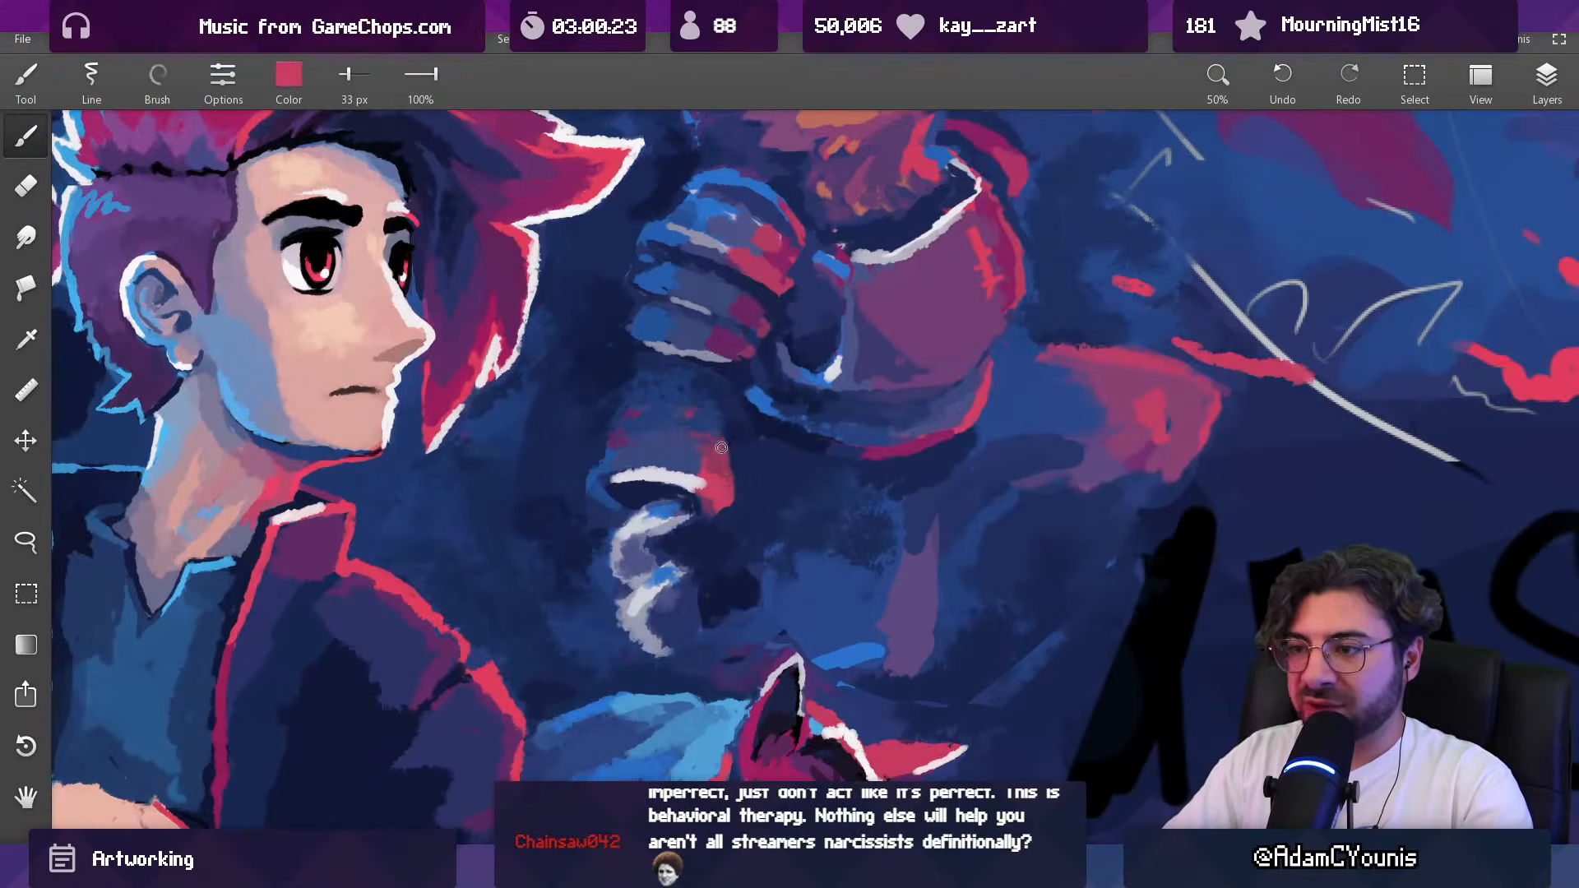
Step: Touch up the forearm's blue-lit side and upper surface in sampled blue with the 33 px brush
alt+click(606, 438)
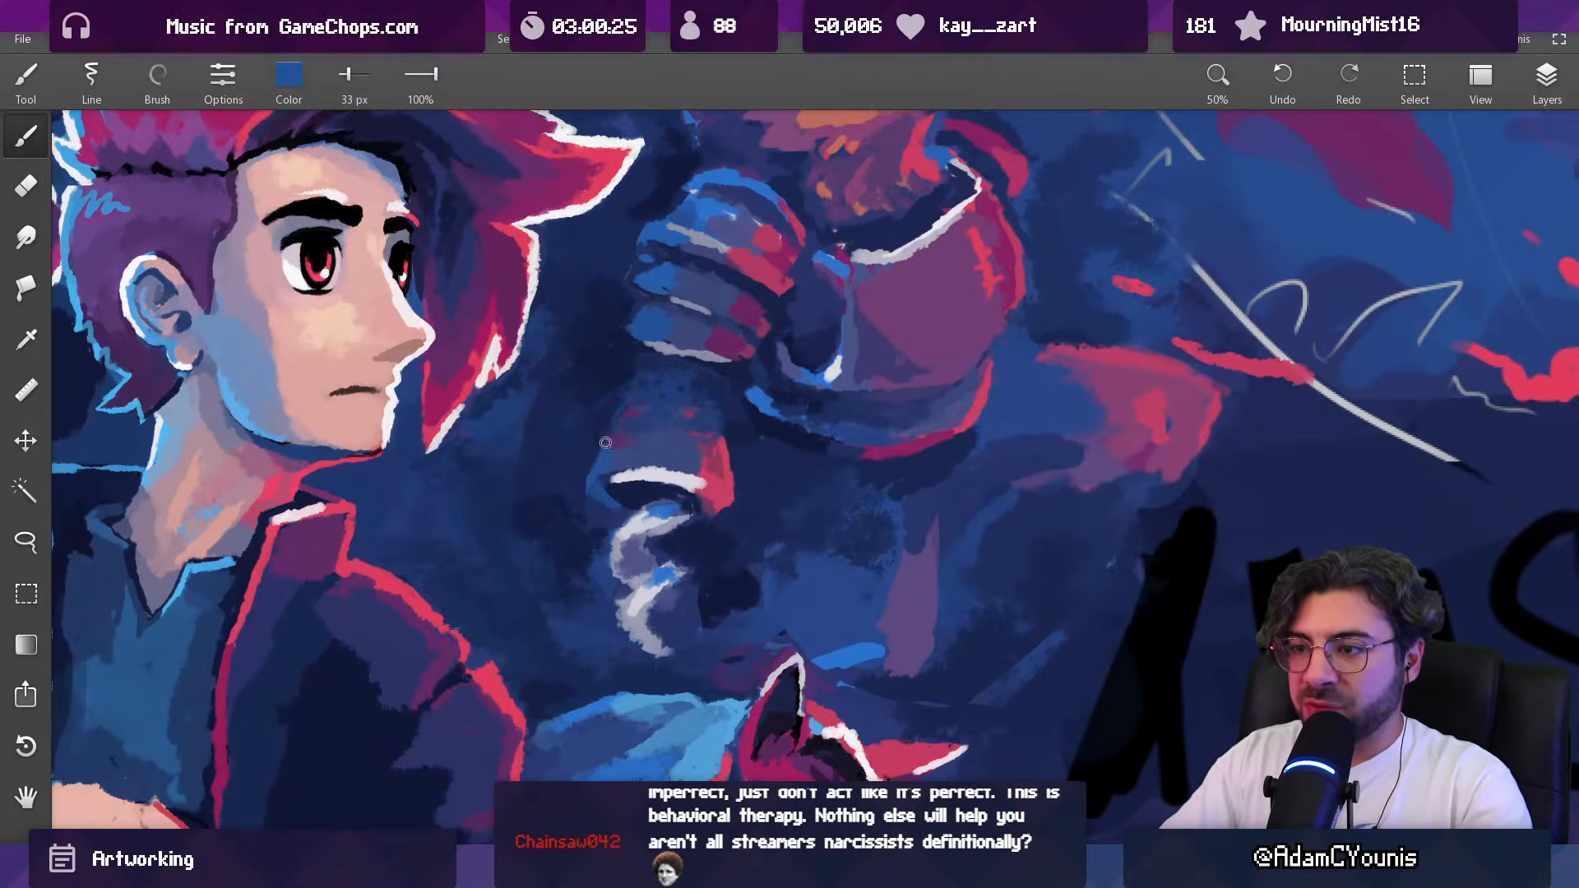
mouse_move(611, 430)
mouse_down()
mouse_move(628, 411)
mouse_move(697, 460)
mouse_up()
mouse_move(696, 405)
mouse_down()
mouse_move(696, 477)
mouse_move(675, 360)
mouse_move(682, 396)
mouse_up()
Step: Paint the background between the hero's hair and the beast's forearm in sampled navy with a 139 px brush
alt+click(553, 485)
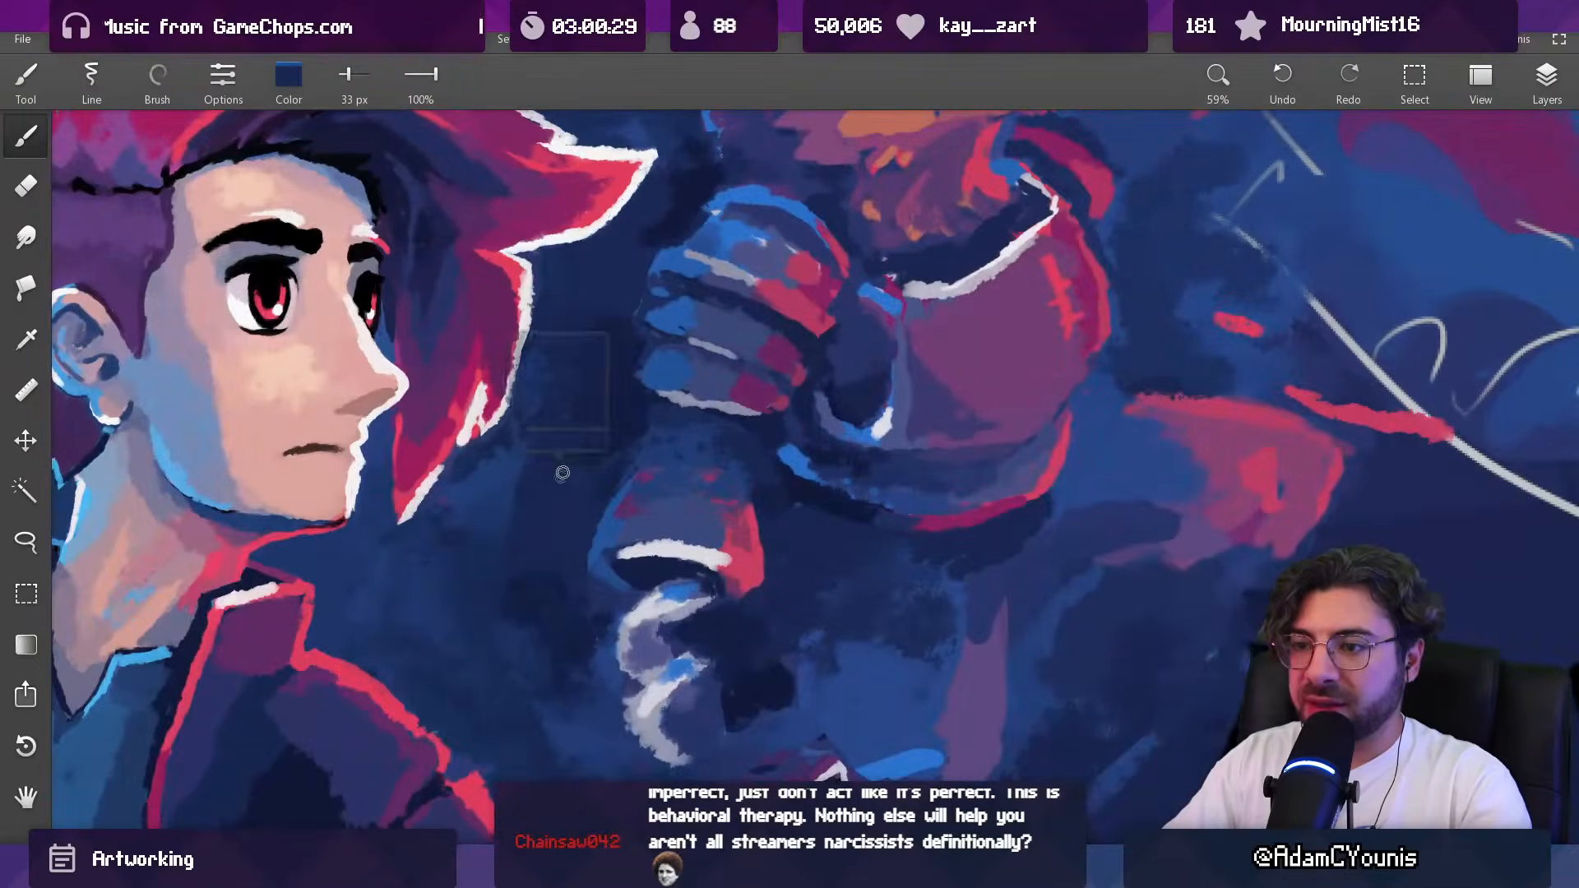
drag(501, 481, 529, 462)
drag(511, 528, 524, 515)
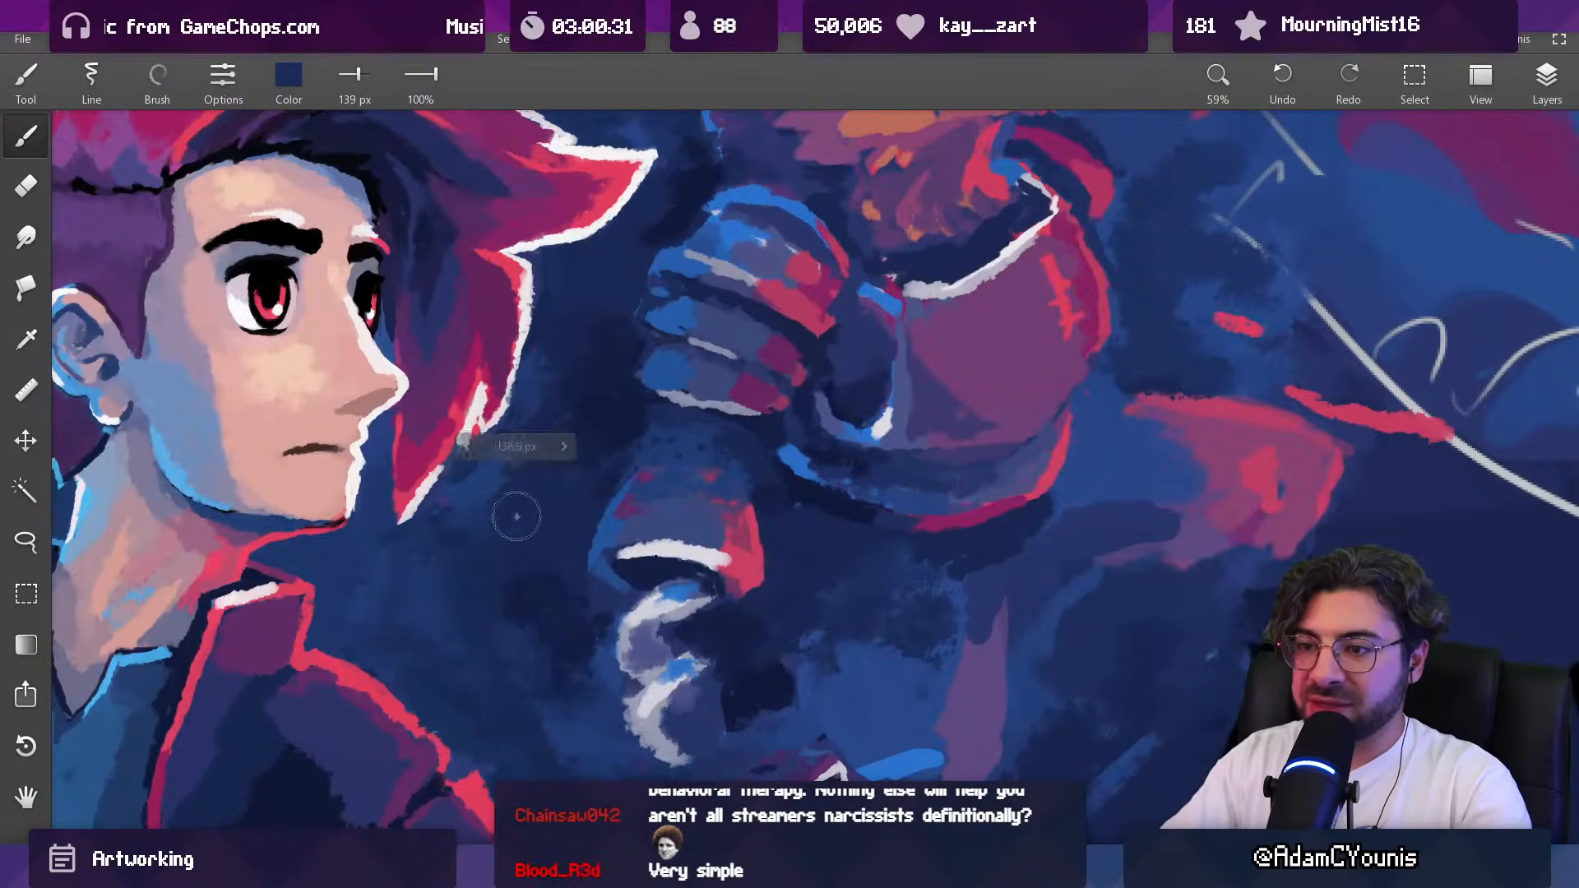
alt+click(644, 432)
drag(672, 488, 645, 507)
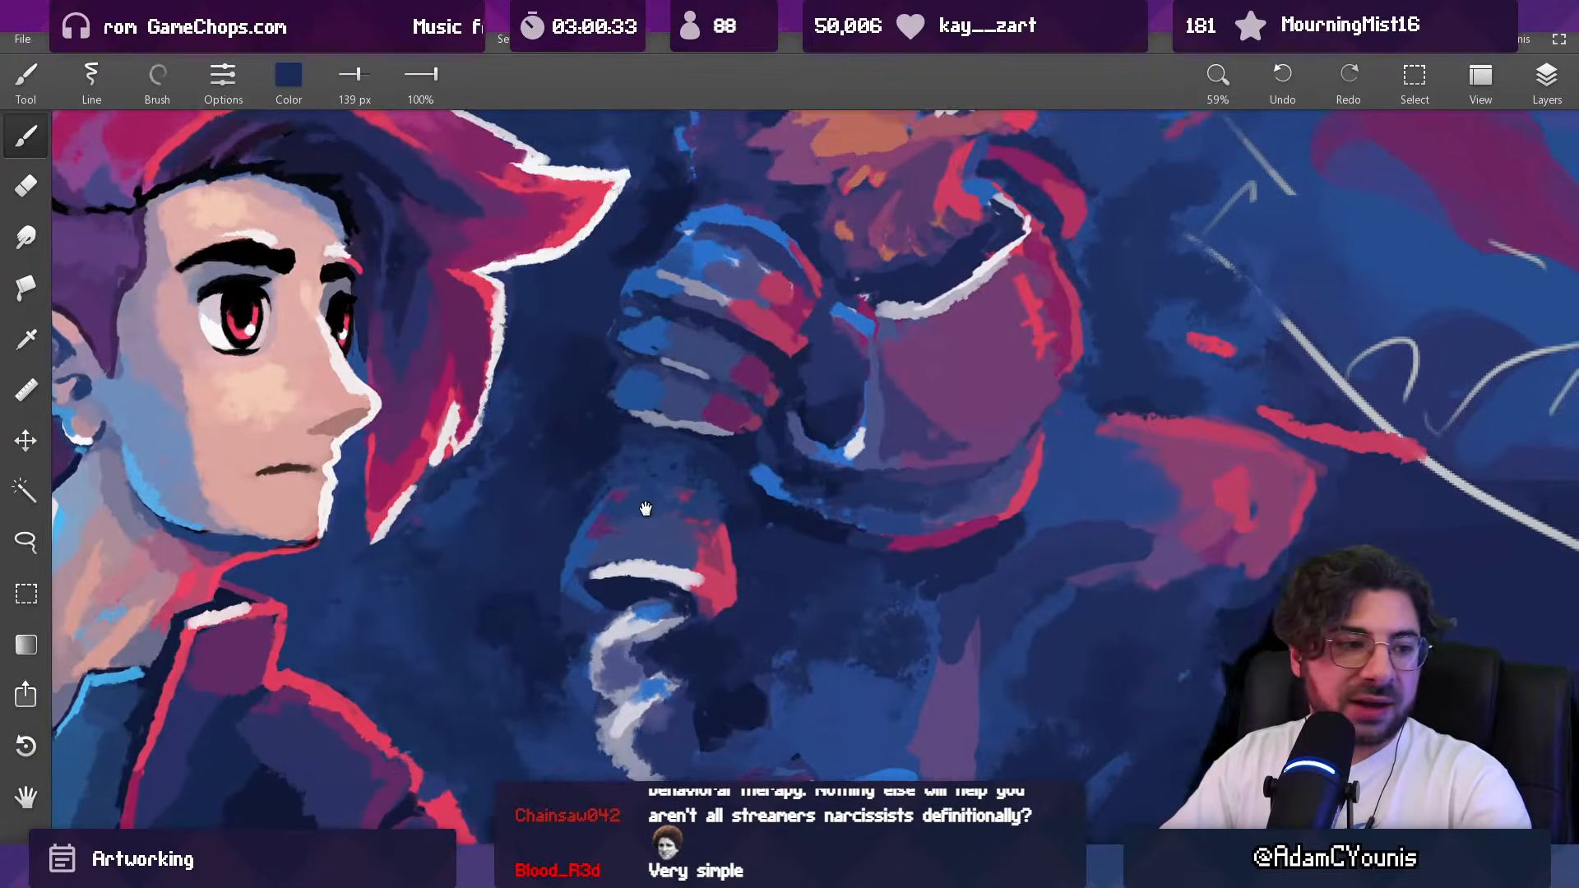
Step: Add a small blue accent at the forearm's upper corner in sampled blue with a 41 px brush
mouse_move(672, 450)
mouse_down()
mouse_move(661, 517)
mouse_move(716, 468)
mouse_move(704, 324)
mouse_move(652, 356)
mouse_up()
alt+click(623, 490)
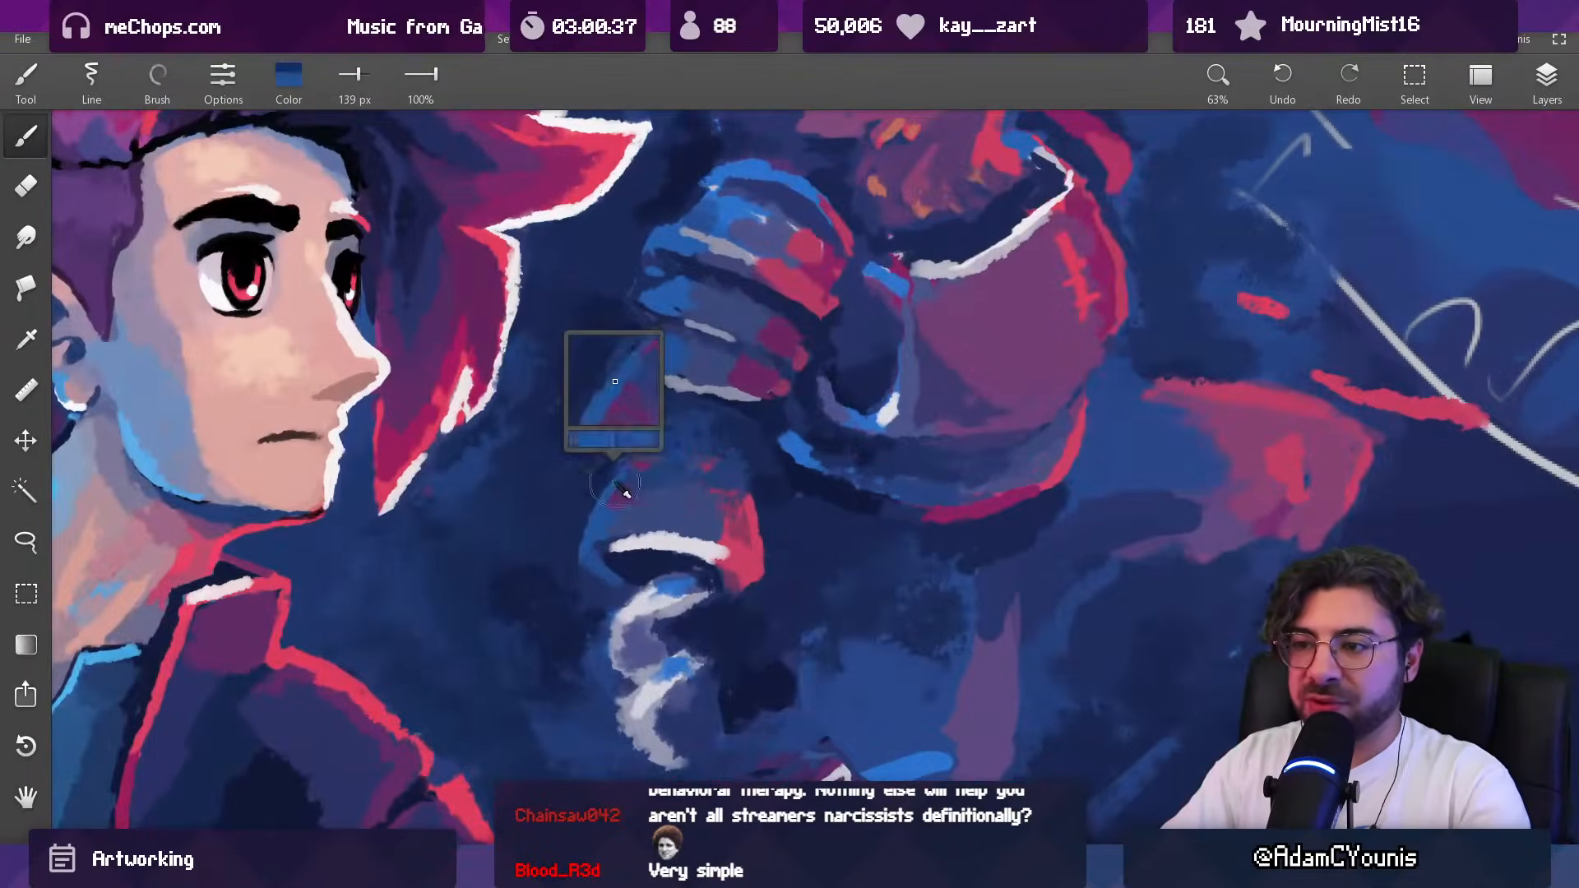
mouse_move(648, 432)
mouse_down()
mouse_move(615, 457)
mouse_move(636, 427)
mouse_move(644, 598)
mouse_up()
drag(698, 407, 679, 215)
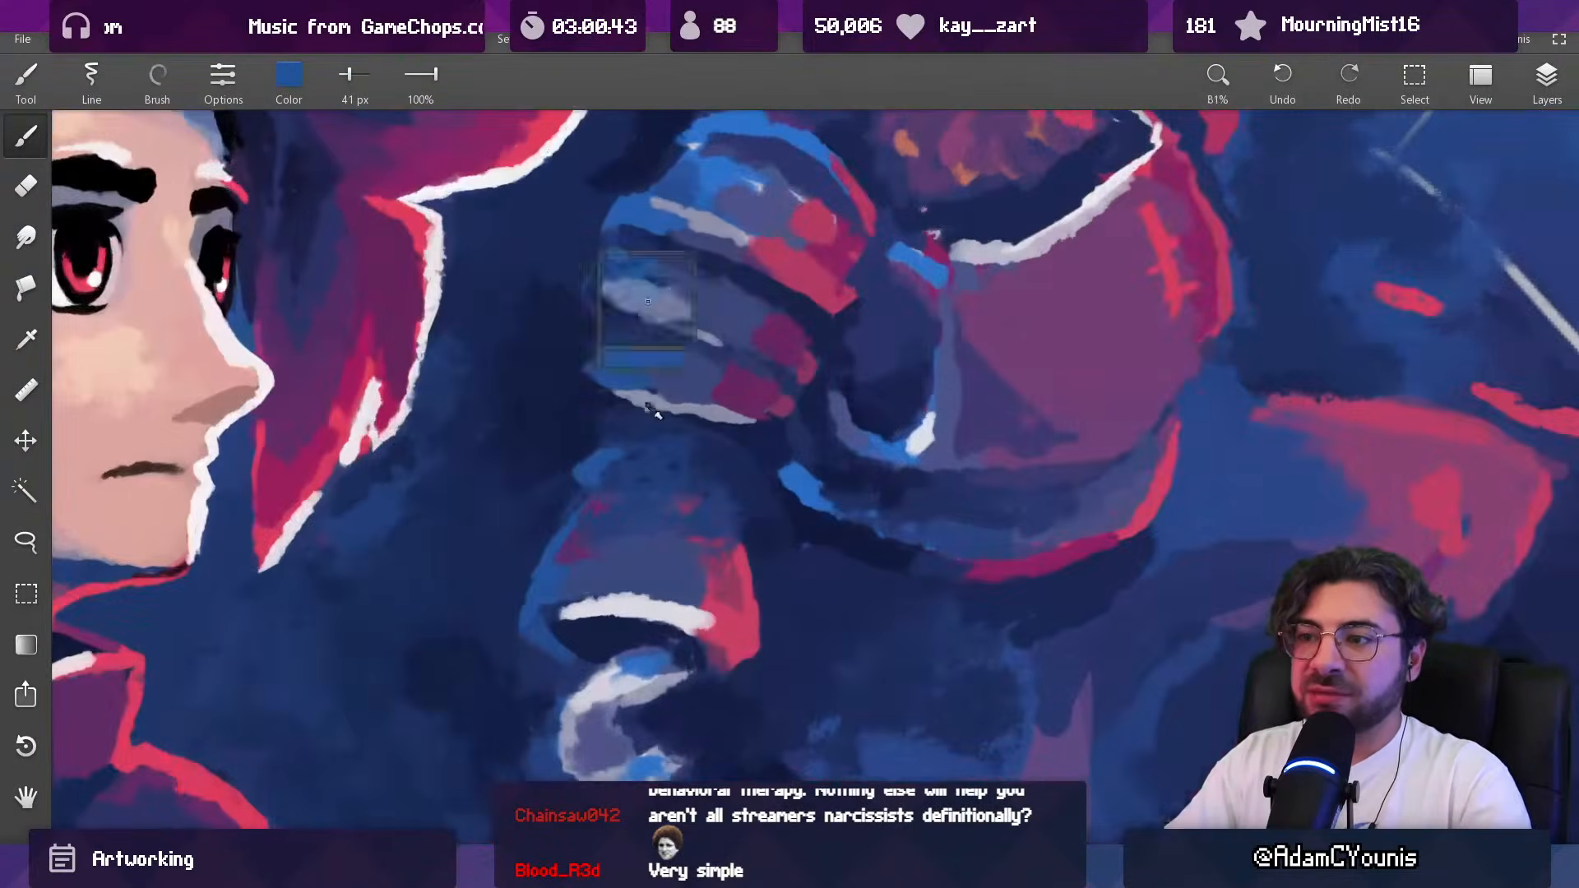
Step: Darken the gap between the lowest shoulder plate and the forearm in sampled navy with 59 px and 44 px brushes
drag(633, 421, 609, 411)
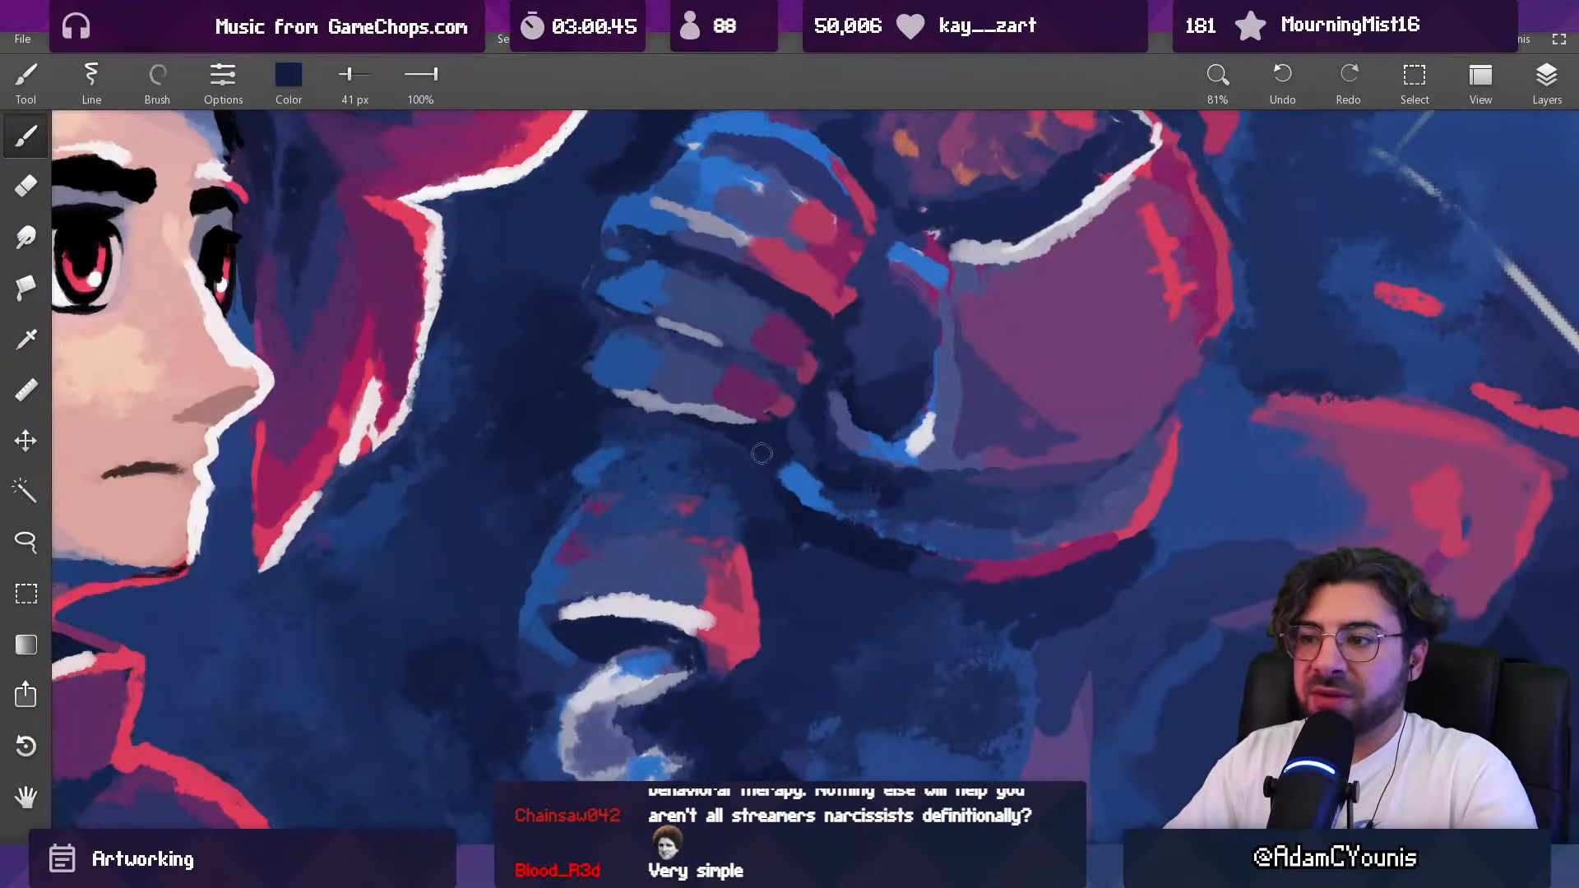
drag(791, 516, 800, 527)
alt+click(788, 510)
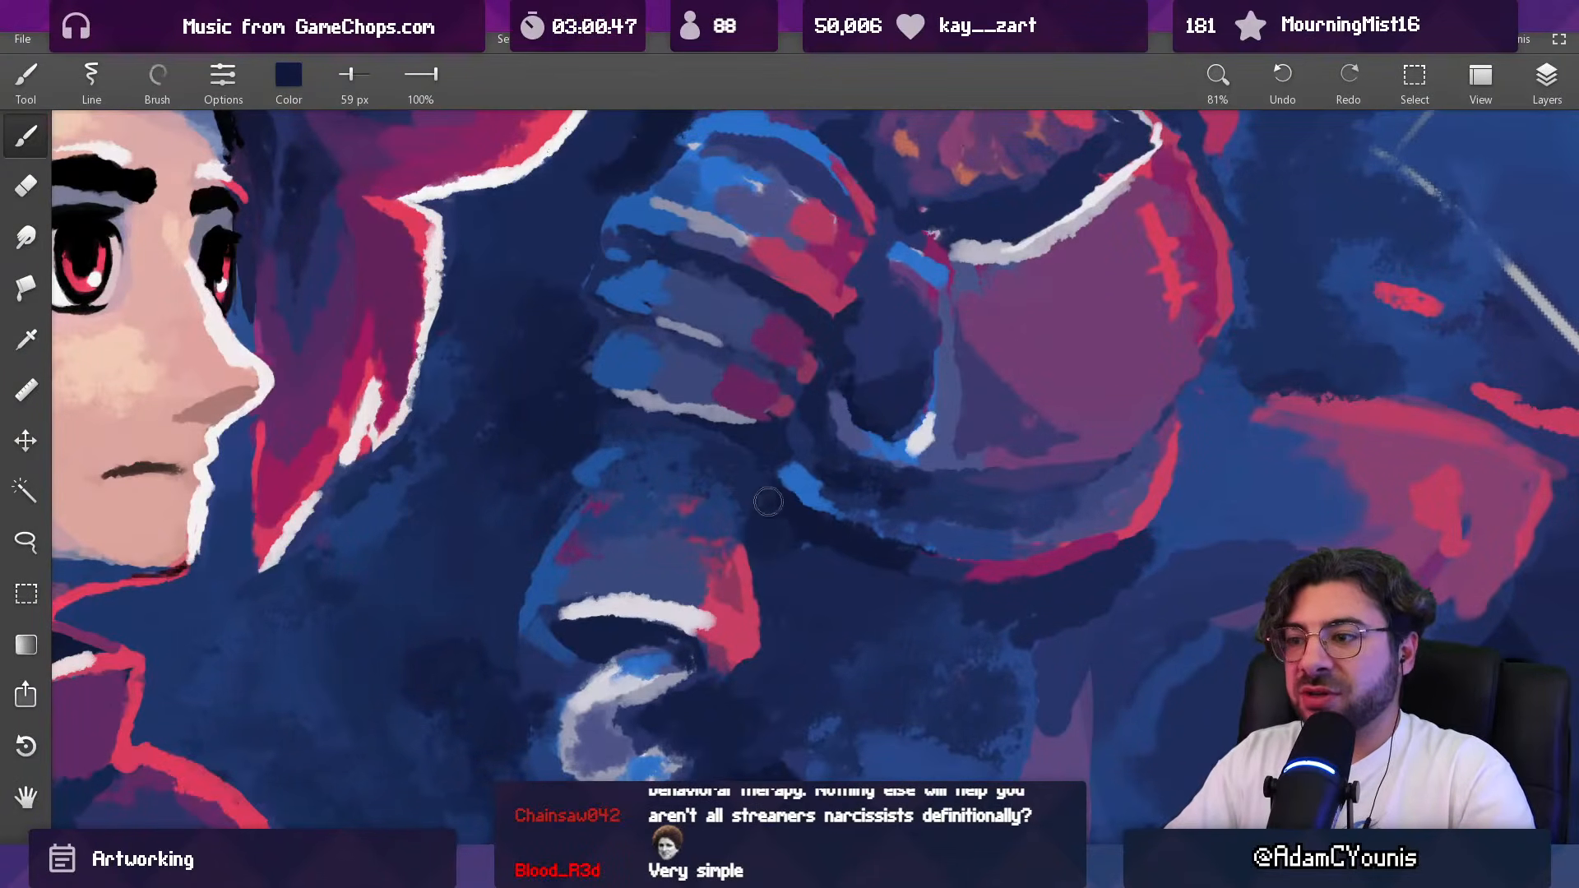
alt+click(772, 524)
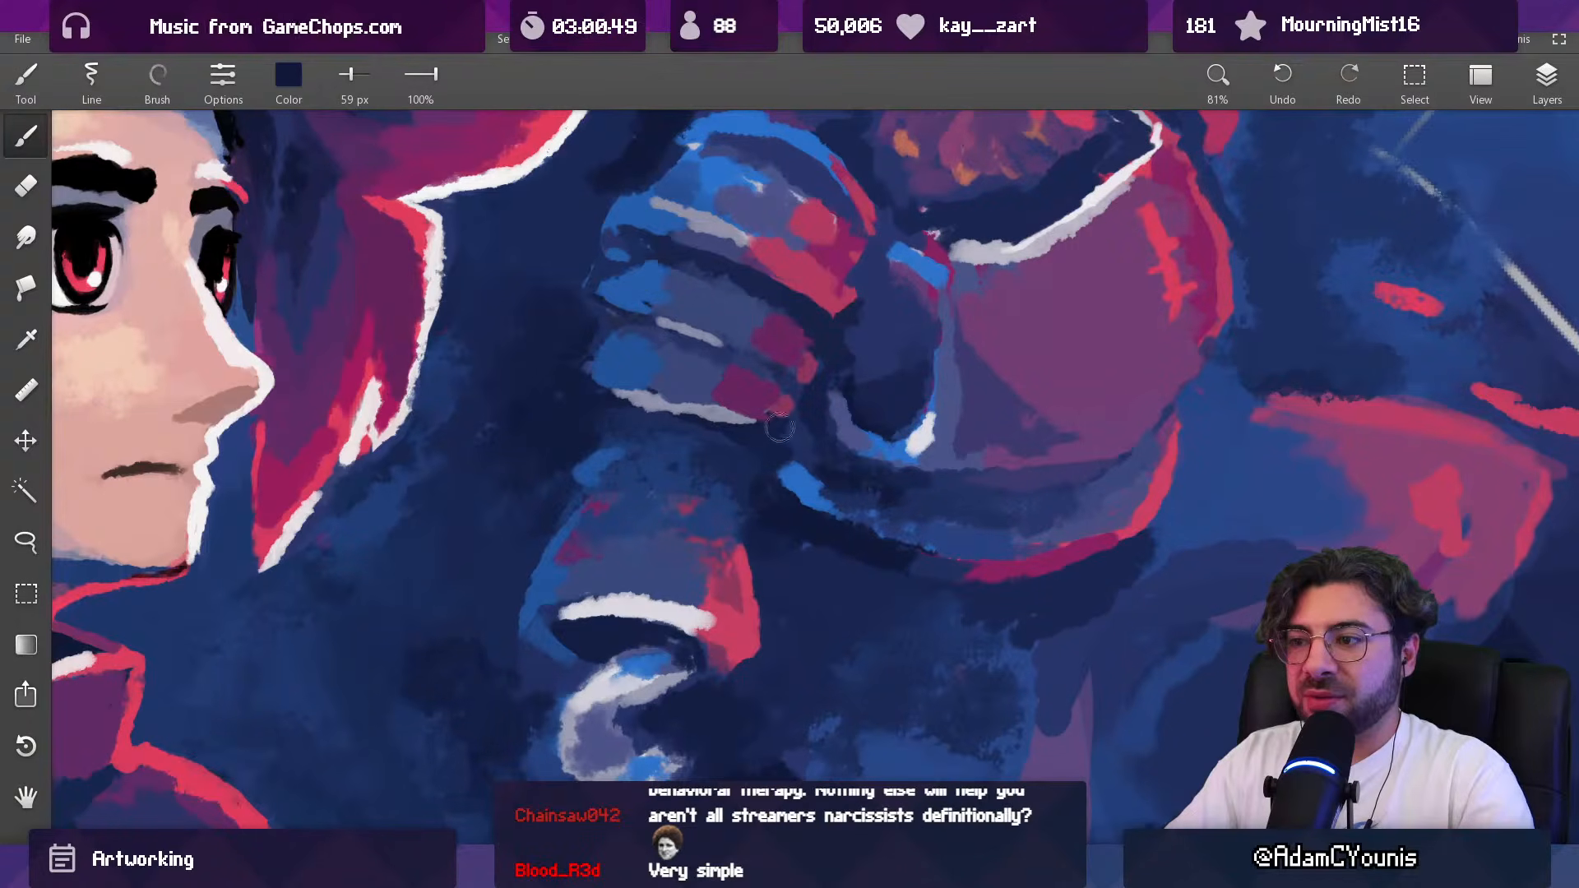
drag(727, 428, 717, 428)
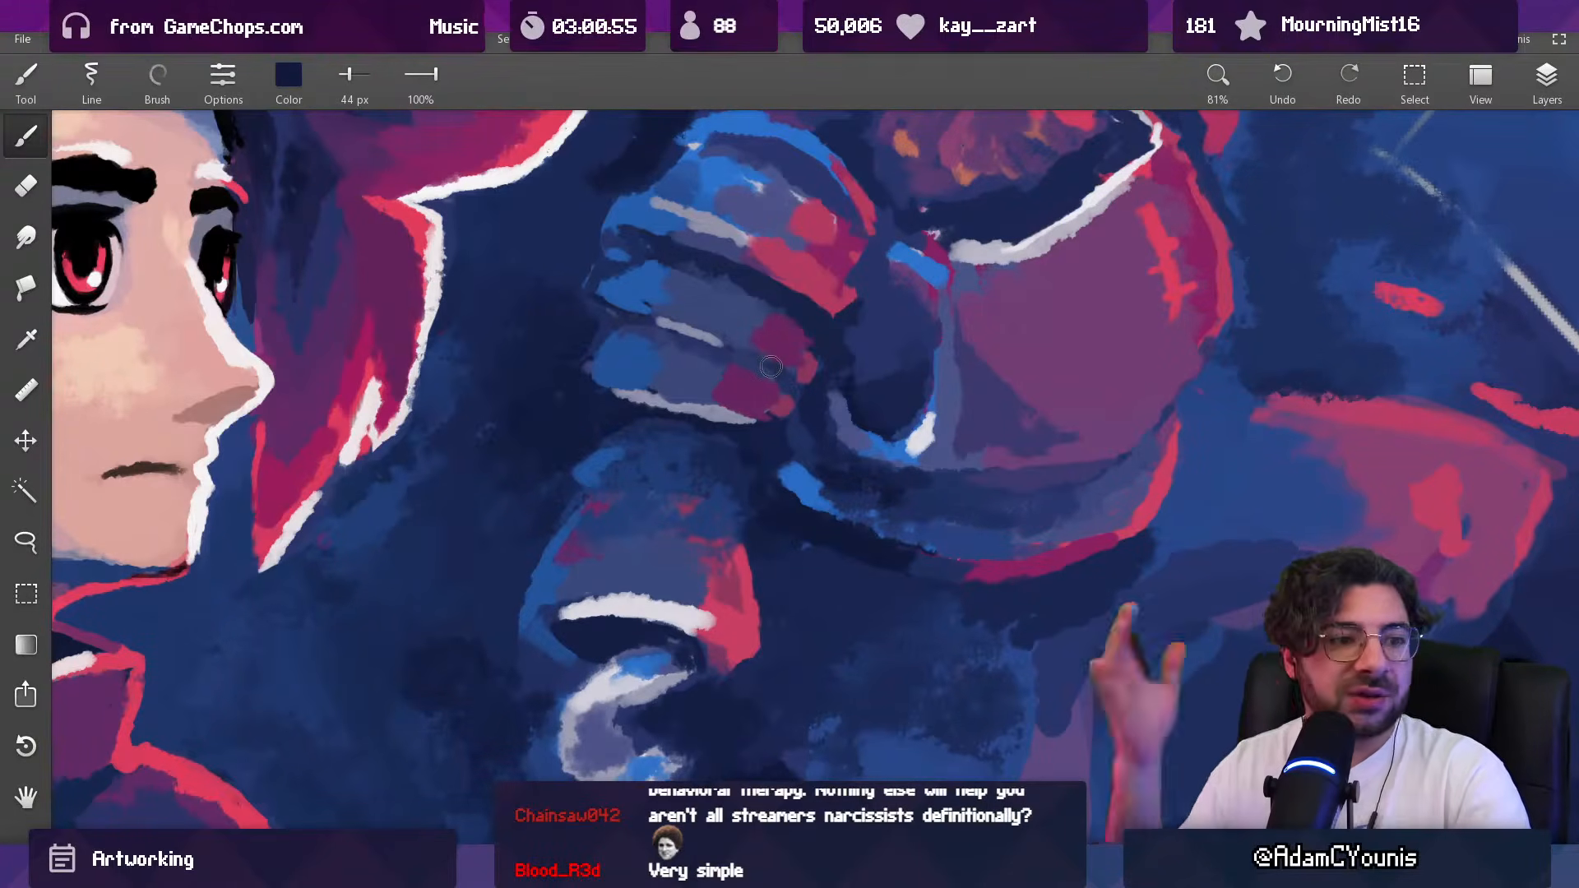
Step: Paint a muted crimson patch at the forearm's upper red-lit corner with a 59 px brush
alt+click(737, 561)
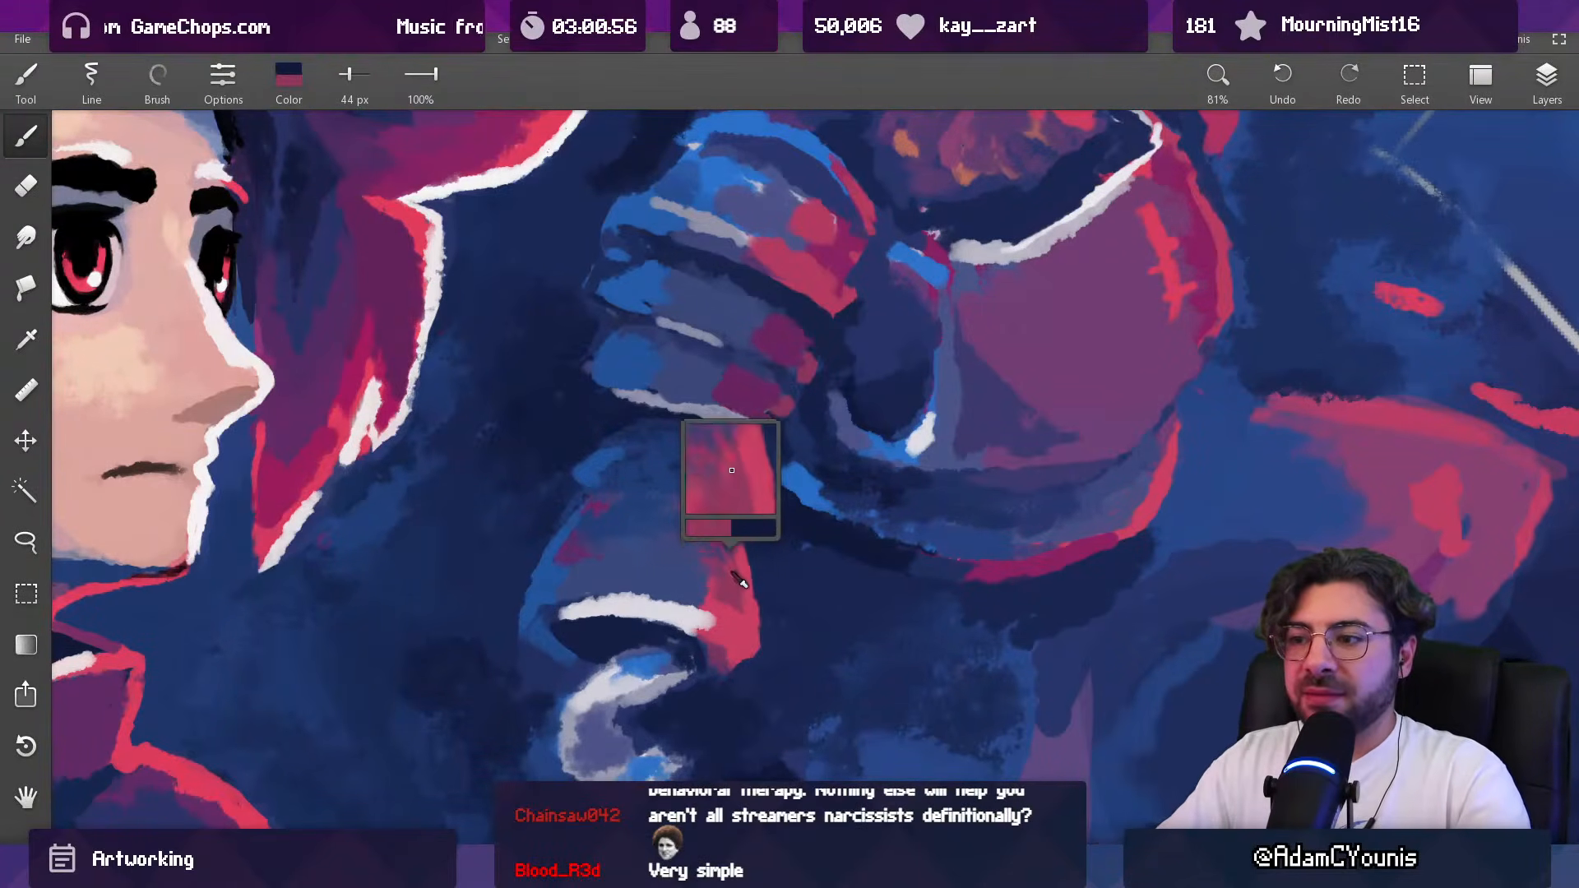
key(bracketright)
key(bracketright)
key(bracketright)
drag(738, 480, 736, 560)
scroll(744, 471, down, 10)
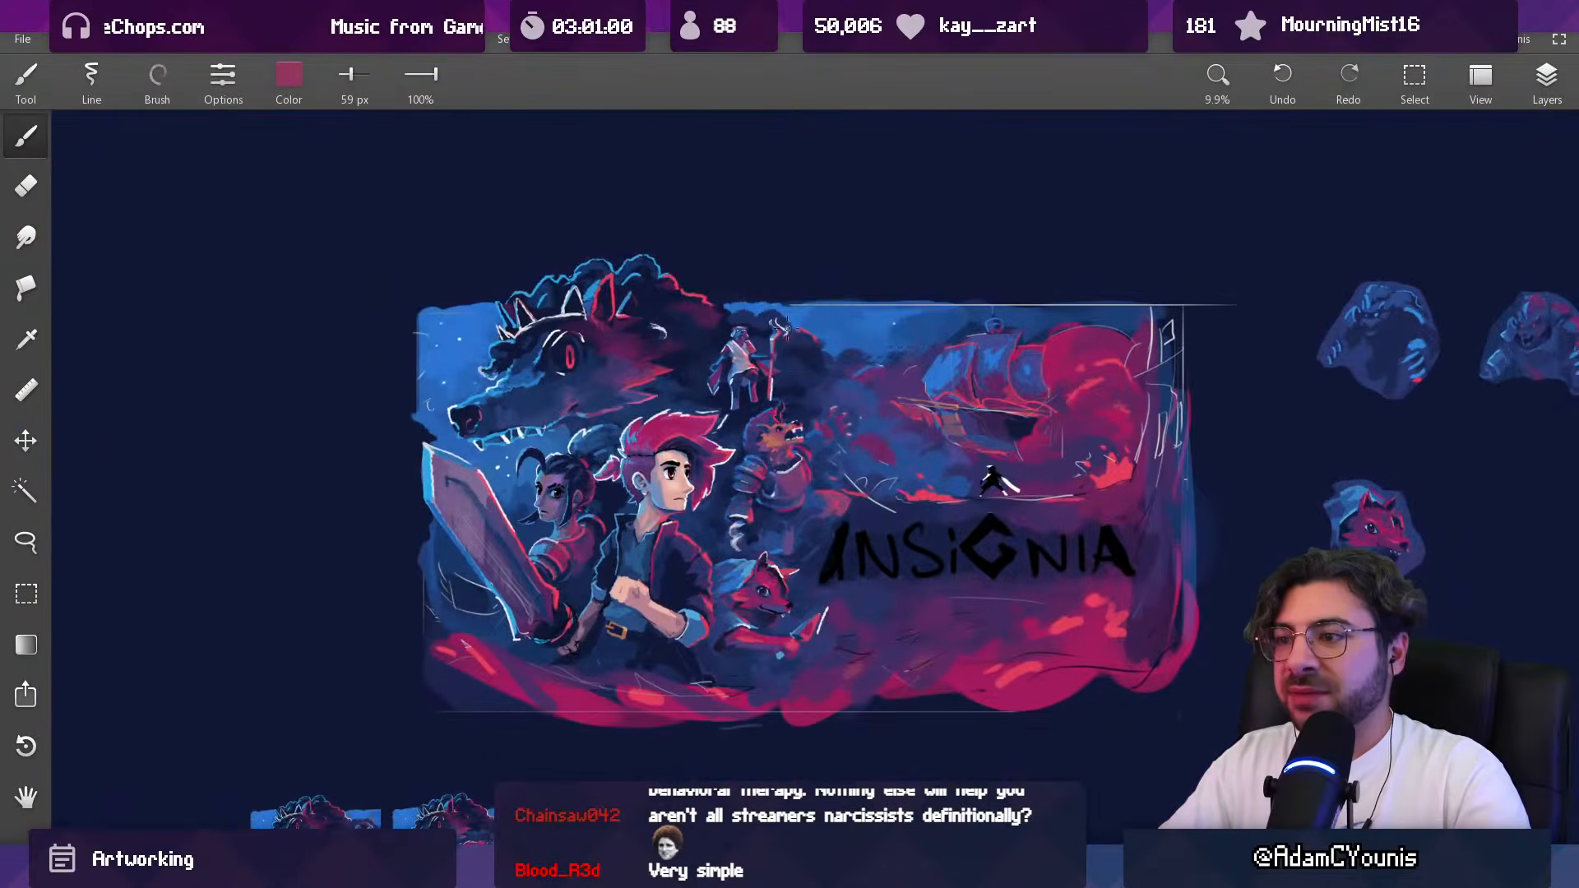
scroll(750, 544, up, 10)
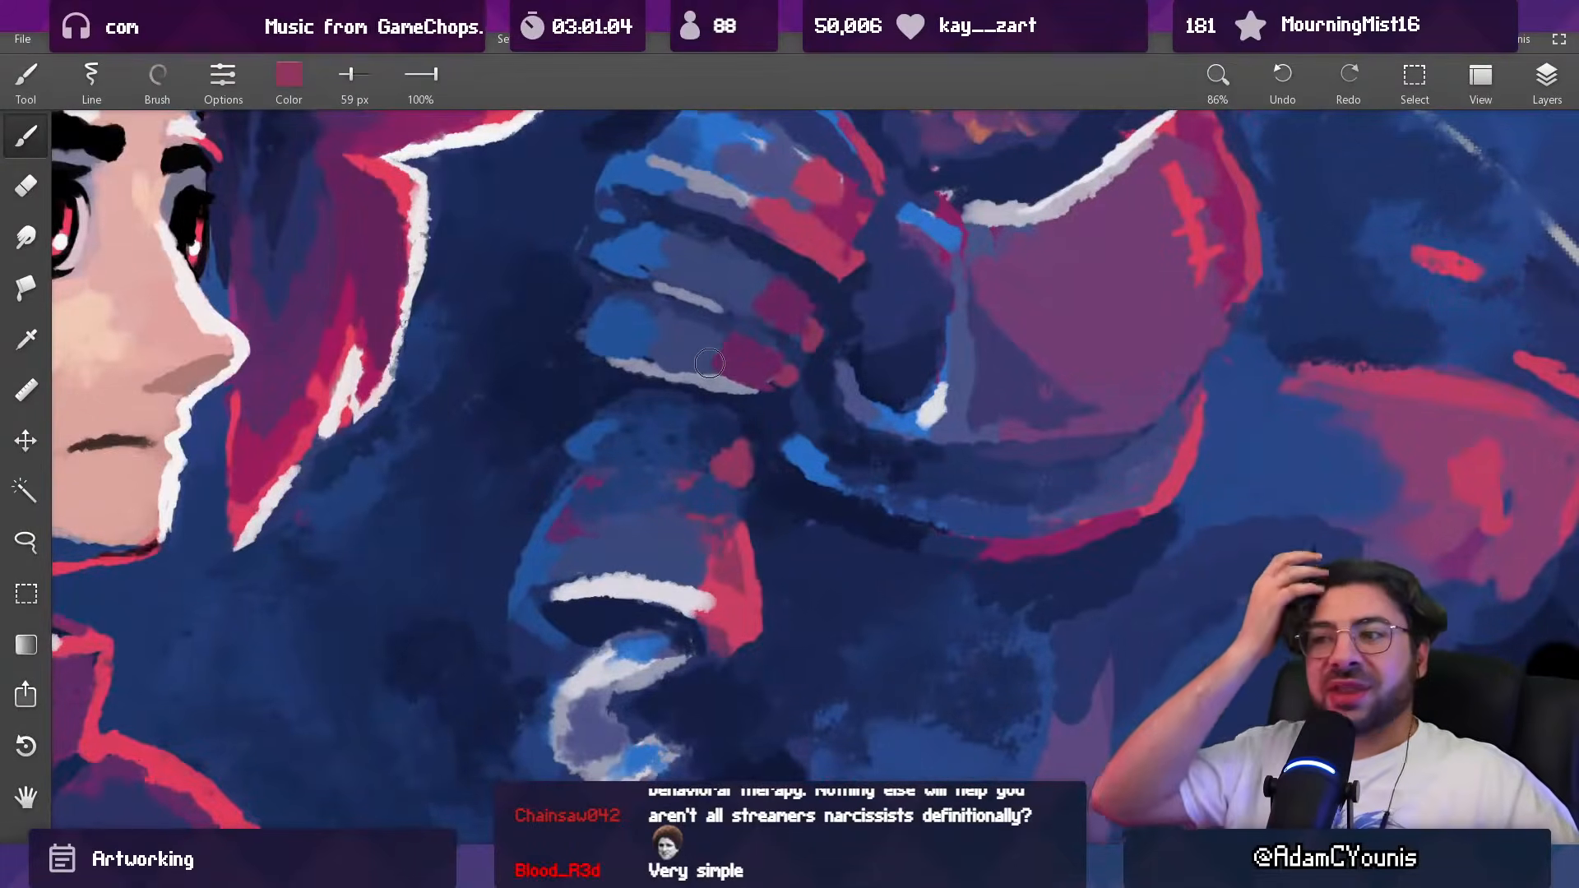
Step: Add brighter sampled red touches to the forearm's upper crimson patch with a 24 px brush
alt+click(745, 541)
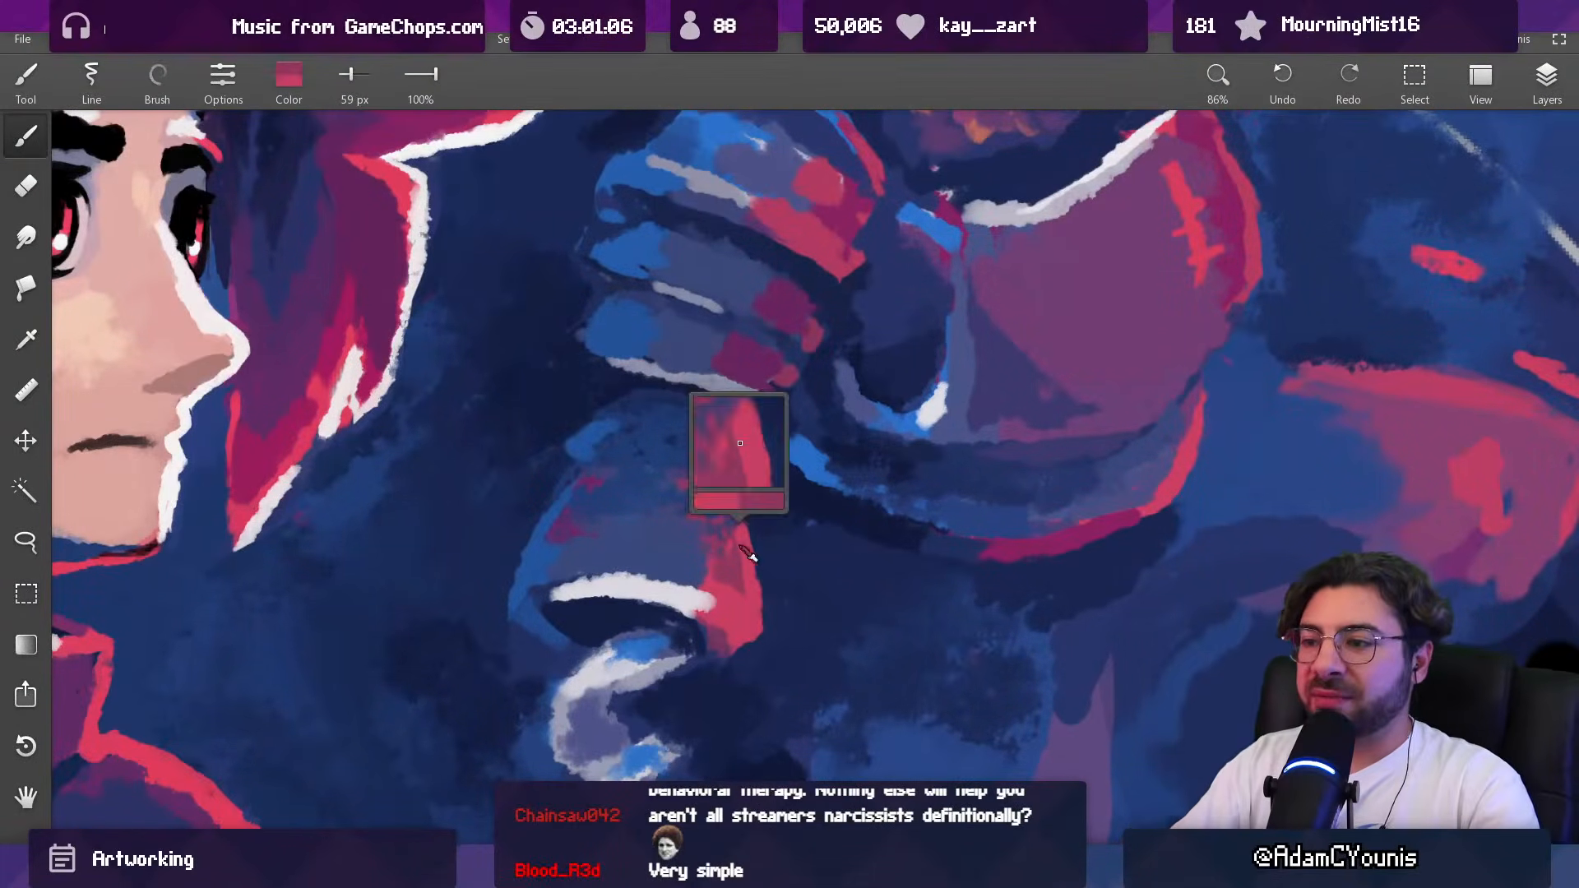
key(bracketleft)
key(bracketleft)
key(bracketleft)
key(bracketleft)
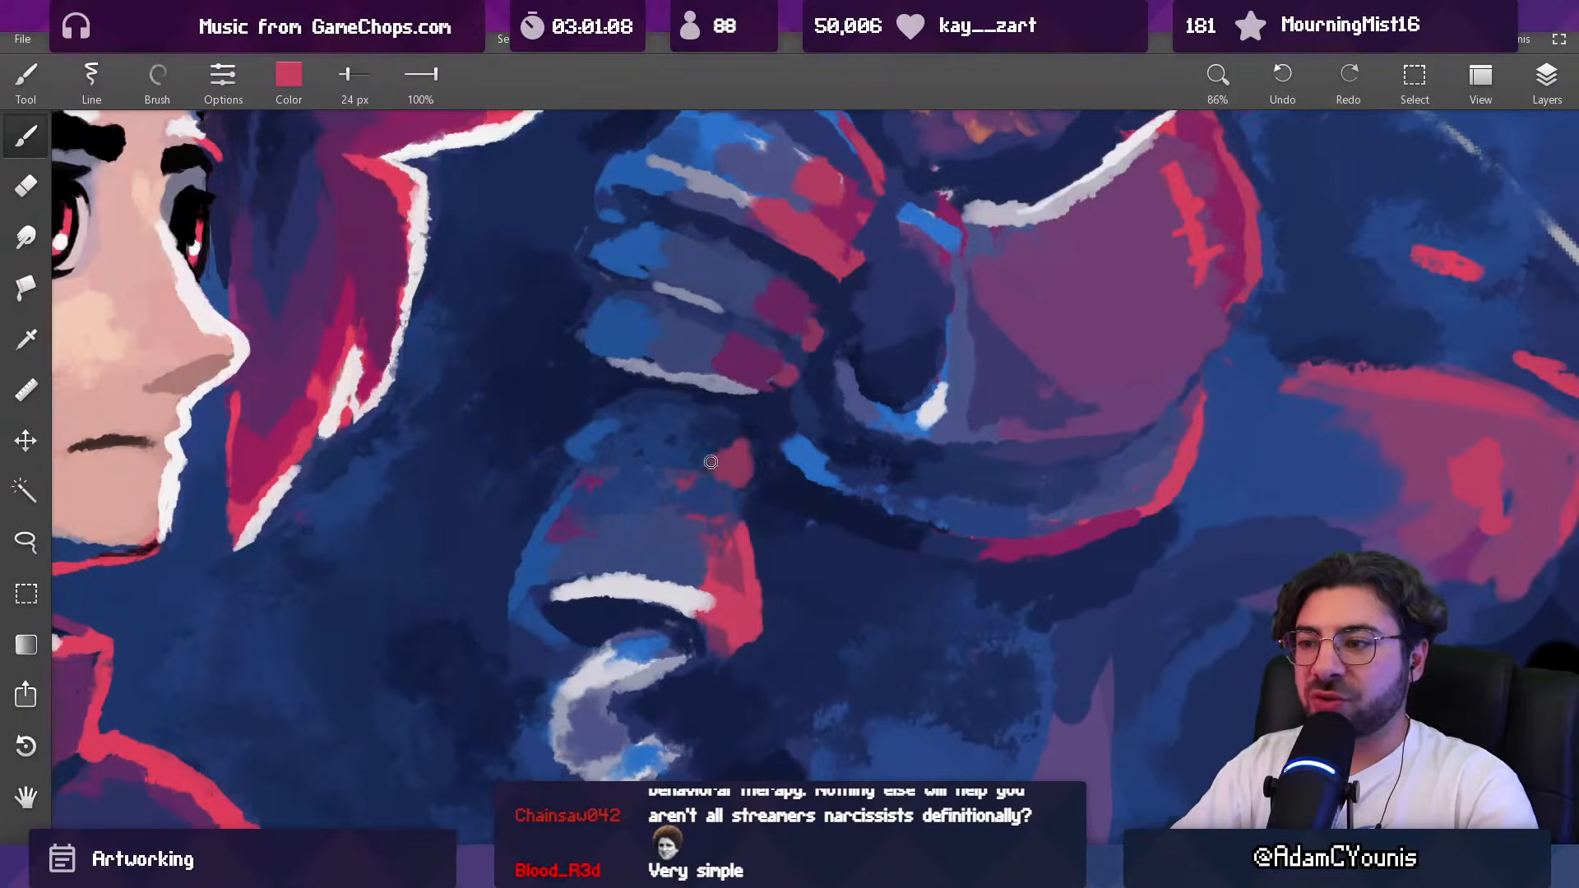
scroll(700, 618, down, 3)
scroll(700, 618, down, 3)
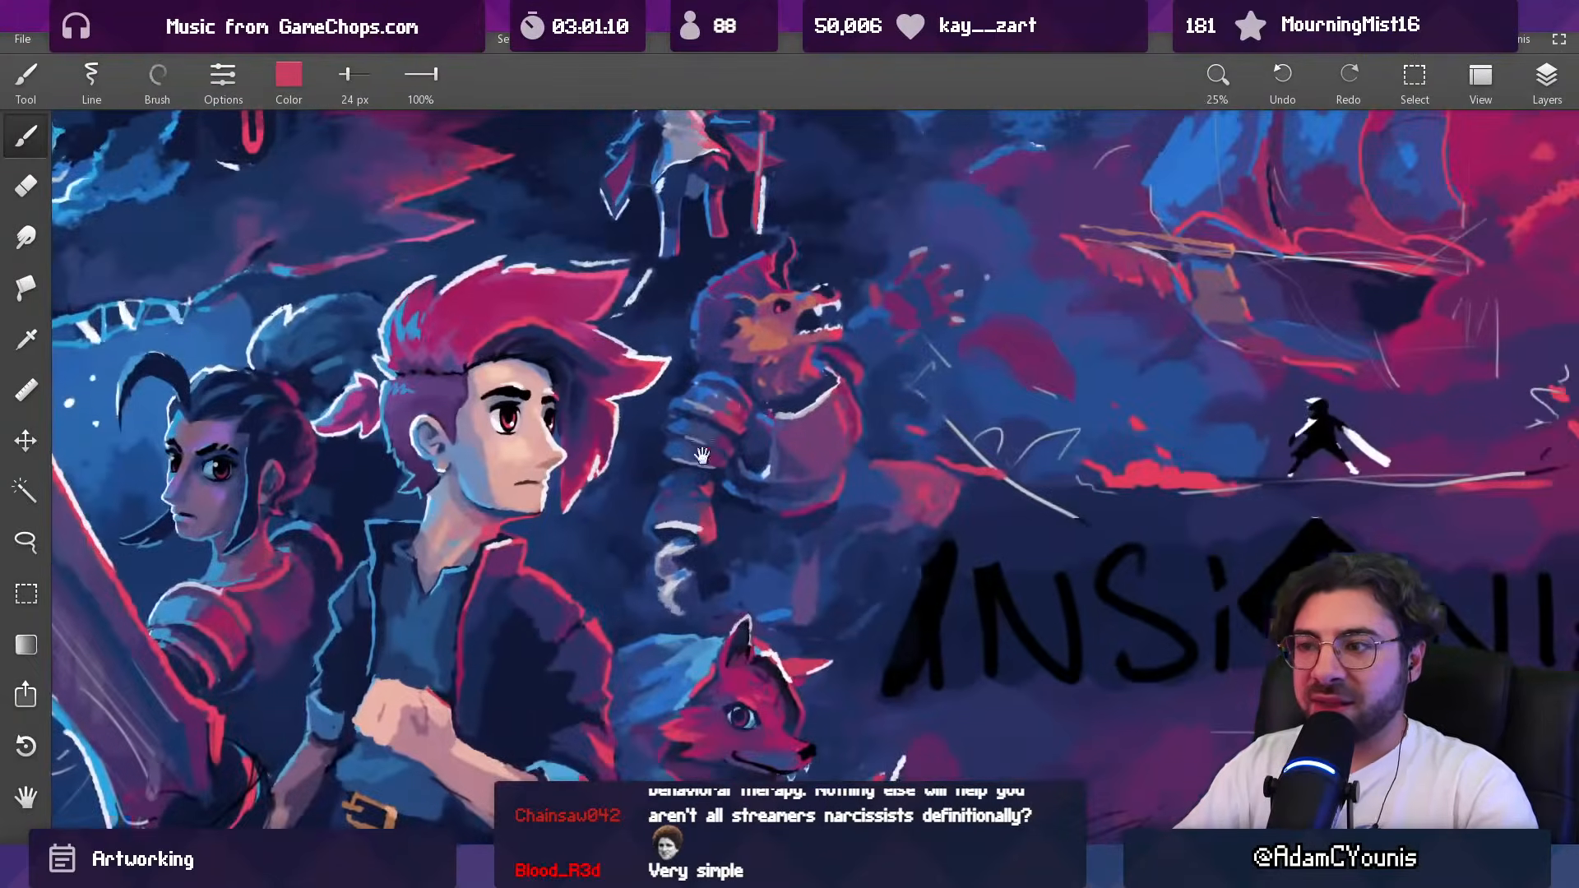
drag(767, 429, 733, 543)
drag(756, 477, 714, 448)
scroll(715, 448, up, 3)
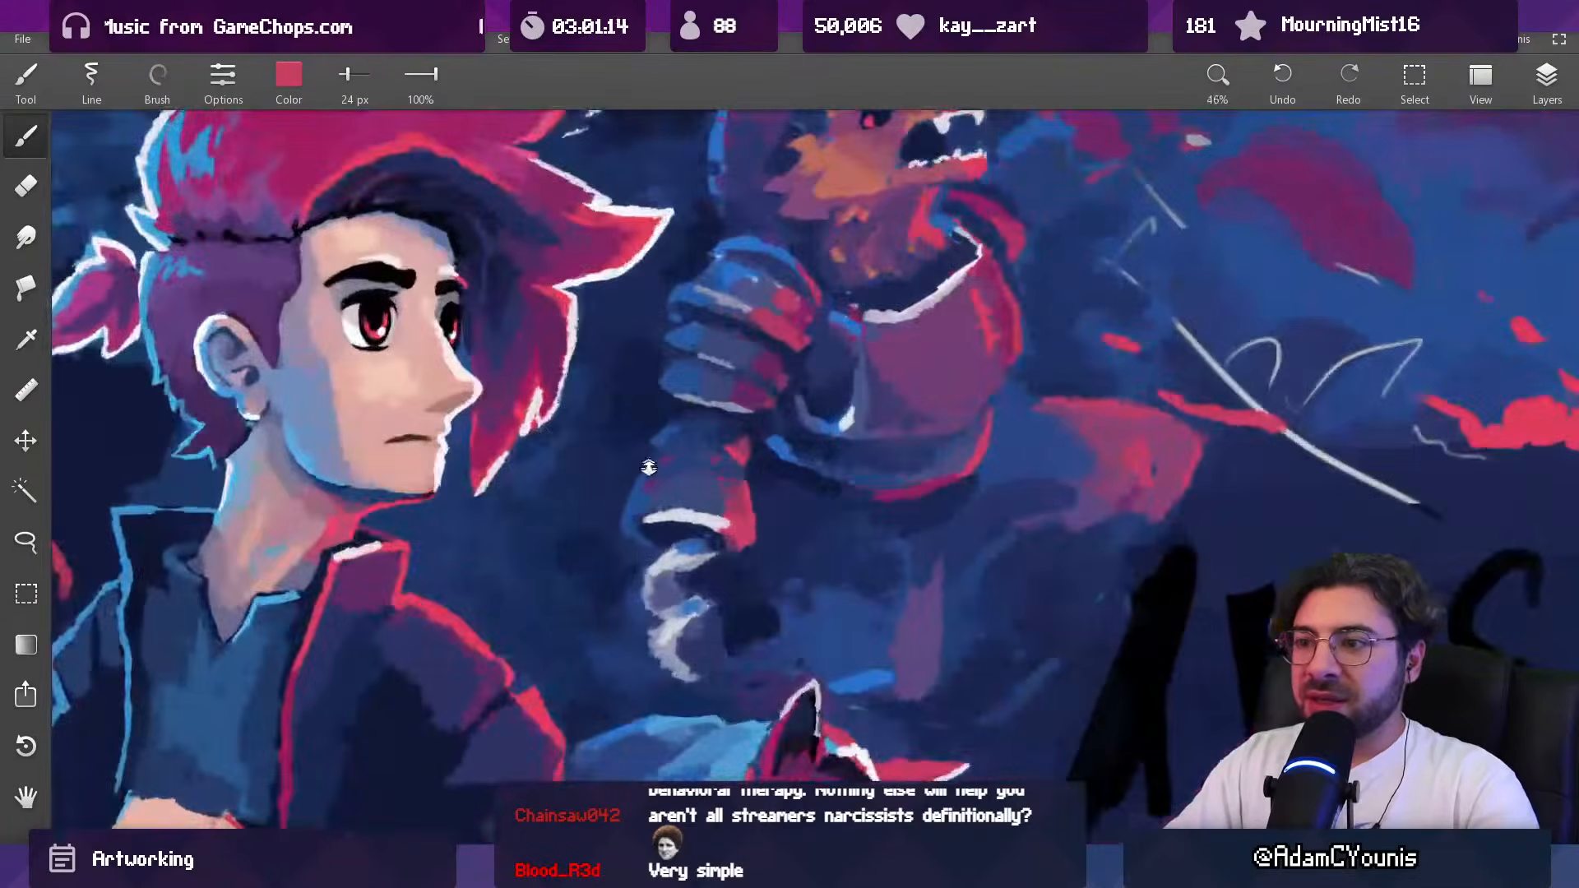
scroll(647, 468, up, 3)
Step: Touch up the forearm's blue-lit edge in sampled blue with a 34 px brush, undoing the last stroke
alt+click(643, 521)
mouse_move(615, 517)
mouse_down()
mouse_move(629, 594)
mouse_move(630, 564)
mouse_move(656, 592)
mouse_up()
alt+click(625, 580)
key(])
alt+click(638, 568)
alt+click(632, 543)
alt+click(625, 535)
key(ctrl+z)
drag(683, 529, 660, 831)
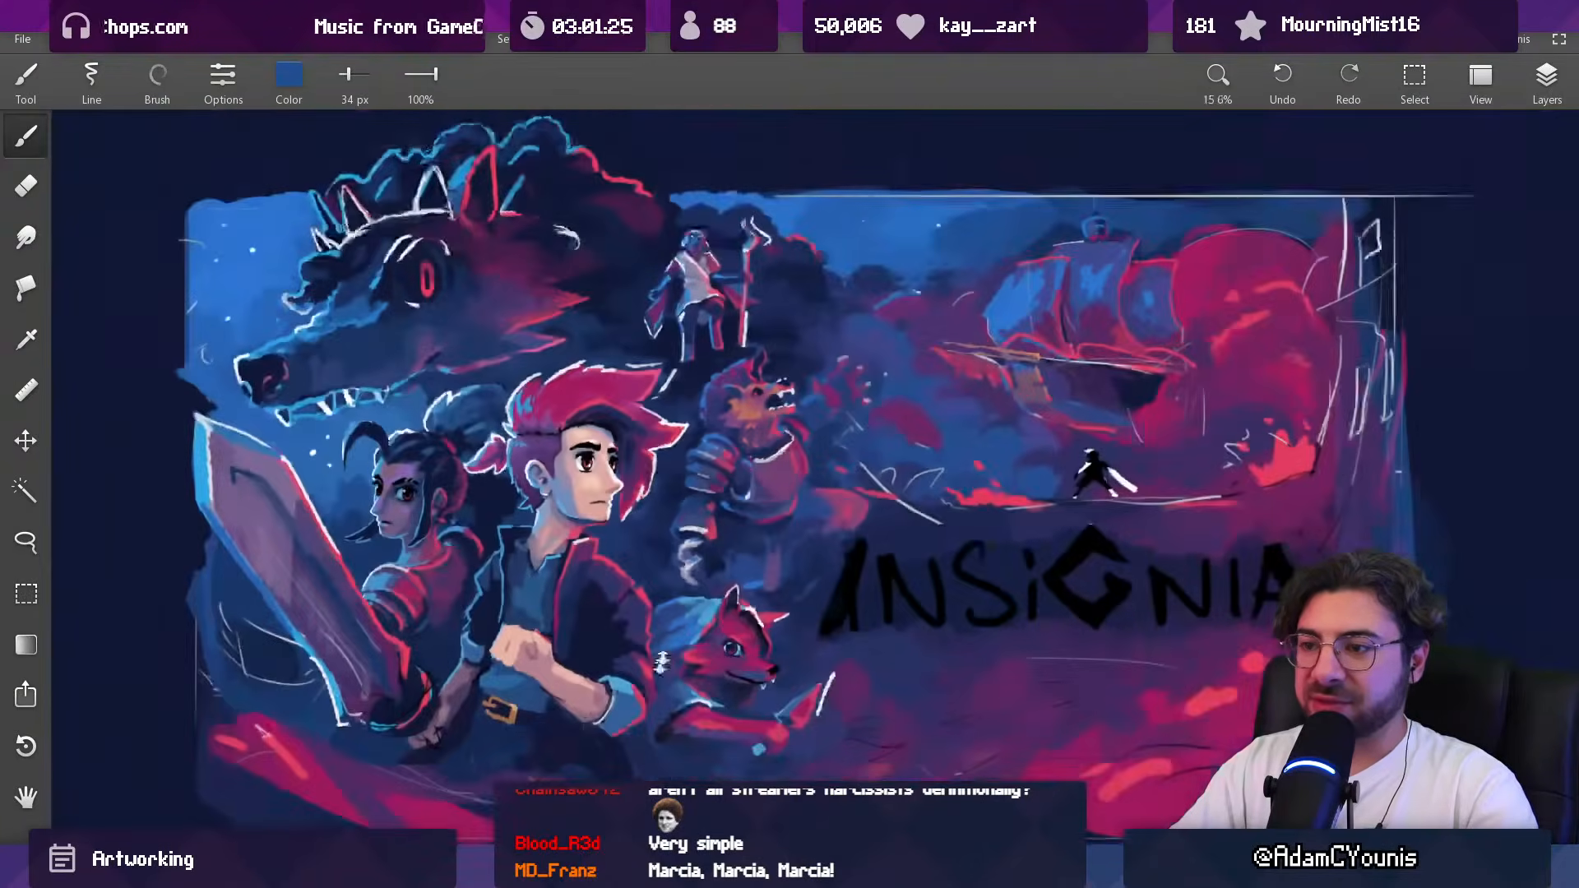
Step: Retouch the forearm plate above the white rim in blue with the 34 px brush
drag(681, 540, 679, 256)
alt+click(706, 516)
drag(717, 521, 674, 496)
alt+click(686, 516)
drag(650, 429, 663, 697)
drag(703, 383, 707, 263)
mouse_move(690, 440)
mouse_down()
mouse_move(690, 415)
mouse_move(696, 448)
mouse_up()
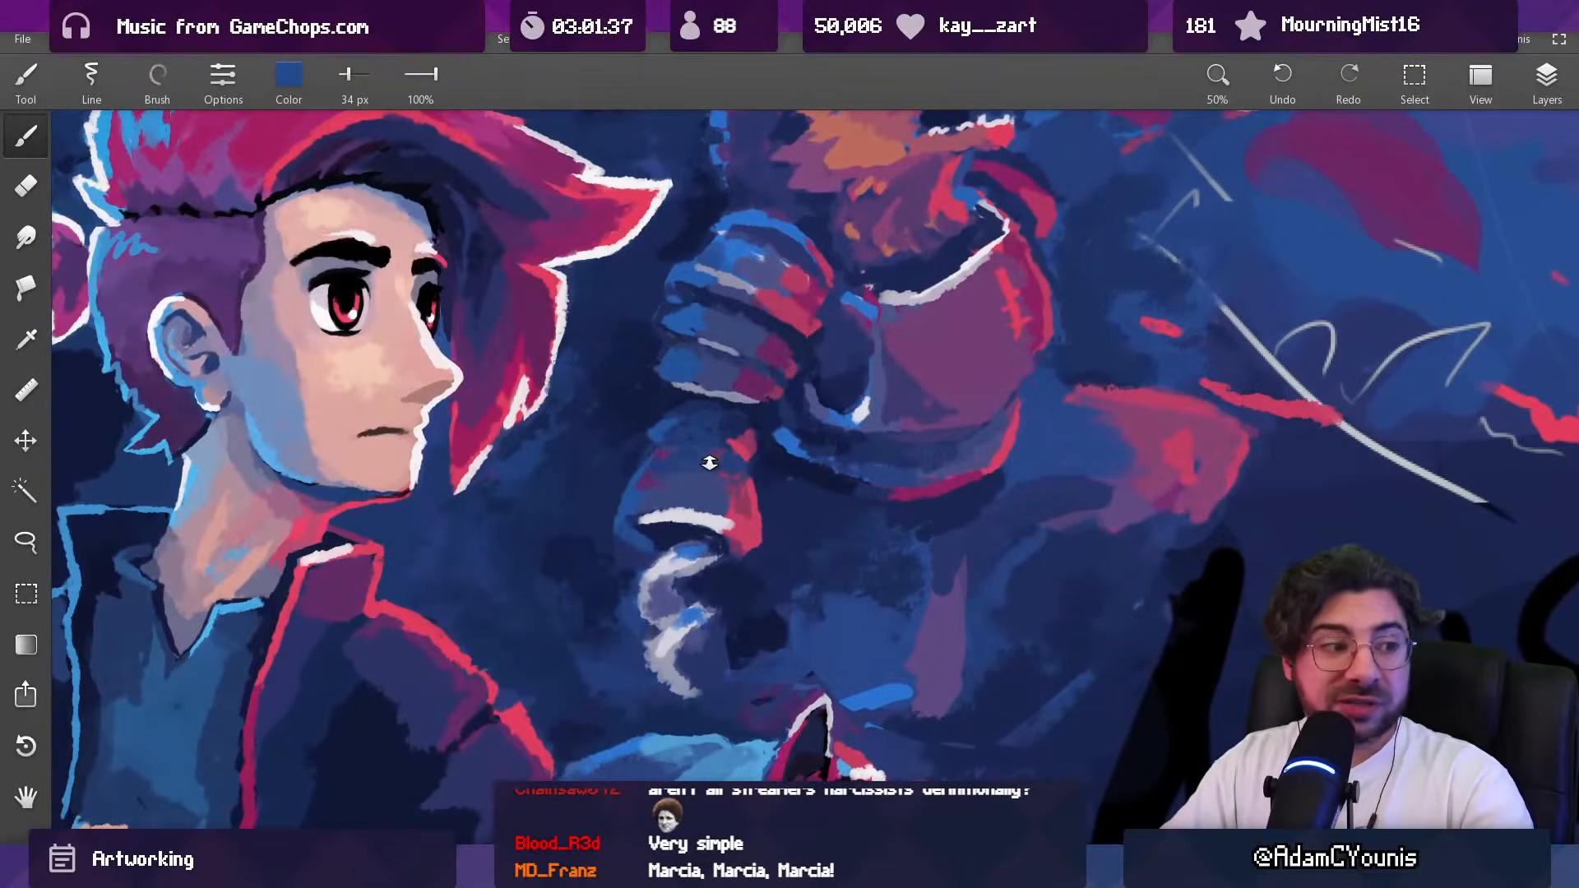
Step: Deepen the shadow beneath the forearm's white rim in sampled navy with a 26 px brush
alt+click(675, 532)
drag(674, 530, 661, 526)
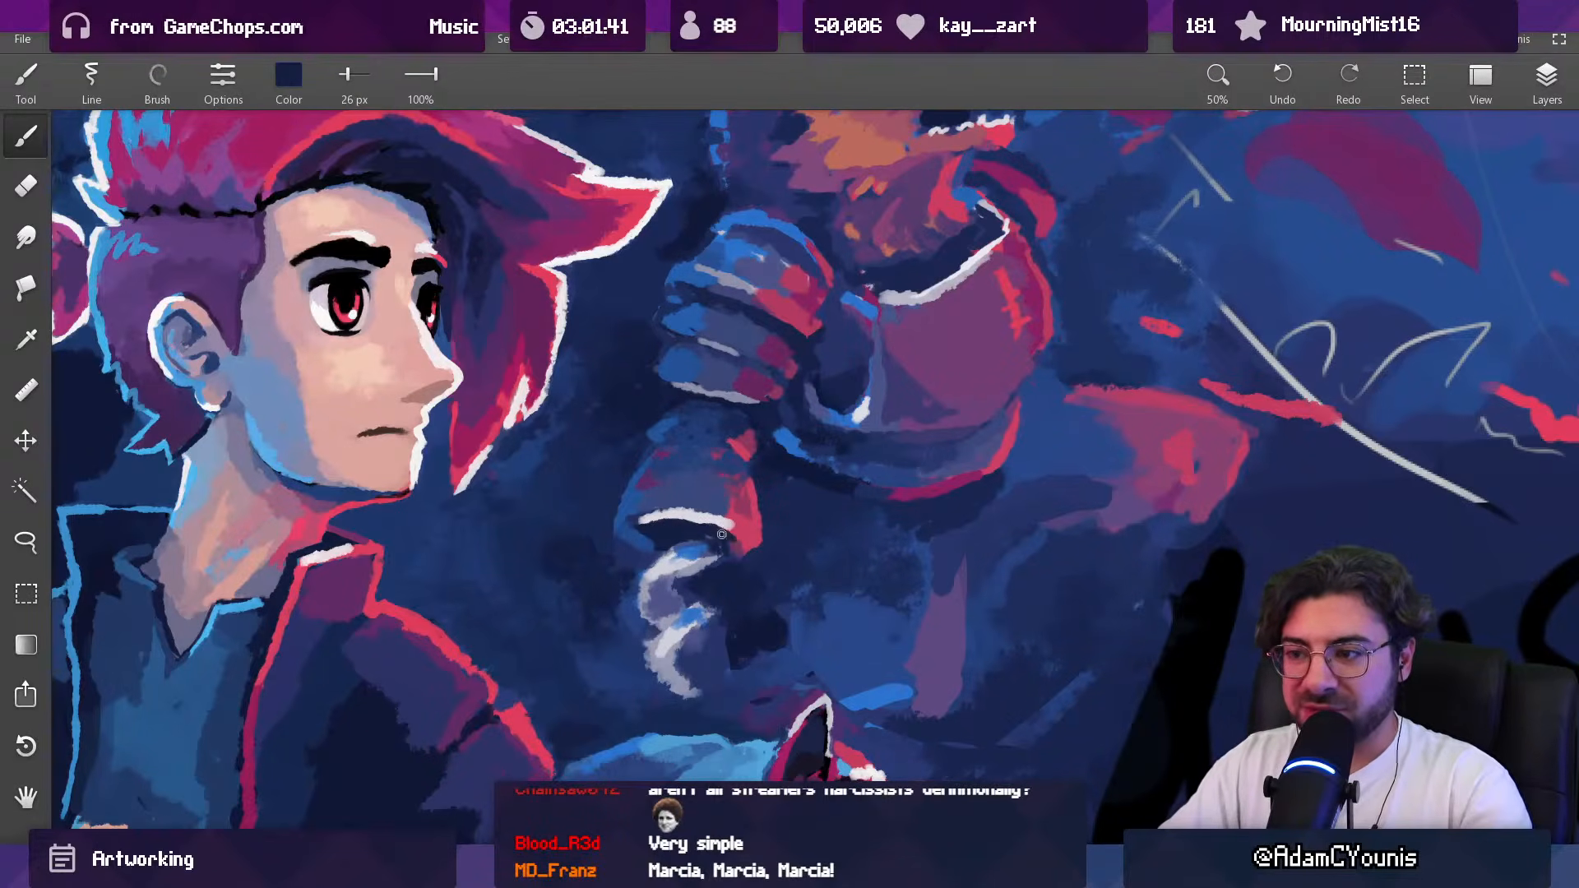
drag(725, 499, 732, 272)
Step: Shade the forearm plate in sampled muted purple with a 50 px brush
alt+click(696, 550)
drag(657, 445, 740, 532)
drag(751, 450, 747, 387)
alt+click(744, 470)
drag(736, 469, 719, 650)
alt+click(709, 490)
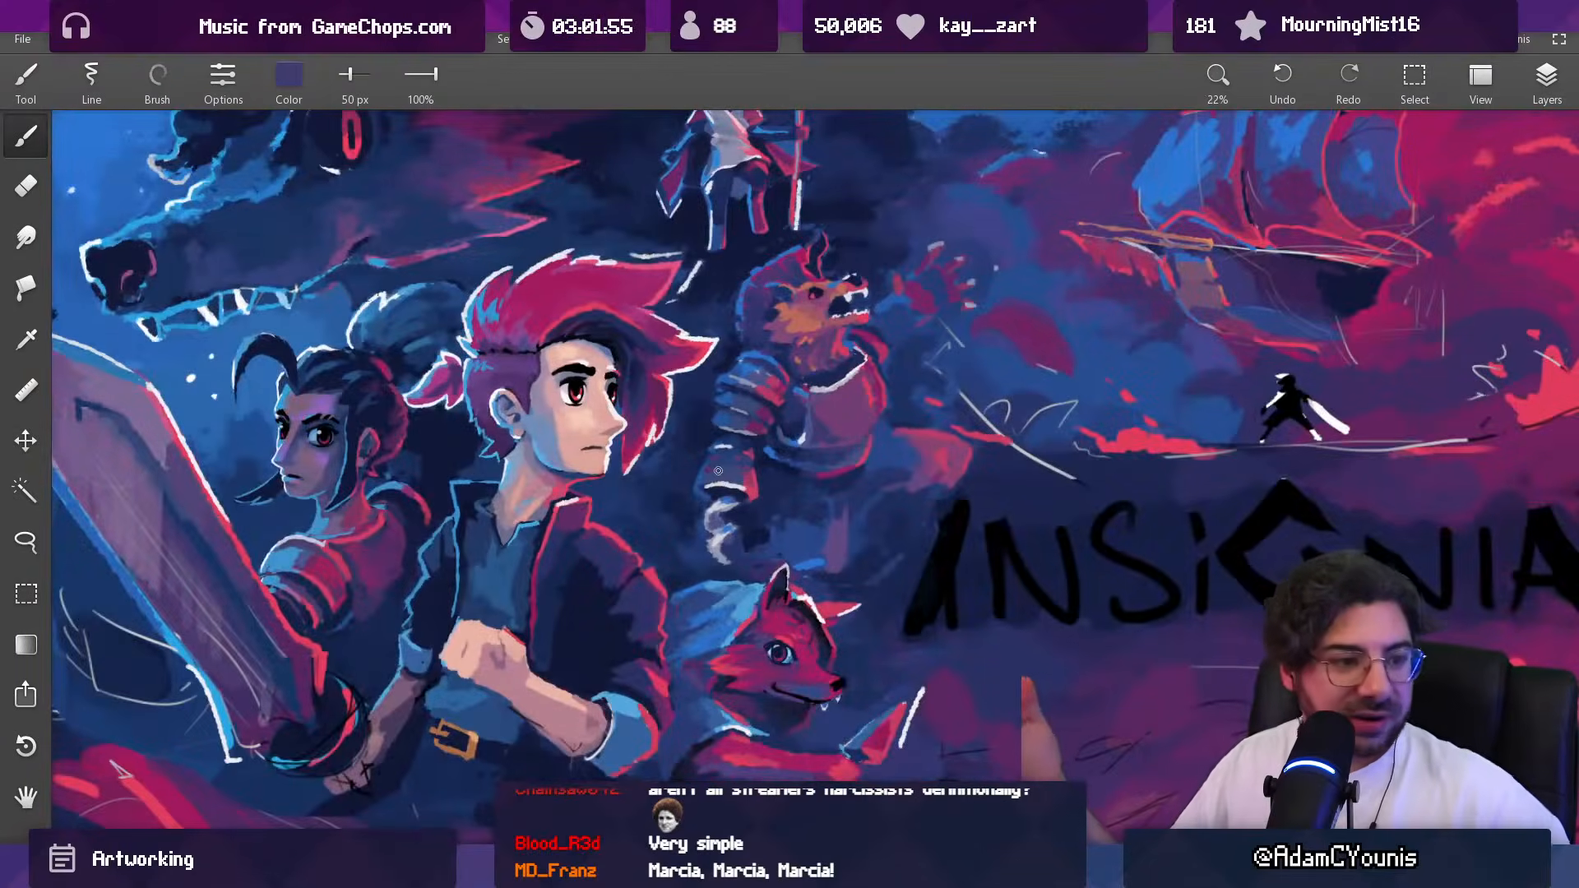
Step: Add a short white highlight near the top of the forearm, below the shoulder plates
alt+click(729, 387)
alt+click(706, 436)
drag(721, 444, 726, 213)
Step: Trim the forearm's top edge around the short white highlight in sampled navy with a 40 px brush
alt+click(726, 421)
key(bracketleft)
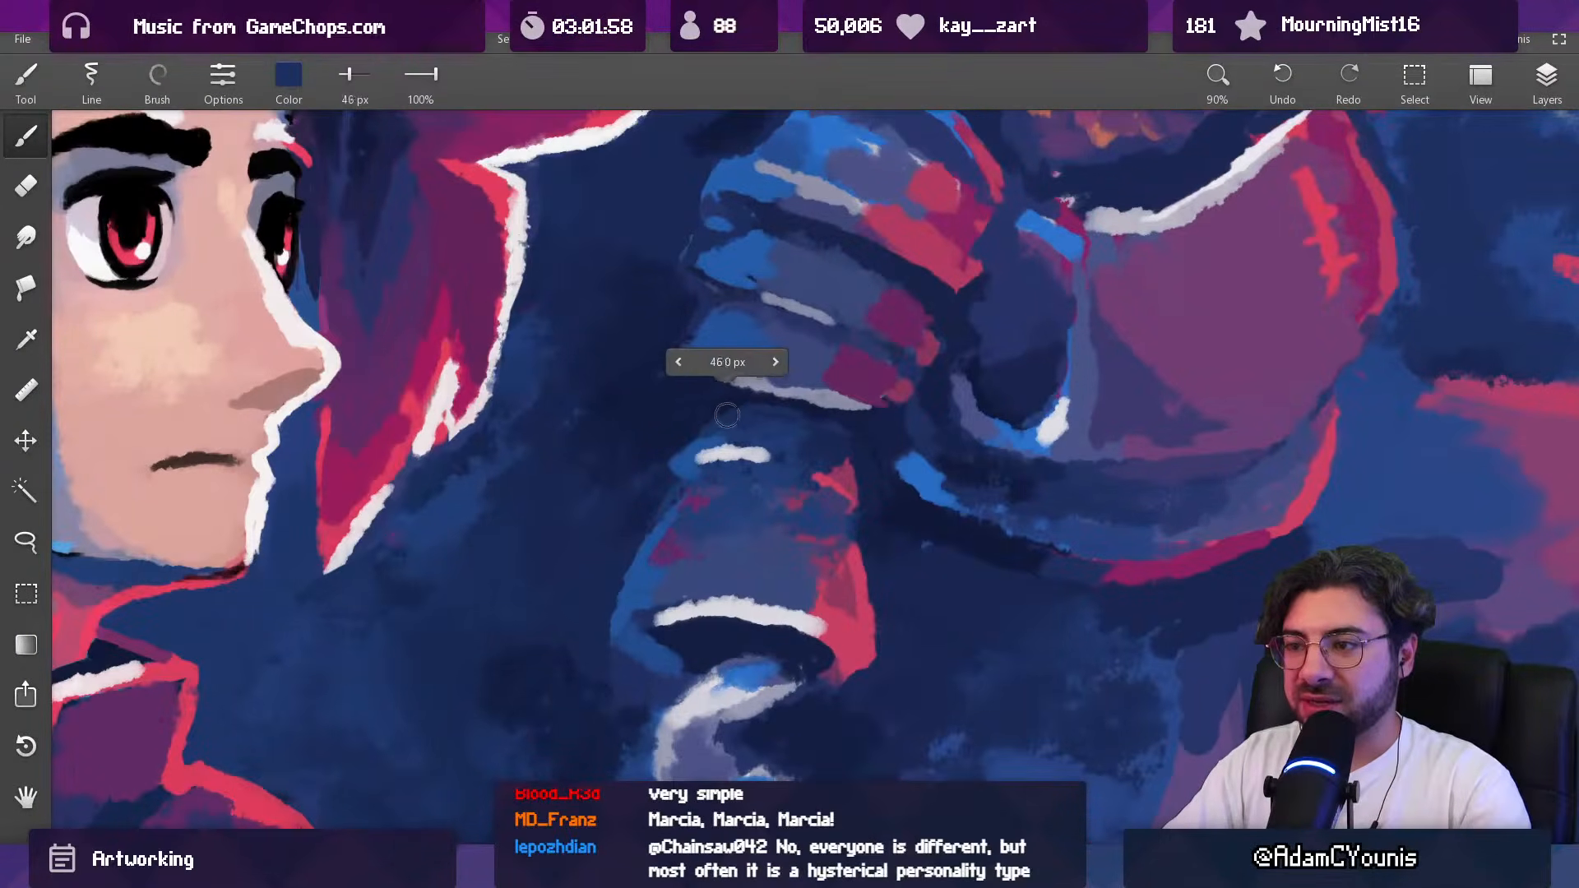
alt+click(671, 452)
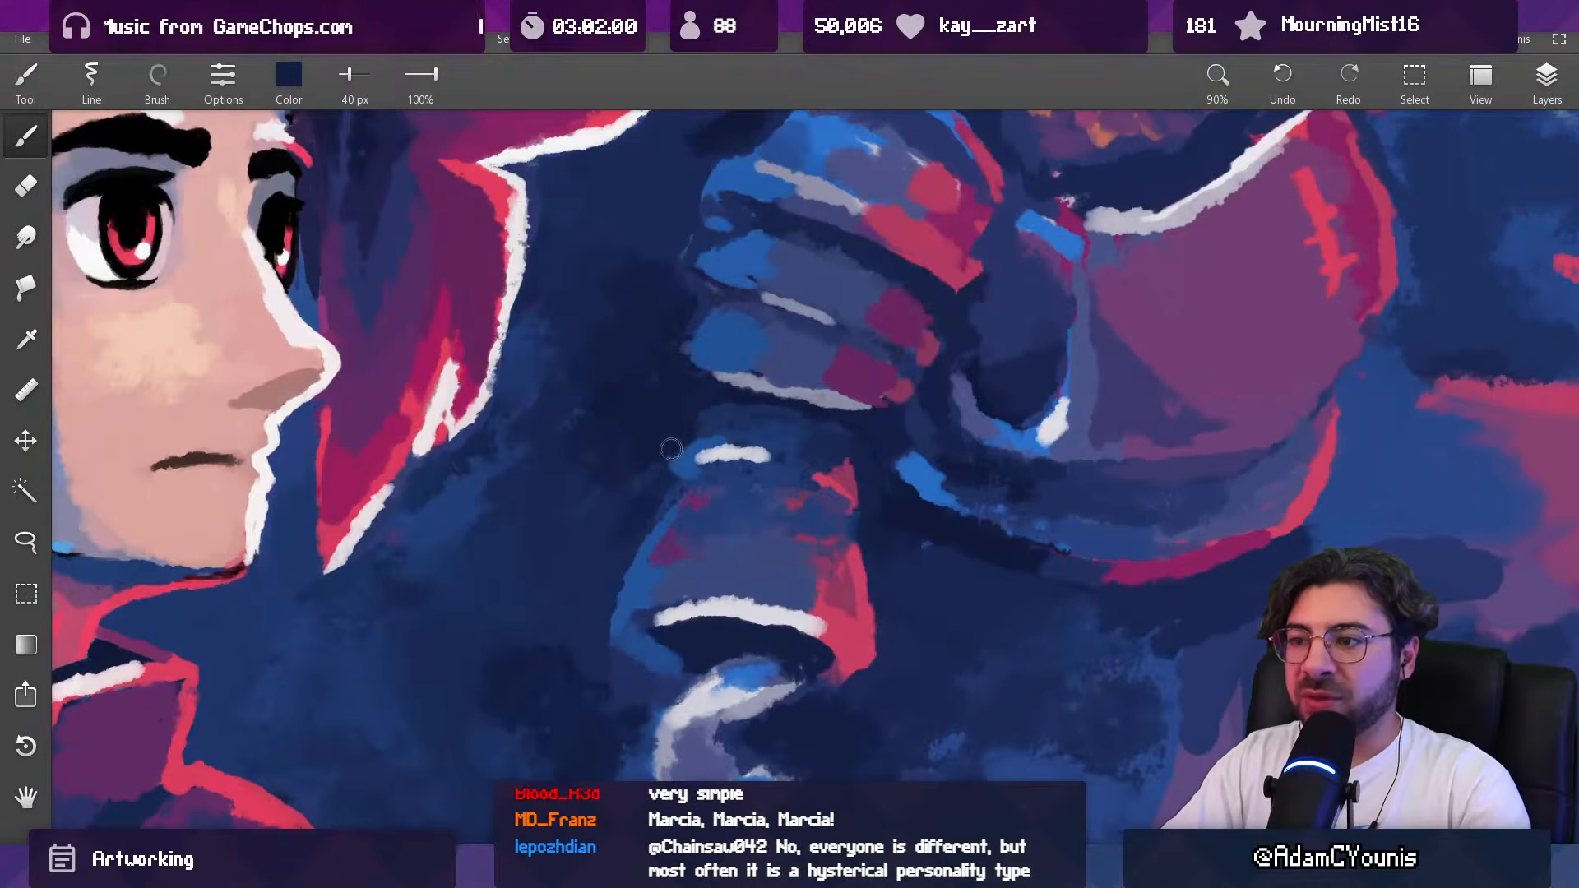
alt+click(691, 379)
key(bracketleft)
key(bracketleft)
Step: Touch up the forearm's top beside the short white highlight in sampled blue with a 26 px brush
alt+click(674, 473)
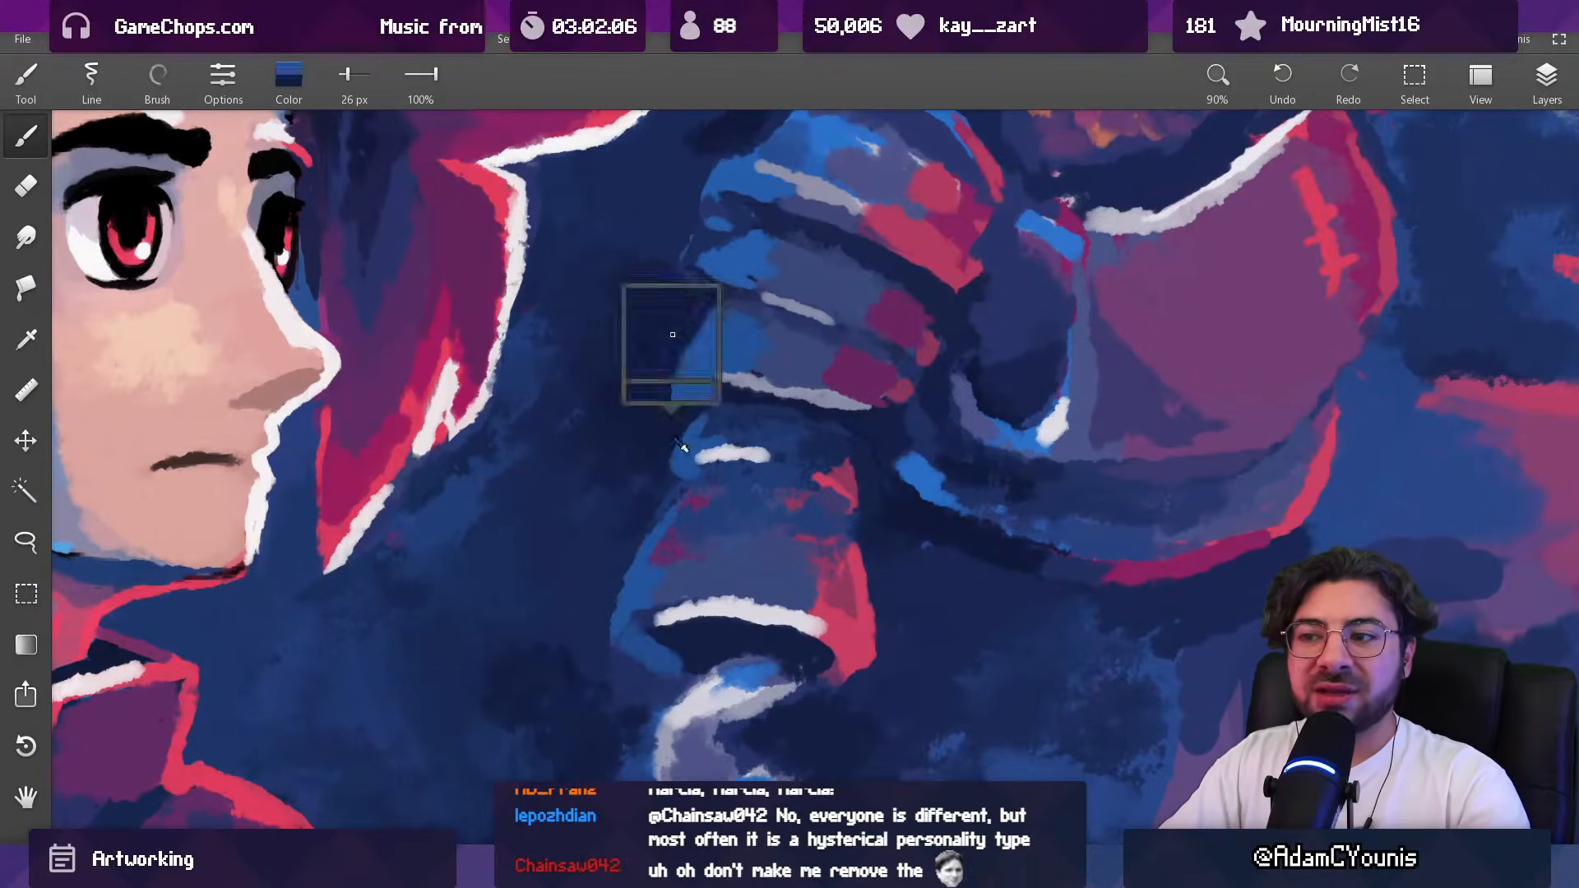
drag(742, 426, 745, 473)
mouse_move(725, 294)
mouse_down()
mouse_move(763, 361)
mouse_move(753, 454)
mouse_move(760, 329)
mouse_move(743, 462)
mouse_up()
alt+click(741, 465)
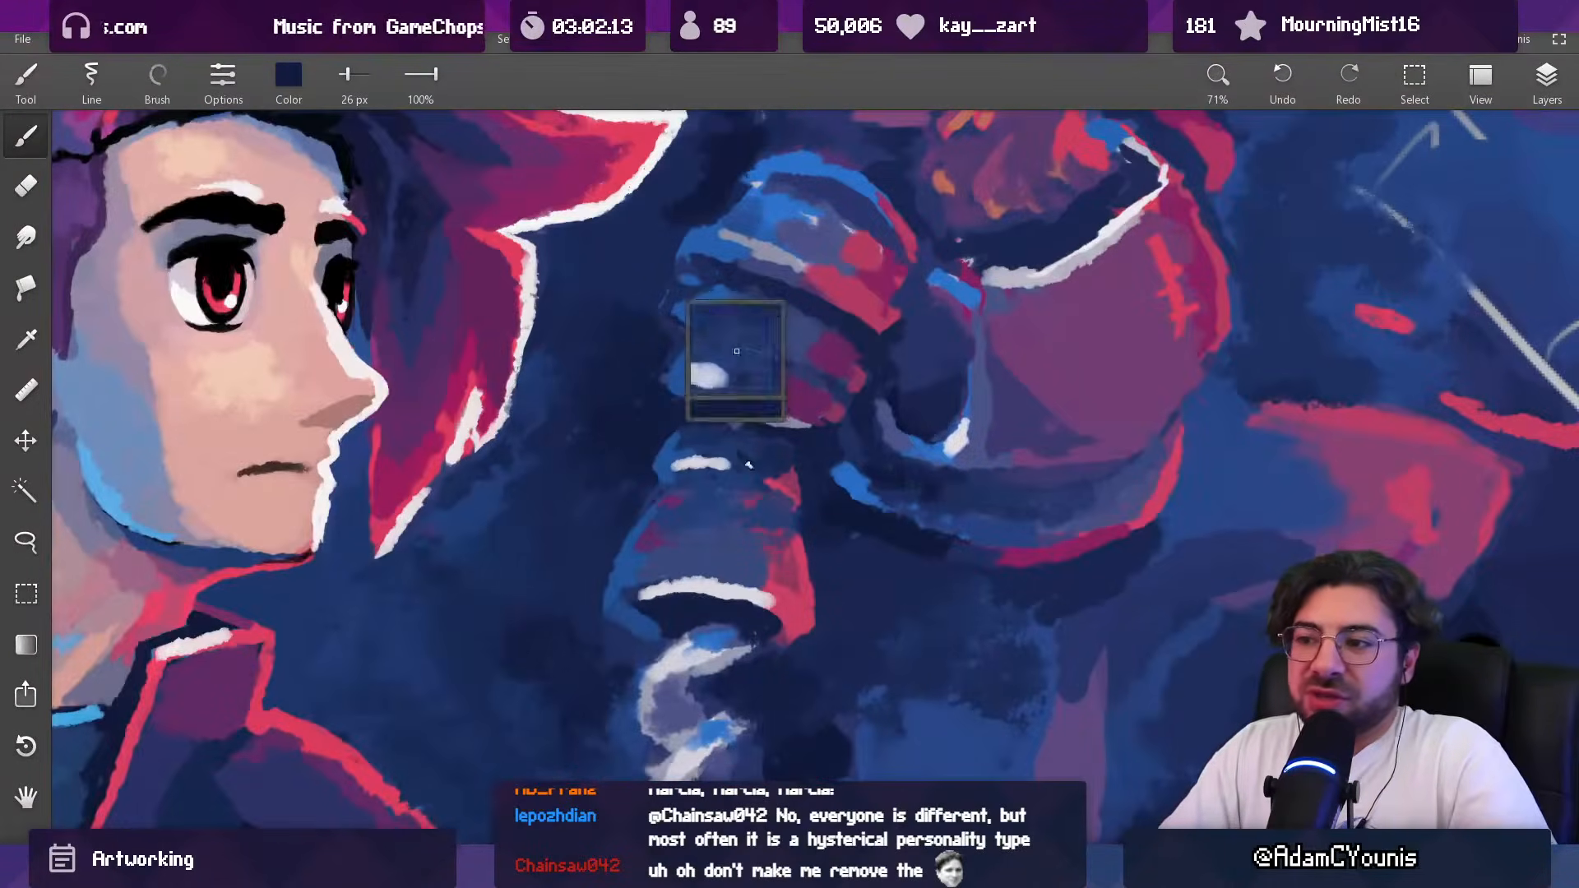
Step: Refine the blue area around the forearm's short white highlight, using a 33 px brush for the smaller strokes
key(bracketright)
key(bracketright)
key(bracketright)
mouse_move(757, 471)
mouse_down()
mouse_move(717, 476)
mouse_move(750, 485)
mouse_move(667, 455)
mouse_up()
alt+click(693, 473)
key(bracketleft)
key(bracketleft)
alt+click(691, 487)
alt+click(681, 467)
alt+click(665, 457)
mouse_move(734, 406)
mouse_down()
mouse_move(678, 518)
mouse_move(695, 505)
mouse_up()
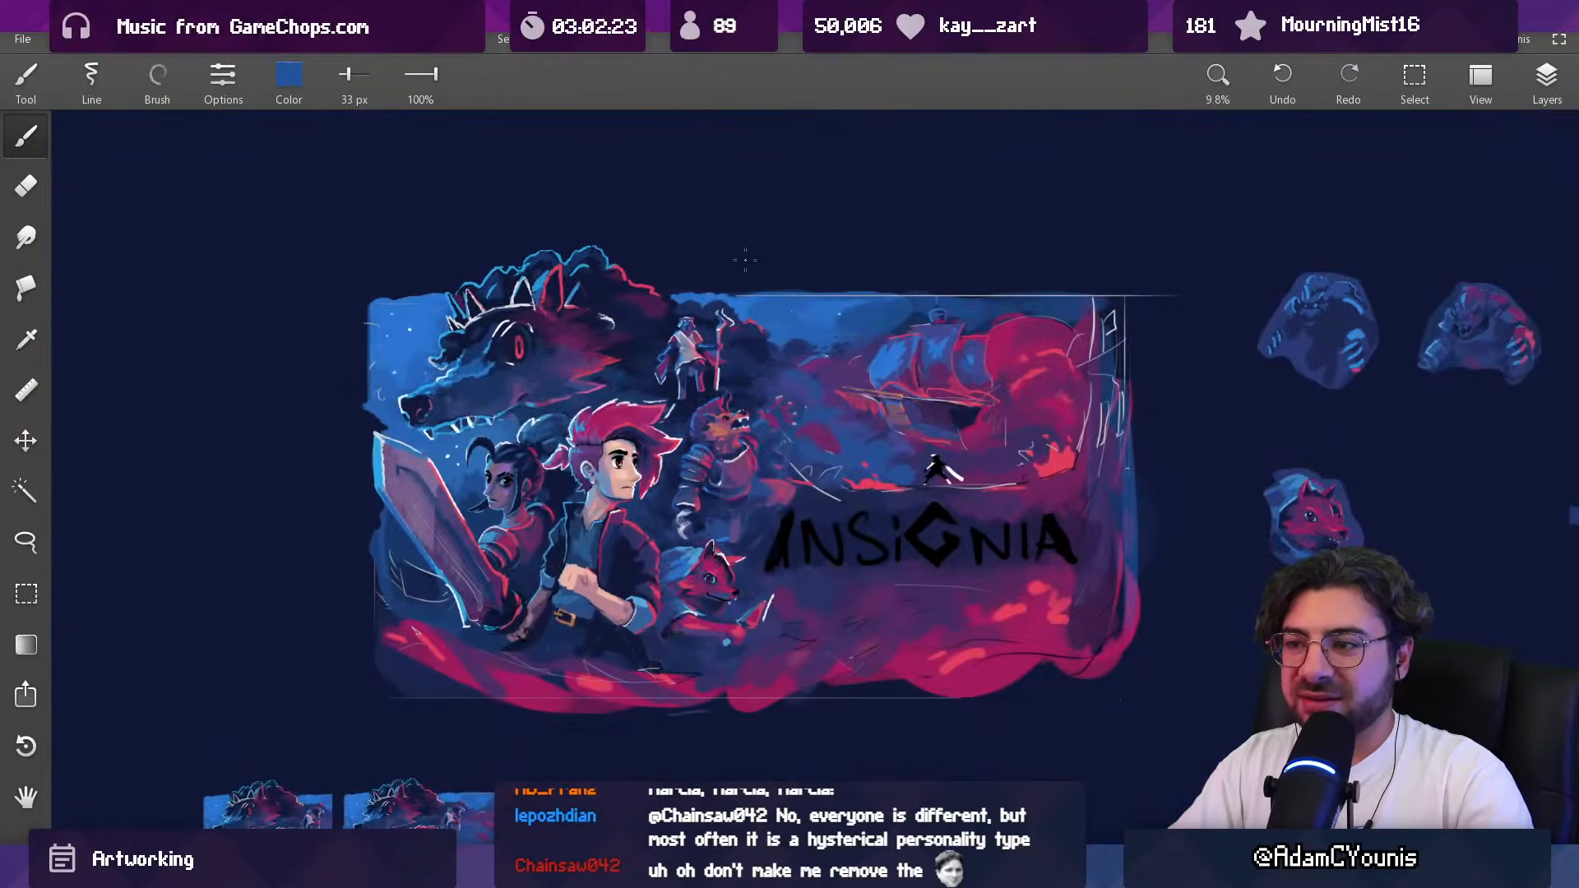
Step: Darken the area around the shoulder plates and forearm in sampled navy with a 129 px brush
mouse_move(691, 438)
mouse_down()
mouse_move(696, 337)
mouse_move(706, 388)
mouse_move(649, 517)
mouse_move(724, 523)
mouse_up()
alt+click(647, 475)
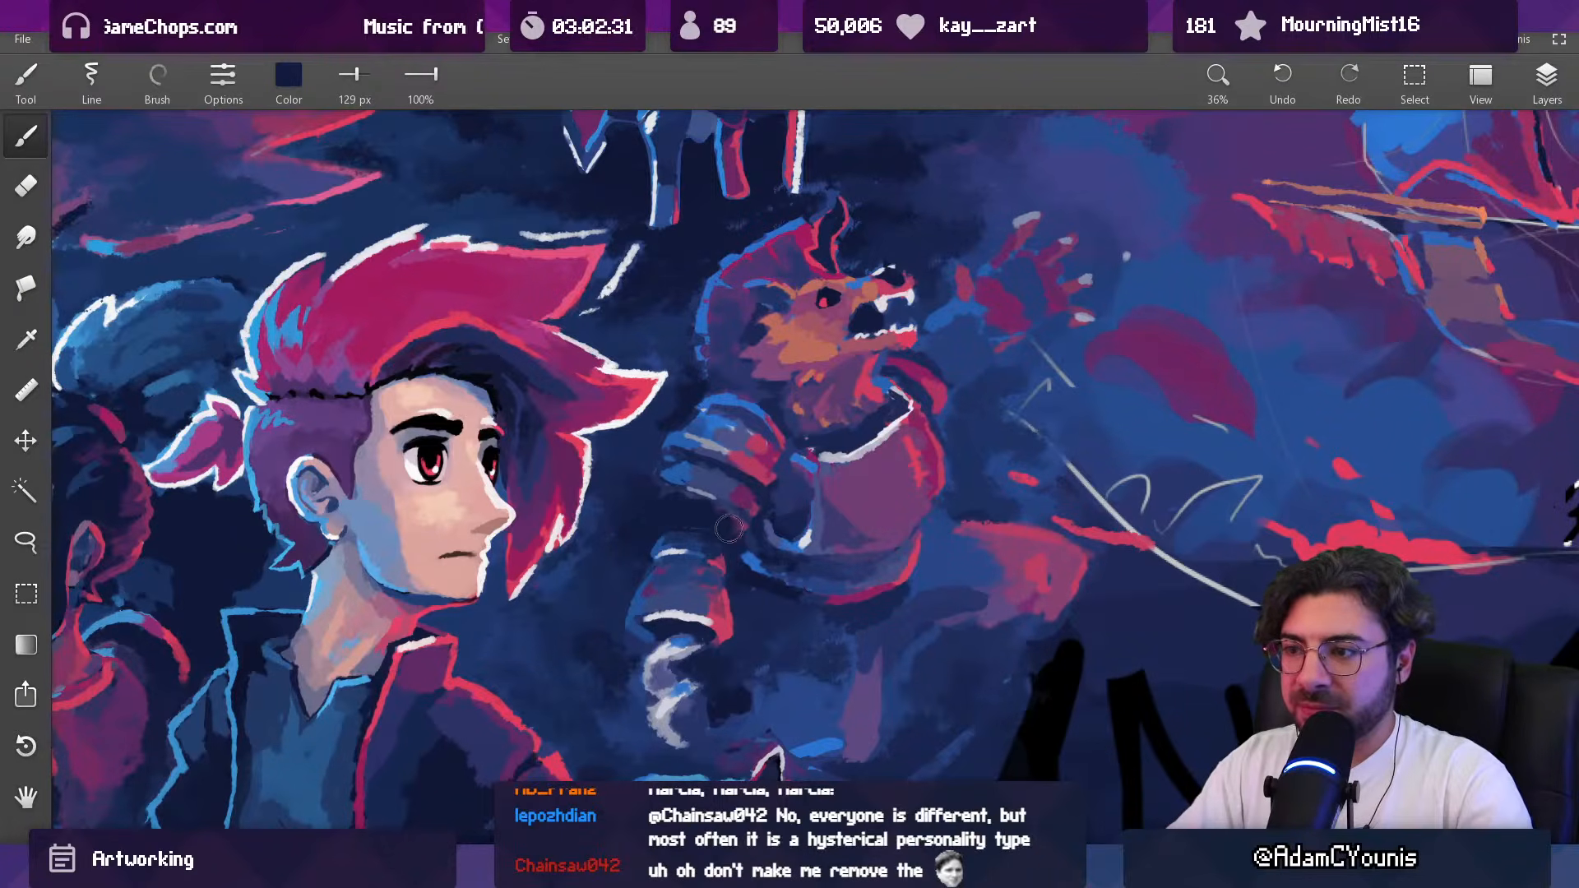
drag(753, 441, 726, 470)
Step: Paint the background between the hero's hair and the forearm in sampled blue with 176 px and 122 px brushes
alt+click(623, 522)
alt+click(590, 523)
key(])
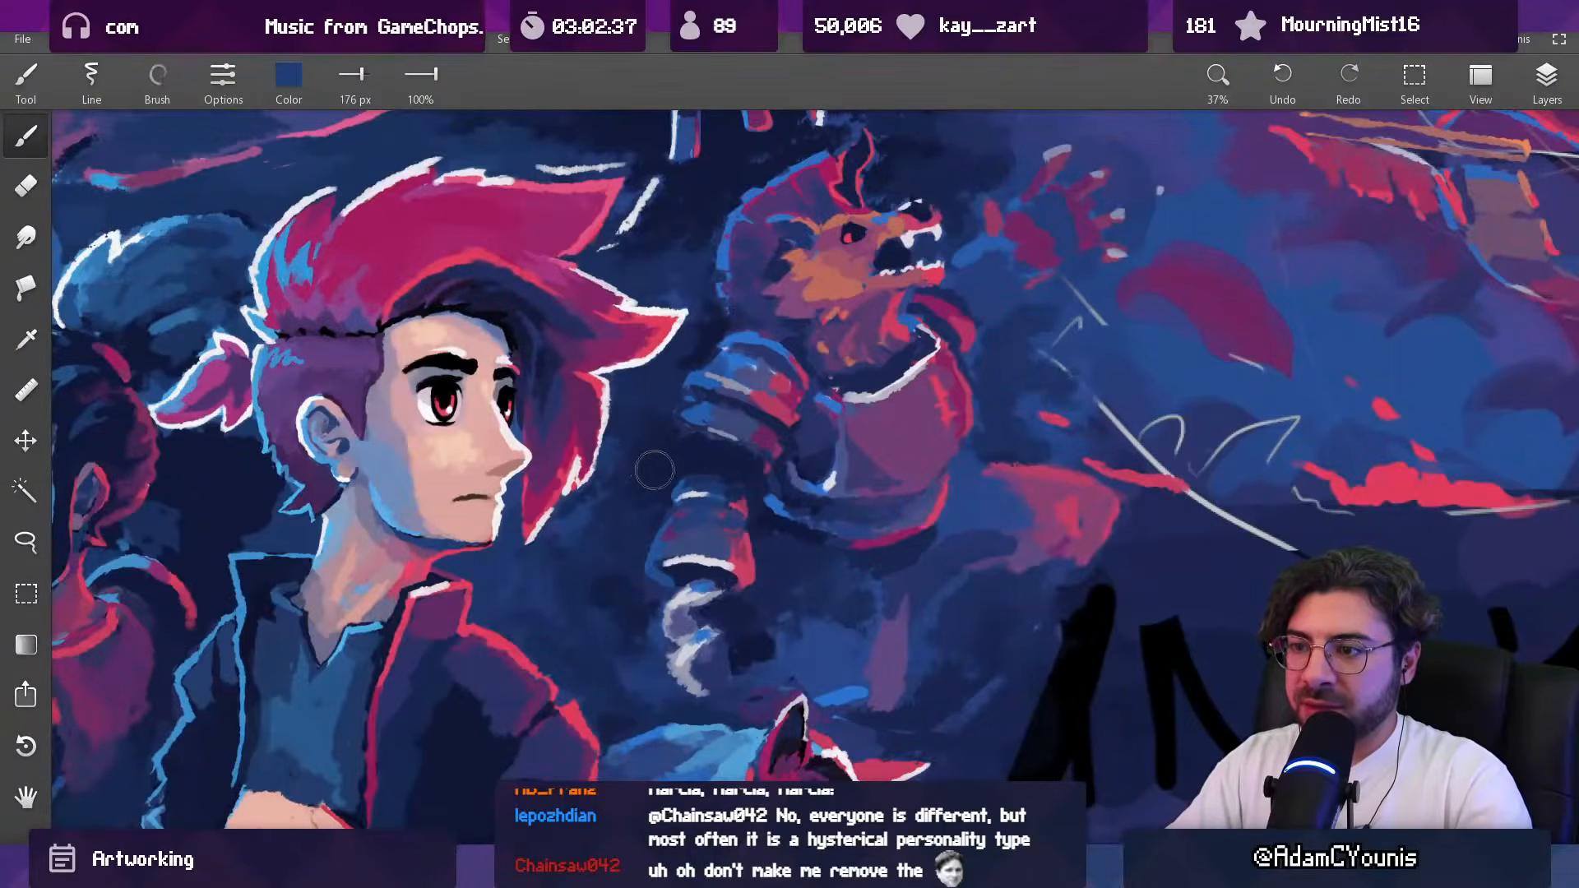
key([)
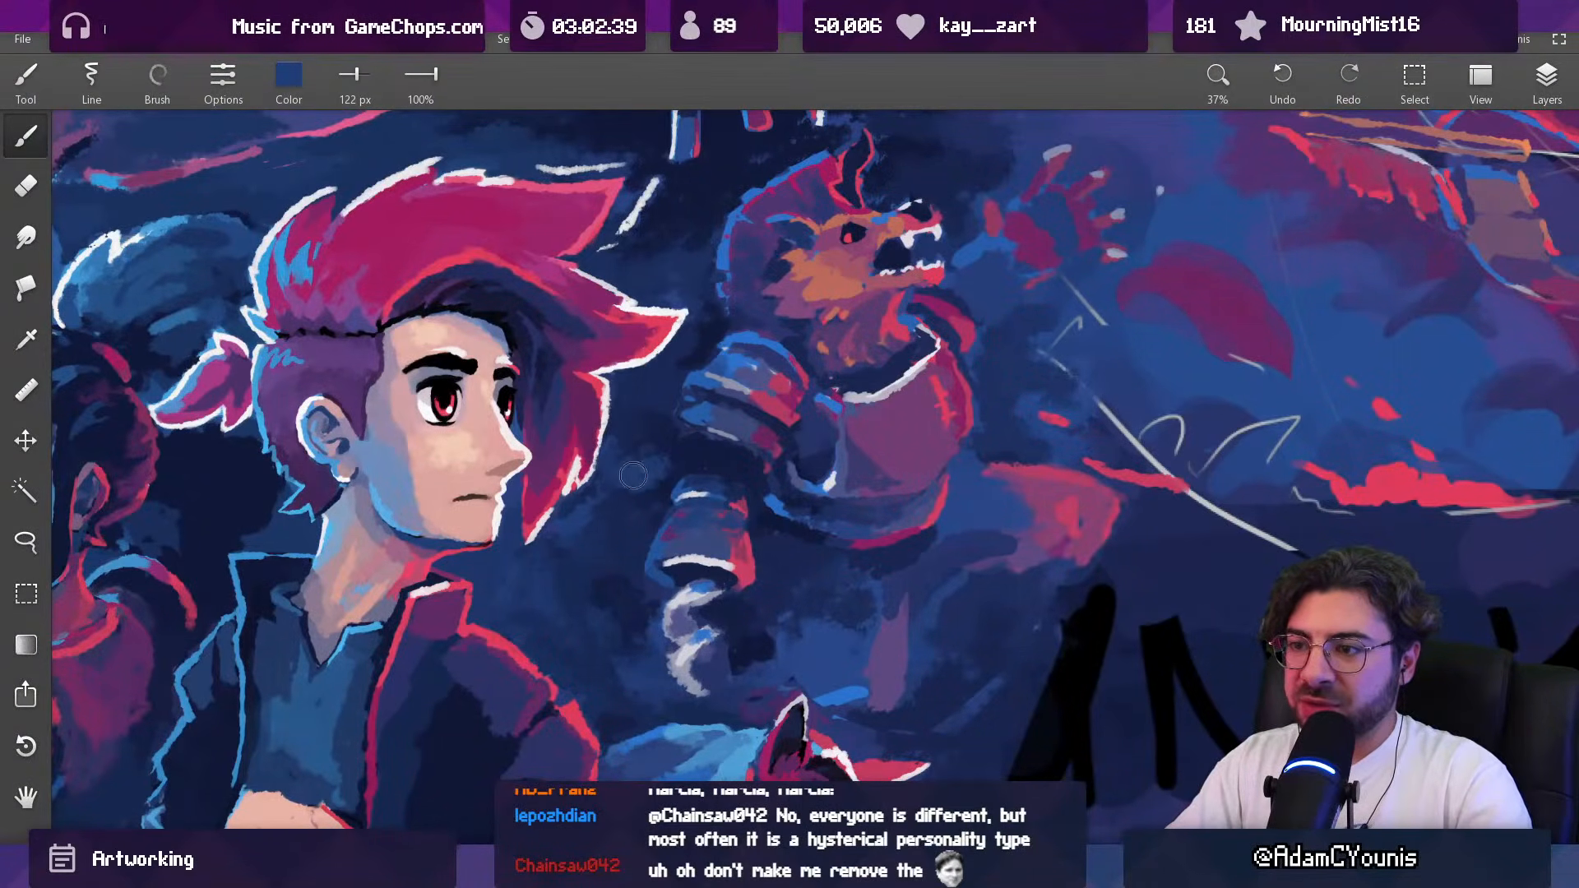
Step: Blend the background beside the beast's shoulder plates and forearm in sampled navy with a 183 px brush
alt+click(627, 440)
key(])
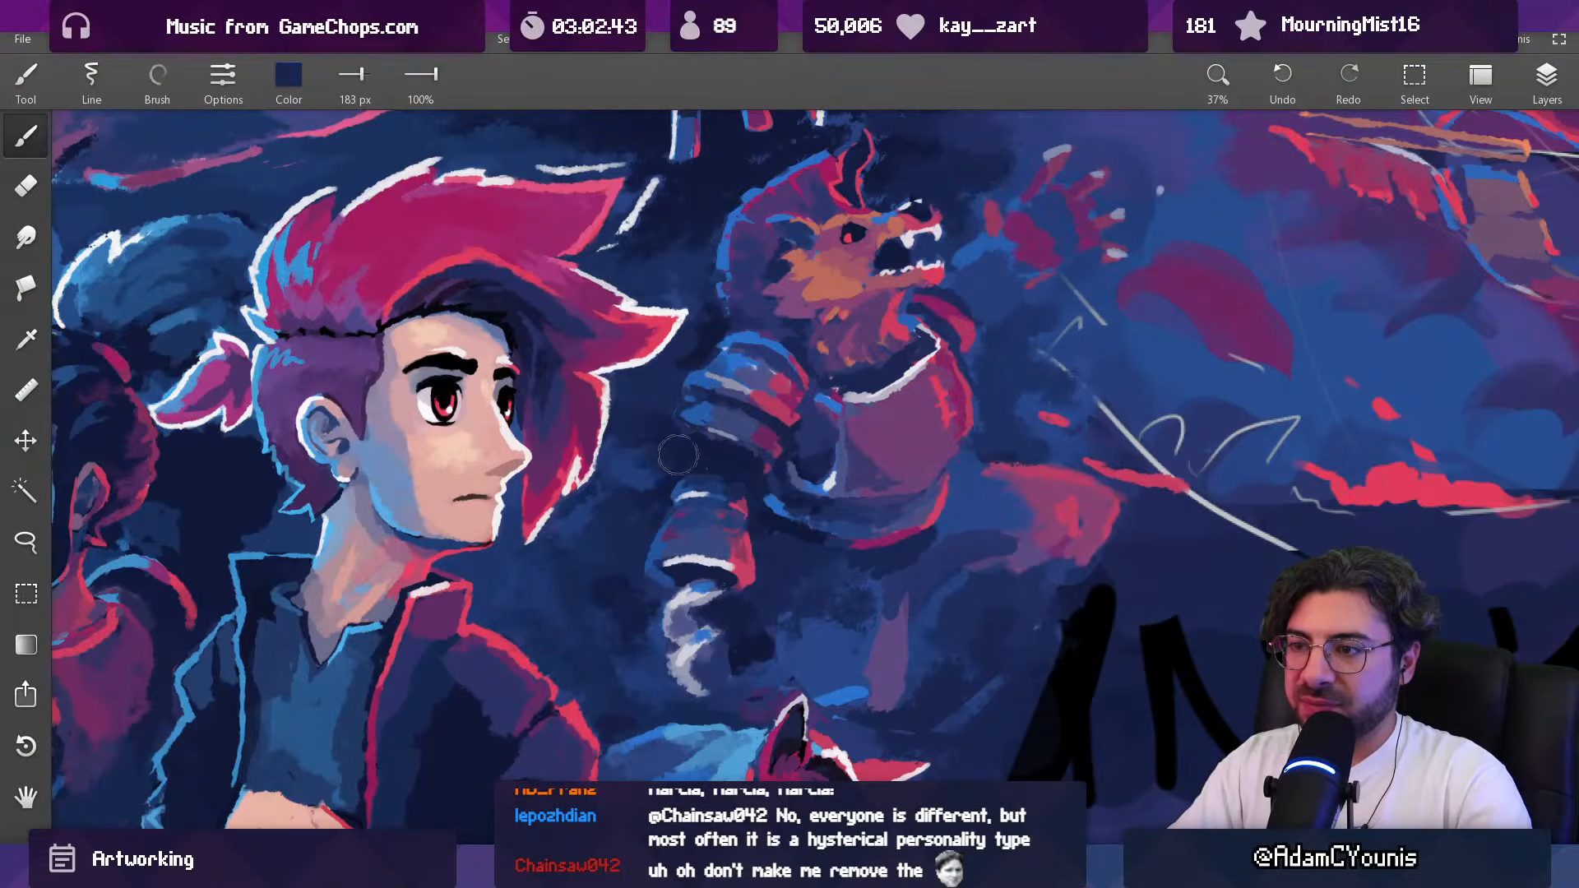
alt+click(671, 467)
mouse_move(674, 466)
mouse_down()
mouse_move(641, 451)
mouse_move(709, 493)
mouse_move(770, 445)
mouse_move(754, 405)
mouse_up()
Step: Smooth the dark background between the hero's hair and the shoulder plates in sampled navy with 67 px and 114 px brushes
alt+click(773, 467)
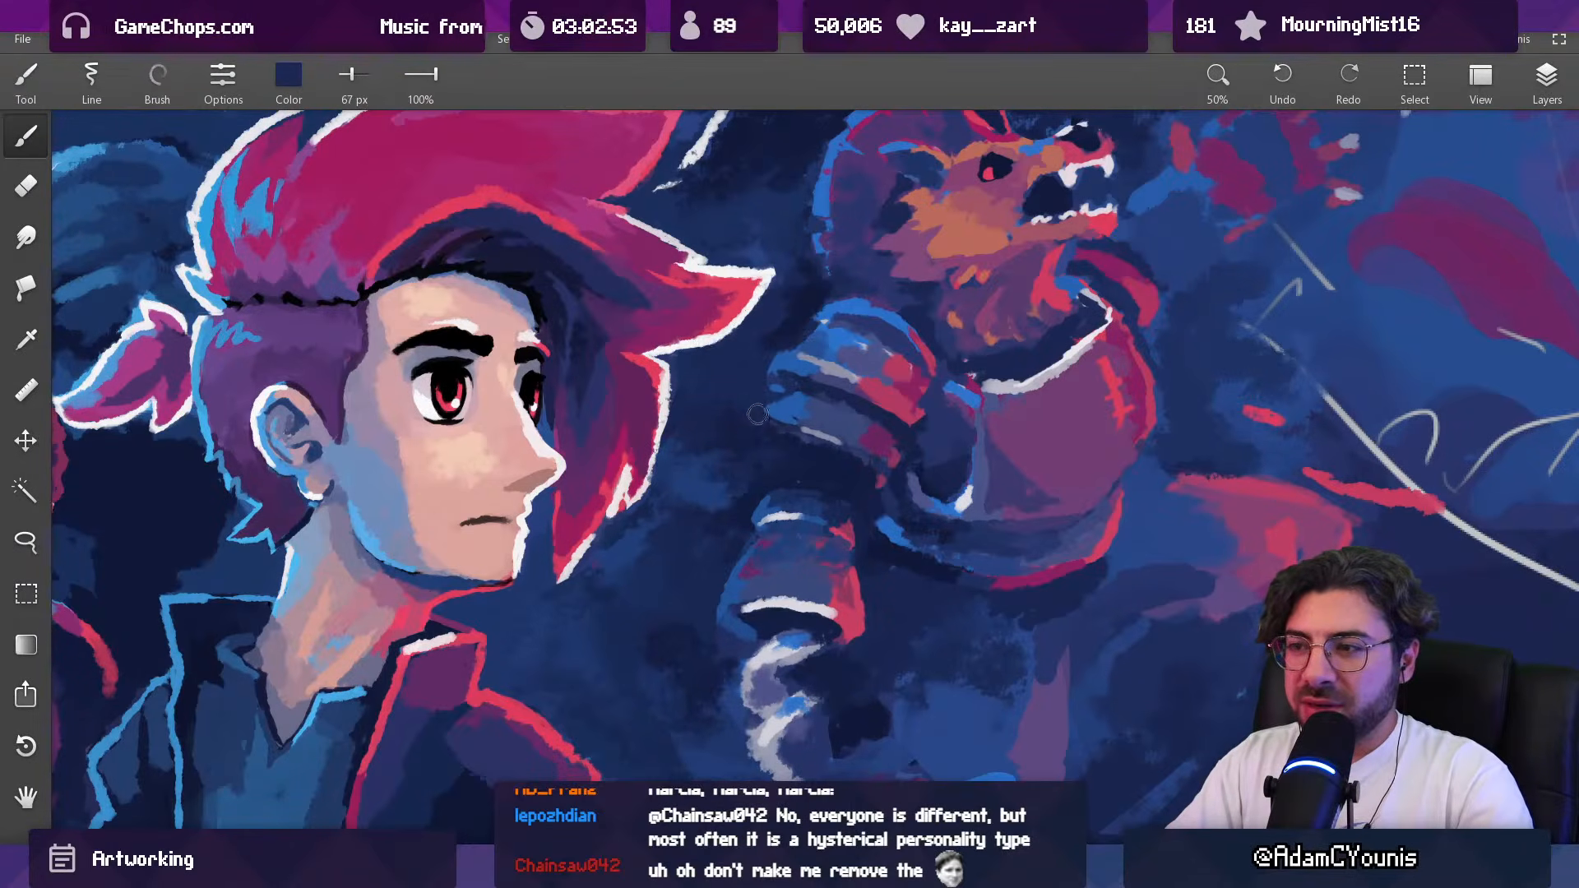
alt+click(735, 400)
drag(737, 398, 751, 395)
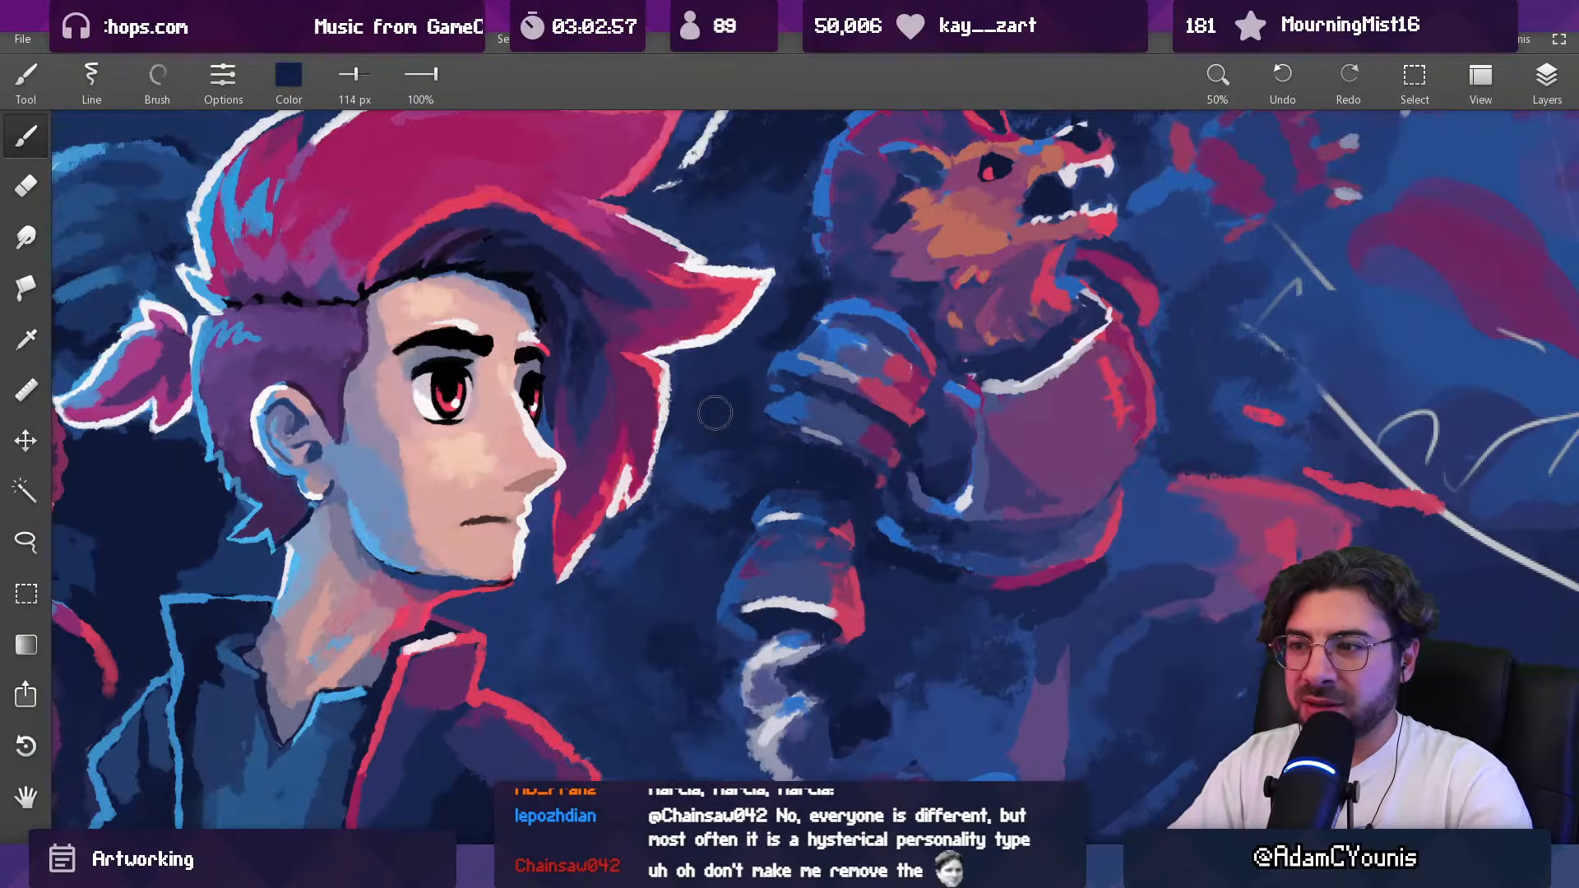
Step: Blend the background beside the hero's front hair tips in sampled blue with 114 px and 45 px brushes
mouse_move(754, 367)
mouse_down()
mouse_move(747, 431)
mouse_move(752, 344)
mouse_up()
alt+click(730, 364)
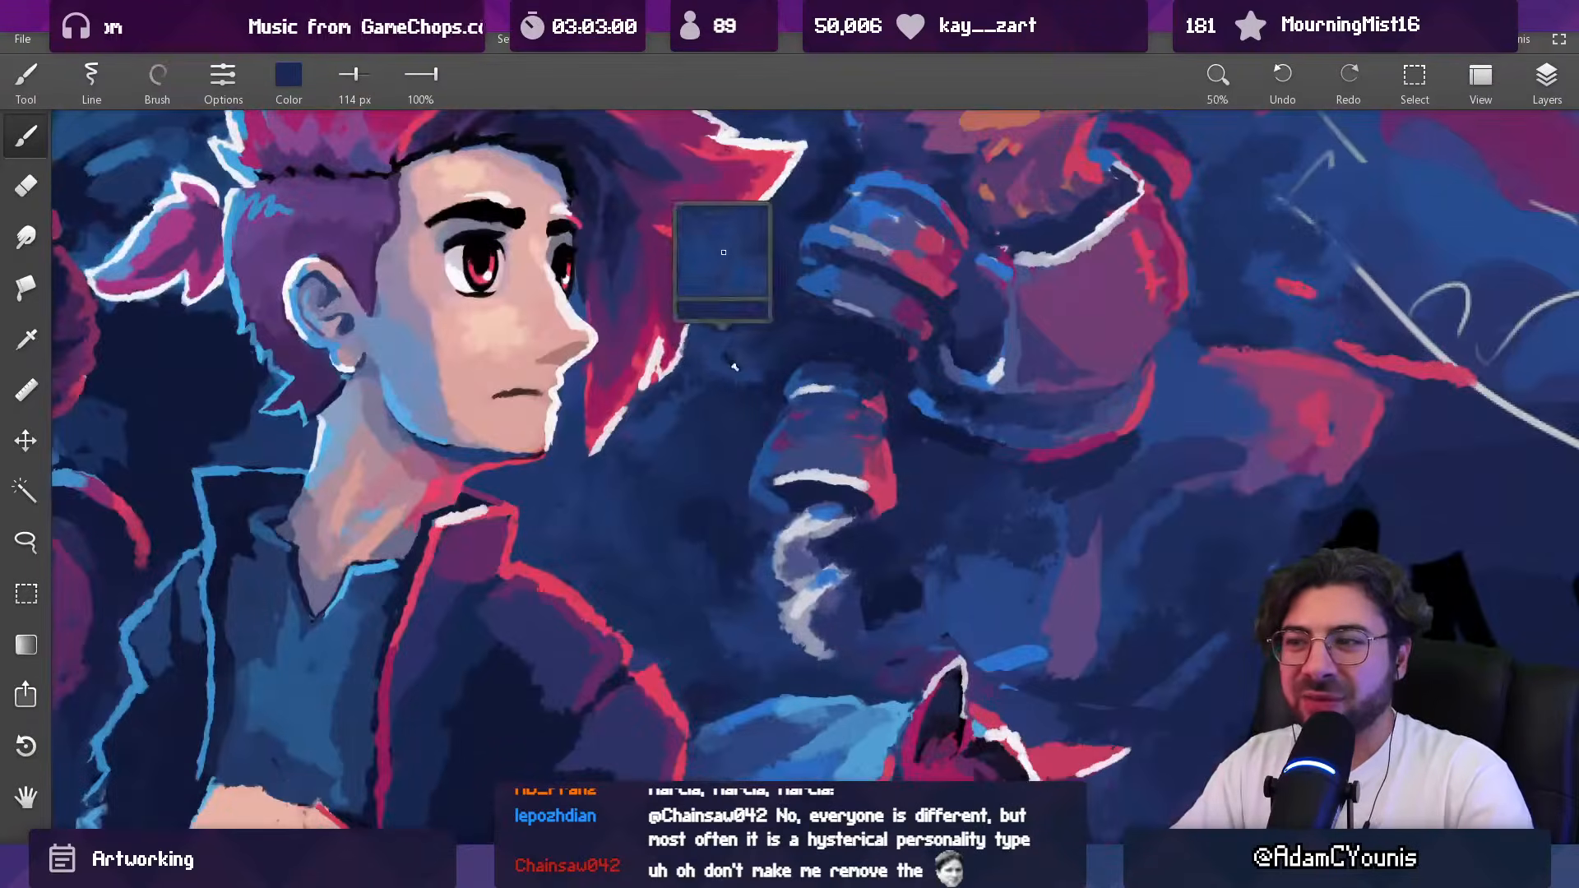
mouse_move(699, 389)
mouse_down()
mouse_move(688, 299)
mouse_move(692, 407)
mouse_move(638, 413)
mouse_move(670, 380)
mouse_up()
alt+click(652, 419)
alt+click(656, 421)
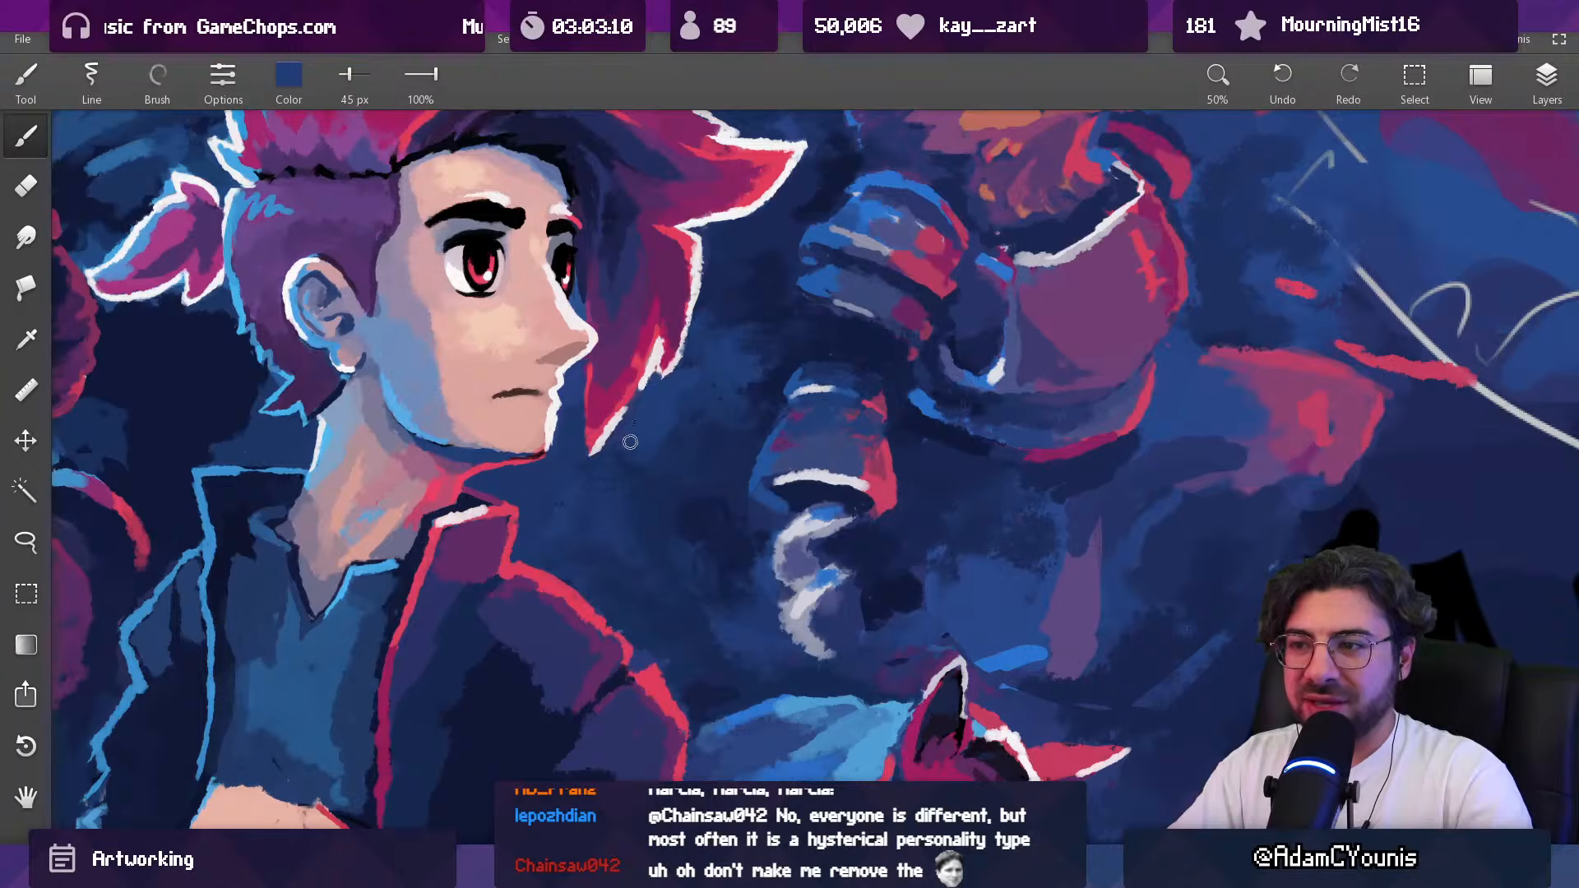
Step: Clean up the background edge along the hero's lower hair spikes in sampled blue with a 26 px brush
scroll(631, 441, down, 4)
scroll(632, 414, up, 6)
alt+click(669, 399)
drag(708, 411, 673, 405)
alt+click(706, 401)
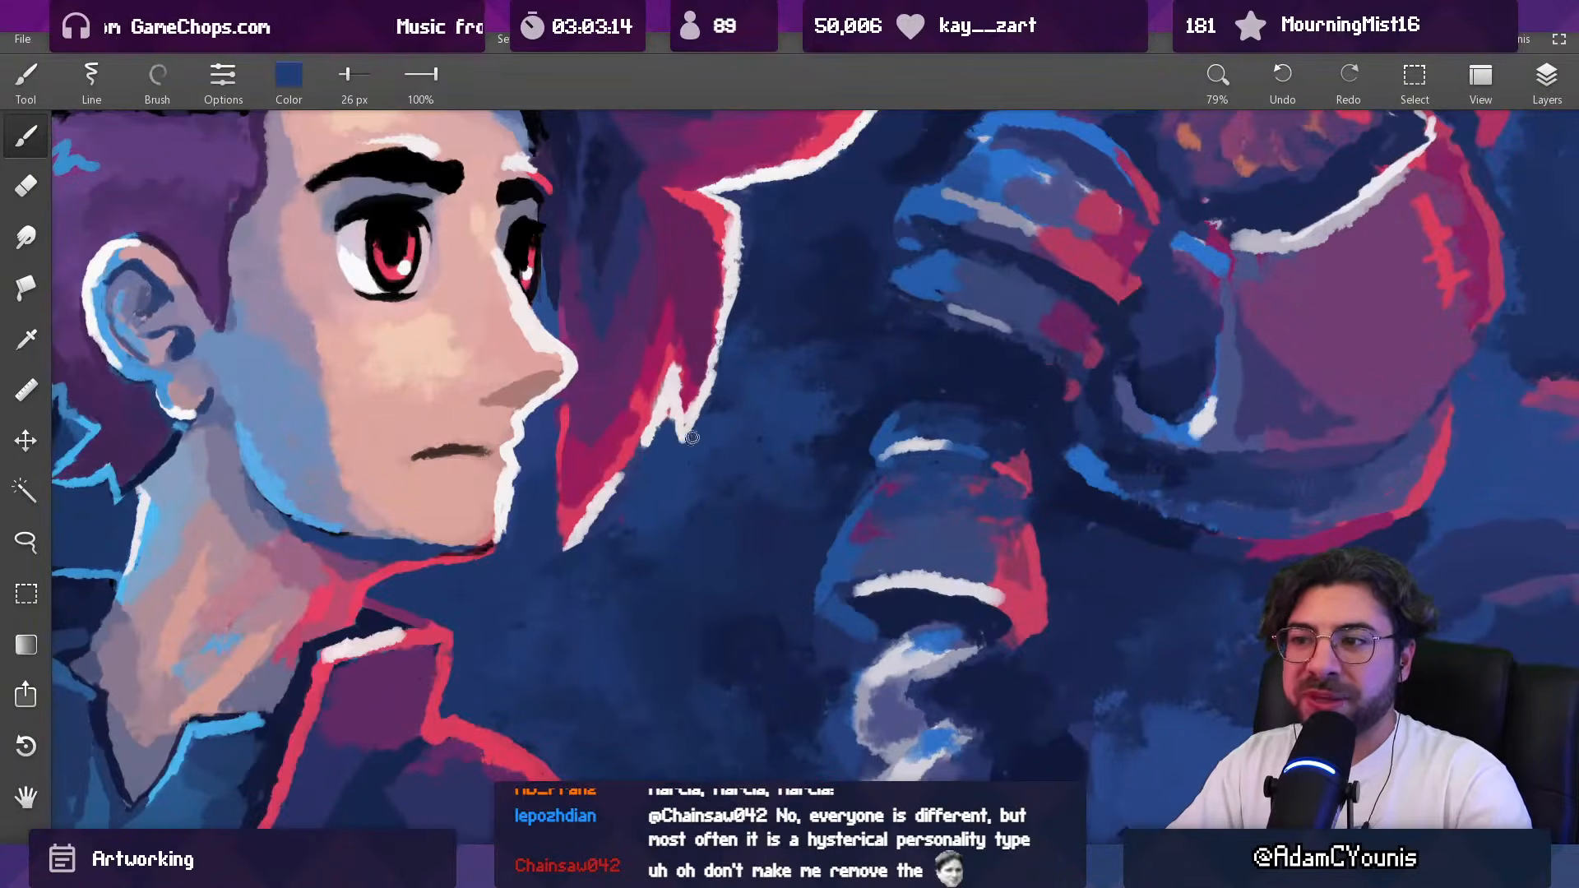
scroll(732, 398, down, 8)
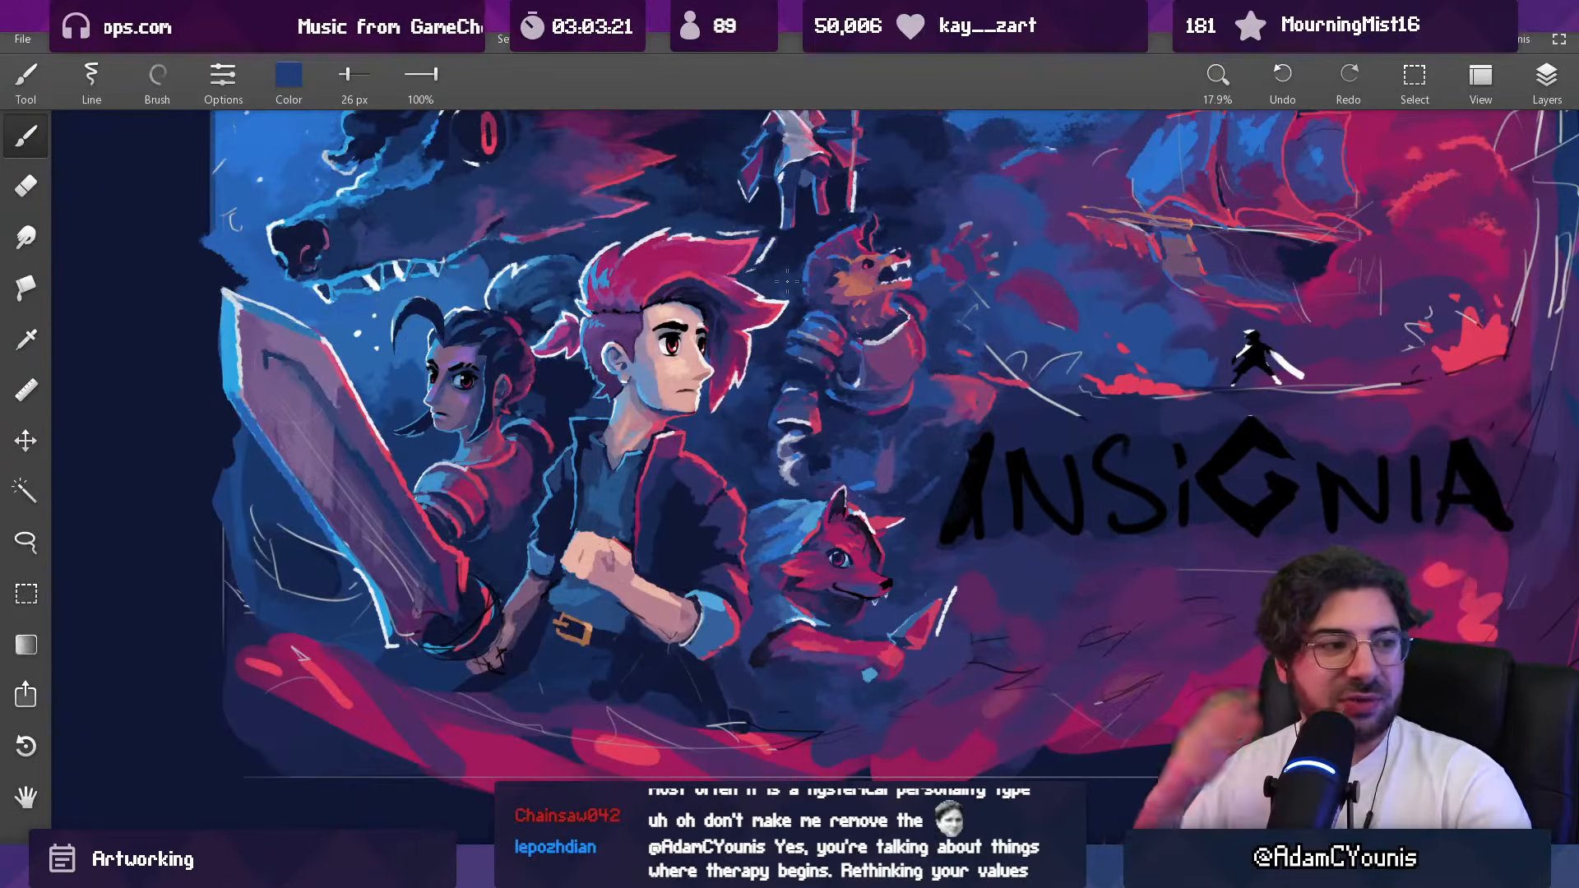
Step: Refine the outer contour of the pale curl below the beast's forearm guard with 26 px and 33 px brushes
mouse_move(796, 452)
mouse_down()
mouse_move(829, 314)
mouse_move(756, 319)
mouse_up()
alt+click(744, 404)
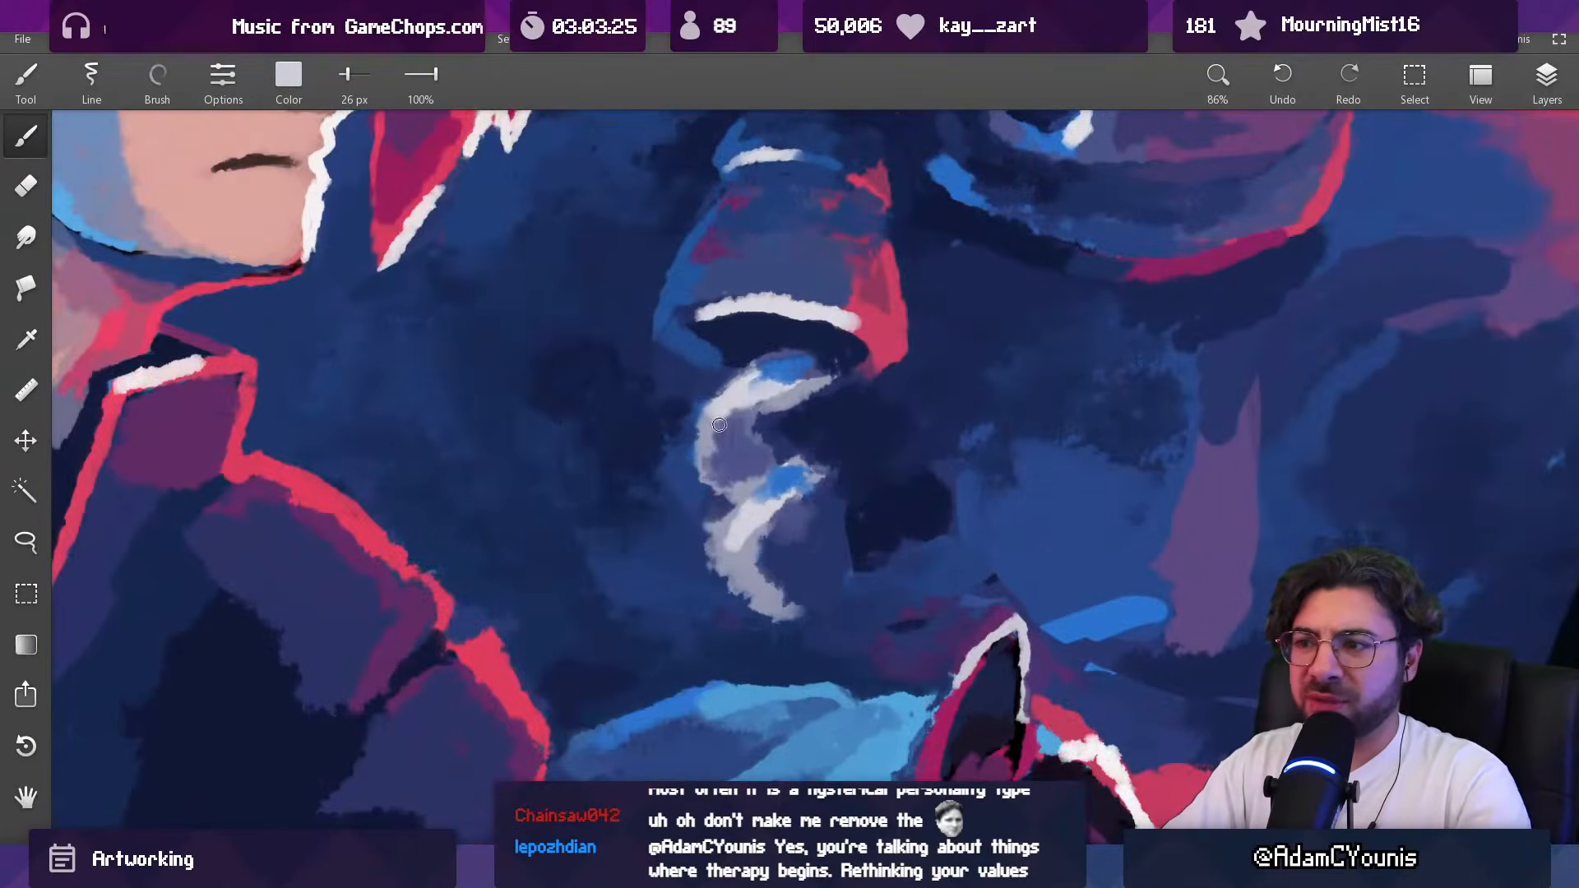
alt+click(708, 524)
key(])
drag(706, 518, 700, 573)
alt+click(690, 540)
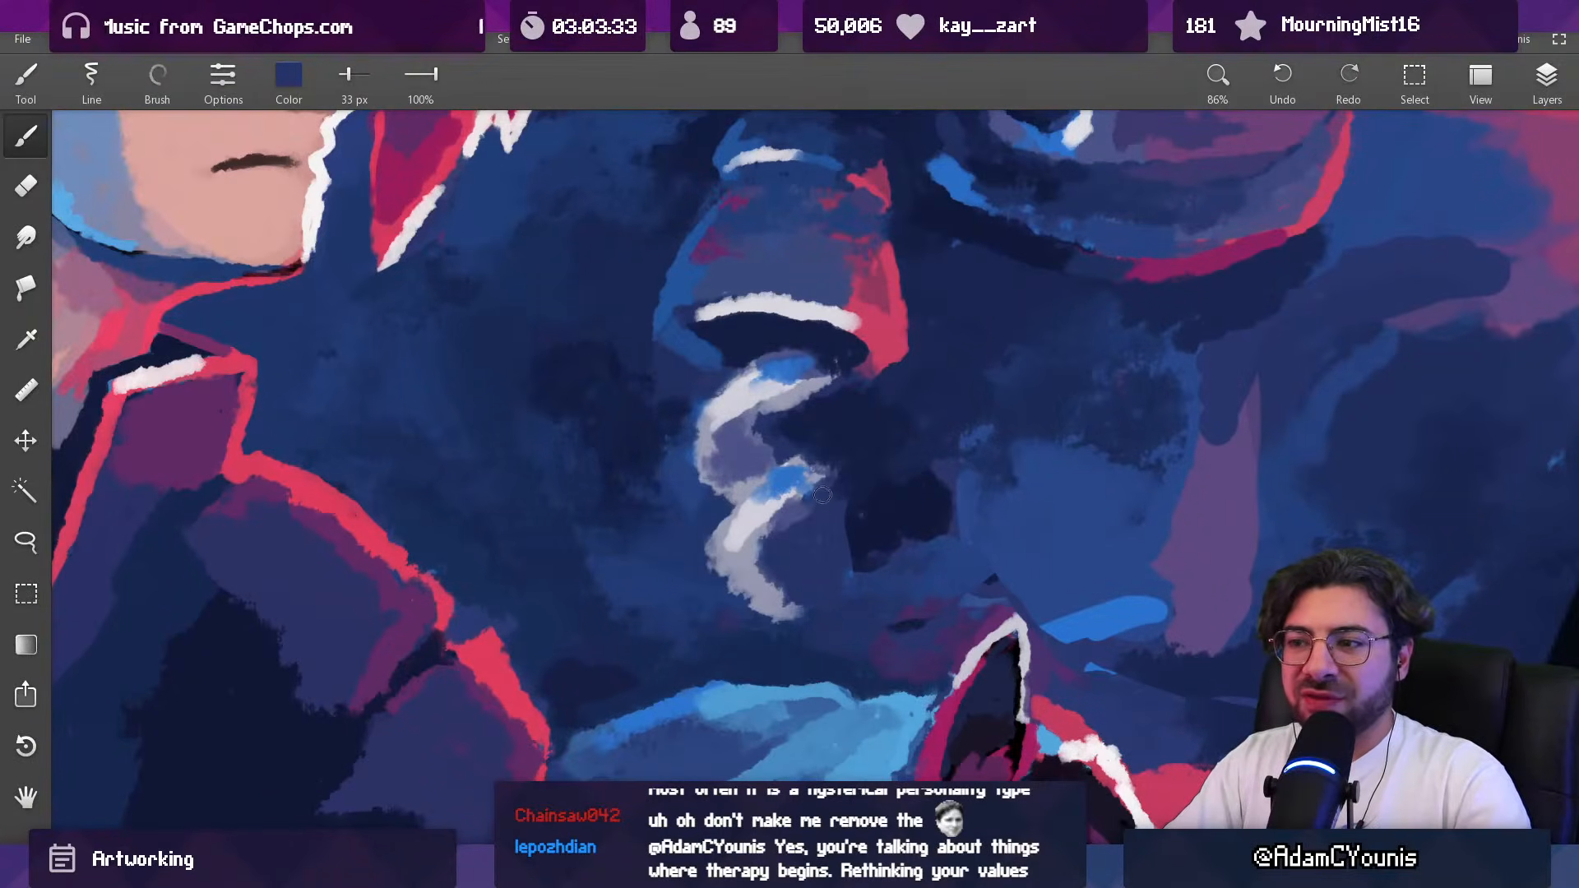
Step: Paint pale grey highlights on the upper bends of the curl below the forearm guard with a 33 px brush
scroll(822, 496, down, 7)
scroll(839, 496, up, 7)
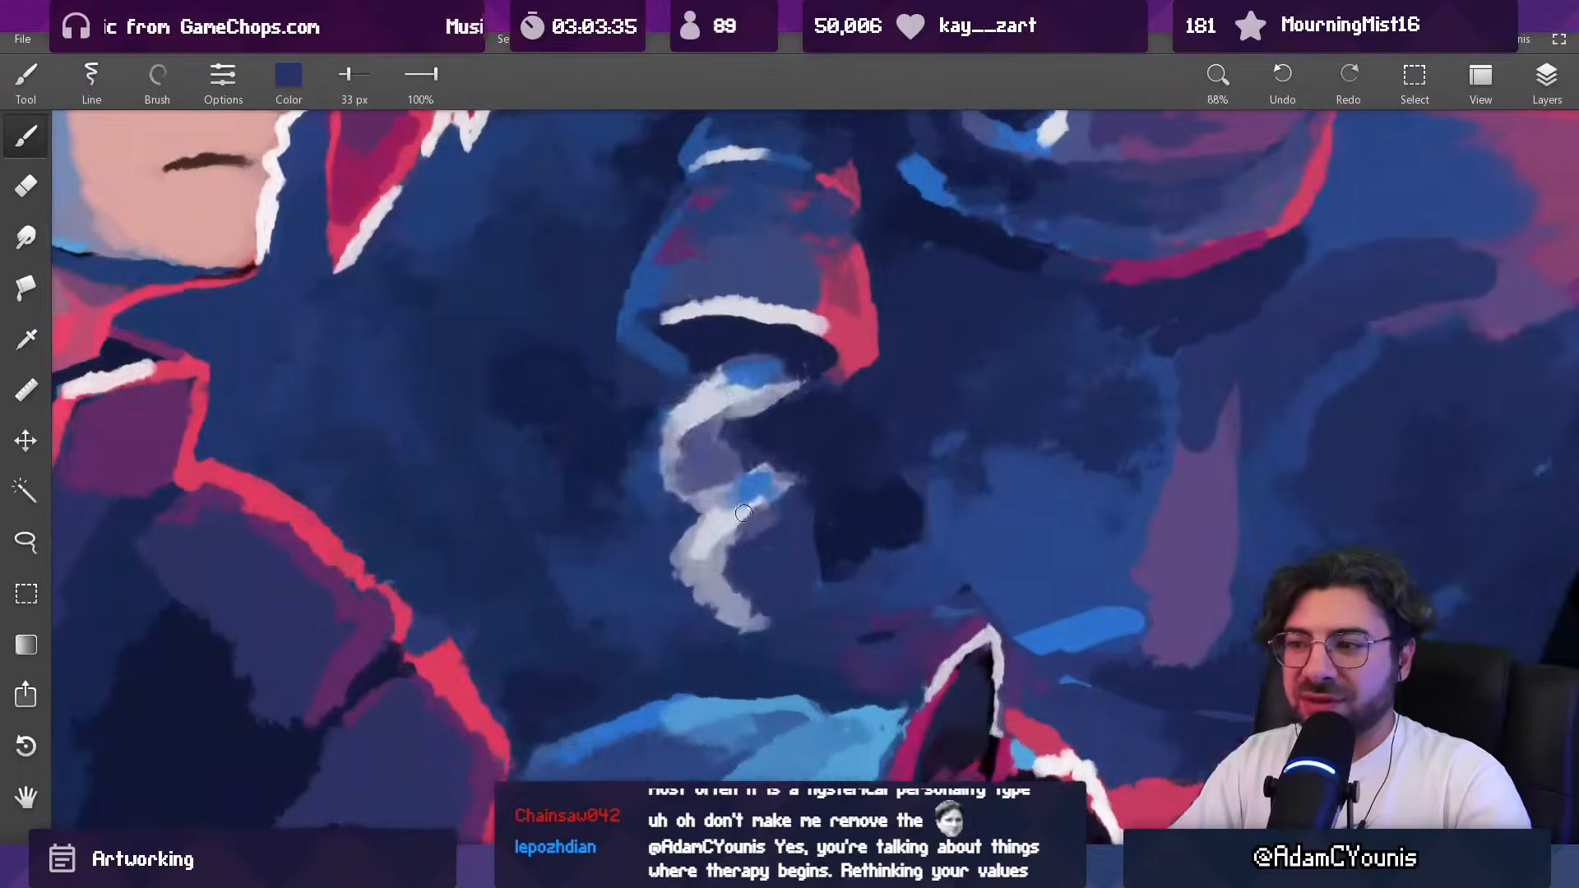
alt+click(780, 478)
alt+click(781, 476)
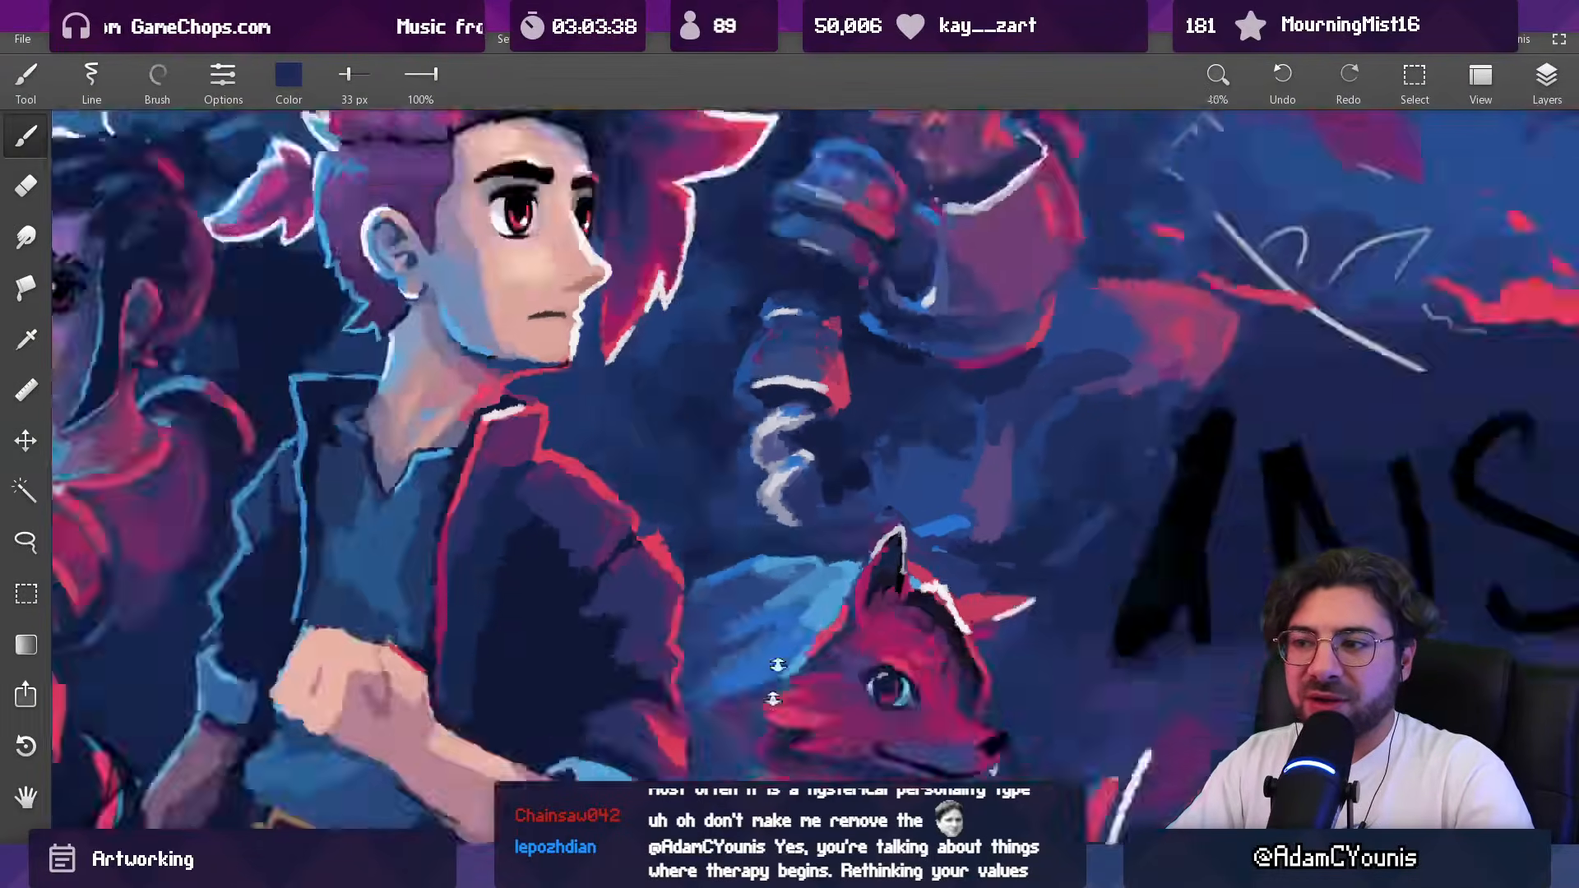
scroll(804, 482, down, 6)
drag(804, 482, 652, 556)
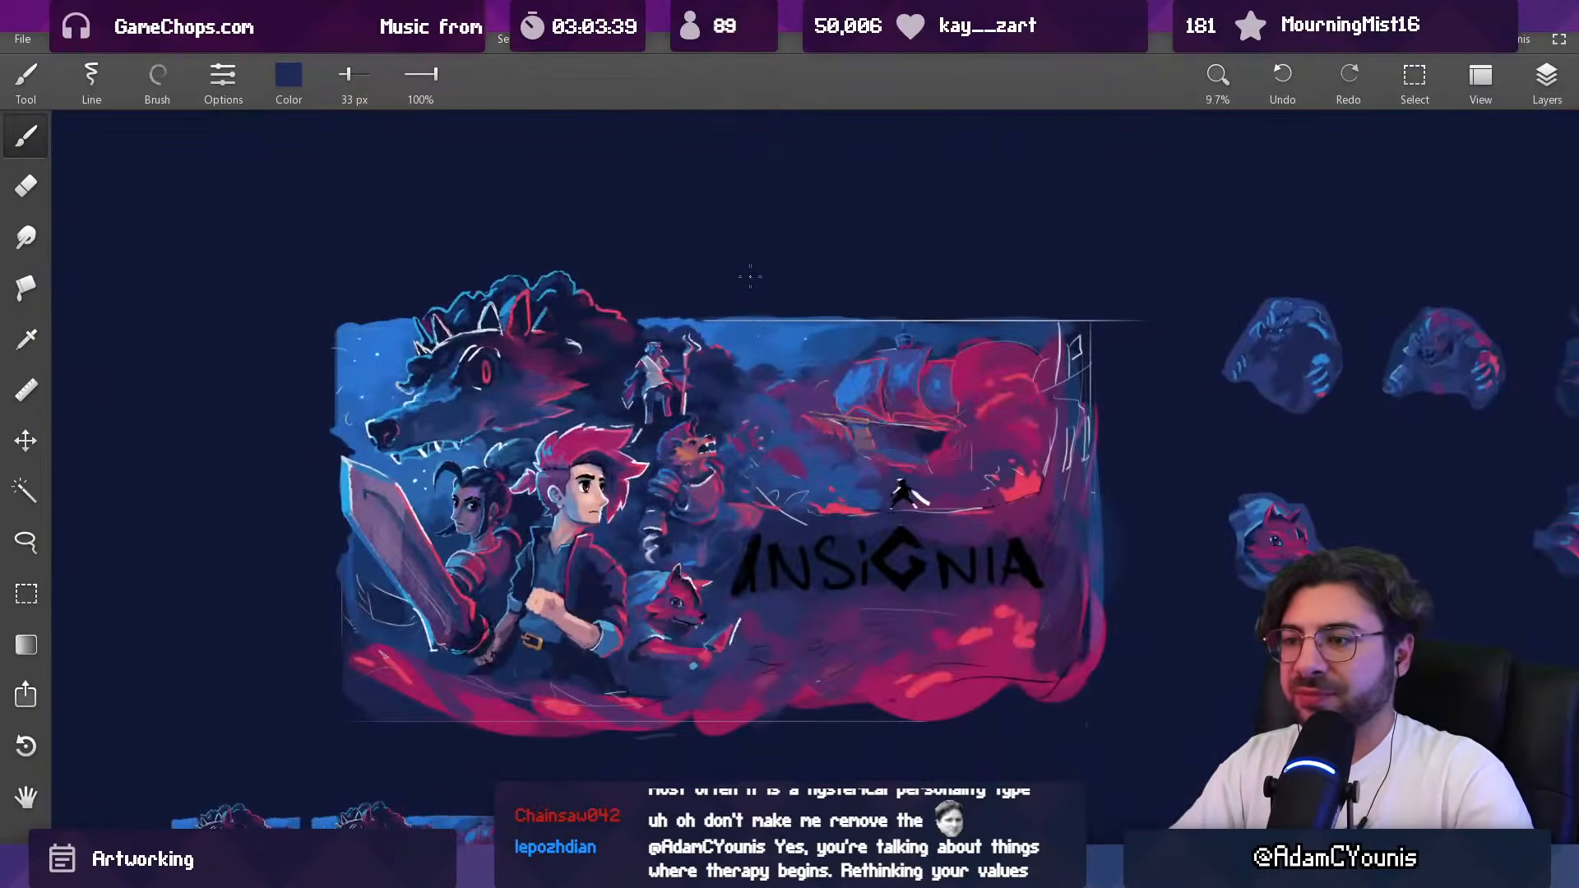
Step: Touch up the forearm guard's lower edges in sampled blue and maroon with 33 px and 49 px brushes
scroll(701, 494, up, 6)
alt+click(531, 524)
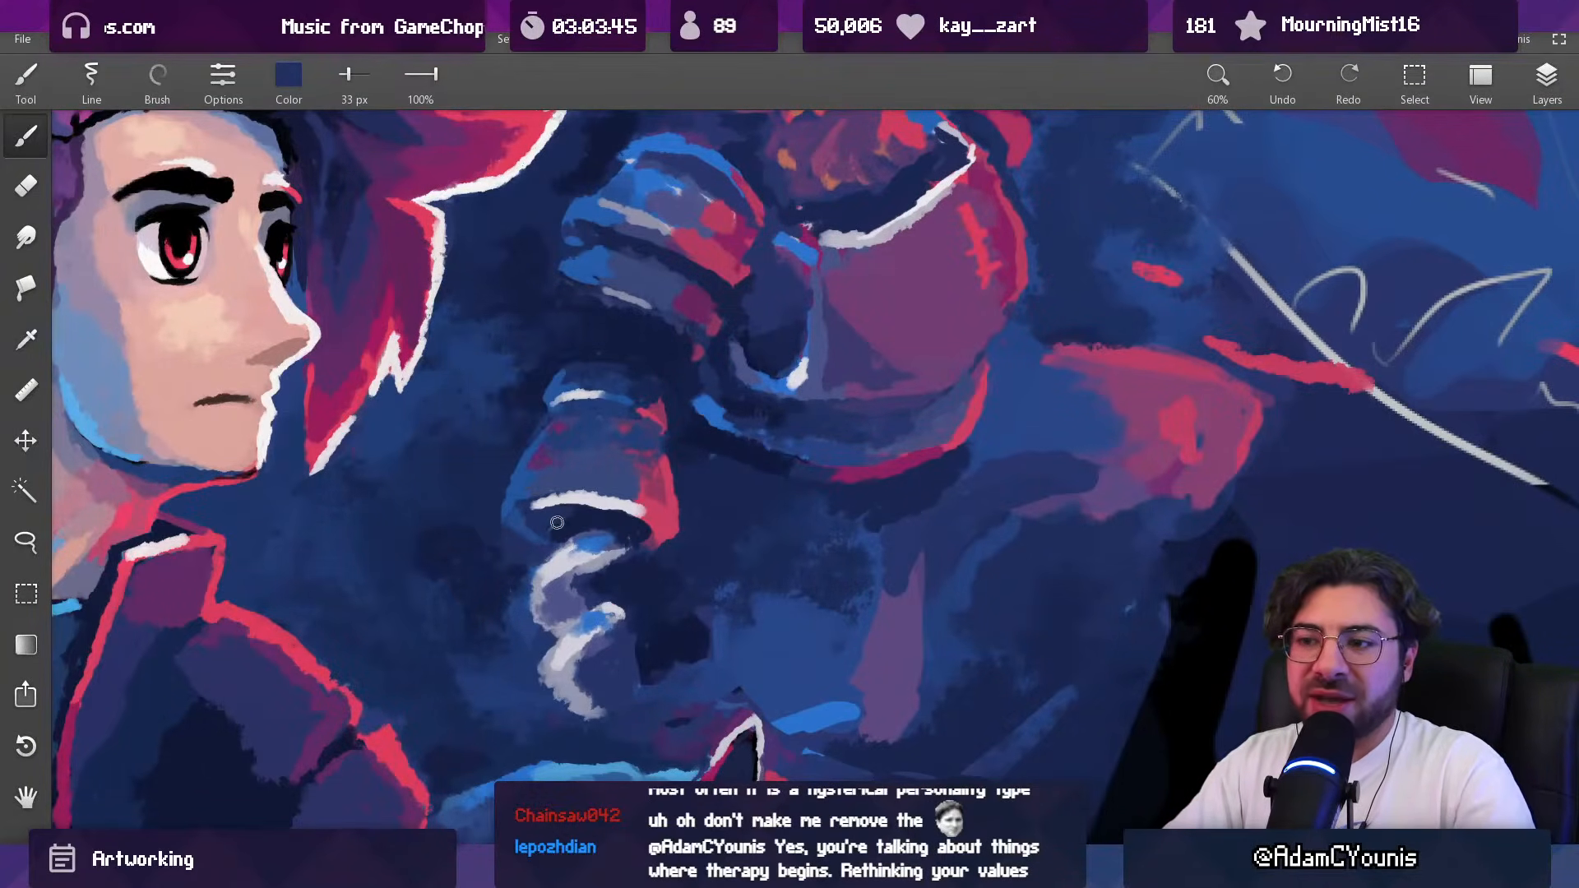
alt+click(525, 508)
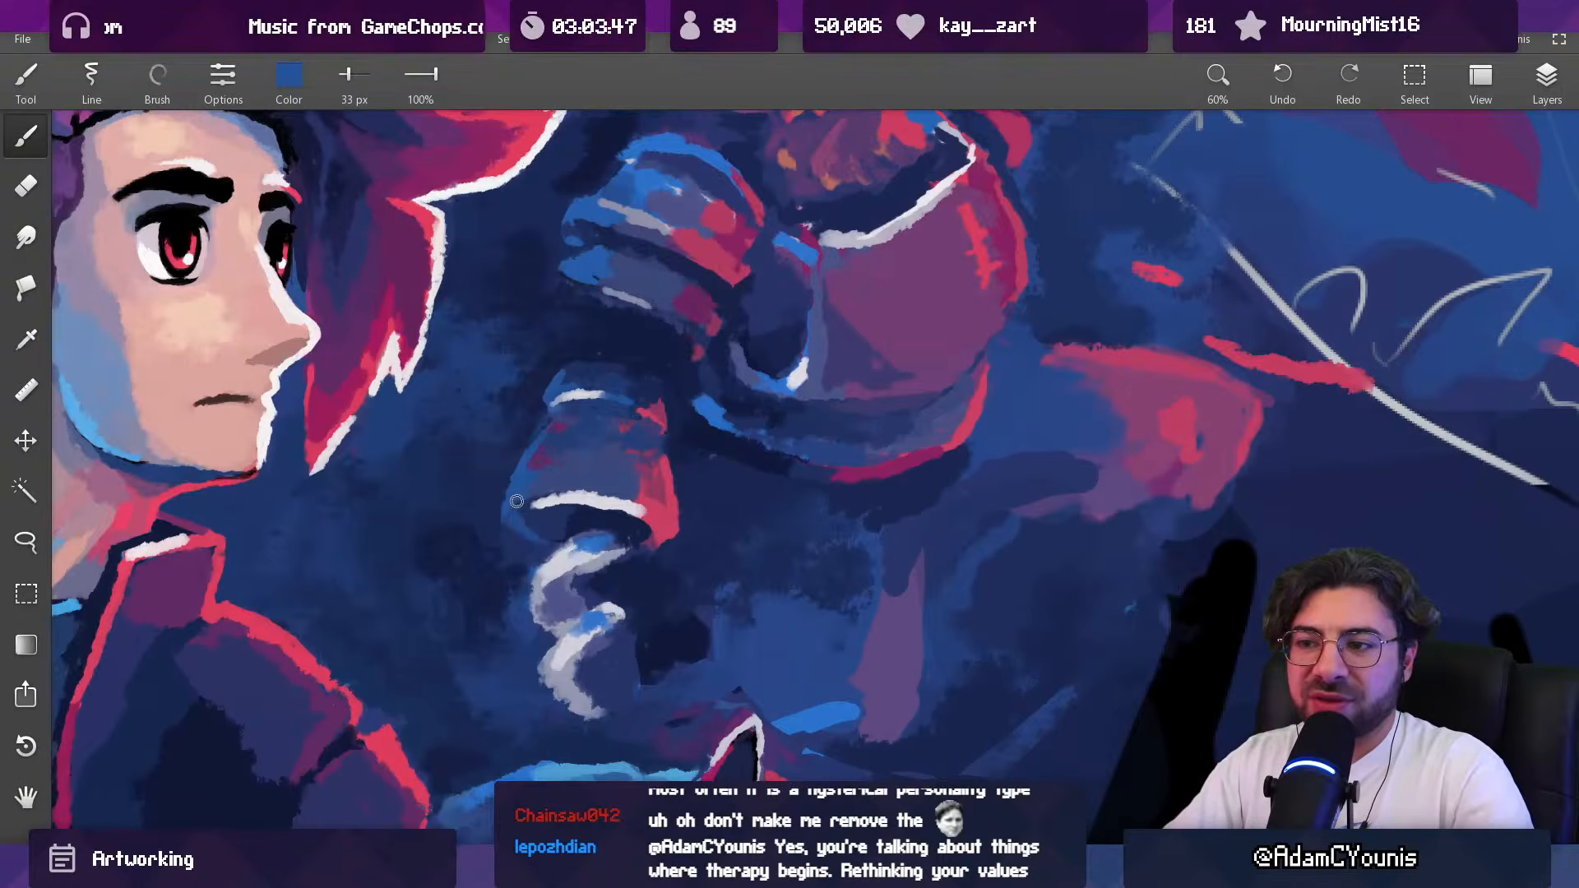
drag(663, 538, 645, 536)
key(bracketright)
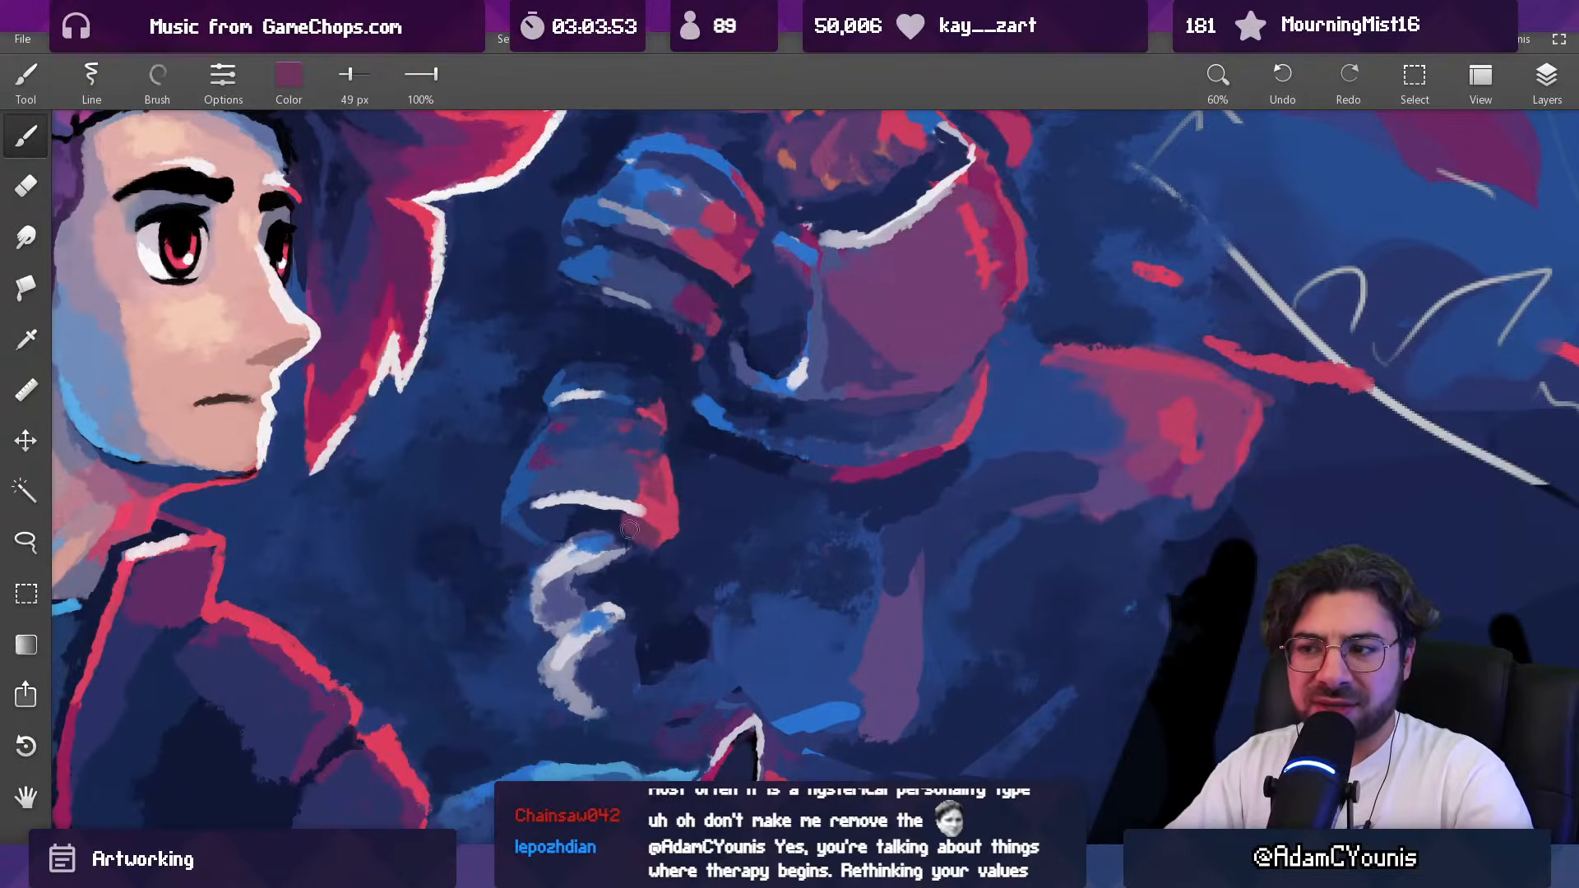
Step: Deepen the shadow around the forearm guard's lower rim in sampled navy with a 49 px brush
alt+click(615, 521)
alt+click(585, 517)
drag(641, 480, 638, 593)
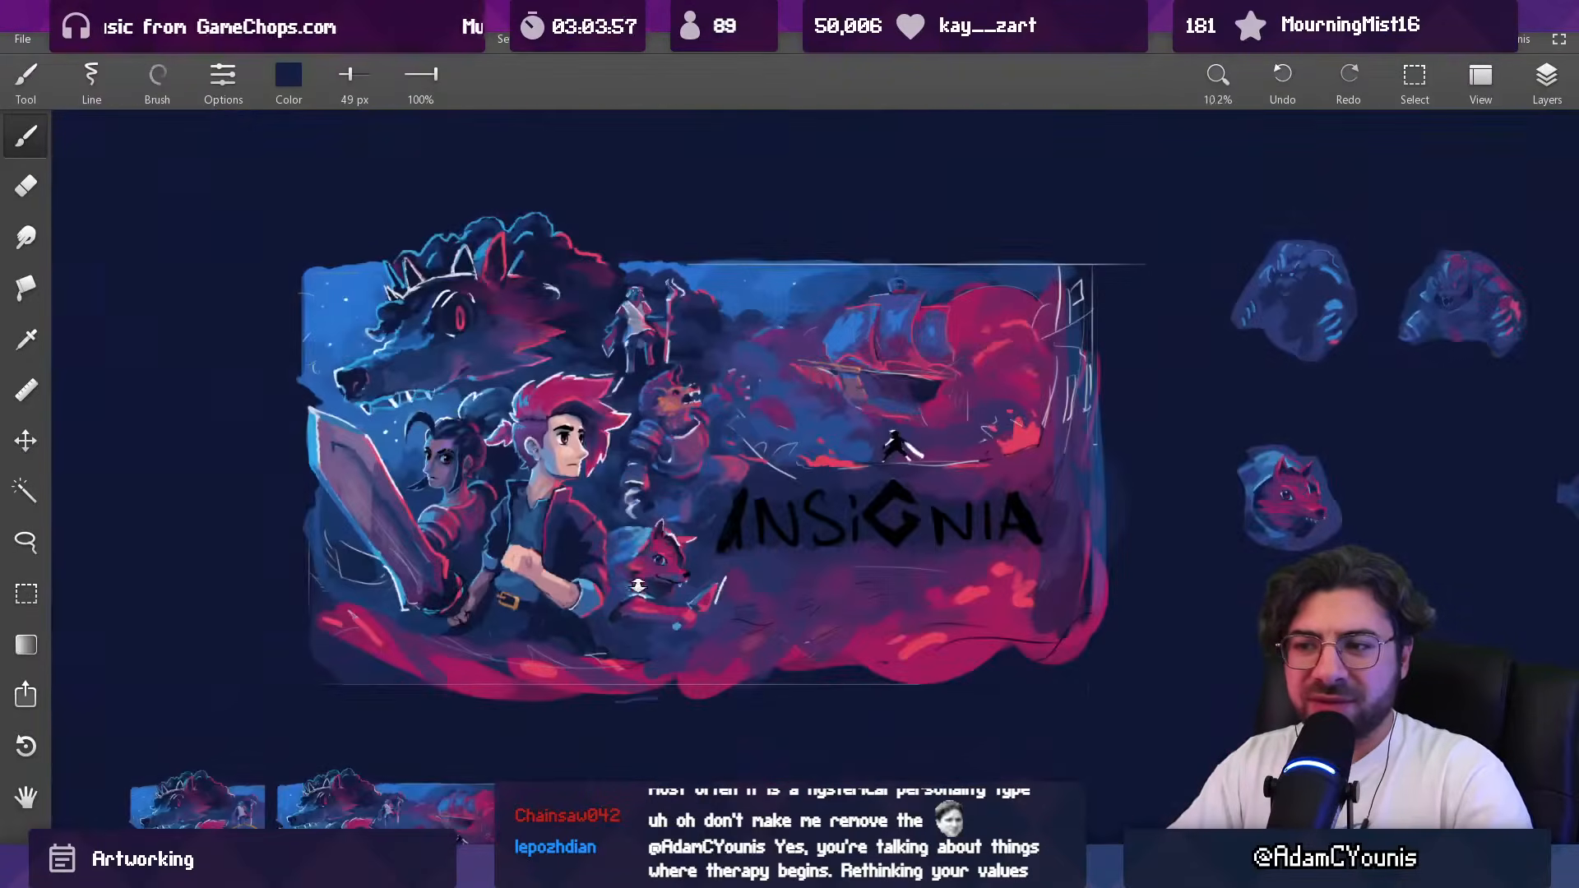
drag(647, 489, 623, 259)
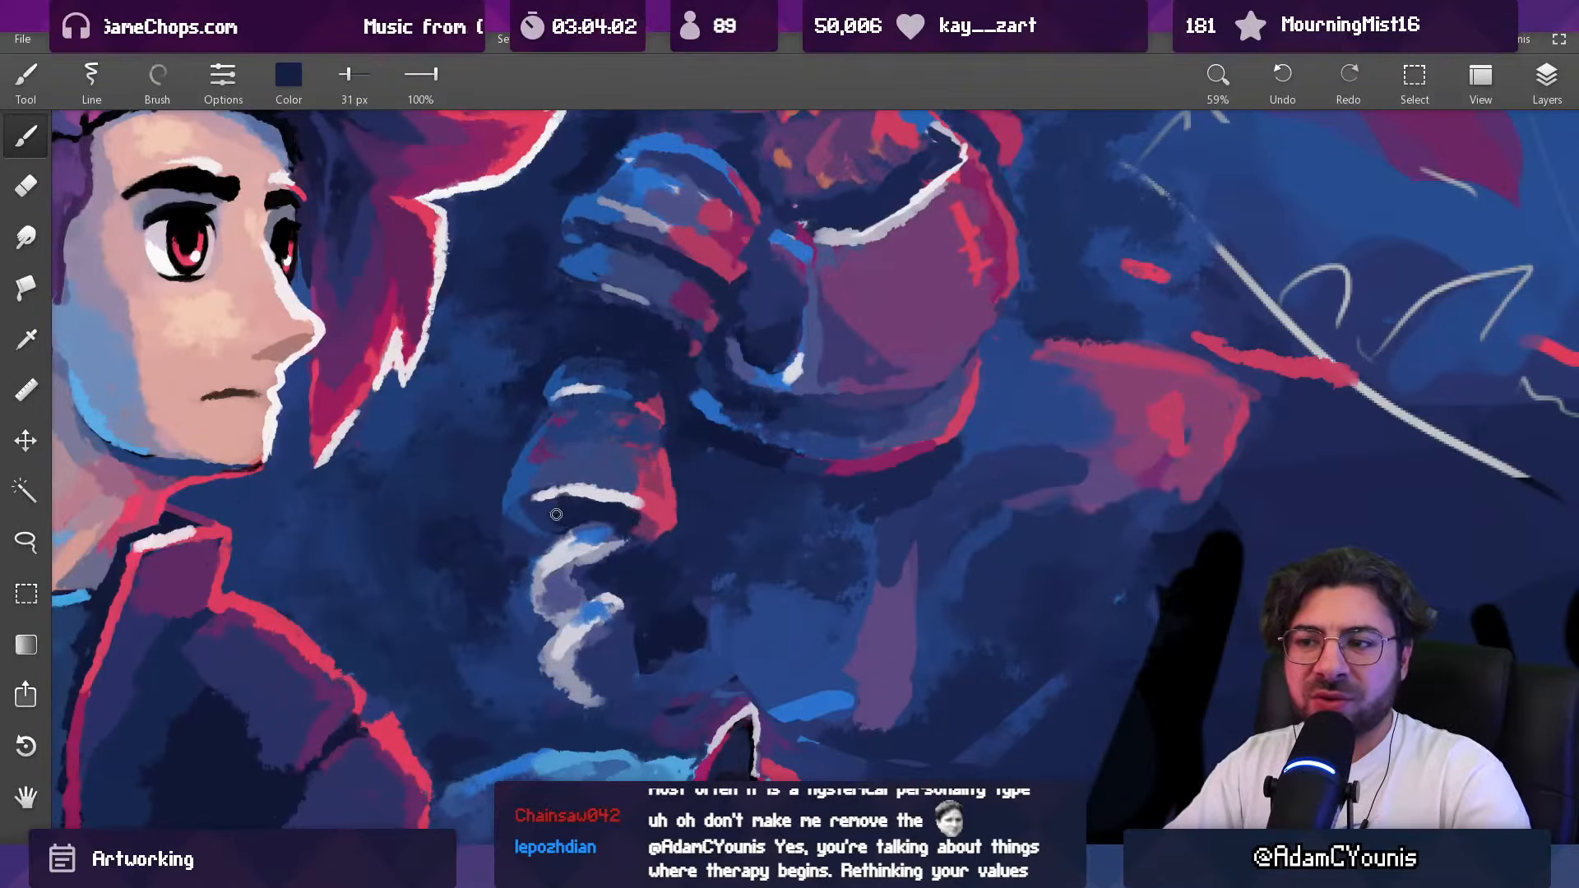
Step: Refine the forearm guard's white lower rim and dark opening in sampled colours with a 31 px brush
alt+click(580, 480)
alt+click(645, 494)
drag(635, 495, 646, 512)
alt+click(621, 498)
drag(697, 454, 689, 723)
drag(744, 408, 713, 430)
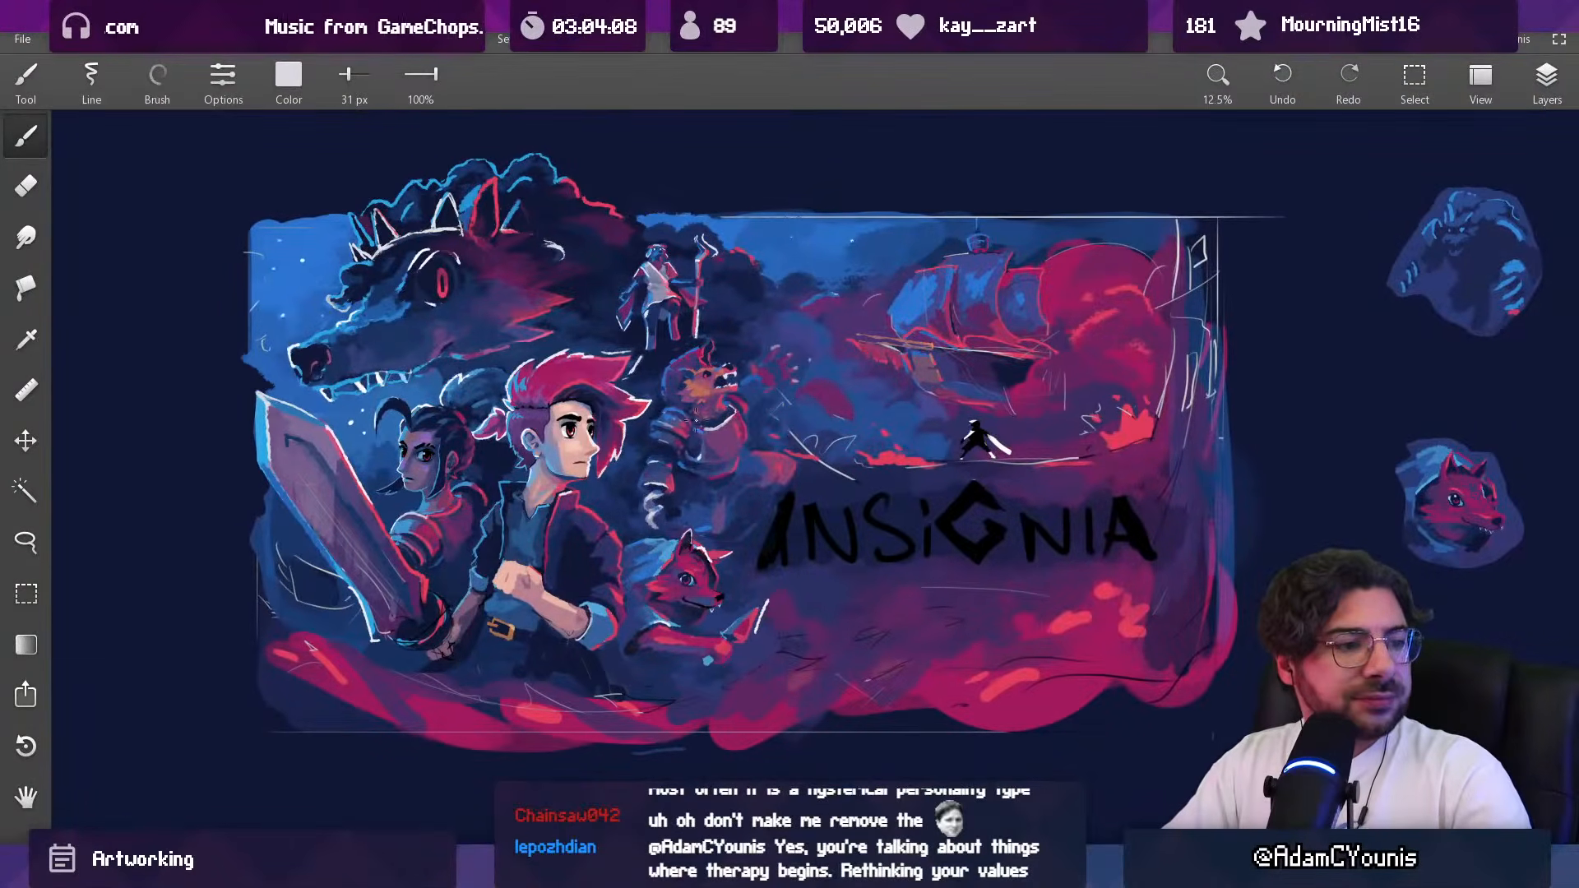
Step: Rework the upper end of the forearm guard and its surroundings in sampled navy with 31, 41 and 28 px brushes
drag(653, 471, 709, 447)
drag(747, 519, 731, 304)
alt+click(706, 426)
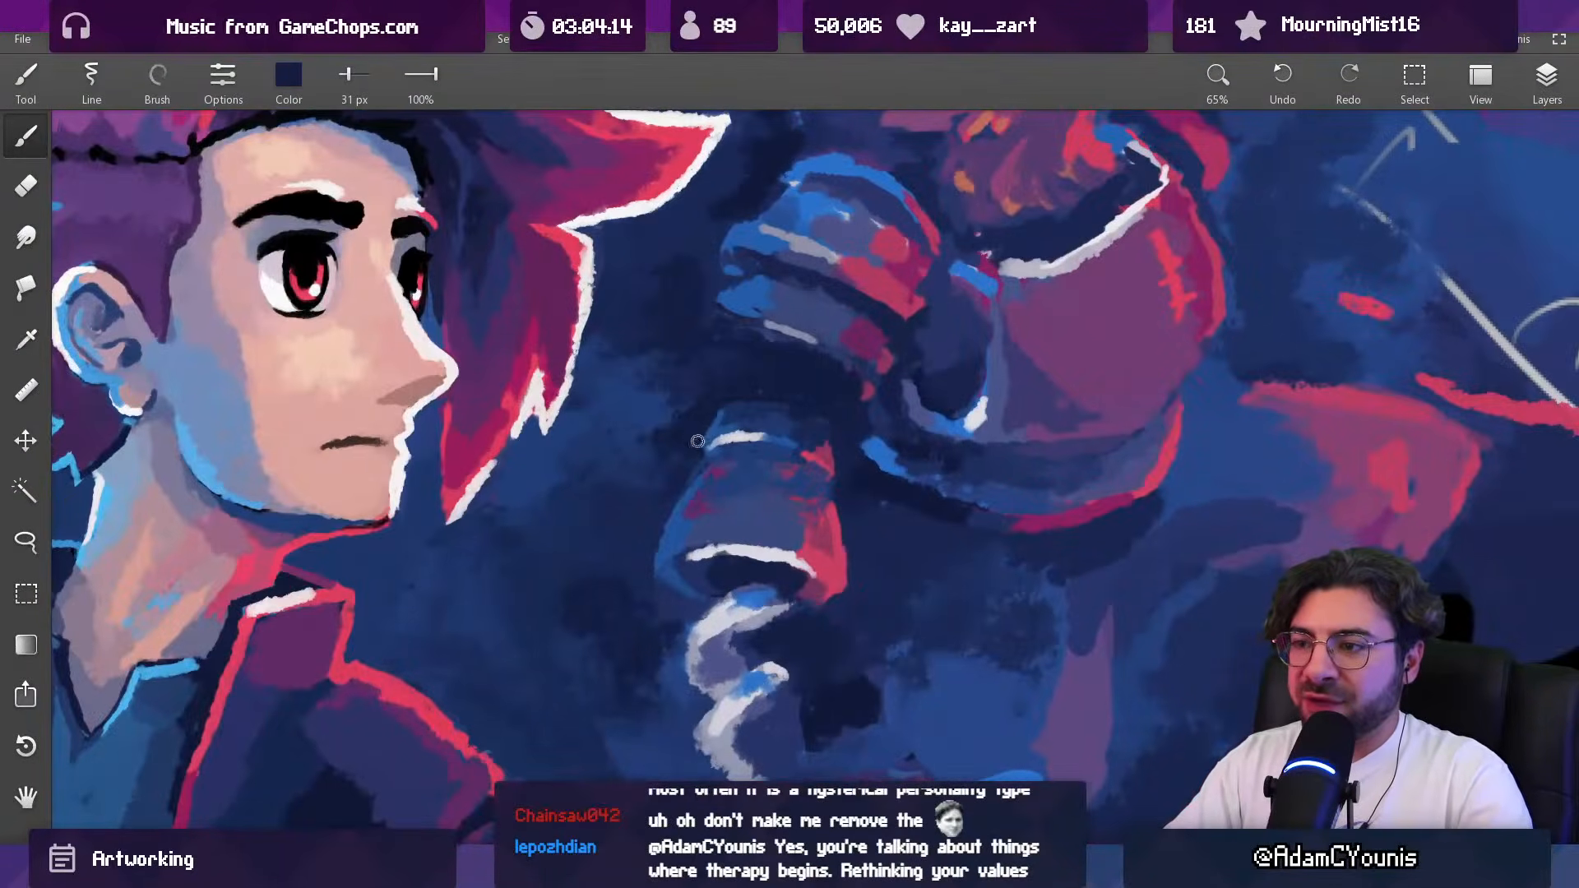
key(])
key([)
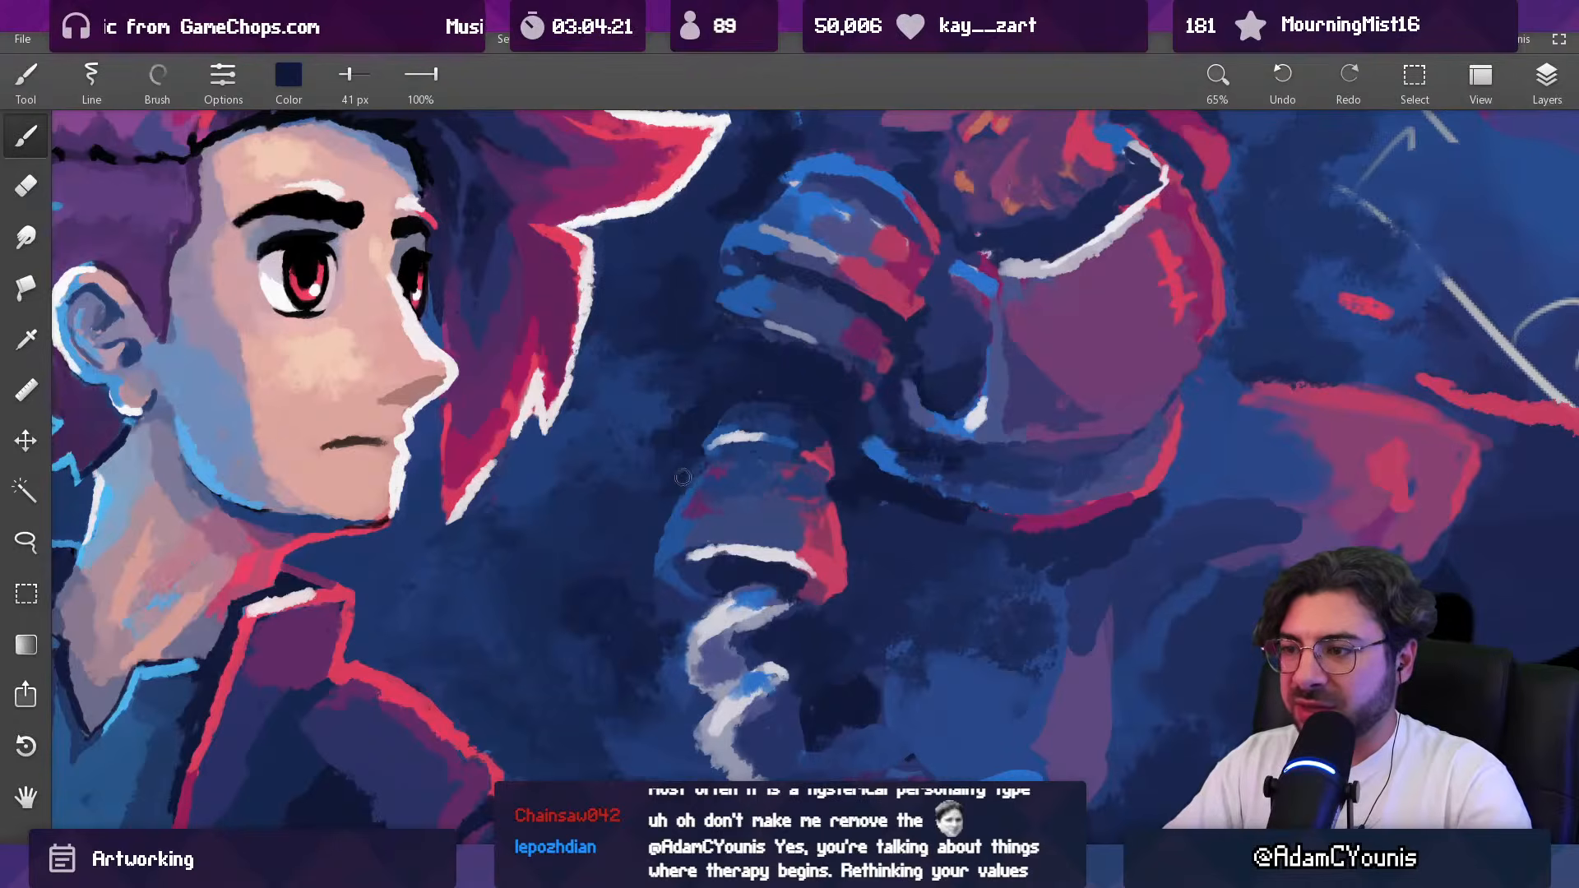
key([)
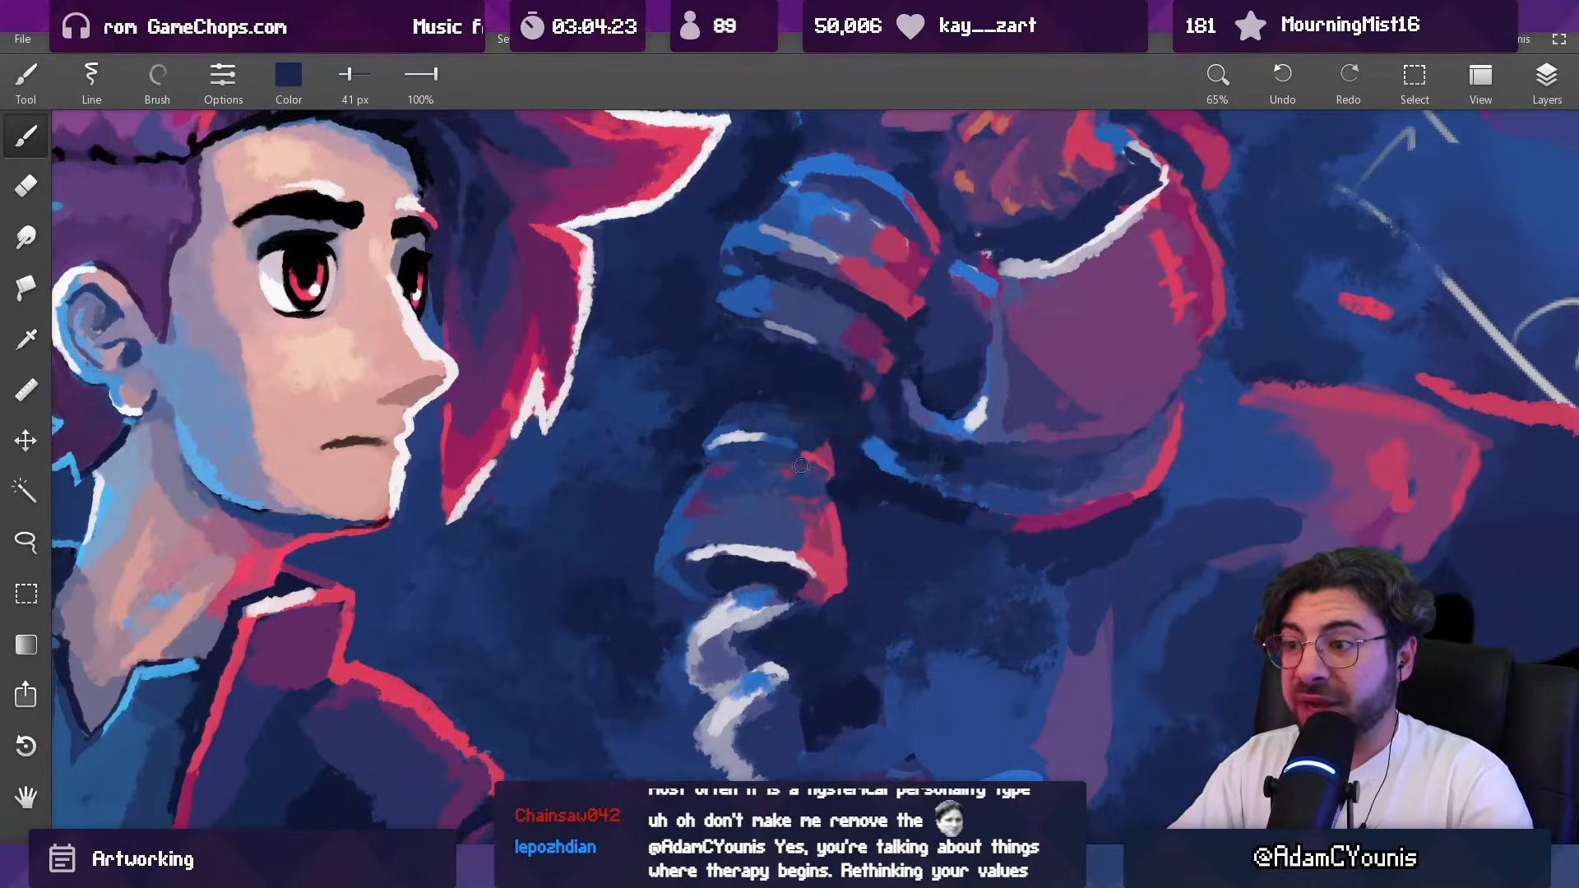
key([)
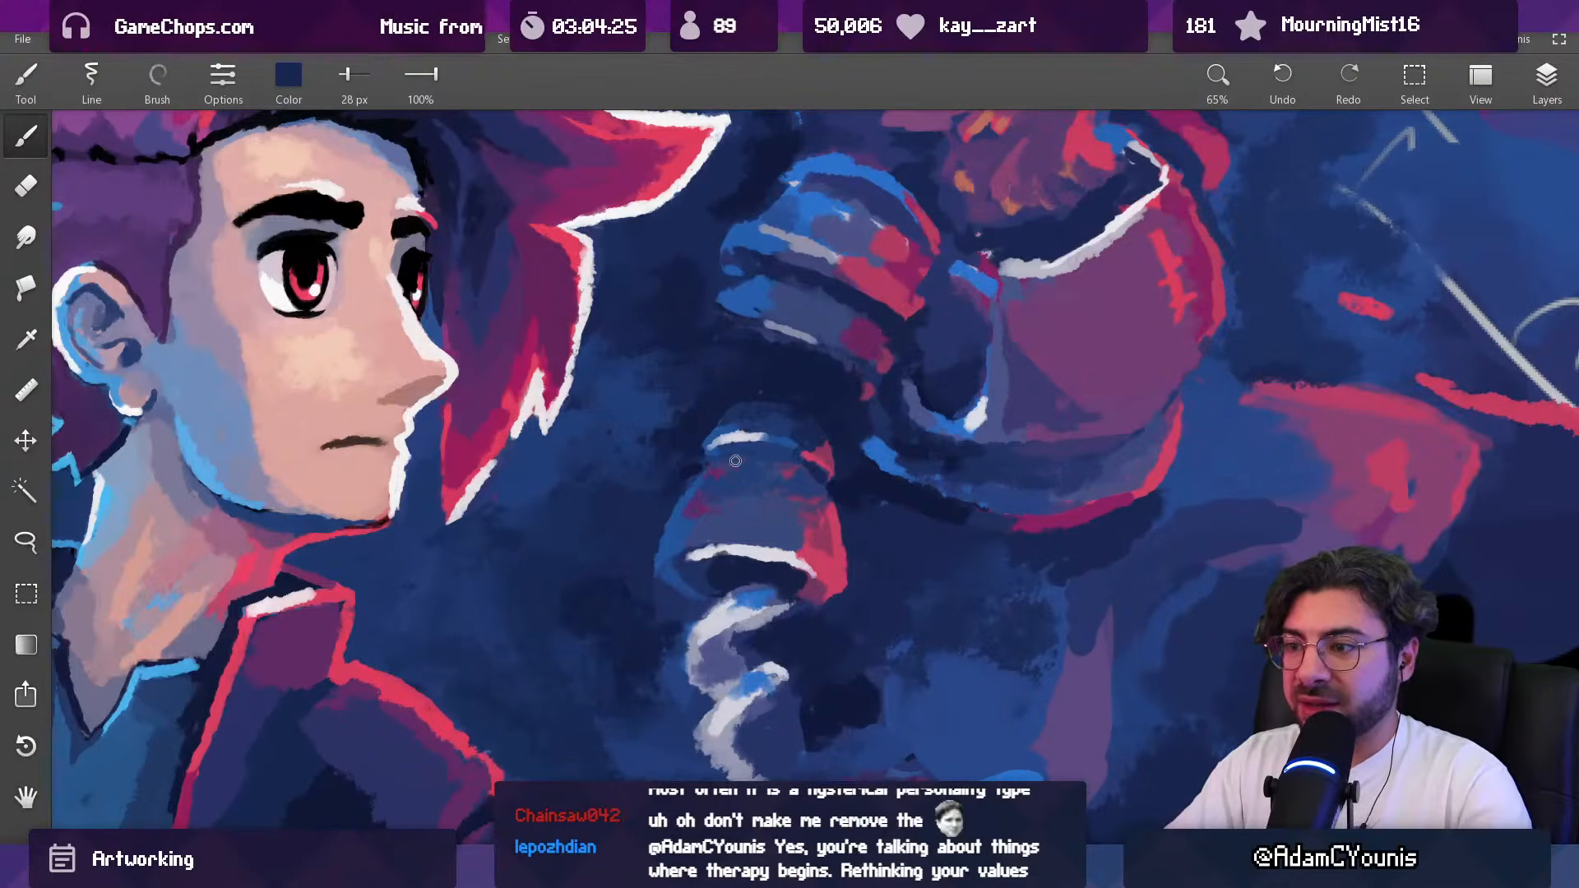
Step: Cover the area beside the pale curl in sampled navy with a brush enlarged to 156 px
drag(790, 460, 802, 348)
drag(782, 512, 777, 563)
alt+click(752, 562)
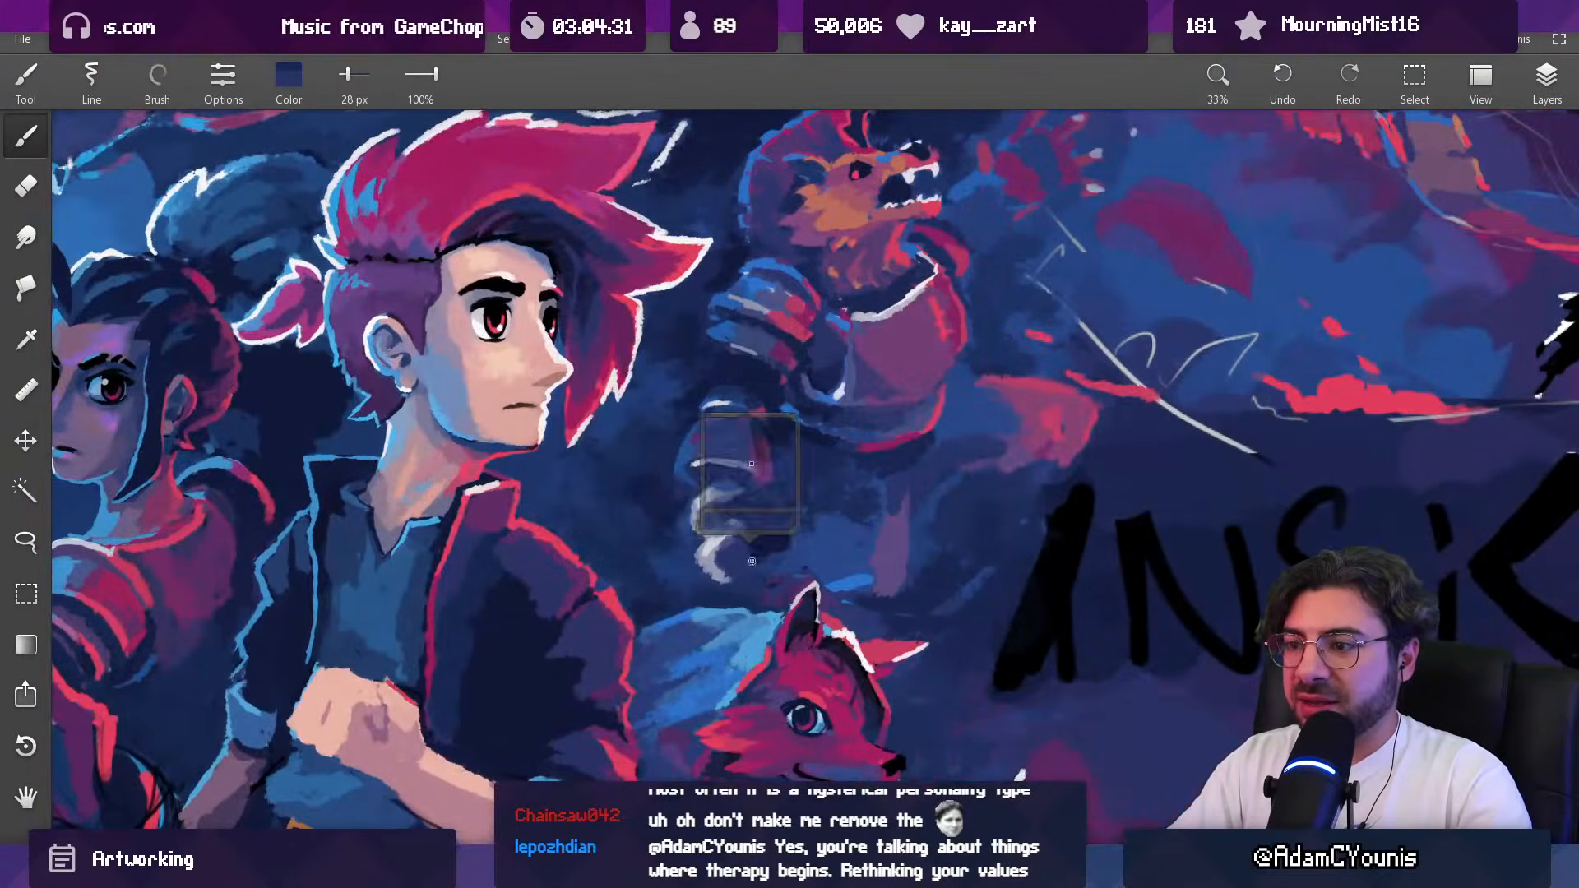
key(])
key(])
key(])
key(])
key(])
key(])
alt+click(776, 539)
key(])
key(])
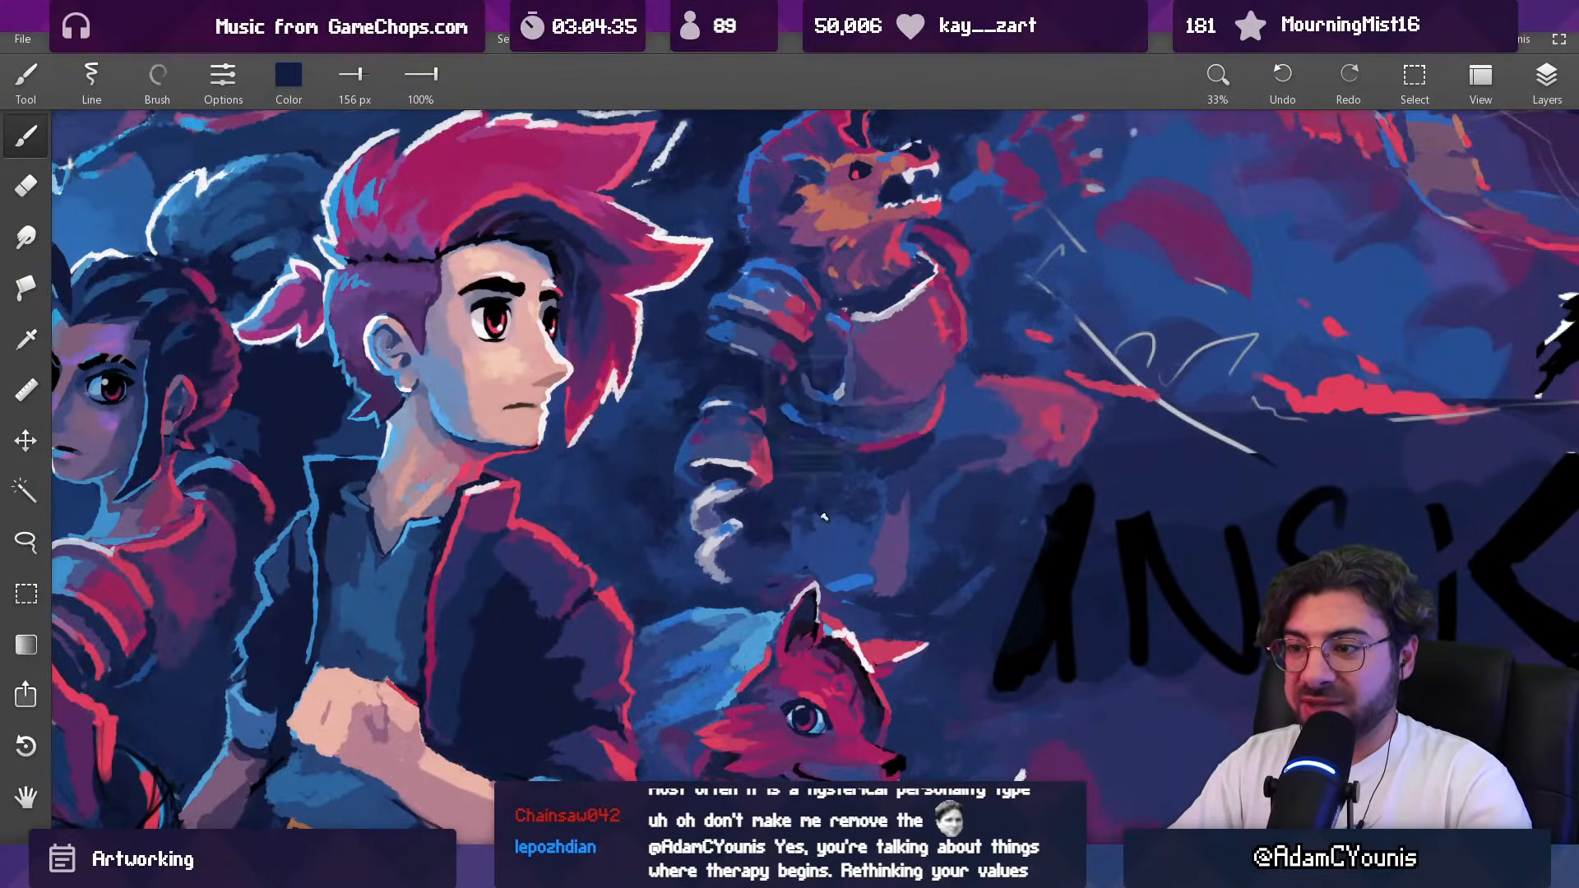
Step: Darken the blue patch between the pale curl and the beast's lower body in sampled navy with a 156 px brush
drag(779, 491, 749, 456)
alt+click(788, 507)
alt+click(778, 510)
drag(776, 522, 766, 540)
alt+click(793, 549)
Step: Paint over the bright blue stroke above the fox's ear in sampled navy with an 89 px brush
key([)
key([)
key([)
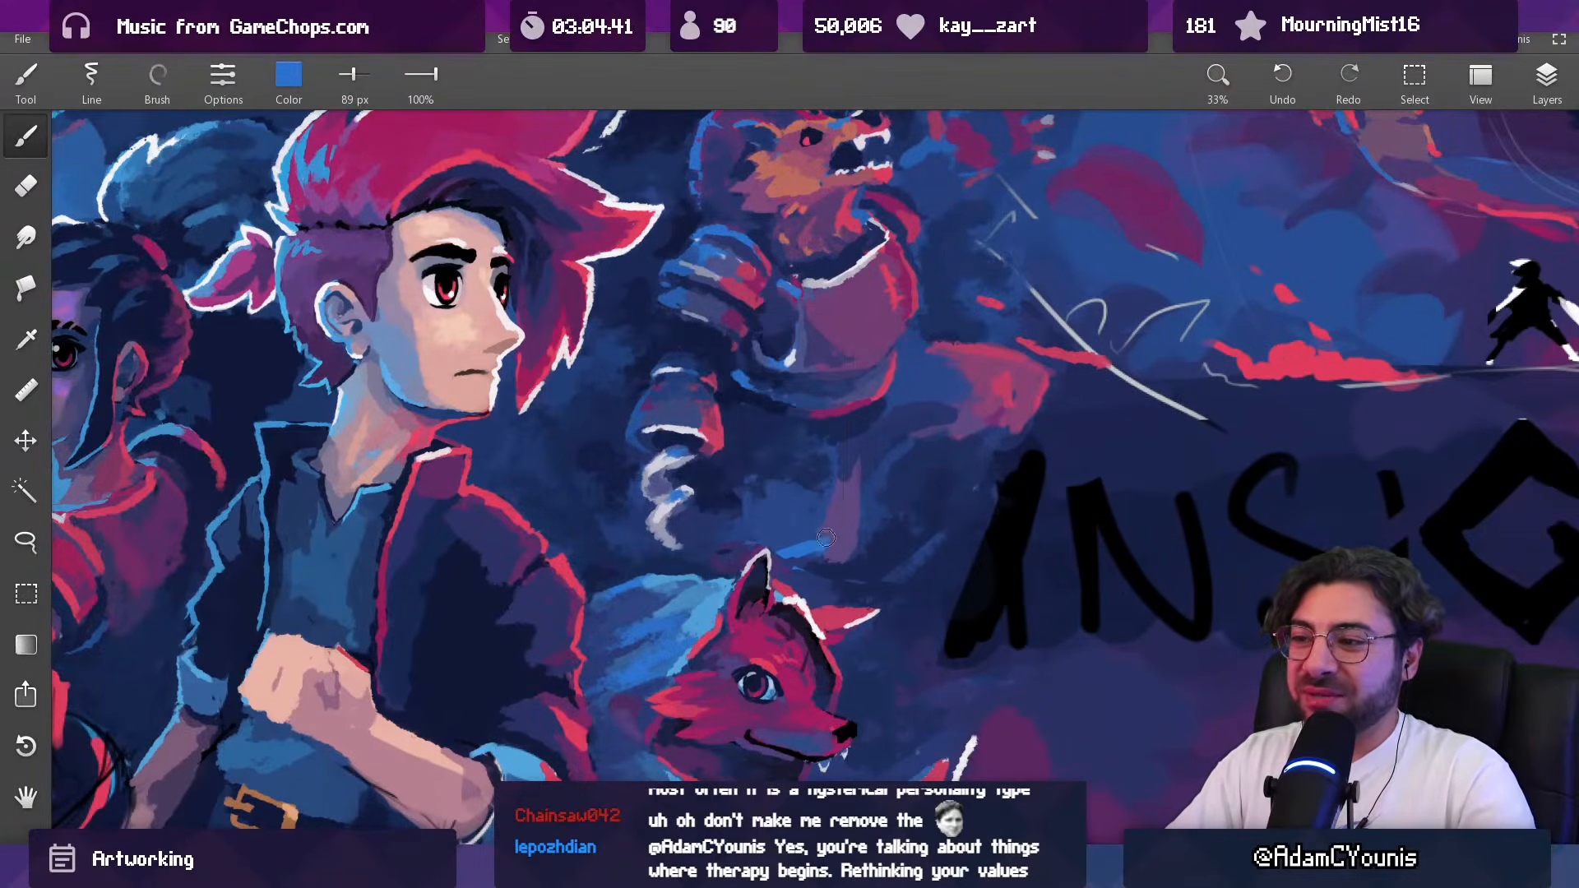
alt+click(818, 578)
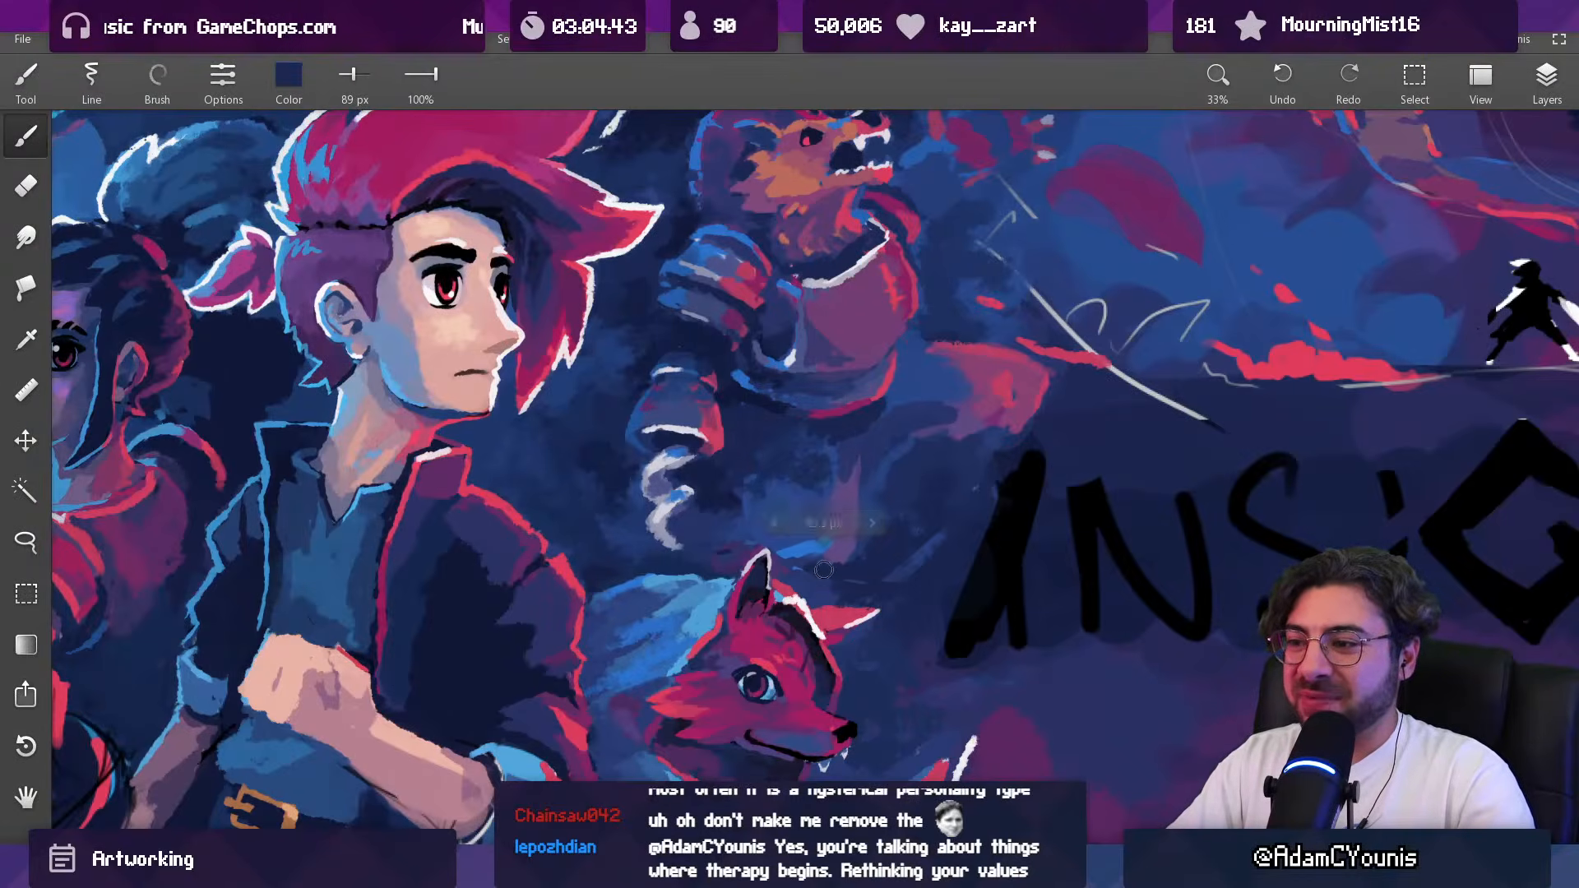
alt+click(841, 549)
alt+click(830, 536)
drag(833, 530, 838, 483)
Step: Repaint the rim light above the fox's ear in sampled bright blue with a 43 px brush and trim its edge in navy
alt+click(803, 550)
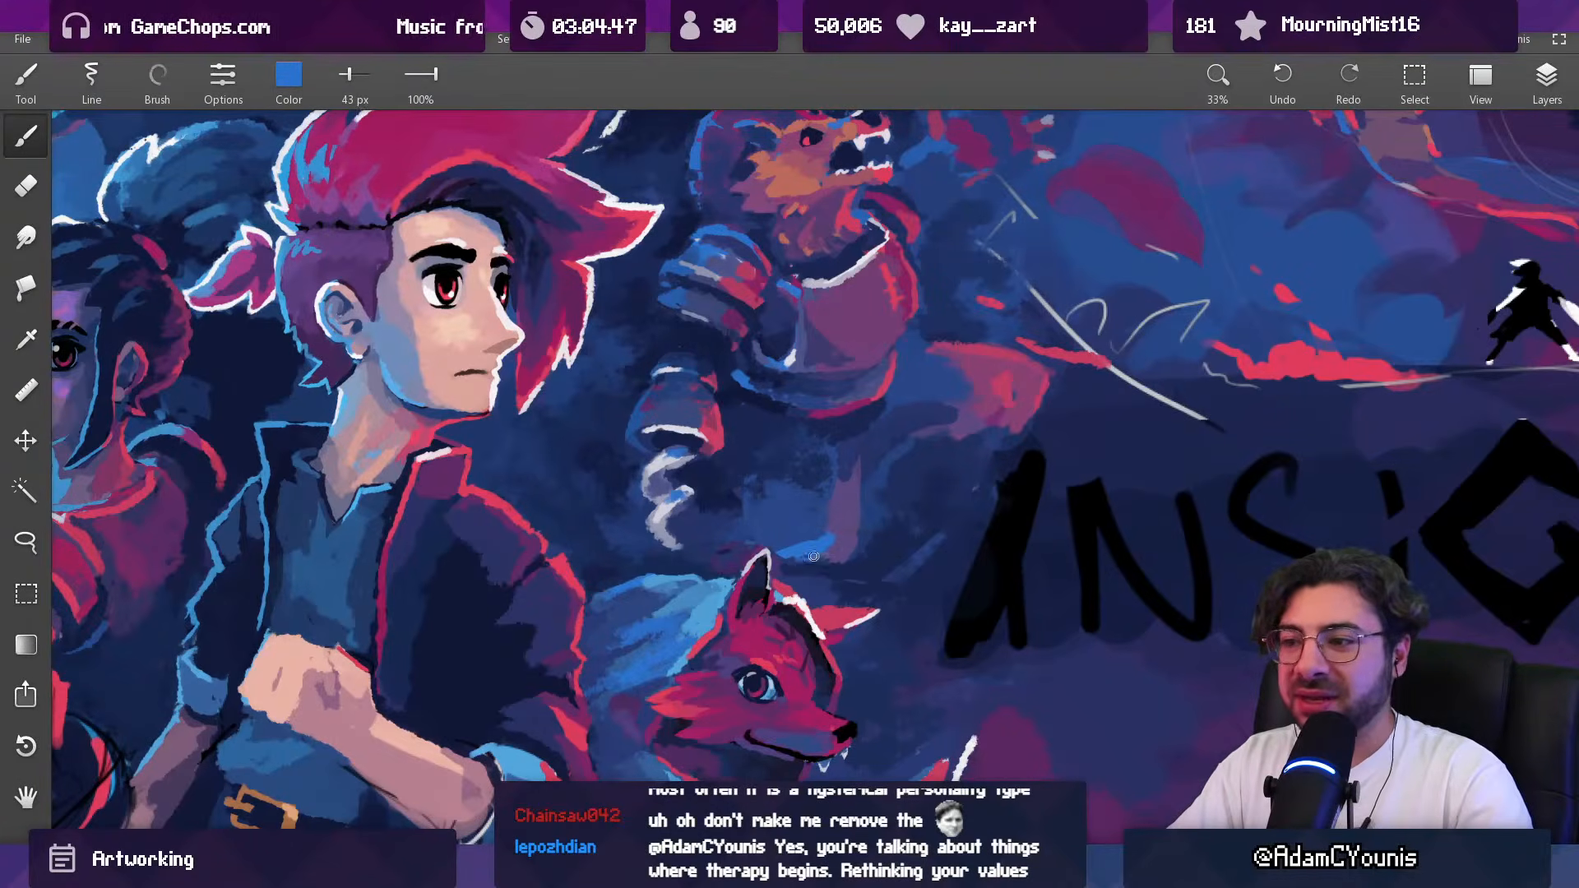
alt+click(842, 536)
alt+click(817, 548)
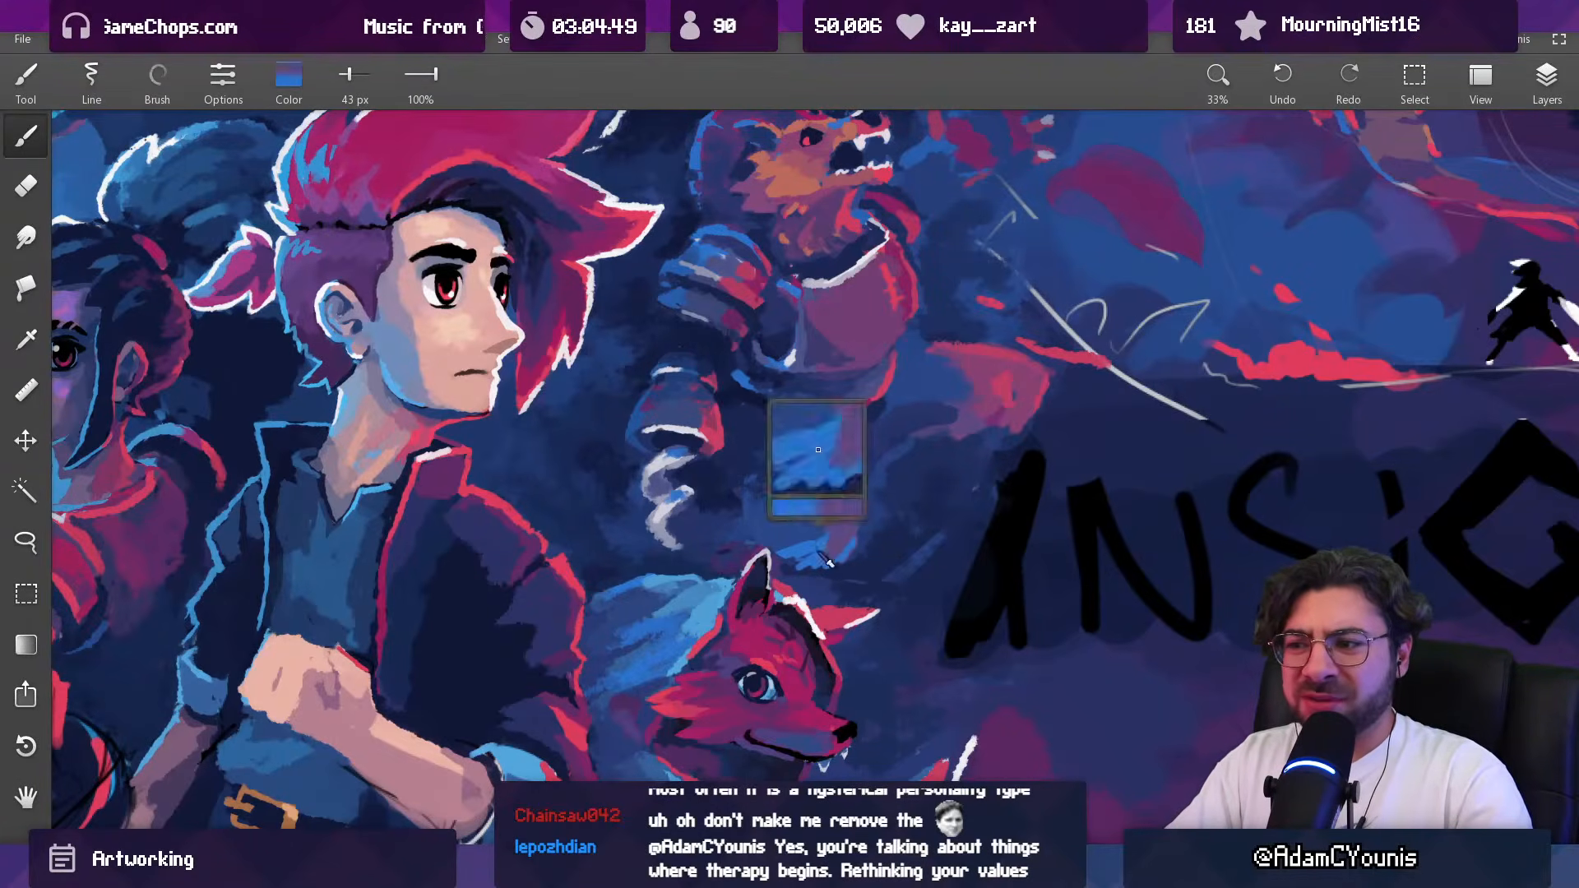
alt+click(831, 566)
alt+click(802, 580)
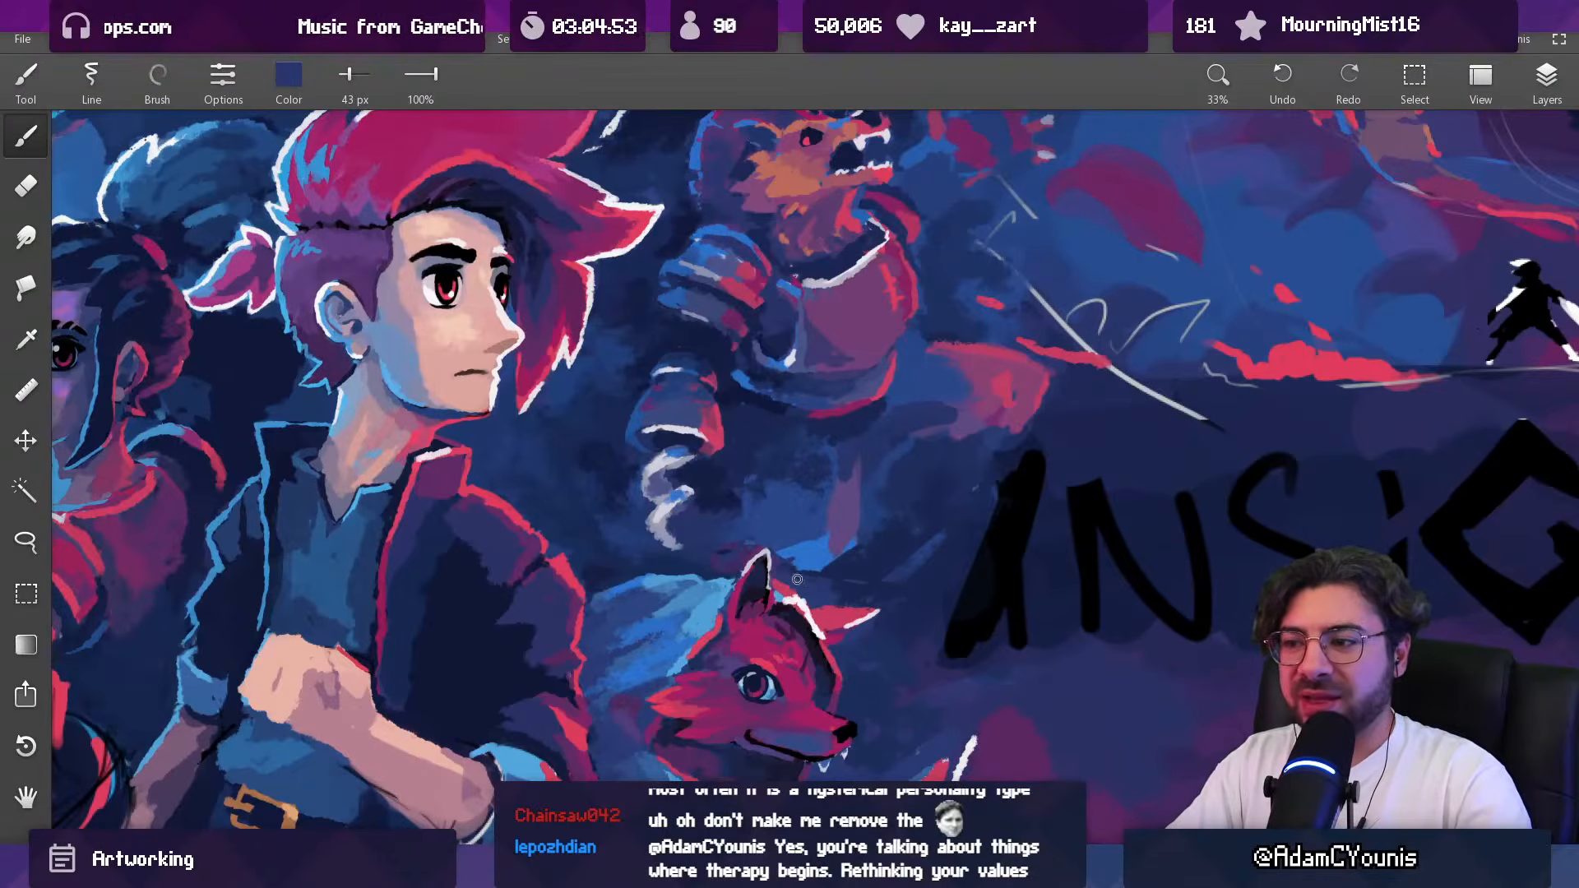
Step: Shape the beast's lower body above the fox in sampled blue and purple with 62 px and 89 px brushes
mouse_move(860, 482)
mouse_down()
mouse_move(866, 452)
mouse_move(859, 502)
mouse_up()
alt+click(846, 518)
alt+click(835, 523)
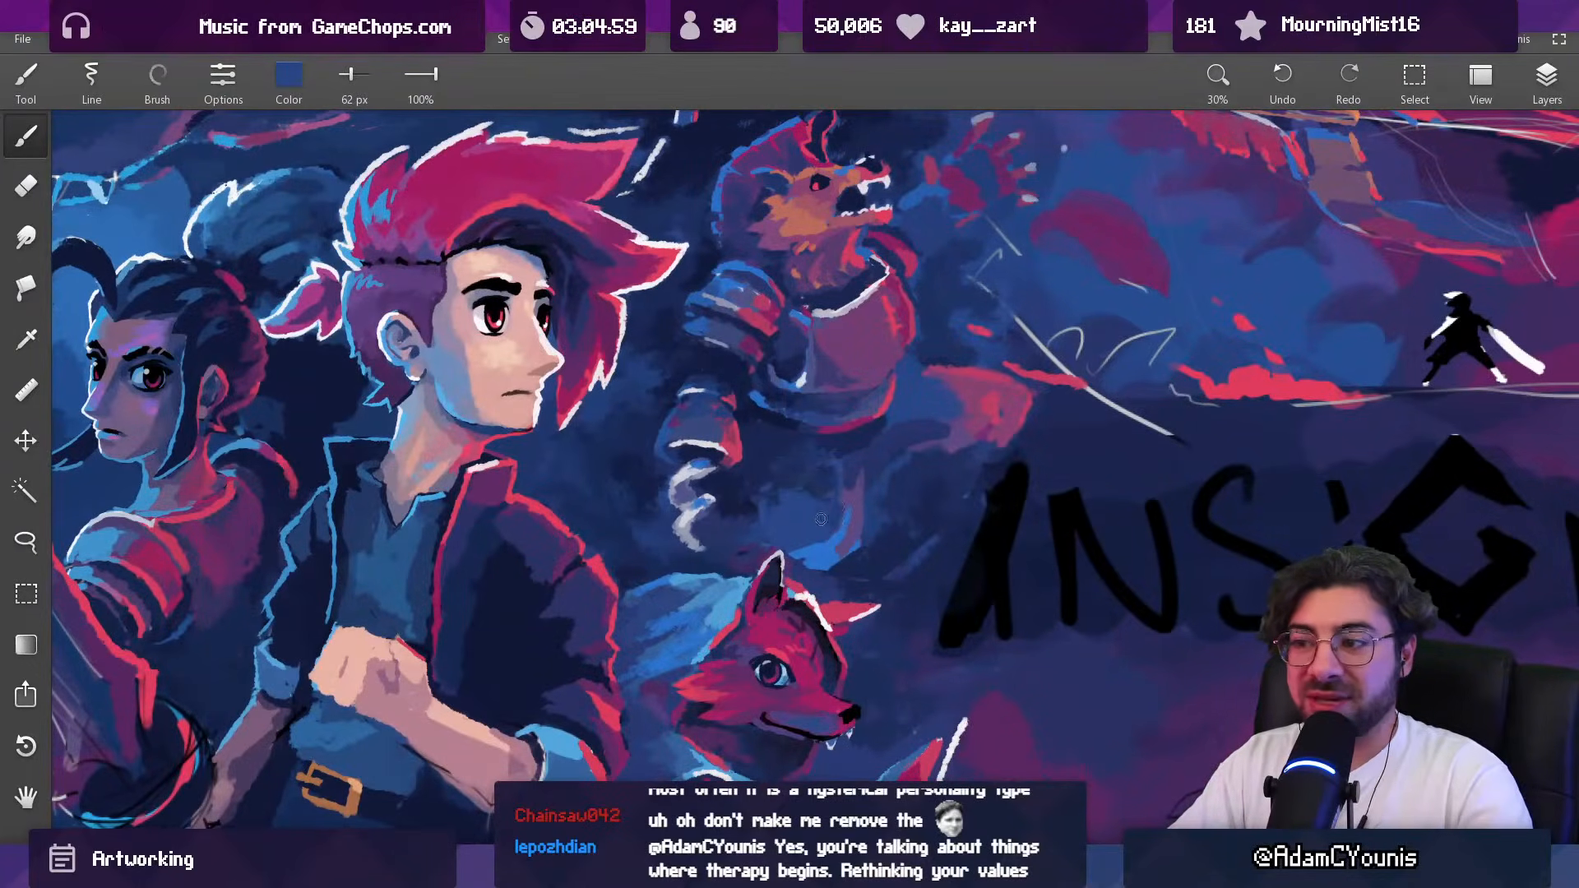
drag(855, 460, 822, 518)
alt+click(824, 458)
alt+click(838, 439)
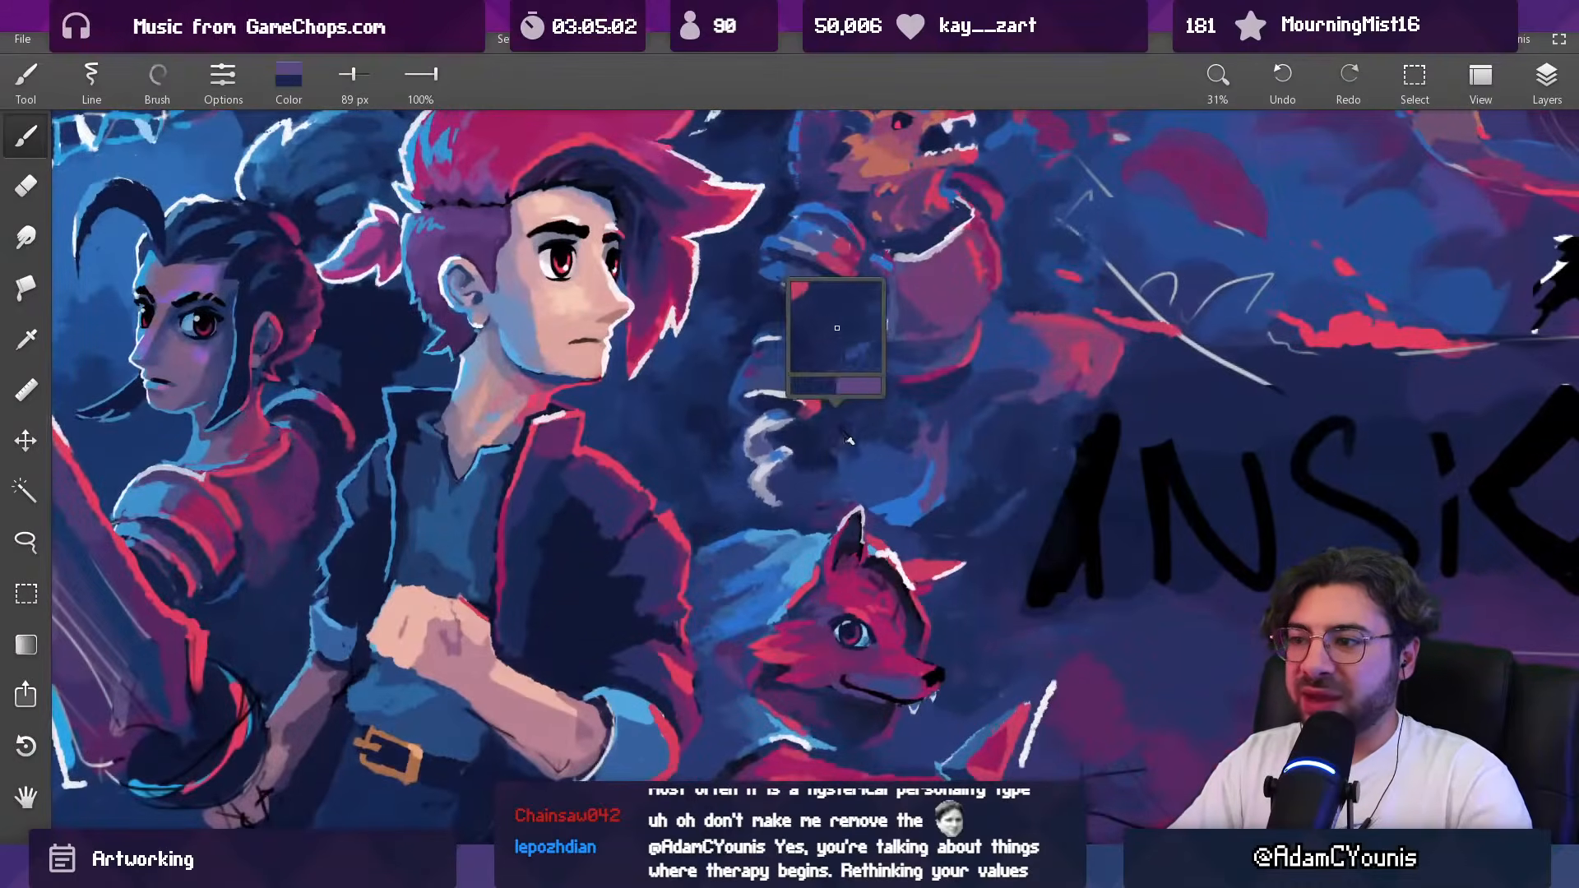
Step: Darken the gap between the pale curl and the fox's ear in sampled navy with 130 px and 79 px brushes
key(bracketright)
key(bracketright)
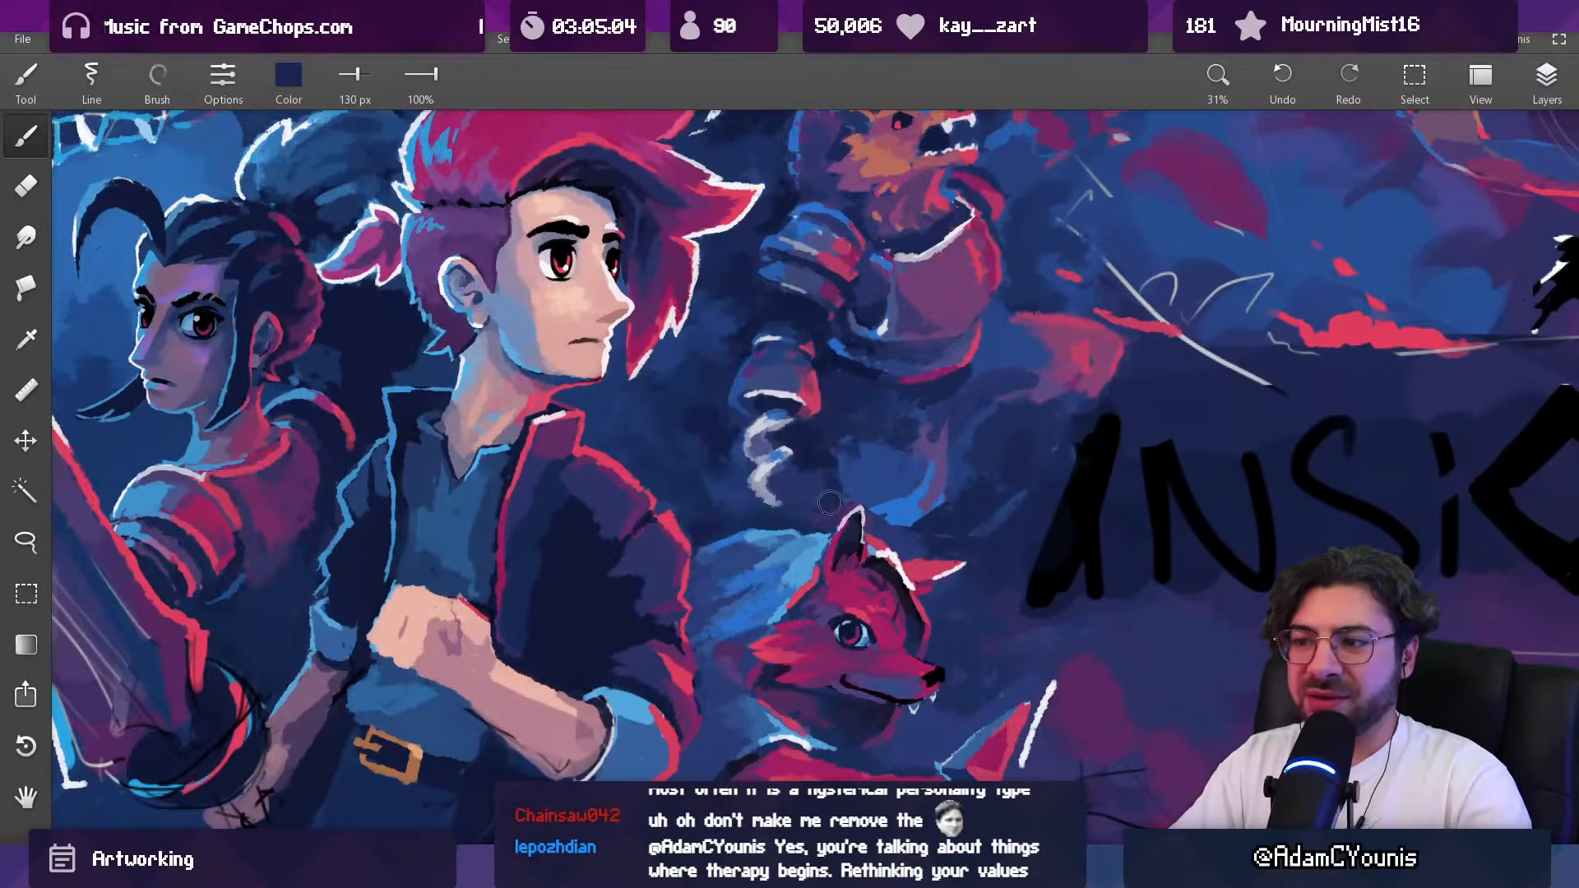
alt+click(803, 510)
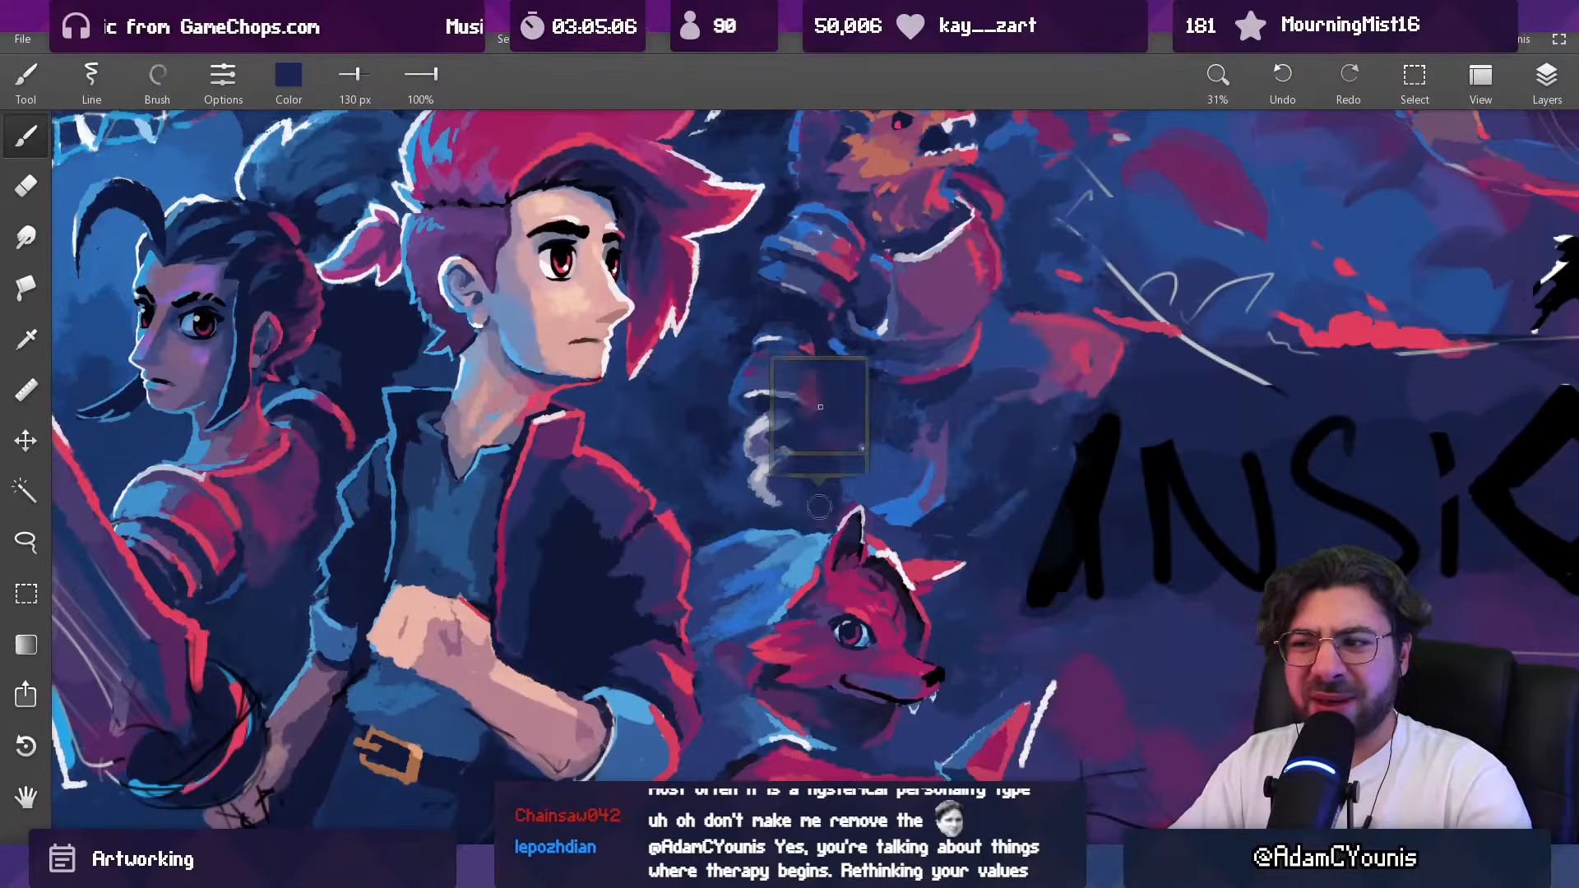
drag(865, 486, 840, 491)
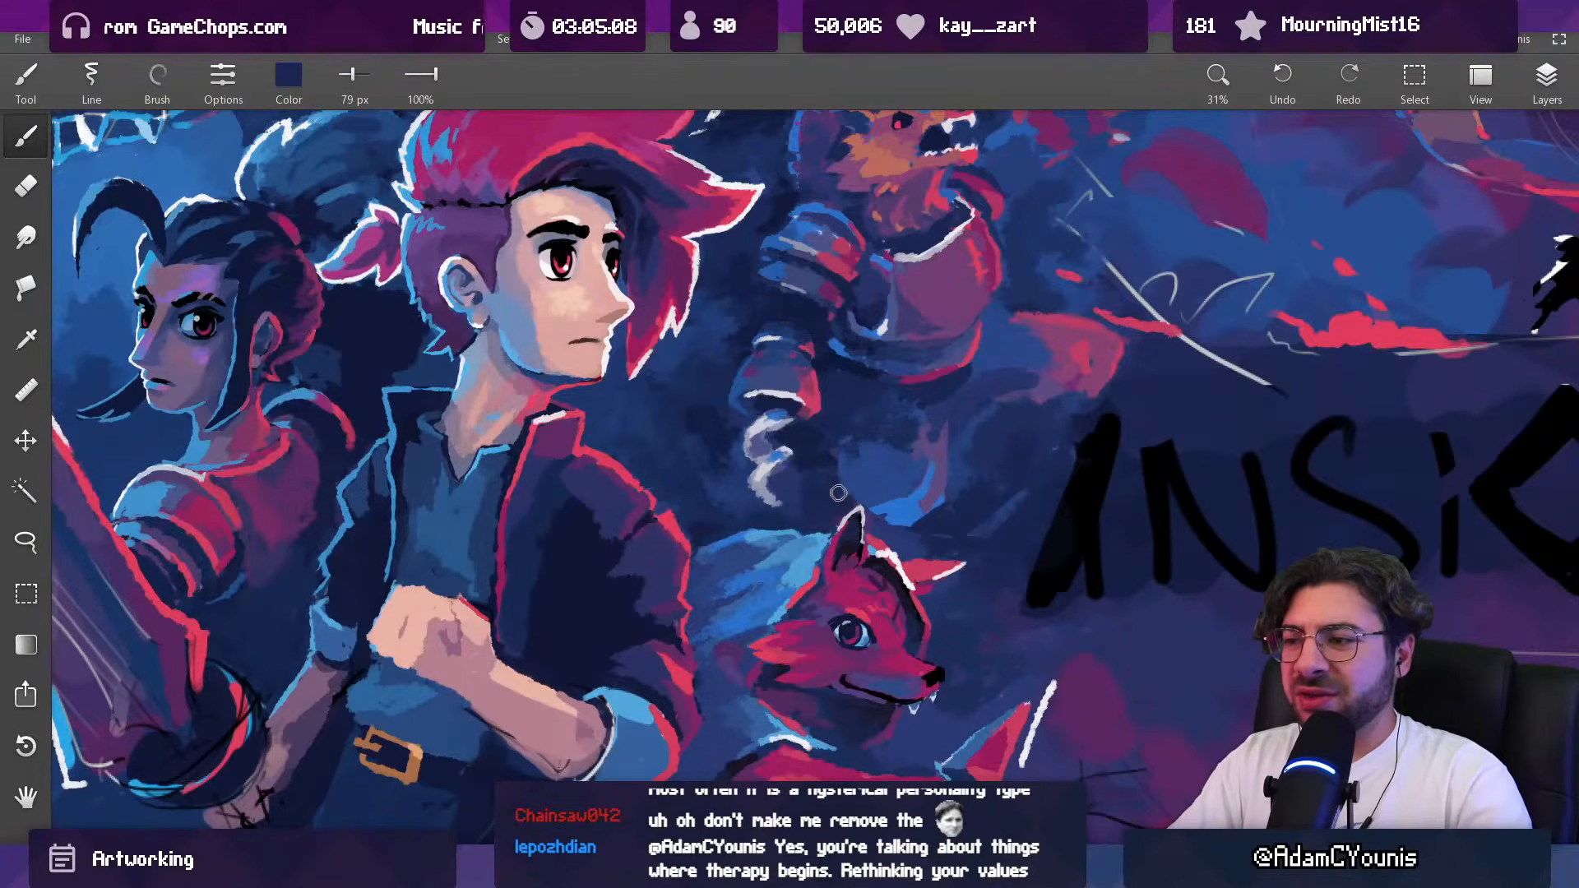
Step: Darken the area directly beneath the beast's chest armour in sampled navy with a 110 px brush
scroll(862, 445, down, 5)
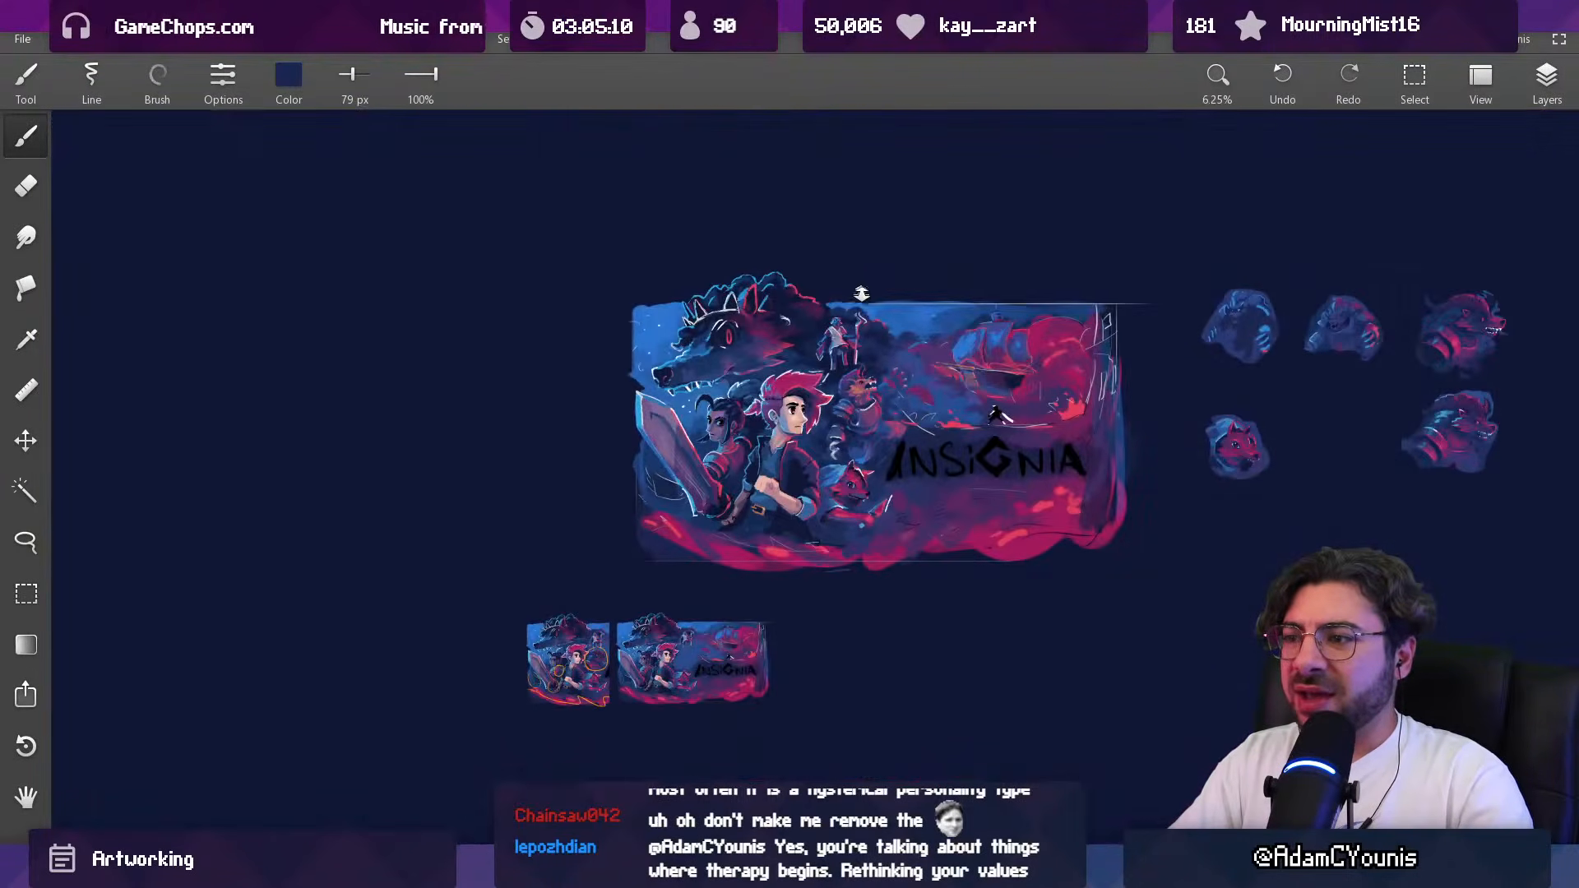
scroll(858, 468, up, 5)
alt+click(823, 352)
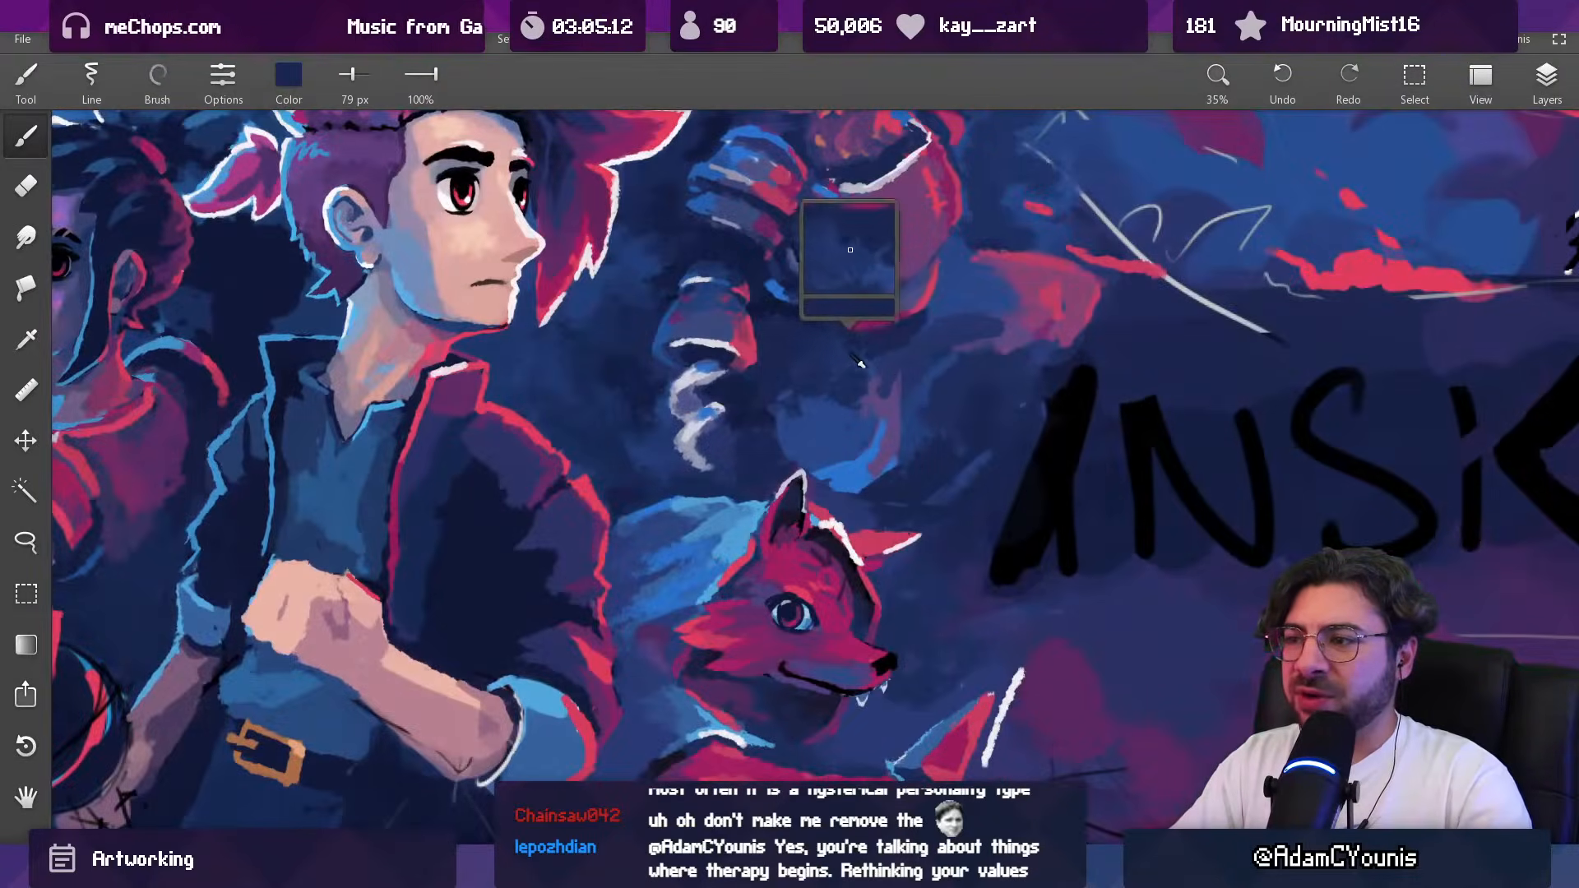
key(])
key(])
alt+click(851, 354)
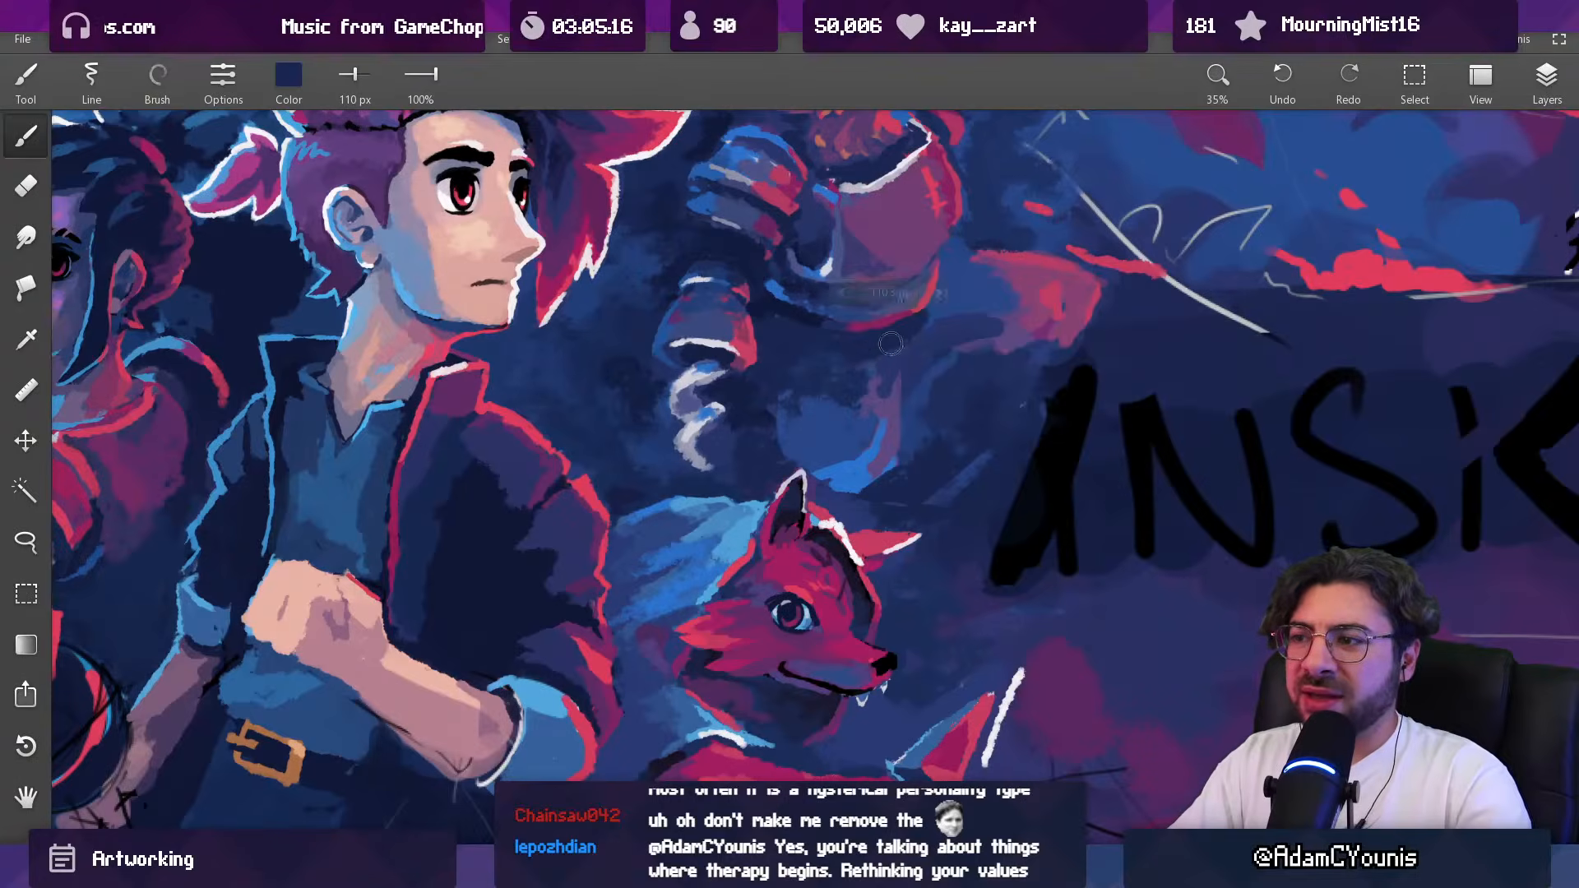
Step: Extend the purple edge of the beast's lower body up towards the chest armour in sampled purple with a 75 px brush
alt+click(878, 362)
alt+click(892, 360)
alt+click(875, 392)
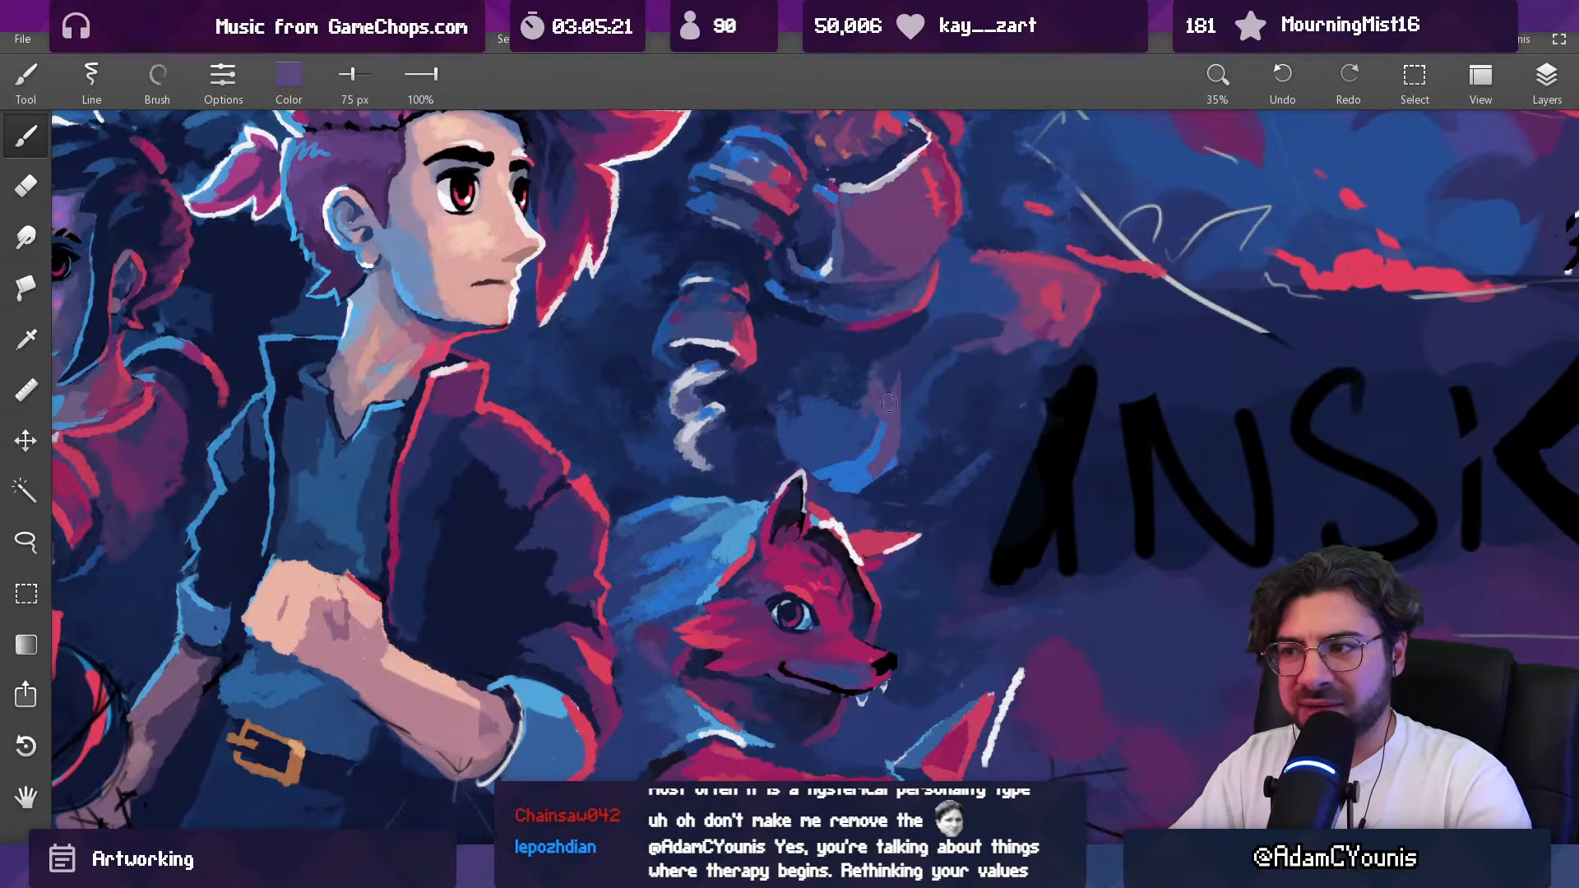
Step: Blend the area between the beast's chest armour and lower body in sampled navy tones with 98 px and 73 px brushes
alt+click(841, 366)
key(bracketright)
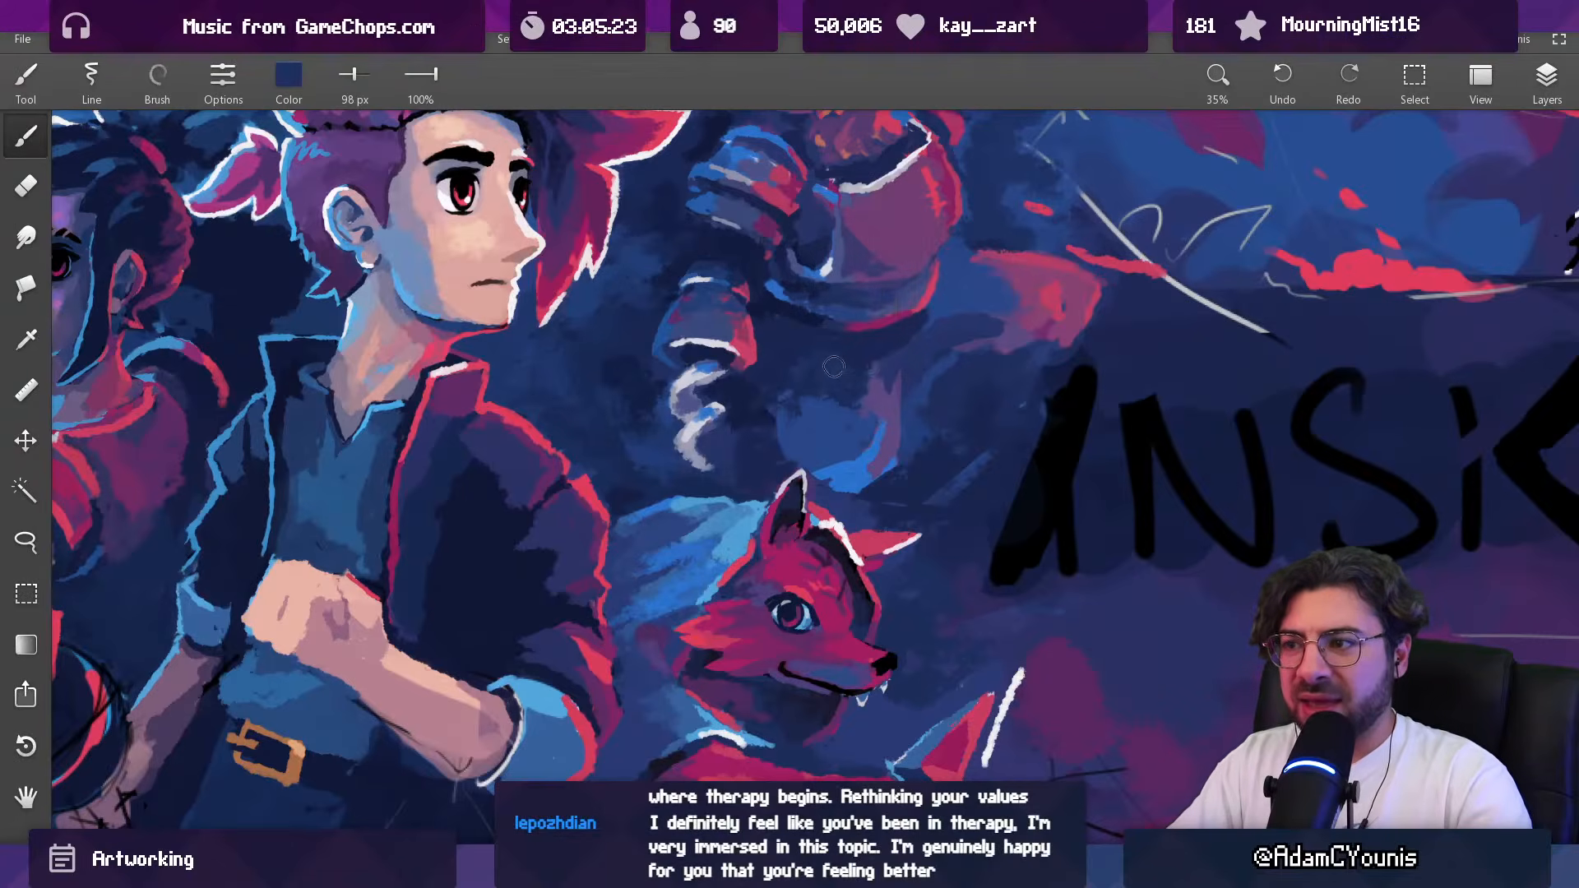
alt+click(804, 407)
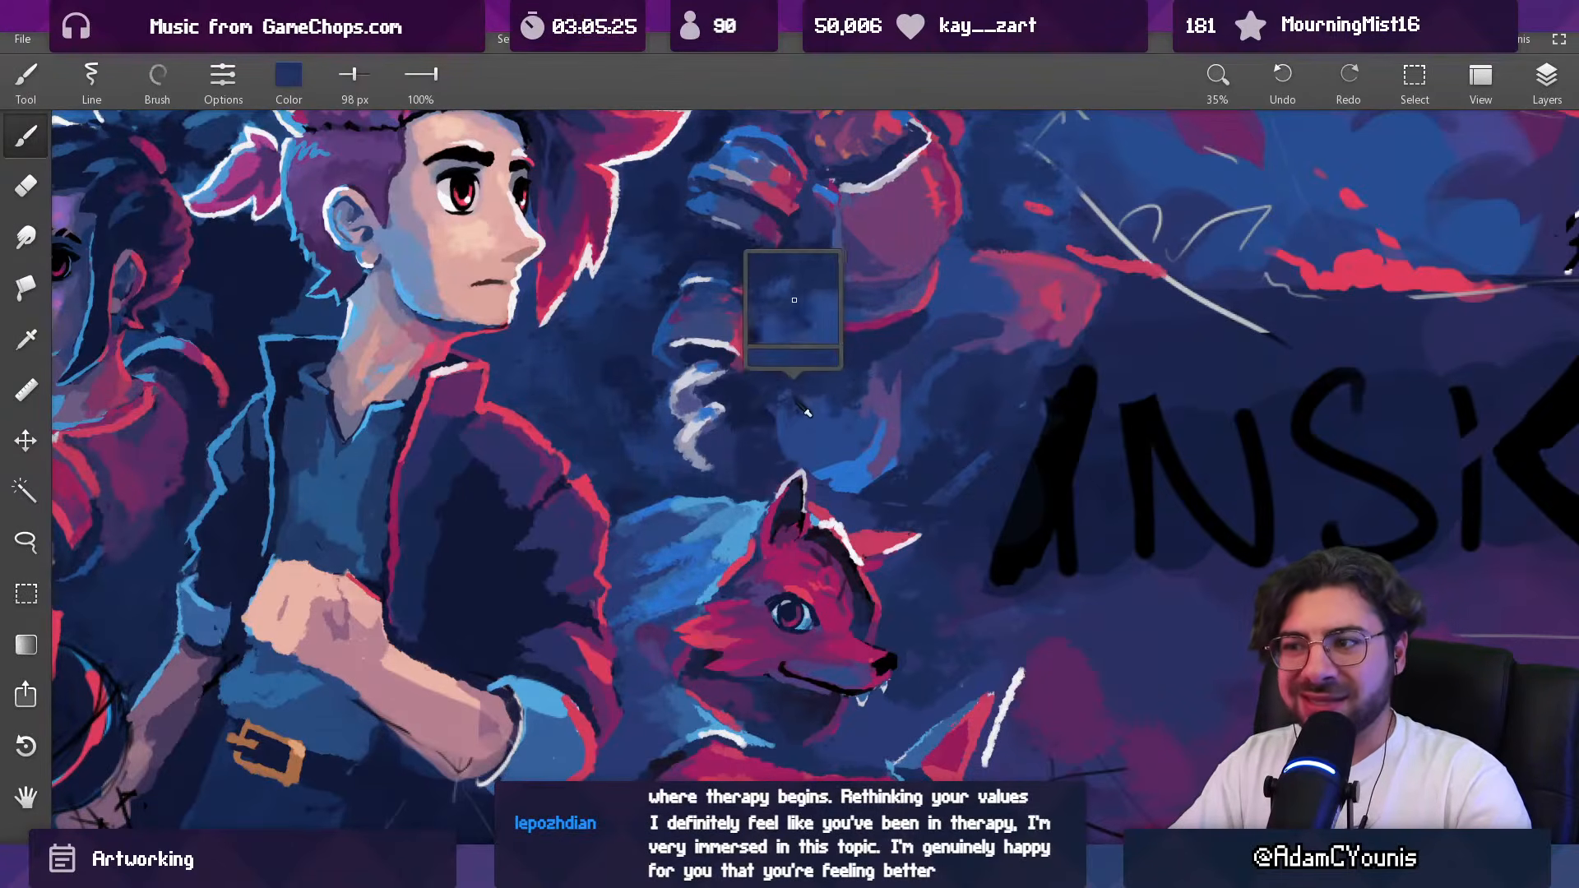
alt+click(777, 442)
alt+click(792, 429)
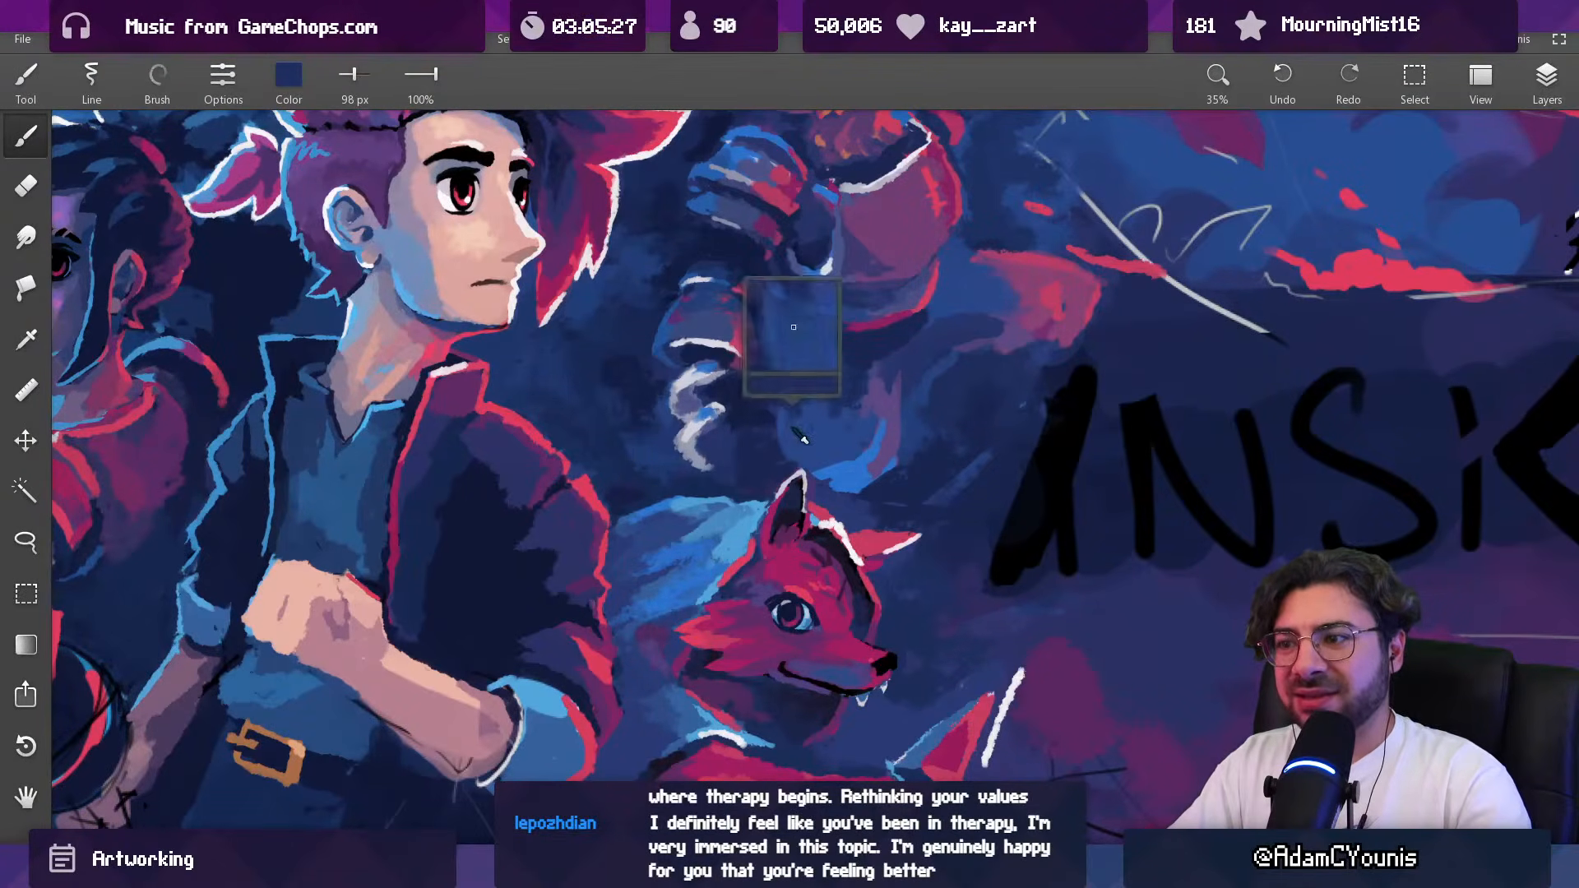
alt+click(807, 400)
key(bracketleft)
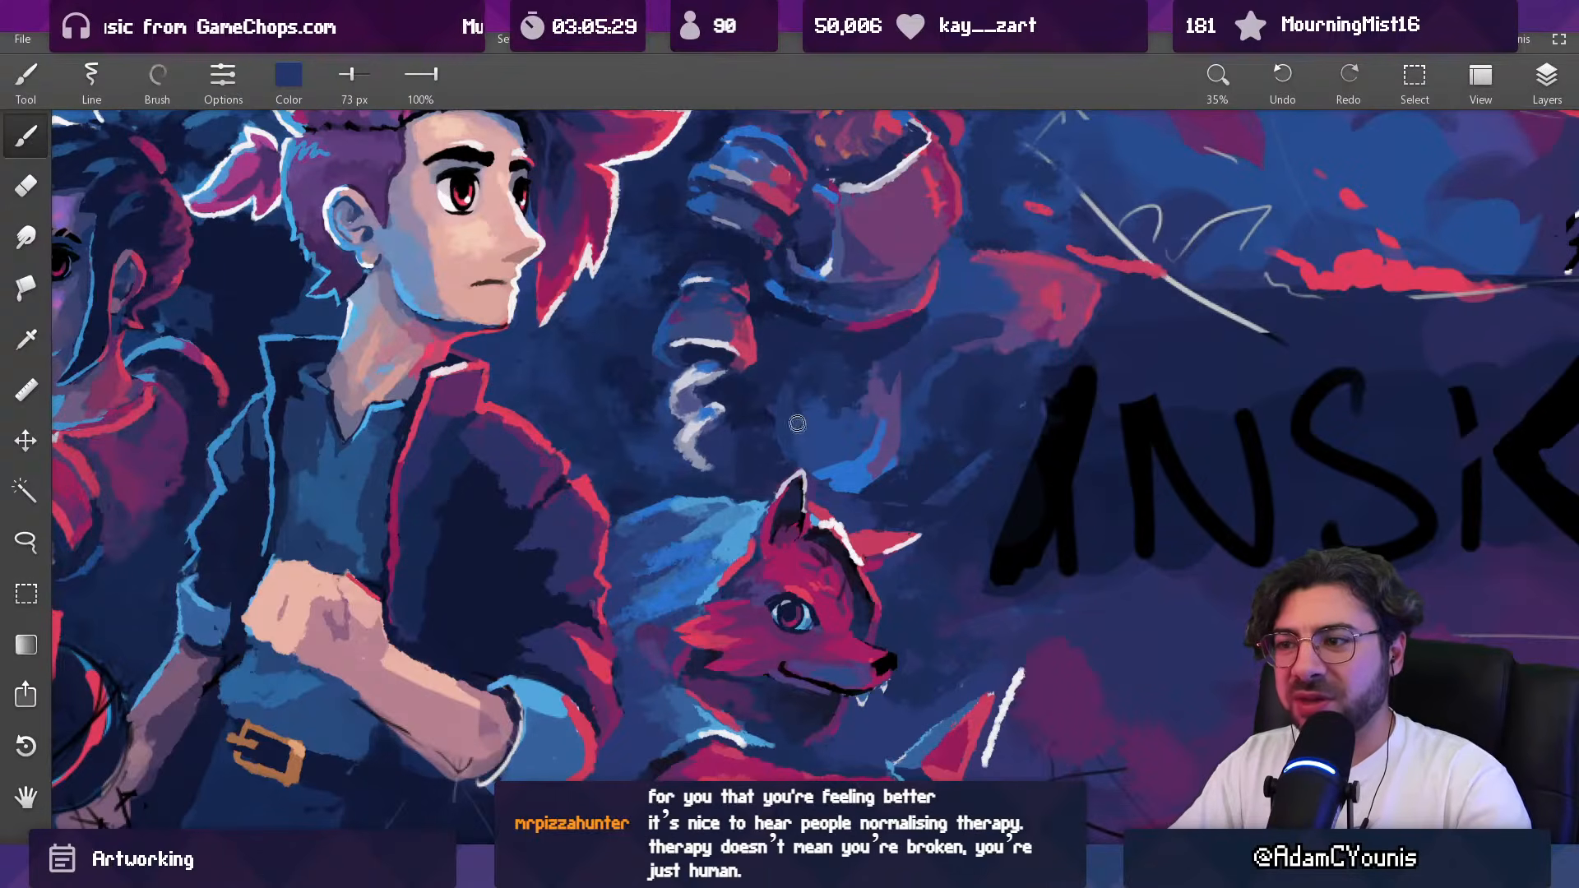
Step: Darken the strip between the pale curl and the beast's lower body in sampled navy with a 61 px brush
scroll(837, 425, down, 7)
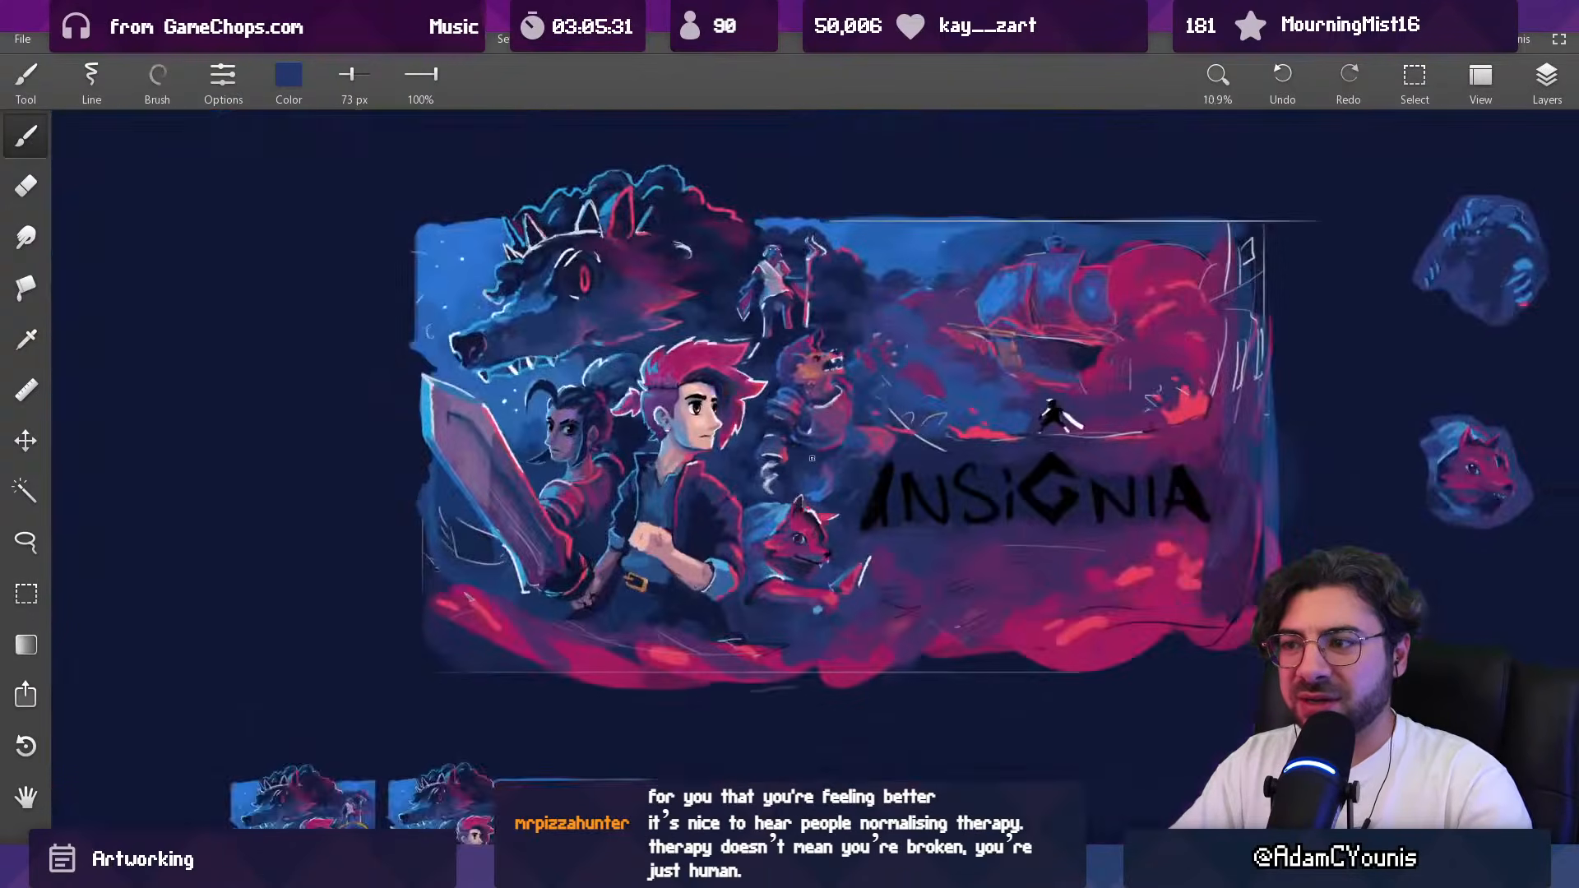
scroll(838, 405, up, 8)
alt+click(753, 460)
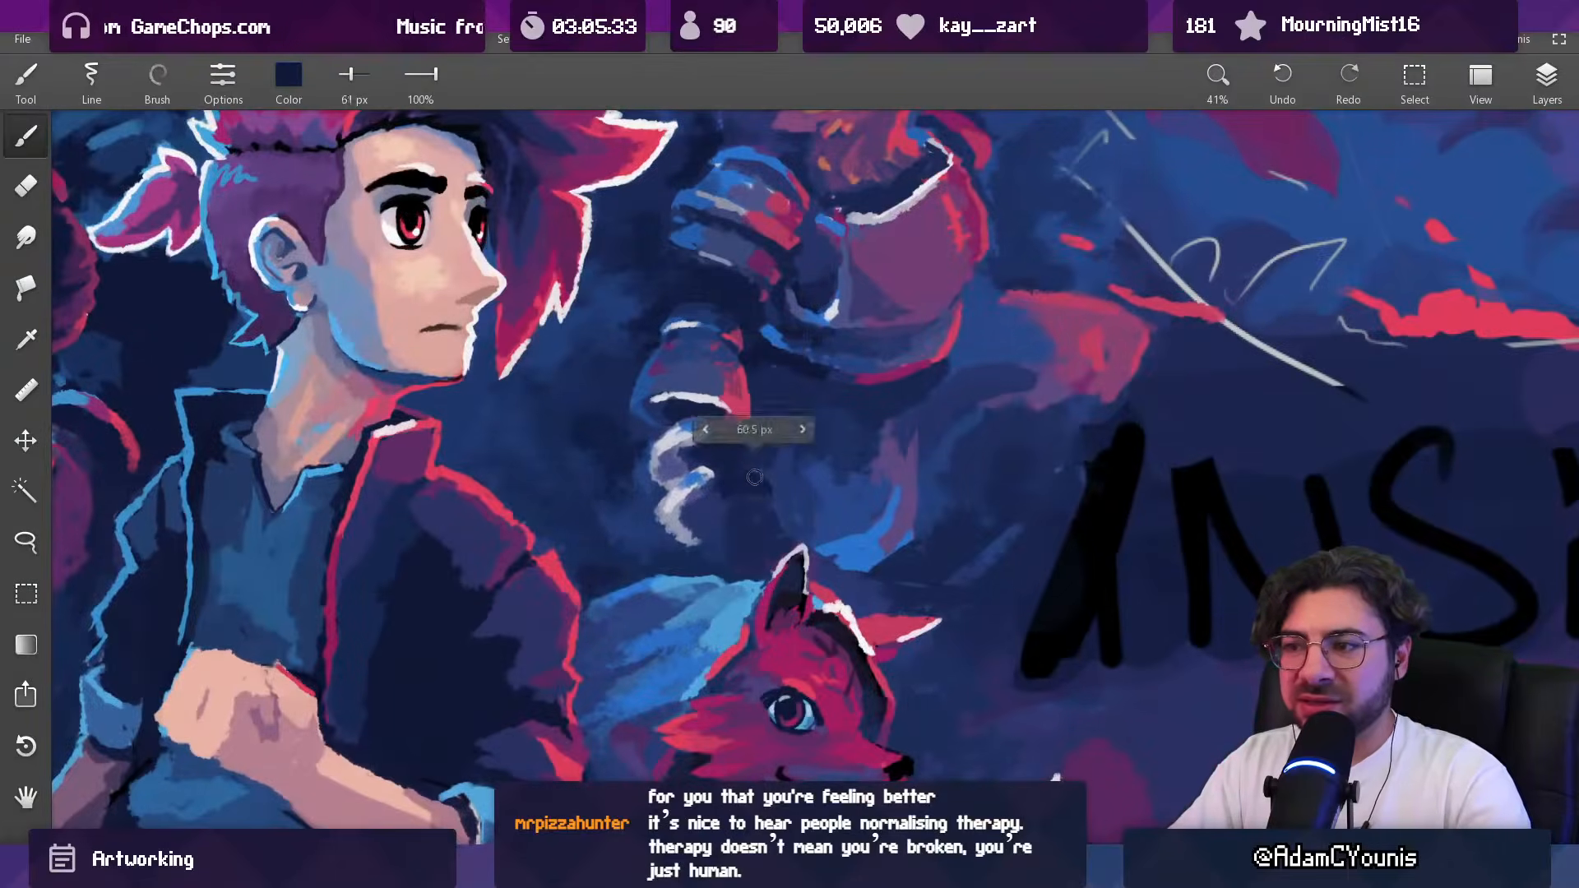
key(bracketleft)
drag(748, 428, 815, 455)
Step: Fill the inner side of the beast's lower body in sampled blue with 95 px and 110 px brushes
alt+click(818, 458)
key(bracketright)
key(bracketright)
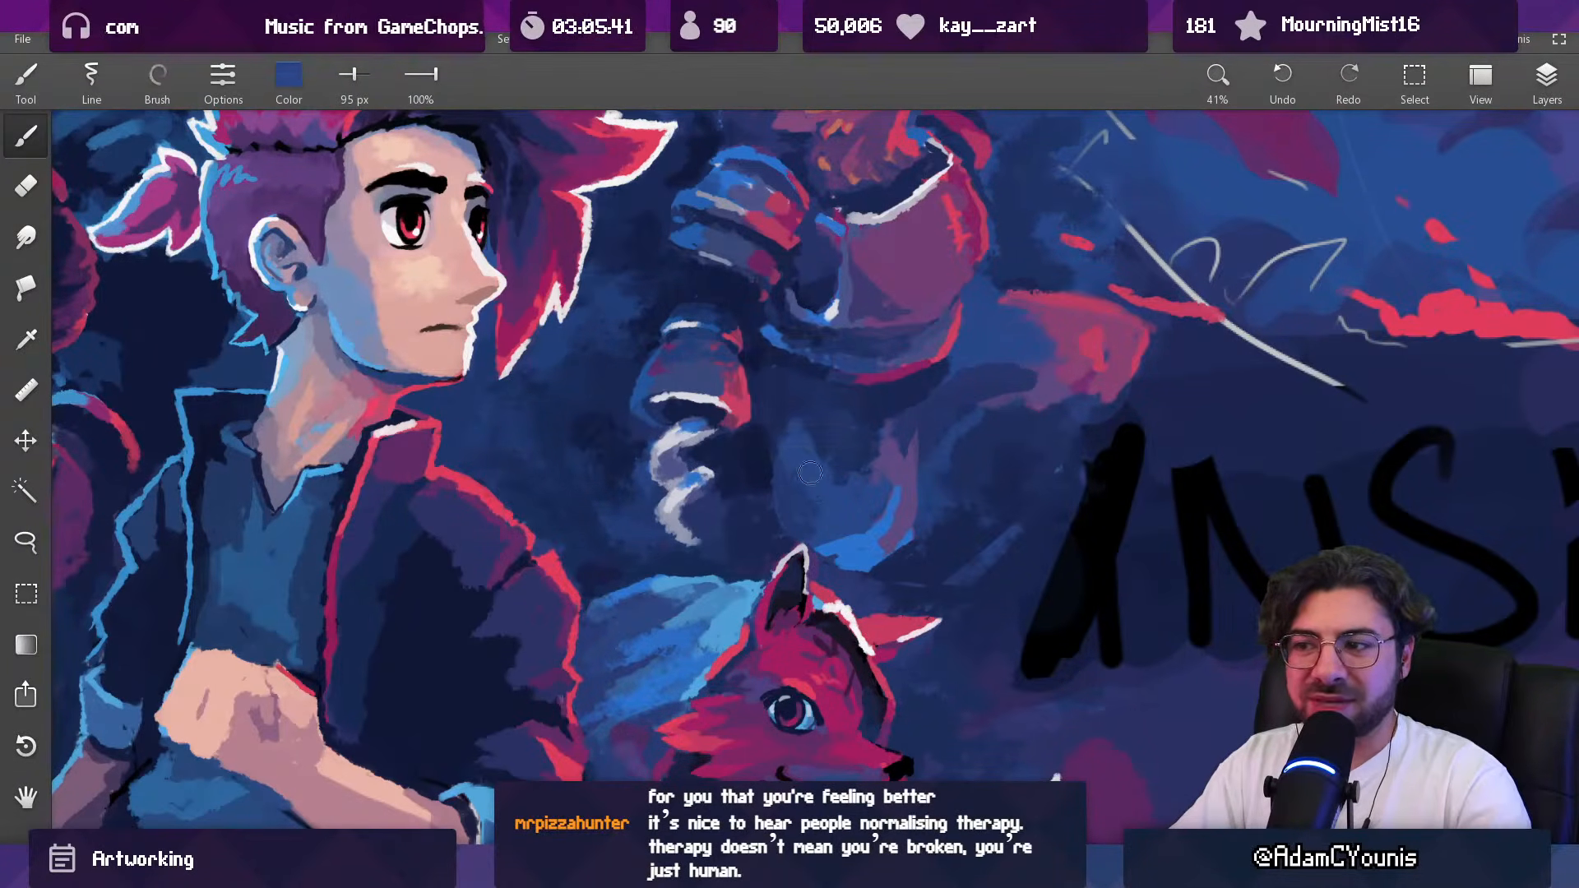
scroll(831, 493, down, 5)
scroll(849, 372, up, 5)
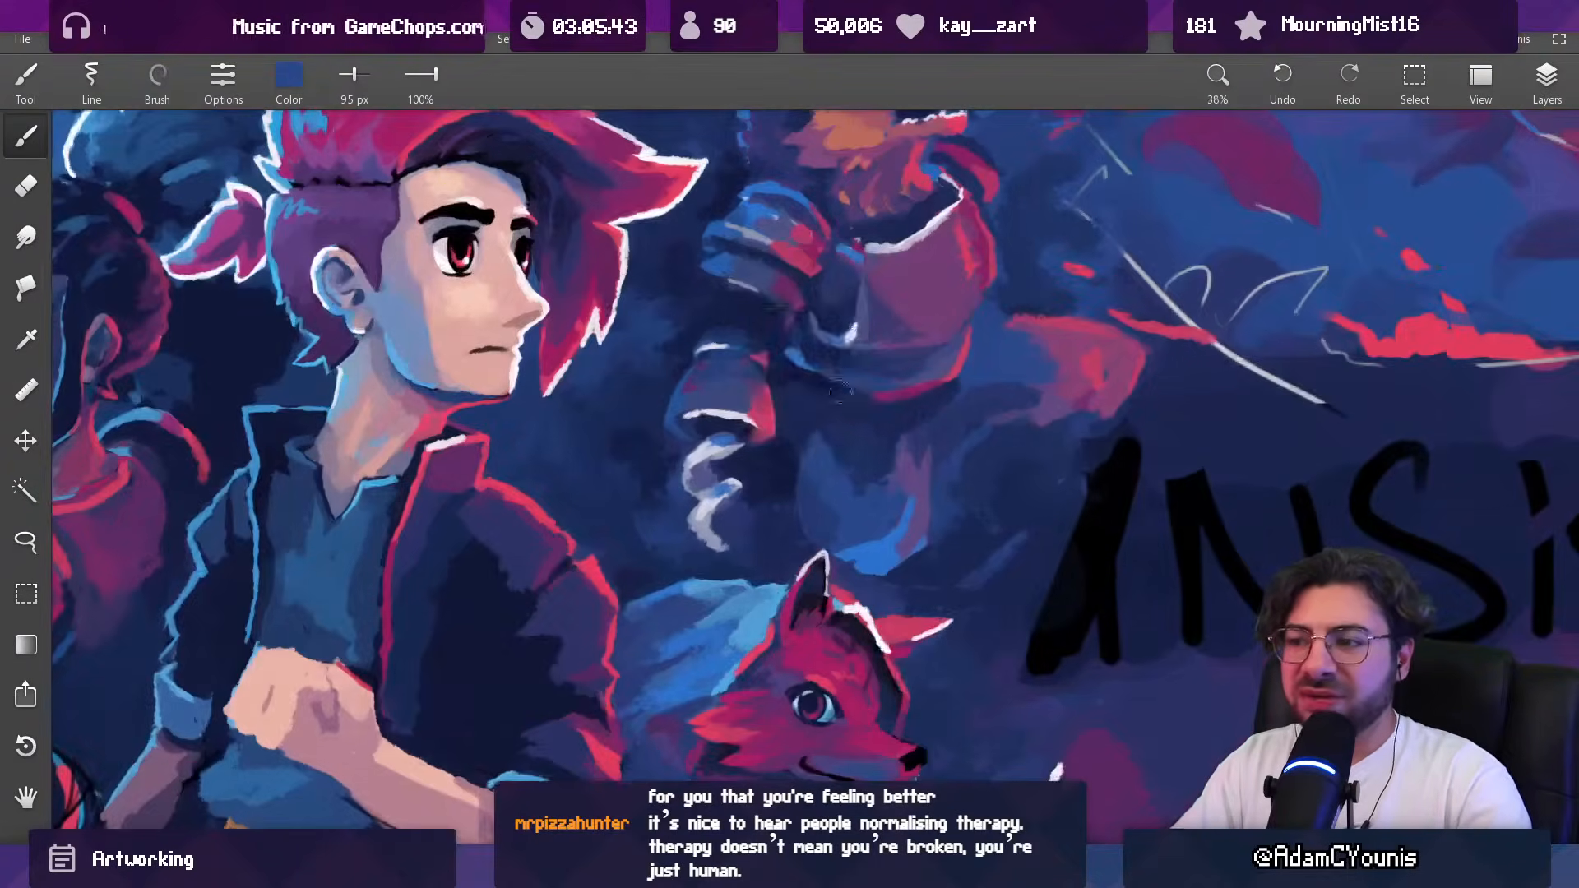
alt+click(818, 337)
drag(813, 444, 832, 465)
alt+click(836, 489)
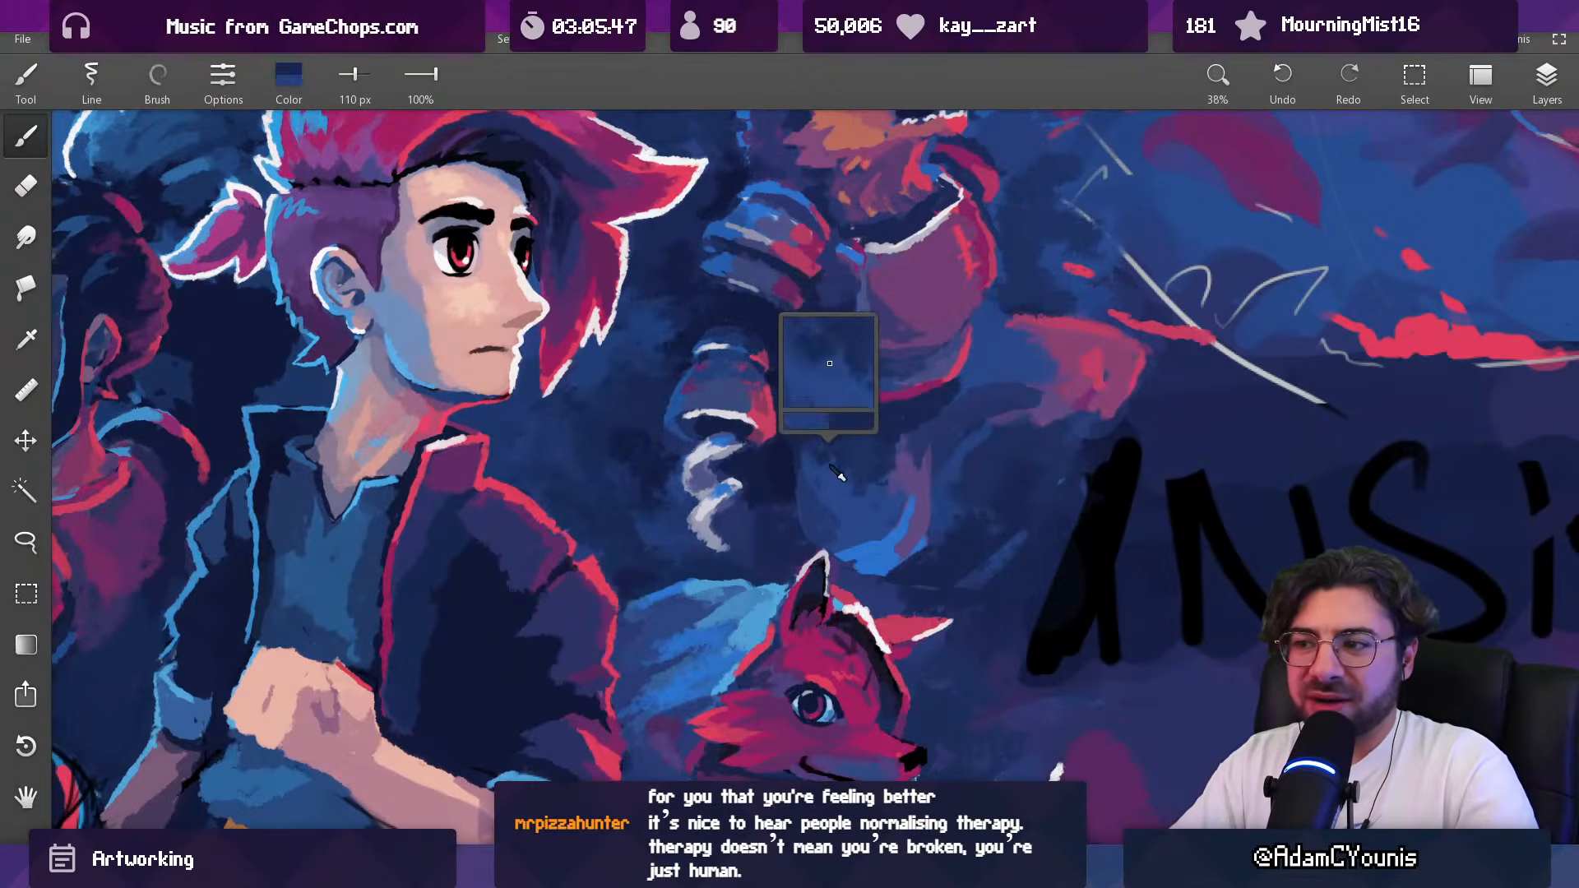
Step: Shade the top of the beast's lower body in sampled navy with a 95 px brush
key(bracketleft)
key(bracketleft)
key(bracketleft)
key(bracketleft)
alt+click(829, 458)
key(bracketright)
key(bracketright)
key(bracketright)
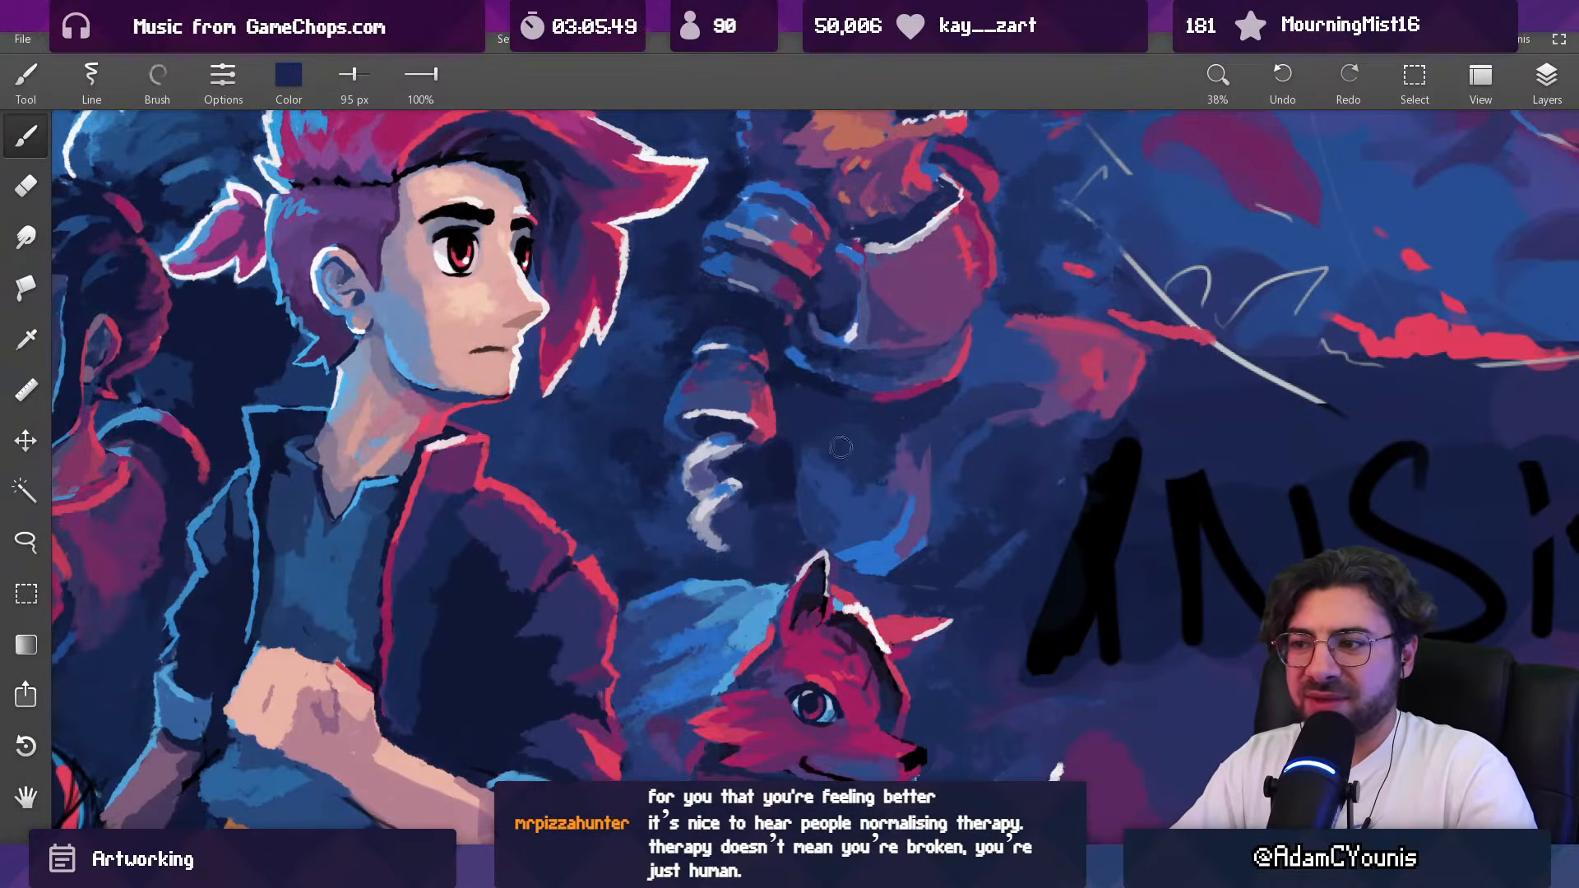
Step: Soften the middle and purple edge of the beast's lower body in sampled blues with a 66 px brush
alt+click(862, 470)
key(bracketleft)
key(bracketleft)
key(bracketleft)
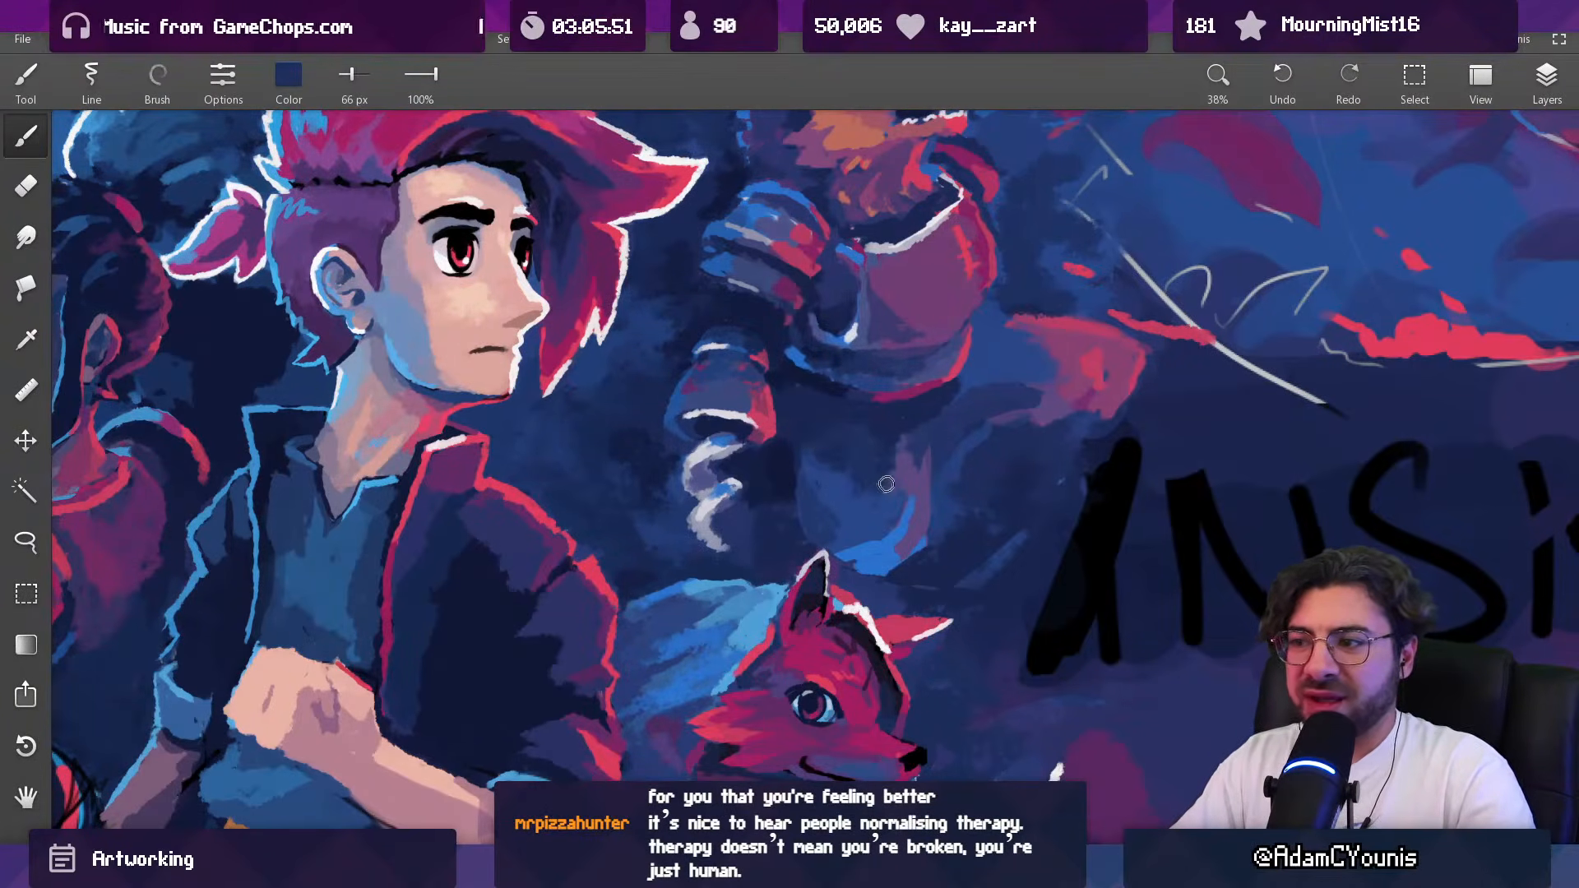
alt+click(851, 471)
drag(903, 452, 883, 341)
drag(893, 460, 875, 495)
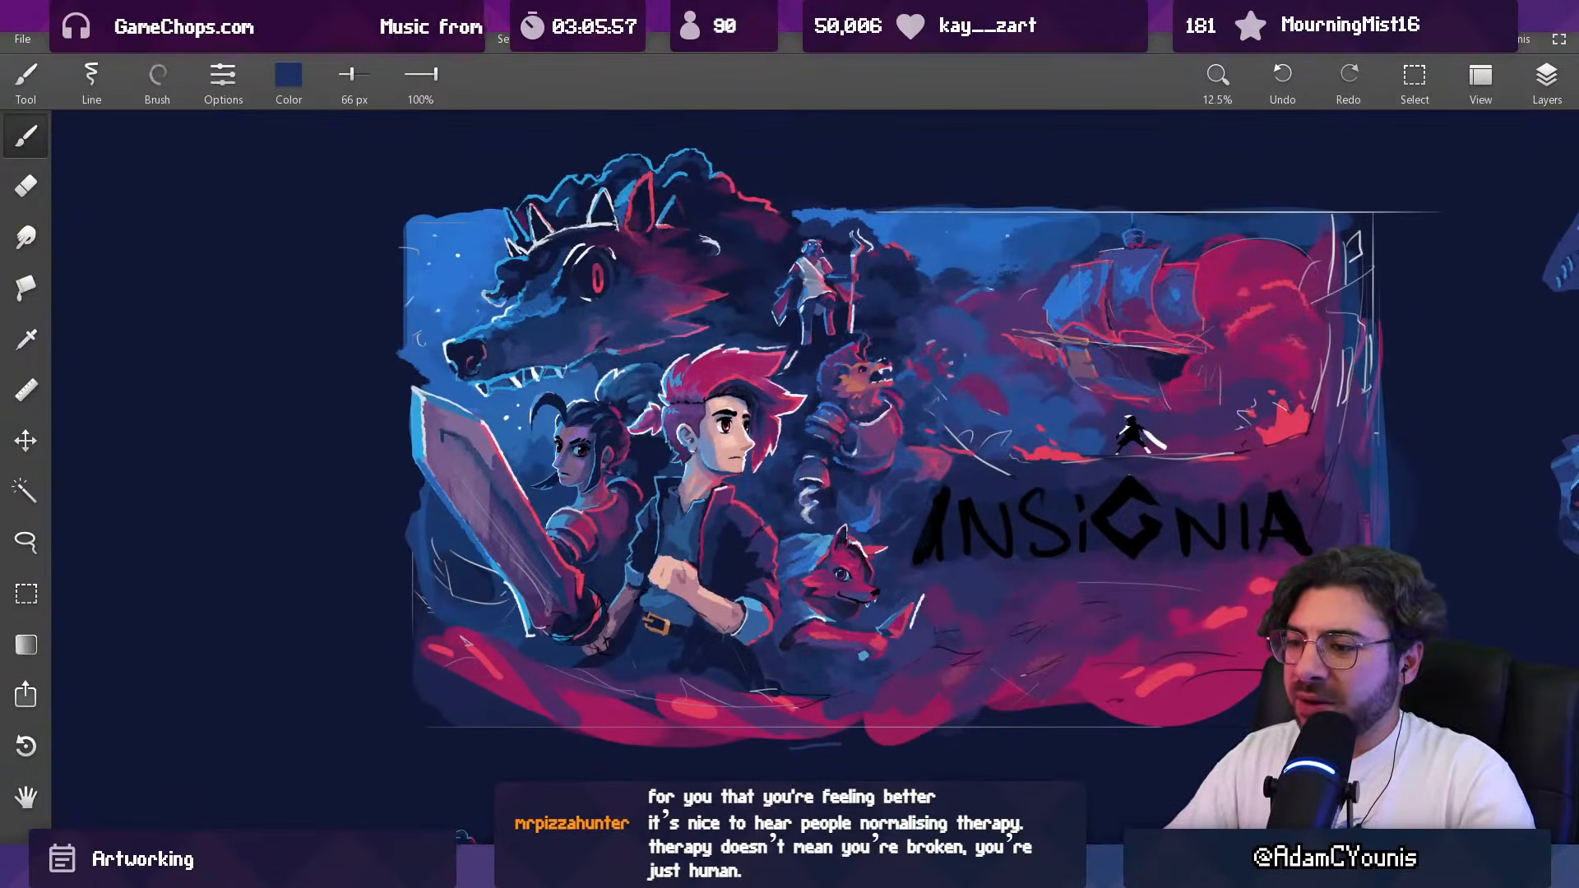
Step: Switch to the pixel-art editor to check the beast's full-body sprite, and return to the key art's beast
key(alt+Tab)
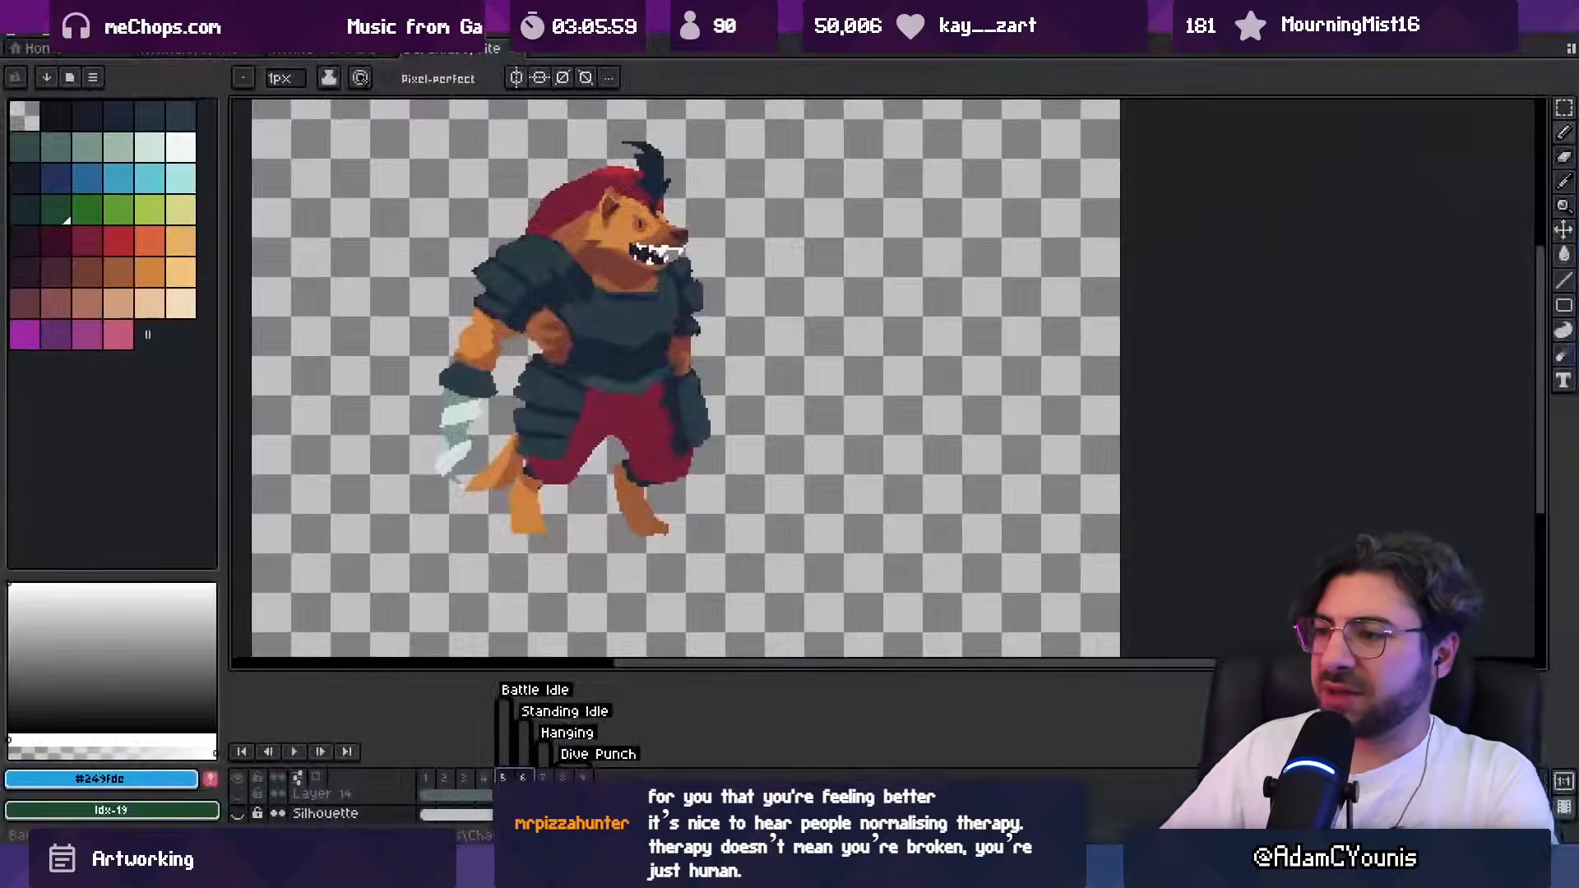
key(alt+Tab)
drag(868, 512, 870, 321)
Step: Touch up the beast's lower body and armour in sampled blues with 66 px and 54 px brushes
key(alt)
alt+click(843, 418)
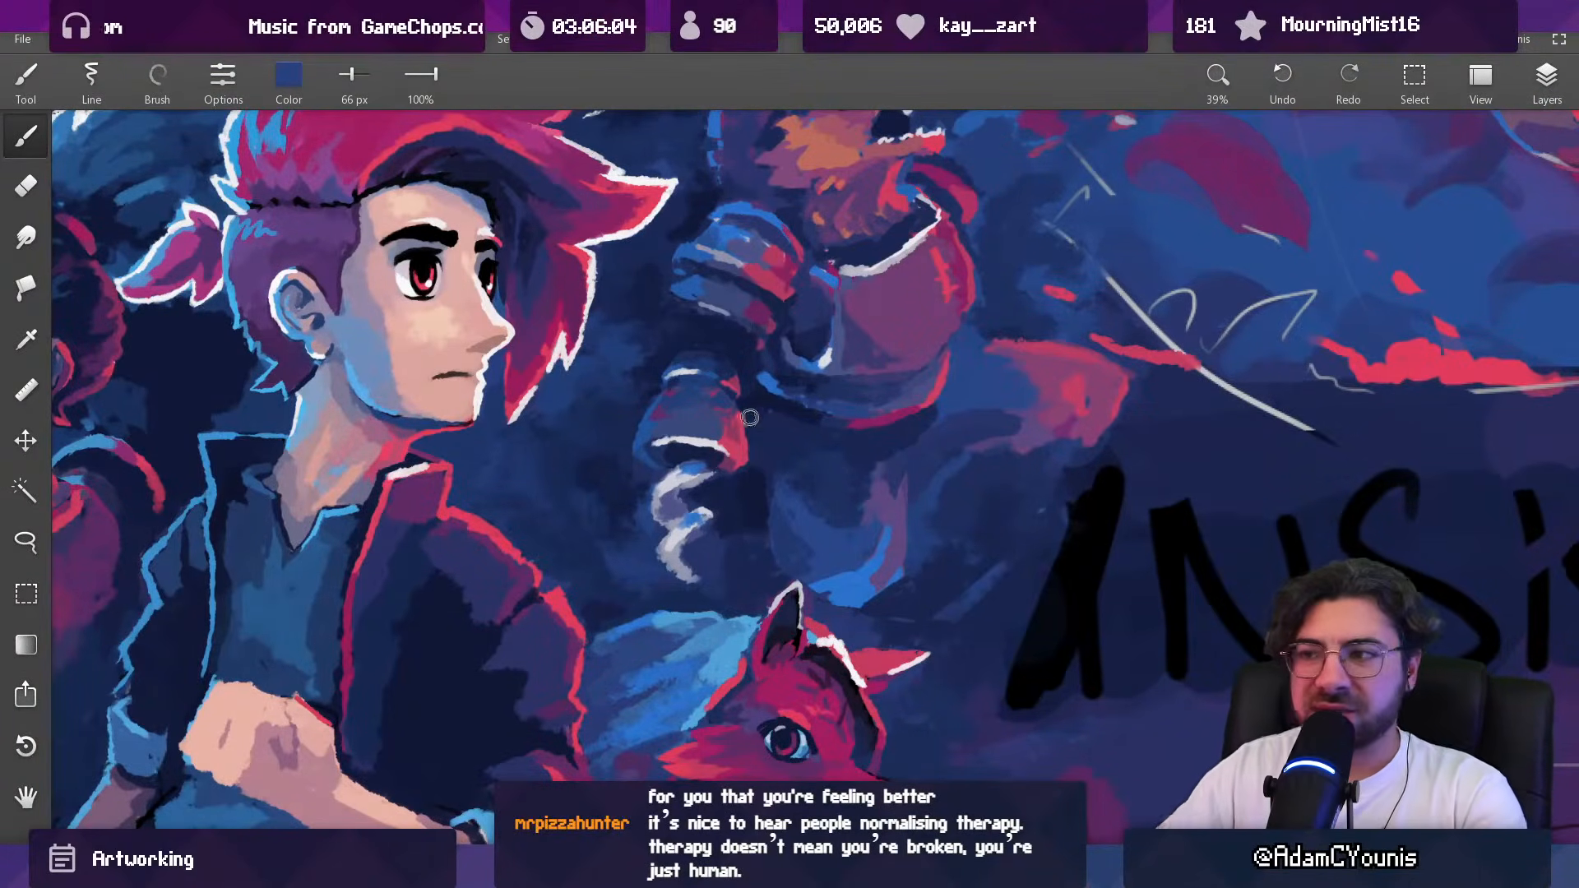
alt+click(708, 292)
key(bracketleft)
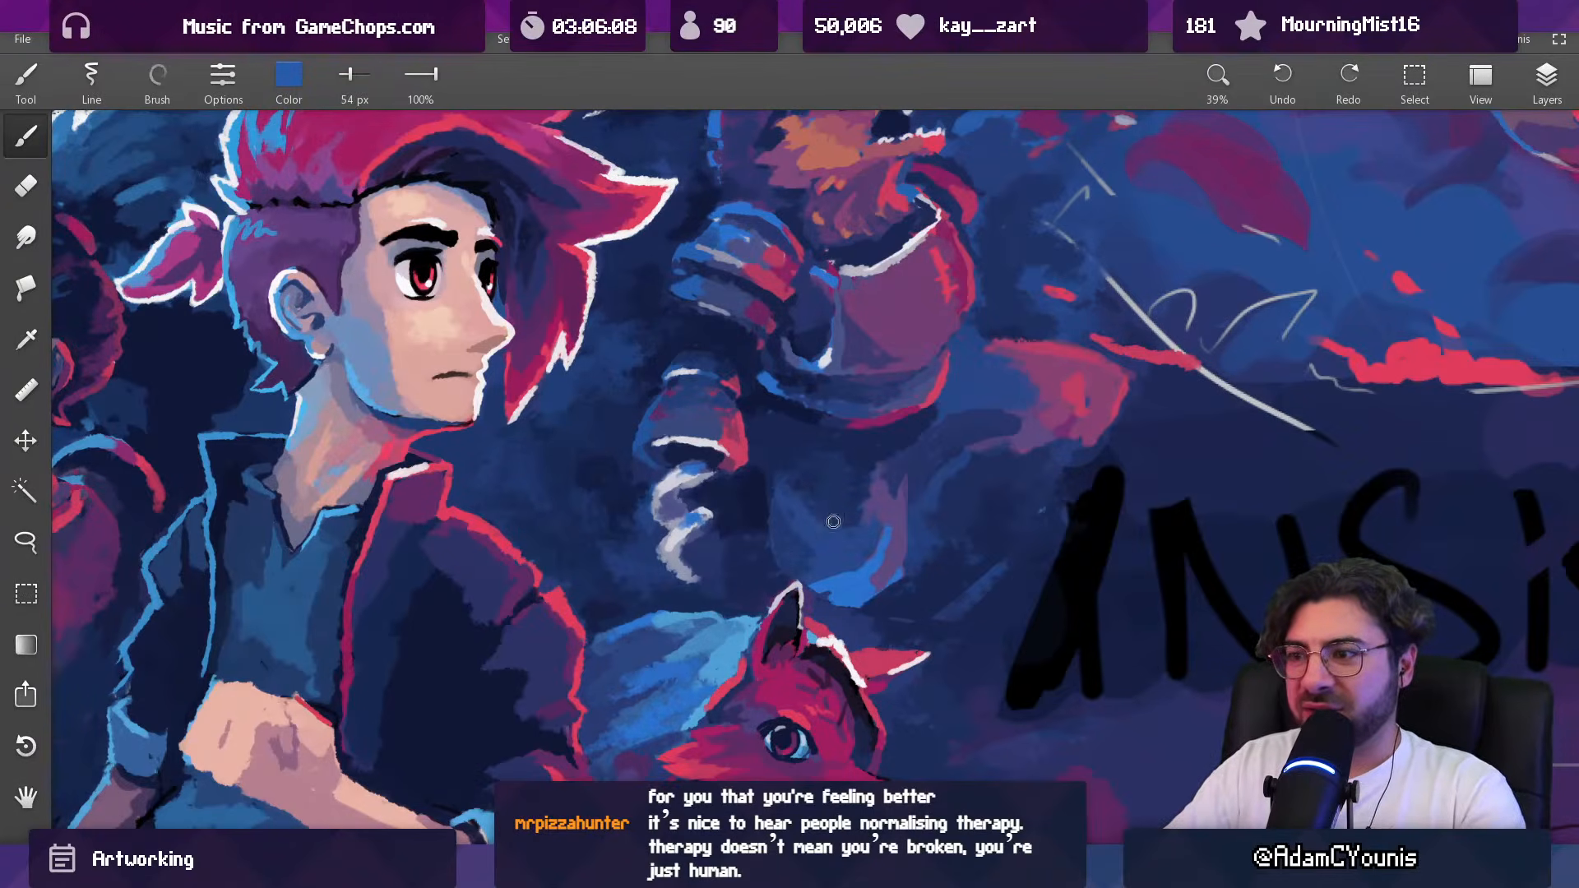
alt+click(704, 422)
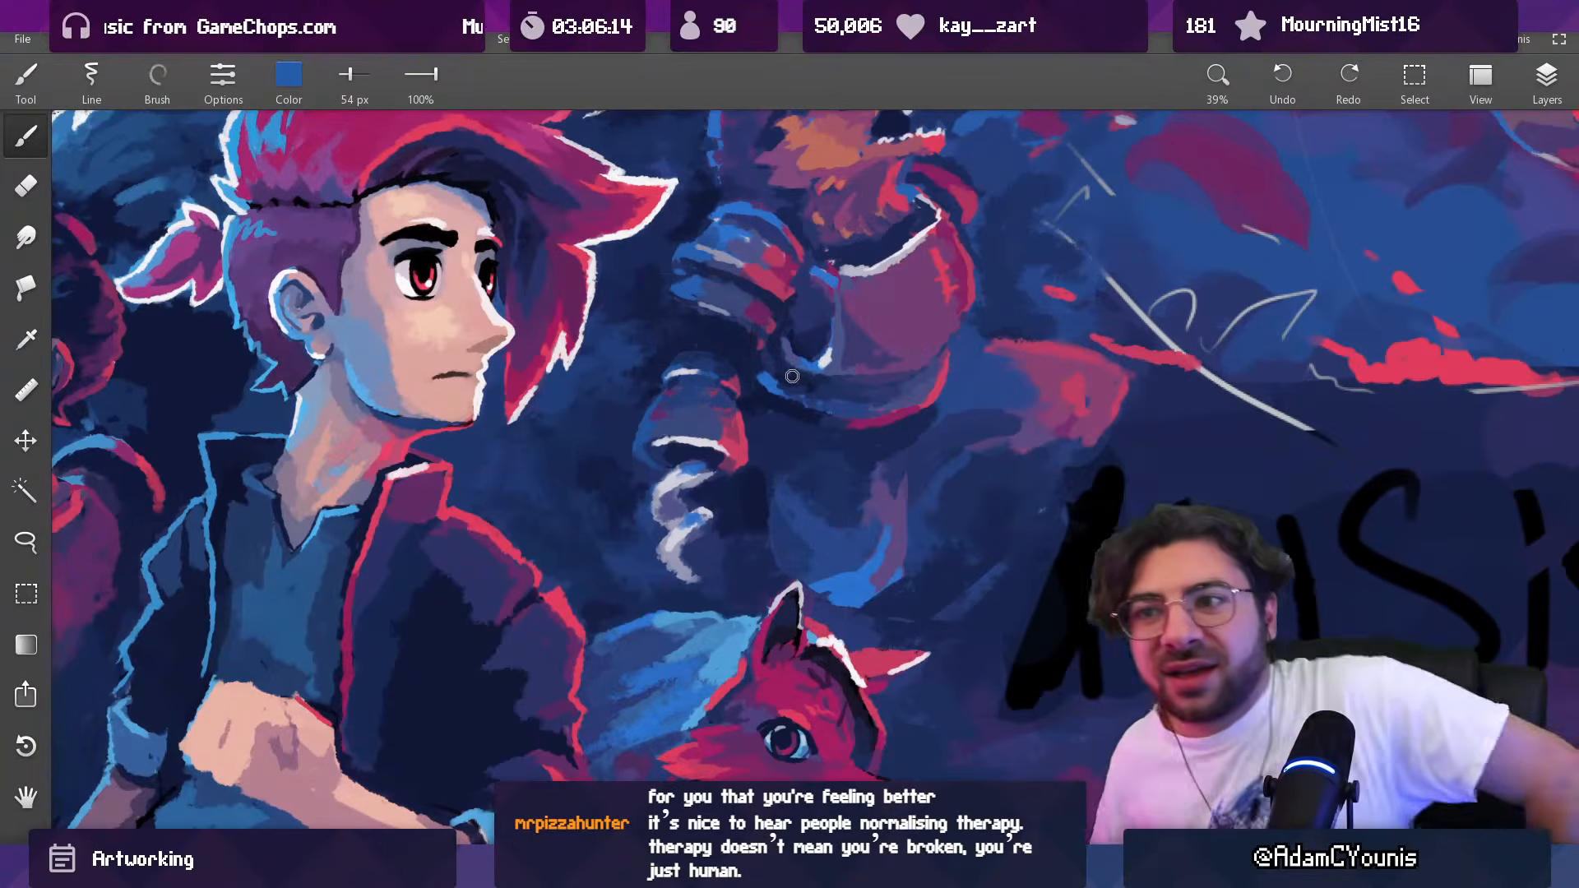
Step: Darken the hairline beside the hero's forehead in sampled black and retouch the white rim light with a 26 px brush
drag(491, 242, 567, 393)
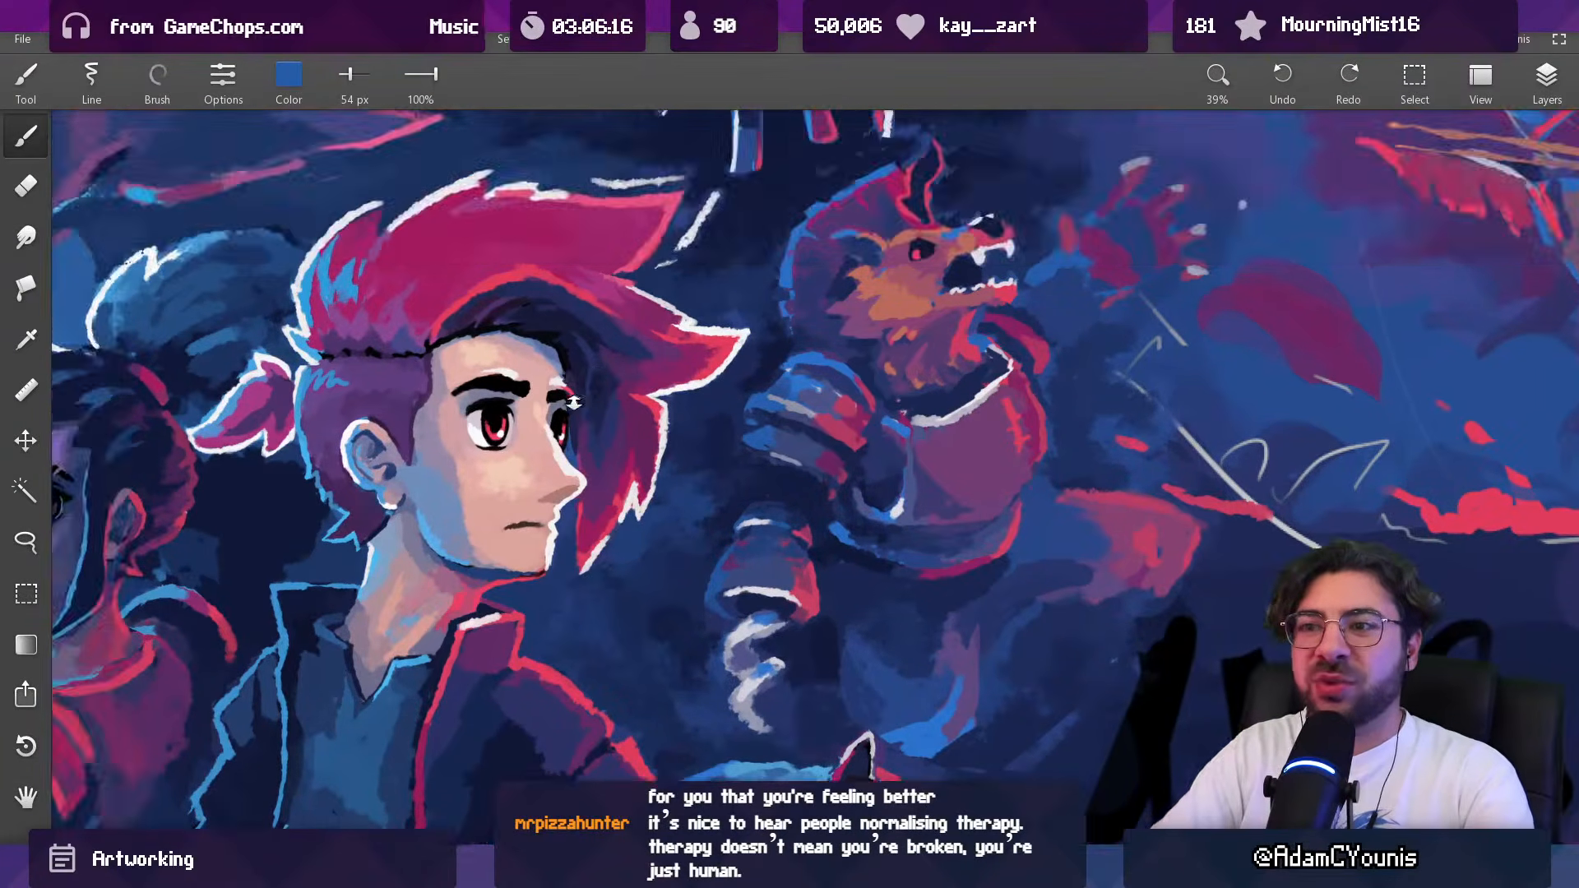
scroll(567, 393, up, 4)
alt+click(555, 339)
key([)
key([)
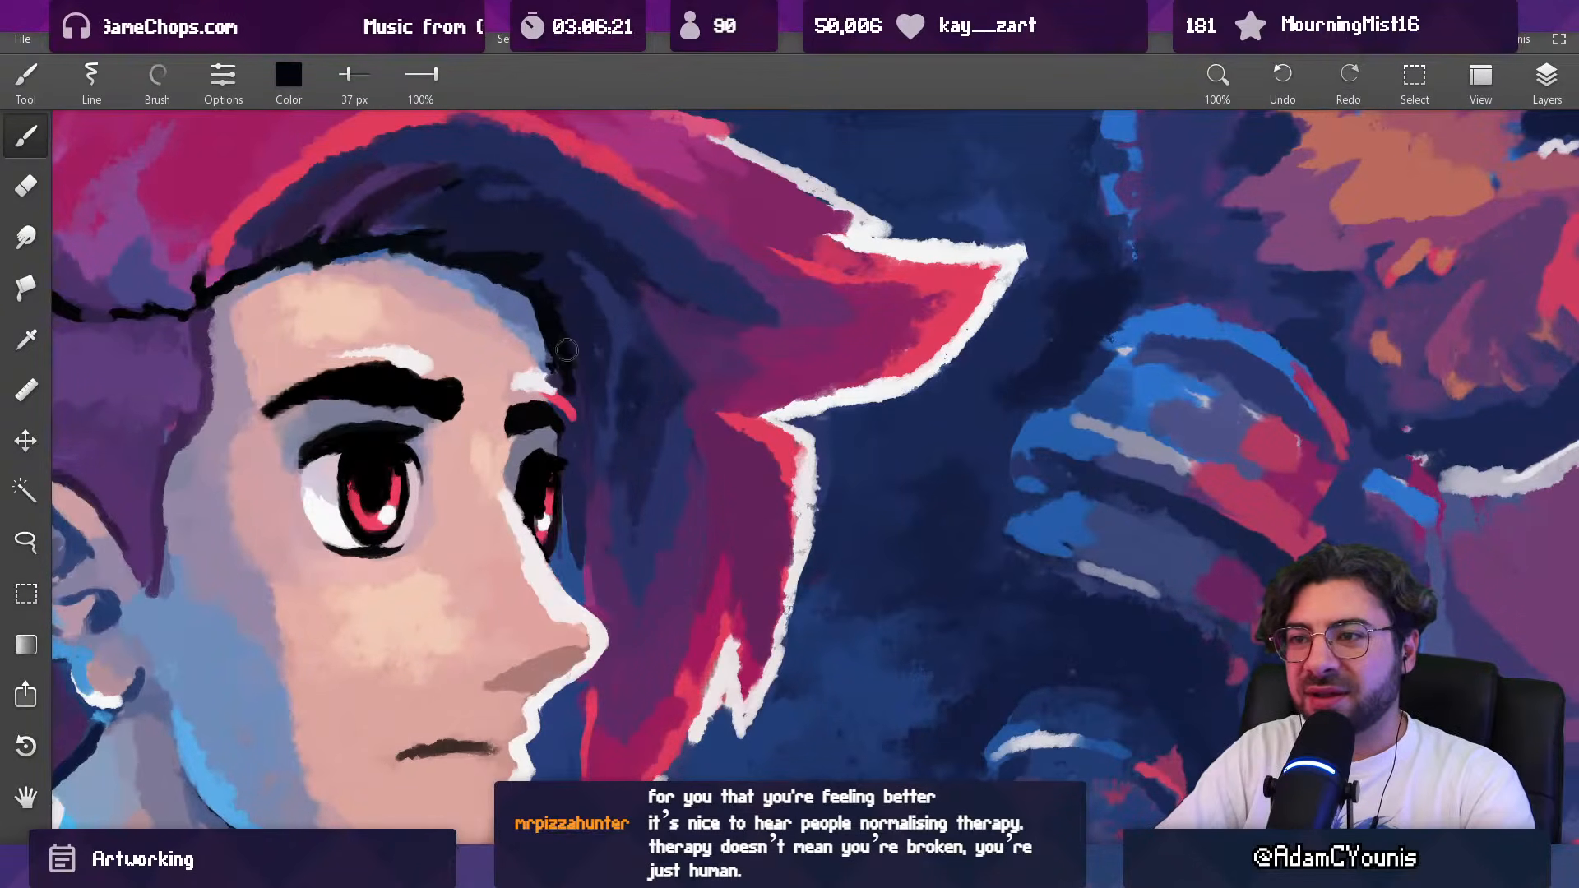
key([)
key([)
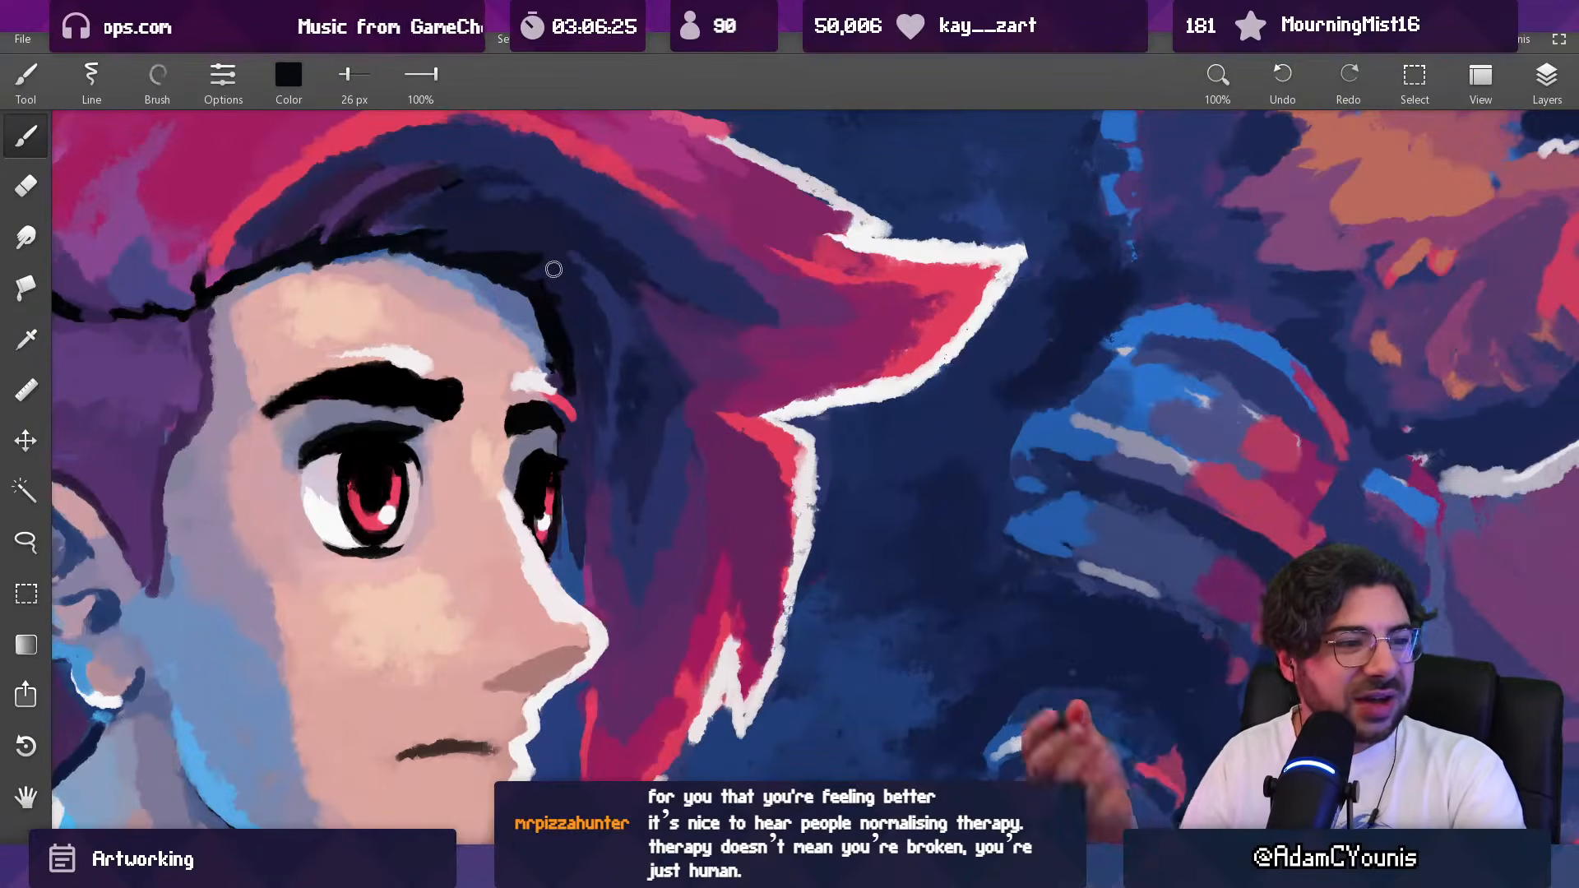
drag(665, 466, 648, 437)
drag(733, 502, 599, 503)
mouse_move(649, 490)
mouse_down()
mouse_move(655, 381)
mouse_move(661, 482)
mouse_up()
alt+click(646, 432)
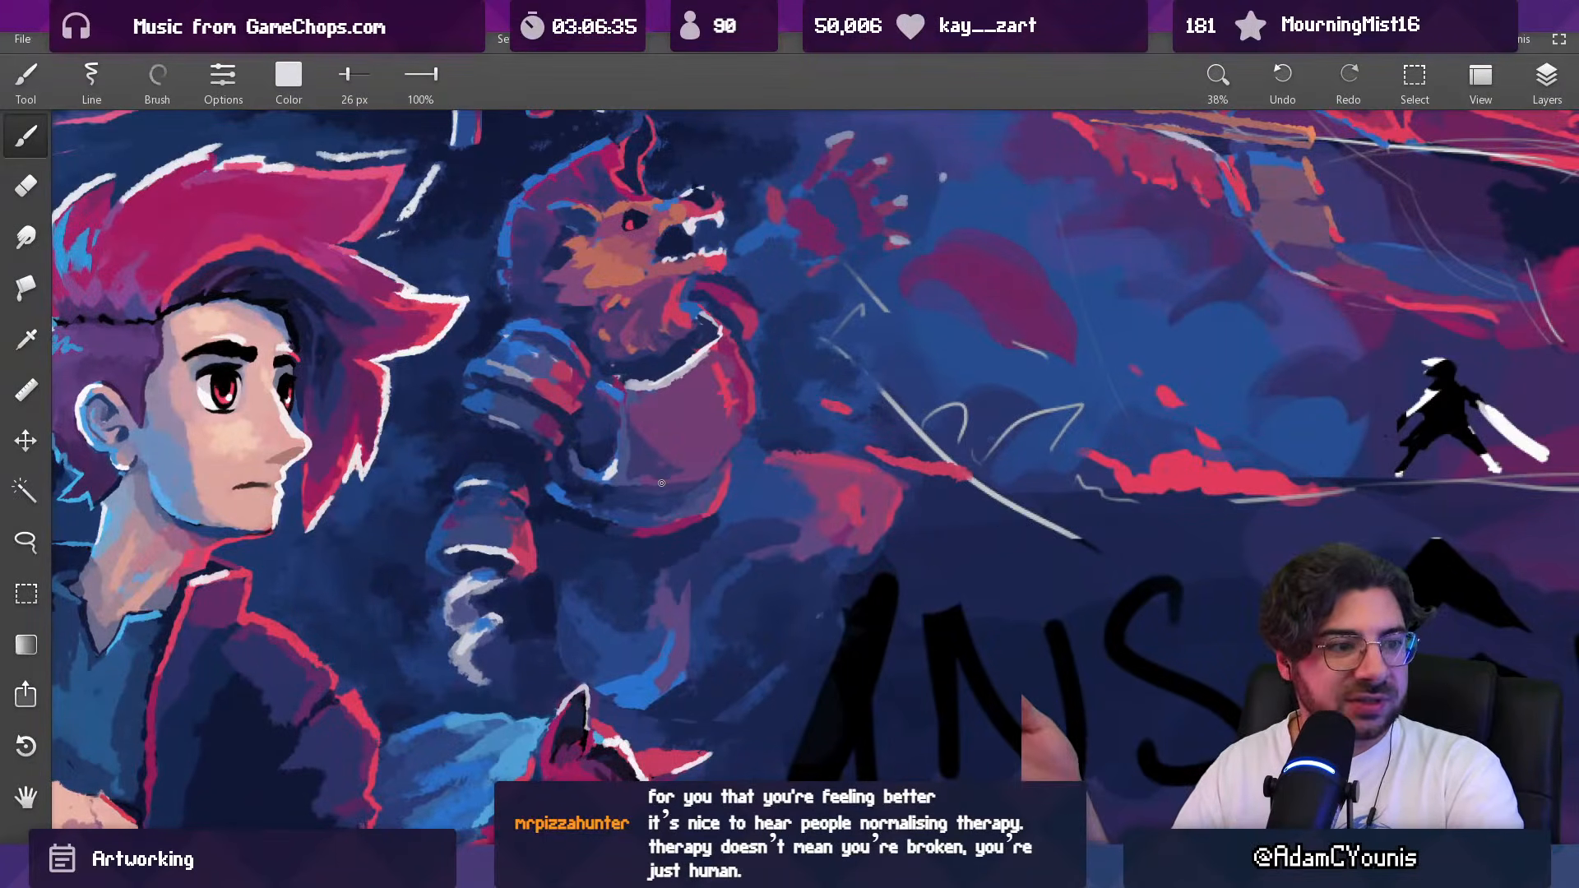
Step: Refine the rim light down the back of the beast's head in sampled bright blue with 23 px and 18 px brushes
mouse_move(514, 265)
mouse_down()
mouse_move(565, 380)
mouse_move(536, 263)
mouse_up()
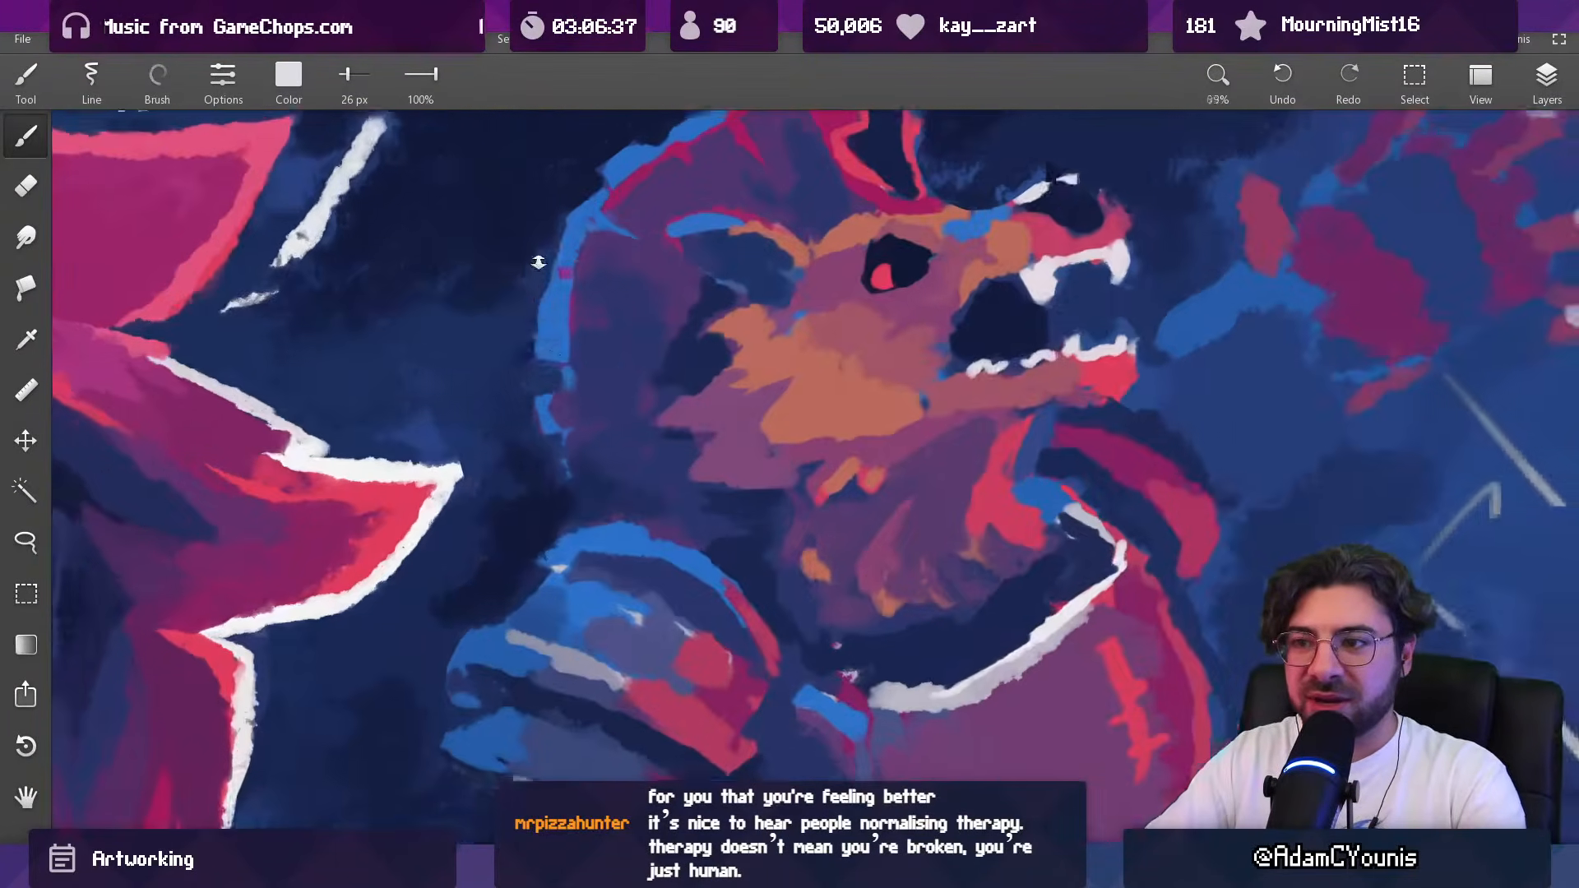
alt+click(569, 406)
alt+click(568, 413)
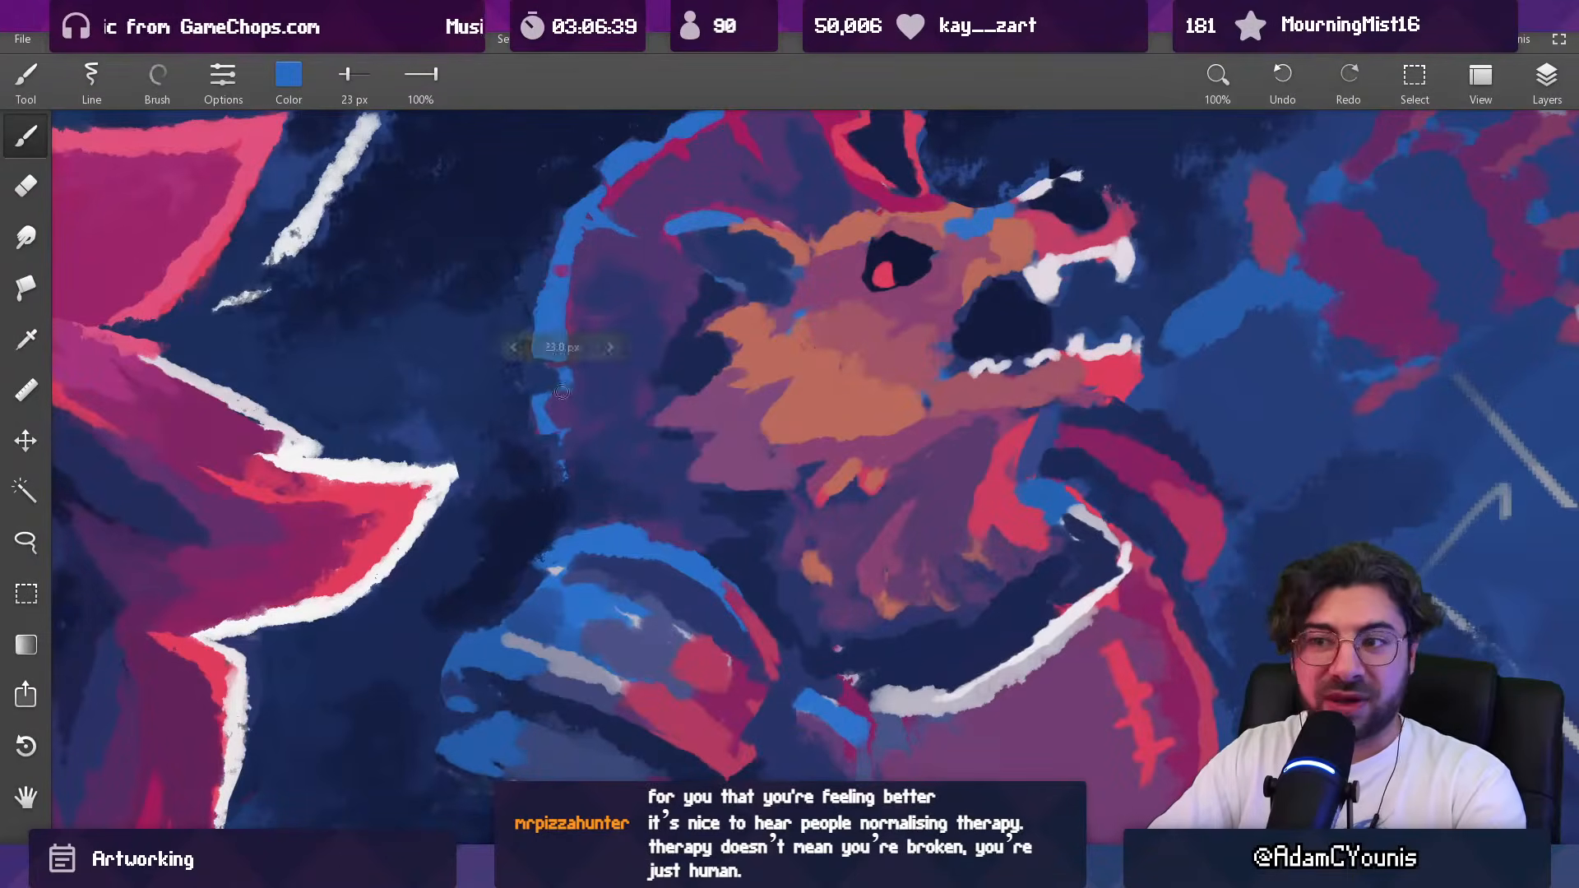
drag(613, 383, 646, 396)
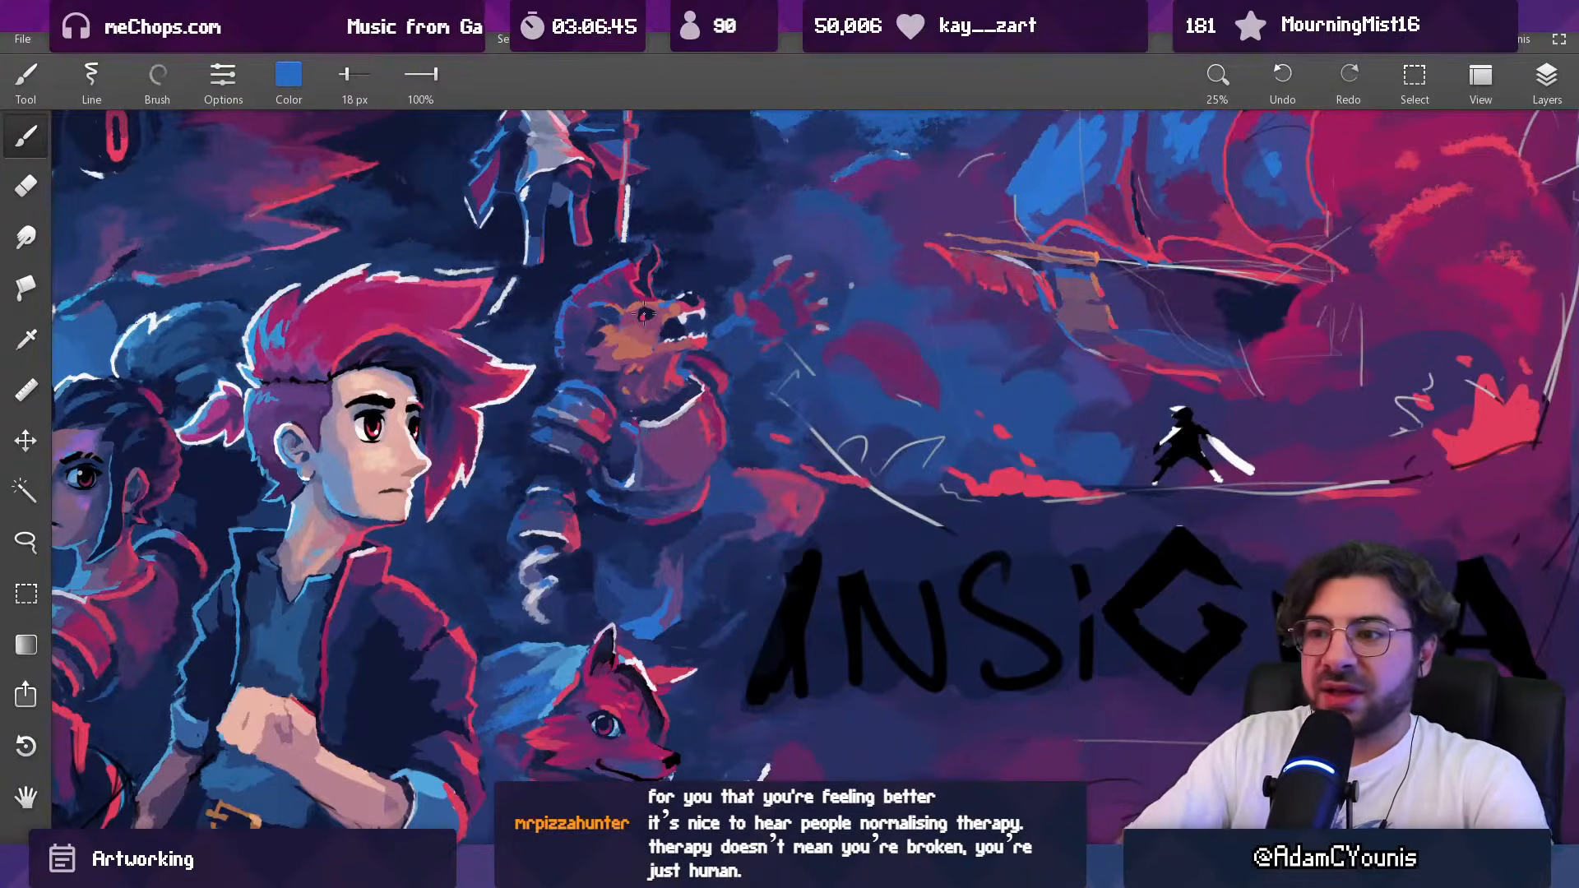
Step: Add red rim-light strokes along the outer edge of the beast's lower body in a sampled red with a 49 px brush
drag(725, 584, 686, 563)
alt+click(683, 562)
drag(713, 465, 729, 407)
alt+click(898, 375)
mouse_move(683, 517)
mouse_down()
mouse_move(704, 528)
mouse_move(698, 513)
mouse_up()
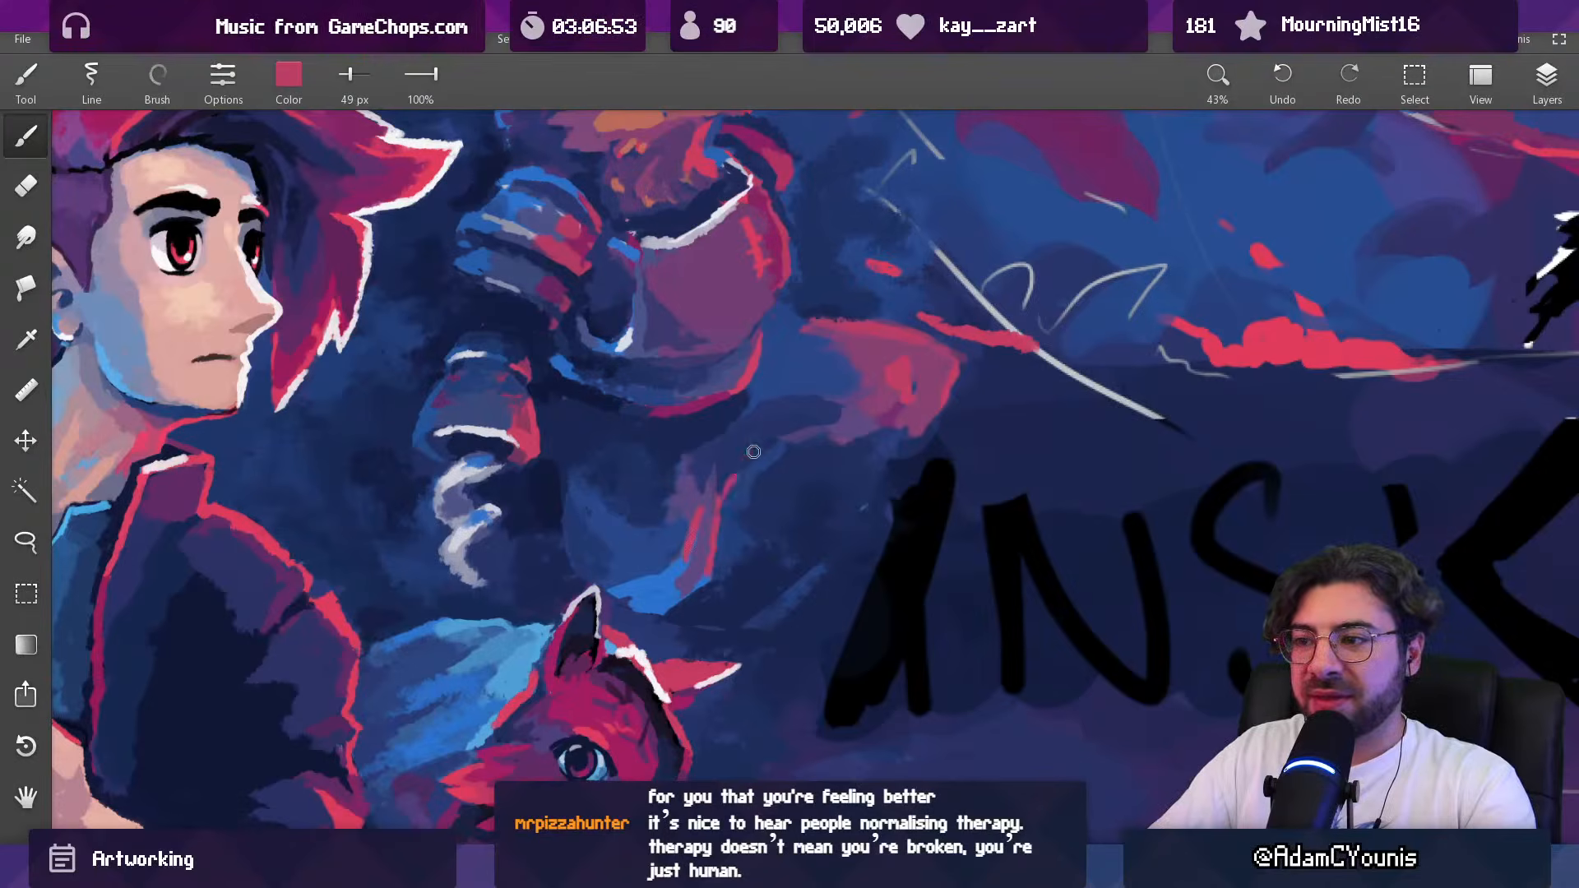
Step: Trim the red rim light on the beast's lower body in sampled dark blue with a 66 px brush
scroll(754, 444, down, 5)
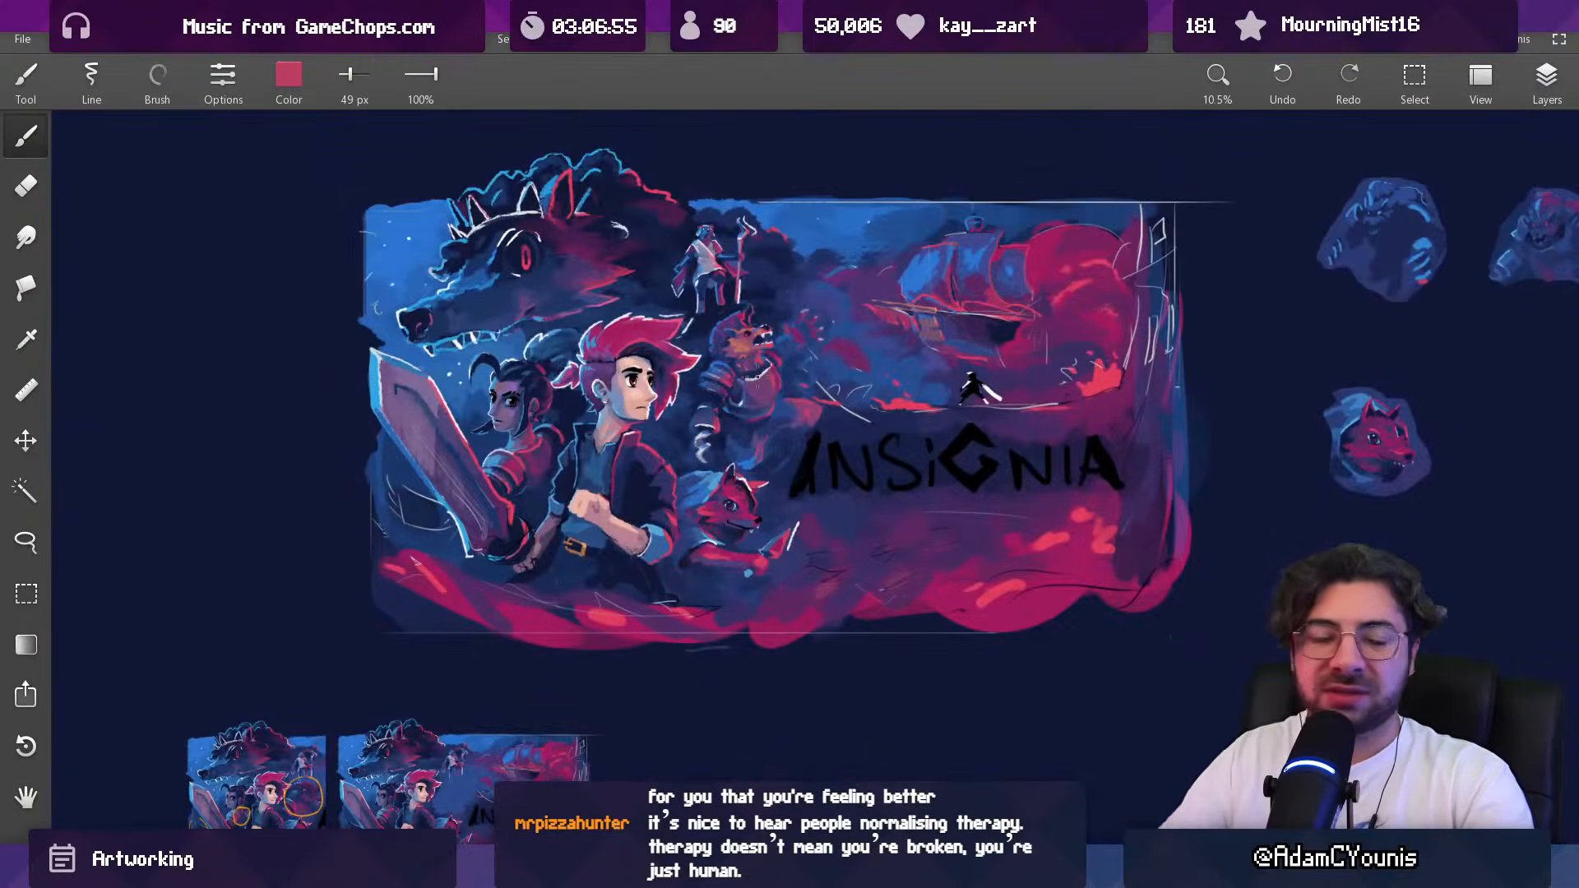
scroll(774, 415, up, 5)
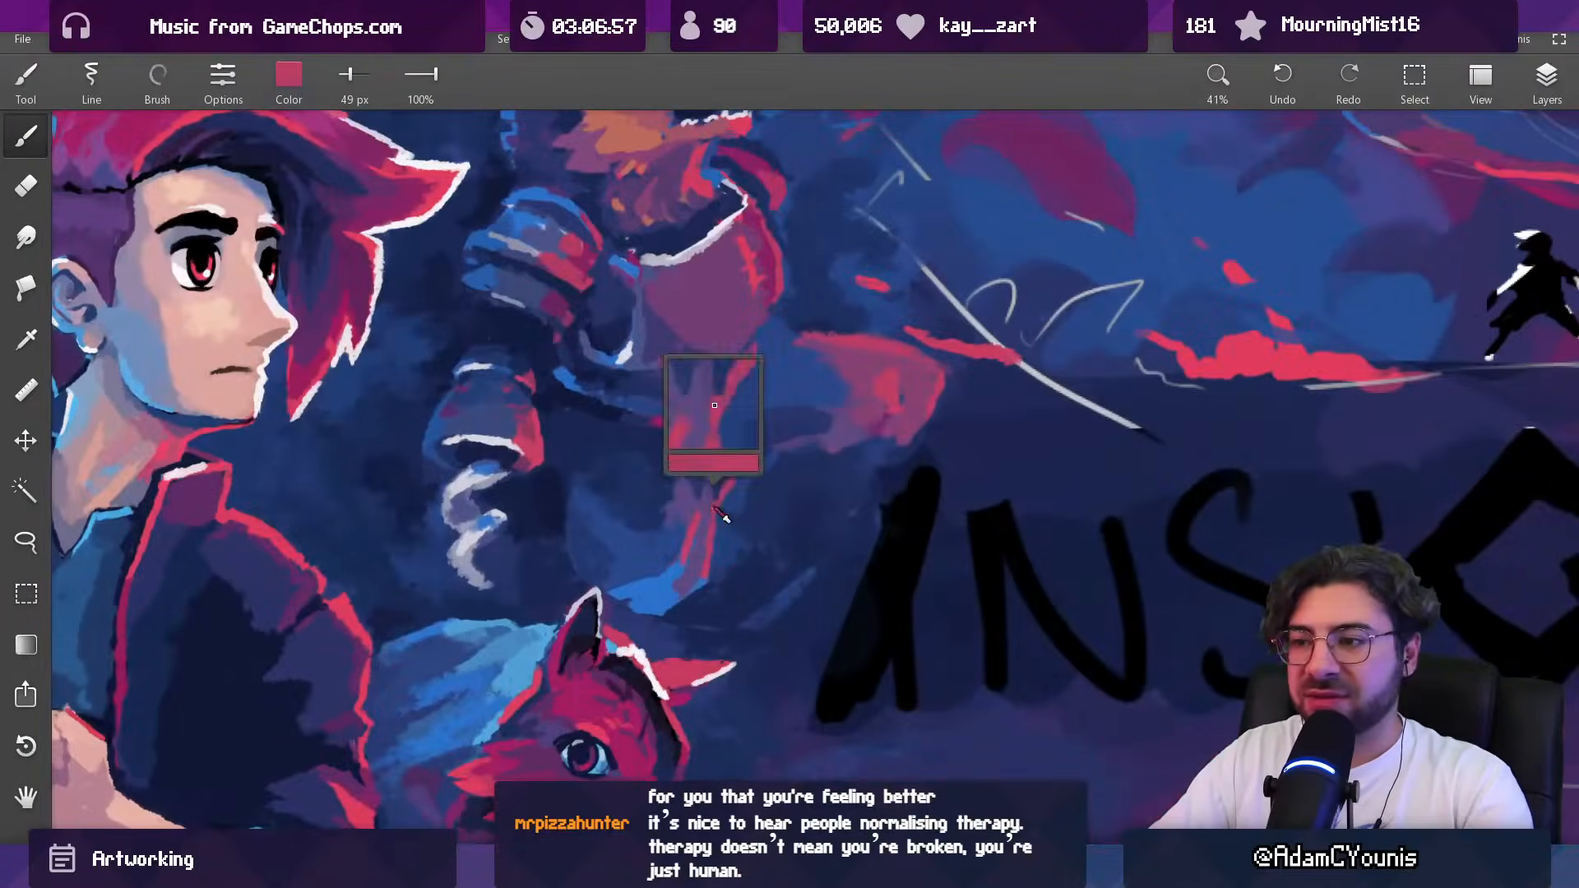
key(])
alt+click(695, 504)
drag(701, 498, 728, 503)
alt+click(712, 497)
alt+click(742, 487)
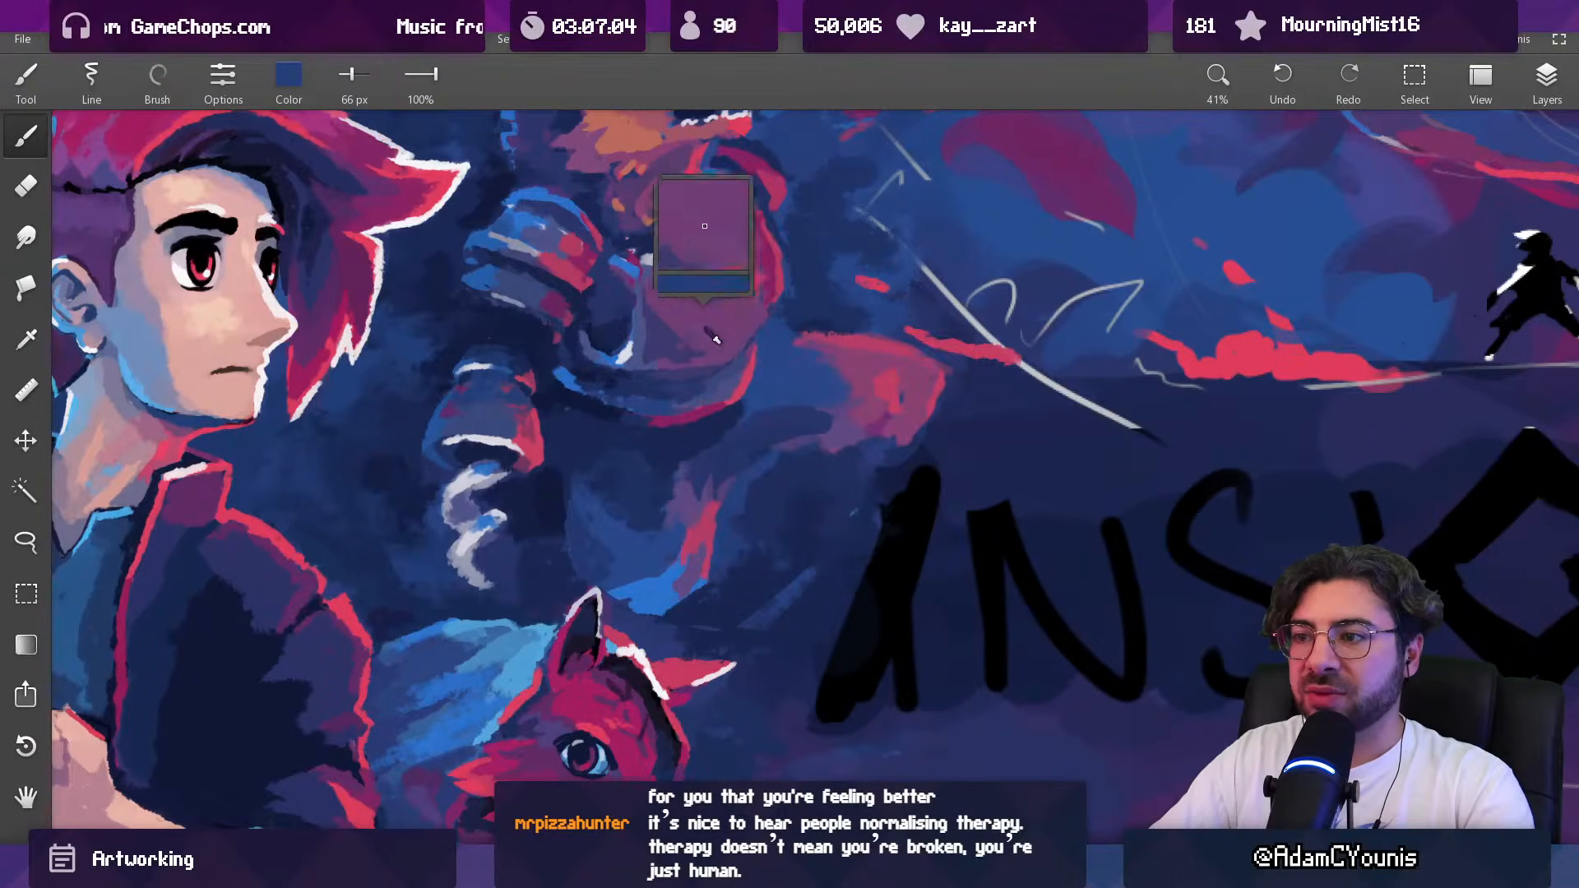
Step: Blend purple sampled from the chest armour and blue into the beast's lower body with a 66 px brush
drag(668, 503, 652, 581)
drag(688, 501, 701, 439)
alt+click(640, 525)
alt+click(613, 510)
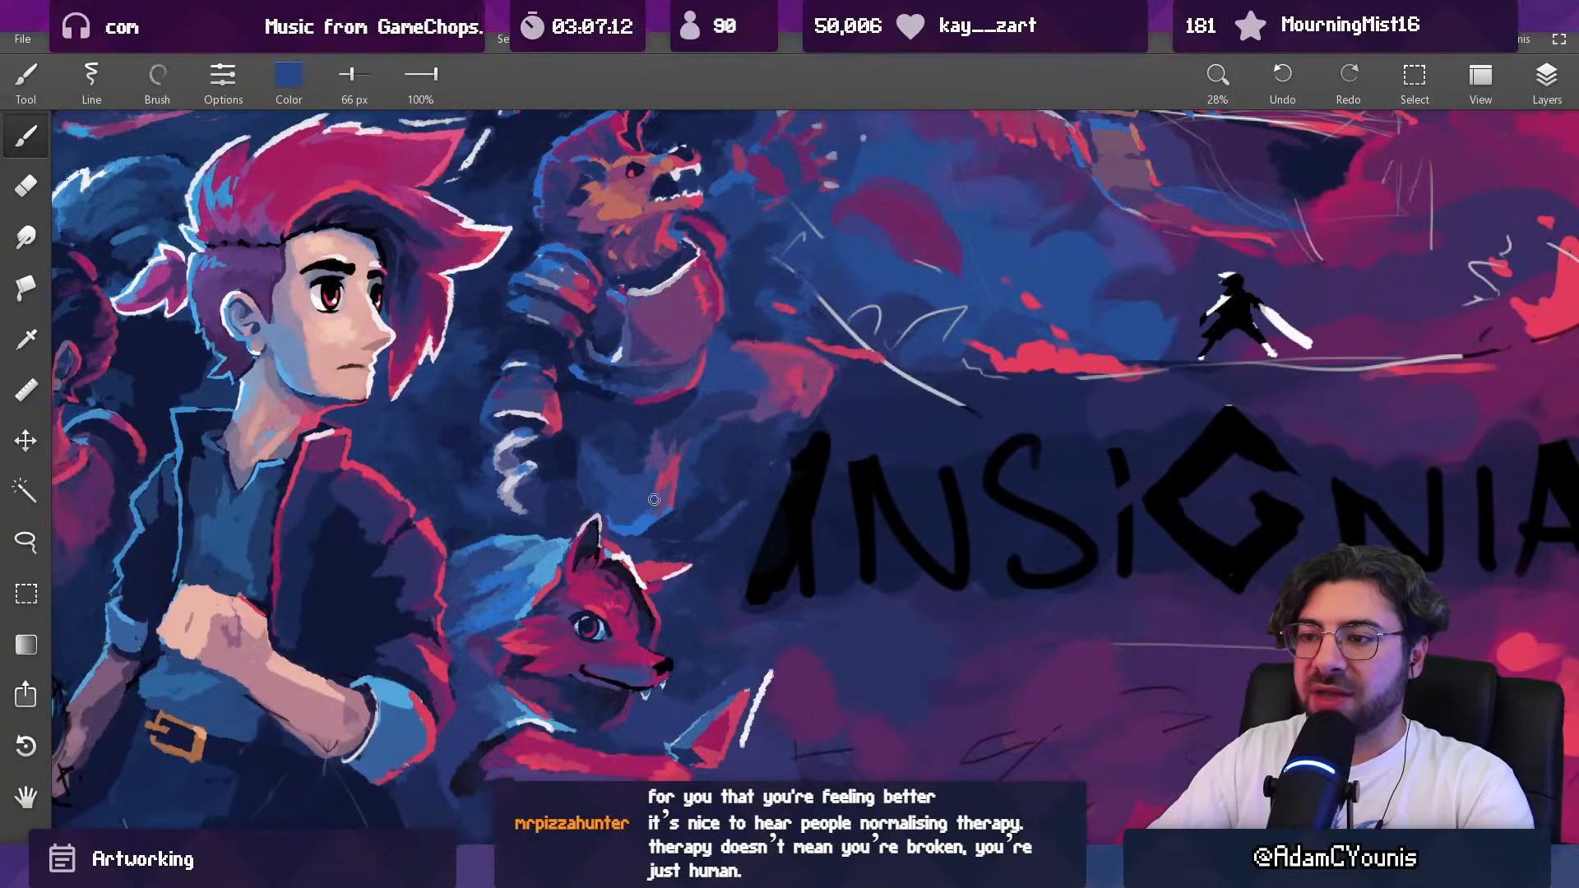
Step: Clean up the background along the outer edge of the beast's lower body in sampled navy with an 85 px brush
alt+click(687, 435)
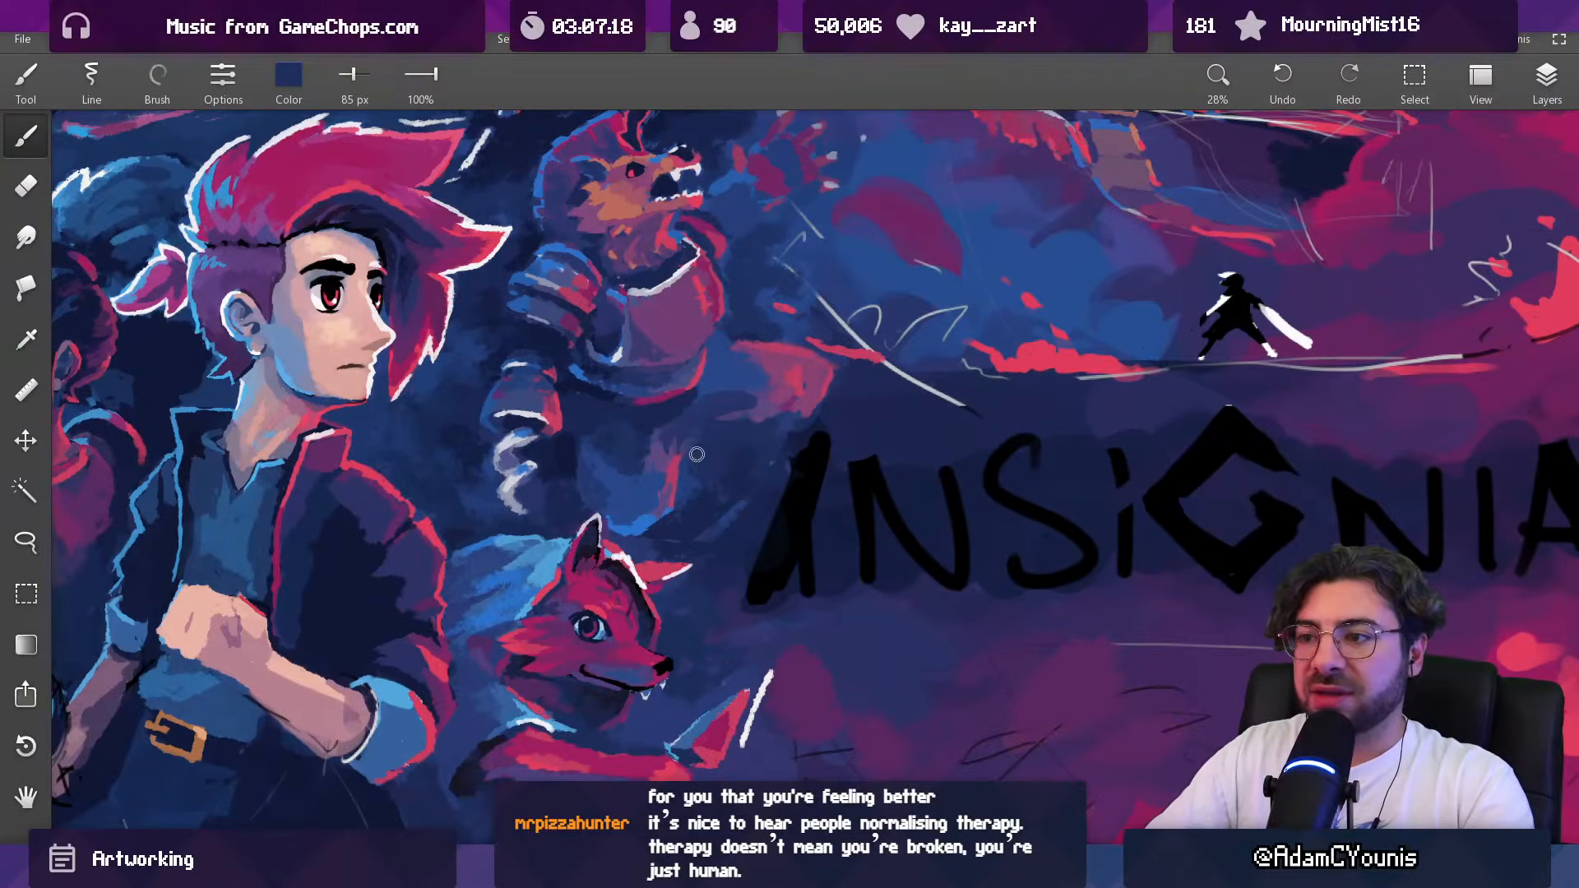
alt+click(688, 493)
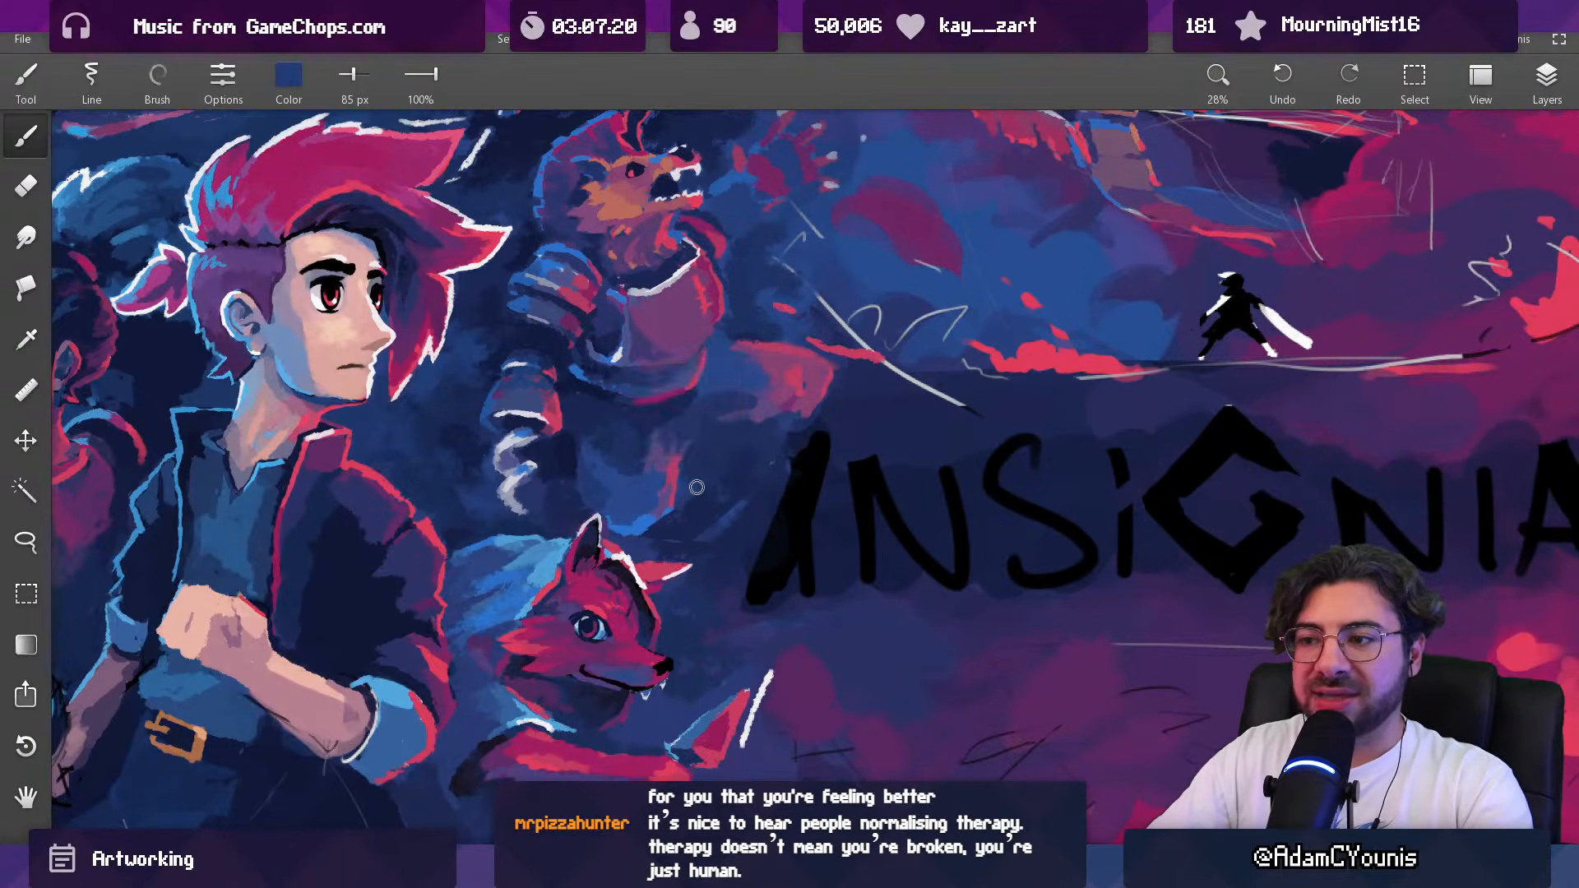
alt+click(677, 524)
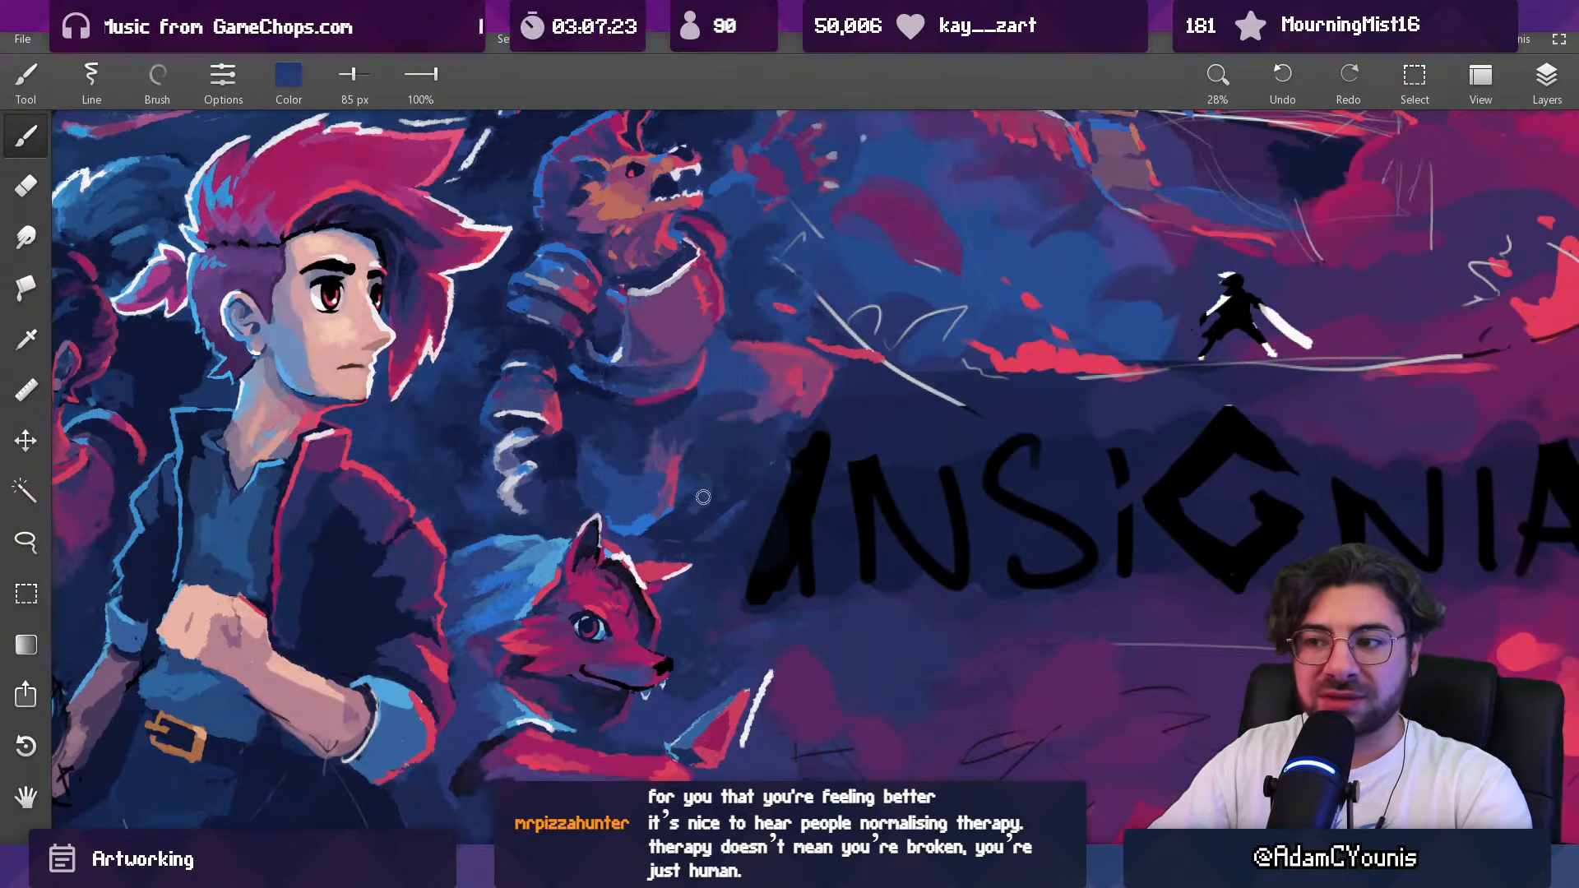
alt+click(695, 505)
Step: Smooth the dark background between the beast's lower body and the INSIGNIA title in sampled navy with a 165 px brush
alt+click(699, 505)
alt+click(729, 506)
alt+click(724, 503)
key(bracketright)
drag(739, 484, 714, 519)
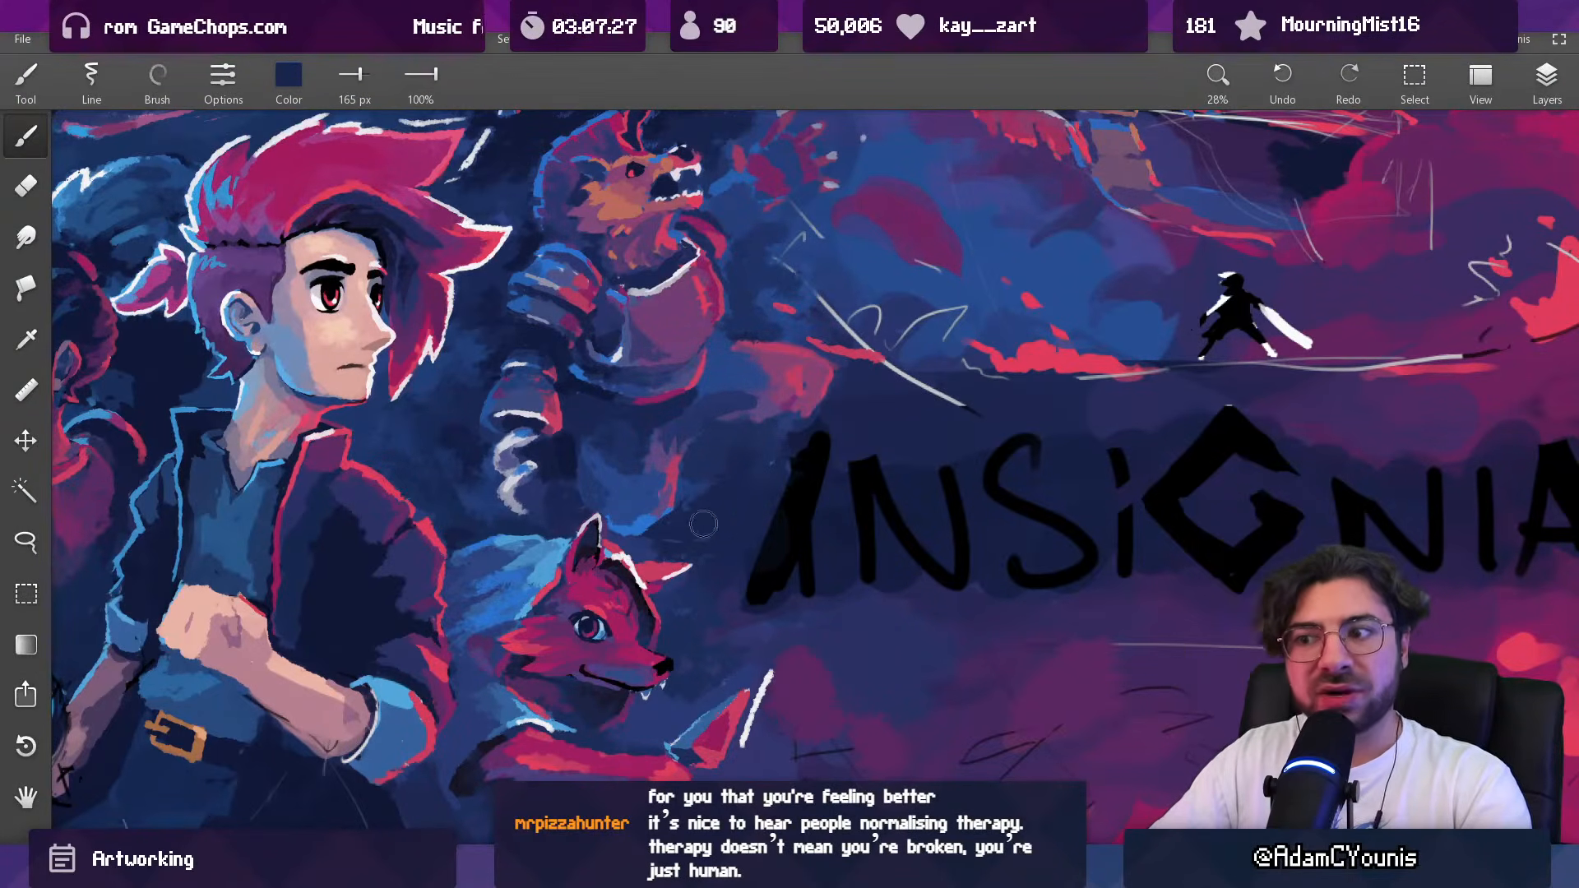
alt+click(716, 473)
Step: Darken the background beside the beast's forearm guard in sampled dark navy with a 56 px brush
mouse_move(761, 196)
mouse_down()
mouse_move(734, 189)
mouse_move(769, 257)
mouse_up()
alt+click(591, 461)
key(bracketleft)
key(bracketleft)
key(bracketleft)
key(bracketleft)
key(bracketleft)
key(bracketleft)
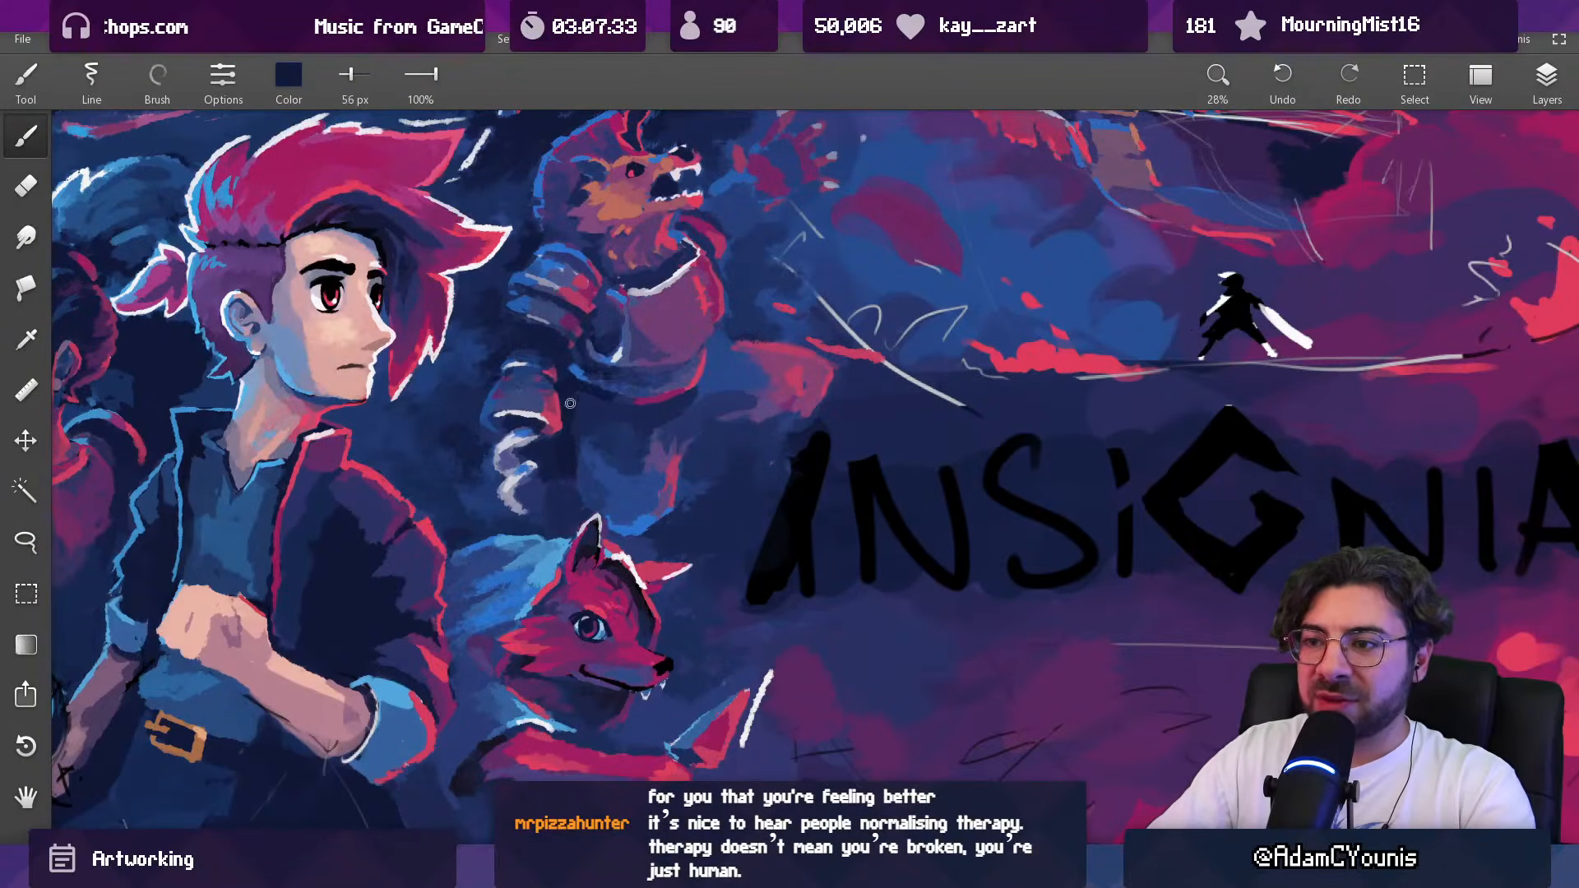
Step: Repaint the gap between the pale curl and the beast's lower body in sampled navy with a 114 px brush
scroll(588, 430, down, 6)
drag(587, 430, 703, 536)
scroll(699, 537, up, 7)
alt+click(684, 587)
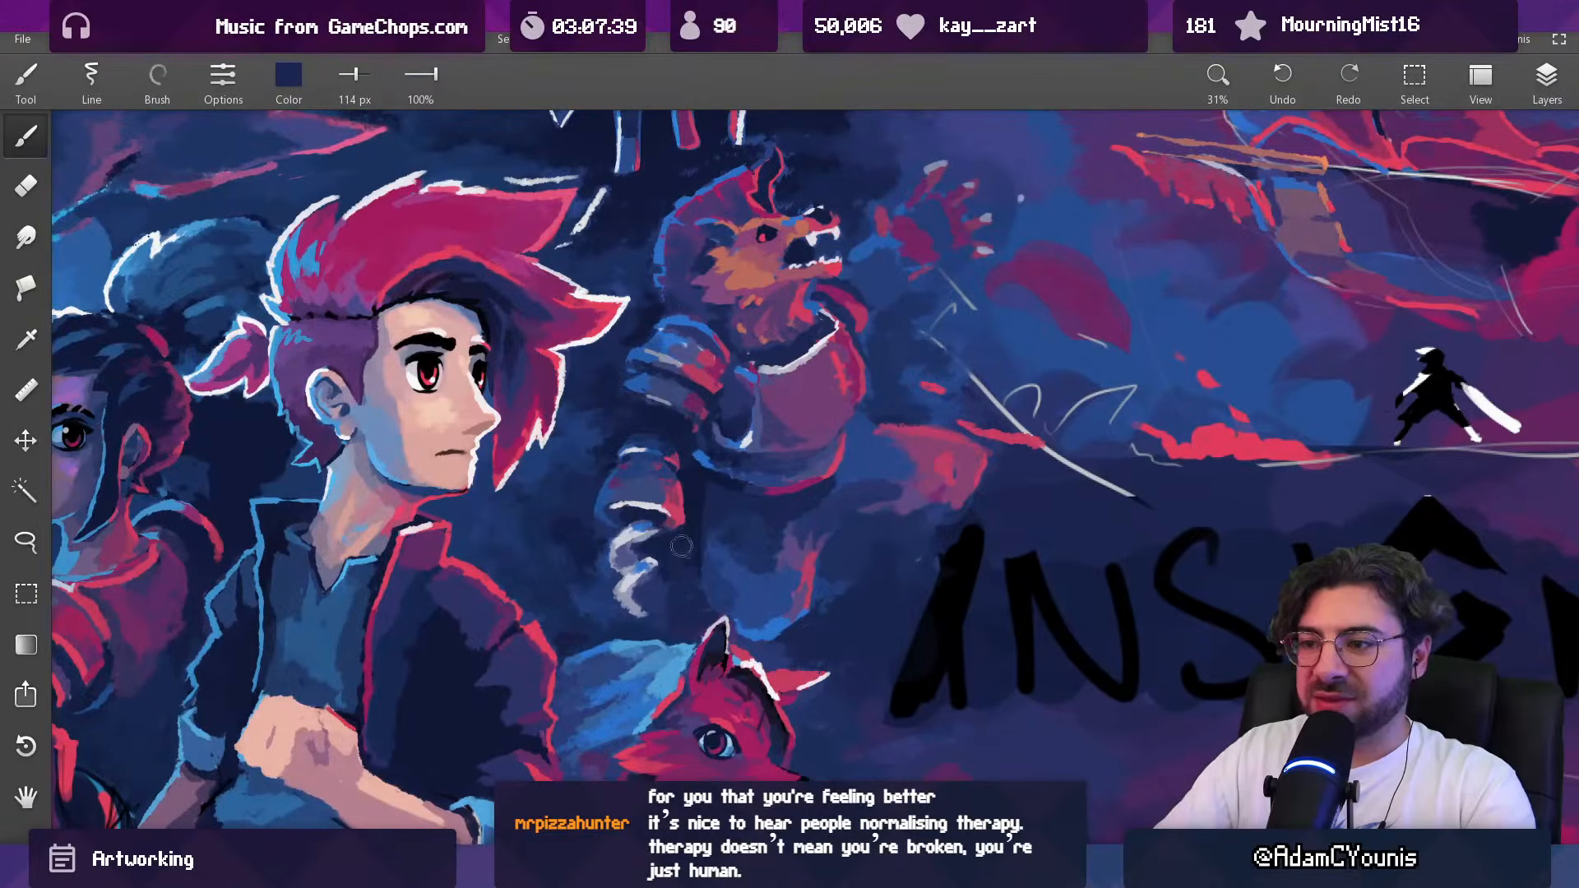
Step: Repaint the dark background around the pale curl in sampled navy tones, enlarging the brush from 114 px to 231 px
alt+click(660, 585)
alt+click(684, 626)
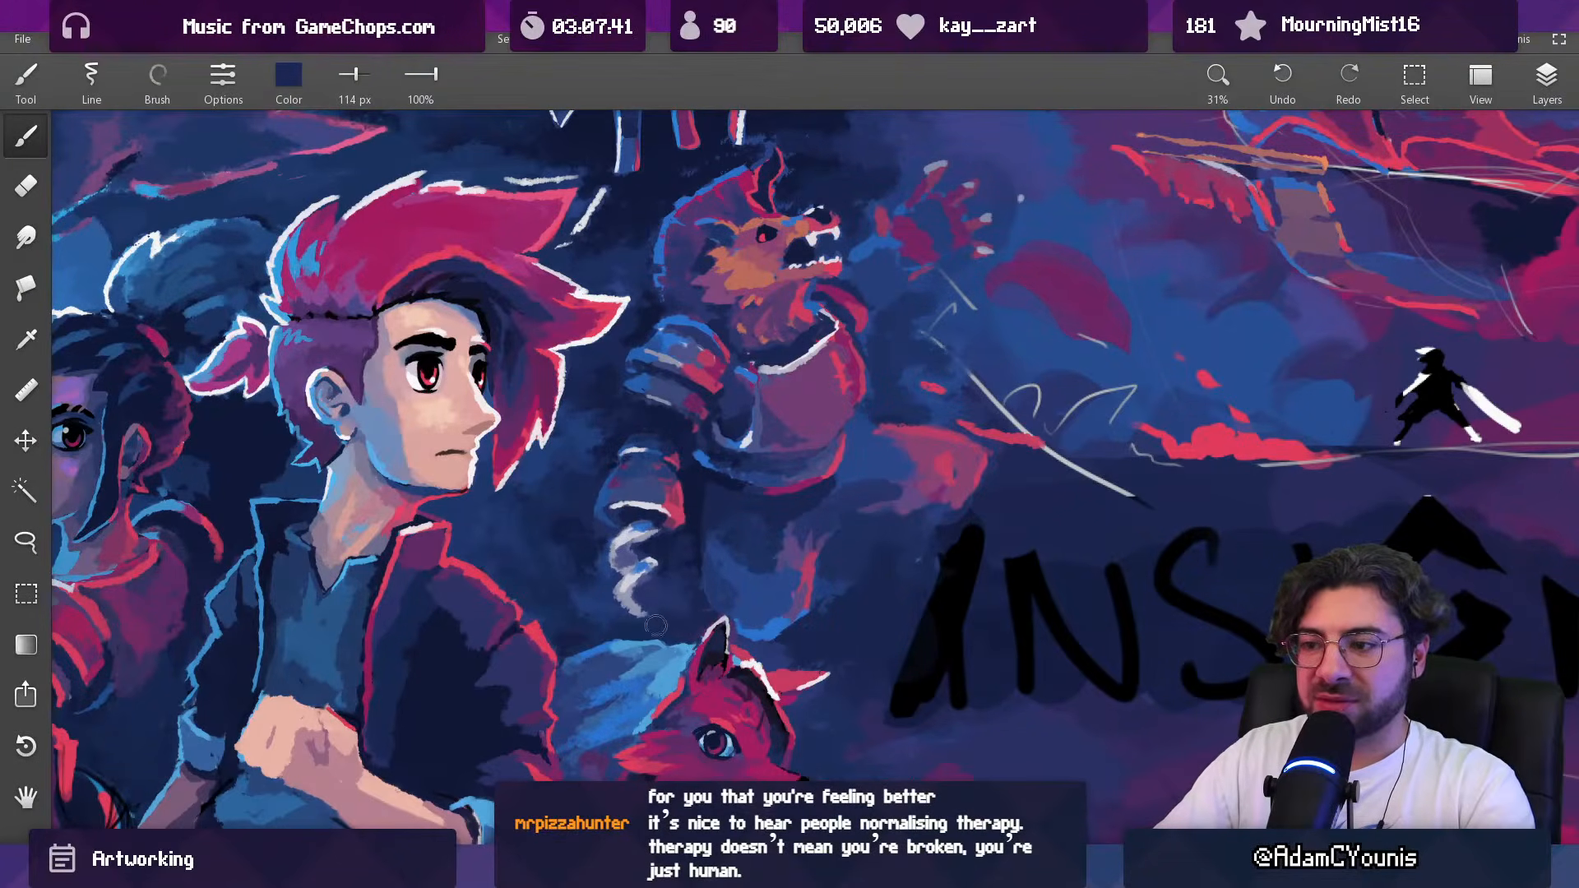
alt+click(594, 586)
key(])
key(])
key(])
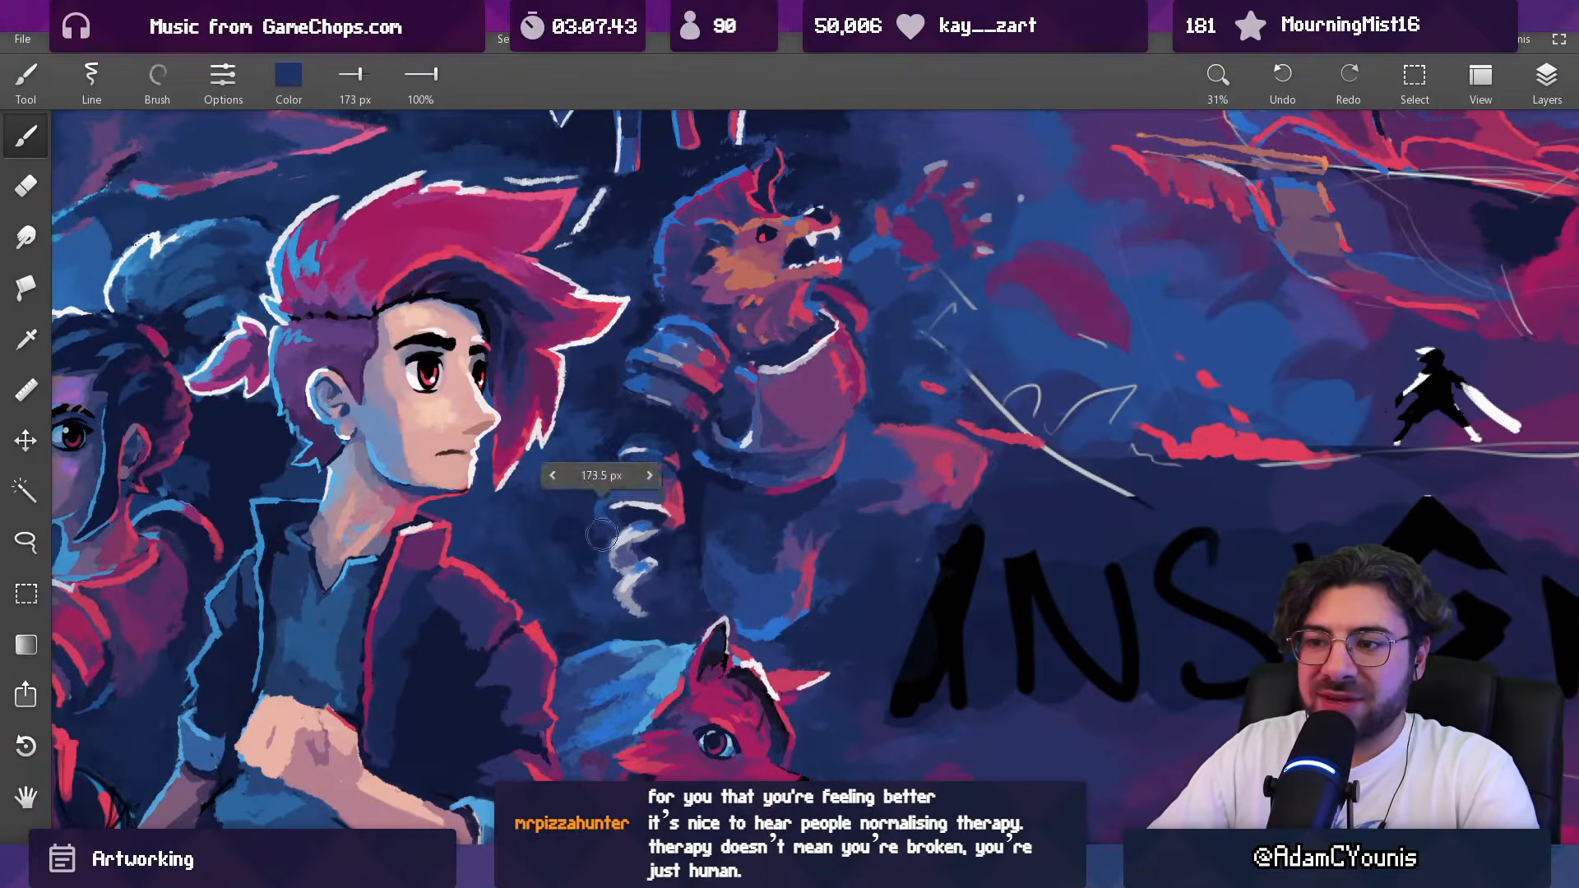
alt+click(594, 564)
alt+click(606, 575)
key(])
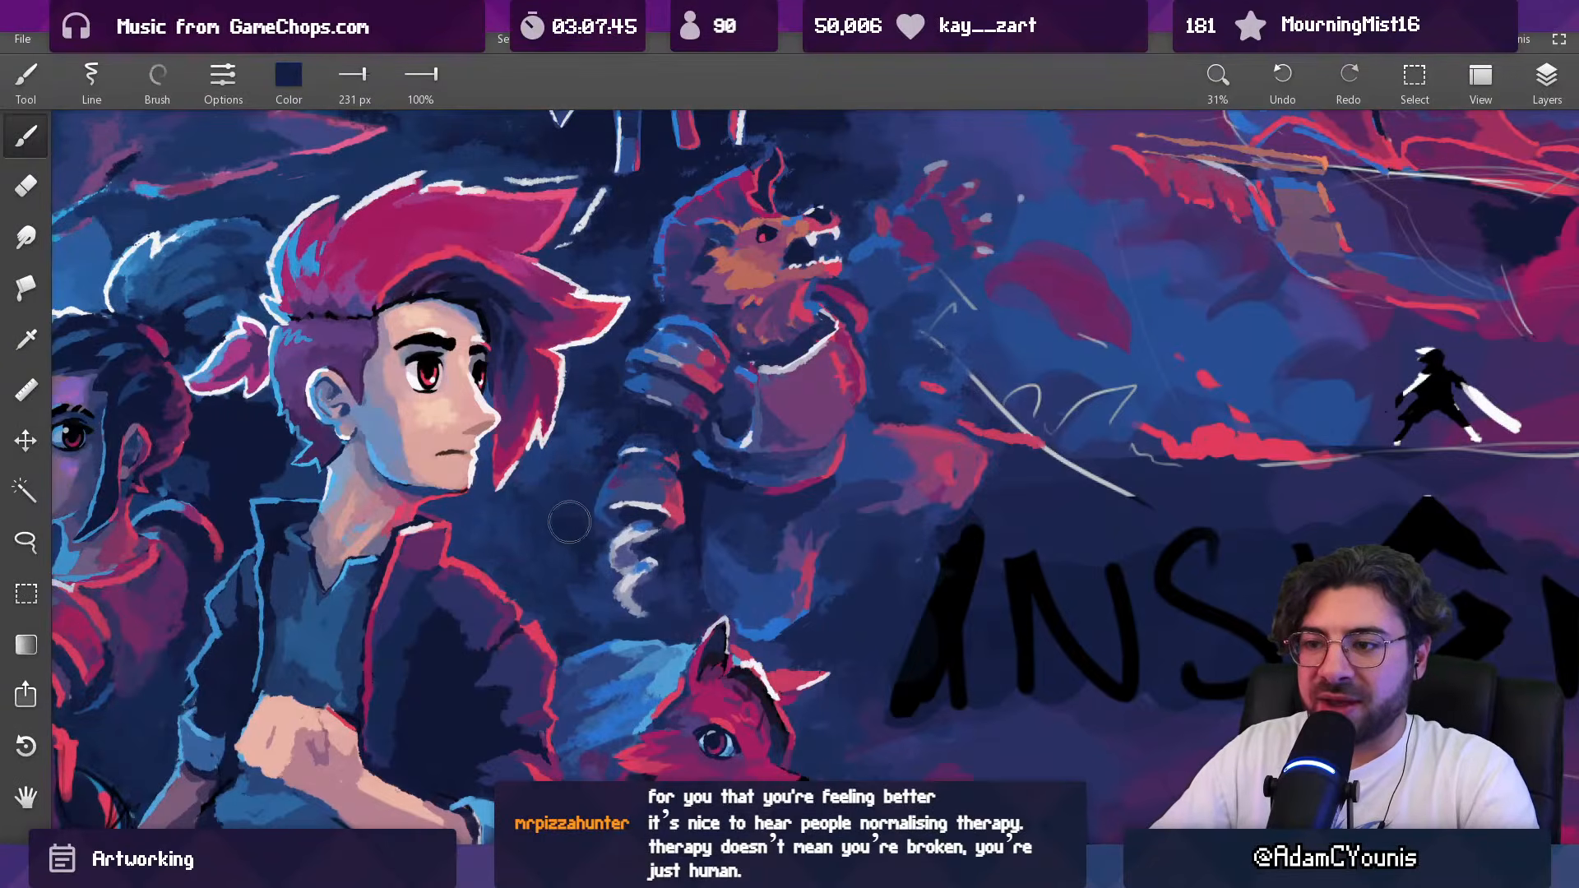
Step: Smooth the background between the hero's shoulder and the pale curl in sampled navy tones with a brush of up to 313 px
alt+click(576, 550)
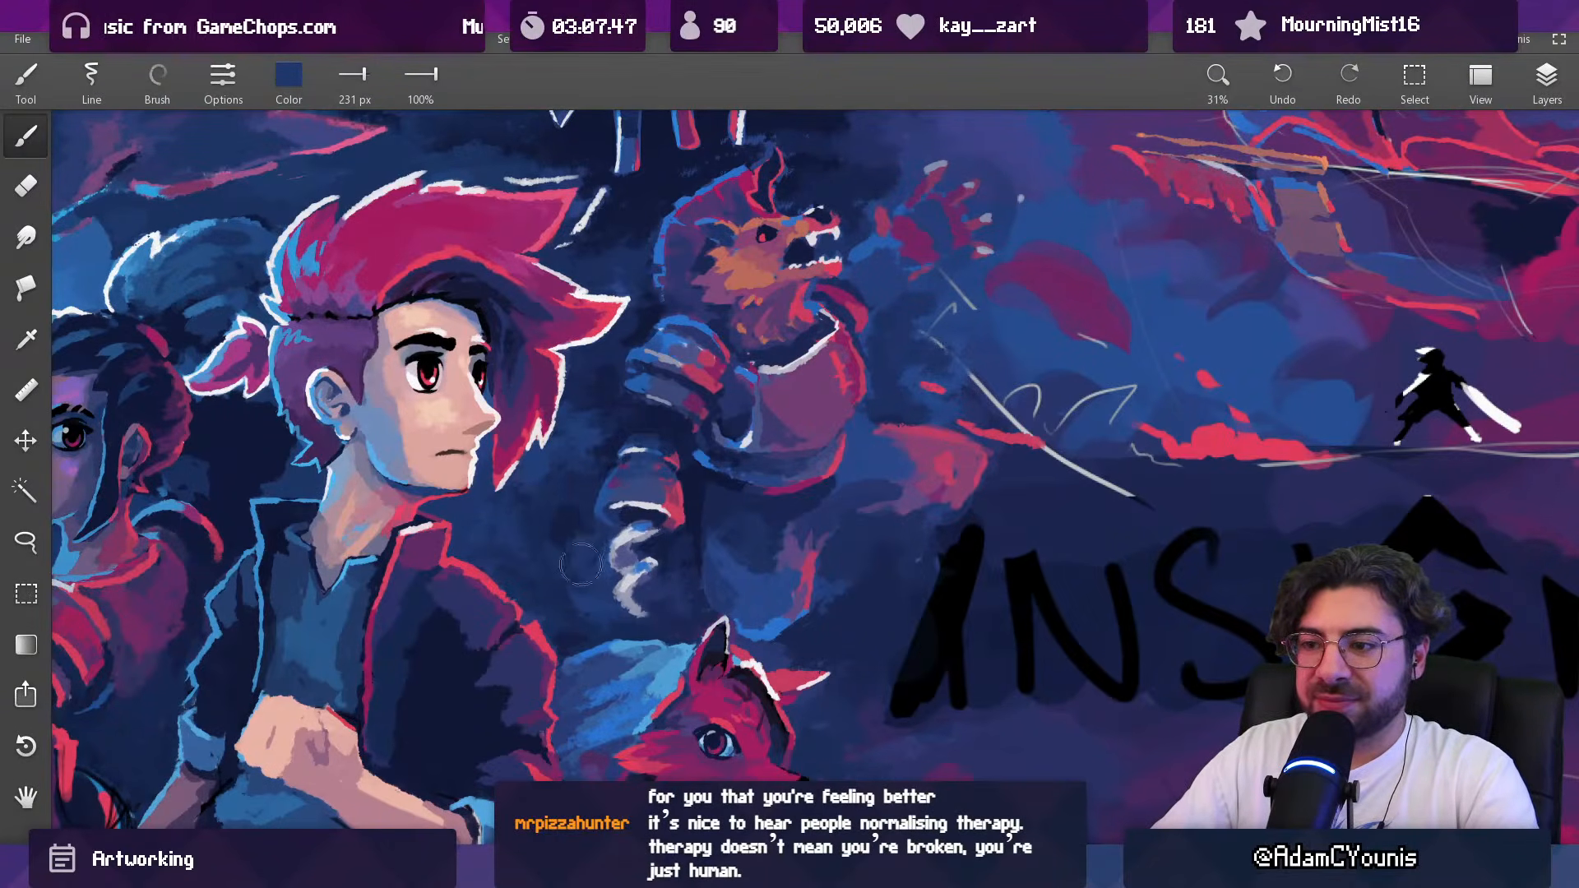
alt+click(562, 520)
key(])
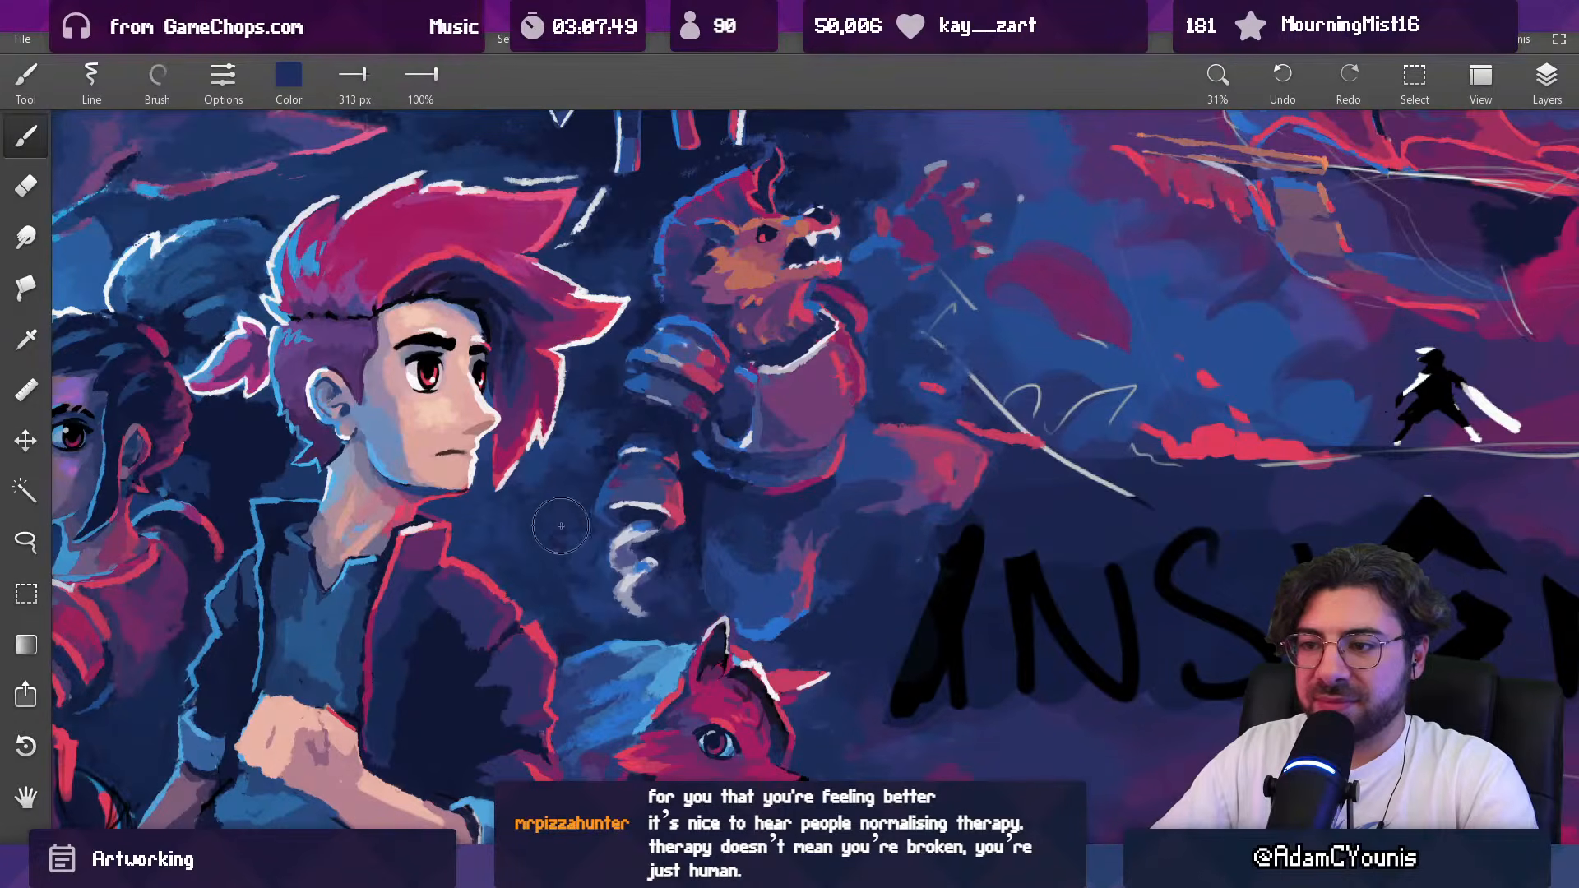
alt+click(543, 561)
drag(578, 583, 568, 612)
alt+click(576, 639)
key([)
key([)
key([)
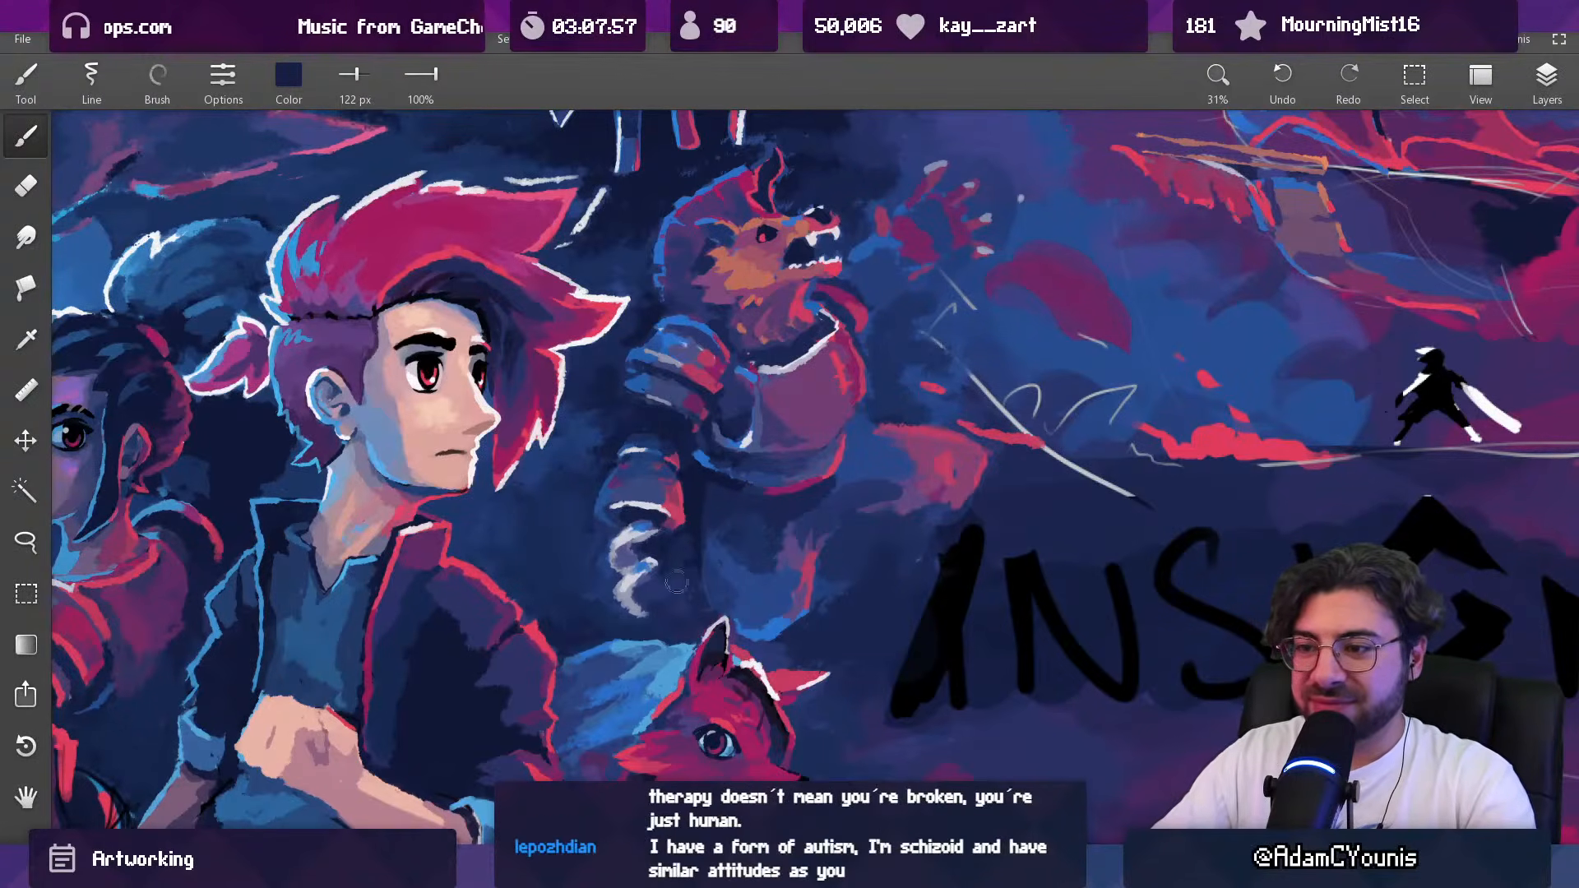
Step: Glaze the beast's forearm guard and the pale curl in sampled dark navy with a 584 px Ink brush at 17% opacity
scroll(673, 586, down, 5)
drag(720, 413, 701, 425)
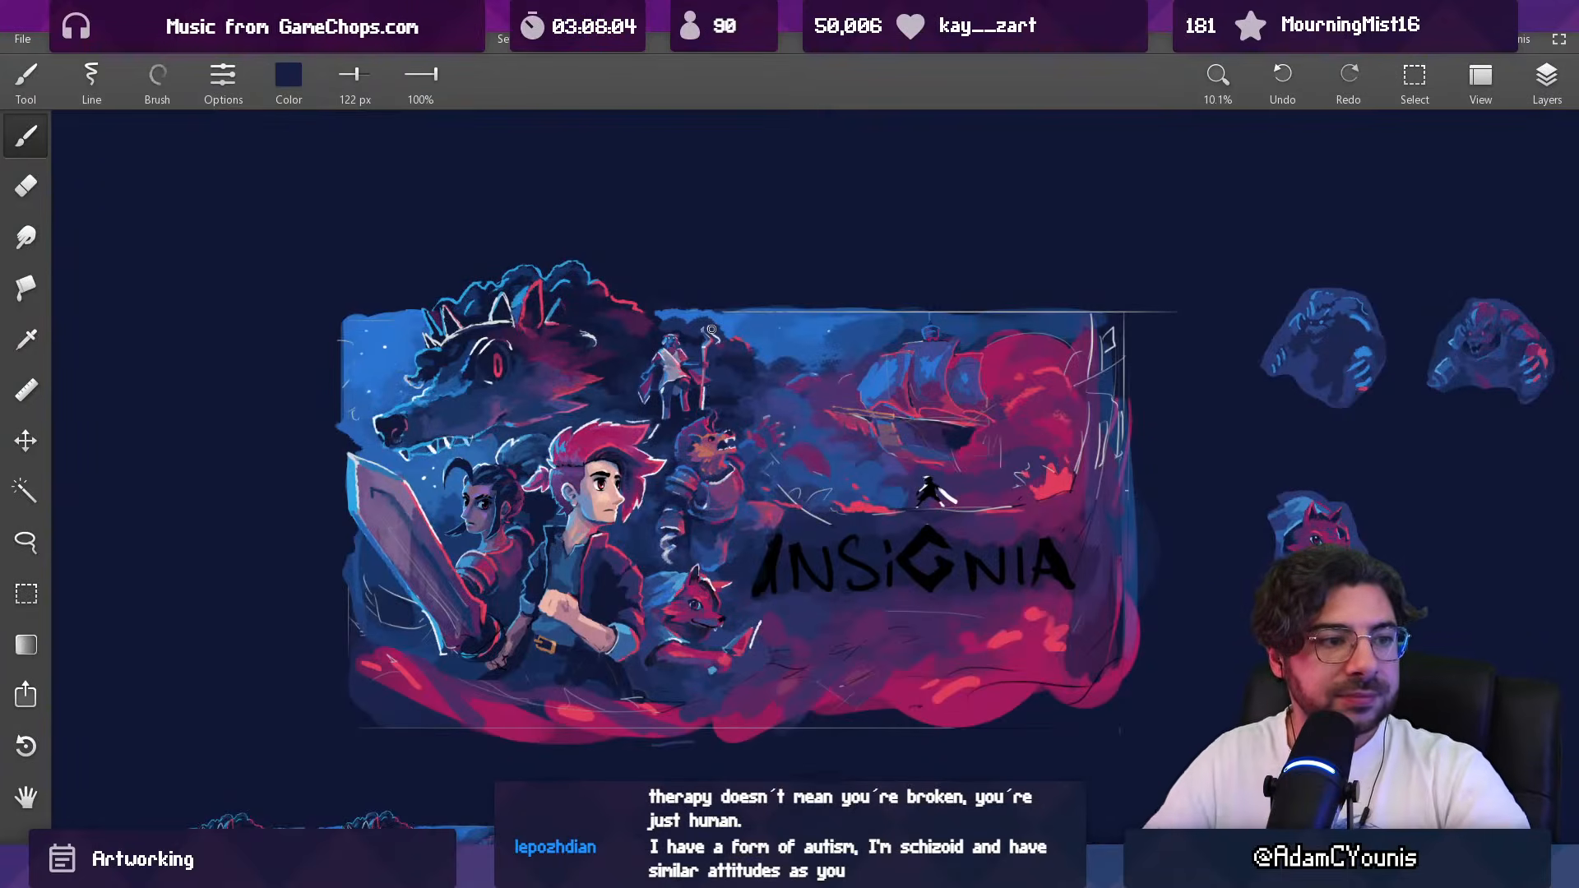
drag(692, 397, 693, 430)
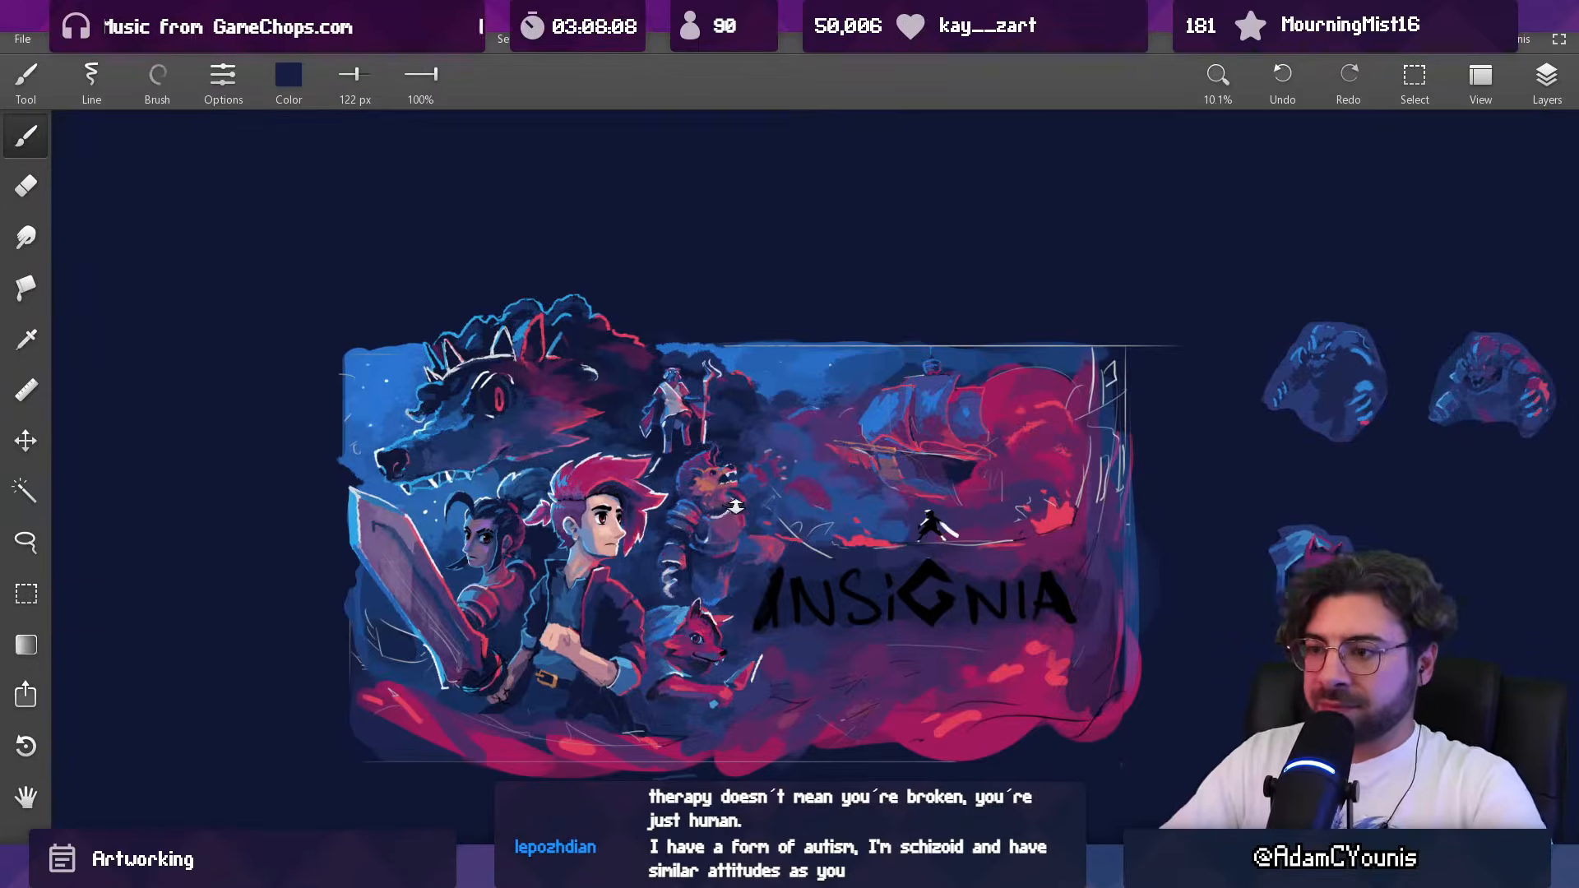
scroll(750, 527, down, 3)
scroll(750, 527, up, 10)
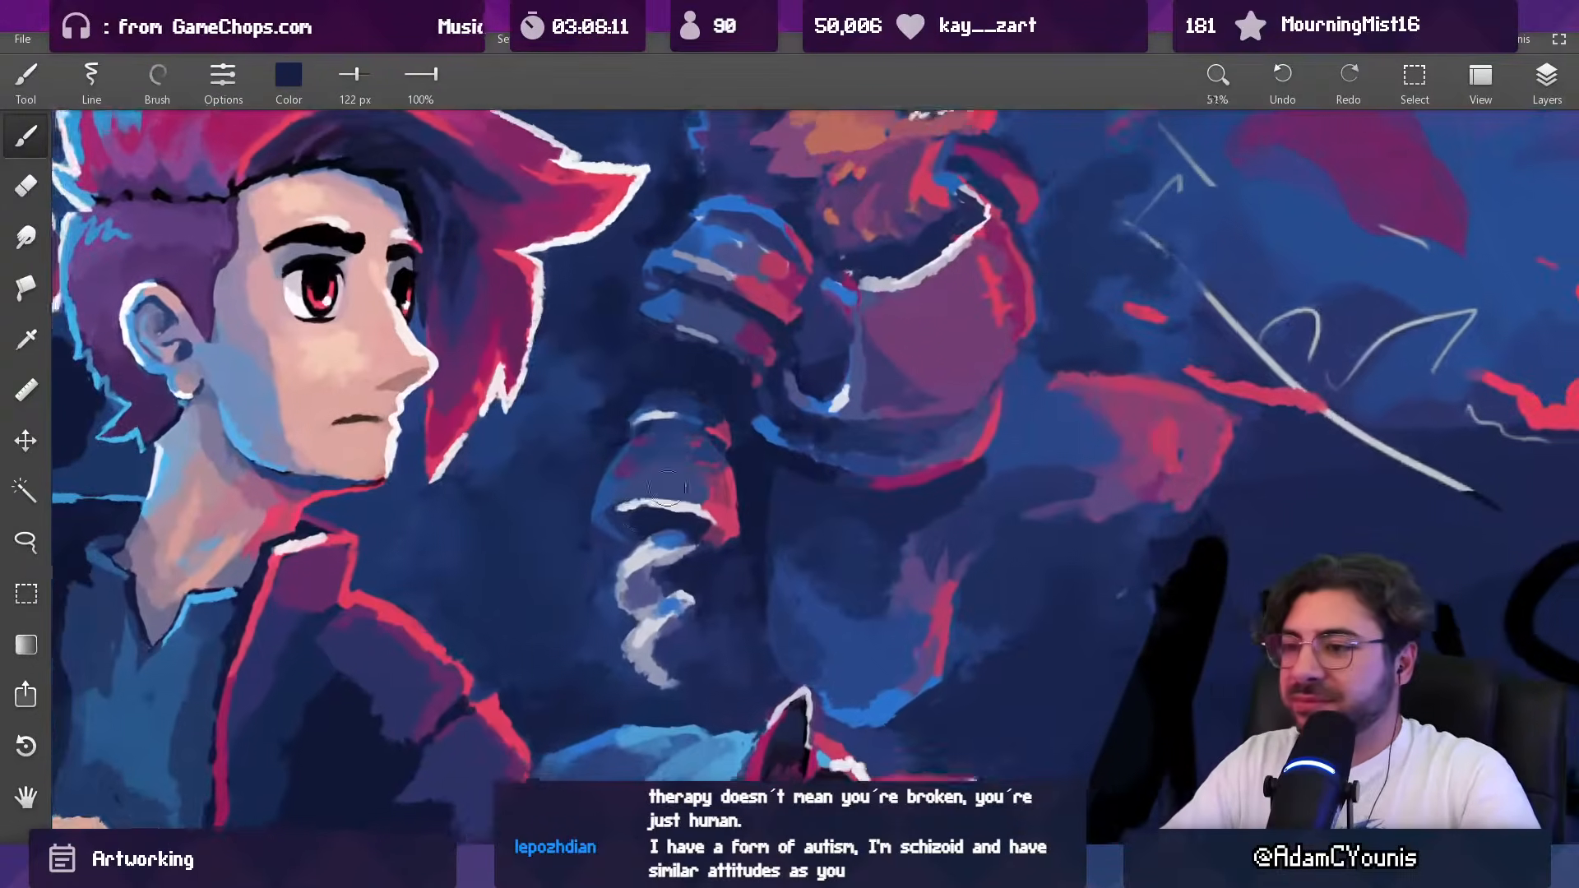
alt+click(609, 493)
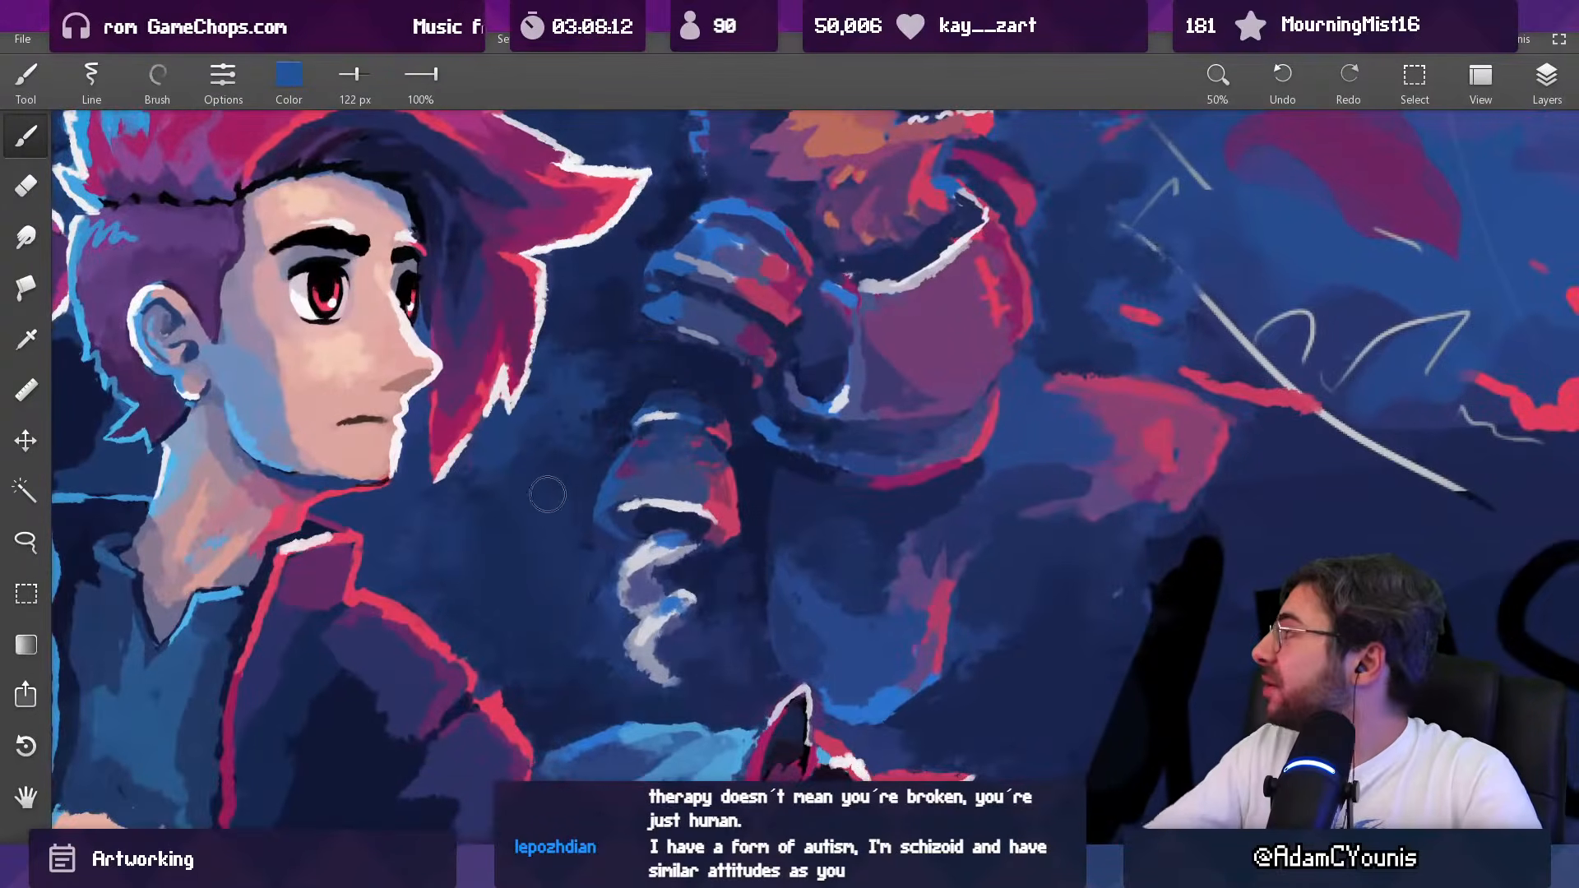
alt+click(706, 560)
key(bracketright)
key(bracketright)
key(bracketright)
key(bracketright)
key(bracketright)
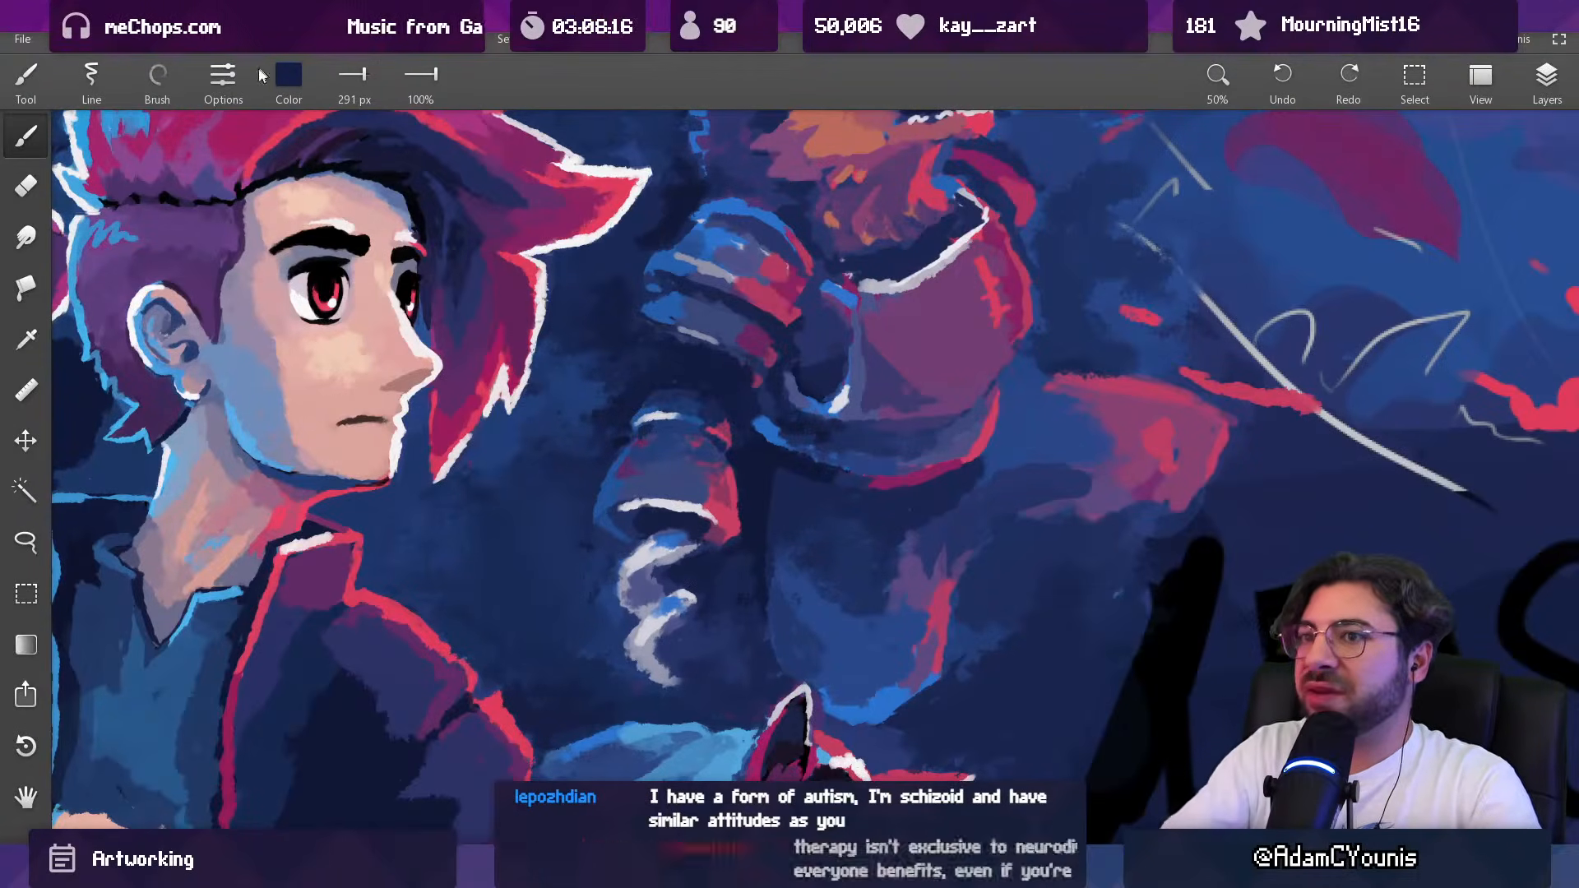
click(157, 80)
click(185, 174)
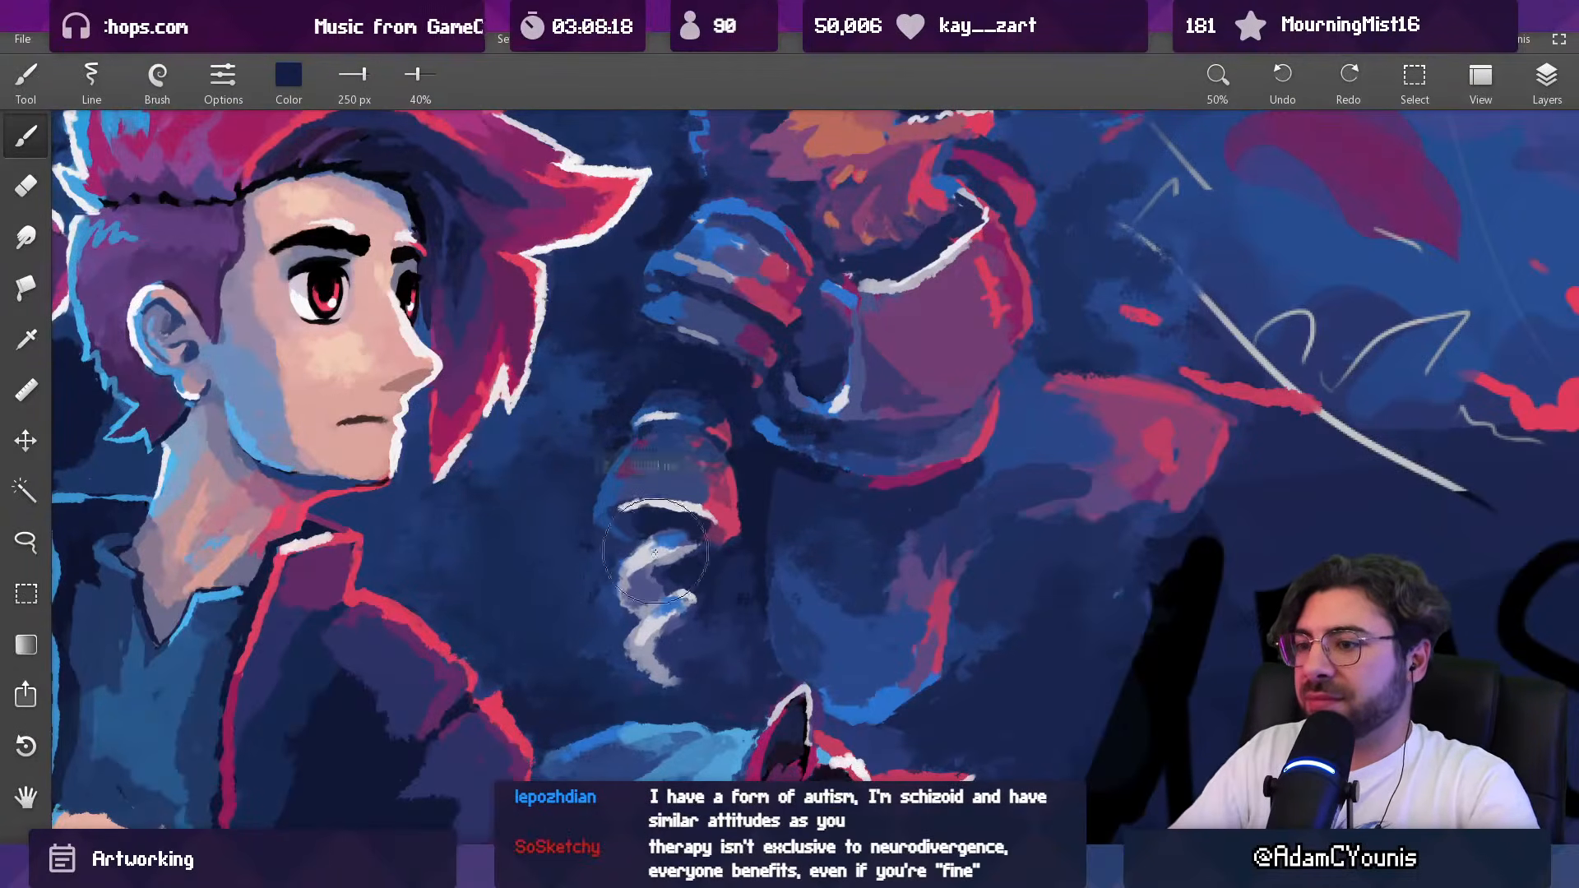
drag(418, 76, 409, 76)
drag(544, 543, 648, 506)
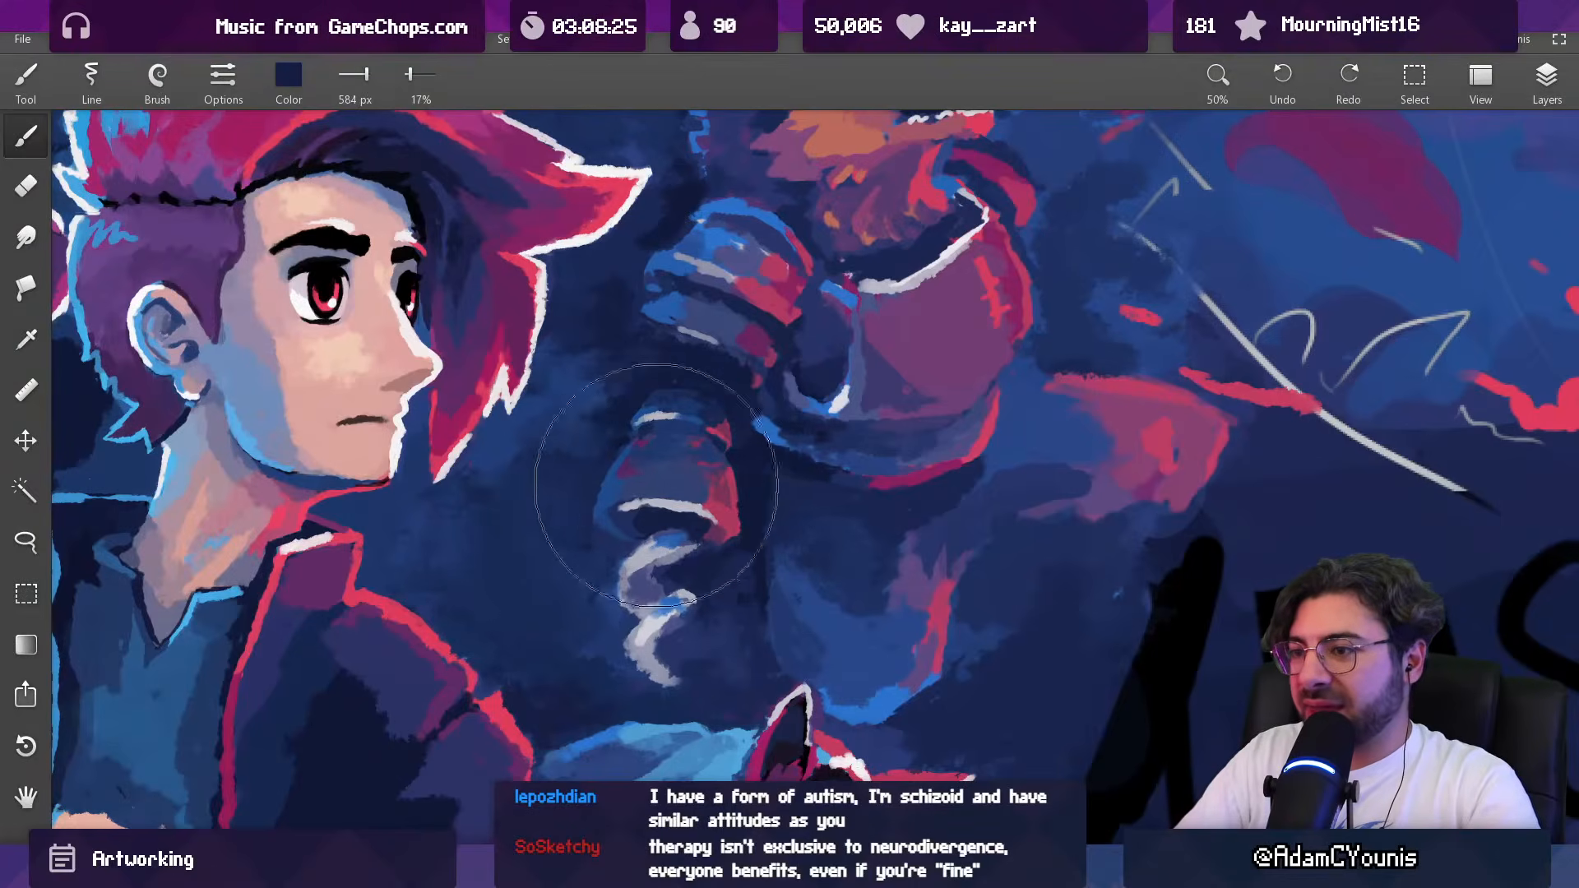
drag(676, 471, 709, 501)
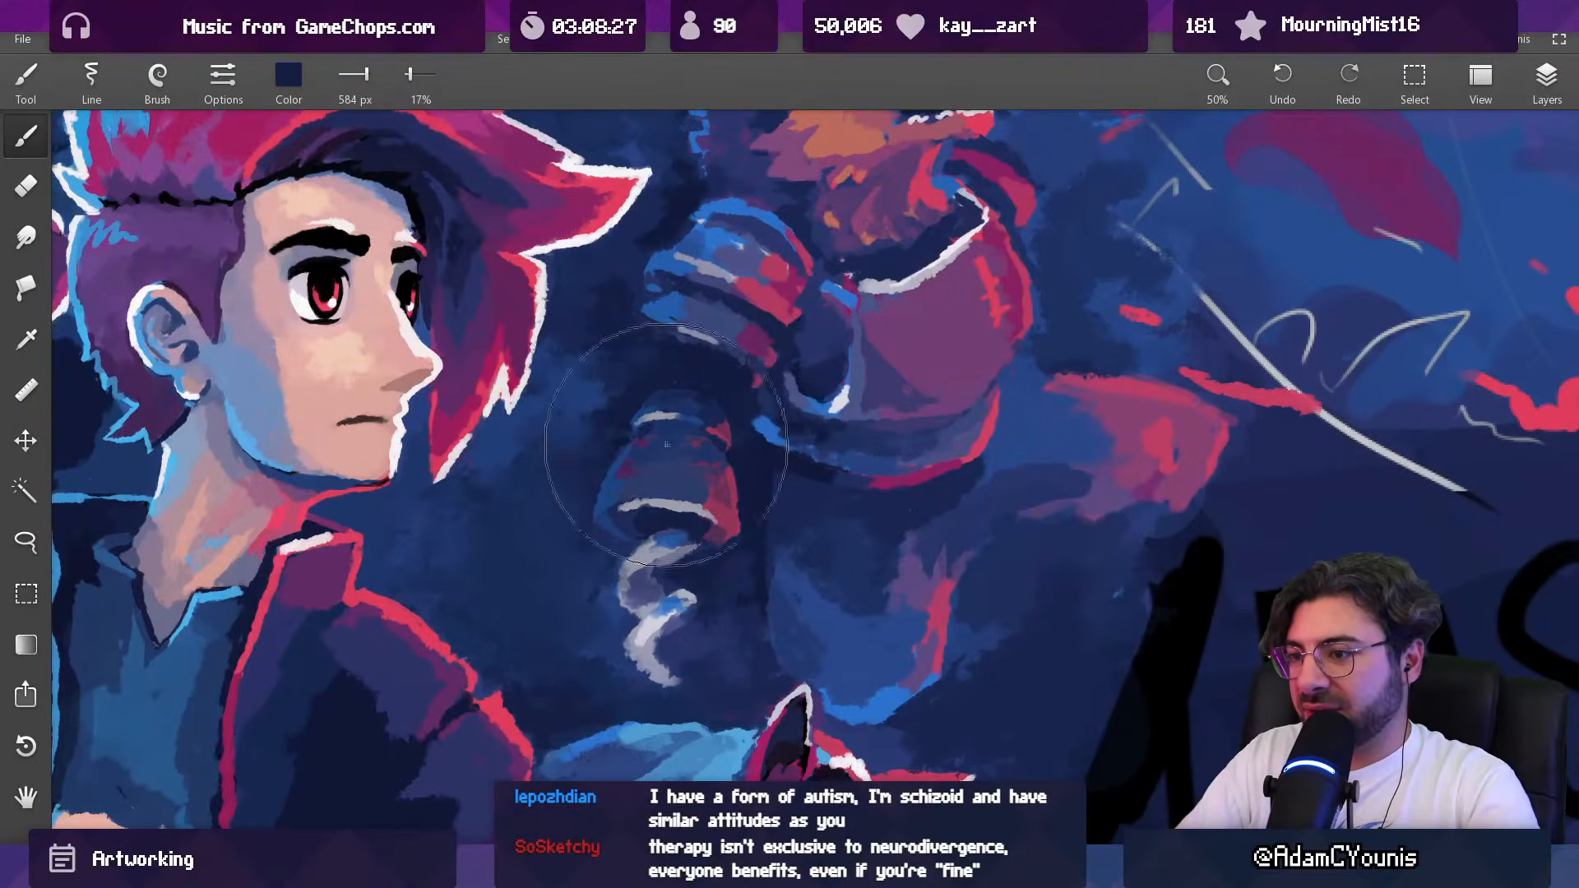
ctrl+drag(703, 428, 647, 631)
ctrl+drag(709, 455, 678, 284)
Step: Brighten the lower loop of the pale curl in sampled off-white with the Jagged brush
alt+click(606, 520)
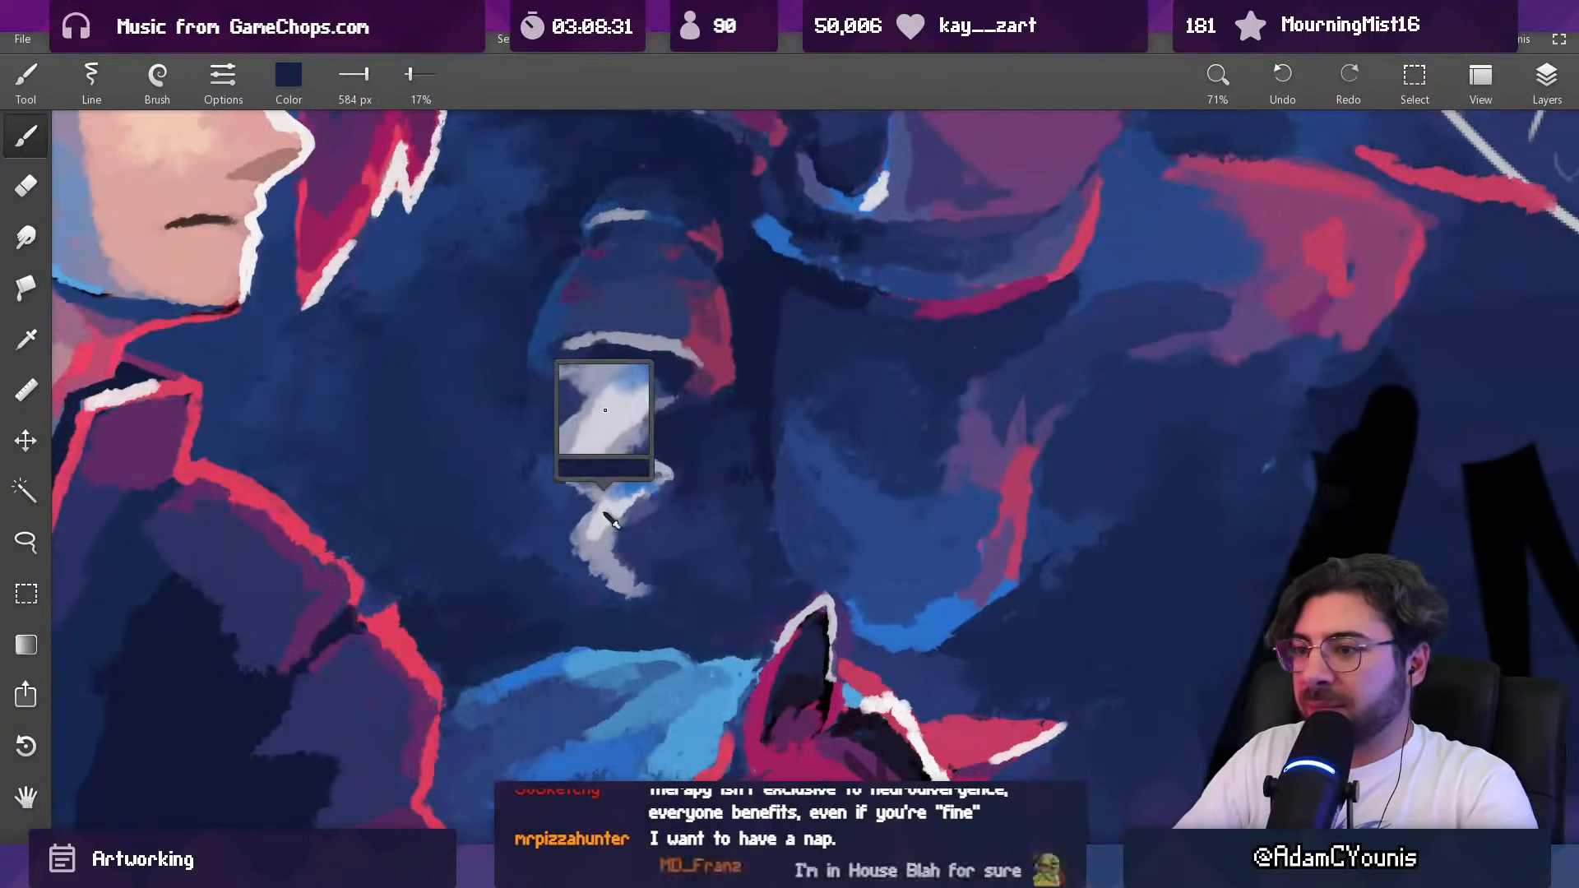
shift+drag(631, 494, 543, 494)
click(157, 78)
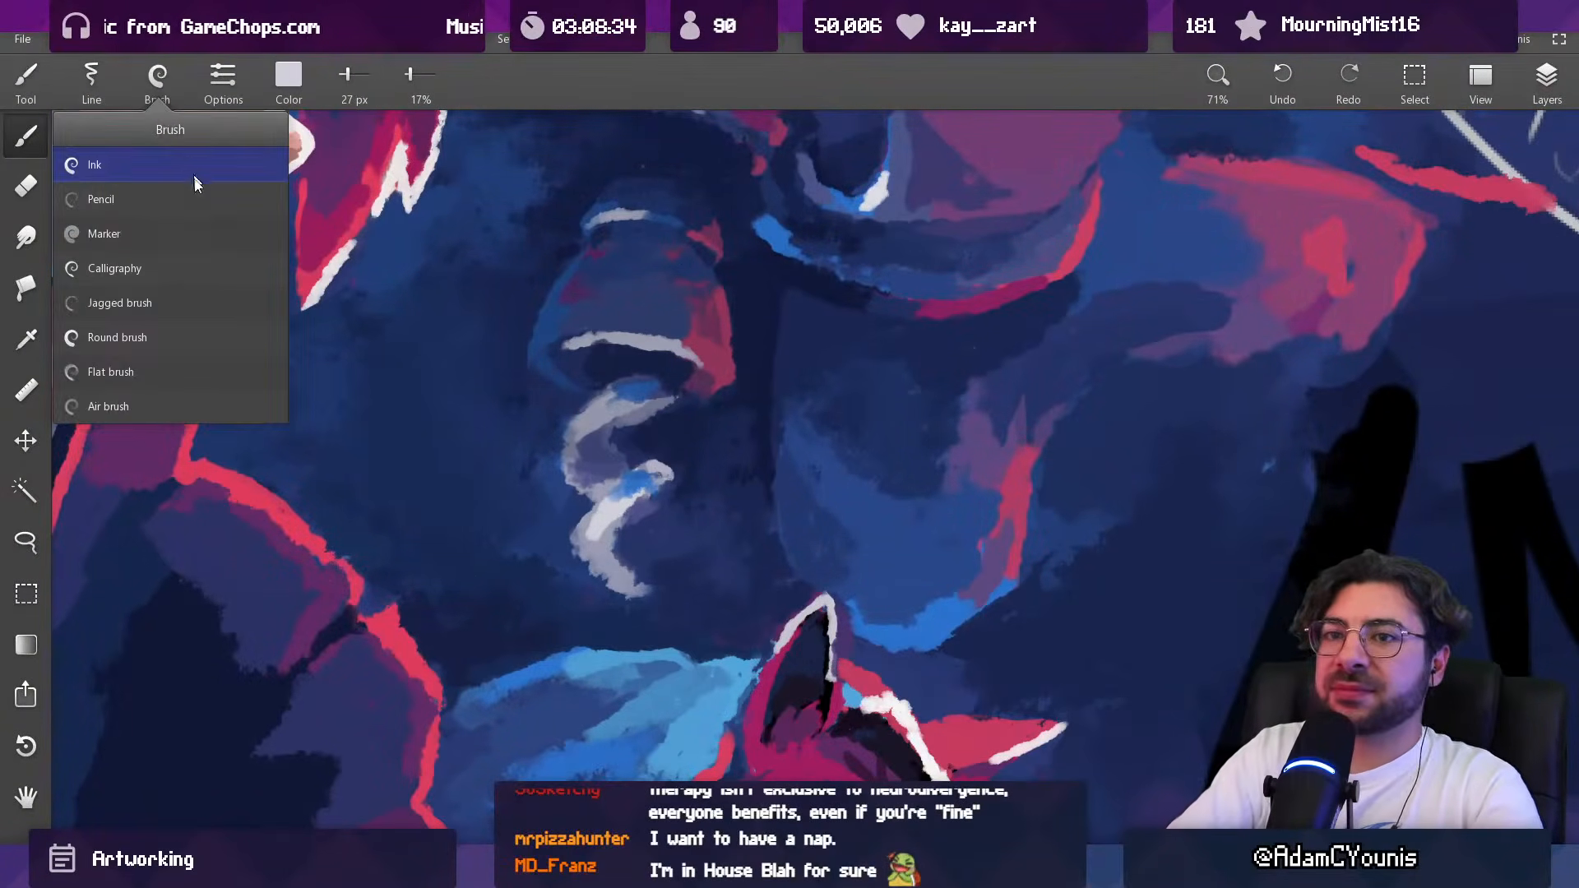
click(164, 311)
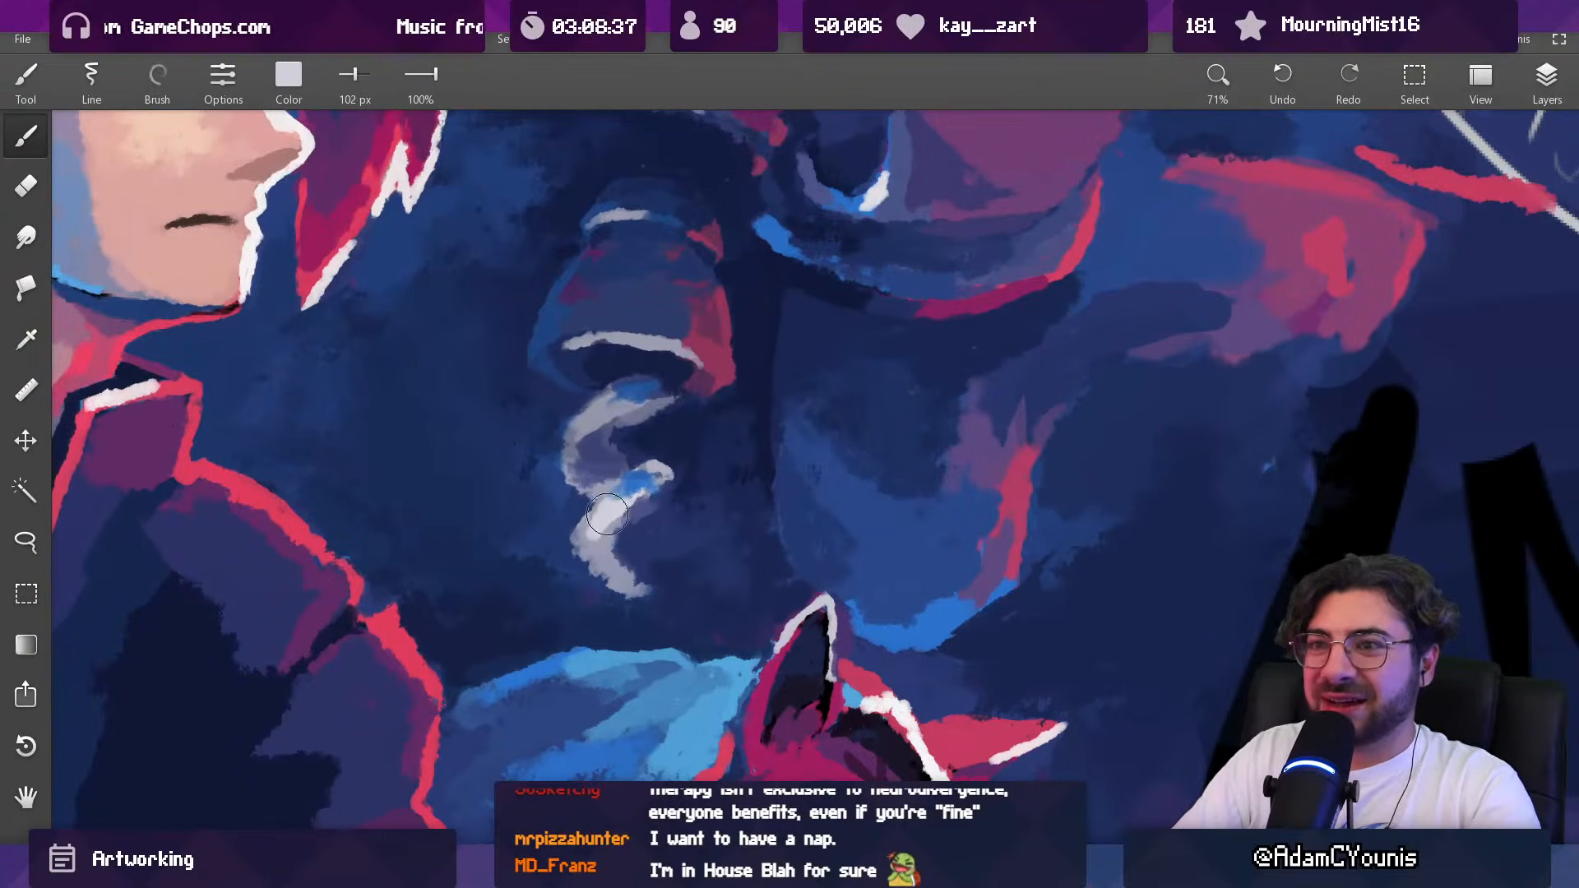
mouse_move(589, 505)
shift+mouse_down()
mouse_move(607, 565)
mouse_move(612, 534)
shift+mouse_up()
alt+click(614, 539)
drag(611, 530, 620, 574)
alt+click(637, 577)
ctrl+drag(685, 527, 688, 601)
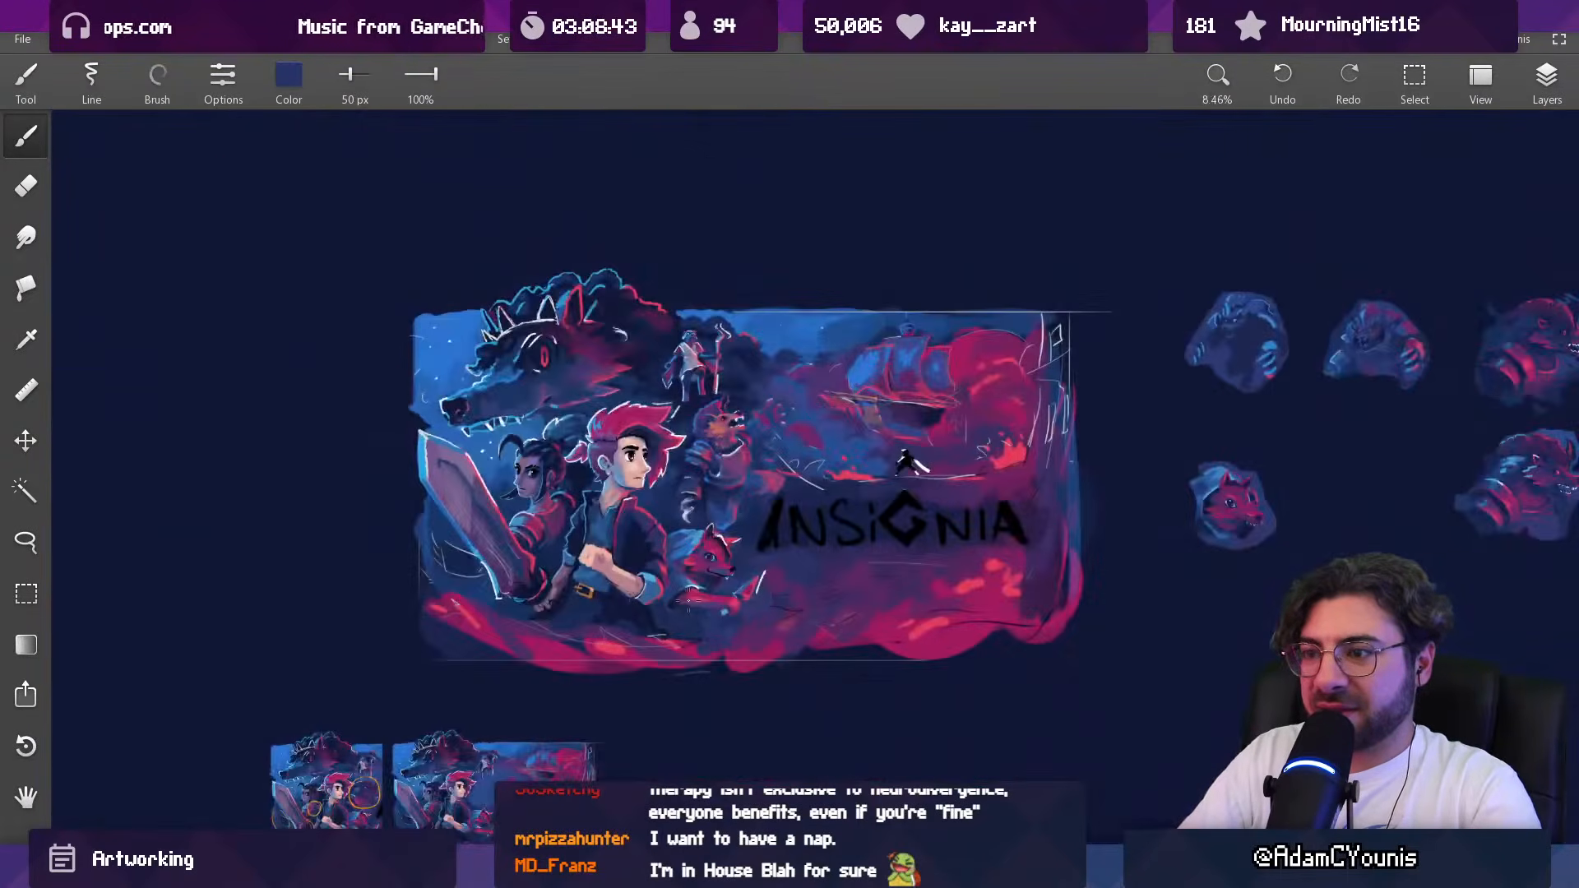
Step: Rework the forearm guard's lower rim and dark opening in sampled bright blue and navy with a 55 px brush
ctrl+drag(694, 492, 693, 414)
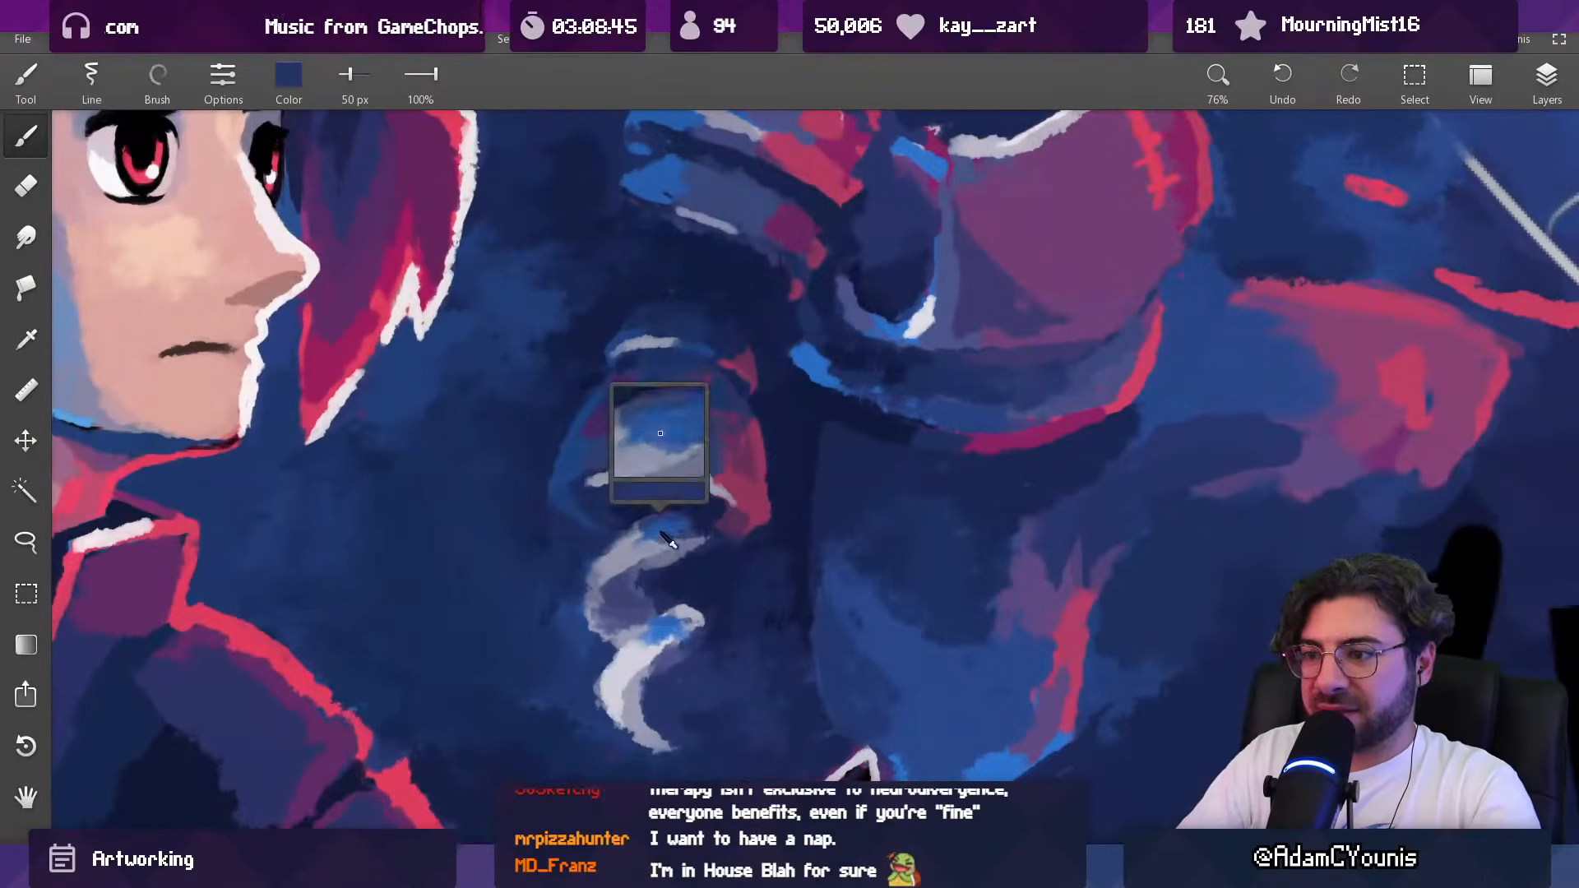
alt+click(814, 365)
key(])
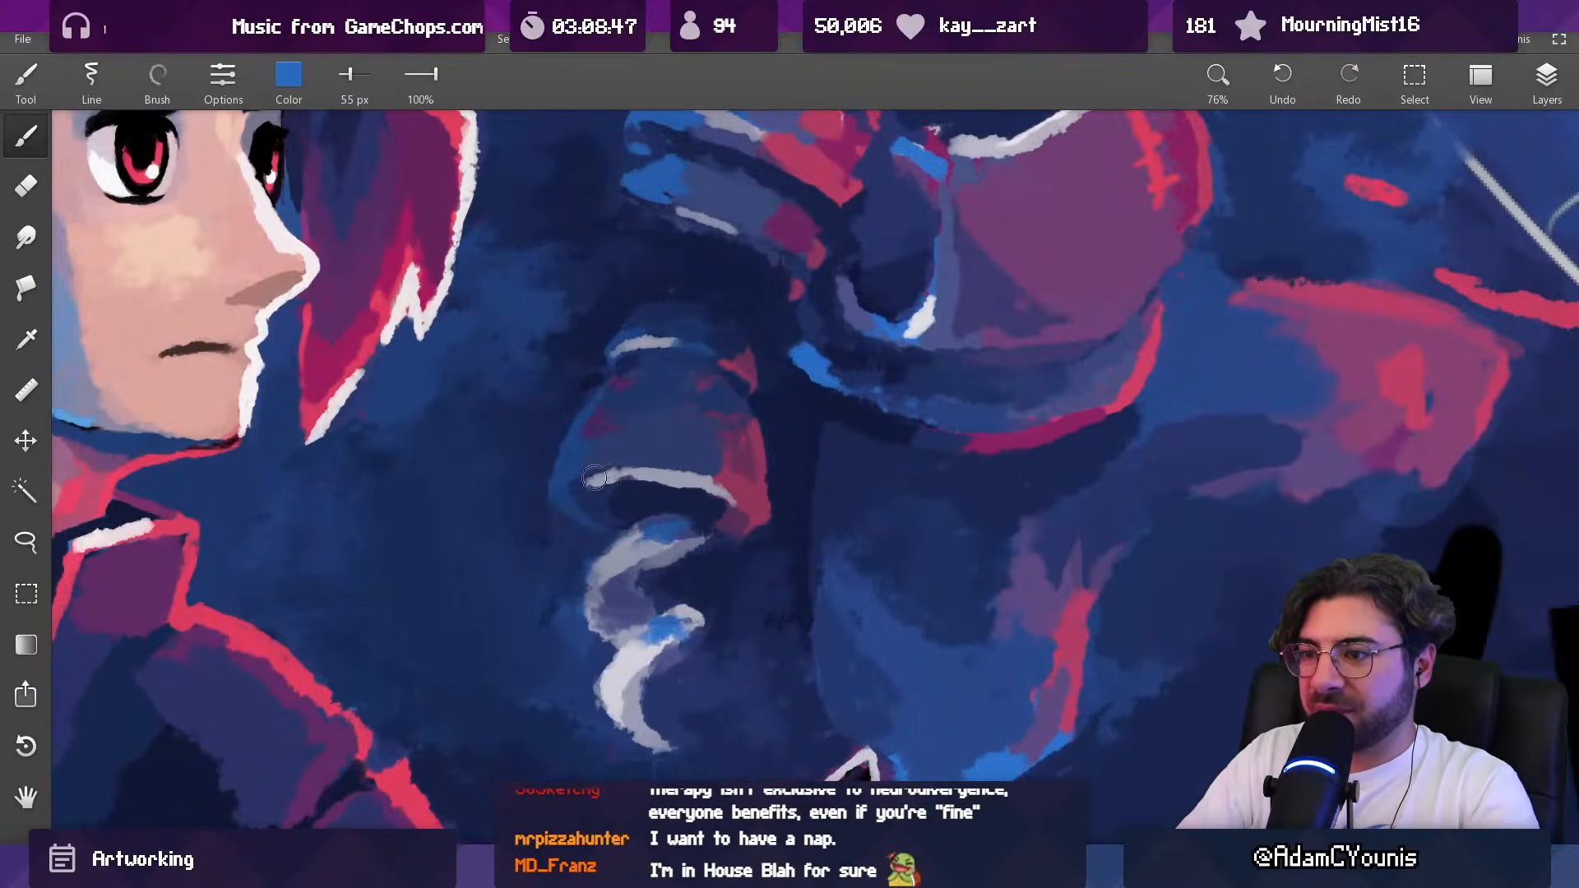
mouse_move(604, 477)
mouse_down()
mouse_move(691, 475)
mouse_move(675, 492)
mouse_move(714, 501)
mouse_up()
alt+click(646, 507)
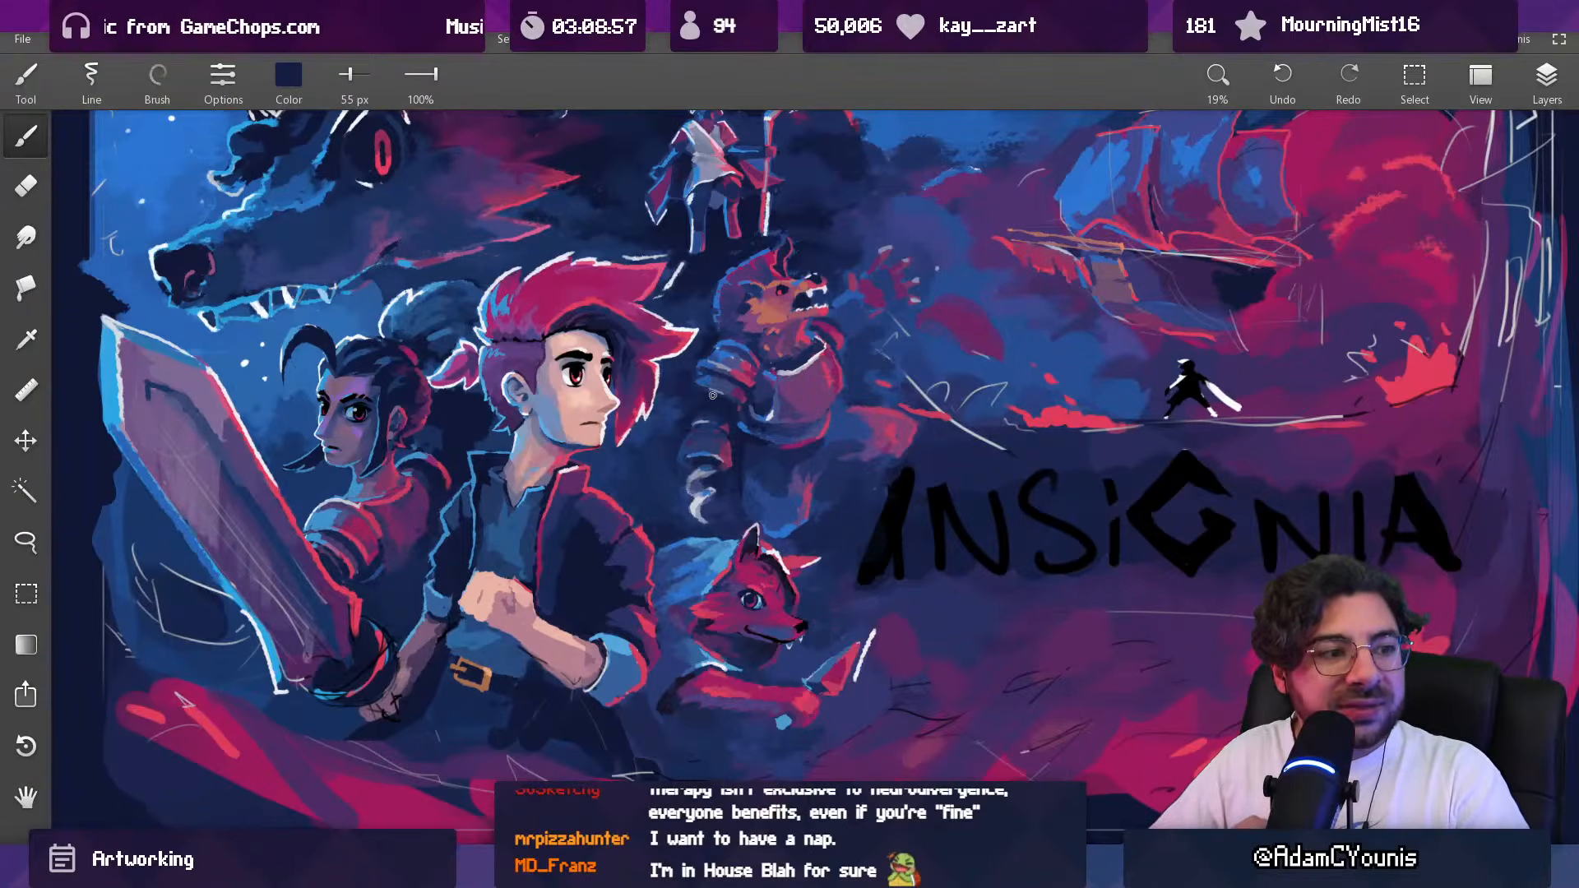
Step: Paint a bright blue highlight on the face of the forearm guard and along its rim with a 41 px brush
scroll(691, 453, up, 8)
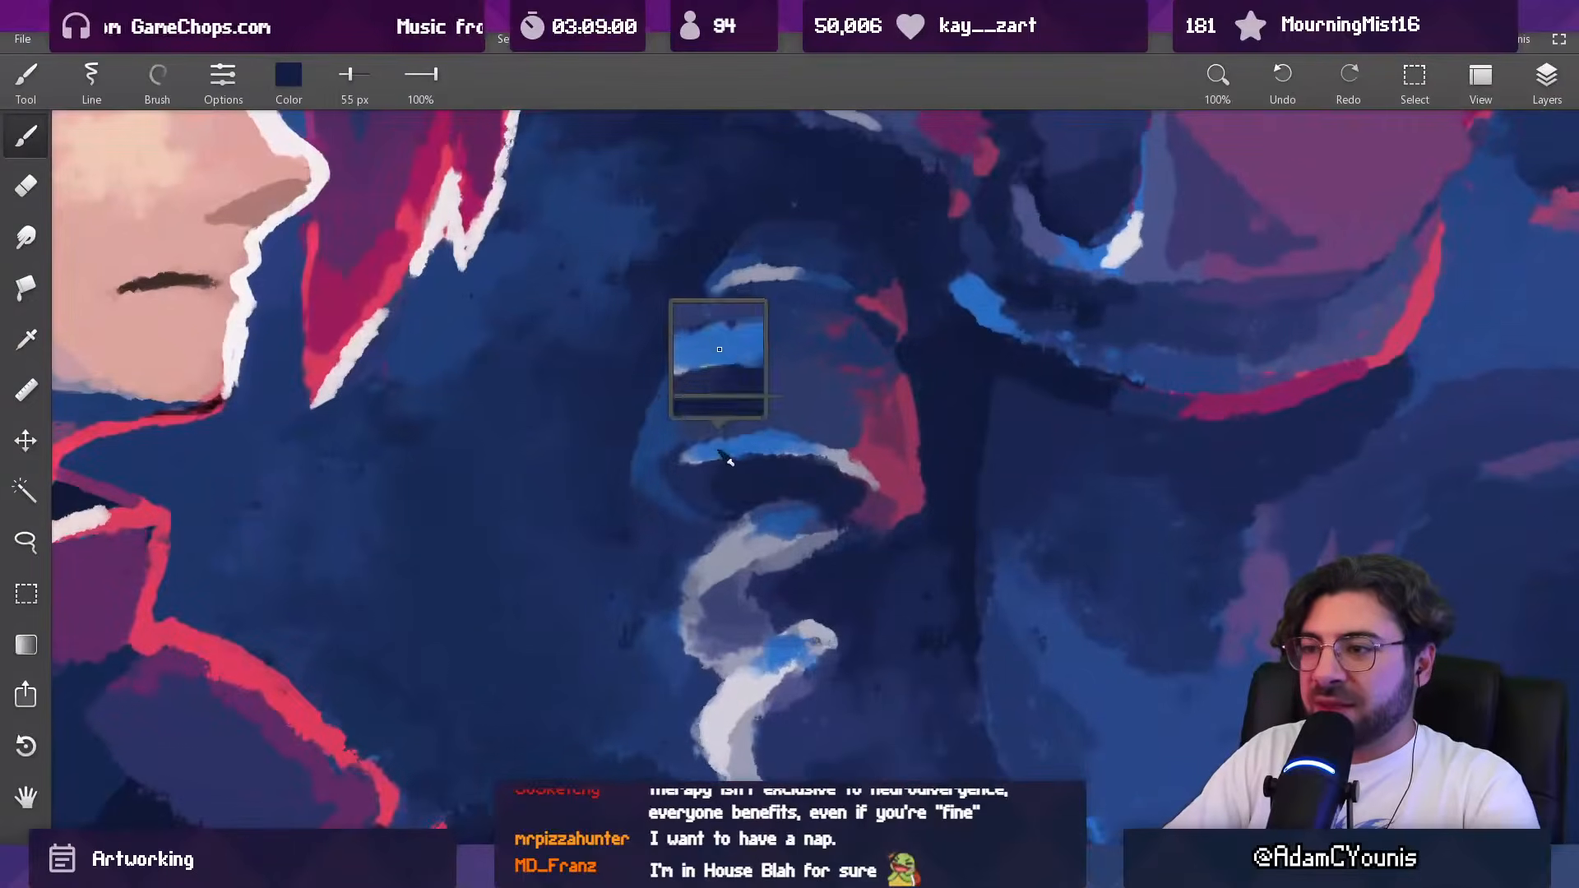
alt+click(726, 452)
key([)
key([)
key([)
drag(717, 439, 769, 429)
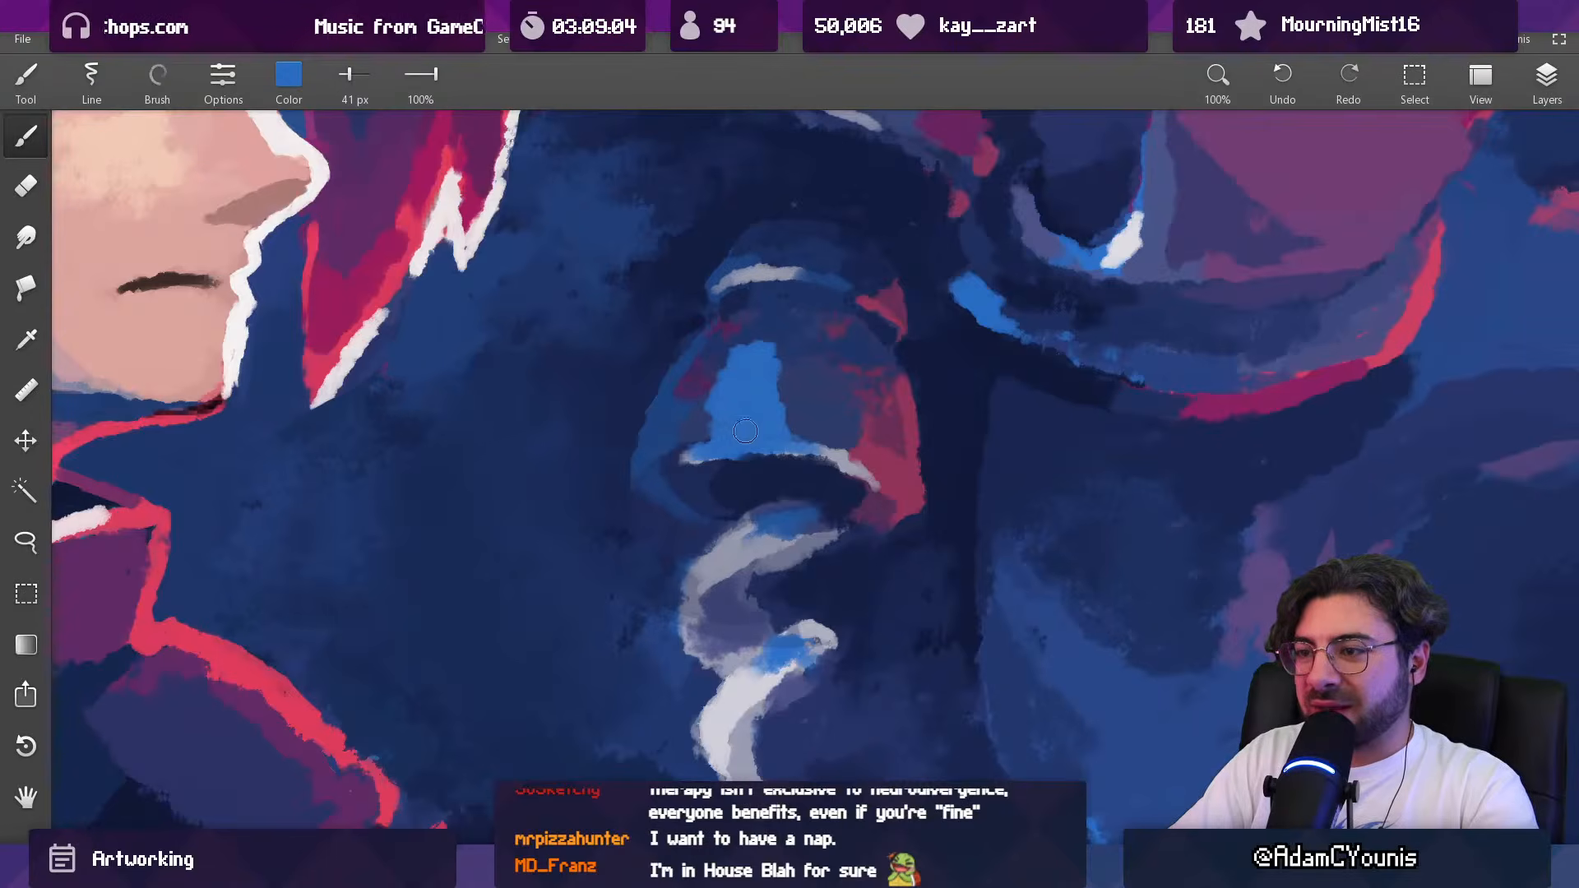
scroll(741, 419, down, 8)
scroll(748, 366, up, 2)
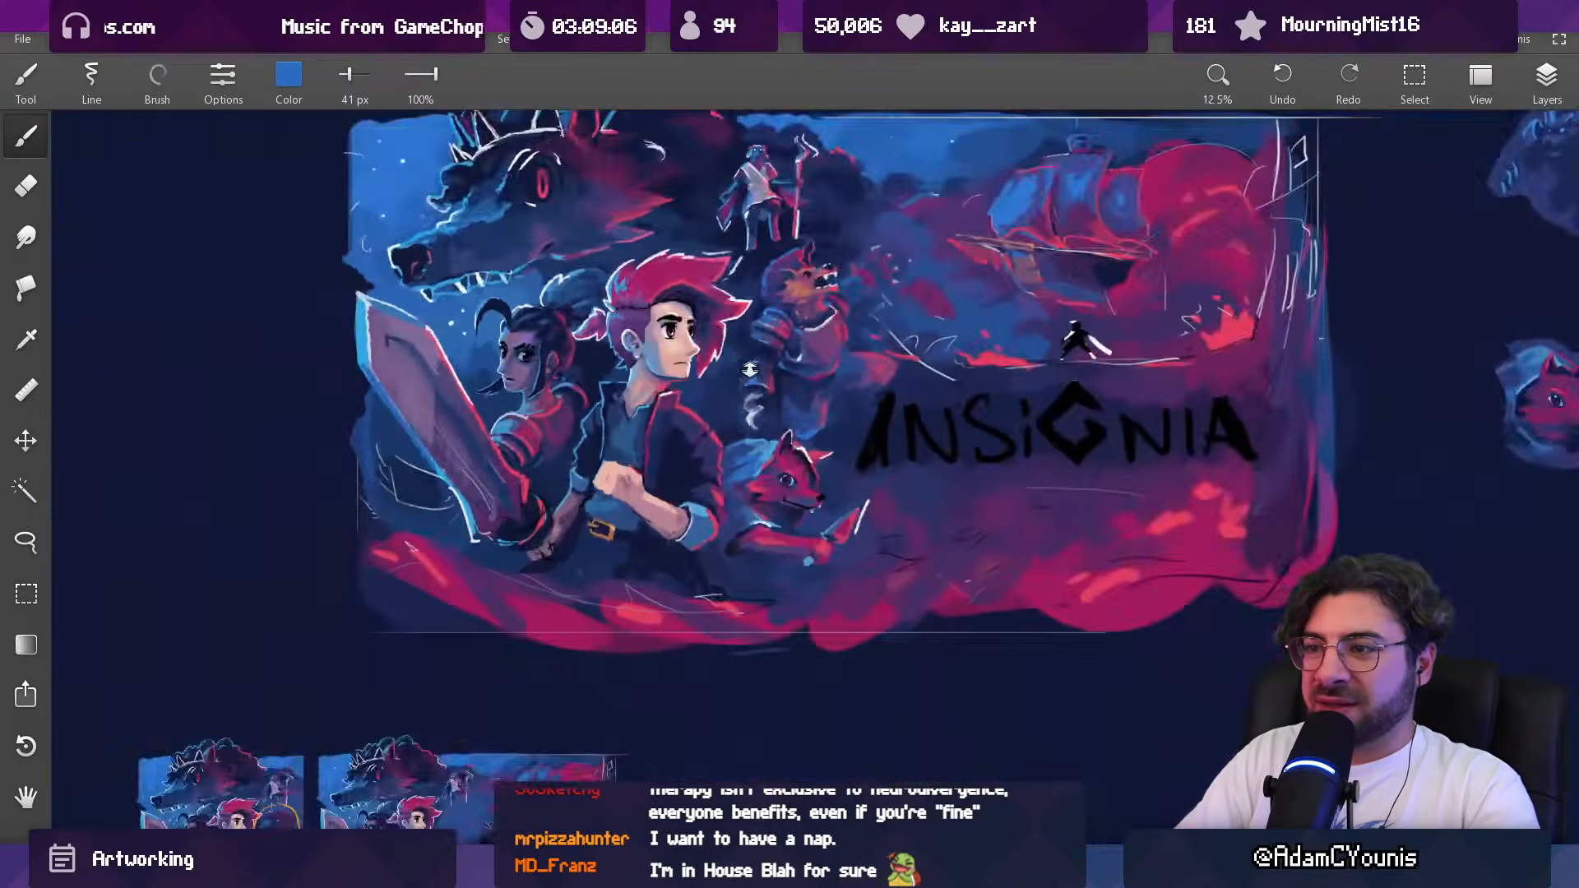
drag(749, 363, 746, 421)
scroll(746, 422, up, 6)
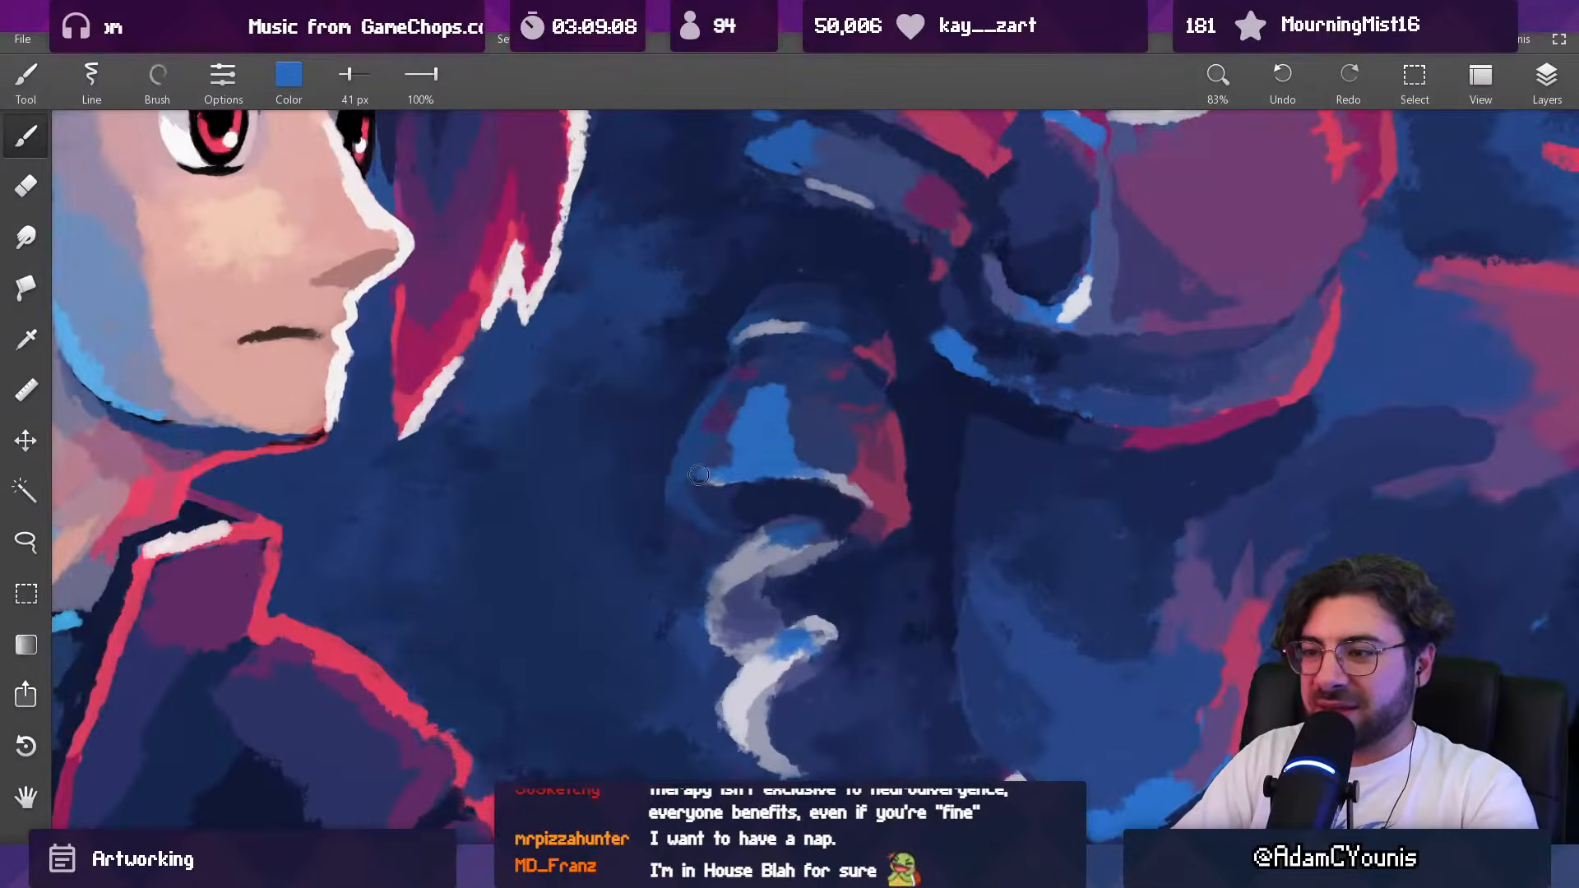
drag(756, 382, 746, 429)
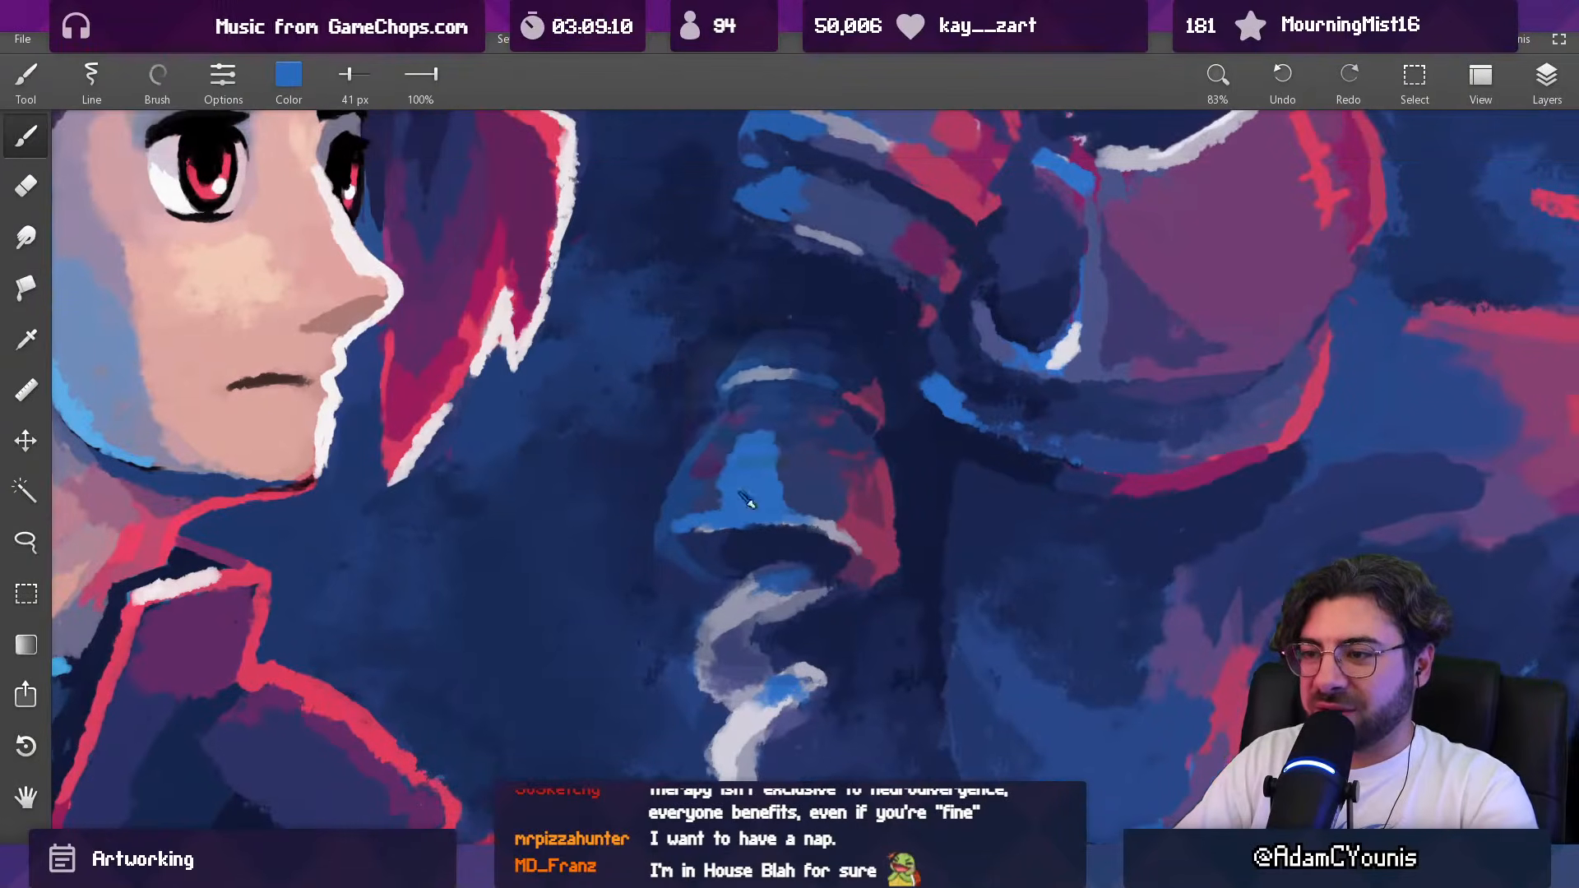
Step: Trim and shape the edges of the forearm guard's blue highlight in sampled muted blue with a 28 px brush
alt+click(702, 505)
key([)
key([)
drag(707, 507, 791, 499)
alt+click(804, 499)
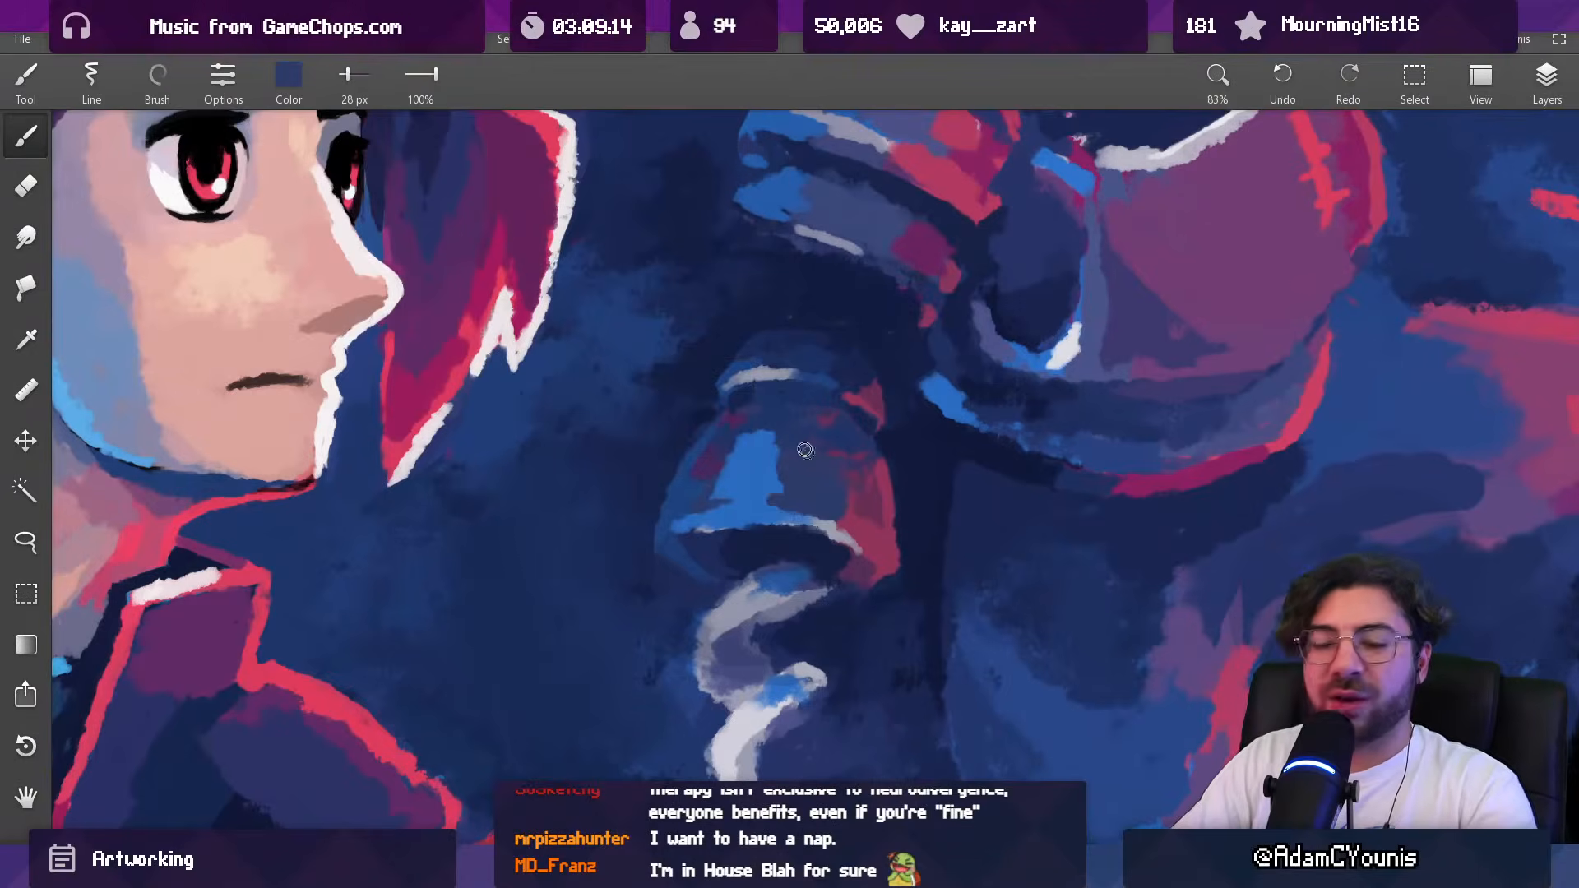
drag(796, 439, 777, 679)
mouse_move(846, 450)
mouse_down()
mouse_move(785, 452)
mouse_move(740, 402)
mouse_up()
Step: Soften the forearm guard's upper highlight in sampled blue with a 153 px Ink brush at 17% opacity
alt+click(631, 470)
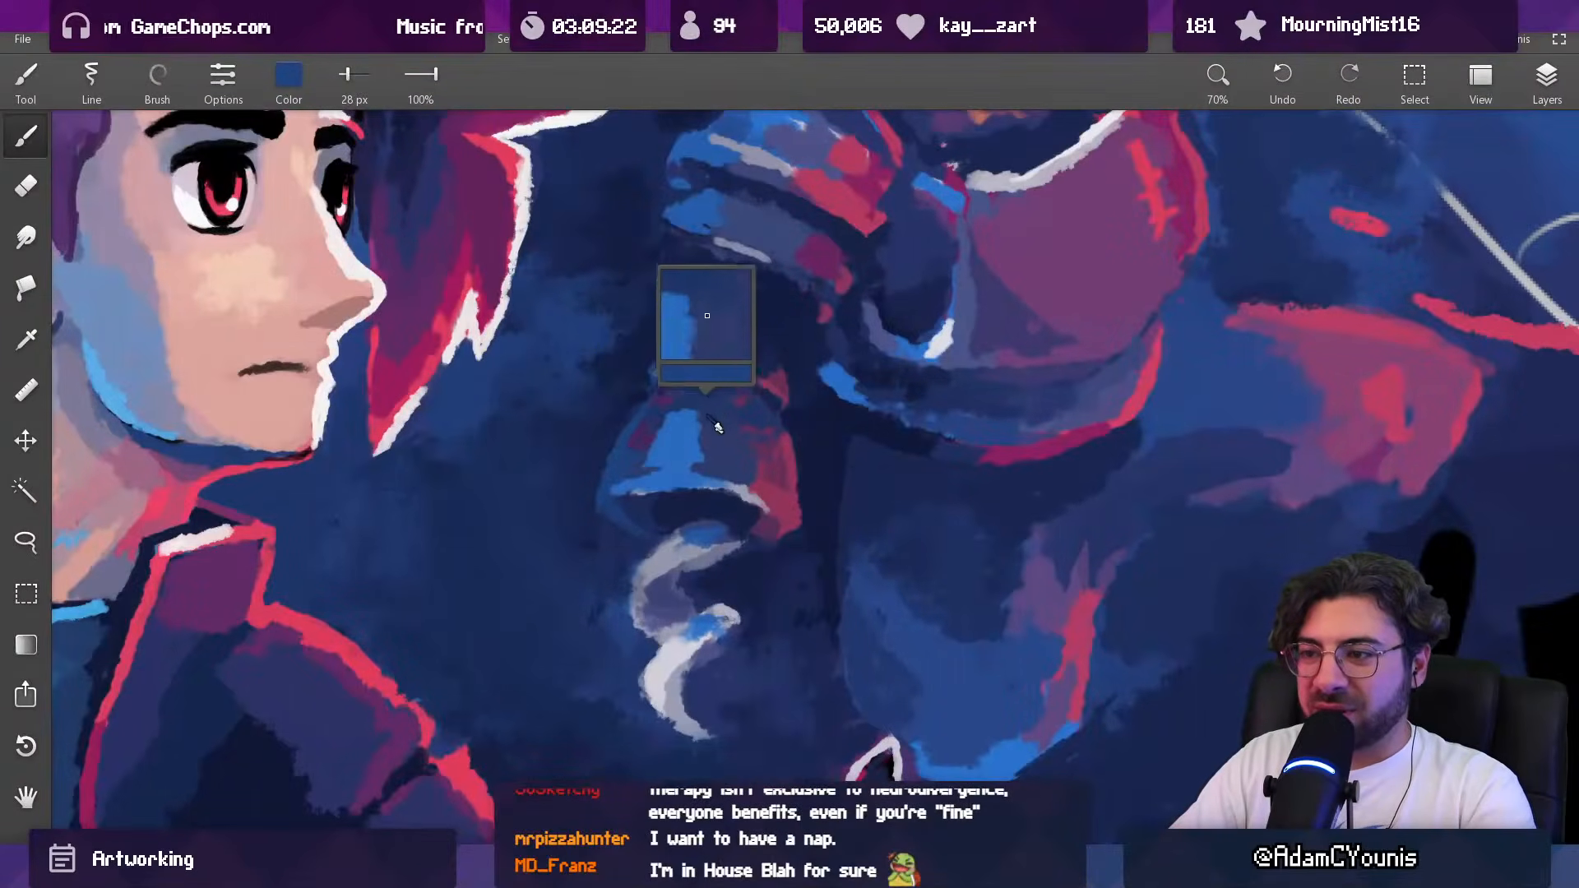
alt+click(631, 485)
key(])
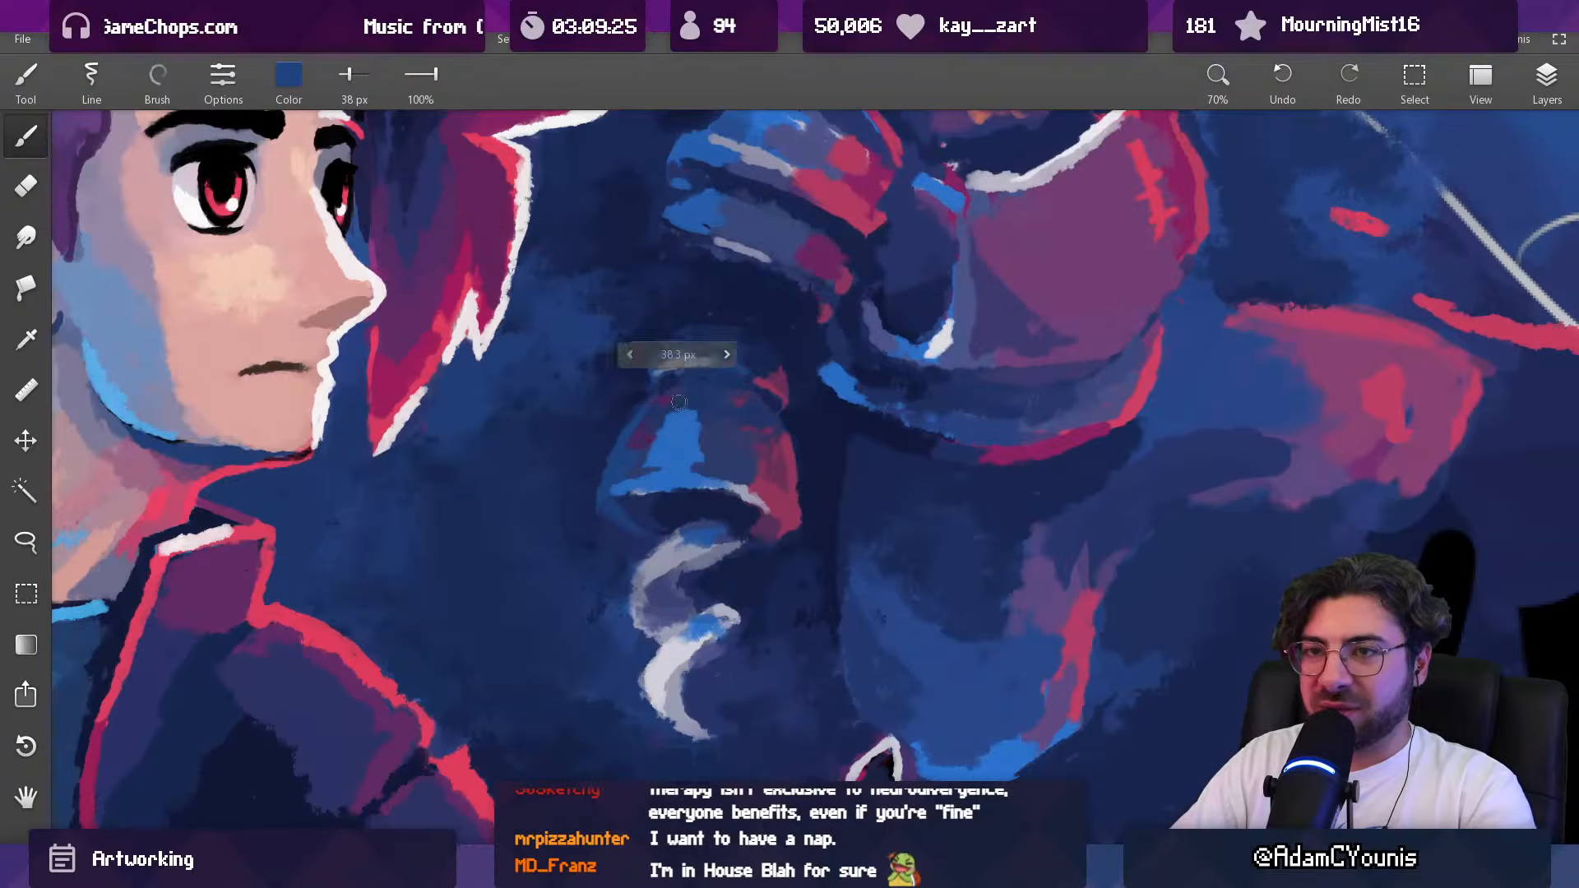
click(157, 84)
click(170, 162)
drag(642, 390, 746, 402)
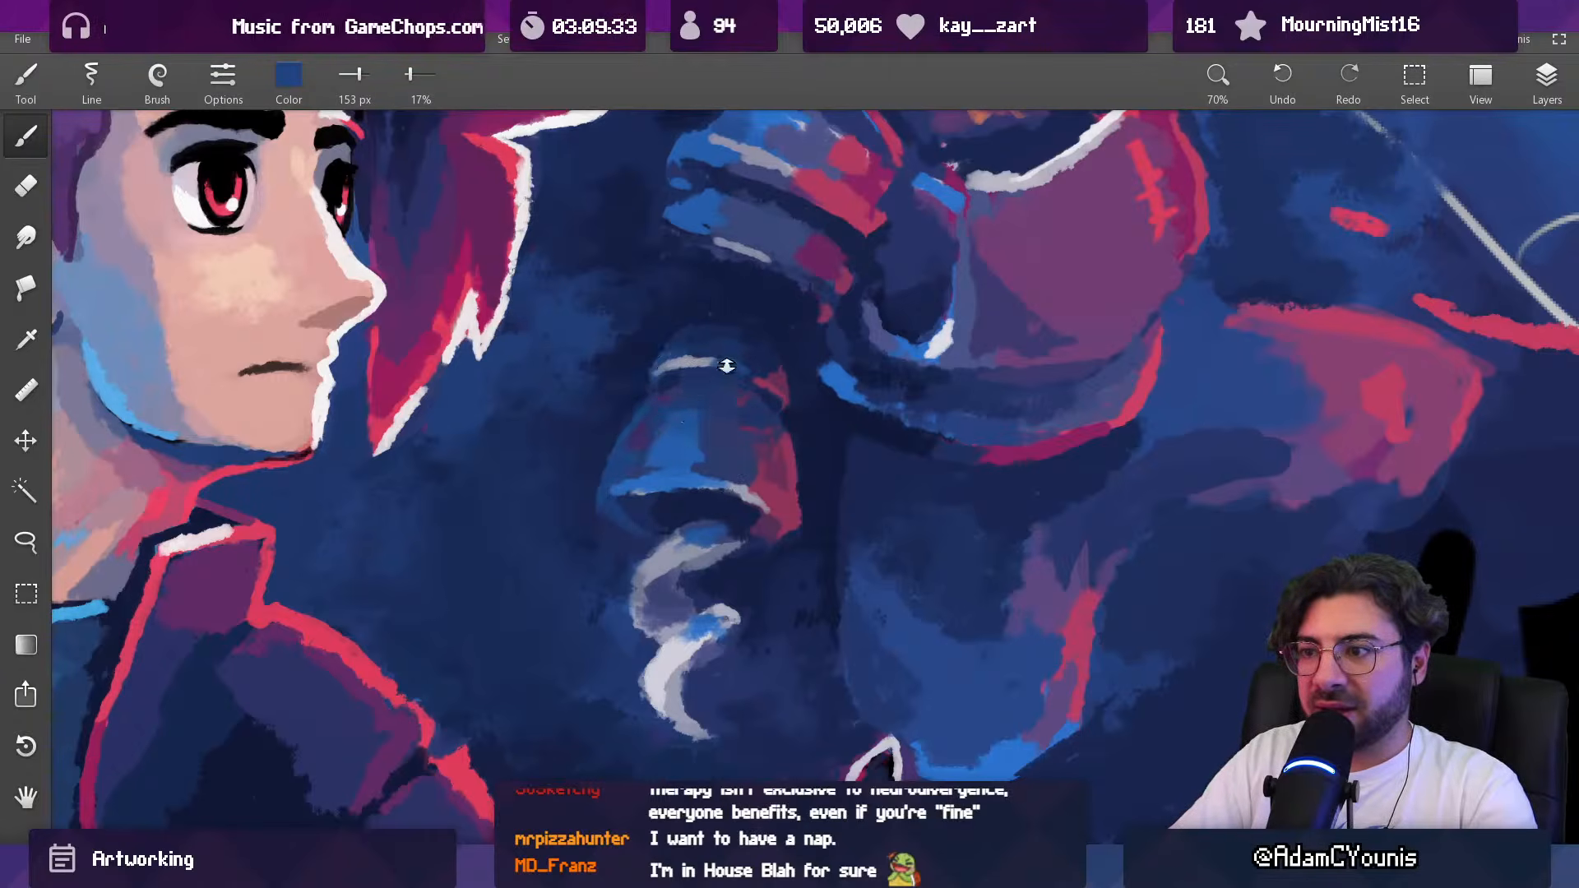
scroll(724, 368, down, 7)
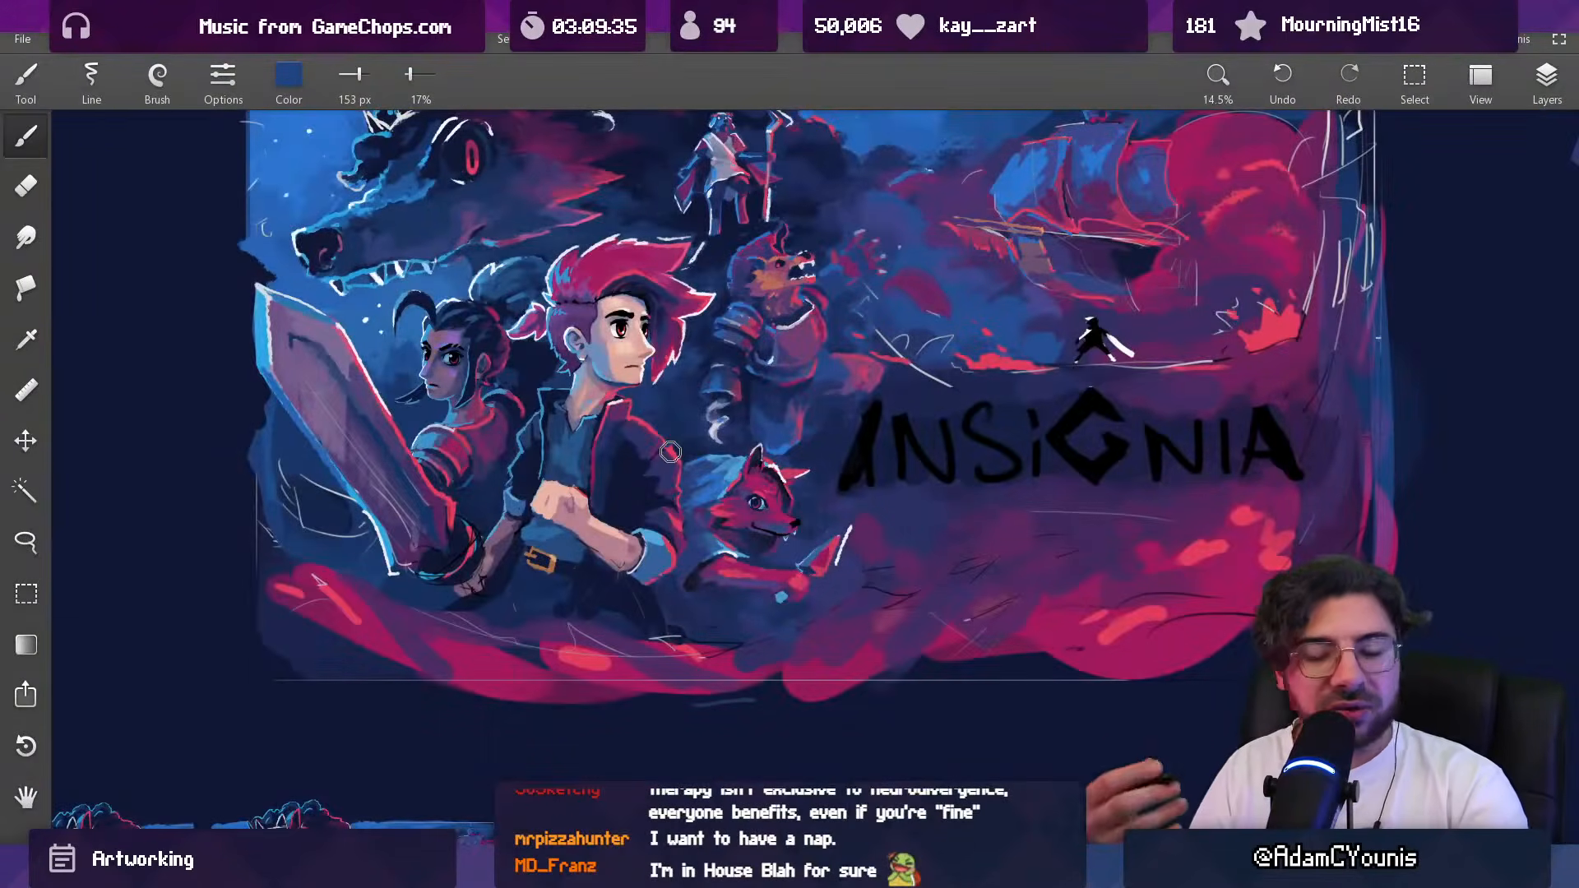
Step: Brighten the forearm guard's lower rim in sampled white with a 27 px Jagged brush
scroll(732, 405, up, 7)
alt+click(947, 257)
click(157, 78)
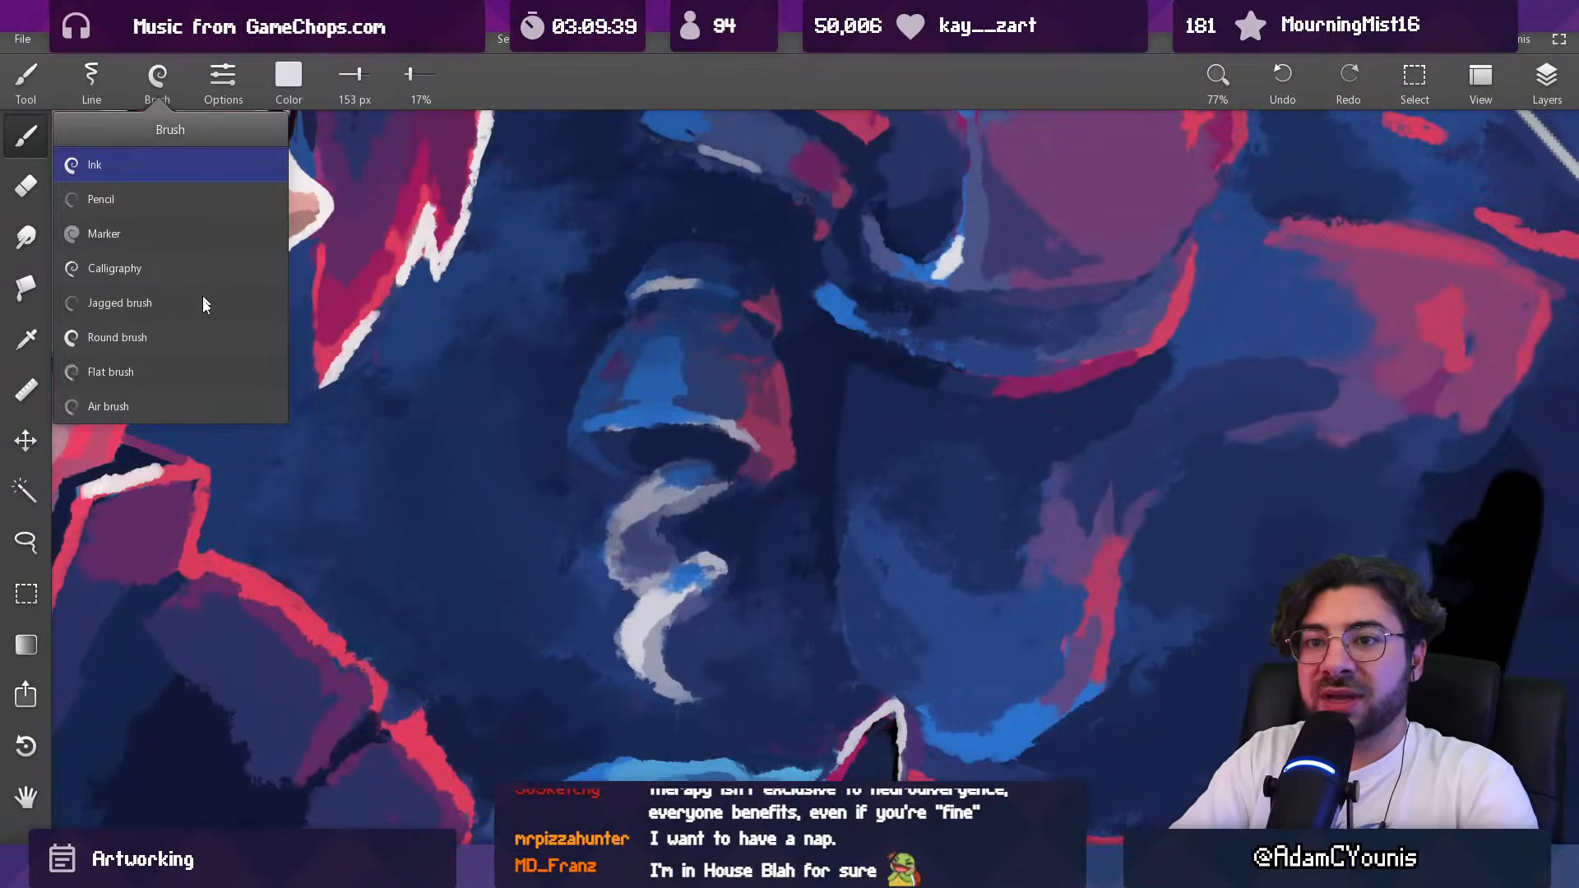
click(185, 311)
key(bracketleft)
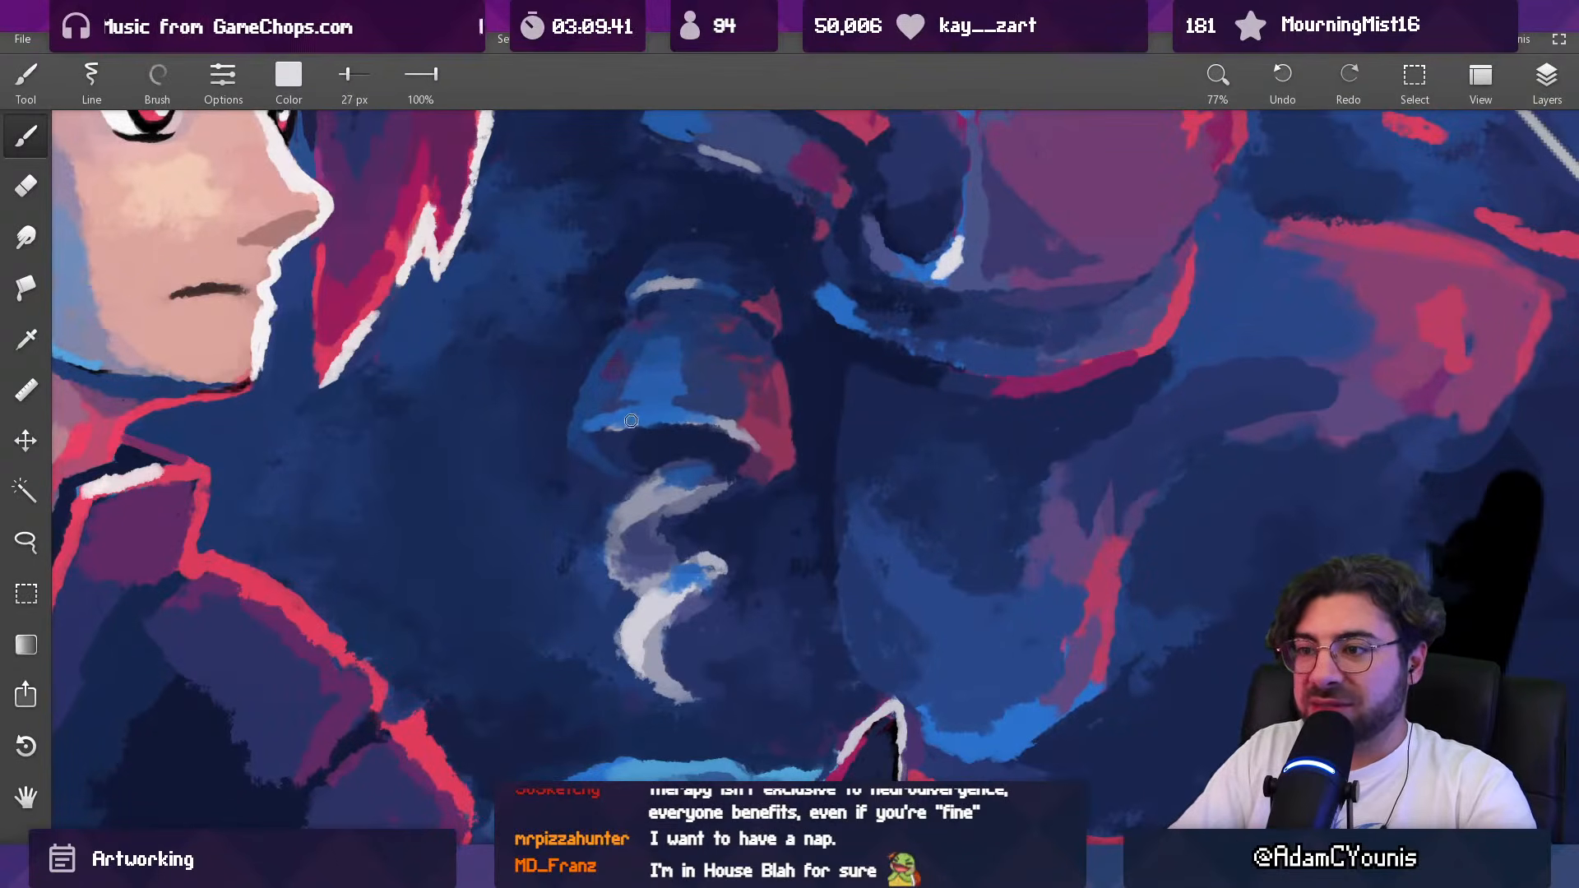
drag(724, 398, 649, 615)
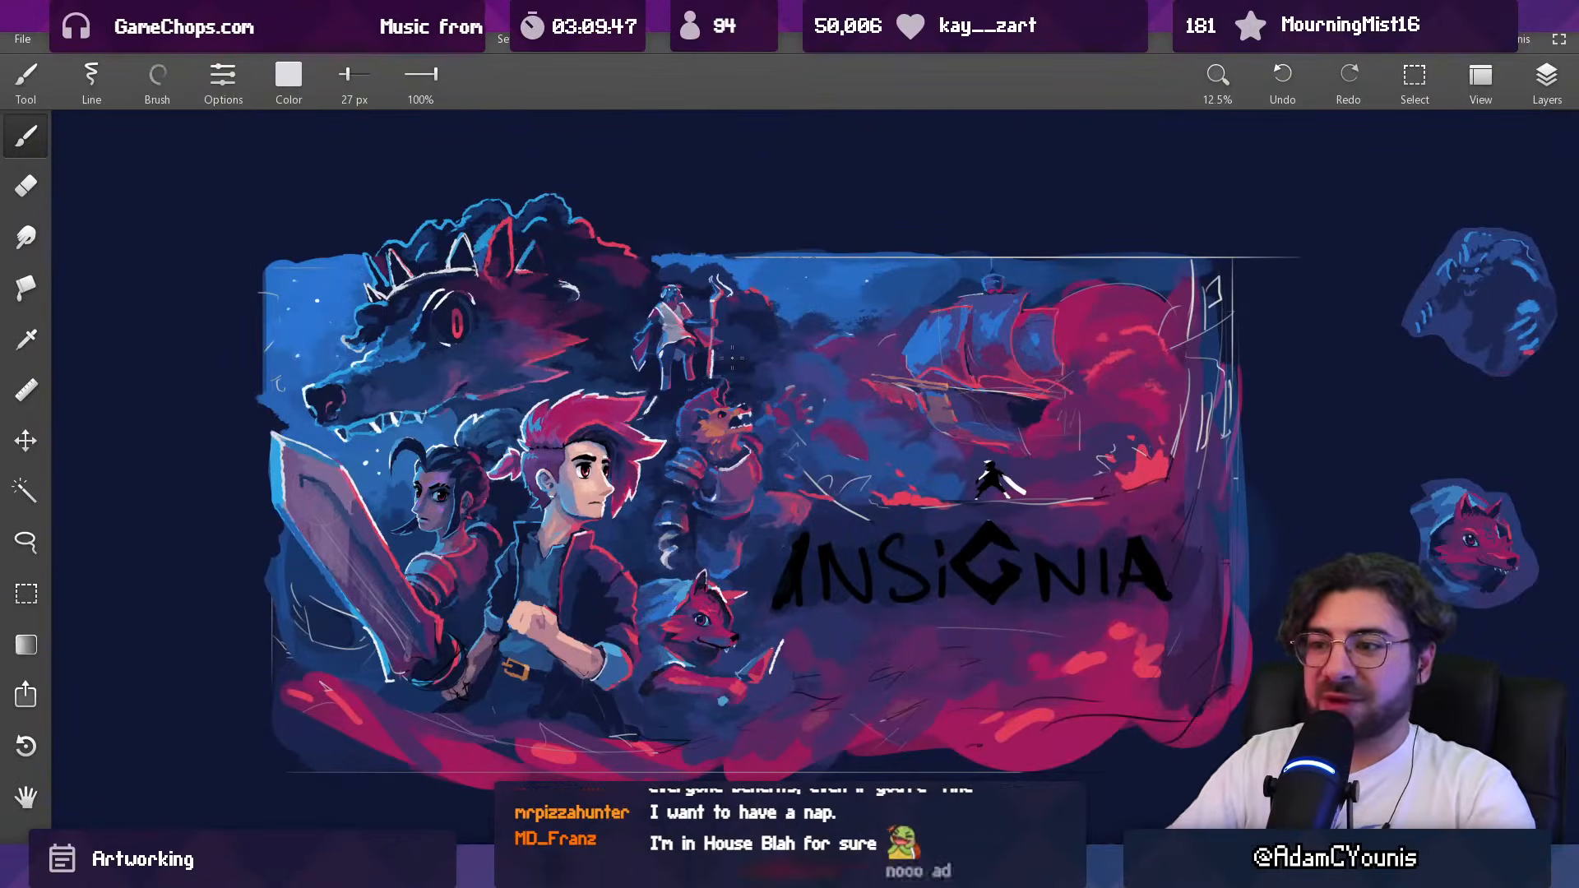
scroll(664, 484, up, 2)
scroll(665, 484, up, 6)
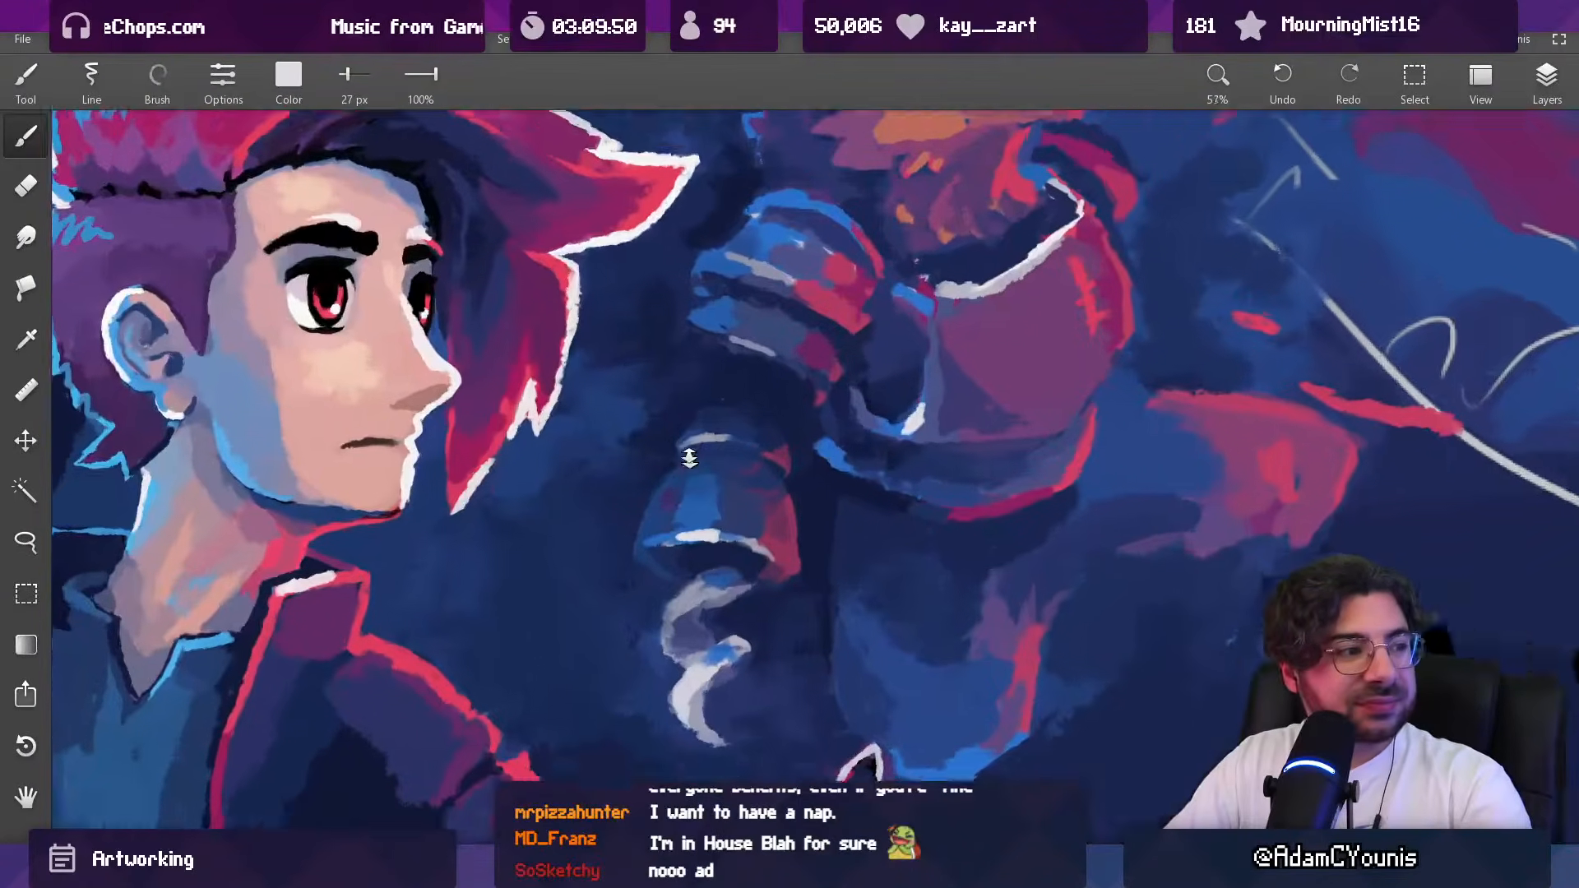
Step: Trim the white highlight on the forearm guard's lower rim in sampled blue tones with a 20 px brush
drag(689, 458, 697, 434)
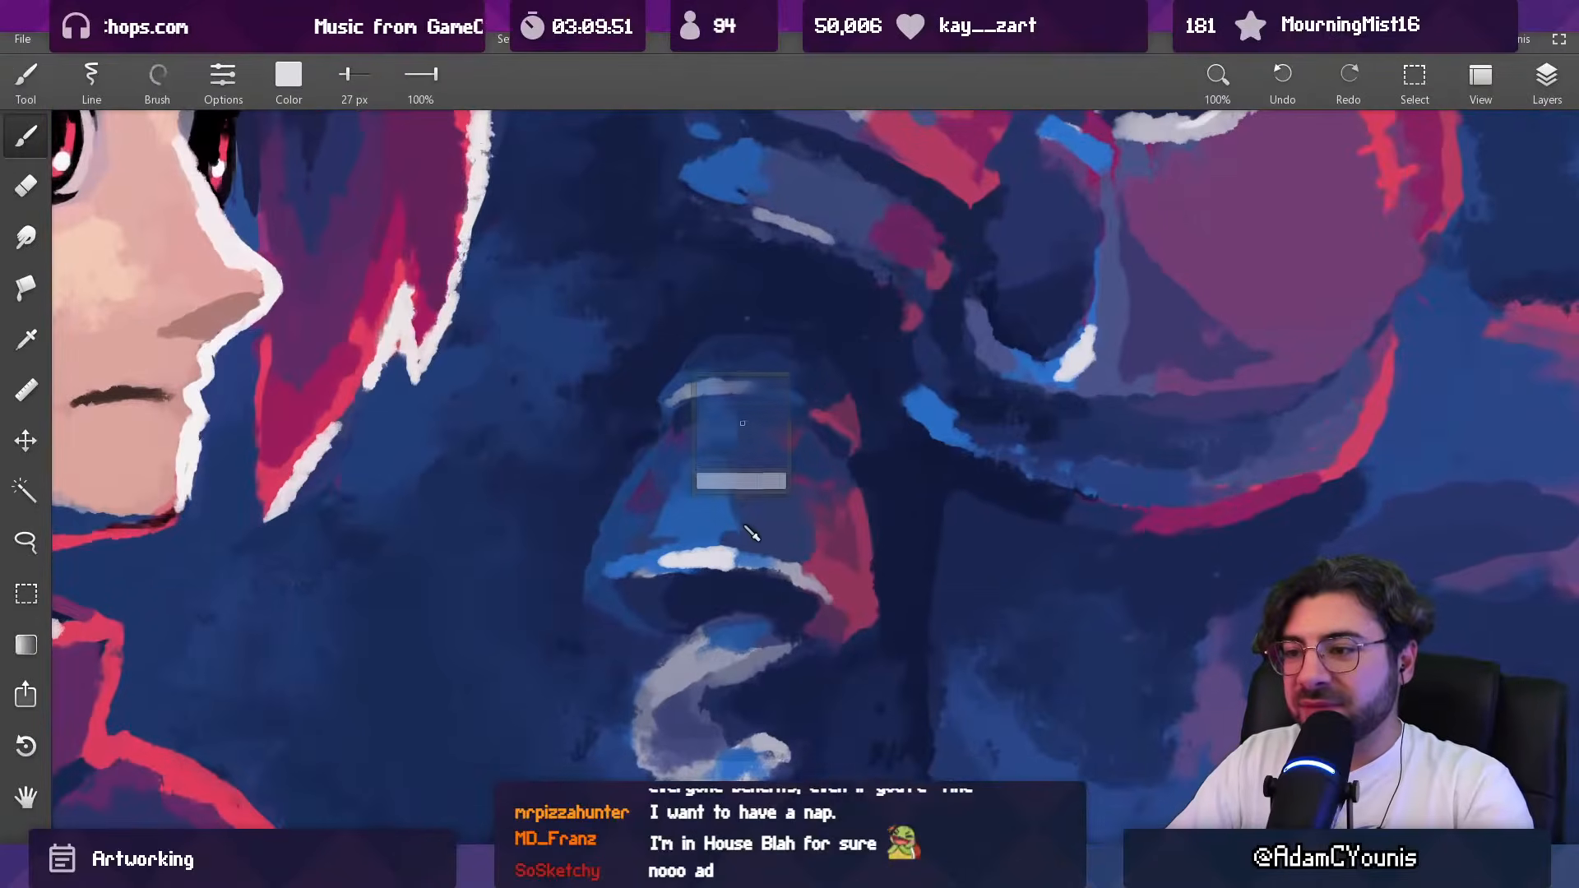
alt+click(747, 531)
key(bracketleft)
alt+click(760, 553)
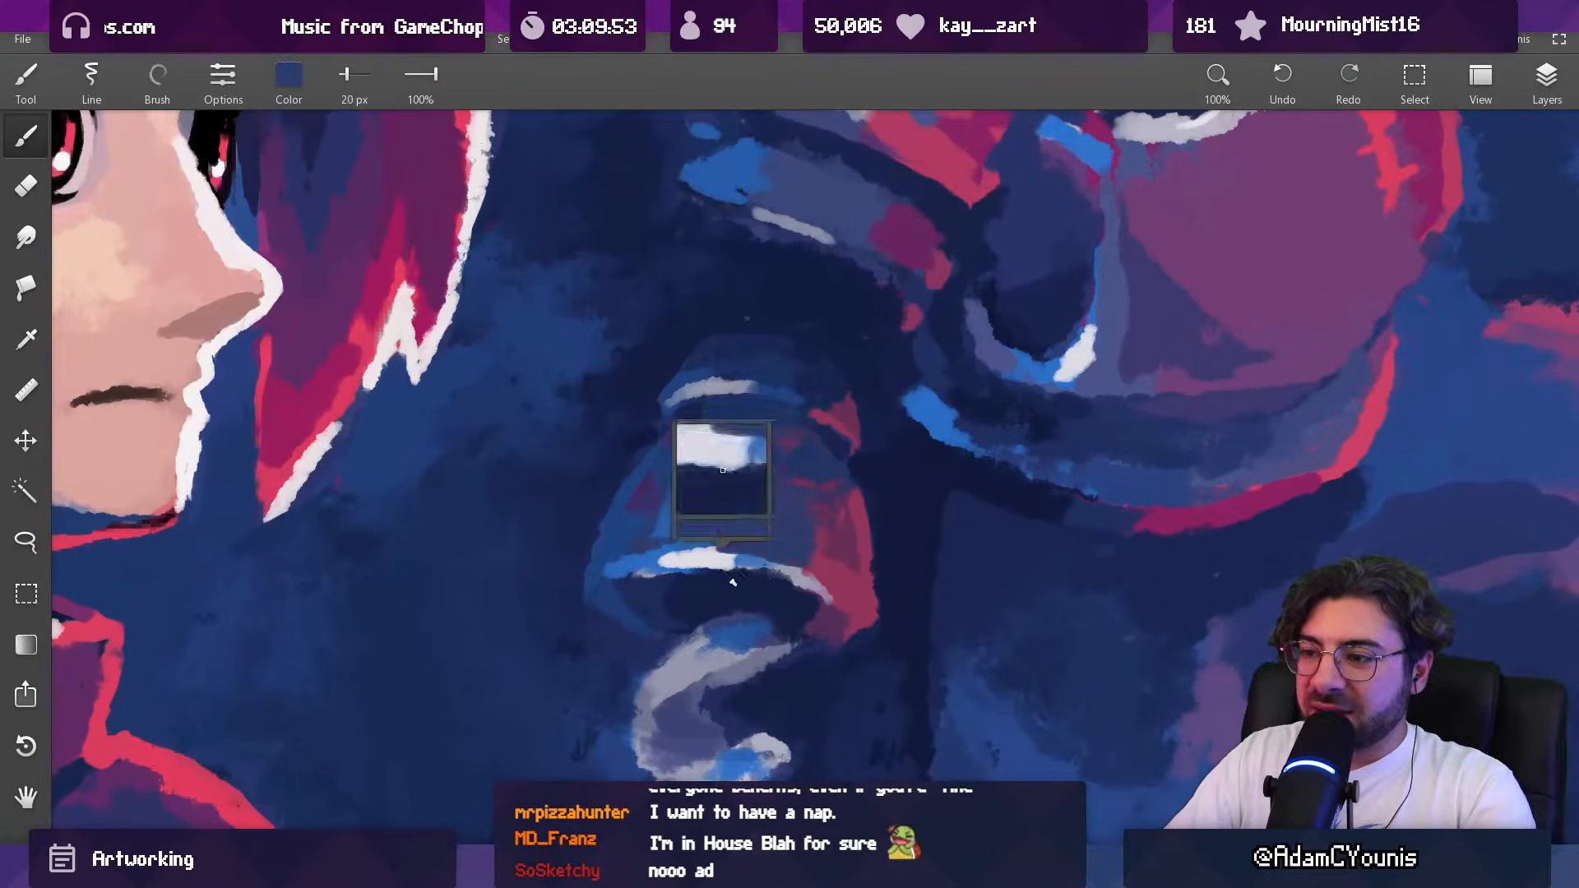
alt+click(789, 572)
alt+click(812, 584)
alt+click(786, 549)
mouse_move(803, 572)
mouse_down()
mouse_move(824, 579)
mouse_move(799, 569)
mouse_move(806, 637)
mouse_up()
drag(824, 518, 777, 452)
alt+click(1028, 382)
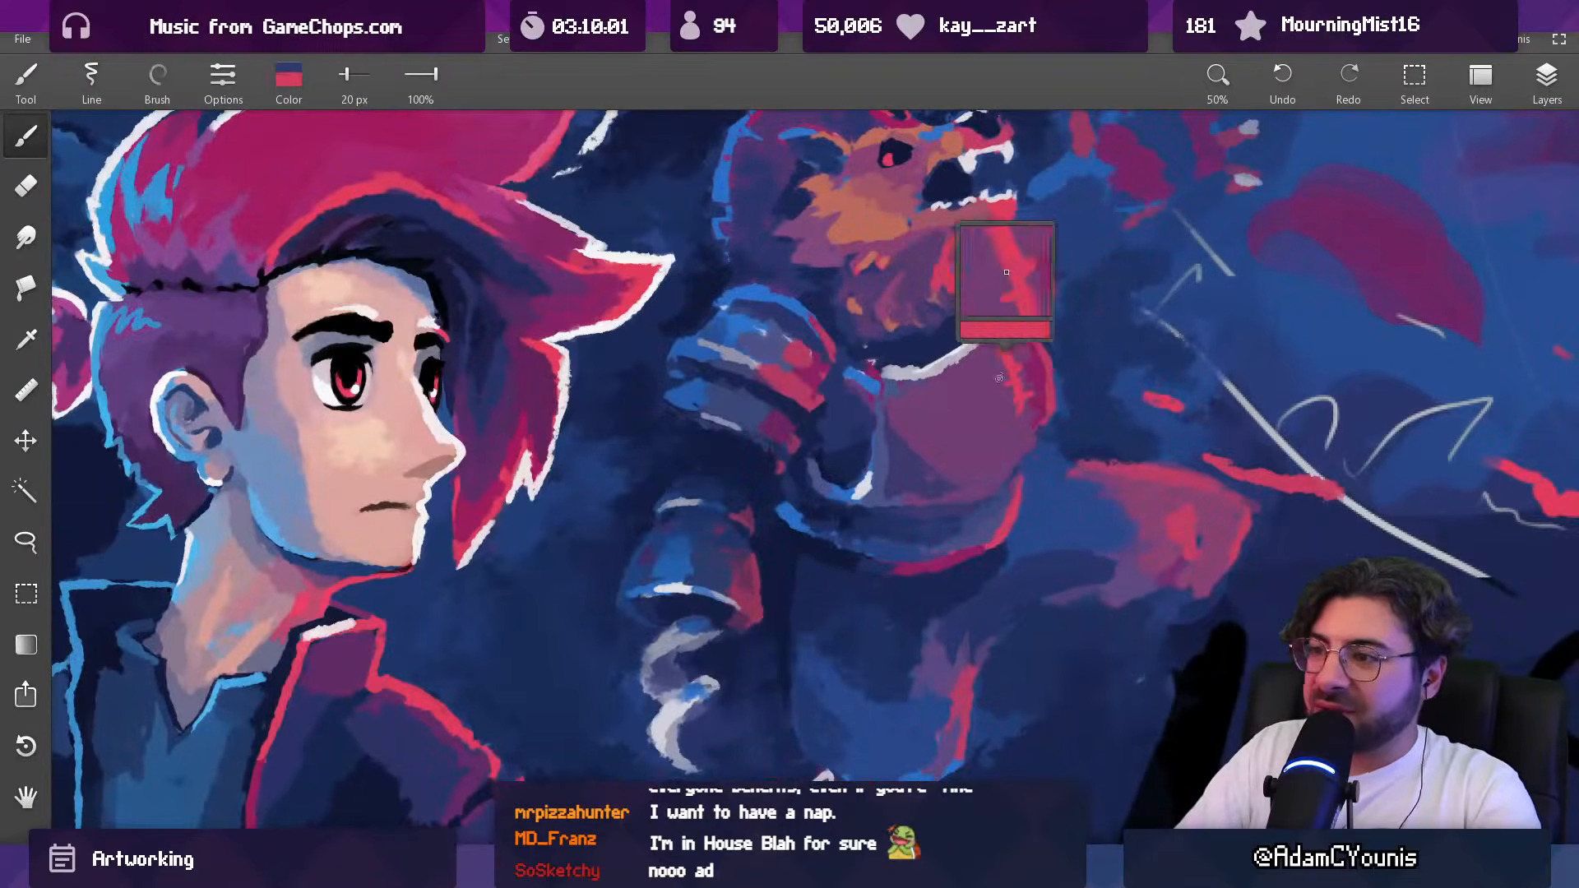
Step: Darken the area around the beast's arm above the forearm guard in sampled dark blue with a 248 px brush
scroll(751, 609, down, 6)
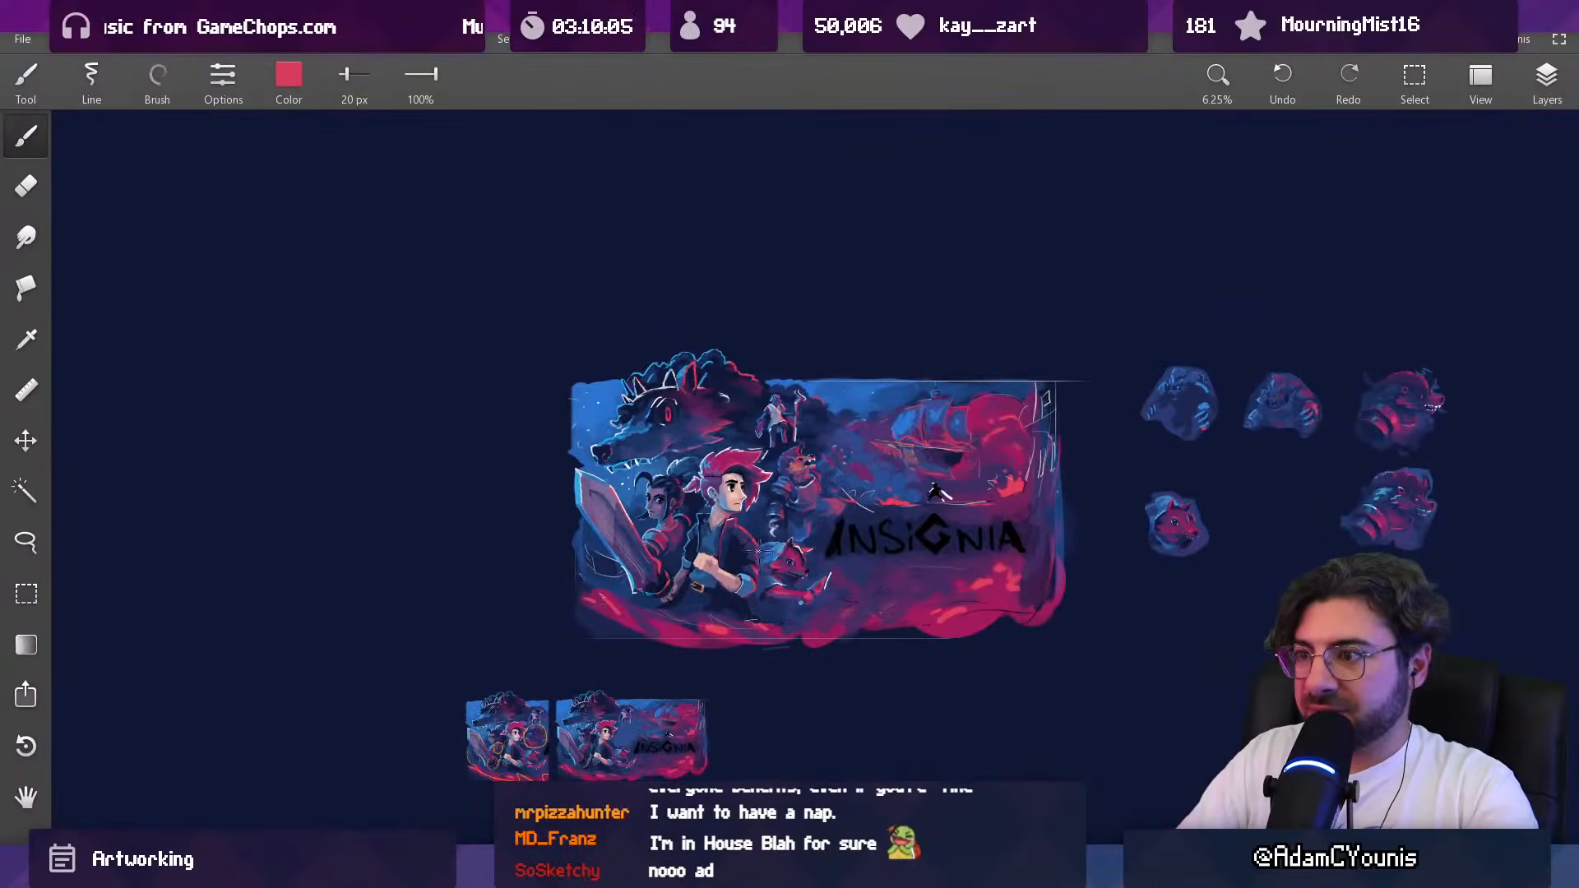
scroll(837, 488, up, 5)
alt+click(701, 499)
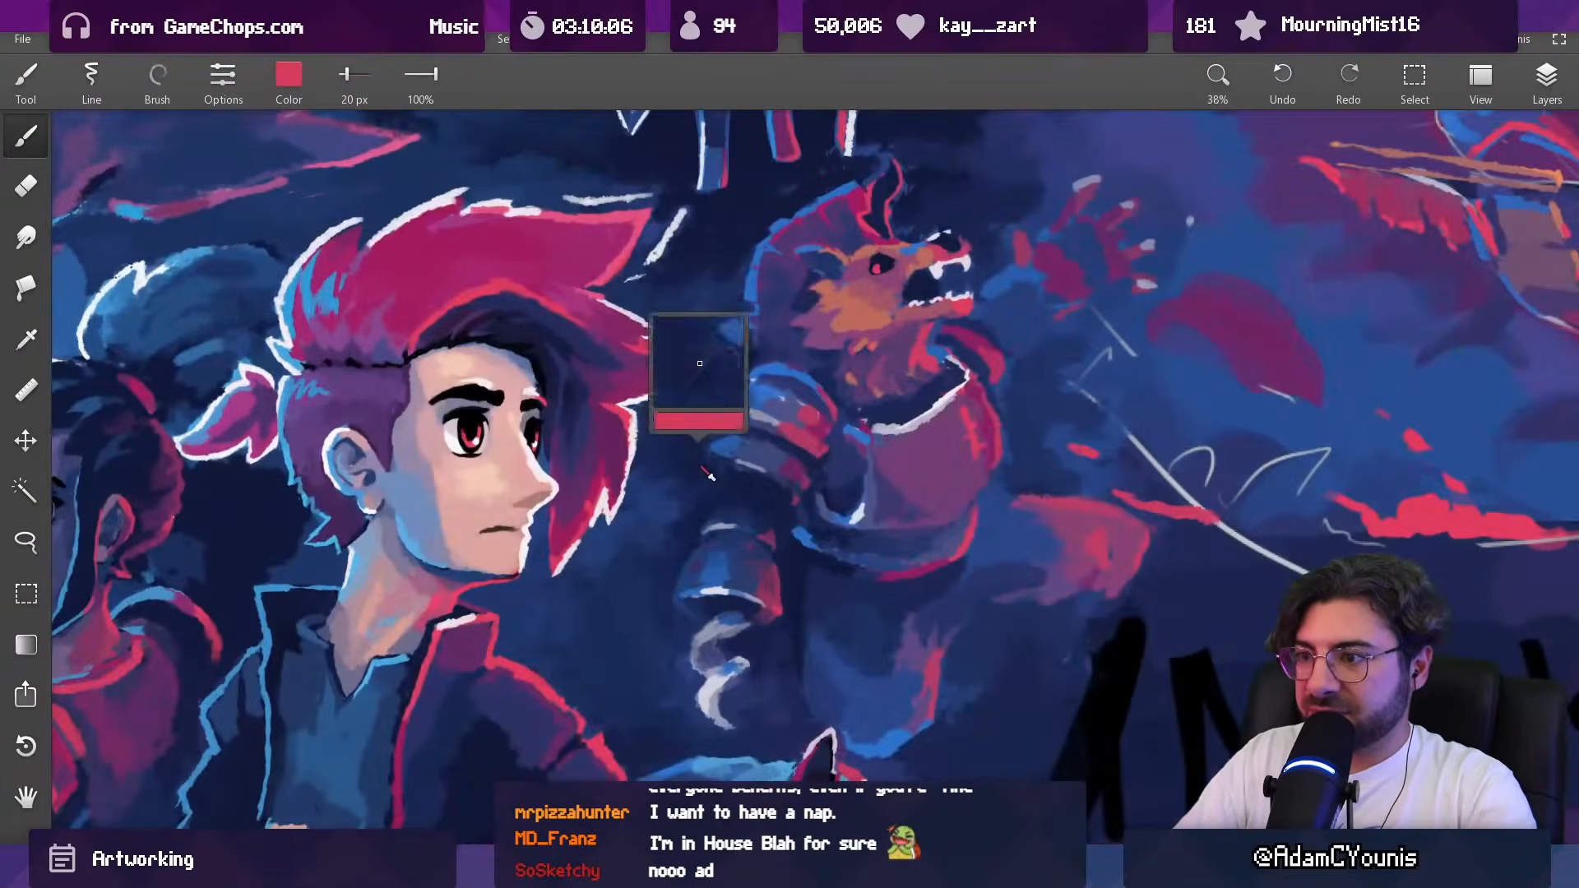
alt+click(729, 495)
drag(771, 492, 676, 508)
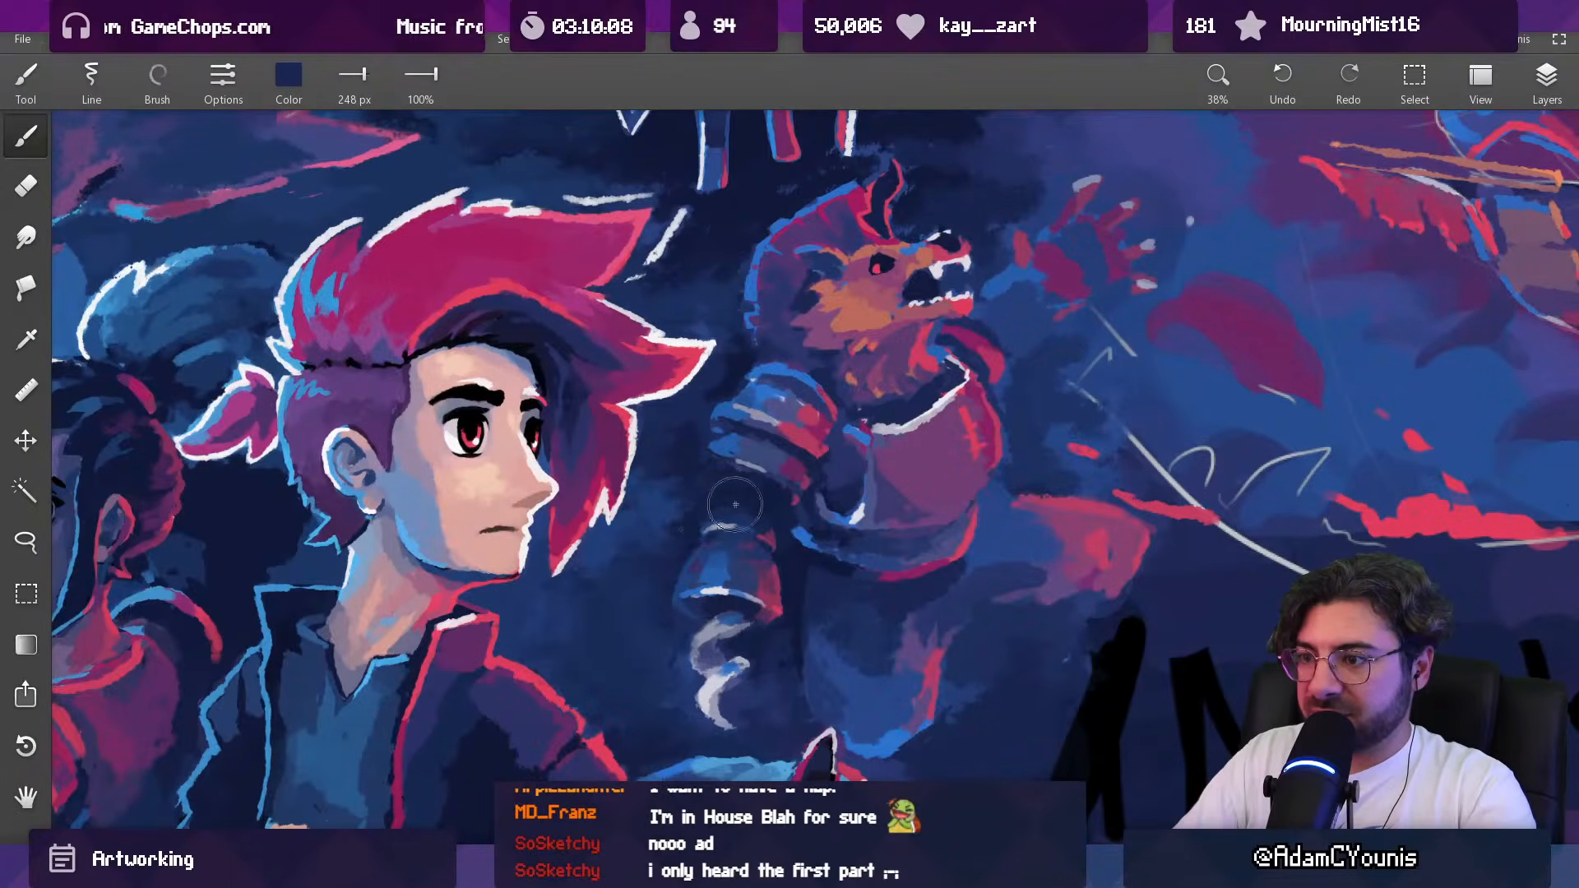
drag(772, 448, 745, 477)
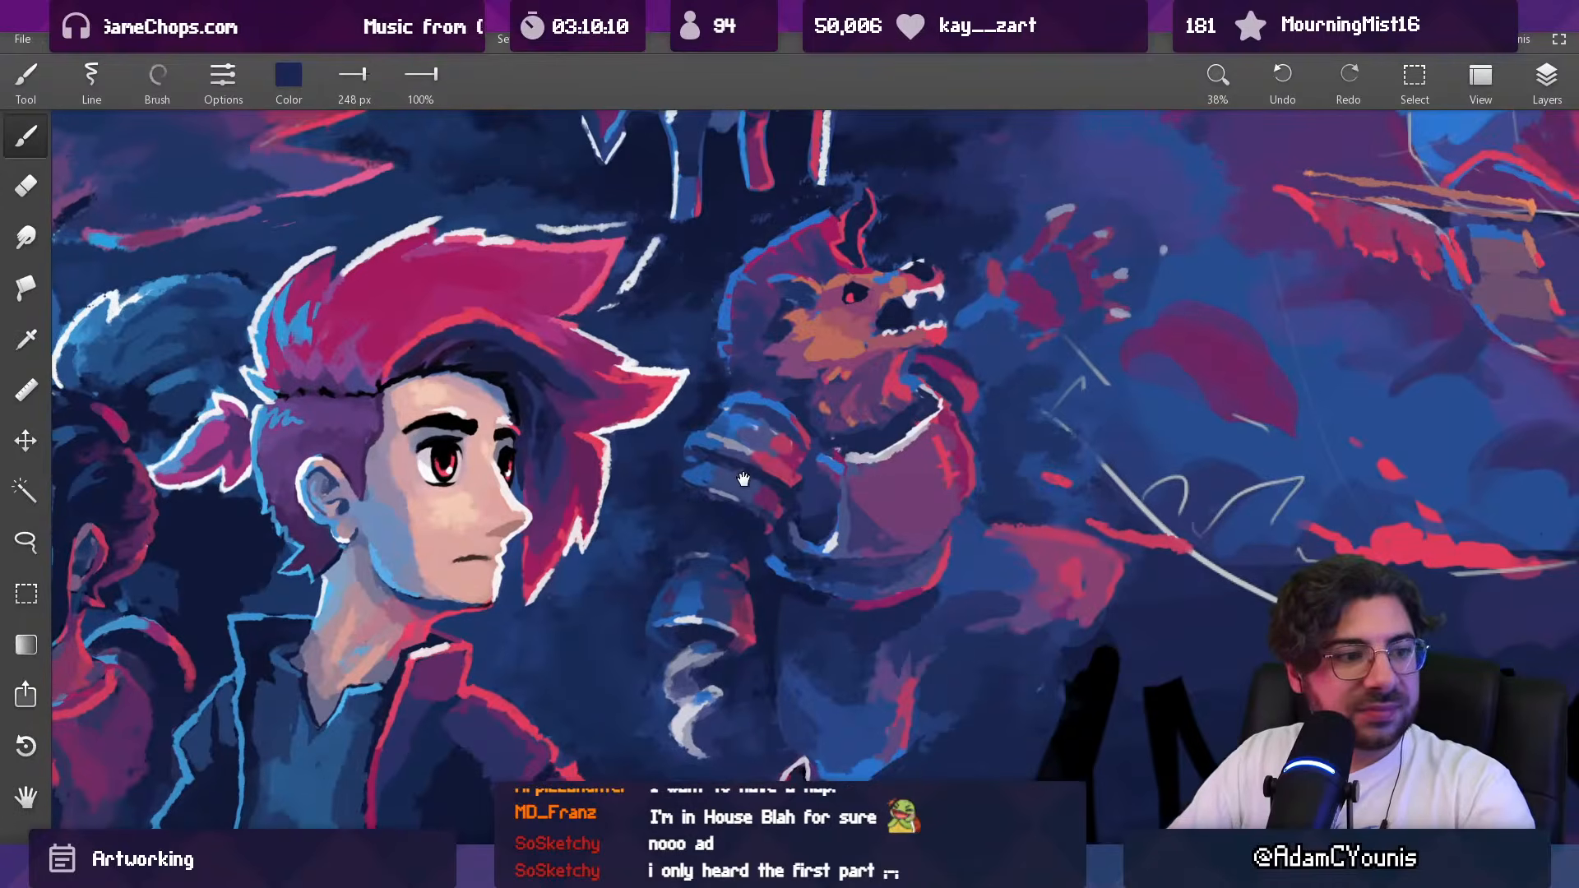
drag(666, 433, 727, 476)
alt+click(732, 471)
mouse_move(723, 546)
mouse_down()
mouse_move(678, 551)
mouse_move(714, 565)
mouse_move(727, 549)
mouse_up()
alt+click(701, 460)
alt+click(726, 534)
Step: Touch up the area between the beast's shoulder guard and neck fur in sampled purple with a 49 px brush
drag(788, 496, 789, 601)
mouse_move(807, 496)
mouse_down()
mouse_move(785, 320)
mouse_move(769, 486)
mouse_move(731, 479)
mouse_move(710, 440)
mouse_move(750, 436)
mouse_up()
alt+click(757, 475)
key(])
alt+click(708, 435)
alt+click(754, 459)
alt+click(721, 437)
alt+click(751, 457)
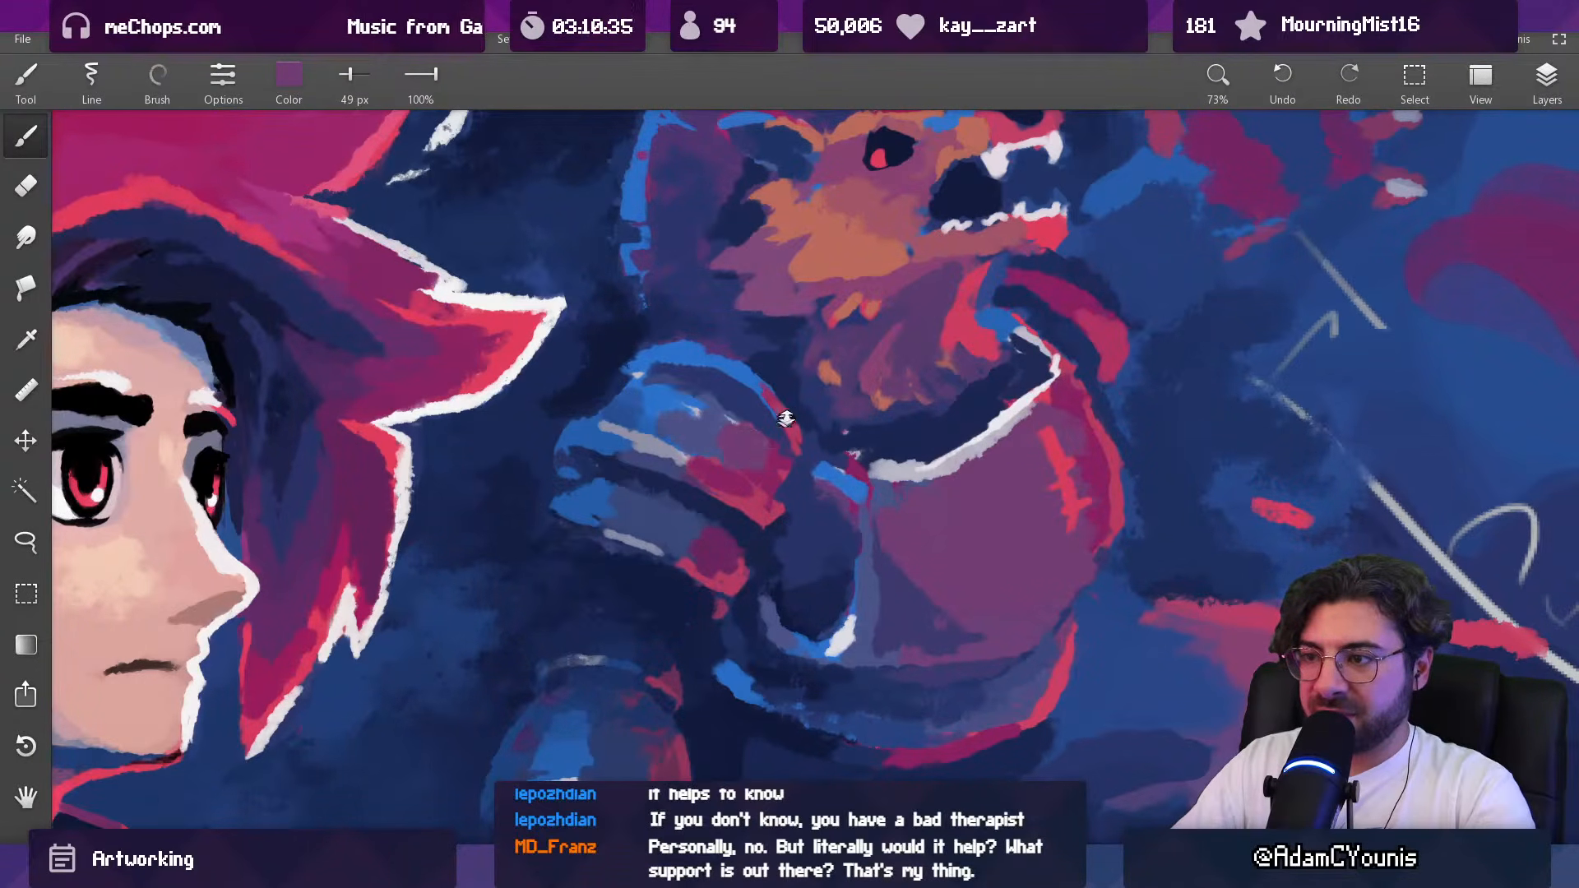
Step: Shape the lower neck fur above the armour collar in sampled dark blue and purple with a 51 px brush
drag(783, 425, 761, 492)
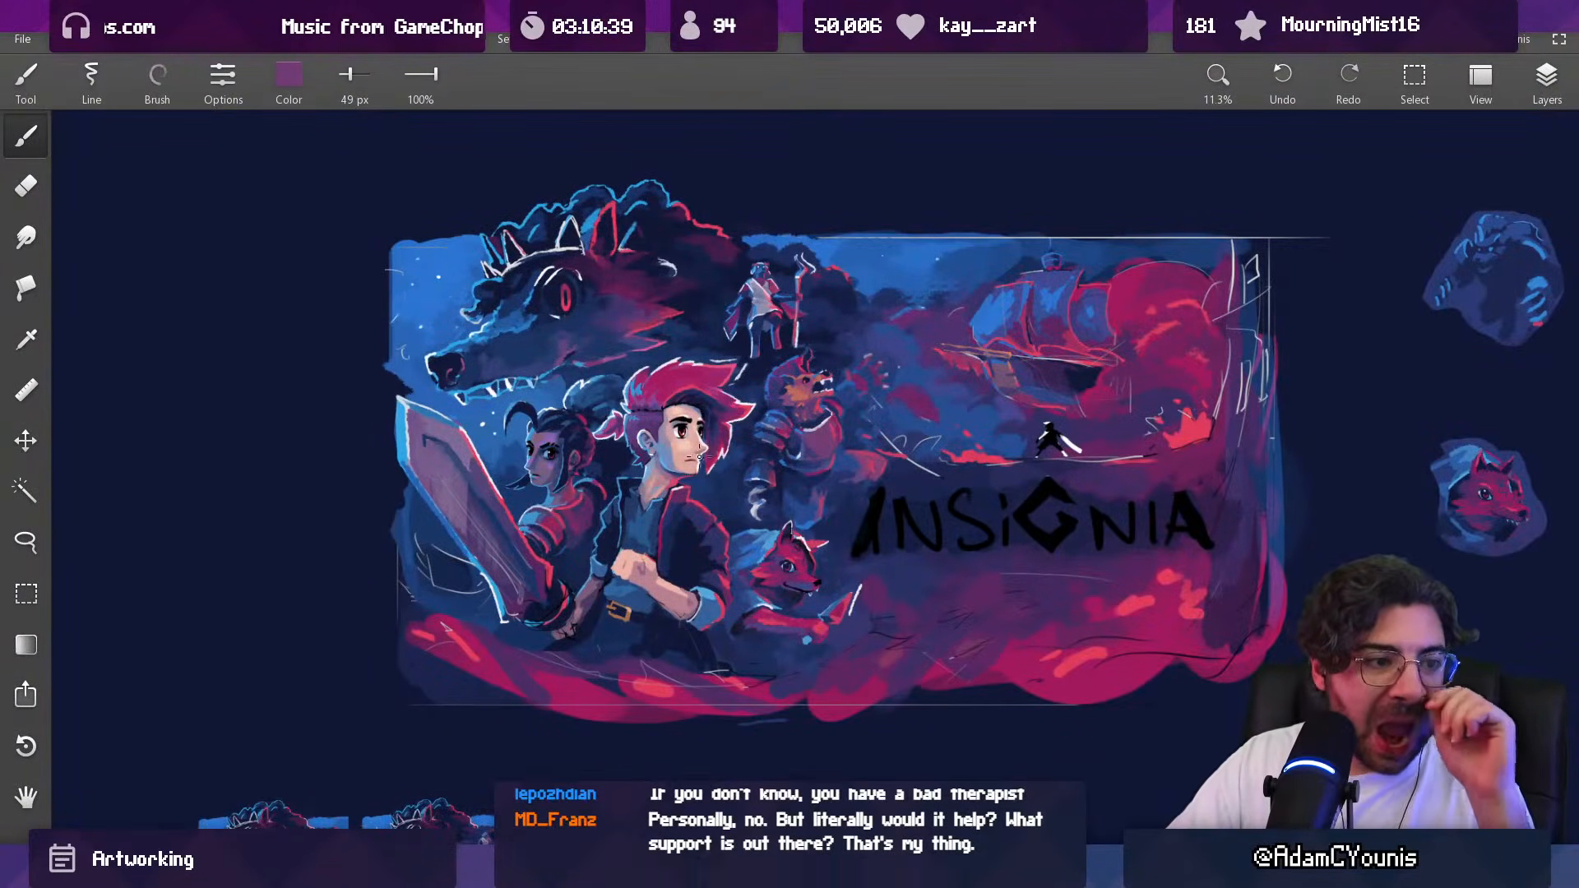
drag(722, 440, 696, 469)
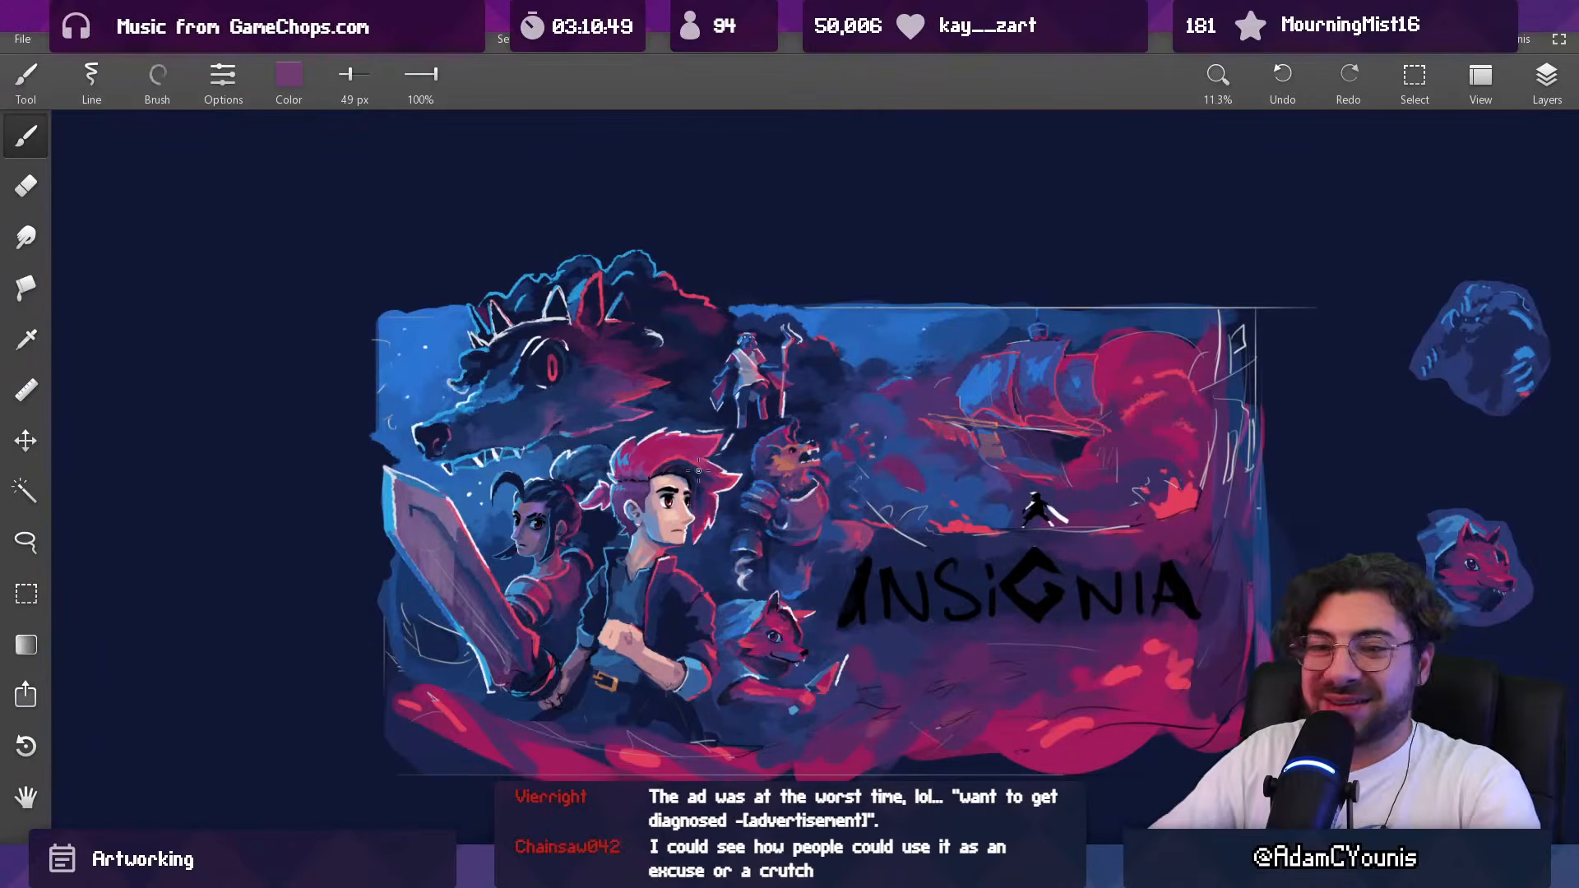
drag(792, 488, 804, 371)
drag(849, 475, 756, 339)
key(alt)
alt+click(787, 495)
shift+drag(806, 471, 794, 492)
alt+click(783, 477)
mouse_move(767, 480)
shift+mouse_down()
mouse_move(657, 493)
mouse_move(658, 524)
shift+mouse_up()
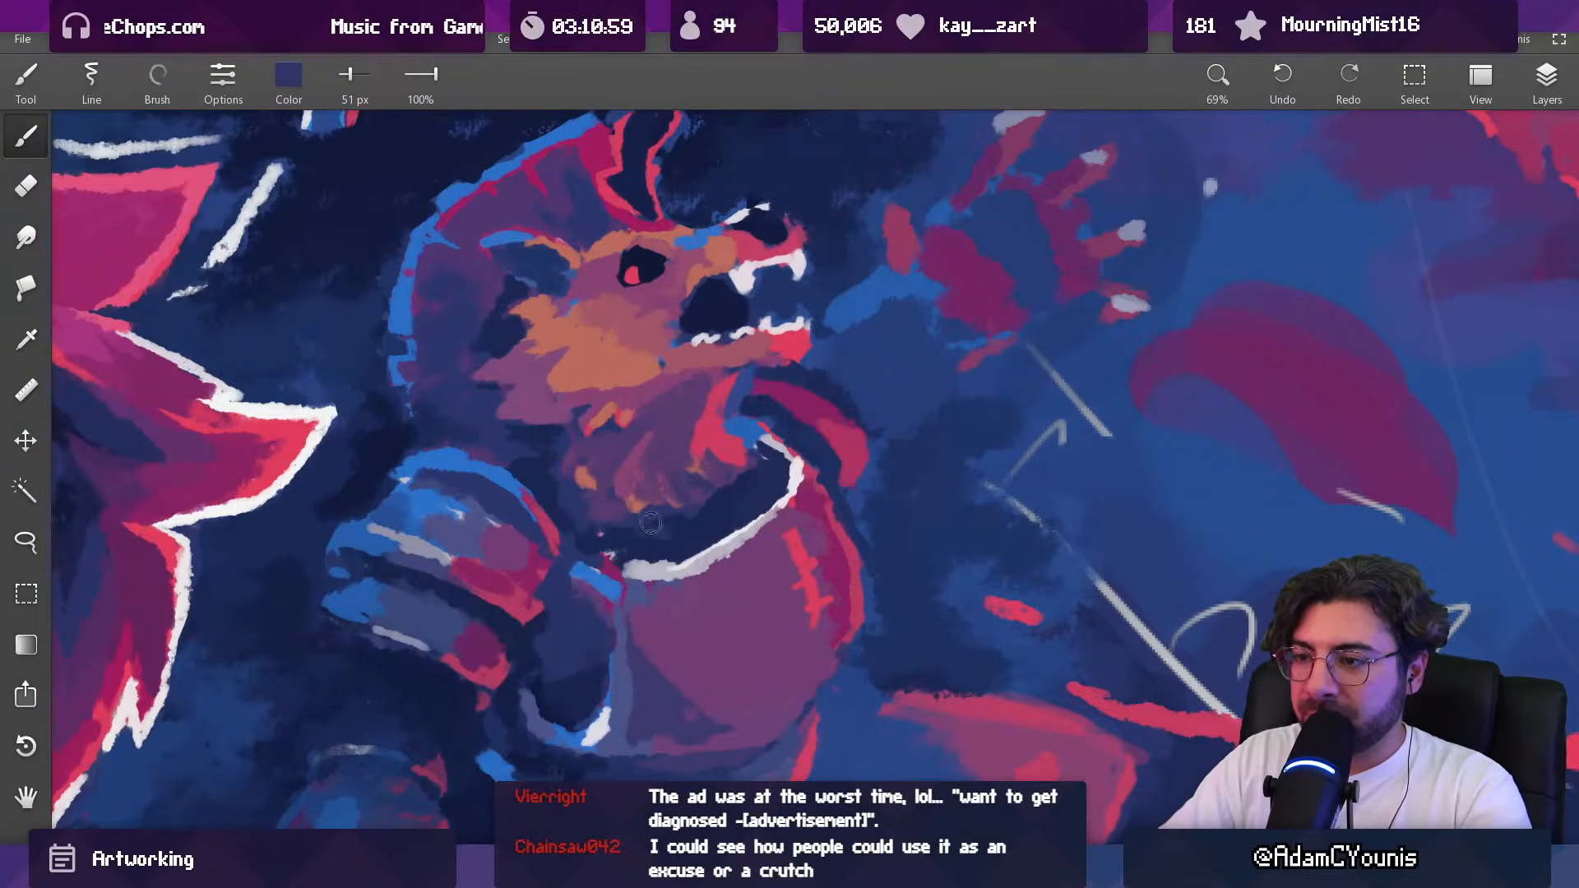
mouse_move(793, 454)
ctrl+mouse_down()
mouse_move(775, 510)
mouse_move(788, 417)
mouse_move(793, 508)
mouse_move(774, 540)
mouse_move(739, 522)
ctrl+mouse_up()
alt+click(760, 469)
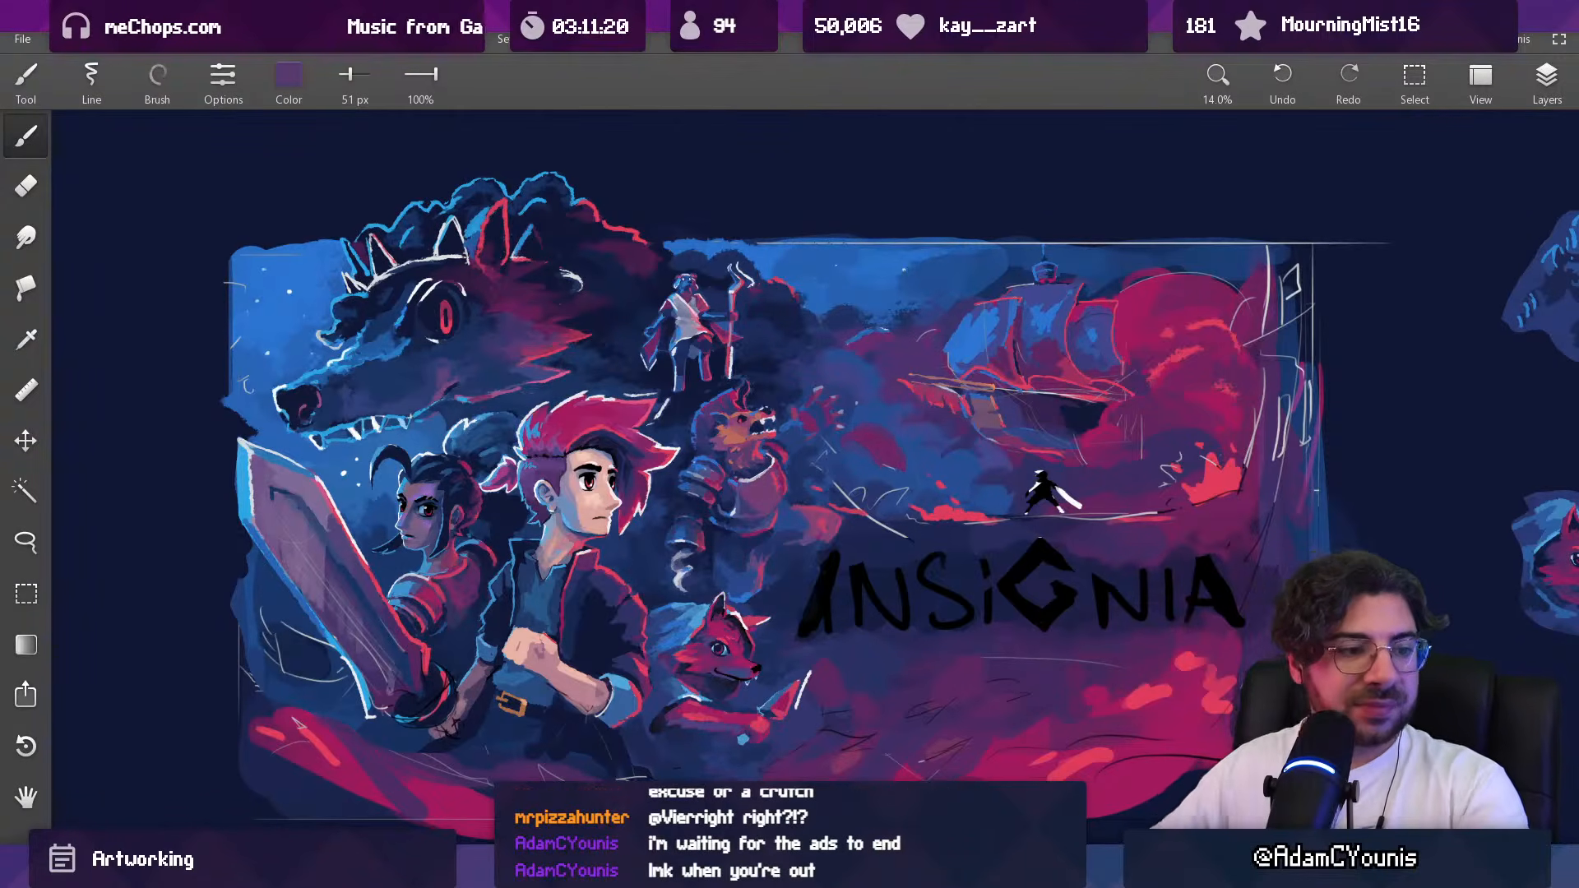
Step: Try a white stroke under the beast's jaw with a 31 px brush and cover it in sampled purple
drag(805, 390, 781, 510)
drag(787, 417, 783, 66)
alt+click(799, 360)
drag(700, 462, 683, 466)
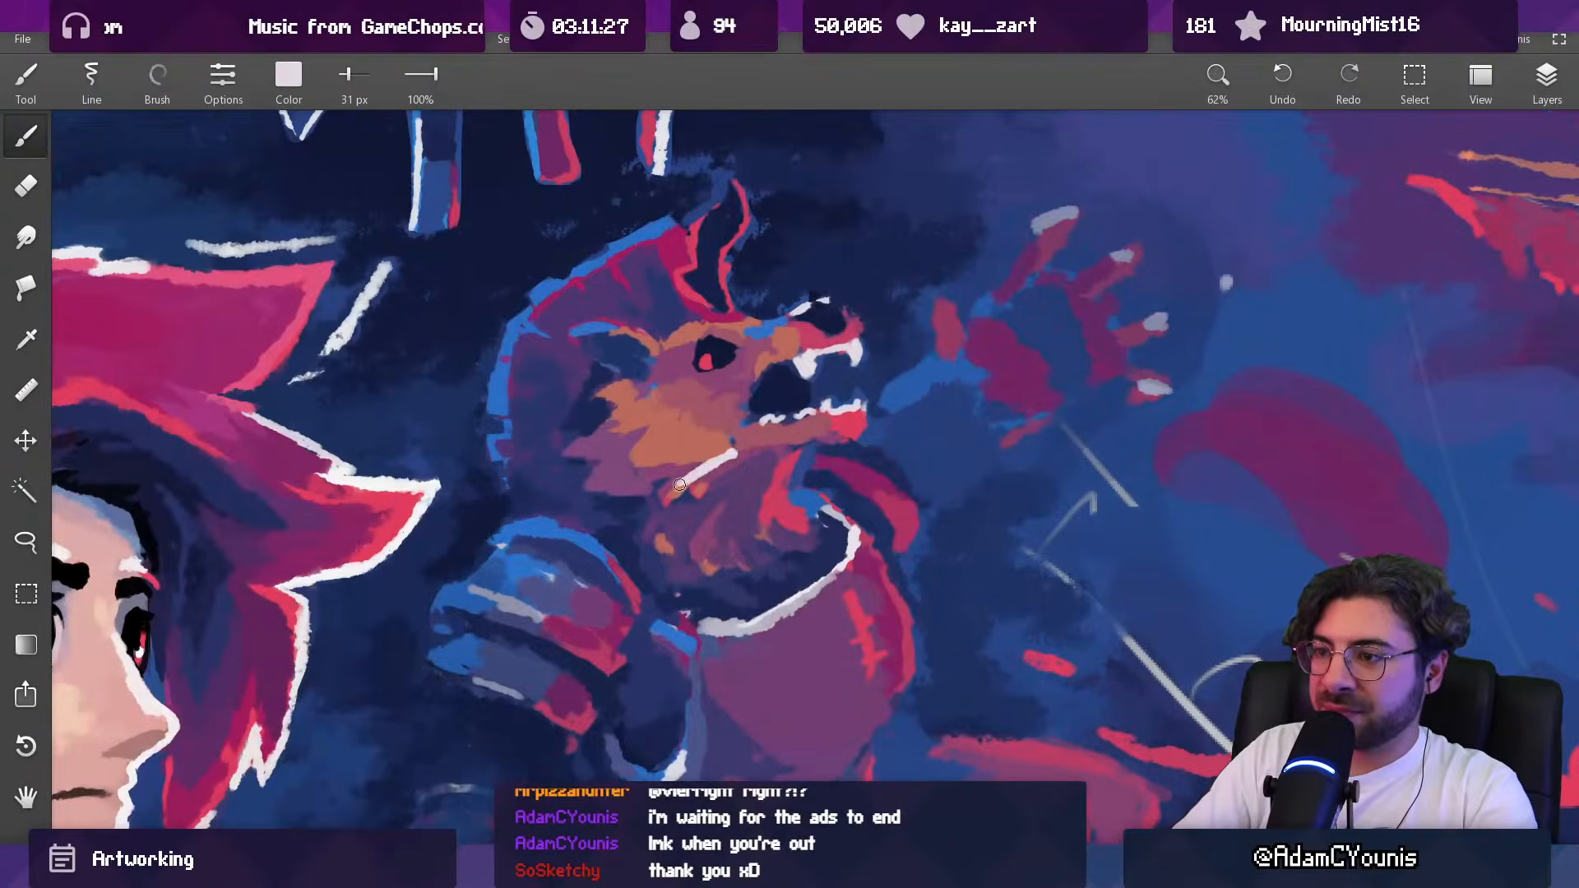
drag(695, 459, 642, 594)
mouse_move(694, 455)
mouse_down()
mouse_move(695, 311)
mouse_move(736, 393)
mouse_move(747, 466)
mouse_move(783, 449)
mouse_move(757, 508)
mouse_move(717, 526)
mouse_move(713, 506)
mouse_move(664, 521)
mouse_move(680, 496)
mouse_move(731, 594)
mouse_move(727, 629)
mouse_up()
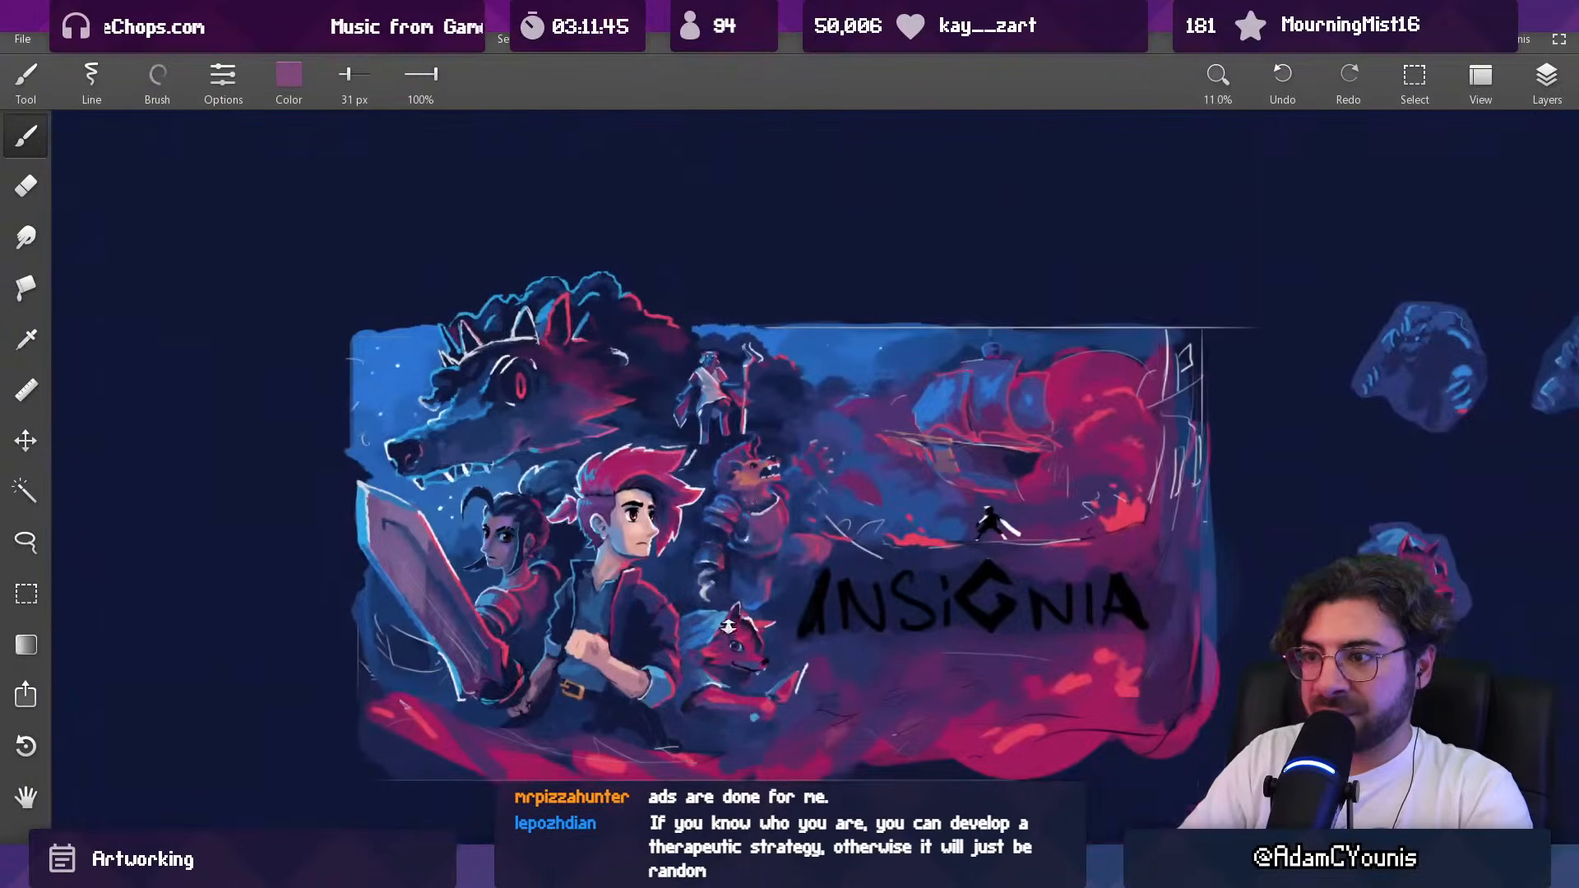
drag(755, 552, 741, 561)
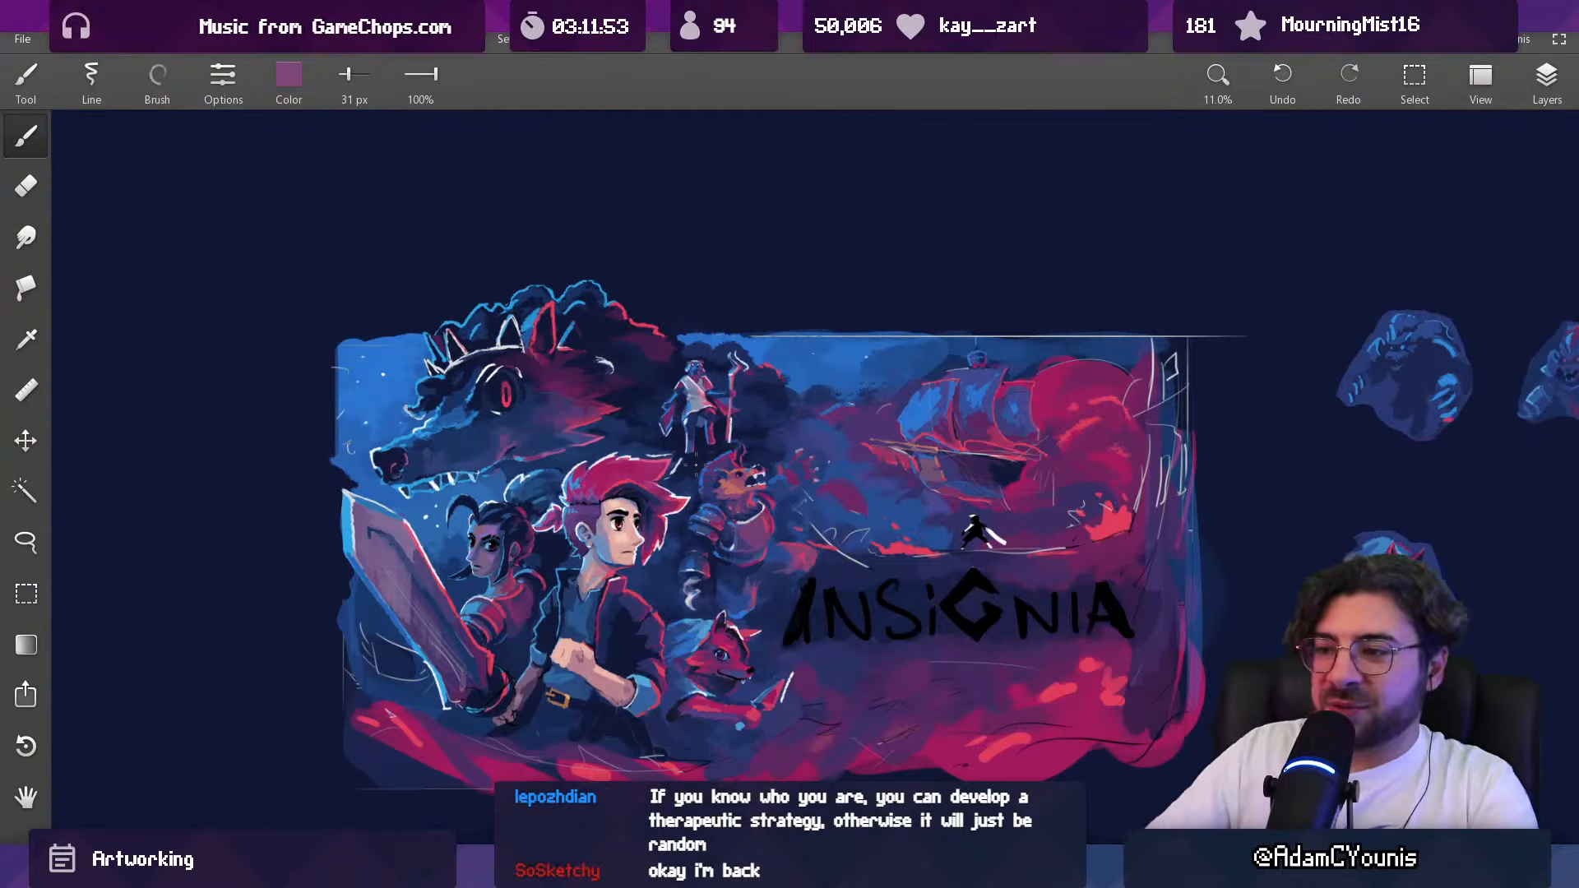
Step: Refine the transition from the beast's jaw to its neck fur in sampled dull red and purple with a 31 px brush
drag(771, 508, 761, 246)
alt+click(715, 490)
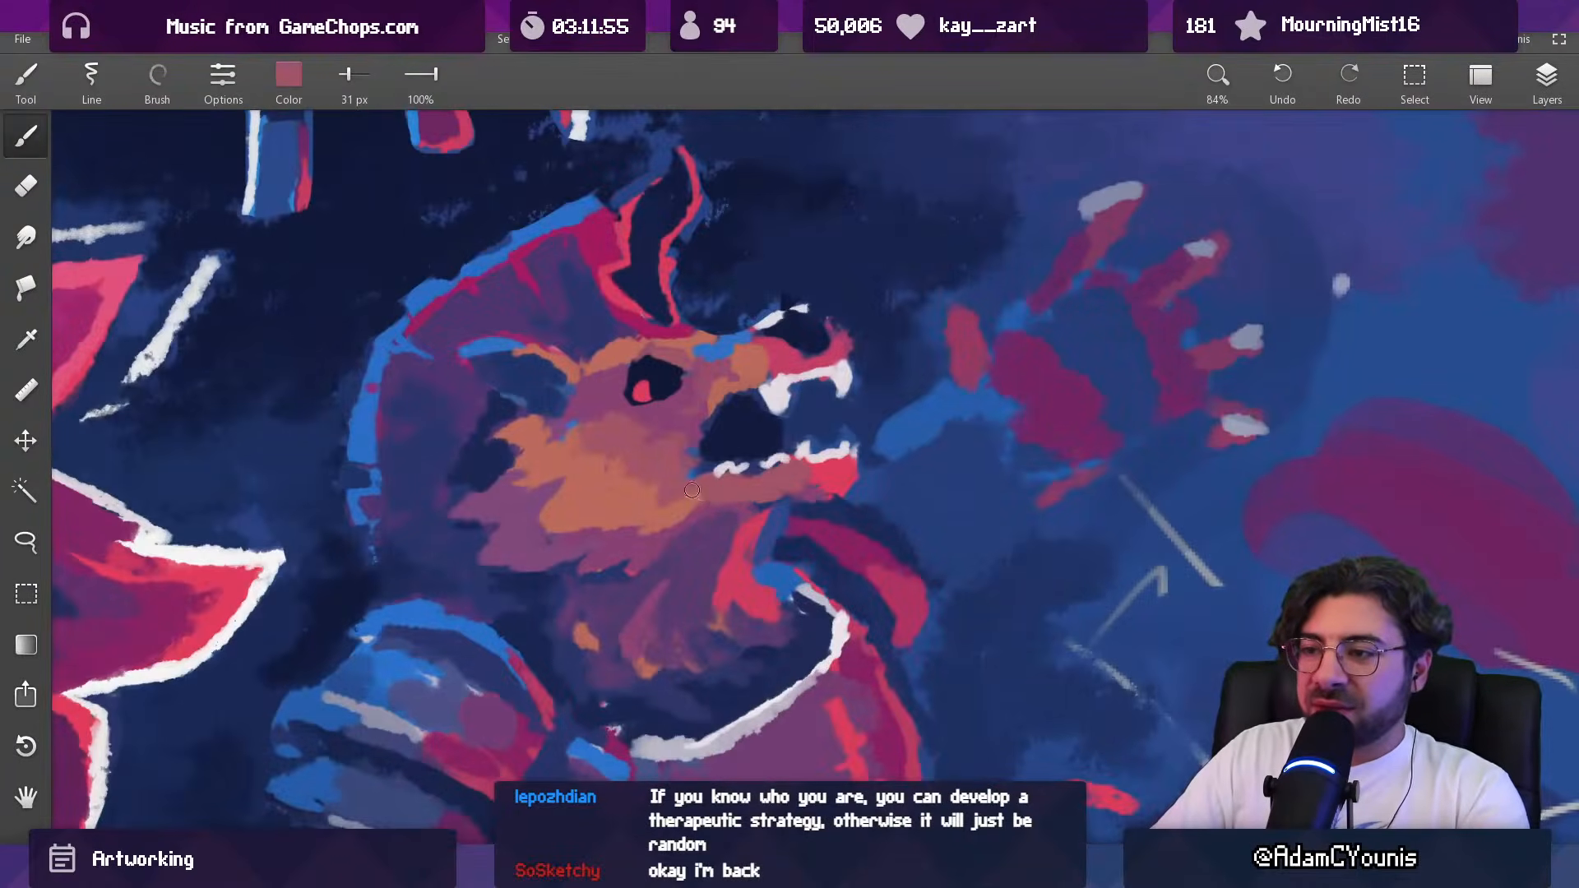
alt+click(676, 498)
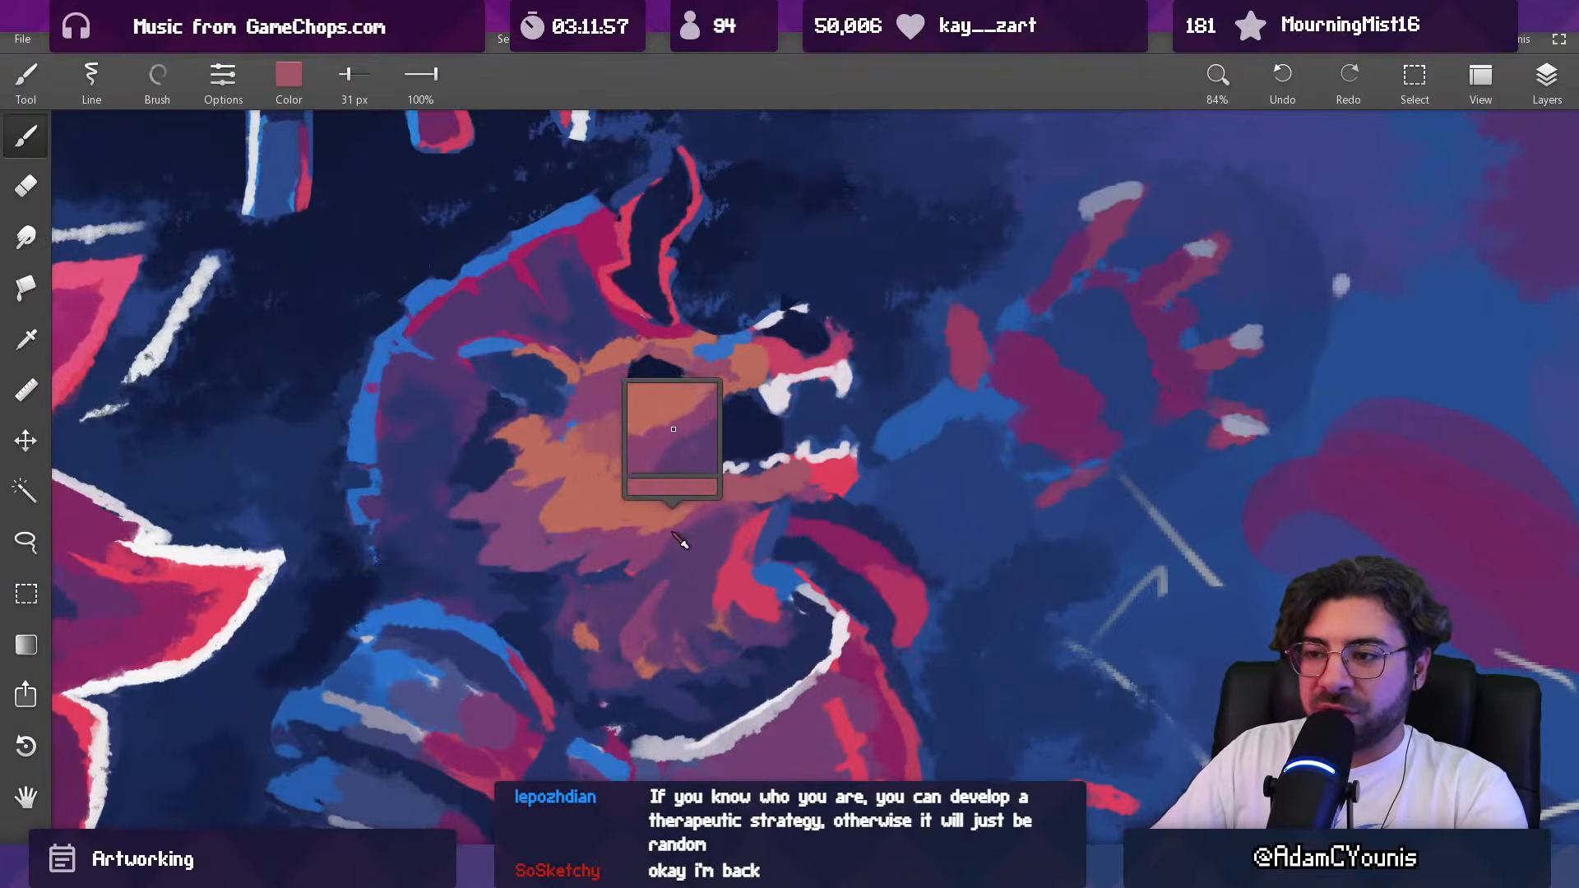
drag(730, 515, 724, 723)
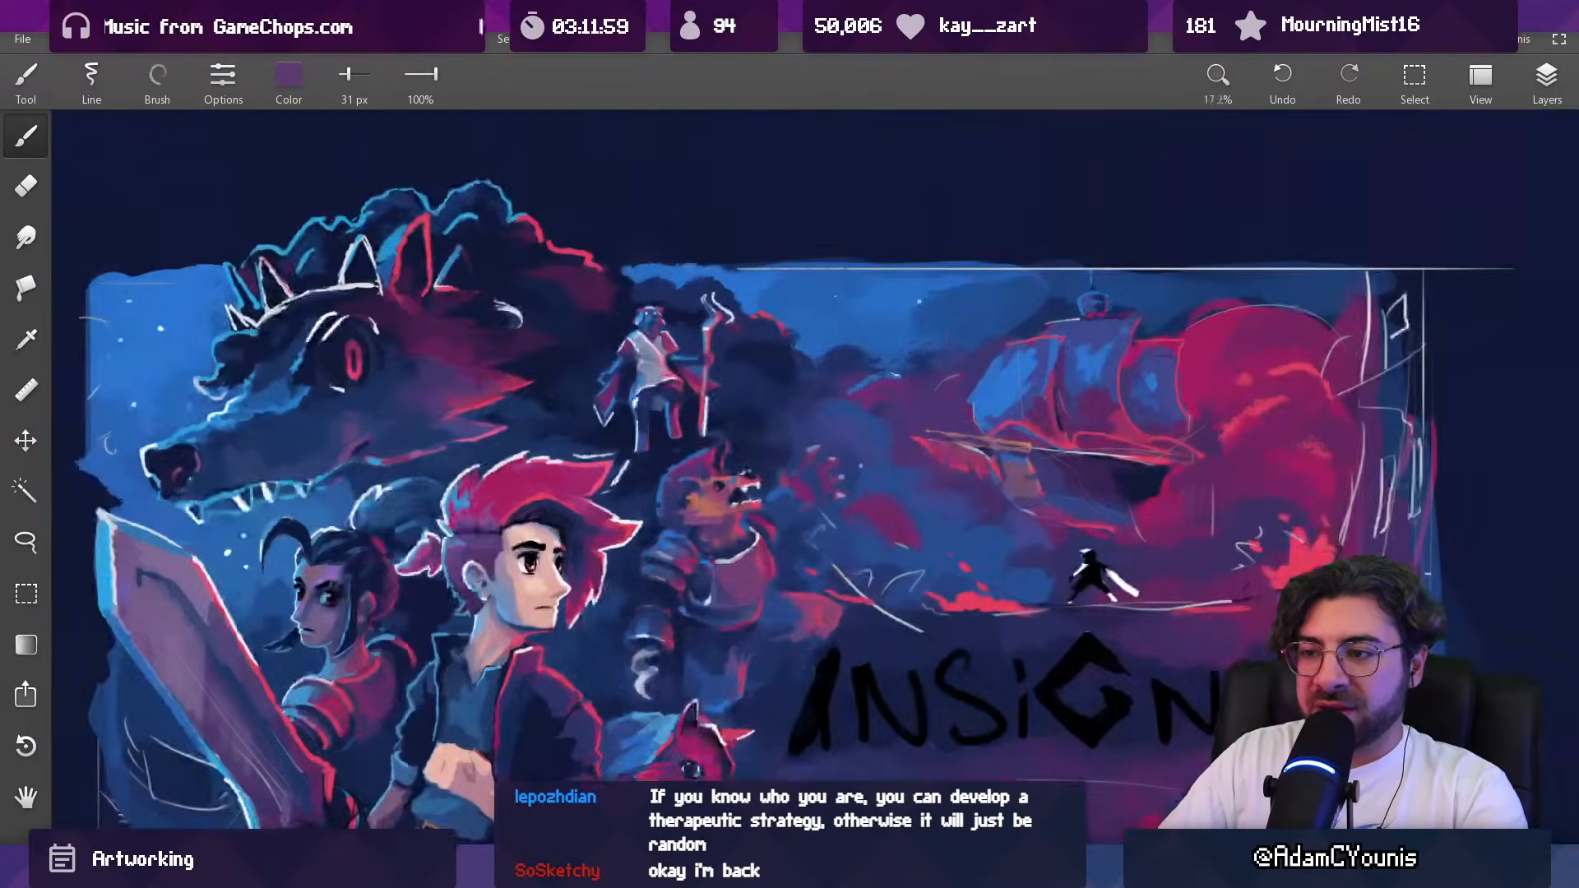
drag(750, 518, 773, 312)
alt+click(713, 484)
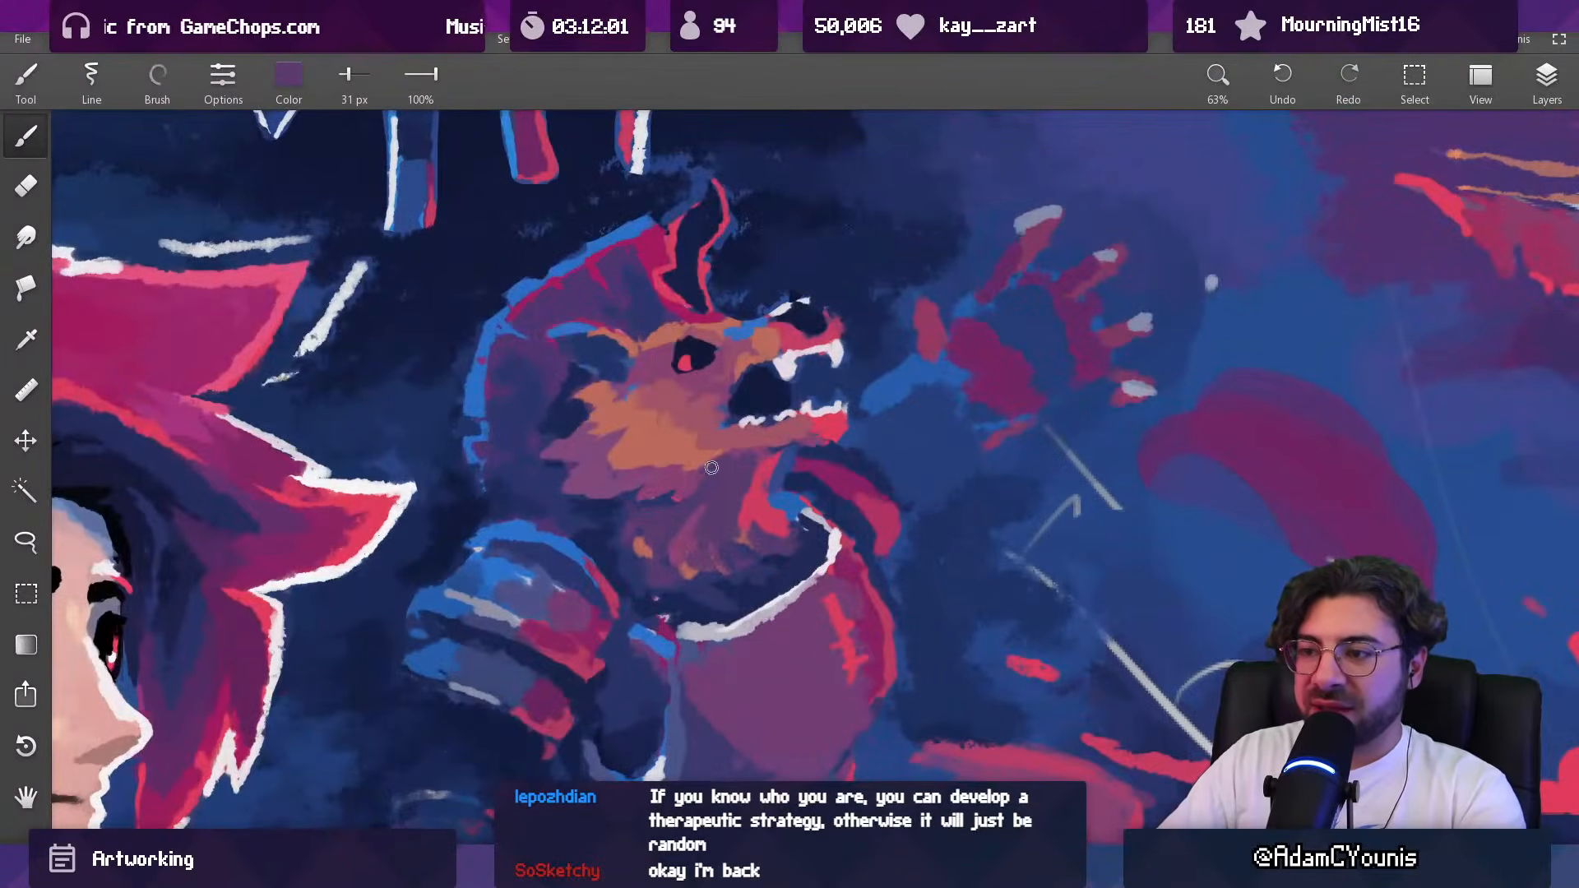
alt+click(675, 460)
Step: Shape the lower tufts of the orange cheek fur in sampled salmon and purple with a 20 px brush
drag(715, 437, 698, 242)
alt+click(701, 416)
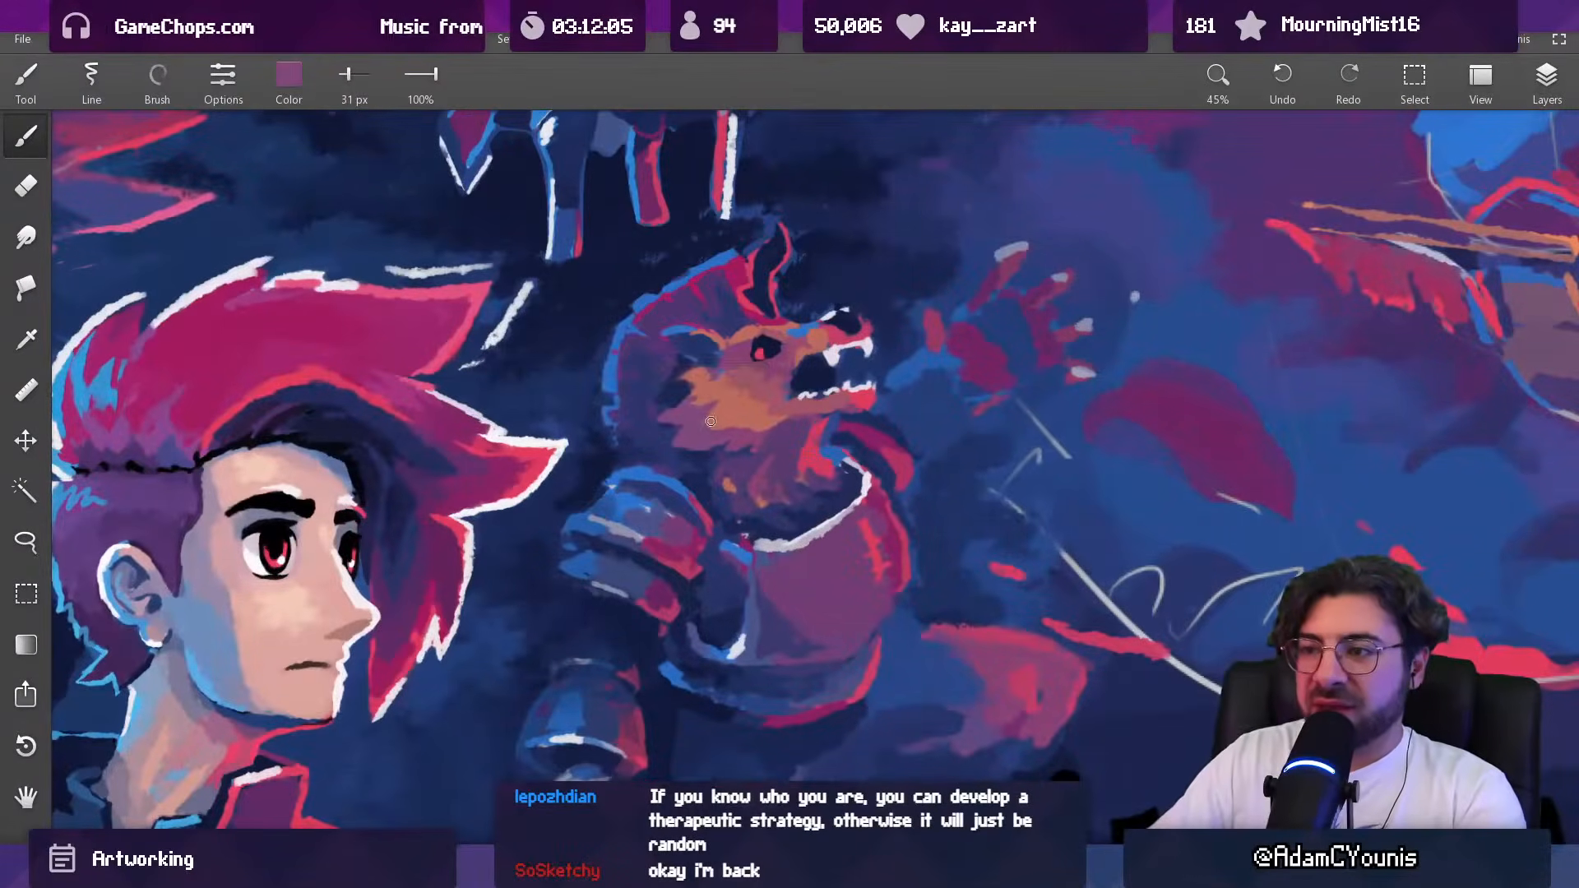
key([)
alt+click(714, 427)
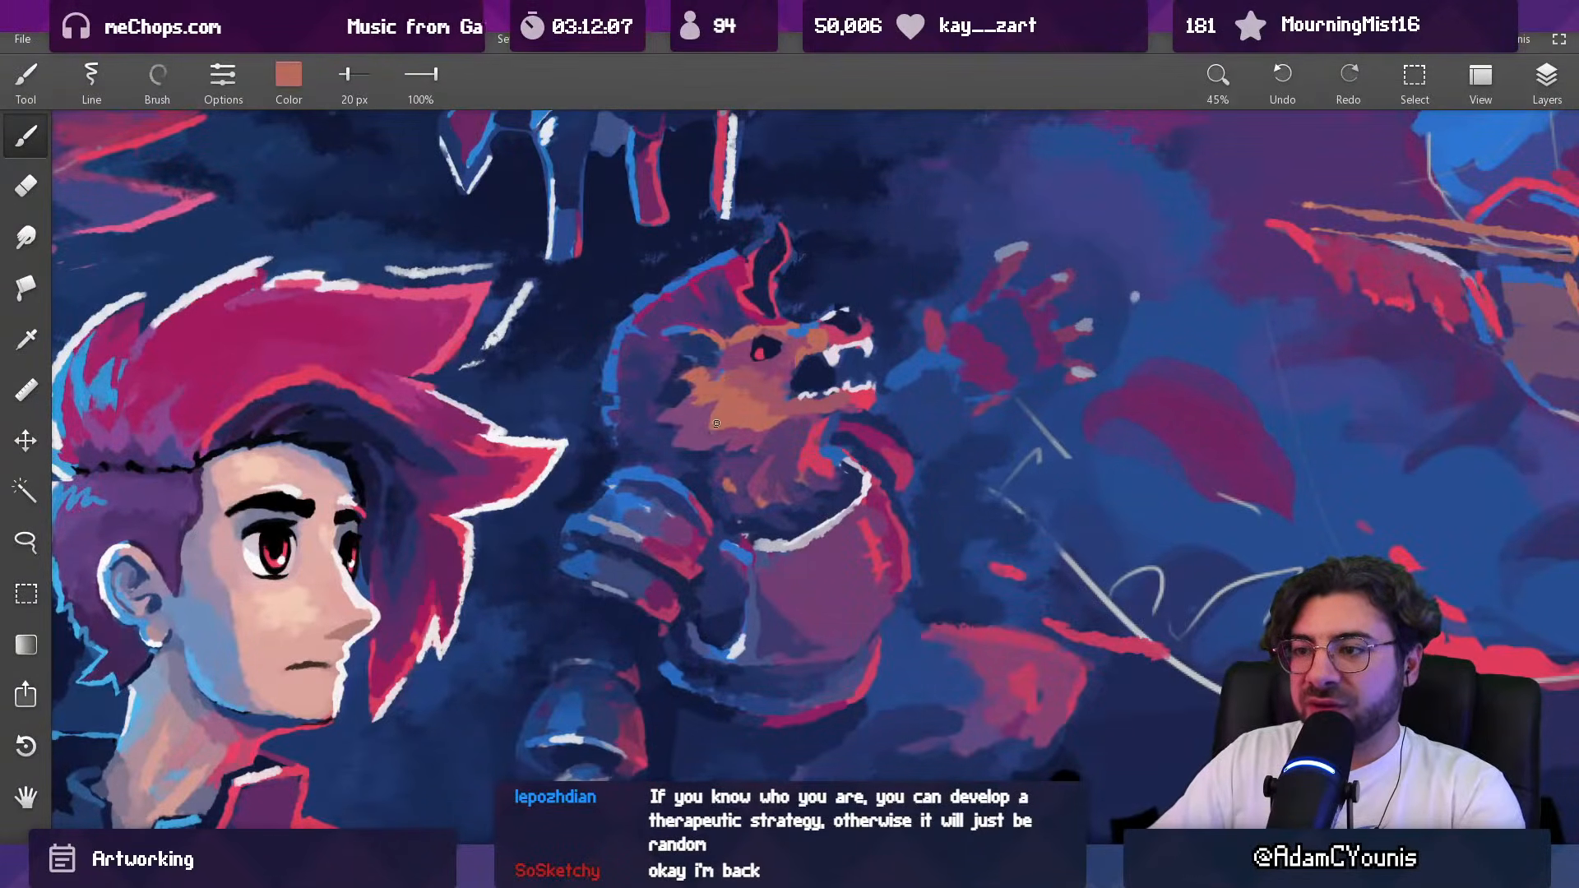
alt+click(735, 427)
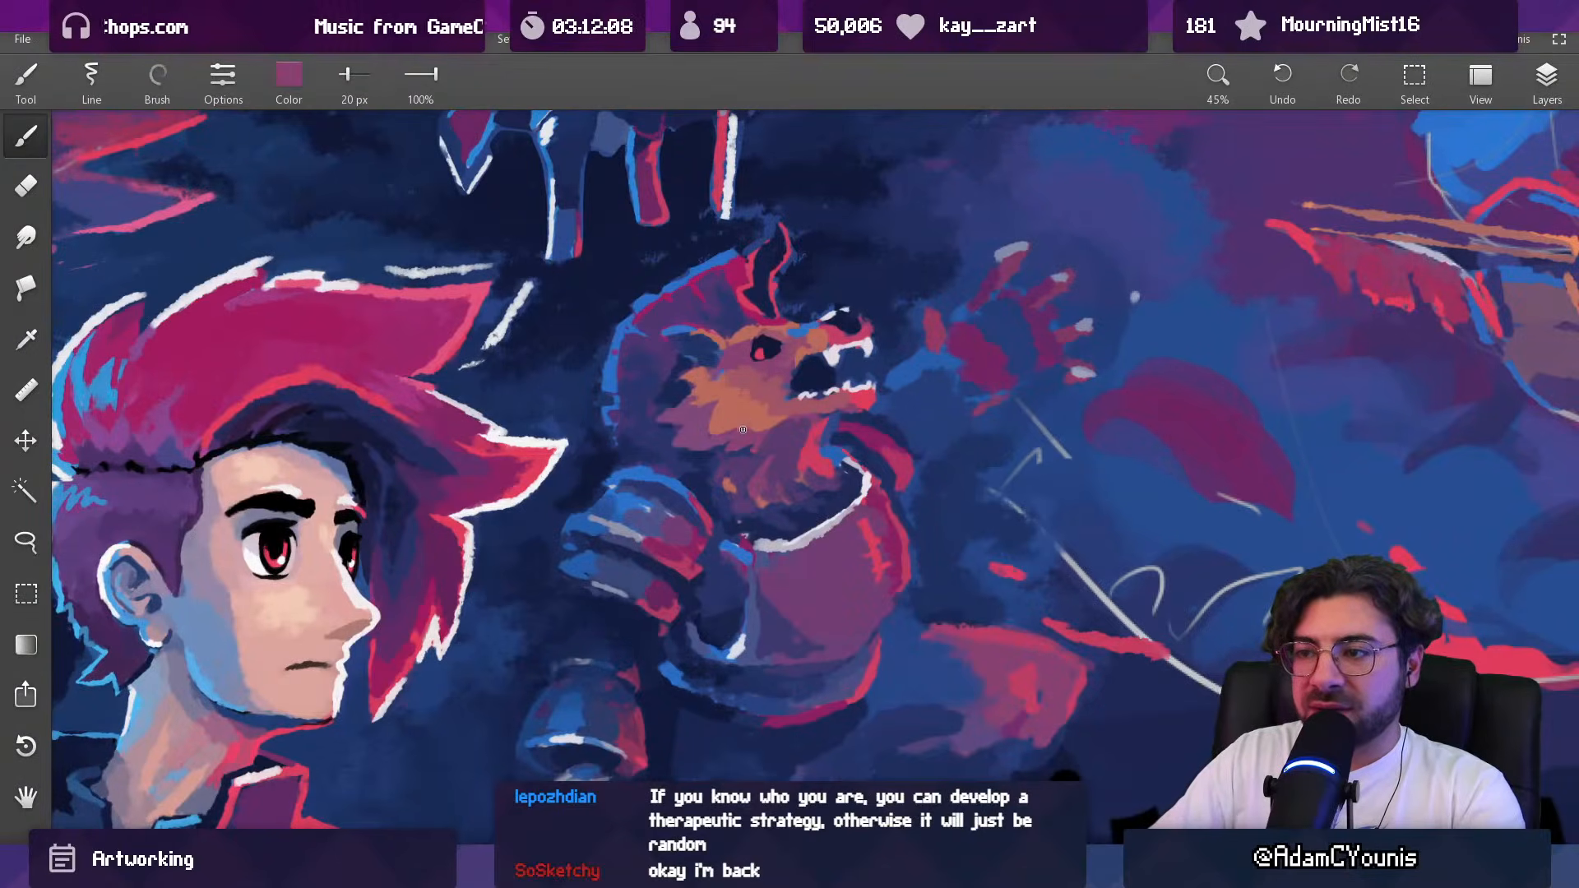
alt+click(741, 425)
alt+click(718, 432)
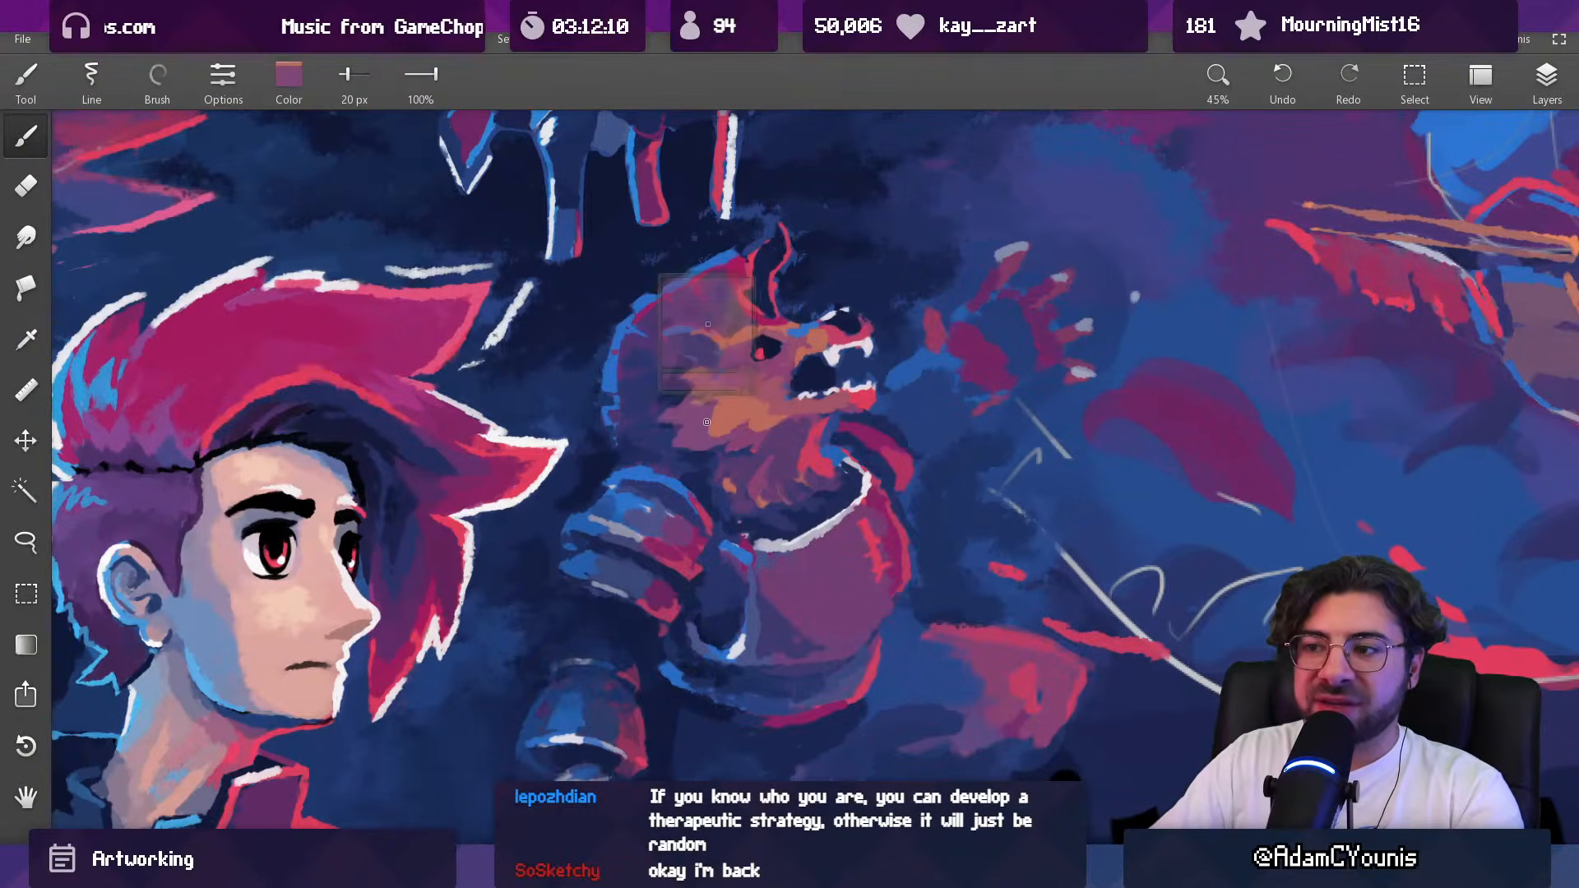
Step: Deepen the shadow behind the beast's cheek fur in sampled dark blue with a 33 px brush
scroll(744, 396, down, 5)
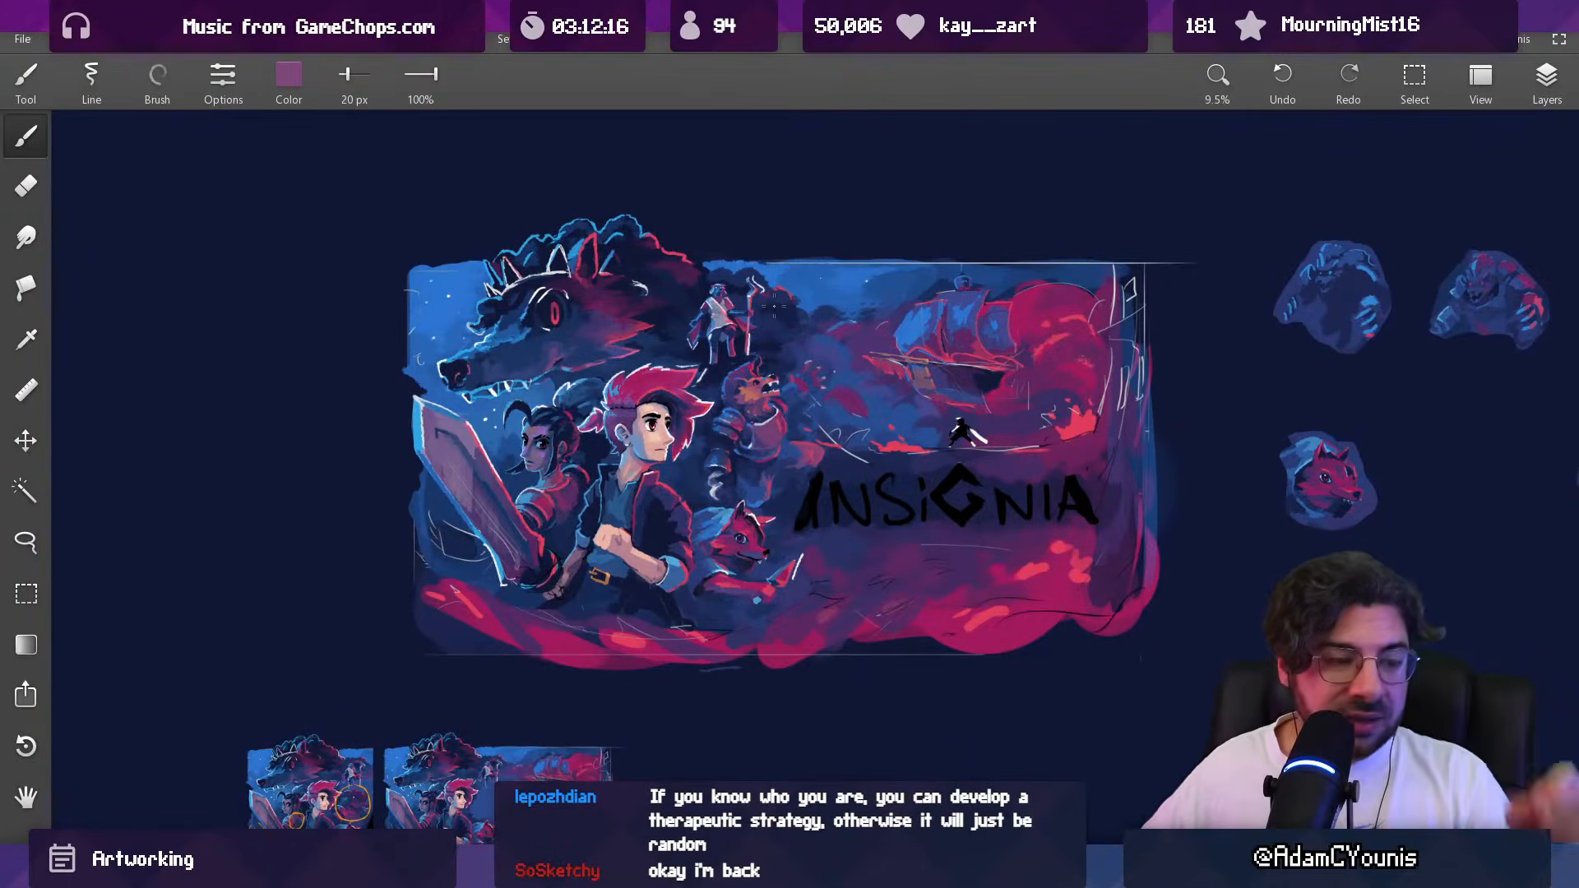
scroll(787, 383, up, 3)
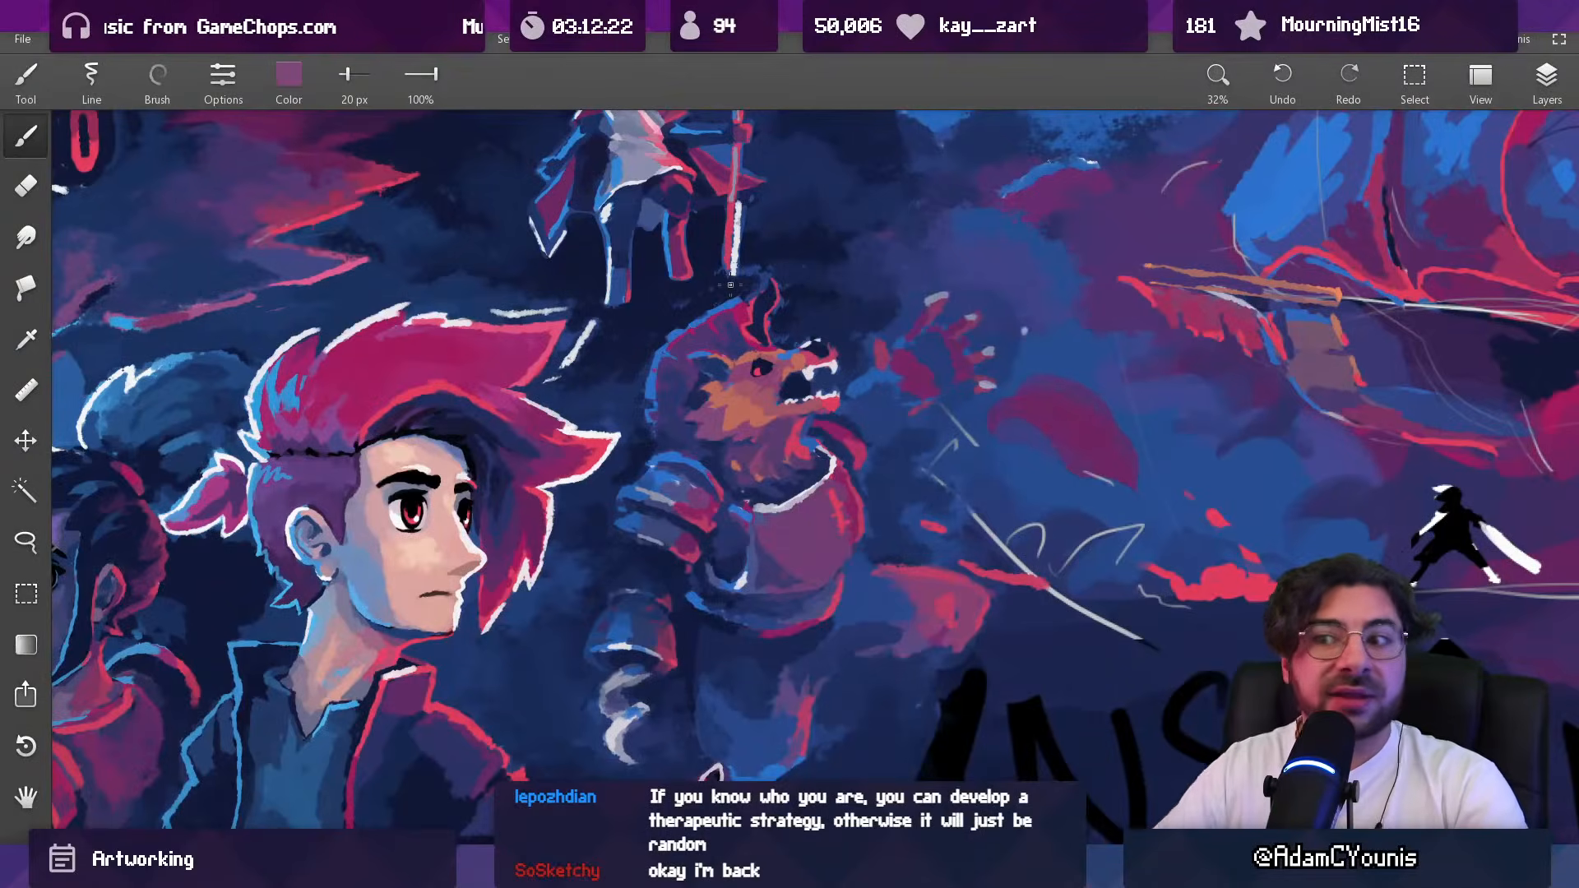
mouse_move(698, 440)
mouse_down()
mouse_move(670, 277)
mouse_move(685, 384)
mouse_move(727, 448)
mouse_up()
alt+click(687, 385)
alt+click(687, 393)
alt+click(695, 361)
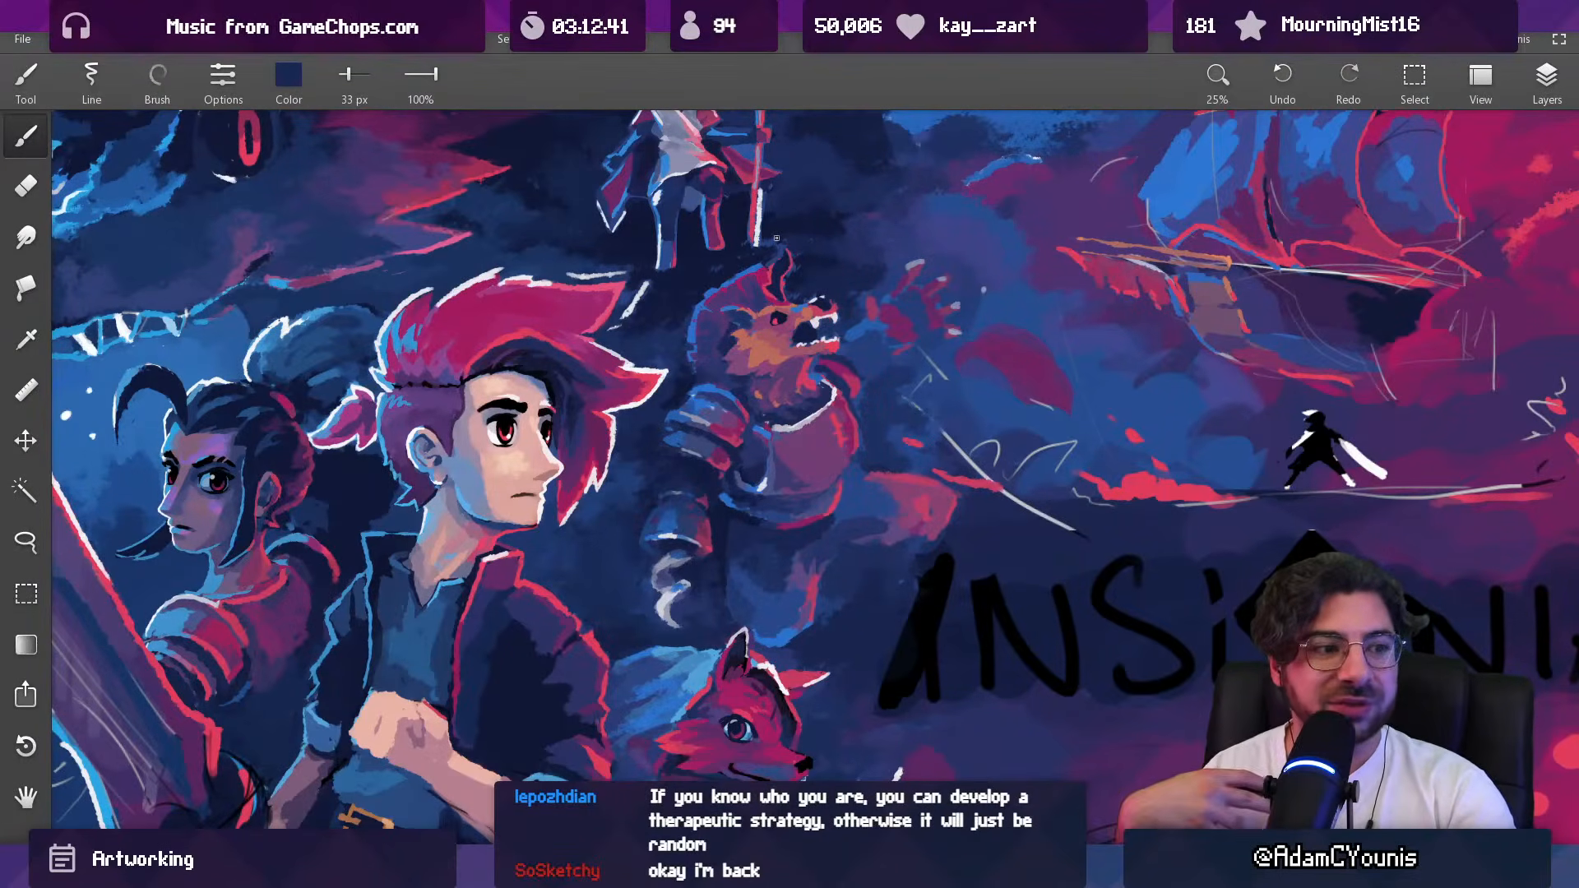
Step: Add a pale highlight to the upper rim of the beast's shoulder guard with a 43 px brush
scroll(727, 458, up, 2)
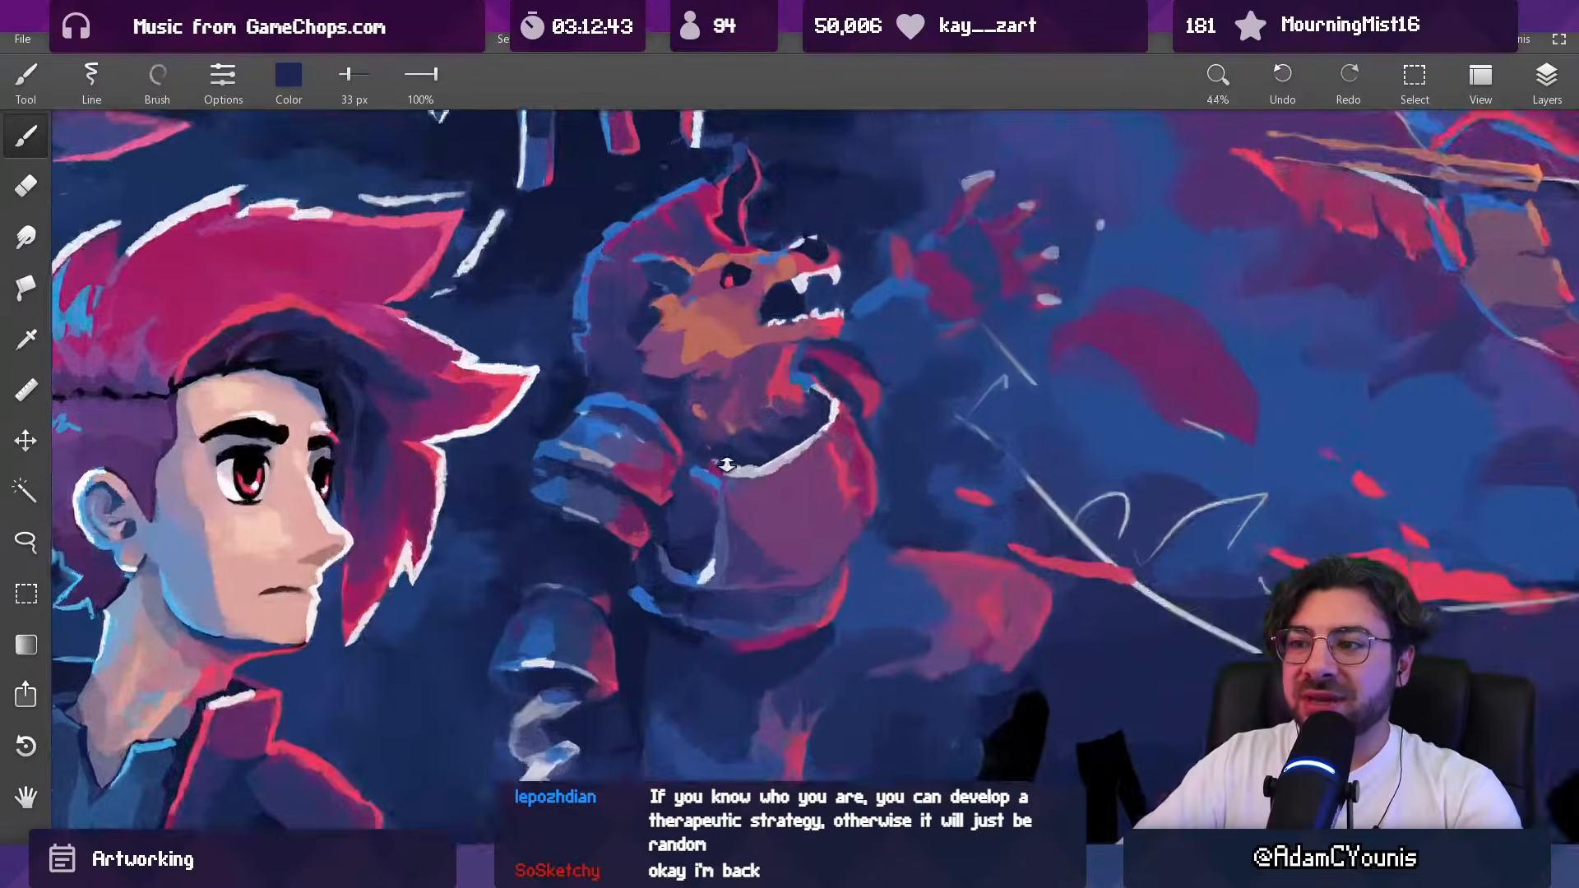
alt+click(748, 474)
key(bracketright)
mouse_move(591, 390)
mouse_down()
mouse_move(629, 395)
mouse_move(642, 464)
mouse_up()
scroll(643, 463, down, 5)
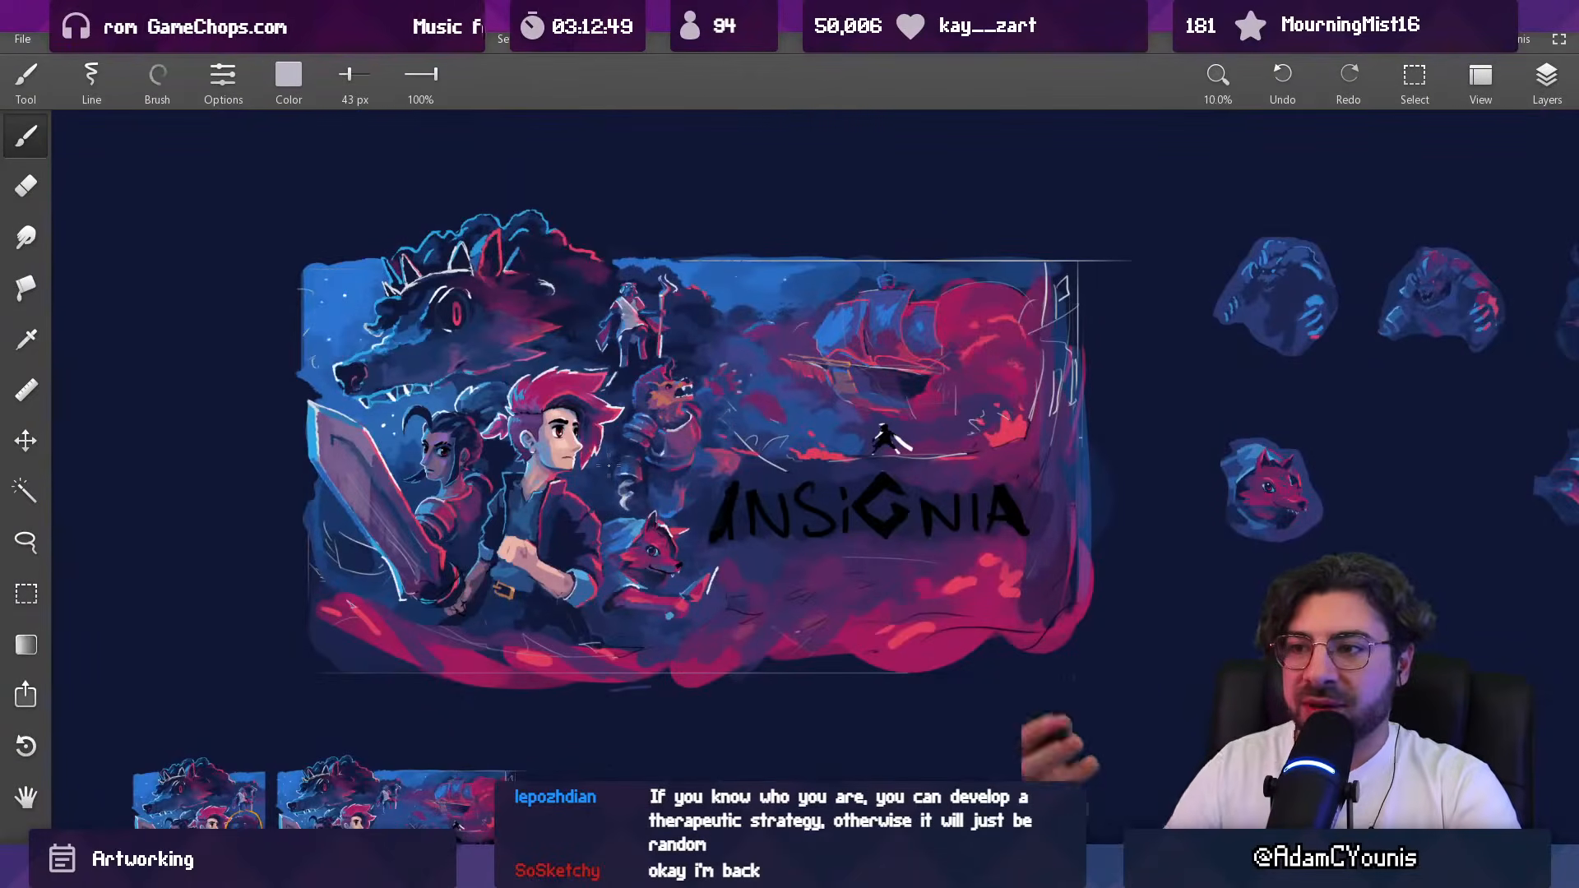
Step: Lasso the beast's lower jaw with its teeth, rotate and shift it slightly, and apply the transform
scroll(689, 390, up, 5)
scroll(667, 367, up, 2)
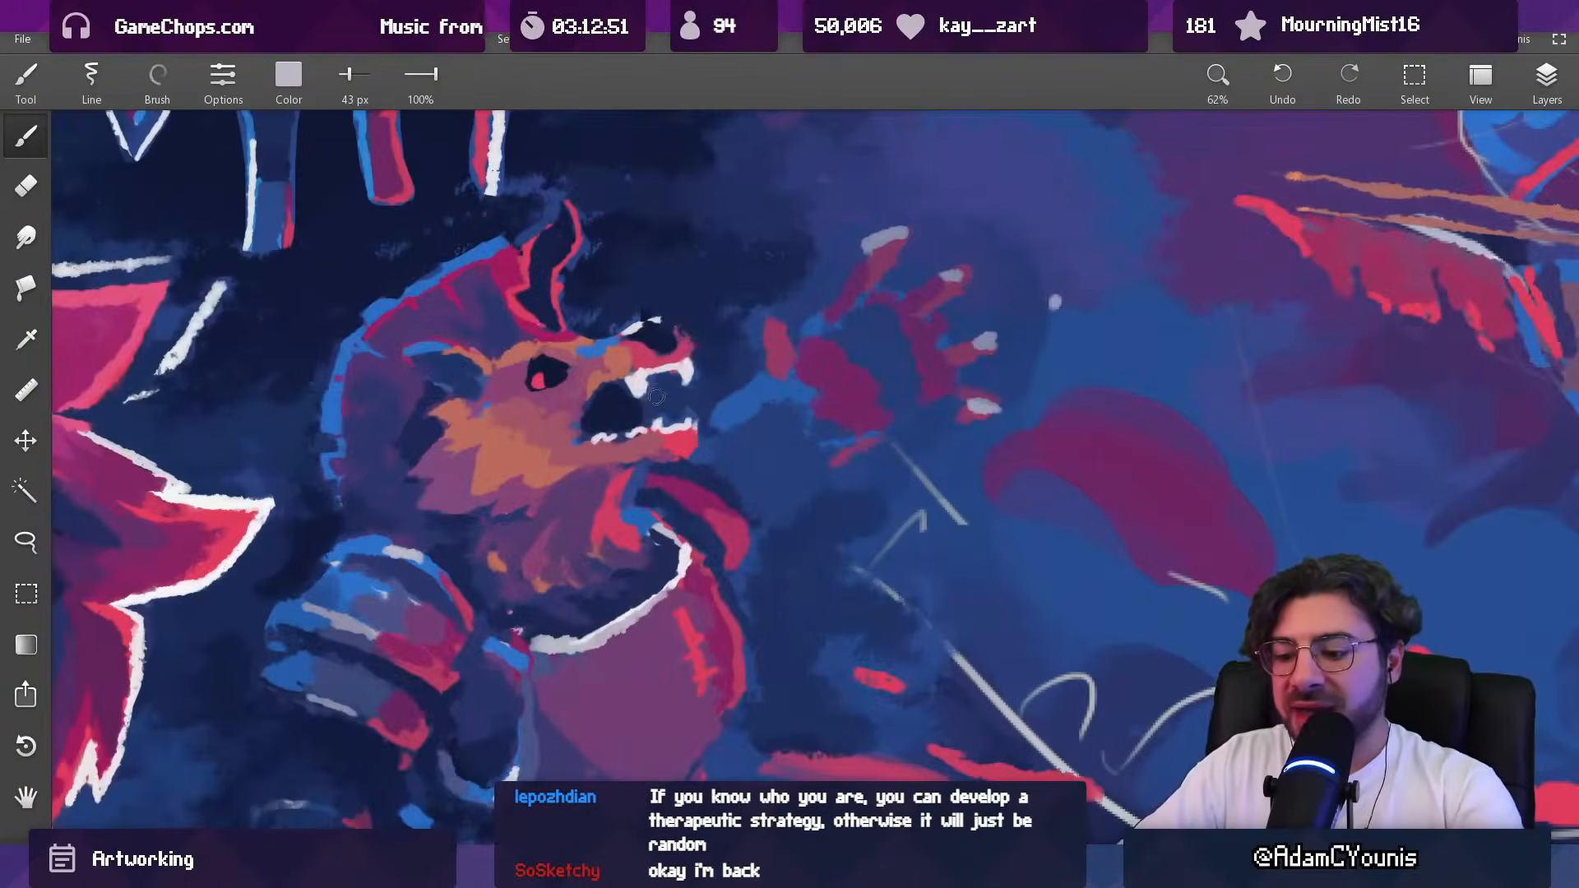
key(l)
mouse_move(611, 415)
mouse_down()
mouse_move(585, 438)
mouse_move(601, 461)
mouse_move(702, 466)
mouse_move(713, 410)
mouse_move(658, 402)
mouse_up()
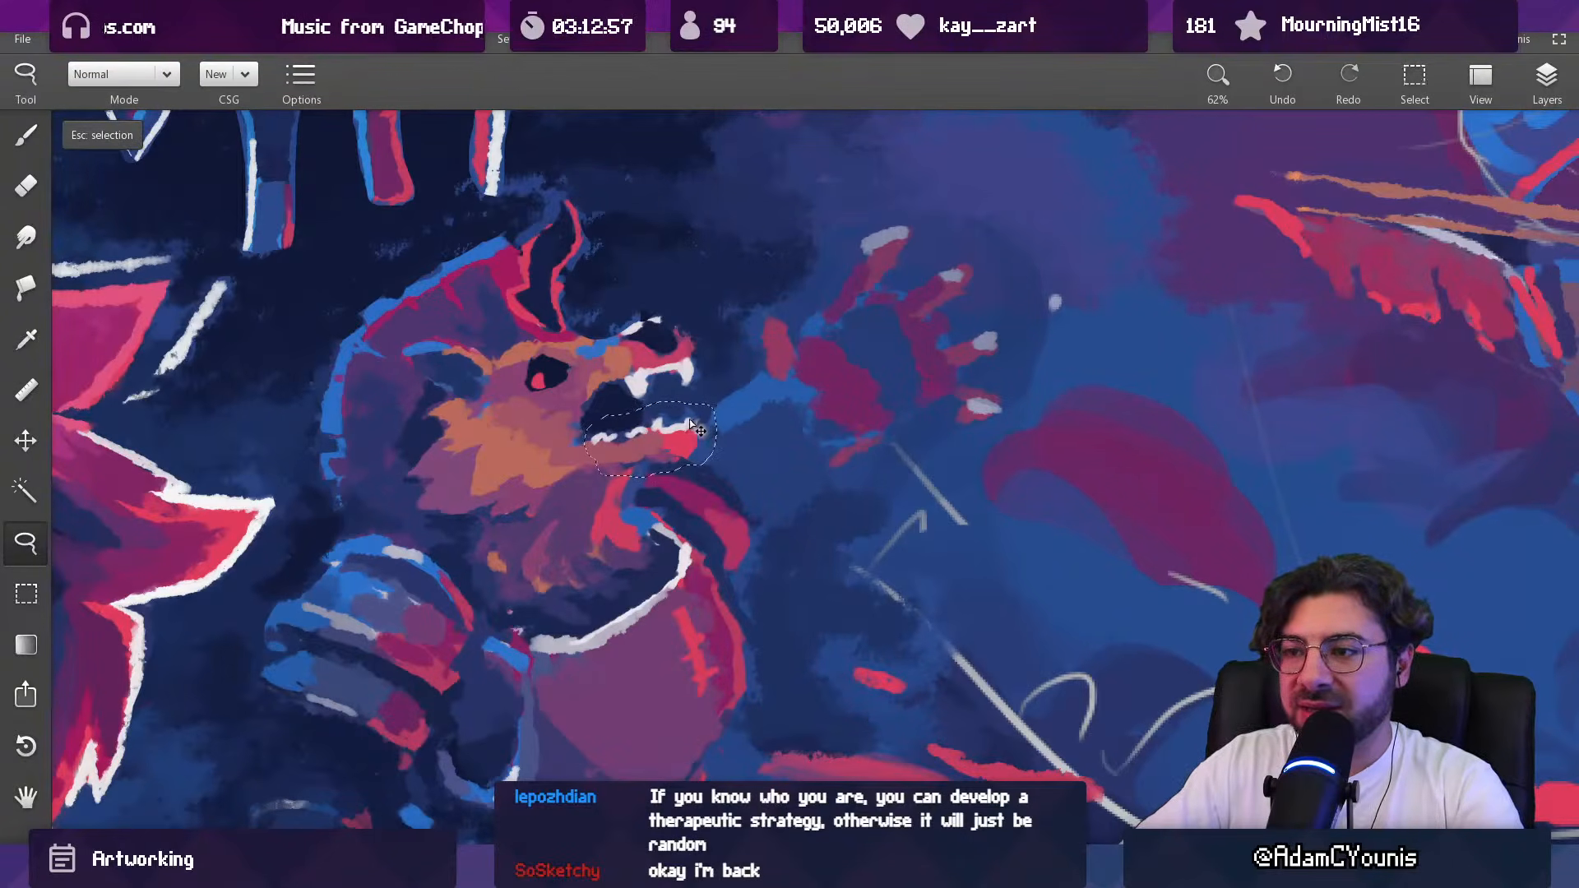
key(ctrl+t)
drag(741, 375, 737, 372)
drag(668, 449, 667, 450)
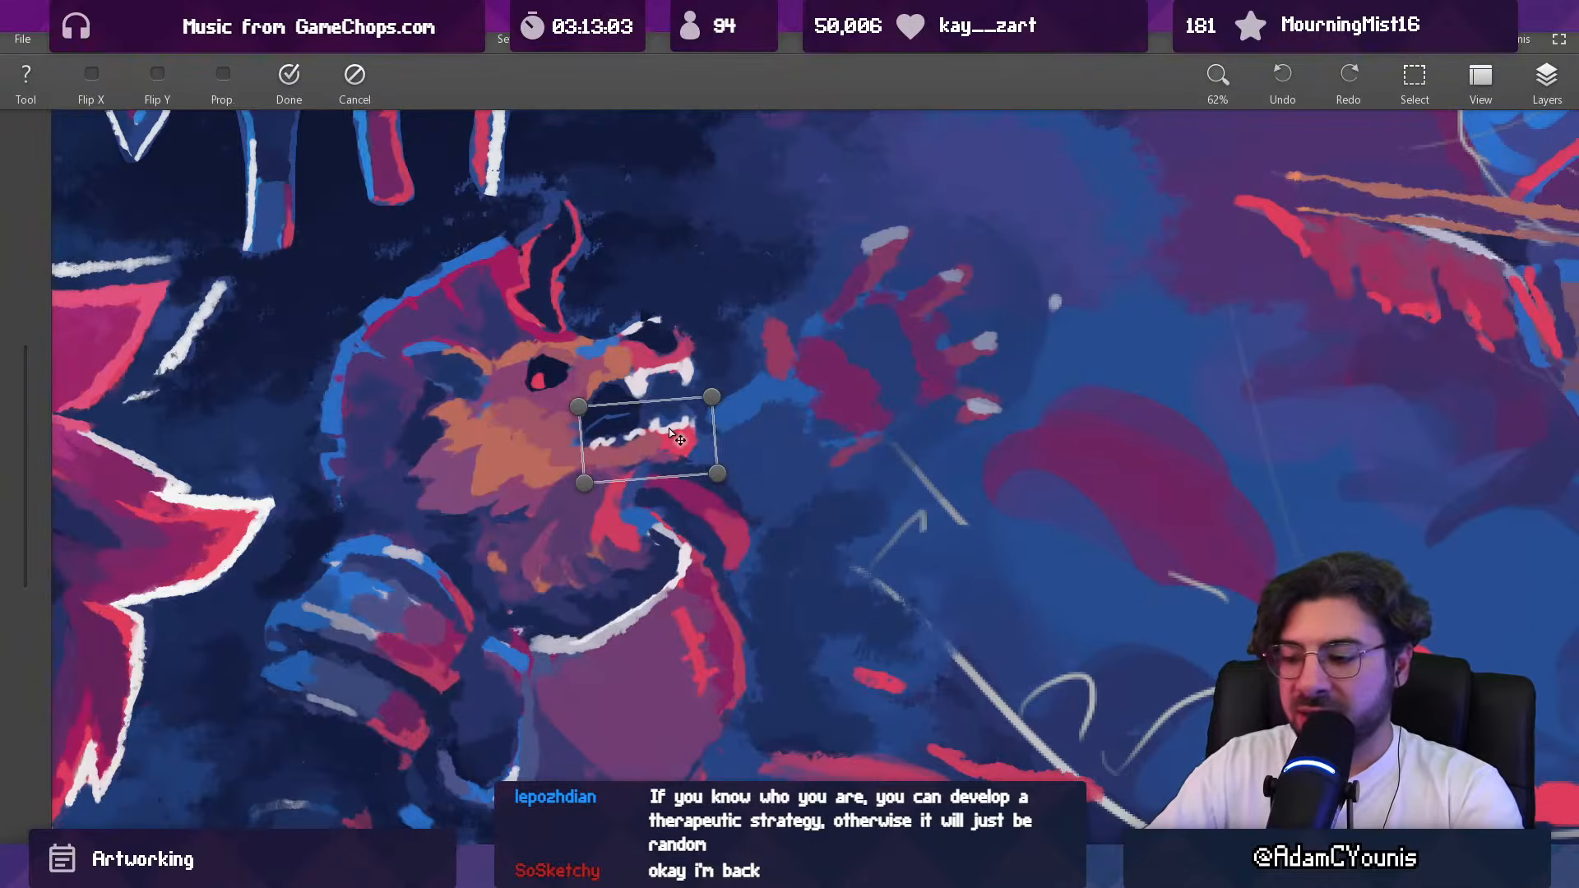
key(Return)
Step: Clean up the inside of the beast's mouth in sampled dark blue with a 30 px brush
scroll(596, 407, up, 3)
key(bracketleft)
mouse_move(590, 411)
mouse_down()
mouse_move(627, 396)
mouse_move(576, 430)
mouse_move(576, 456)
mouse_up()
alt+click(590, 390)
alt+click(552, 434)
alt+click(567, 418)
Step: Clean the edges around the repositioned lower jaw in sampled blue and salmon tones with a 30 px brush
alt+click(778, 436)
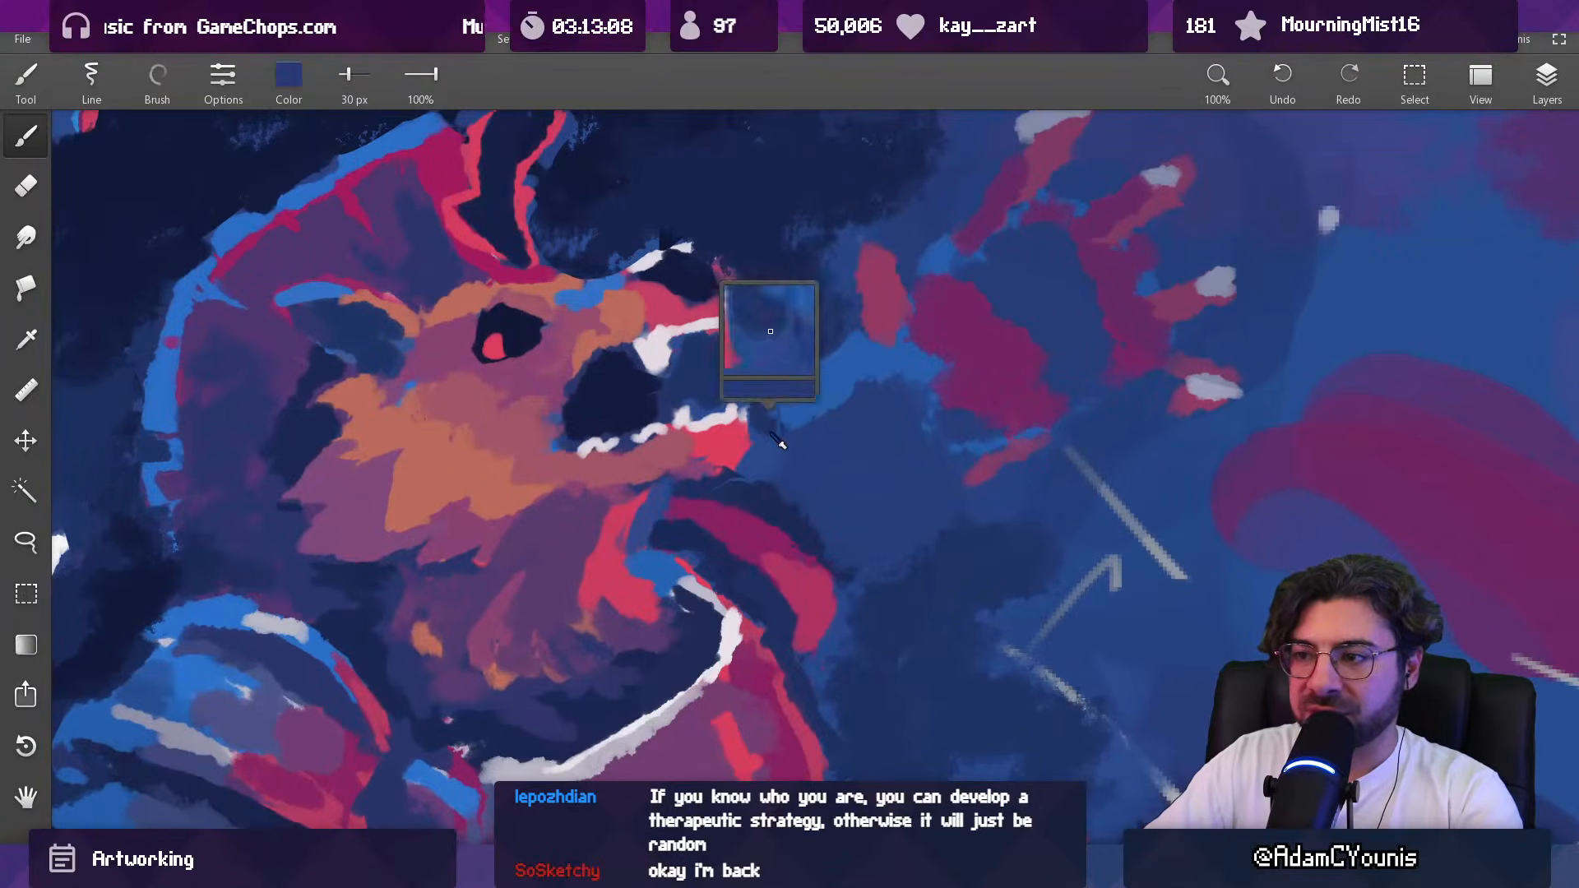
mouse_move(791, 402)
mouse_down()
mouse_move(774, 408)
mouse_move(778, 389)
mouse_move(791, 439)
mouse_move(760, 468)
mouse_move(707, 597)
mouse_move(707, 452)
mouse_move(733, 501)
mouse_move(707, 473)
mouse_up()
alt+click(770, 390)
alt+click(787, 445)
alt+click(727, 496)
alt+click(747, 462)
alt+click(710, 449)
alt+click(707, 447)
alt+click(665, 471)
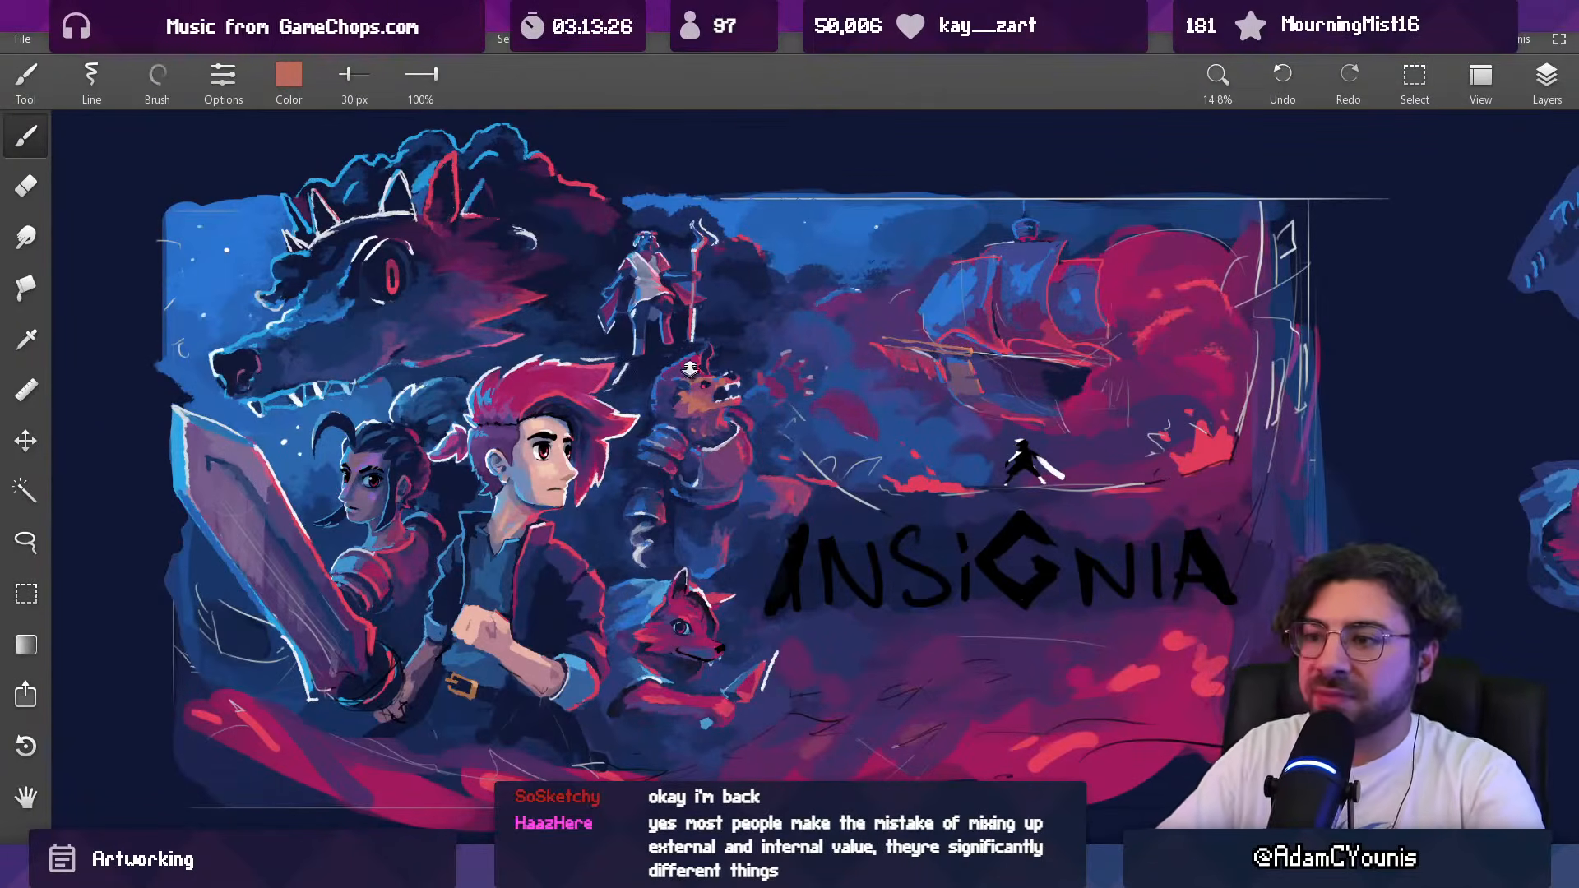
Step: Touch up the lower edge of the beast's cheek fur in sampled purple and dark blue, enlarging the brush to 41 px
scroll(689, 370, up, 10)
alt+click(666, 394)
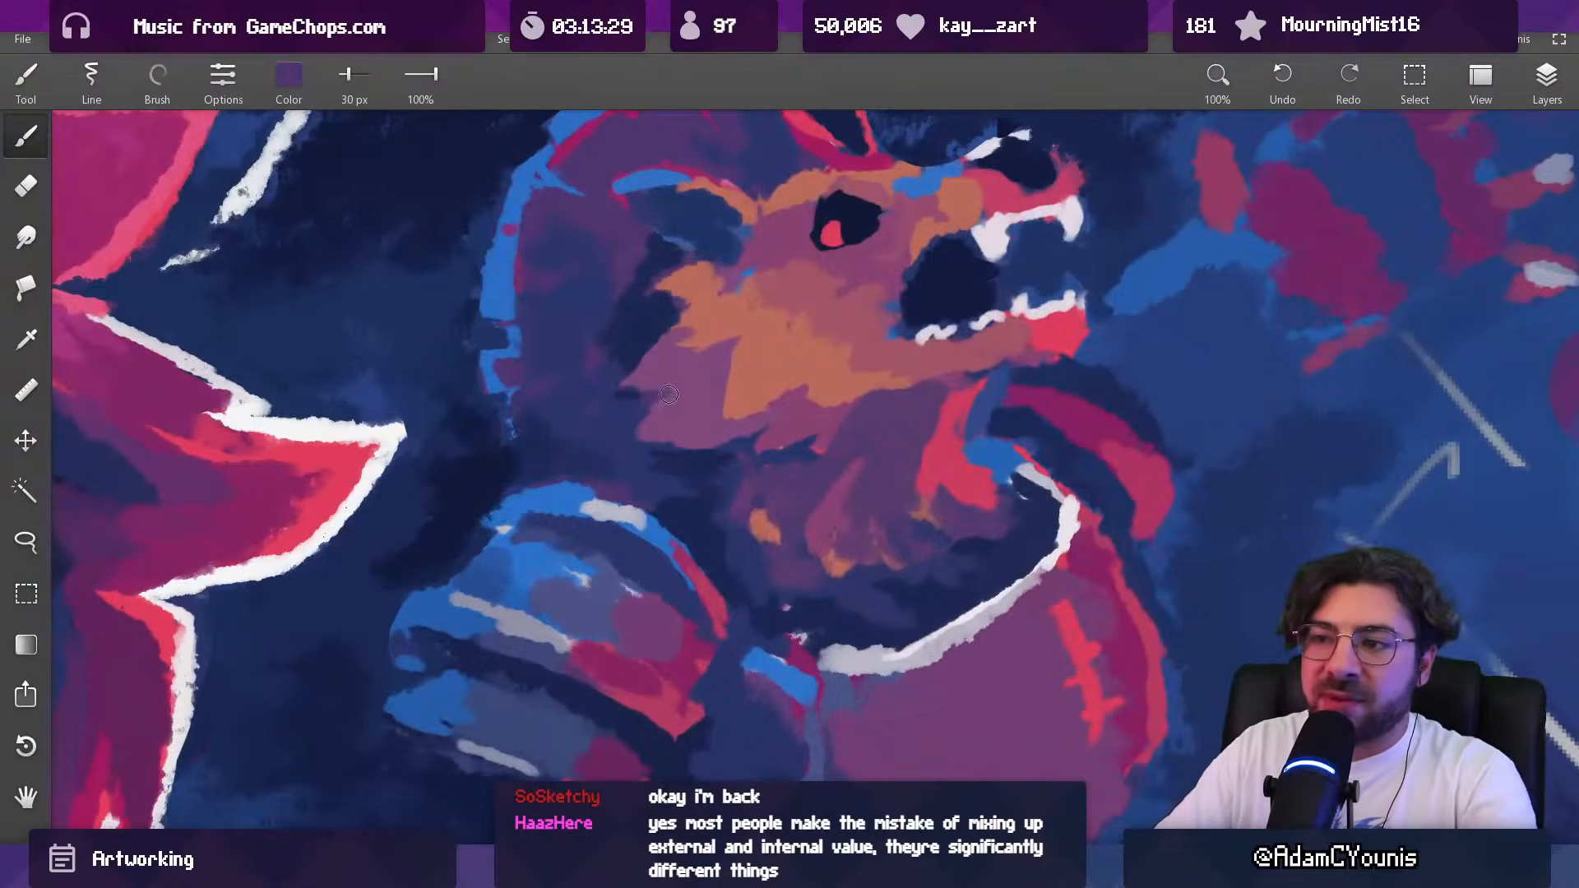
alt+click(648, 420)
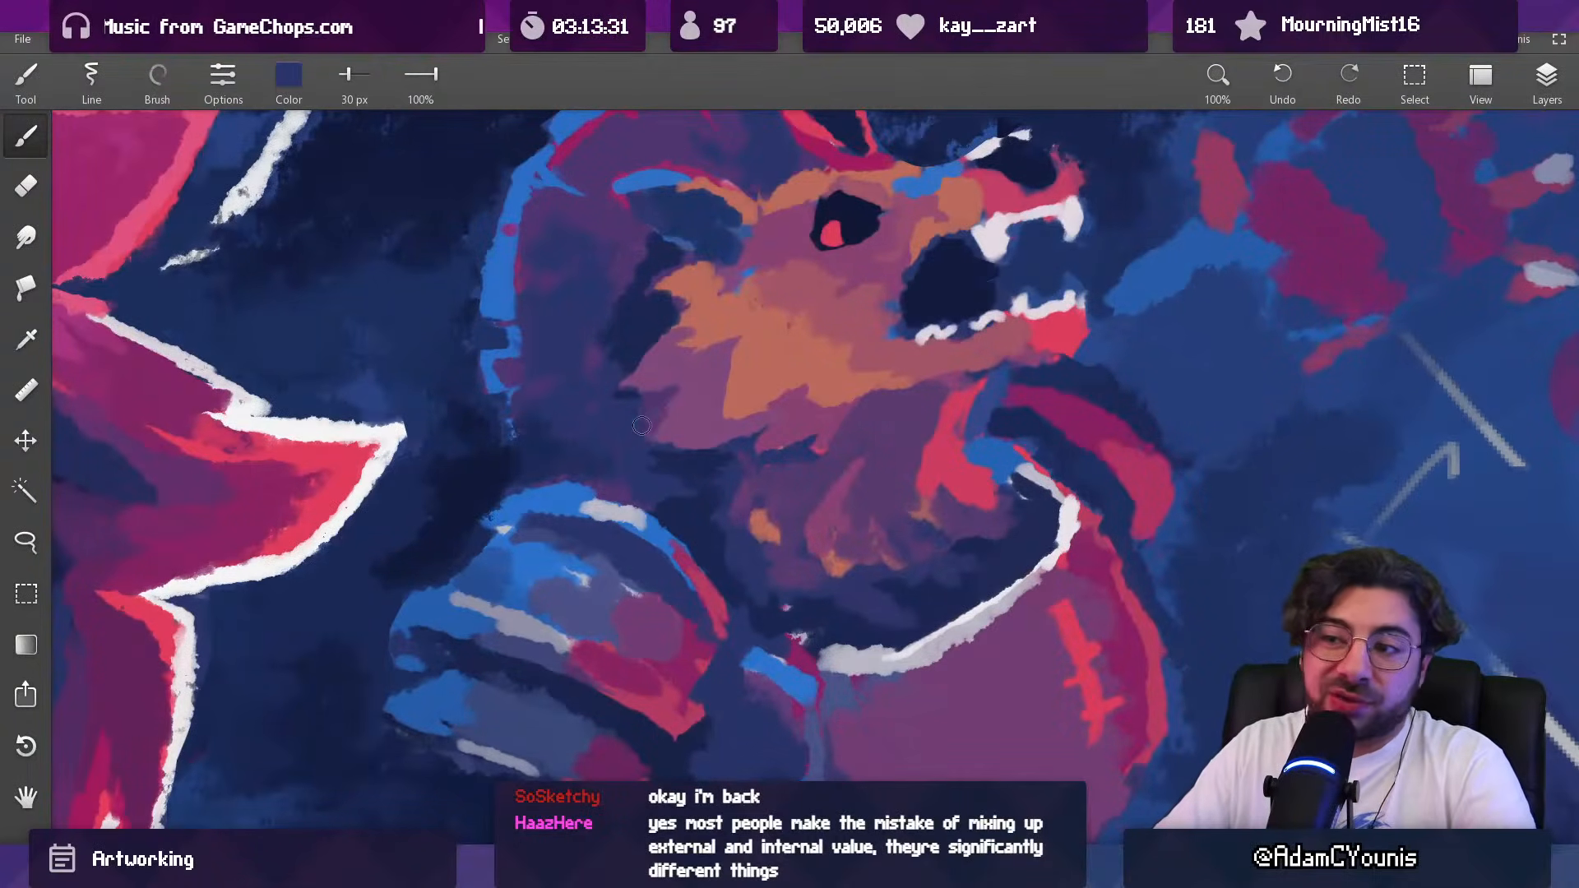
scroll(644, 417, down, 5)
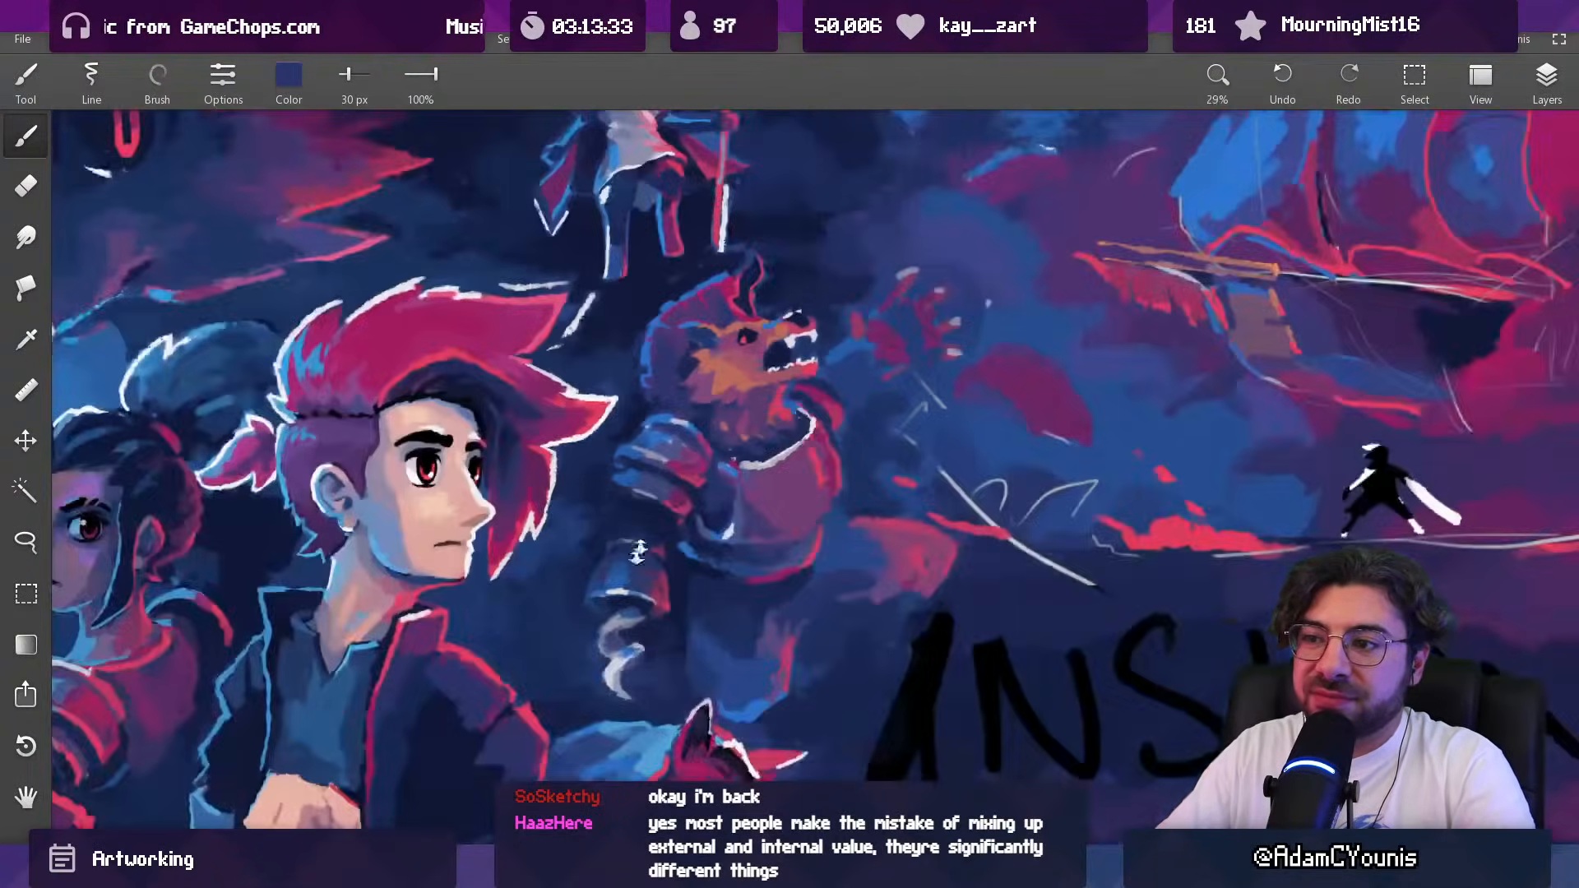
scroll(814, 420, up, 5)
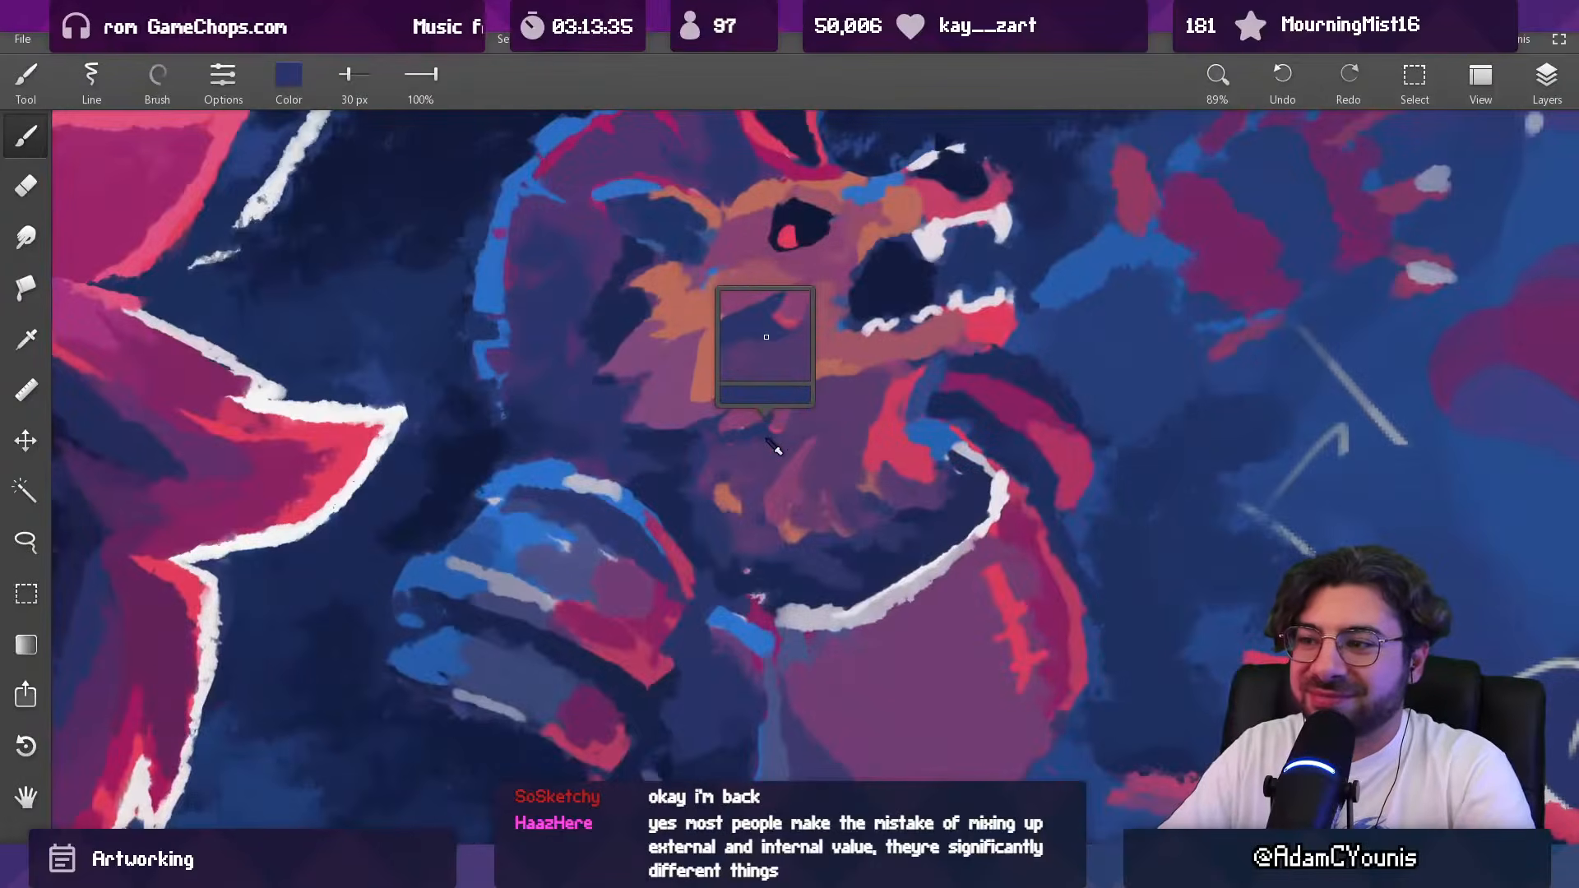
key(bracketright)
key(bracketright)
drag(702, 409, 714, 402)
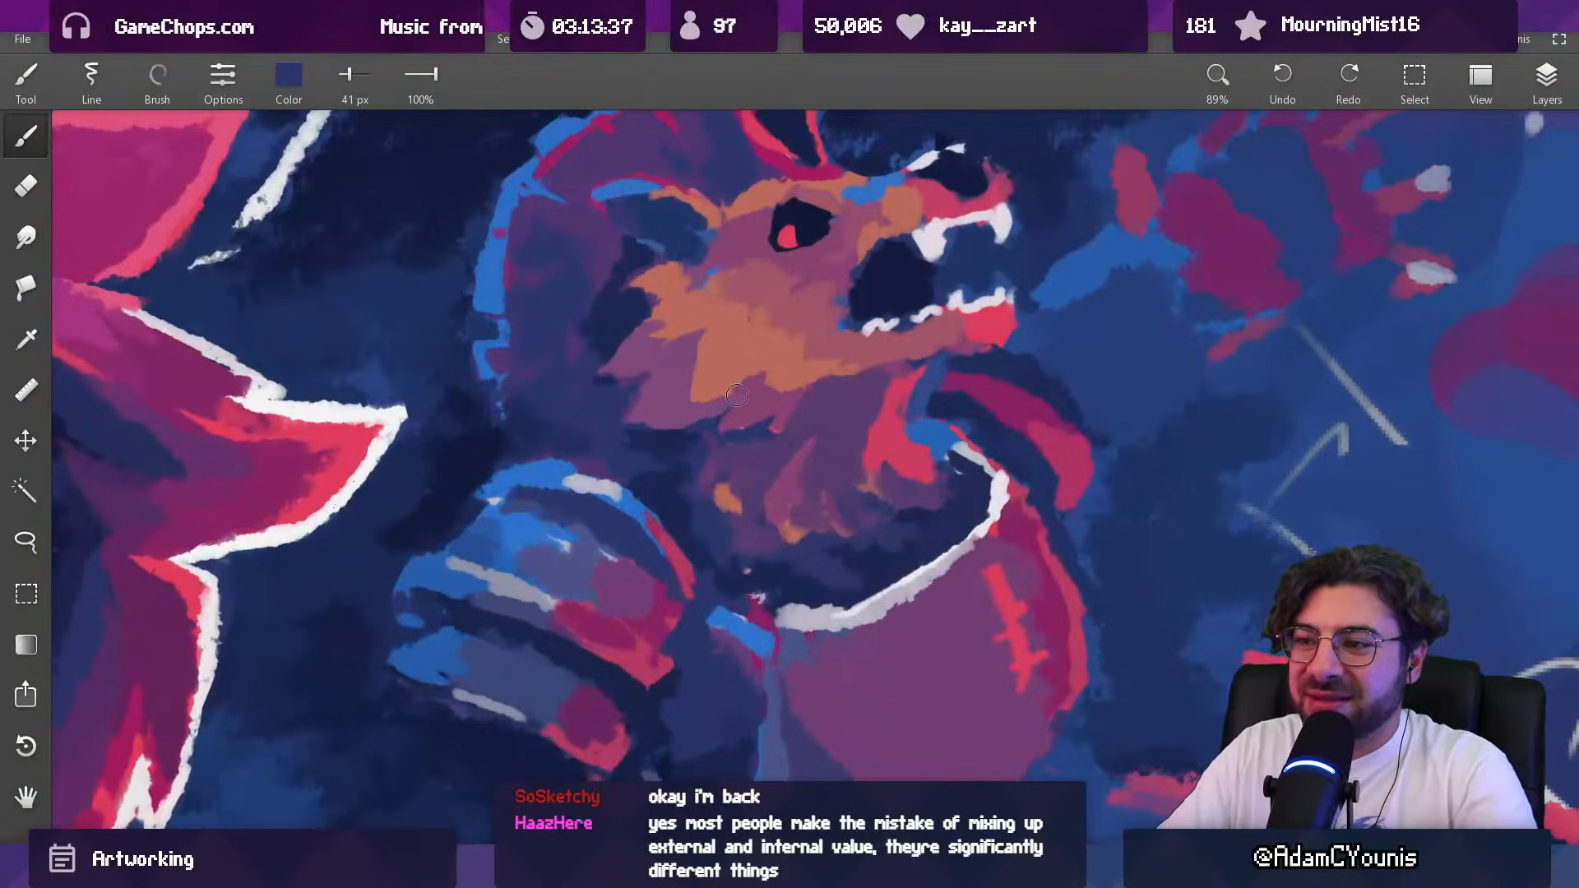
Step: Rework the purple tufts of the beast's cheek fur in sampled purple tones with a 51 px brush
alt+click(712, 405)
key(bracketright)
key(bracketright)
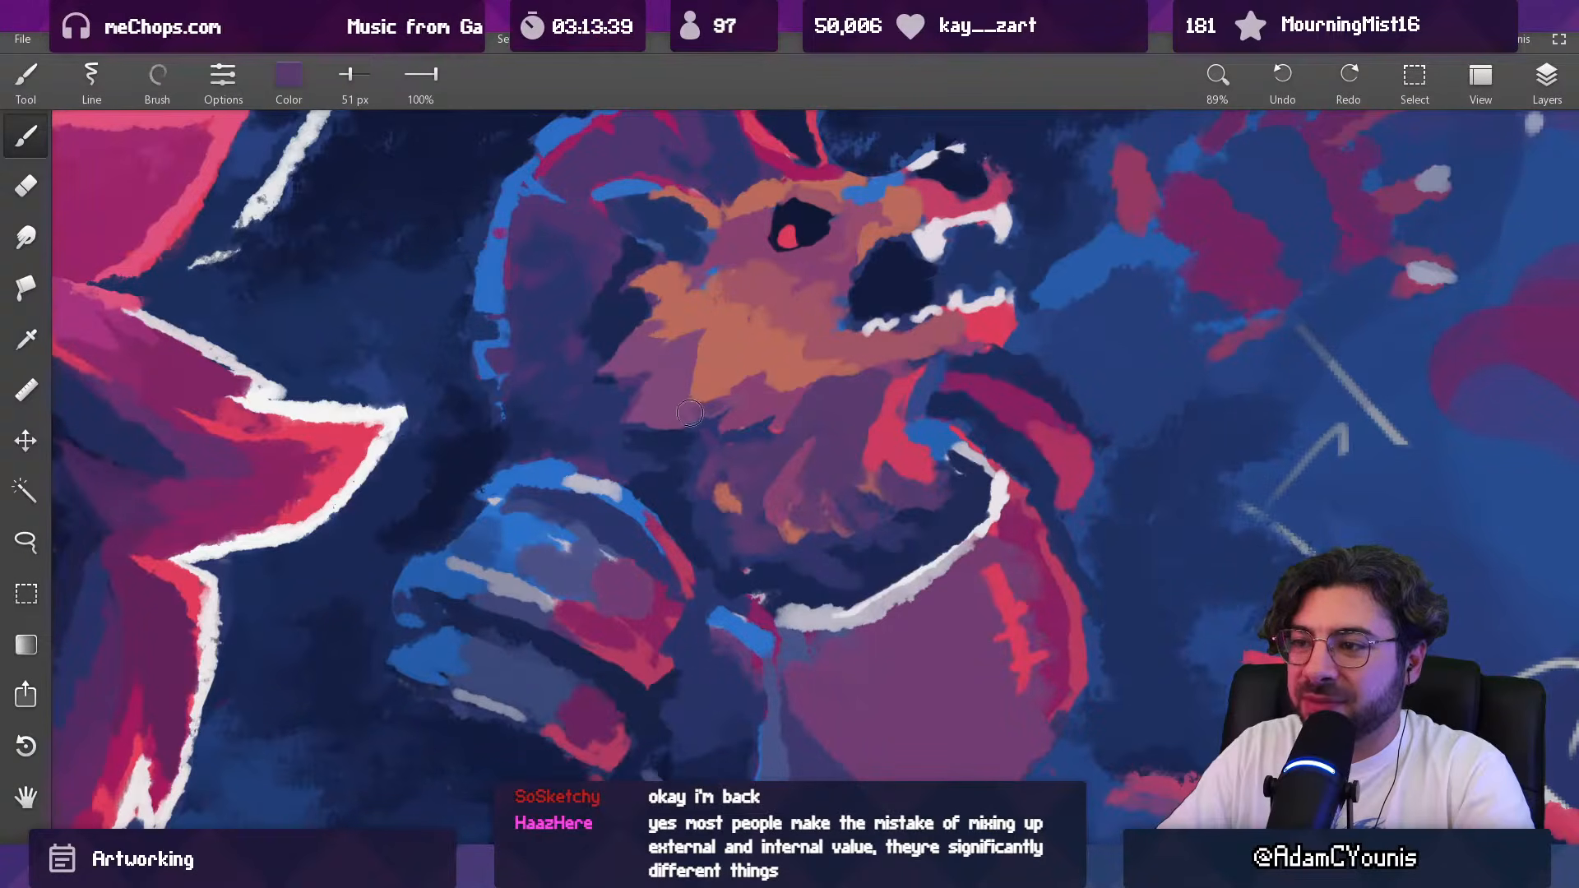
alt+click(671, 378)
drag(689, 387, 707, 385)
alt+click(710, 370)
alt+click(667, 389)
key(bracketleft)
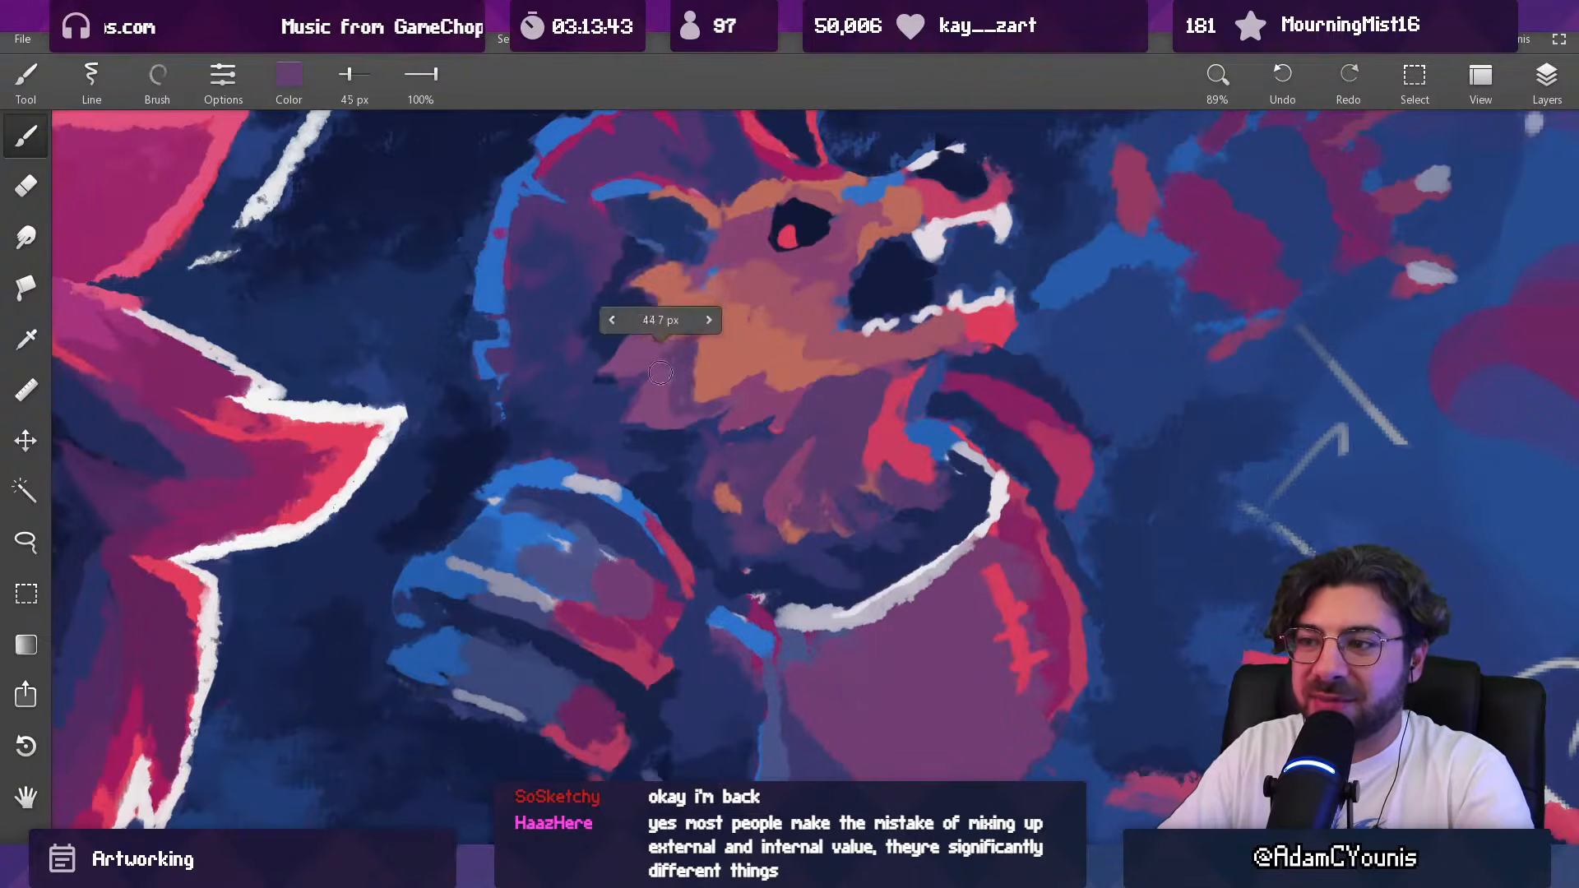
key(bracketright)
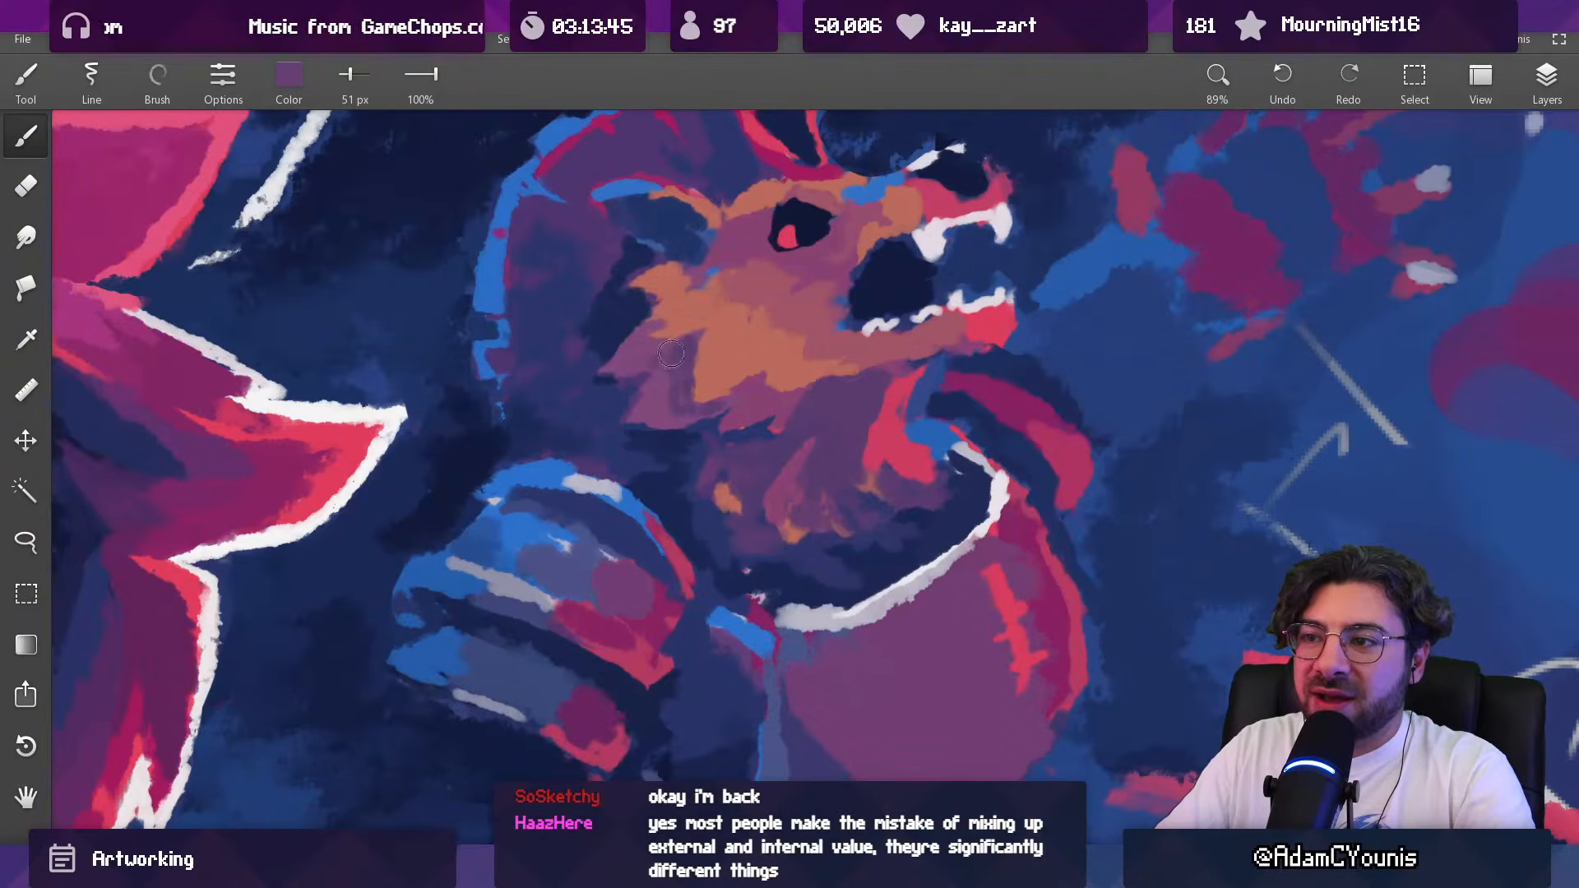
Step: Paint the transition from the cheek fur to the neck in sampled purple and dark blue, reducing the brush to 34 px
alt+click(660, 410)
mouse_move(661, 406)
mouse_down()
mouse_move(678, 371)
mouse_move(689, 474)
mouse_up()
alt+click(645, 431)
key(bracketleft)
key(bracketleft)
key(bracketleft)
key(bracketleft)
key(bracketleft)
drag(734, 386, 729, 329)
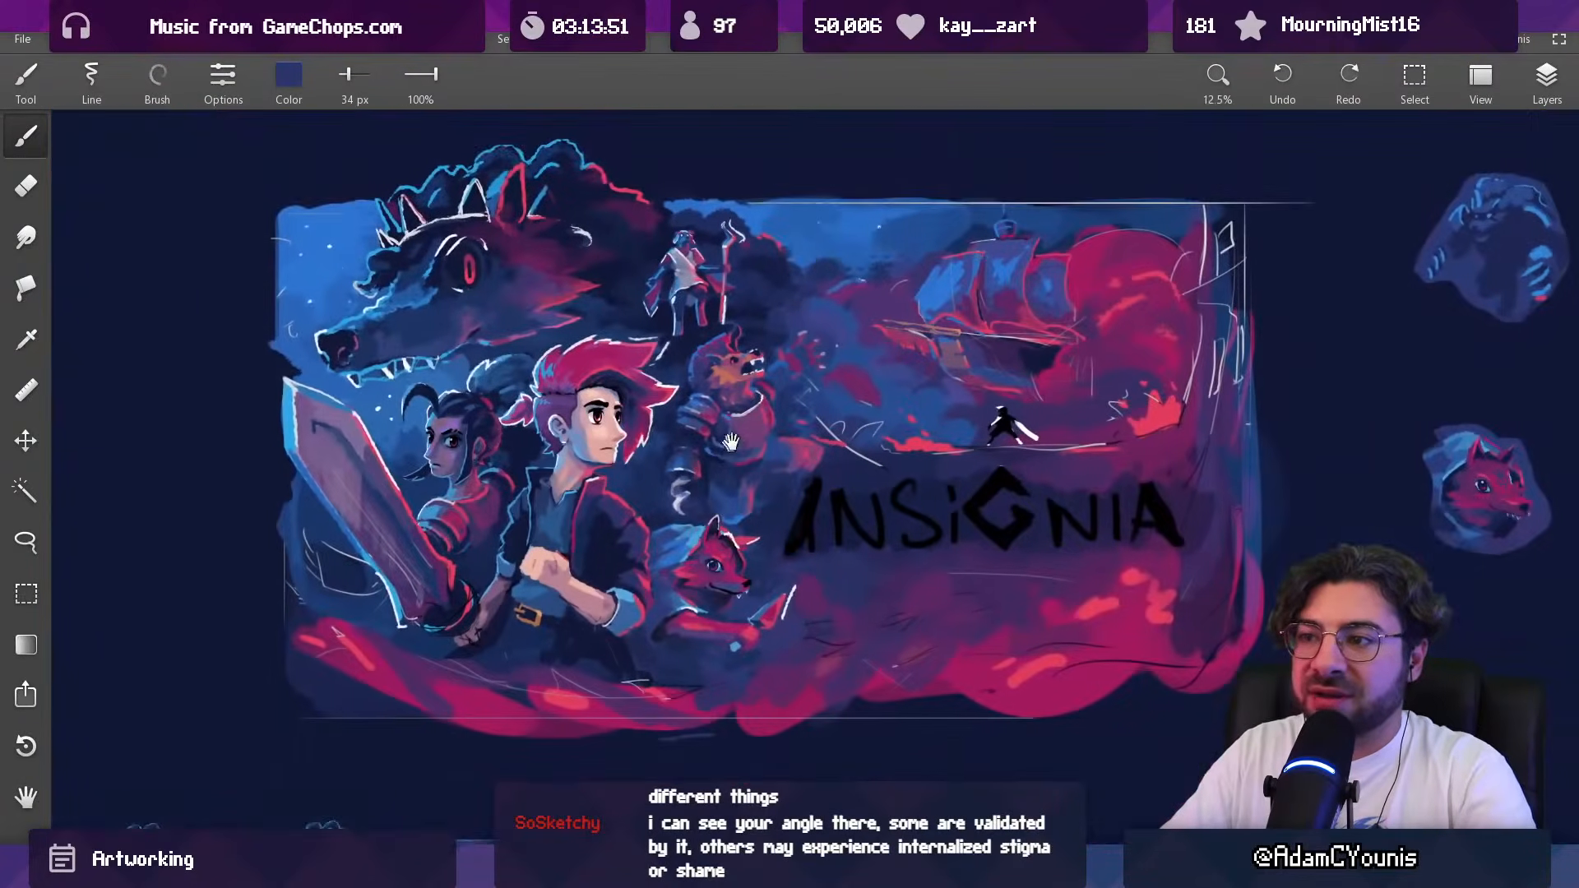
Step: Smooth the shadow between the beast's cheek fur and shoulder guard in sampled purple and dark blues with a 34 px brush
drag(714, 238, 716, 448)
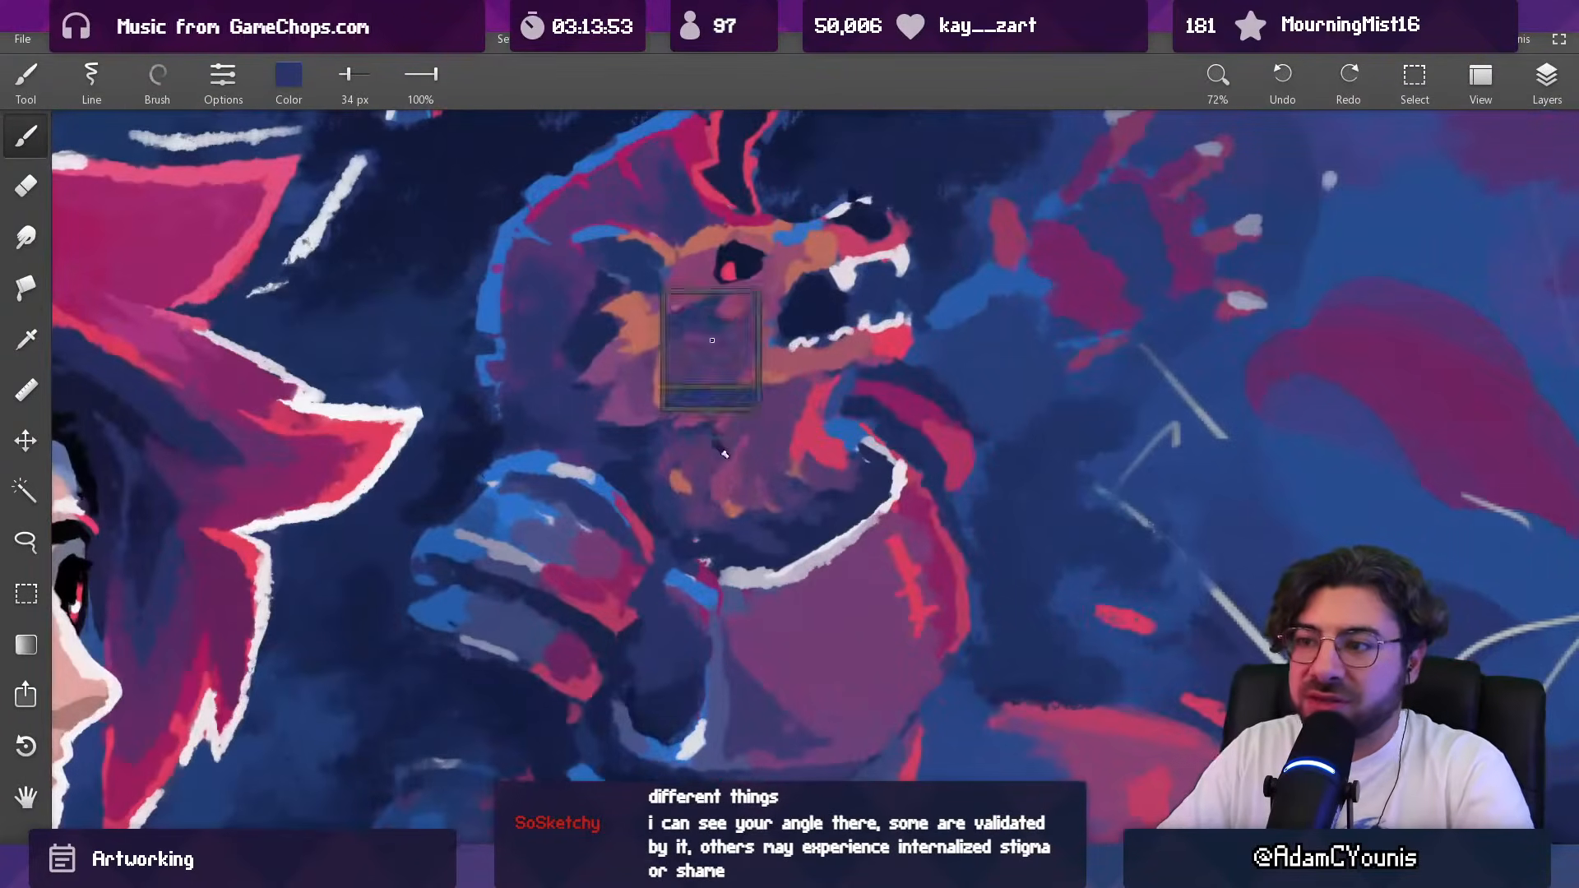
alt+click(672, 440)
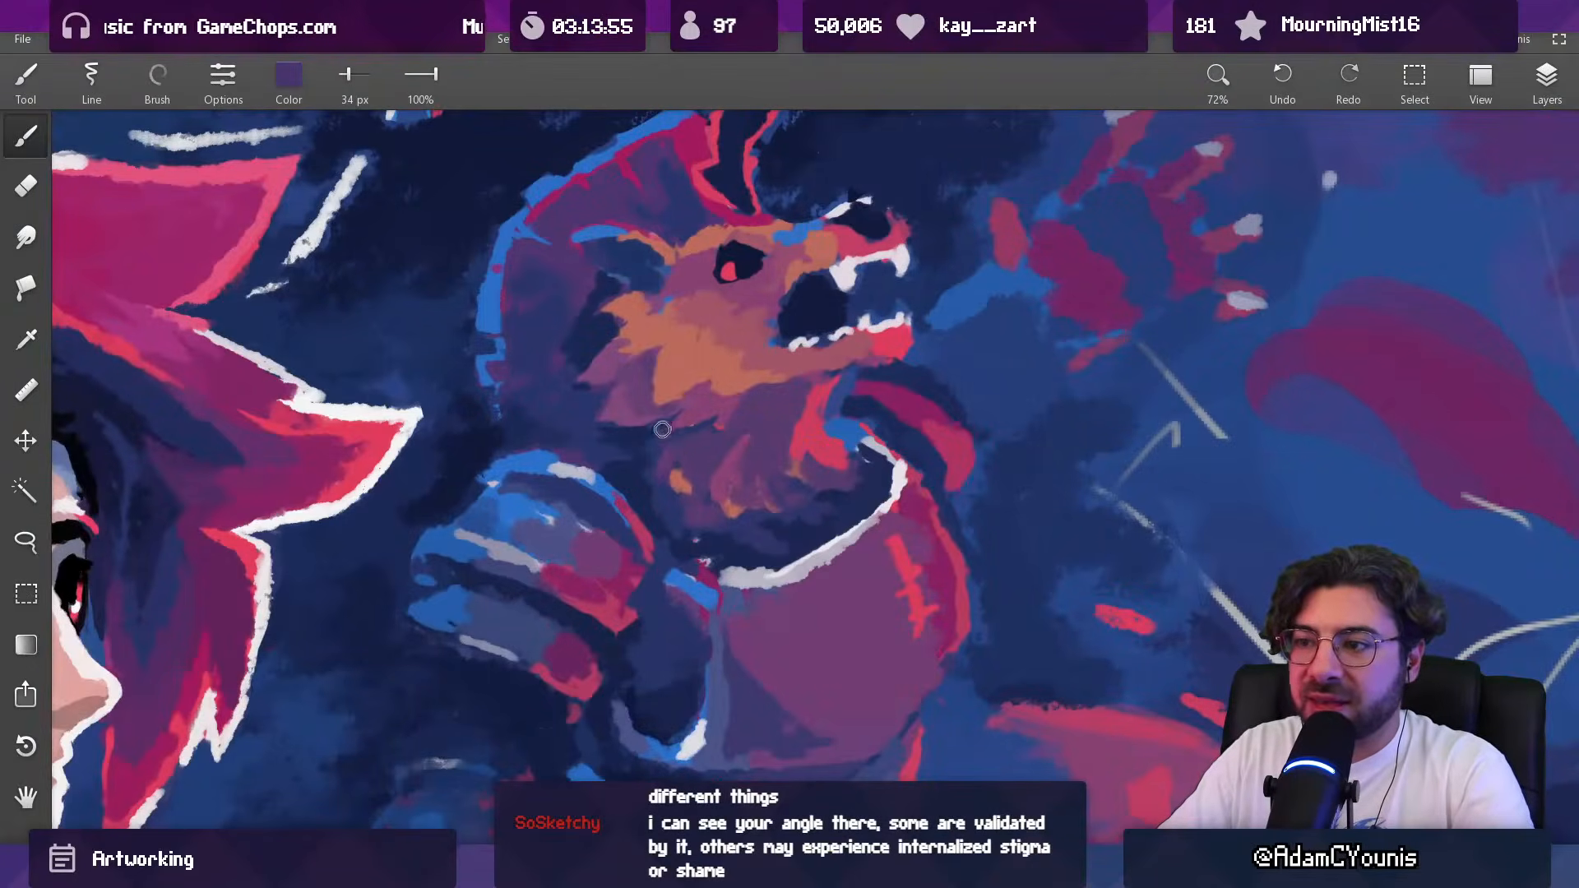
alt+click(663, 448)
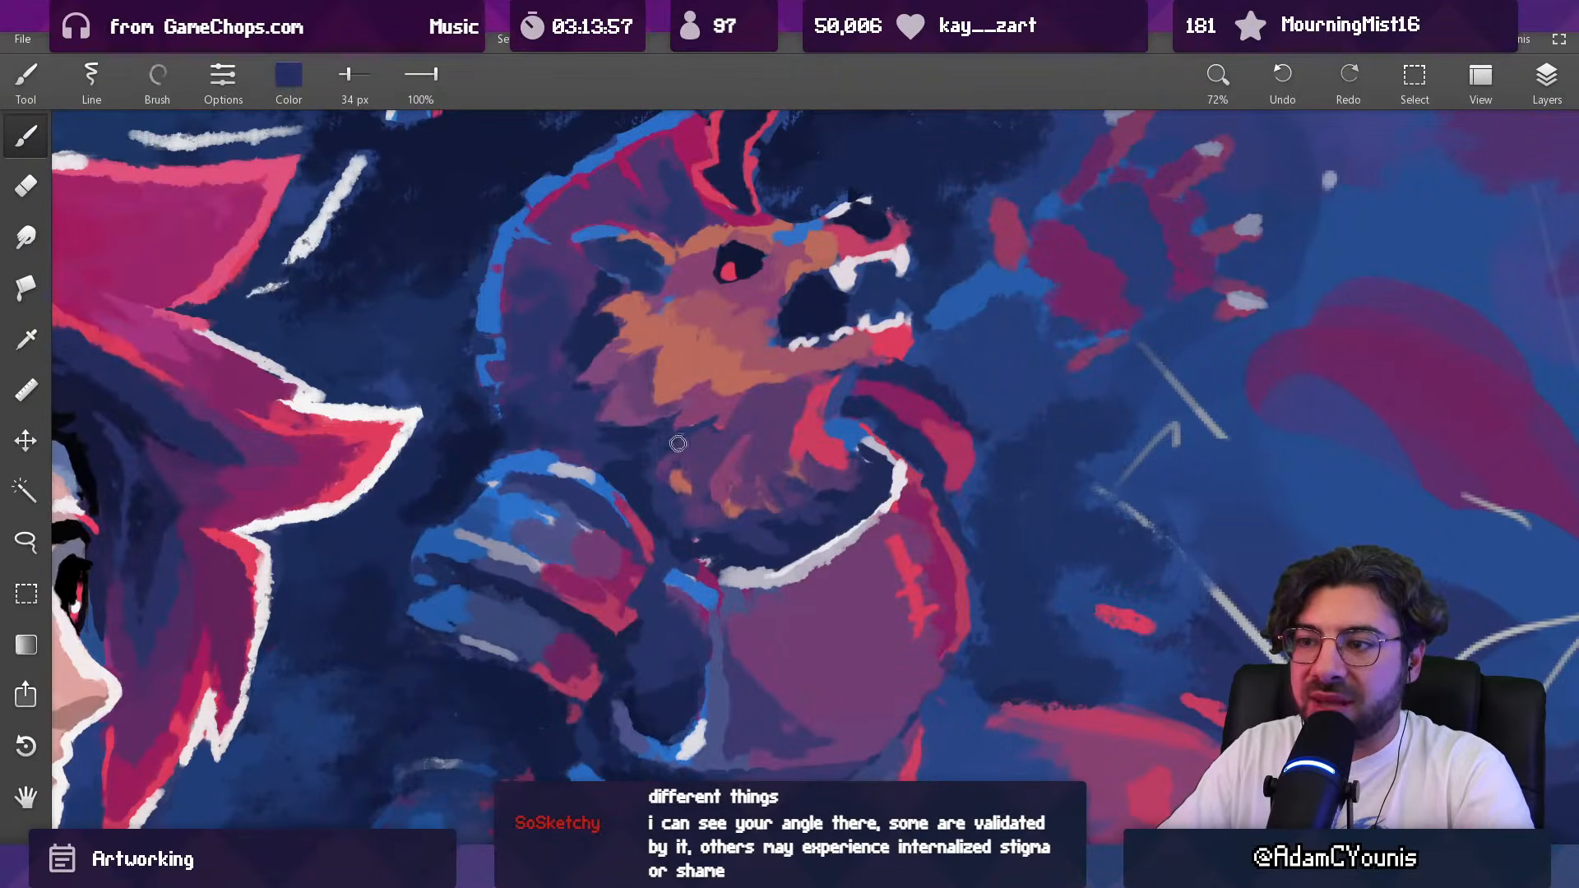
alt+click(640, 454)
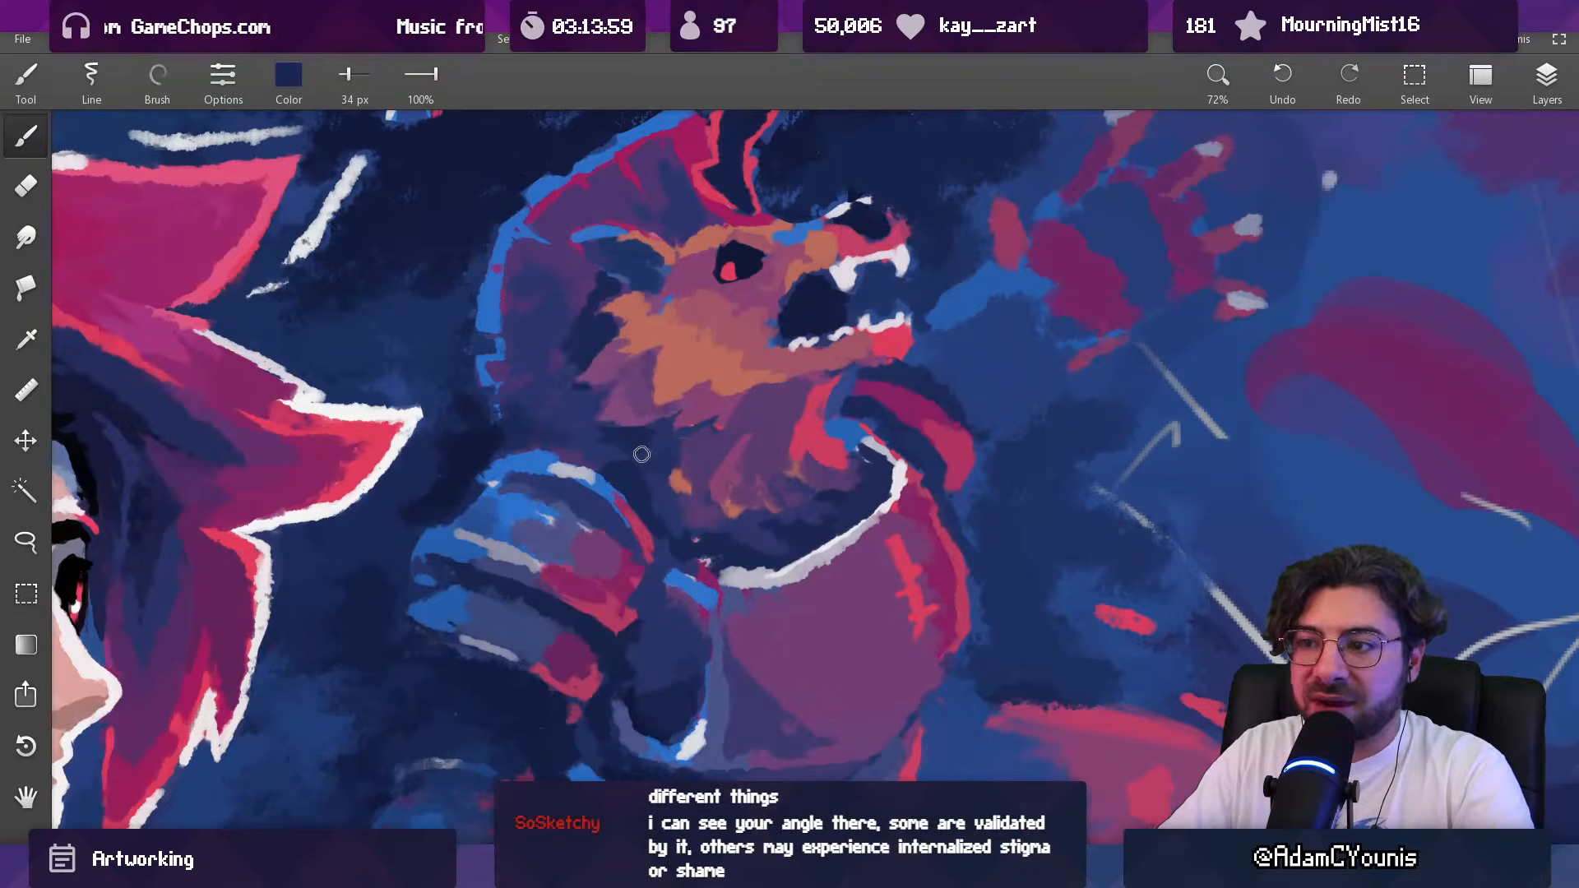
alt+click(641, 455)
alt+click(606, 448)
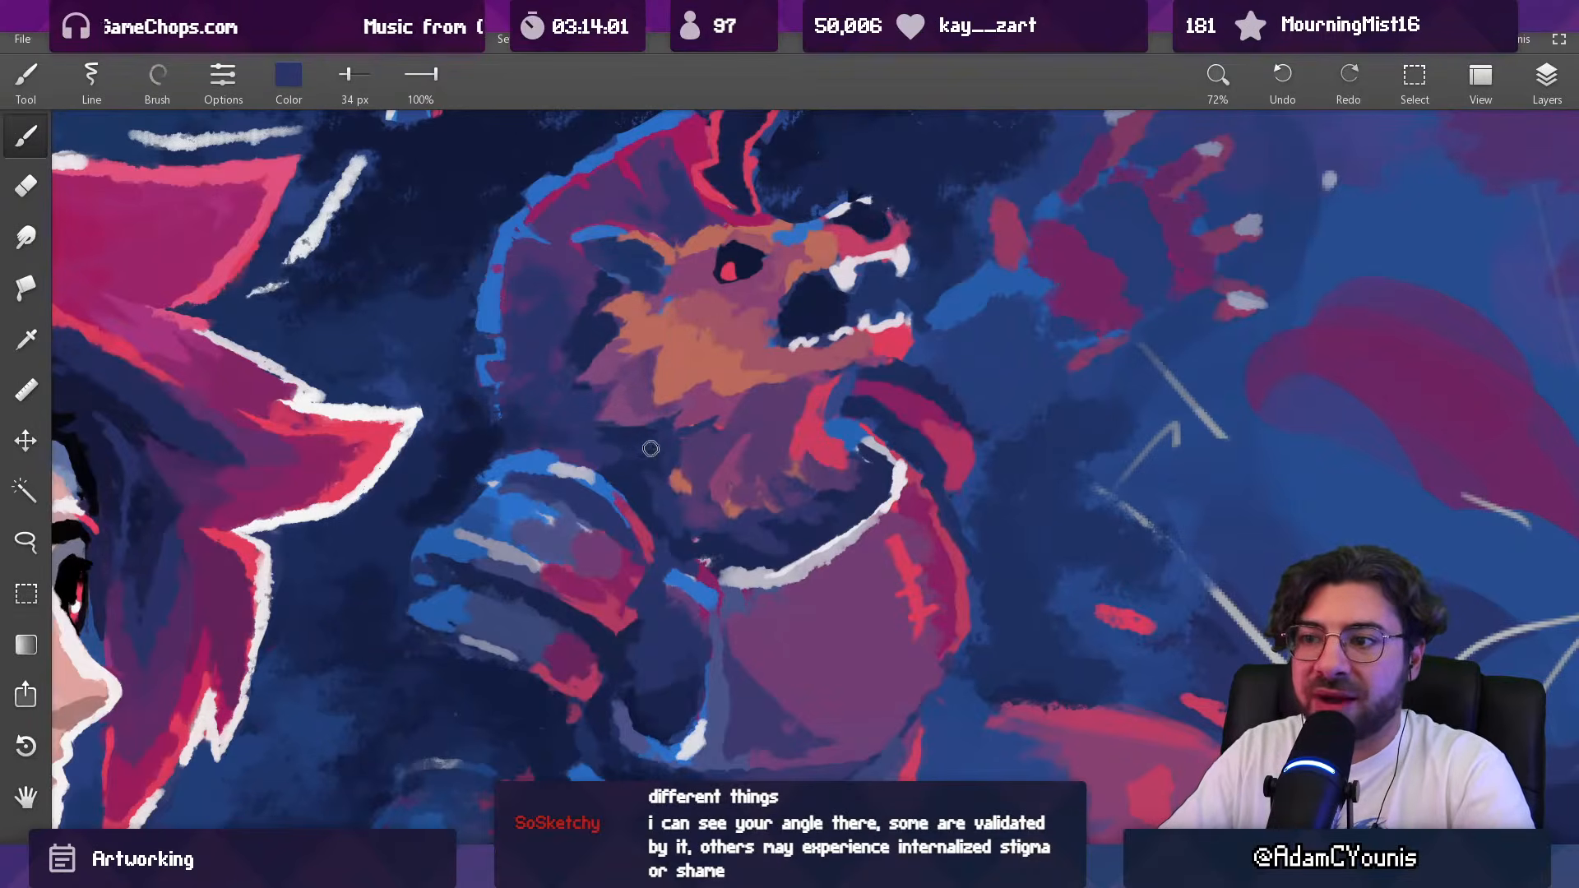
scroll(710, 397, down, 6)
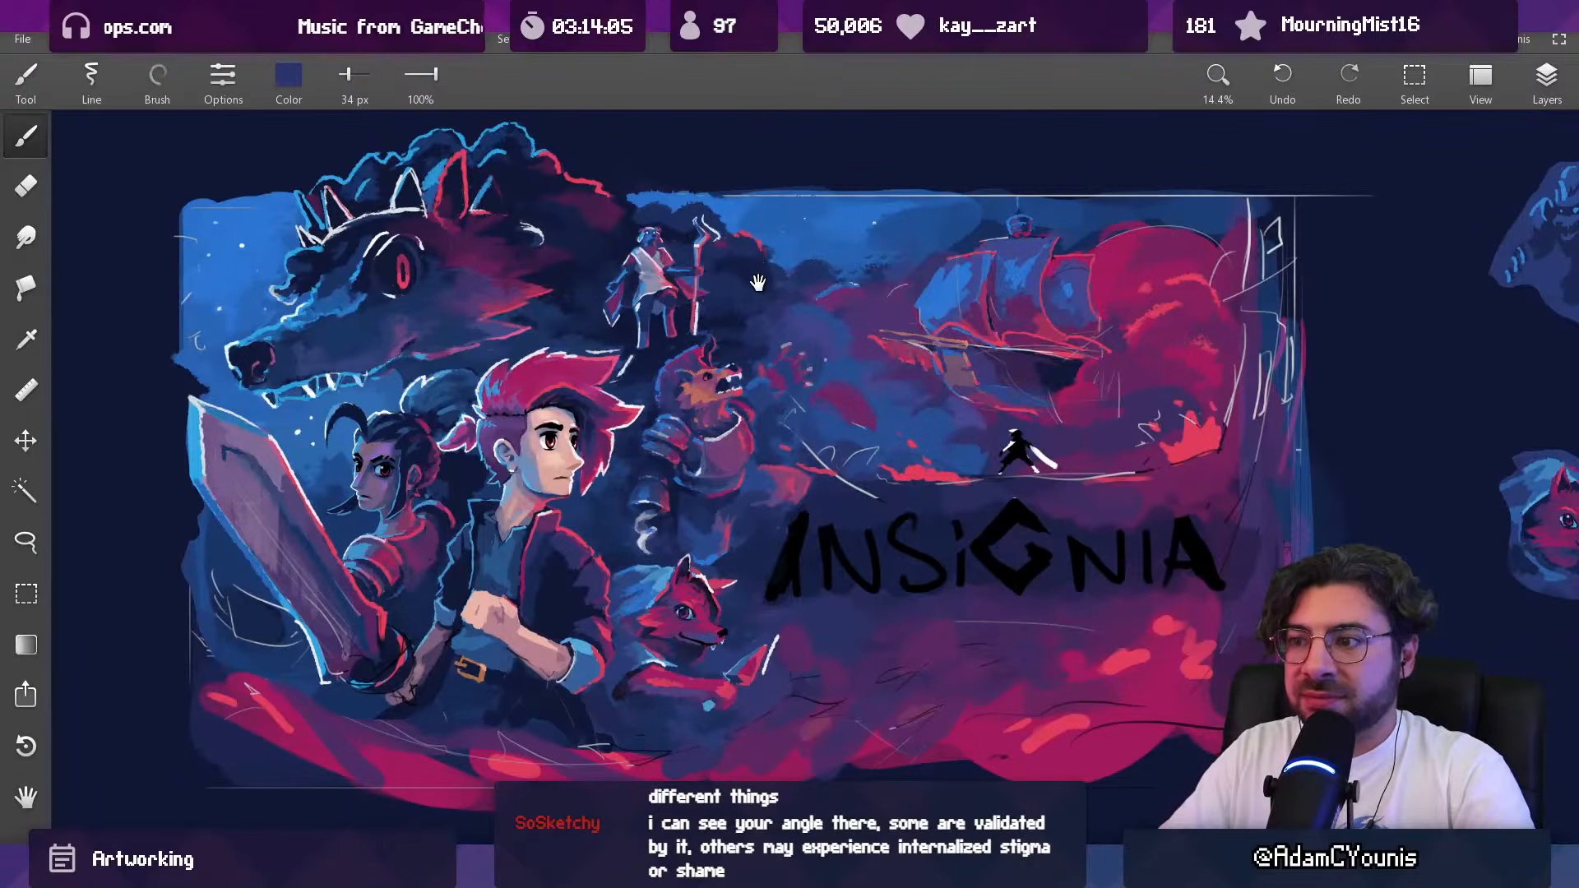
scroll(713, 406, up, 7)
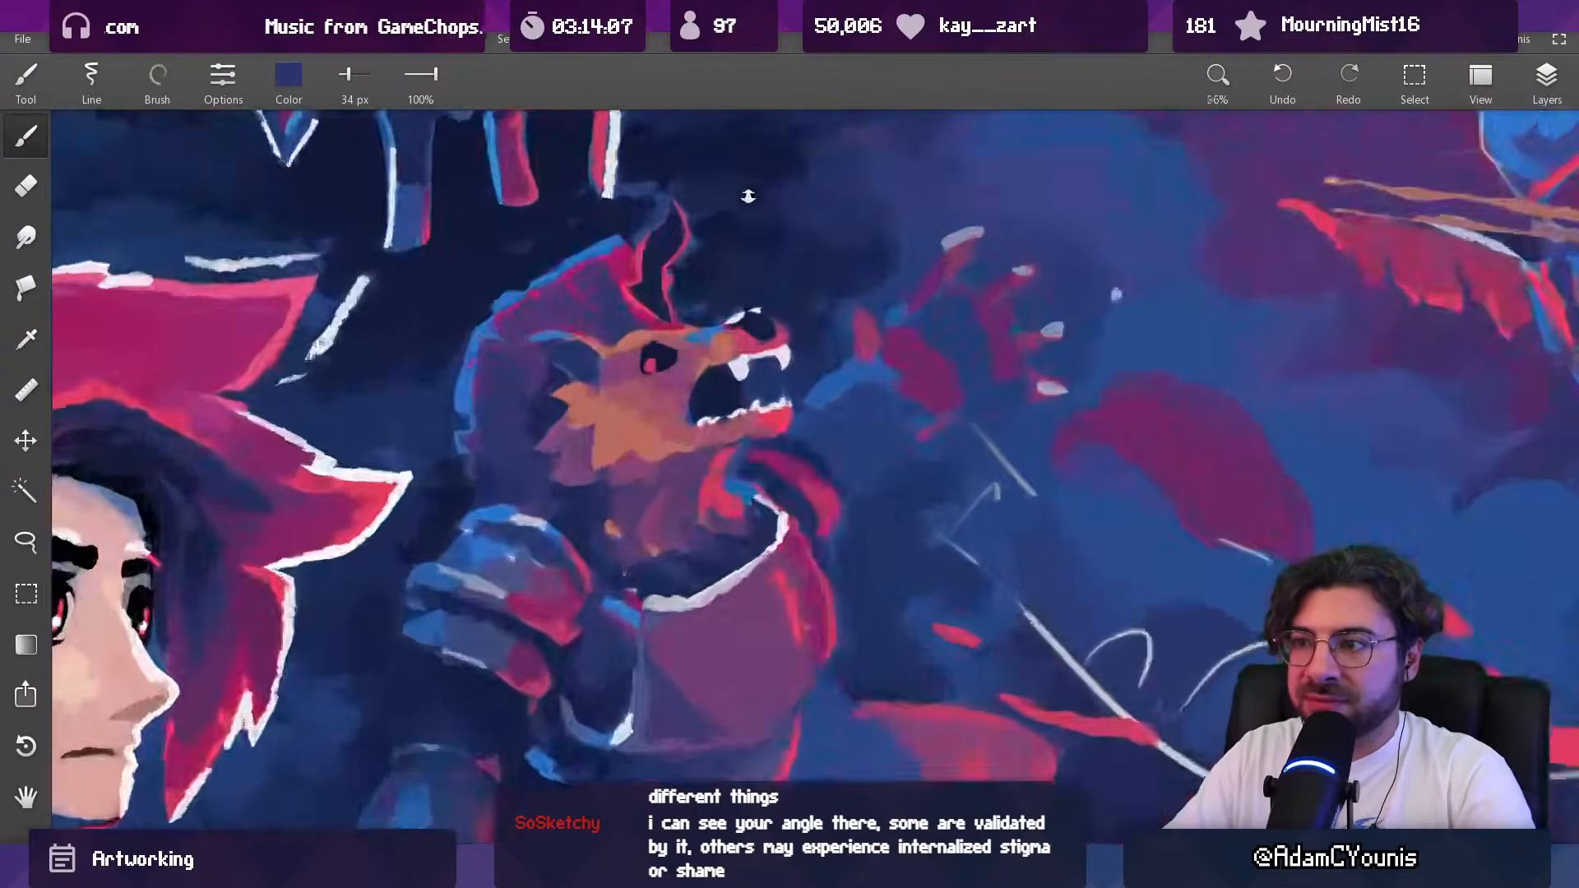
Step: Refine the beast's upper fangs in sampled dark blue and off-white with a 13 px brush
alt+click(736, 393)
key([)
key([)
key([)
key([)
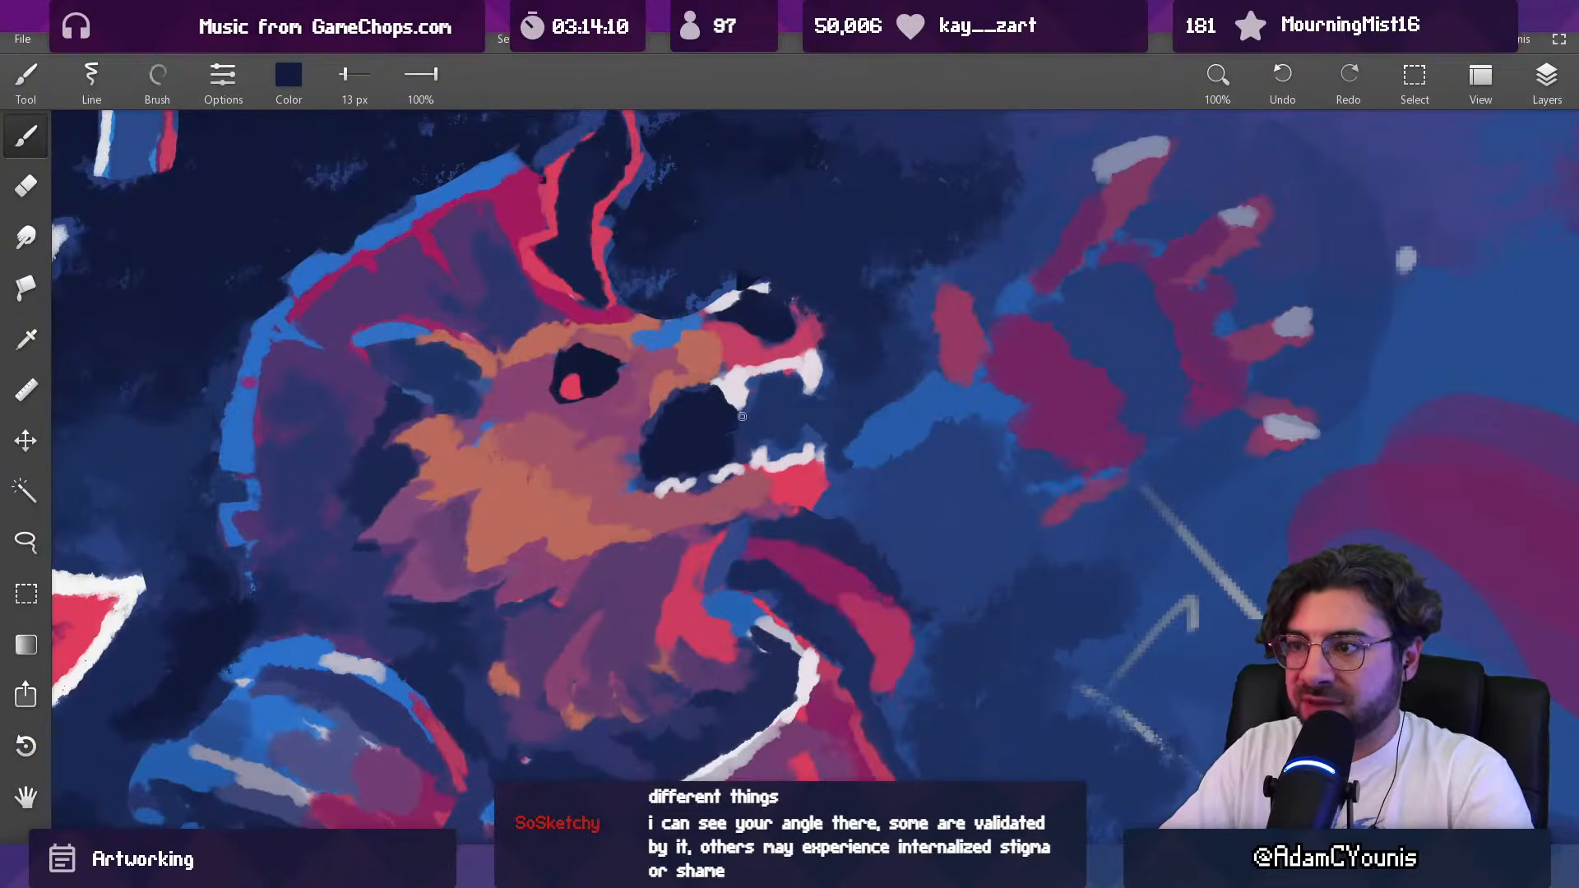
alt+click(750, 405)
alt+click(769, 402)
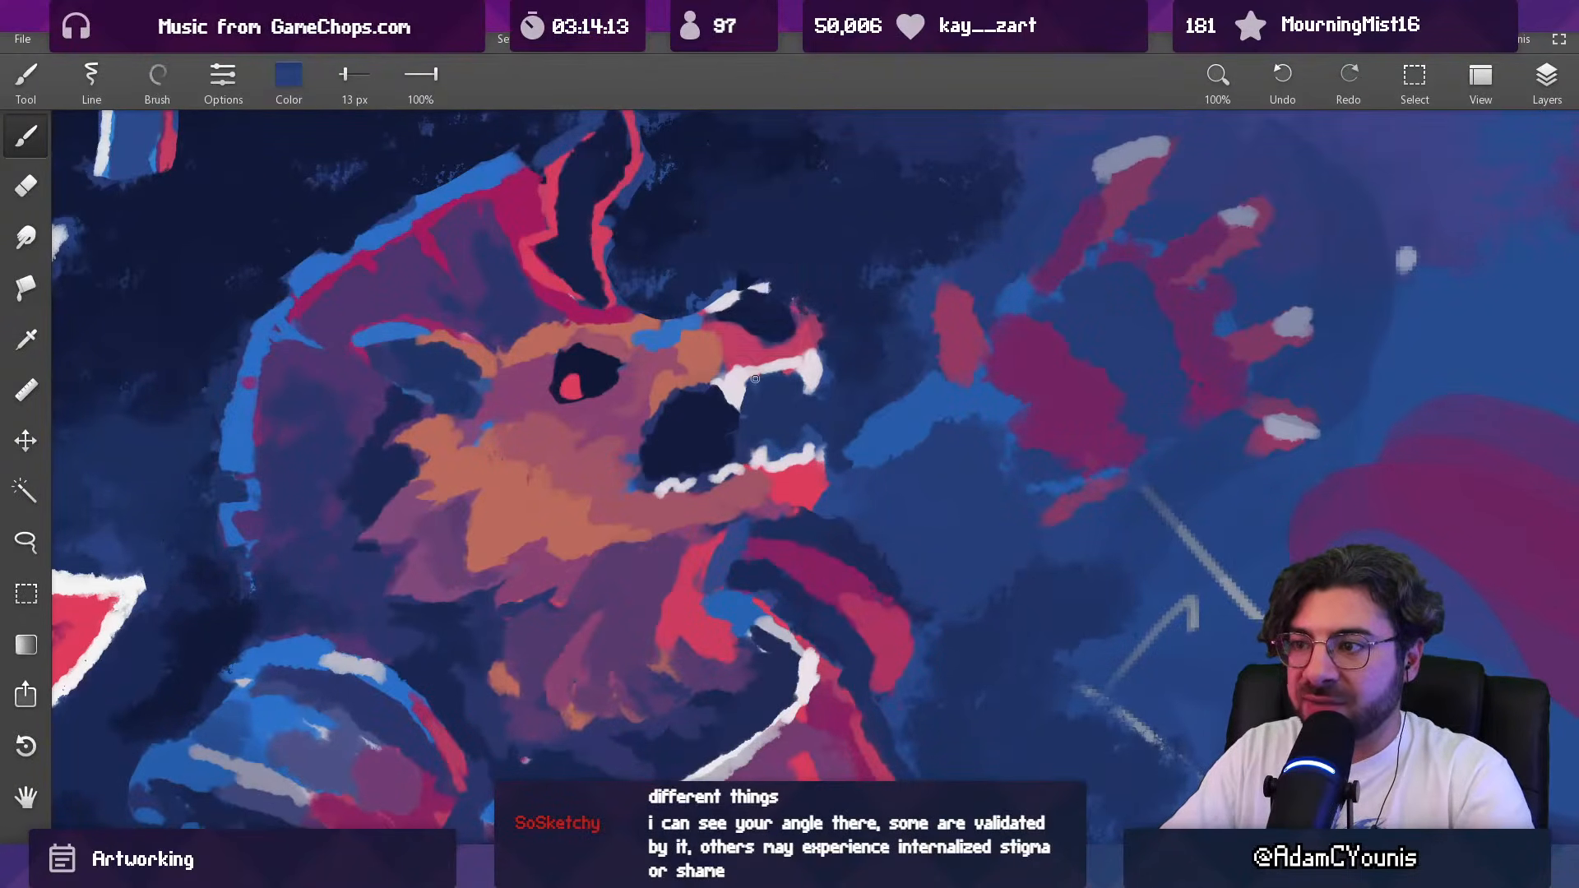
alt+click(823, 379)
alt+click(811, 361)
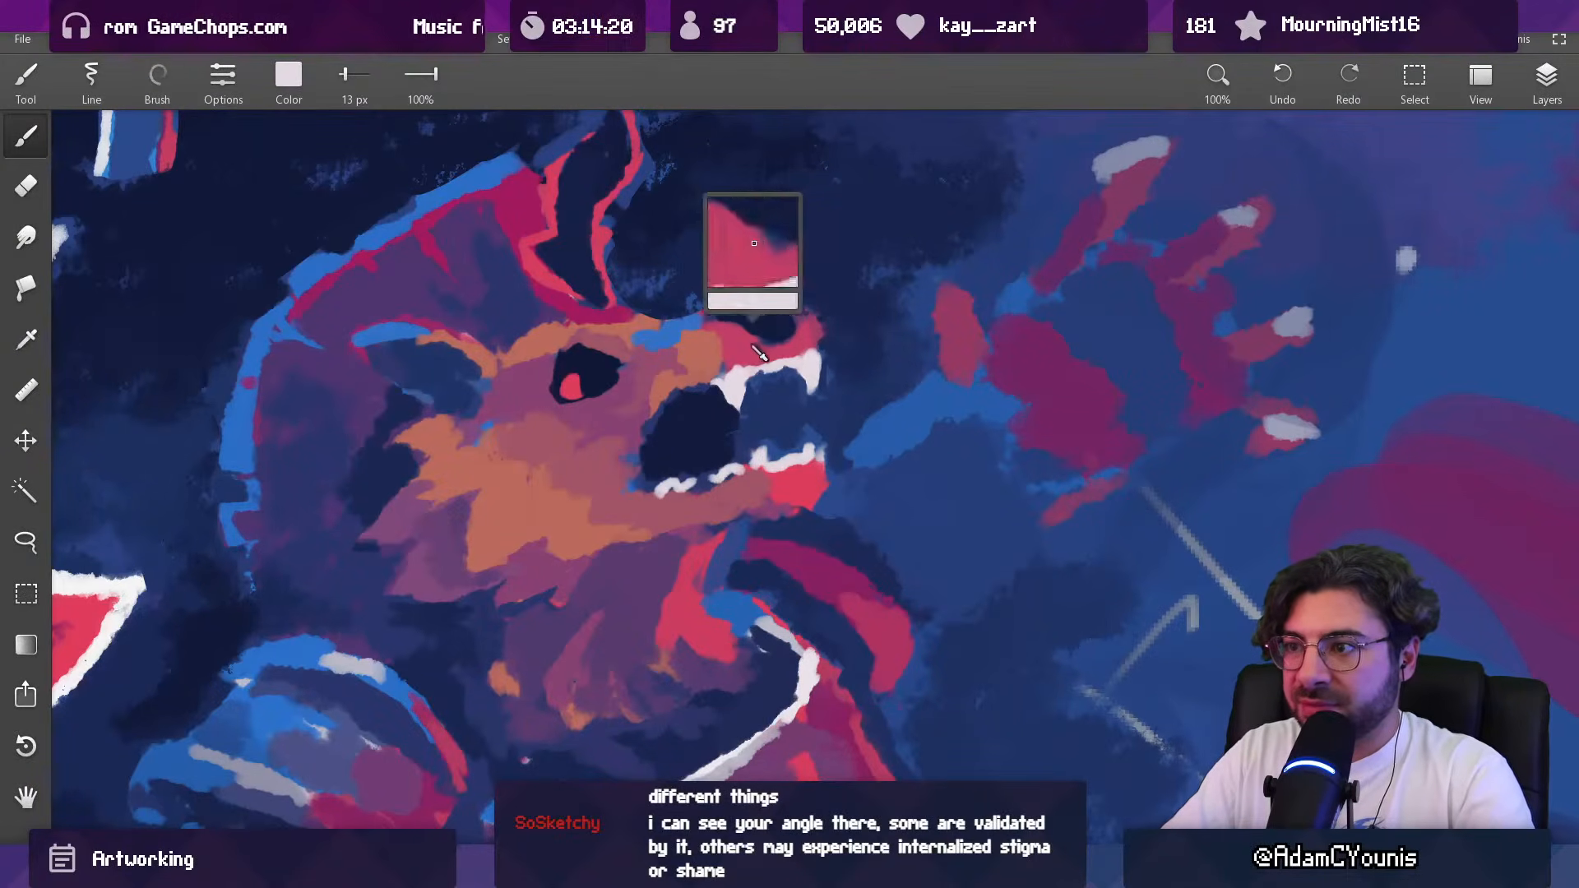
Step: Reshape the rim of the beast's nose in sampled pinkish red, using a 26 px and then a 22 px brush
alt+click(847, 286)
alt+click(798, 314)
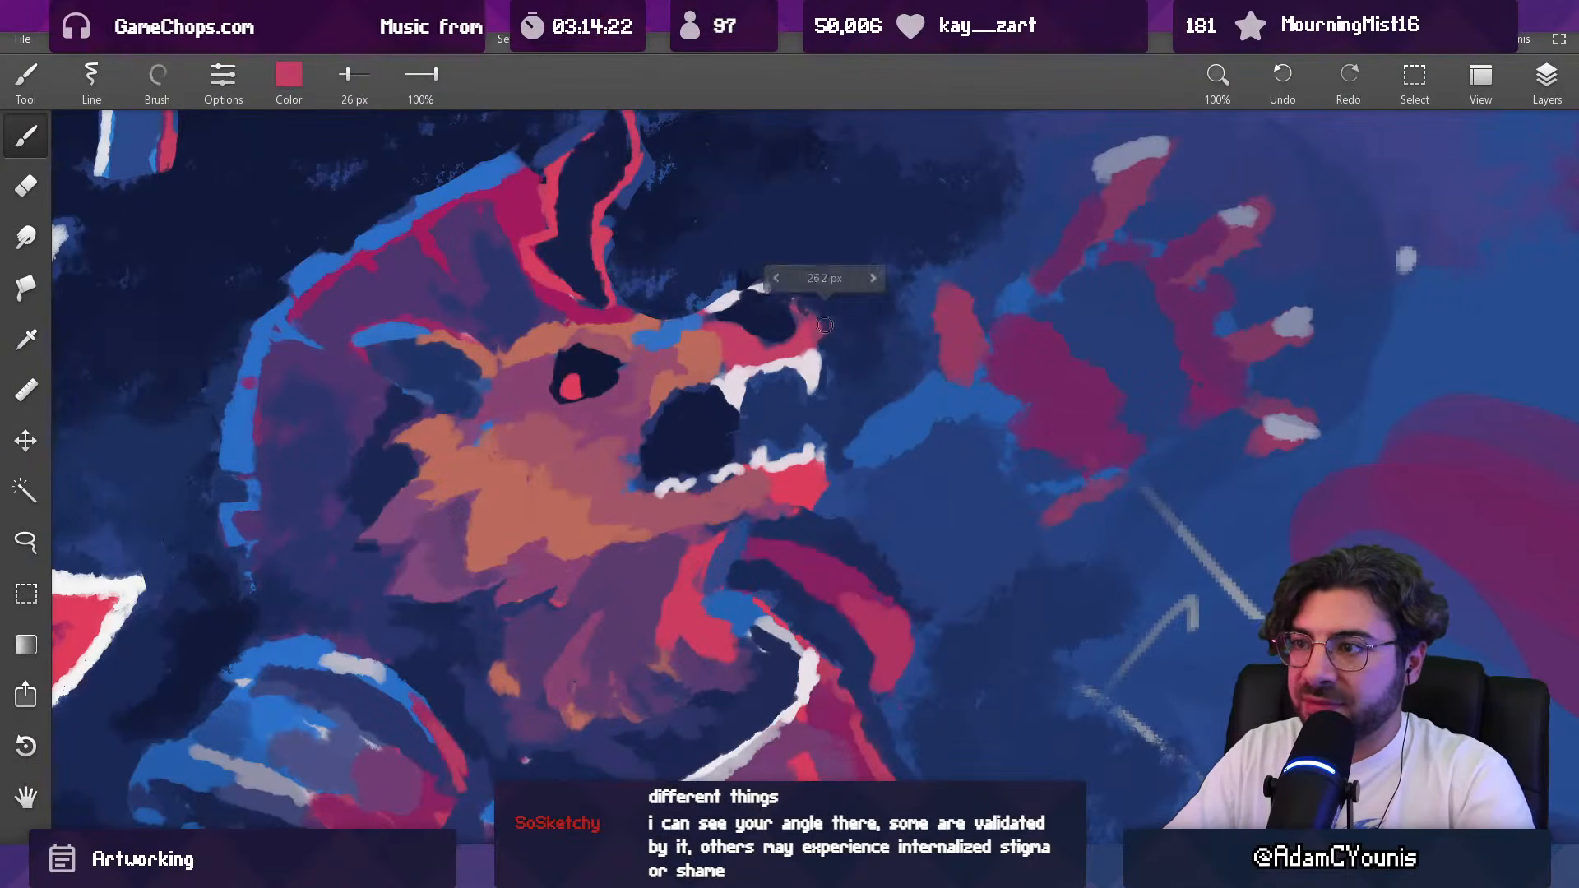
alt+click(775, 317)
mouse_move(790, 326)
mouse_down()
mouse_move(742, 349)
mouse_move(748, 320)
mouse_move(725, 312)
mouse_up()
alt+click(756, 350)
alt+click(735, 340)
alt+click(747, 327)
alt+click(738, 331)
key(ctrl+z)
alt+click(731, 332)
alt+click(789, 306)
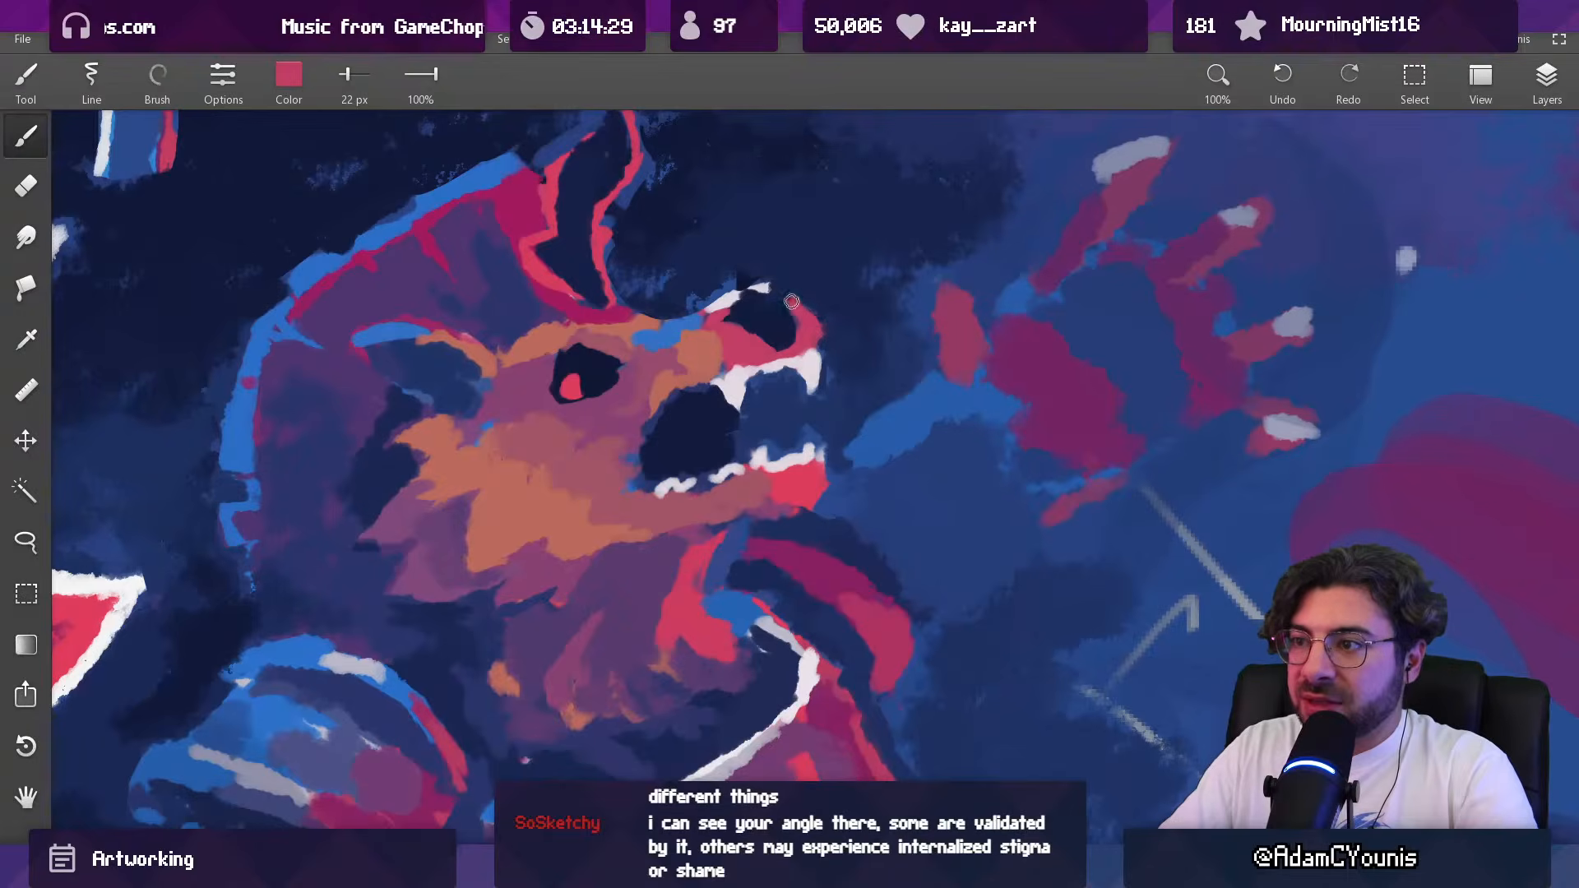
Step: Extend the white highlight along the top of the beast's snout, starting with a 22 px brush
alt+click(744, 294)
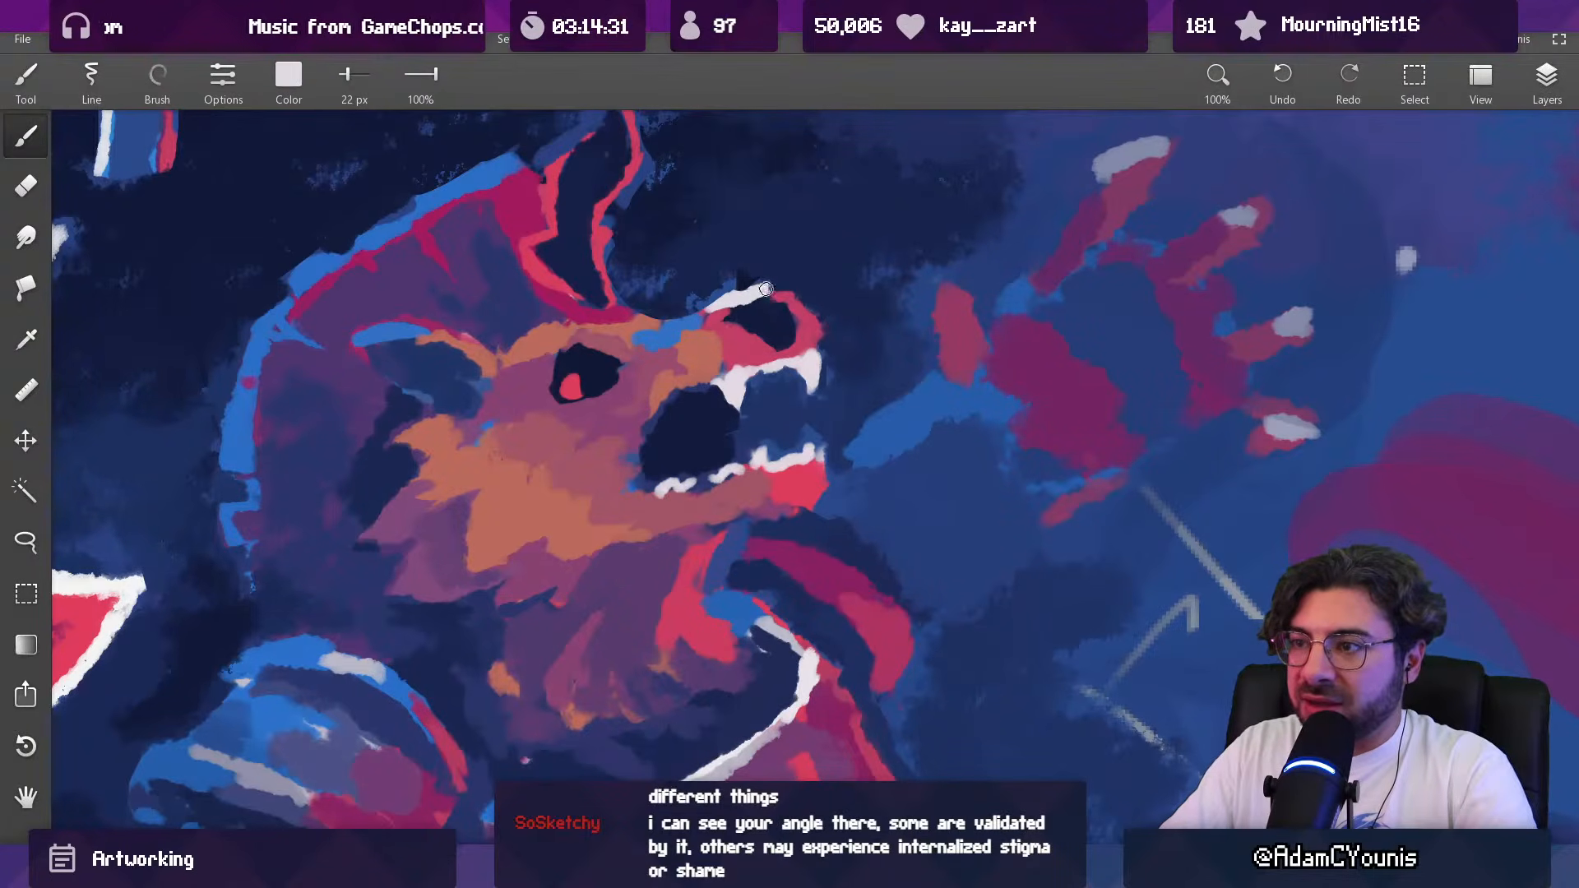
alt+click(745, 285)
key(bracketright)
mouse_move(754, 262)
mouse_down()
mouse_move(735, 282)
mouse_move(794, 291)
mouse_move(779, 420)
mouse_up()
mouse_move(824, 267)
mouse_down()
mouse_move(849, 124)
mouse_move(775, 338)
mouse_move(787, 370)
mouse_up()
alt+click(796, 372)
Step: Shape the tip of the beast's nose and its dark nostril in sampled pinkish red and navy with a 27 px brush
key(bracketleft)
key(bracketleft)
mouse_move(730, 415)
mouse_down()
mouse_move(785, 379)
mouse_move(811, 493)
mouse_move(795, 498)
mouse_up()
drag(816, 421, 817, 312)
alt+click(826, 424)
alt+click(845, 432)
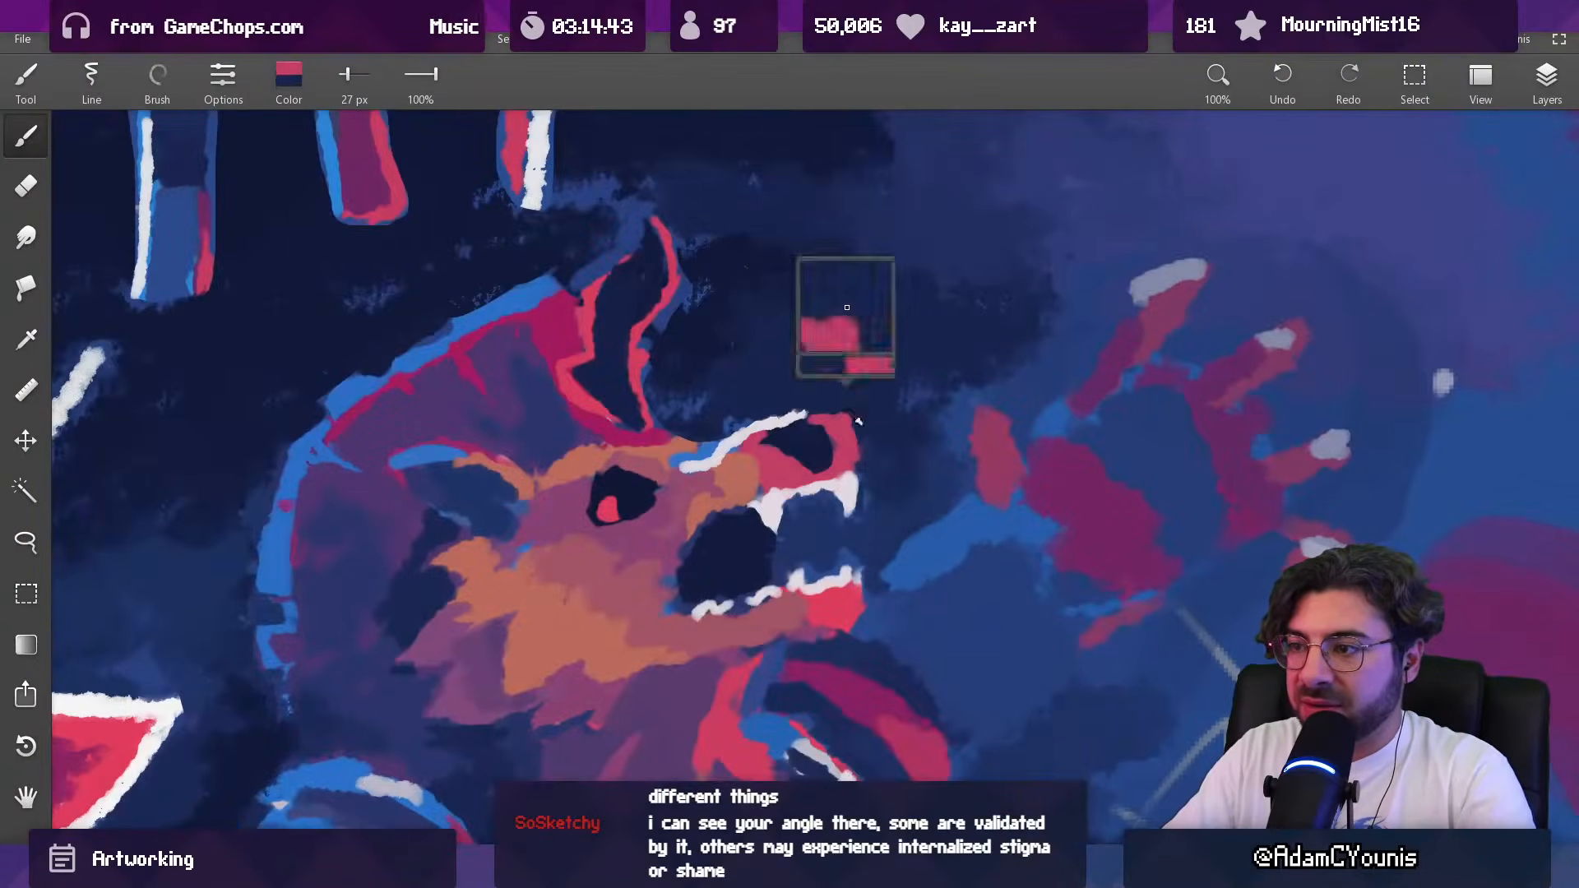
alt+click(831, 429)
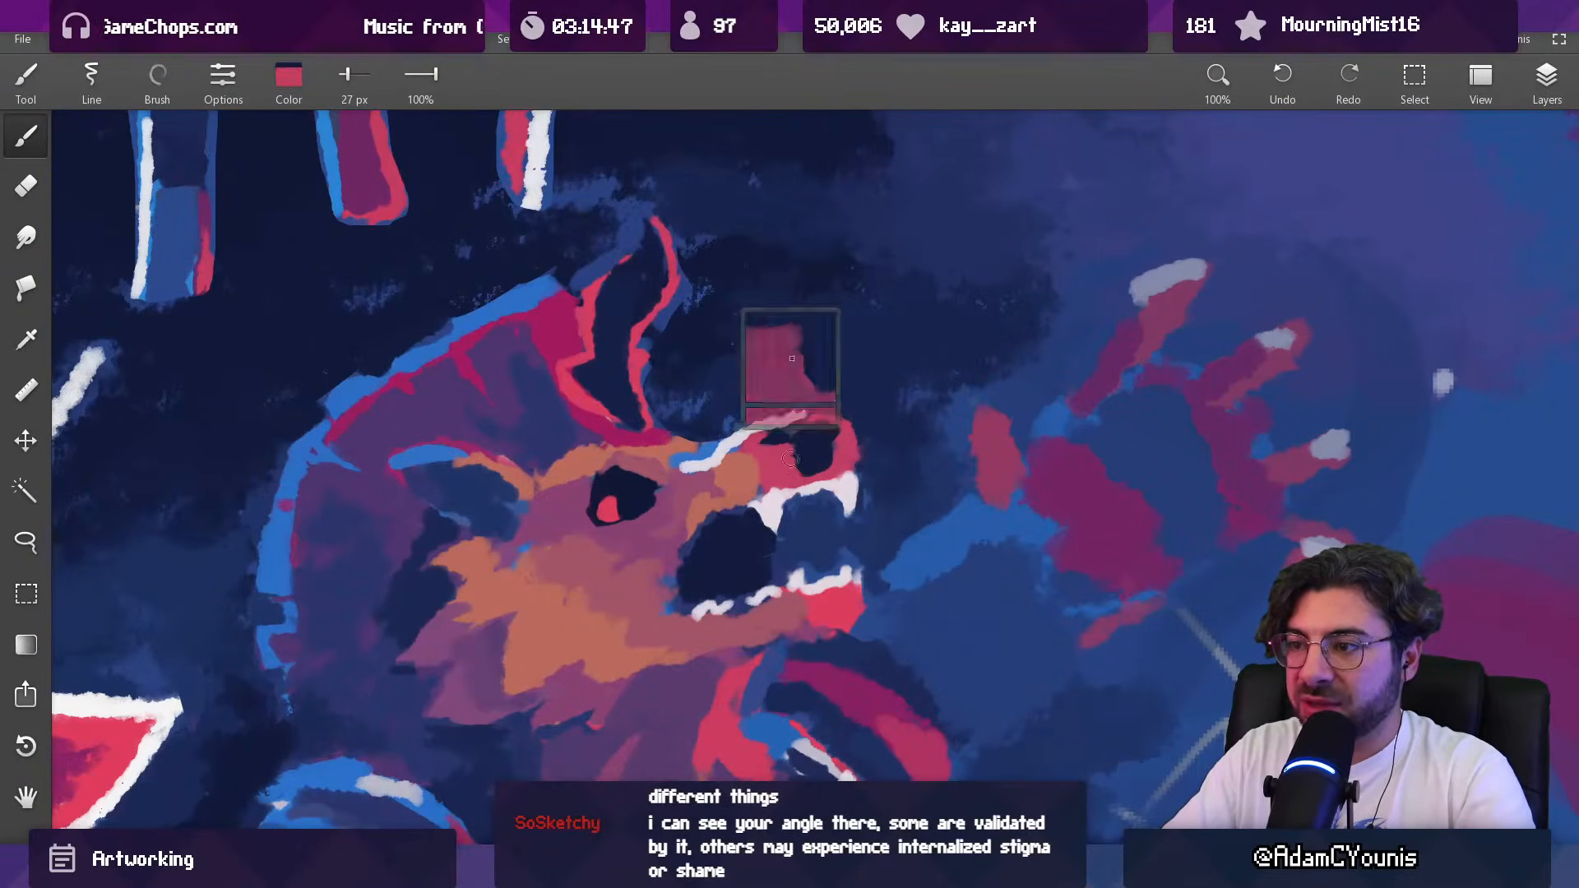
alt+click(846, 450)
drag(847, 445, 847, 465)
alt+click(823, 451)
key([)
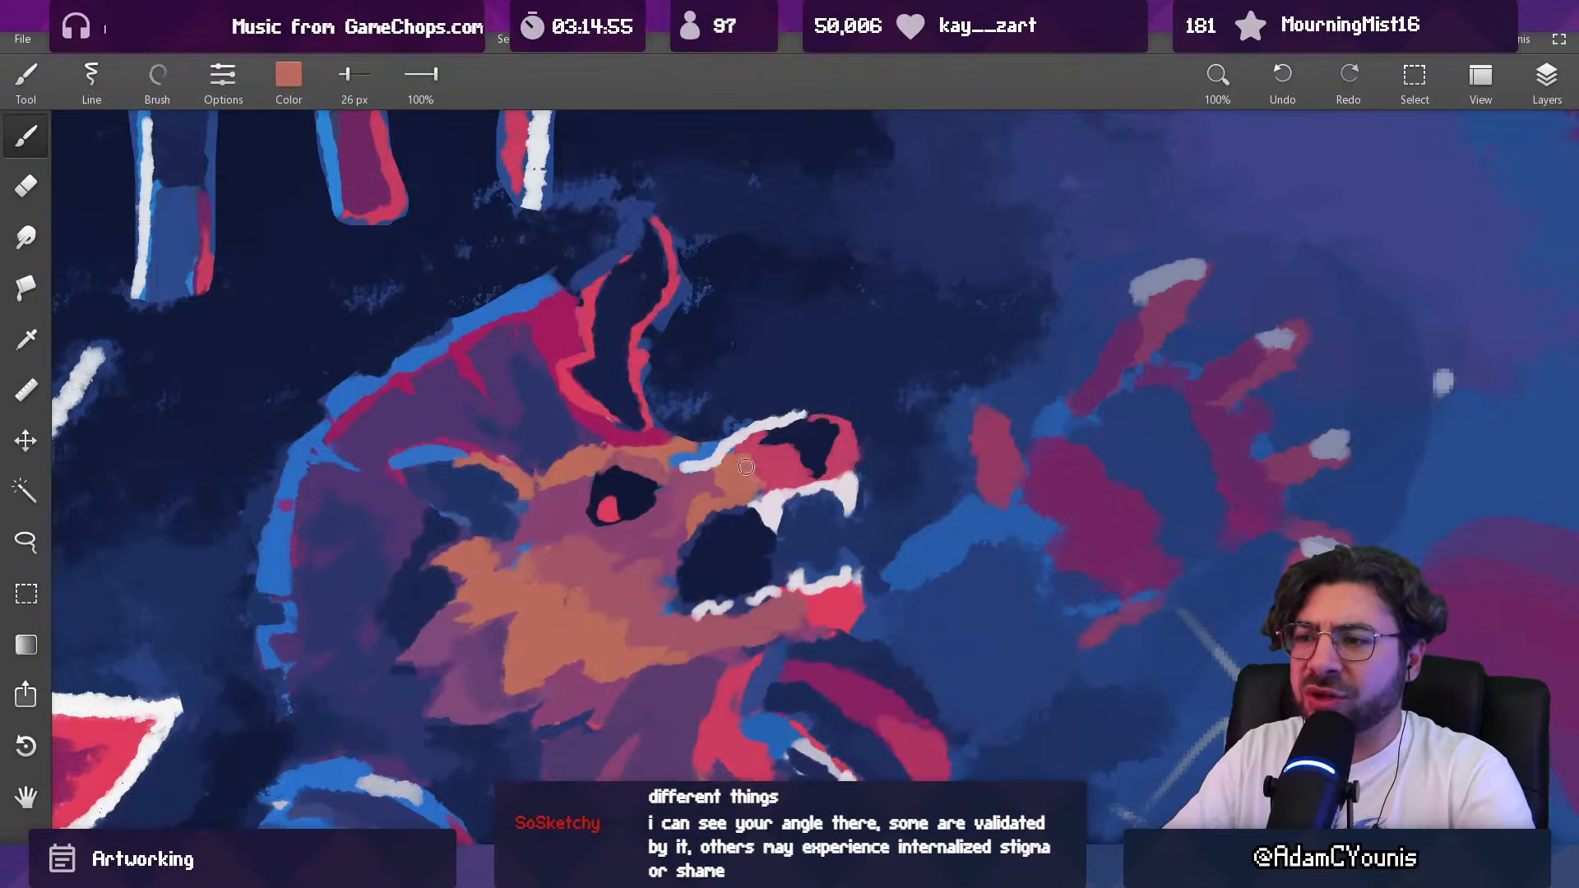
Step: Rework the bridge of the beast's snout behind the nose in sampled salmon, pink and blue with a 26 px brush
alt+click(689, 483)
drag(794, 422, 803, 211)
alt+click(753, 473)
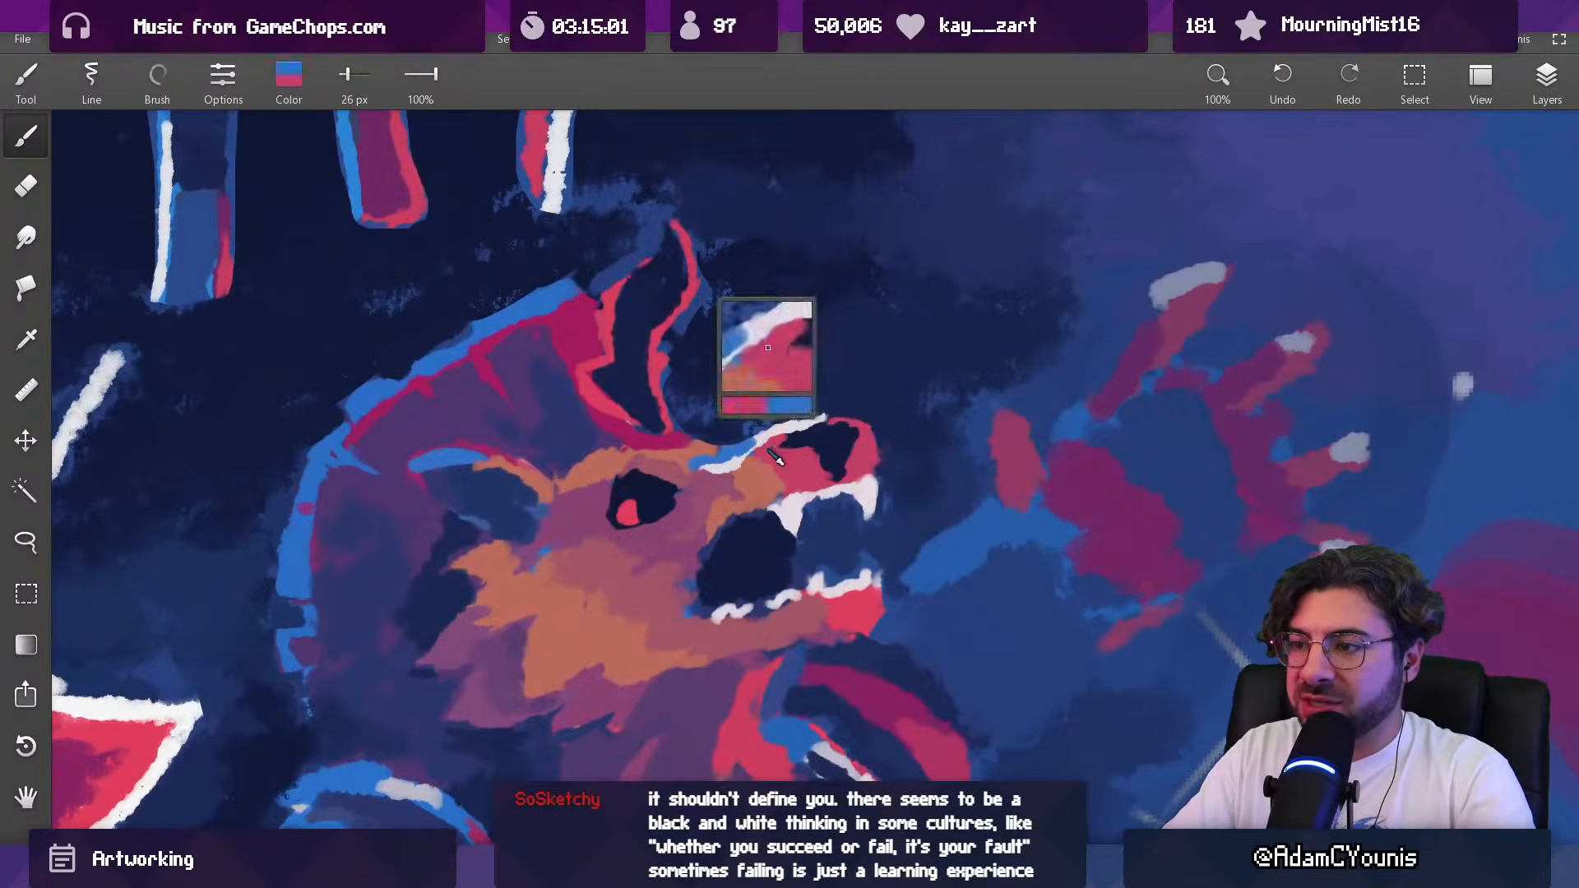
drag(771, 438, 758, 471)
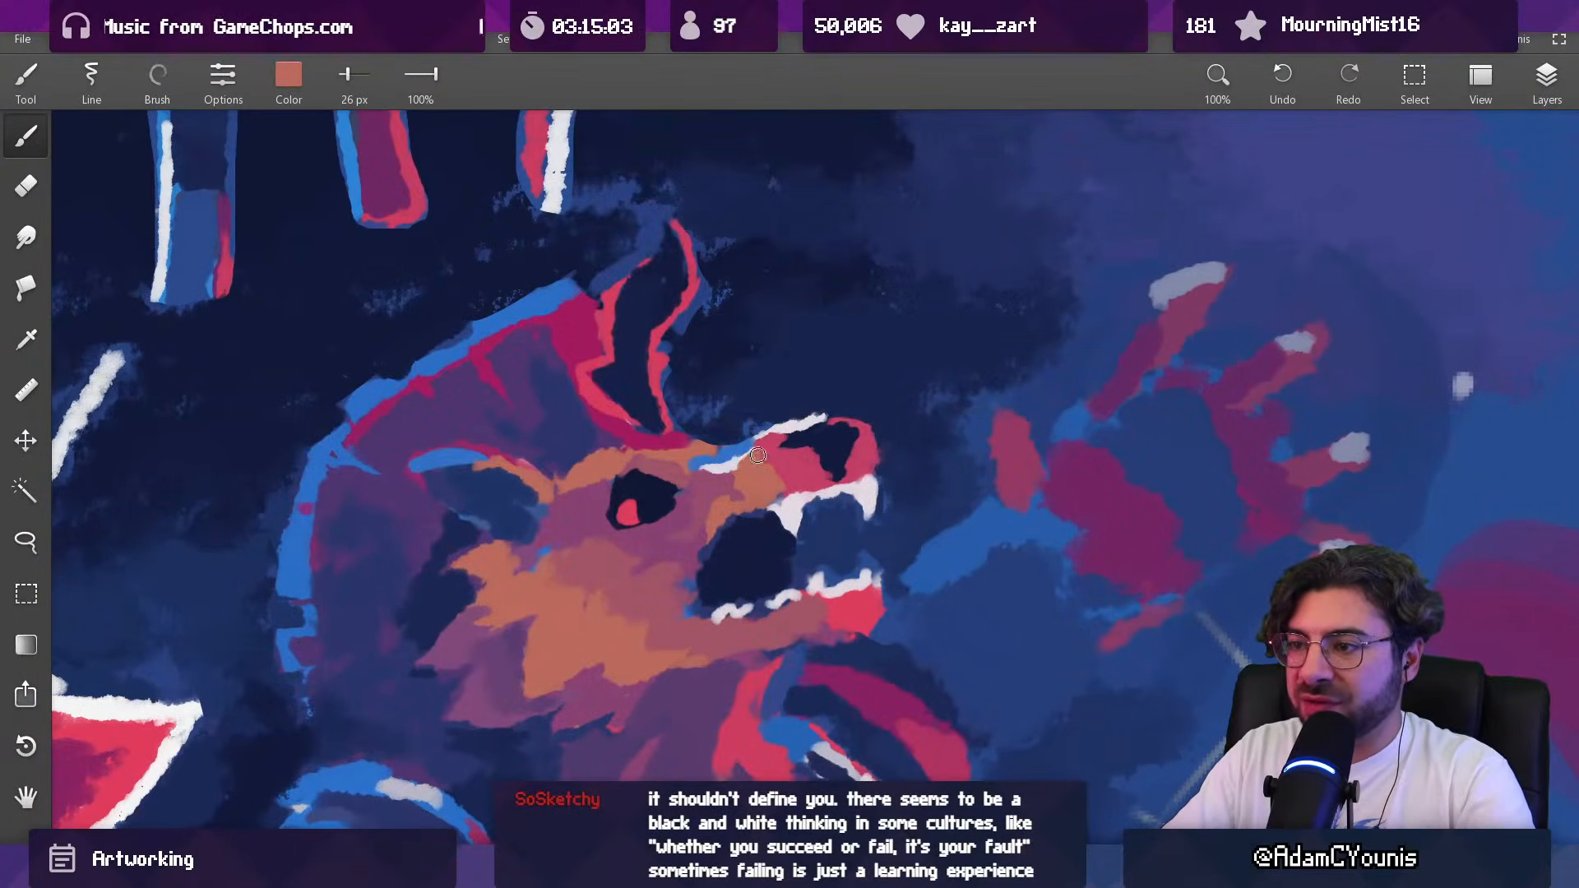
drag(811, 417, 783, 467)
alt+click(783, 467)
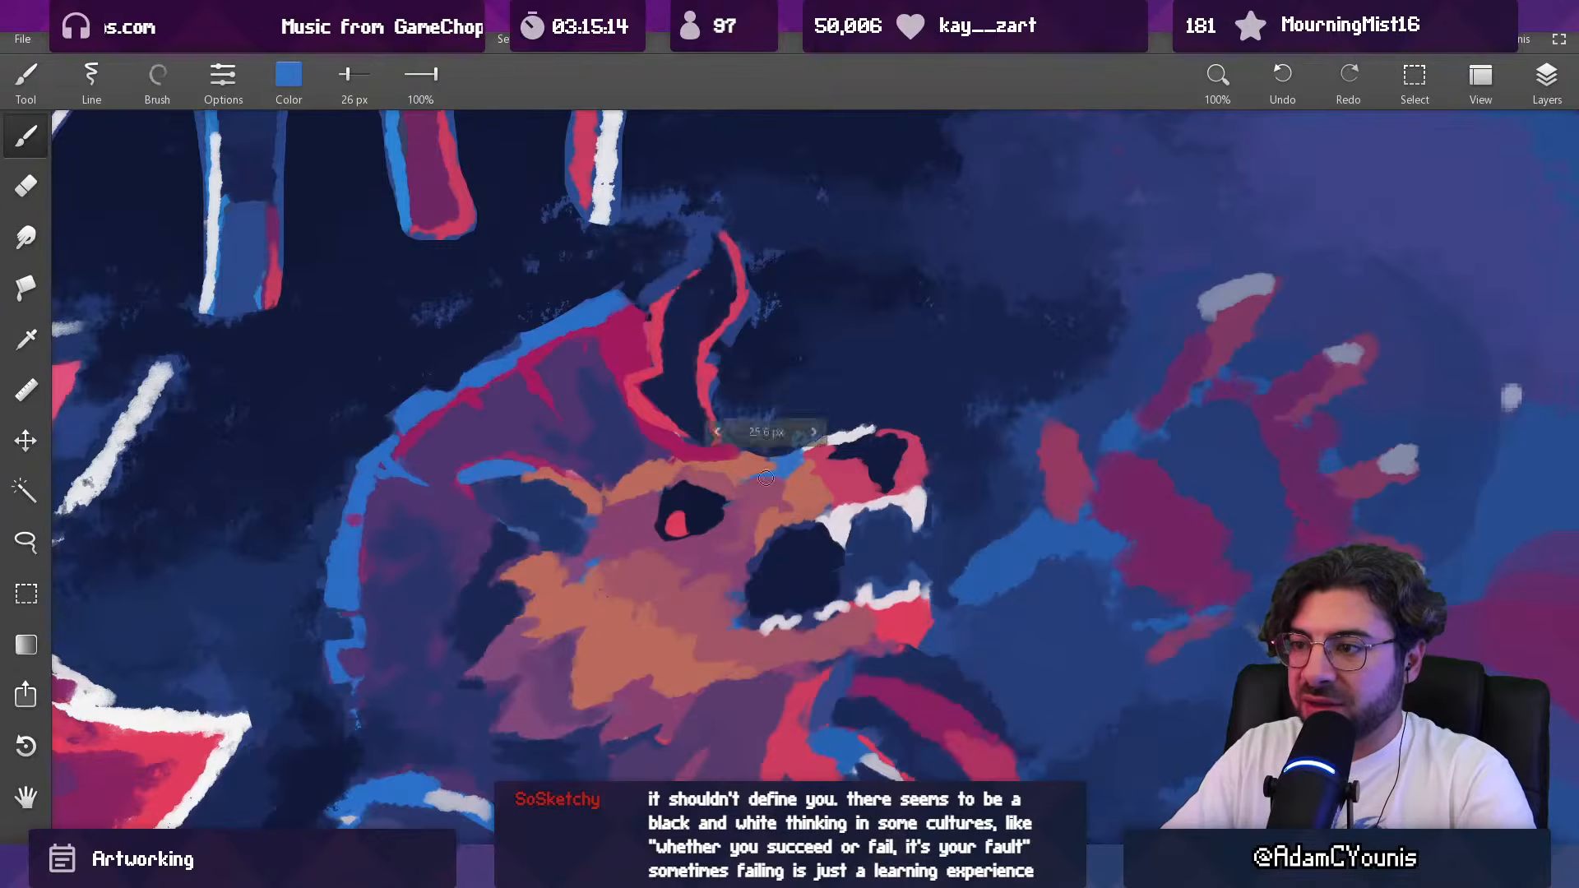
Step: Blend the side of the snout between eye and nose in muted pink and salmon, enlarging the brush from 40 to 46 px
drag(751, 480, 754, 488)
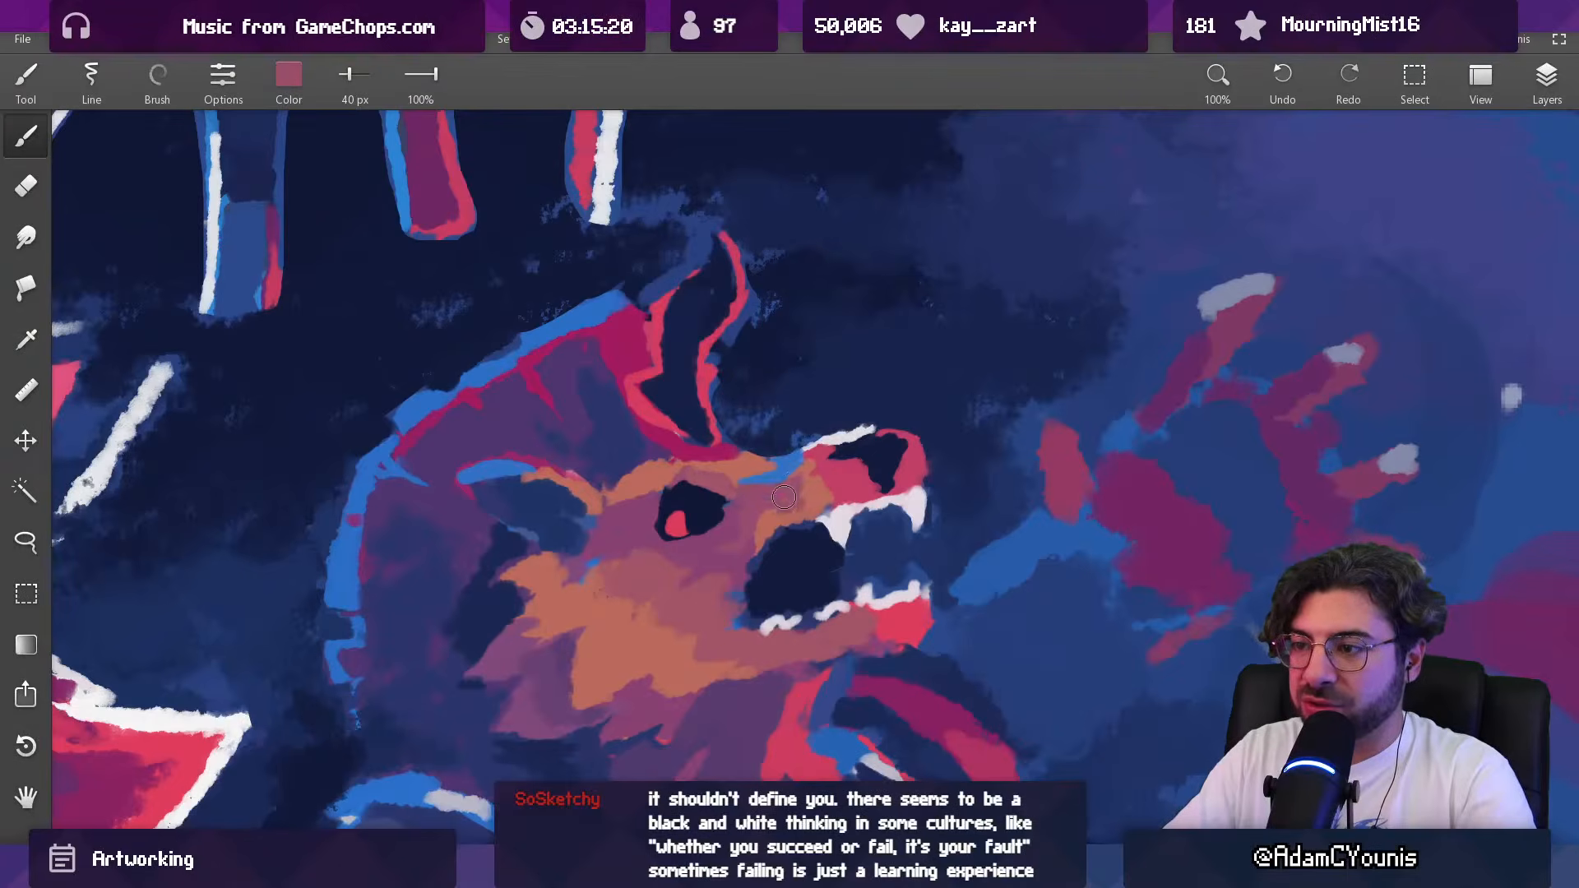
drag(794, 500, 816, 499)
alt+click(804, 487)
key(])
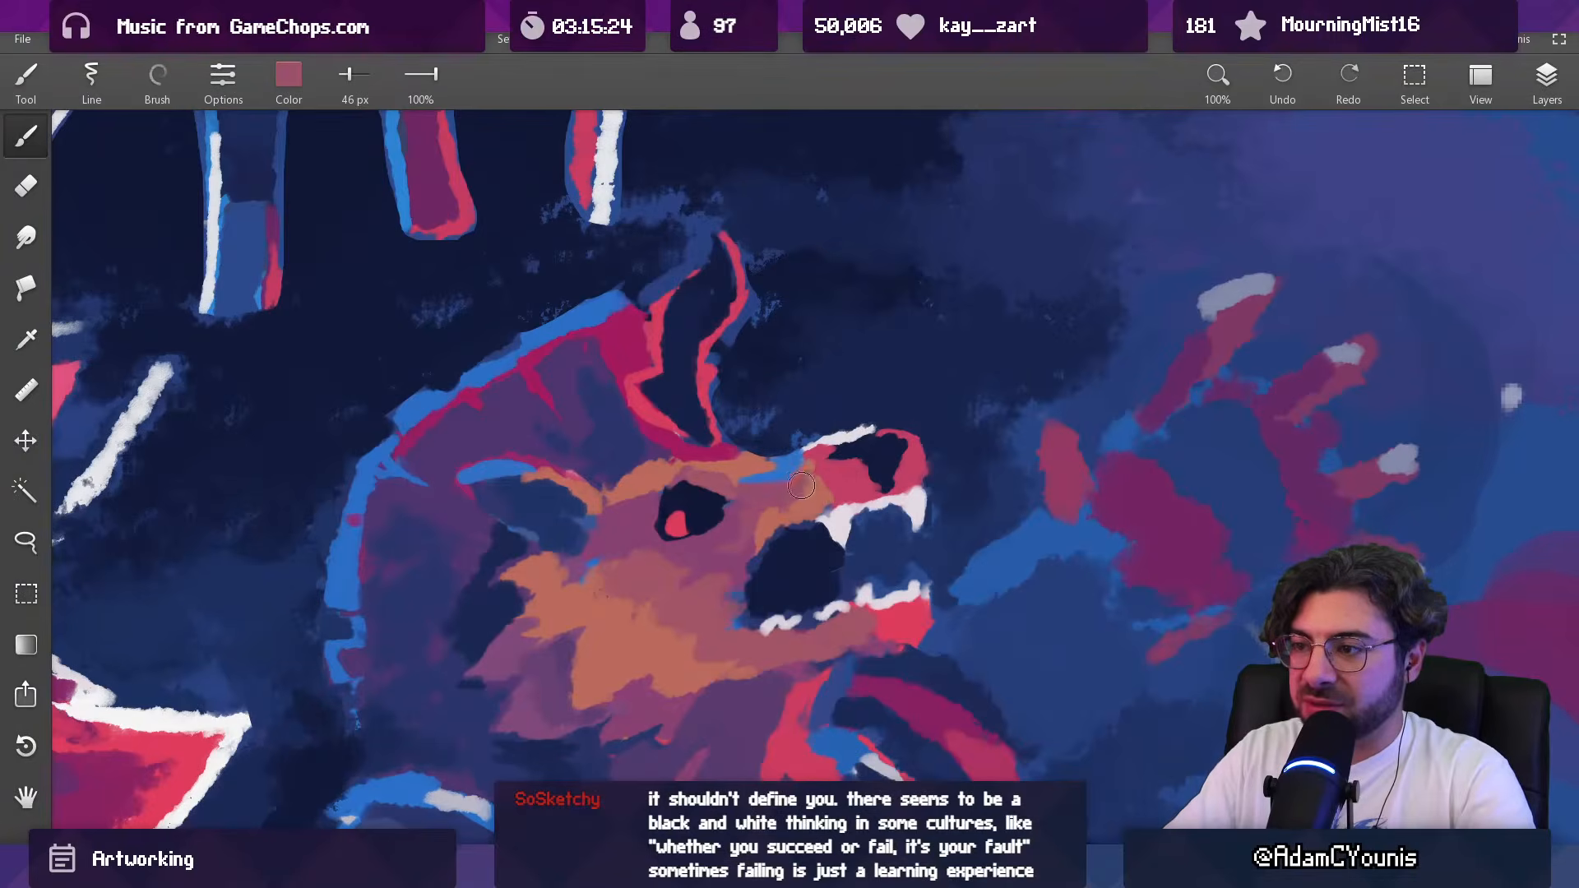
alt+click(806, 481)
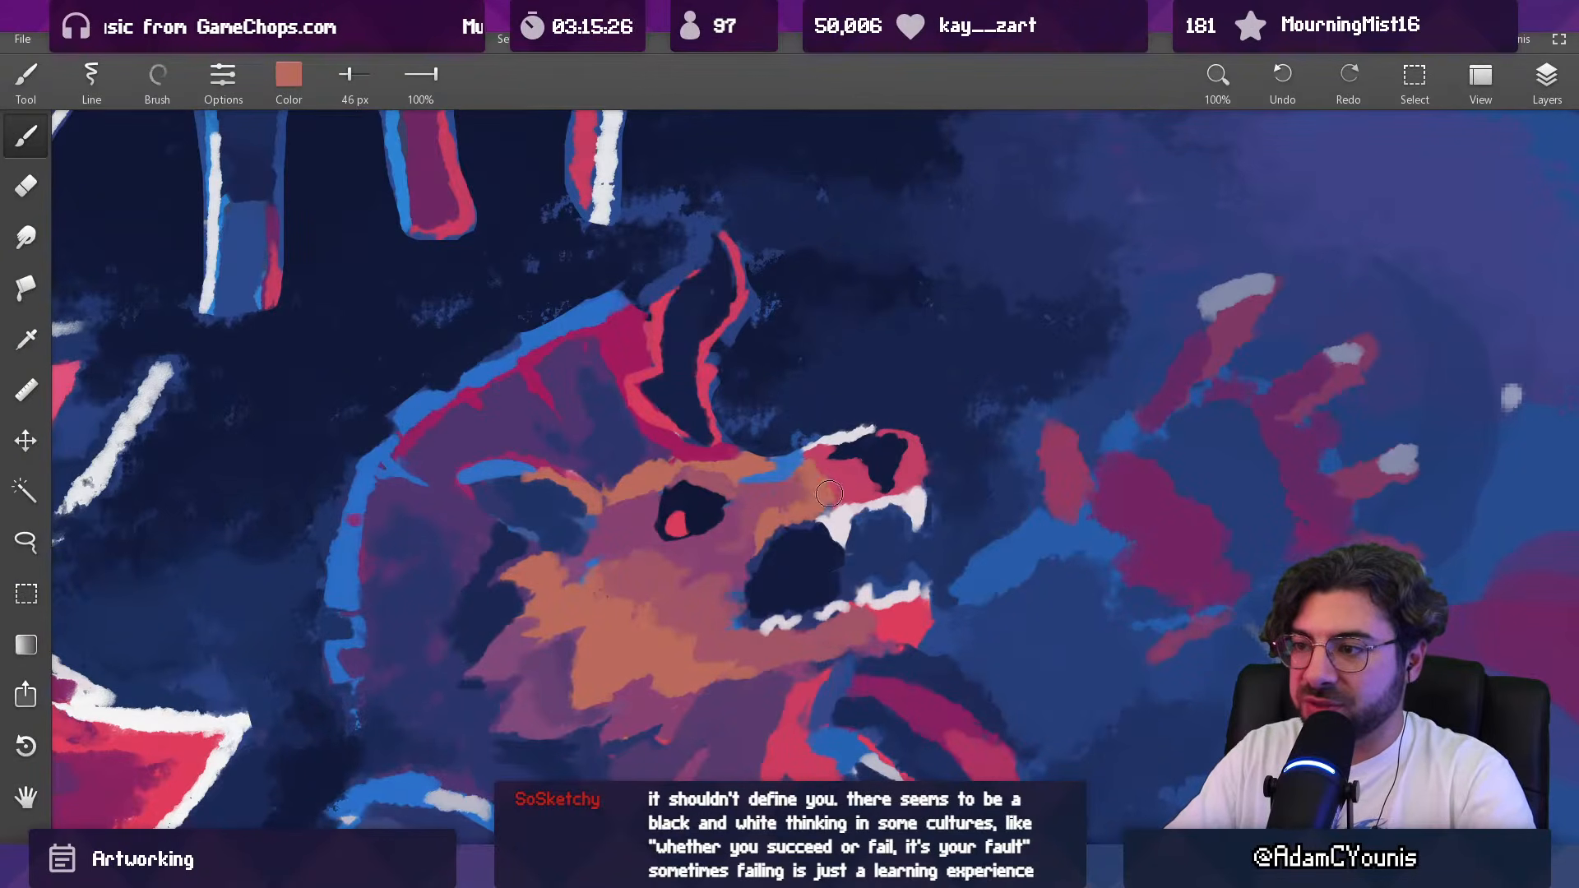
Step: Refine the blue and salmon patches on the snout above the mouth with a 25 px brush
scroll(800, 501, down, 6)
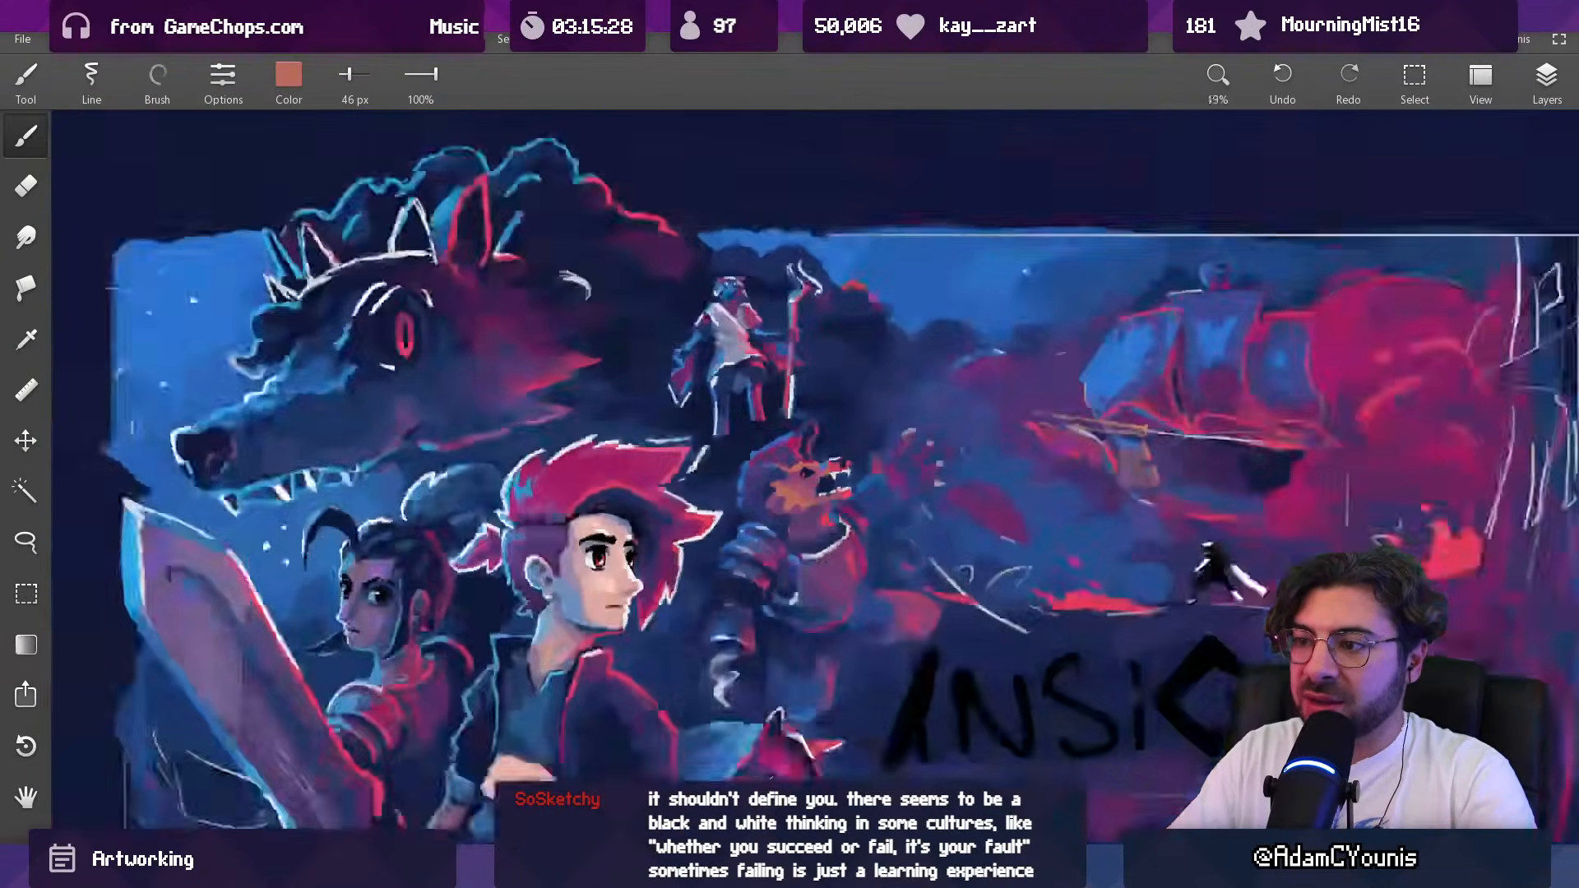
scroll(802, 498, up, 6)
alt+click(775, 502)
key([)
key([)
key([)
key([)
drag(780, 479, 816, 472)
alt+click(821, 517)
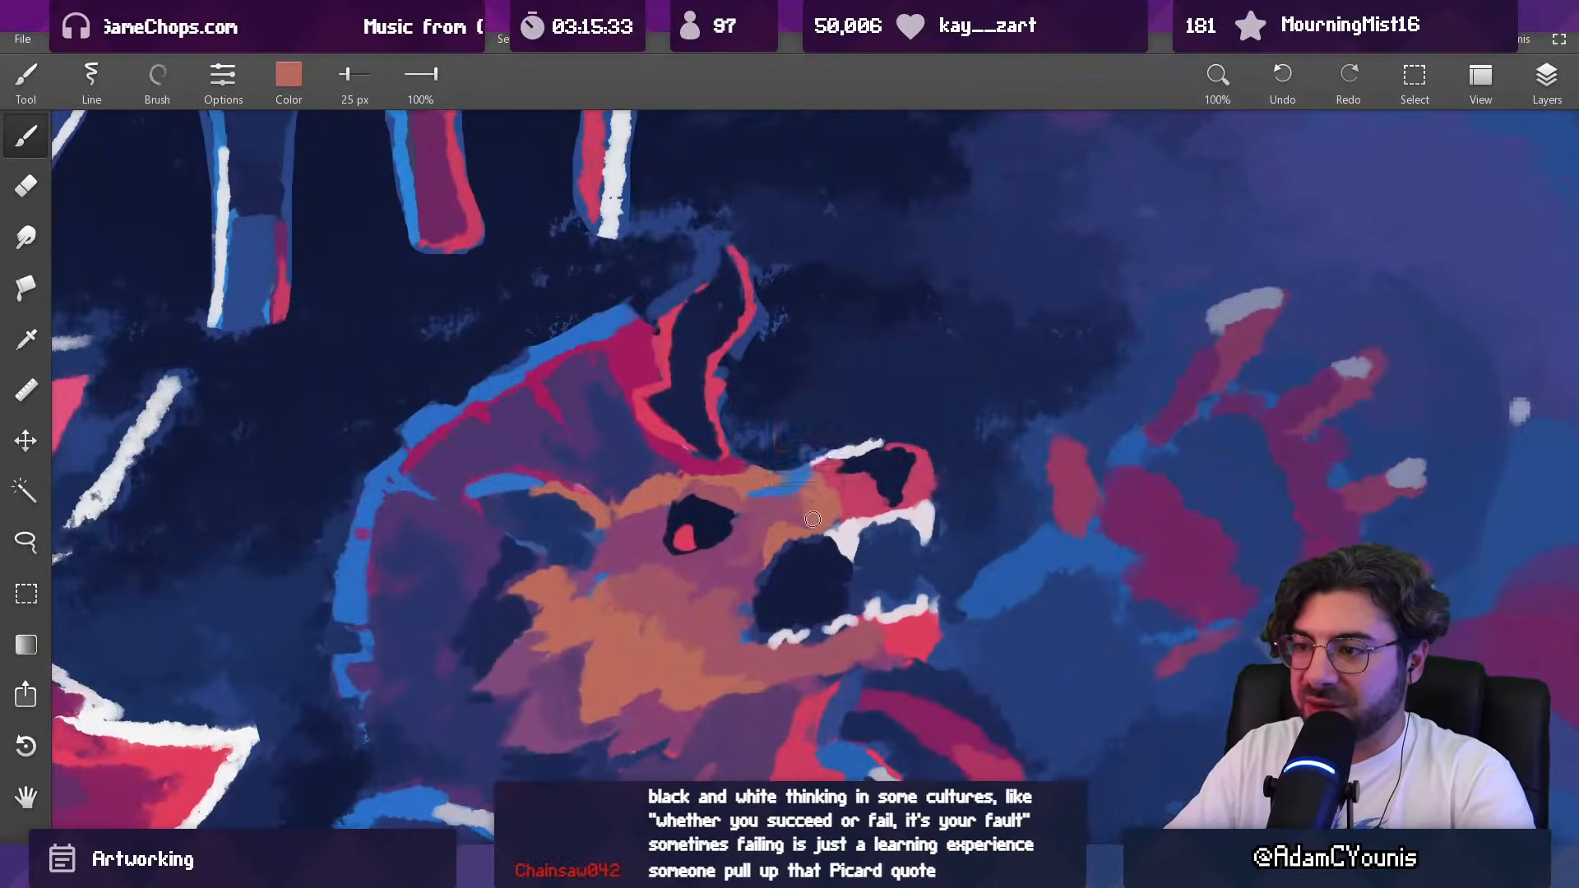
scroll(809, 533, down, 6)
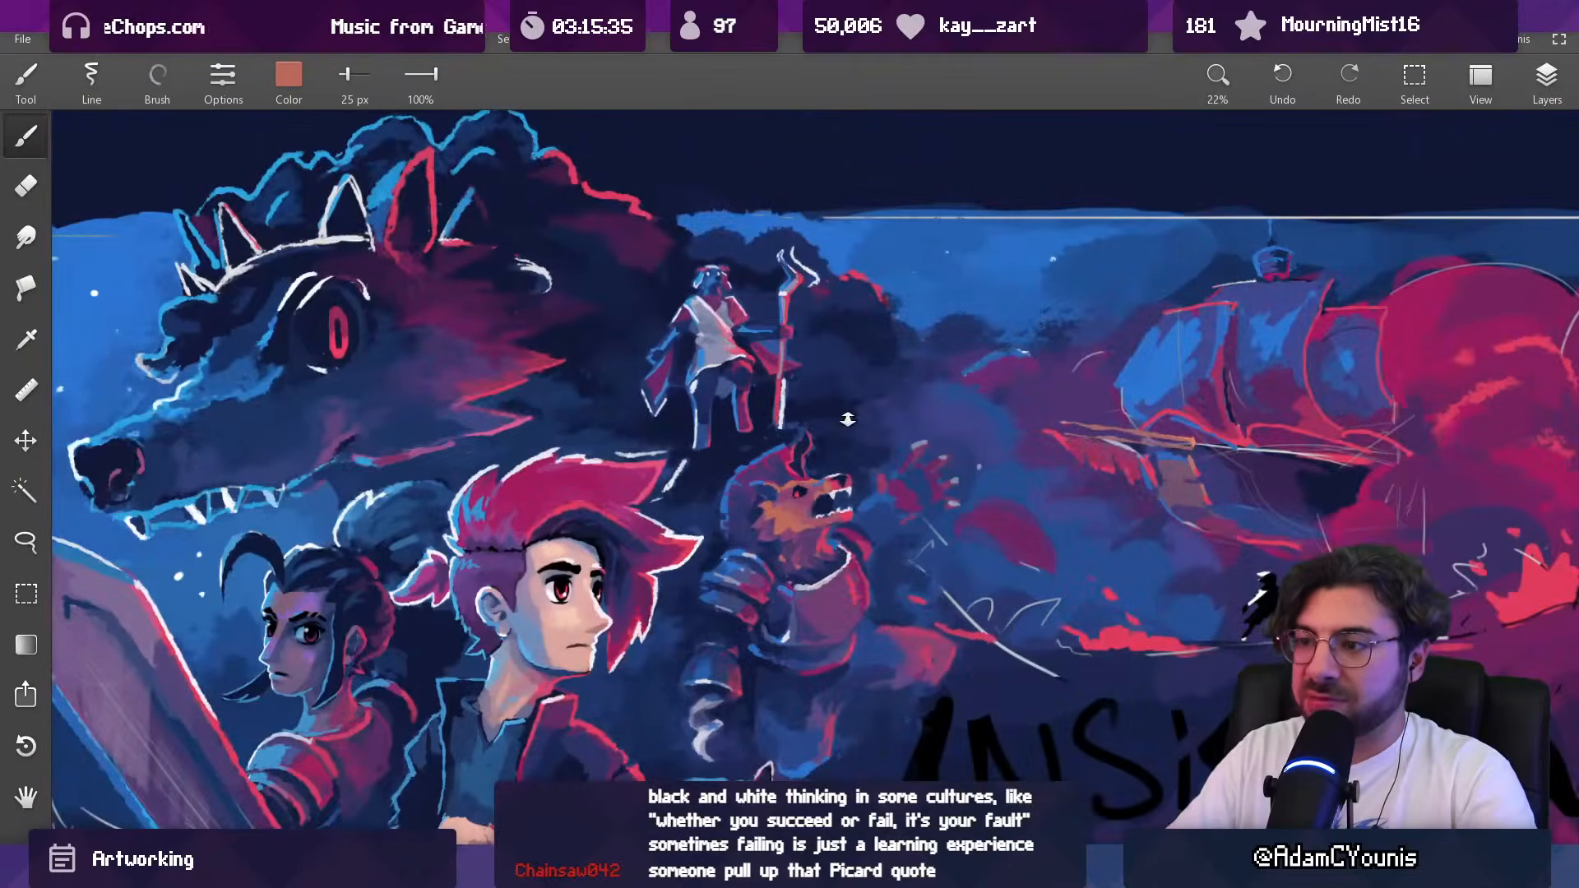
scroll(834, 489, up, 6)
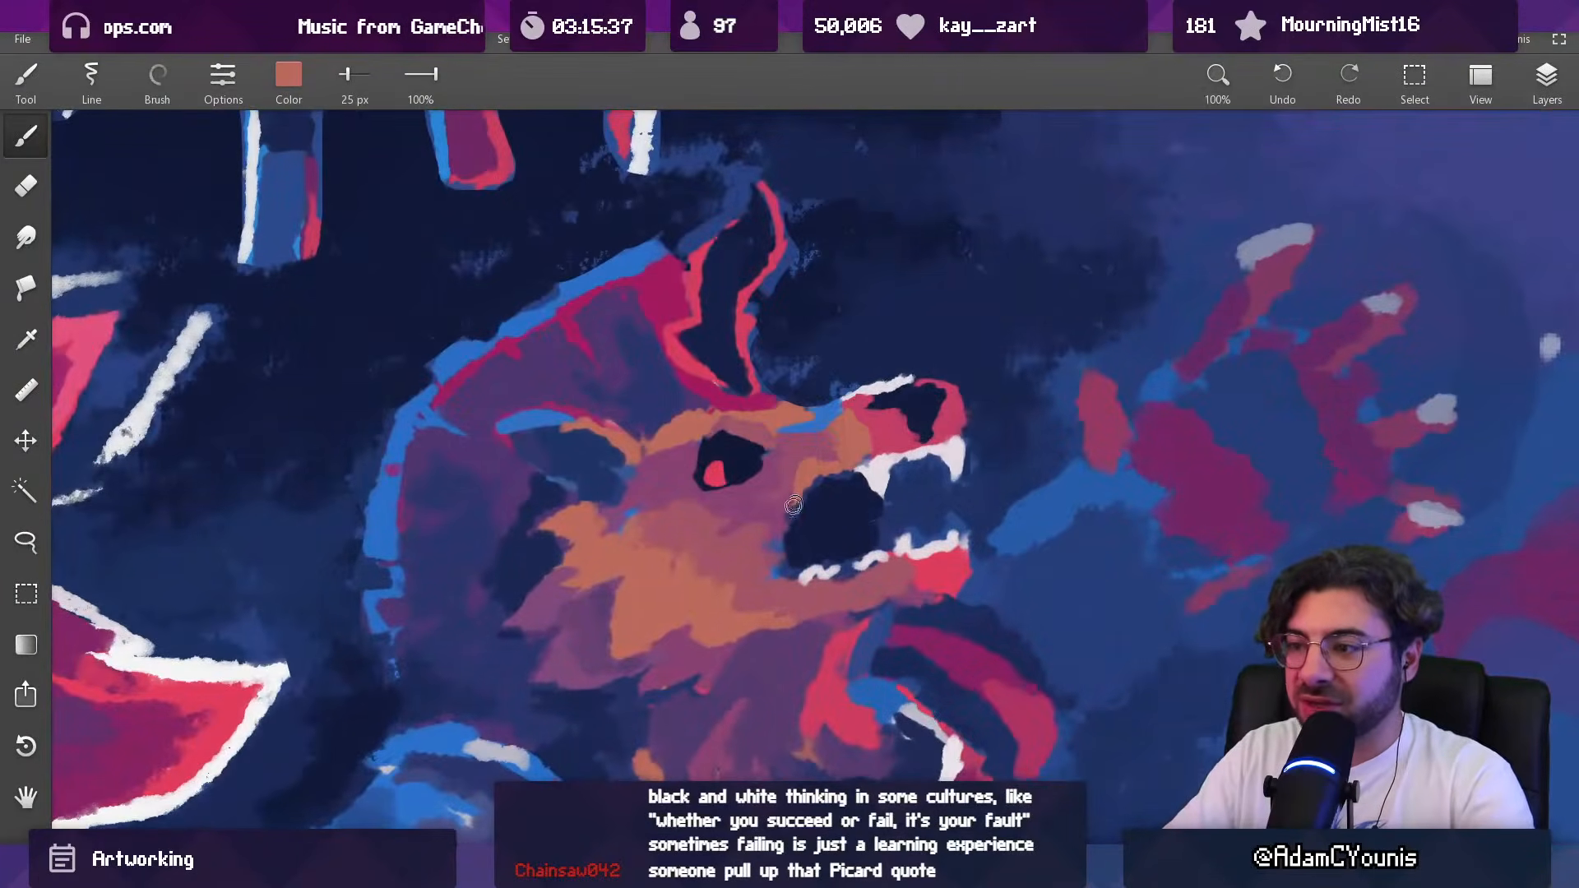
Step: Reshape the back of the beast's open mouth in sampled dark navy with a 25 px brush
alt+click(797, 530)
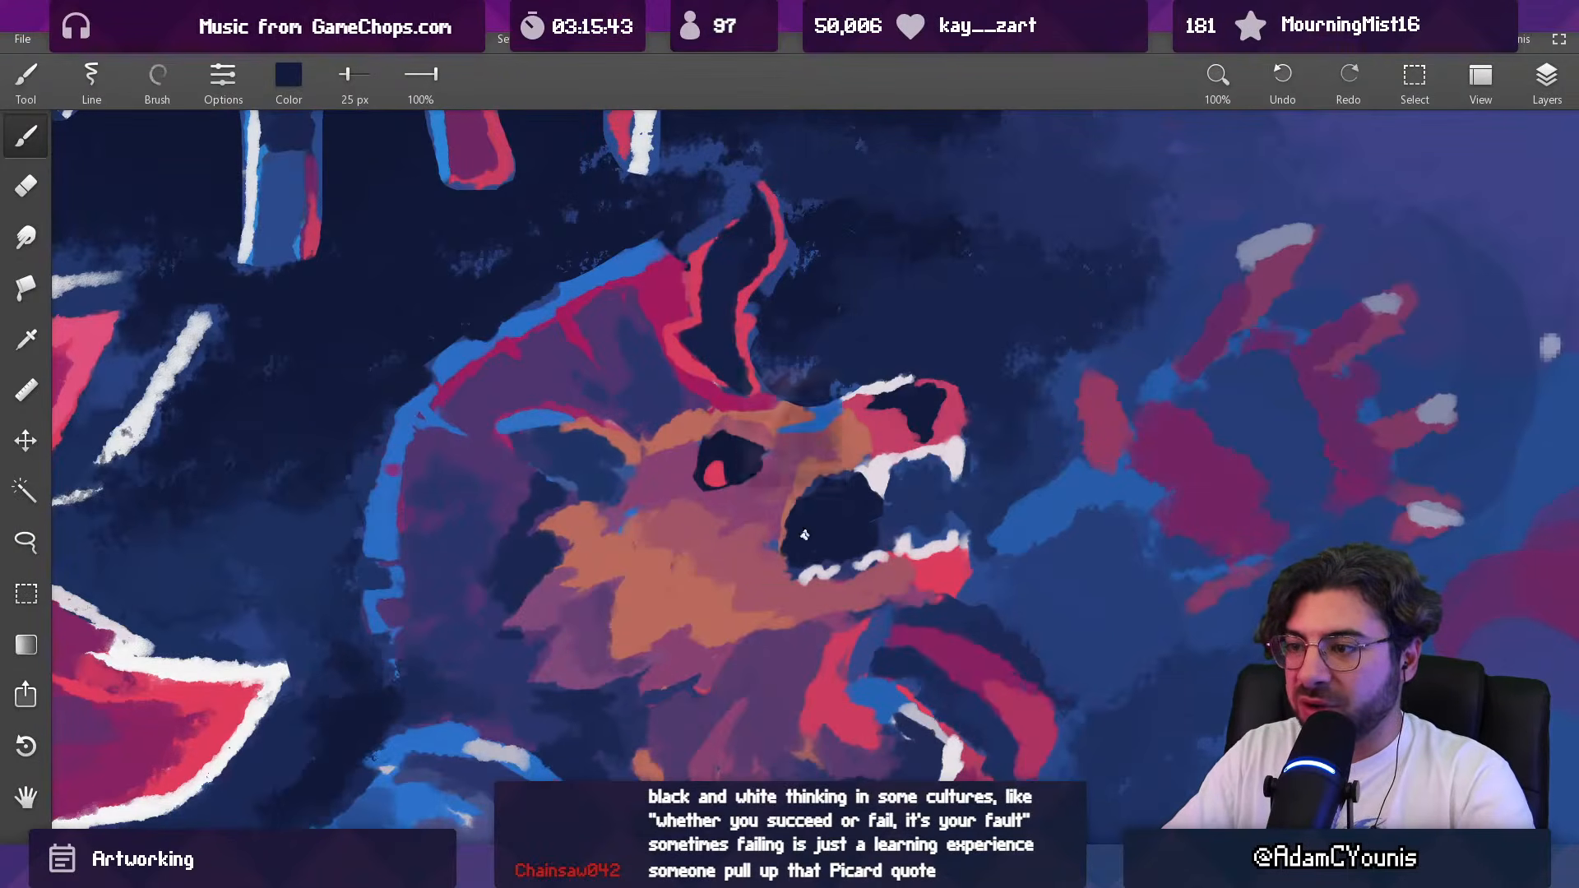
drag(867, 499, 867, 580)
drag(877, 503, 837, 414)
mouse_move(763, 476)
mouse_down()
mouse_move(743, 472)
mouse_move(712, 532)
mouse_up()
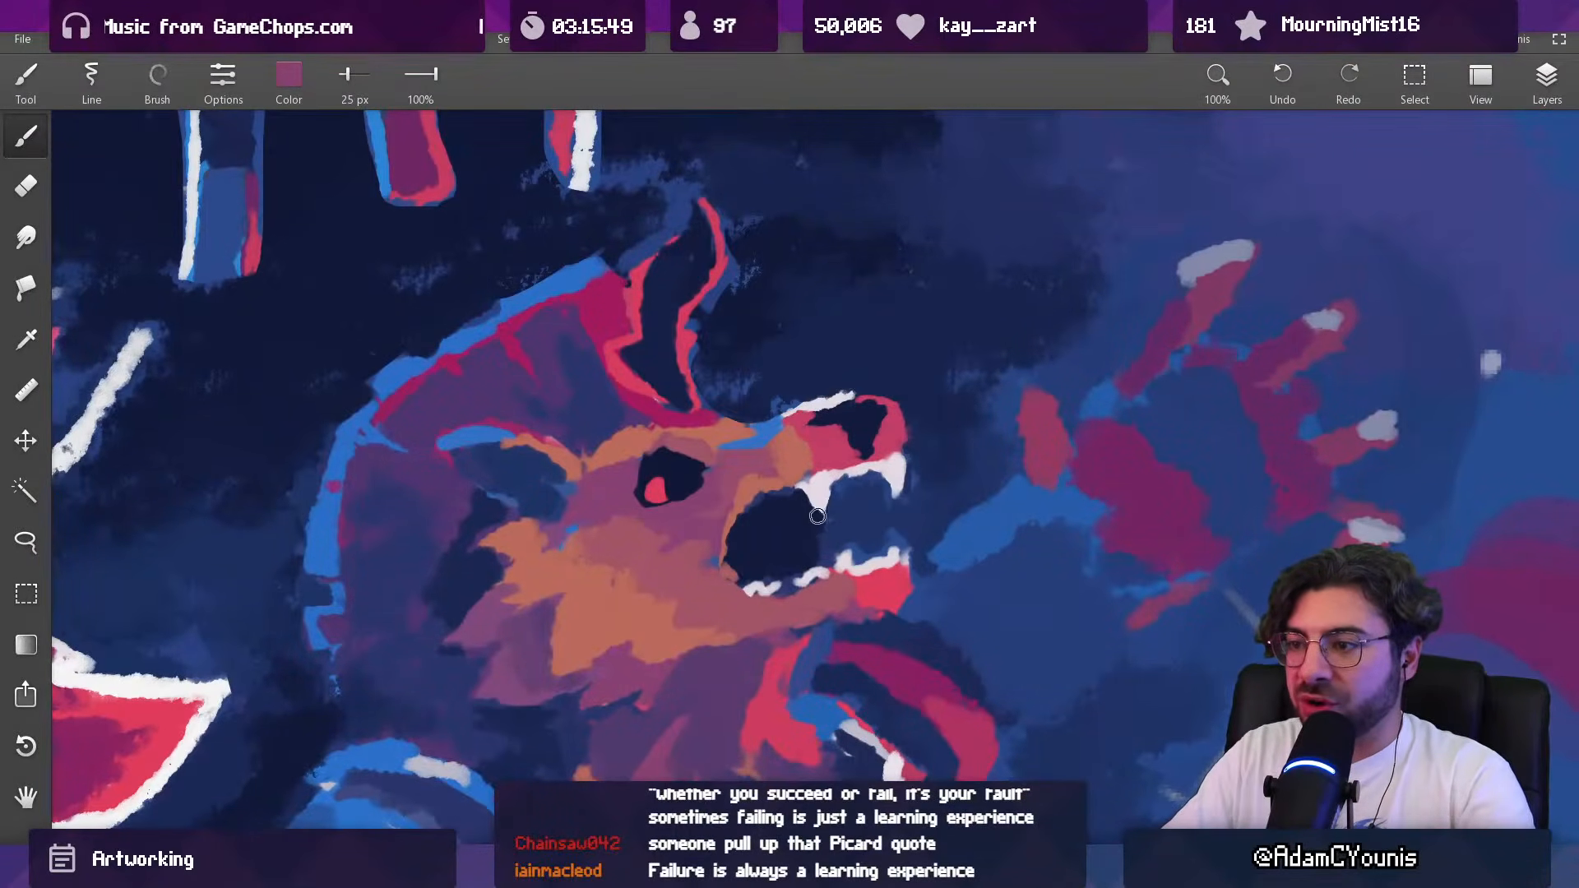
Step: Paint a muted purple-pink strip of flesh between the beast's jaws behind the upper fang, trimming it in navy with a 30 px brush
alt+click(831, 521)
mouse_move(809, 552)
mouse_down()
mouse_move(824, 522)
mouse_move(802, 522)
mouse_move(776, 768)
mouse_up()
alt+click(790, 534)
drag(780, 591, 811, 353)
alt+click(820, 520)
key(bracketright)
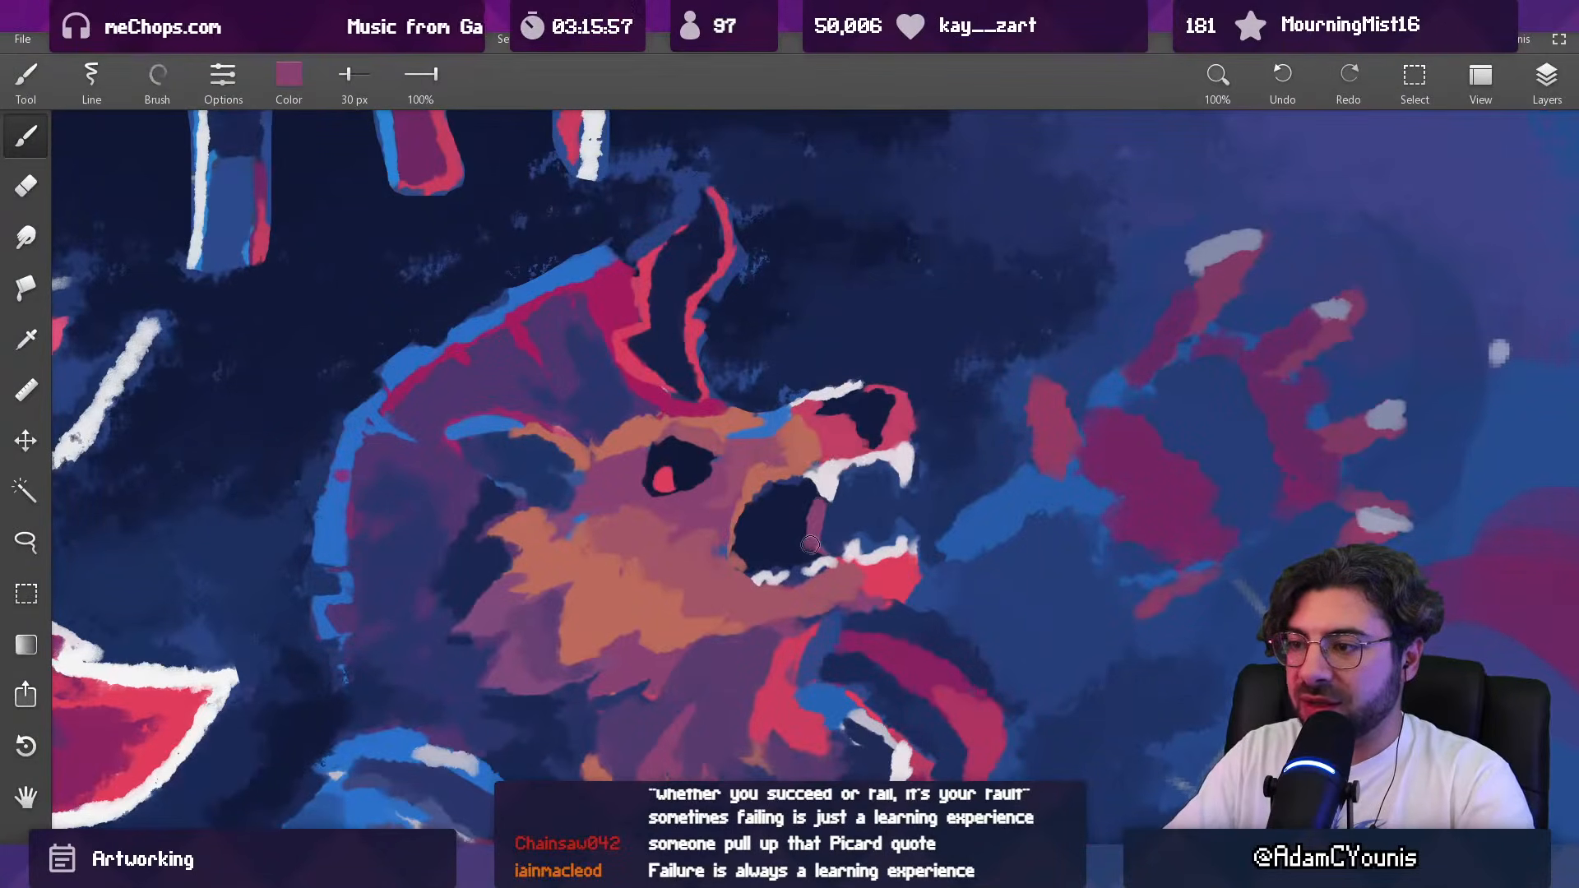
alt+click(813, 547)
alt+click(806, 507)
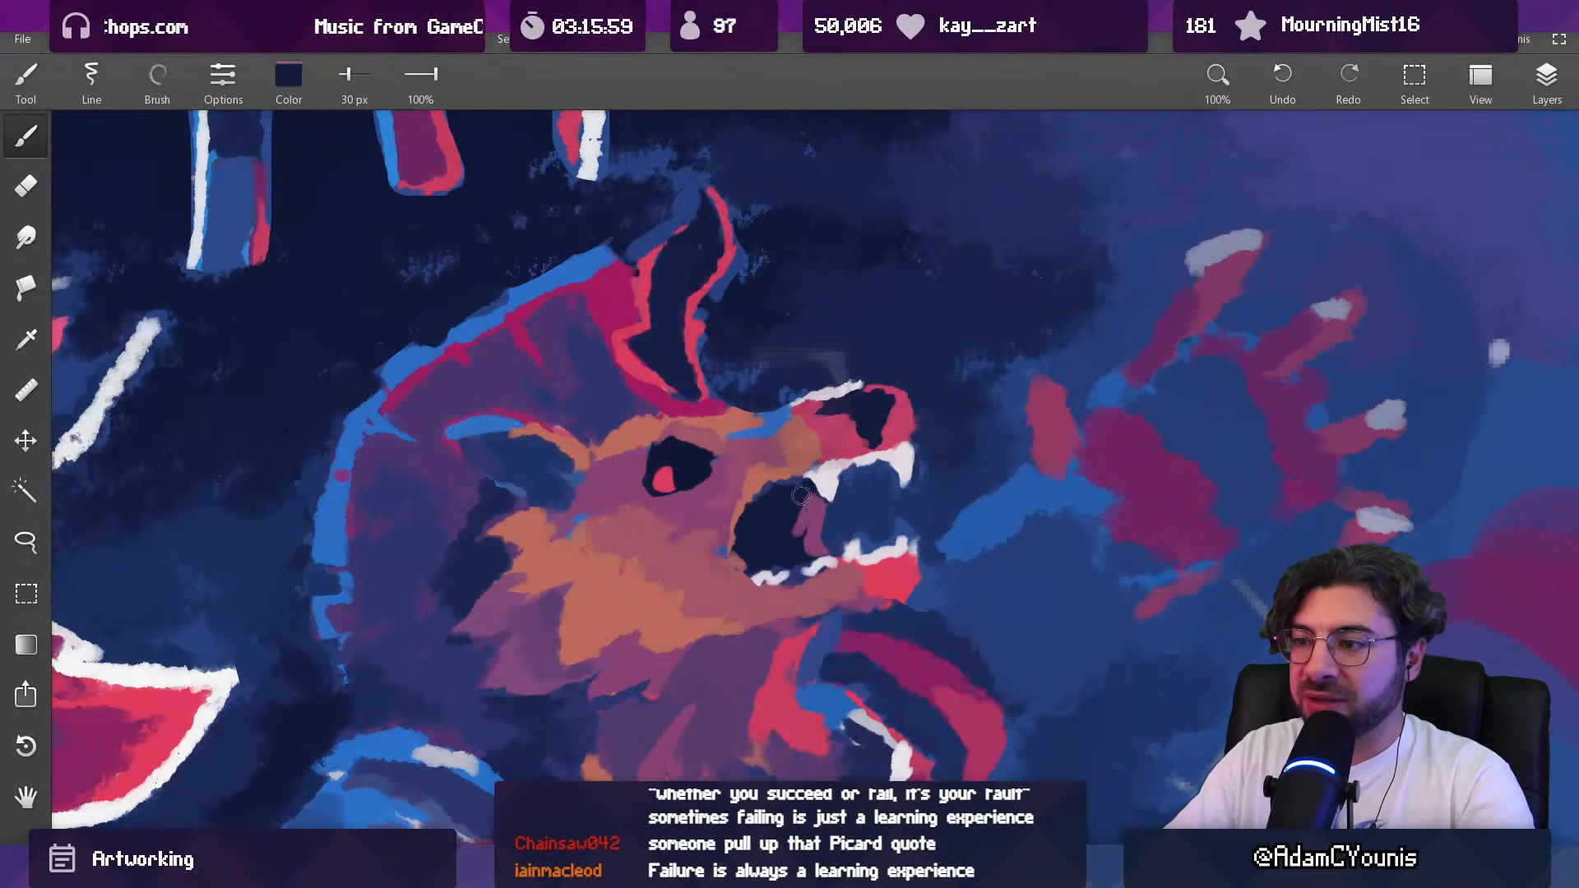
Step: Try a magenta tongue inside the beast's dark mouth with a 40 px brush
alt+click(905, 664)
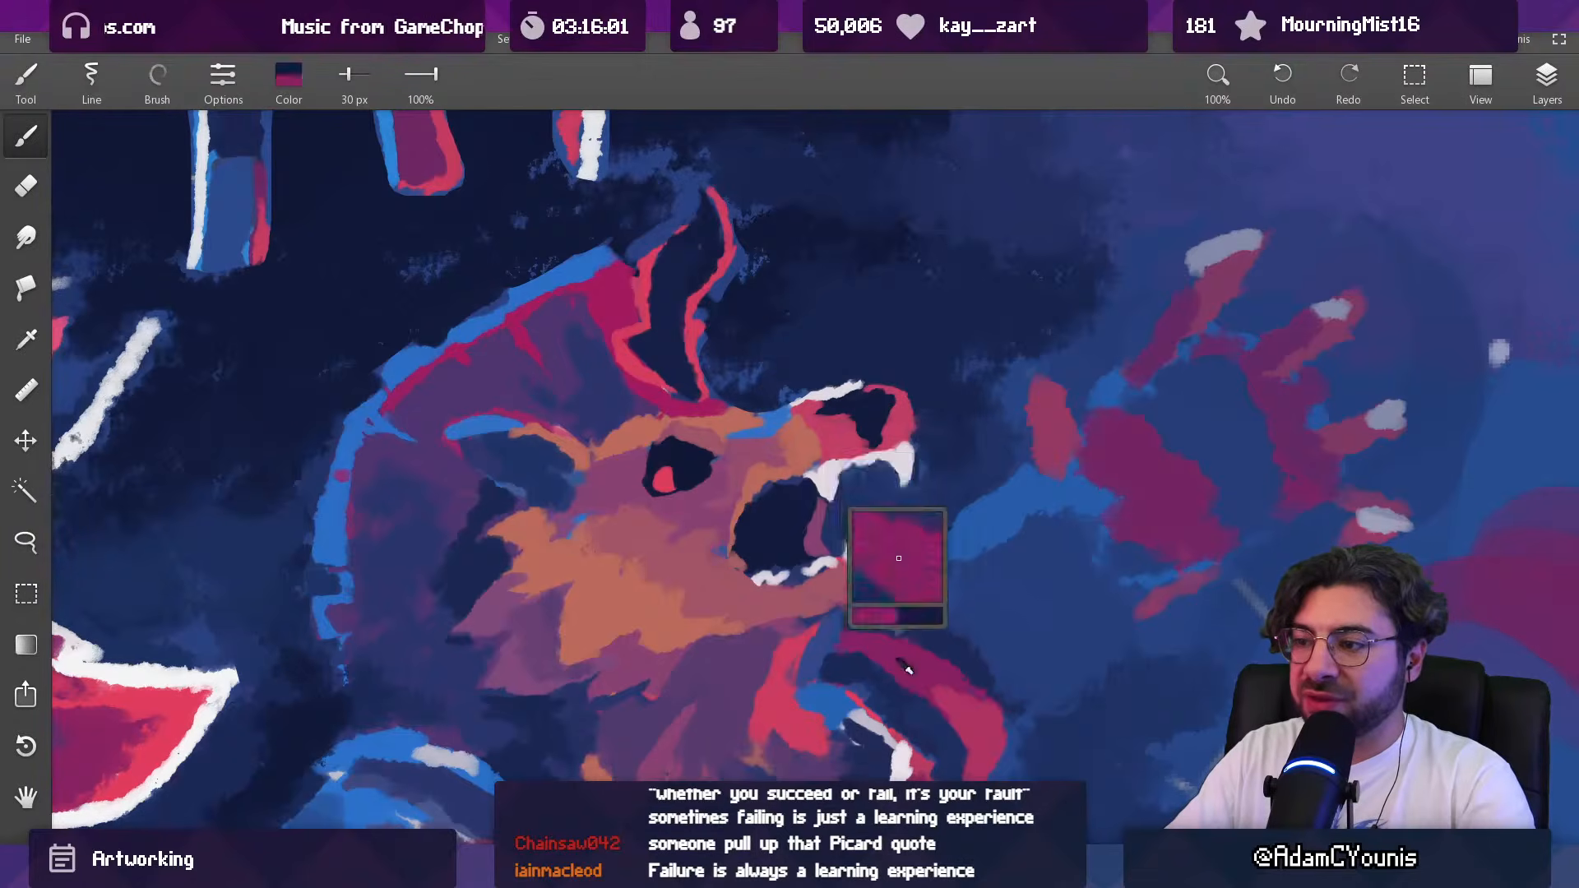
key(bracketright)
drag(758, 551, 769, 541)
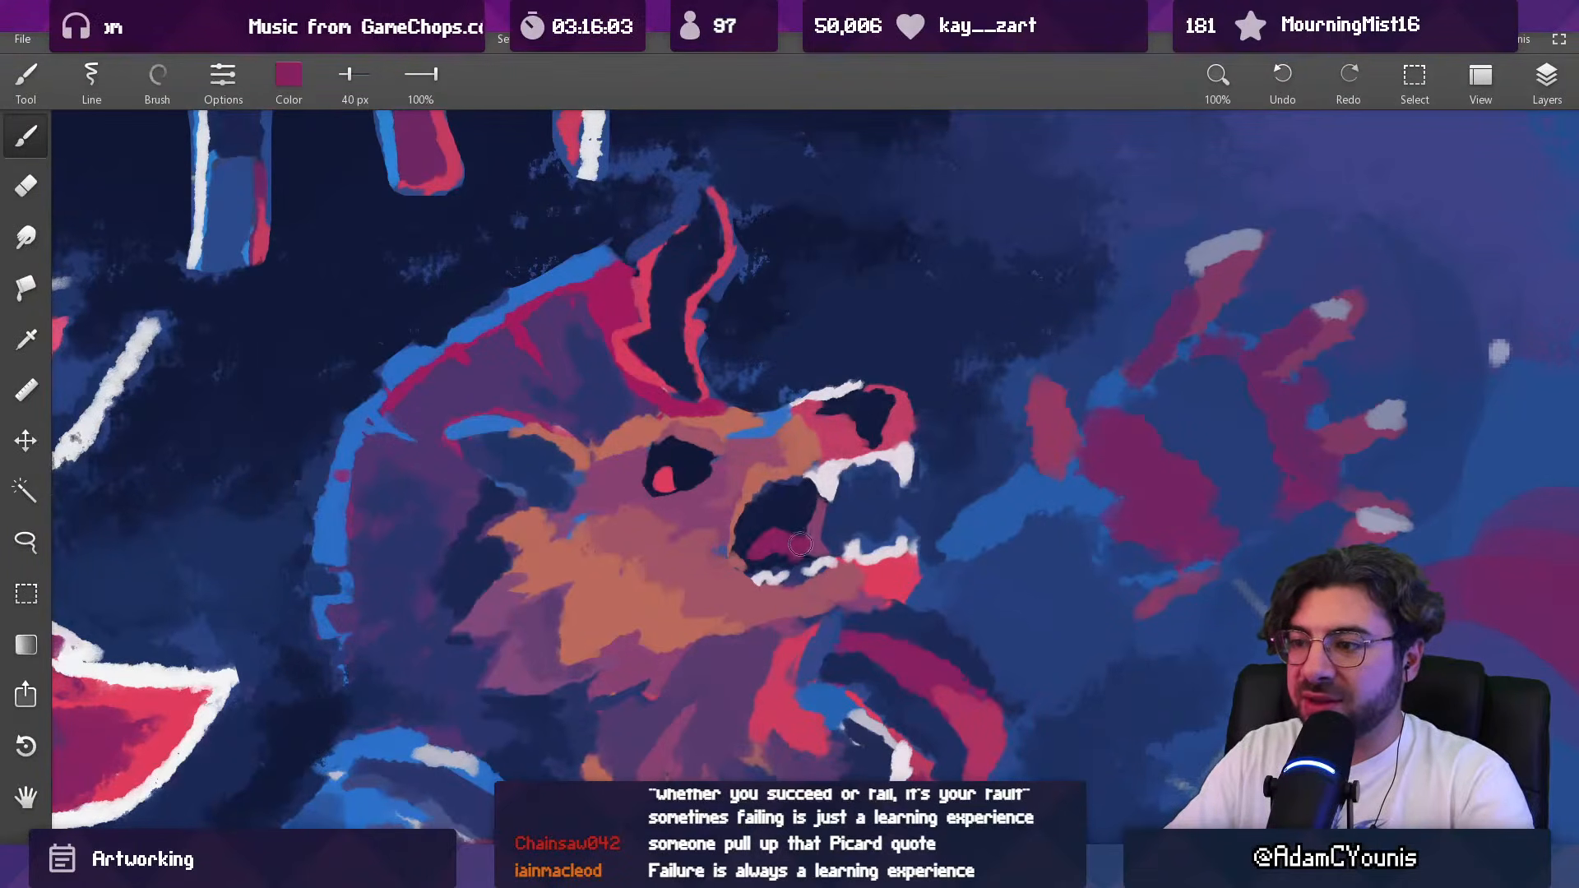
scroll(859, 492, down, 10)
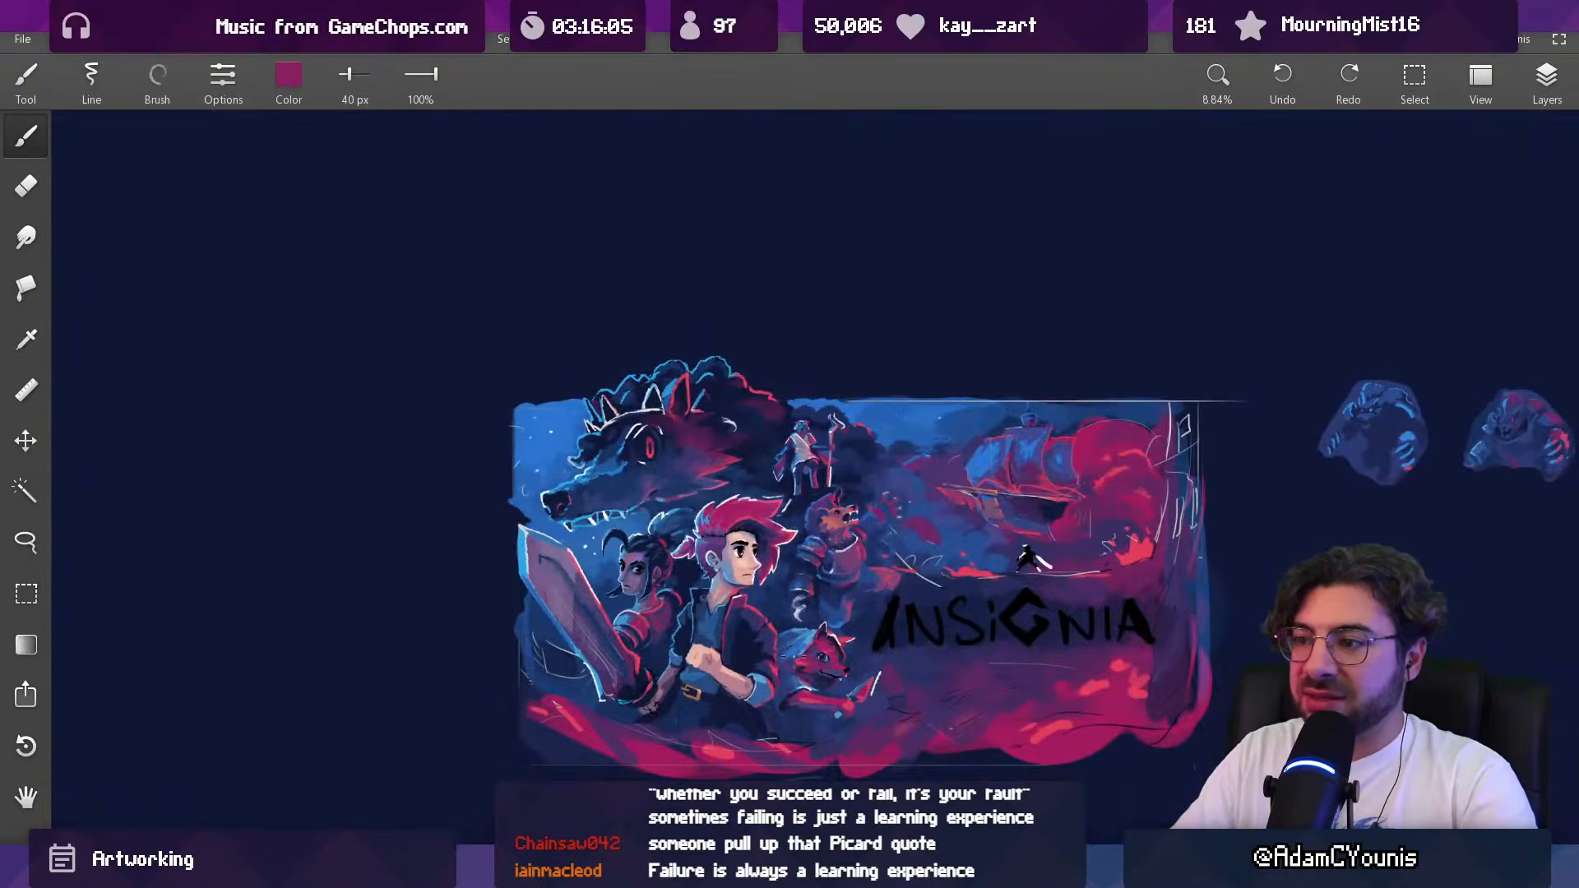
drag(842, 529, 867, 379)
Step: Add small off-white upper teeth behind the fang with a 19 px brush and separate them in navy at 11 px
alt+click(854, 435)
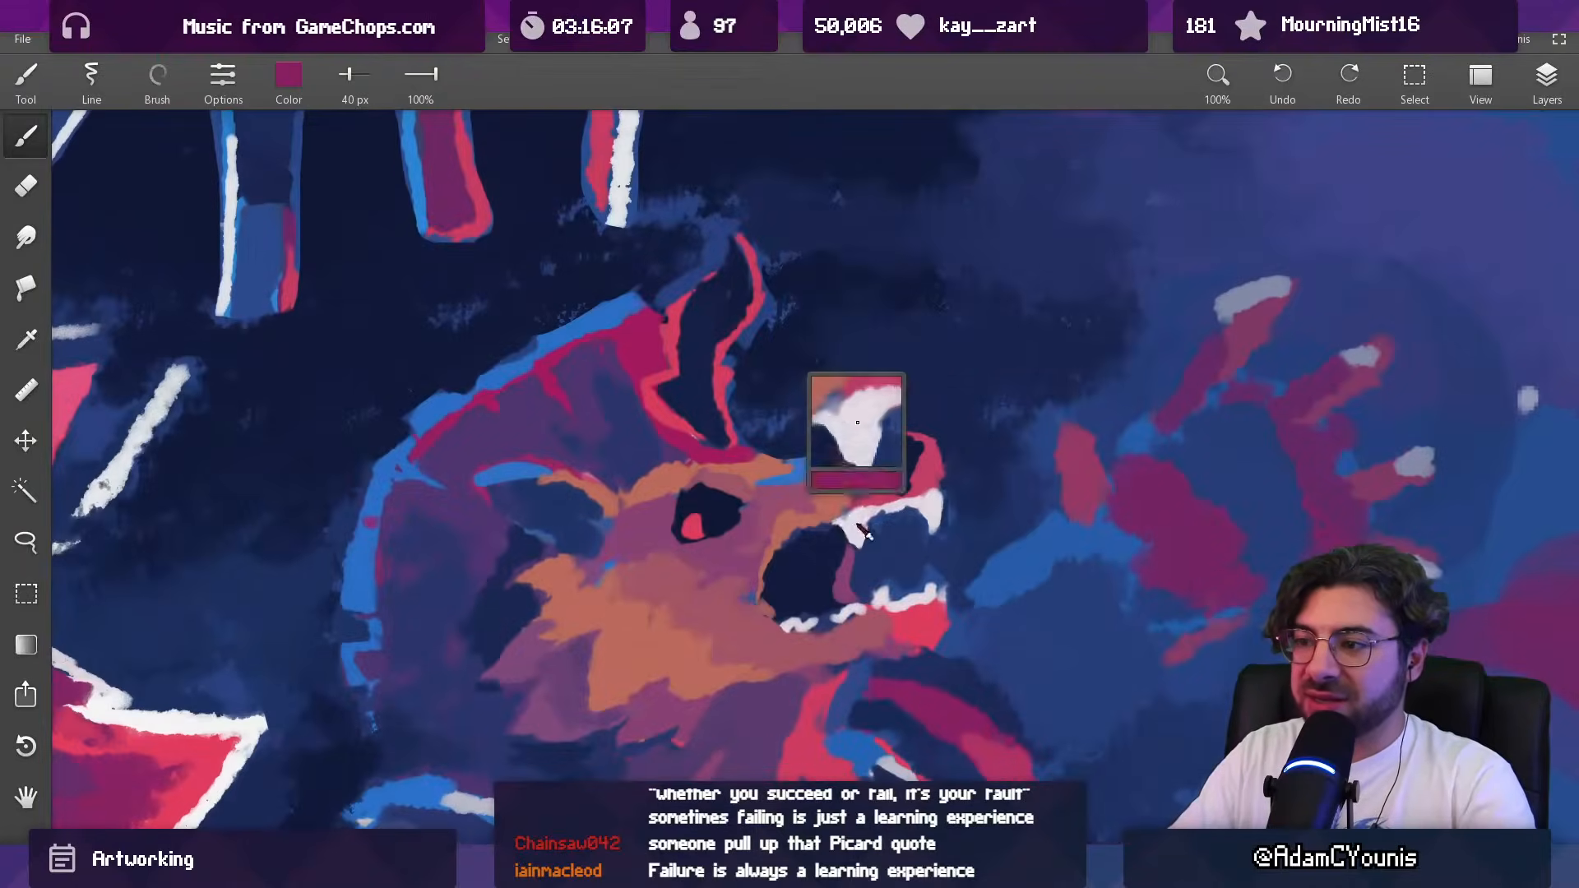
drag(809, 537, 796, 533)
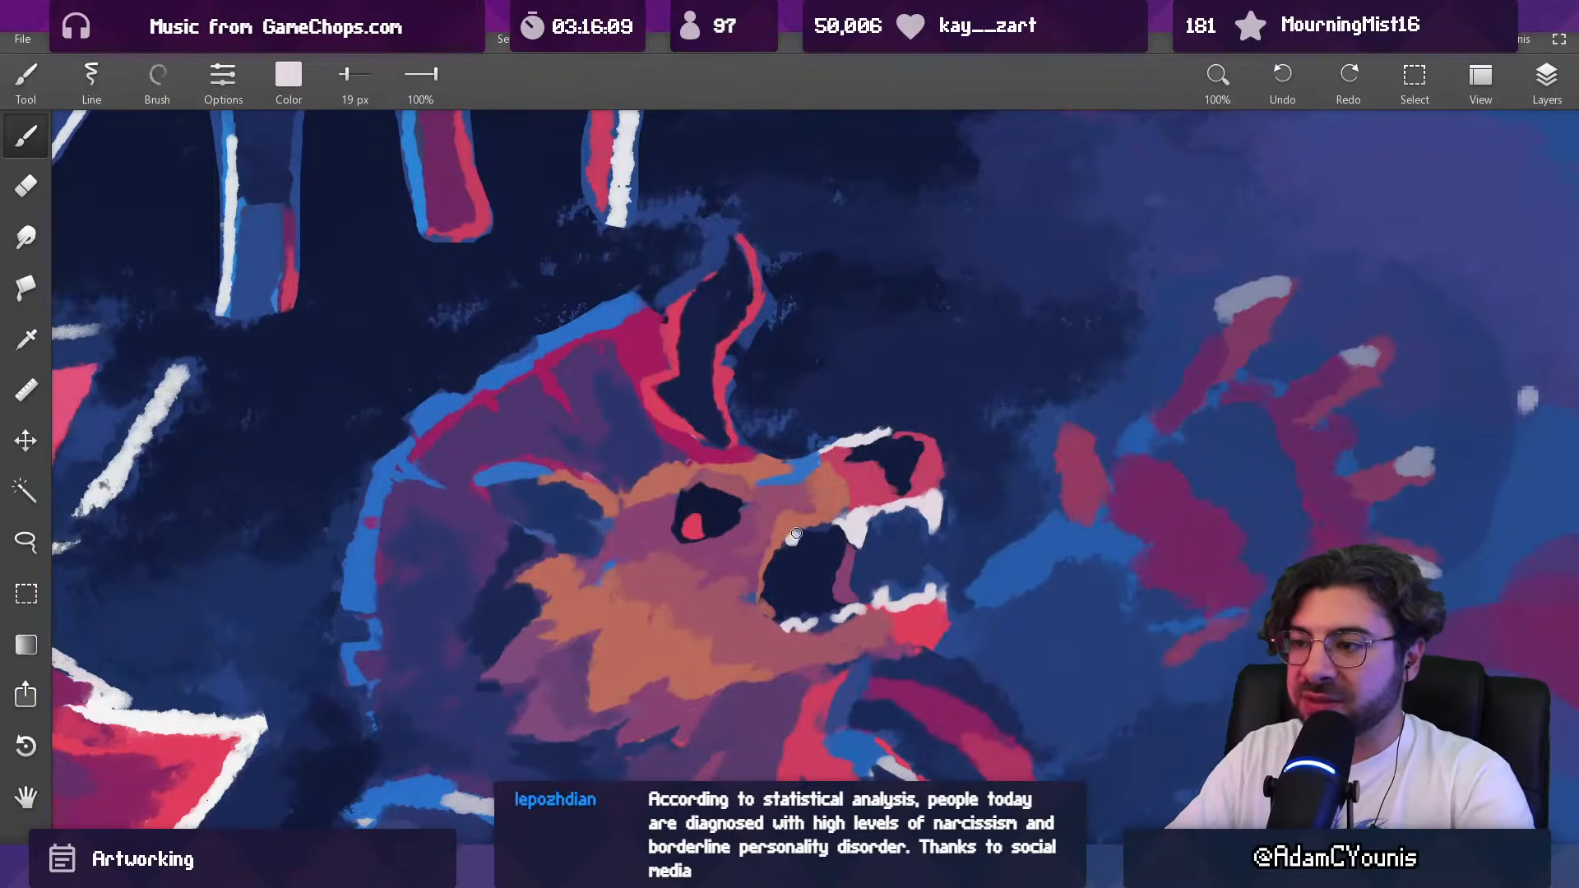
alt+click(803, 545)
drag(808, 529, 801, 529)
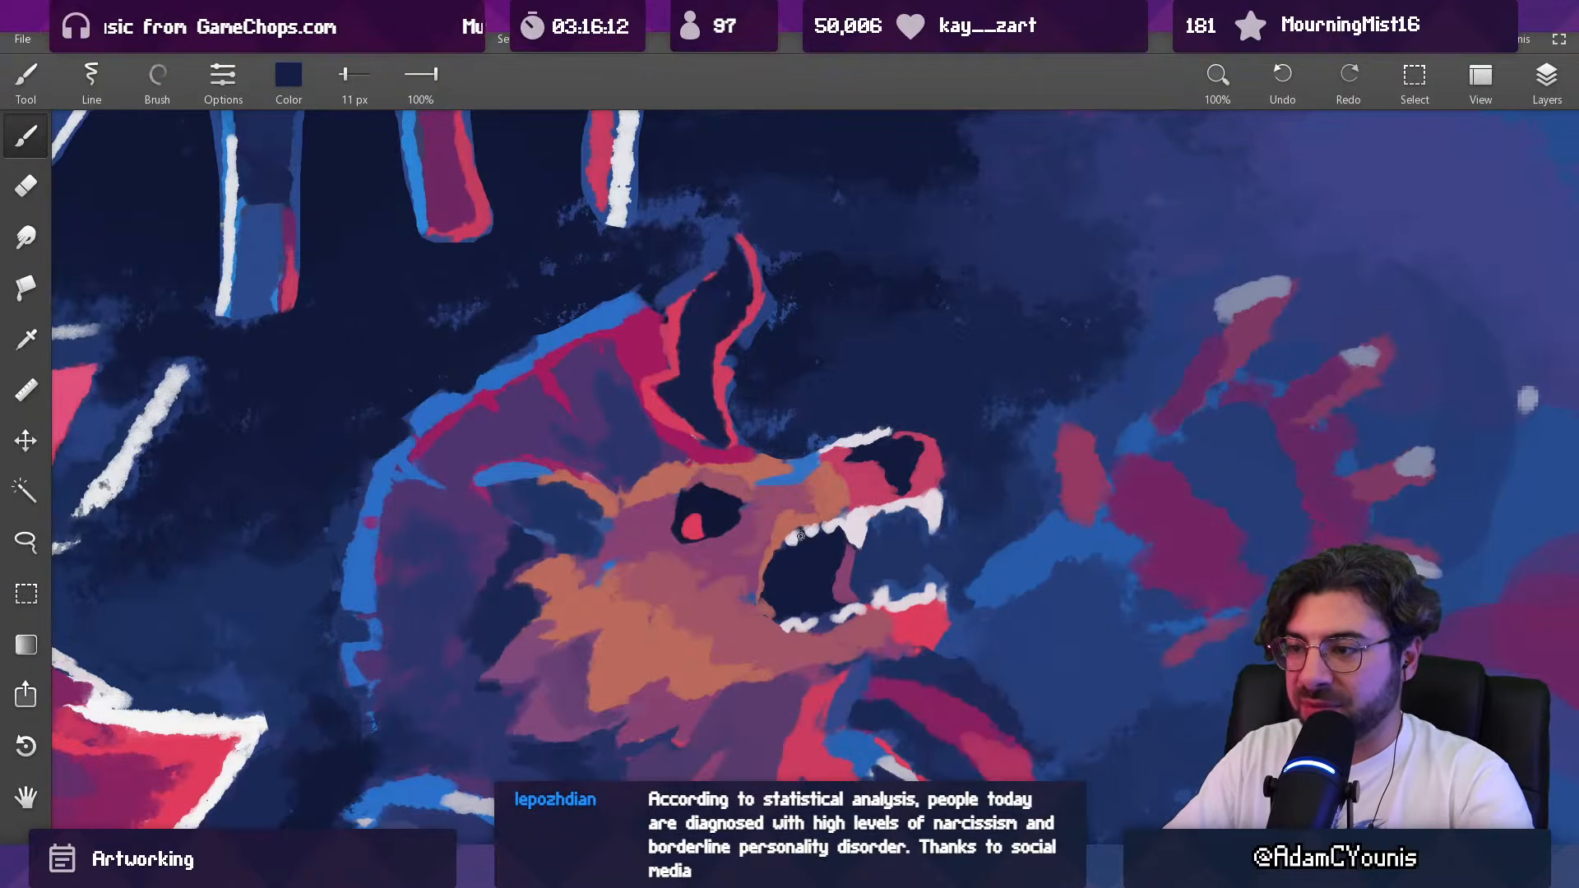
alt+click(817, 528)
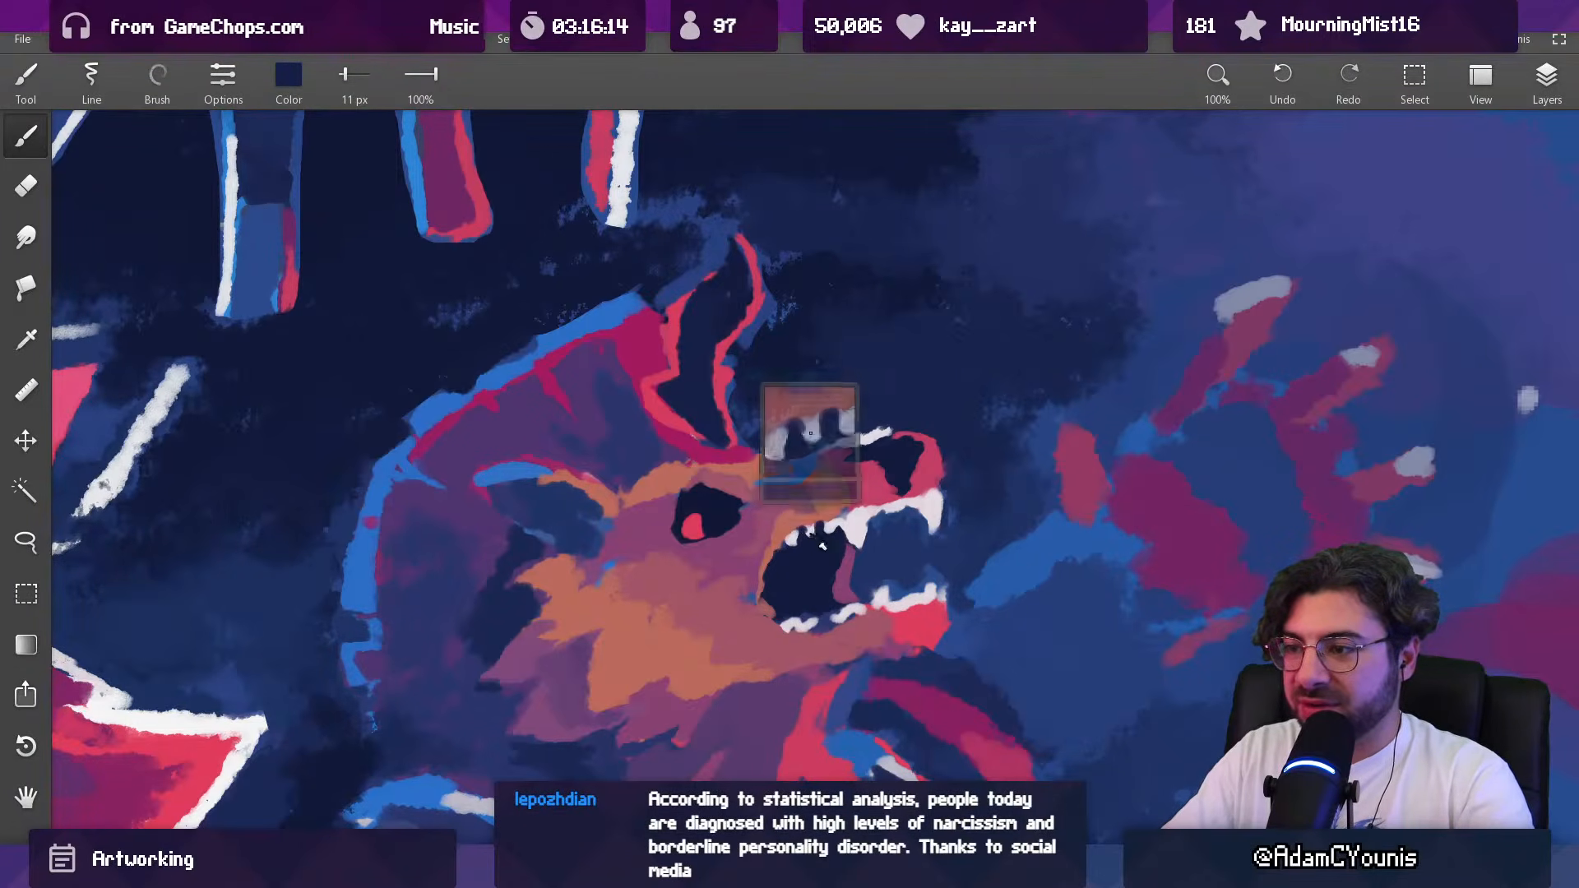
alt+click(807, 528)
alt+click(835, 553)
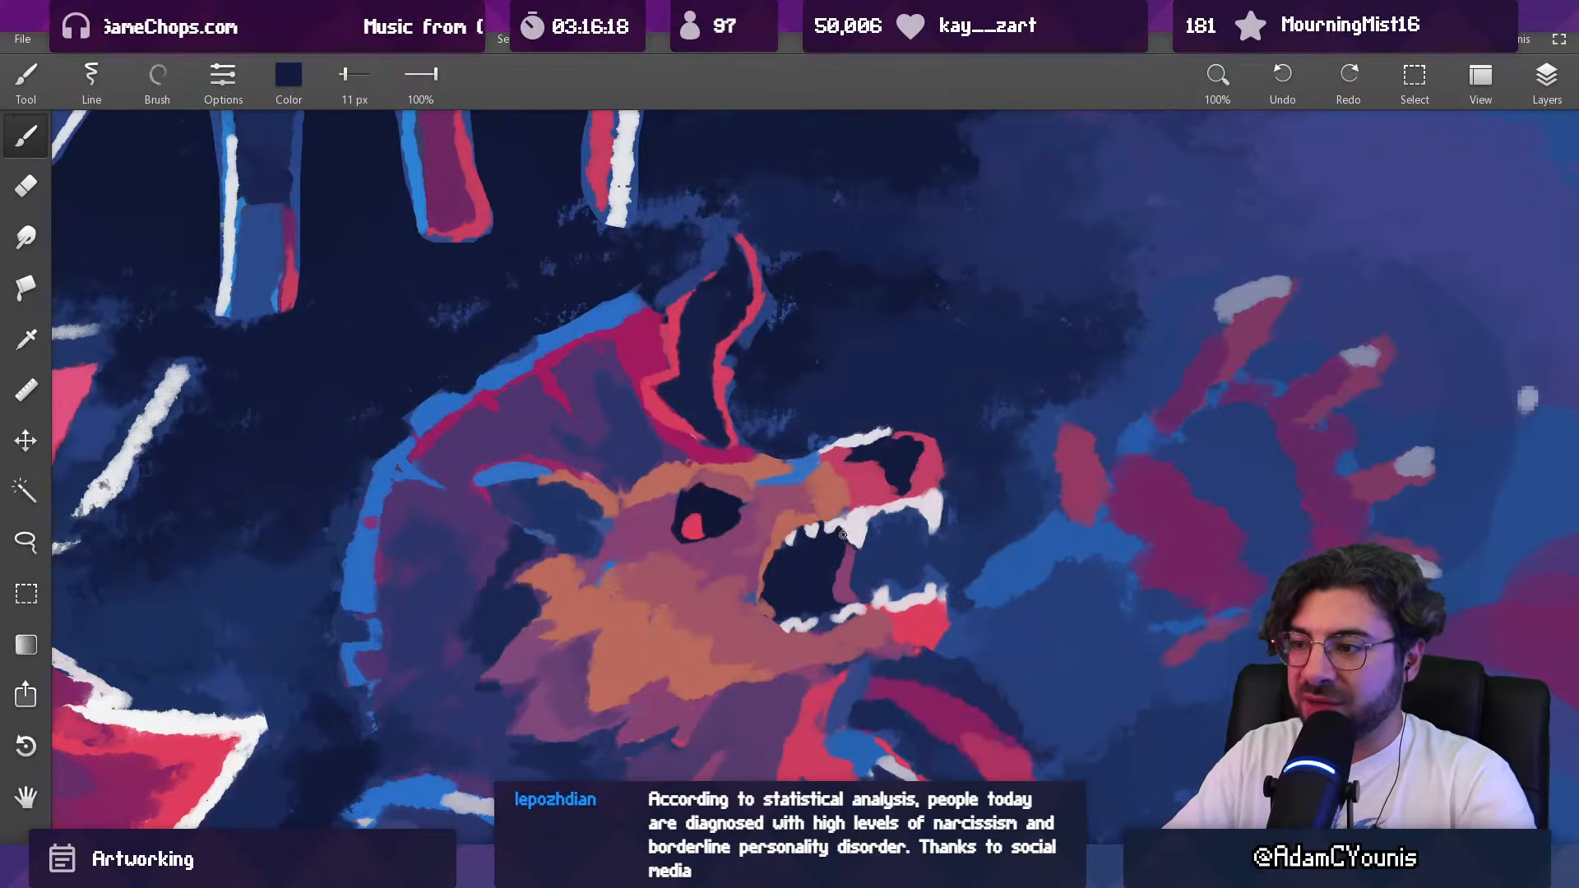
Step: Refine the rearmost upper teeth in sampled navy and pale pink with an 11 px brush
scroll(827, 538, down, 5)
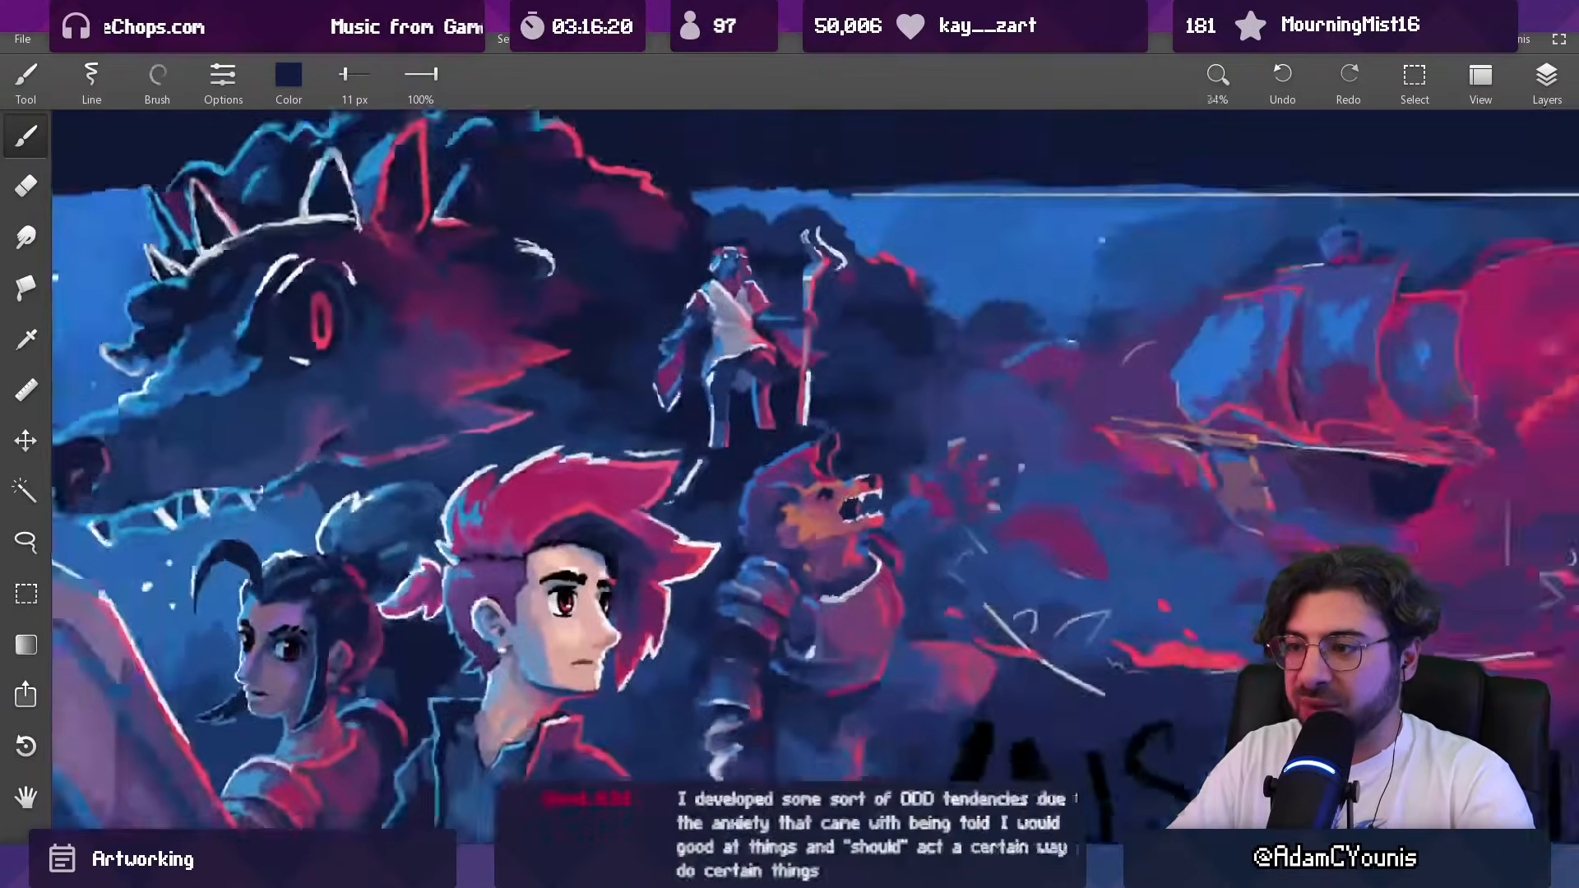
scroll(865, 518, up, 5)
alt+click(823, 505)
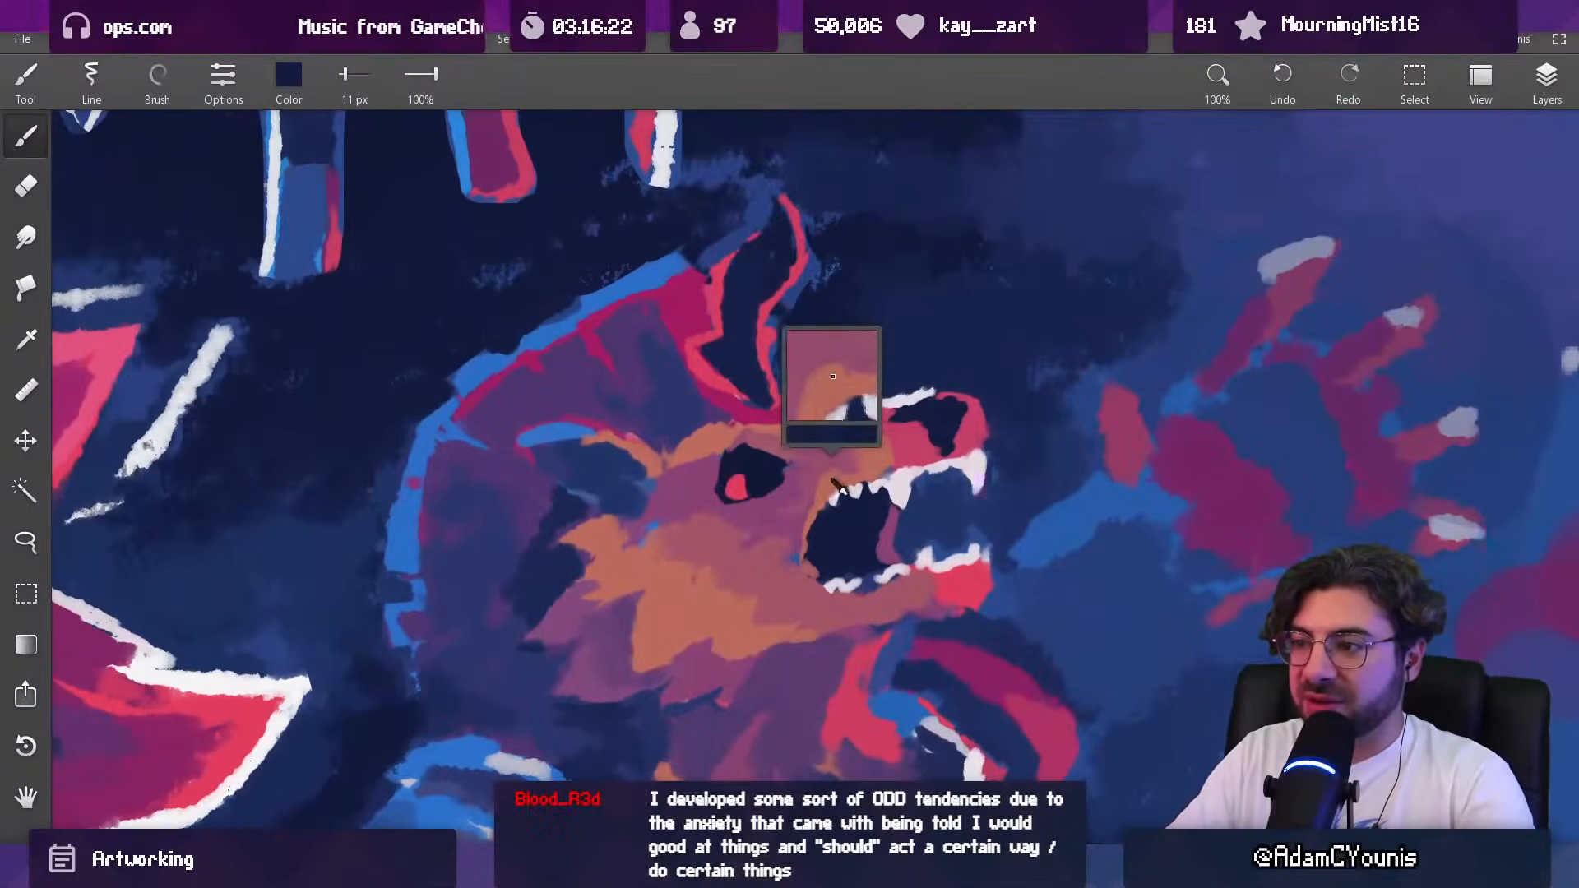
alt+click(828, 497)
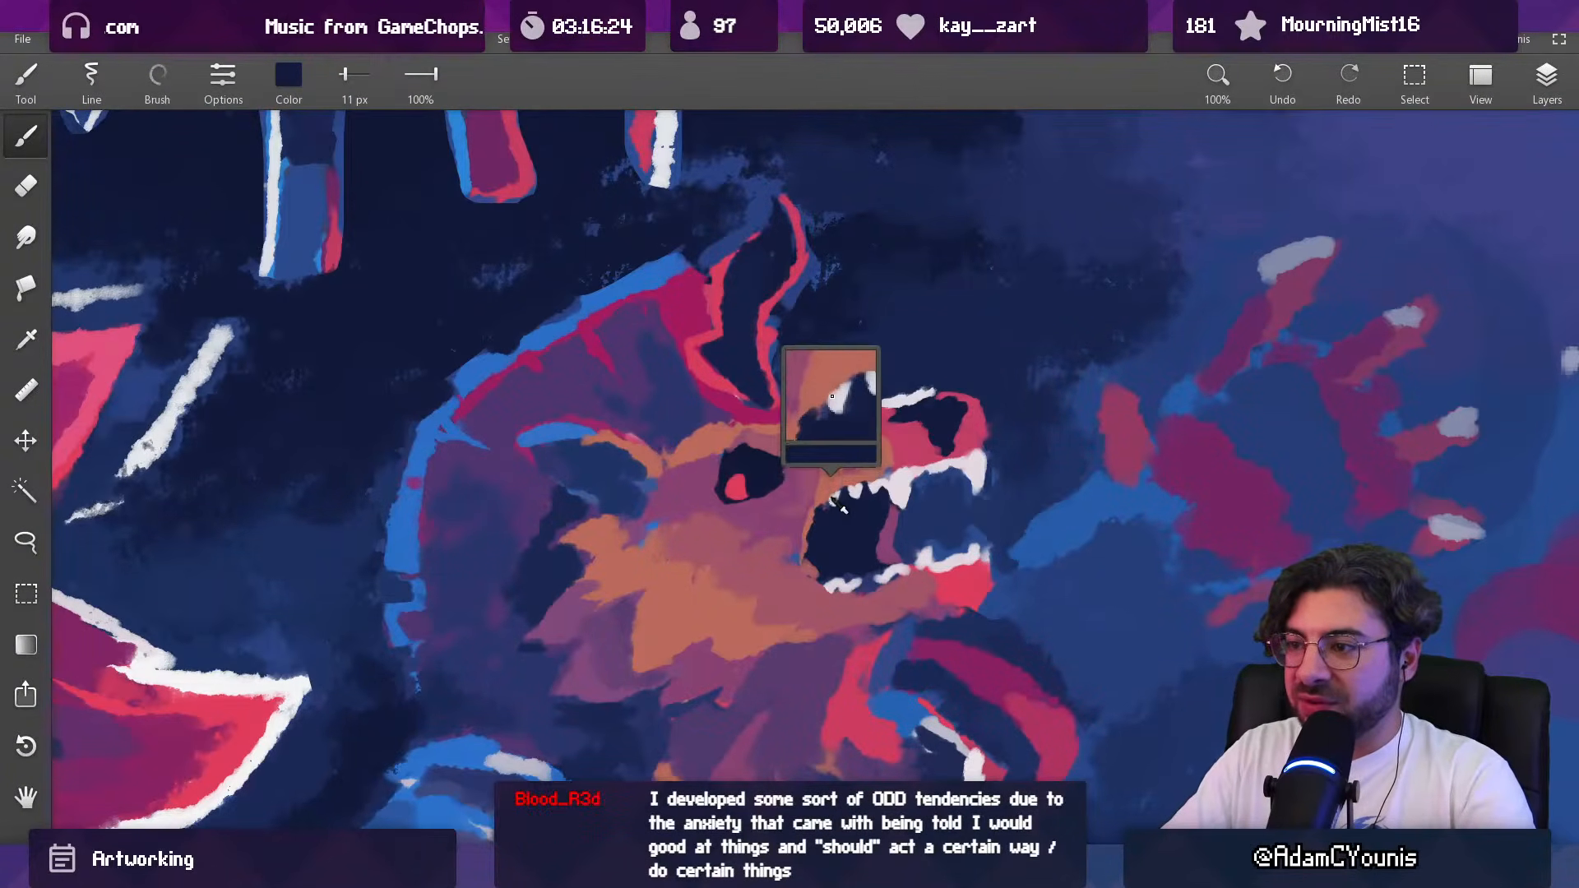
alt+click(820, 514)
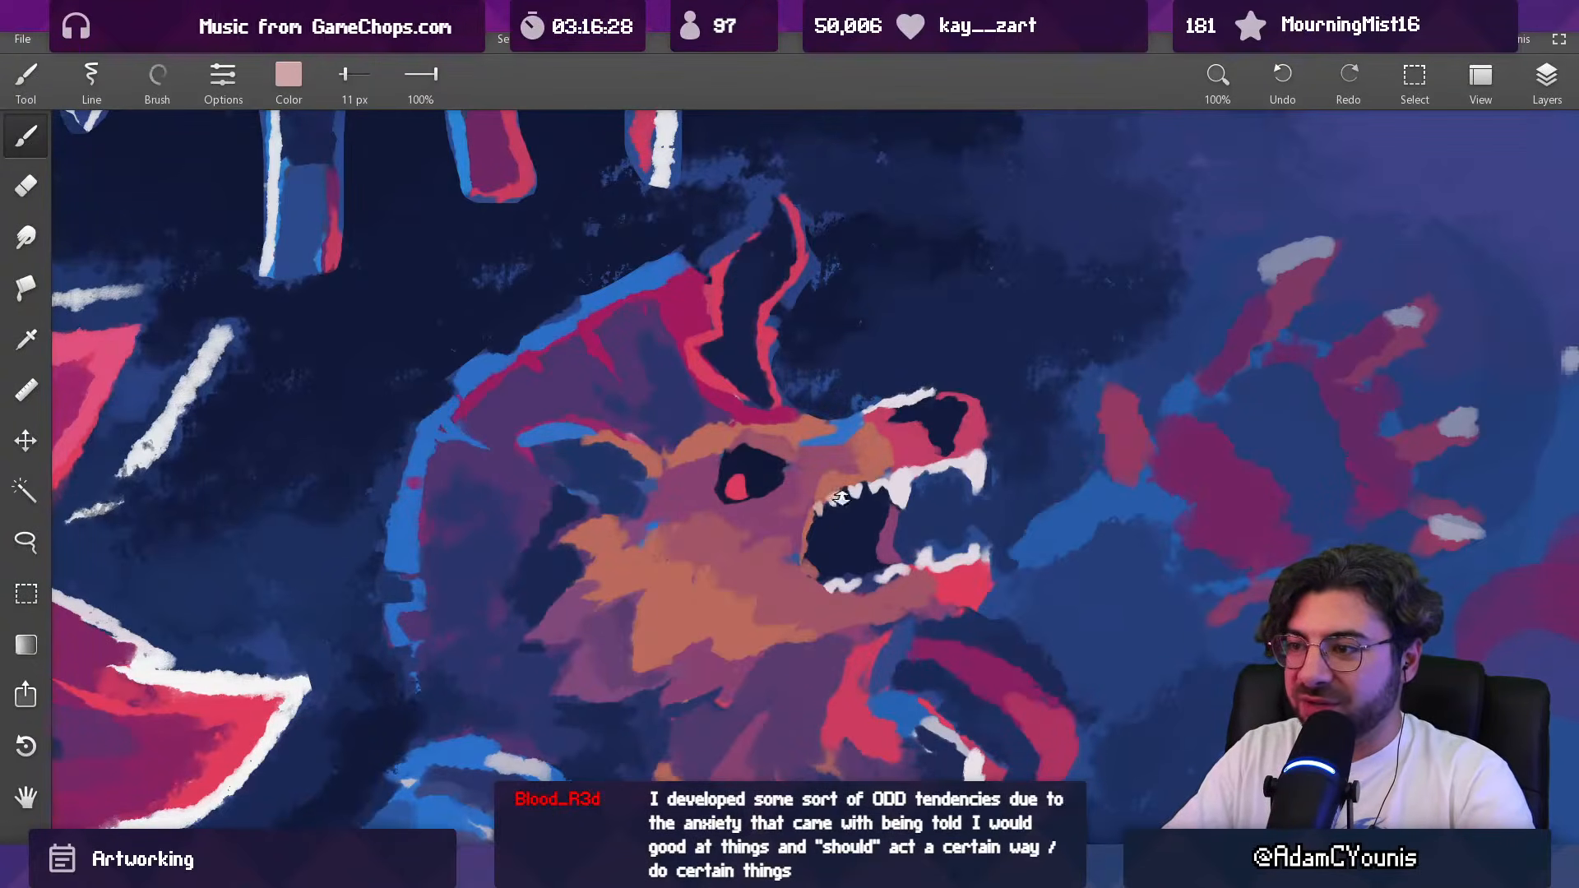
Step: Touch up the gum line around the rear upper teeth in sampled salmon with a 15 px brush
scroll(839, 496, down, 5)
scroll(830, 348, up, 3)
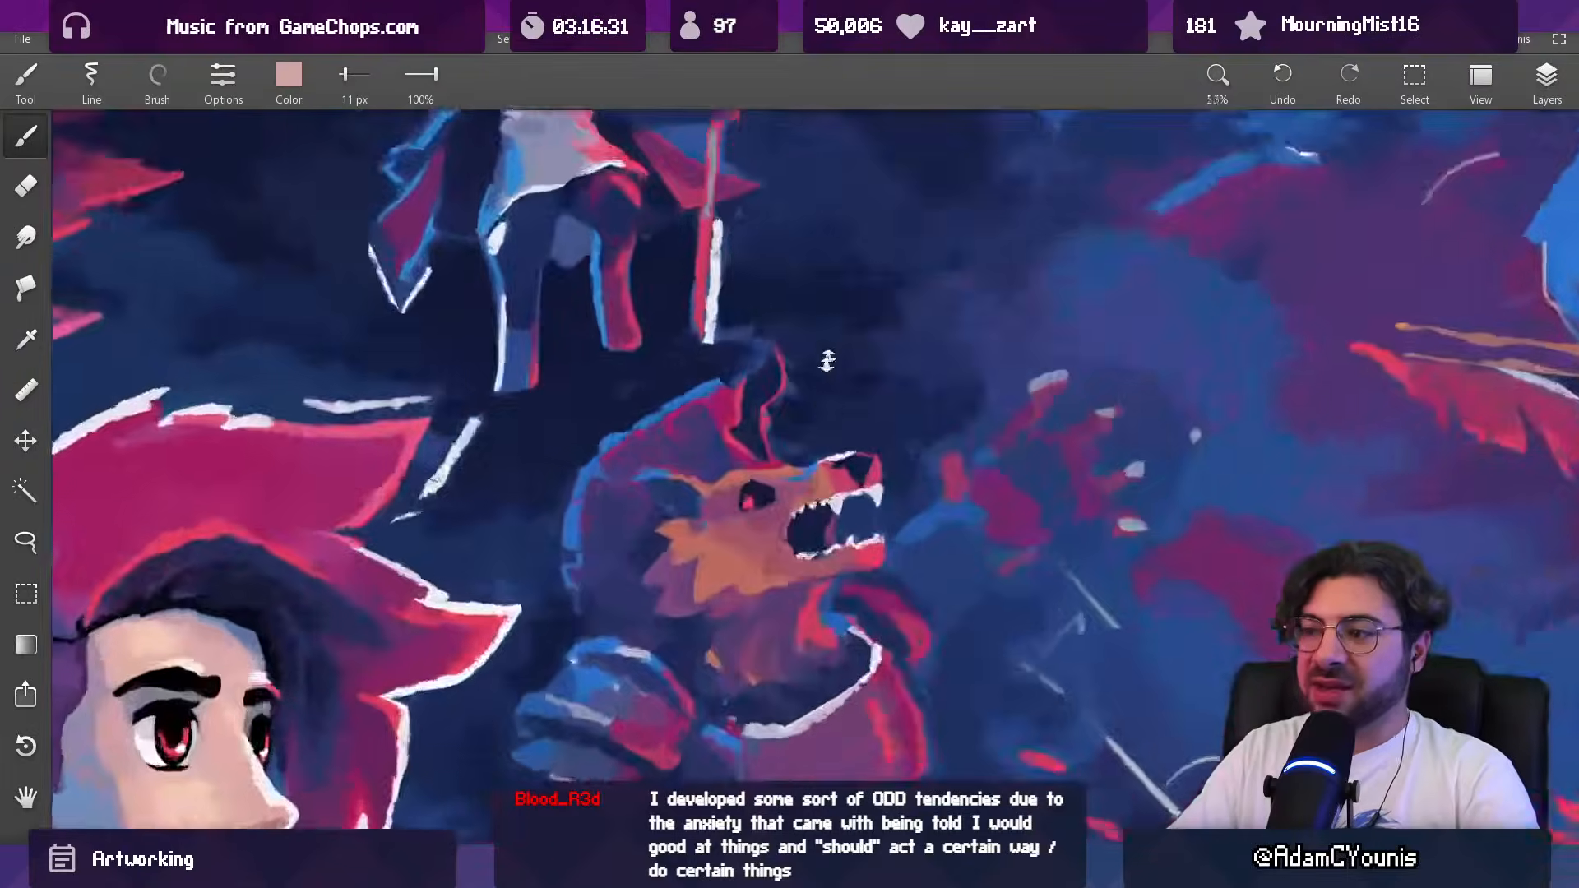
scroll(829, 349, up, 2)
alt+click(787, 491)
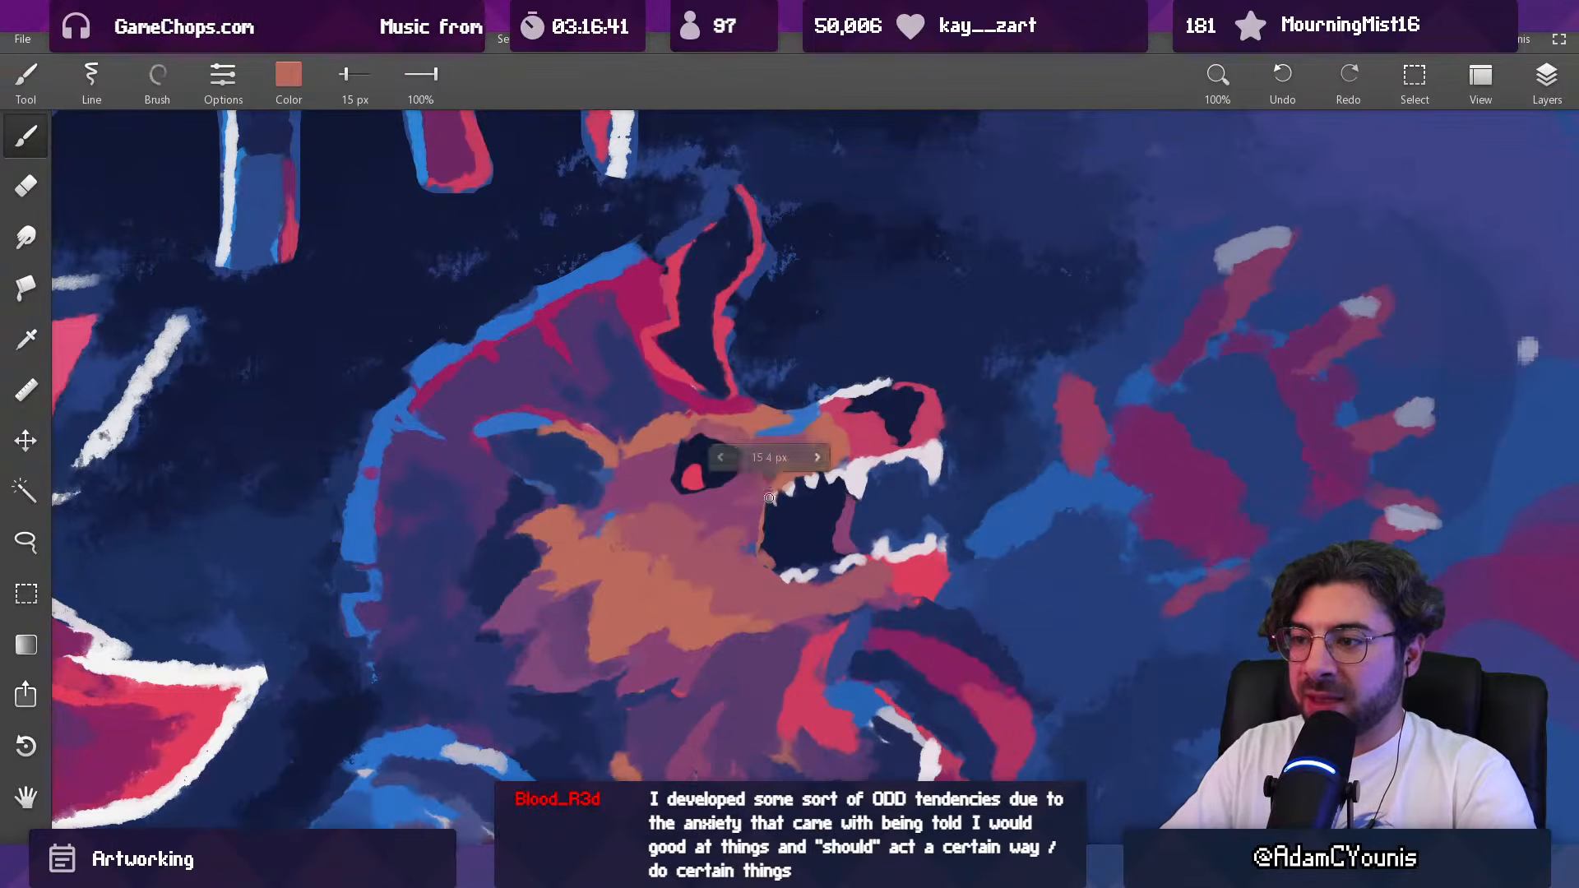
mouse_move(814, 470)
mouse_down()
mouse_move(838, 268)
mouse_move(864, 367)
mouse_move(831, 440)
mouse_up()
Step: Rework the back corner of the beast's mouth in sampled purple-pink and navy with a 23 to 24 px brush
alt+click(800, 442)
key(])
key(])
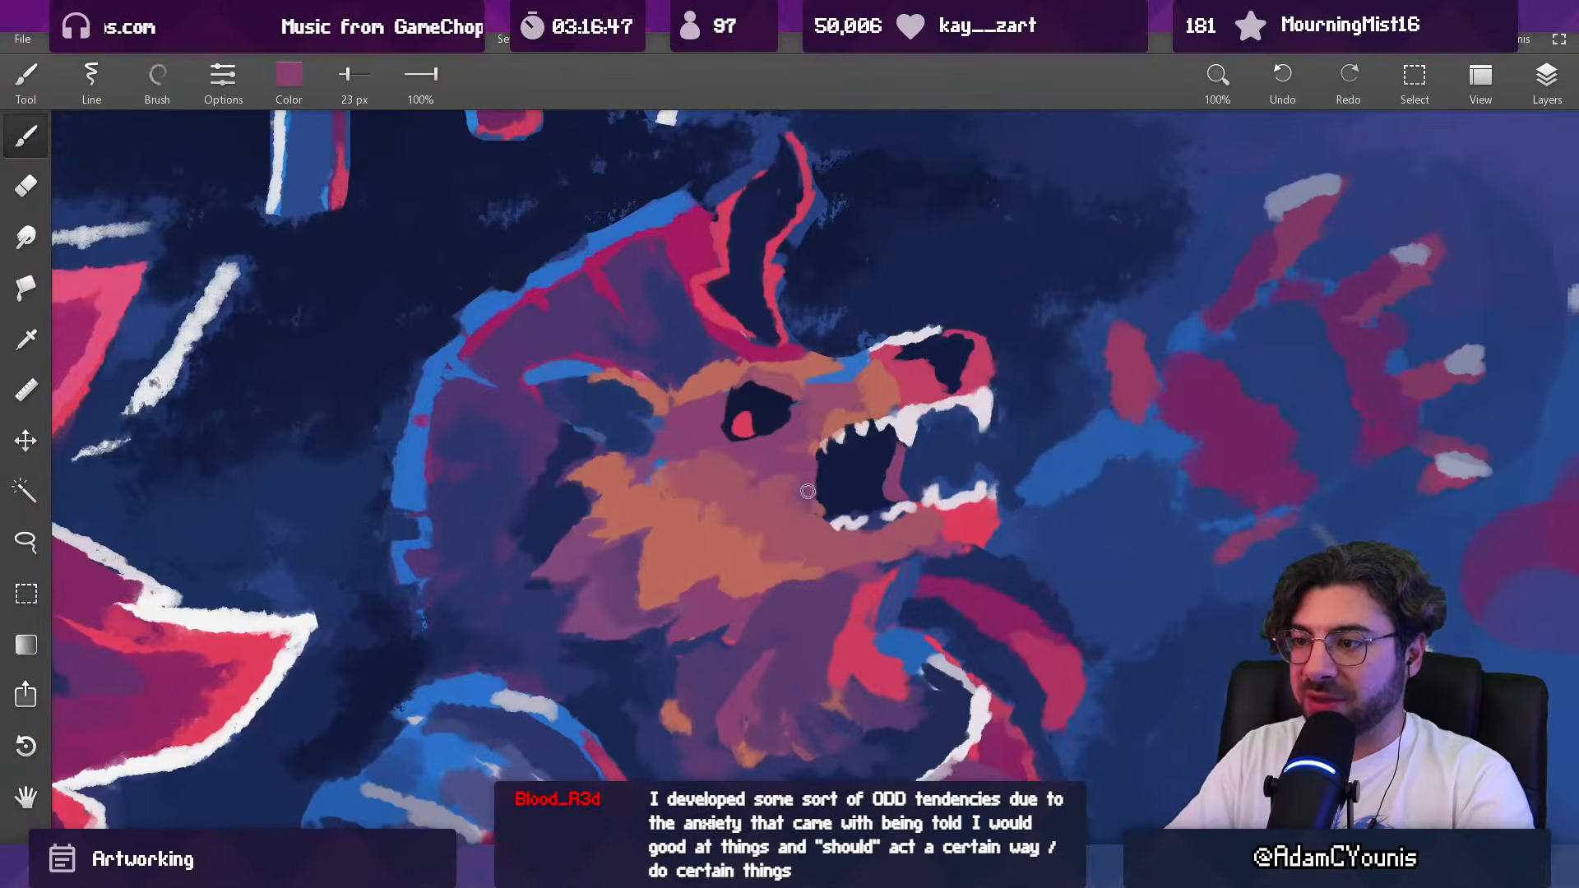
drag(802, 491, 829, 485)
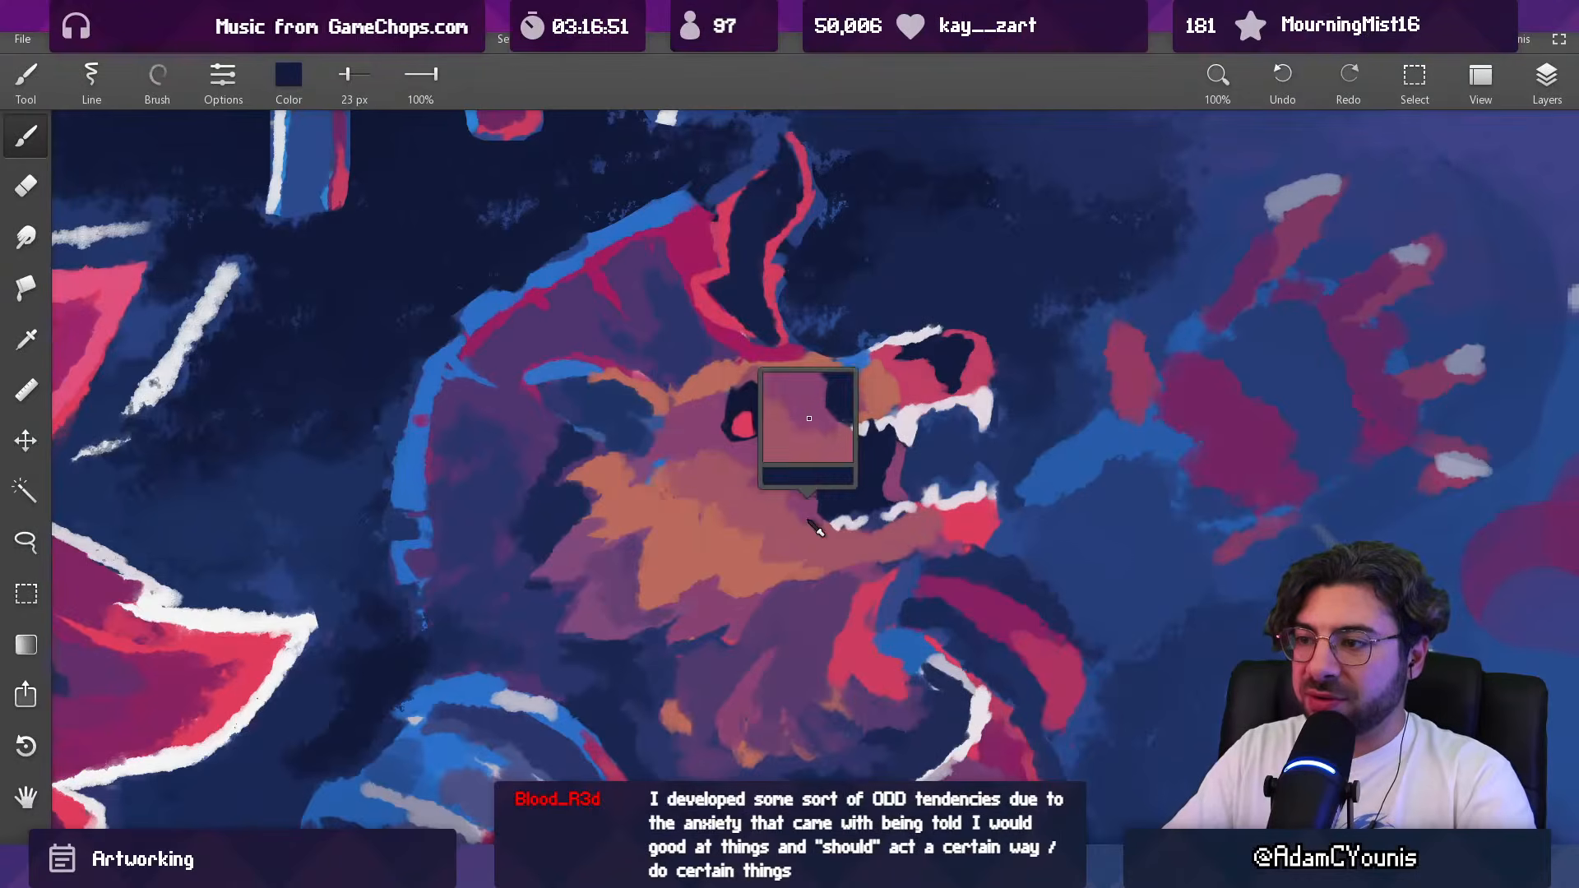
alt+click(782, 508)
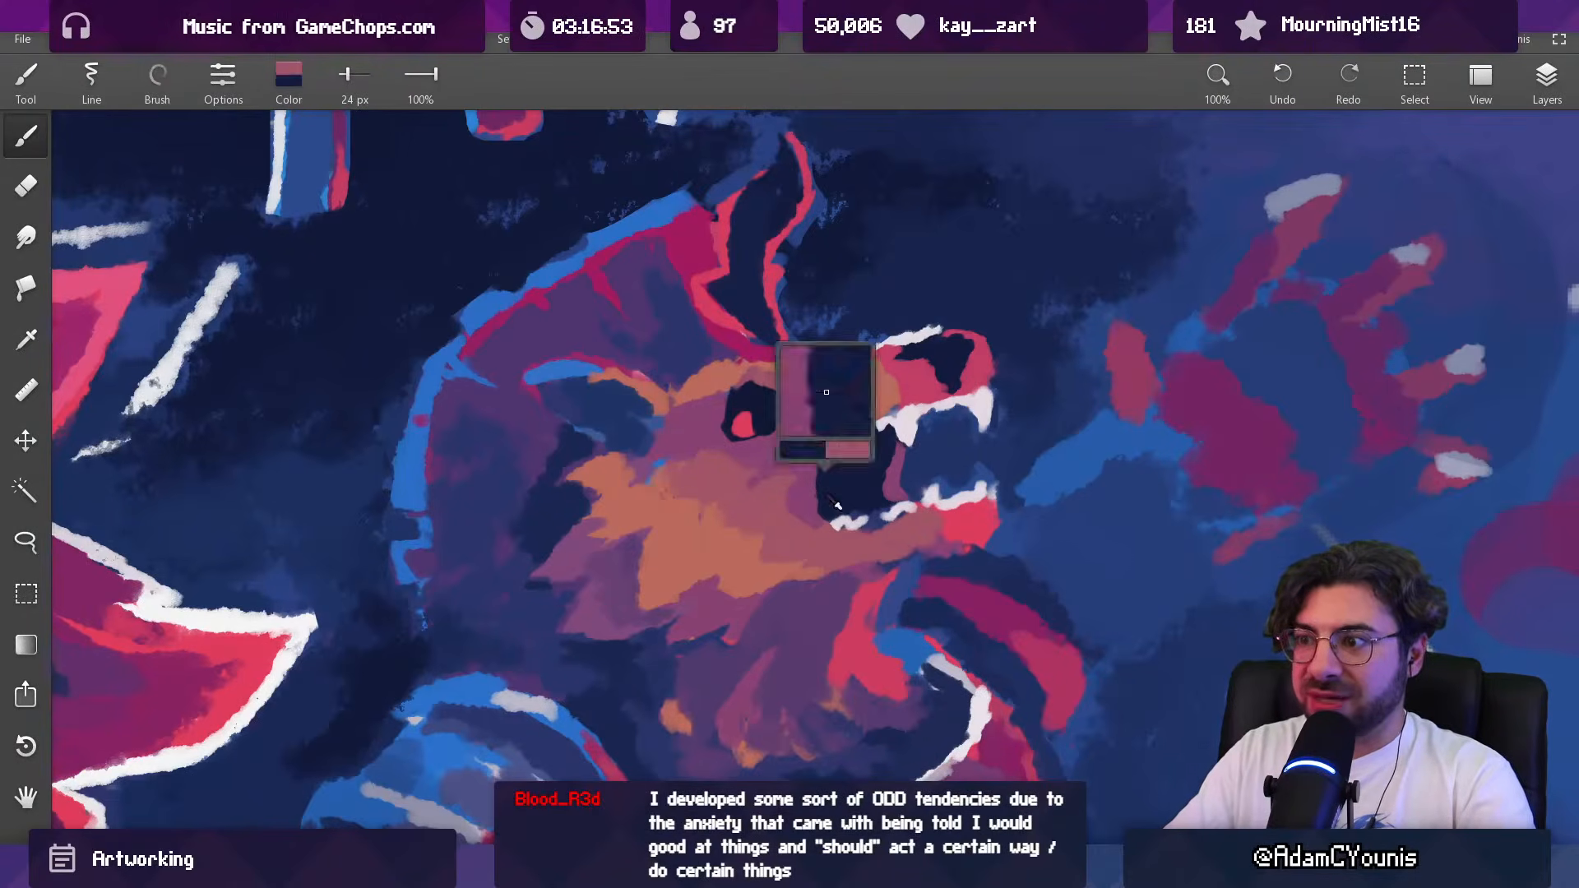
scroll(825, 485, down, 3)
scroll(823, 477, up, 3)
Step: Blend the muzzle between the eye and the rear upper teeth in muted pink with a 24 px brush
alt+click(813, 463)
alt+click(826, 427)
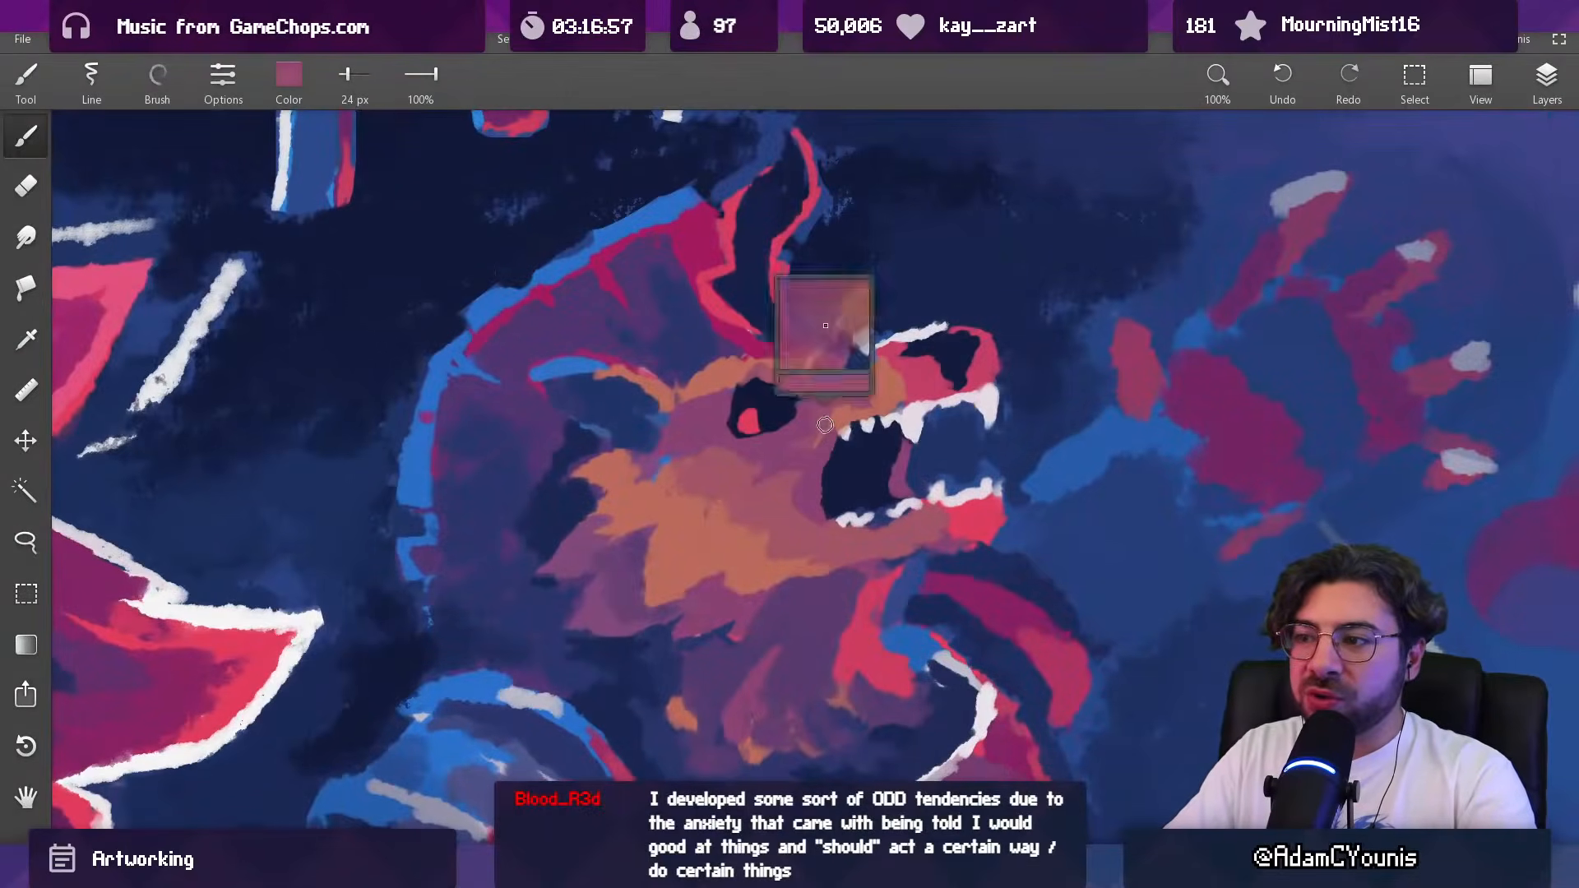
alt+click(847, 427)
alt+click(834, 432)
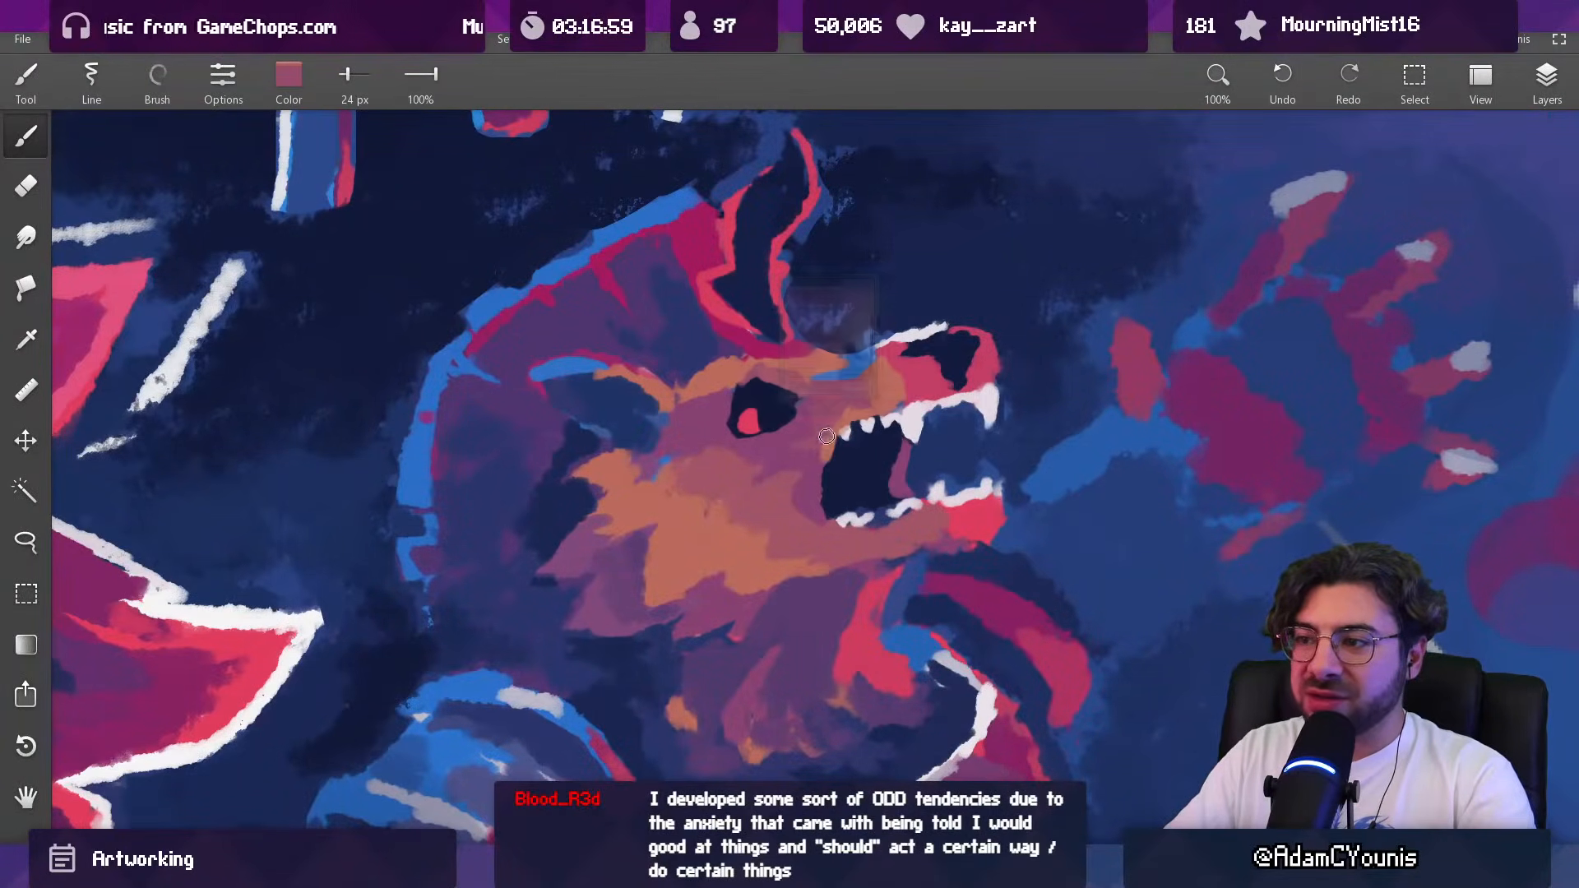
drag(887, 398, 869, 470)
scroll(869, 470, up, 5)
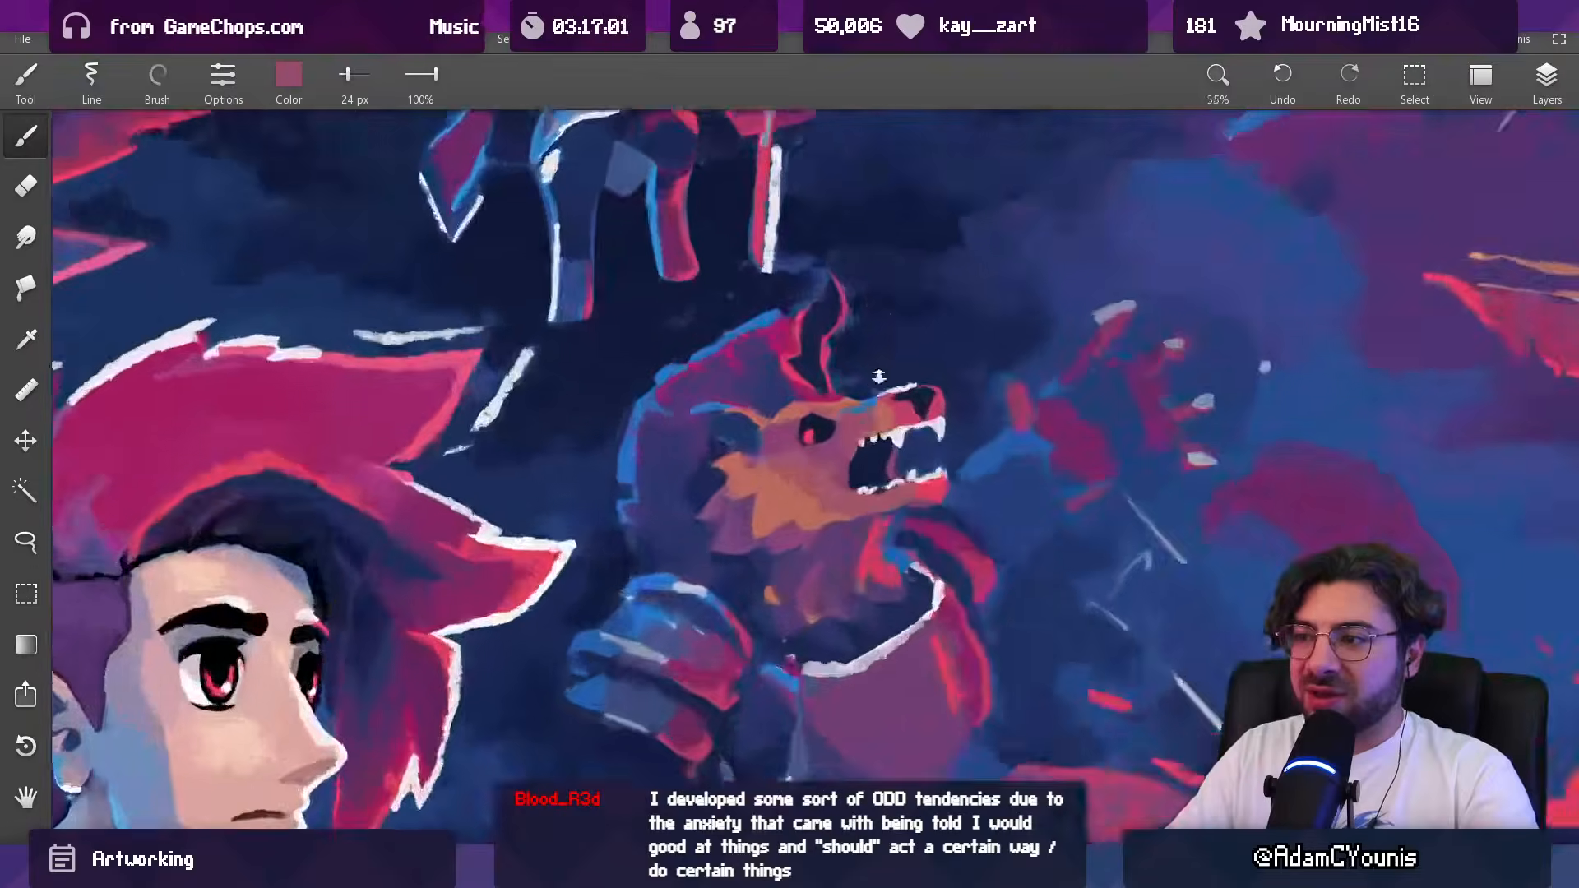
Step: Refine the lip edge beside the rearmost upper teeth in sampled salmon and purple-pink with a 19 px brush
alt+click(859, 461)
key(bracketleft)
key(bracketleft)
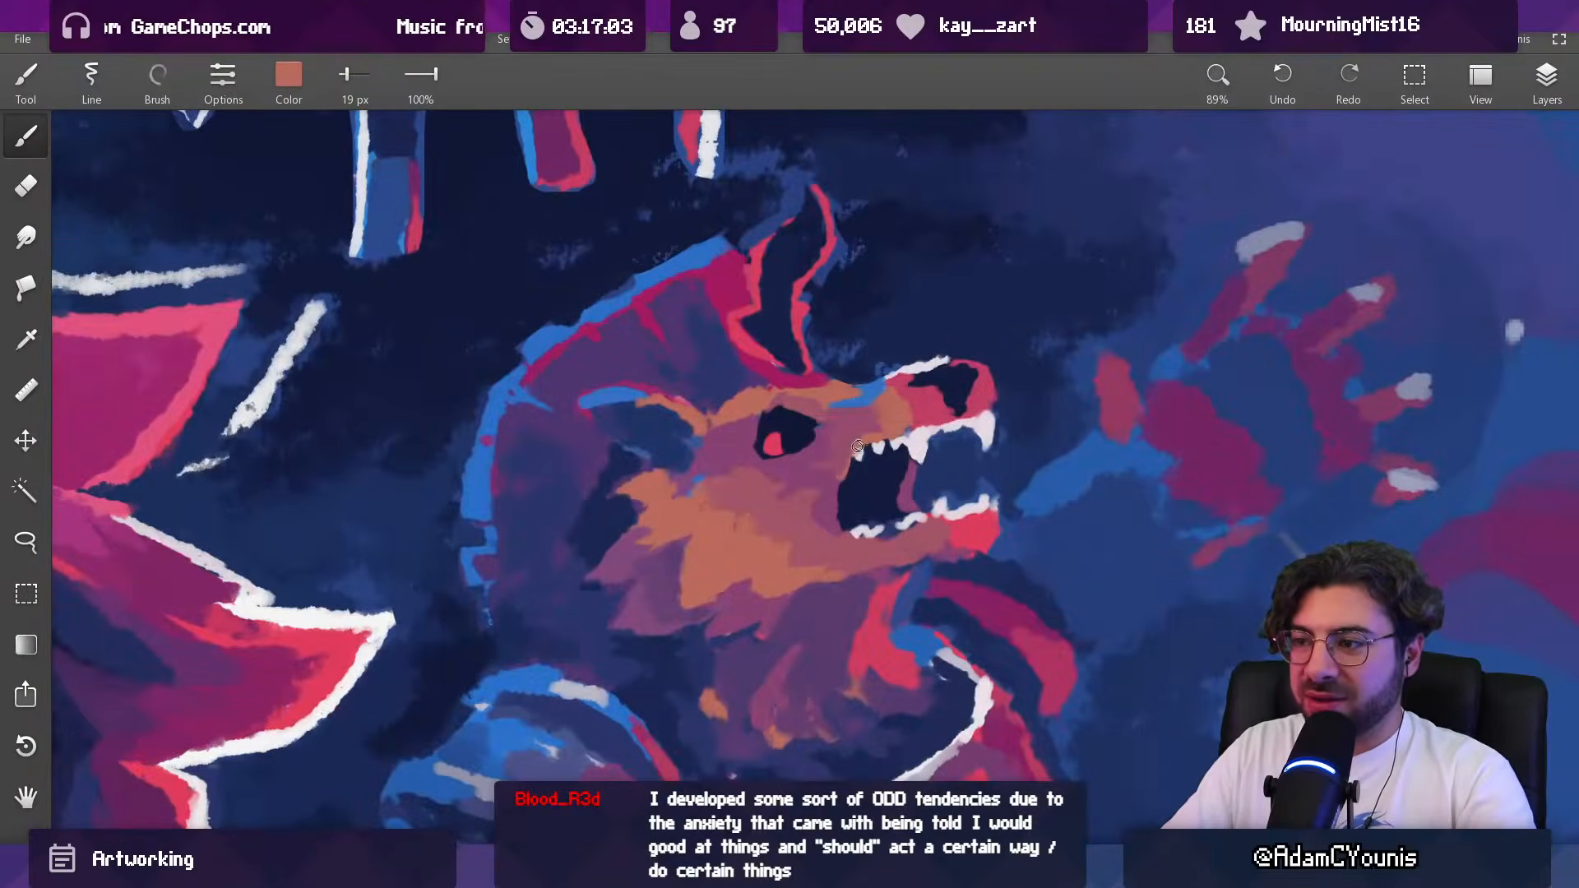
alt+click(839, 458)
mouse_move(848, 459)
mouse_down()
mouse_move(845, 495)
mouse_move(849, 458)
mouse_up()
alt+click(833, 473)
alt+click(837, 458)
alt+click(856, 470)
alt+click(836, 485)
scroll(872, 454, down, 5)
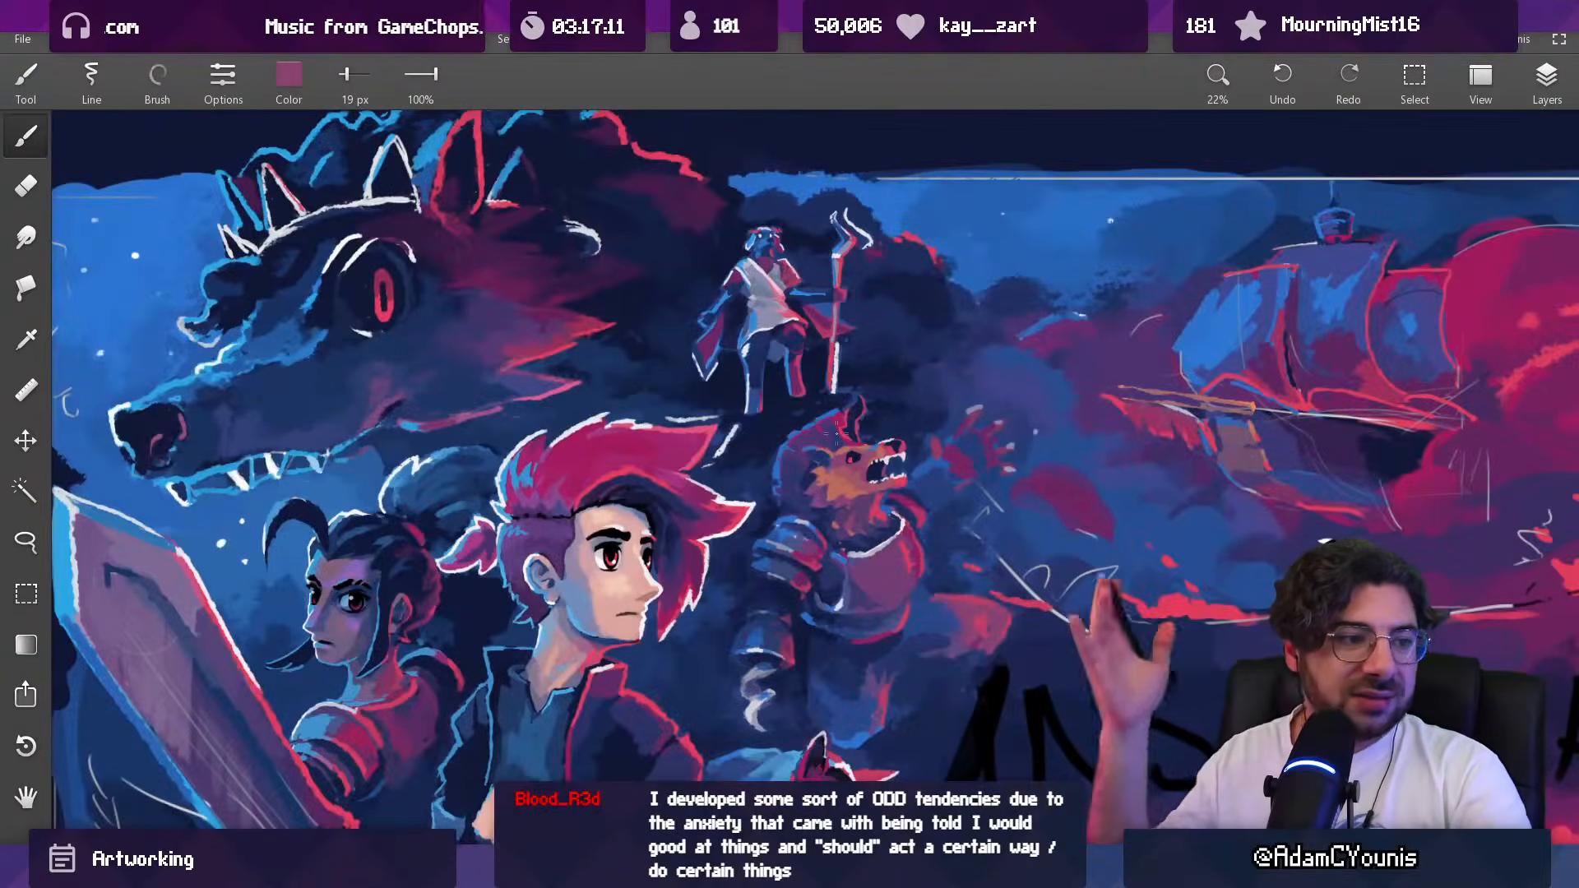
Step: Rework the base of the beast's ear above the brow in sampled magenta and purple with a 24 px brush
scroll(837, 434, up, 10)
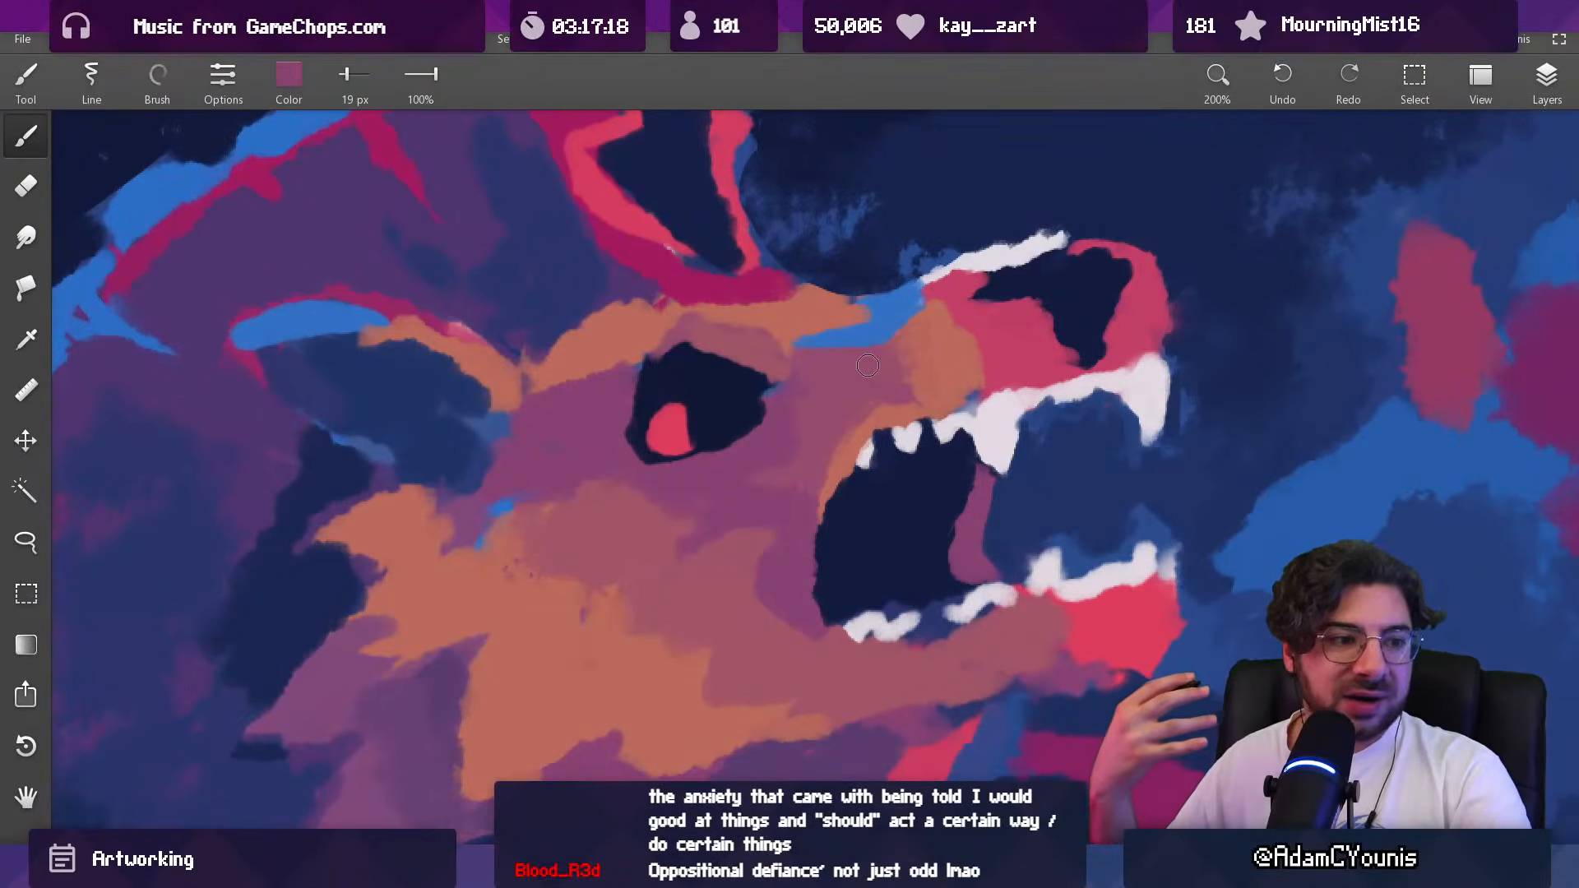
alt+click(773, 266)
mouse_move(785, 260)
mouse_down()
mouse_move(824, 256)
mouse_move(781, 255)
mouse_move(777, 408)
mouse_up()
alt+click(800, 264)
alt+click(668, 418)
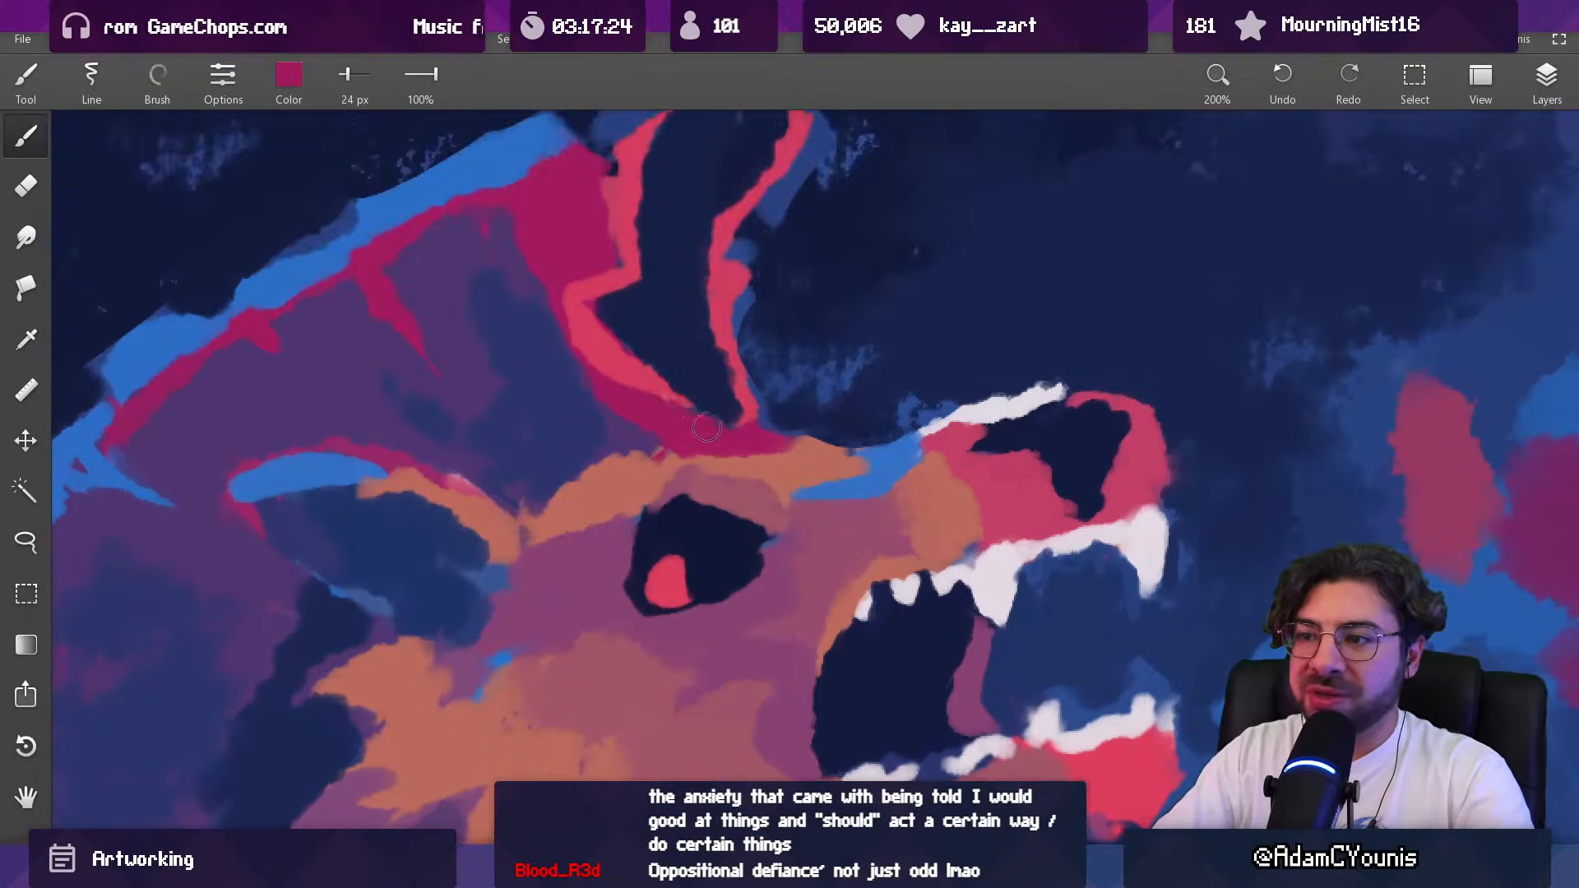
alt+click(649, 444)
alt+click(674, 426)
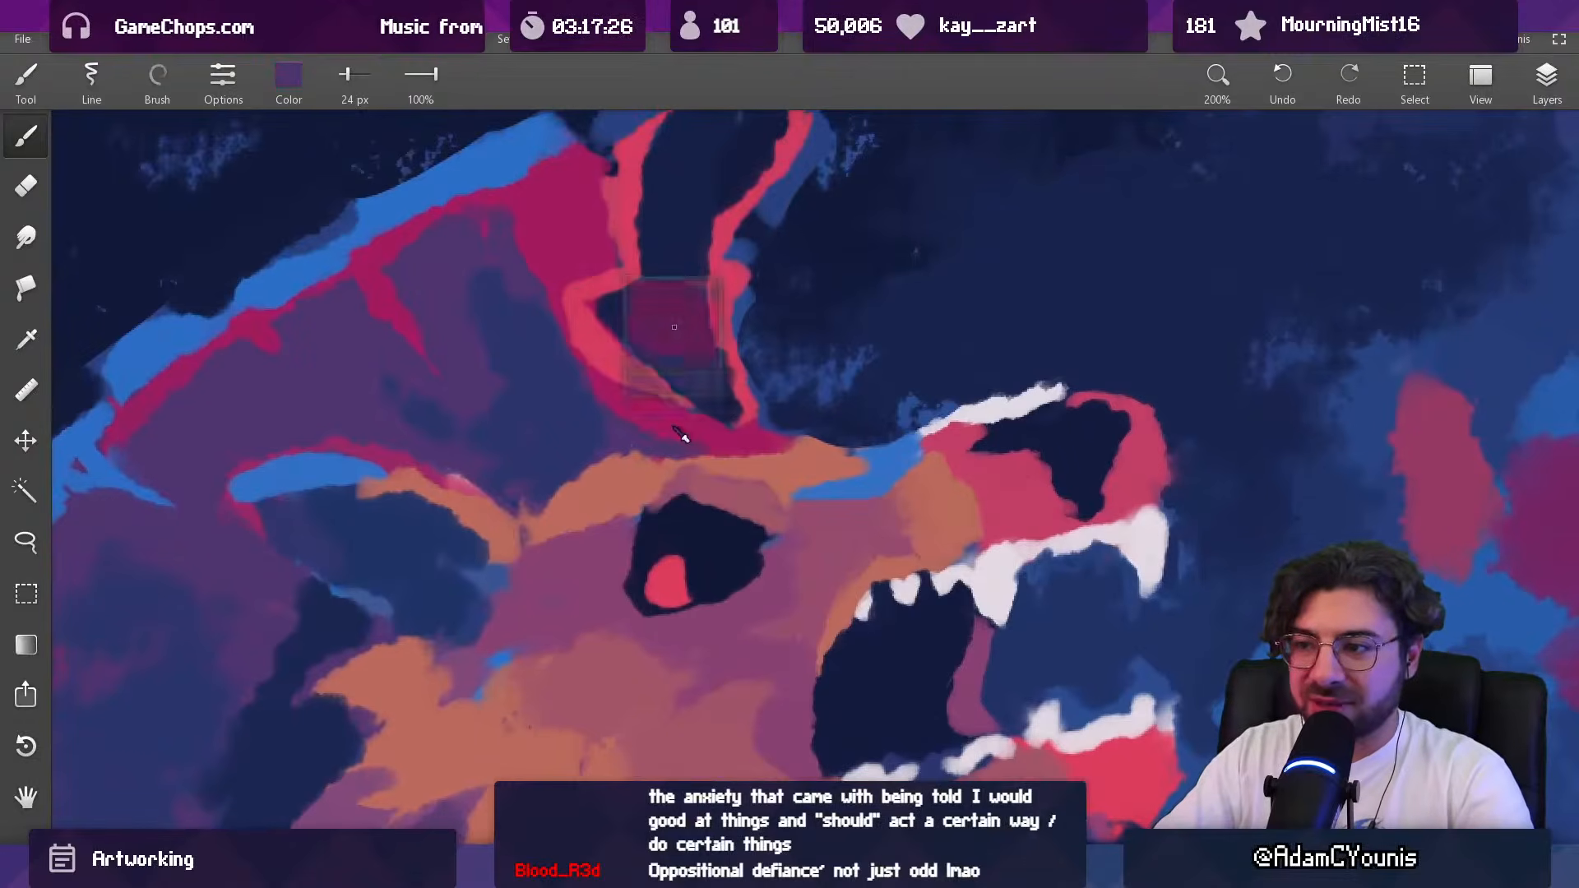
Step: Extend the ear's dark interior down to the brow in navy, using sampled magenta around its base with a 24 px brush
scroll(750, 440, down, 6)
scroll(756, 436, up, 4)
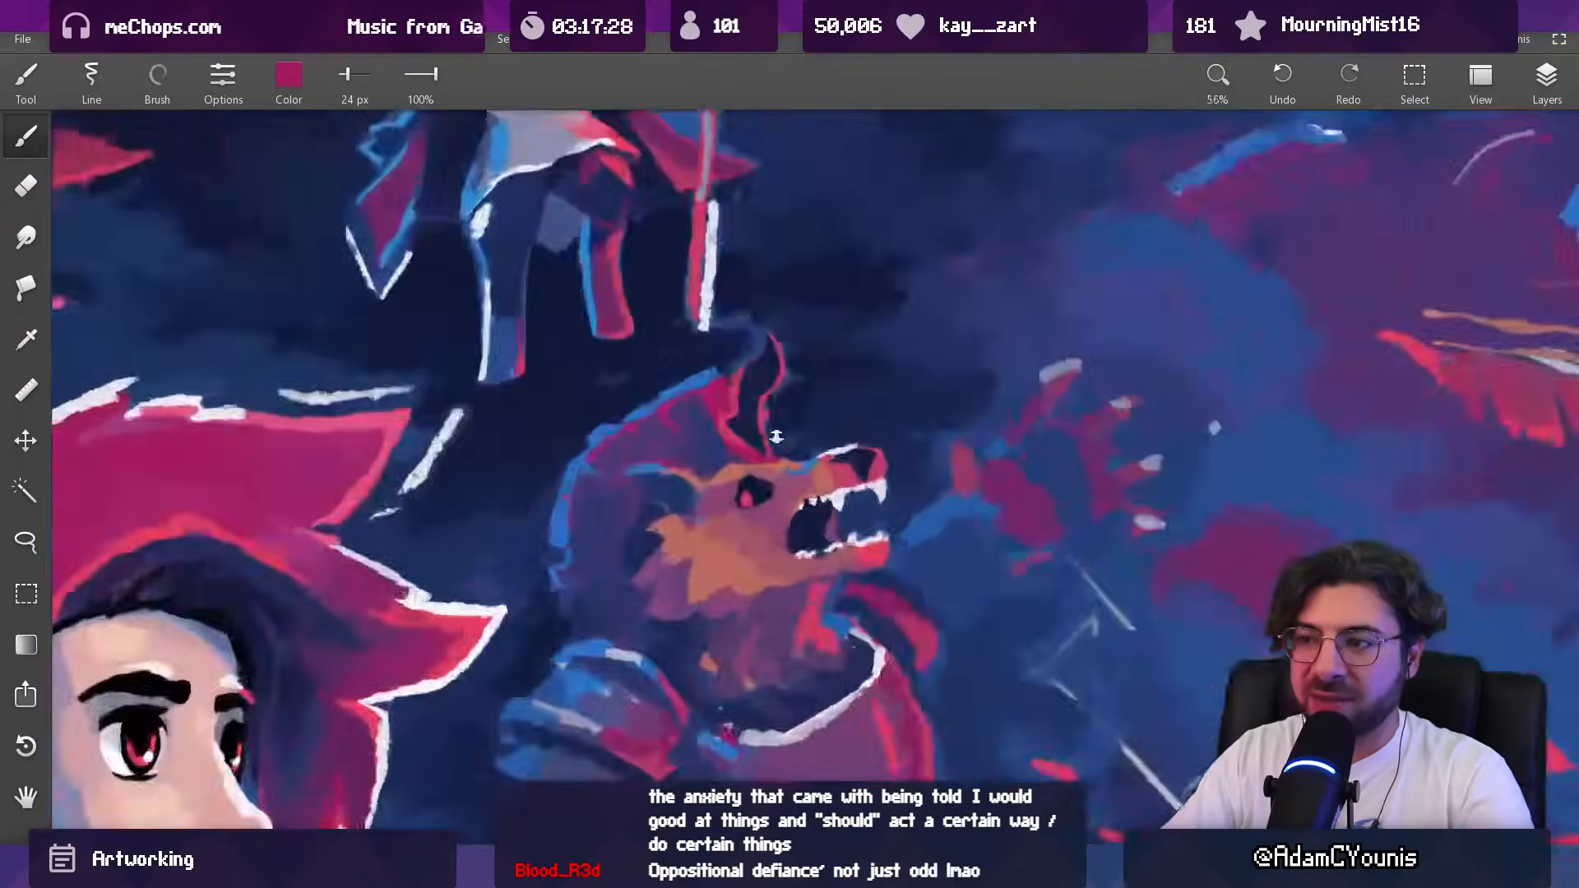
alt+click(751, 475)
alt+click(743, 483)
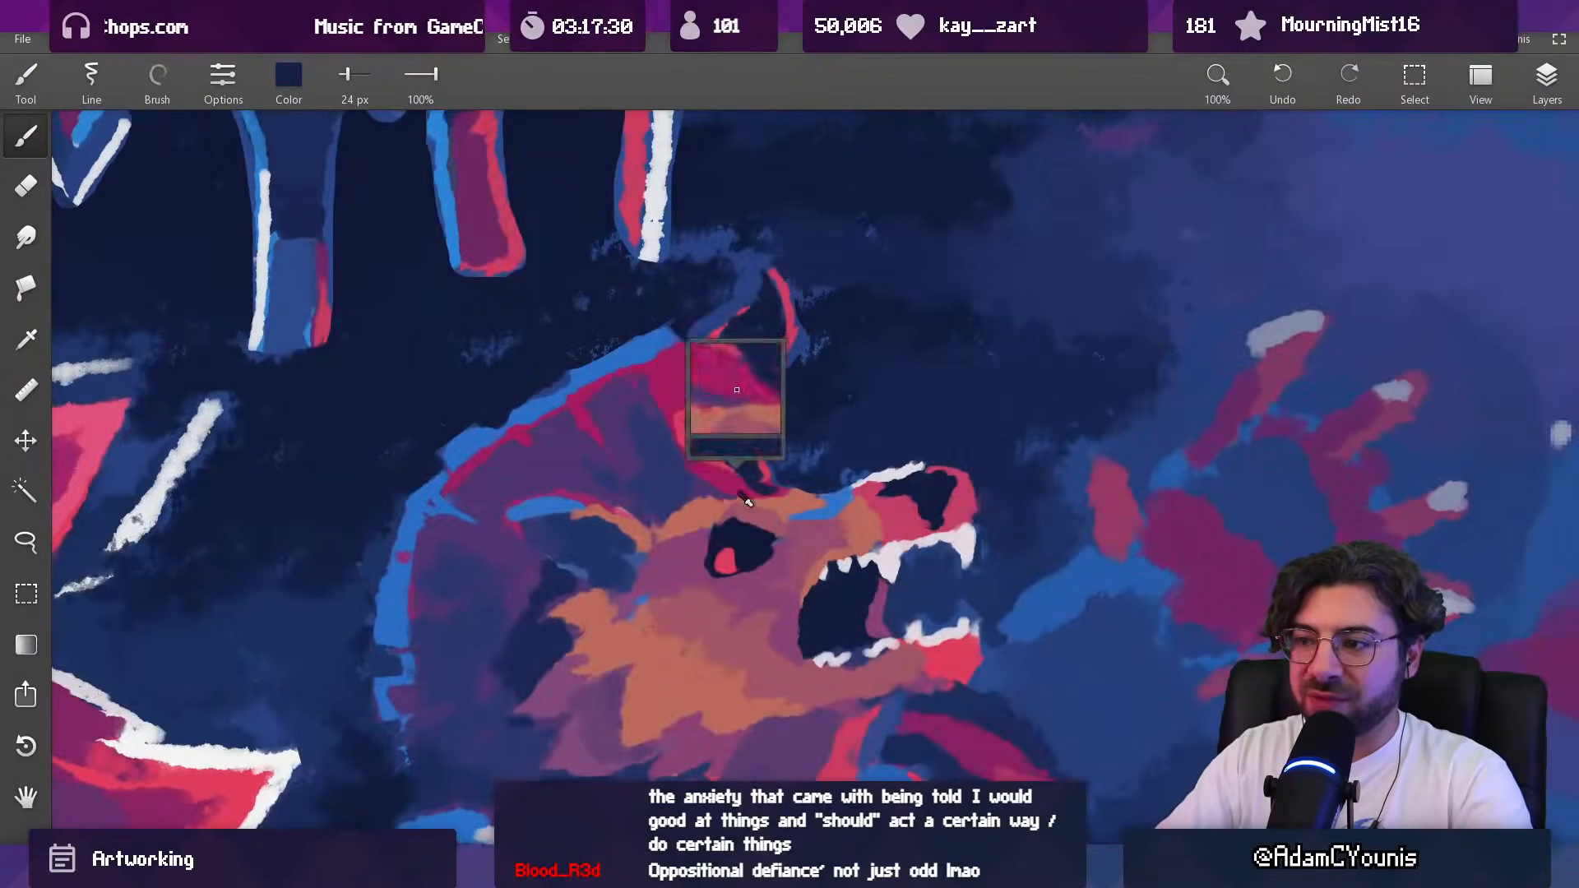
alt+click(781, 481)
scroll(767, 509, up, 3)
alt+click(724, 480)
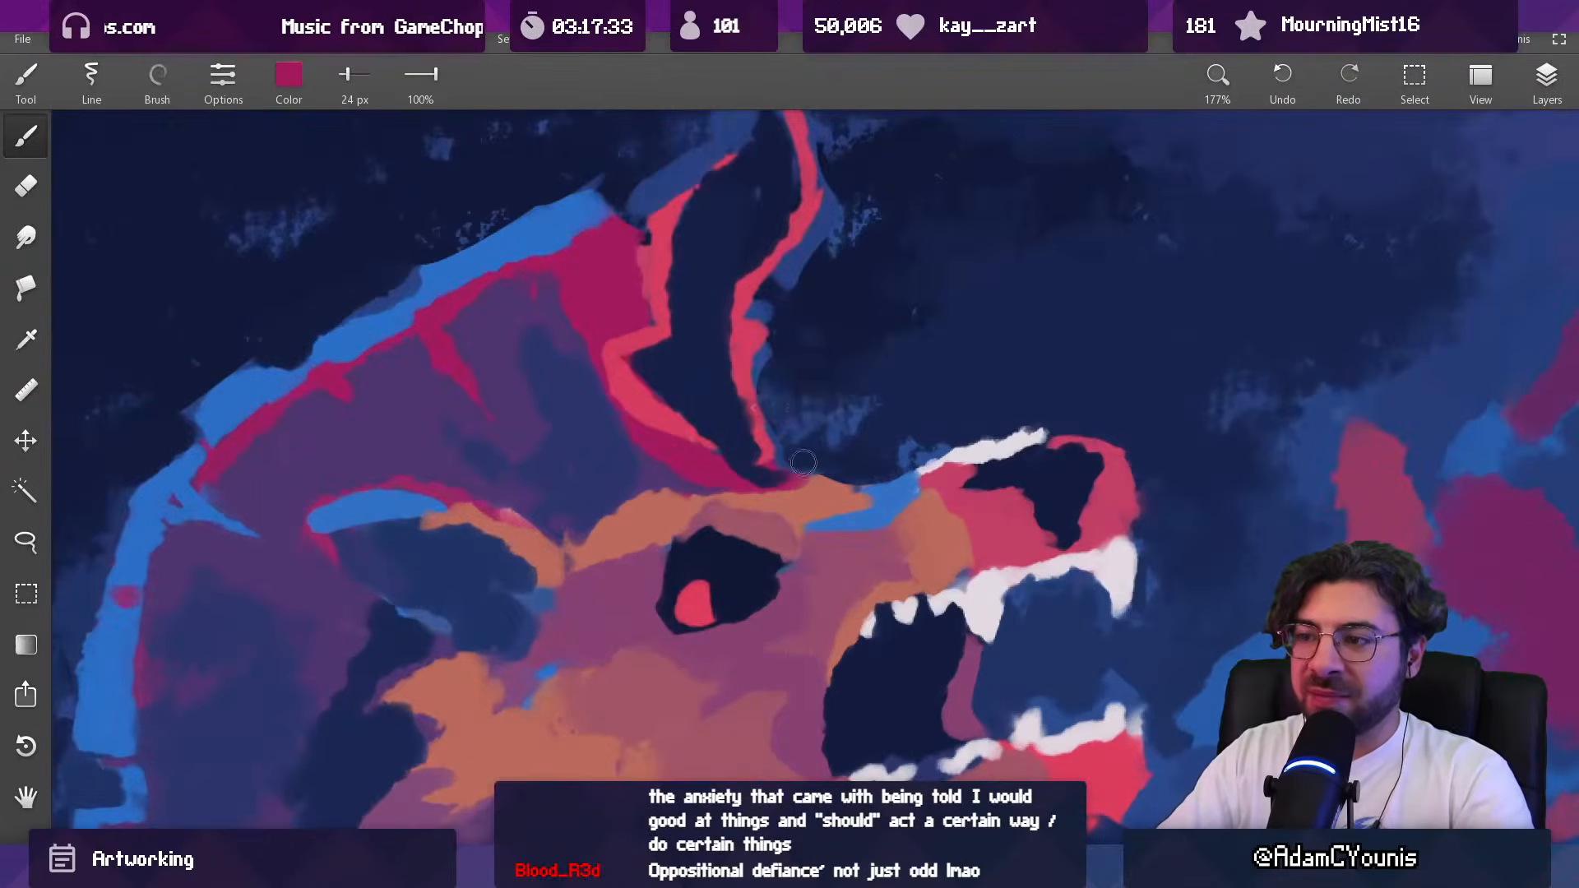
Step: Clean the background edge between the beast's ear base and snout bridge in sampled navy with a 15 px brush
alt+click(830, 473)
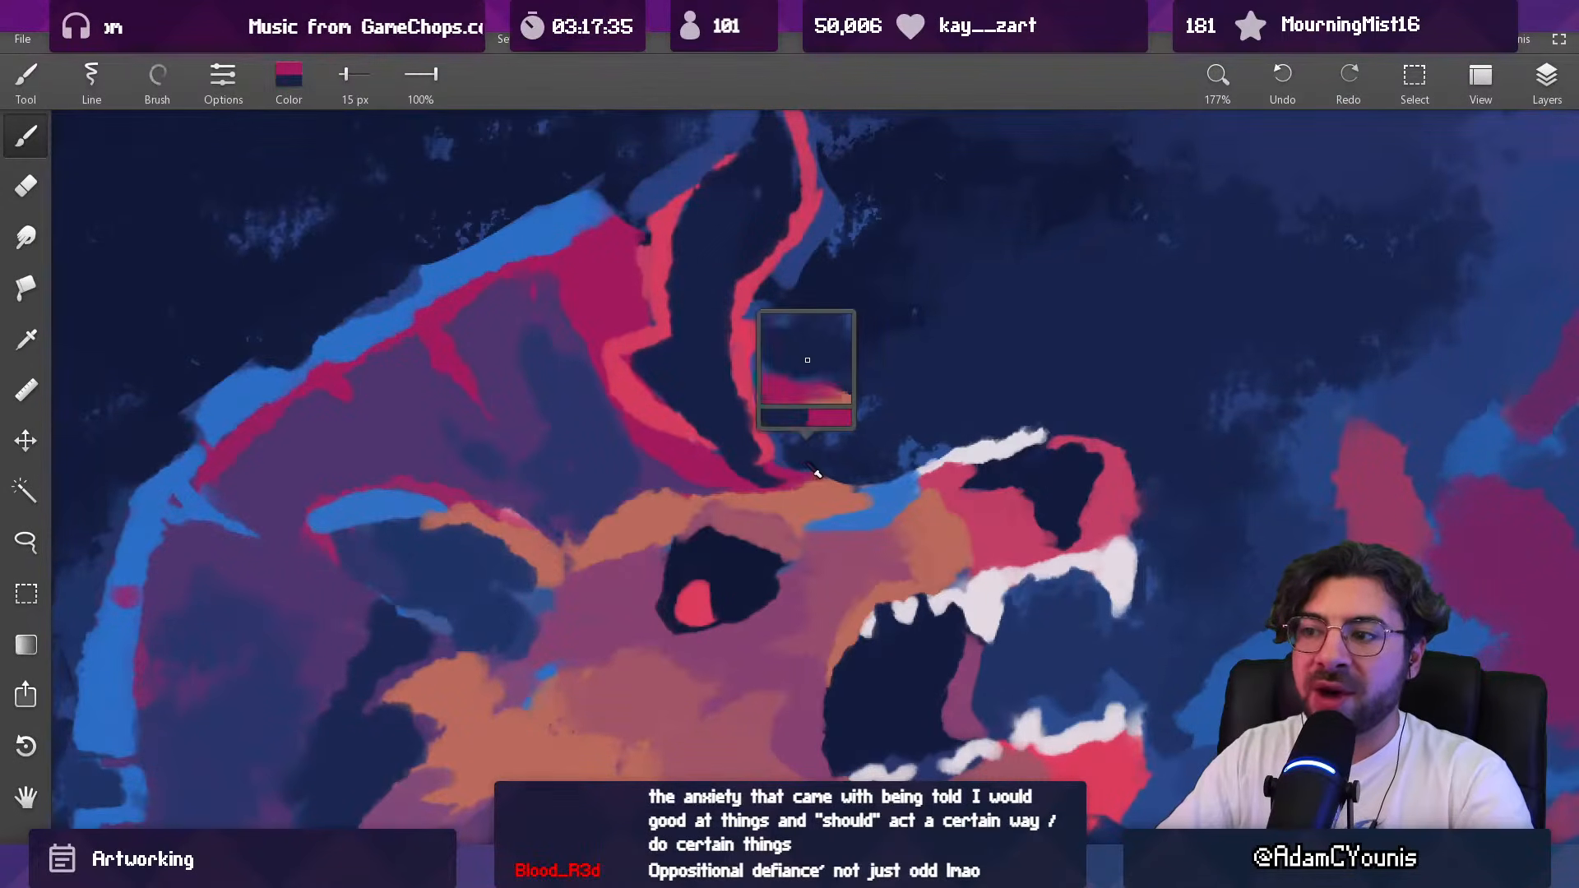
alt+click(908, 451)
scroll(909, 450, down, 3)
scroll(864, 444, down, 2)
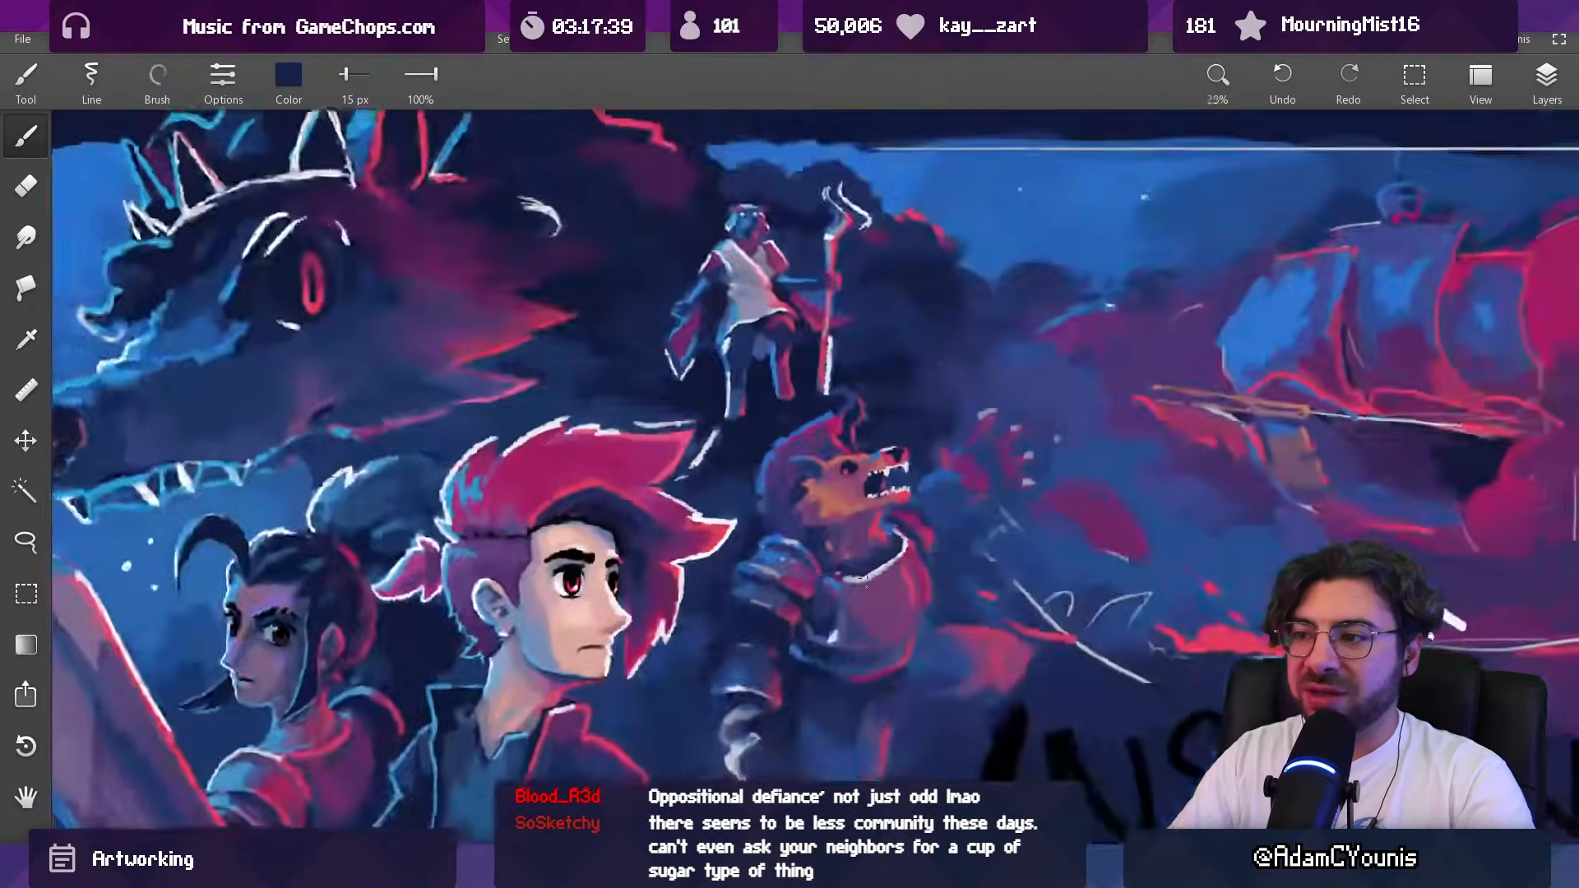
Step: Touch up the blue highlight on the beast's snout bridge in sampled blue with a 15 px brush
scroll(864, 444, up, 4)
alt+click(863, 444)
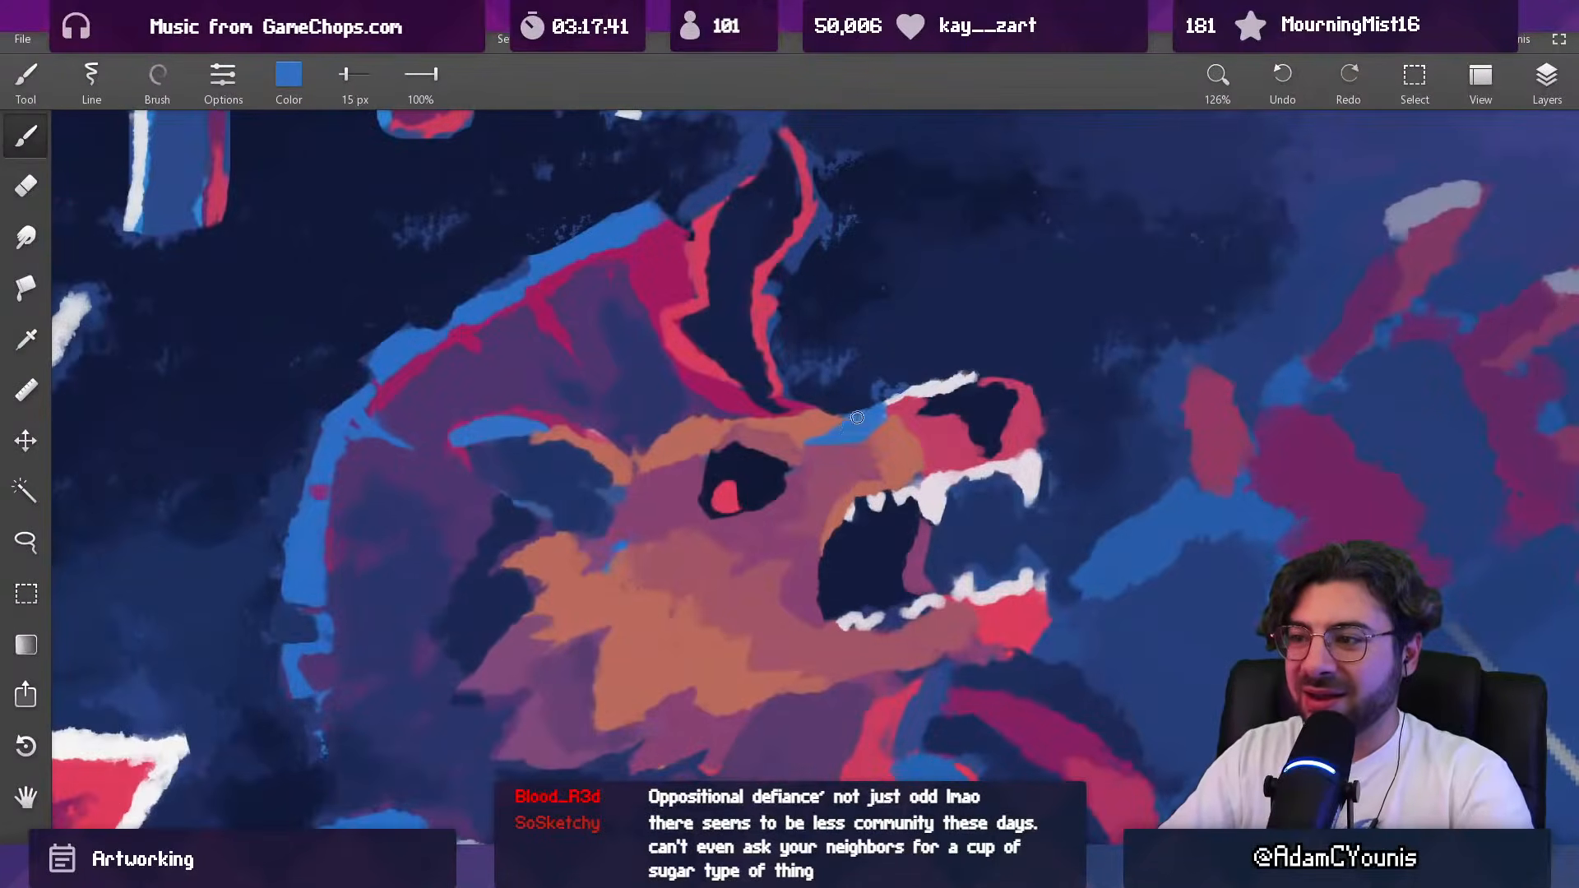
scroll(865, 409, down, 5)
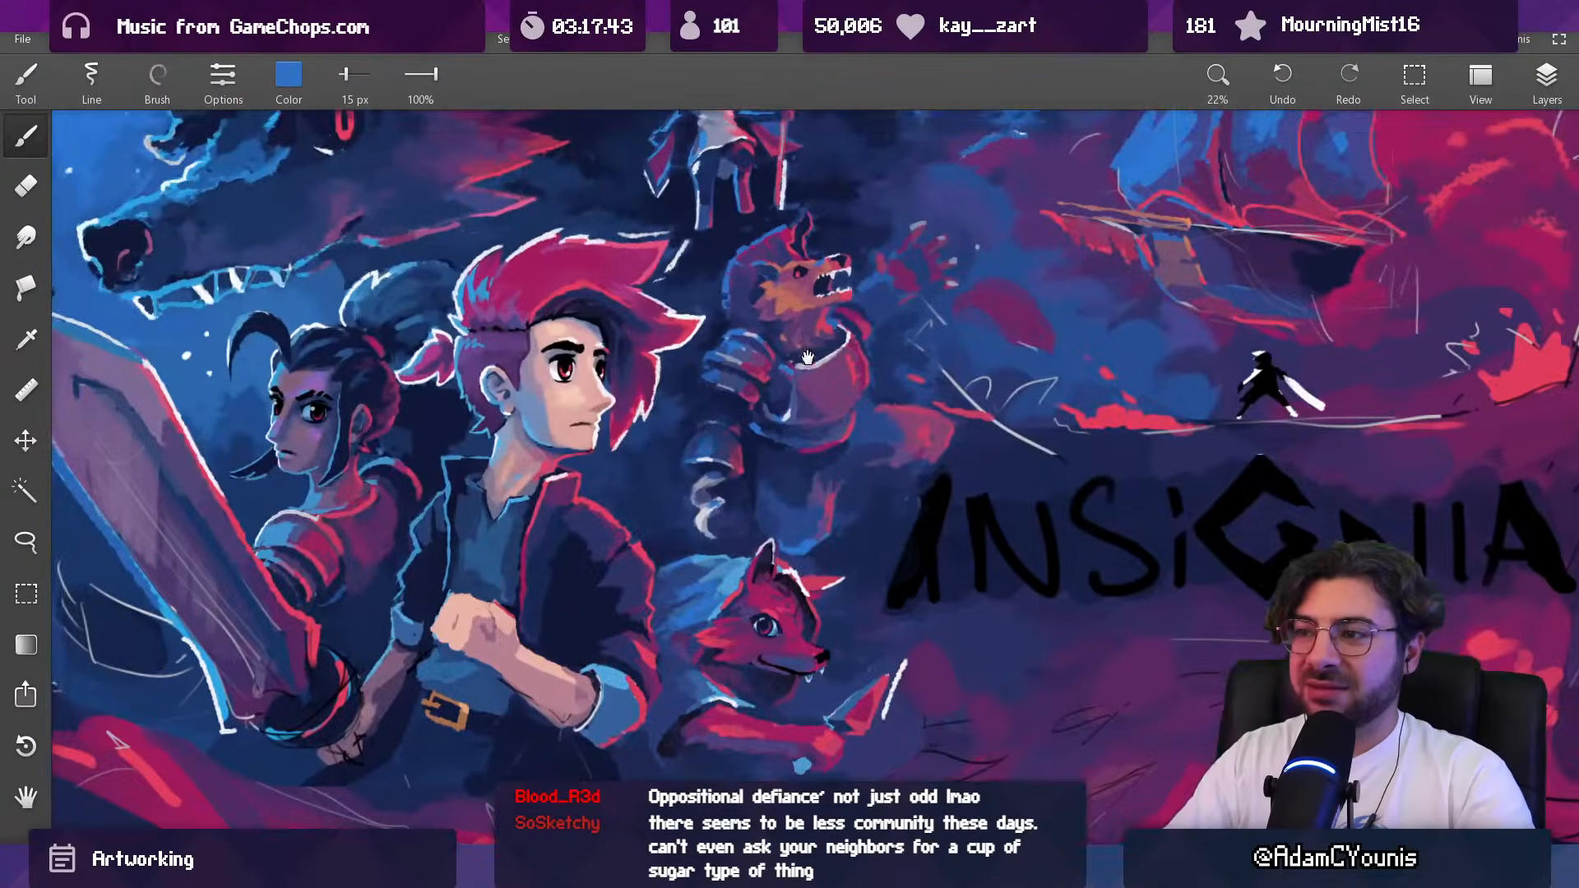
scroll(800, 315, up, 4)
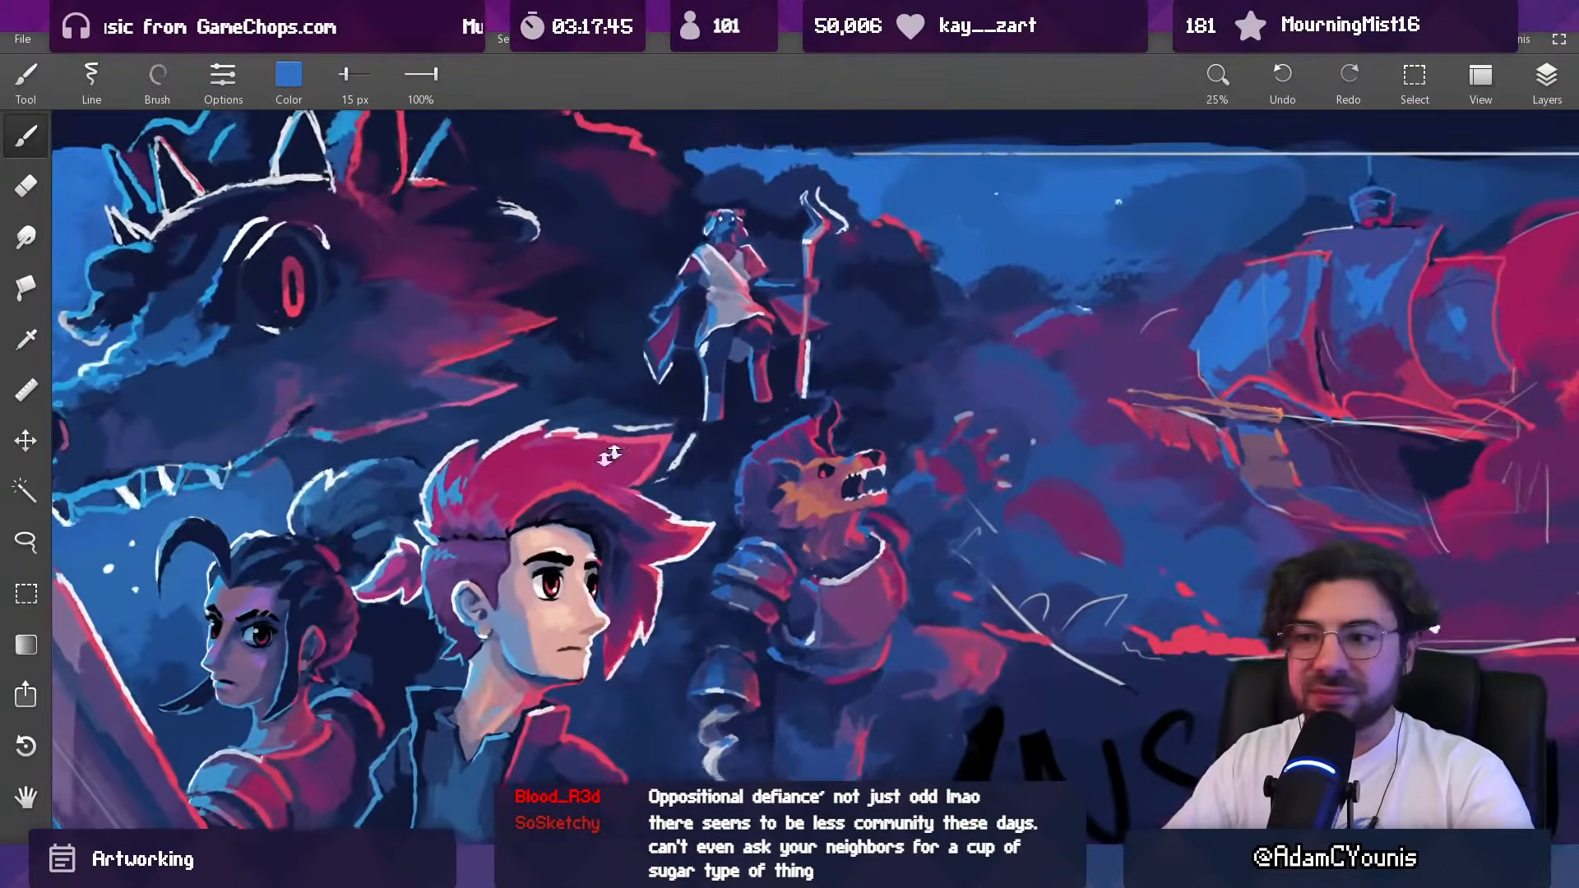
scroll(1127, 425, up, 3)
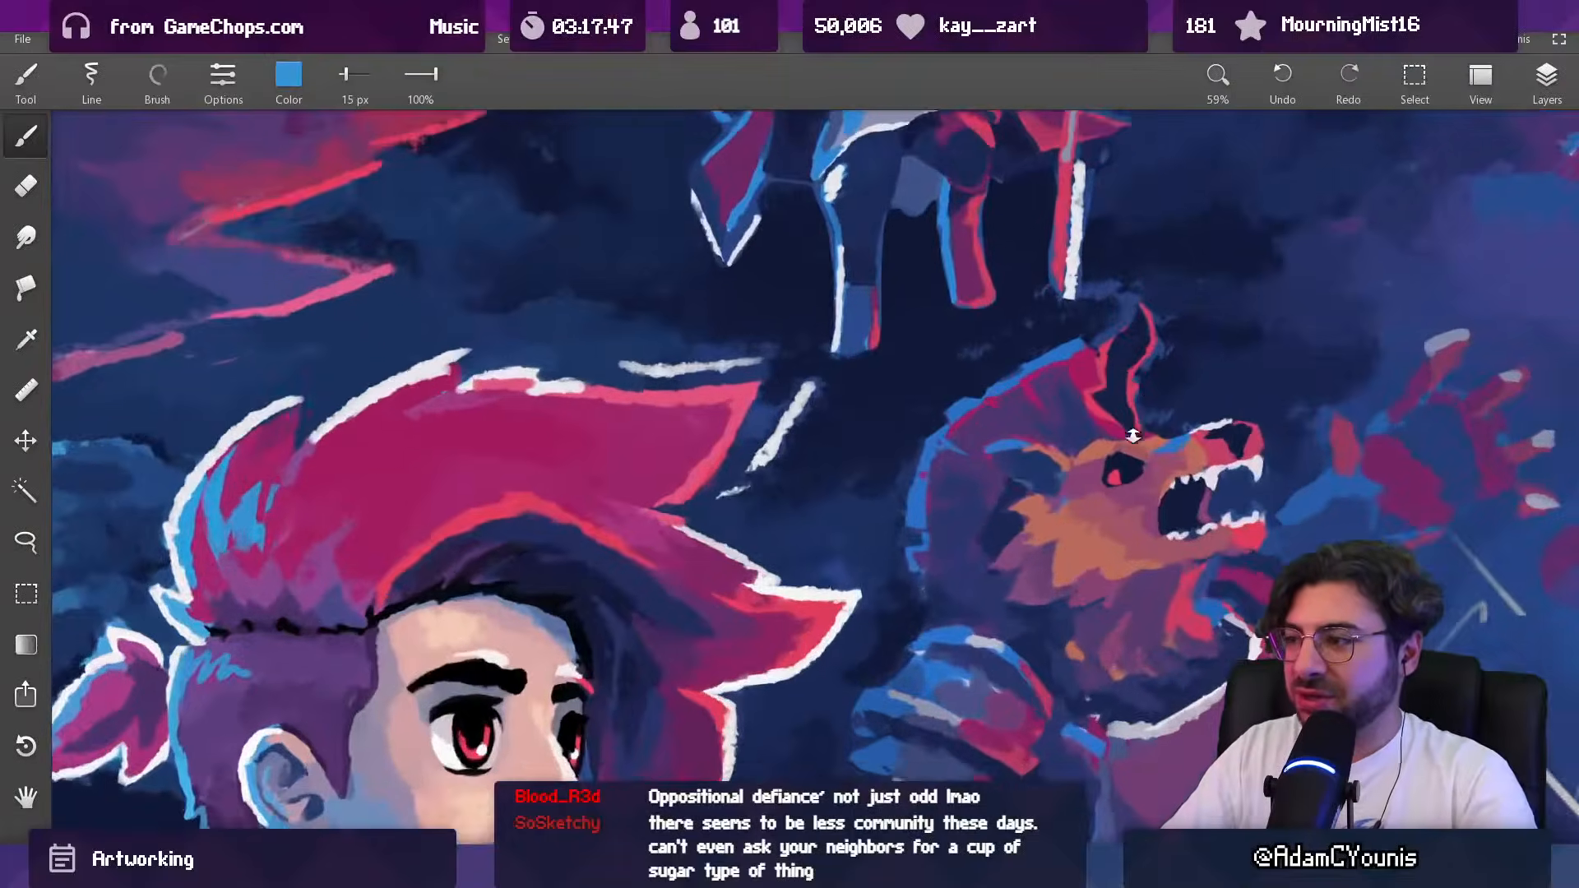
Step: Refine the upper edge of the snout bridge highlight in light blue and sampled navy with a 21 px brush
key(bracketright)
alt+click(1209, 454)
alt+click(1194, 446)
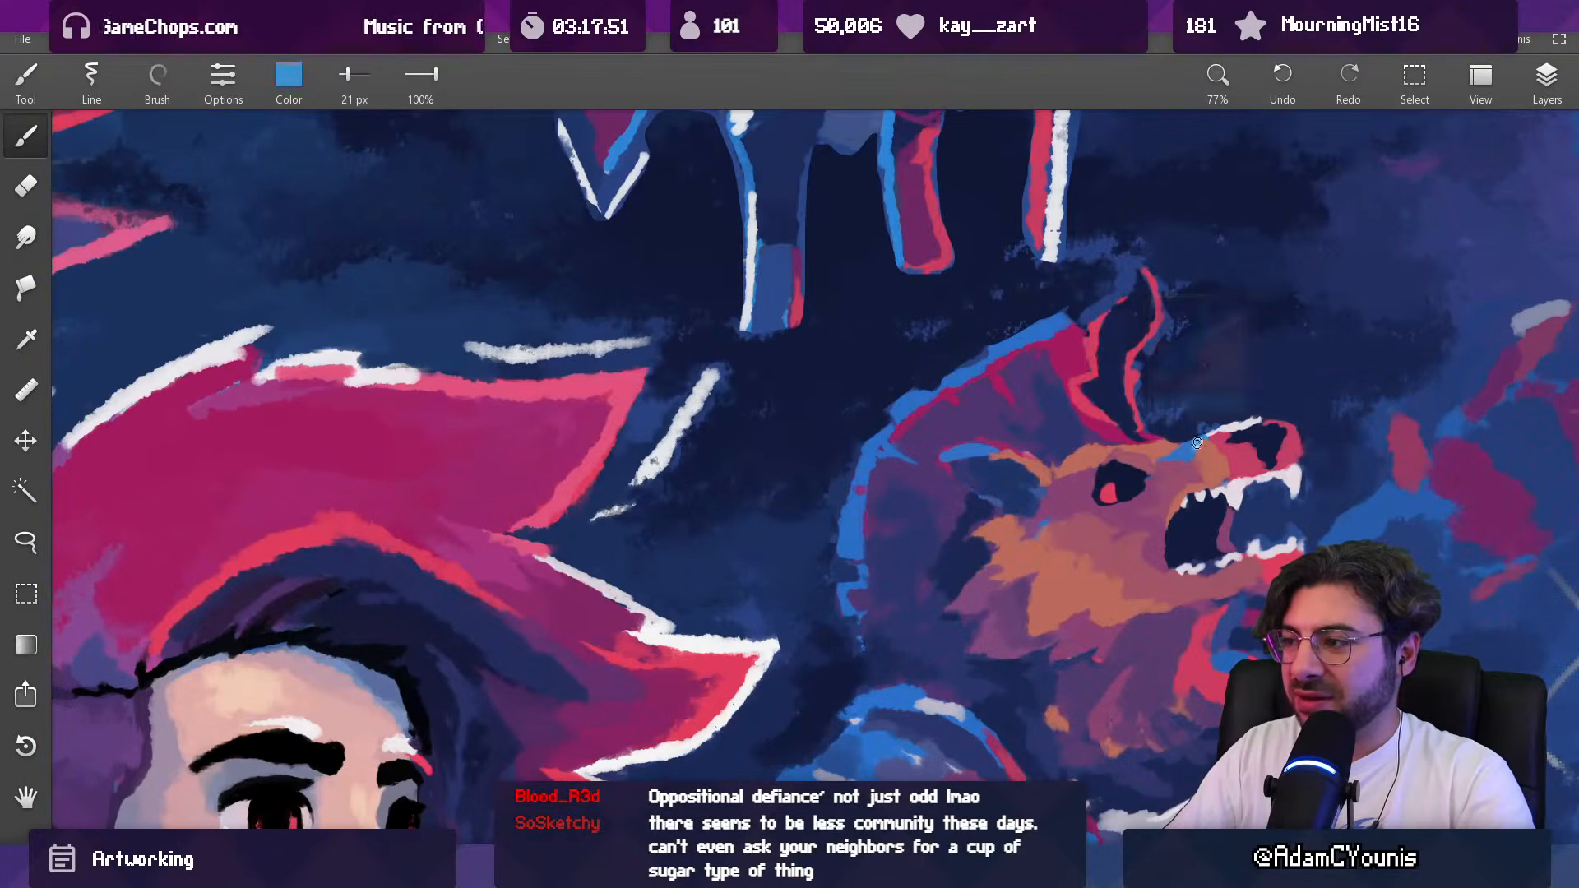
alt+click(1197, 435)
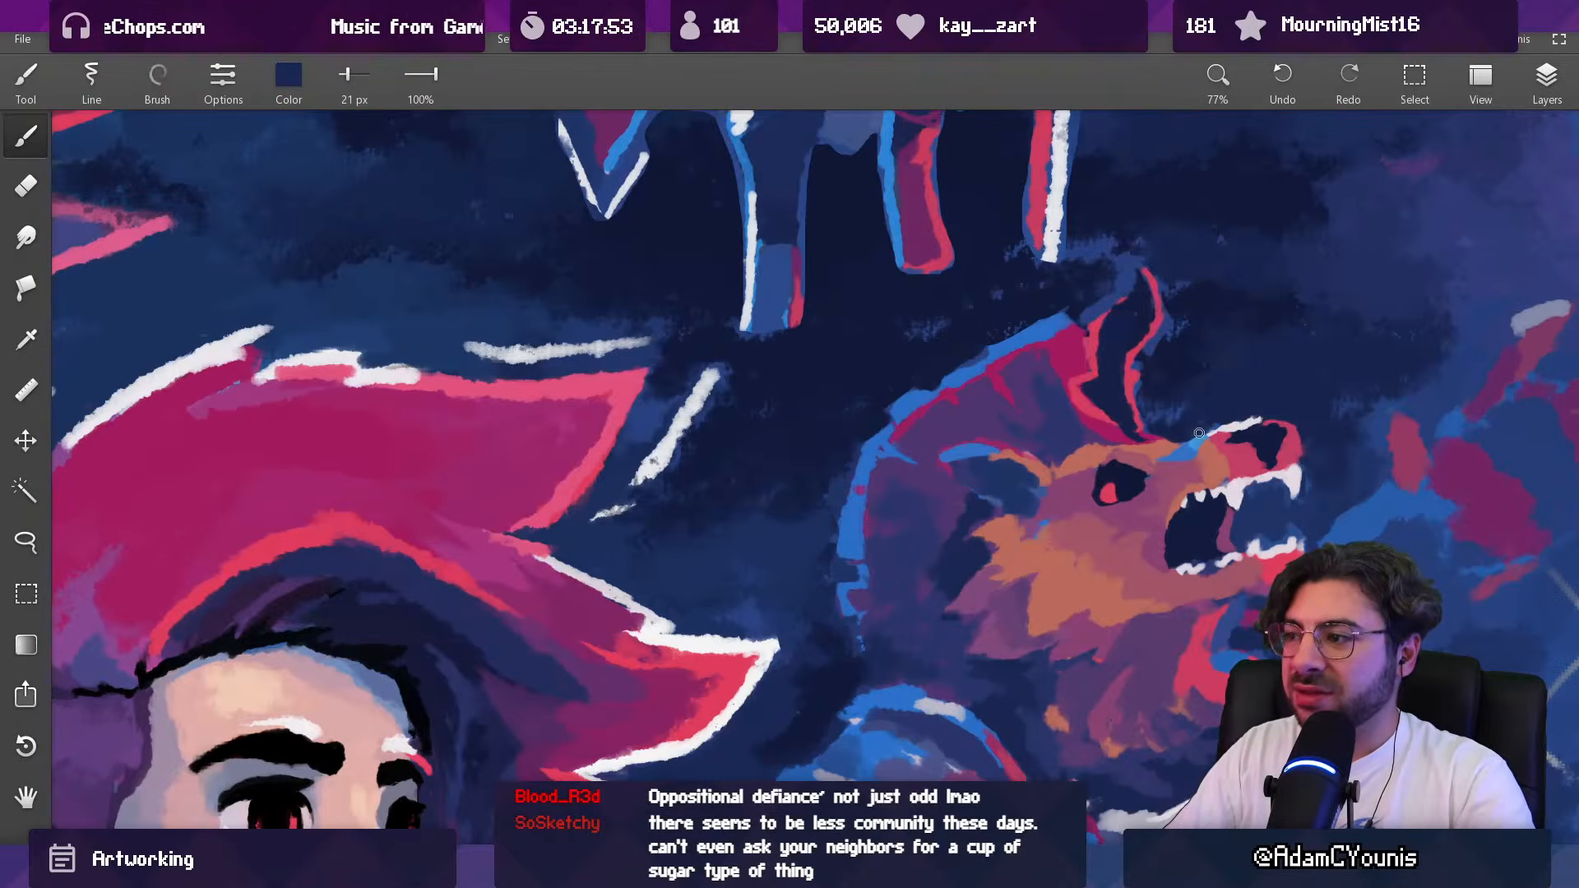
drag(1202, 404, 929, 466)
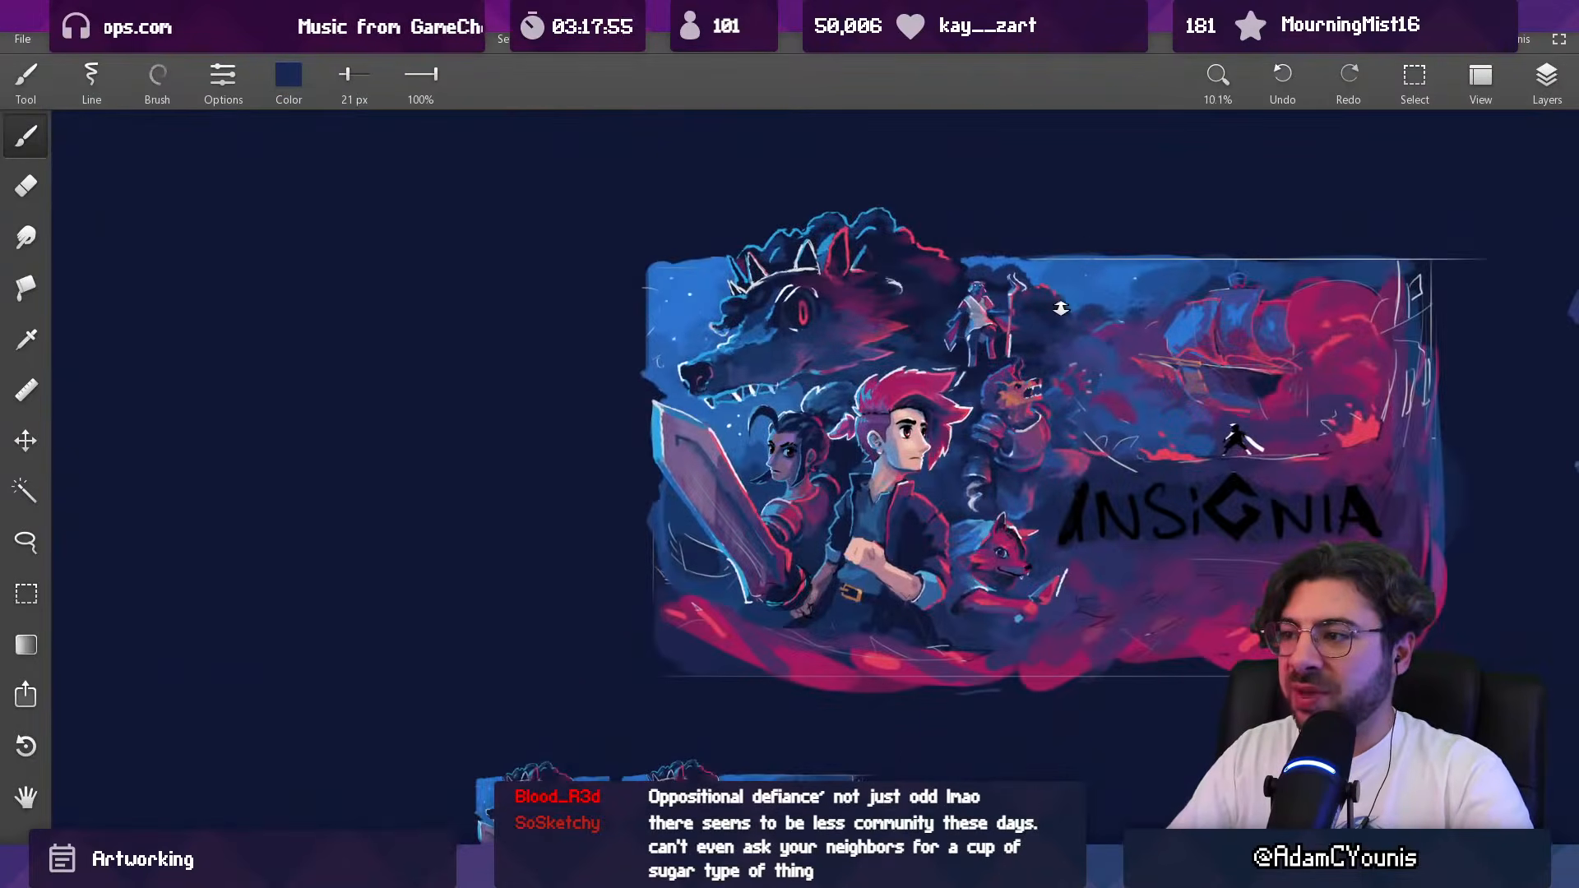
mouse_move(1052, 375)
mouse_down()
mouse_move(994, 311)
mouse_move(987, 324)
mouse_up()
Step: Add a white highlight along the blue fur ridge behind the beast's eye with a 23 px brush, sampling white from the nearby linework
alt+click(282, 408)
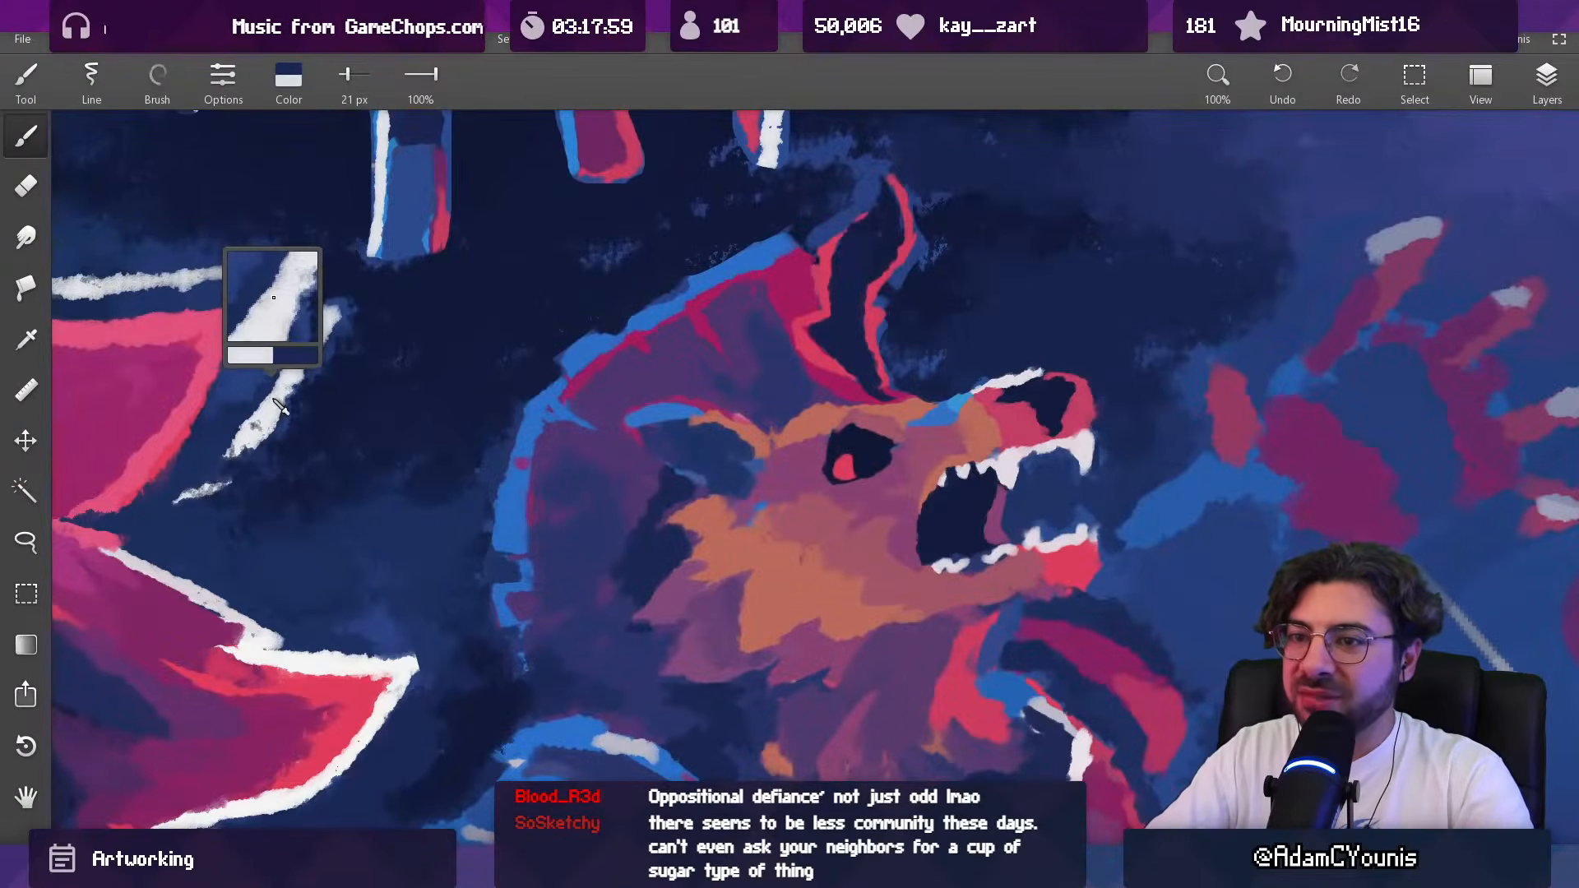
key(bracketleft)
key(bracketleft)
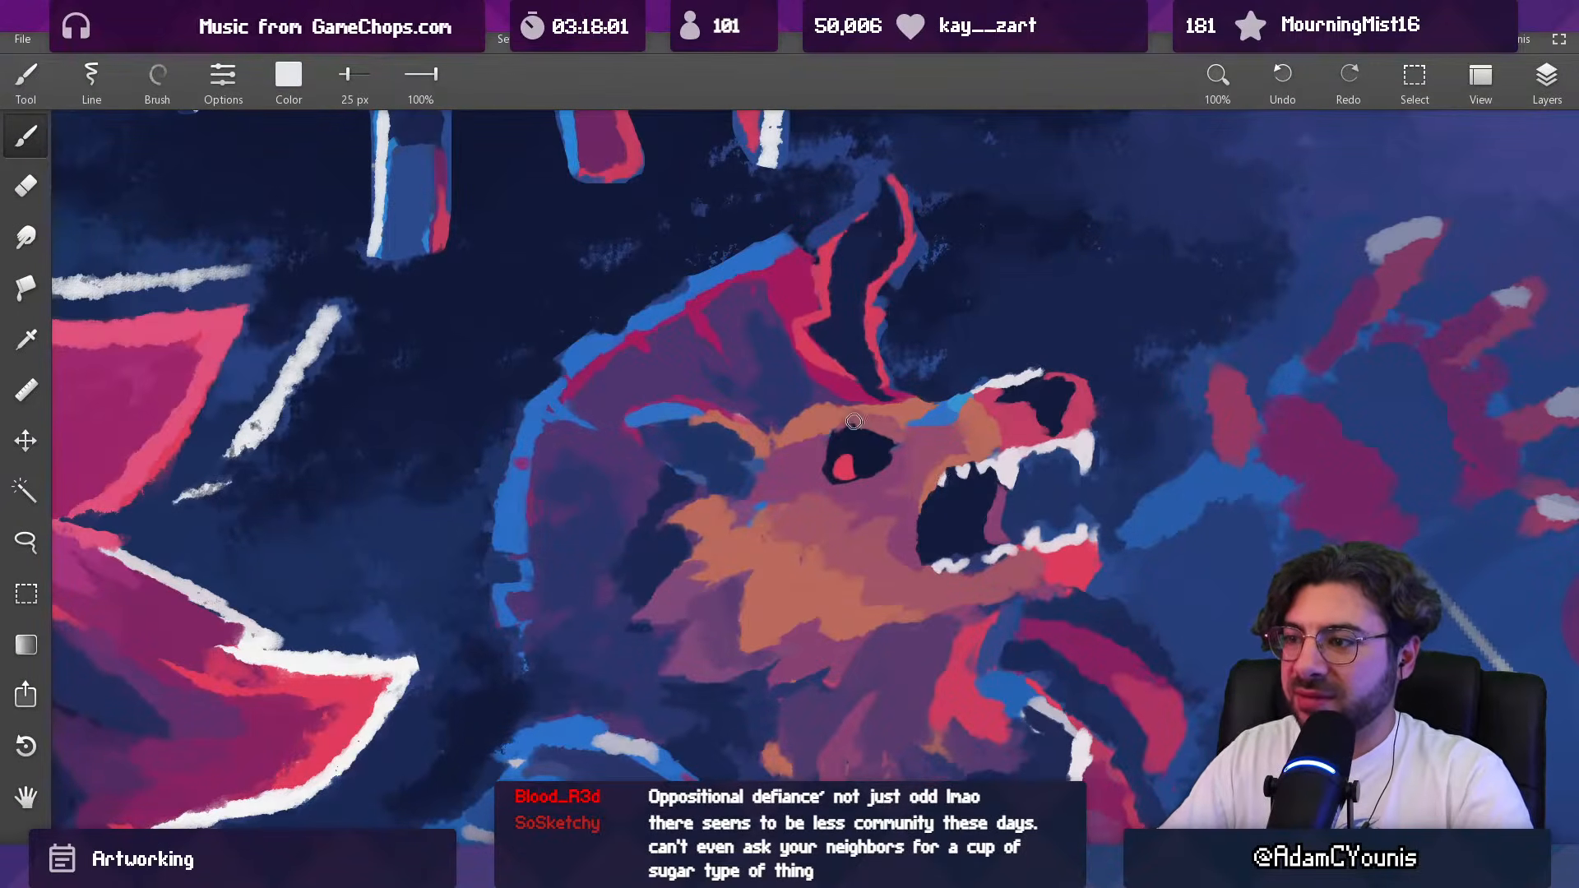
mouse_move(827, 427)
mouse_down()
mouse_move(856, 412)
mouse_move(829, 429)
mouse_move(895, 504)
mouse_move(879, 594)
mouse_move(917, 430)
mouse_move(877, 311)
mouse_move(877, 459)
mouse_move(862, 447)
mouse_move(867, 349)
mouse_up()
key(ctrl+z)
key(bracketright)
key(bracketright)
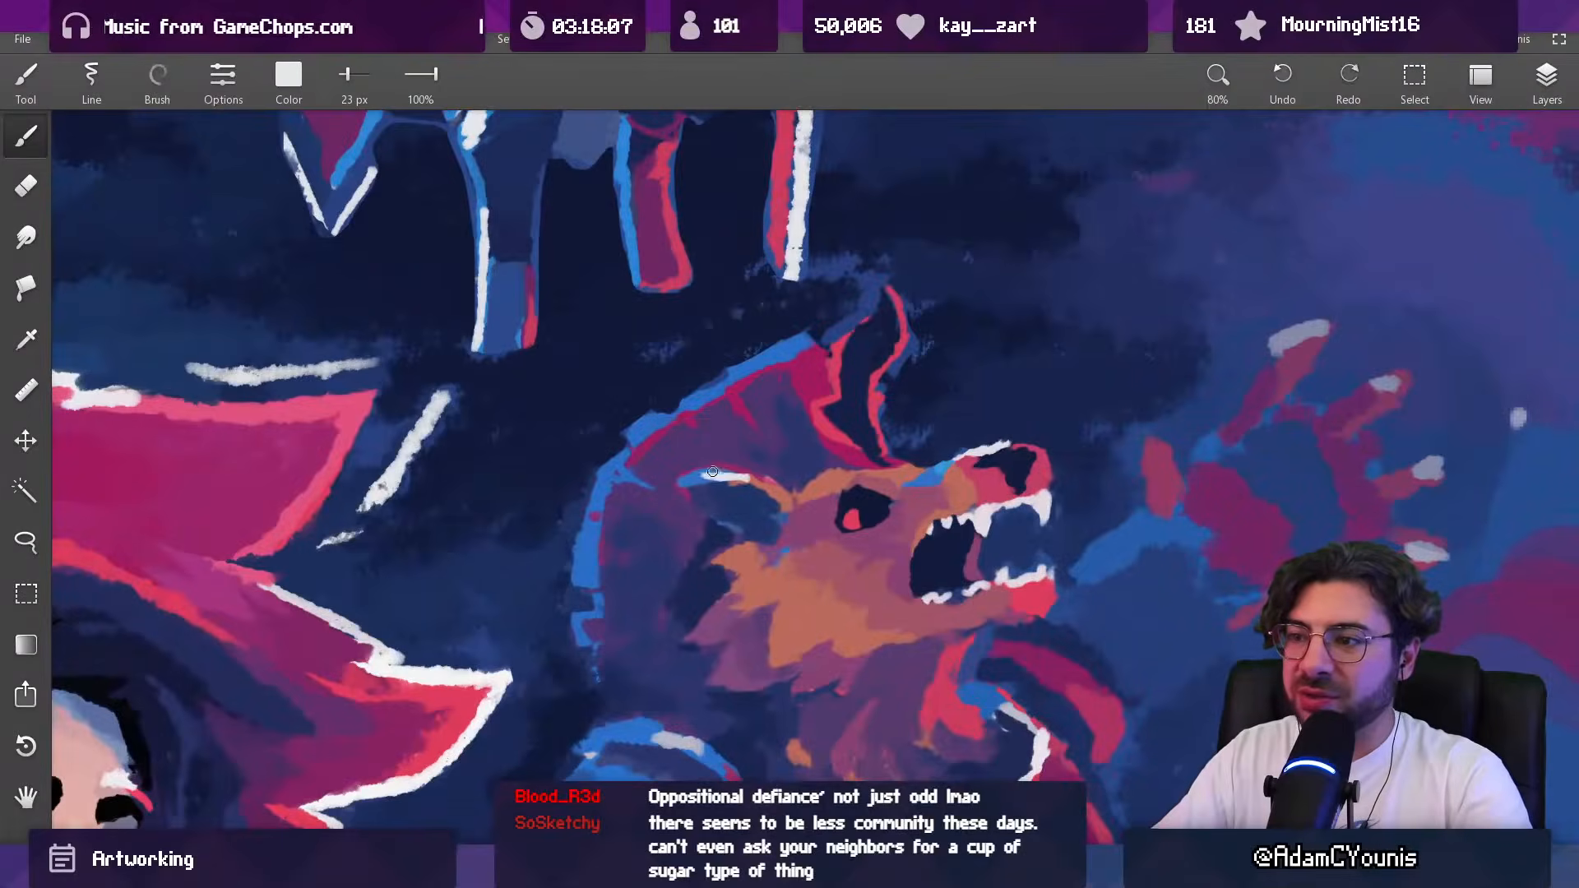
drag(711, 473, 890, 483)
Step: Rework the surface of the beast's breastplate in sampled purple with an enlarged brush
key(bracketright)
key(bracketright)
key(bracketright)
mouse_move(909, 467)
mouse_down()
mouse_move(893, 470)
mouse_move(893, 546)
mouse_move(781, 466)
mouse_move(829, 543)
mouse_move(866, 528)
mouse_up()
drag(864, 463, 847, 419)
alt+click(816, 477)
key(])
key(])
key(])
drag(763, 489, 821, 491)
alt+click(830, 457)
Step: Paint the front edge of the breastplate, from chest to waist, in sampled crimson with a 31 px brush
key([)
key([)
key([)
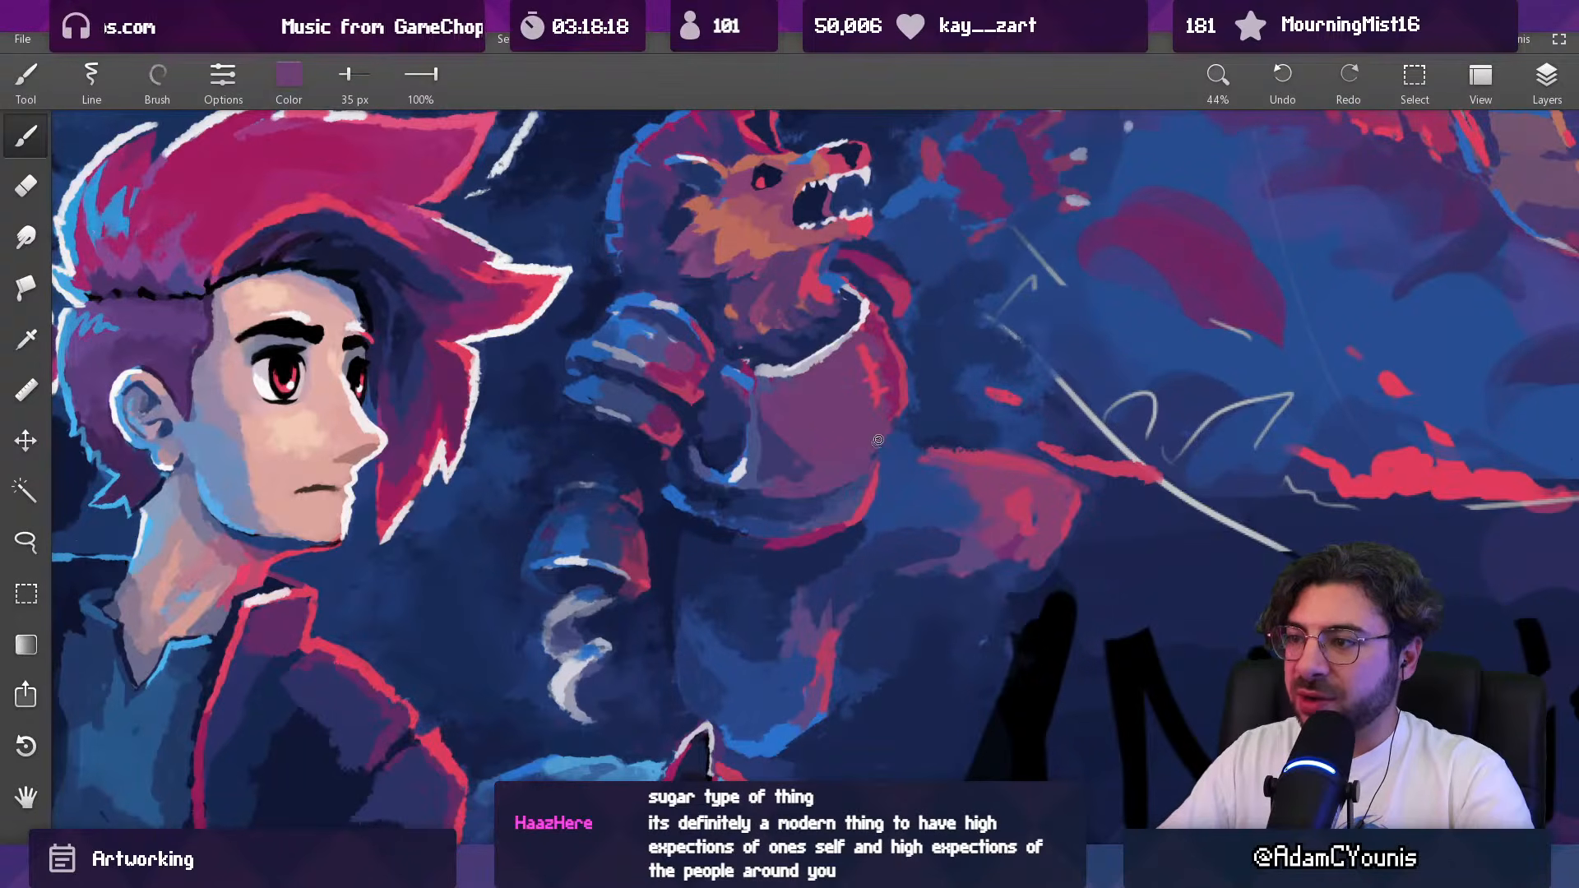
alt+click(898, 328)
key([)
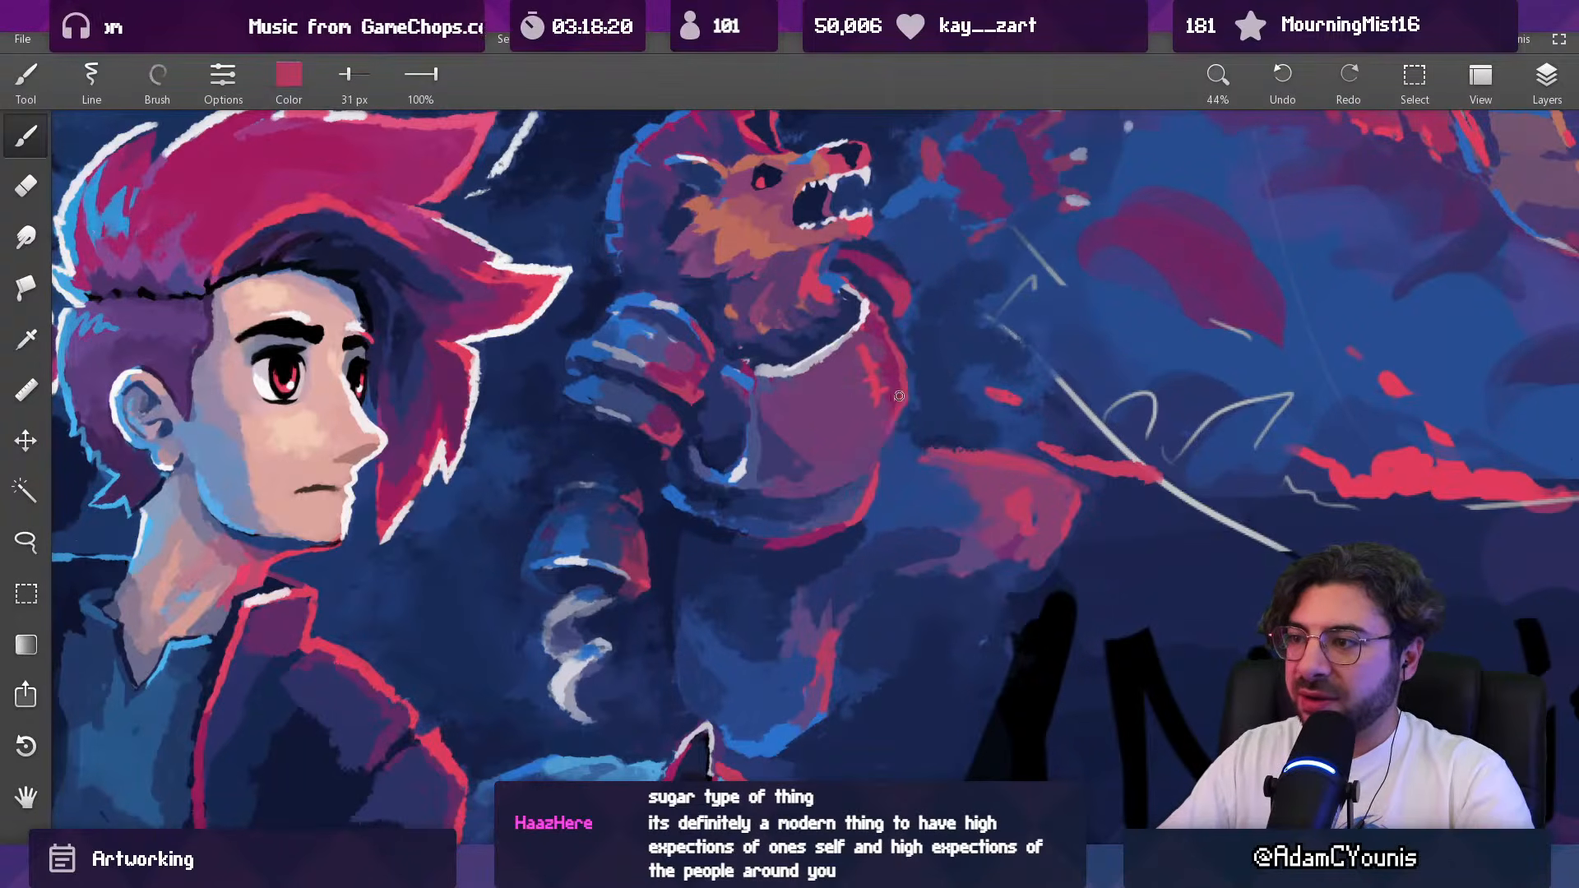
drag(882, 437, 832, 549)
drag(892, 425, 894, 318)
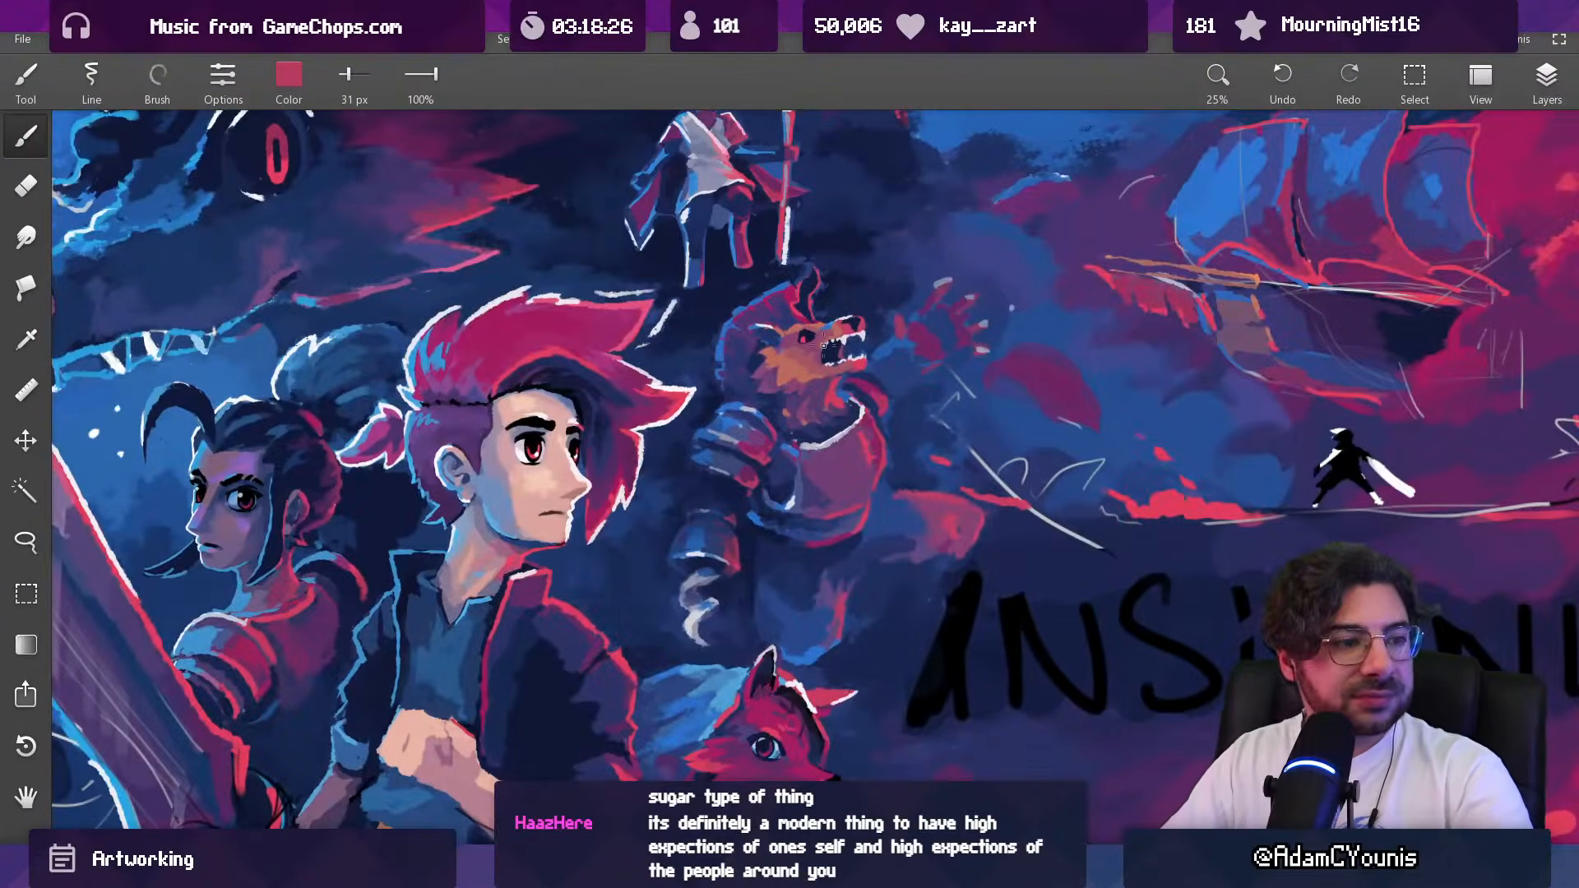
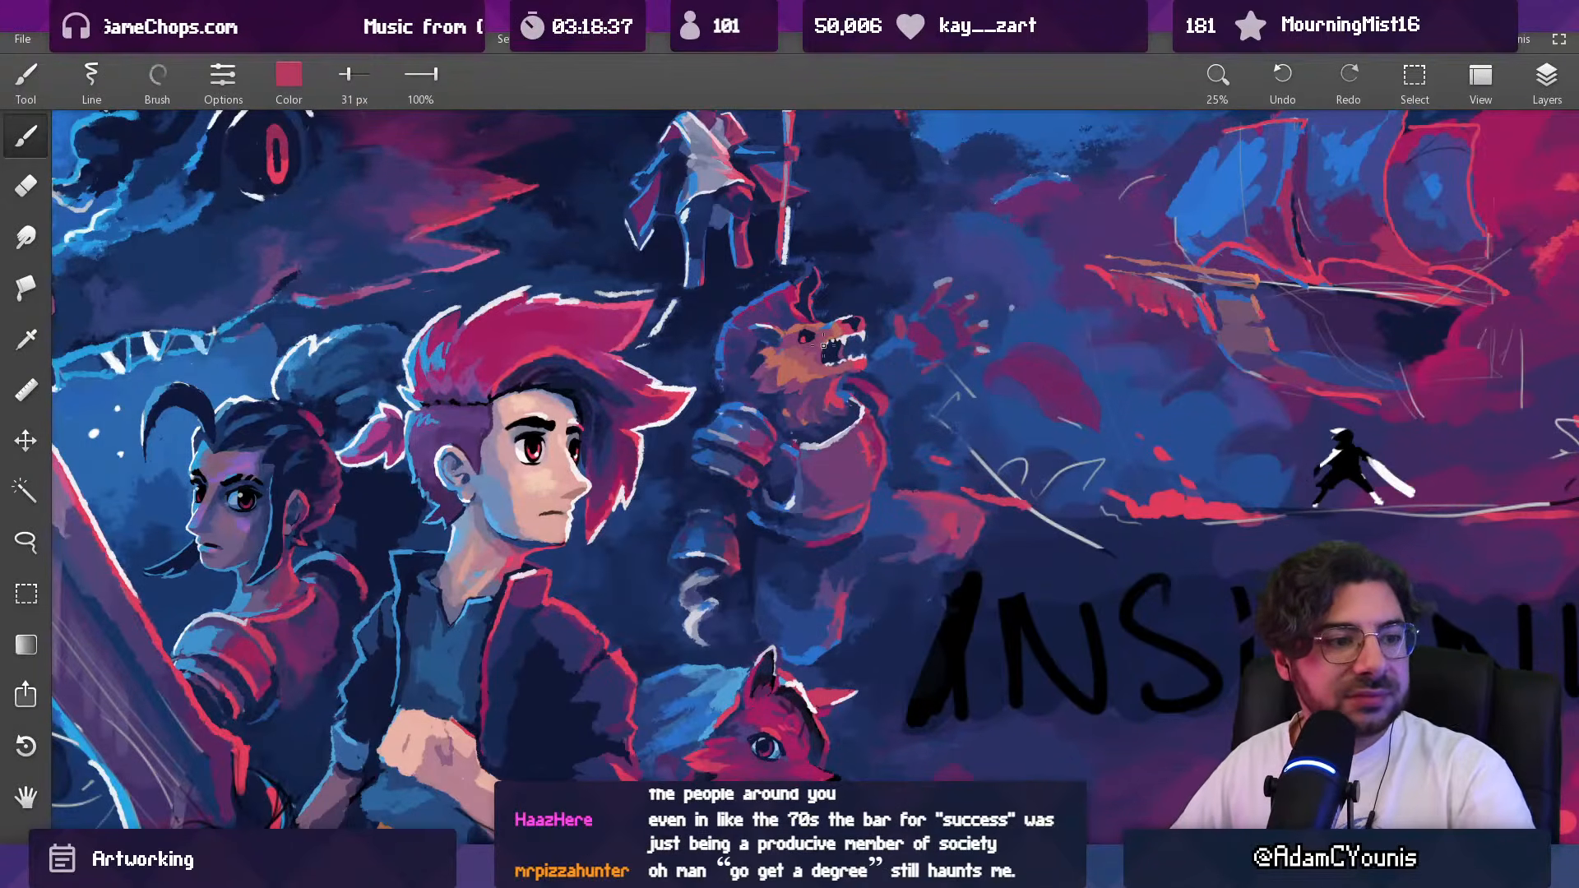
Step: Refine the red rim light on the outer edge of the armored beast's chestplate with a 26 px brush, undoing the last stroke
mouse_move(863, 429)
mouse_down()
mouse_move(841, 543)
mouse_move(870, 307)
mouse_up()
drag(876, 457, 846, 284)
mouse_move(857, 386)
mouse_down()
mouse_move(876, 442)
mouse_move(860, 382)
mouse_move(847, 396)
mouse_up()
key([)
key([)
key([)
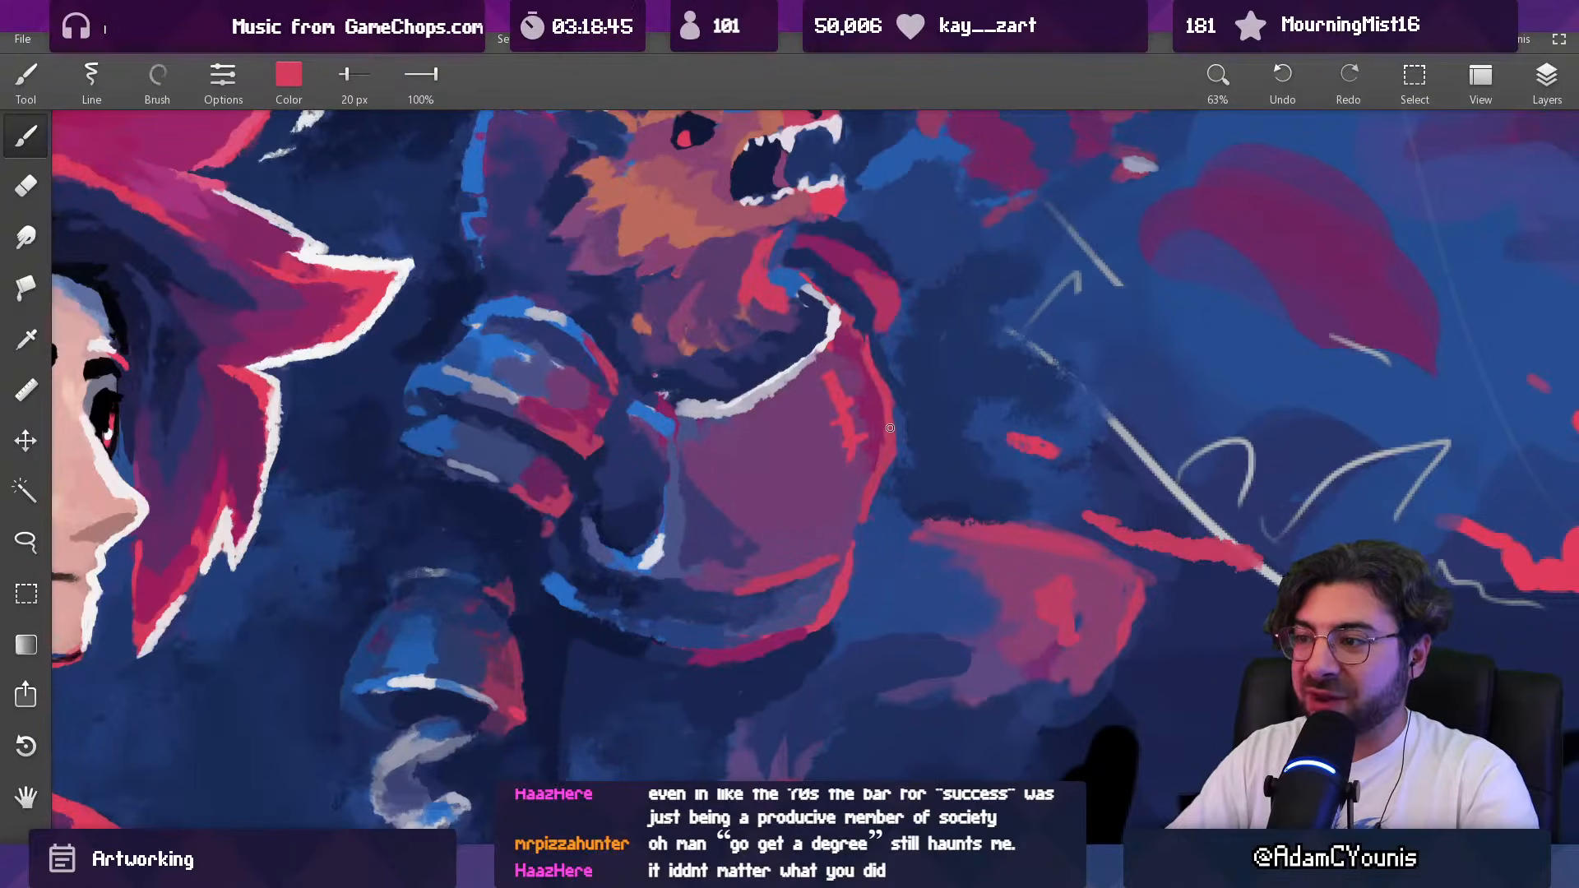
key(])
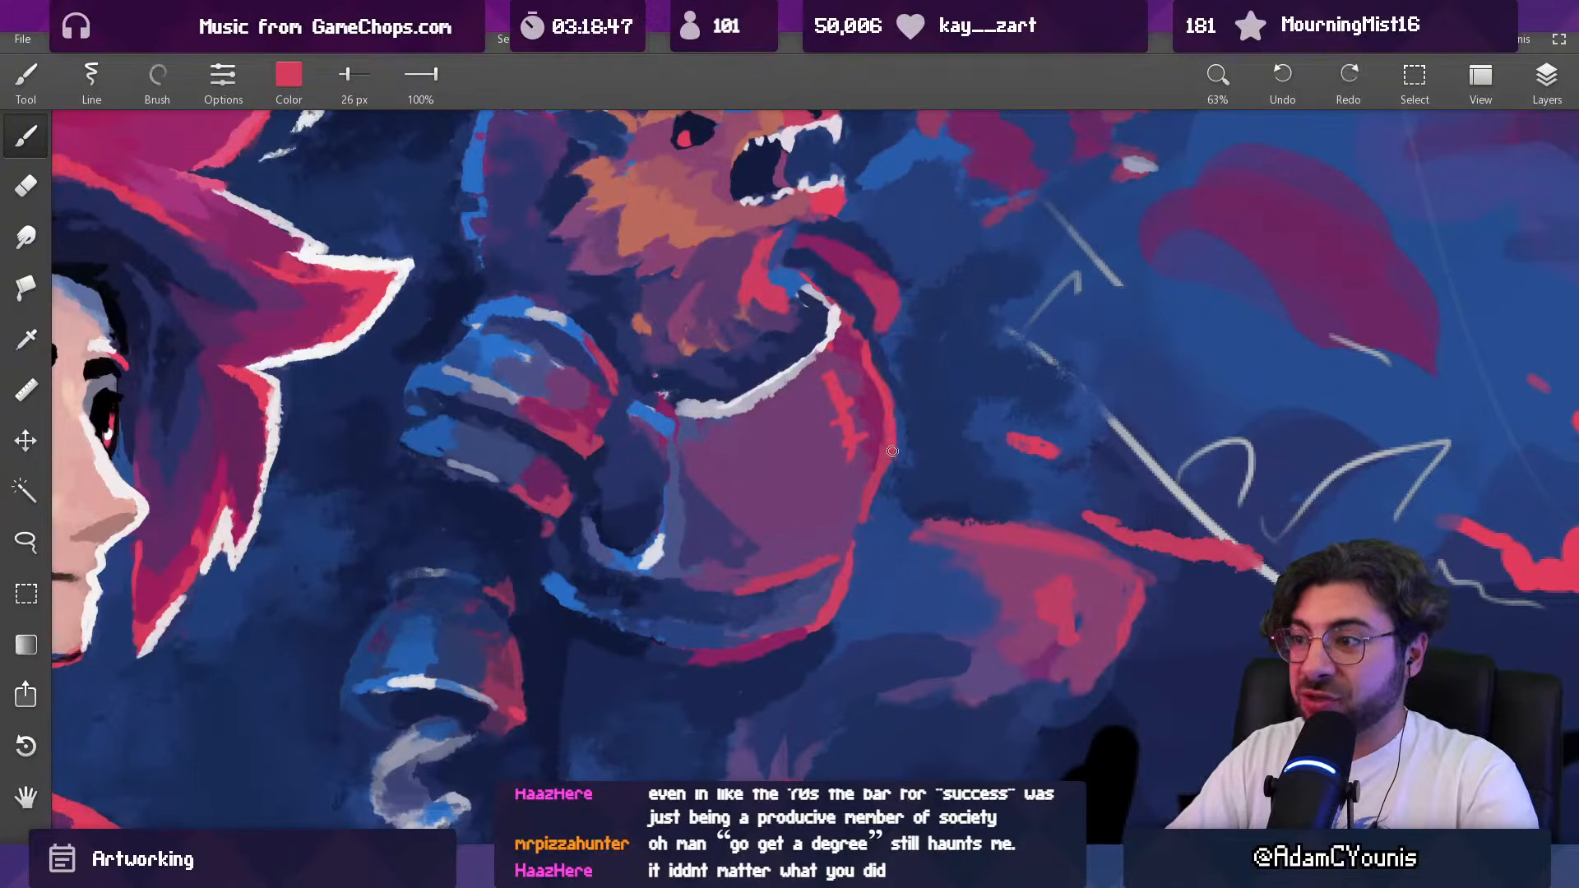
drag(873, 450, 875, 446)
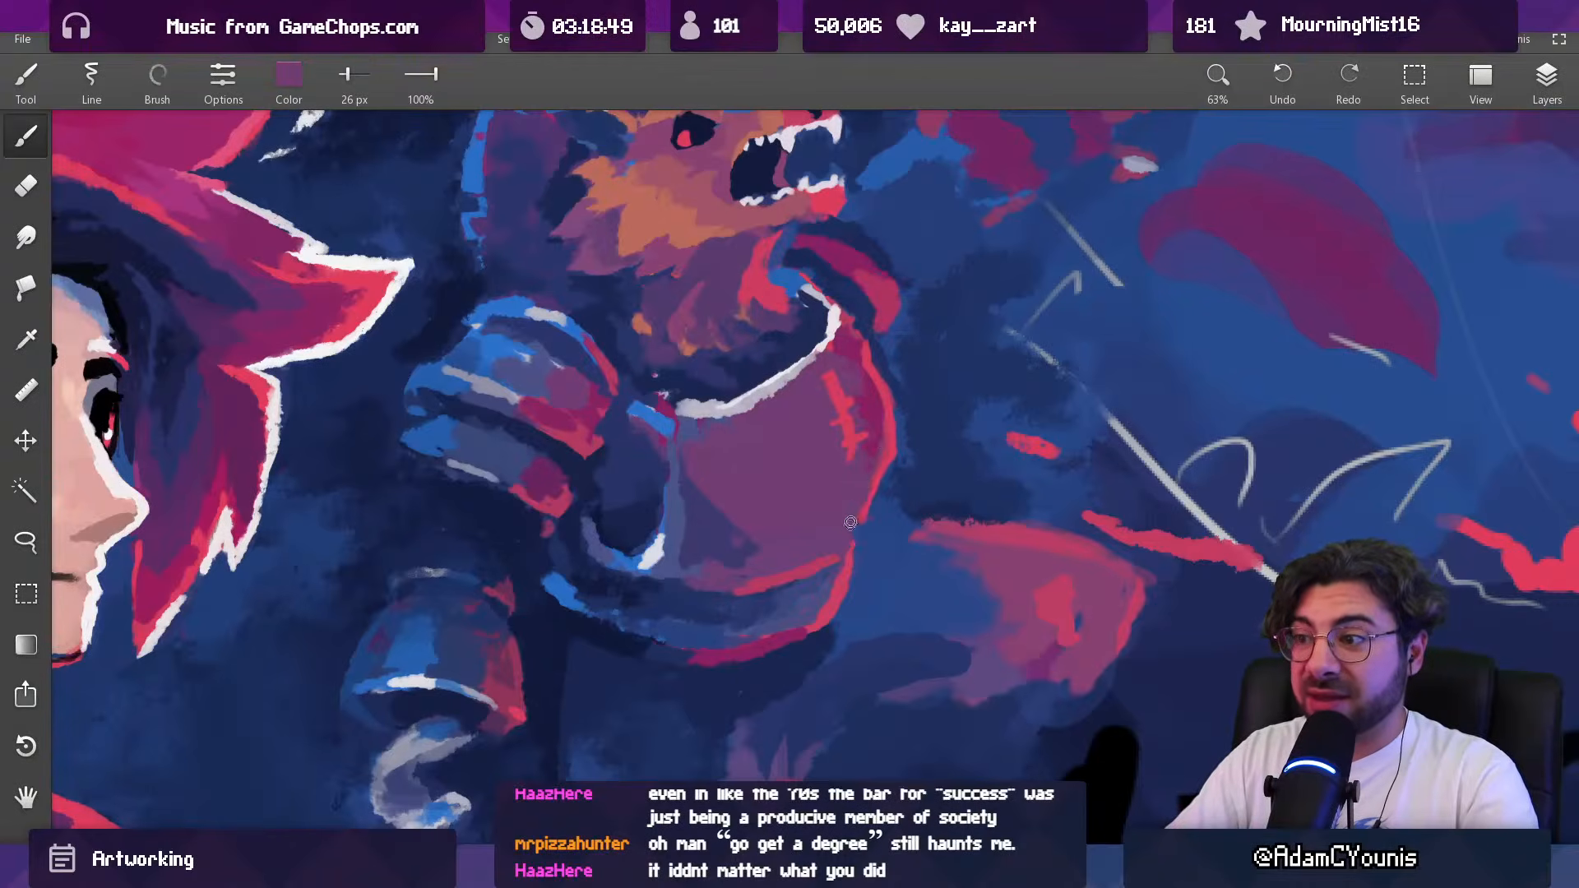
scroll(850, 526, down, 10)
scroll(880, 374, up, 8)
key(ctrl+z)
Step: Paint crimson reflections on the inner ends of the beast's shoulder armor plates with a 19 px brush
drag(673, 440, 670, 361)
mouse_move(636, 360)
mouse_down()
mouse_move(661, 434)
mouse_move(610, 452)
mouse_up()
mouse_move(635, 398)
mouse_down()
mouse_move(621, 380)
mouse_move(622, 415)
mouse_move(606, 400)
mouse_move(629, 707)
mouse_up()
drag(699, 375, 641, 176)
drag(641, 444, 617, 465)
mouse_move(656, 431)
mouse_down()
mouse_move(658, 485)
mouse_move(654, 445)
mouse_up()
drag(654, 445, 622, 435)
mouse_move(613, 393)
mouse_down()
mouse_move(603, 449)
mouse_move(619, 465)
mouse_move(653, 434)
mouse_move(636, 474)
mouse_up()
click(615, 462)
click(655, 492)
click(656, 490)
click(654, 498)
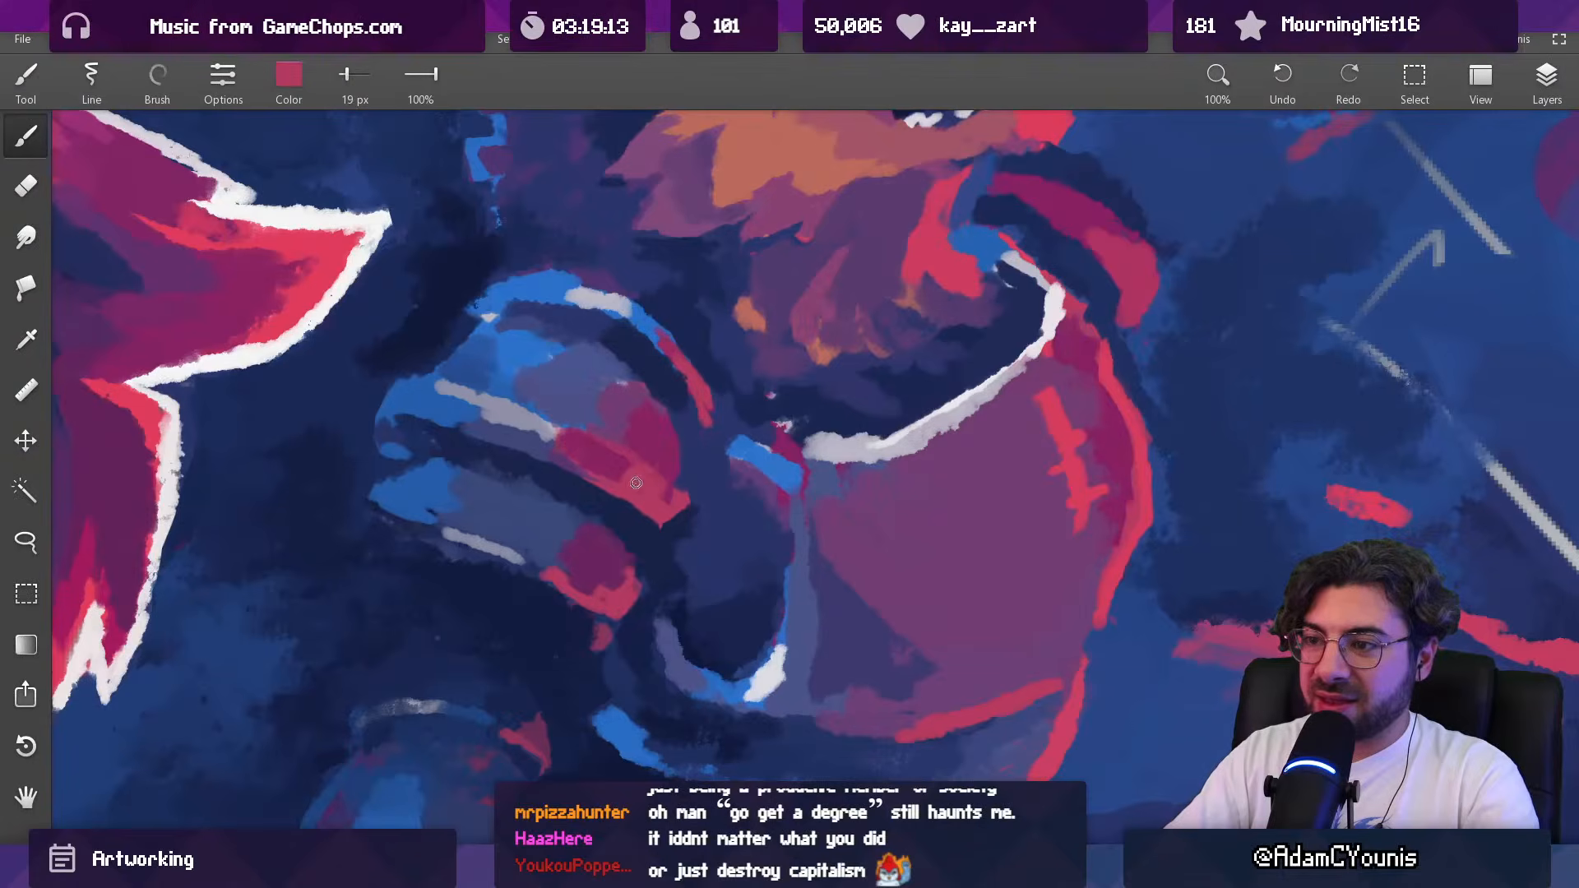
Step: Darken the gap between the beast's shoulder armor and chestplate with sampled navy blues, using a brush up to 75 px
alt+click(706, 486)
alt+click(670, 463)
alt+click(706, 486)
key(])
key(])
key(])
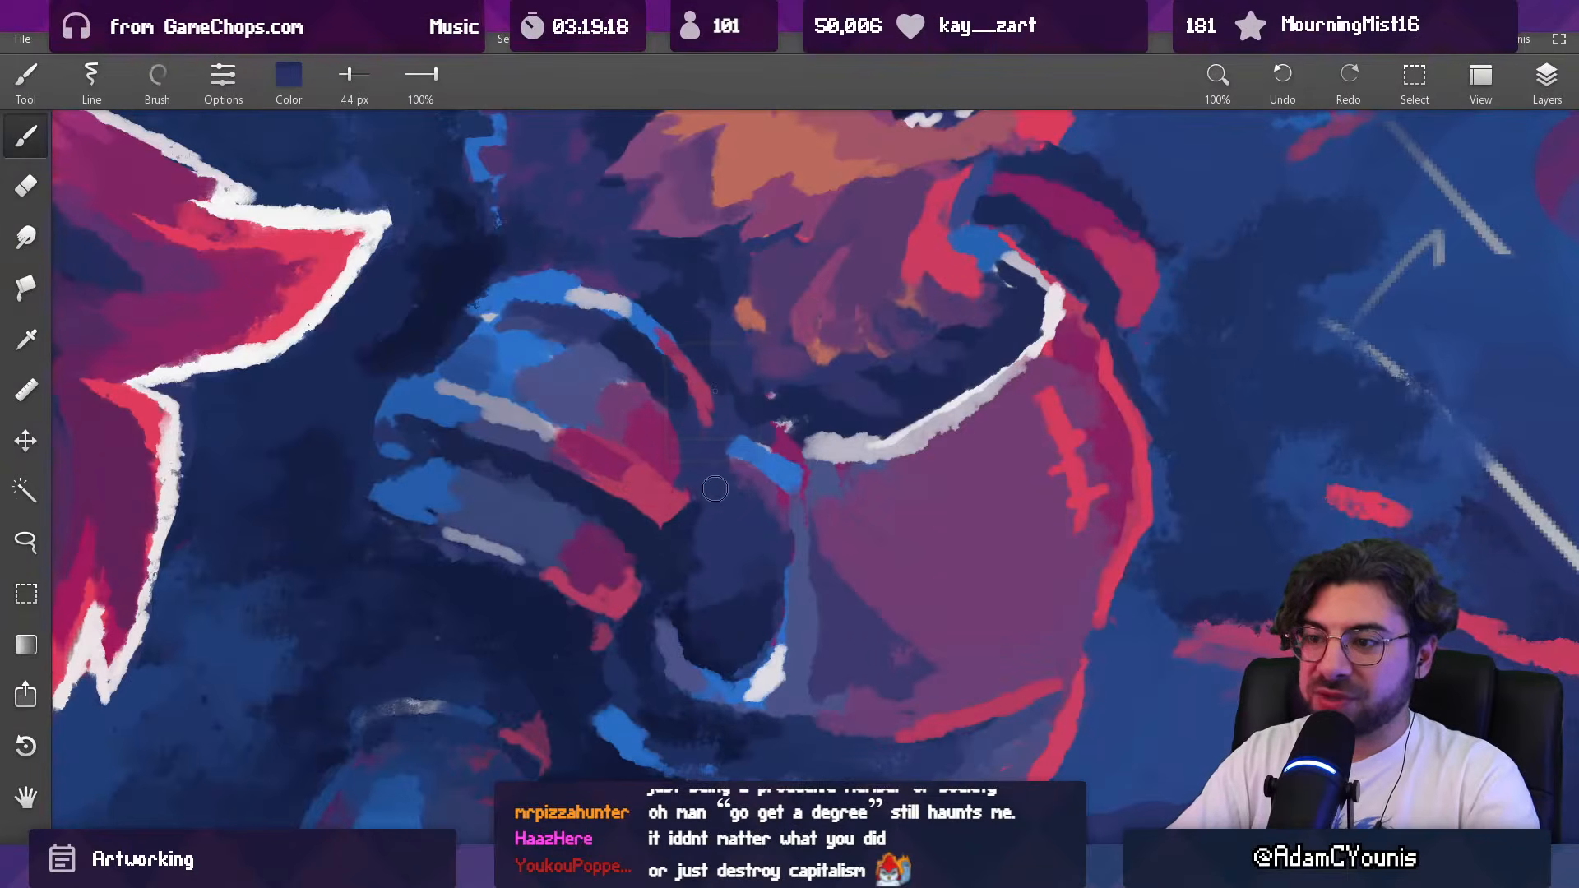
alt+click(676, 547)
key([)
key(])
key(])
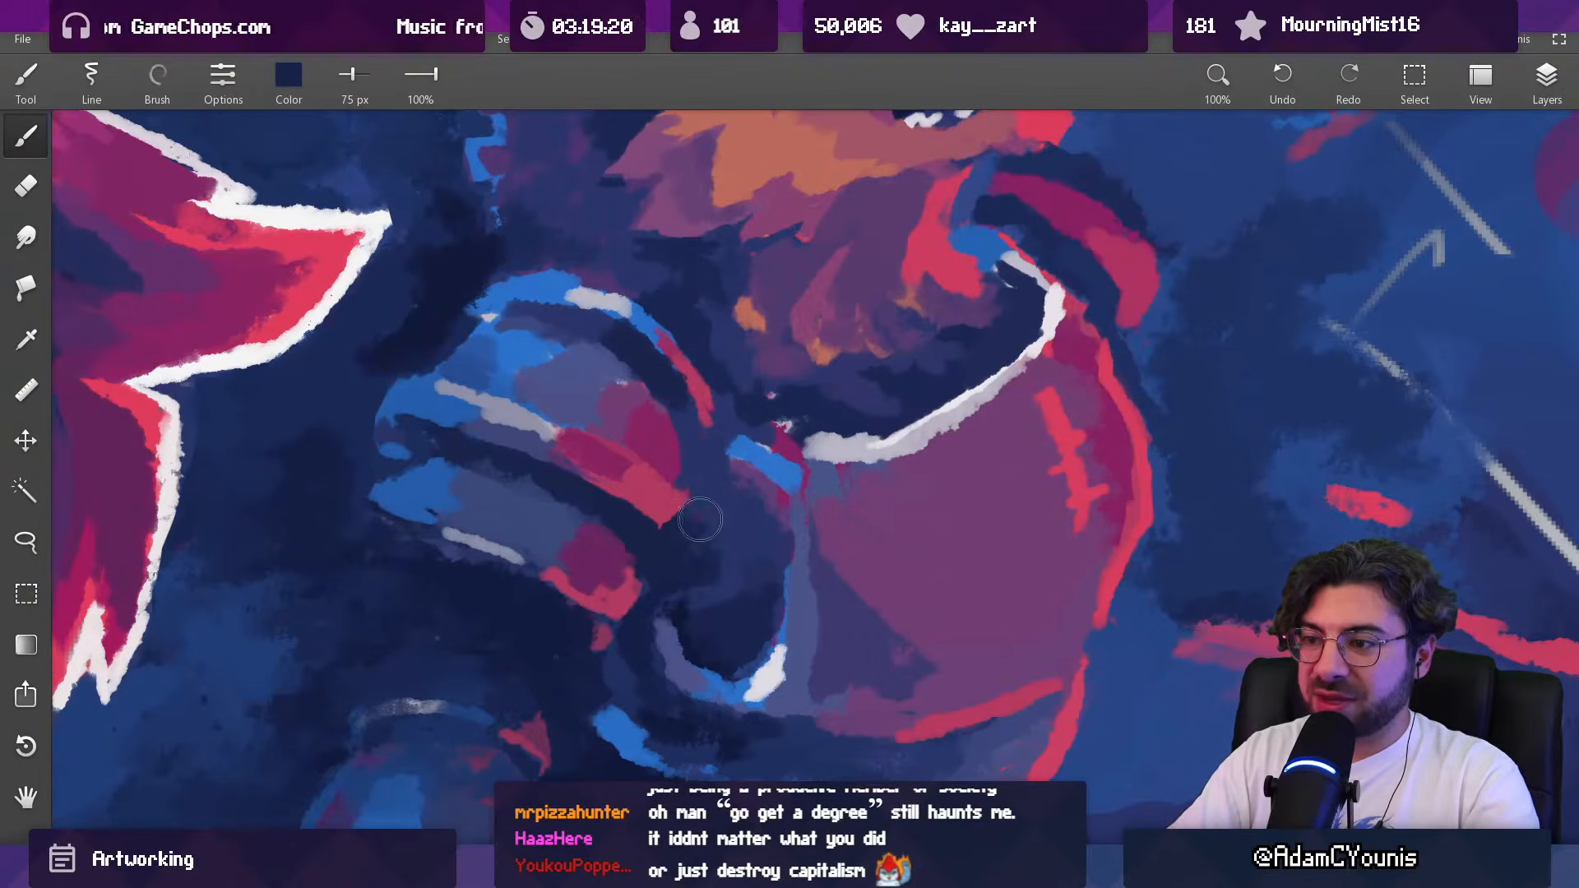
drag(751, 458, 761, 482)
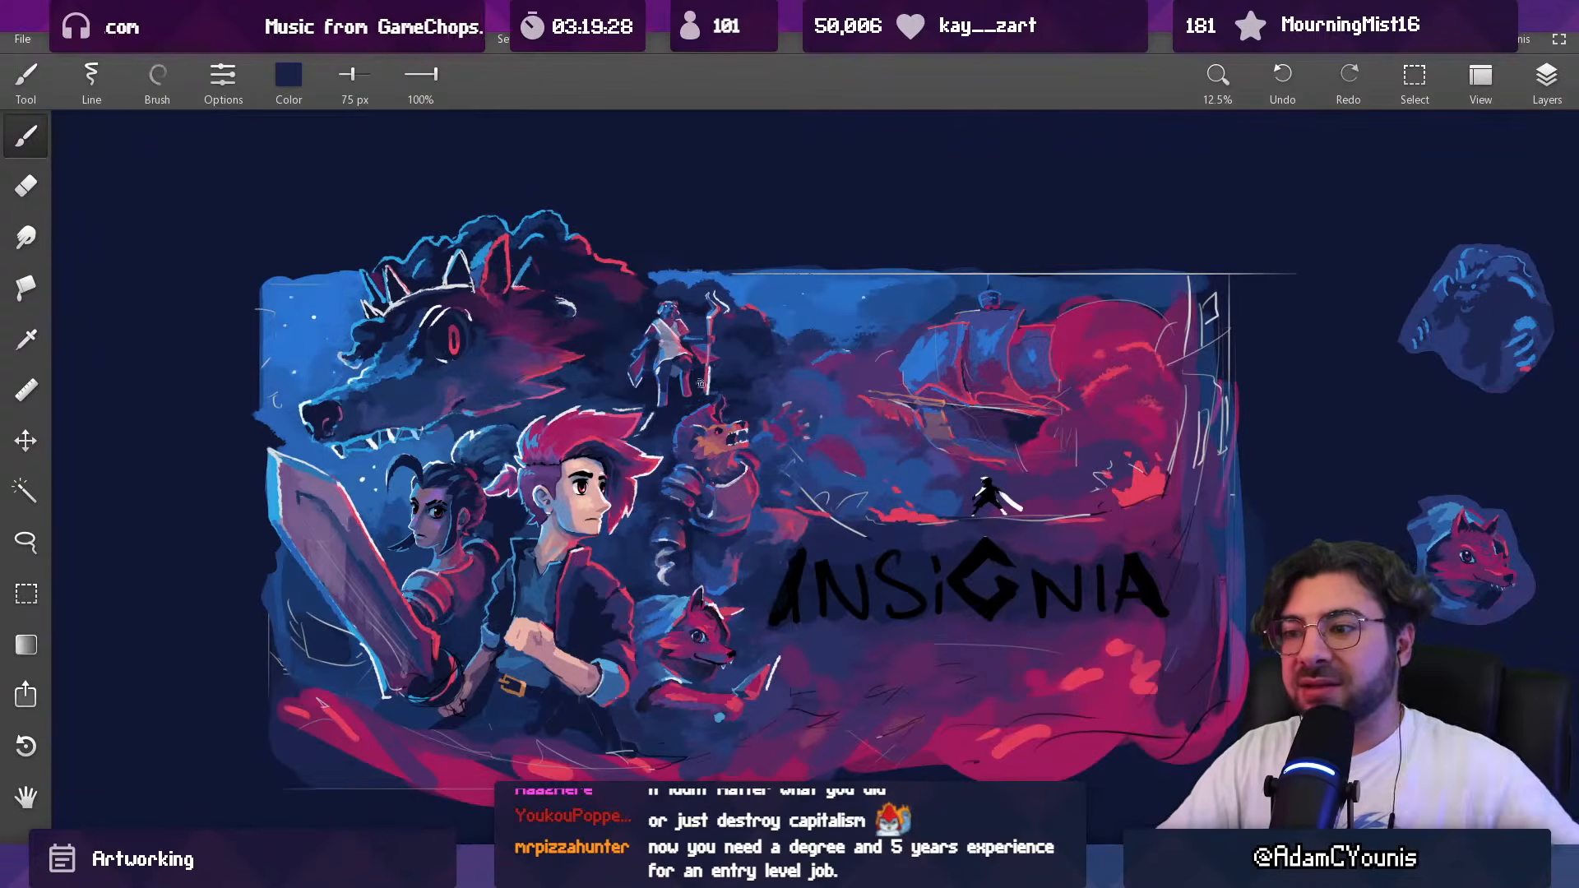
Step: Paint a pale lavender claw on the thumb tip of the beast's raised hand with a 51 px brush
drag(778, 428, 751, 267)
alt+click(850, 334)
key([)
key([)
key([)
key([)
drag(749, 399, 753, 410)
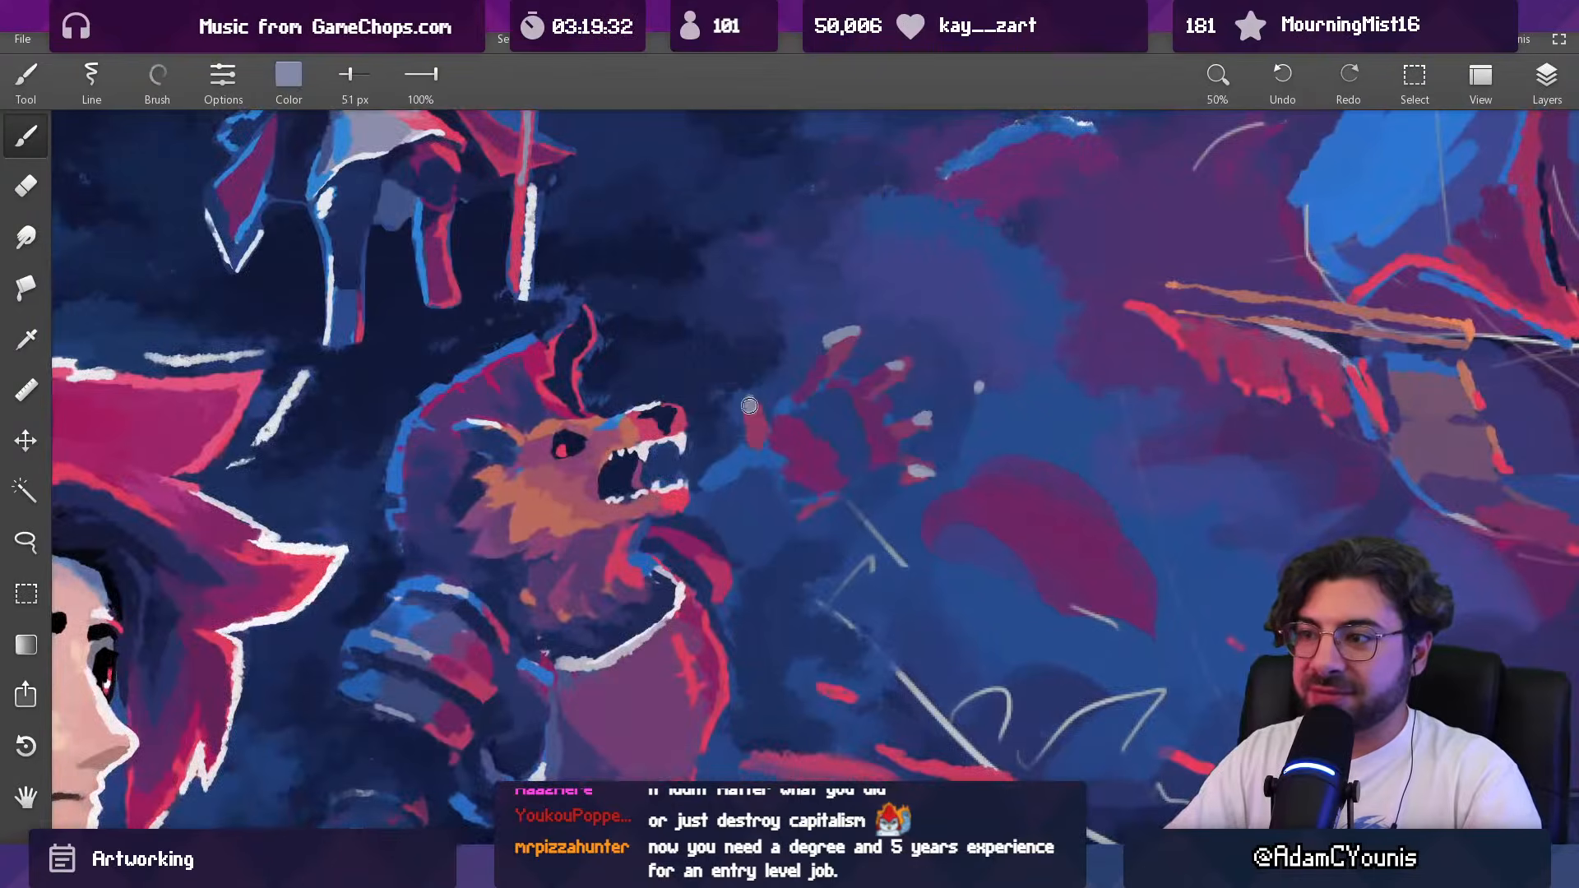
Step: Cover the stray pale fleck beside the raised hand's fingers with the background blue, enlarging the brush to 215 px
alt+click(968, 392)
drag(972, 390, 984, 384)
alt+click(998, 419)
key(])
key(])
key(])
key(])
key(])
key(])
key(])
key(])
key(])
key(])
key(])
key(])
key(])
key(])
key(])
key(])
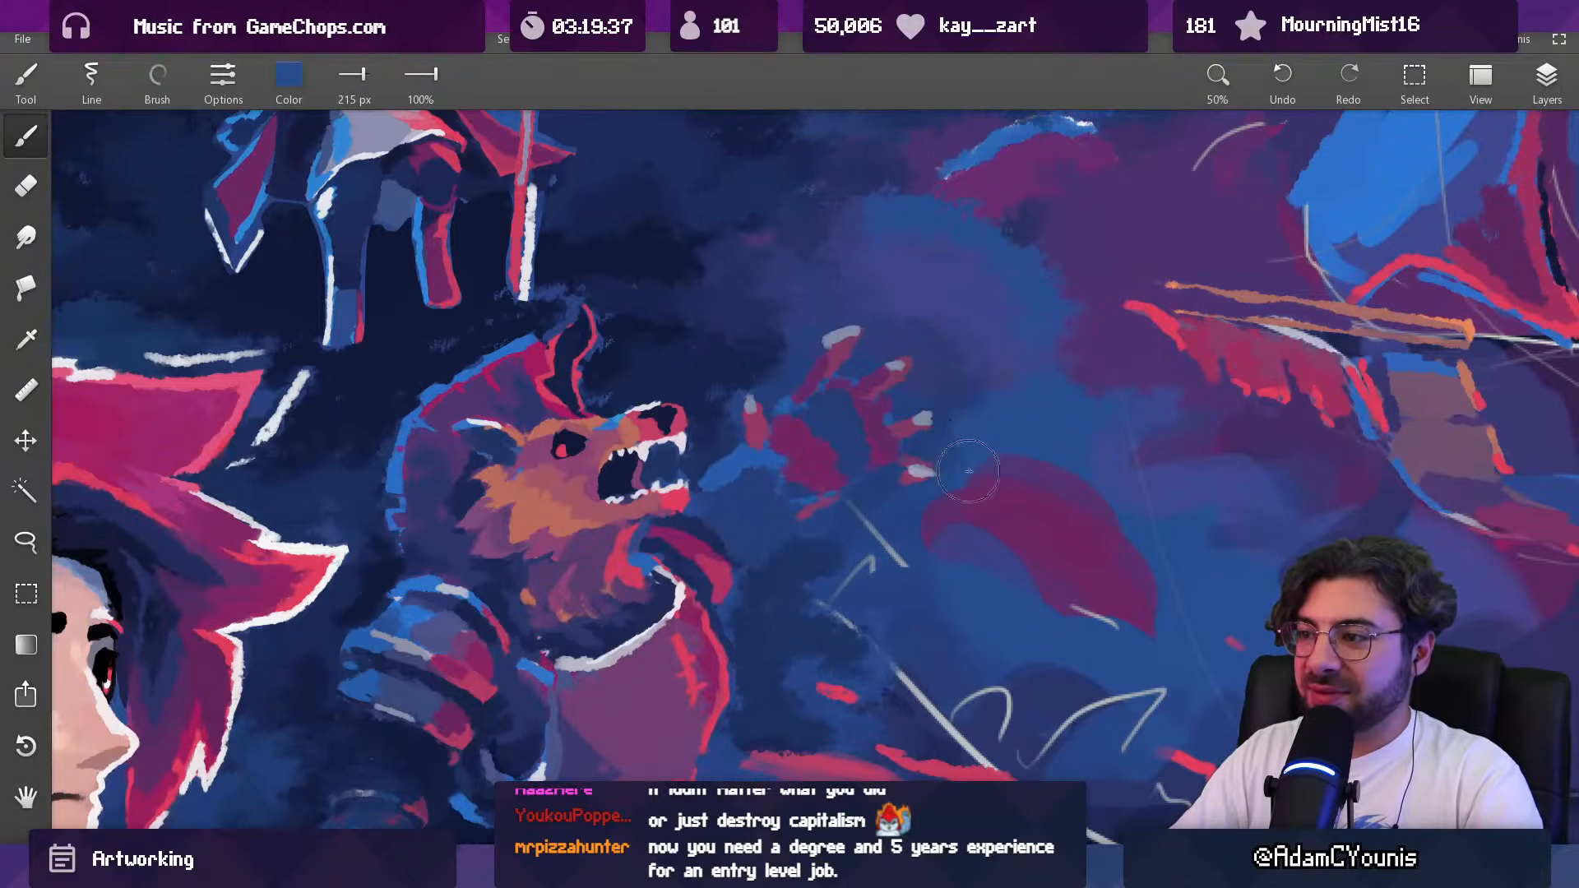
Step: Strengthen the fingers of the raised hand with crimson sampled from the beast's collar, using a 55 px brush
key(alt)
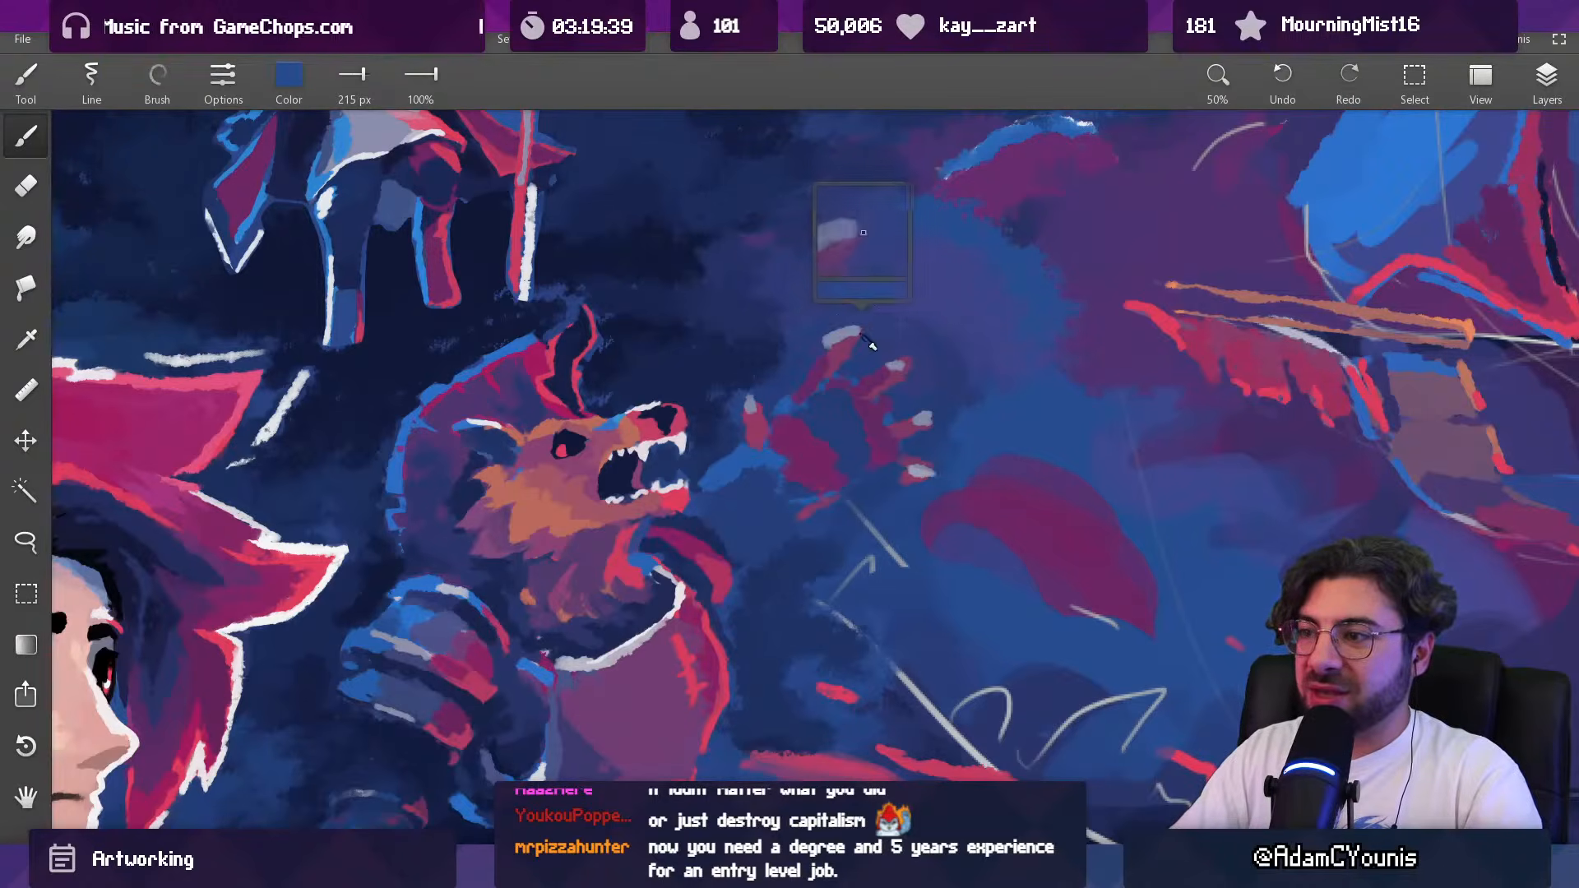
alt+click(716, 573)
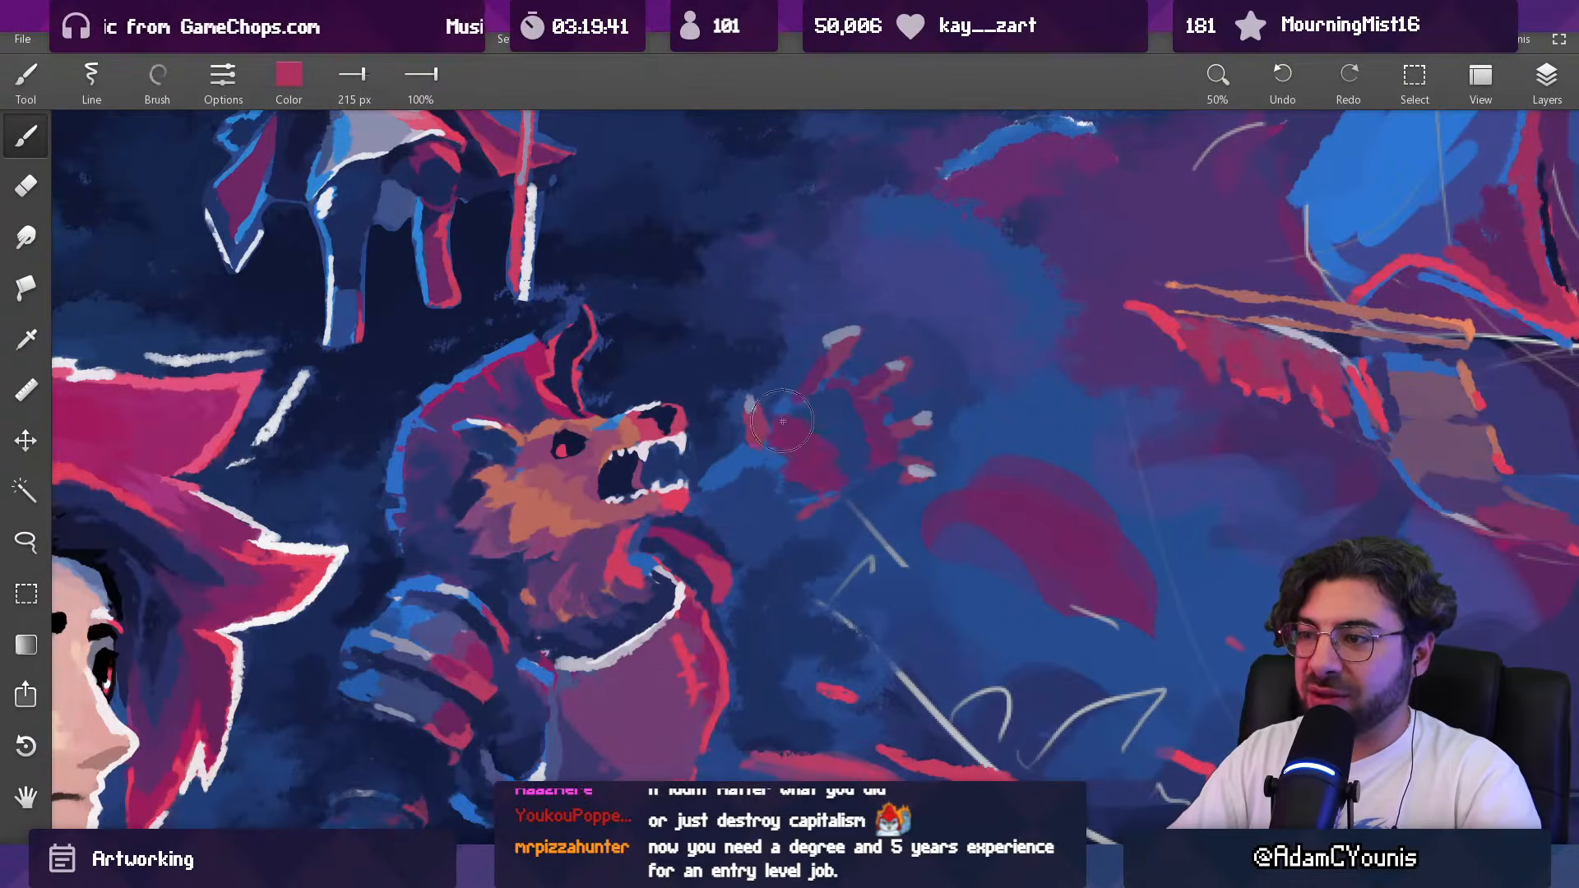
key([)
key([)
key([)
key([)
key([)
key([)
key([)
key([)
key([)
key([)
key([)
key([)
key([)
key([)
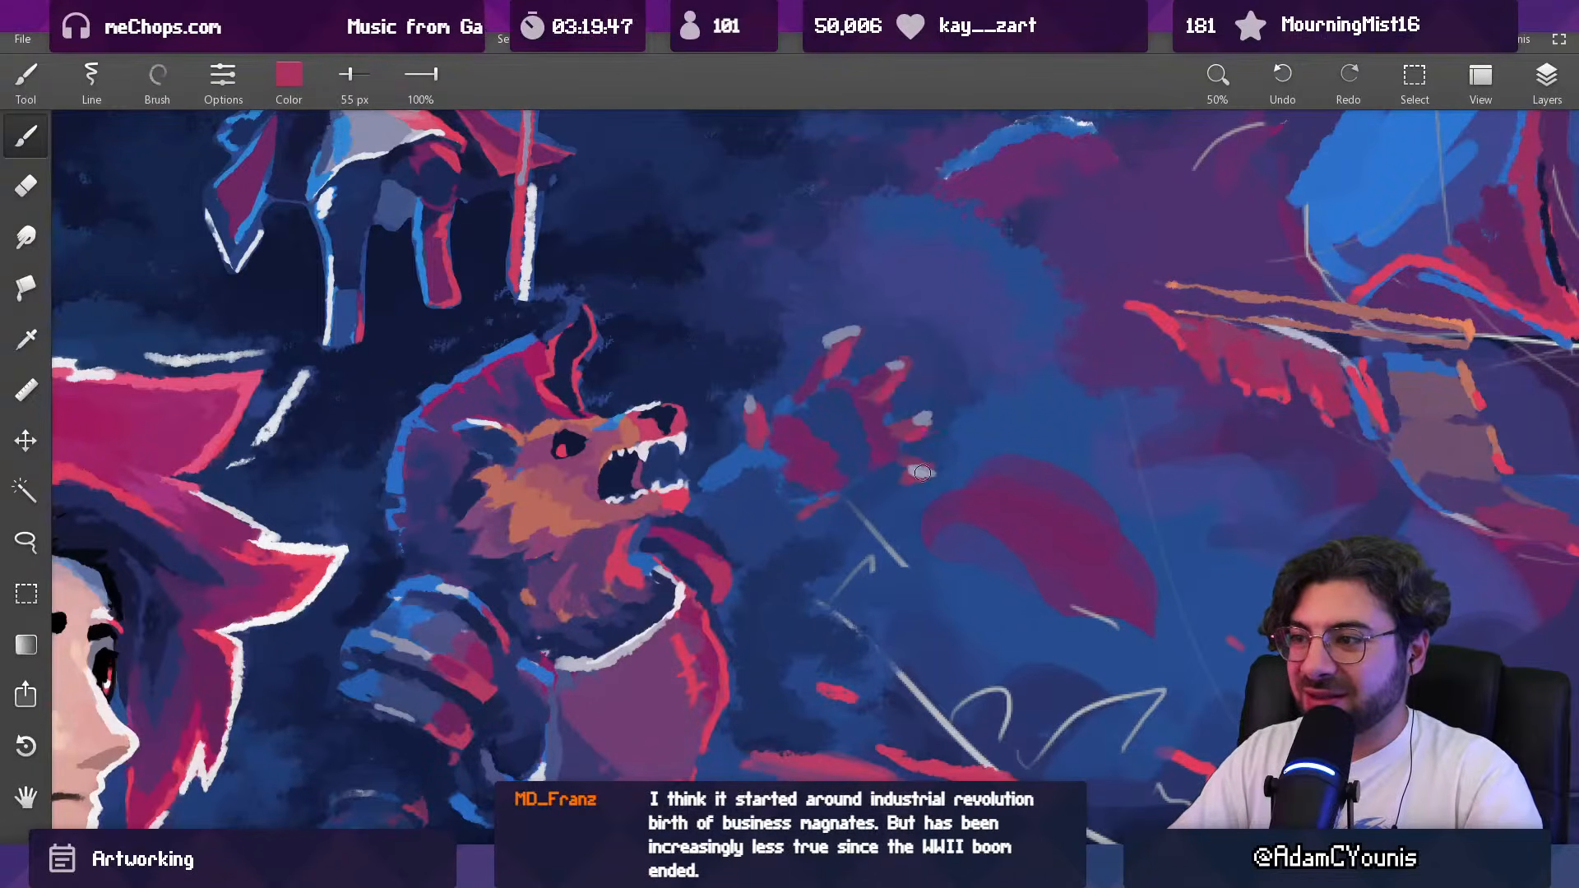
scroll(920, 472, down, 10)
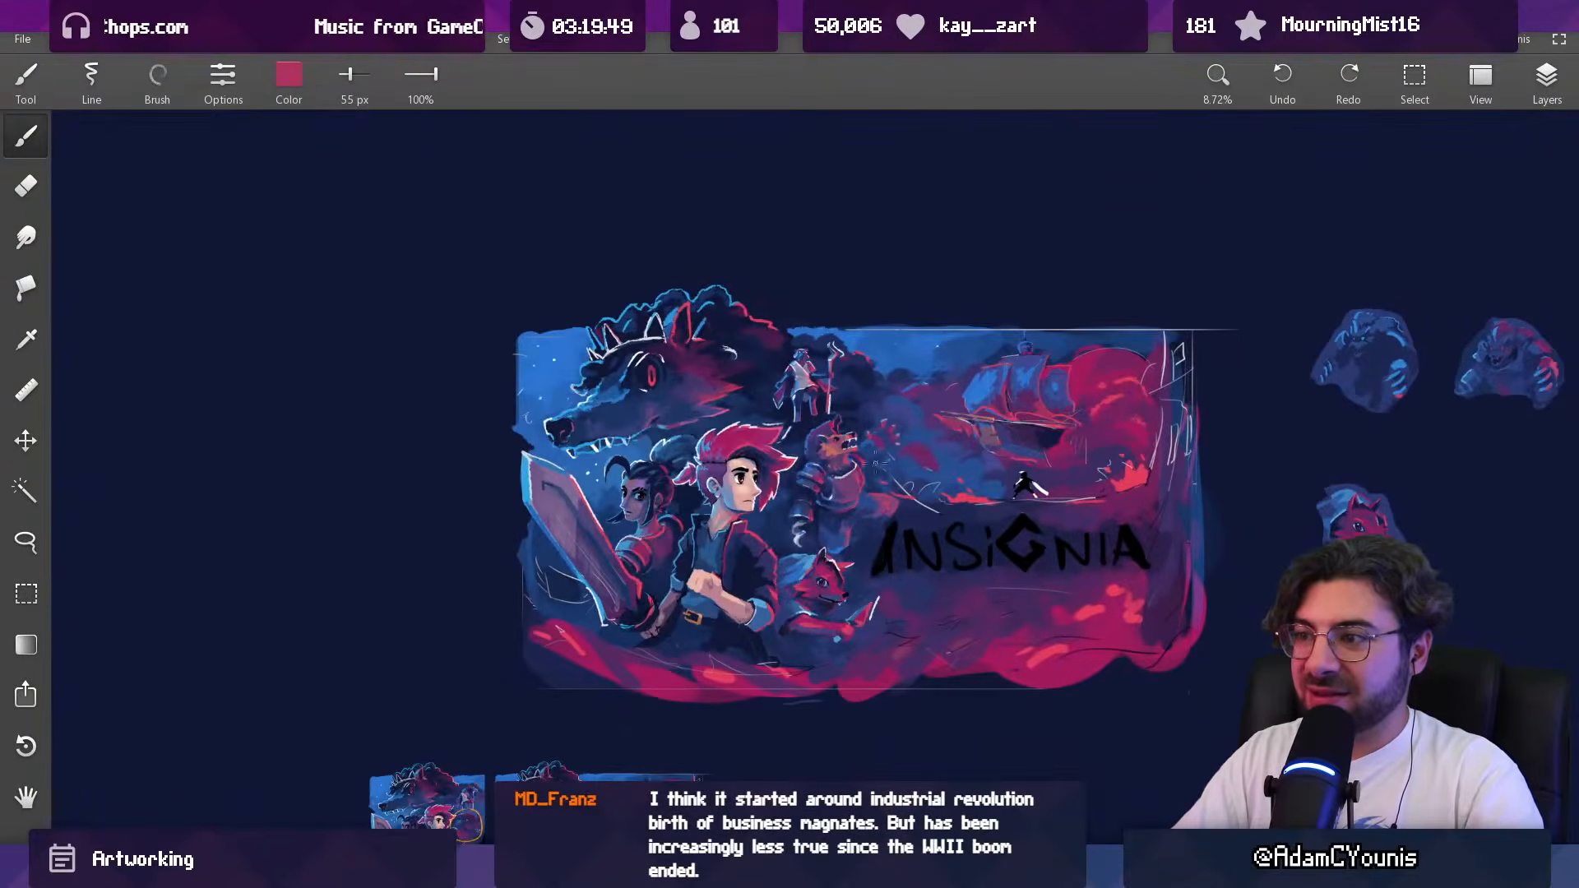
Step: Paint over the sketch lines below the raised hand with dark blue, enlarging the brush to 175 px
scroll(871, 466, up, 8)
alt+click(868, 419)
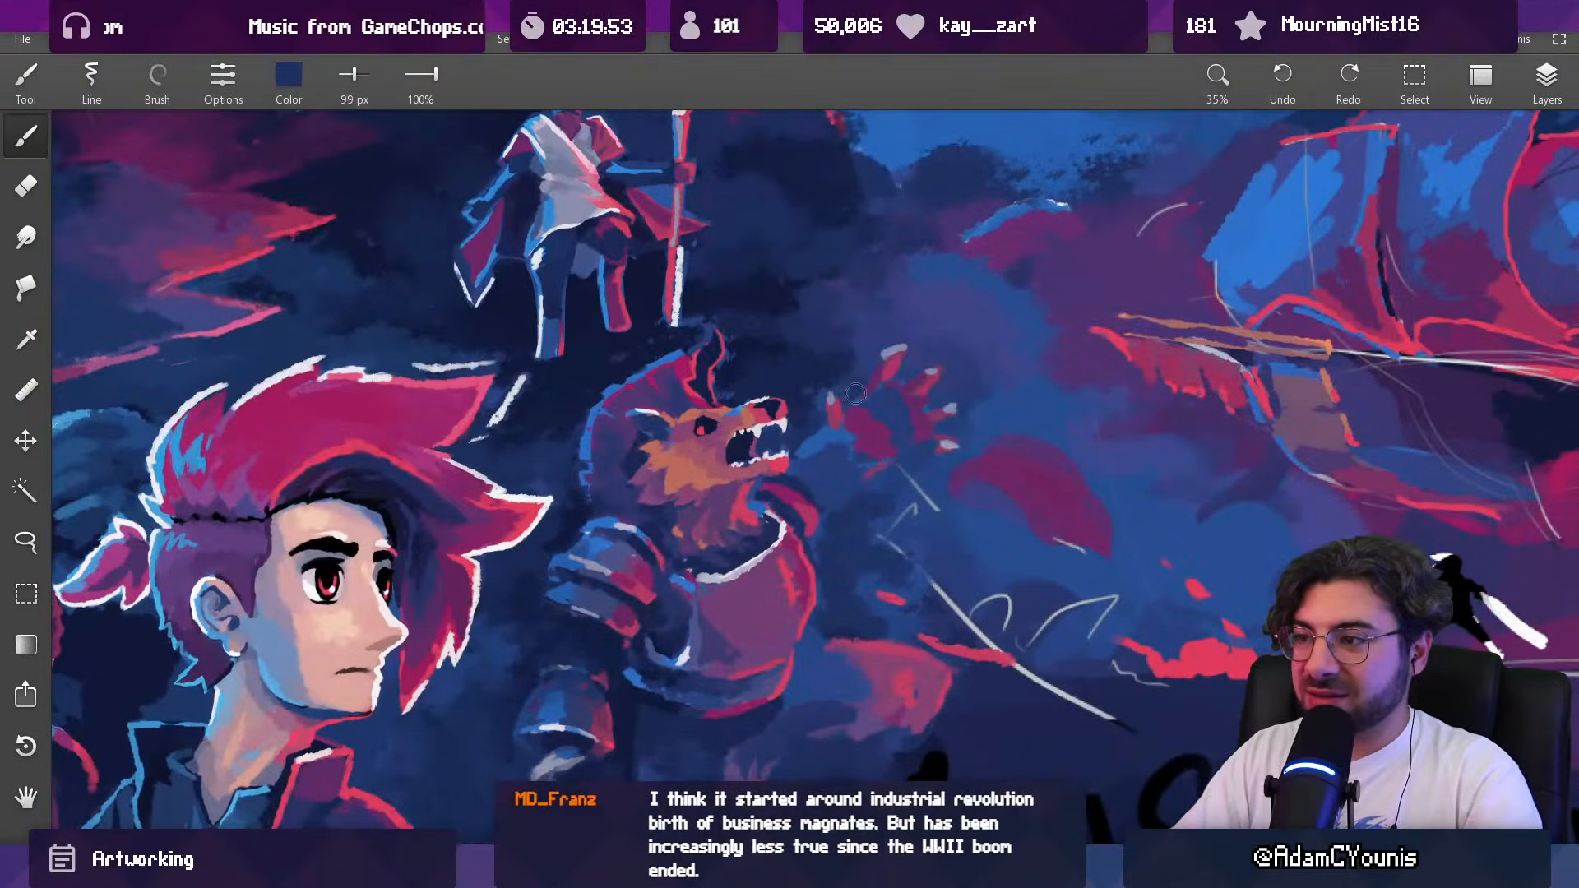
key(])
mouse_move(905, 462)
mouse_down()
mouse_move(939, 485)
mouse_move(923, 518)
mouse_move(888, 538)
mouse_move(881, 490)
mouse_up()
alt+click(928, 484)
key(])
alt+click(813, 480)
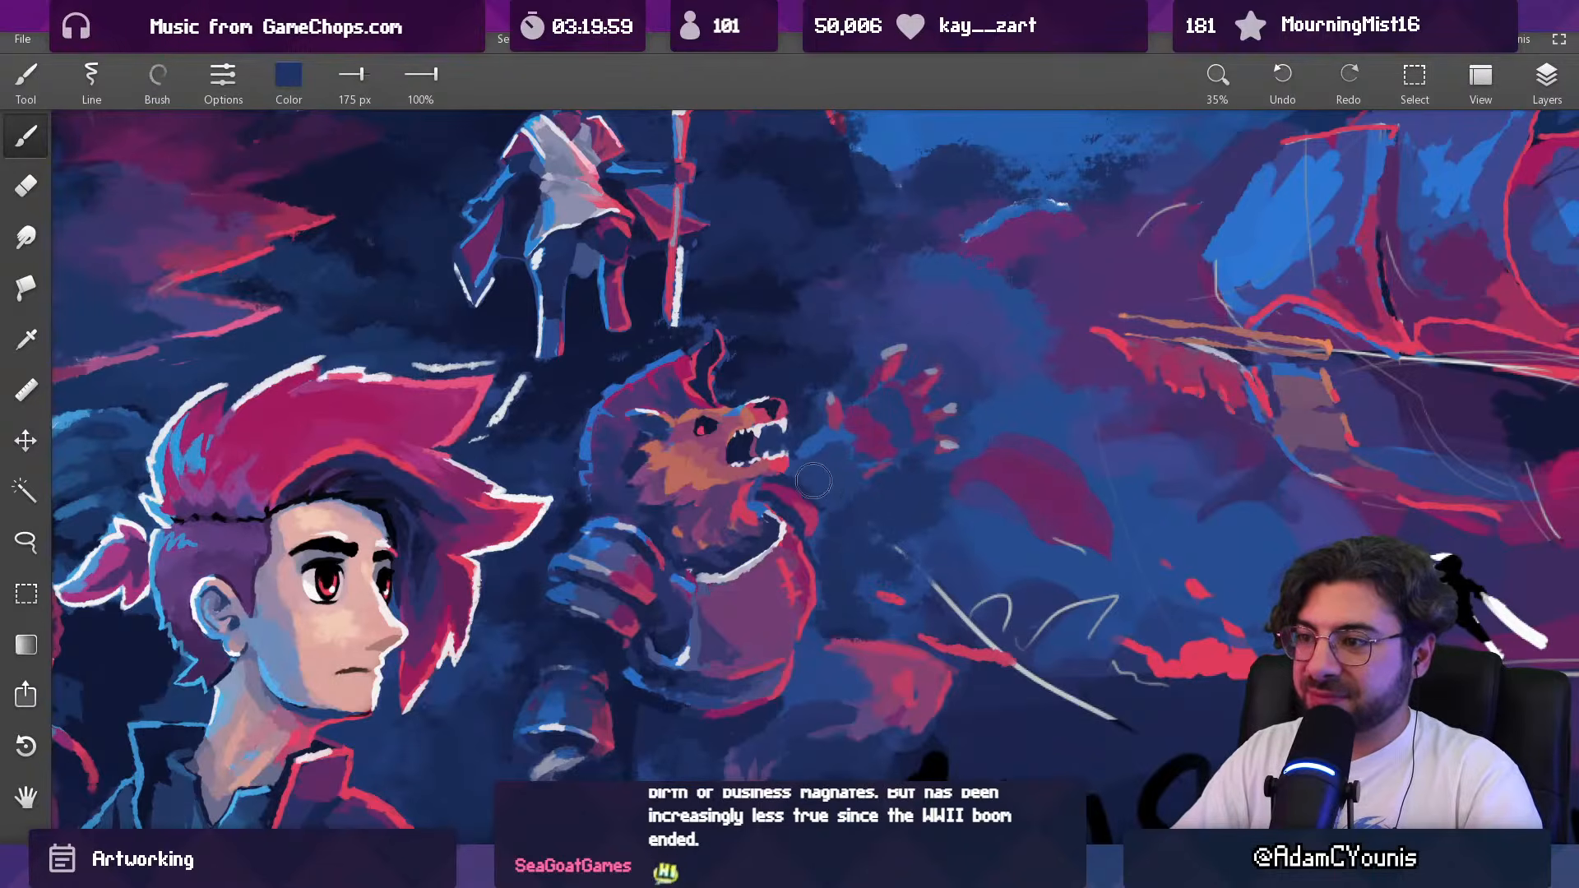
drag(879, 458, 863, 569)
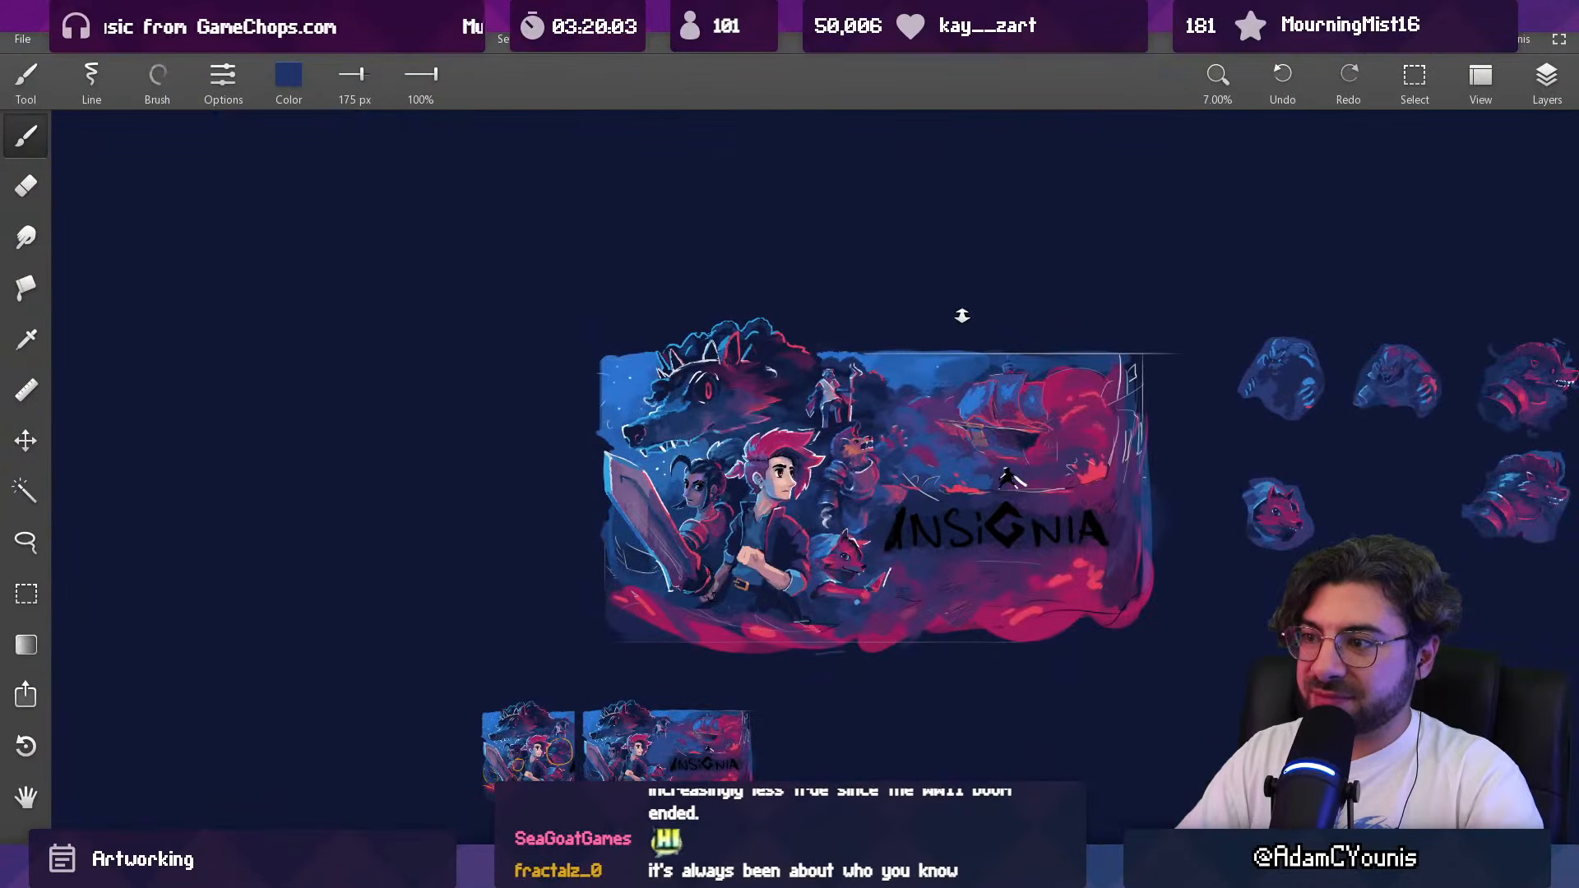
drag(907, 432, 892, 296)
key(l)
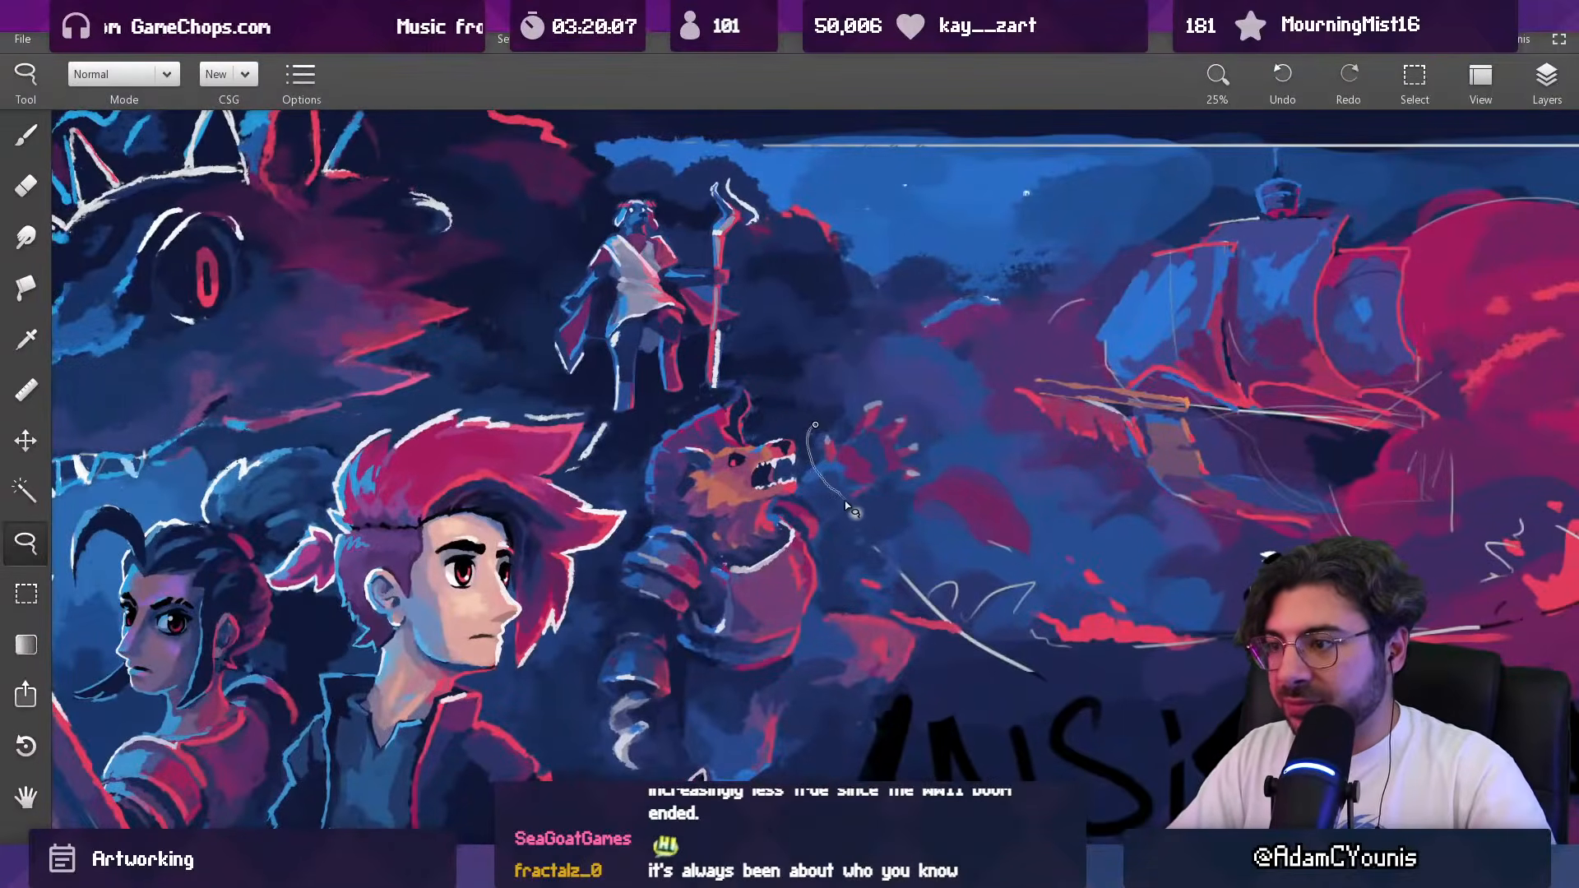
mouse_move(878, 496)
mouse_down()
mouse_move(882, 462)
mouse_move(856, 440)
mouse_up()
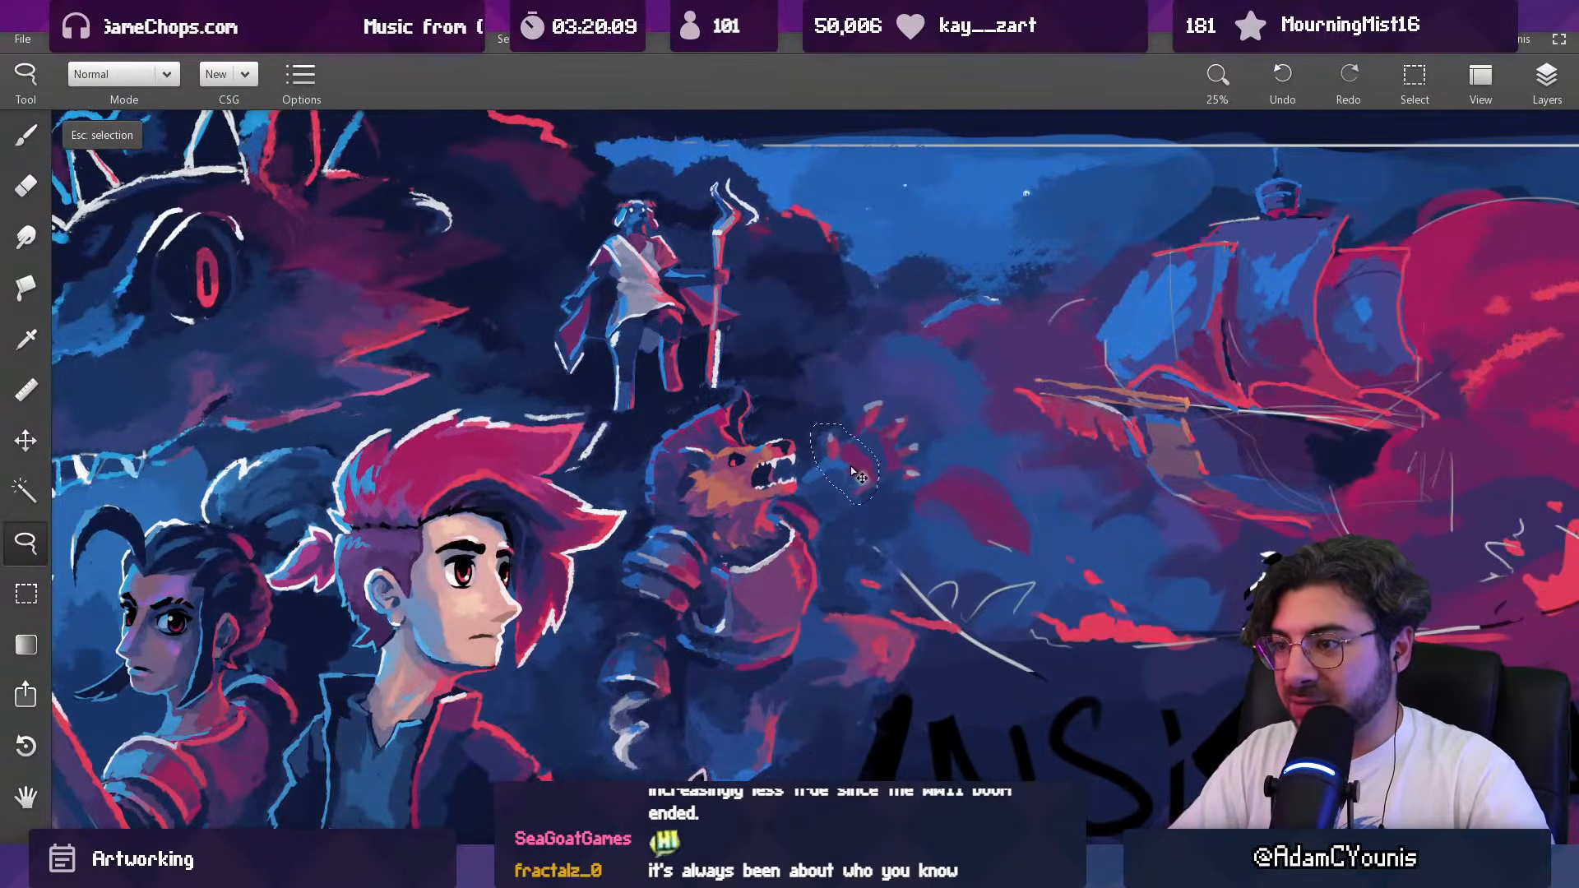
key(Escape)
Step: Darken the background around the raised hand's wrist with sampled navy blue and a 120 px brush
mouse_move(855, 465)
mouse_down()
mouse_move(805, 407)
mouse_move(817, 395)
mouse_up()
key(b)
alt+click(805, 405)
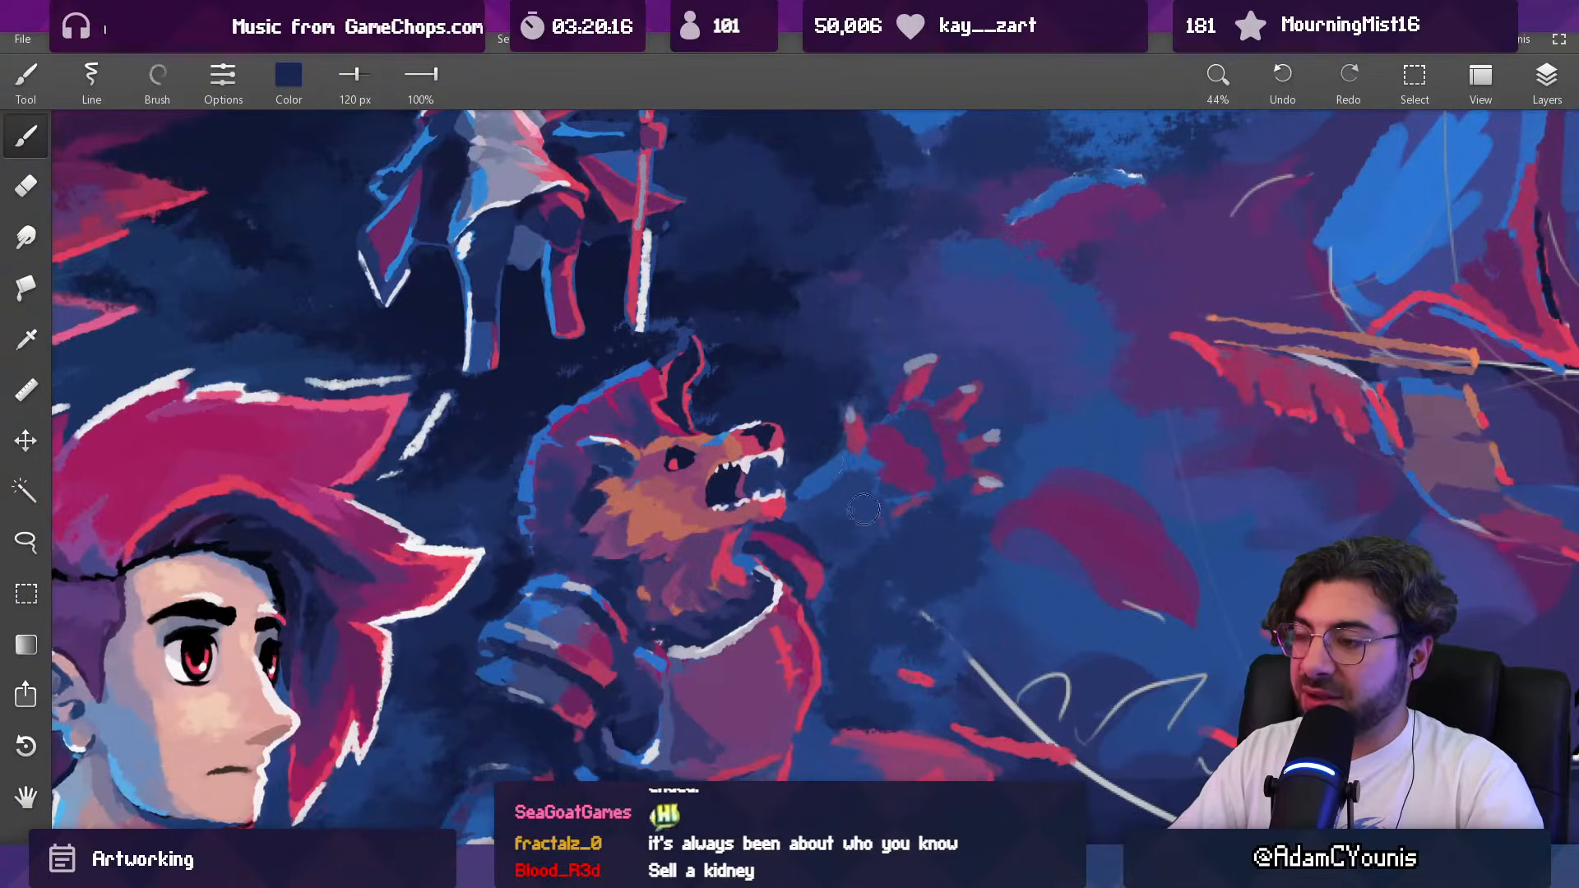
alt+click(827, 469)
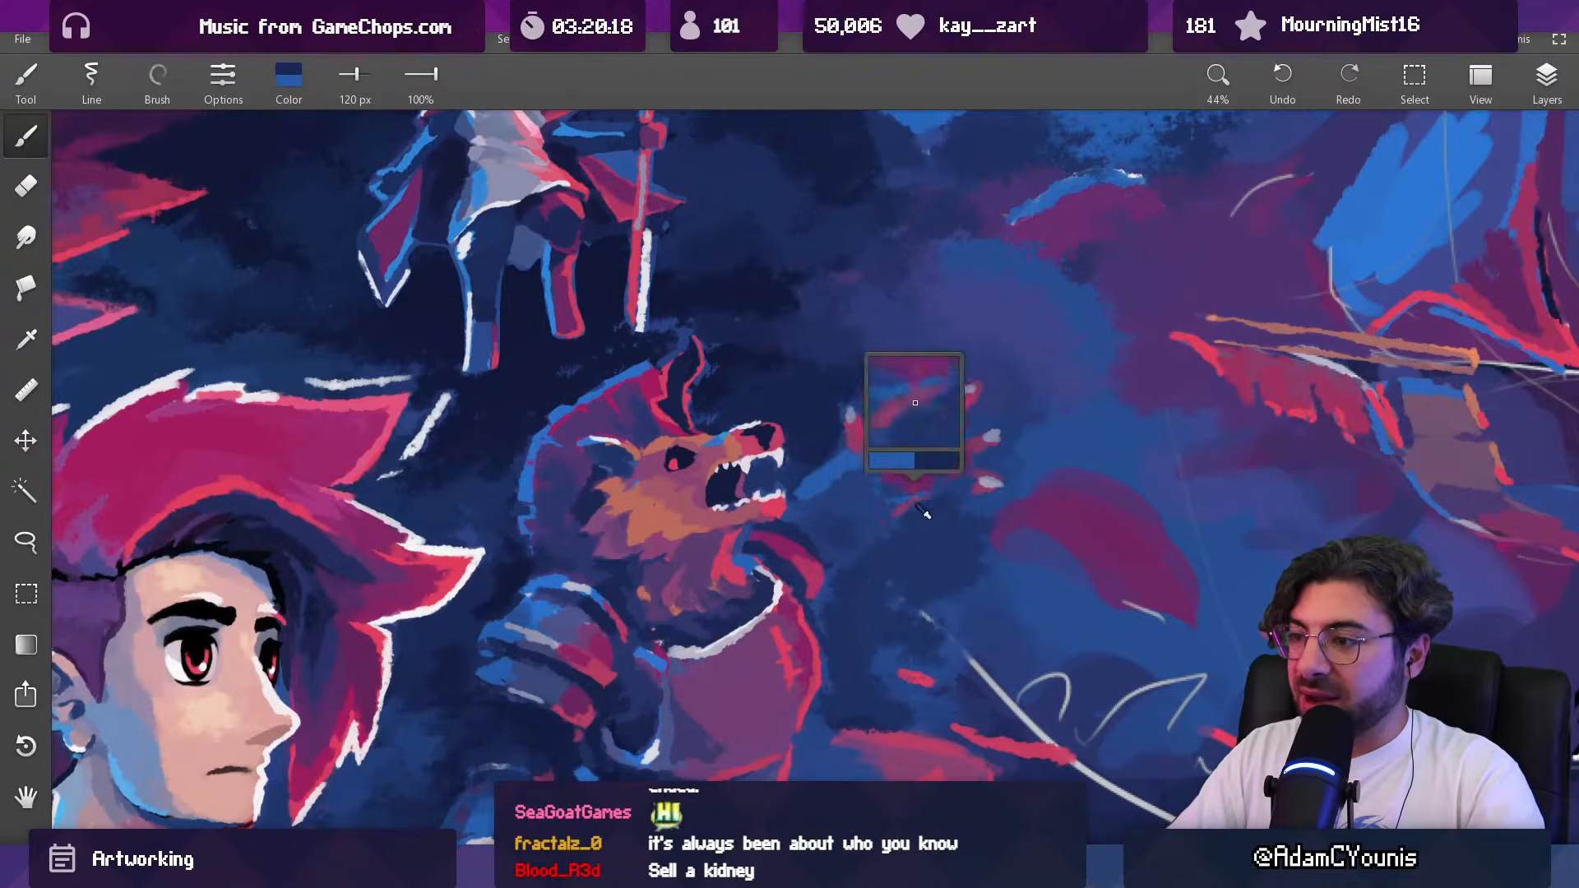
Step: Draw a short red stroke below the hand for the outer edge of the forearm with a 52 px brush
alt+click(1200, 352)
mouse_move(904, 492)
mouse_down()
mouse_move(1025, 525)
mouse_move(1015, 173)
mouse_up()
key(ctrl+z)
drag(818, 564, 856, 512)
key(alt)
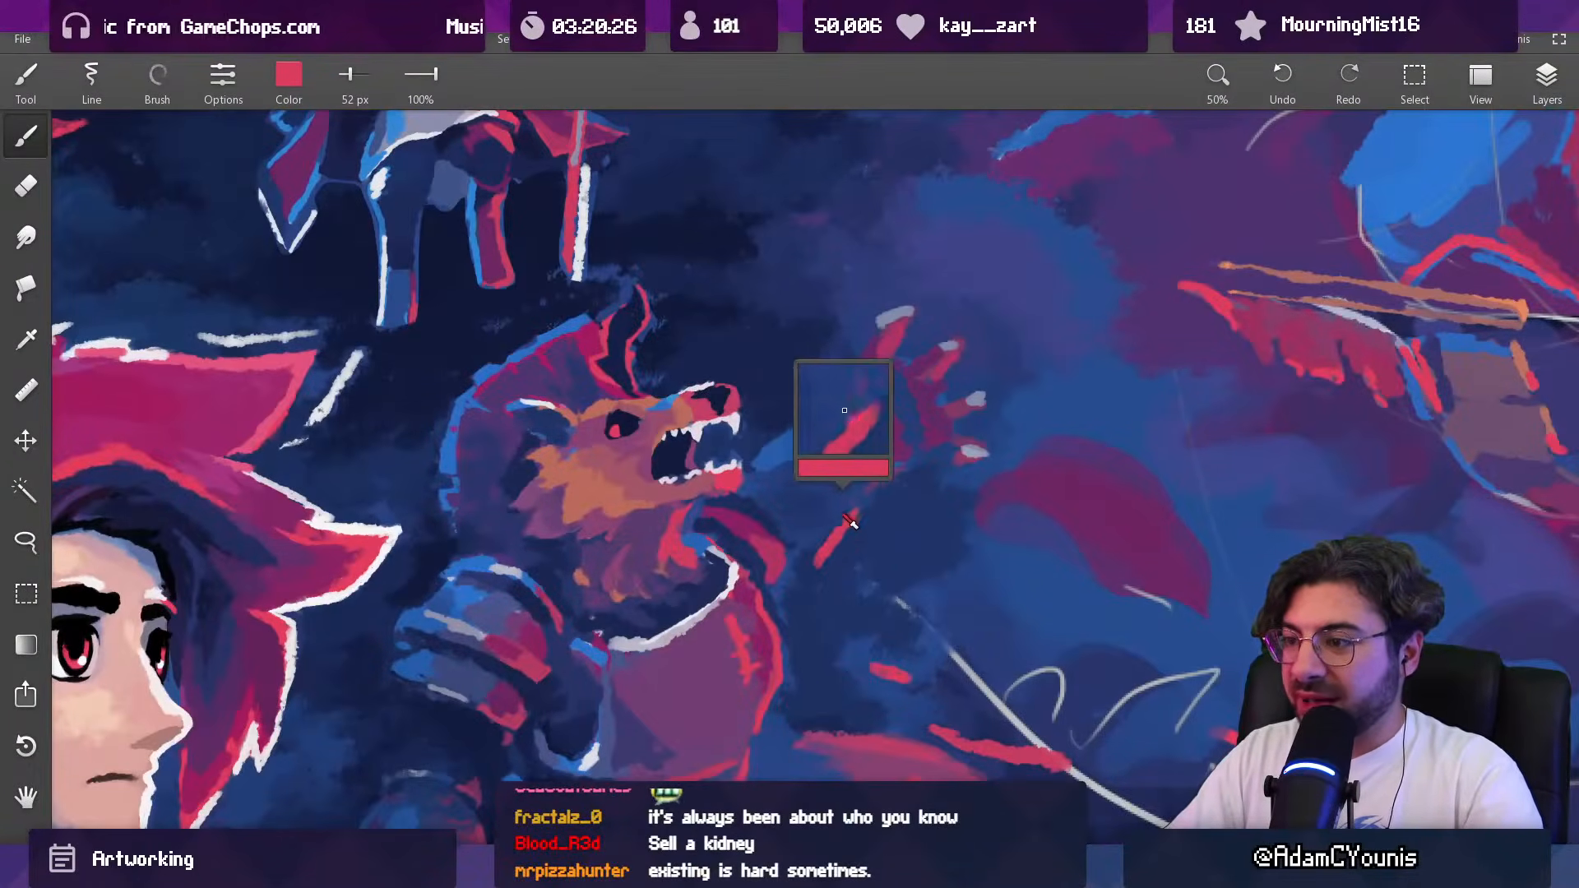
Step: Connect the red forearm stroke to the palm with sampled magenta, using brush sizes from 31 to 50 px
alt+click(755, 536)
drag(852, 500, 857, 485)
alt+click(859, 493)
drag(849, 468, 857, 484)
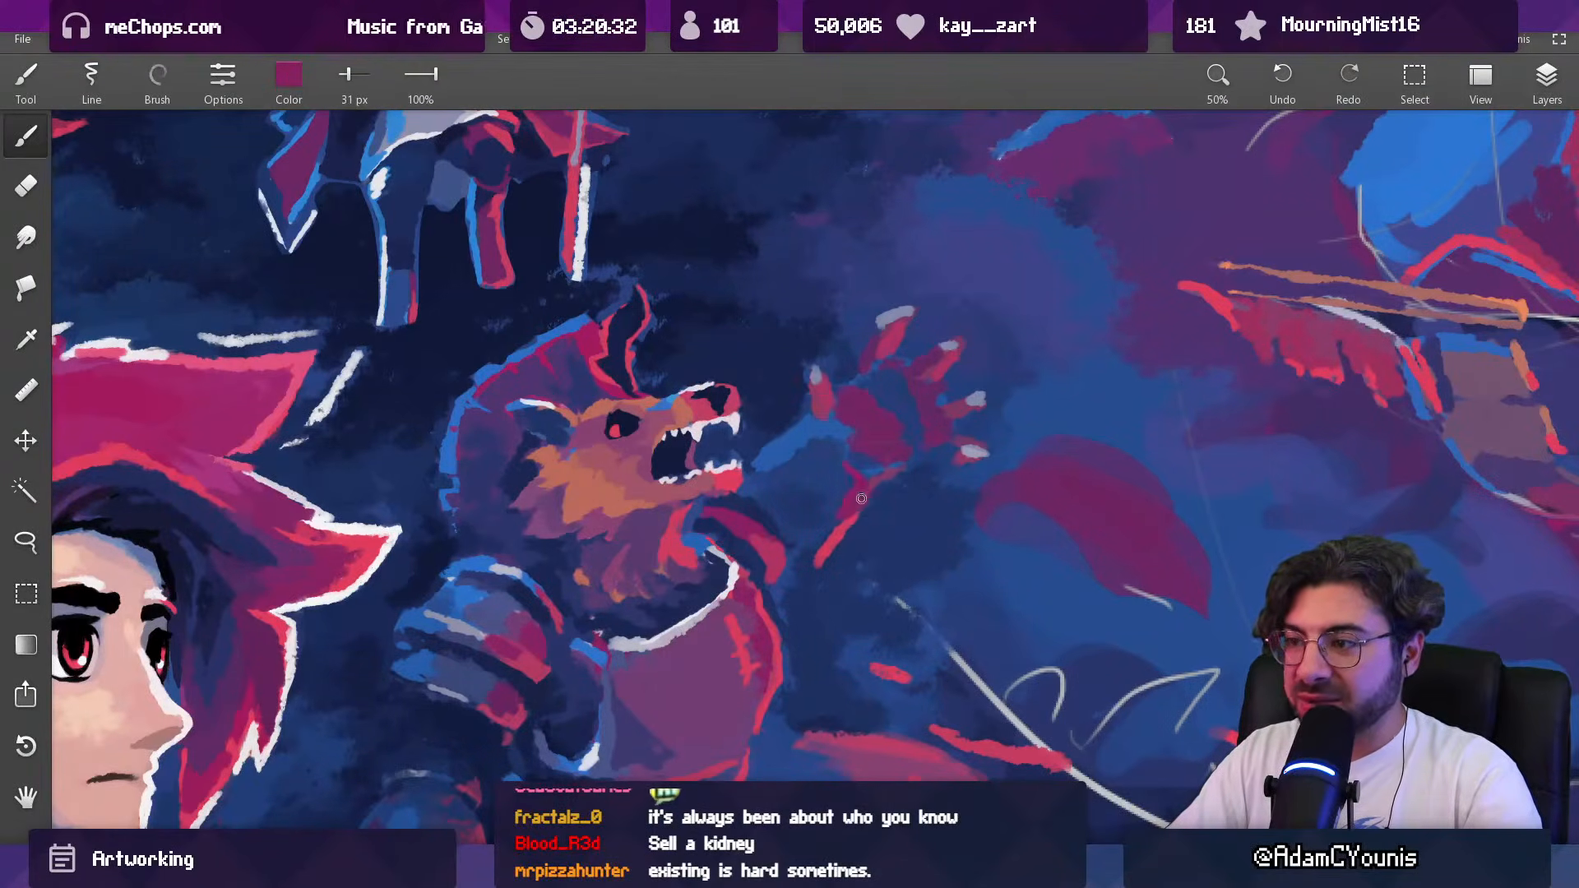
alt+click(865, 499)
mouse_move(905, 452)
mouse_down()
mouse_move(945, 428)
mouse_move(892, 430)
mouse_up()
alt+click(898, 437)
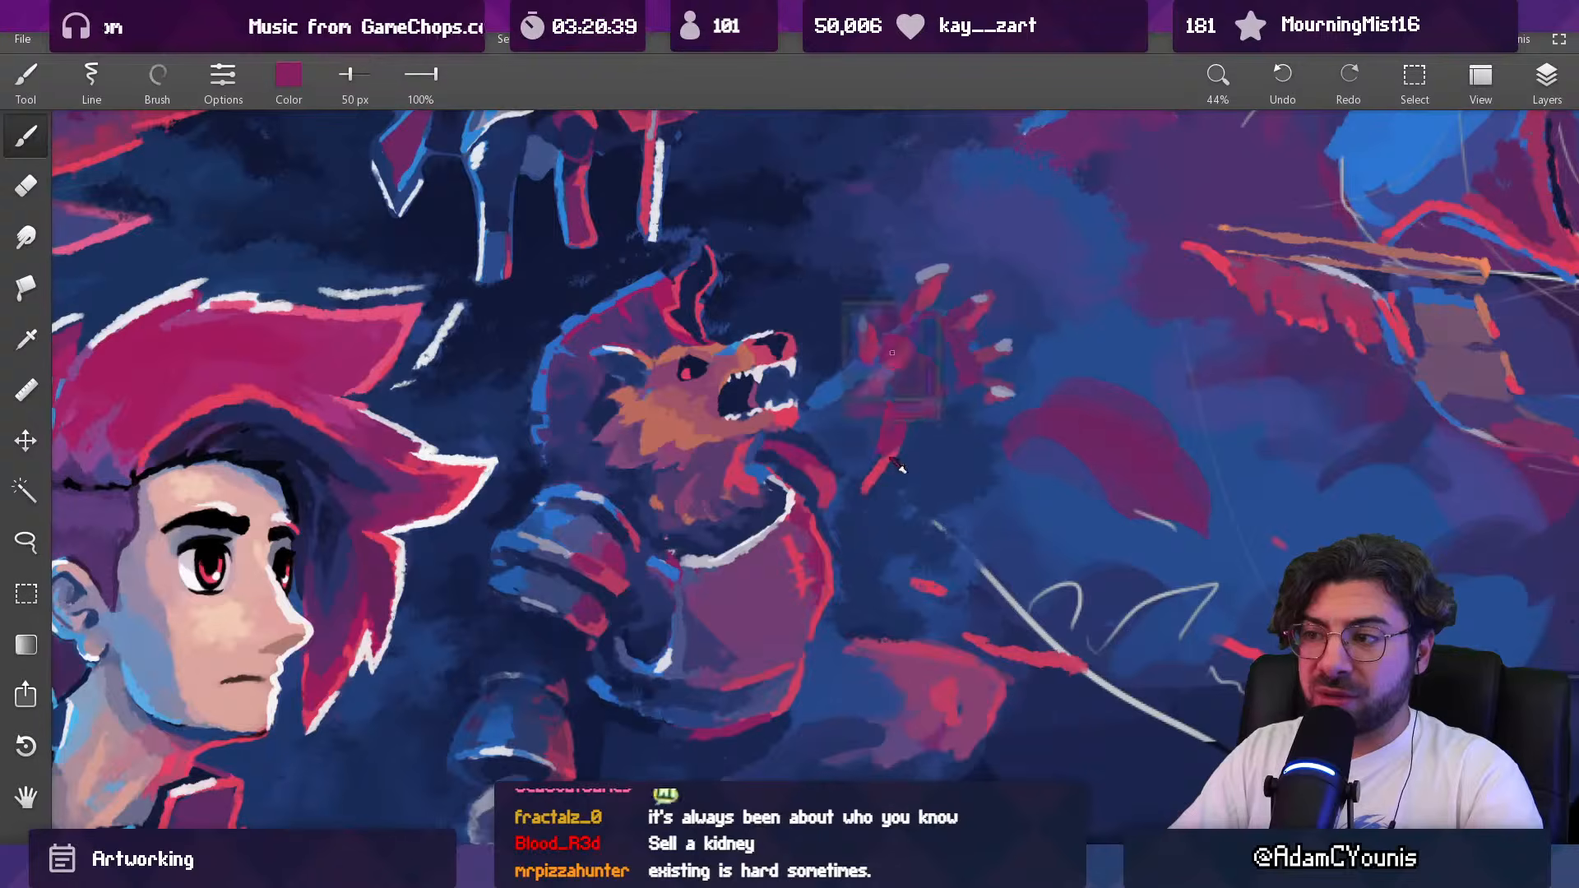
alt+click(880, 449)
alt+click(890, 448)
drag(925, 405, 887, 534)
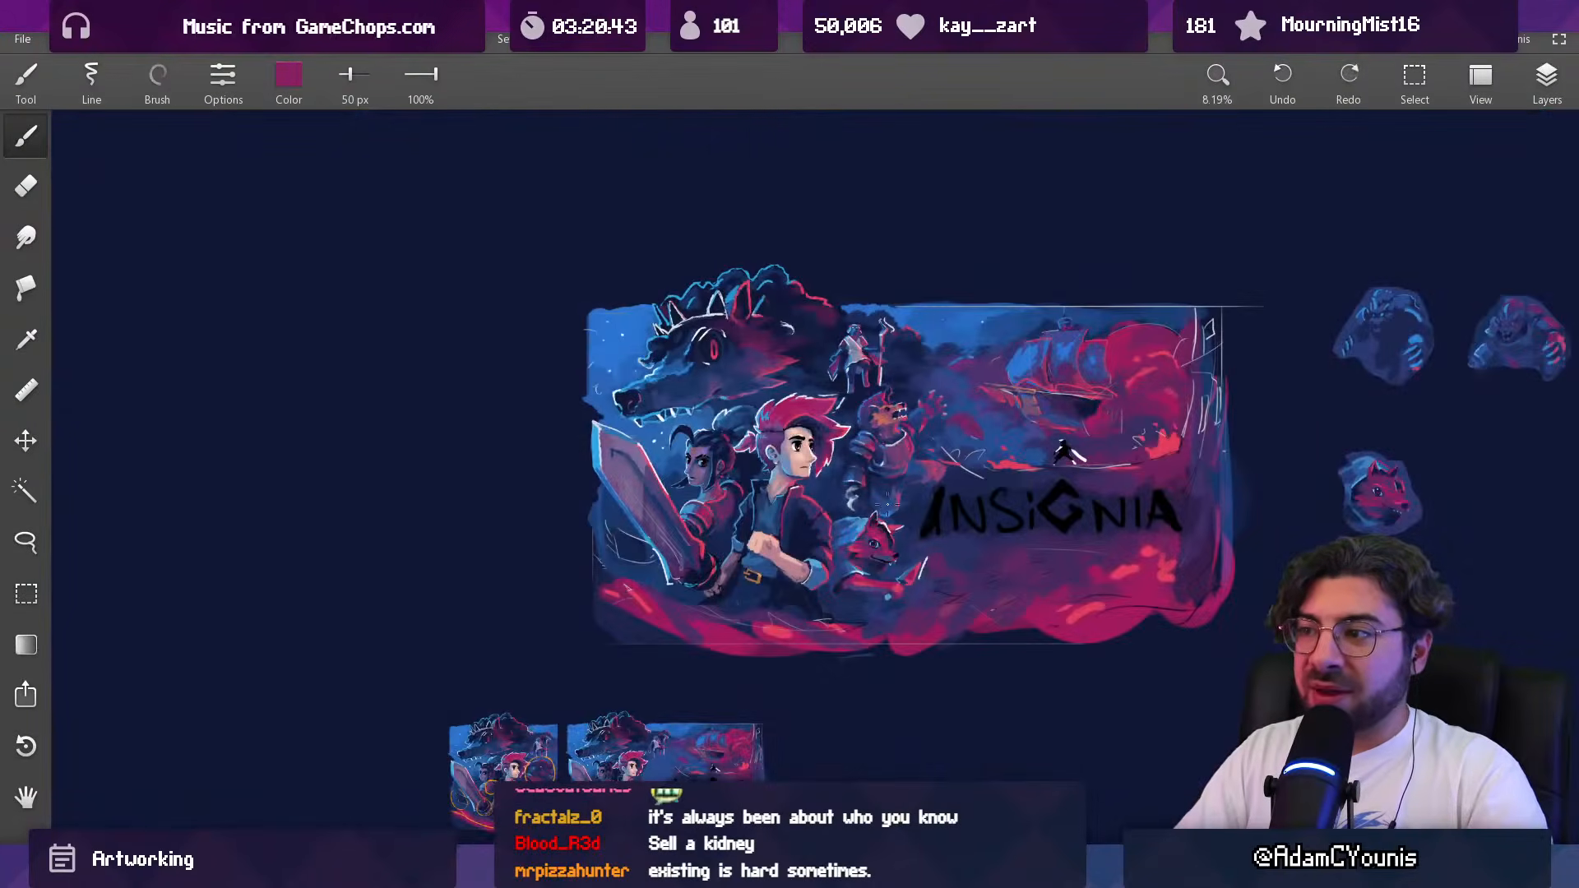
Step: Trim the lower edge of the raised palm with dark navy and a 30 px brush
drag(941, 413, 928, 234)
alt+click(853, 373)
key([)
key([)
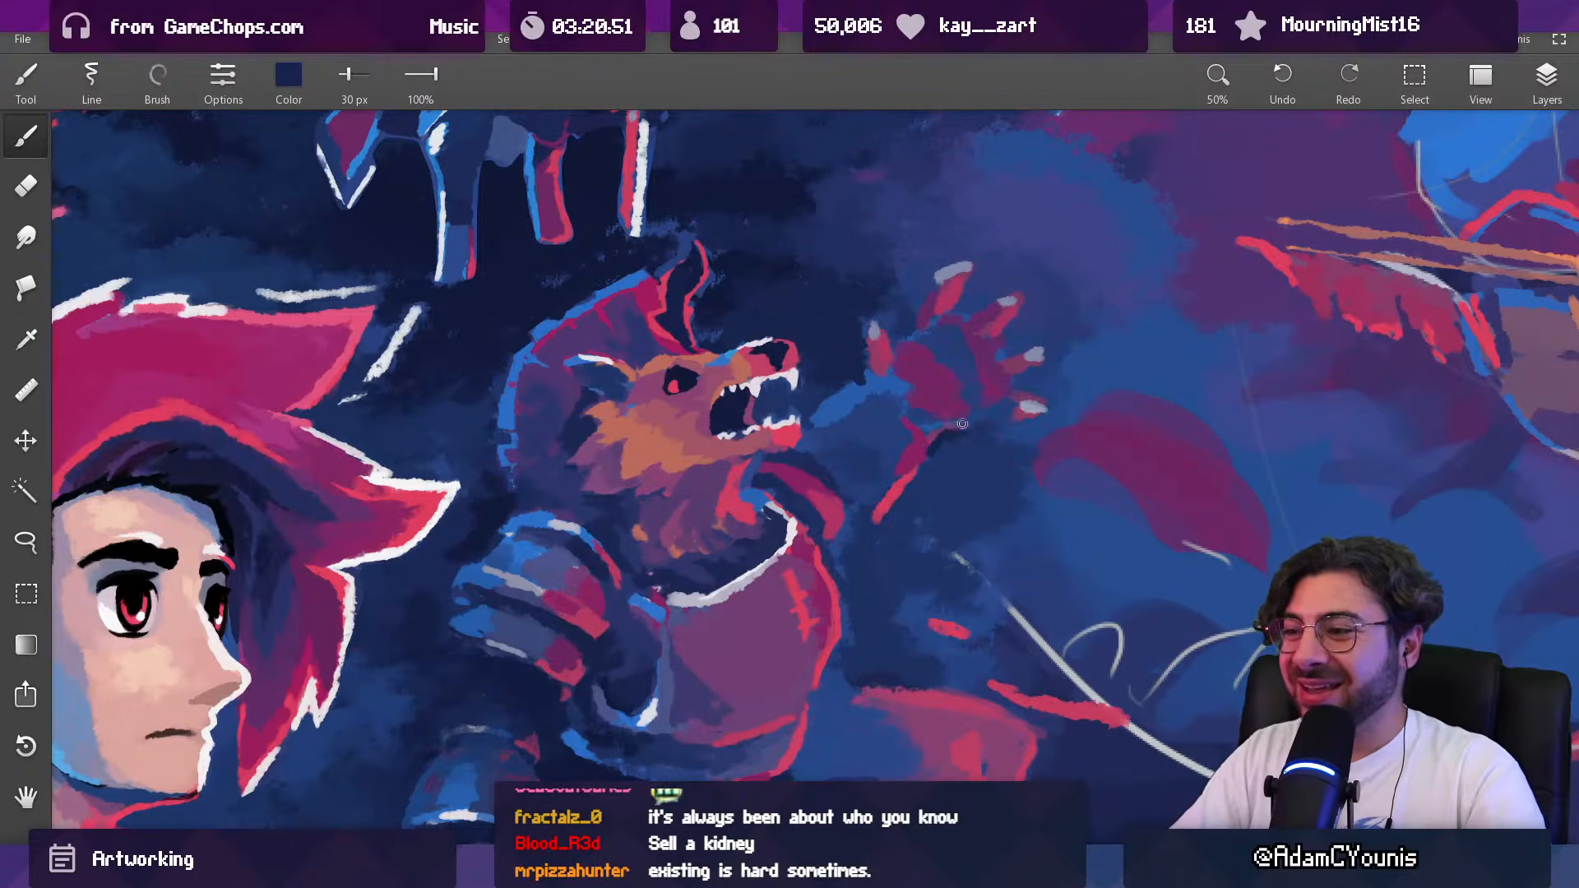
drag(954, 403, 850, 761)
Step: Touch up the wrist of the raised hand with sampled magenta and a 51 px brush
drag(948, 424, 946, 317)
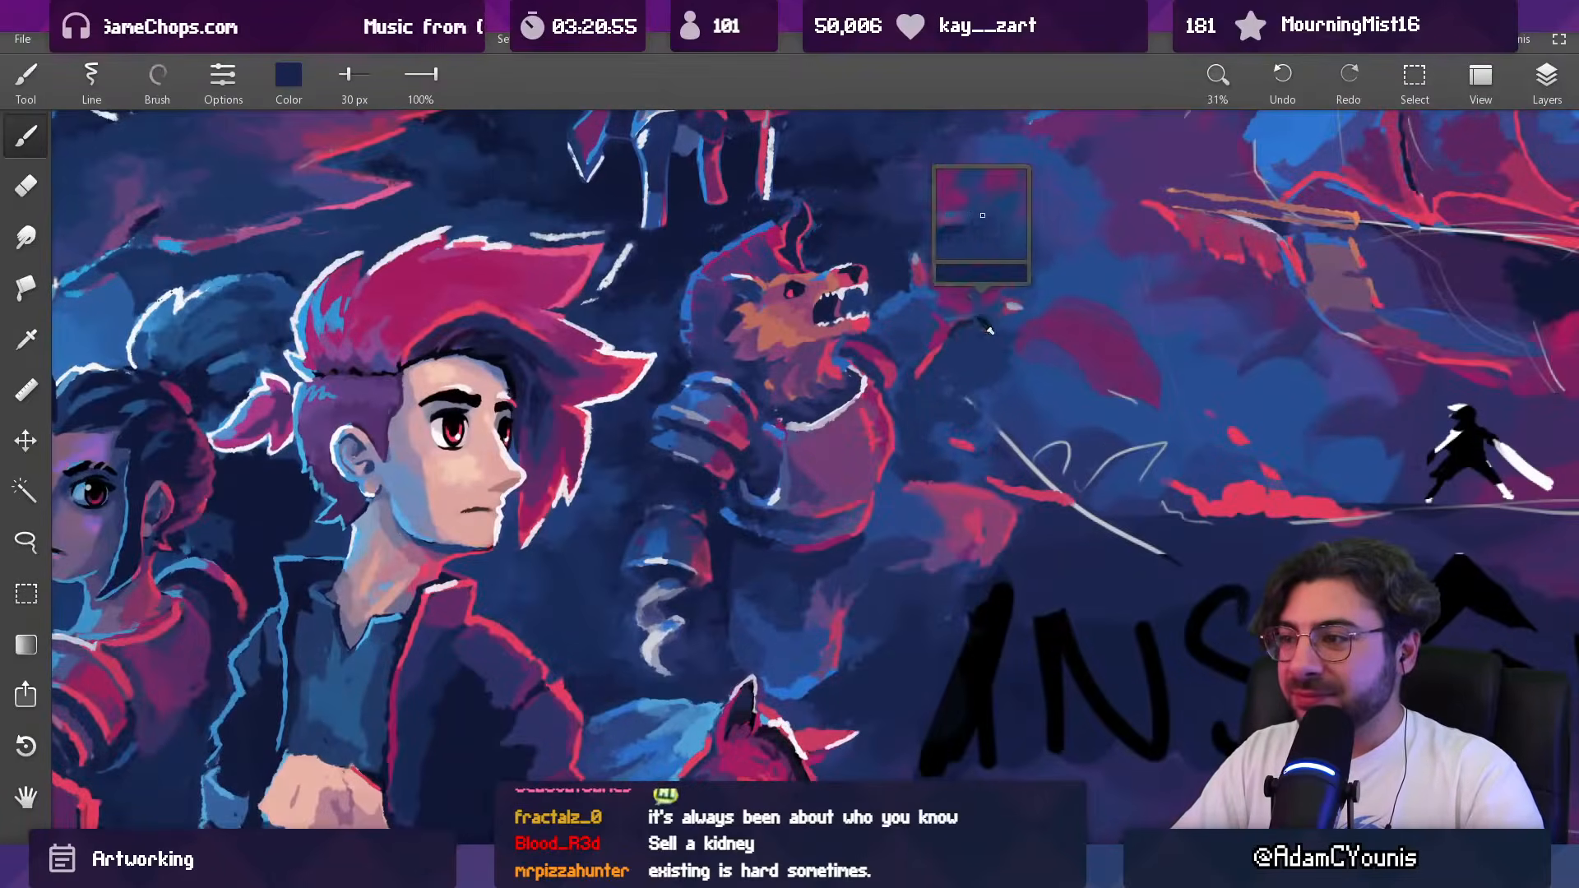
alt+click(950, 330)
key(])
key(])
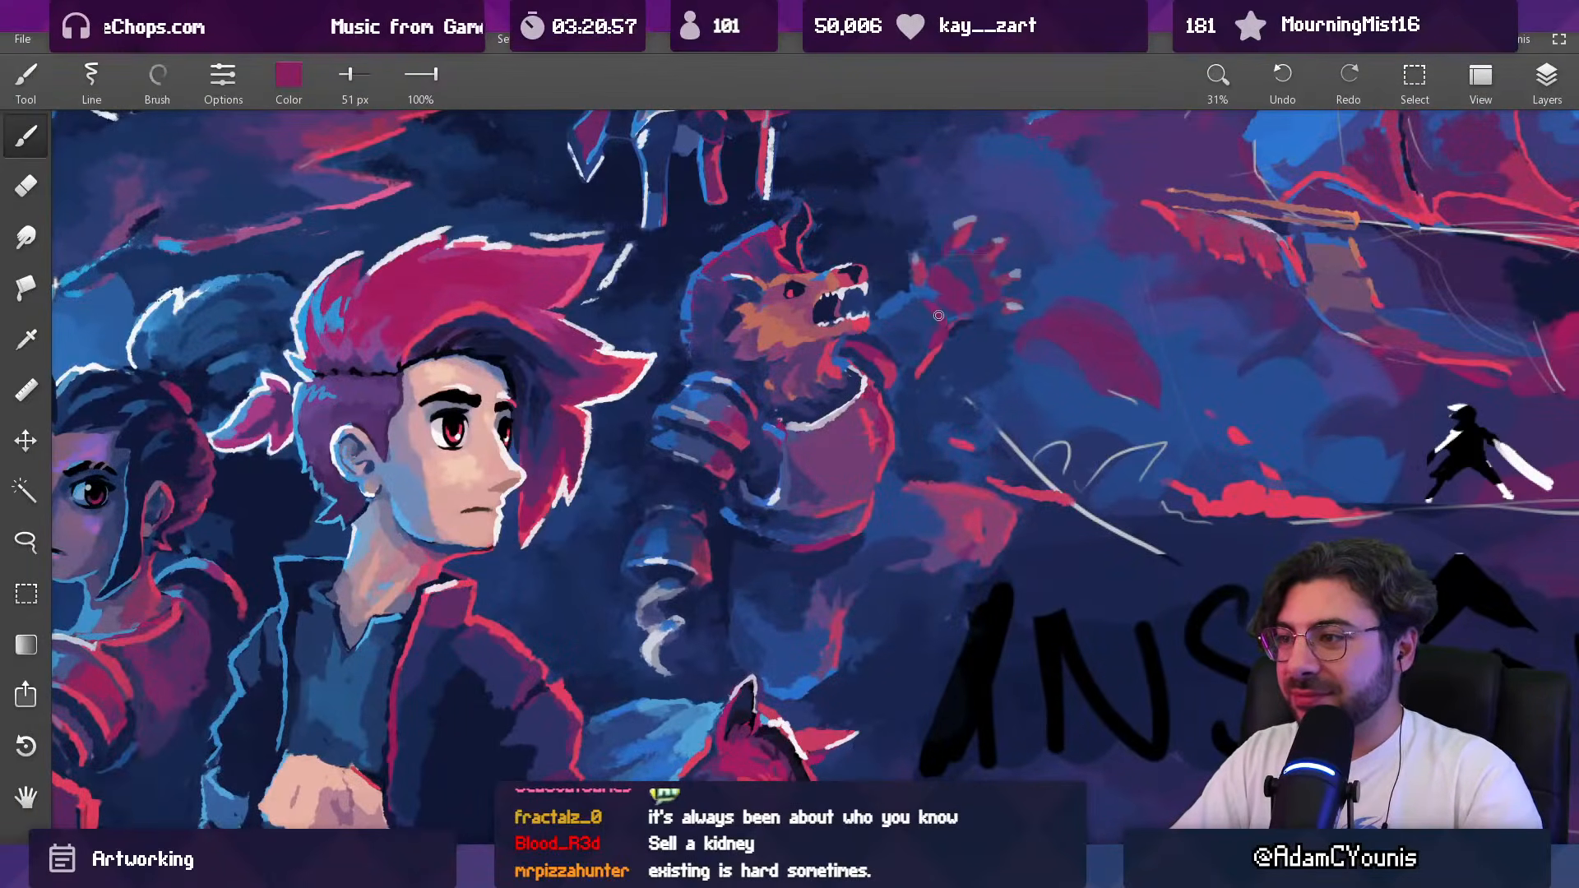
Step: Shade the inner forearm between the wrist and the beast's jaw with dark blue and a 74 px brush
alt+click(920, 303)
mouse_move(929, 302)
mouse_down()
mouse_move(901, 304)
mouse_move(926, 378)
mouse_move(888, 345)
mouse_up()
key(])
key(])
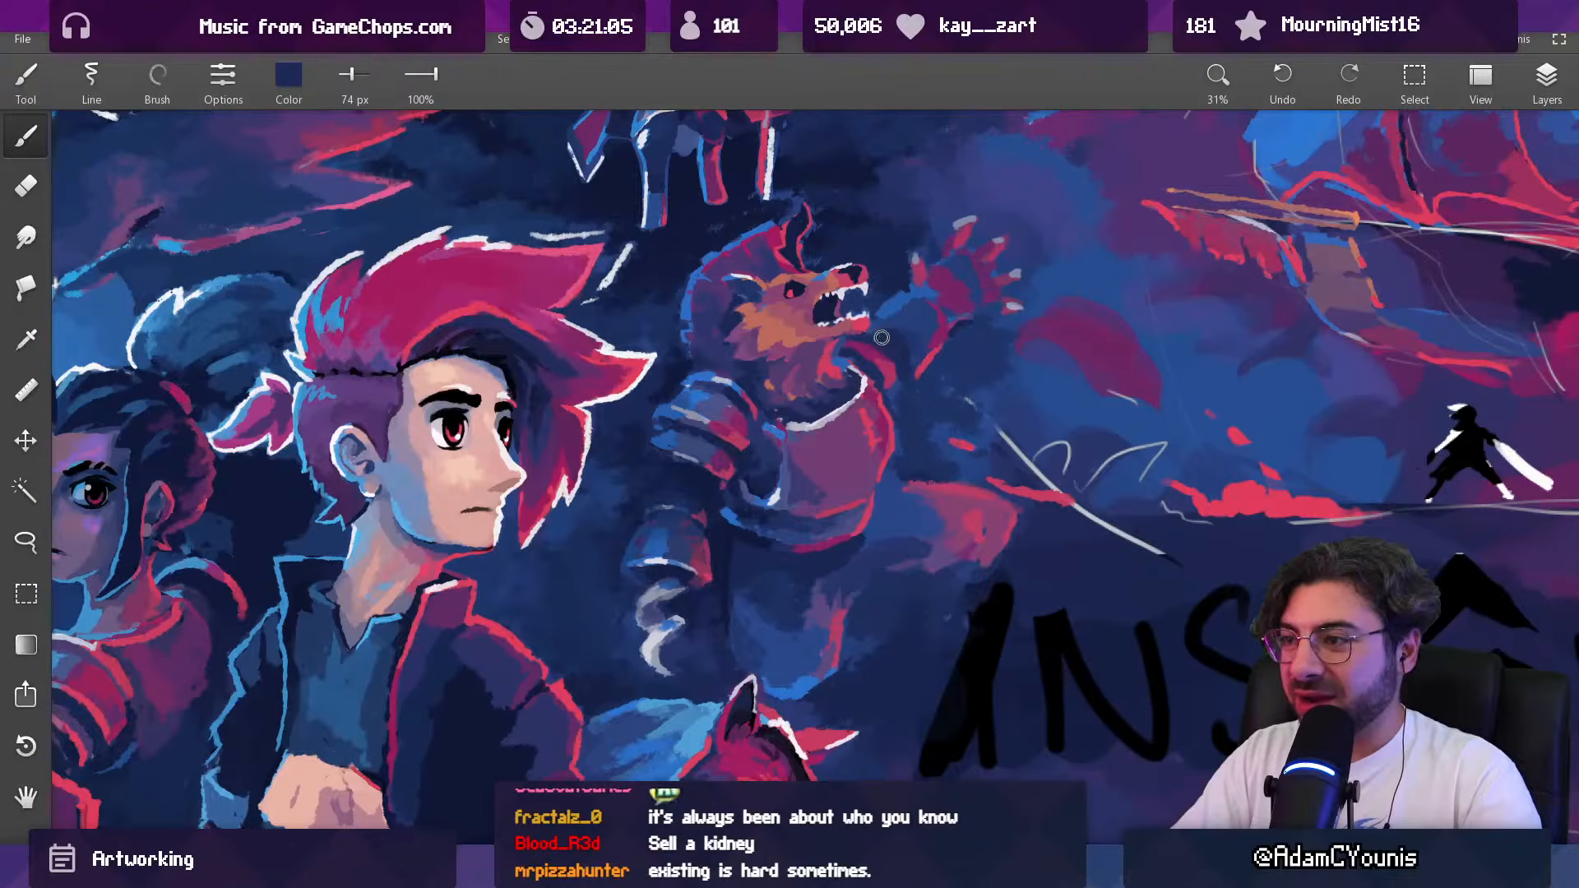
scroll(917, 351, down, 5)
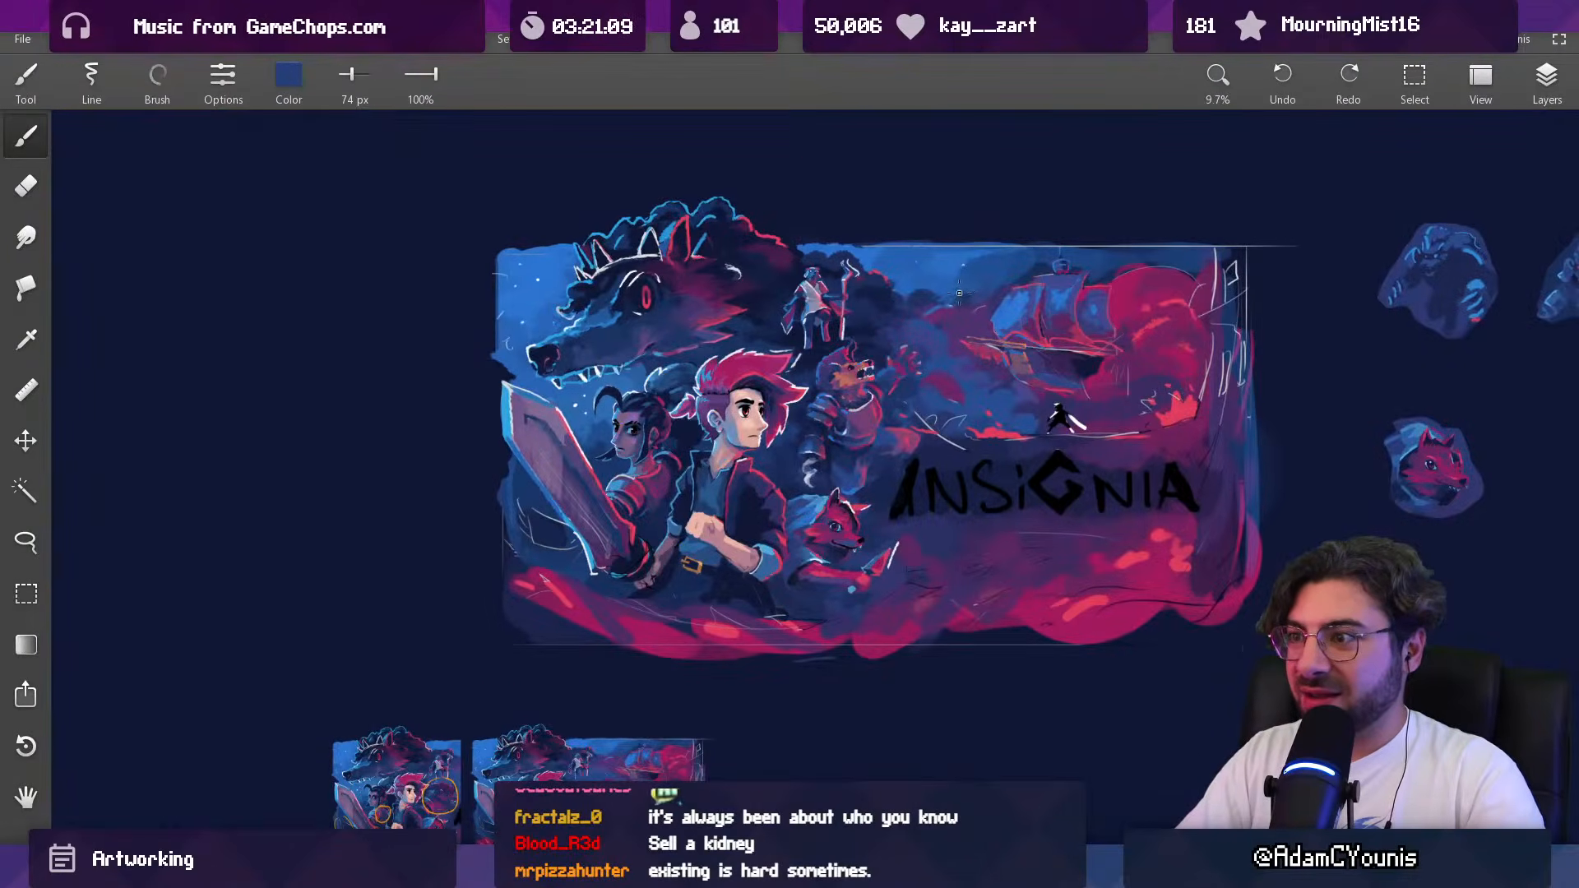
Step: Blend the forearm below the wrist with sampled dark blue and a 39 px brush
scroll(912, 363, up, 4)
alt+click(908, 358)
alt+click(870, 425)
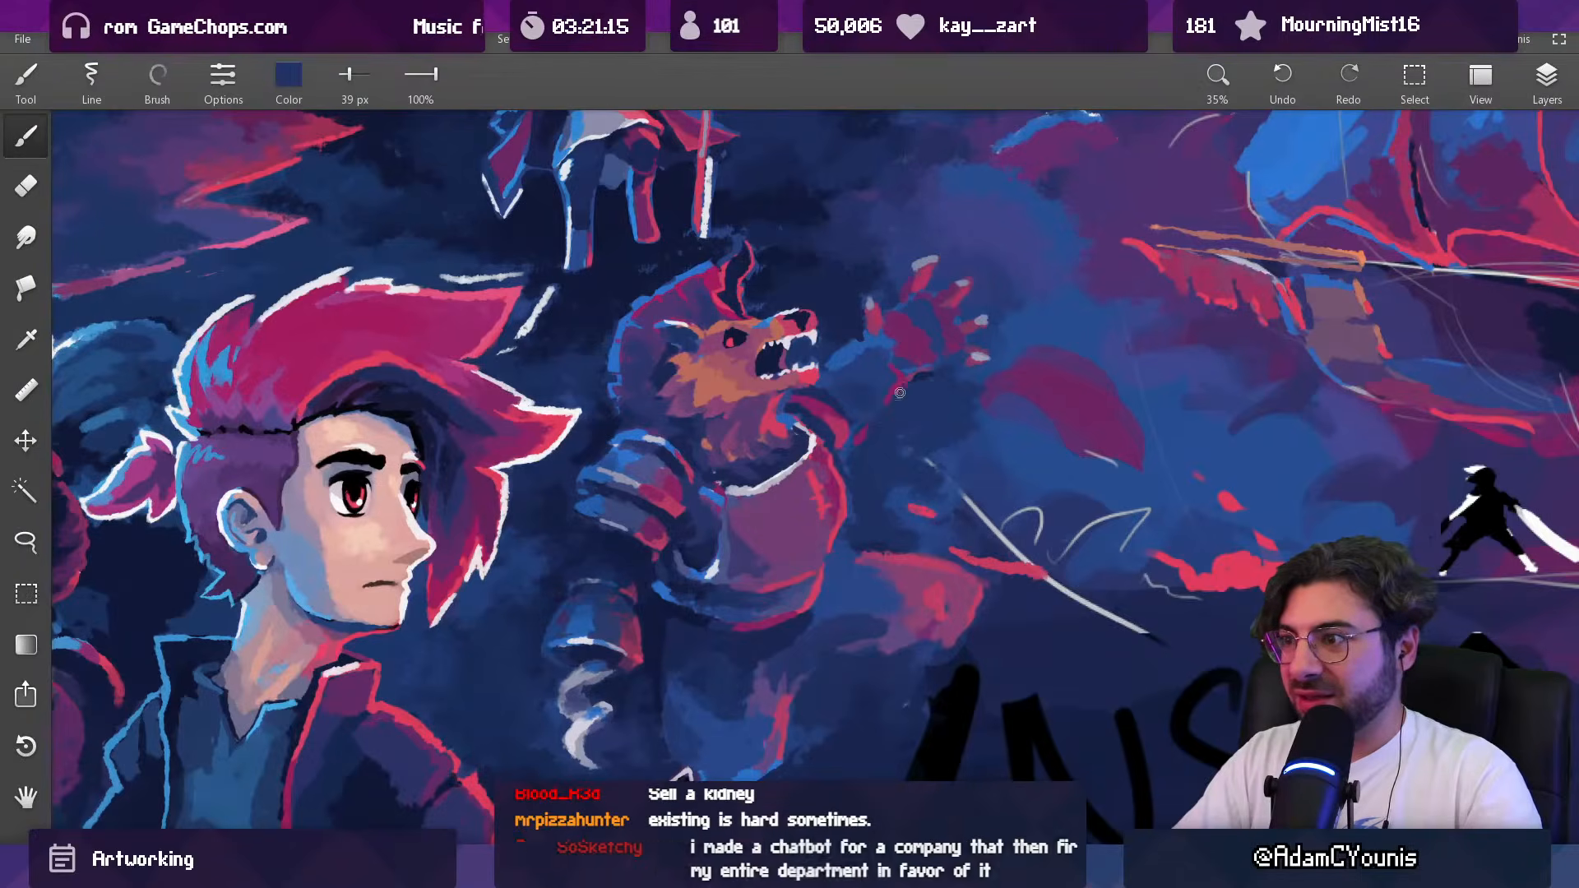
scroll(945, 370, down, 5)
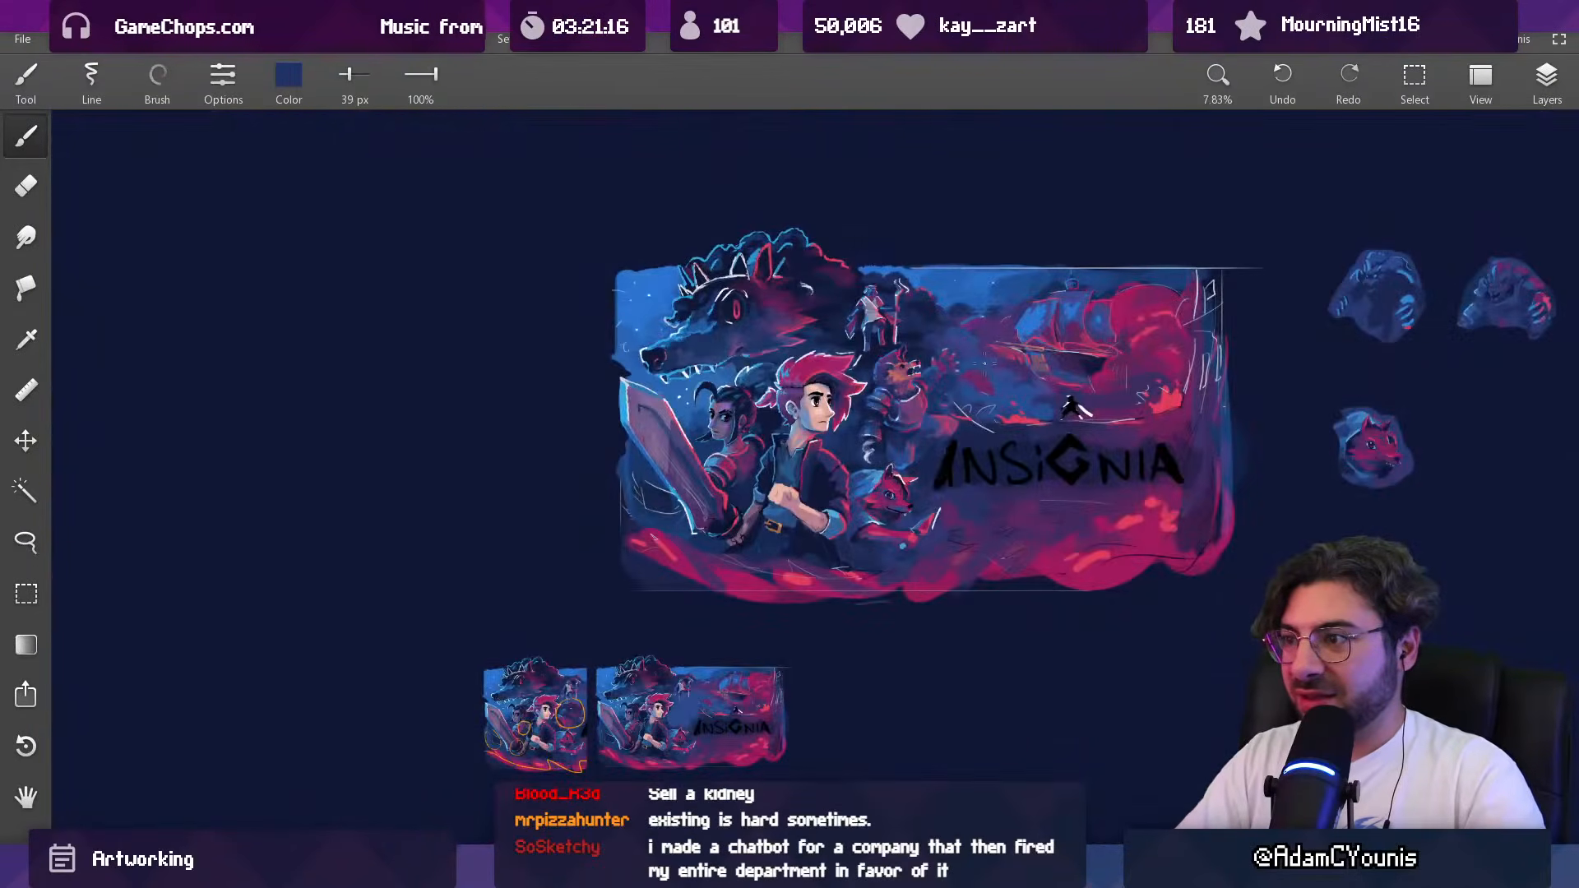
Step: Soften the middle of the forearm's outer edge with a muted indigo and a 58 px brush
scroll(929, 377, up, 5)
alt+click(928, 413)
key([)
alt+click(906, 411)
key(])
key(])
key(])
key(])
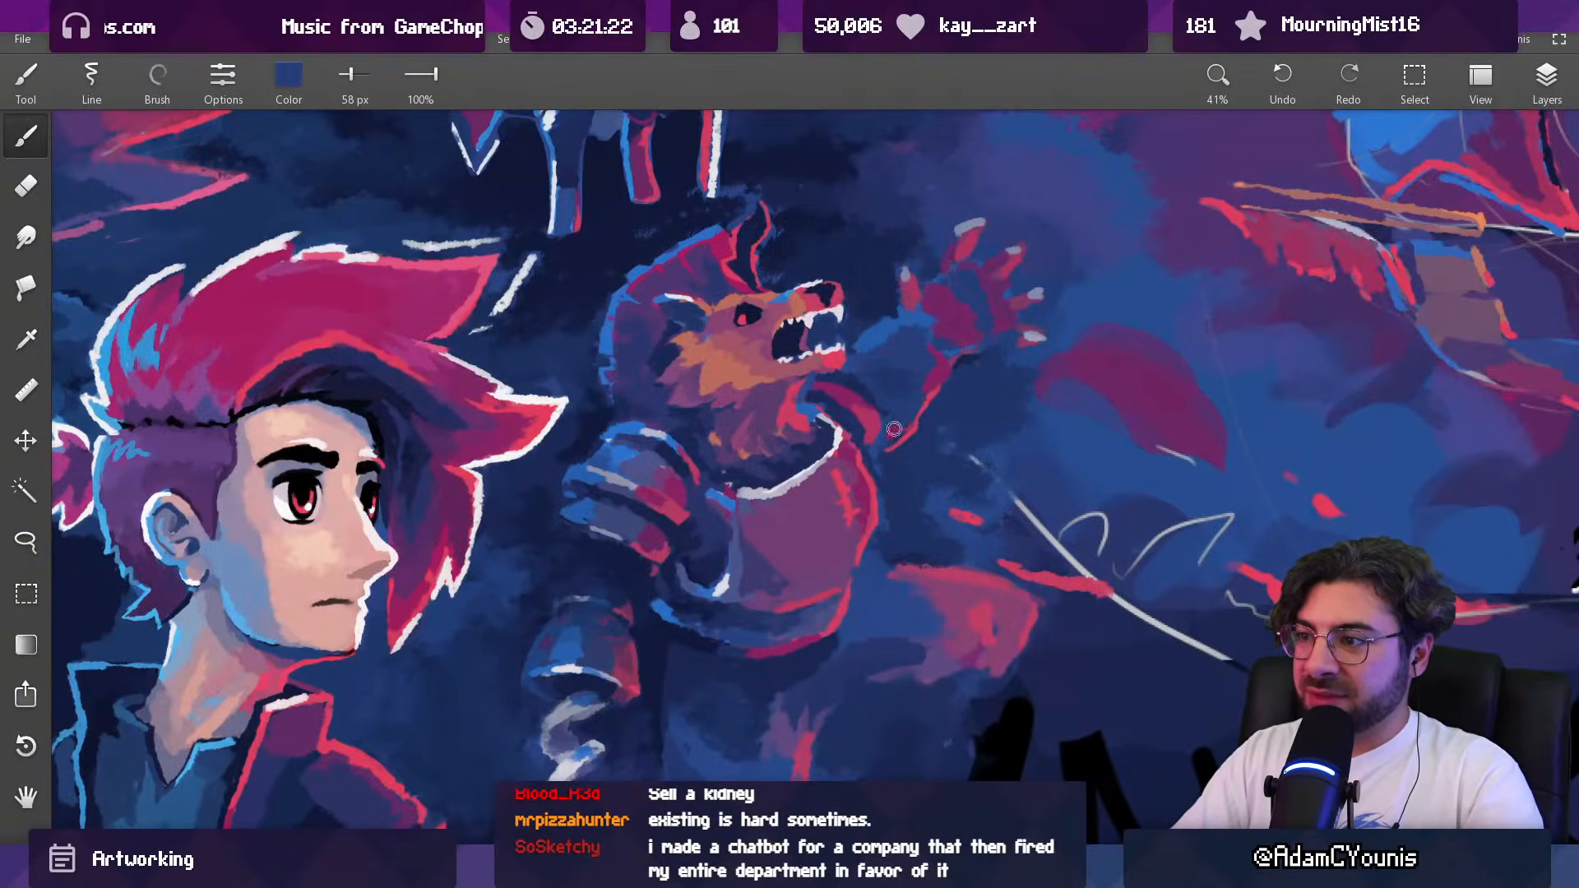
Step: Redraw the red rim light along the forearm's outer edge with a 41 px brush
alt+click(932, 395)
key([)
key([)
key([)
drag(936, 391, 912, 430)
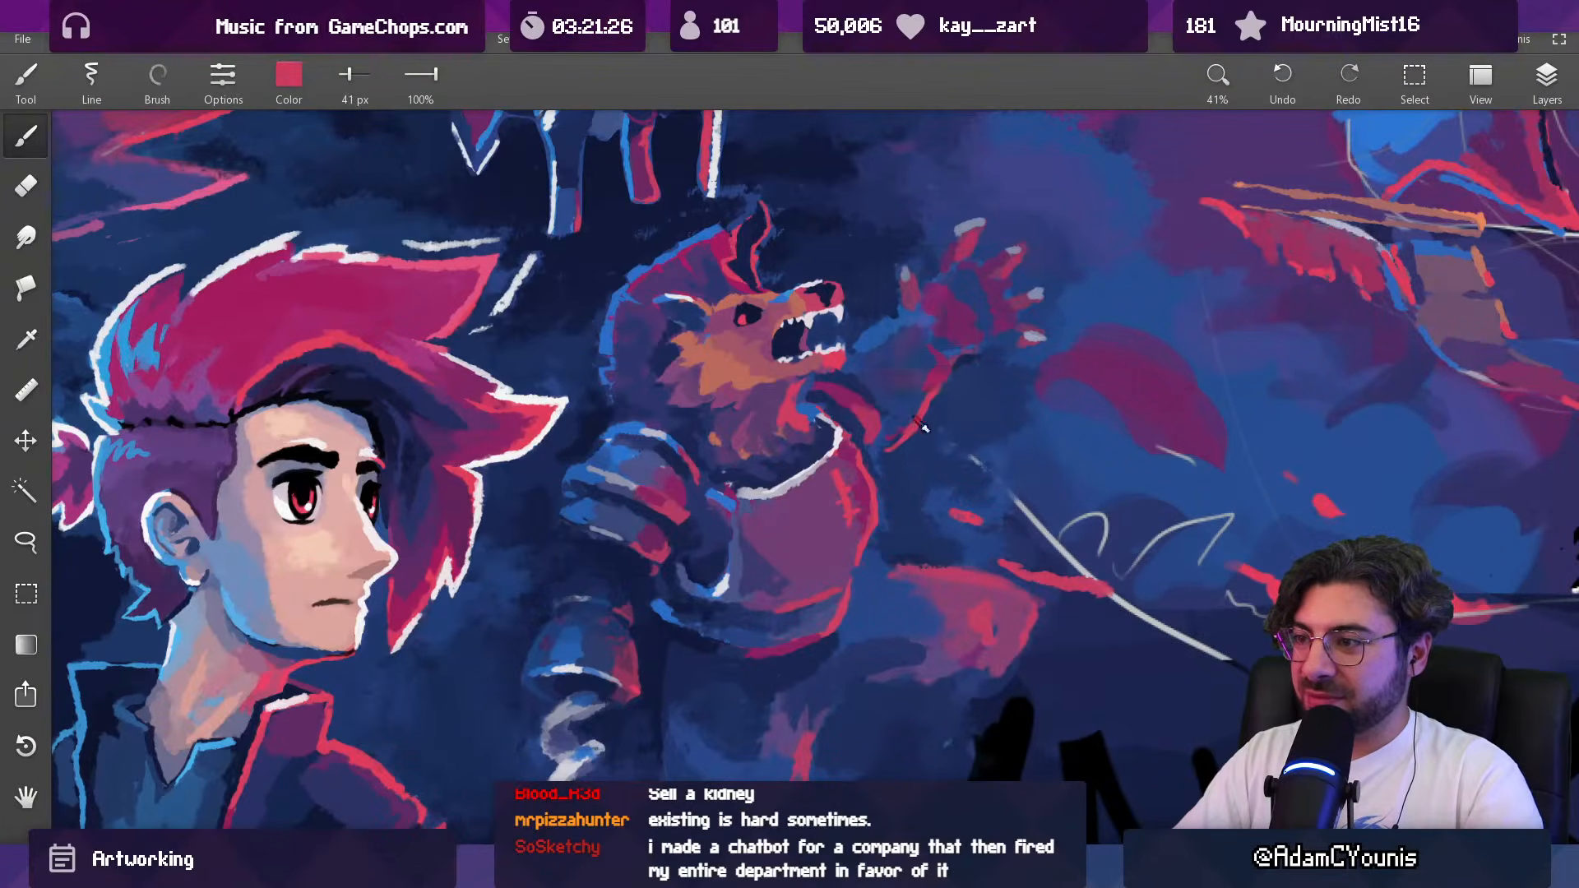
Step: Blend the raised forearm and the area beside the beast's jaw with sampled dark blues, using 60 px and 45 px brushes
alt+click(901, 432)
key(])
key(])
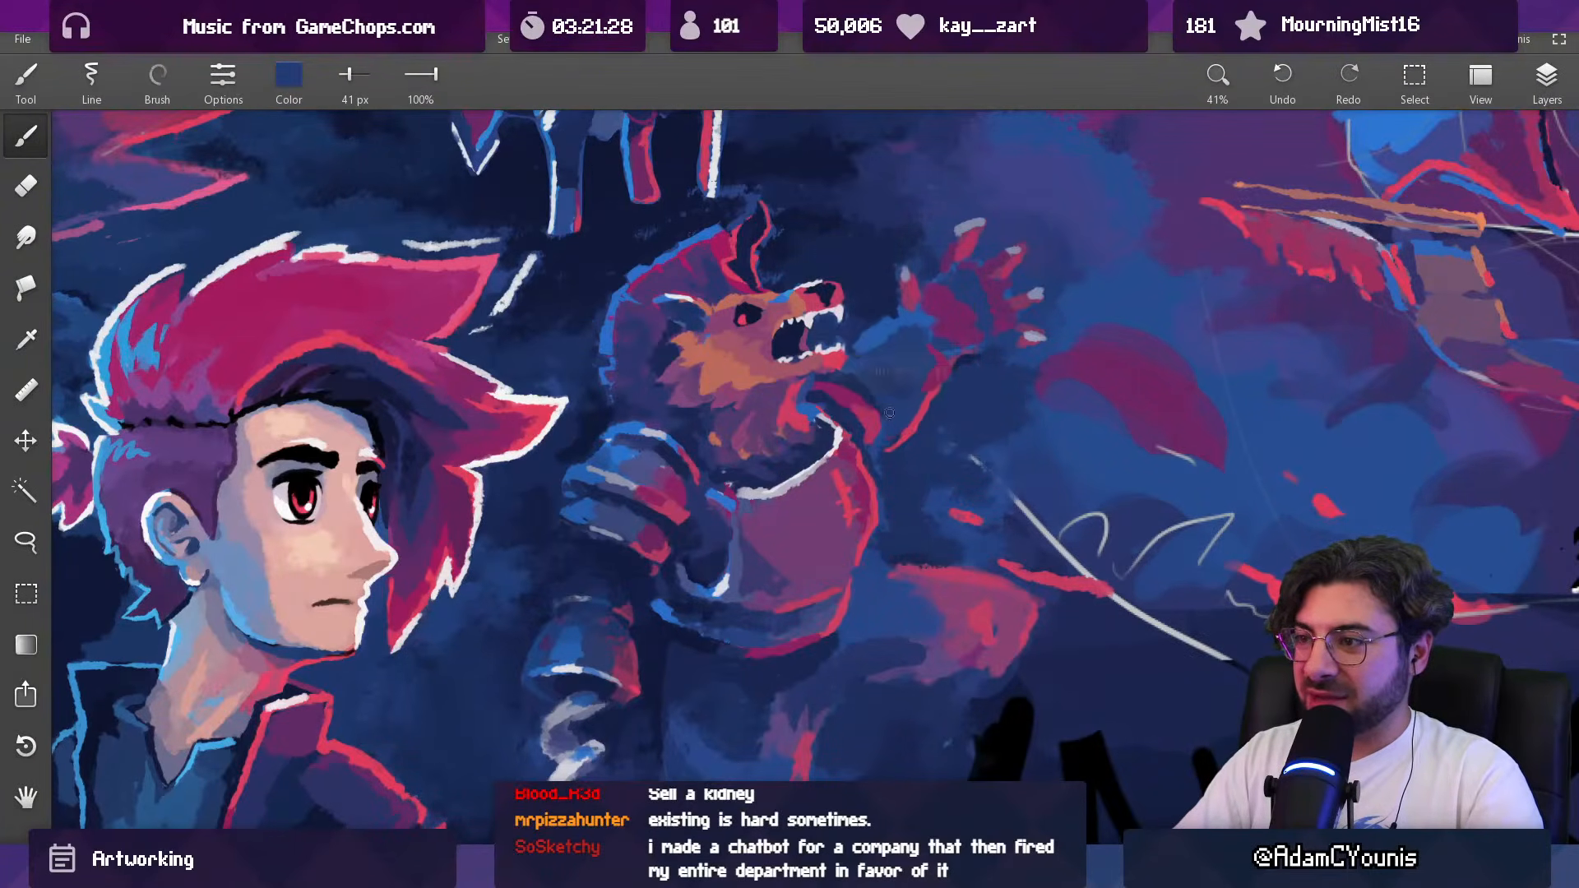
key([)
key([)
key([)
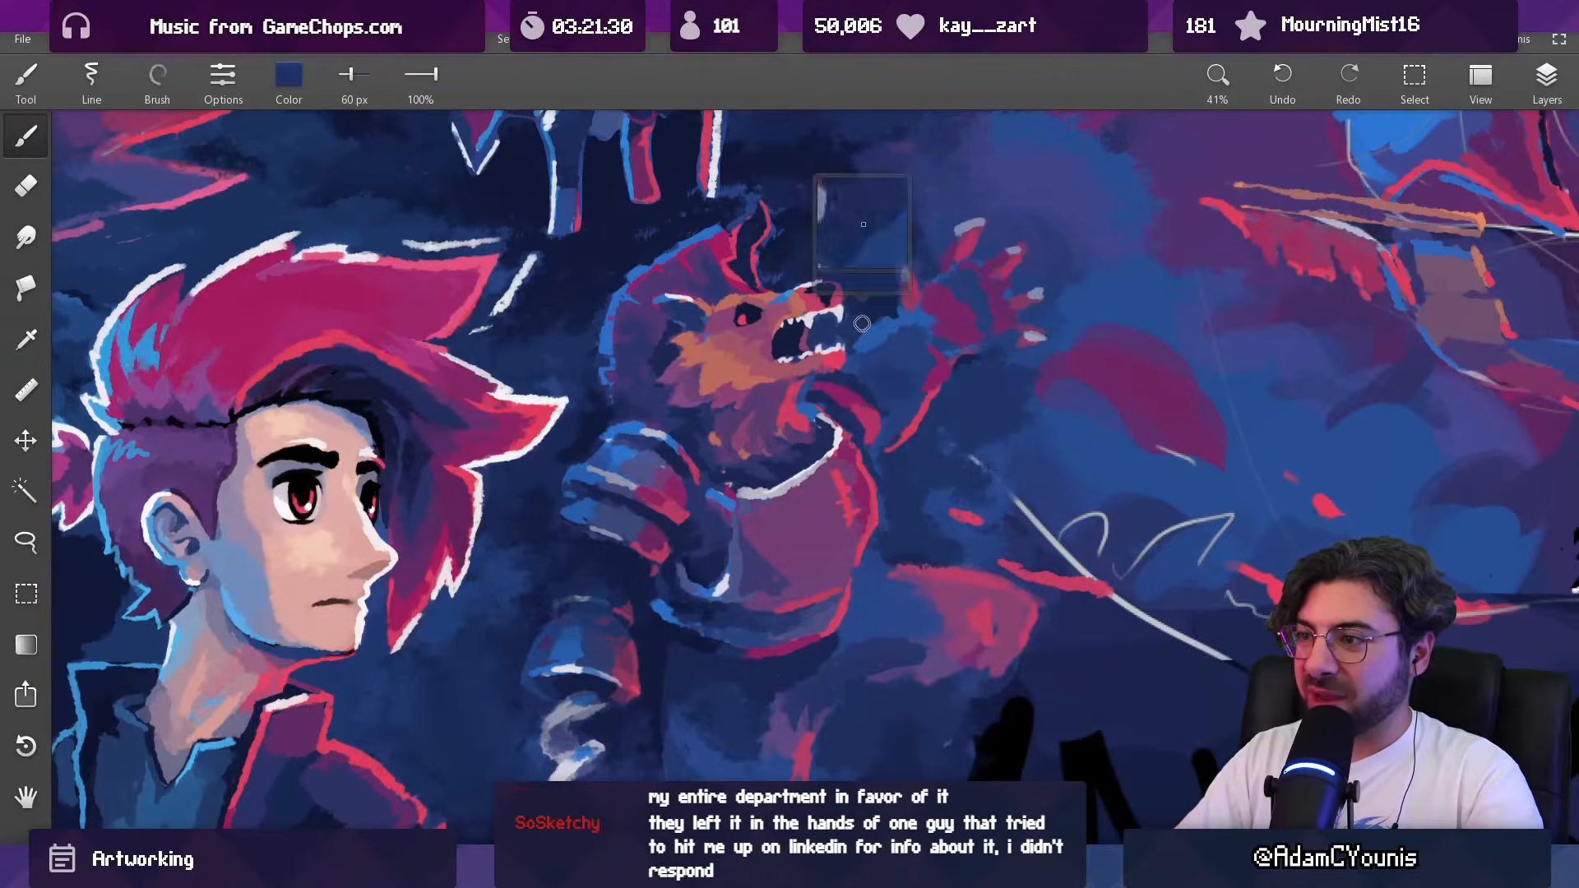
alt+click(868, 337)
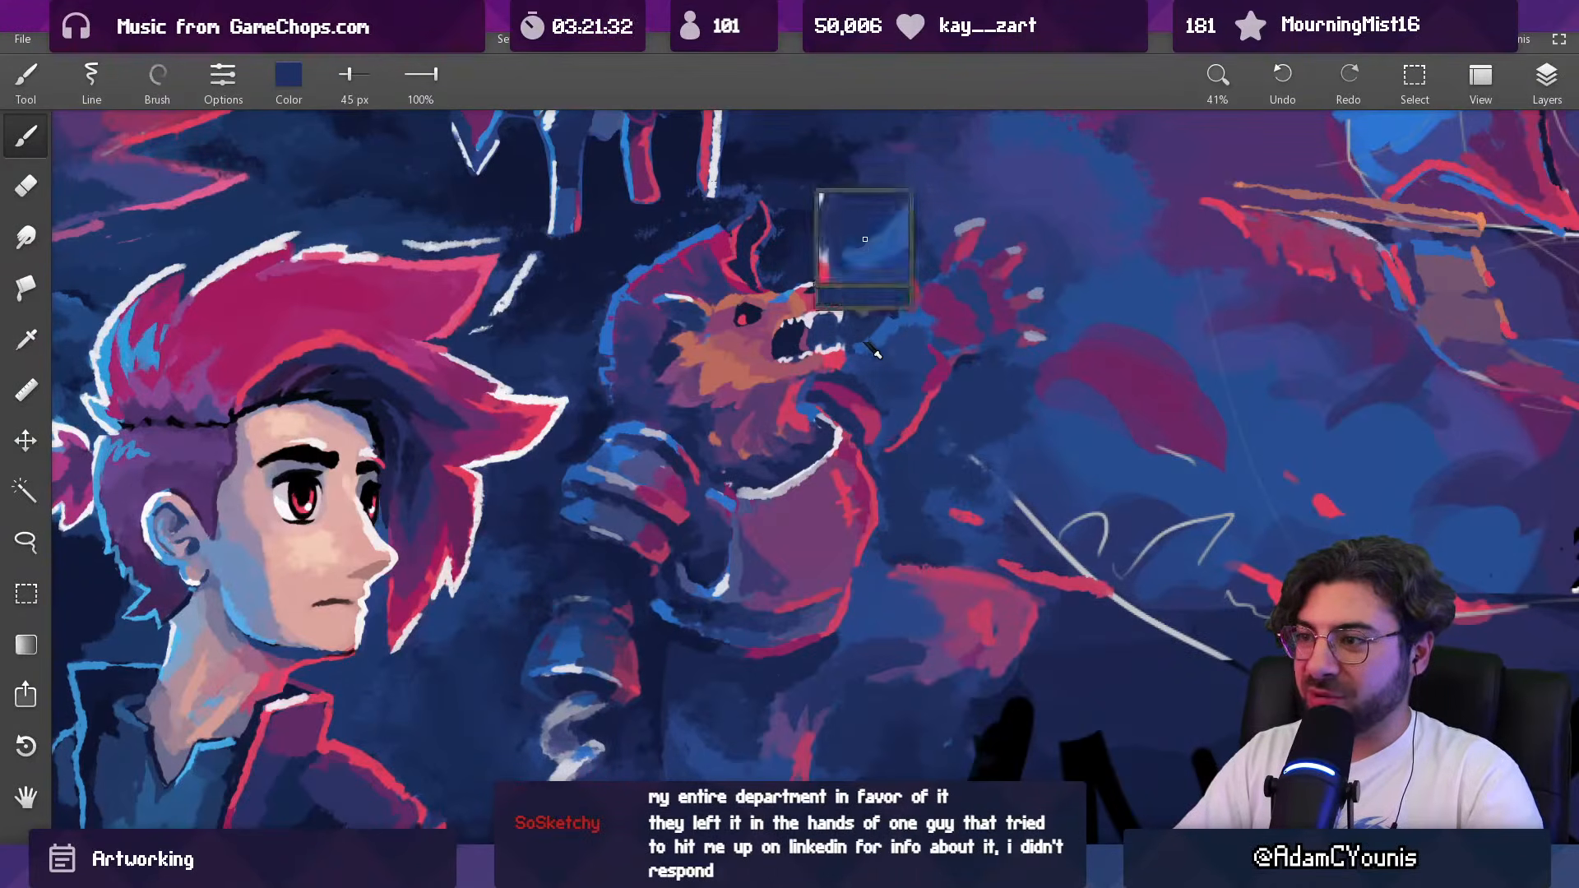
alt+click(854, 342)
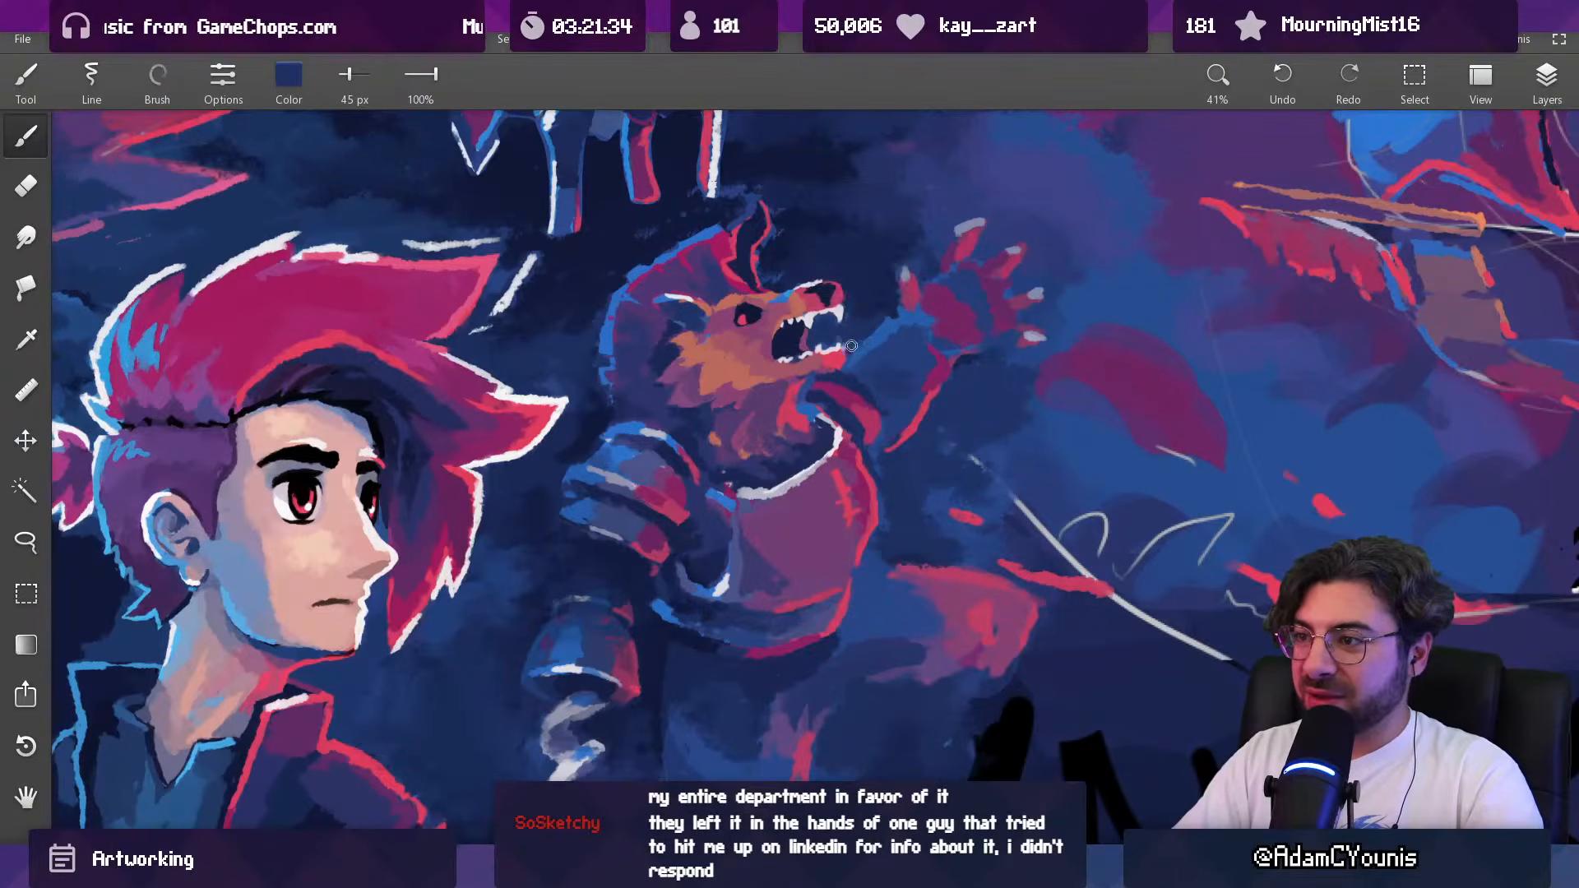
alt+click(851, 333)
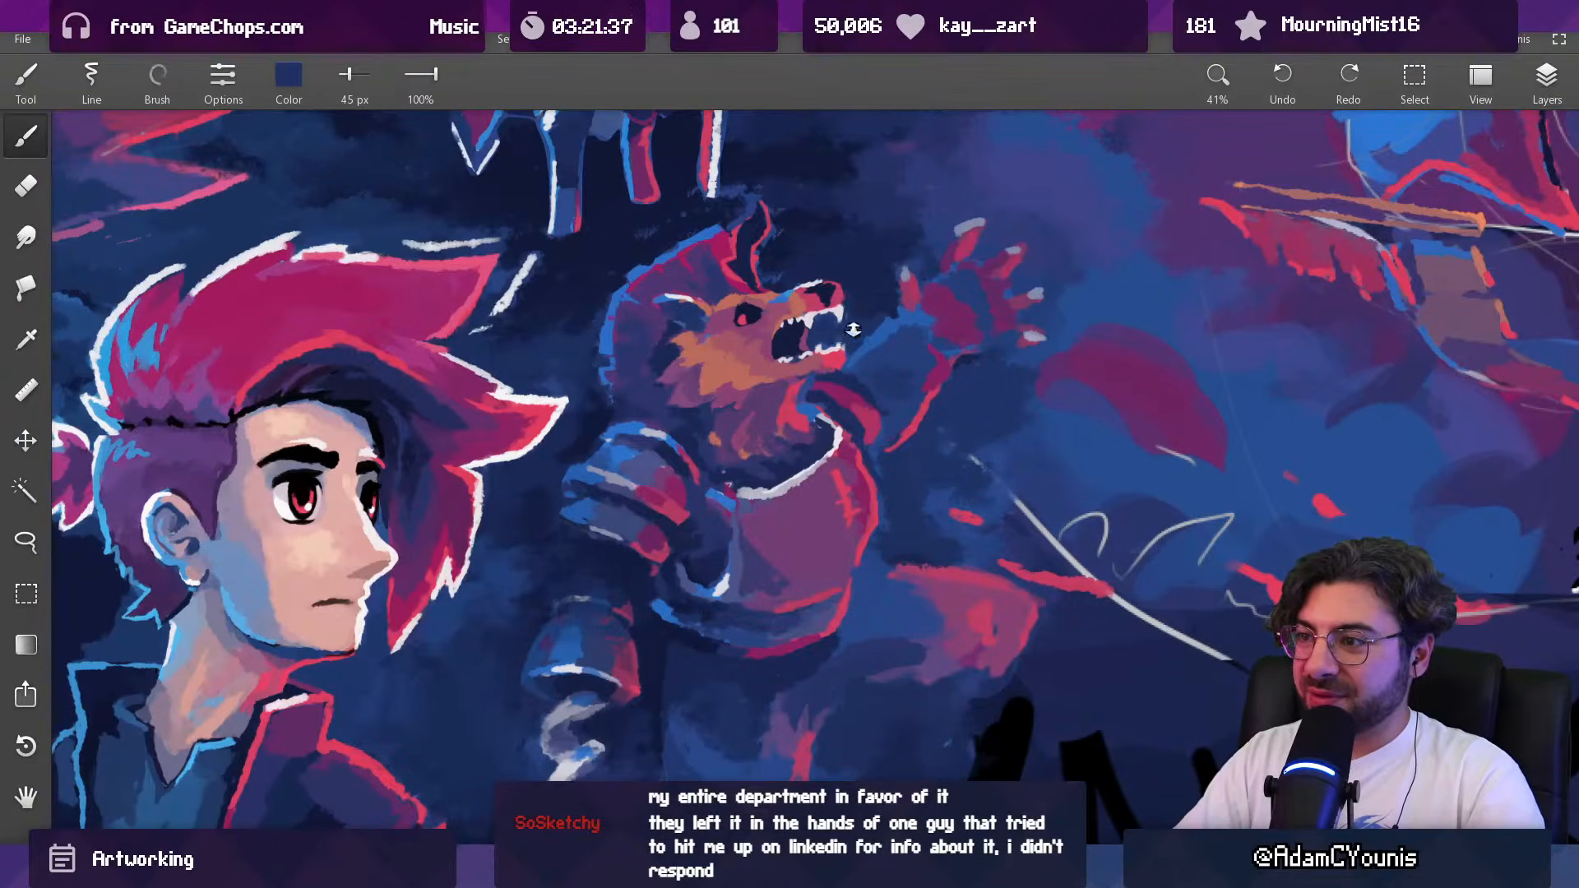
Step: Clean up the gap between the beast's teeth inside the open mouth with dark blue and a 19 px brush
drag(854, 339, 851, 280)
alt+click(810, 309)
alt+click(803, 320)
alt+click(814, 330)
mouse_move(824, 333)
mouse_down()
mouse_move(846, 367)
mouse_move(825, 353)
mouse_up()
alt+click(825, 370)
alt+click(817, 352)
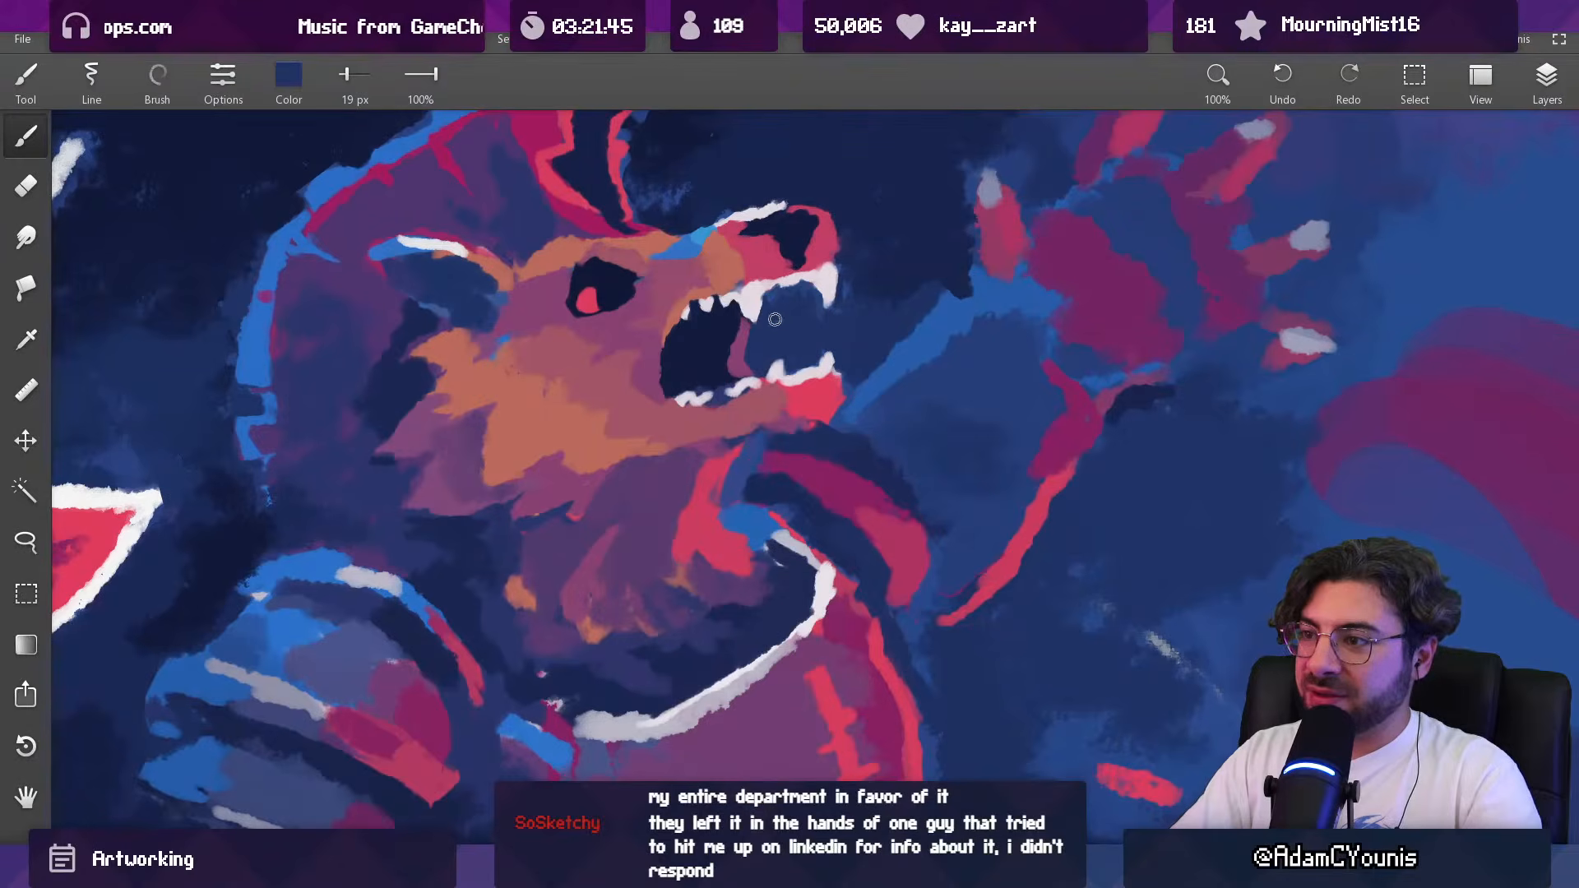
Step: Refine the lower front teeth in white and the chin's edge in red and dark blue with an 11 px brush
alt+click(786, 379)
drag(788, 375, 777, 373)
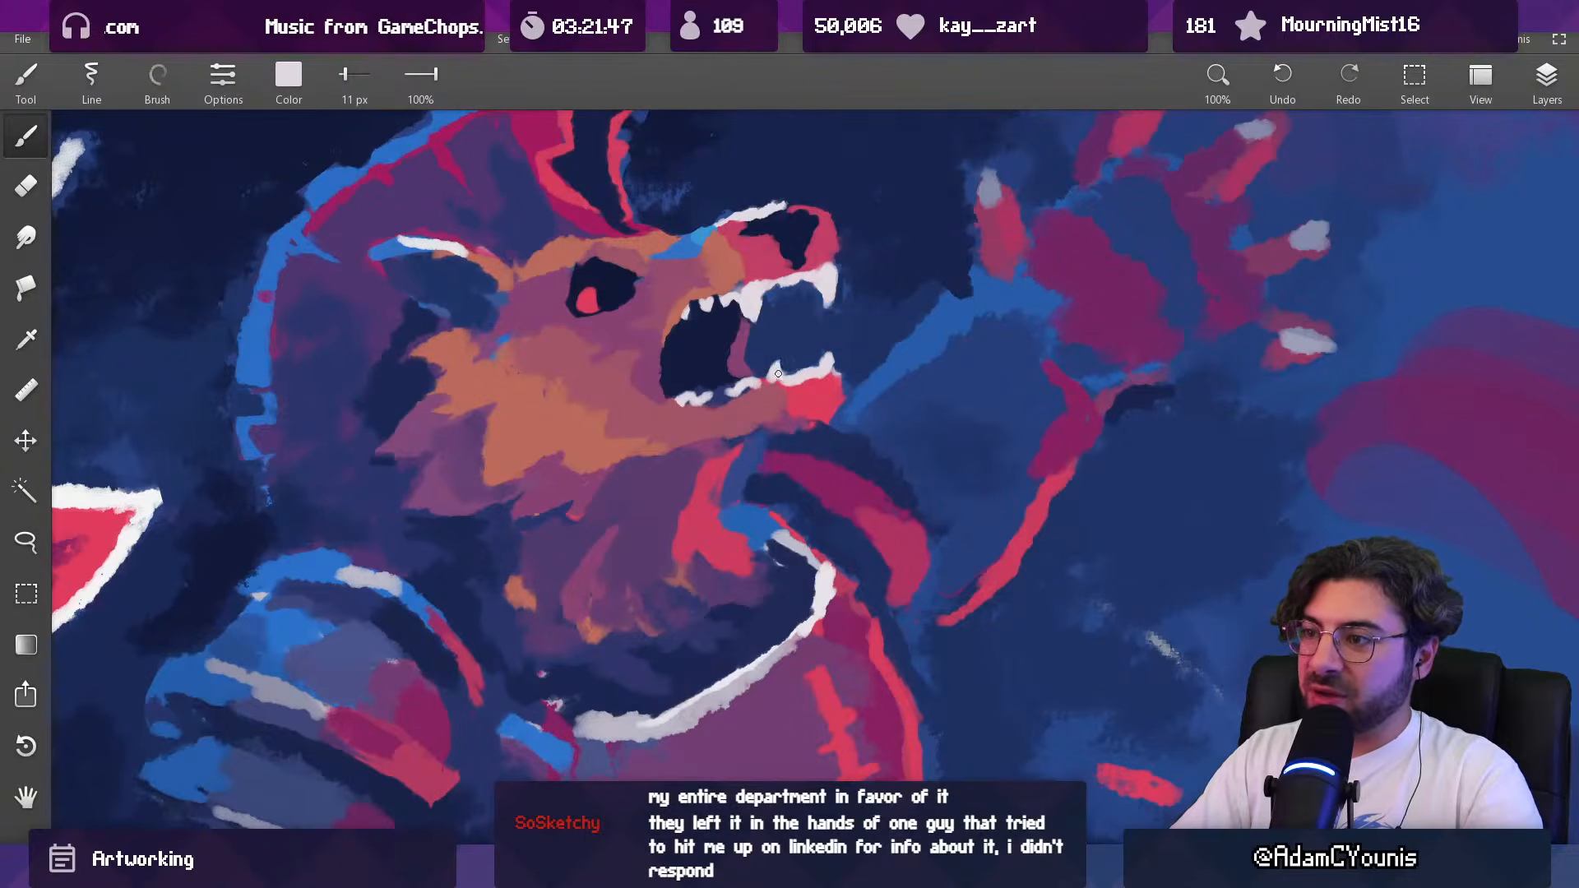
alt+click(834, 370)
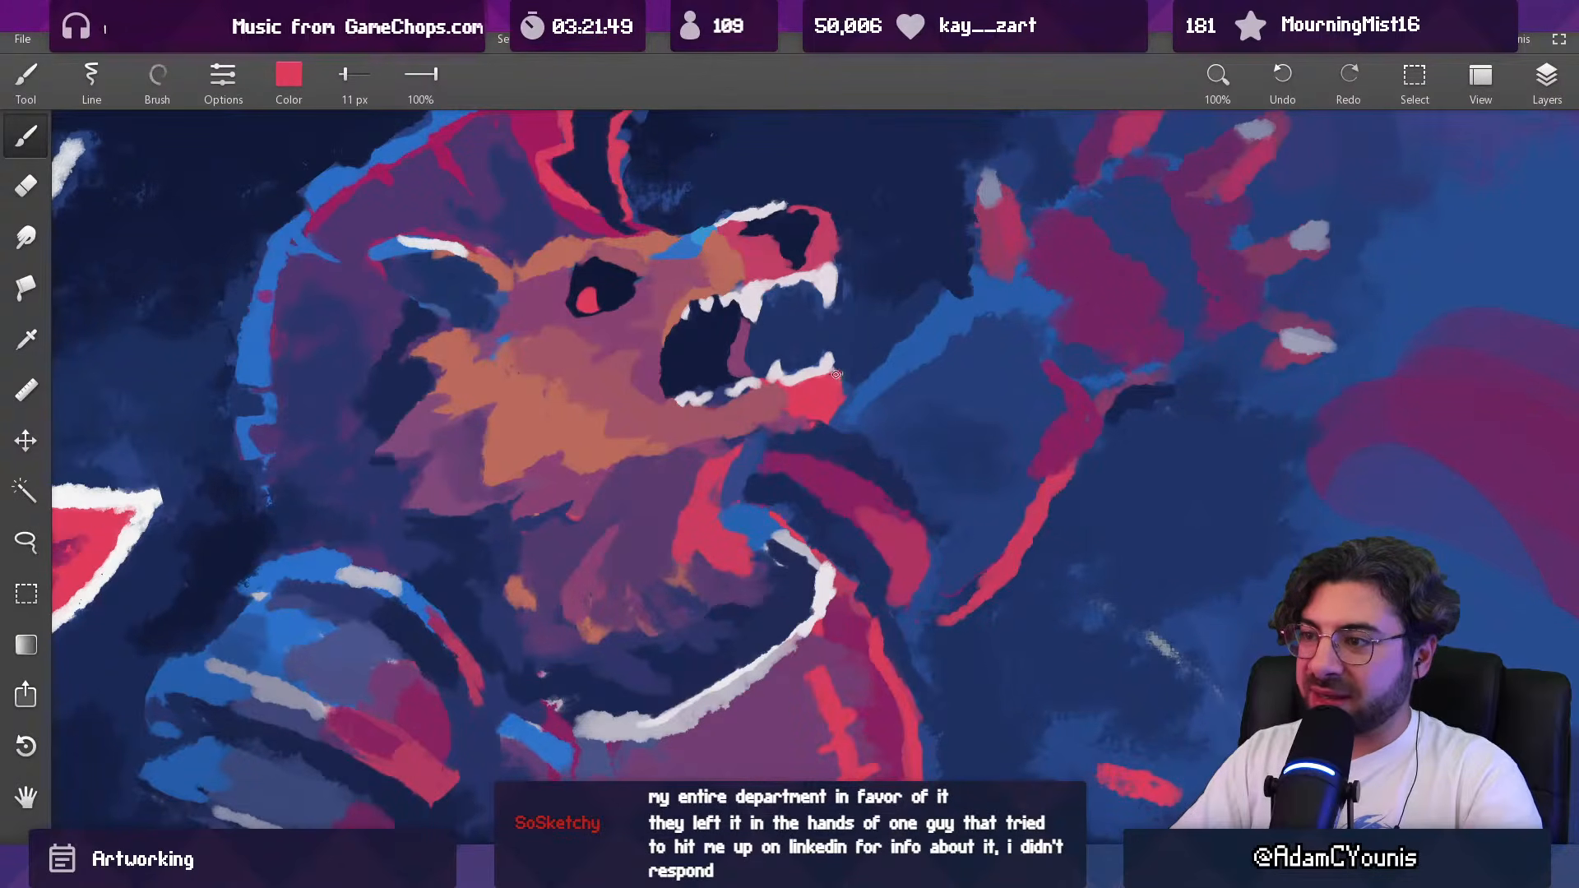
alt+click(842, 384)
alt+click(785, 397)
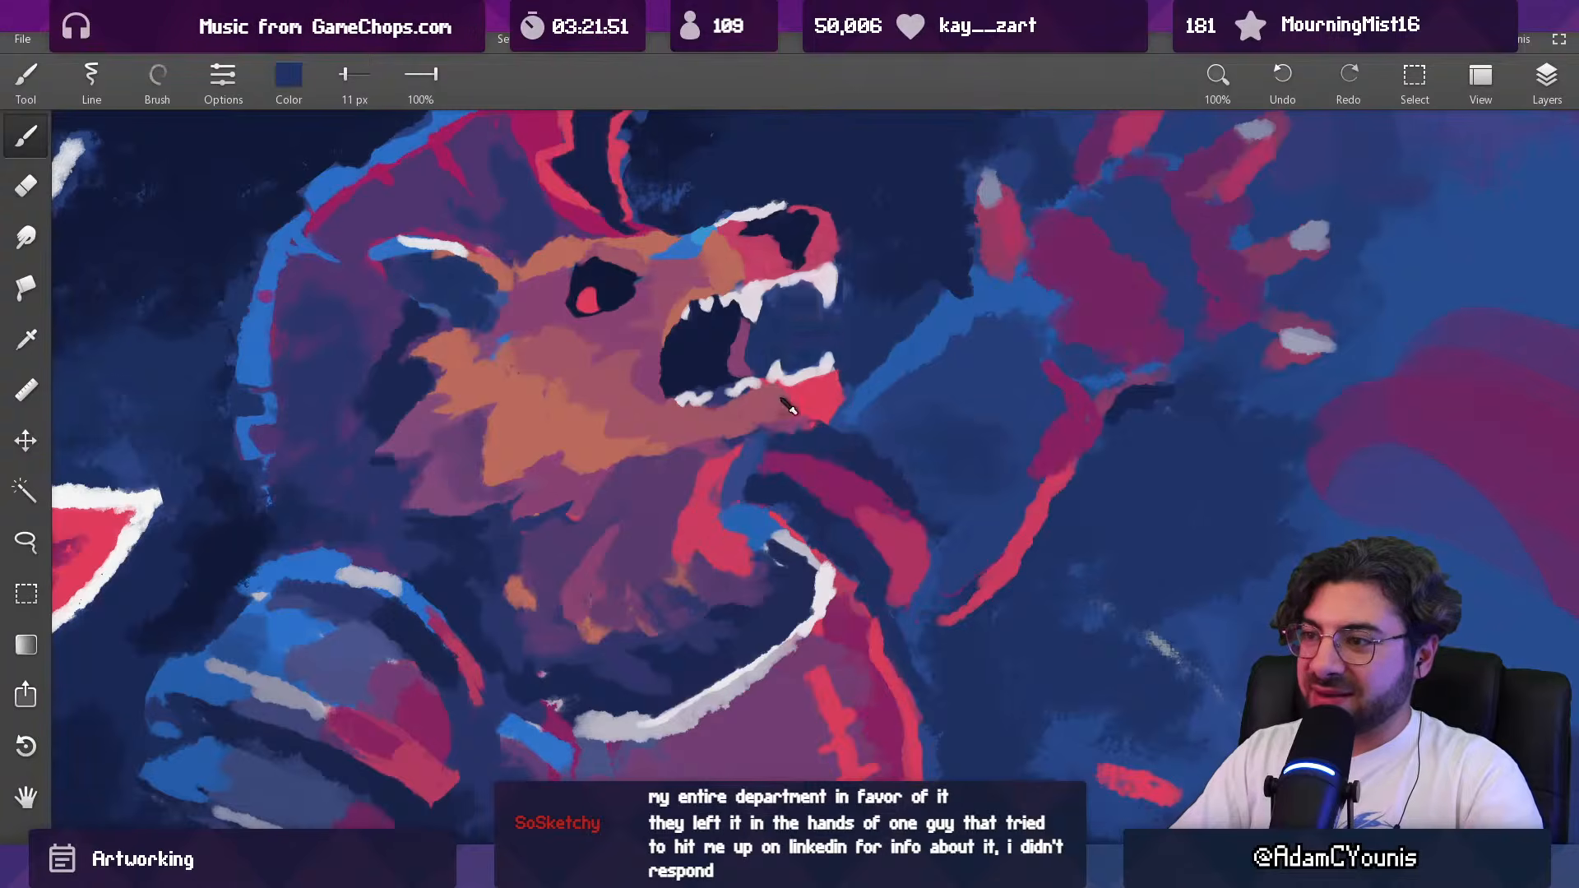
alt+click(790, 407)
Step: Brighten the upper lip beneath the beast's nose with saturated red, using 32 px and 25 px brushes
drag(863, 358, 772, 747)
drag(839, 411, 830, 491)
drag(868, 350, 860, 144)
alt+click(820, 346)
key(bracketright)
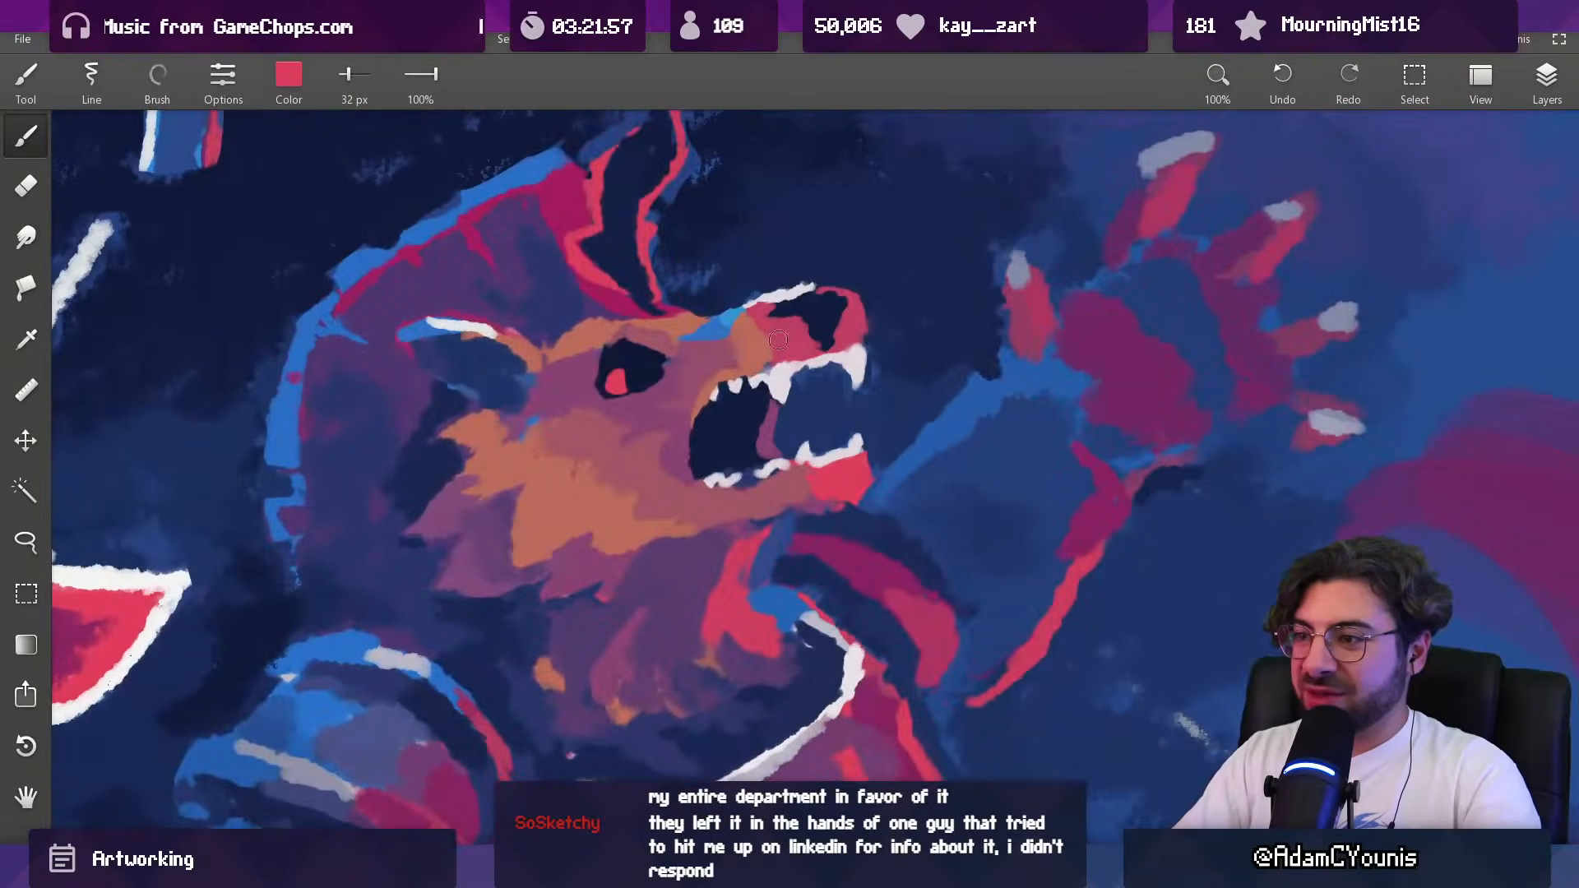
key(bracketleft)
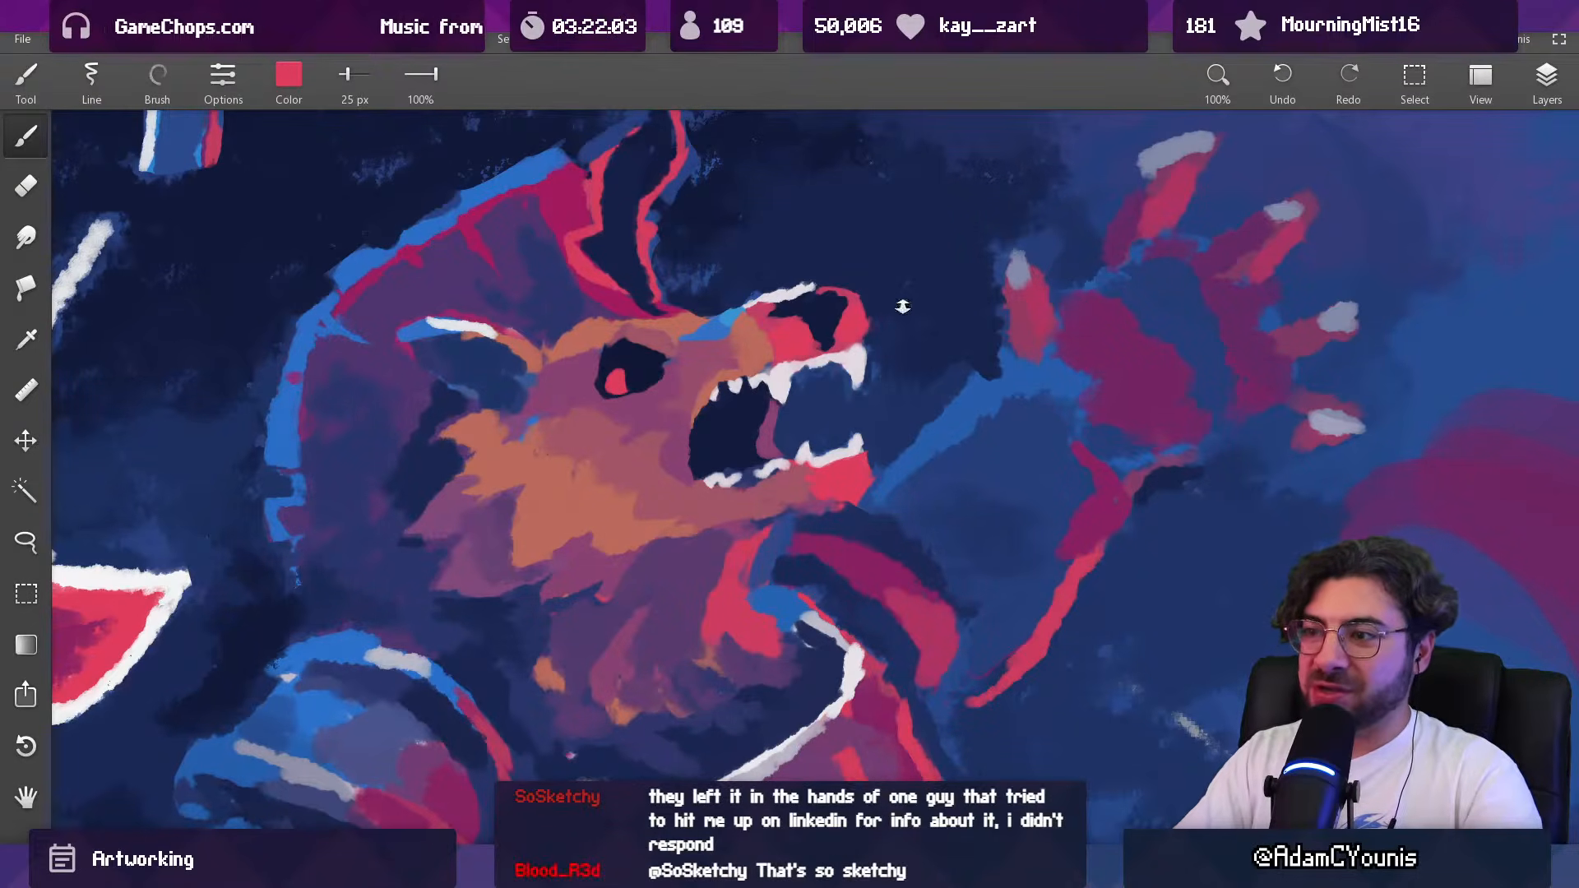
Step: Blend the upper muzzle between the eye and nose with a sampled muted rose and a 35 px brush
drag(906, 293, 909, 411)
drag(878, 295, 893, 164)
drag(816, 350, 831, 335)
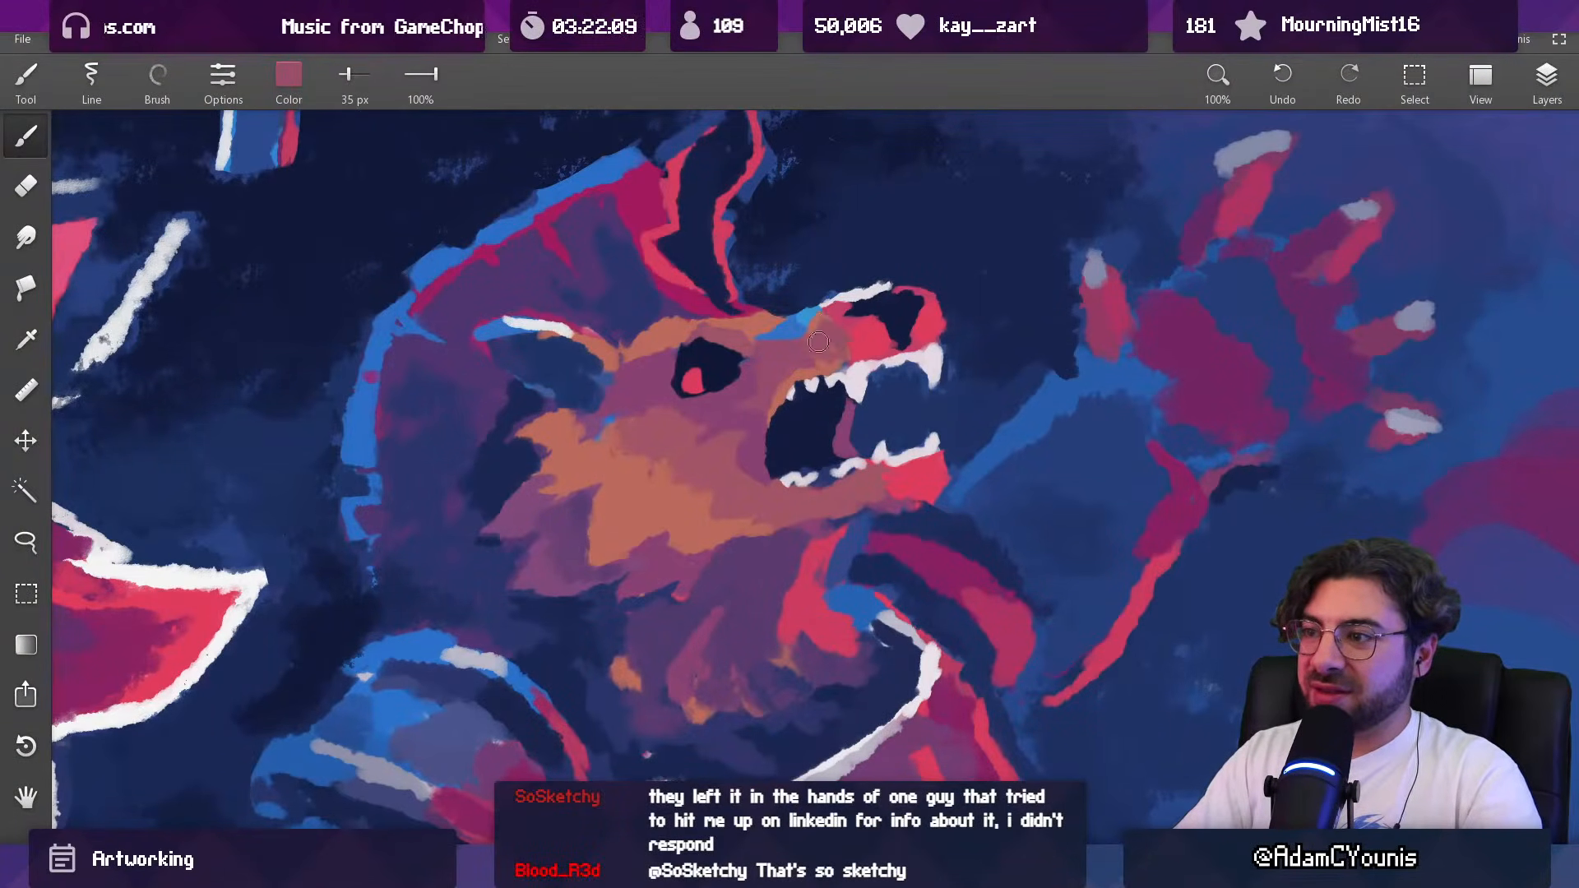
alt+click(829, 354)
mouse_move(818, 327)
mouse_down()
mouse_move(829, 339)
mouse_move(801, 358)
mouse_move(863, 342)
mouse_move(829, 366)
mouse_up()
drag(863, 358, 900, 352)
alt+click(864, 363)
alt+click(868, 375)
alt+click(898, 328)
alt+click(840, 333)
Step: Touch up the beast's snout and upper lip with sampled colors and small brush strokes
drag(891, 370, 889, 650)
drag(906, 401, 878, 127)
alt+click(833, 355)
mouse_move(854, 389)
mouse_down()
mouse_move(856, 416)
mouse_move(811, 420)
mouse_up()
alt+click(842, 402)
alt+click(824, 404)
alt+click(805, 413)
mouse_move(805, 409)
mouse_down()
mouse_move(766, 621)
mouse_move(799, 482)
mouse_up()
Step: Refine the white highlight along the top of the beast's nose with an 18 px brush
drag(864, 391, 814, 233)
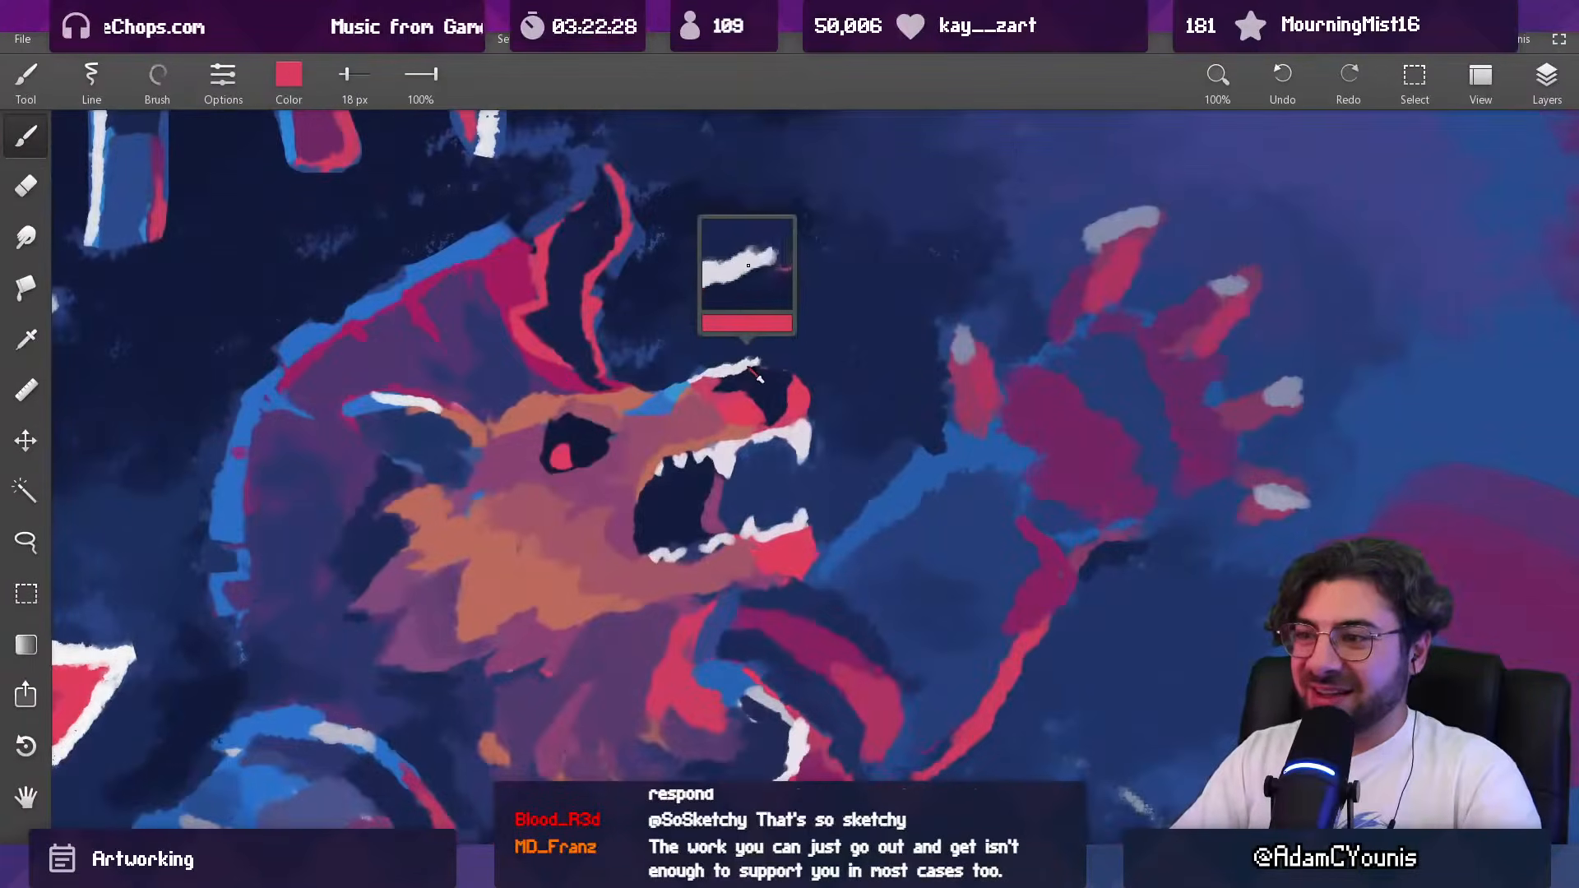
alt+click(747, 367)
alt+click(746, 350)
alt+click(739, 370)
mouse_move(734, 356)
mouse_down()
mouse_move(777, 370)
mouse_move(742, 372)
mouse_move(842, 361)
mouse_move(823, 652)
mouse_move(806, 413)
mouse_up()
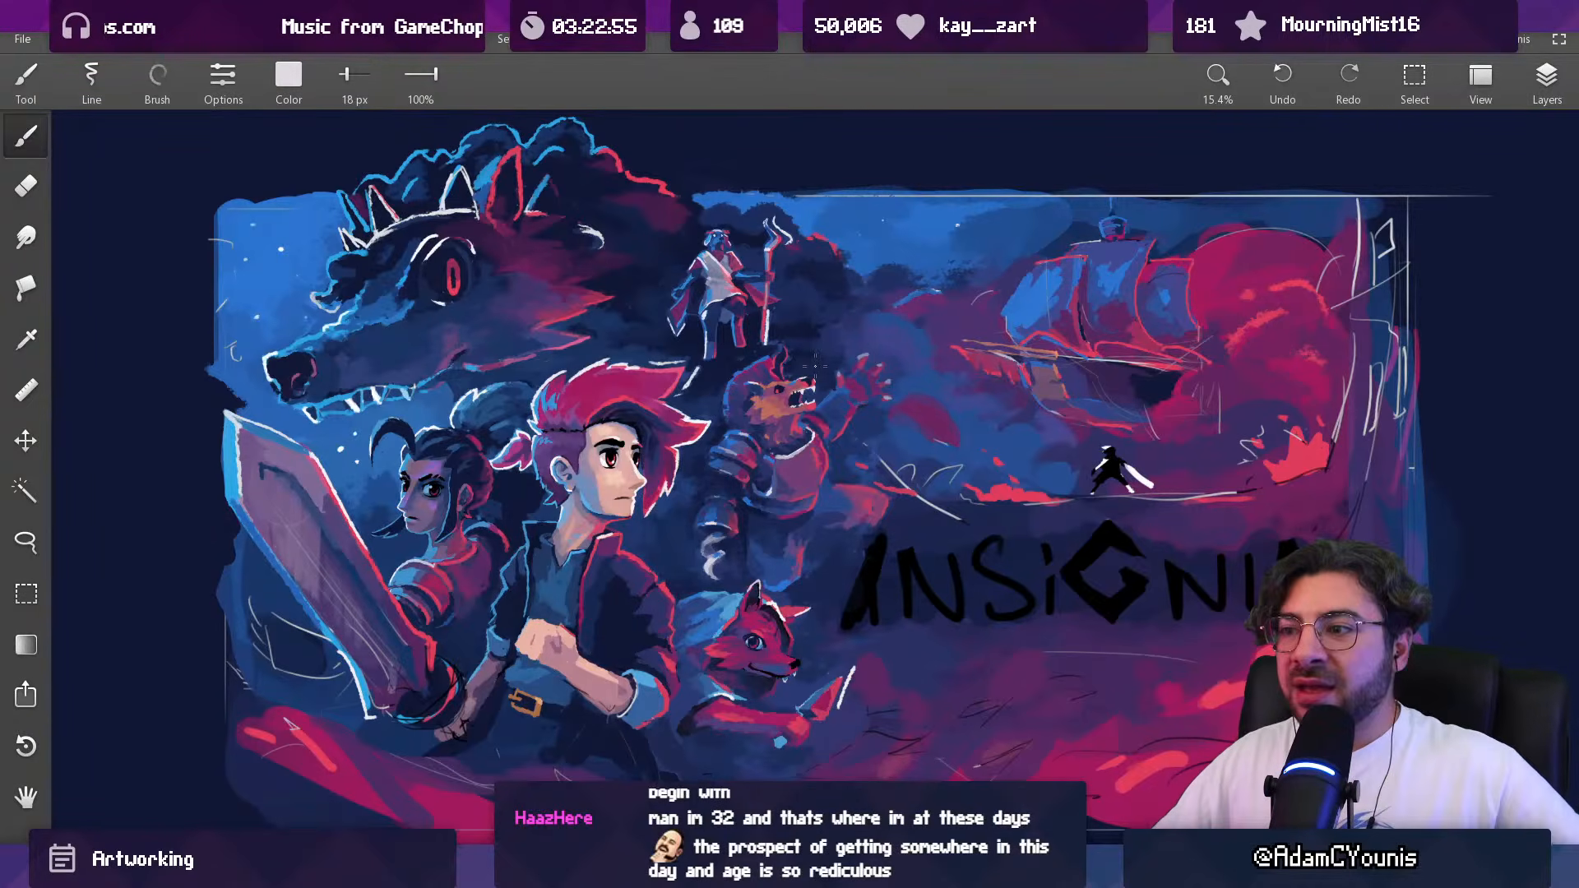
Step: Paint a light blue rim light along the raised forearm's upper edge, from the wrist toward the jaw
drag(879, 361, 805, 244)
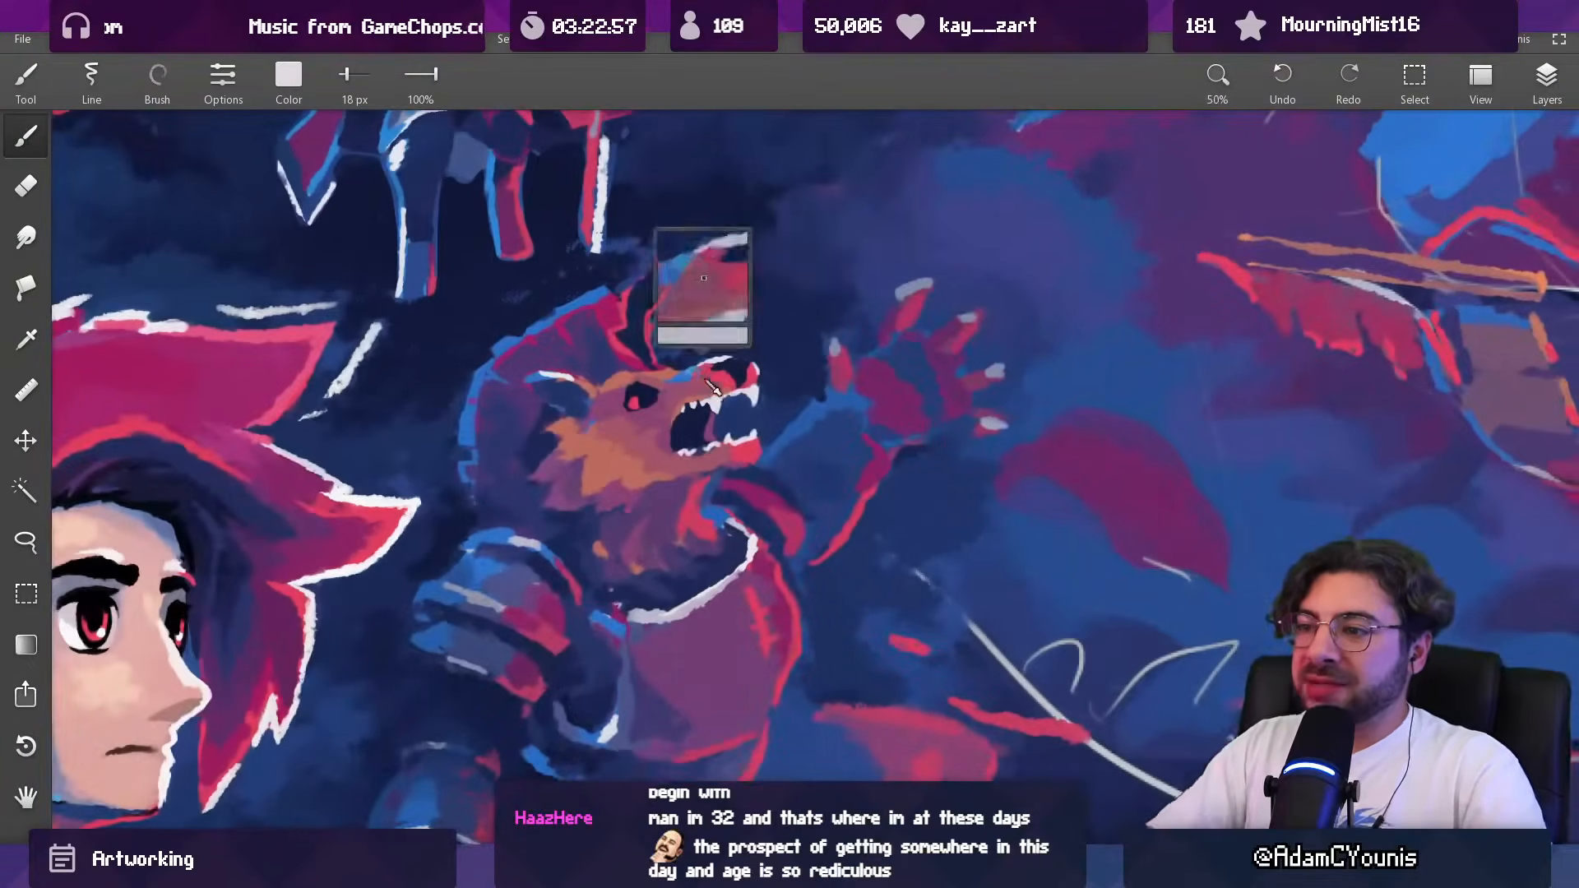
alt+click(703, 380)
mouse_move(782, 434)
mouse_down()
mouse_move(828, 410)
mouse_move(814, 392)
mouse_up()
alt+click(802, 396)
alt+click(804, 409)
alt+click(791, 436)
alt+click(809, 422)
alt+click(813, 432)
alt+click(782, 442)
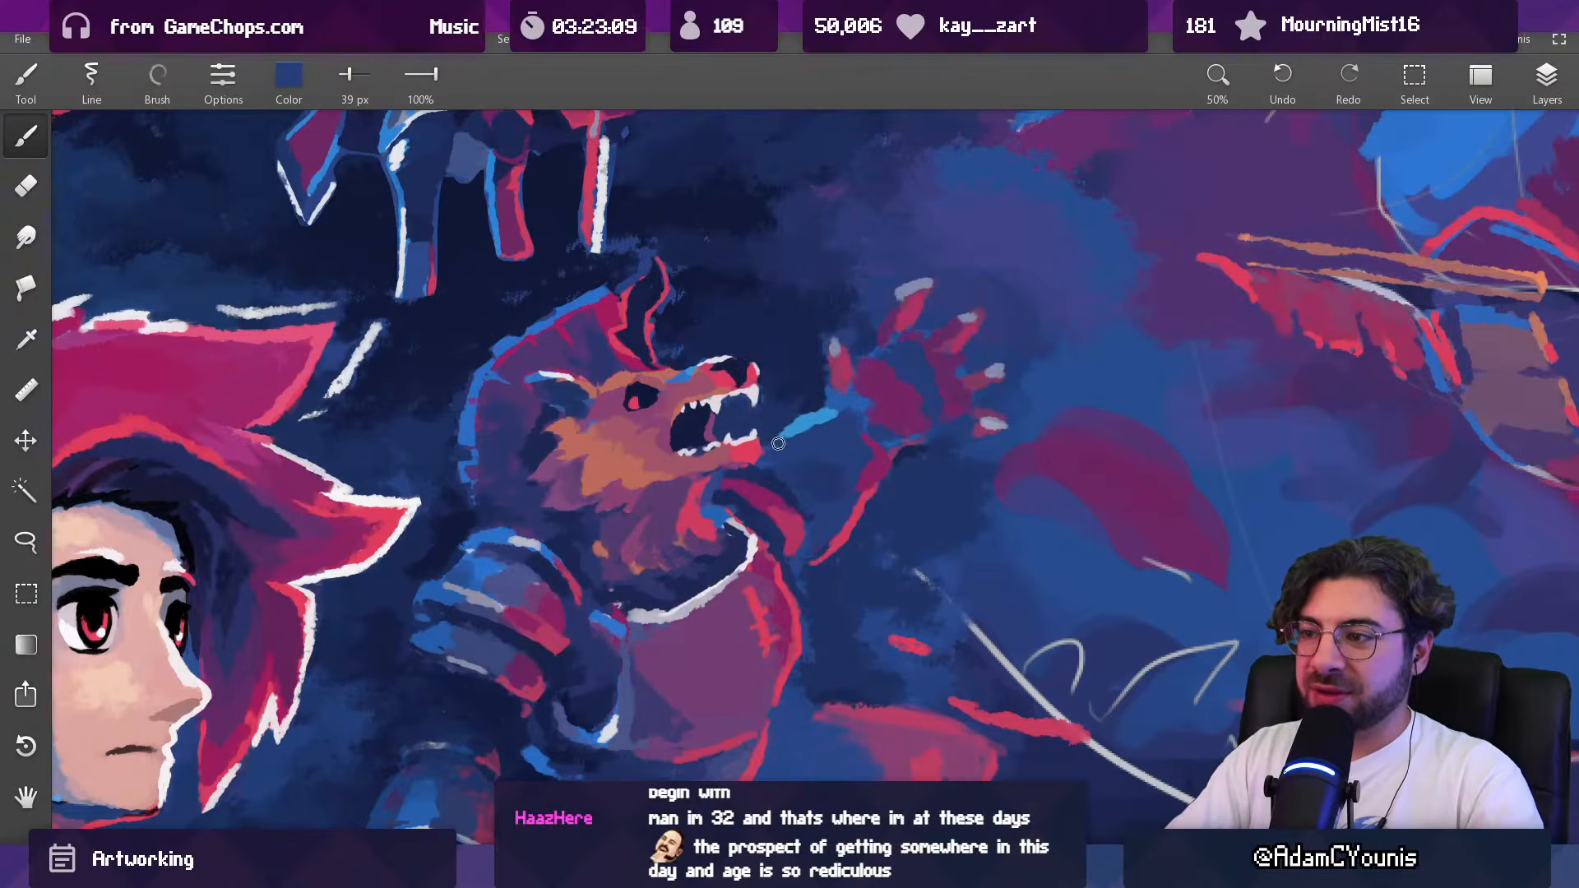
Step: Blend the jaw end of the forearm's blue rim light with sampled blues and a 39 px brush
alt+click(777, 442)
alt+click(784, 439)
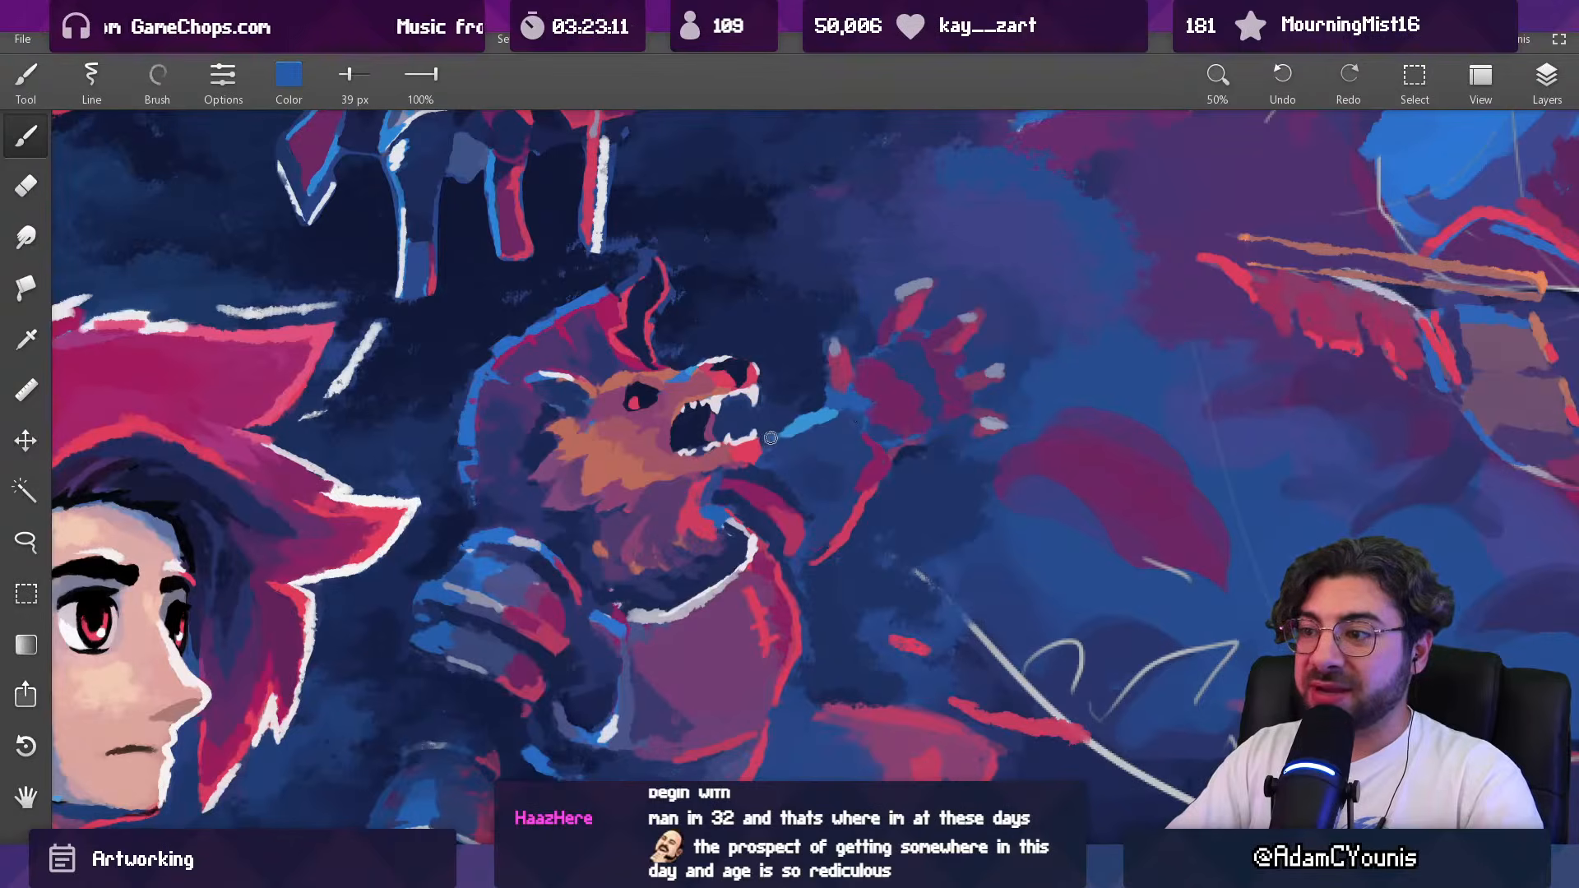
alt+click(783, 436)
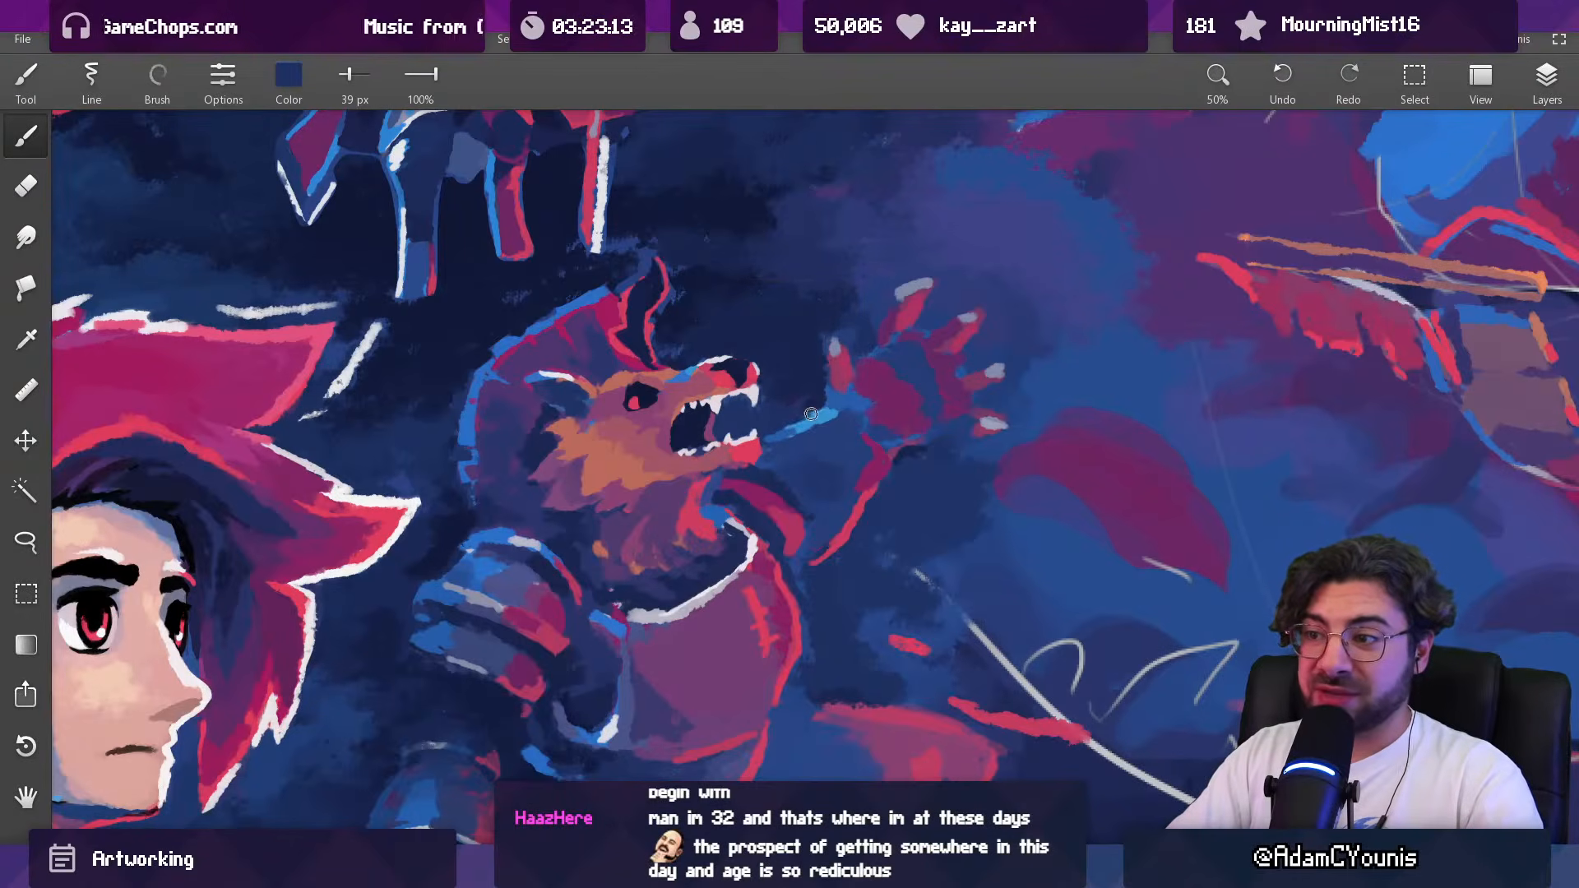
scroll(802, 452, down, 6)
drag(892, 372, 884, 148)
alt+click(787, 399)
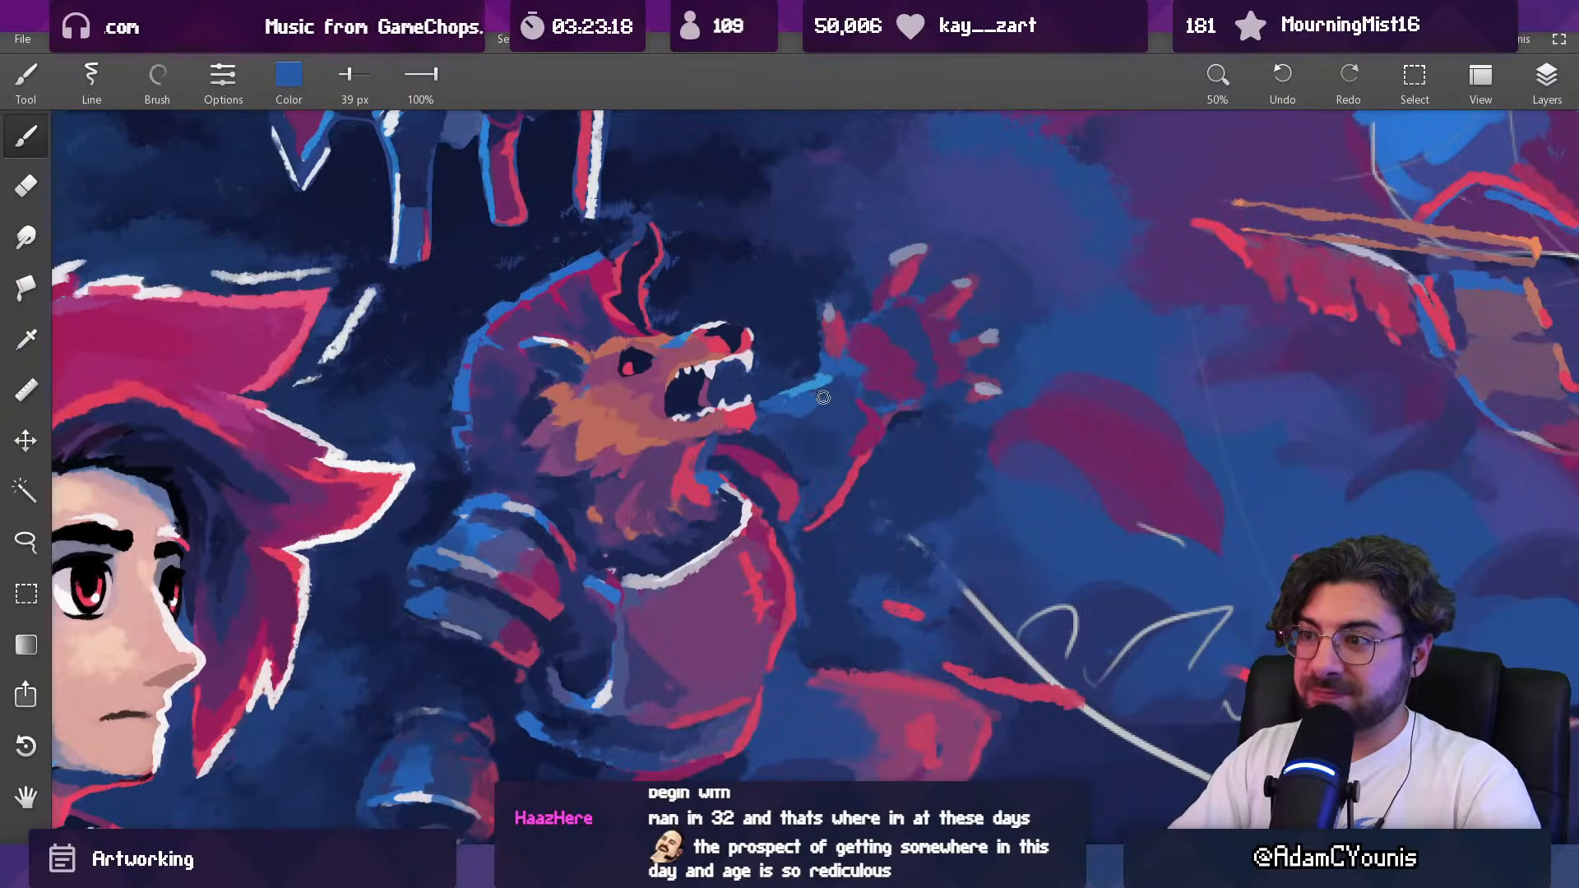
Step: Shade the inner forearm below the rim light with sampled dark blue and a 64 px brush
drag(830, 394, 863, 452)
drag(908, 372, 885, 176)
alt+click(828, 442)
key(])
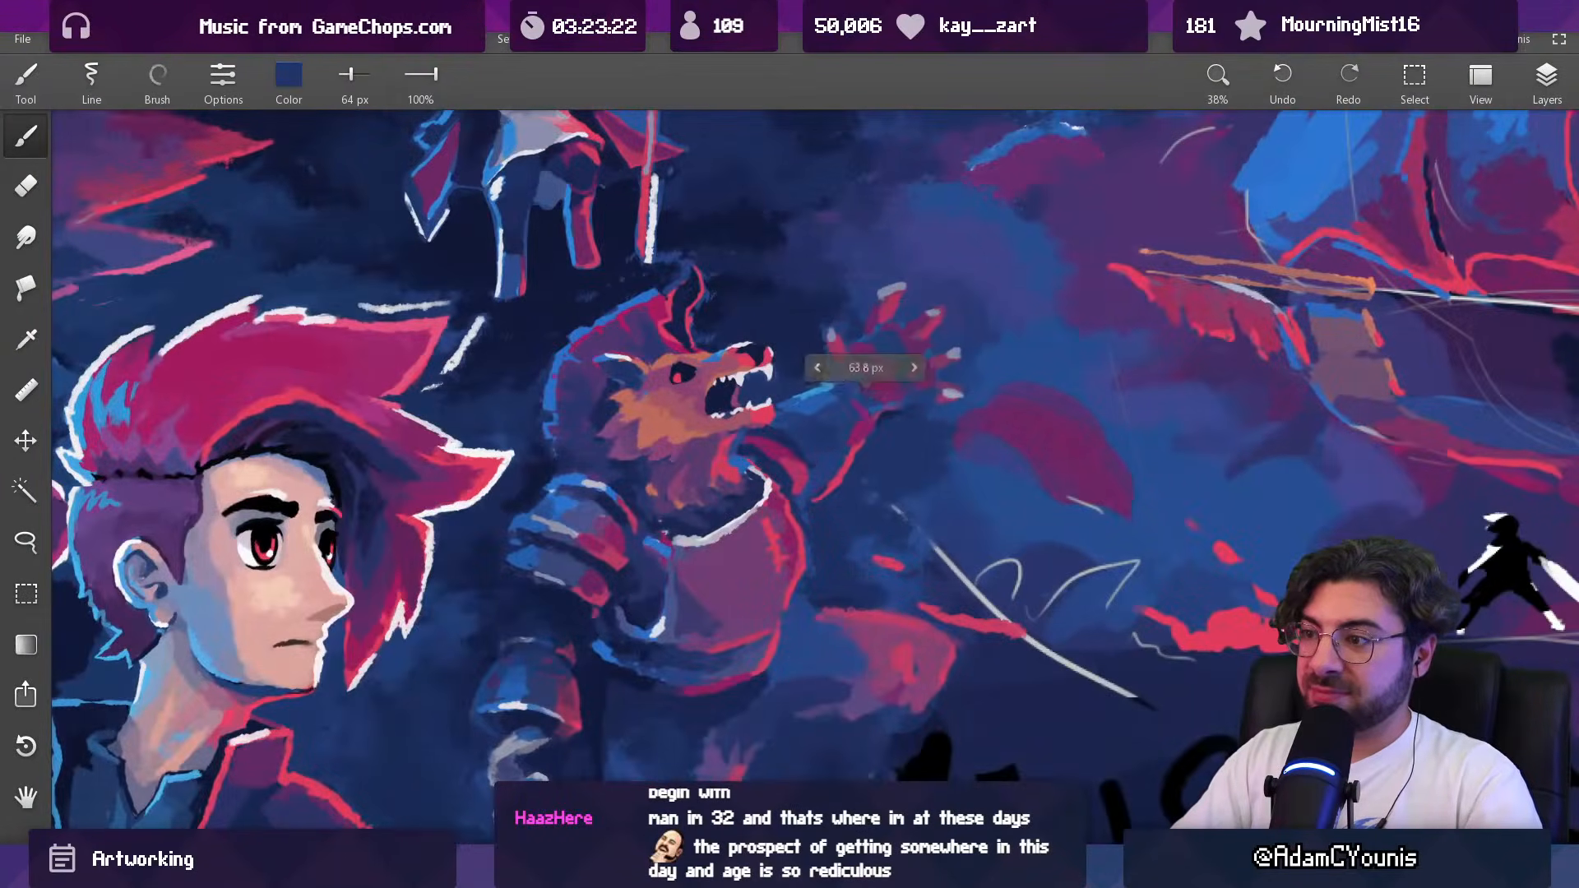
drag(843, 445, 802, 516)
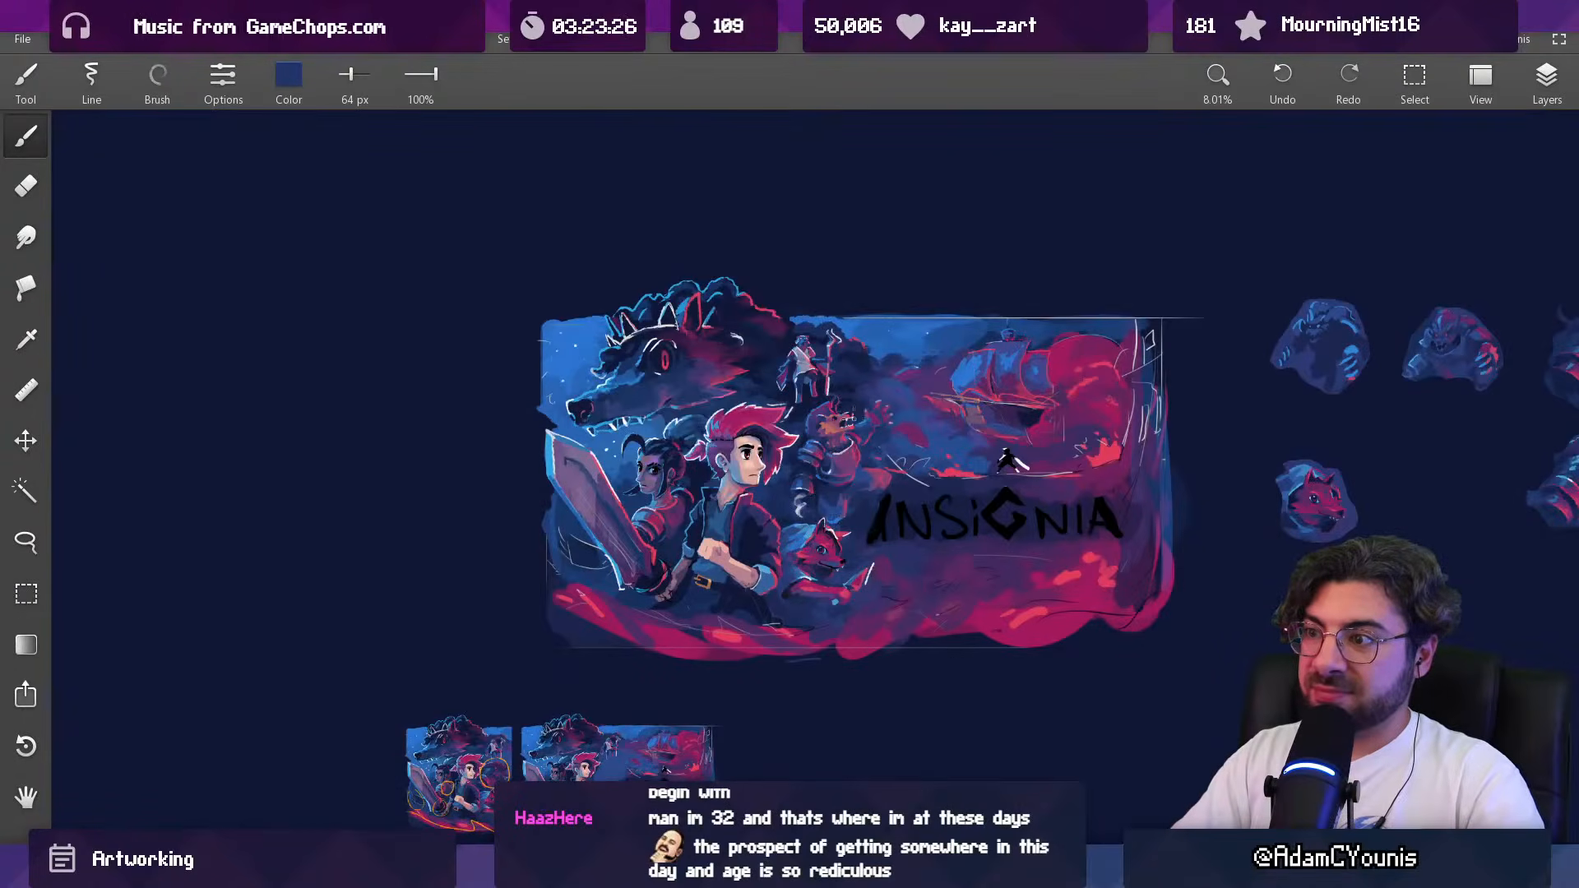
Step: Brighten the claw tips of the raised hand with sampled white and a 33 px brush
mouse_move(877, 418)
mouse_down()
mouse_move(860, 288)
mouse_move(889, 323)
mouse_up()
alt+click(746, 467)
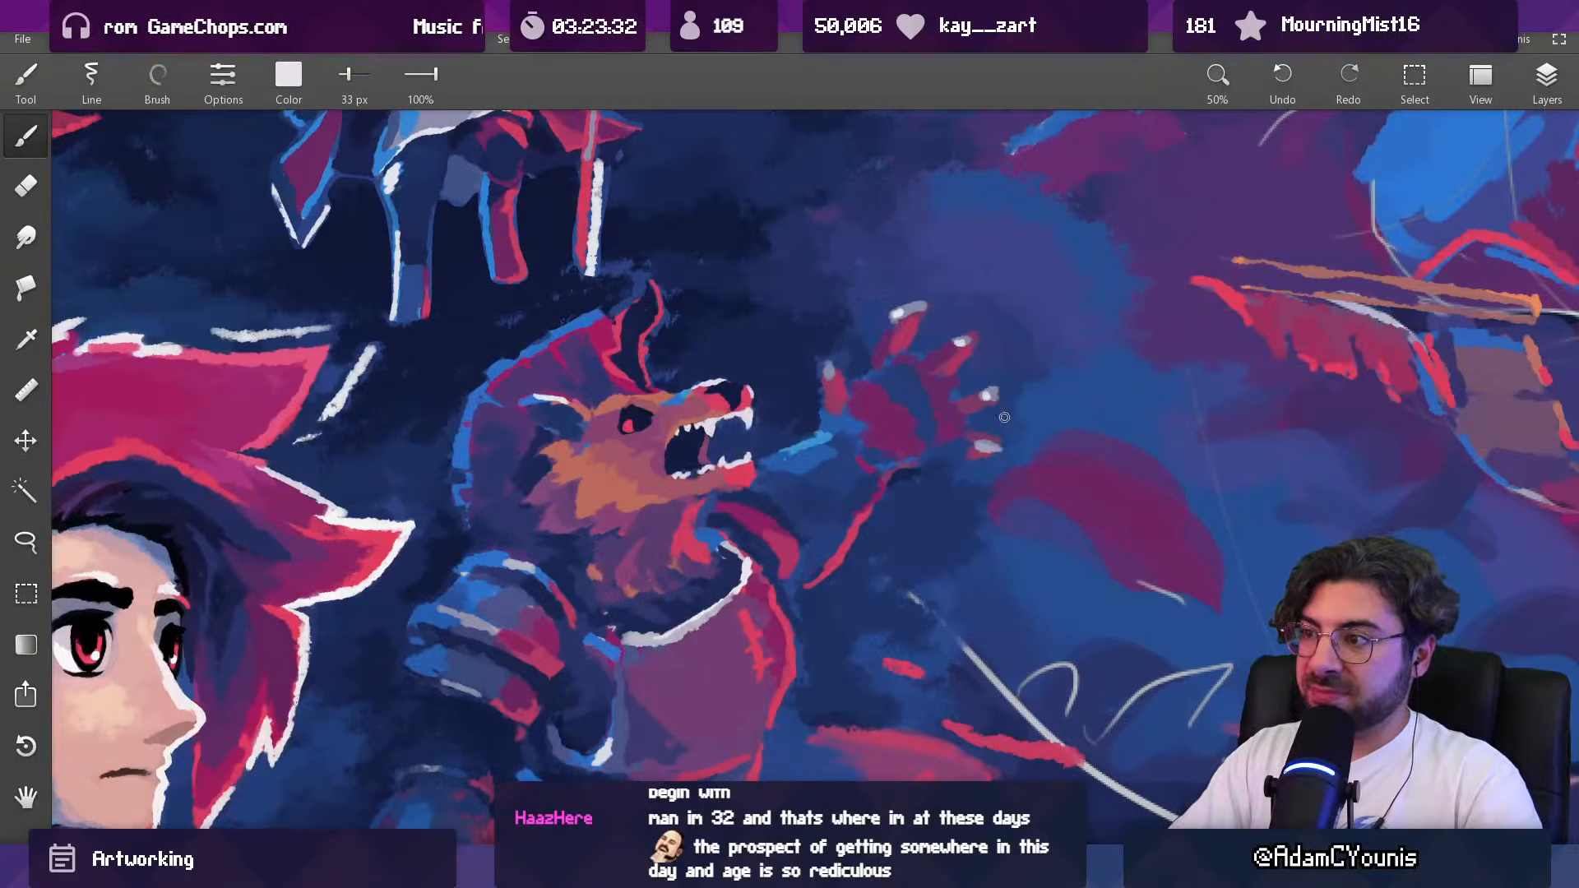
drag(1008, 405, 863, 456)
drag(948, 322, 829, 247)
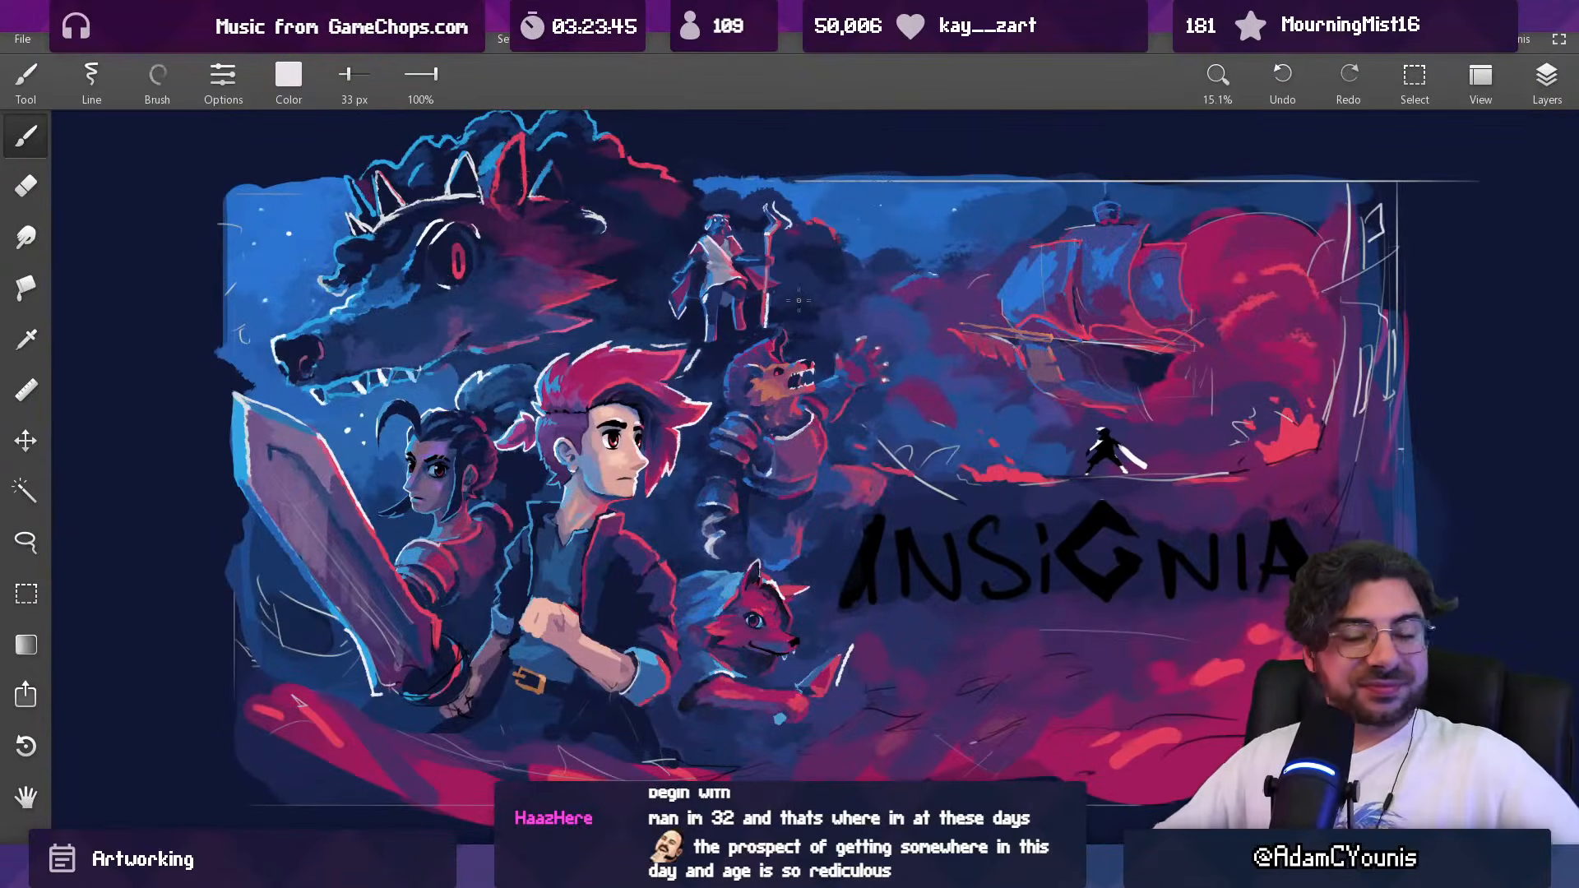
Step: Lasso the beast's lowered gauntlet and claws, rotate them slightly clockwise and apply the transform
drag(724, 567, 714, 393)
key(l)
mouse_move(652, 450)
mouse_down()
mouse_move(693, 397)
mouse_move(753, 492)
mouse_move(731, 549)
mouse_move(648, 485)
mouse_up()
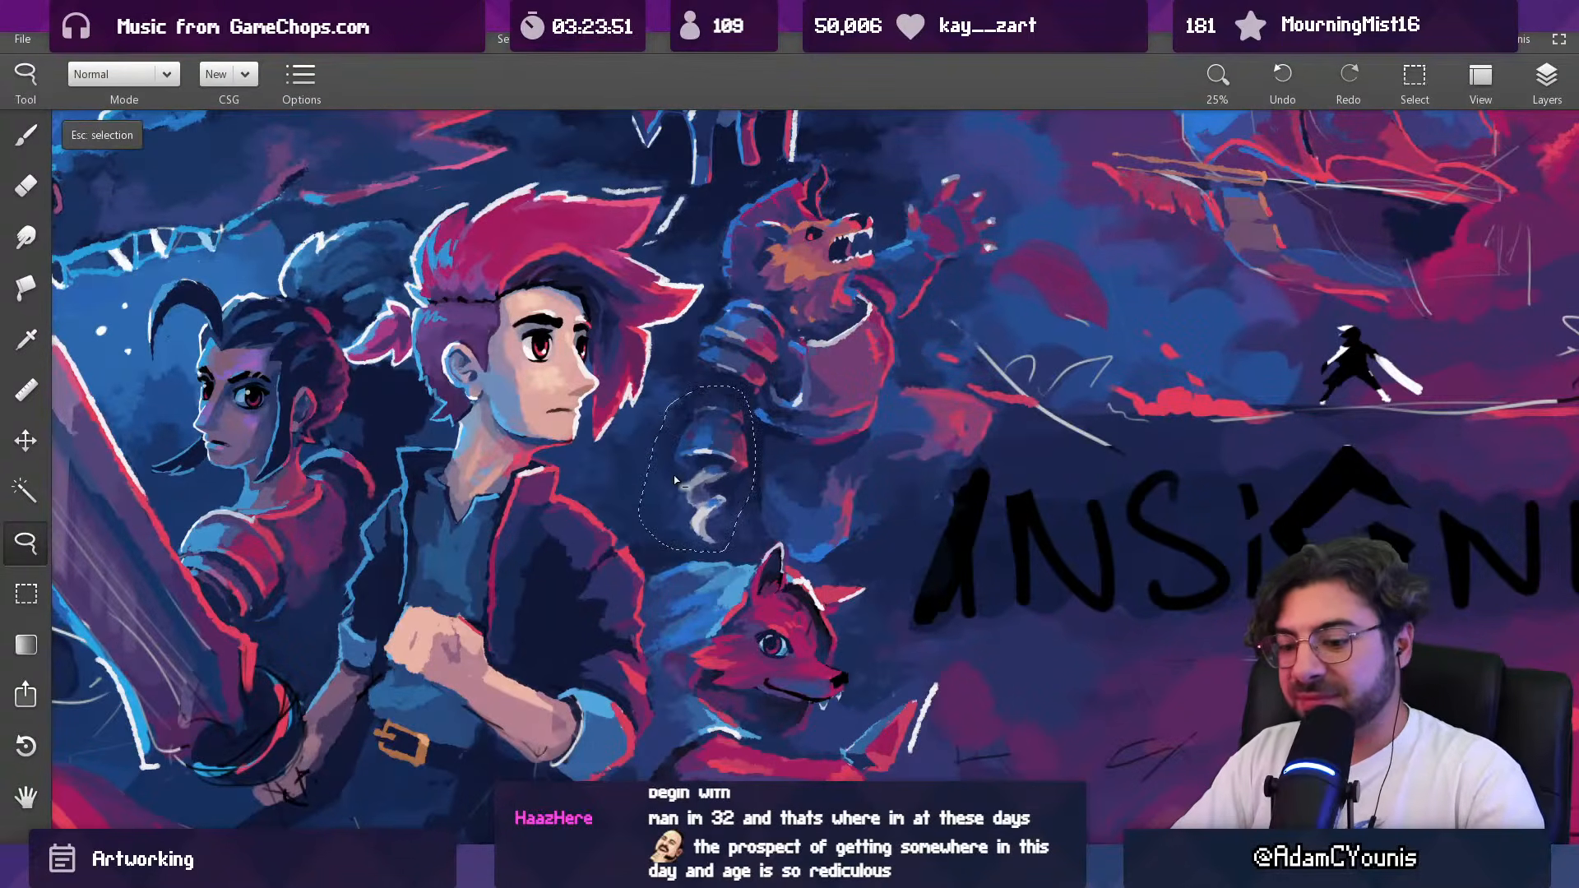
key(ctrl+t)
mouse_move(778, 379)
mouse_down()
mouse_move(789, 393)
mouse_move(776, 396)
mouse_up()
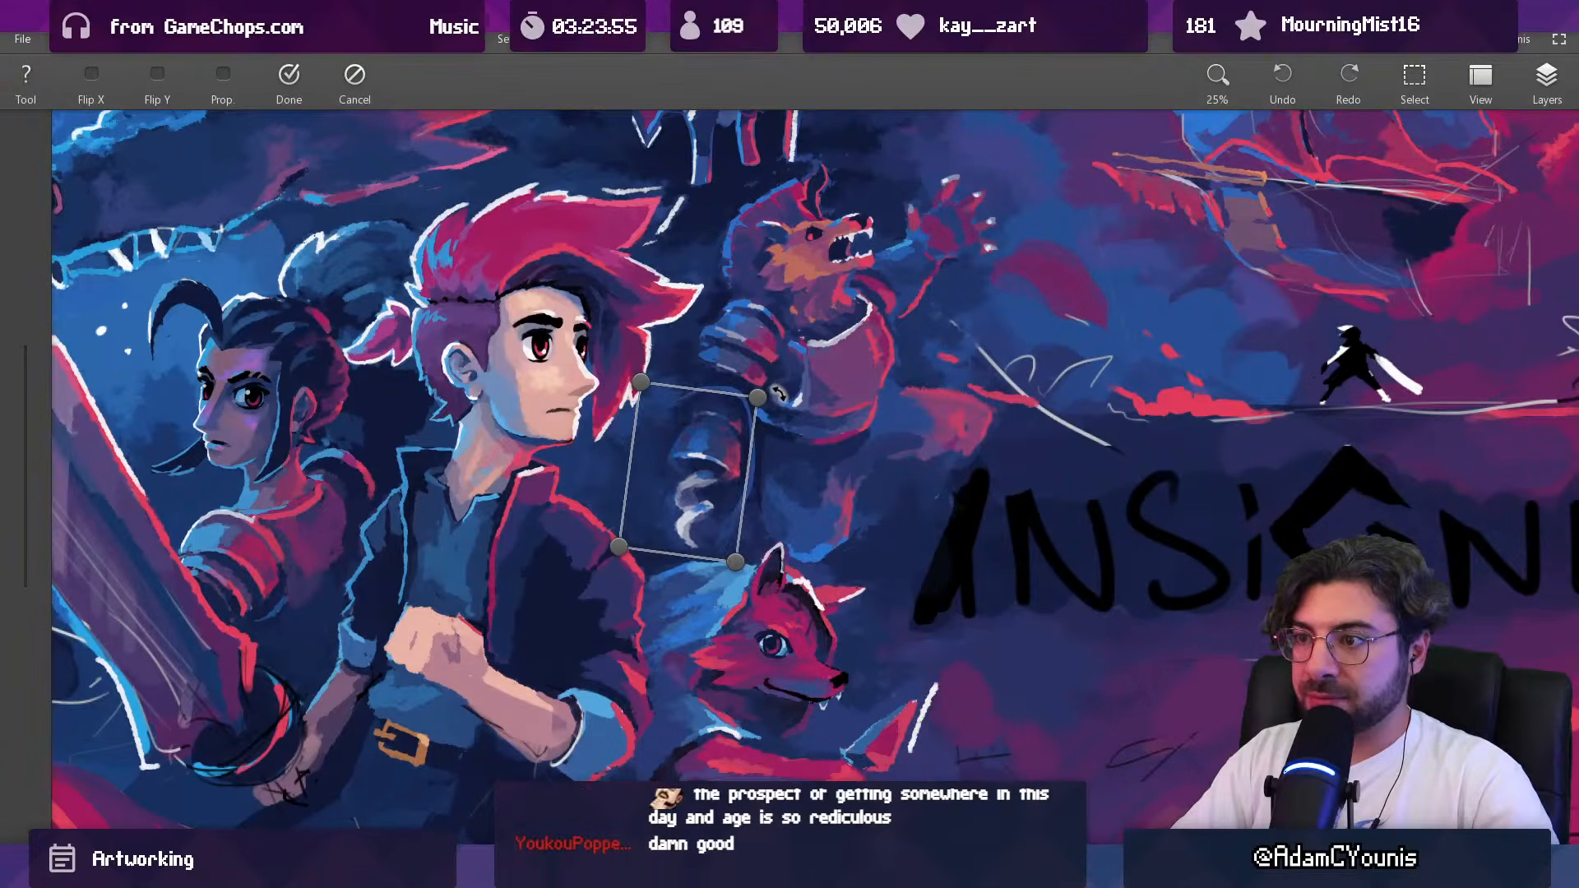
drag(737, 449, 735, 449)
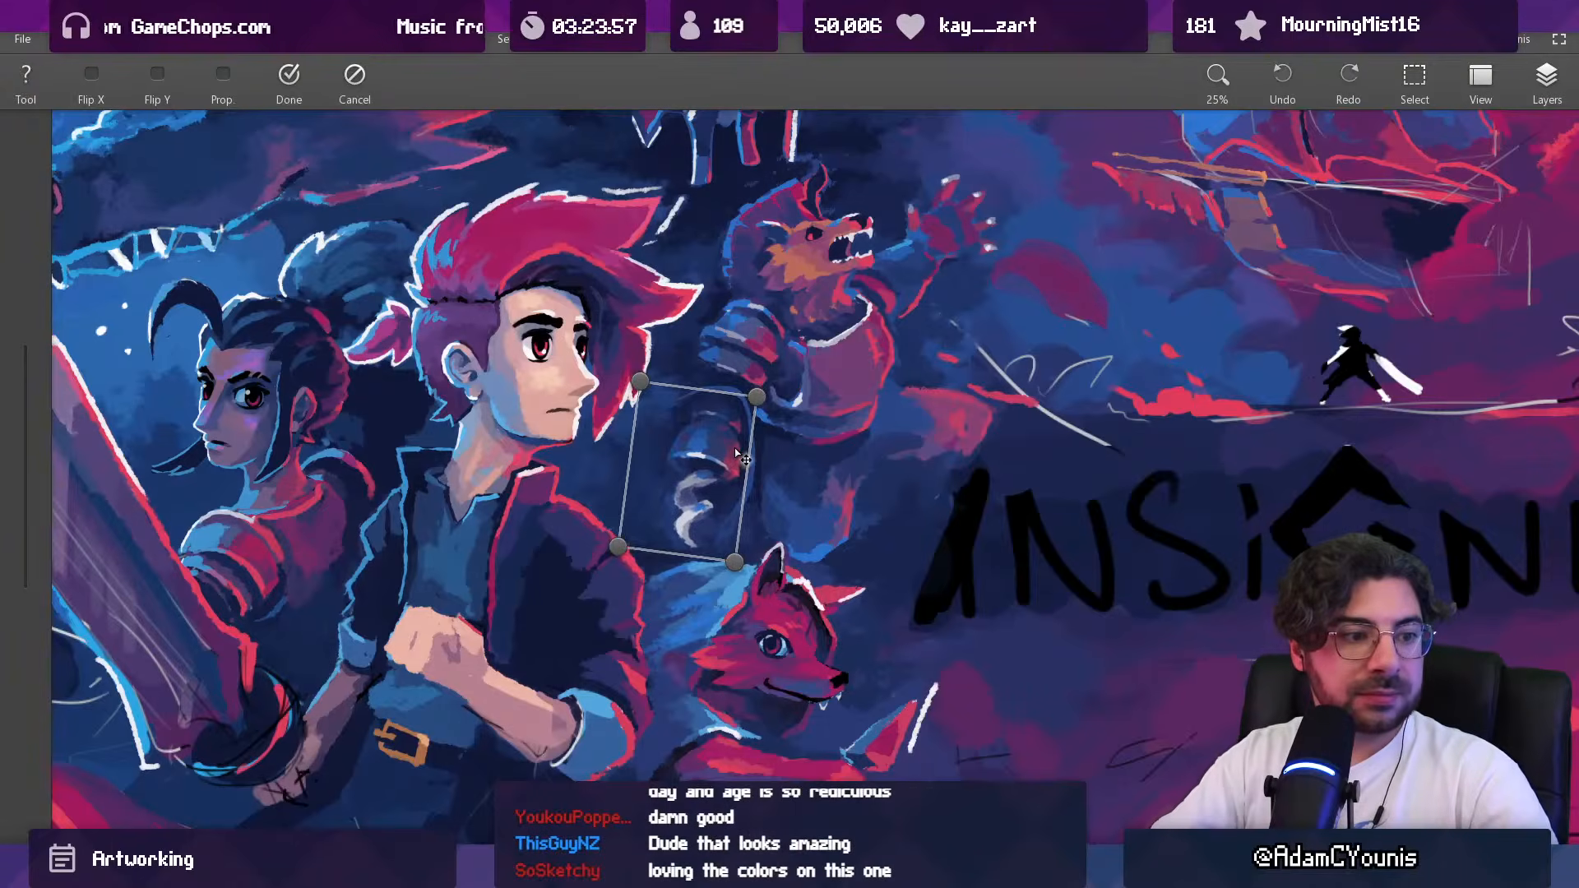
key(Return)
Step: Repaint the upper edge of the lowered gauntlet with sampled dark blue and an 85 px brush
scroll(714, 434, up, 2)
key(b)
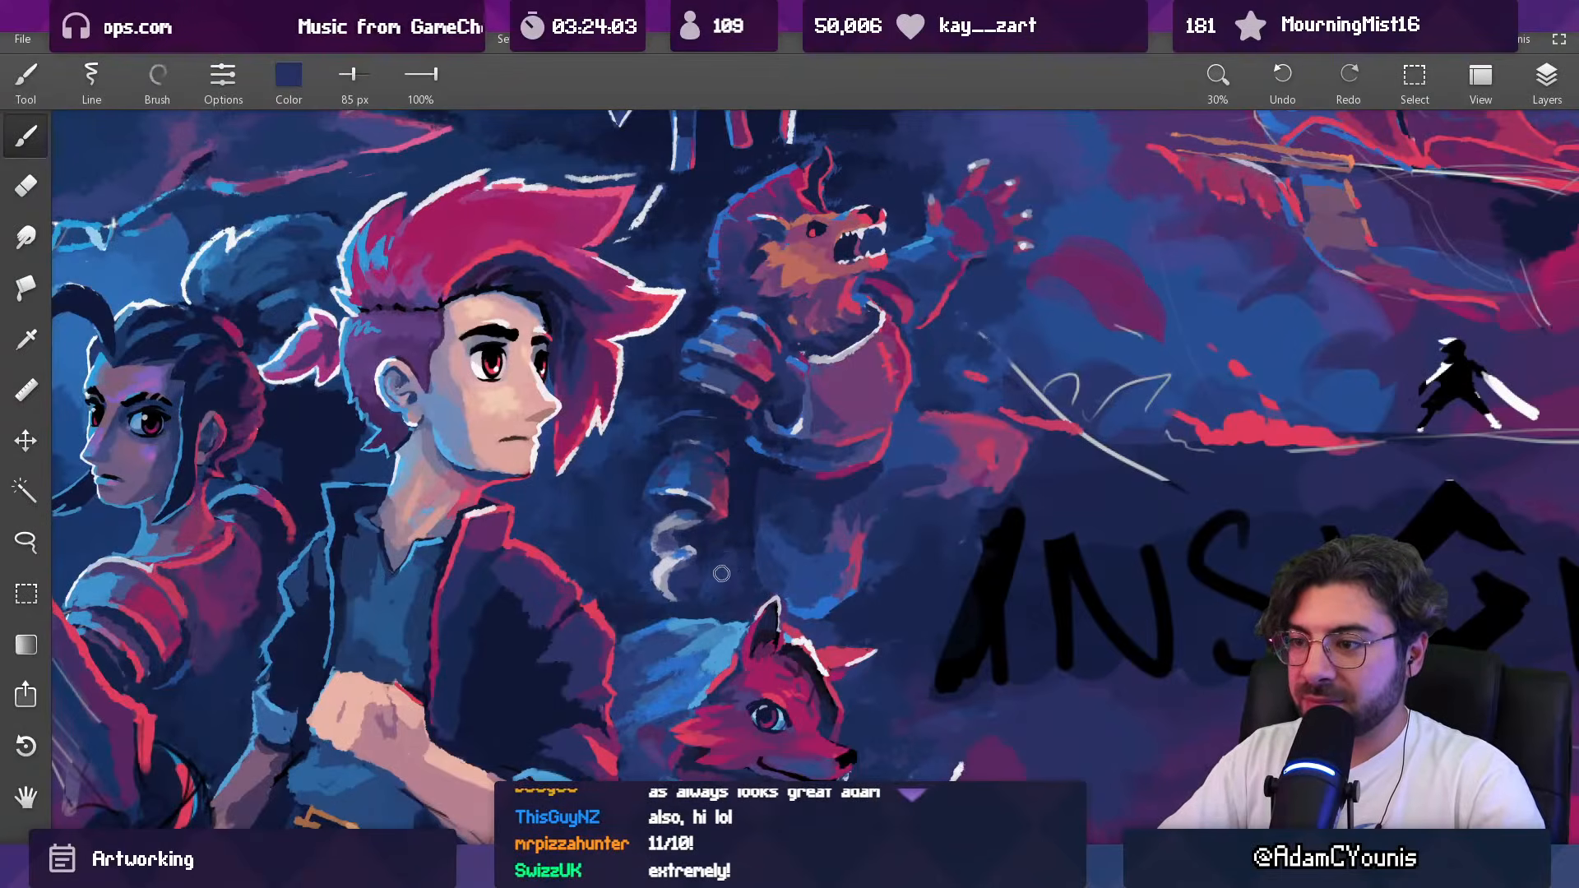
alt+click(683, 433)
mouse_move(677, 421)
mouse_down()
mouse_move(705, 416)
mouse_move(674, 419)
mouse_move(680, 680)
mouse_up()
alt+click(663, 430)
Step: Review the whole key art composition and compare it with the character studies beside the canvas
drag(731, 403, 717, 197)
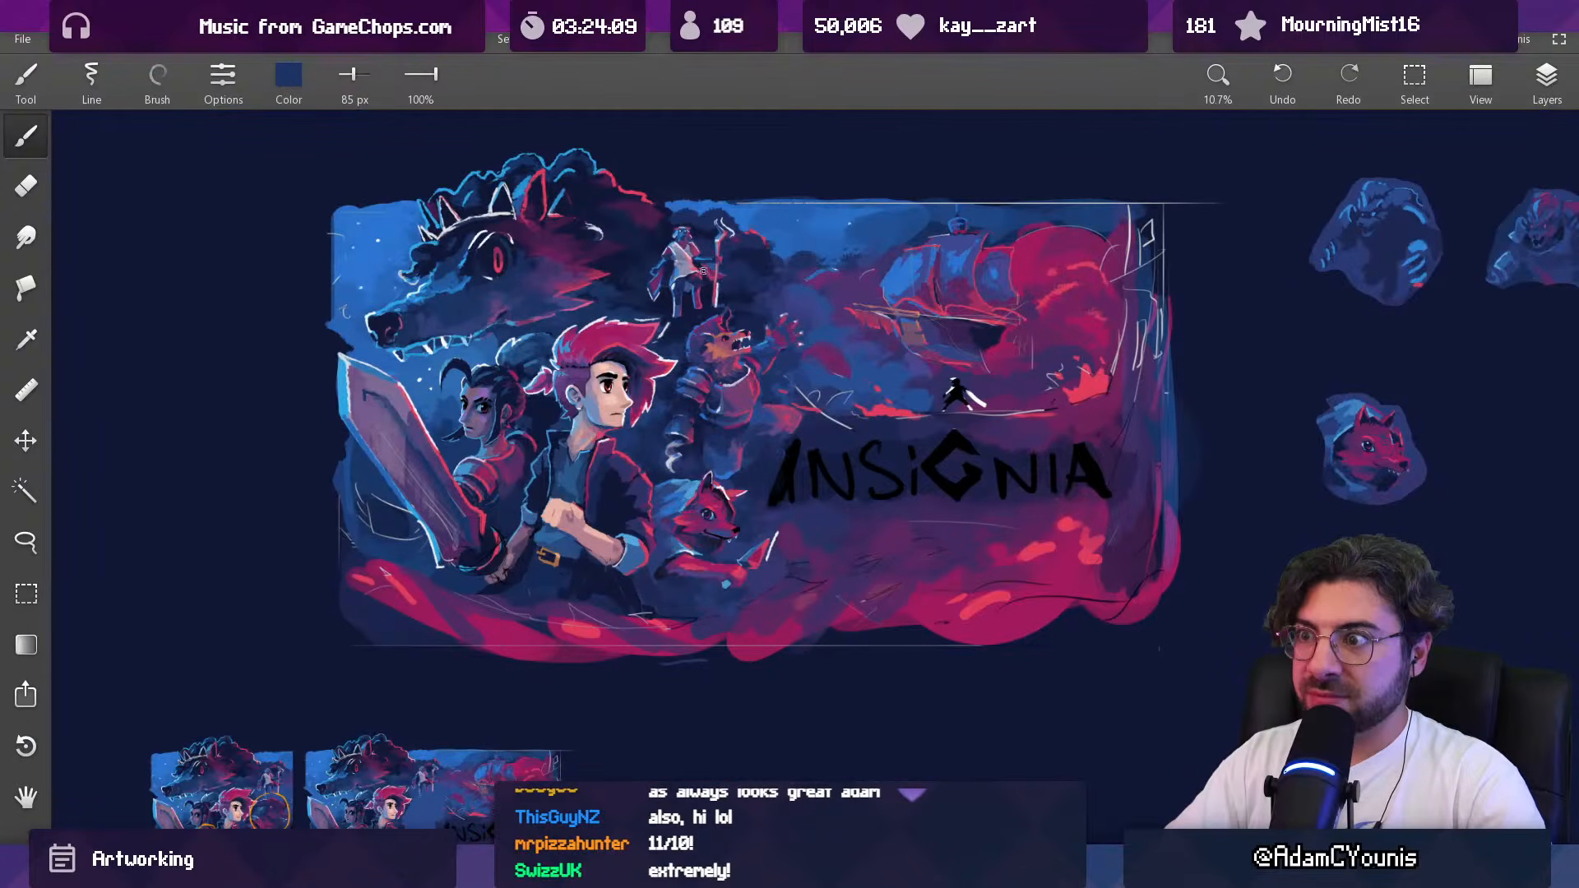
drag(688, 360, 708, 368)
mouse_move(708, 367)
mouse_down()
mouse_move(742, 316)
mouse_move(761, 395)
mouse_move(804, 393)
mouse_up()
drag(1040, 348, 357, 435)
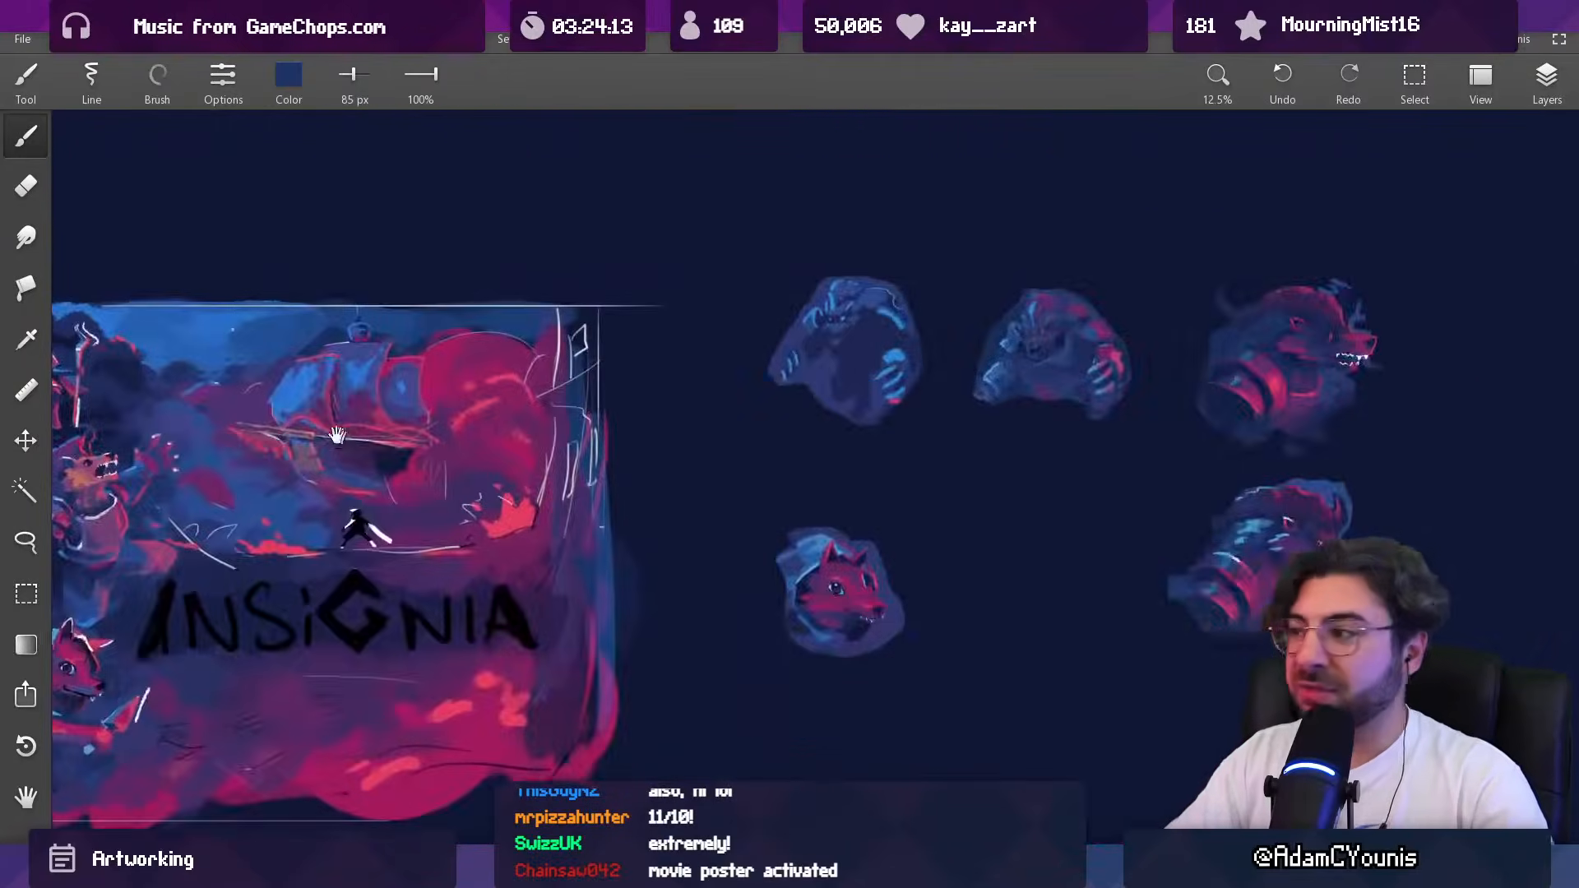
drag(931, 382, 345, 449)
drag(724, 605, 717, 358)
drag(741, 411, 736, 600)
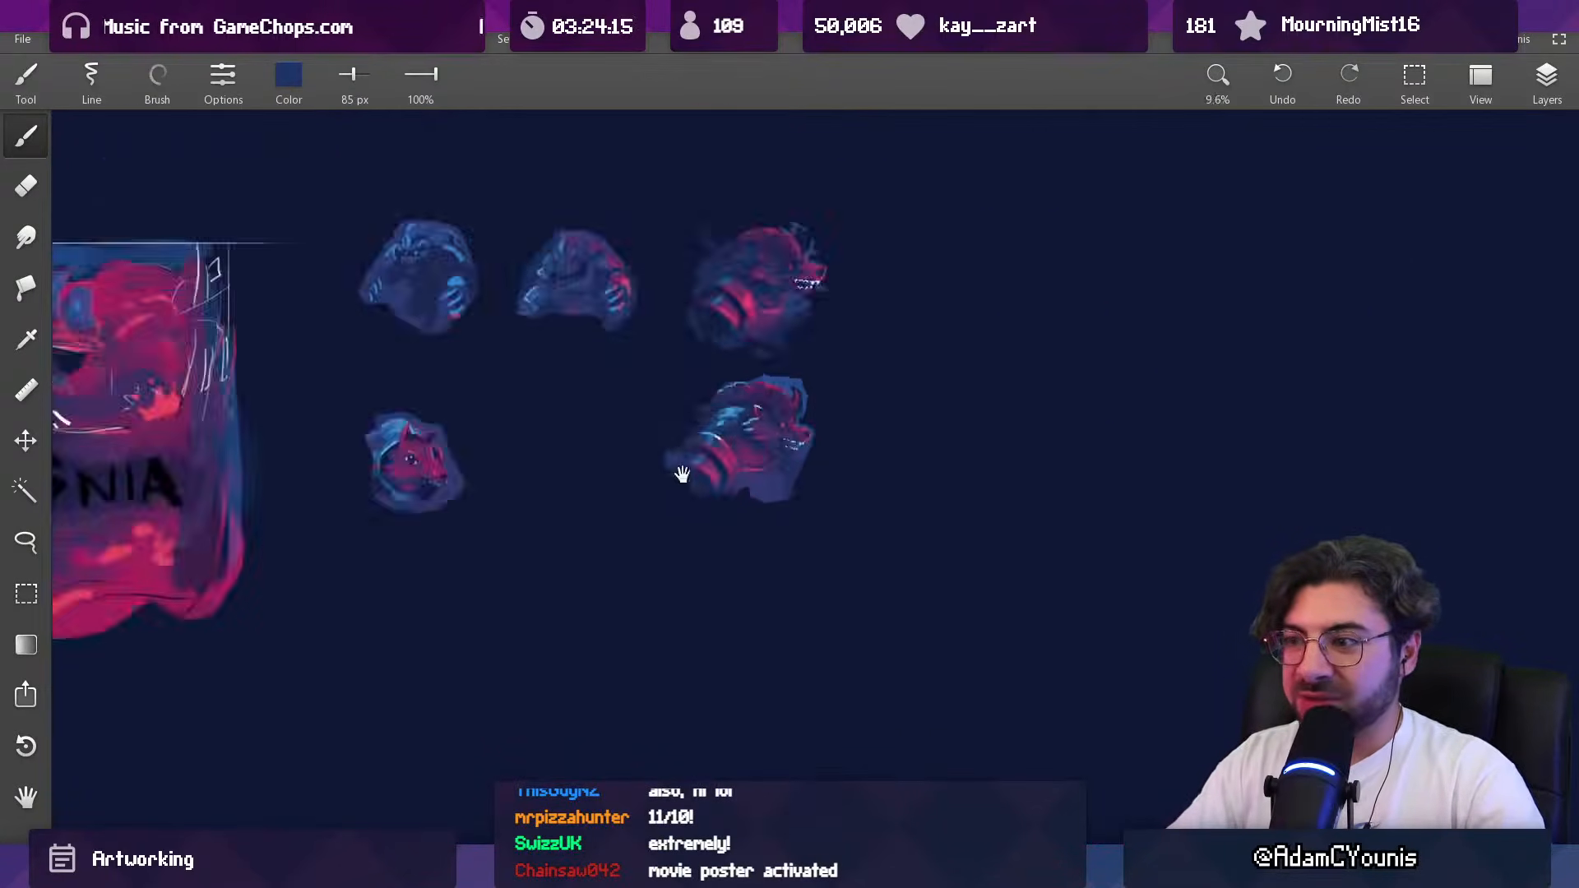
drag(304, 437, 962, 391)
drag(523, 362, 768, 433)
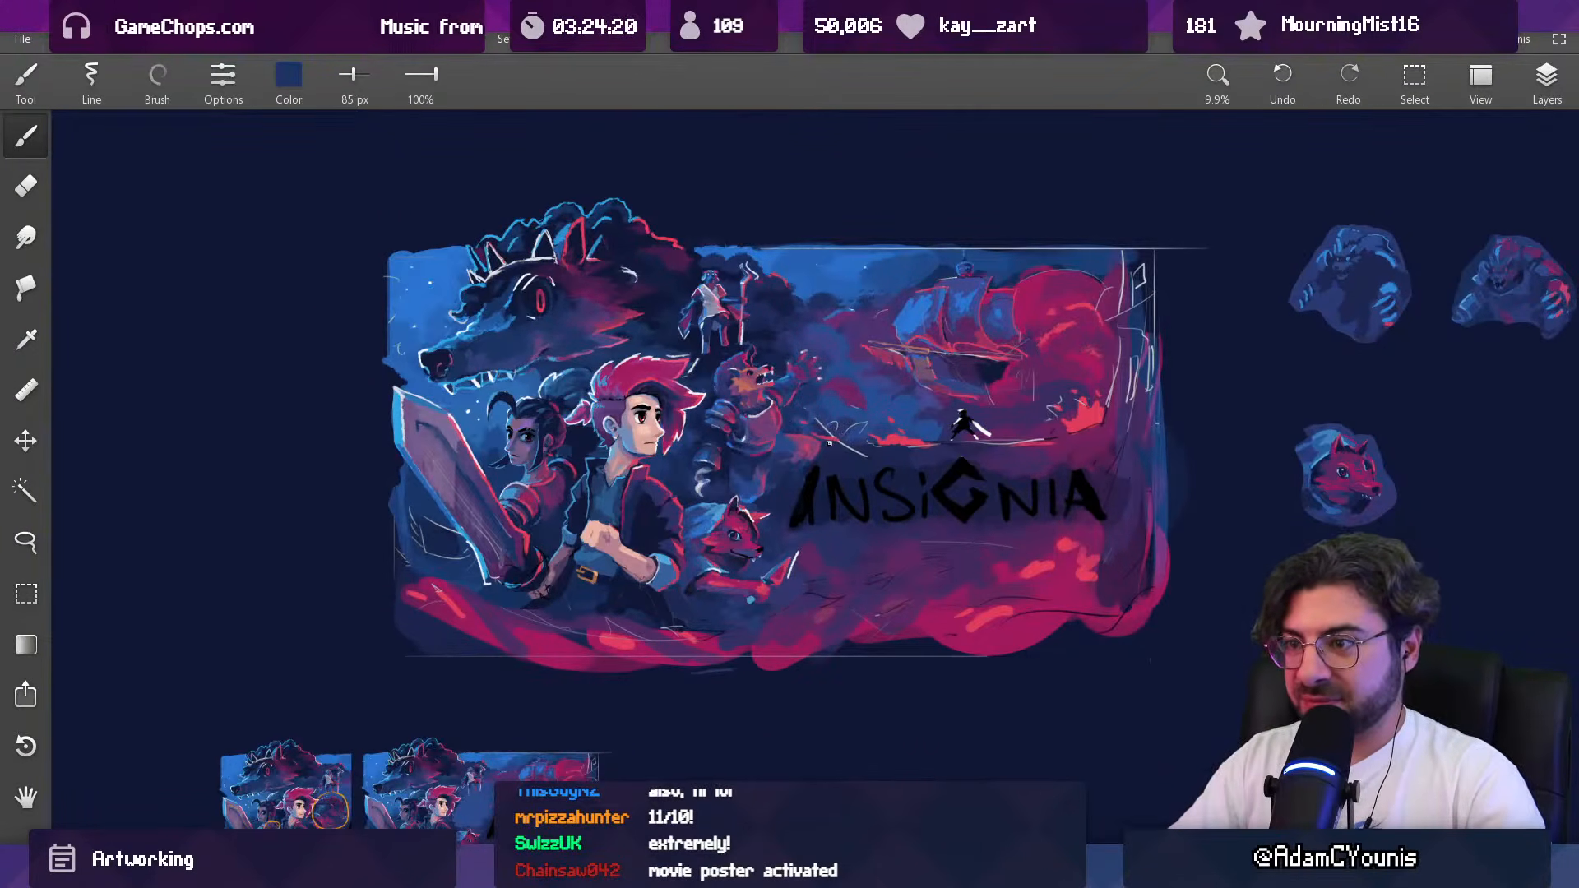
drag(724, 482, 672, 473)
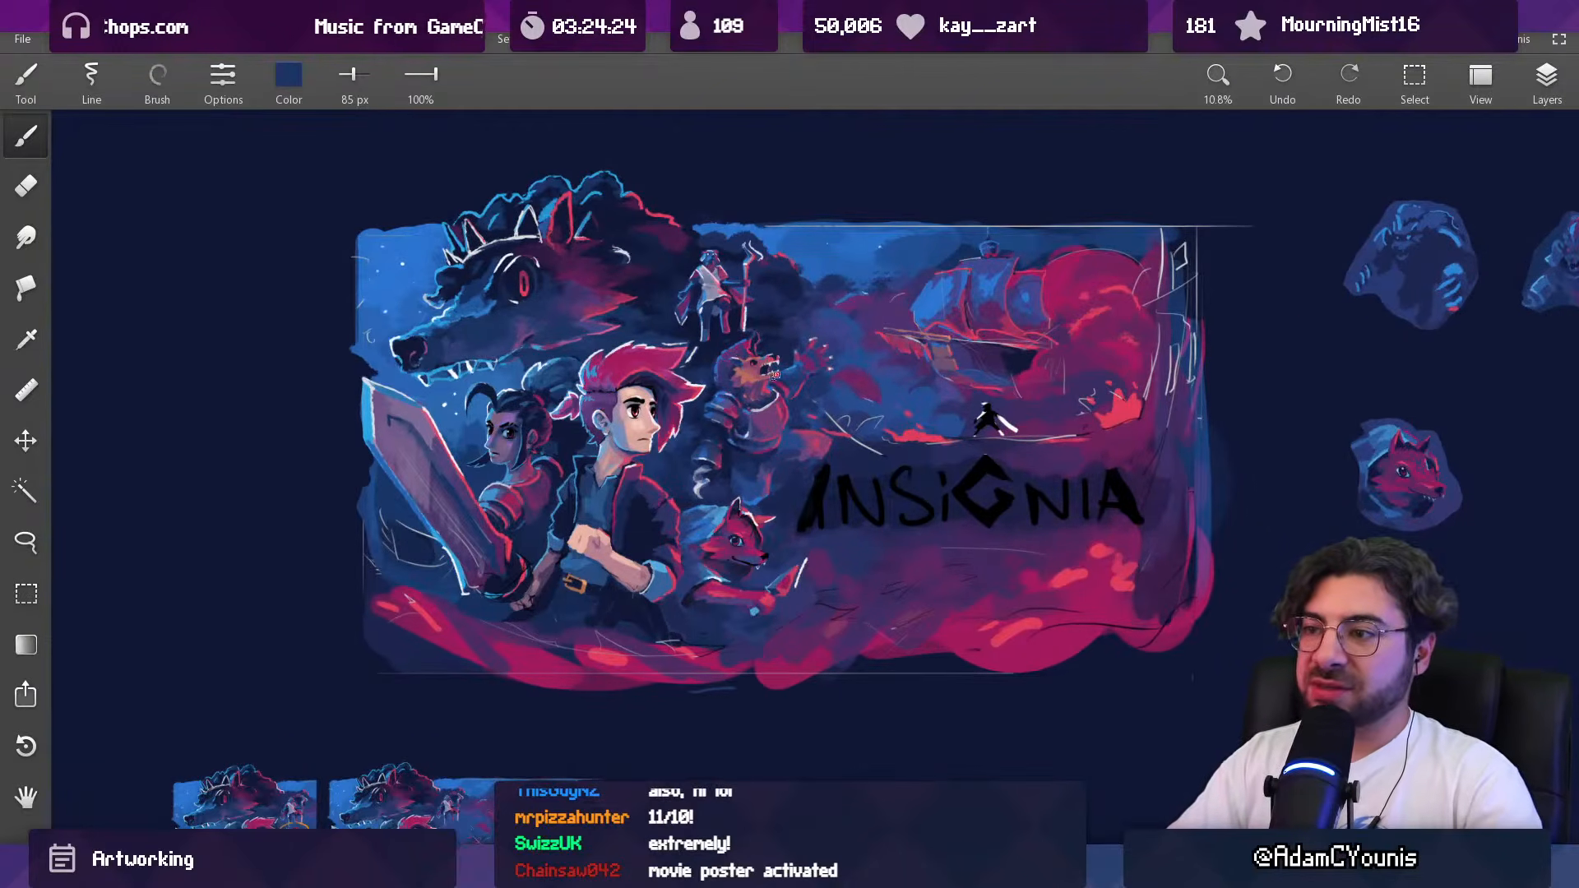
scroll(783, 384, up, 3)
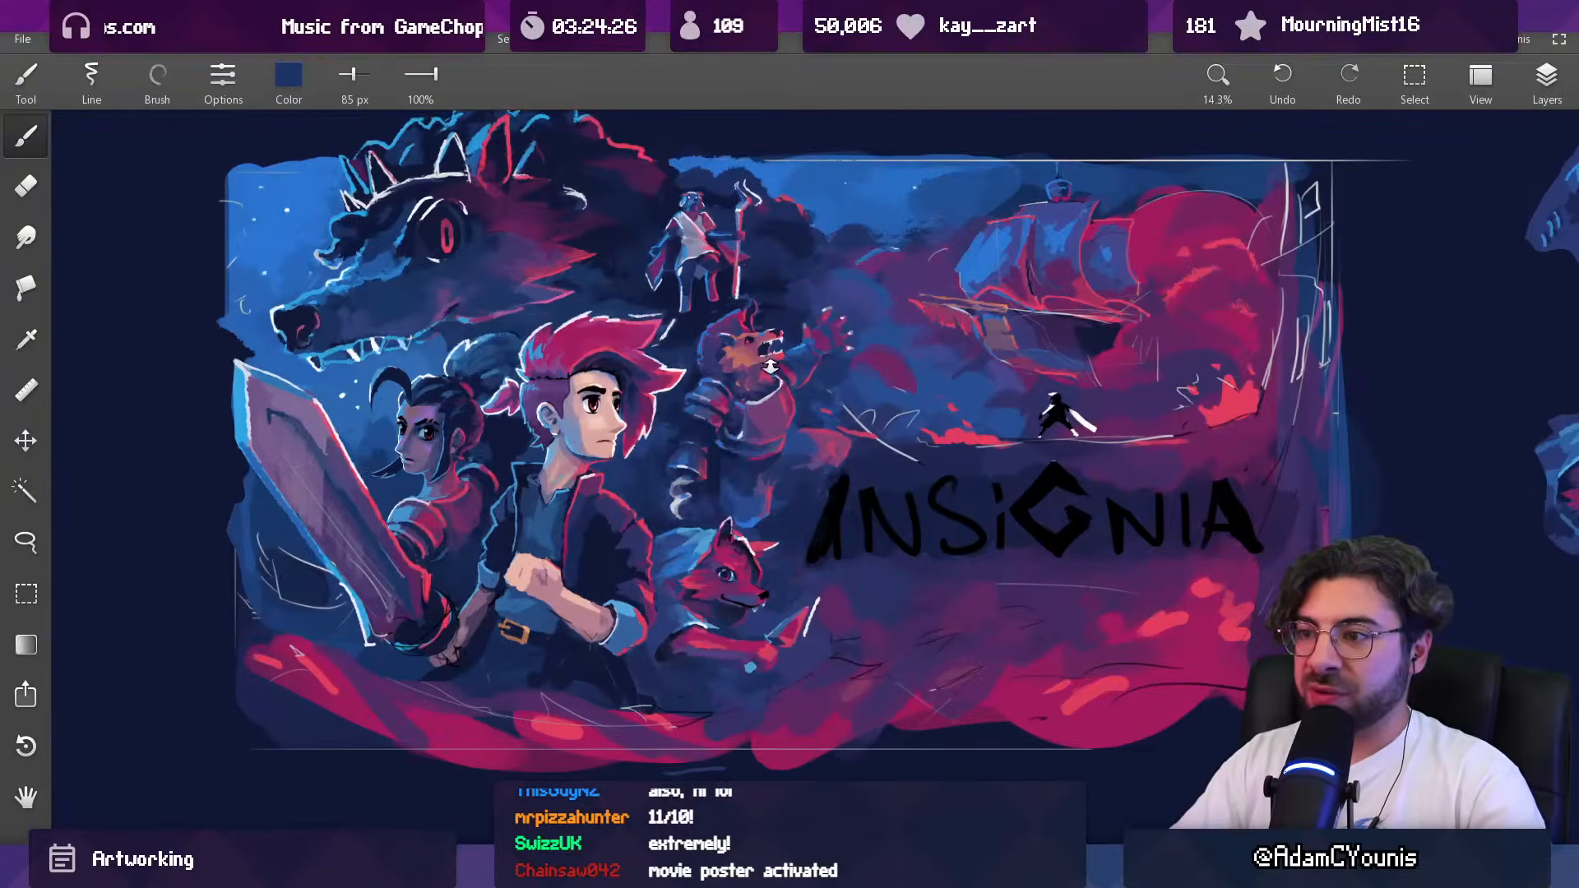
Step: Try broad dabs of sampled colour on the main characters with a brush up to 451 px, and undo them
alt+click(600, 428)
drag(628, 396, 643, 403)
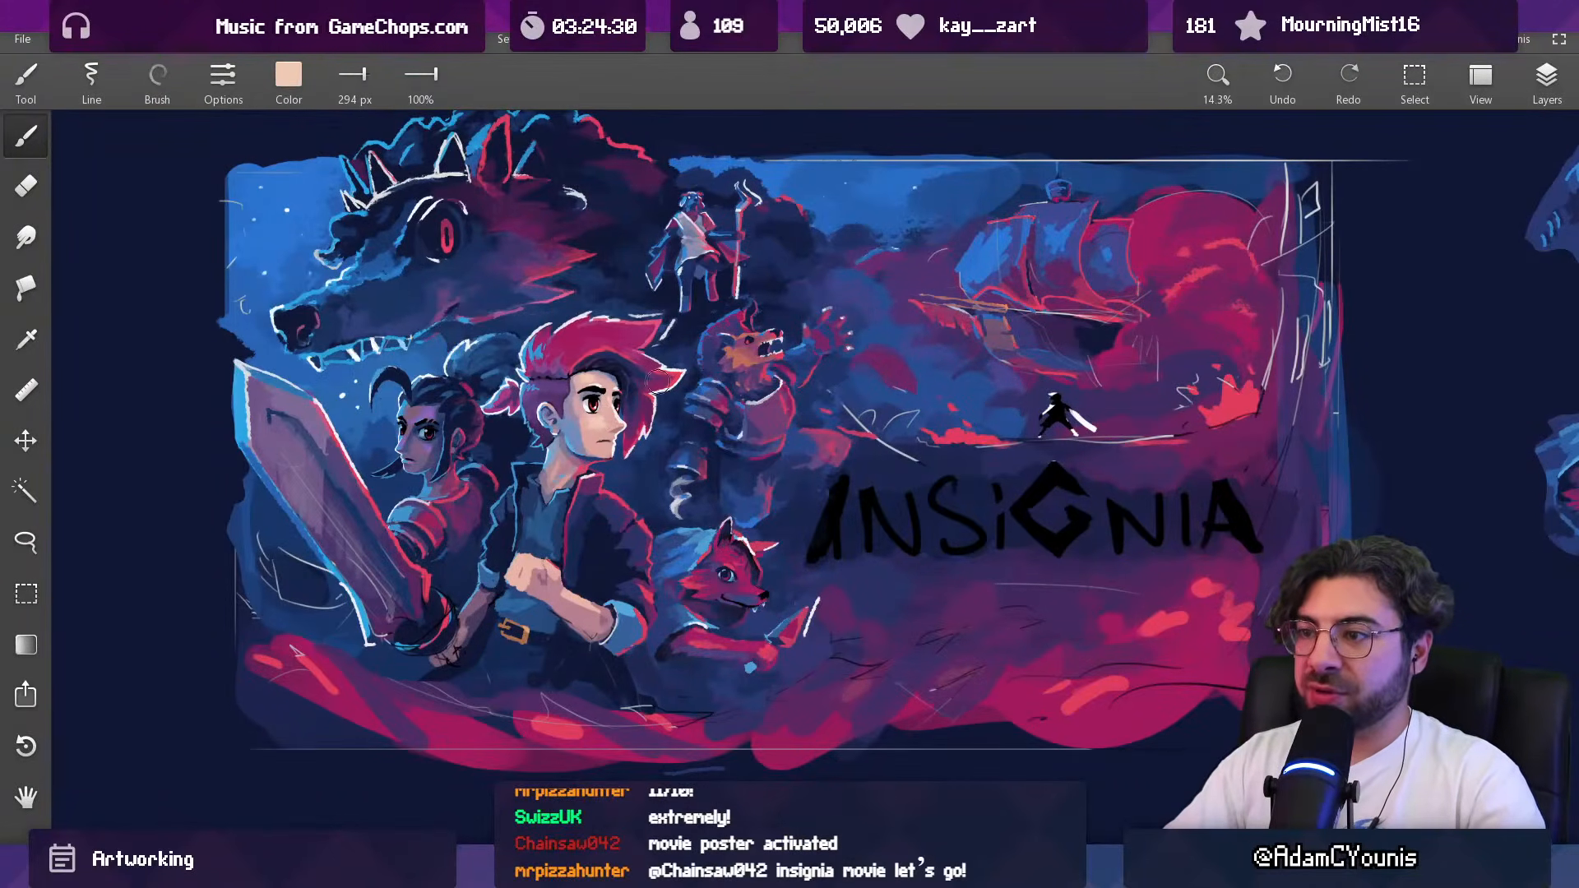
alt+click(740, 361)
alt+click(603, 424)
drag(612, 413, 599, 423)
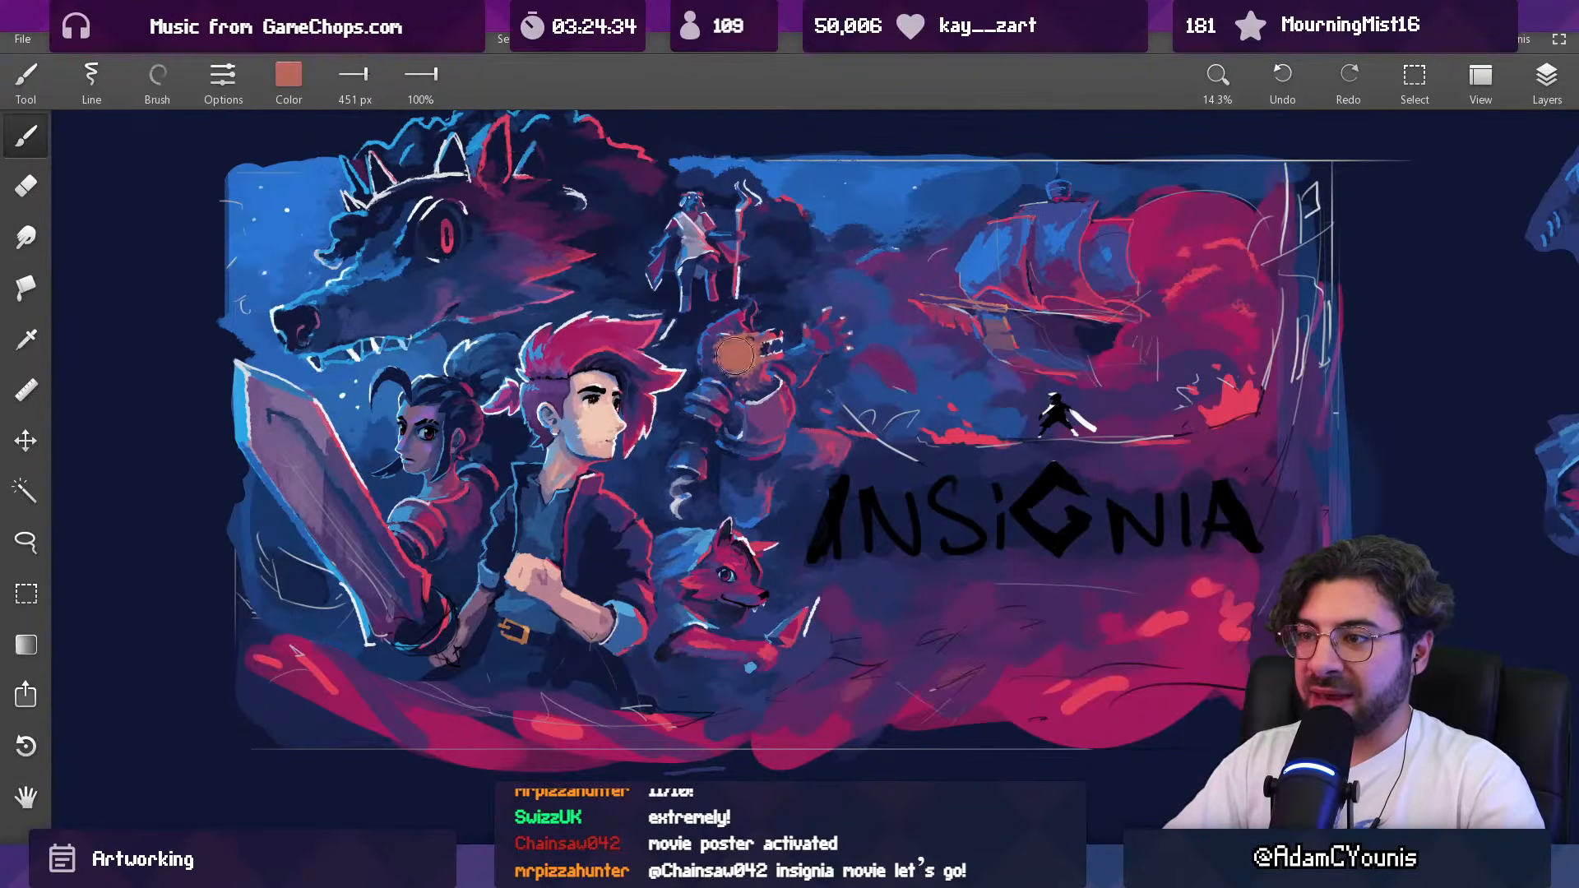
alt+click(724, 571)
alt+click(675, 217)
drag(676, 220, 674, 227)
scroll(731, 250, down, 4)
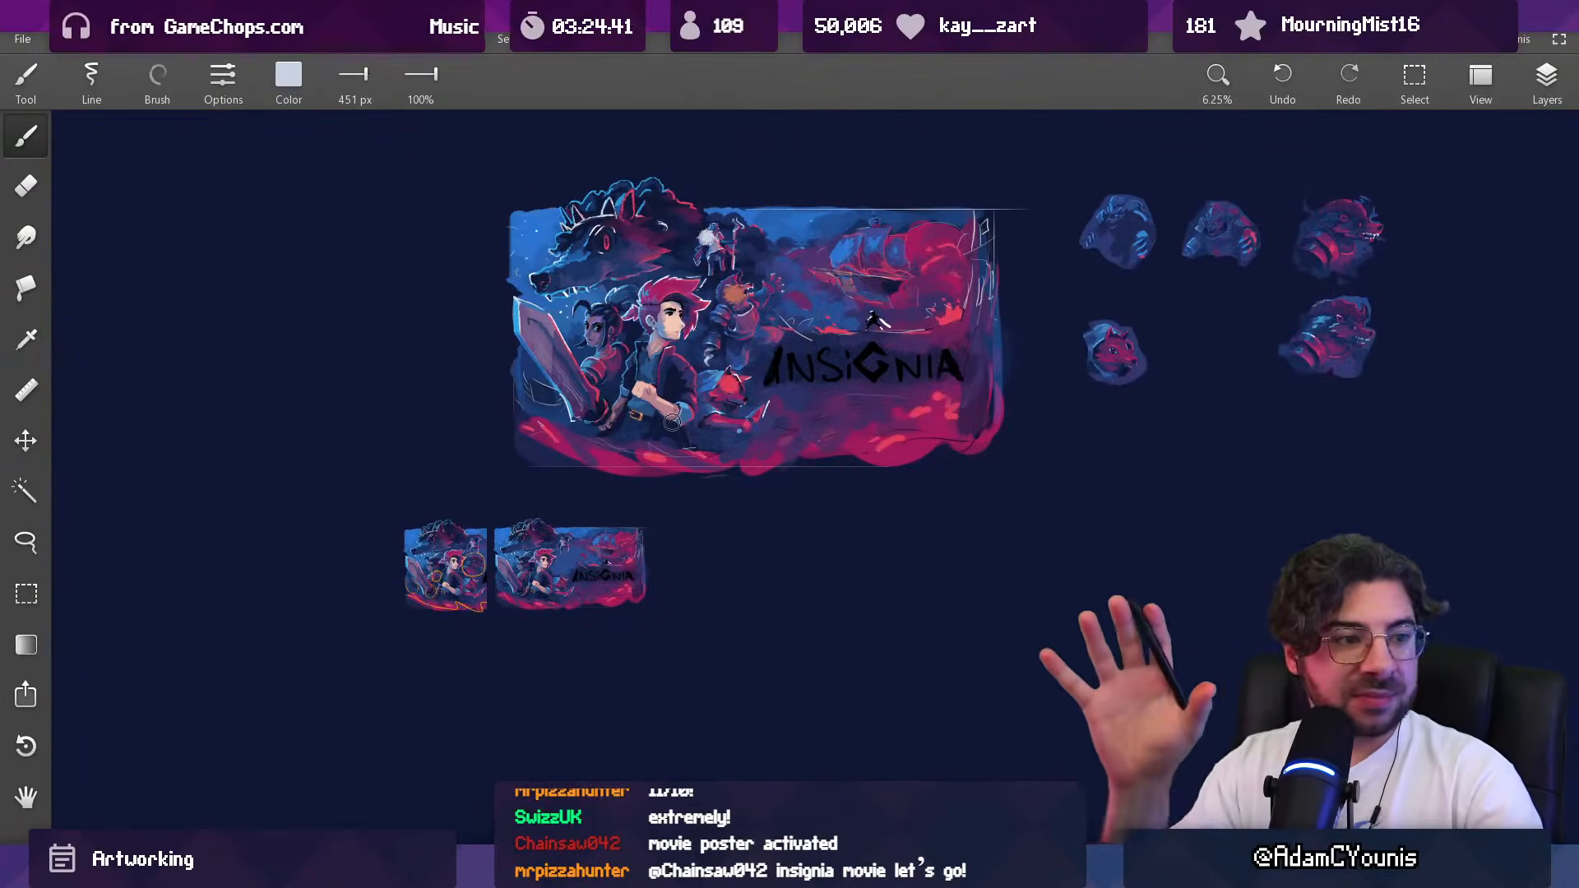
key(ctrl+z)
key(ctrl+z)
key(ctrl+z)
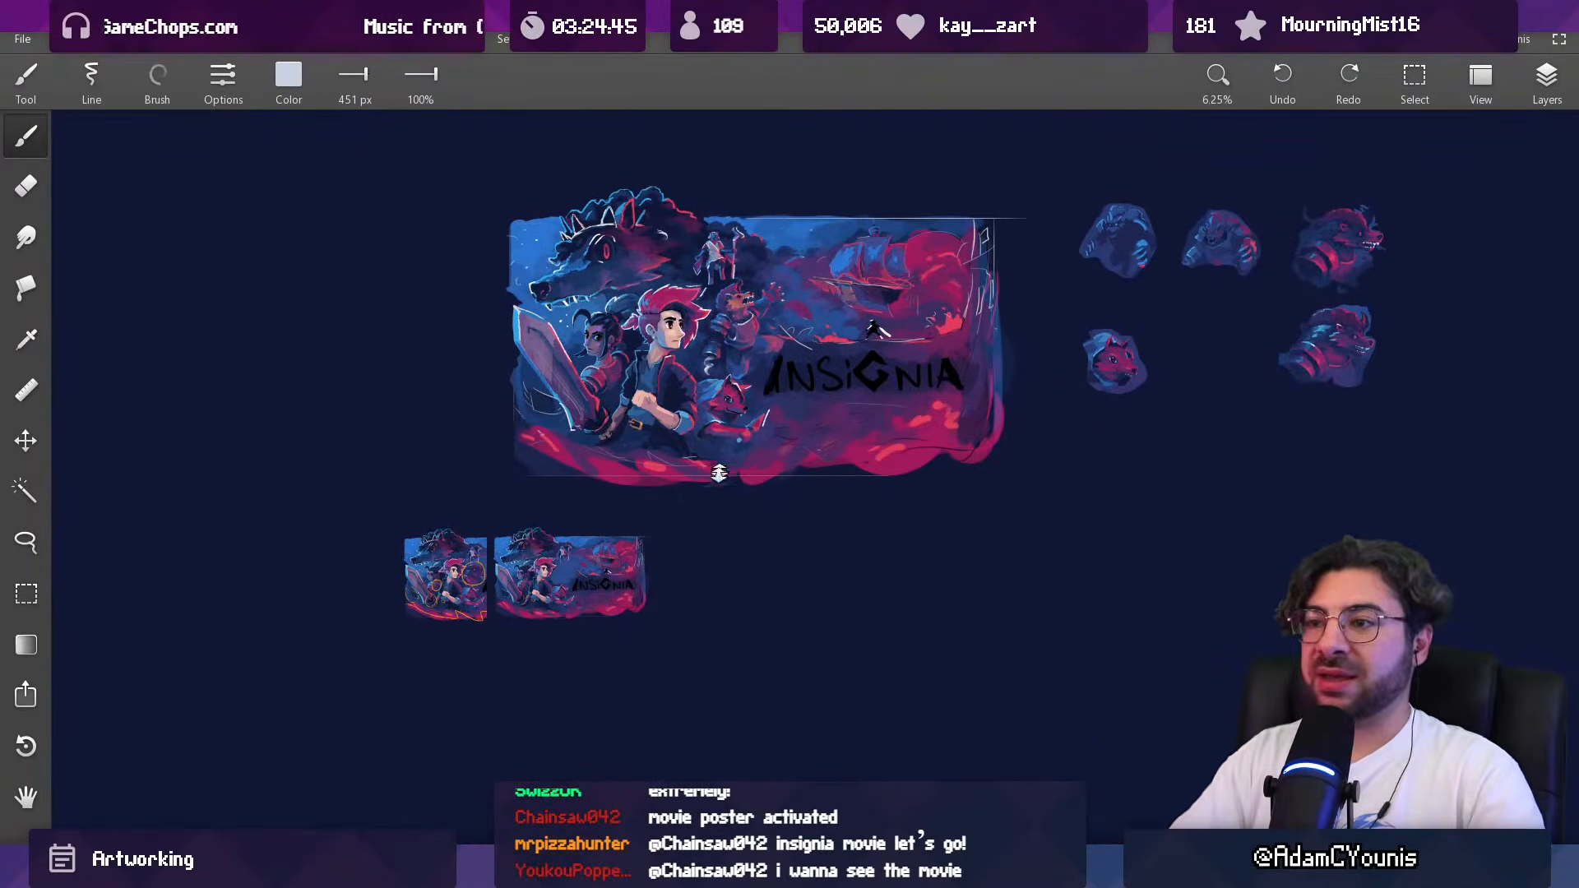
Step: Lower the opacity of the staff figure's layer and set the beast's layer opacity to 76
drag(735, 331, 728, 397)
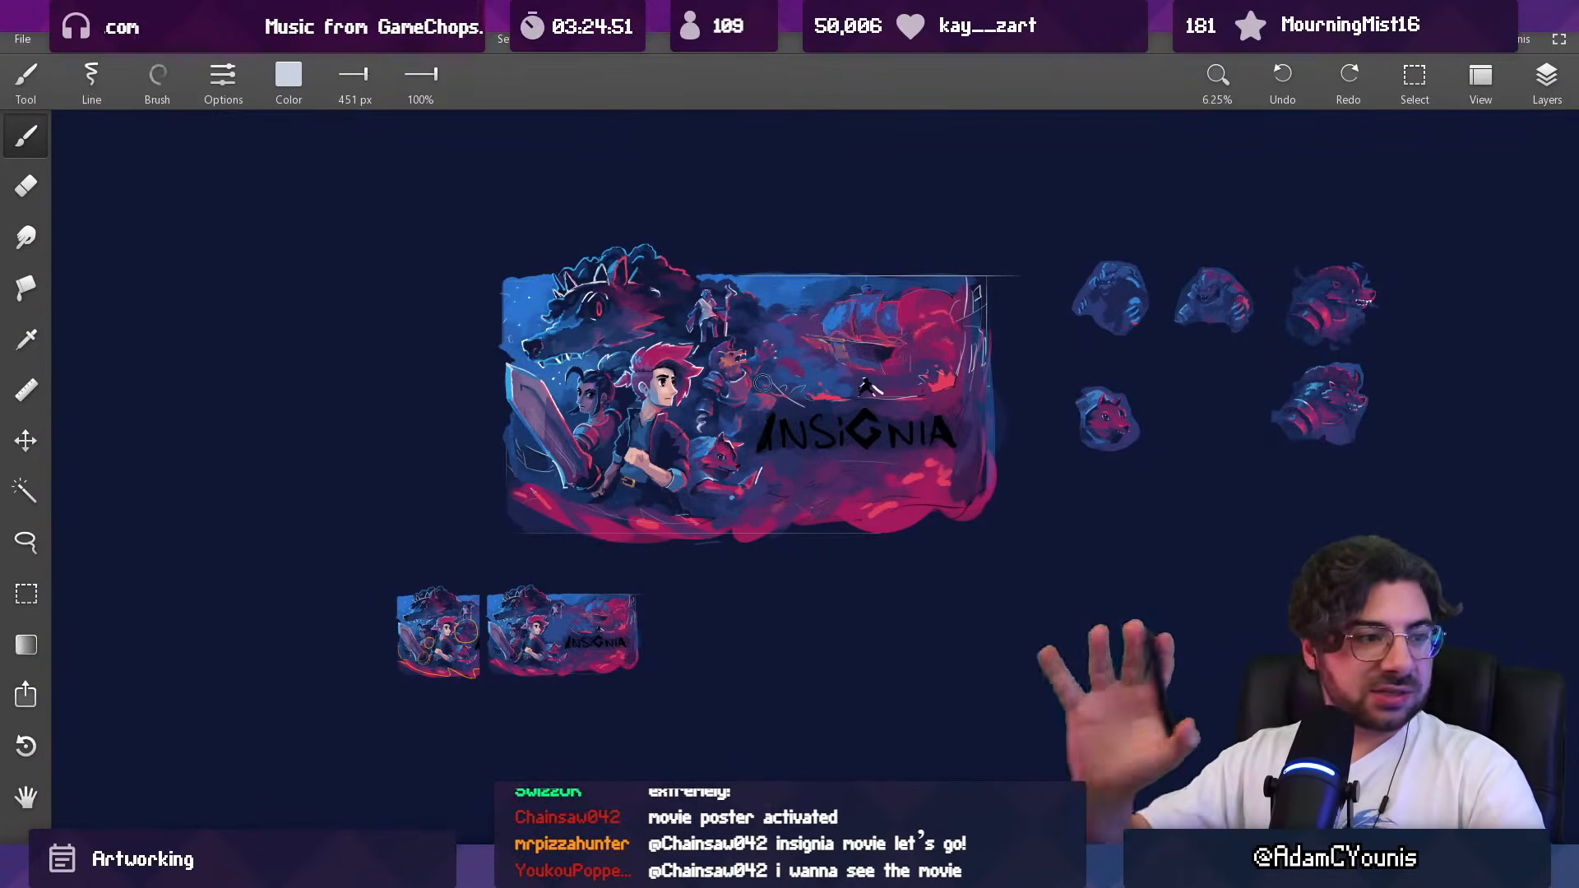
drag(761, 383, 714, 270)
scroll(691, 374, up, 2)
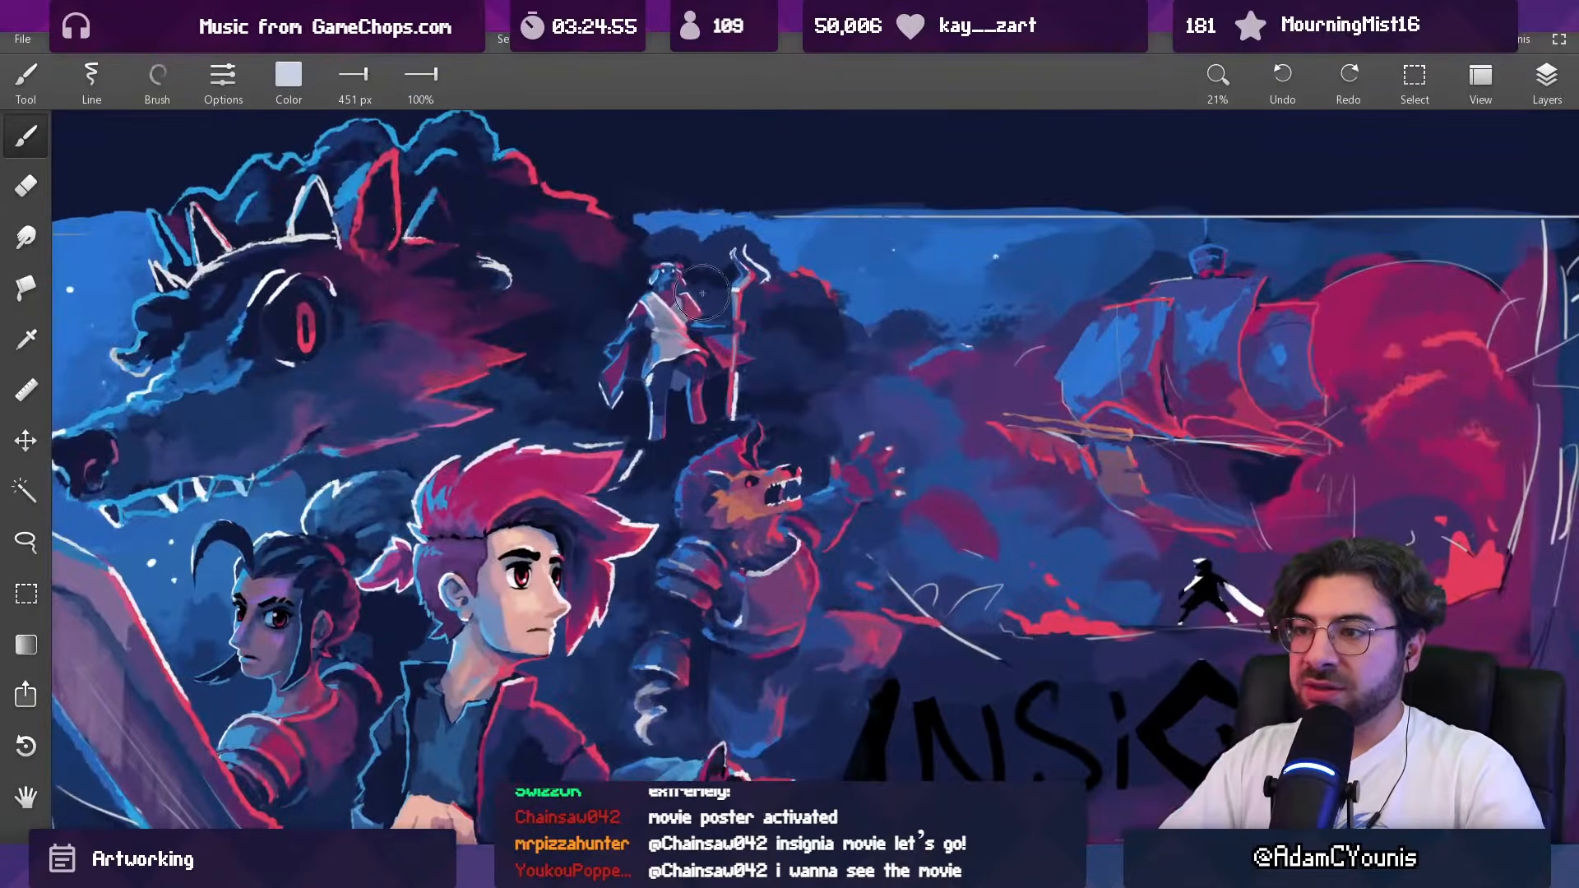
alt+click(653, 320)
key(v)
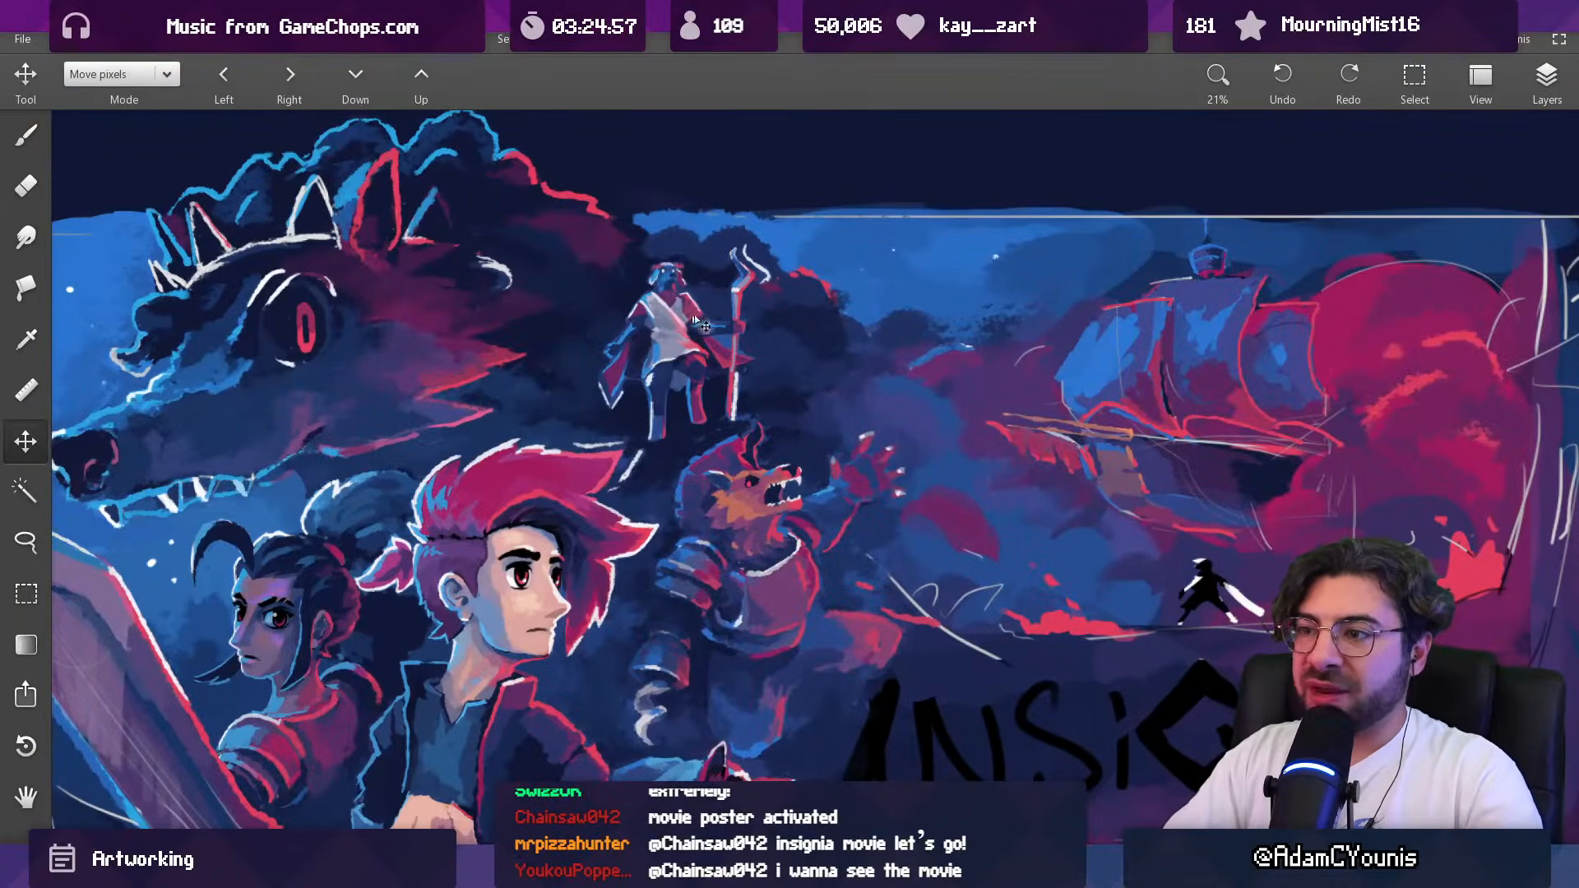
click(1547, 78)
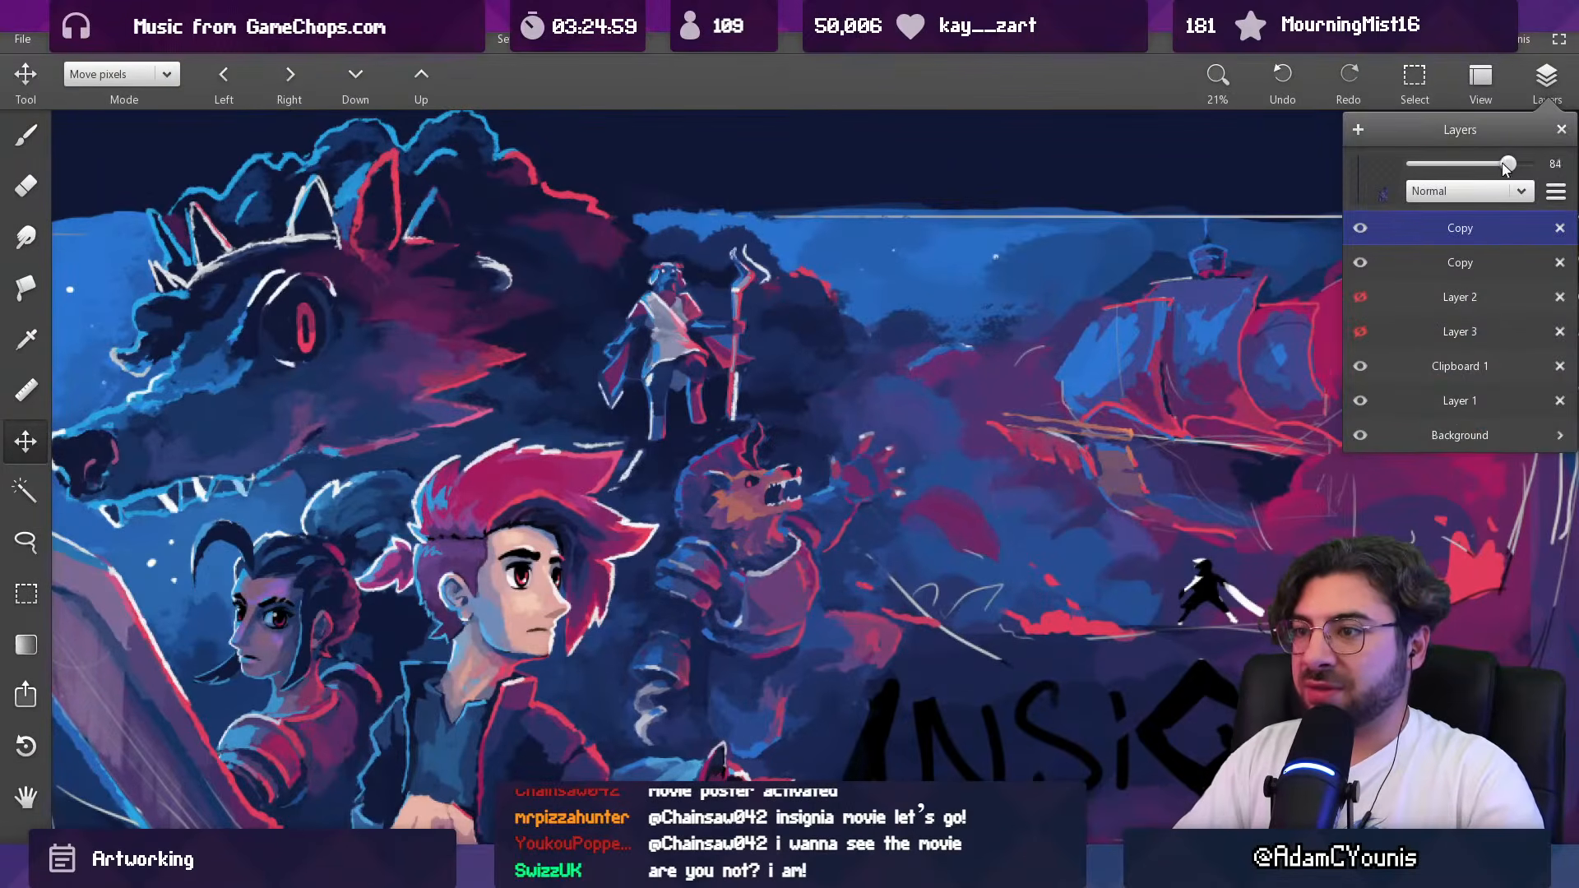
click(1500, 260)
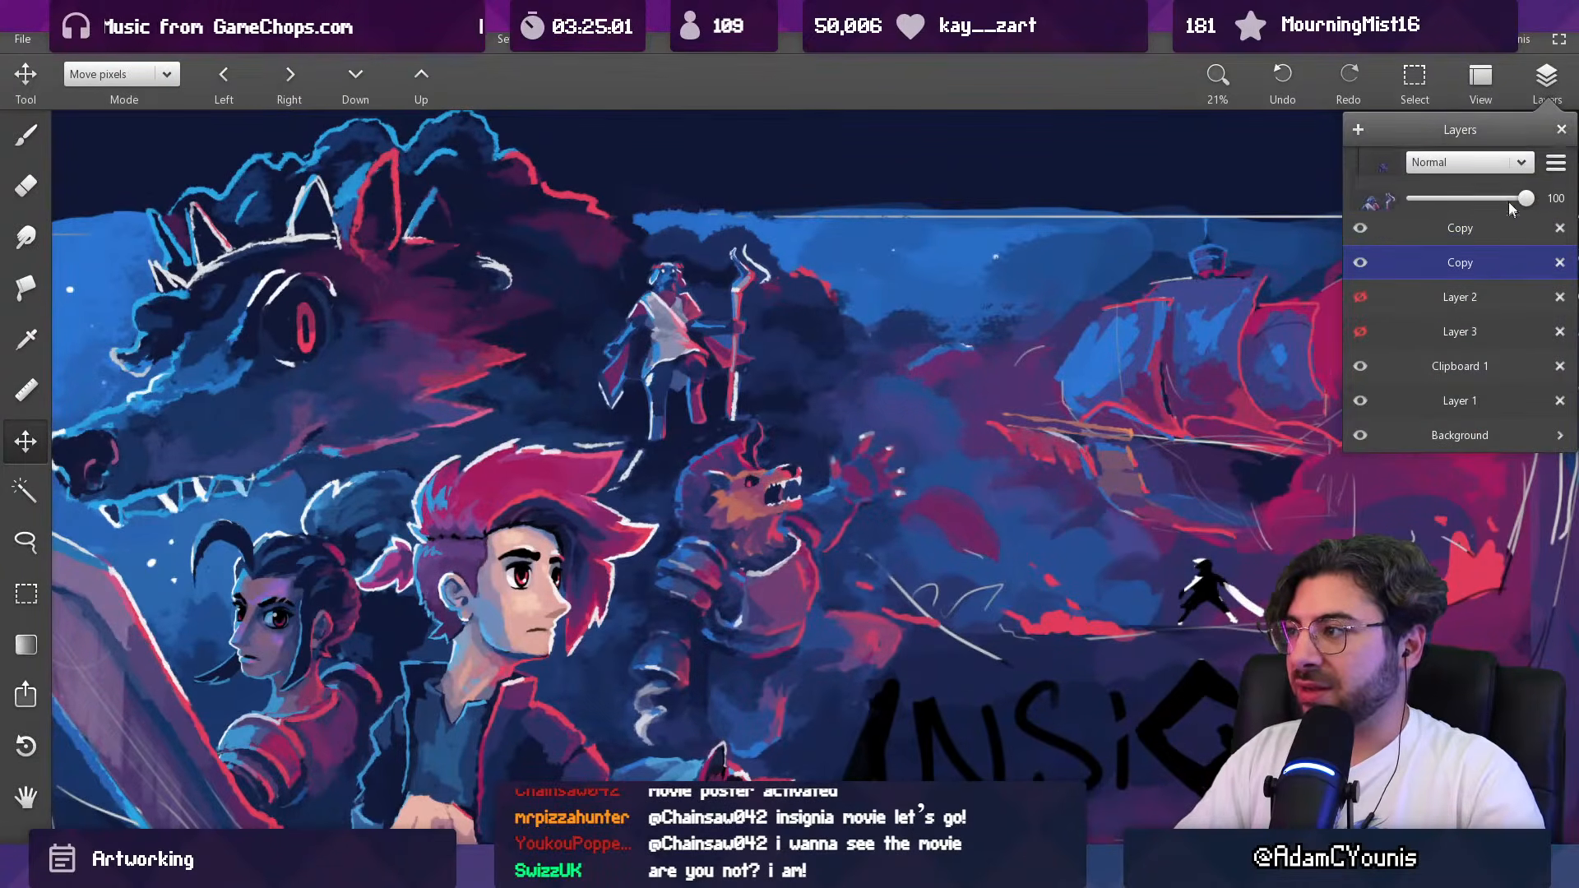
drag(1526, 164, 1494, 170)
click(1468, 228)
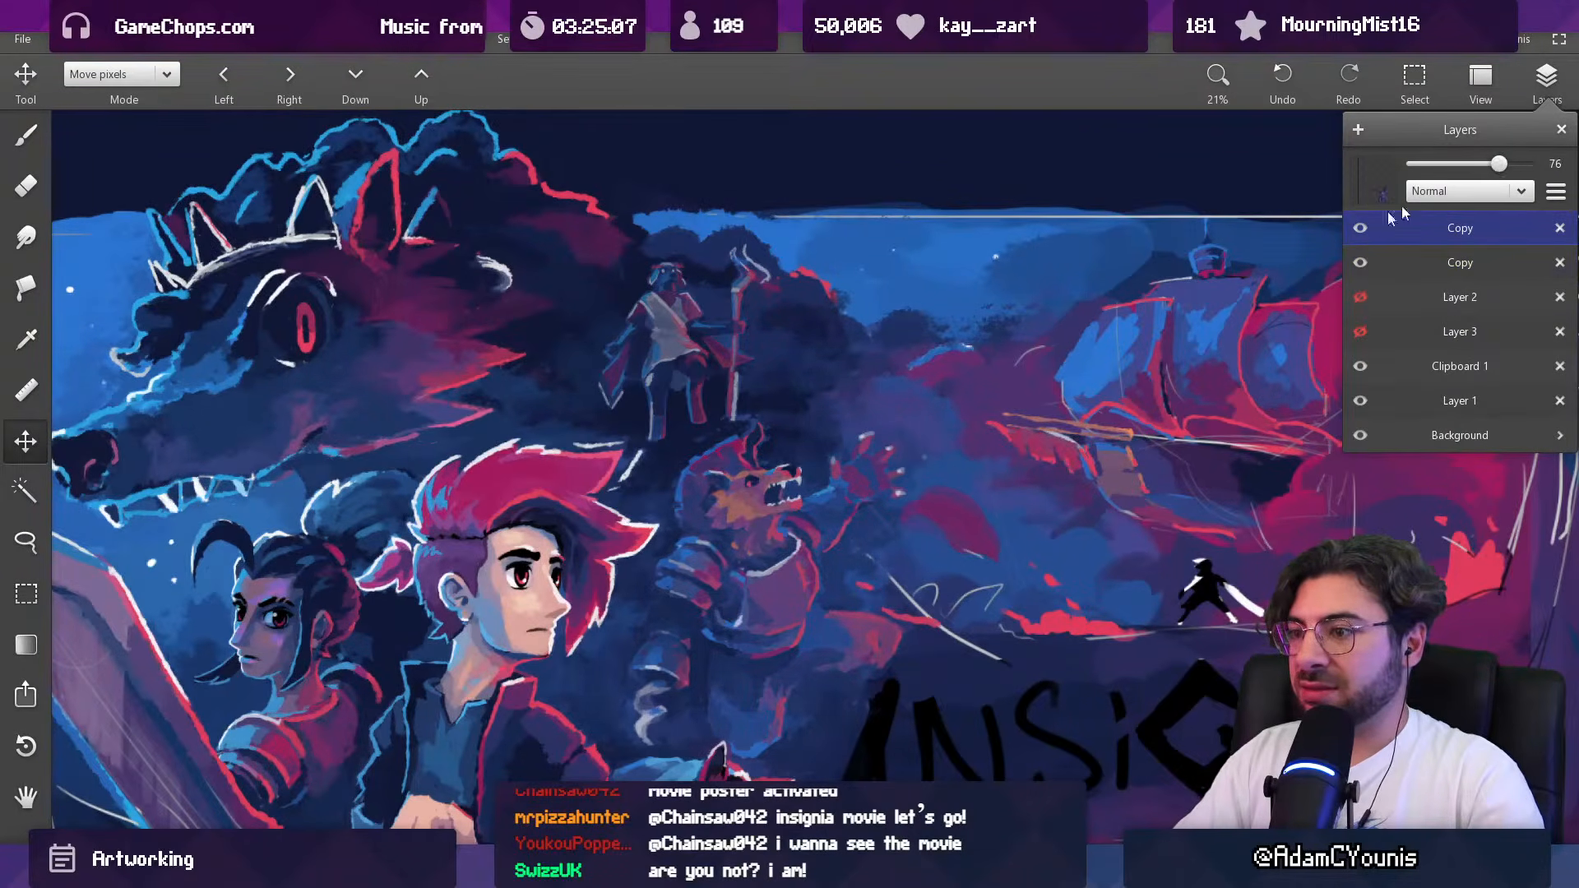
Step: Check the beast's contrast in the full composition and raise its layer opacity to 92
drag(957, 377, 946, 708)
drag(937, 454, 869, 383)
drag(799, 306, 794, 510)
drag(806, 430, 807, 211)
drag(807, 211, 804, 349)
click(1542, 102)
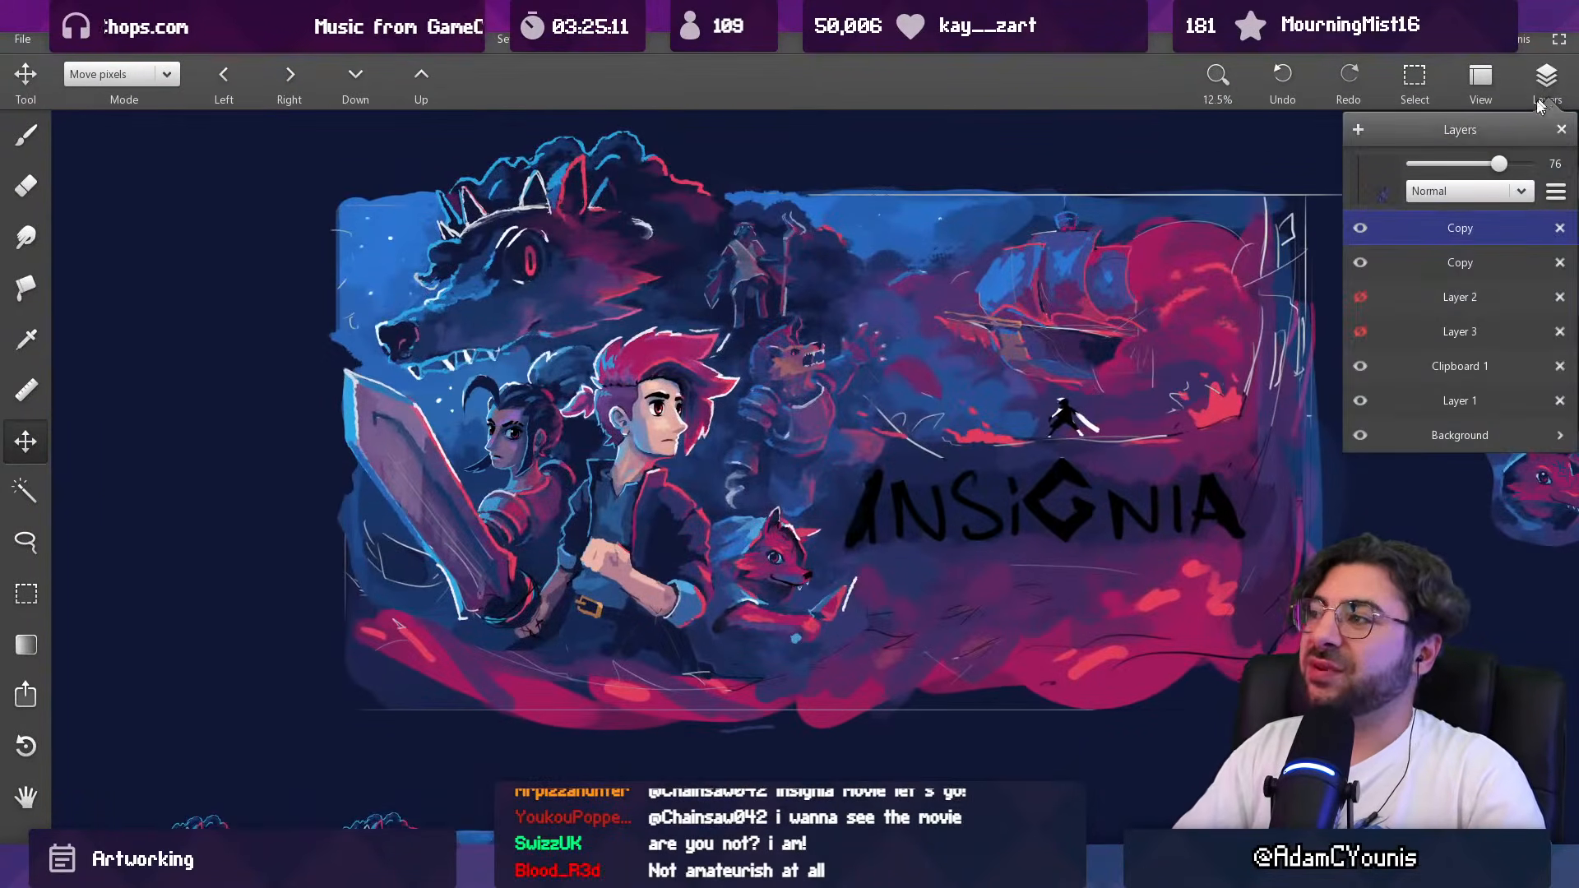
drag(1498, 164, 1517, 163)
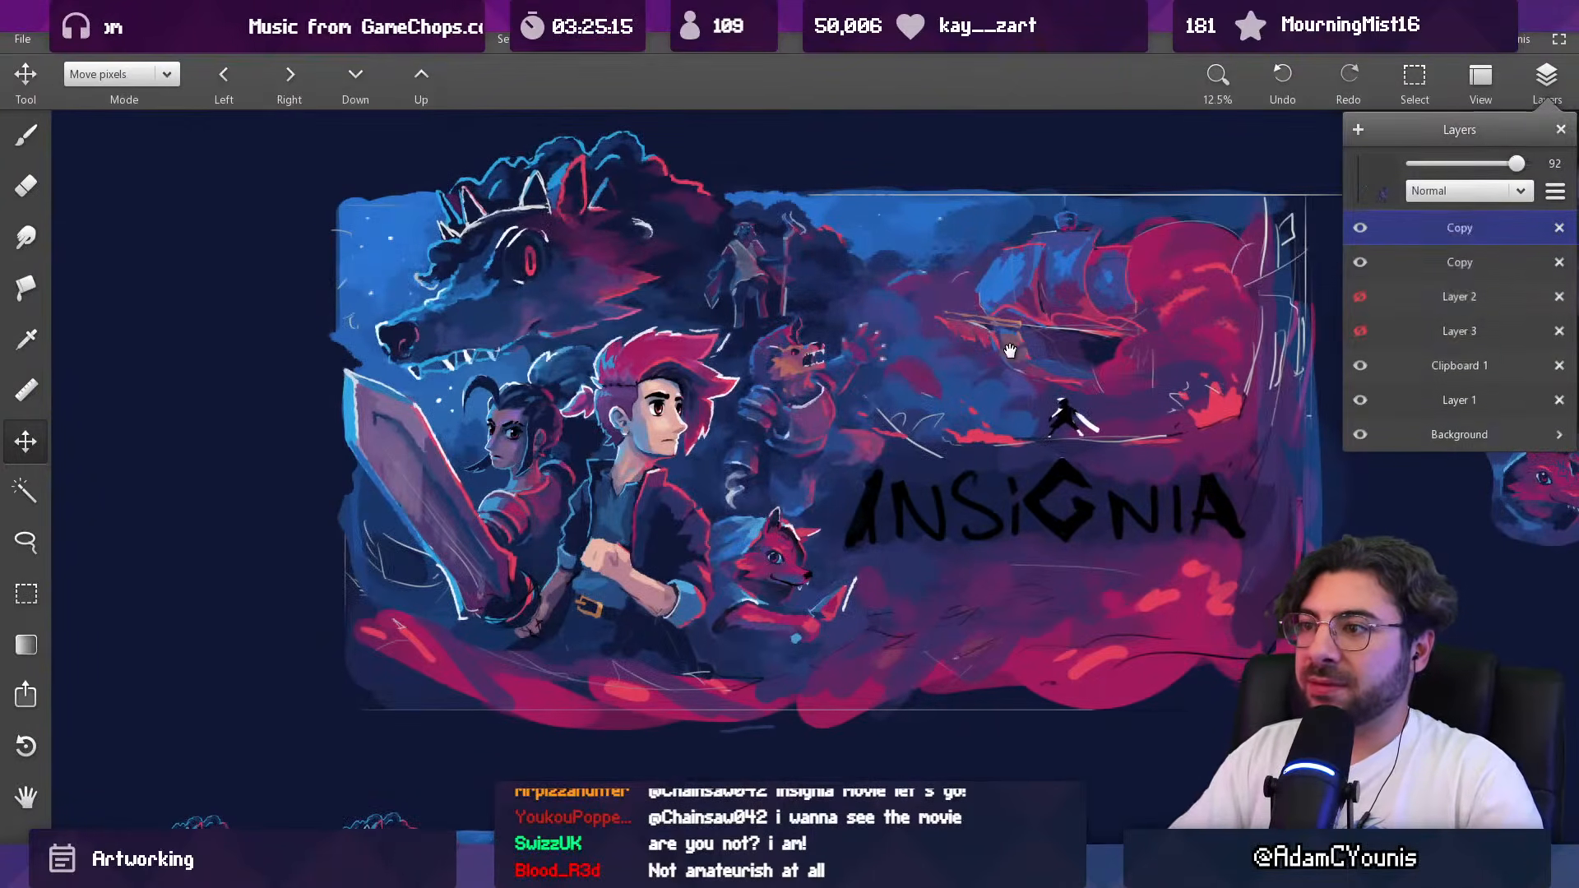
Step: Add a new layer above the beast's layer and set up a 29 px brush with sampled light grey
drag(1014, 350, 997, 353)
drag(704, 288, 704, 173)
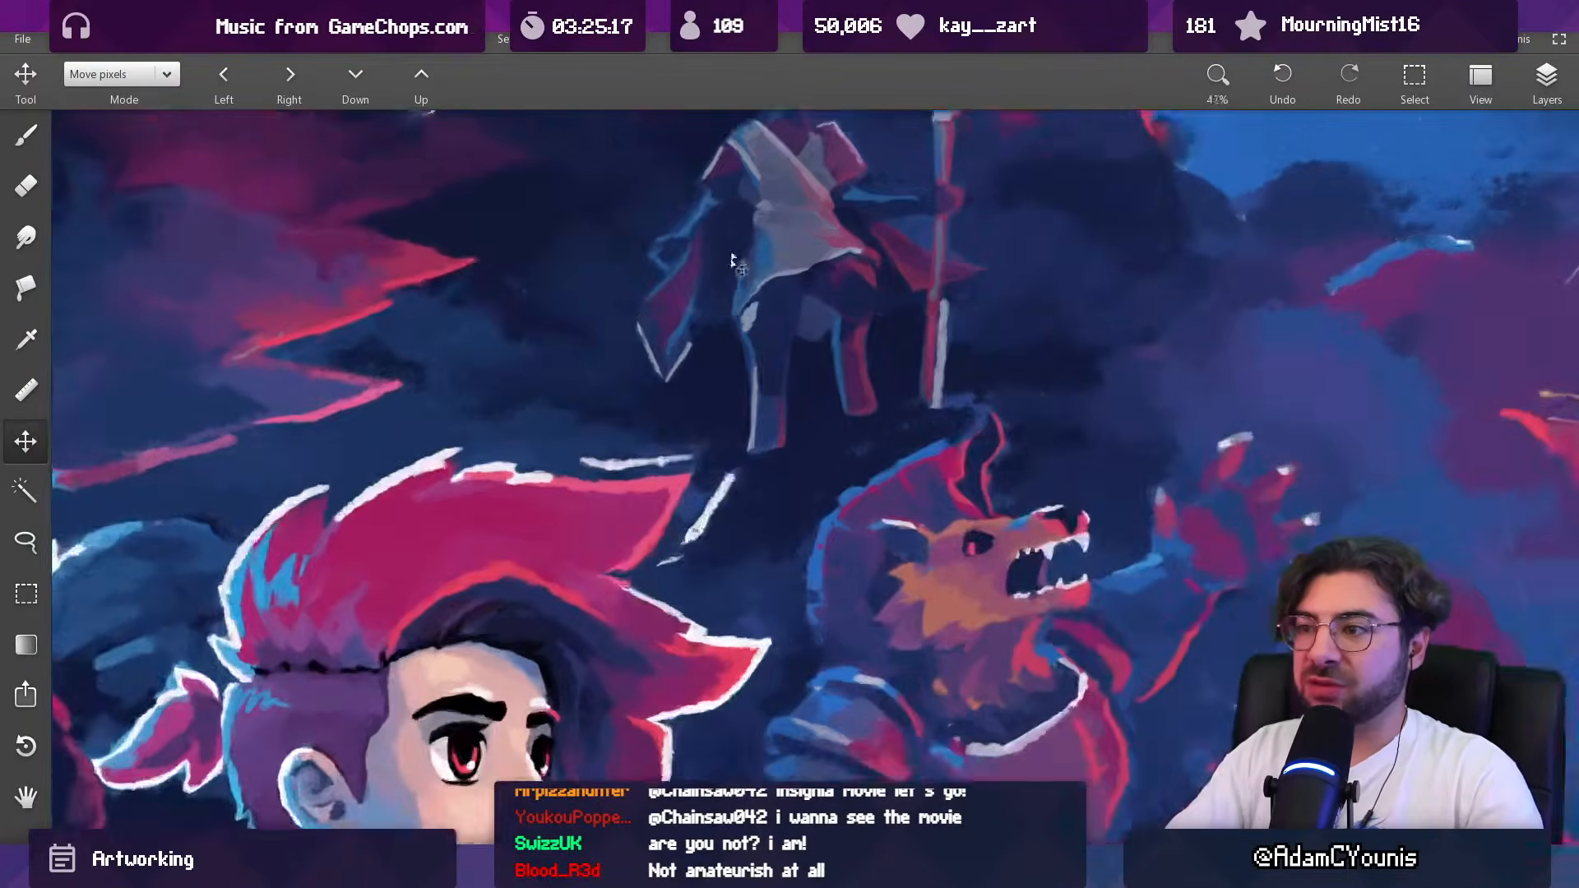
key(b)
alt+click(720, 491)
click(1546, 78)
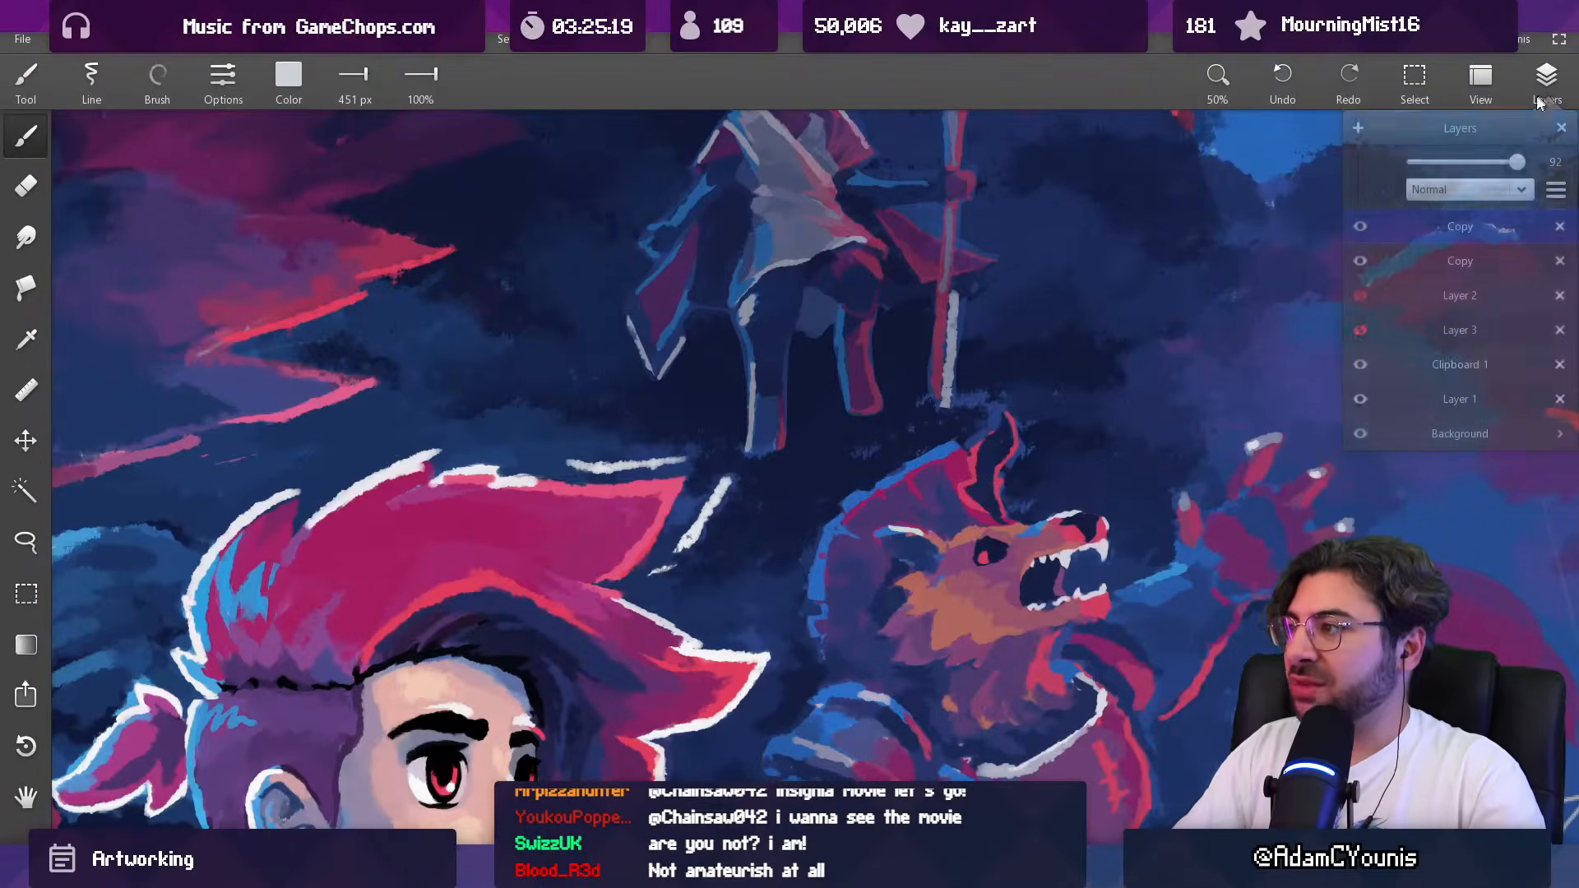
click(1356, 133)
drag(881, 307, 903, 575)
key(bracketleft)
key(bracketleft)
key(bracketleft)
key(bracketleft)
key(bracketleft)
key(bracketleft)
key(bracketleft)
key(bracketleft)
key(bracketright)
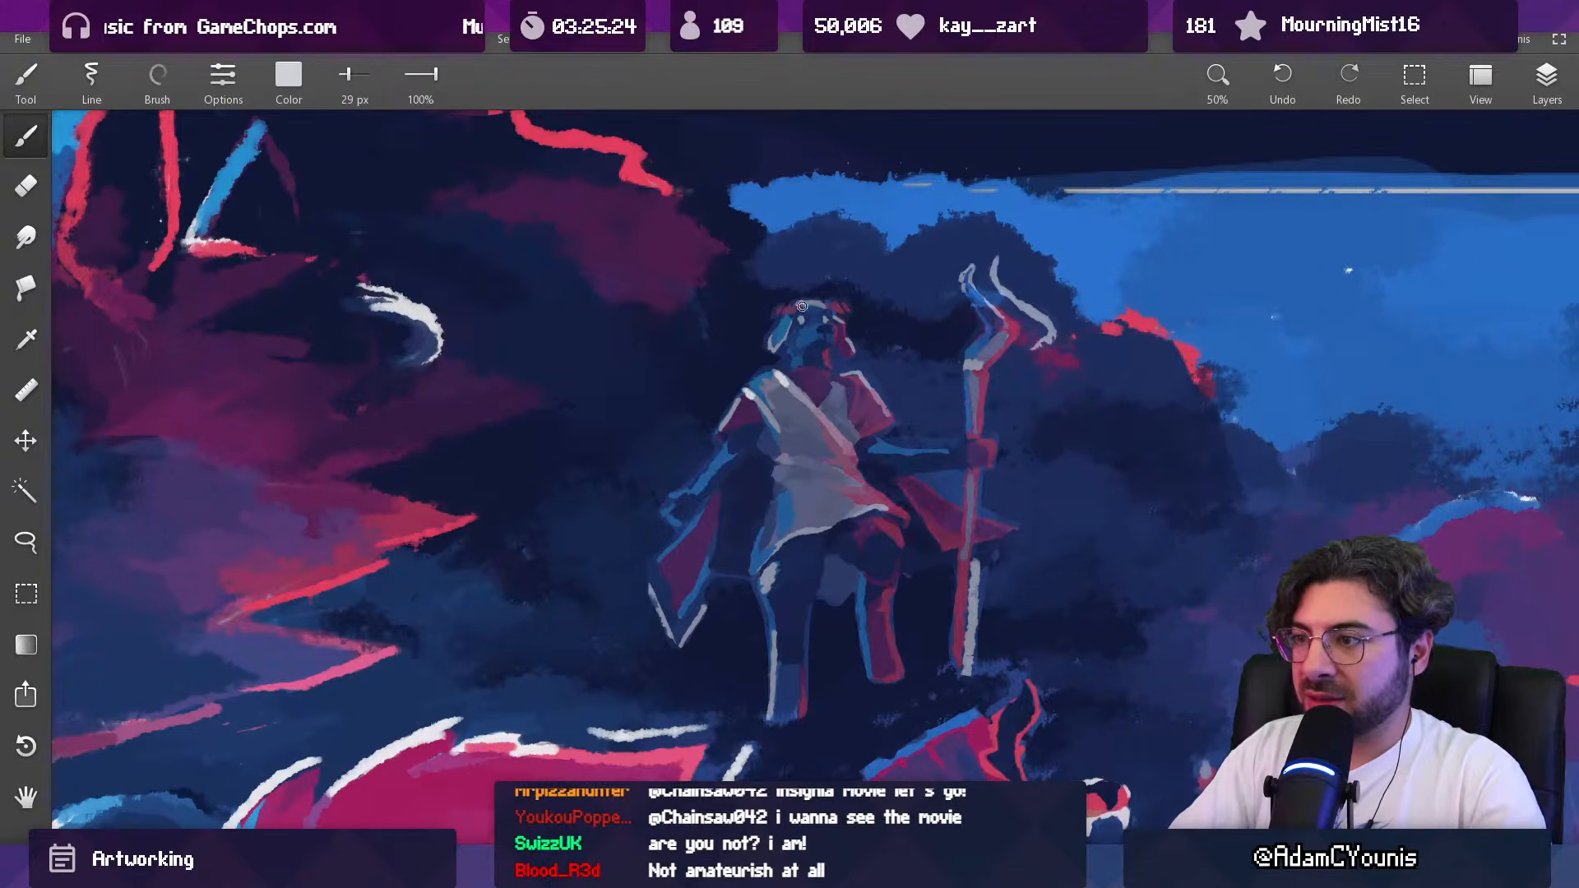
Step: Review the characters in the full composition, comparing it with the Clipboard 1 layer hidden and shown
scroll(850, 448, down, 9)
drag(889, 464, 847, 410)
scroll(829, 398, up, 8)
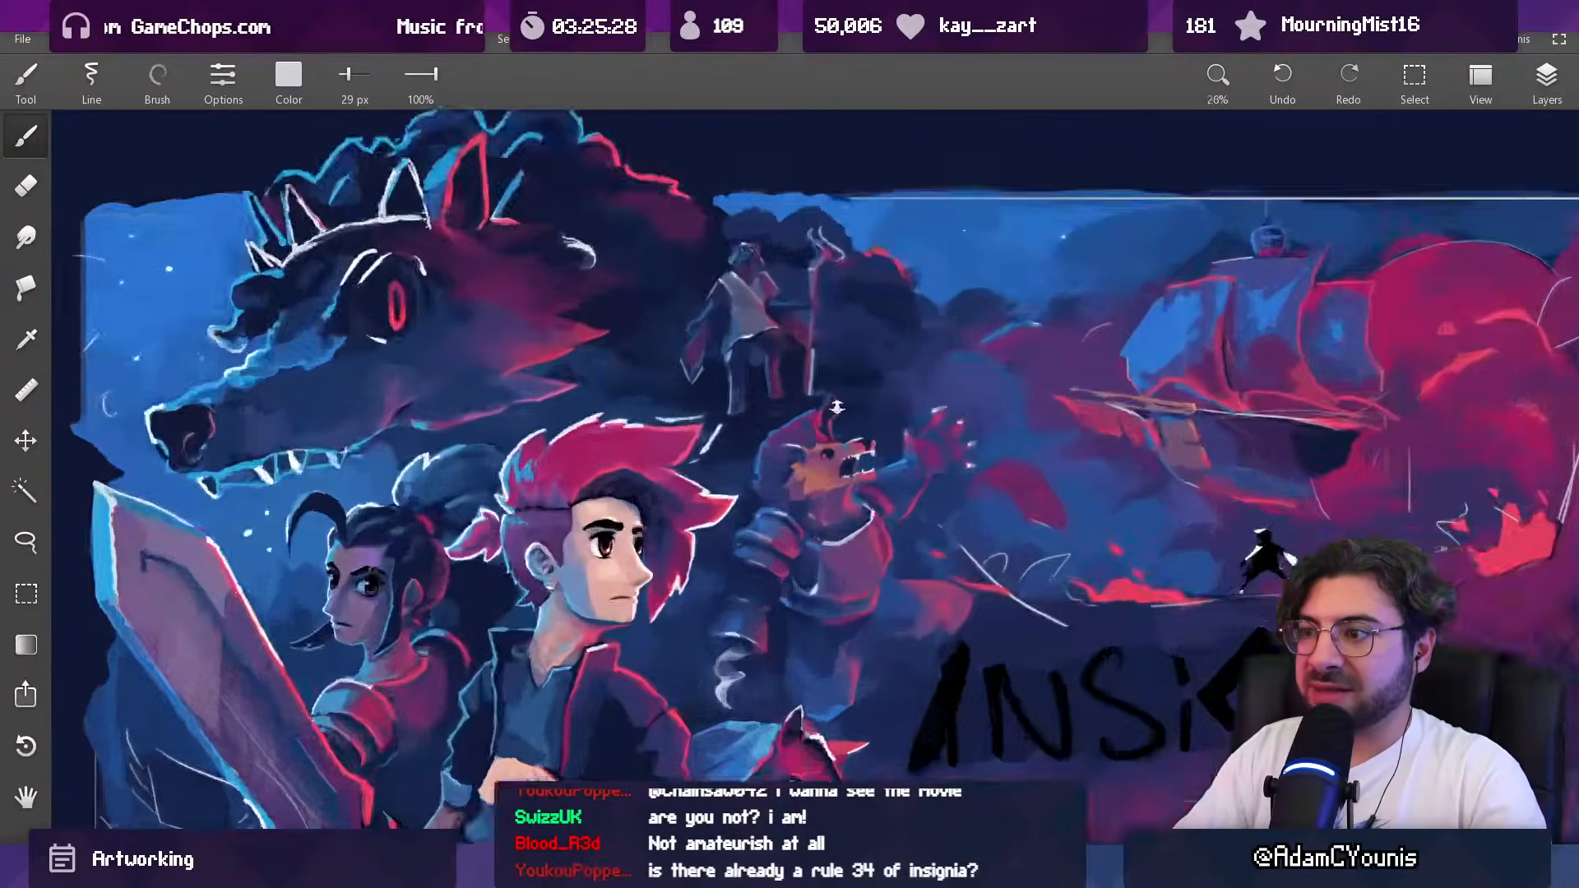
scroll(844, 450, down, 8)
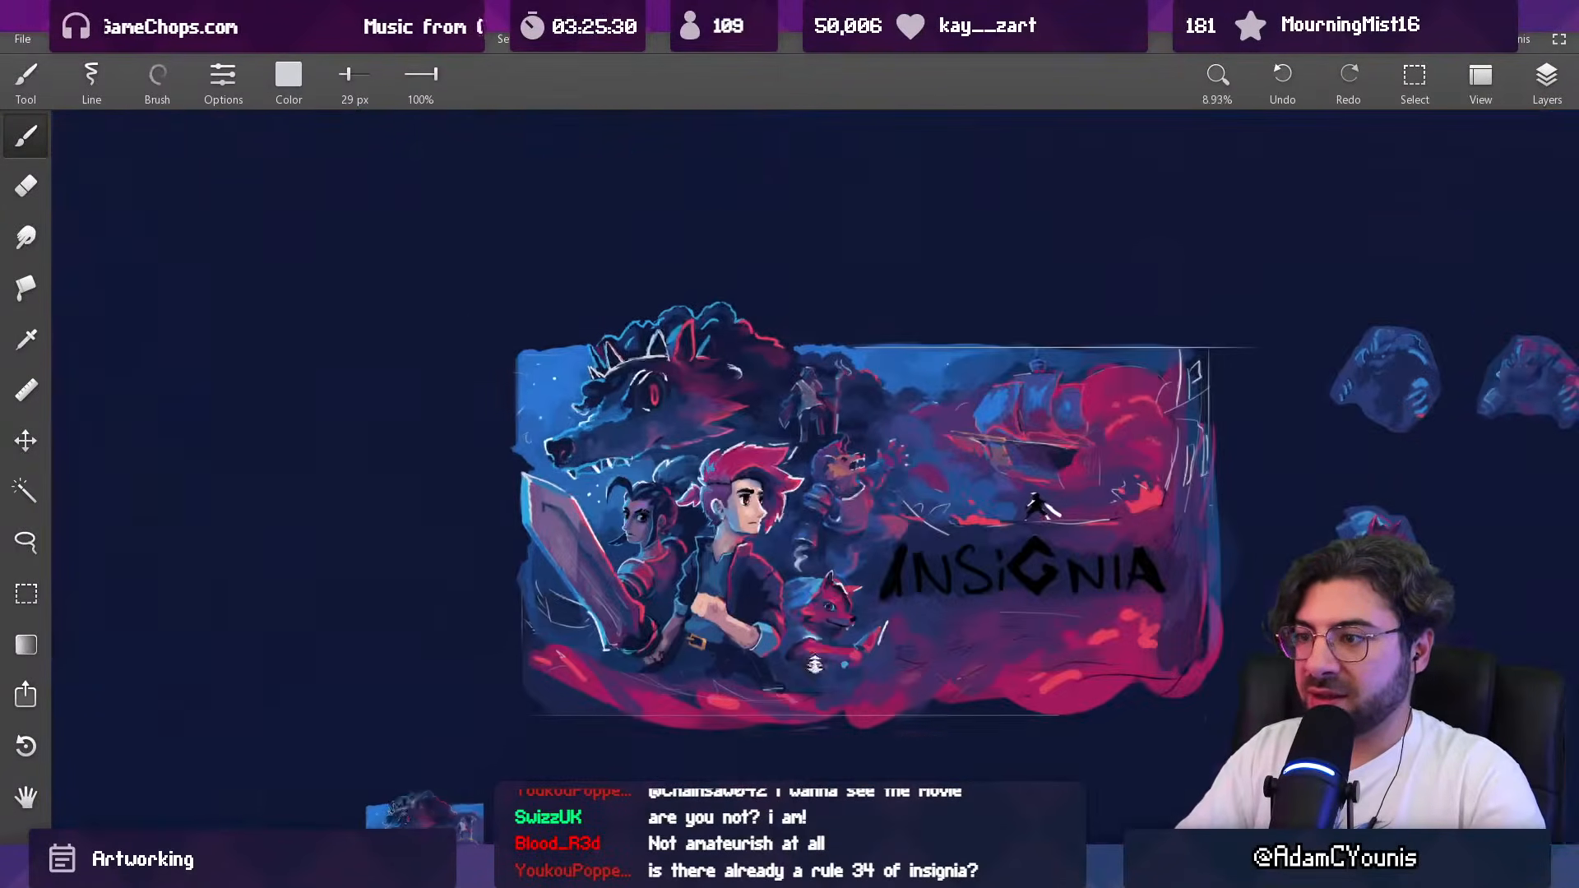
scroll(863, 429, up, 3)
scroll(862, 429, up, 1)
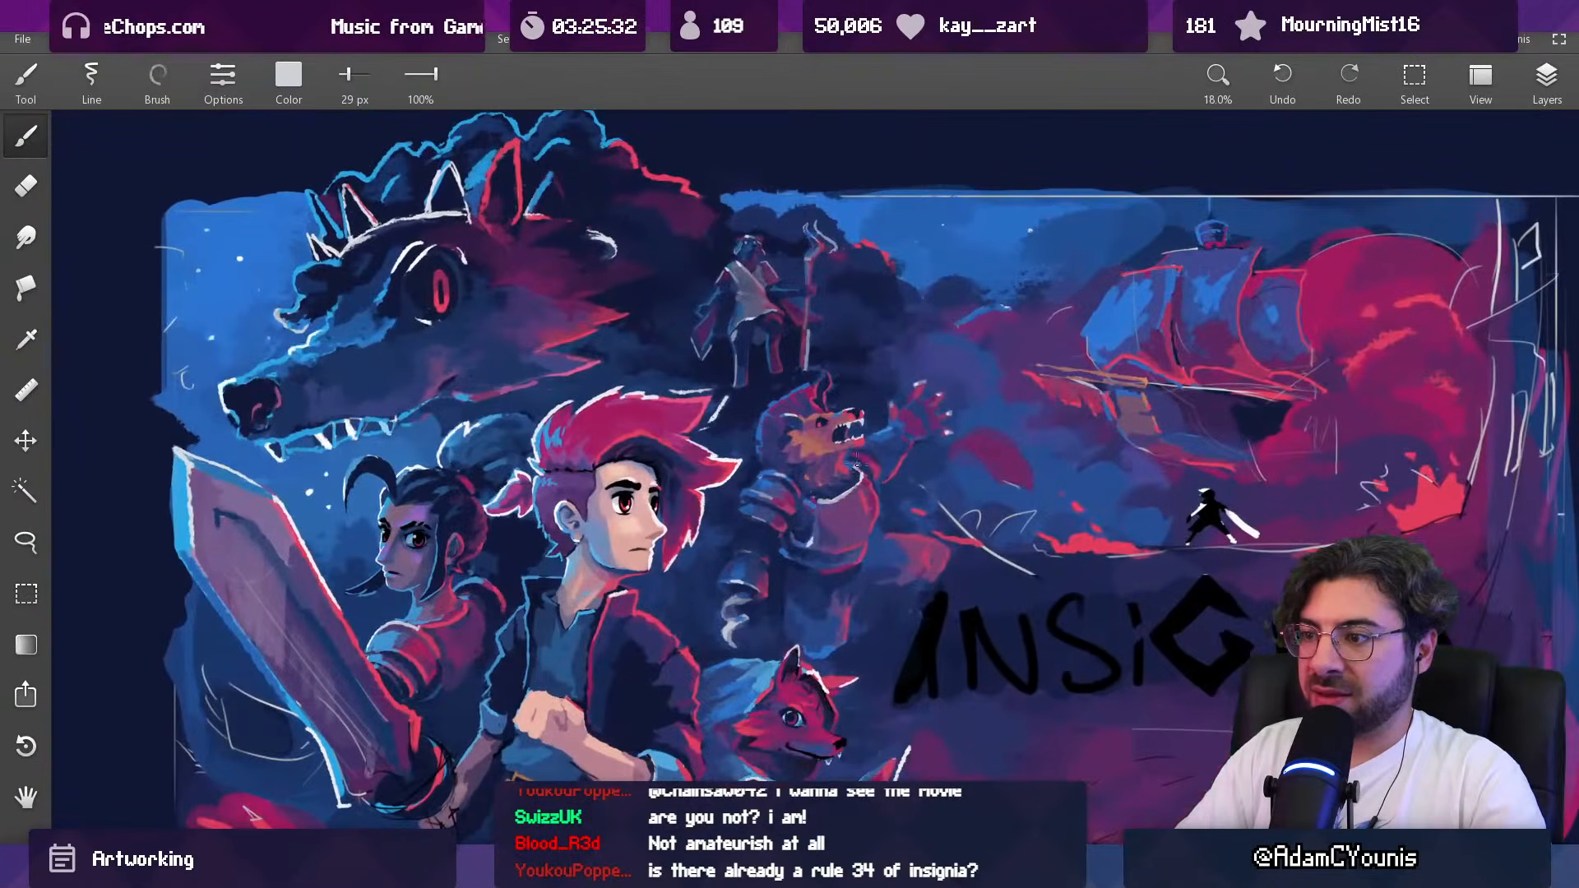
click(1539, 82)
click(1359, 399)
click(1358, 401)
click(1385, 402)
click(1358, 403)
click(1358, 403)
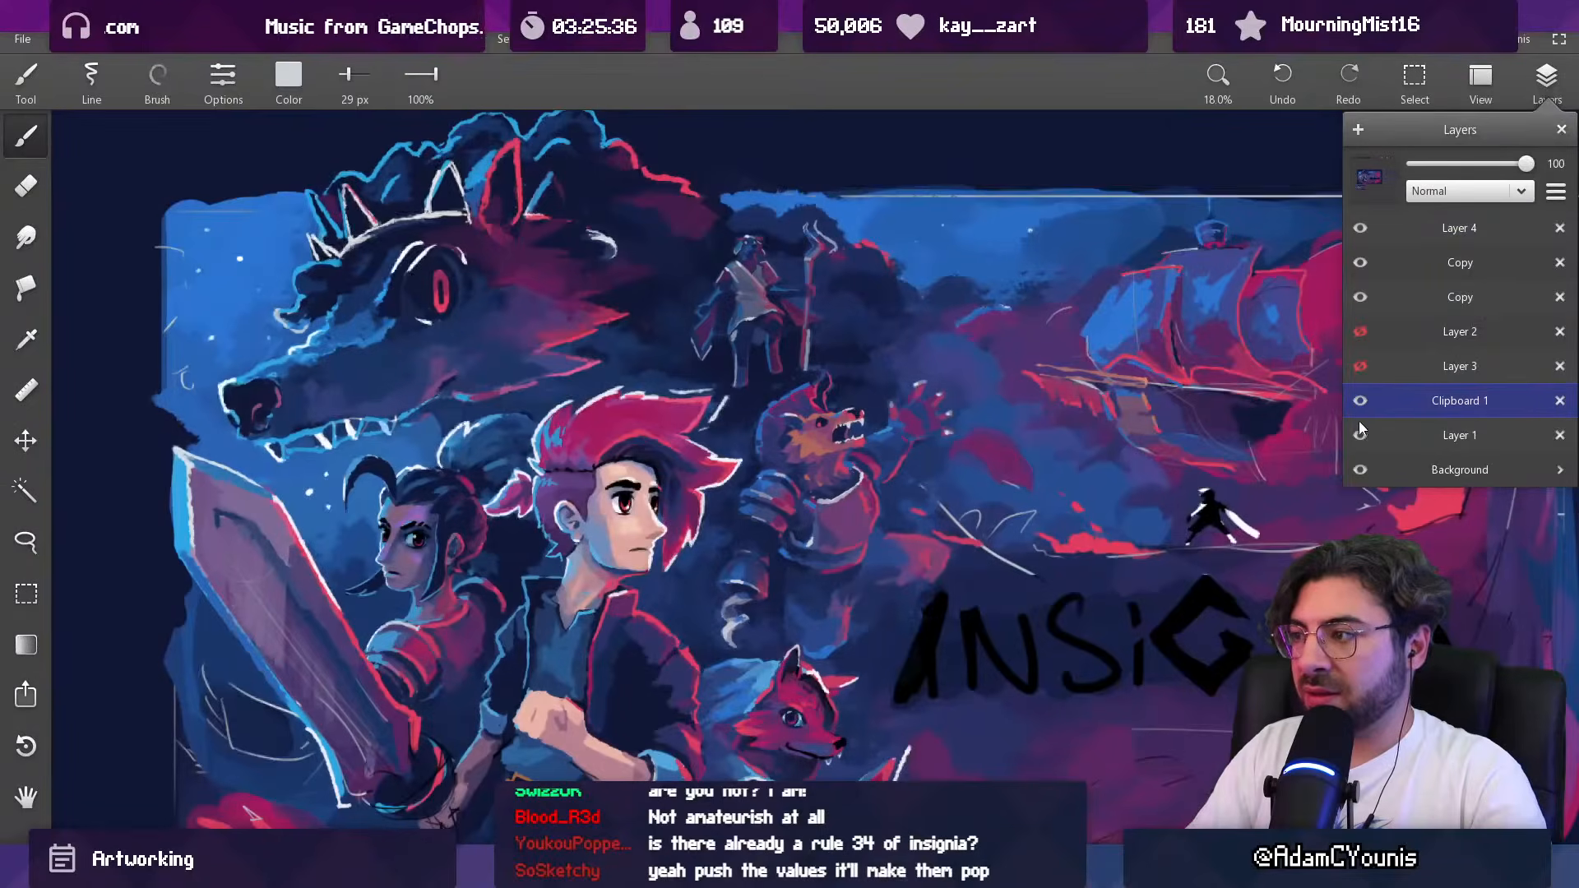
click(1358, 403)
click(1358, 403)
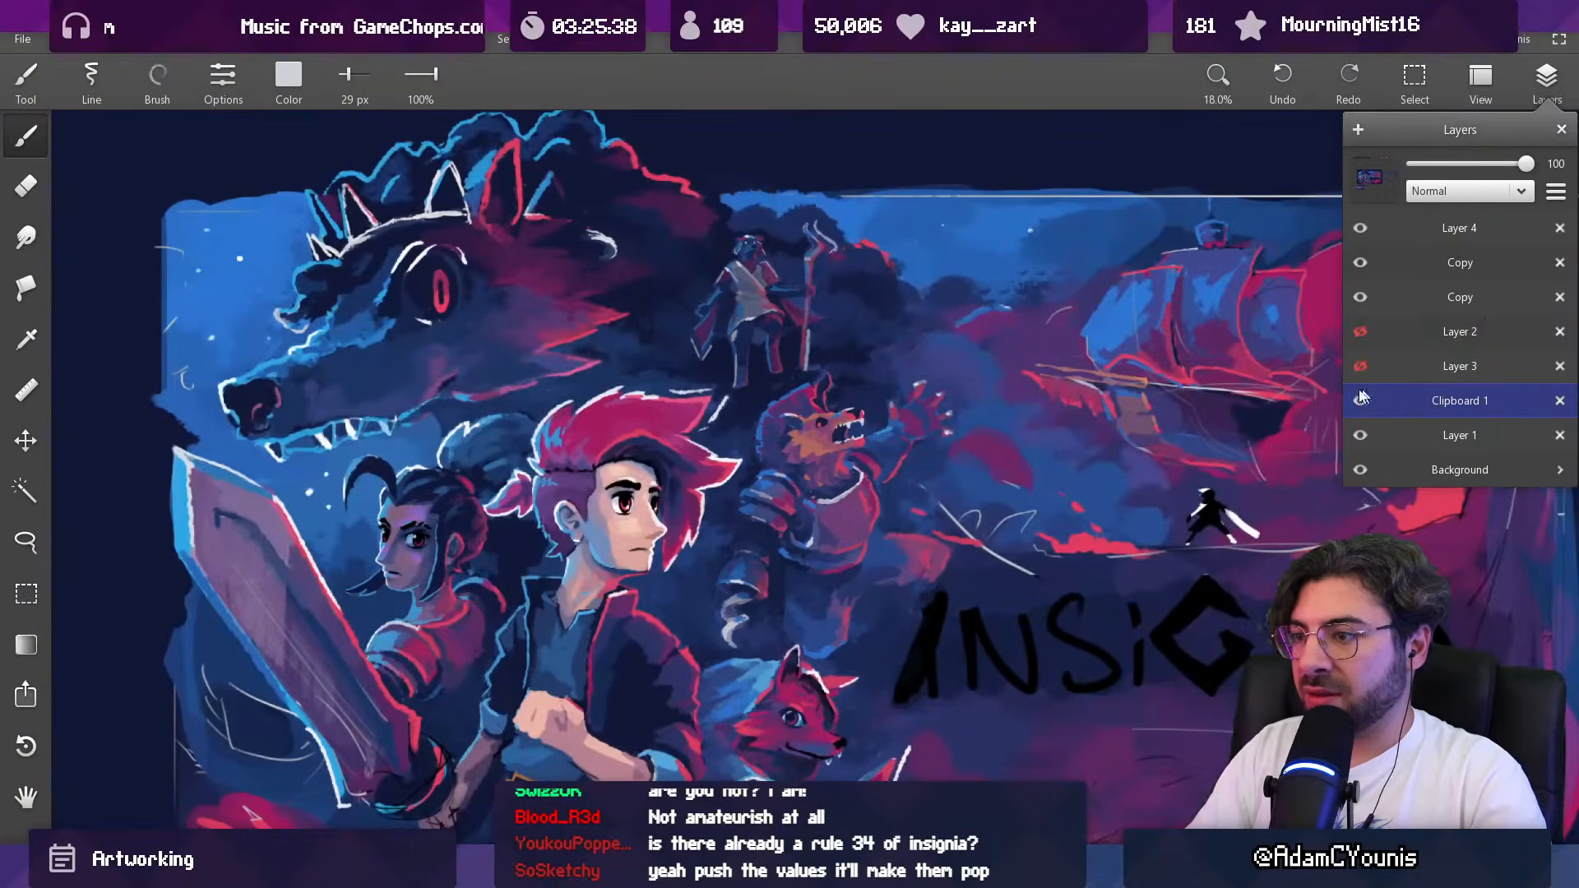
Step: Sample dark navy for a 378 px brush, fade the beast's layer to expose the backdrop, and make Clipboard 1 the active layer
alt+click(753, 403)
key(])
key(])
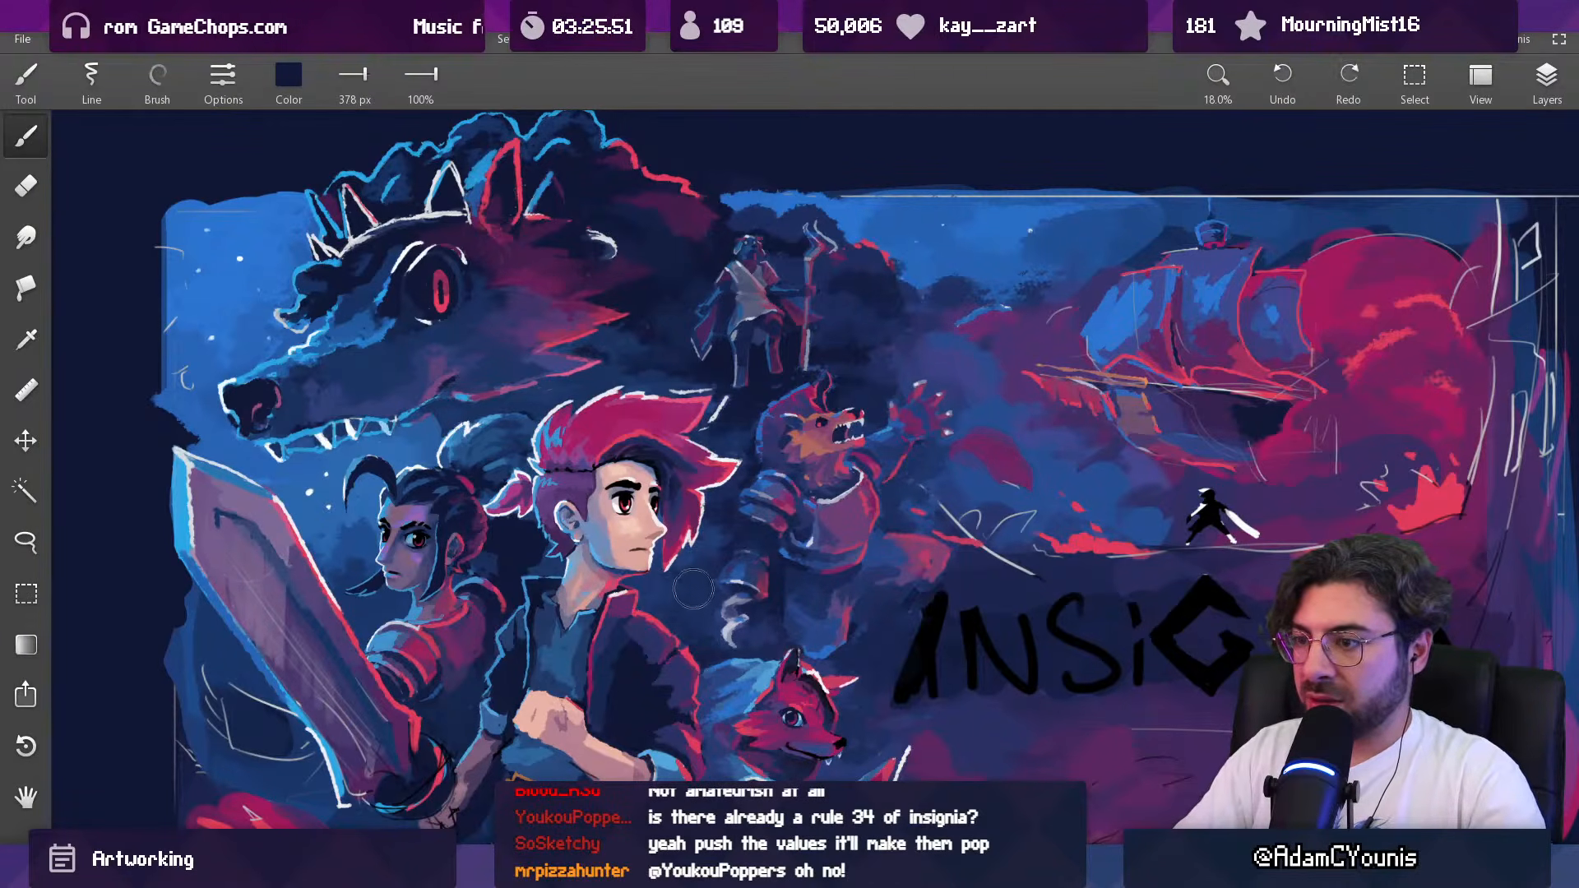
click(1542, 86)
click(1396, 298)
click(1408, 264)
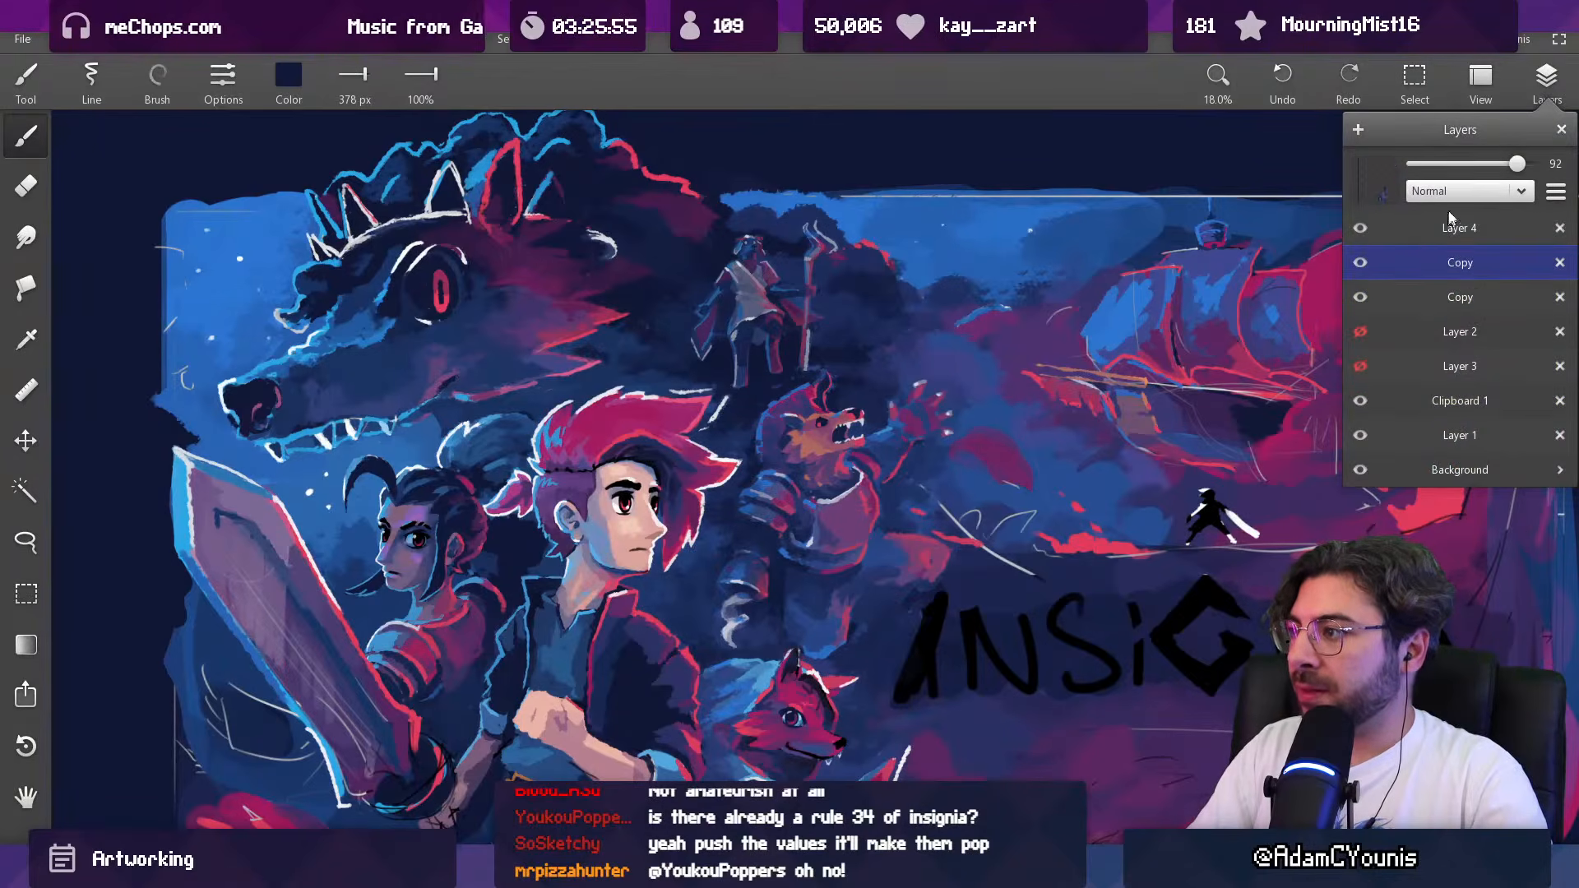
drag(1516, 165, 1461, 183)
click(1447, 401)
Step: Darken the backdrop behind the faded beast on Clipboard 1 with navy, enlarging the brush to 636 px
mouse_move(766, 449)
mouse_down()
mouse_move(820, 430)
mouse_move(783, 425)
mouse_move(823, 446)
mouse_move(797, 487)
mouse_move(835, 487)
mouse_move(809, 532)
mouse_move(875, 565)
mouse_move(845, 520)
mouse_move(775, 523)
mouse_move(761, 561)
mouse_move(832, 621)
mouse_move(856, 466)
mouse_up()
key(])
key(])
key(])
Step: Blend the background between the beast, the clouds and the ship with sampled blues and a brush of about 692 px
alt+click(939, 492)
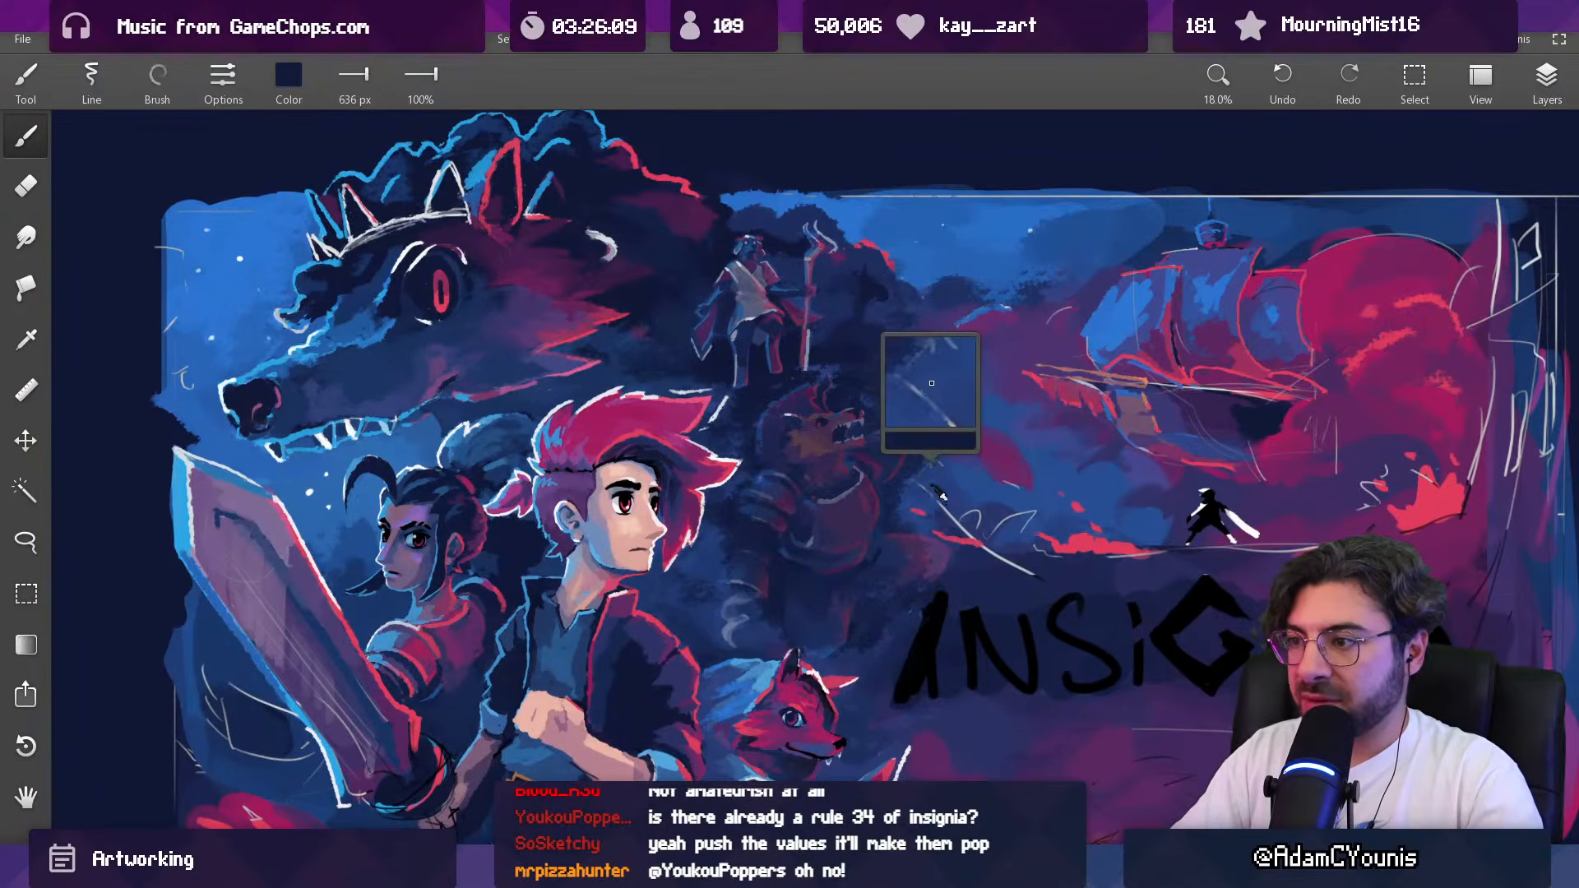
key(])
key(])
key(])
alt+click(877, 337)
alt+click(943, 294)
mouse_move(957, 305)
mouse_down()
mouse_move(1143, 252)
mouse_move(1061, 286)
mouse_up()
key(])
mouse_move(872, 352)
mouse_down()
mouse_move(859, 435)
mouse_move(917, 576)
mouse_move(832, 625)
mouse_up()
key([)
key([)
key([)
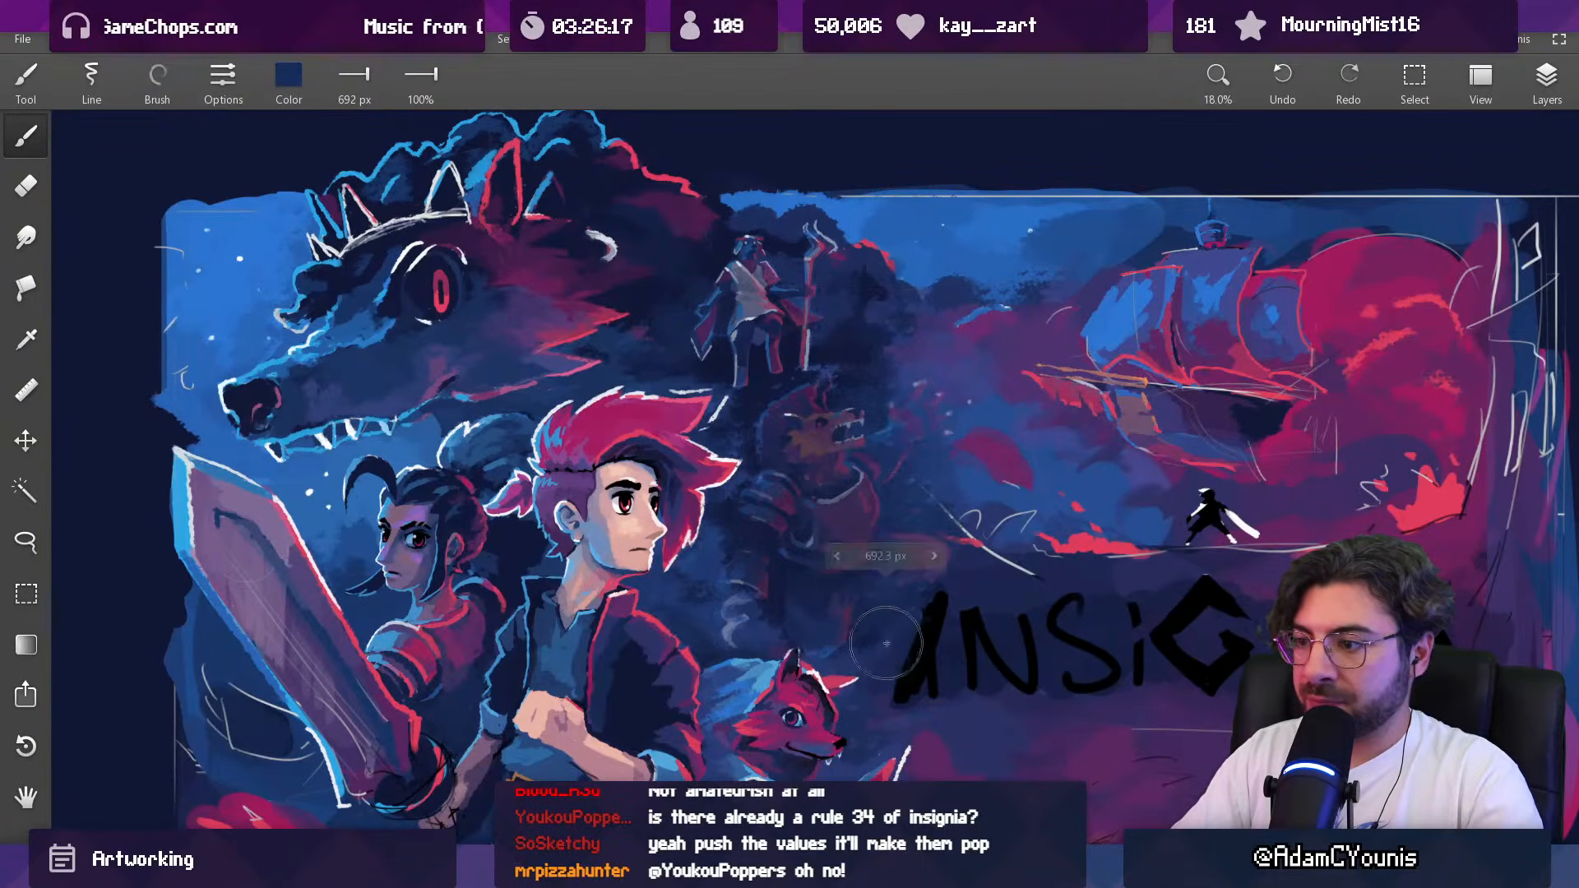
Step: Compare the art with Layer 3 shown and hidden, and raise the beast's layer opacity to 87
click(1546, 78)
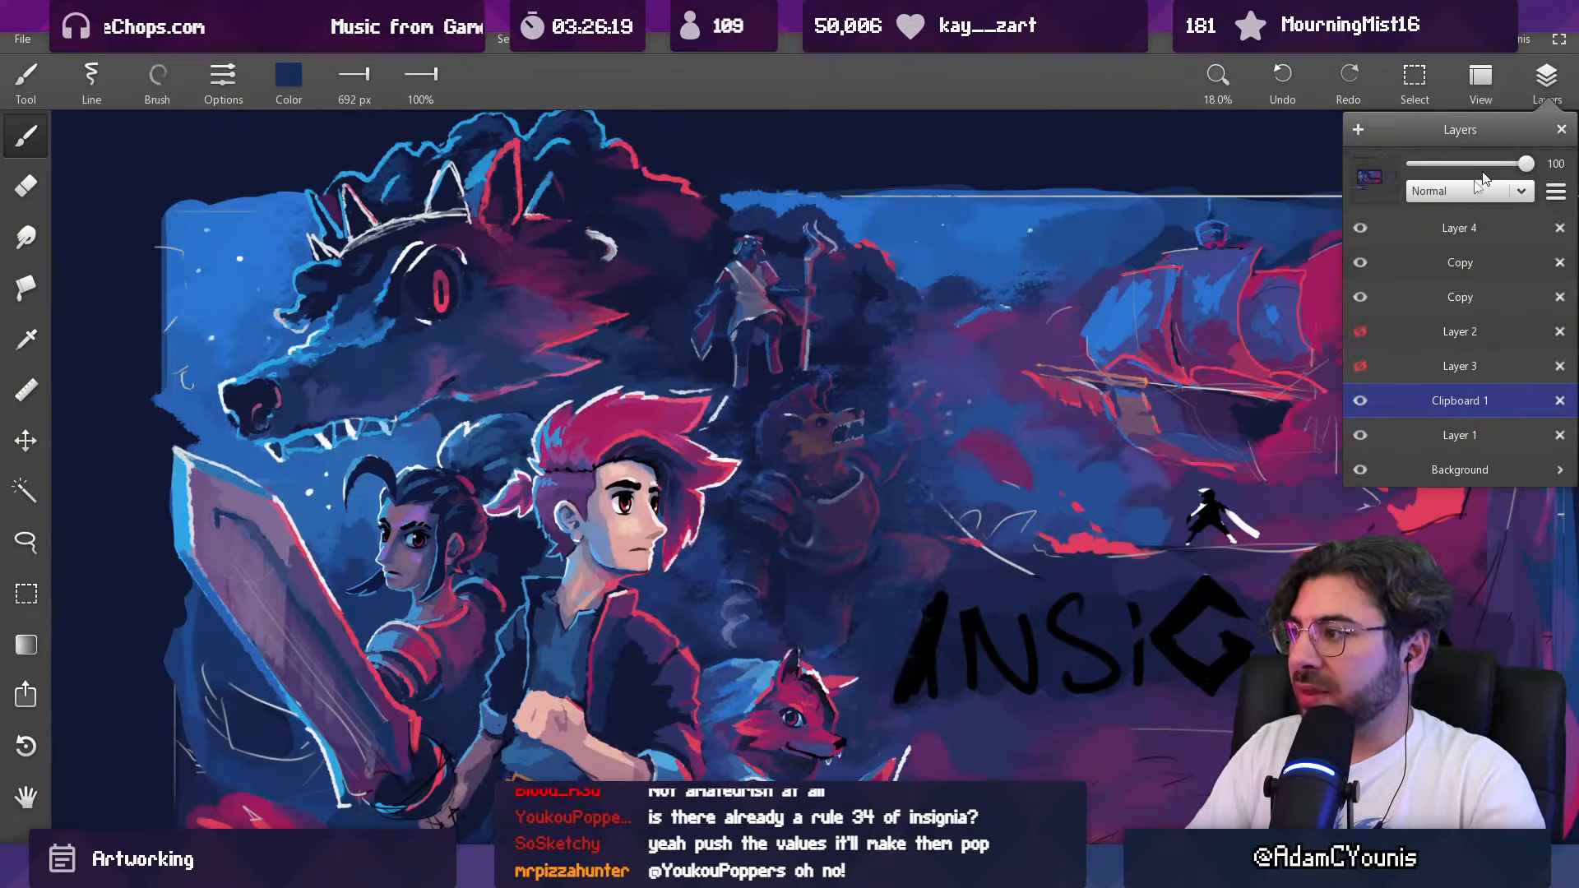
click(1361, 336)
click(1360, 336)
click(1384, 299)
click(1408, 264)
drag(1463, 167, 1515, 165)
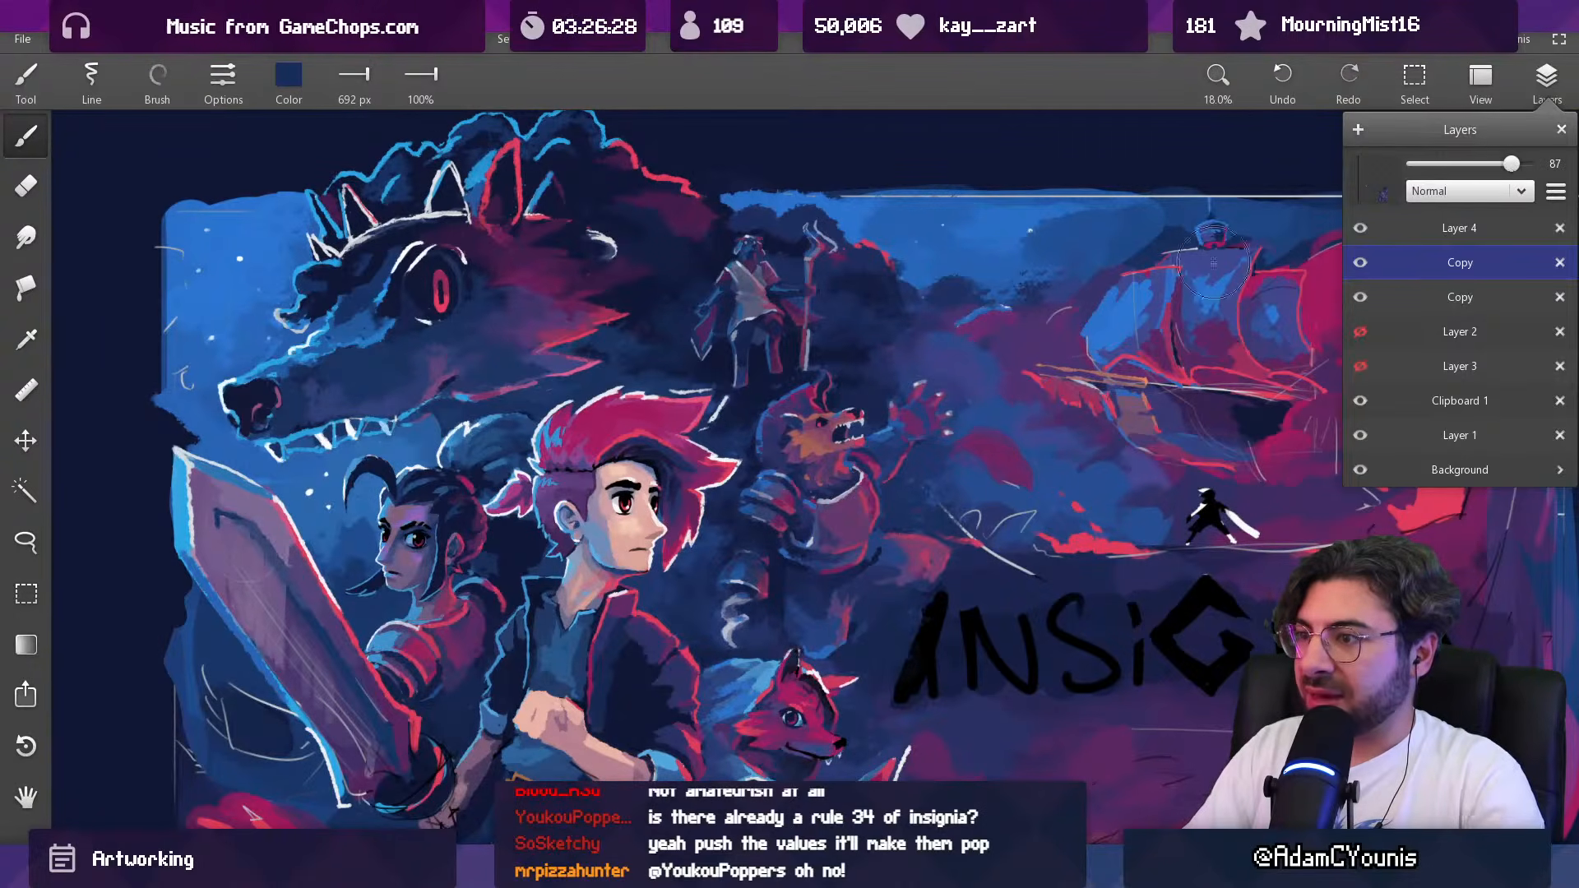
Step: Paint a brighter rim light on the back of the beast's head on Layer 4 with sampled blue and a 33 px brush
click(810, 382)
drag(810, 361, 781, 329)
drag(652, 329, 678, 432)
click(1551, 86)
click(1447, 227)
alt+click(752, 429)
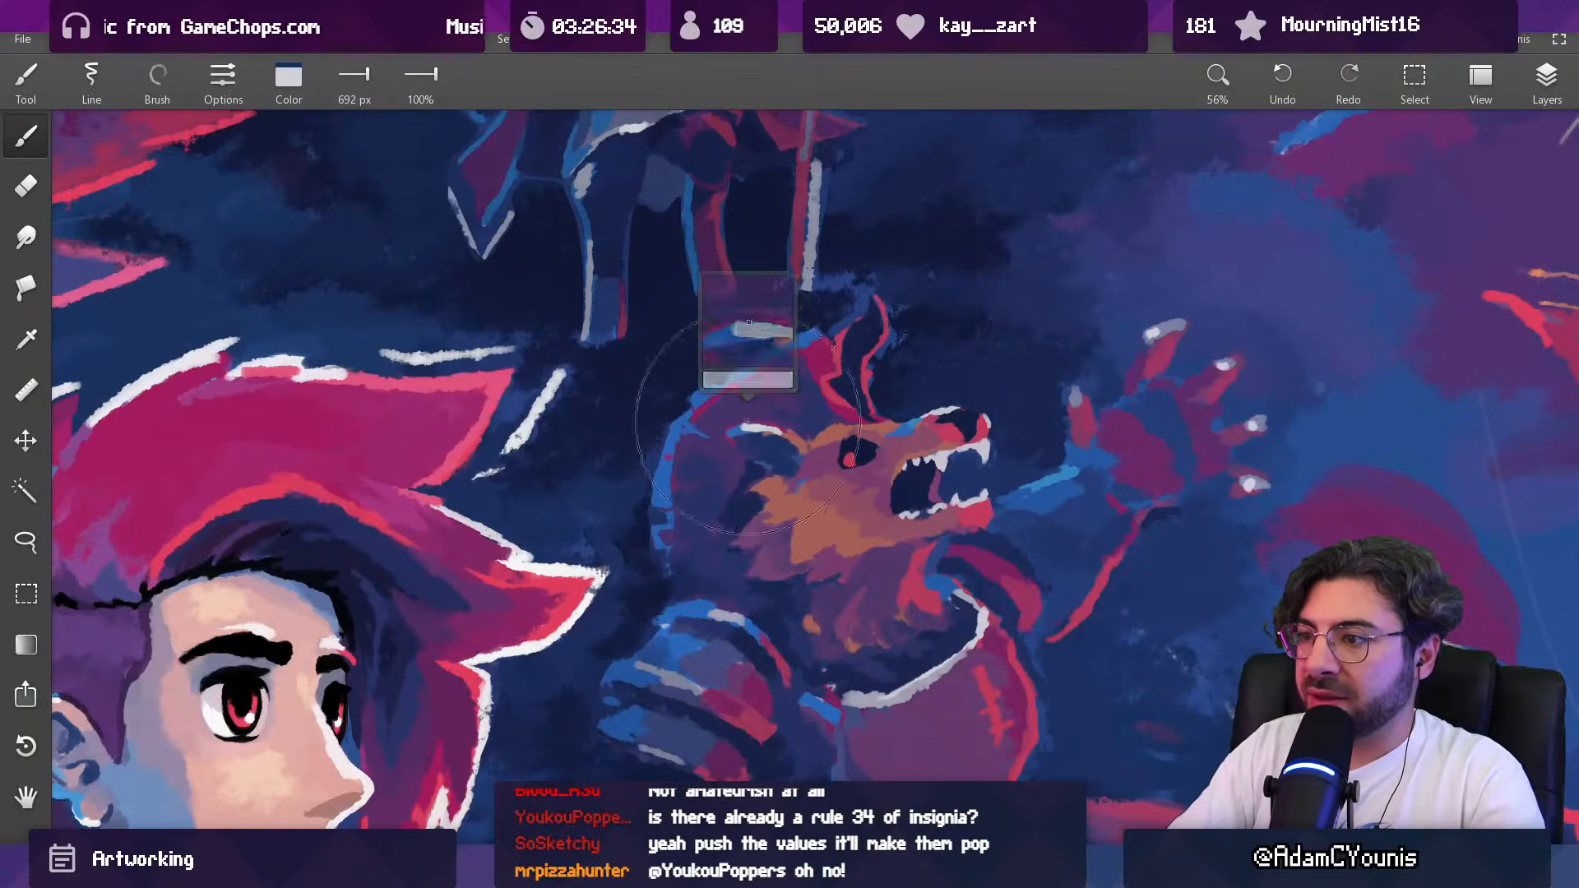
mouse_move(785, 435)
mouse_down()
mouse_move(631, 515)
mouse_move(842, 450)
mouse_up()
alt+click(585, 410)
mouse_move(959, 374)
mouse_down()
mouse_move(1028, 268)
mouse_move(936, 335)
mouse_move(1011, 297)
mouse_up()
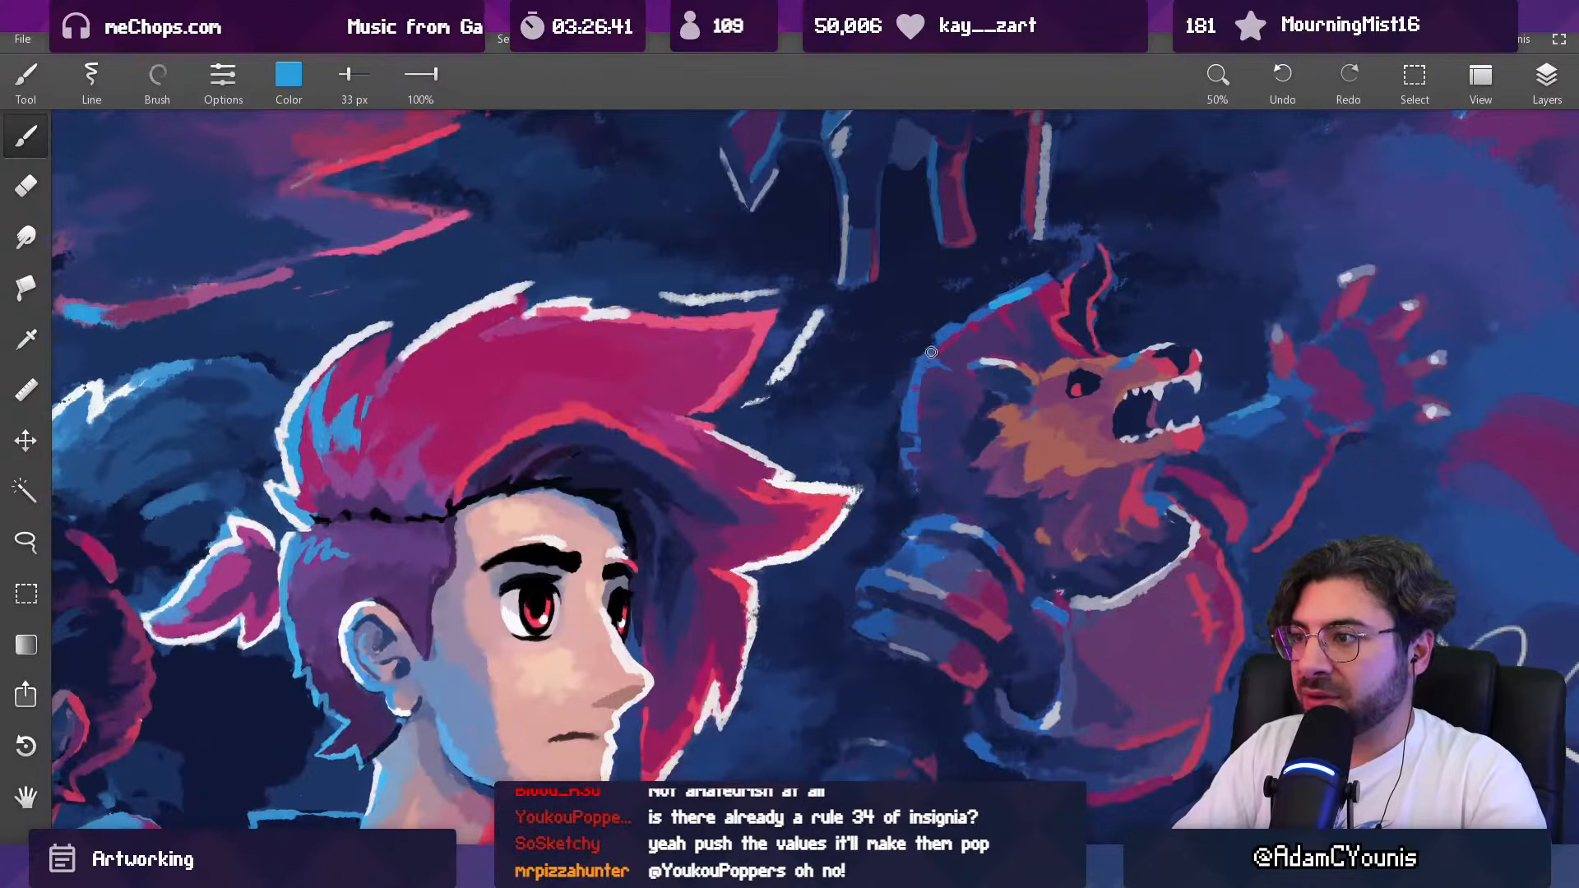
mouse_move(918, 378)
mouse_down()
mouse_move(935, 249)
mouse_move(893, 282)
mouse_up()
drag(905, 379, 881, 321)
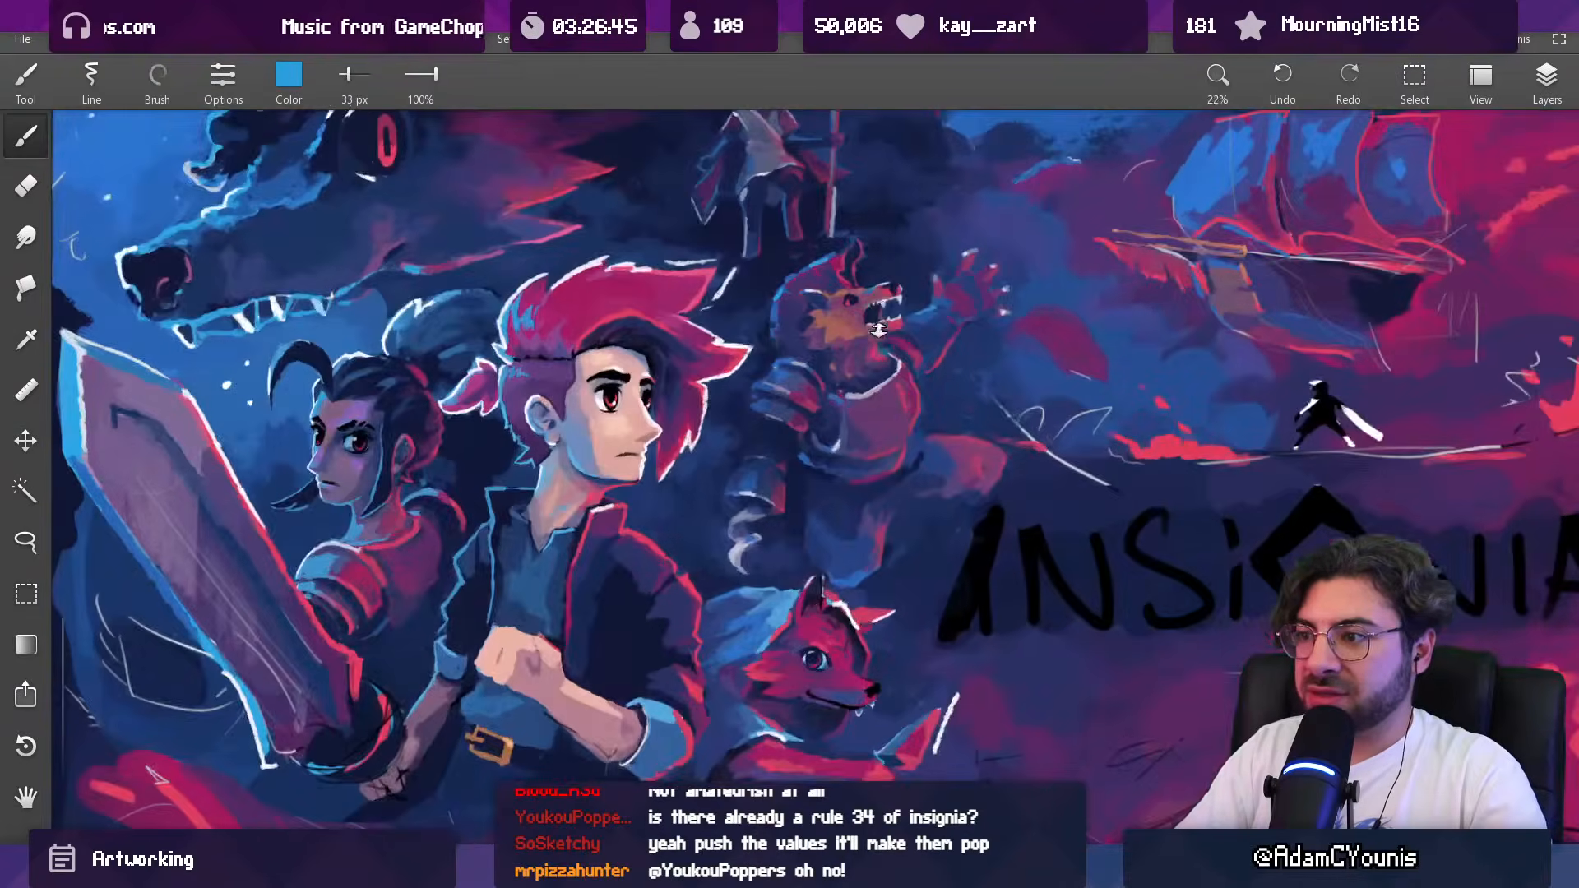
Step: Brighten the beast's raised forearm with blue and its claw tips with sampled pale lavender, using the 33 px brush
mouse_move(829, 396)
mouse_down()
mouse_move(772, 359)
mouse_move(812, 306)
mouse_move(845, 305)
mouse_move(803, 546)
mouse_move(740, 611)
mouse_up()
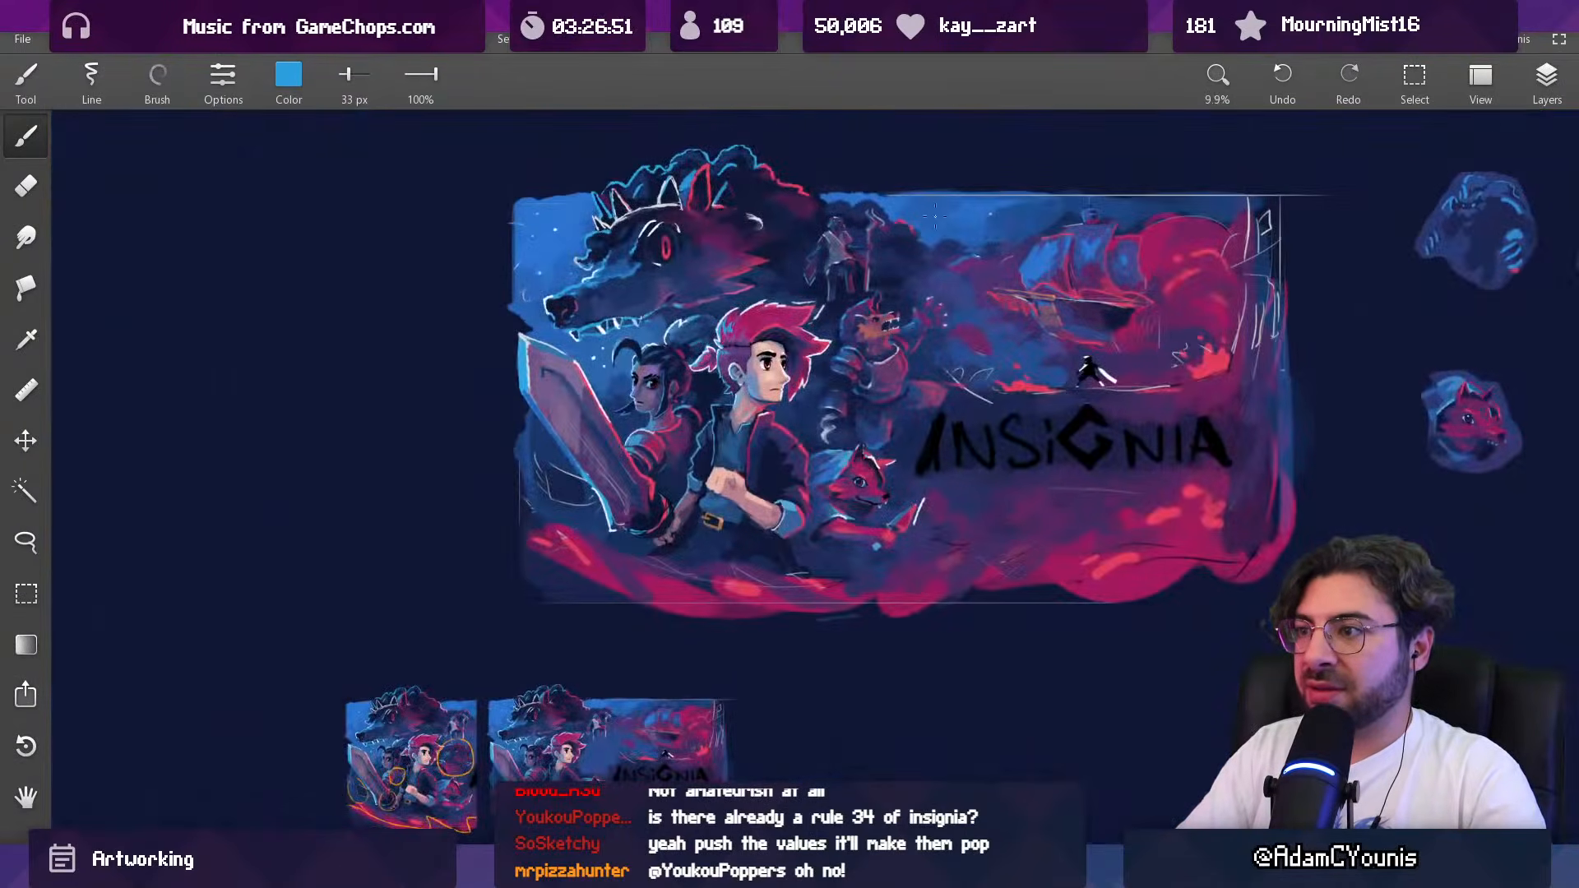
drag(916, 262, 884, 326)
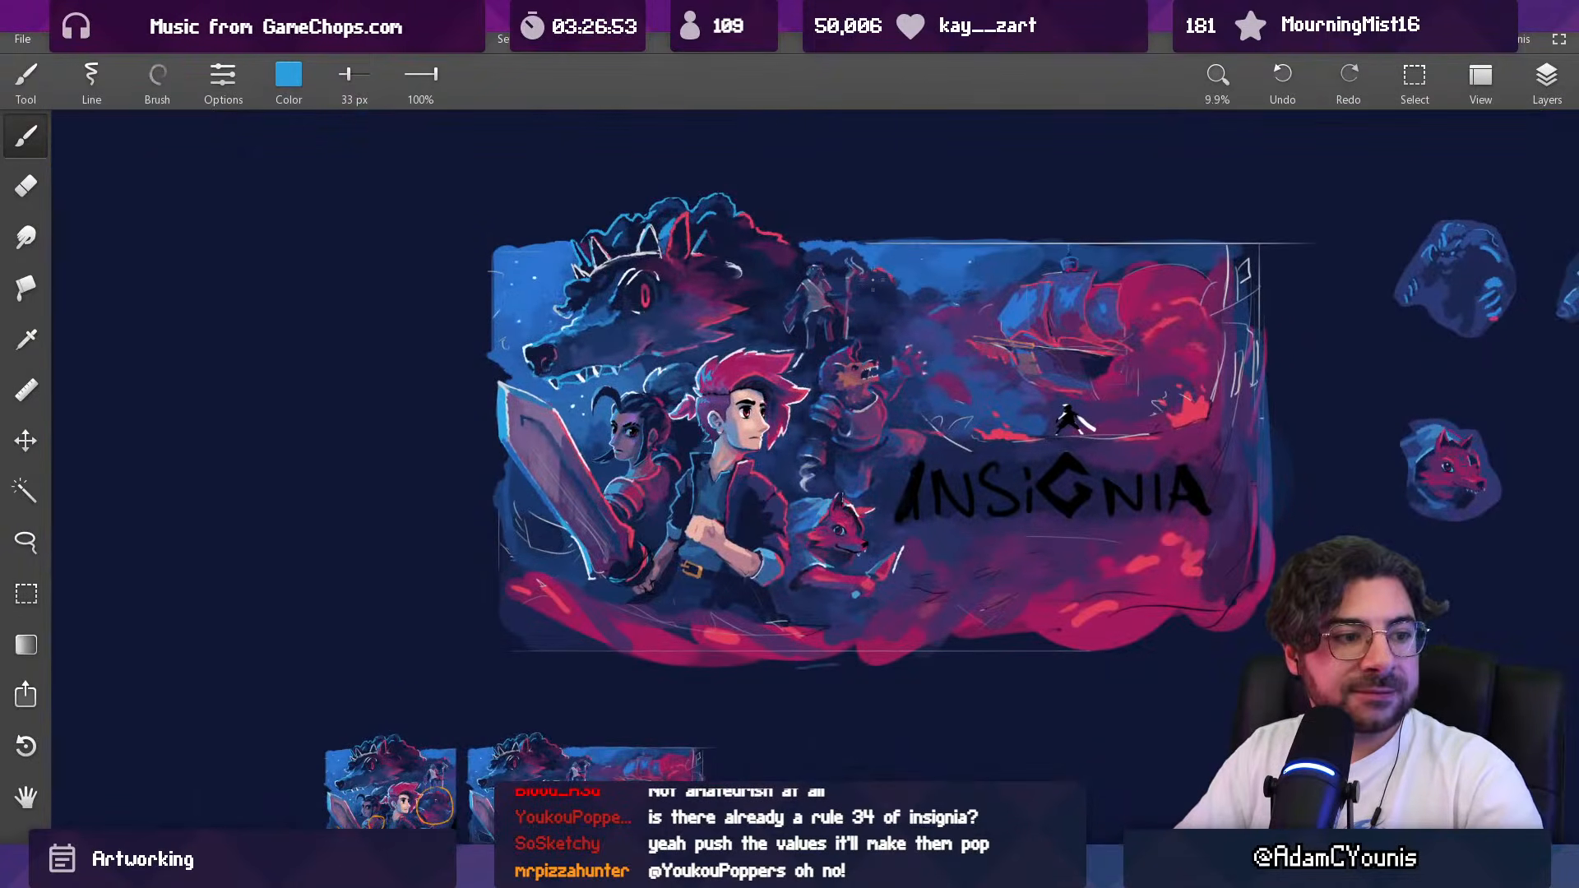
scroll(906, 317, up, 5)
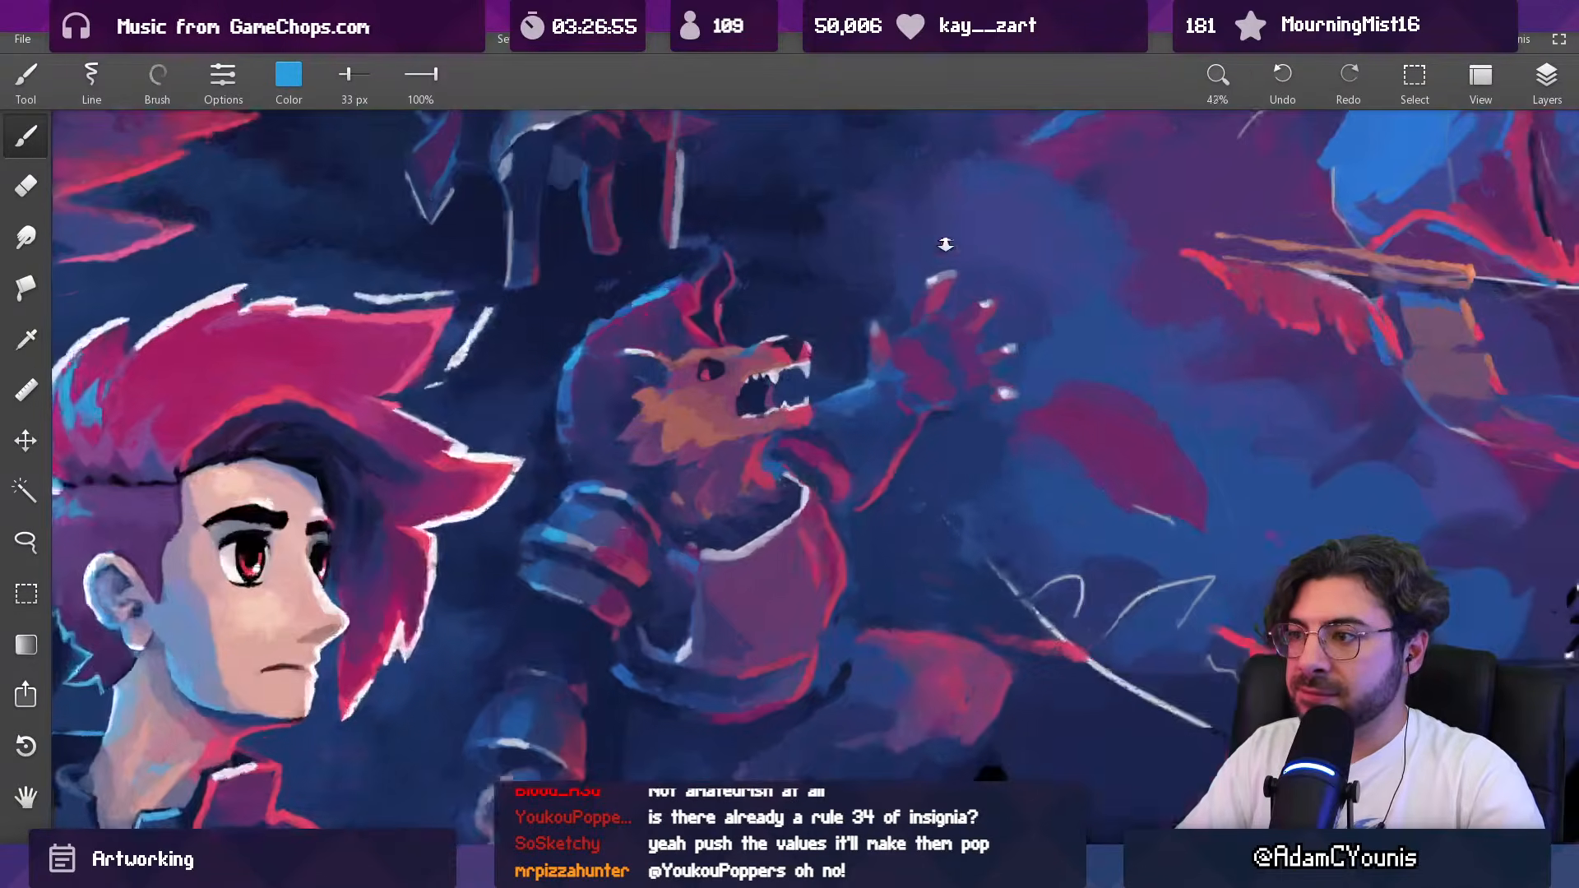
drag(881, 374, 934, 278)
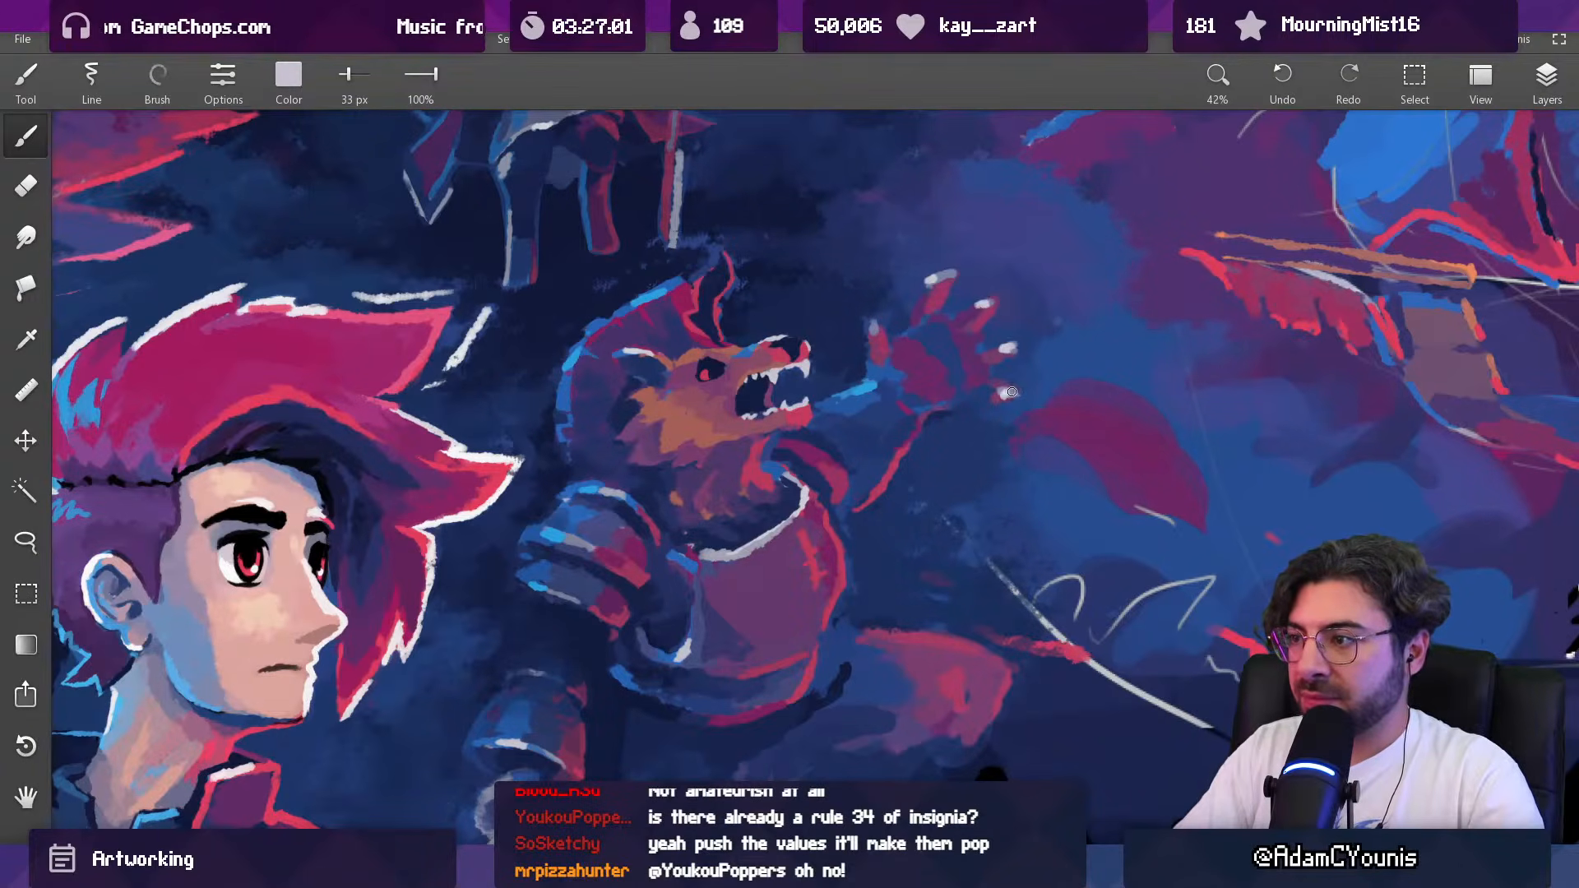
scroll(897, 320, down, 5)
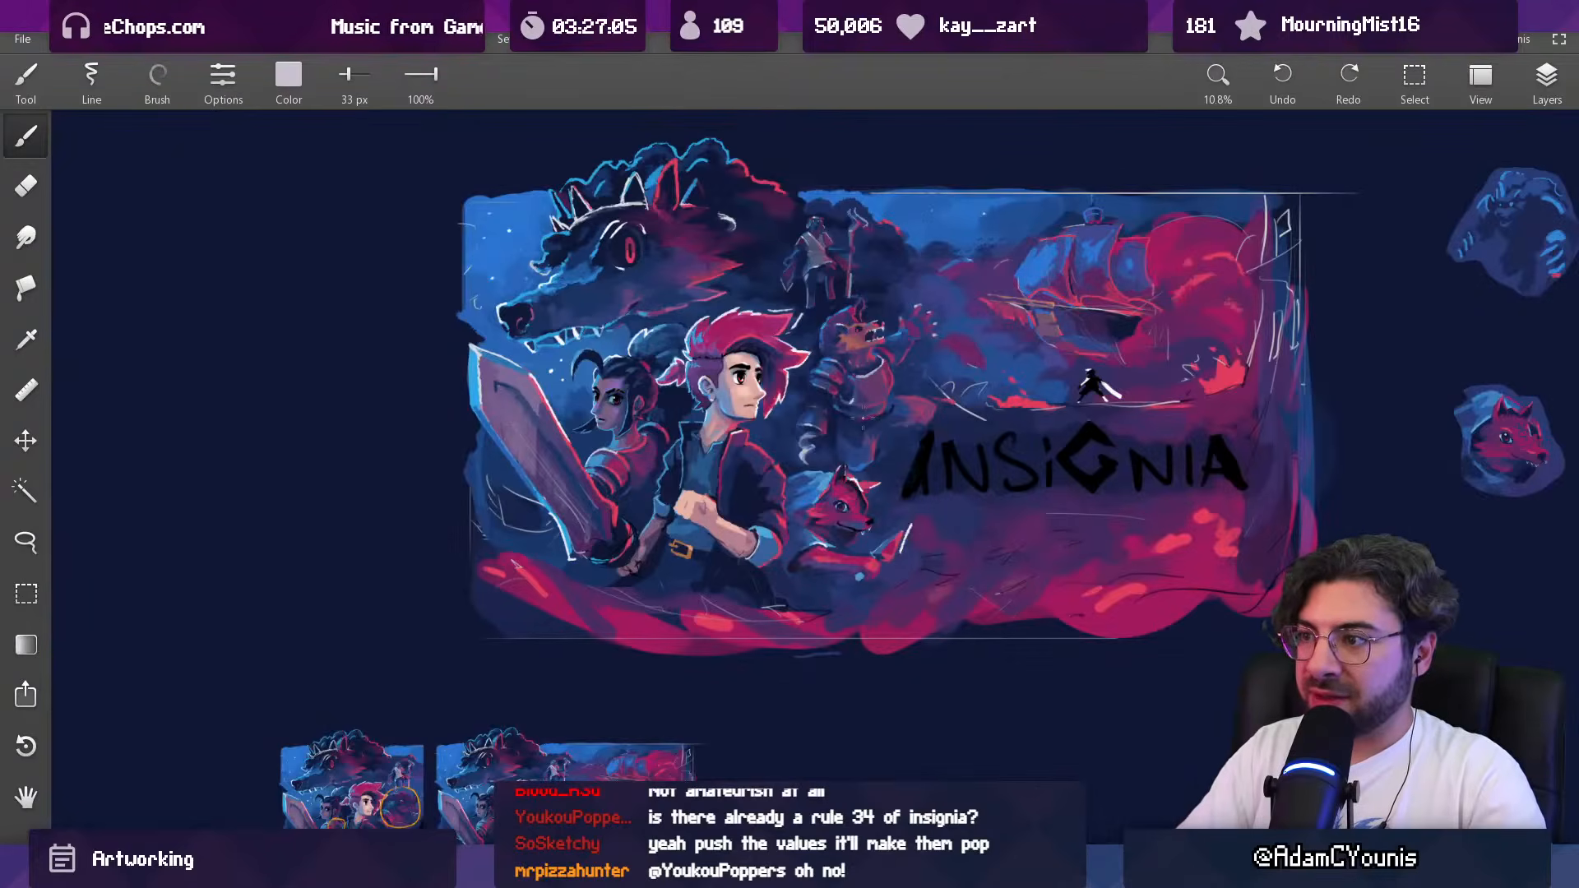
scroll(860, 420, up, 5)
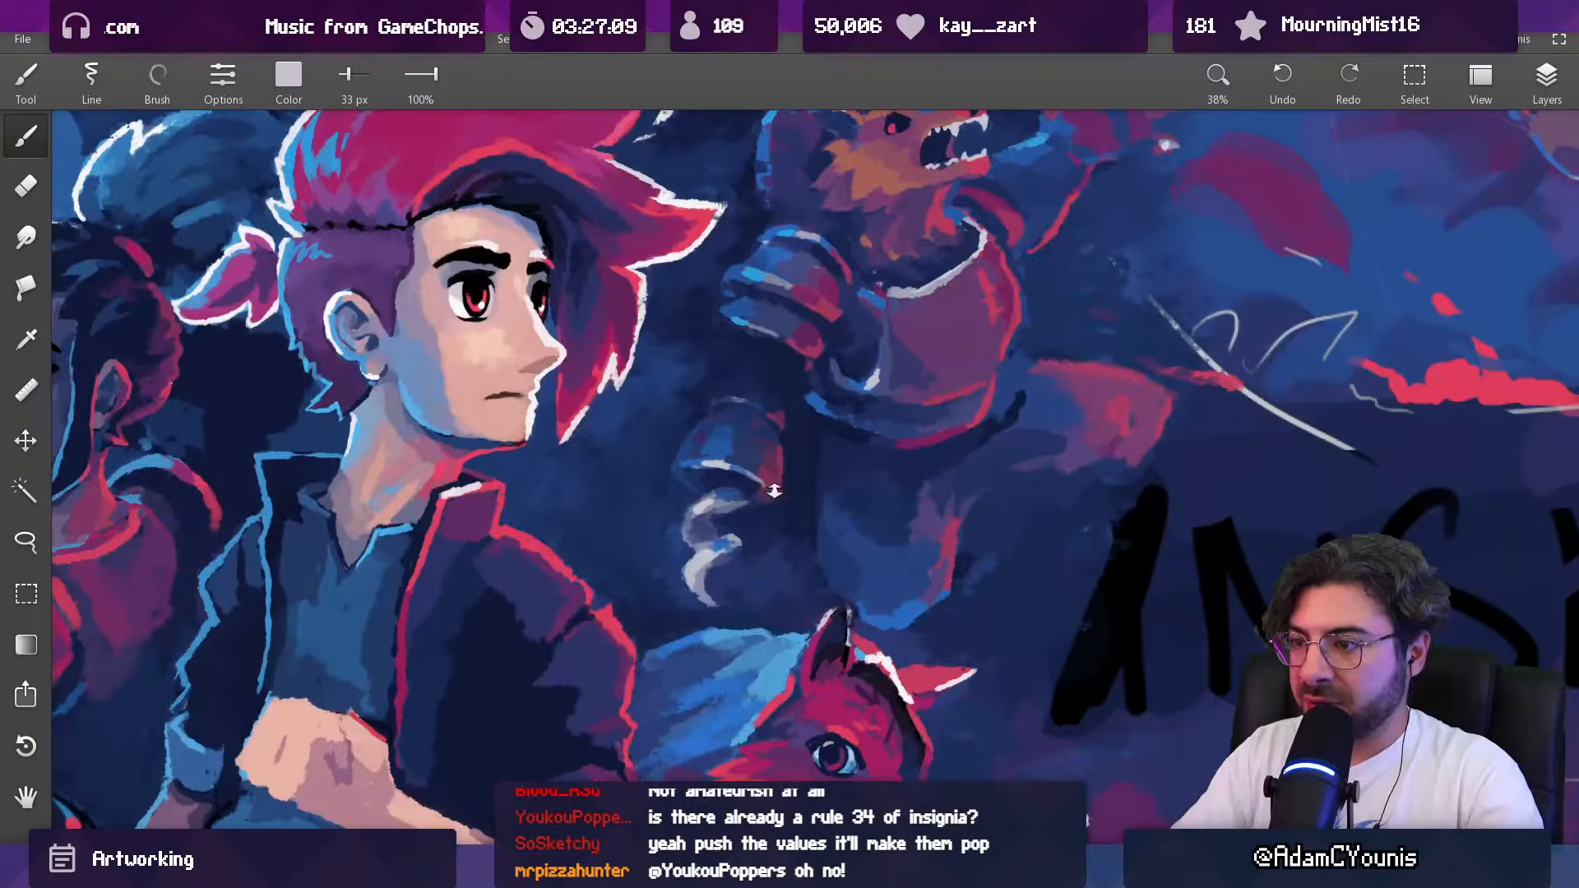
Step: Set the opacity of the armored beast's upper Copy layer to 86, judging it against the whole artwork
scroll(757, 505, down, 3)
click(1544, 81)
click(1433, 265)
drag(1504, 167, 1488, 173)
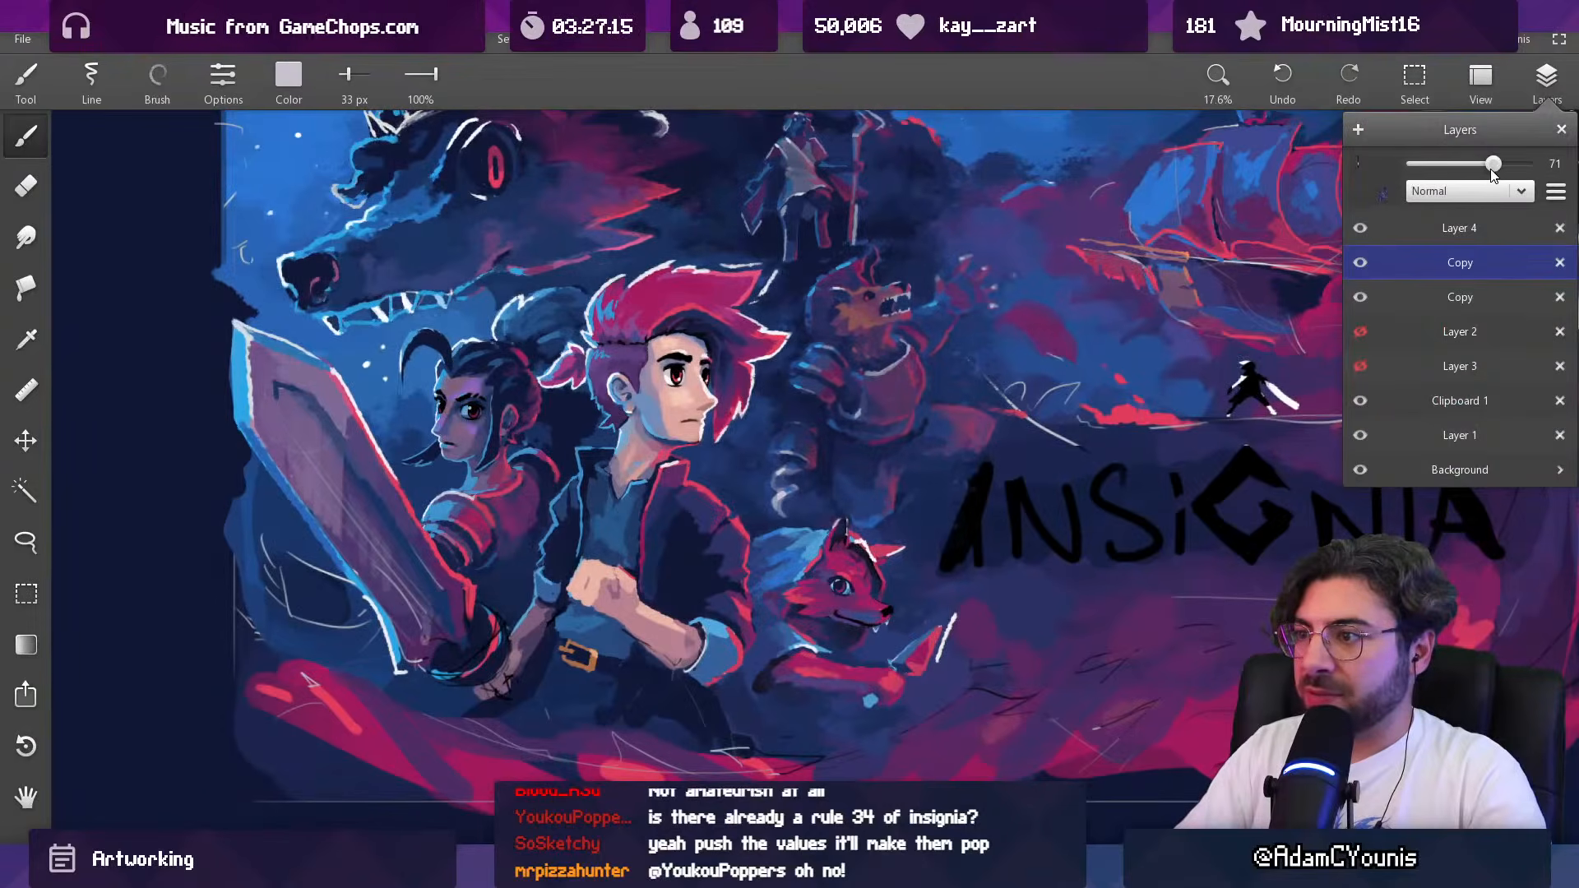
scroll(913, 444, down, 2)
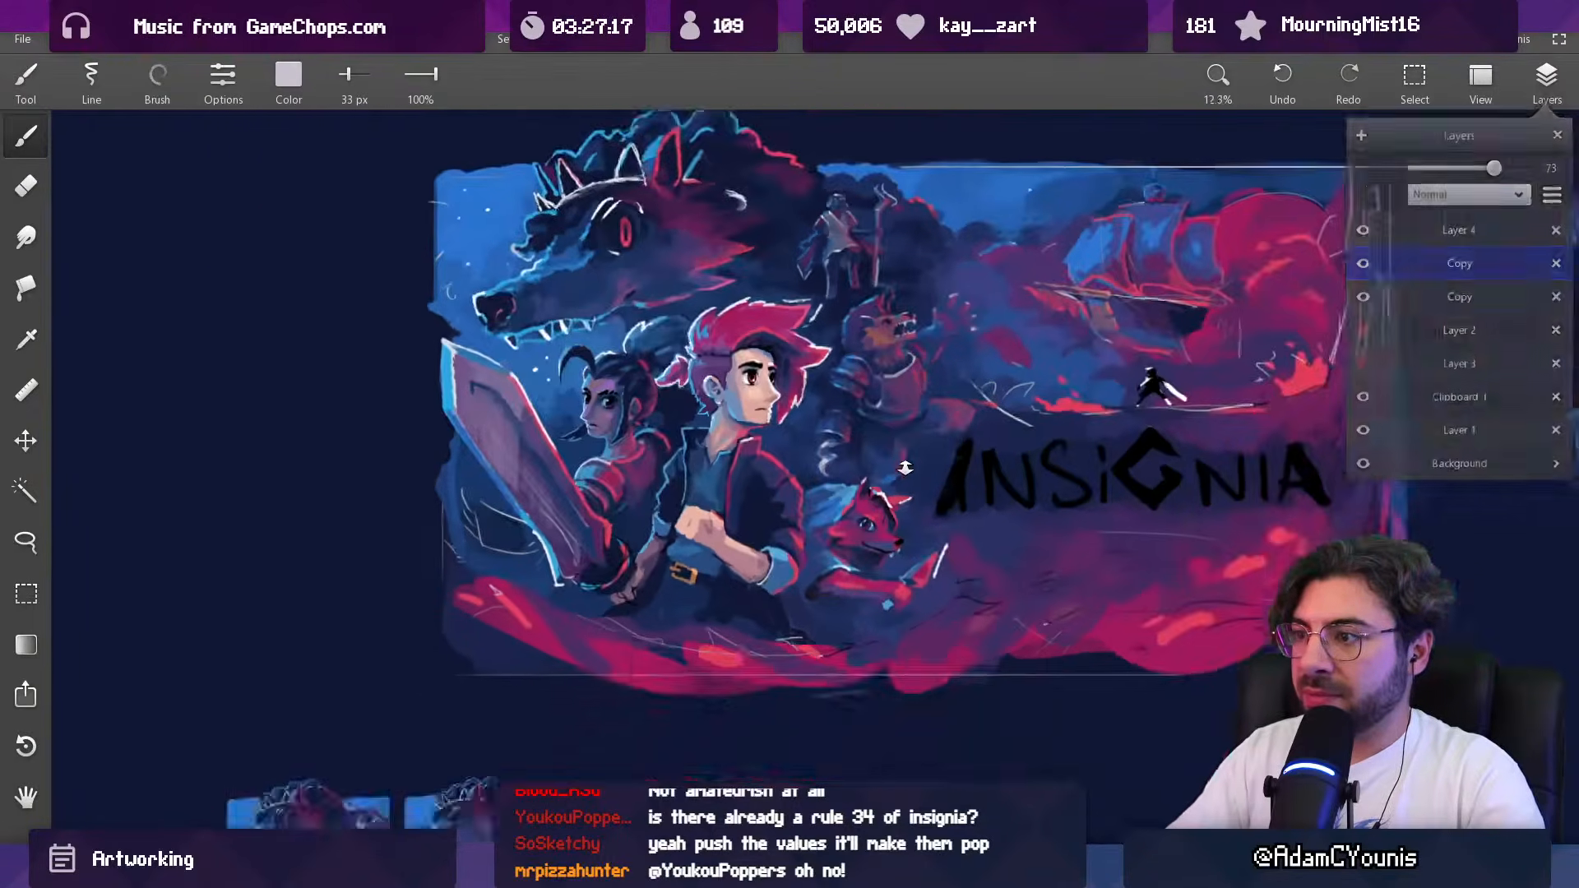
drag(905, 461, 772, 586)
scroll(813, 412, down, 2)
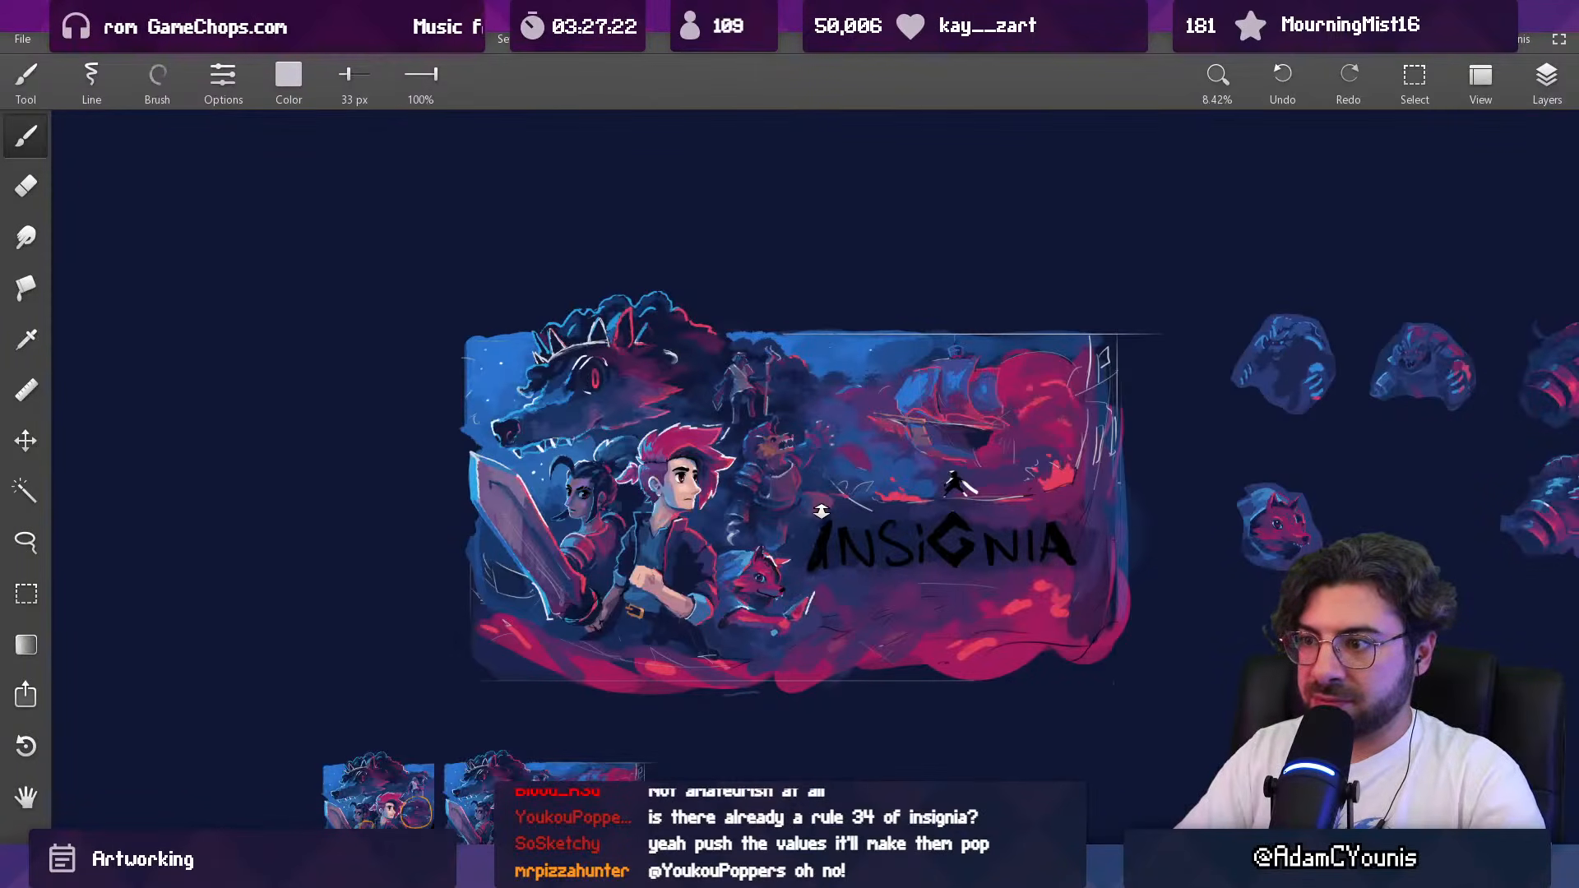
click(1546, 78)
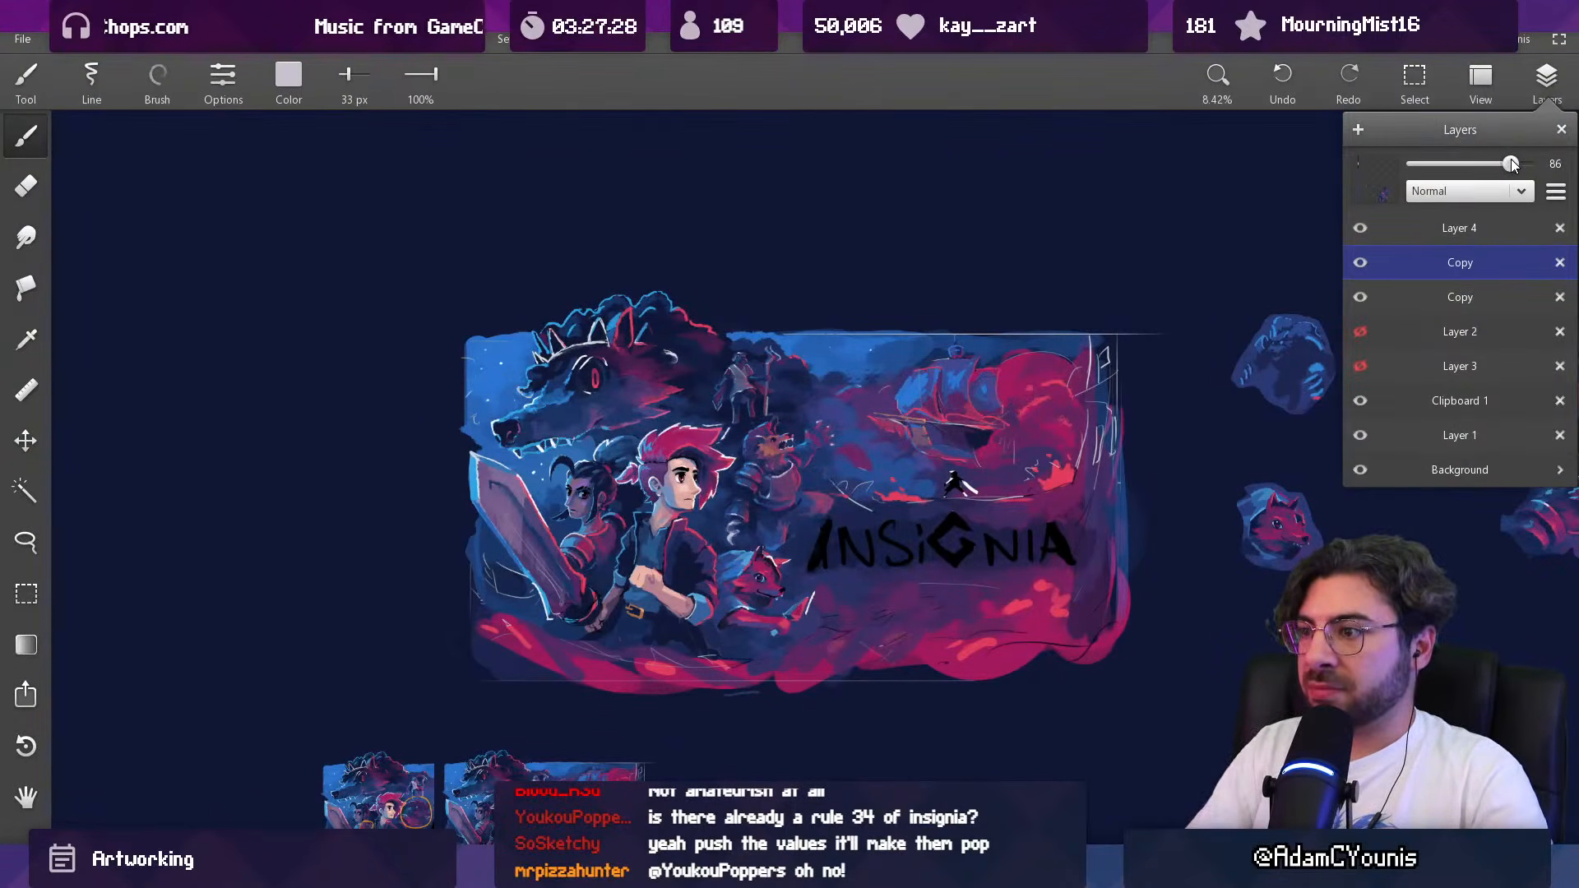
drag(785, 521, 842, 446)
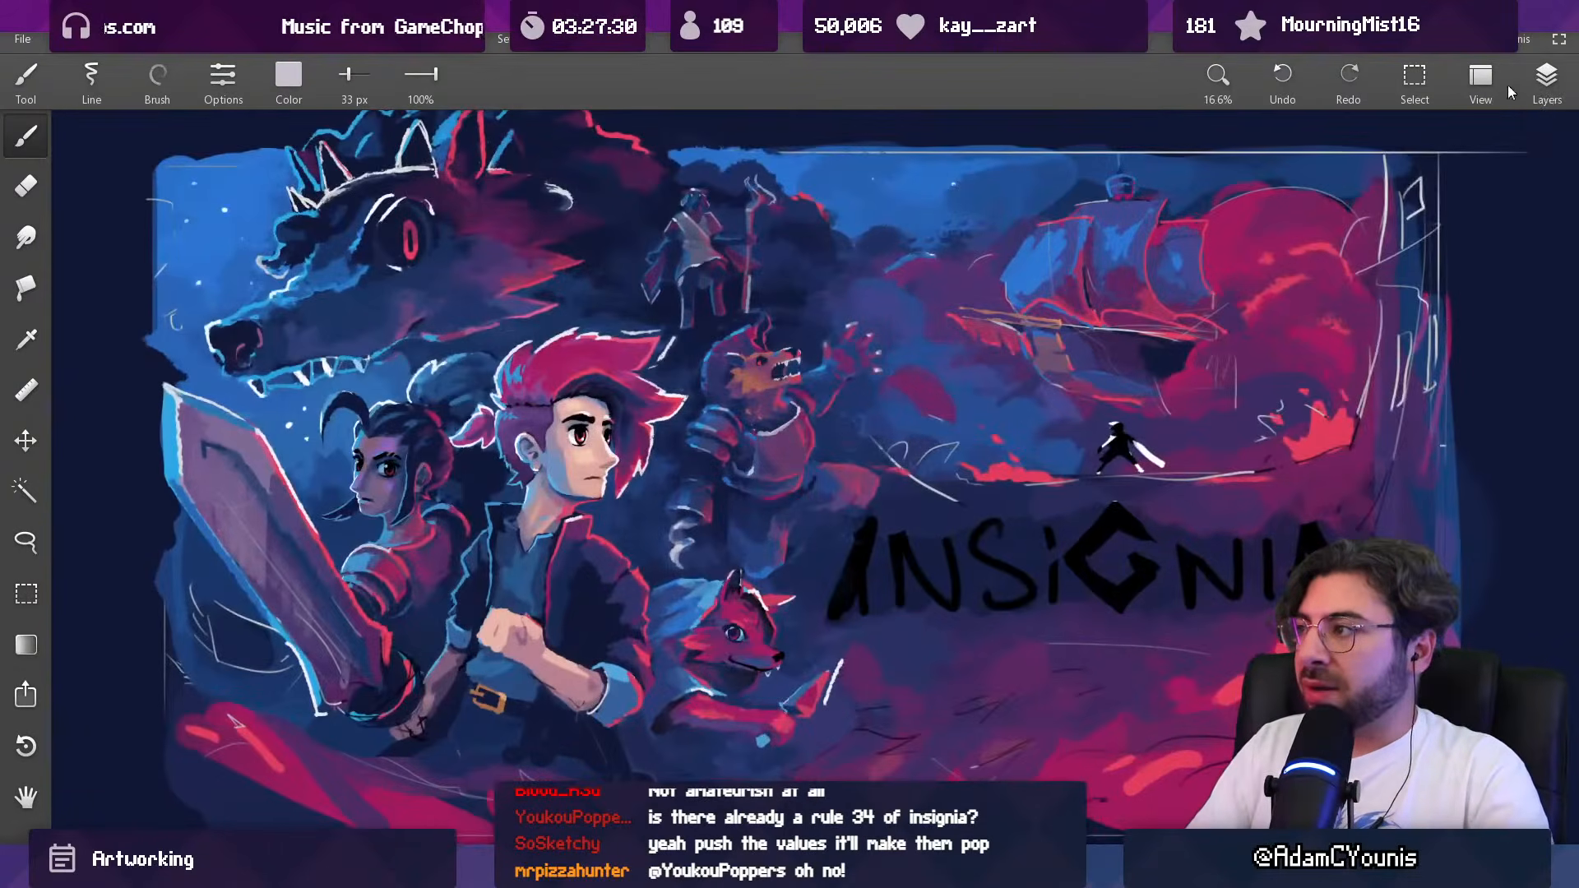
Step: Paint the beast's lower leg above the fox's ears with sampled blues and an 80 px brush
click(1546, 78)
alt+click(766, 572)
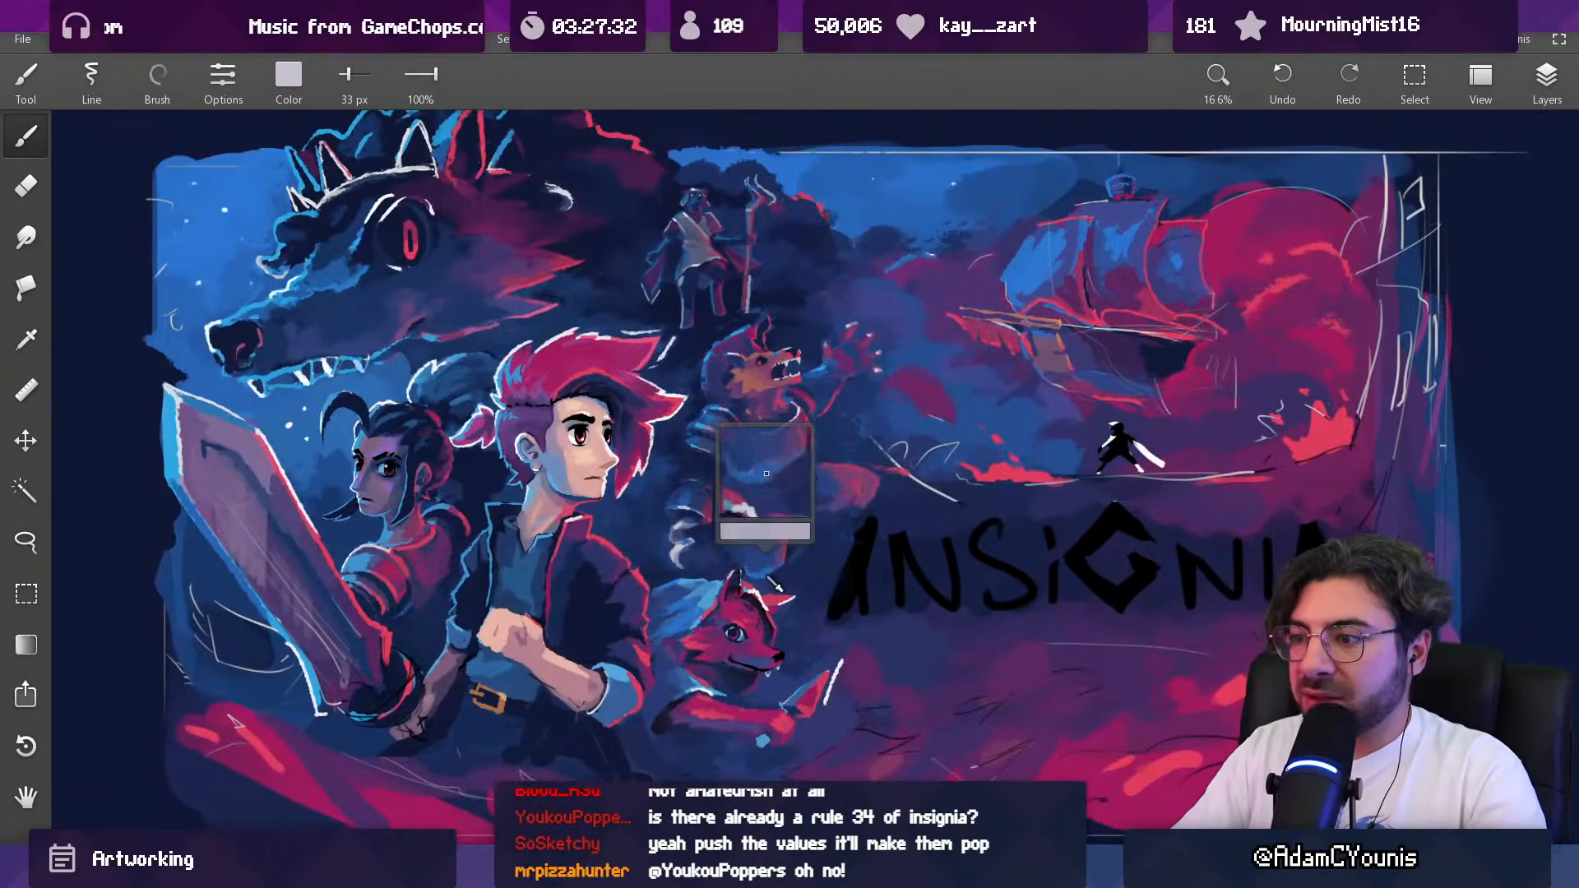
drag(743, 541, 750, 541)
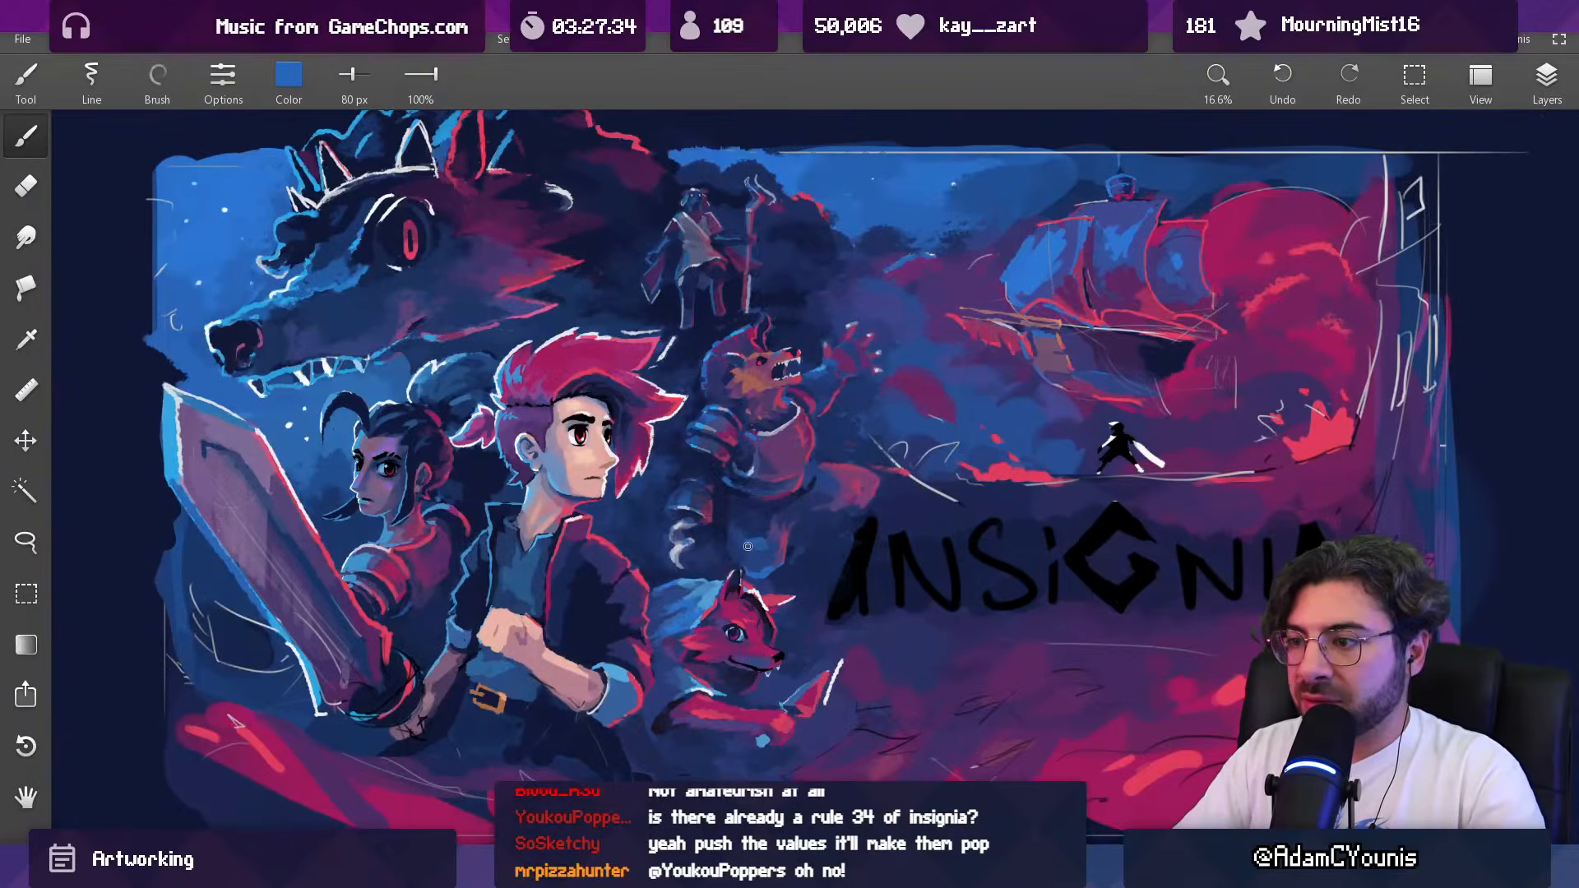
alt+click(770, 544)
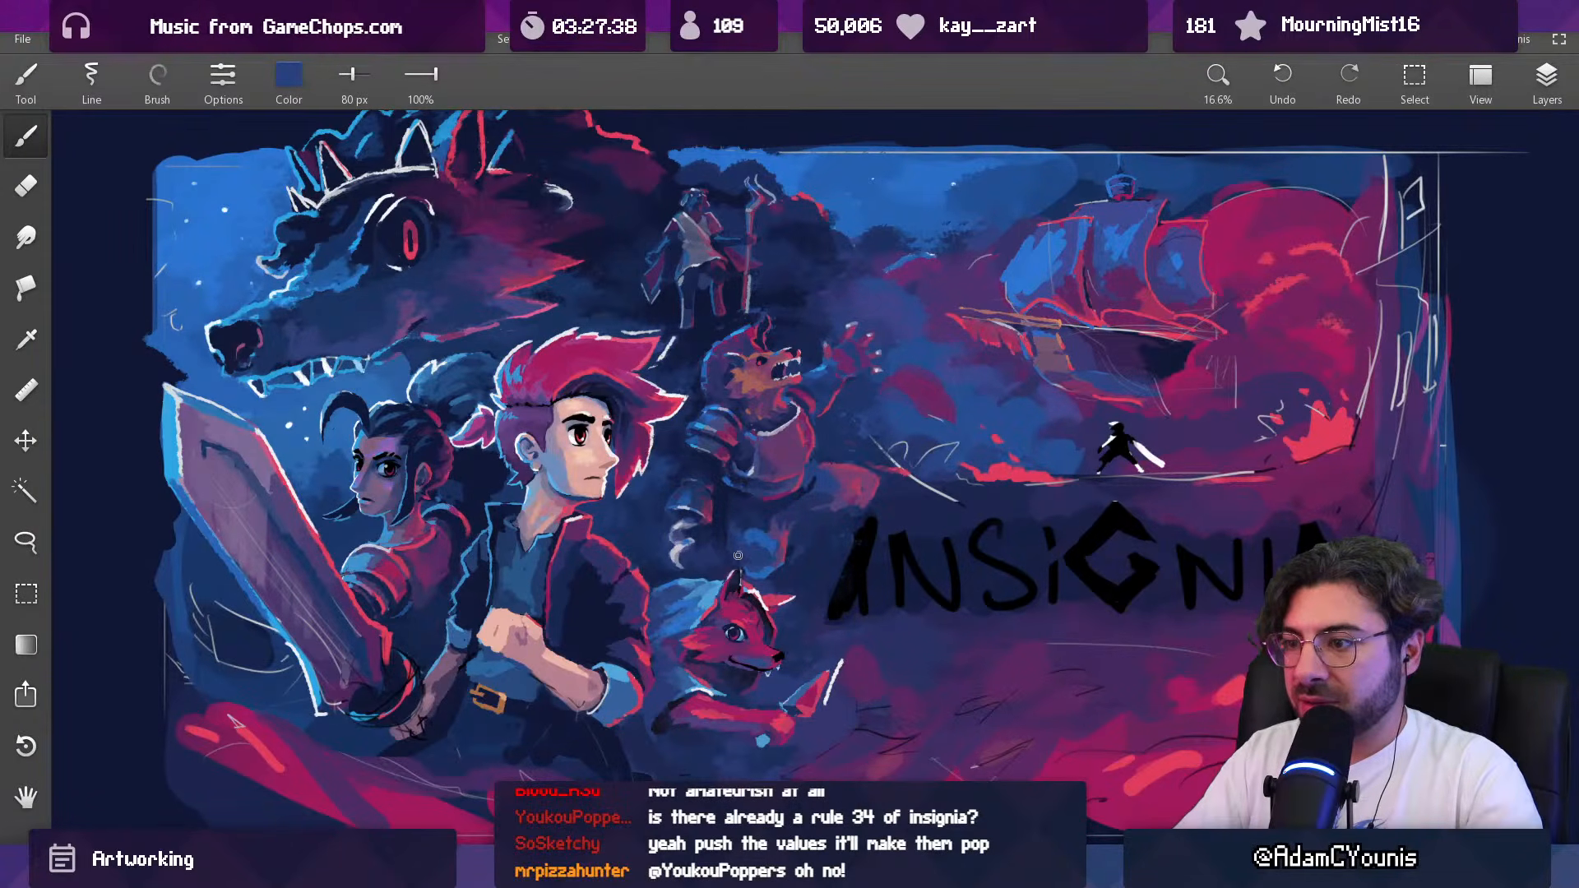
scroll(820, 495, down, 4)
scroll(820, 520, up, 5)
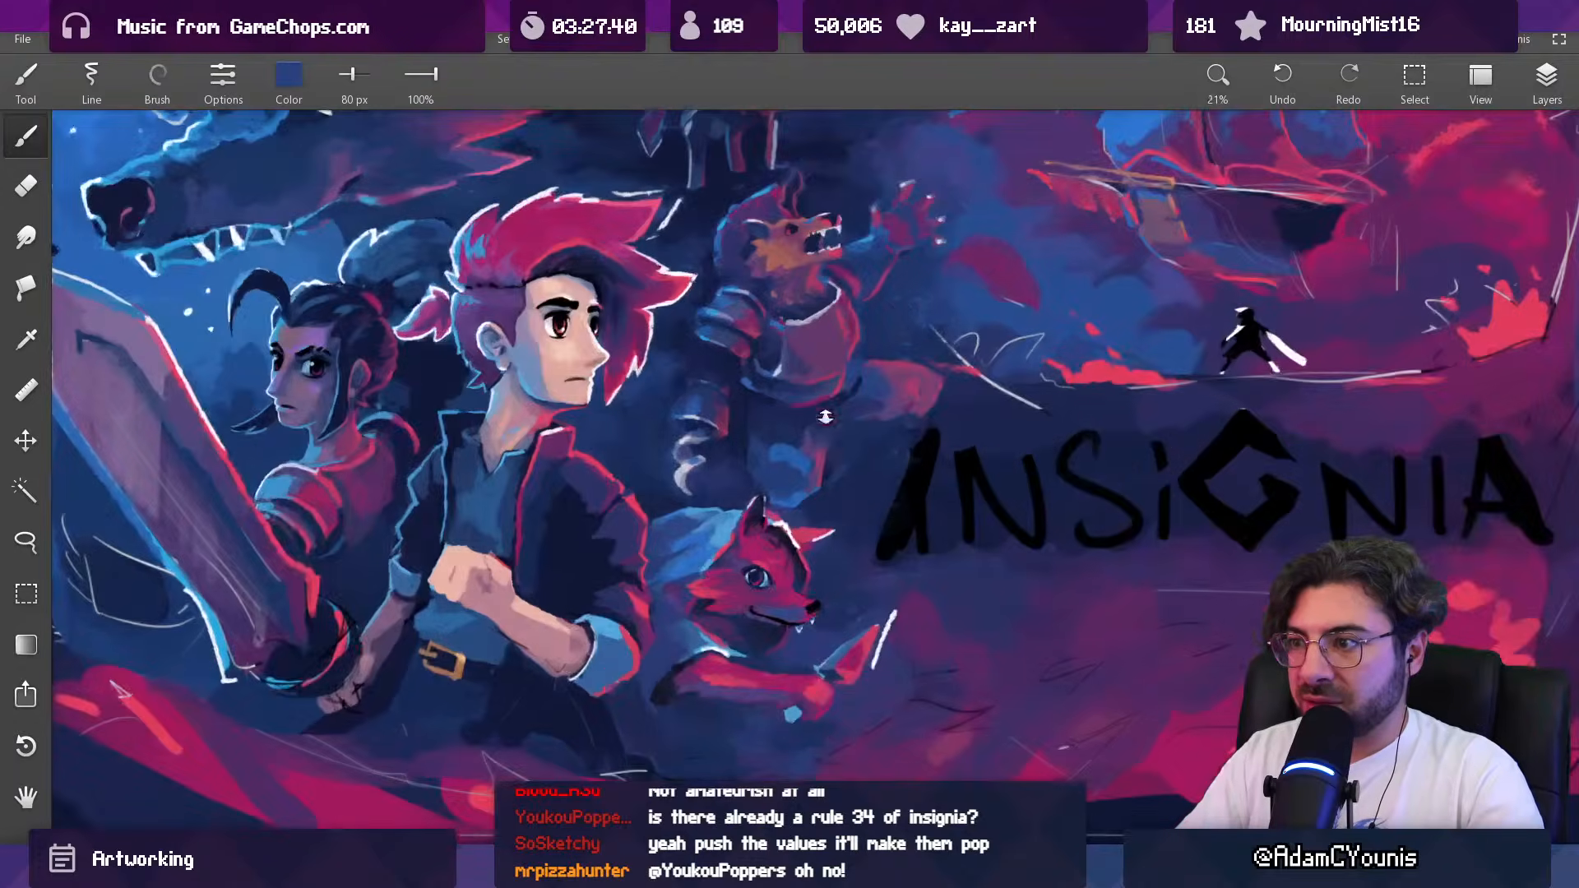
scroll(814, 399, down, 4)
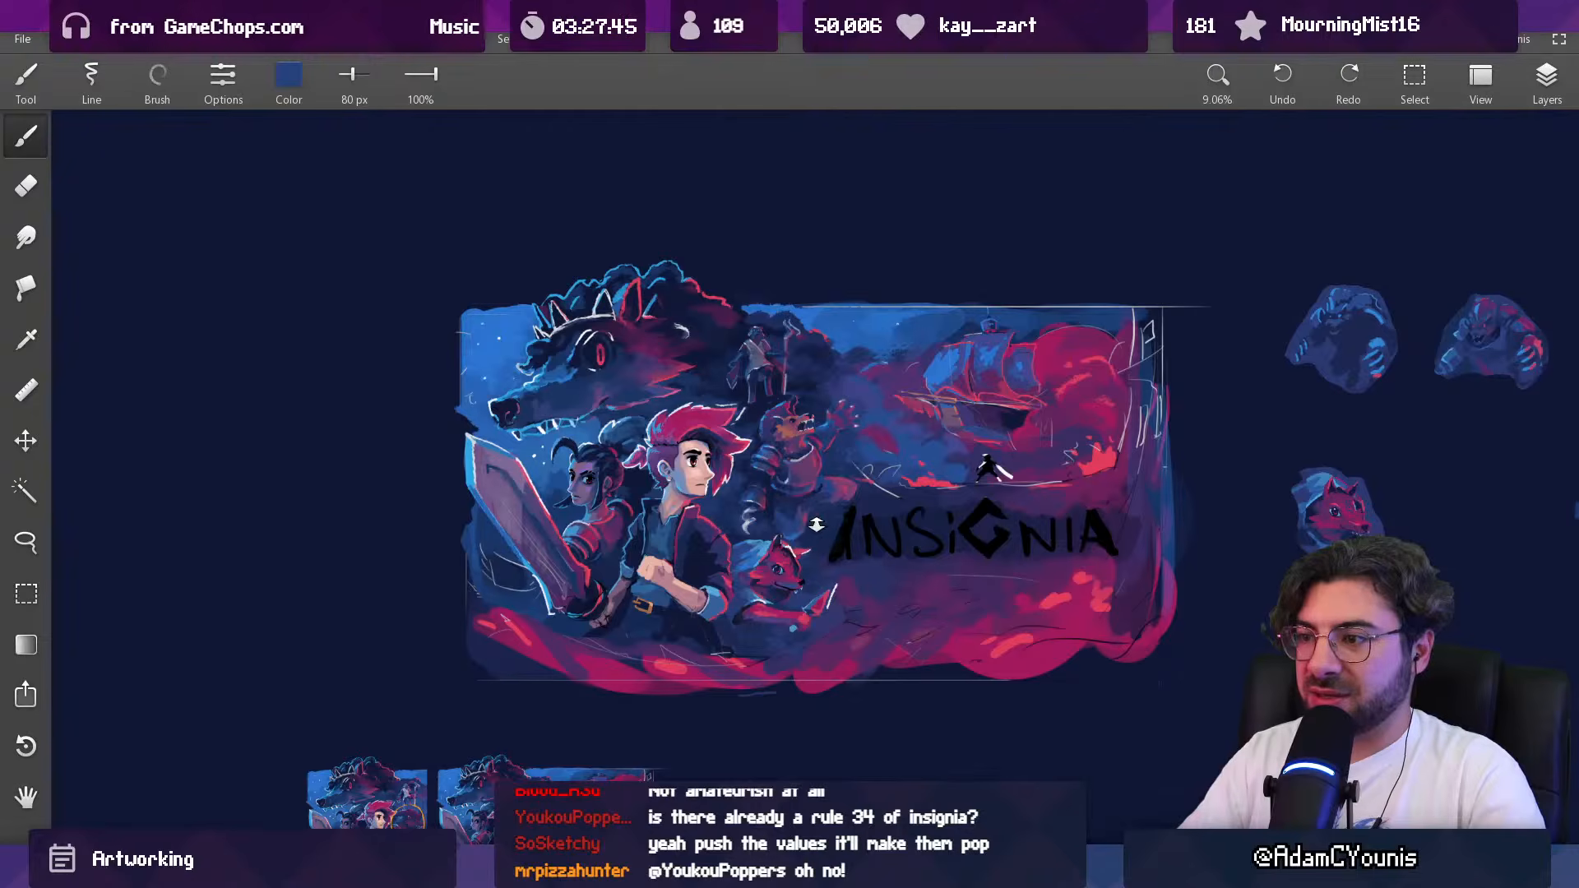
Step: Paint a red patch between the beast's leg and the first letter of the logo with a 127 px brush
scroll(824, 519, up, 4)
alt+click(834, 452)
key(])
key(])
alt+click(823, 446)
drag(847, 513, 854, 539)
scroll(849, 543, down, 5)
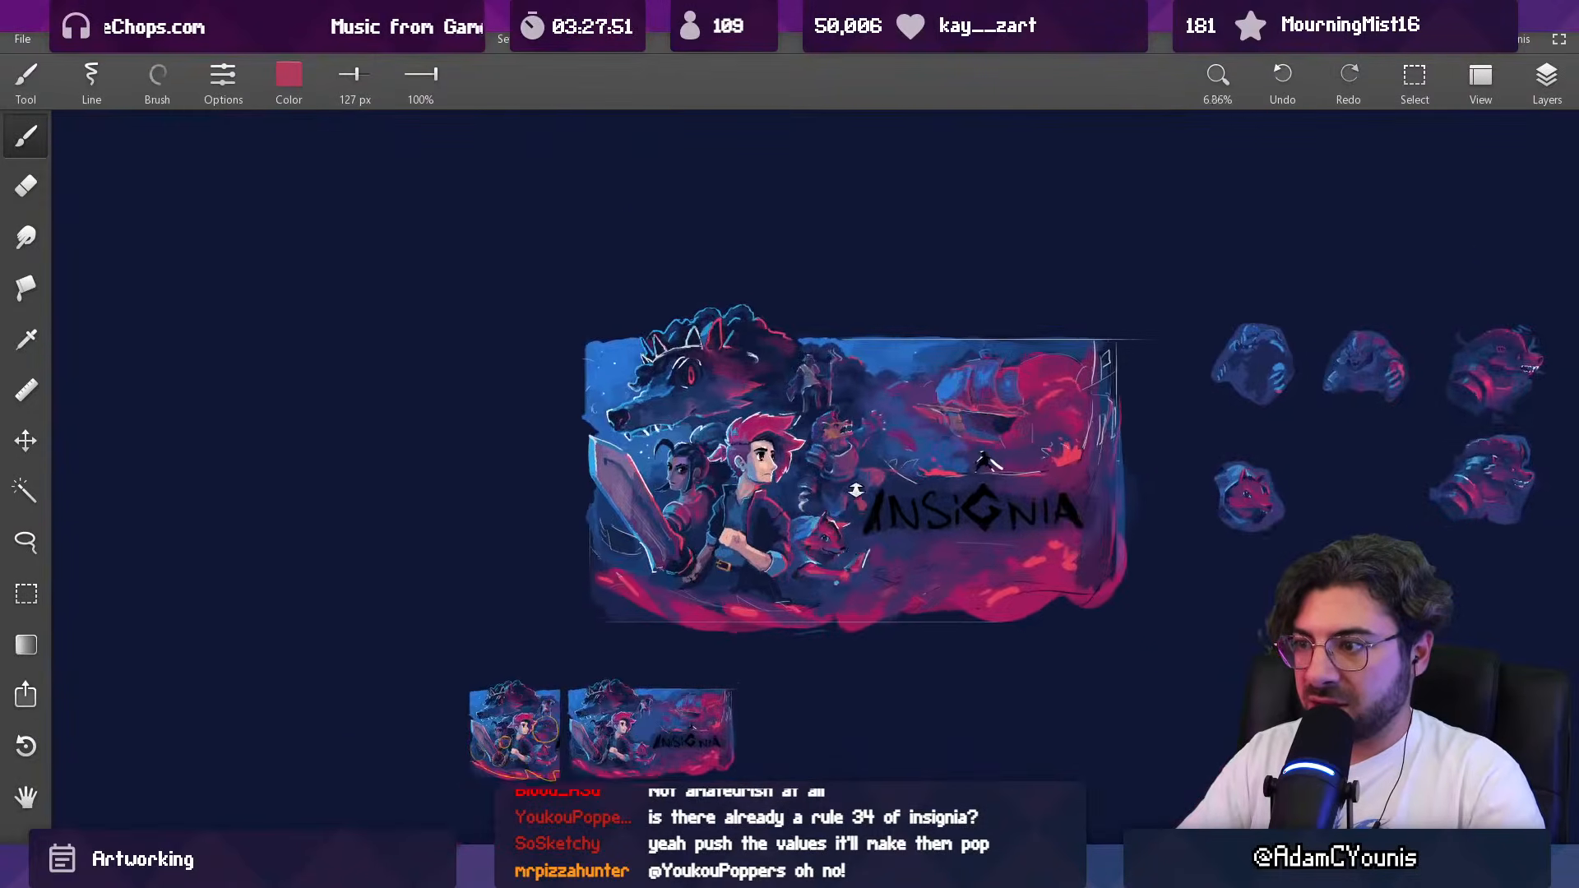
scroll(810, 493, up, 6)
Step: Rework the beast's lower leg above the fox with sampled blue and the 127 px brush, undoing the first stroke
alt+click(810, 493)
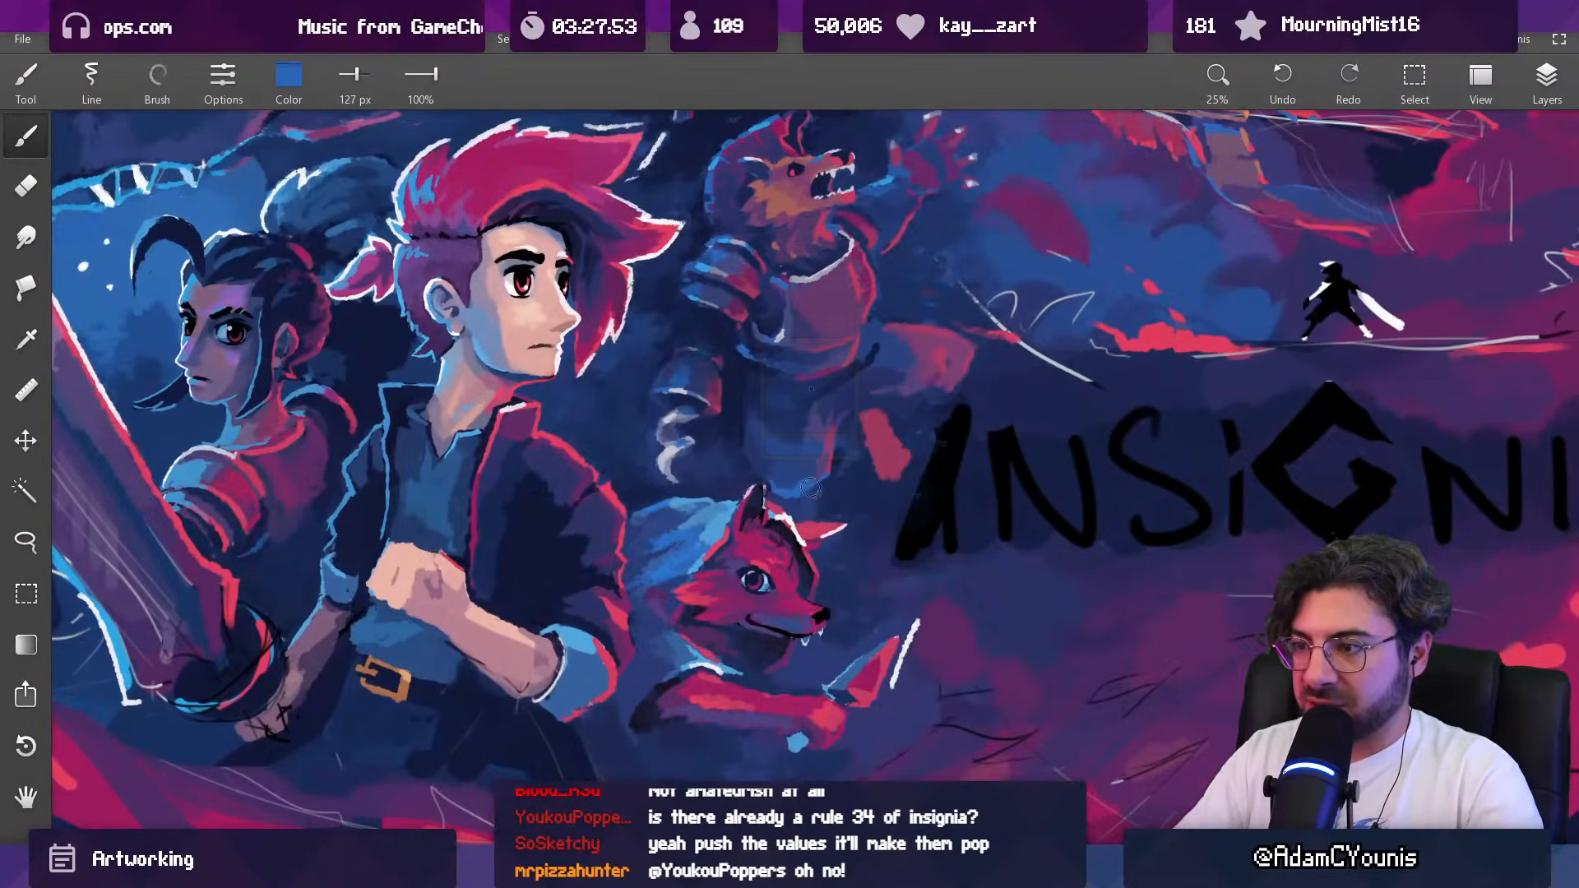
key(ctrl+z)
alt+click(817, 492)
alt+click(809, 493)
alt+click(761, 466)
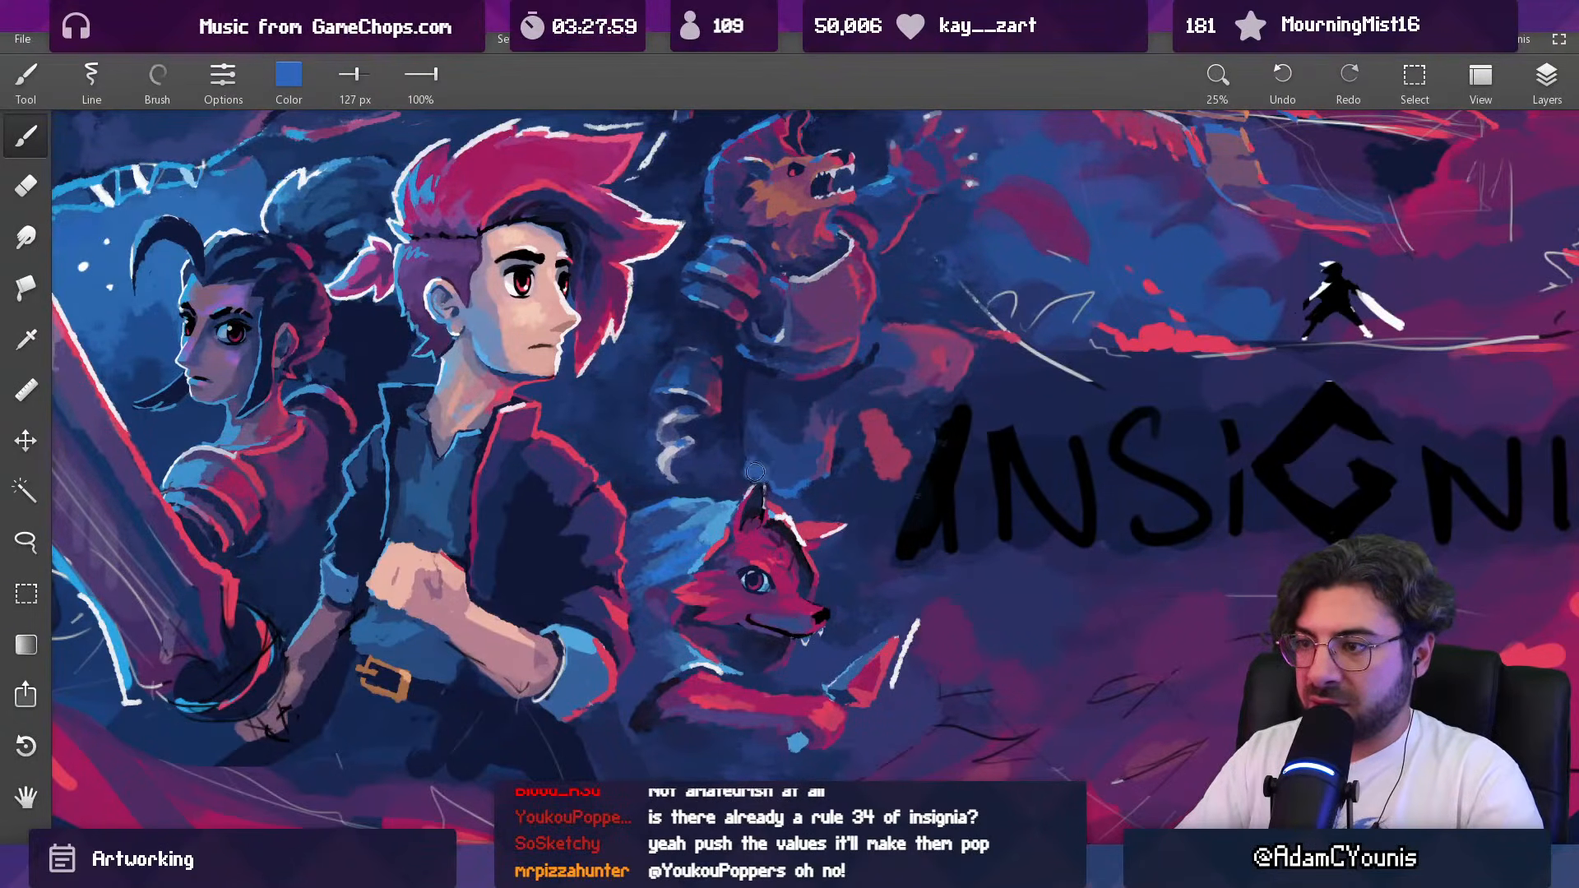
Step: Erase the blue paint overlapping the tip of the fox's ear with a 33 px eraser
key(e)
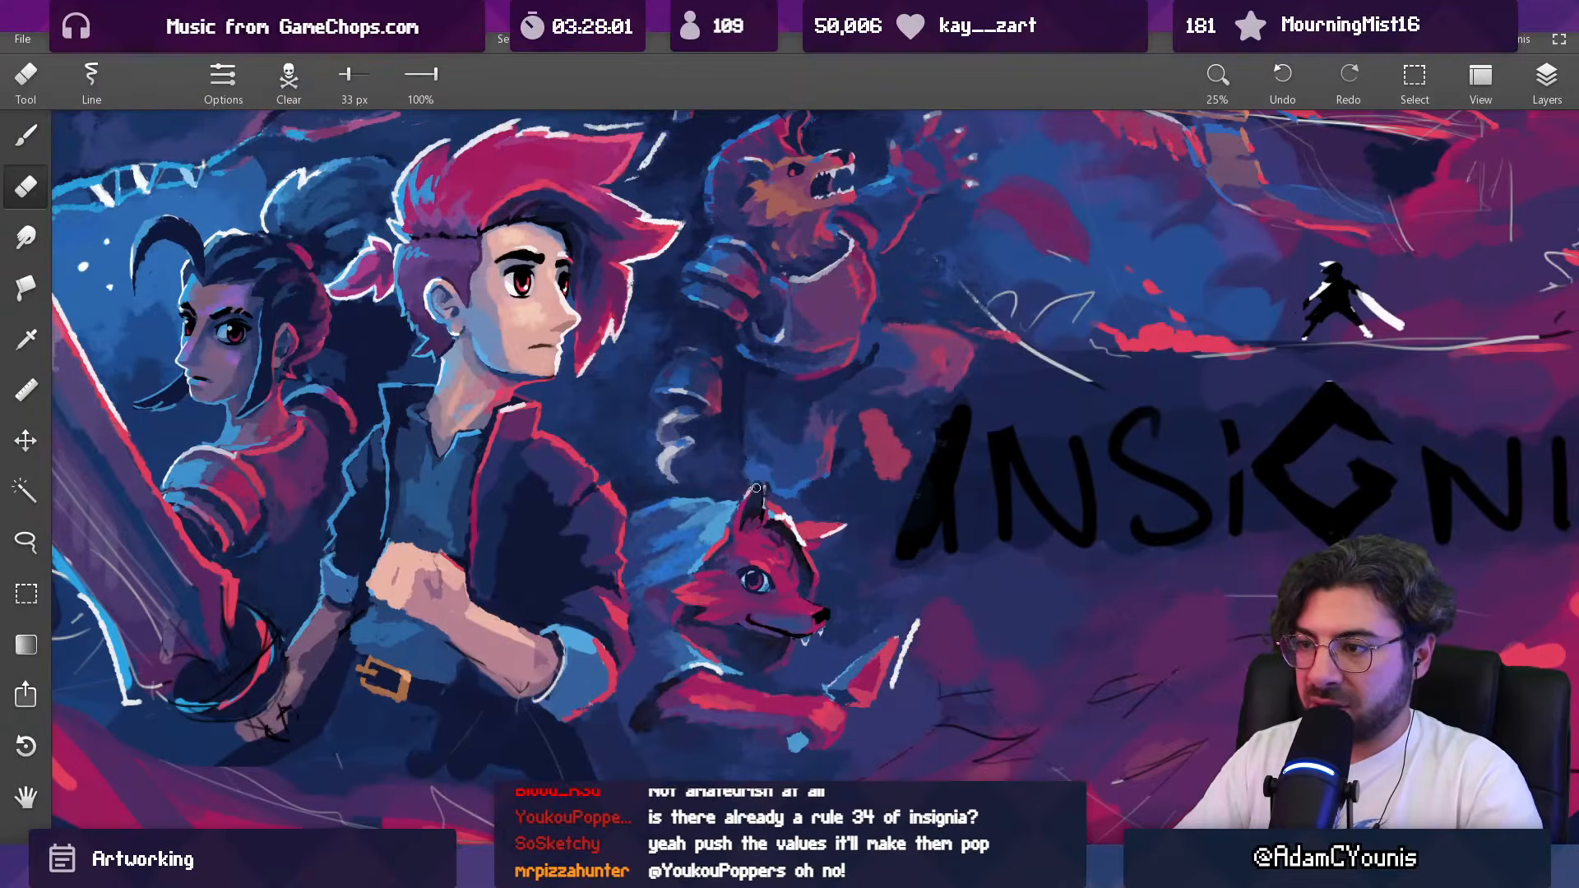
drag(755, 488, 759, 480)
alt+click(749, 483)
alt+click(738, 495)
Step: Darken the area around the beast's lower leg with sampled dark blue, enlarging the brush to 338 px
alt+click(736, 343)
drag(789, 393, 775, 550)
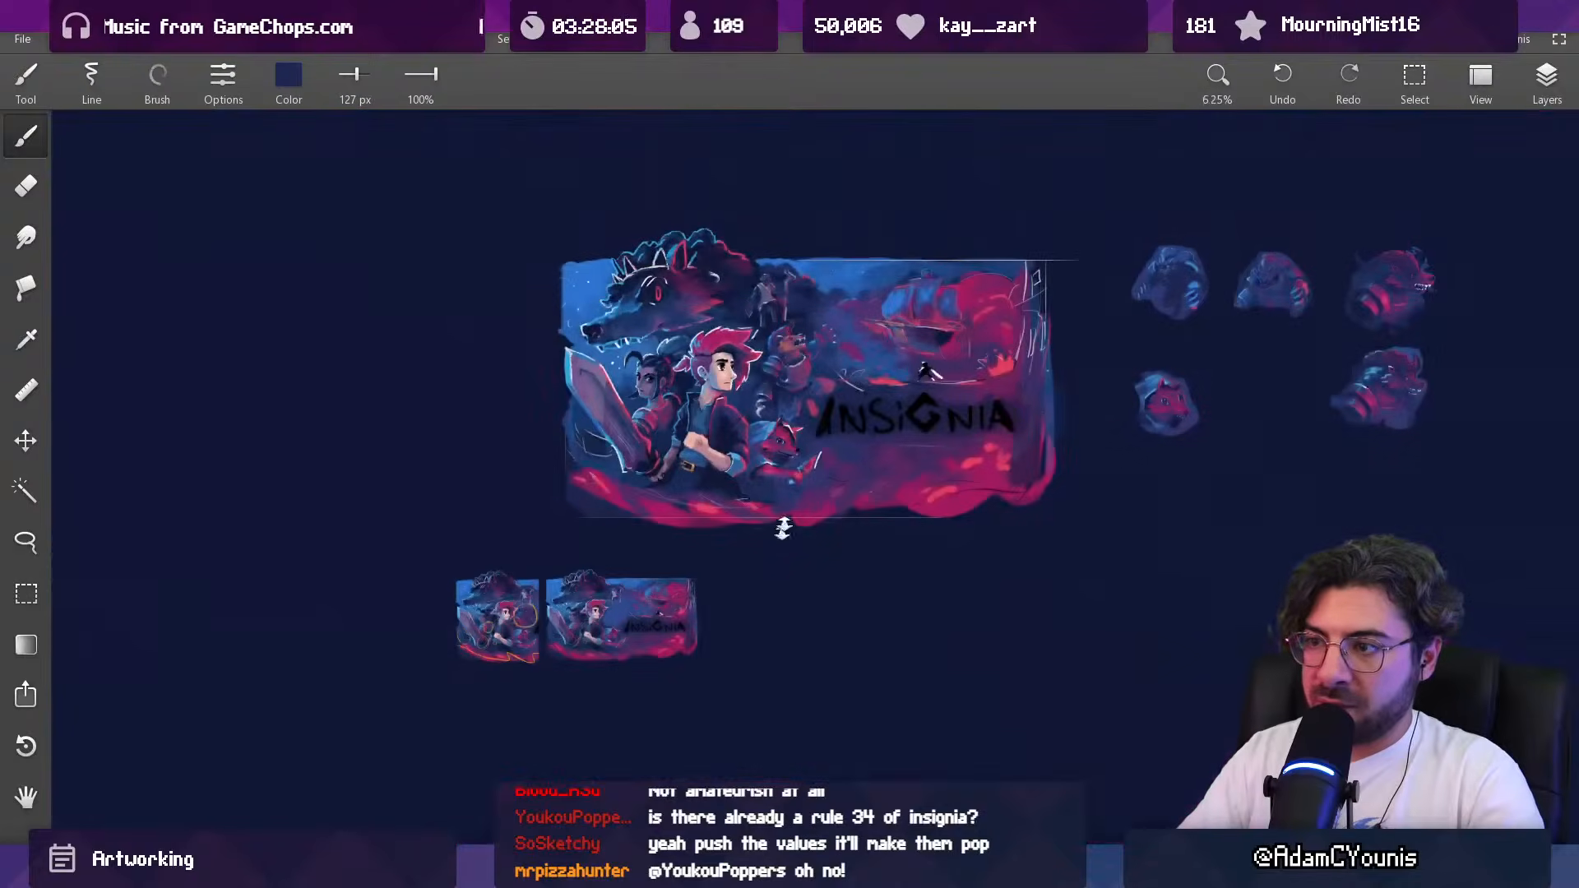
drag(802, 402, 794, 309)
drag(740, 456, 796, 446)
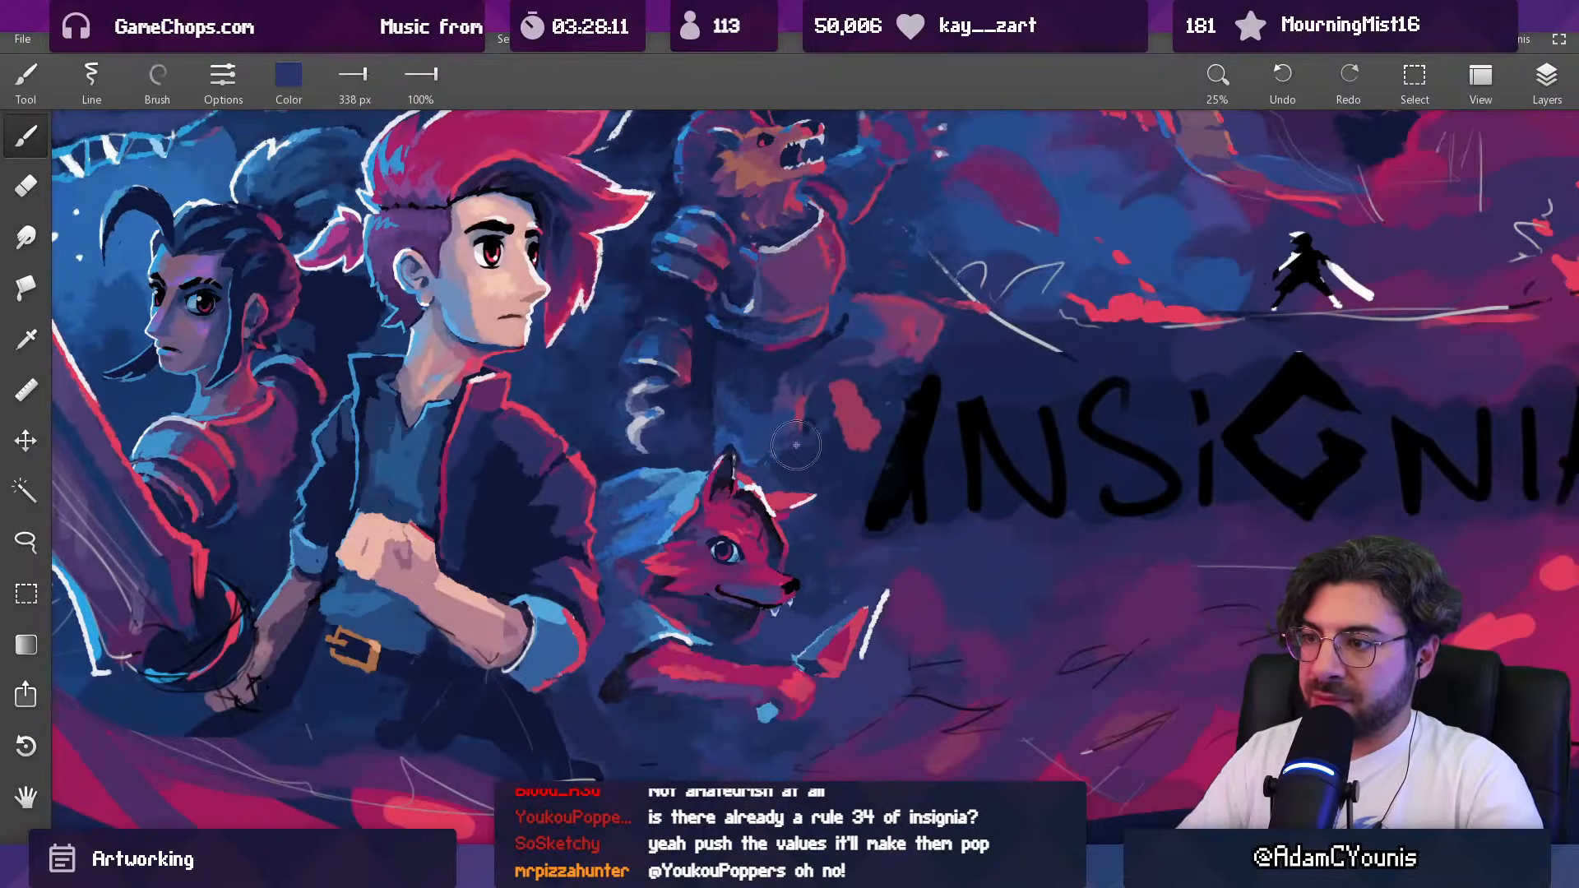
Step: Try to erase the dark paint around the fox's ear tip with a 47 px eraser
key(e)
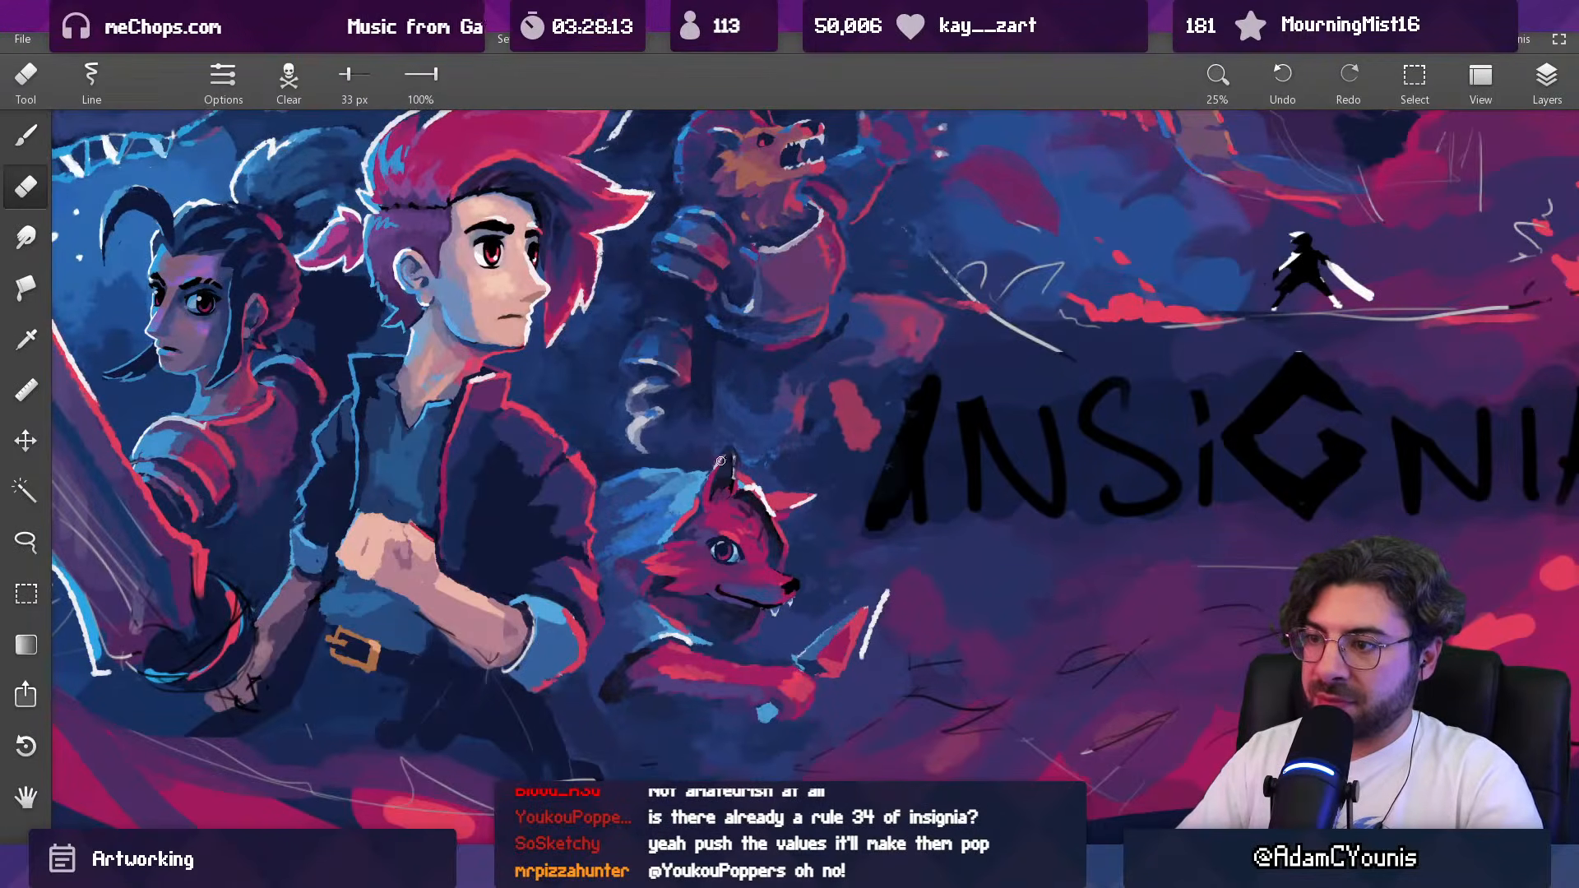
drag(733, 451, 744, 359)
drag(736, 455, 733, 509)
key(ctrl+z)
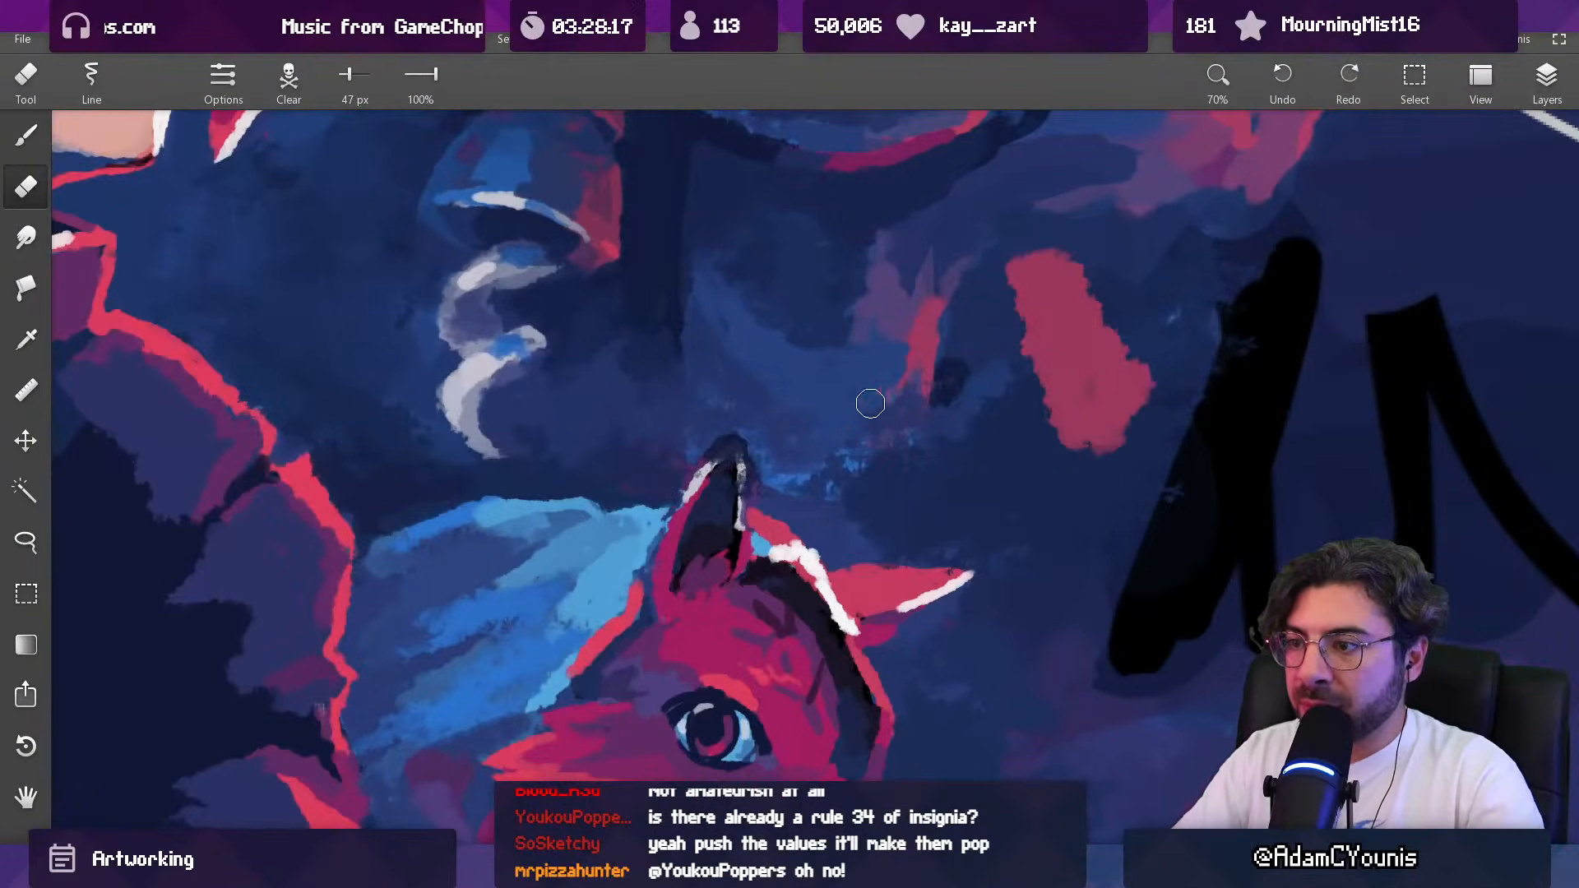
Step: Toggle the visibility of the upper Copy and Clipboard 1 layers to locate the ear paint, and make Clipboard 1 active
click(1546, 83)
click(1359, 268)
click(1359, 268)
click(1360, 266)
click(1360, 266)
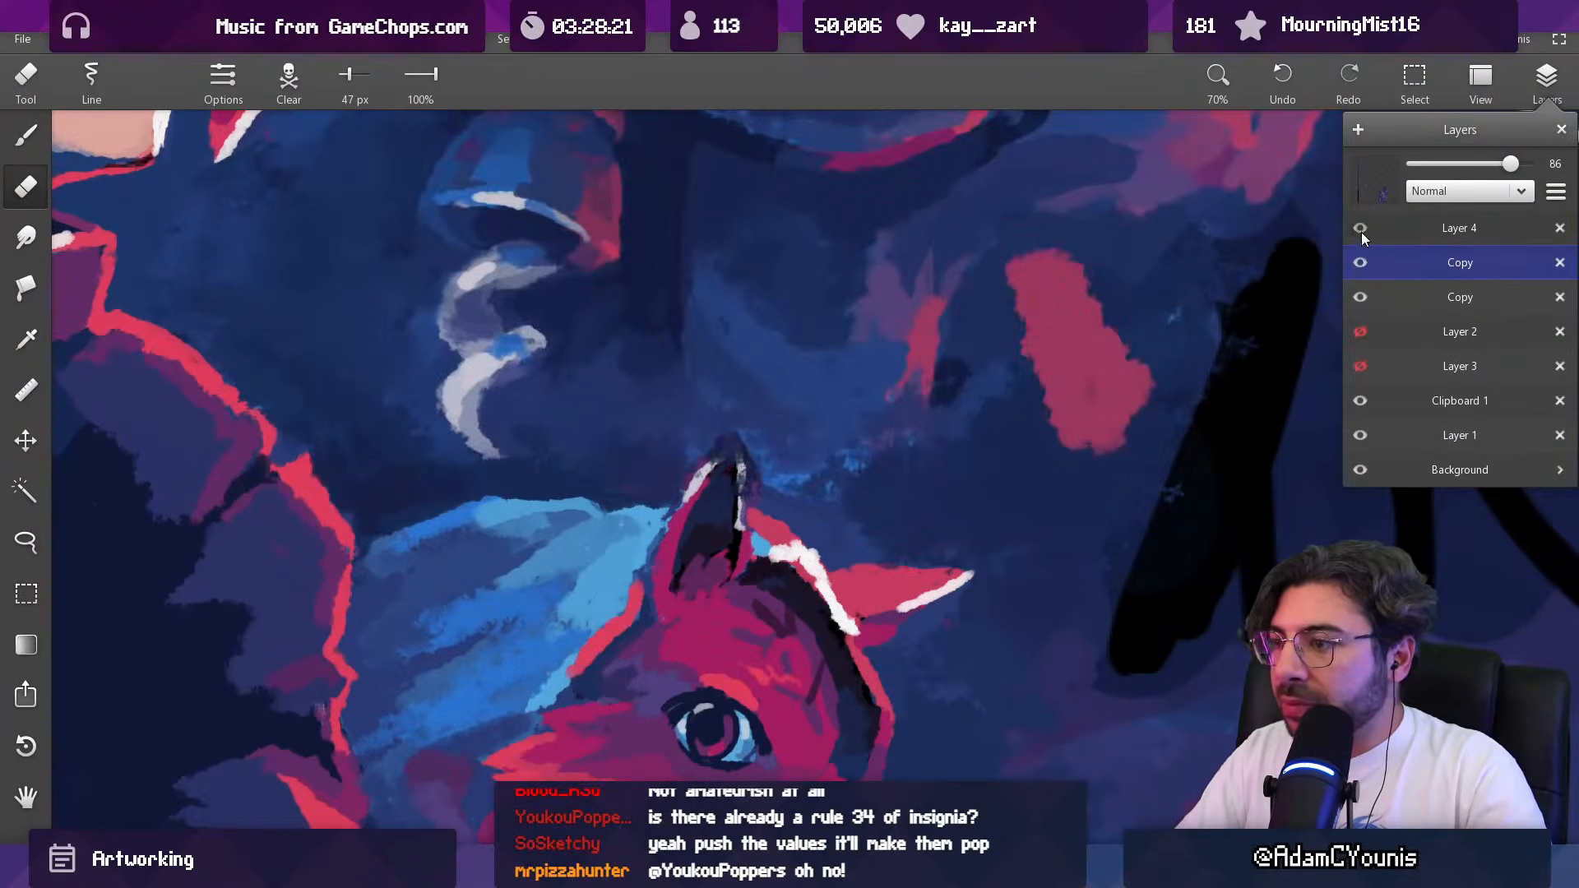
click(1360, 400)
click(1361, 399)
click(1378, 394)
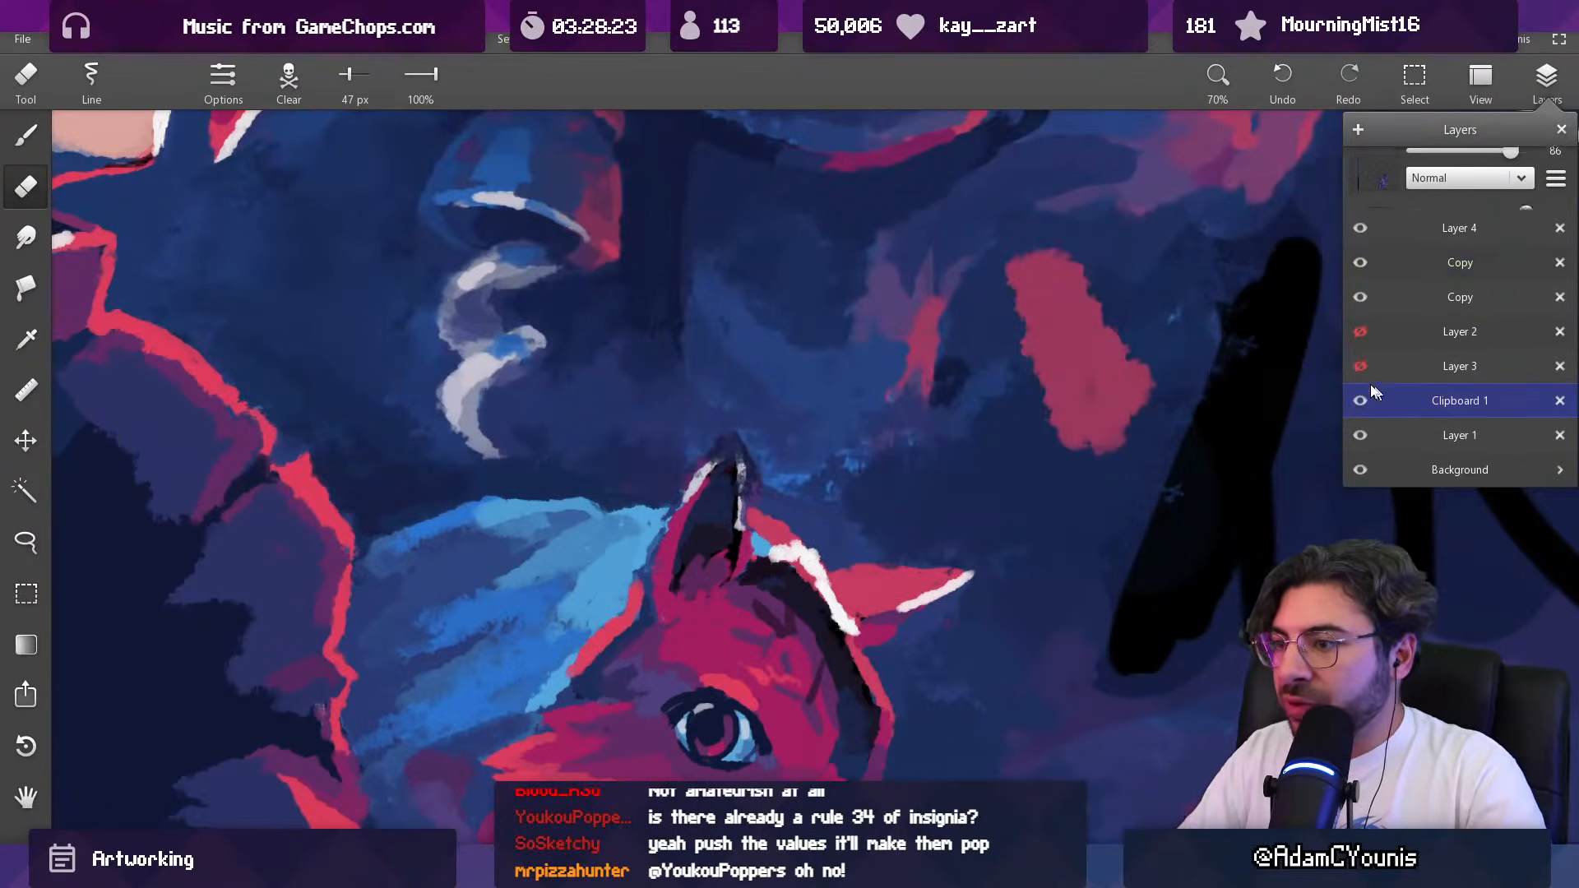
Step: Clean up the edge of the fox's ear with sampled dark blue and a 28 px brush
click(740, 503)
scroll(719, 487, up, 1)
key(alt)
alt+click(679, 491)
mouse_move(714, 498)
mouse_down()
mouse_move(758, 451)
mouse_move(635, 515)
mouse_move(754, 419)
mouse_move(733, 618)
mouse_move(777, 540)
mouse_move(781, 386)
mouse_move(762, 497)
mouse_move(768, 428)
mouse_up()
alt+click(727, 494)
scroll(747, 474, down, 8)
scroll(777, 540, up, 3)
mouse_move(786, 341)
mouse_down()
mouse_move(796, 410)
mouse_move(745, 554)
mouse_up()
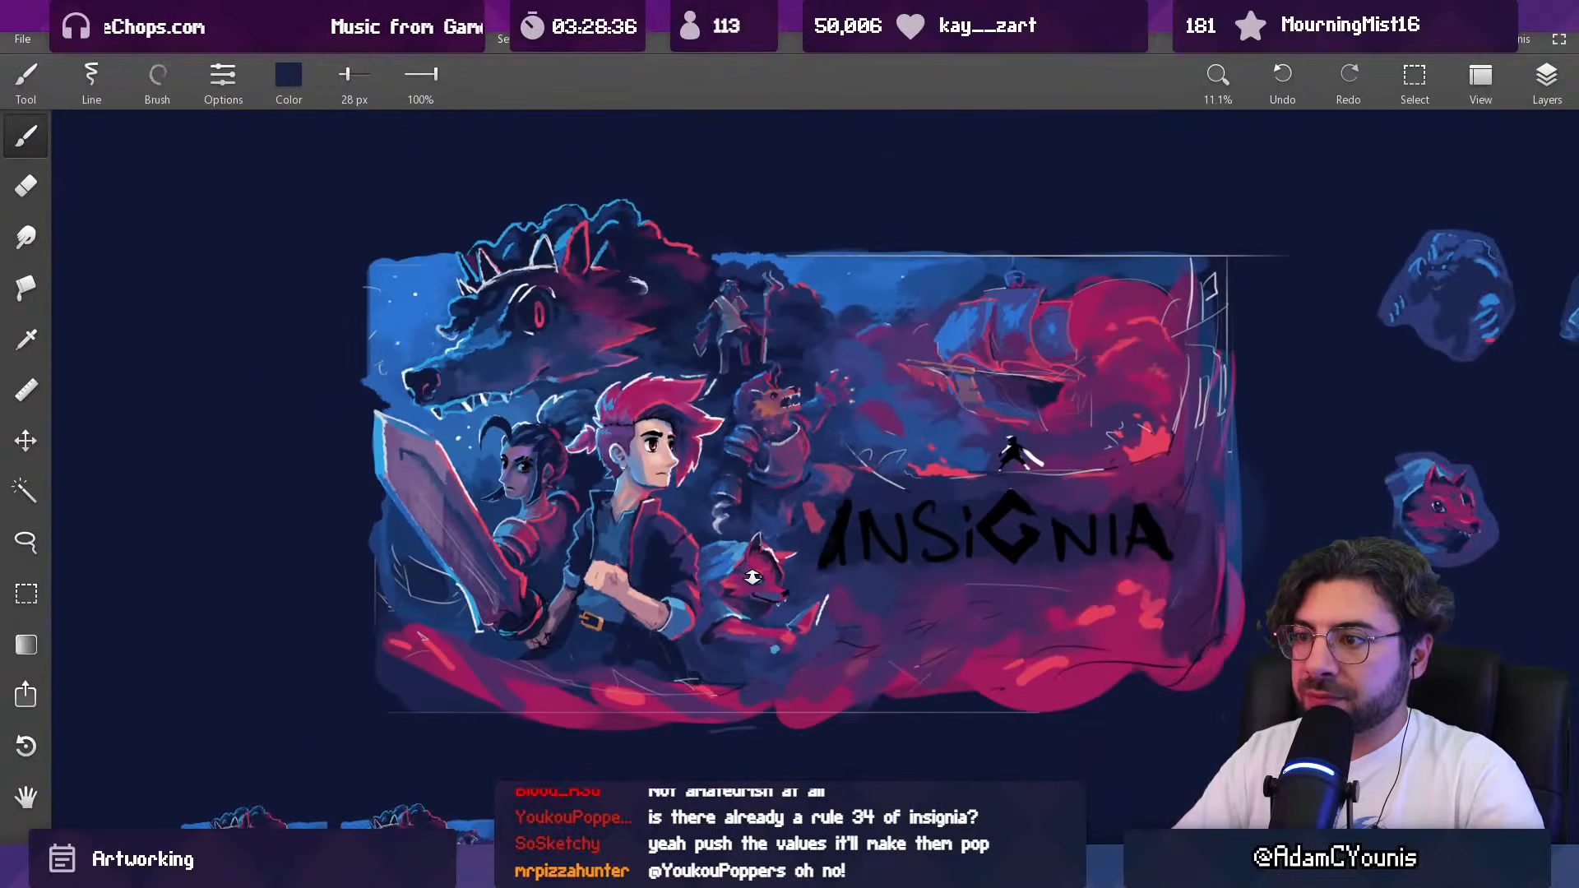
Step: Lasso the armored beast on the upper Copy layer, nudge it slightly downward behind the fox, and clear the selection
drag(804, 485, 818, 525)
key(v)
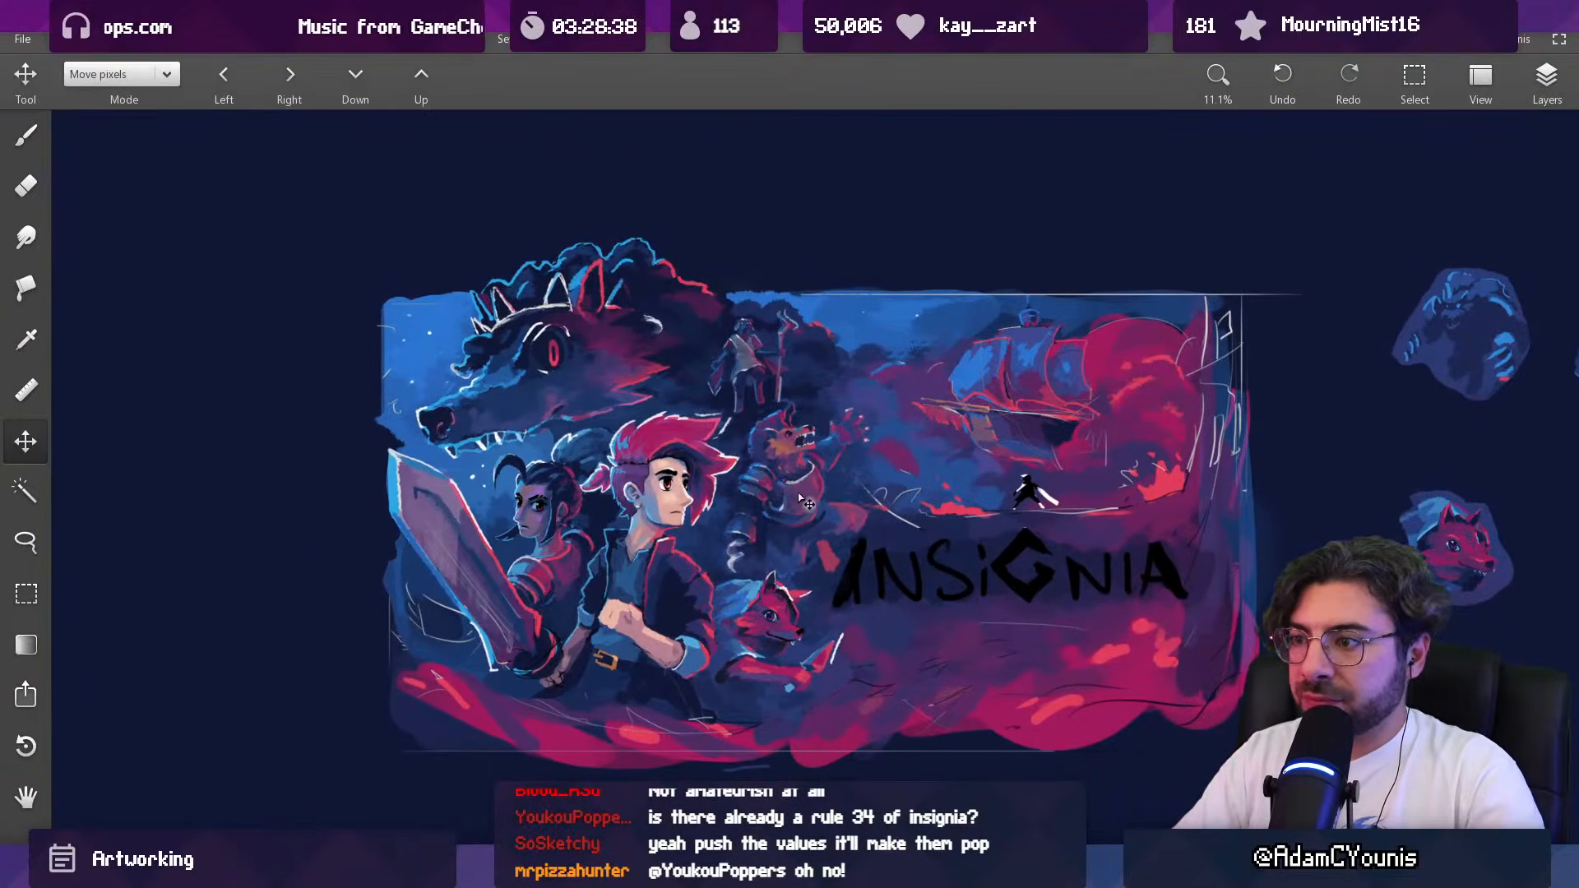
click(1546, 76)
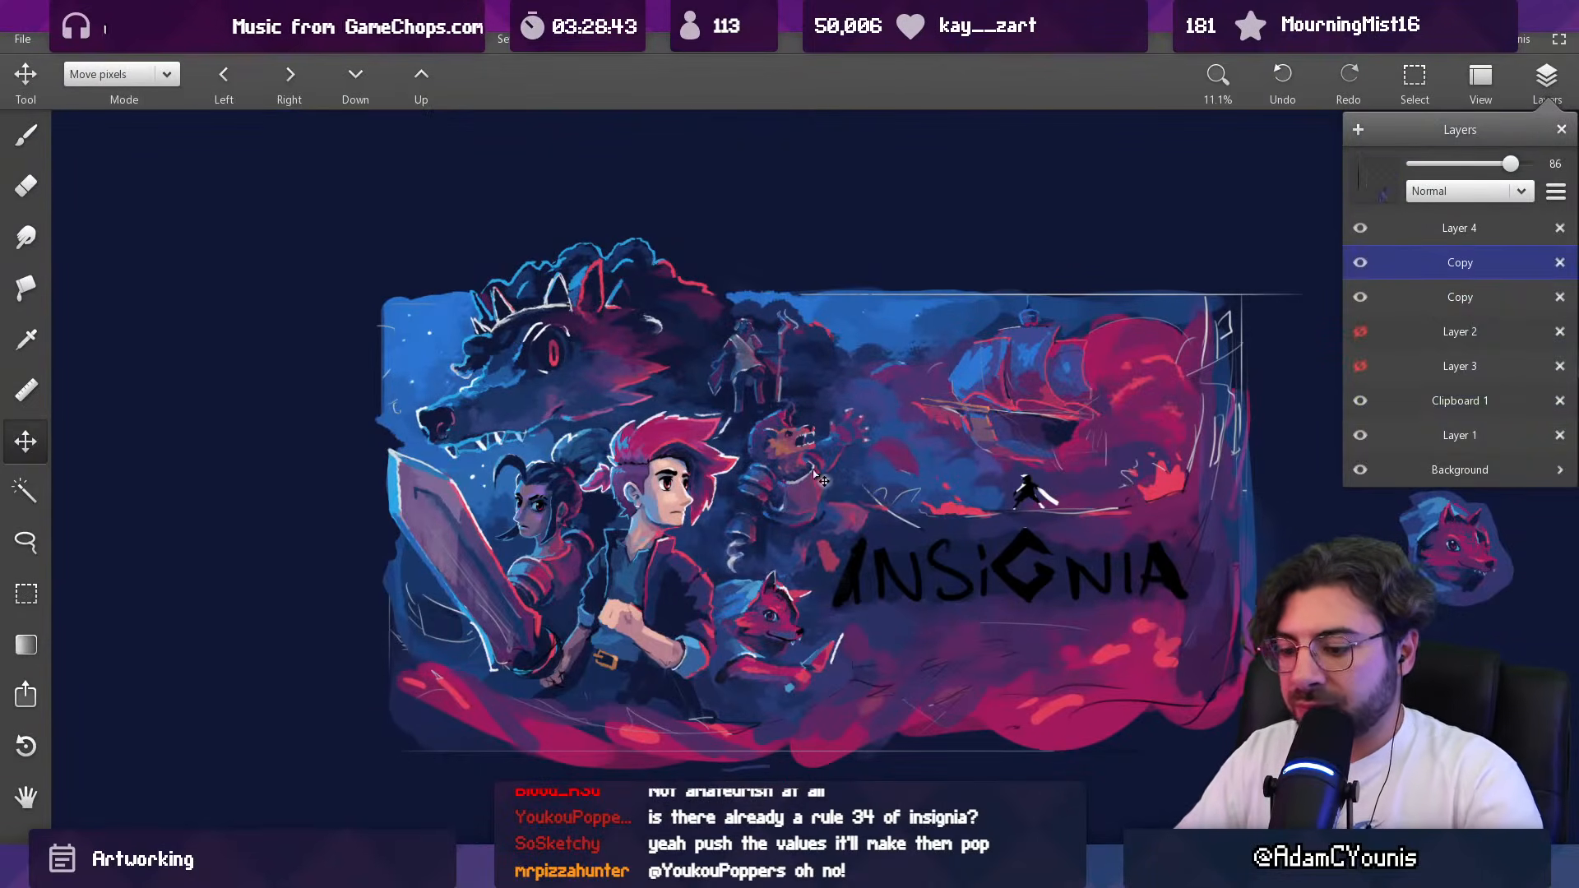
key(l)
drag(720, 485, 730, 442)
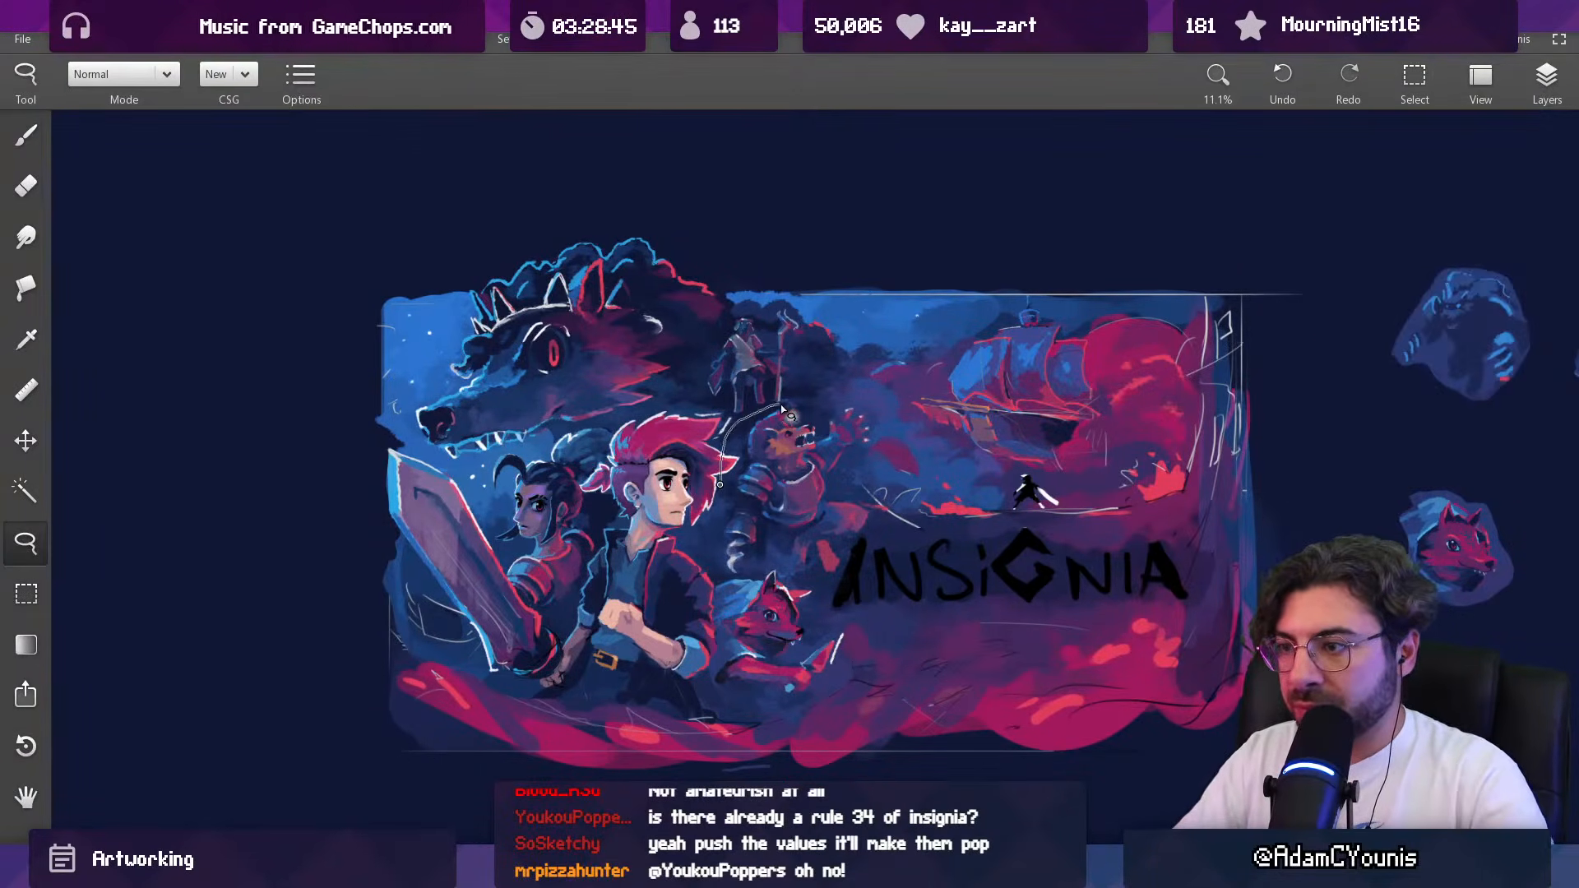
mouse_move(851, 400)
mouse_down()
mouse_move(885, 465)
mouse_move(888, 538)
mouse_move(828, 598)
mouse_move(761, 569)
mouse_move(709, 564)
mouse_up()
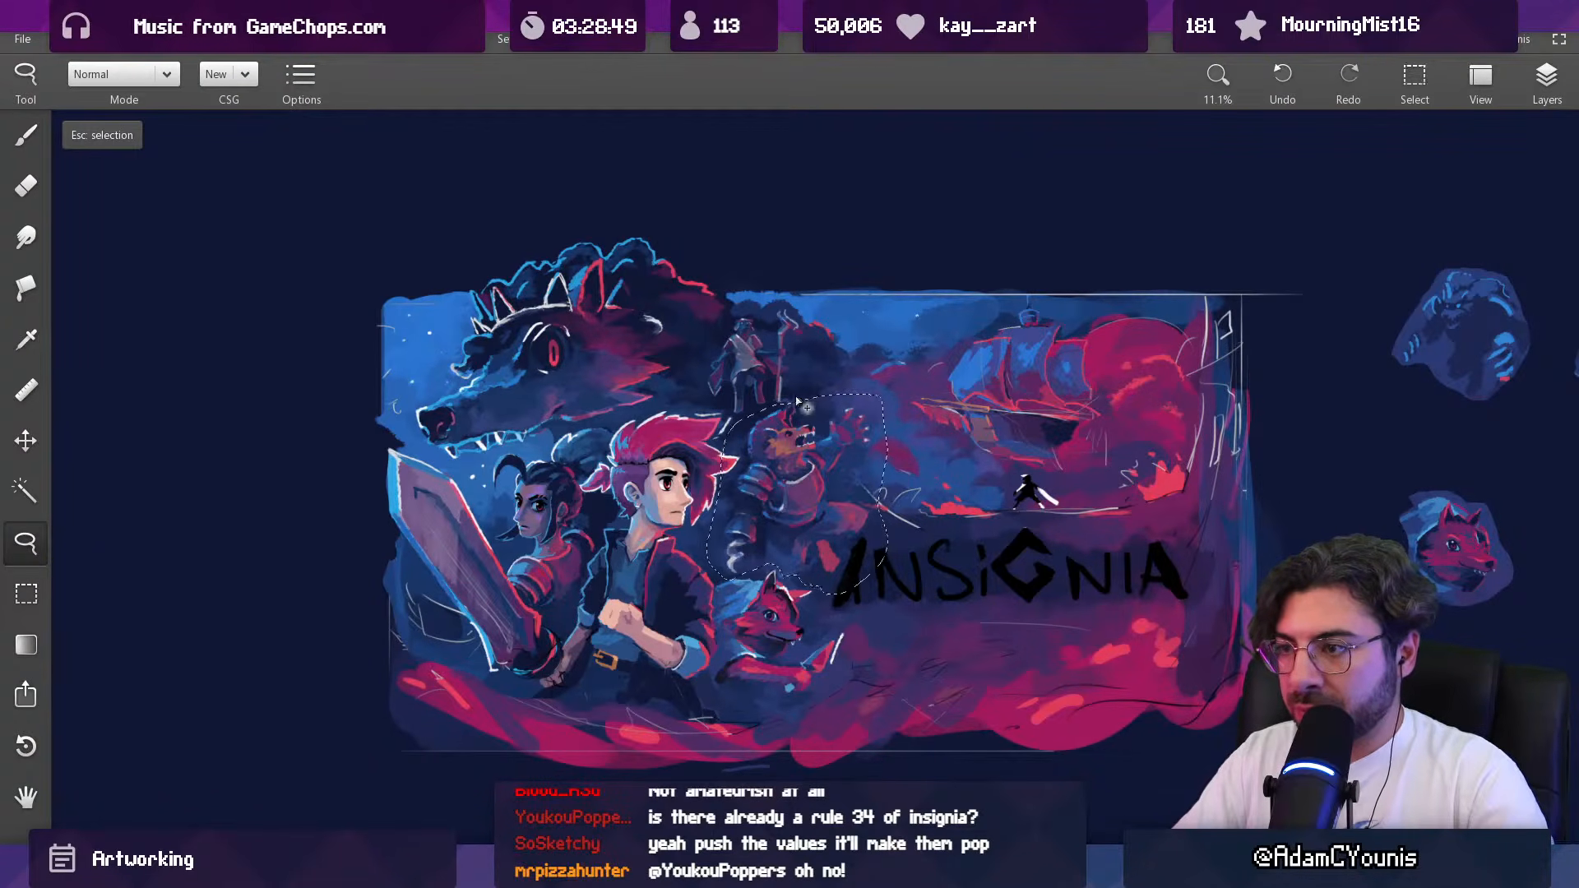
scroll(822, 426, up, 4)
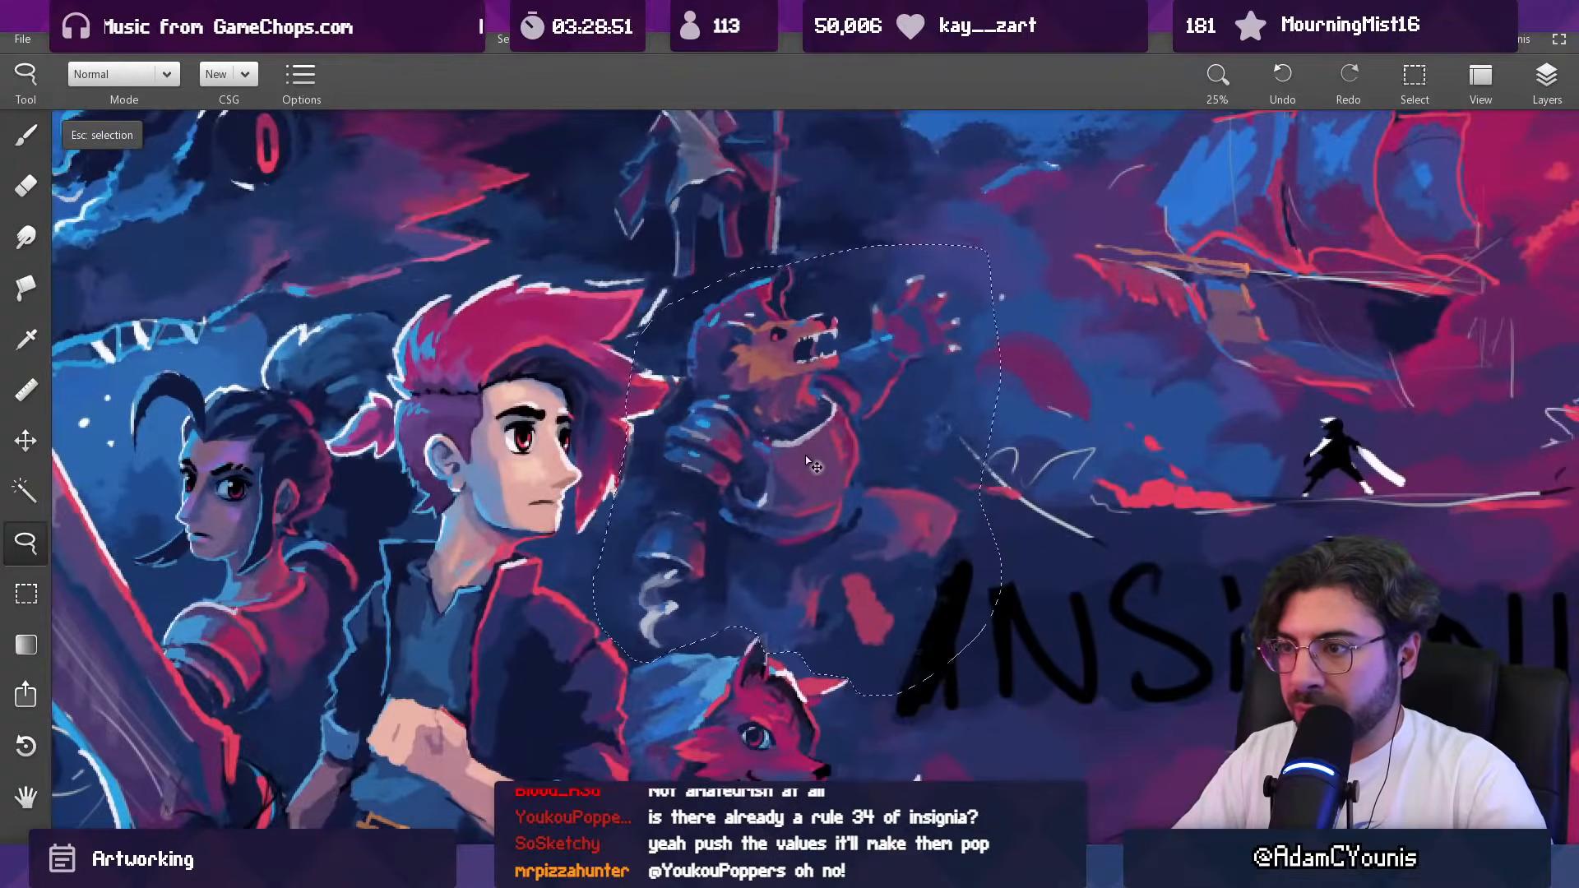
drag(801, 457, 817, 442)
scroll(817, 444, down, 5)
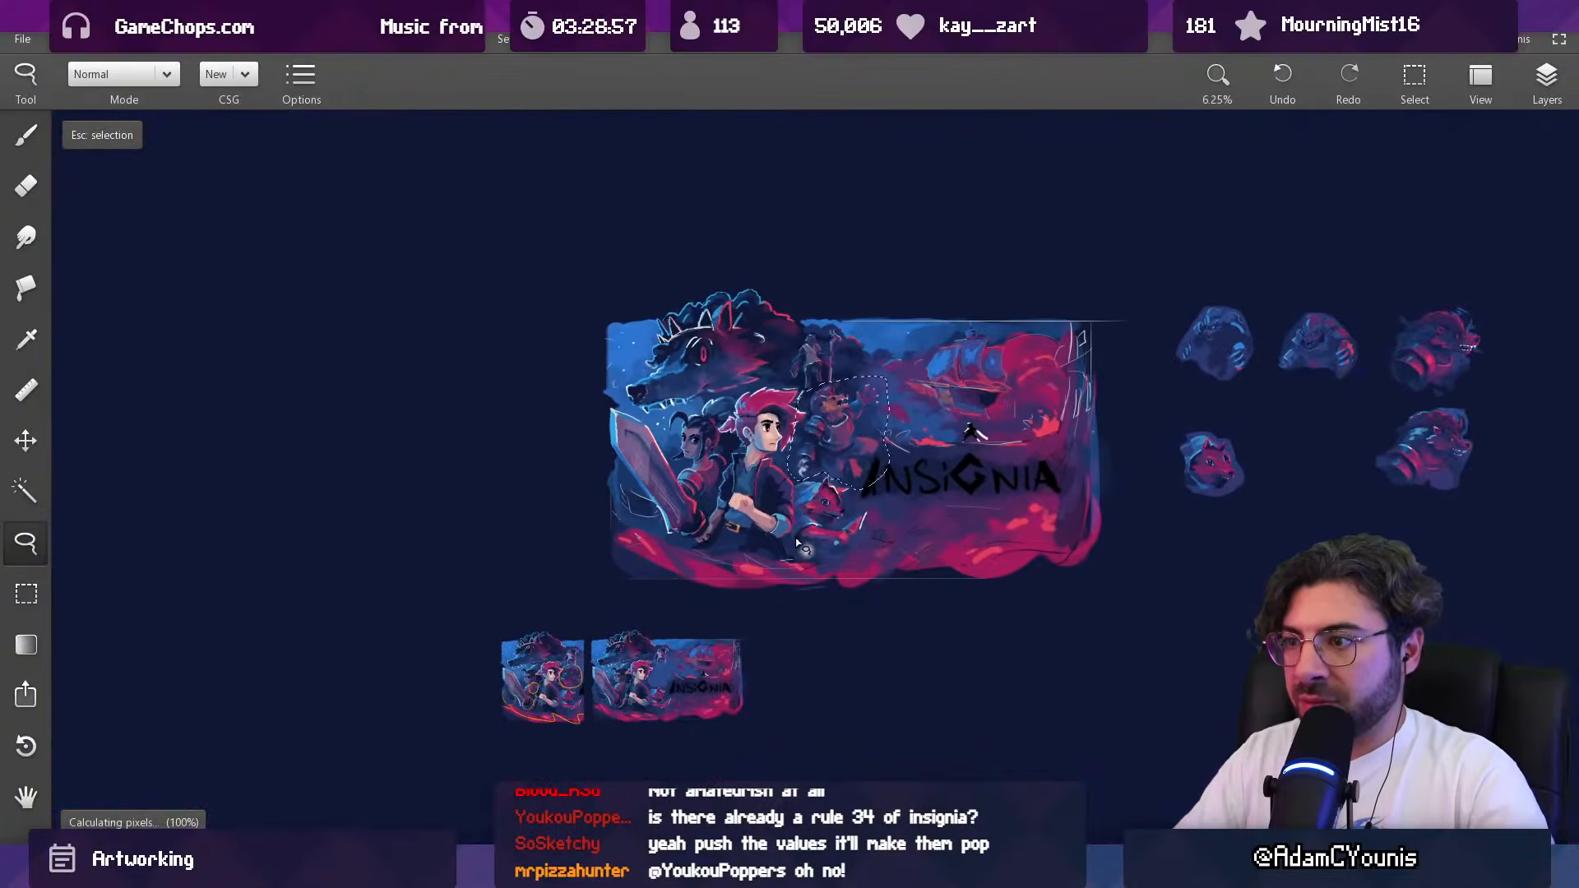
drag(861, 451, 855, 458)
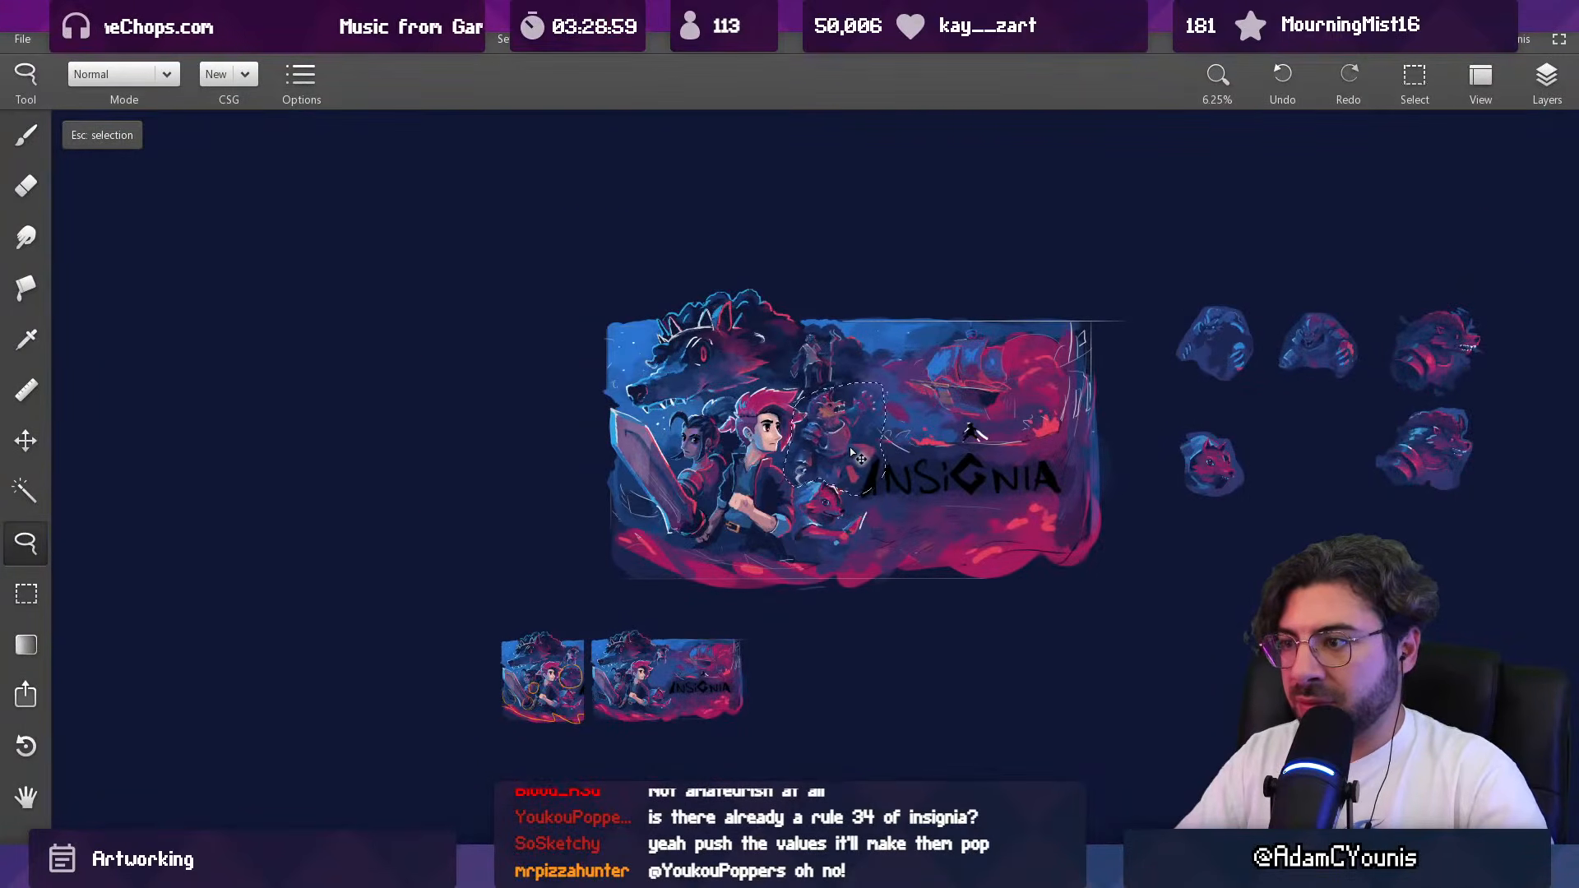
click(909, 585)
key(b)
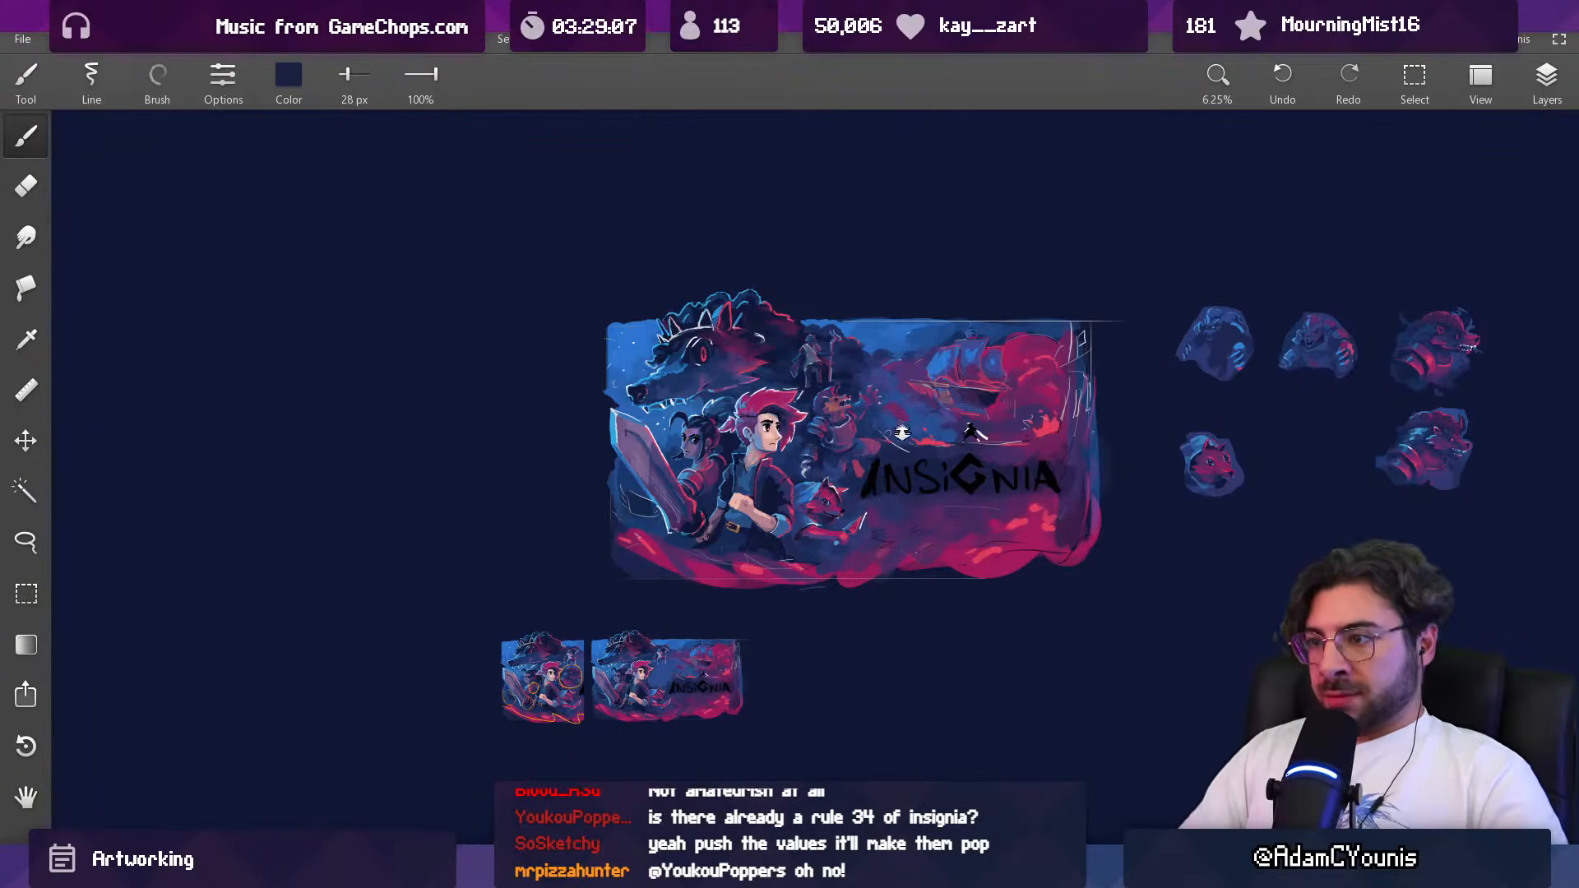
scroll(902, 429, up, 2)
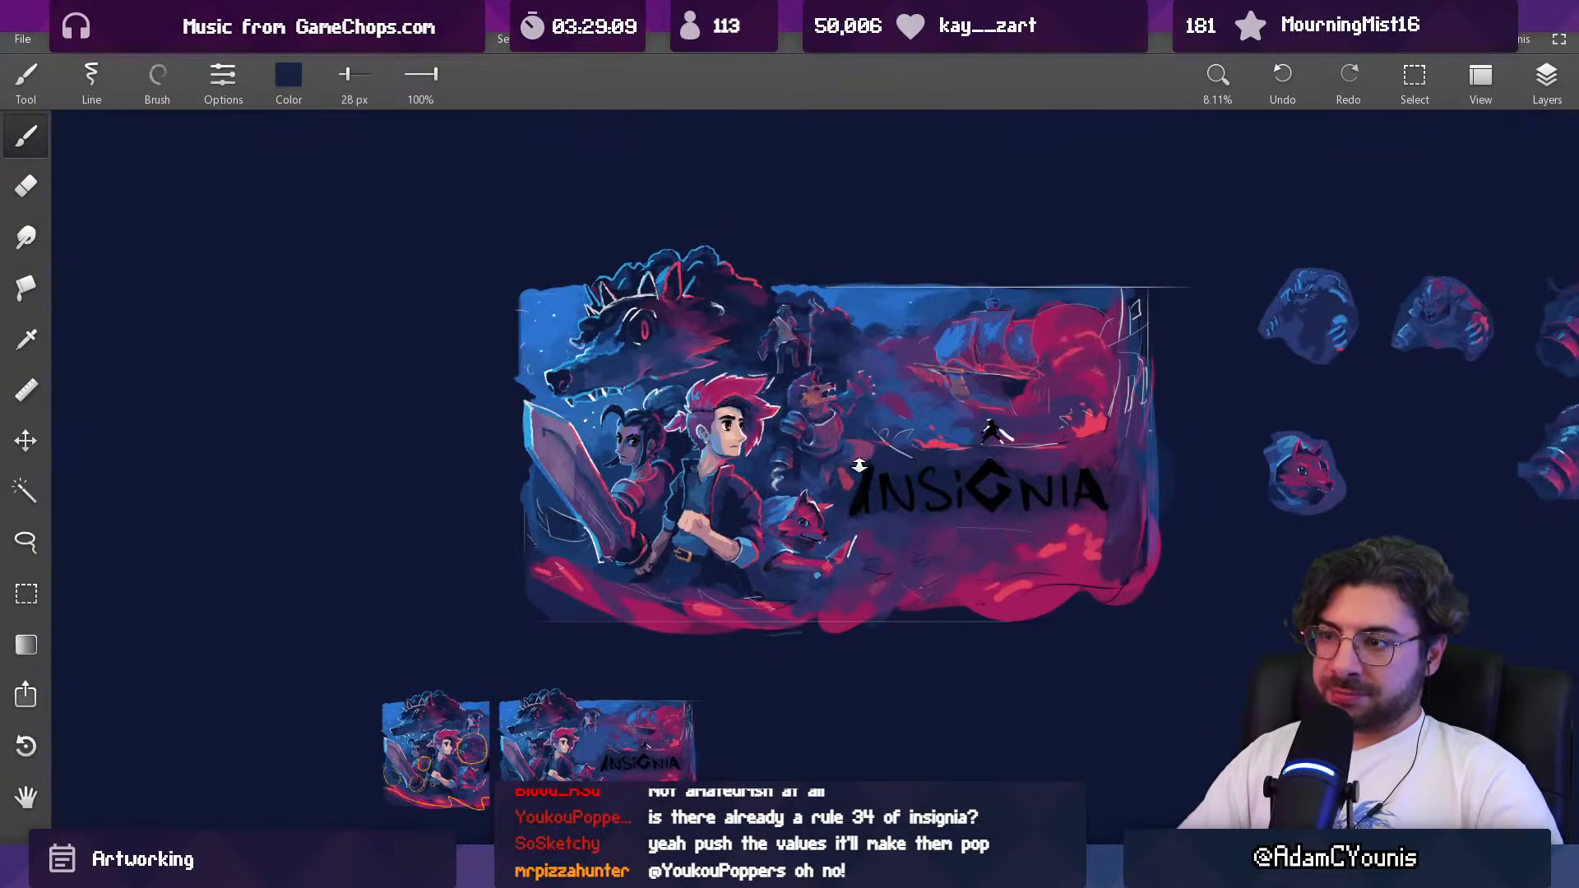
scroll(865, 448, up, 4)
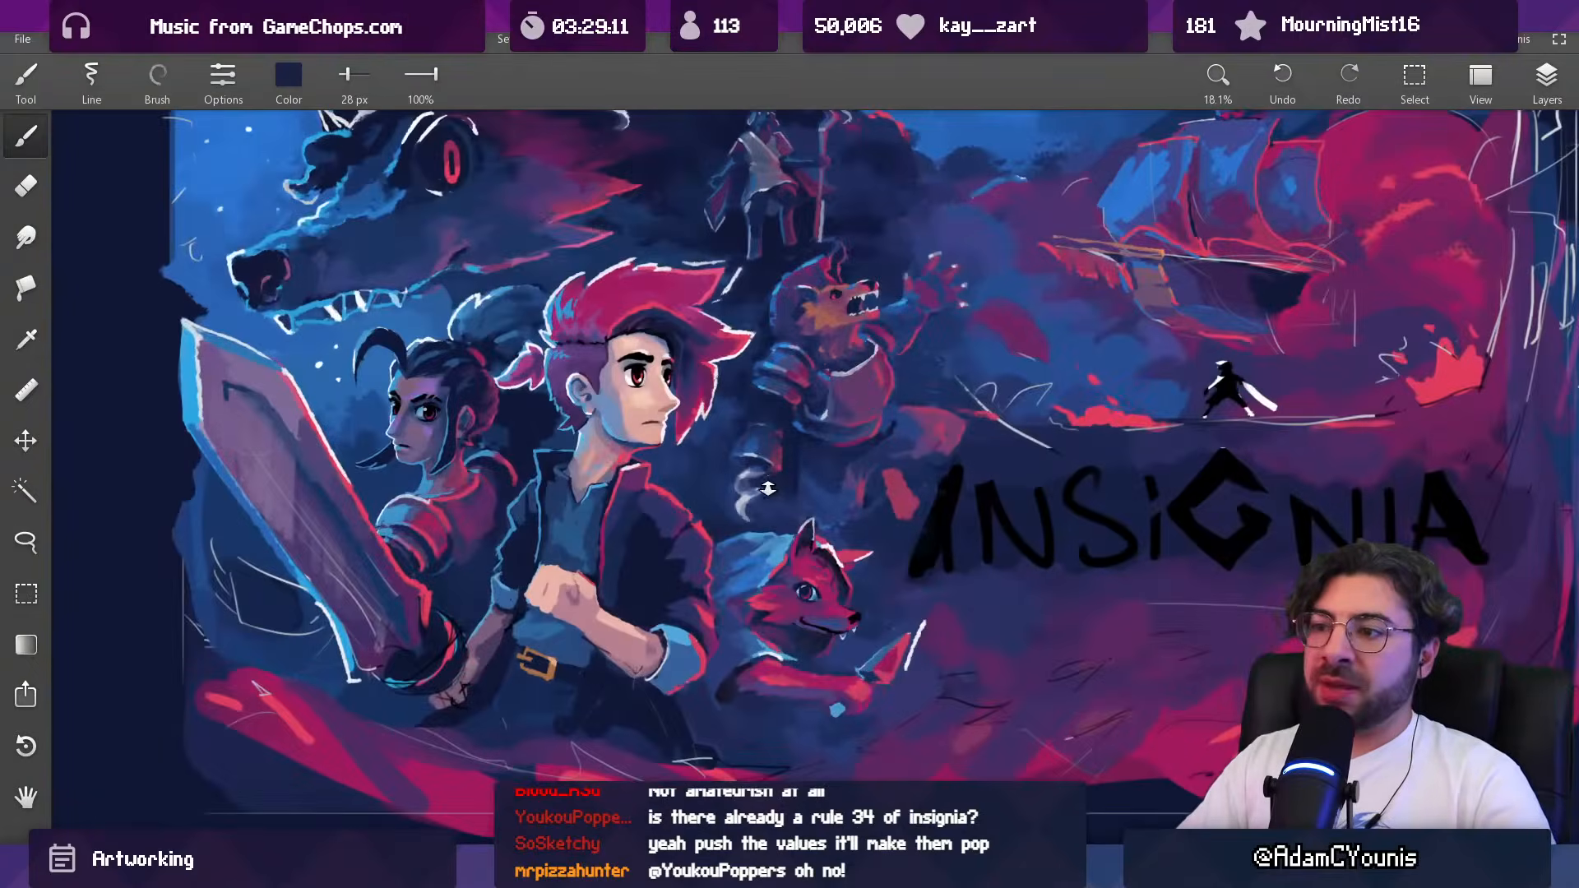
key(l)
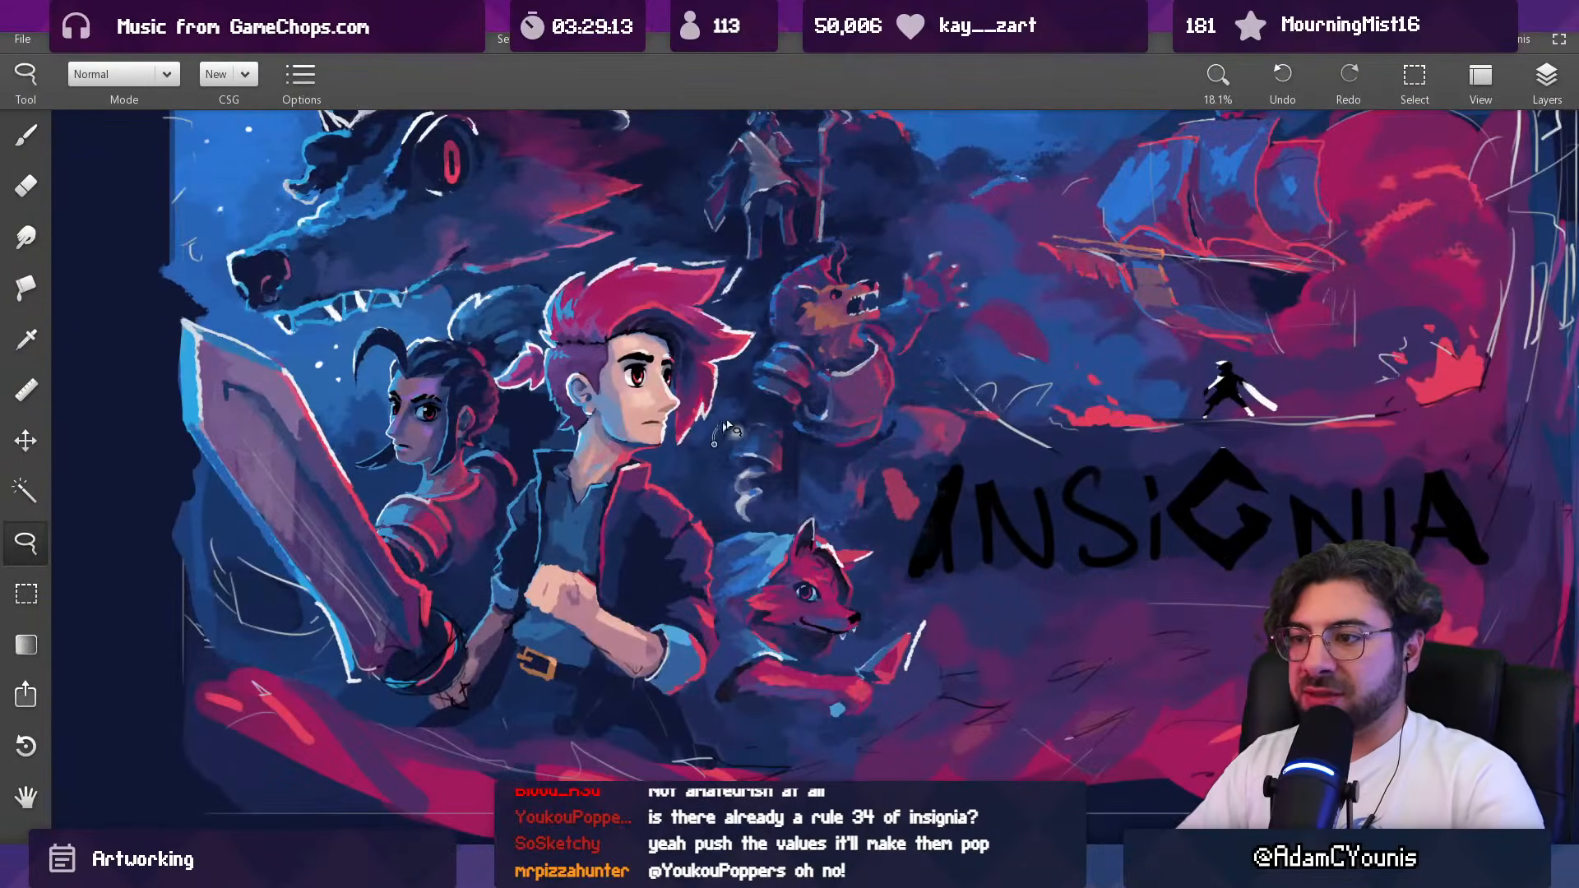
drag(764, 440, 764, 436)
key(Escape)
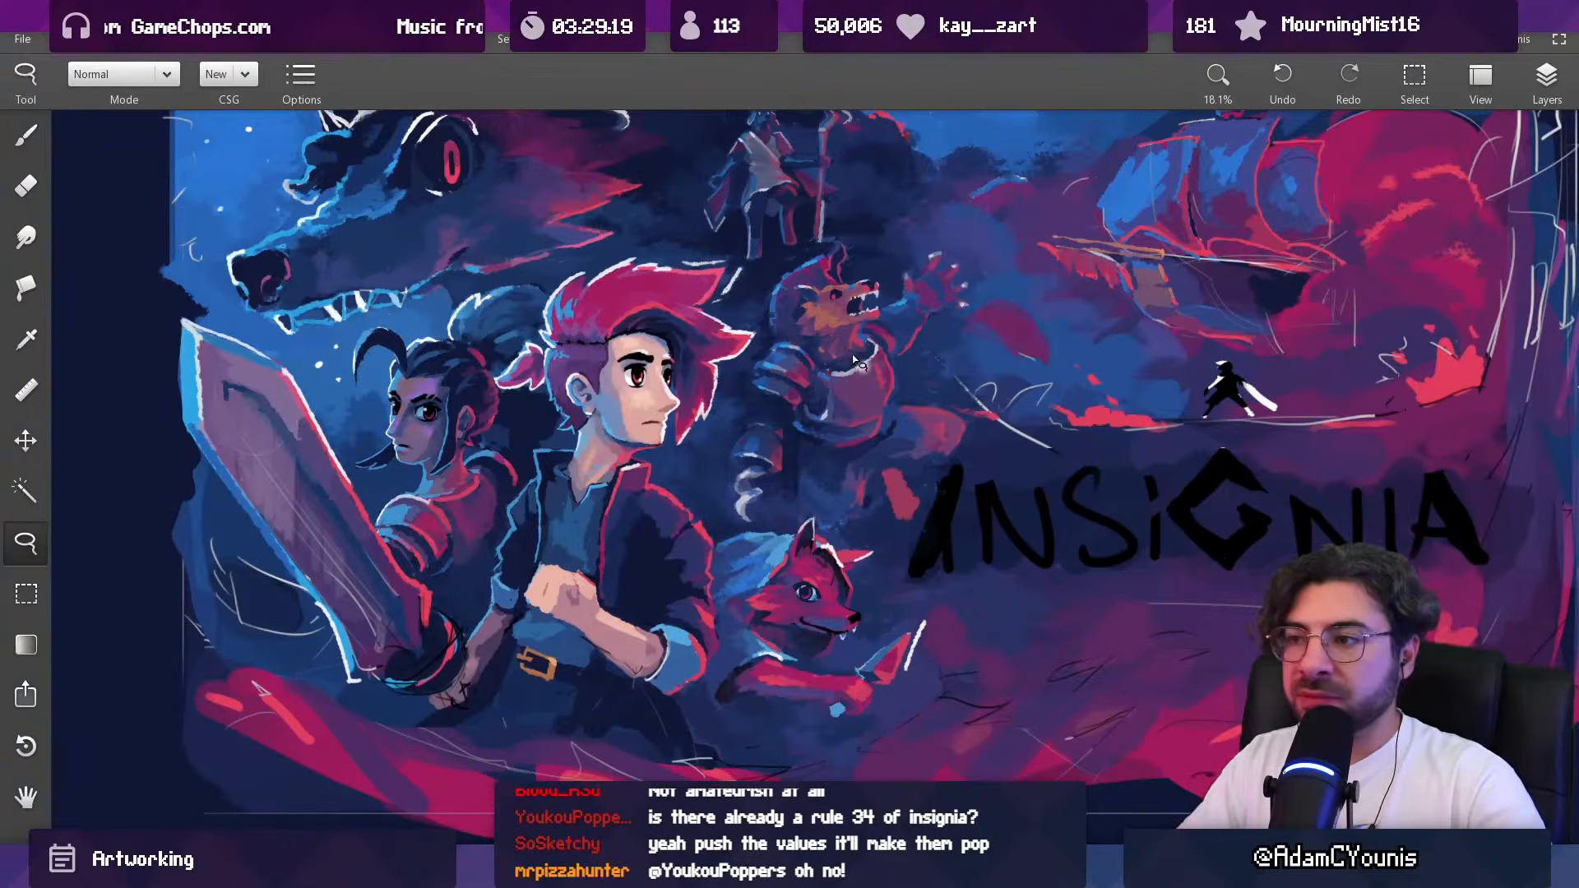
Step: Make Layer 4 active and sample the light grey of the beast's curled hand for a 28 px brush
key(b)
click(1546, 78)
click(1408, 223)
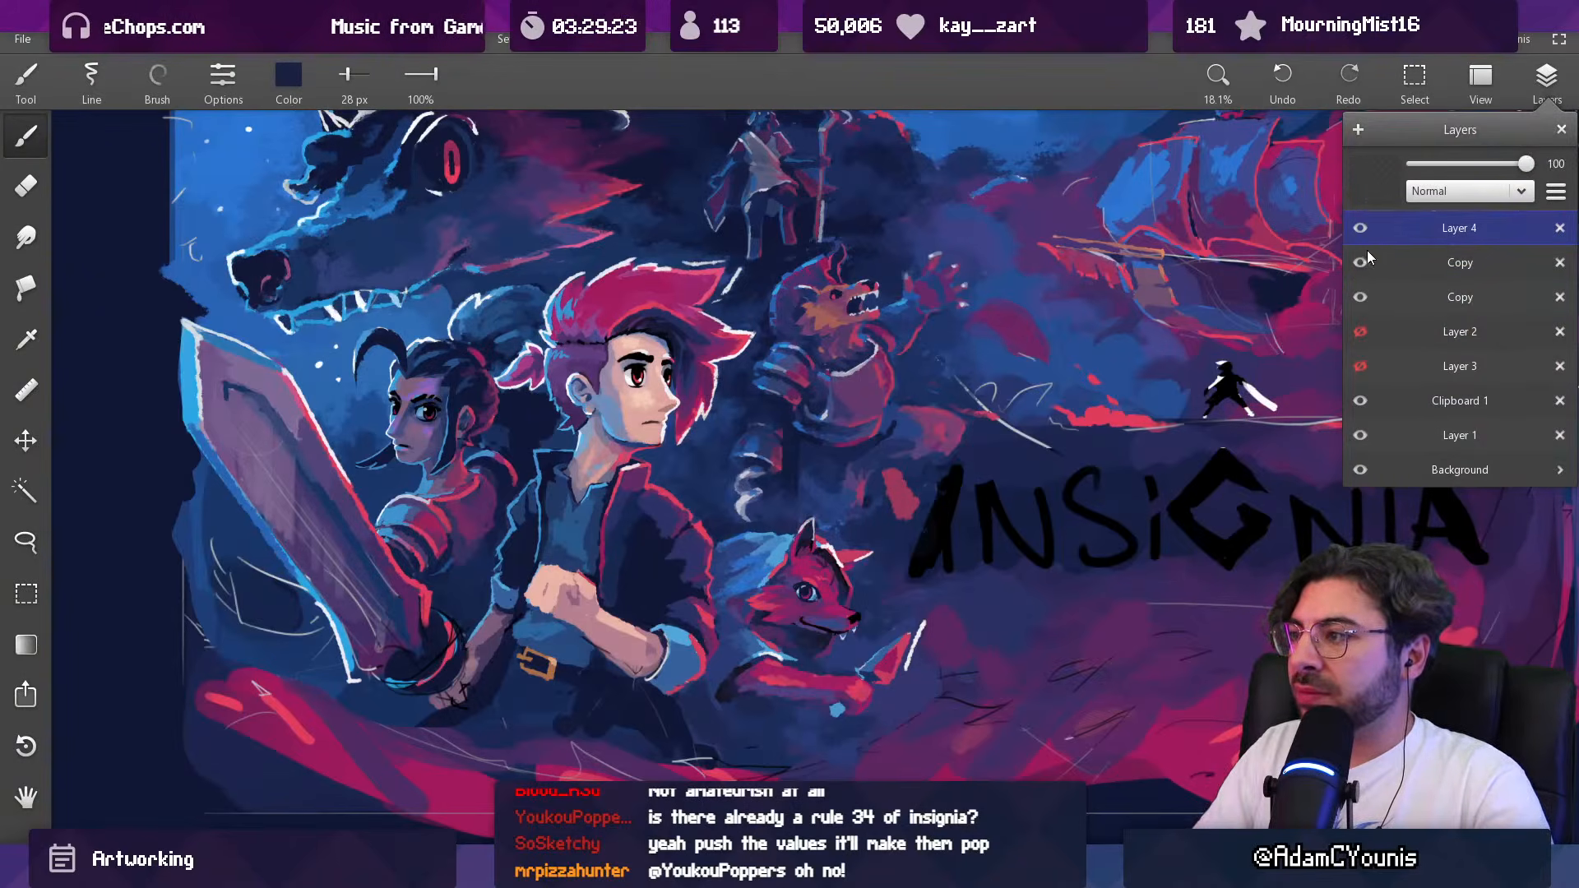
click(740, 488)
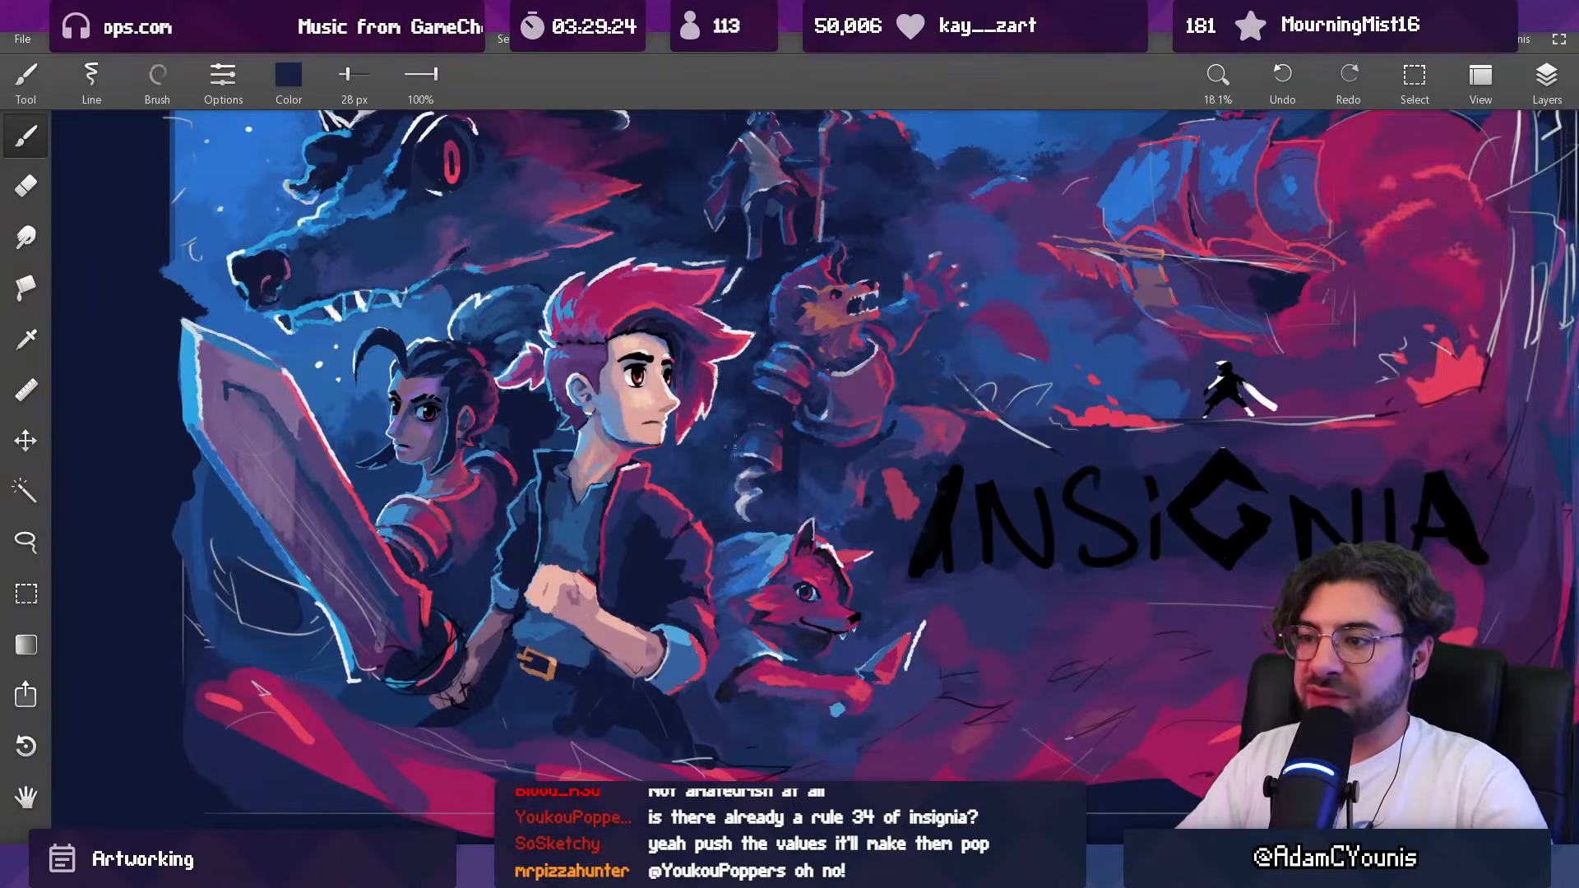
click(751, 475)
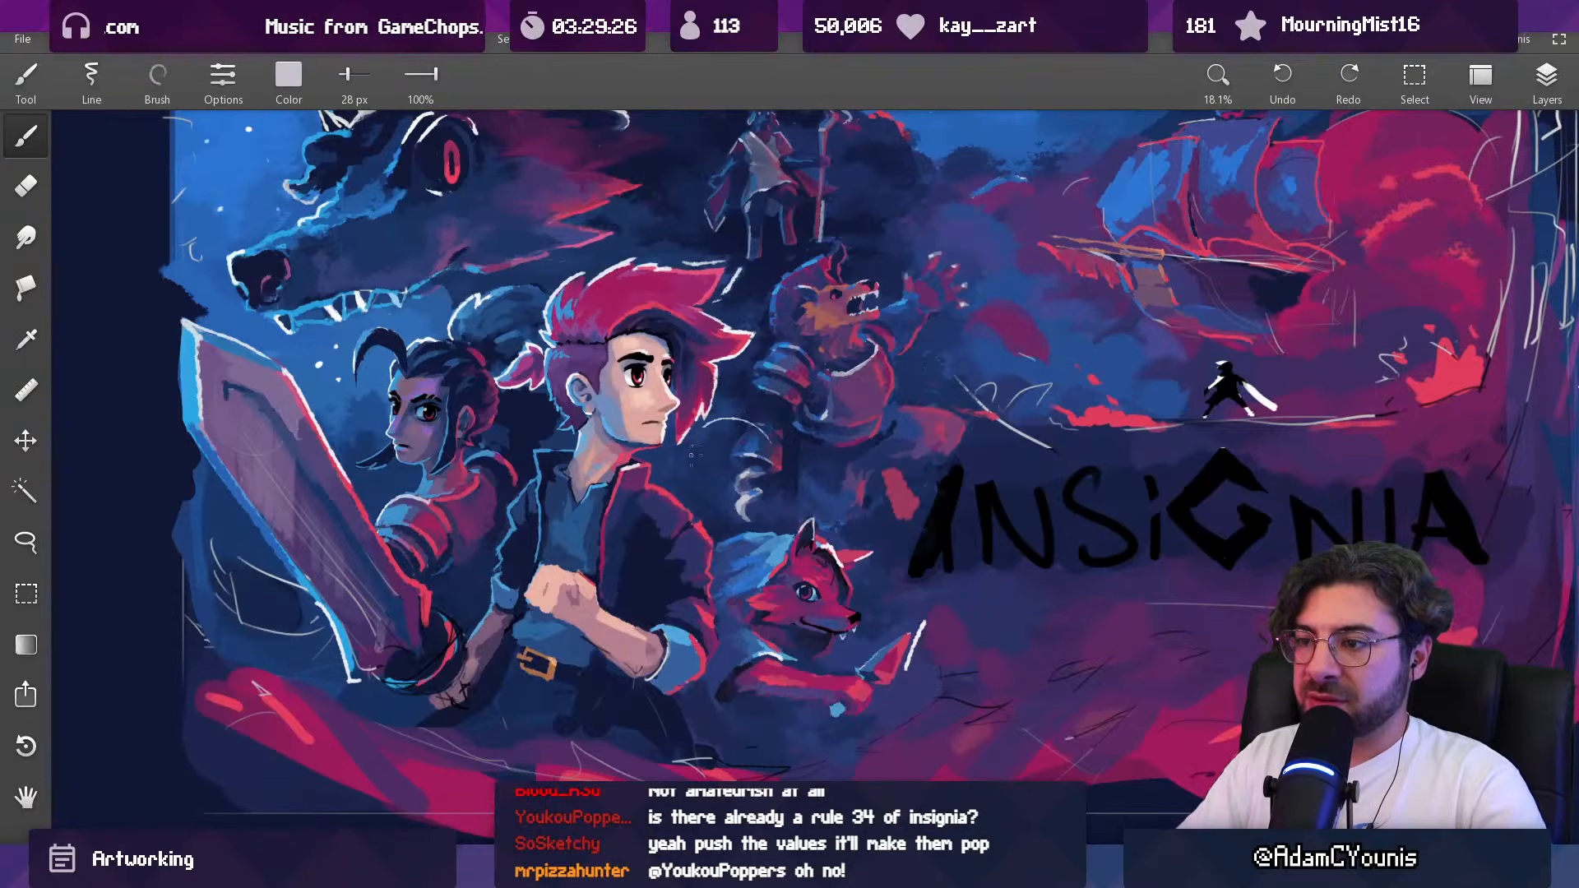
key(ctrl+z)
Step: Try sketching light-grey lines for the beast's forearm and hand, enlarging the brush to 89 px
mouse_move(795, 440)
mouse_down()
mouse_move(786, 516)
mouse_move(778, 429)
mouse_move(756, 545)
mouse_up()
key(ctrl+z)
drag(779, 459, 780, 495)
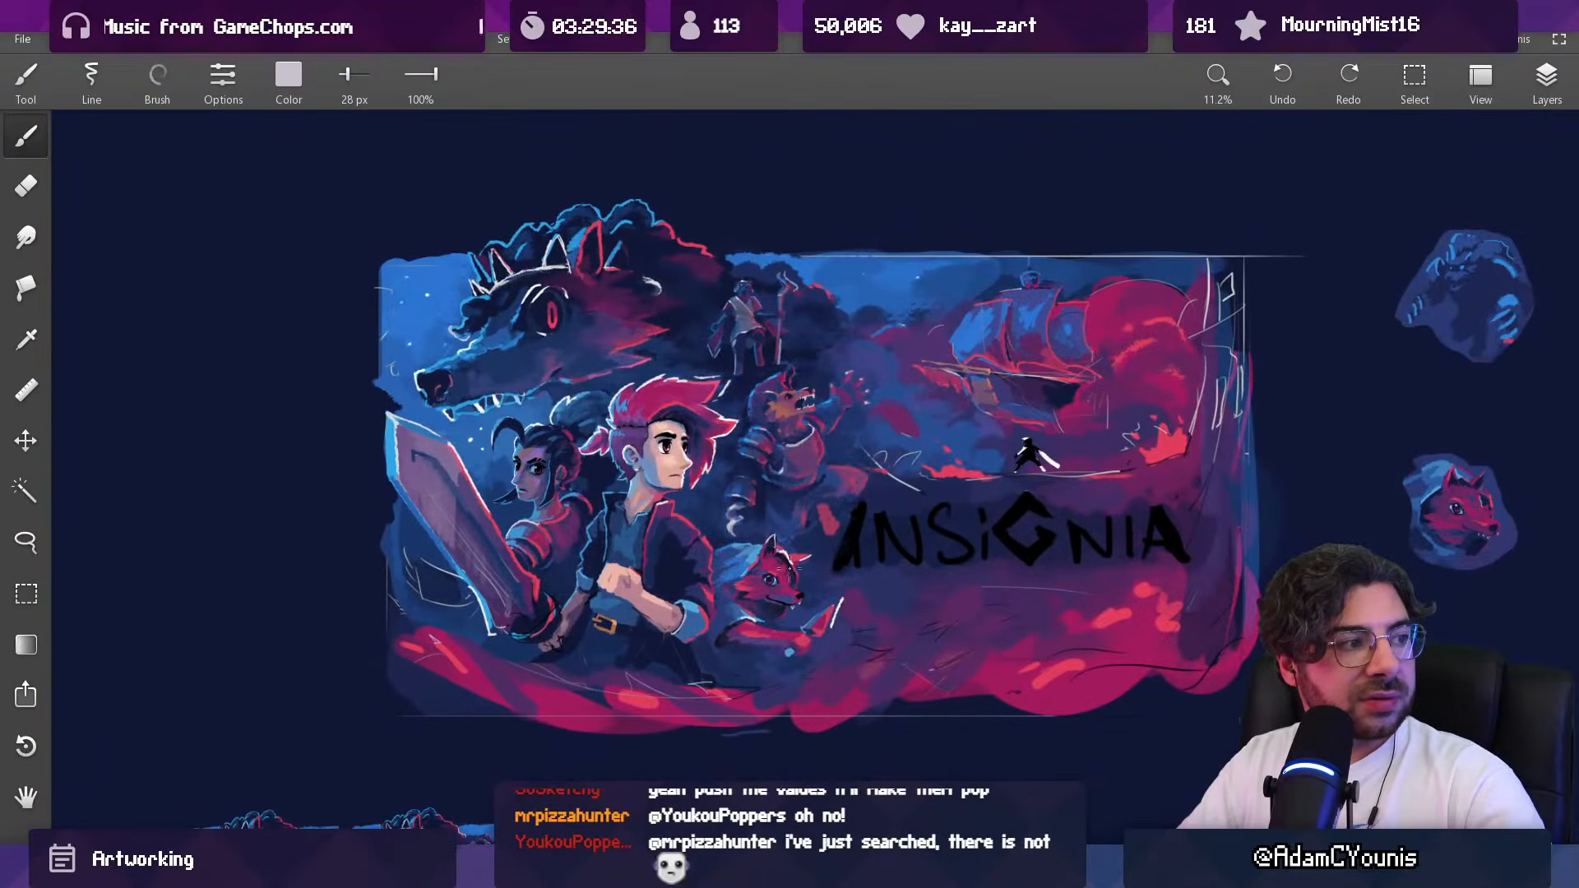
drag(864, 508, 845, 538)
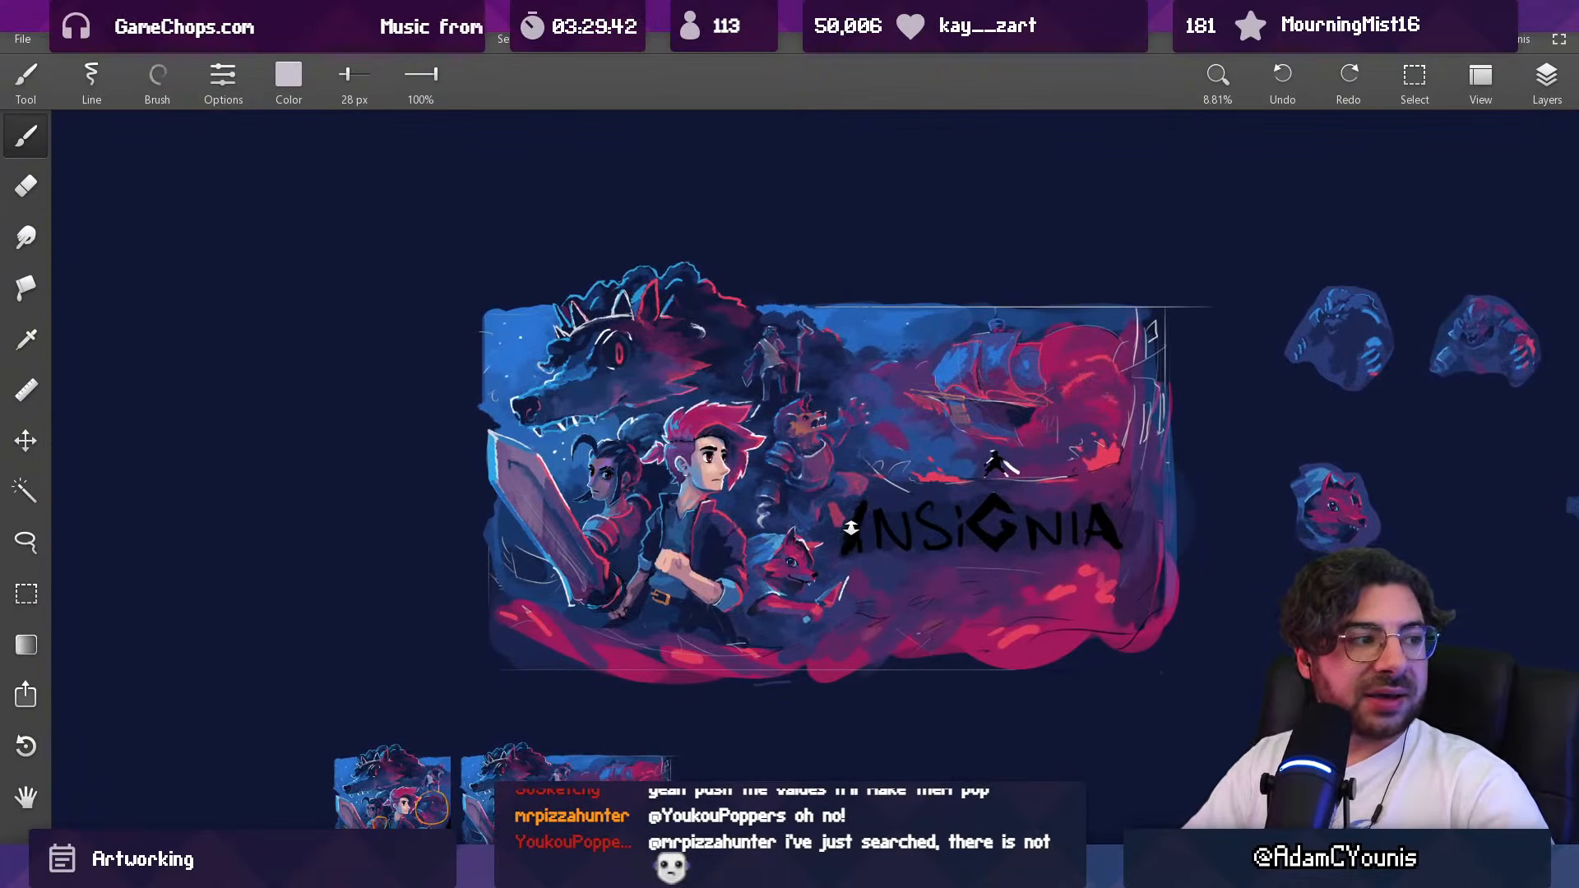
drag(802, 479, 801, 405)
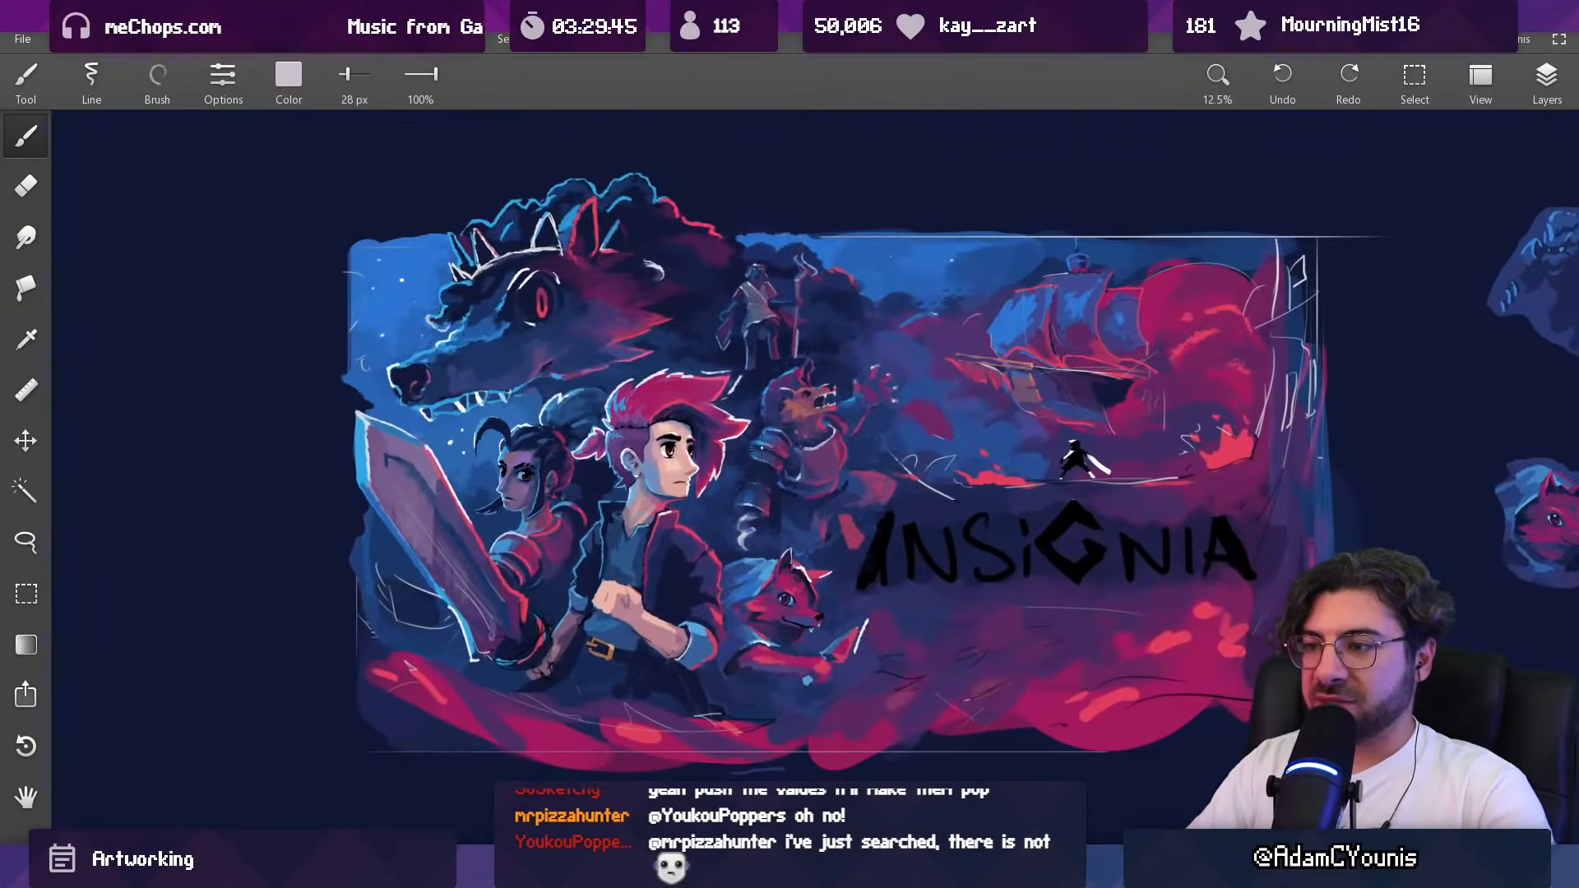
drag(732, 450, 755, 438)
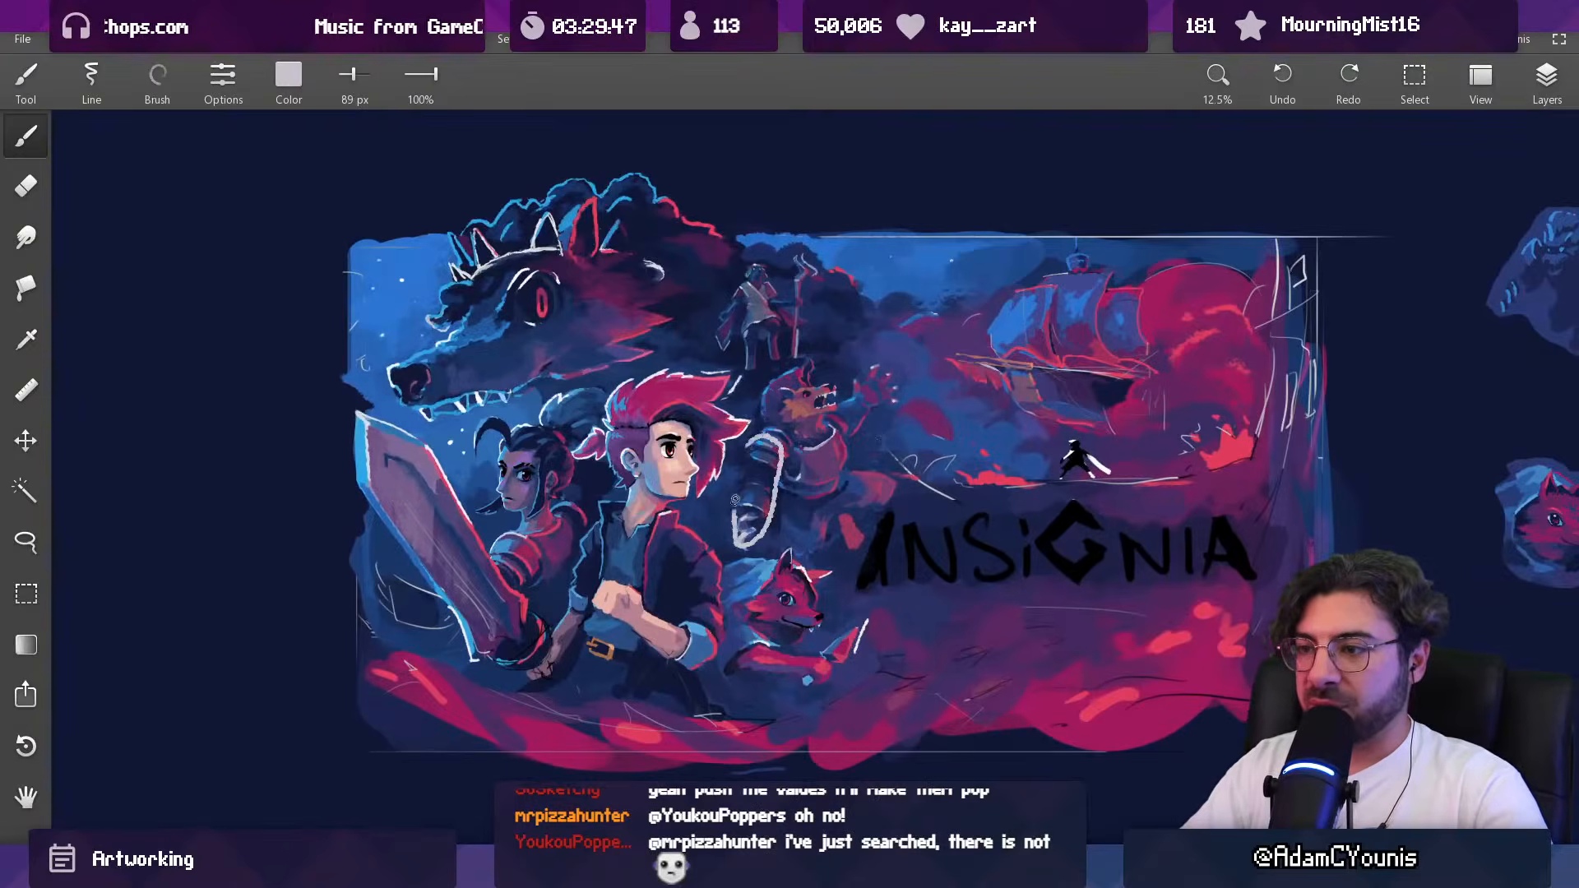
key(ctrl+z)
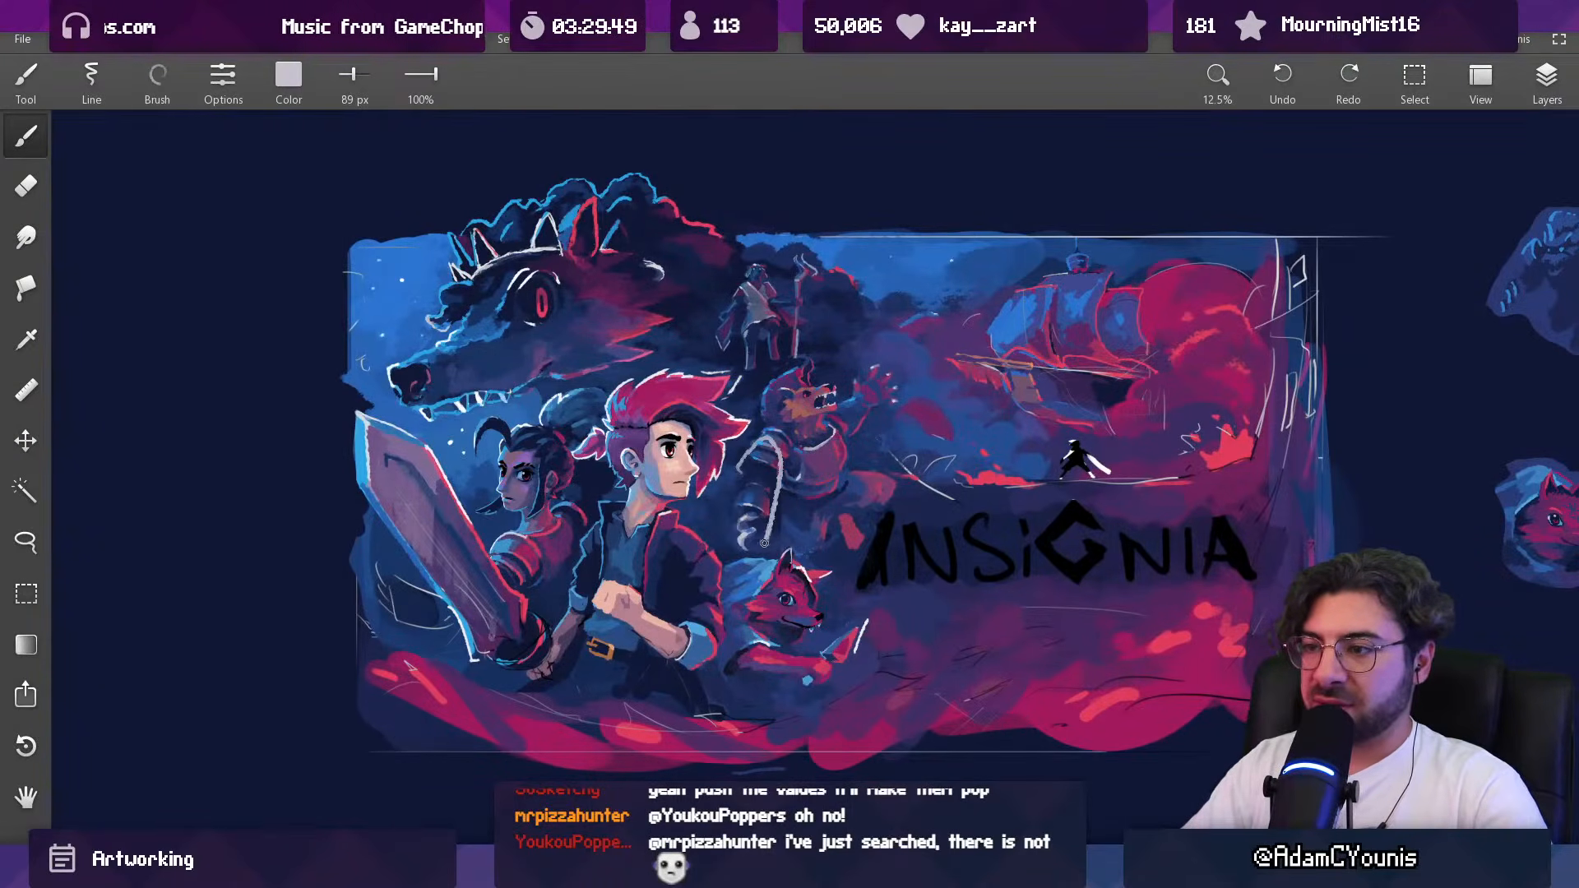
Step: Try erasing the beast's curled hand, then lasso the beast, shift it closer to the hero and clear the selection
key(e)
drag(717, 519, 742, 519)
mouse_move(743, 521)
mouse_down()
mouse_move(746, 541)
mouse_move(760, 447)
mouse_move(831, 464)
mouse_move(752, 431)
mouse_move(760, 376)
mouse_move(851, 348)
mouse_move(892, 518)
mouse_move(834, 559)
mouse_move(756, 527)
mouse_up()
key(v)
key(l)
drag(811, 468, 787, 478)
key(Escape)
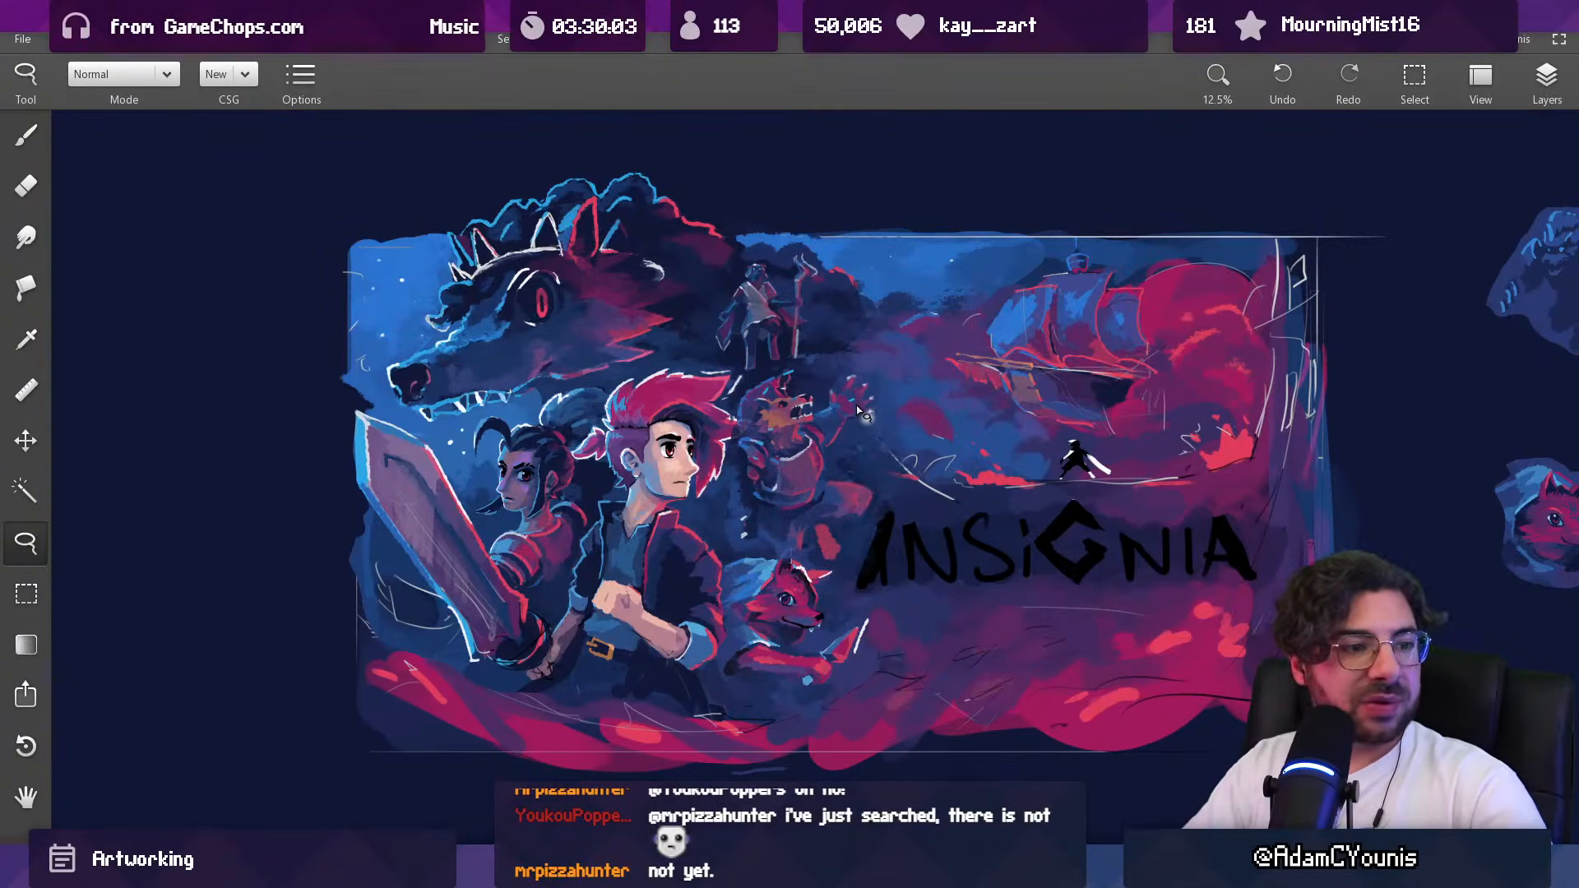
Step: Try a broad light-grey stroke over the beast's forearm with a 229 px brush, and undo the recent beast edits
key(b)
key(])
drag(738, 502, 752, 511)
drag(863, 434, 781, 616)
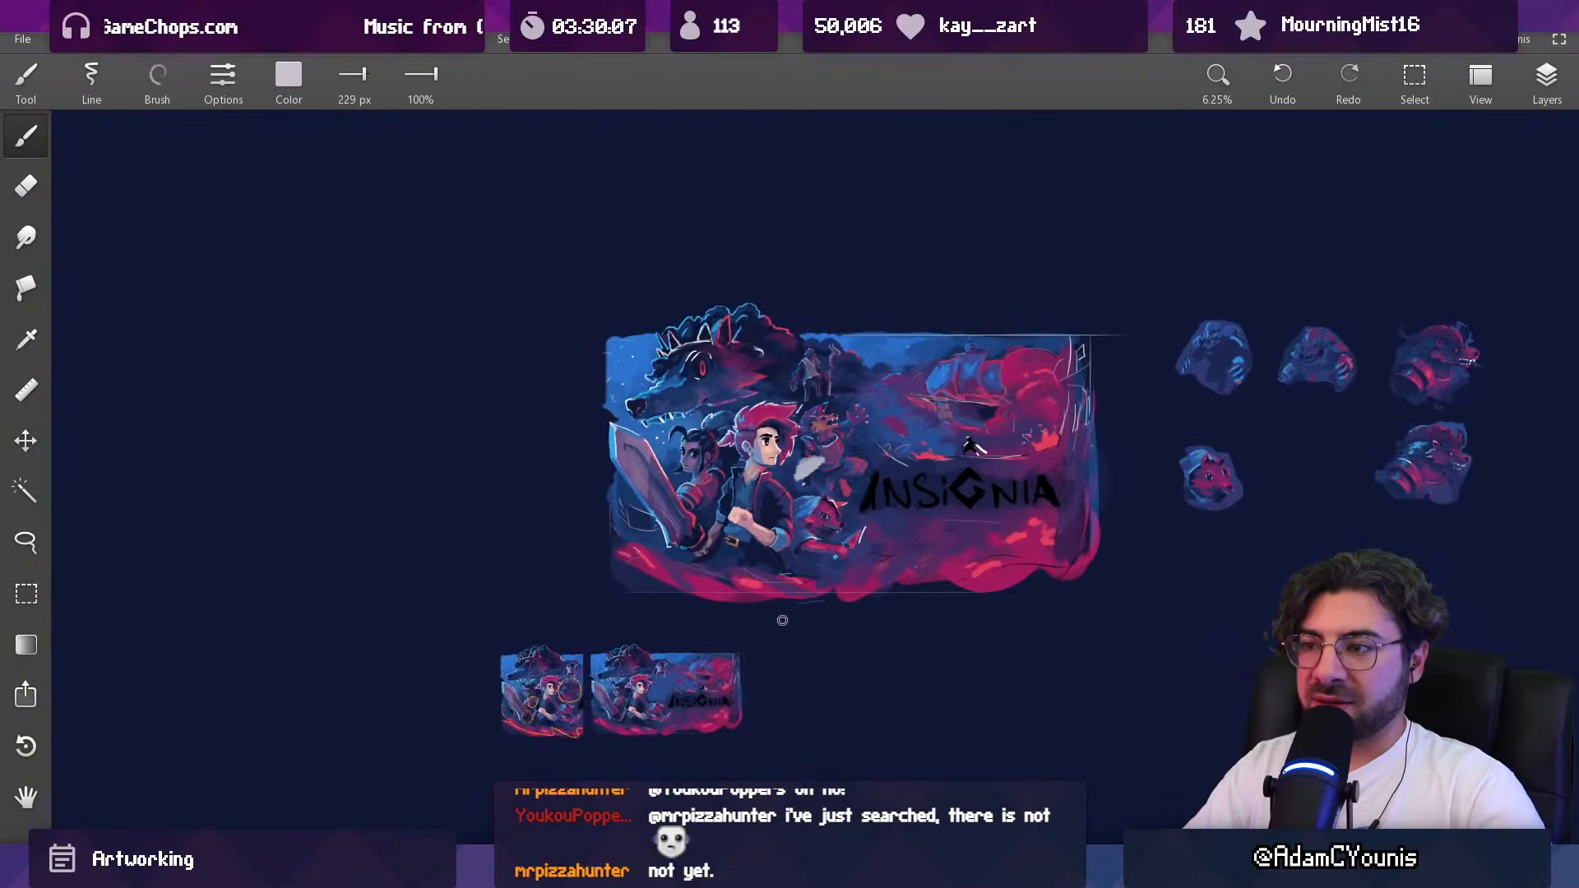
key(ctrl+z)
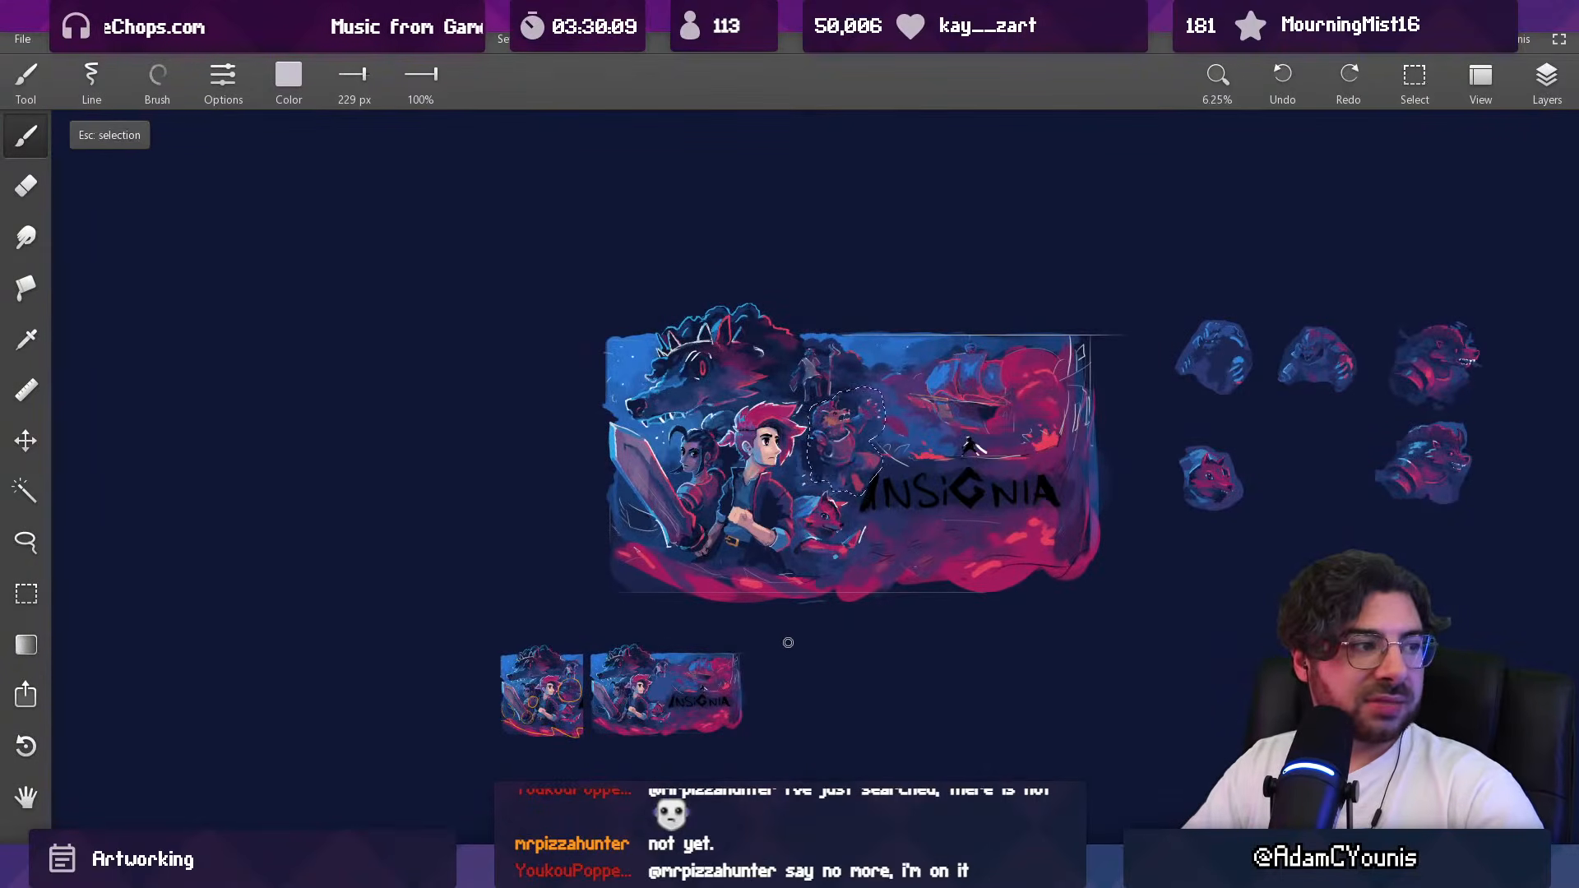
drag(832, 464, 830, 247)
key(e)
mouse_move(798, 420)
mouse_down()
mouse_move(777, 470)
mouse_move(838, 426)
mouse_move(837, 444)
mouse_up()
key(ctrl+z)
Step: Try out light-grey strokes for the beast's forearm and hand with a 96 px brush, undoing the attempts
key(b)
key(bracketleft)
key(bracketleft)
key(ctrl+z)
key(ctrl+z)
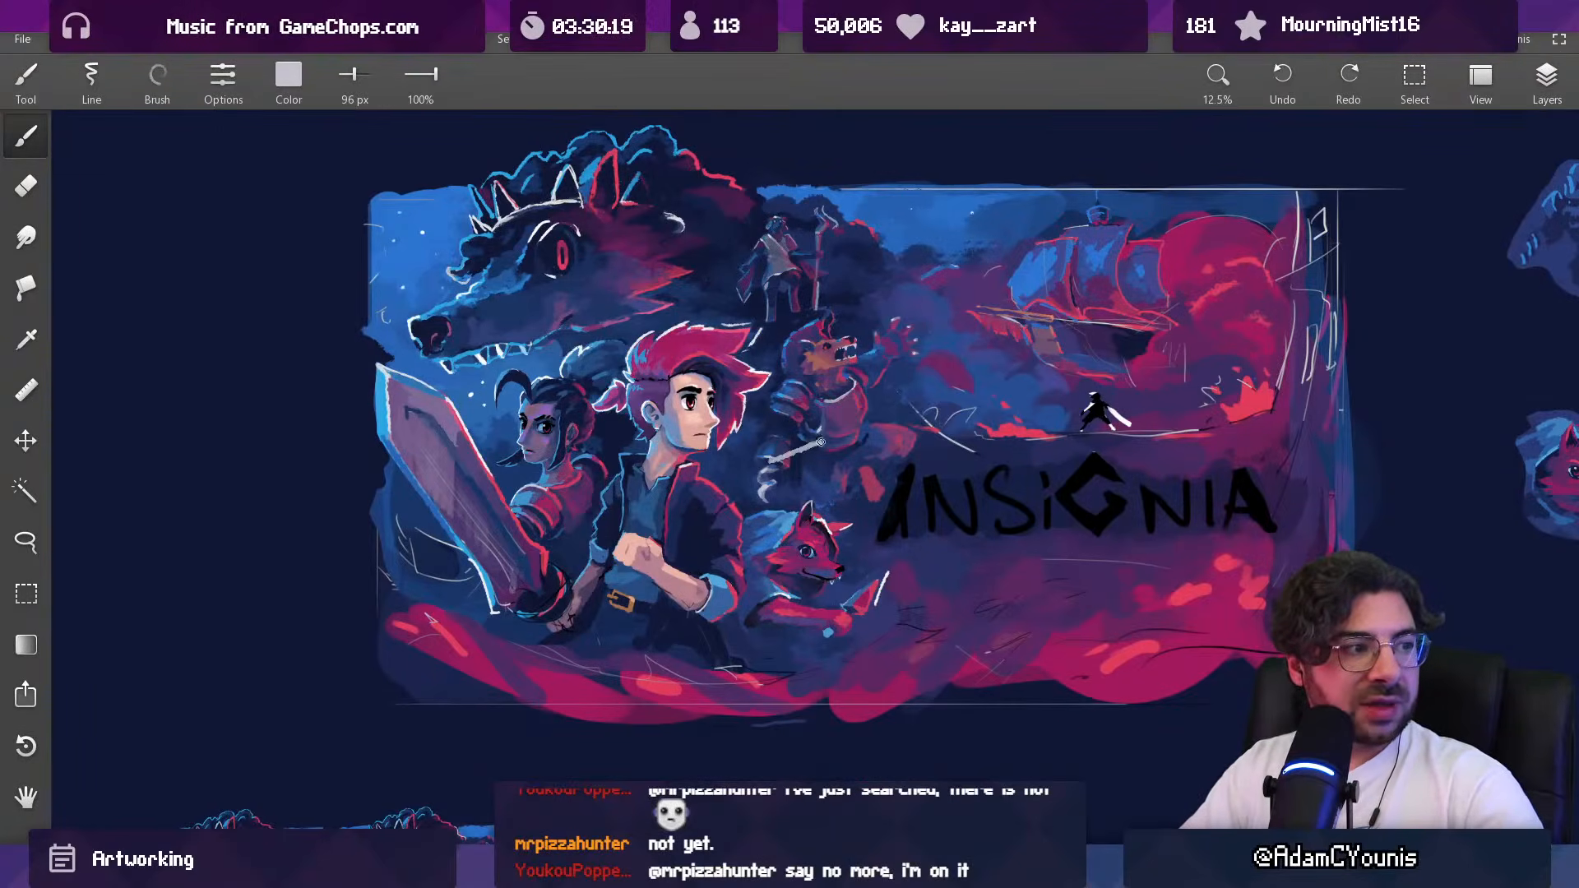
scroll(927, 439, down, 2)
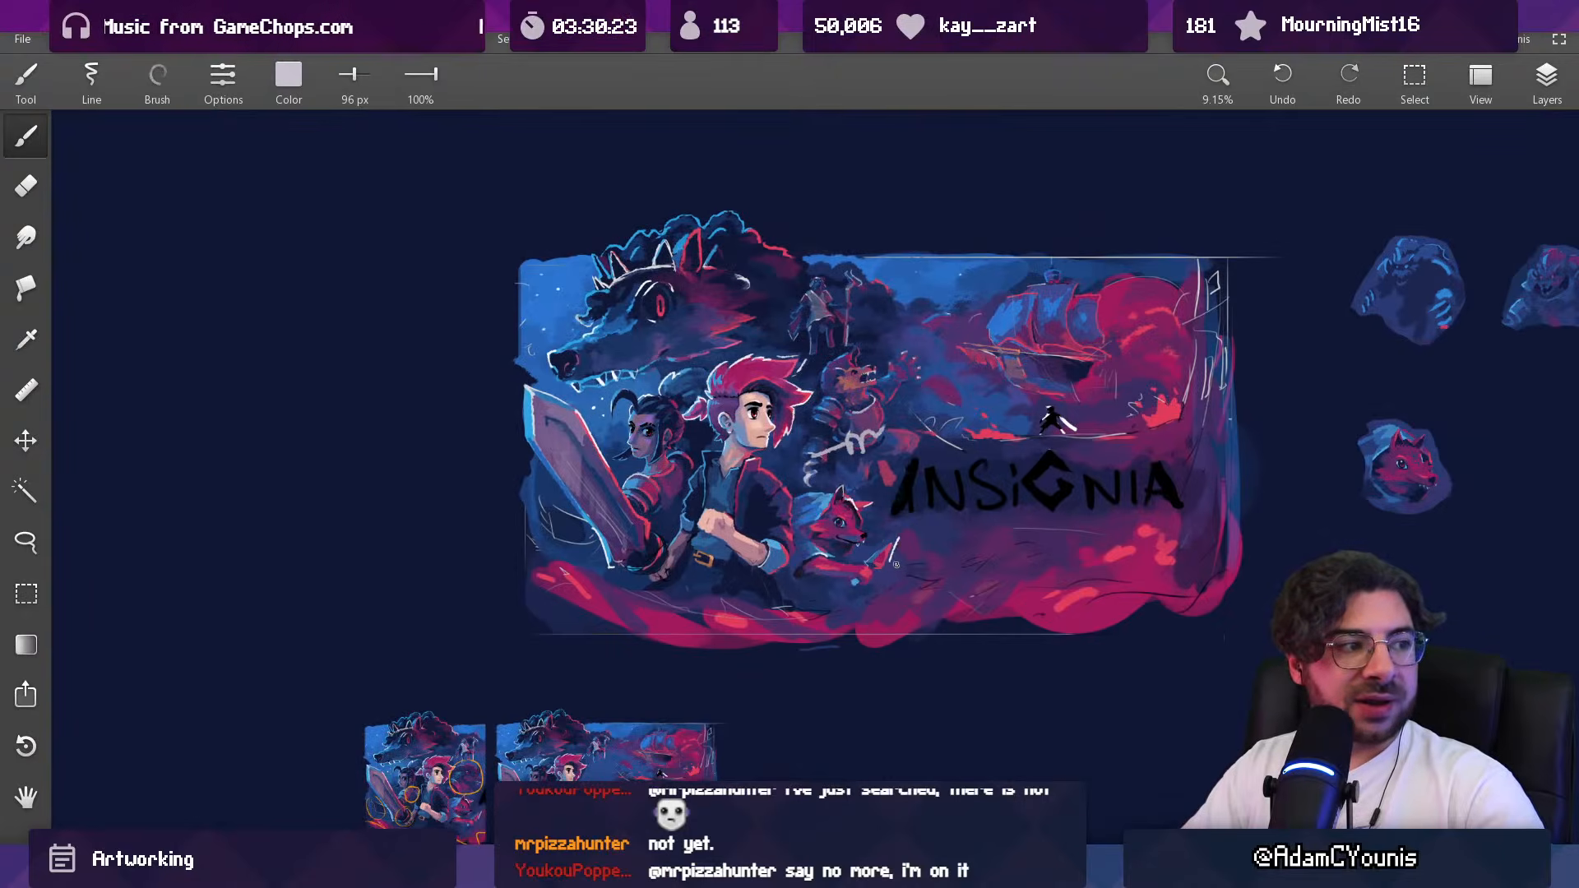
key(ctrl+z)
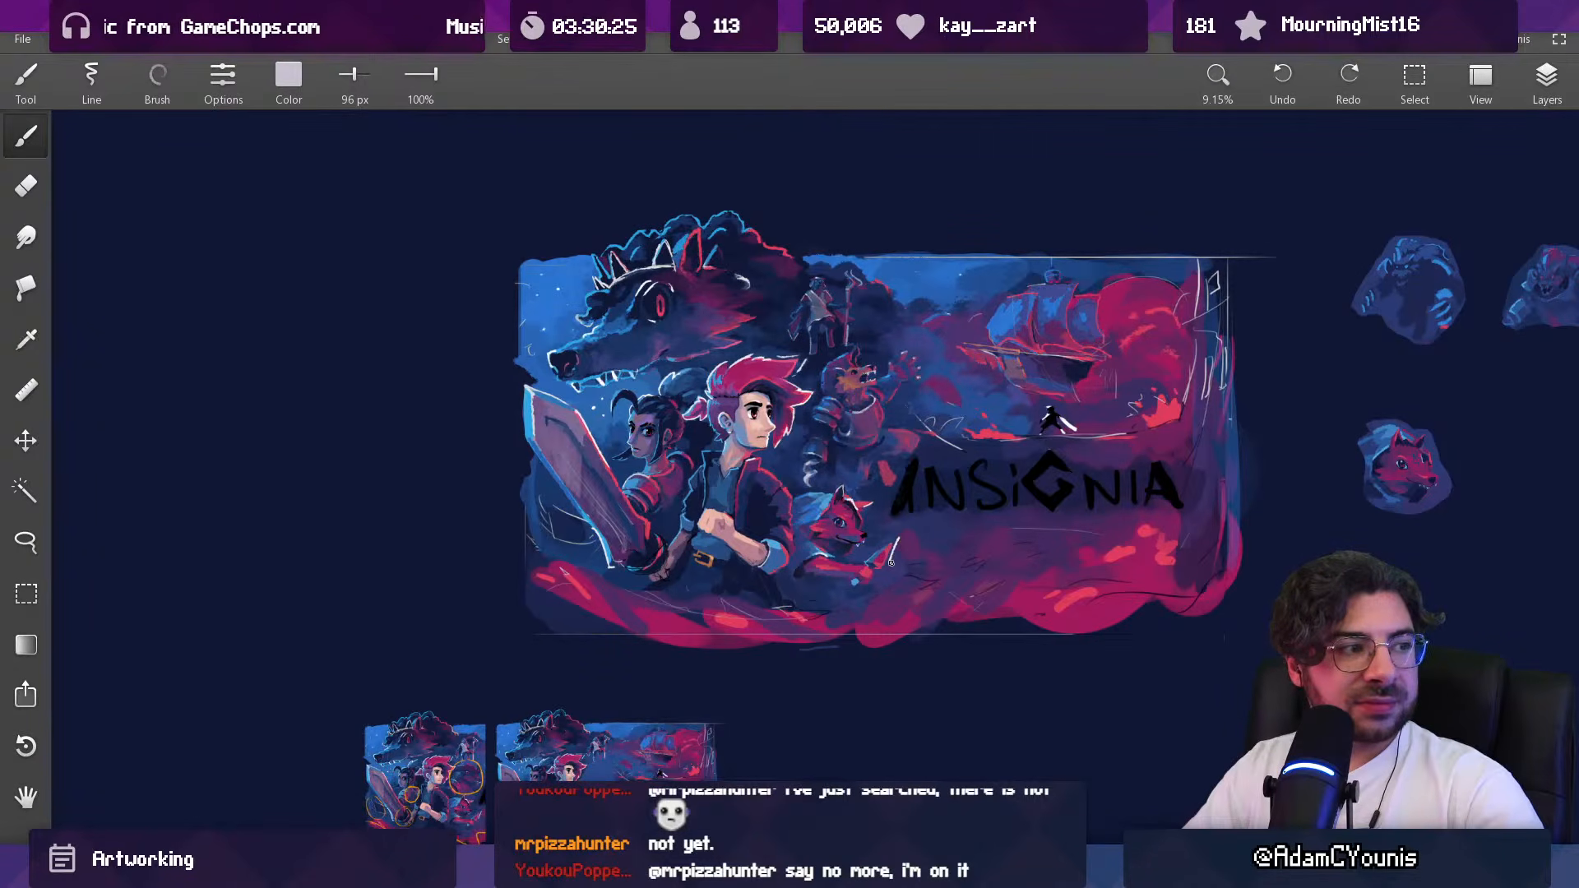
scroll(845, 436, up, 2)
mouse_move(775, 427)
mouse_down()
mouse_move(783, 511)
mouse_move(841, 490)
mouse_move(785, 413)
mouse_up()
key(ctrl+z)
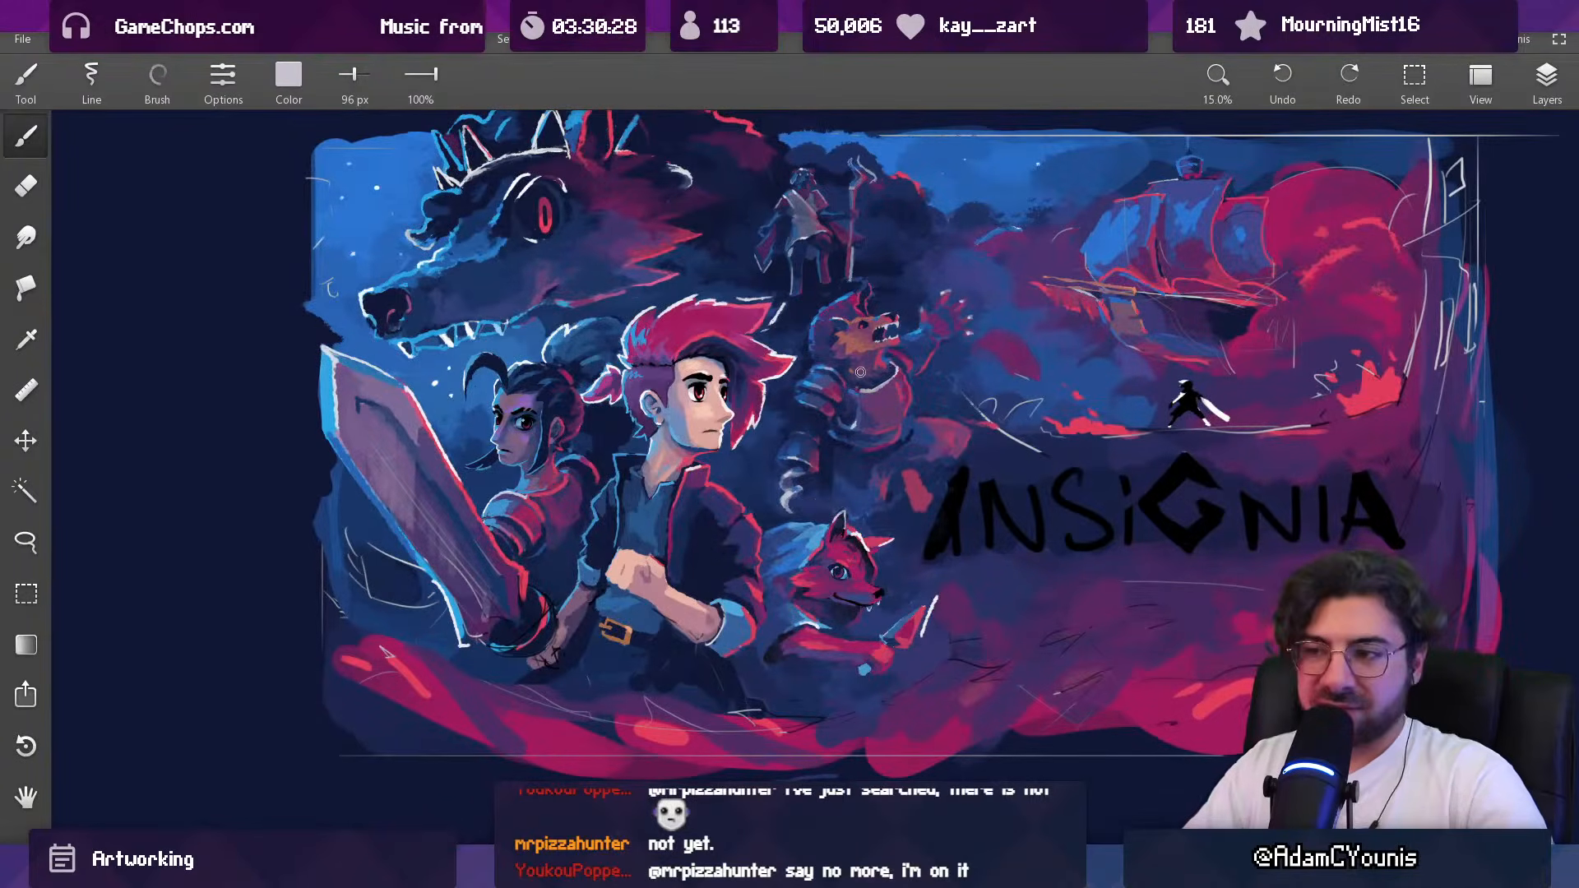
drag(793, 478, 779, 565)
key(ctrl+z)
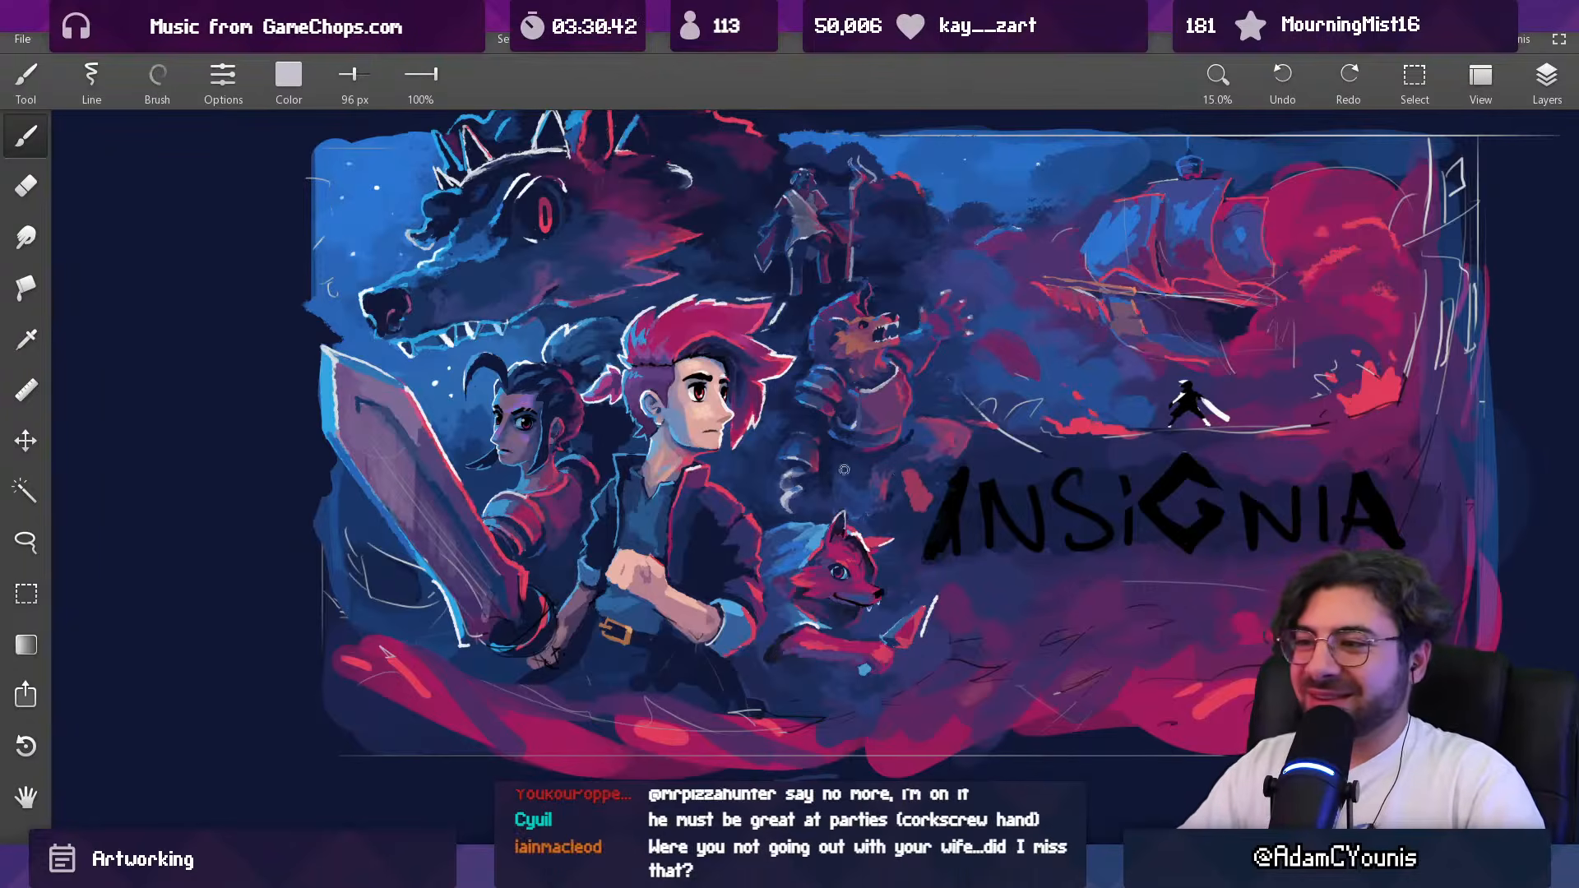
Step: Lasso the armored beast, place a copy of it beside the character studies outside the artwork, and clear the selection
mouse_move(856, 481)
mouse_down()
mouse_move(753, 504)
mouse_move(794, 527)
mouse_move(809, 458)
mouse_up()
key(l)
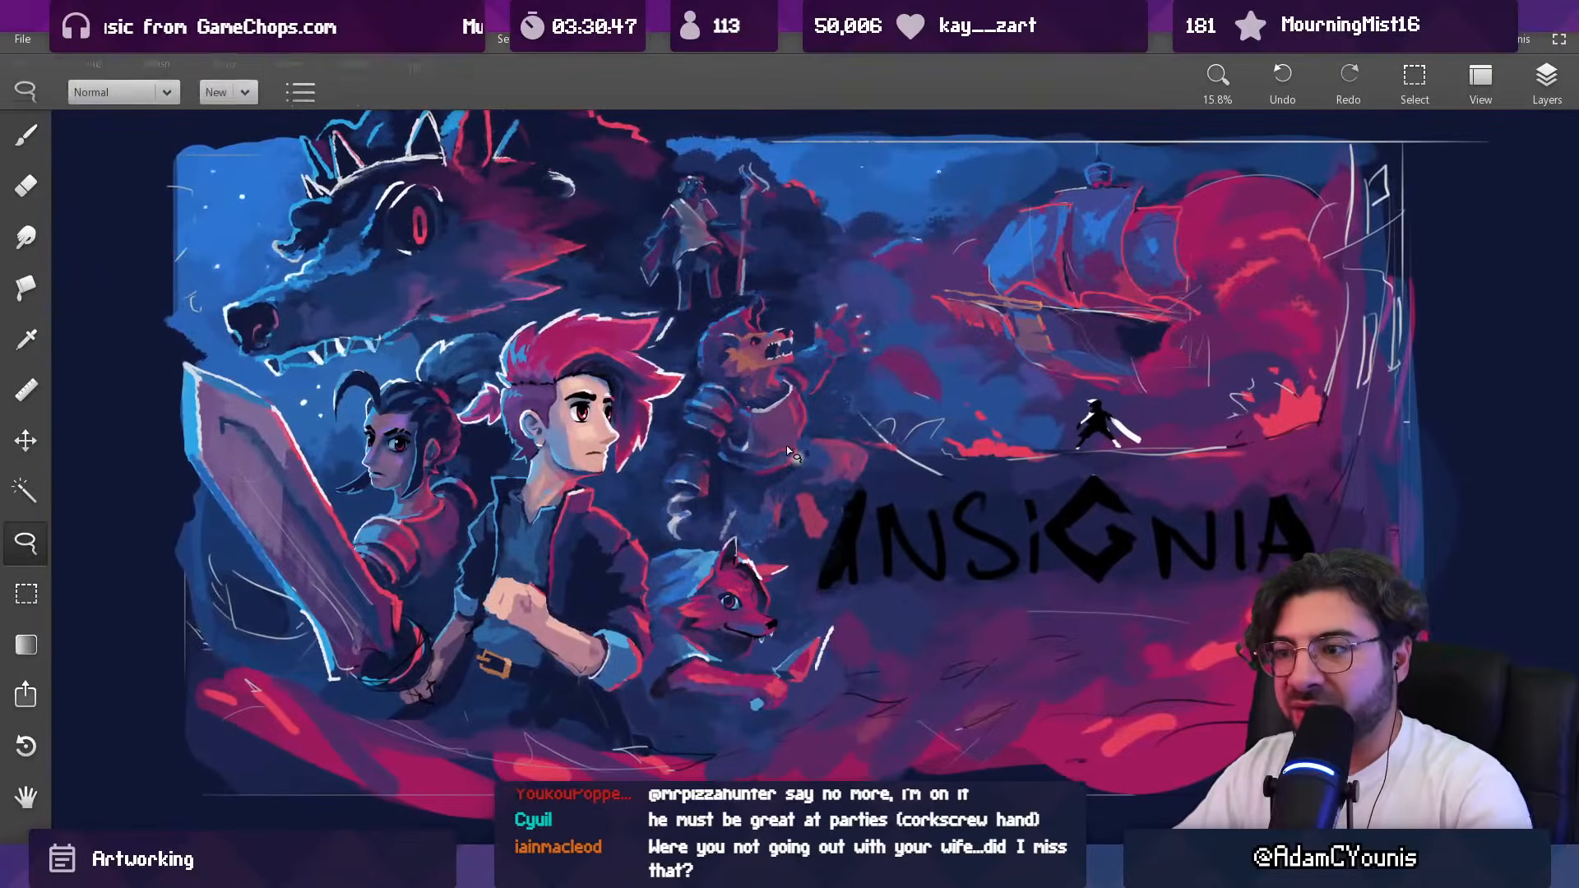
mouse_move(709, 311)
mouse_down()
mouse_move(818, 284)
mouse_move(887, 311)
mouse_up()
mouse_move(833, 421)
mouse_down()
mouse_move(884, 473)
mouse_move(814, 559)
mouse_move(695, 550)
mouse_move(645, 522)
mouse_move(708, 313)
mouse_up()
scroll(757, 514, down, 5)
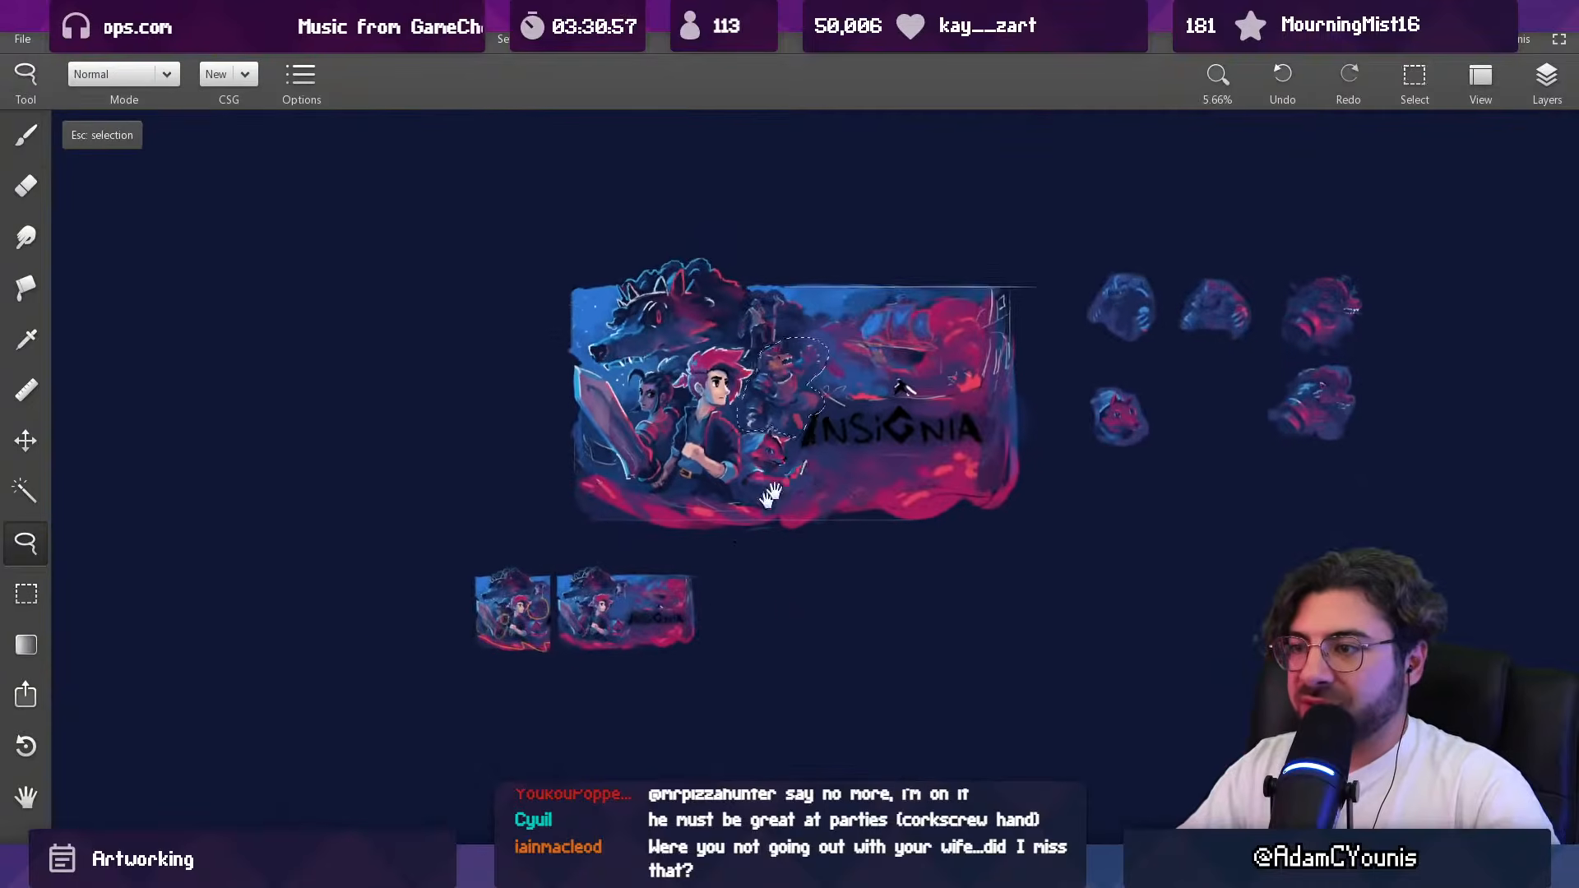
drag(758, 512, 609, 578)
mouse_move(652, 462)
mouse_down()
mouse_move(1184, 517)
mouse_move(1299, 492)
mouse_move(1297, 475)
mouse_up()
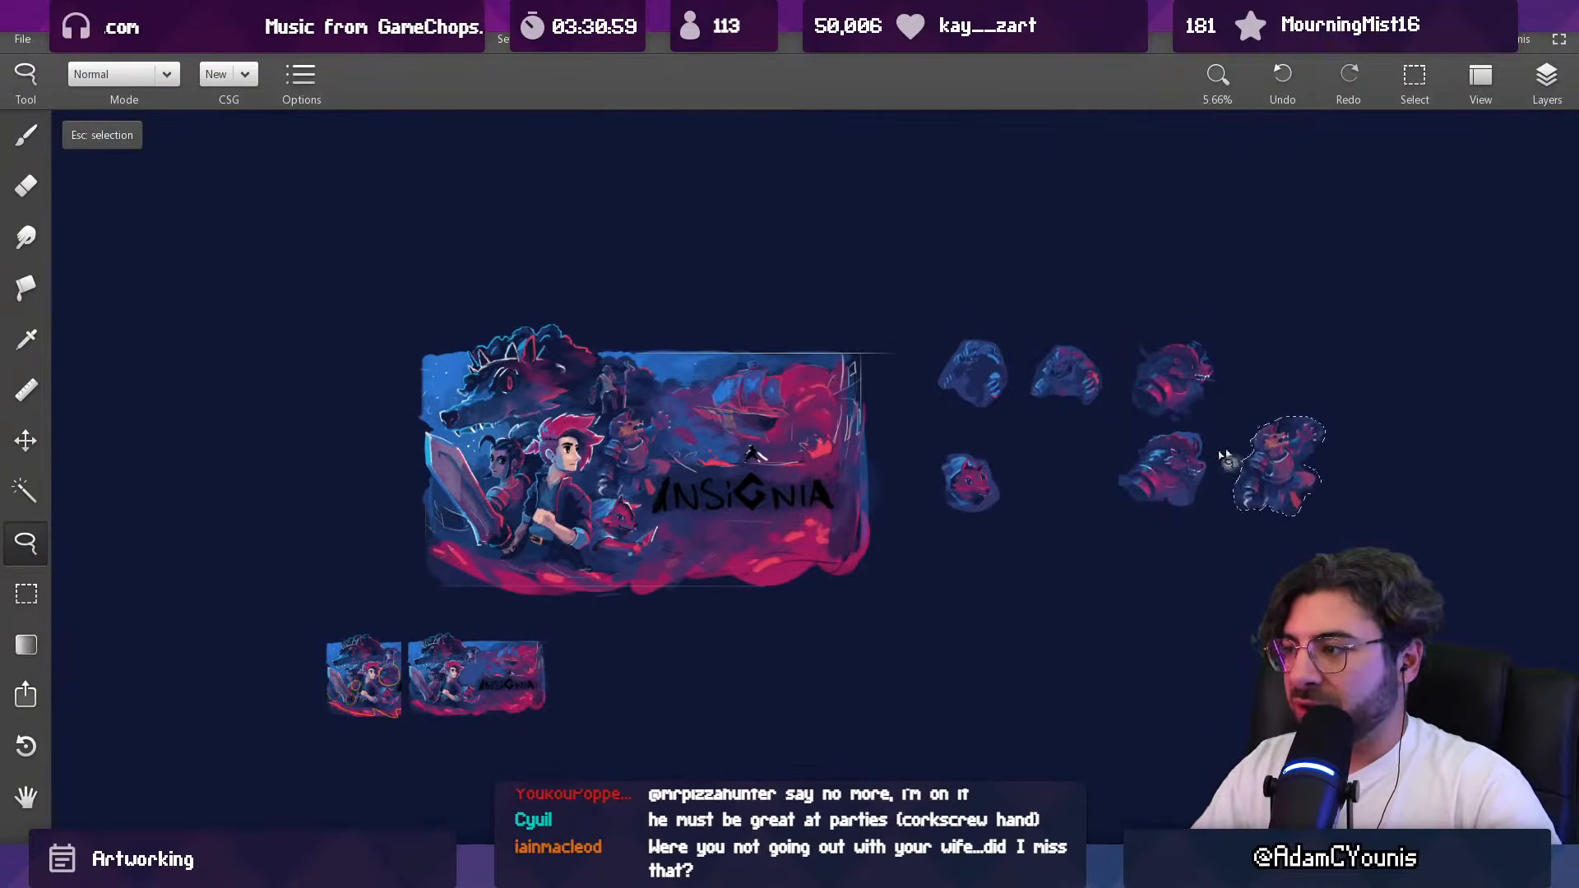
key(Escape)
Step: Erase the beast's curled hand and the leftover light marks above the fox with a 428 px eraser
key(b)
drag(752, 460, 751, 453)
drag(591, 480, 580, 386)
key(e)
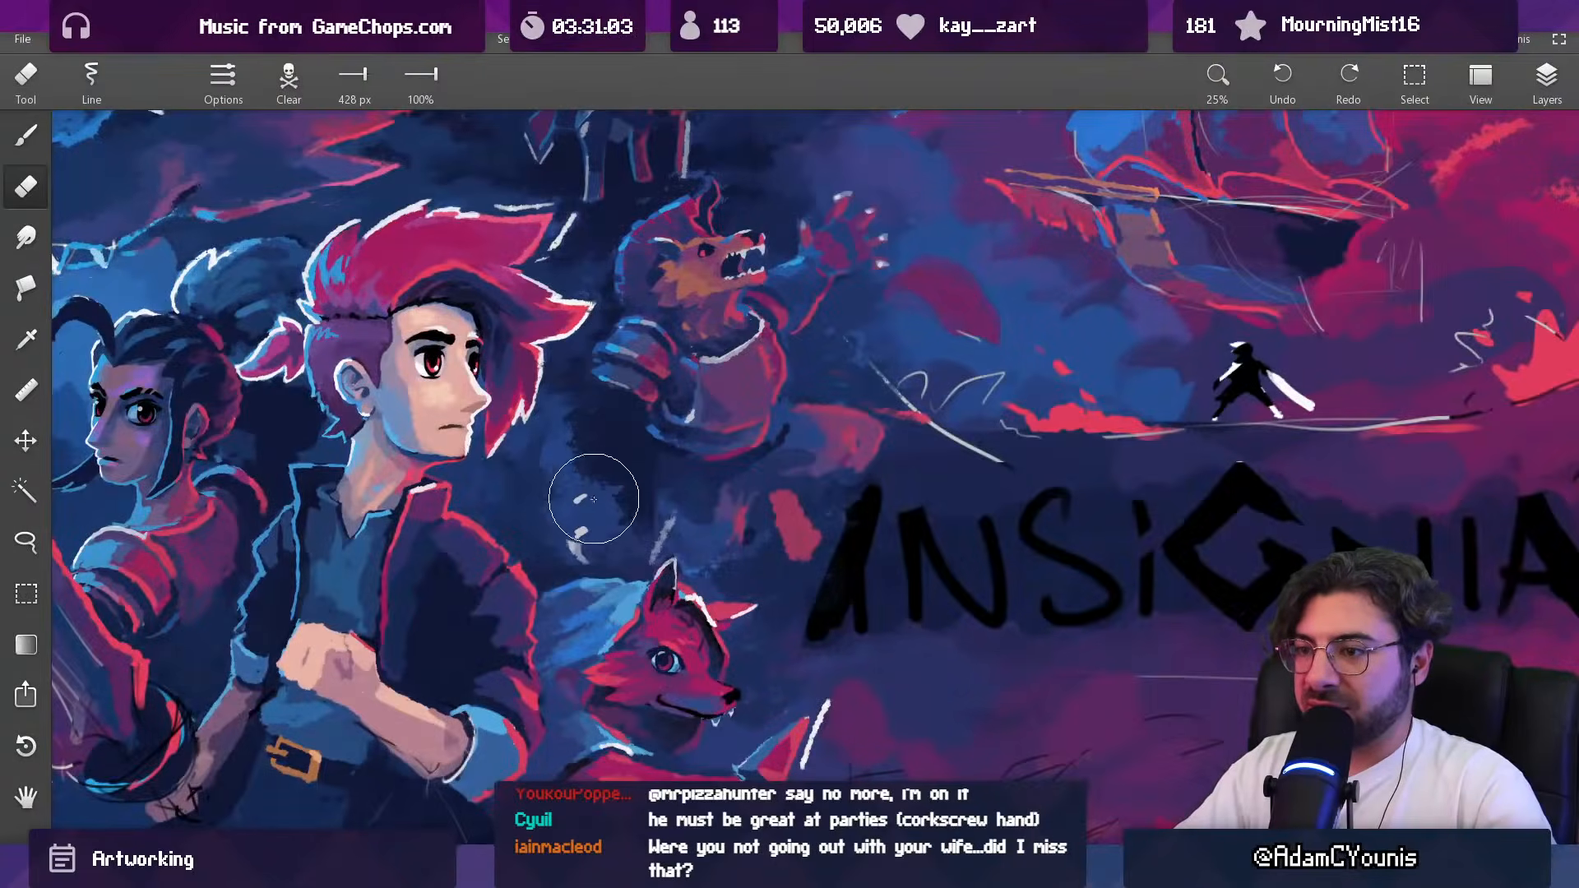
click(1546, 79)
click(1447, 236)
drag(588, 500, 583, 494)
mouse_move(719, 426)
mouse_down()
mouse_move(741, 449)
mouse_move(738, 423)
mouse_up()
Step: Lasso the armored beast in the artwork, check the layer visibility, and merge Layer 4 into the Copy layer below
key(v)
drag(721, 370, 745, 350)
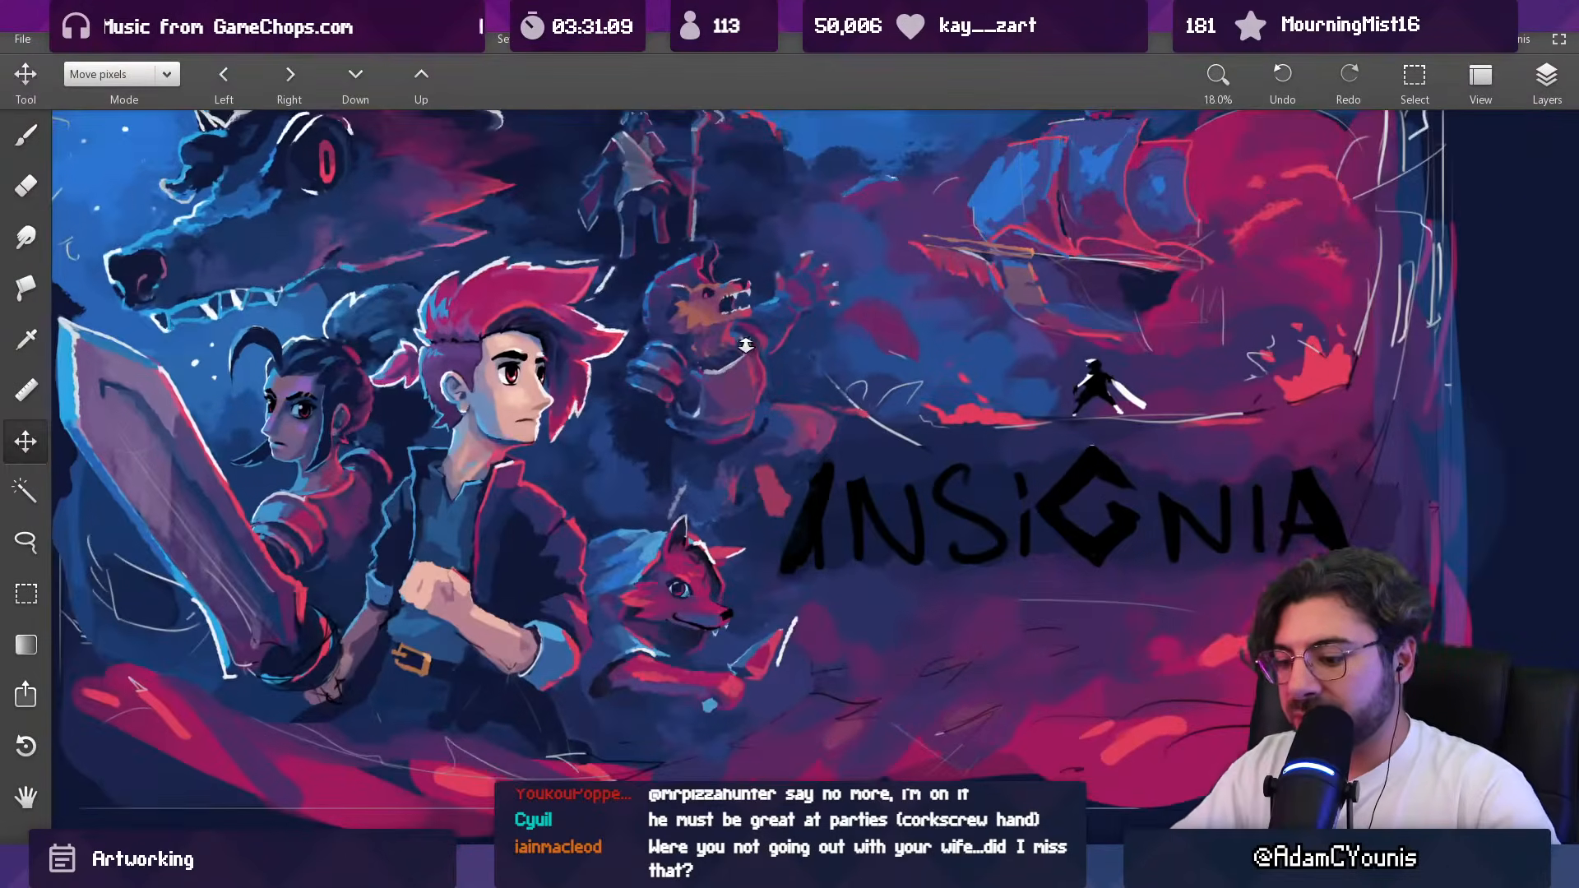
key(l)
mouse_move(644, 254)
mouse_down()
mouse_move(782, 230)
mouse_move(842, 249)
mouse_move(863, 299)
mouse_move(803, 367)
mouse_move(849, 431)
mouse_move(748, 539)
mouse_up()
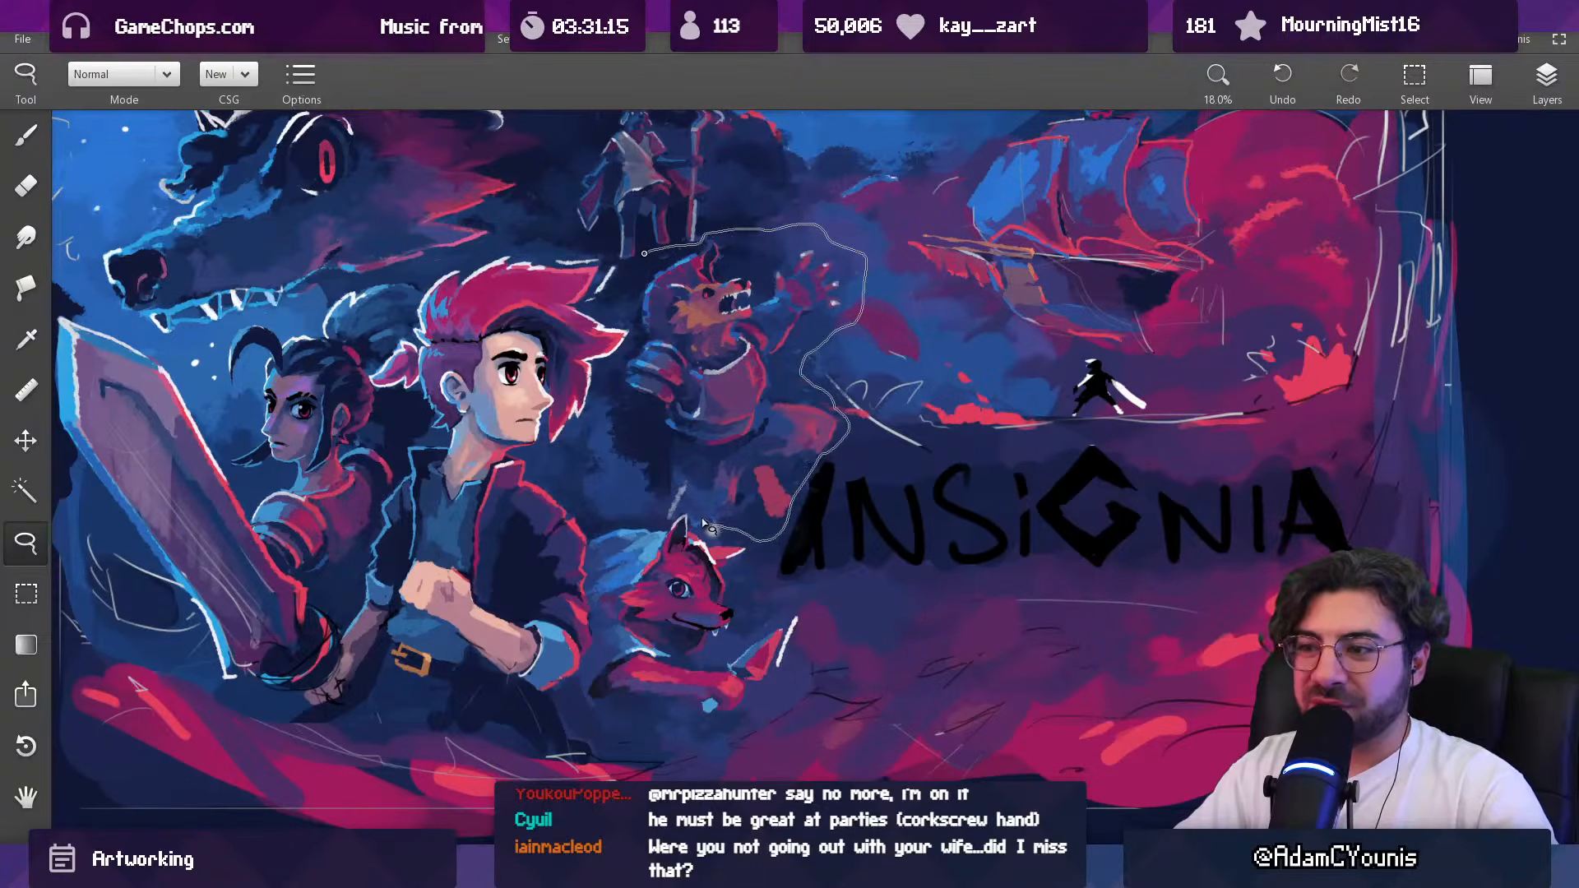
mouse_move(638, 502)
mouse_down()
mouse_move(602, 423)
mouse_move(646, 257)
mouse_up()
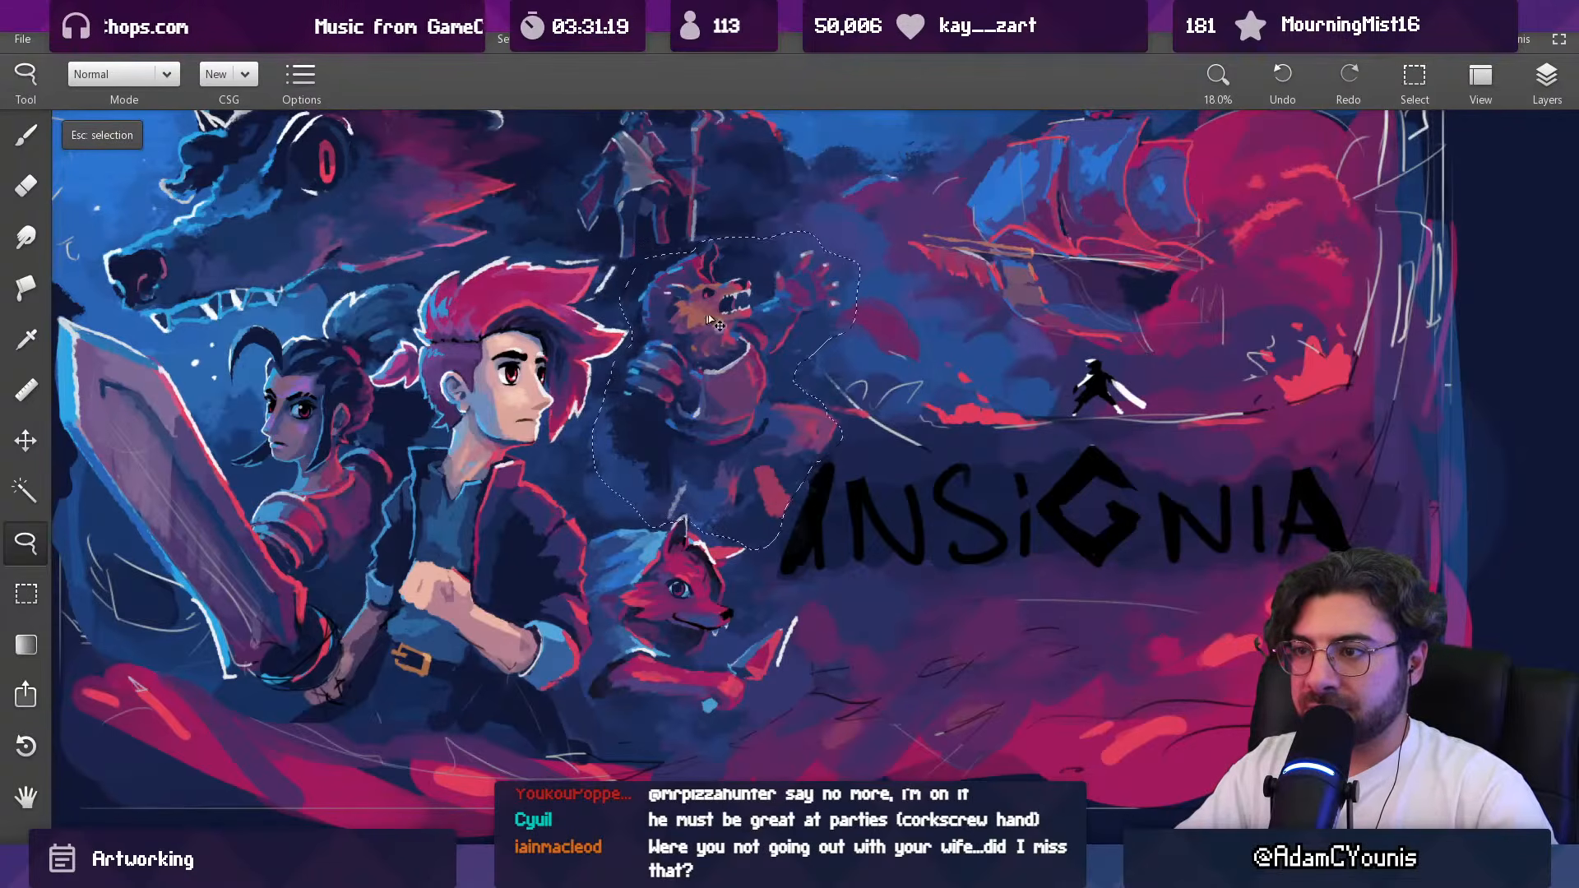
click(1545, 81)
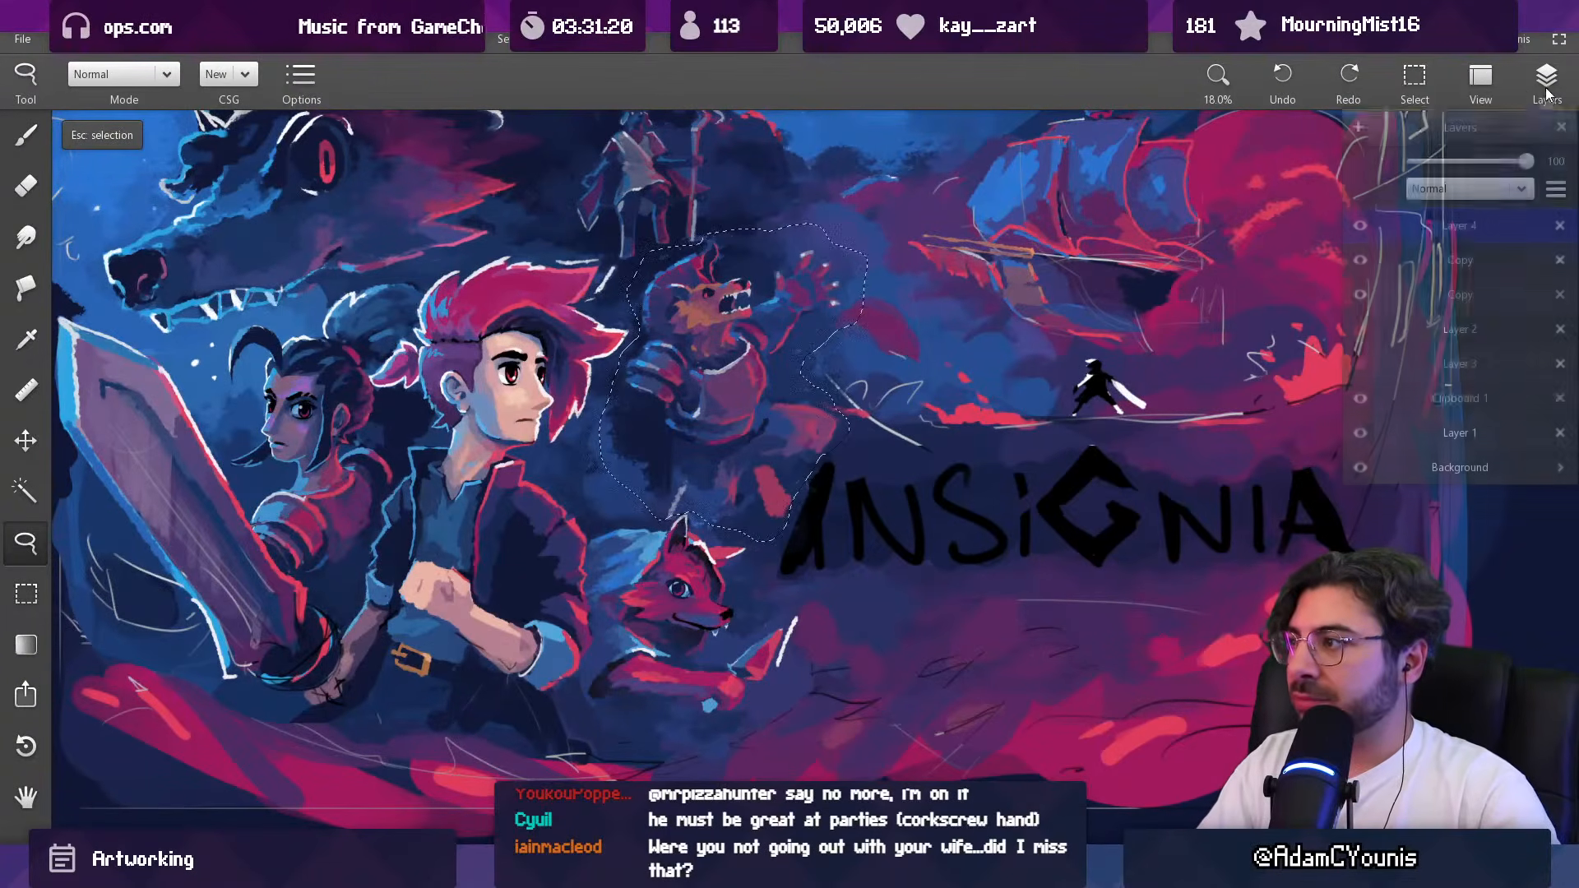
click(1360, 258)
click(1361, 258)
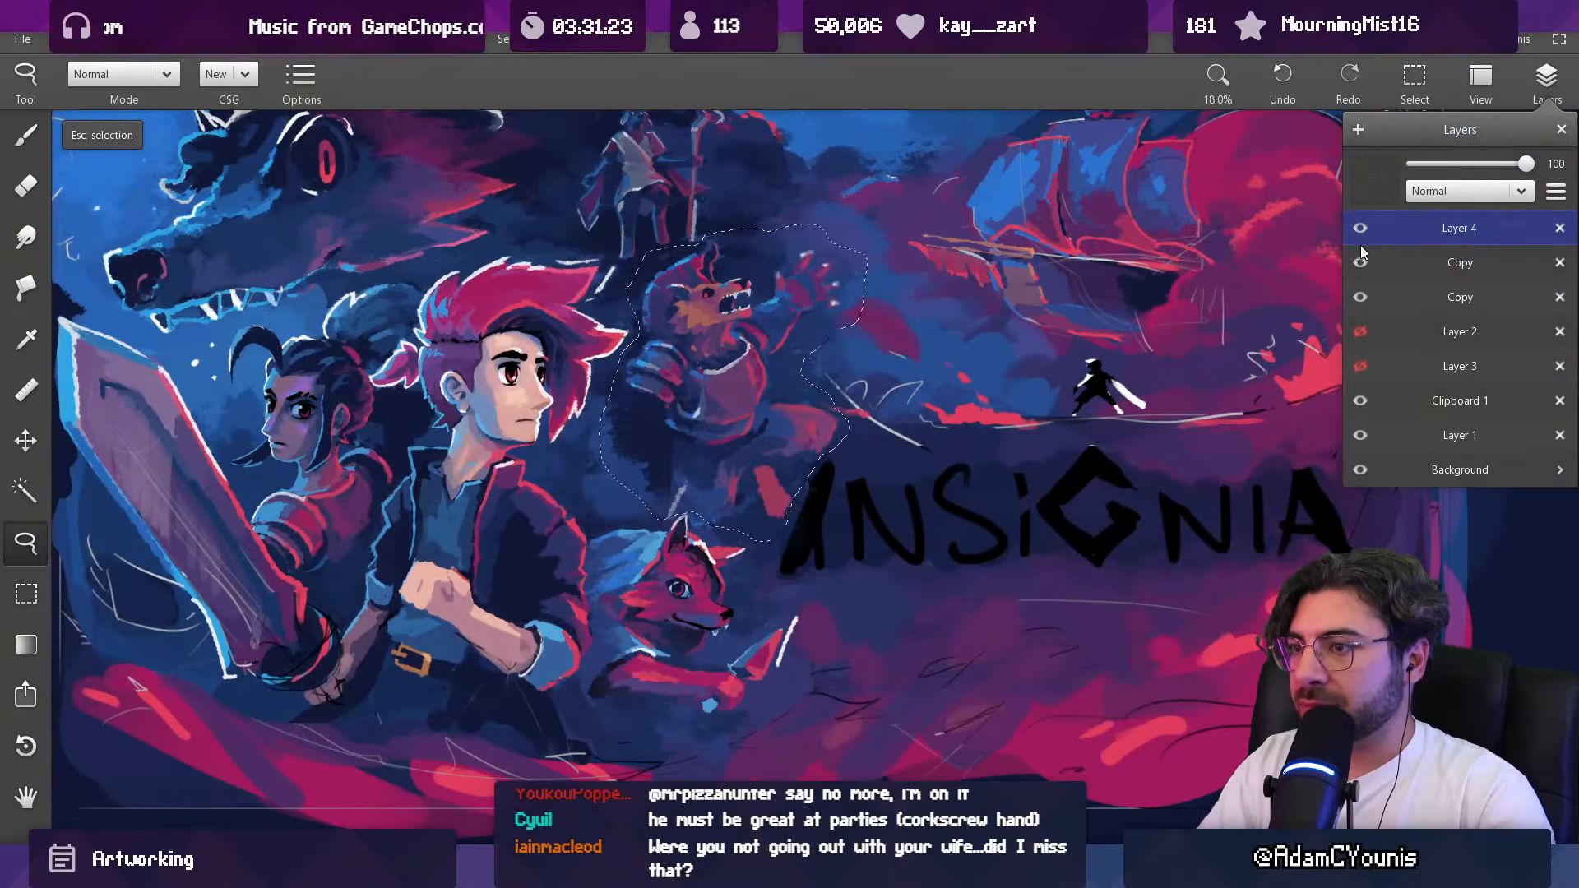
key(ctrl+e)
click(1363, 229)
click(1363, 230)
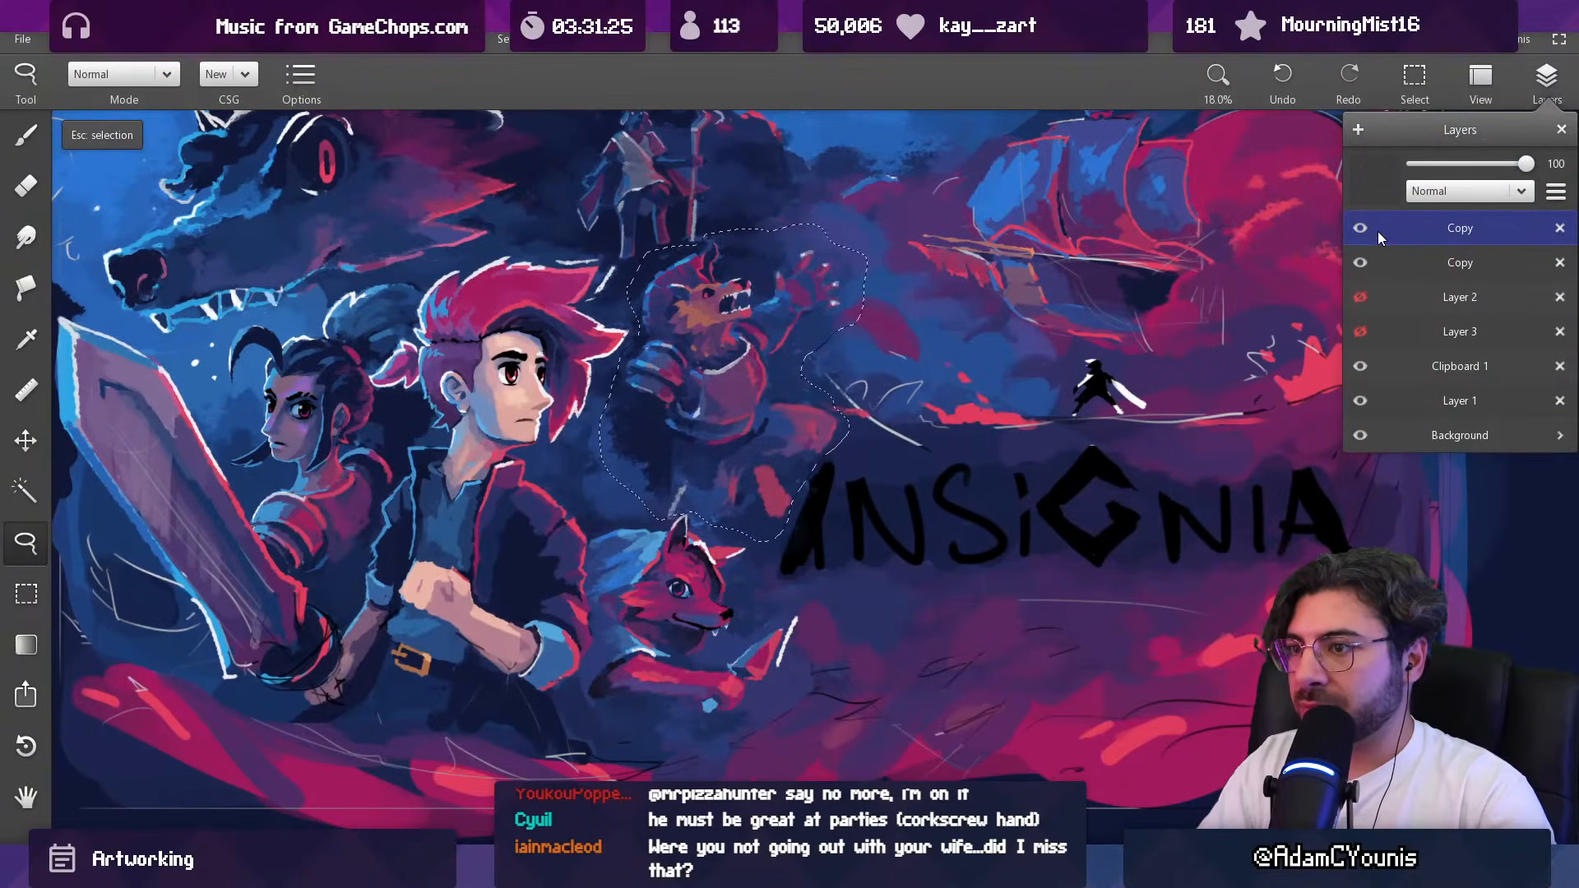
Step: Nudge the lassoed beast slightly left toward the hero and clear the selection
drag(709, 378, 700, 377)
key(Escape)
scroll(747, 362, down, 6)
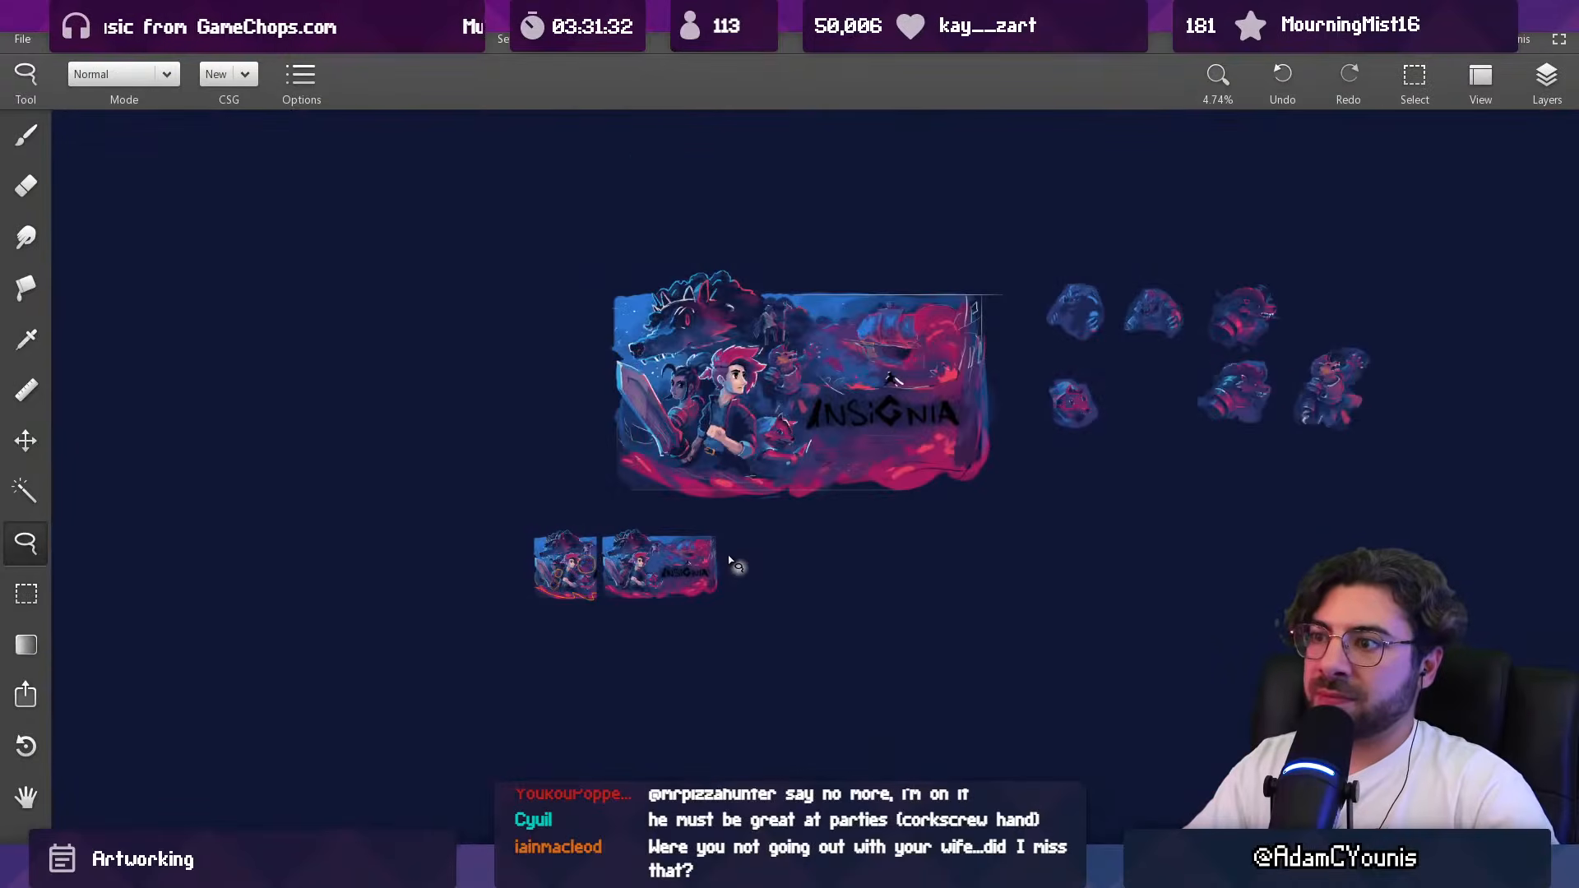
scroll(781, 319, up, 2)
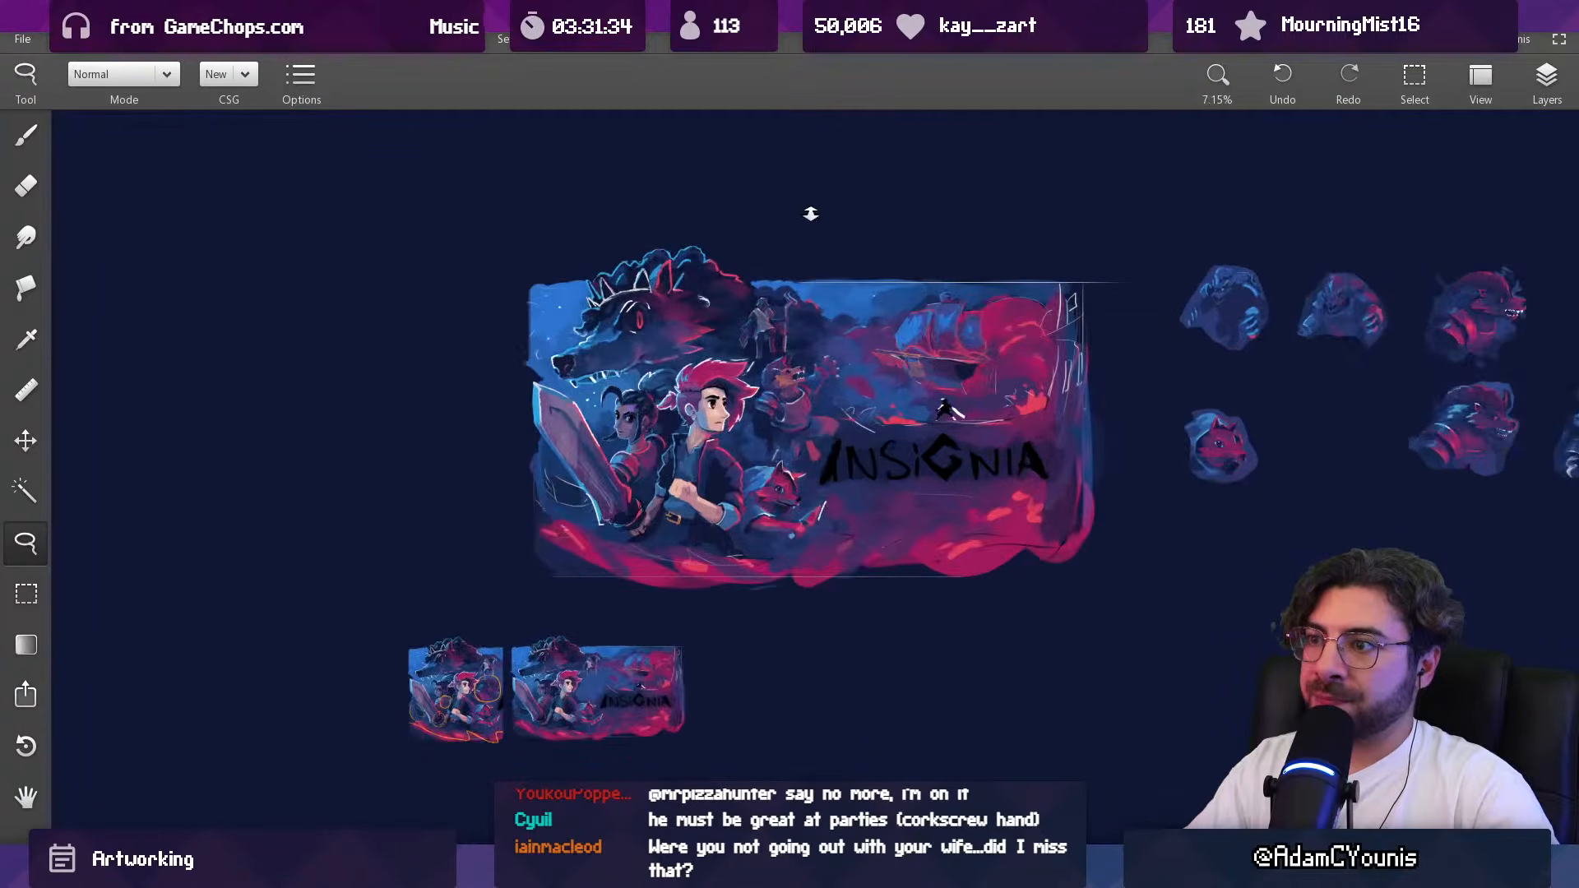
Step: Make the lower Copy layer active and slightly adjust its opacity
click(1530, 97)
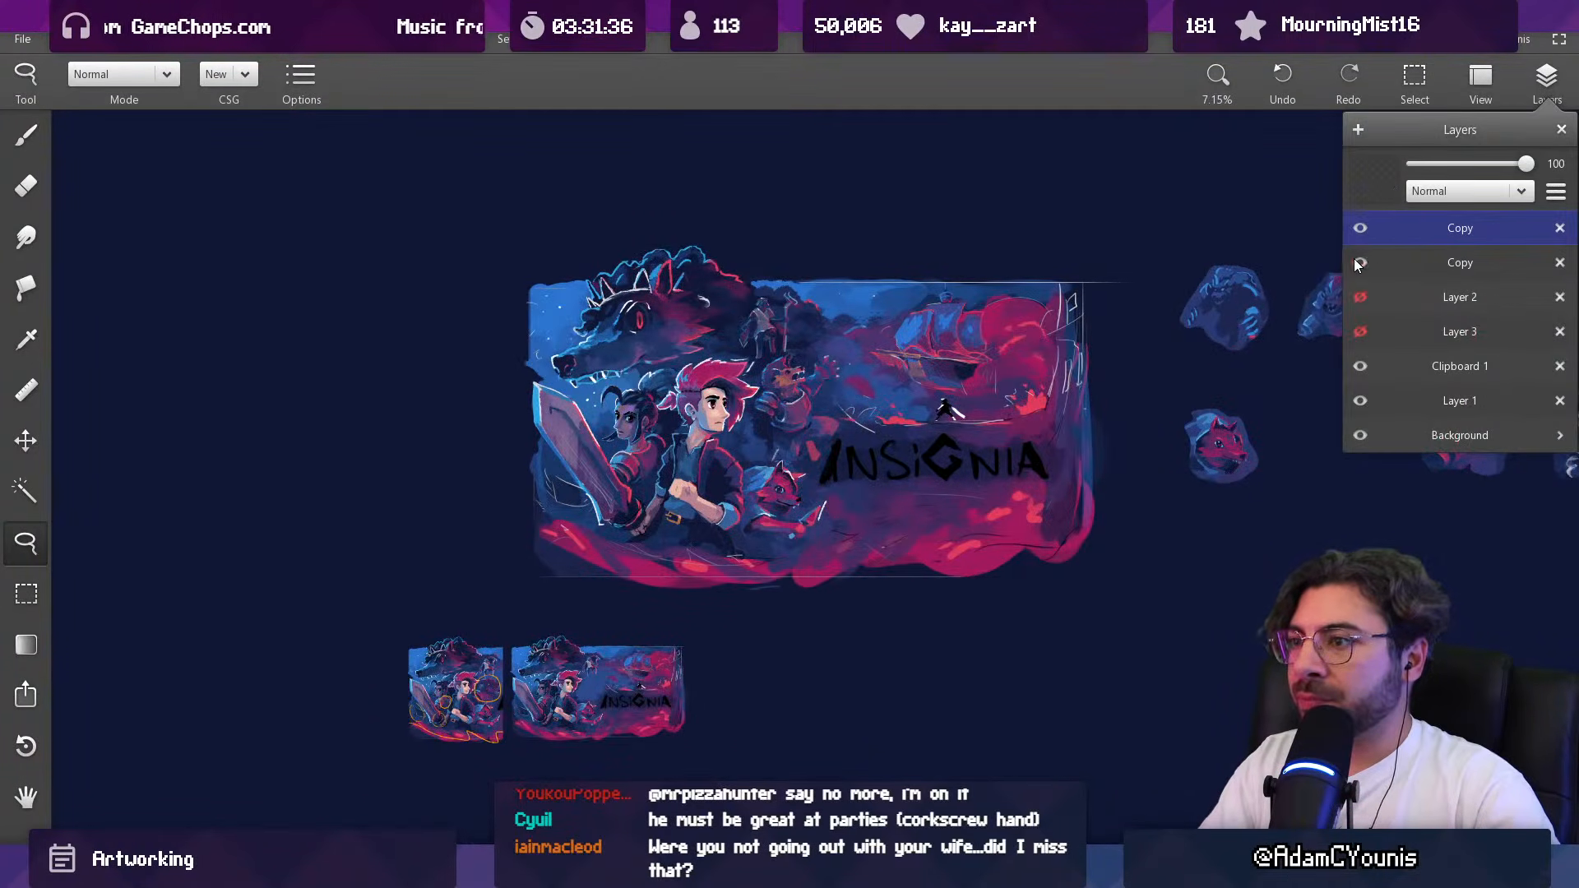
click(1382, 264)
drag(1528, 164, 1518, 168)
drag(1047, 273, 944, 297)
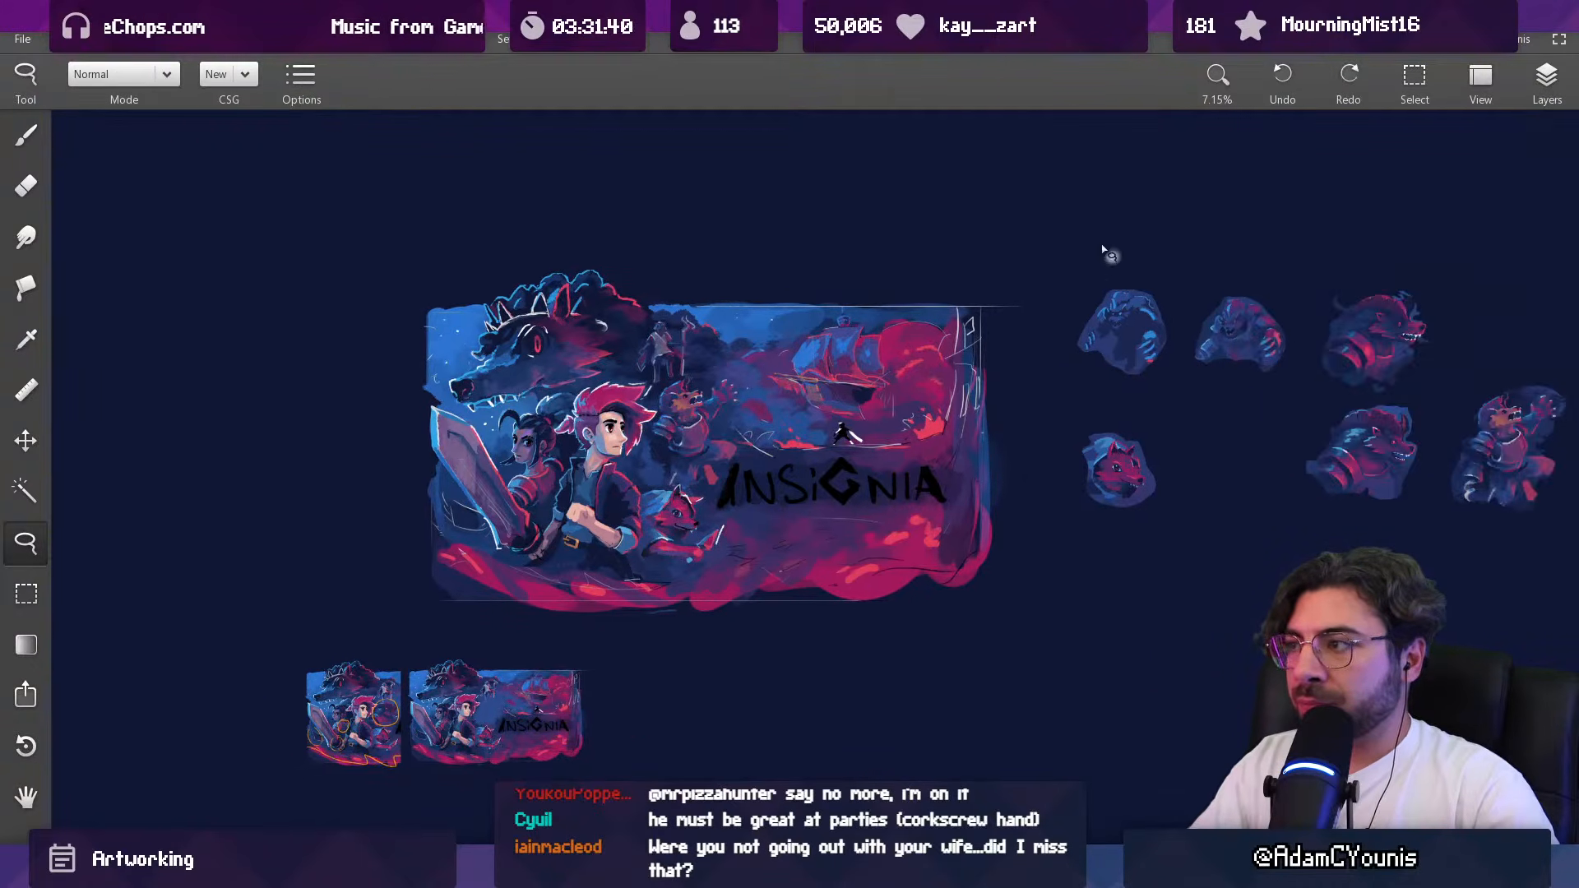
Step: Lasso the staff-bearing figure, place a copy in the empty space below the artwork, and cut and re-paste that copy
mouse_move(706, 276)
mouse_down()
mouse_move(678, 270)
mouse_move(829, 759)
mouse_move(817, 609)
mouse_up()
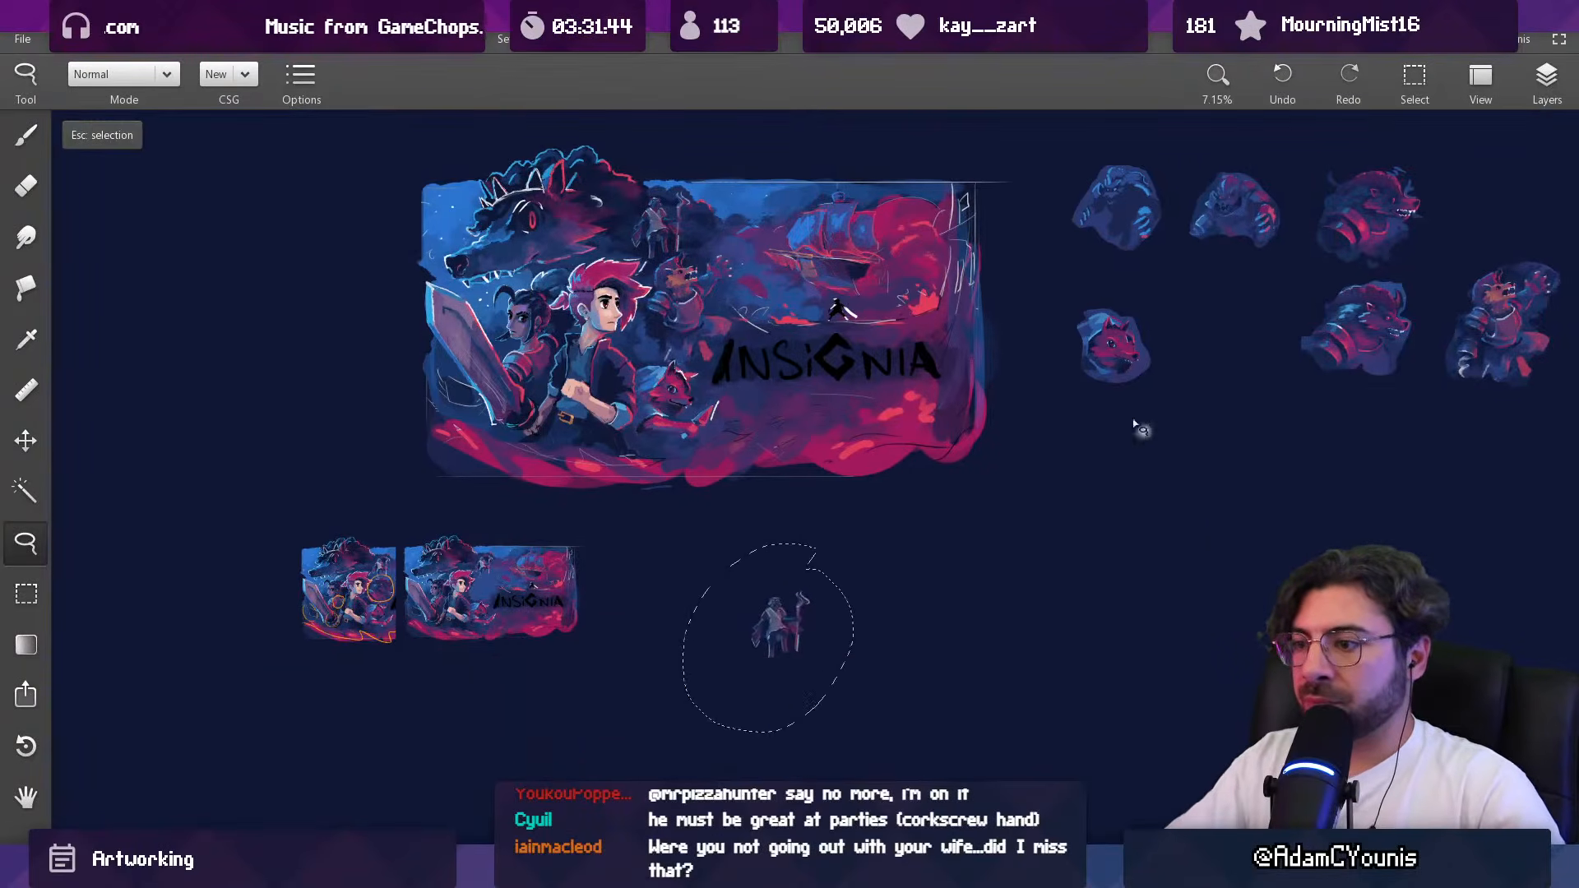
key(ctrl+x)
key(ctrl+v)
mouse_move(809, 415)
mouse_down()
mouse_move(815, 560)
mouse_move(715, 621)
mouse_move(738, 374)
mouse_move(726, 366)
mouse_up()
key(b)
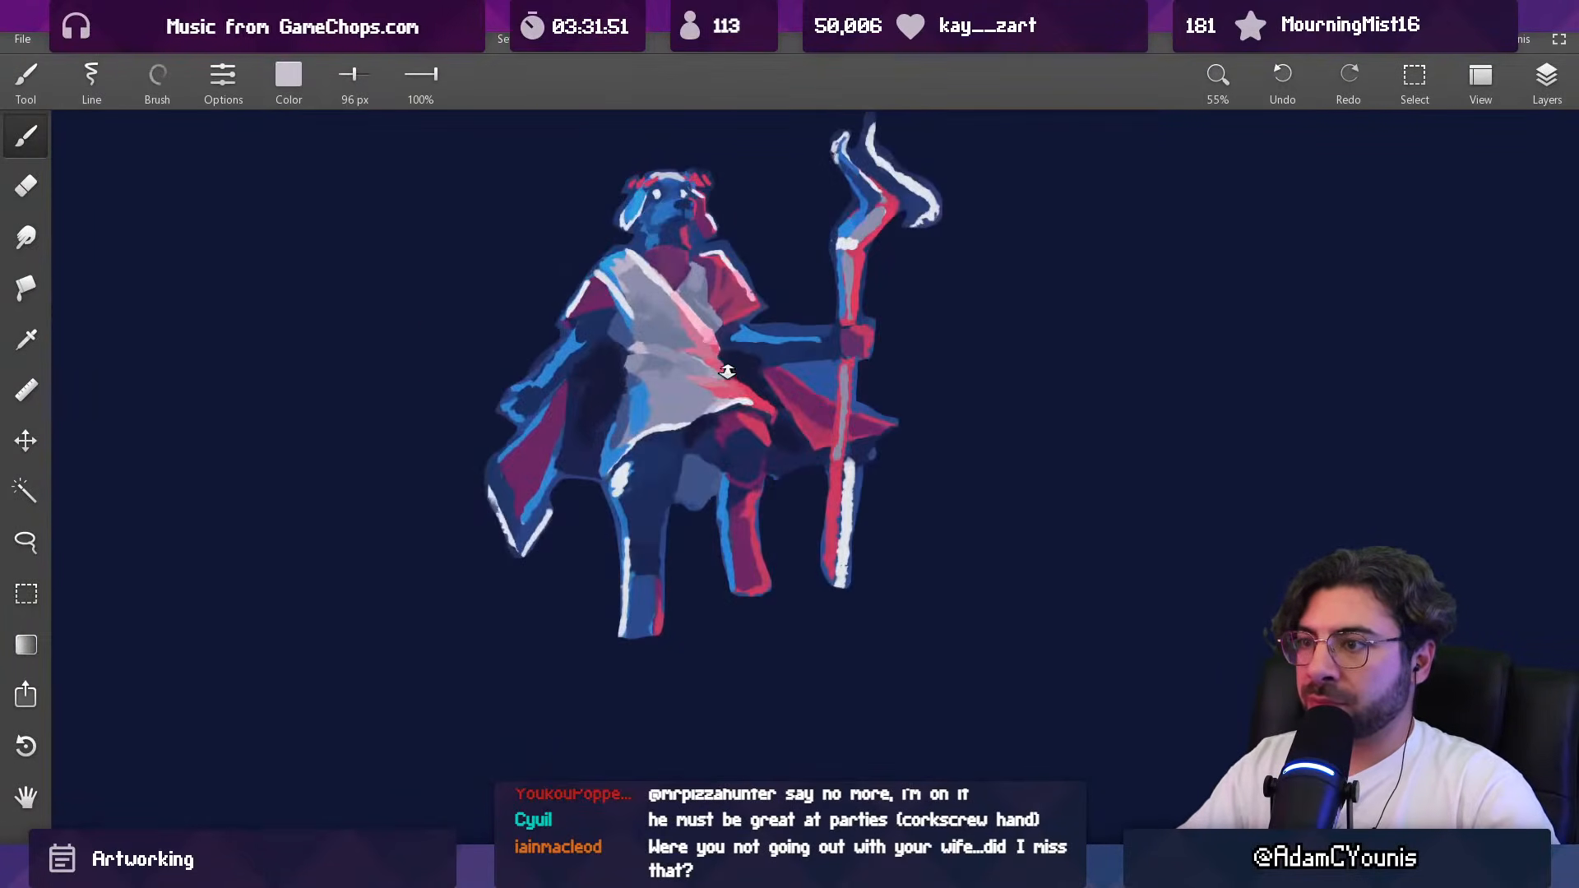
drag(741, 433, 729, 681)
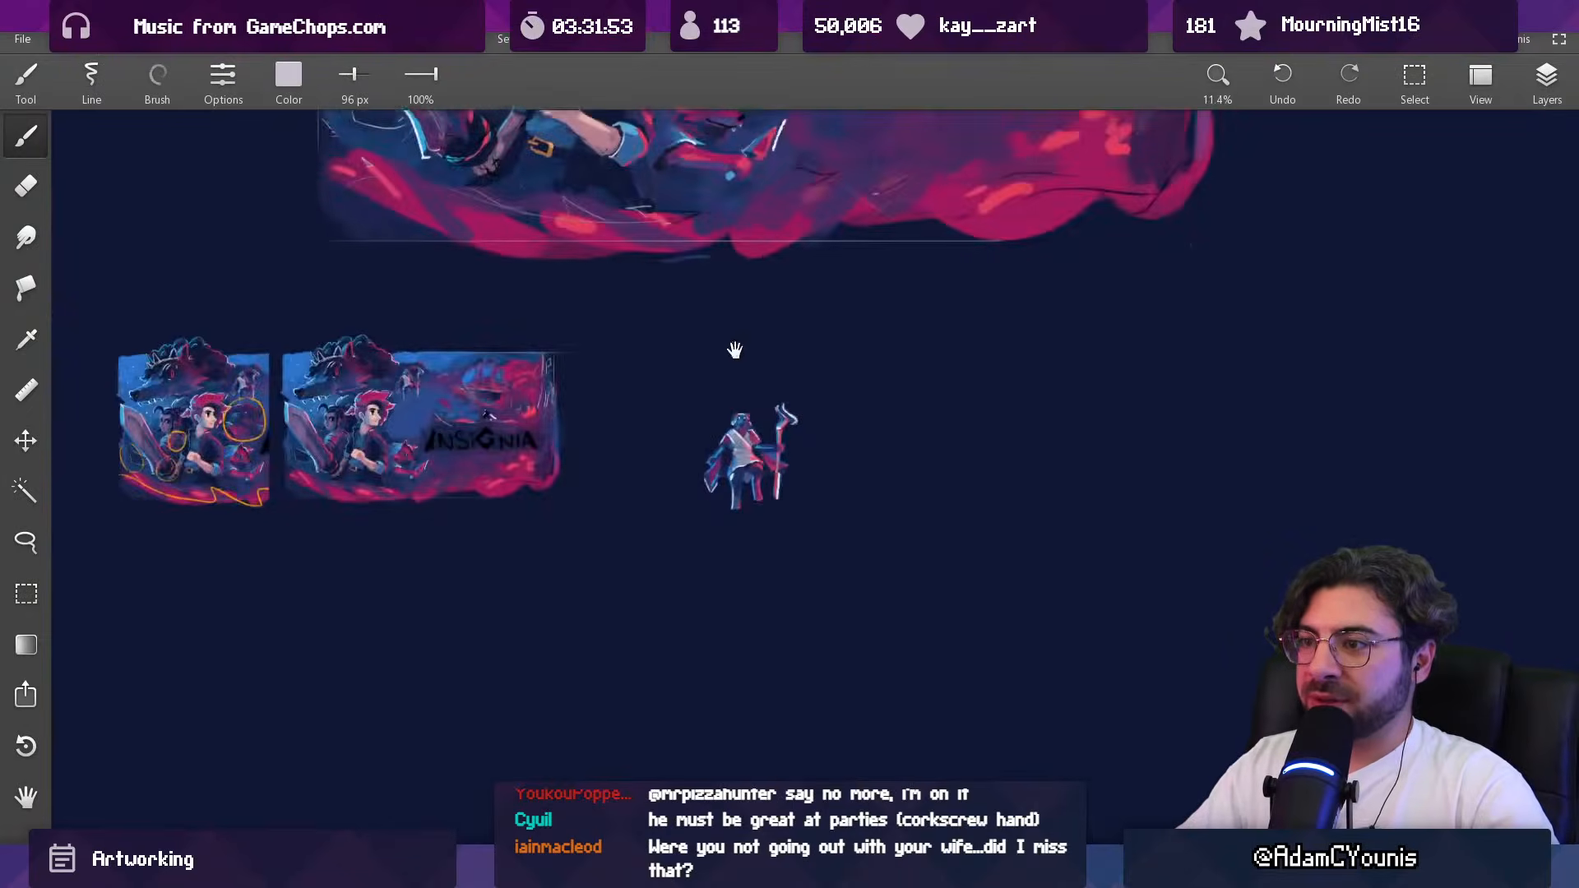
drag(735, 360, 740, 731)
Step: Toggle the visibility of the beast's Copy layer to identify it, and make that layer active
drag(702, 363, 700, 316)
click(1546, 79)
click(1355, 266)
click(1355, 267)
click(1390, 261)
Step: Paint sampled dark blue around and below the beast's armored forearm, reducing the brush from 72 to 44 px
key([)
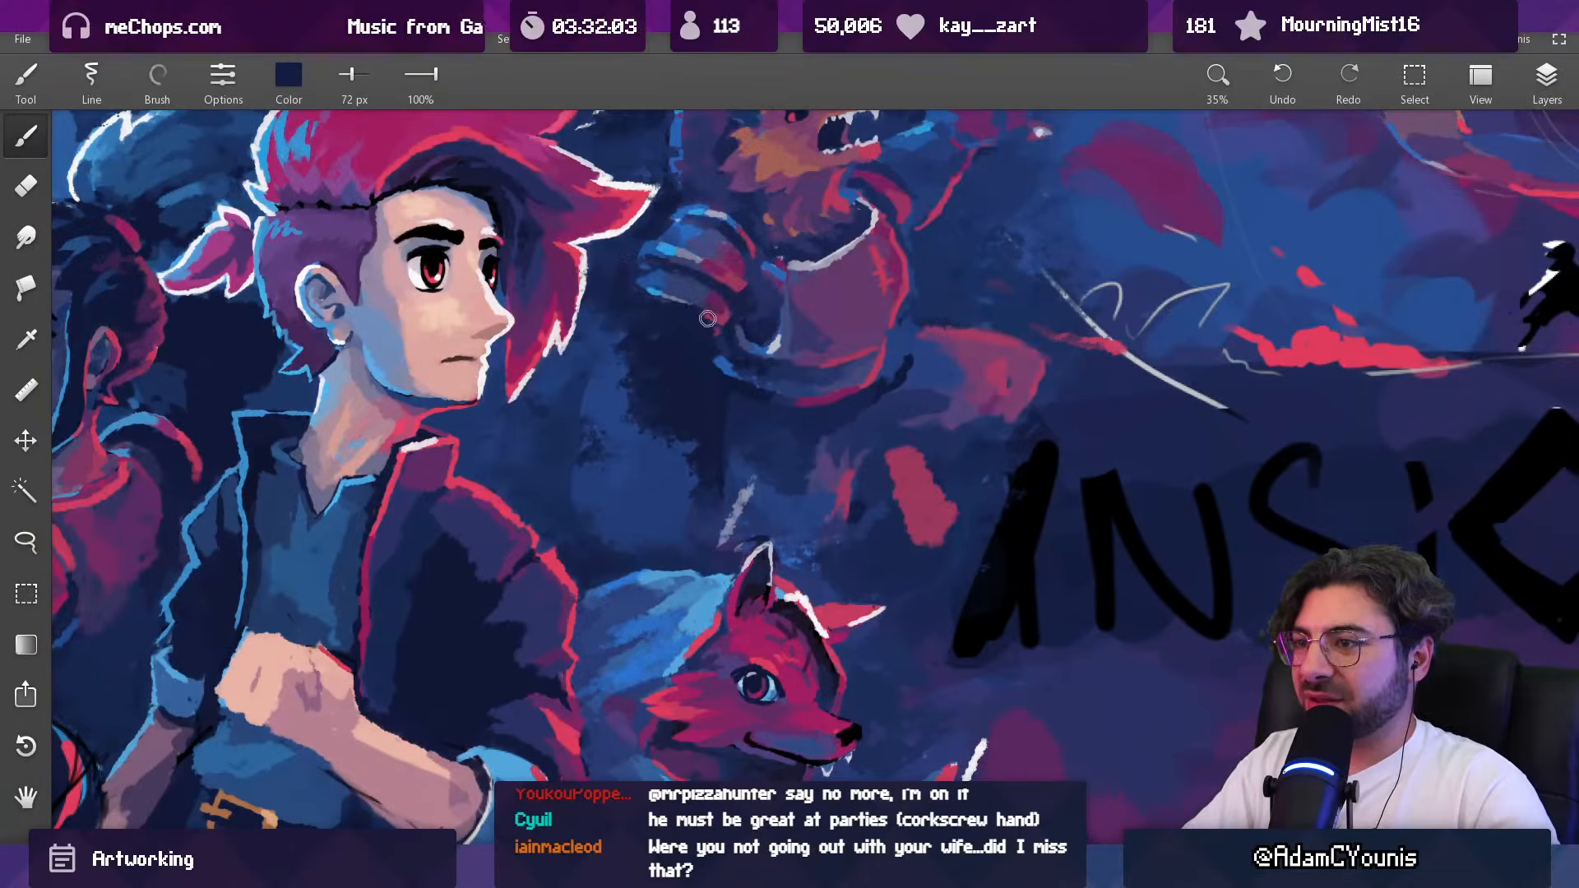
mouse_move(669, 305)
mouse_down()
mouse_move(715, 275)
mouse_move(699, 260)
mouse_move(824, 272)
mouse_move(805, 268)
mouse_up()
key([)
key([)
drag(663, 297, 730, 321)
drag(762, 288, 762, 393)
mouse_move(745, 340)
mouse_down()
mouse_move(744, 285)
mouse_move(702, 375)
mouse_up()
alt+click(712, 369)
alt+click(697, 363)
alt+click(712, 369)
alt+click(716, 381)
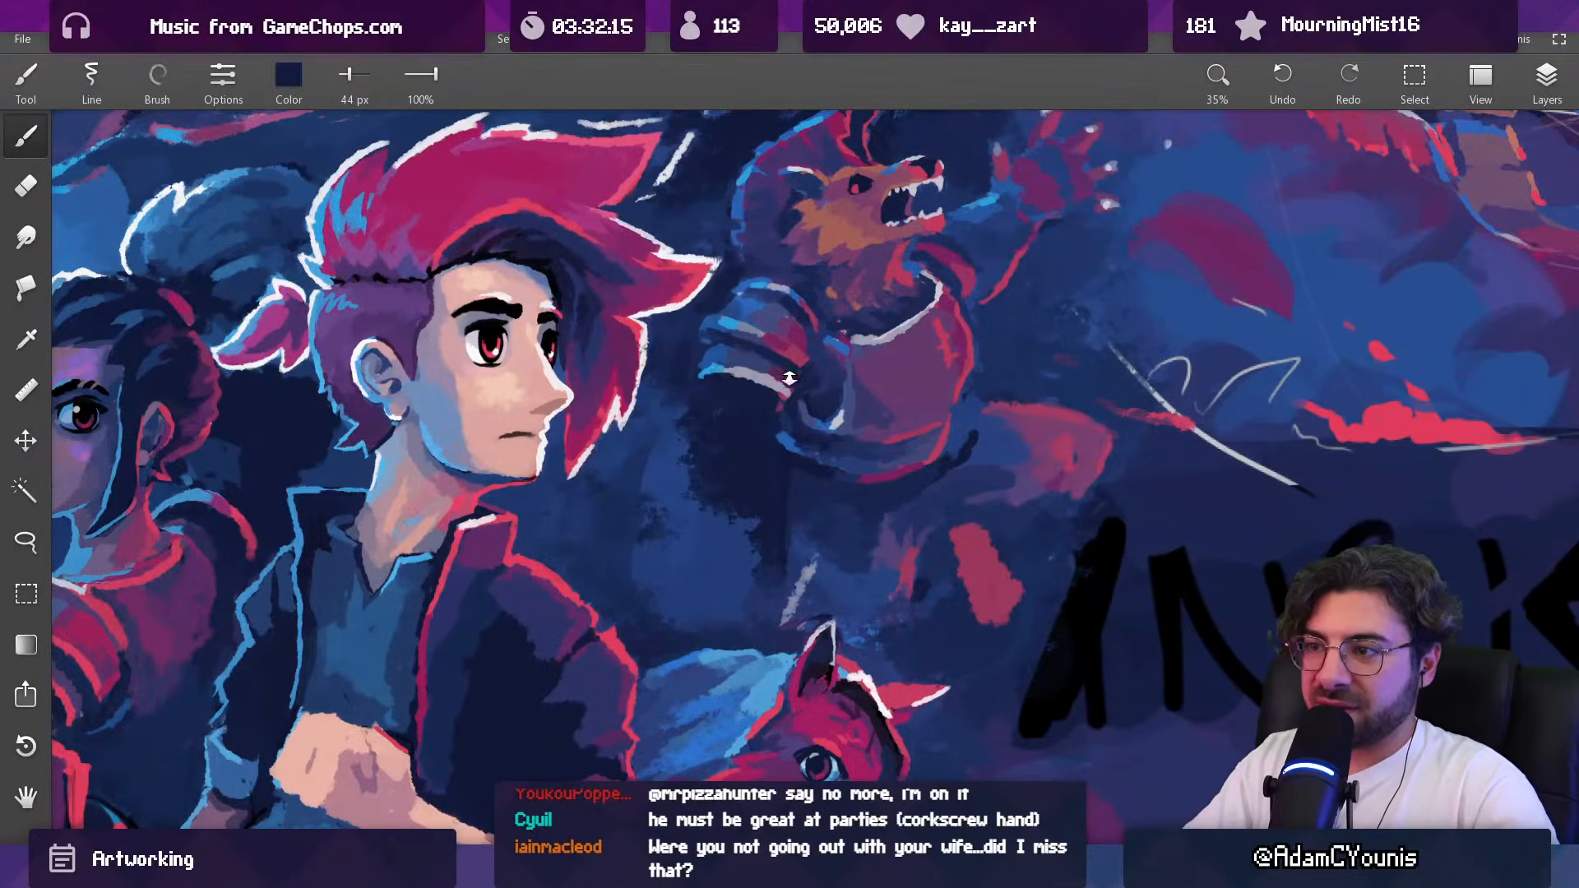
Step: Add a new layer and dab pale grey at the elbow of the beast's lowered arm, undoing the stray strokes
drag(796, 363, 787, 453)
drag(846, 399, 925, 278)
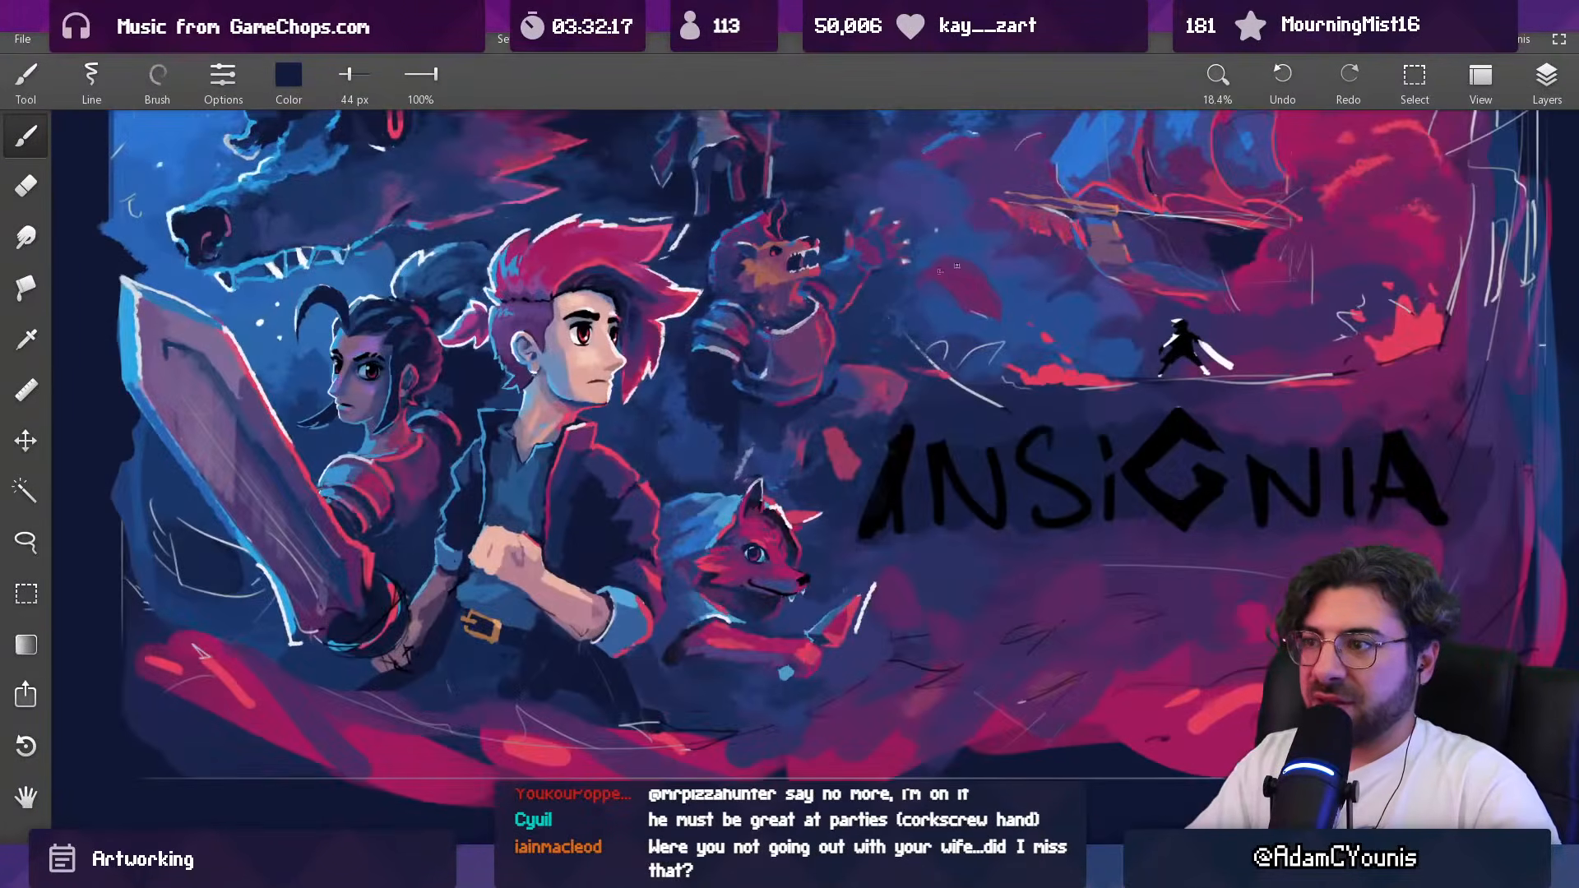
click(1565, 87)
click(1355, 126)
mouse_move(691, 362)
mouse_down()
mouse_move(753, 381)
mouse_move(766, 343)
mouse_move(727, 363)
mouse_up()
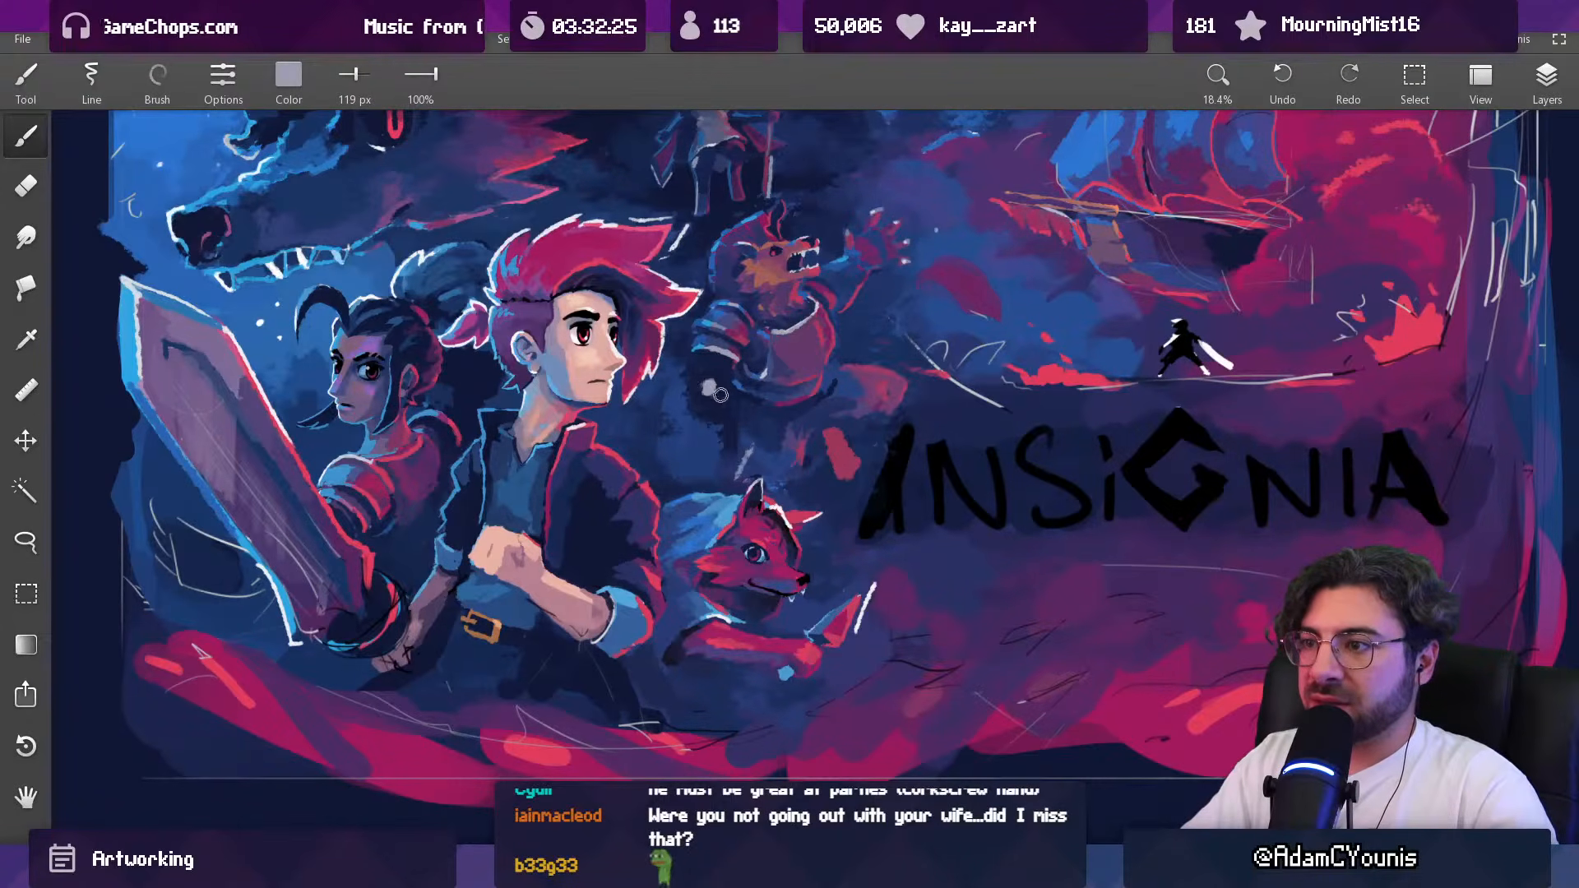
key(ctrl+z)
key(ctrl+z)
Step: Sketch a boxy forearm outline with a cuff across the beast's waist in pale grey with a 34 px brush
drag(766, 385, 698, 384)
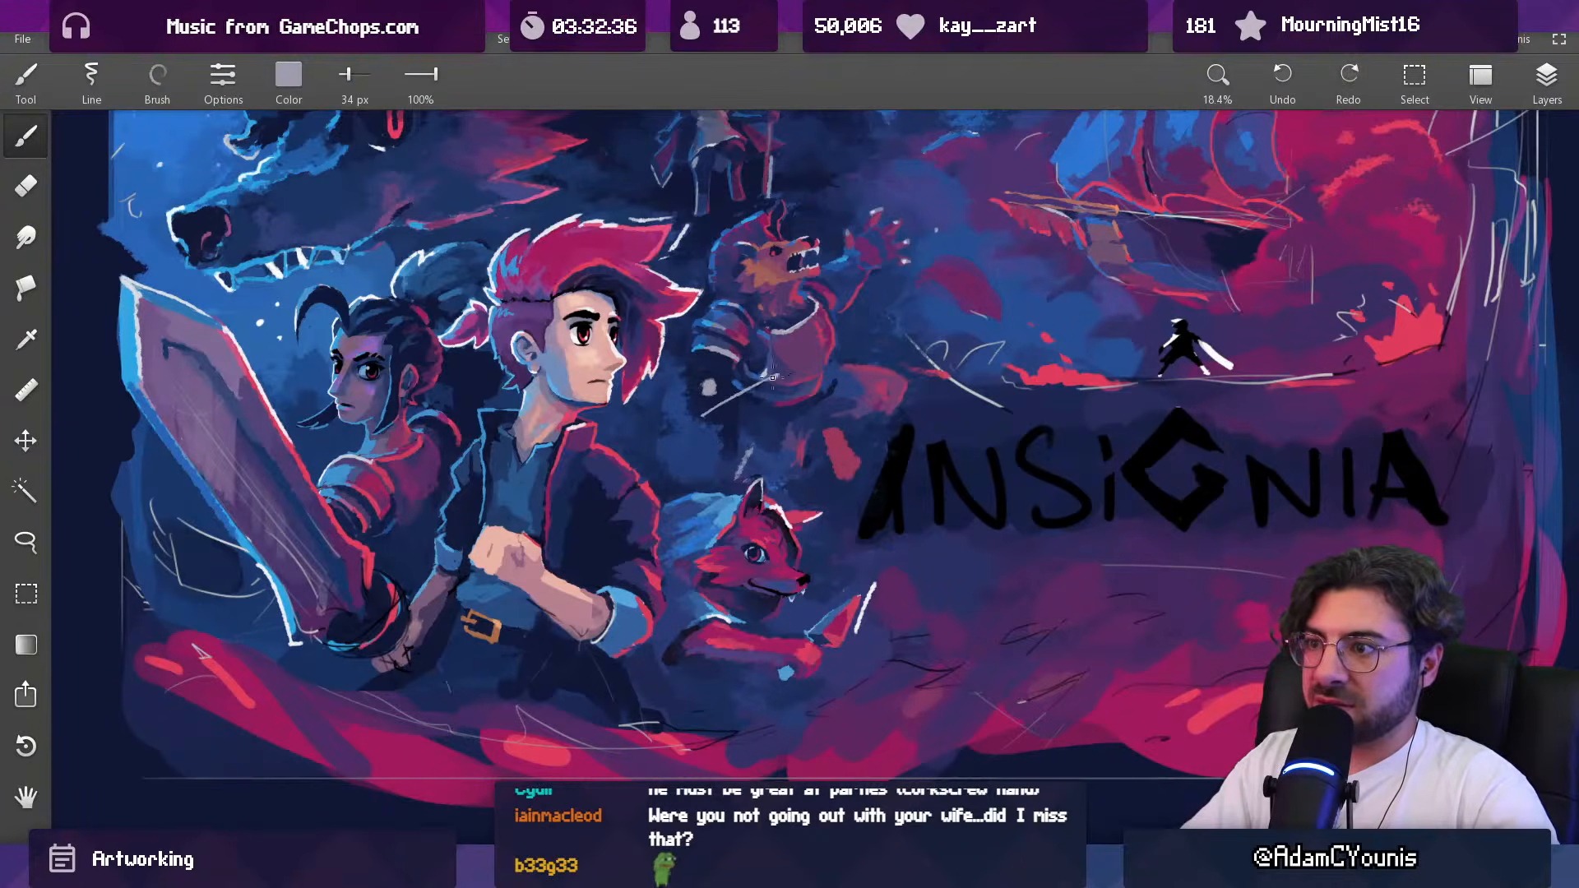
drag(768, 382, 799, 367)
drag(802, 369, 719, 563)
key(ctrl+z)
drag(812, 376, 815, 233)
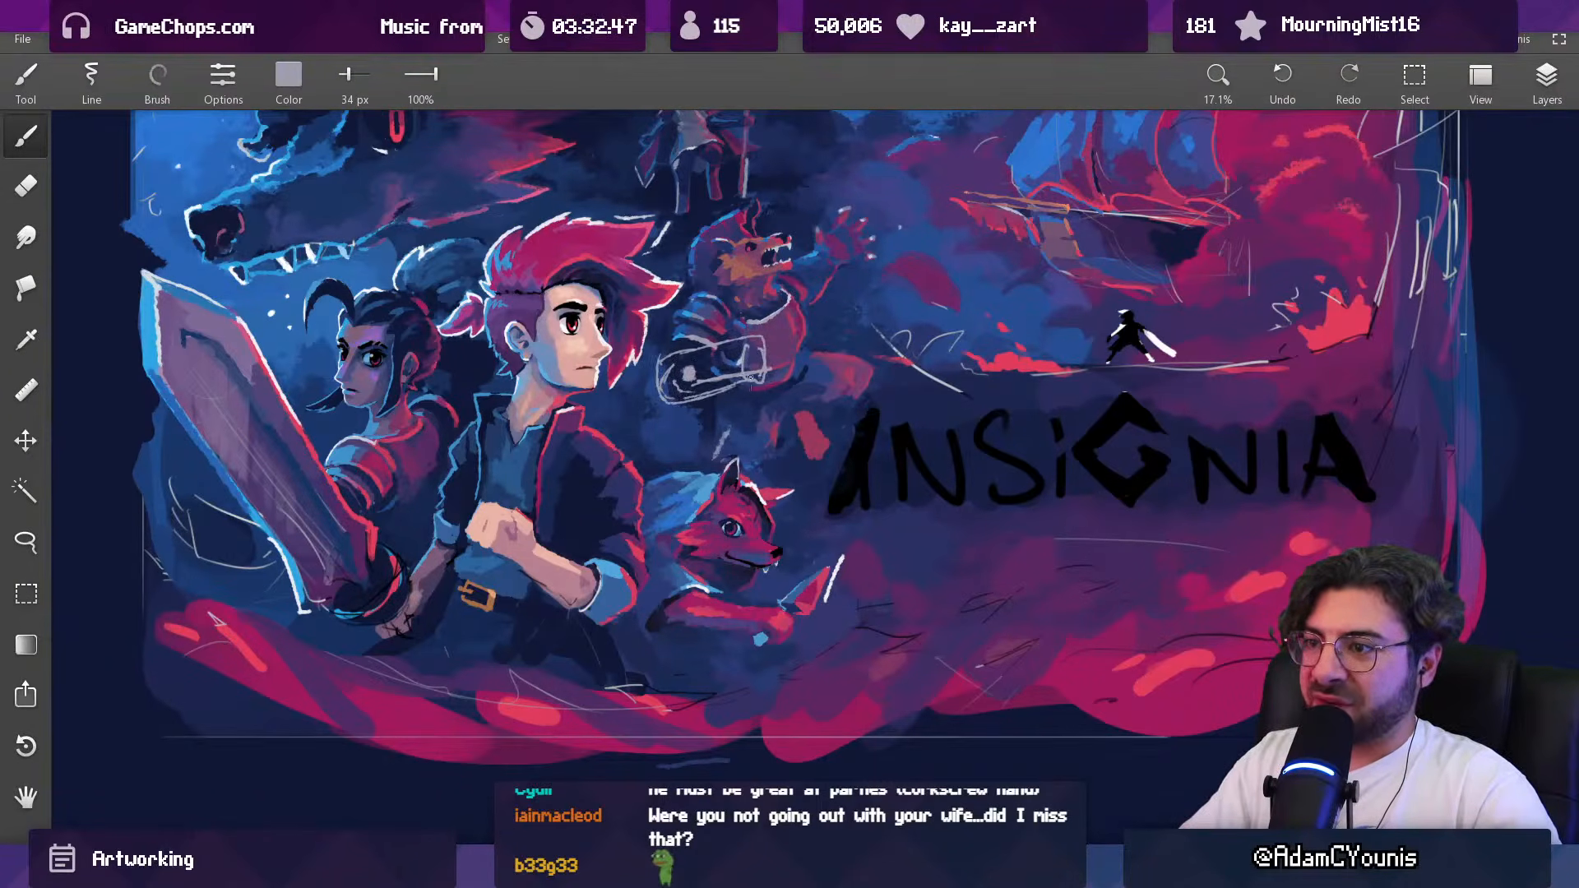
scroll(734, 325, down, 2)
scroll(750, 329, up, 3)
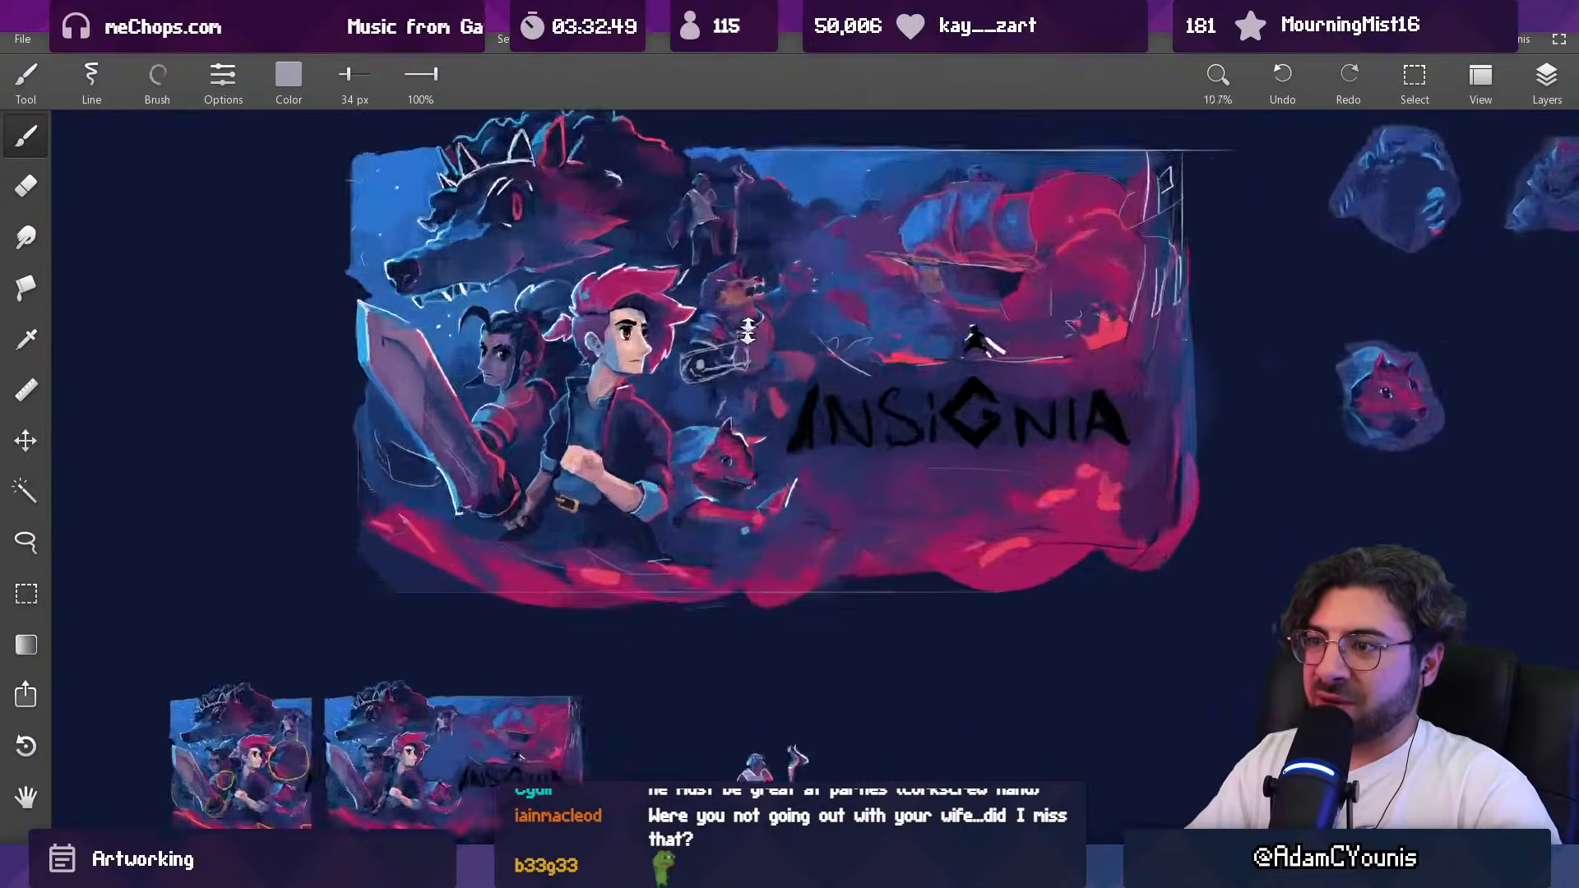
Step: Sketch a curled, corkscrew-like hand extending from the forearm's cuff in pale grey, using a 65 px brush
key(e)
key(bracketleft)
key(bracketleft)
drag(749, 341, 749, 388)
key(b)
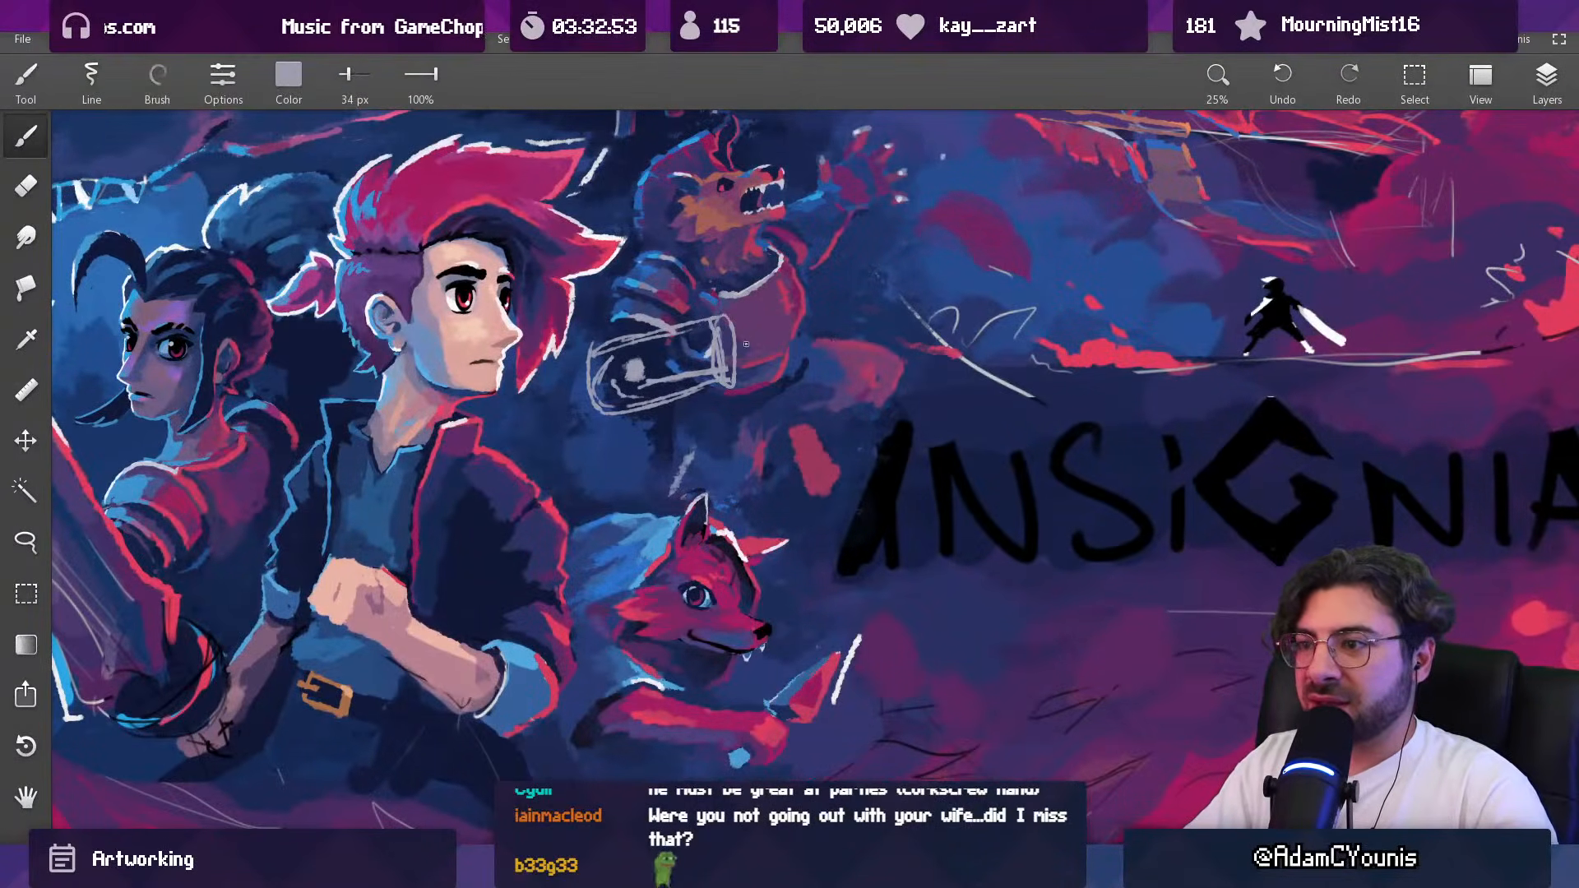
key(bracketright)
key(bracketright)
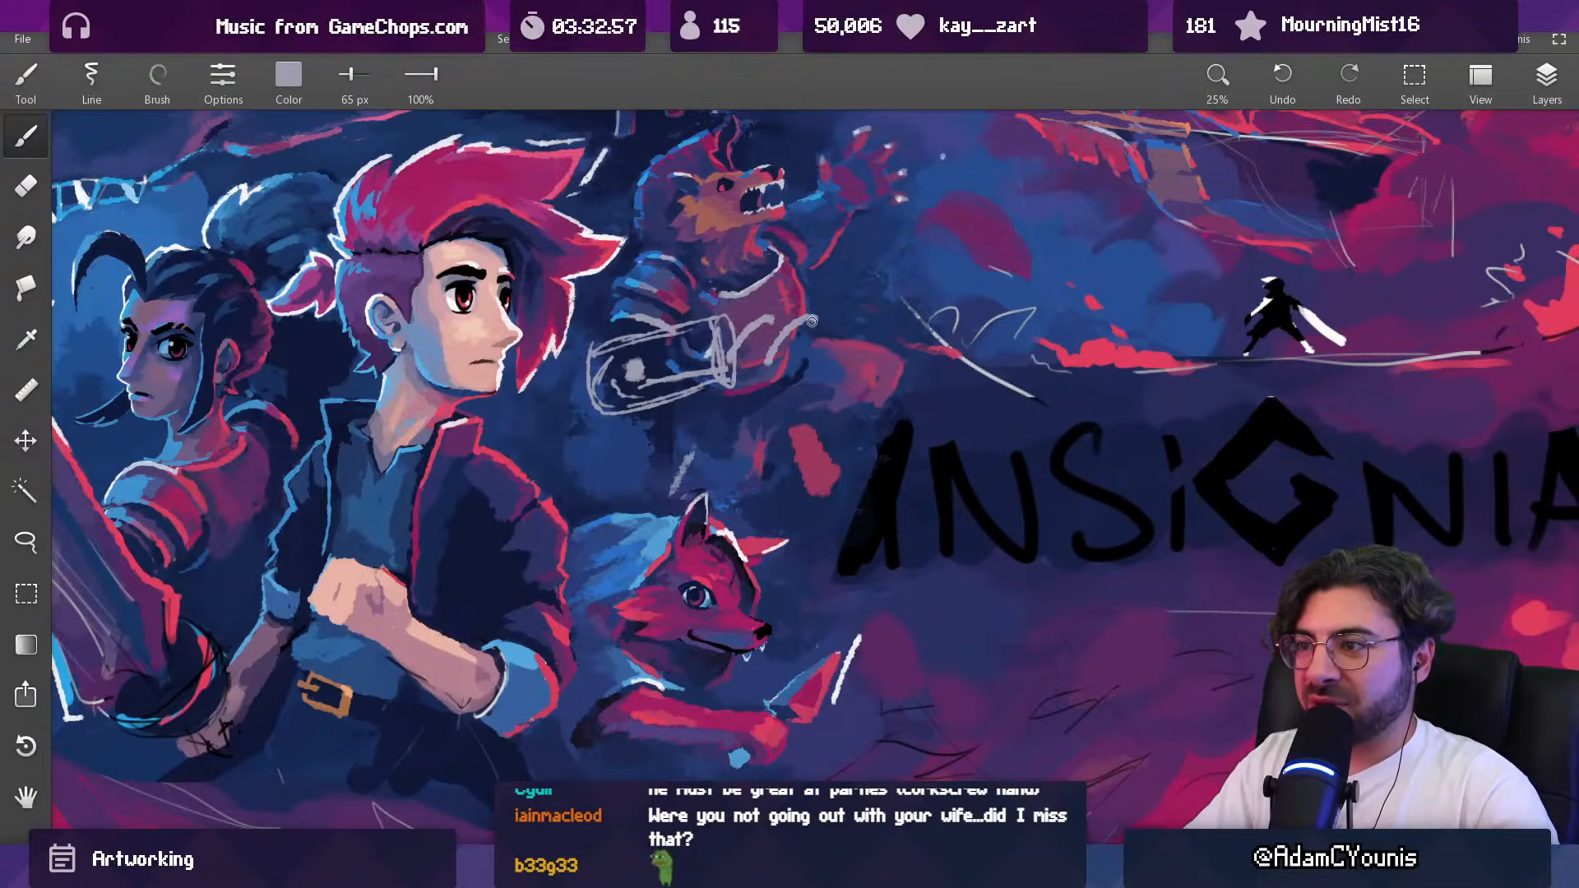
scroll(820, 322, down, 2)
scroll(825, 318, up, 2)
Step: Thicken the corkscrew-like hand over the beast's torso with a 137 px pale grey brush
key(bracketright)
key(bracketright)
drag(764, 329, 803, 296)
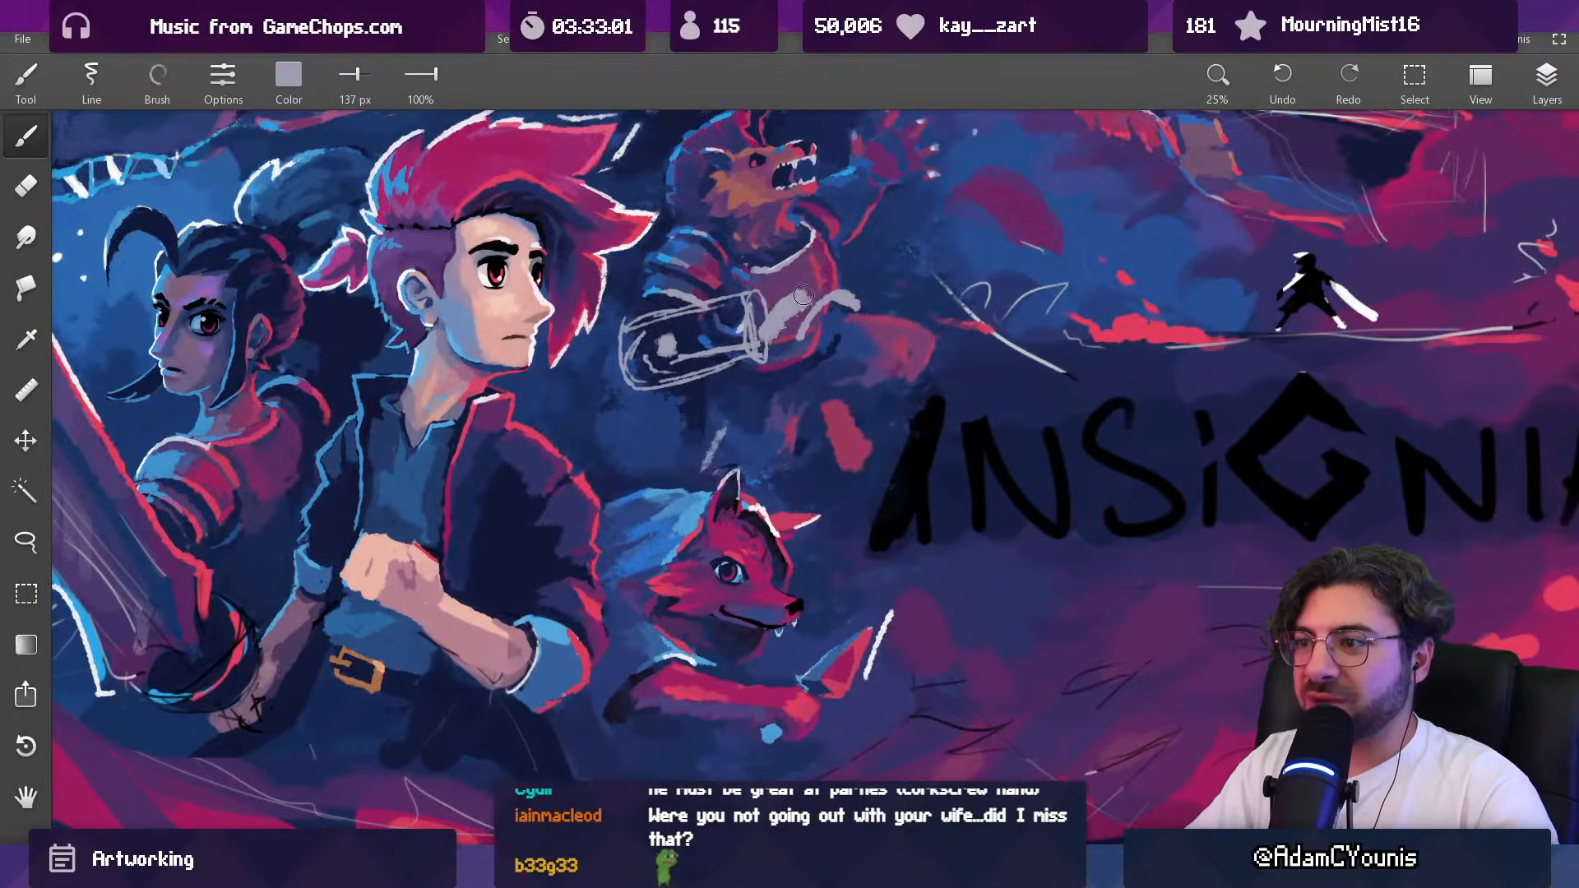
scroll(866, 279, down, 2)
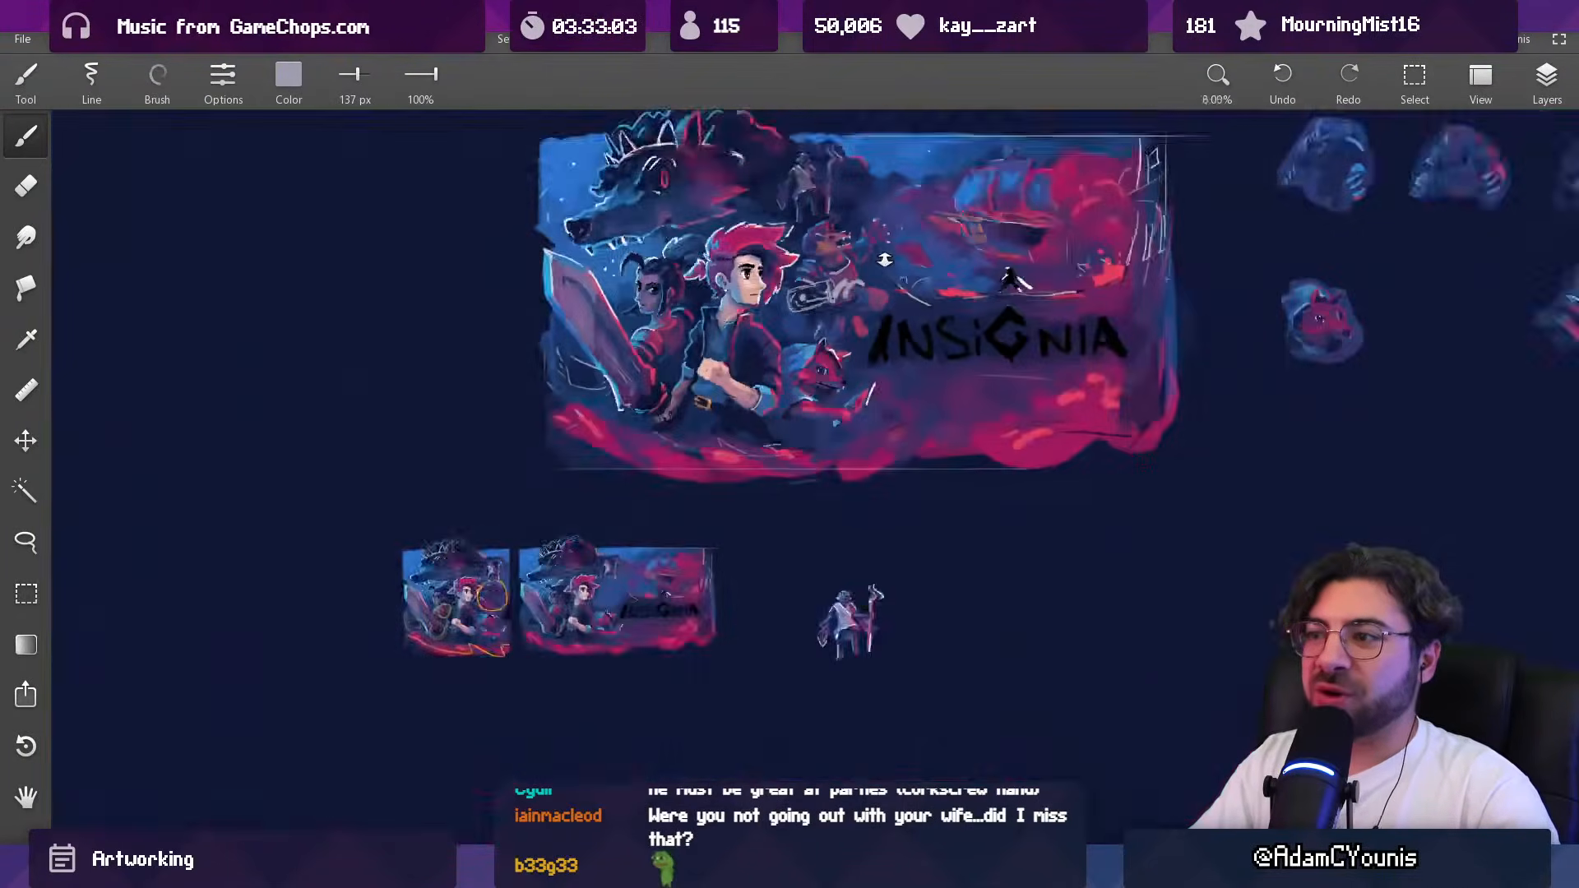
scroll(867, 279, up, 2)
Step: Trim the hand with a 66 px eraser and work sampled blues around it with a 92 px brush
key(e)
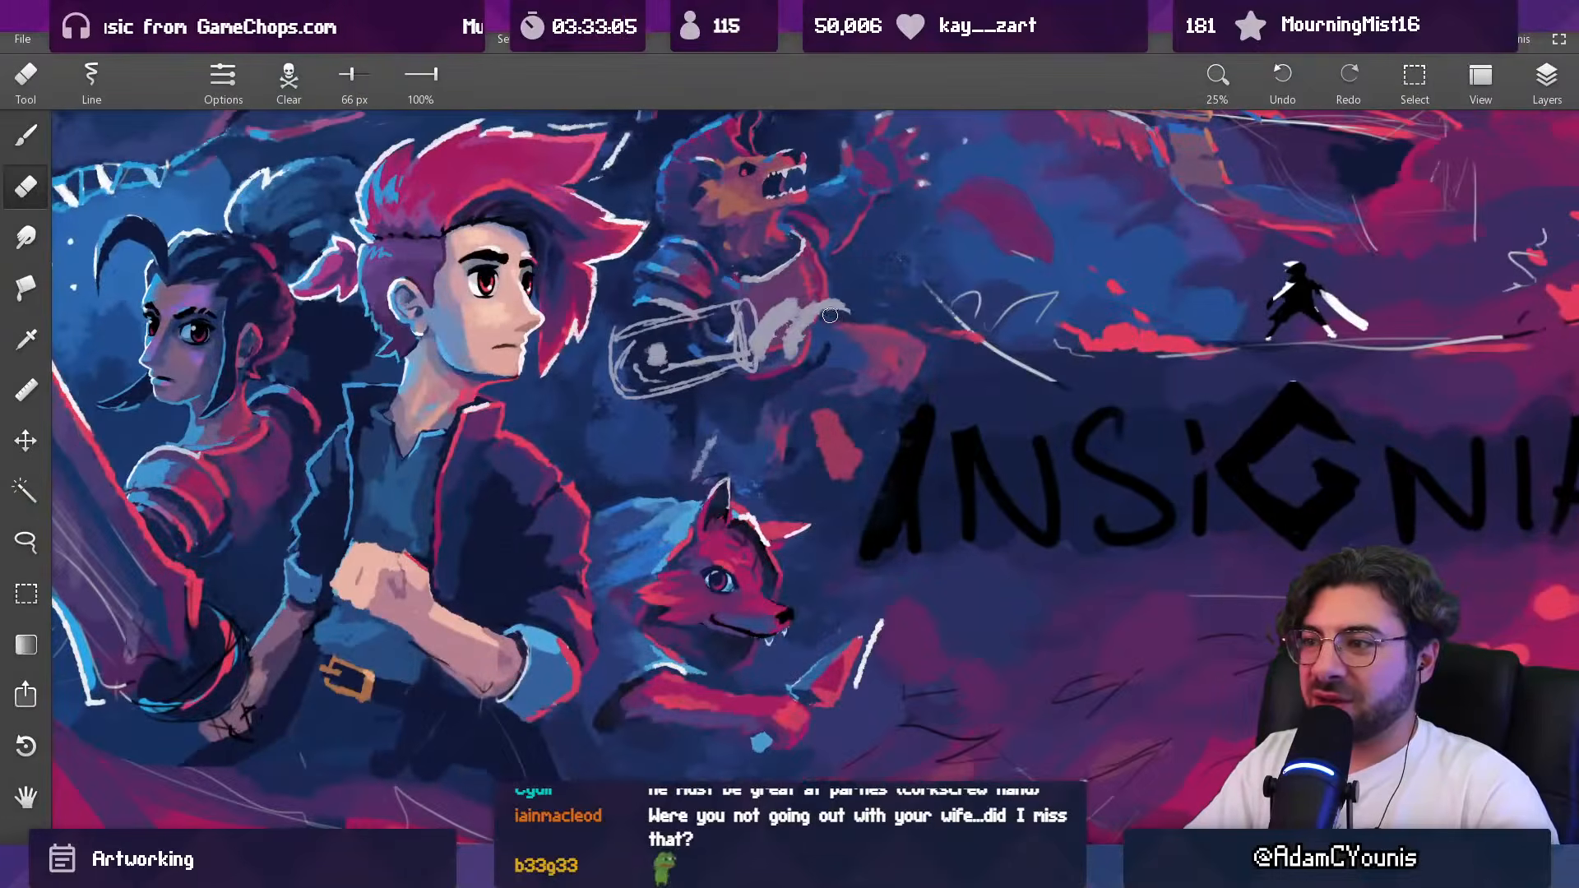
key(b)
mouse_move(731, 278)
mouse_down()
mouse_move(670, 278)
mouse_move(649, 299)
mouse_up()
key(bracketleft)
key(bracketleft)
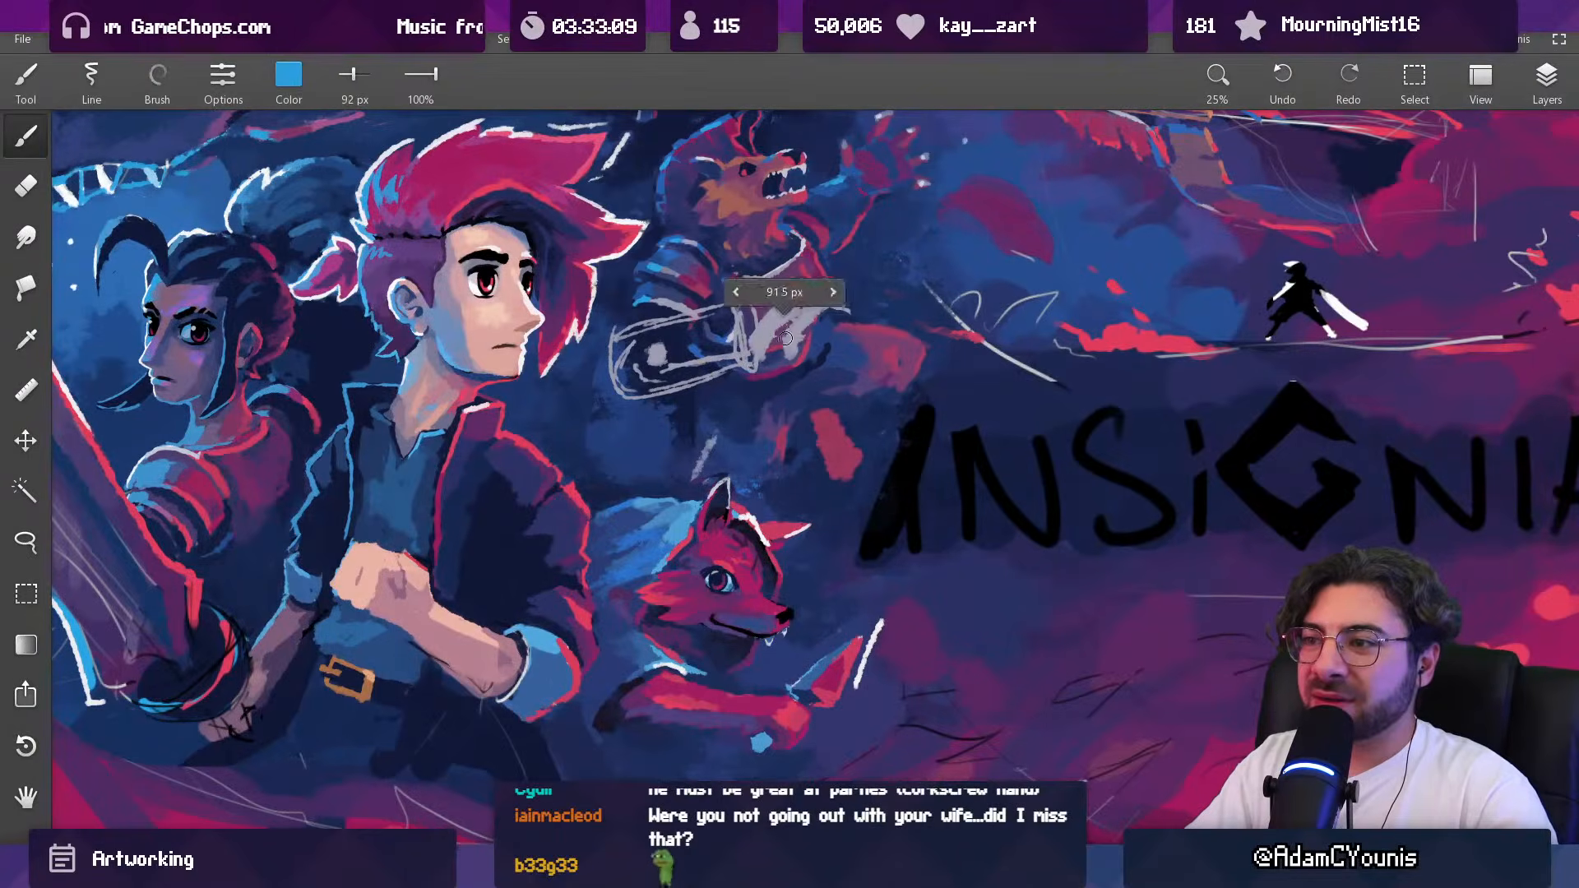
alt+click(664, 516)
mouse_move(663, 410)
mouse_down()
mouse_move(729, 303)
mouse_move(772, 336)
mouse_move(804, 329)
mouse_up()
alt+click(781, 345)
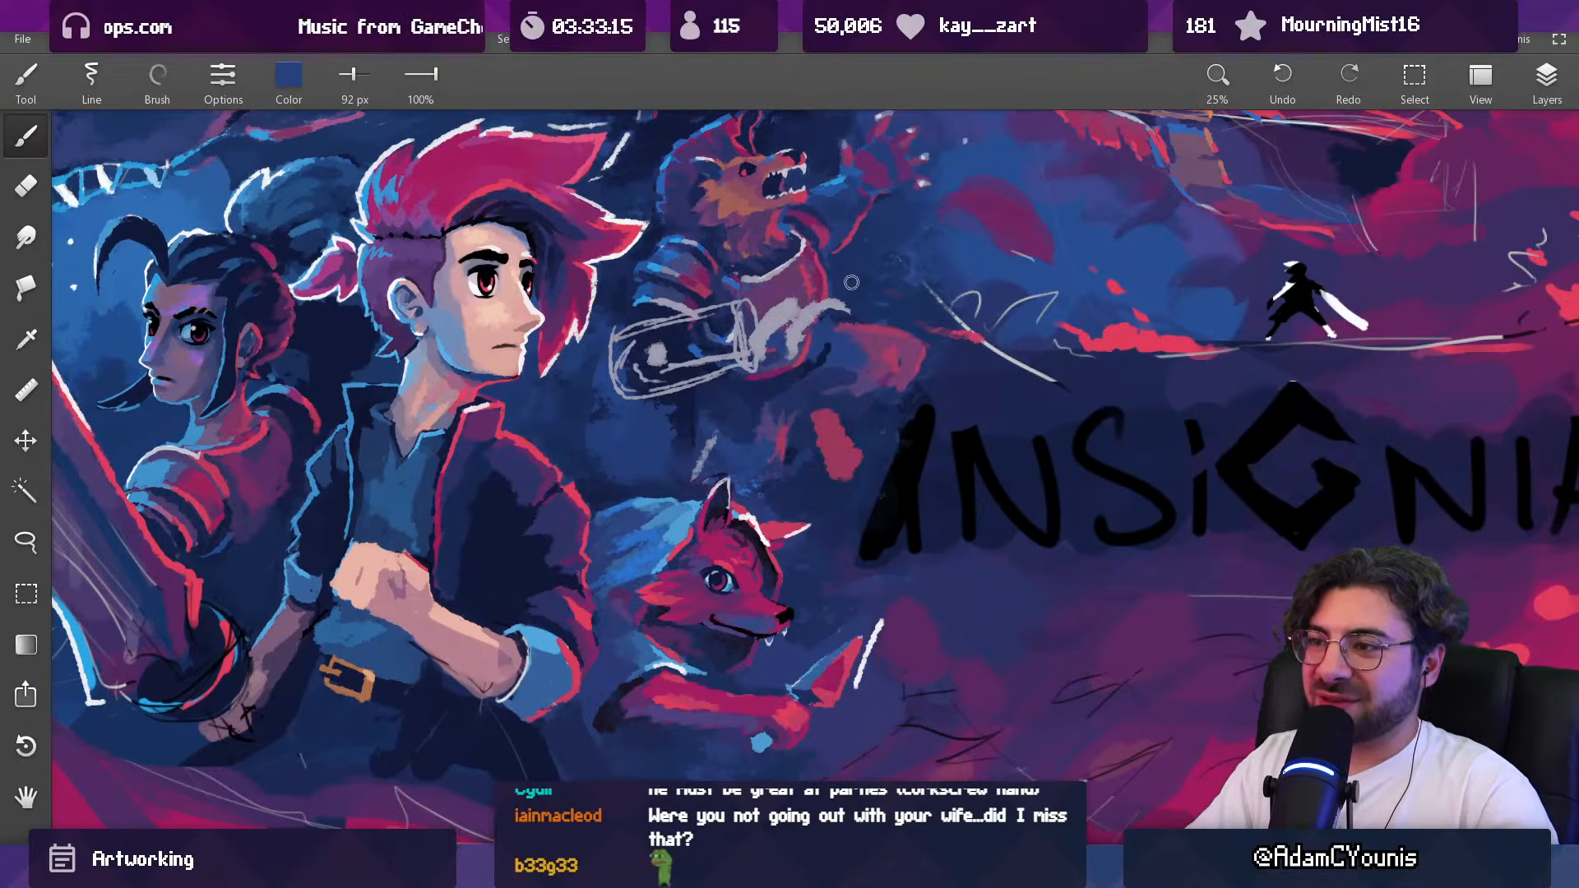
Step: Reshape the curled hand by alternating a 112 px eraser with a 92 px pale grey brush
key(e)
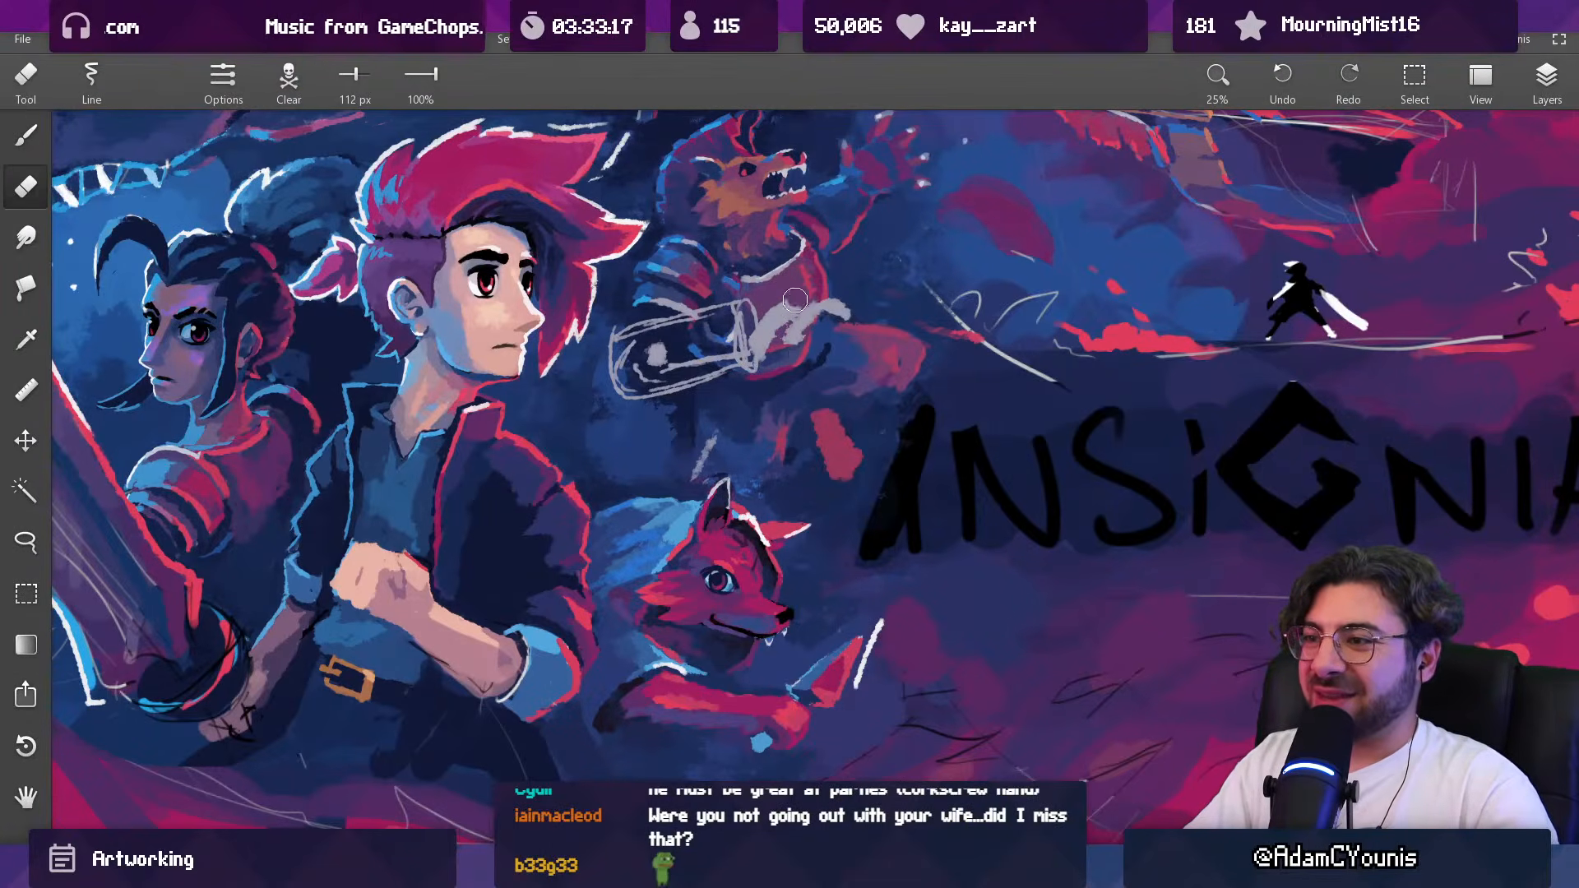
key(b)
alt+click(783, 335)
key(e)
drag(792, 318, 771, 335)
key(b)
alt+click(769, 324)
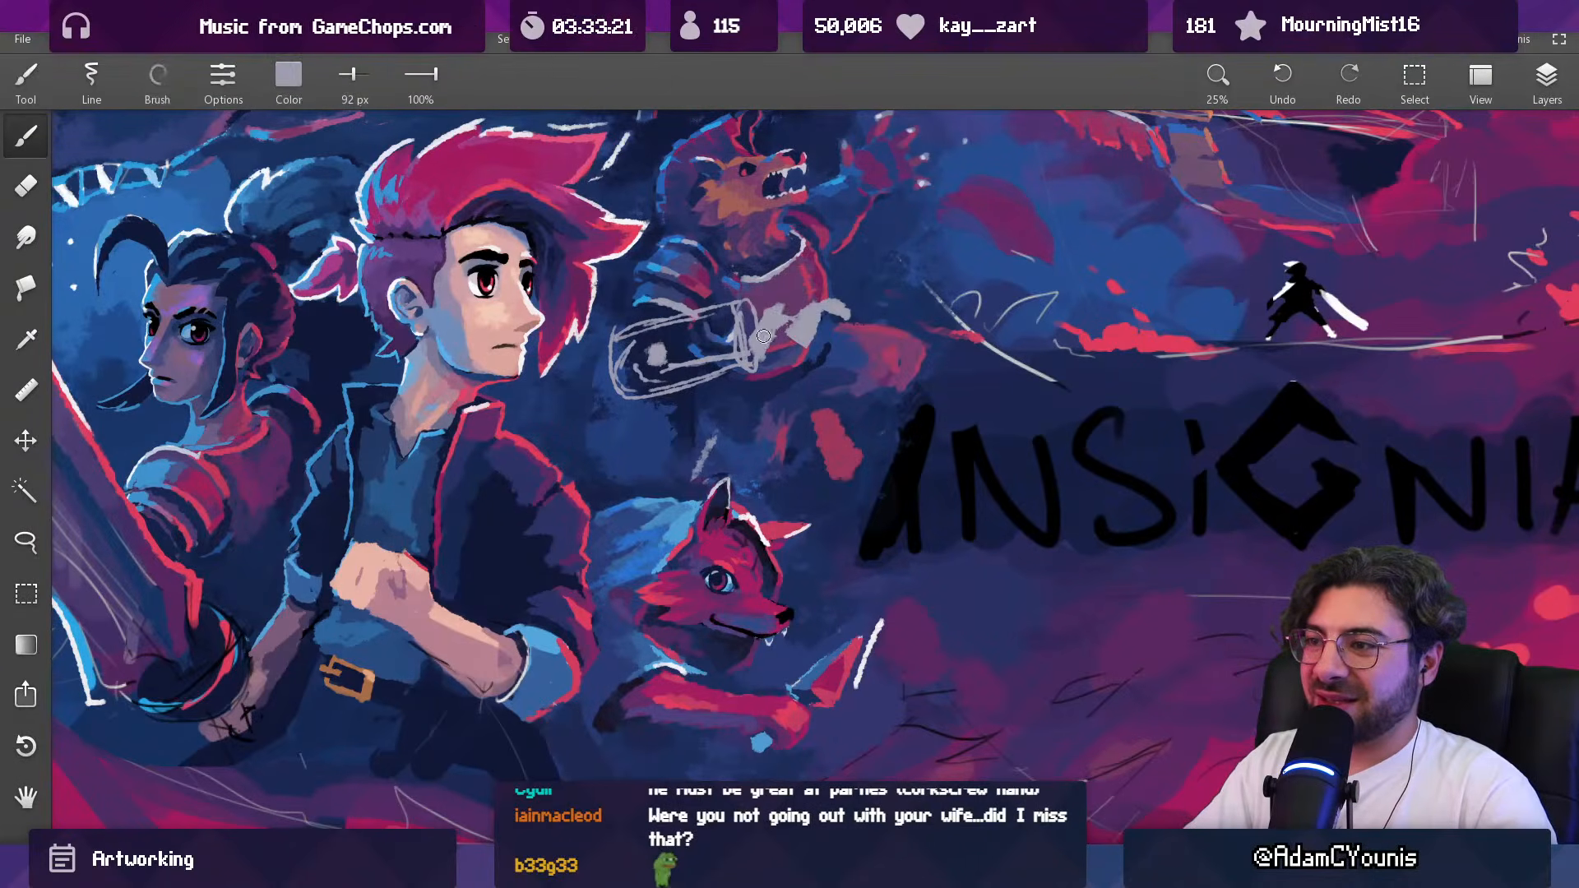
key(e)
alt+click(762, 335)
Step: Sample dark blue from the beast's arm and open the gap between the hand's curls, using a 120 px brush
key(b)
alt+click(666, 294)
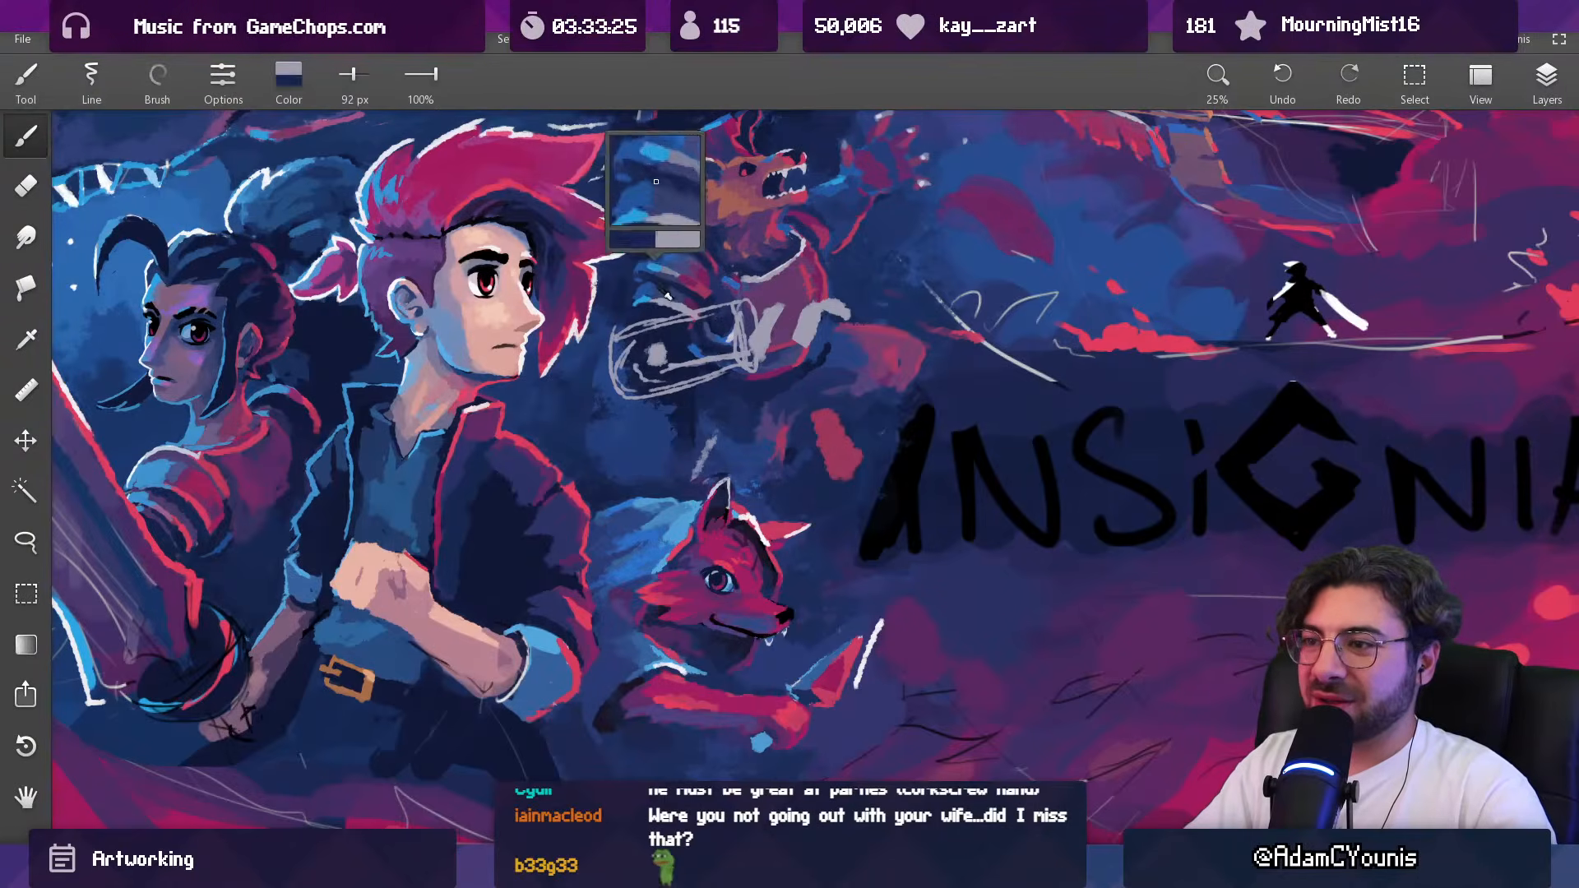
key(])
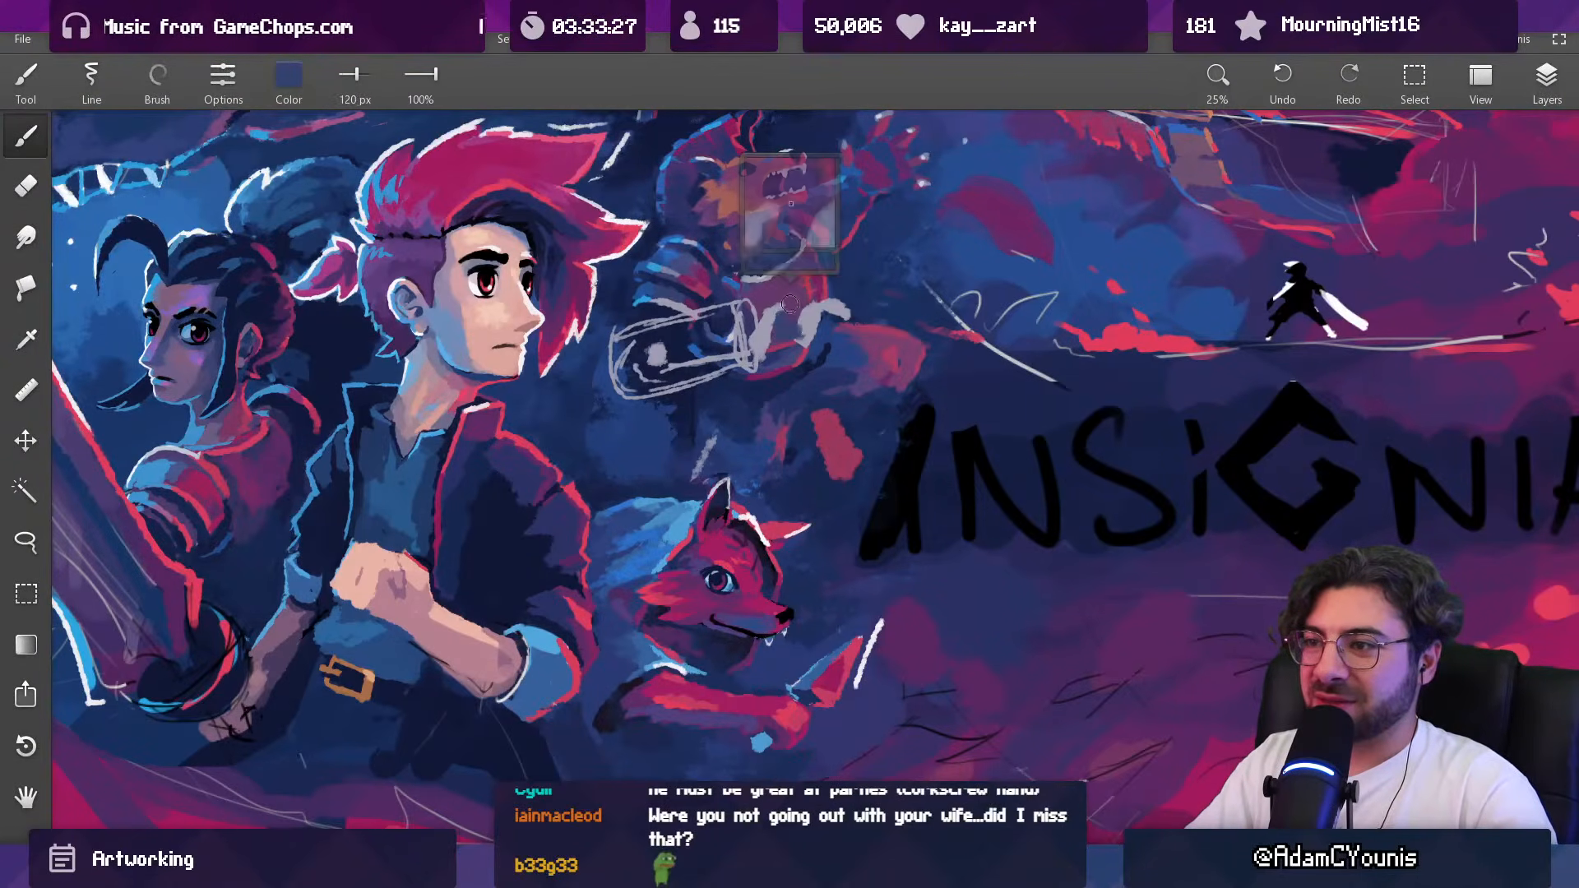
key(e)
key(b)
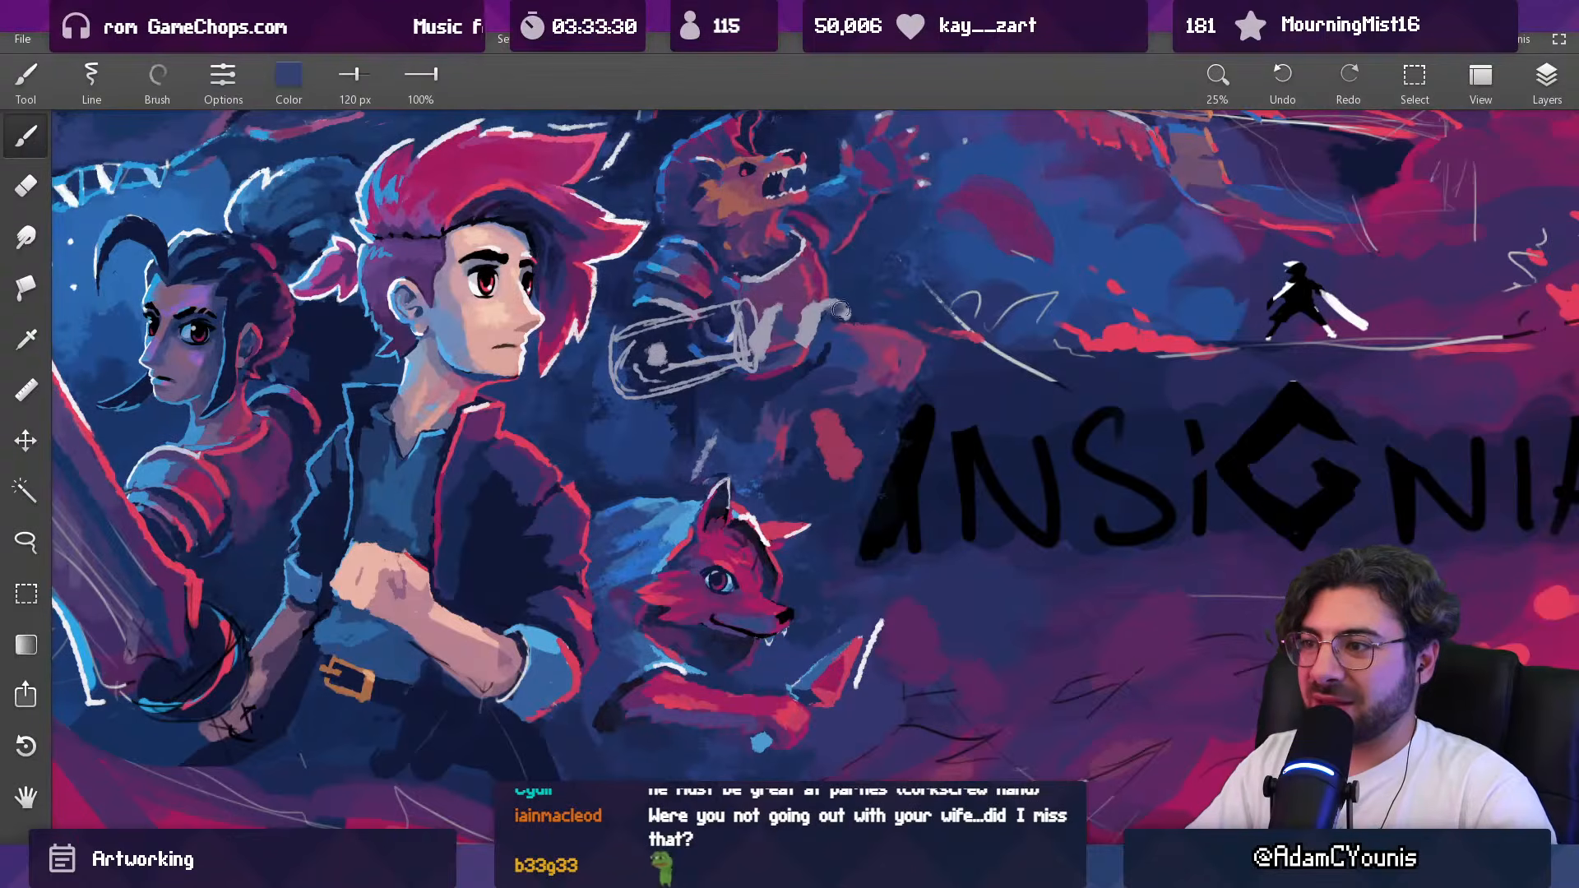
Step: Lasso the sketched forearm and hand, tilt the selection counterclockwise, and nudge it into place on the beast
scroll(839, 310, down, 2)
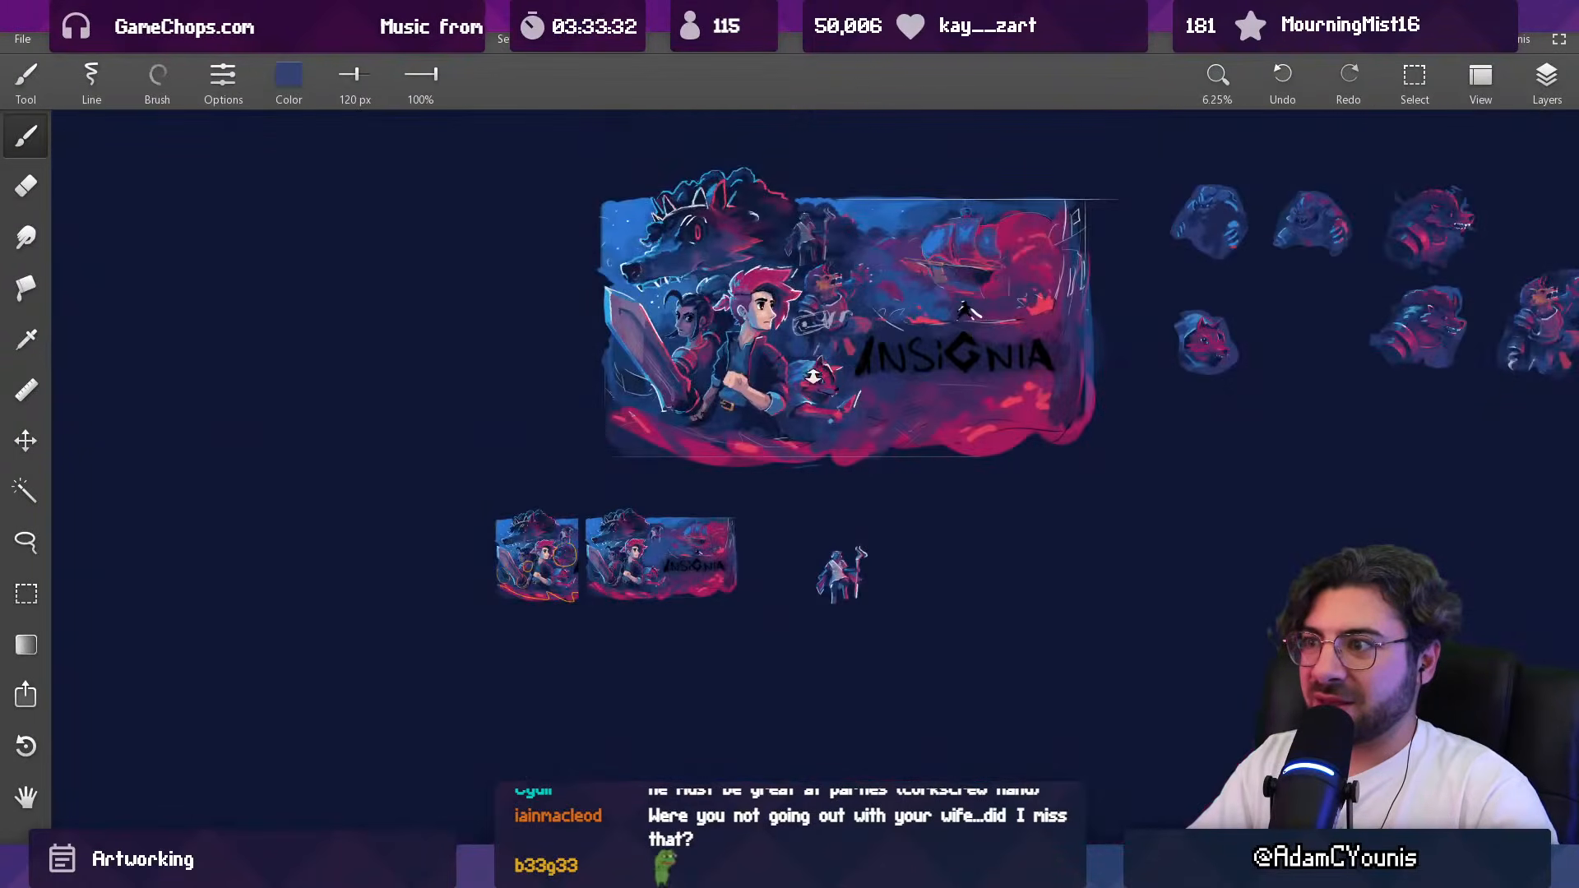
scroll(863, 319, up, 1)
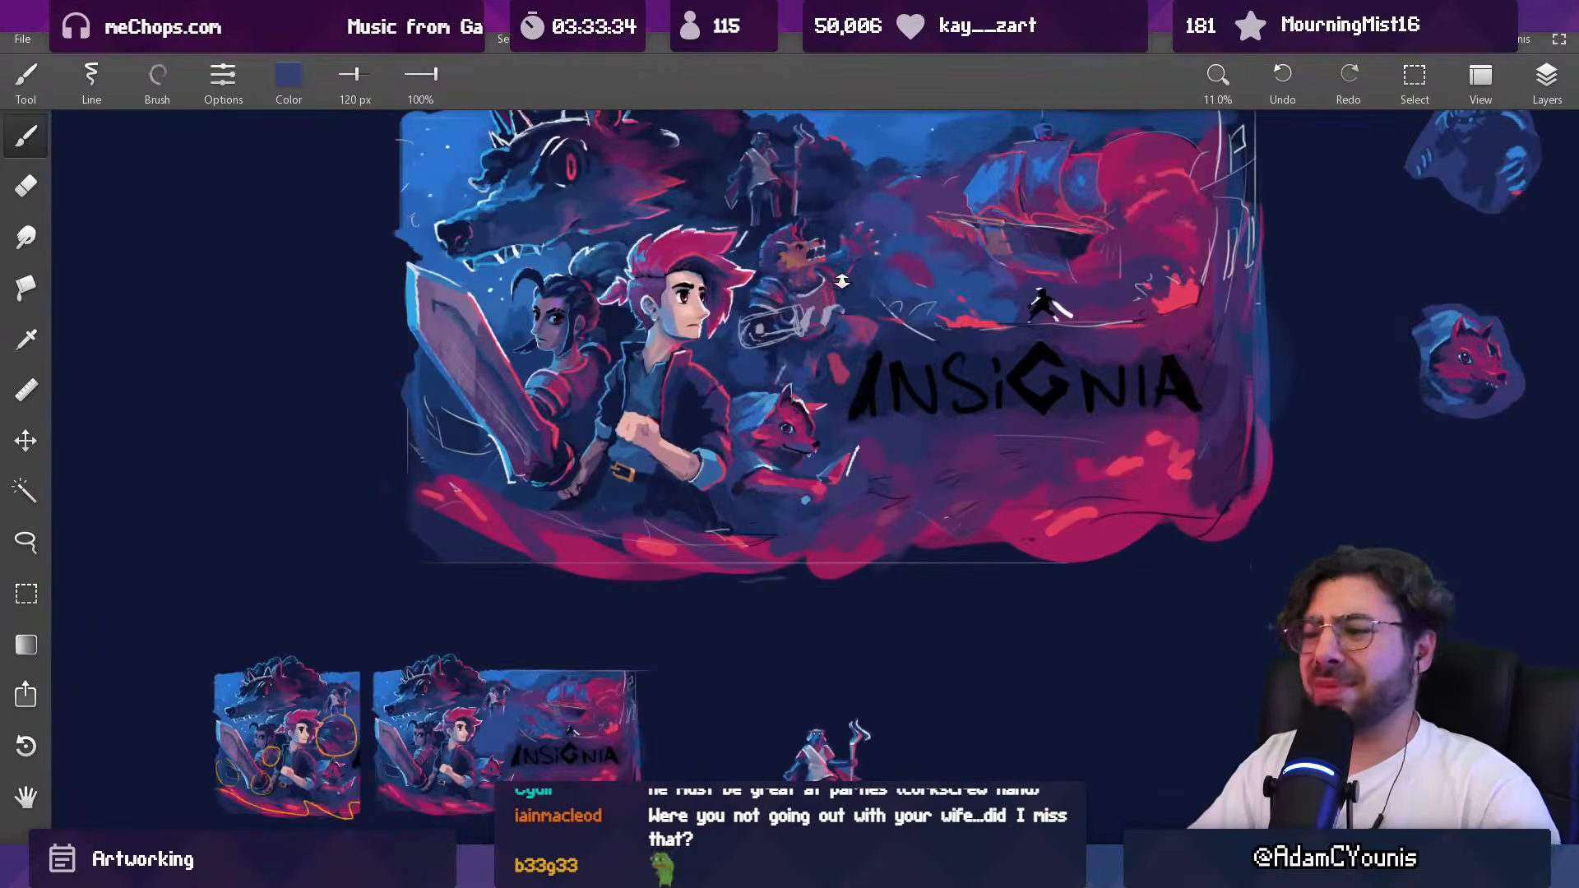
key(l)
mouse_move(829, 283)
mouse_down()
mouse_move(725, 333)
mouse_move(865, 297)
mouse_up()
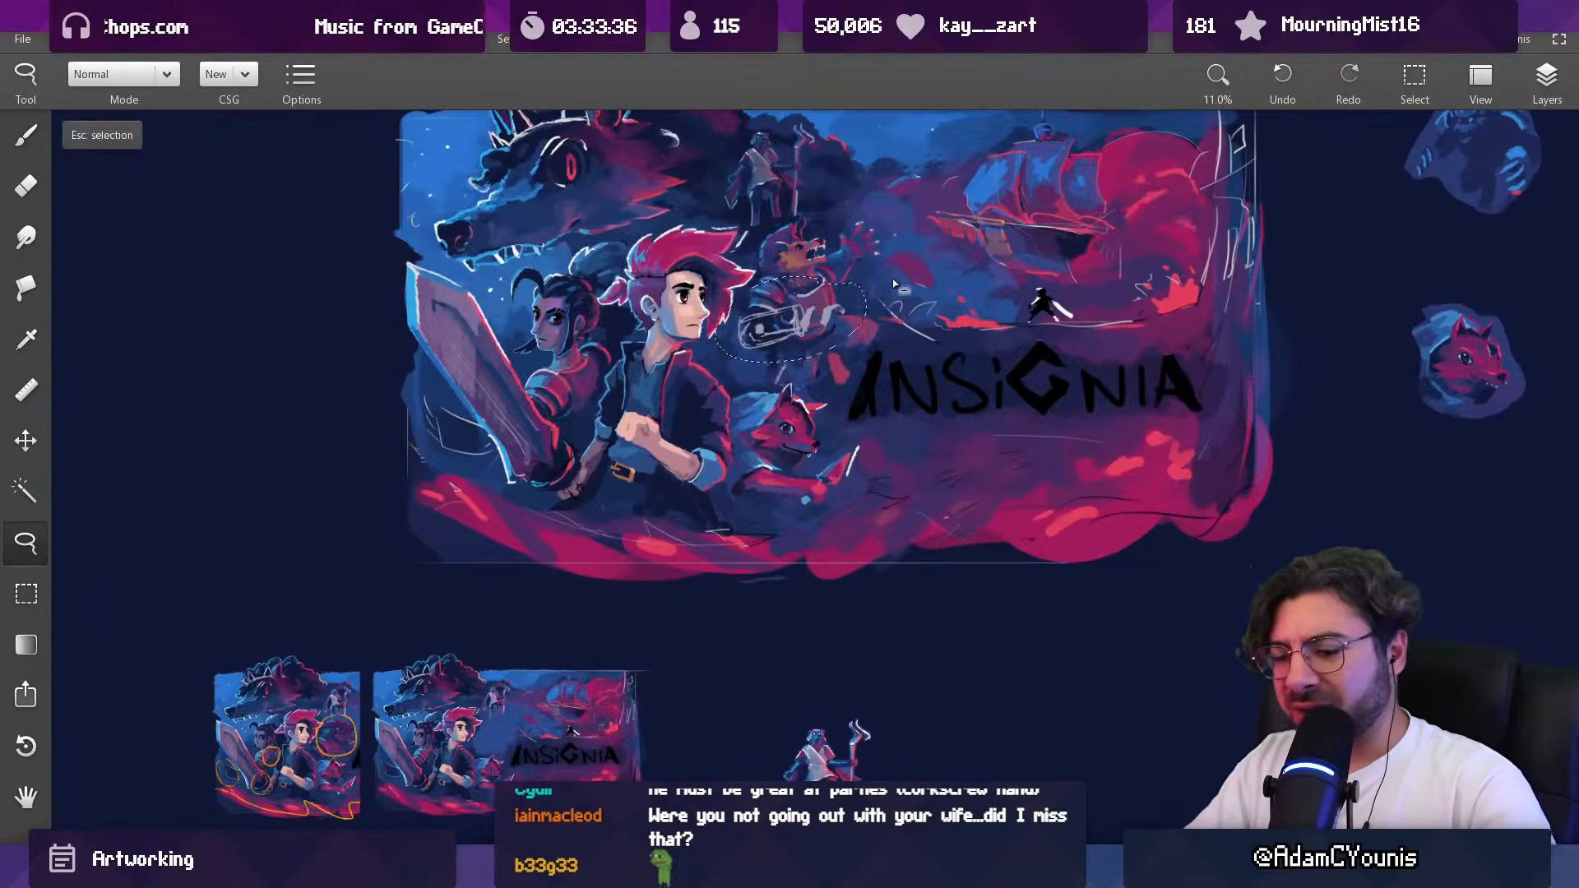
key(ctrl+t)
drag(917, 252, 916, 227)
drag(799, 339, 804, 338)
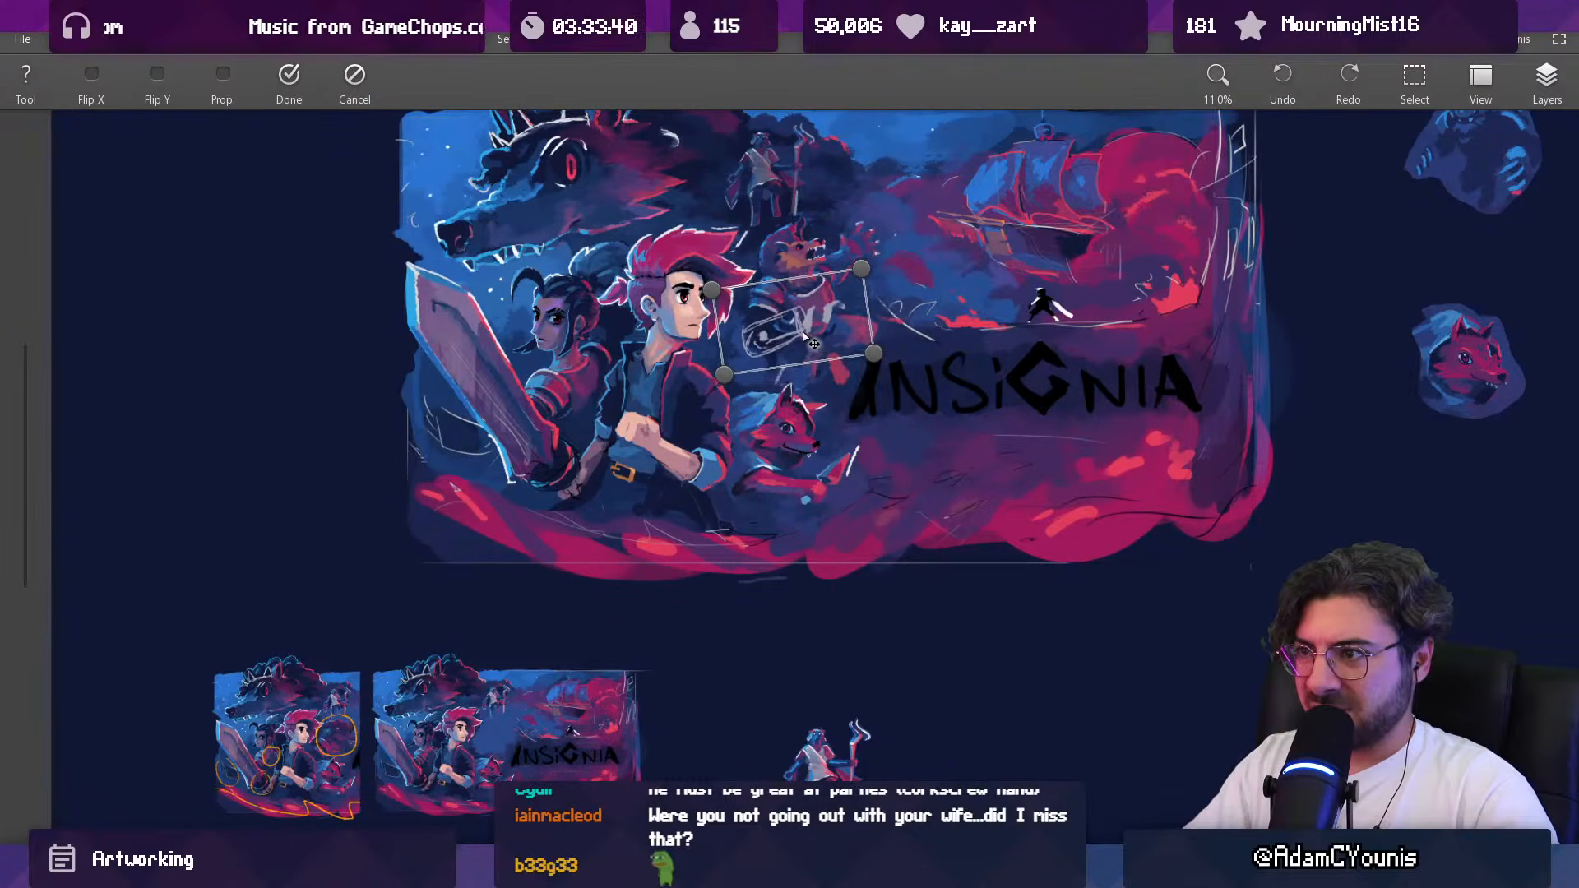
key(Return)
Step: Redraw the lower edge of the forearm outline with a 56 px pale grey brush to taper its shape
scroll(738, 402, down, 3)
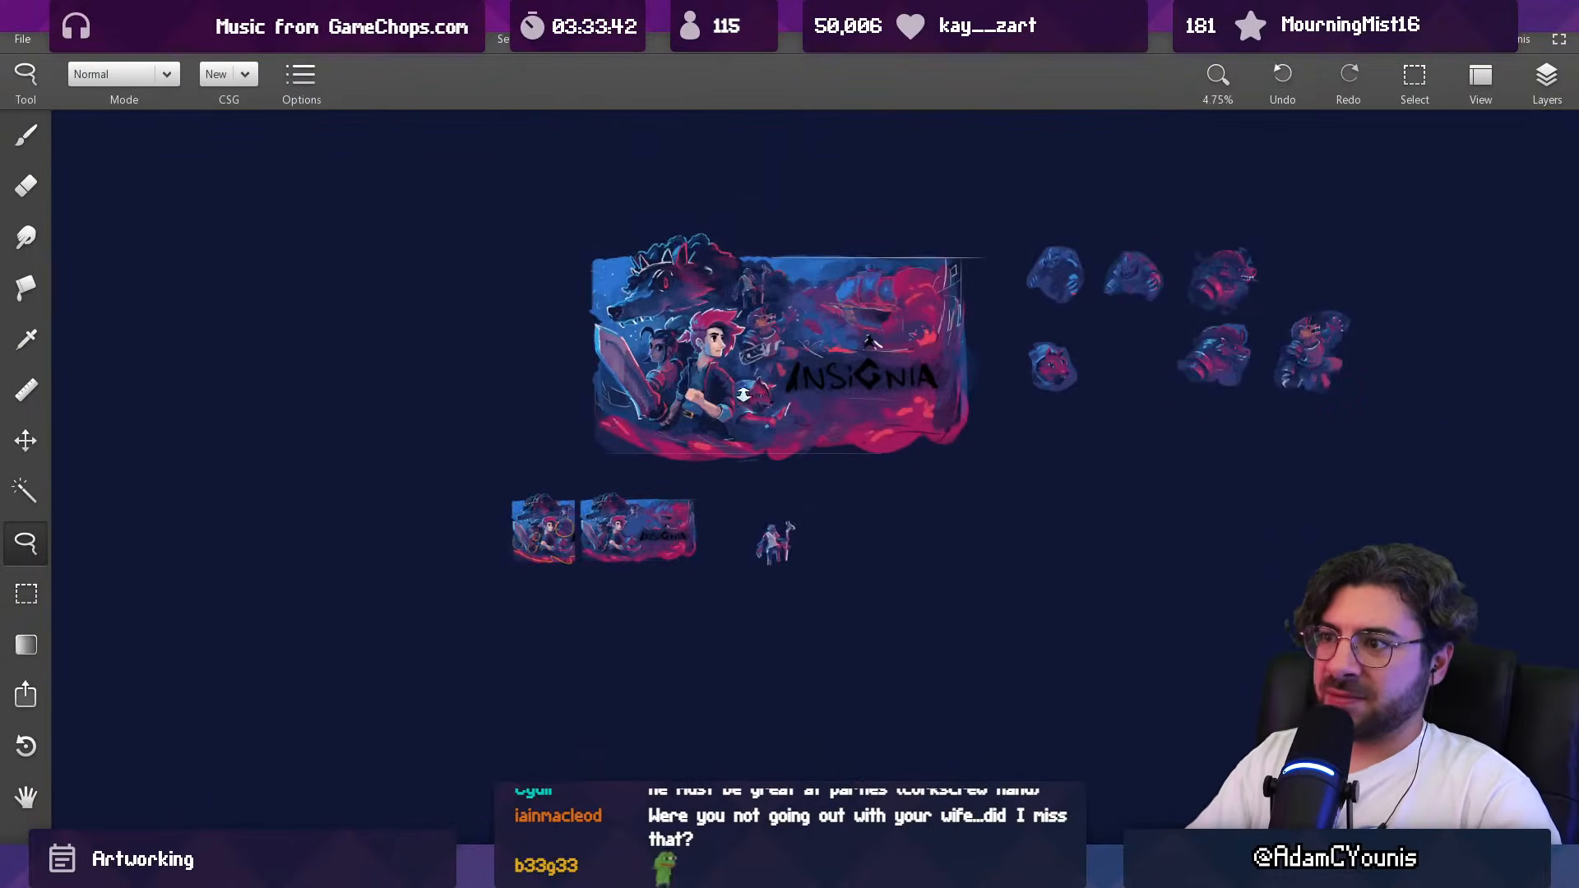
scroll(750, 400, up, 6)
key(e)
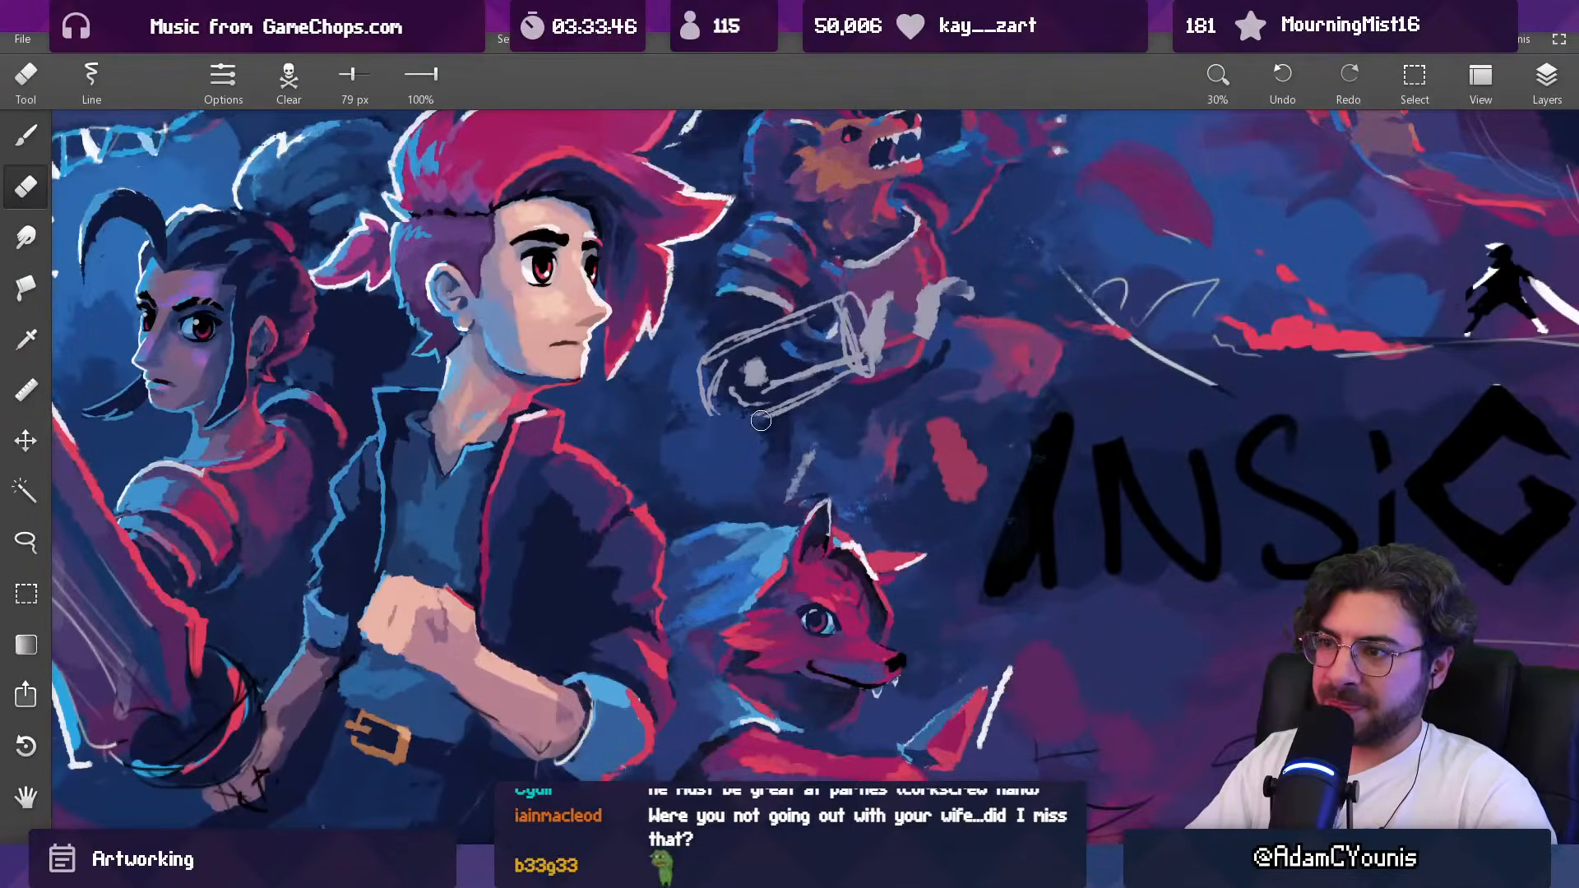
alt+click(873, 324)
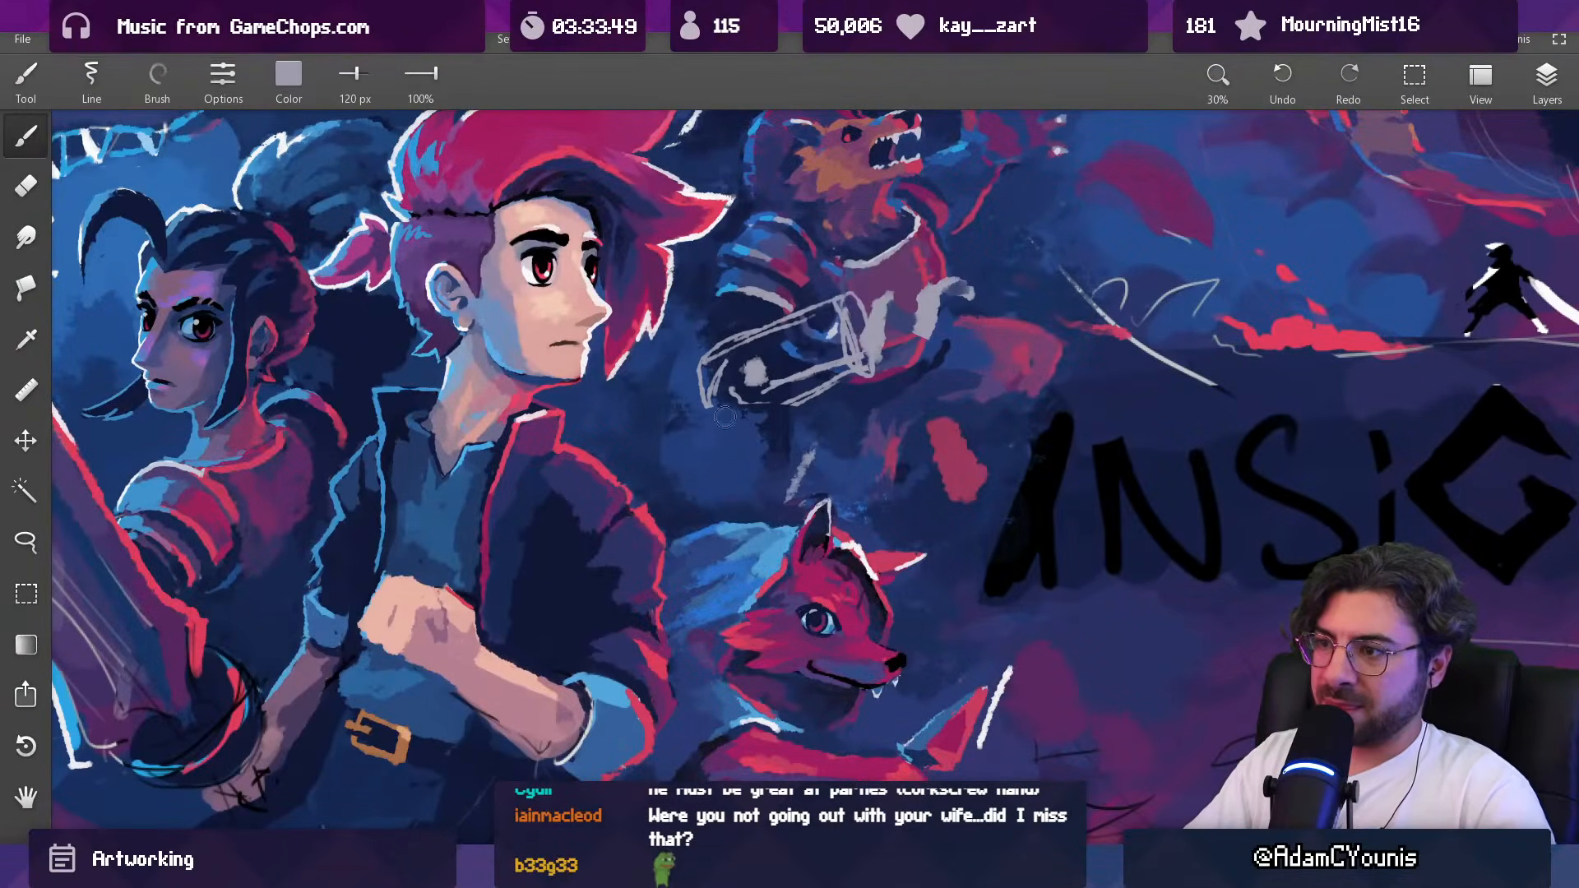
drag(712, 396, 784, 381)
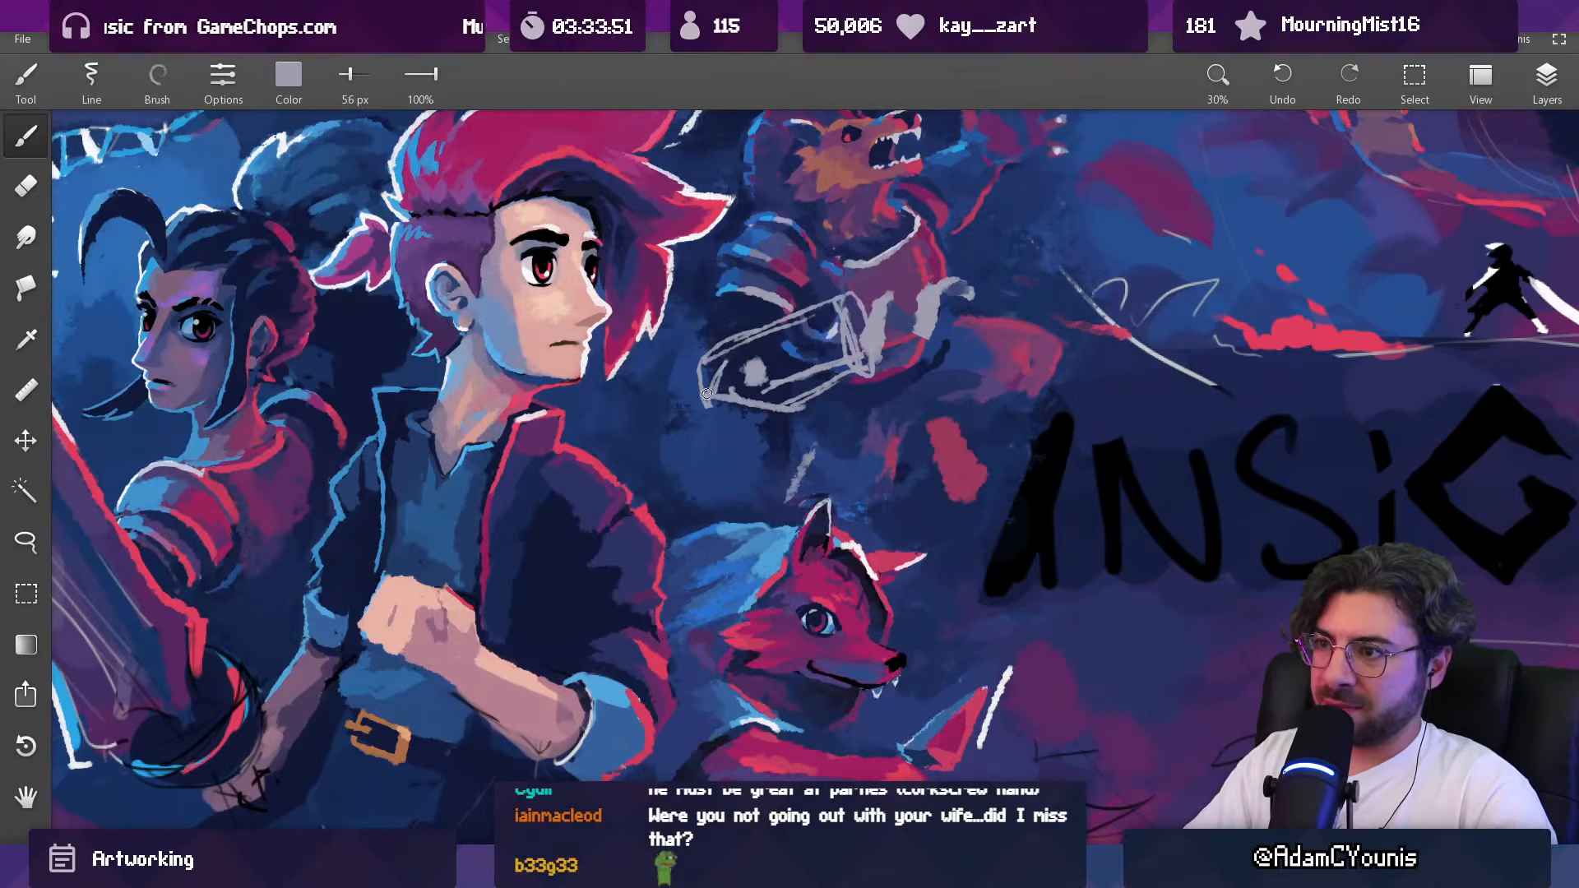
key(e)
Step: Transform the forearm and hand sketch, rotating it slightly and shifting it towards the hero
scroll(704, 425, down, 6)
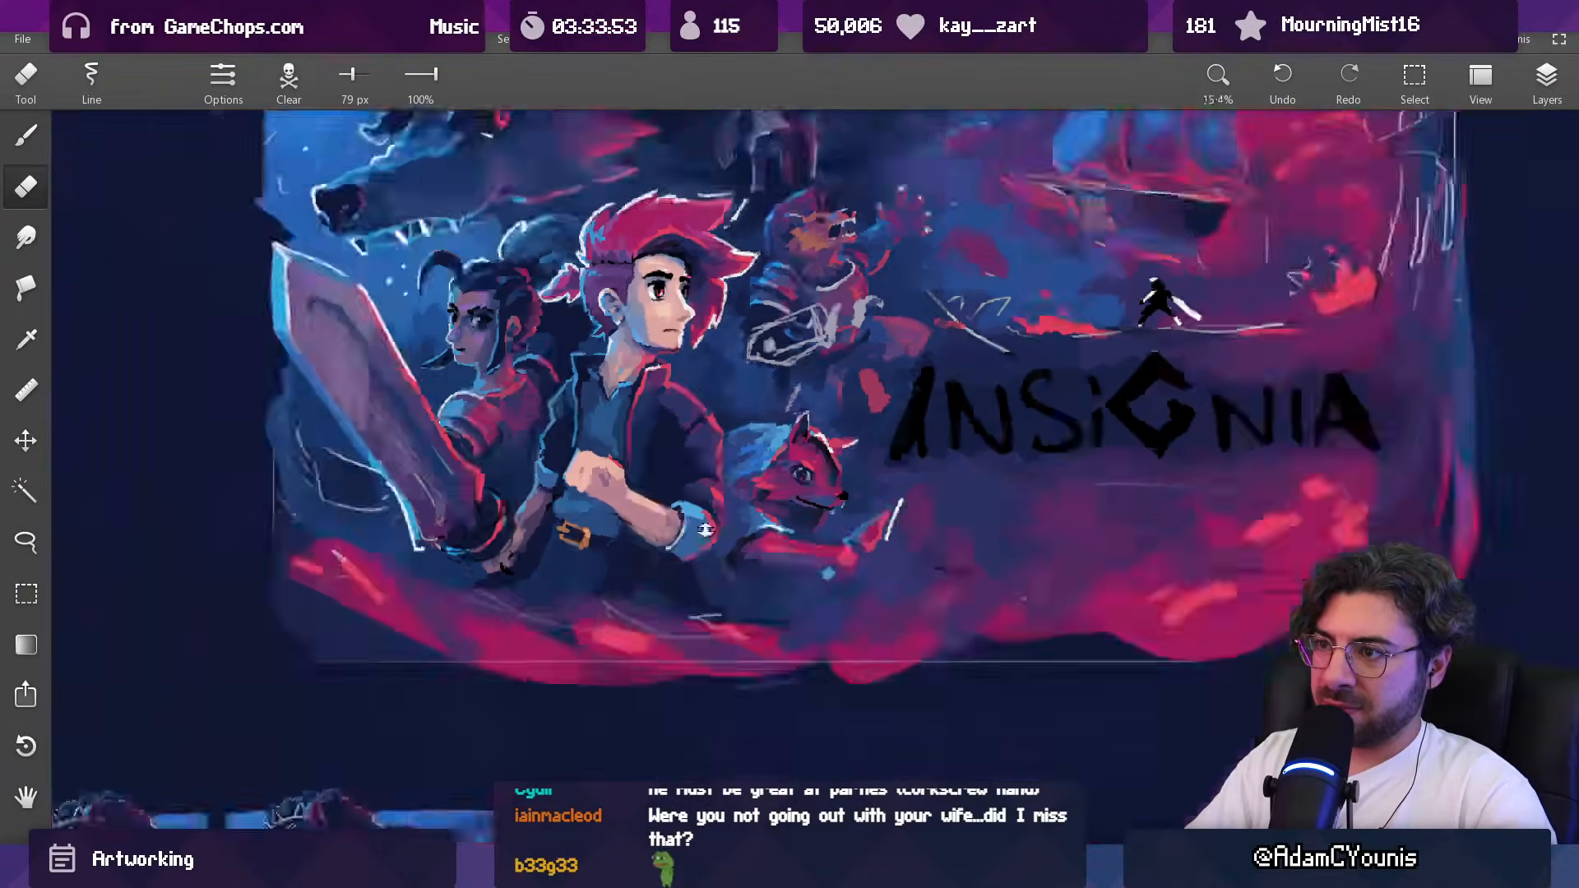
scroll(778, 374, up, 4)
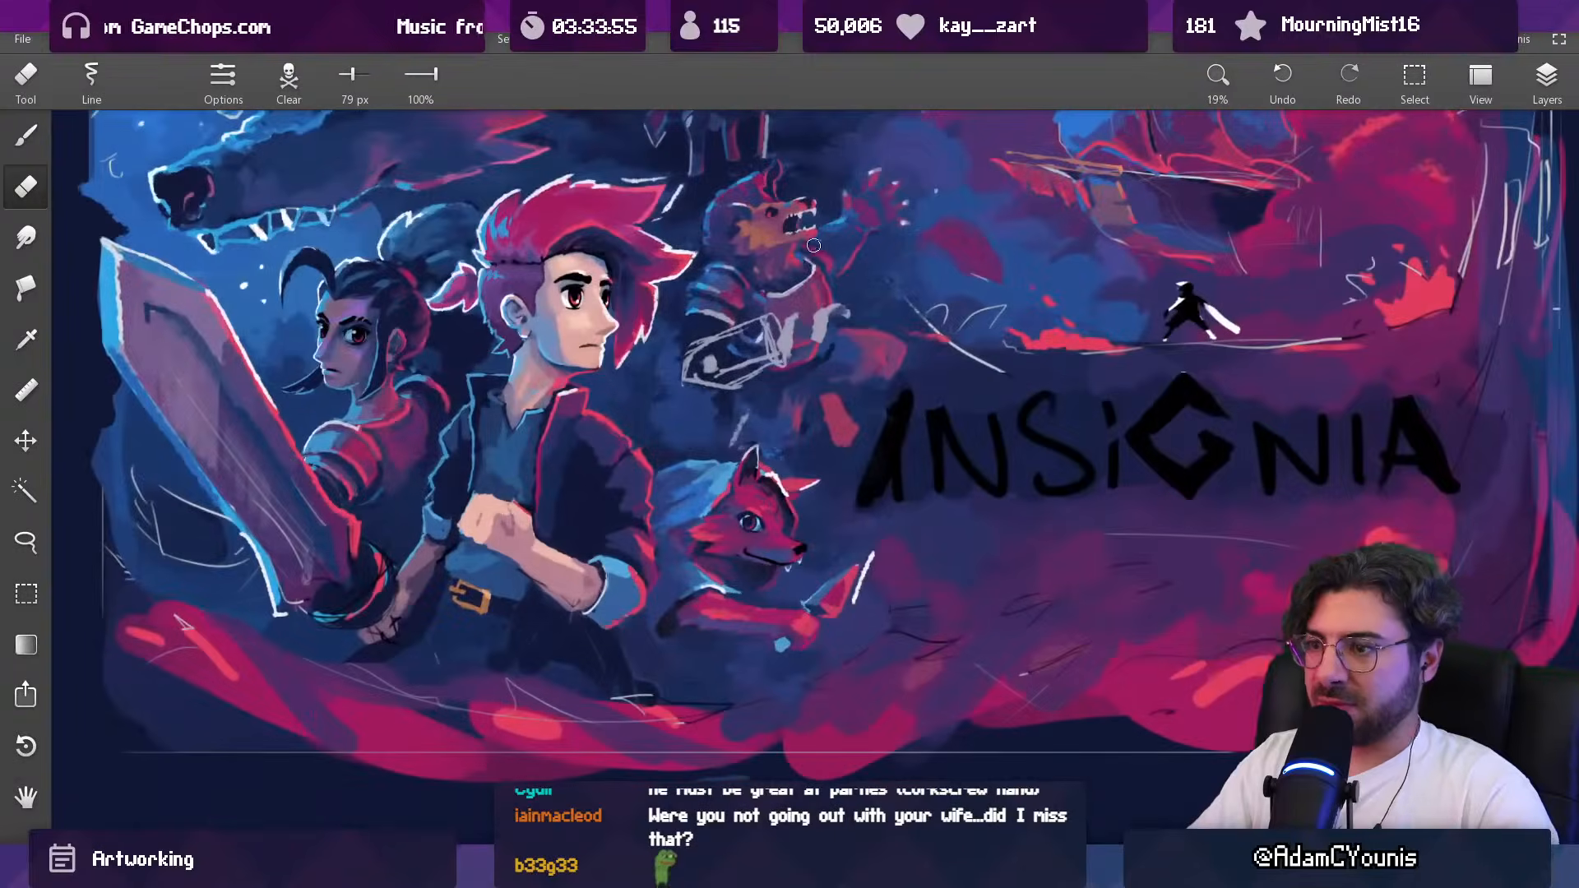
key(ctrl+t)
drag(898, 285, 899, 282)
drag(800, 344, 787, 342)
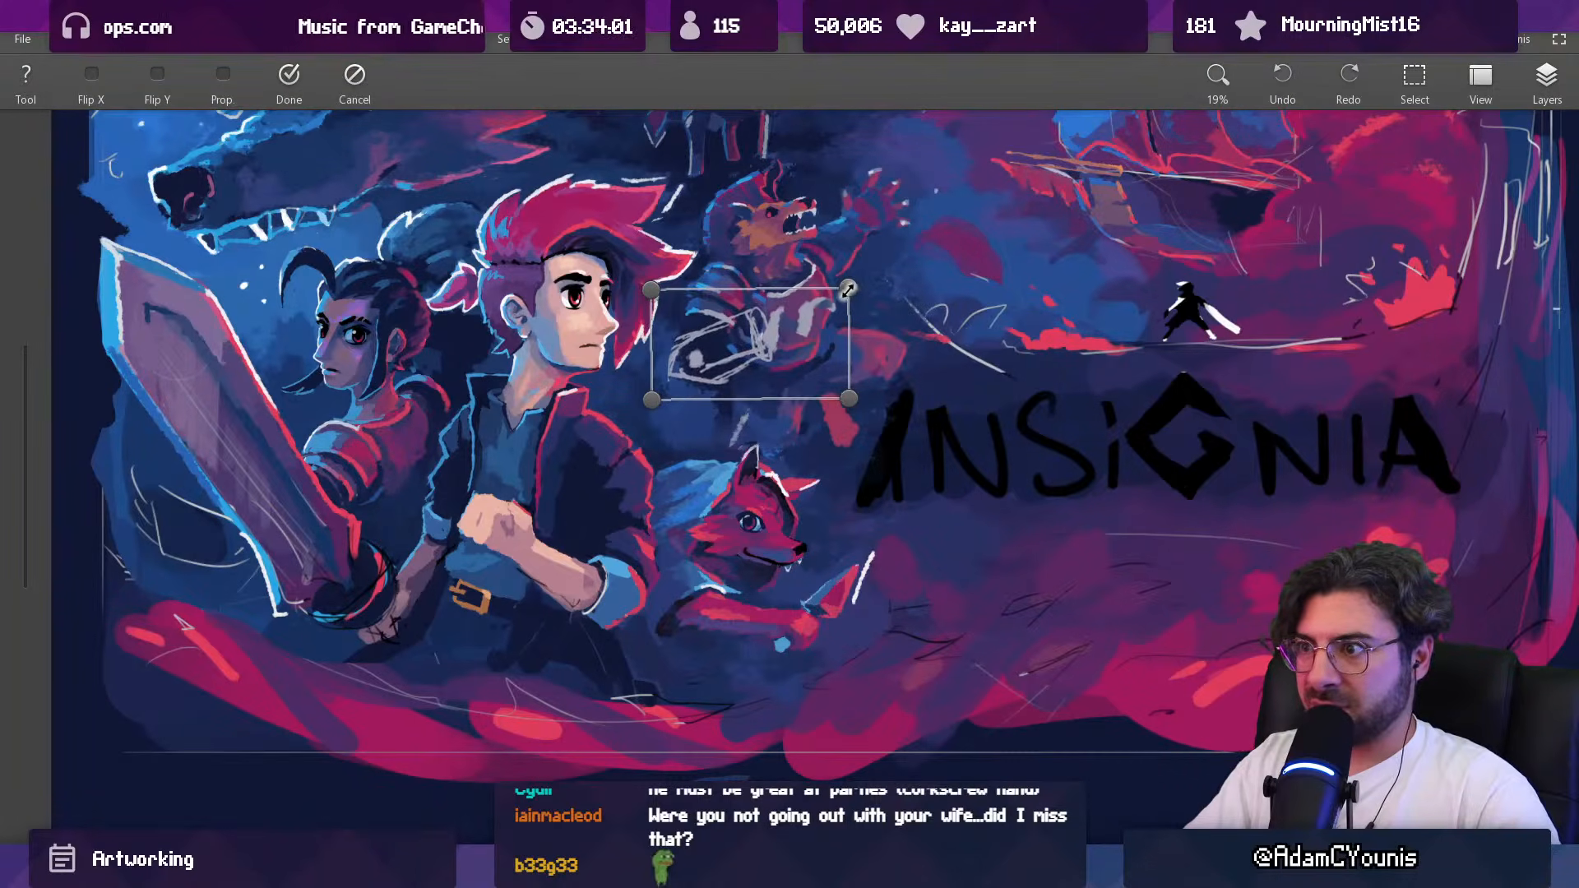
key(Return)
Step: Erase part of the curled hand at 158 px and repaint its curves beside the cuff with a 96 px pale grey brush
scroll(791, 333, down, 2)
mouse_move(790, 332)
mouse_down()
mouse_move(691, 381)
mouse_move(696, 408)
mouse_move(632, 364)
mouse_up()
alt+click(664, 372)
key(b)
key(e)
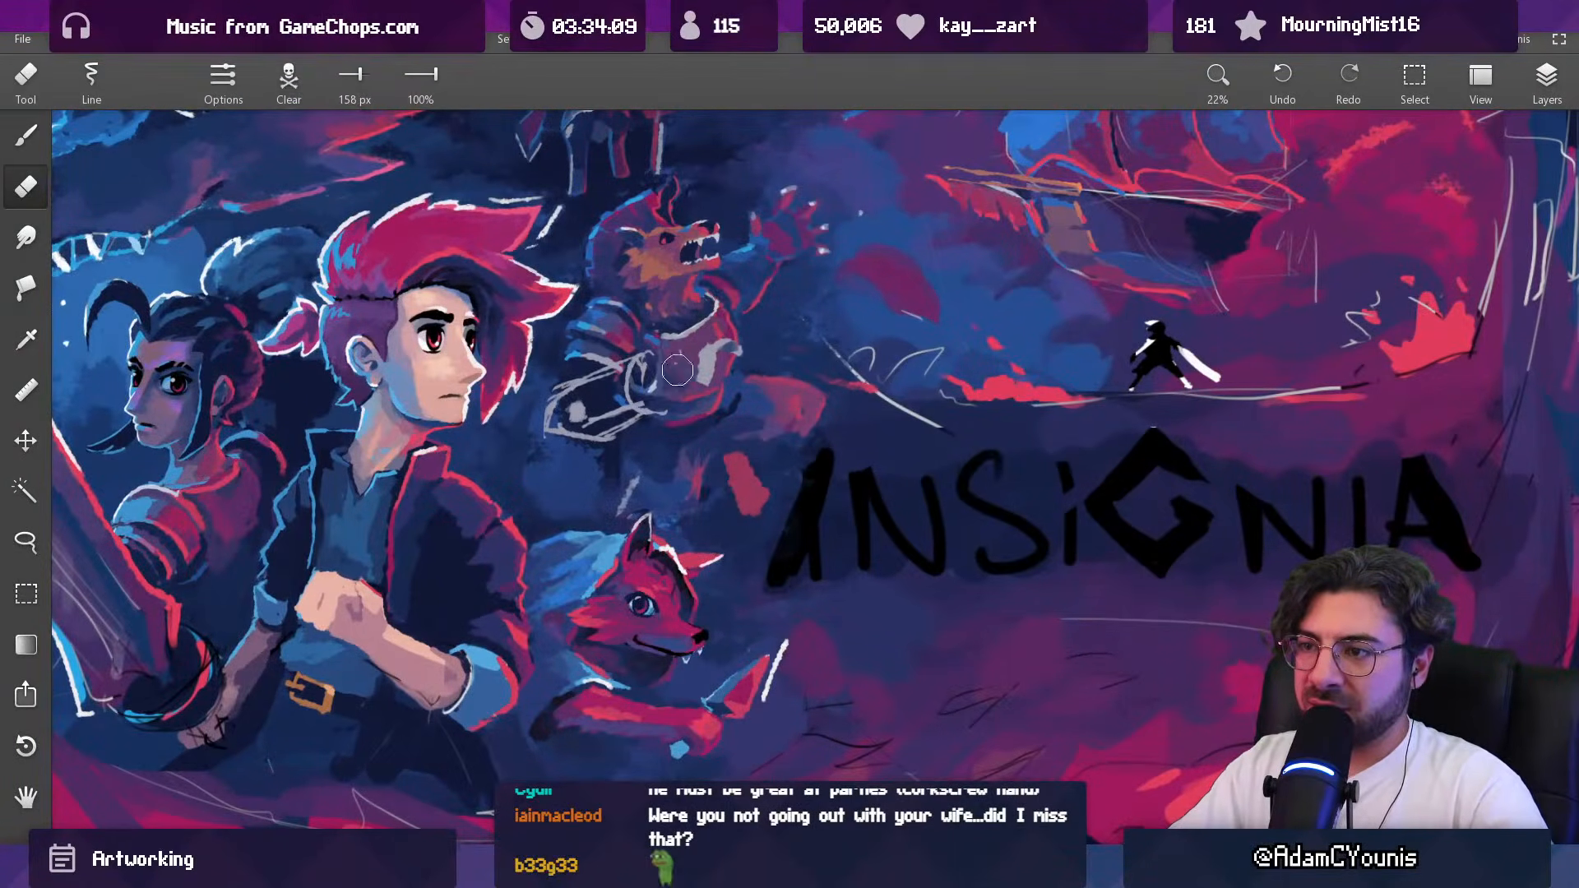
alt+click(665, 343)
key(b)
mouse_move(624, 375)
mouse_down()
mouse_move(658, 373)
mouse_move(644, 398)
mouse_move(666, 393)
mouse_up()
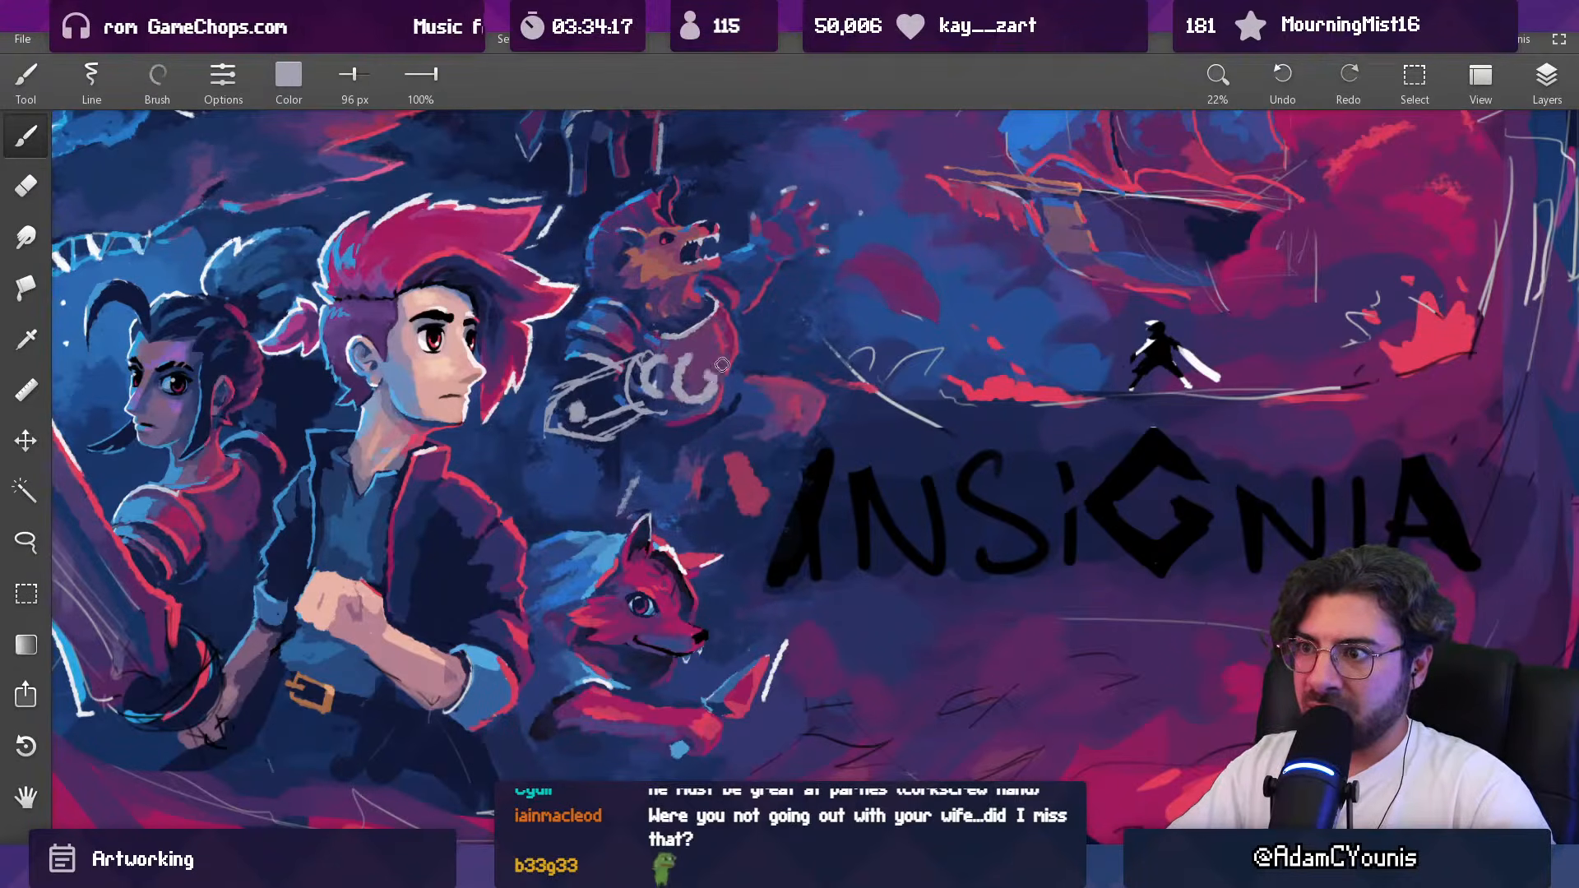
Step: Rework the pale hand marks on the beast's torso, alternating a 100 px eraser with a 69 px brush
scroll(715, 370, down, 5)
scroll(740, 365, up, 5)
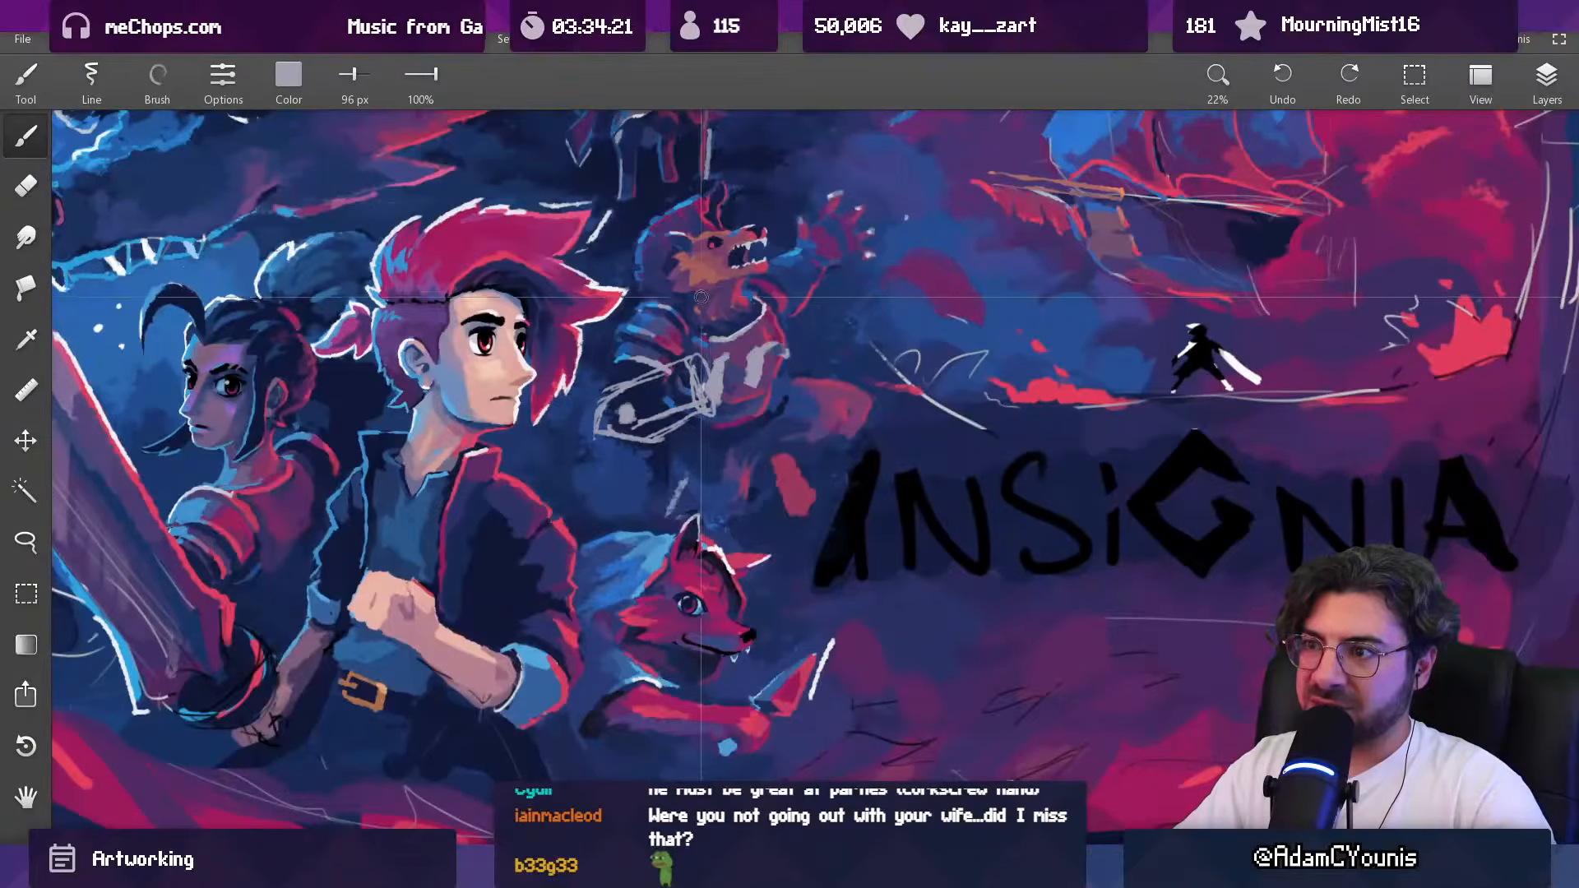
key(e)
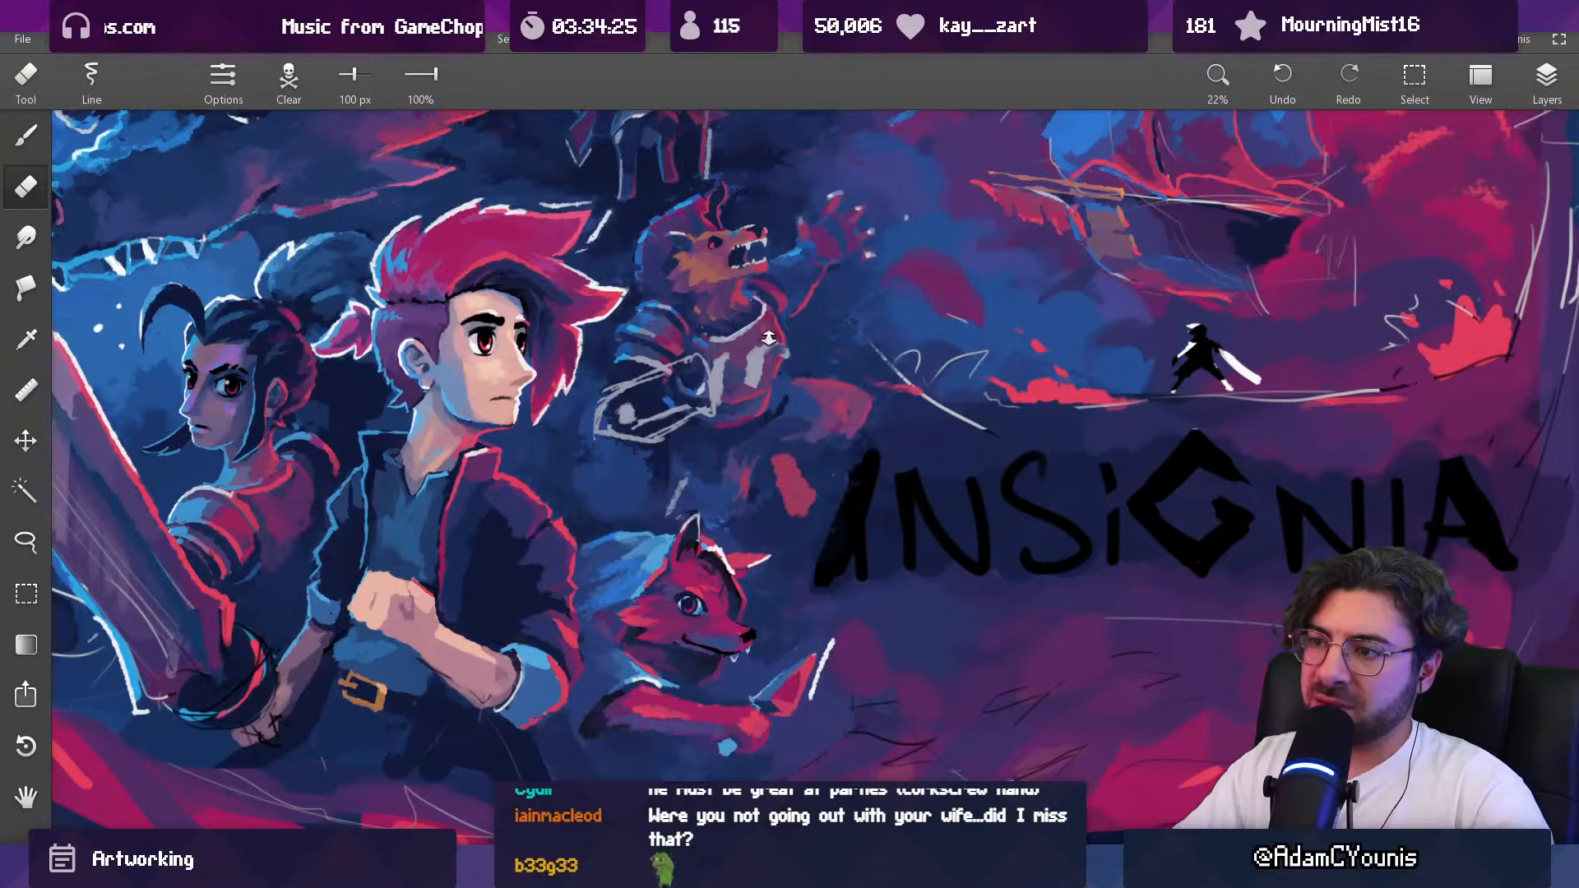
key(b)
drag(747, 365, 747, 380)
alt+click(736, 381)
alt+click(762, 362)
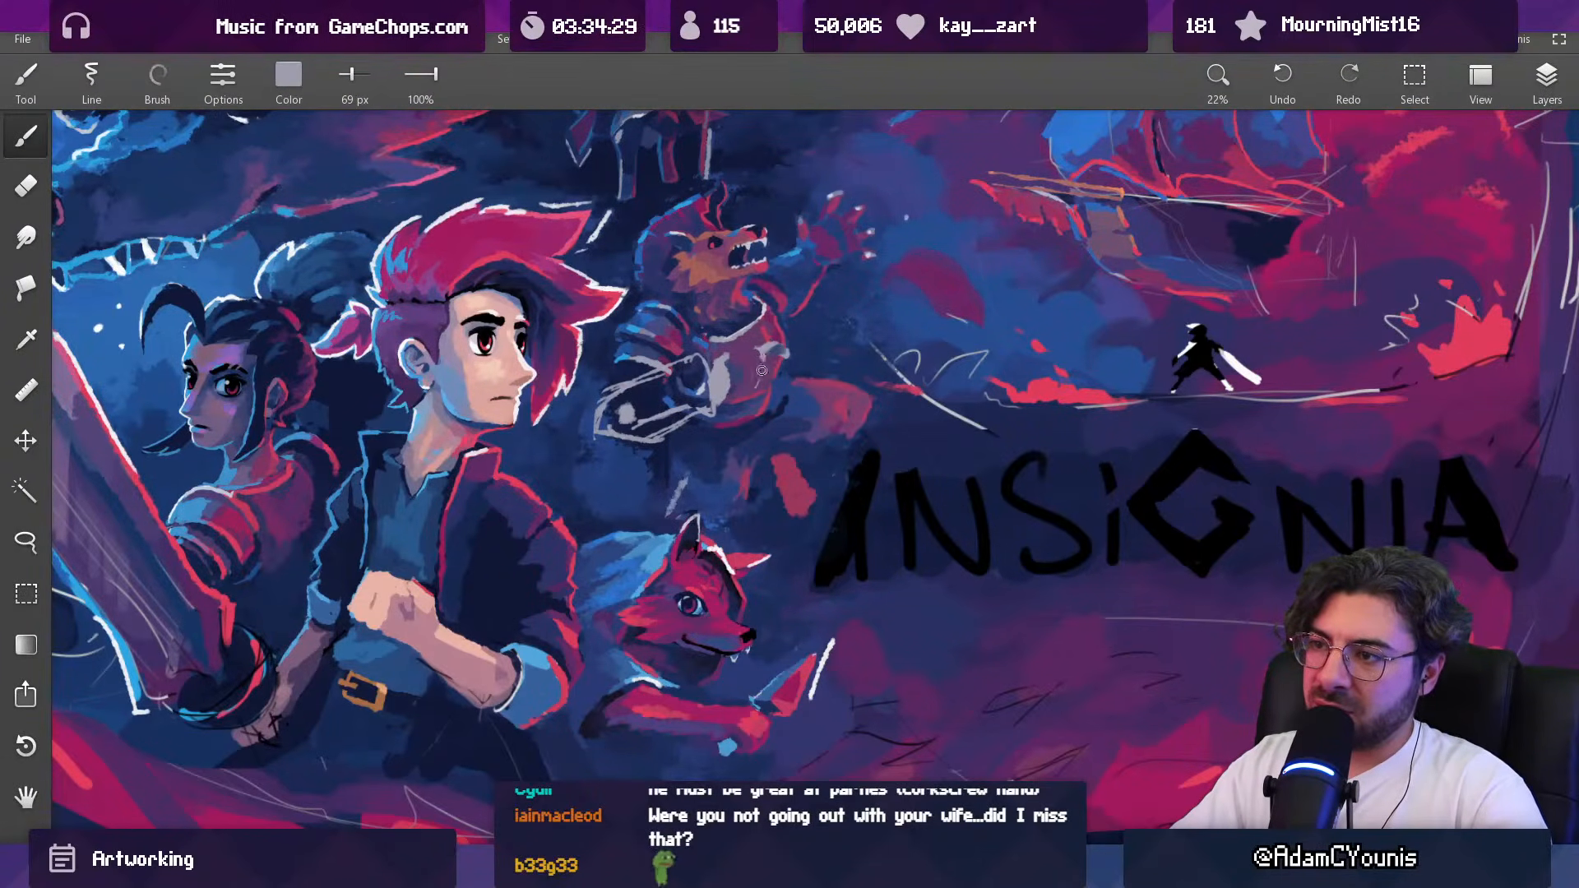
key(e)
drag(777, 344, 758, 556)
drag(778, 337, 791, 141)
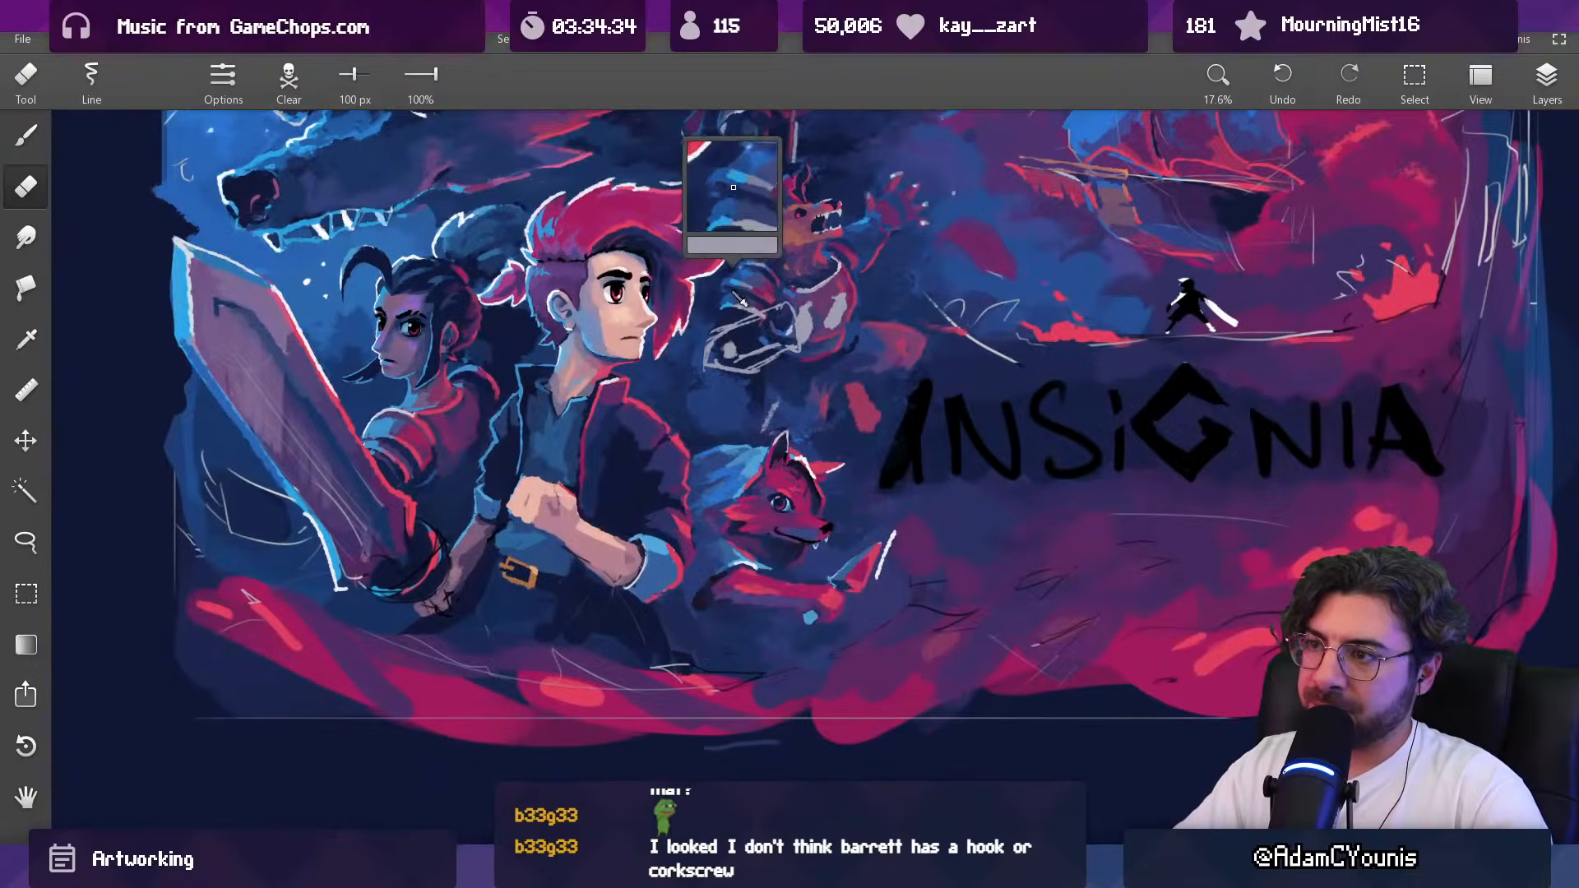
Step: Rework the beast's forearm and hand sketch with a 100 px eraser and a 74 px pale grey brush, undoing the last stroke
drag(742, 299, 740, 301)
mouse_move(733, 363)
mouse_down()
mouse_move(750, 360)
mouse_move(738, 334)
mouse_up()
alt+click(745, 351)
alt+click(812, 328)
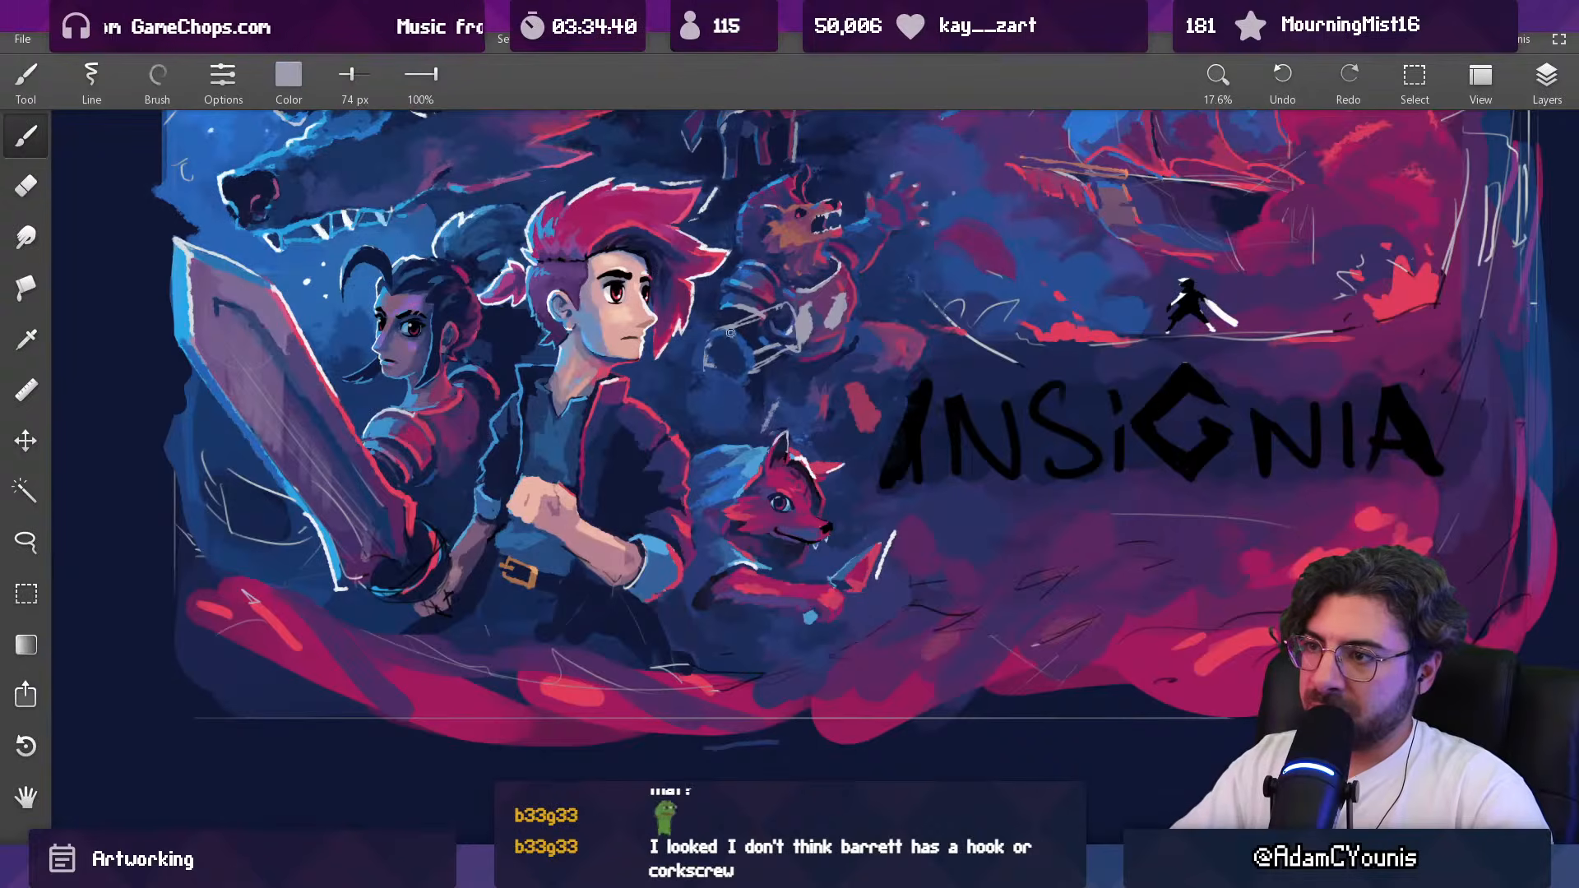
scroll(820, 290, down, 3)
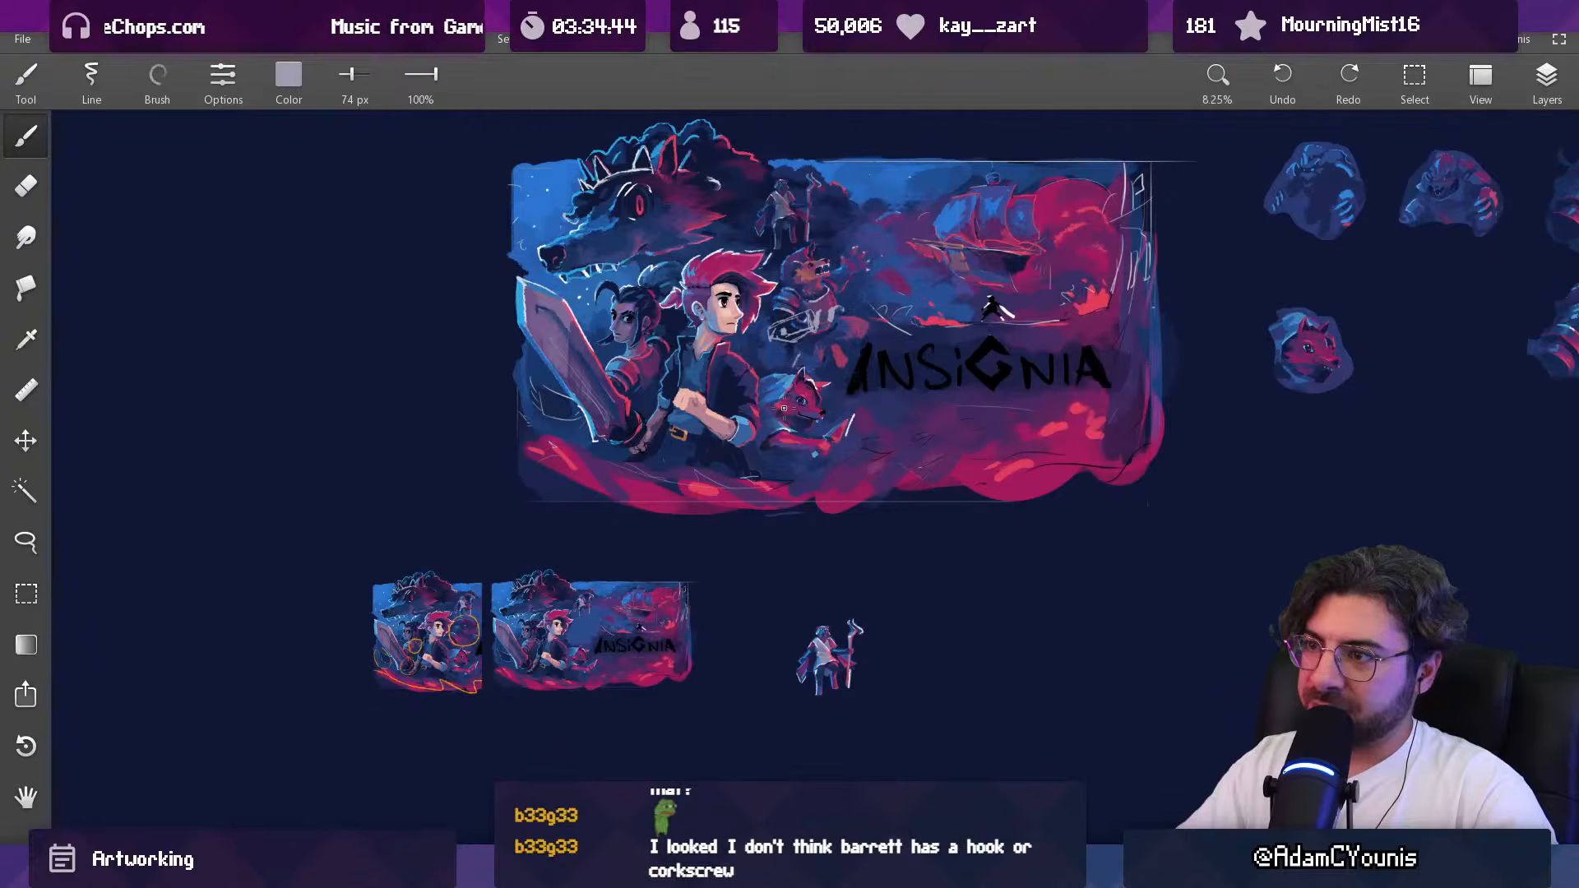
key(ctrl+z)
key(ctrl+z)
key(ctrl+shift+z)
scroll(822, 321, up, 4)
key(Escape)
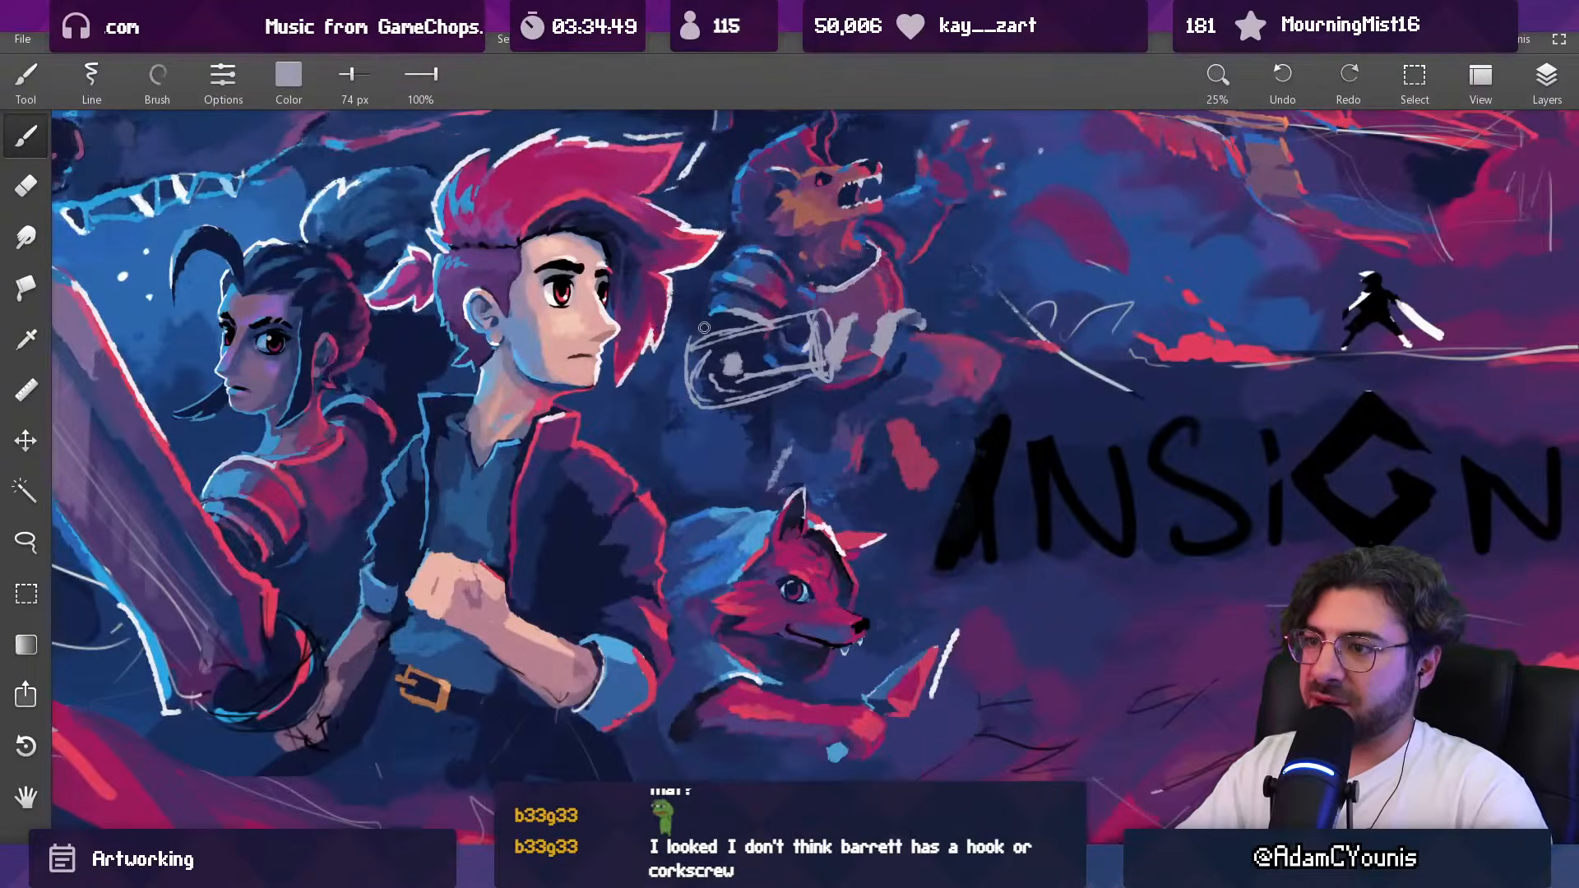
Step: Hatch the forearm's upper plane in pale grey at 75 px and fill its lower plane with dark navy at 112 px
key(e)
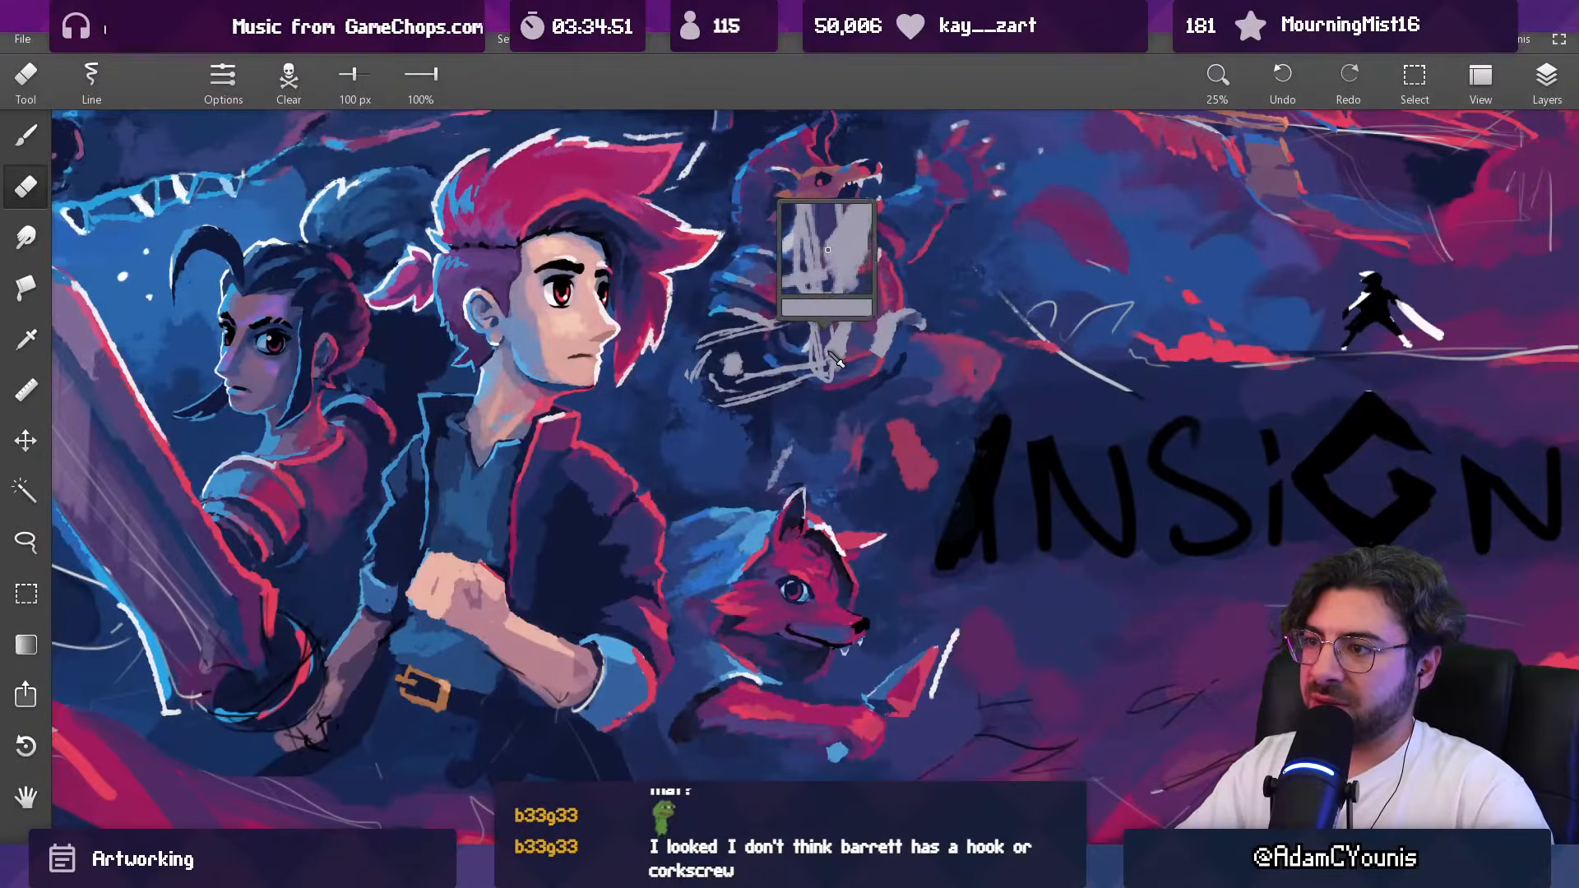
key(b)
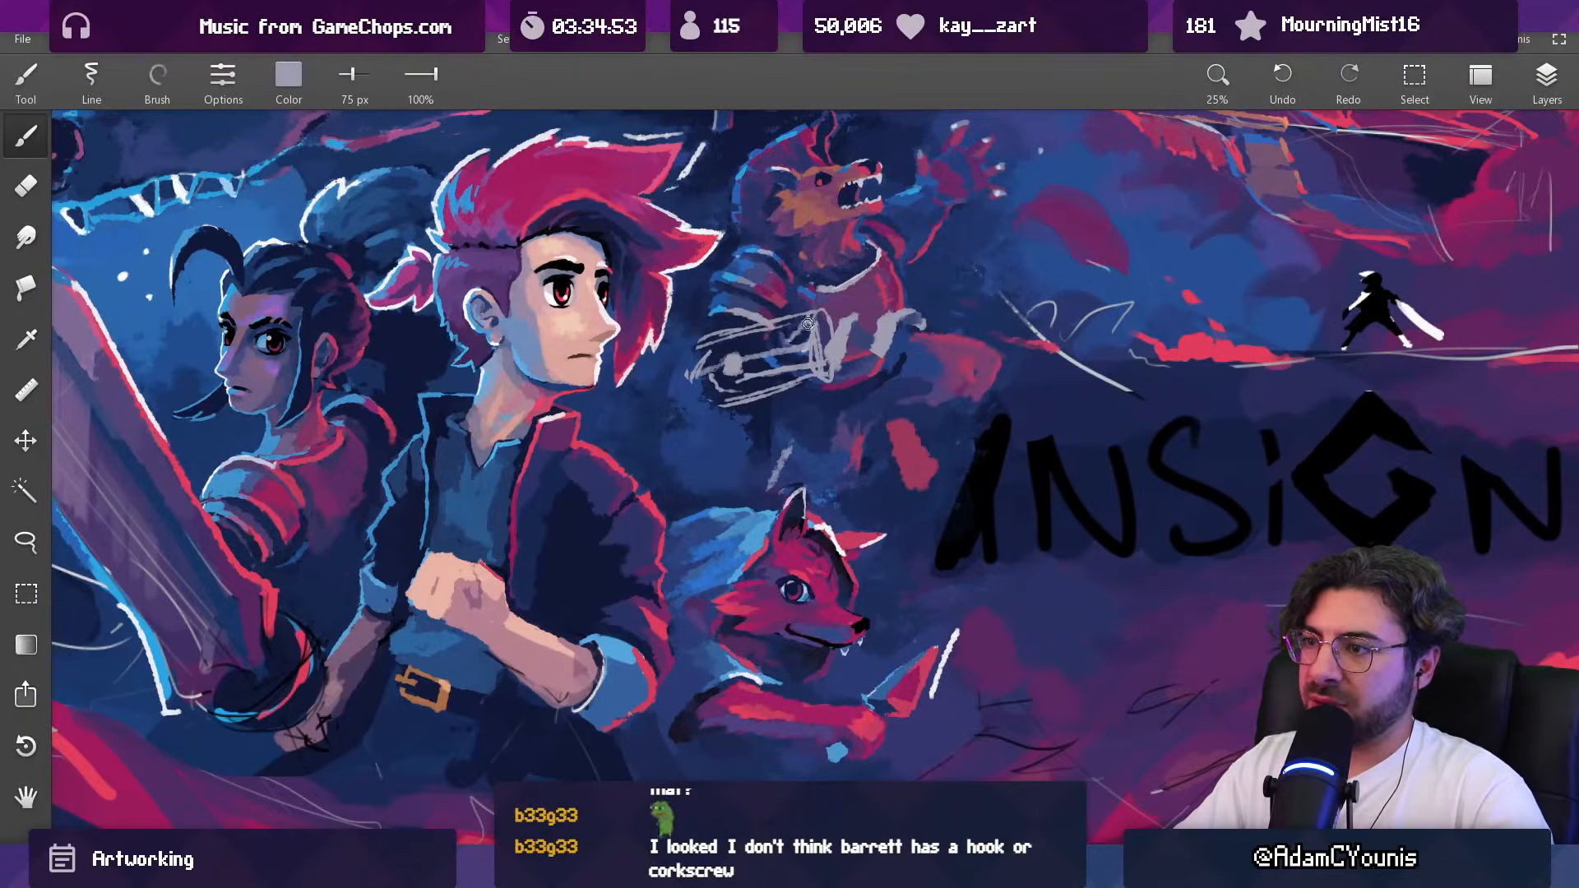
mouse_move(742, 354)
mouse_down()
mouse_move(706, 360)
mouse_move(763, 381)
mouse_up()
alt+click(764, 374)
key(])
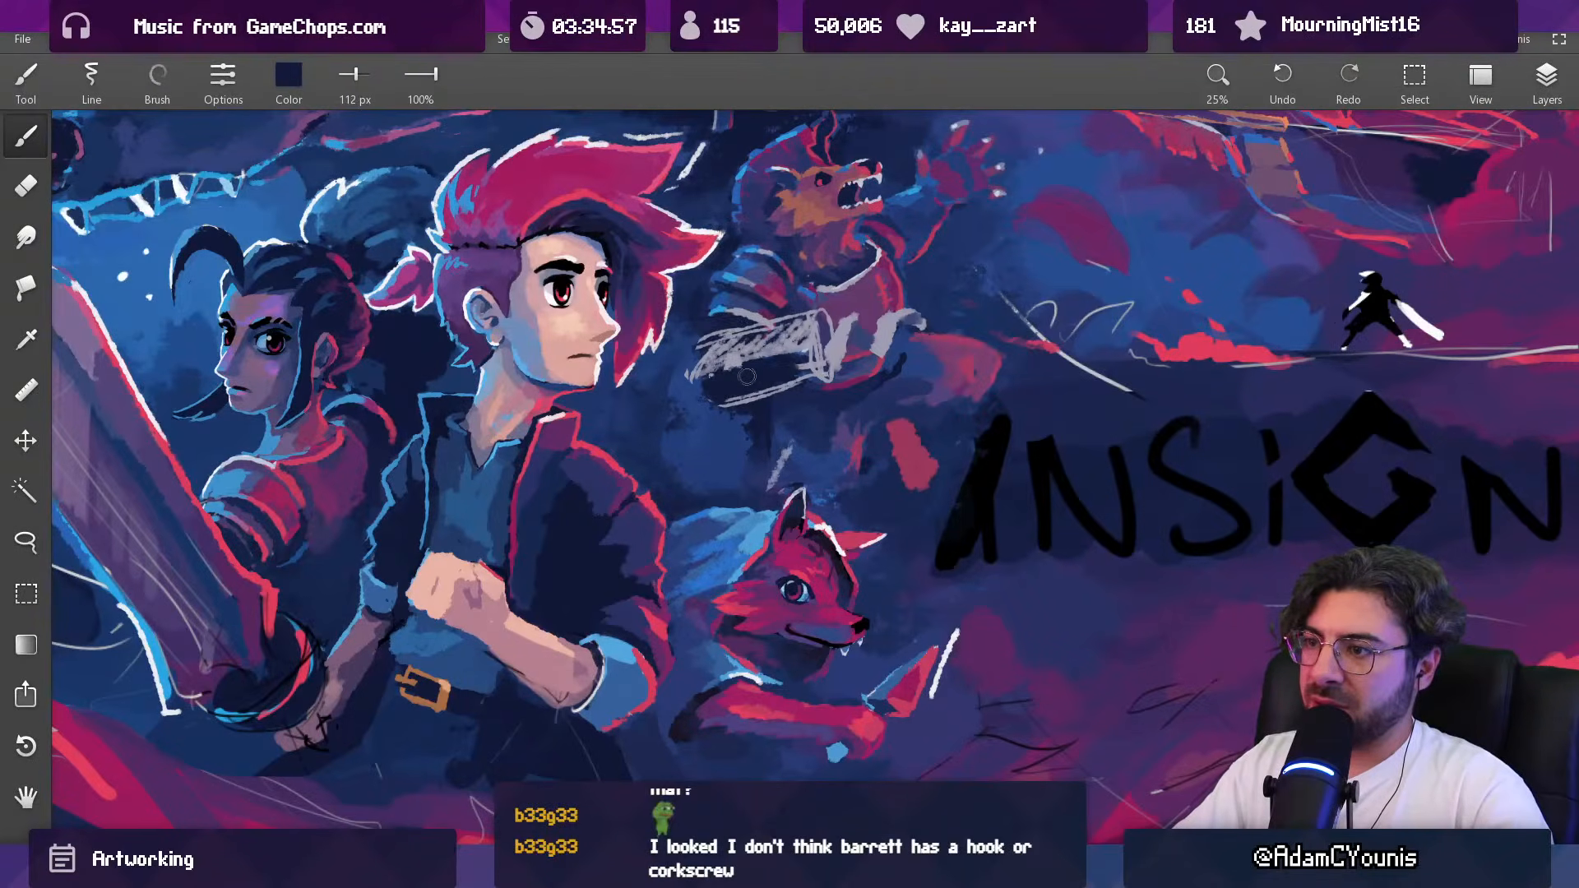
Step: Erase the stray lines at the elbow end of the forearm and redraw its edge with a 63 px pale grey brush
key(e)
drag(707, 333, 684, 364)
alt+click(834, 350)
key(b)
key([)
key([)
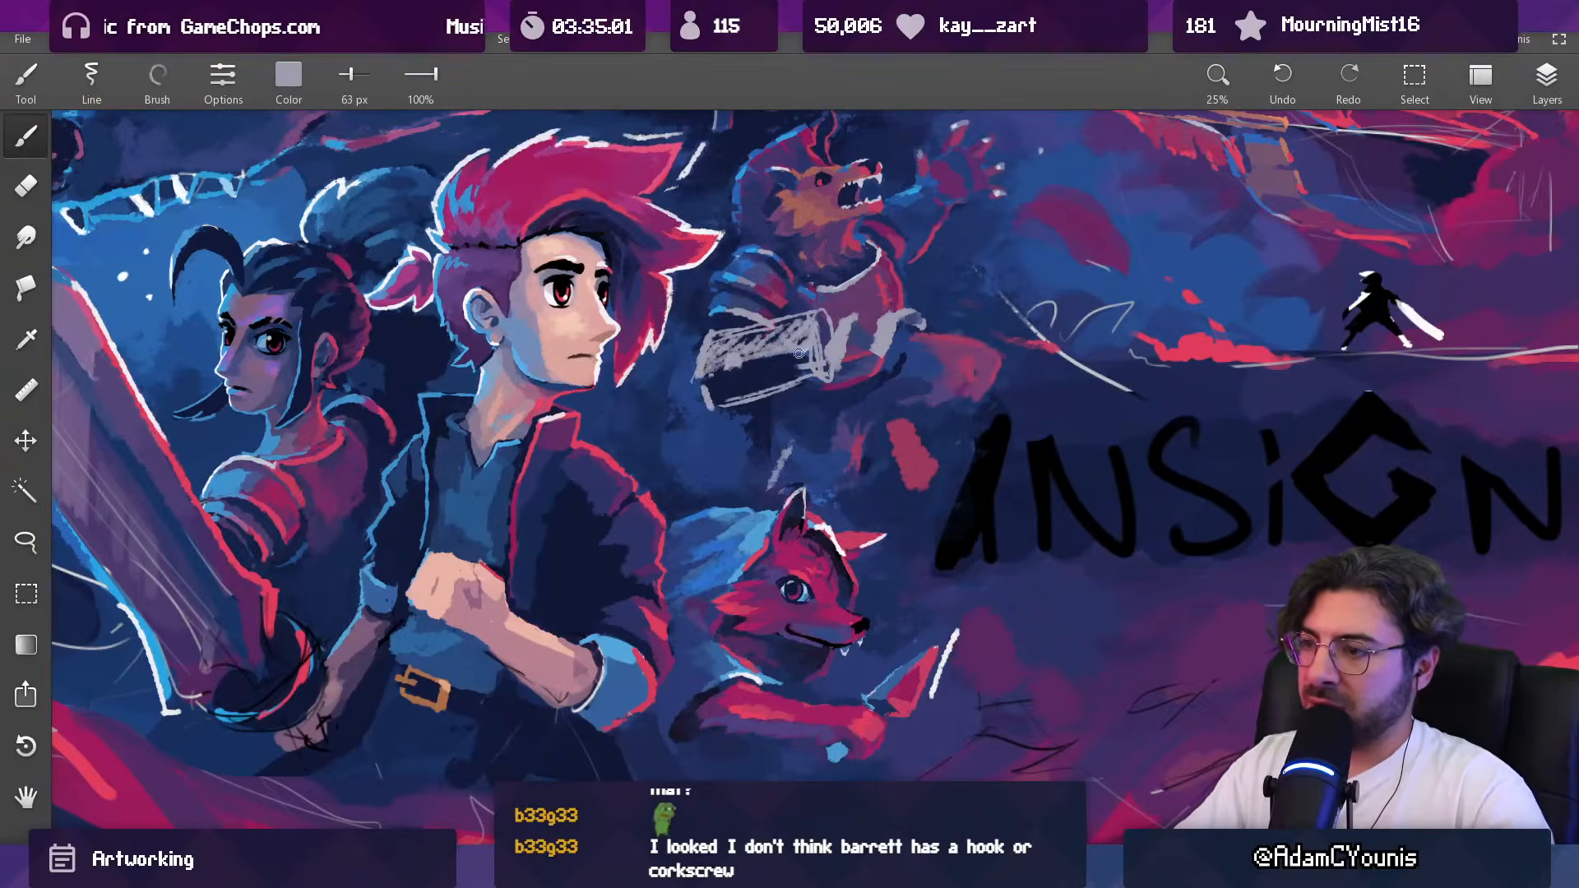
Step: Lasso the beast's pale curled hand and transform it, shifting and rotating it slightly beside the cuff
scroll(794, 356, down, 5)
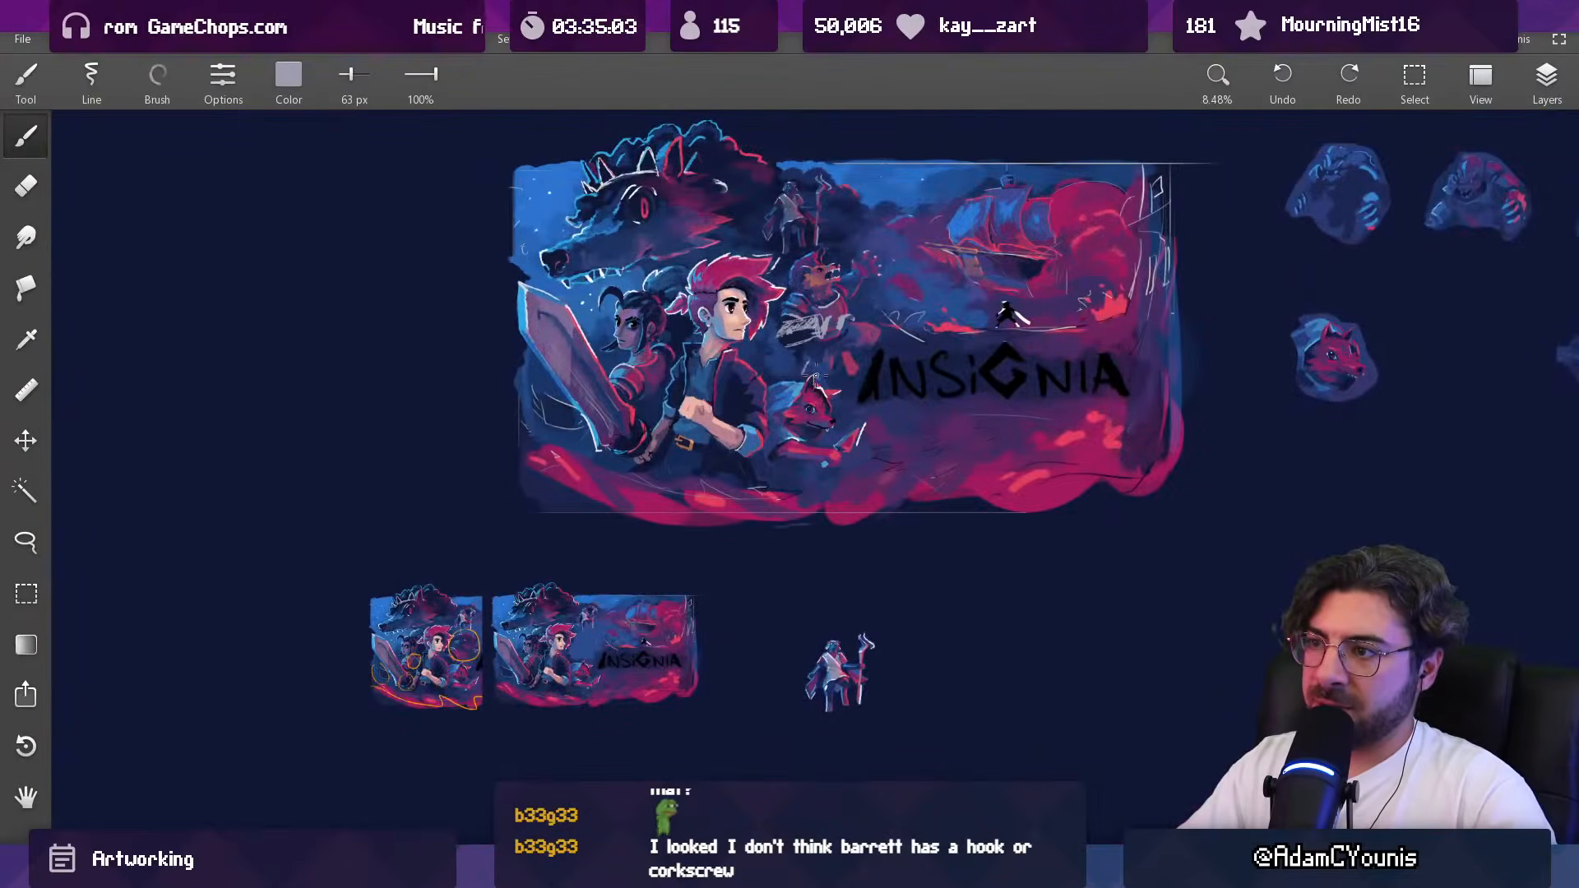
scroll(840, 328, up, 3)
key(l)
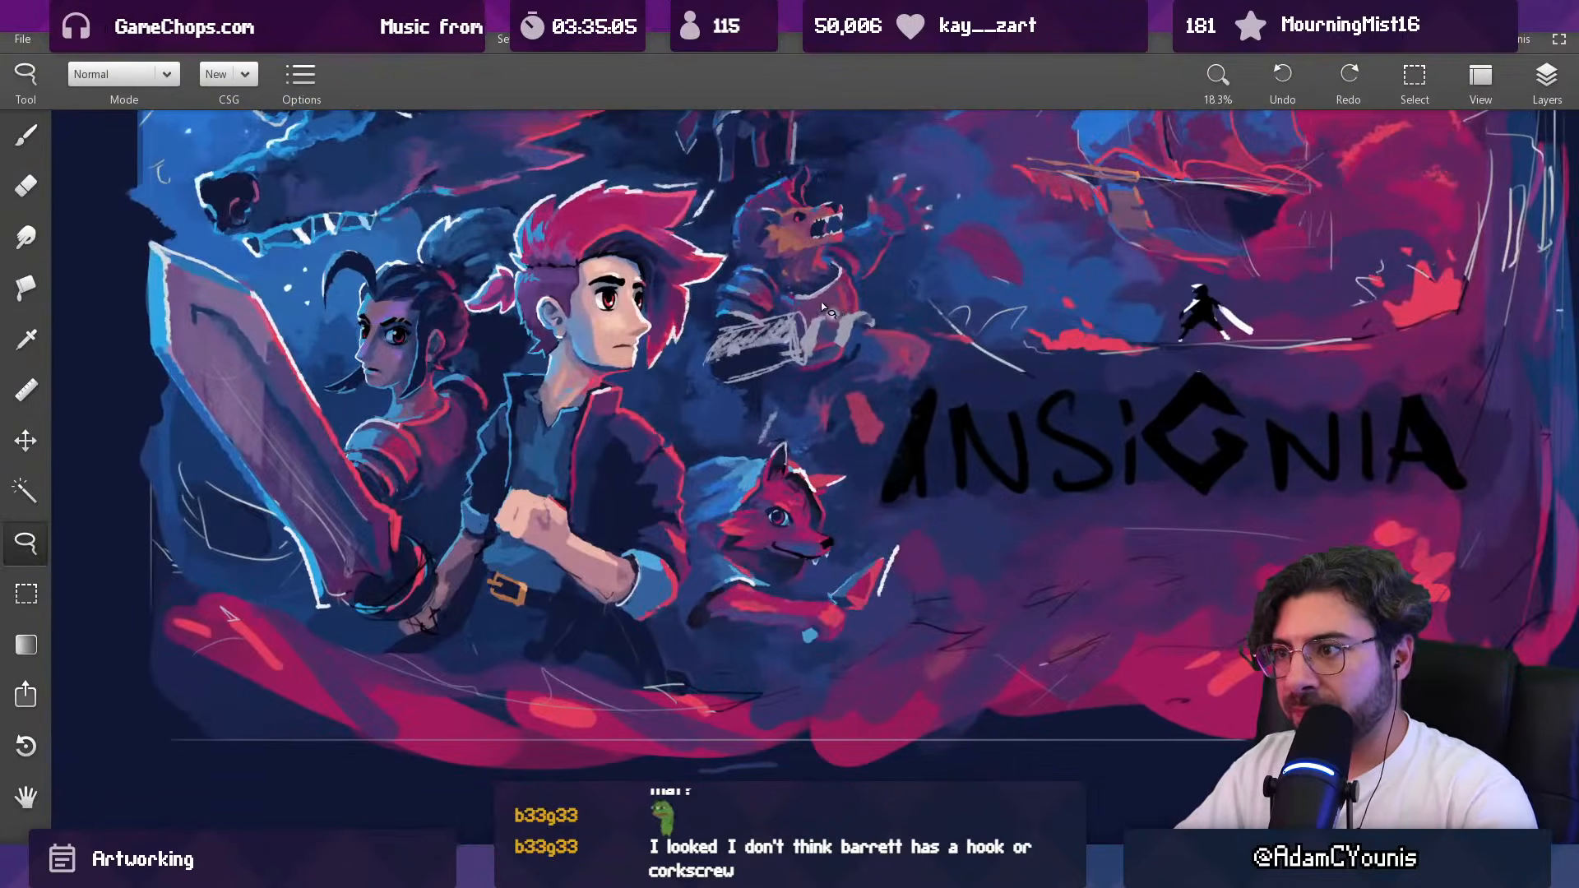
mouse_move(818, 306)
mouse_down()
mouse_move(904, 333)
mouse_move(898, 290)
mouse_move(927, 251)
mouse_up()
key(ctrl+t)
drag(847, 330, 850, 328)
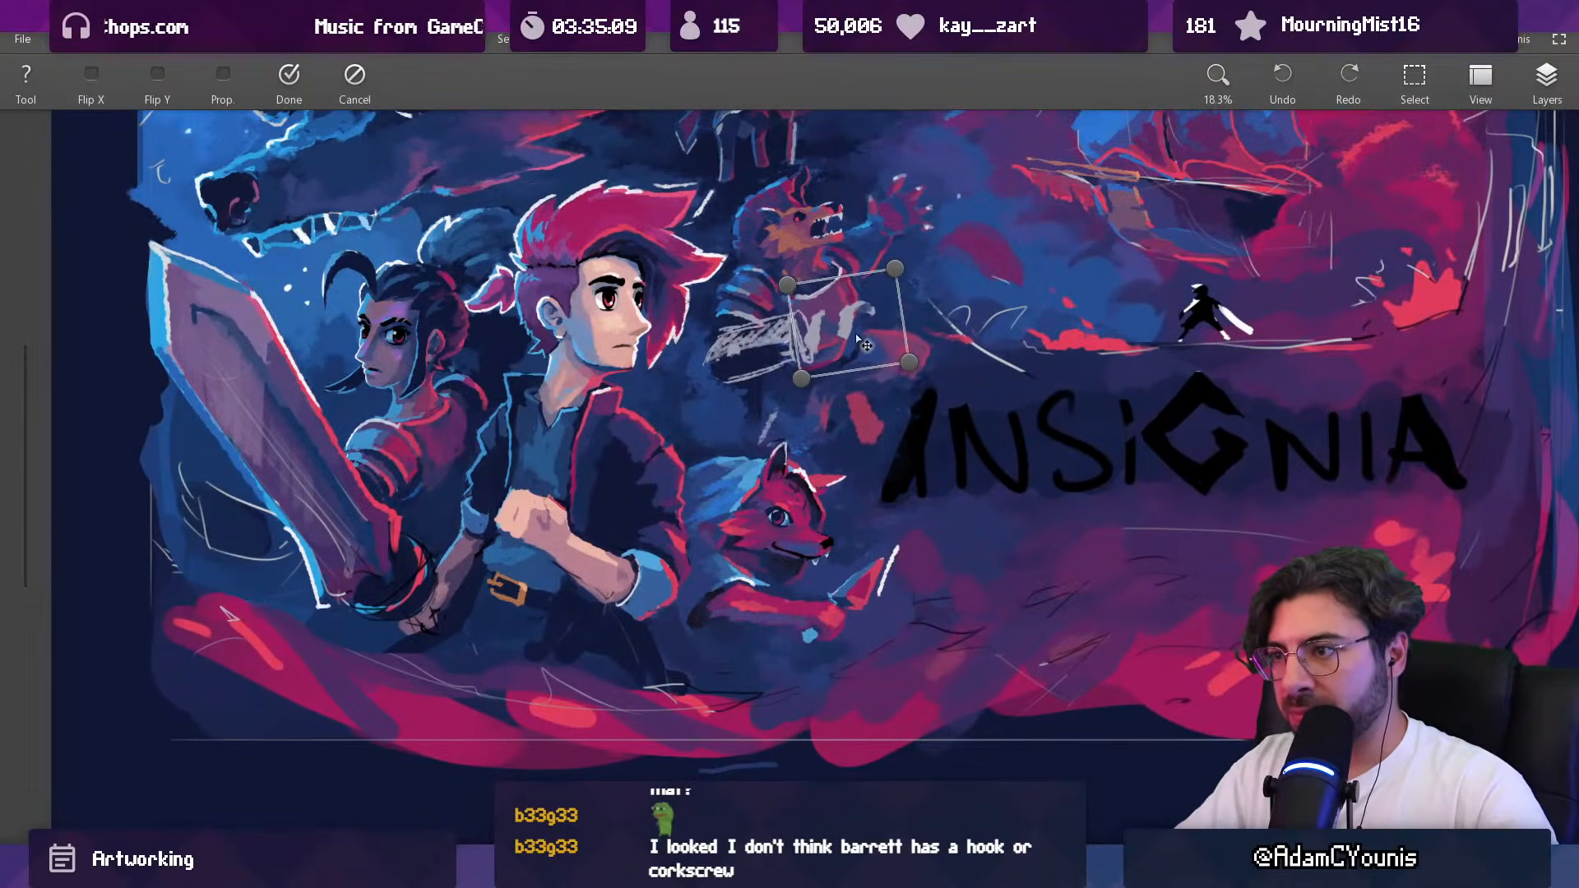
drag(926, 251, 928, 254)
drag(850, 336, 850, 334)
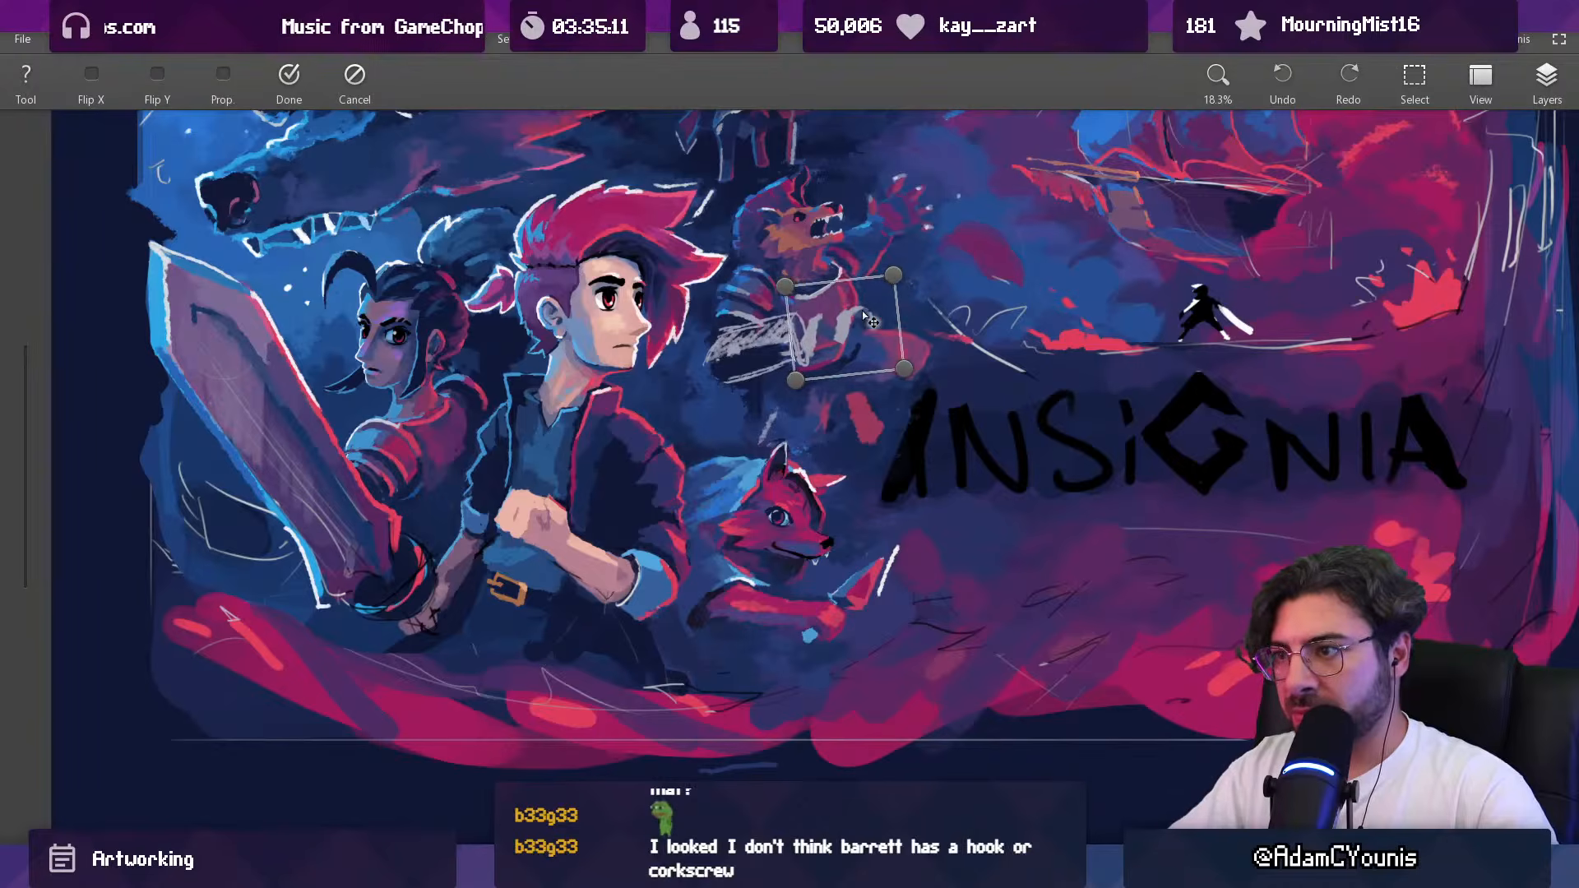
key(Return)
Step: Brighten the beast's curled fingers with a lighter grey brush at 91 px
scroll(820, 520, down, 5)
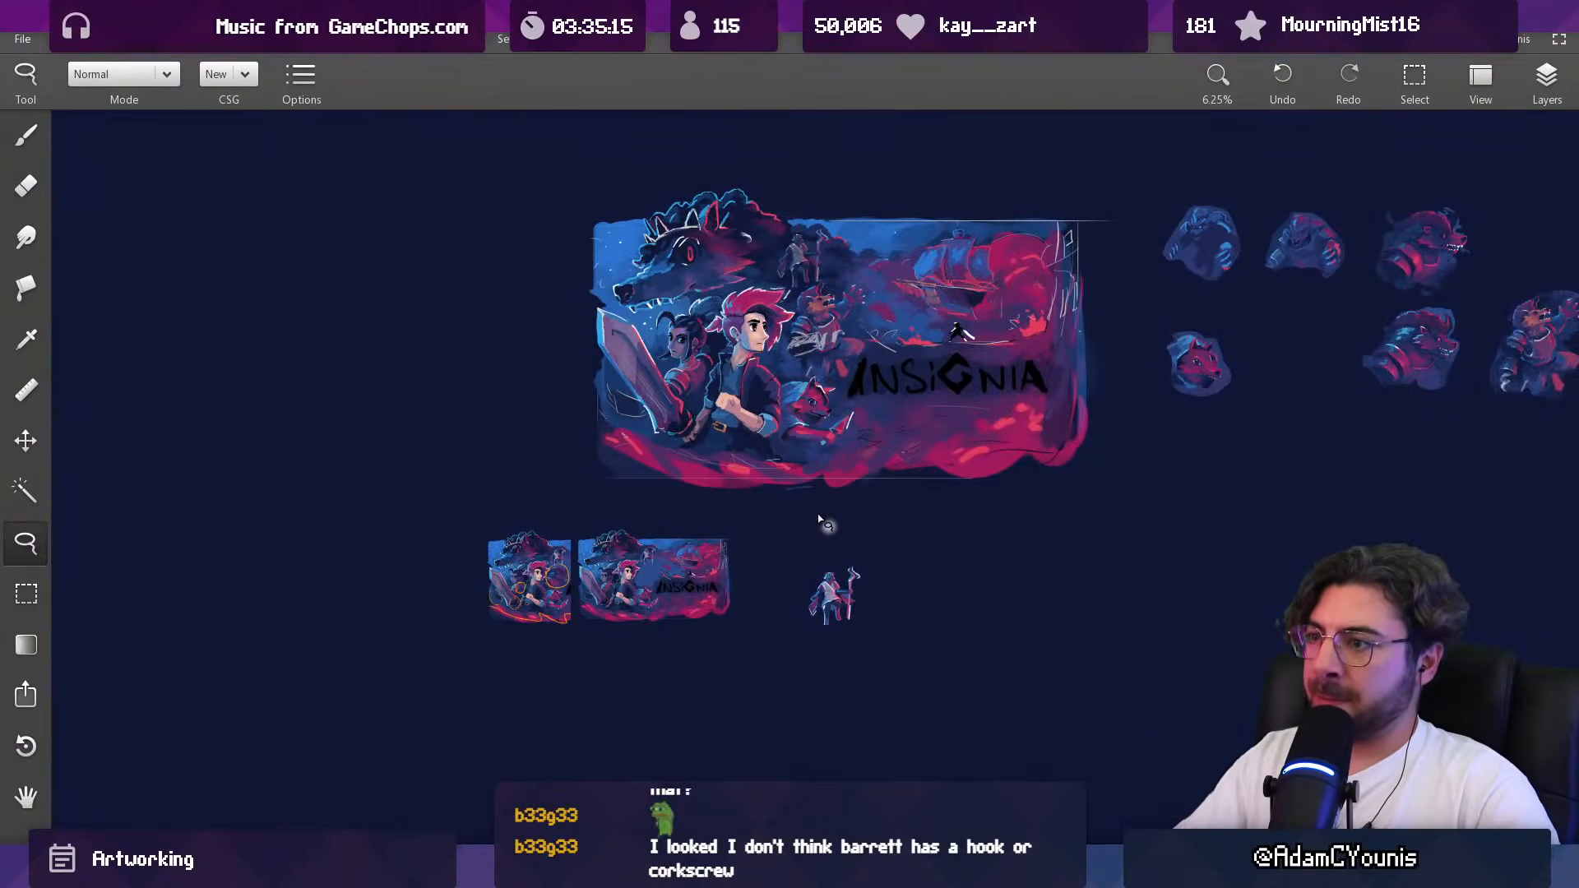
scroll(834, 366, up, 5)
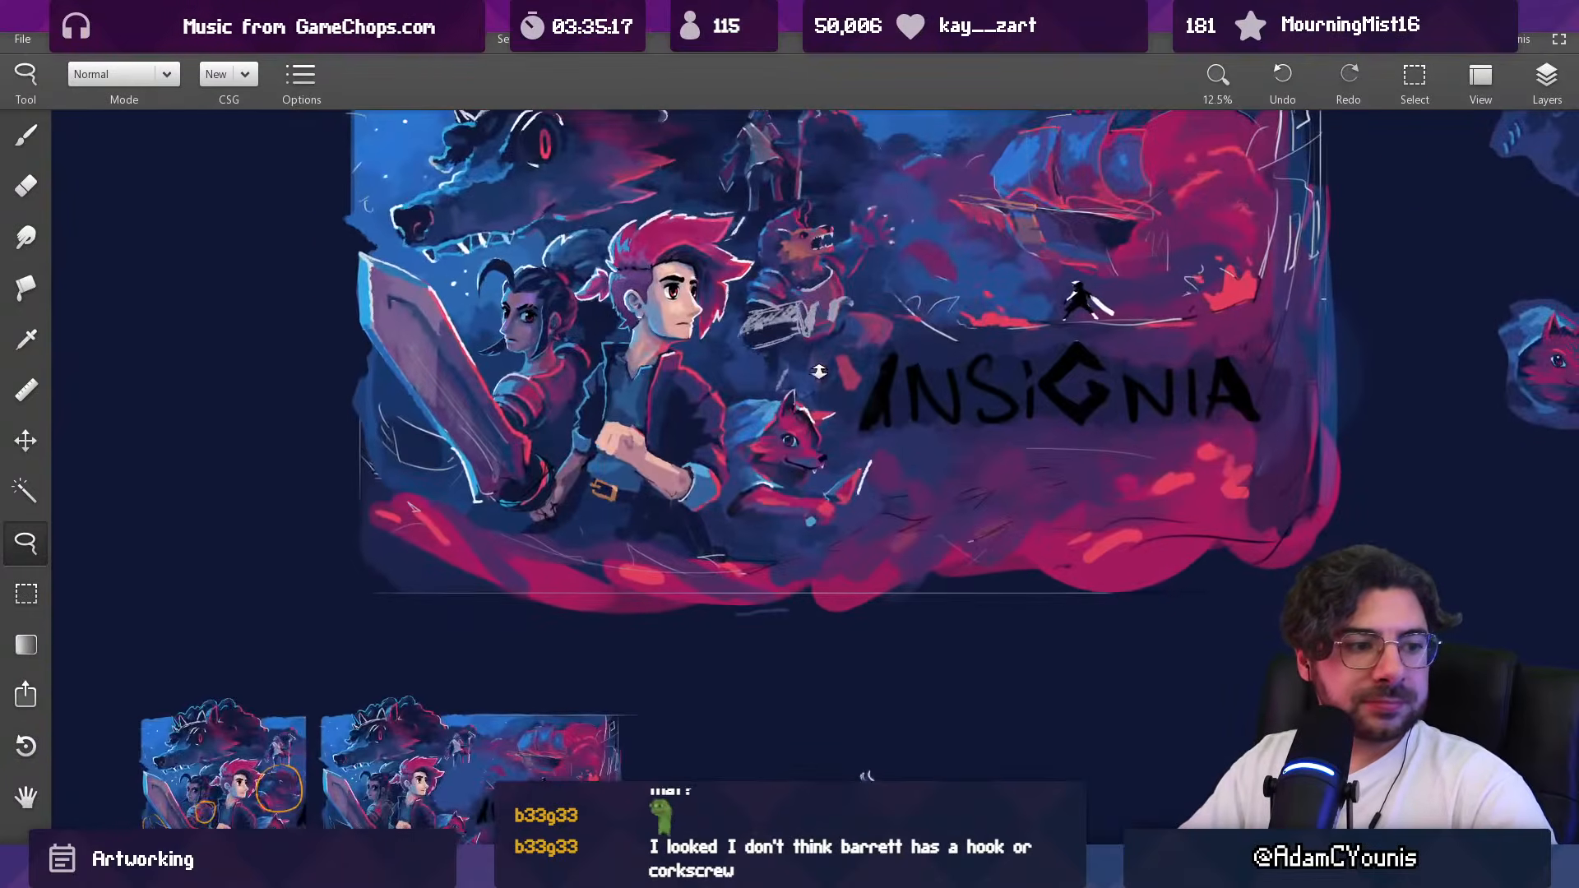
scroll(792, 313, up, 2)
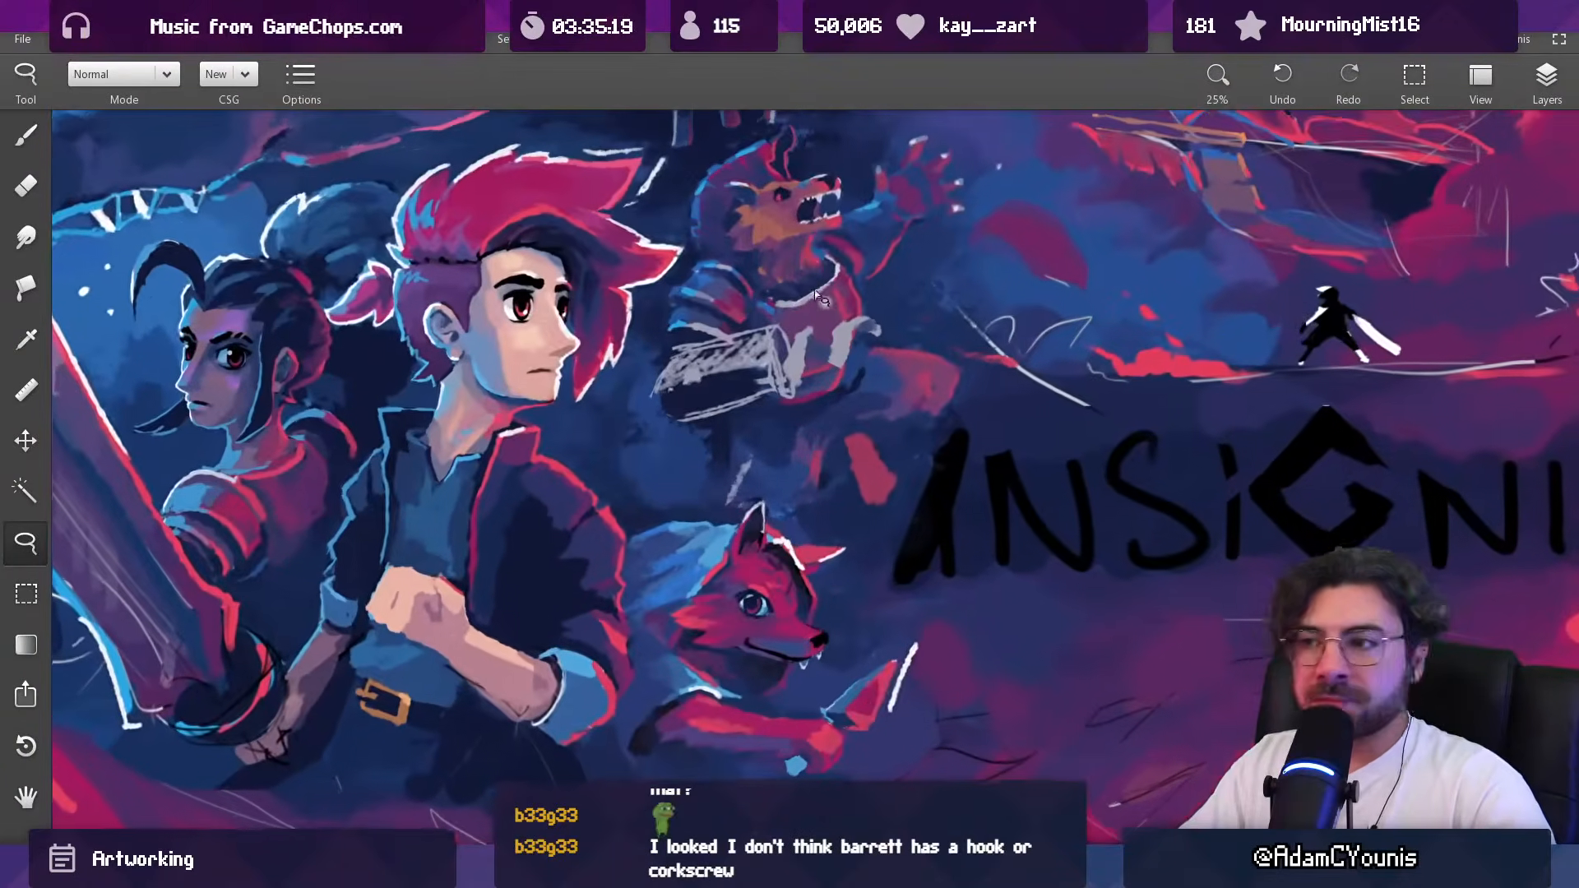
key(b)
alt+click(837, 272)
key(bracketright)
key(bracketright)
drag(806, 337, 800, 348)
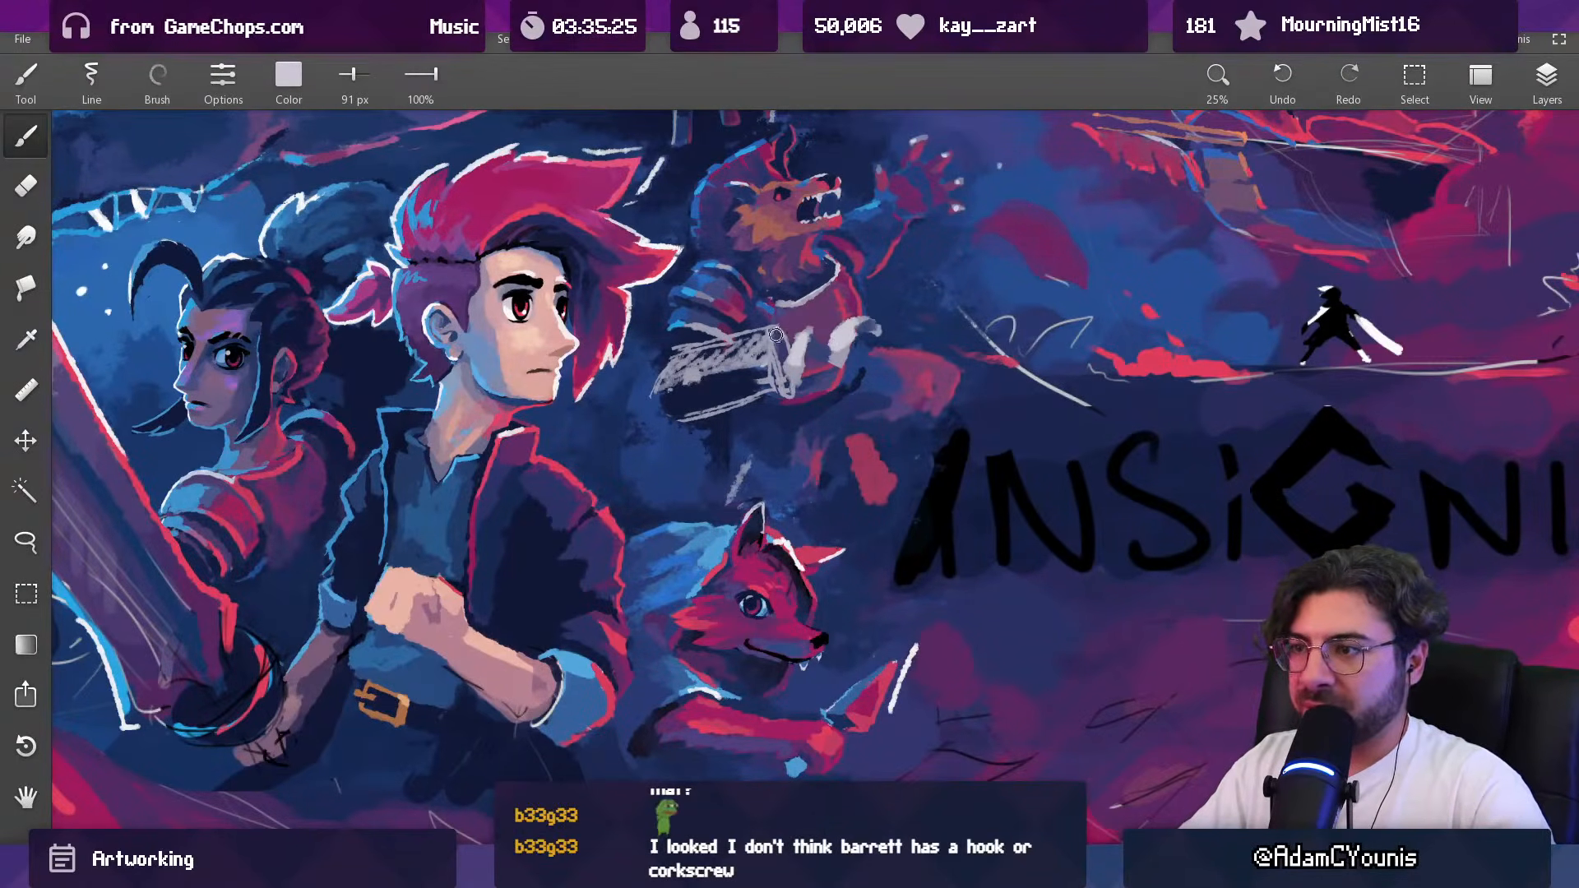
alt+click(793, 365)
Step: Sample the blue from the beast's arm armor and fill the forearm's upper plane with it at 130 px
key(bracketright)
key(bracketright)
key(bracketright)
key(bracketright)
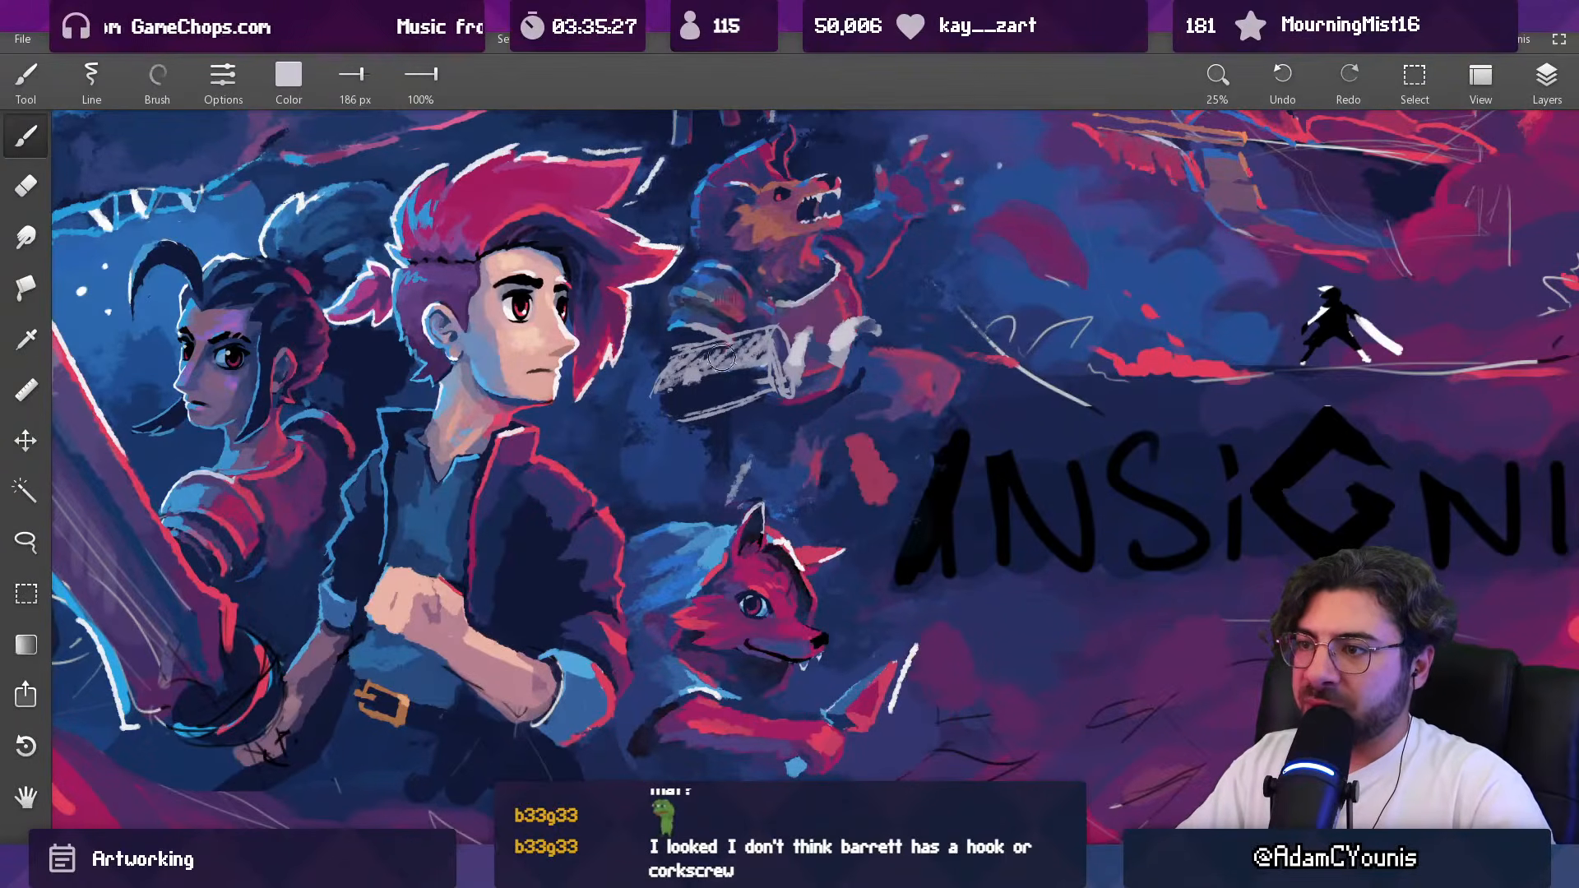
alt+click(688, 317)
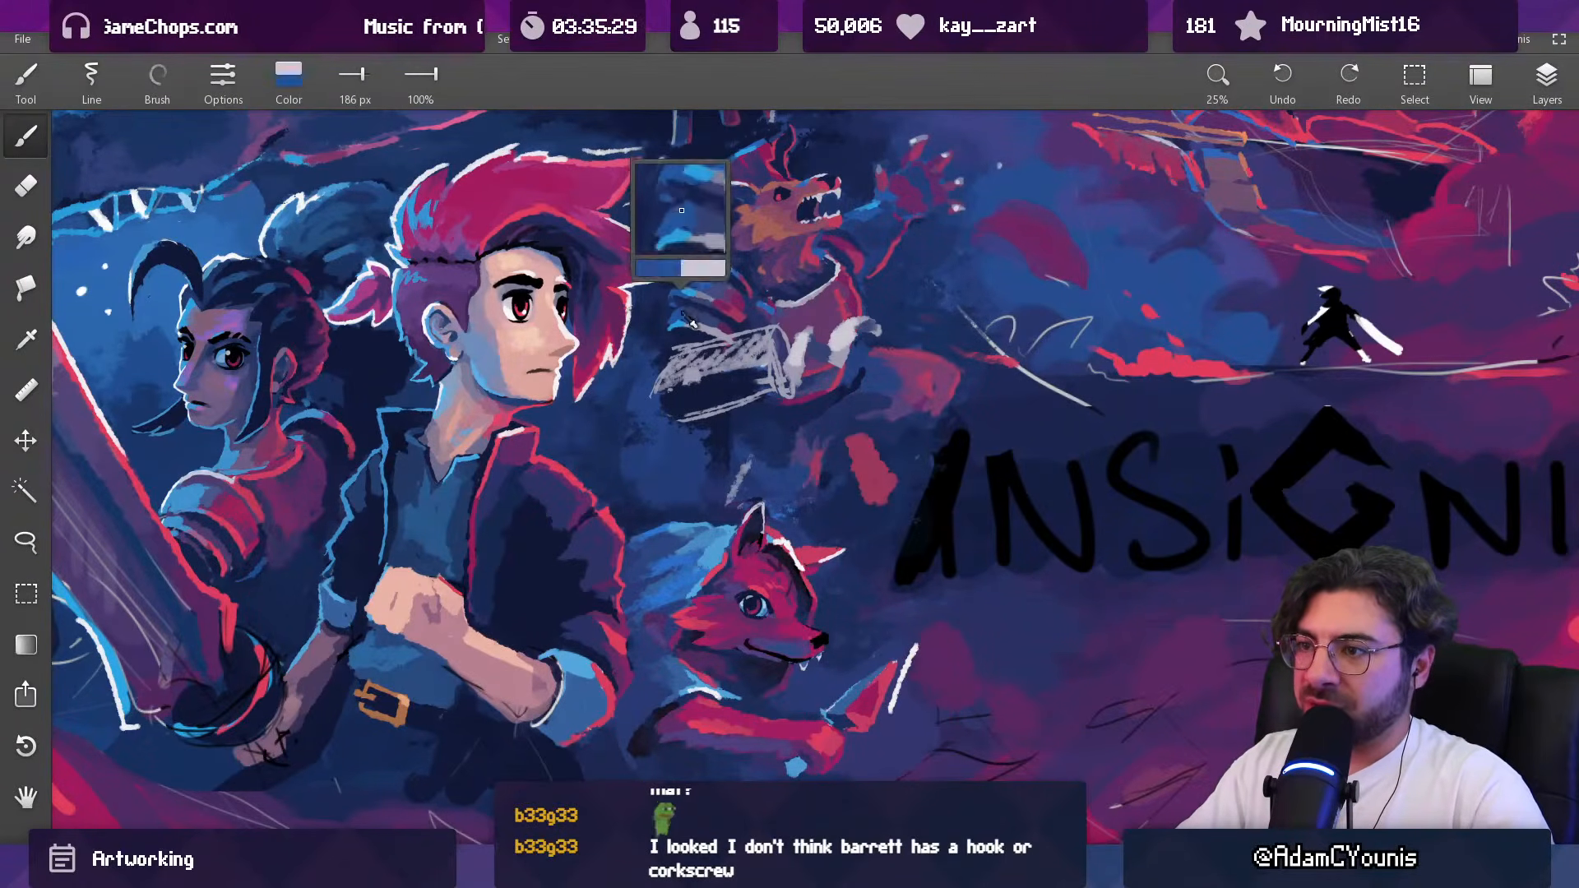
key(bracketleft)
key(bracketleft)
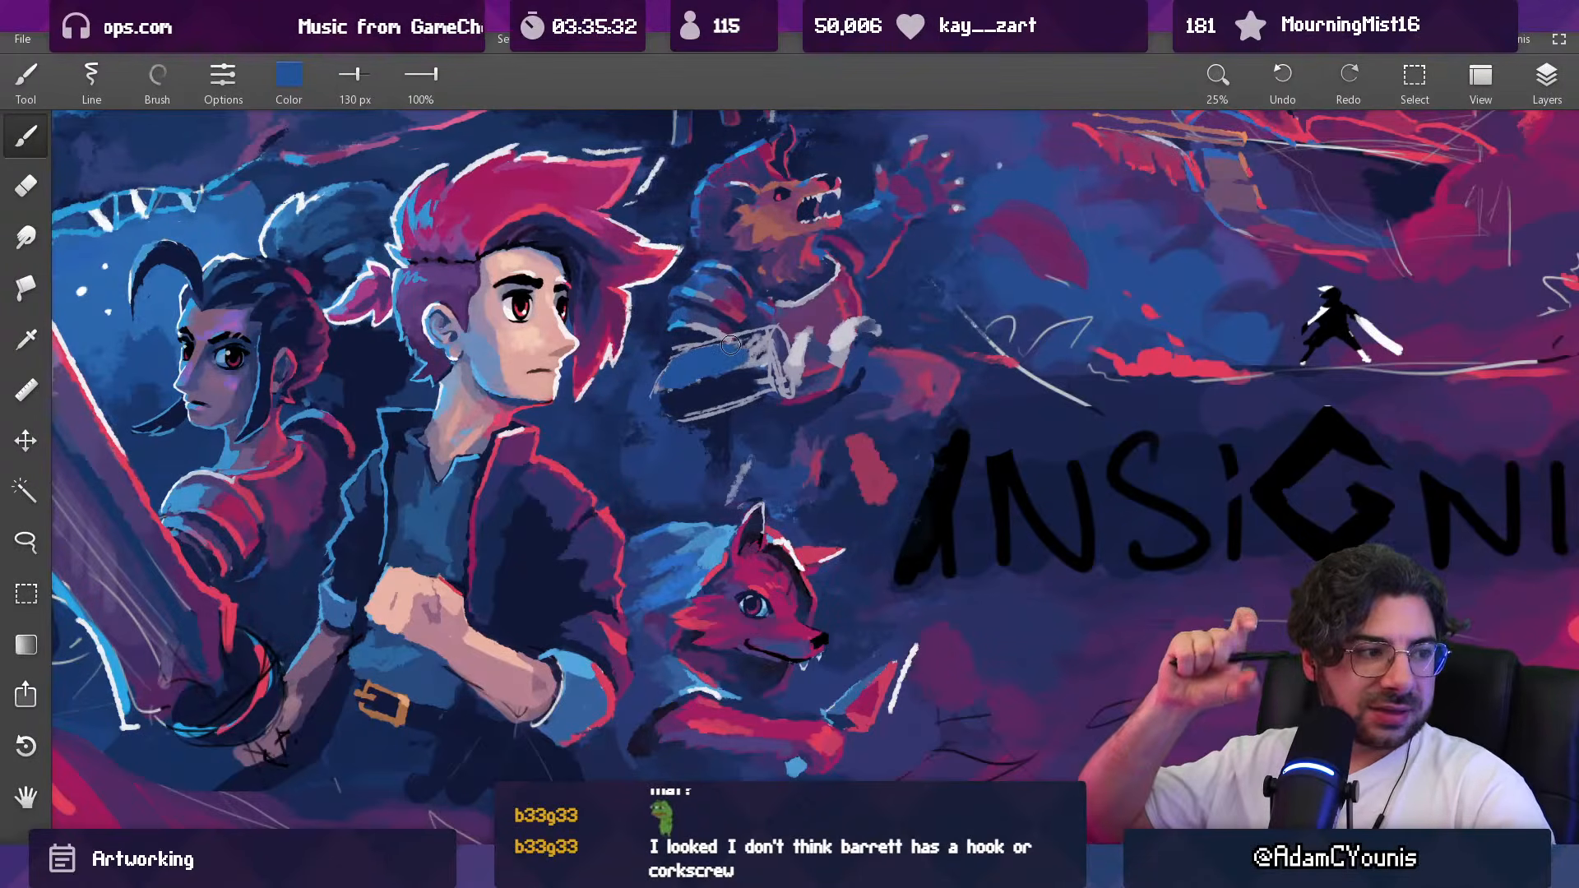
Step: Paint a light blue highlight along the middle of the forearm with a 73 px brush
alt+click(695, 298)
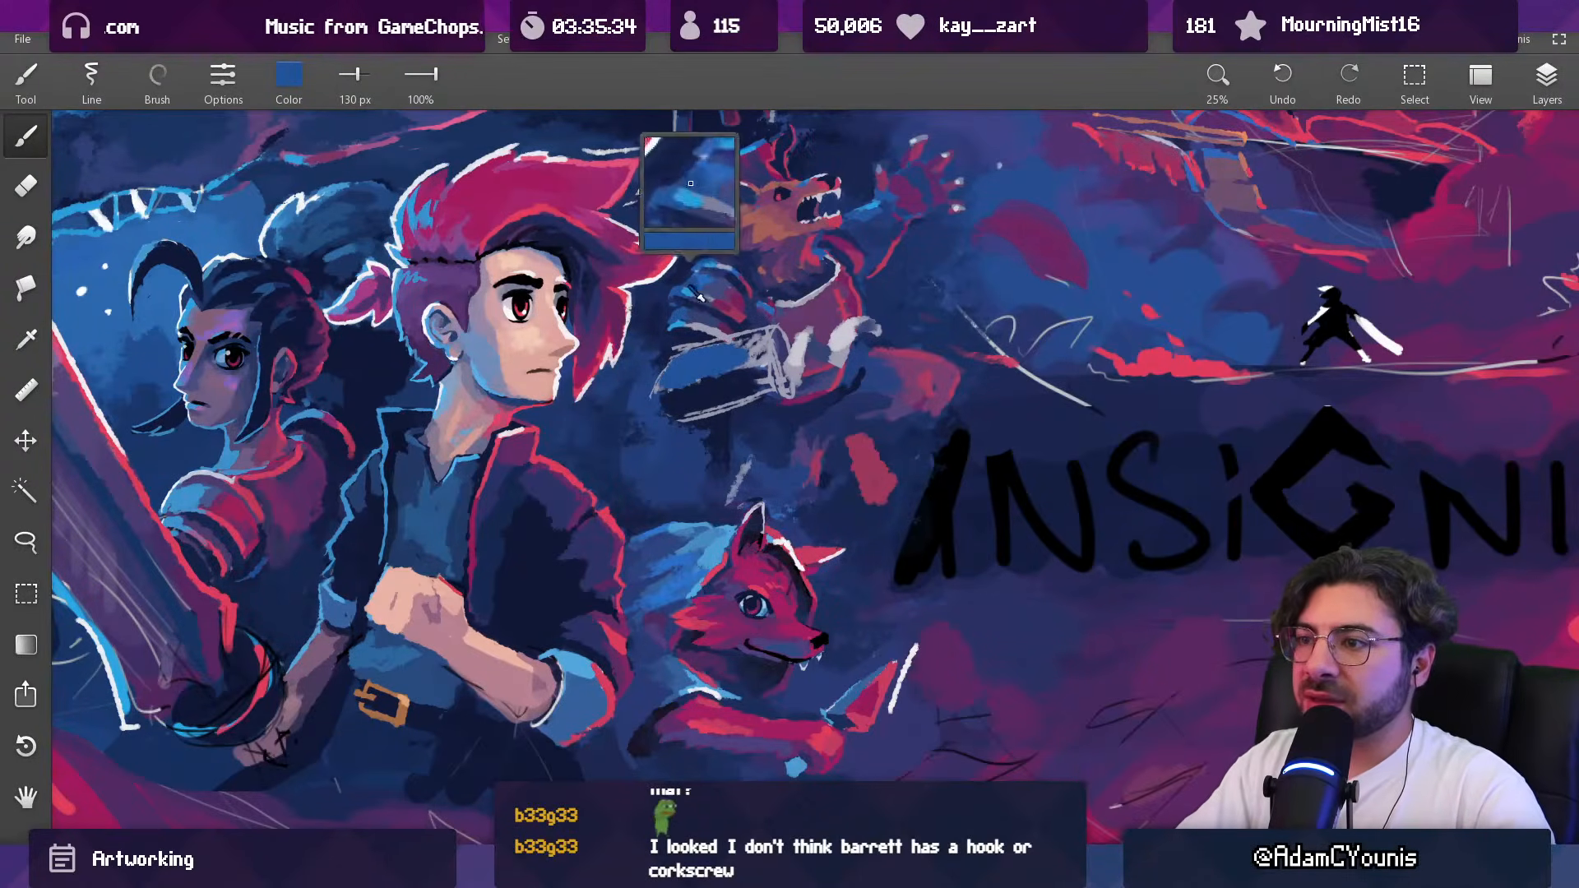
key(bracketleft)
key(bracketleft)
key(bracketleft)
mouse_move(682, 381)
mouse_down()
mouse_move(744, 361)
mouse_move(754, 338)
mouse_up()
alt+click(735, 354)
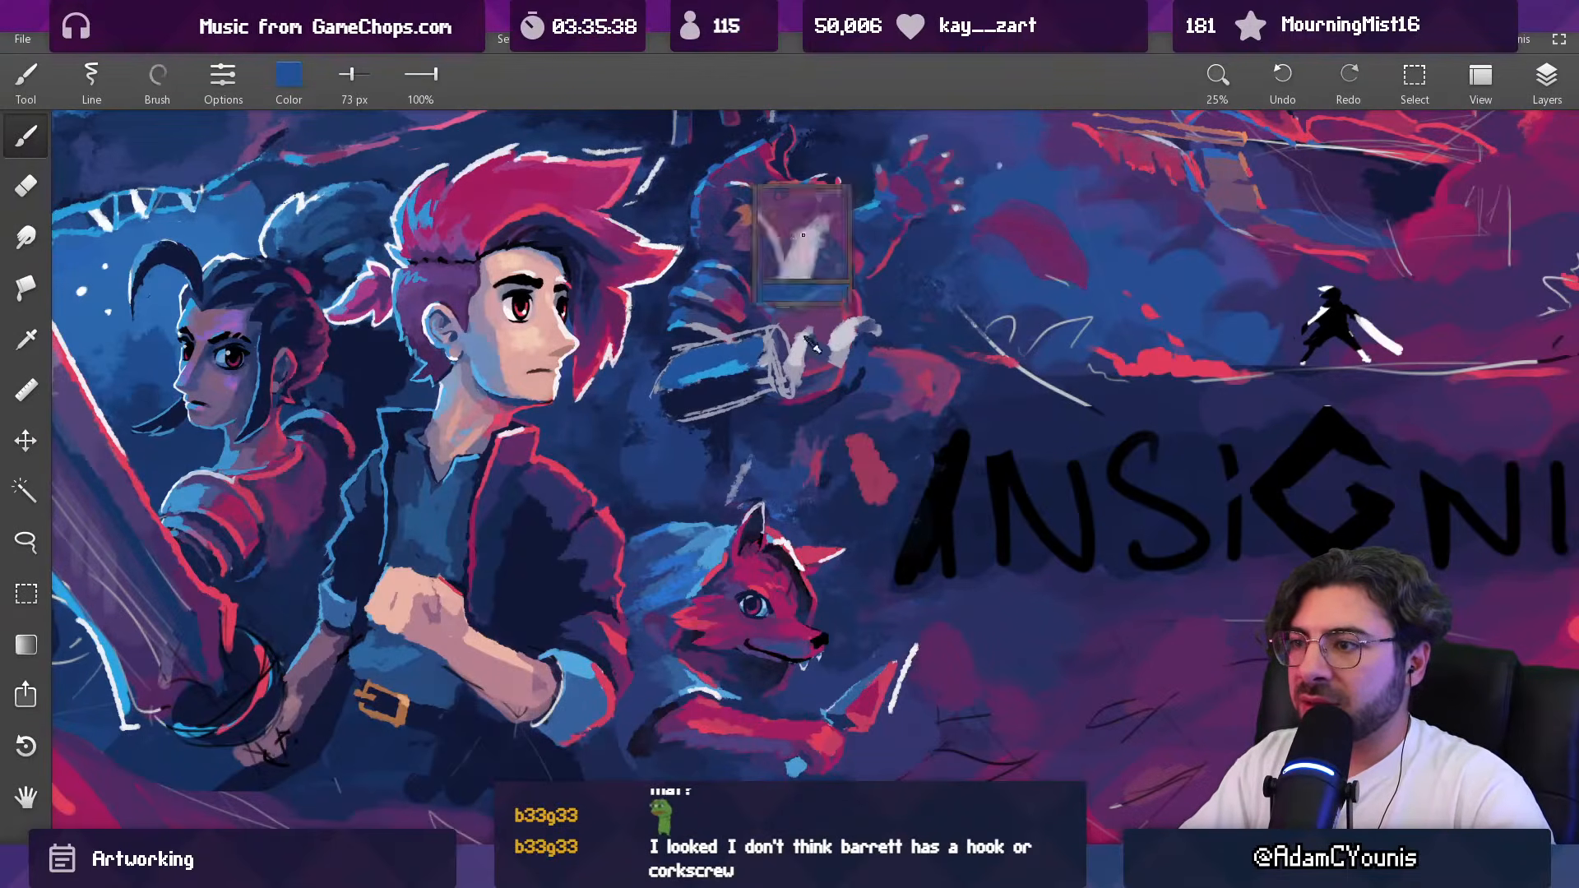
Step: Paint bright red inside the cuff and along the finger edges, reducing the brush to 58 px and 49 px
alt+click(860, 297)
alt+click(1185, 354)
key(bracketright)
drag(779, 369, 781, 339)
key(bracketleft)
key(bracketleft)
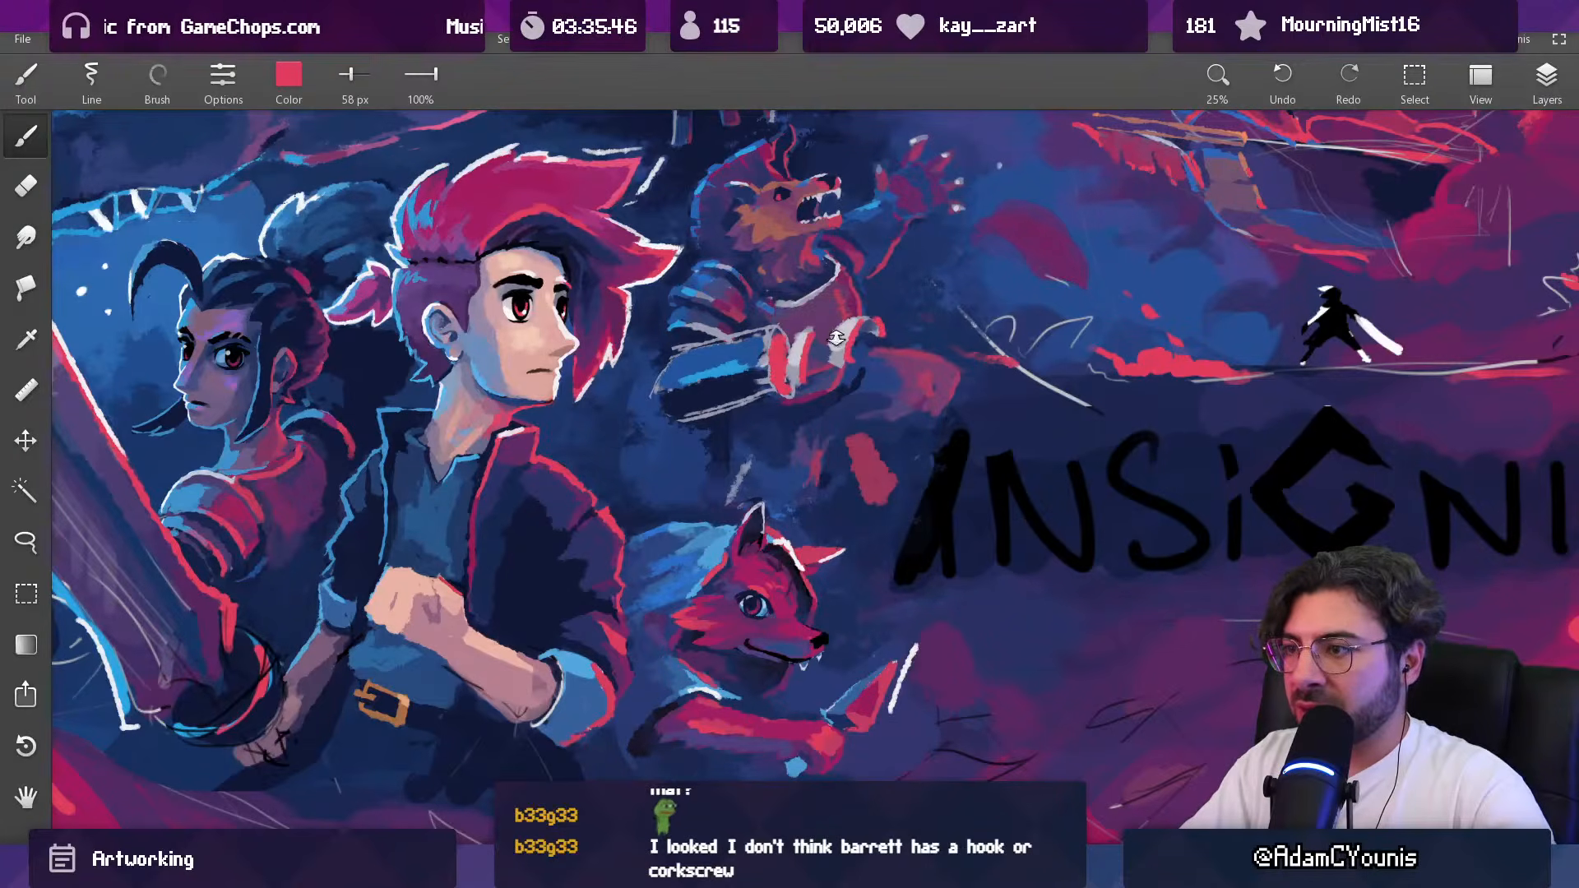
key(bracketleft)
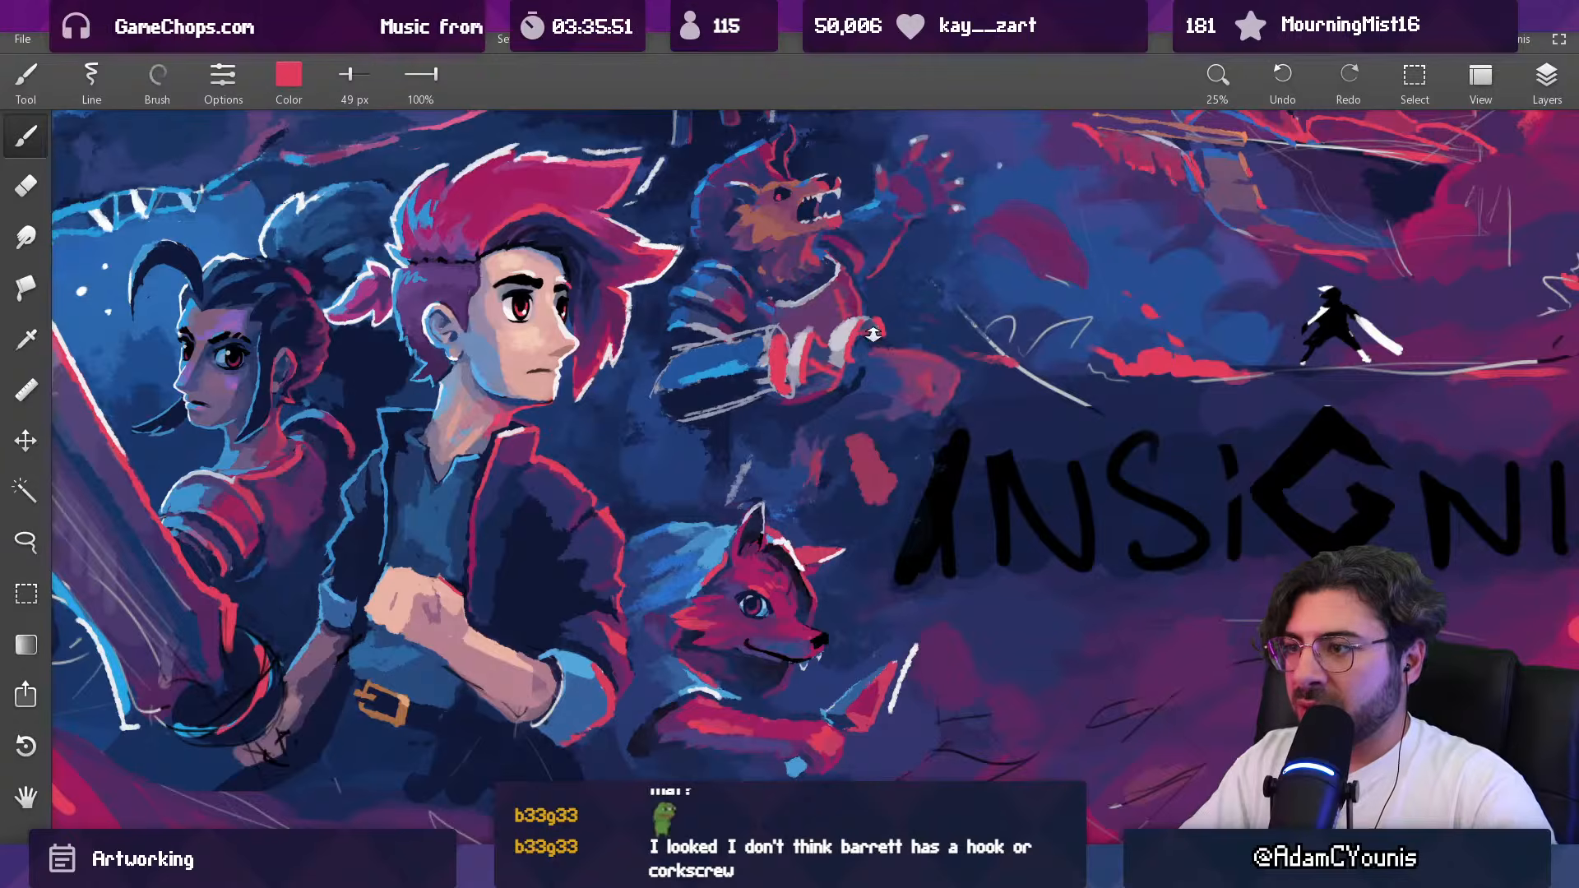
Step: Undo the last red stroke and trim the outermost finger with a 49 px dark blue brush and the eraser
scroll(872, 334, down, 5)
scroll(884, 271, up, 8)
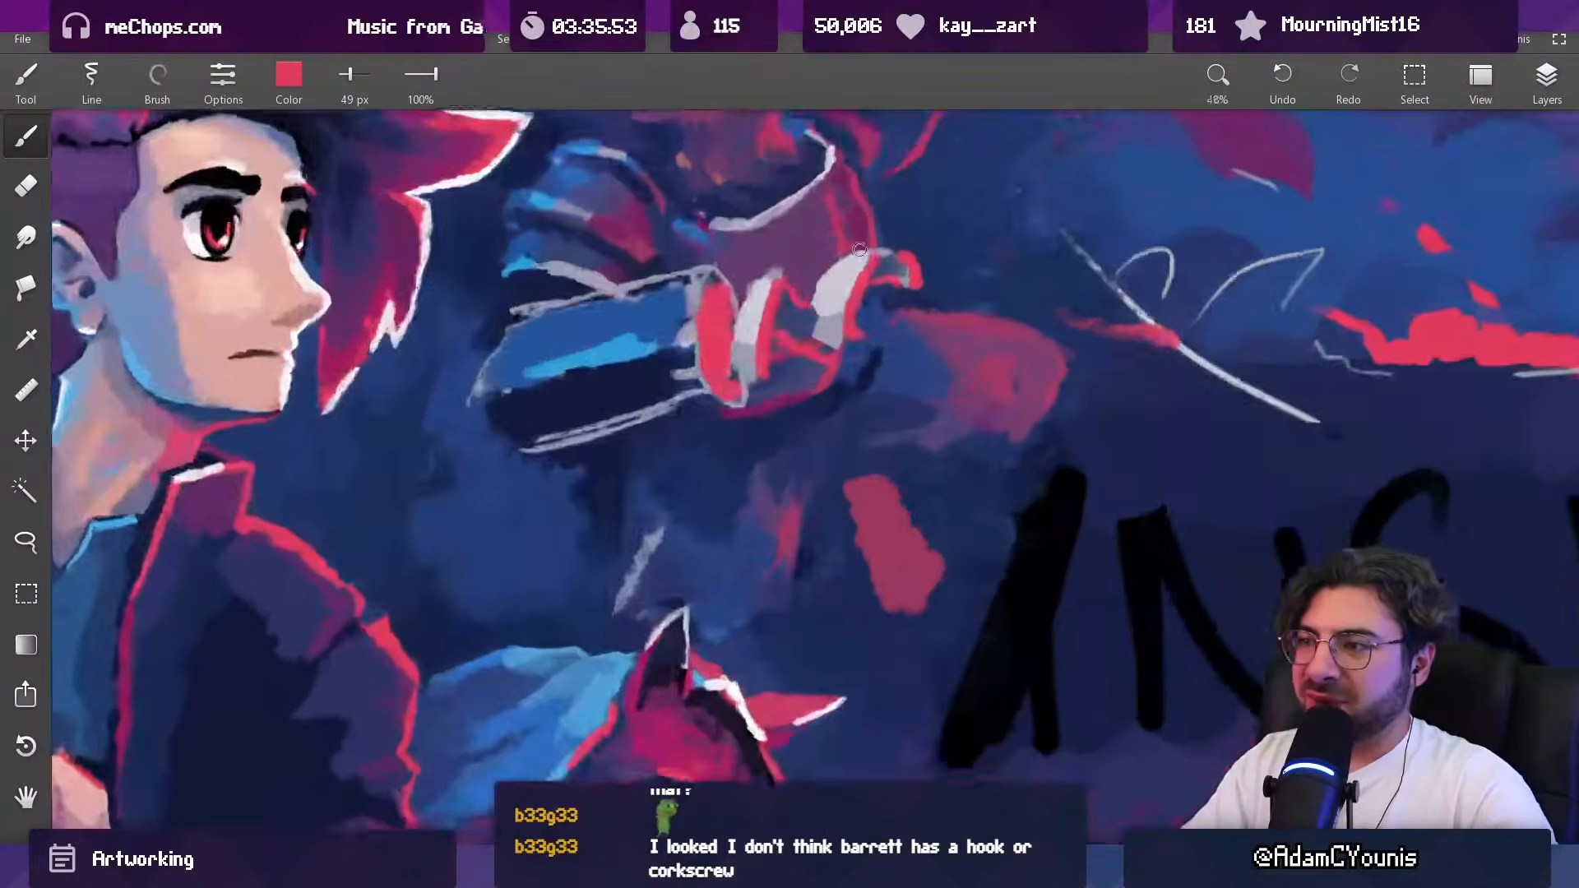
key(ctrl+z)
alt+click(882, 328)
drag(870, 309, 856, 334)
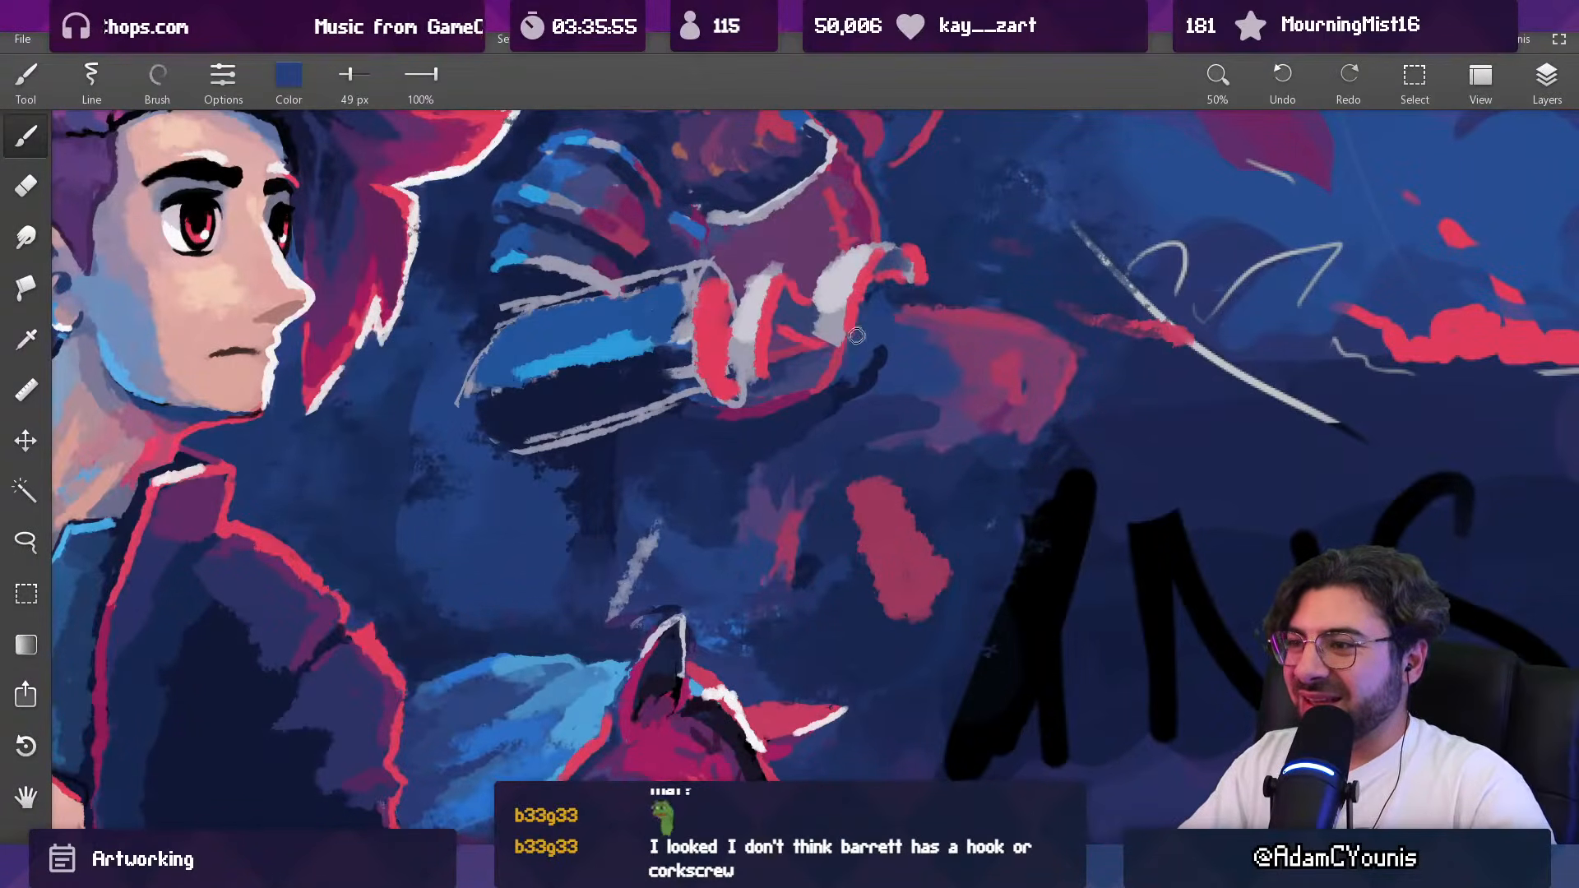
key(e)
drag(931, 244, 935, 262)
Step: Repaint the outer finger in pale grey at 33 px and clean up its contour with the eraser
alt+click(837, 288)
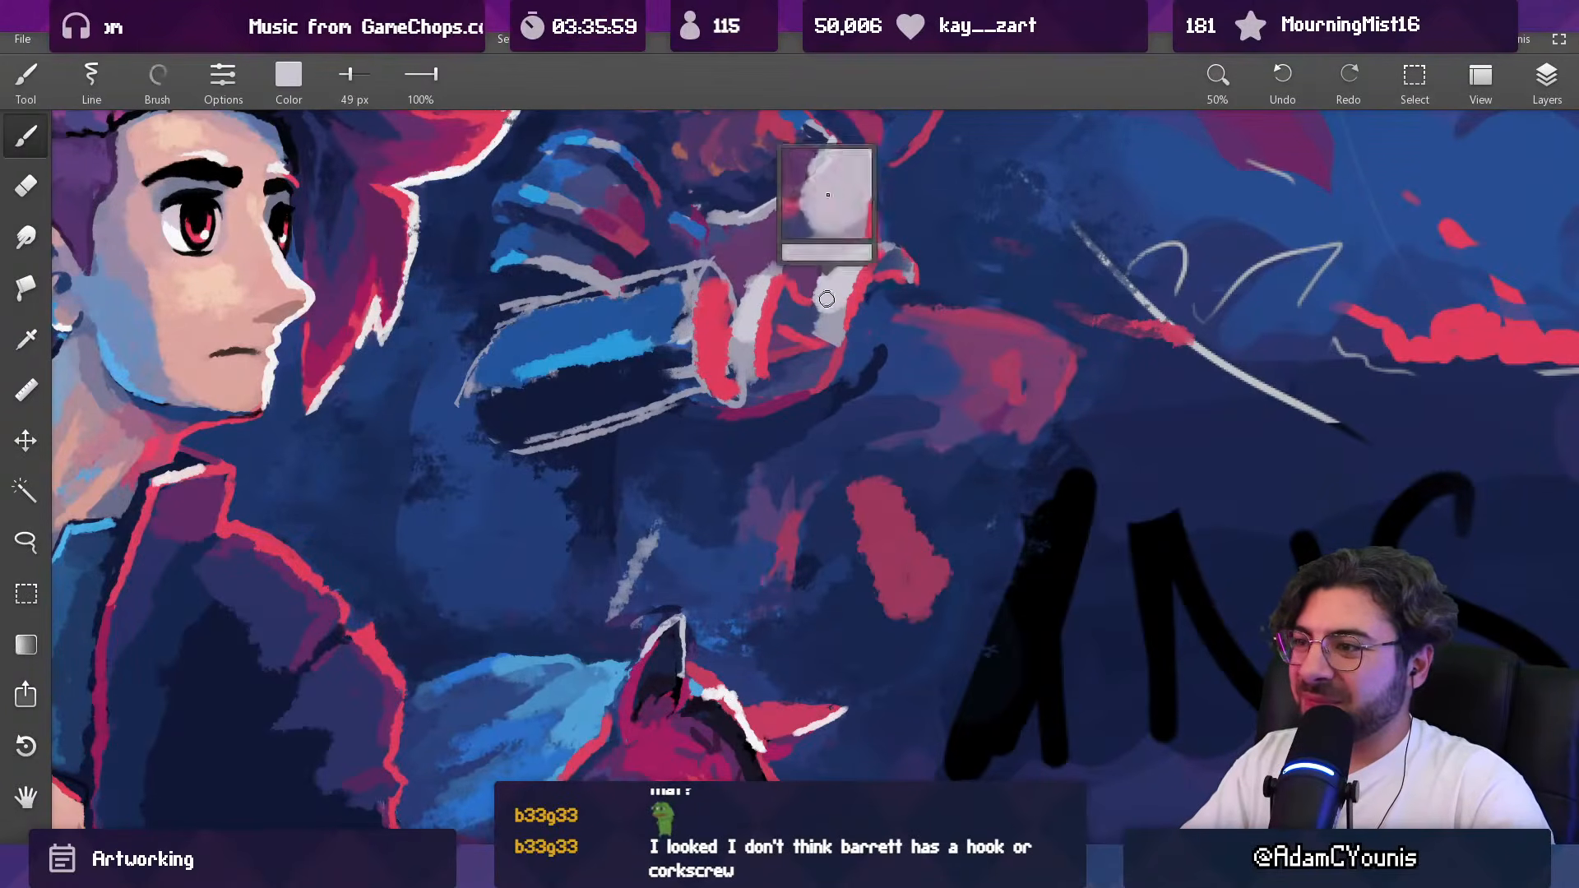
alt+click(828, 289)
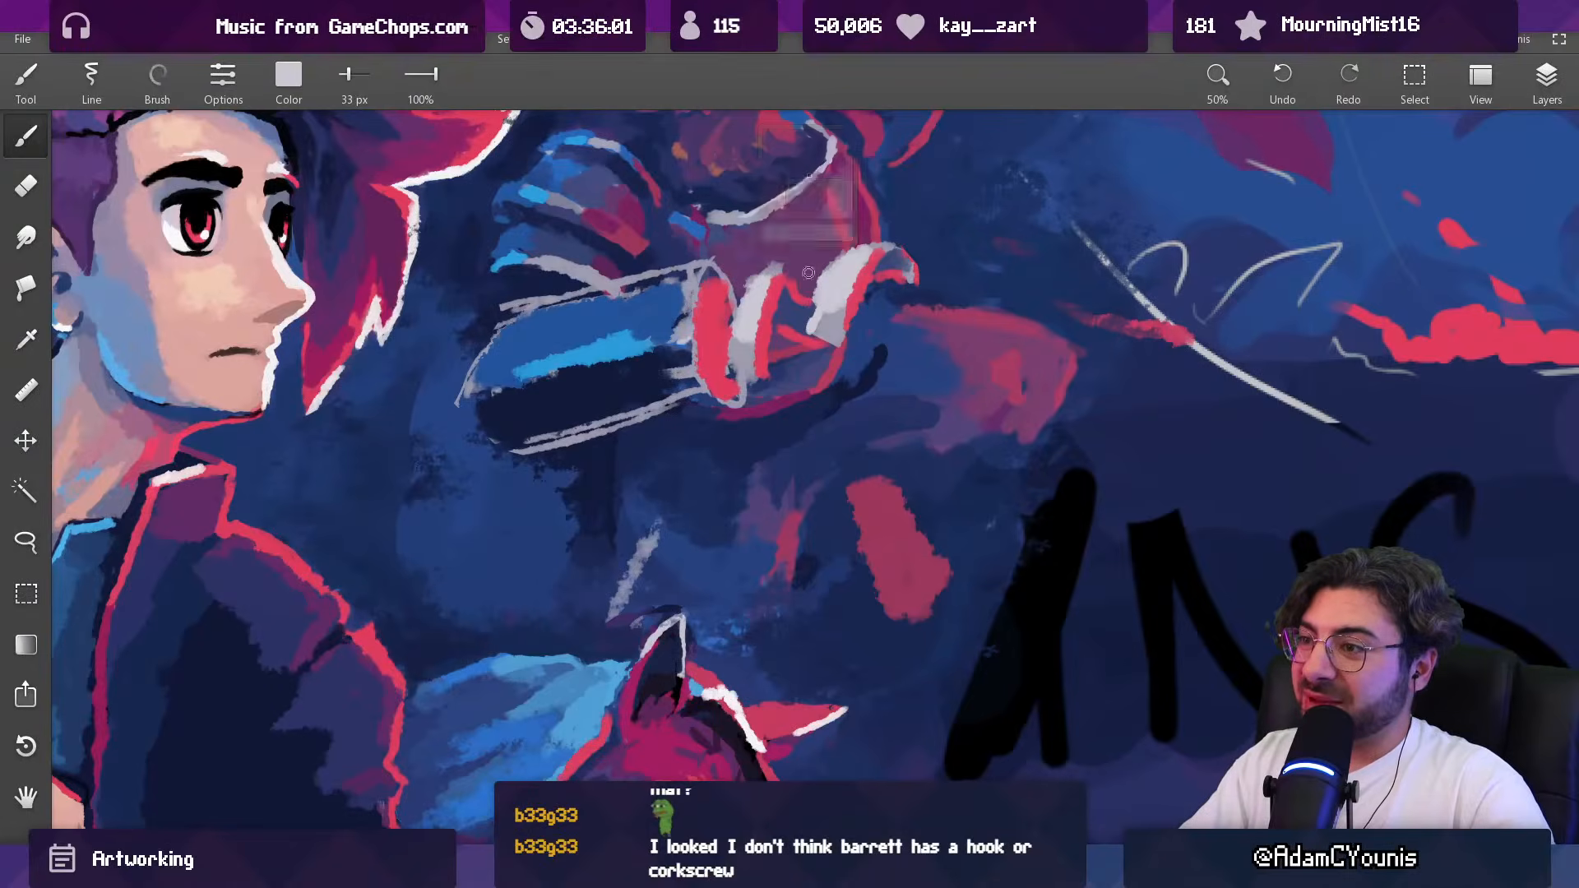
key(e)
drag(891, 246, 765, 790)
mouse_move(922, 213)
mouse_down()
mouse_move(879, 237)
mouse_move(879, 308)
mouse_up()
drag(876, 314, 873, 173)
alt+click(859, 369)
Step: Add thin bright red strokes between the beast's fingers with a 25 px brush
key(b)
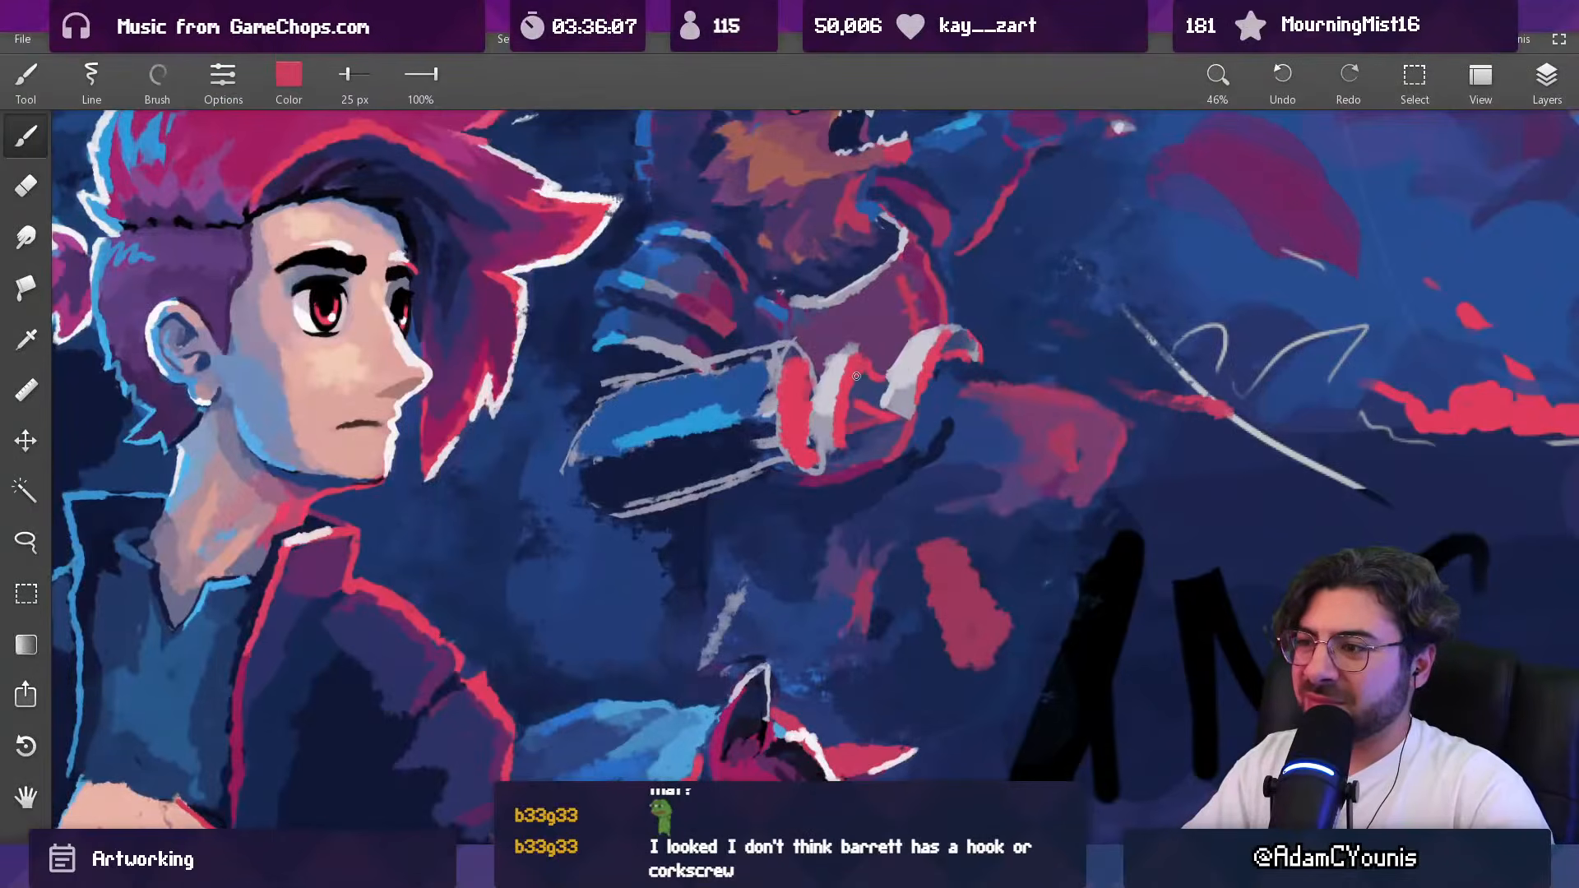
alt+click(861, 406)
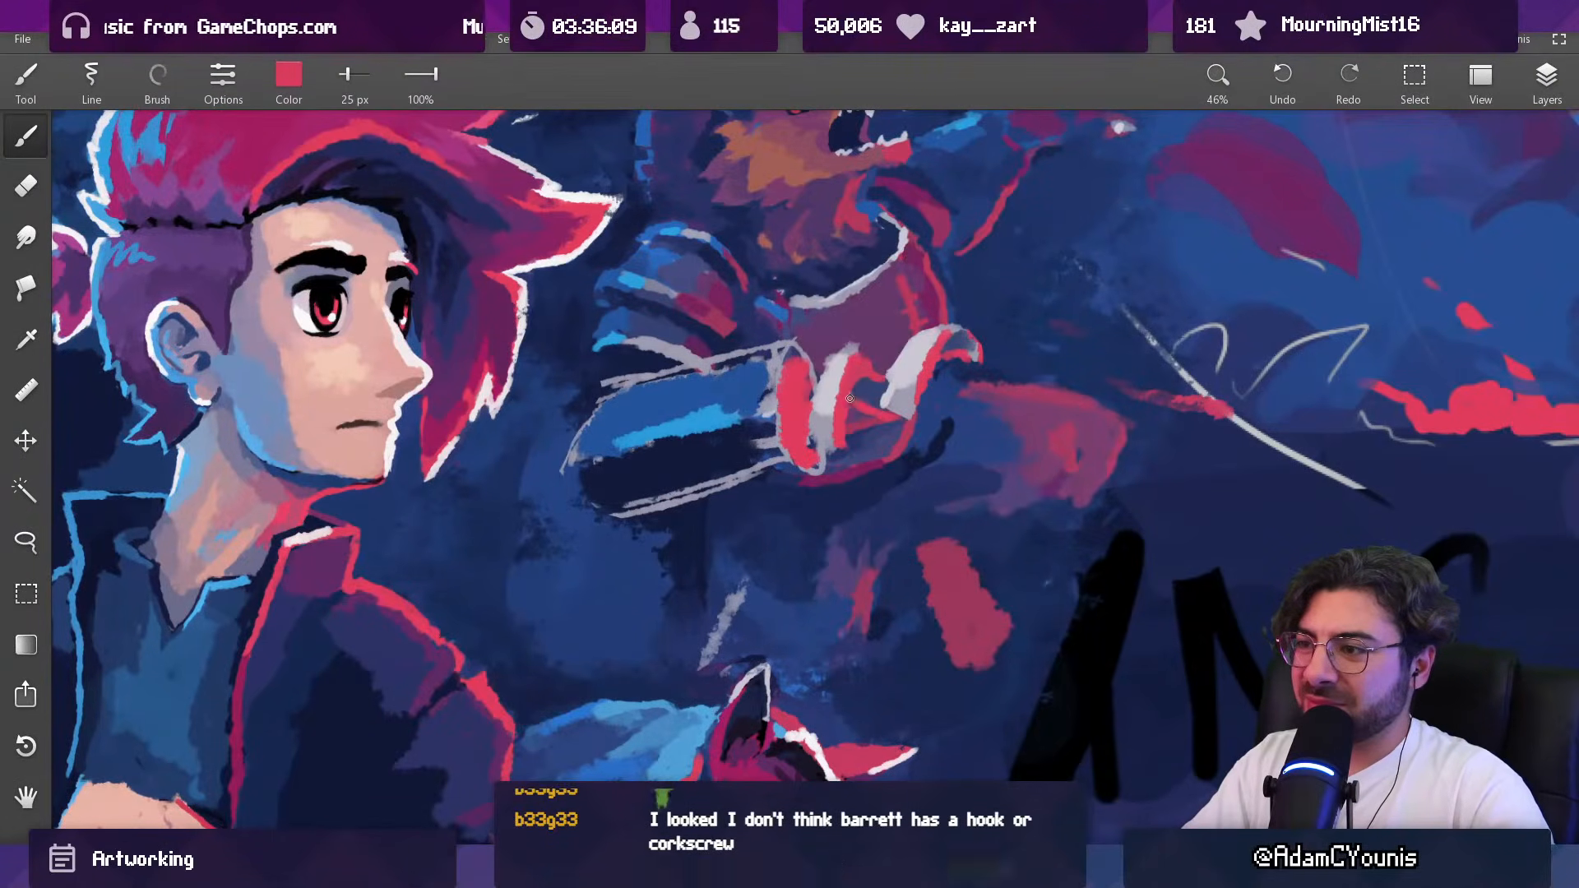
alt+click(870, 398)
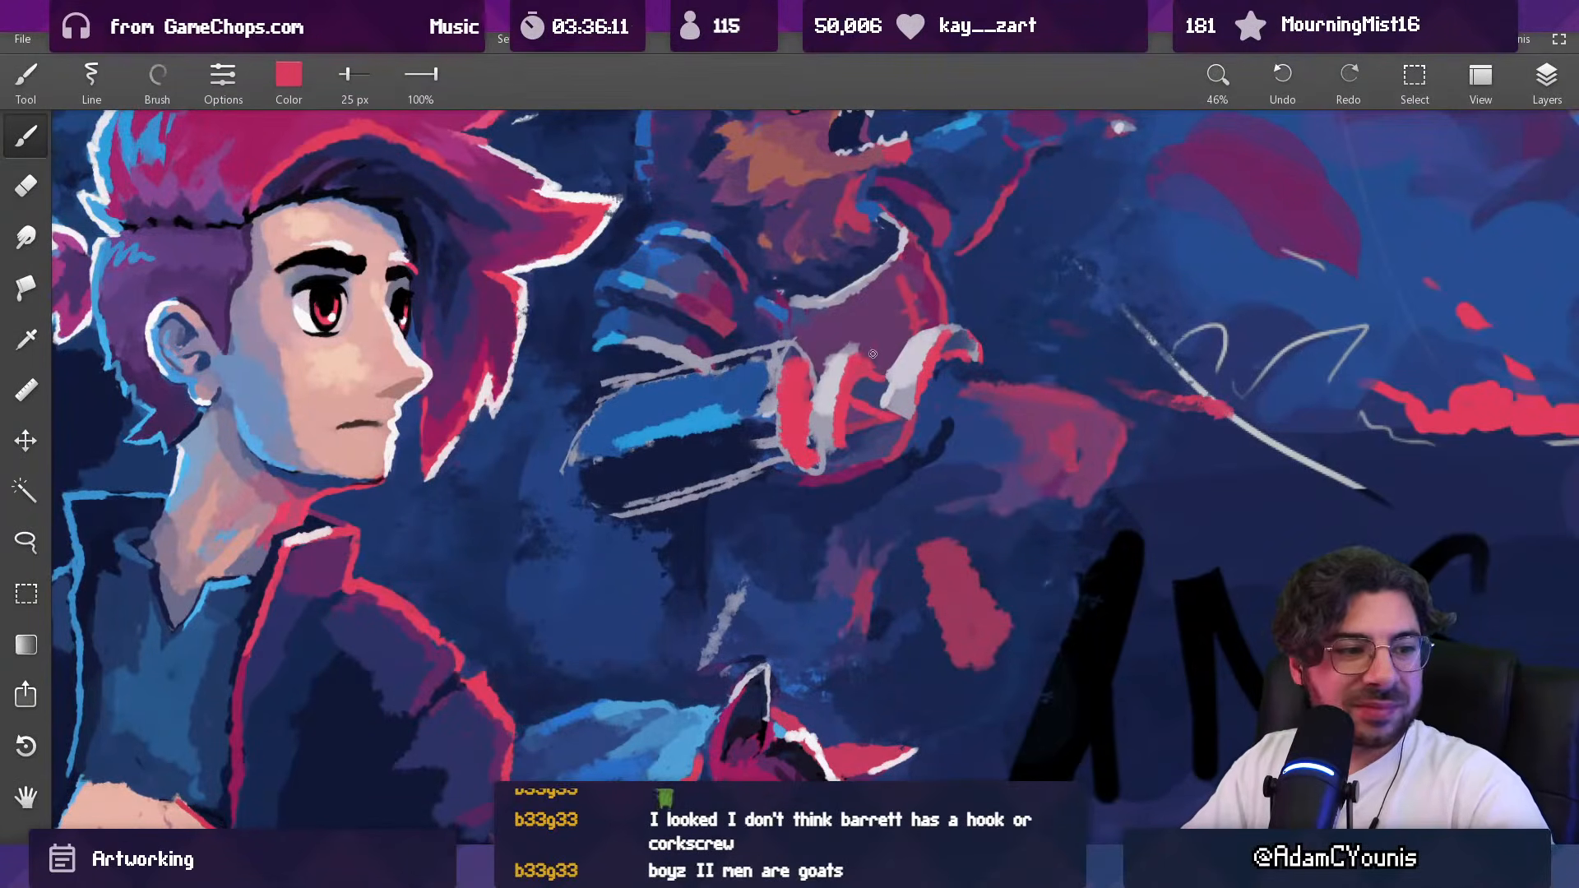
alt+click(873, 390)
Step: Paint the gap between the fingers with purple at 51 px and muted red at 72 px
key(])
alt+click(869, 381)
key(])
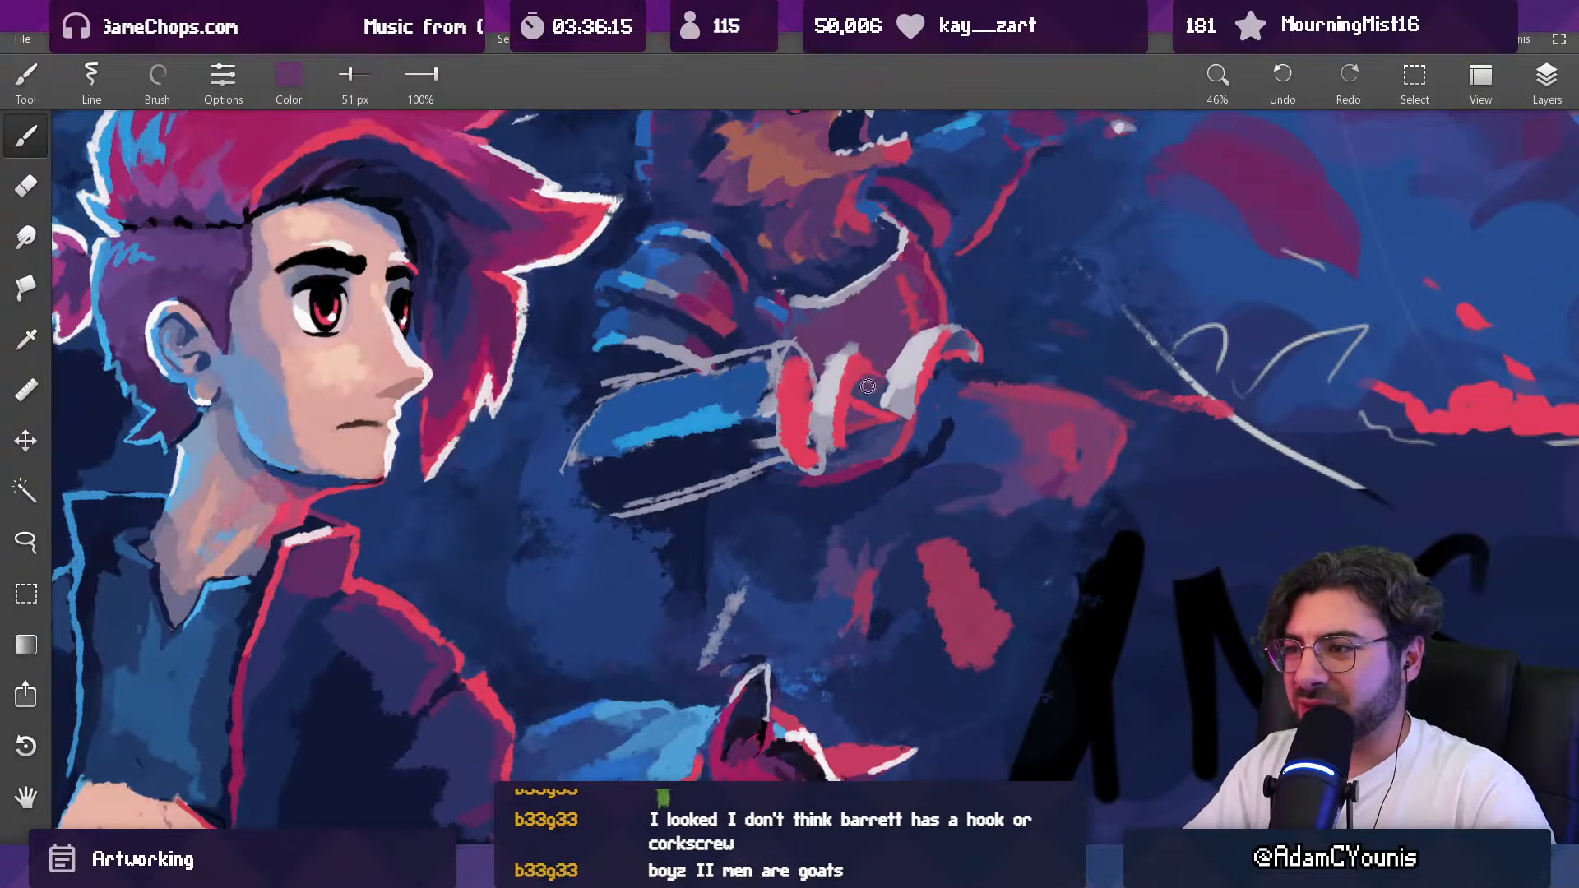
alt+click(875, 400)
key(])
alt+click(864, 401)
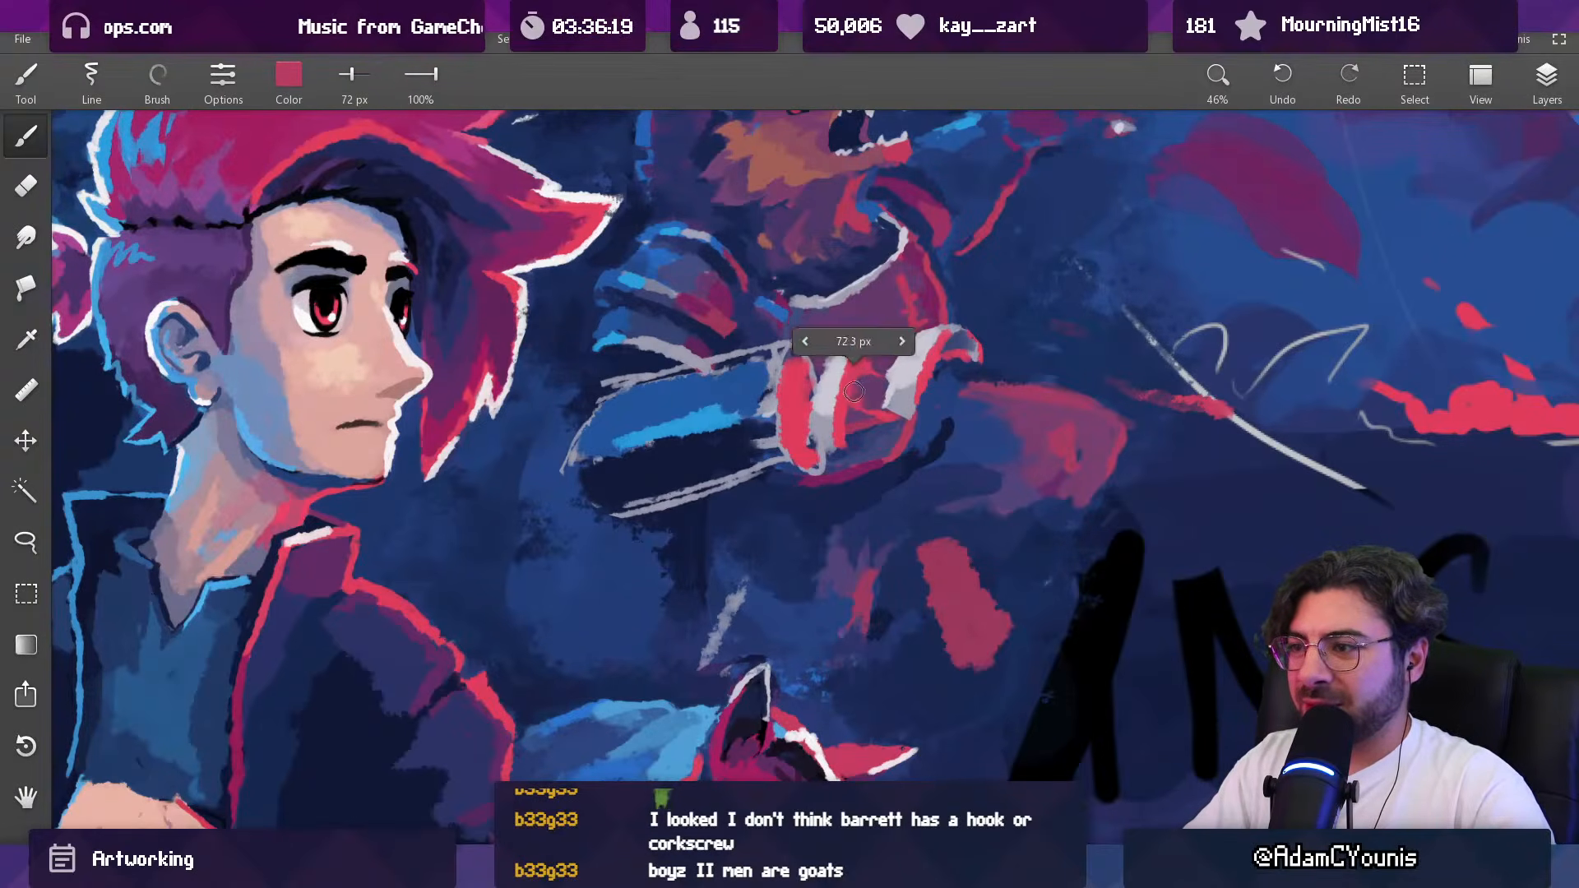
Step: Shade the palm and the inside of the cuff with a darker muted red, using 87 px and 67 px brushes
alt+click(946, 311)
key(])
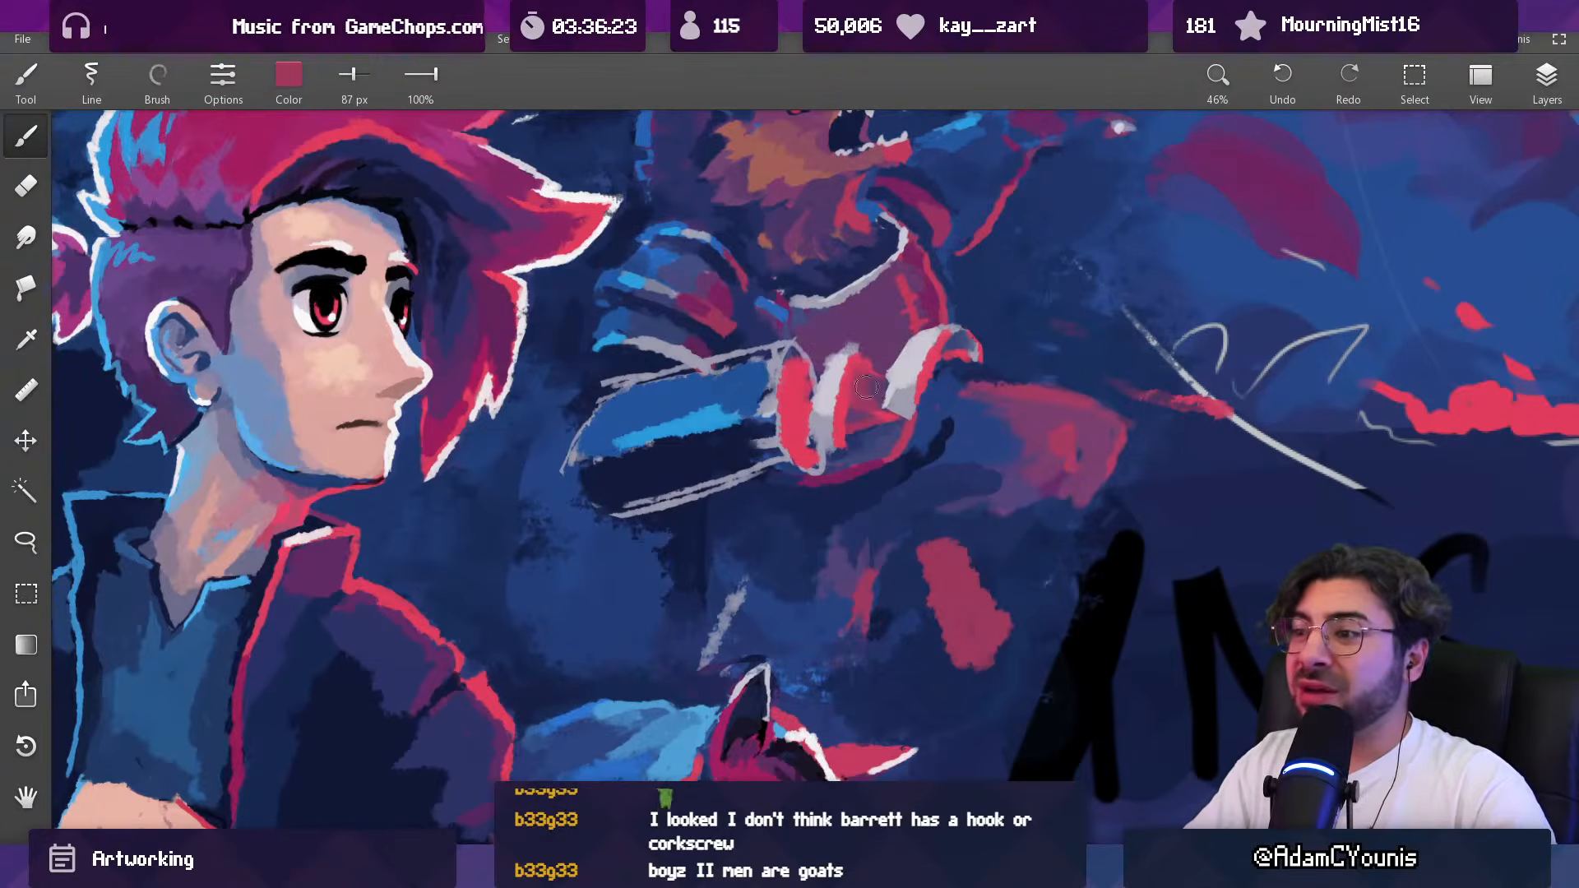
key([)
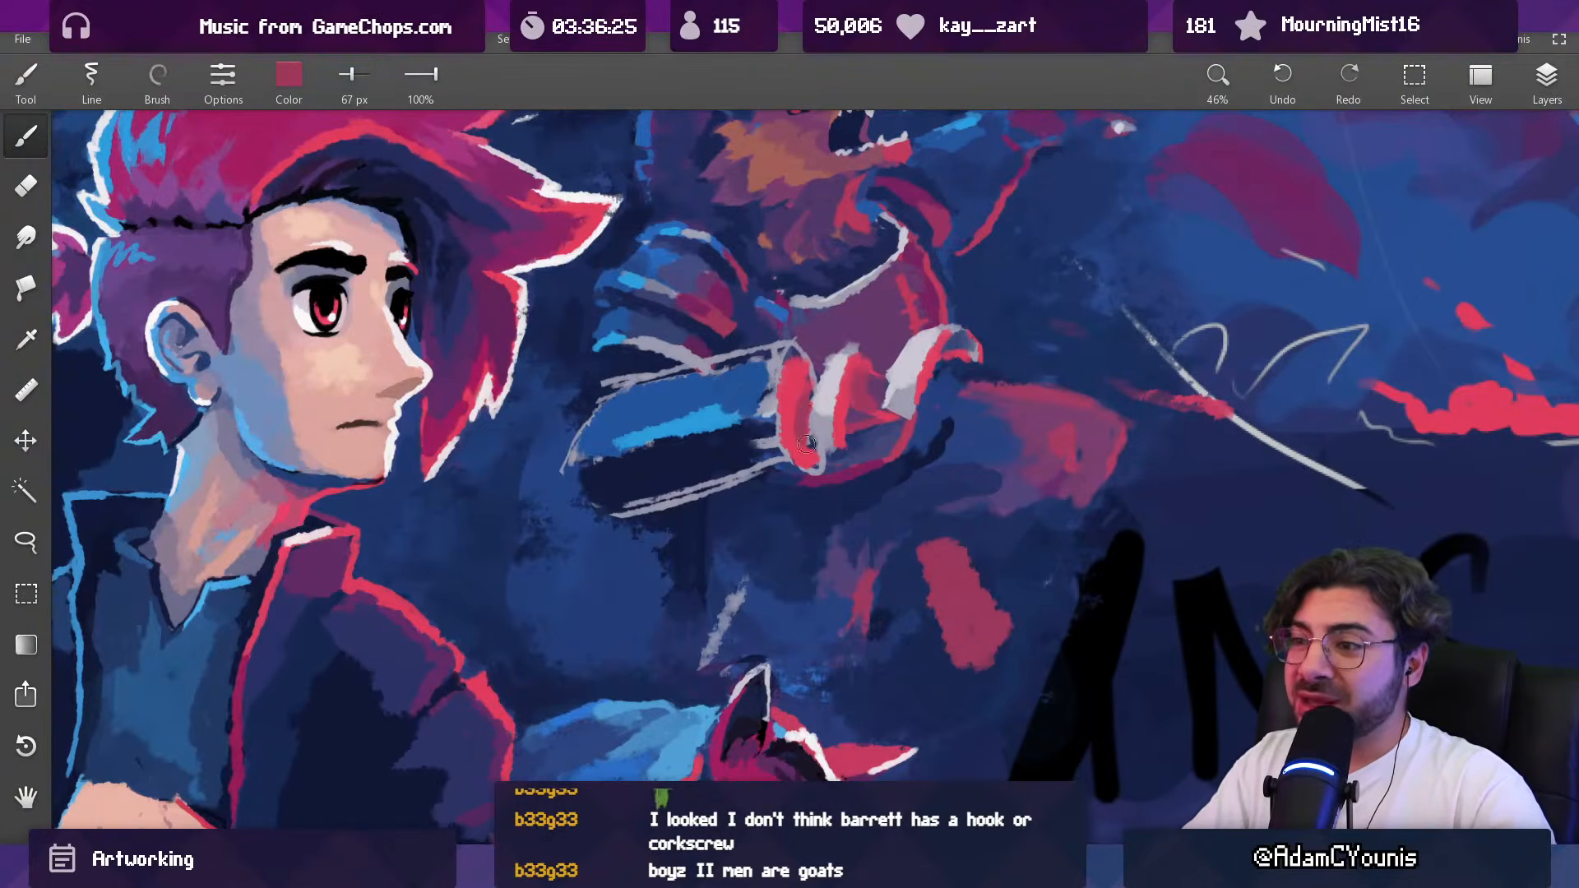
alt+click(804, 400)
alt+click(791, 390)
Step: Try a bright red 49 px outline around the cuff's forearm-side edge and undo the strokes
key([)
key([)
alt+click(794, 452)
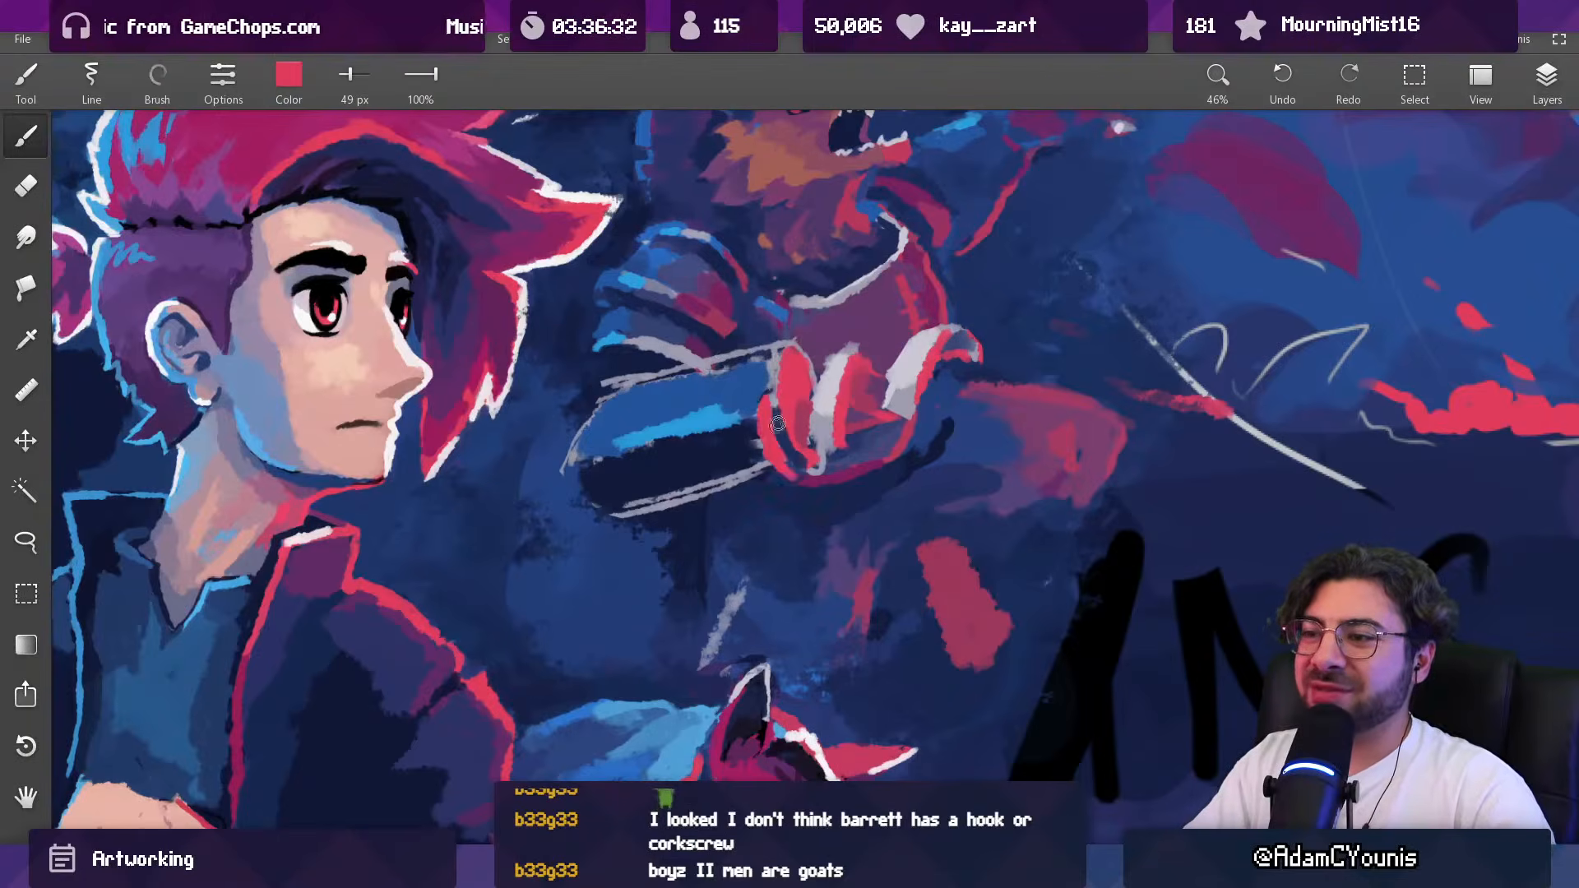
scroll(824, 356, down, 9)
scroll(823, 359, up, 10)
key(ctrl+z)
key(ctrl+z)
key(ctrl+z)
key(ctrl+z)
key(ctrl+z)
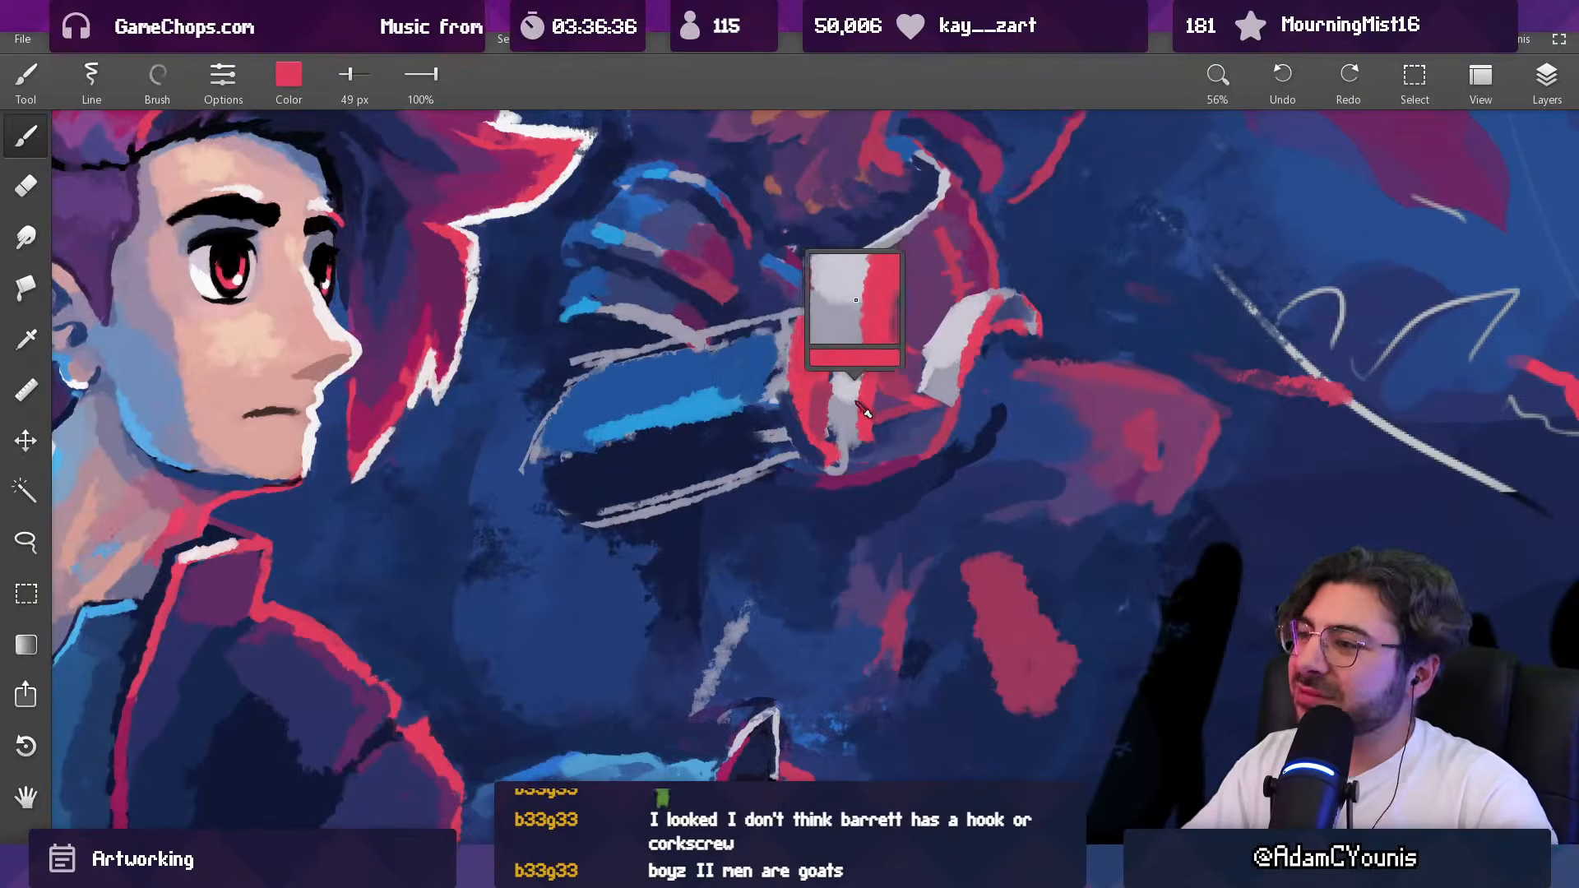
Step: Trim the pale finger's lower end with a 57 px eraser, then lasso the fingers and nudge them slightly toward the cuff
key(e)
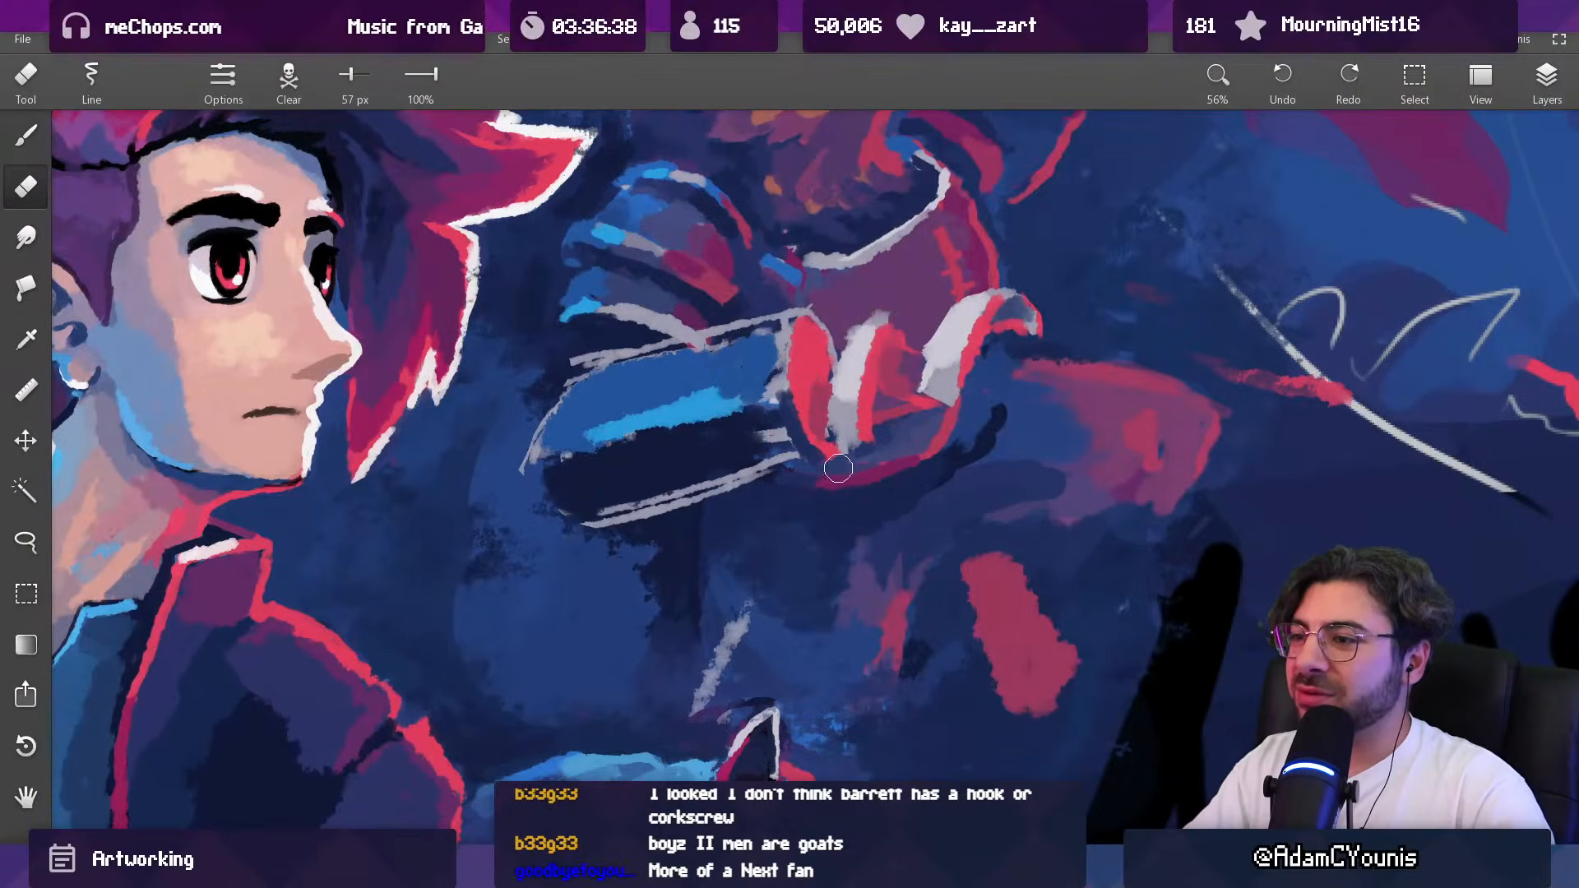
key(l)
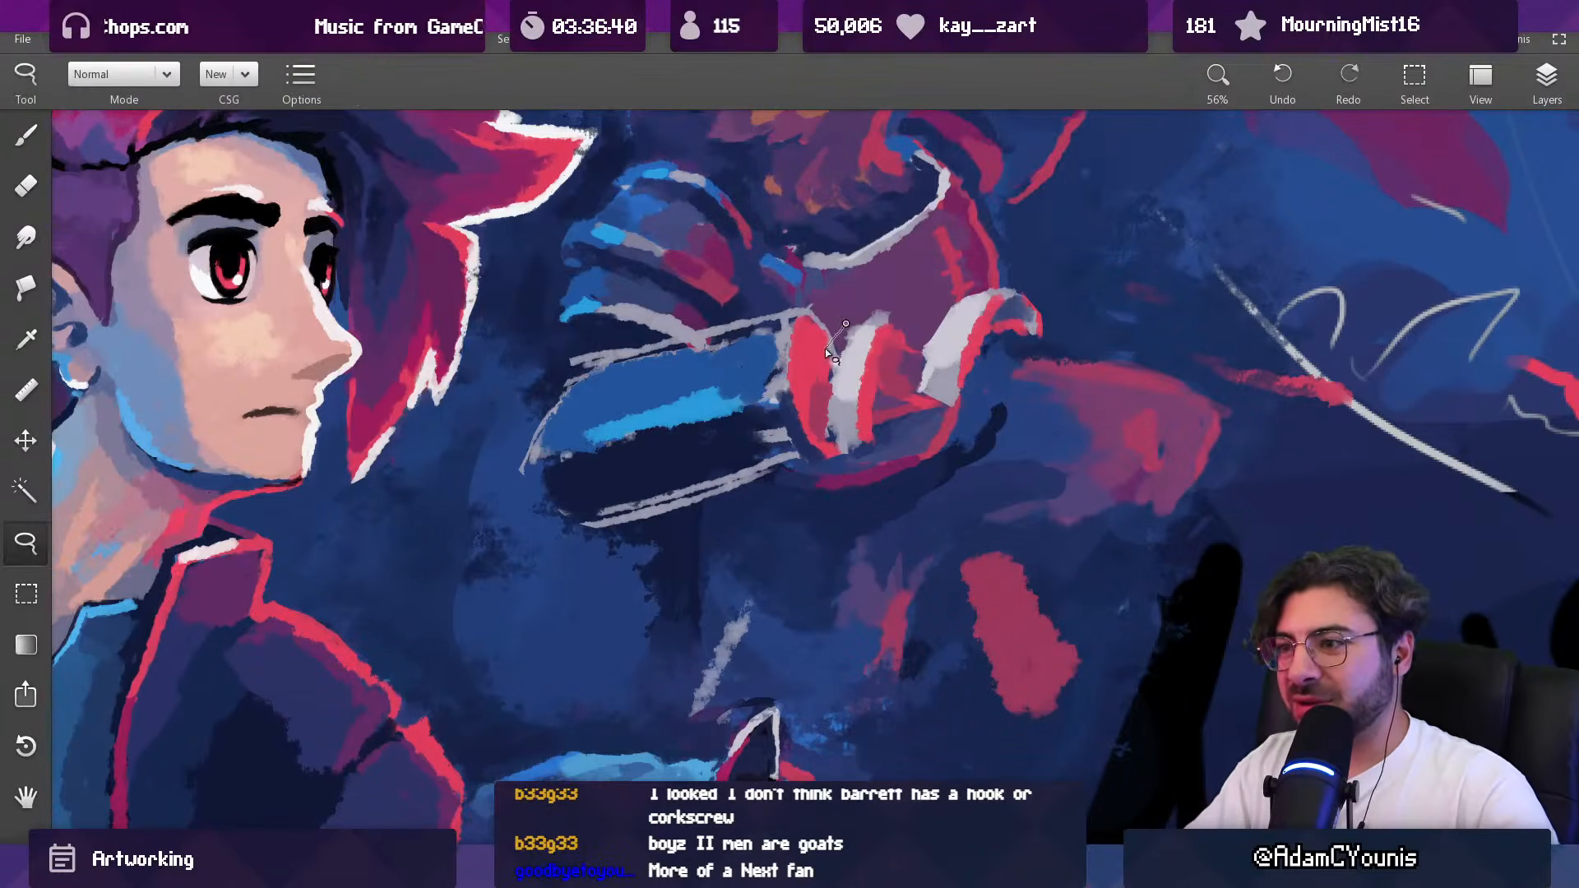
mouse_move(861, 470)
mouse_down()
mouse_move(1001, 434)
mouse_move(1094, 362)
mouse_move(1007, 276)
mouse_up()
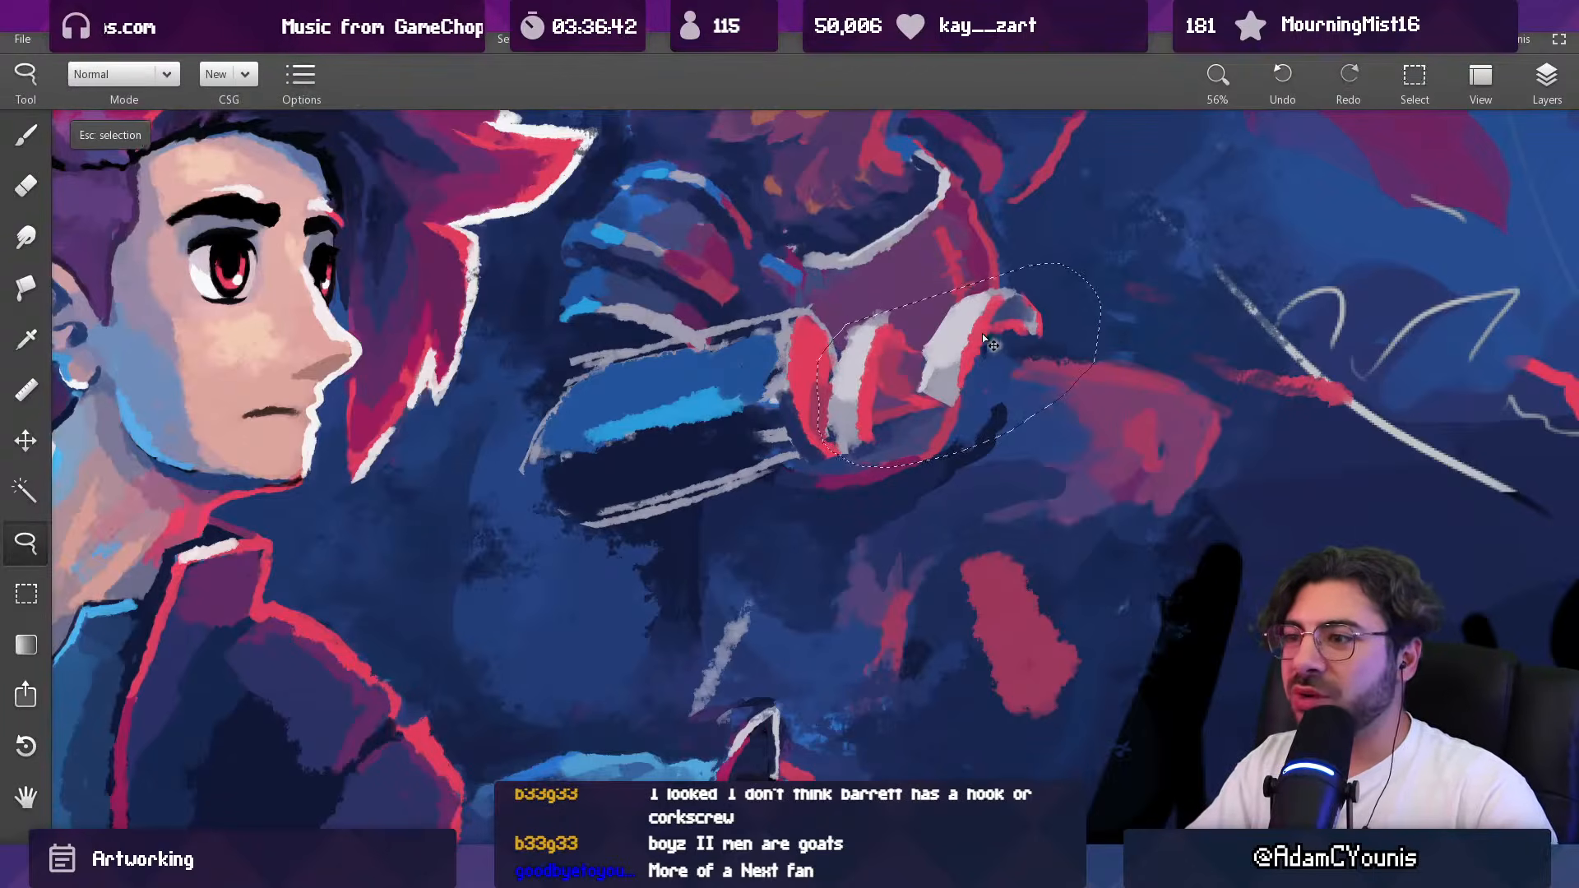
key(Escape)
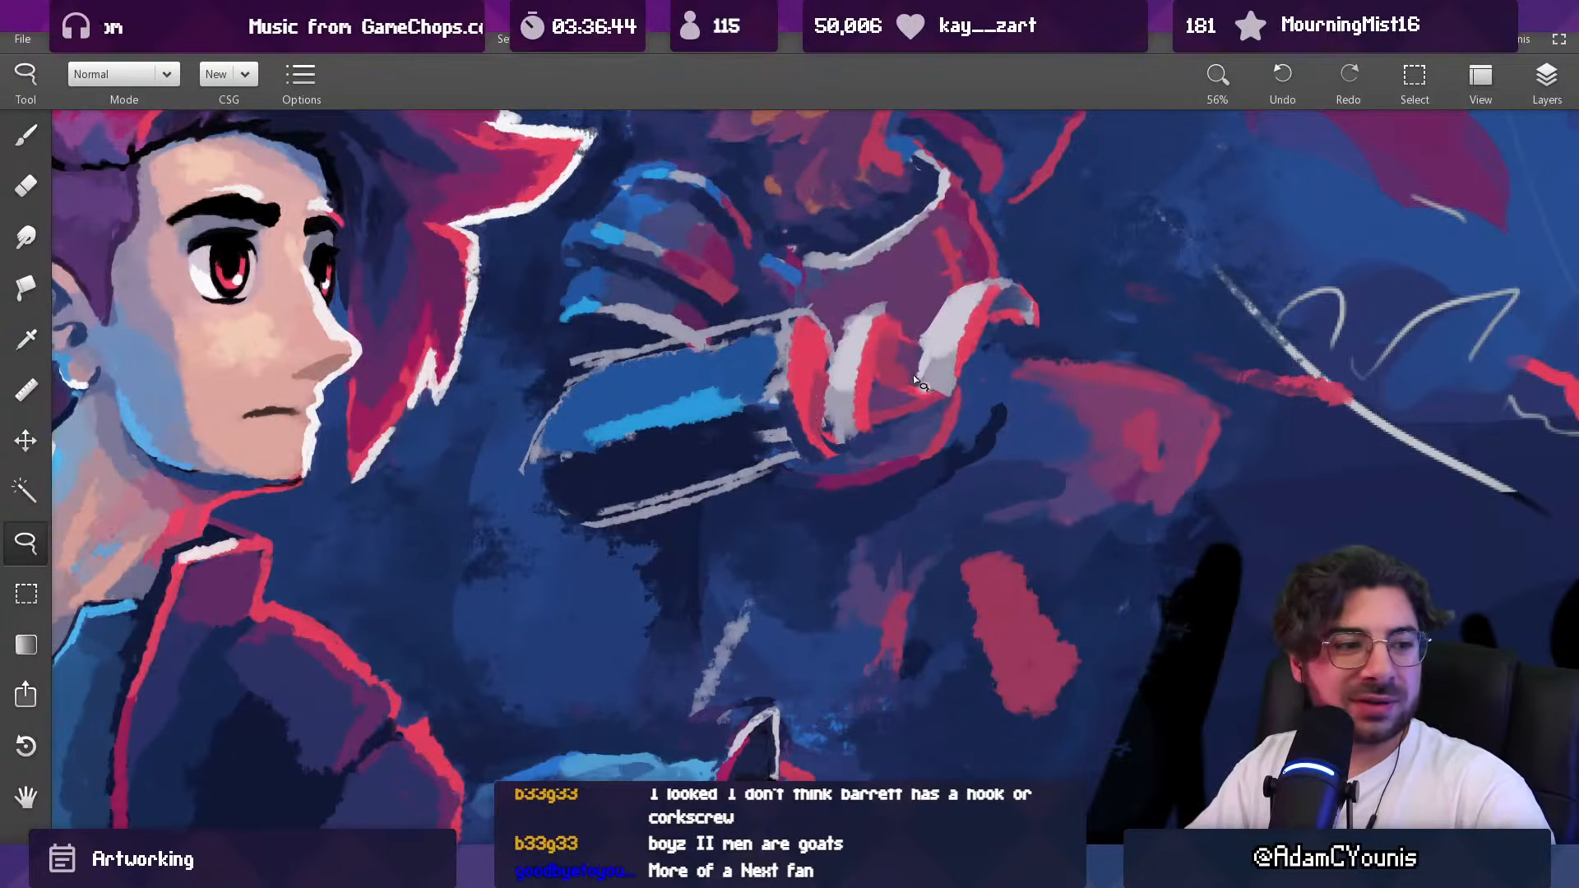
key(e)
key(ctrl+z)
Step: Thicken the bright red shape beside the cuff and the red finger edge with a 36 to 38 px brush
key(b)
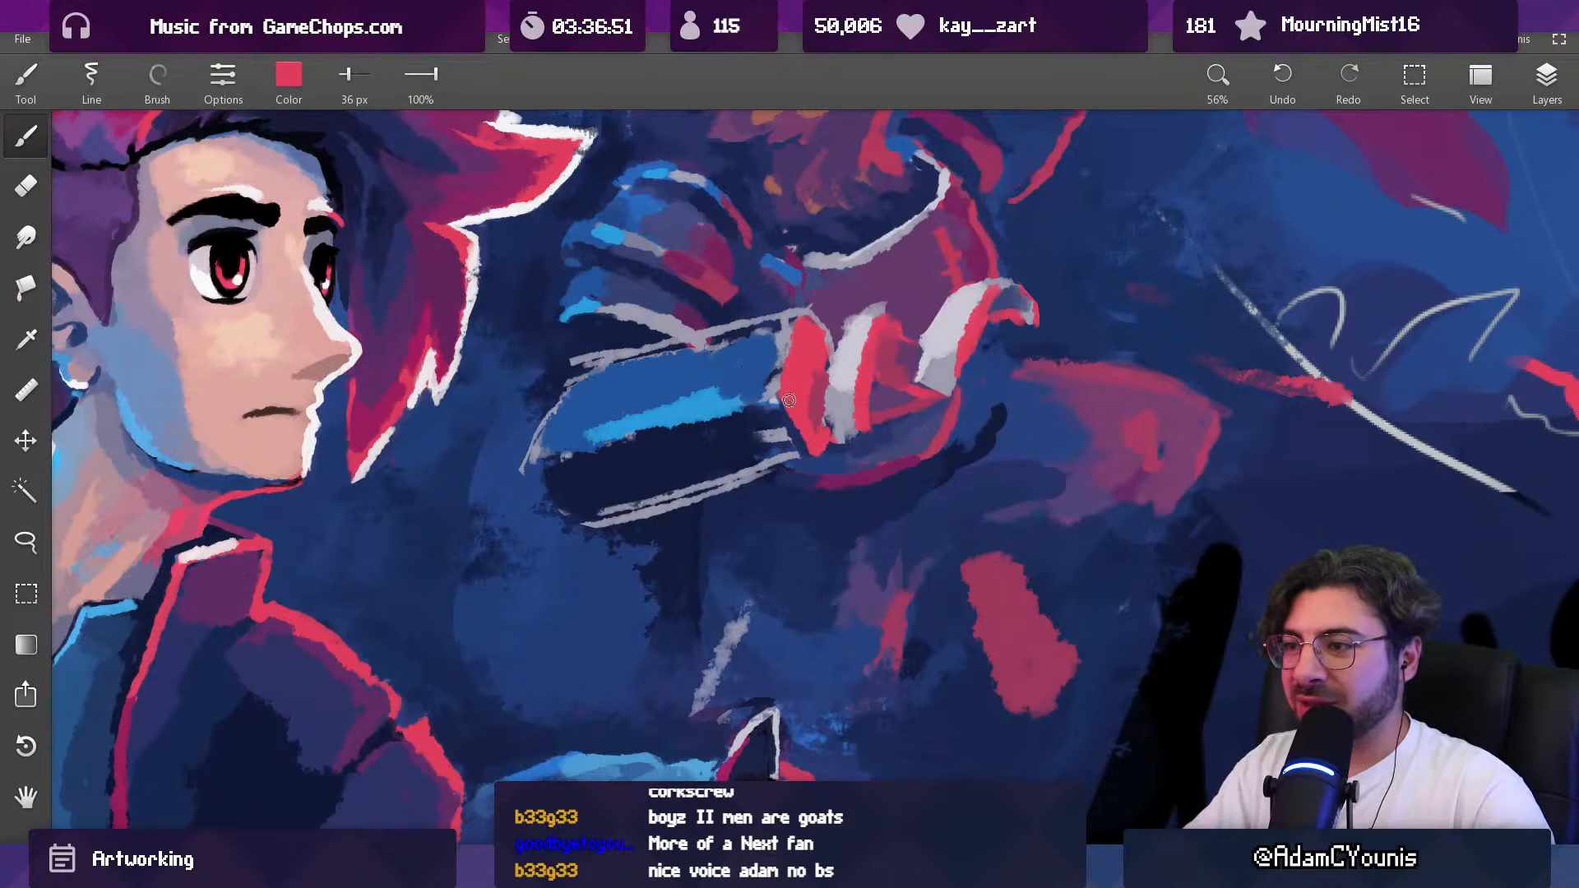
drag(855, 402, 862, 714)
mouse_move(903, 383)
mouse_down()
mouse_move(874, 294)
mouse_move(889, 305)
mouse_up()
drag(846, 359, 844, 285)
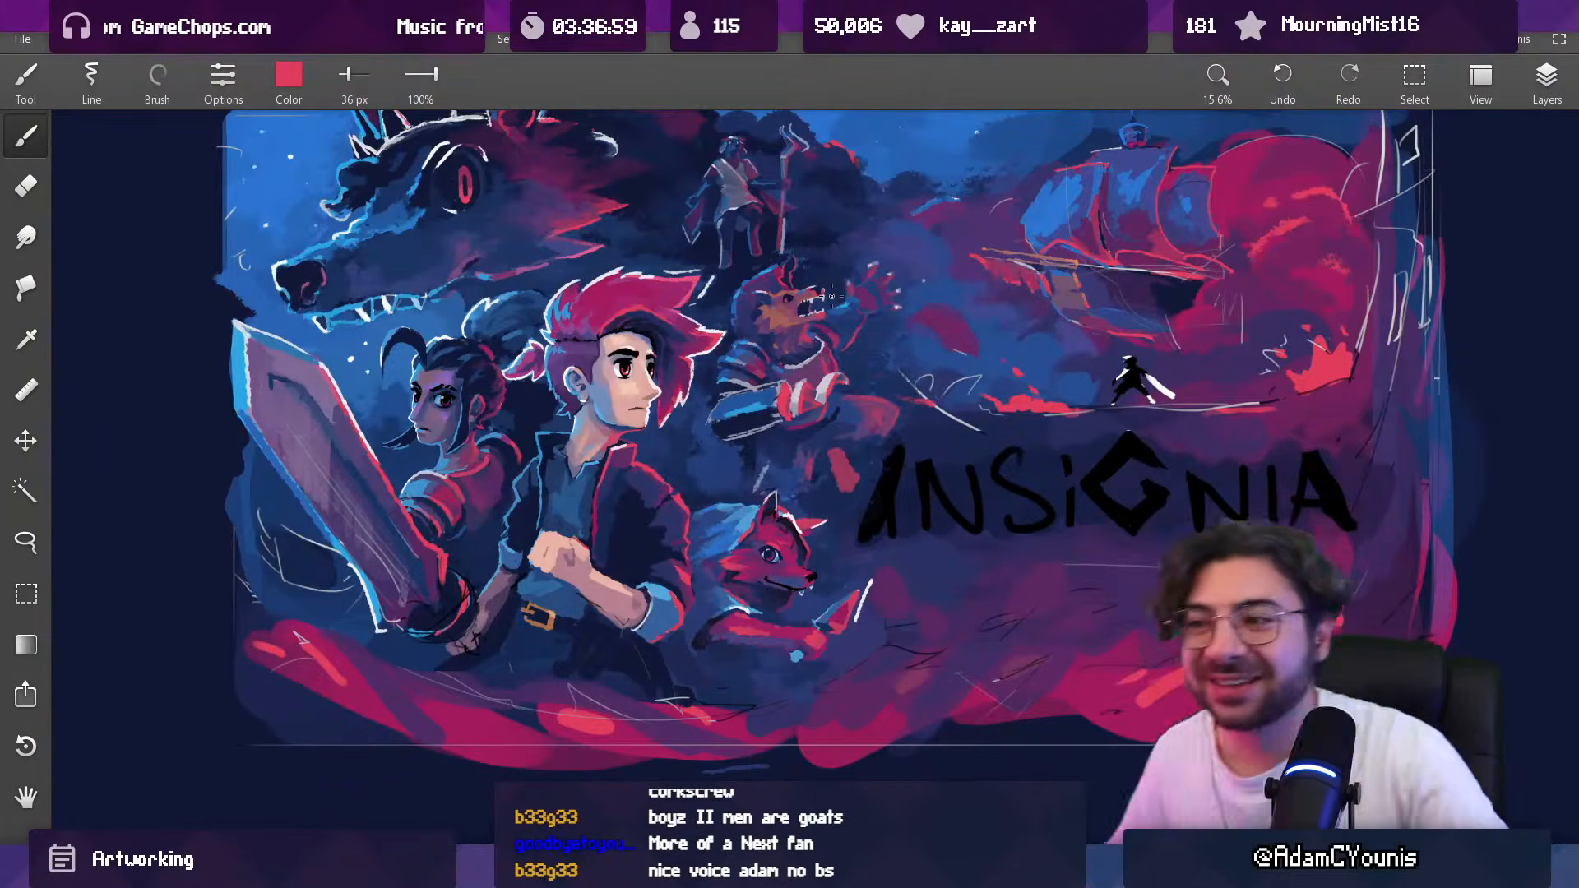
drag(778, 413, 851, 239)
alt+click(863, 411)
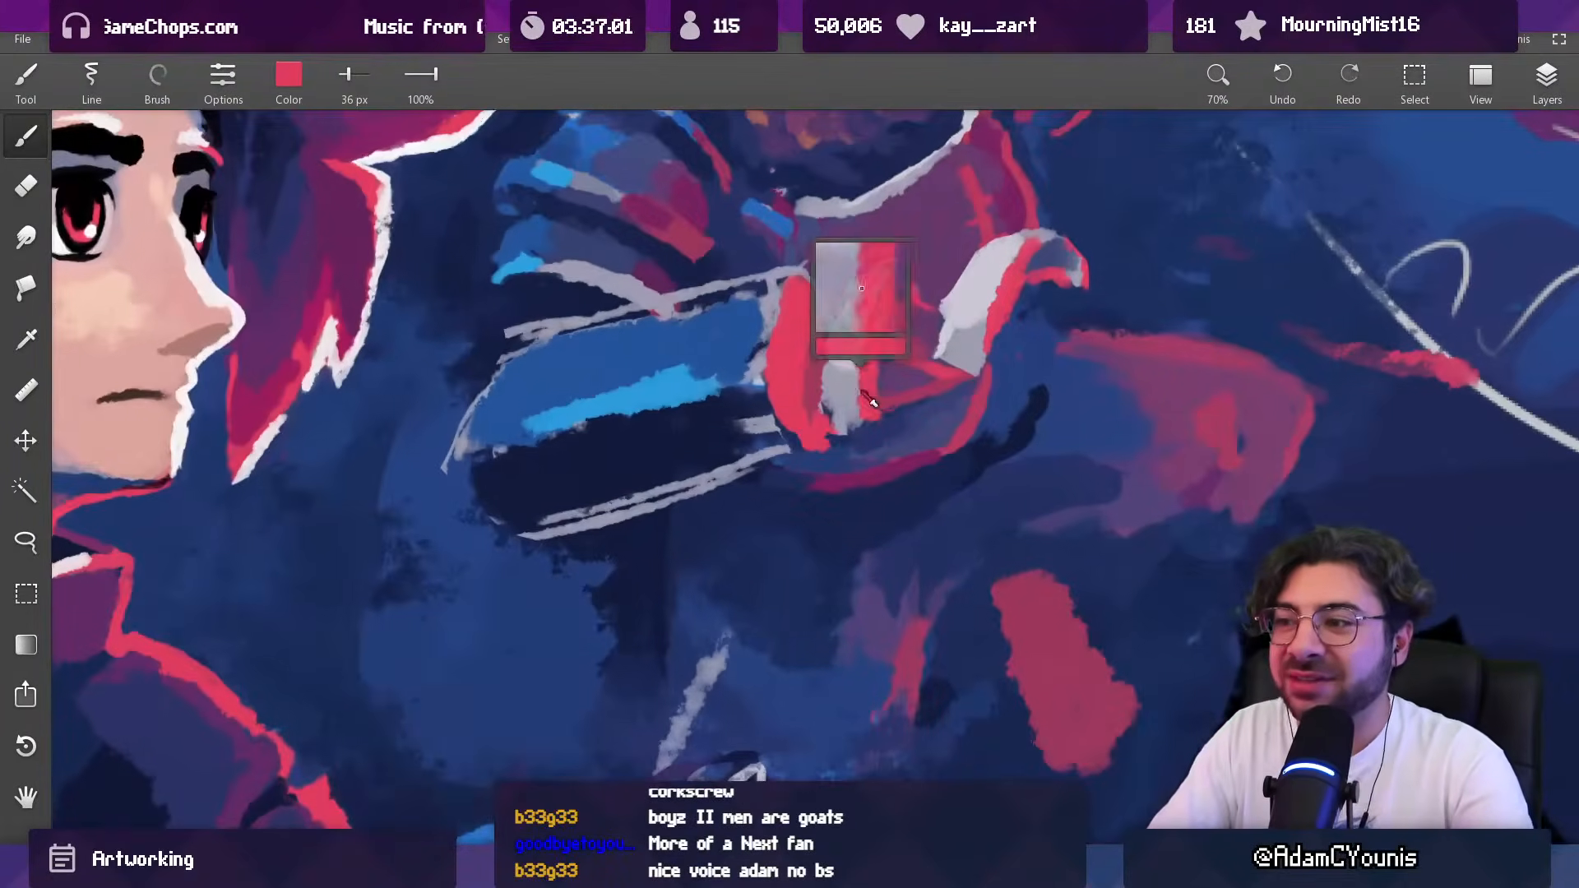
drag(866, 410, 861, 421)
alt+click(897, 472)
alt+click(870, 410)
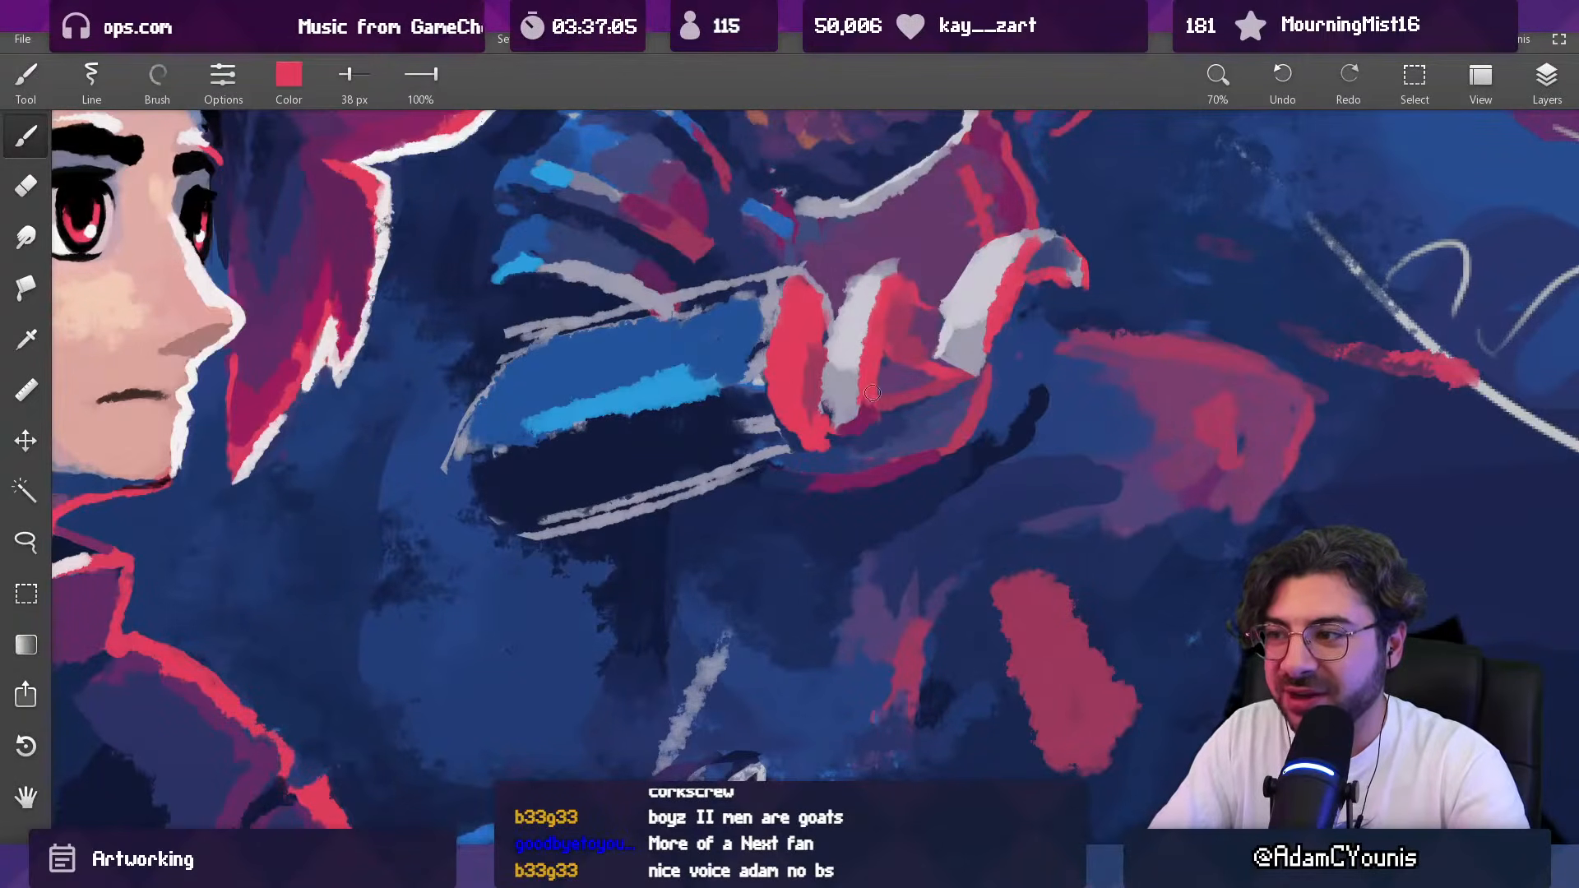
Step: Shade beneath the fingers with darker crimson at 50 px and dark magenta at 38 px
key(])
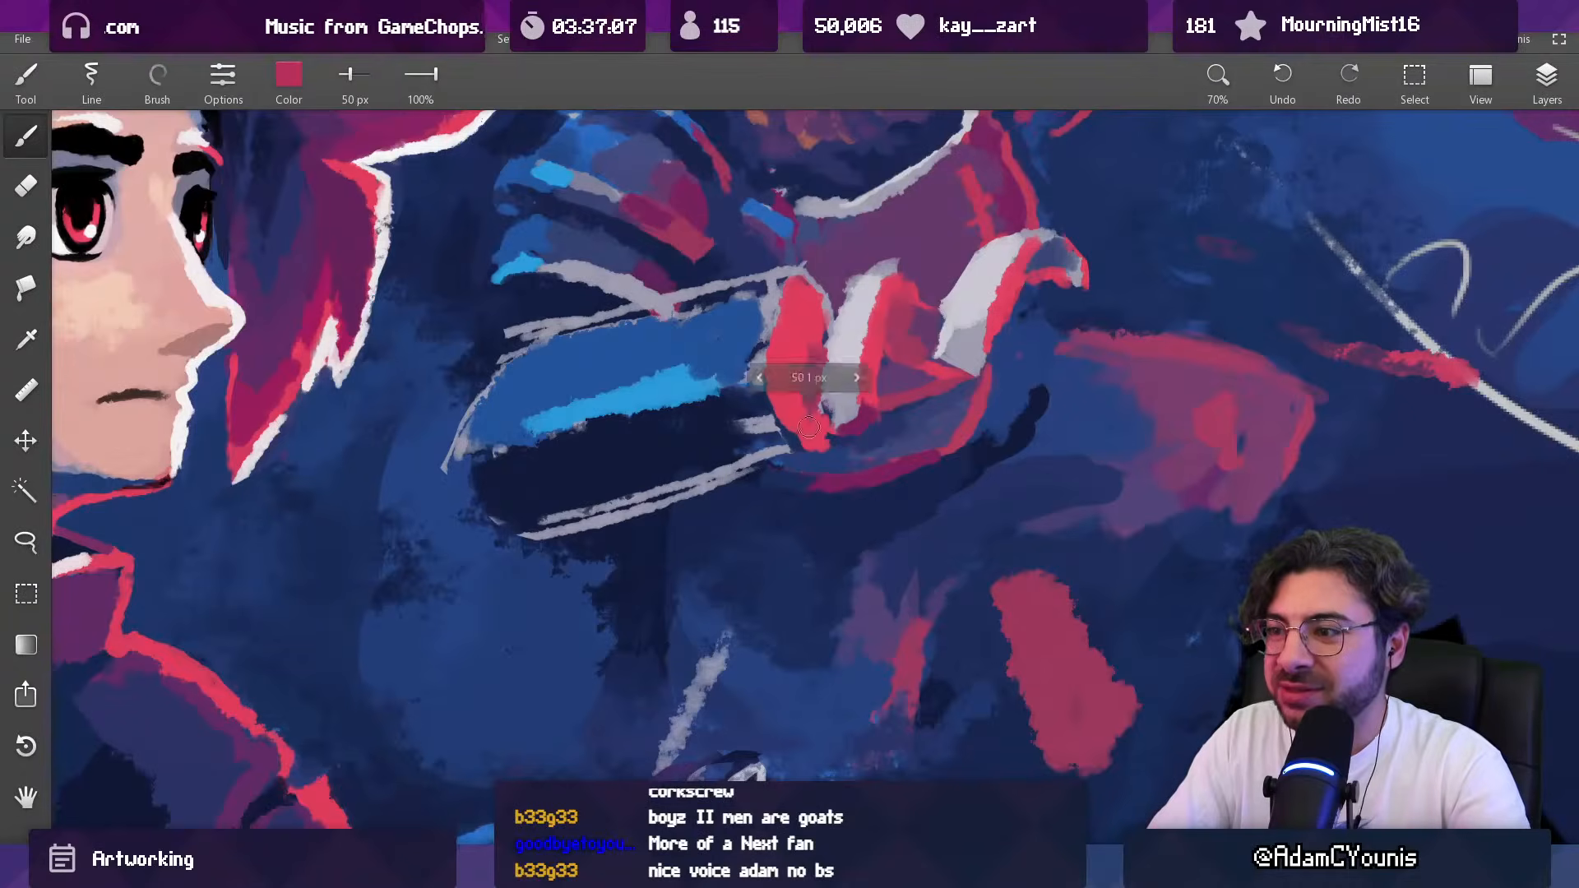
alt+click(924, 366)
alt+click(865, 425)
key([)
drag(948, 369, 954, 374)
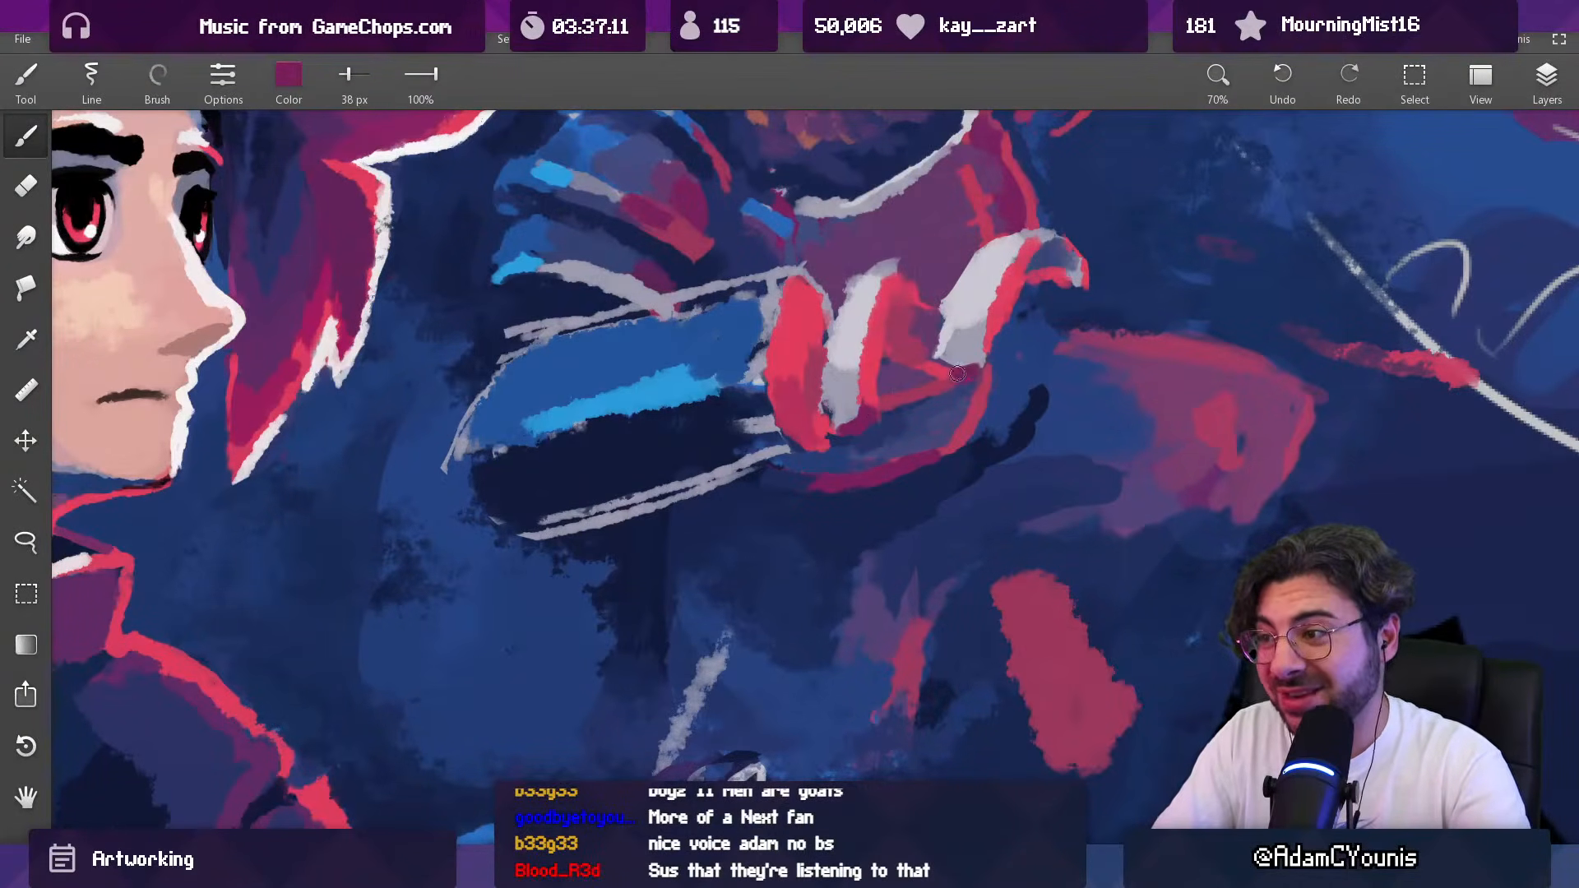
alt+click(905, 329)
Step: Add bright blue highlights along the upper forearm-side edges of both pale fingers with a 31 px brush
alt+click(696, 337)
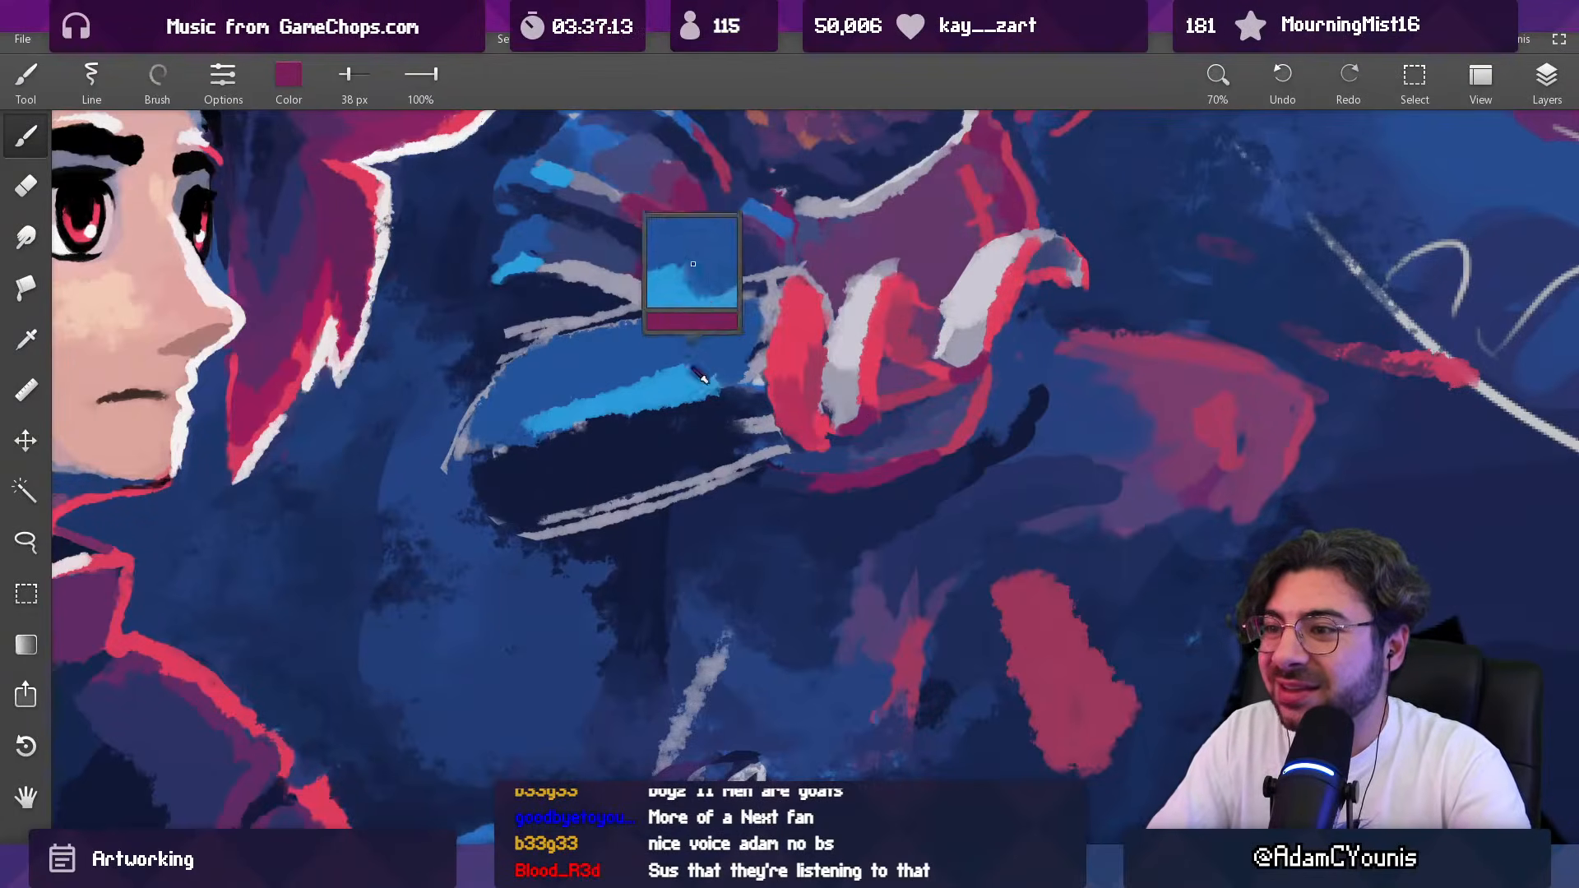
key([)
click(845, 294)
alt+click(869, 288)
drag(865, 281, 853, 301)
alt+click(855, 280)
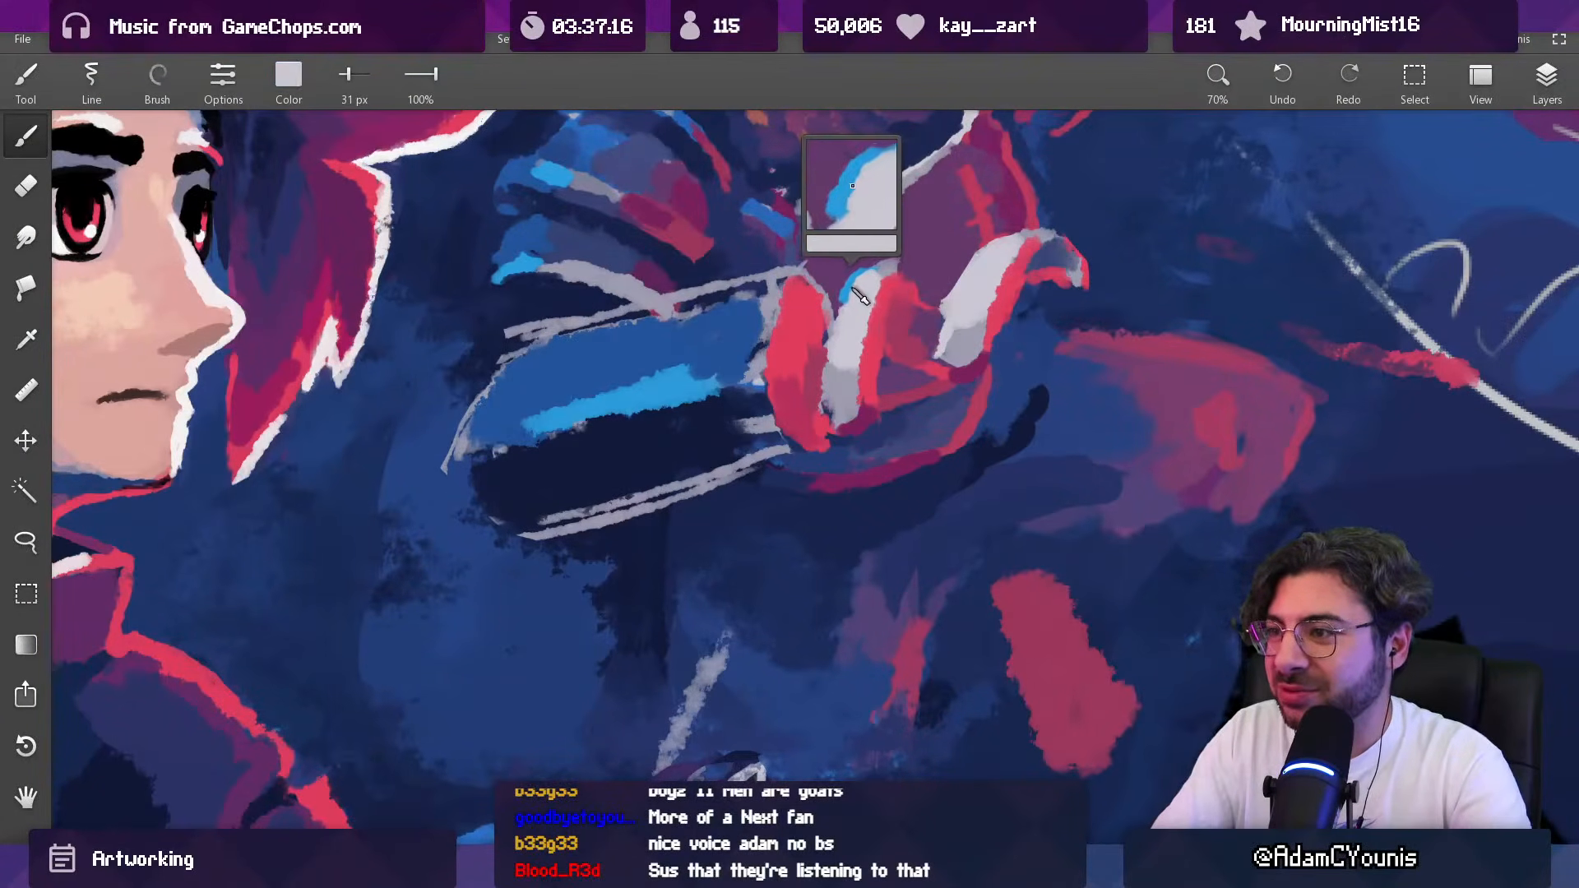
drag(972, 256, 952, 291)
alt+click(984, 257)
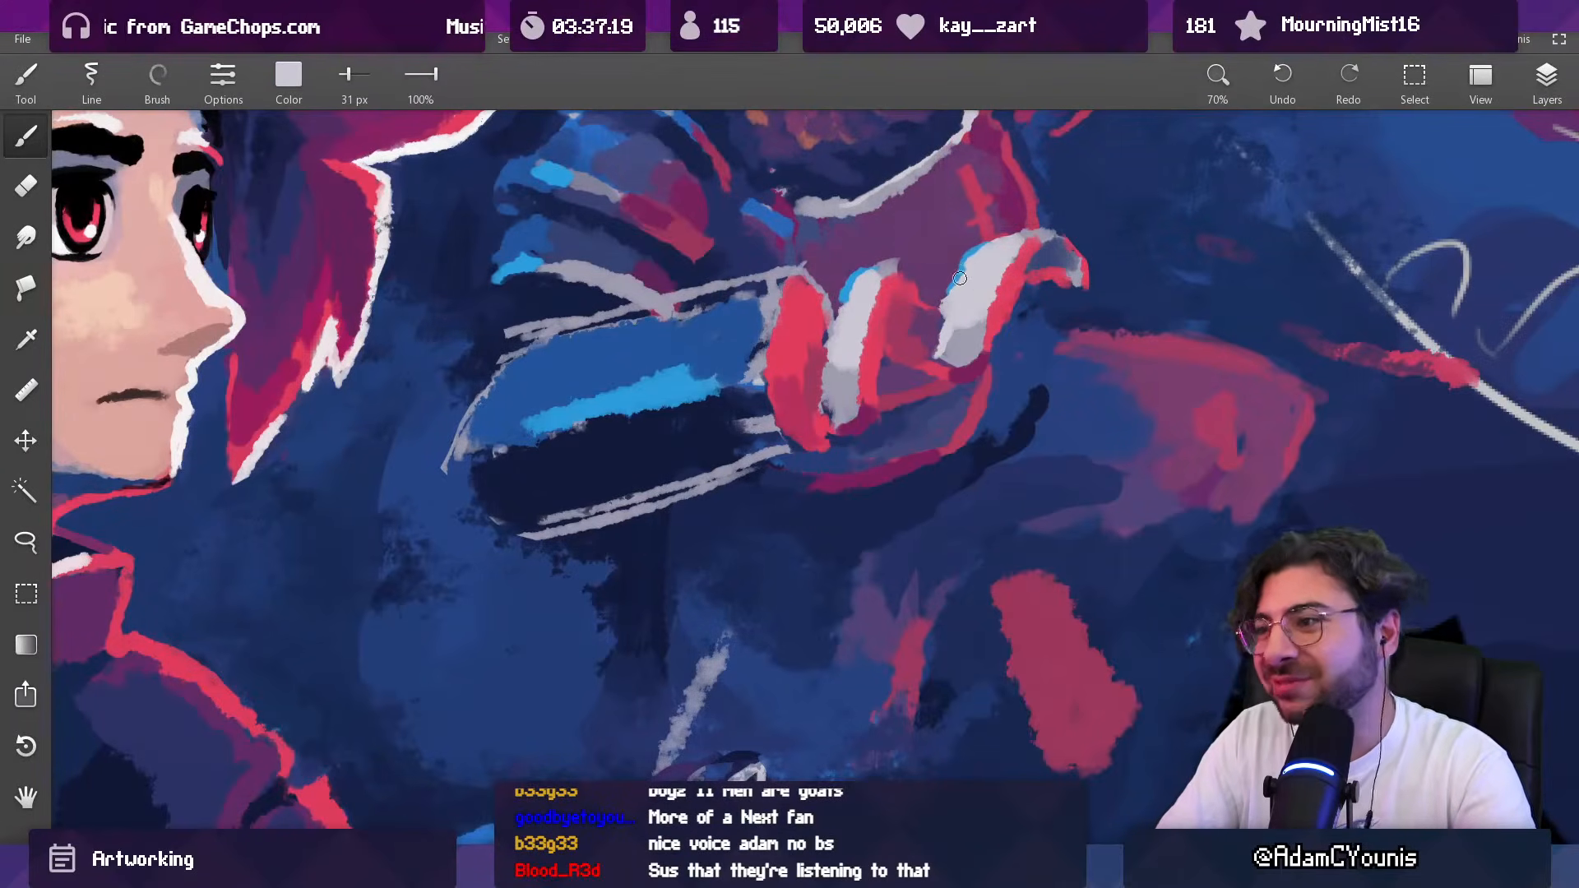
Step: Refine the tip of the middle finger and its red edge using a 27 px red brush and a 57 px eraser
alt+click(937, 259)
key(e)
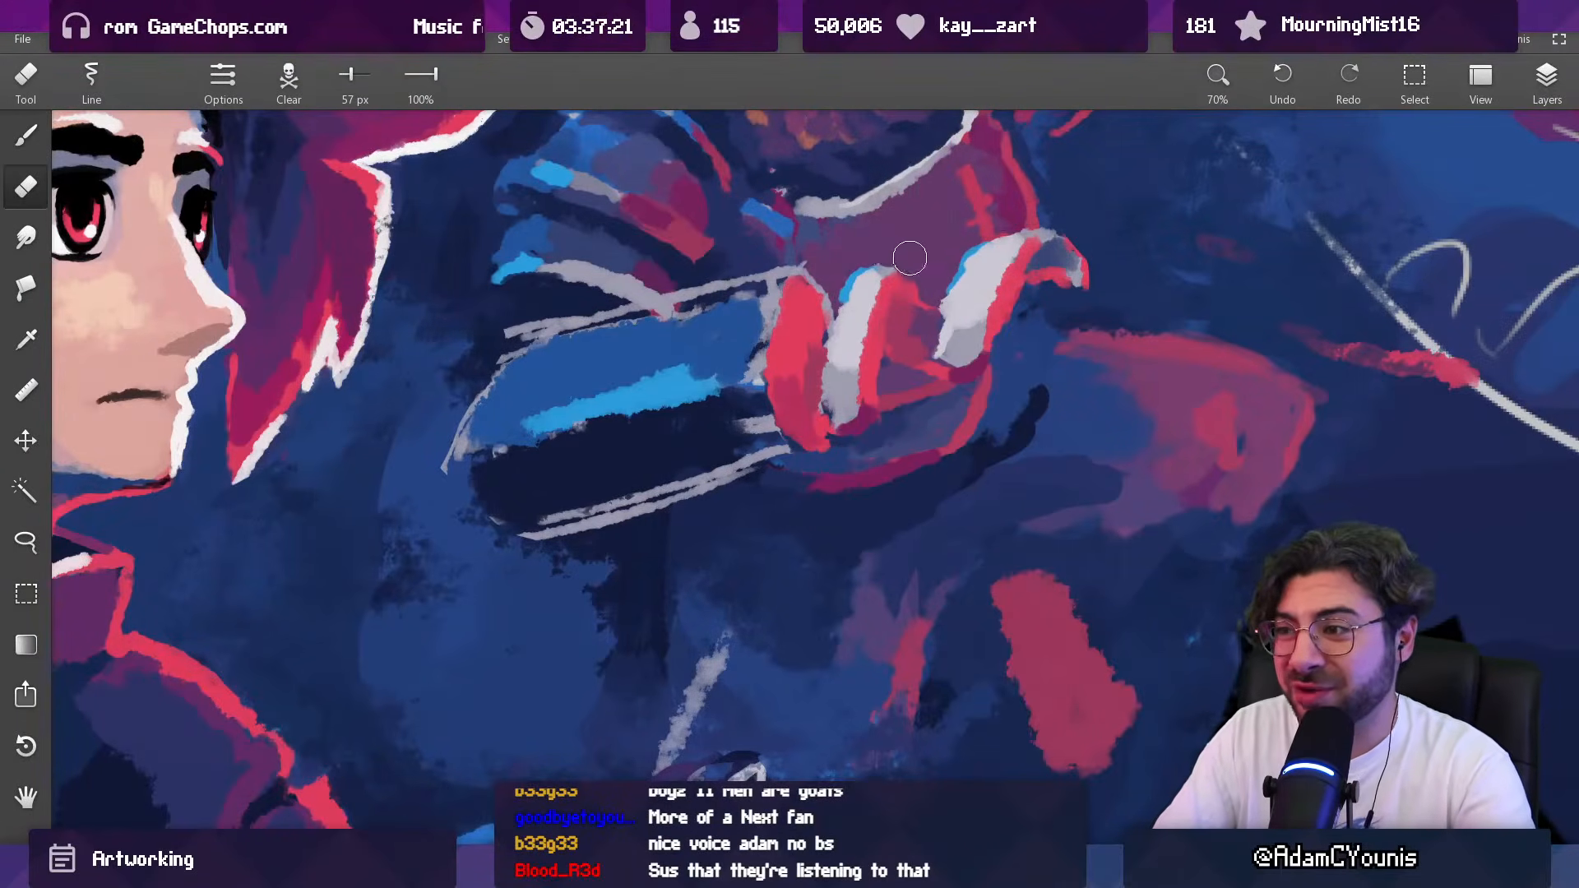
alt+click(913, 297)
key(b)
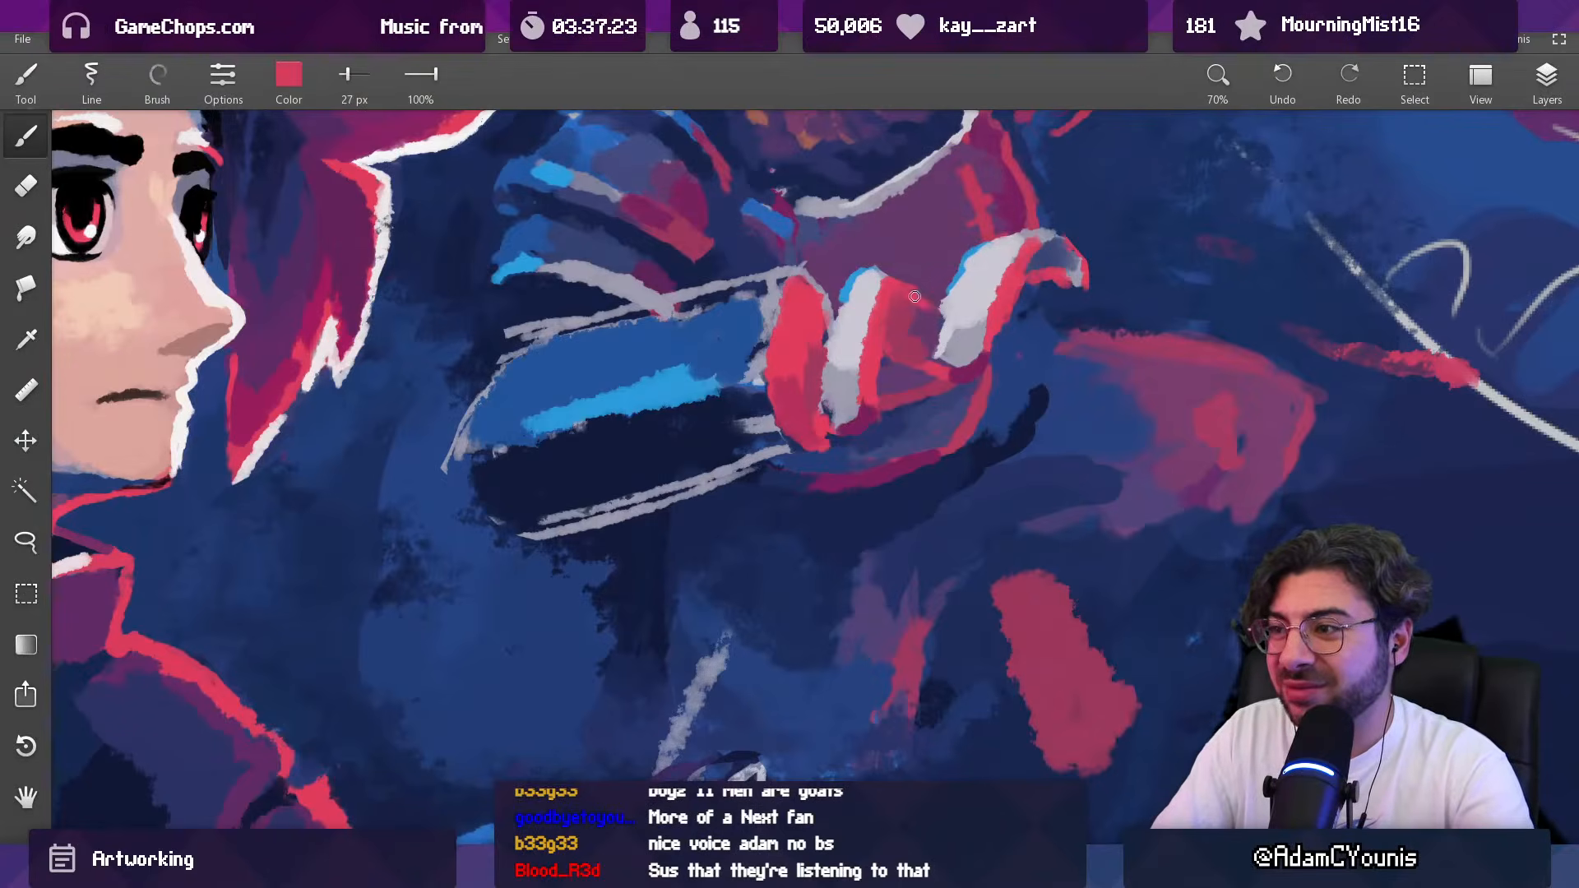
drag(932, 301, 907, 282)
key(e)
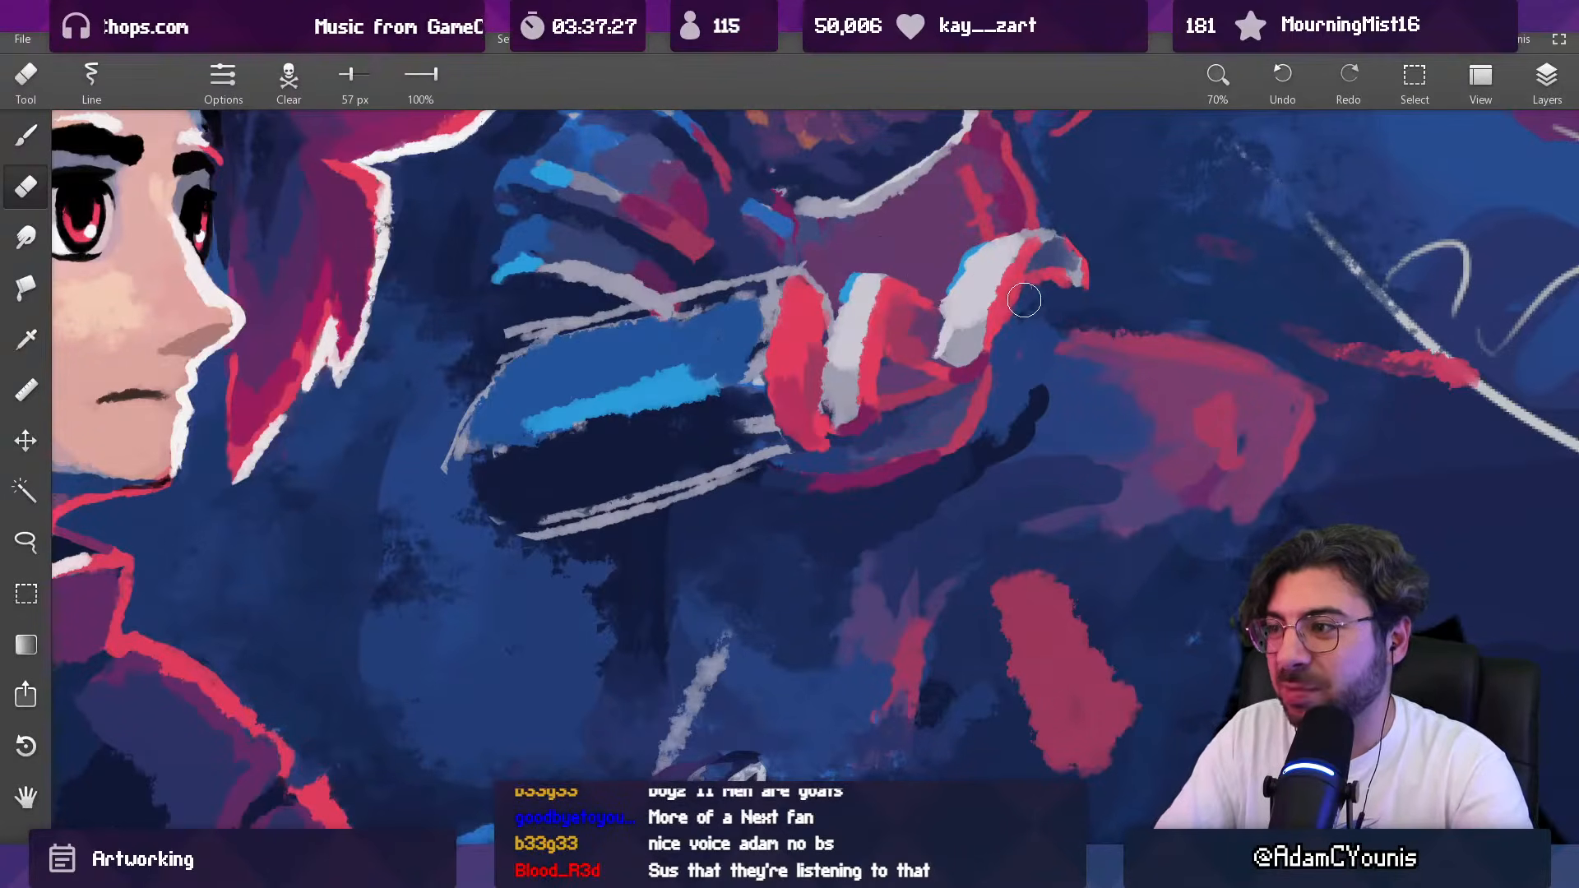
alt+click(954, 305)
Step: Paint the gap between the two pale fingers with a muted blue-purple at 49 px
key(b)
mouse_move(948, 305)
mouse_down()
mouse_move(917, 455)
mouse_move(983, 262)
mouse_move(974, 183)
mouse_move(960, 311)
mouse_move(984, 316)
mouse_move(978, 338)
mouse_move(1038, 480)
mouse_move(993, 431)
mouse_up()
drag(891, 380, 906, 380)
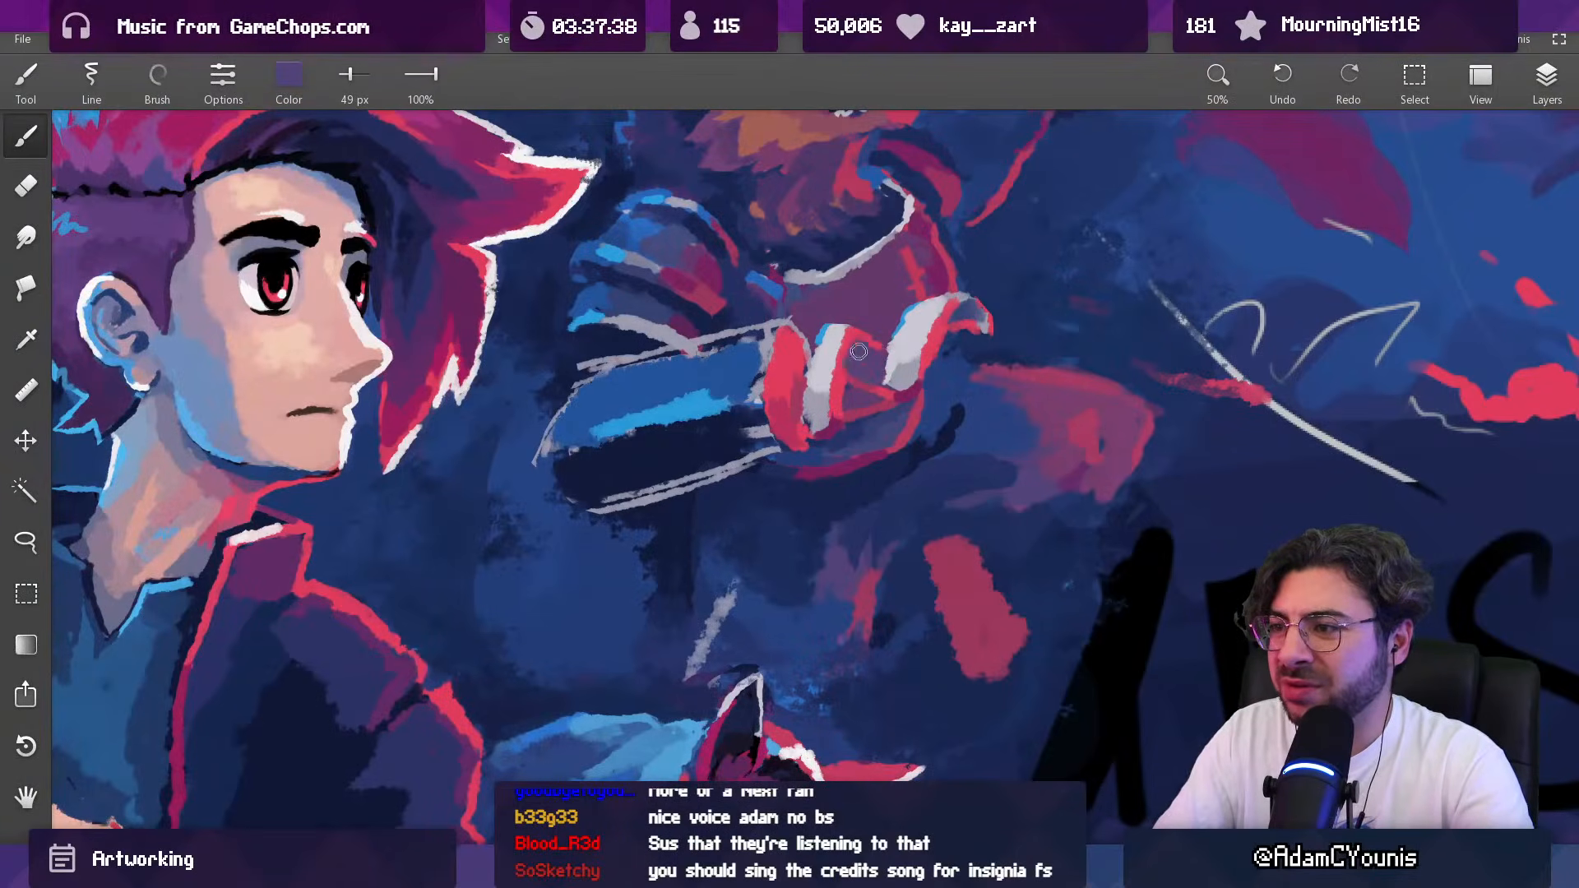
drag(917, 321, 904, 293)
drag(819, 536, 865, 566)
drag(839, 248, 799, 466)
Step: Rework the area between the fingers with blue at 71 px and muted indigo at 88 px
drag(357, 422, 310, 448)
scroll(825, 561, up, 4)
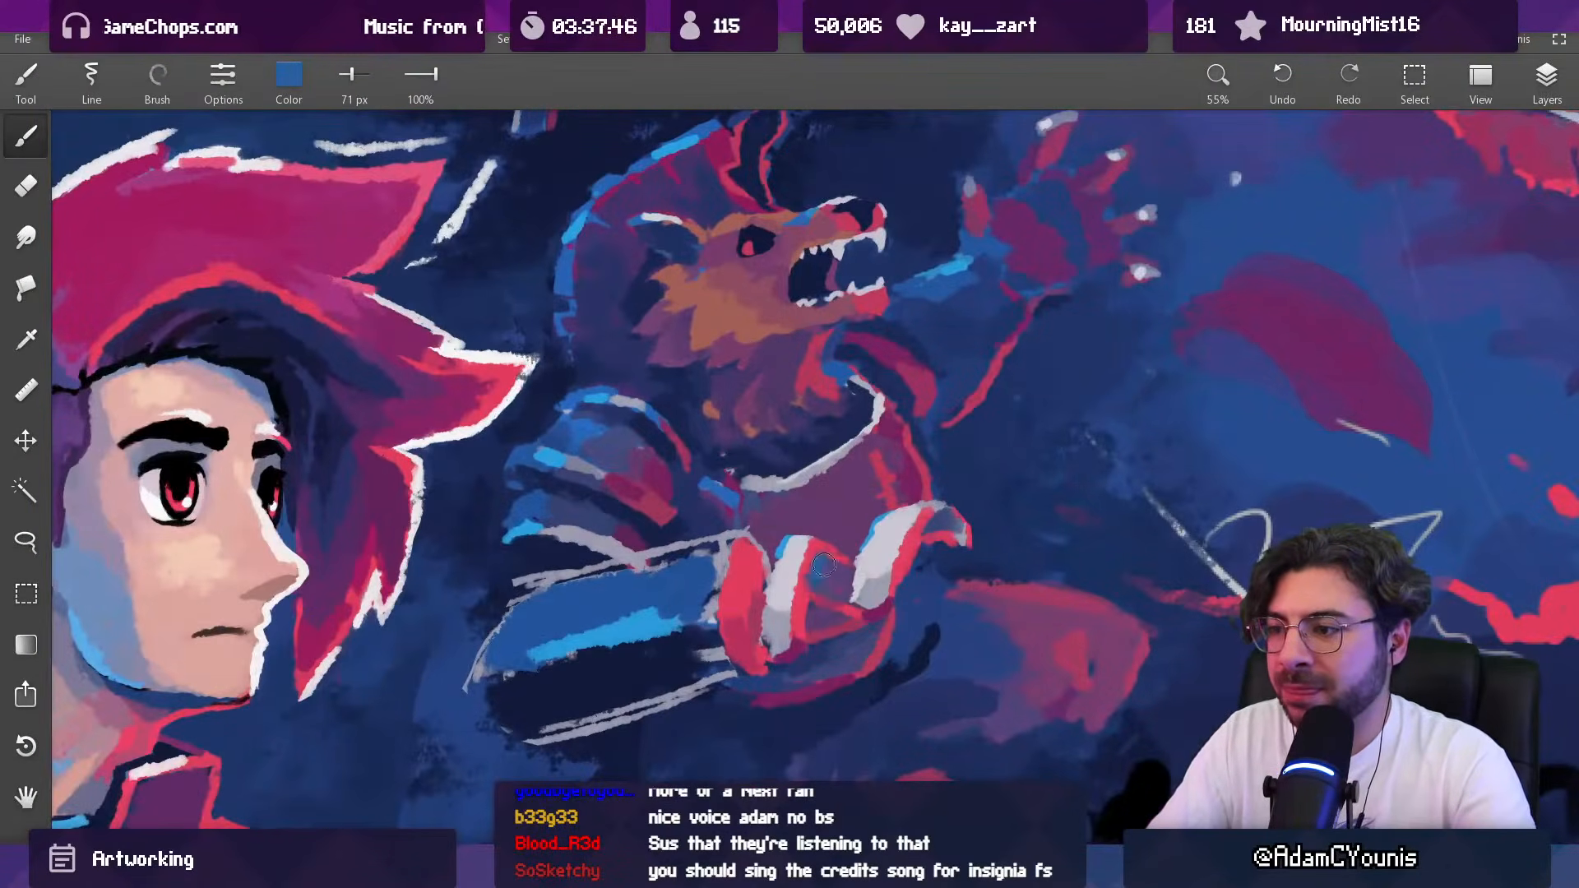
drag(789, 518, 607, 451)
key(])
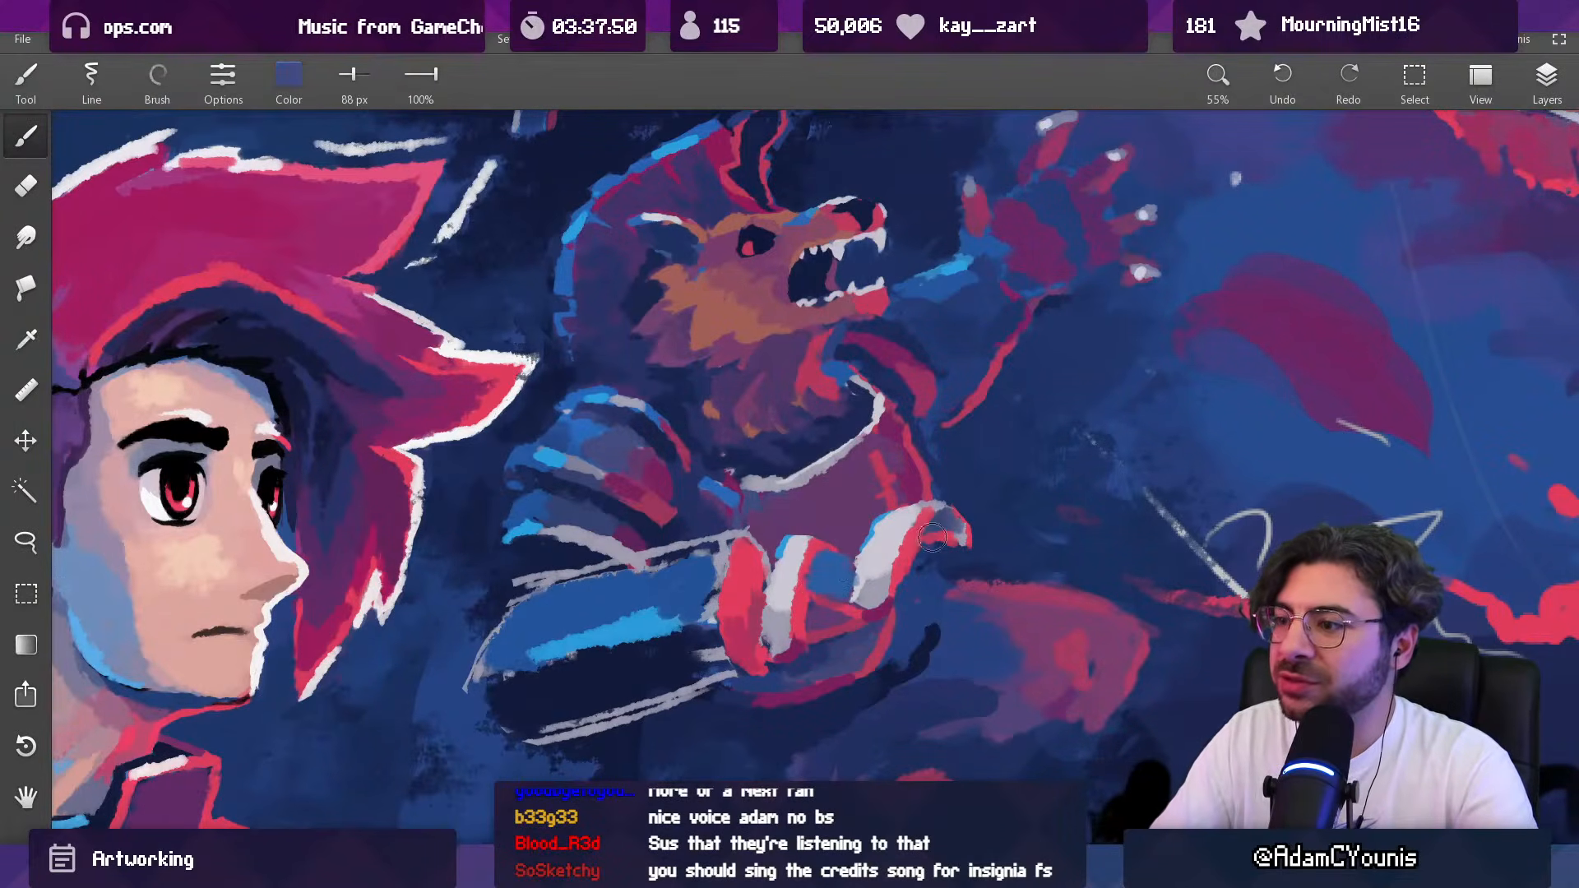
drag(605, 543, 656, 564)
Step: Lighten the patch between the fingers with pale lavender at 47 px and muted blue at 62 px
key([)
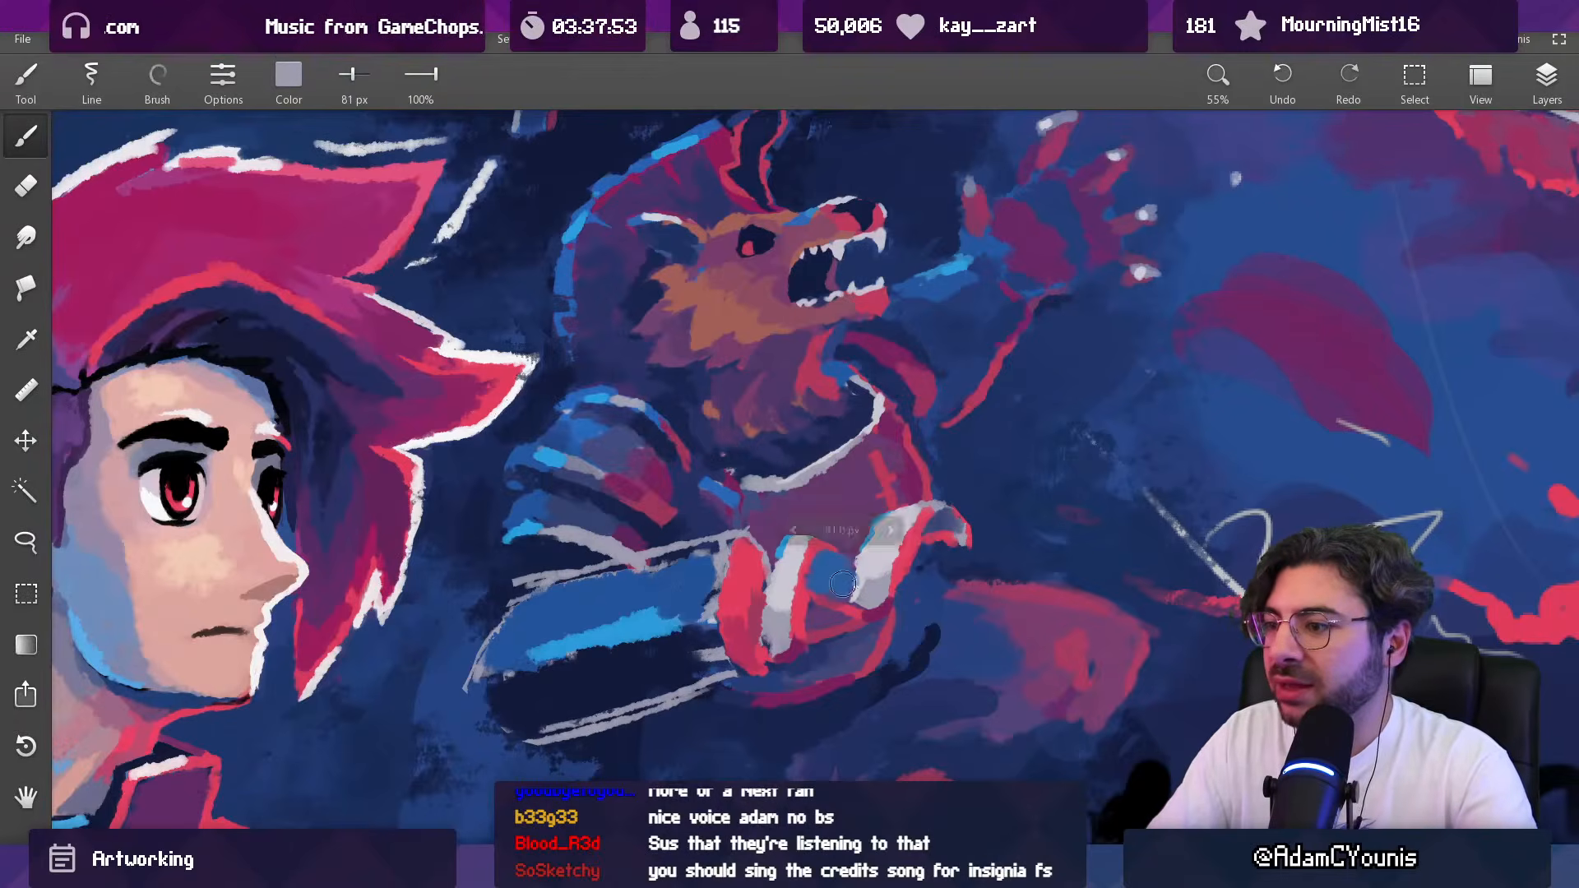
key([)
key([)
key([)
key([)
key([)
key([)
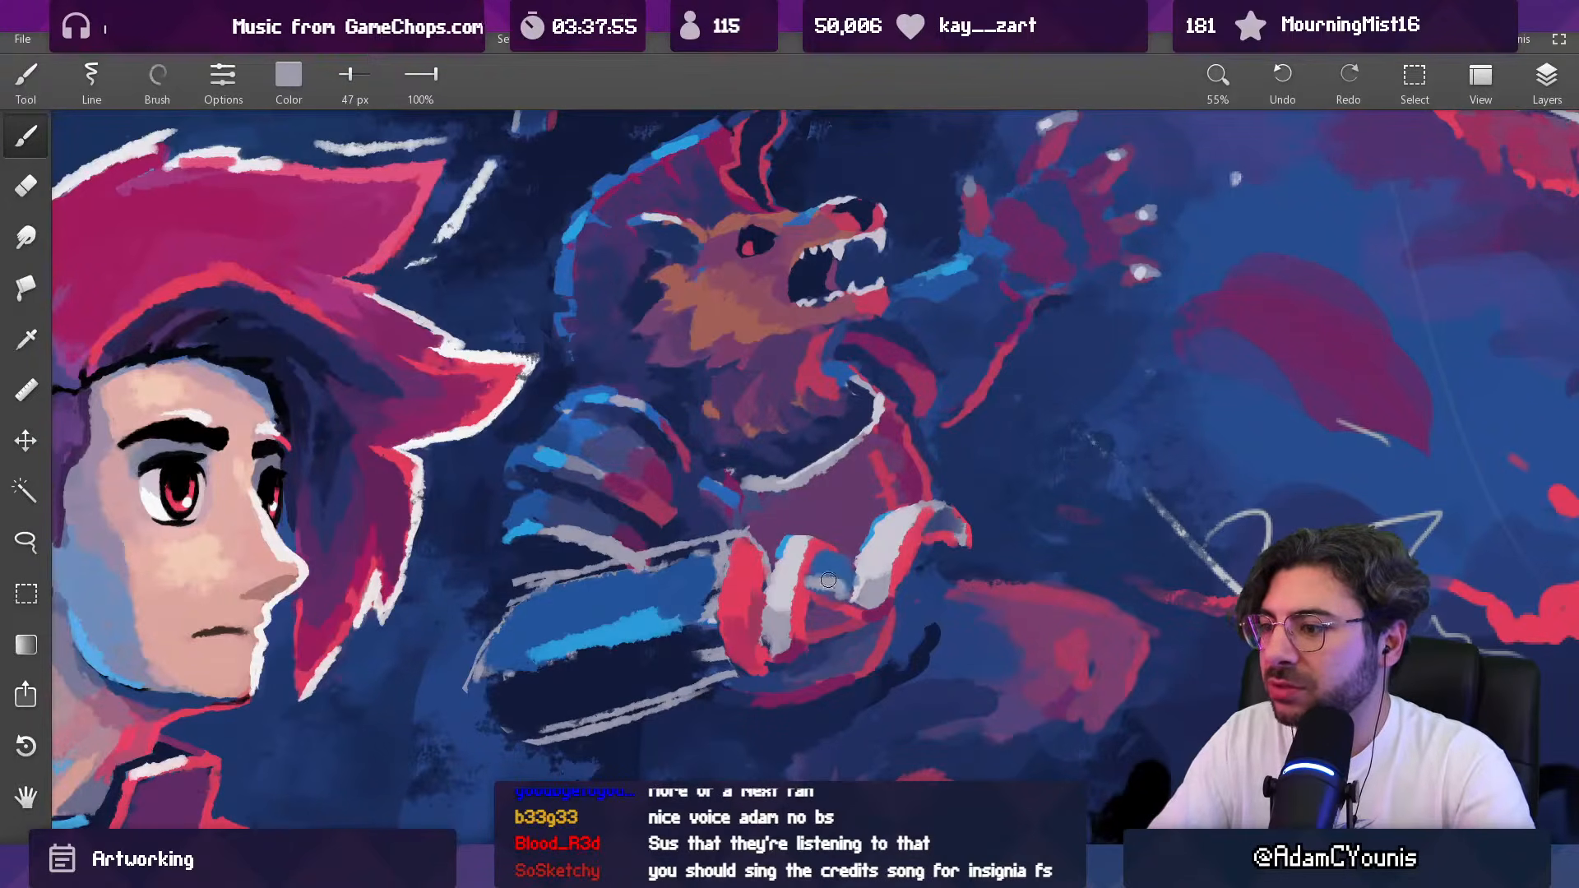
drag(824, 575, 821, 574)
alt+click(826, 573)
key(])
key(])
key(])
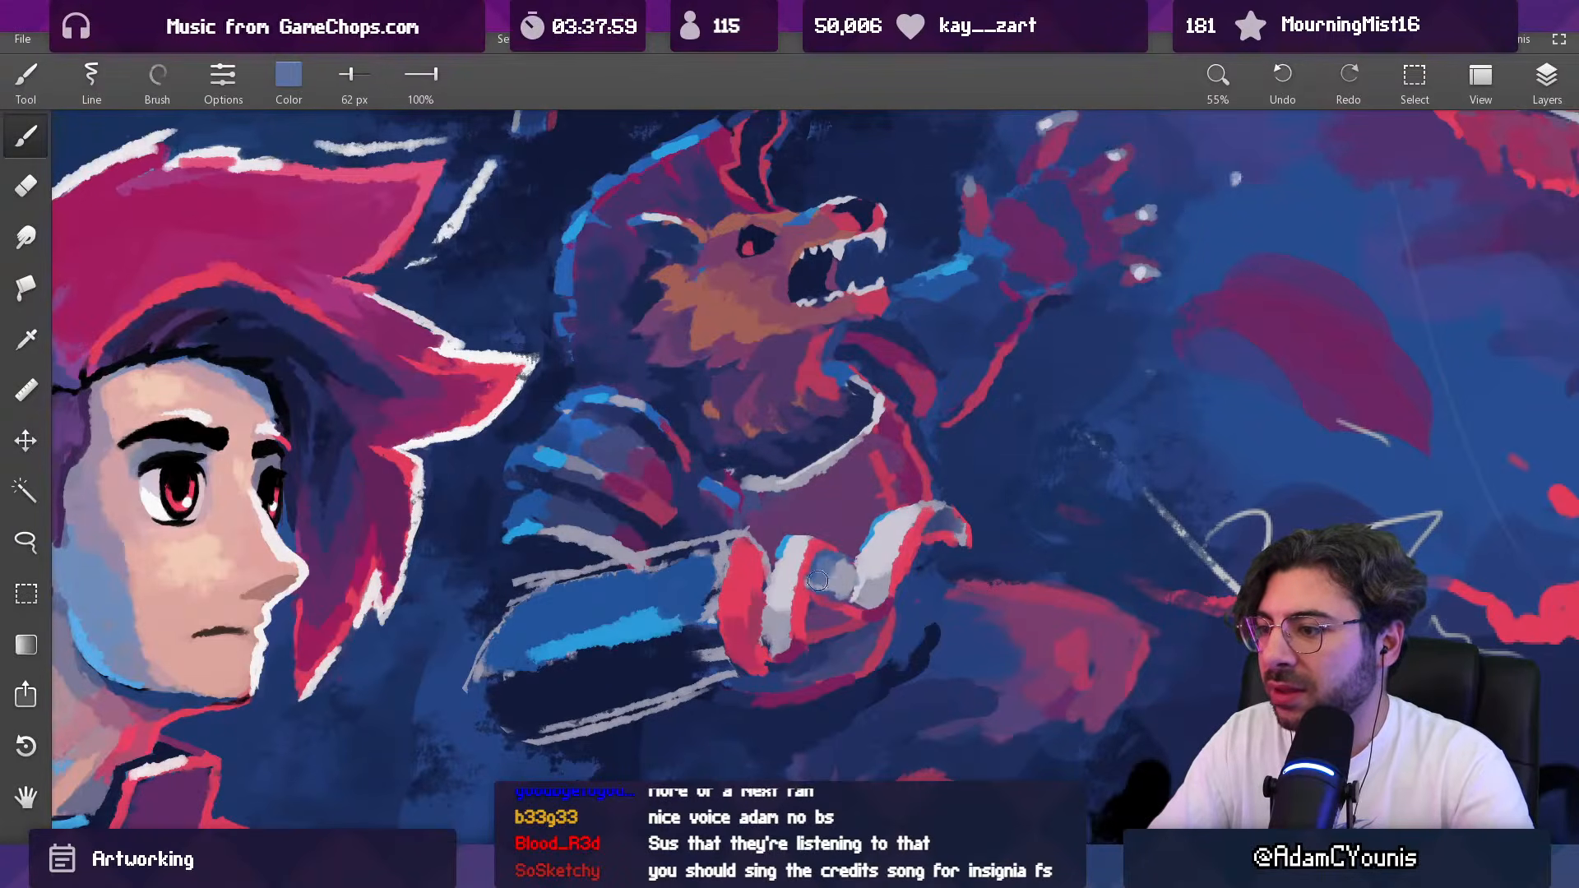
alt+click(805, 574)
Step: Strengthen the bright red band below the patch between the fingers with a 45 px brush
key([)
key([)
key([)
scroll(845, 547, down, 8)
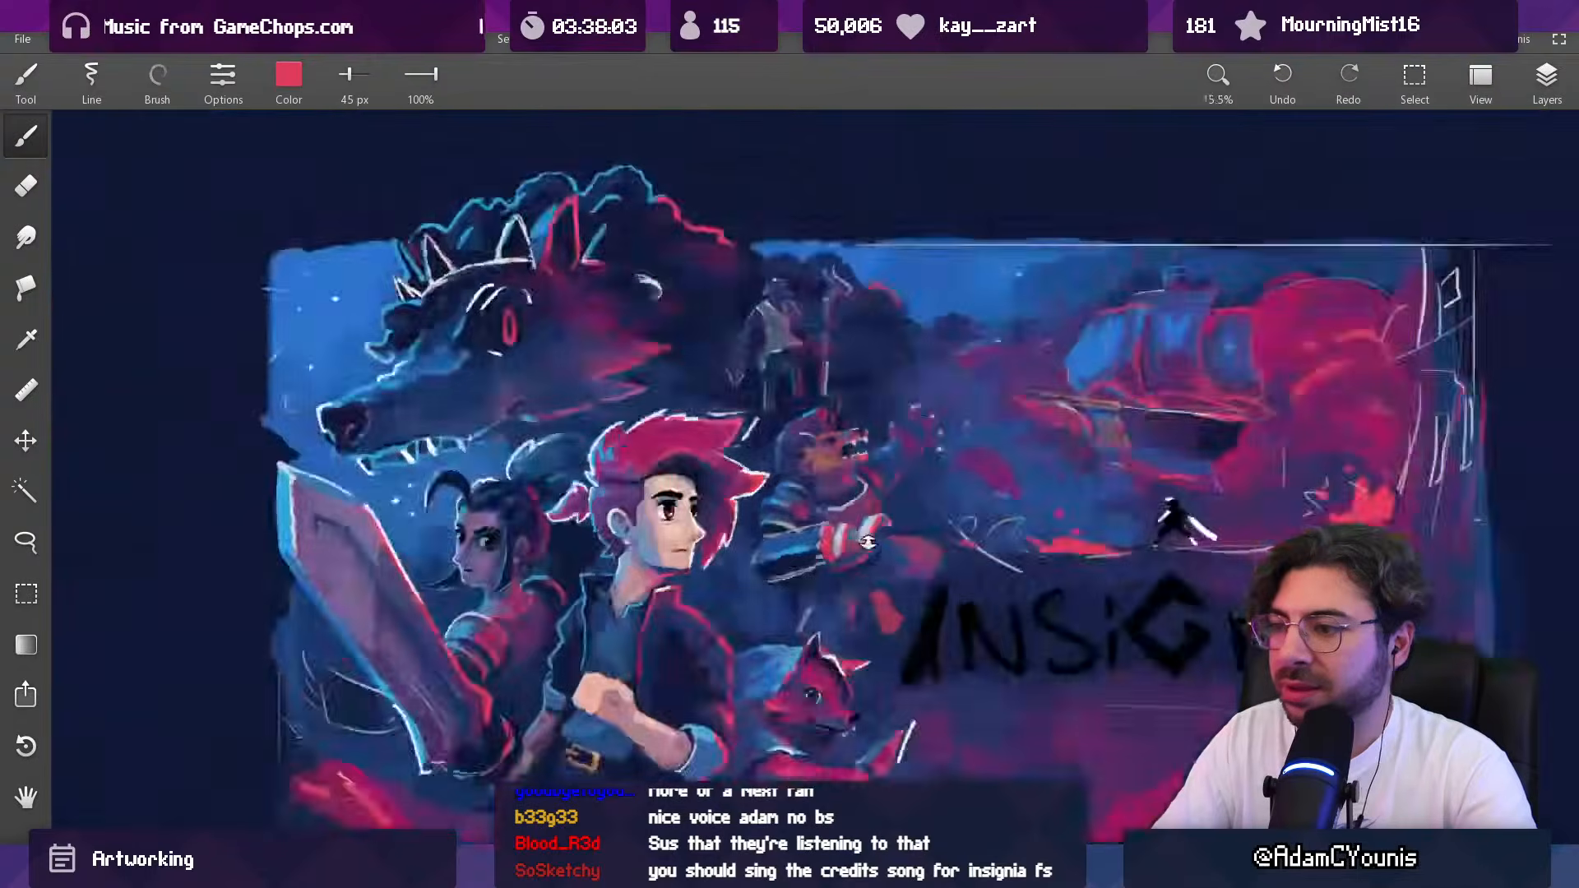
scroll(840, 559, up, 8)
alt+click(880, 555)
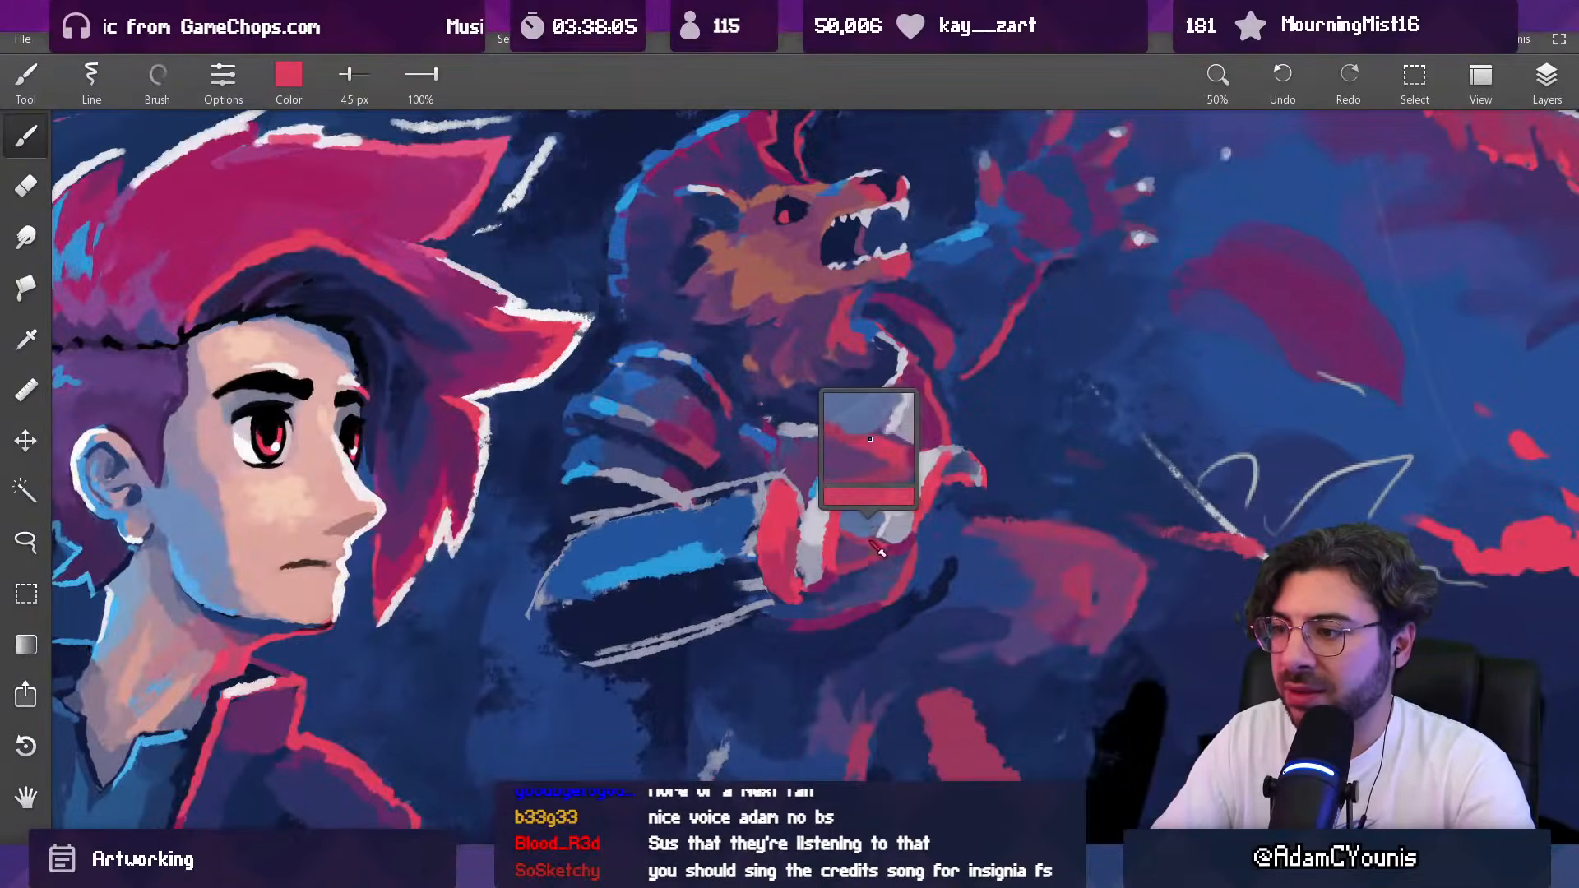
key(])
key(])
Step: Fill the inside of the red shape nearest the cuff with muted purple at 52 px, leaving a bright red rim
alt+click(851, 508)
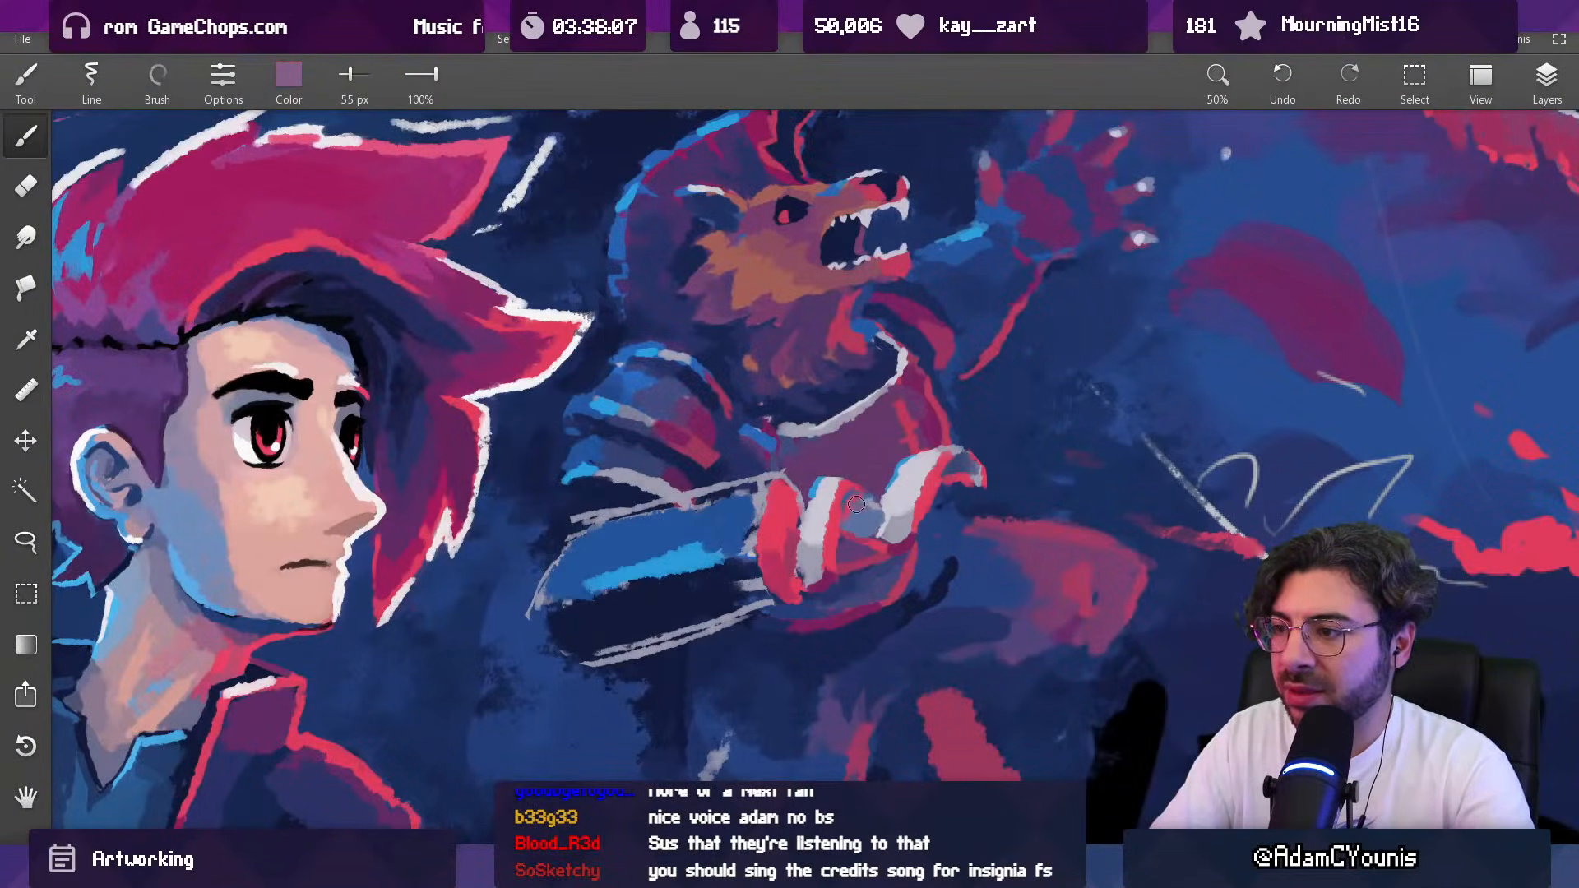
key([)
key([)
key([)
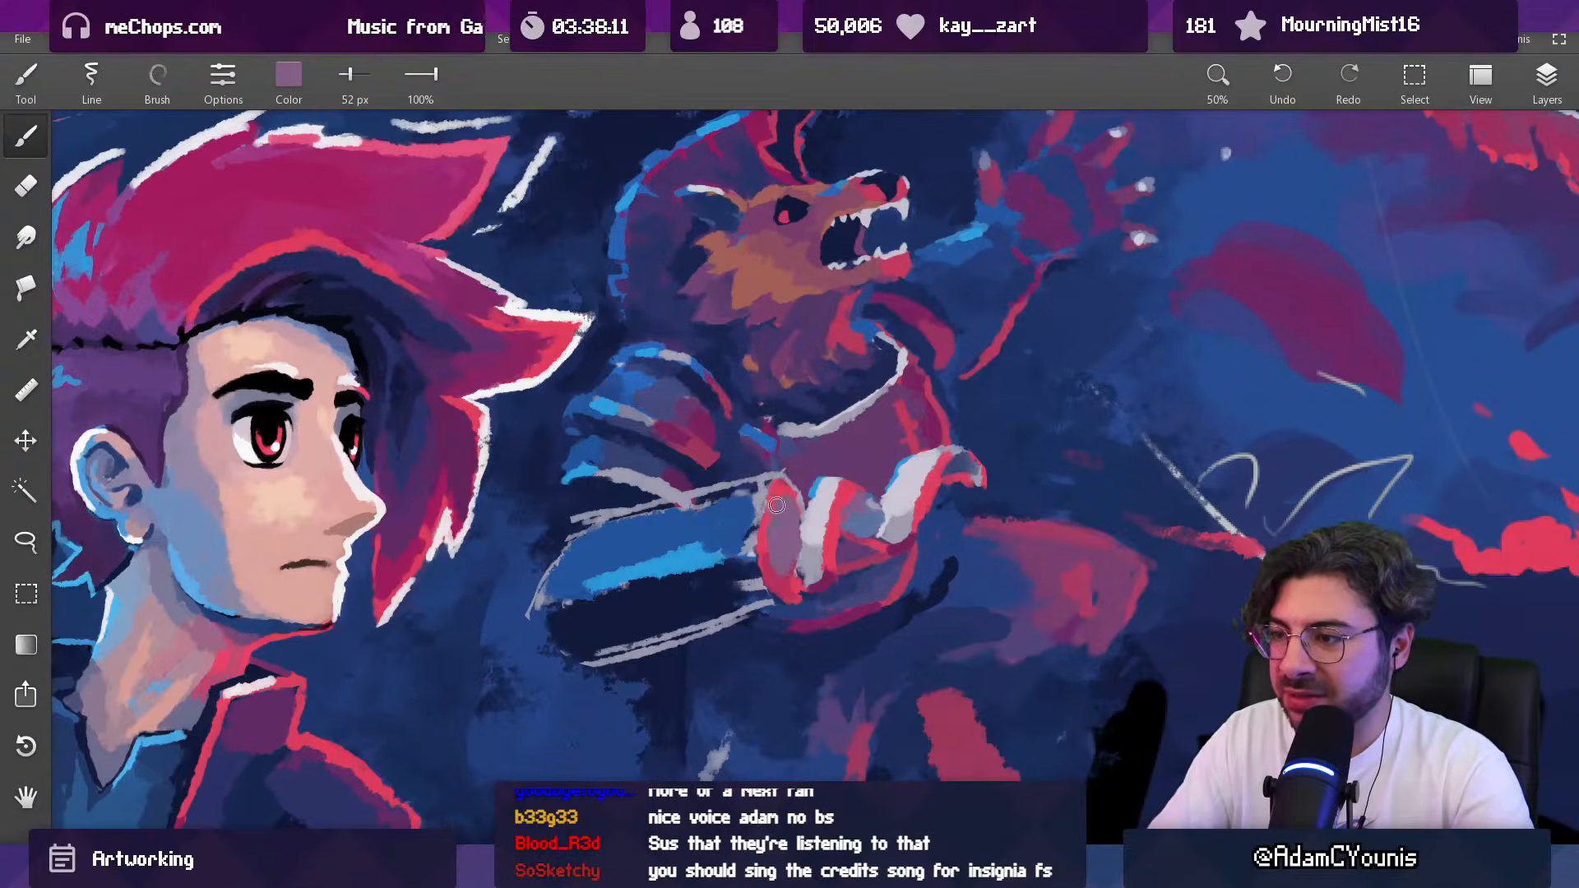
Step: Paint pale lavender across the base of the purple shape into the neighboring finger at 52 px and 29 px
alt+click(786, 572)
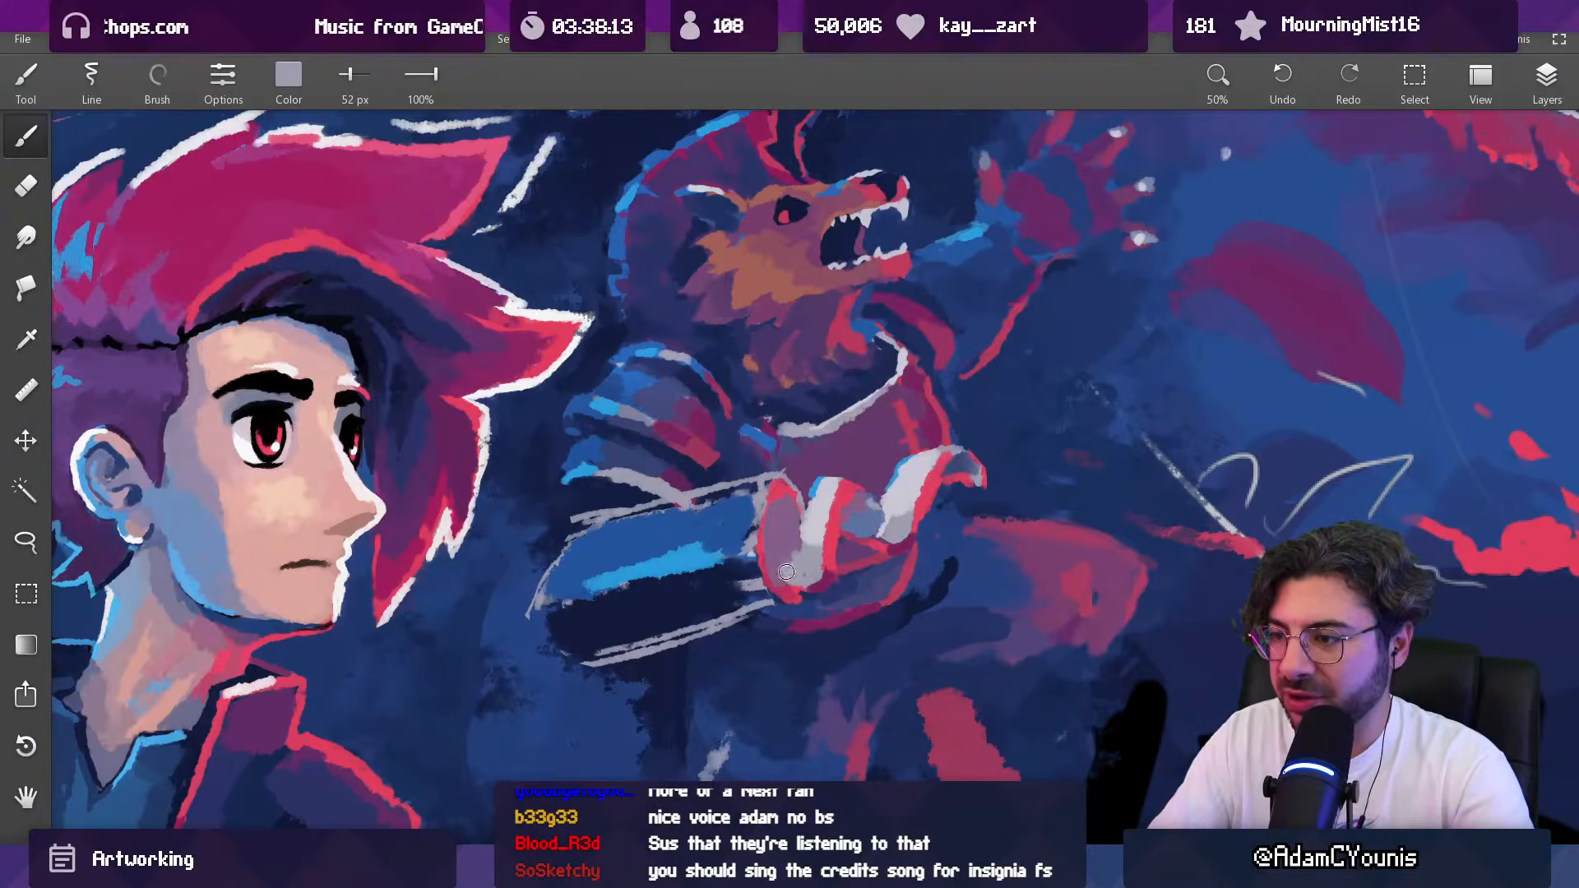
drag(831, 494, 794, 436)
alt+click(744, 486)
key(bracketleft)
key(bracketleft)
alt+click(743, 499)
alt+click(756, 485)
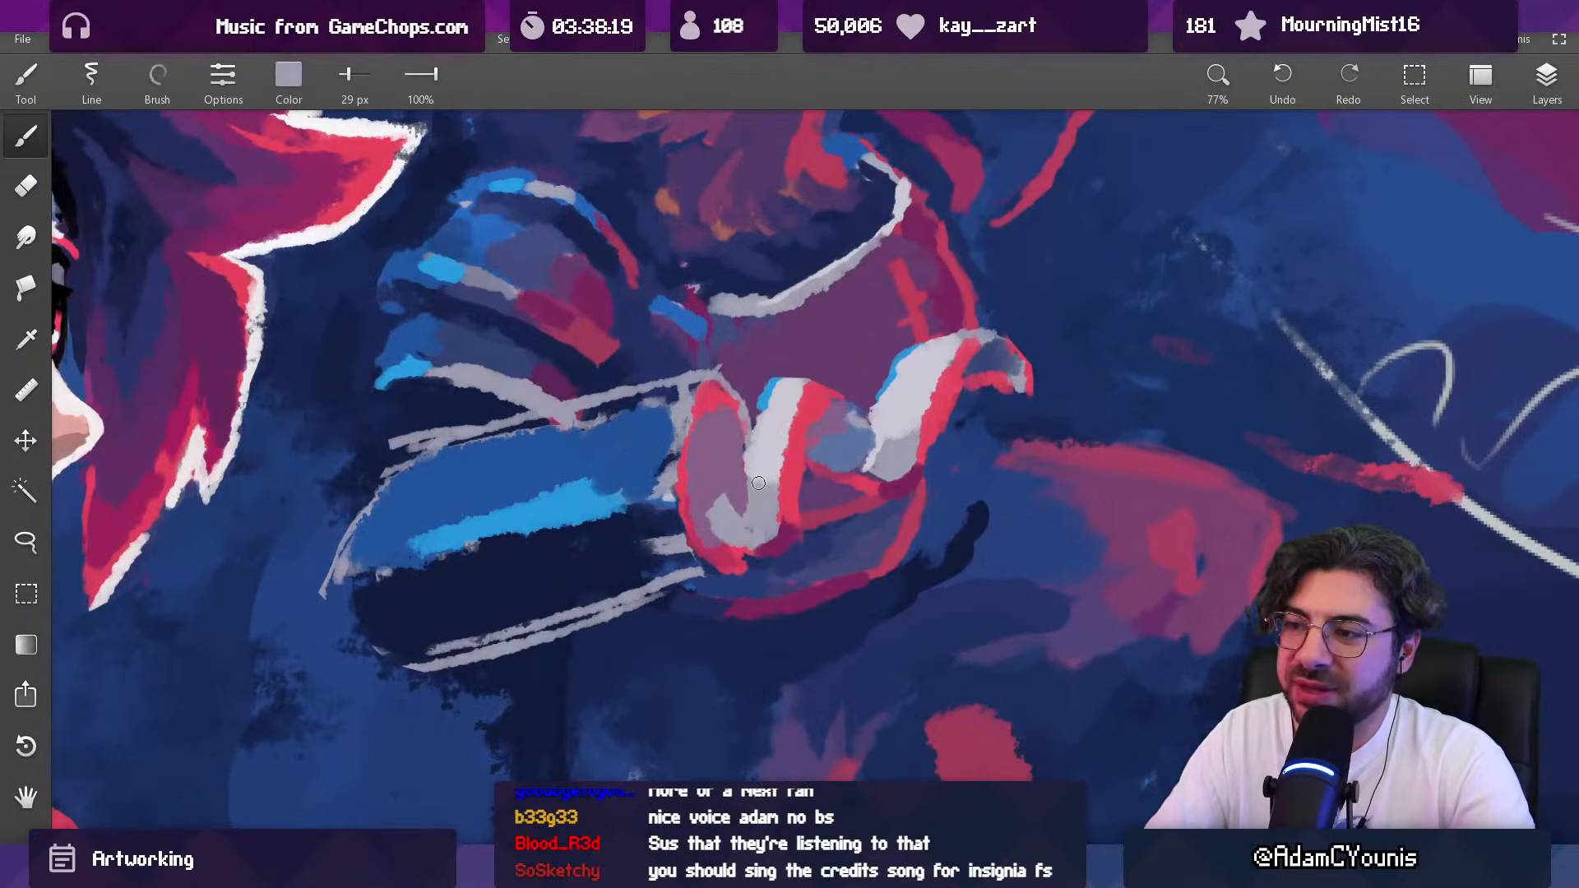
alt+click(749, 485)
Step: Smooth the curve where the lavender finger meets the purple shape, using pale lavender and muted purple at 28 px
key(bracketright)
drag(745, 460, 737, 508)
alt+click(726, 482)
alt+click(723, 497)
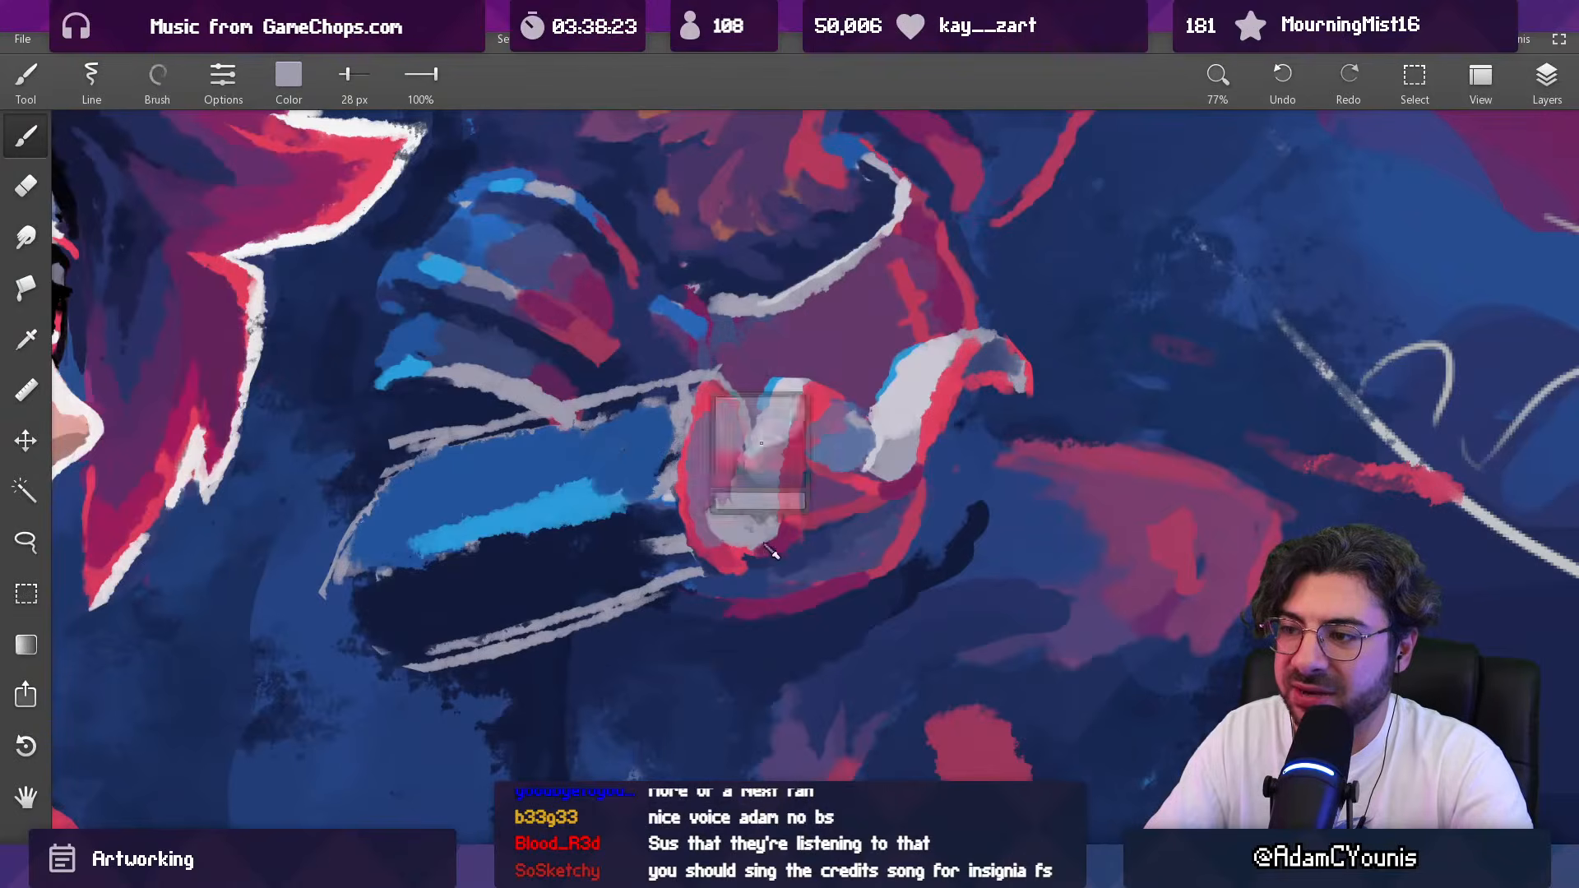
alt+click(712, 514)
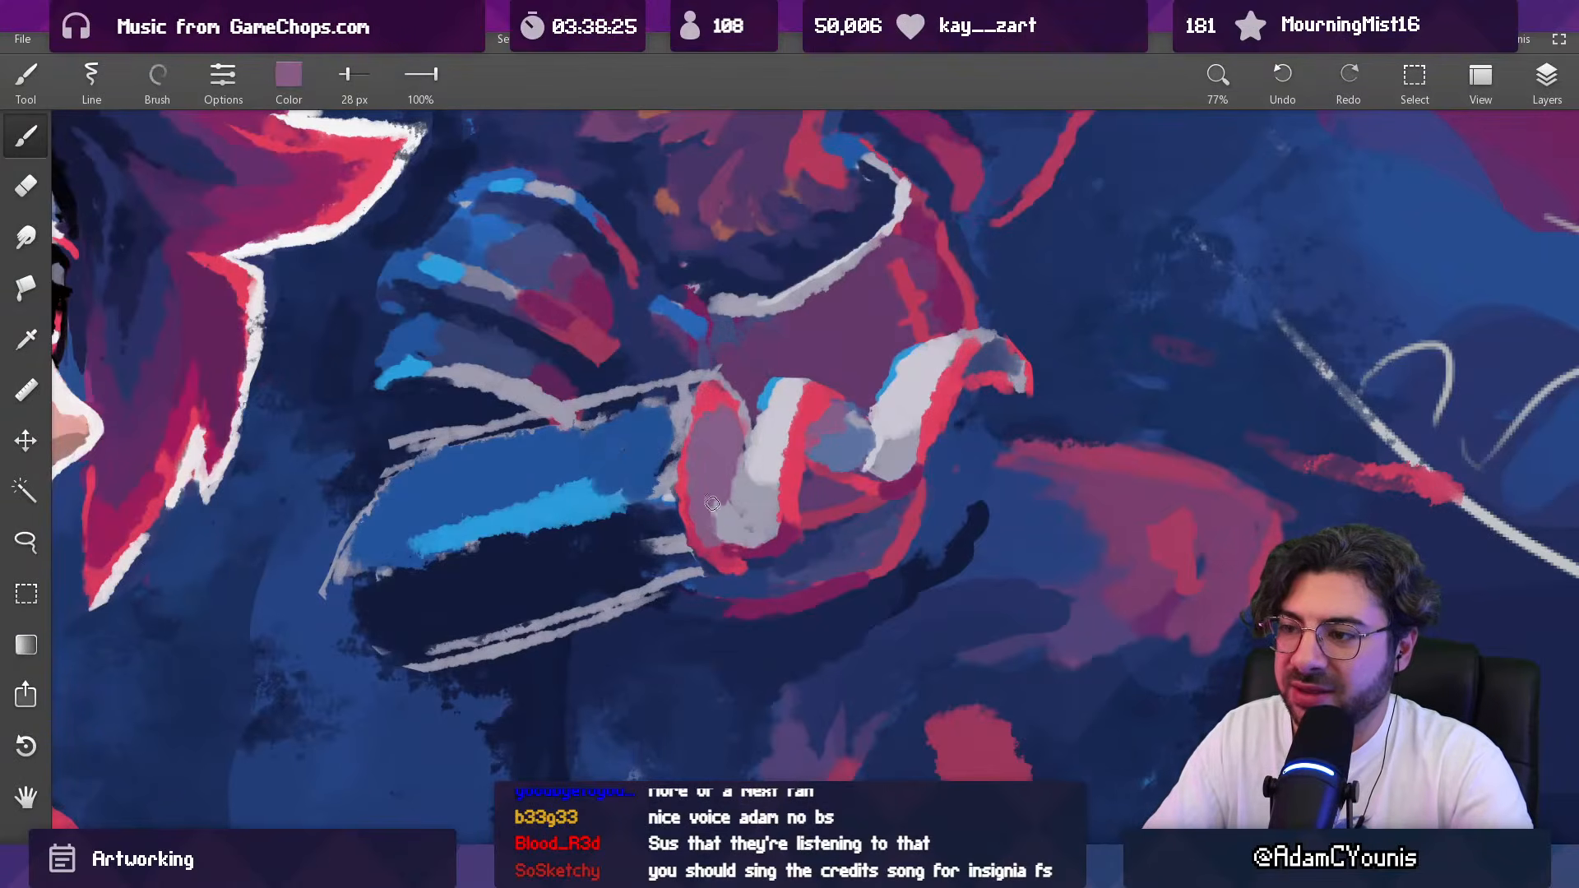
Step: Brighten both pale fingers with light lavender strokes using a 39 px brush
drag(758, 463, 802, 475)
drag(822, 400, 747, 417)
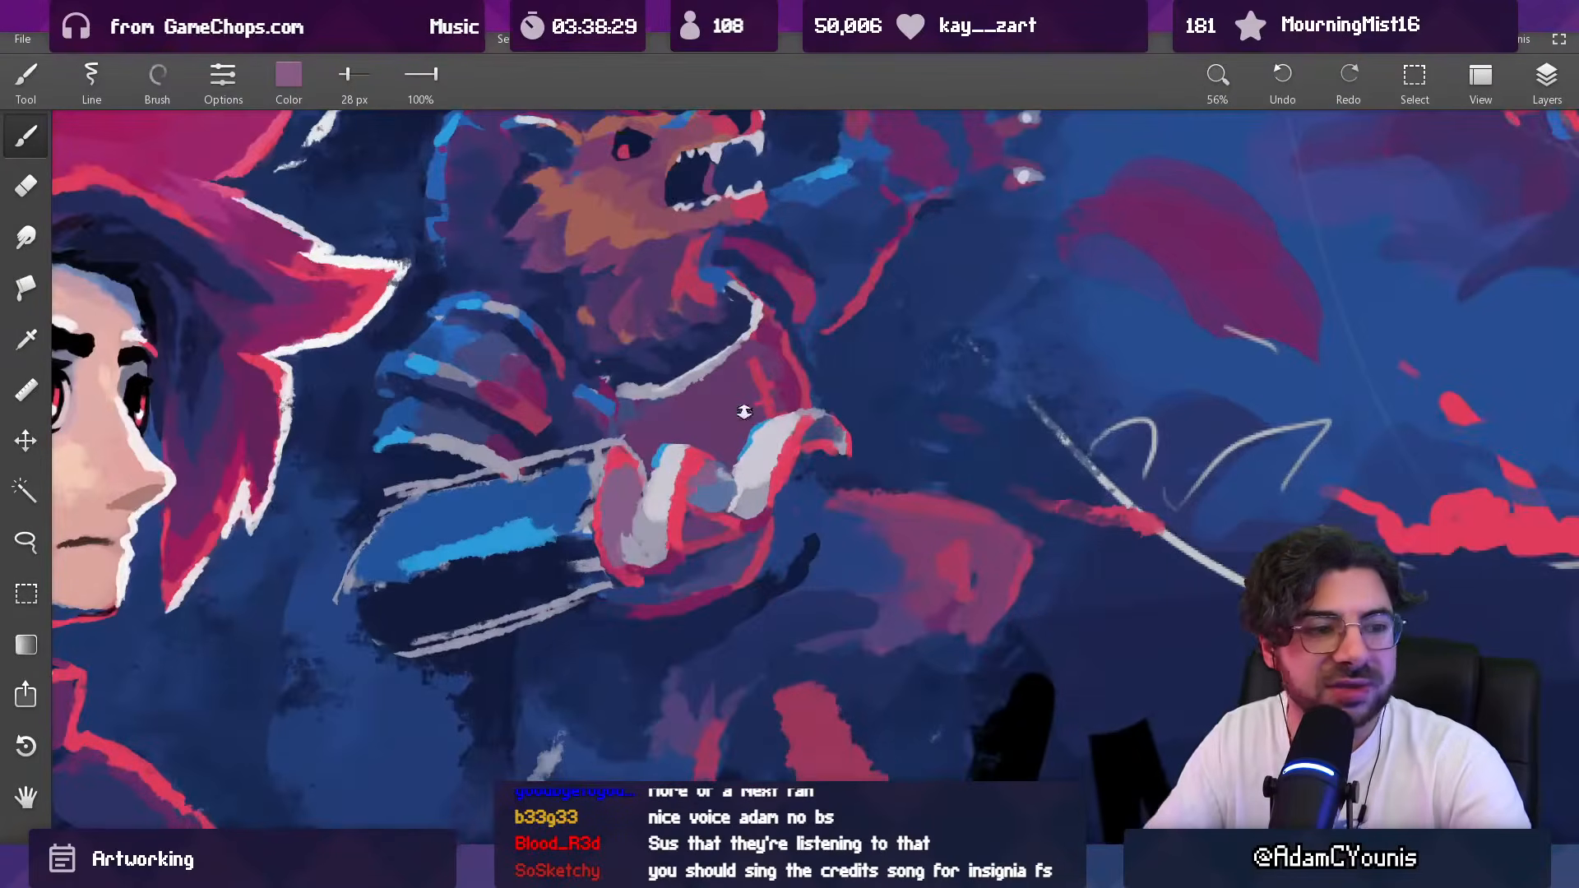
alt+click(685, 495)
key([)
drag(699, 461, 664, 509)
alt+click(678, 475)
drag(752, 436, 782, 339)
drag(846, 444, 842, 395)
alt+click(1233, 394)
alt+click(724, 443)
alt+click(710, 442)
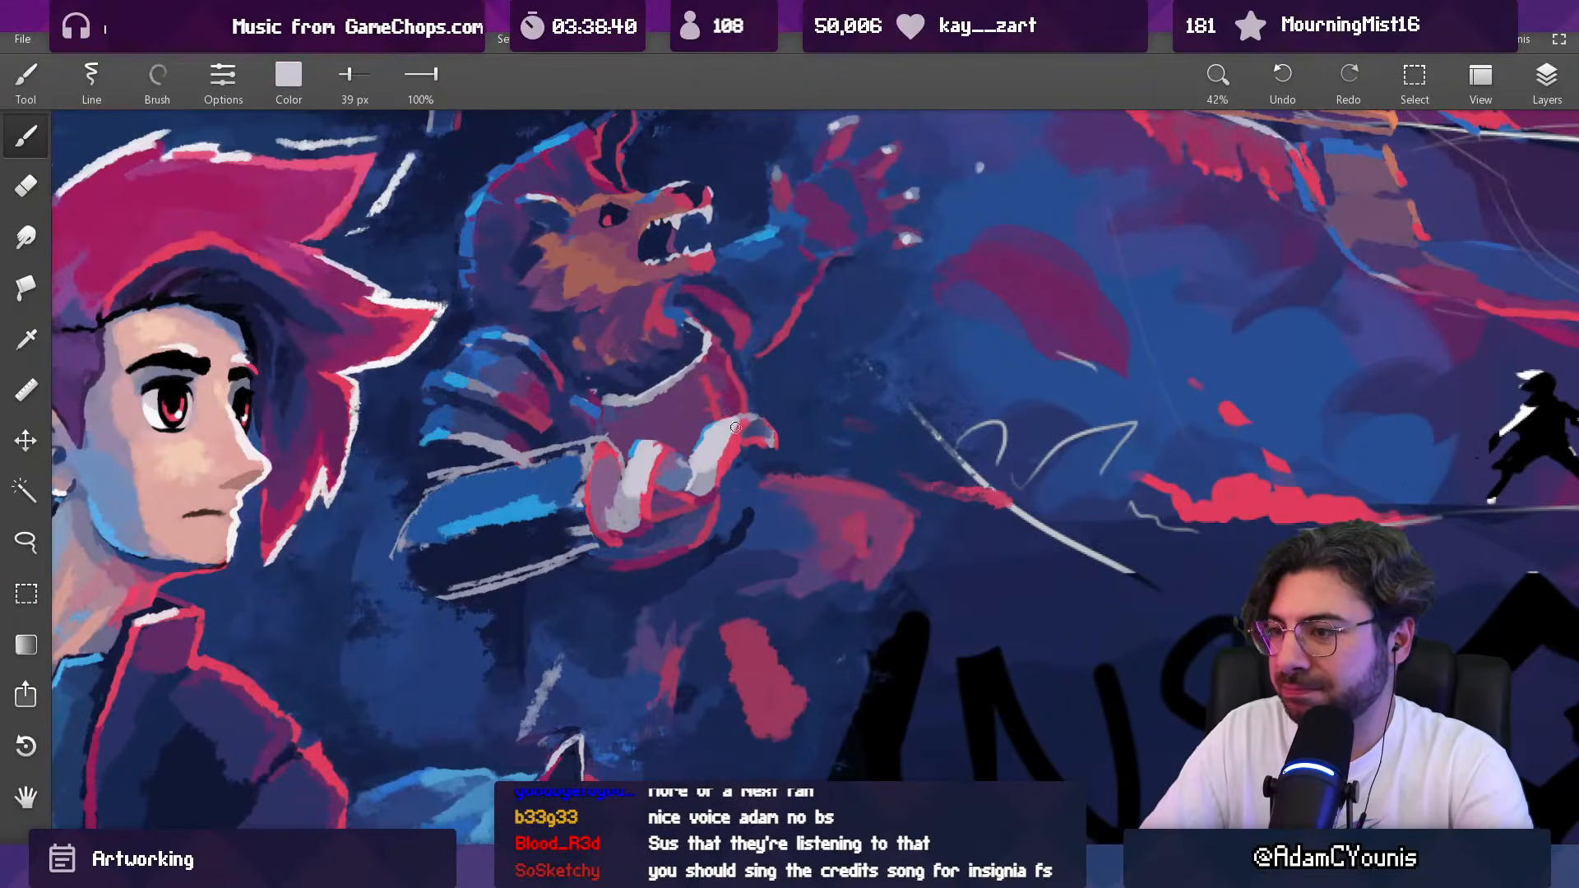
Step: Lay bright blue light over the forearm-facing sides of both pale fingers with a 58 px brush
alt+click(705, 430)
mouse_move(705, 430)
mouse_down()
mouse_move(736, 424)
mouse_move(642, 446)
mouse_up()
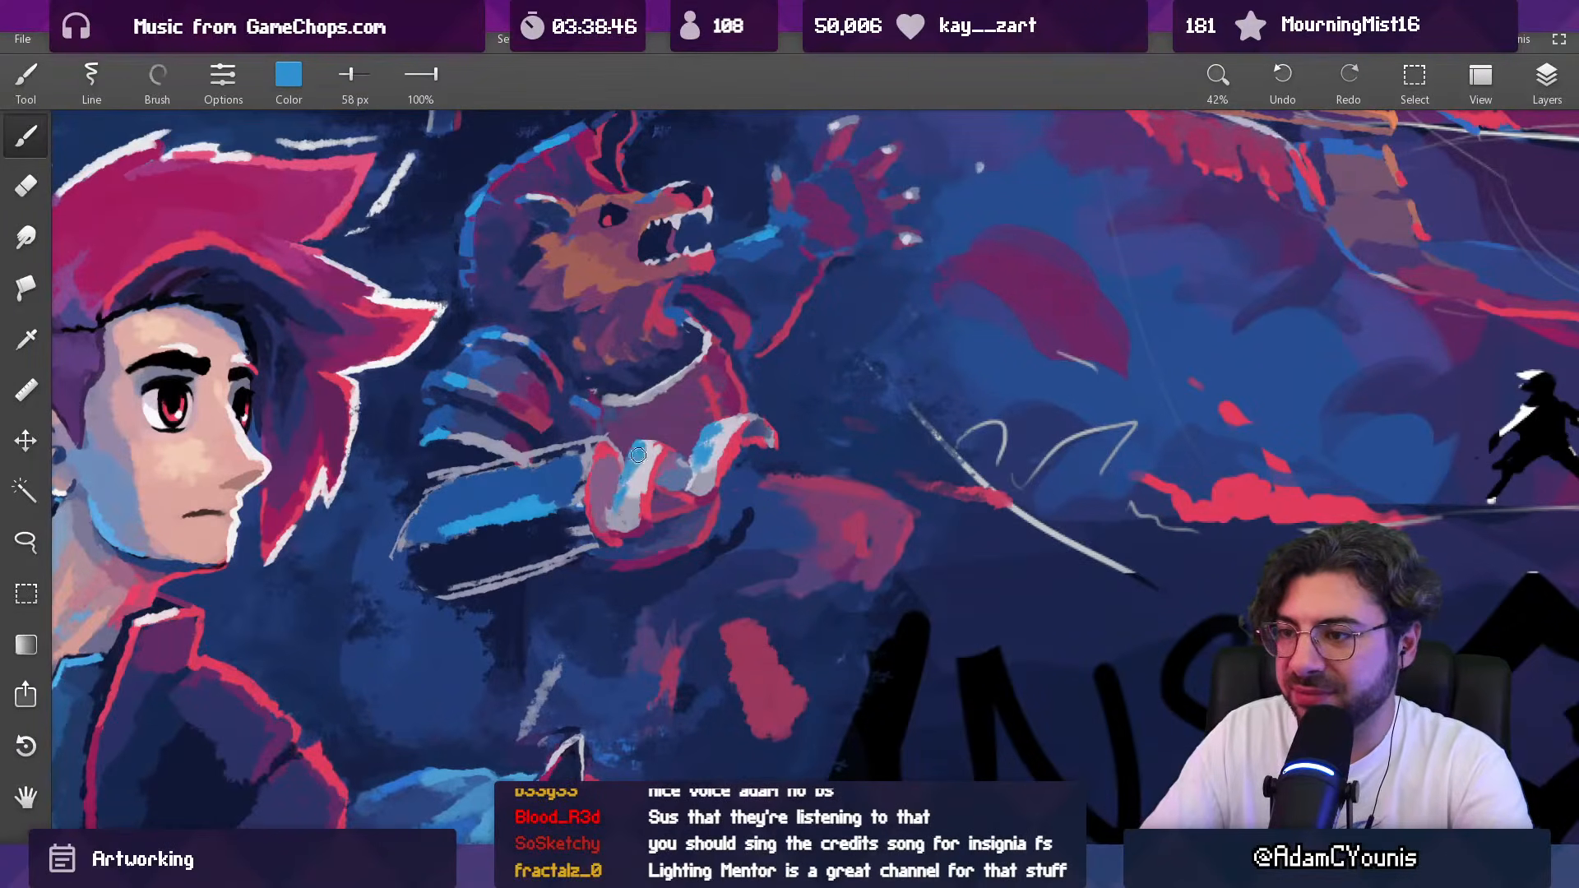
mouse_move(705, 444)
mouse_down()
mouse_move(769, 472)
mouse_move(776, 420)
mouse_move(716, 448)
mouse_move(741, 447)
mouse_move(697, 313)
mouse_up()
mouse_move(641, 494)
mouse_down()
mouse_move(697, 481)
mouse_move(633, 495)
mouse_up()
Step: Shade the base of the inner pale finger with blue using a 42 px brush
alt+click(553, 421)
key(h)
key(h)
mouse_move(629, 496)
mouse_down()
mouse_move(639, 509)
mouse_move(668, 462)
mouse_up()
alt+click(655, 477)
alt+click(666, 502)
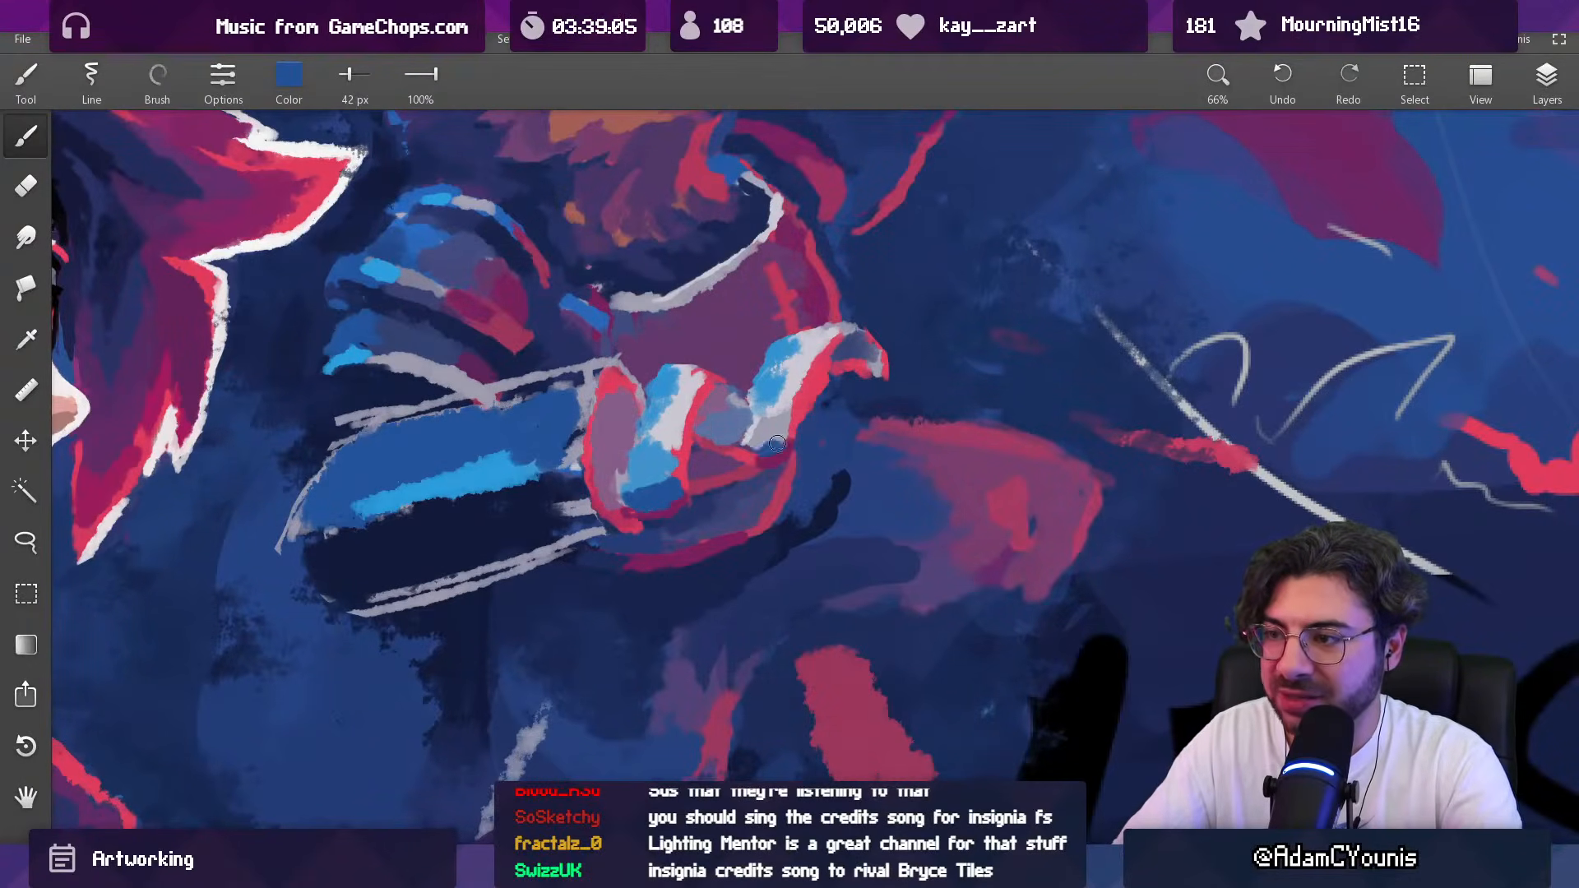
Step: Paint mid blue and lighter blue over the lower half of the outer pale finger with 58 px and 35 px brushes
alt+click(775, 414)
drag(771, 409, 770, 423)
alt+click(654, 479)
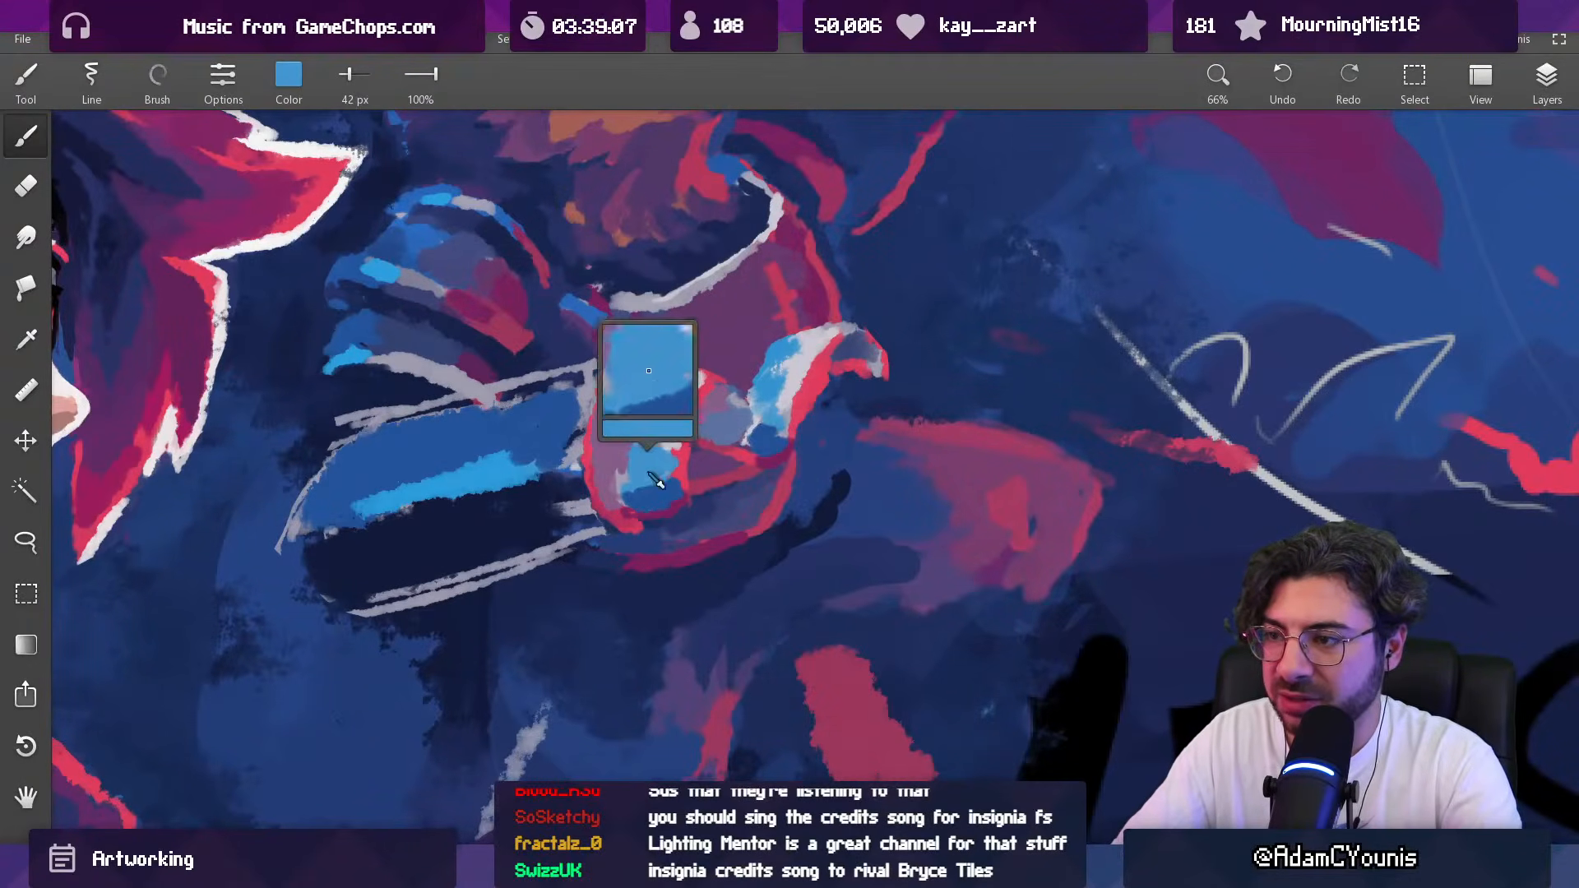
alt+click(655, 485)
key(bracketright)
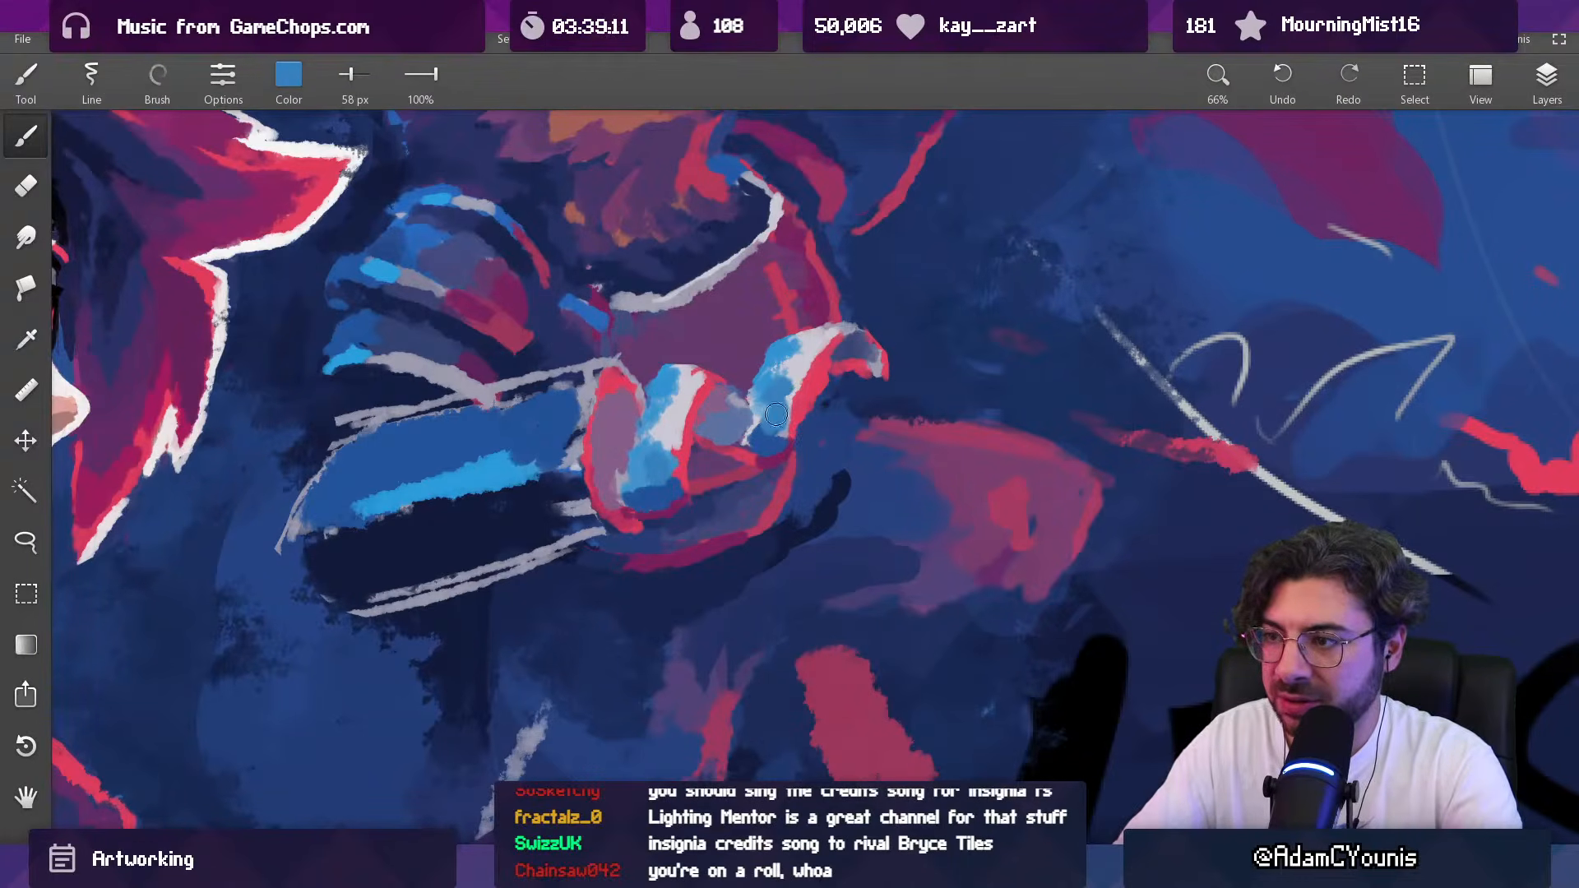
alt+click(773, 416)
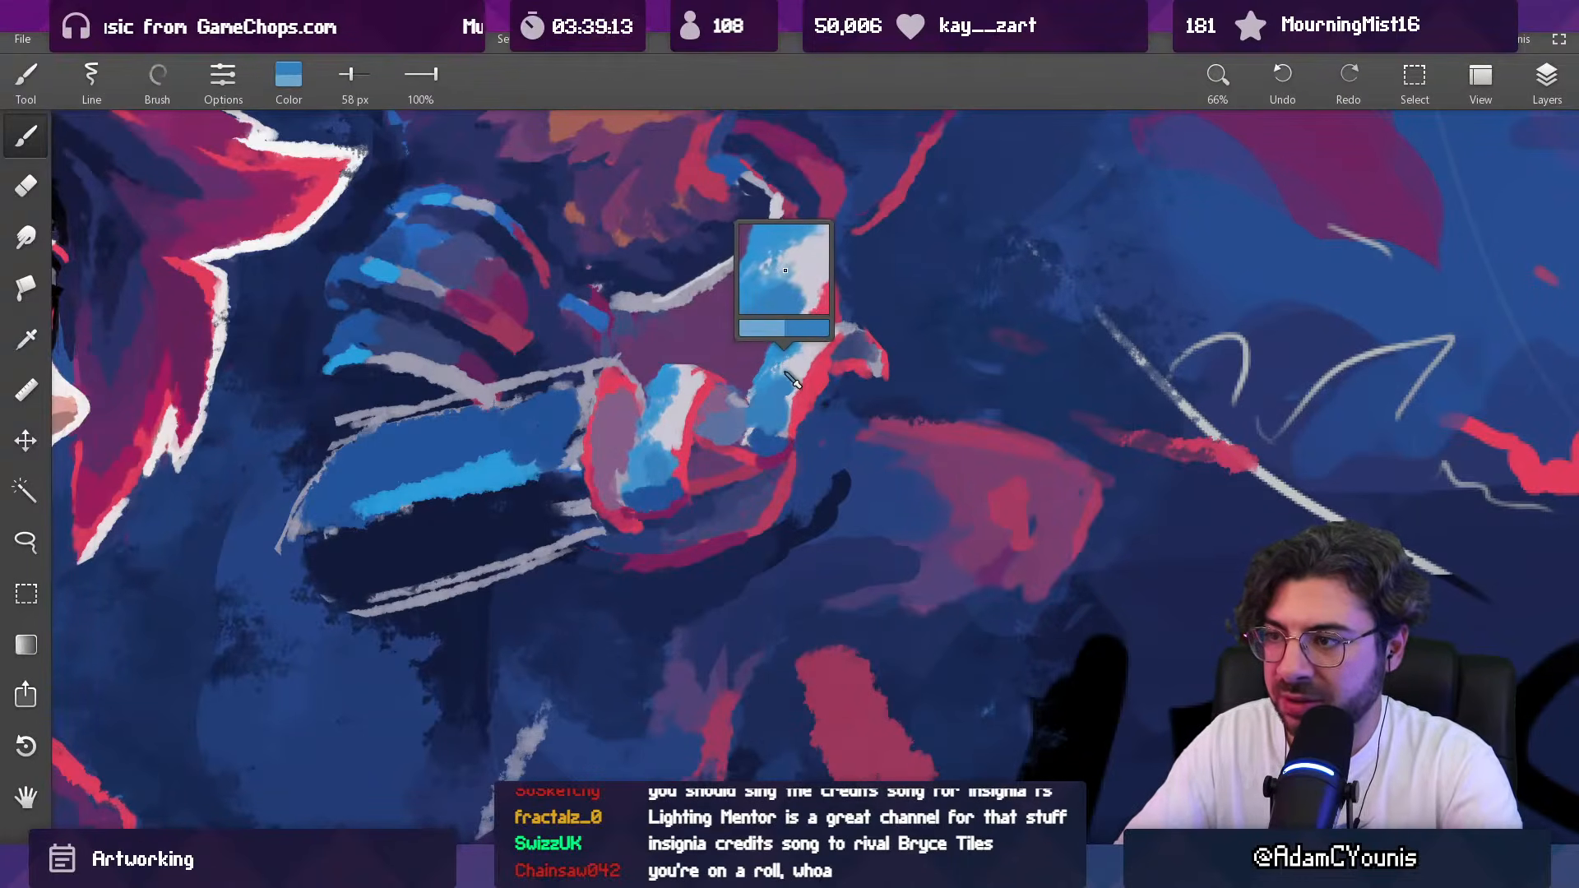
key(bracketleft)
key(bracketleft)
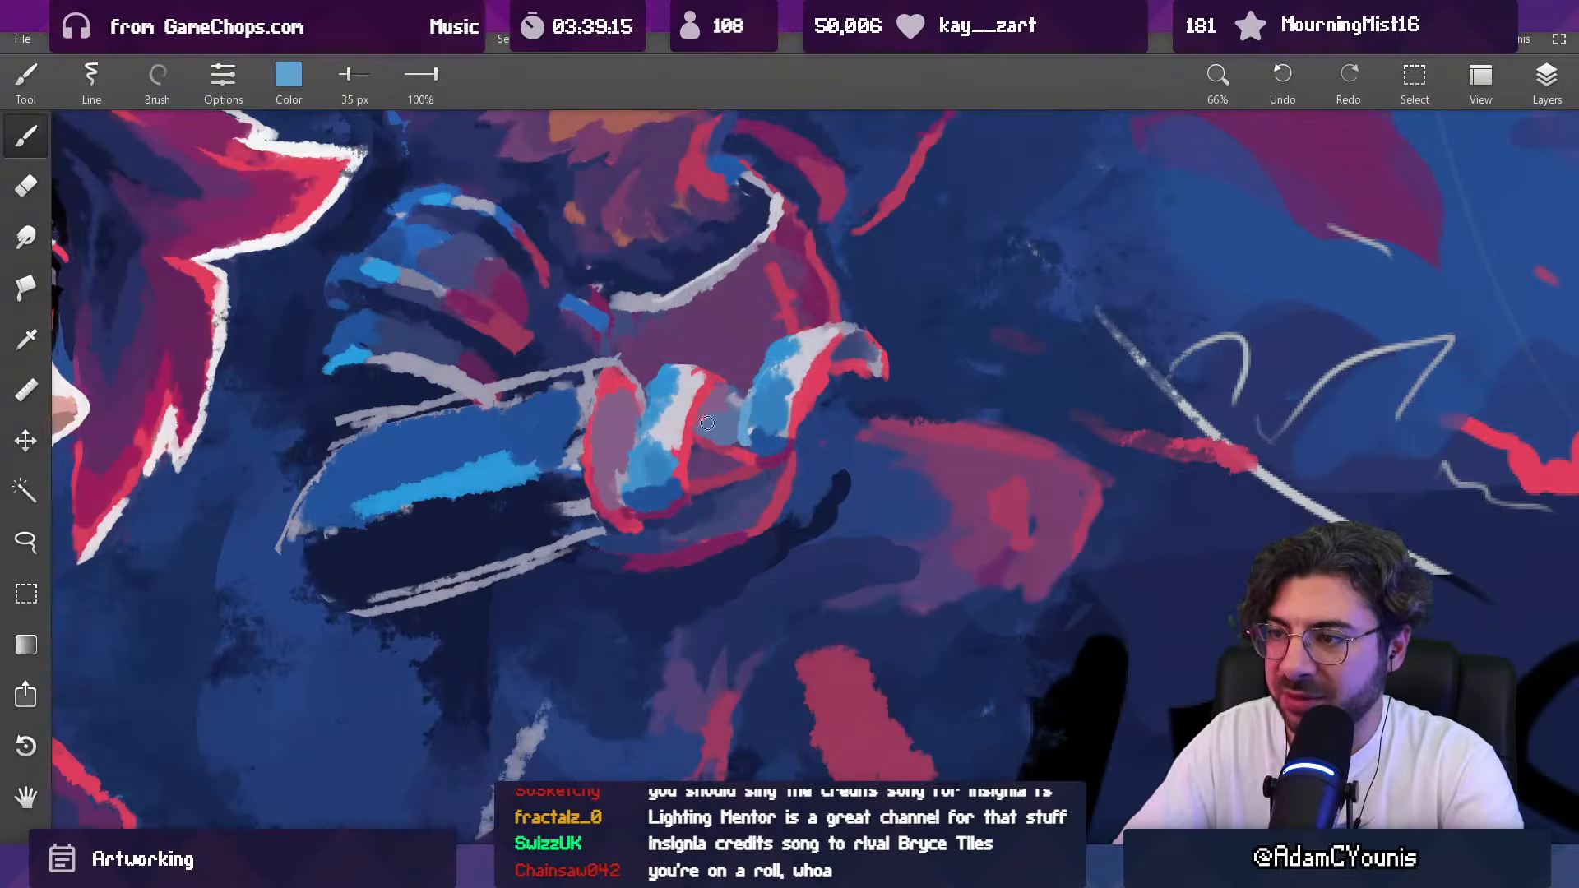
Step: Blend the inner pale finger's blue side into its highlight with light blue at 61 px and grayish lavender at 90 px
drag(707, 411, 714, 491)
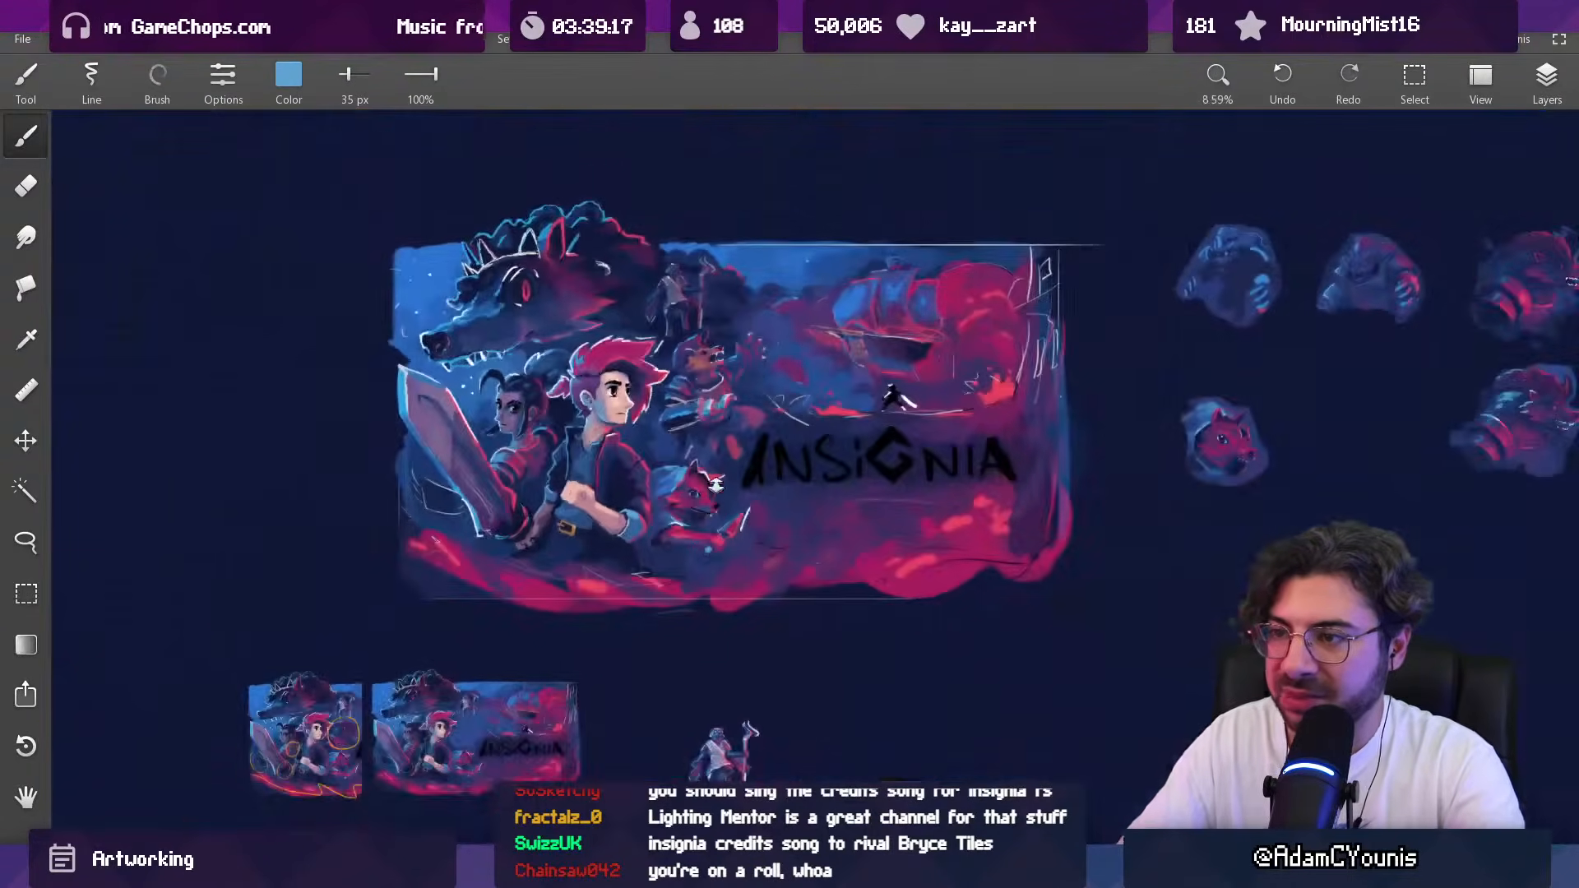
drag(712, 402, 689, 193)
alt+click(686, 444)
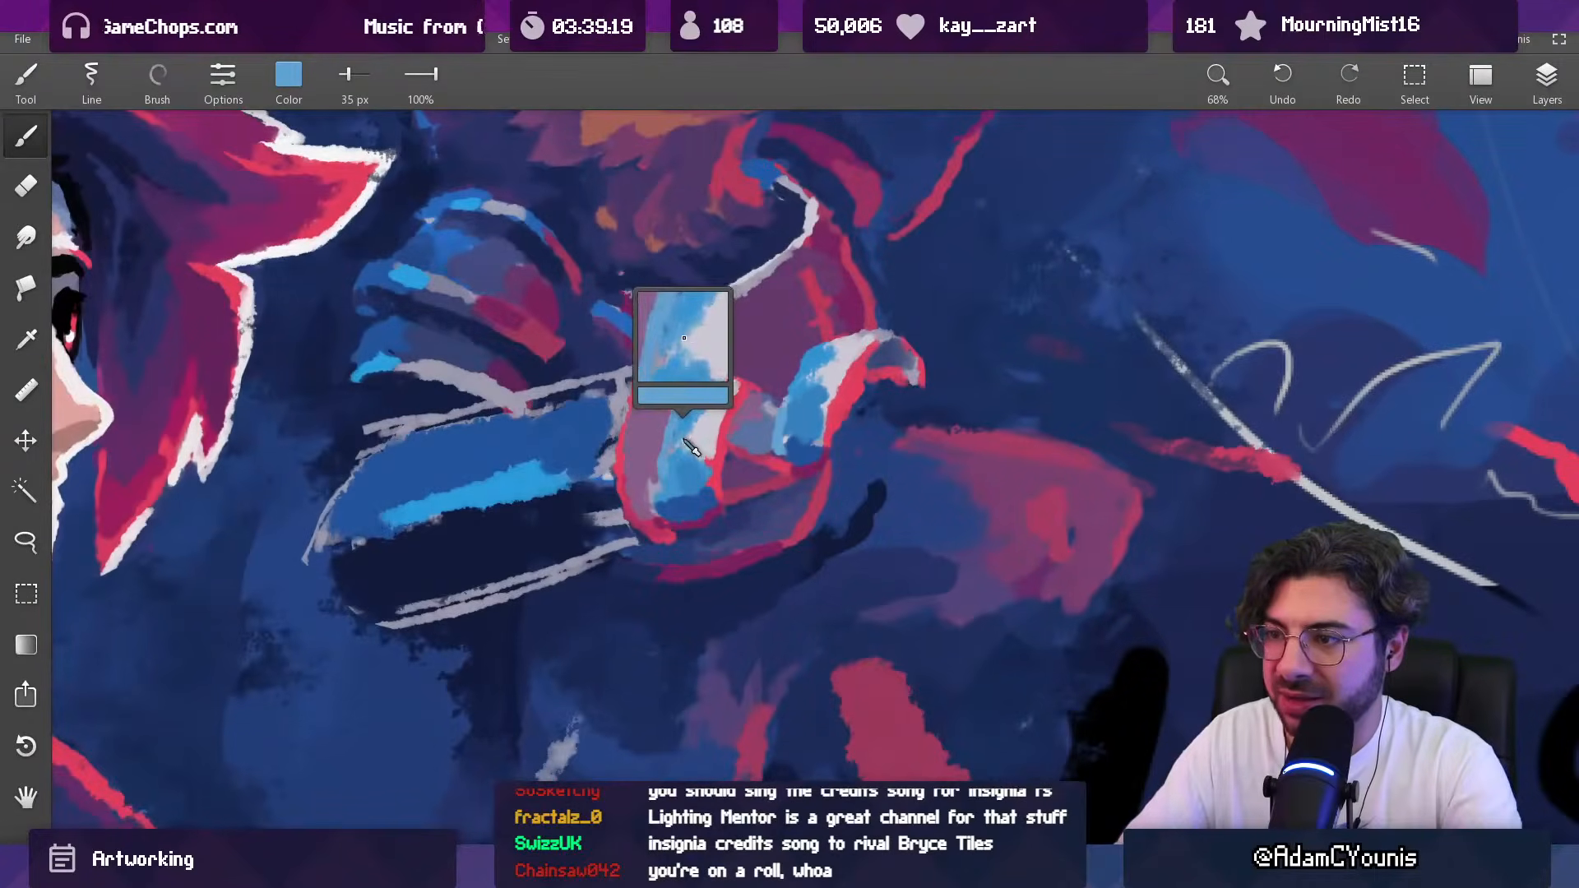
key(bracketright)
key(bracketright)
drag(687, 436, 704, 442)
alt+click(699, 431)
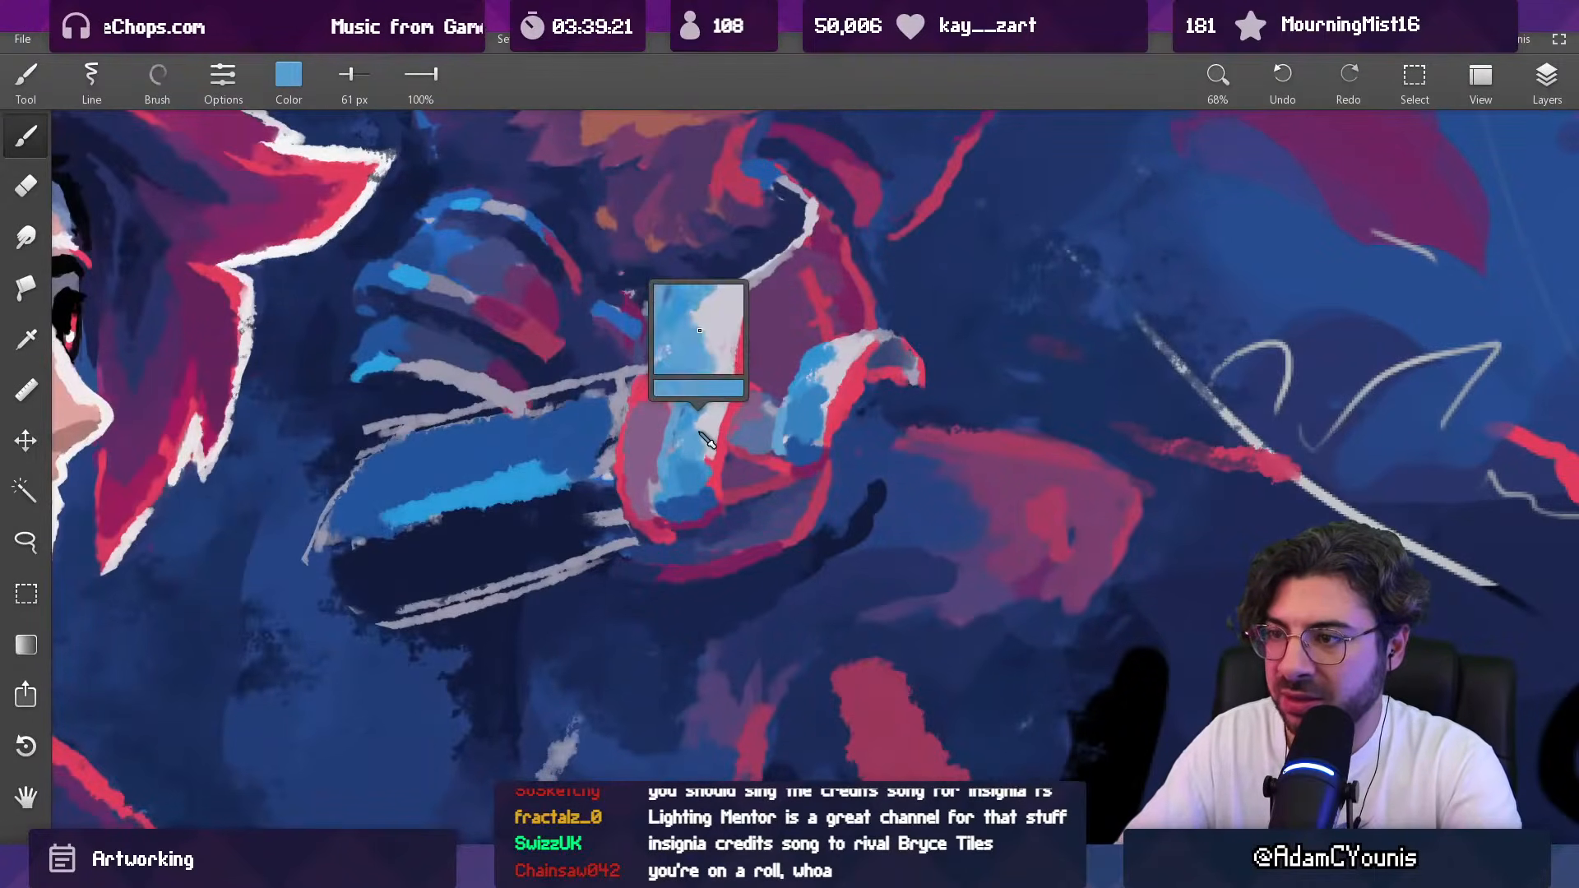
alt+click(625, 393)
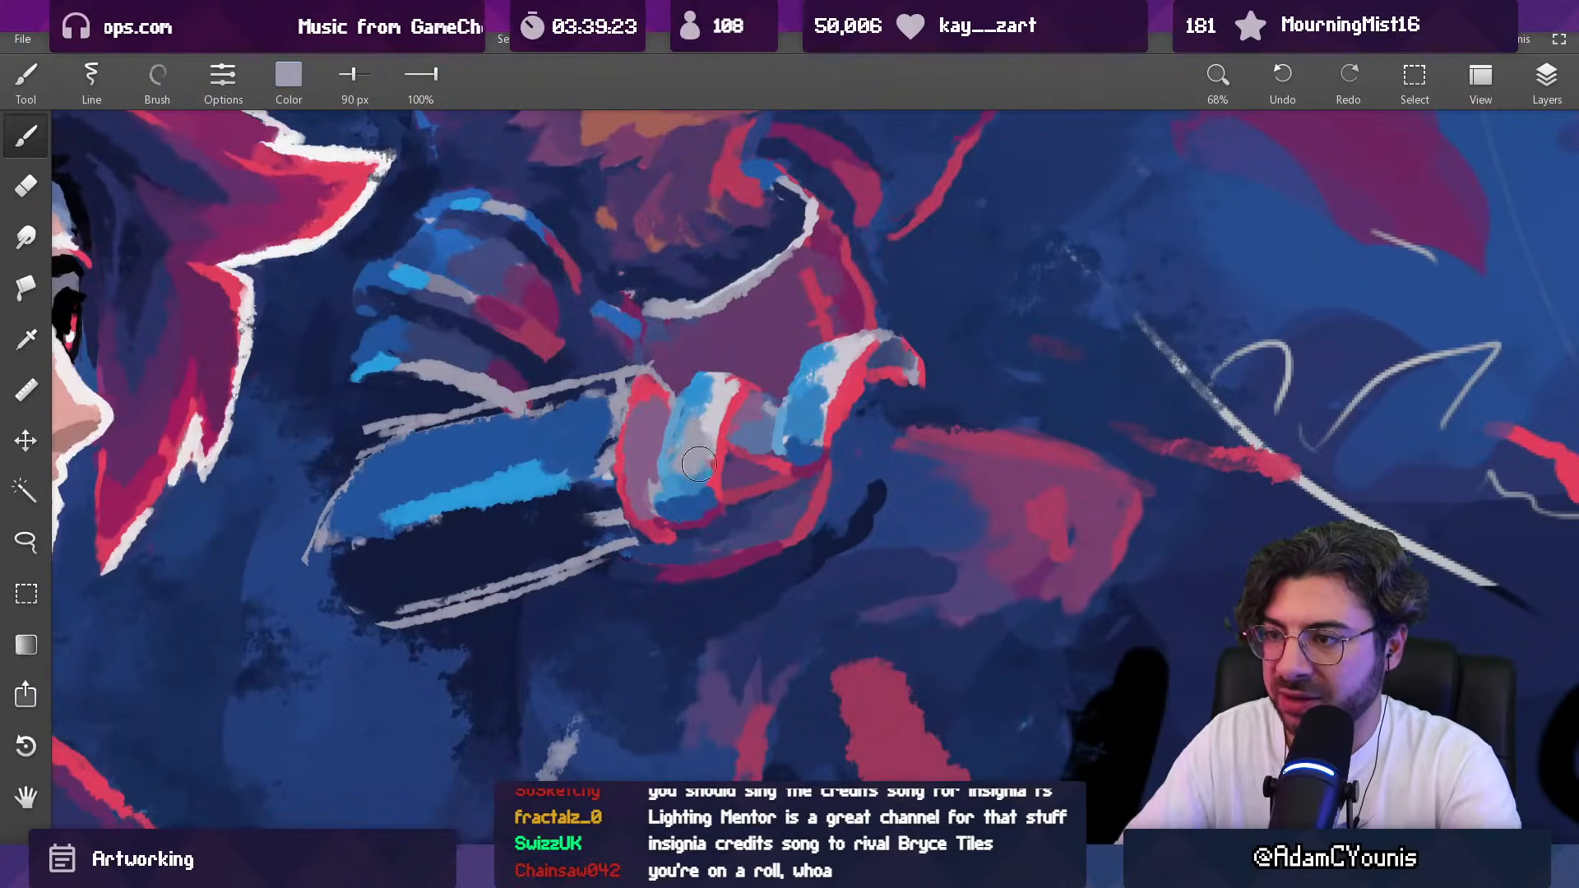
drag(668, 459, 702, 423)
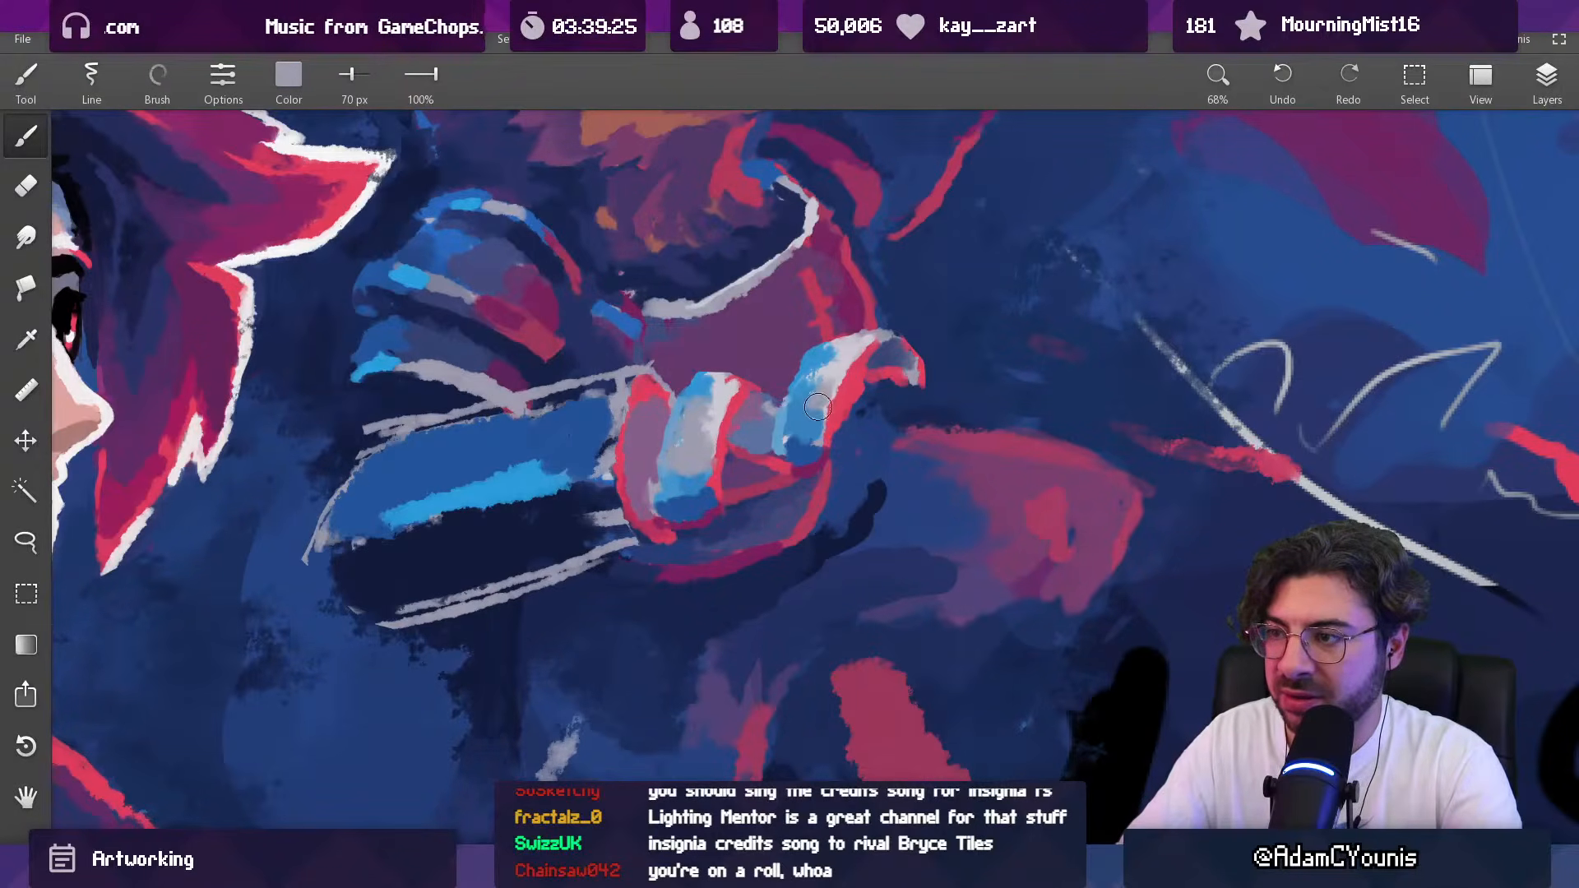
Step: Soften the outer pale finger's blue-to-white transition with light blue at 55 px and grayish lavender at 45 px and 41 px
scroll(843, 360, down, 11)
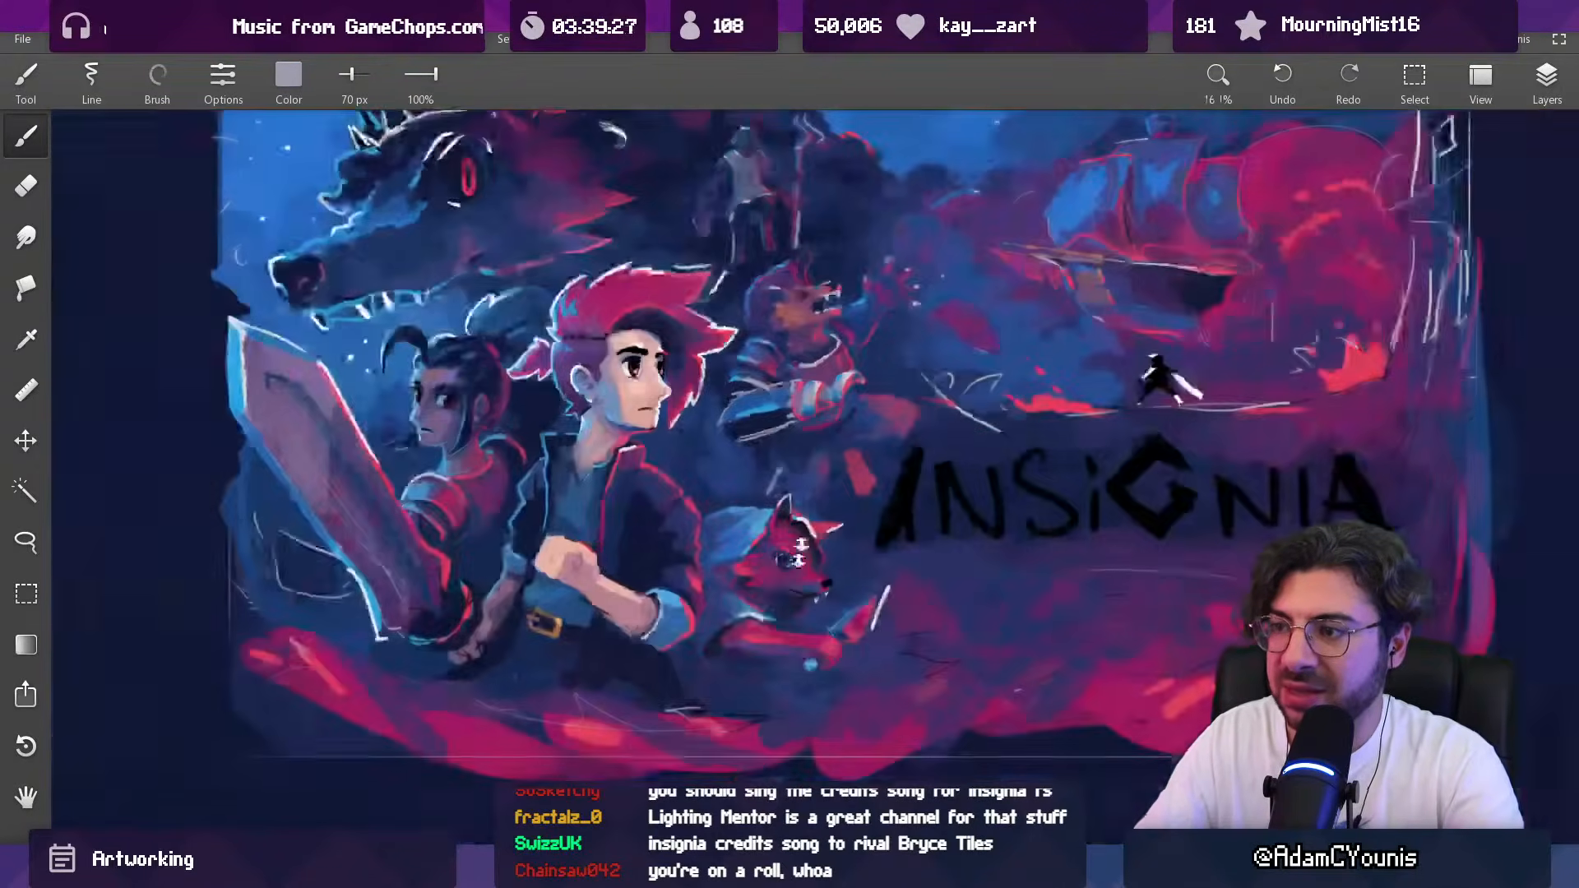
scroll(818, 362, up, 12)
alt+click(803, 394)
key(bracketleft)
key(bracketleft)
key(bracketleft)
alt+click(806, 388)
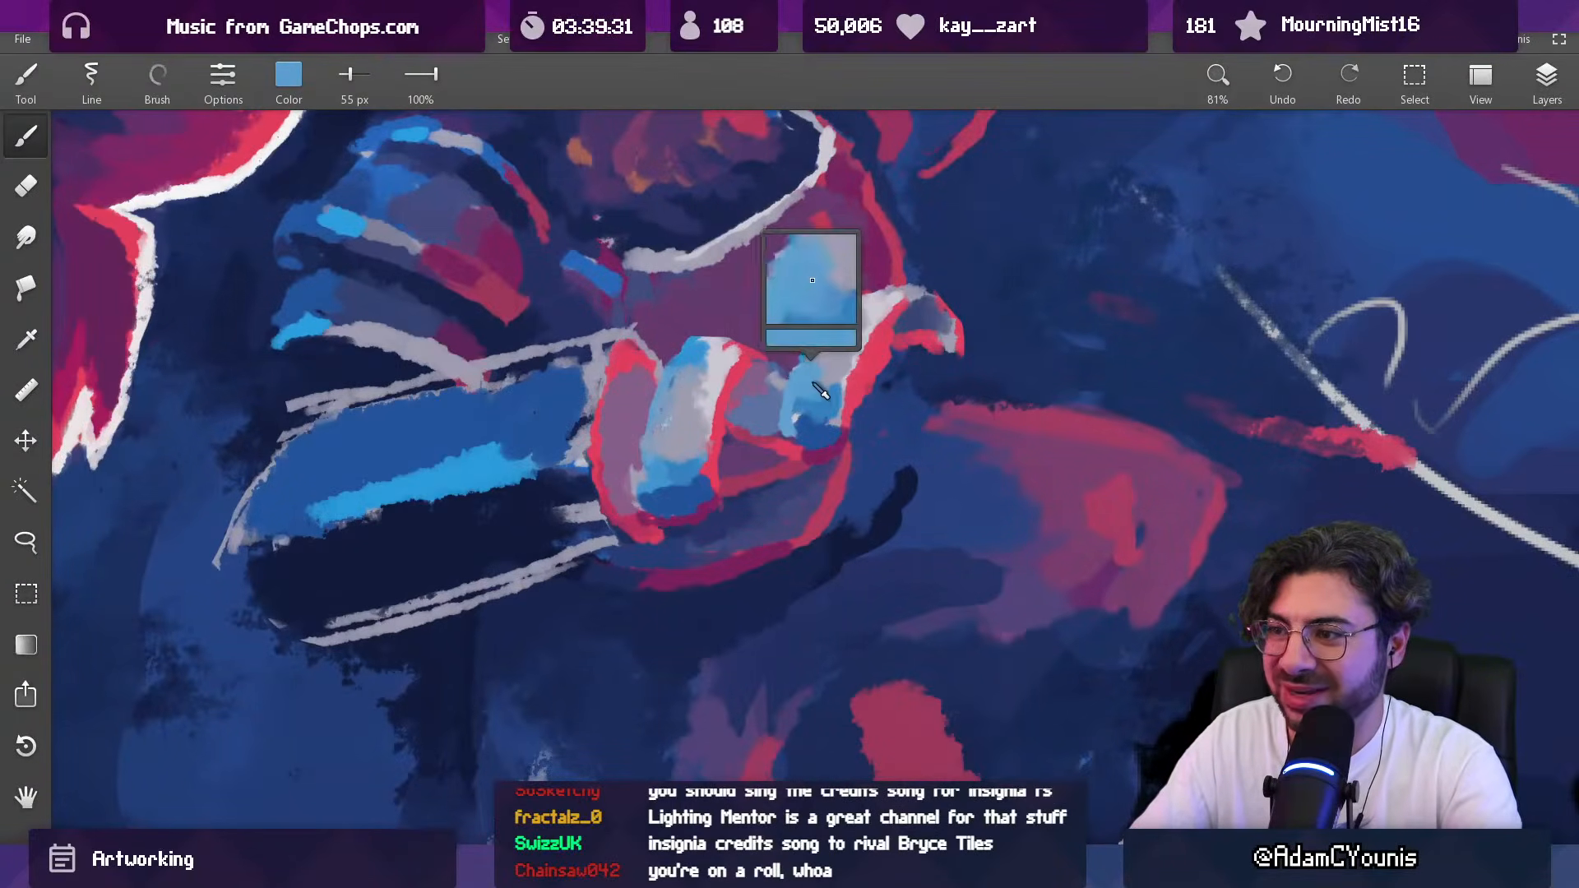
alt+click(820, 380)
key(bracketleft)
key(bracketleft)
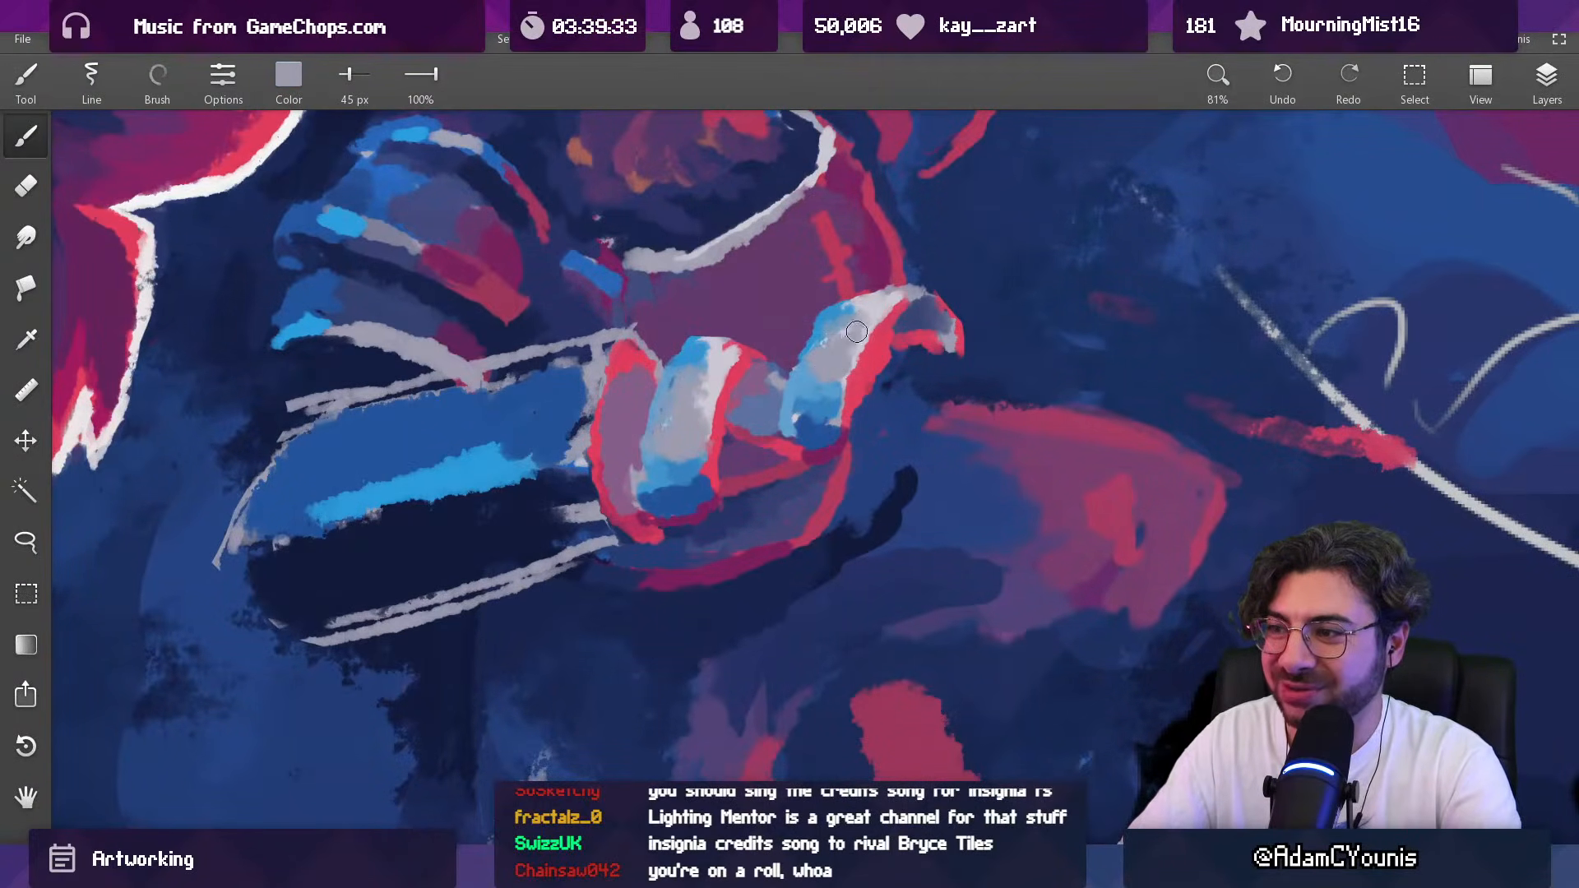
key(bracketleft)
drag(832, 344, 849, 372)
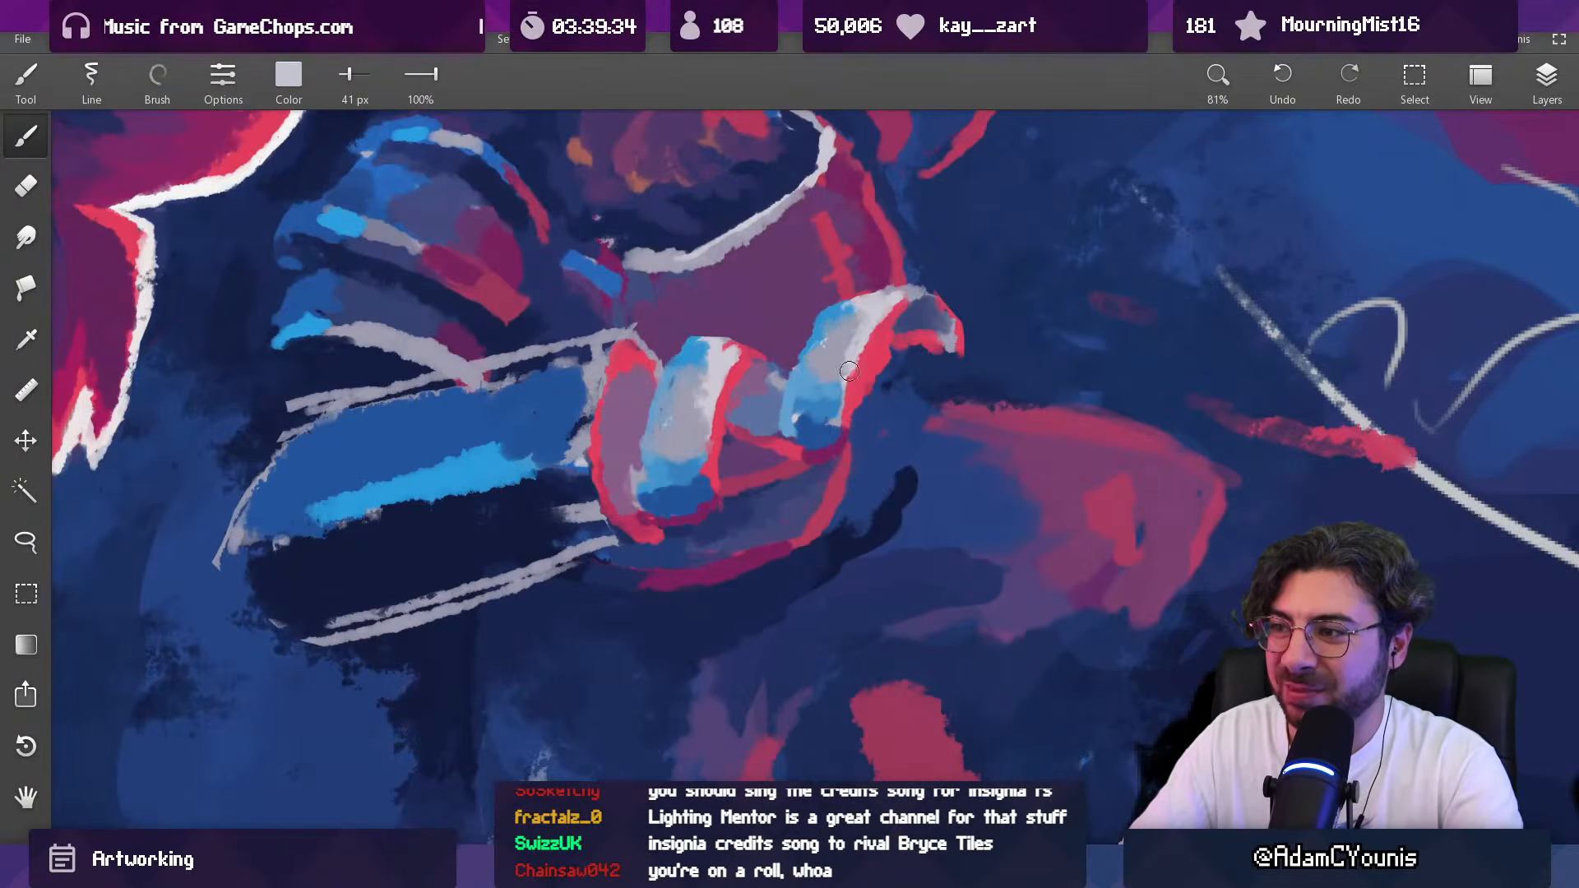
alt+click(879, 310)
alt+click(877, 300)
Step: Darken the mauve finger beside the forearm with muted purple strokes along its inner edge using a 29 px brush
drag(830, 317, 747, 509)
drag(799, 378, 814, 197)
mouse_move(696, 449)
mouse_down()
mouse_move(715, 483)
mouse_move(781, 463)
mouse_up()
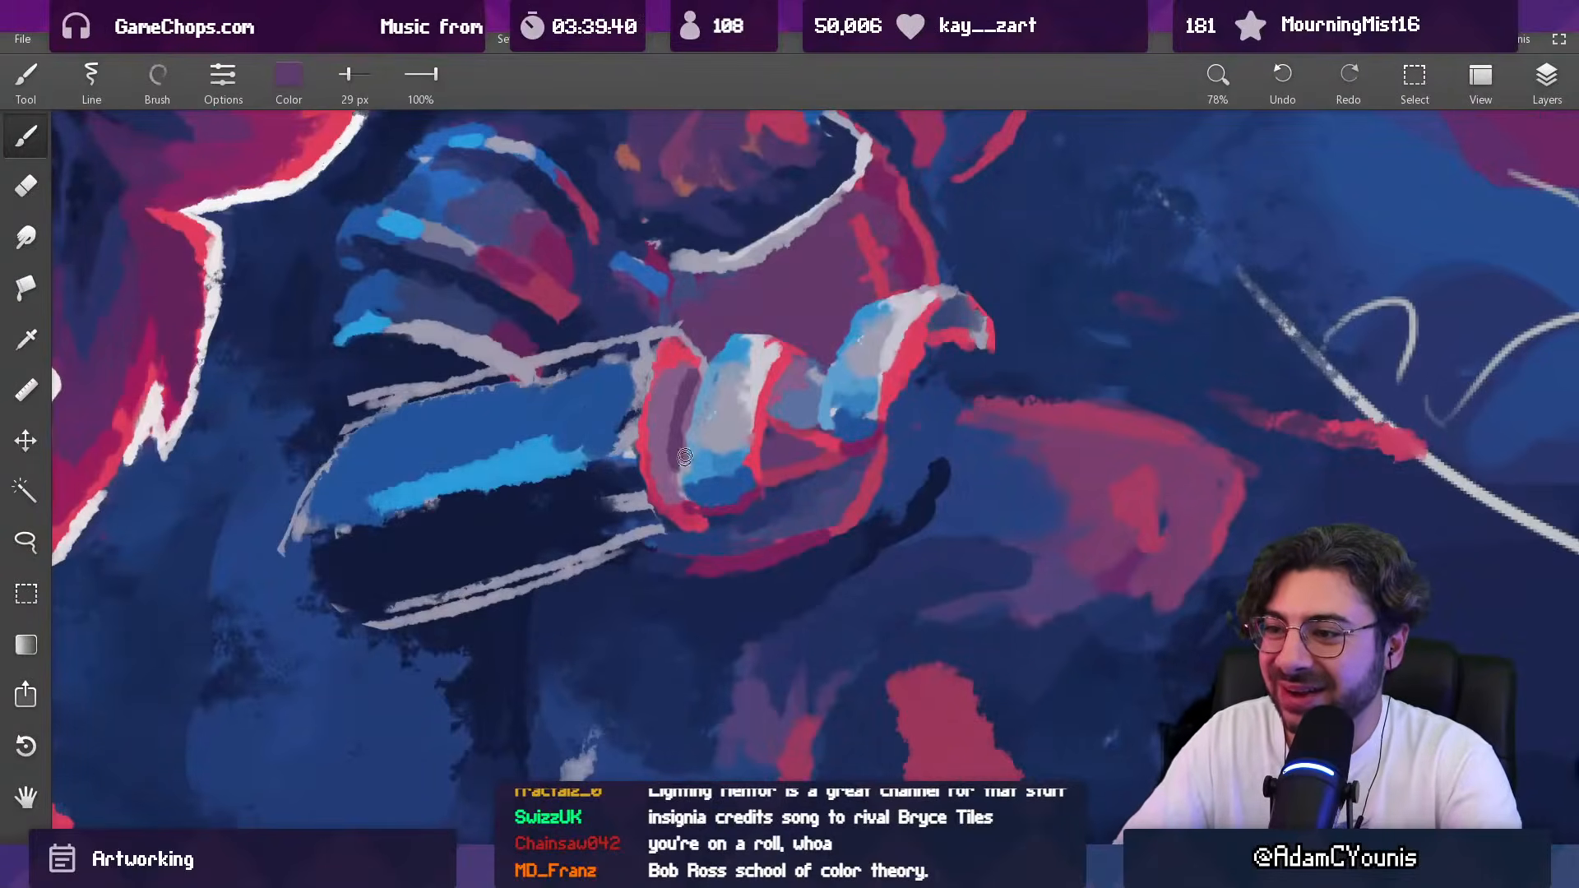
alt+click(708, 424)
mouse_move(712, 416)
mouse_down()
mouse_move(732, 360)
mouse_move(700, 405)
mouse_move(679, 486)
mouse_up()
alt+click(705, 472)
drag(682, 478, 691, 494)
alt+click(676, 435)
drag(742, 434, 719, 569)
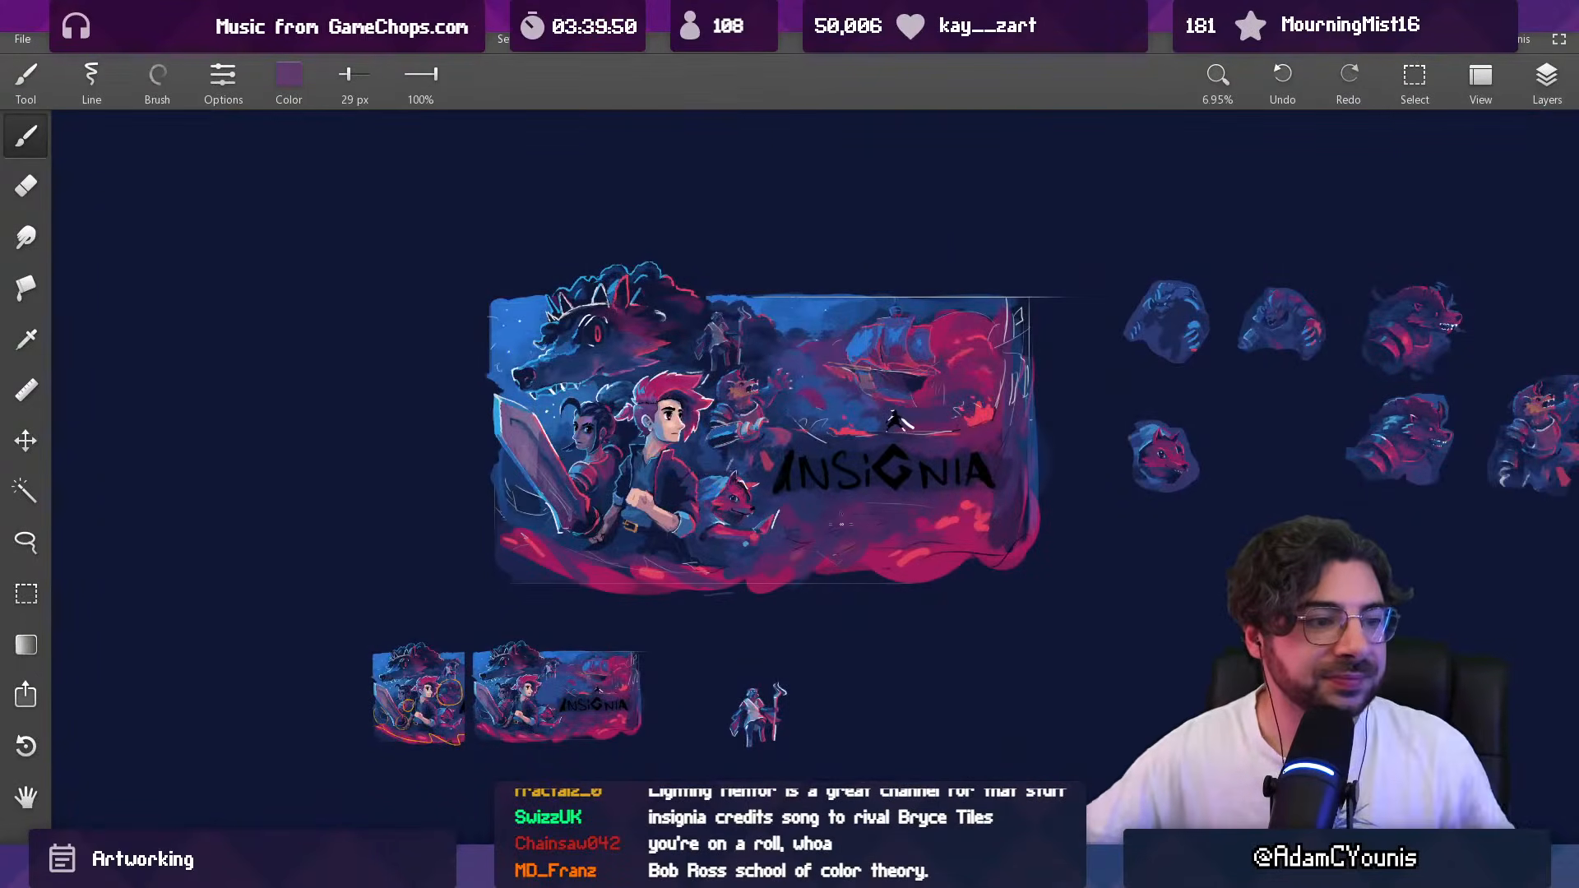
drag(756, 436, 716, 337)
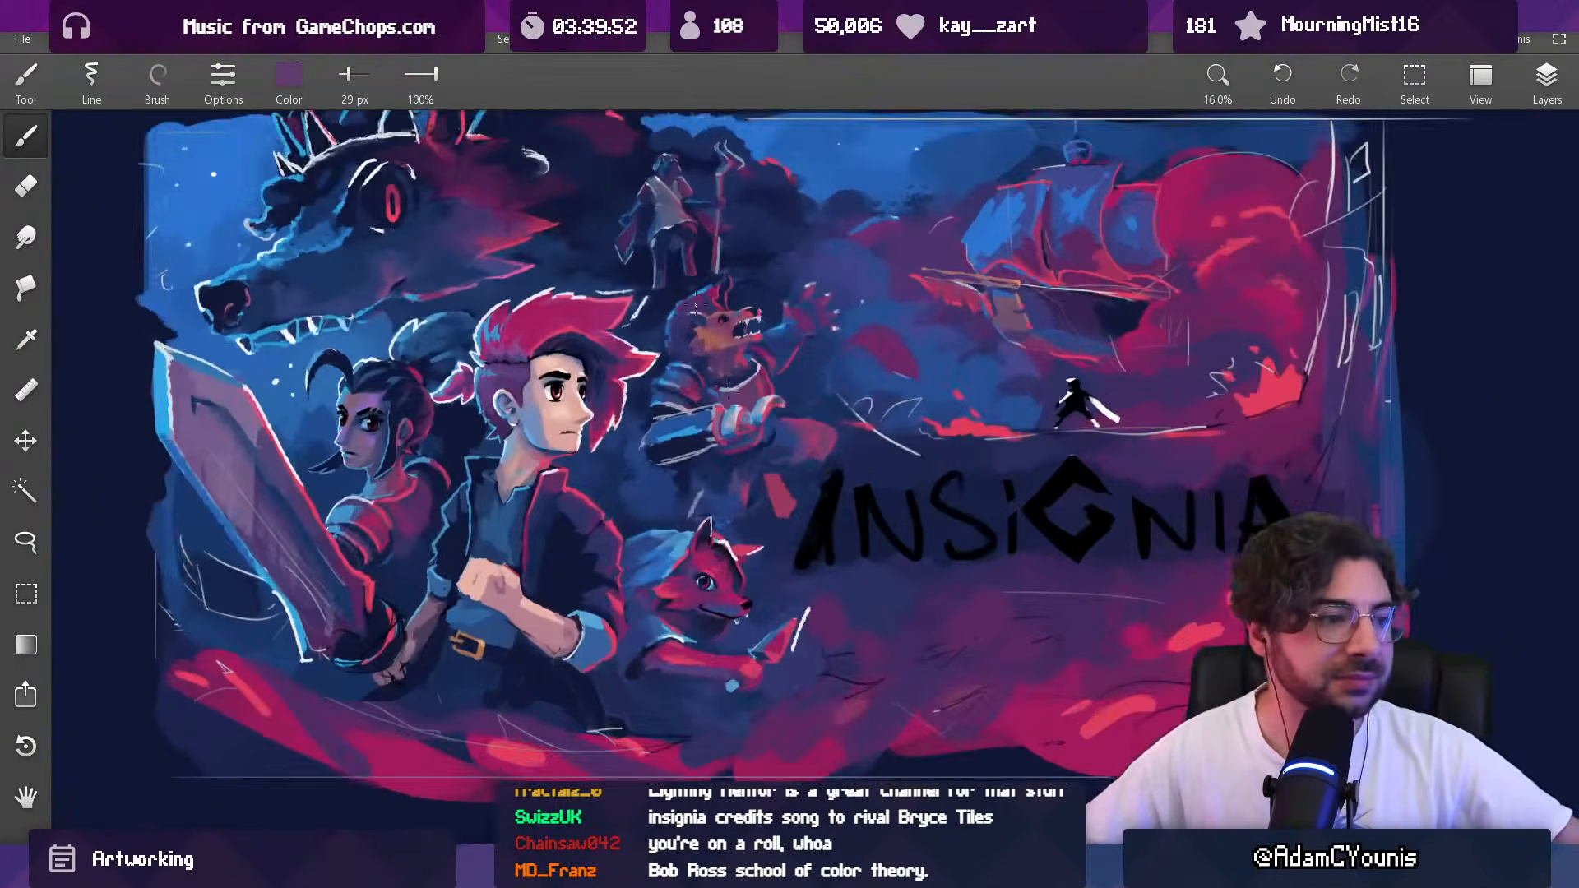
scroll(699, 309, up, 1)
scroll(764, 567, down, 2)
scroll(769, 583, up, 1)
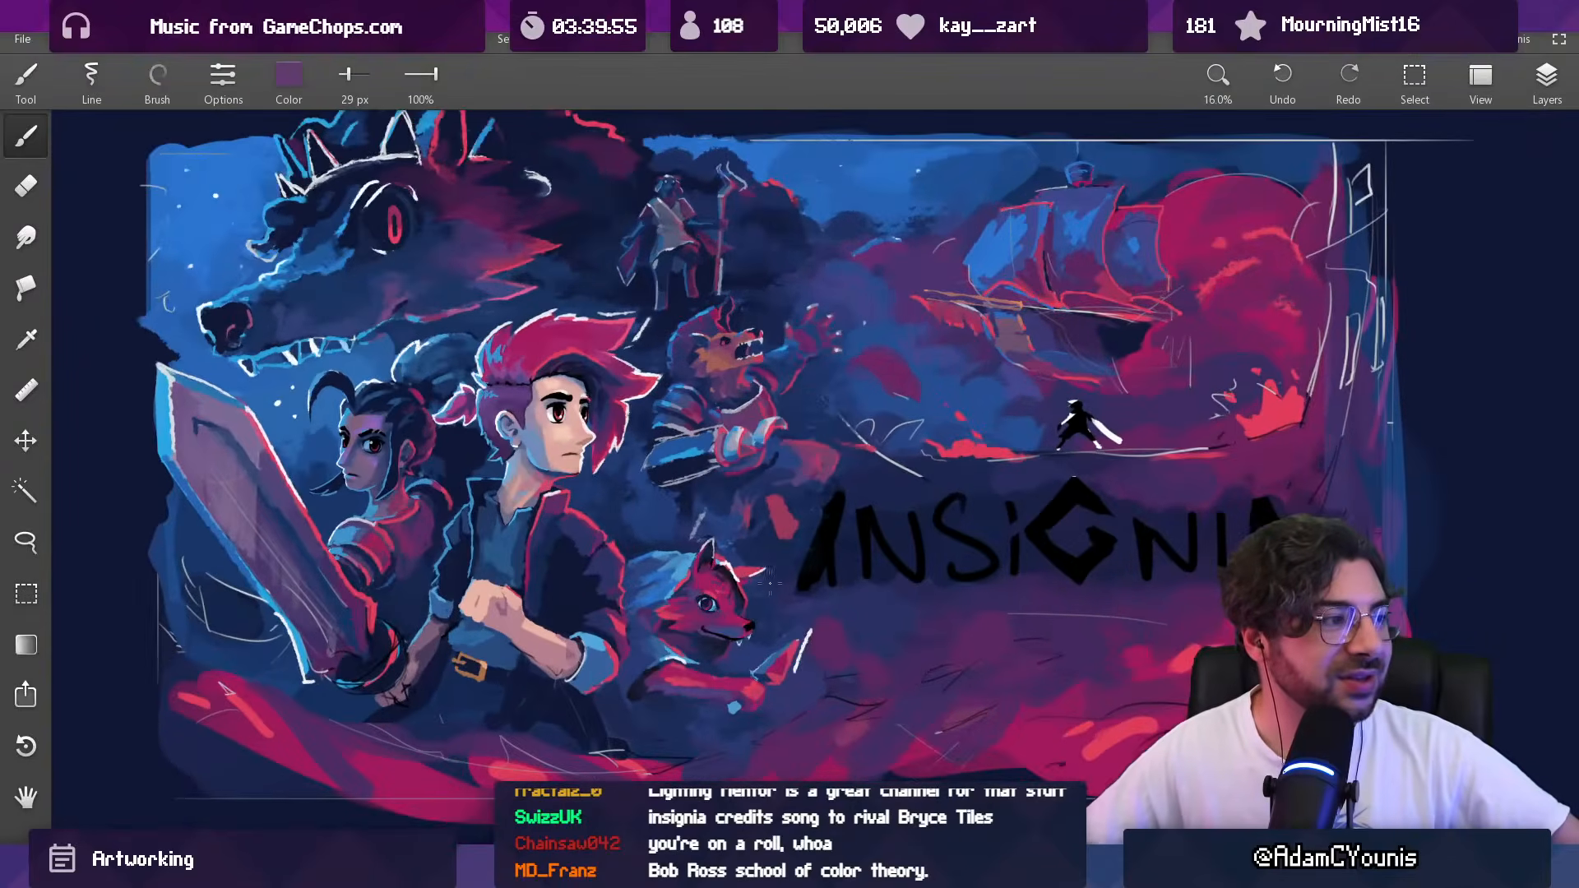
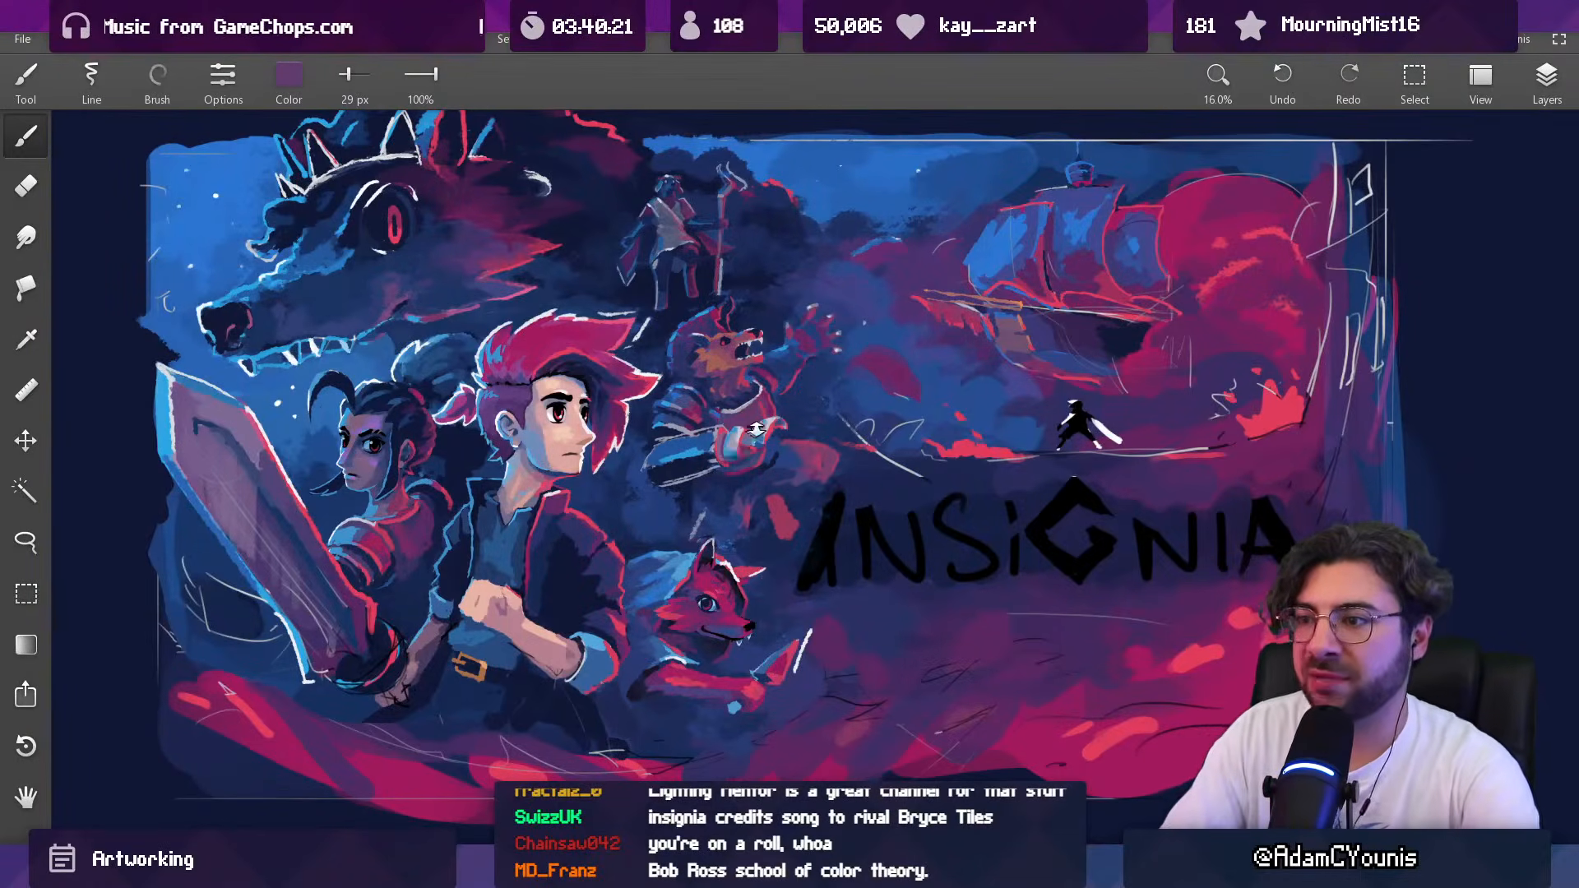
Step: Paint dark blue beneath the outer pale finger of the beast's lowered hand with a 27 px brush
scroll(753, 432, up, 8)
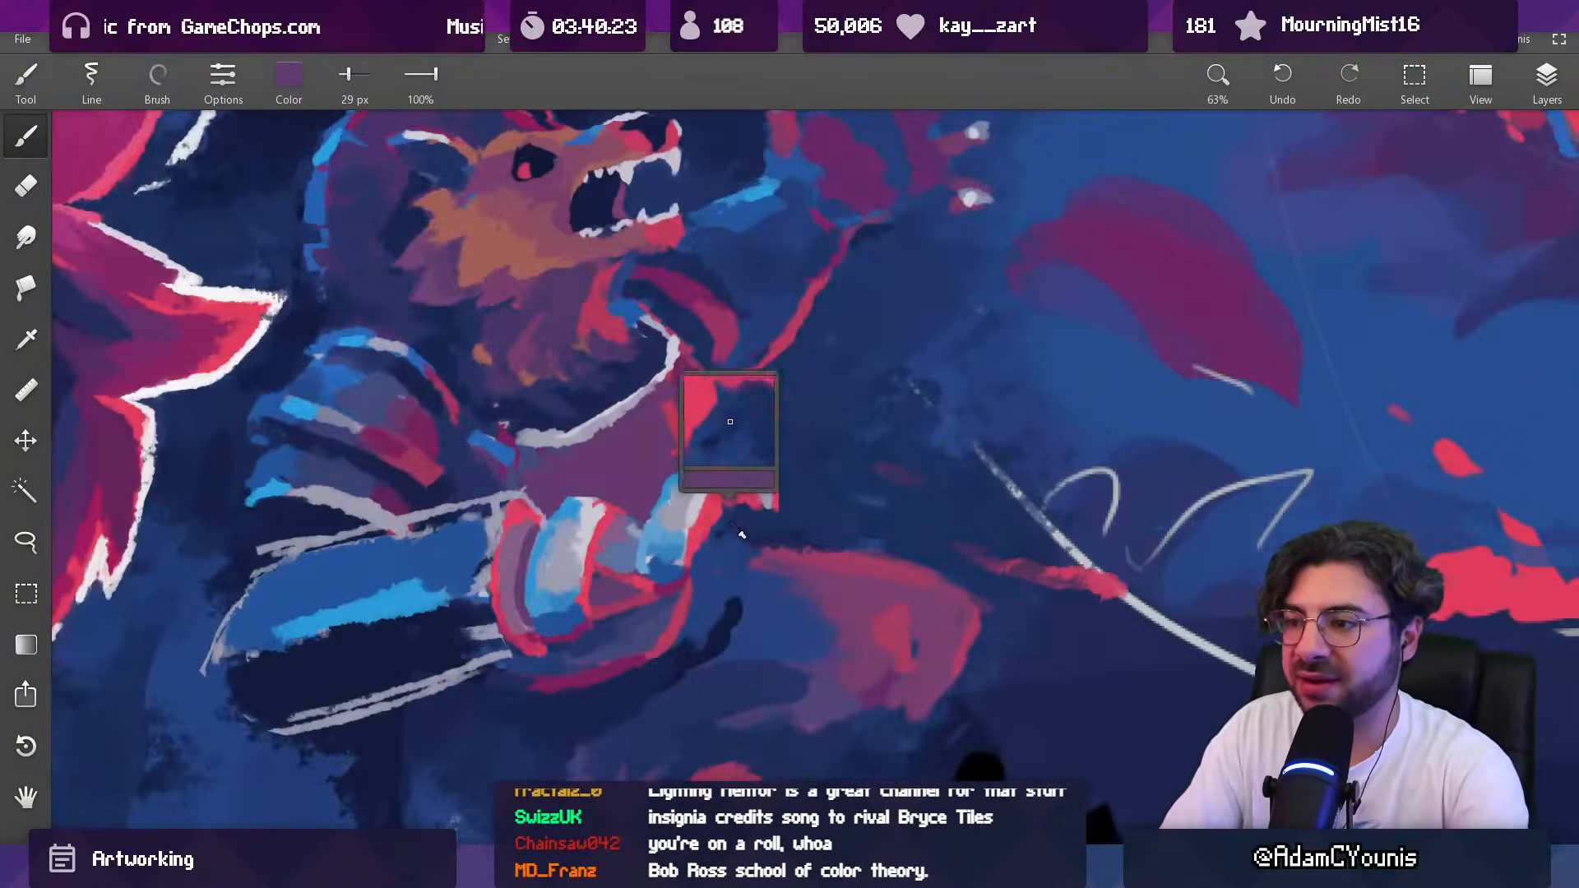
alt+click(731, 520)
key(s)
key(b)
key([)
key(])
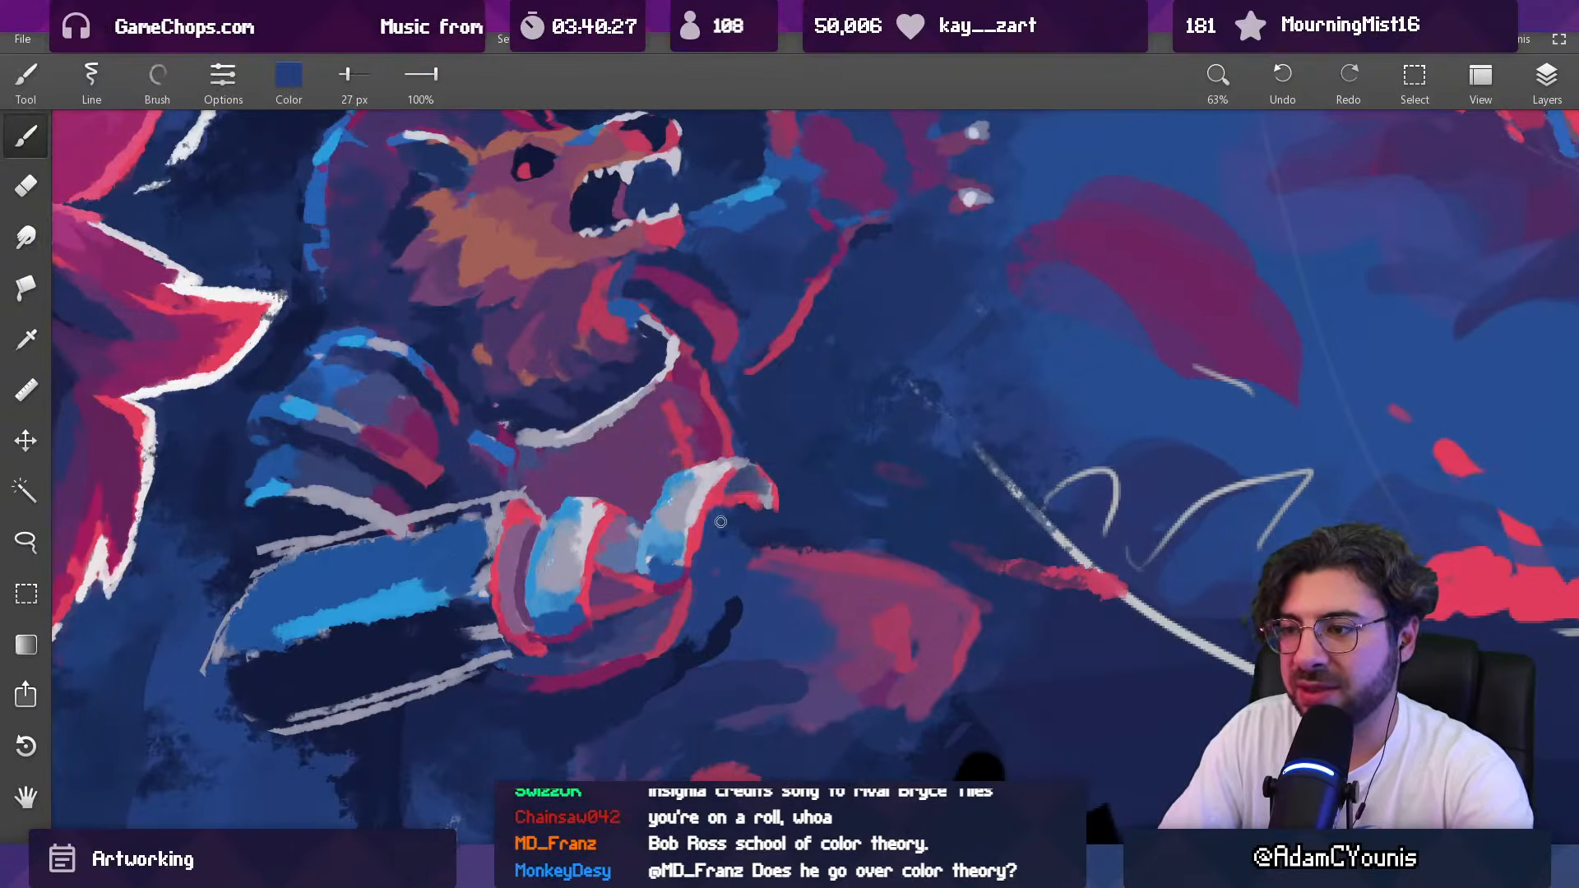
Step: Try a muted blue stroke over the gap between the two pale fingers with a 38 px brush
scroll(720, 522, down, 6)
scroll(648, 444, up, 6)
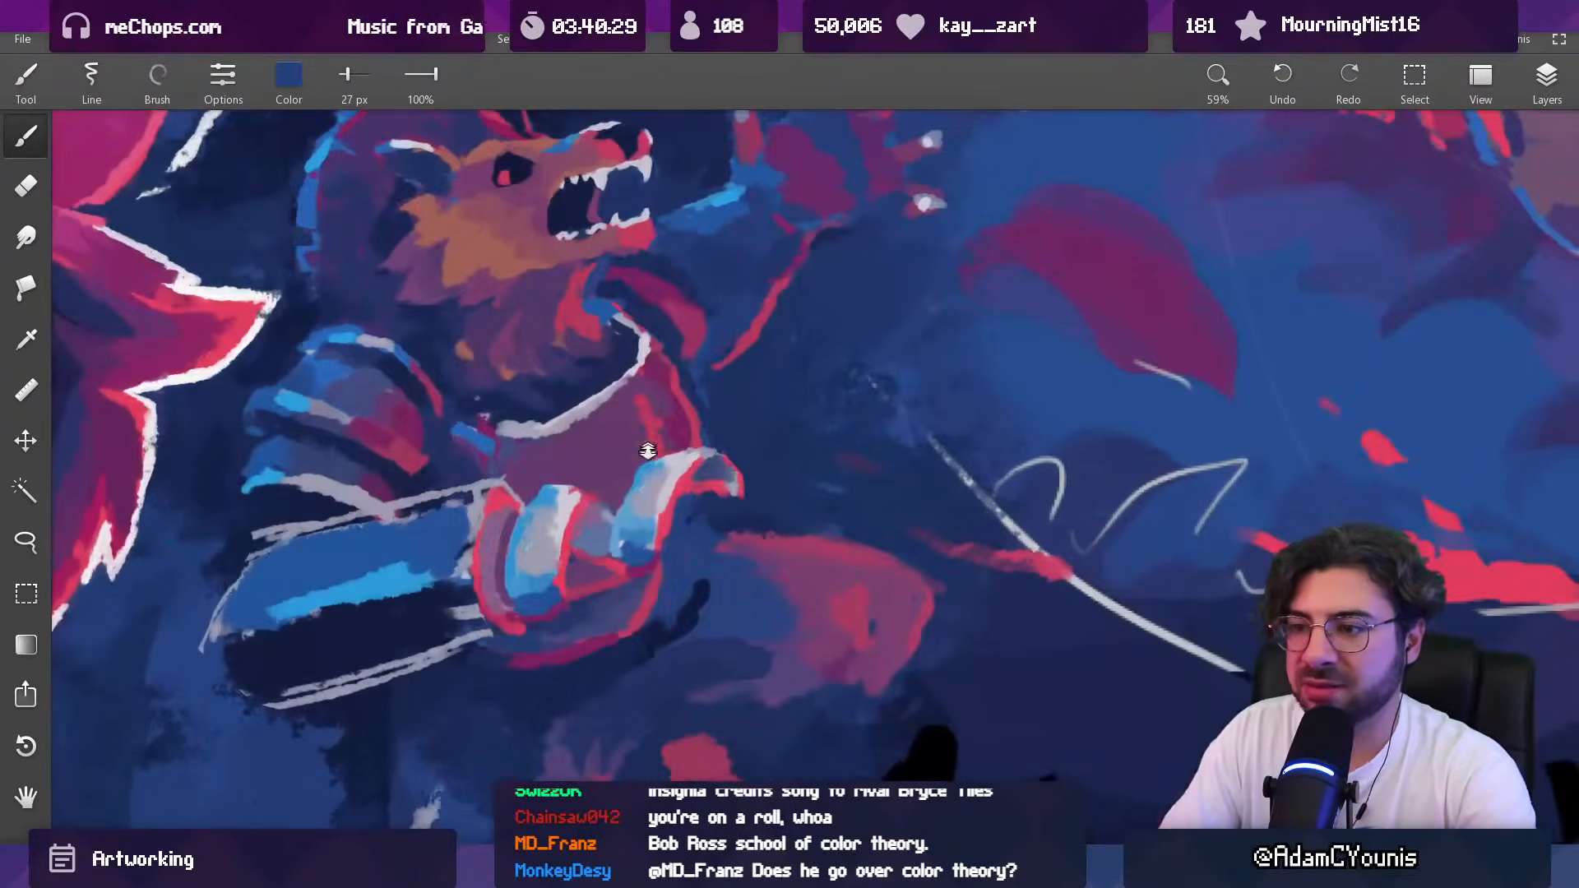
alt+click(585, 522)
key(])
key(])
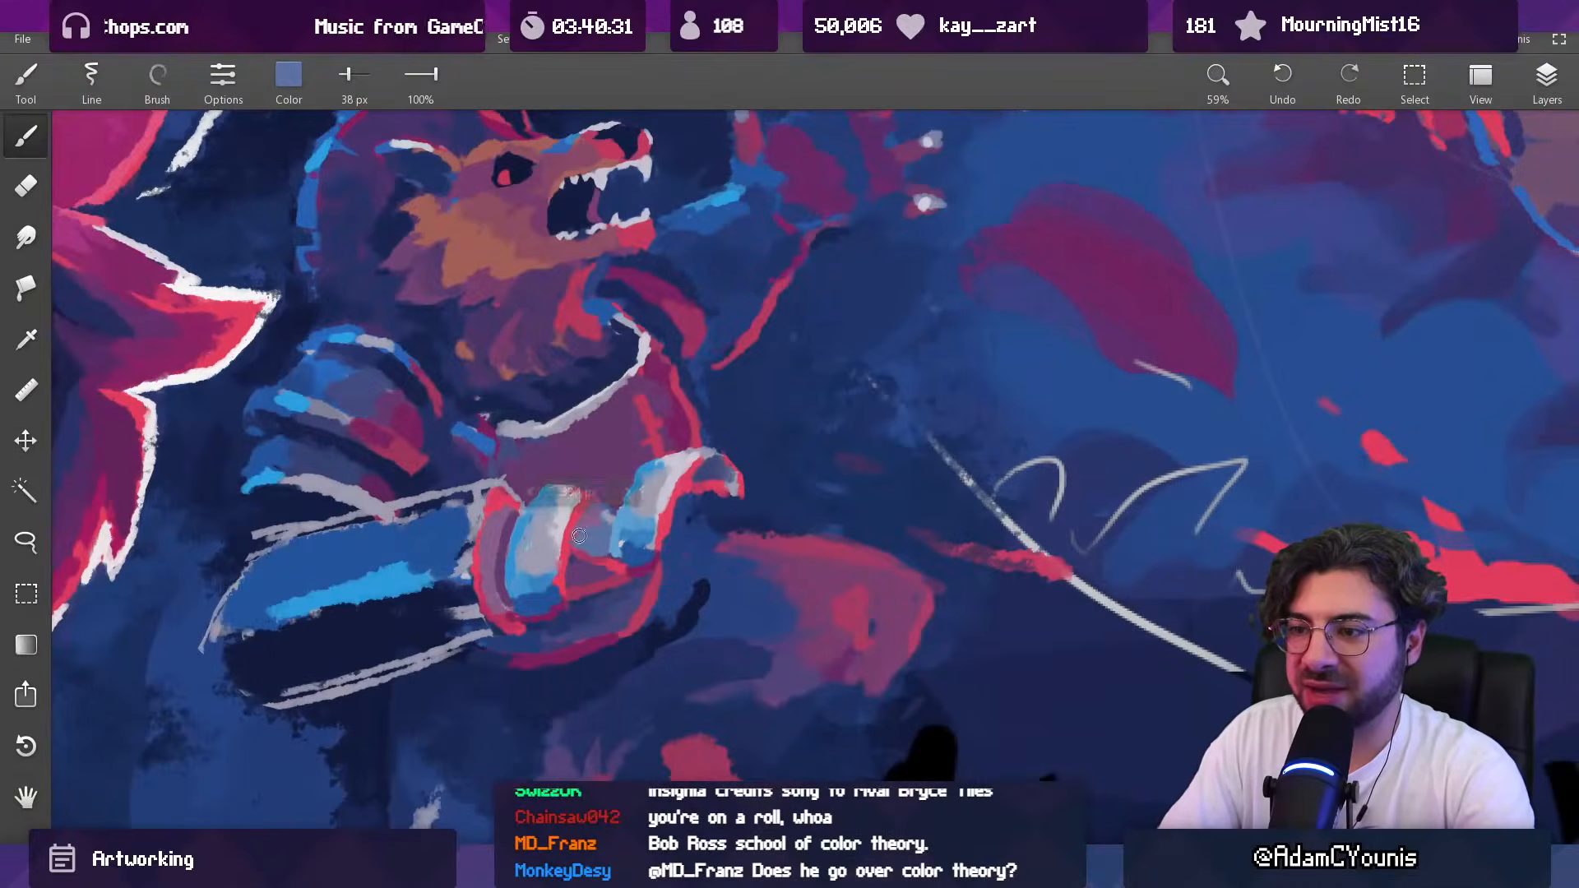
key(ctrl+z)
Step: Shade the gap between the pale fingers blue at 38 px and touch up the outer finger with light blue at 78 px
alt+click(639, 551)
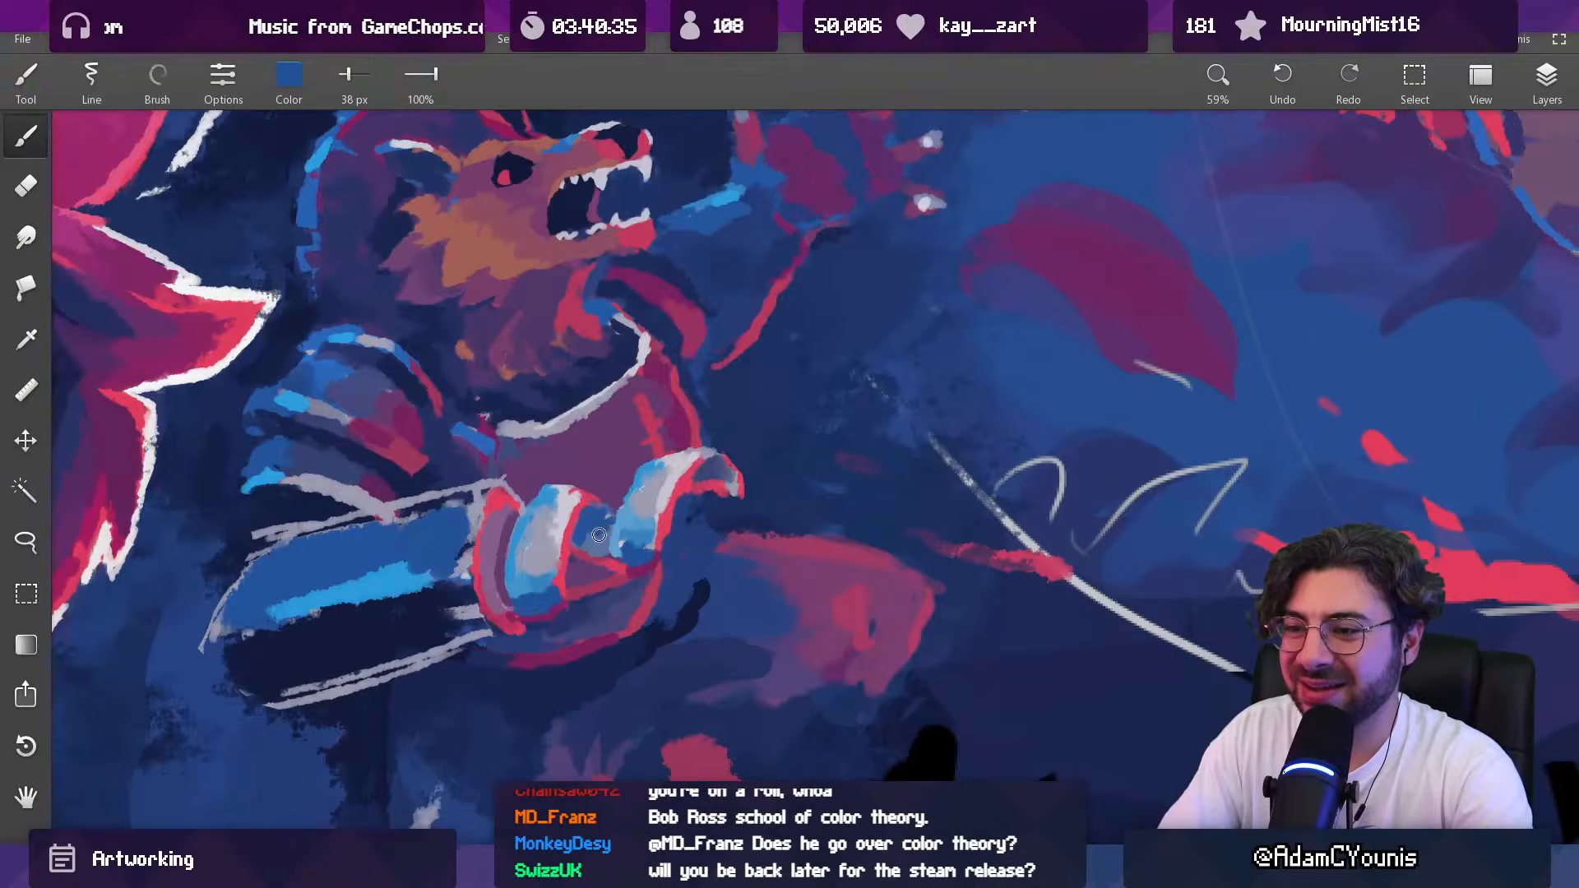
mouse_move(601, 489)
mouse_down()
mouse_move(623, 559)
mouse_move(665, 528)
mouse_move(655, 498)
mouse_up()
alt+click(629, 516)
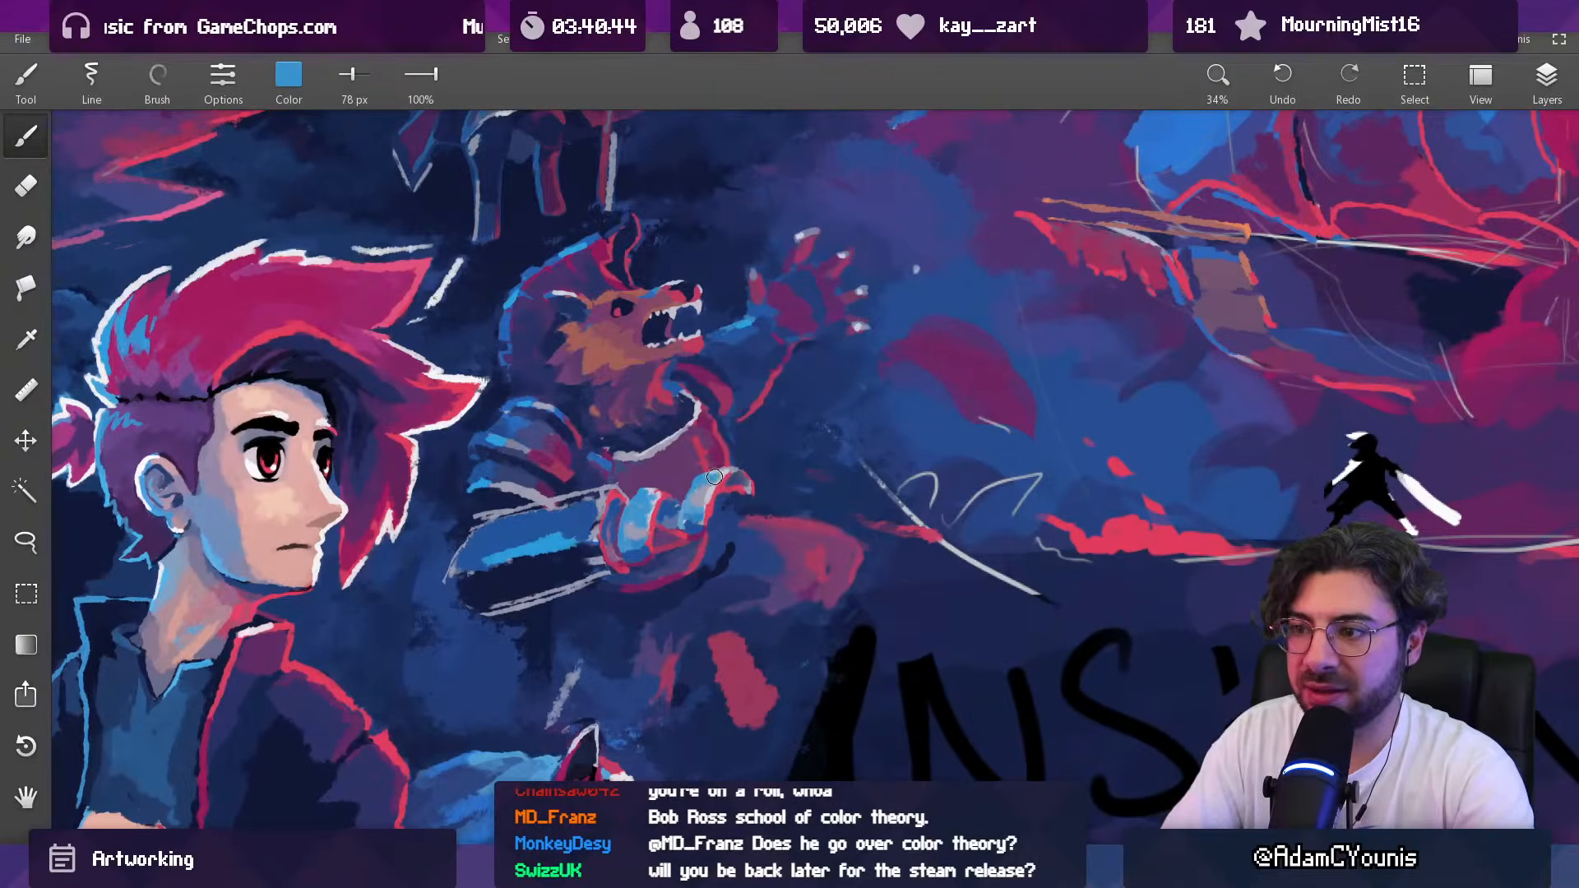
Step: Cover the red under the outer fingertip and at the hand's wrist edge with muted indigo at 36 px and 46 px
drag(724, 470, 682, 638)
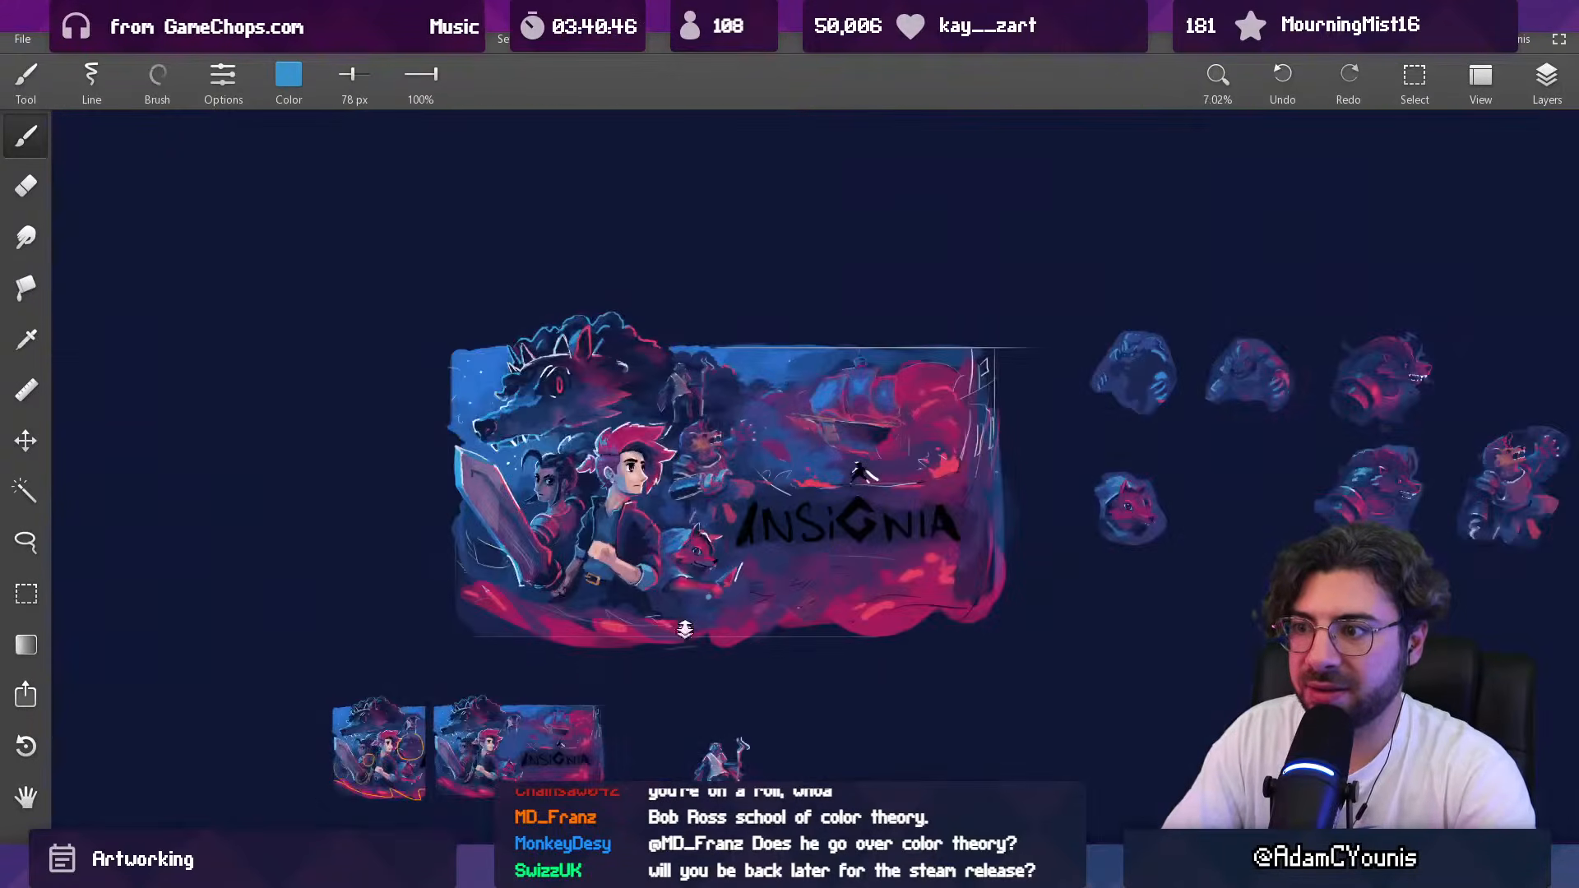
drag(712, 503, 709, 461)
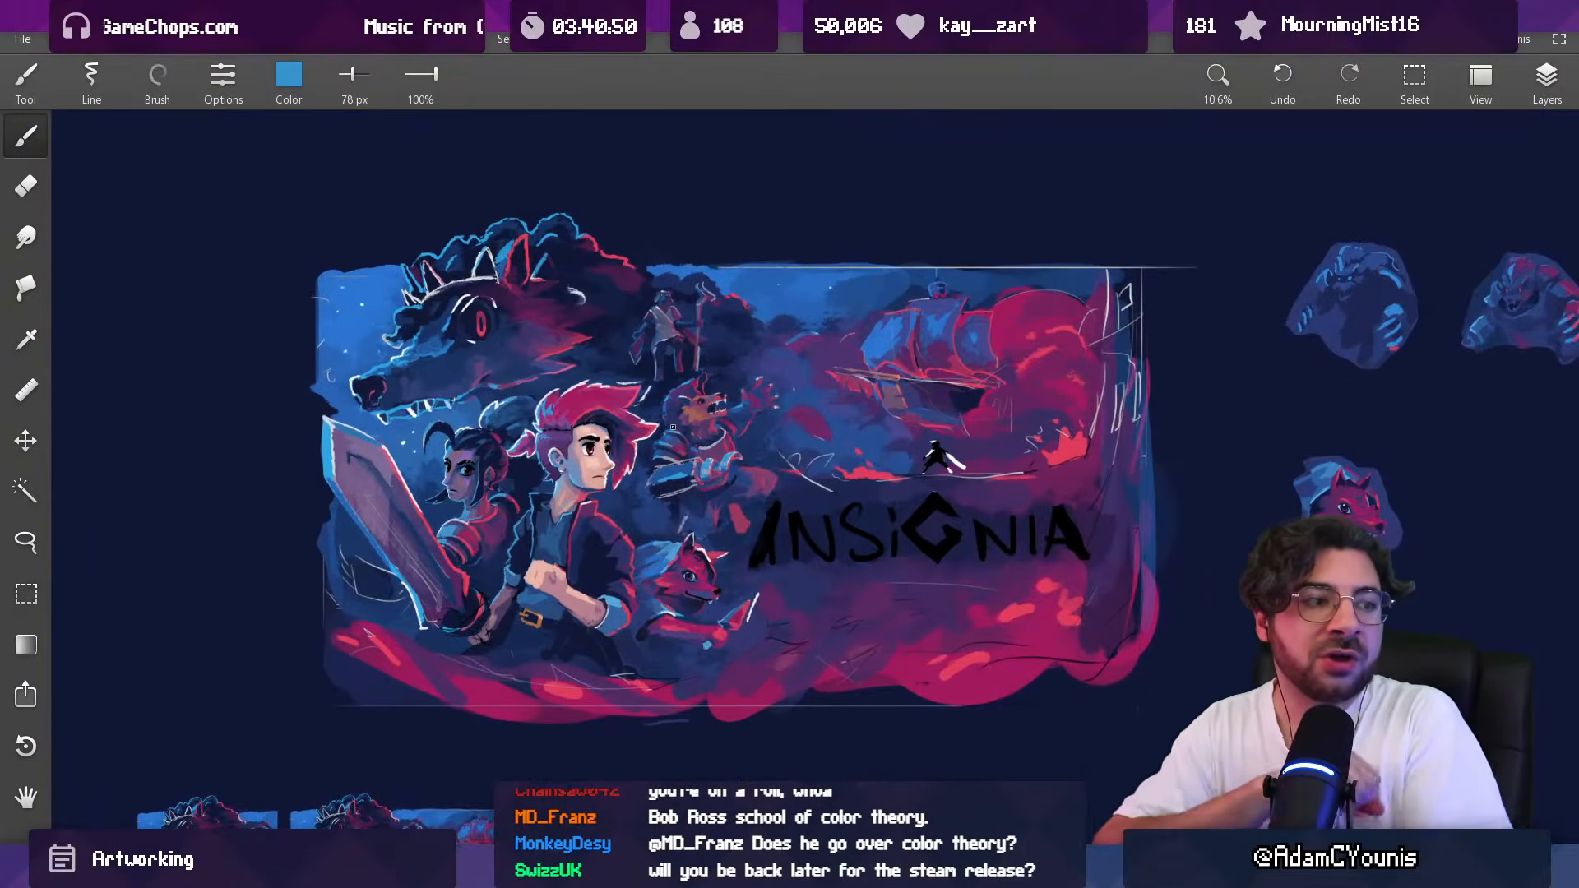
mouse_move(746, 429)
mouse_down()
mouse_move(726, 398)
mouse_move(726, 335)
mouse_move(669, 286)
mouse_up()
mouse_move(738, 477)
mouse_down()
mouse_move(724, 493)
mouse_move(760, 497)
mouse_move(757, 514)
mouse_move(753, 487)
mouse_move(757, 500)
mouse_up()
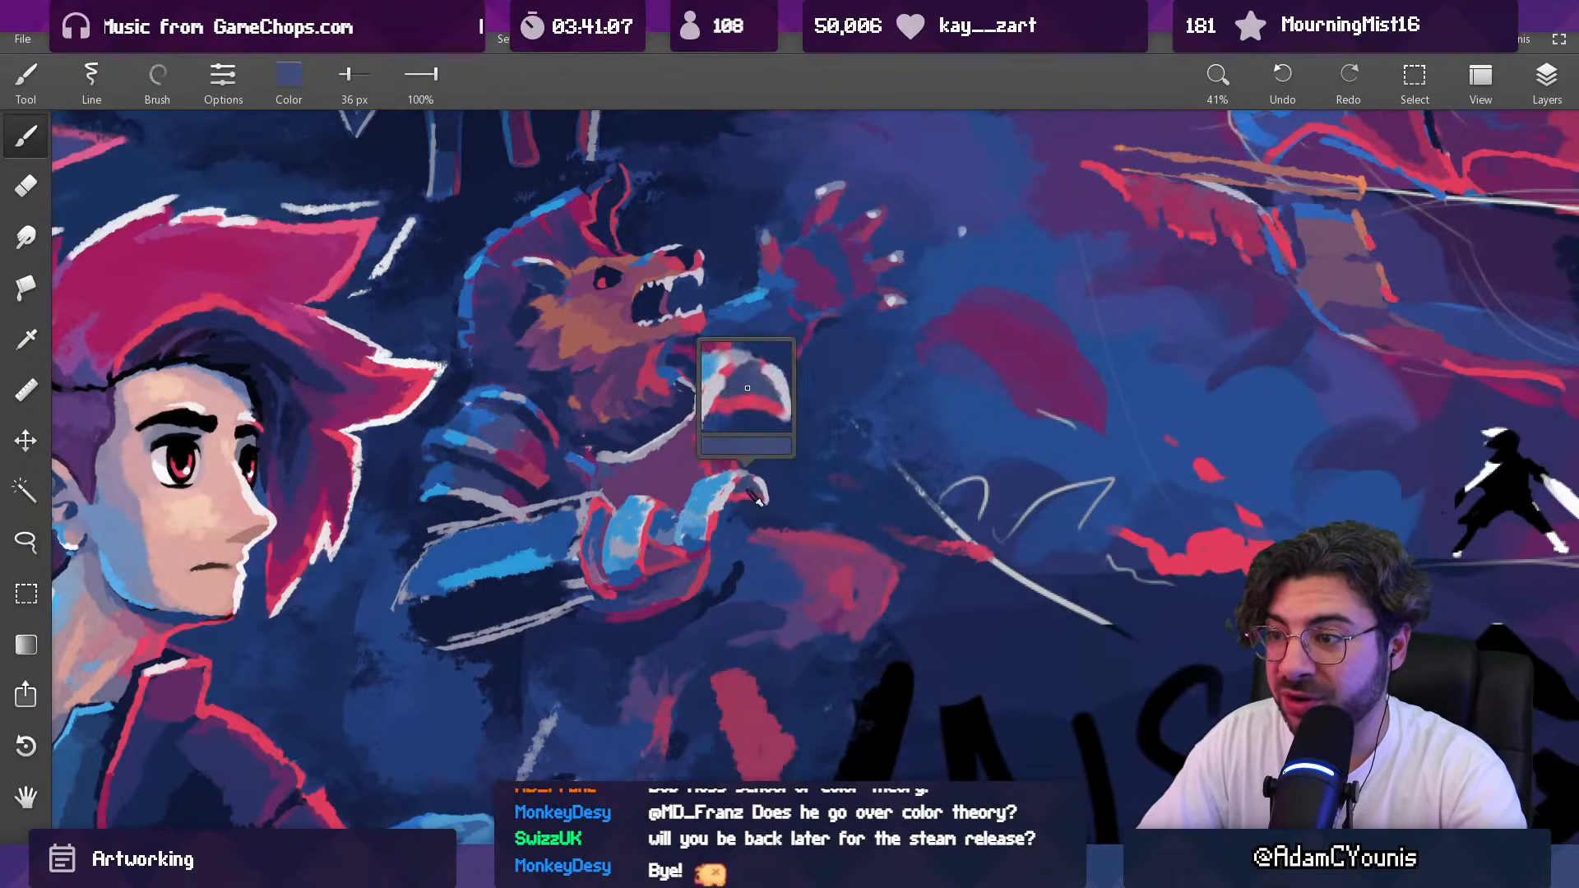
key(])
drag(596, 541, 600, 573)
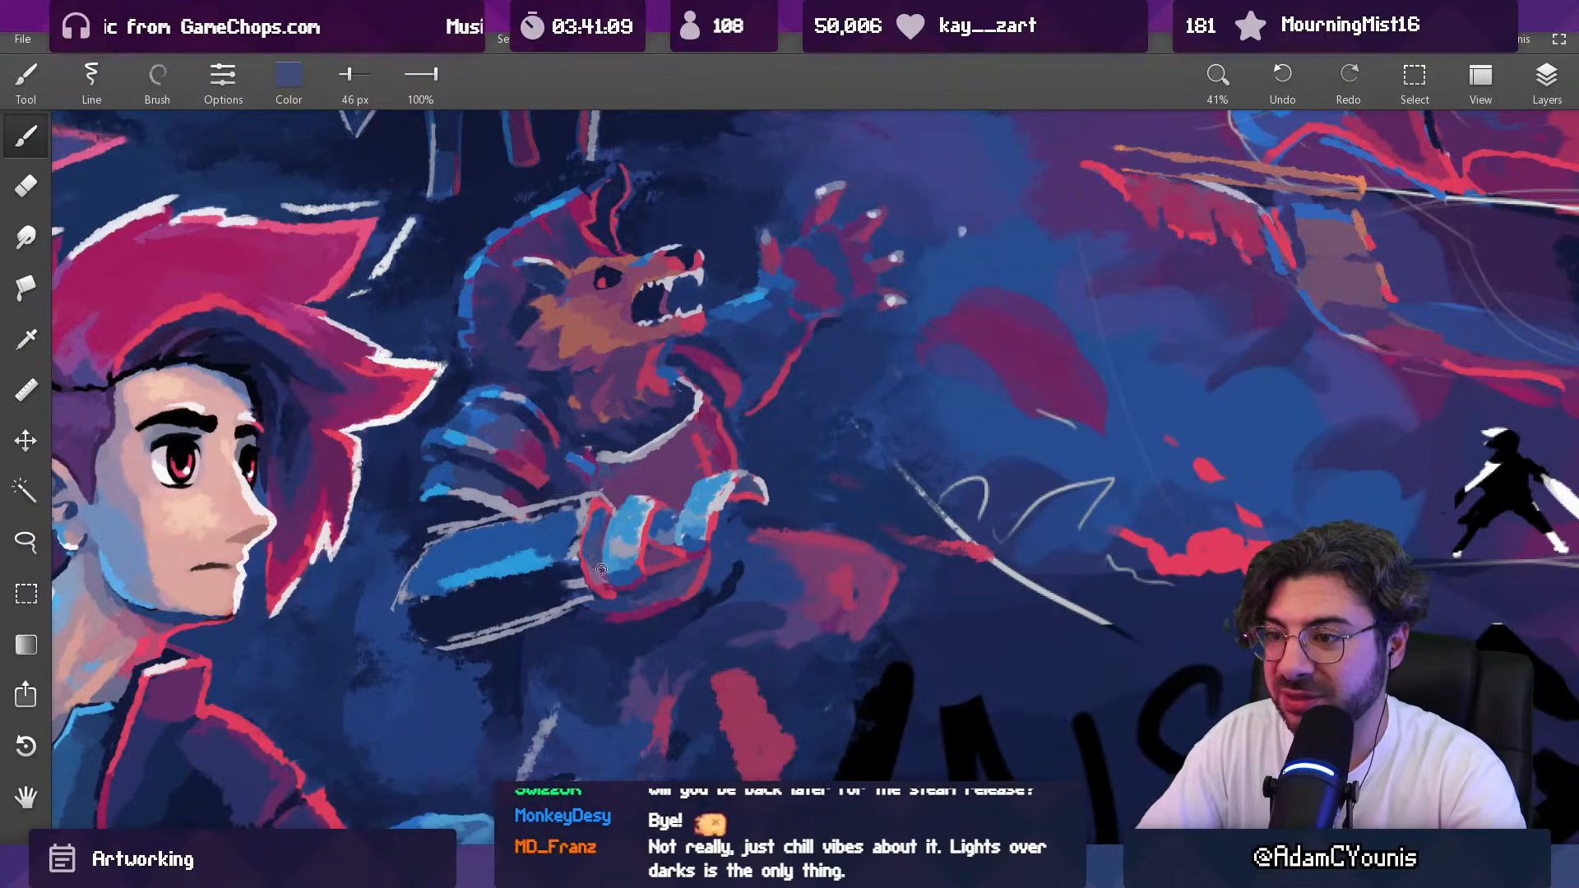
Step: Highlight the finger beside the forearm in pale gray at 46 px and extend the forearm's light blue stripe toward the wrist at 100 px
mouse_move(691, 495)
mouse_down()
mouse_move(670, 481)
mouse_move(684, 460)
mouse_move(775, 467)
mouse_up()
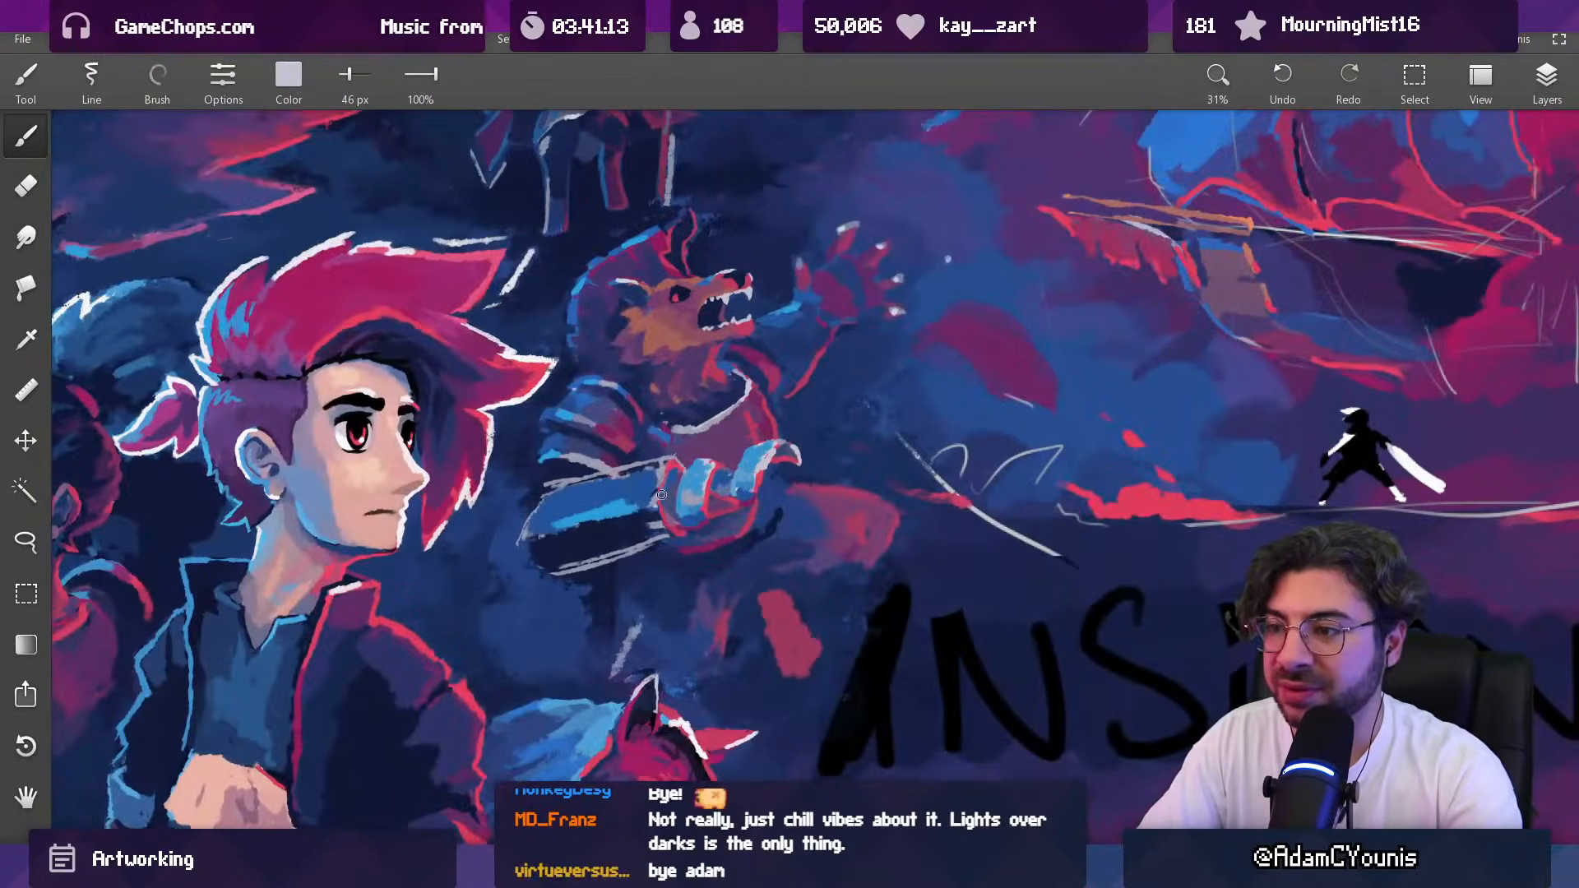
drag(664, 497, 666, 469)
alt+click(648, 480)
alt+click(626, 502)
key(])
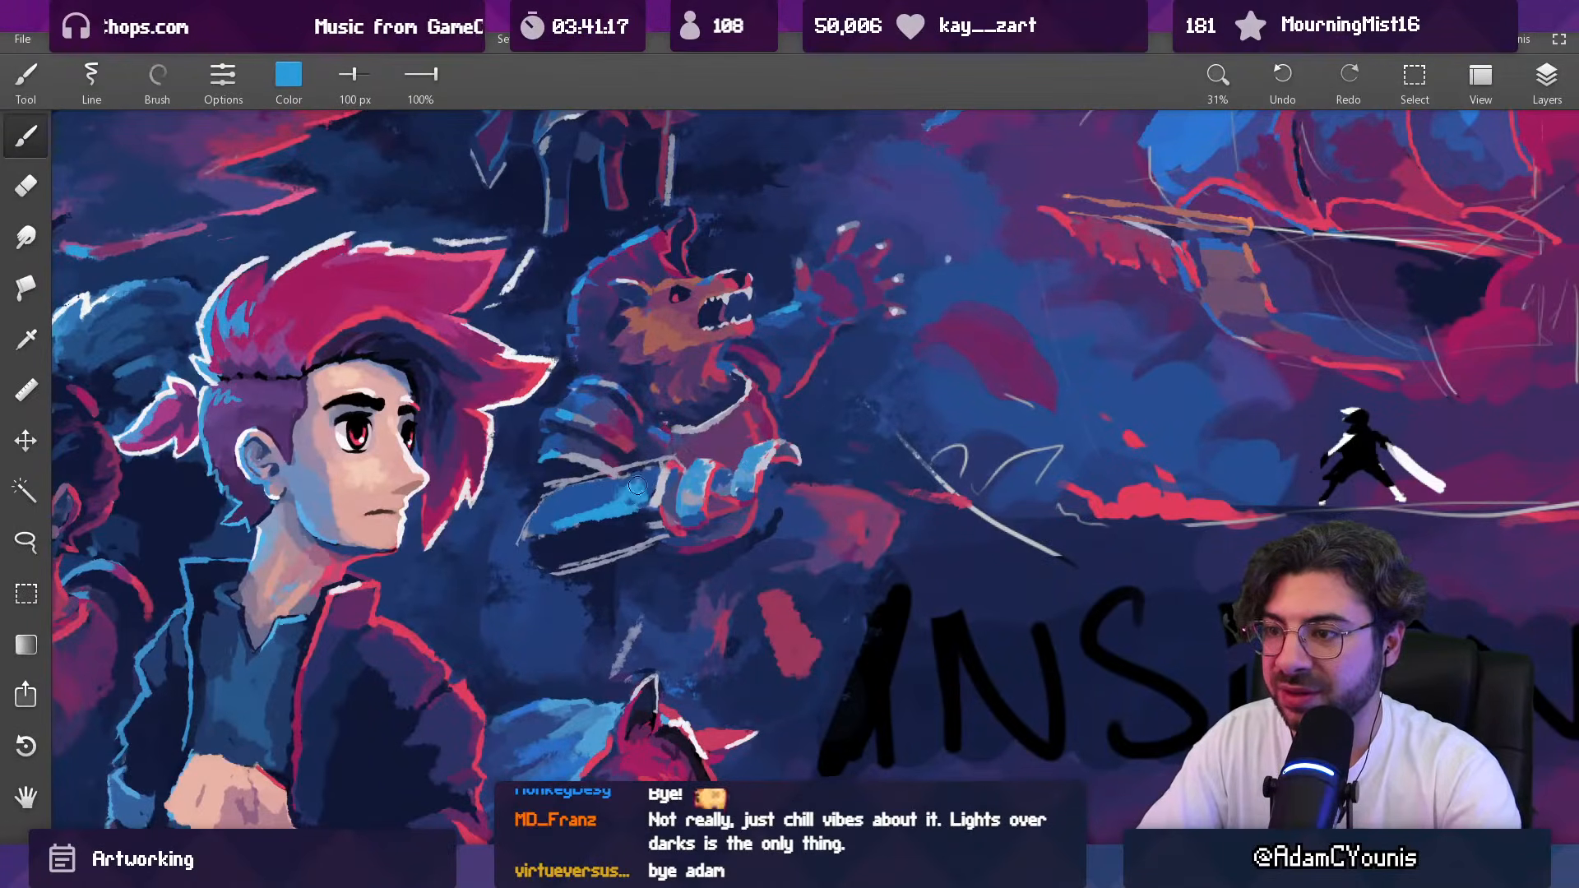
alt+click(620, 488)
mouse_move(628, 485)
mouse_down()
mouse_move(591, 492)
mouse_move(667, 479)
mouse_move(643, 471)
mouse_move(618, 494)
mouse_move(630, 544)
mouse_move(661, 554)
mouse_move(665, 492)
mouse_move(635, 518)
mouse_up()
alt+click(644, 557)
Step: Try light blue dabs on the wrist end of the forearm with a 75 px brush
key(])
key(])
key(])
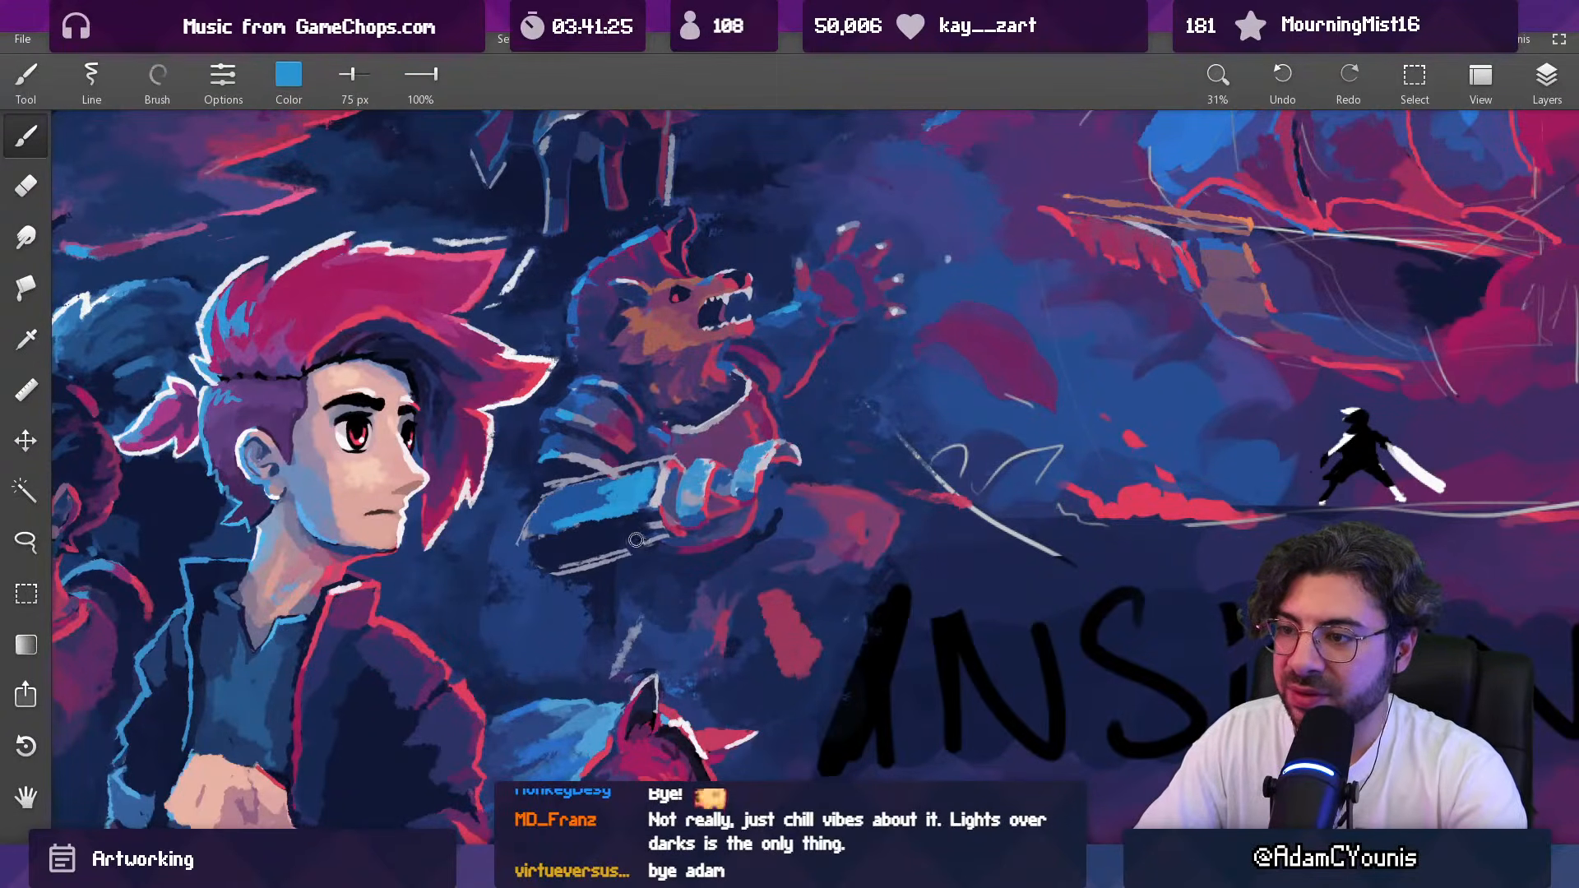
alt+click(651, 490)
alt+click(608, 521)
key(ctrl+z)
key(ctrl+z)
key(ctrl+z)
key(ctrl+z)
Step: Paint the underside of the wrist and the forearm beside it blue with 57 px and 76 px brushes
drag(686, 487, 668, 541)
key([)
key([)
key([)
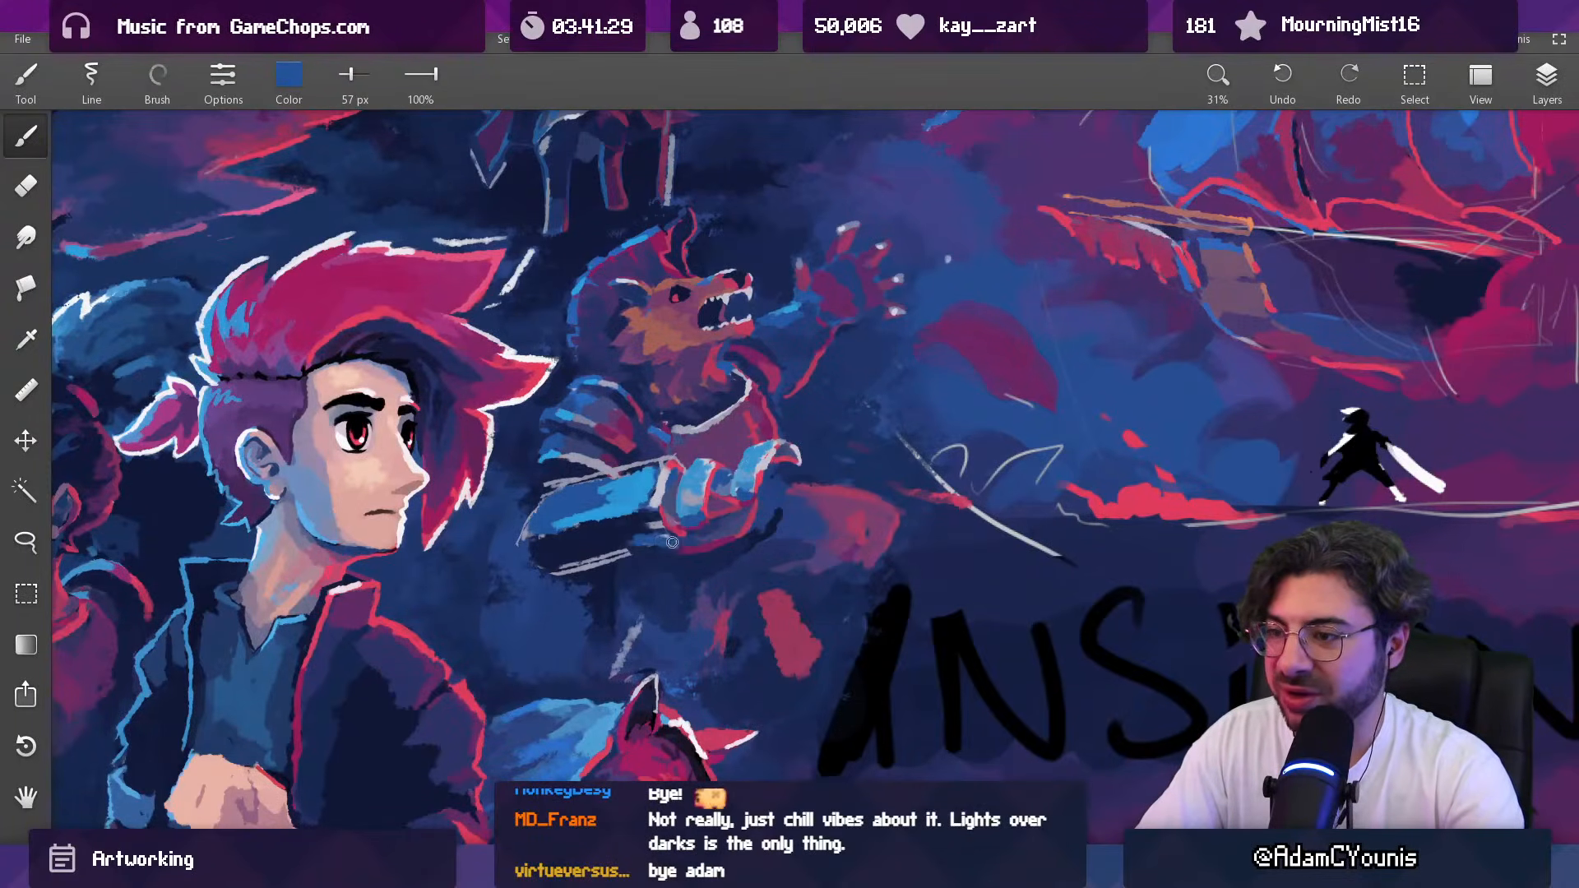
key(])
key(])
key(])
alt+click(615, 533)
alt+click(627, 526)
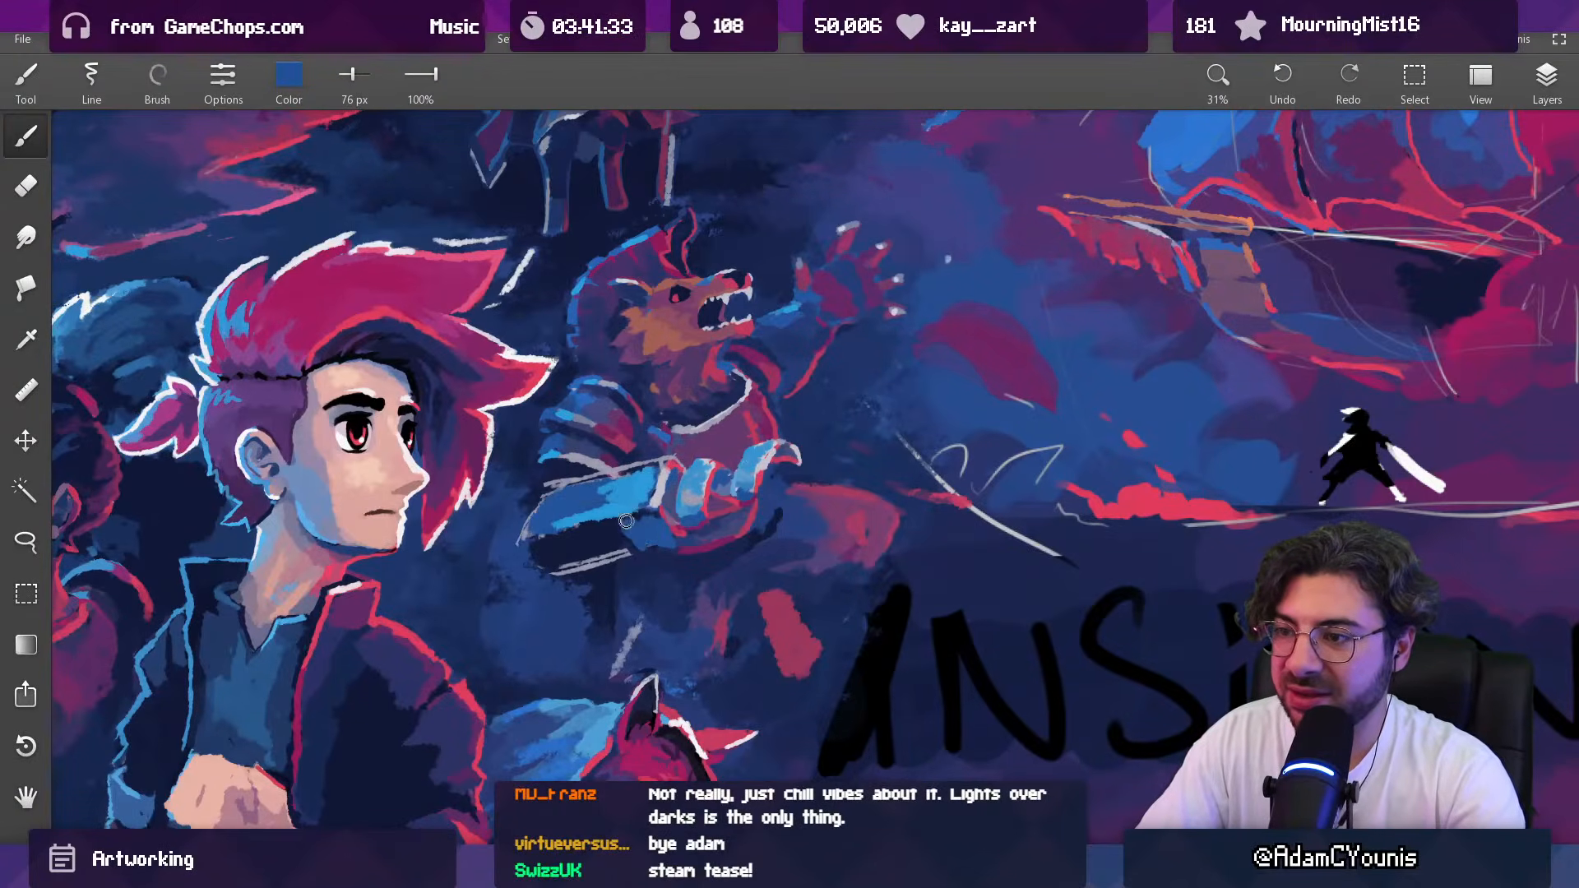
Step: Build up a bulging cuff at the wrist in brighter blue with 87 px and 136 px brushes
alt+click(641, 509)
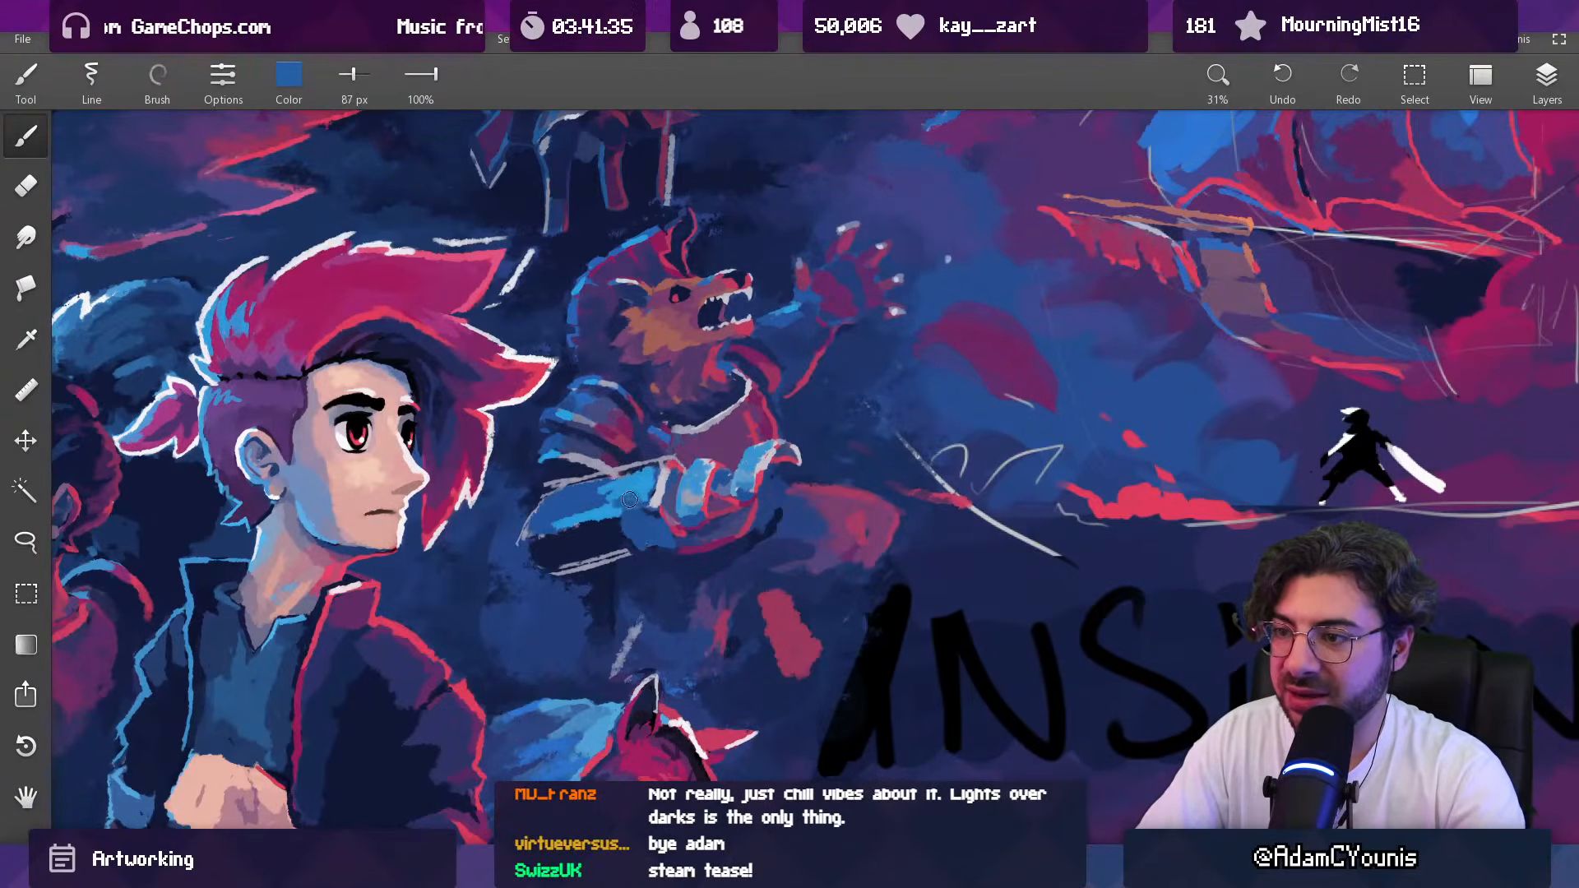
alt+click(623, 498)
key(])
key(])
key(])
key(])
key(])
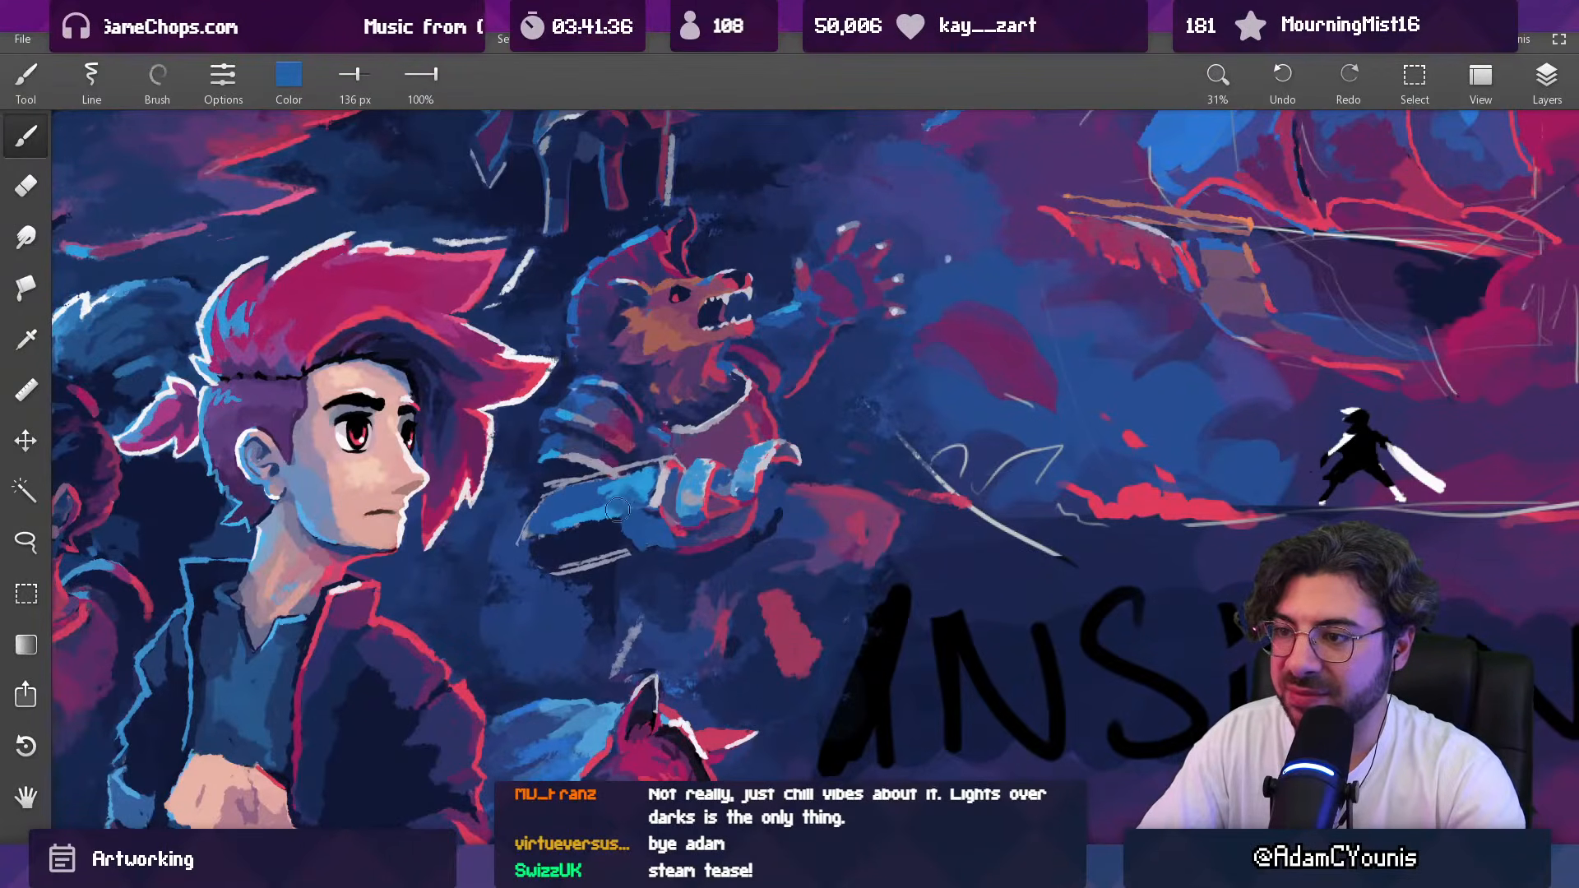
alt+click(633, 477)
drag(626, 485, 650, 480)
alt+click(648, 455)
key(e)
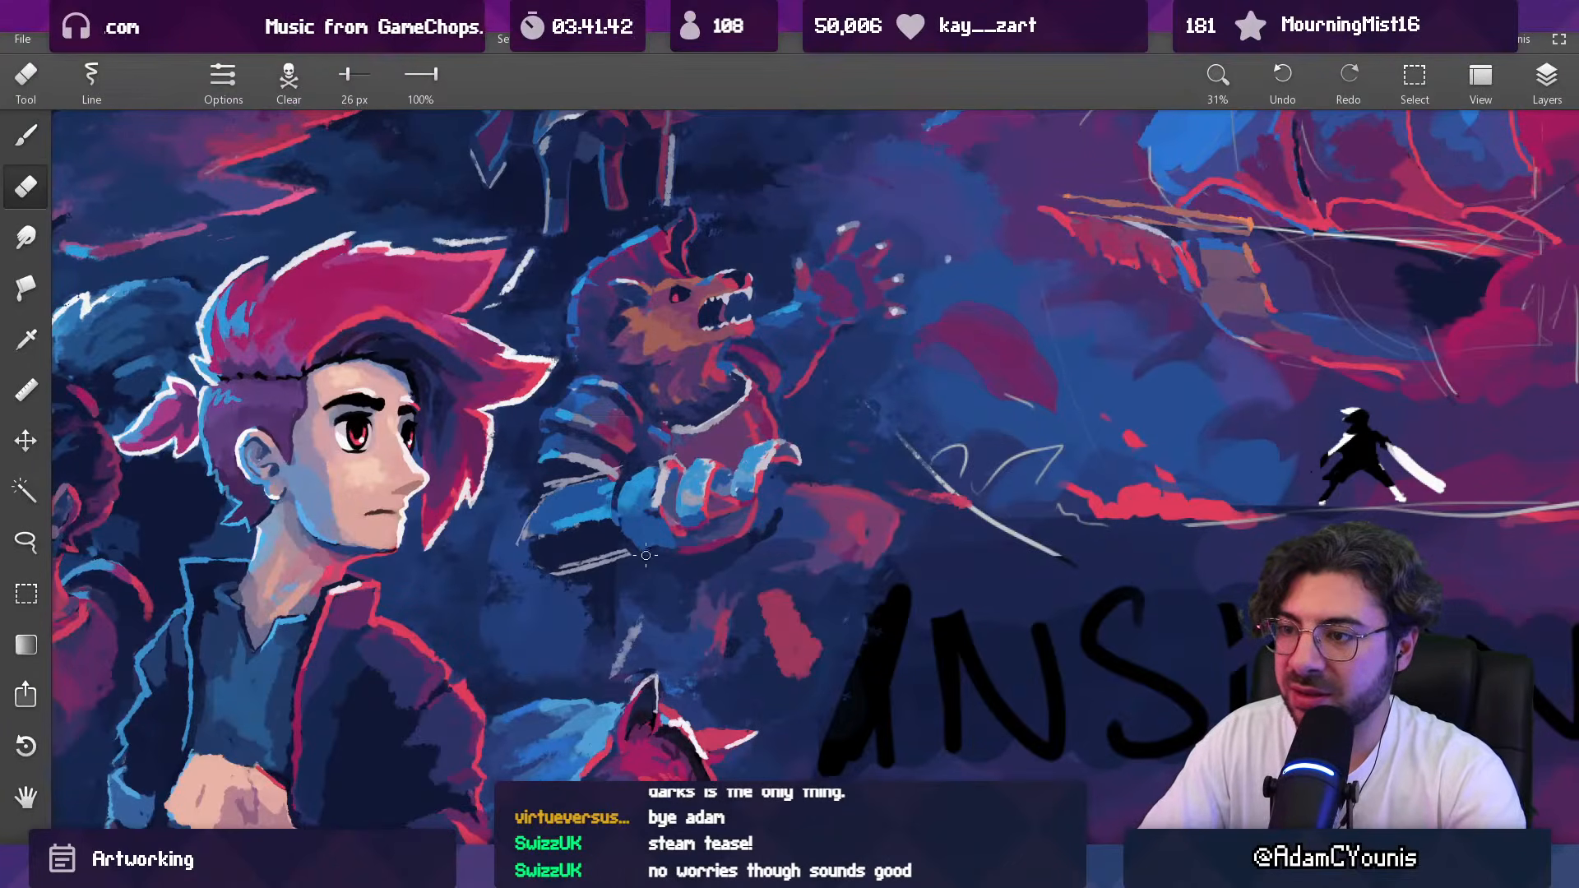
Step: Paint a dark navy band across the forearm behind the cuff with a 101 px brush
key(b)
key([)
key([)
key([)
drag(622, 477, 616, 500)
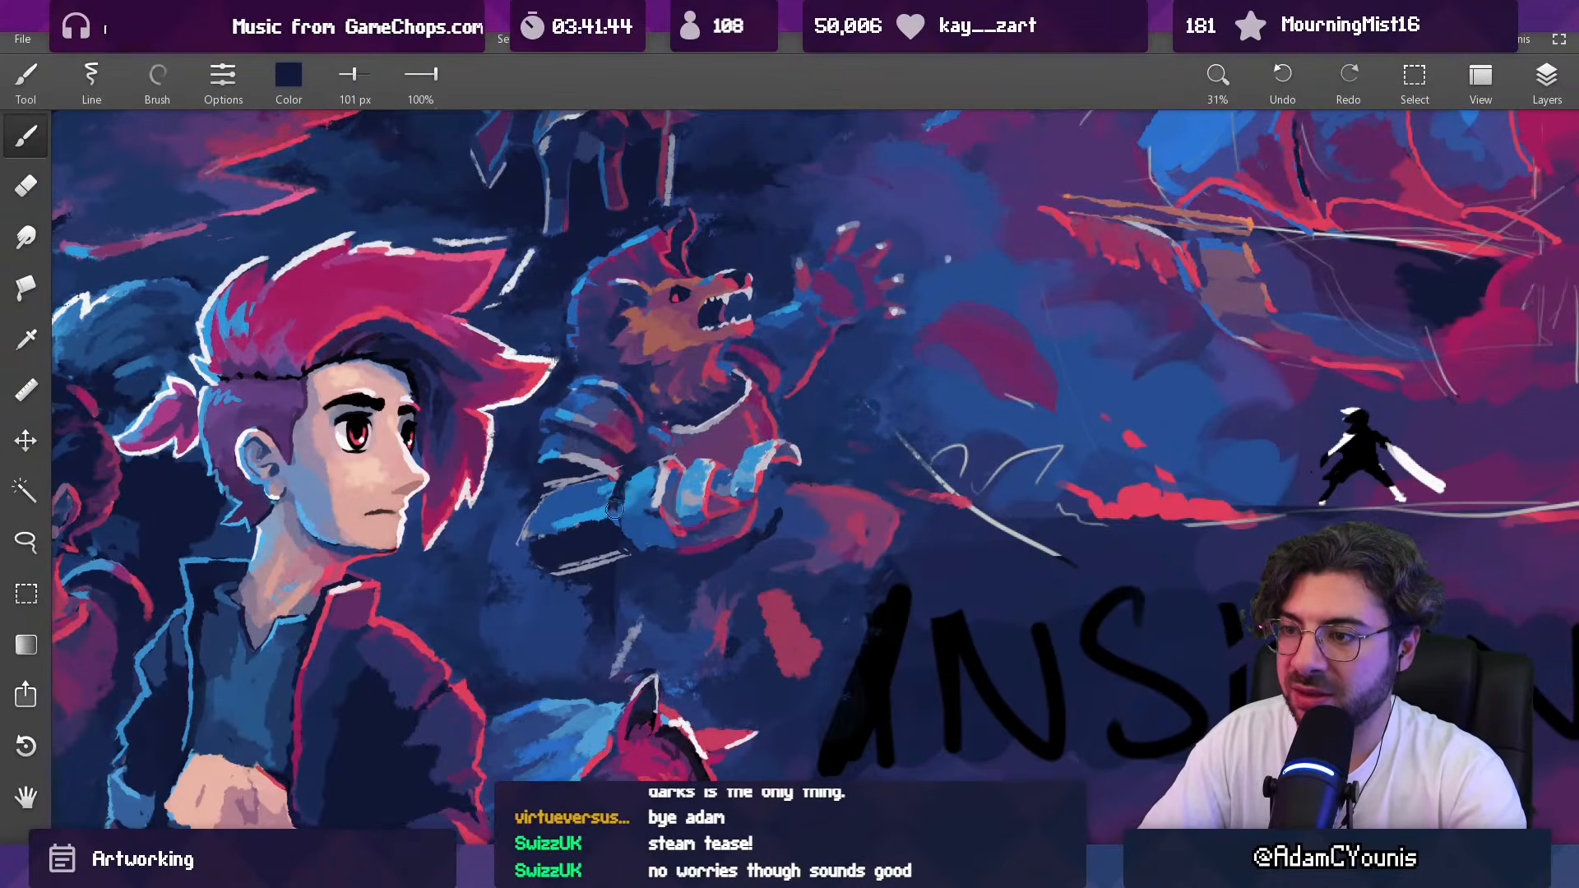
Step: Fill and round off the lower part of the cuff with blue and dark navy at 55 px
alt+click(631, 486)
key([)
key([)
key([)
key([)
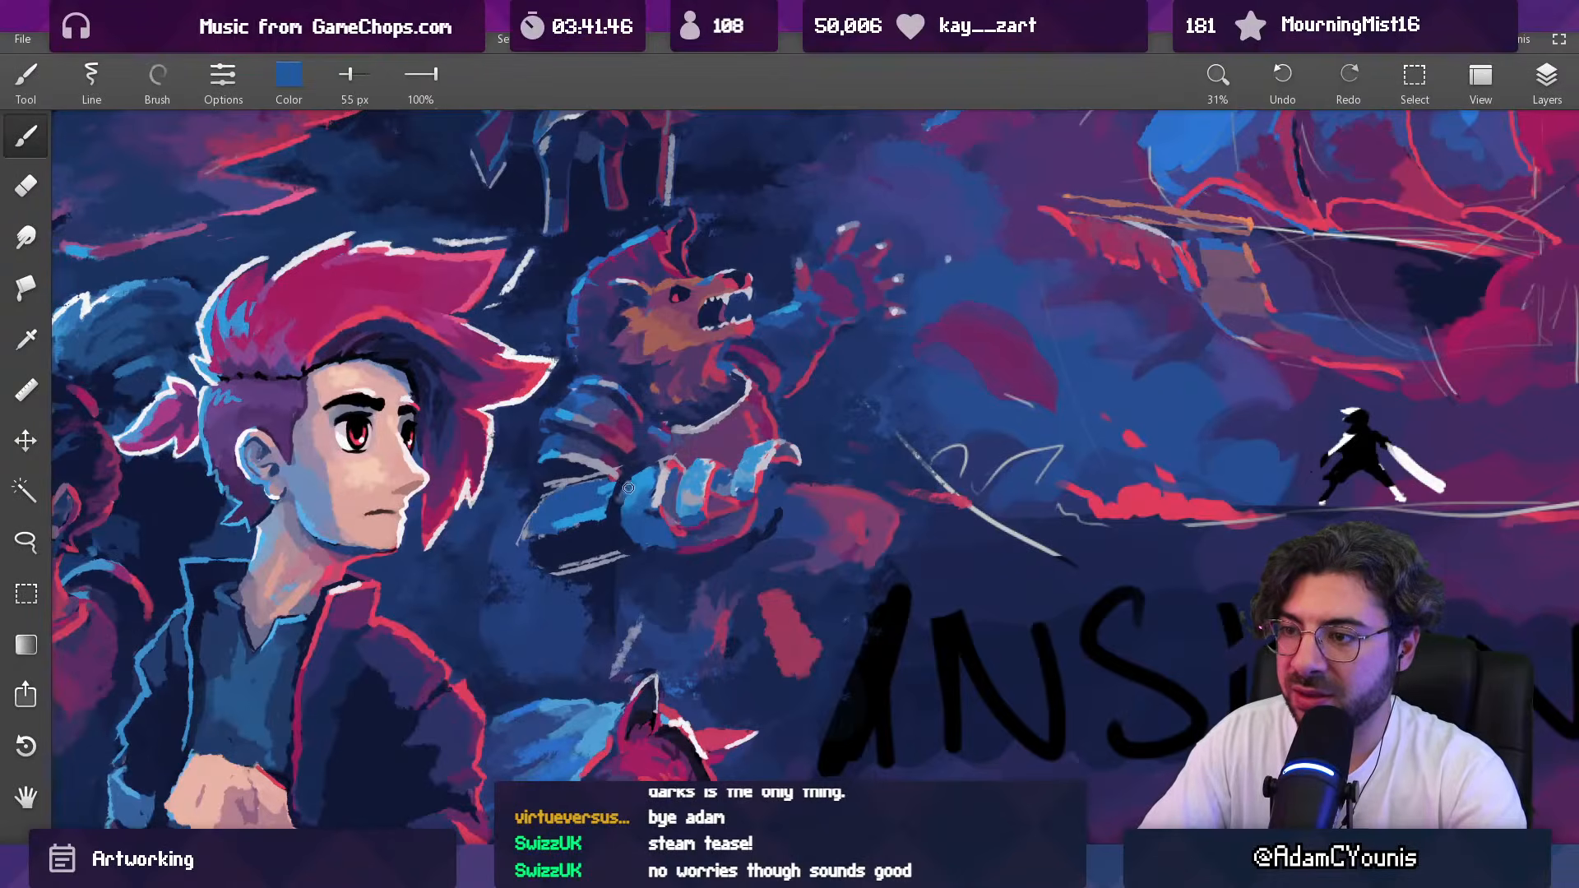
alt+click(657, 530)
drag(631, 519, 633, 549)
alt+click(656, 555)
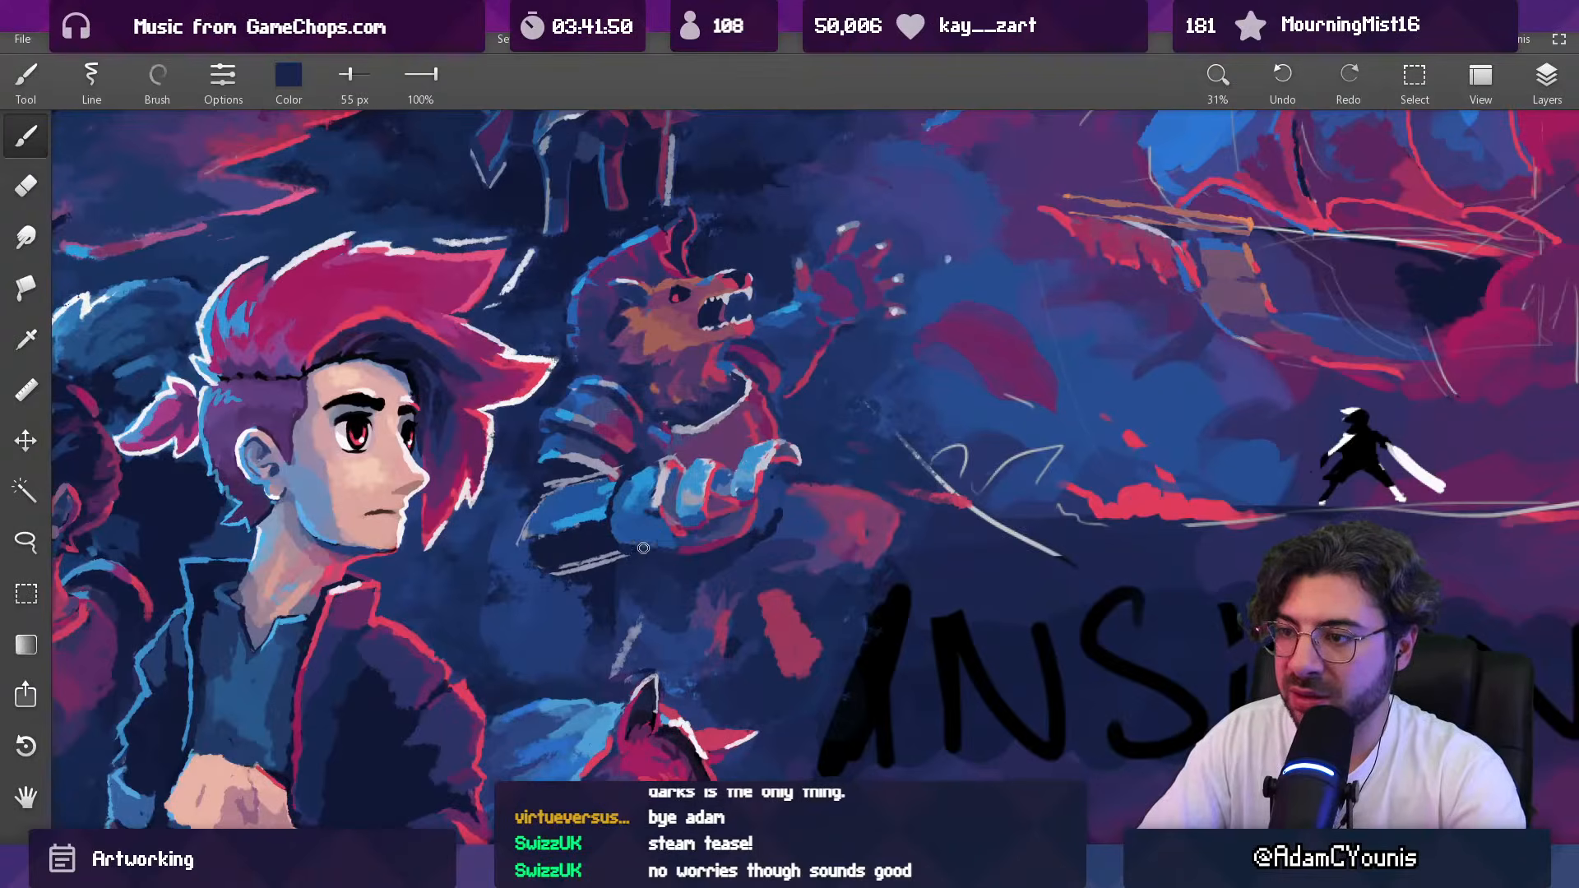
Step: Deepen the shadow behind the cuff with navy at 69 px and touch up the forearm with blue at 85 px
key(])
key(])
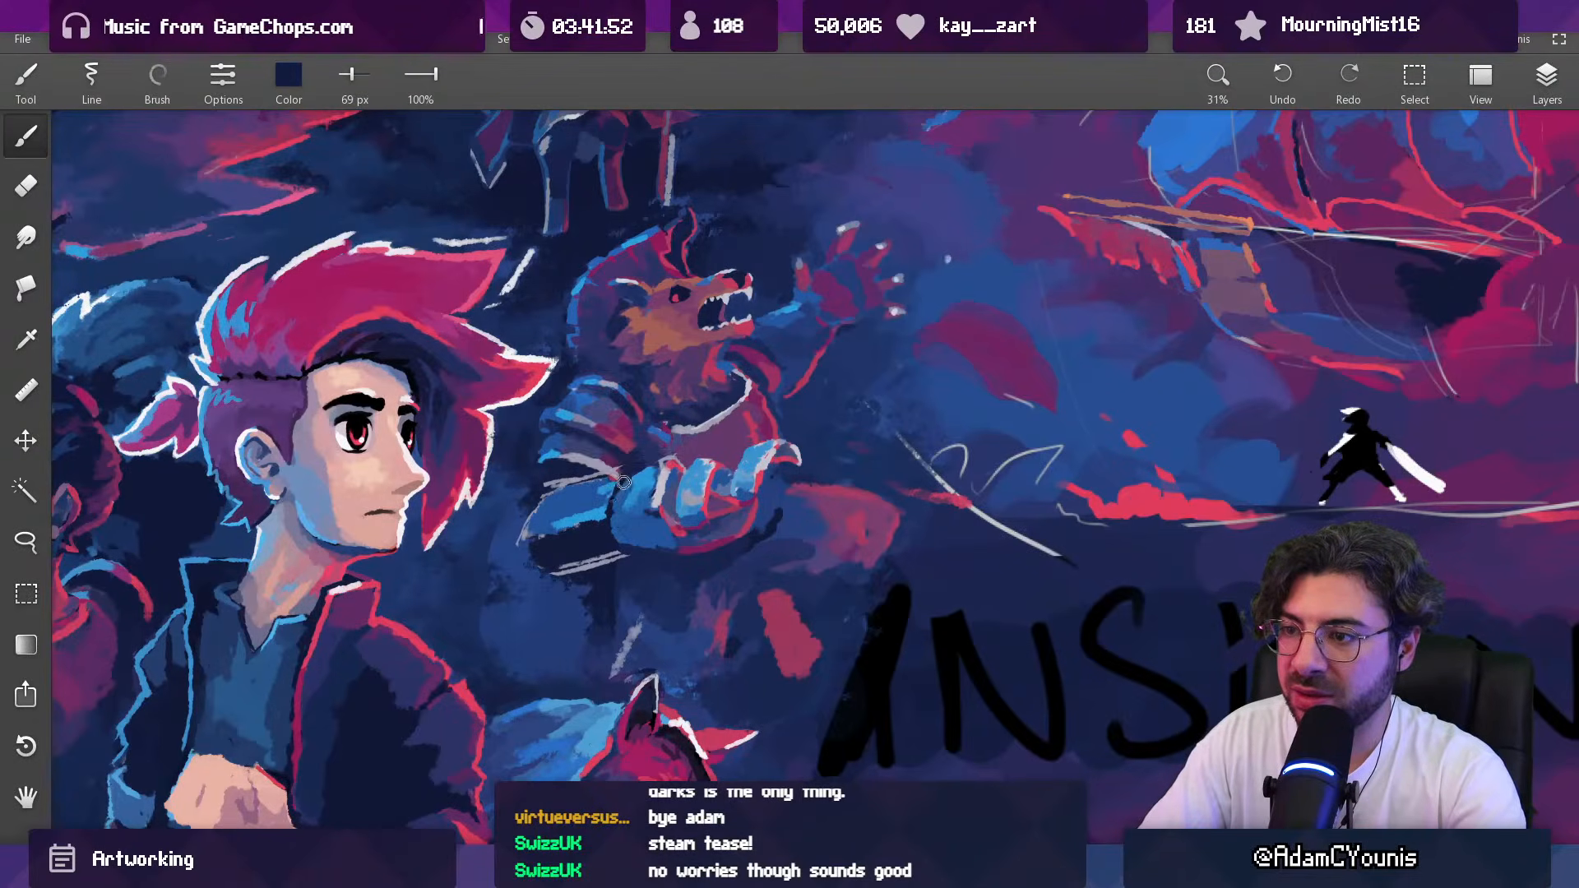
drag(680, 482, 594, 806)
drag(645, 521, 648, 429)
alt+click(582, 463)
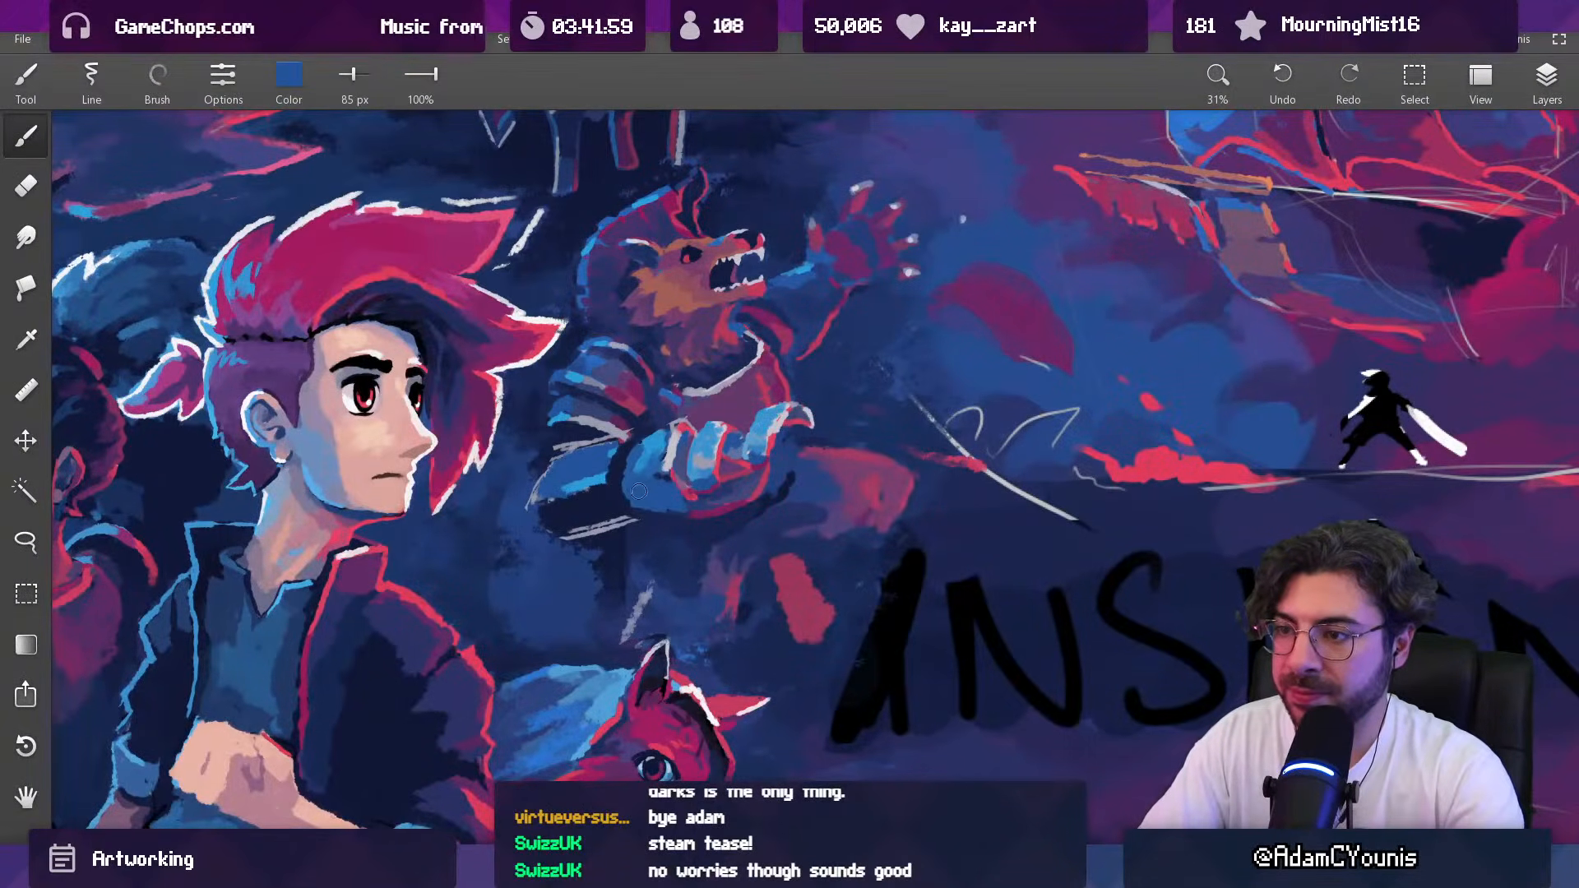
Step: Outline a panel on the lower part of the cuff in dark navy with a 52 px brush
alt+click(652, 491)
key([)
key([)
key([)
key([)
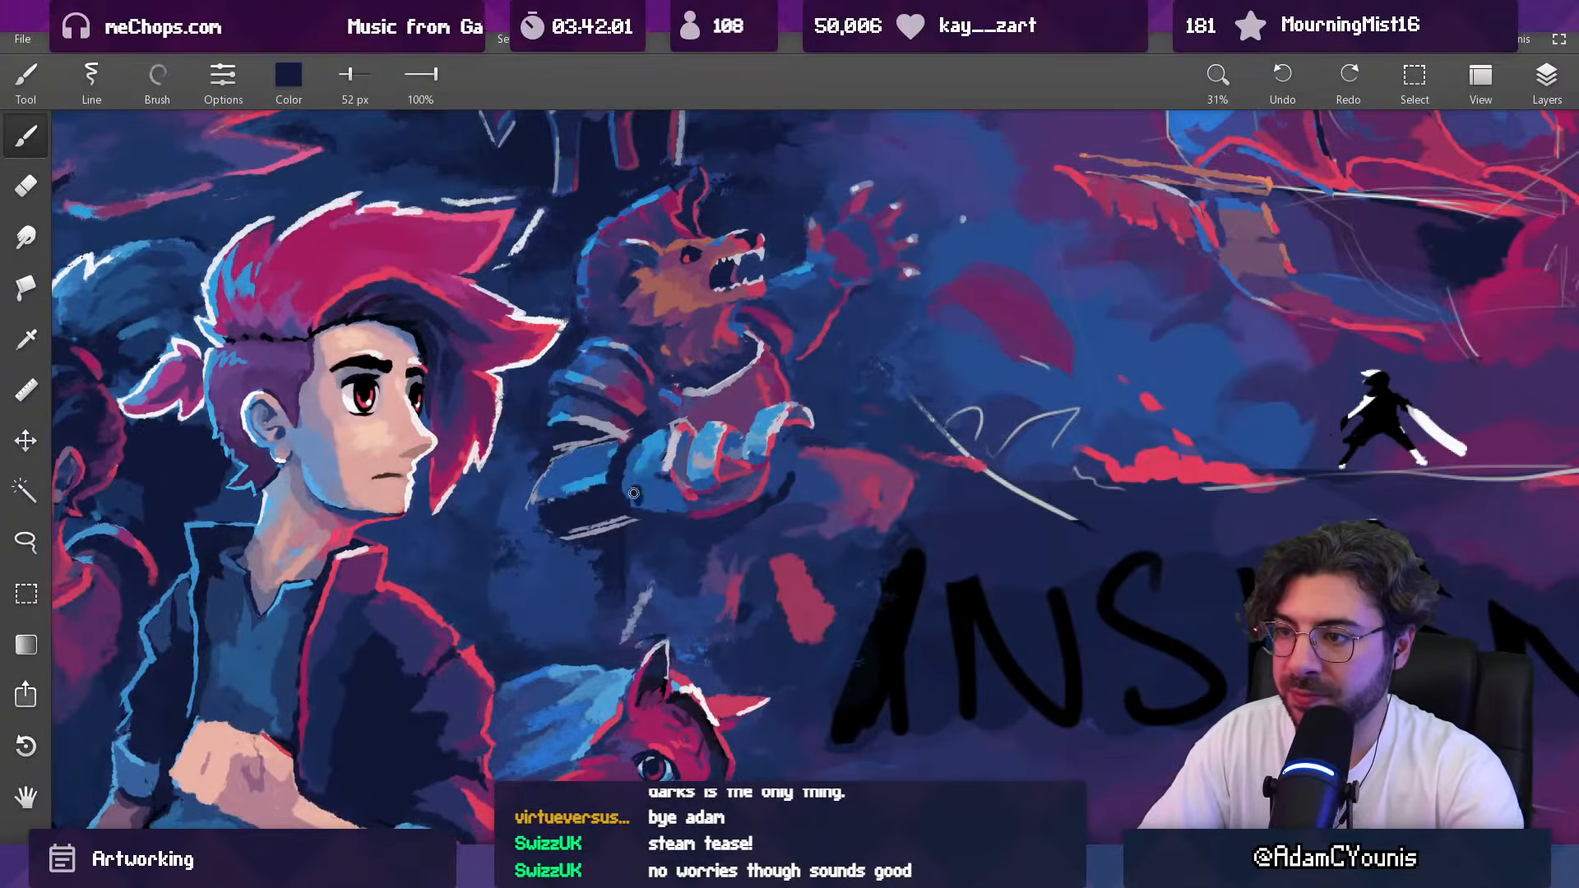
alt+click(631, 486)
drag(632, 495, 683, 516)
alt+click(653, 491)
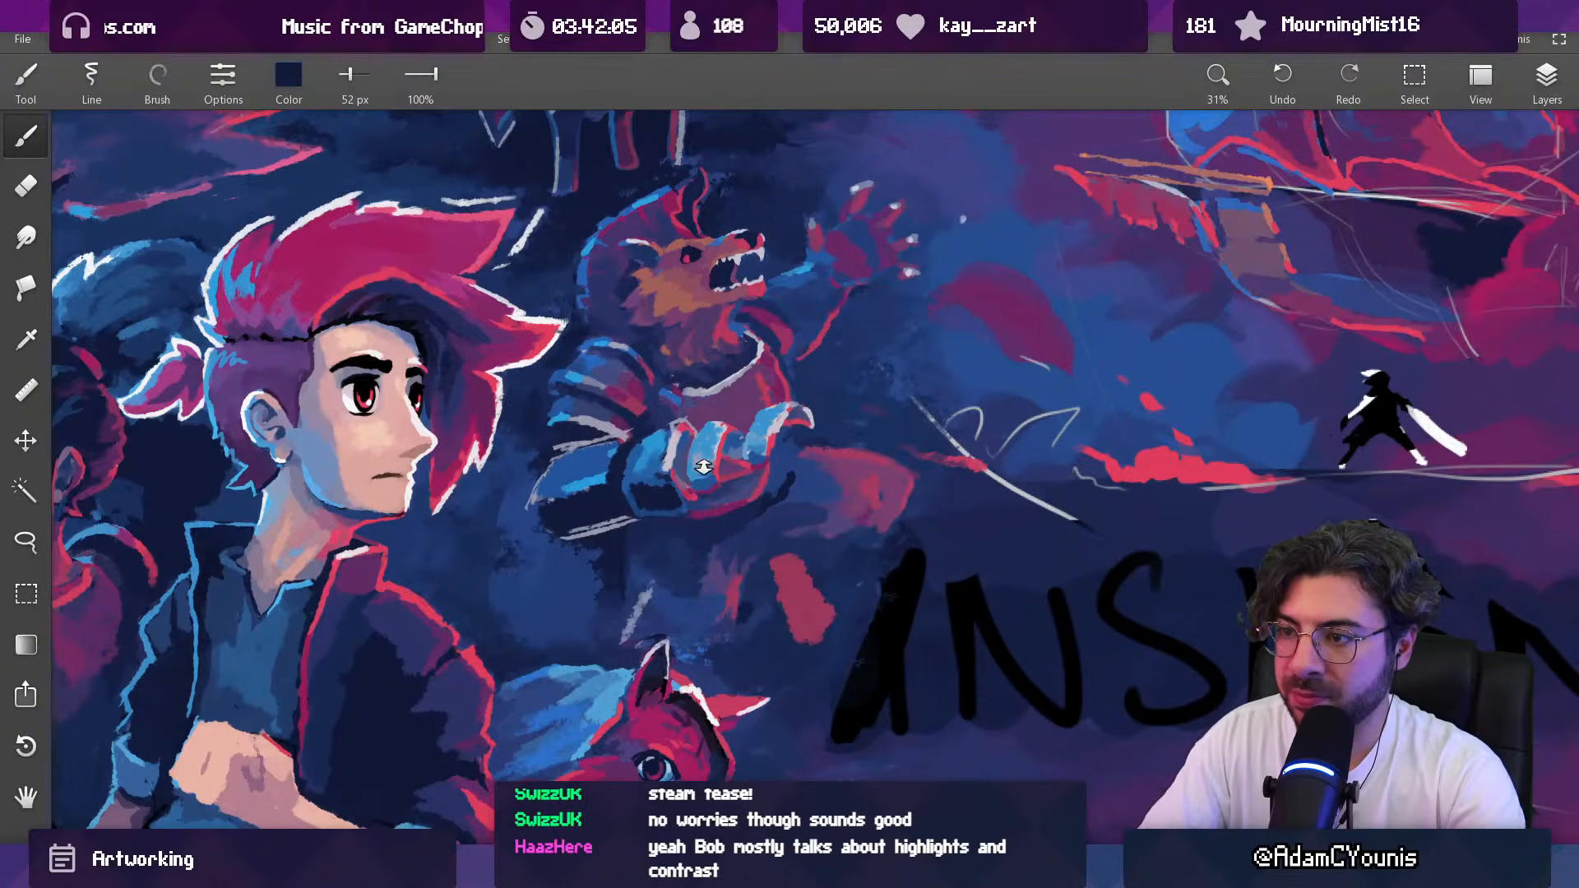
Step: Examine the reworked forearm and cuff against the whole composition
drag(705, 461, 686, 546)
drag(737, 434, 739, 429)
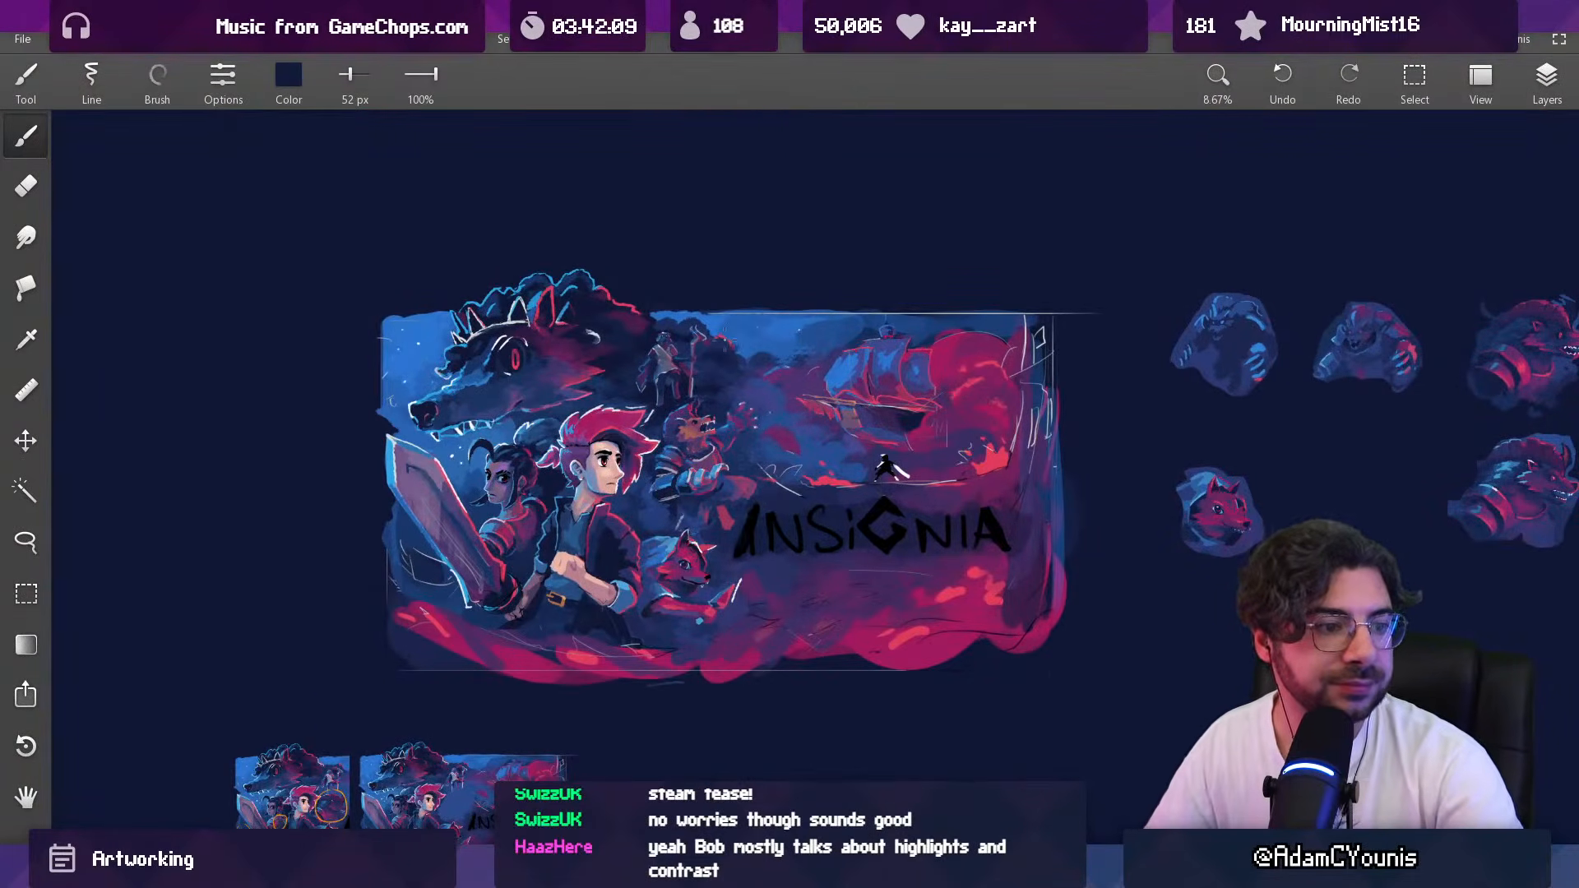
drag(630, 515, 645, 466)
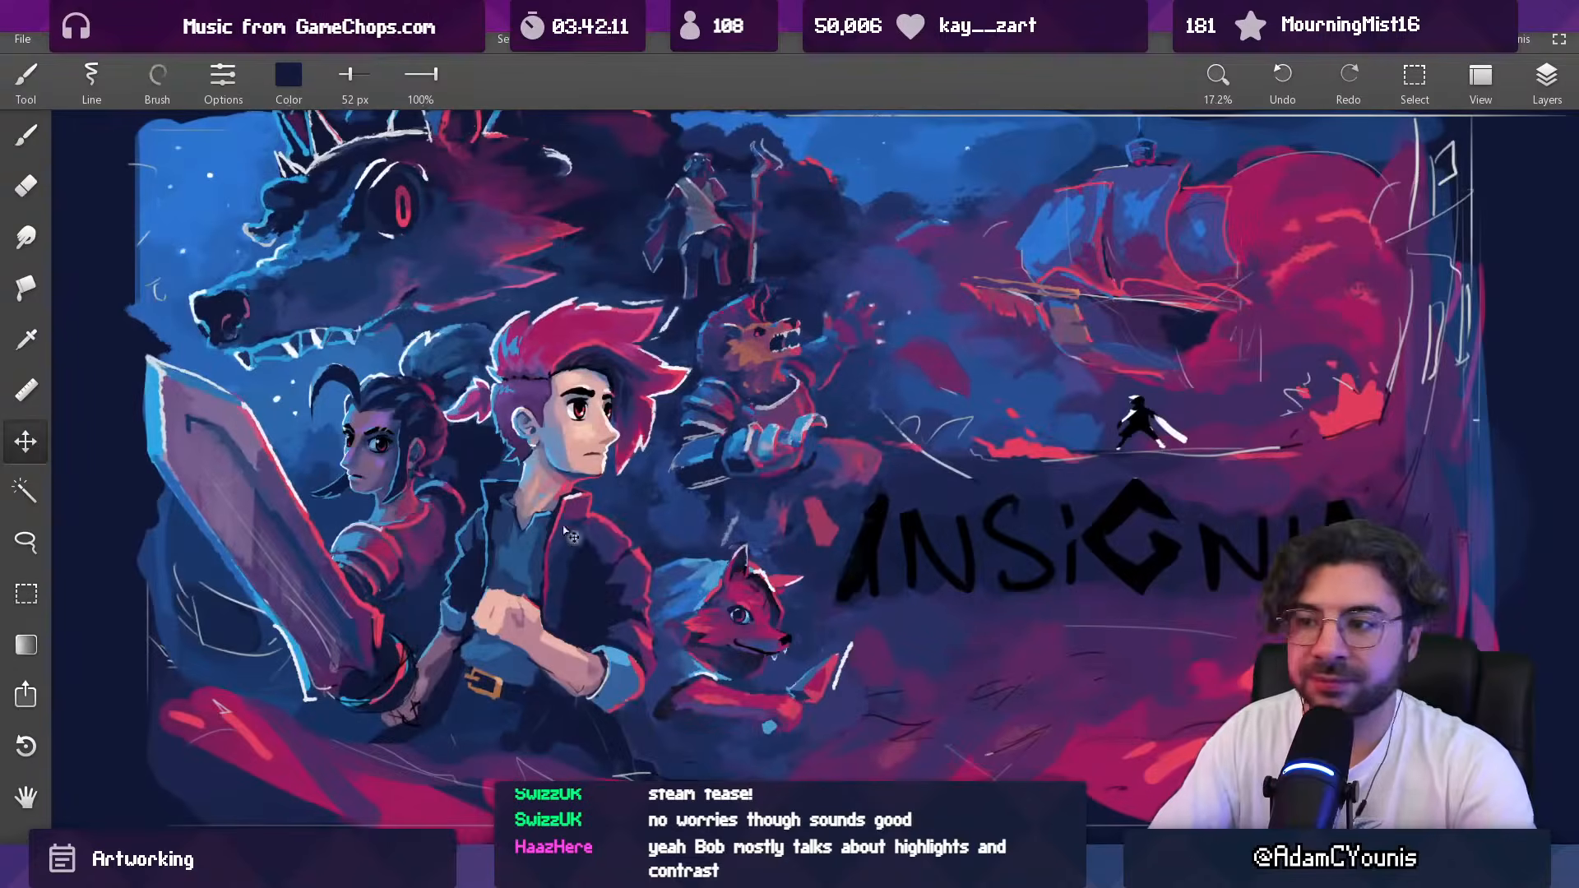
key(v)
drag(756, 448, 701, 620)
drag(763, 463, 685, 432)
key(e)
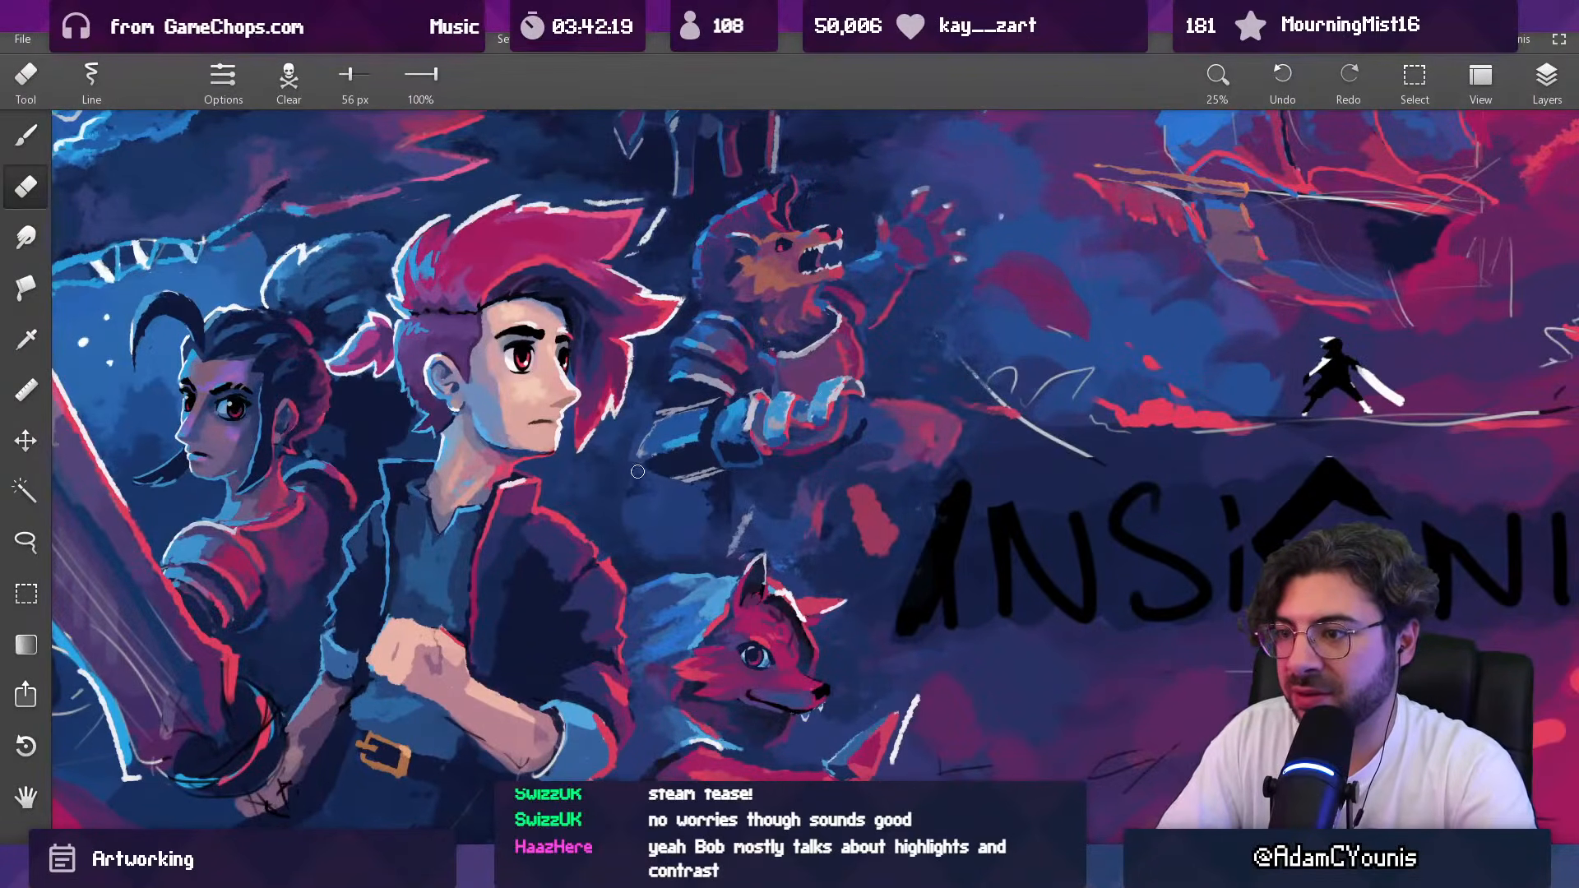
drag(753, 457, 659, 712)
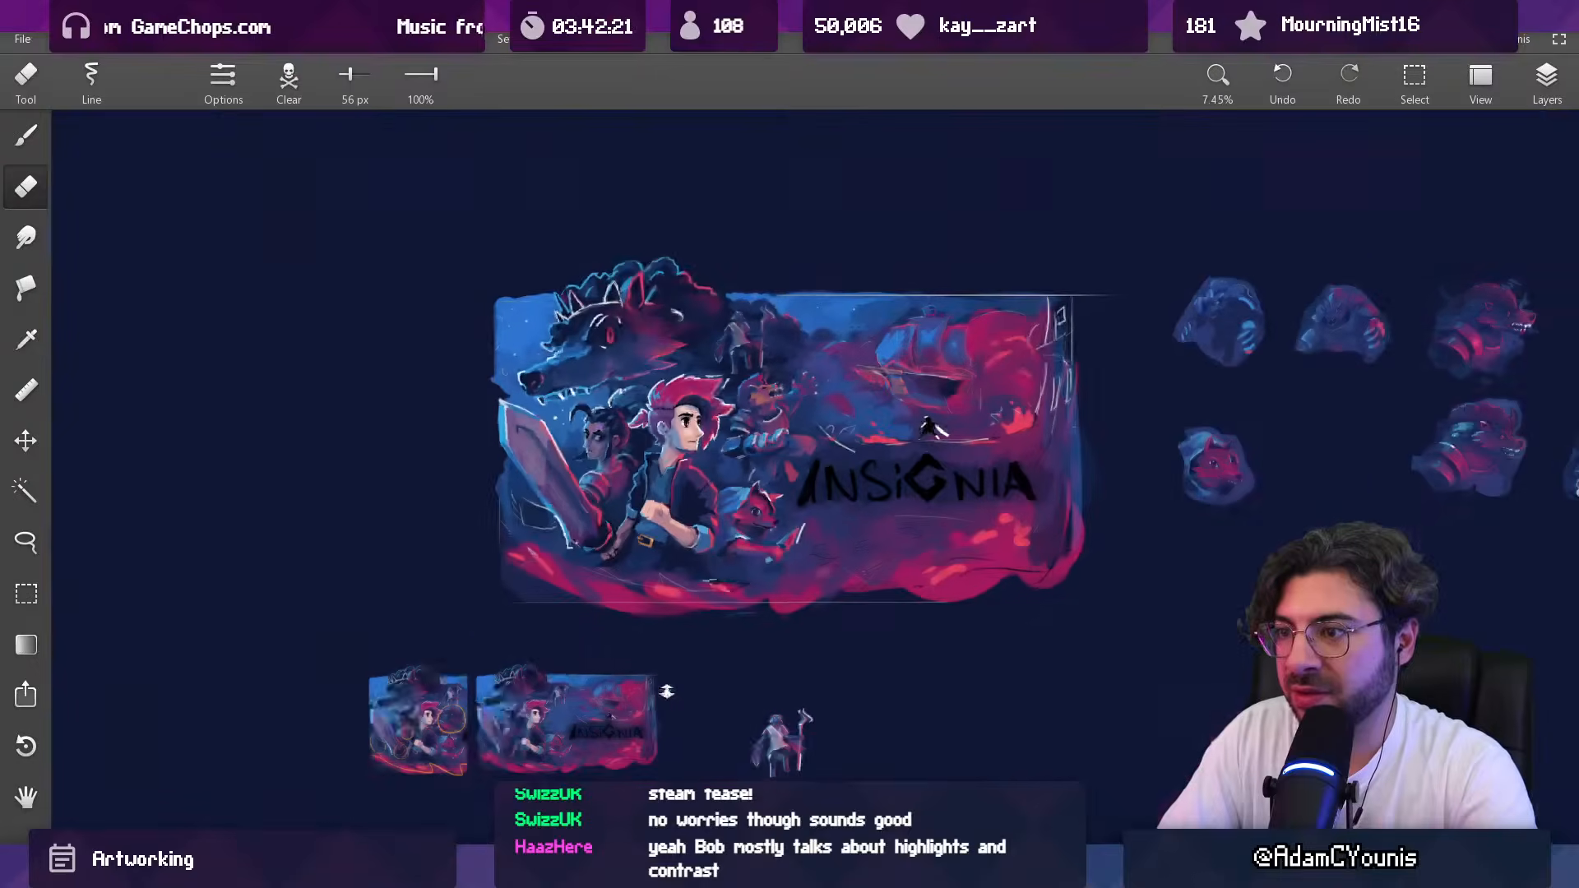
mouse_move(739, 457)
mouse_down()
mouse_move(725, 395)
mouse_move(708, 462)
mouse_up()
Step: Darken the elbow end of the forearm with navy from 80 px up and erase its outer sketch line with a 38 px eraser
alt+click(696, 417)
key(b)
alt+click(724, 445)
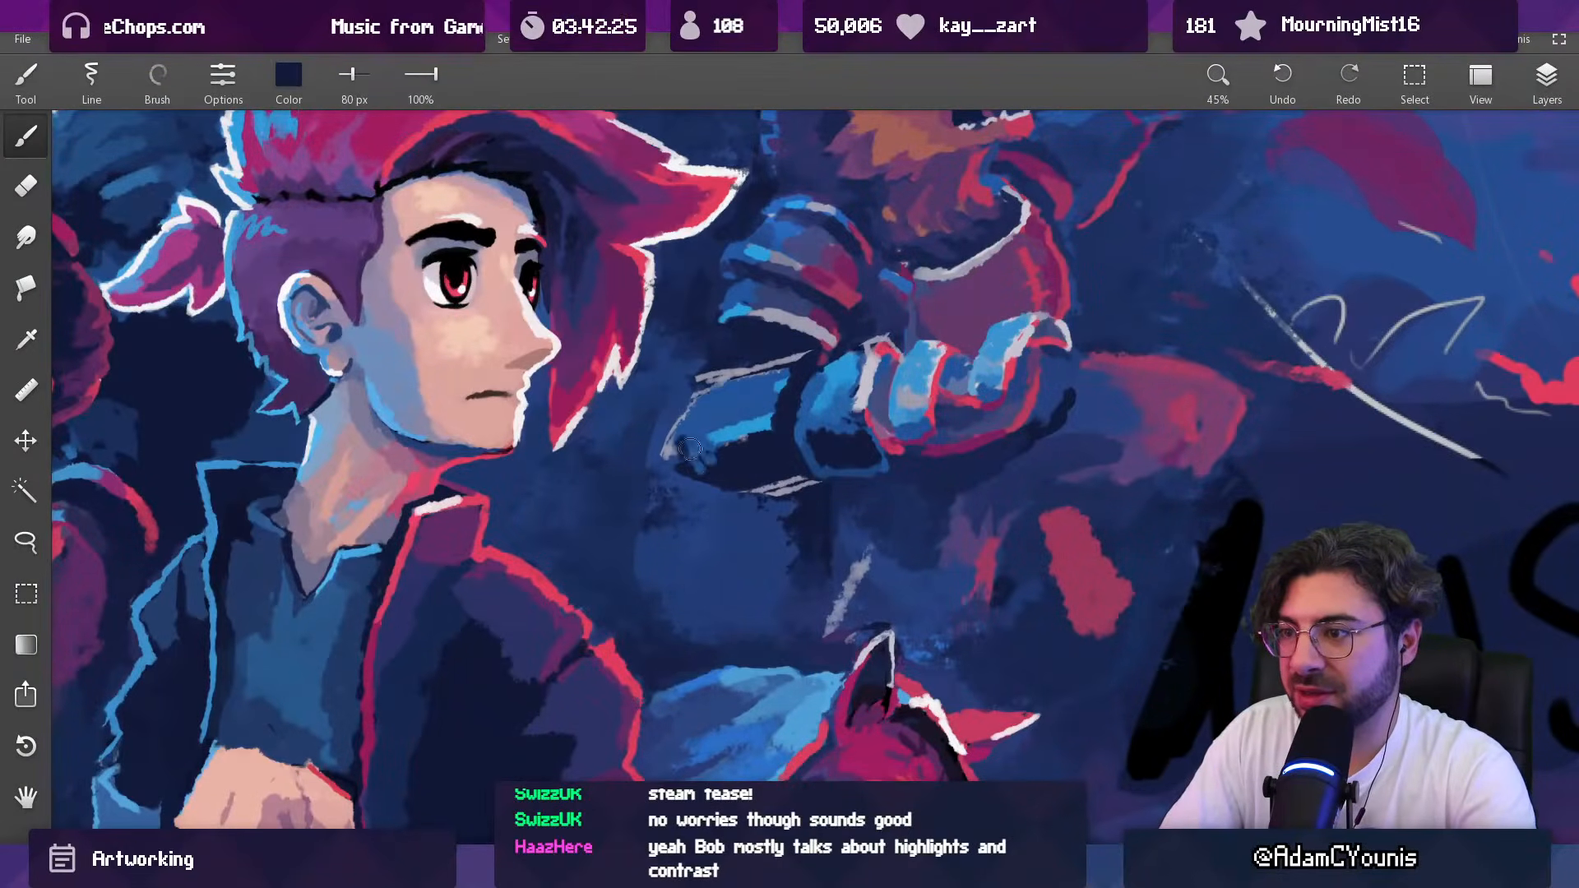
alt+click(695, 448)
key(bracketright)
key(bracketright)
mouse_move(699, 453)
mouse_down()
mouse_move(705, 435)
mouse_move(737, 448)
mouse_move(695, 453)
mouse_up()
alt+click(742, 457)
alt+click(696, 480)
key(e)
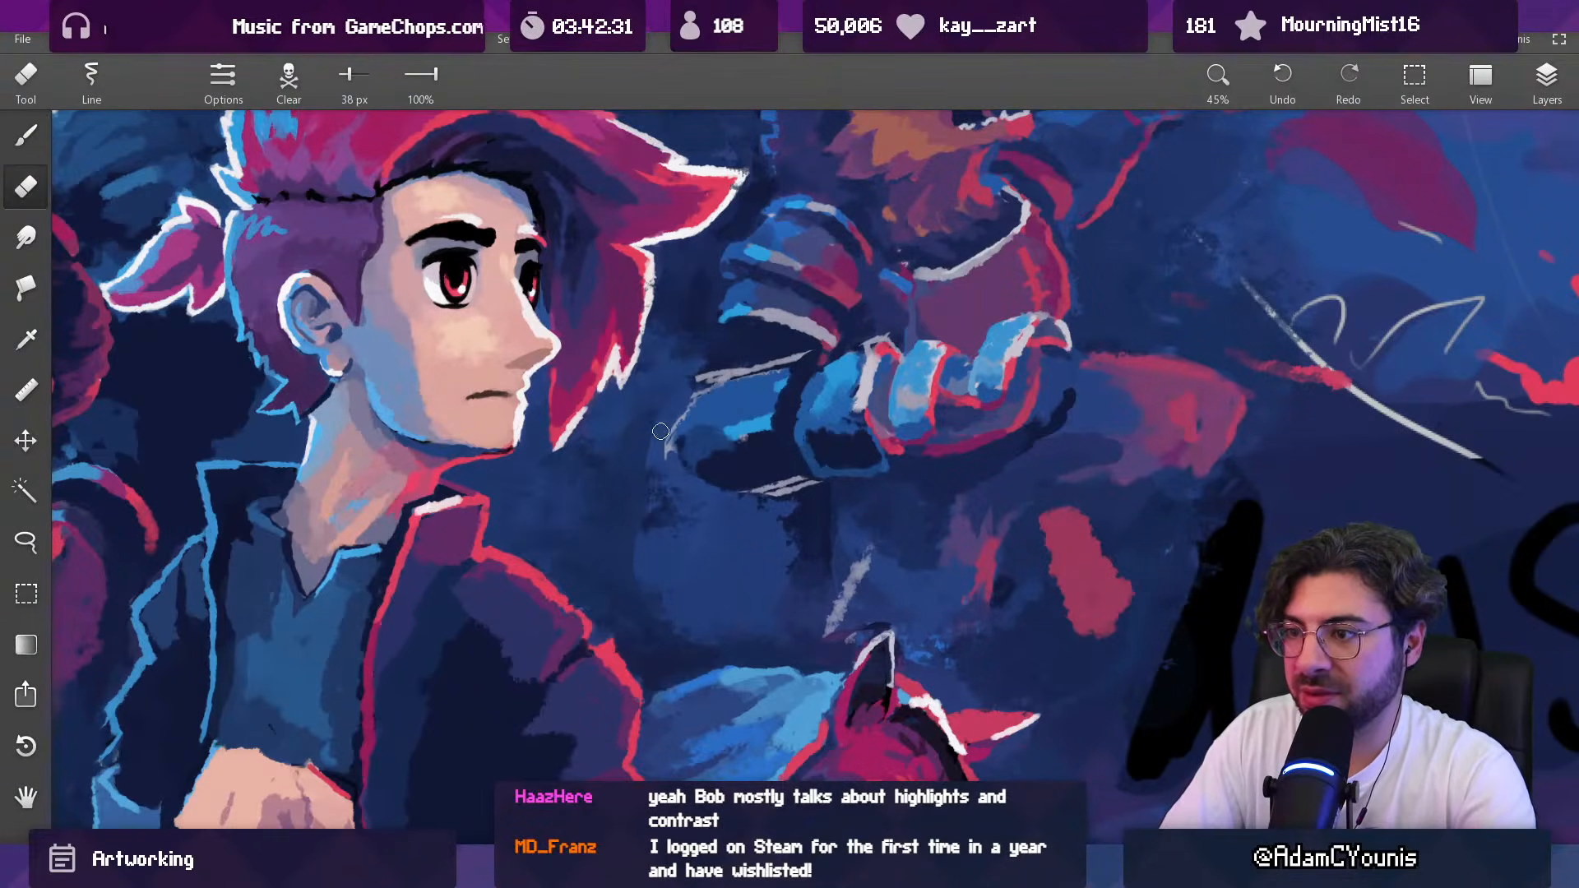
scroll(694, 465, down, 8)
scroll(695, 462, up, 6)
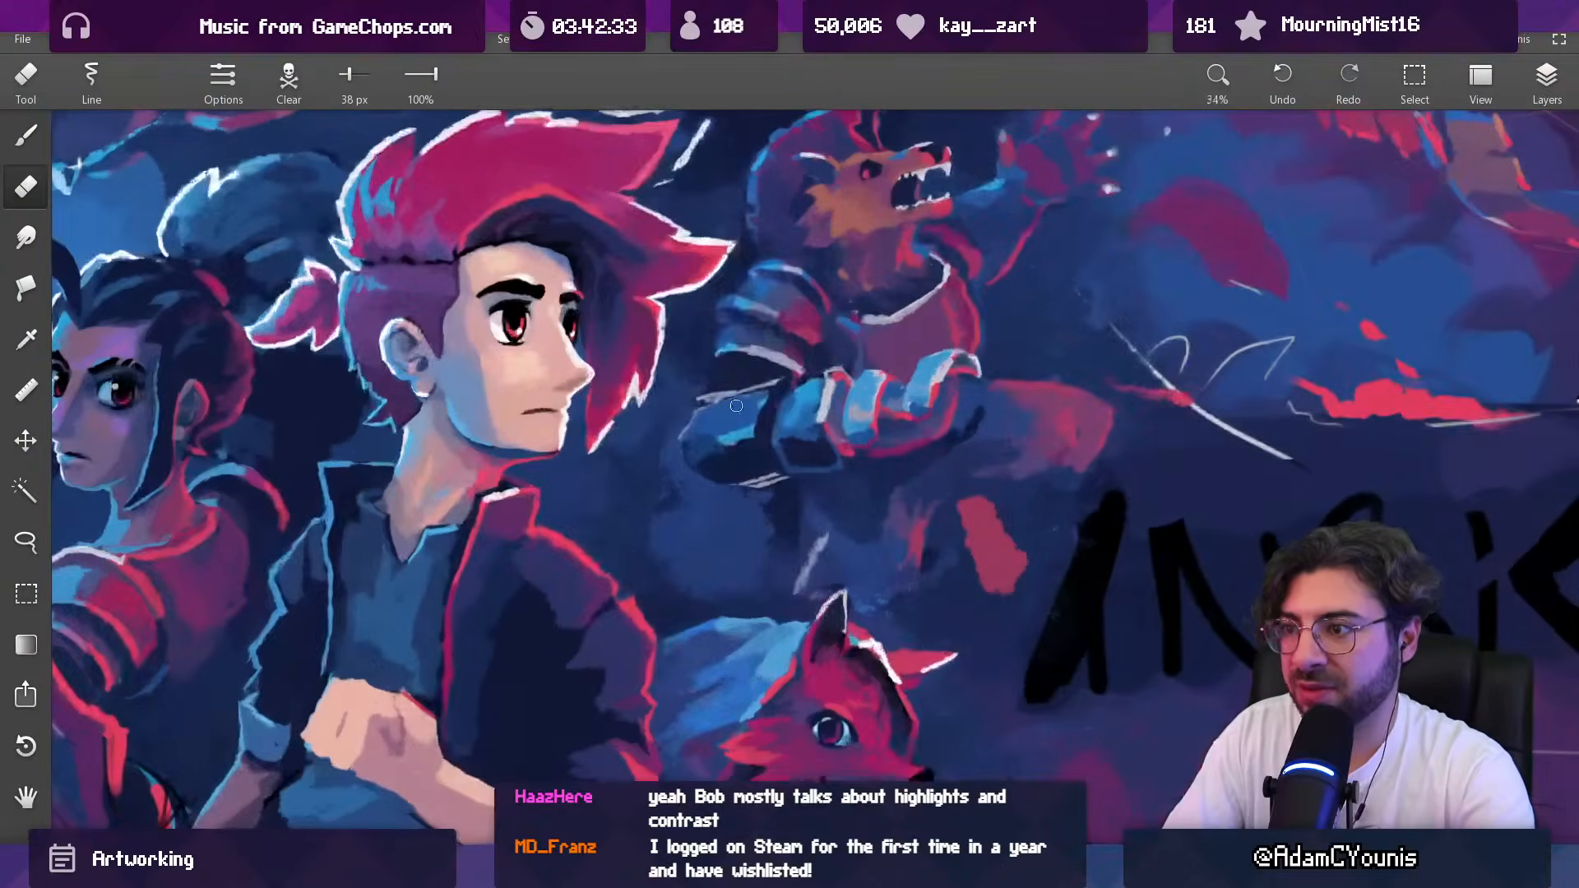
Step: Rework the forearm's upper surface and its stripe with blue at 30 px and light blue at 52 px
alt+click(720, 438)
key([)
key([)
alt+click(742, 426)
drag(758, 424, 746, 435)
alt+click(729, 437)
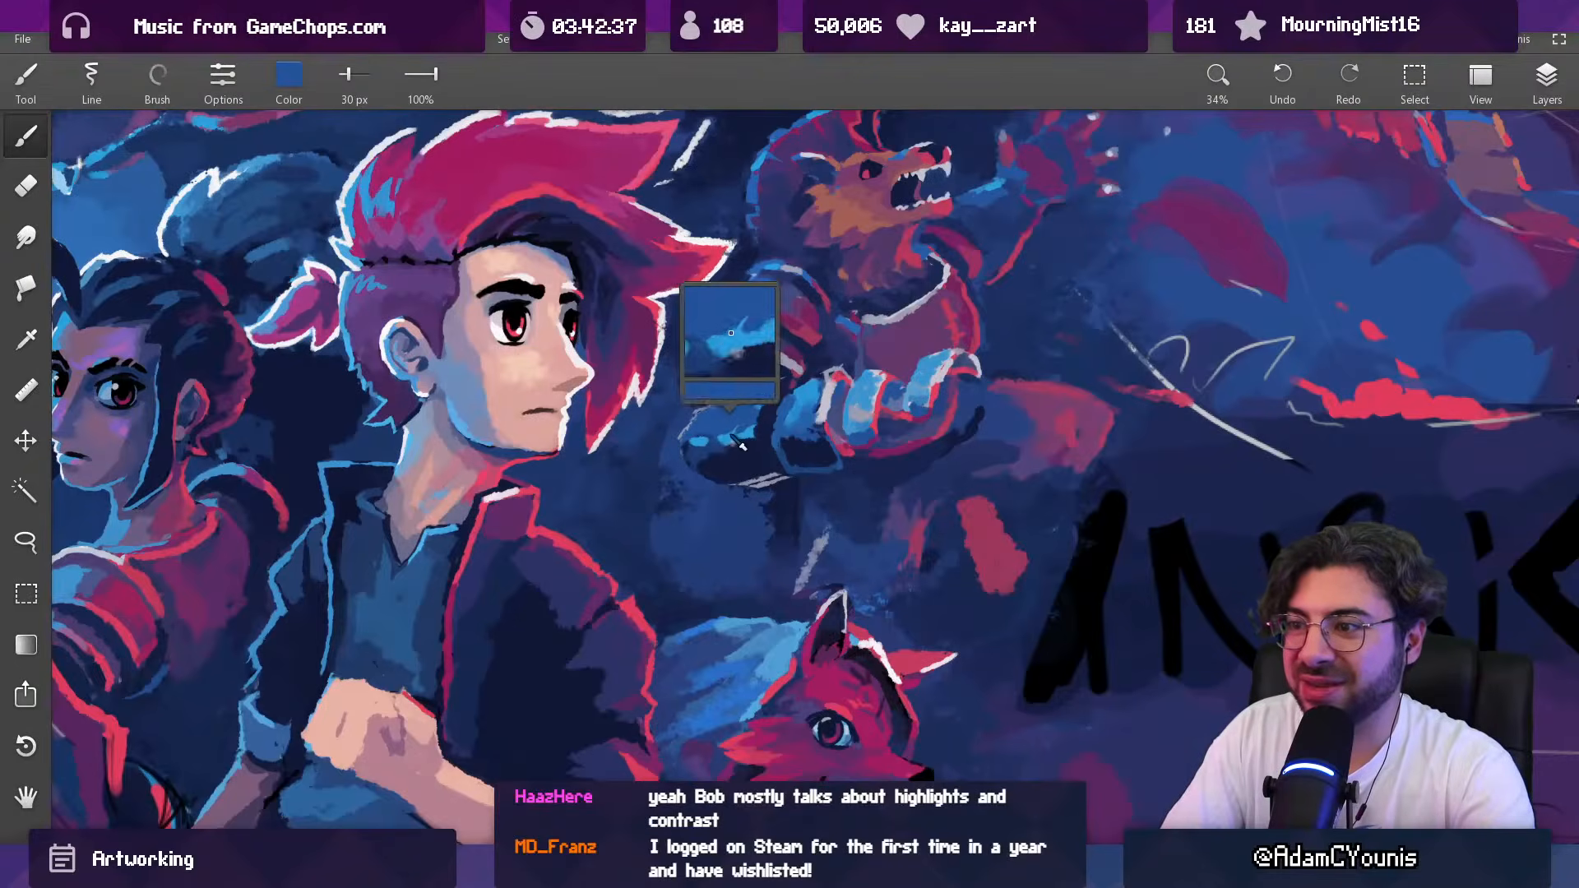
key(])
key(])
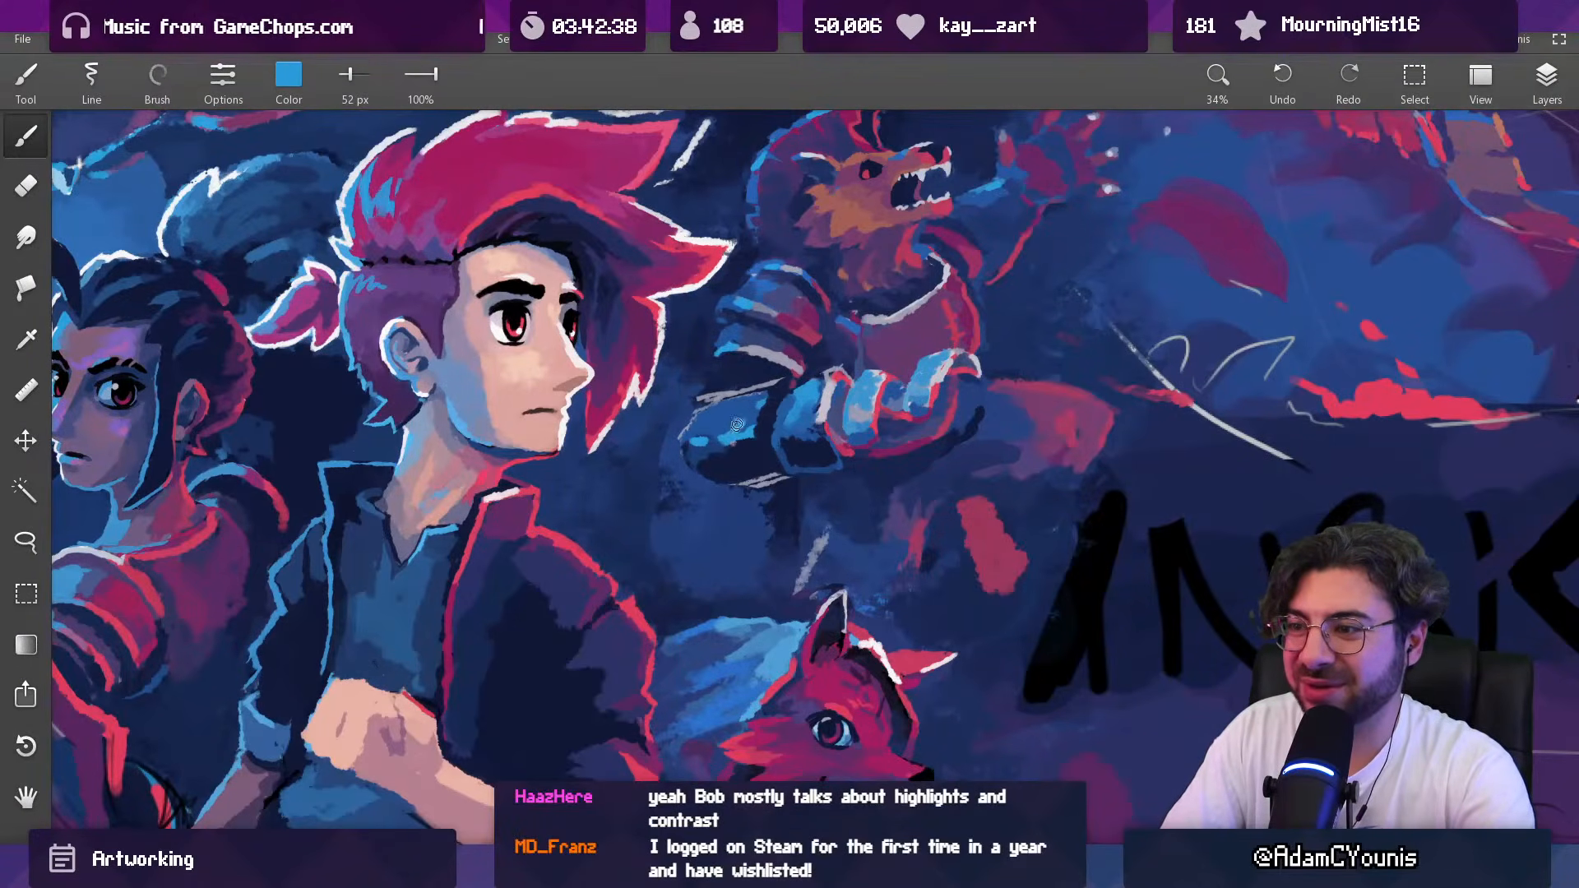
Step: Clean up the forearm's lower edge with the eraser and rim its elbow end with light blue at 52 px
key(e)
alt+click(704, 473)
mouse_move(732, 483)
mouse_down()
mouse_move(770, 476)
mouse_move(732, 480)
mouse_move(763, 467)
mouse_move(729, 470)
mouse_move(745, 468)
mouse_move(756, 416)
mouse_move(729, 410)
mouse_move(815, 410)
mouse_move(755, 389)
mouse_move(682, 448)
mouse_up()
alt+click(744, 477)
alt+click(758, 430)
alt+click(815, 407)
key([)
alt+click(704, 428)
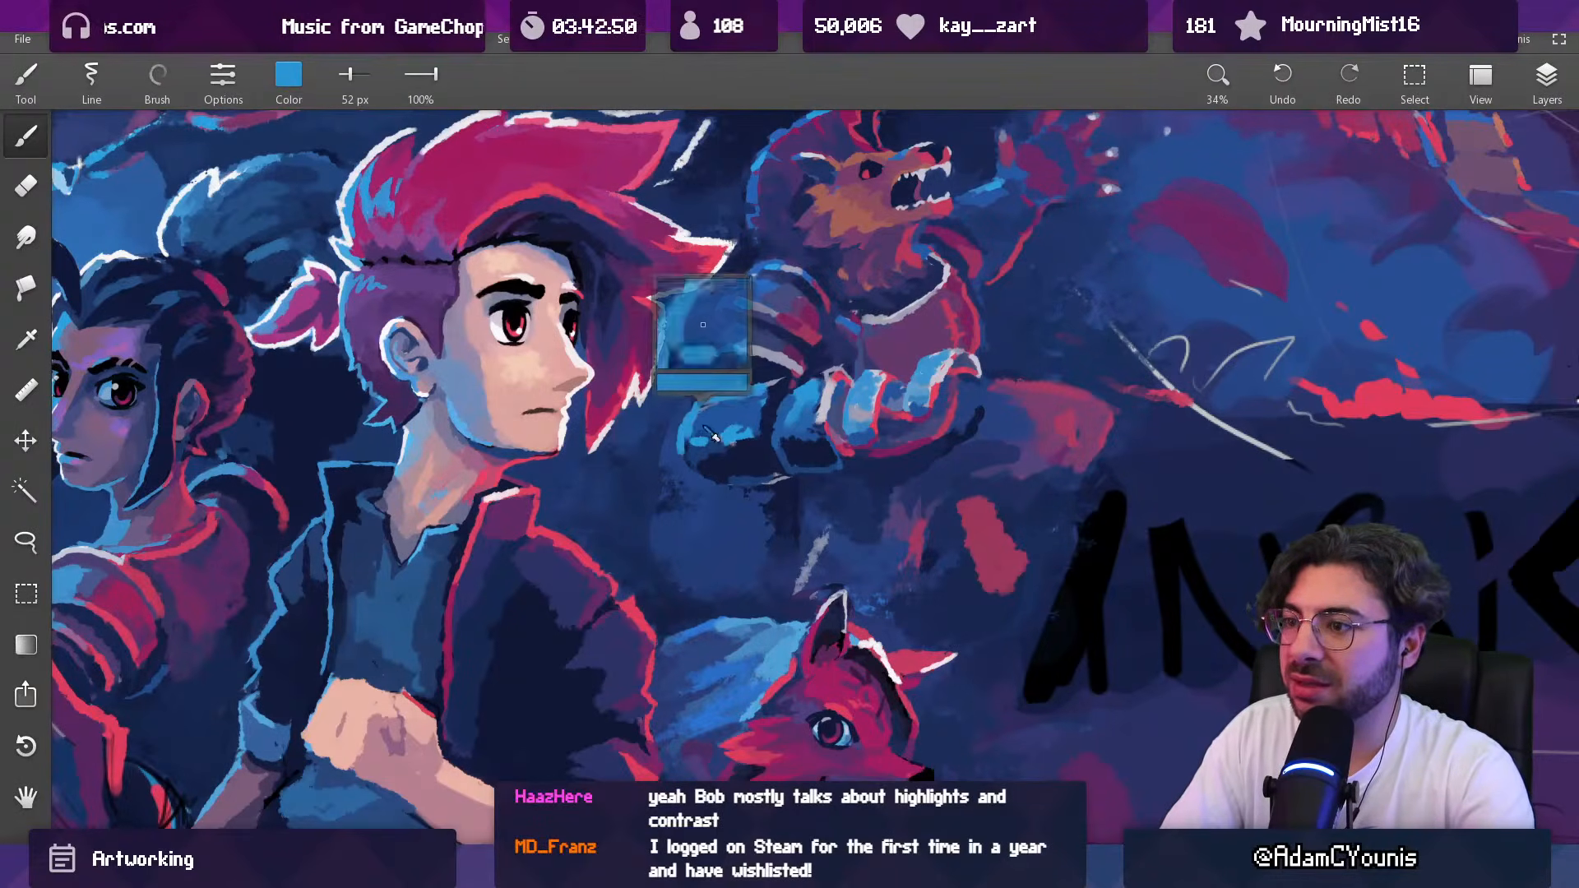
key(e)
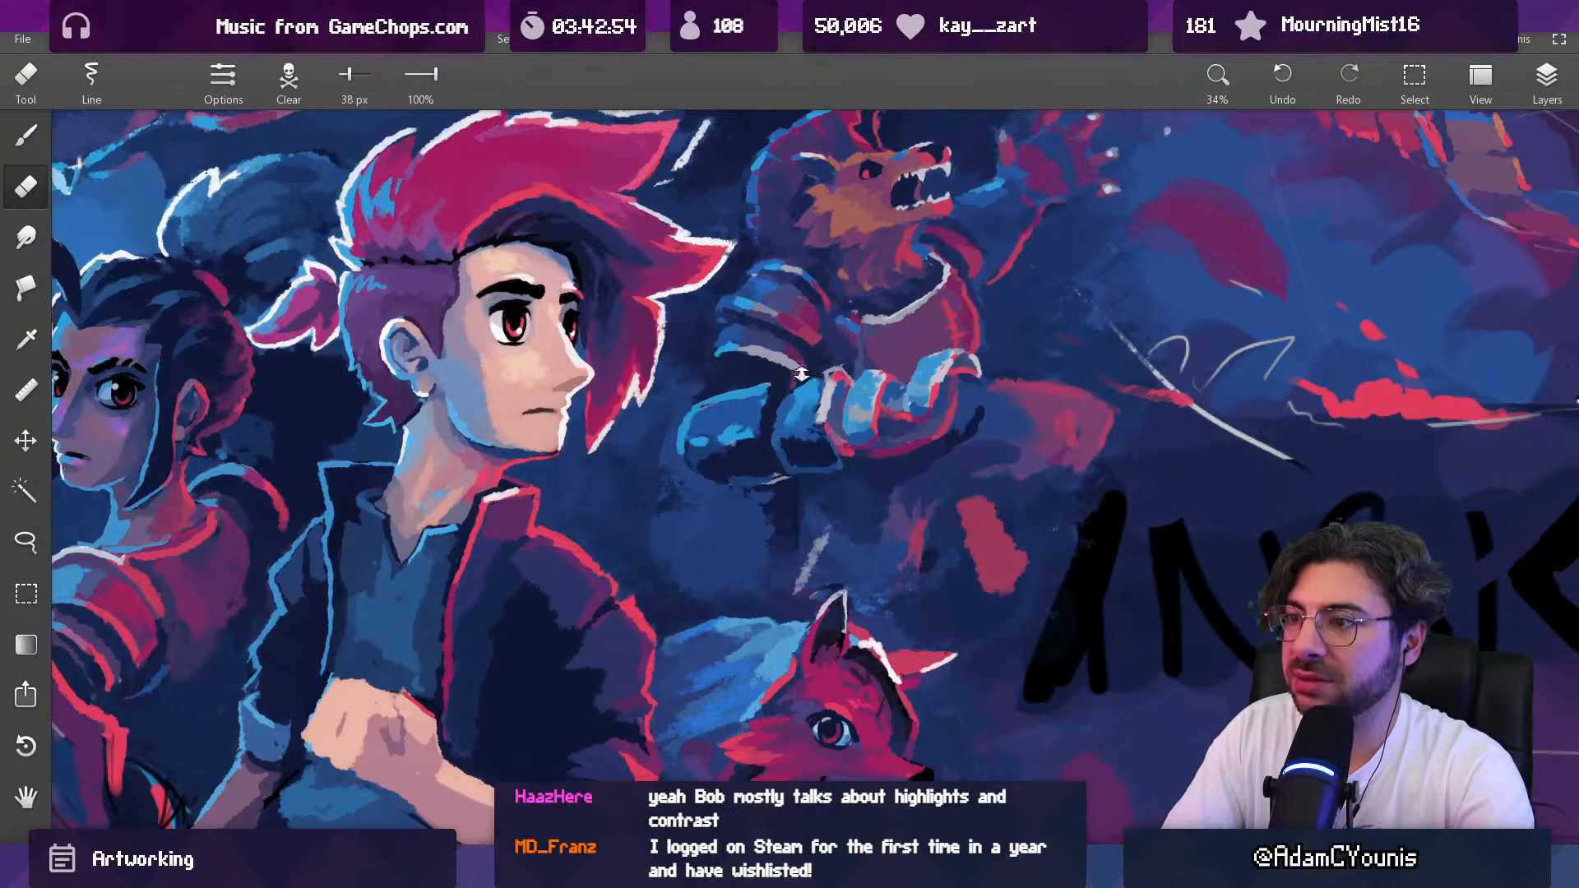
Step: Touch up the edges of the beast's cuff and forearm with the 38 px eraser and check them against the whole composition
drag(806, 372, 711, 721)
drag(798, 424, 747, 445)
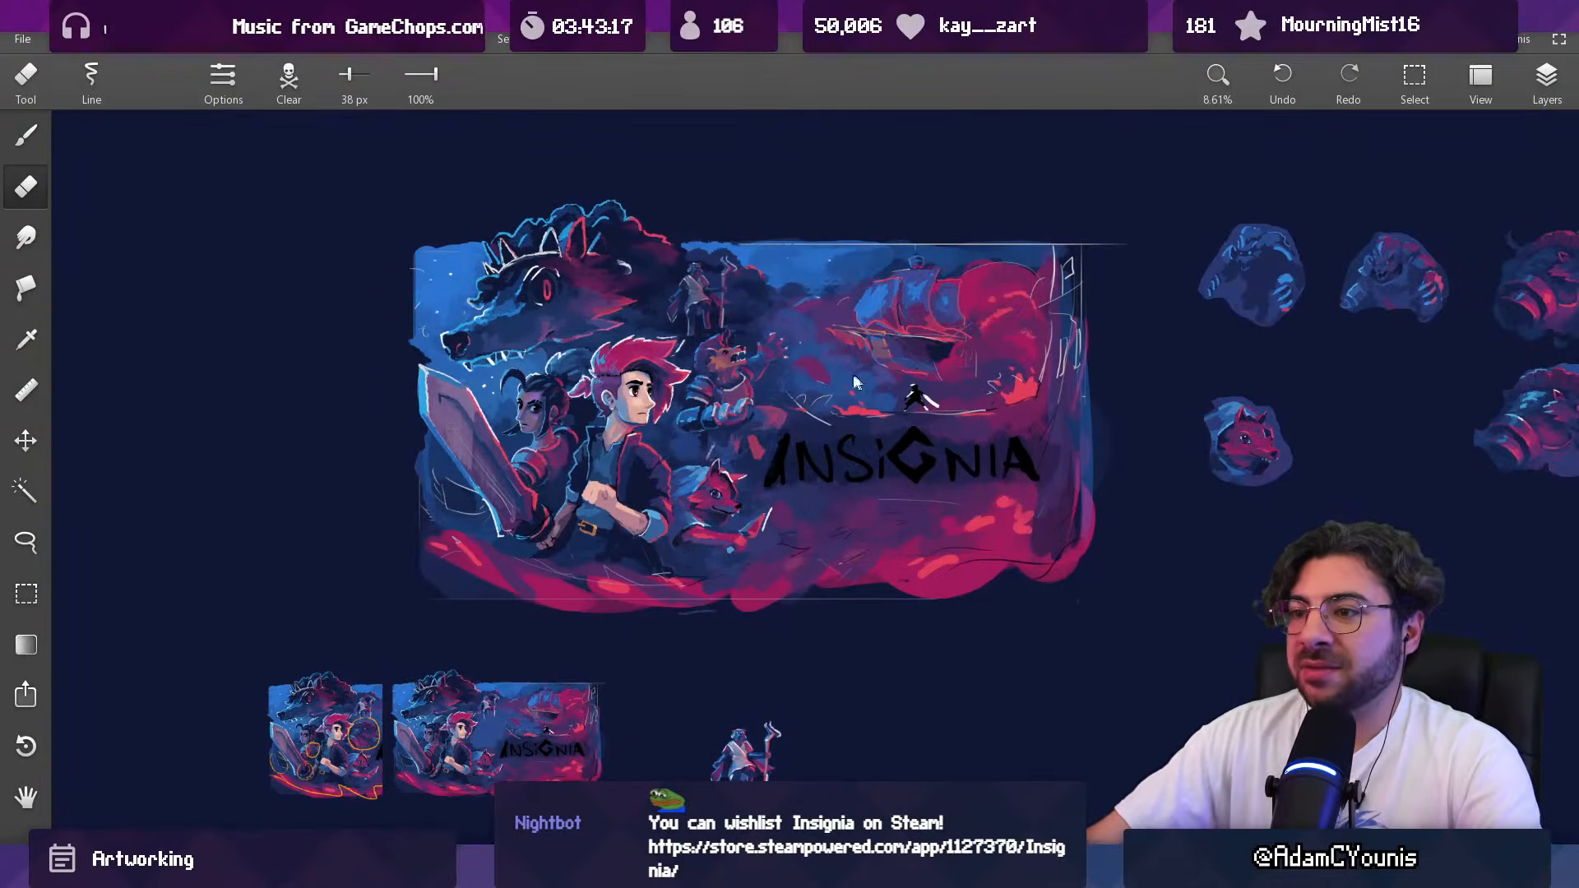
scroll(789, 412, up, 1)
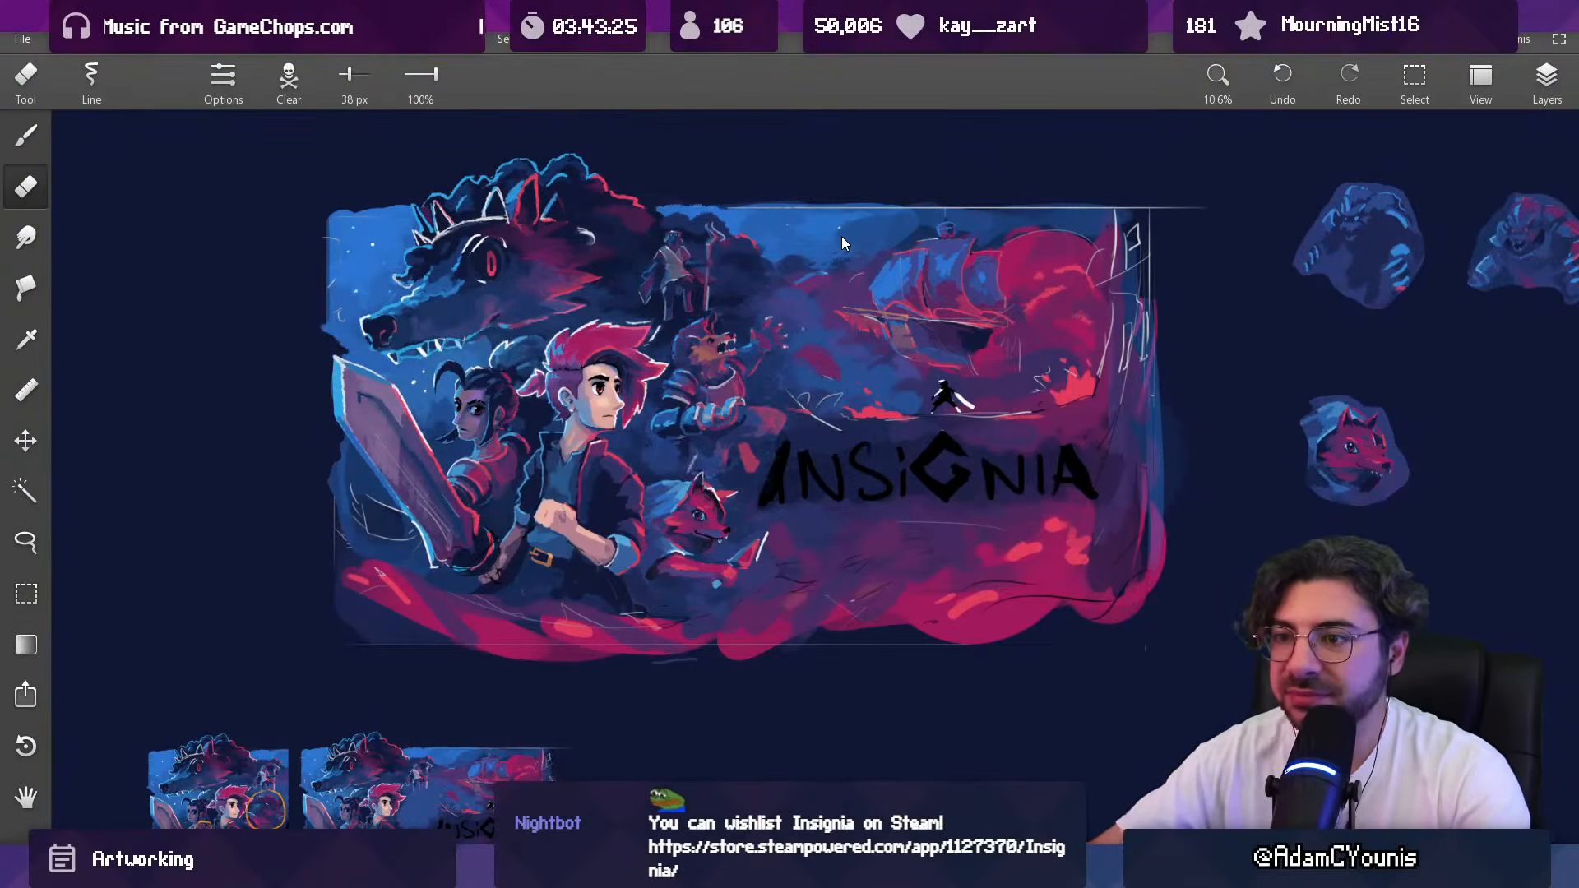
scroll(693, 321, down, 2)
scroll(556, 310, up, 2)
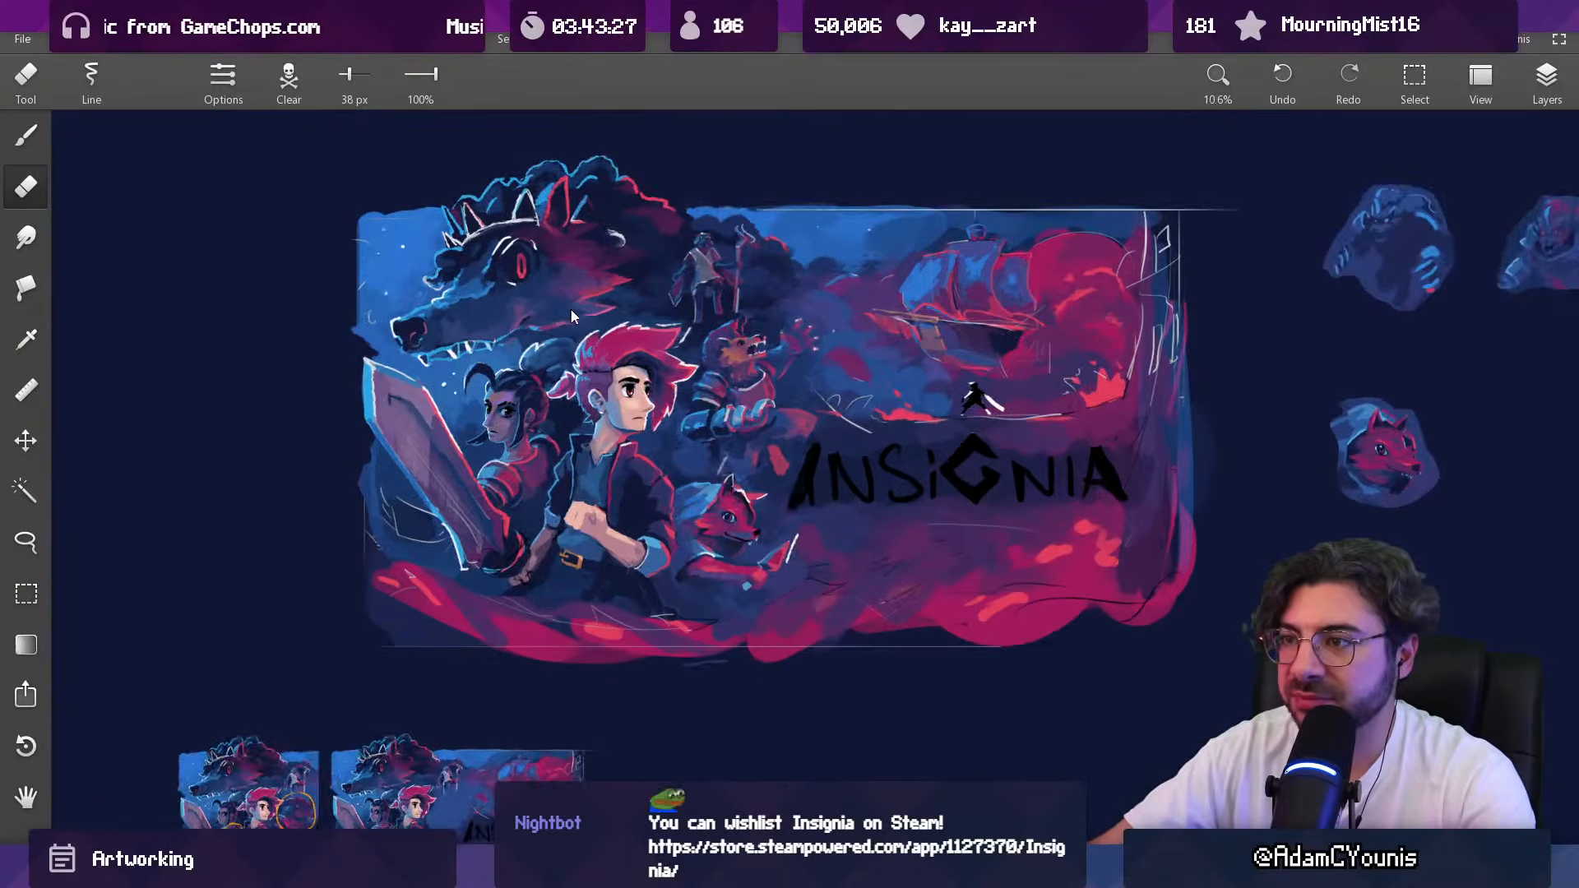
Step: Select the Copy layer directly above Layer 2, set its opacity to 69 and check the artwork
click(1539, 78)
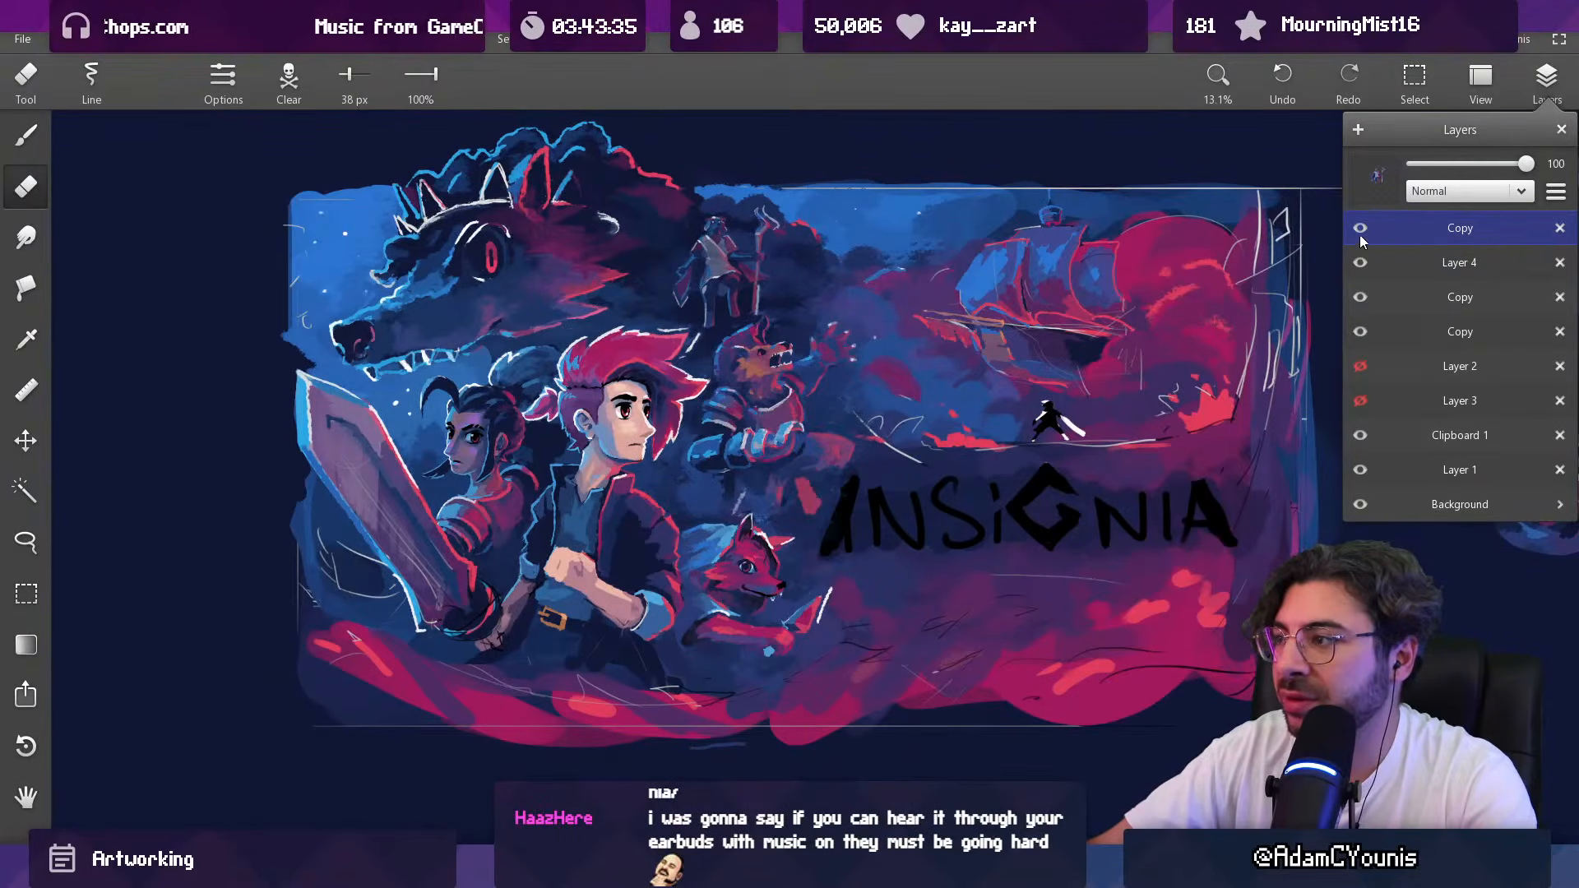
click(1361, 329)
drag(1526, 164, 1491, 164)
scroll(904, 249, down, 3)
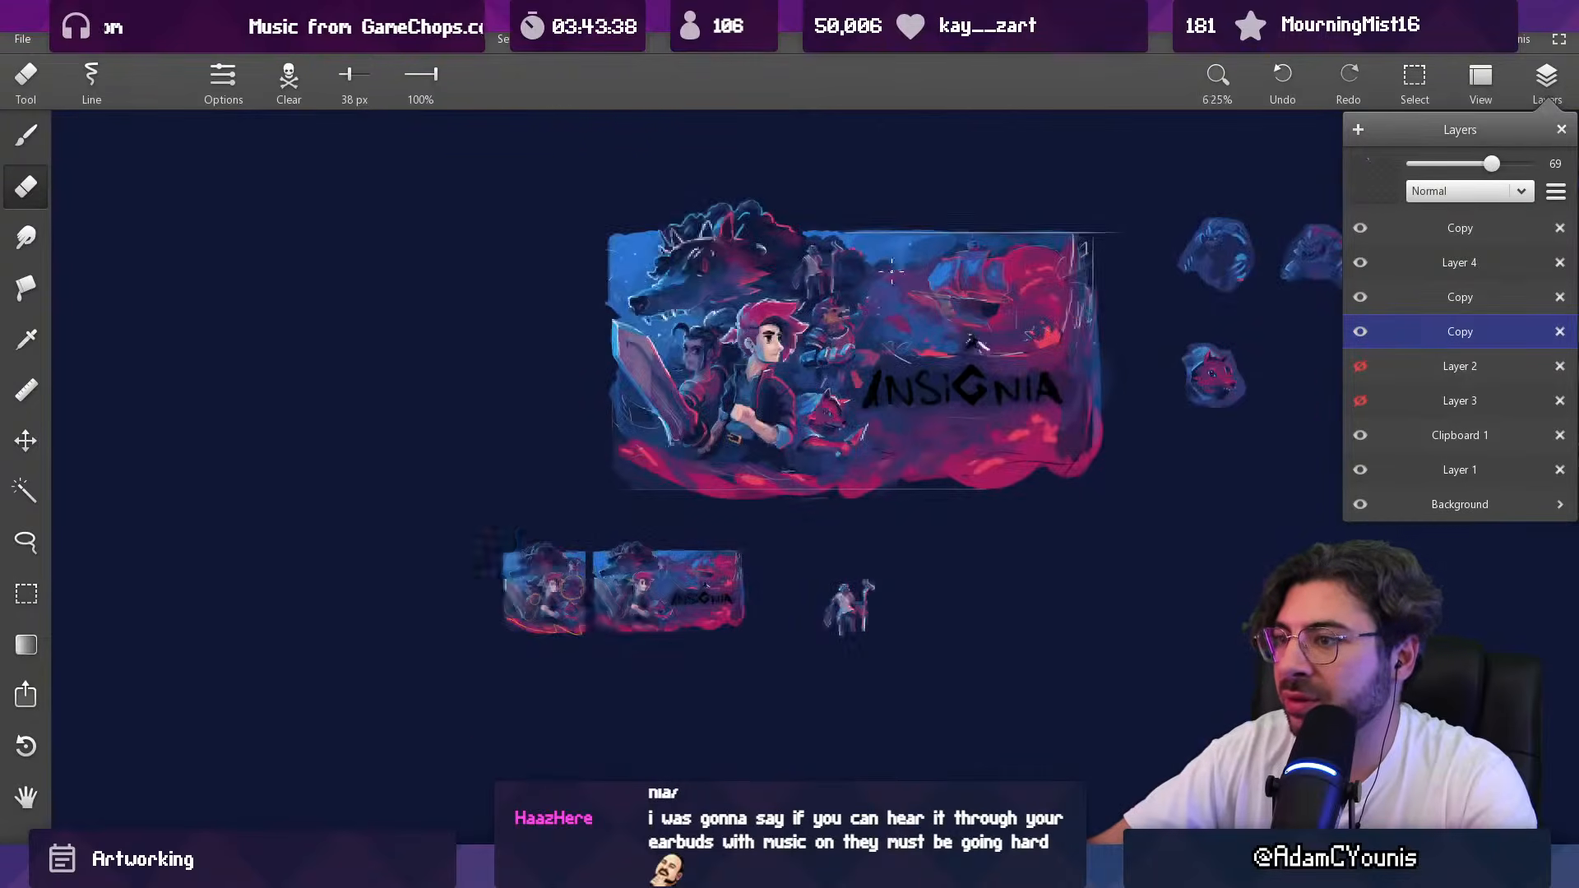
scroll(814, 270, up, 4)
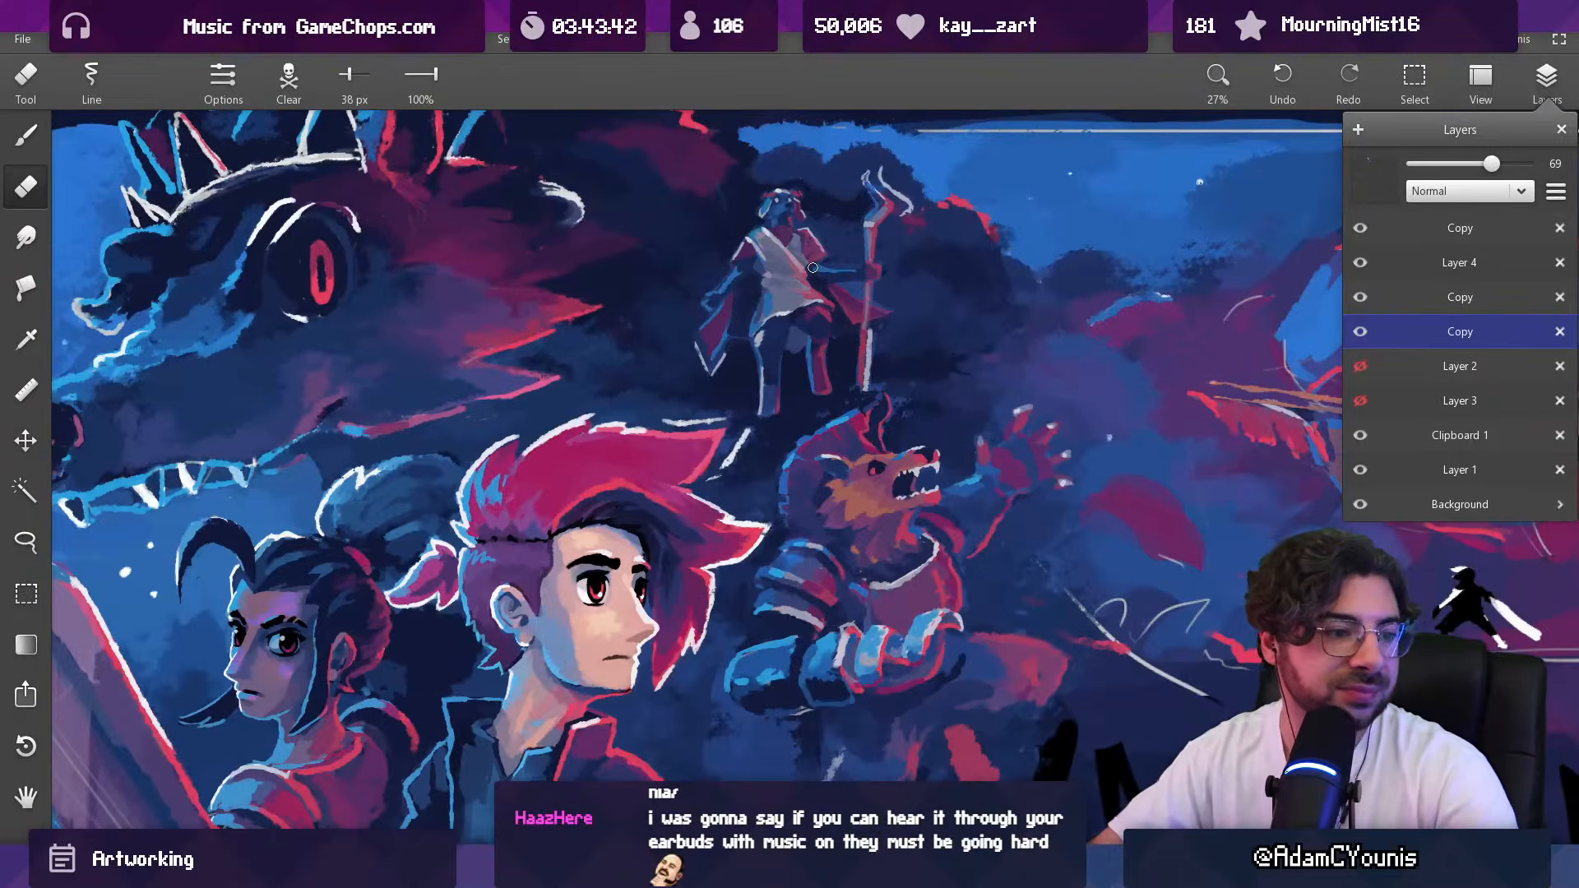
scroll(726, 298, down, 2)
scroll(726, 297, down, 2)
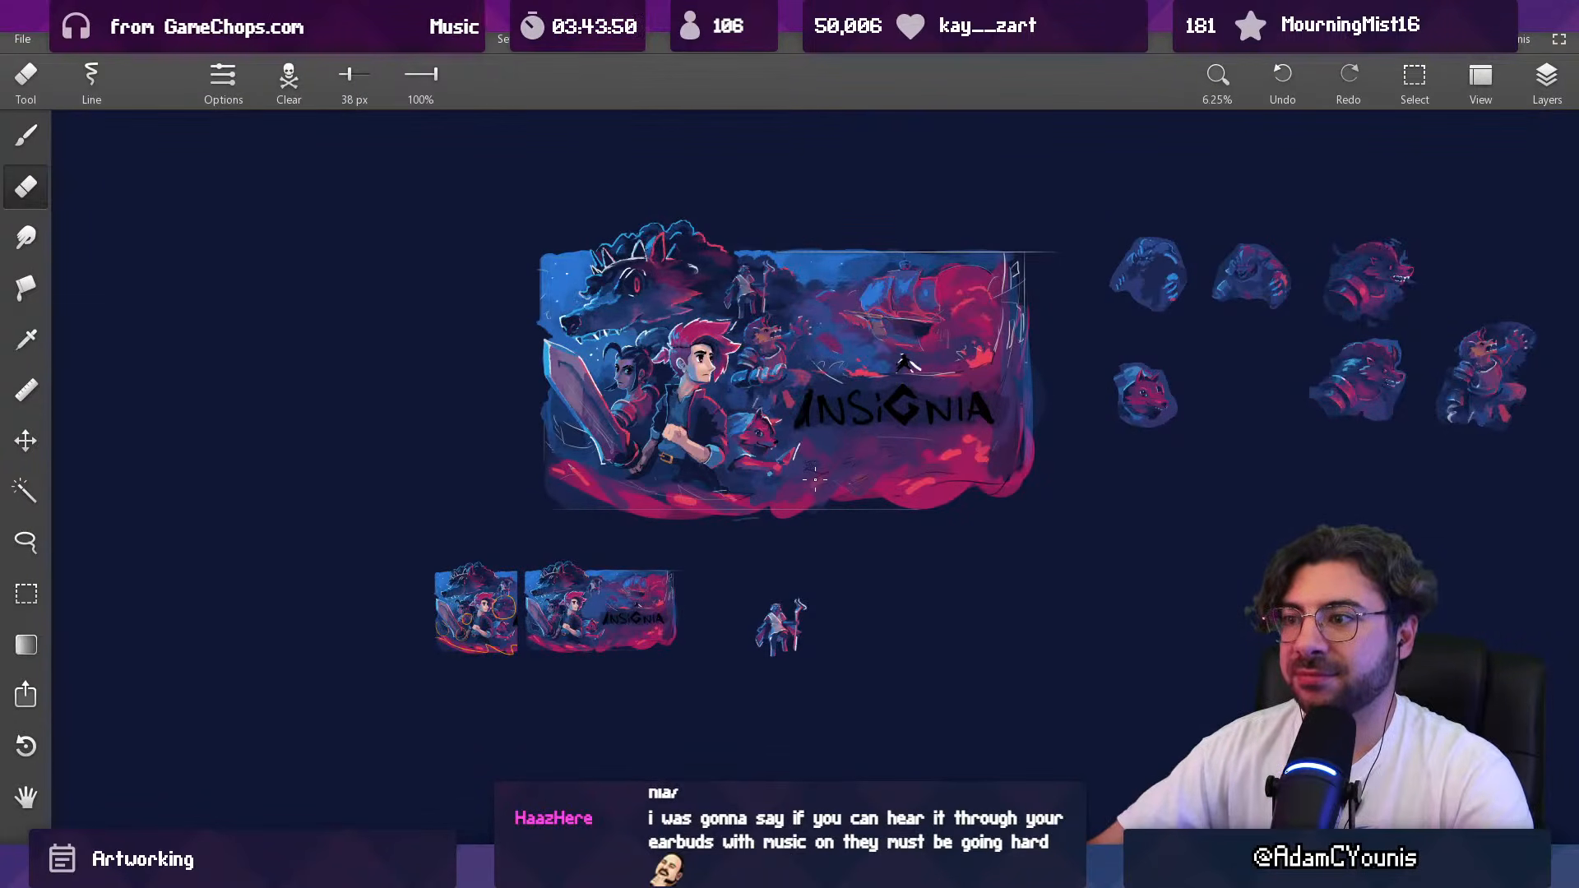
scroll(777, 385, up, 3)
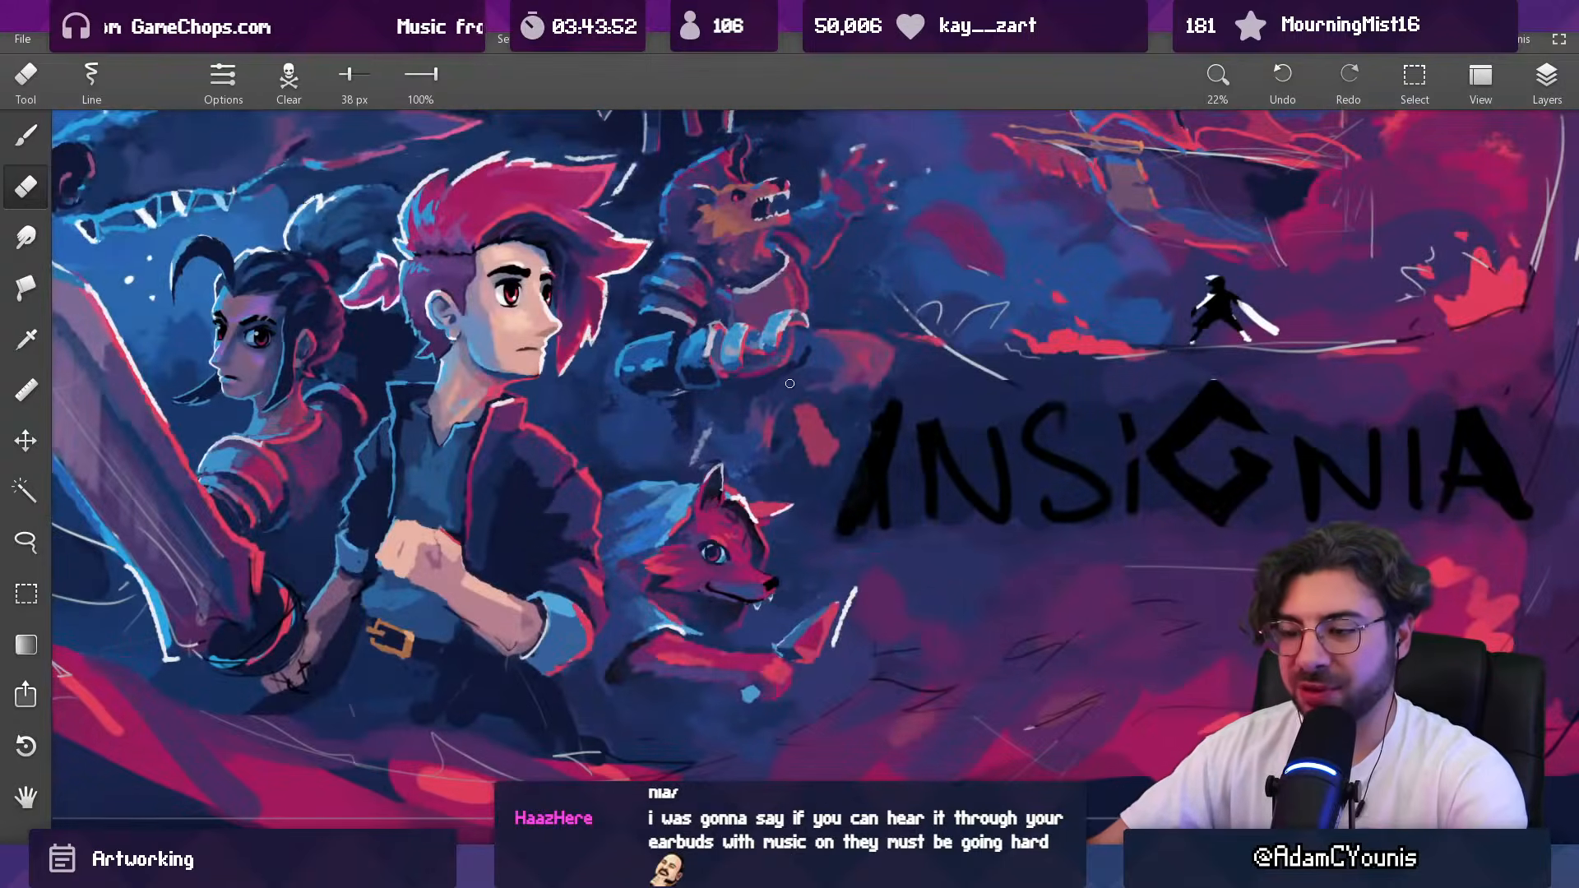
Step: Make the Copy layer directly below Layer 4 the active layer
key(l)
click(1547, 82)
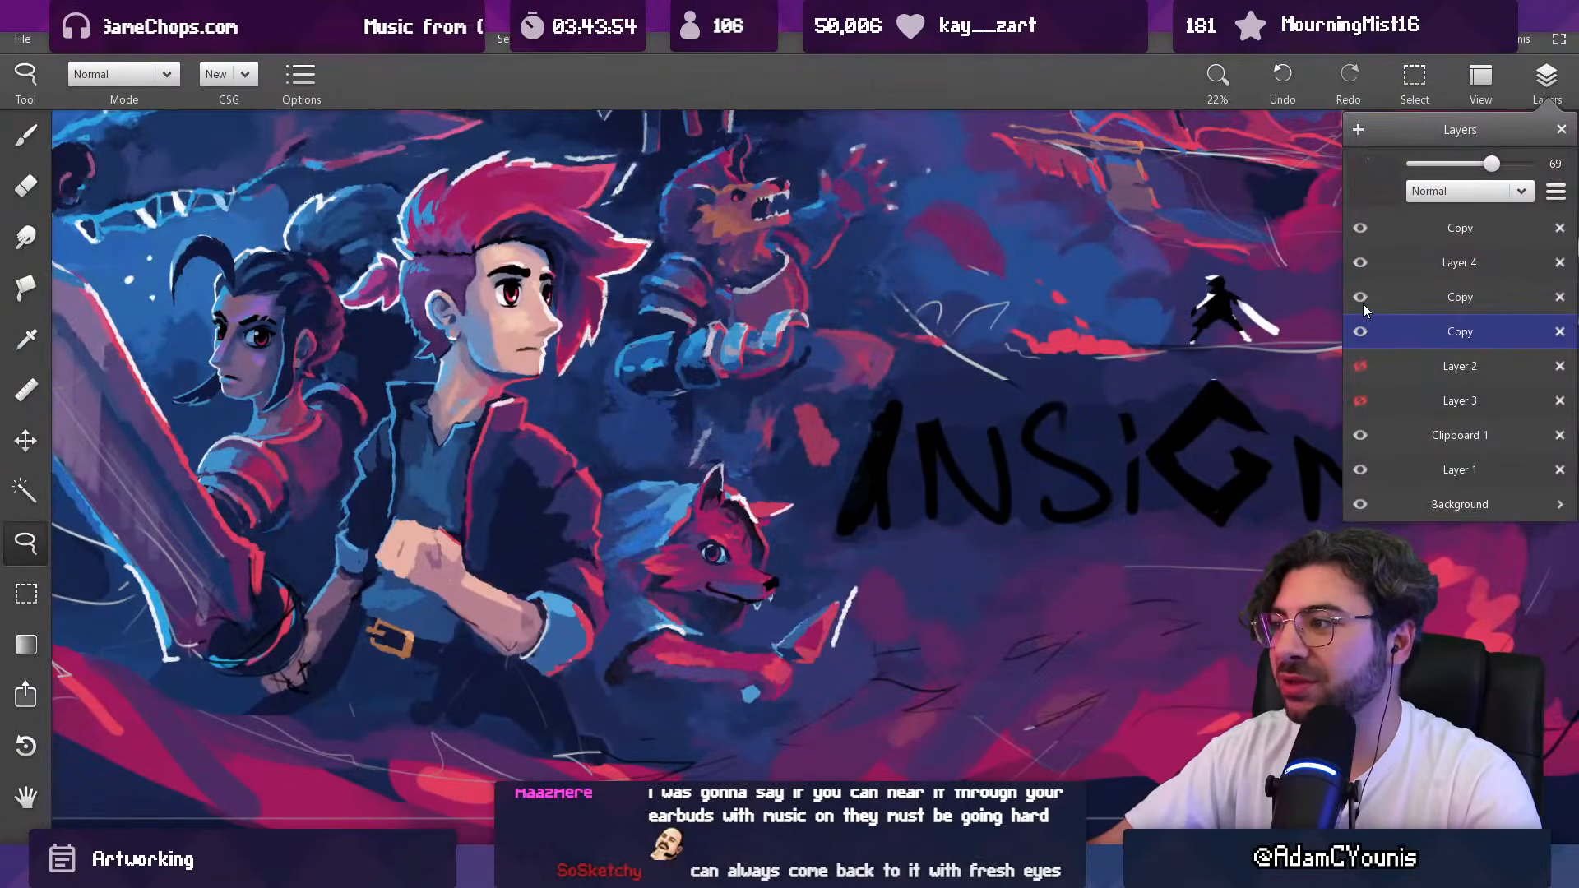
click(1398, 300)
mouse_move(681, 416)
mouse_down()
mouse_move(796, 382)
mouse_move(844, 325)
mouse_move(909, 357)
mouse_move(859, 411)
mouse_move(848, 465)
mouse_move(805, 490)
mouse_move(668, 421)
mouse_up()
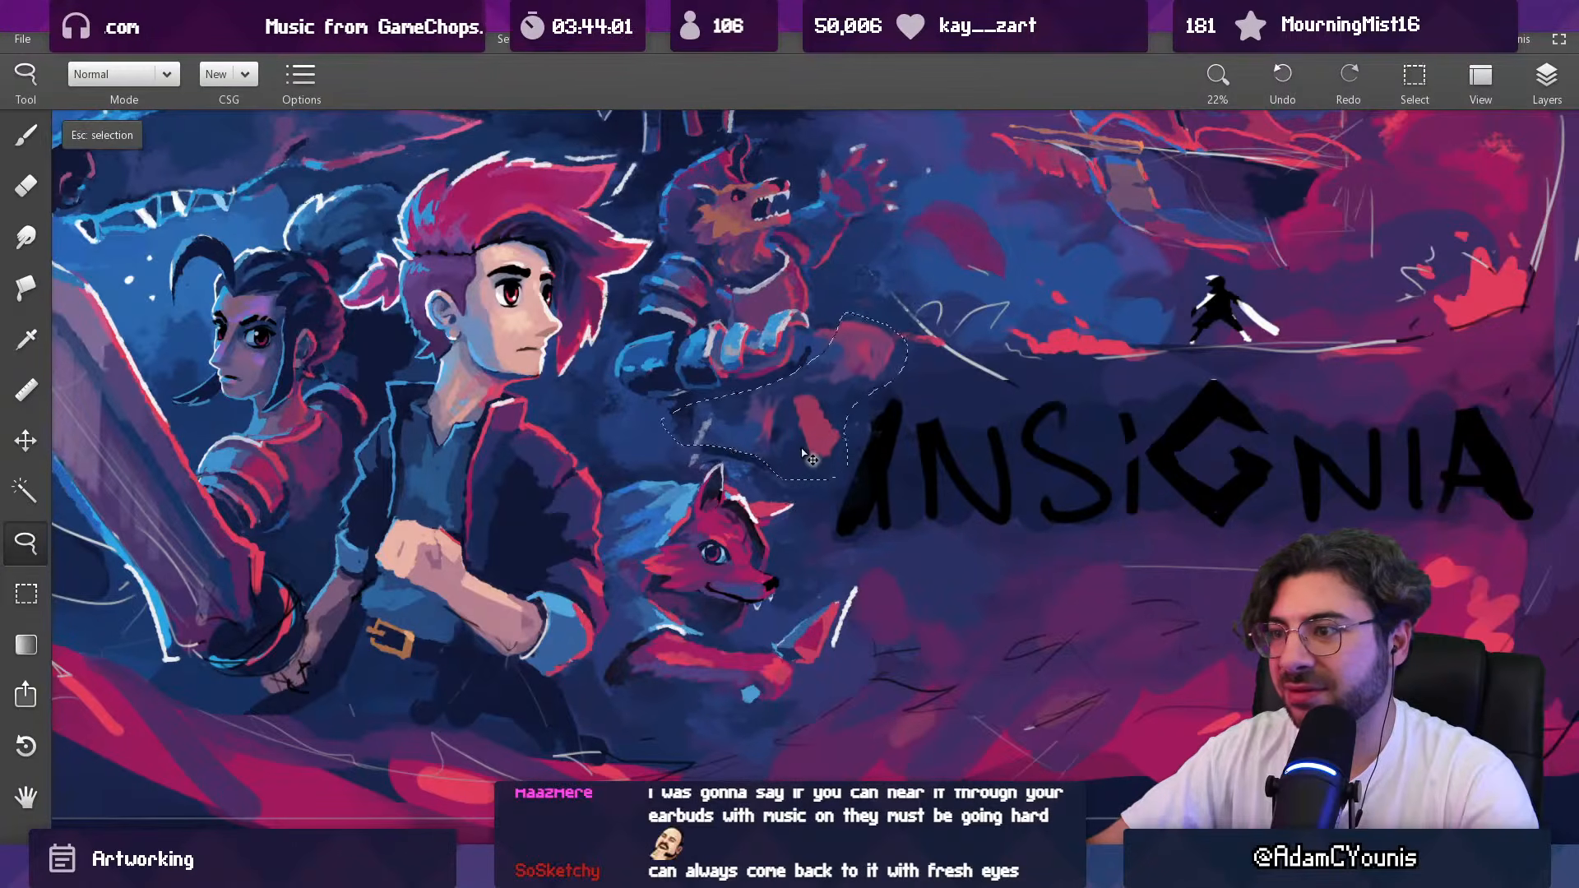
scroll(871, 329, down, 4)
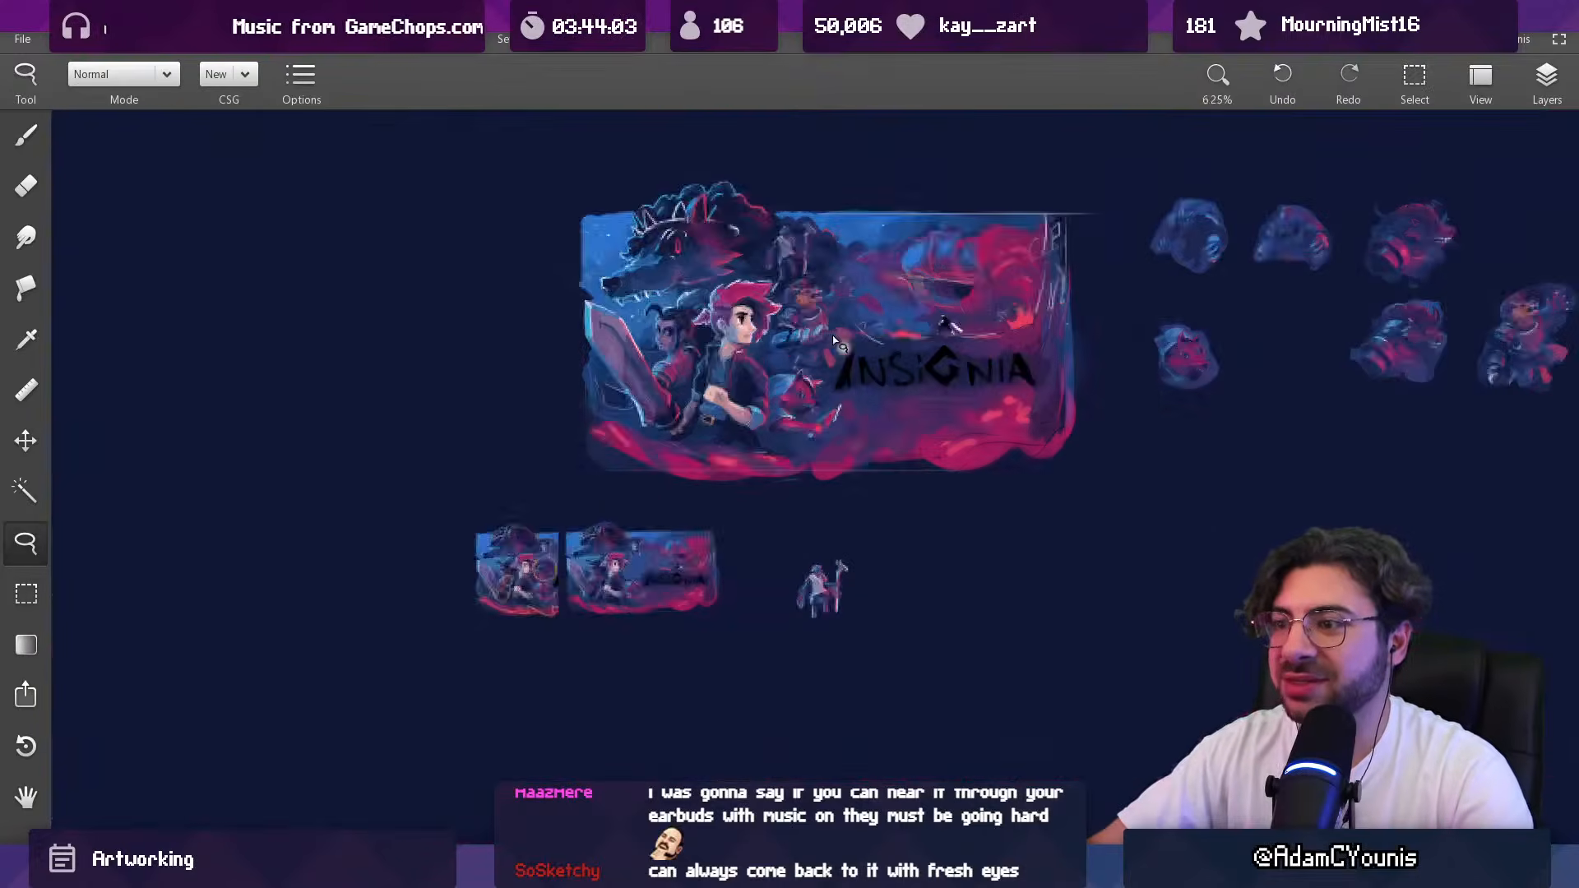
scroll(839, 358, up, 3)
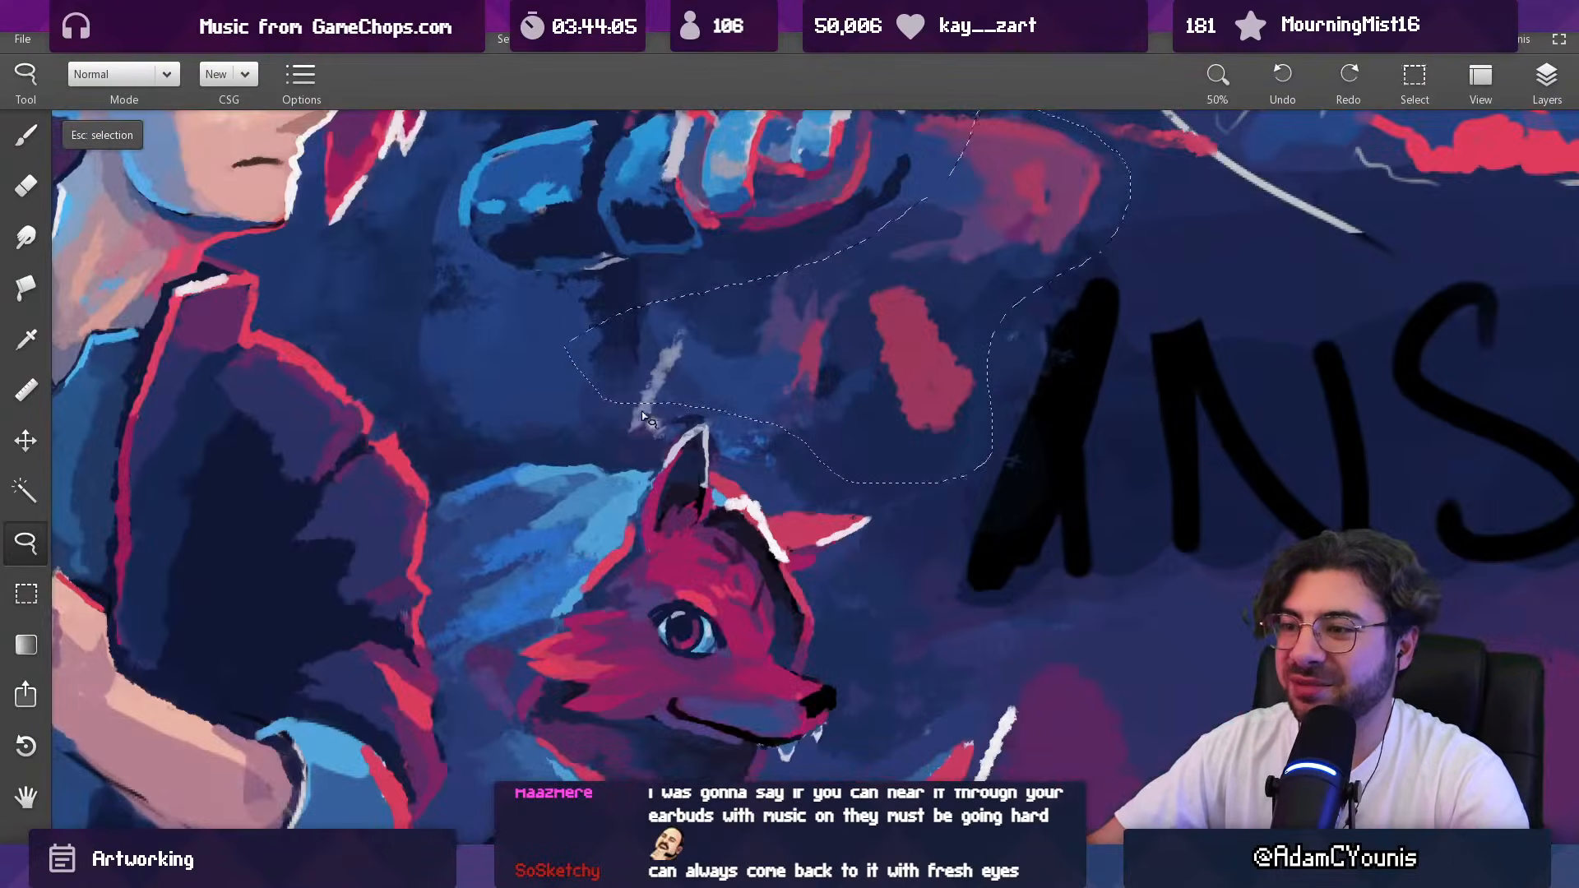
mouse_move(624, 384)
mouse_down()
mouse_move(617, 451)
mouse_move(661, 451)
mouse_move(706, 424)
mouse_move(717, 465)
mouse_move(788, 493)
mouse_up()
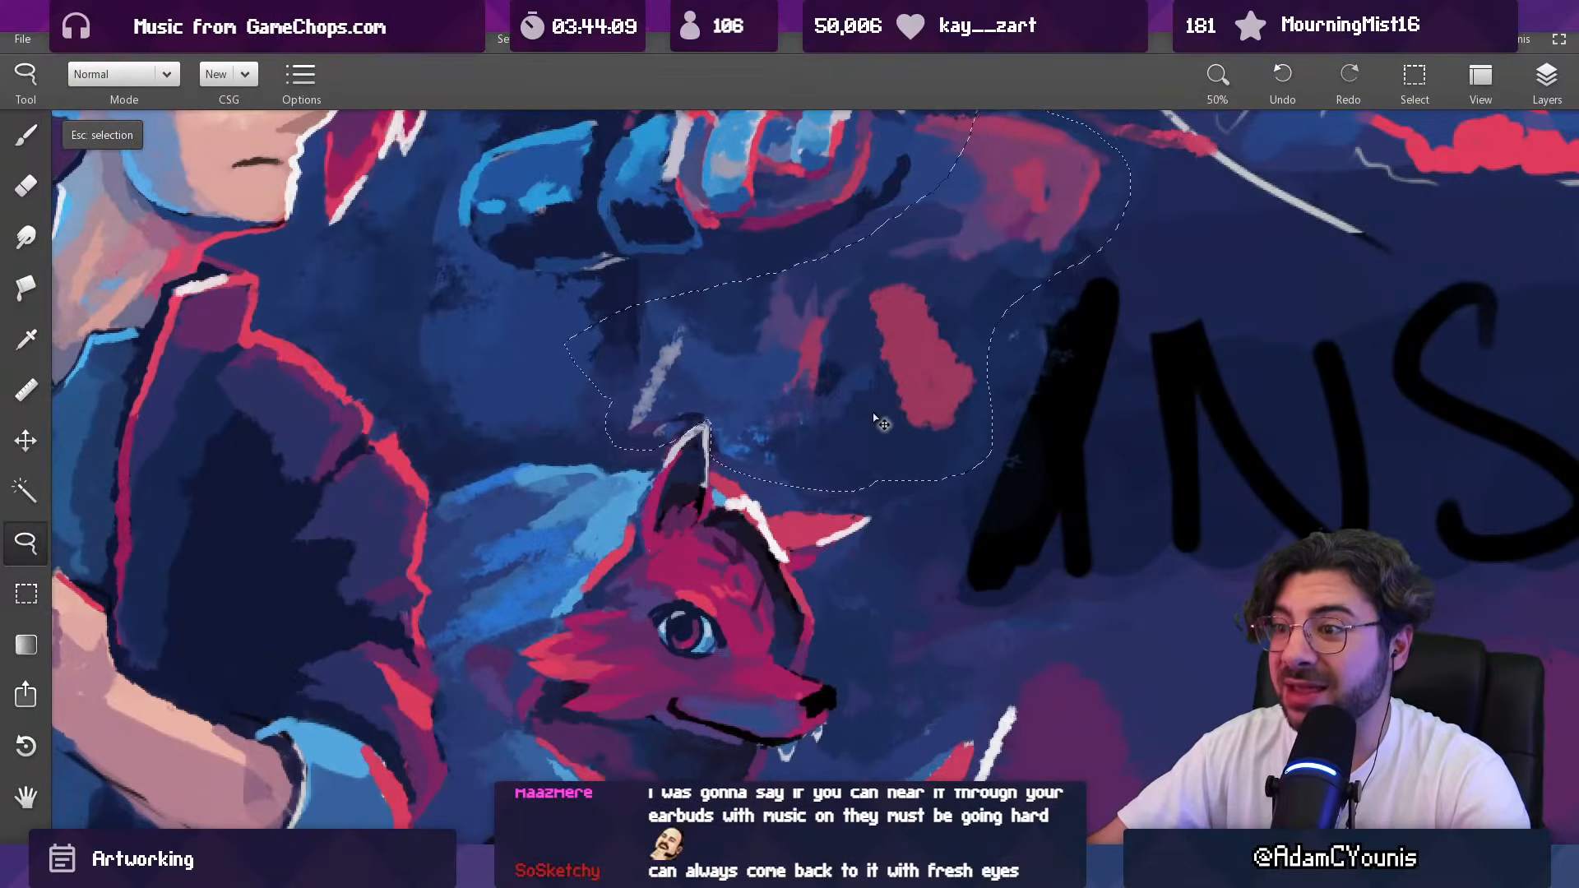
key(Escape)
scroll(732, 405, down, 3)
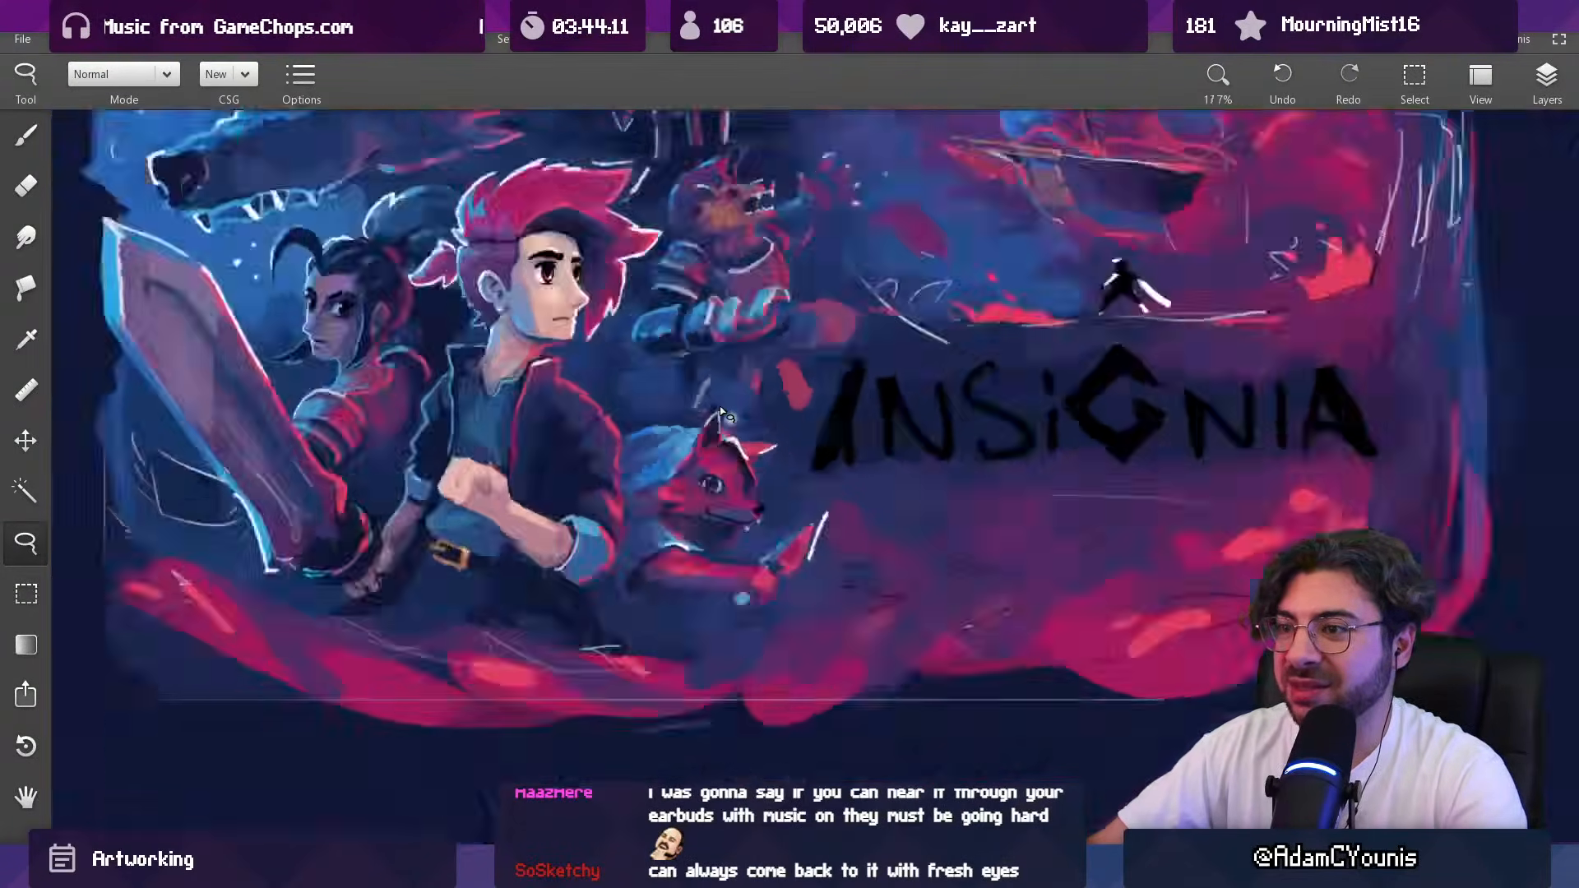
Step: Extend the upper edge of the rough crimson shape beside the beast's cuff with a 52 px brush in red
scroll(787, 338, up, 3)
key(b)
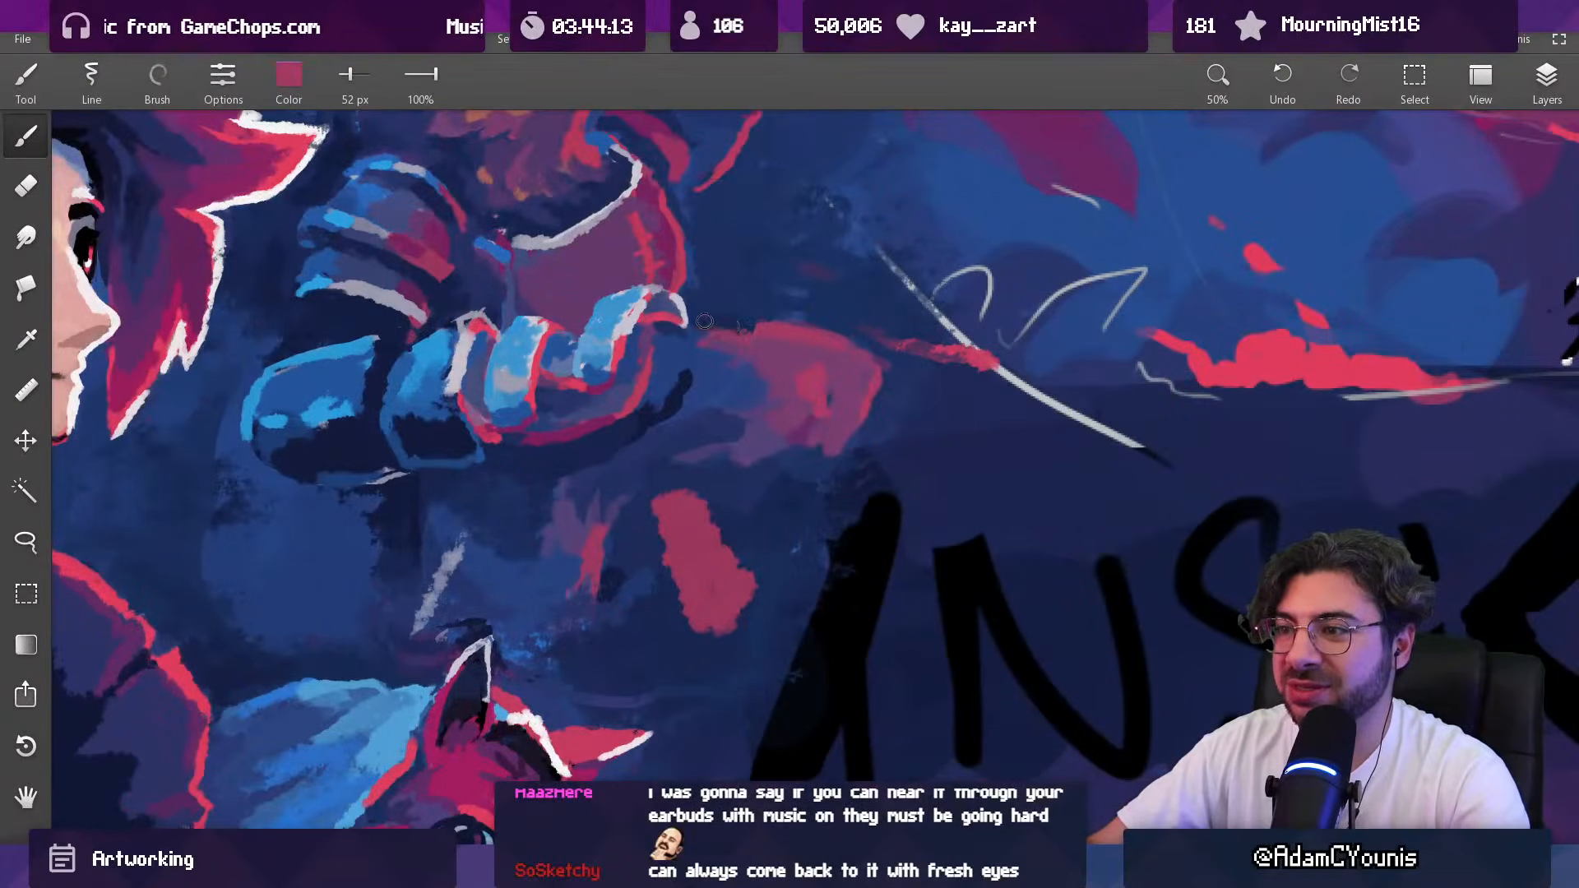
alt+click(775, 349)
alt+click(708, 345)
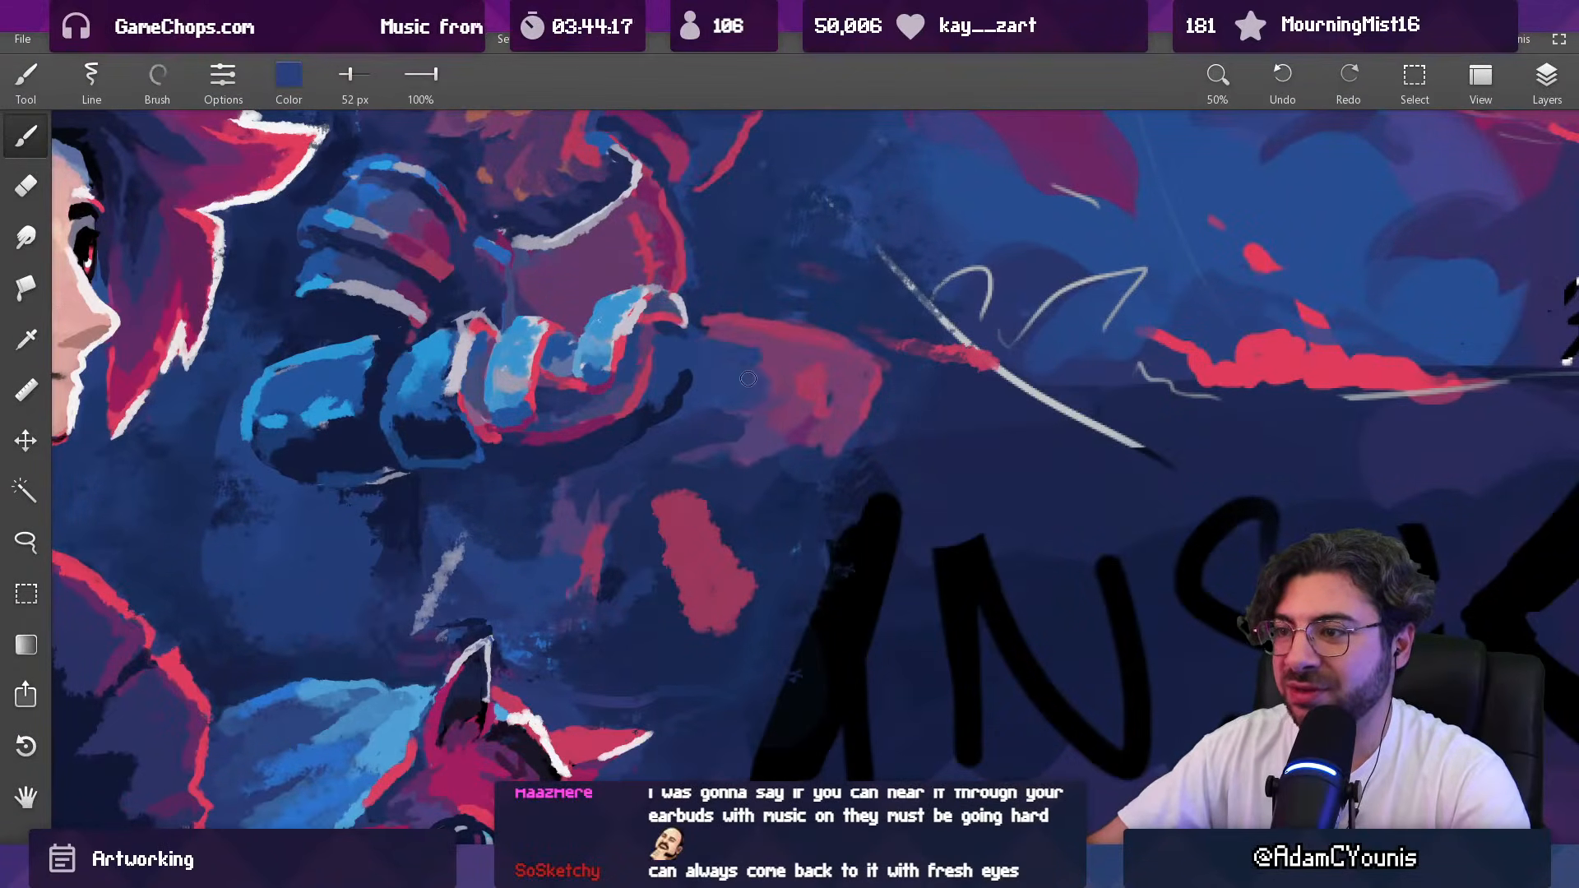
scroll(733, 379, down, 5)
scroll(779, 352, up, 5)
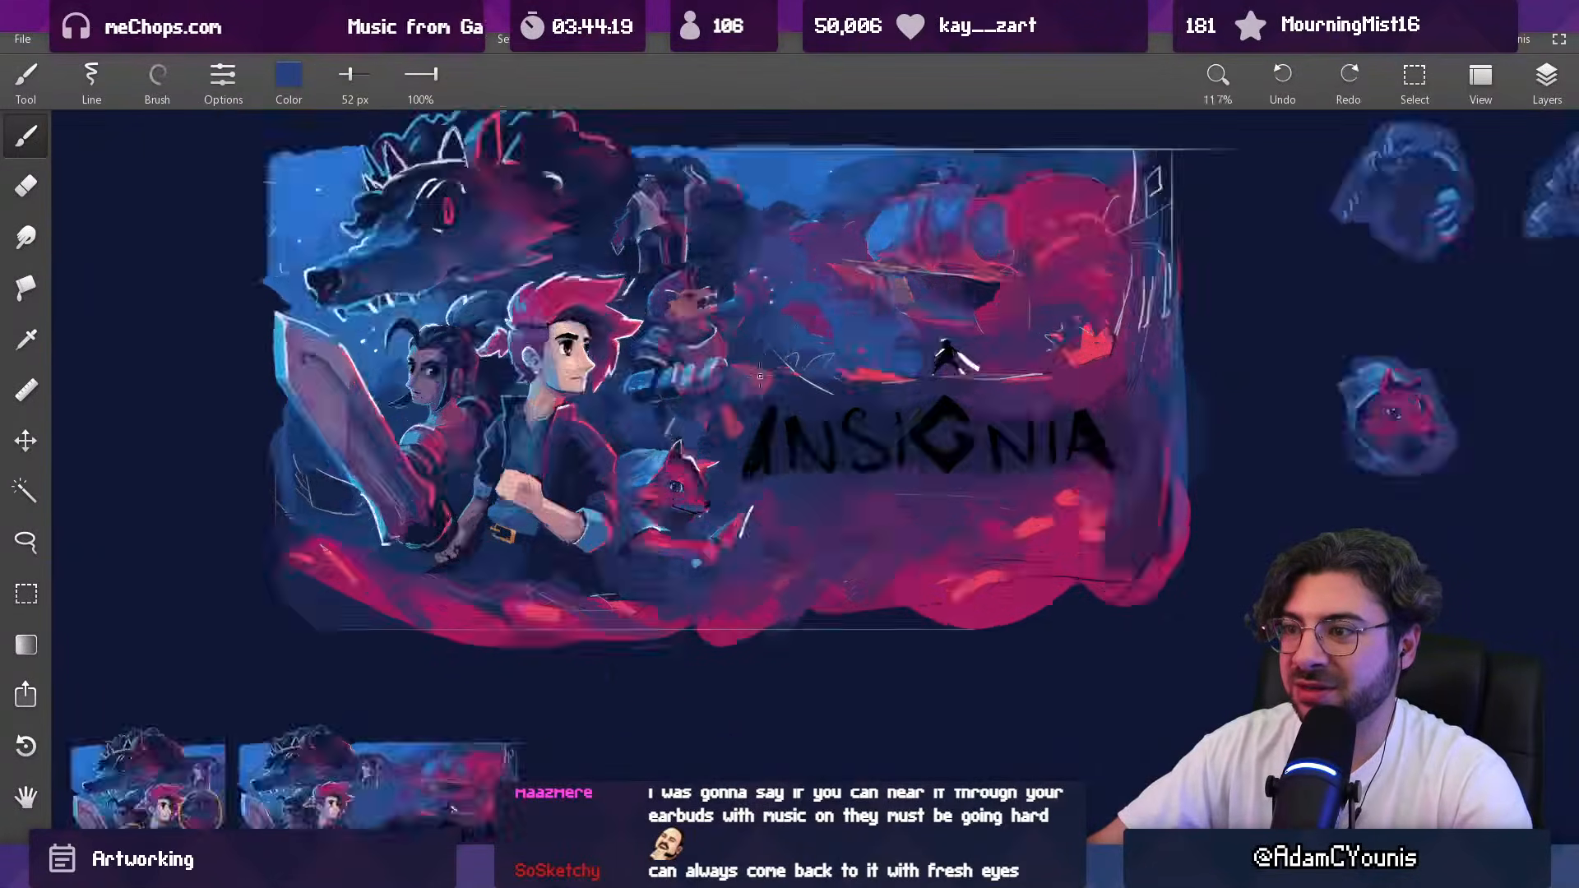
Step: Broaden the crimson shape toward the cuff and rework its far end with sampled reds and magenta at 52 px
alt+click(740, 348)
alt+click(770, 350)
alt+click(715, 338)
alt+click(674, 327)
alt+click(679, 339)
alt+click(790, 349)
alt+click(811, 397)
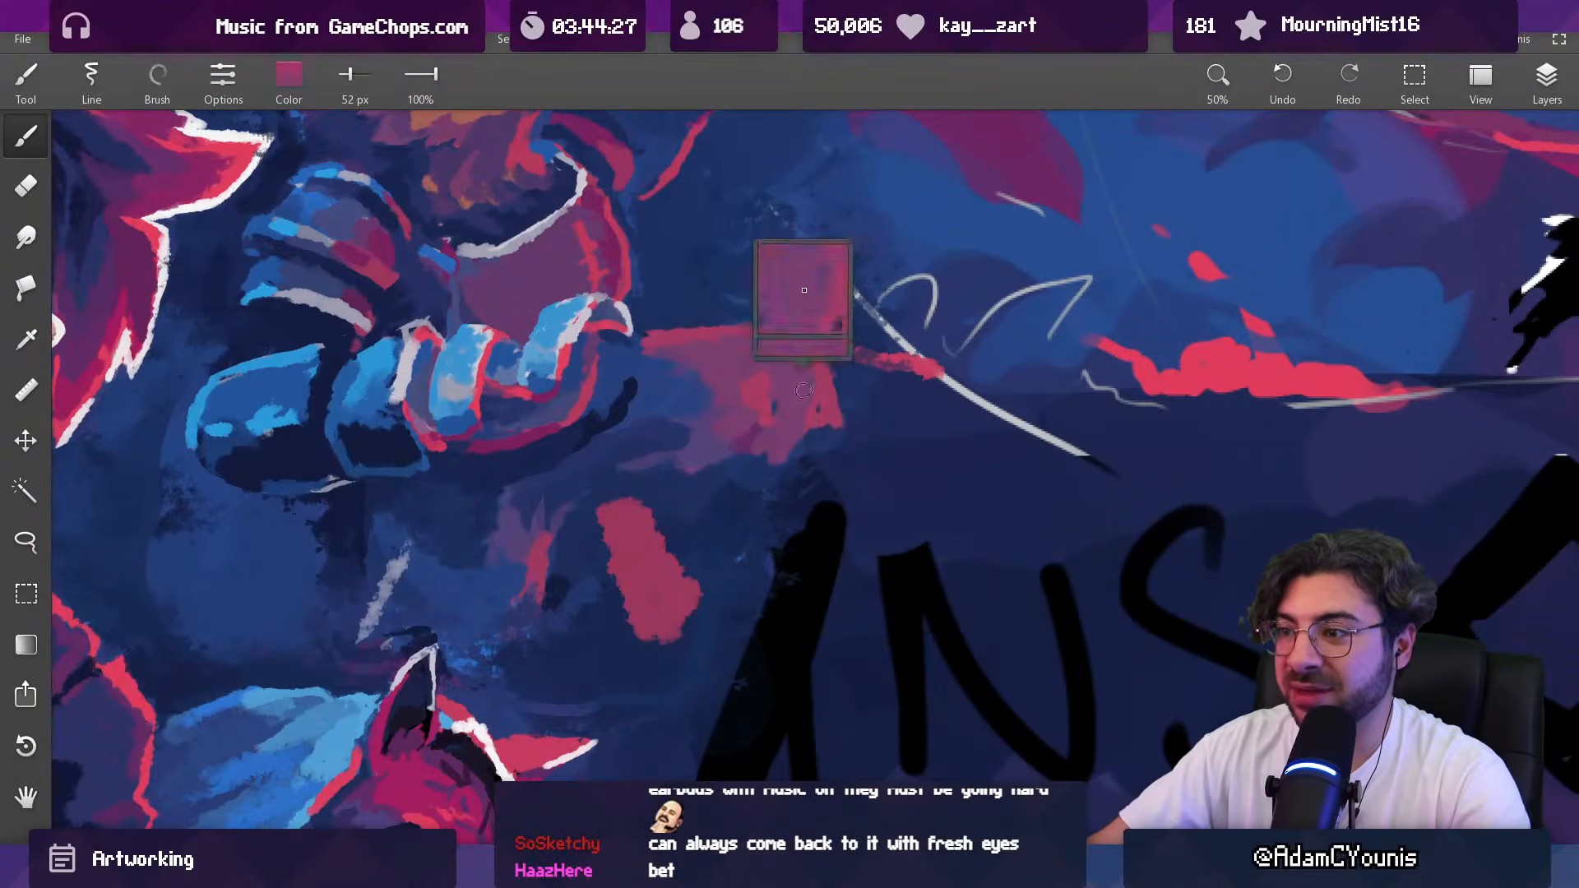
alt+click(853, 411)
alt+click(833, 415)
alt+click(806, 411)
Step: Round off the far end of the shape beside the cuff with crimson at 52 px
scroll(801, 399, down, 5)
scroll(802, 394, down, 2)
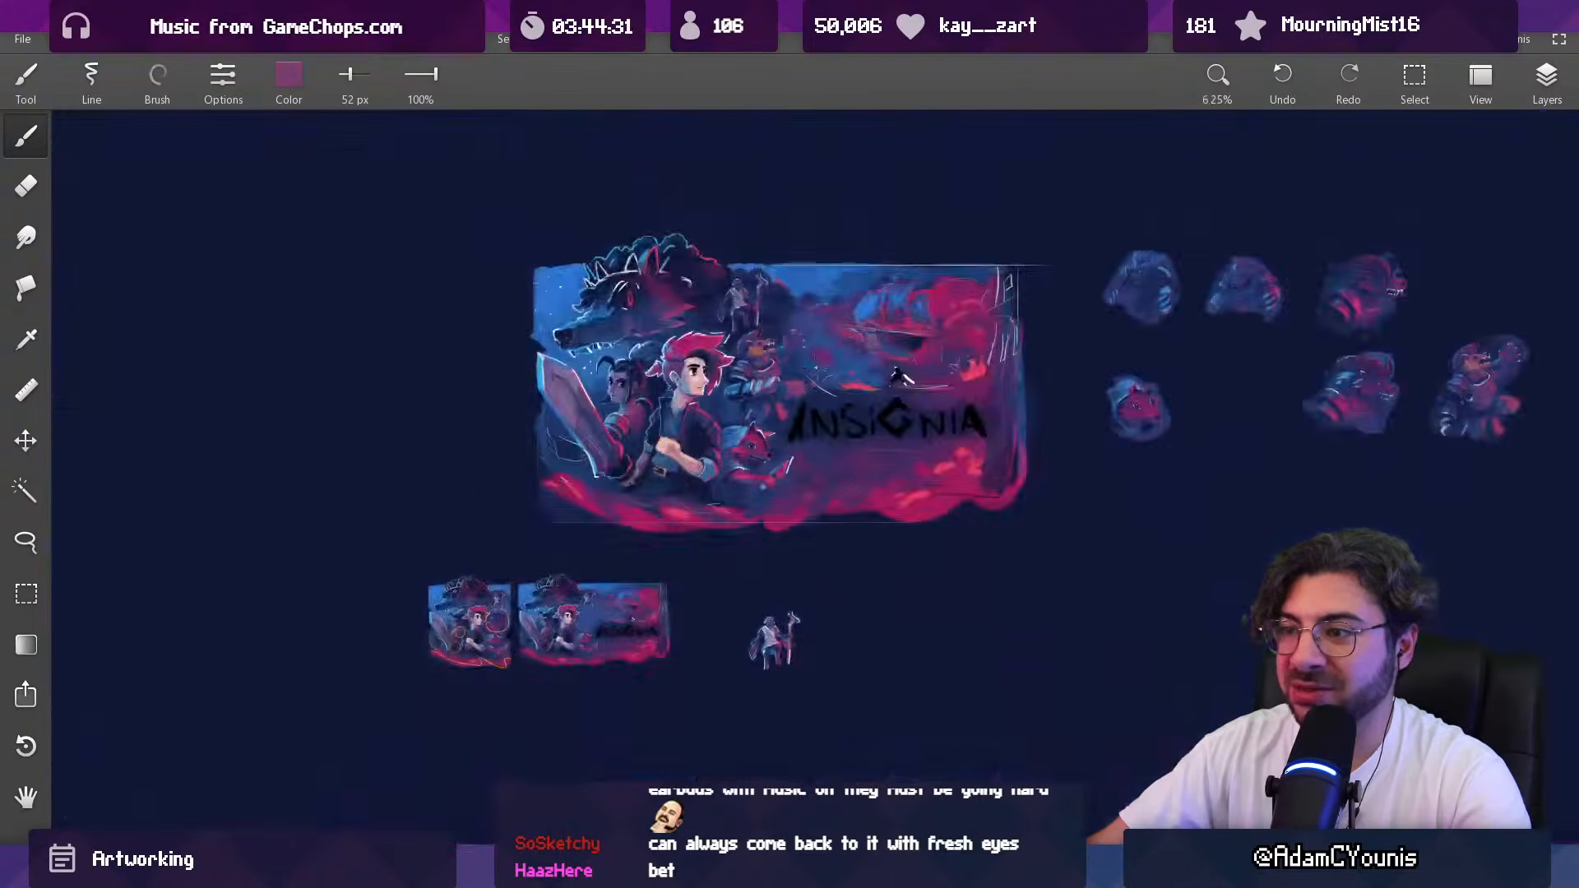
scroll(740, 427, up, 4)
alt+click(739, 431)
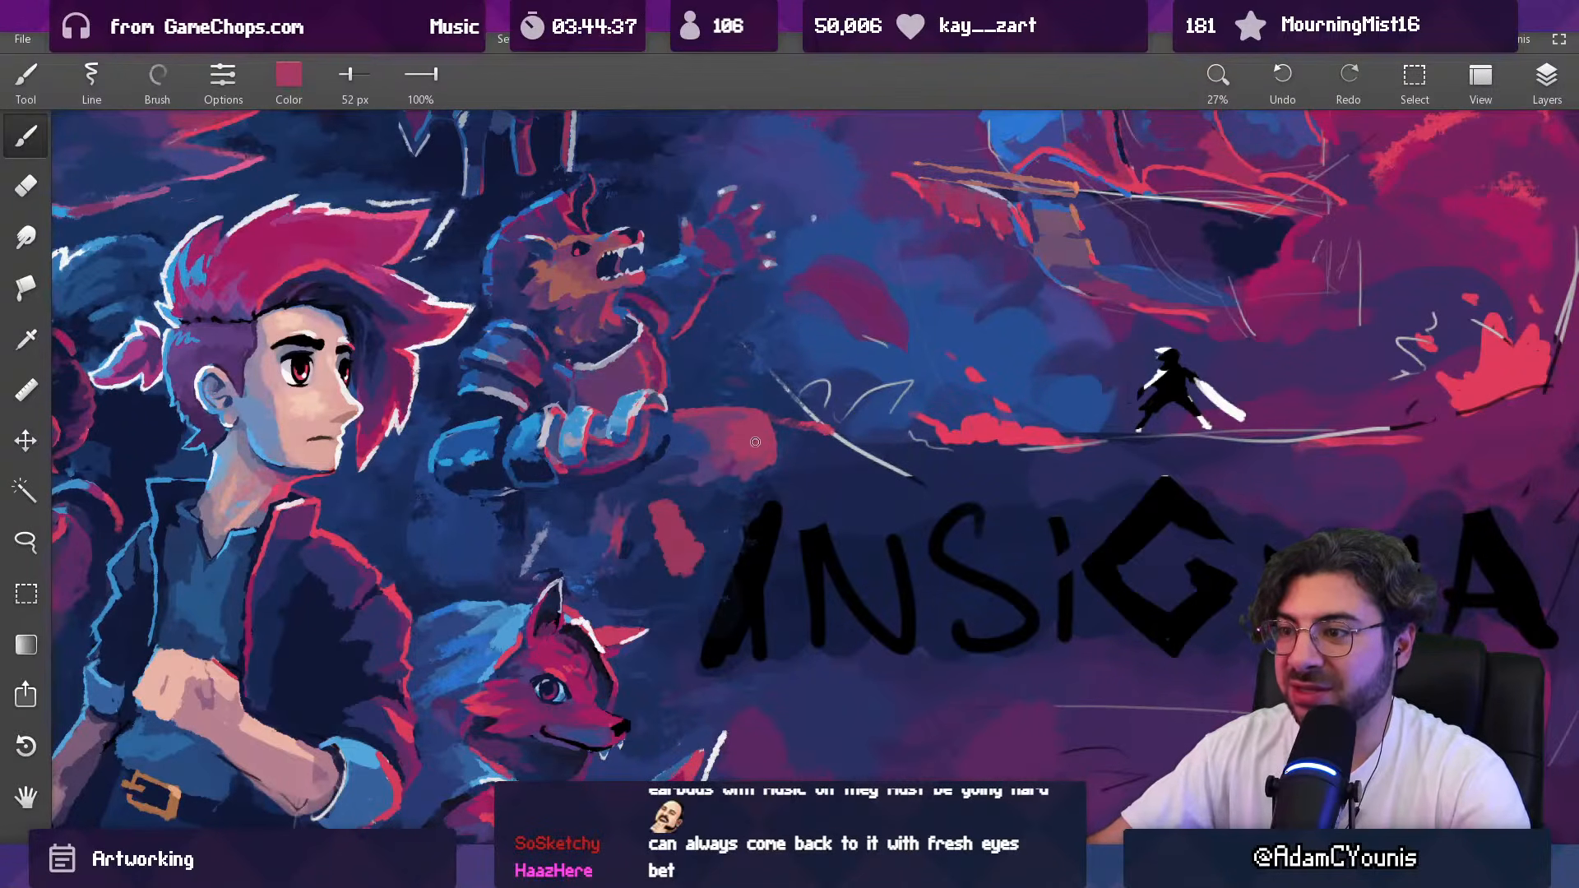
scroll(752, 419, down, 5)
scroll(751, 418, up, 5)
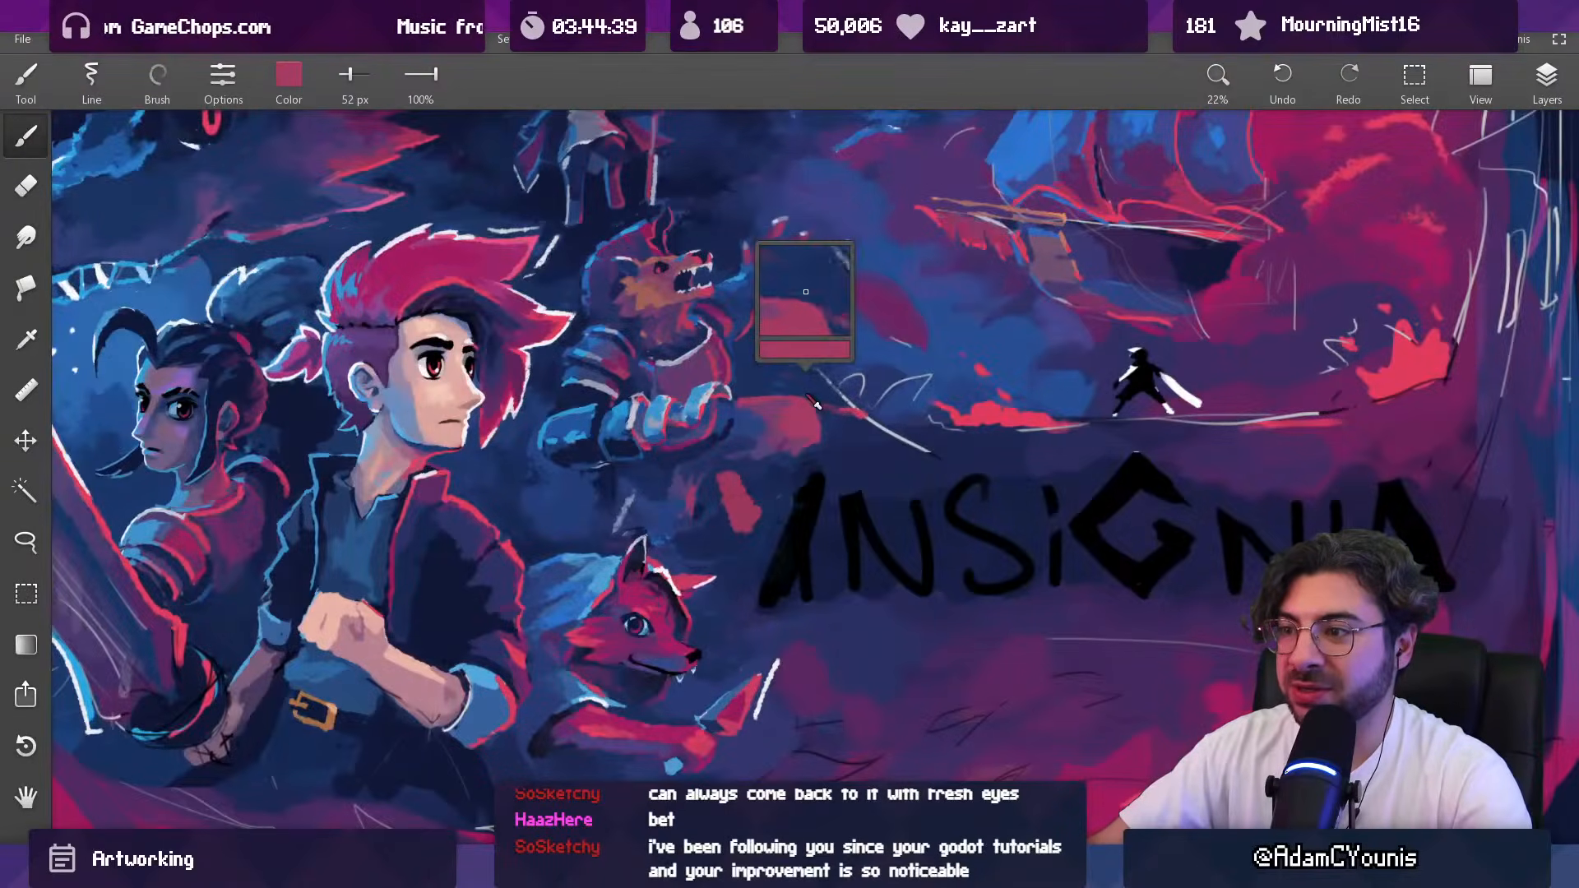
key(e)
key(b)
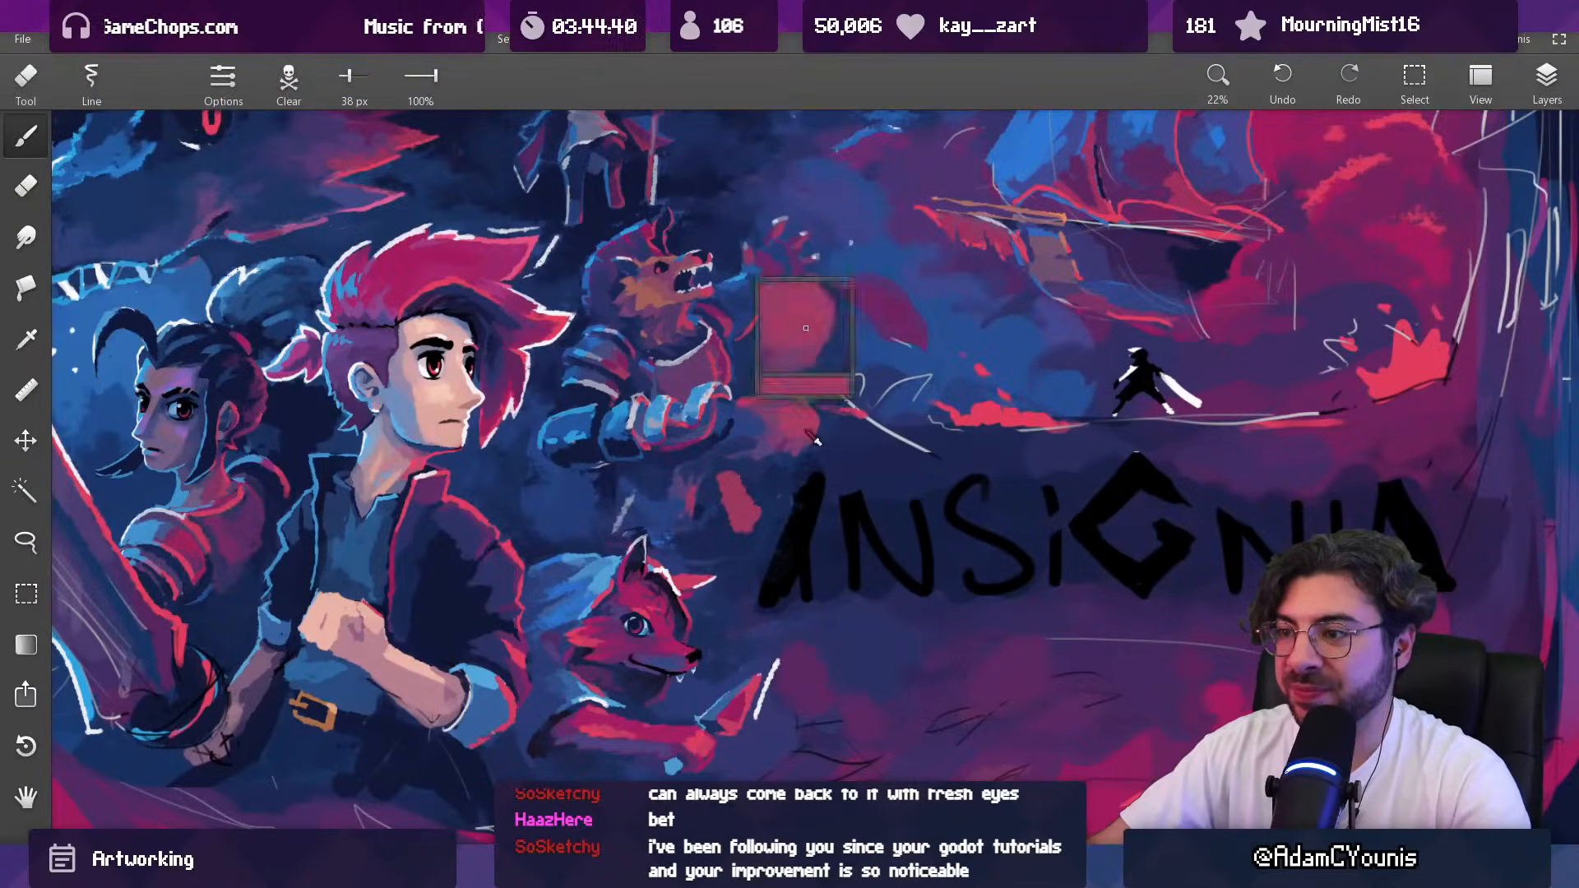
Step: Shade the underside of the crimson shape beside the cuff with a 79 px brush in muted purple
scroll(817, 440, down, 4)
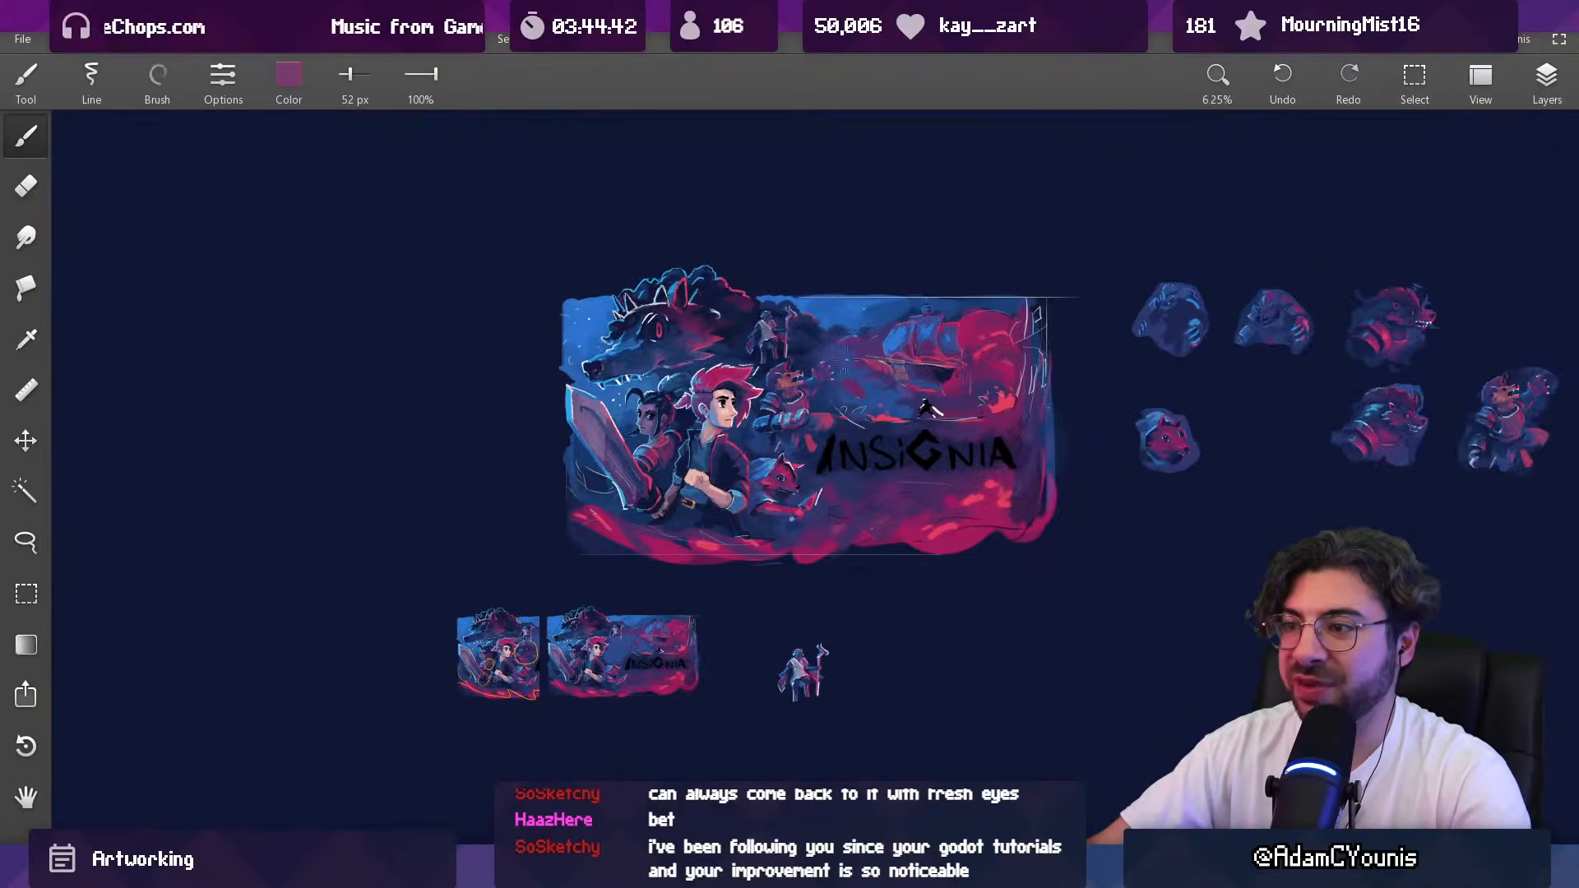
scroll(812, 420, up, 6)
key(])
key(])
key(])
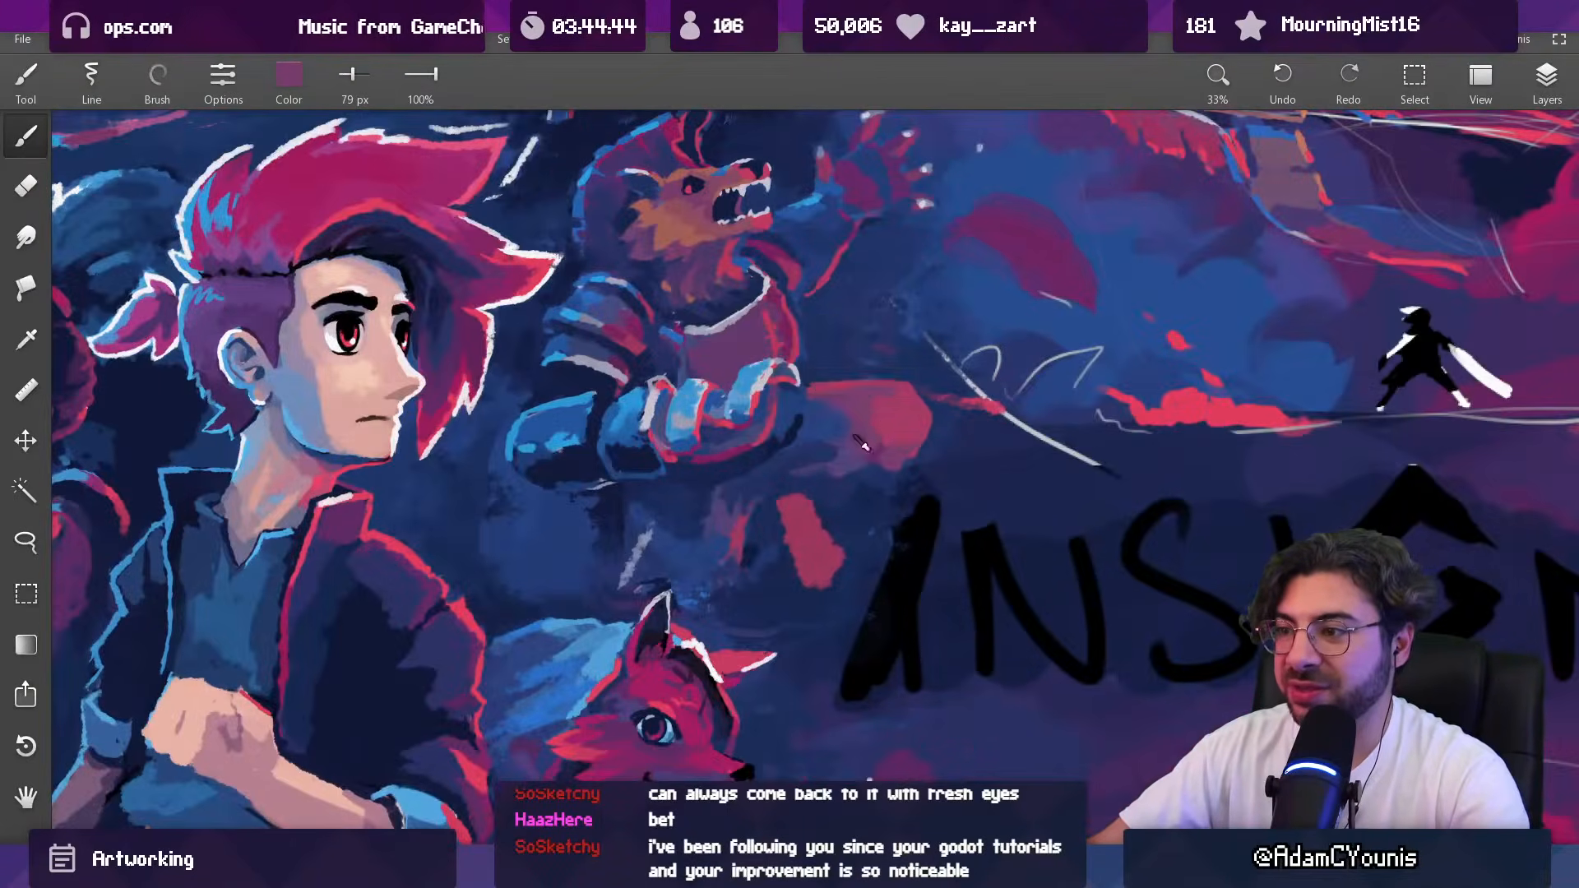
alt+click(835, 434)
drag(841, 434, 876, 432)
alt+click(863, 418)
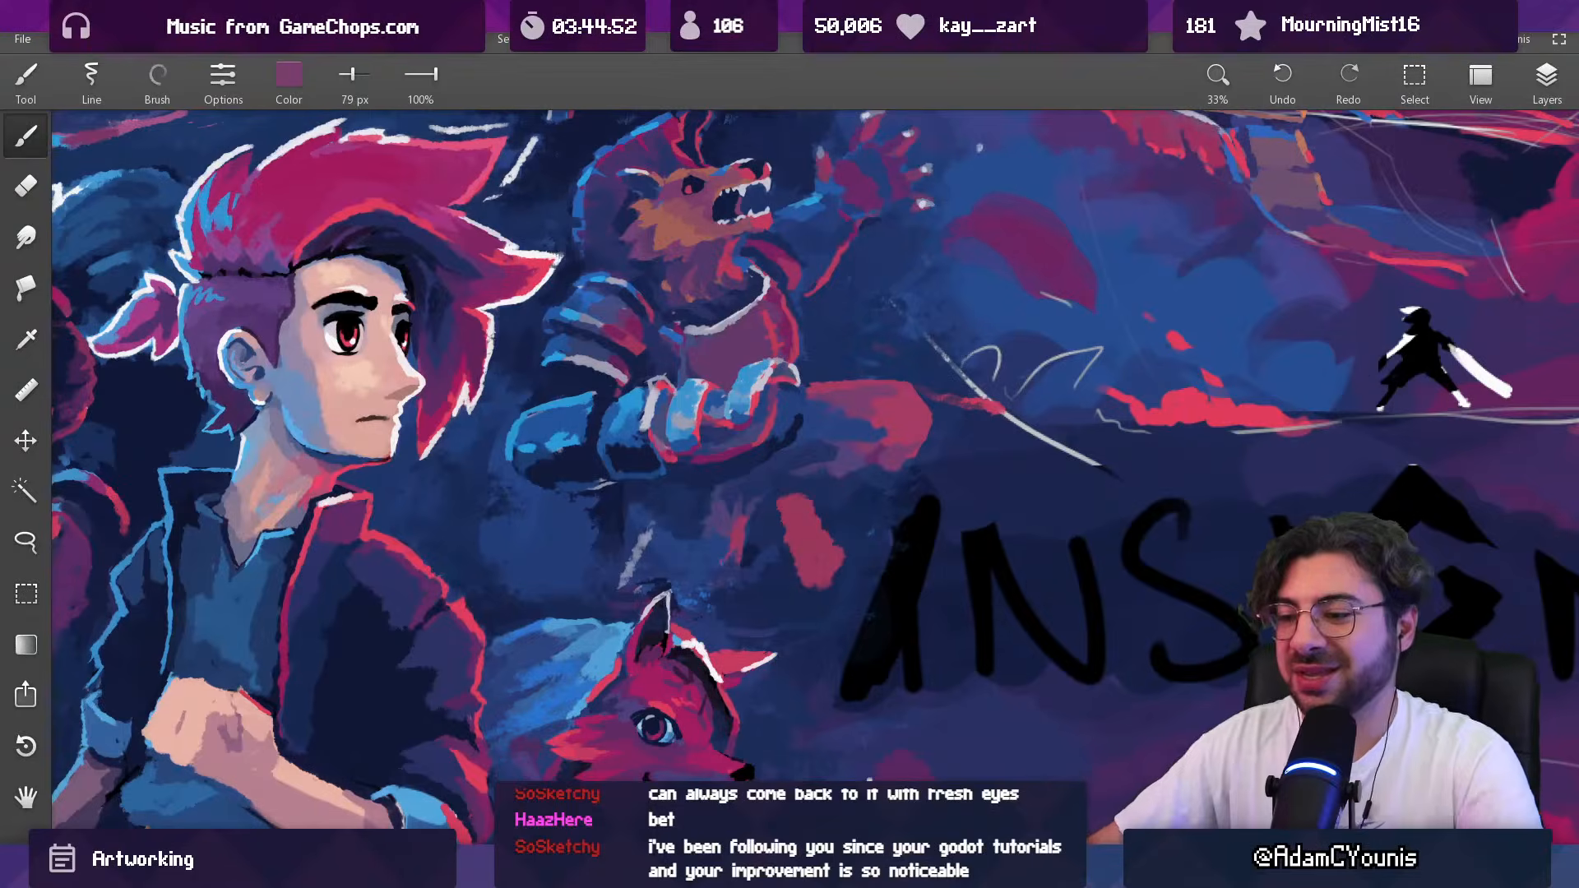
Step: Switch to the Everything file search, look up "forged in flame" and open Insignia Forged In Flame Poster Final Mix.psd
key(alt+Tab)
key(ctrl+f)
text(forge)
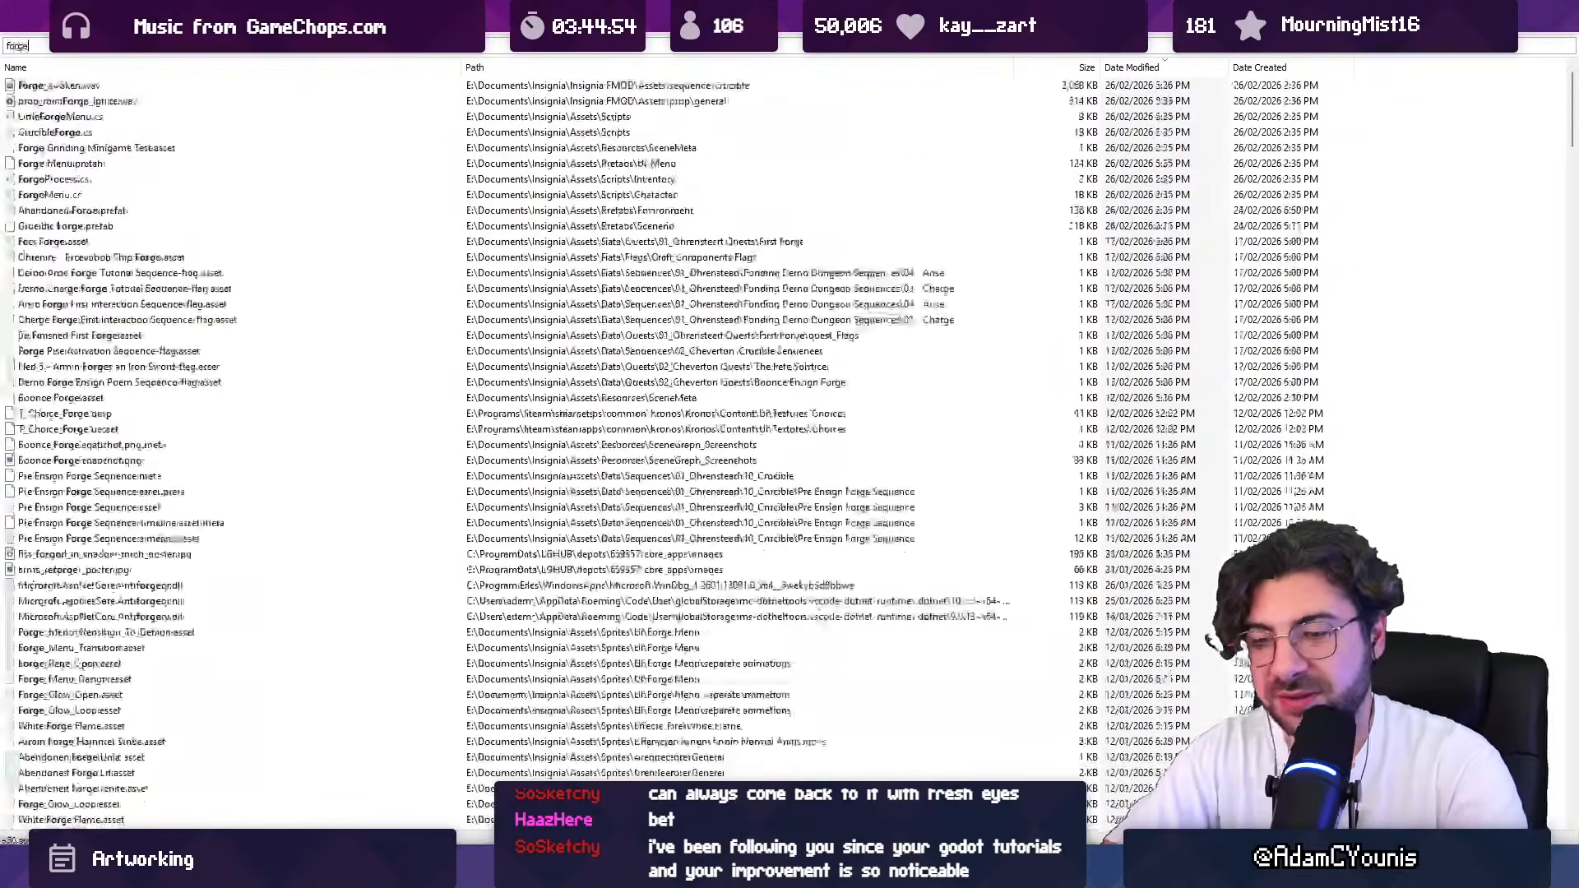
text(d in flame)
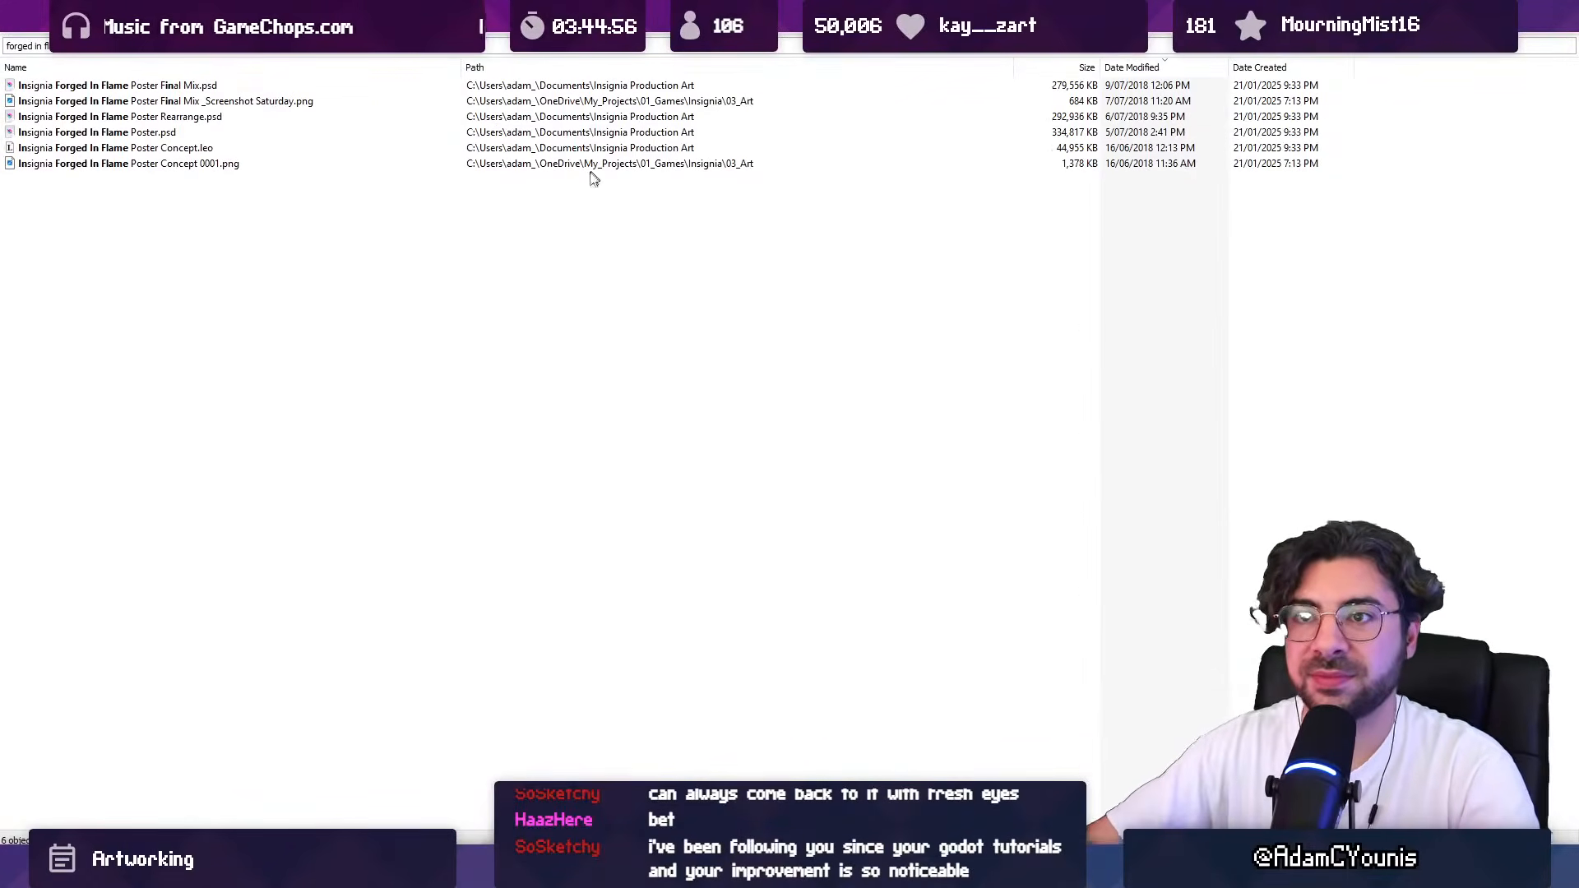
double_click(167, 85)
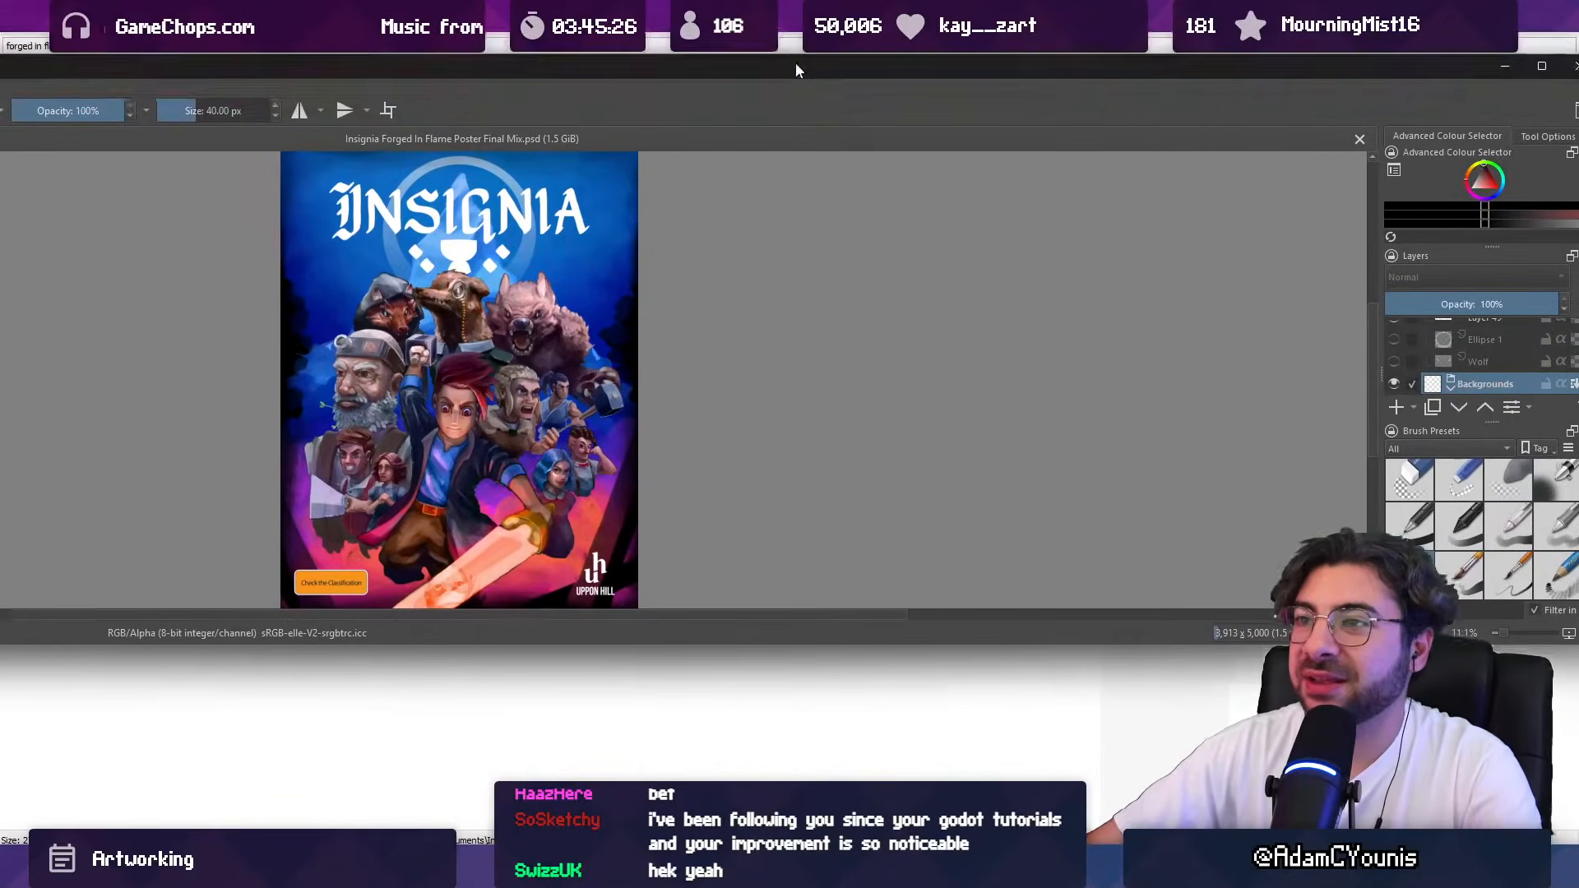
drag(796, 71, 794, 4)
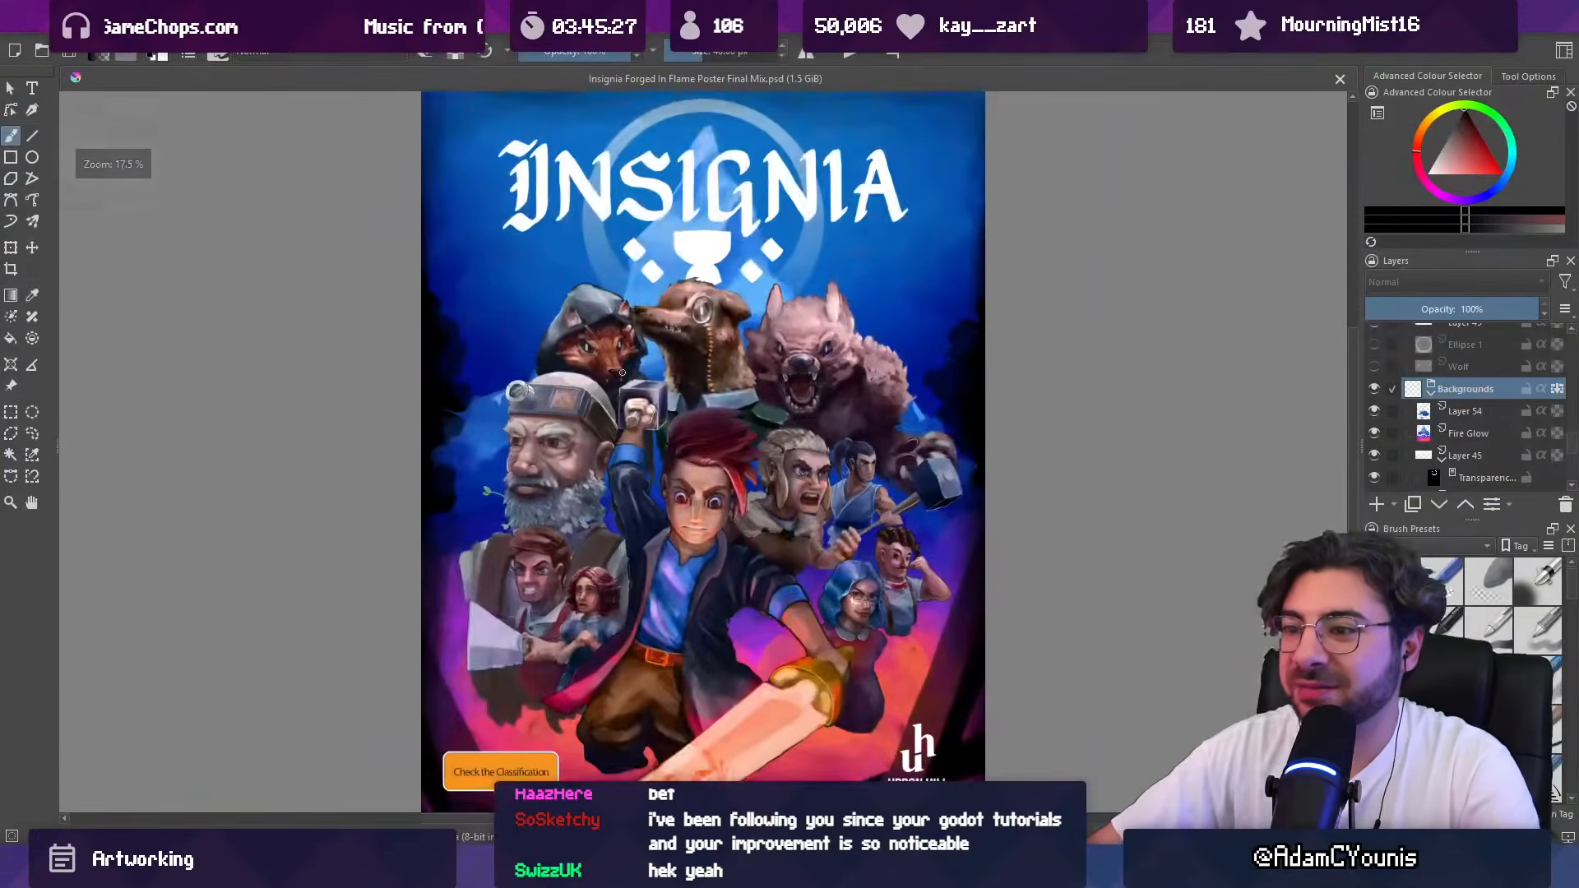
Step: Examine the older Insignia poster's characters, composition and layer list both close up and as a whole
scroll(668, 647, down, 1)
scroll(682, 658, up, 1)
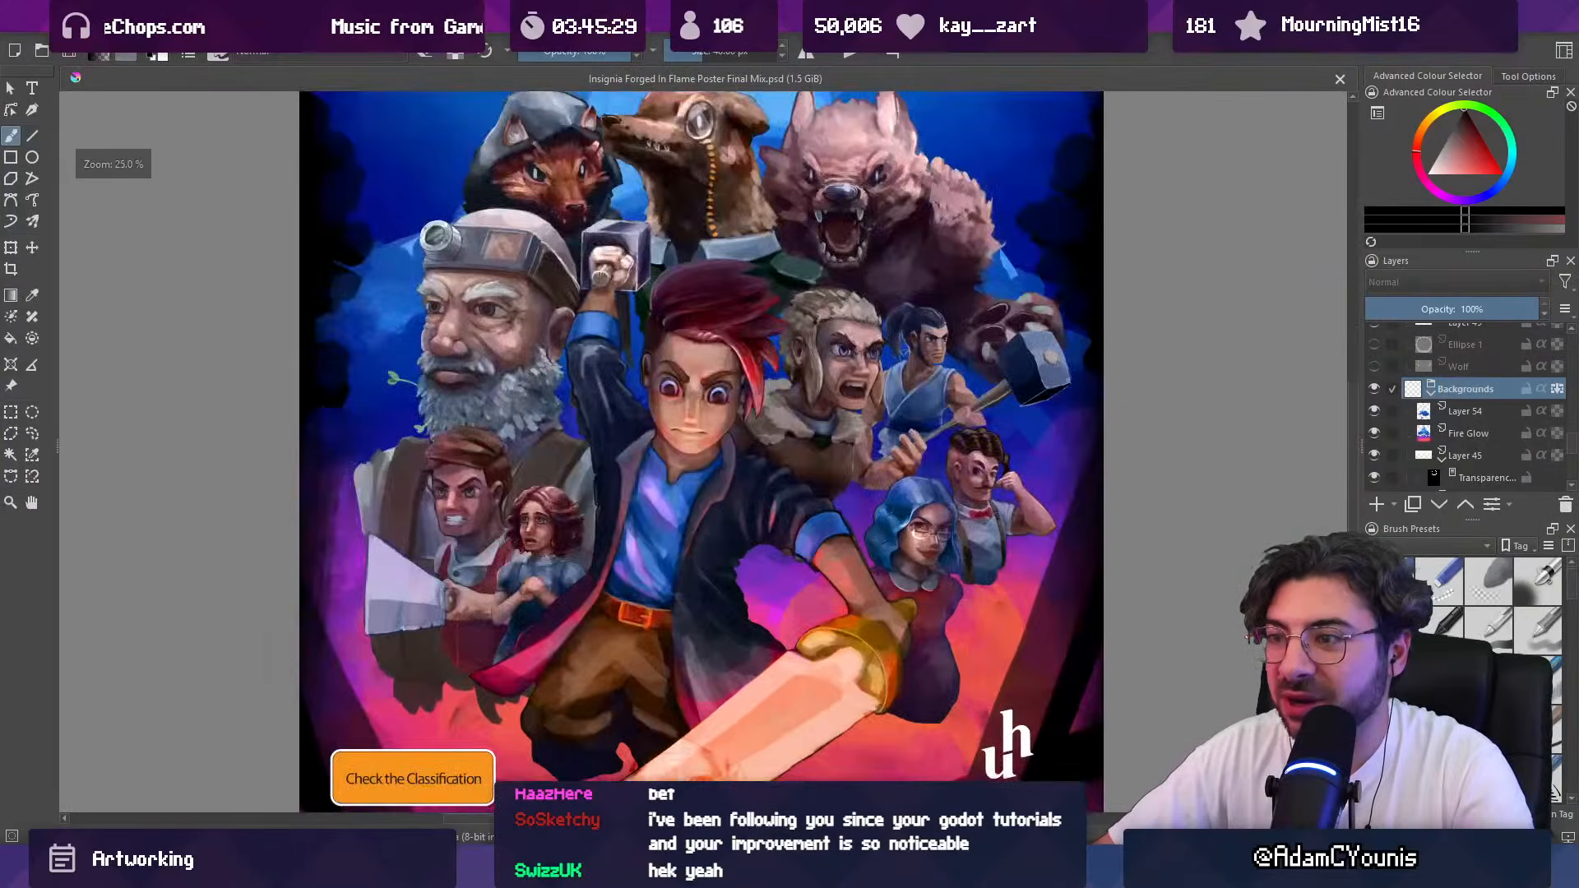
scroll(669, 506, down, 1)
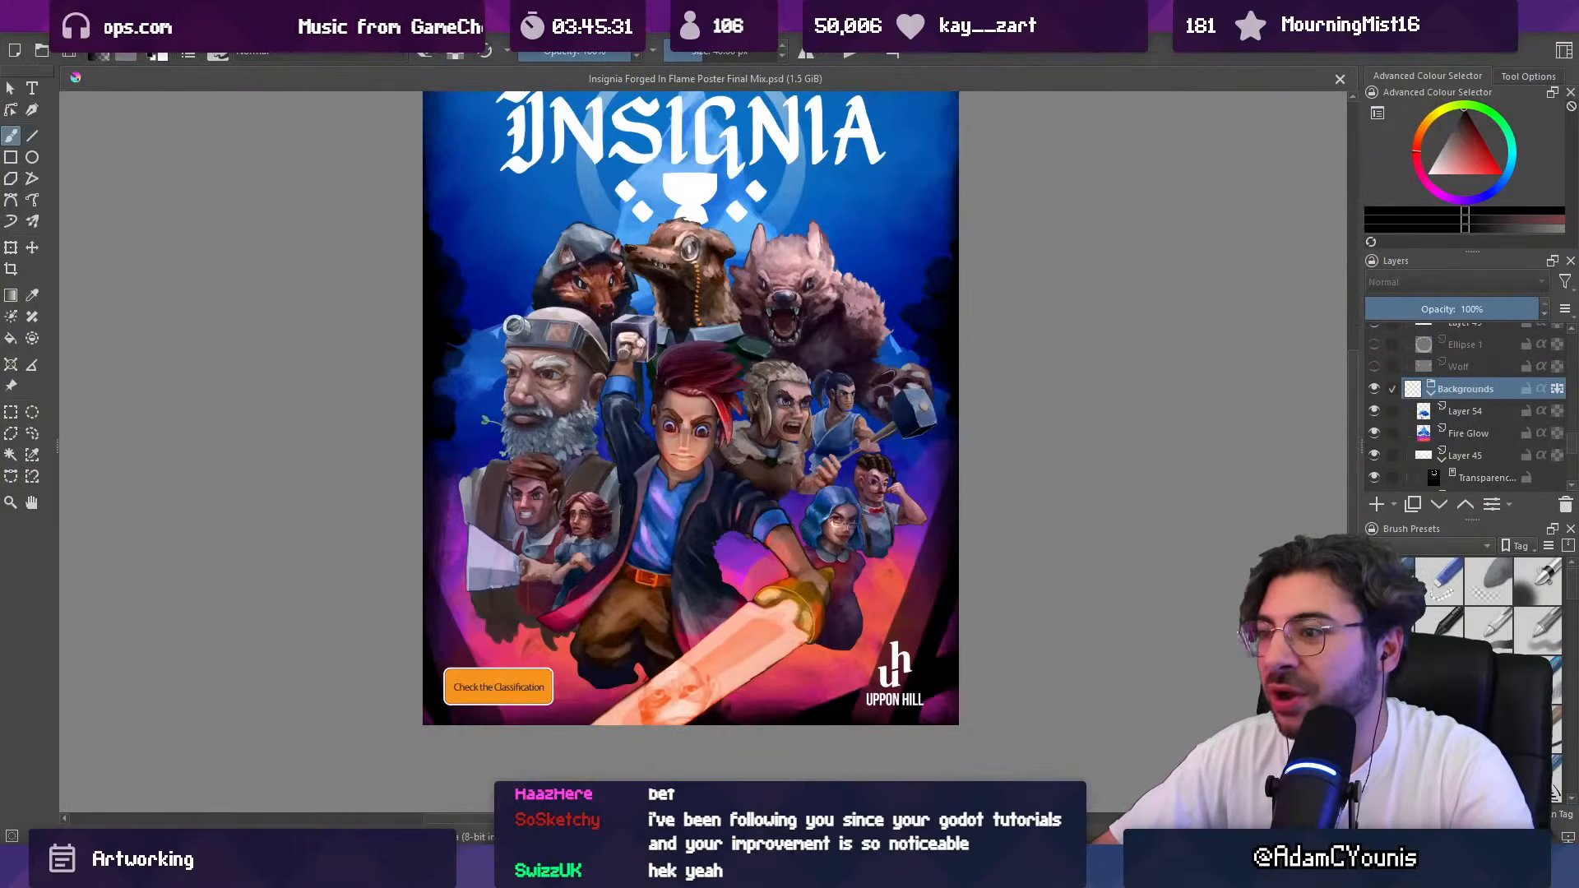
scroll(1332, 459, up, 1)
scroll(1439, 419, up, 4)
scroll(993, 487, down, 2)
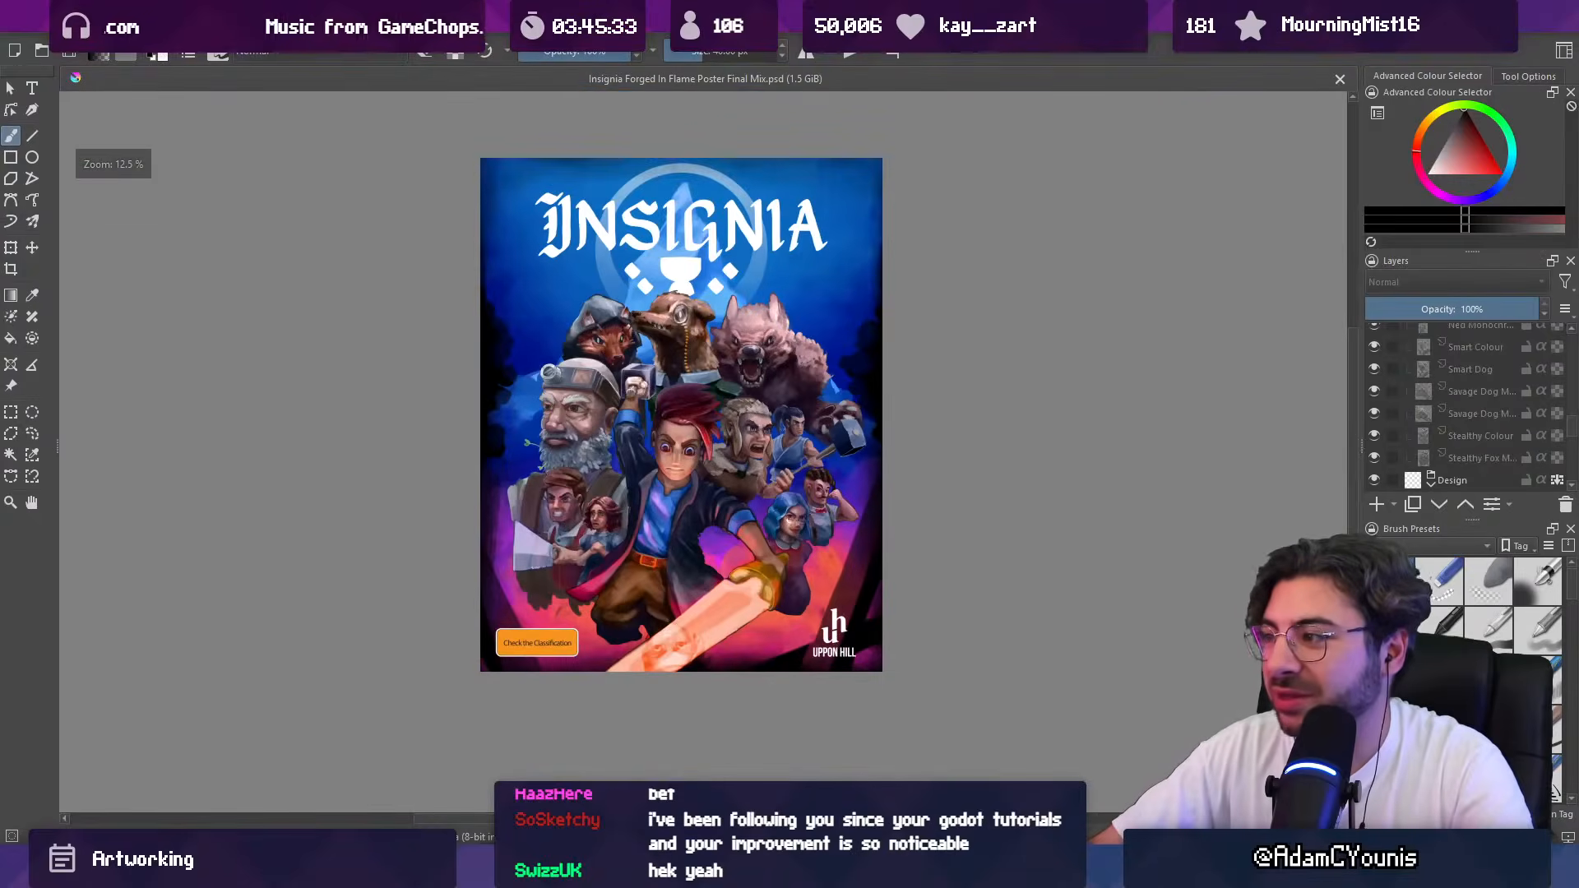
scroll(1447, 397, up, 5)
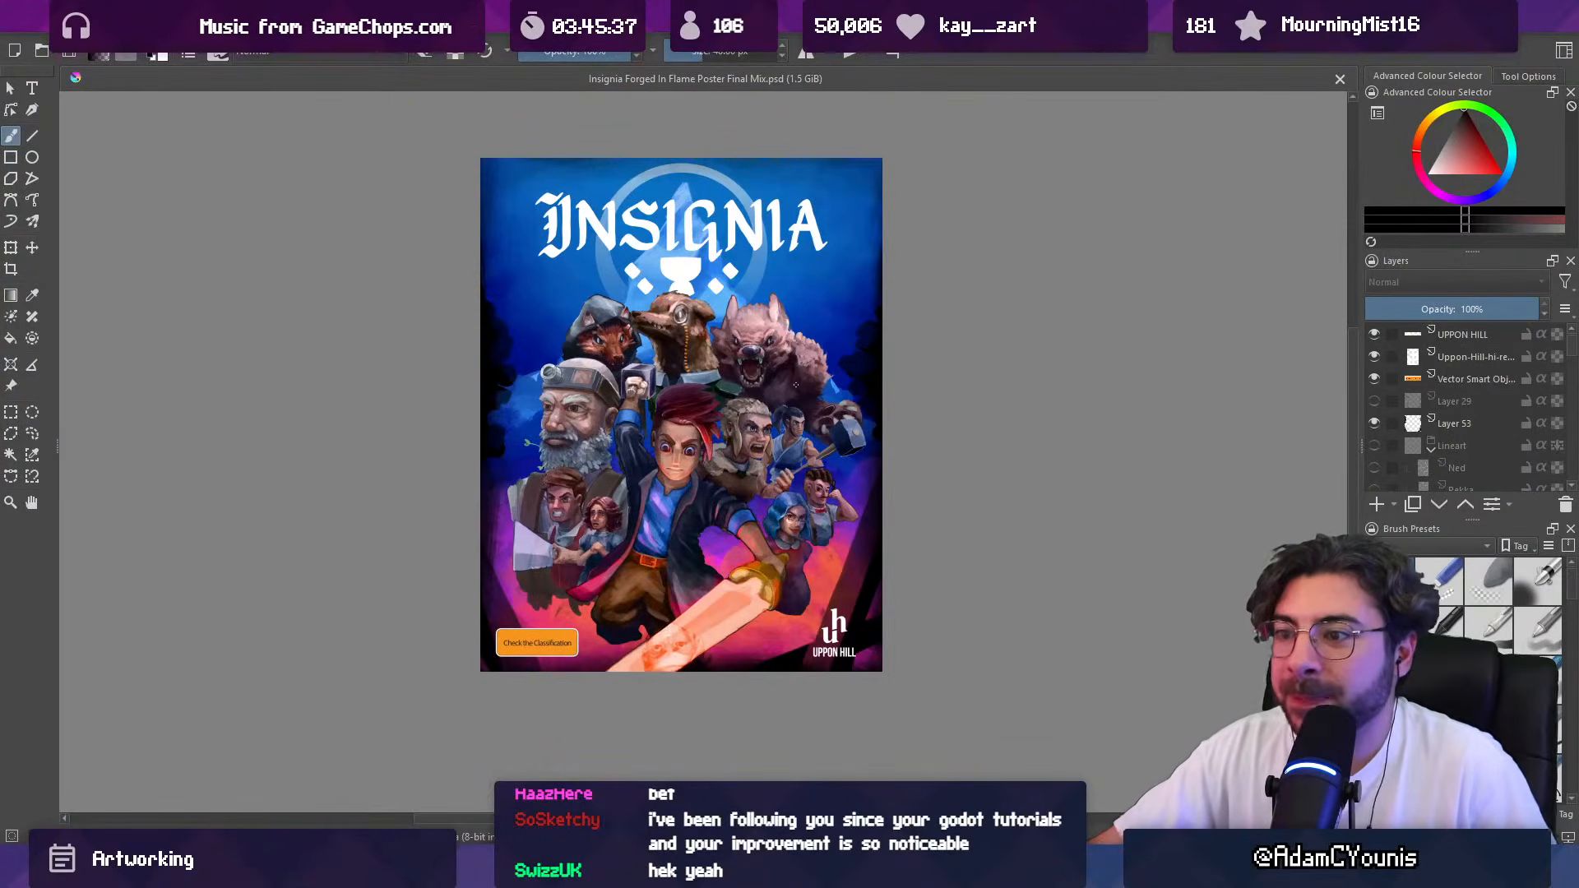
scroll(674, 421, up, 1)
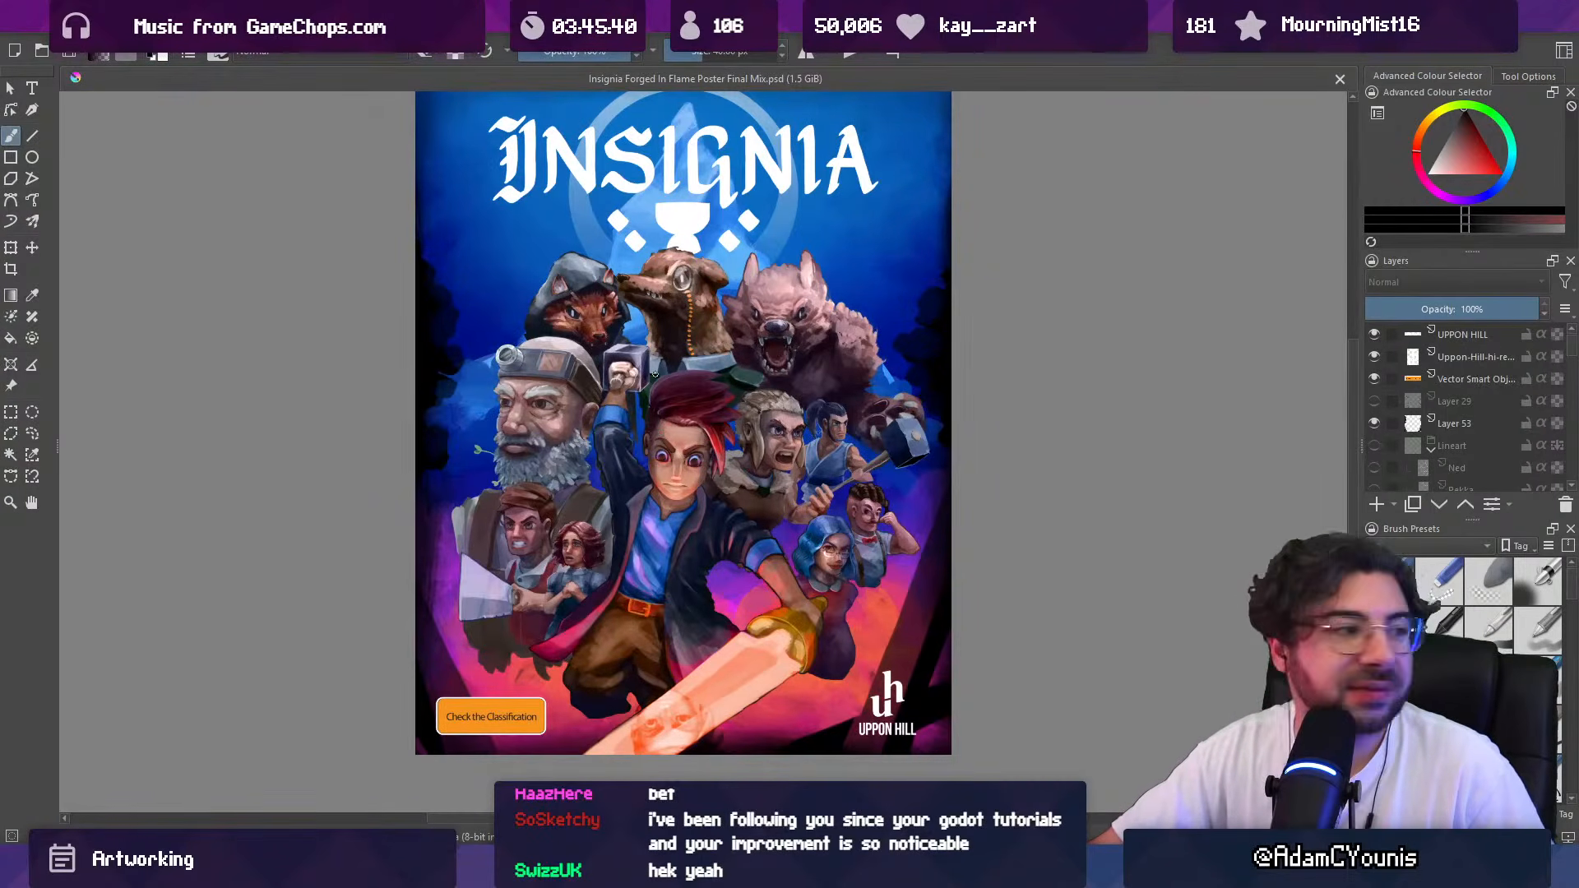
scroll(803, 494, up, 1)
scroll(803, 494, down, 1)
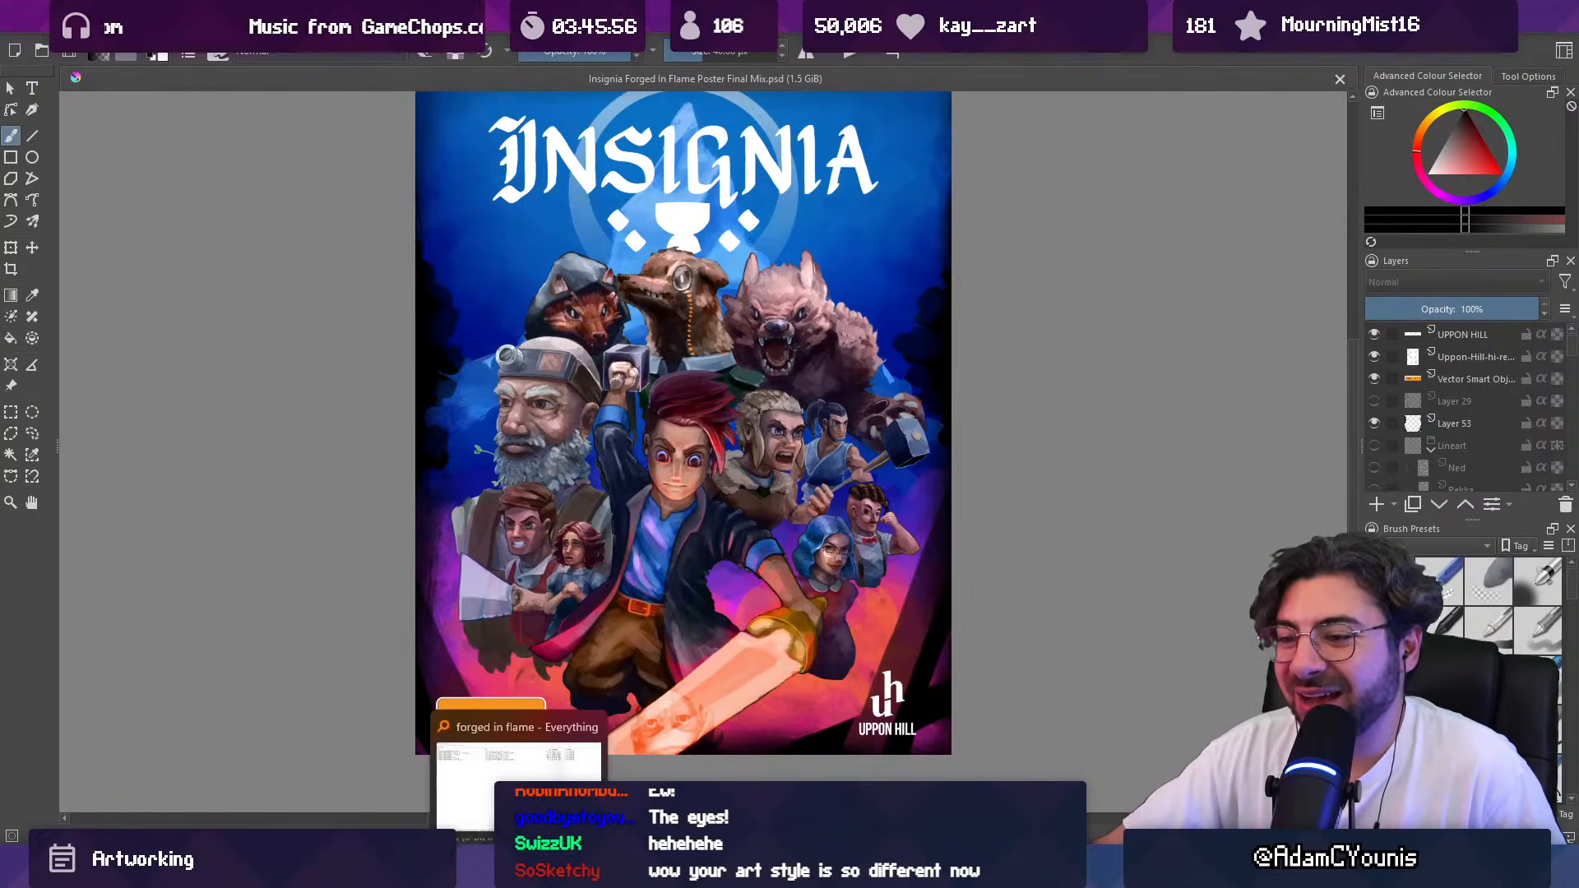
Step: Switch to the Everything file search and open Insignia Forged In Flame Poster Final Mix _Screenshot Saturday.png in a maximized viewer
click(520, 870)
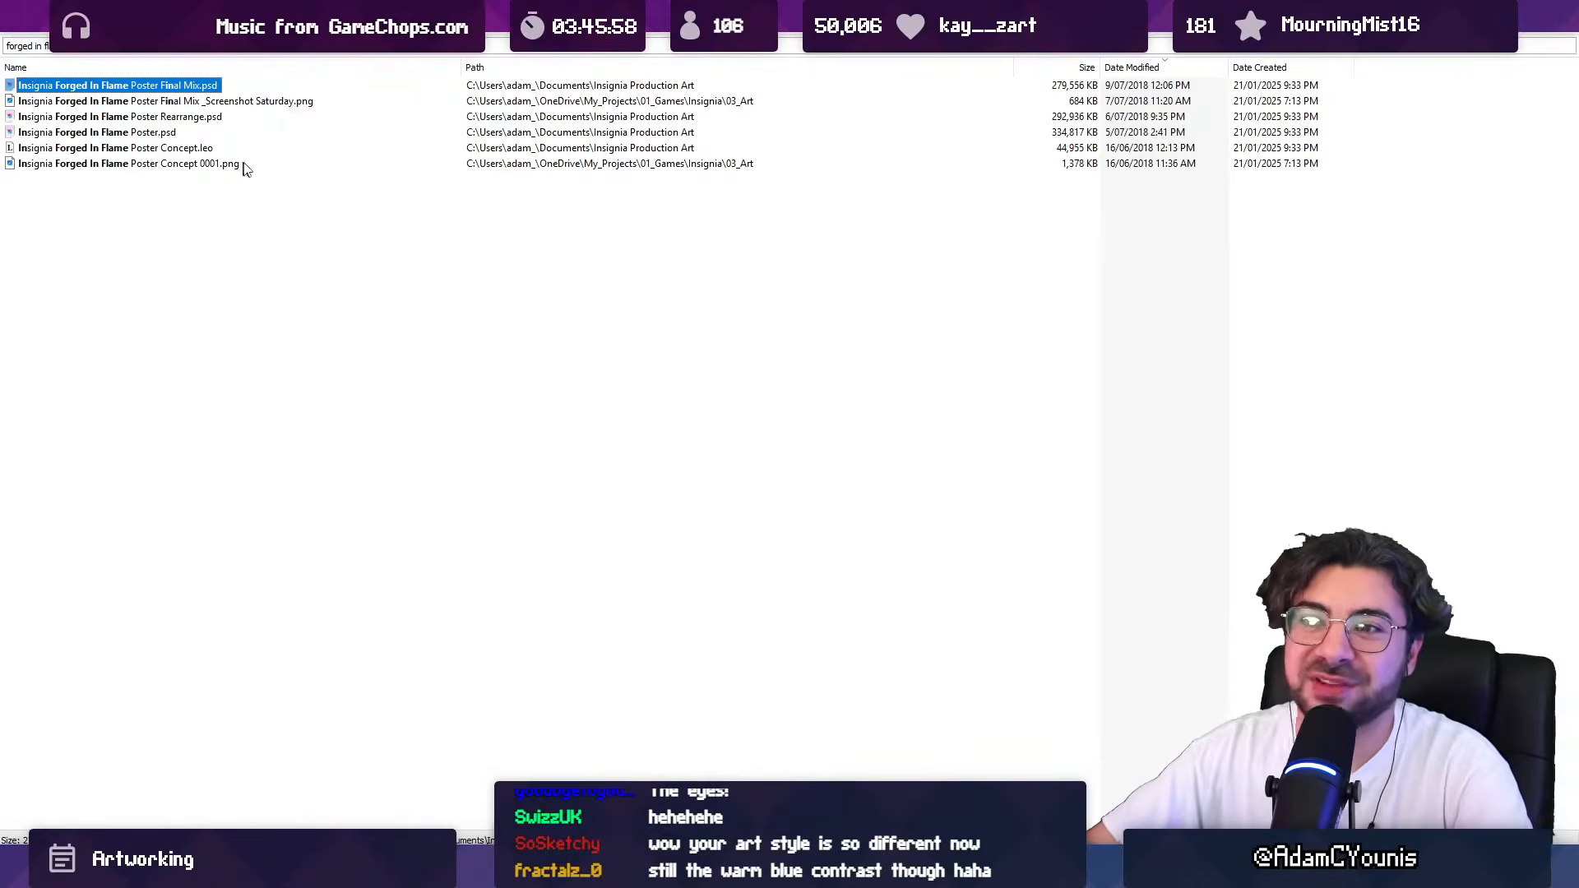
click(219, 102)
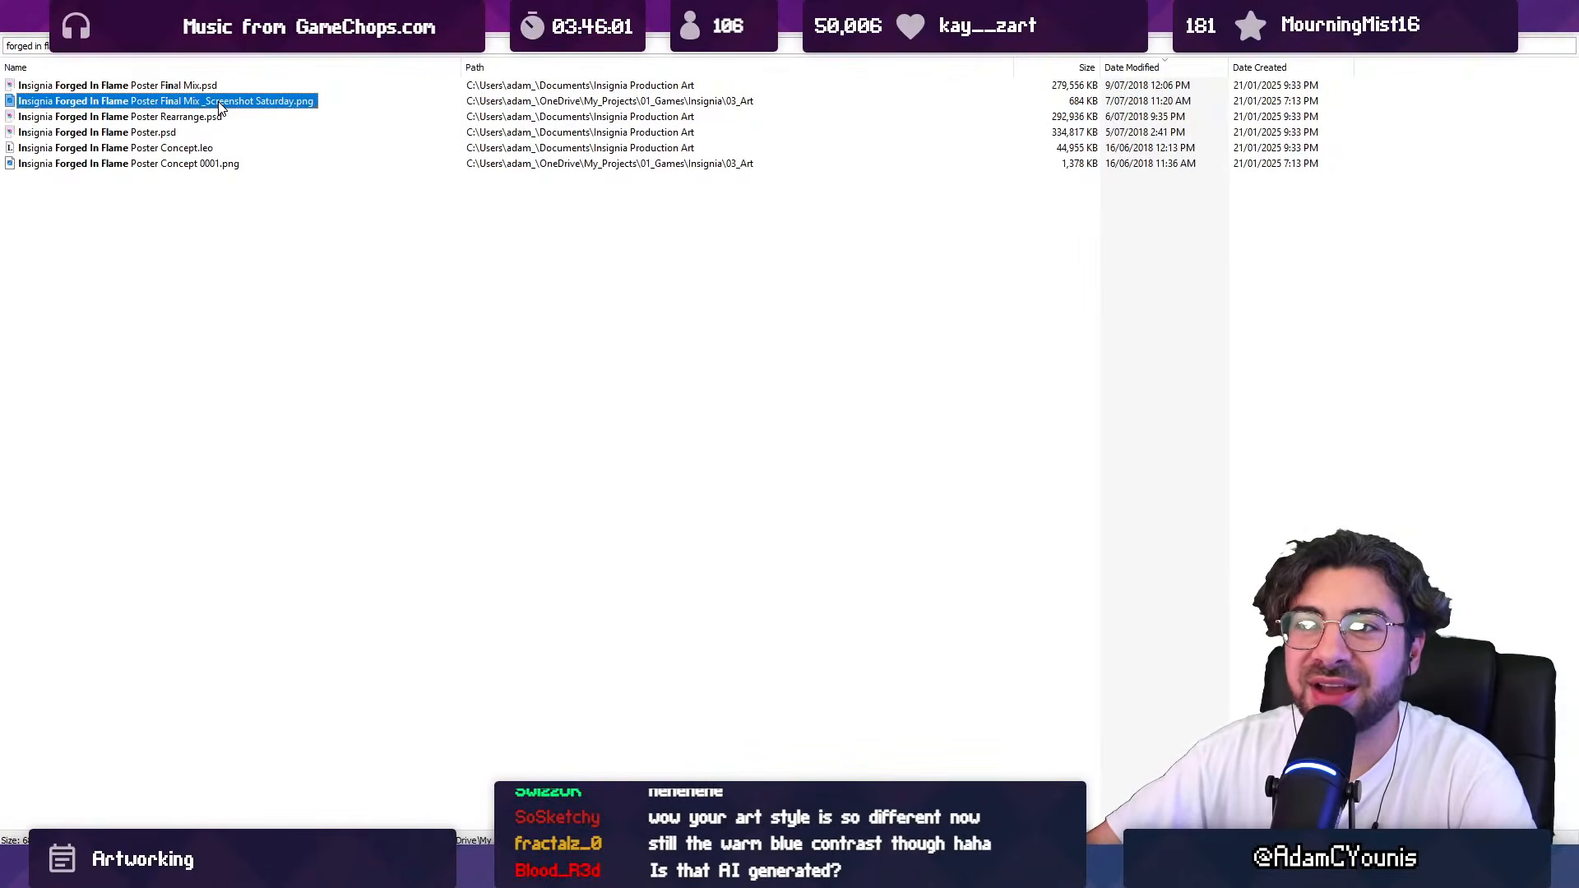
double_click(219, 102)
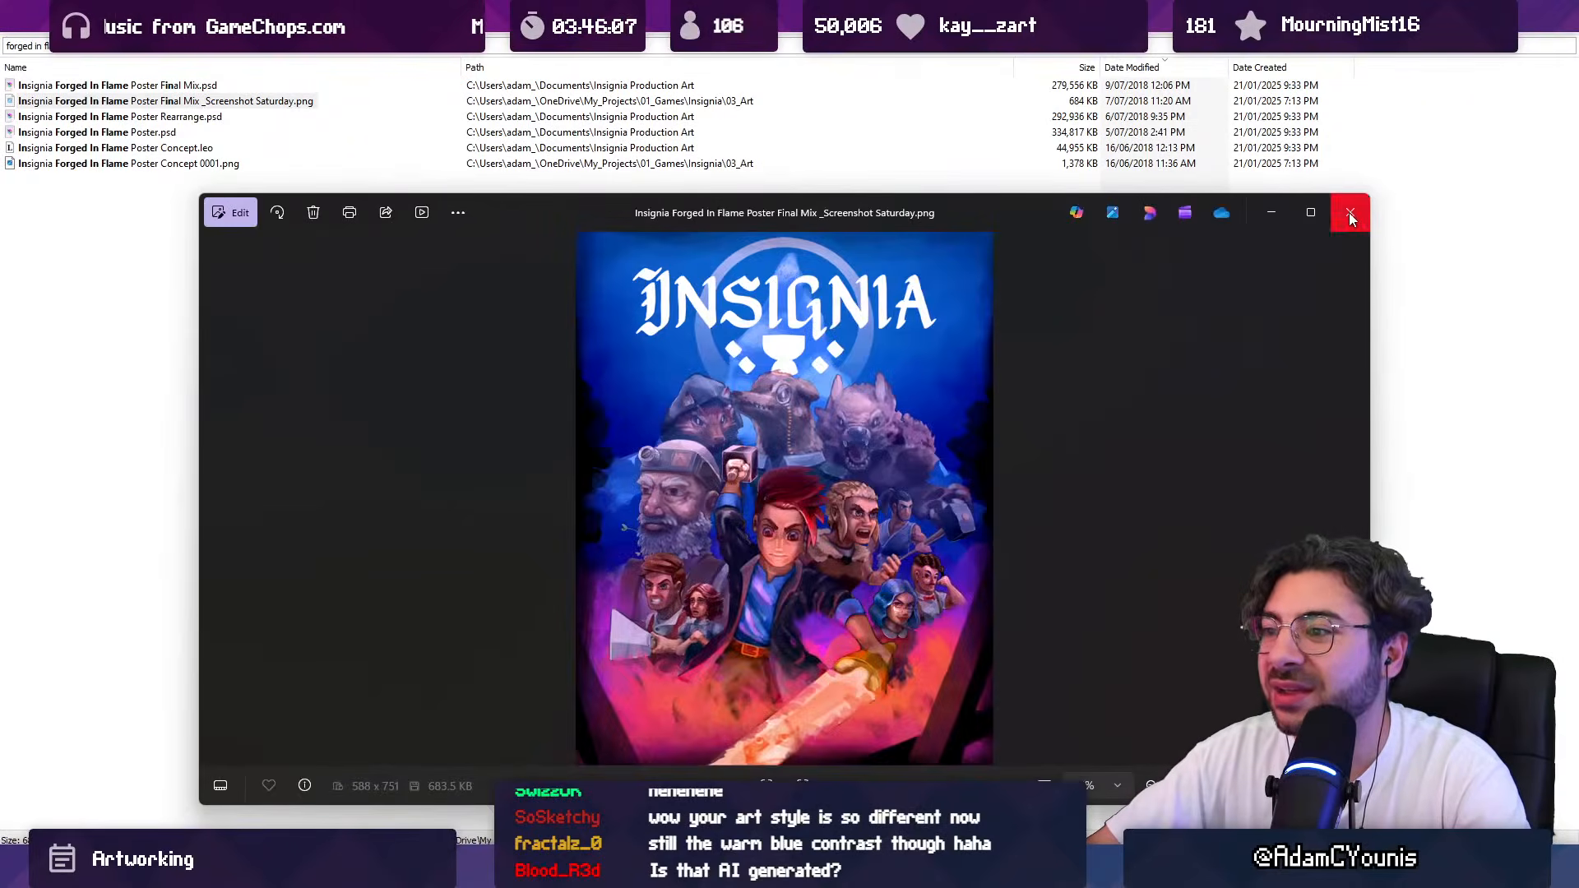
double_click(790, 214)
Step: Examine the Screenshot Saturday poster's characters close up and its composition as a whole
scroll(794, 514, up, 3)
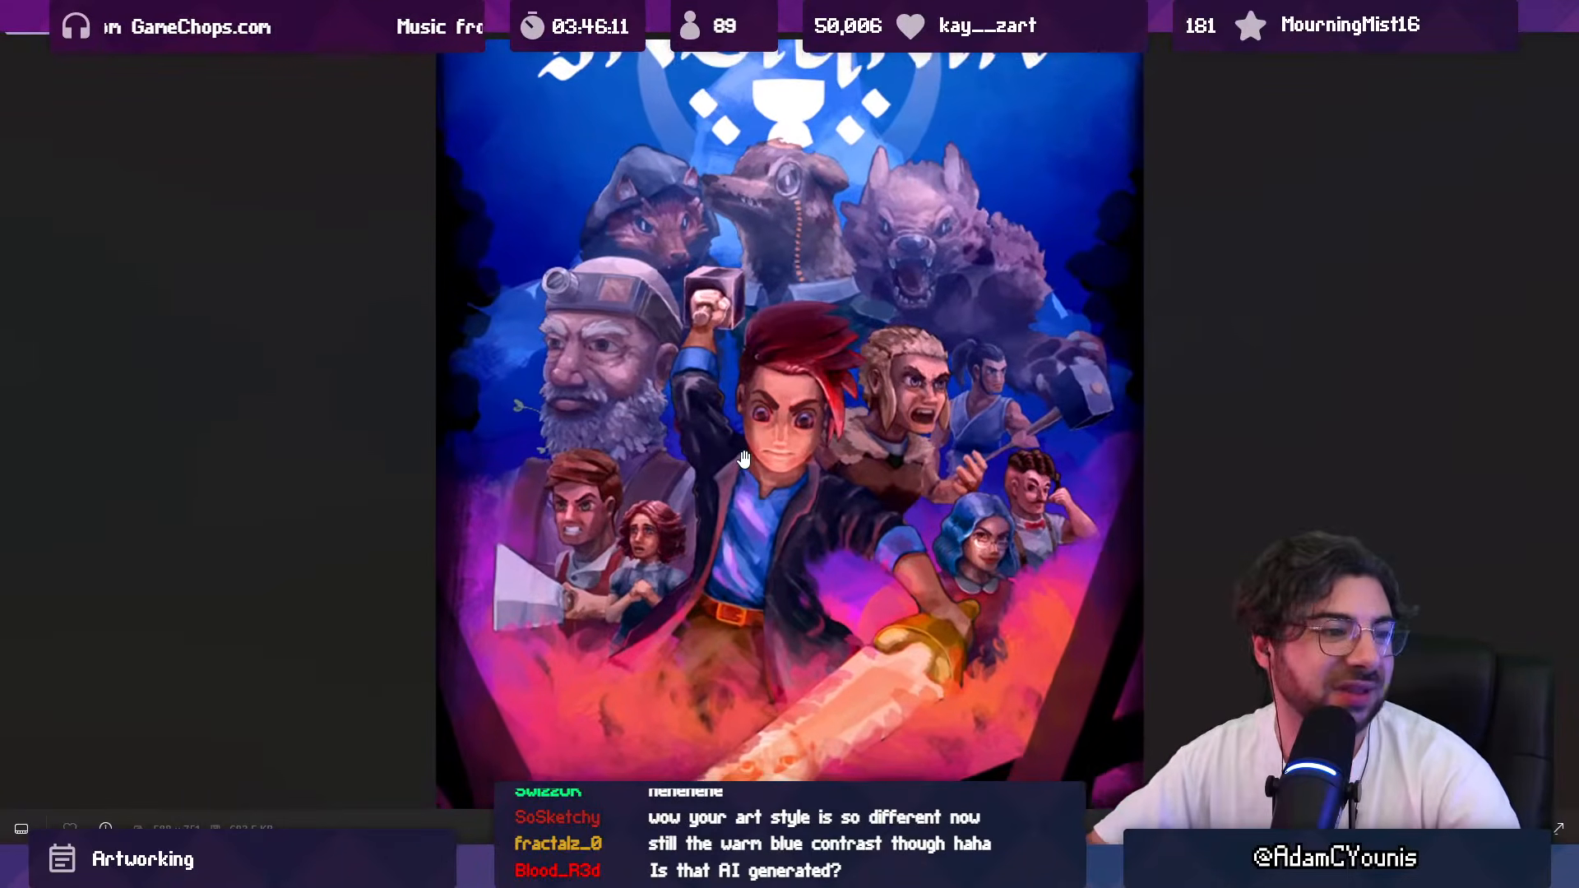
scroll(780, 461, down, 1)
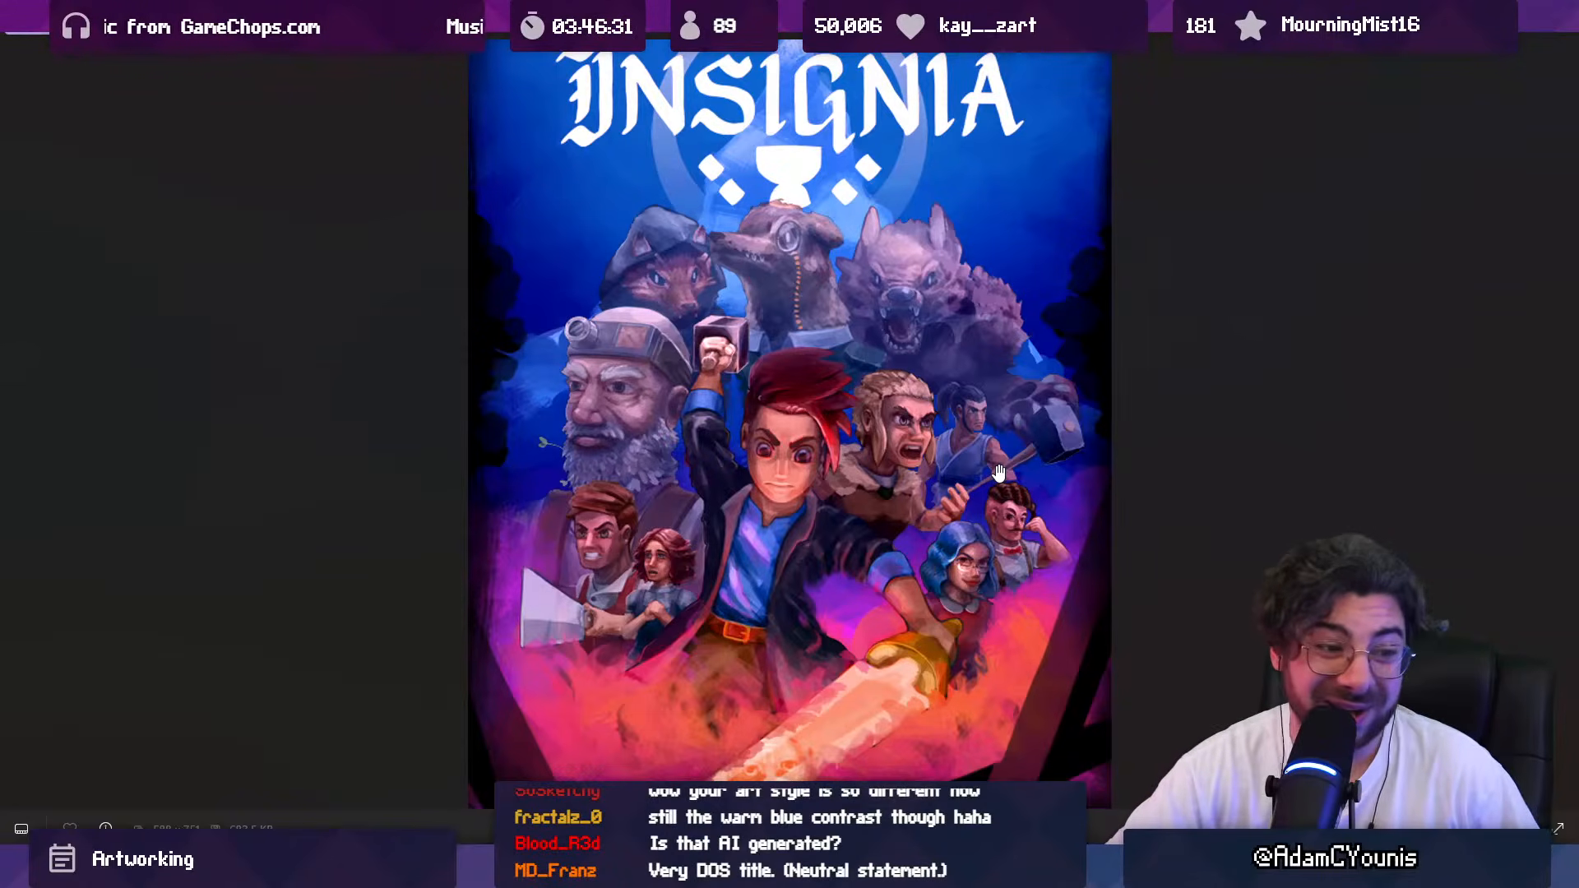
scroll(890, 387, down, 2)
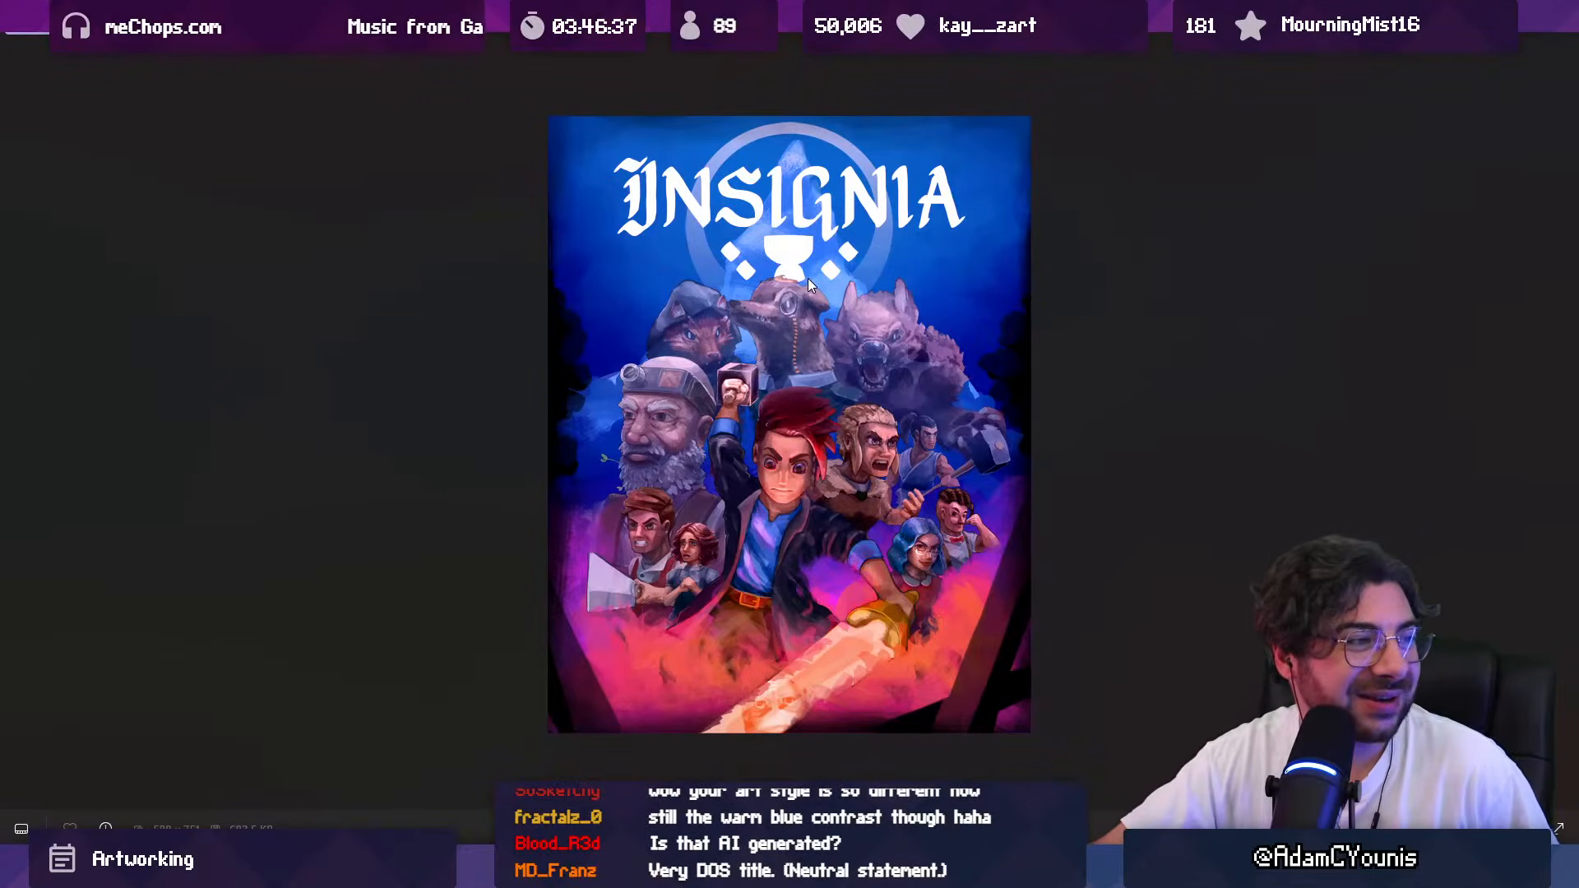
scroll(819, 381, up, 3)
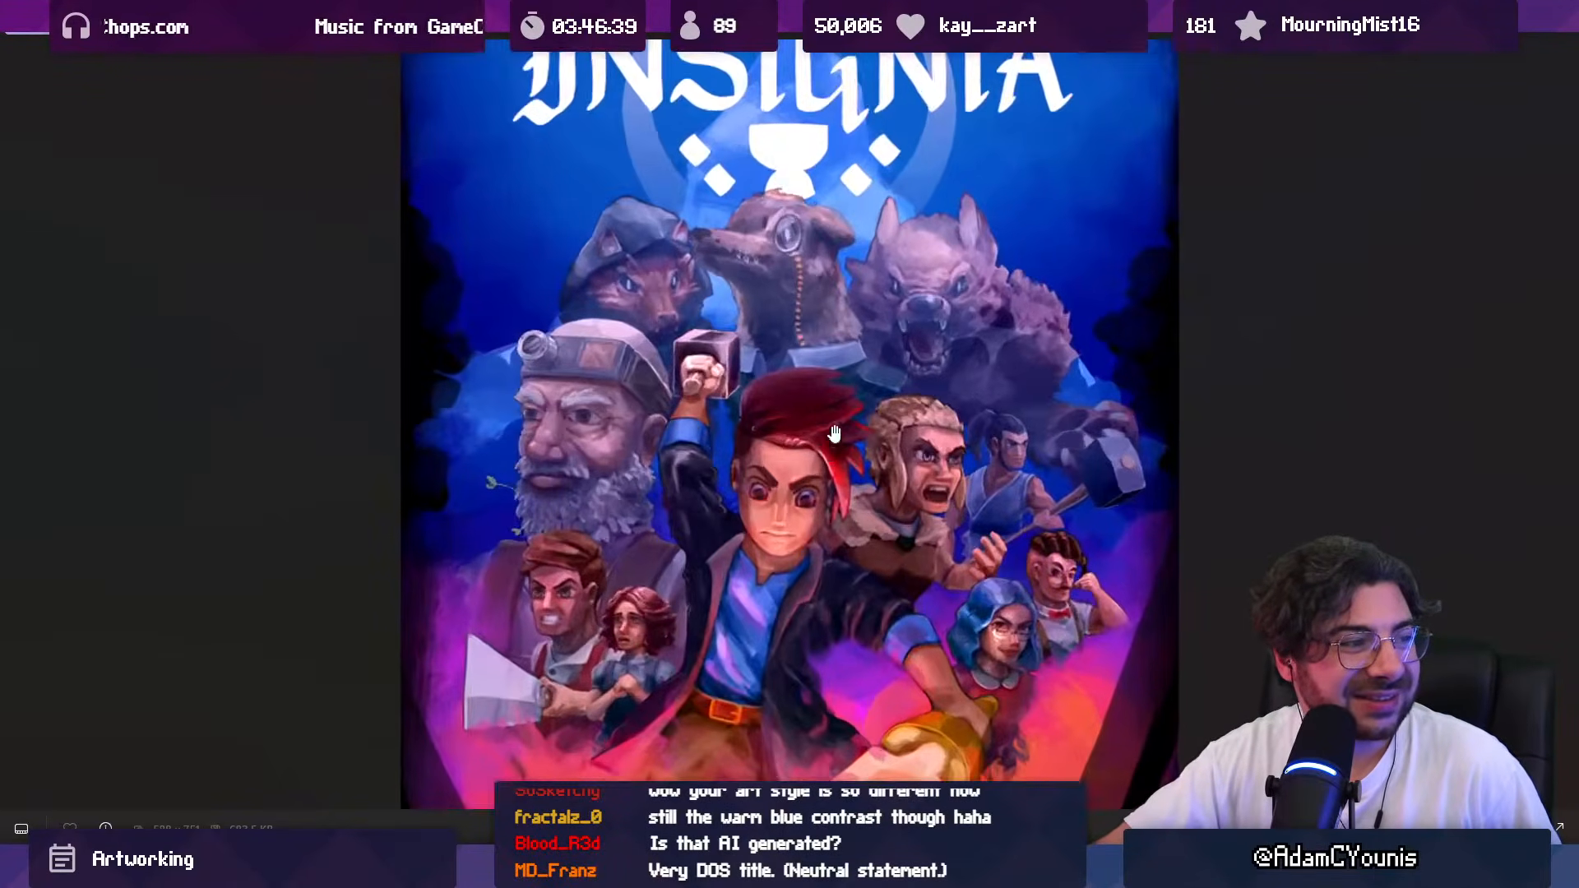
scroll(833, 435, down, 3)
scroll(837, 414, up, 1)
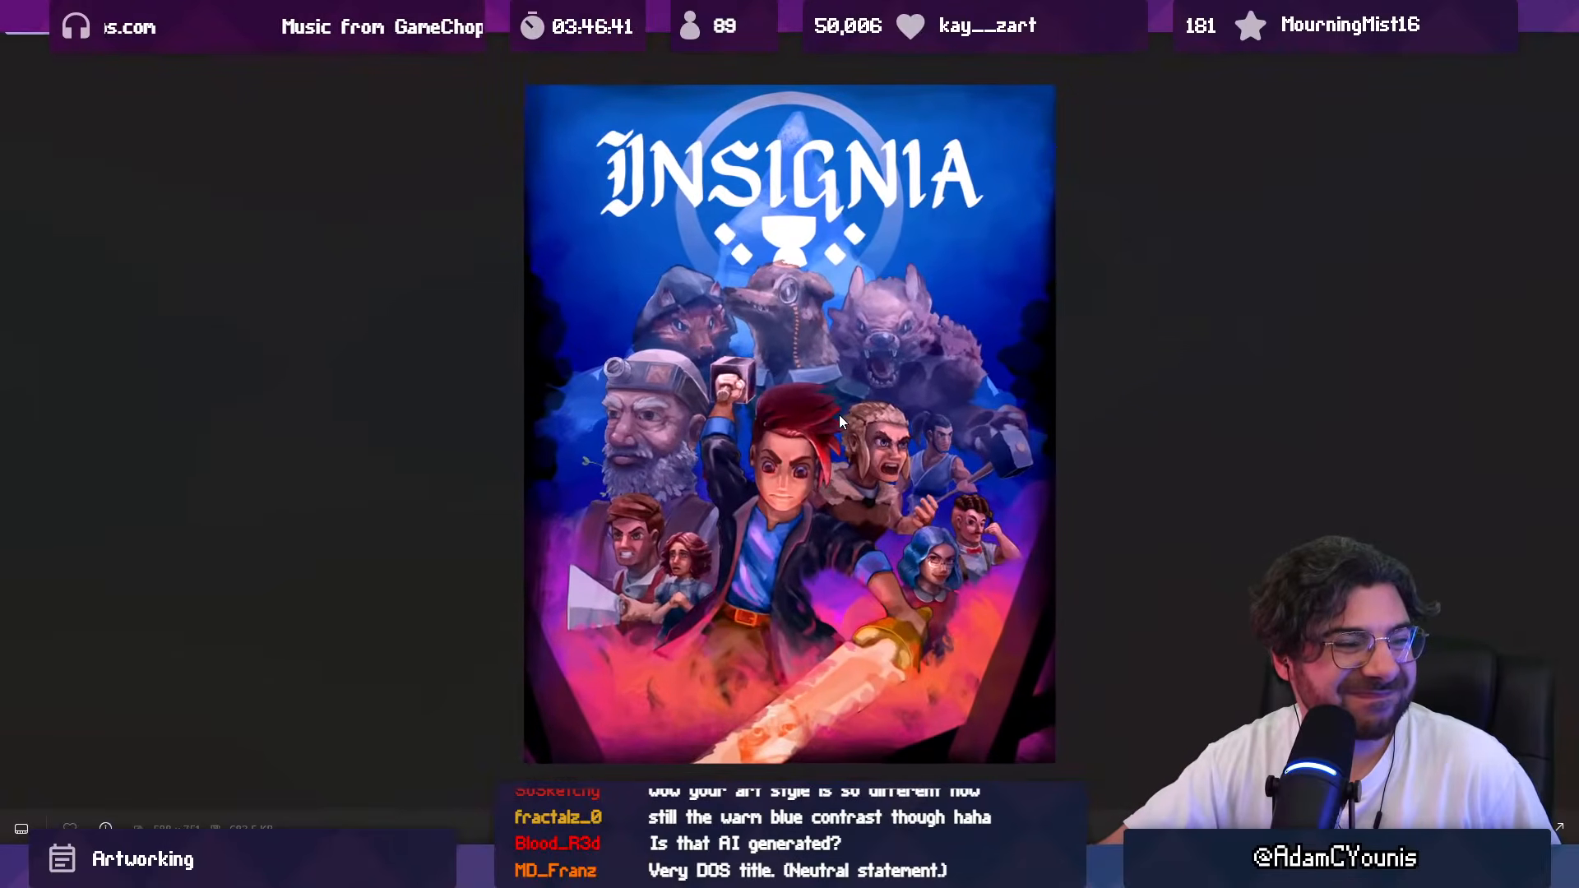
Step: Arrange the Screenshot Saturday poster image and the Leonardo key art side by side, each filling half the screen
key(Escape)
mouse_move(737, 141)
mouse_down()
mouse_move(868, 273)
mouse_move(575, 167)
mouse_move(10, 211)
mouse_up()
key(alt+Tab)
scroll(1097, 434, down, 5)
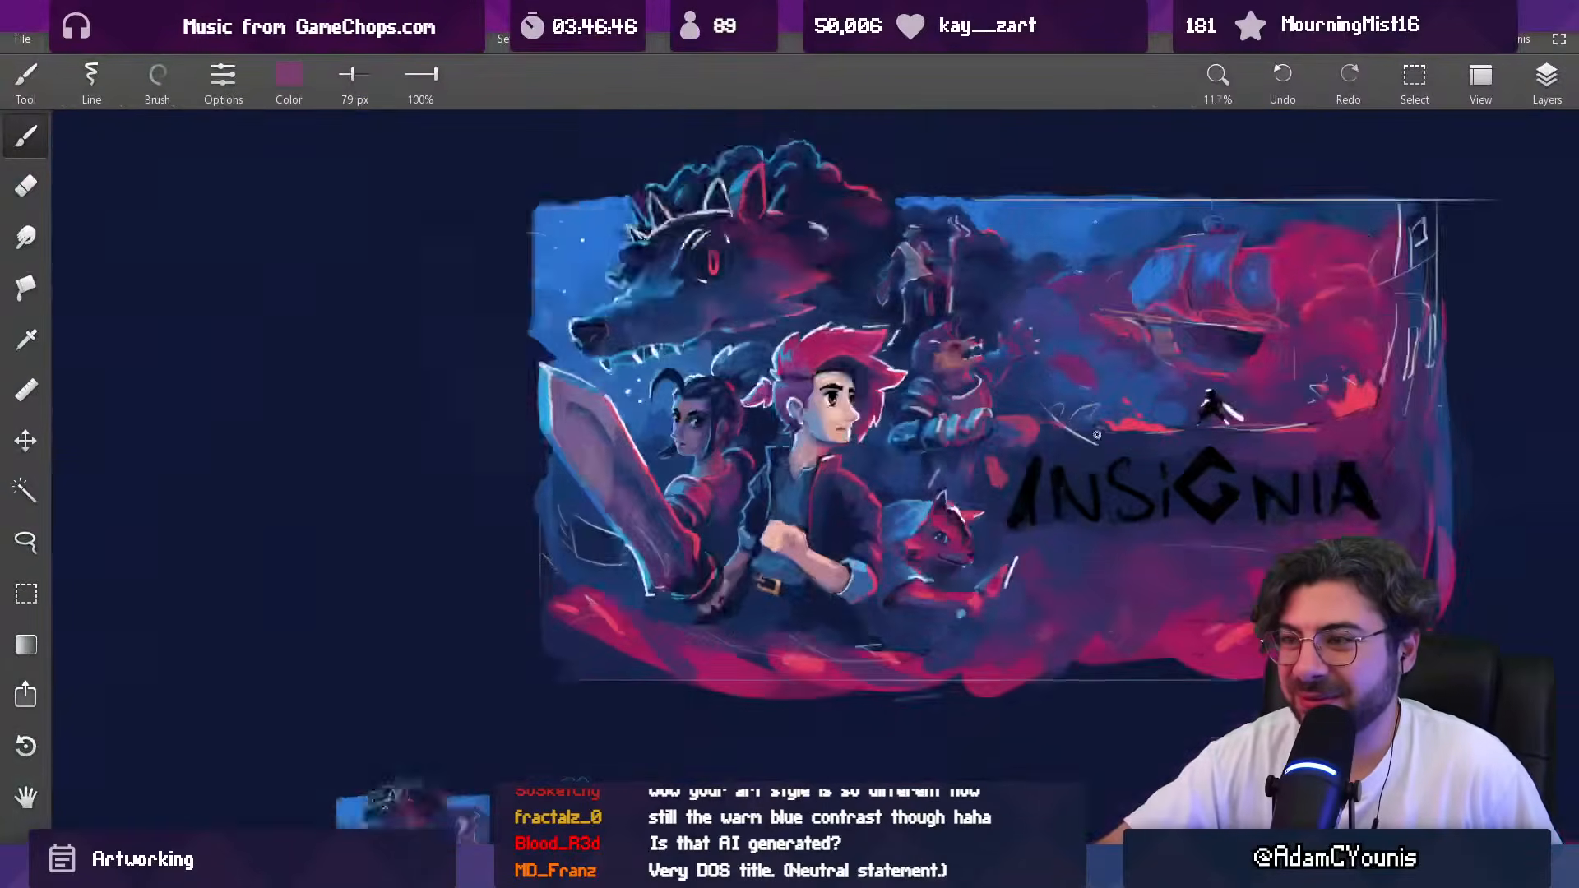
key(super+Right)
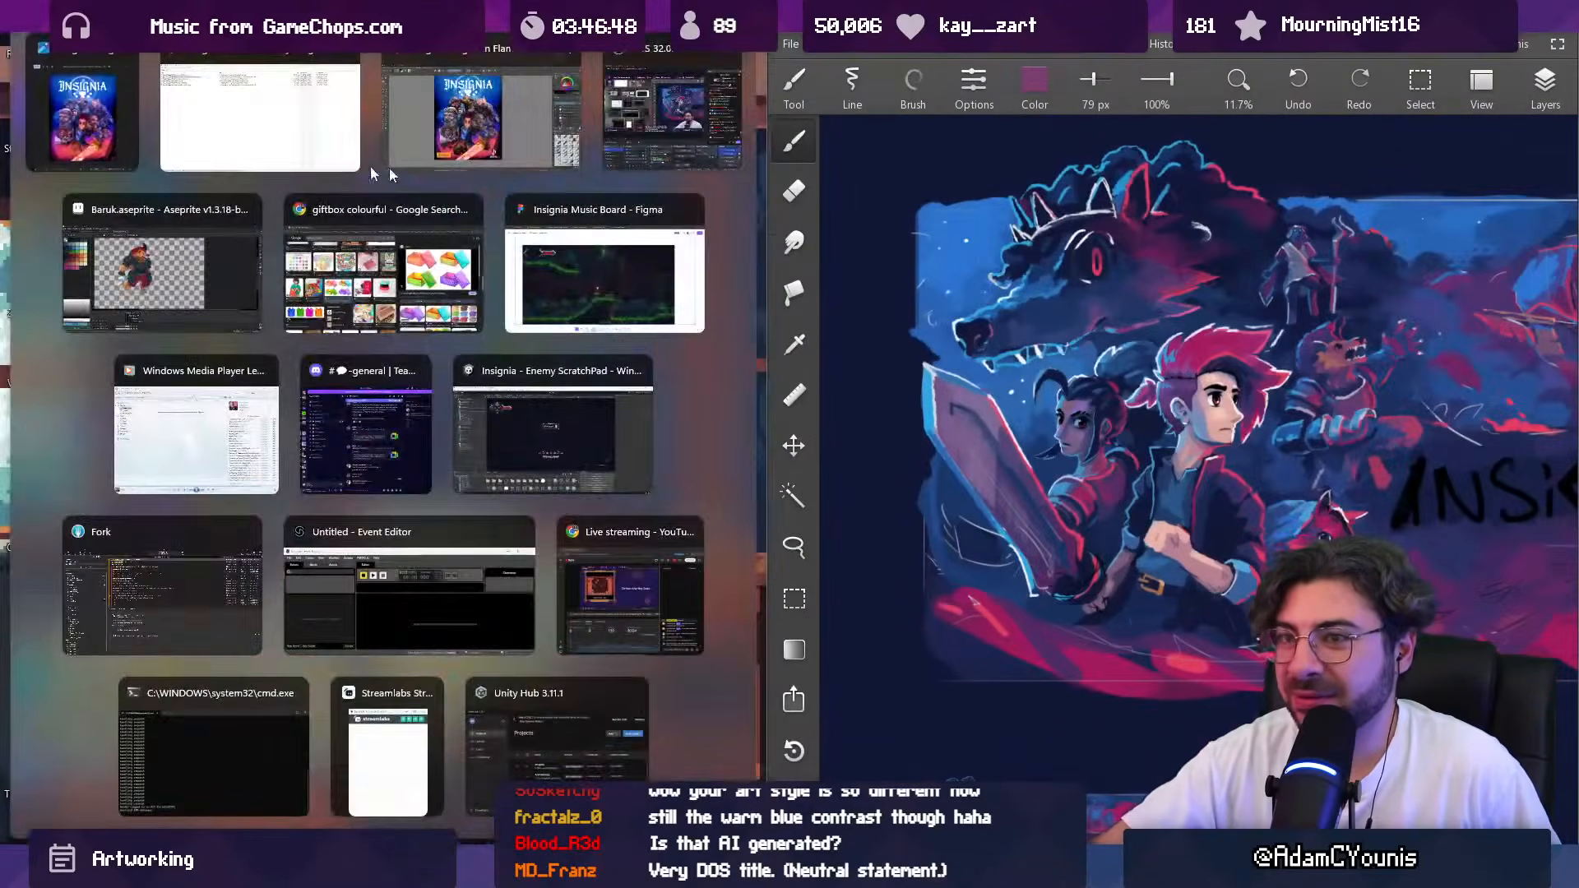
click(77, 144)
Step: Compare the old poster with the new key art, checking characters, colors and overall composition at several magnifications
scroll(1028, 653, up, 2)
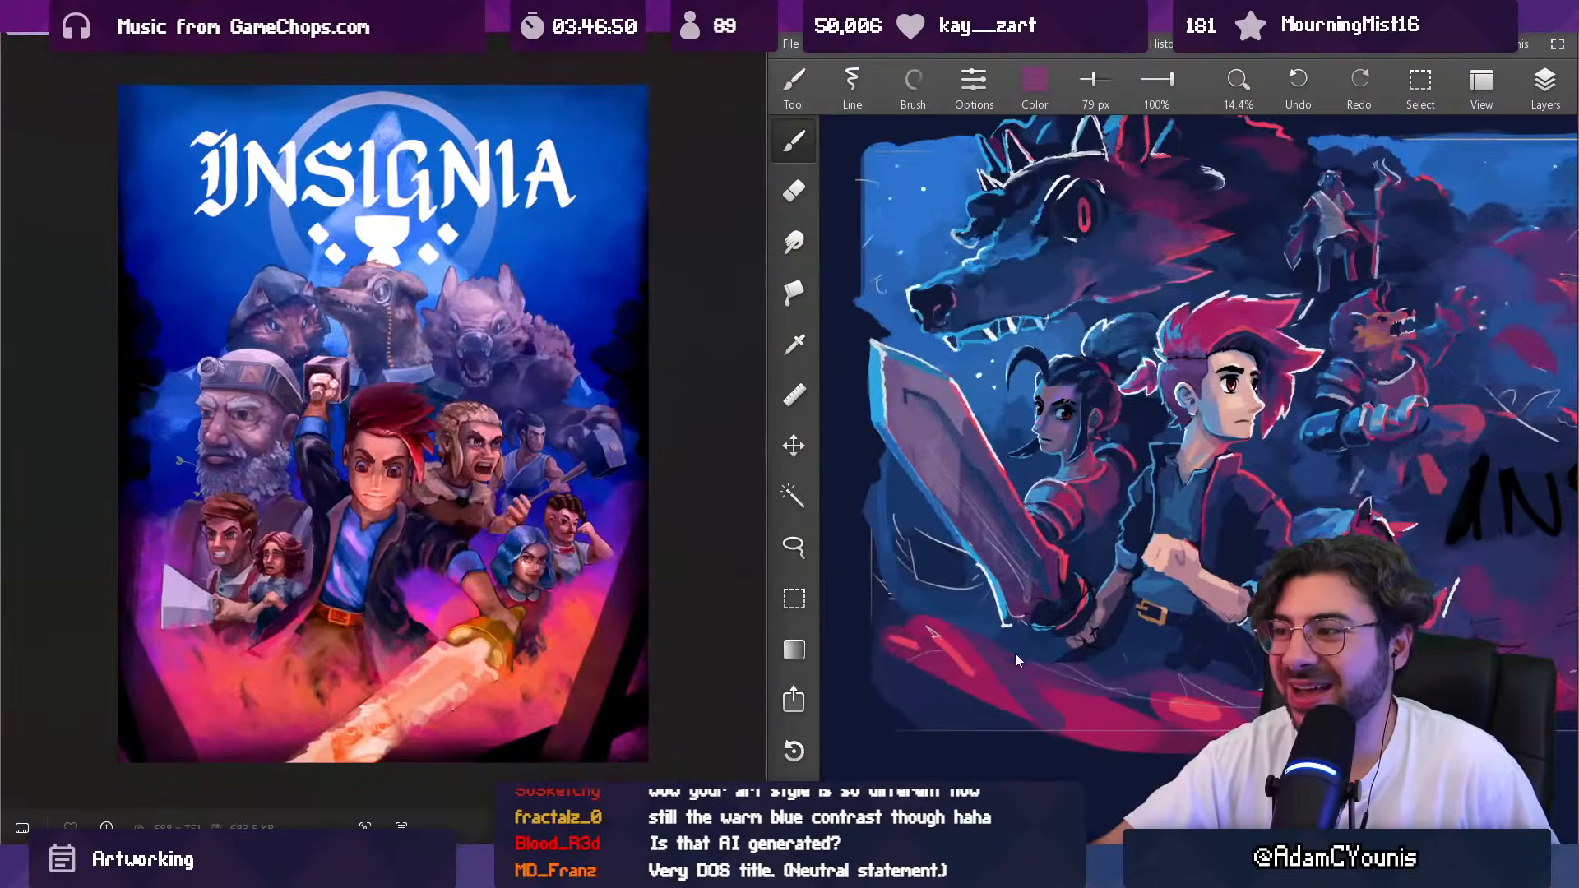
scroll(1001, 685, down, 2)
scroll(1201, 493, up, 2)
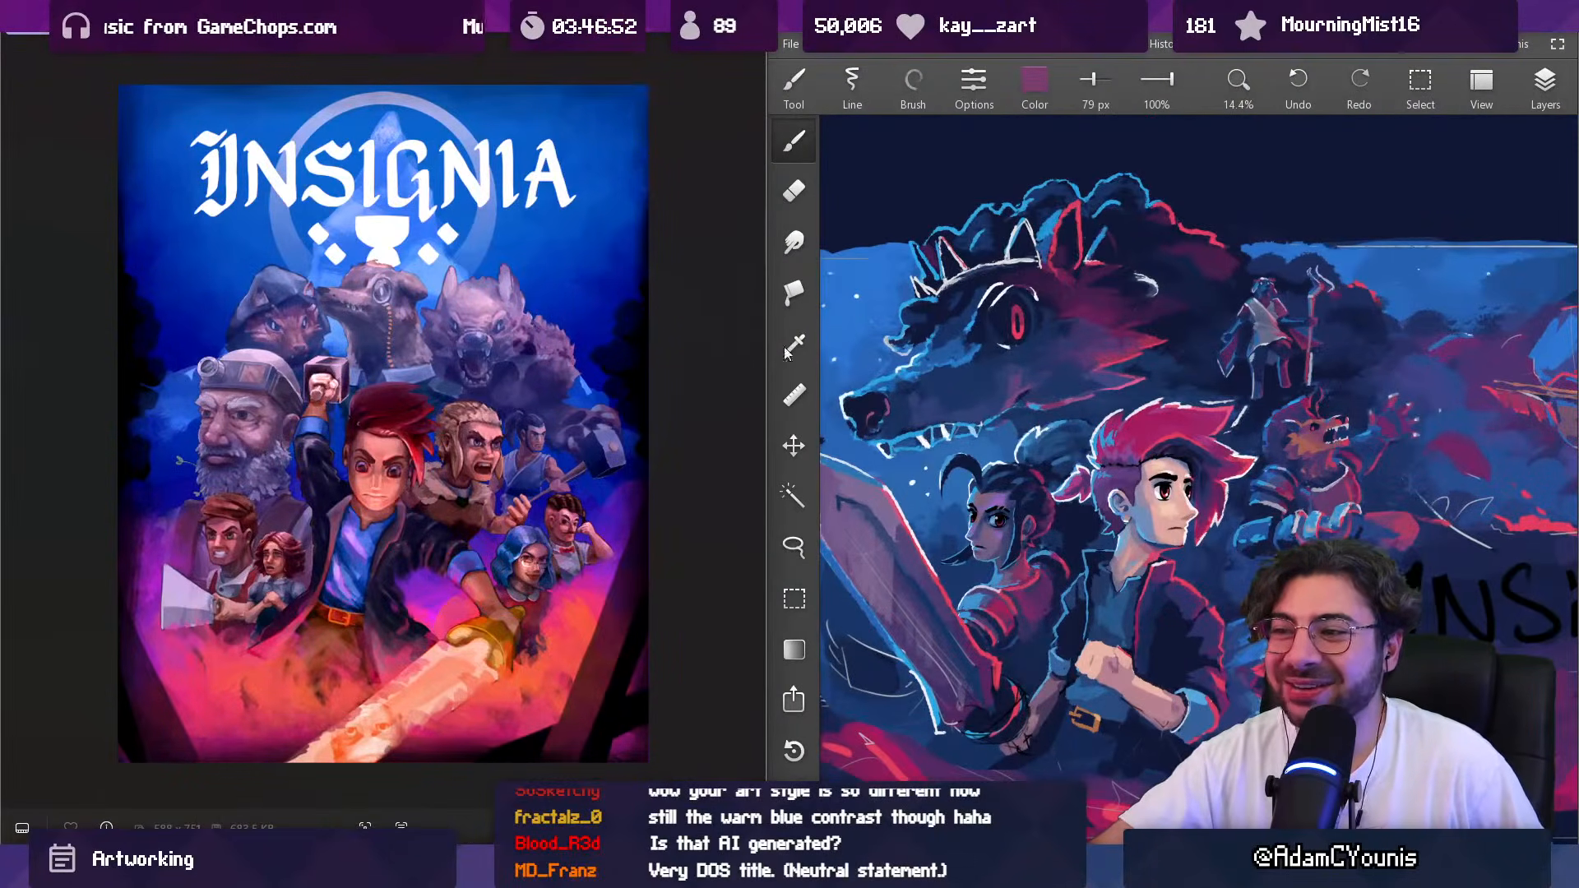
scroll(387, 353, up, 2)
scroll(1290, 447, down, 2)
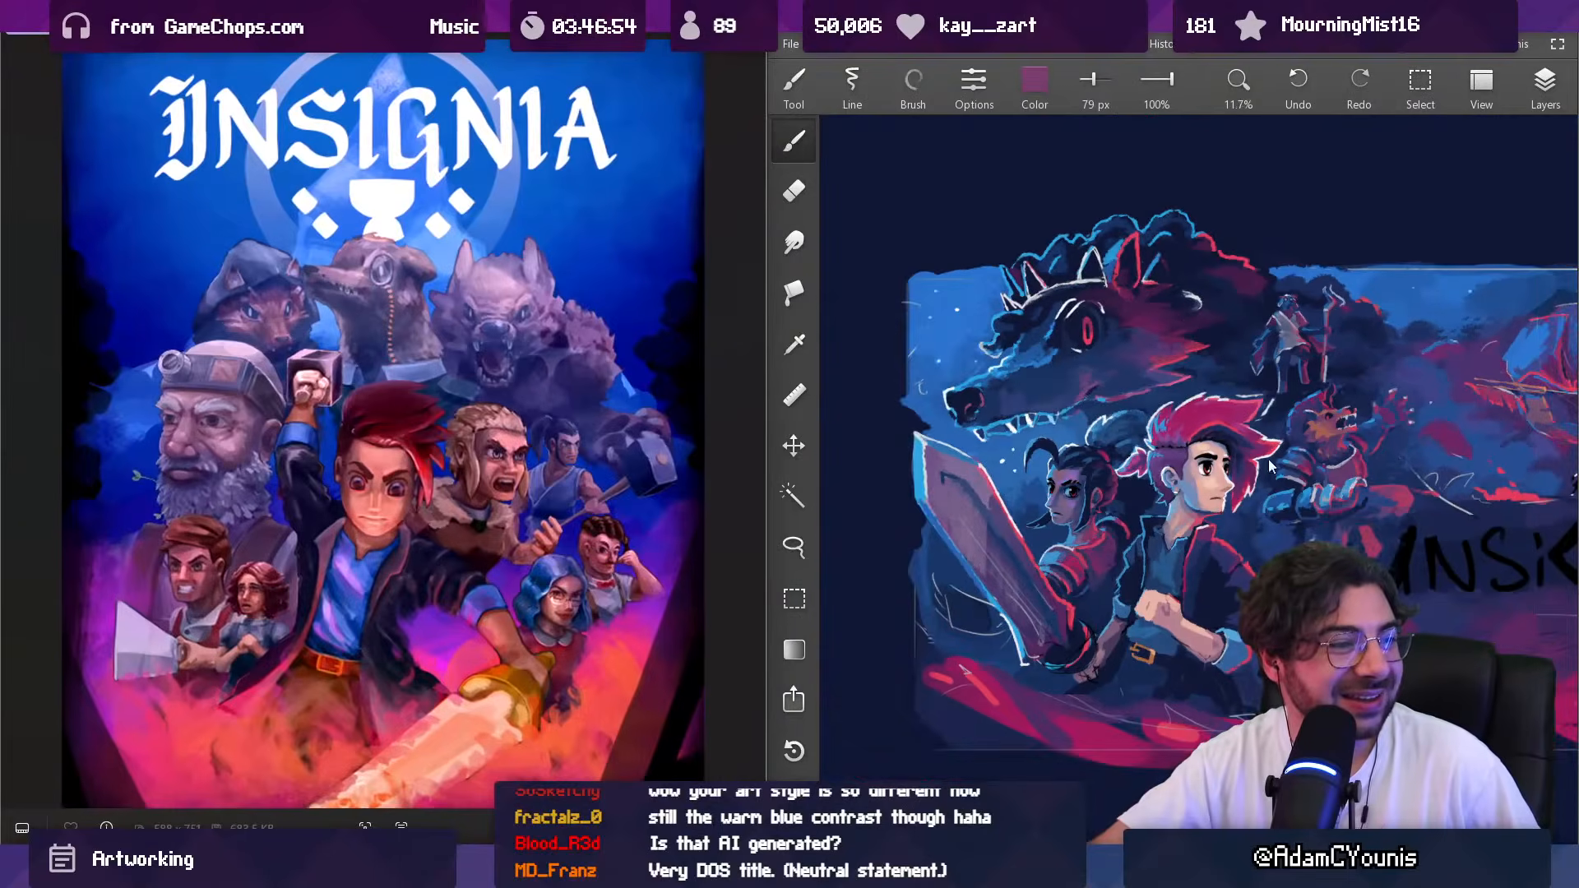
scroll(1289, 447, up, 2)
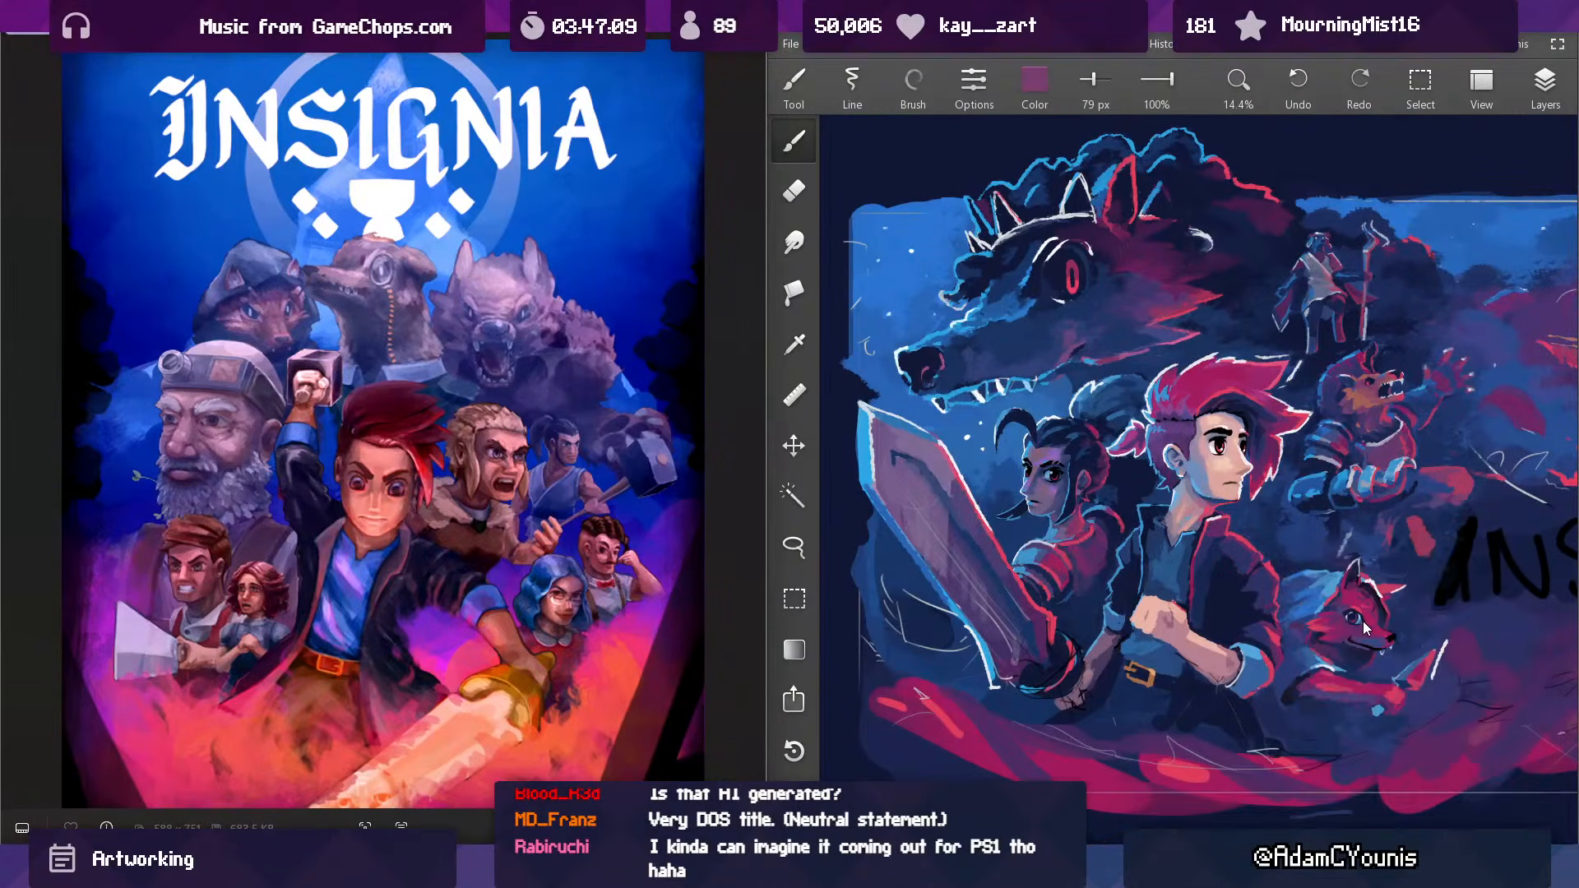
scroll(1034, 243, up, 1)
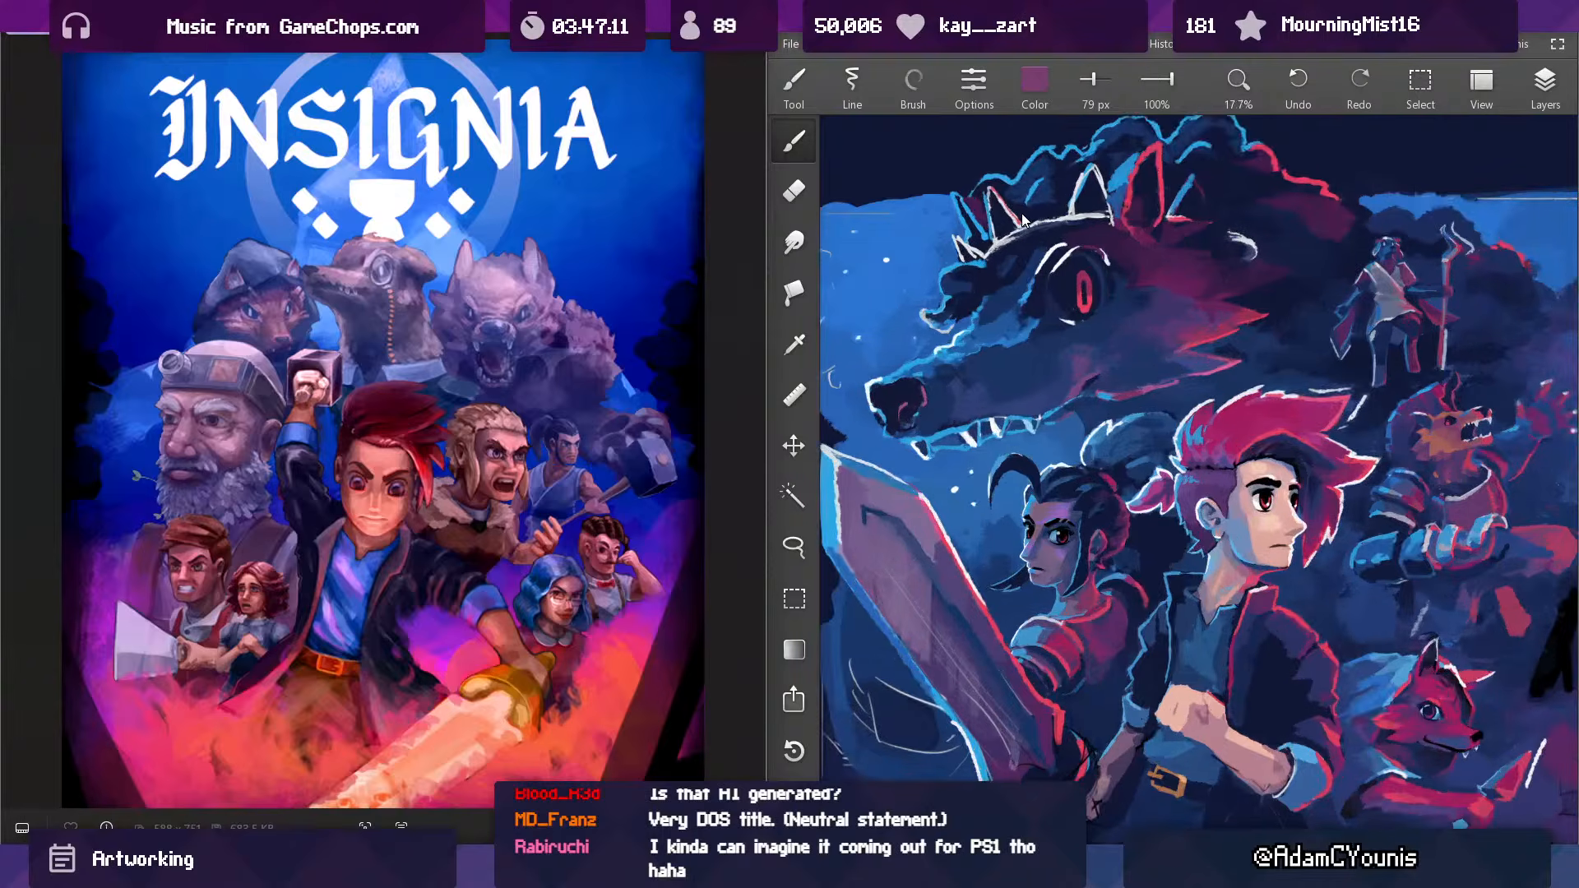
scroll(1028, 249, down, 1)
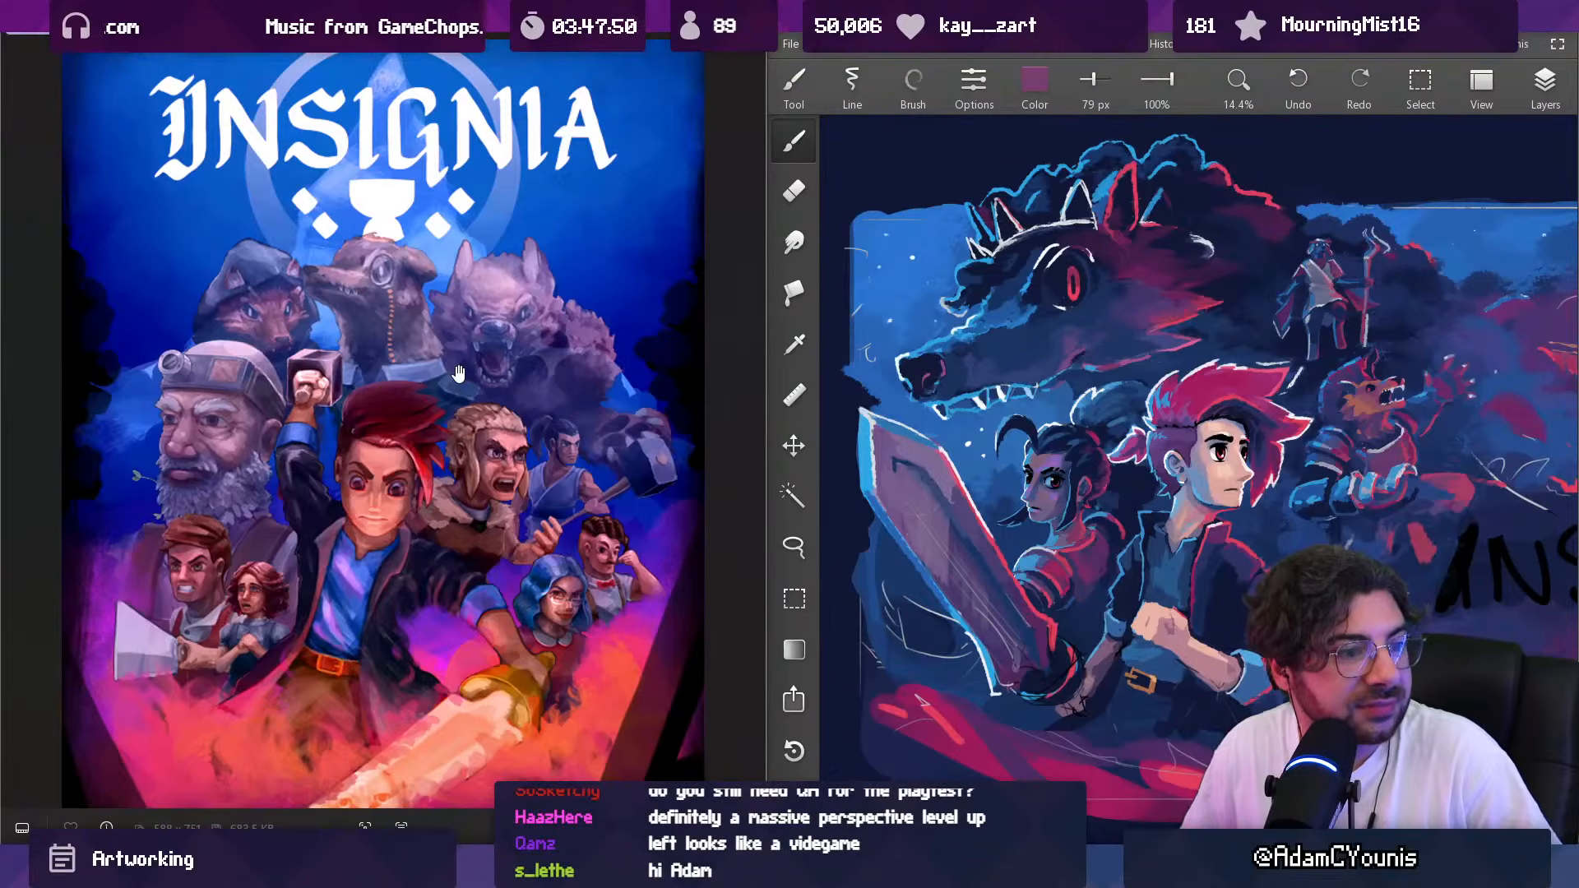
scroll(247, 294, down, 3)
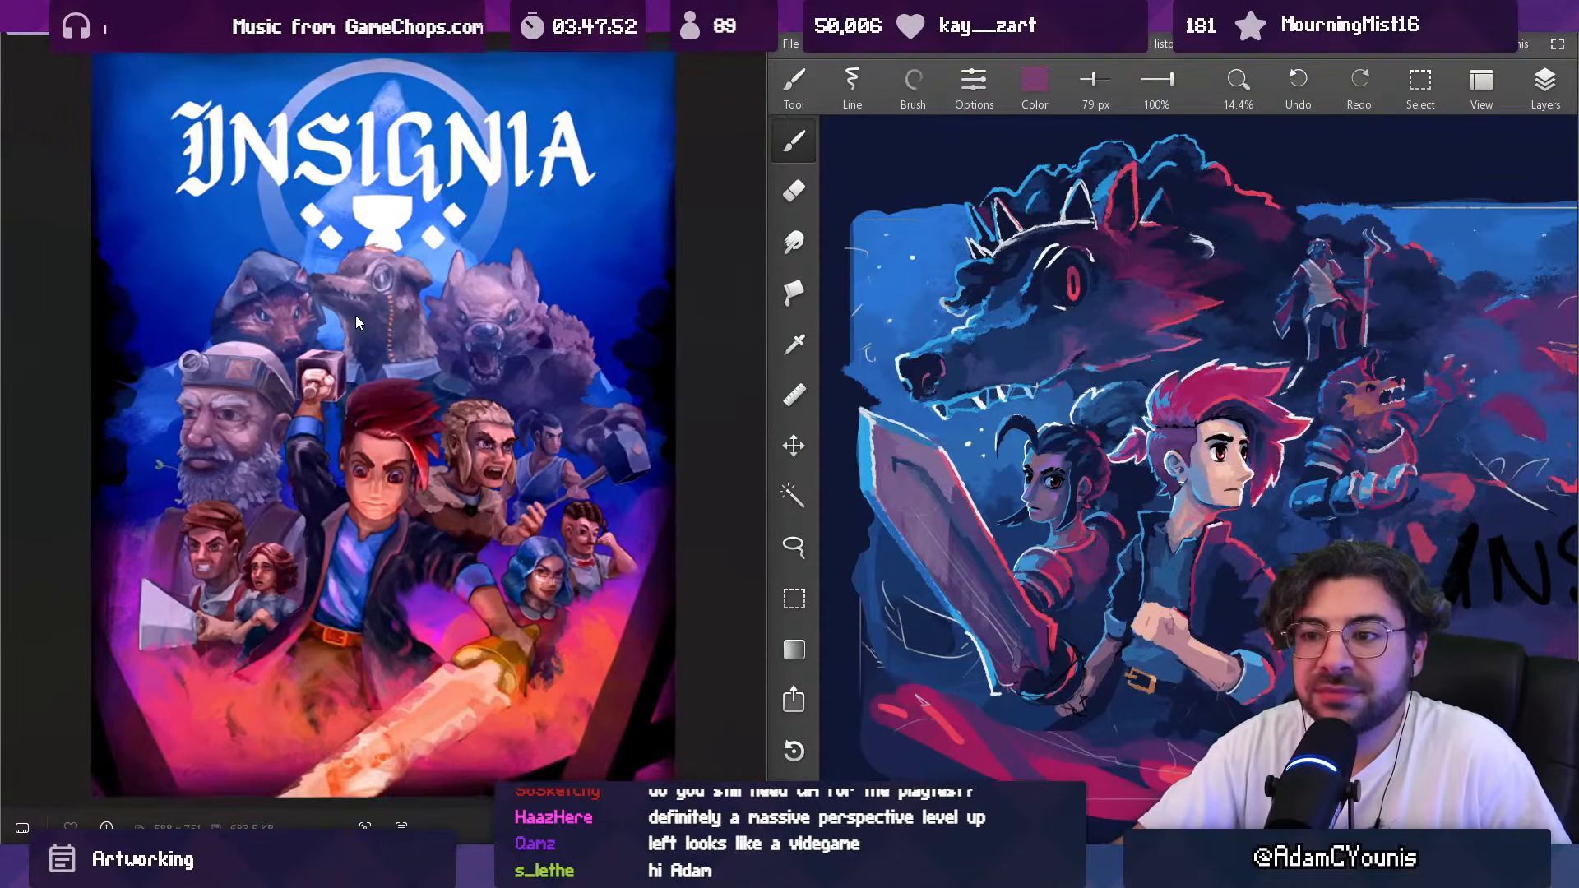
scroll(1193, 396, down, 3)
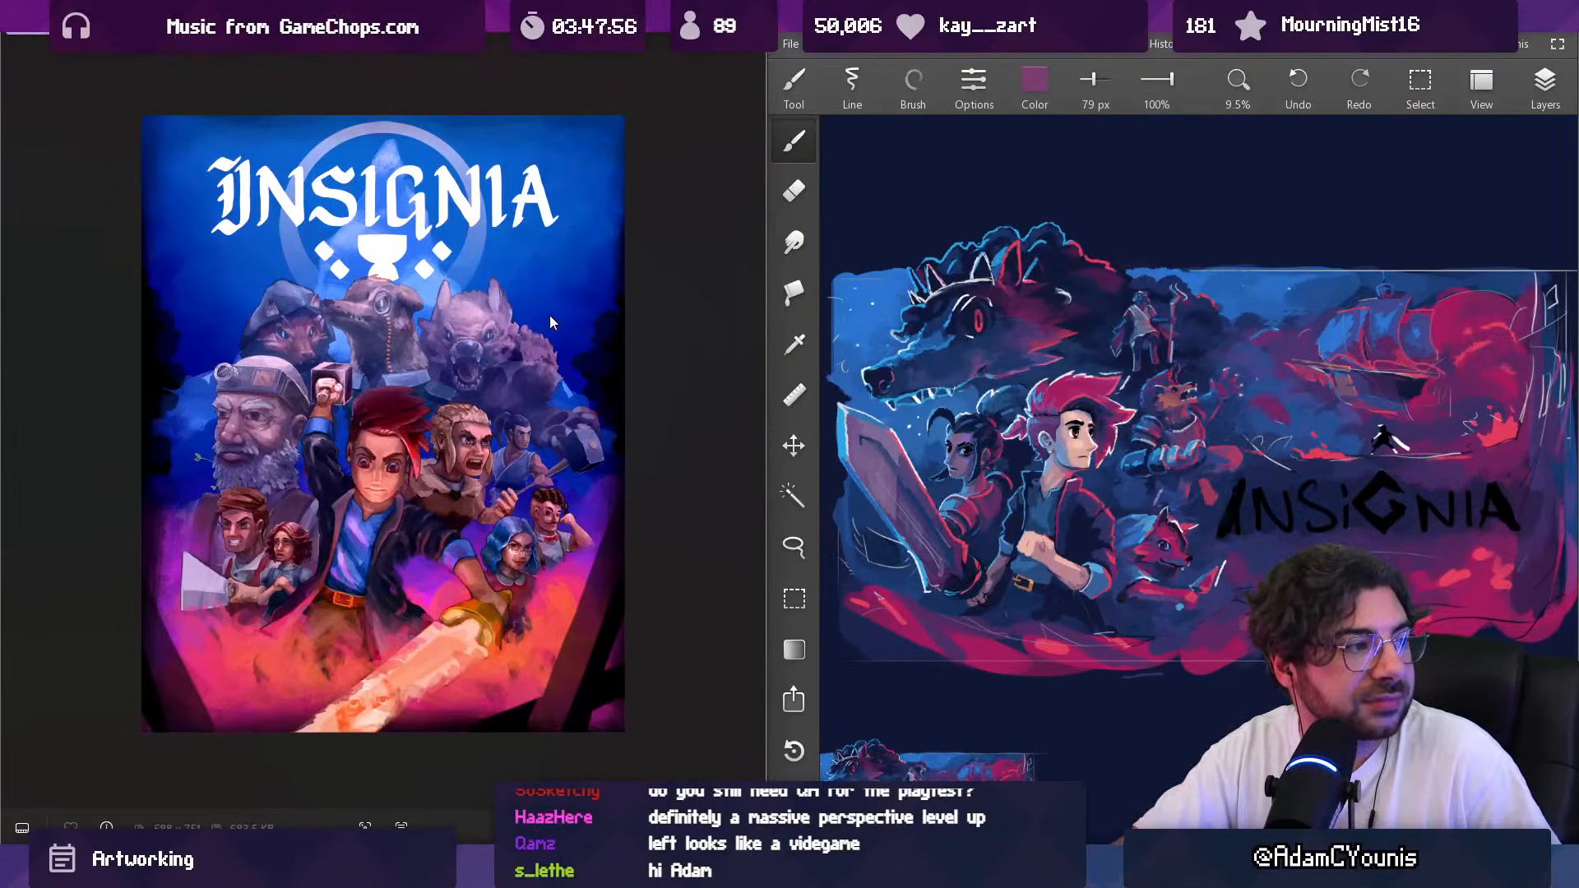
scroll(332, 590, up, 1)
scroll(308, 694, up, 1)
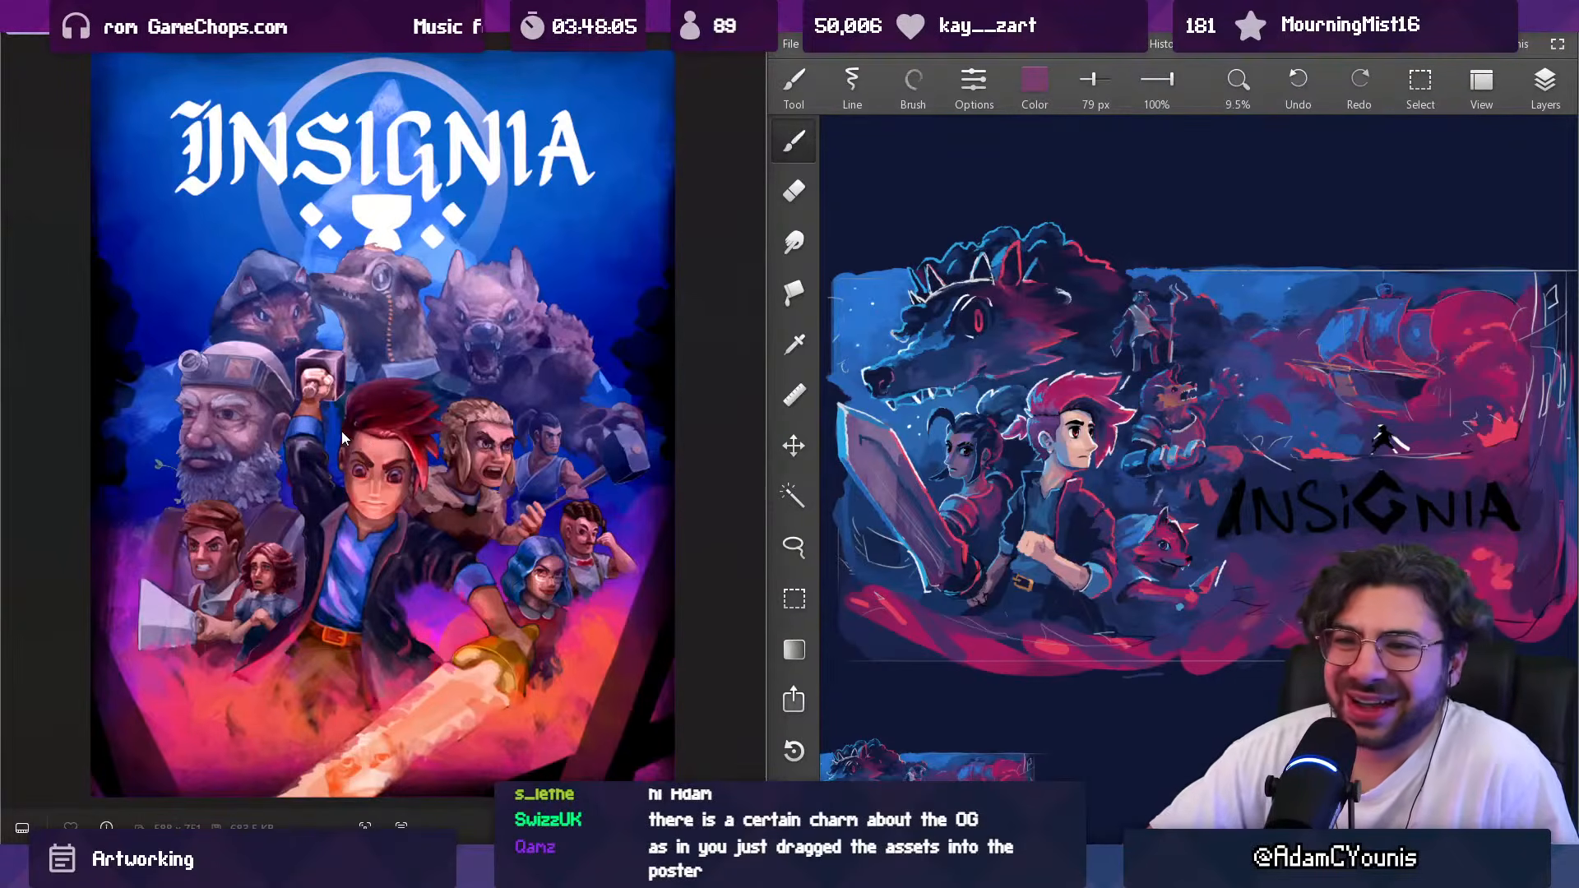
scroll(225, 452, up, 1)
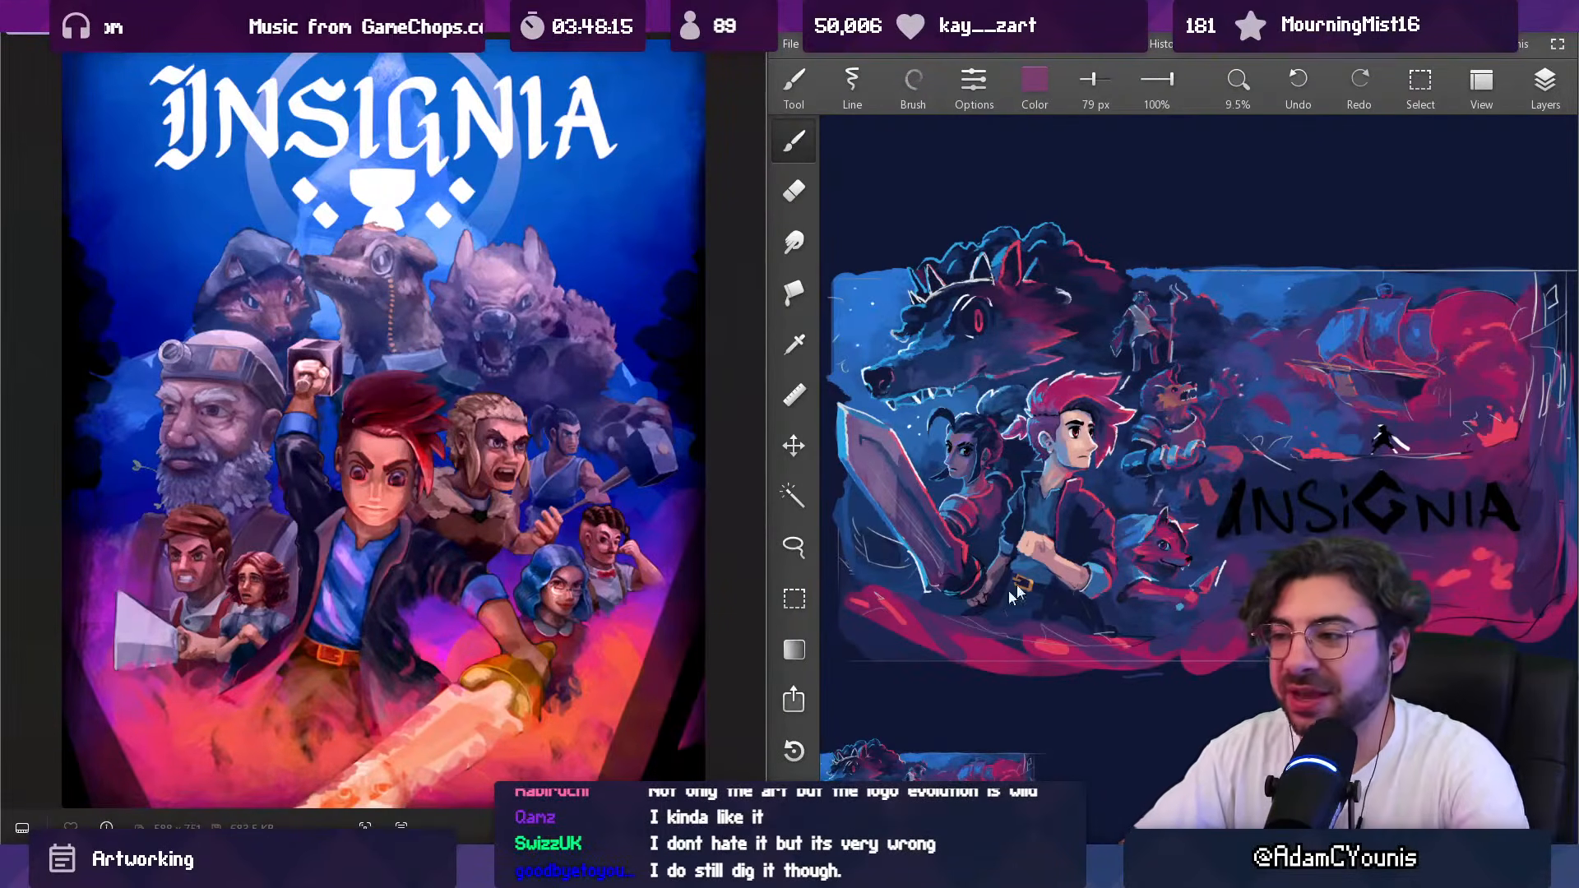
Step: Search Everything for "insignia logo", show the results as thumbnails and bring Insignia Colour Logo 2026.png into the key art canvas
key(alt+Tab)
key(ctrl+f)
text(insignia logo)
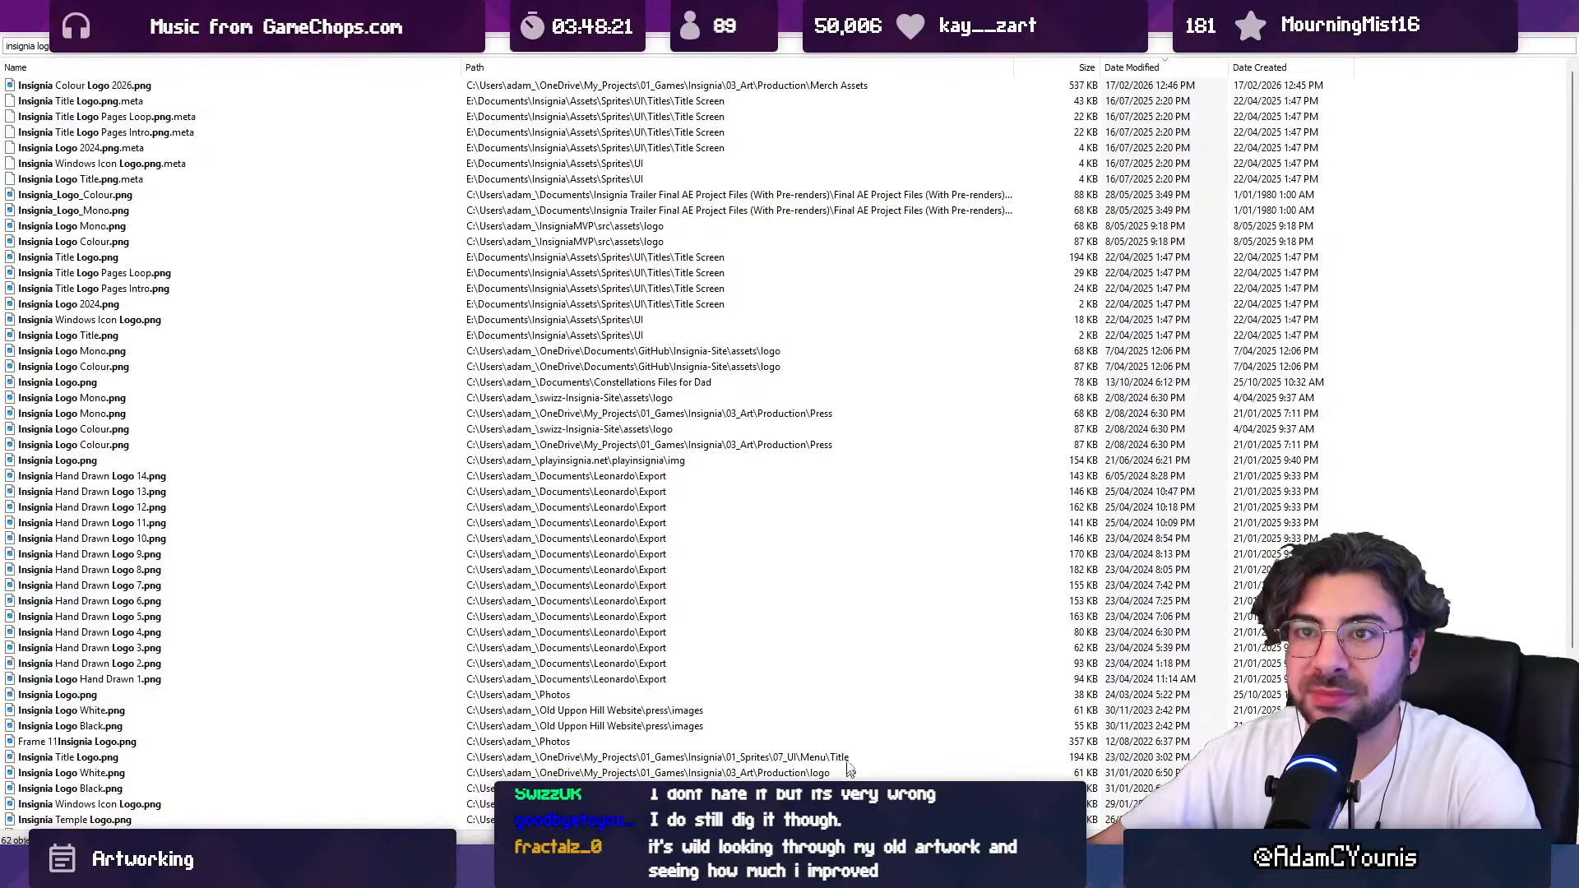
scroll(729, 476, up, 1)
scroll(639, 251, up, 2)
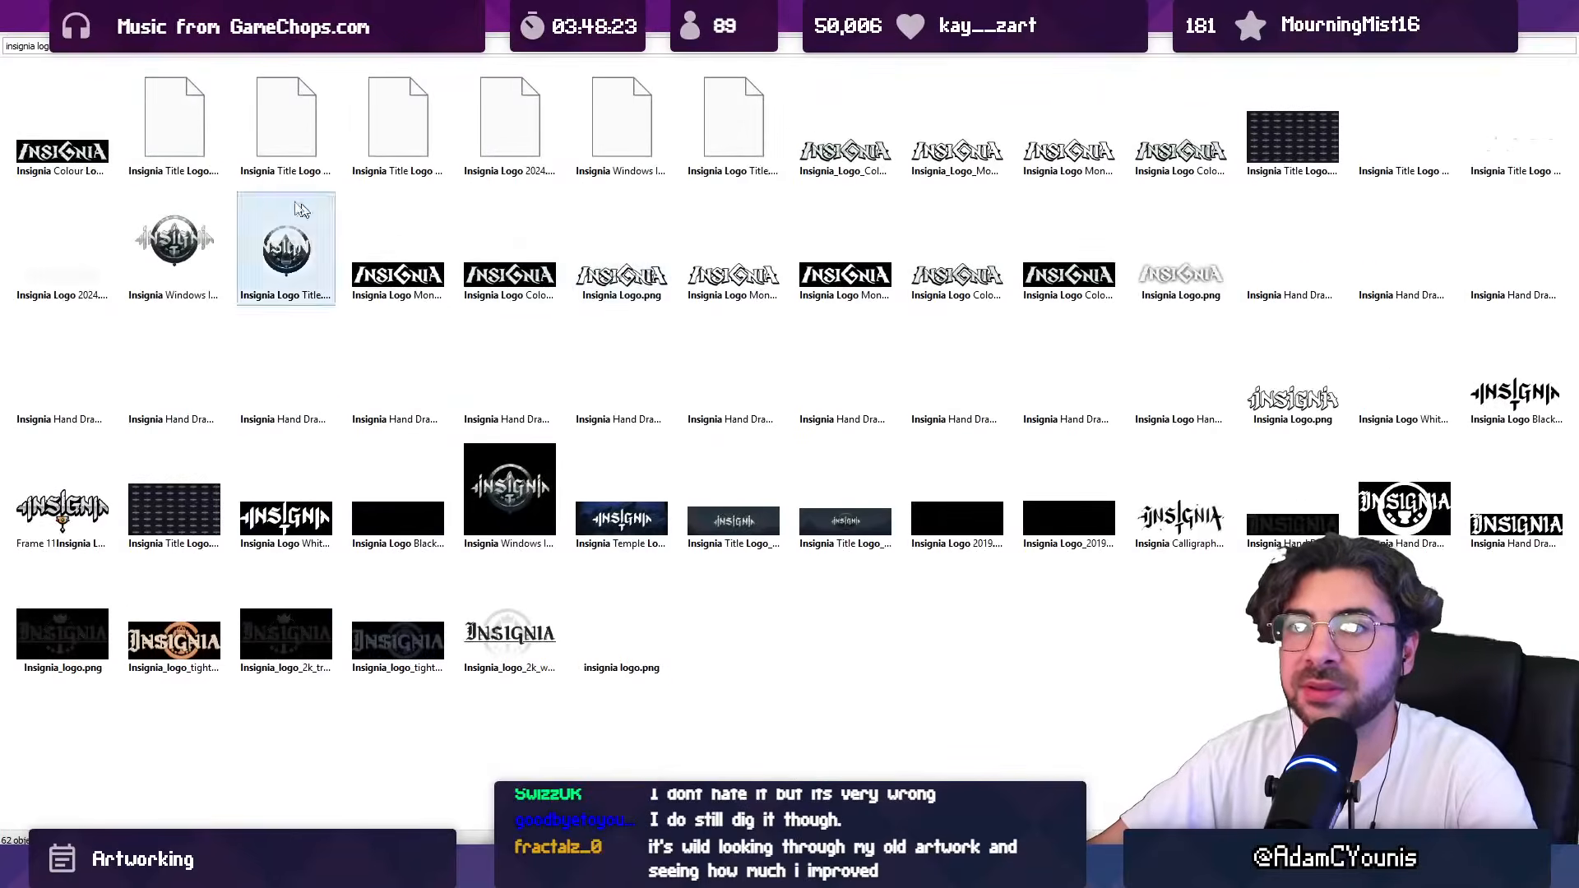
mouse_move(62, 124)
mouse_down()
mouse_move(796, 635)
mouse_move(789, 872)
mouse_move(929, 872)
mouse_move(1027, 806)
mouse_move(1187, 625)
mouse_up()
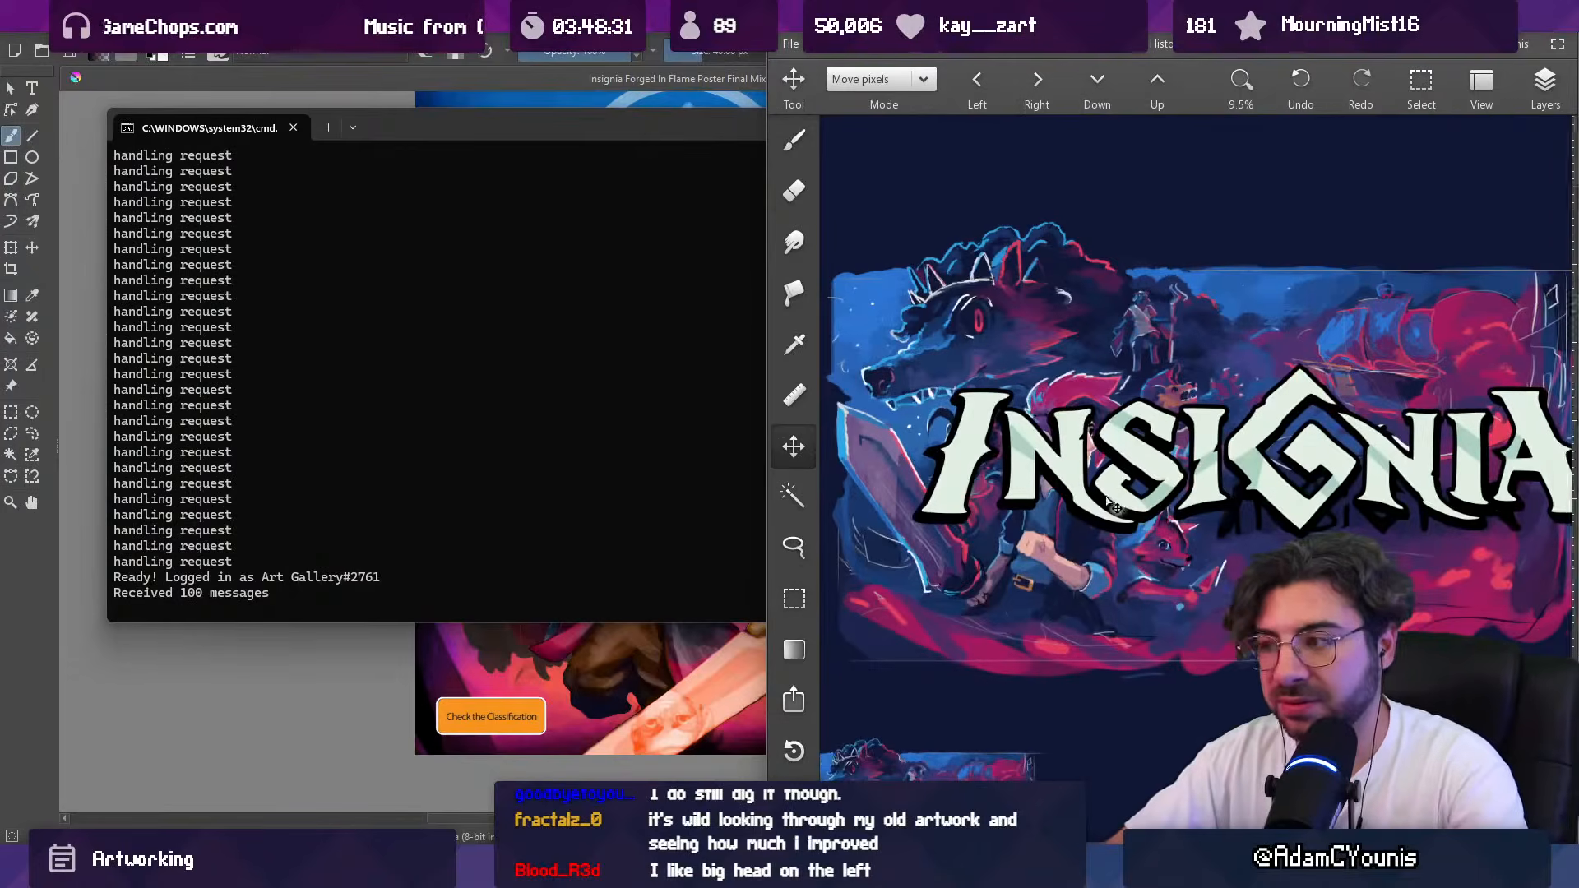
Step: Scale the imported Insignia logo down and position it over the black sketched title below the ship
key(ctrl+t)
drag(856, 403, 1204, 491)
drag(1324, 537, 1269, 539)
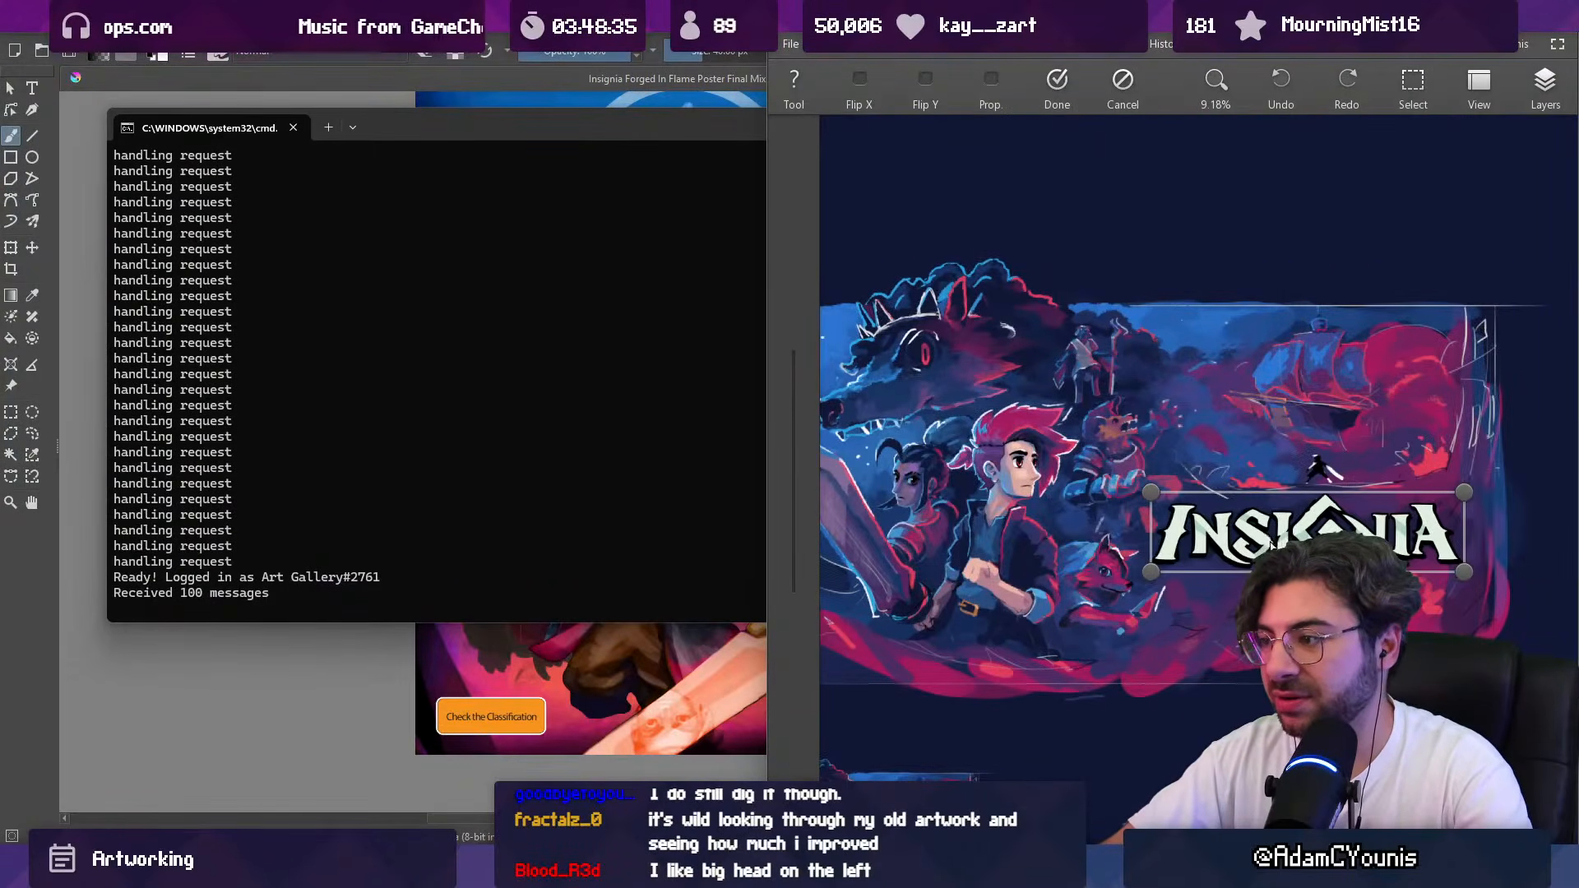
key(Return)
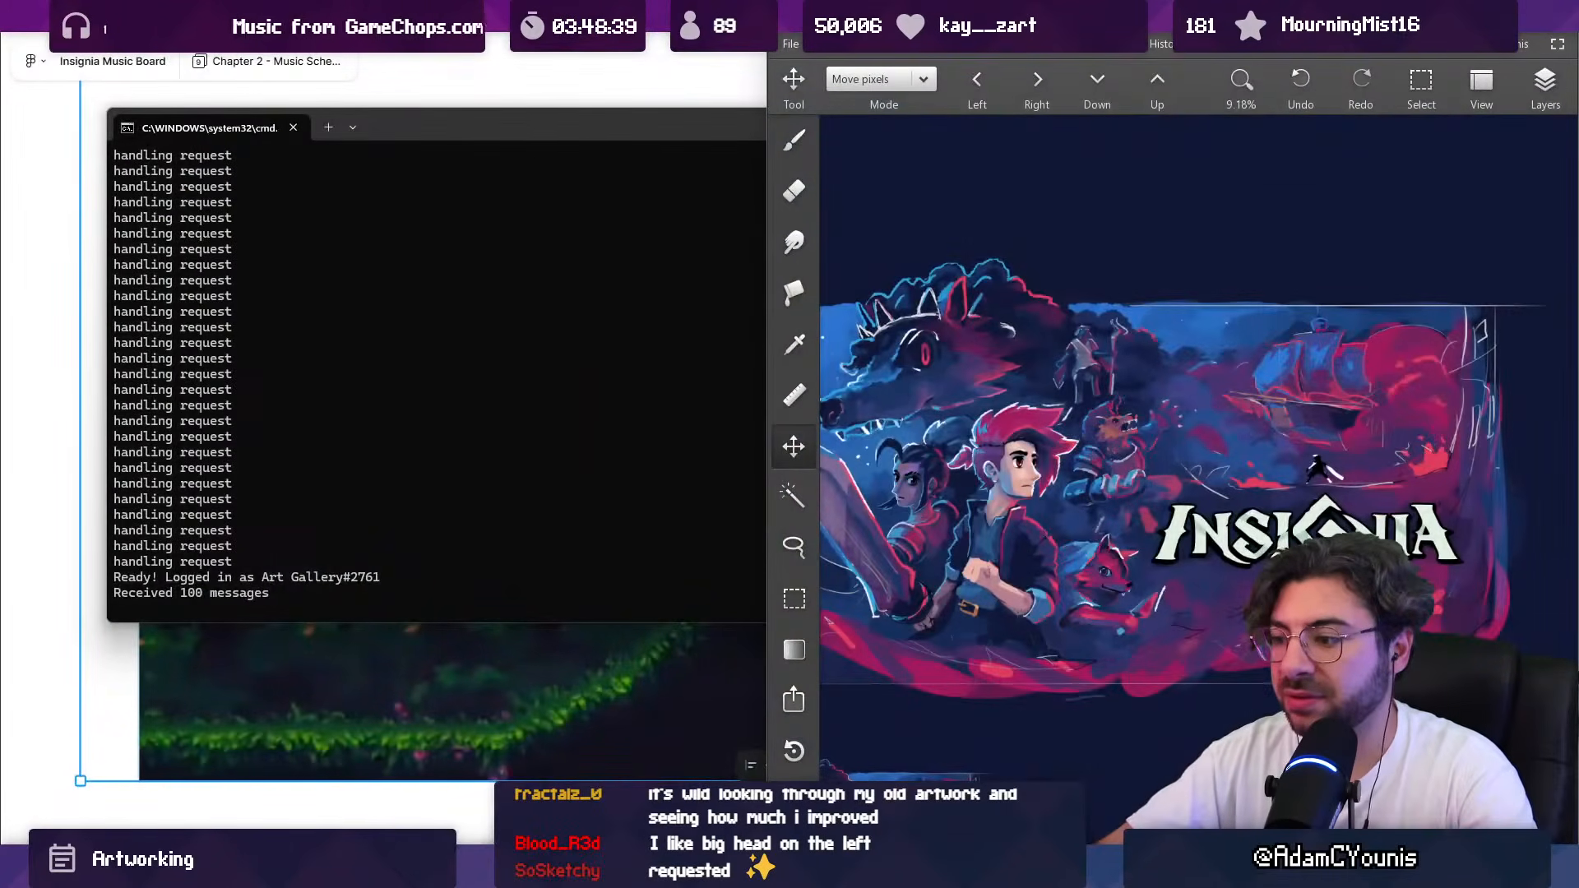
Step: Bring the old poster back beside the key art and compare both full compositions and their title logos
key(alt+Tab)
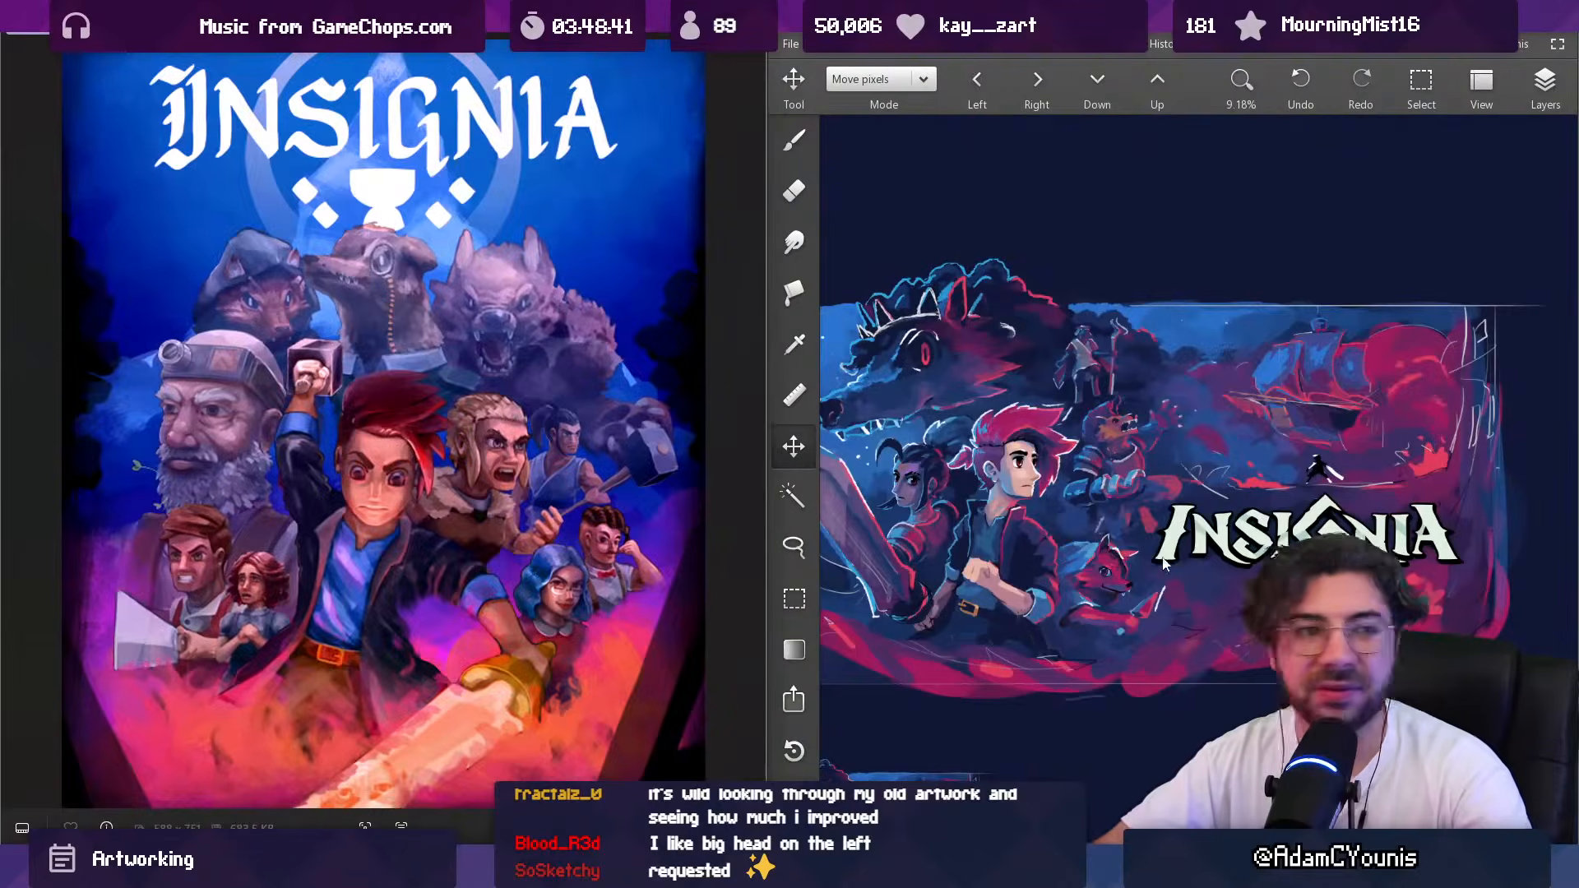
scroll(1181, 480, down, 2)
scroll(1138, 663, up, 2)
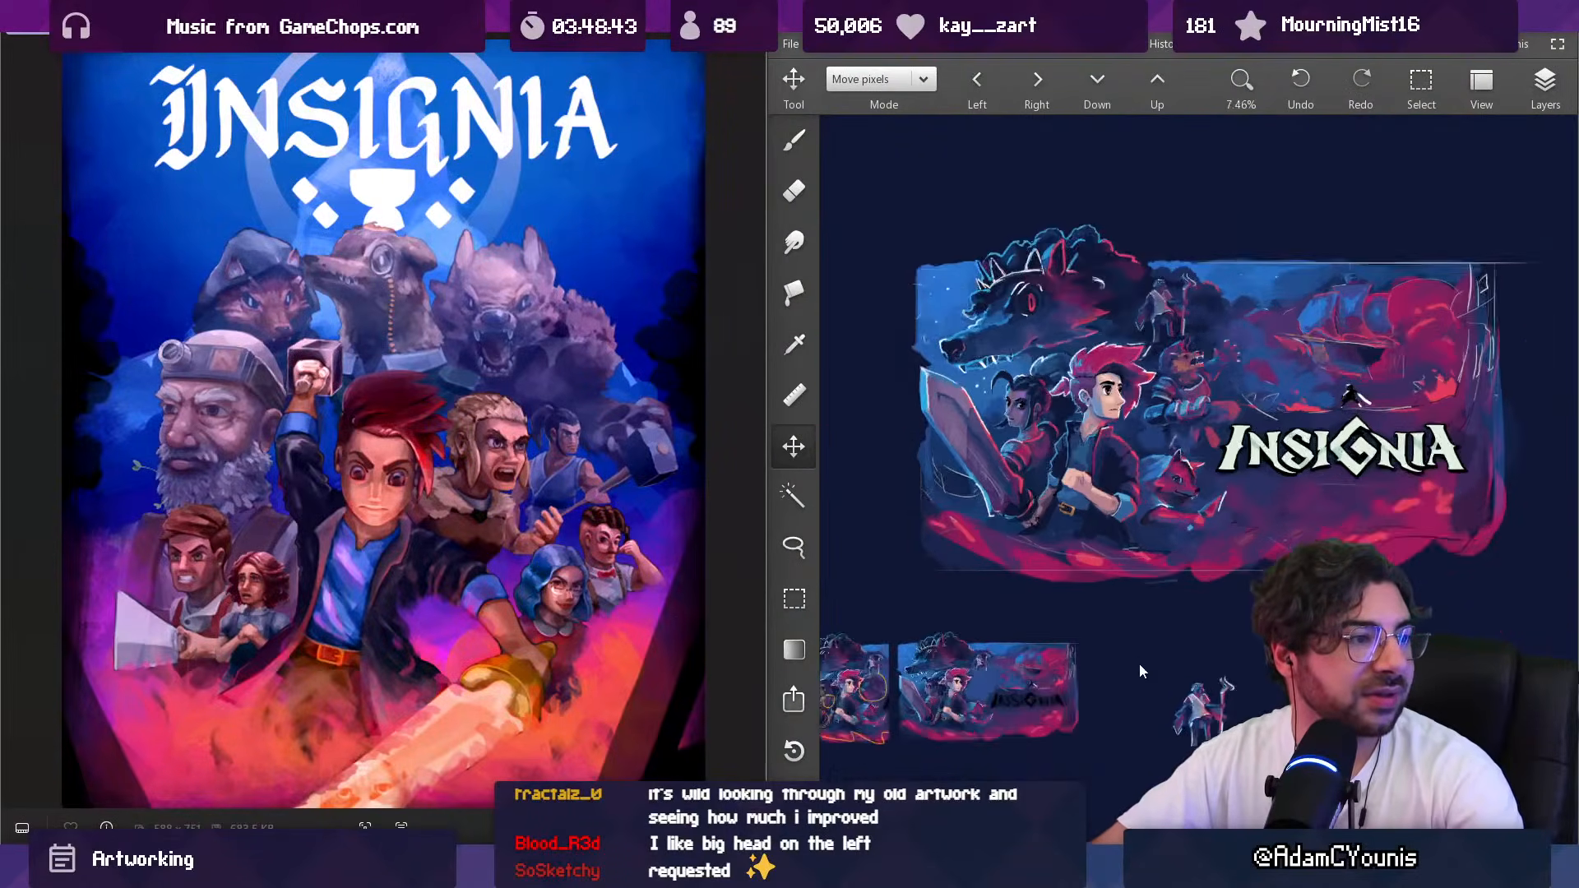
scroll(1350, 343, up, 1)
scroll(1089, 441, down, 1)
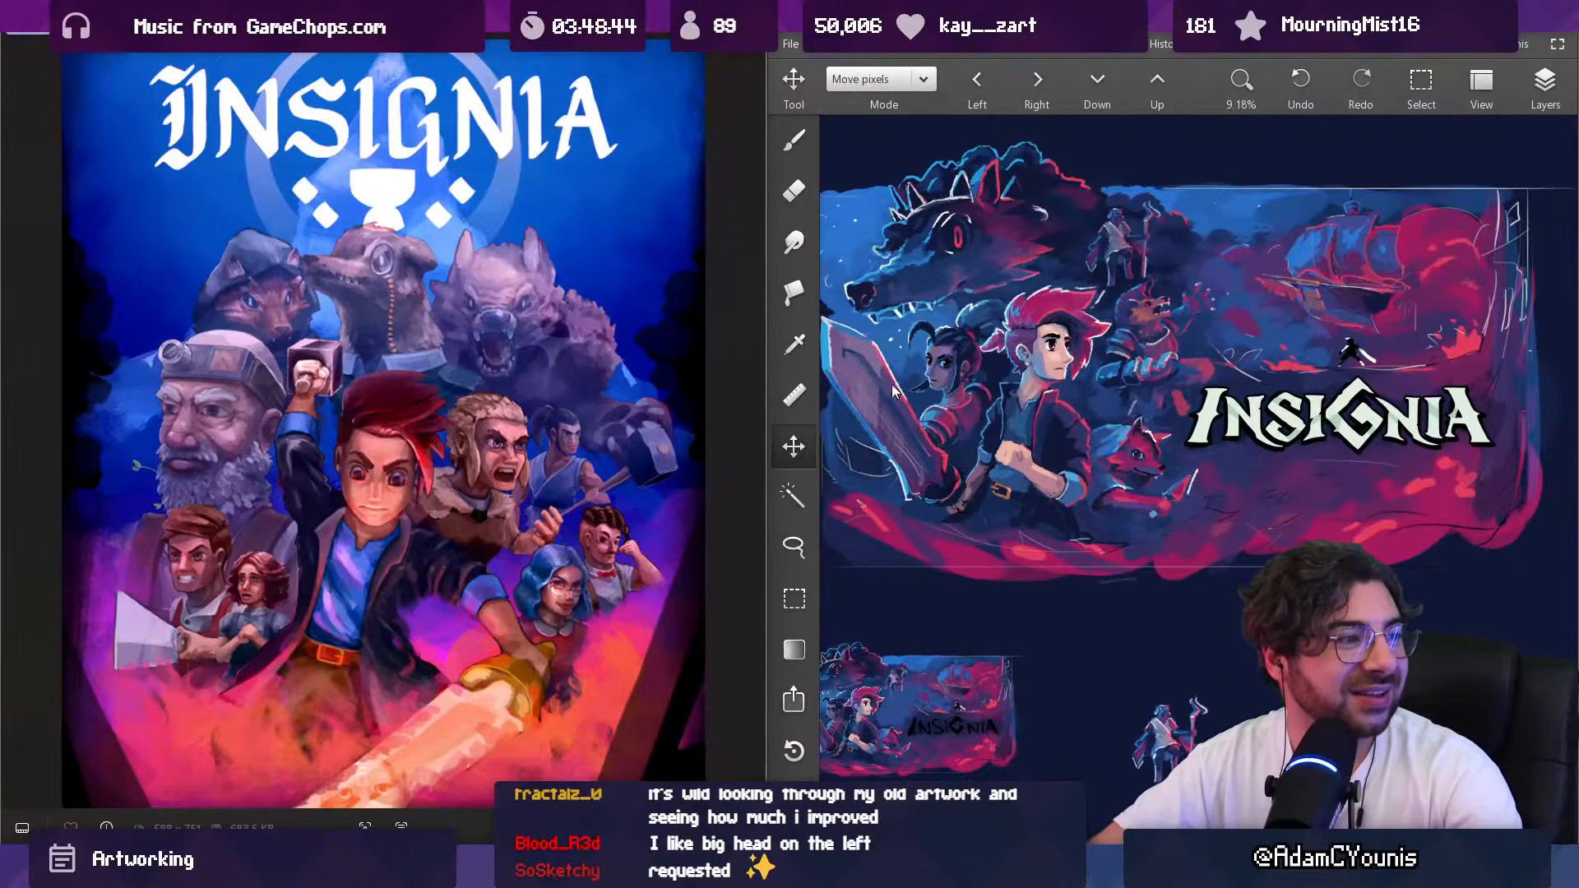
scroll(506, 238, up, 2)
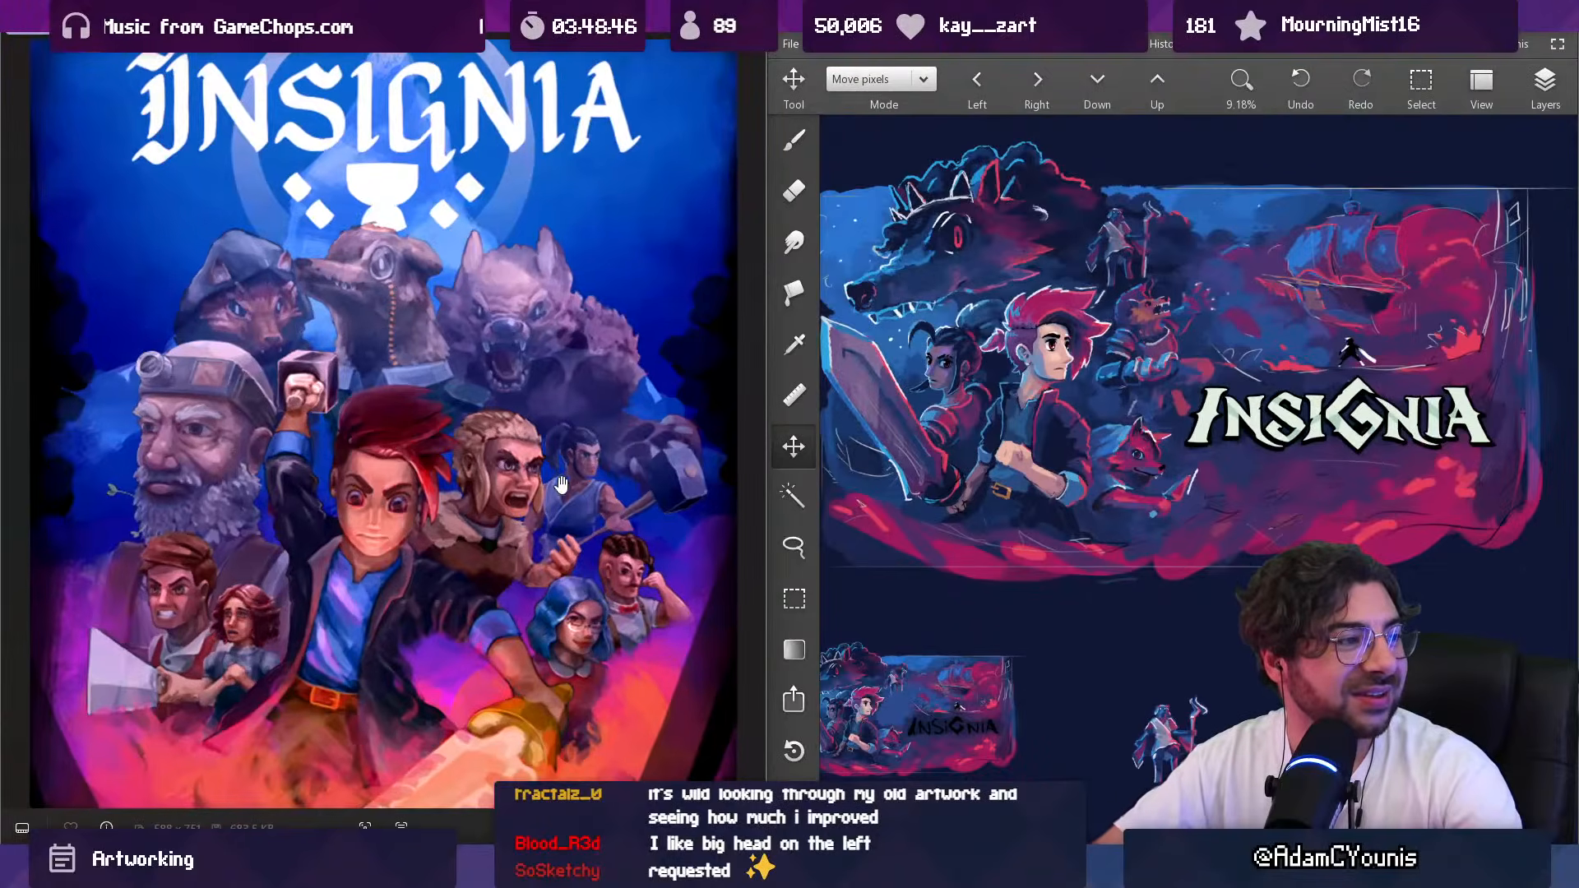
scroll(546, 483, down, 2)
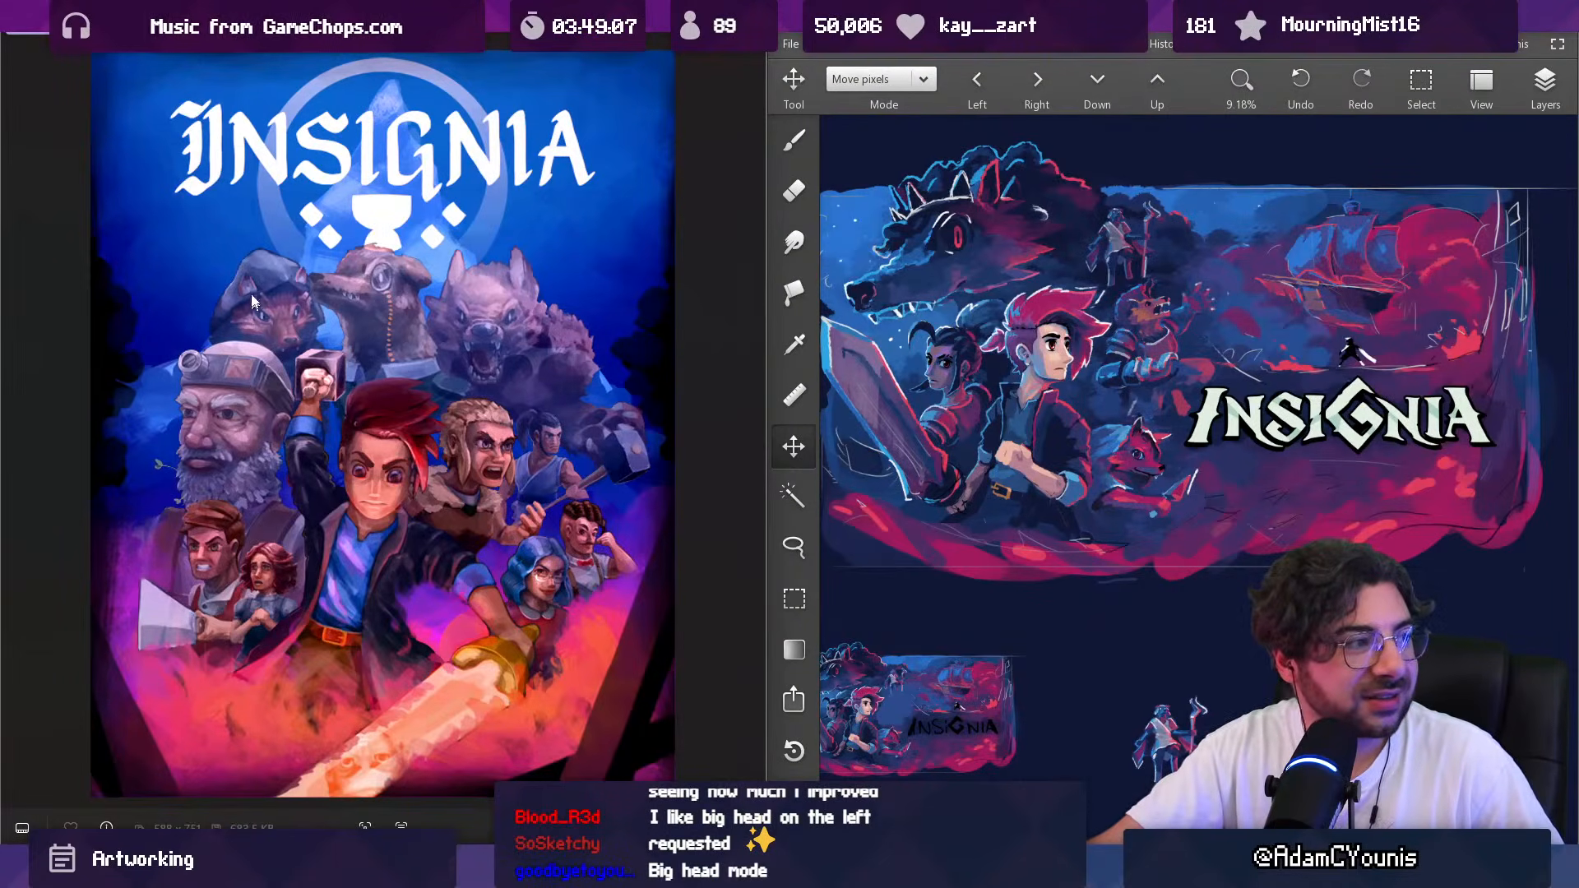
Step: Examine the key art's fox, staff bearer and armored beast close up against their counterparts in the old poster
scroll(1287, 485, up, 5)
scroll(1288, 485, up, 3)
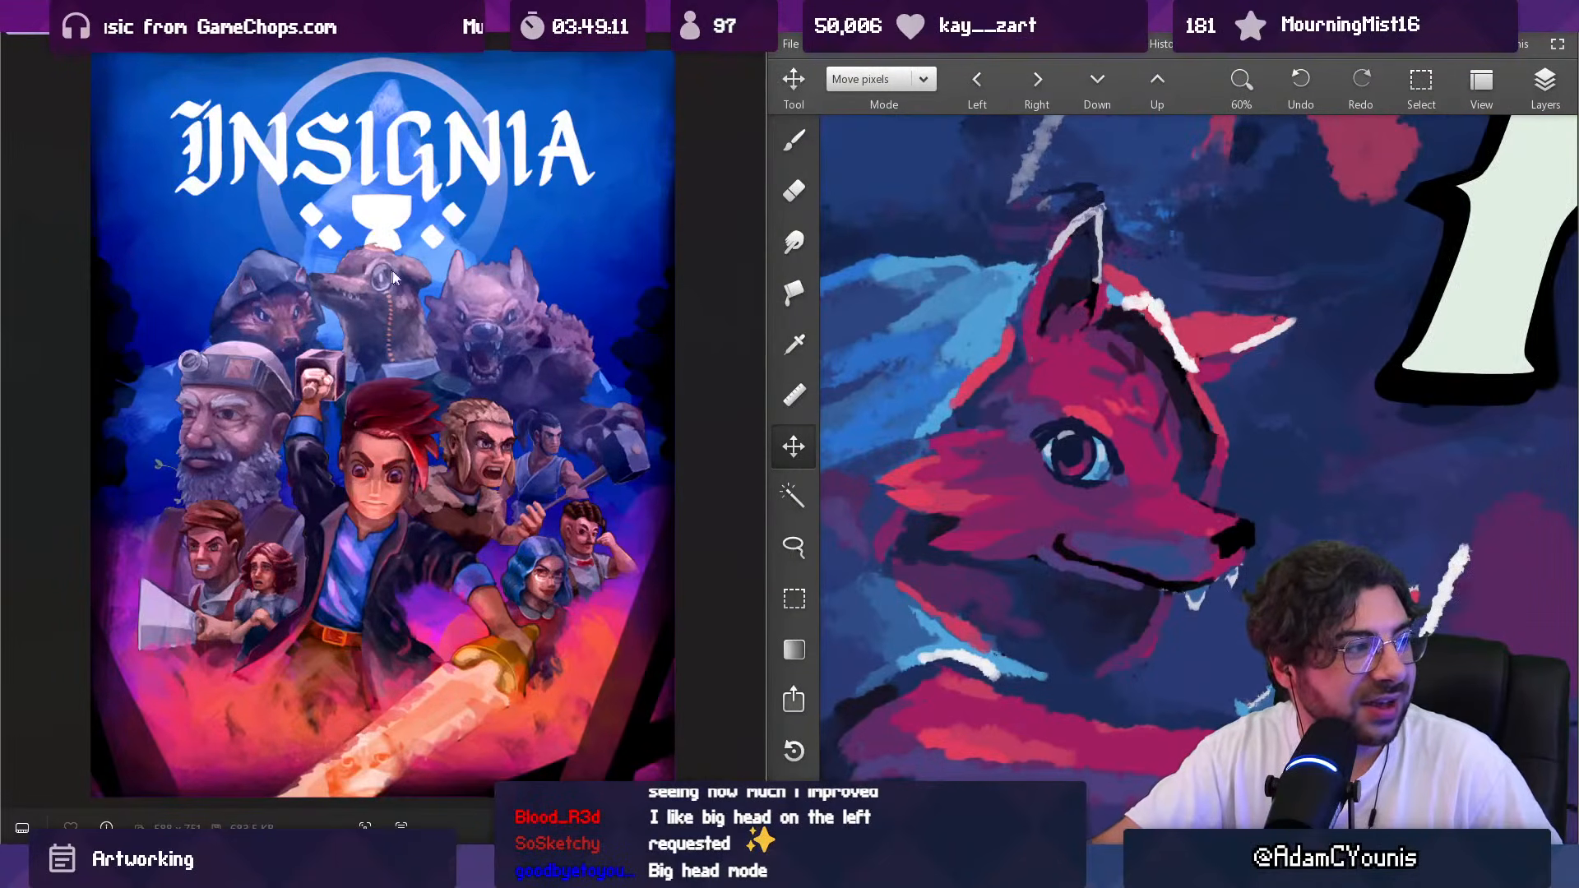
scroll(965, 590, down, 5)
scroll(1077, 543, up, 7)
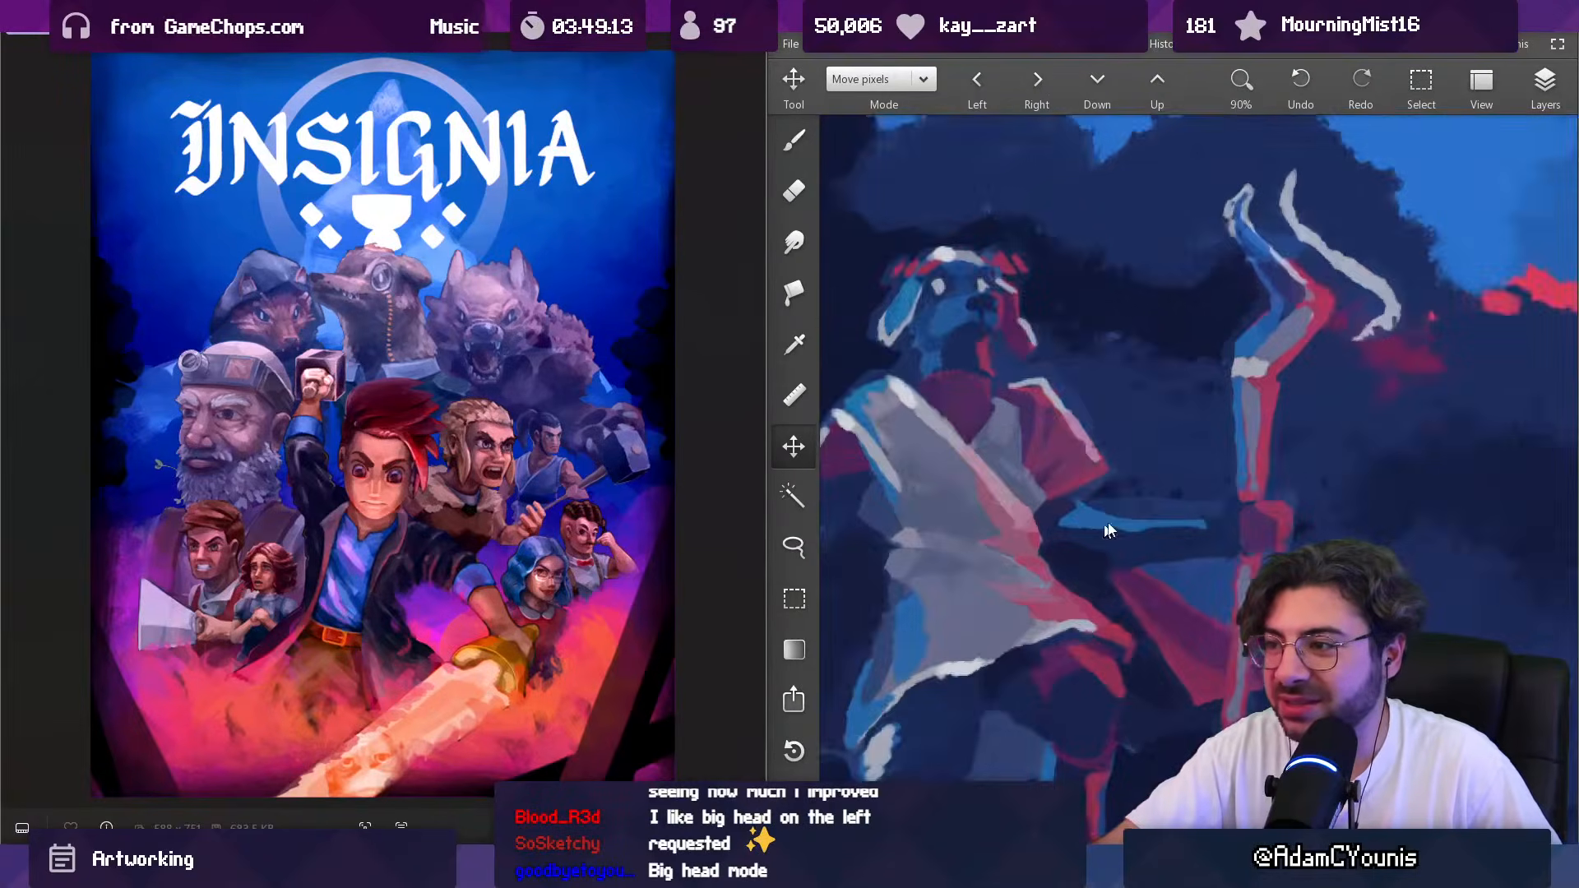
scroll(1077, 542, down, 3)
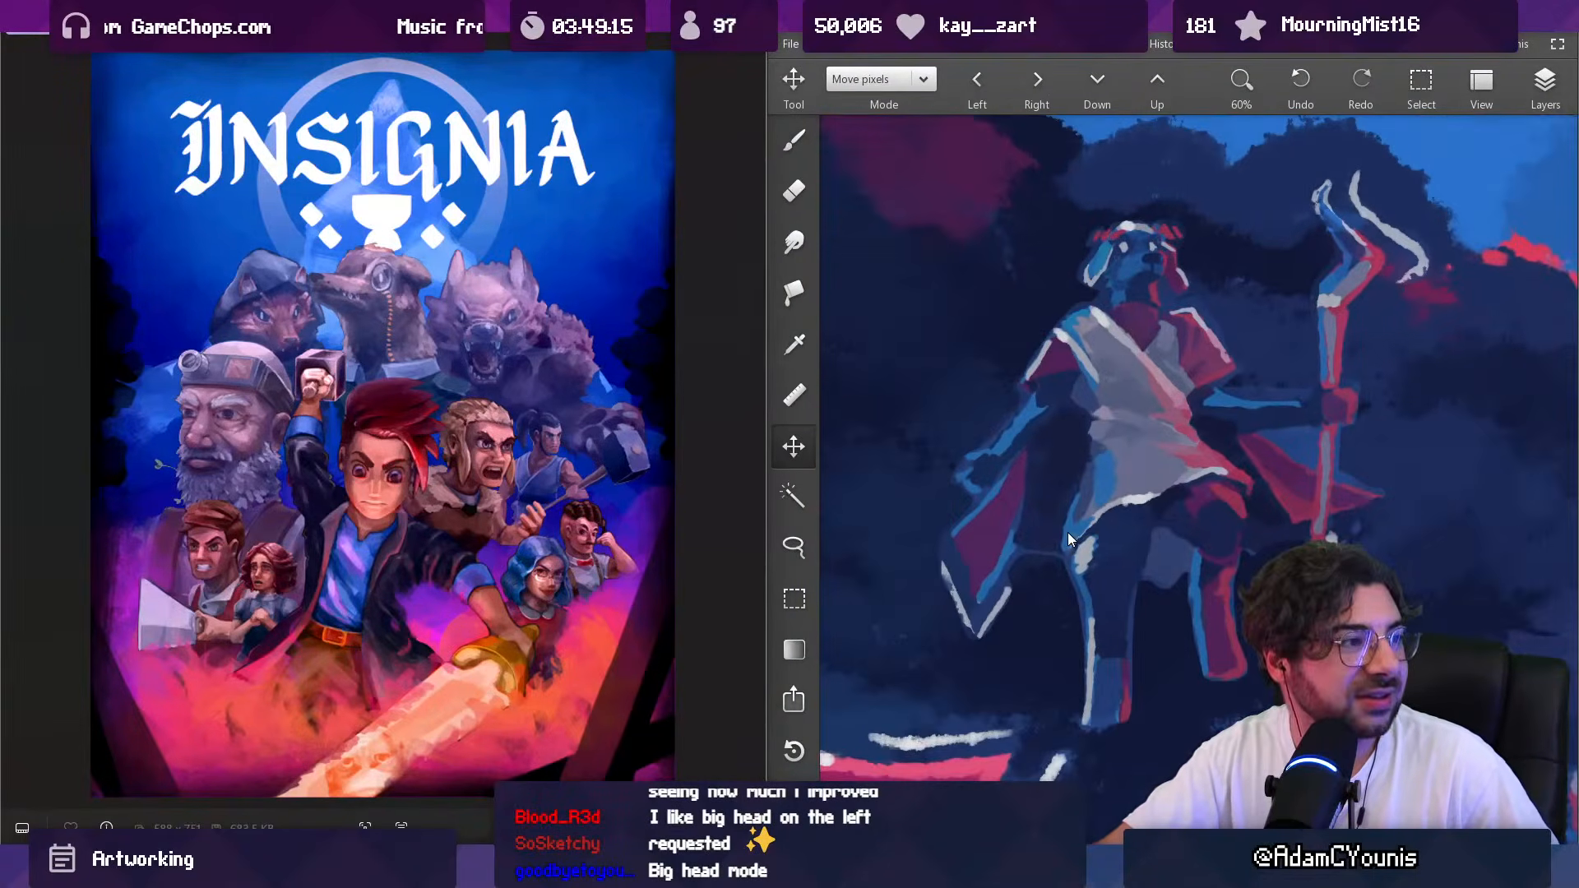
scroll(929, 288, down, 5)
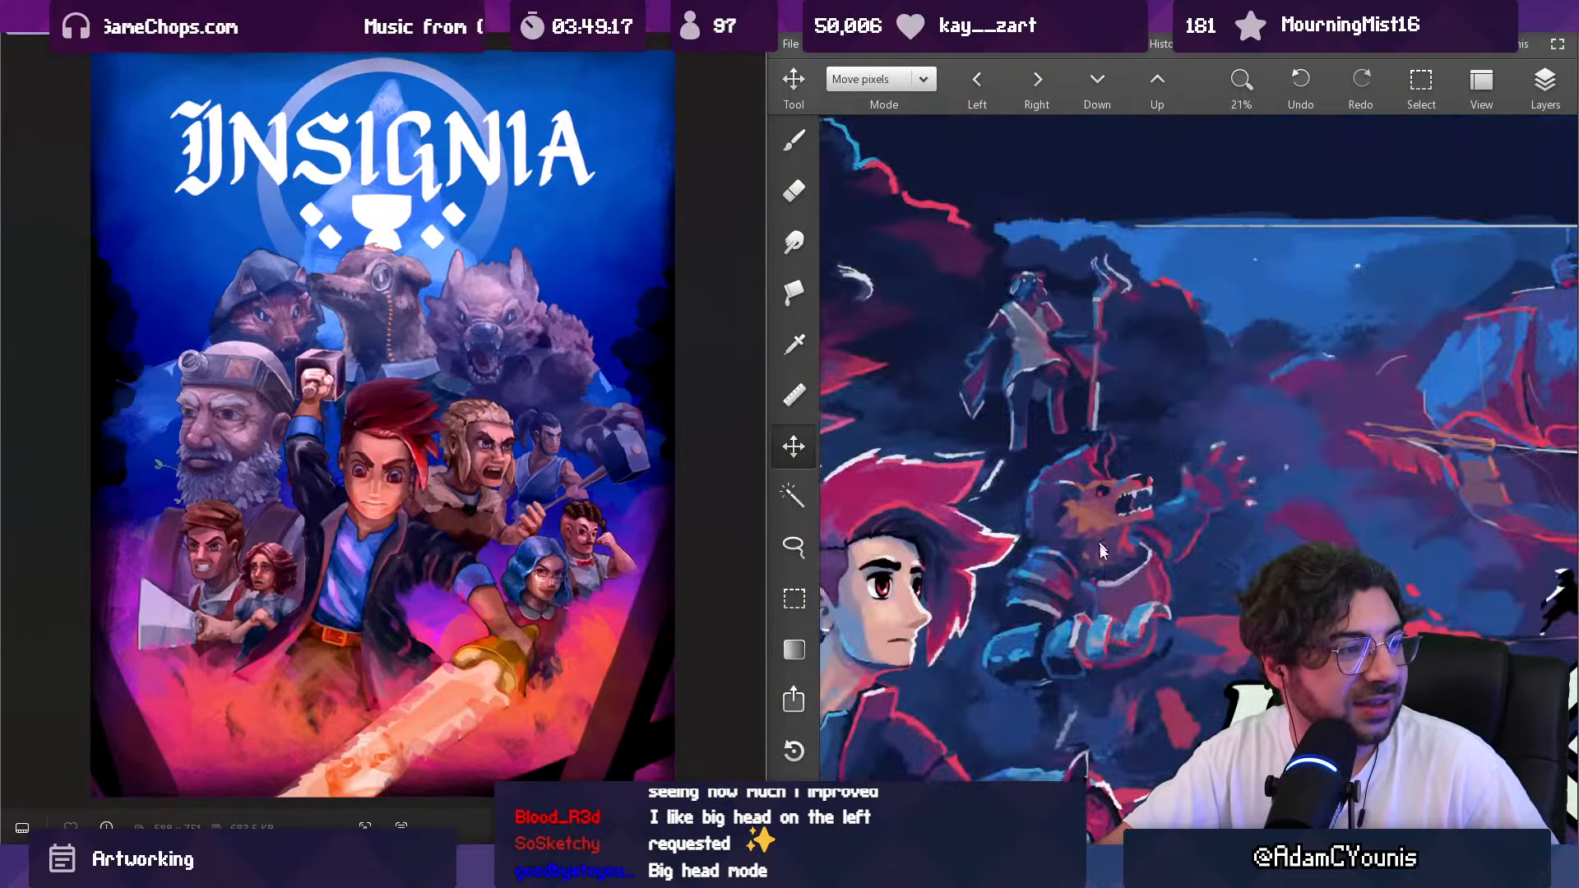
scroll(1113, 510, up, 5)
scroll(1139, 457, down, 2)
scroll(1133, 514, up, 2)
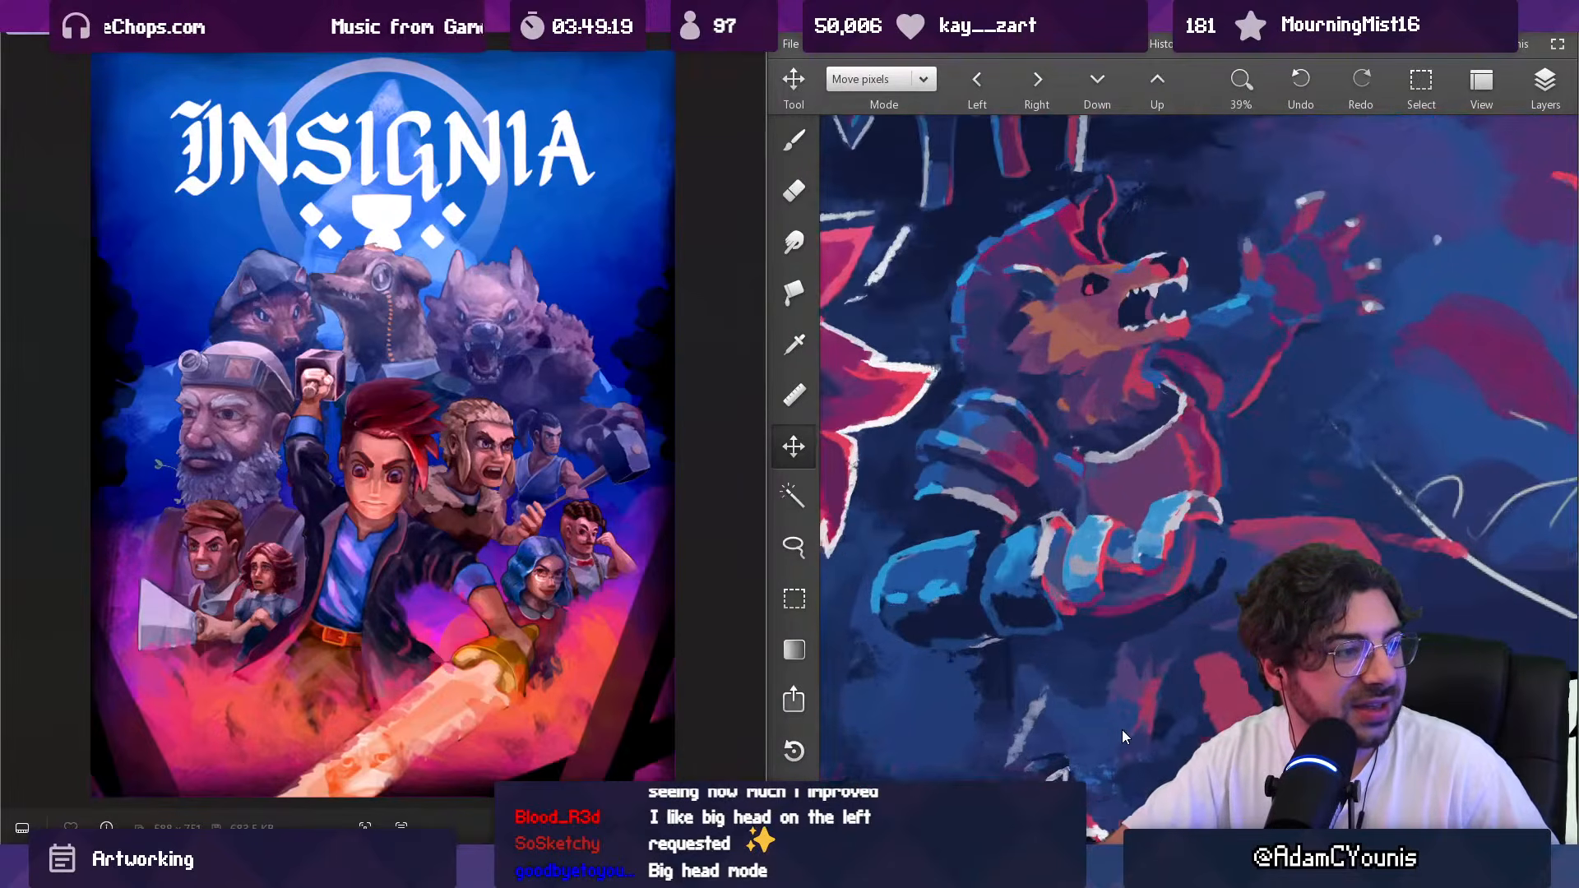
Step: Compare the key art's armored beast, crowned wolf and heroes with the old poster's red-haired hero and surrounding faces, close up and zoomed out
scroll(1176, 319, down, 2)
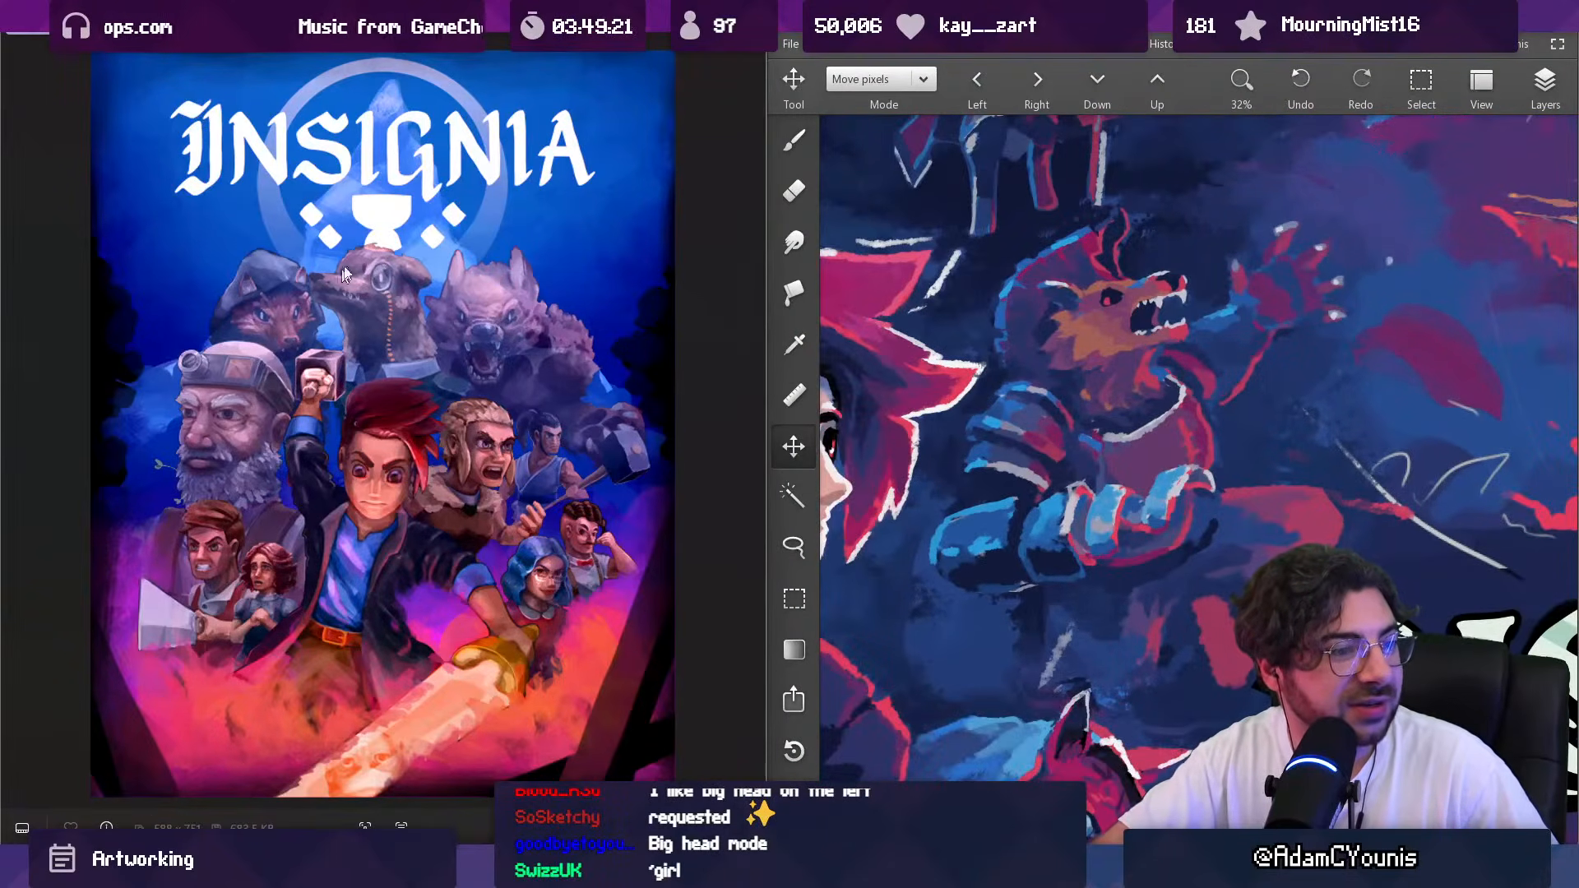
scroll(1119, 550, down, 5)
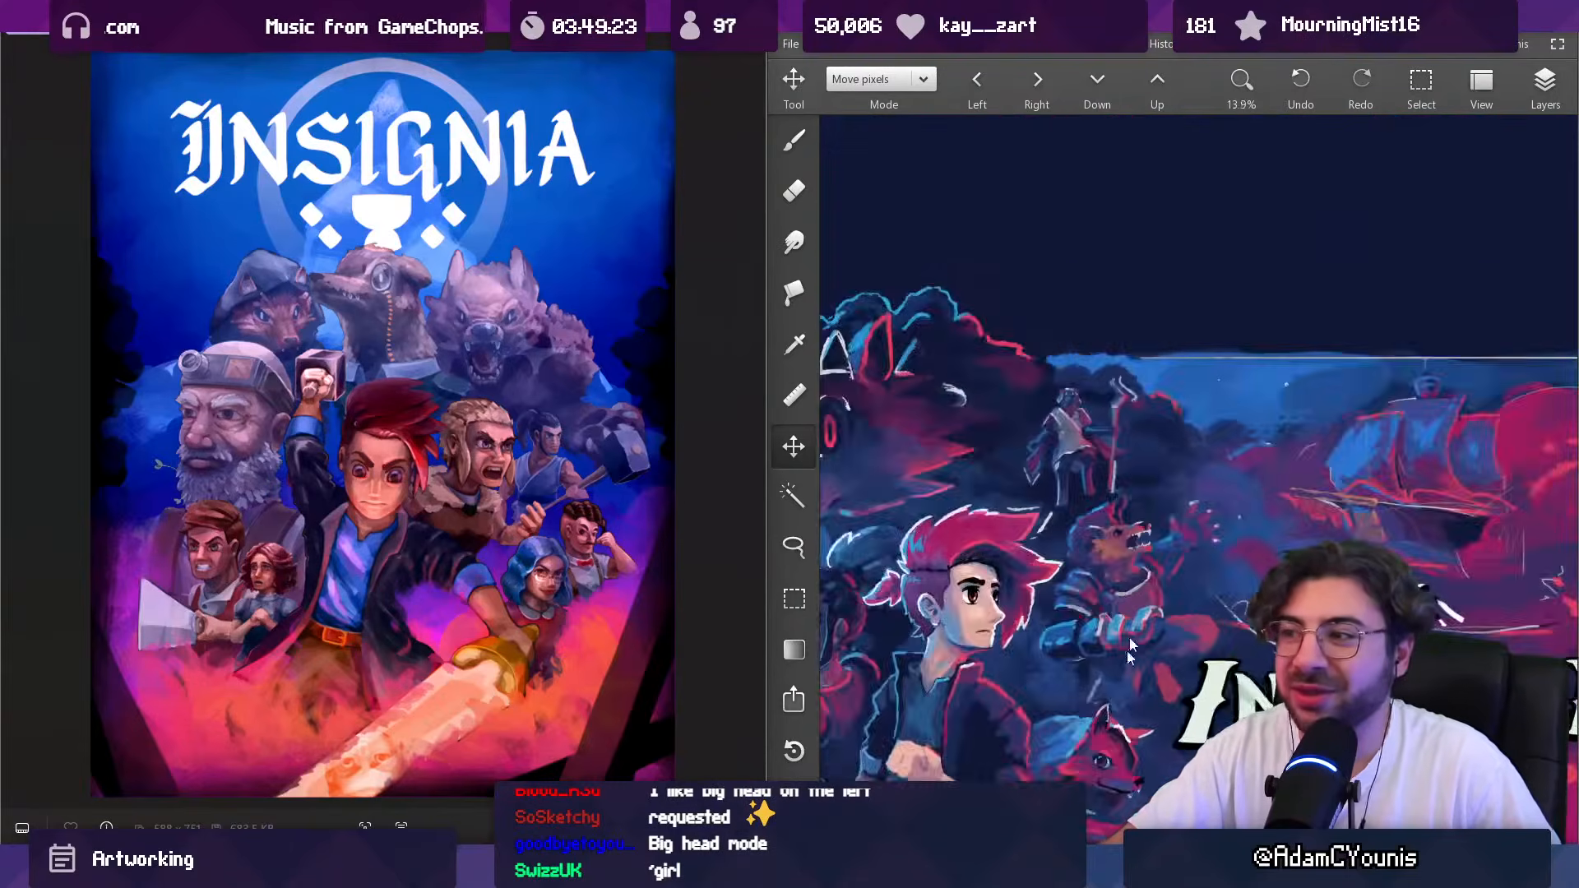
scroll(1073, 440, up, 7)
scroll(1201, 477, down, 7)
scroll(1193, 524, up, 2)
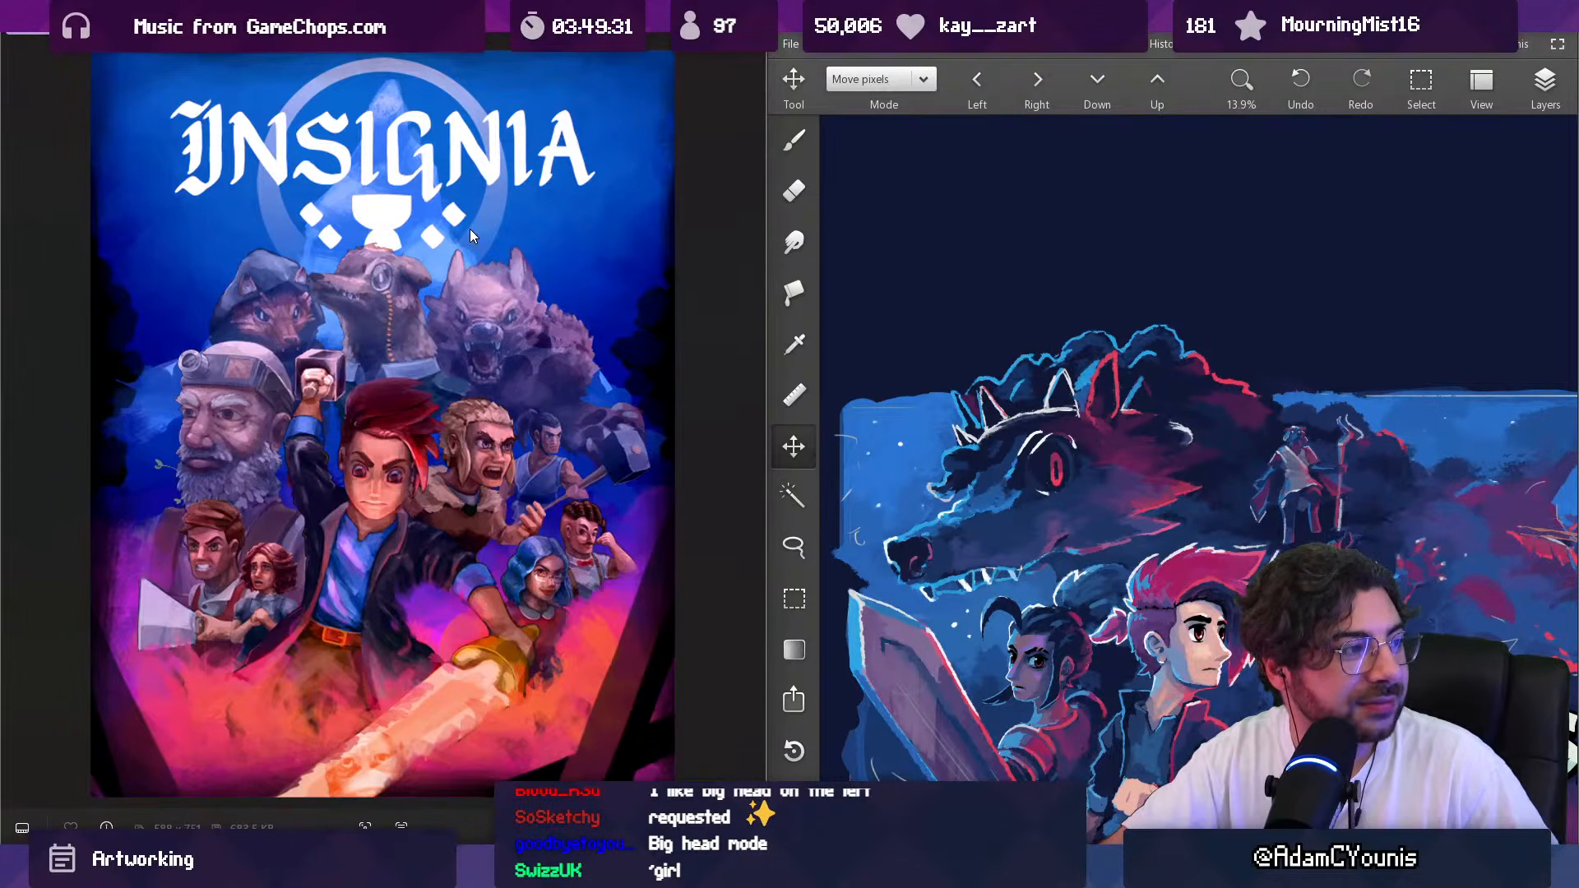
scroll(191, 497, up, 5)
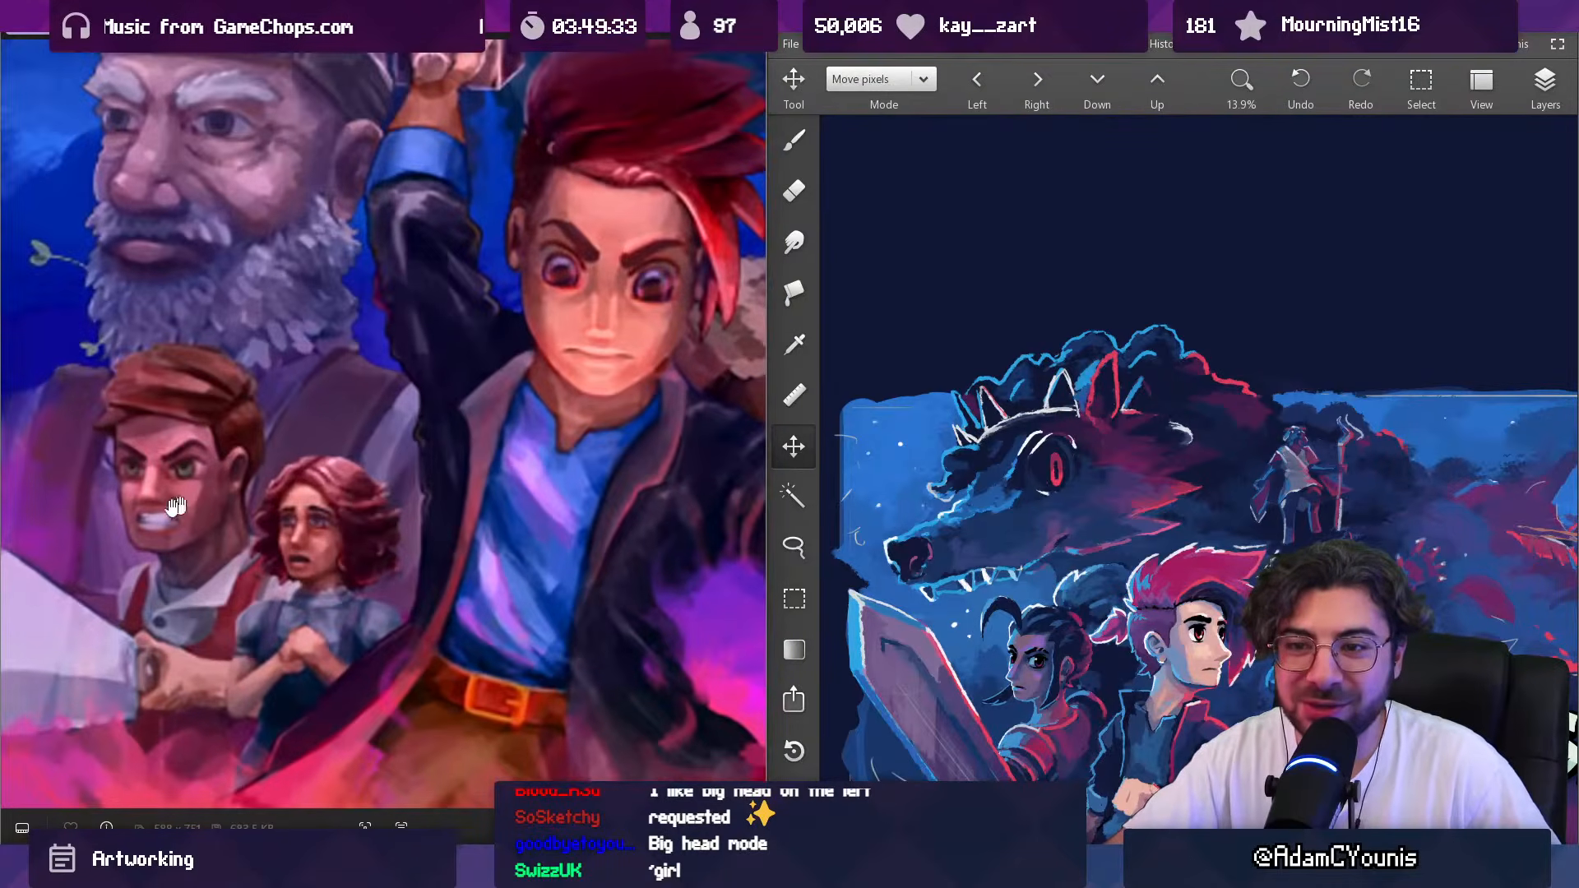
scroll(192, 497, down, 5)
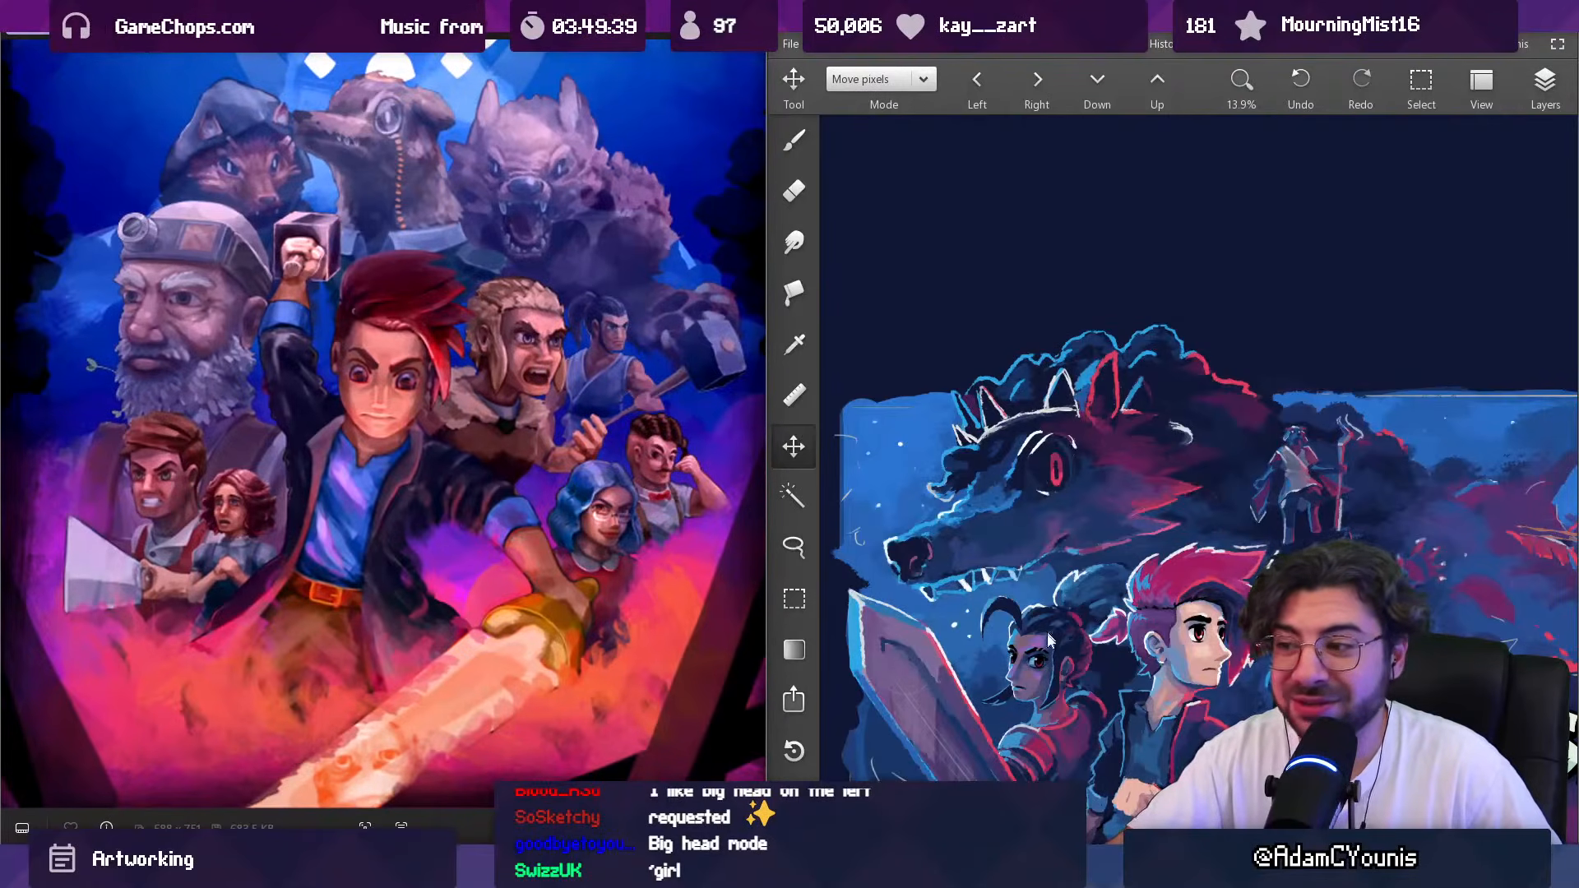
scroll(1028, 657, up, 5)
scroll(1082, 465, down, 2)
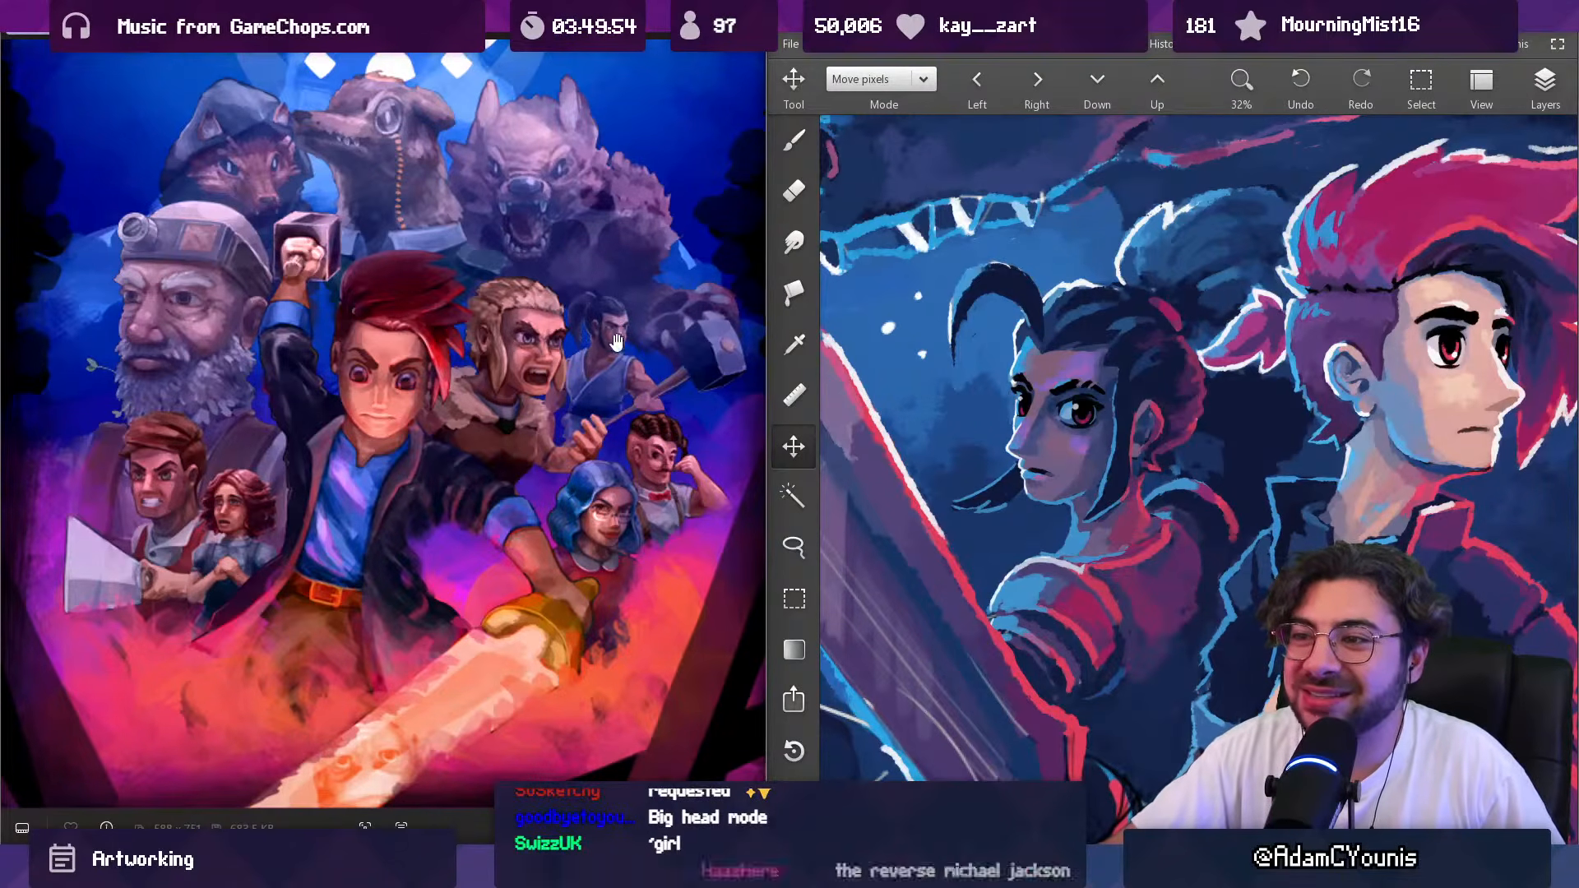
Step: Examine the full old poster against the key art's hero and ponytailed companion and its whole composition
scroll(610, 337, down, 3)
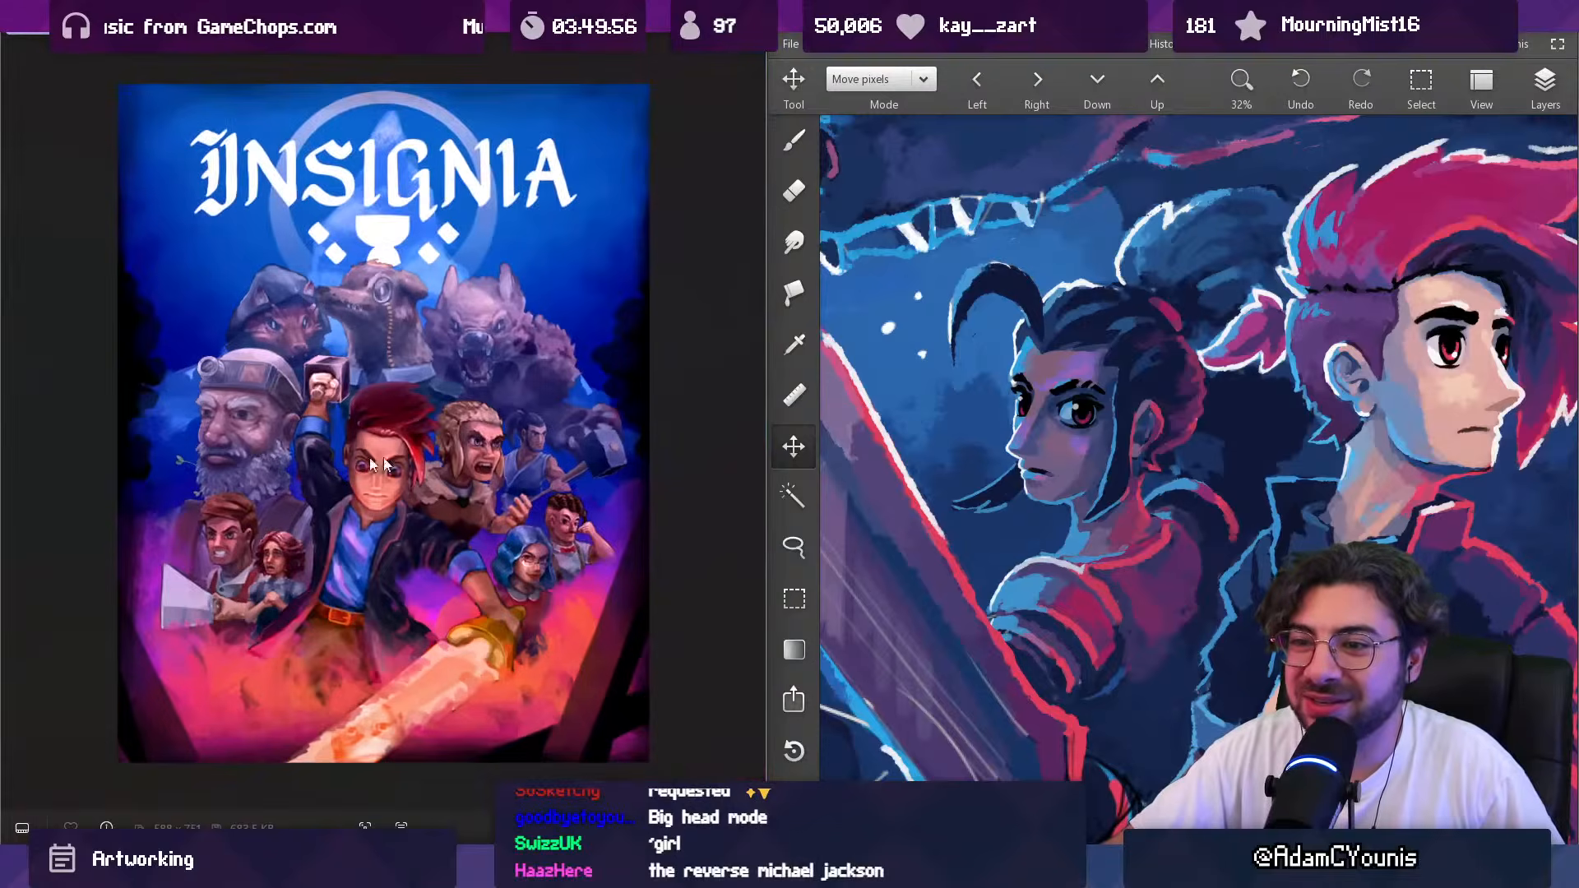
scroll(321, 477, up, 2)
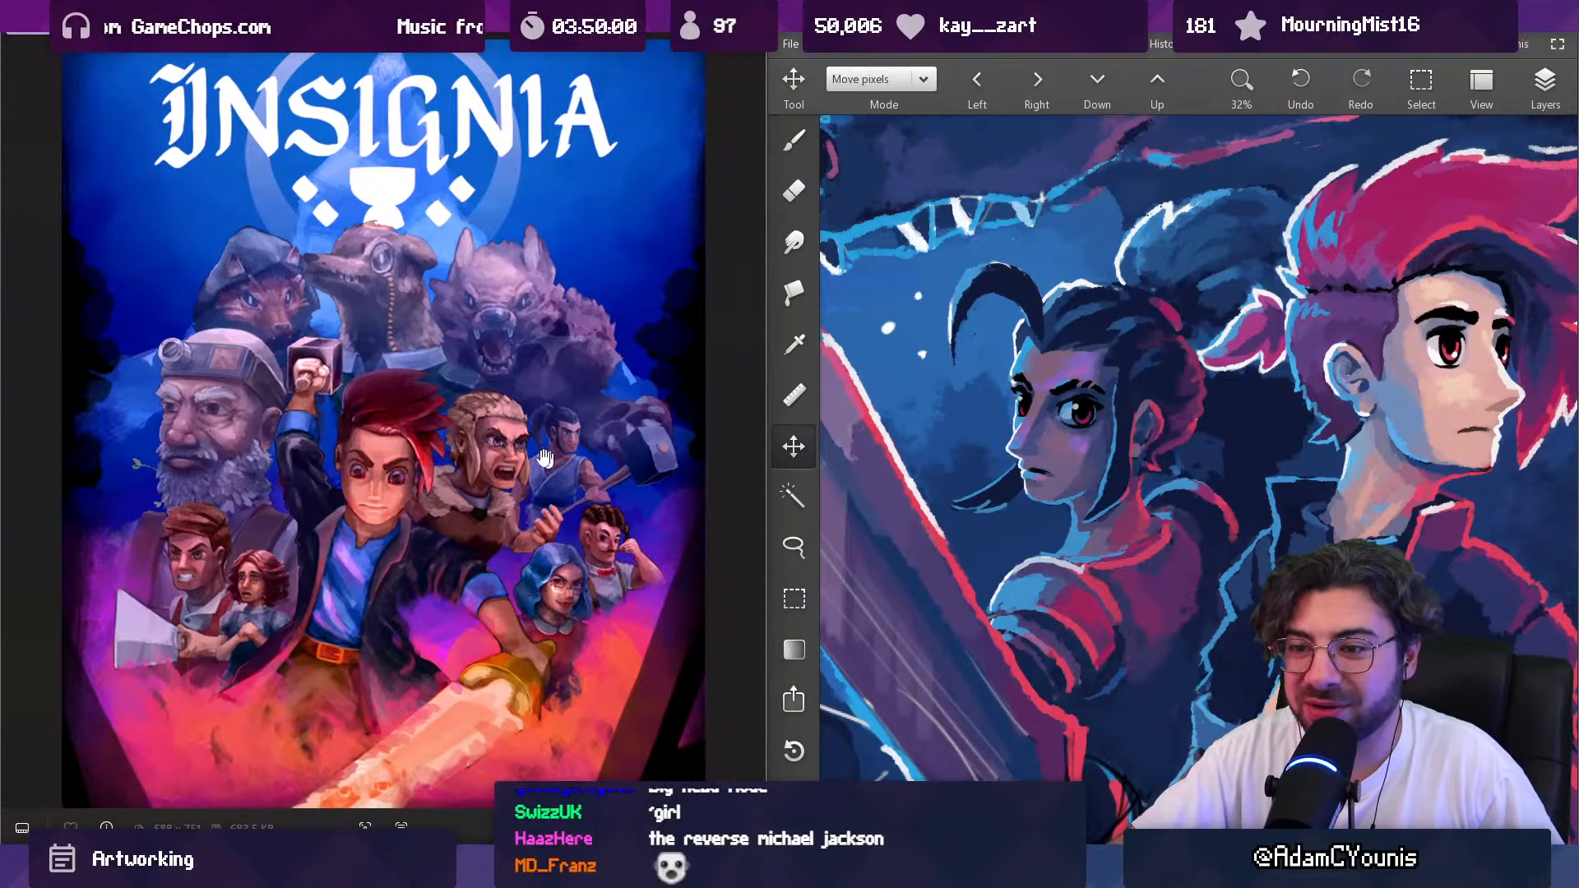
scroll(558, 462, down, 1)
scroll(840, 437, down, 3)
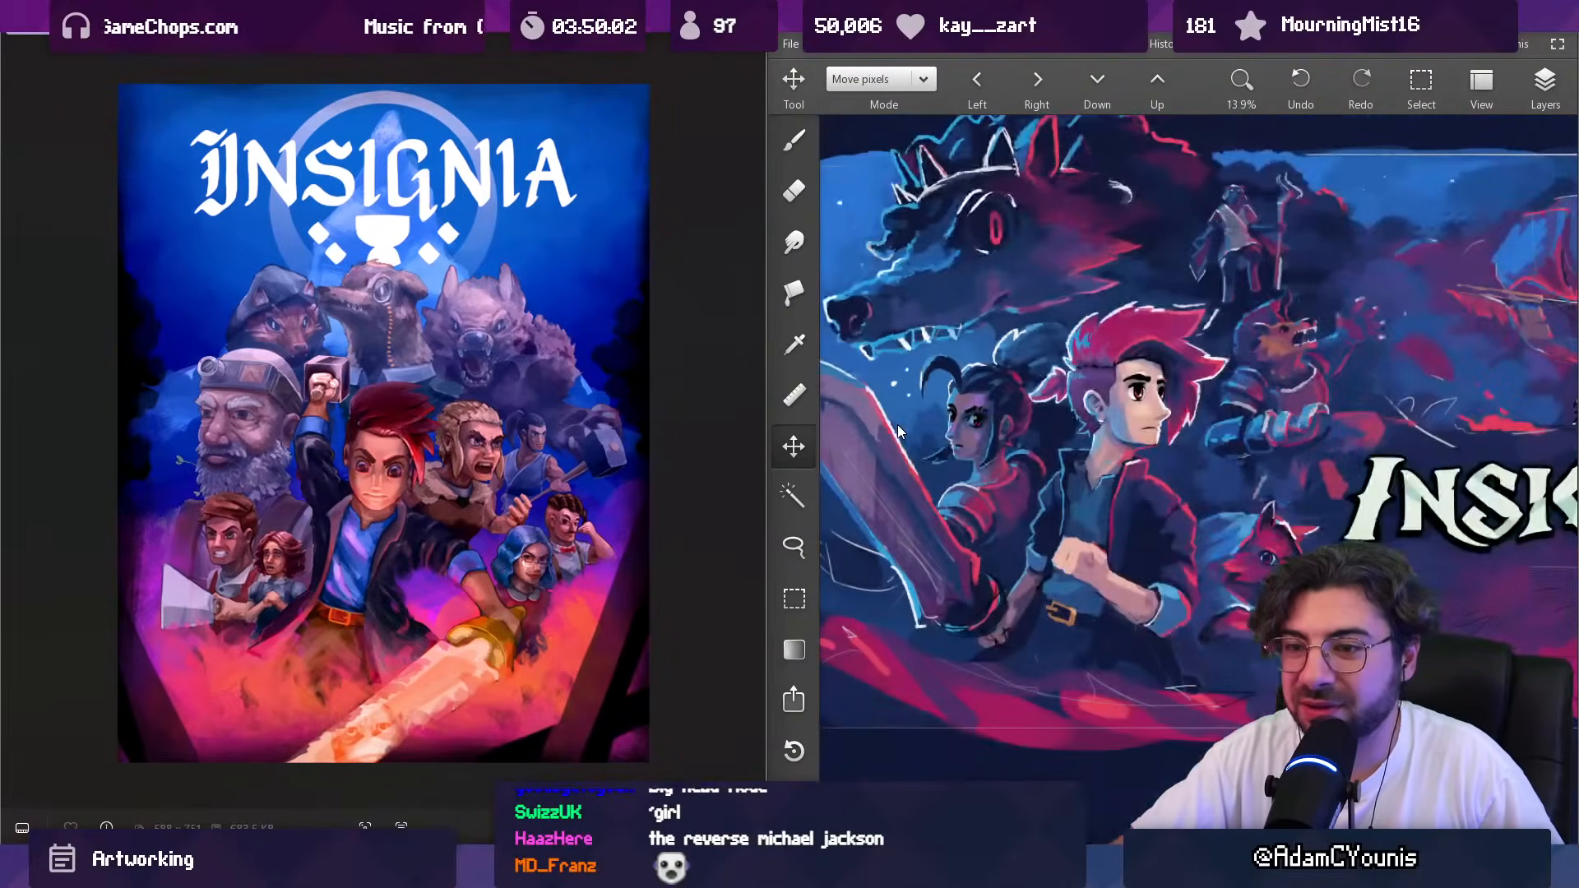
scroll(1009, 407, down, 3)
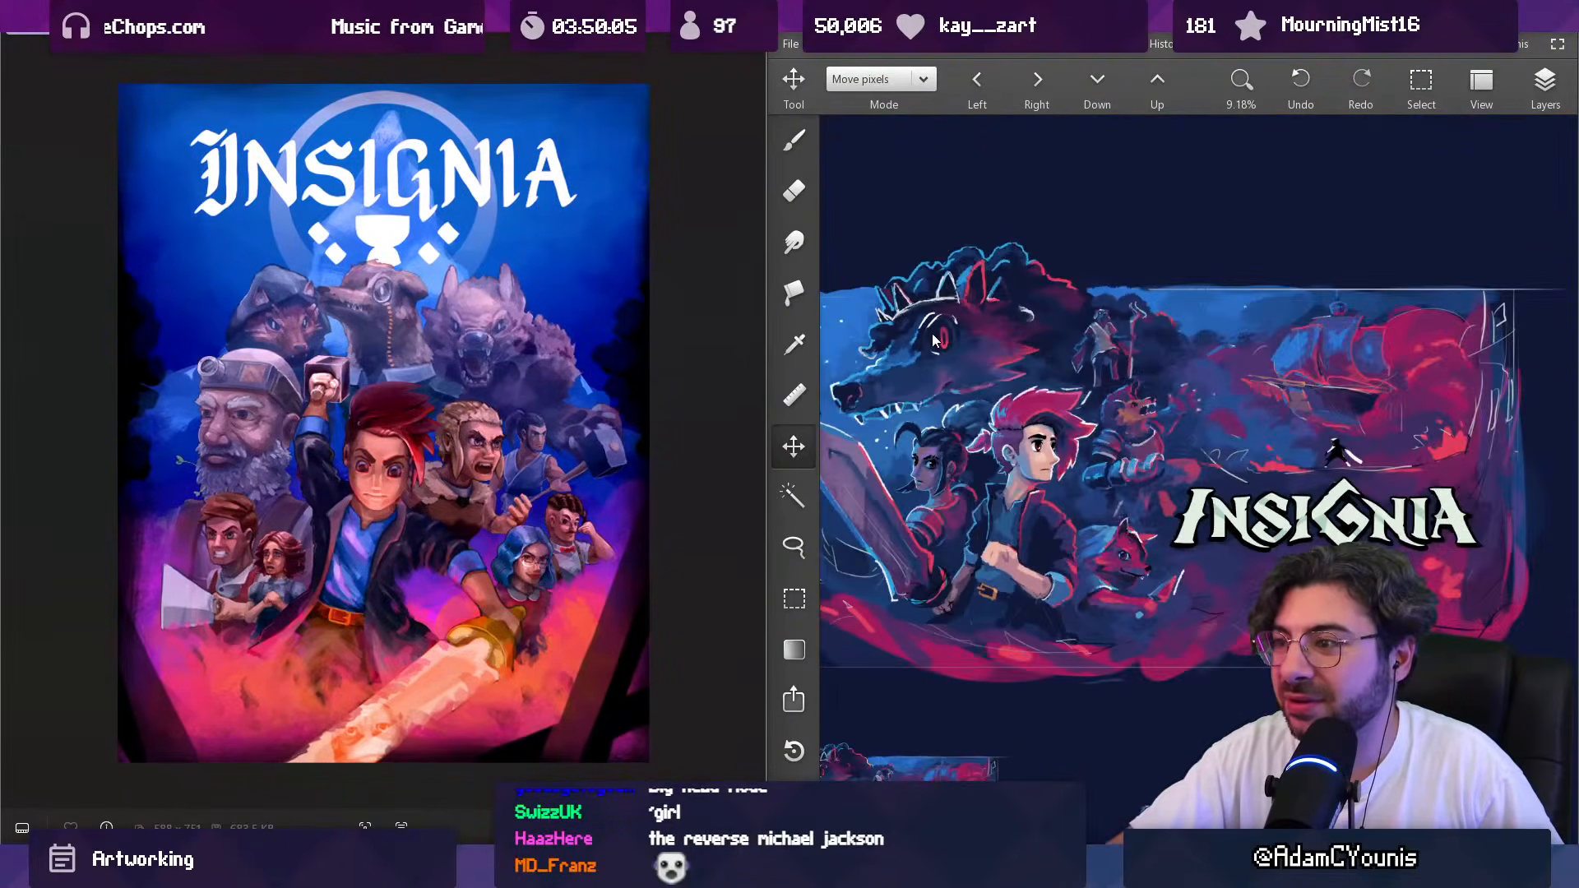
scroll(934, 340, up, 1)
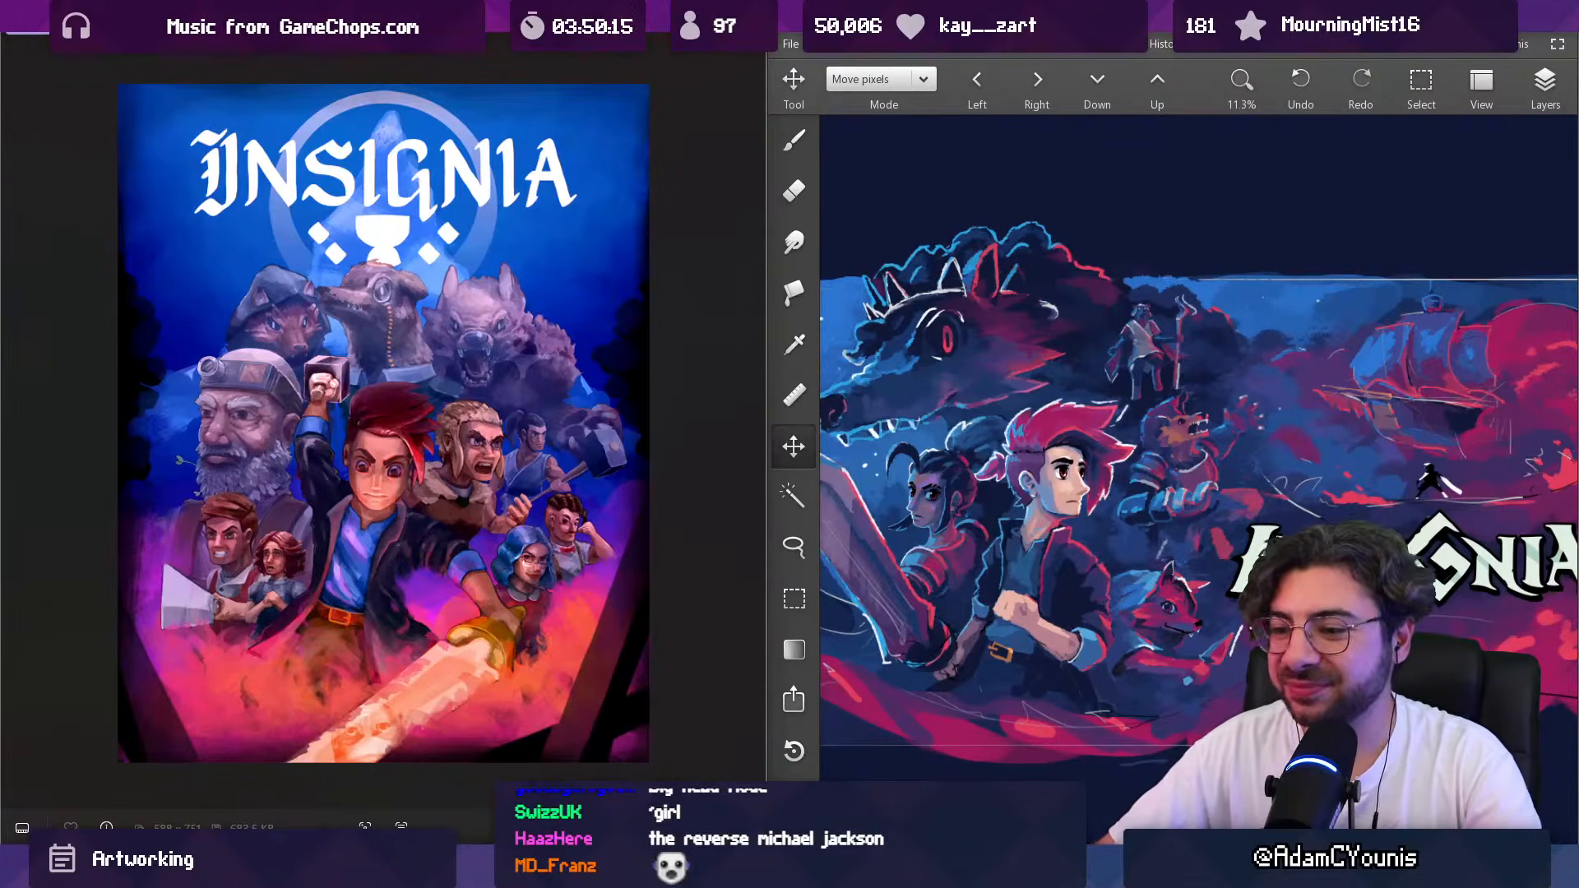
Step: Switch to the web browser, open Twitch's Software and Game Development category and view its live channels
mouse_move(737, 744)
click(755, 771)
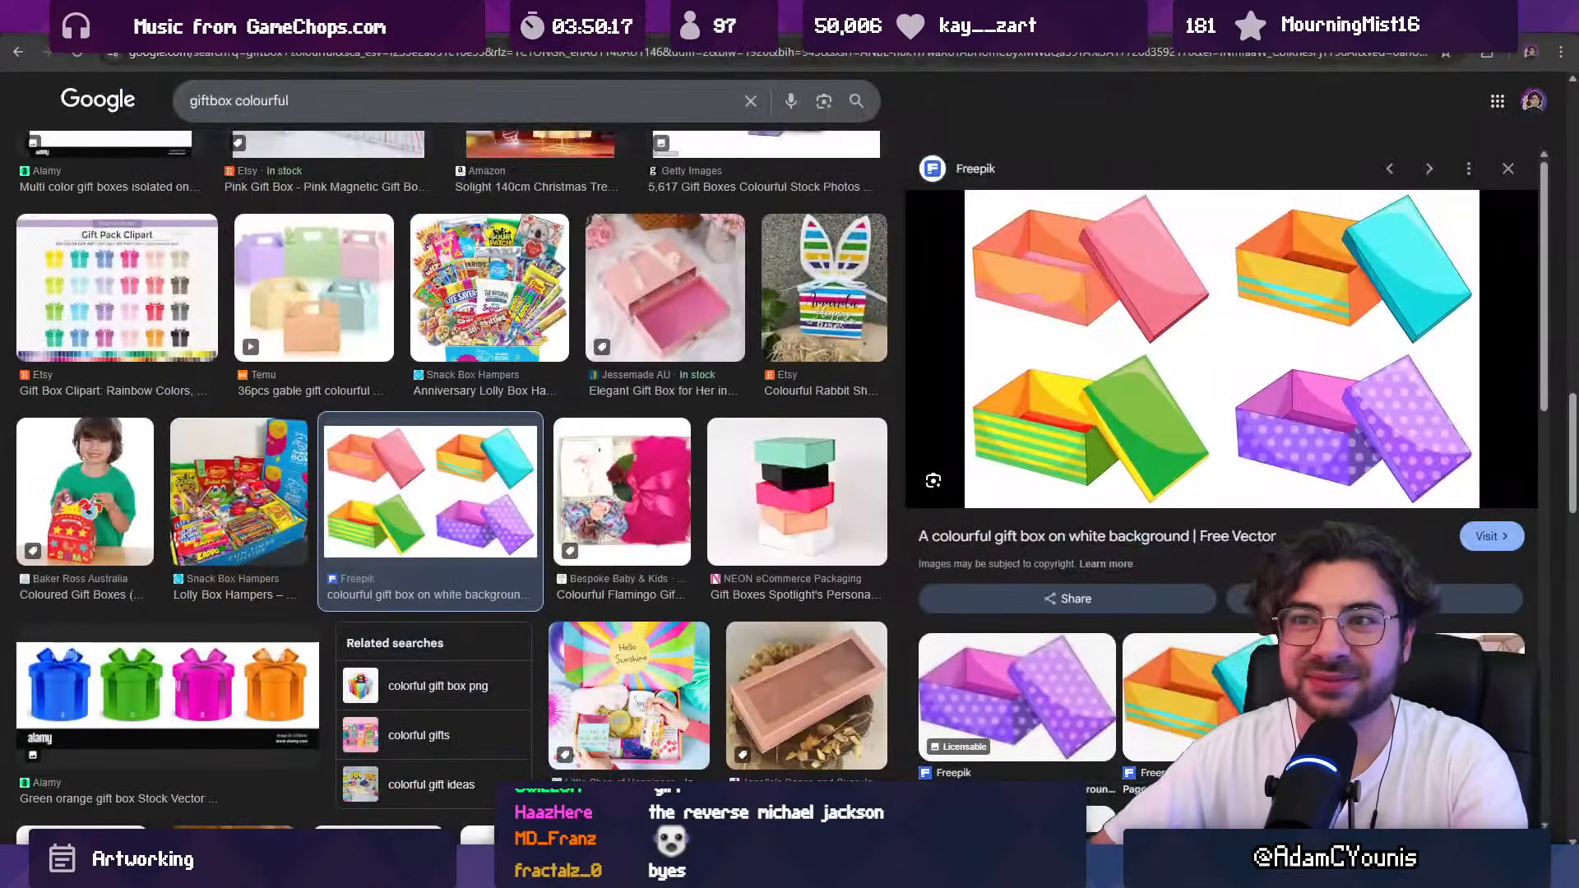
click(247, 52)
text(twitc)
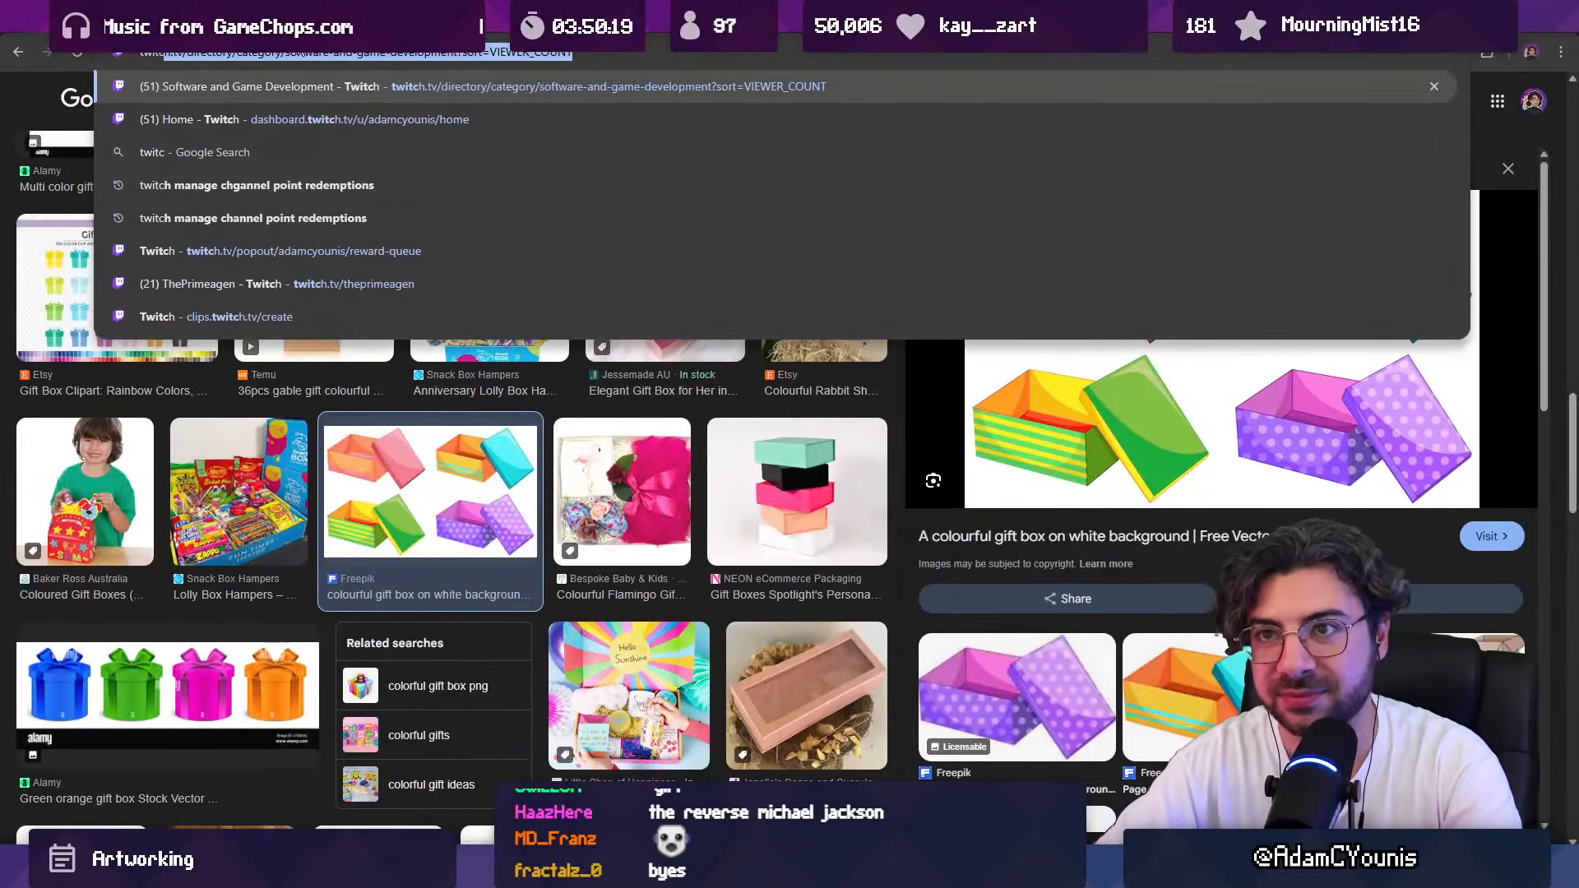
key(Return)
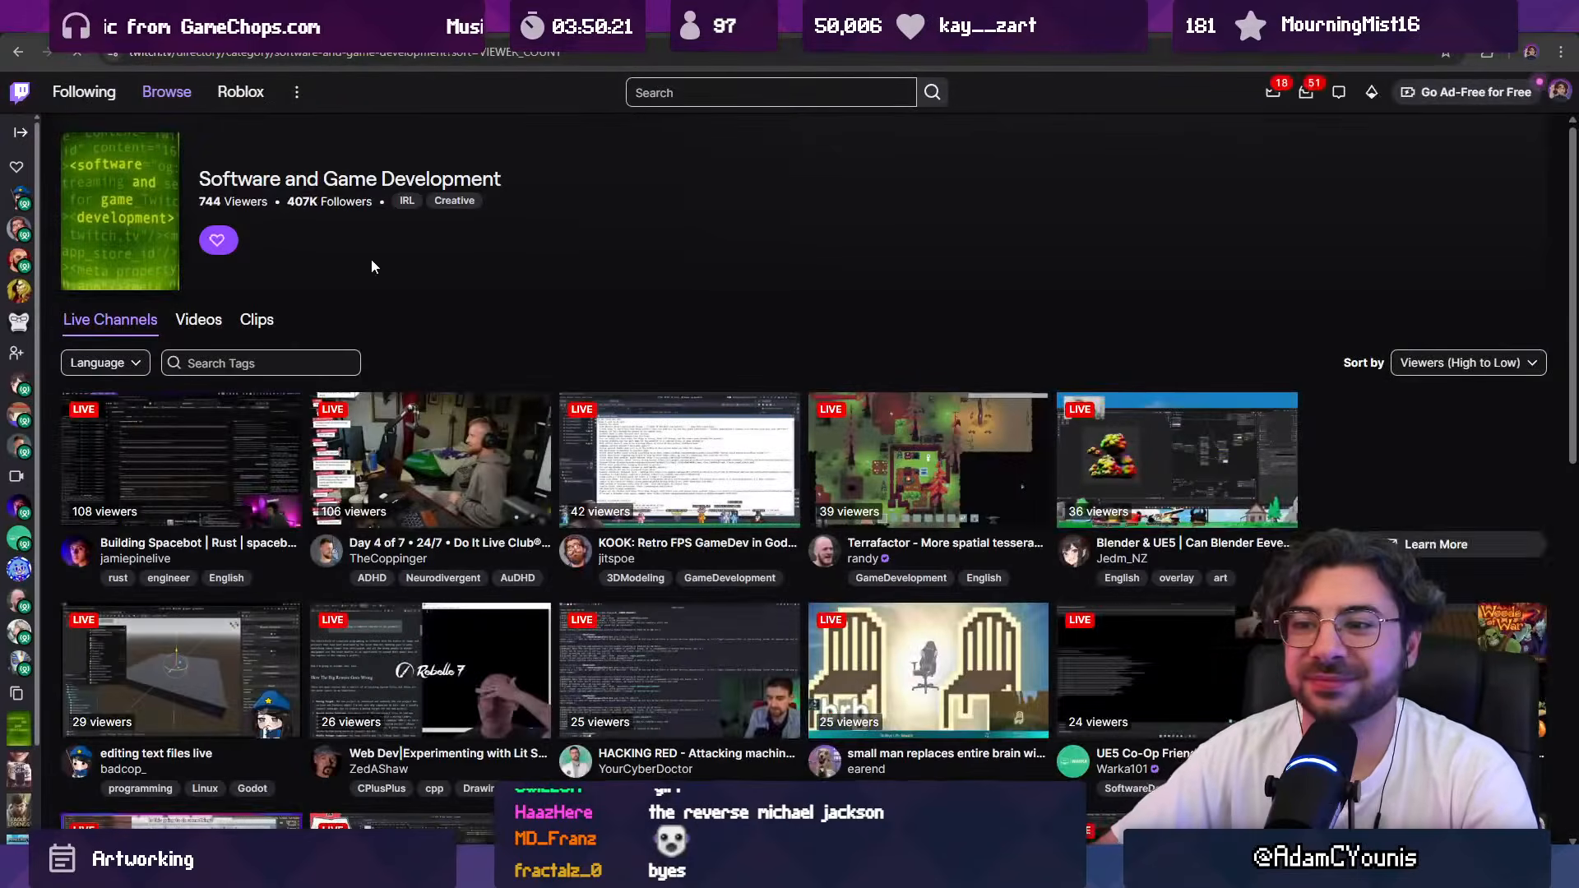
scroll(440, 353, down, 1)
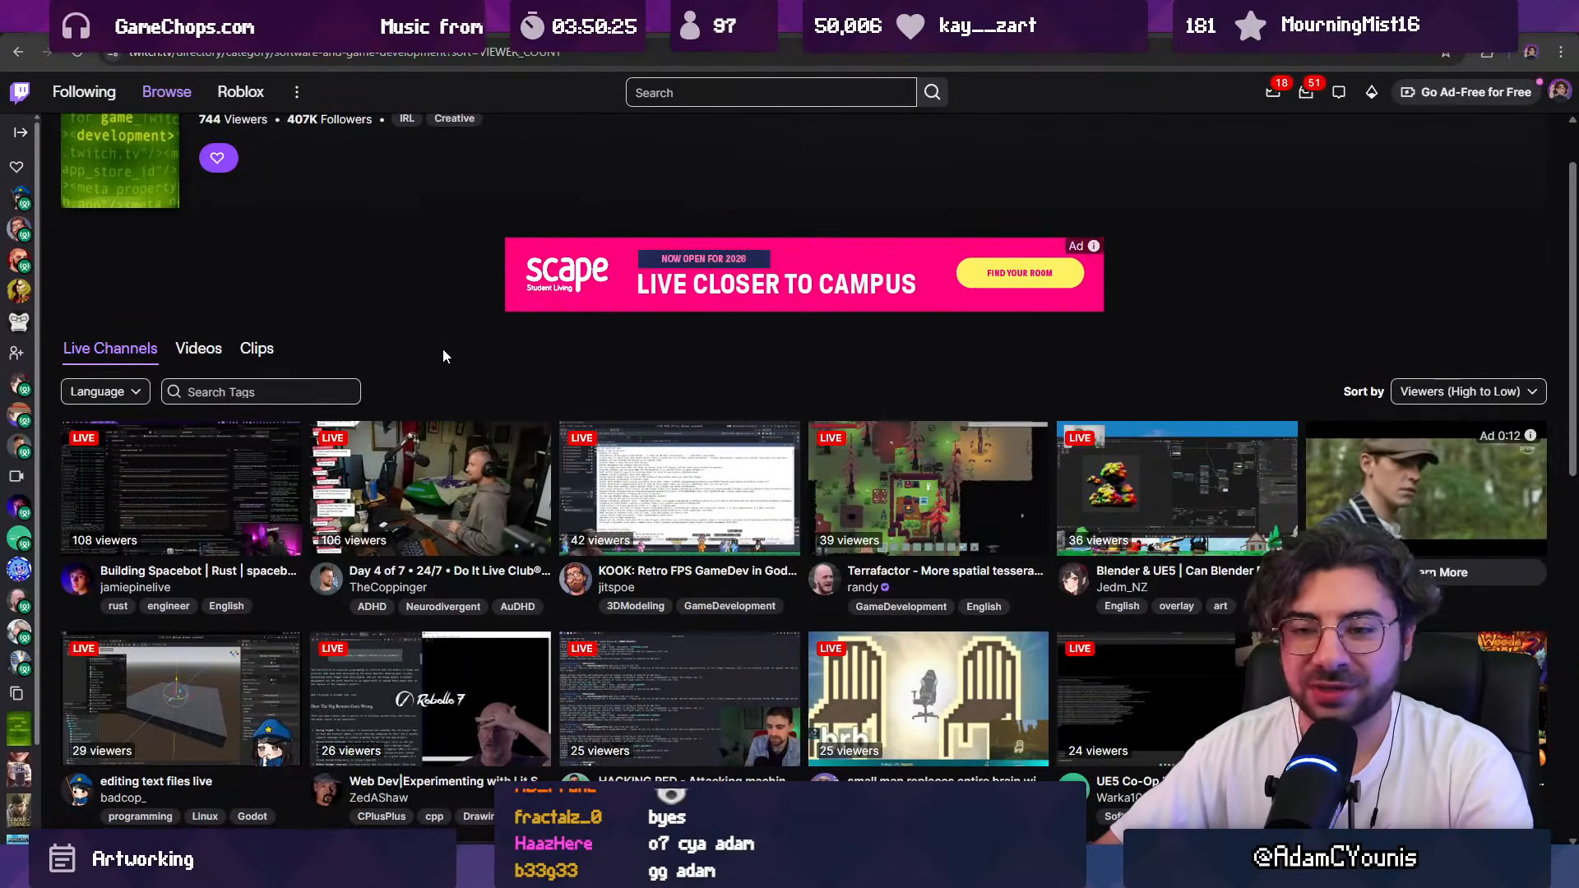
Step: Search Twitch for "art" and open the Art category
click(683, 85)
text(art)
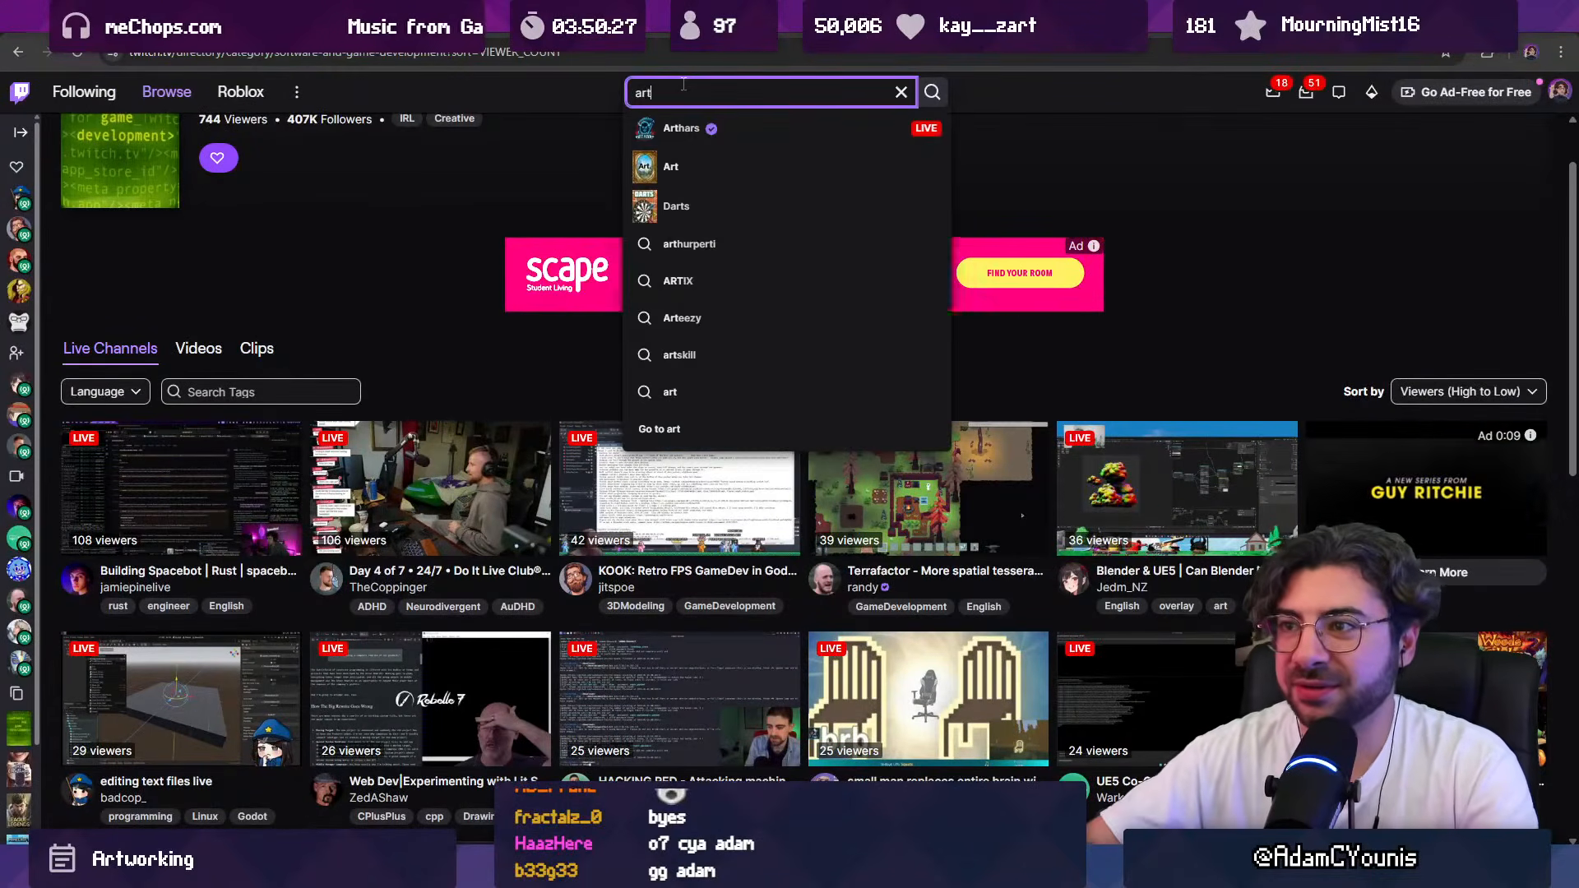
click(708, 128)
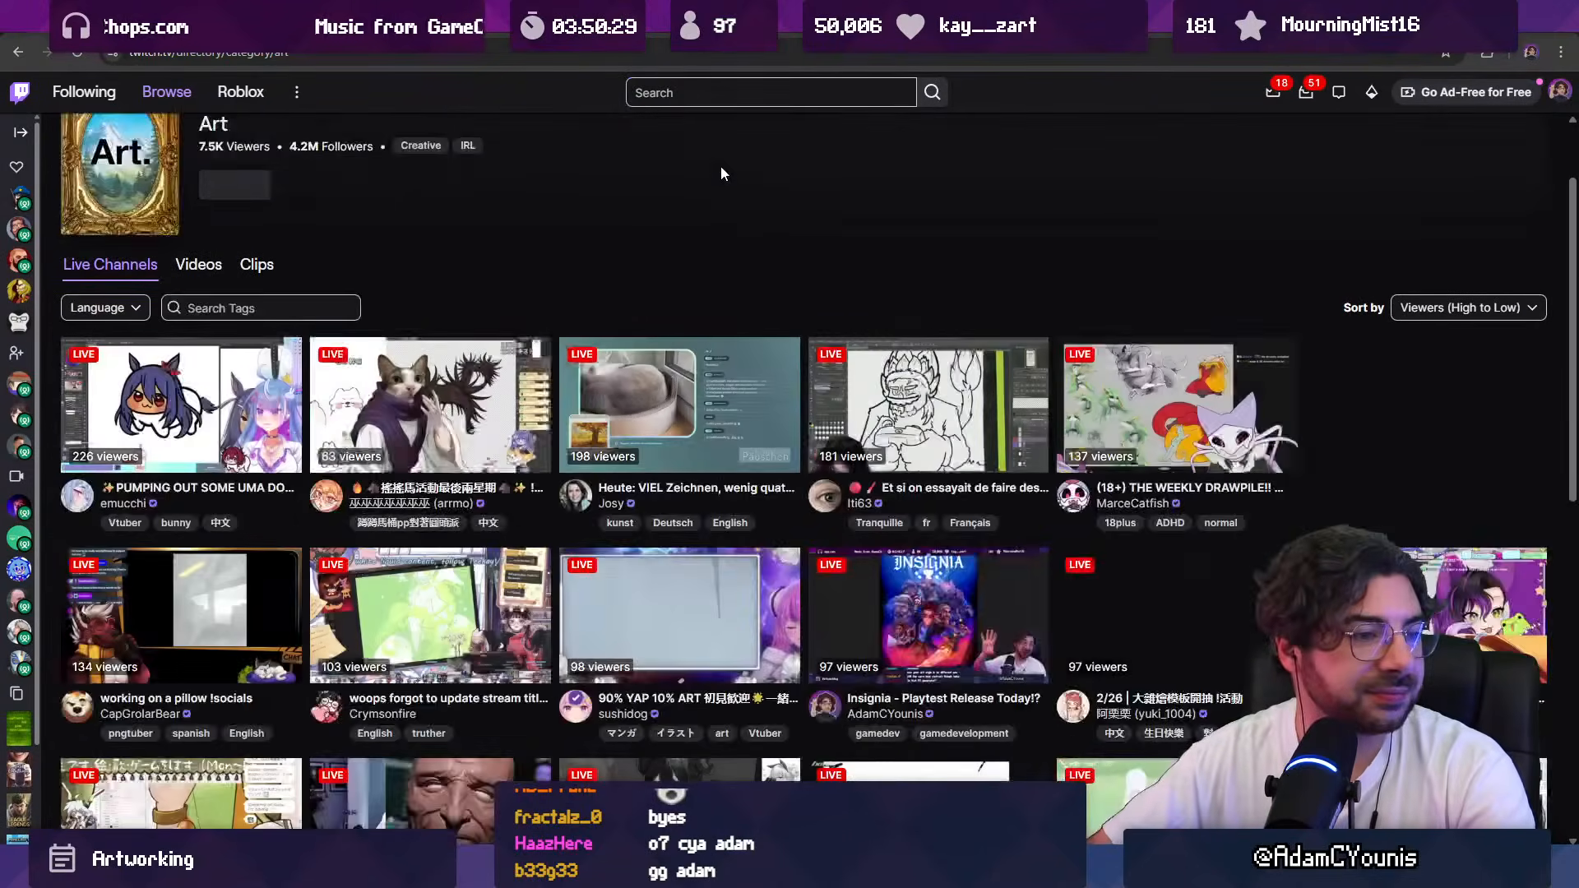
Step: Look through the Art category's live channels and highlight the channel name under the Dark art Mask Maker stream
scroll(576, 242, down, 3)
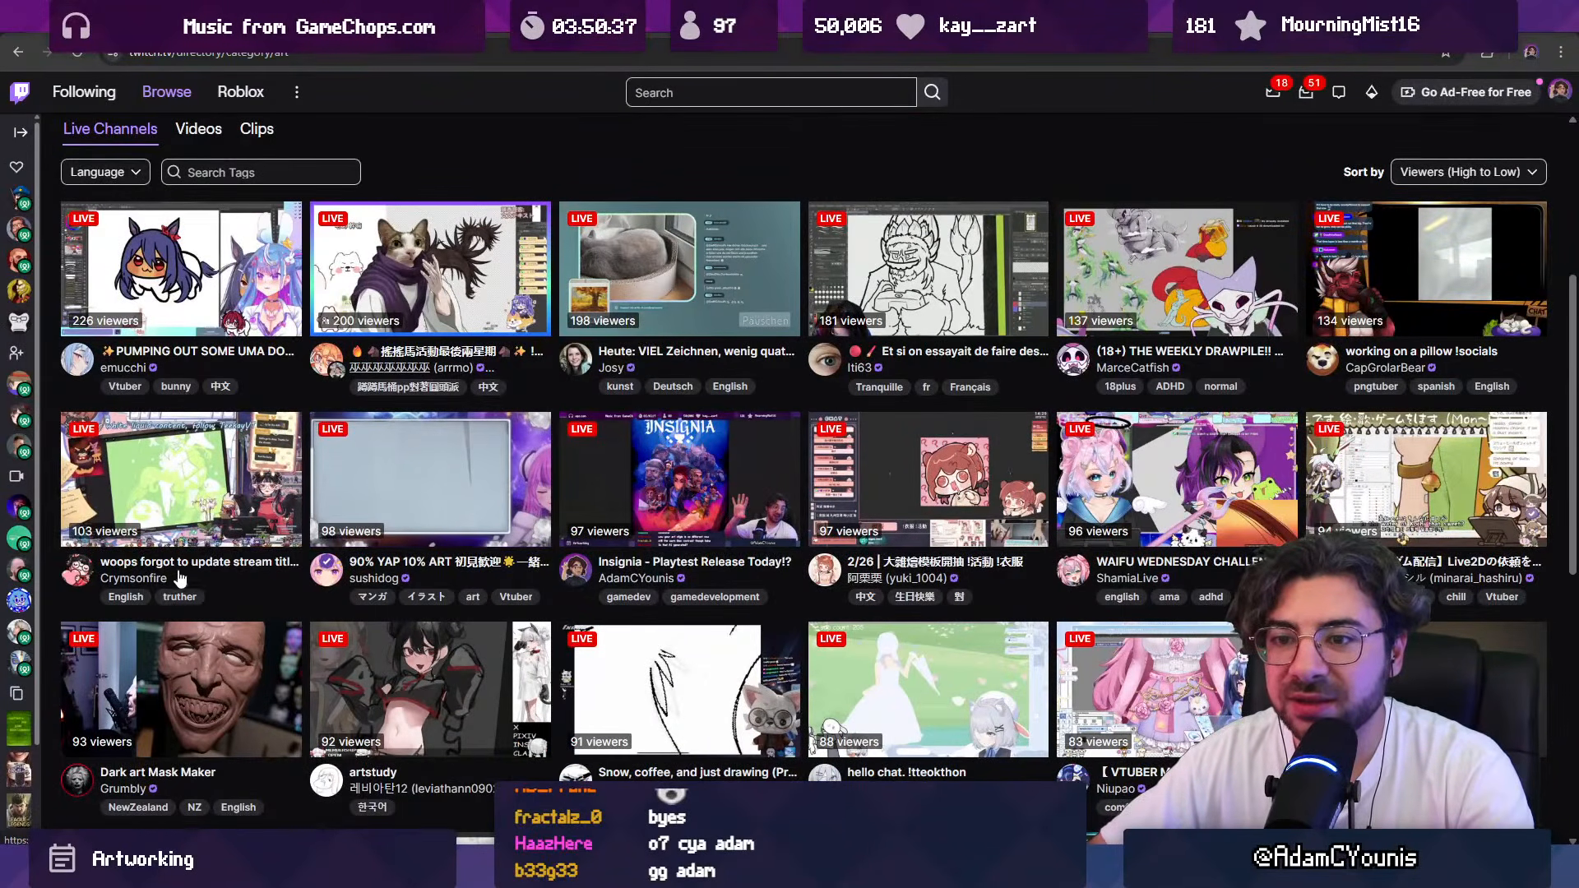
scroll(533, 536, down, 1)
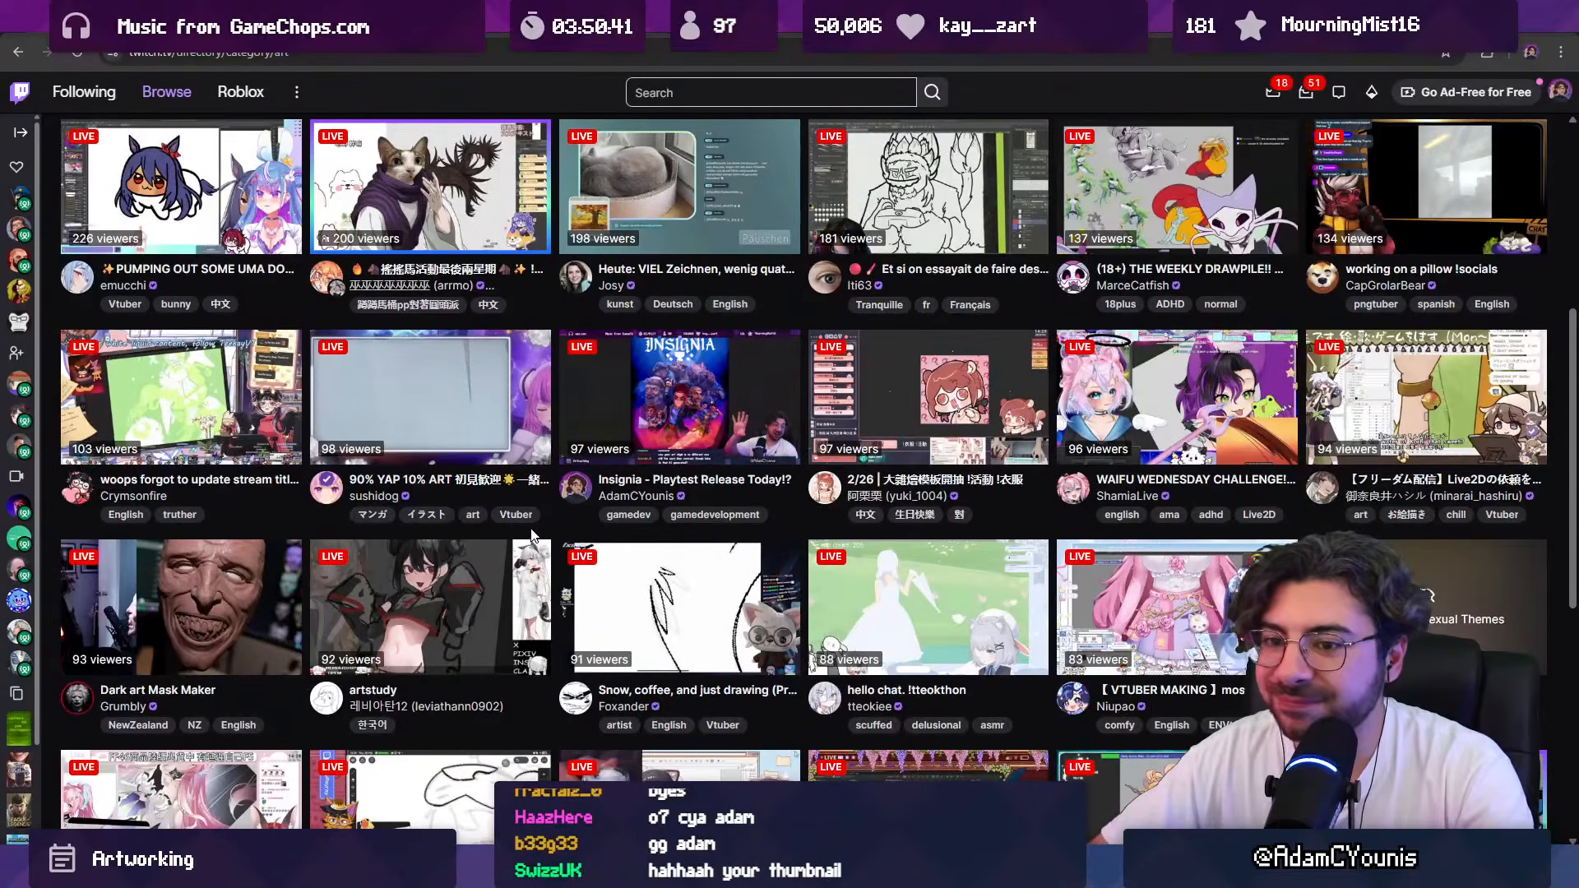
scroll(134, 710, down, 1)
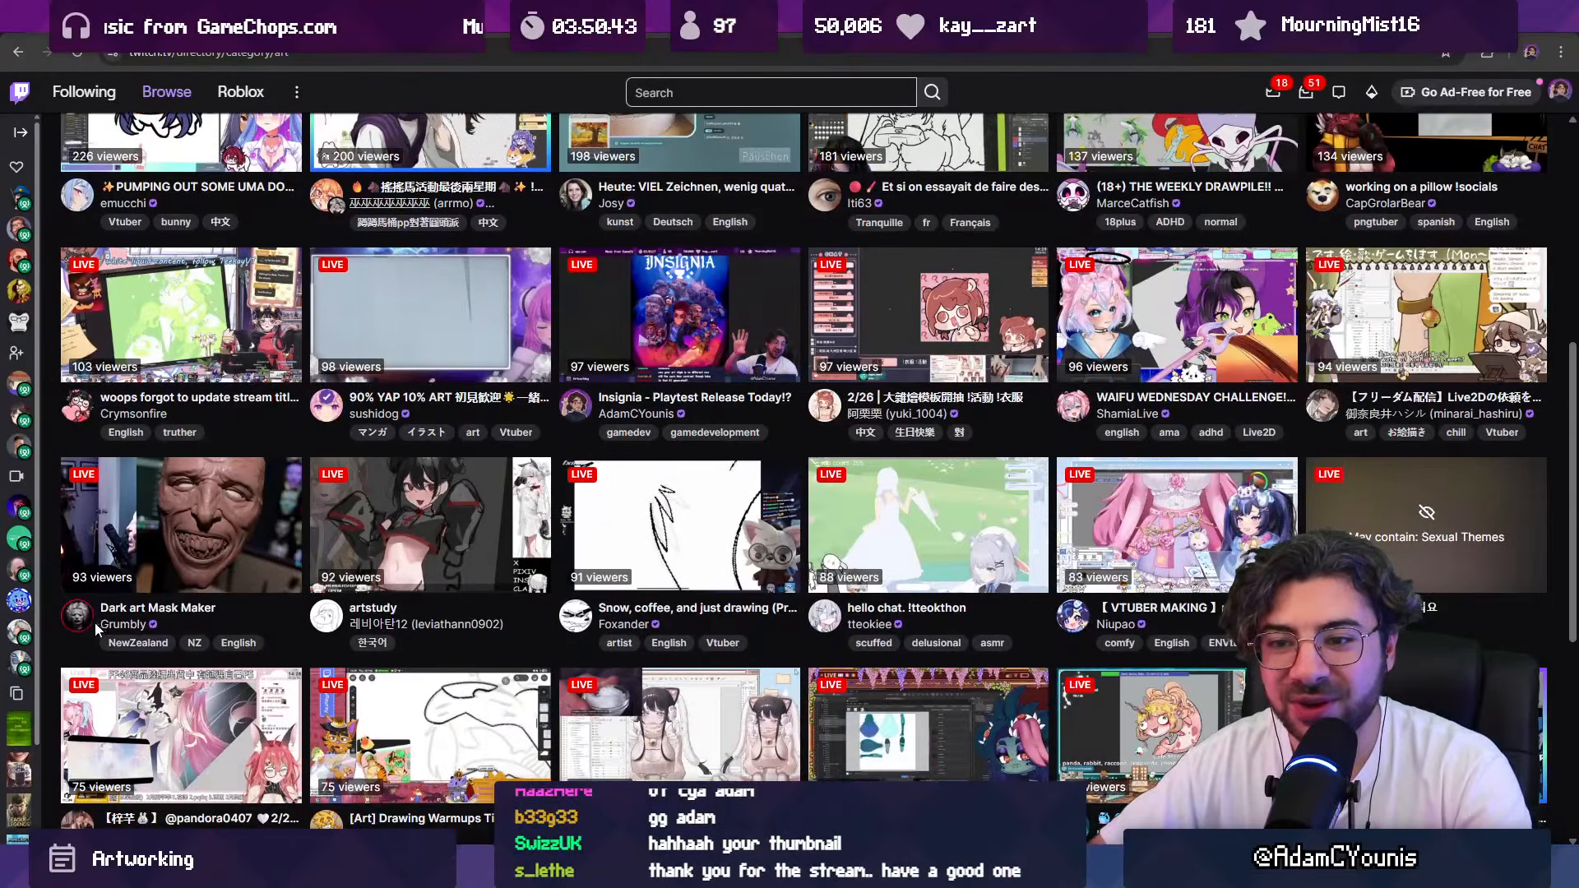
drag(97, 624, 131, 625)
click(297, 639)
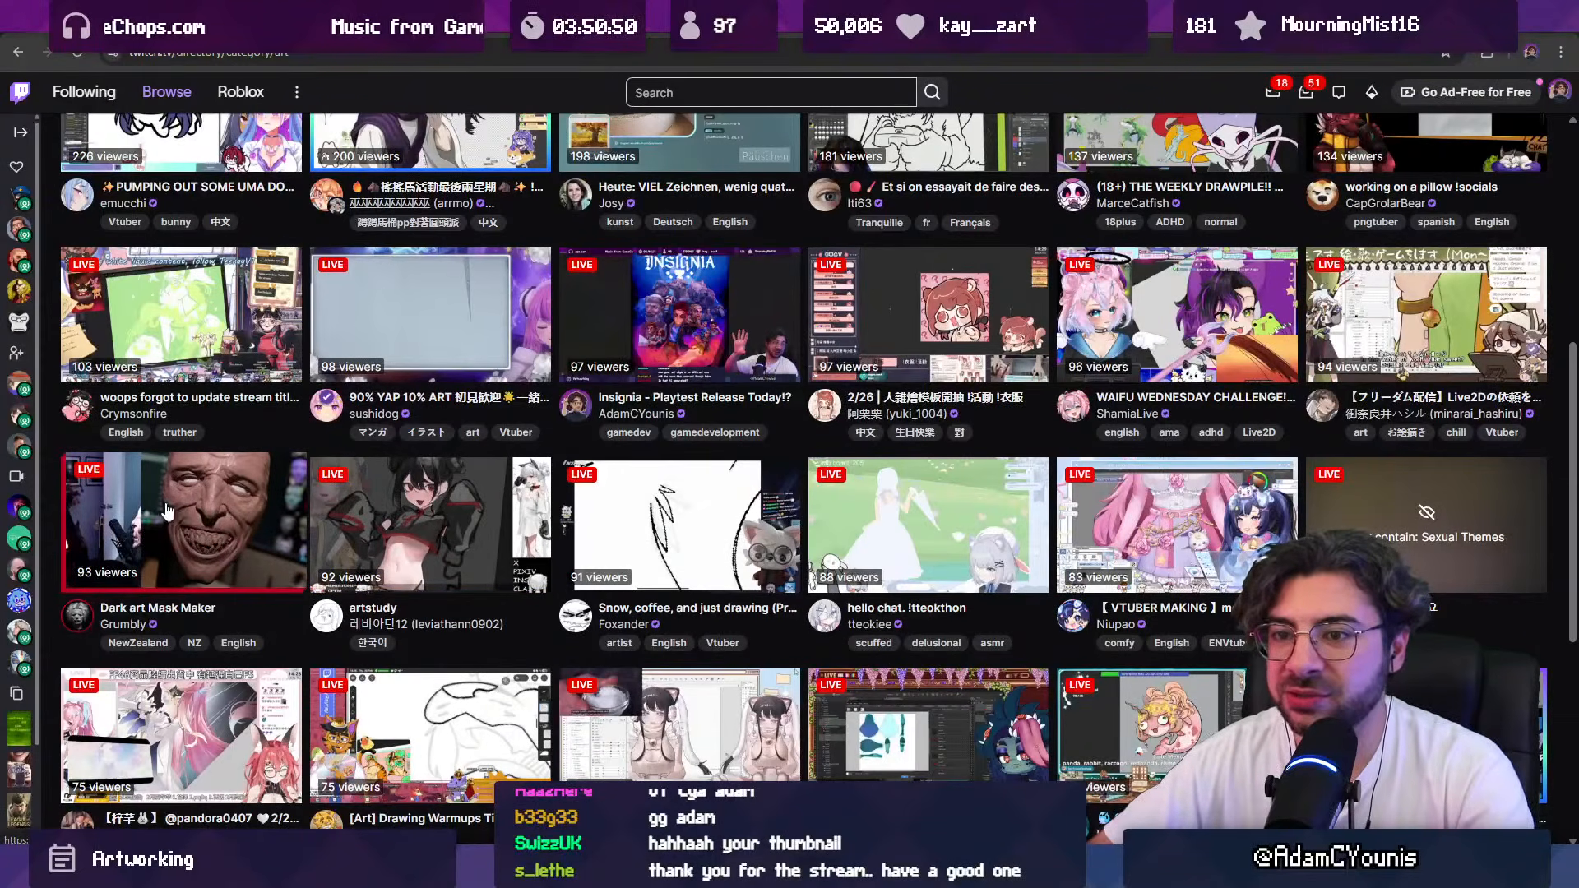
Step: Examine the less-watched live streams in the Art category and return to the first rows of channels
scroll(864, 455, up, 1)
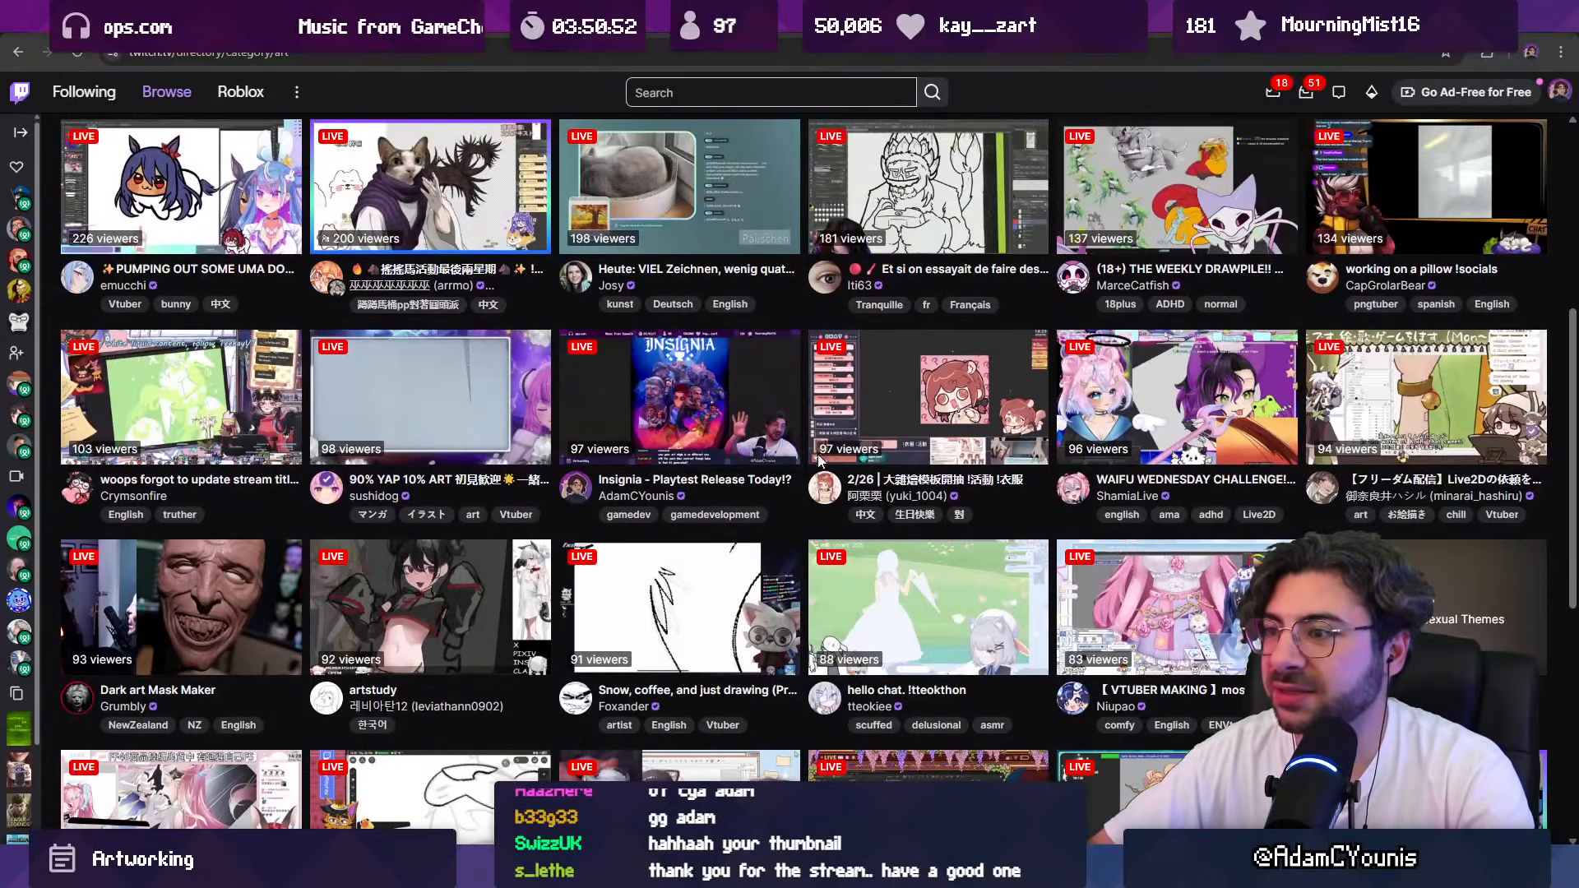
scroll(803, 426, down, 1)
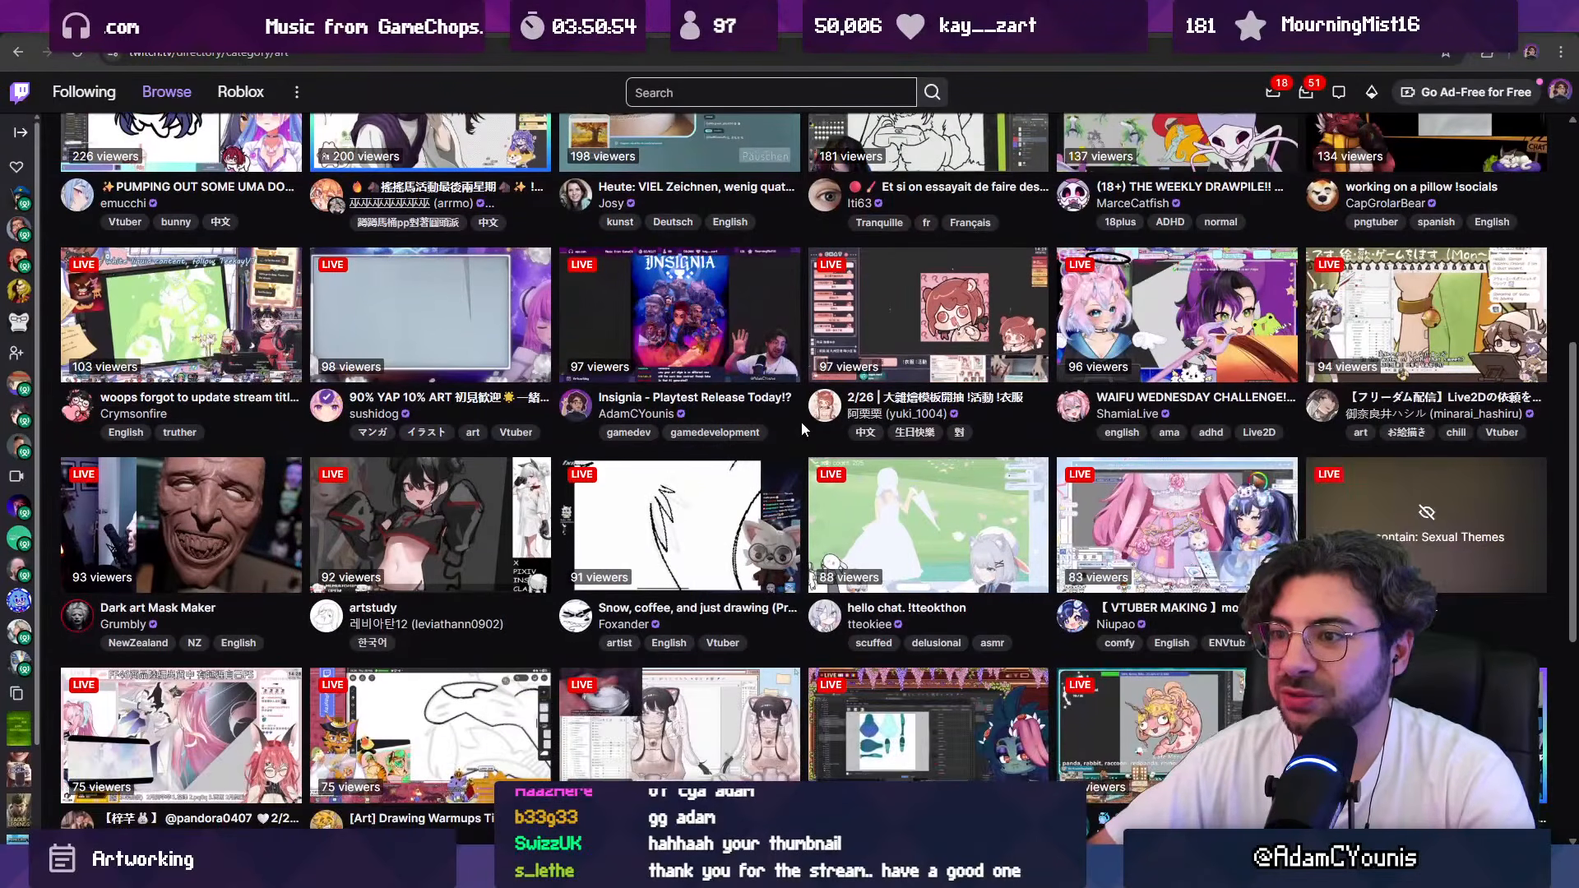
scroll(800, 421, down, 4)
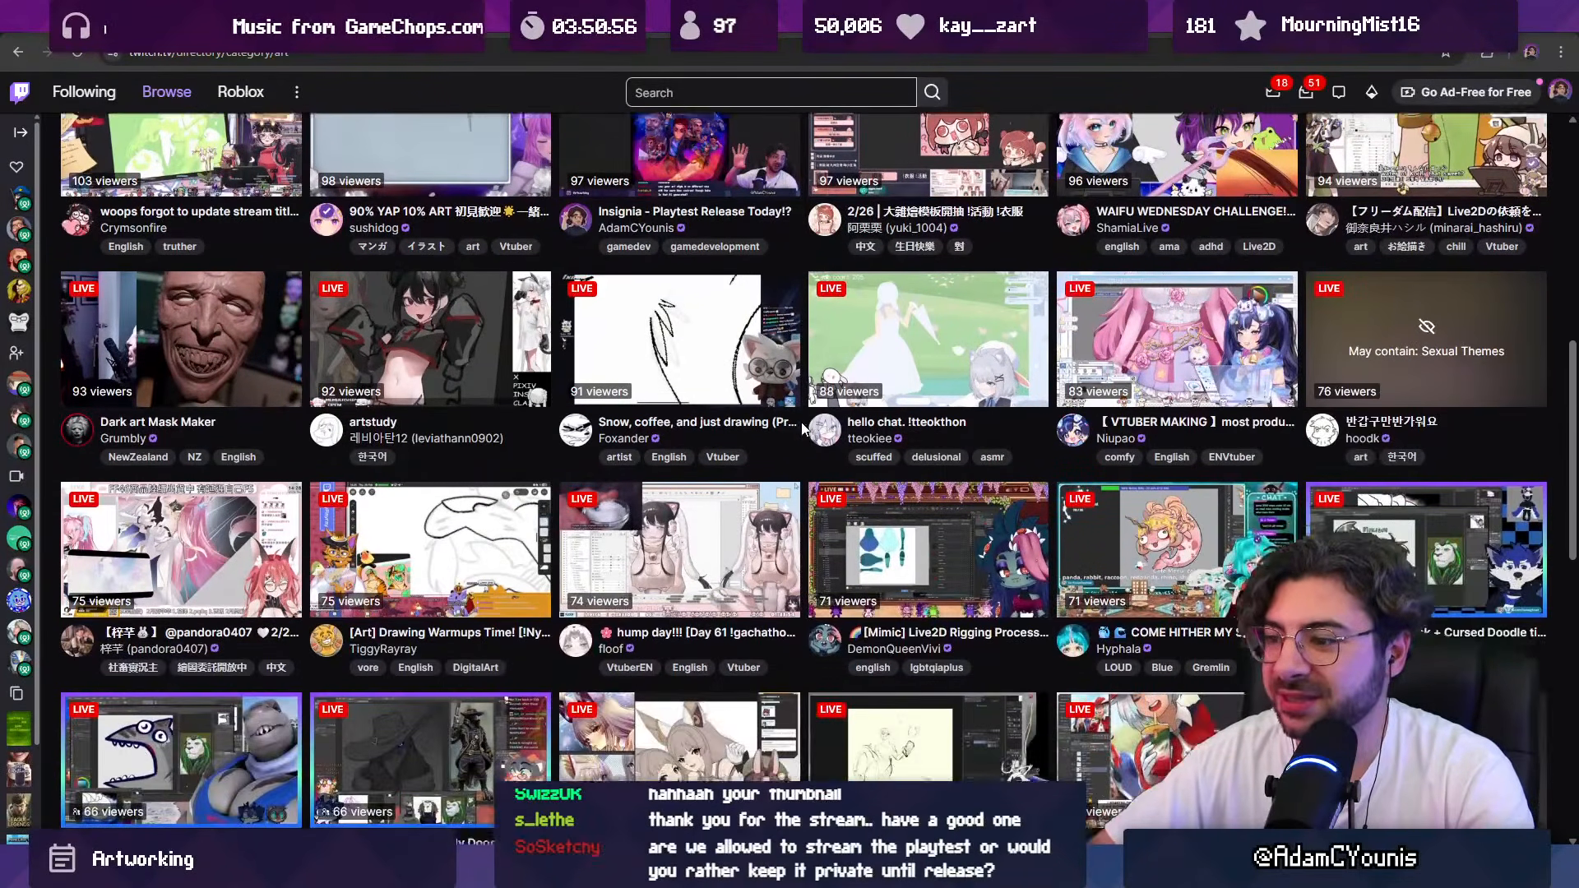
scroll(801, 423, down, 2)
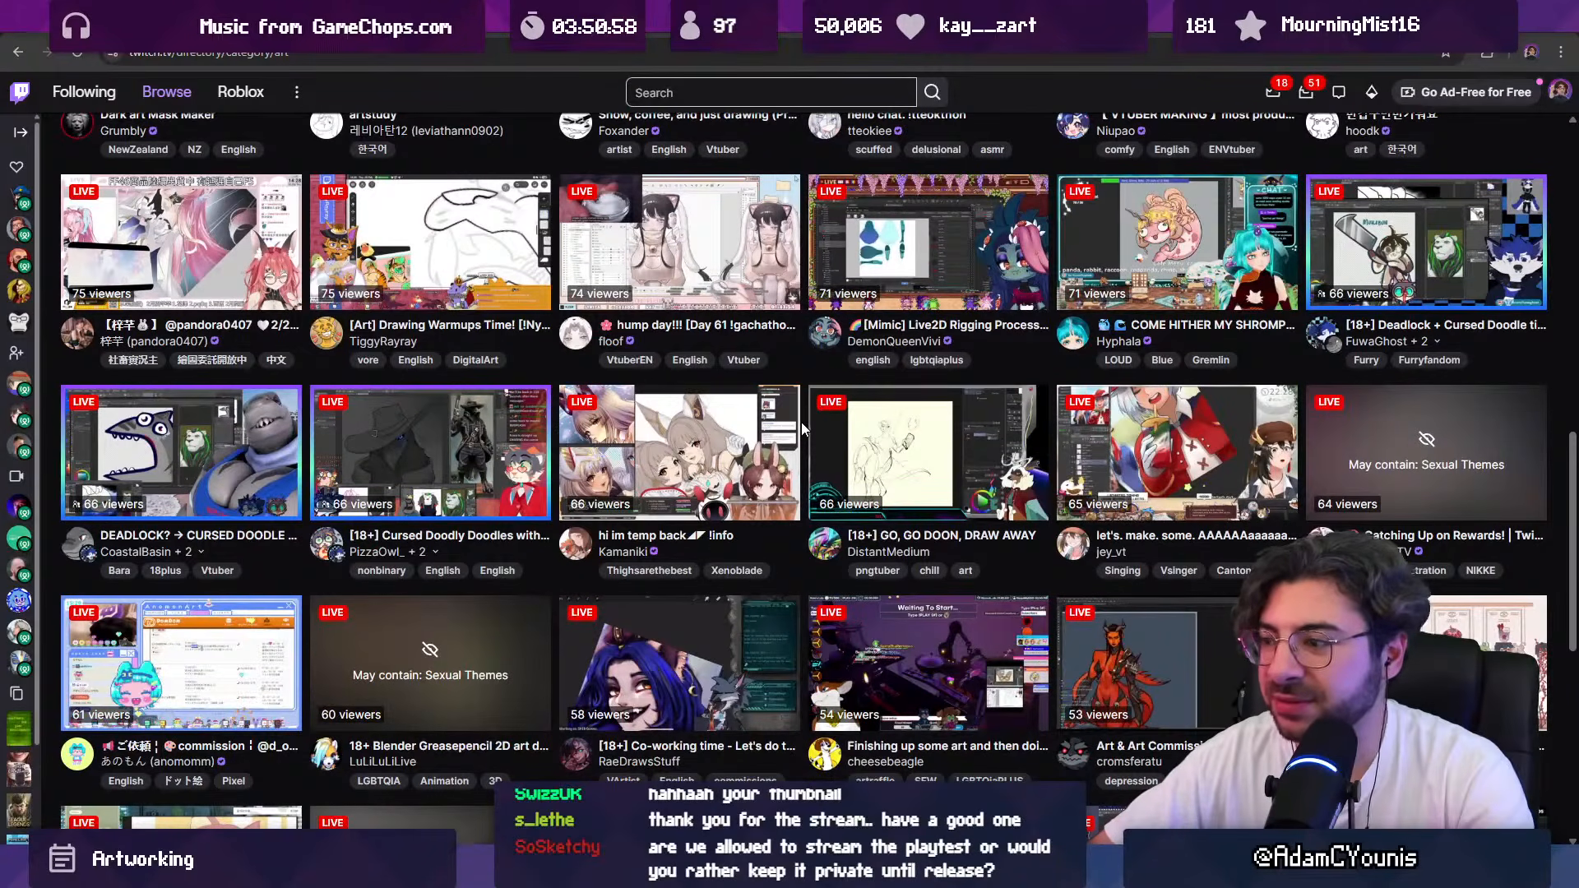
scroll(800, 426, up, 20)
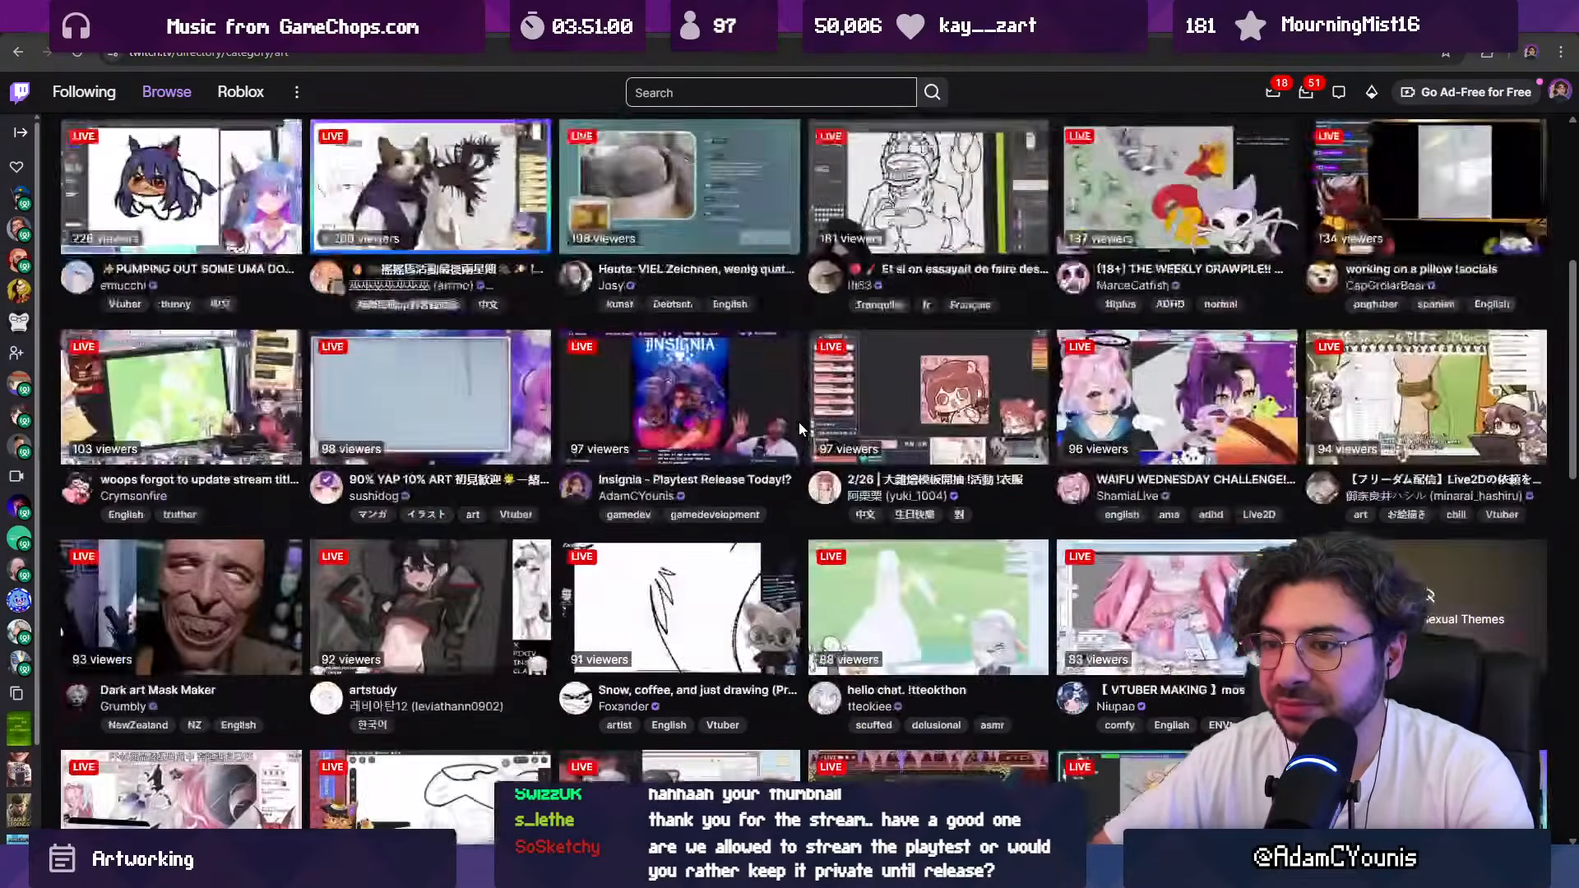
scroll(806, 436, down, 3)
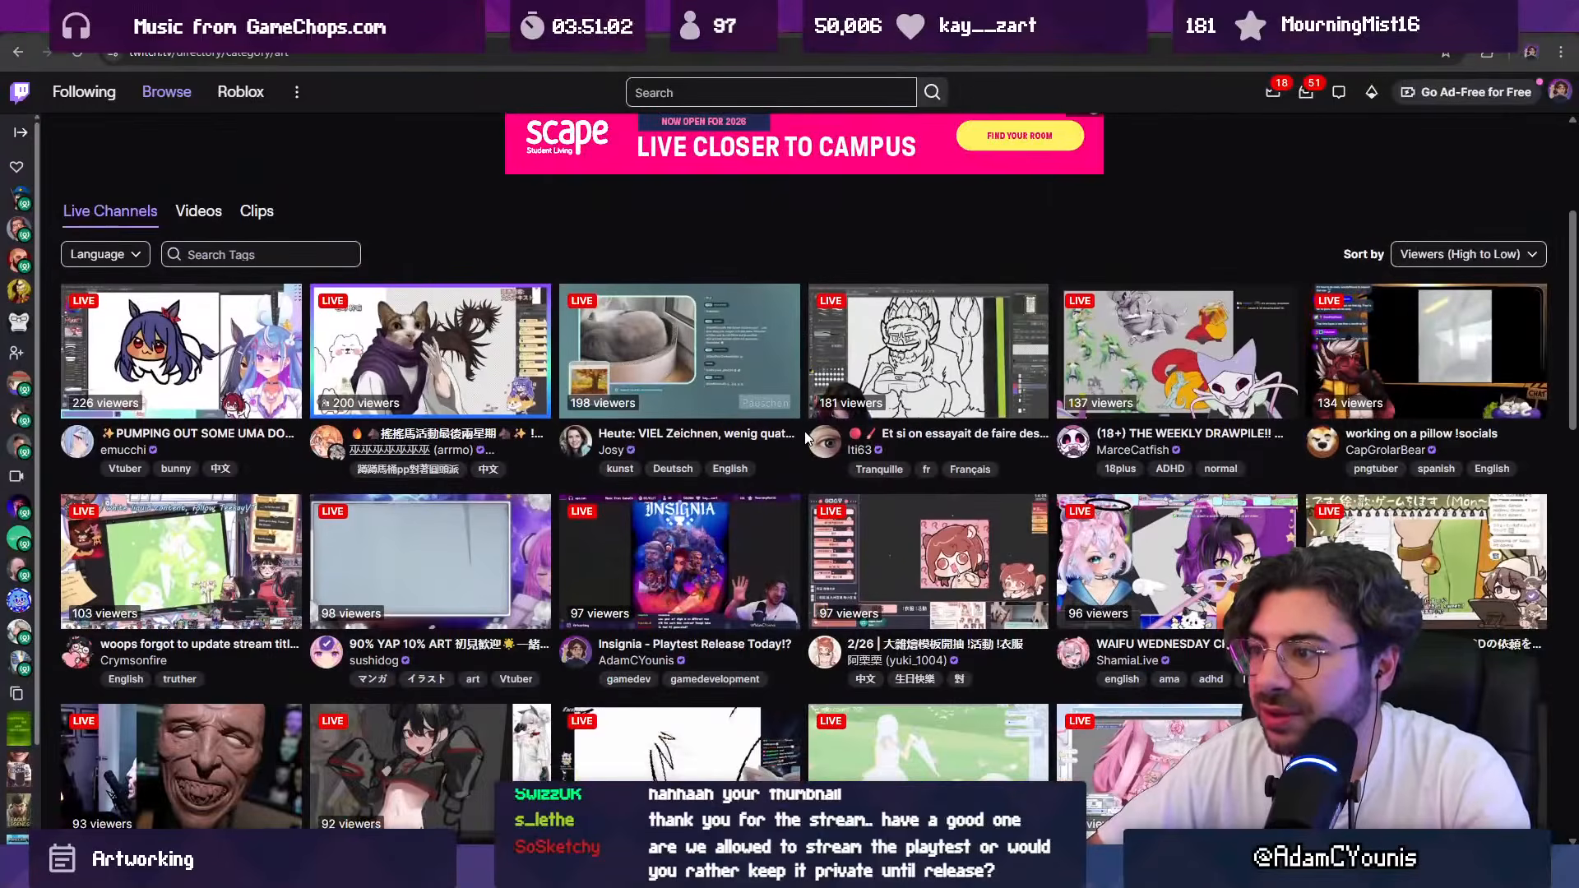
scroll(806, 437, down, 1)
scroll(803, 431, down, 2)
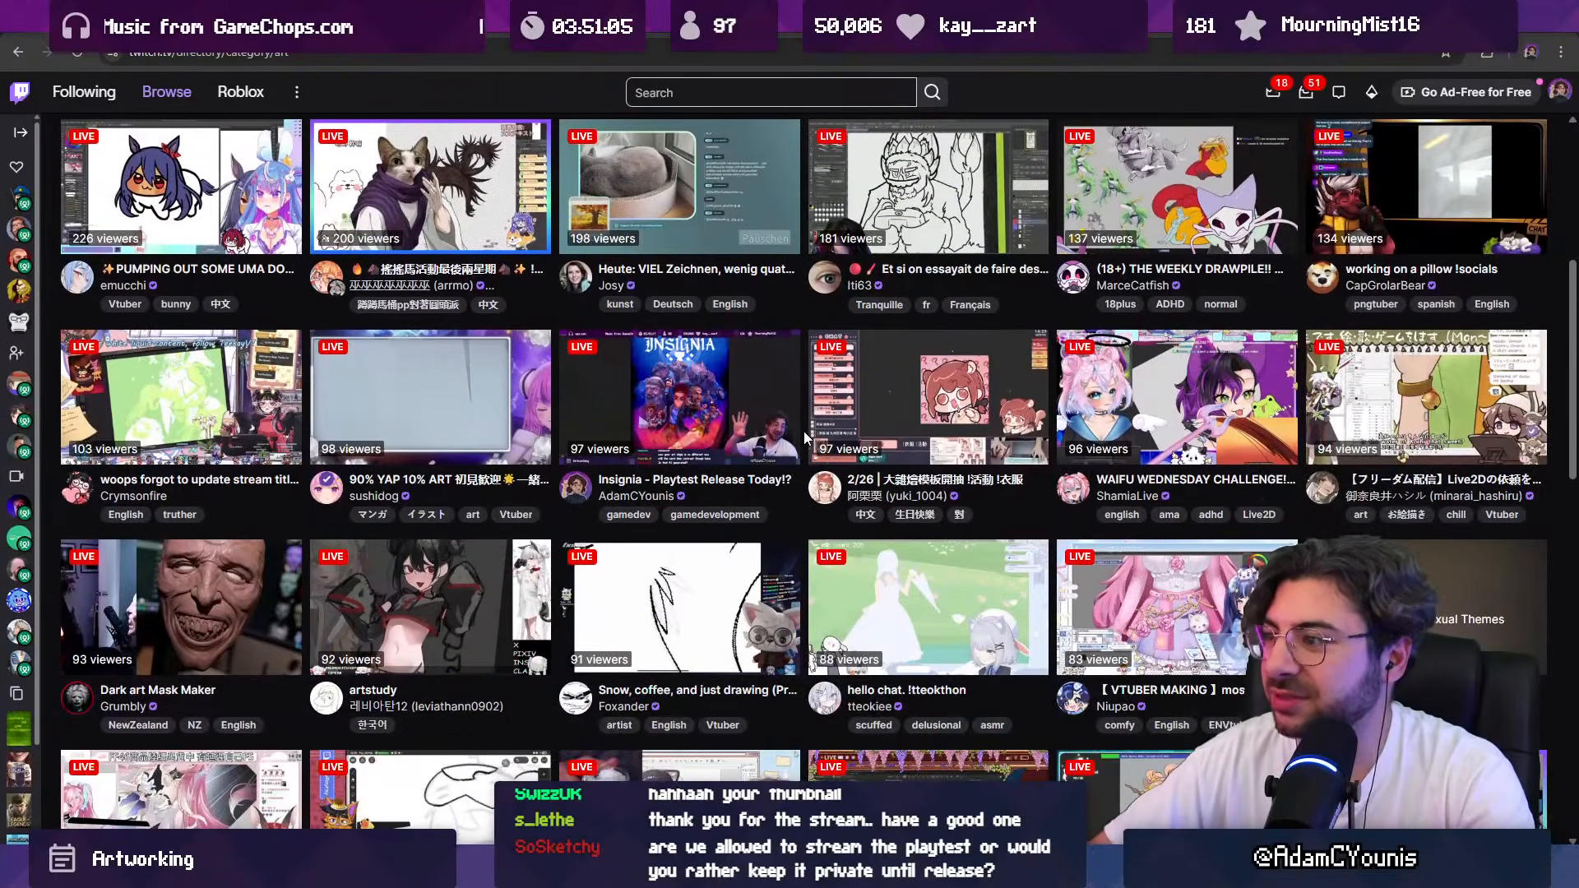
scroll(802, 431, down, 1)
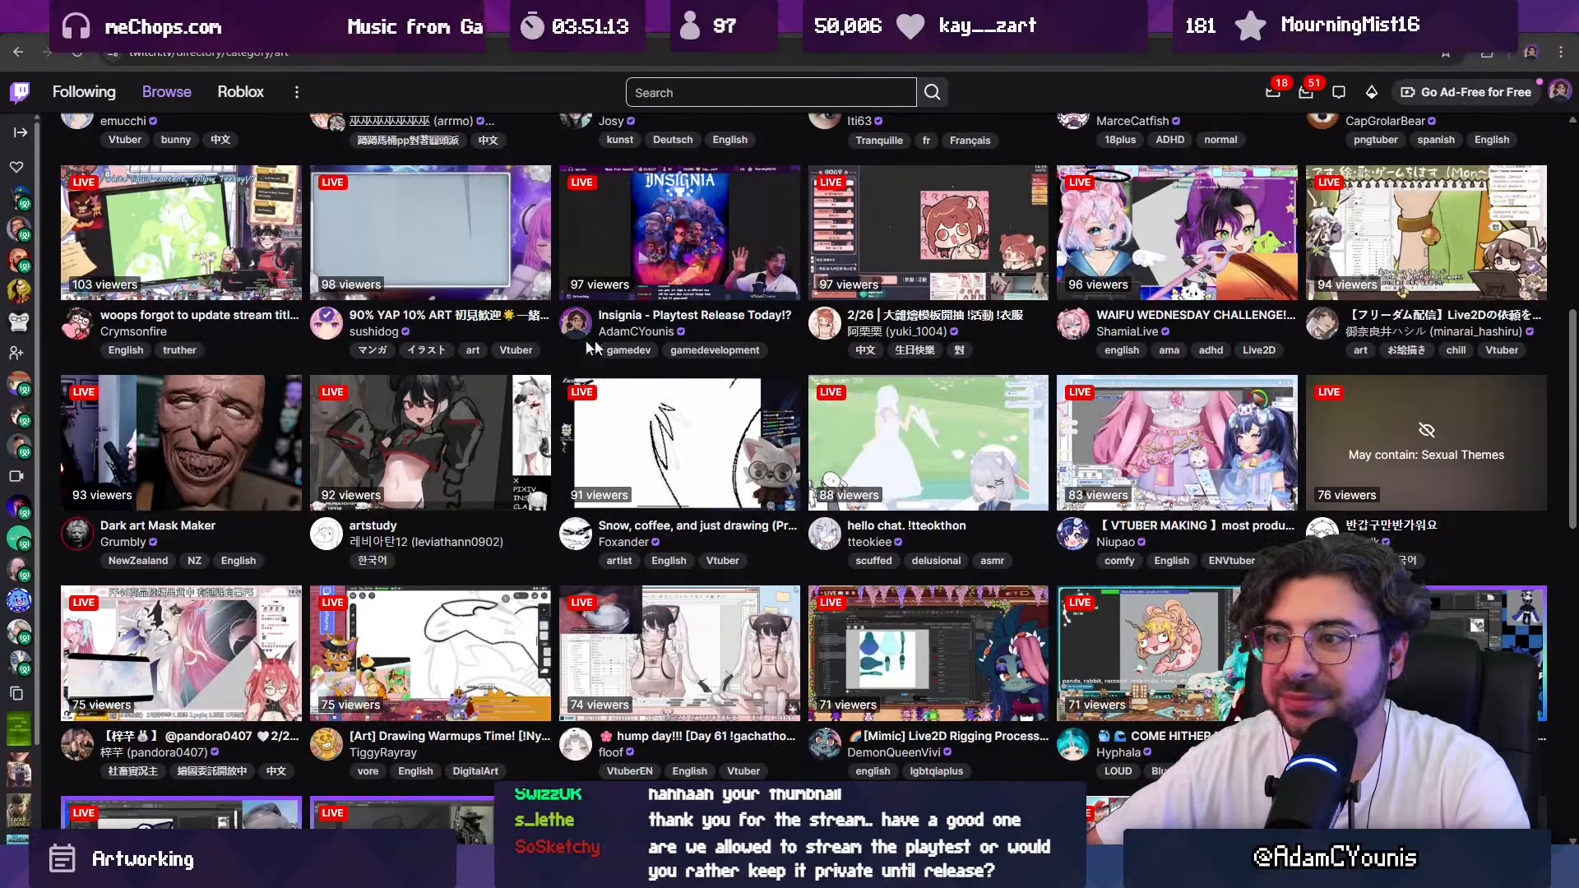
scroll(562, 347, up, 4)
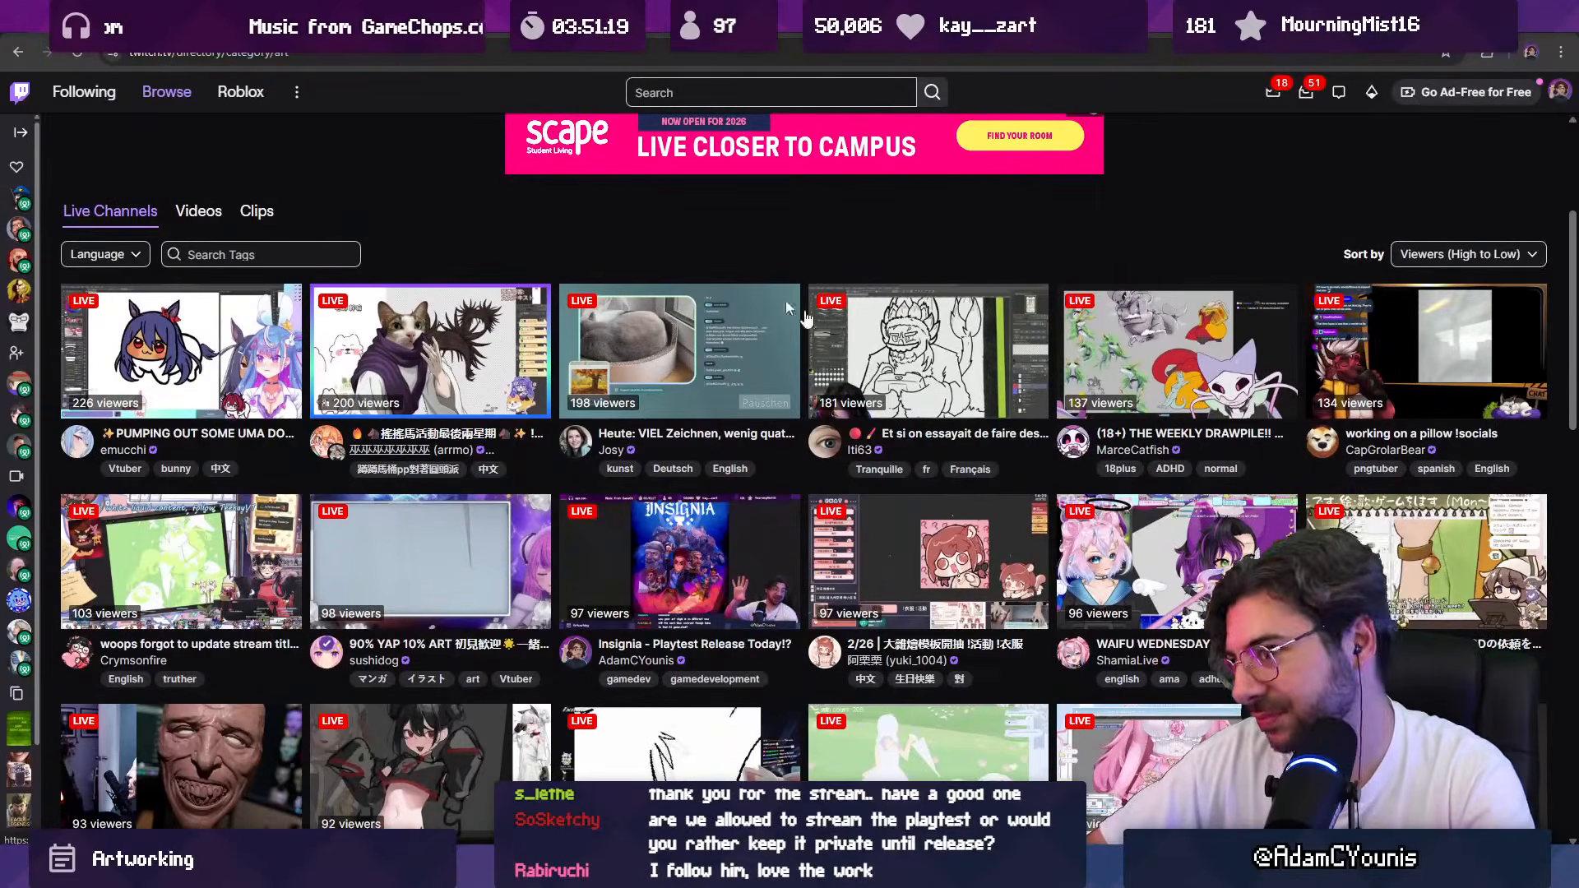
Step: Search for "soft", open the Software and Game Development category and select the channel name under the Pixel Art and C++ stream
click(667, 91)
text(soft)
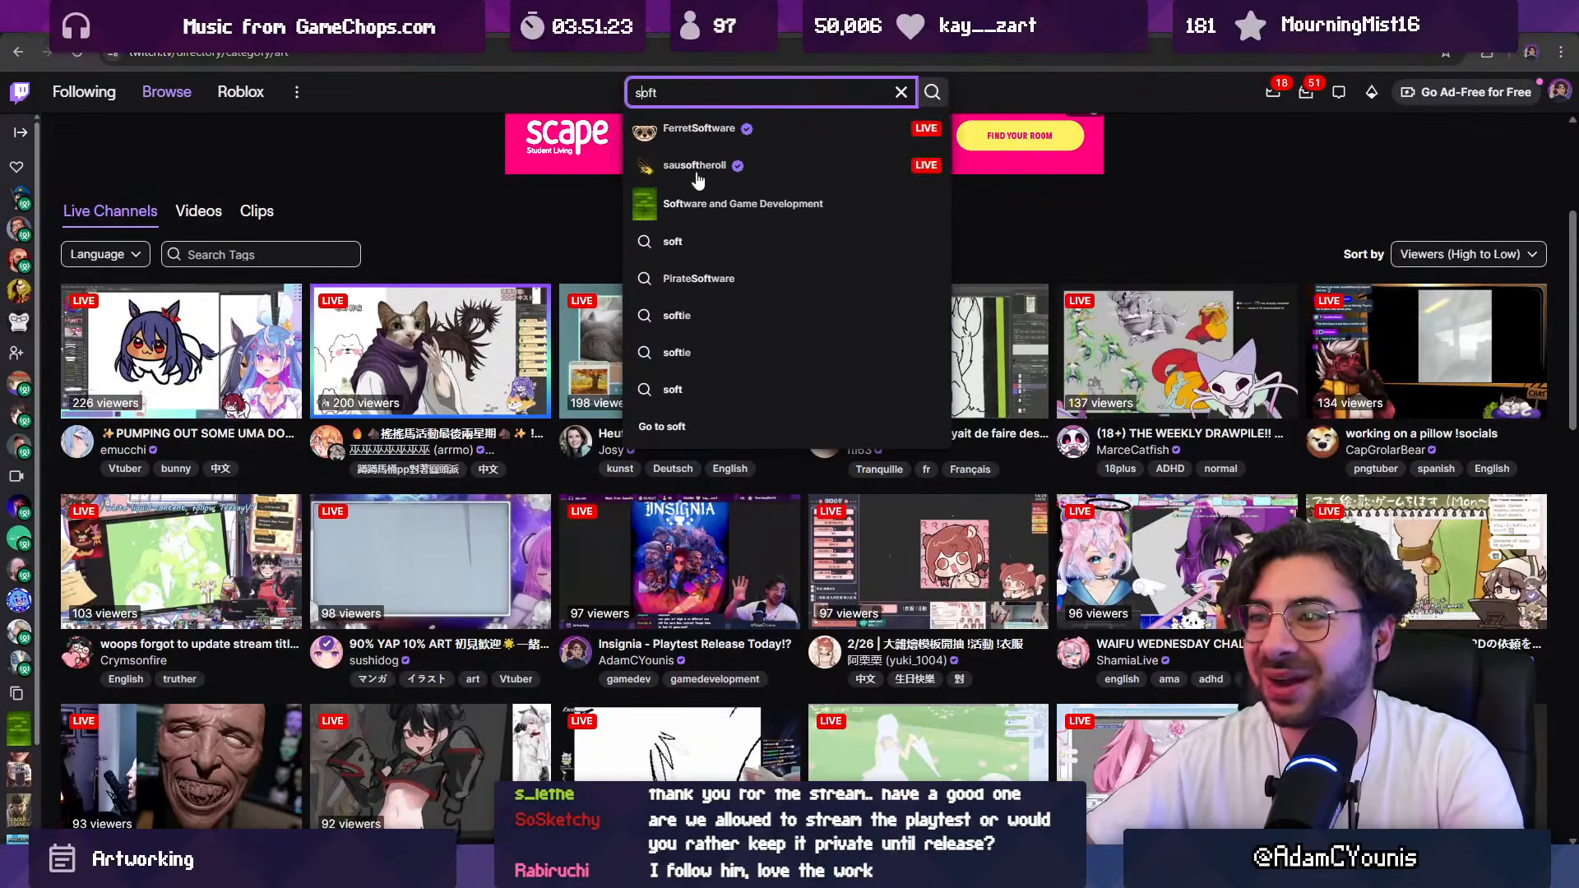
click(729, 206)
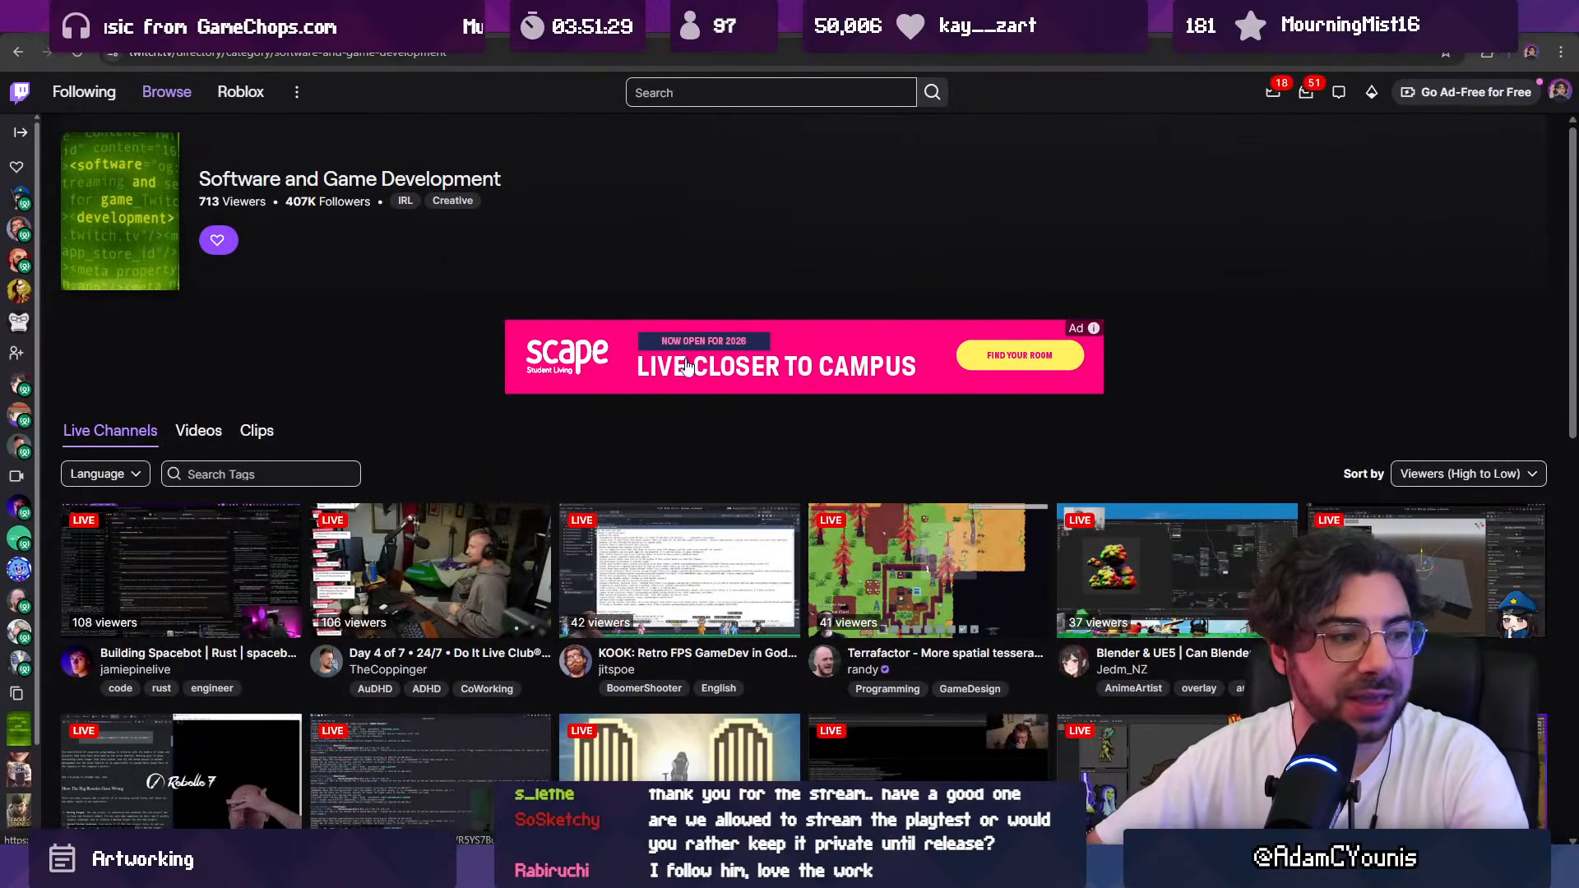
scroll(697, 398, down, 3)
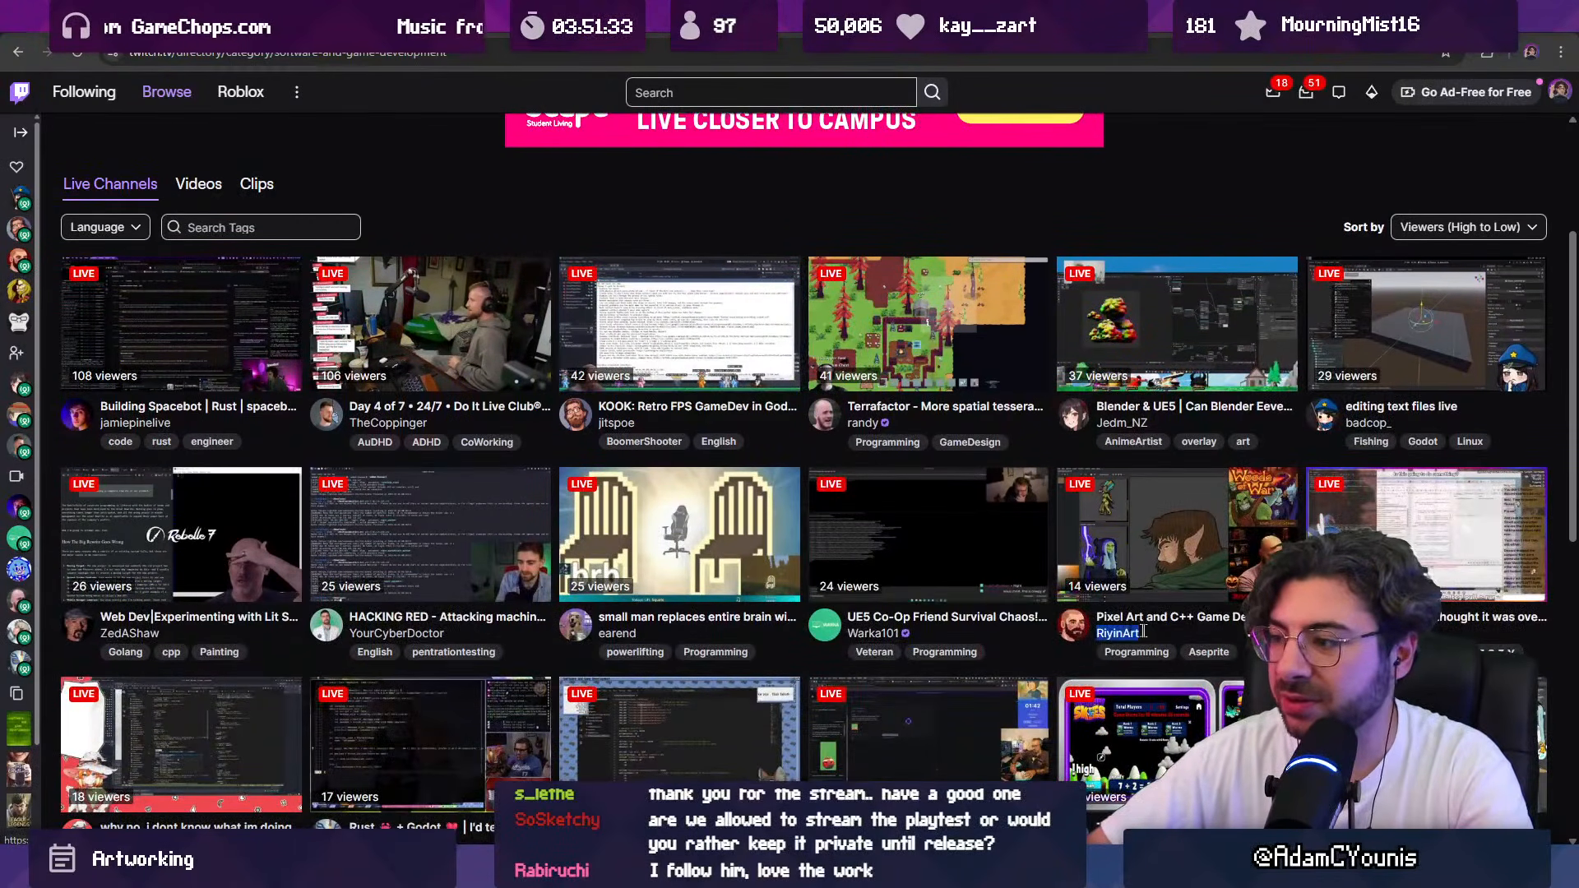
drag(1138, 632, 1145, 632)
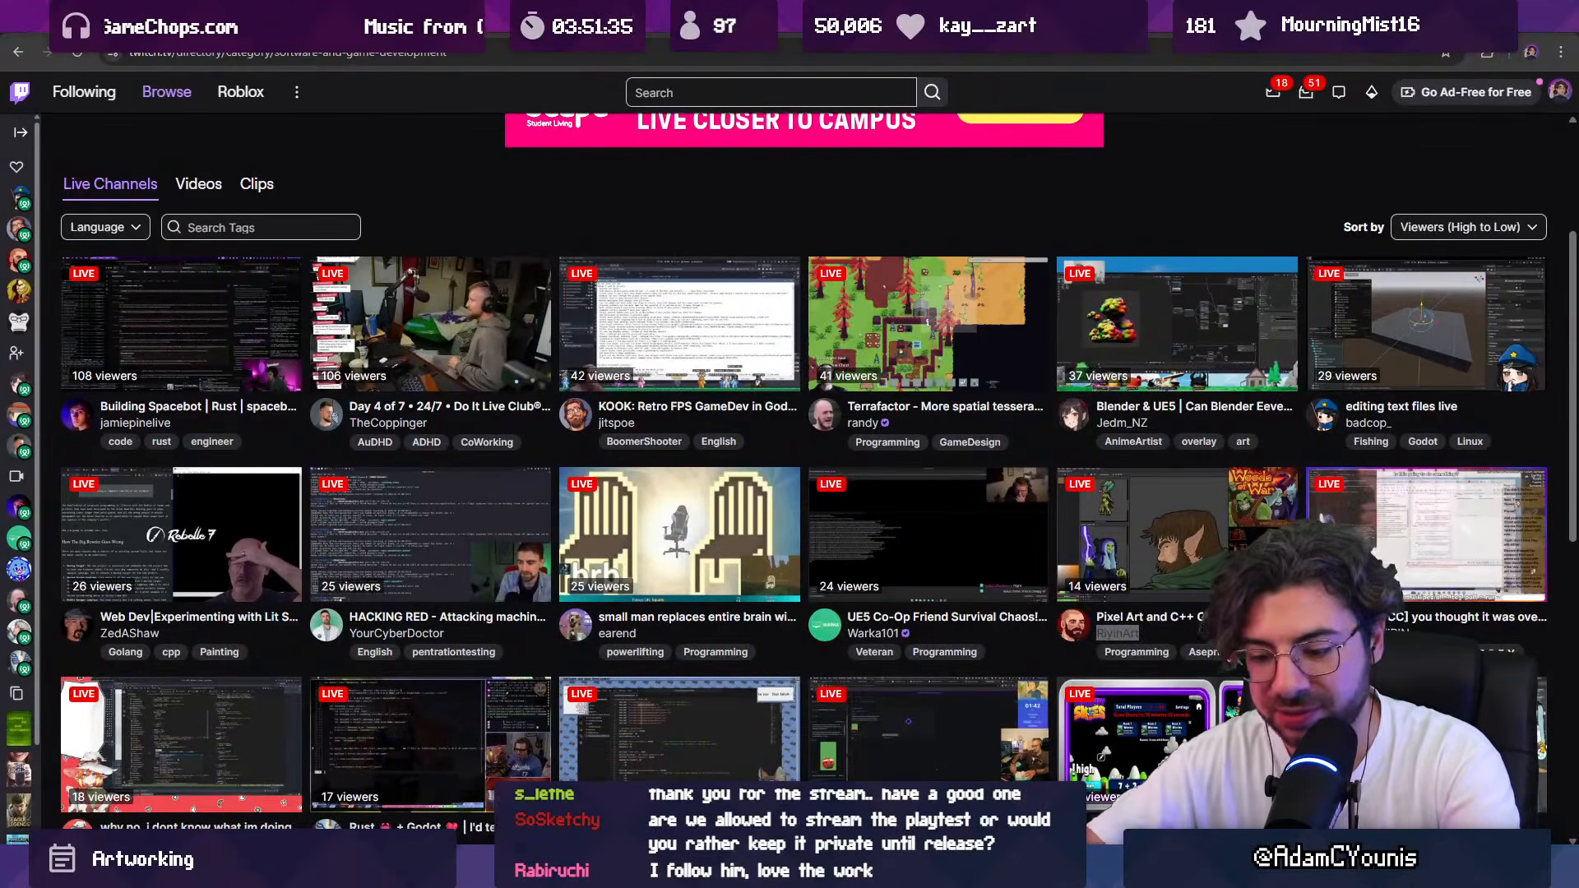